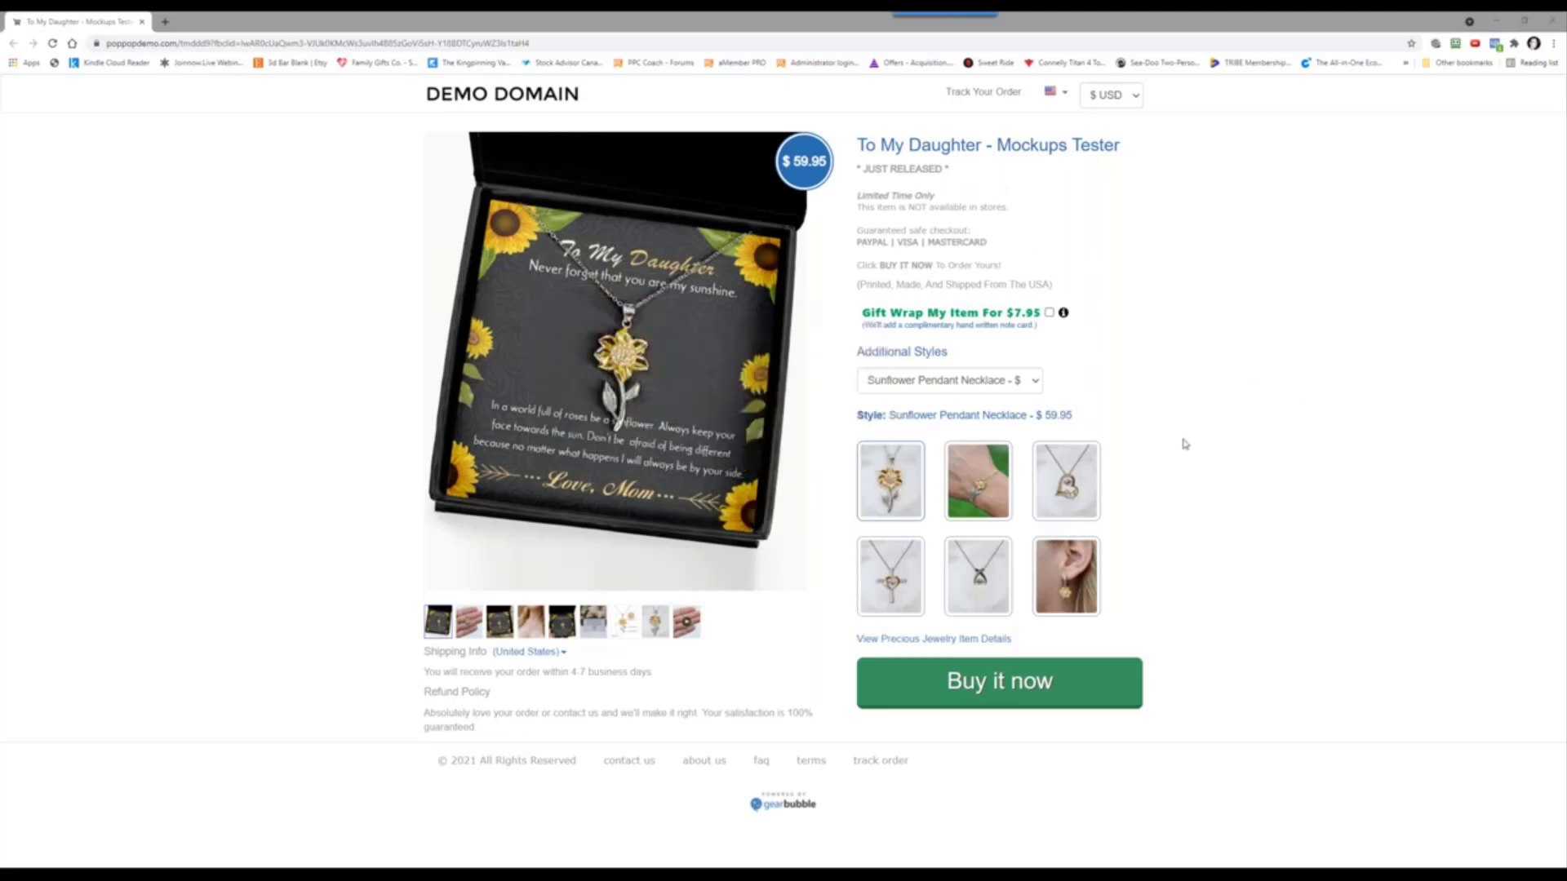
Step: View the mockups of the Sunflower Bracelet, Love Dancing, Cross Dancing and Wishbone Dancing Necklaces, and Sunflower Earrings styles
left_click(976, 489)
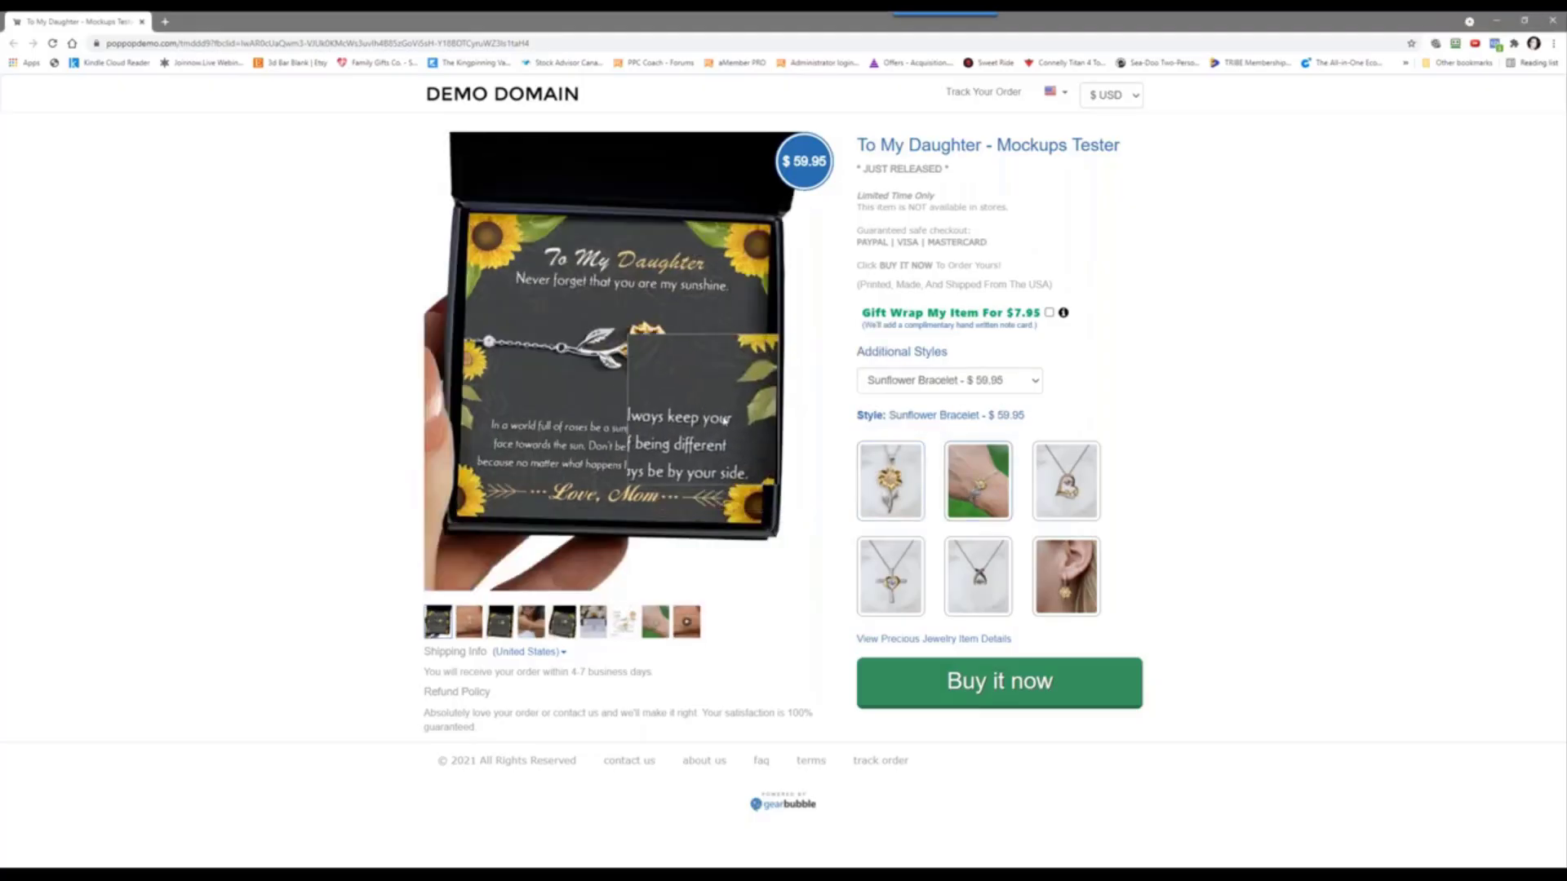
left_click(1071, 501)
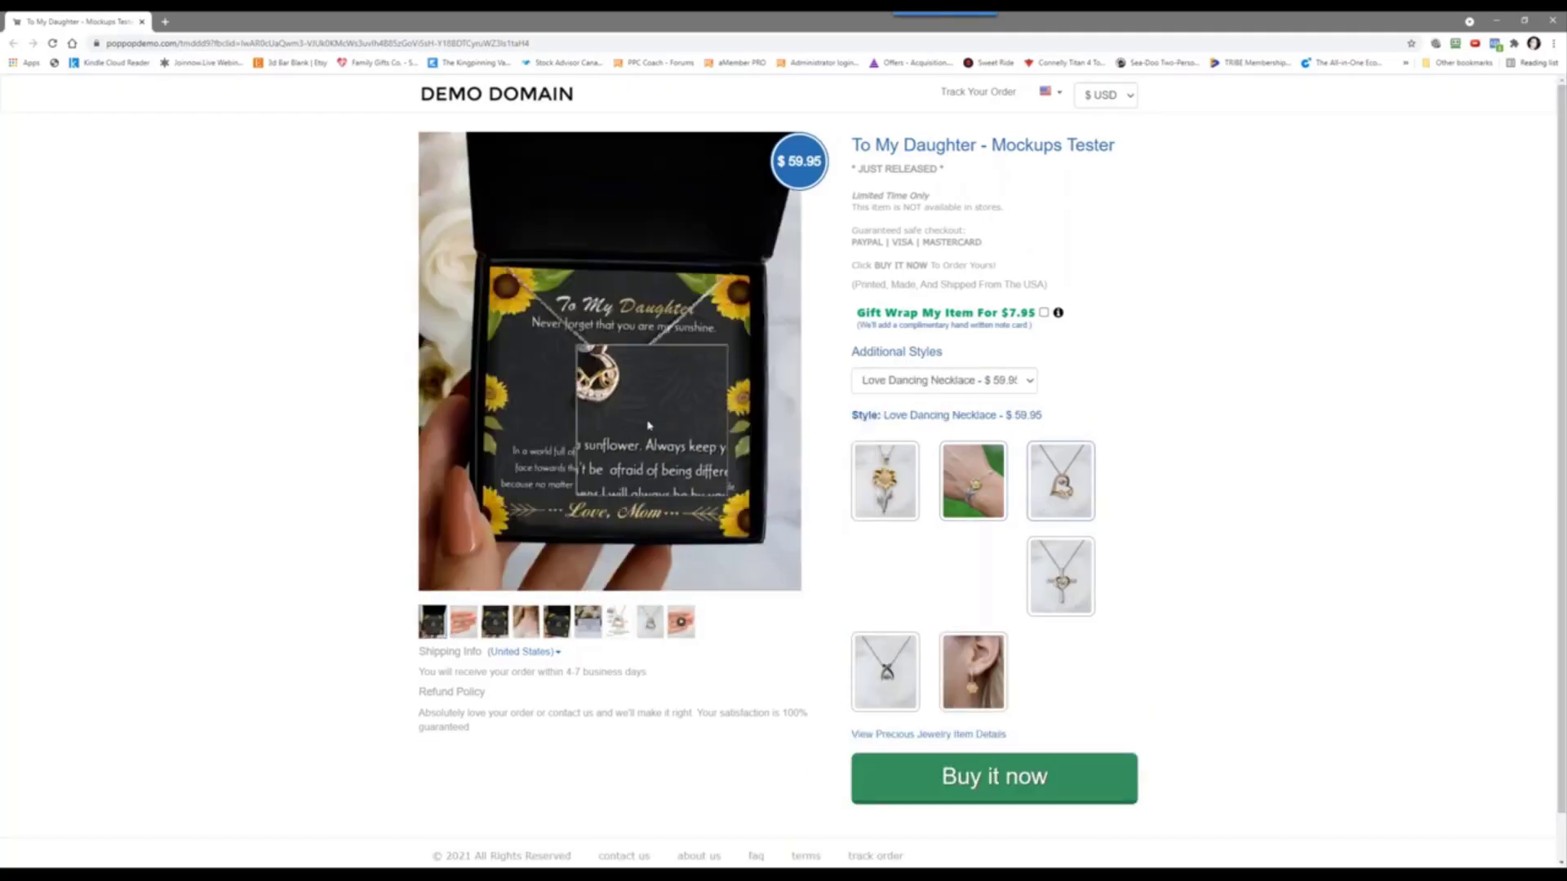
left_click(1058, 593)
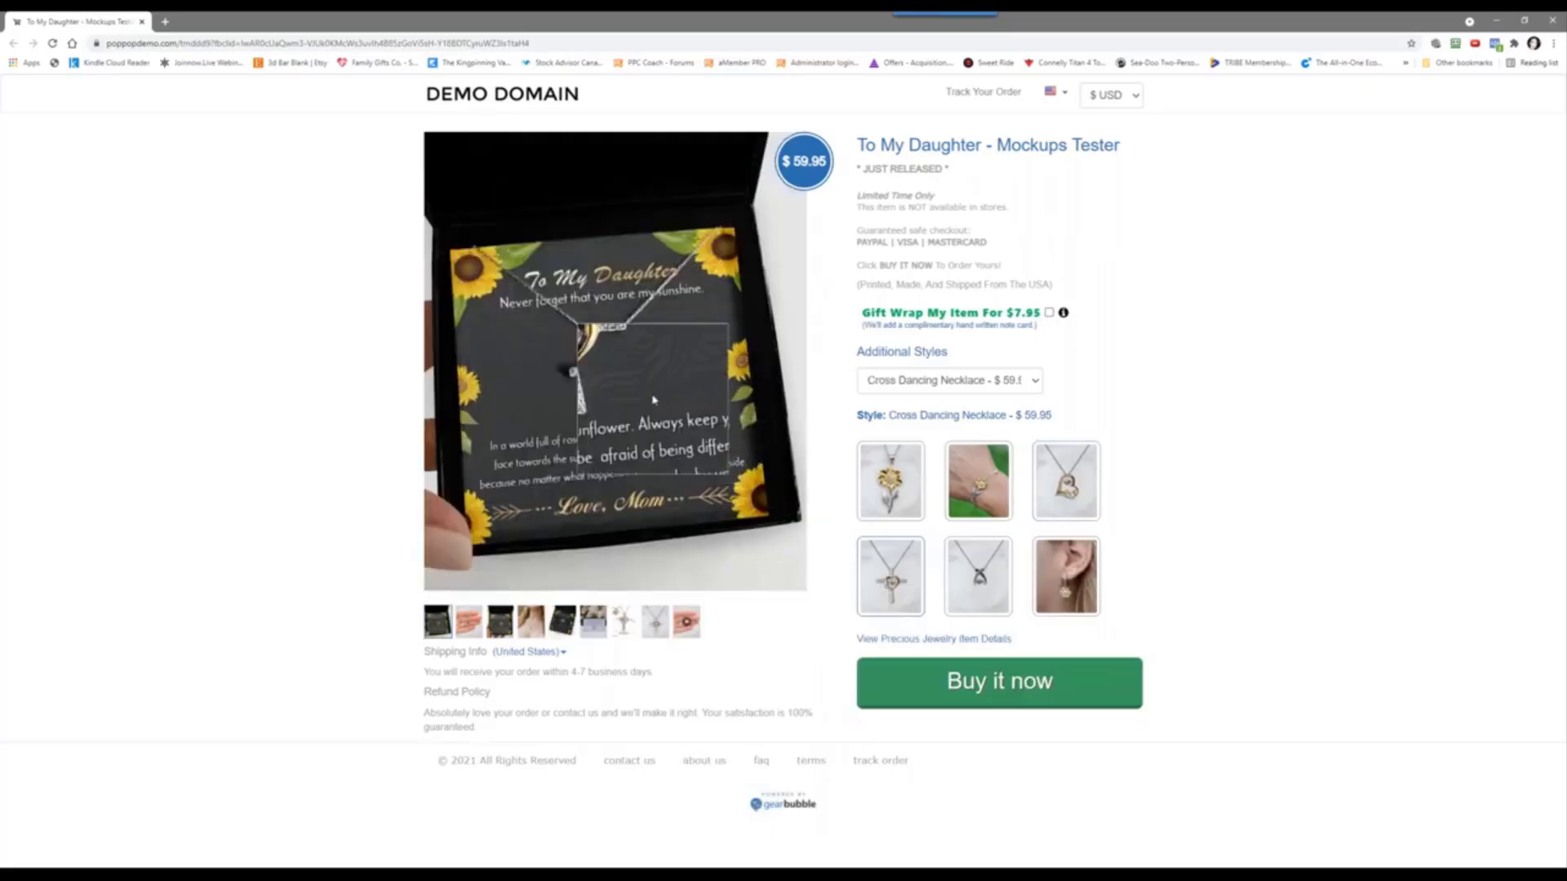
left_click(989, 587)
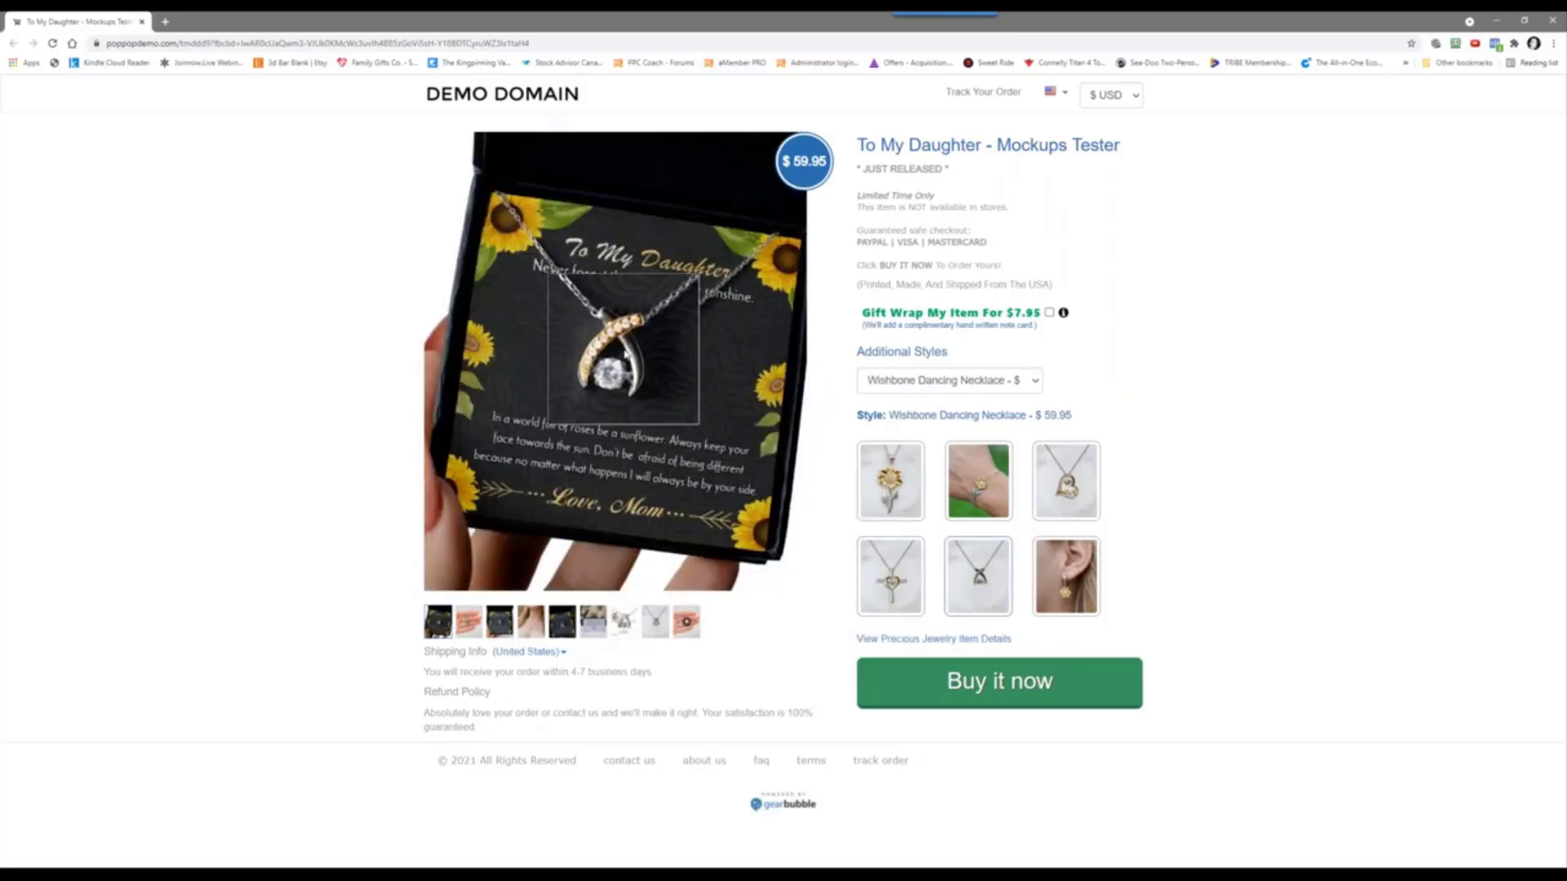
left_click(1074, 581)
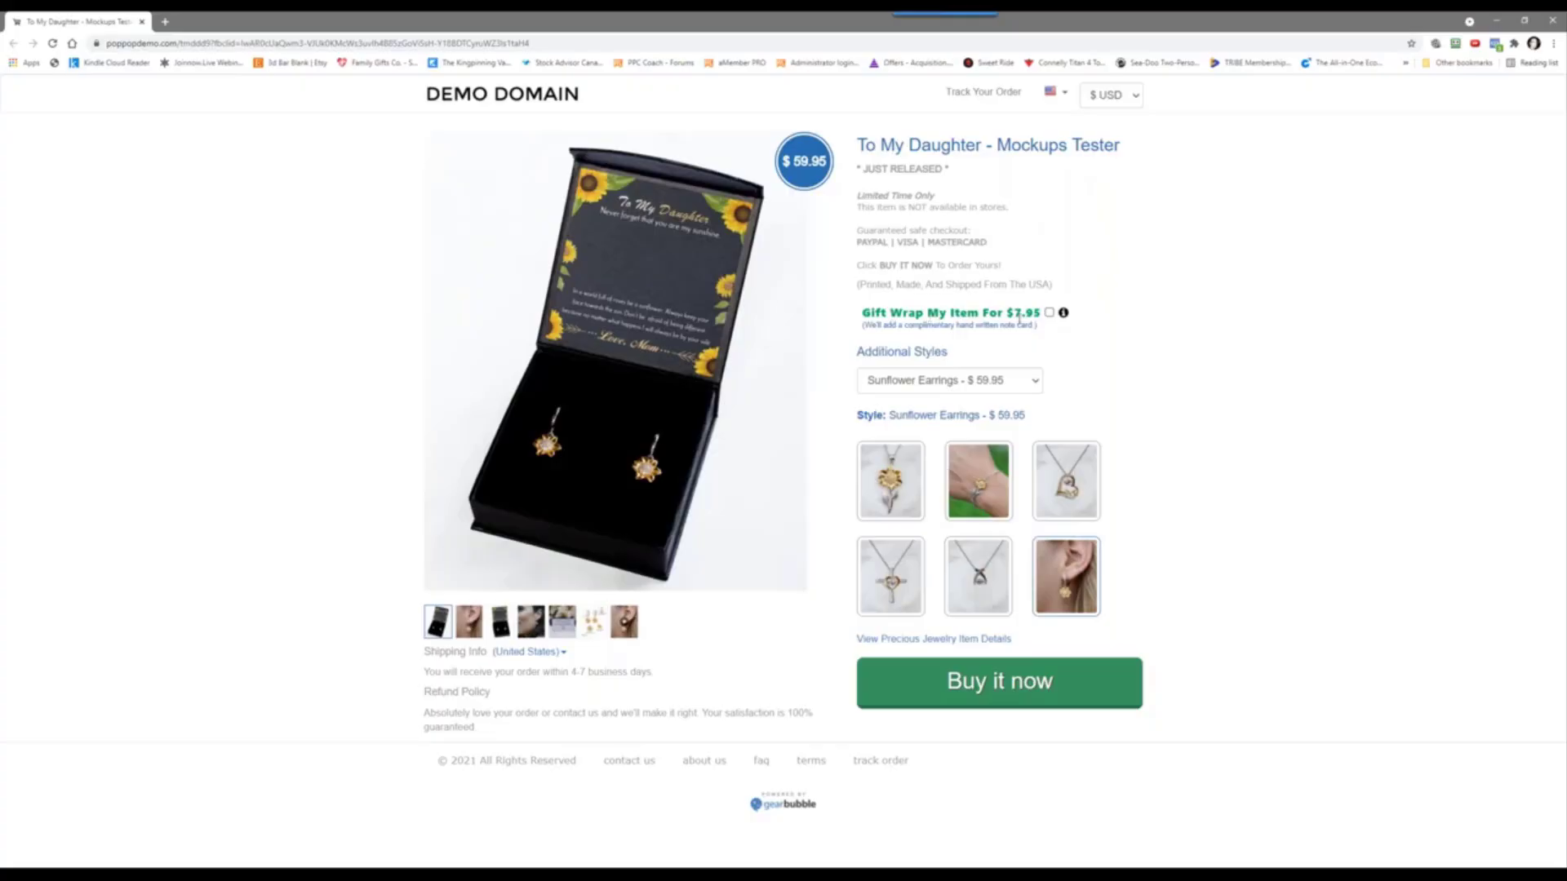
Step: Add the $7.95 gift wrap to the item and switch the style back to the Sunflower Pendant Necklace
mouse_move(1064, 315)
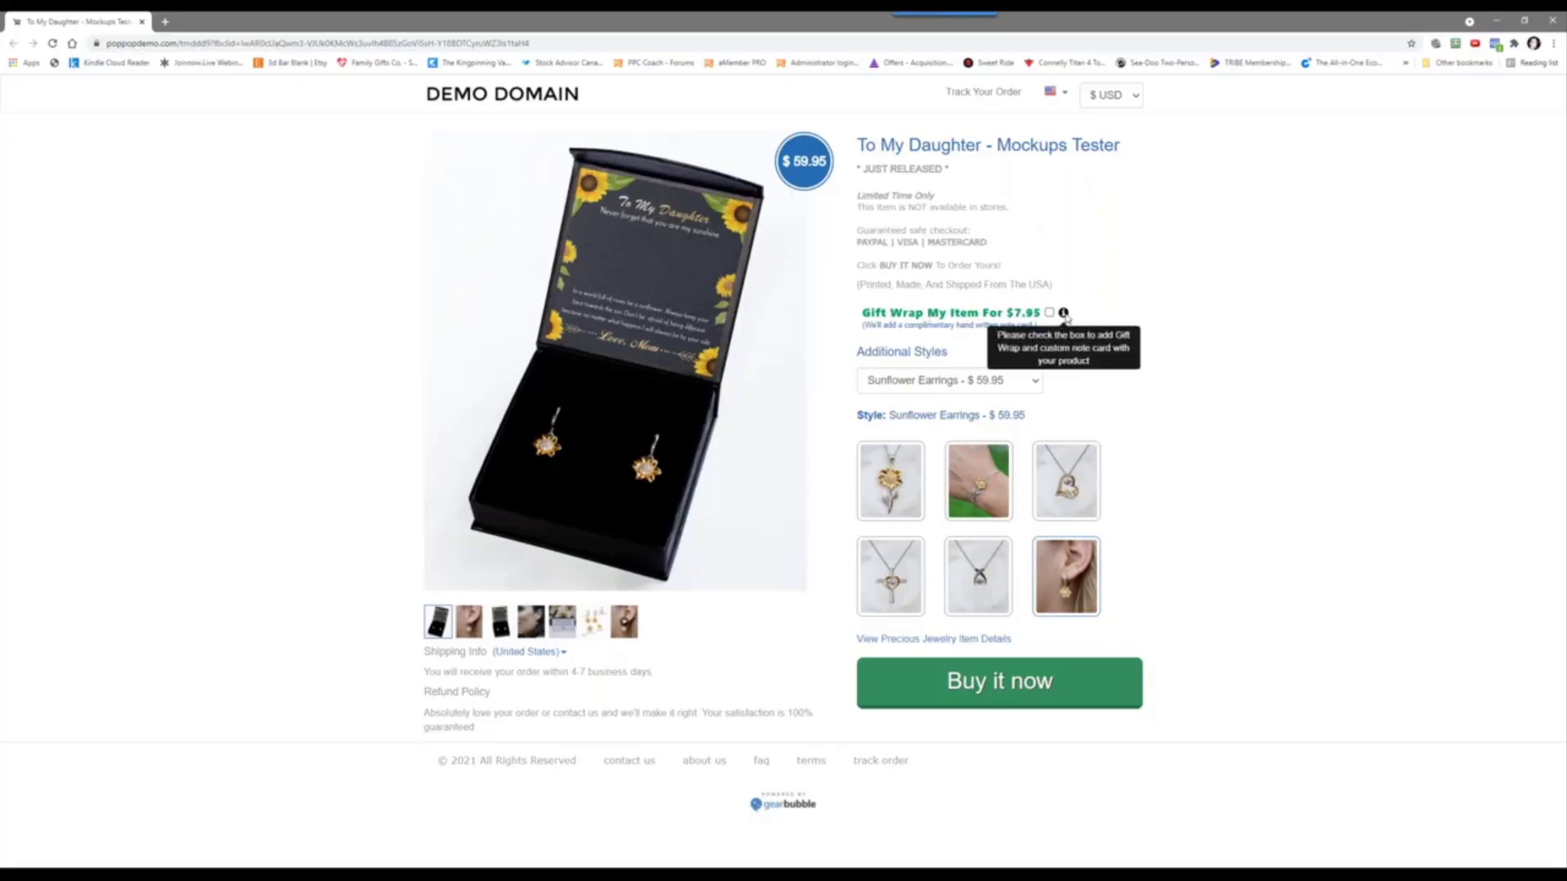
left_click(1049, 313)
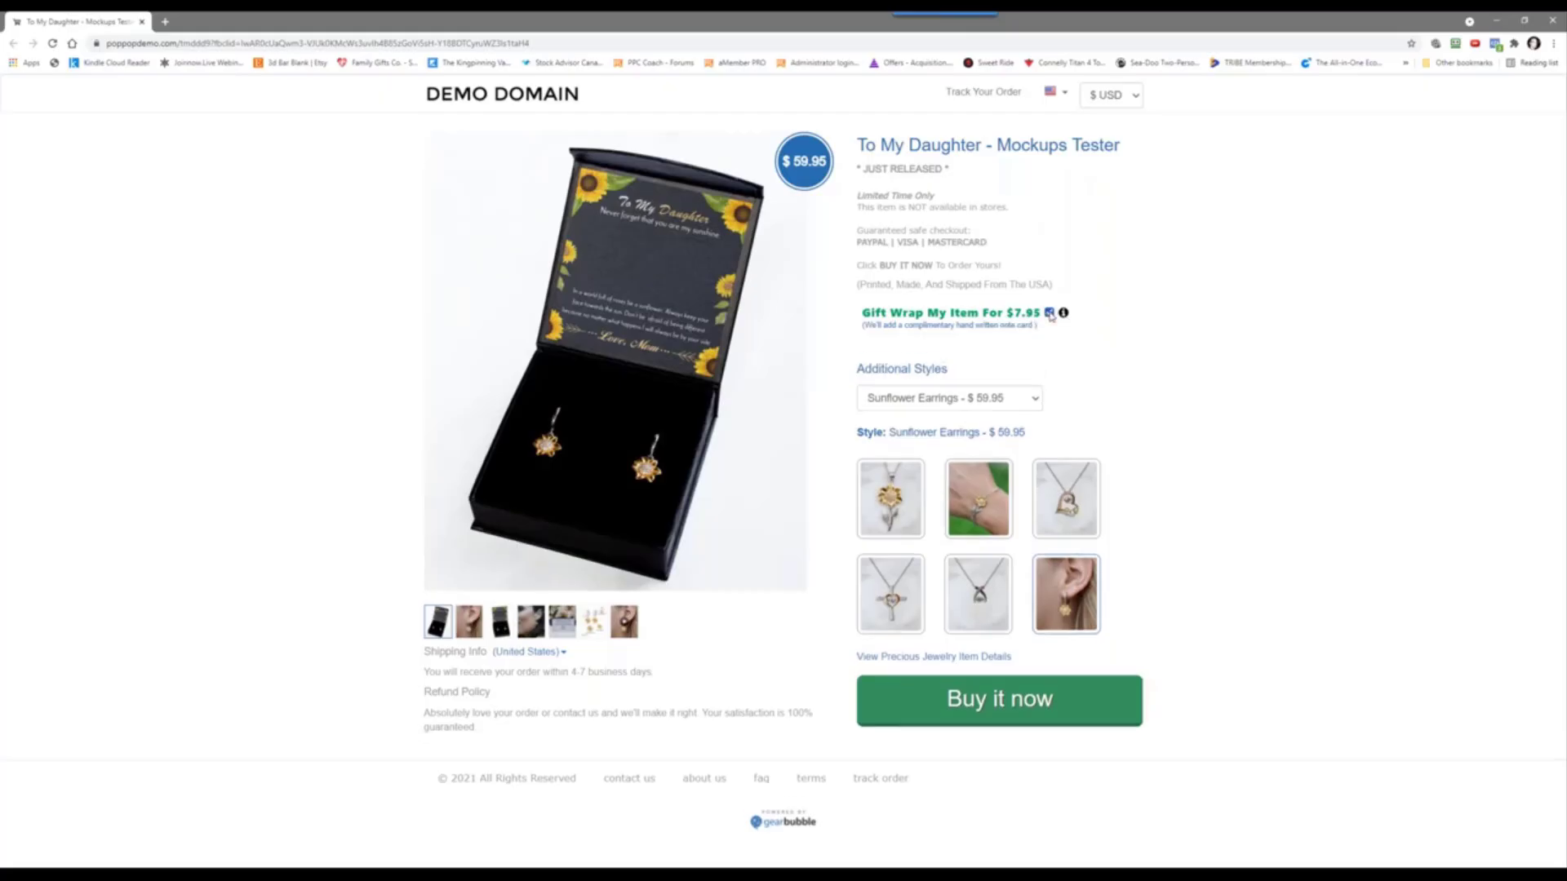
left_click(1025, 416)
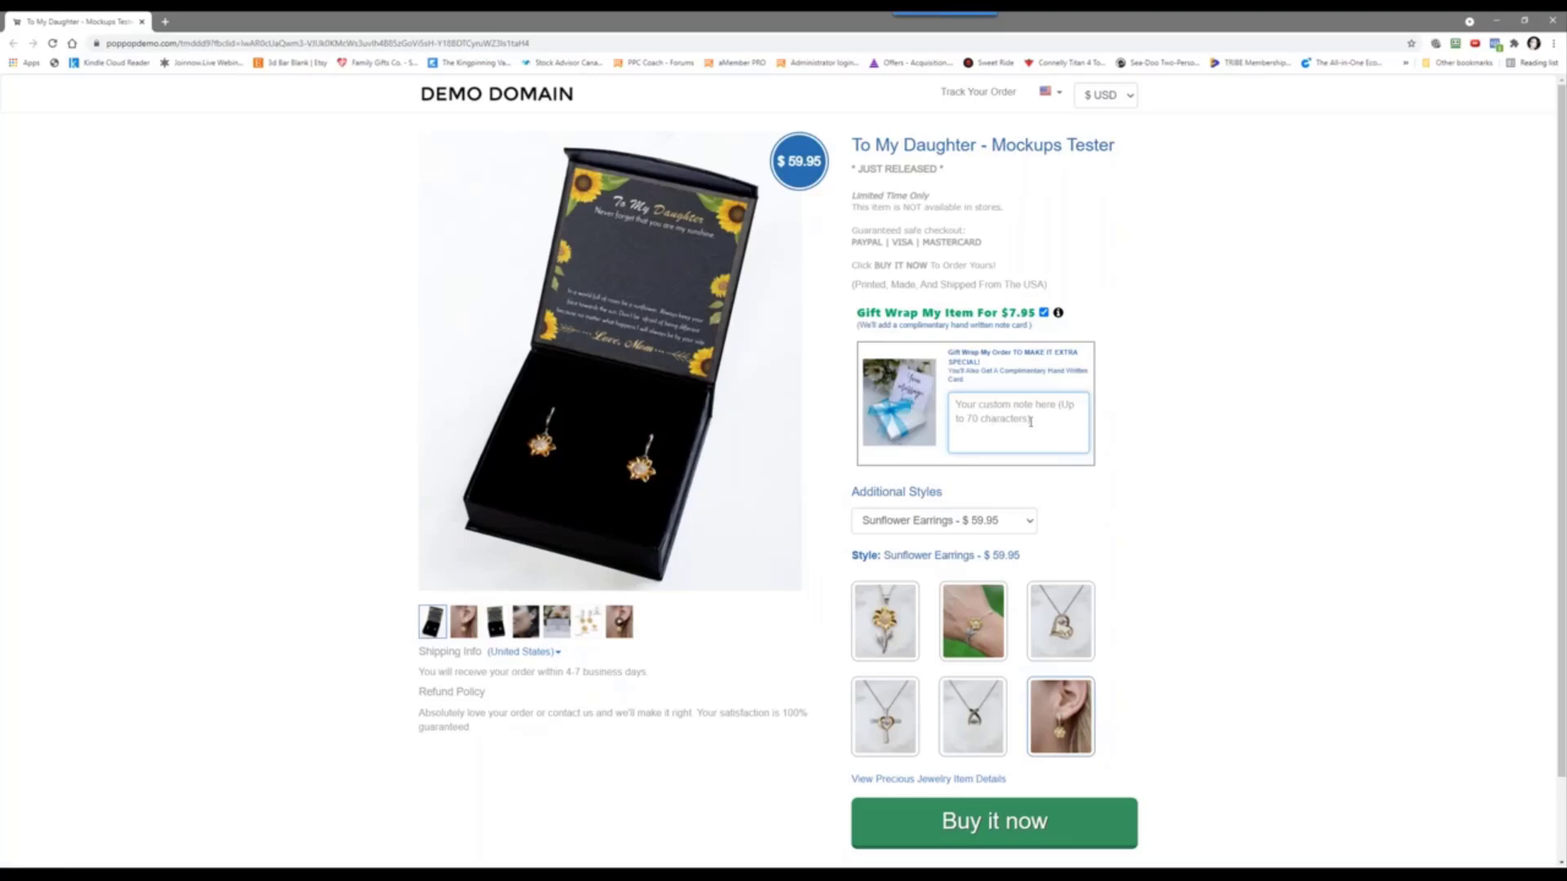
left_click(1157, 398)
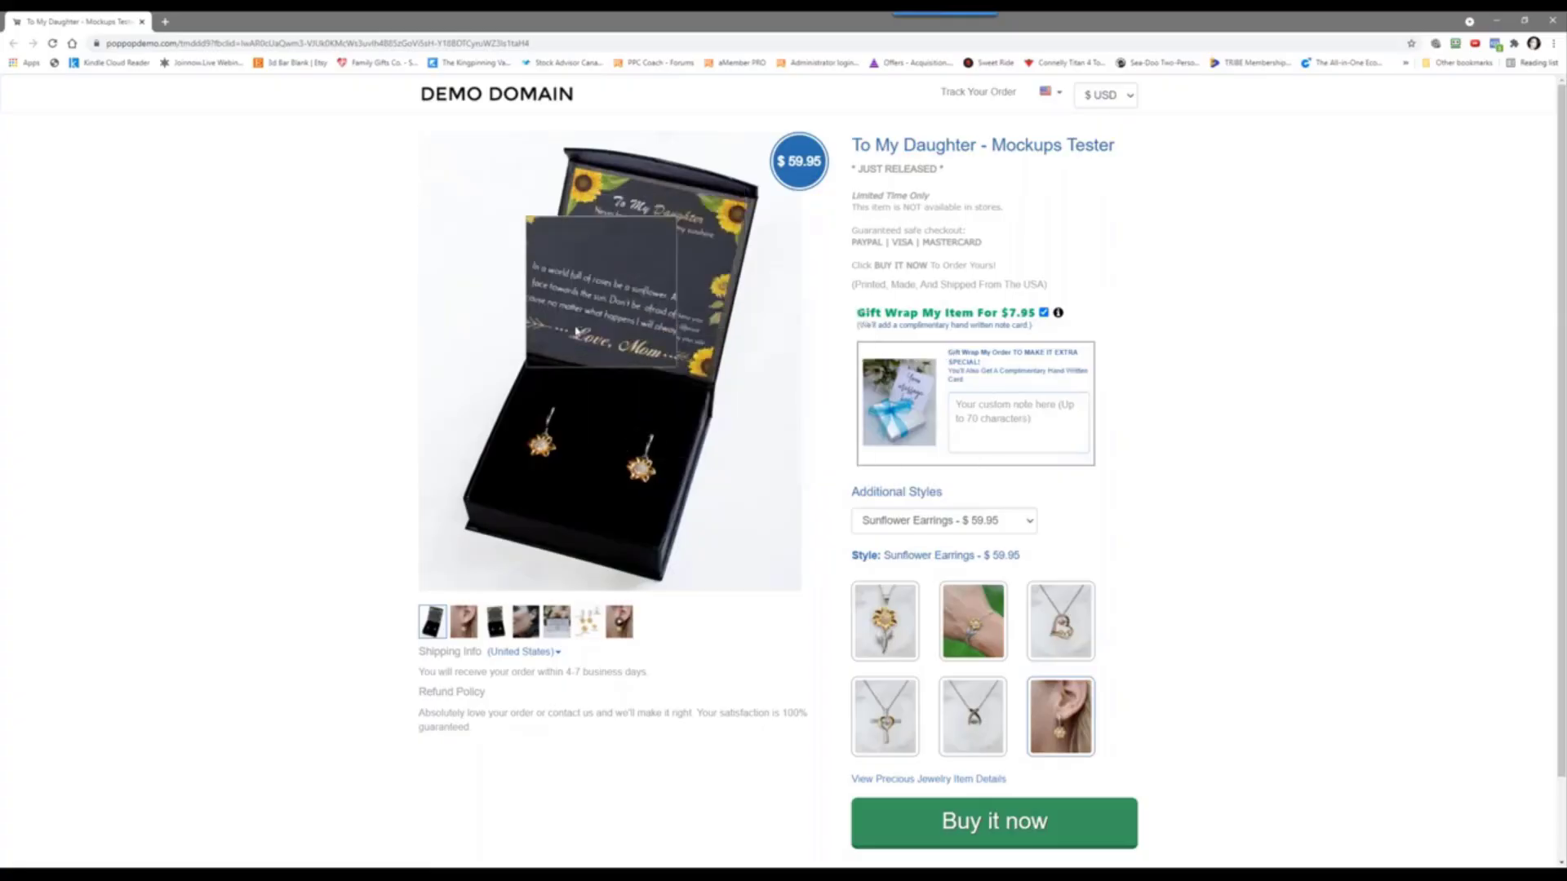
left_click(1076, 622)
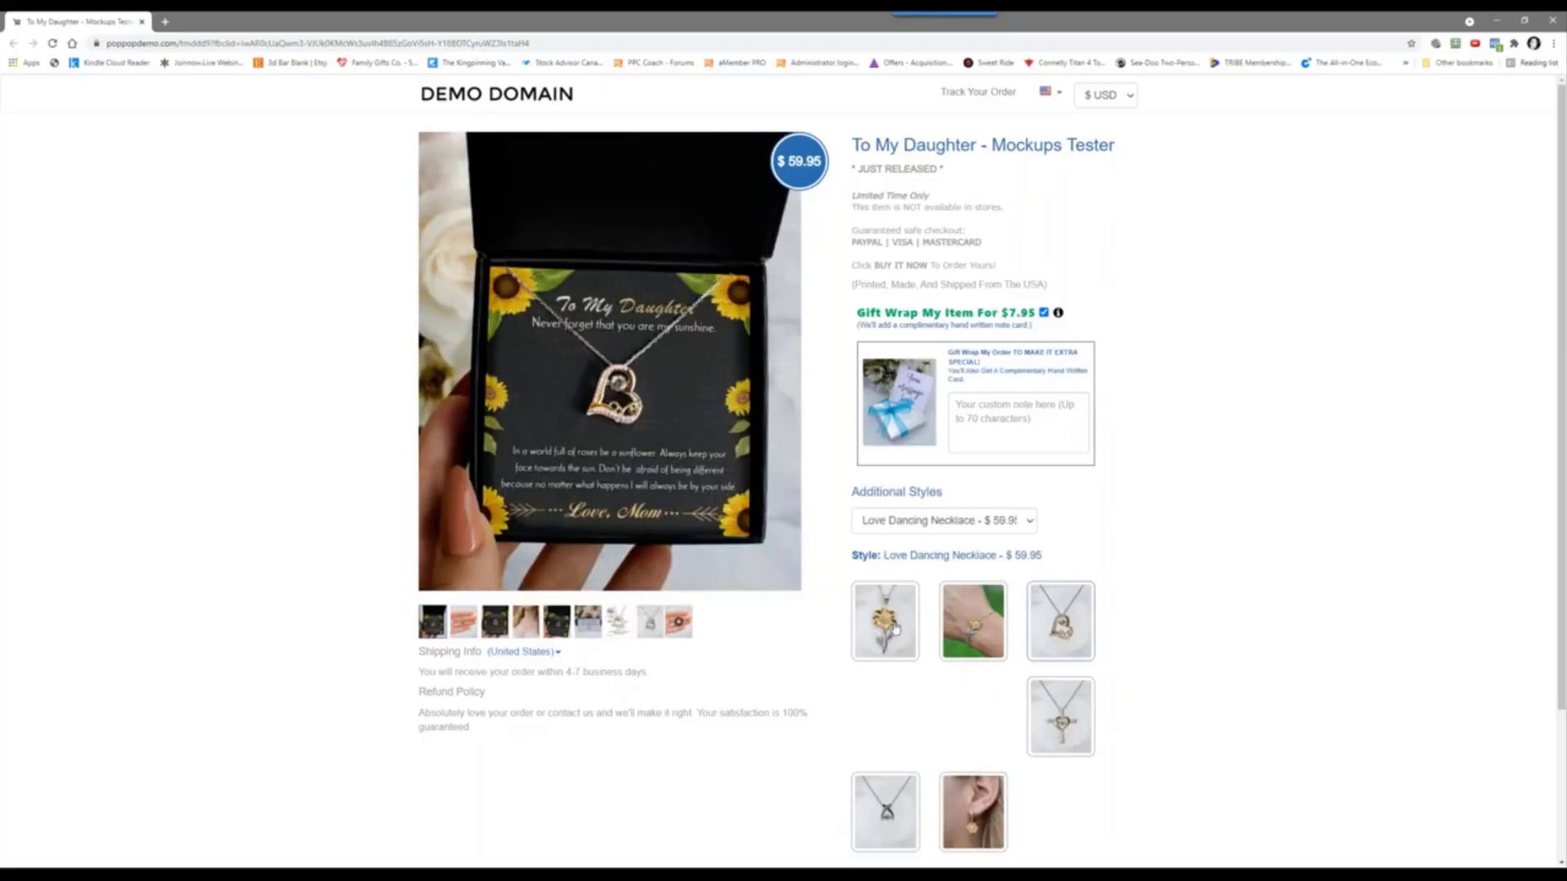
left_click(895, 629)
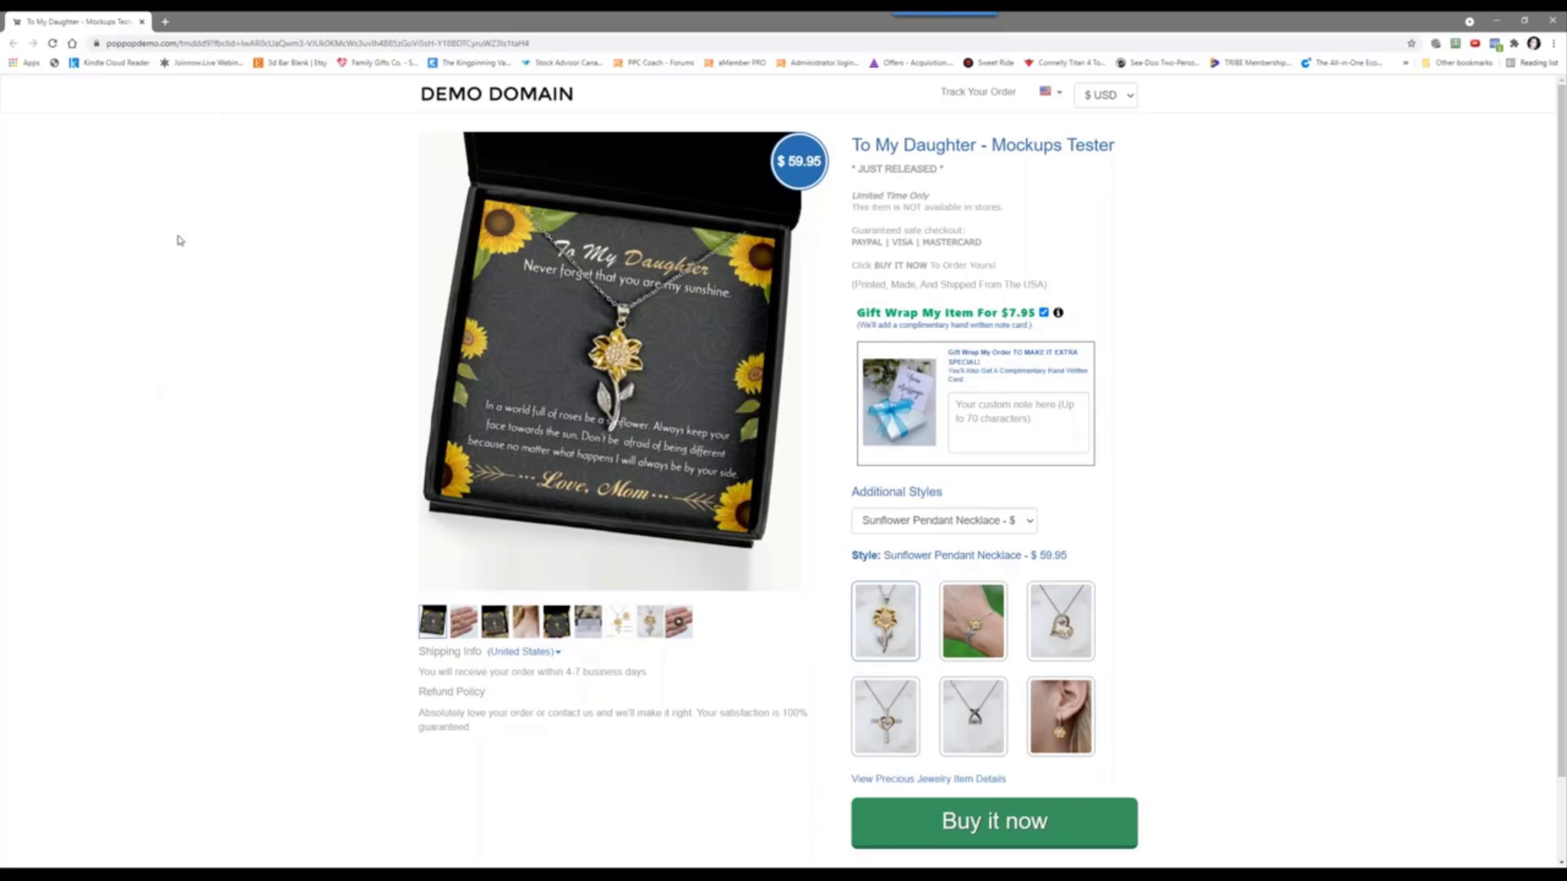
Step: Create a blank Google Sheets spreadsheet in a new browser tab
left_click(166, 22)
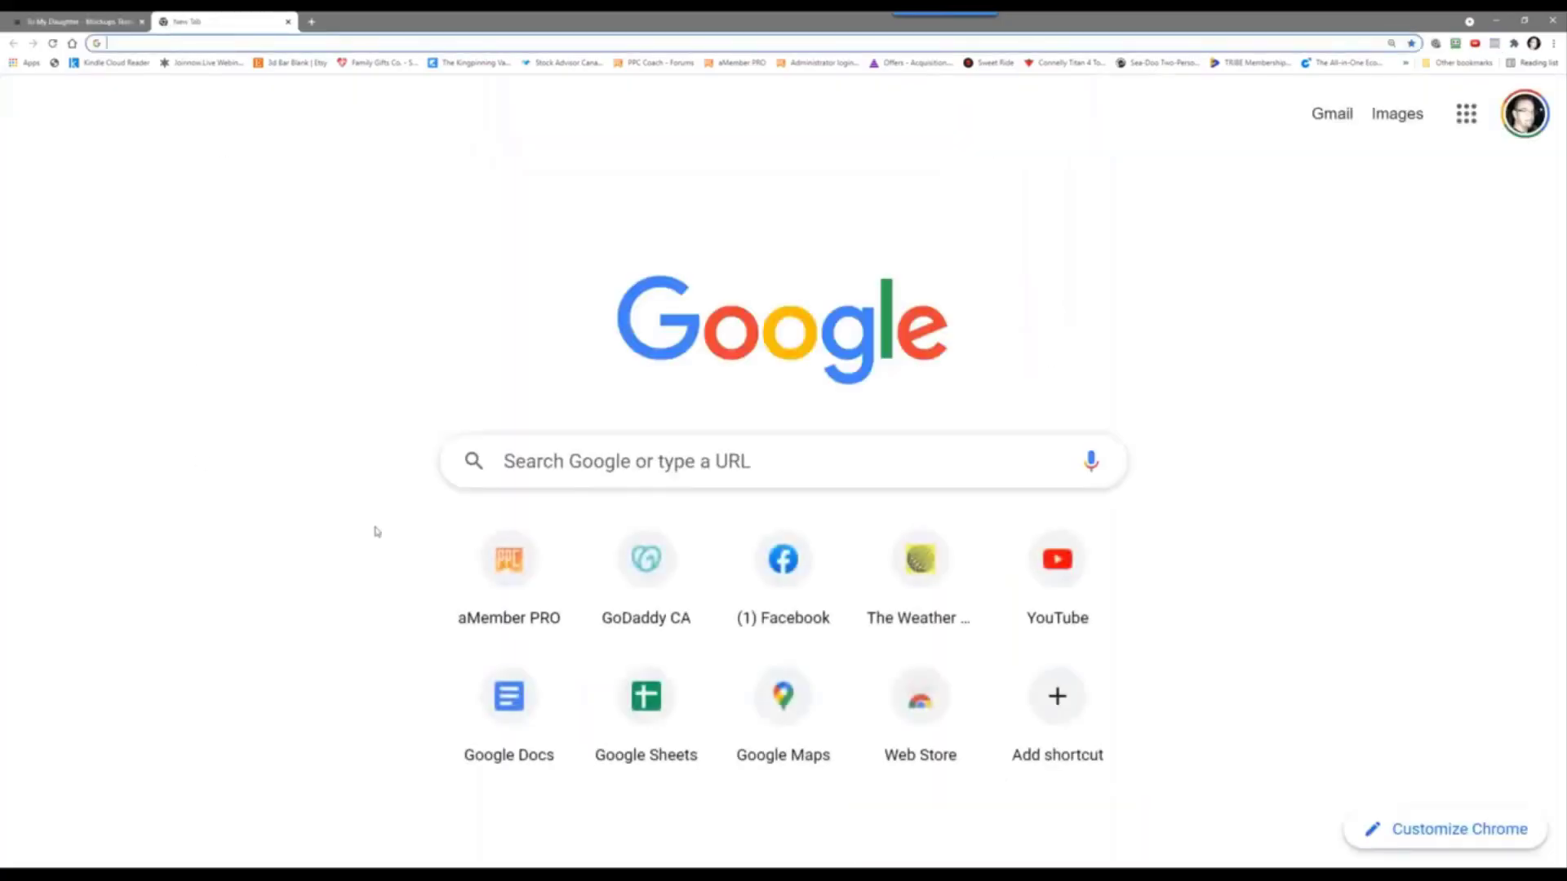
left_click(613, 717)
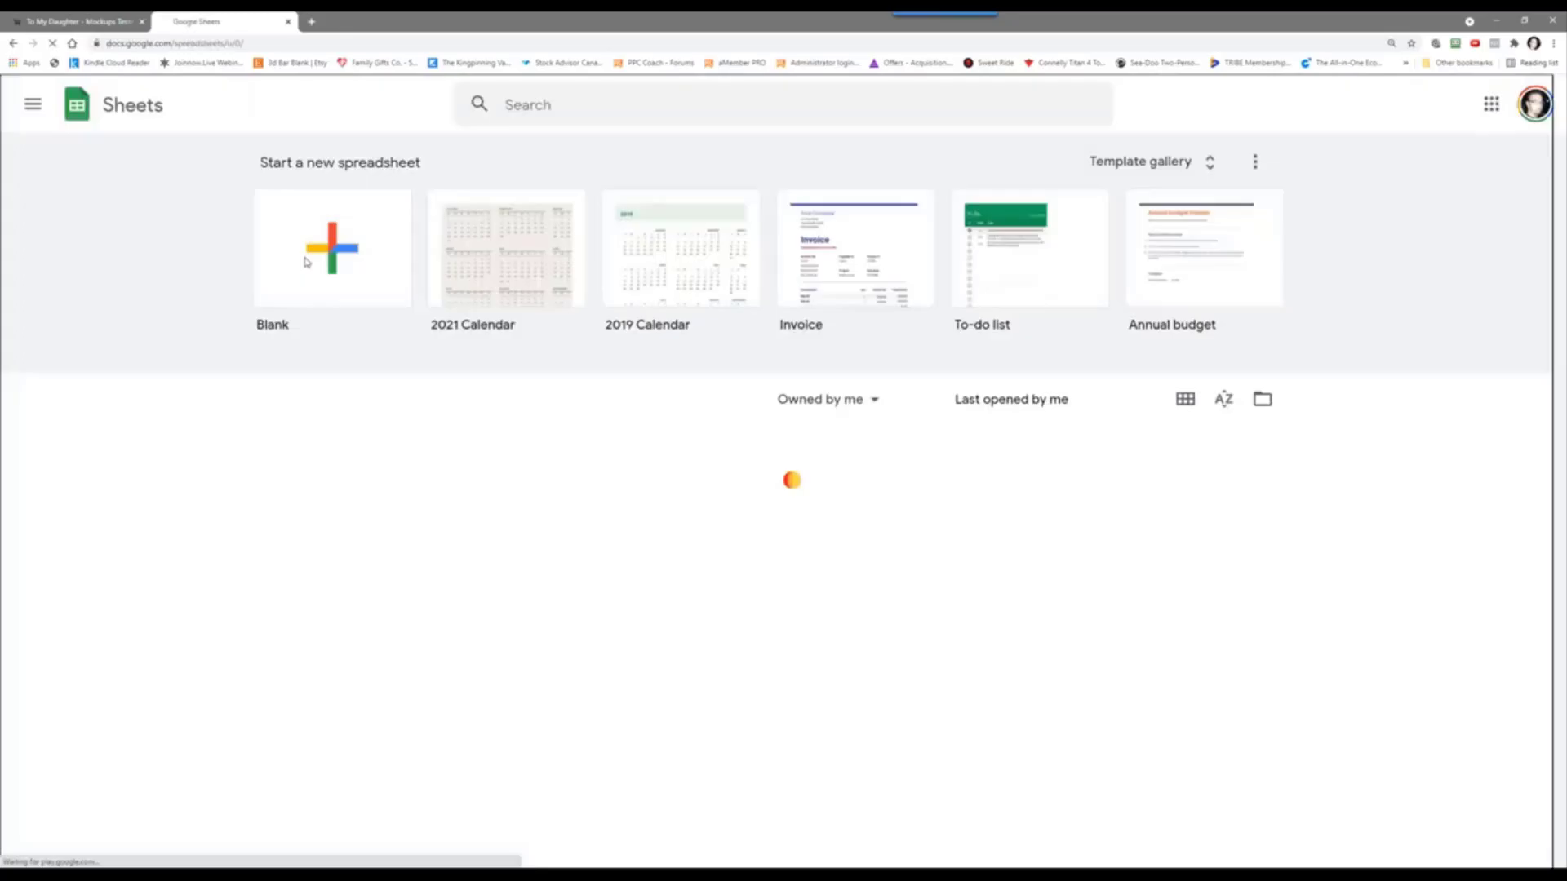
left_click(310, 261)
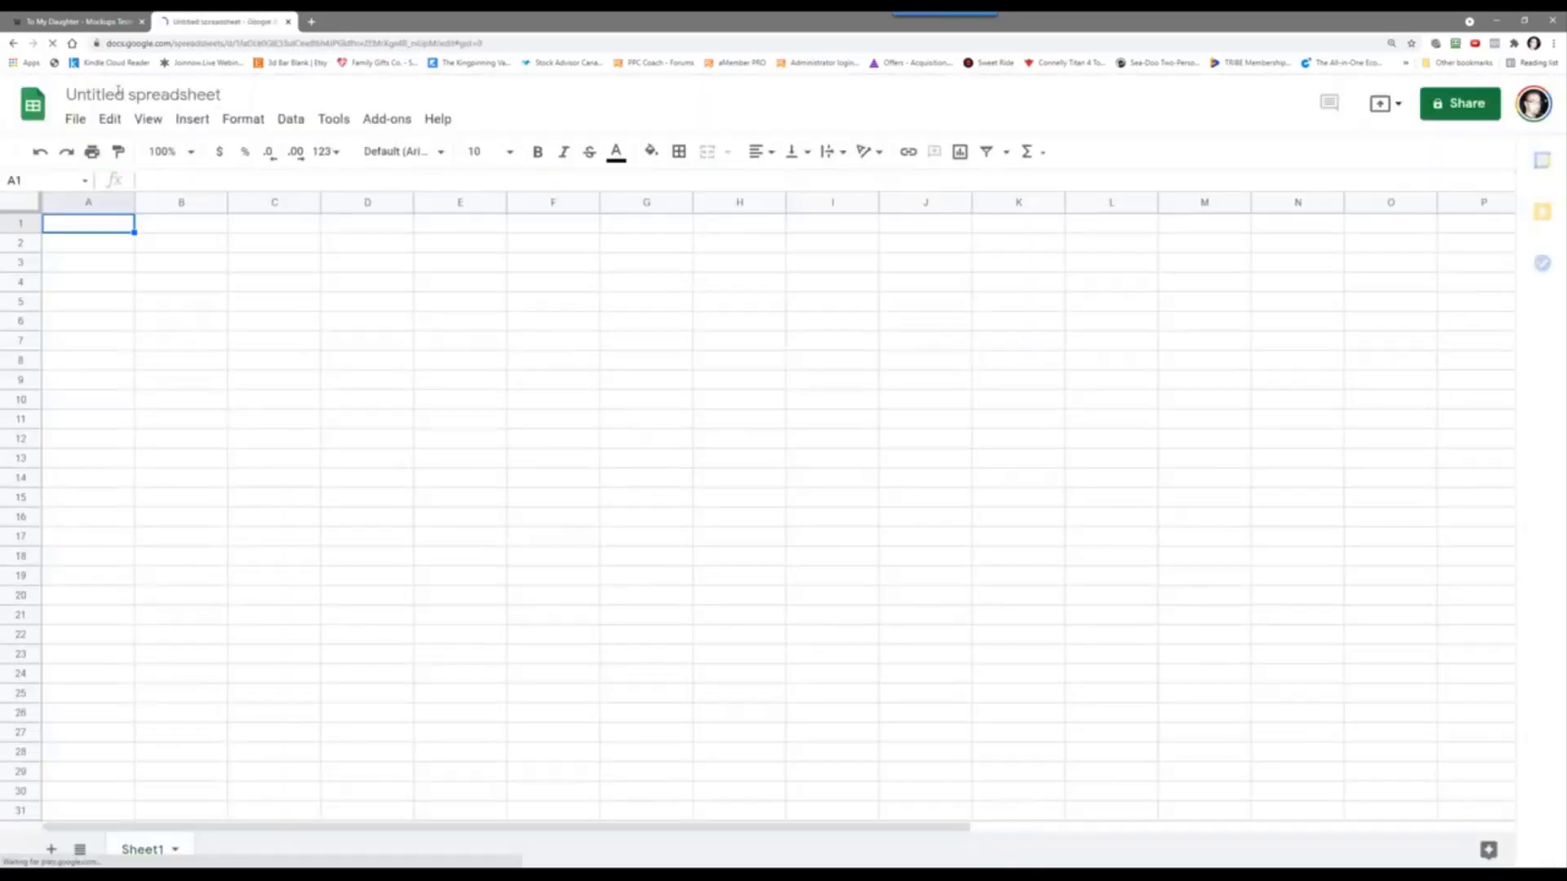
Step: Title the spreadsheet "Challenge #25 - Gearbubble New Message Card Products"
type("C")
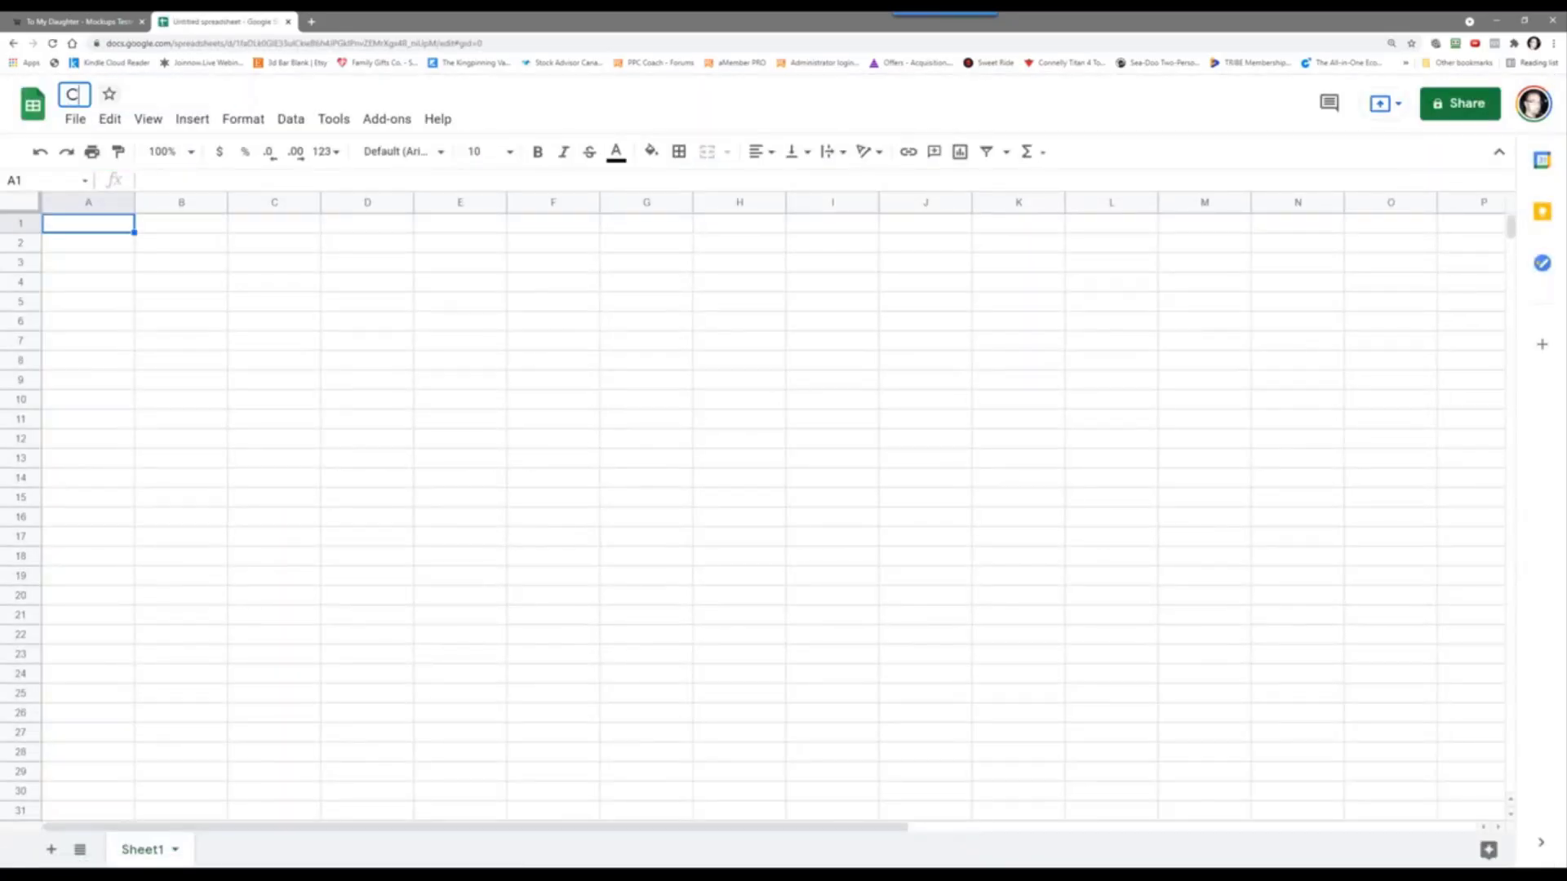
type("hallenge #25")
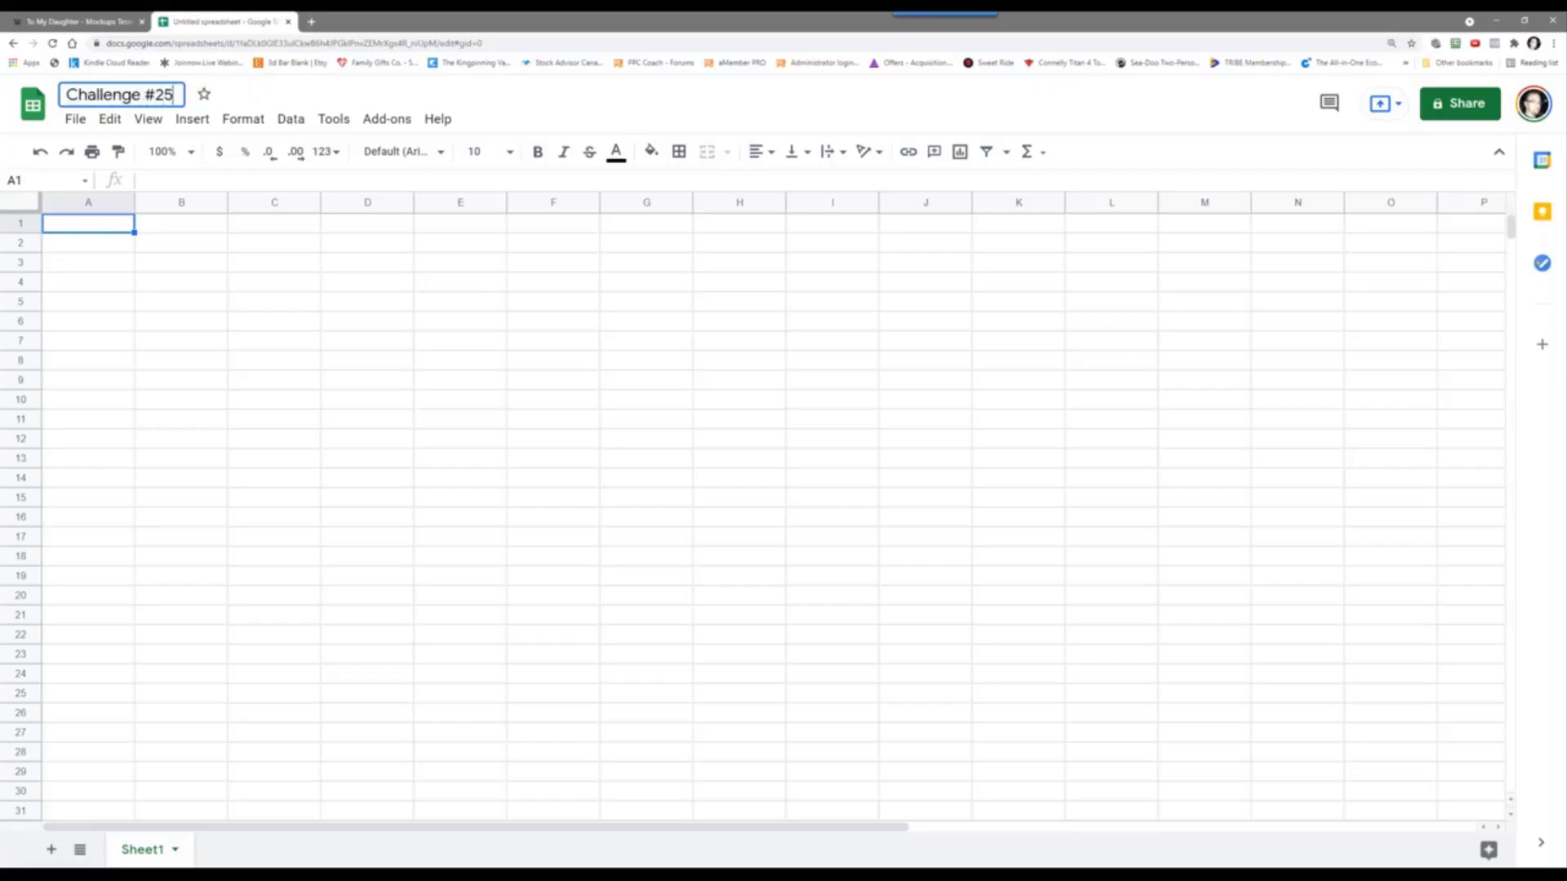
type(" - Me")
key("BackSpace")
key("BackSpace")
type("Gearbubble")
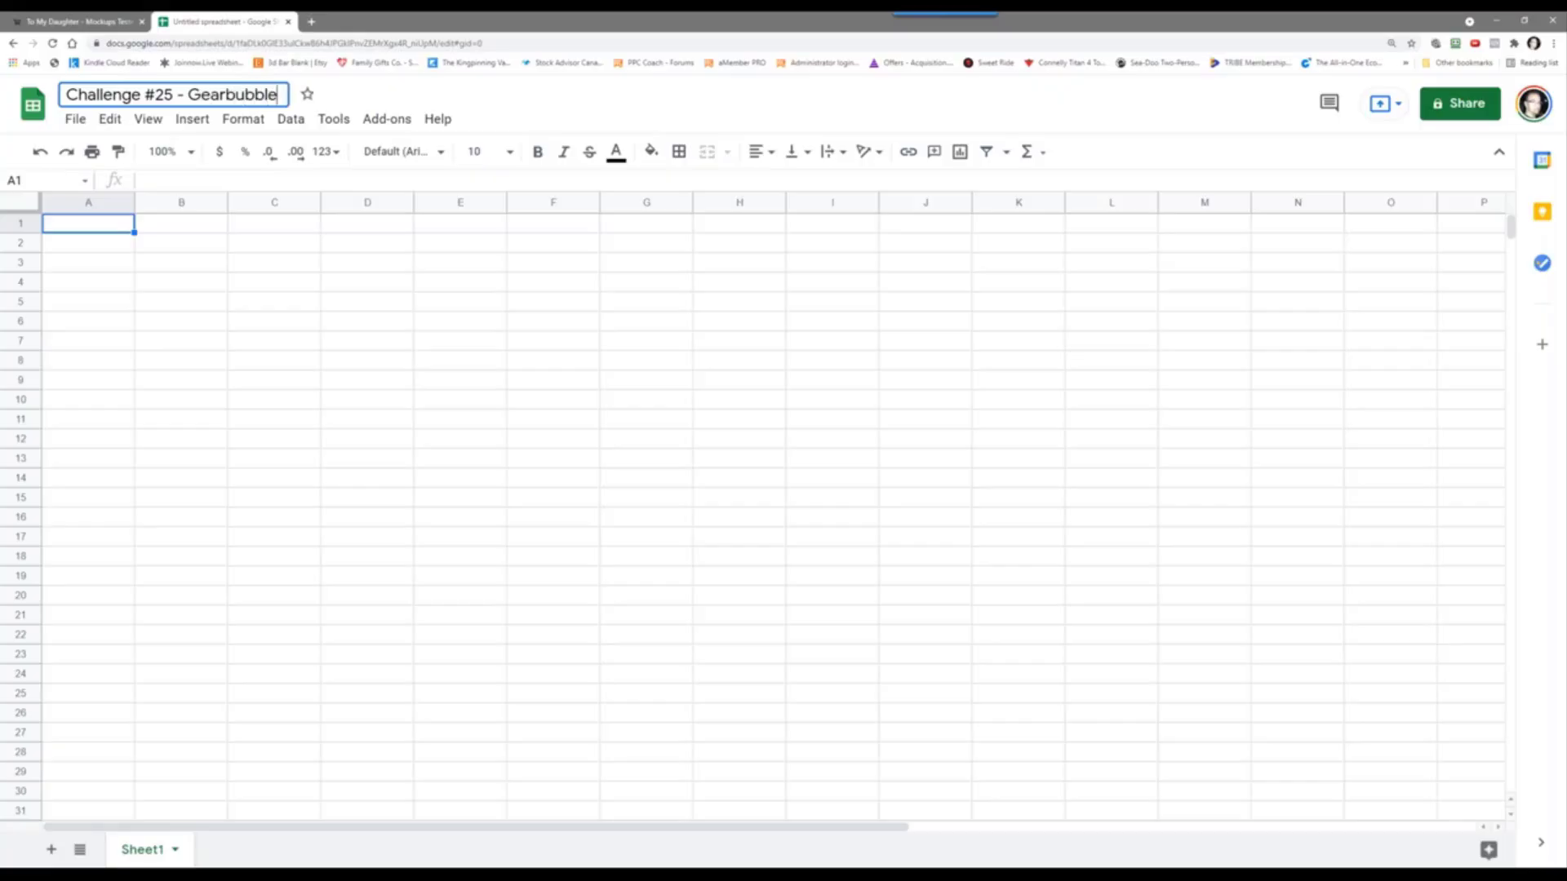
type(" New Message Car")
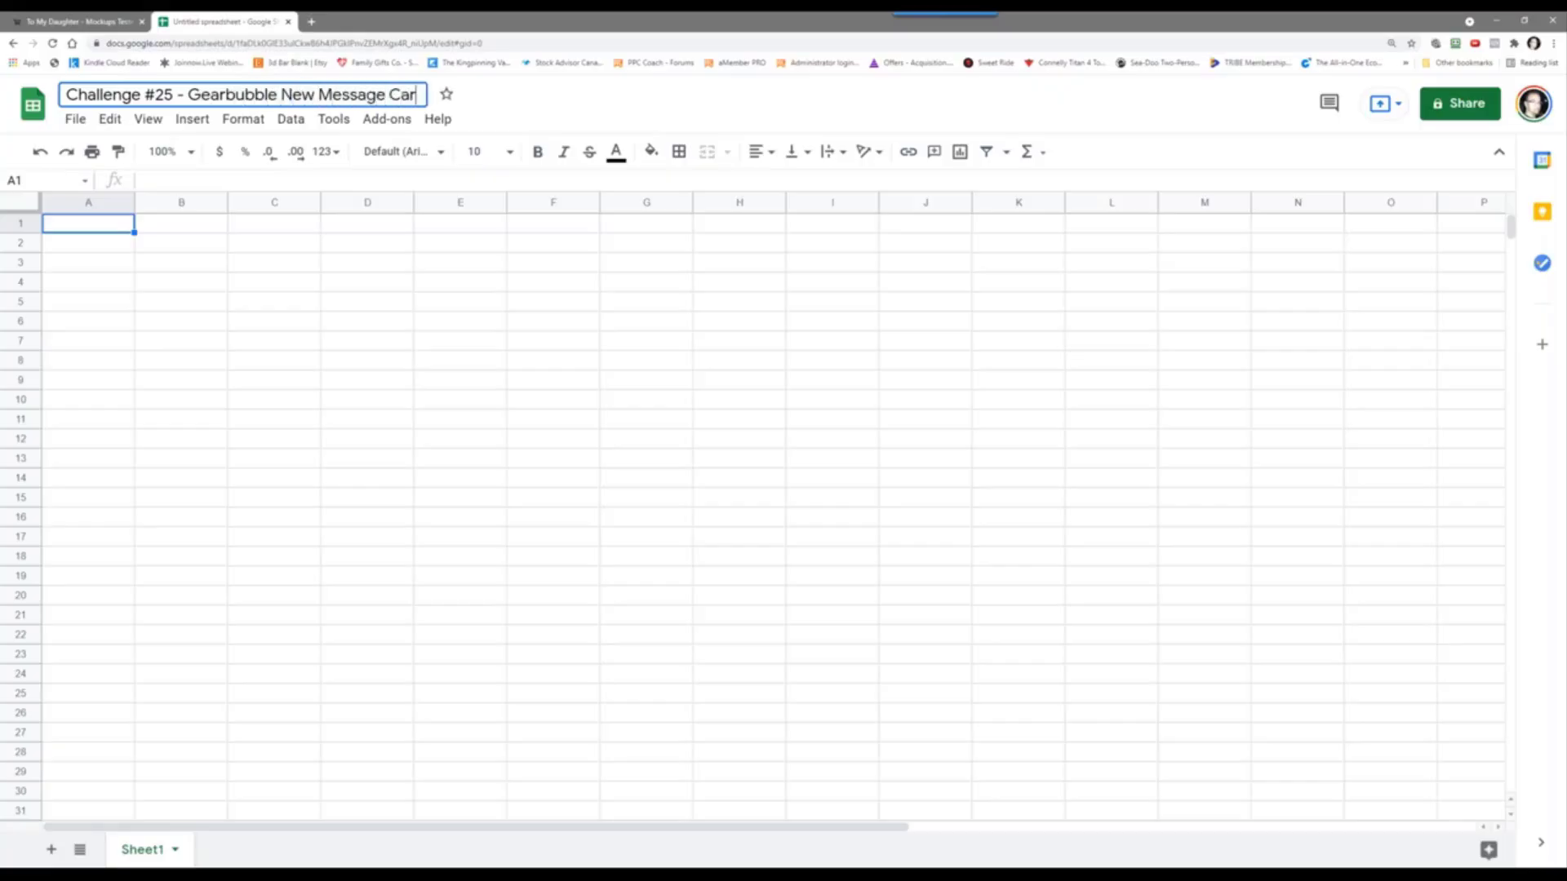
type("d Products")
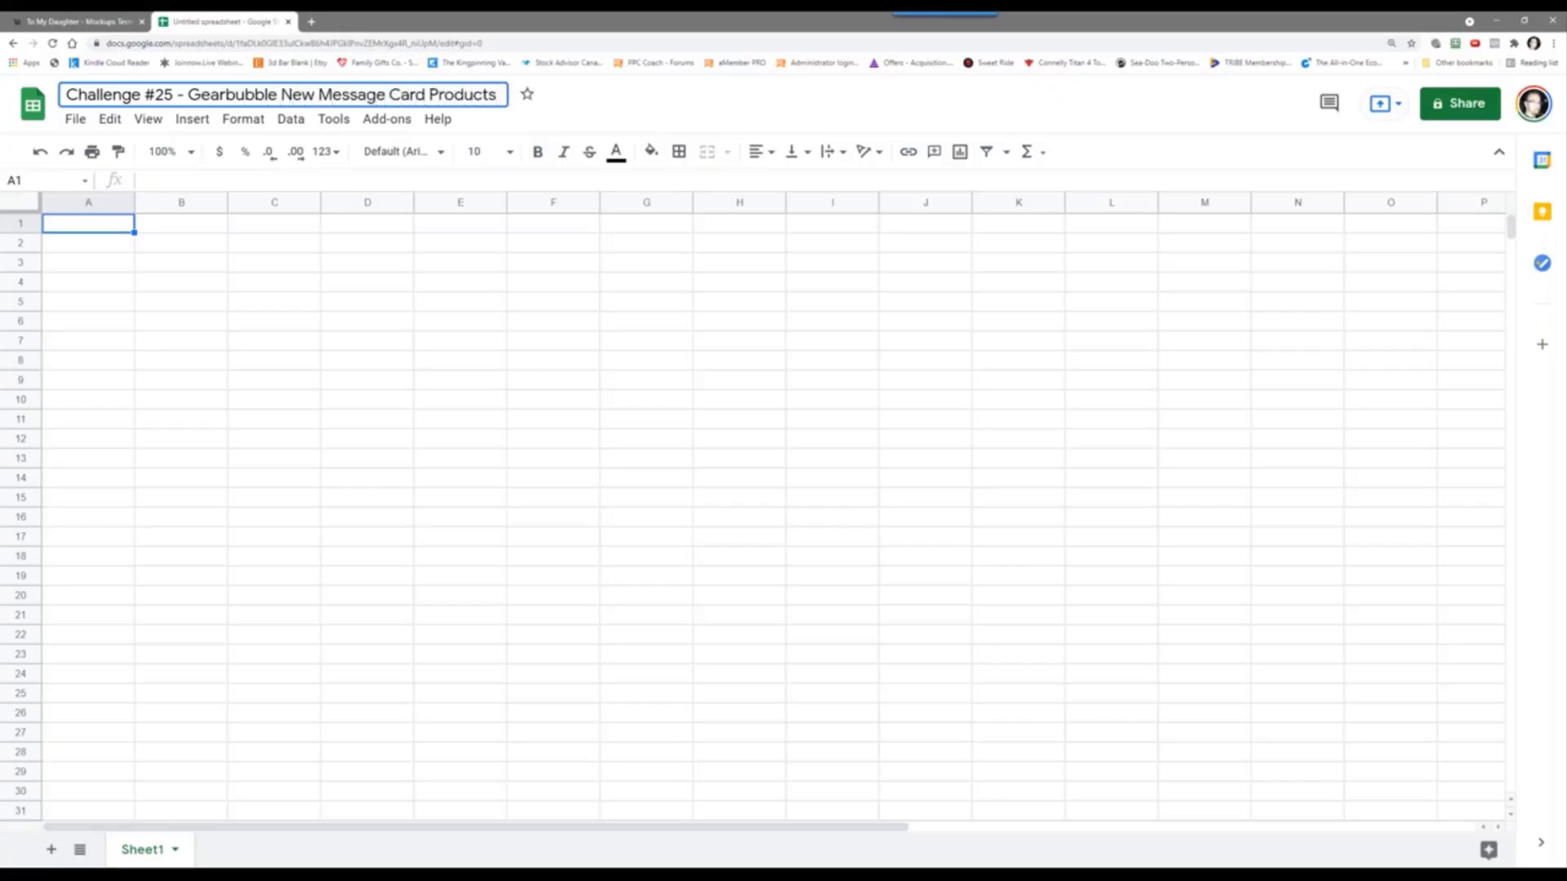
Step: Enter the column headers Image, URL and Quote in cells A1 to C1
left_click(69, 226)
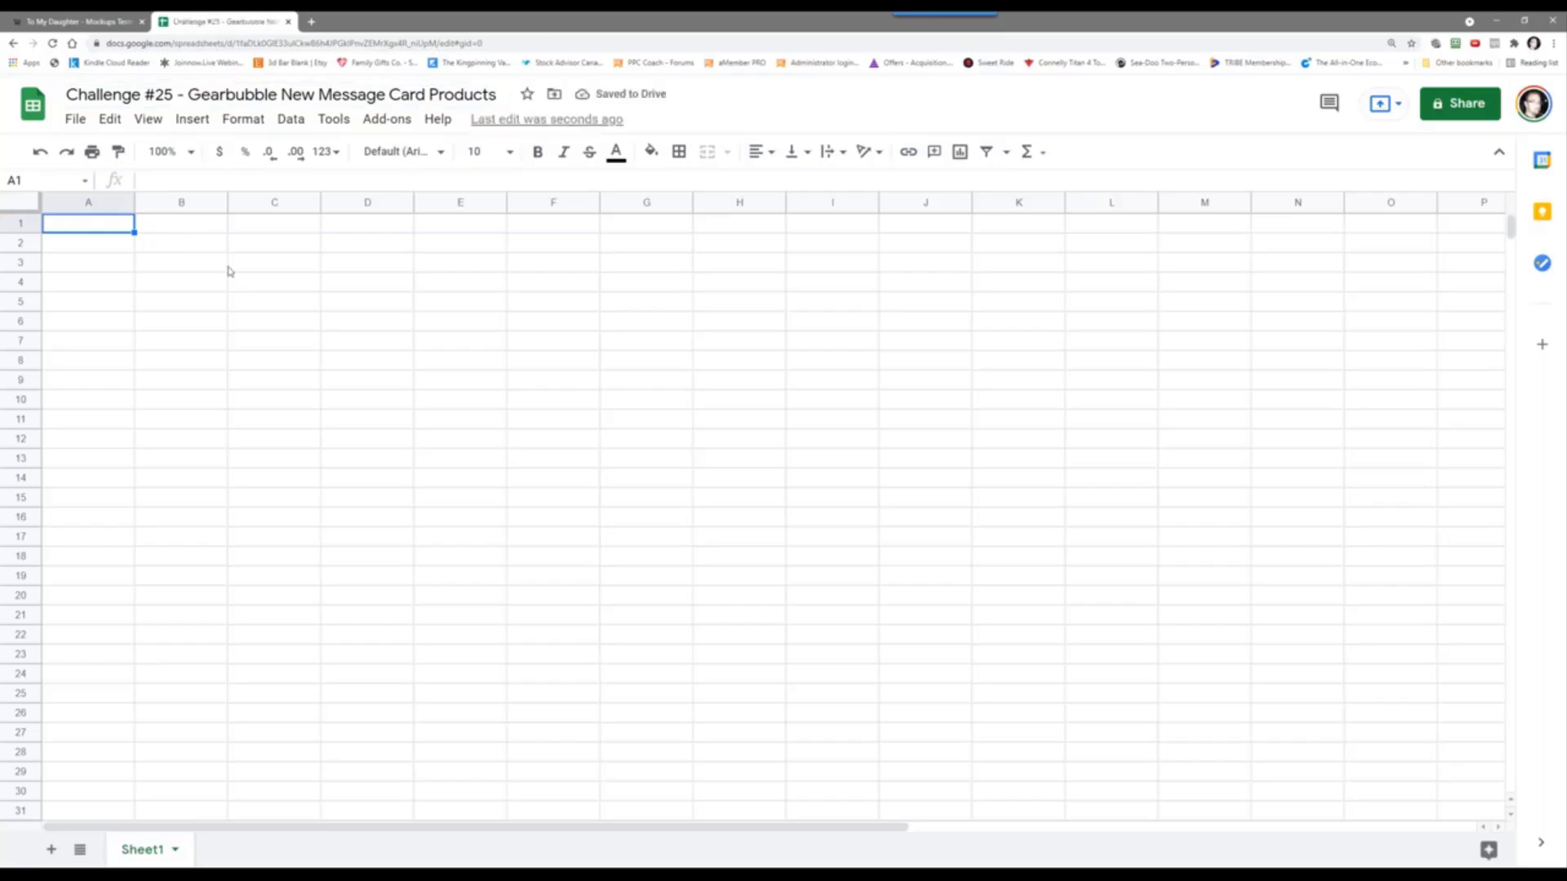
type("Image")
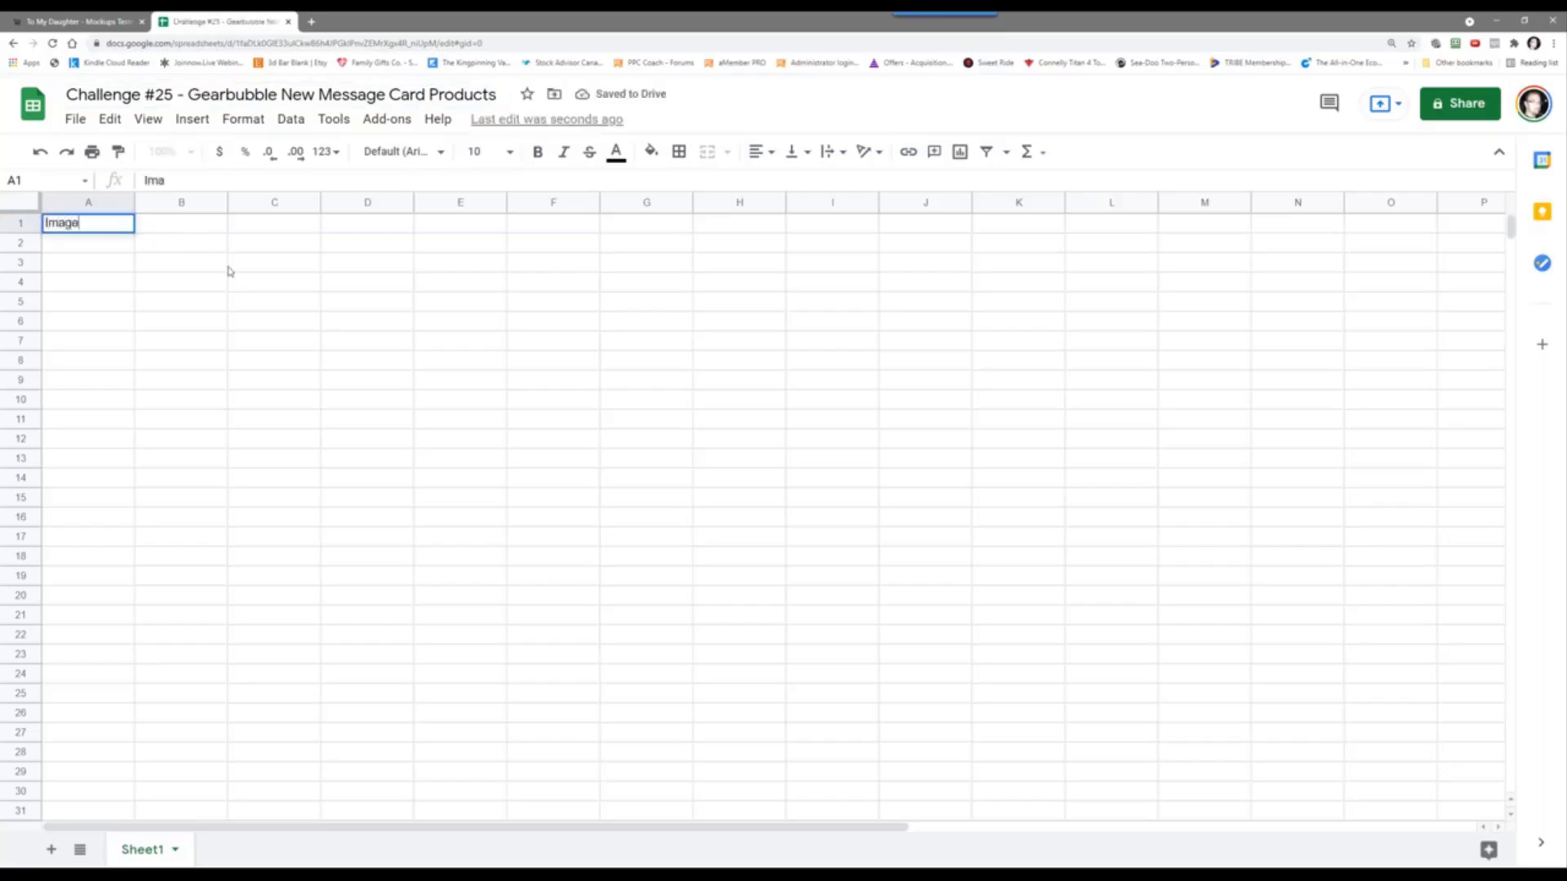
key("Tab")
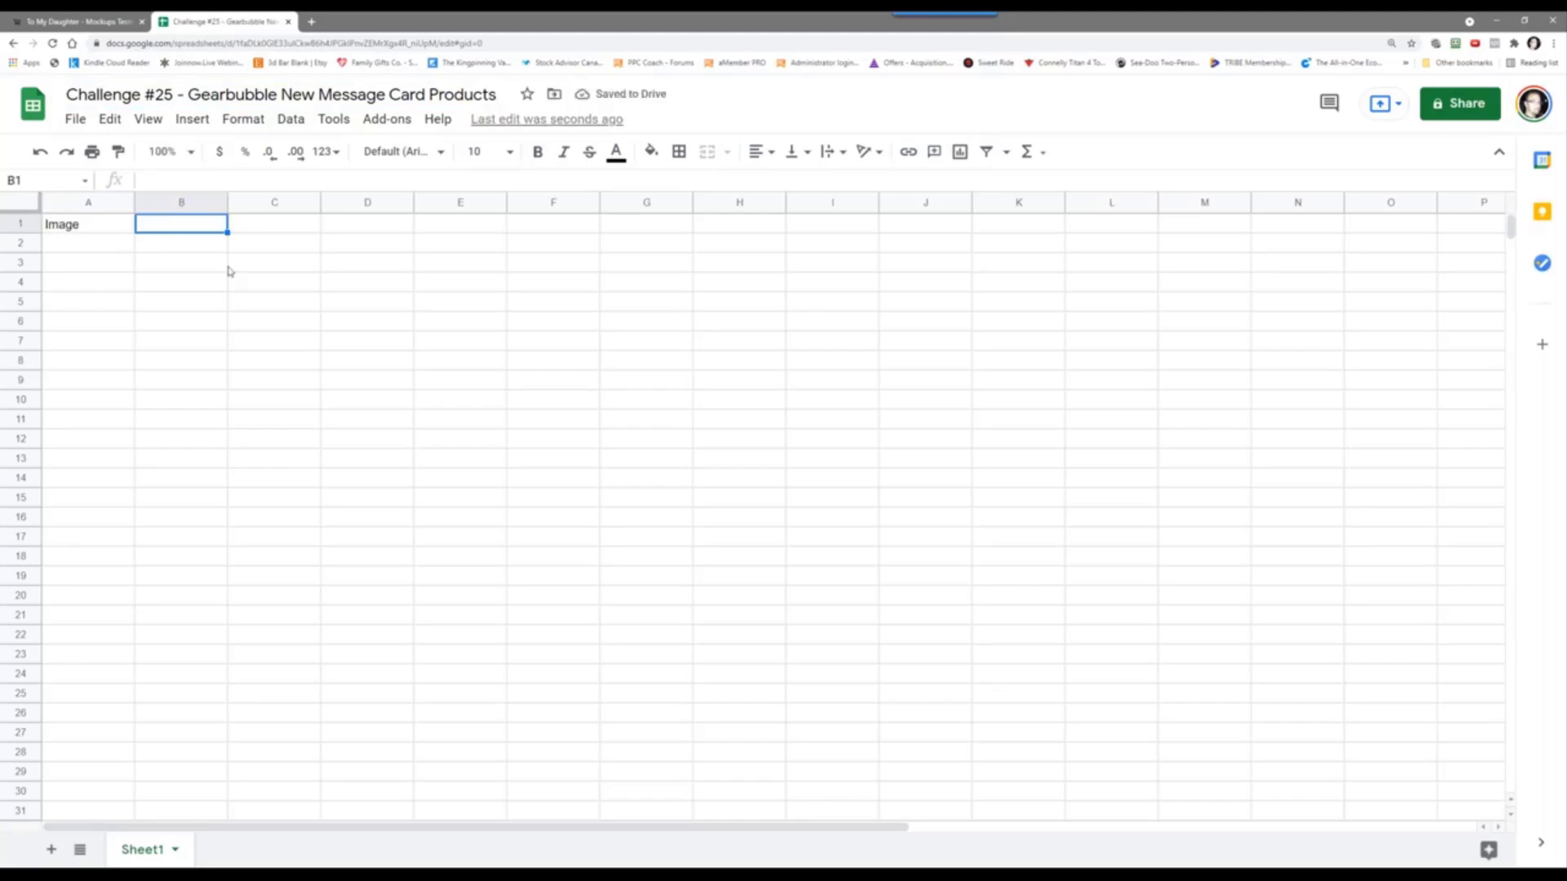
type("URL")
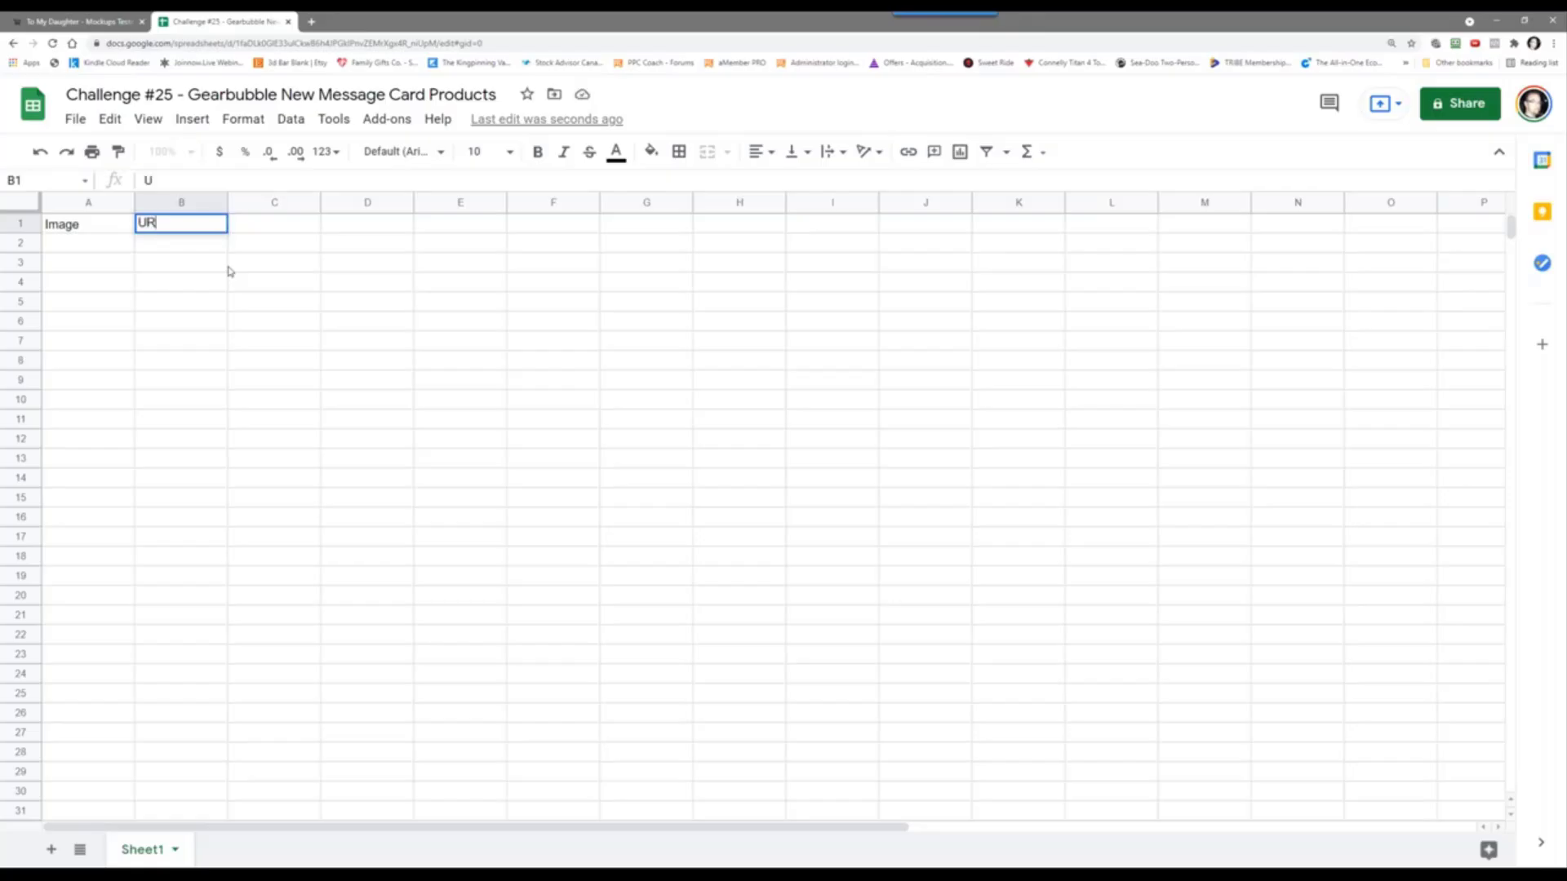
key("Tab")
type("Quote")
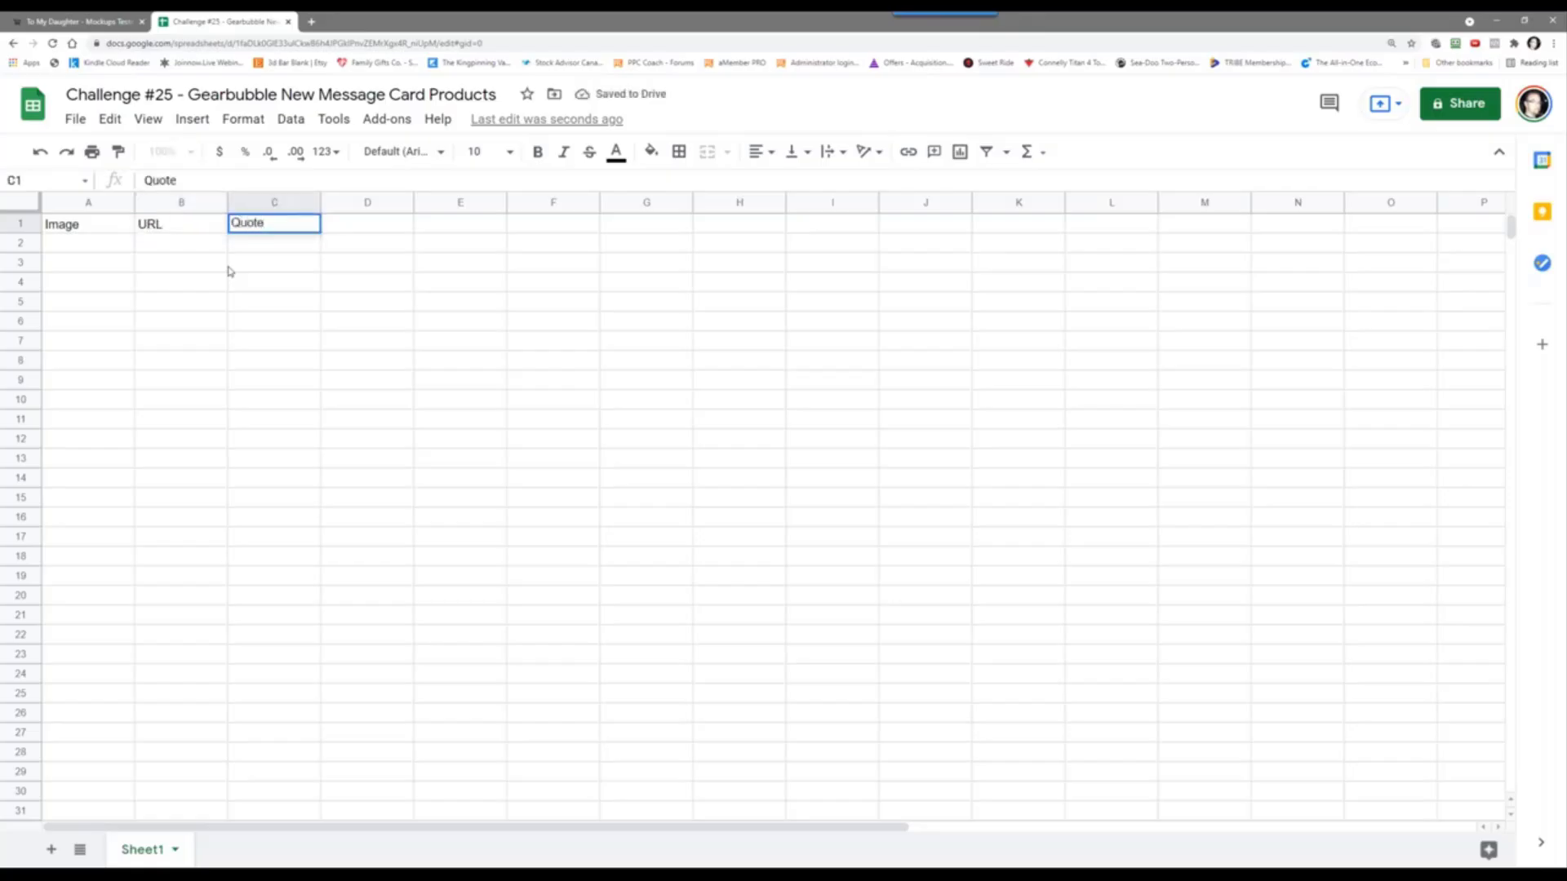
Step: Swap the second and third headers so that B1 reads Quote and C1 reads URL
key("shift+Tab")
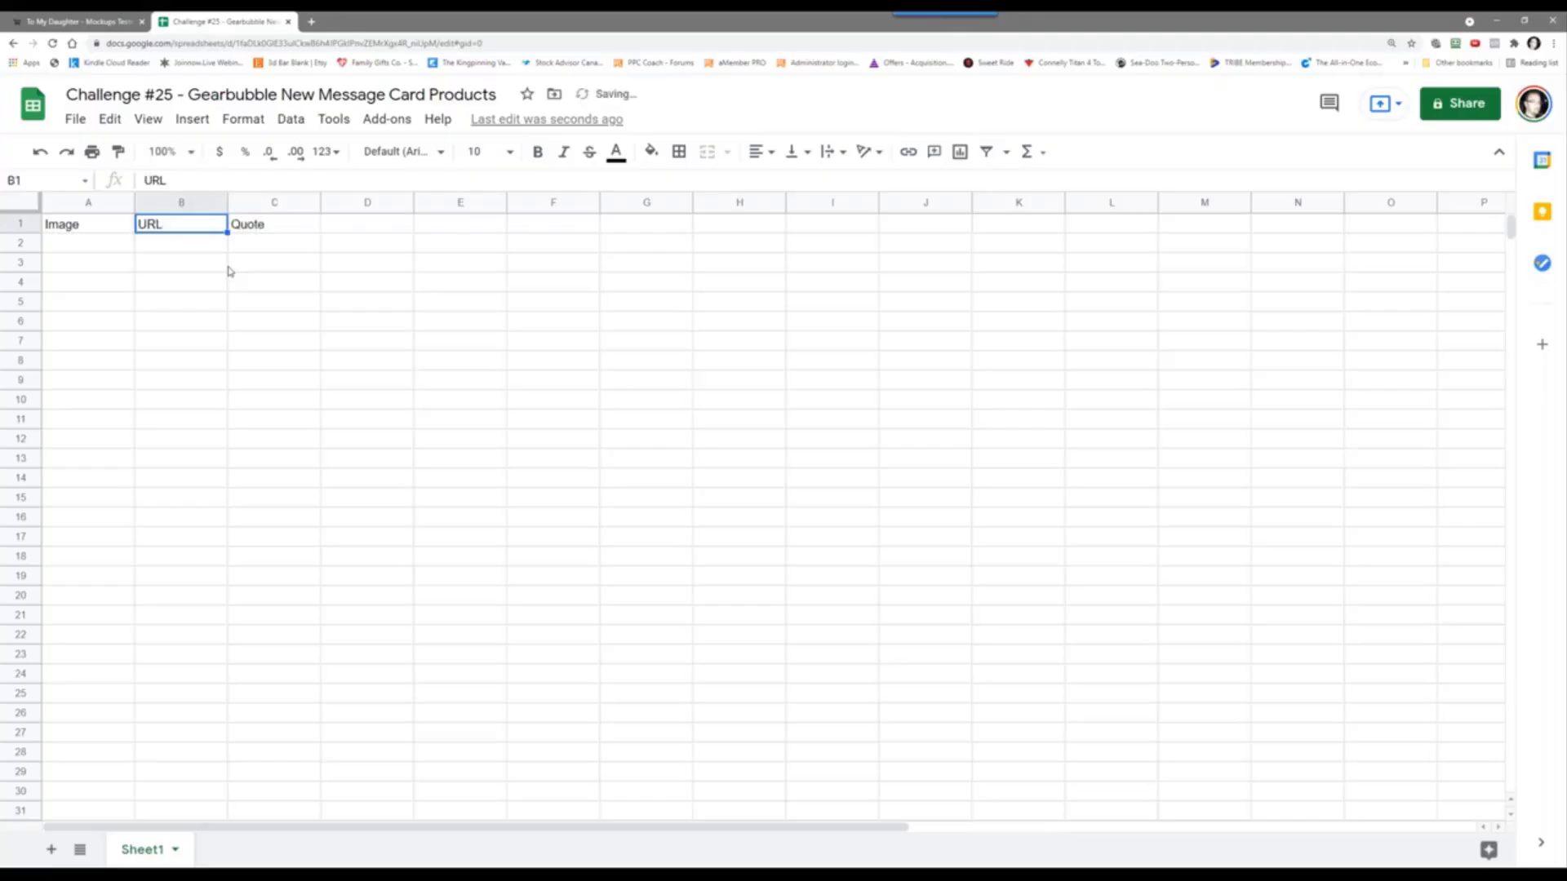
type("Quote")
key("Tab")
type("URL")
key("Tab")
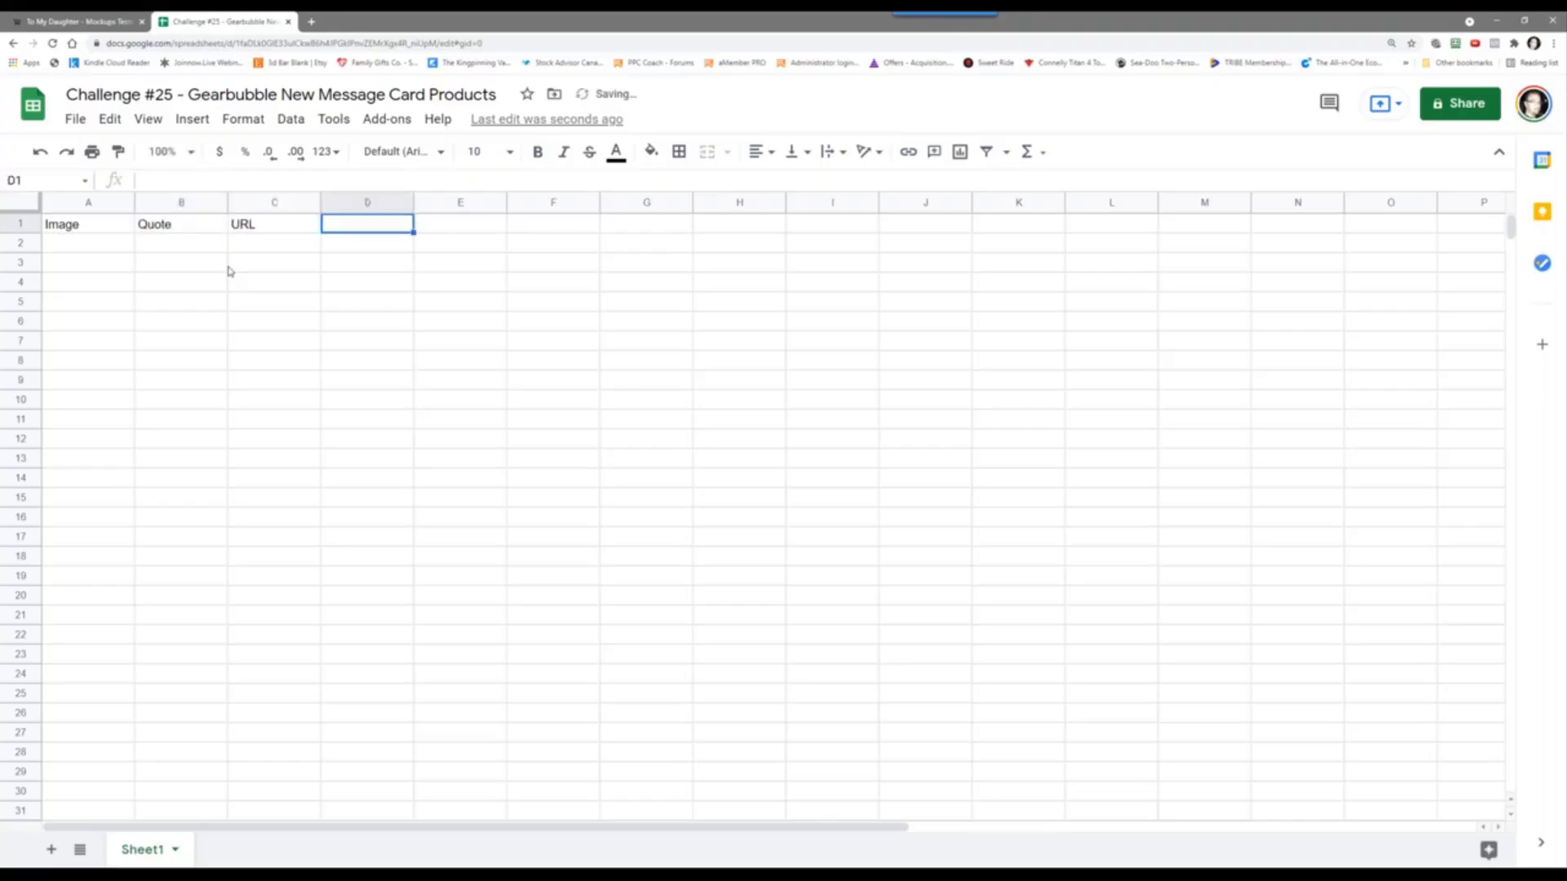
Step: Add the headers Status in D1 and Notes in E1
type("Note")
key("BackSpace")
key("BackSpace")
key("BackSpace")
key("BackSpace")
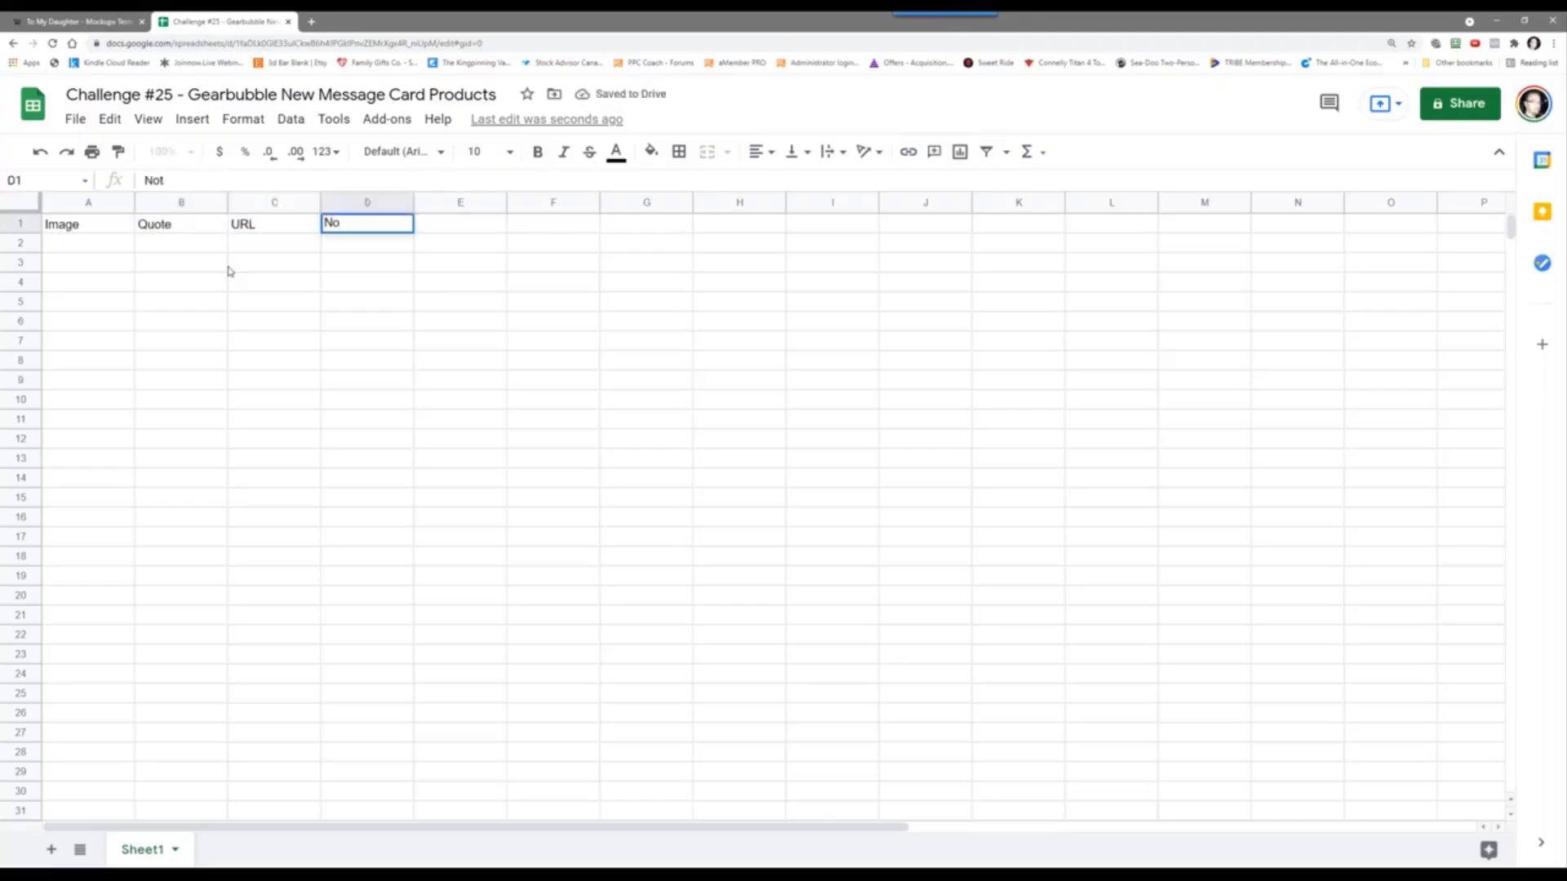
type("Status")
key("Tab")
type("Notes")
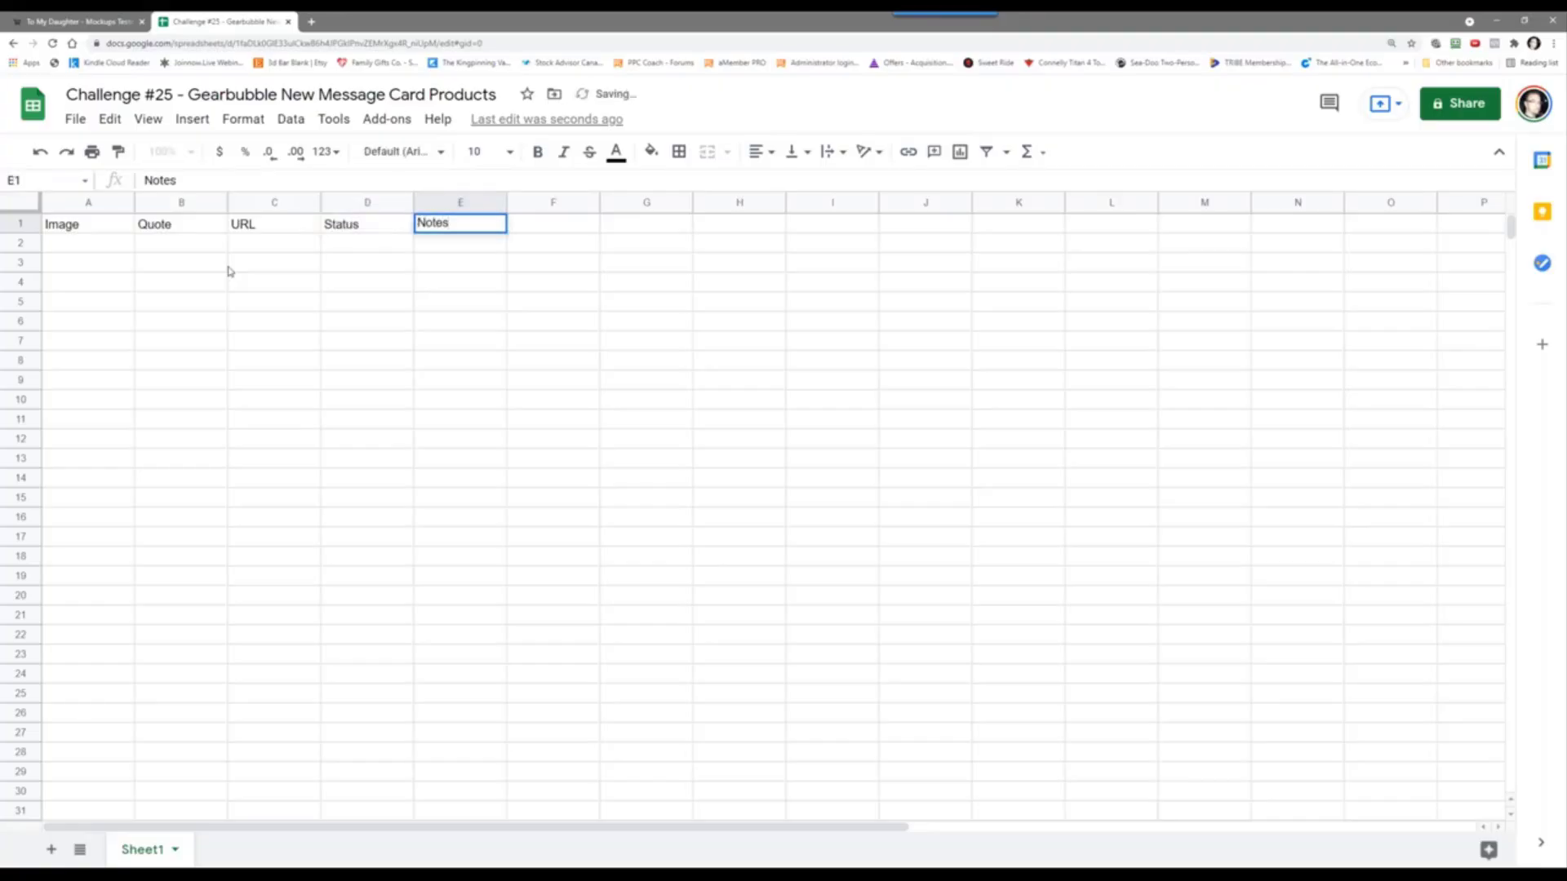
left_click(225, 265)
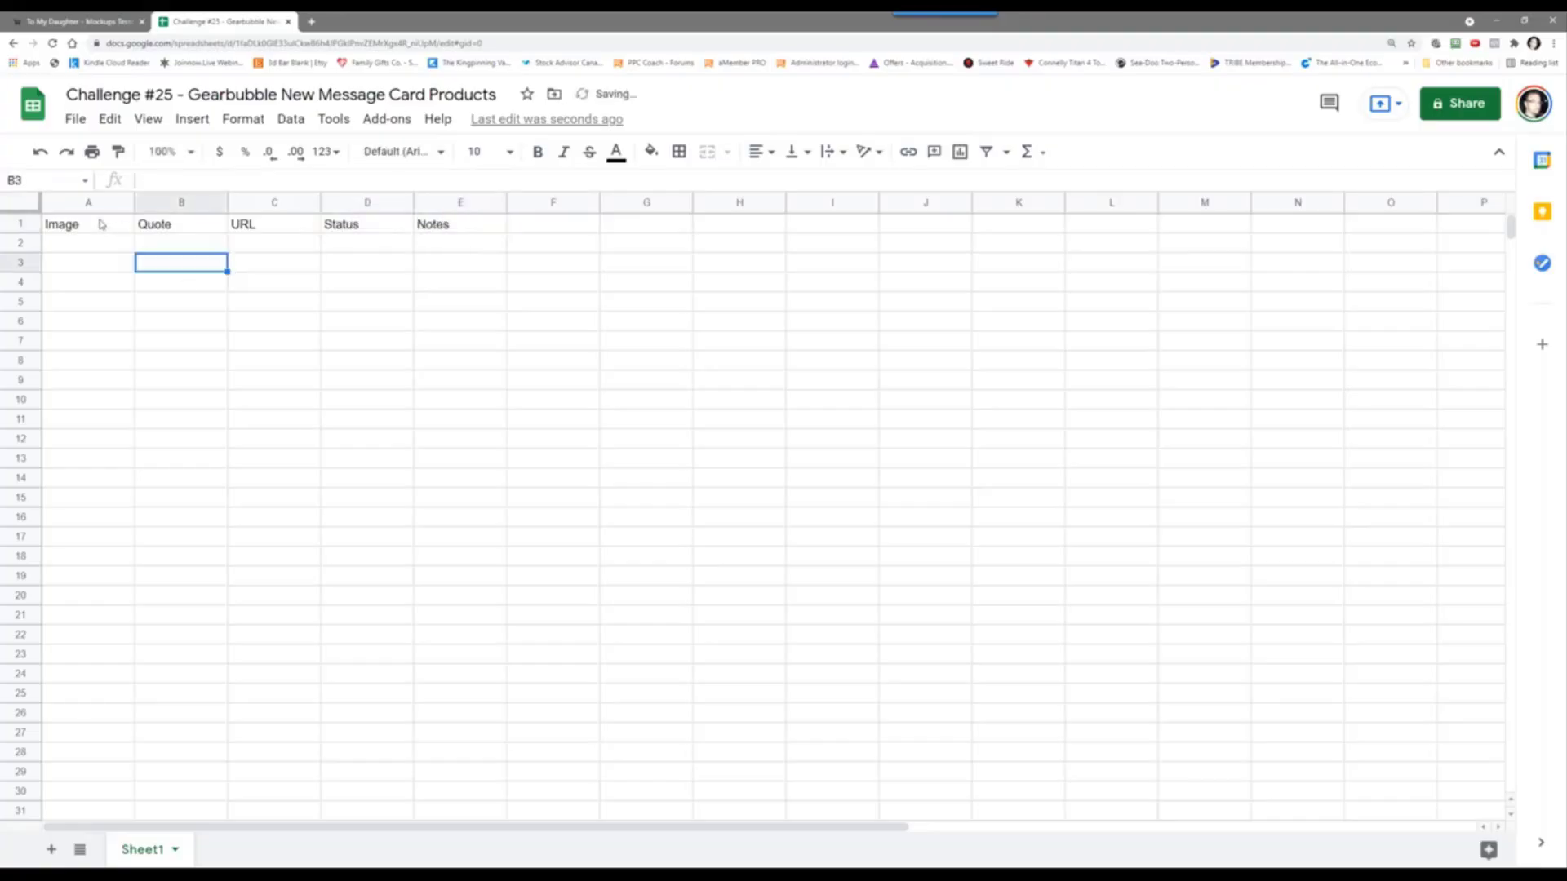
Step: Format the header cells A1 to E1 as bold white text on a black fill
left_click_drag(103, 225, 444, 233)
left_click(538, 151)
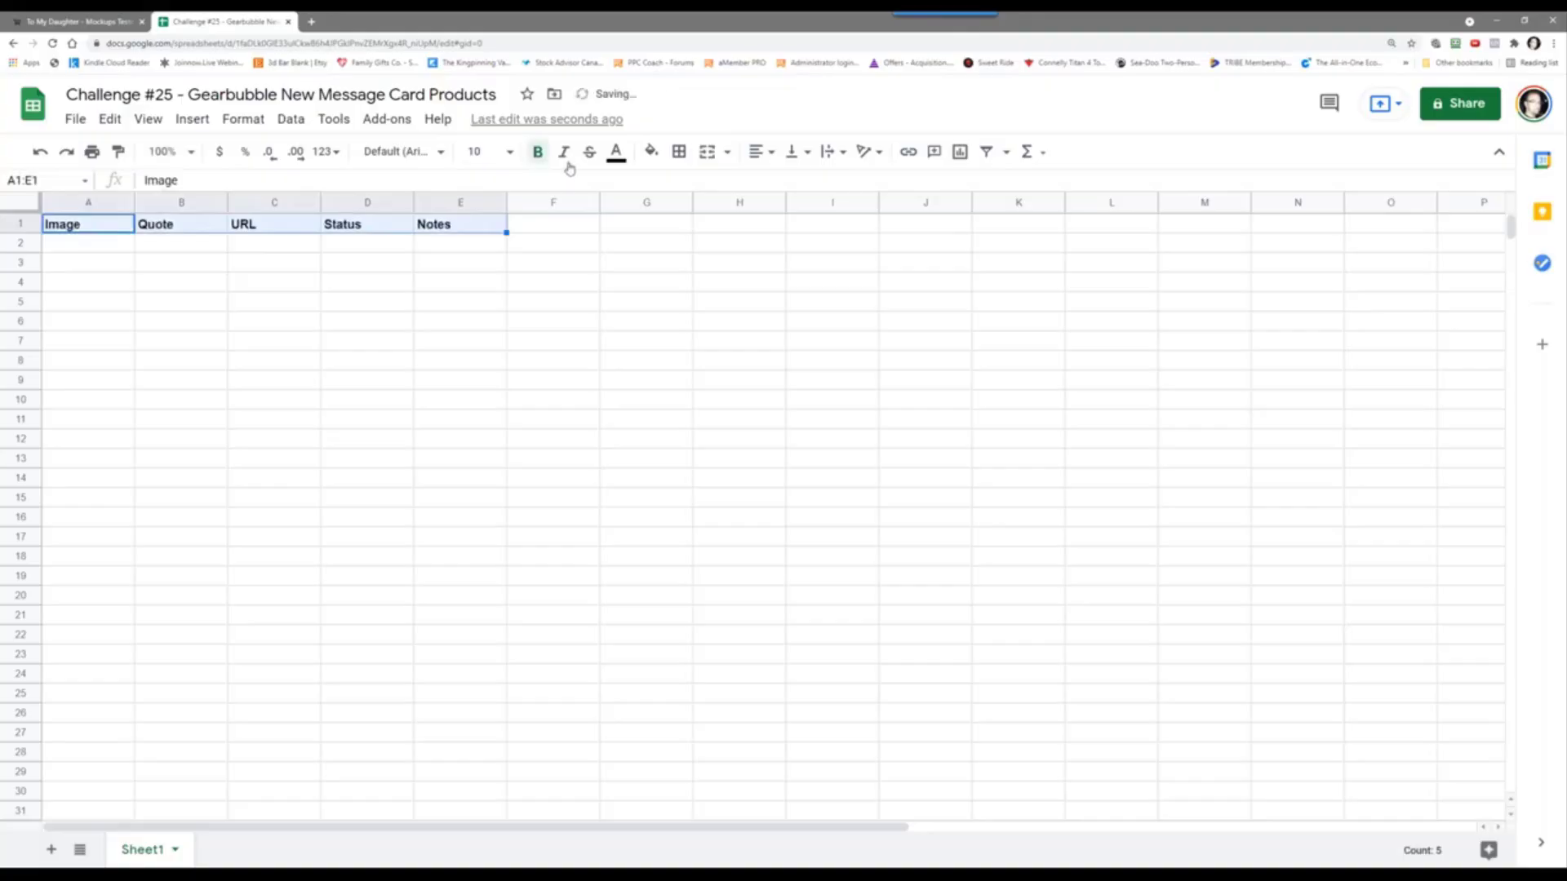
left_click(619, 160)
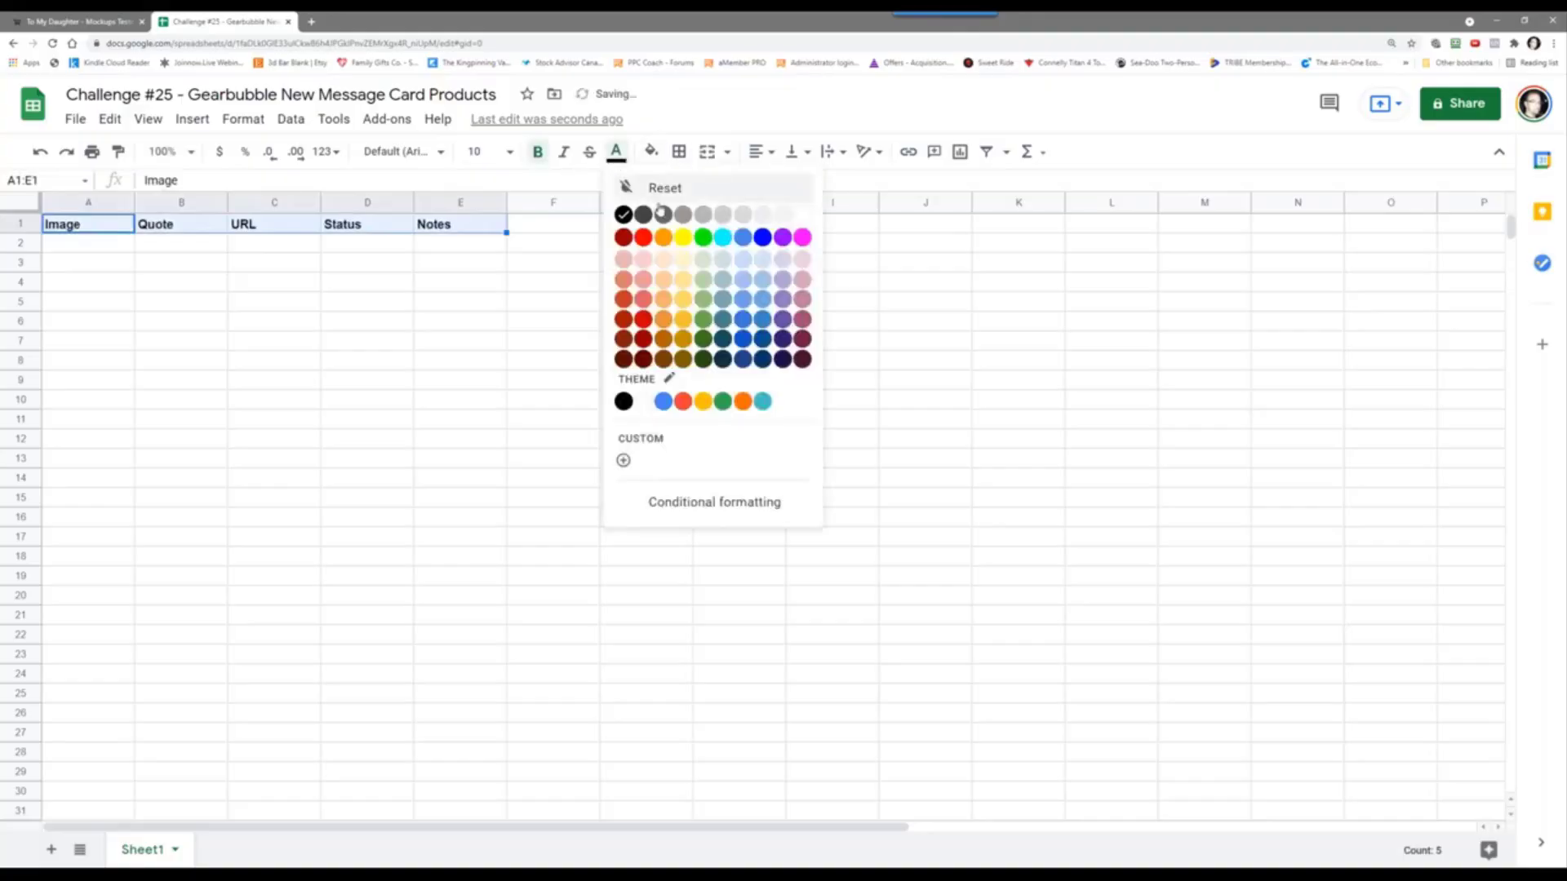
left_click(803, 214)
left_click(651, 151)
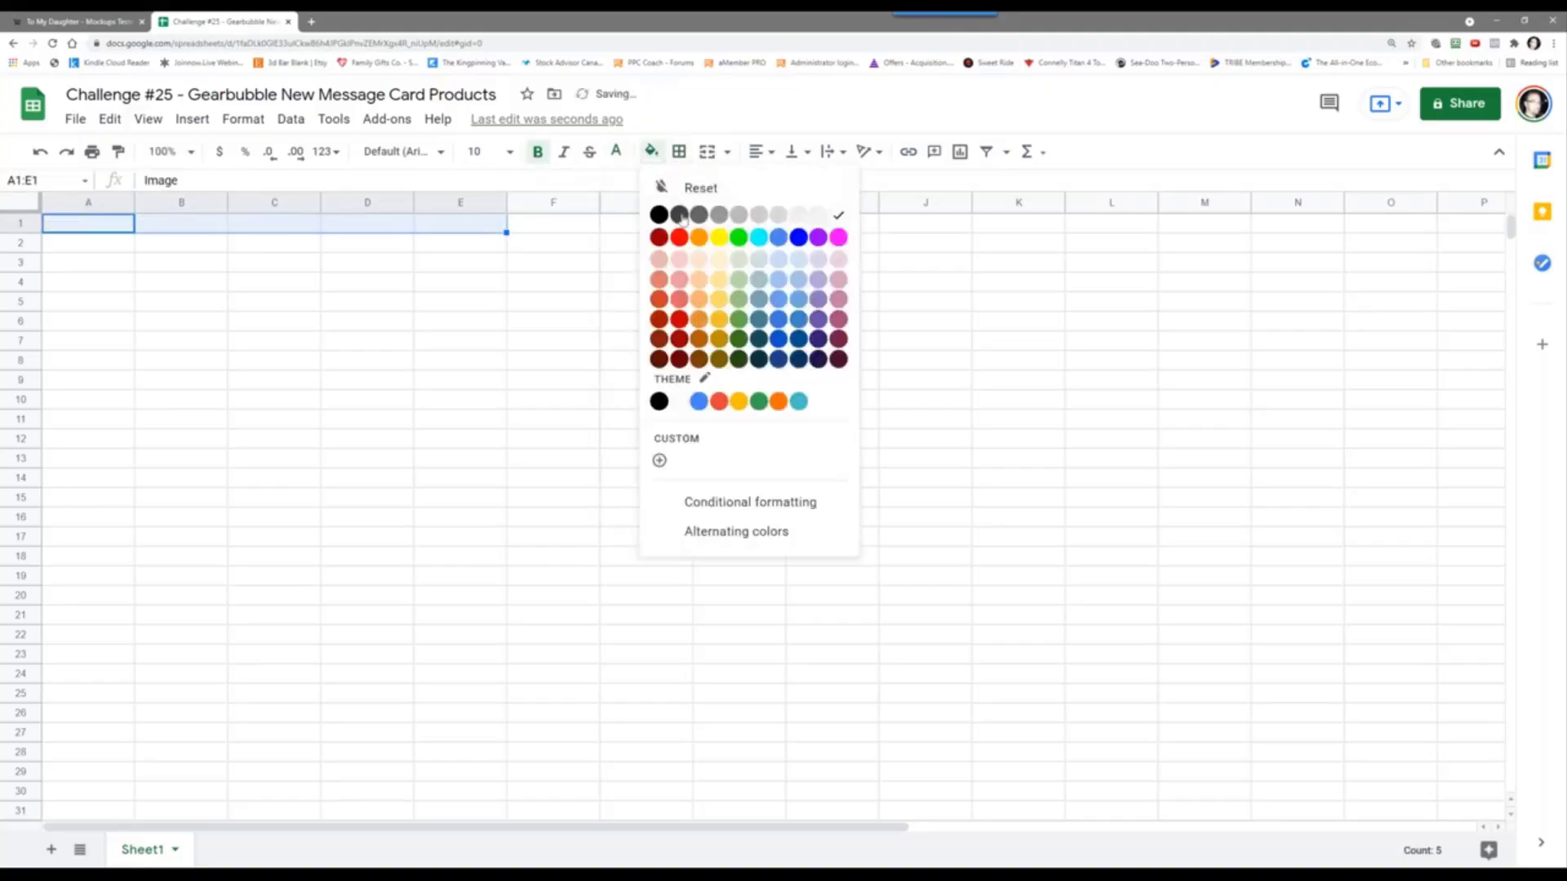
left_click(658, 214)
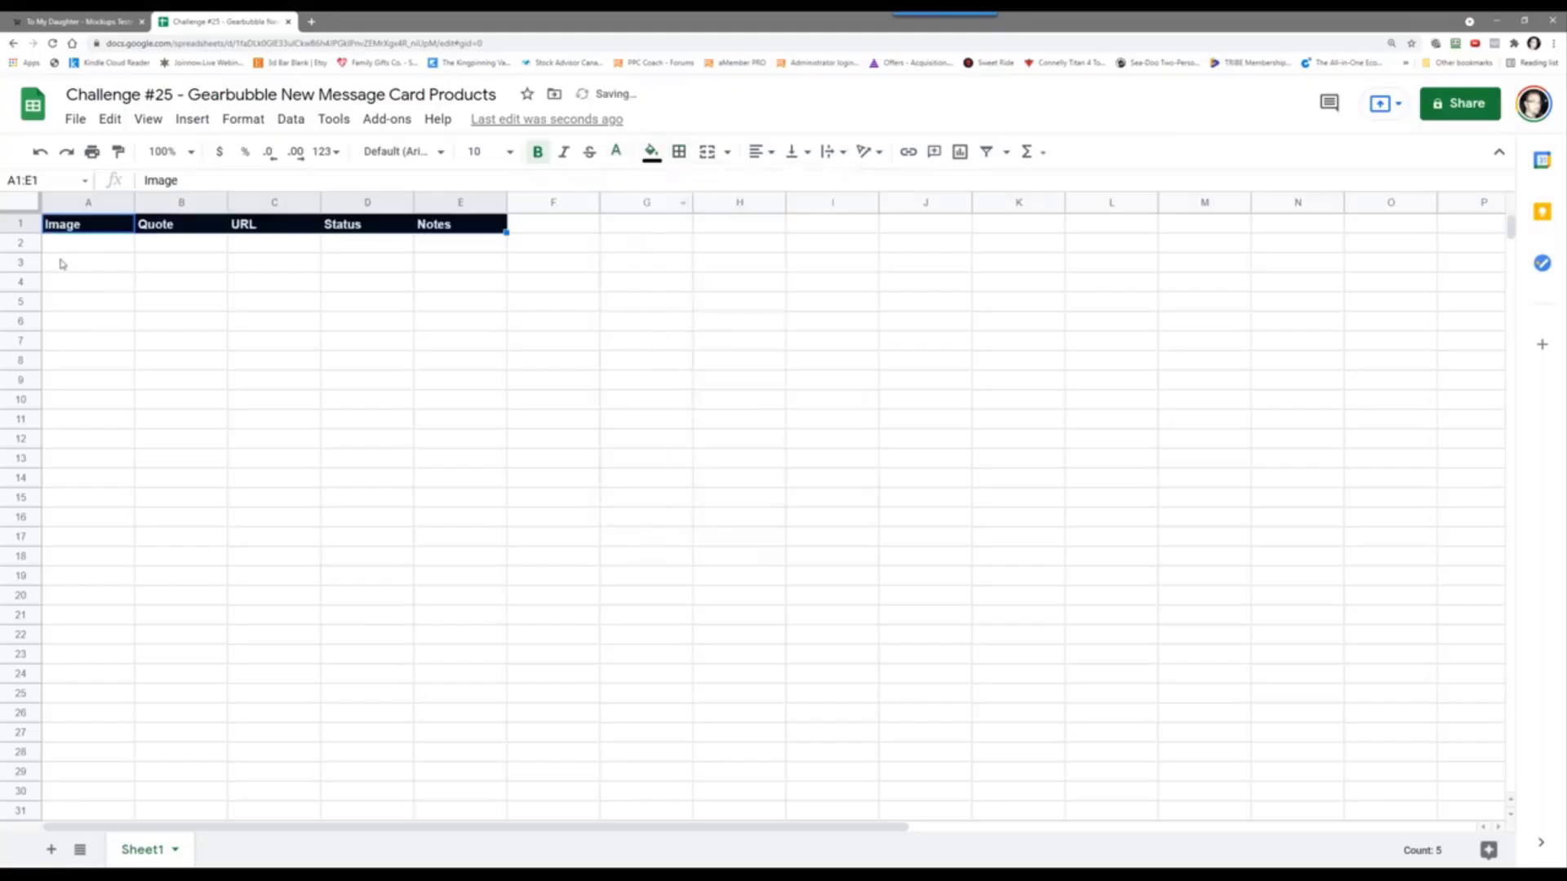
Step: Freeze the header row so row 1 stays fixed above the data
left_click(20, 224)
left_click(148, 119)
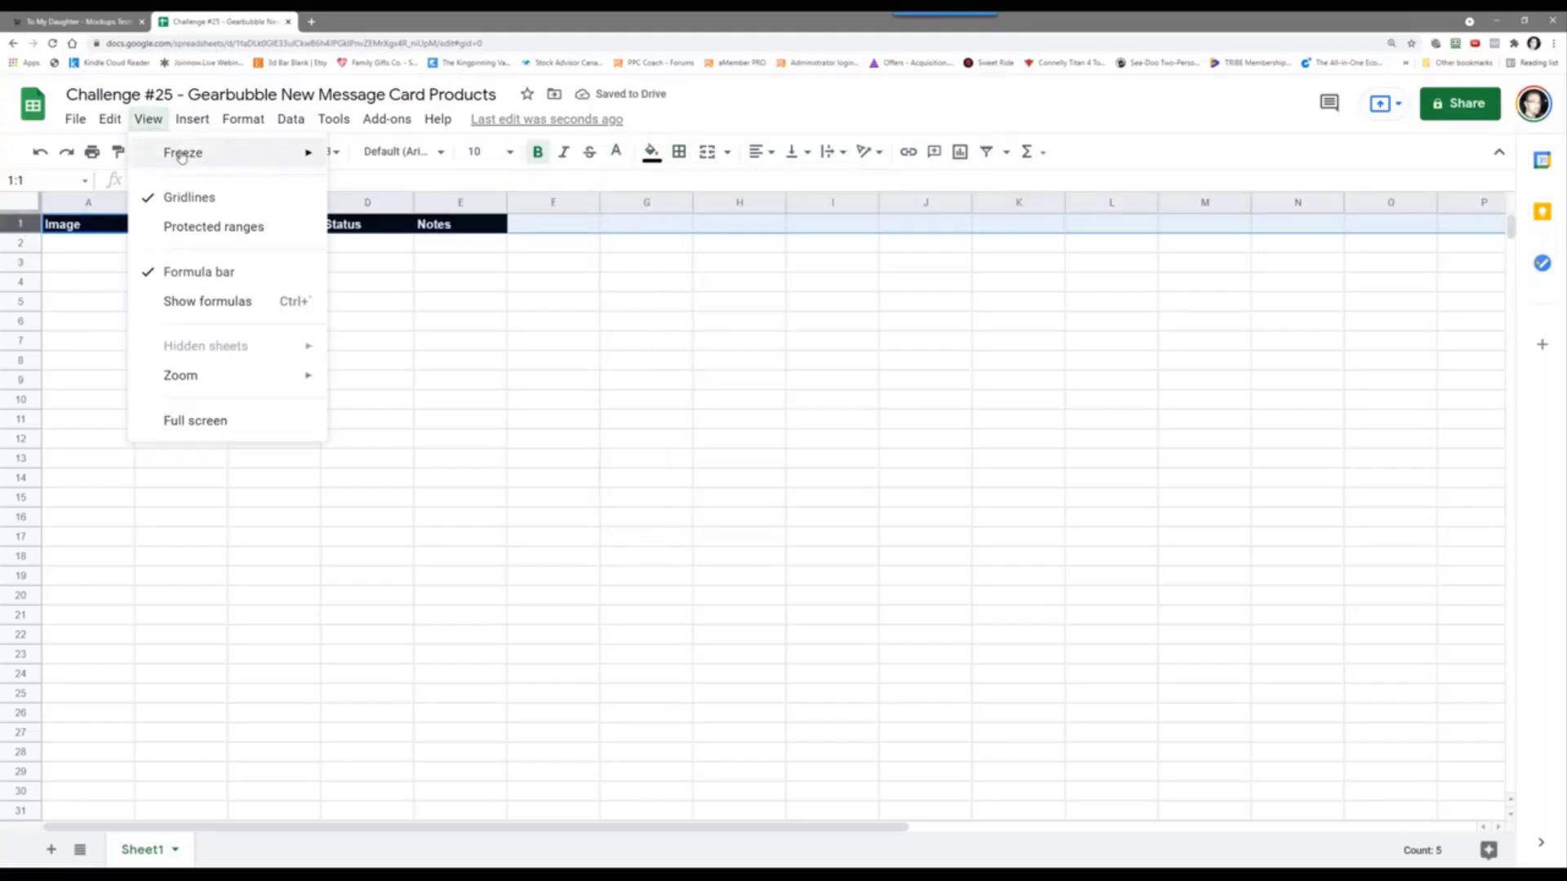
mouse_move(302, 153)
left_click(426, 193)
left_click(266, 404)
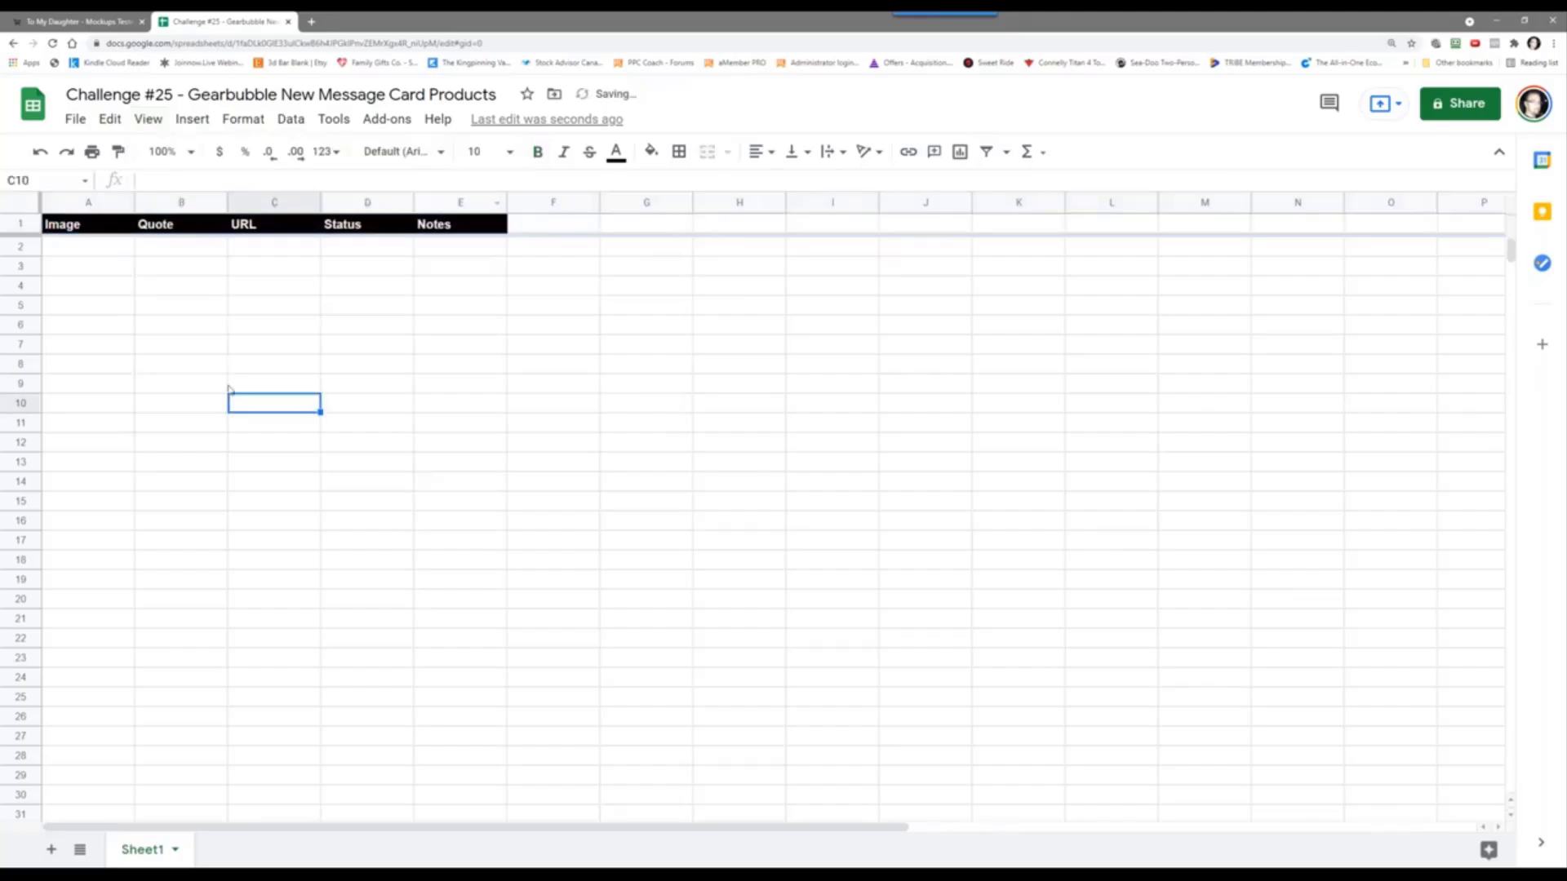
Step: Rename the Sheet1 worksheet as Research
left_click(71, 248)
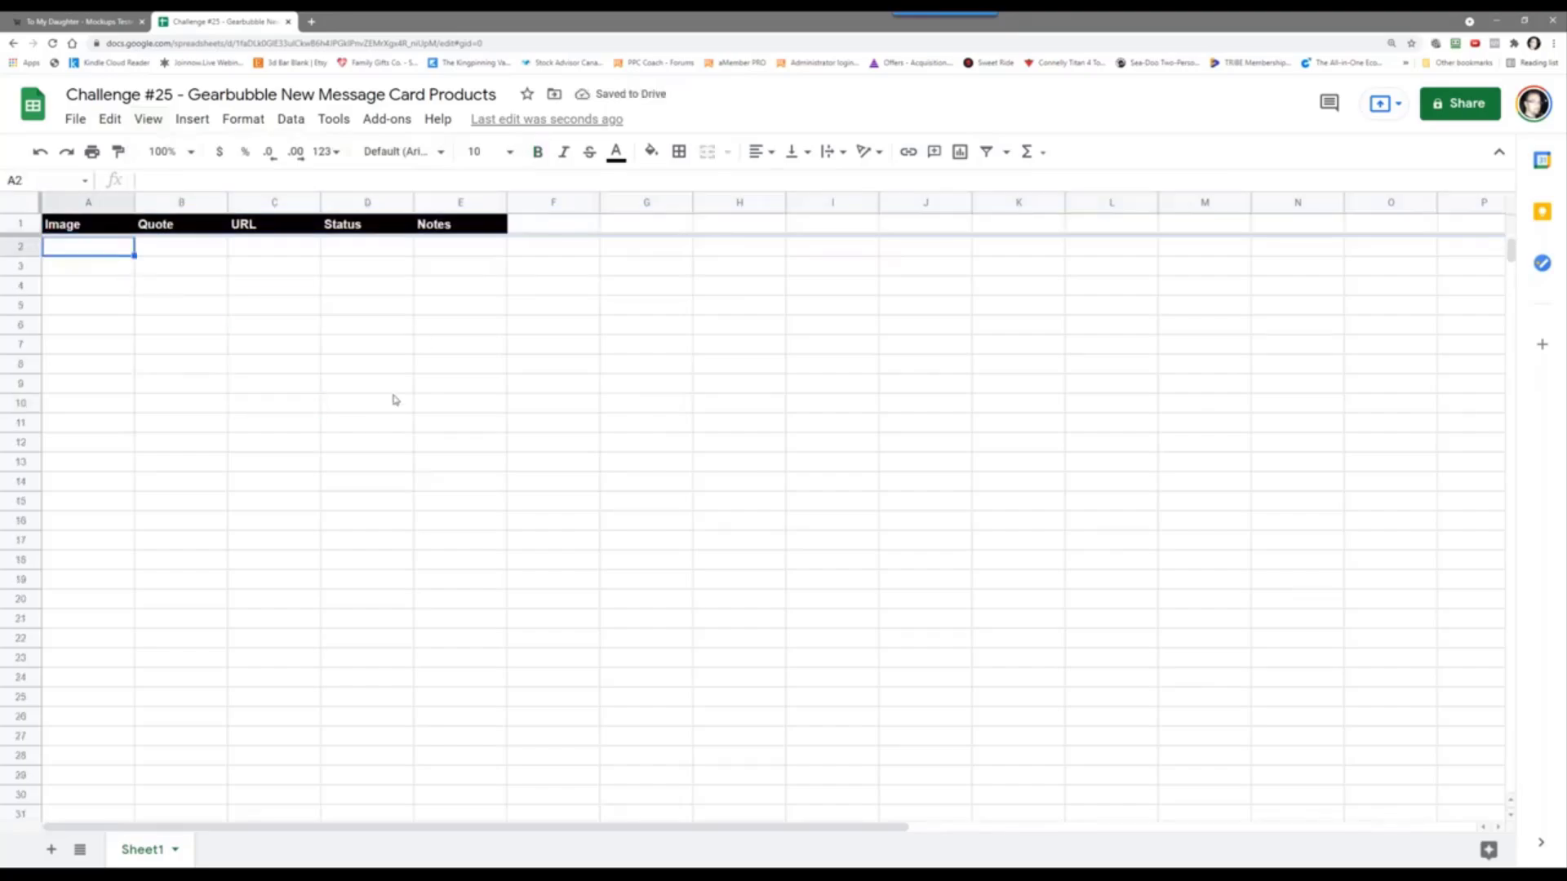
double_click(142, 852)
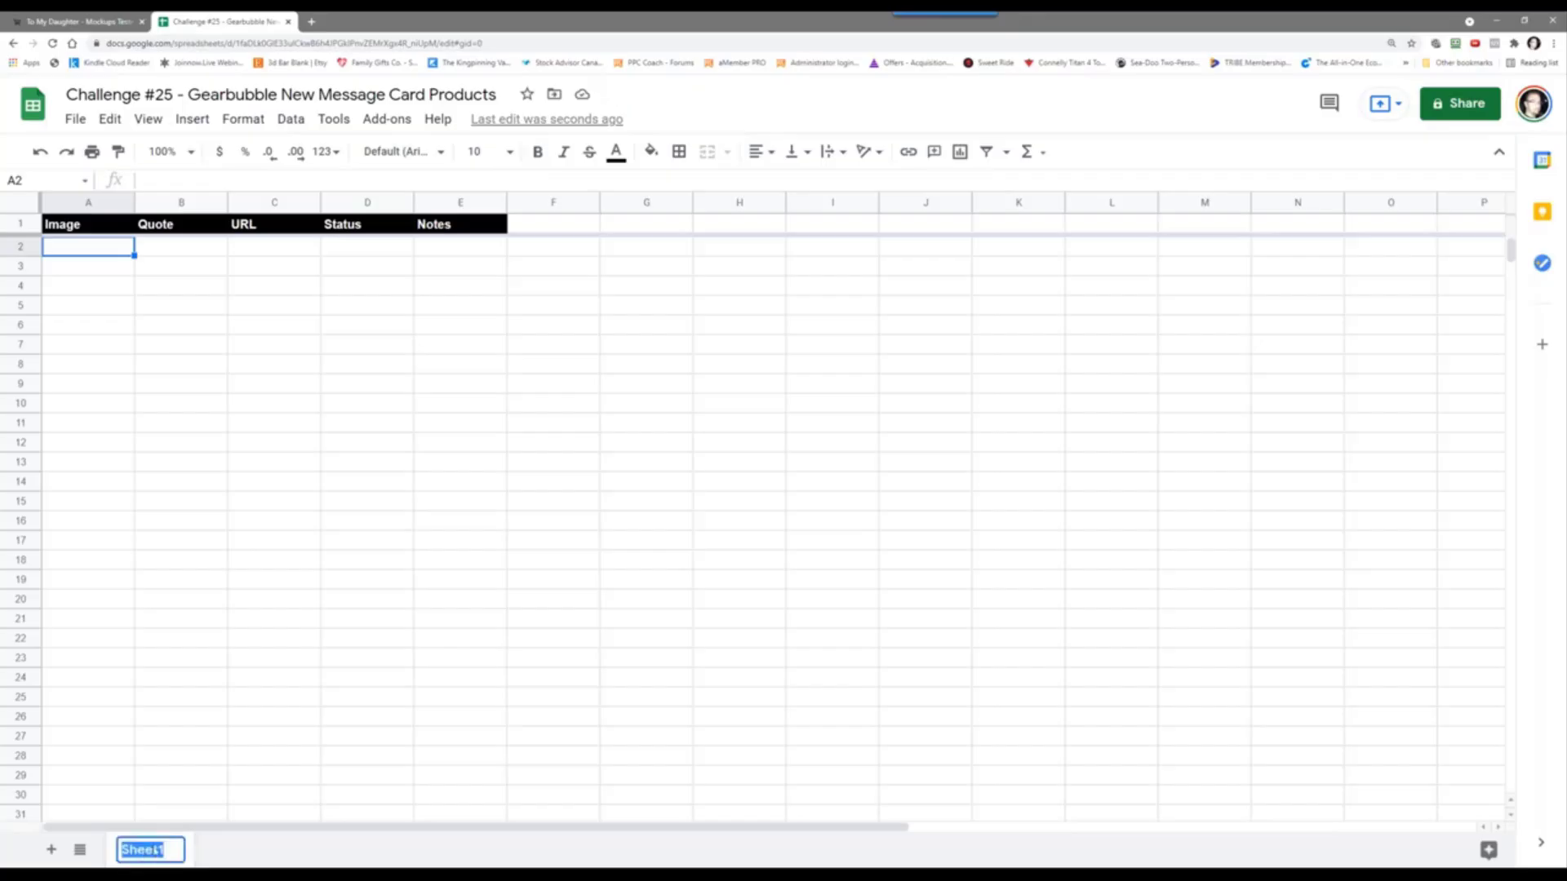
type("Research")
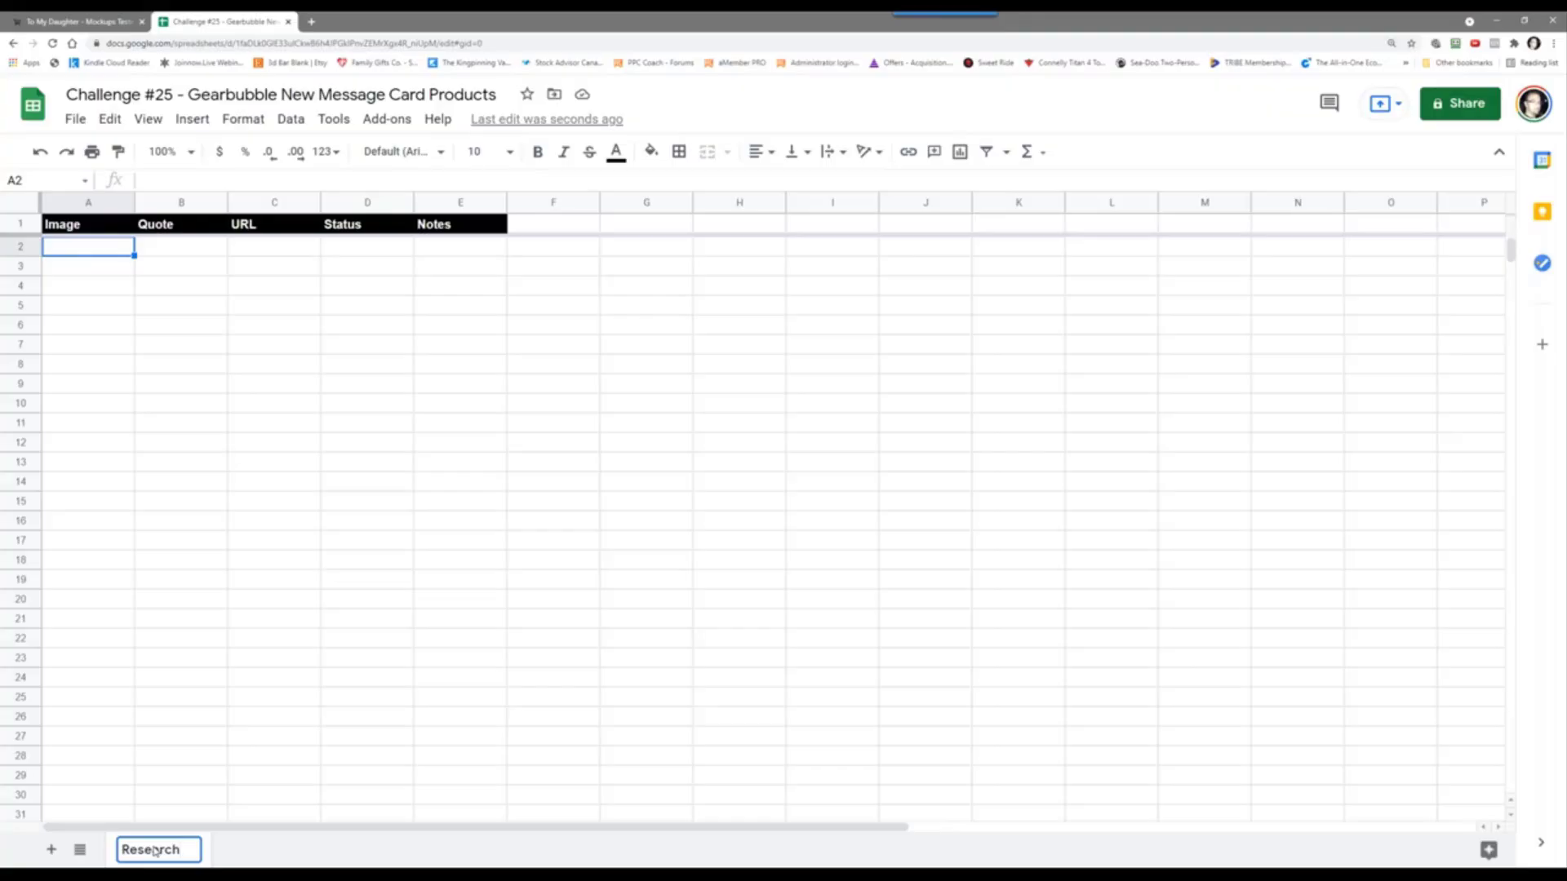
key("Return")
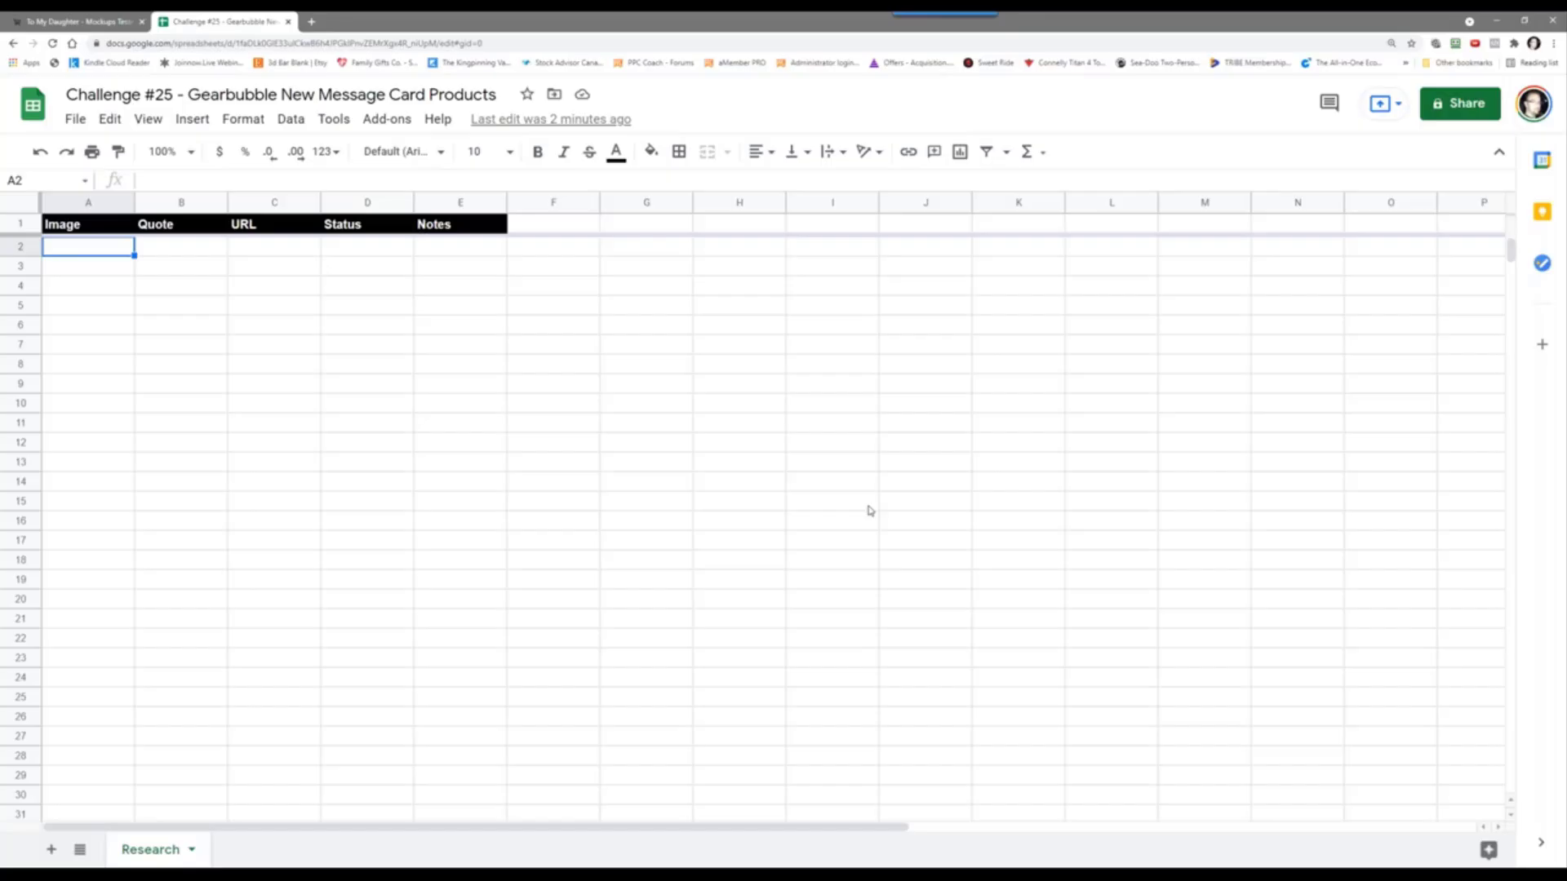
Step: Search Google in a new browser tab for "What are men passionate about" and look over the results
left_click(311, 22)
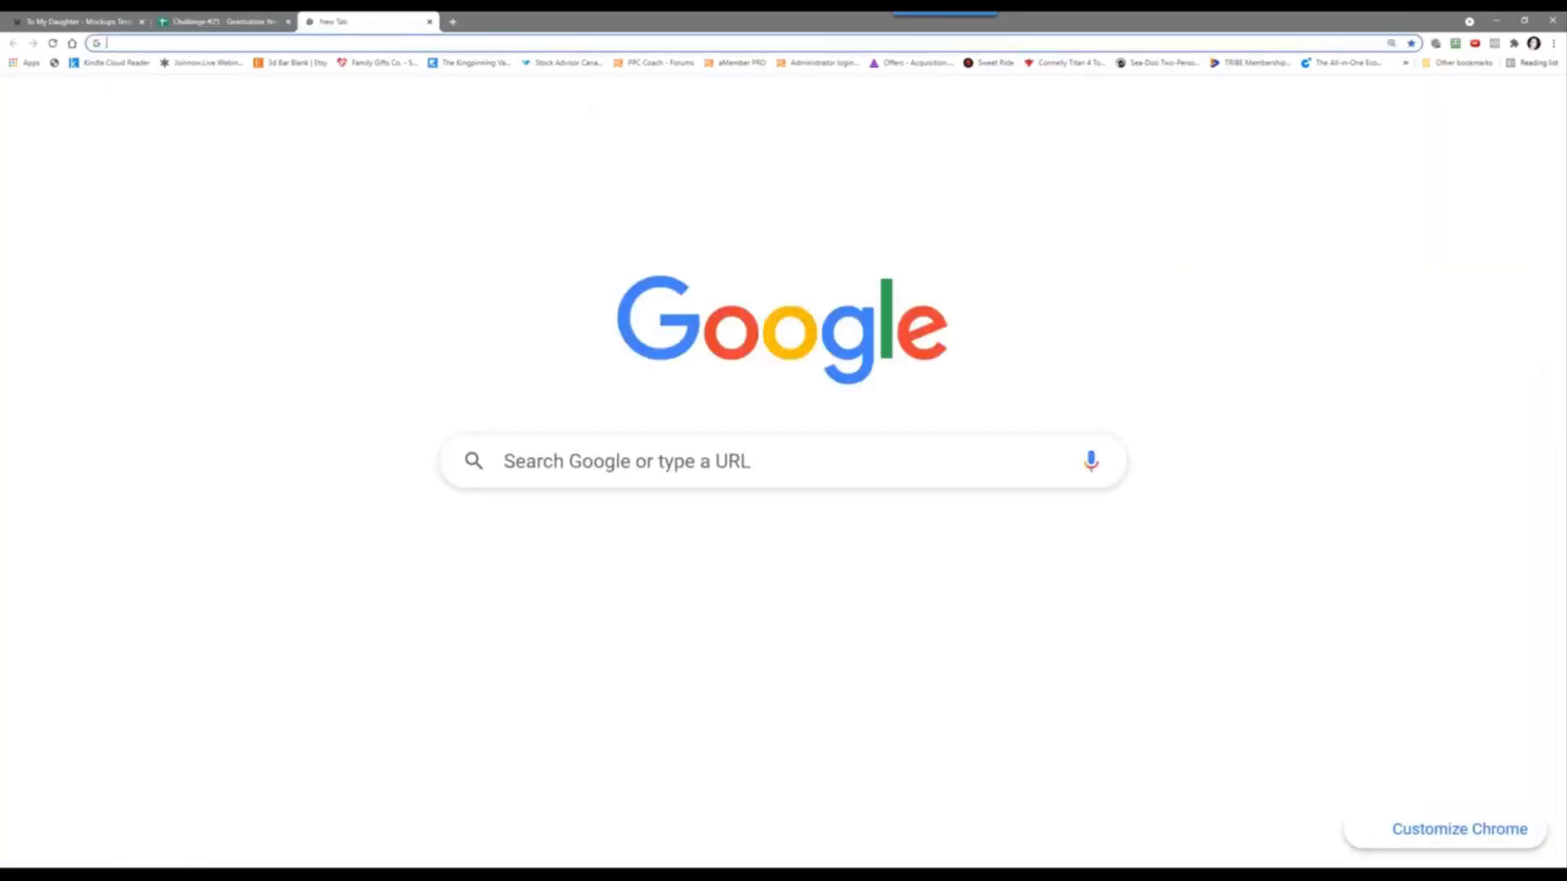
left_click(356, 49)
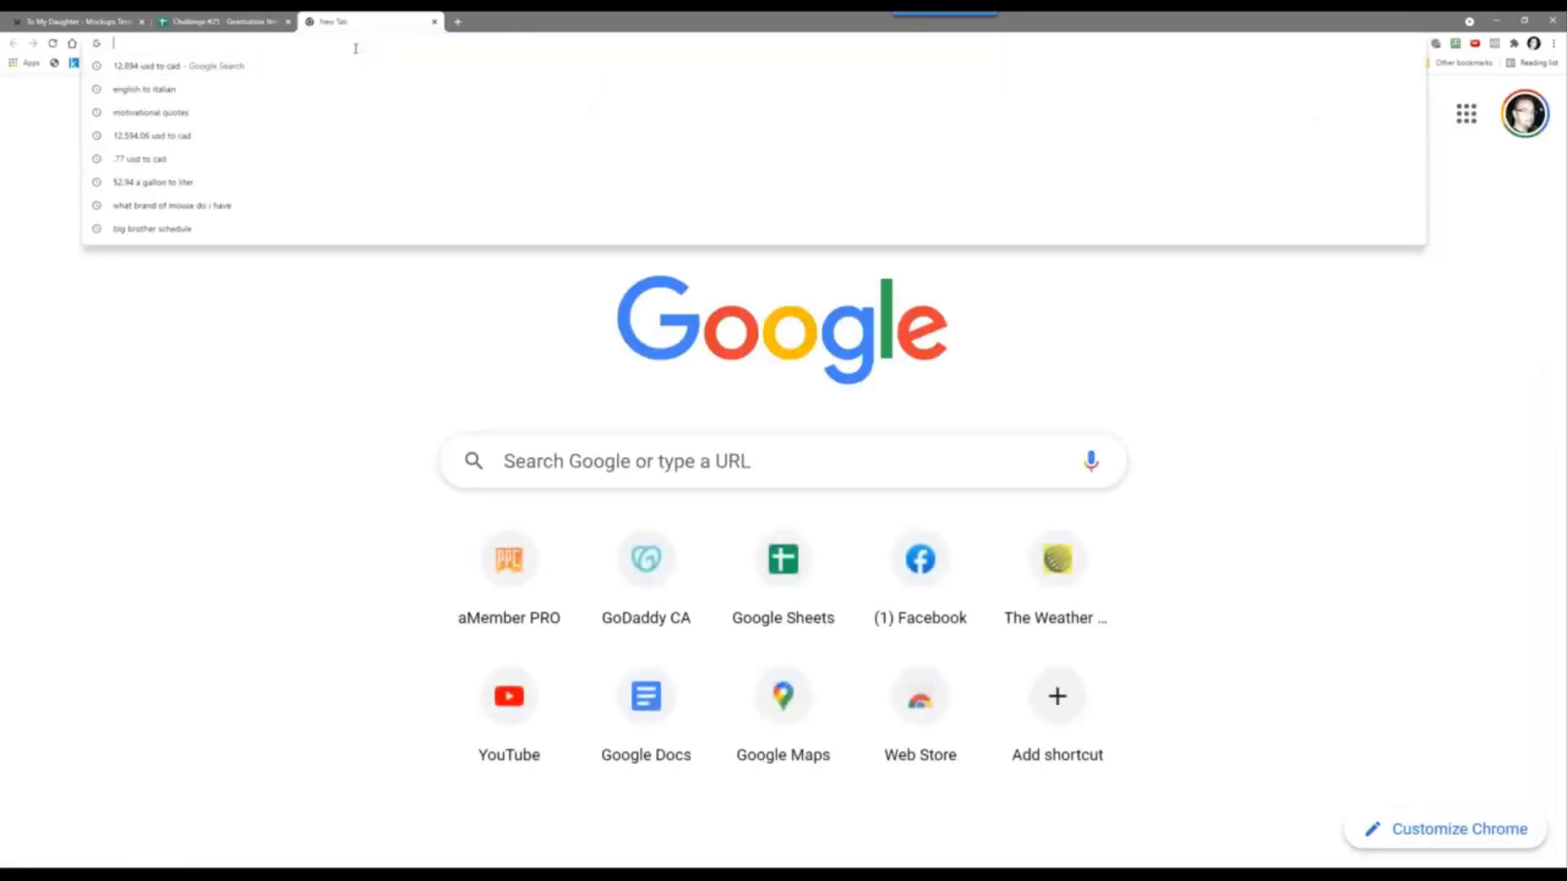
type("What are me")
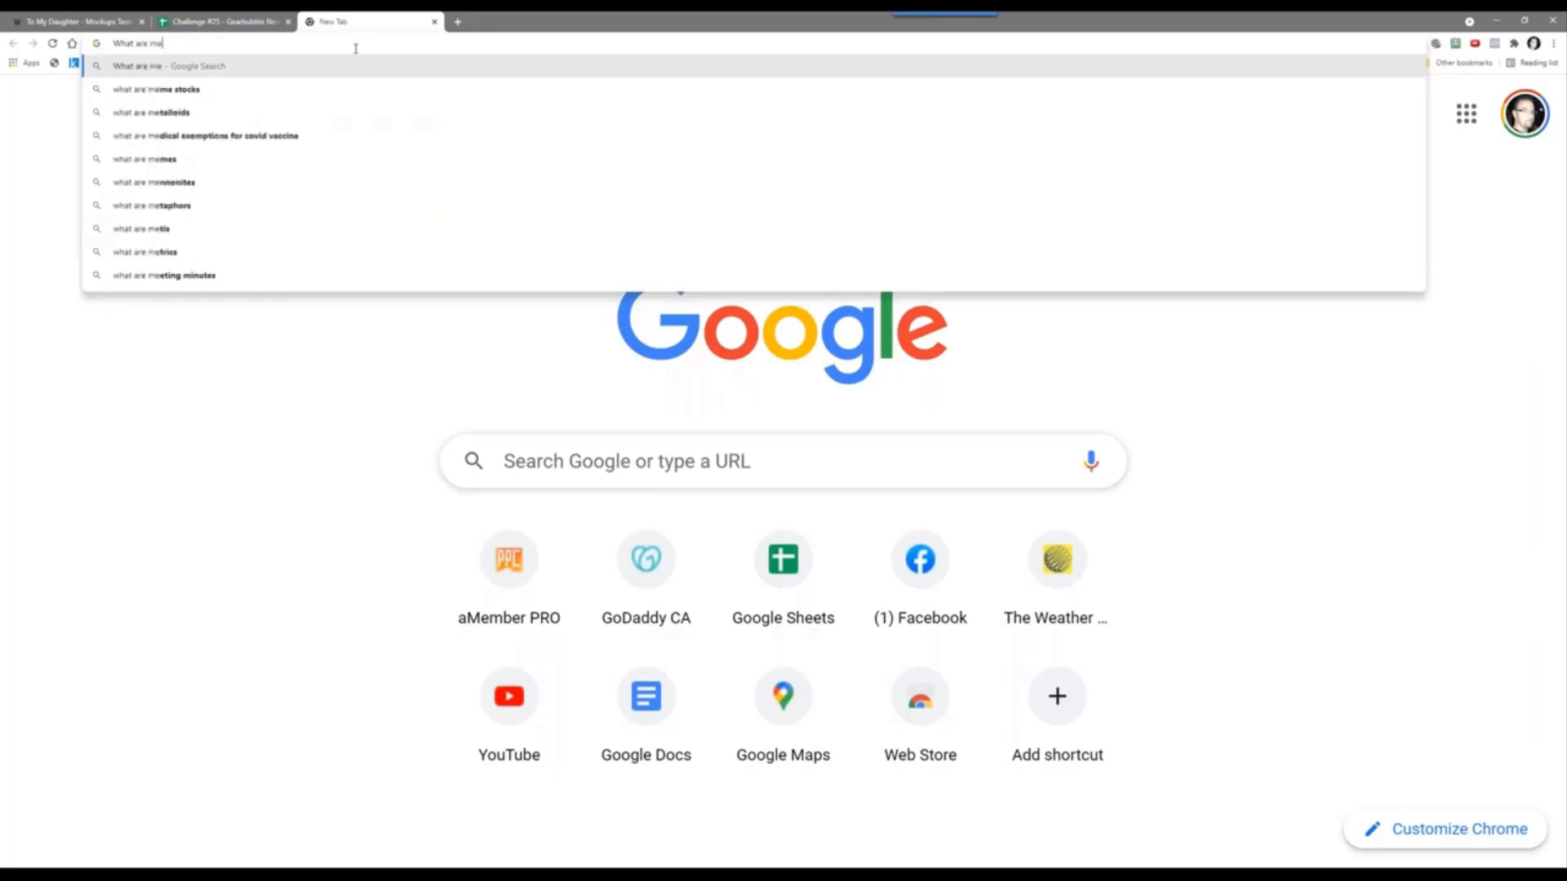
type("n passionate about")
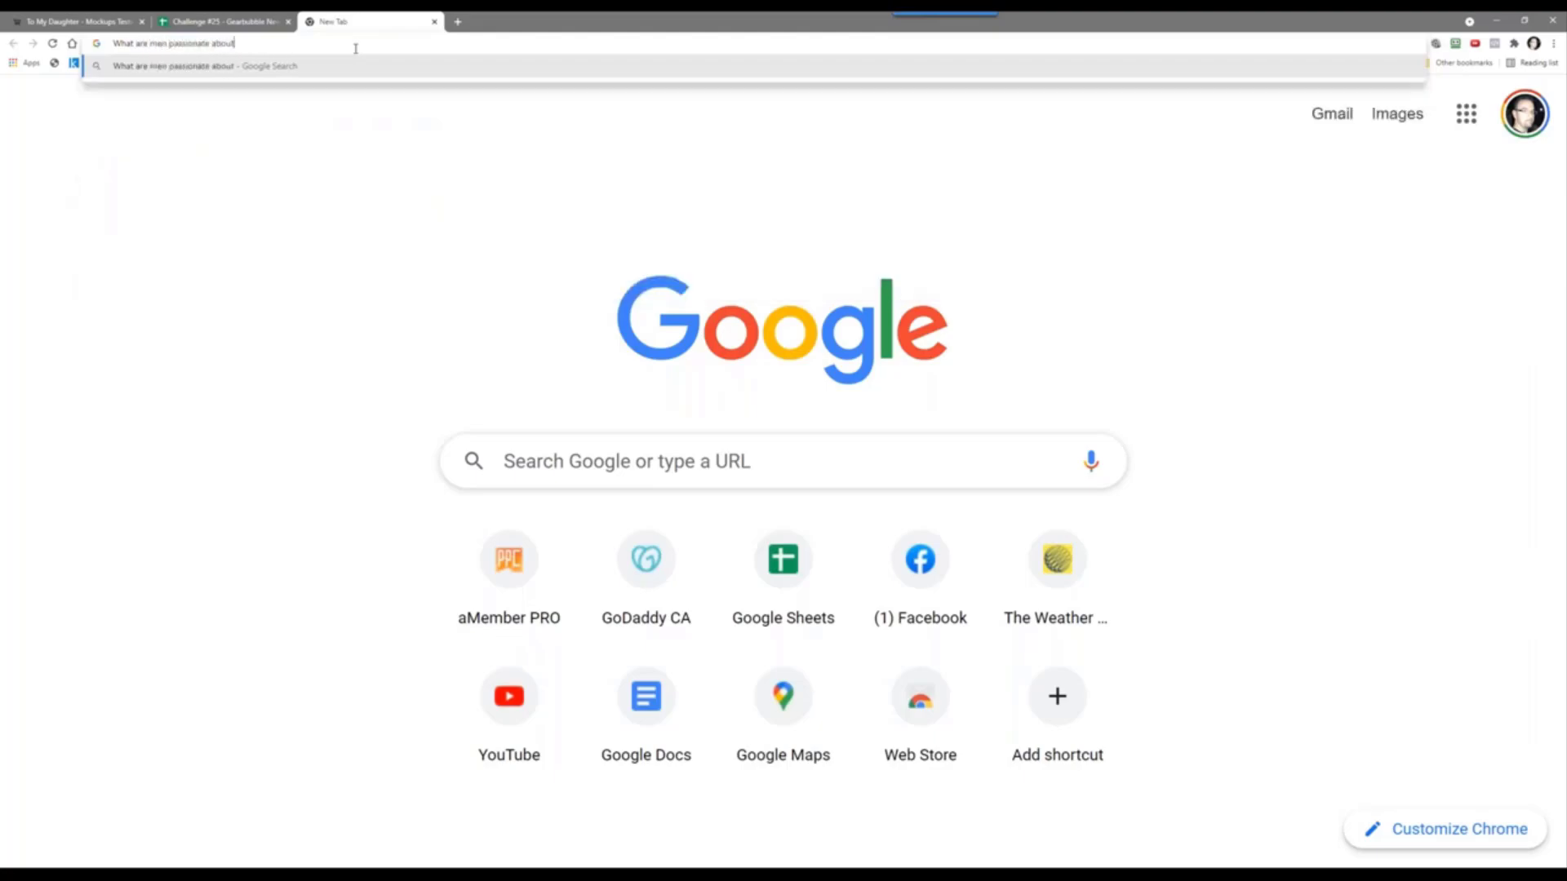
key("Return")
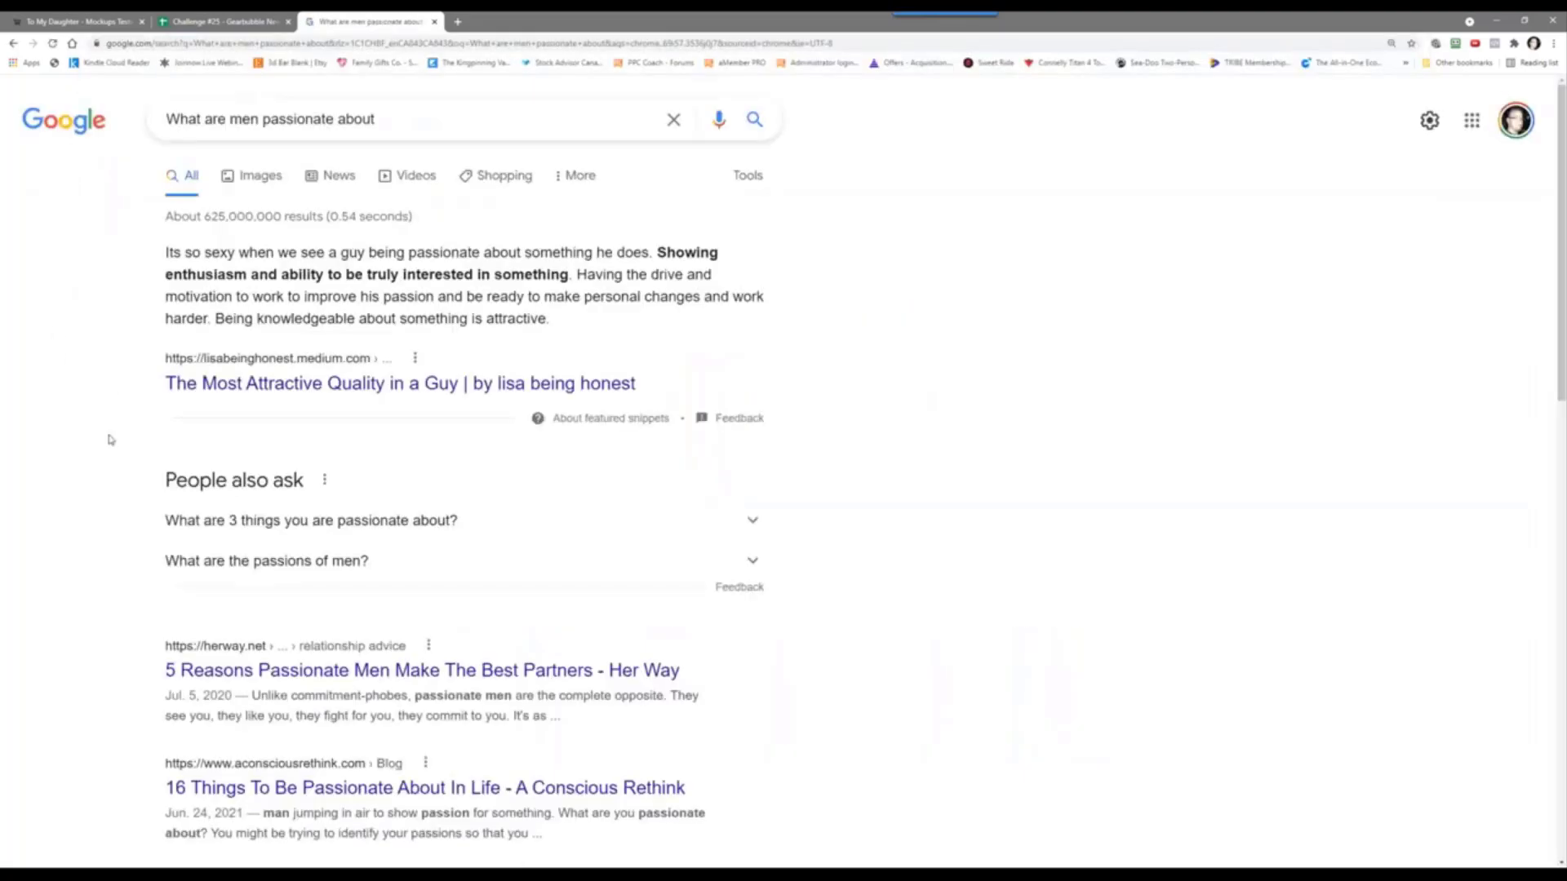
scroll(113, 450, "down", 2)
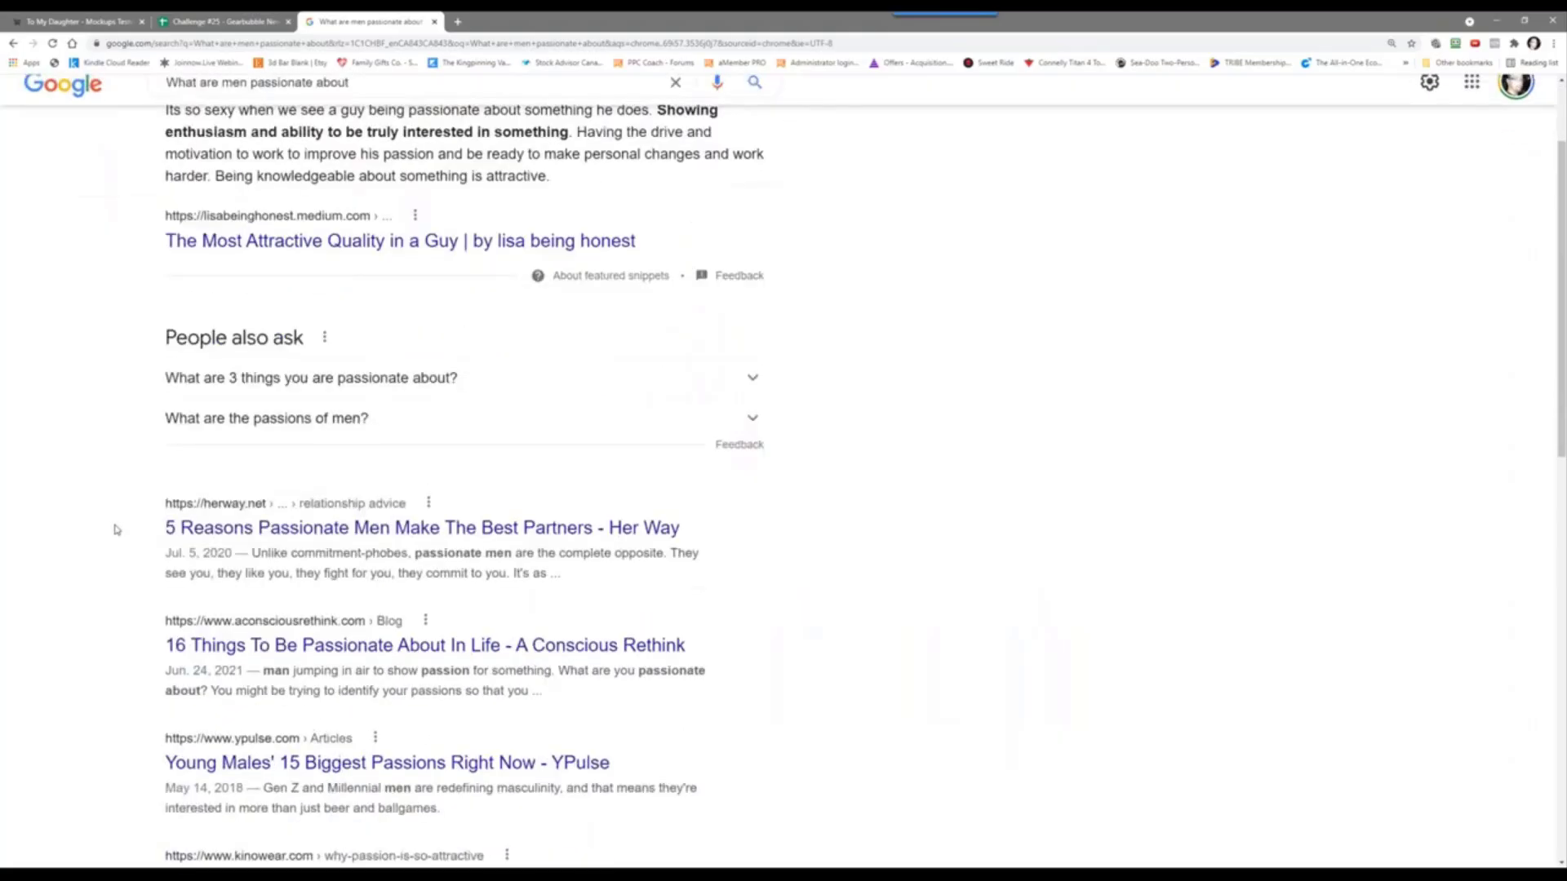
scroll(115, 529, "down", 2)
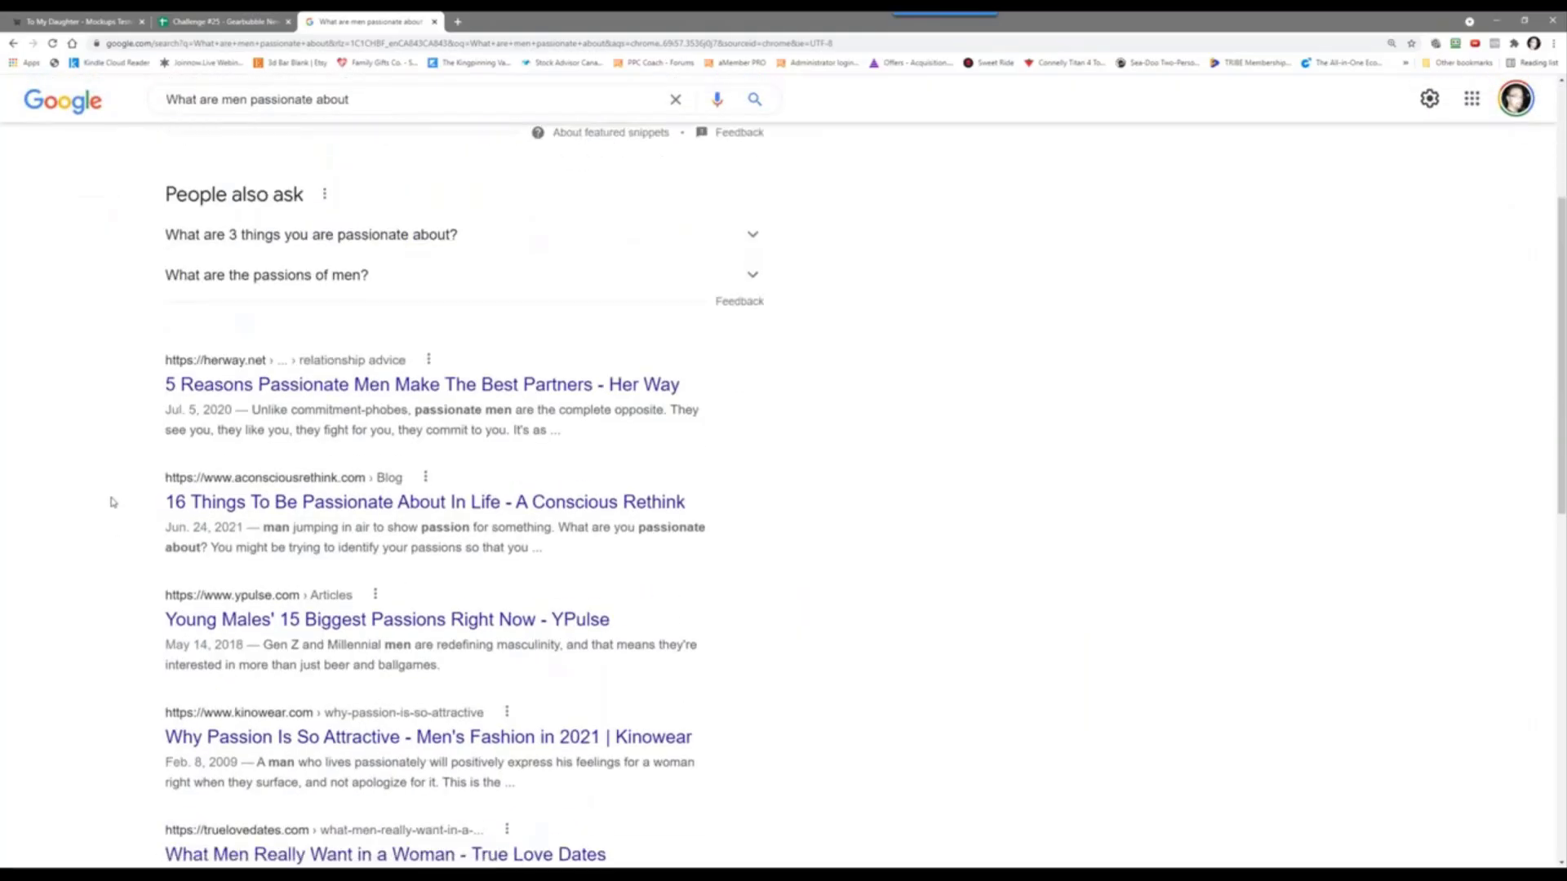
Step: Replace the Google query with "passinate hobbies for men" and run the search
scroll(113, 502, "up", 4)
left_click_drag(375, 119, 70, 196)
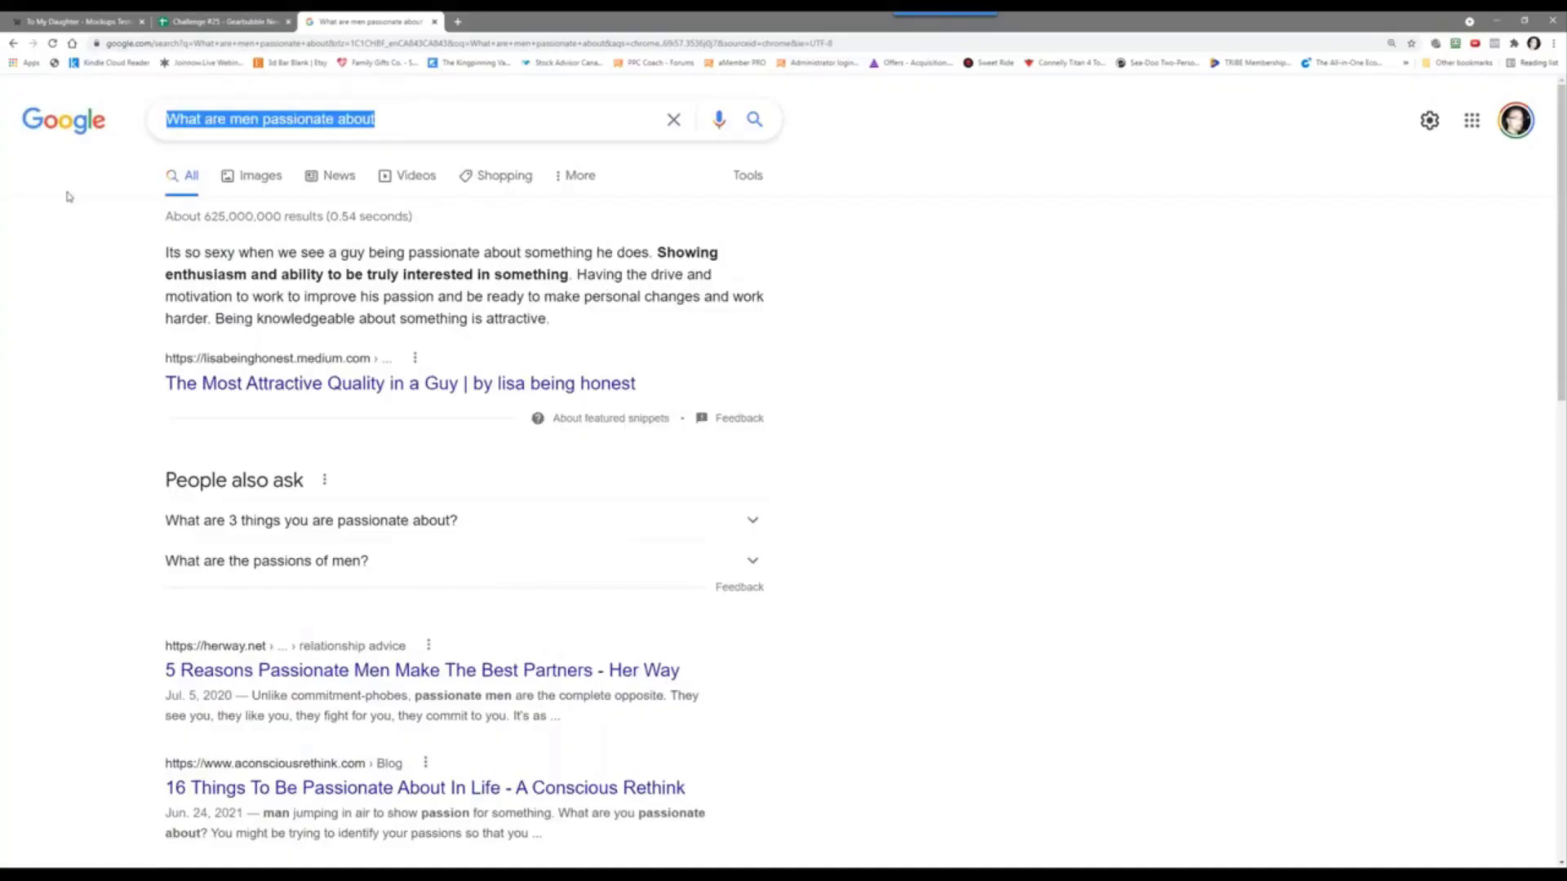
type("passinate")
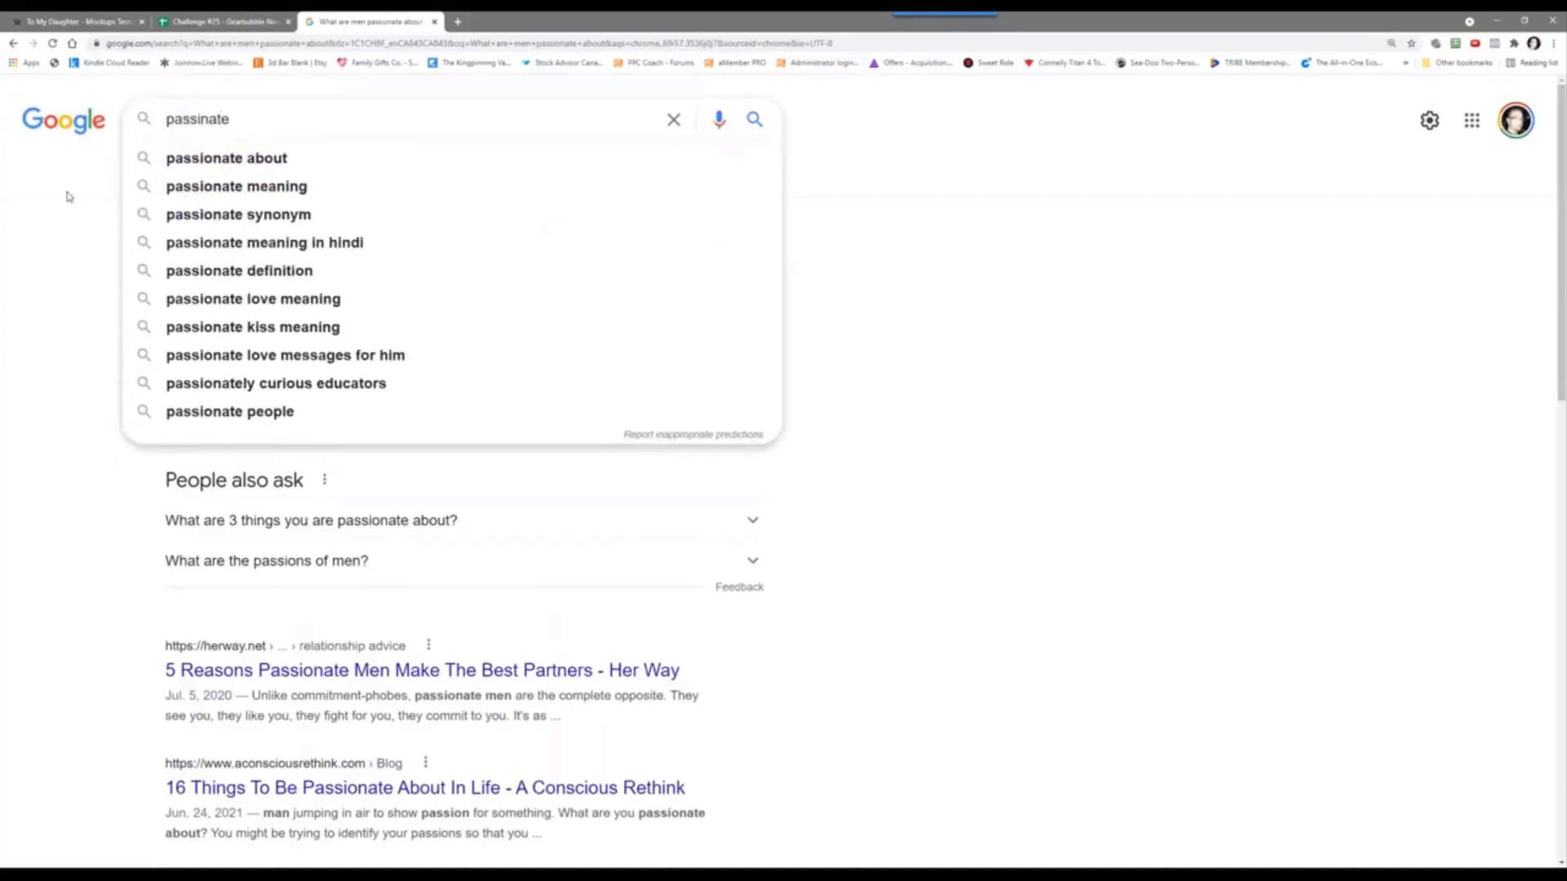
type(" hobbies for me")
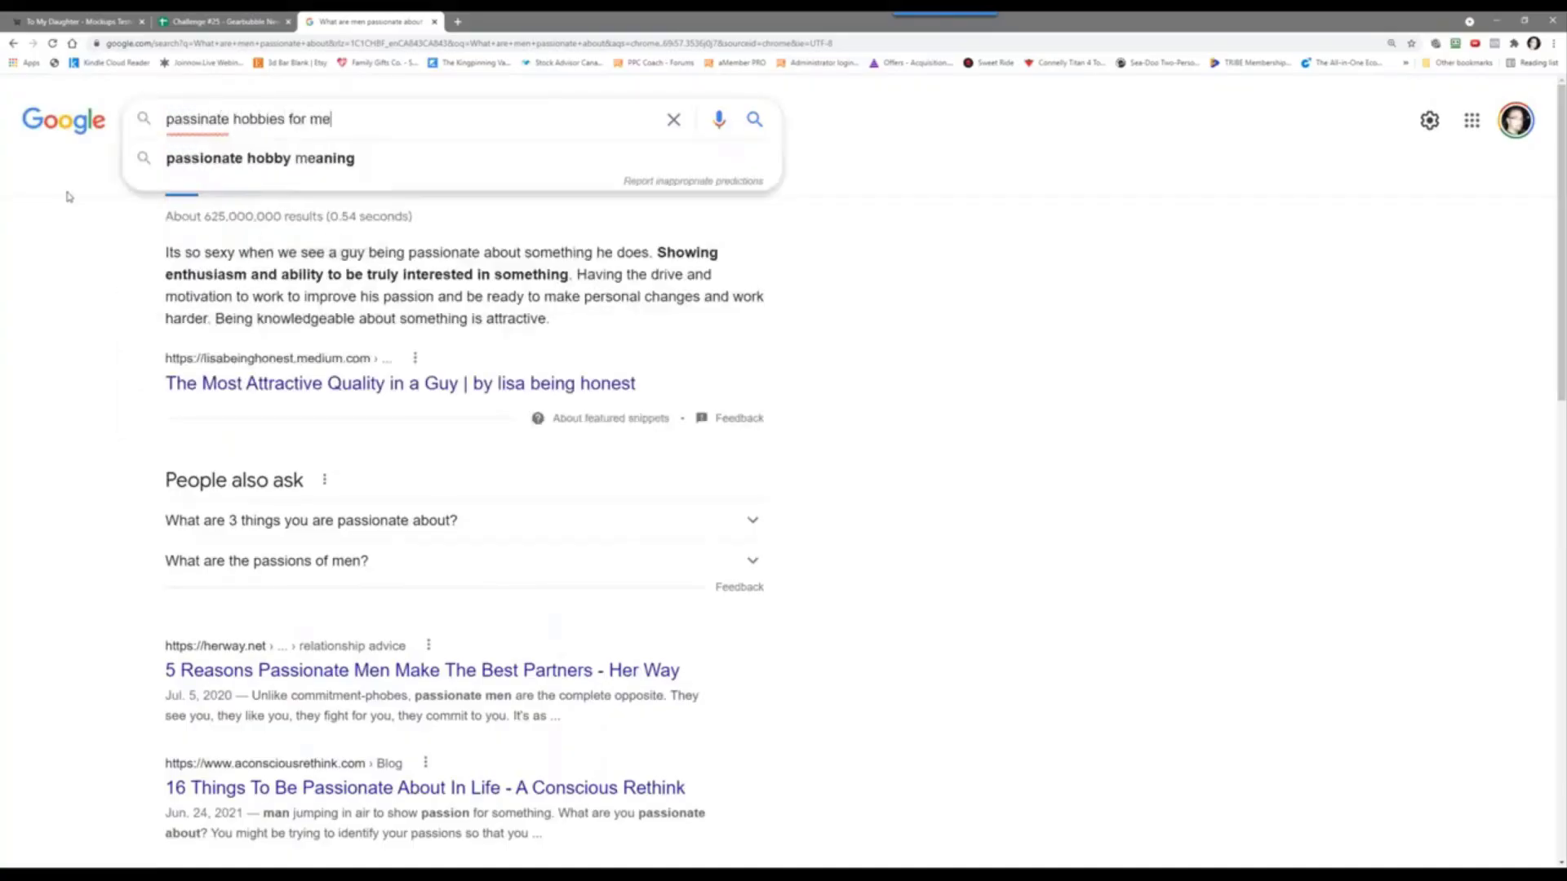
type("n")
key("Return")
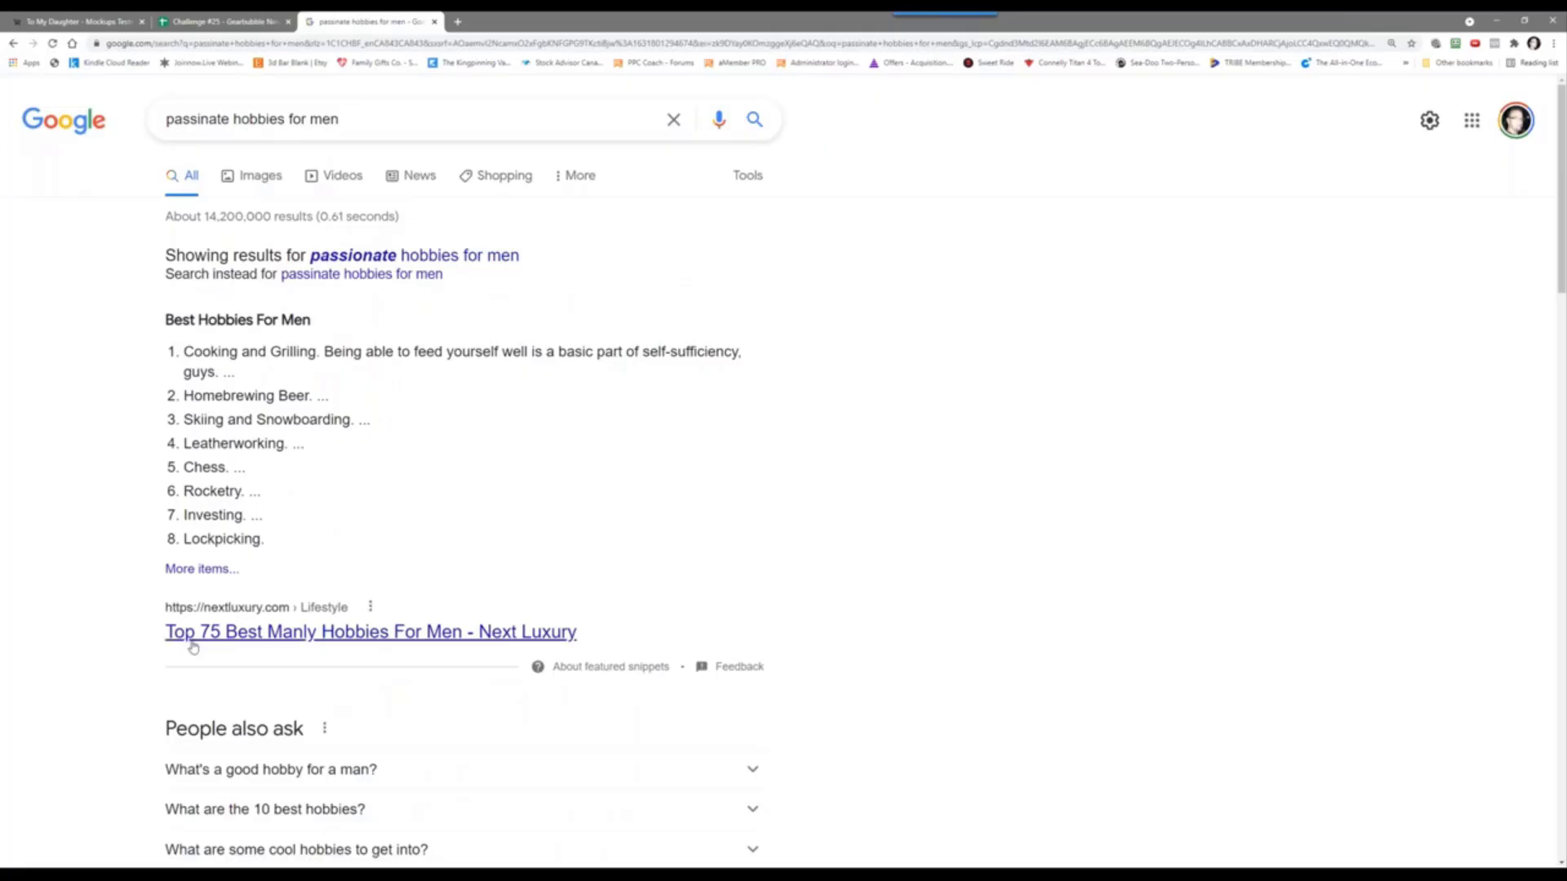
Step: Open the Next Luxury article "Top 75 Best Manly Hobbies For Men" in its own browser tab and go to its first hobby
right_click(295, 637)
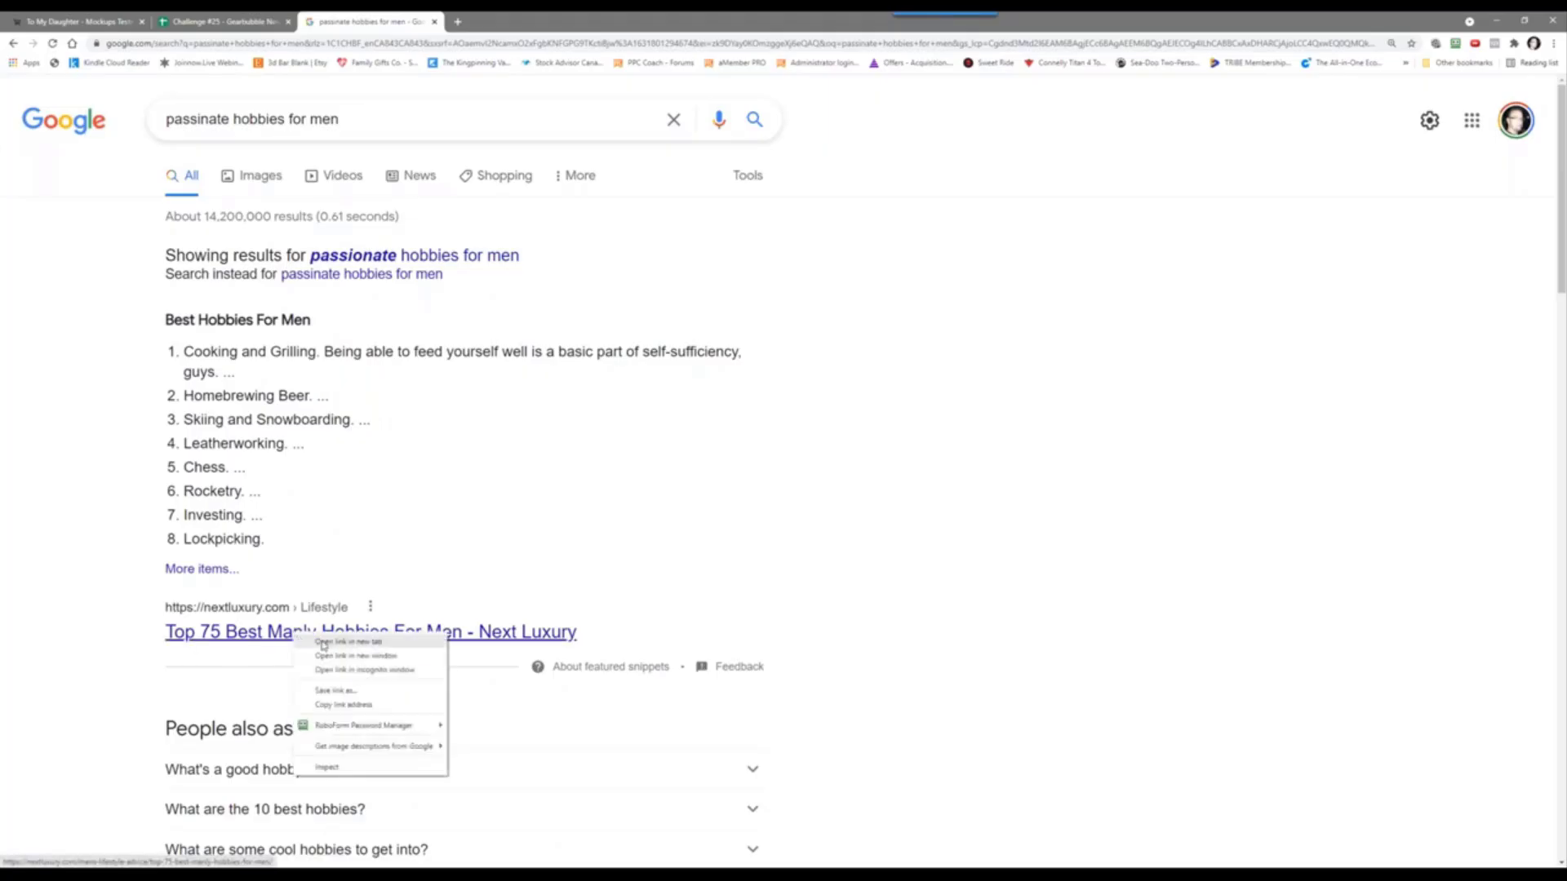
left_click(328, 648)
left_click(490, 23)
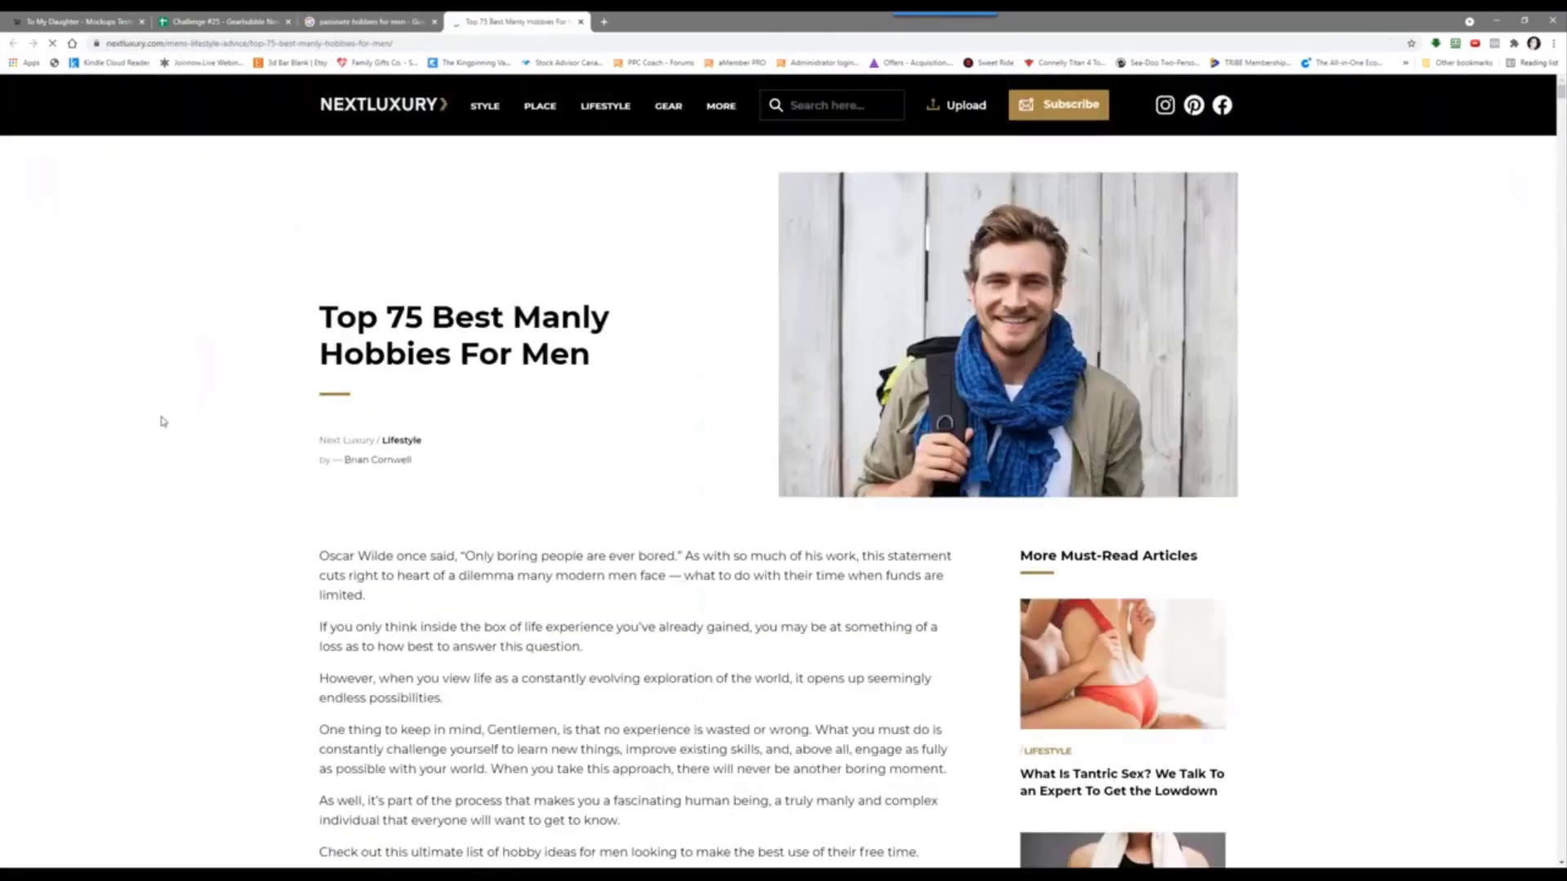
scroll(161, 419, "down", 8)
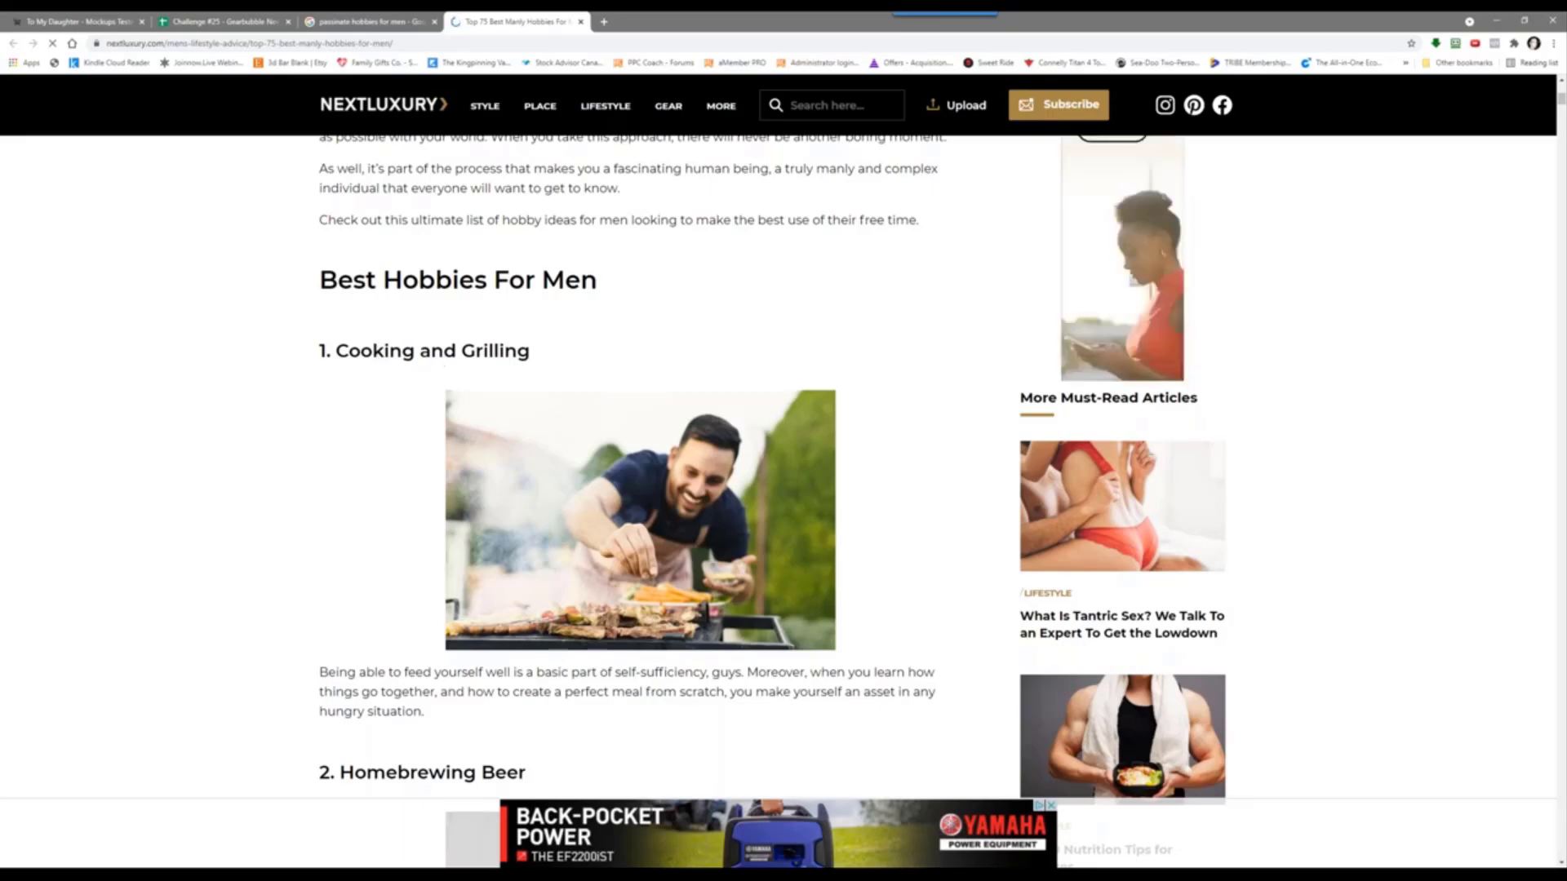
Step: Compare the To My Daughter necklace listing with the Cooking and Grilling hobby, ending back on the hobbies article
left_click(77, 21)
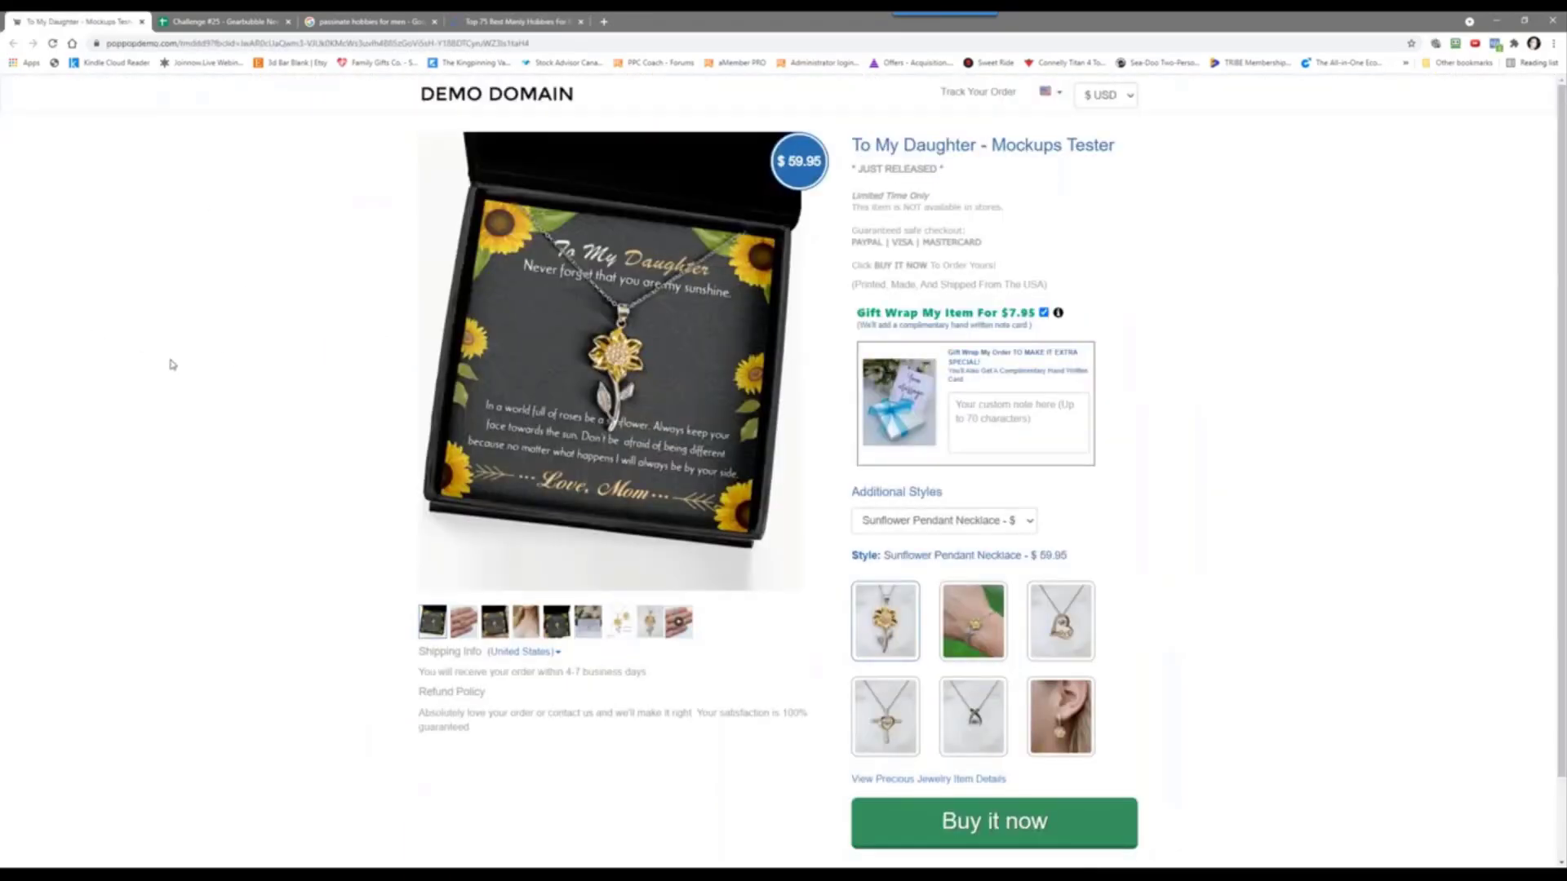
left_click(484, 22)
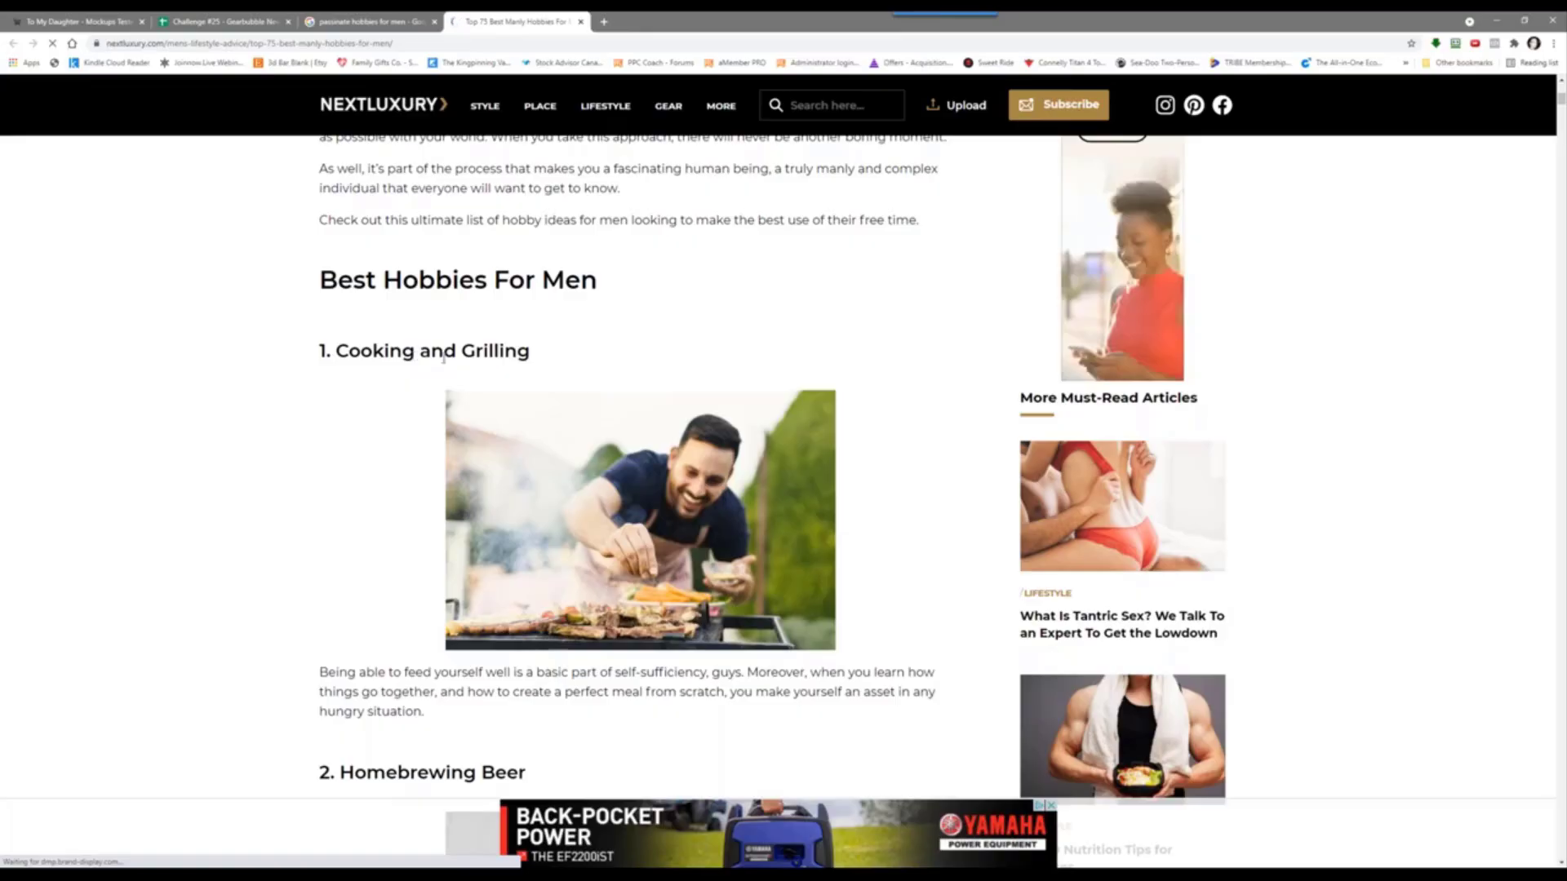
left_click(75, 24)
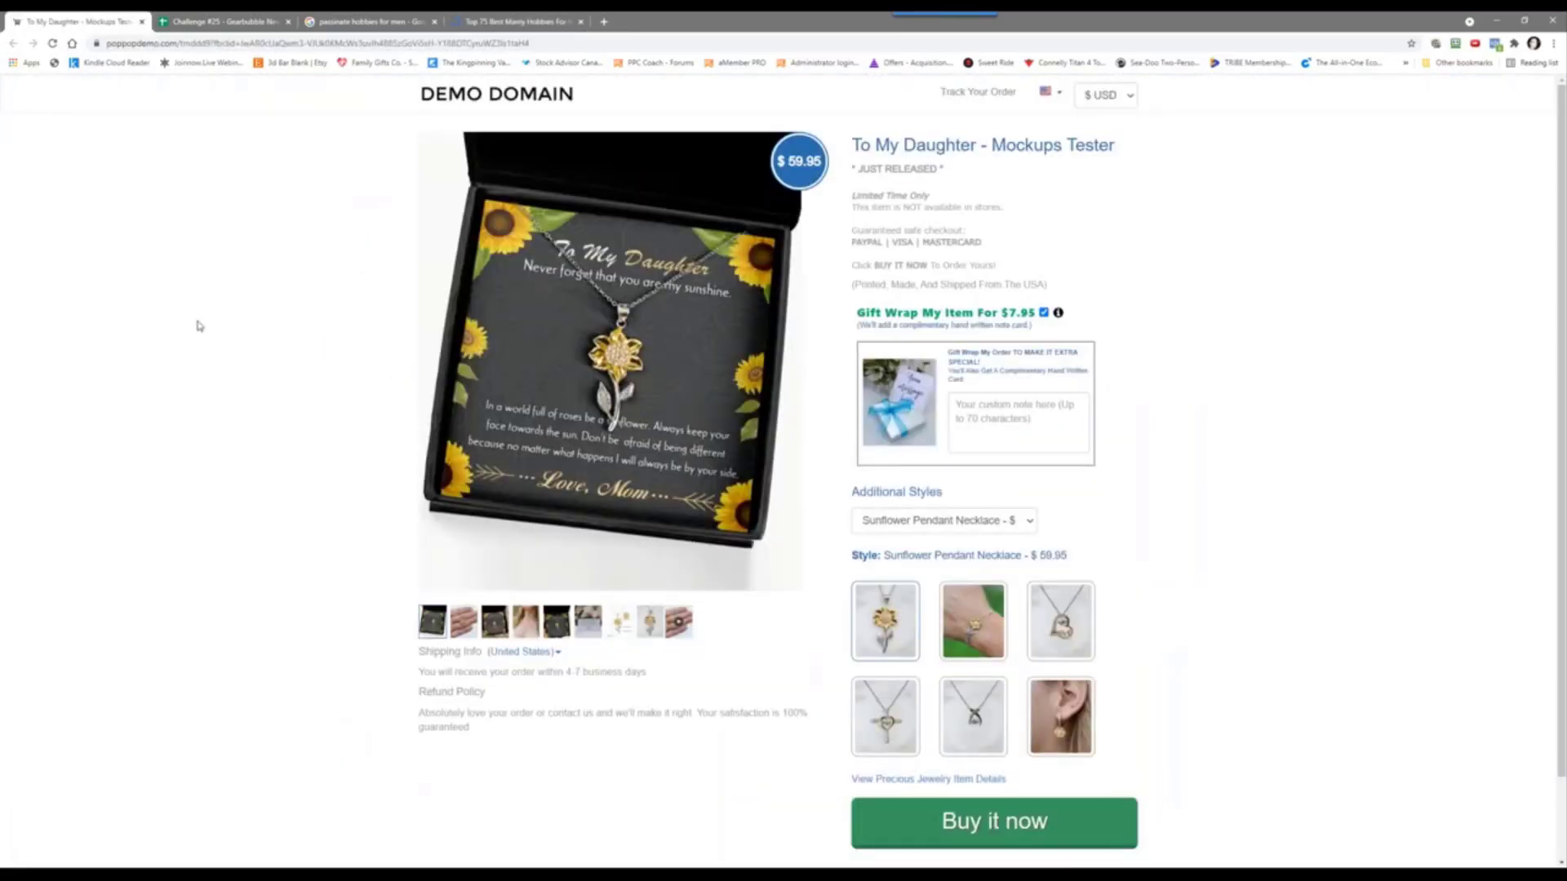
left_click(474, 20)
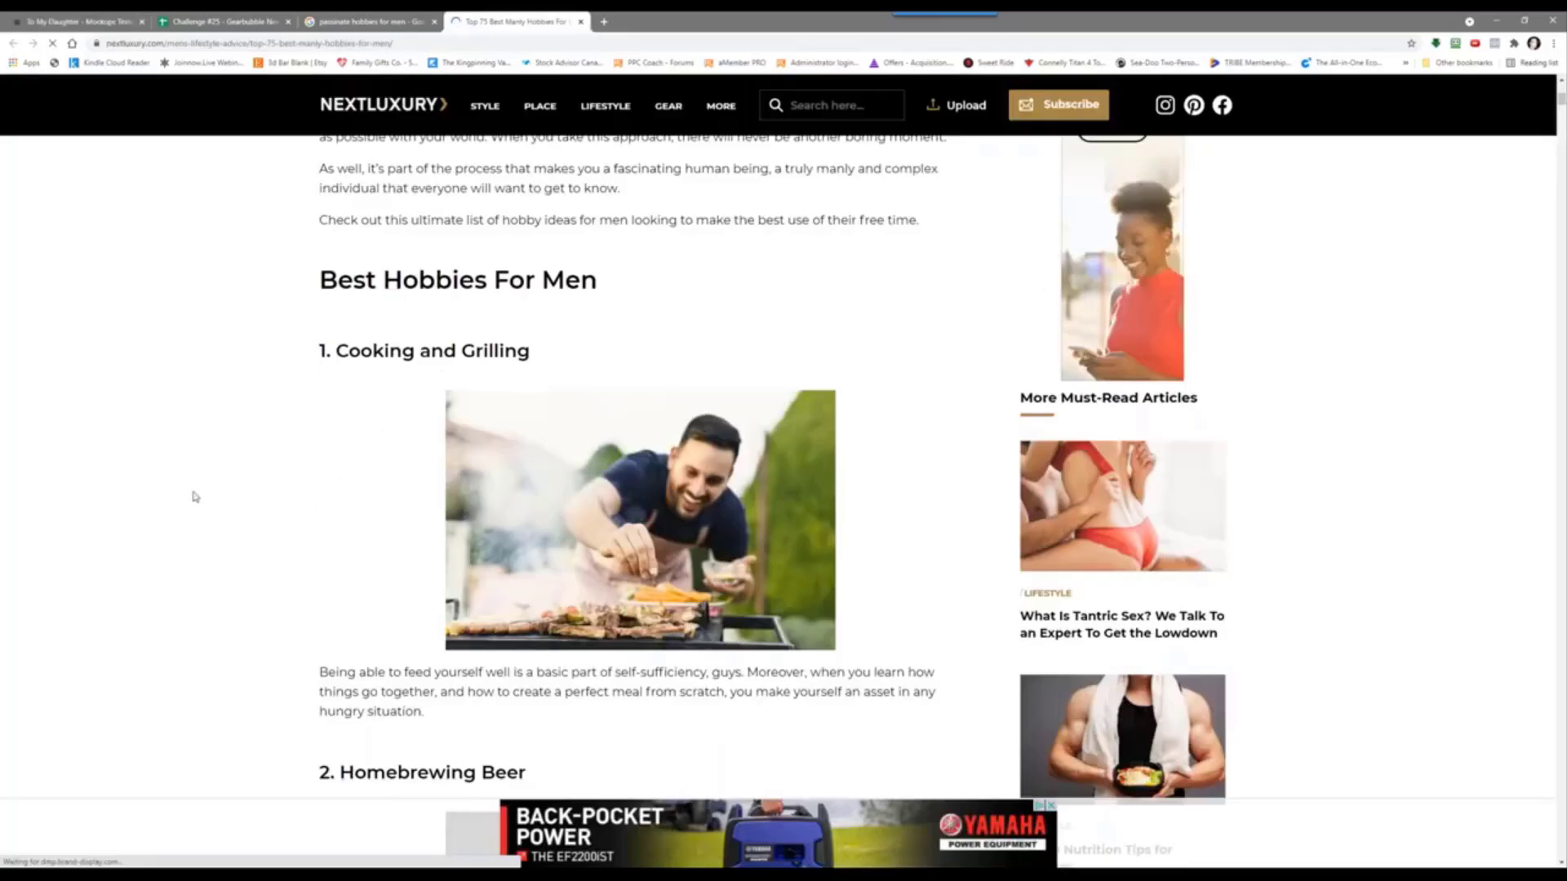
Step: Read through the hobbies article from Homebrewing Beer to Classic Car Restoration for message card niche ideas
scroll(195, 496, "down", 5)
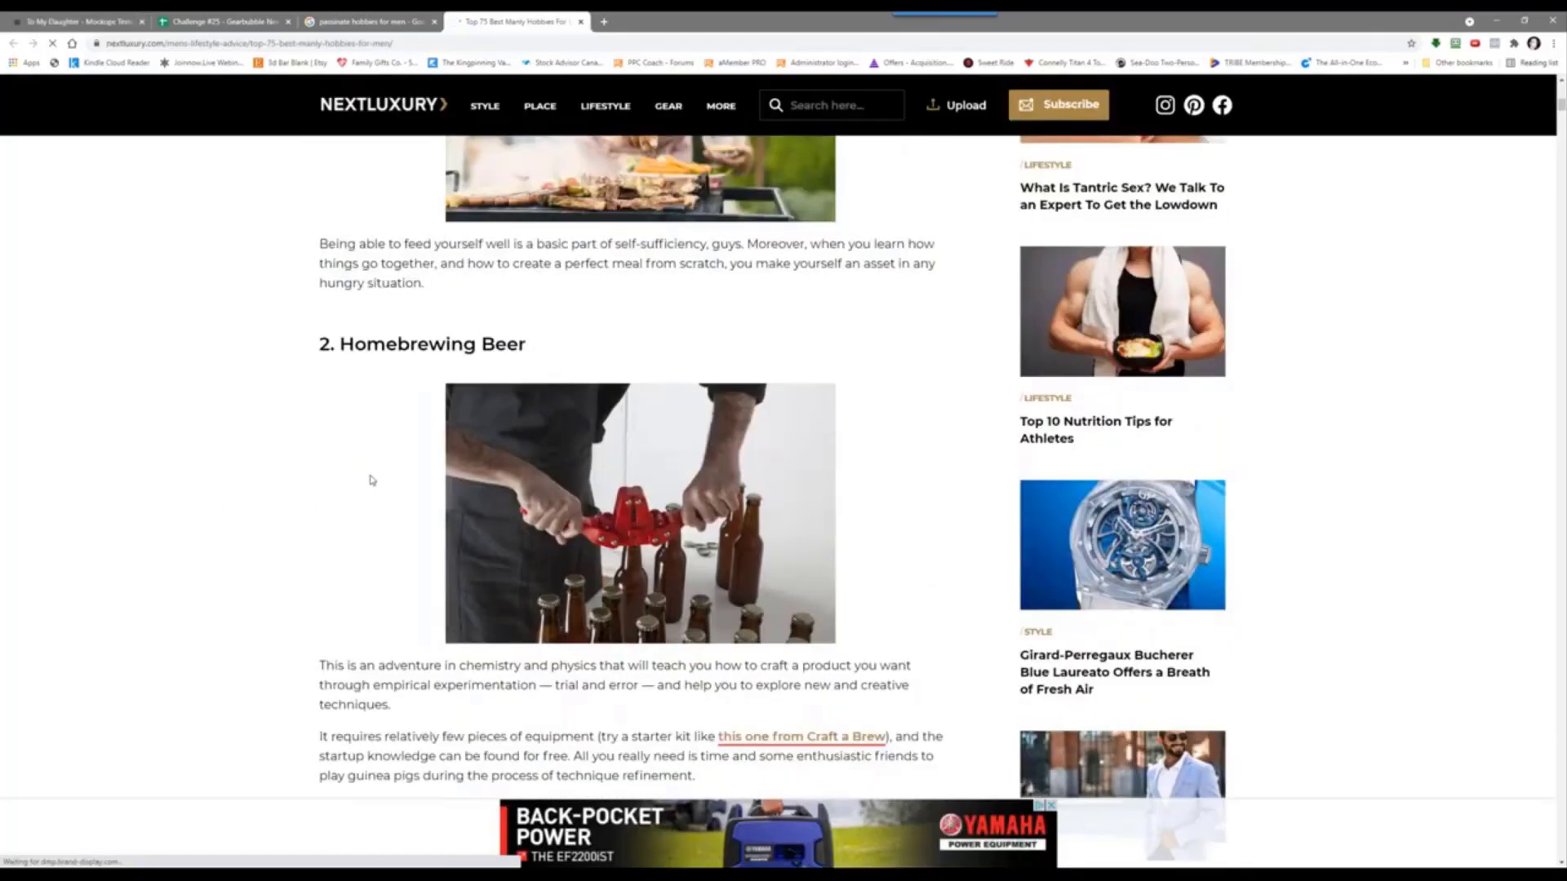
scroll(372, 480, "down", 8)
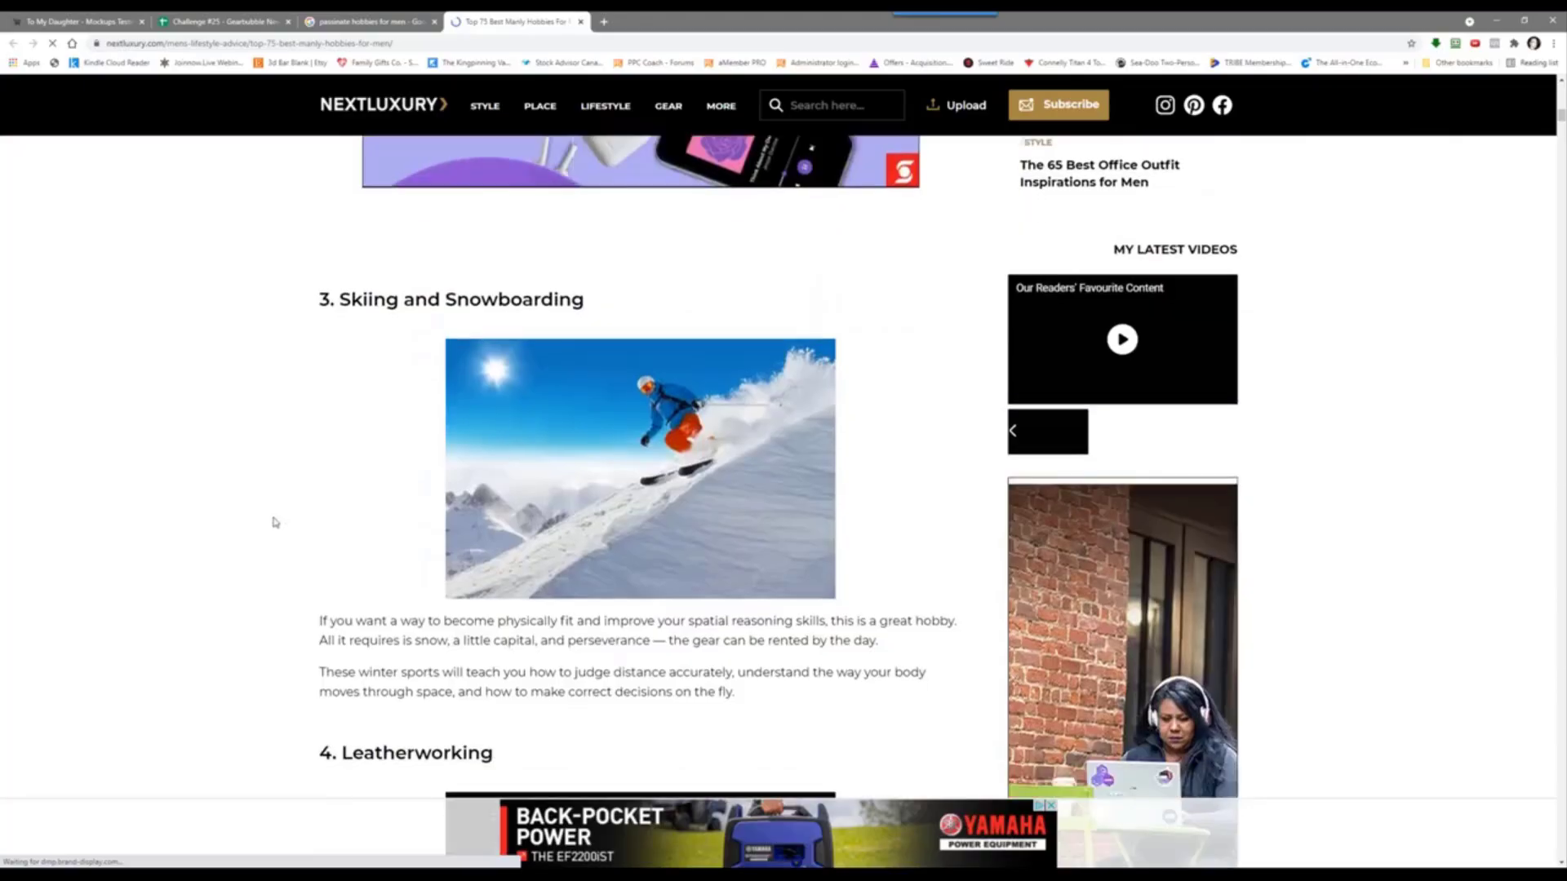
scroll(365, 327, "down", 6)
scroll(115, 409, "down", 6)
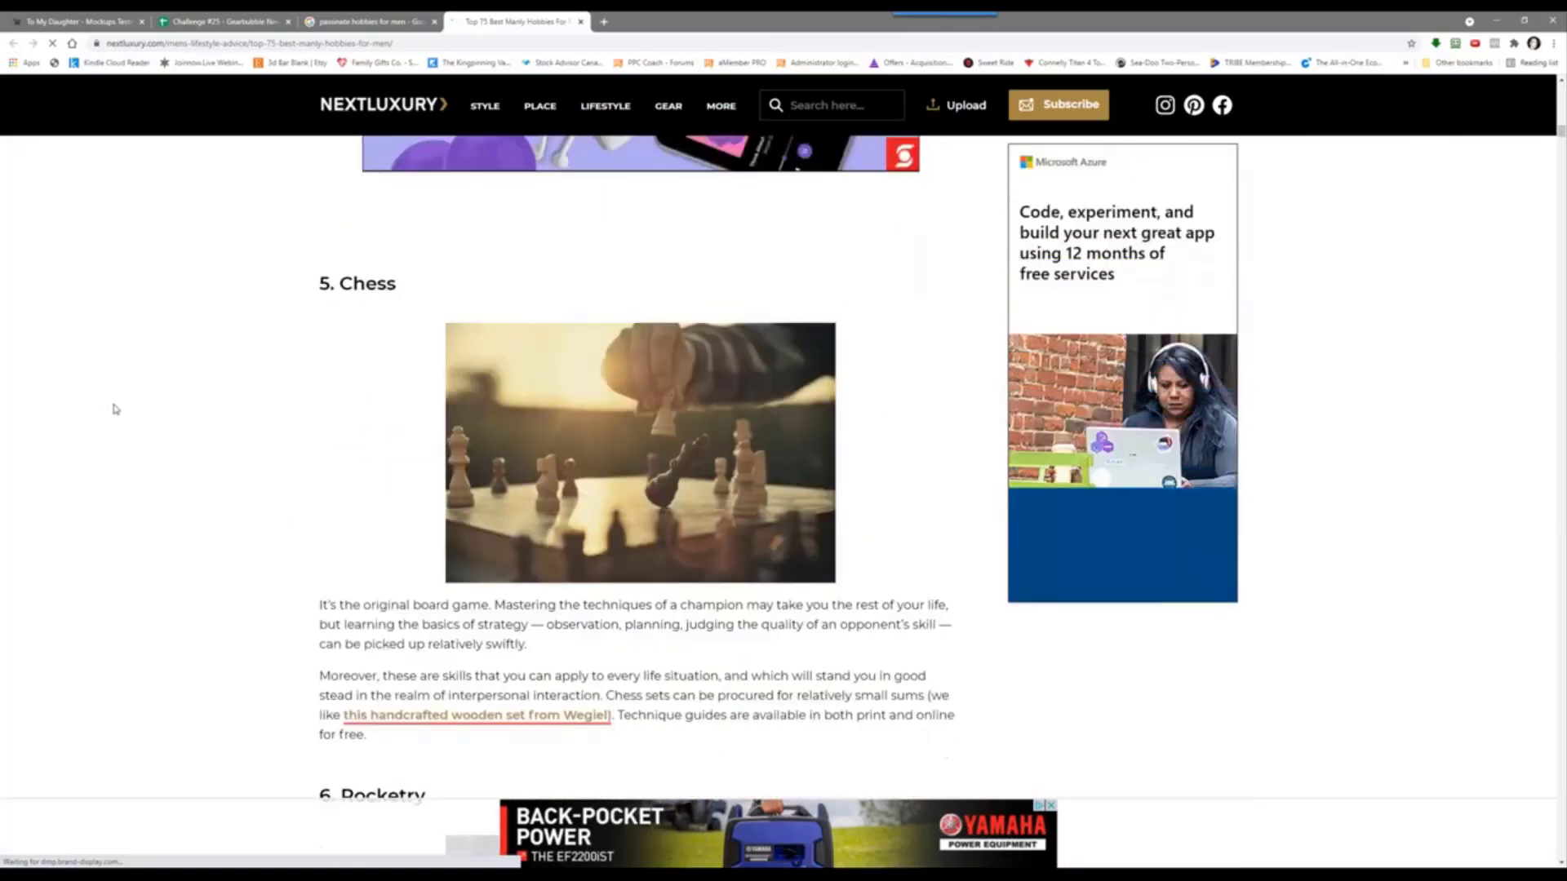
scroll(304, 451, "down", 5)
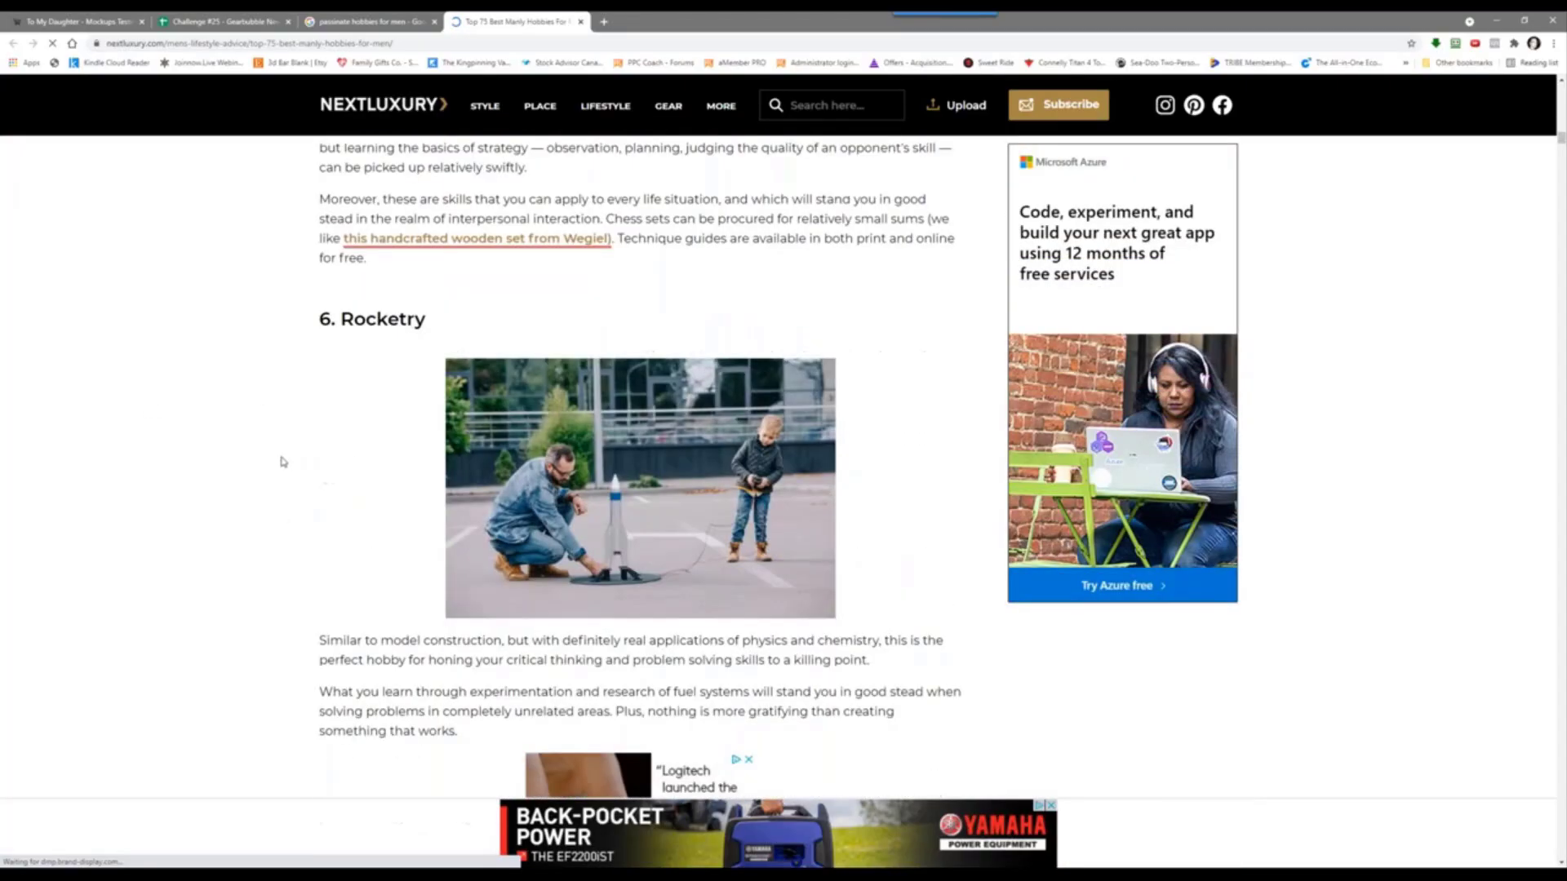
scroll(277, 441, "down", 8)
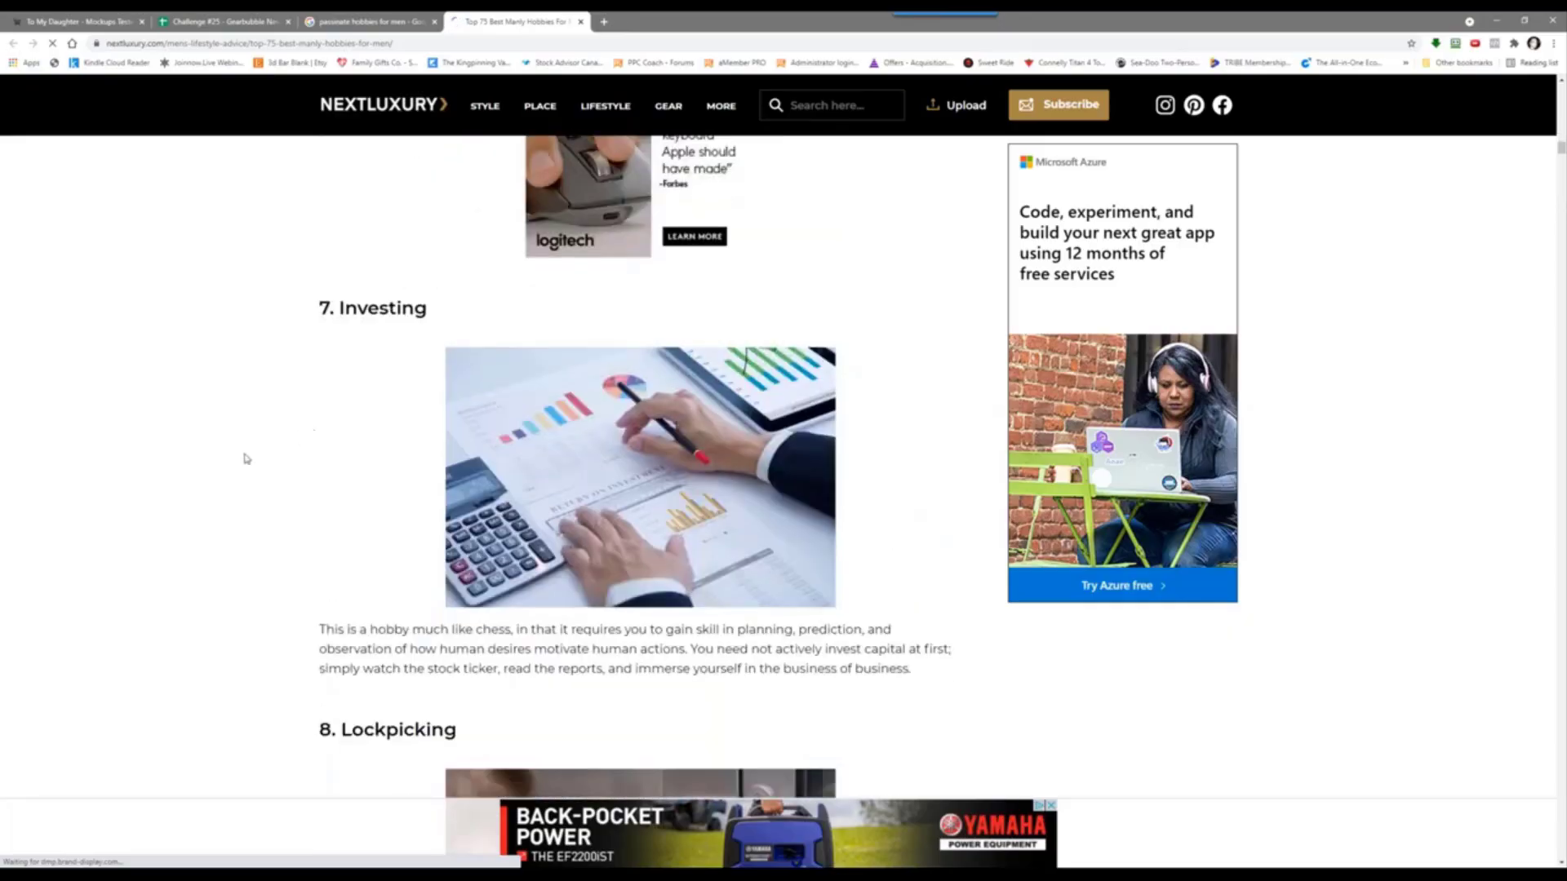
scroll(270, 459, "down", 5)
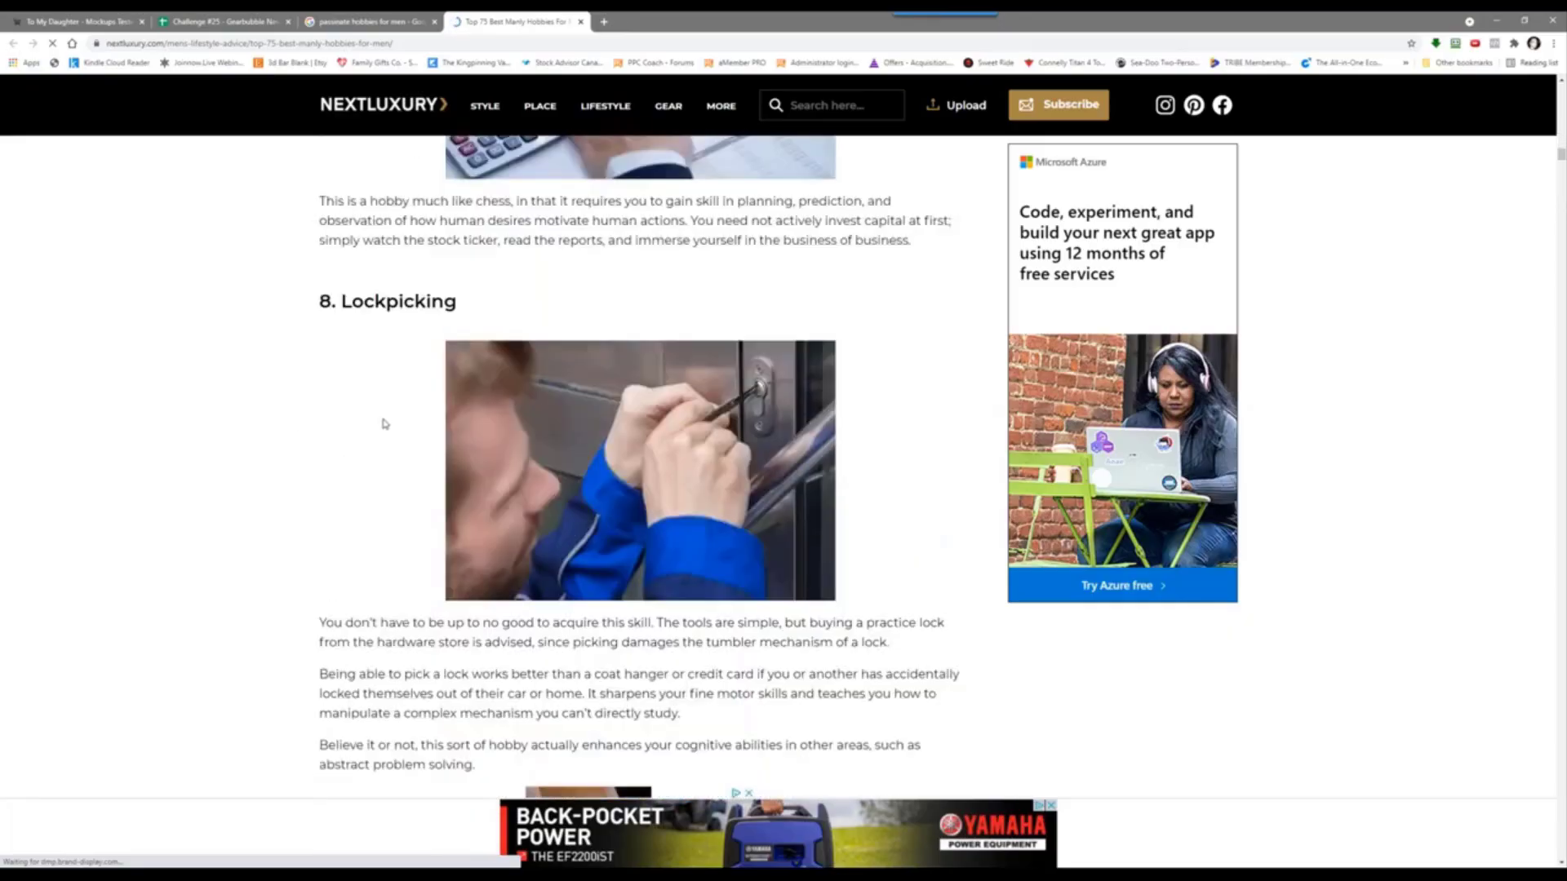
scroll(265, 448, "down", 8)
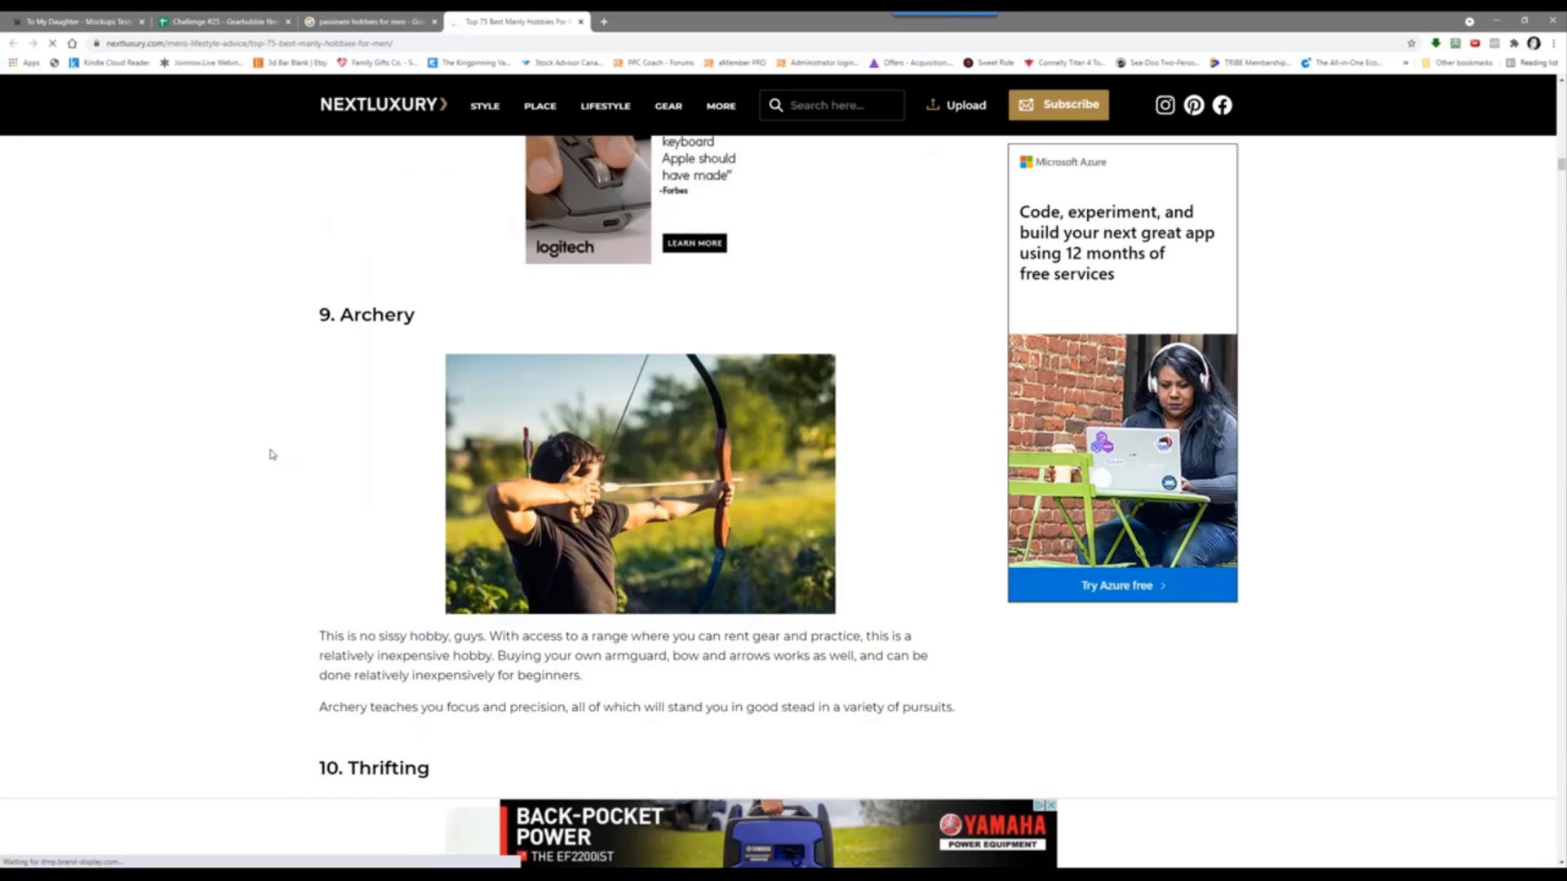
scroll(254, 454, "down", 5)
scroll(353, 448, "up", 5)
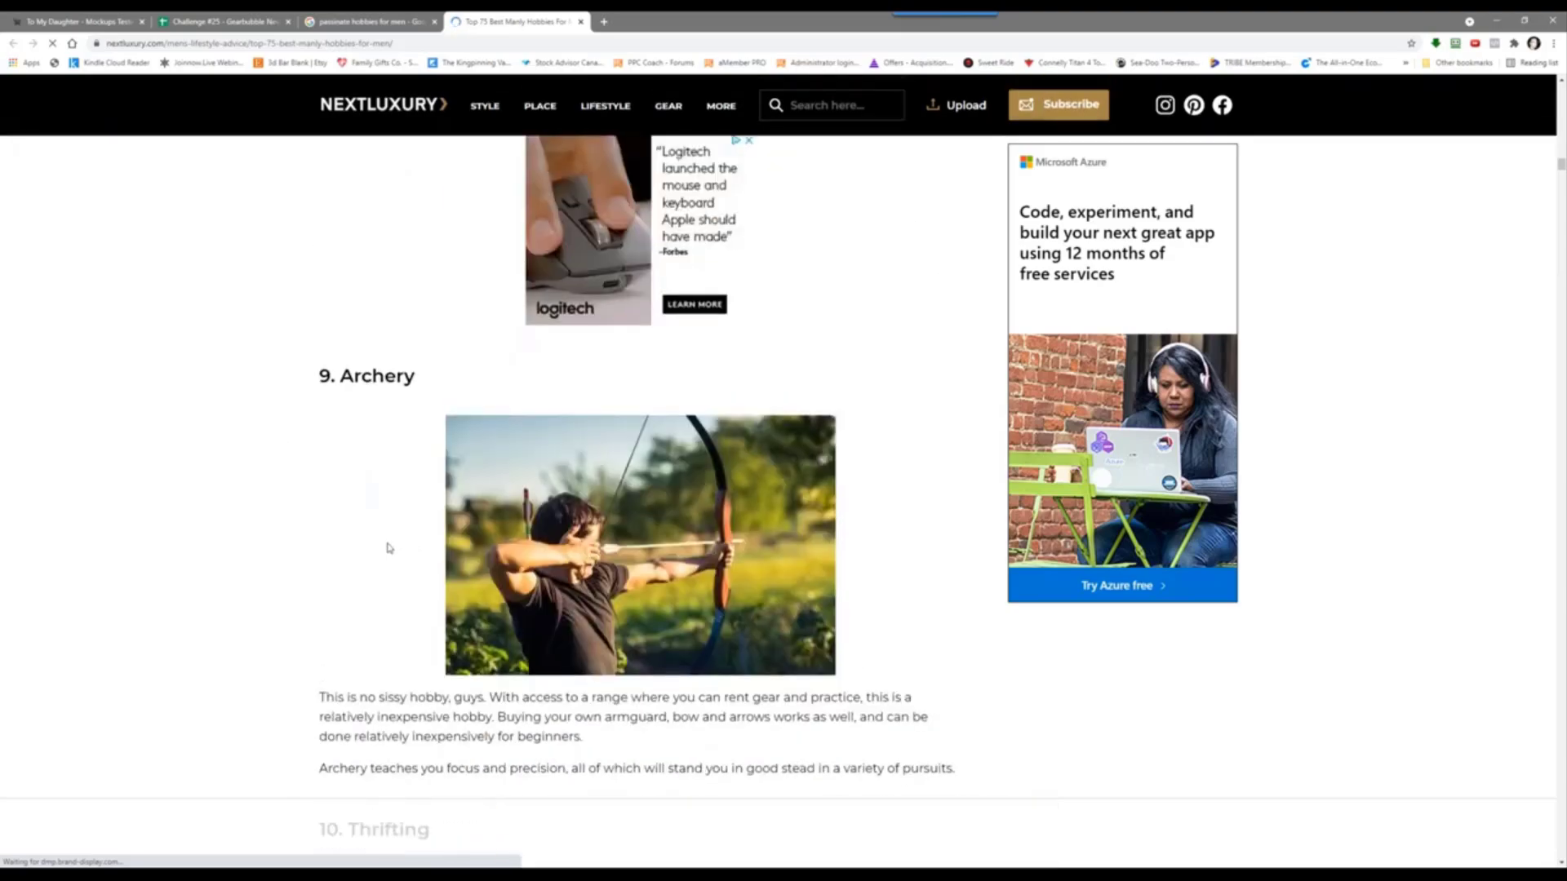
scroll(285, 548, "down", 6)
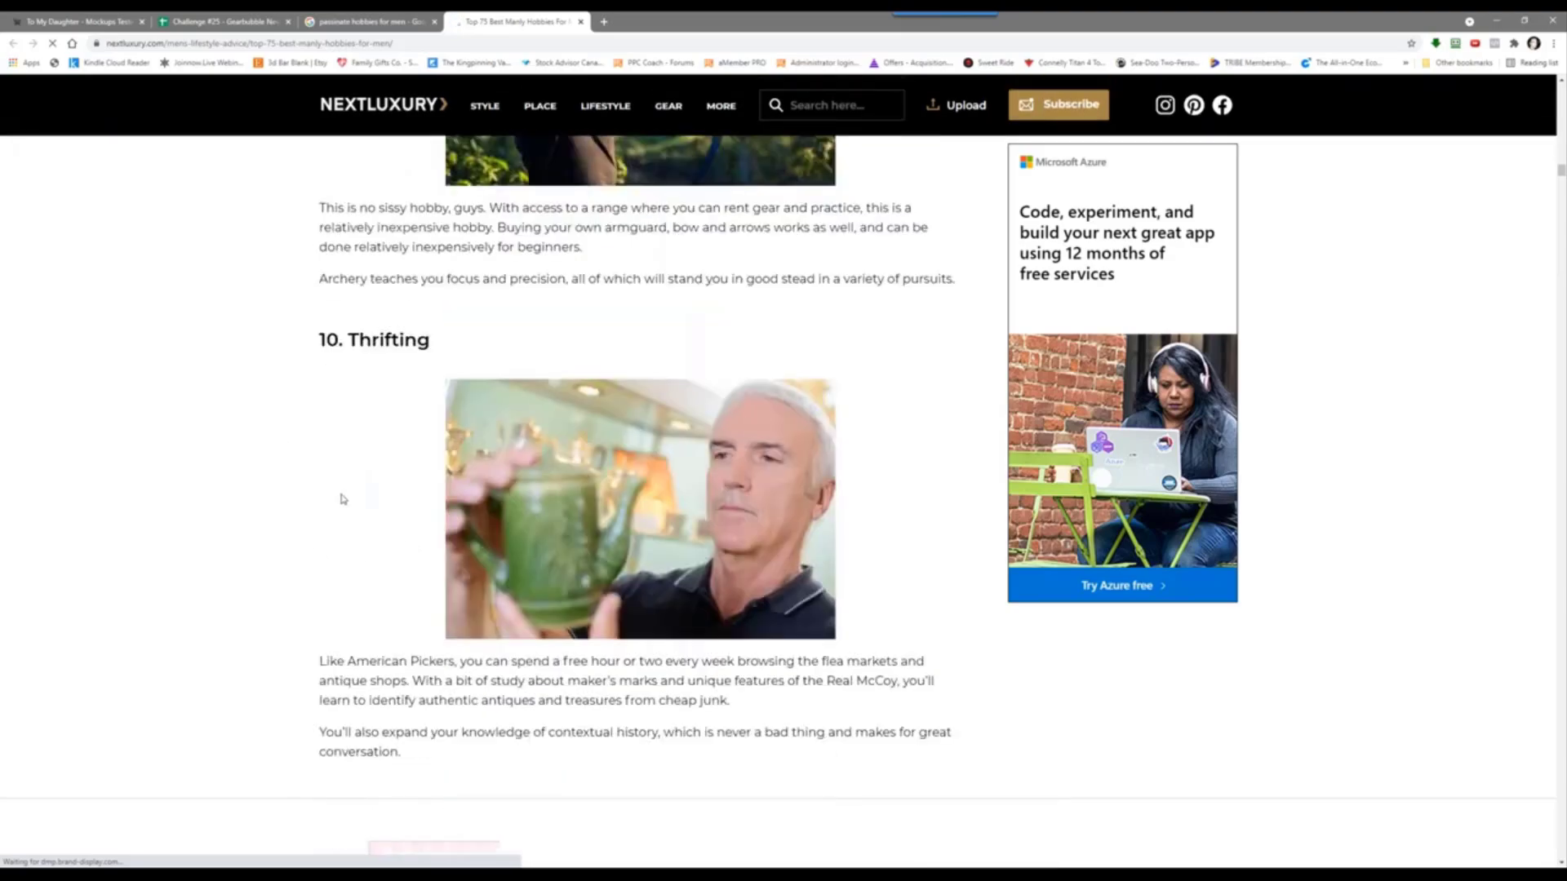
scroll(282, 504, "down", 7)
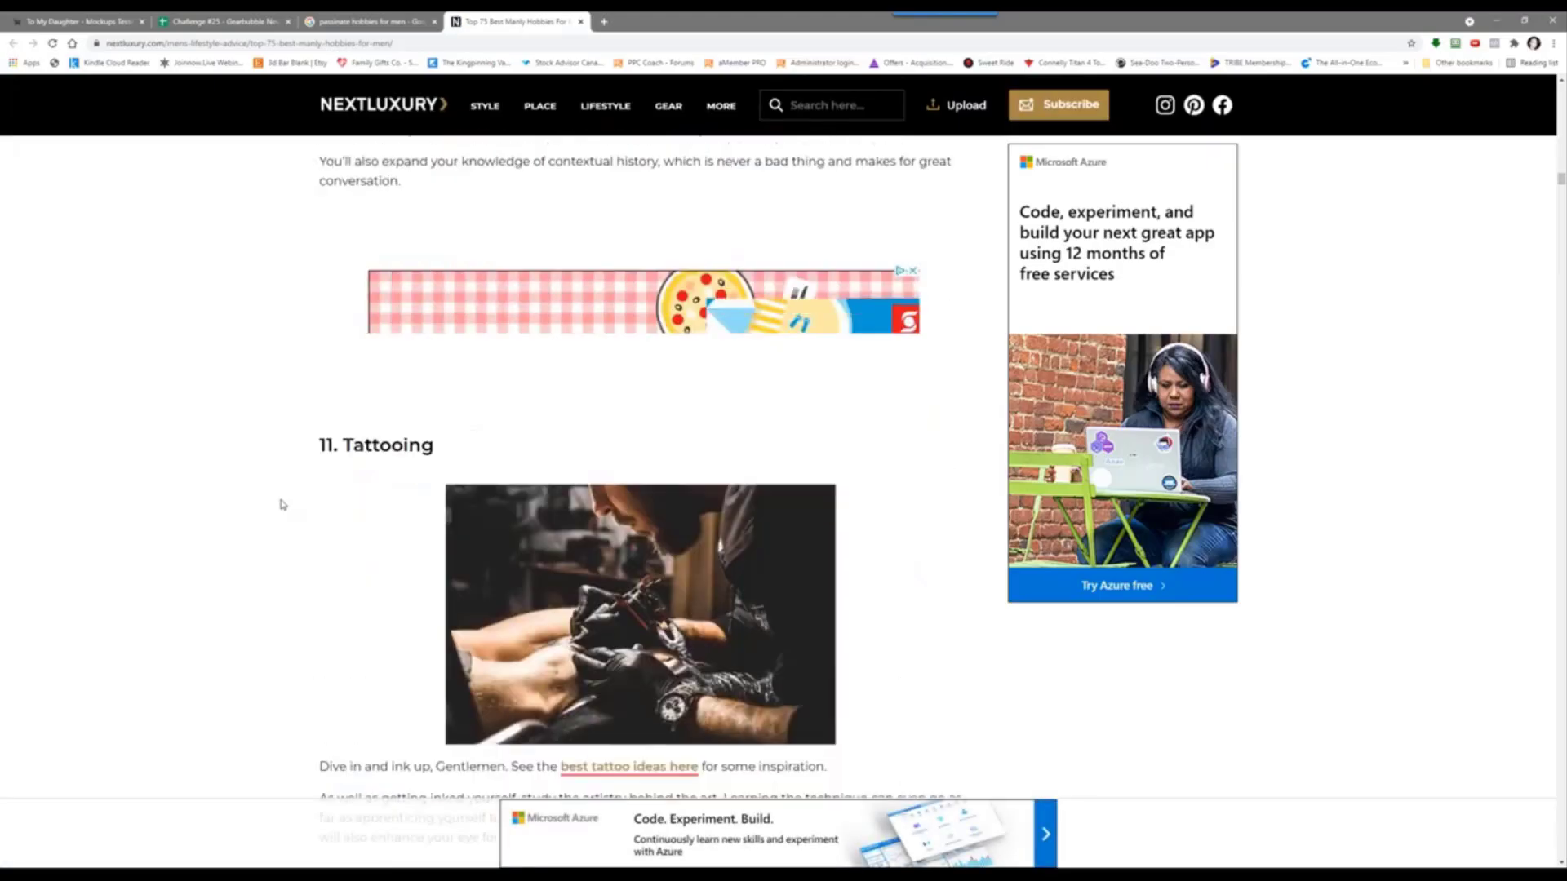
scroll(304, 482, "down", 2)
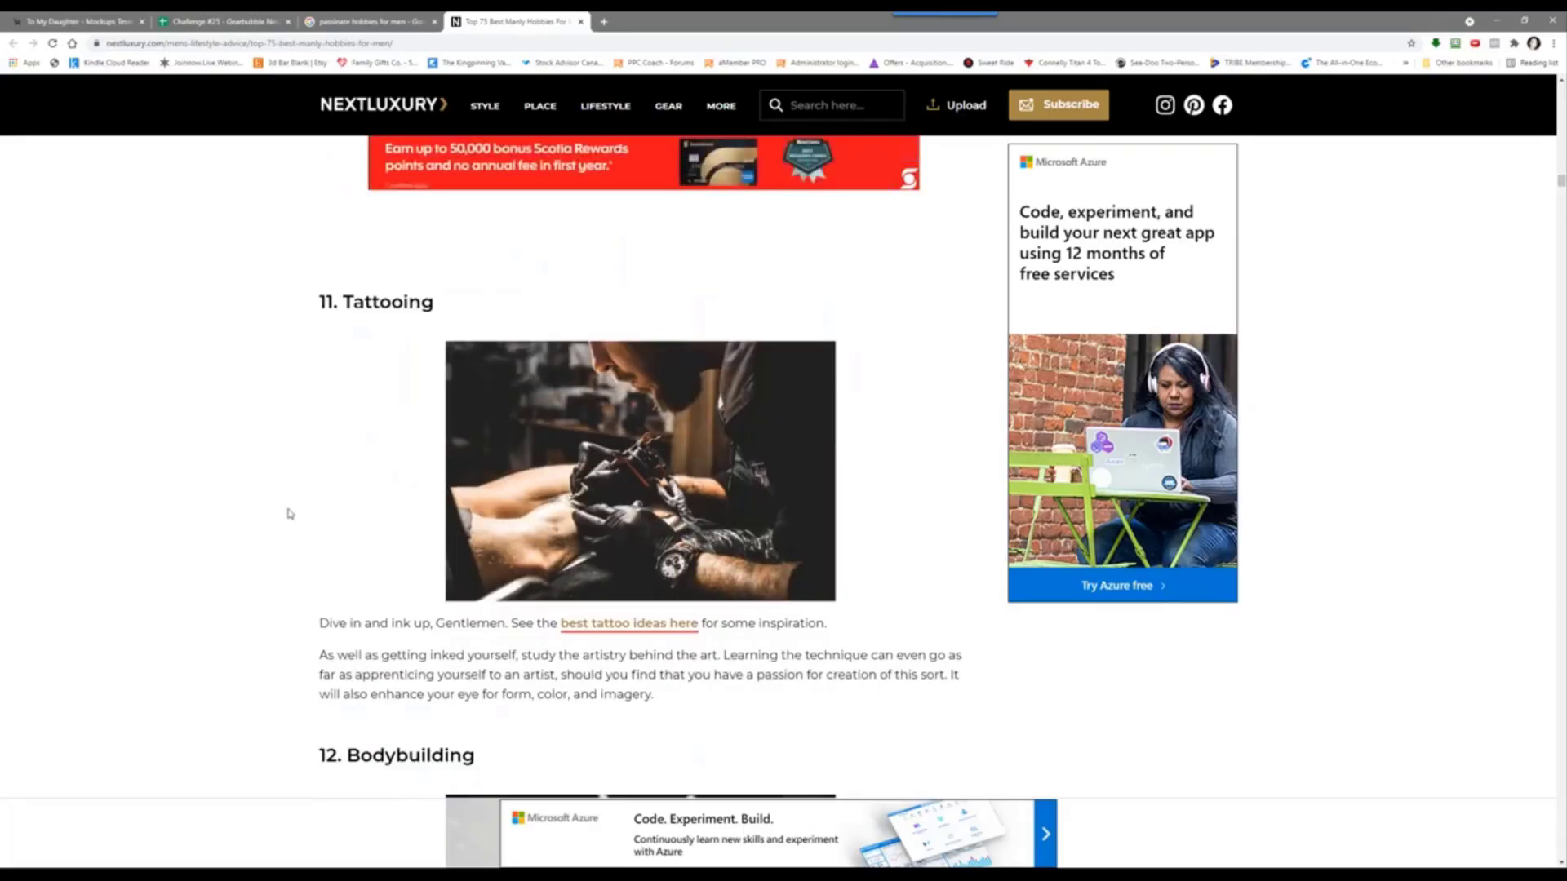
scroll(287, 513, "down", 14)
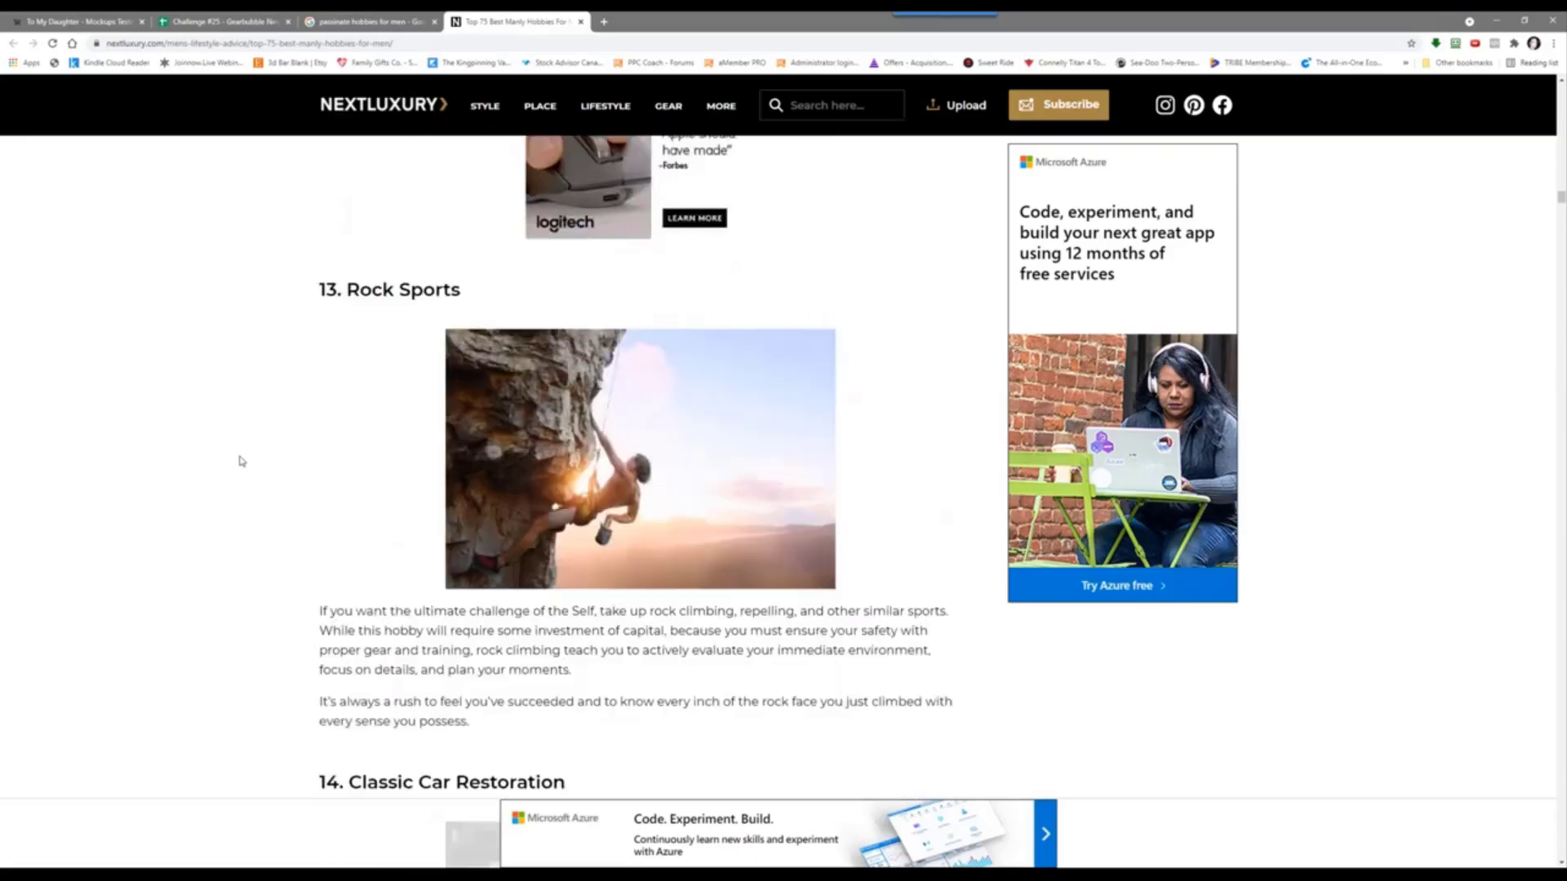
scroll(240, 460, "down", 7)
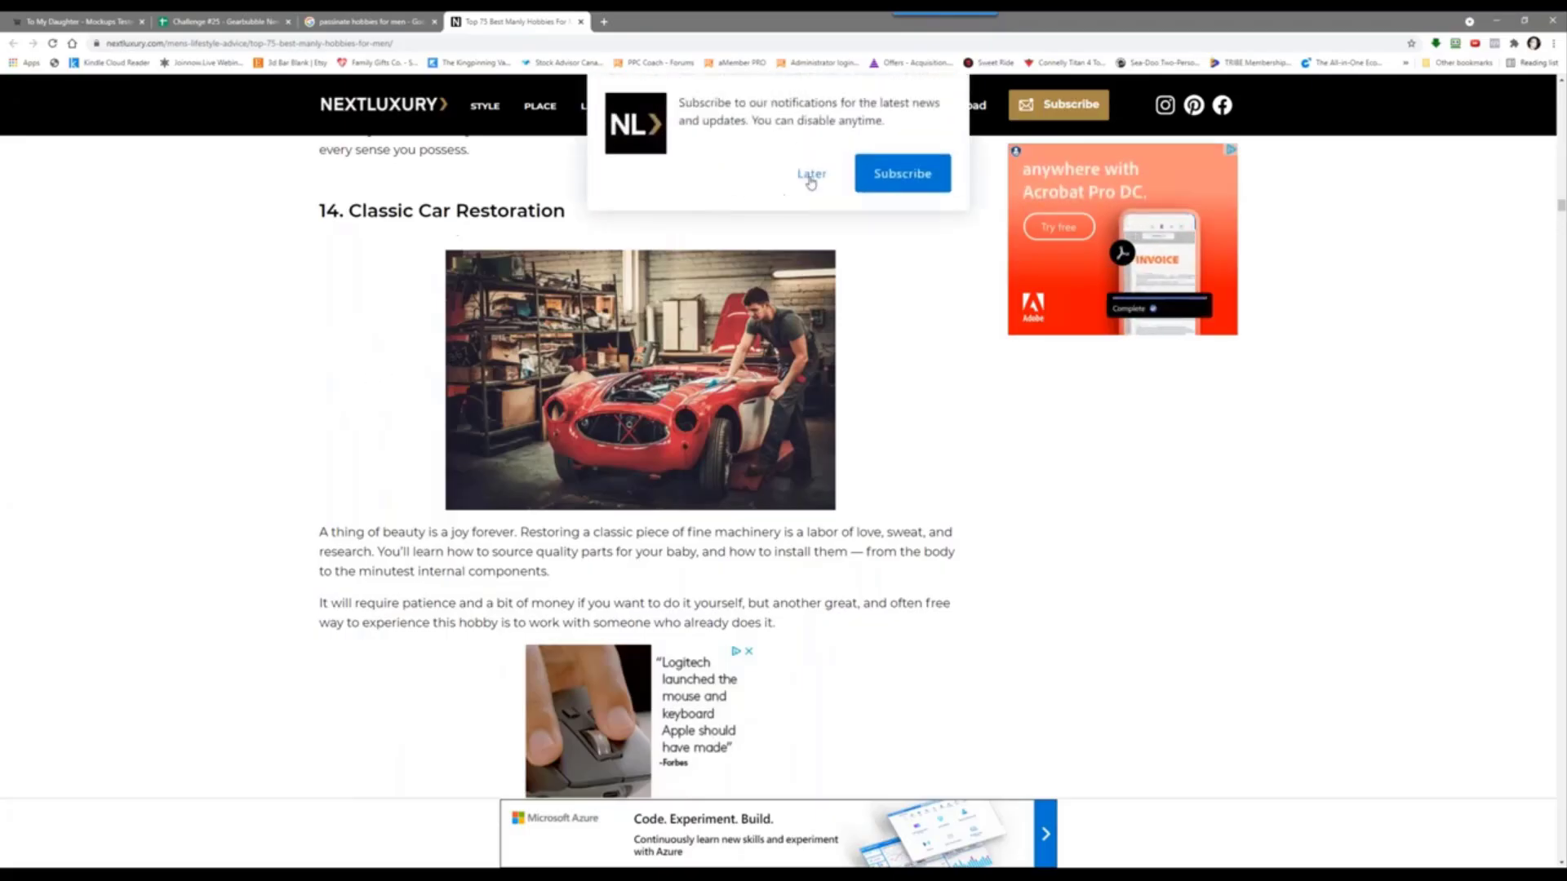
Step: Dismiss the site's notification prompt and examine the article's hobbies from Classic Car Restoration to Survival for niche ideas
left_click(811, 181)
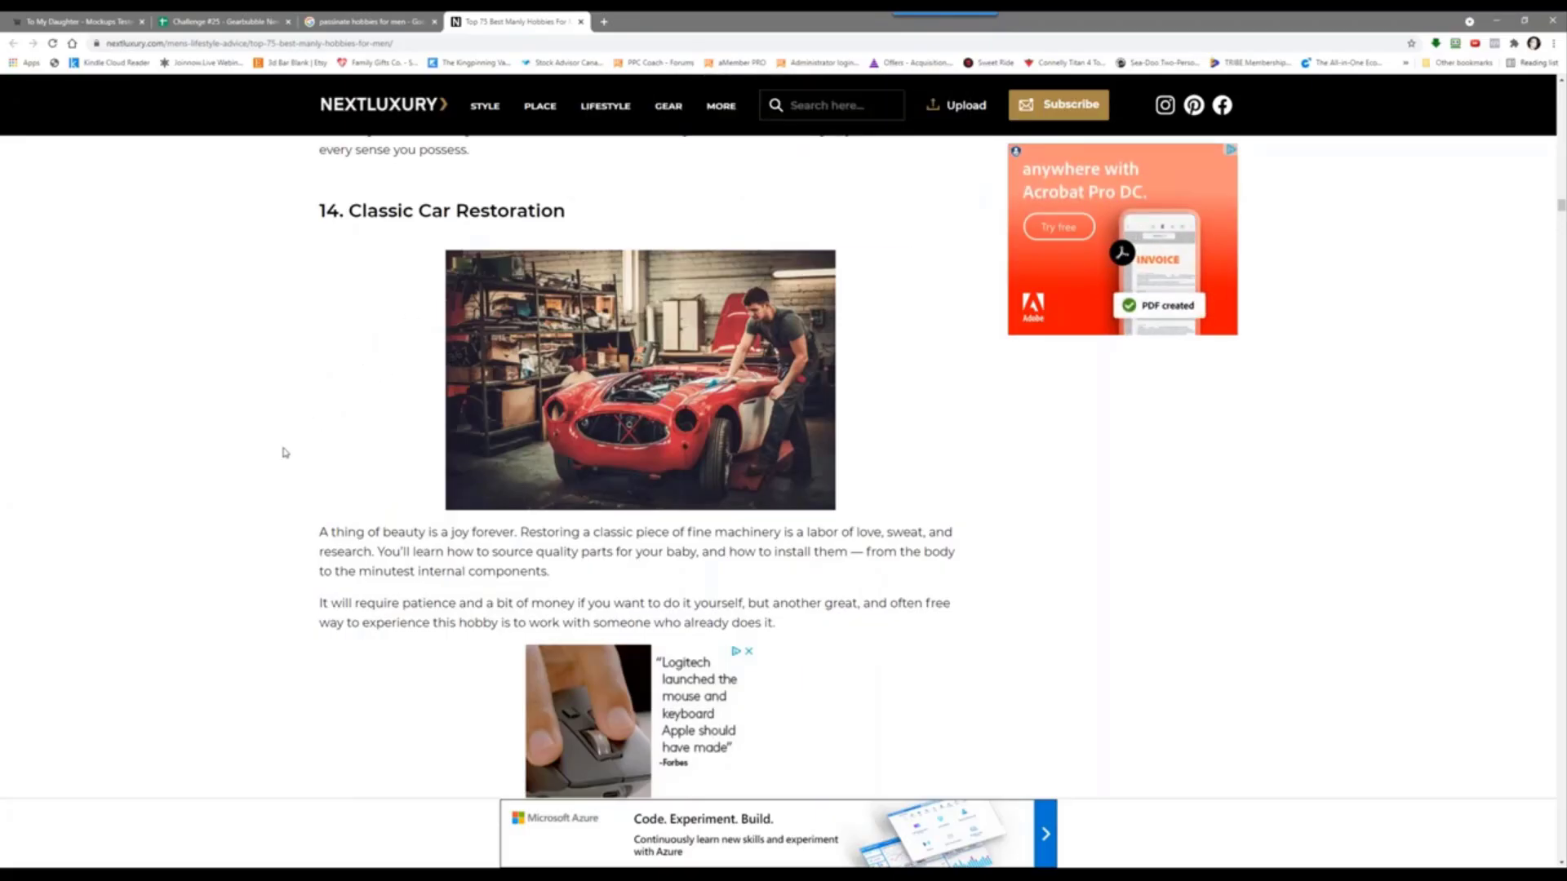
scroll(284, 452, "down", 12)
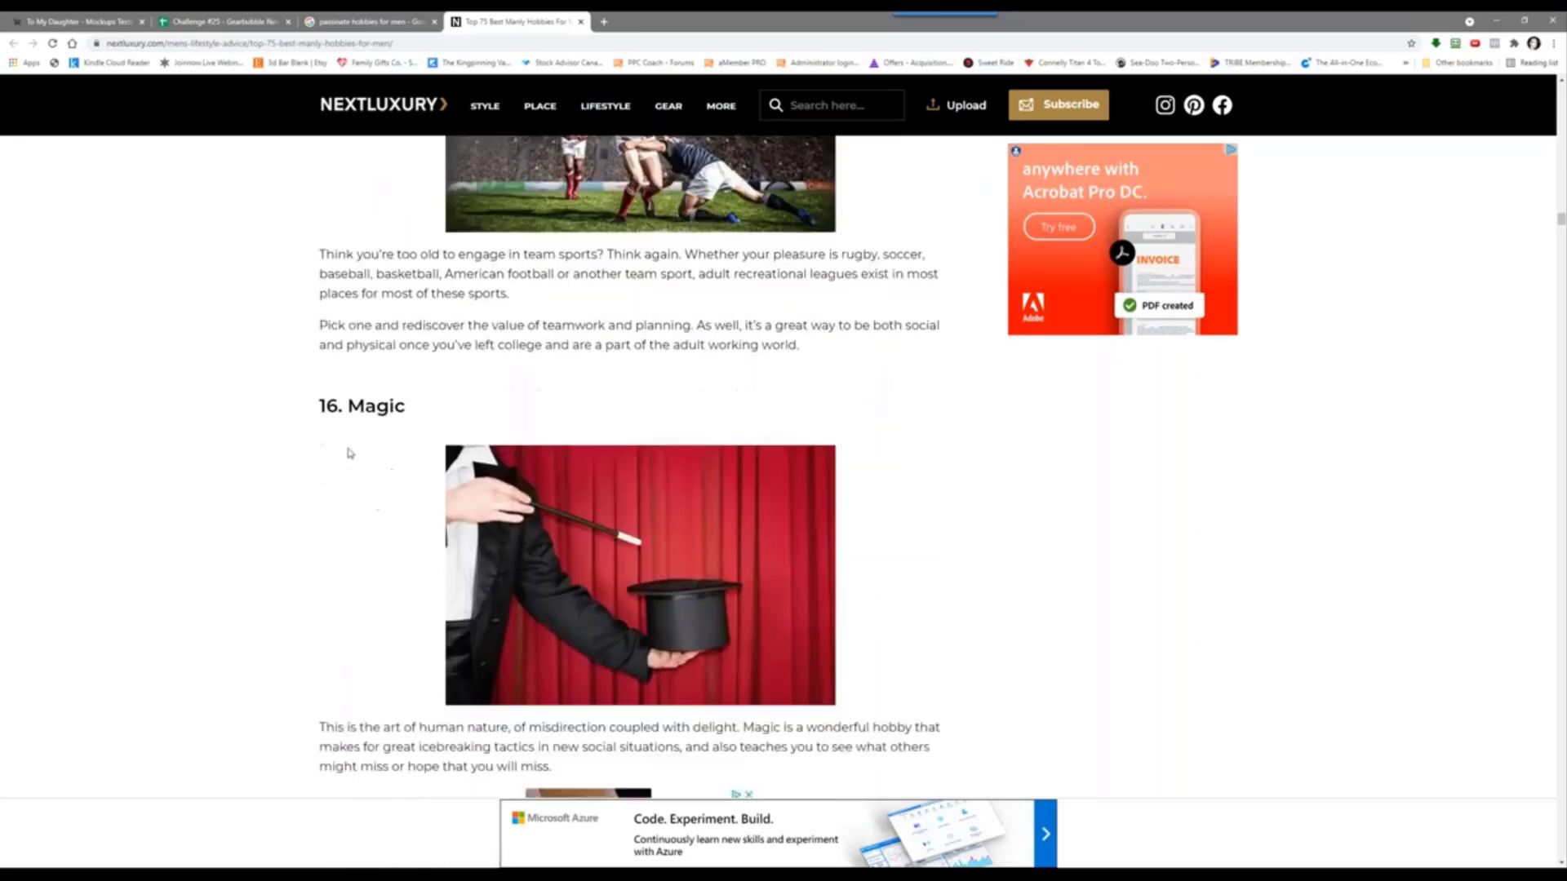
scroll(351, 384, "down", 3)
scroll(251, 420, "down", 6)
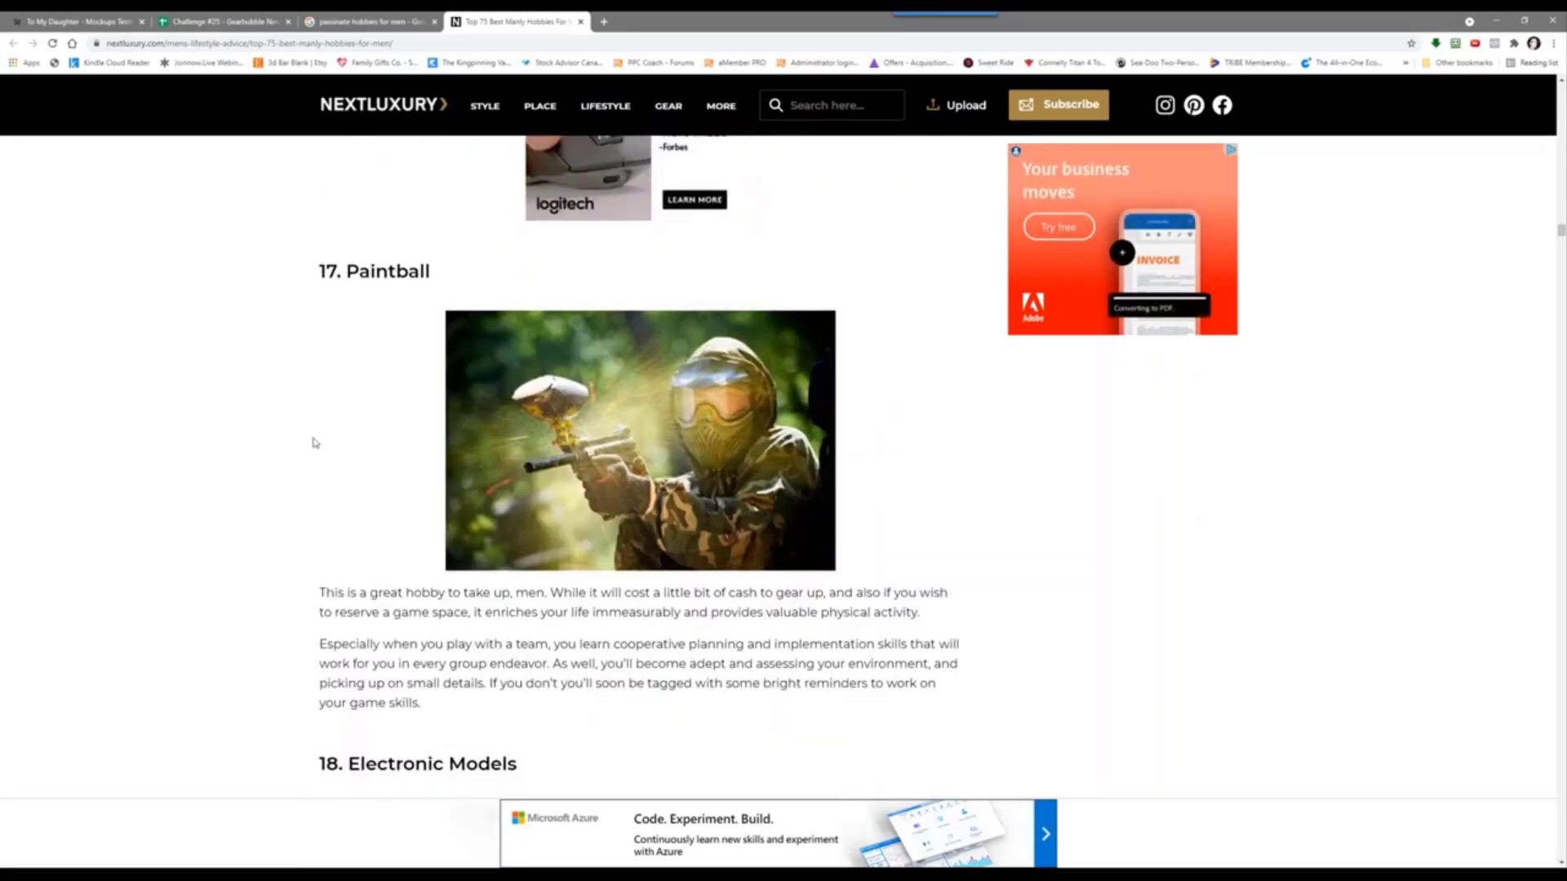
scroll(269, 444, "down", 5)
scroll(283, 413, "up", 4)
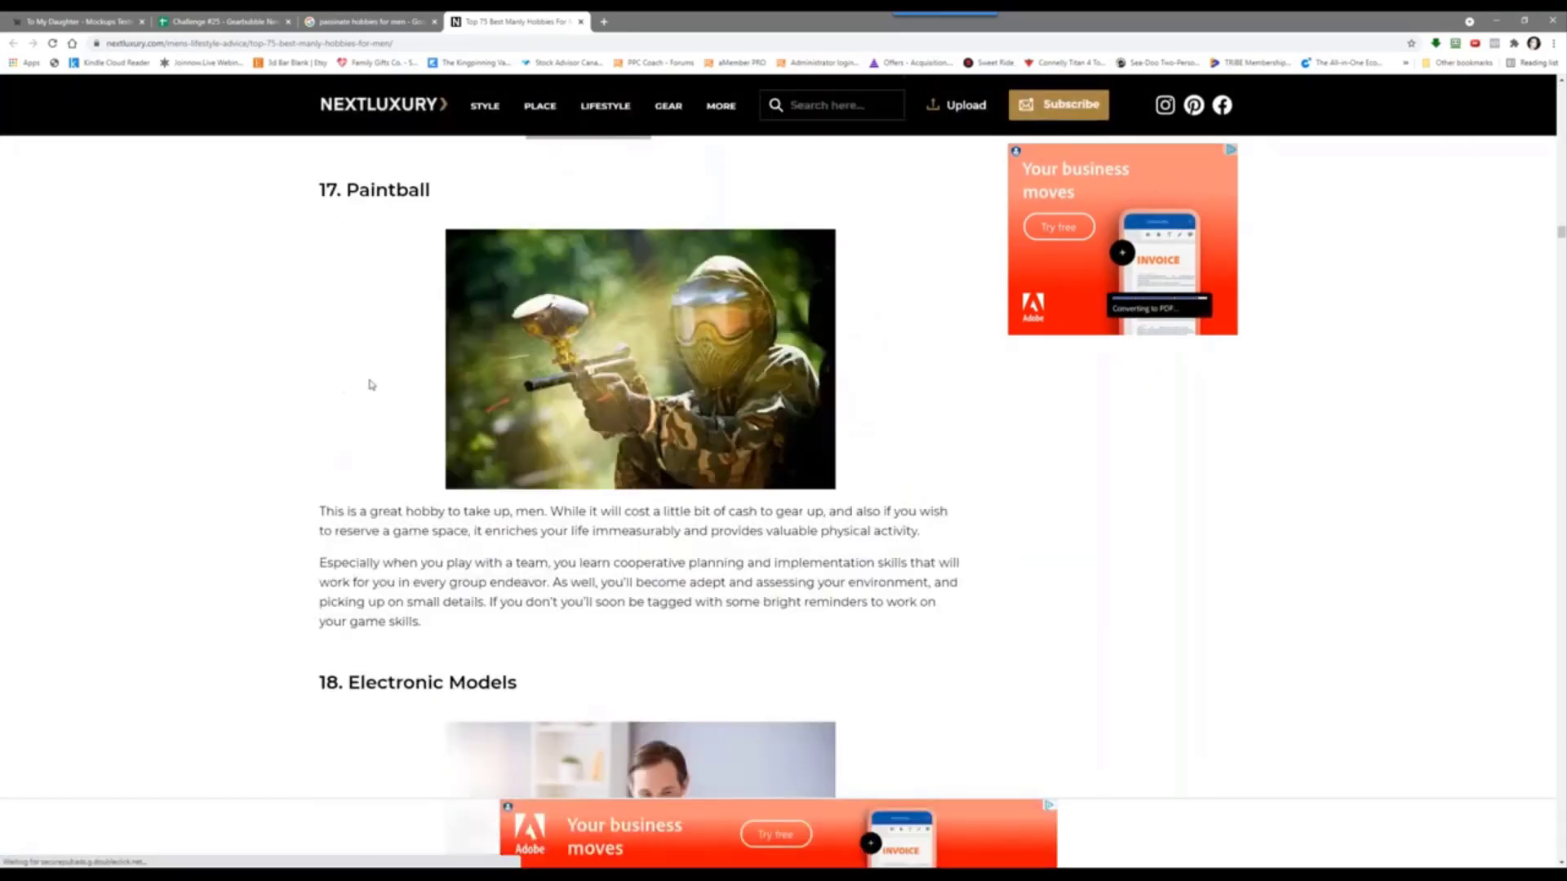
scroll(252, 434, "down", 6)
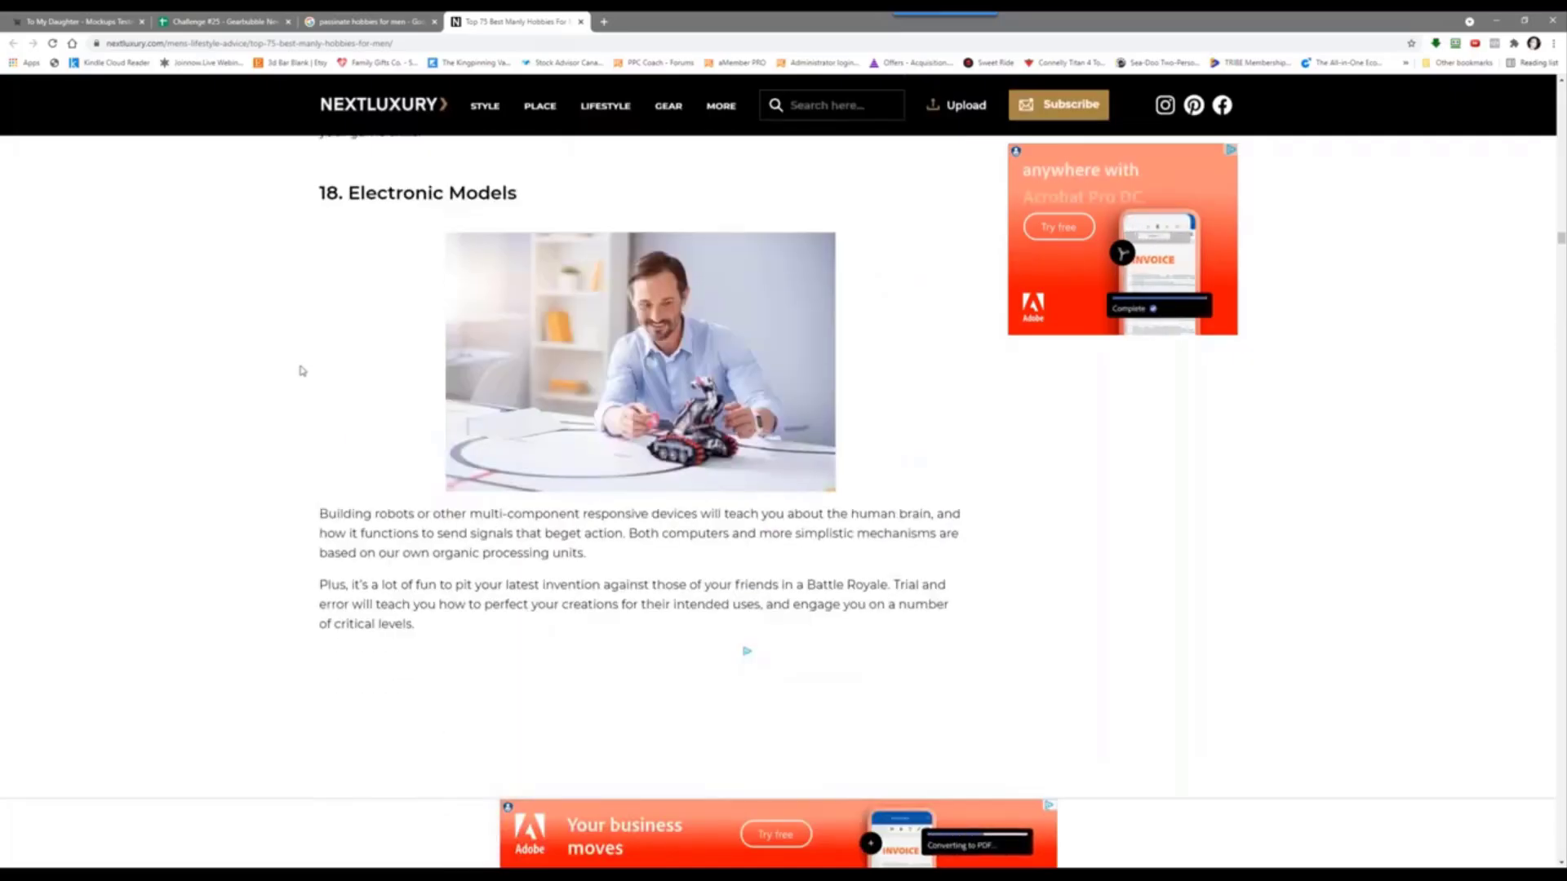
scroll(256, 406, "down", 8)
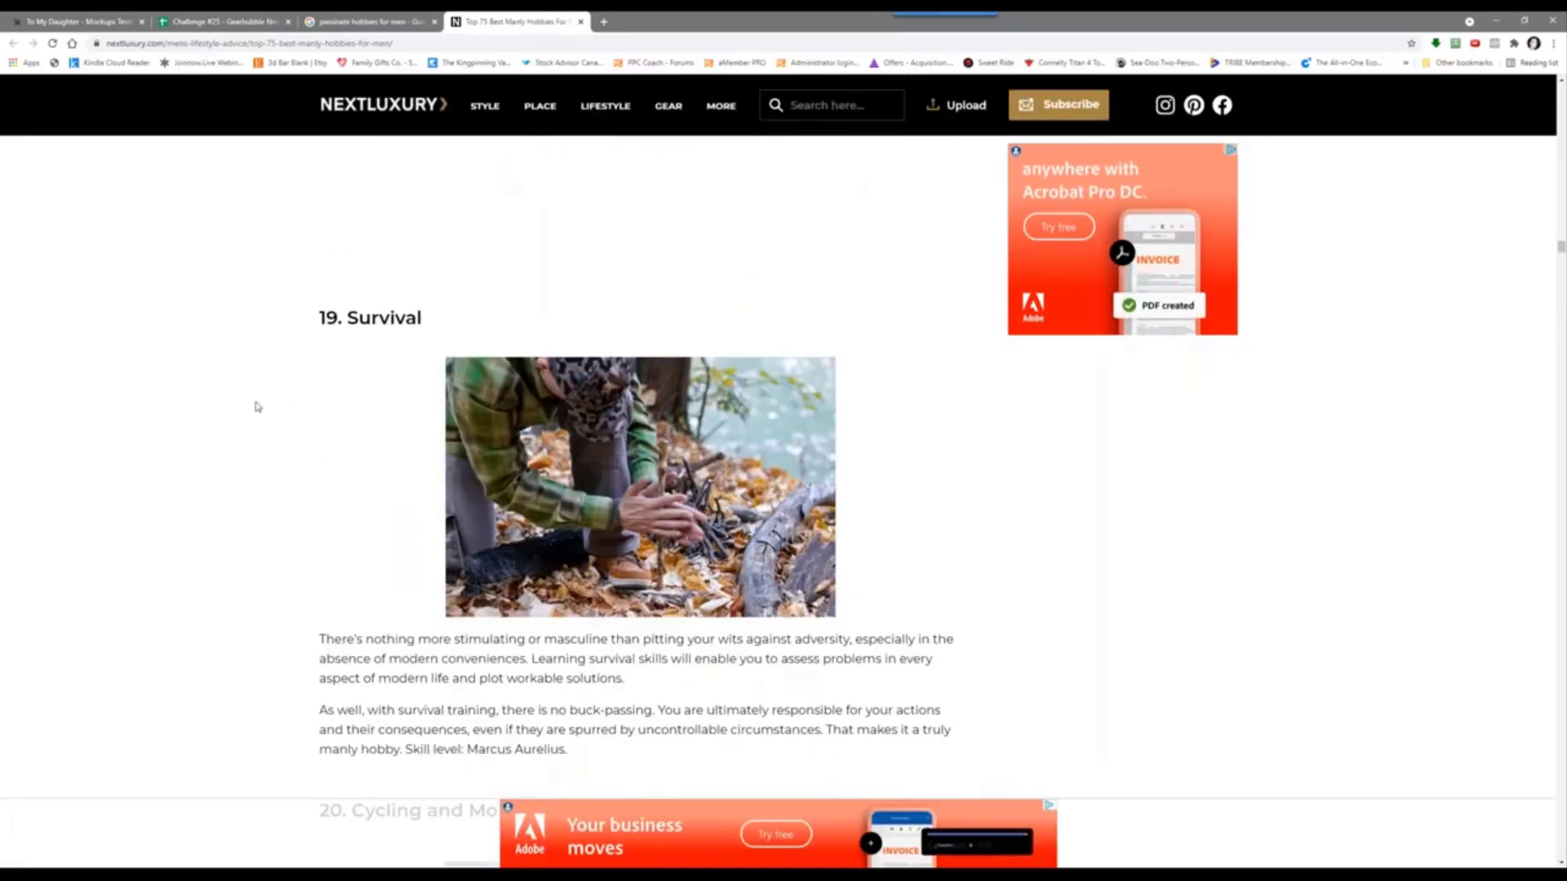
scroll(257, 406, "down", 2)
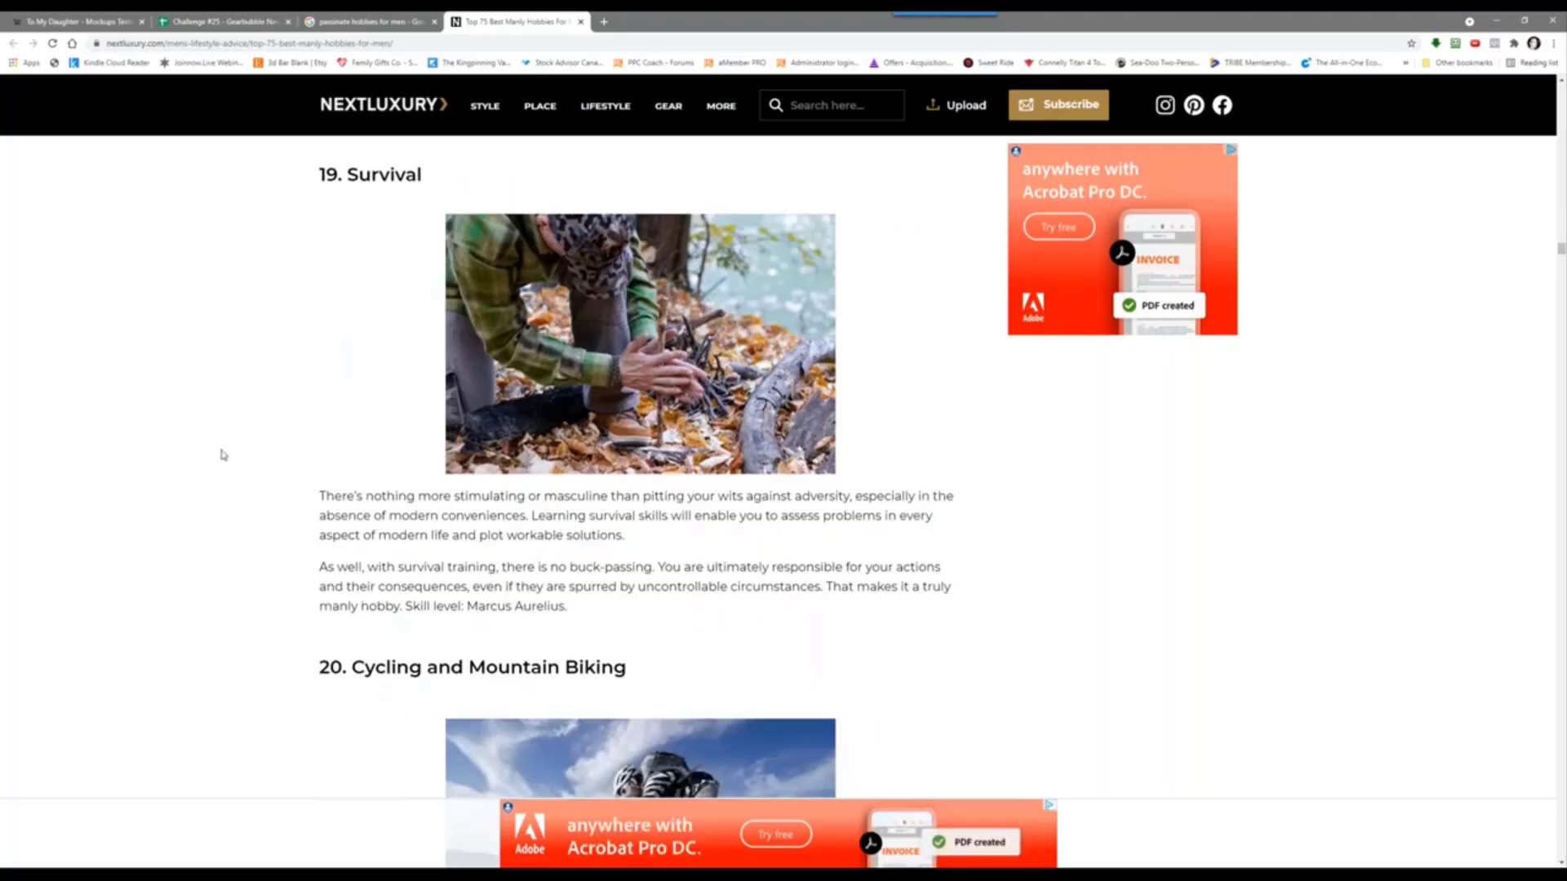
Step: Examine the article's hobbies from Cycling and Mountain Biking to Sculpting Stone for message card niches
scroll(274, 428, "down", 12)
scroll(288, 420, "down", 6)
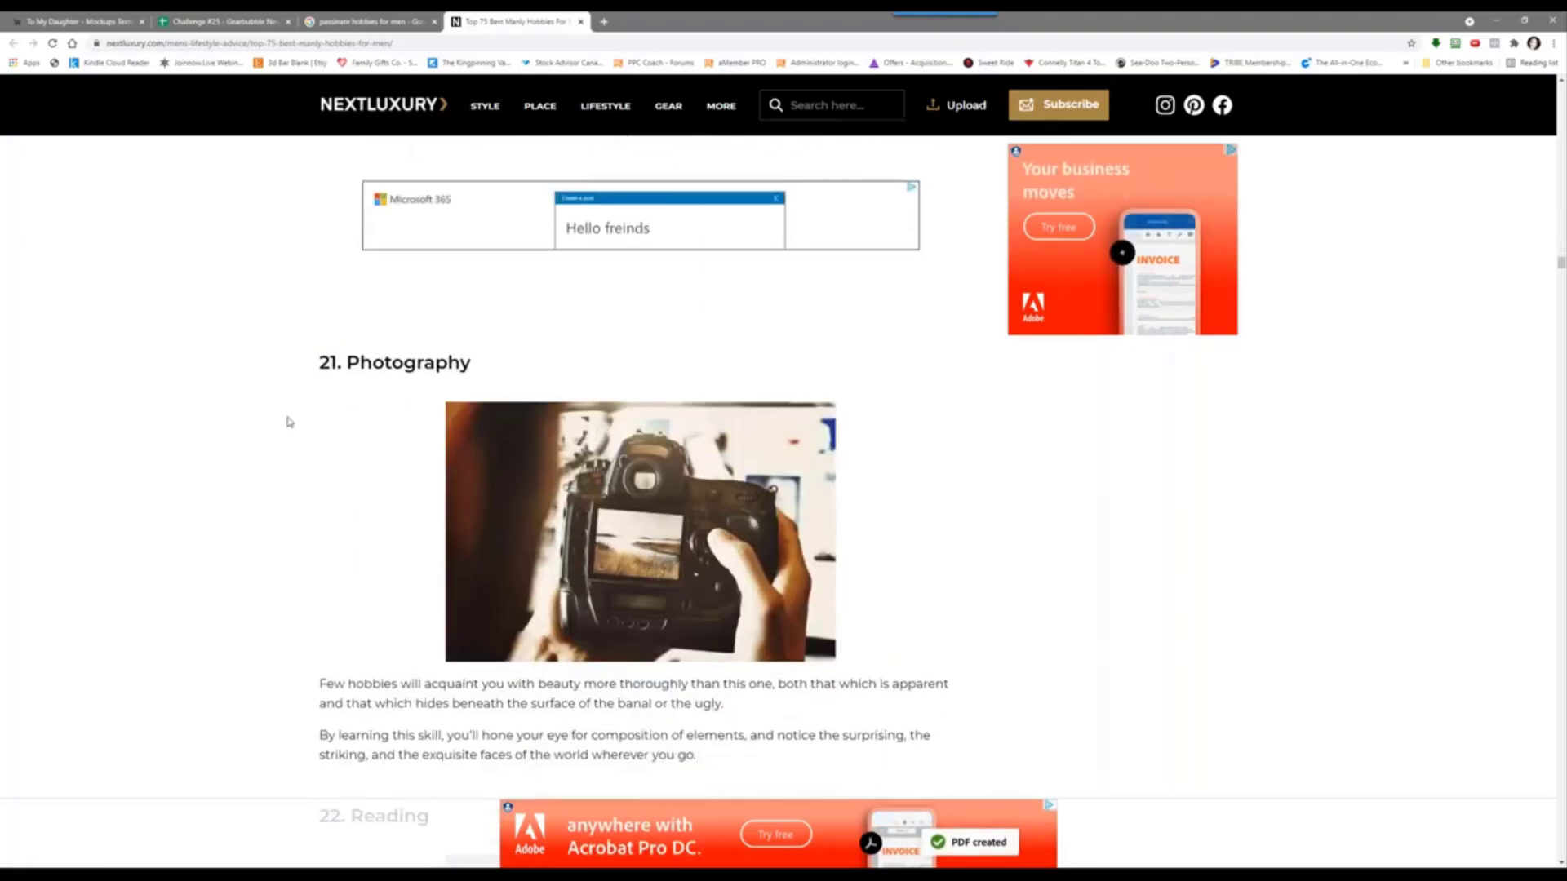
scroll(302, 416, "up", 5)
scroll(178, 483, "down", 12)
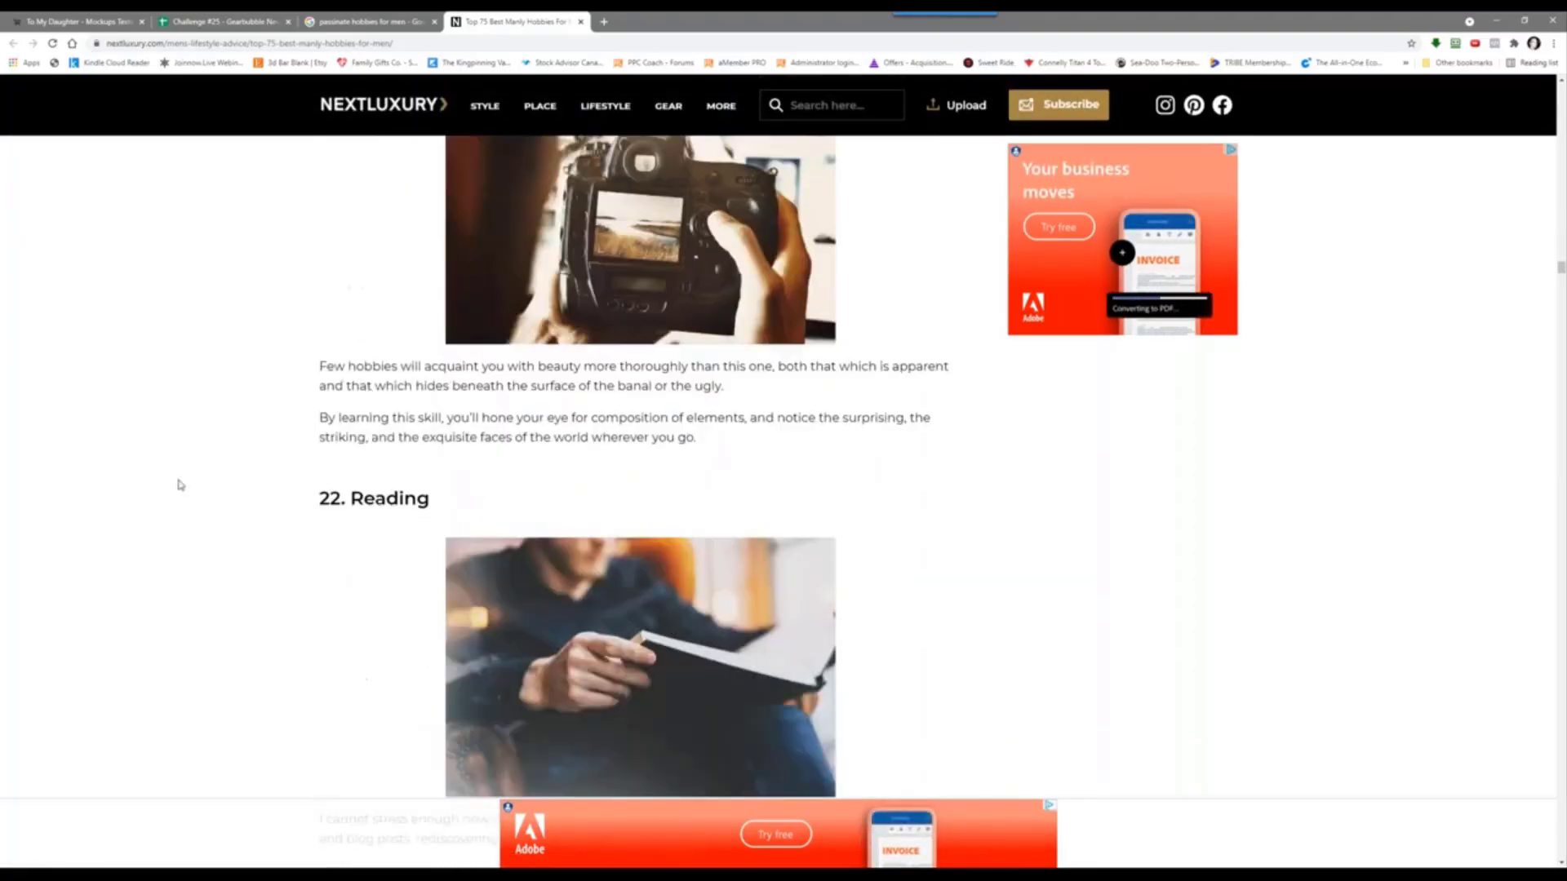
scroll(226, 542, "down", 14)
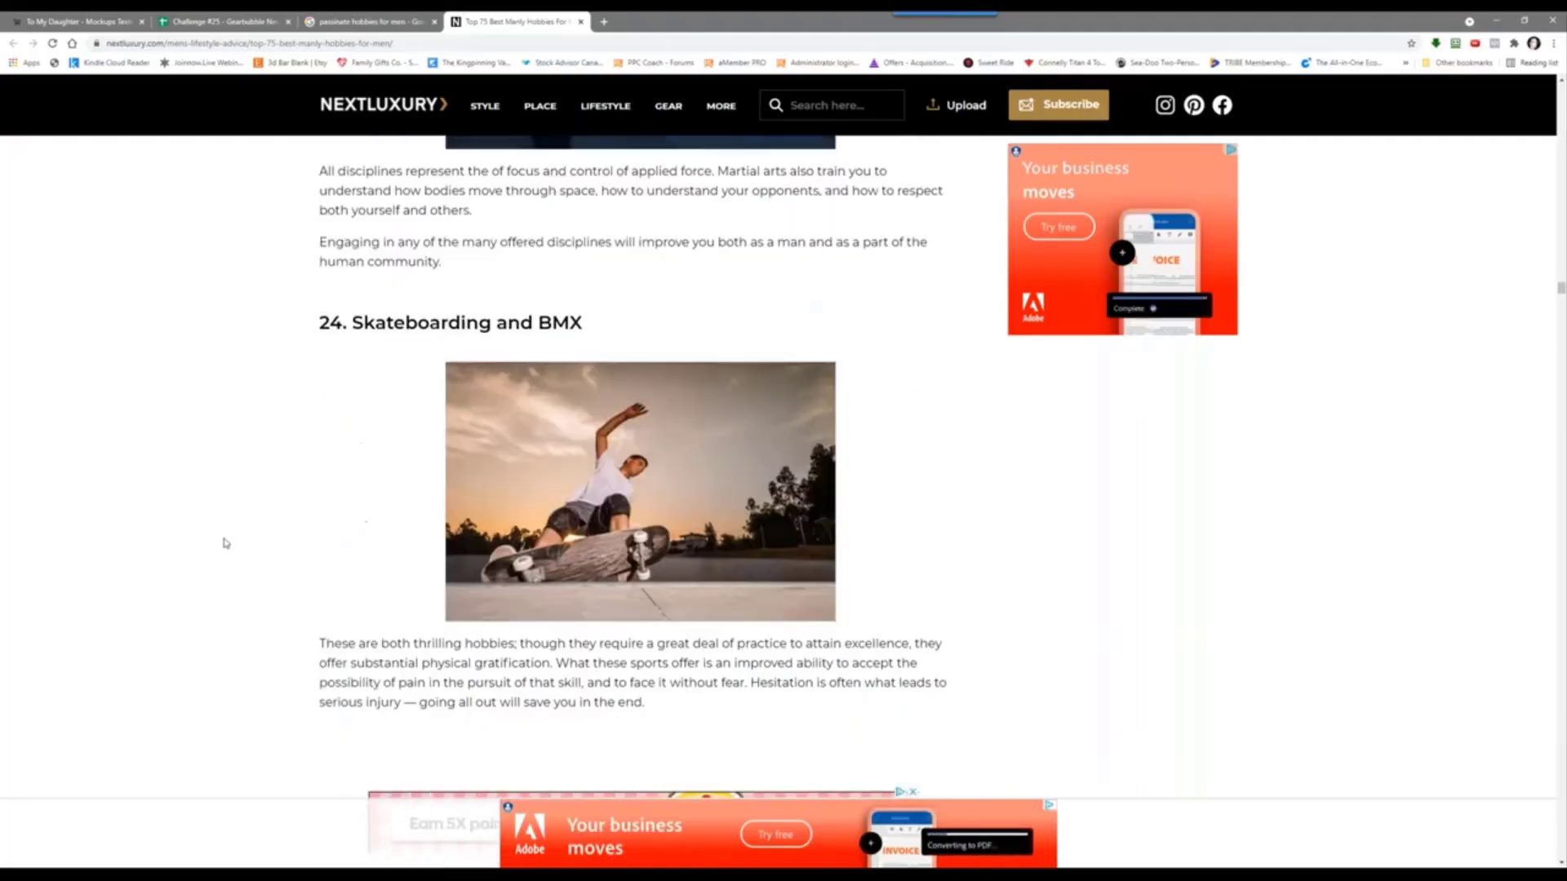
scroll(226, 543, "down", 6)
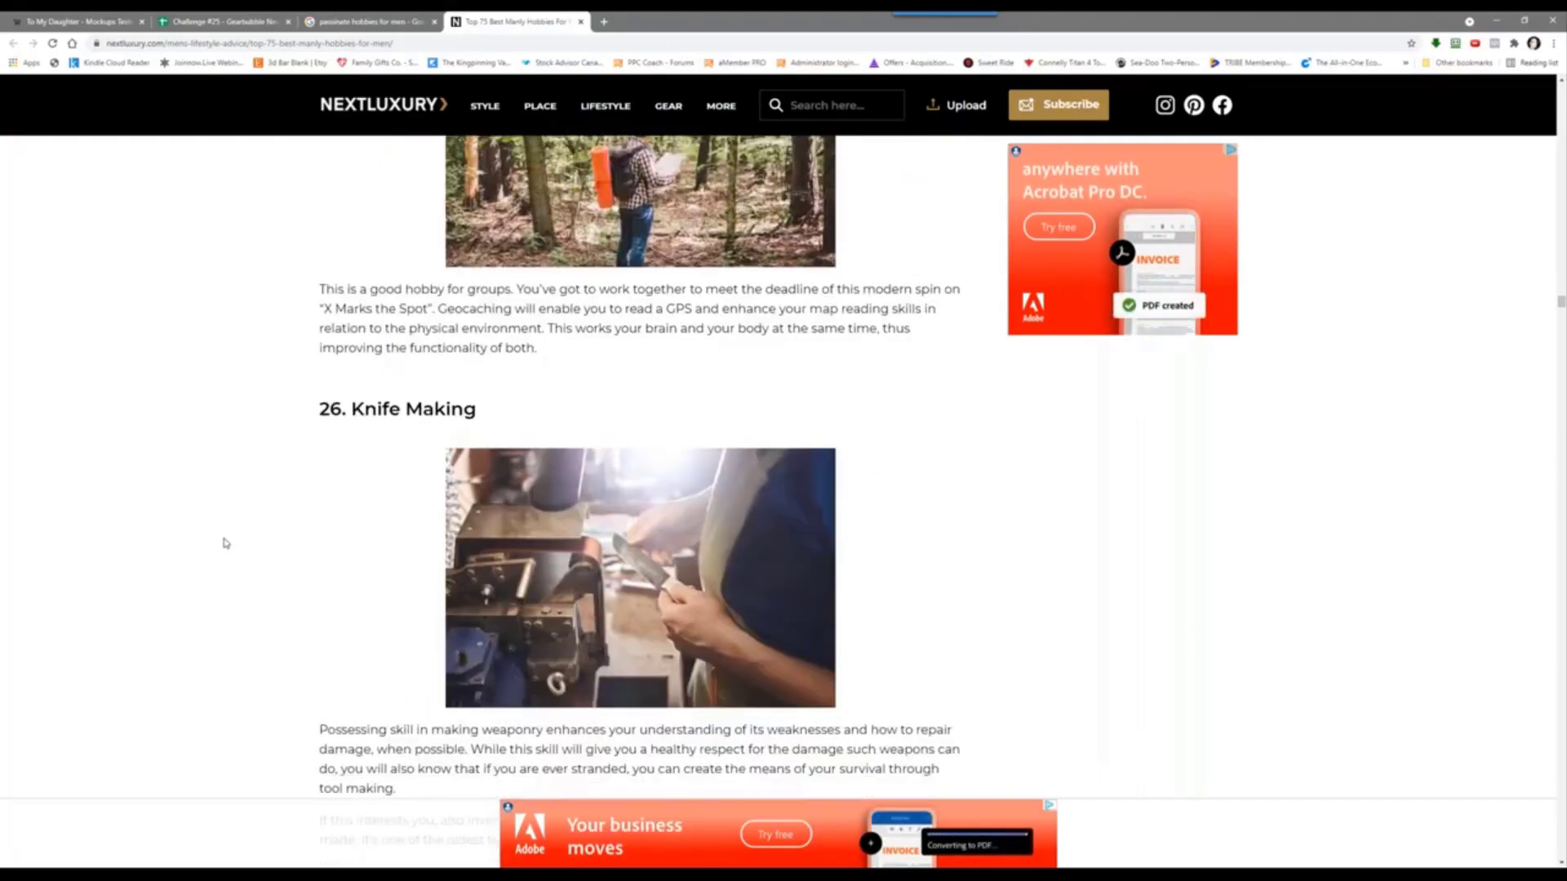
scroll(226, 543, "up", 6)
scroll(226, 543, "down", 3)
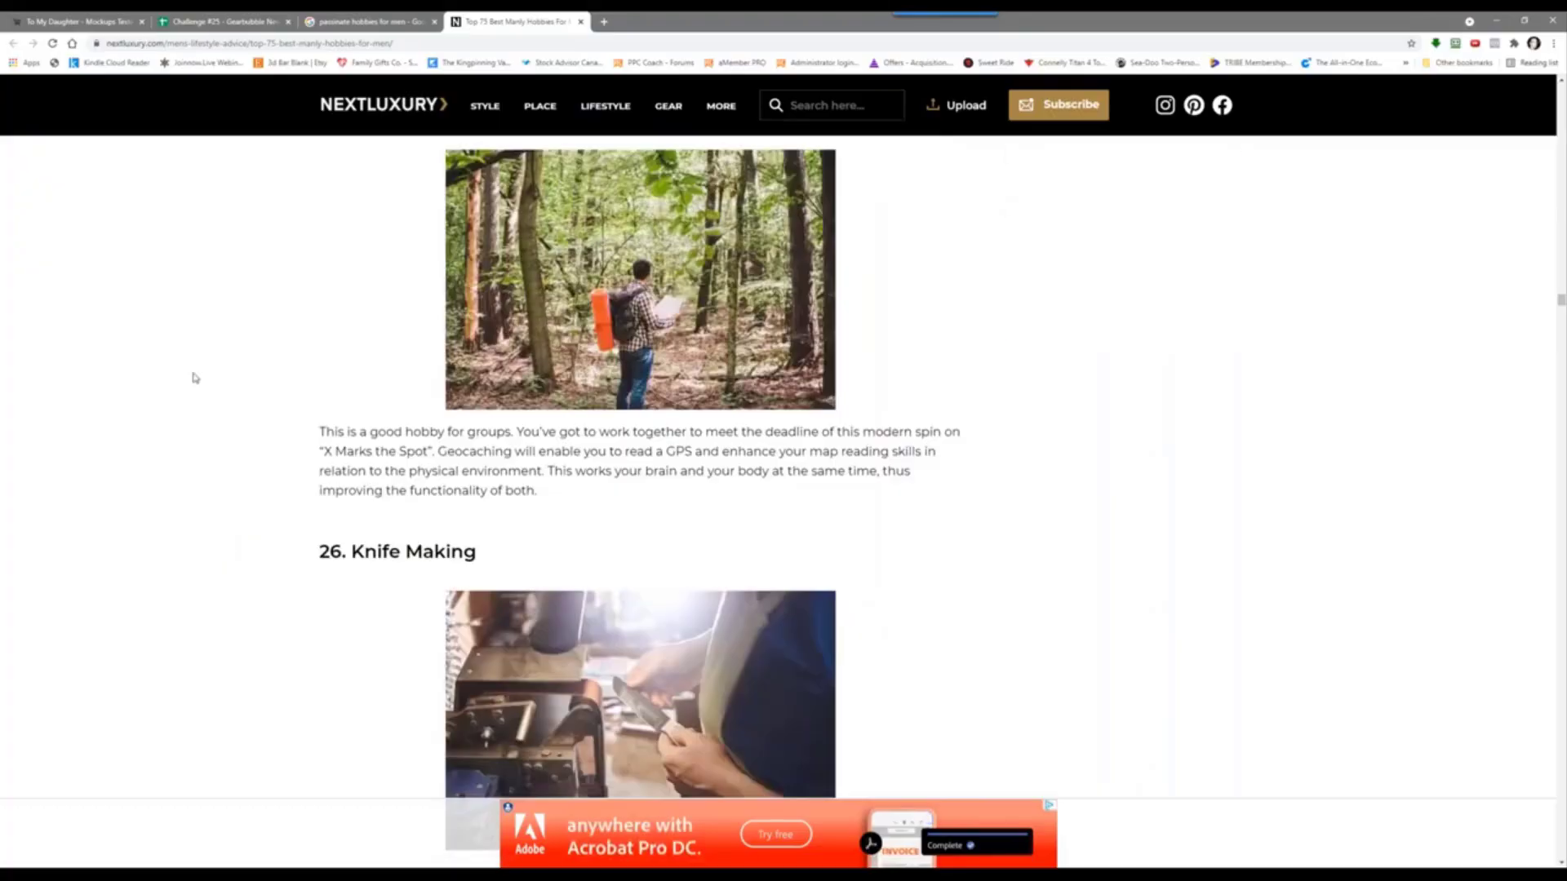
scroll(174, 458, "down", 3)
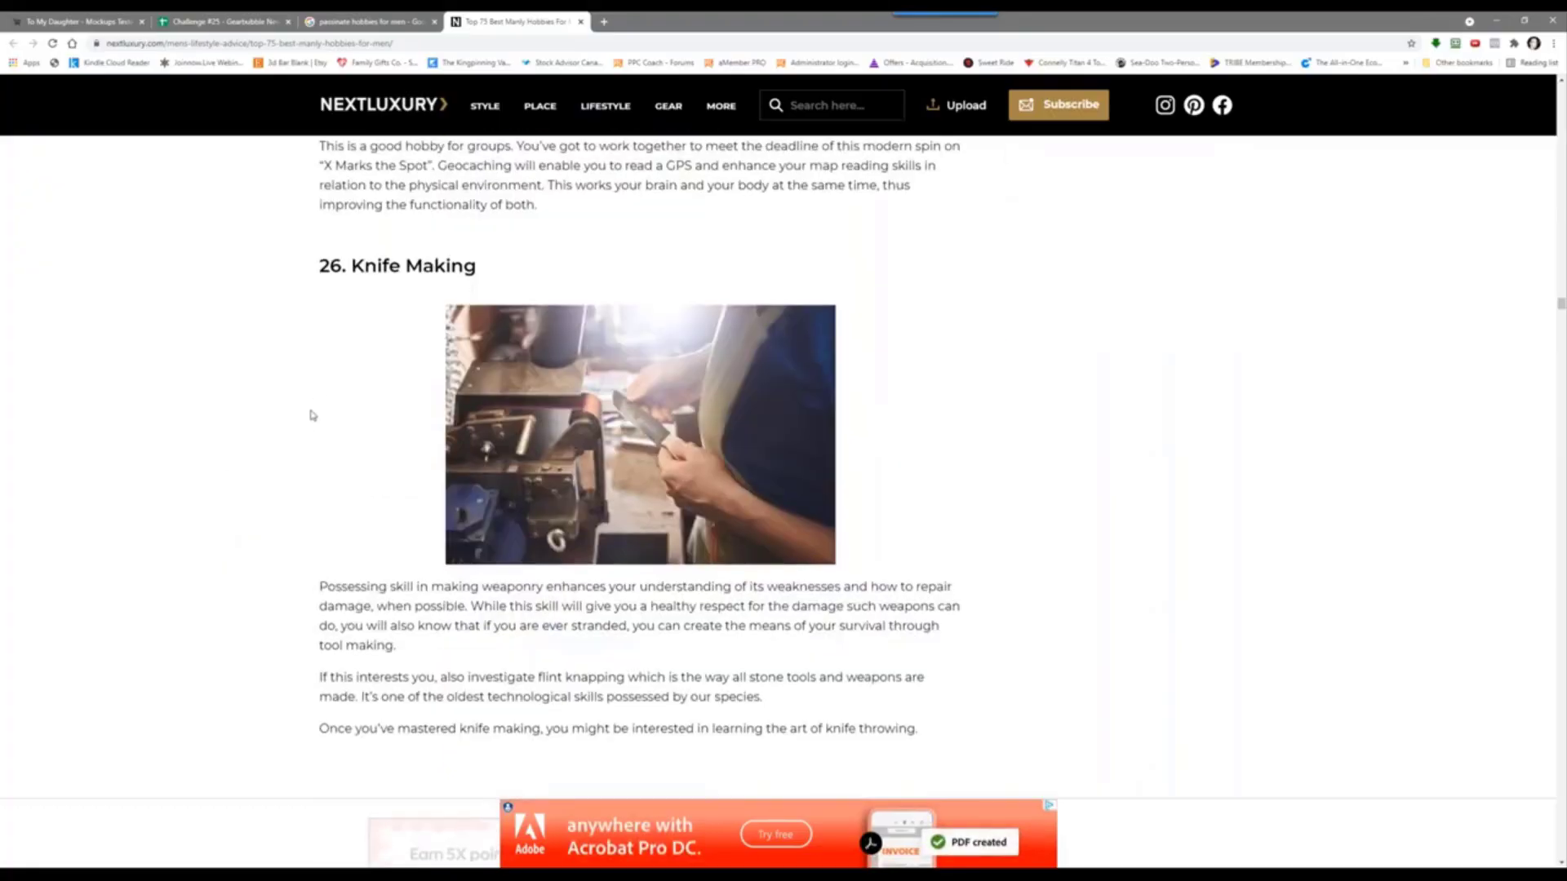
scroll(194, 474, "down", 12)
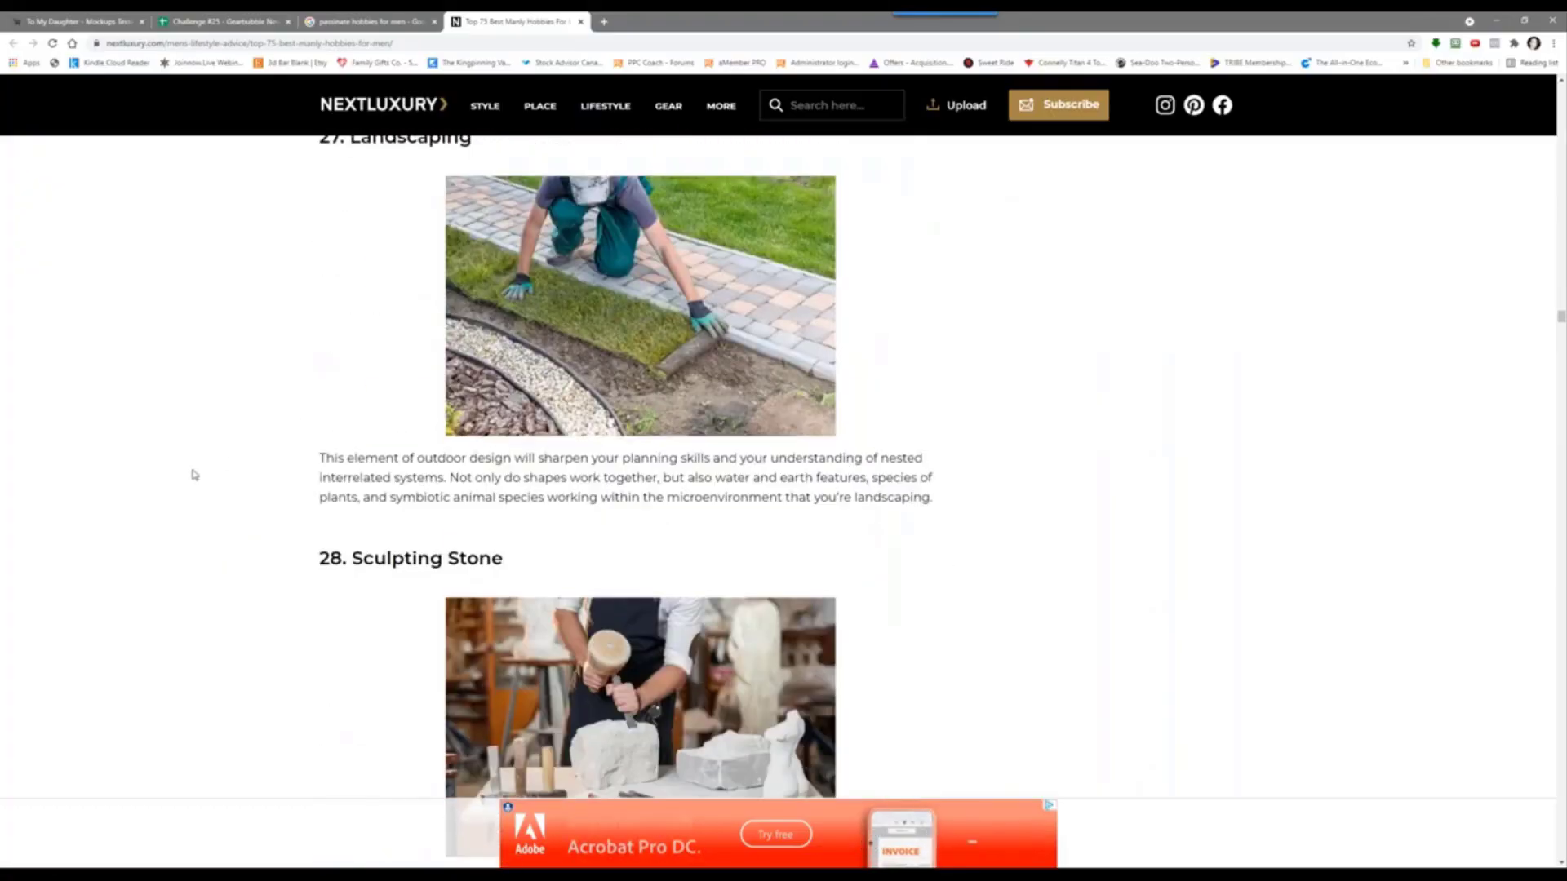
scroll(194, 474, "down", 3)
scroll(194, 441, "up", 2)
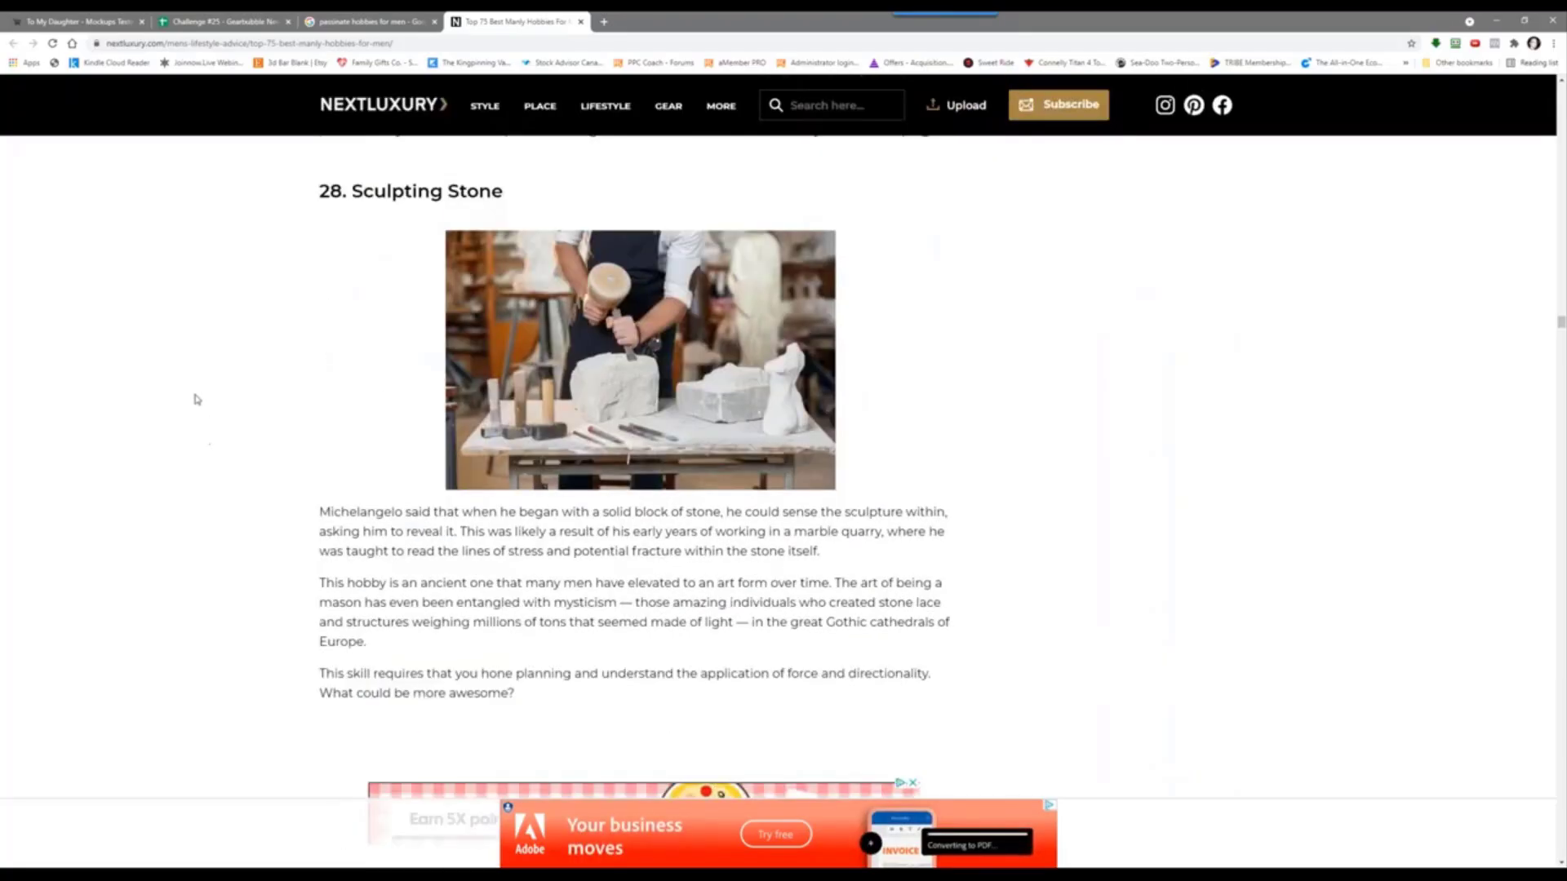
Step: Review the hobbies from Wet Shaving to Rock and Mineral Collecting as possible message card niches
scroll(194, 403, "down", 5)
scroll(194, 408, "down", 3)
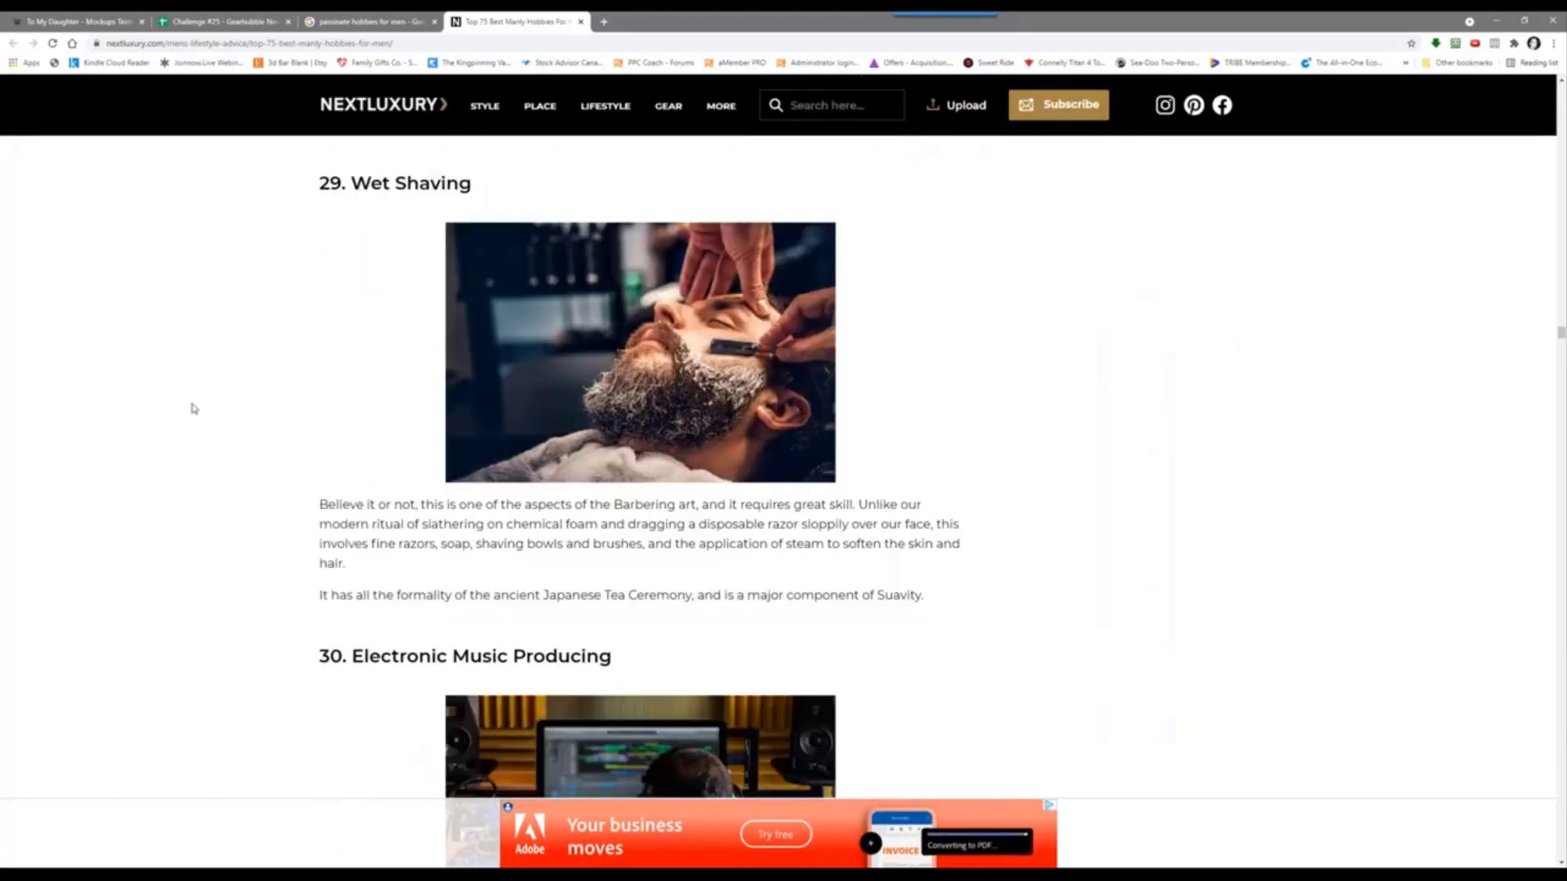
scroll(193, 409, "down", 3)
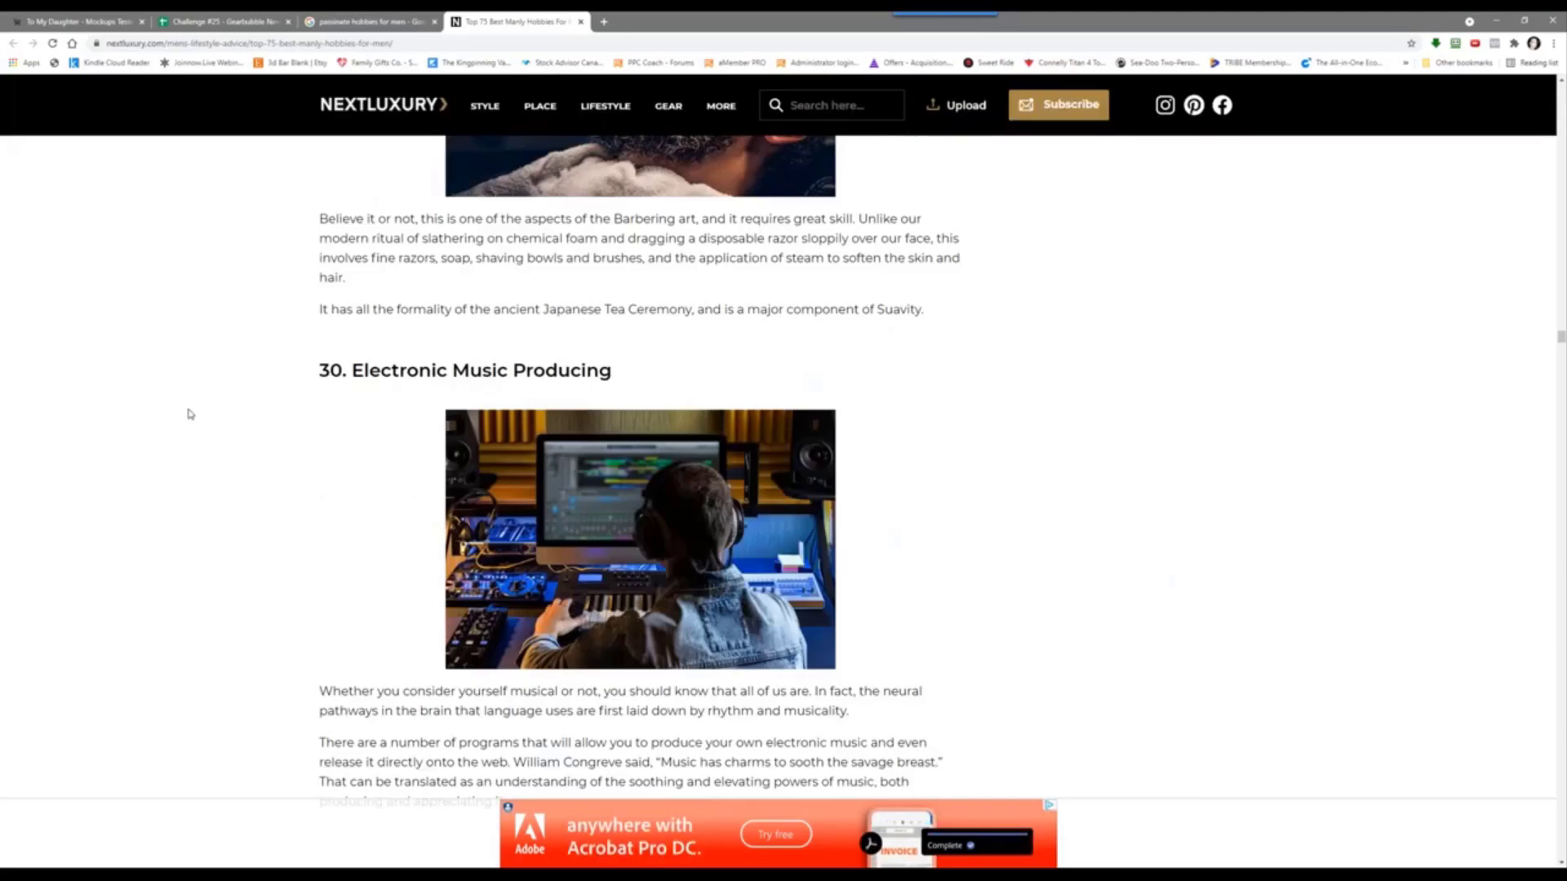
scroll(191, 412, "down", 2)
scroll(227, 361, "down", 2)
scroll(230, 361, "up", 2)
scroll(225, 364, "down", 5)
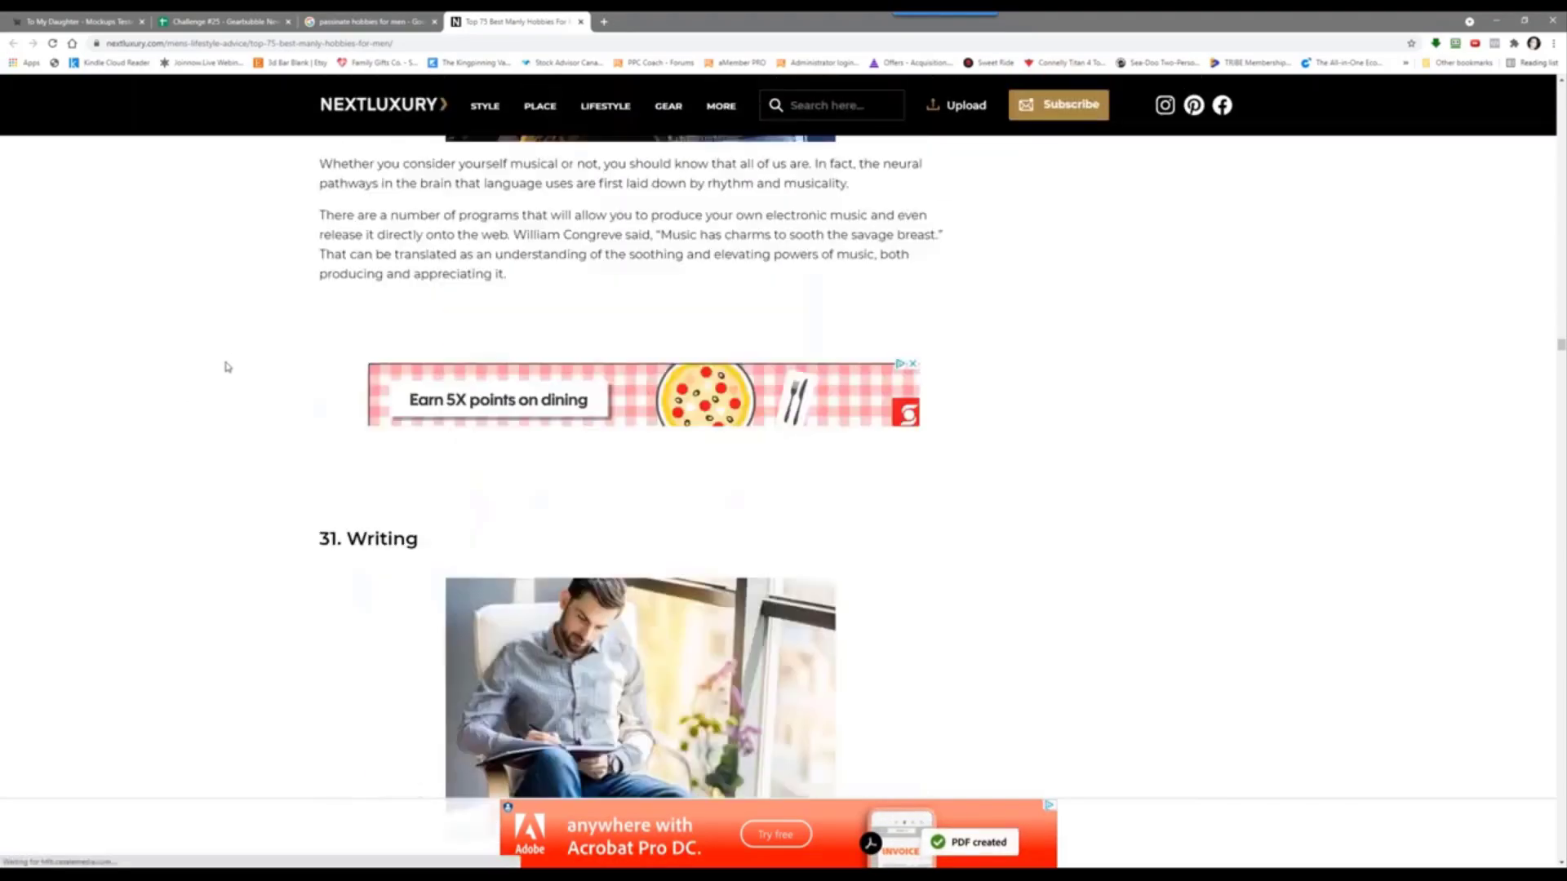
scroll(213, 409, "down", 10)
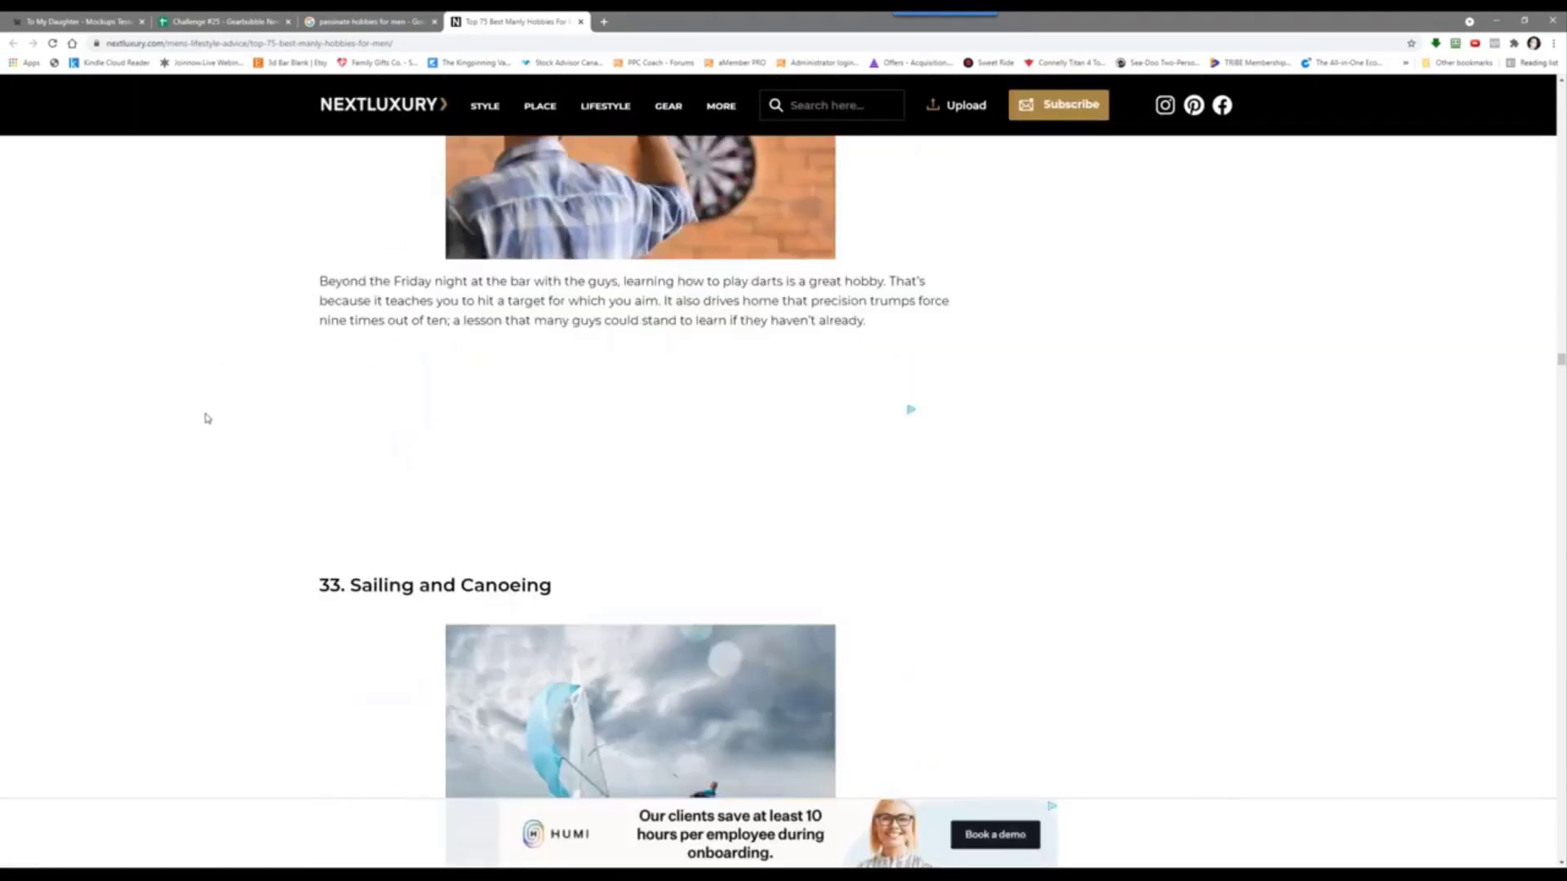
scroll(204, 417, "down", 8)
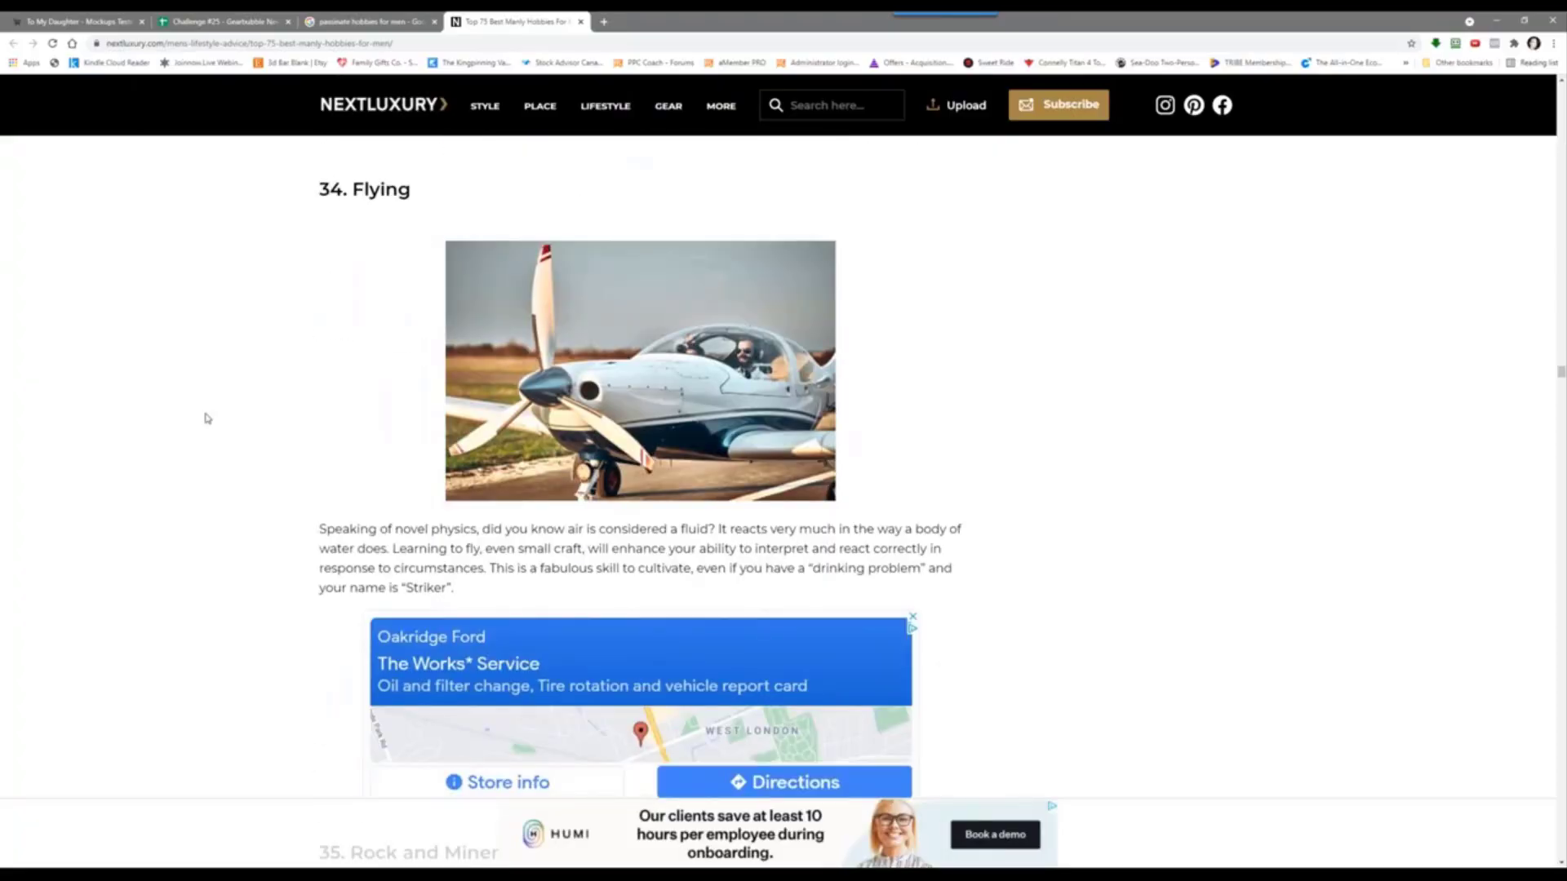
scroll(435, 458, "up", 2)
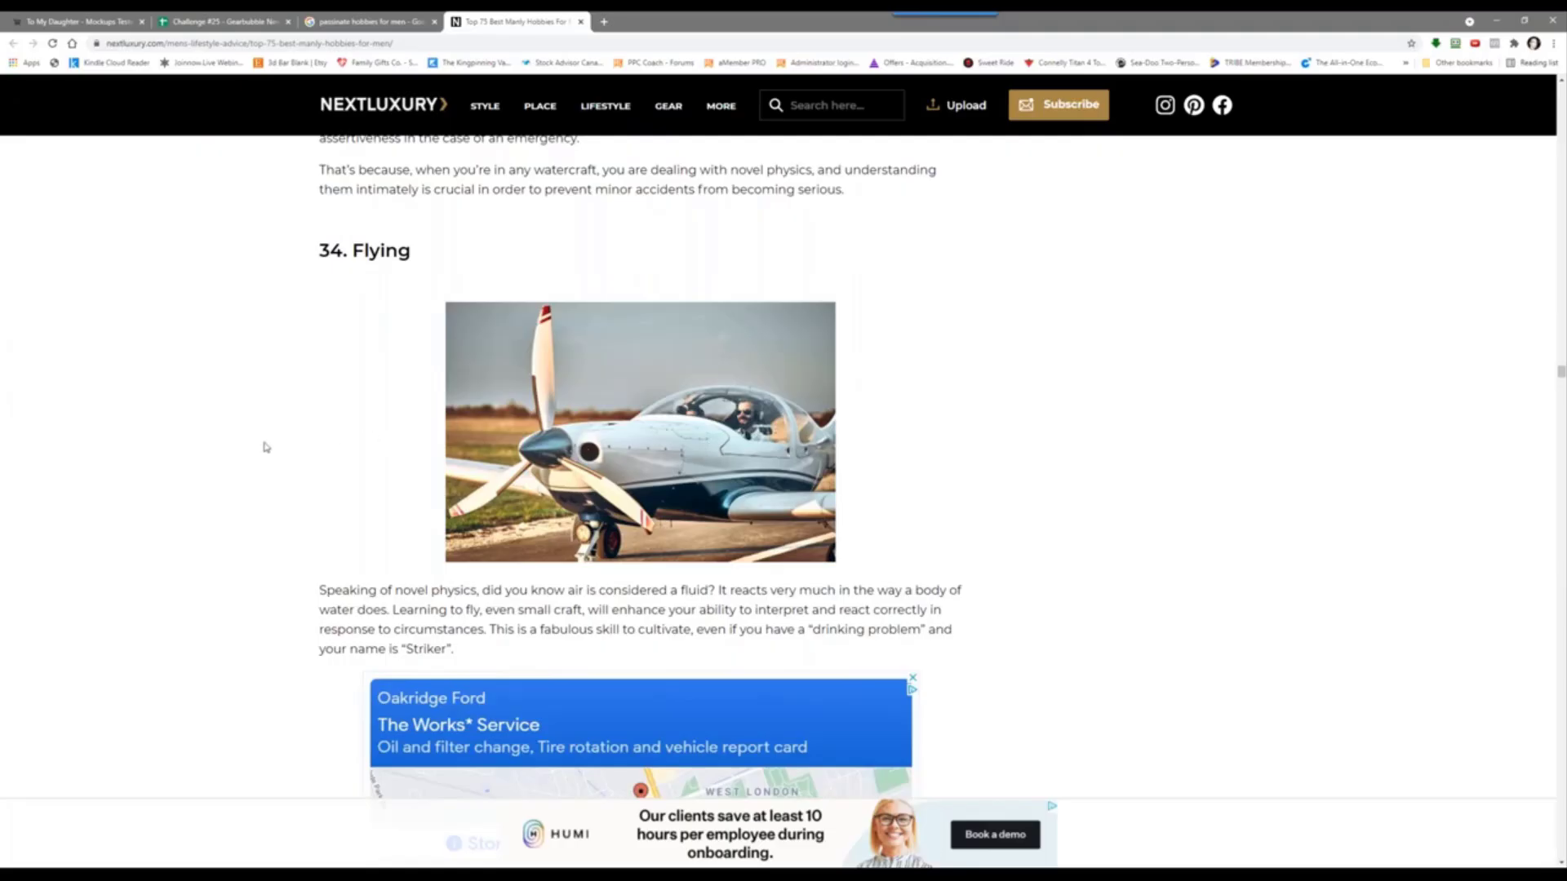
scroll(188, 476, "down", 8)
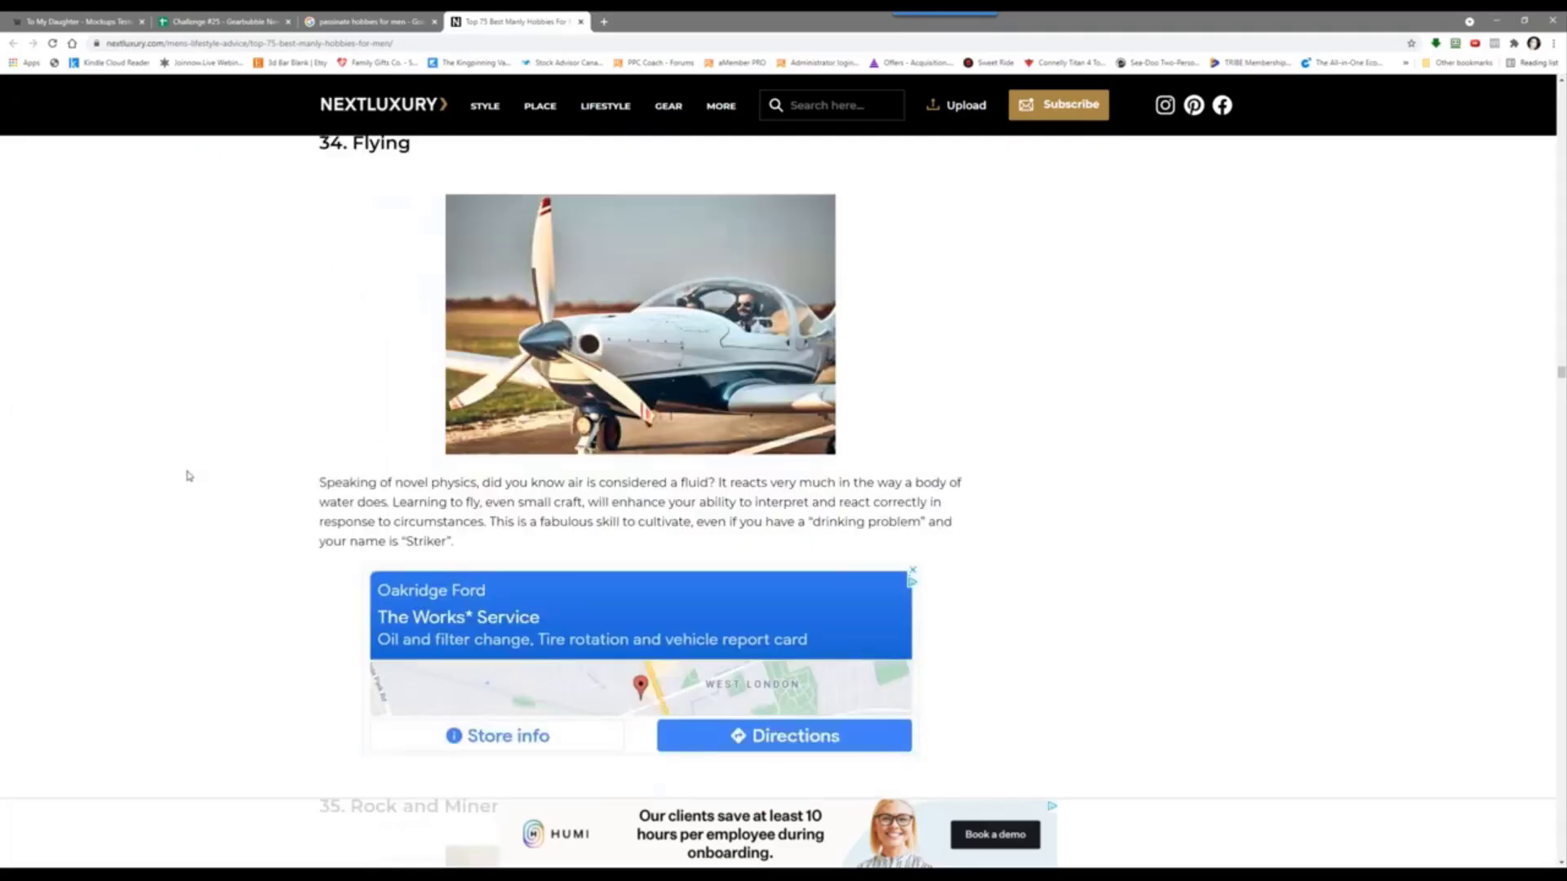
scroll(188, 476, "up", 1)
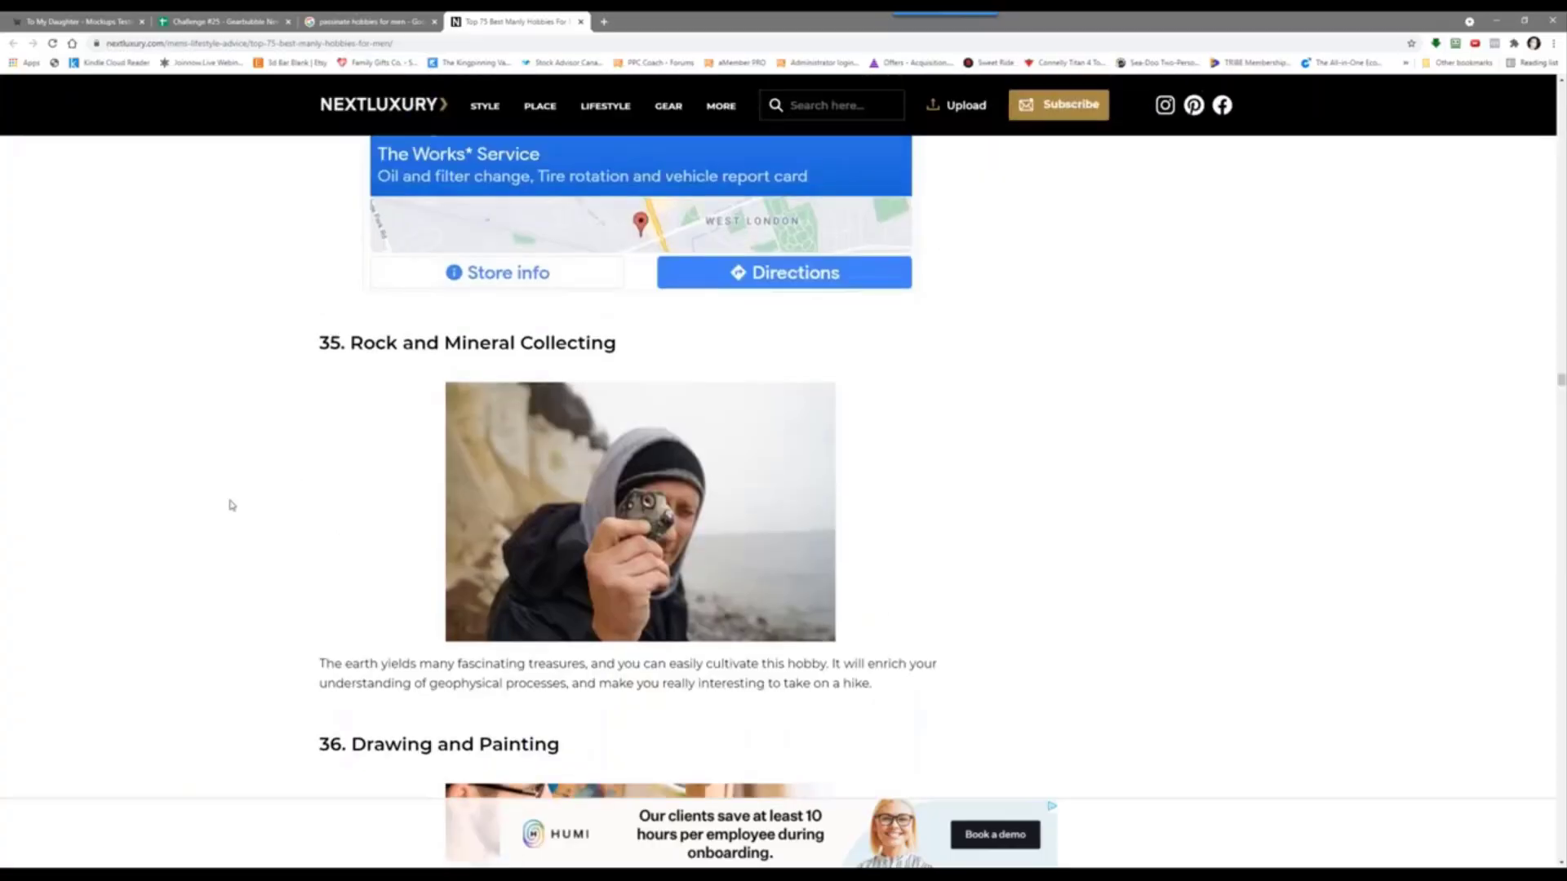
Step: Look through the hobbies from Drawing and Painting to Gold Panning for further niche ideas
scroll(231, 505, "down", 5)
scroll(209, 437, "down", 7)
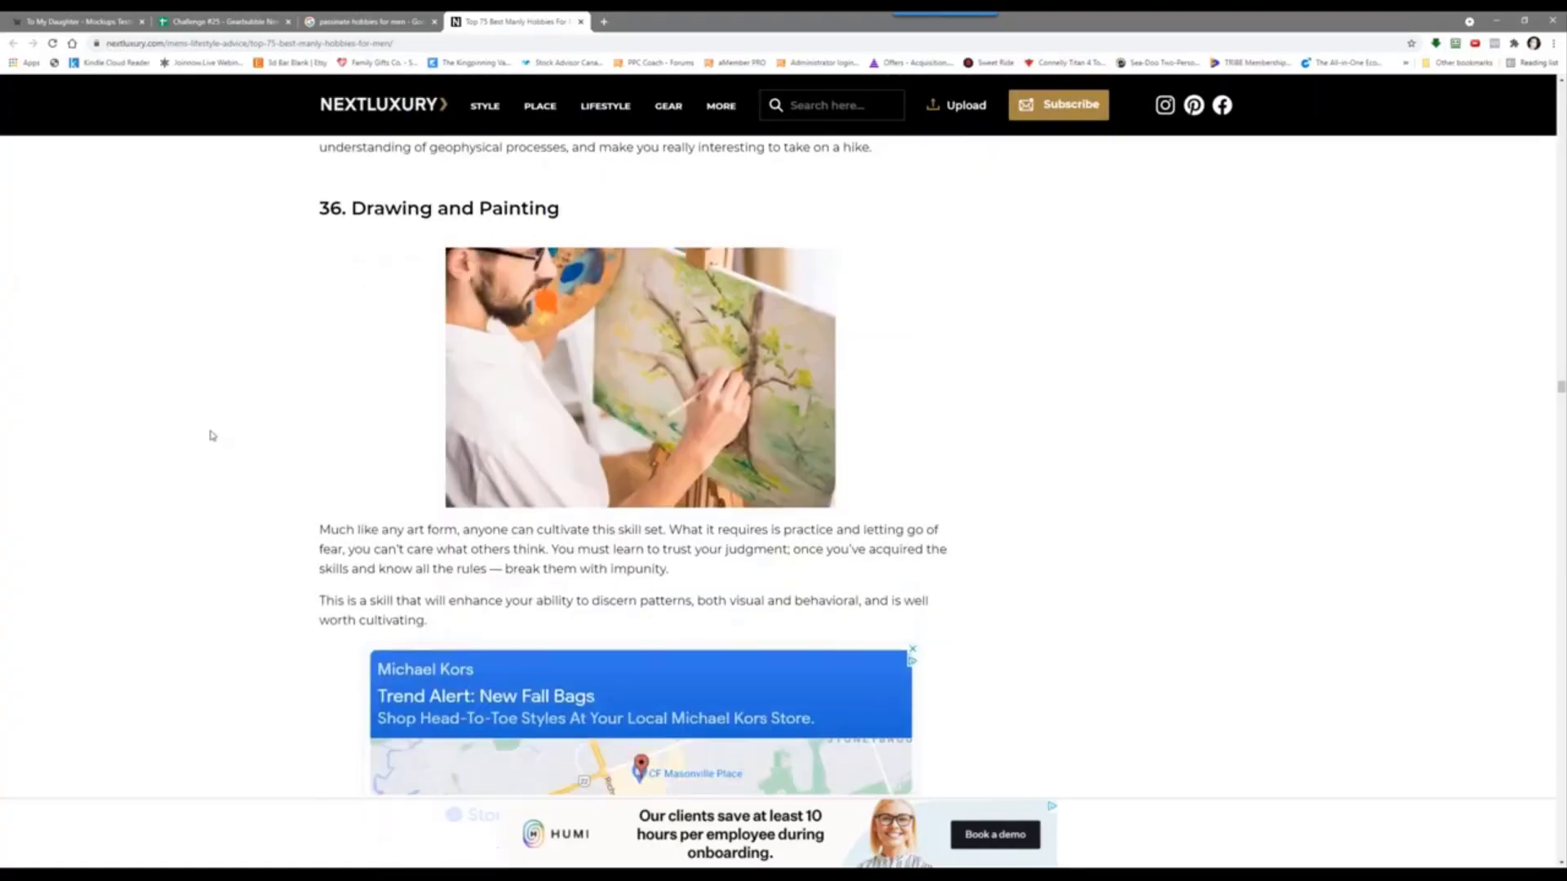
scroll(172, 490, "down", 5)
scroll(172, 491, "down", 10)
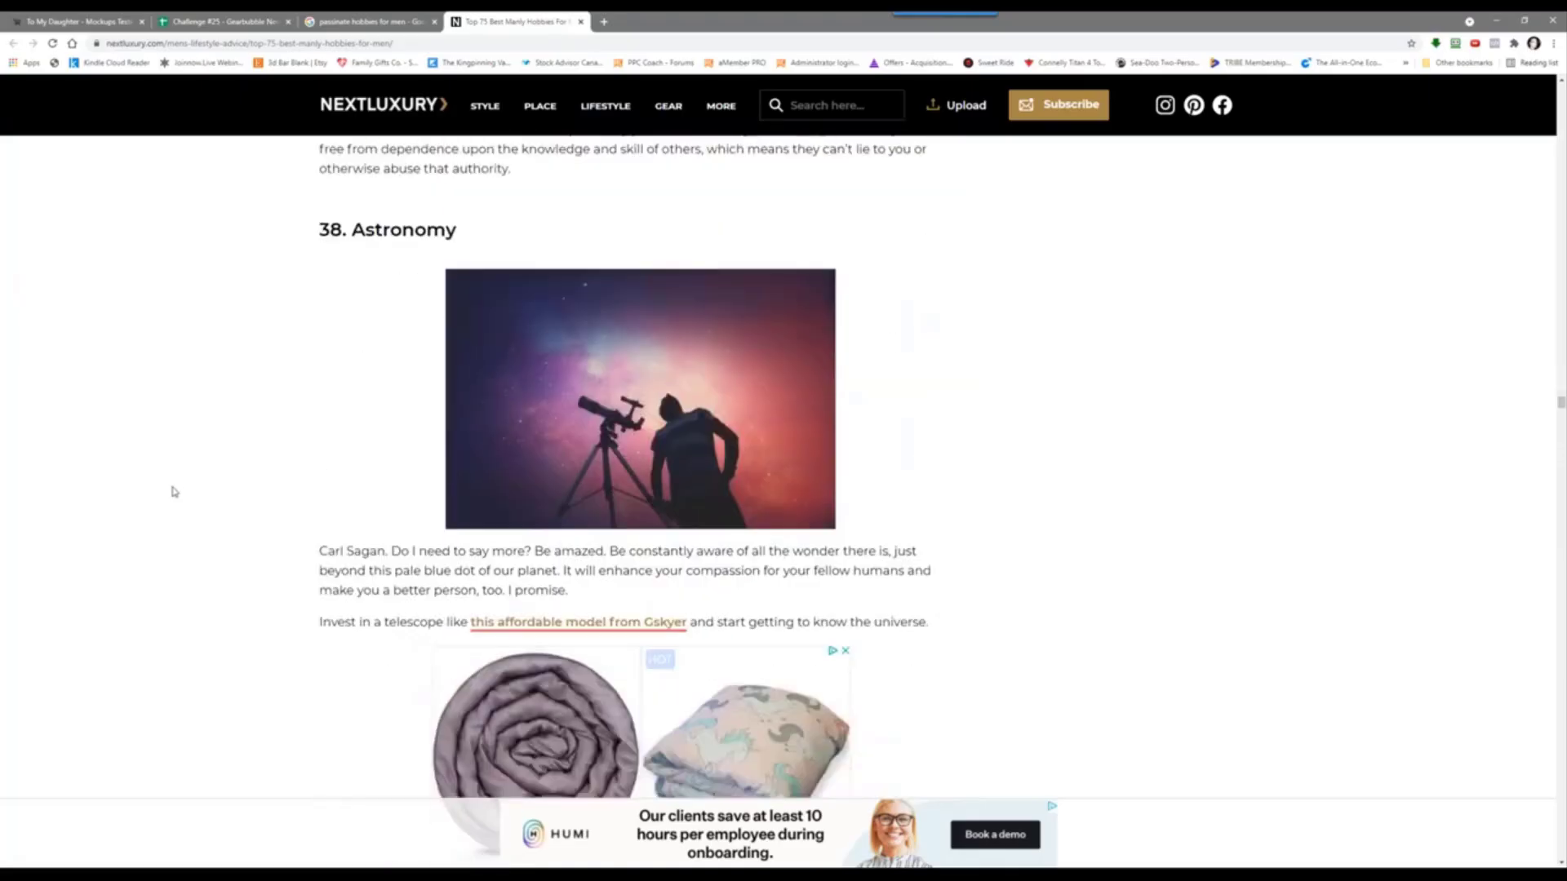
scroll(188, 485, "up", 2)
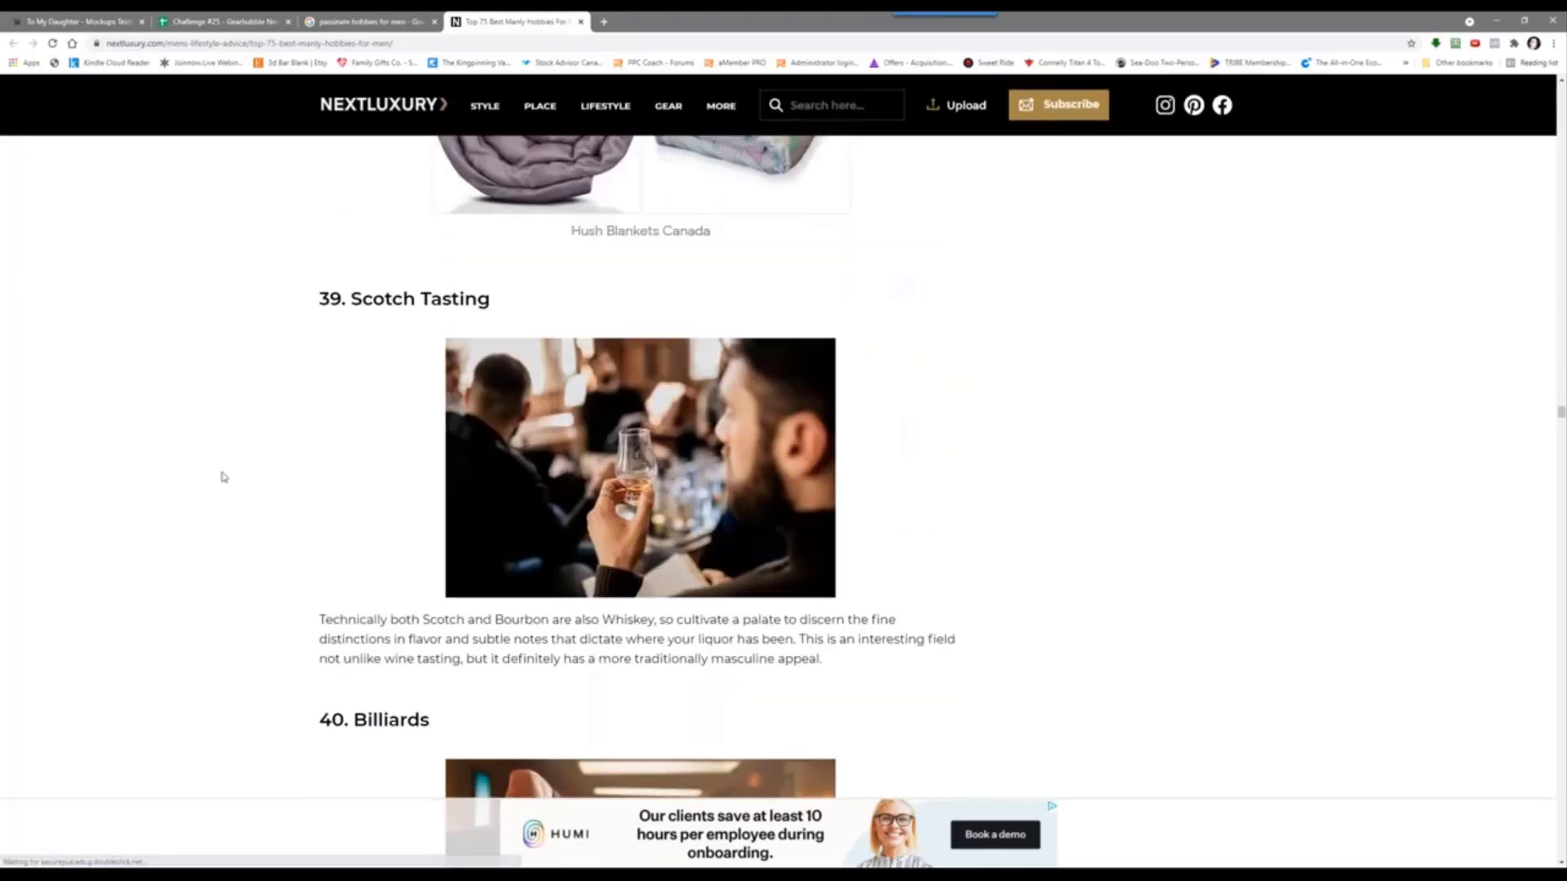
scroll(248, 493, "down", 12)
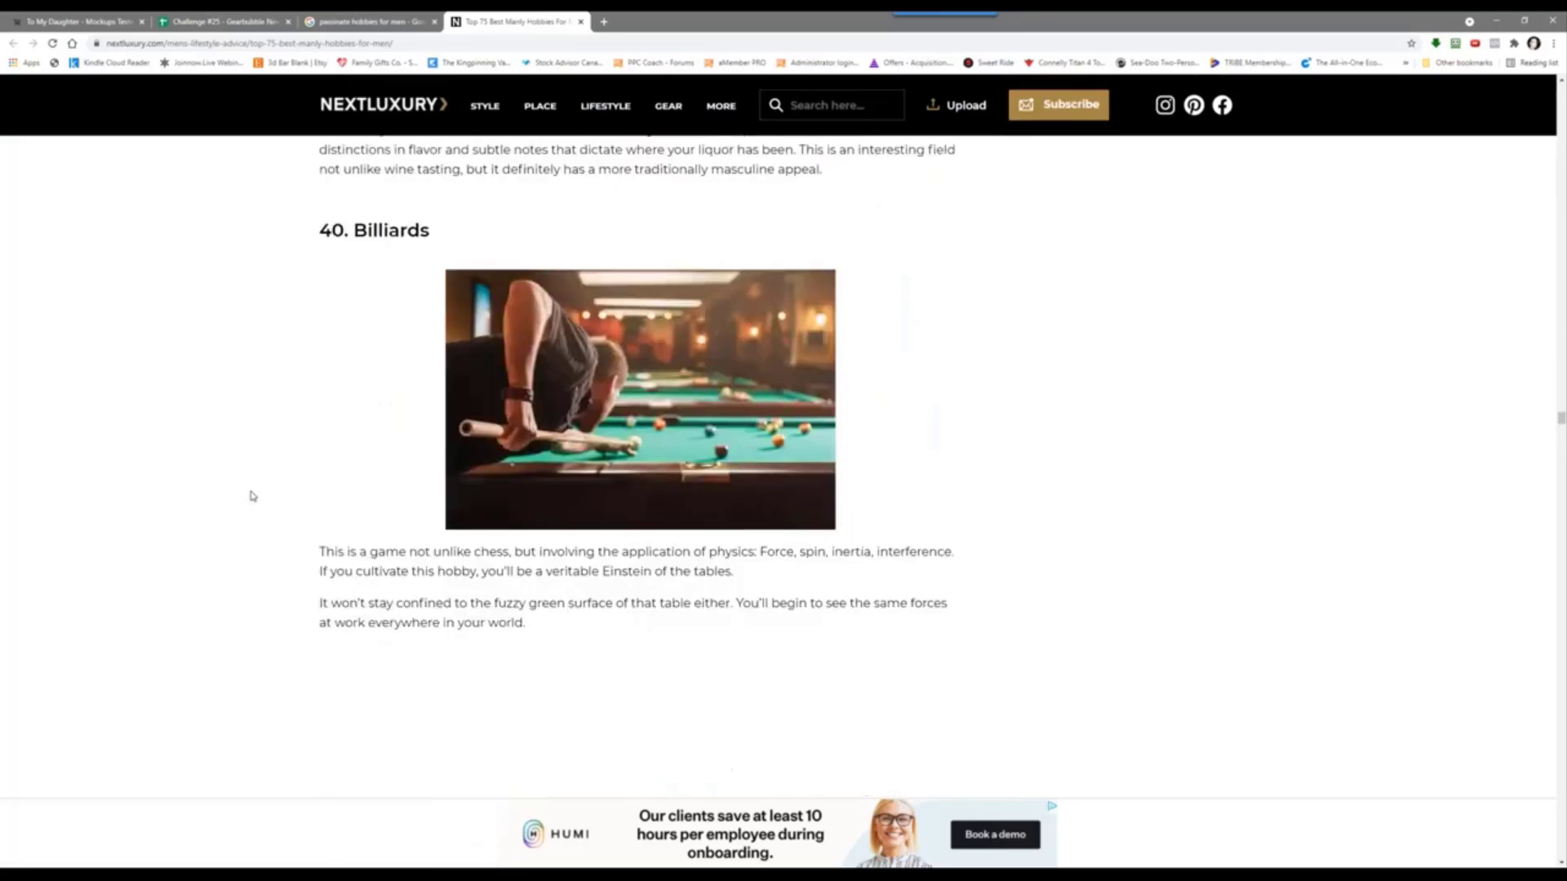
scroll(219, 493, "down", 8)
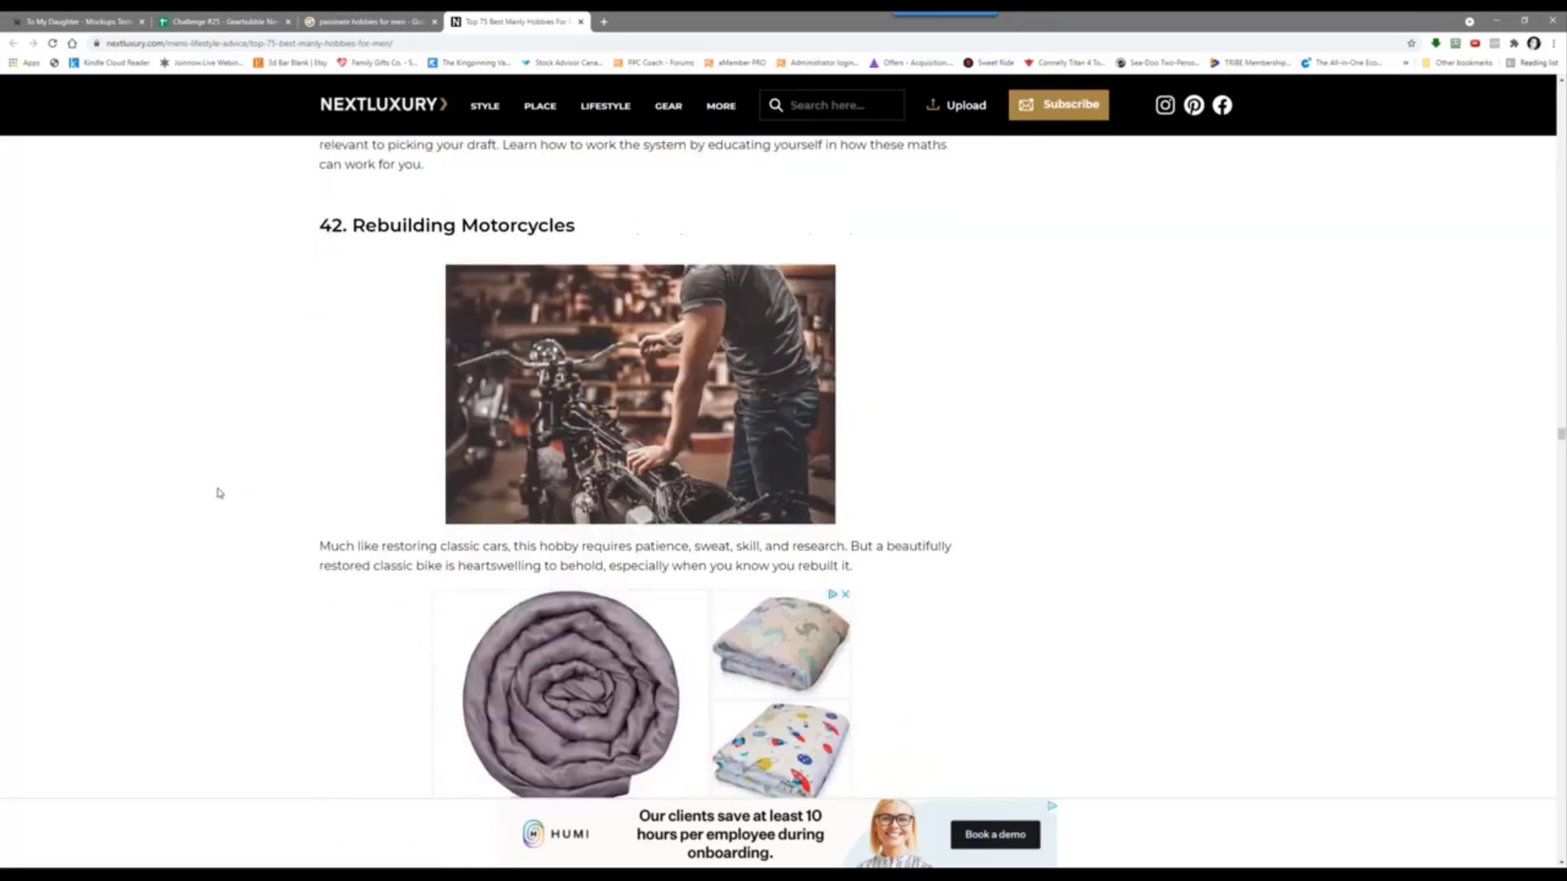
scroll(258, 479, "down", 5)
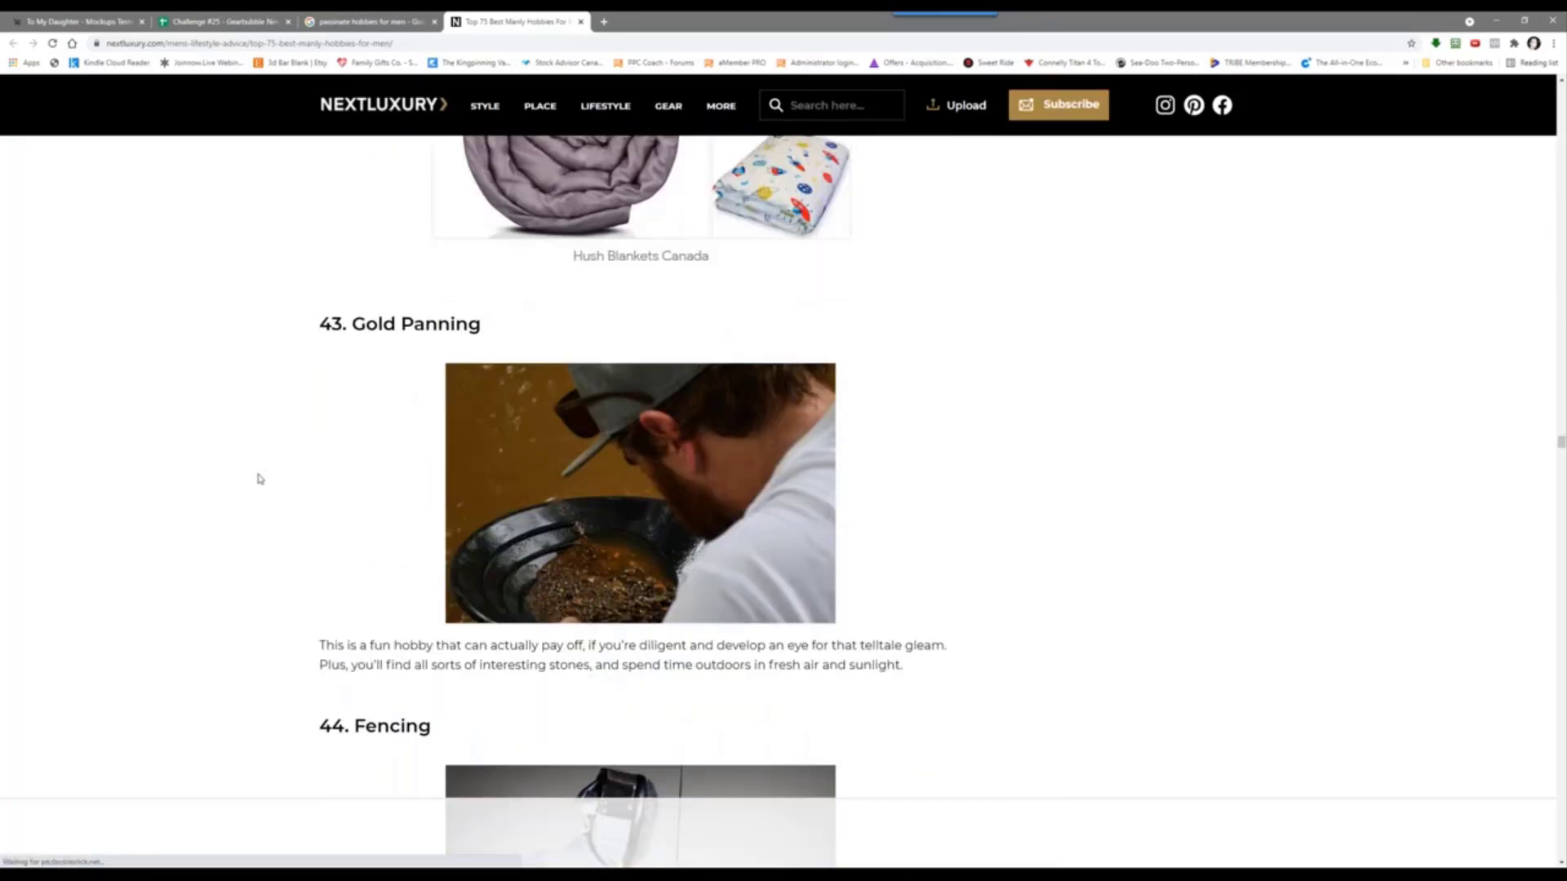
Step: Read the hobby entries from Fencing to Guitar for more message card niche ideas
scroll(258, 479, "down", 2)
scroll(183, 486, "down", 10)
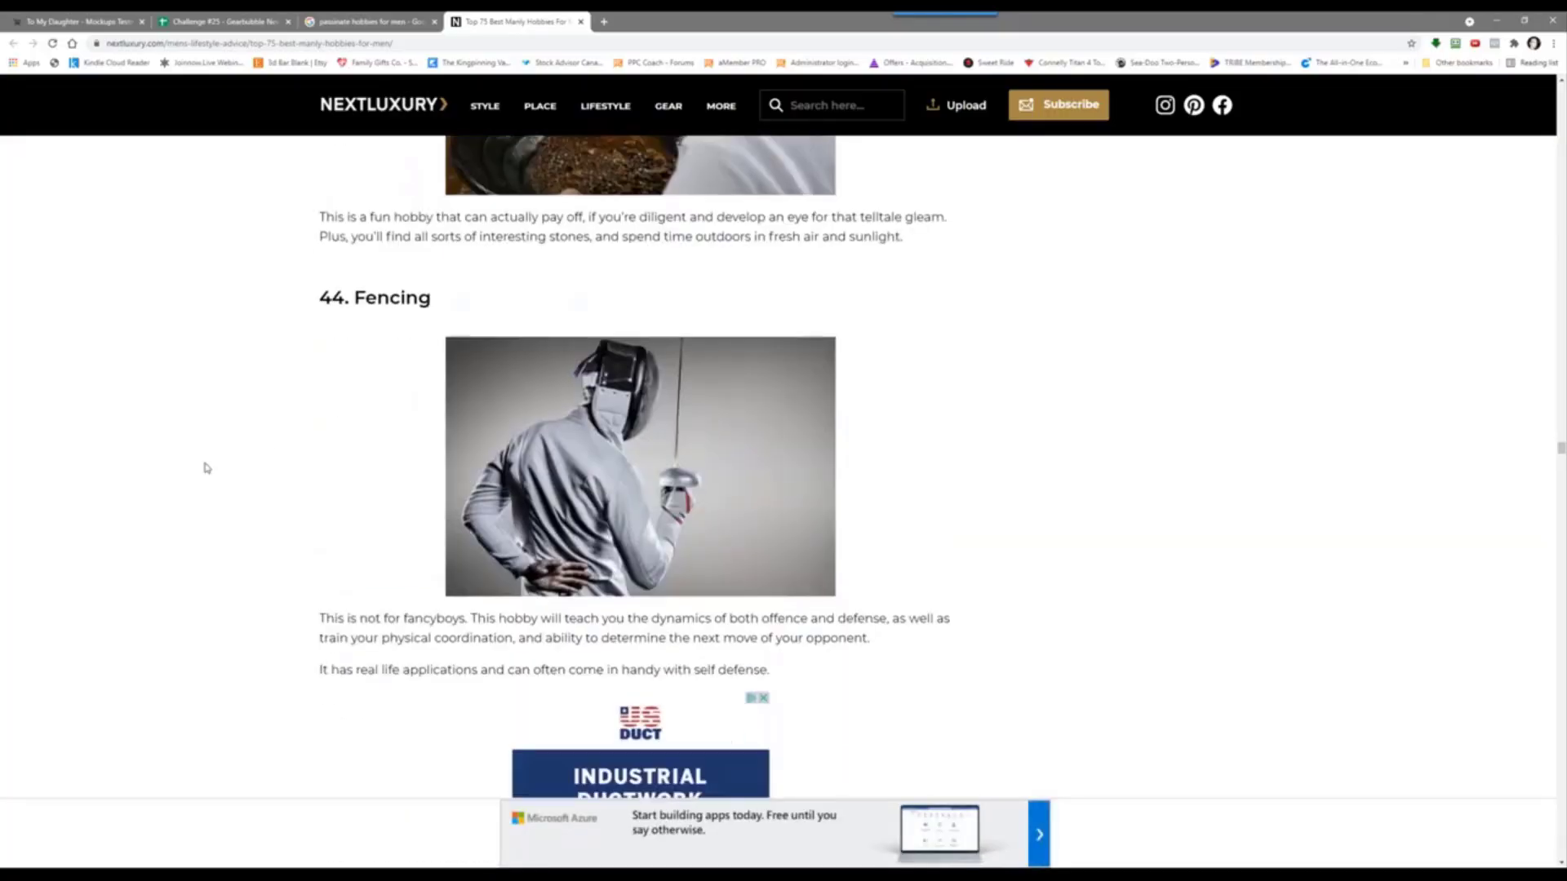
scroll(217, 455, "up", 5)
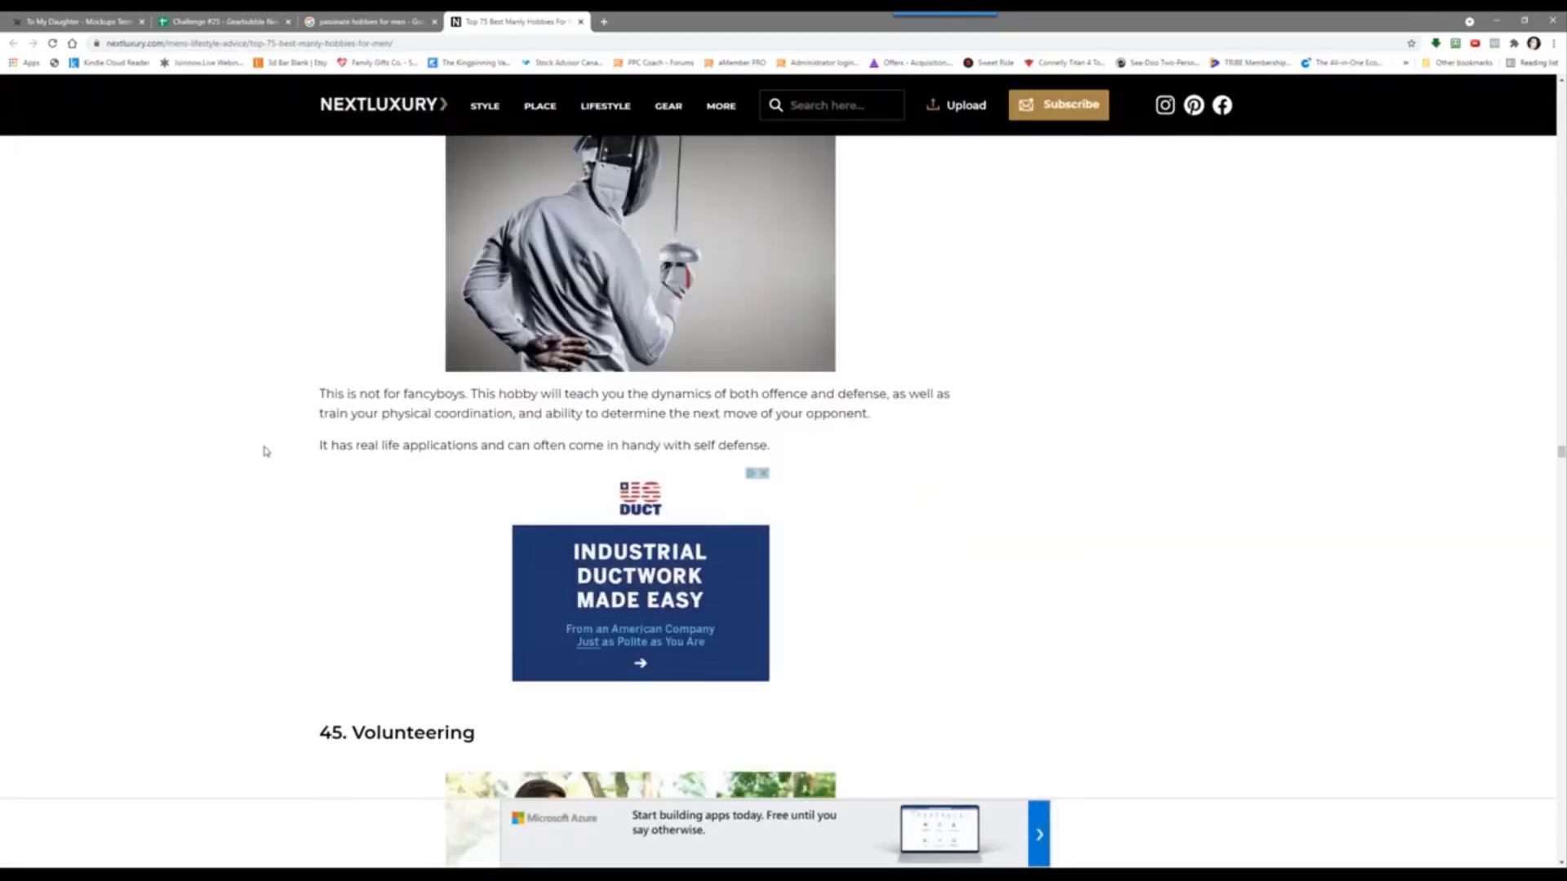
scroll(141, 536, "down", 1)
scroll(140, 536, "down", 5)
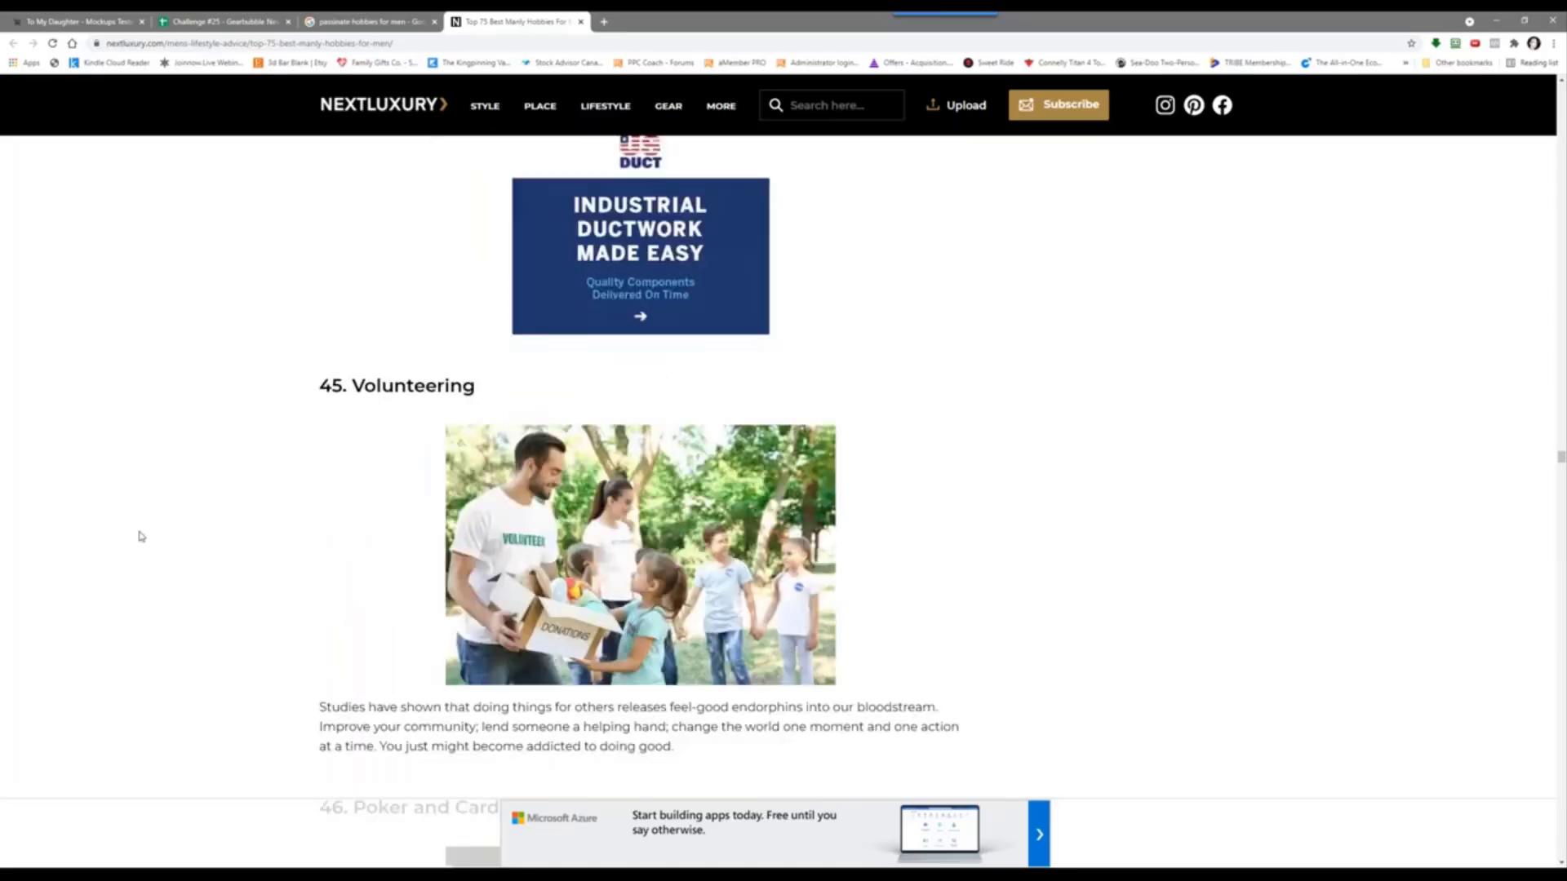
scroll(141, 539, "down", 3)
scroll(140, 539, "down", 3)
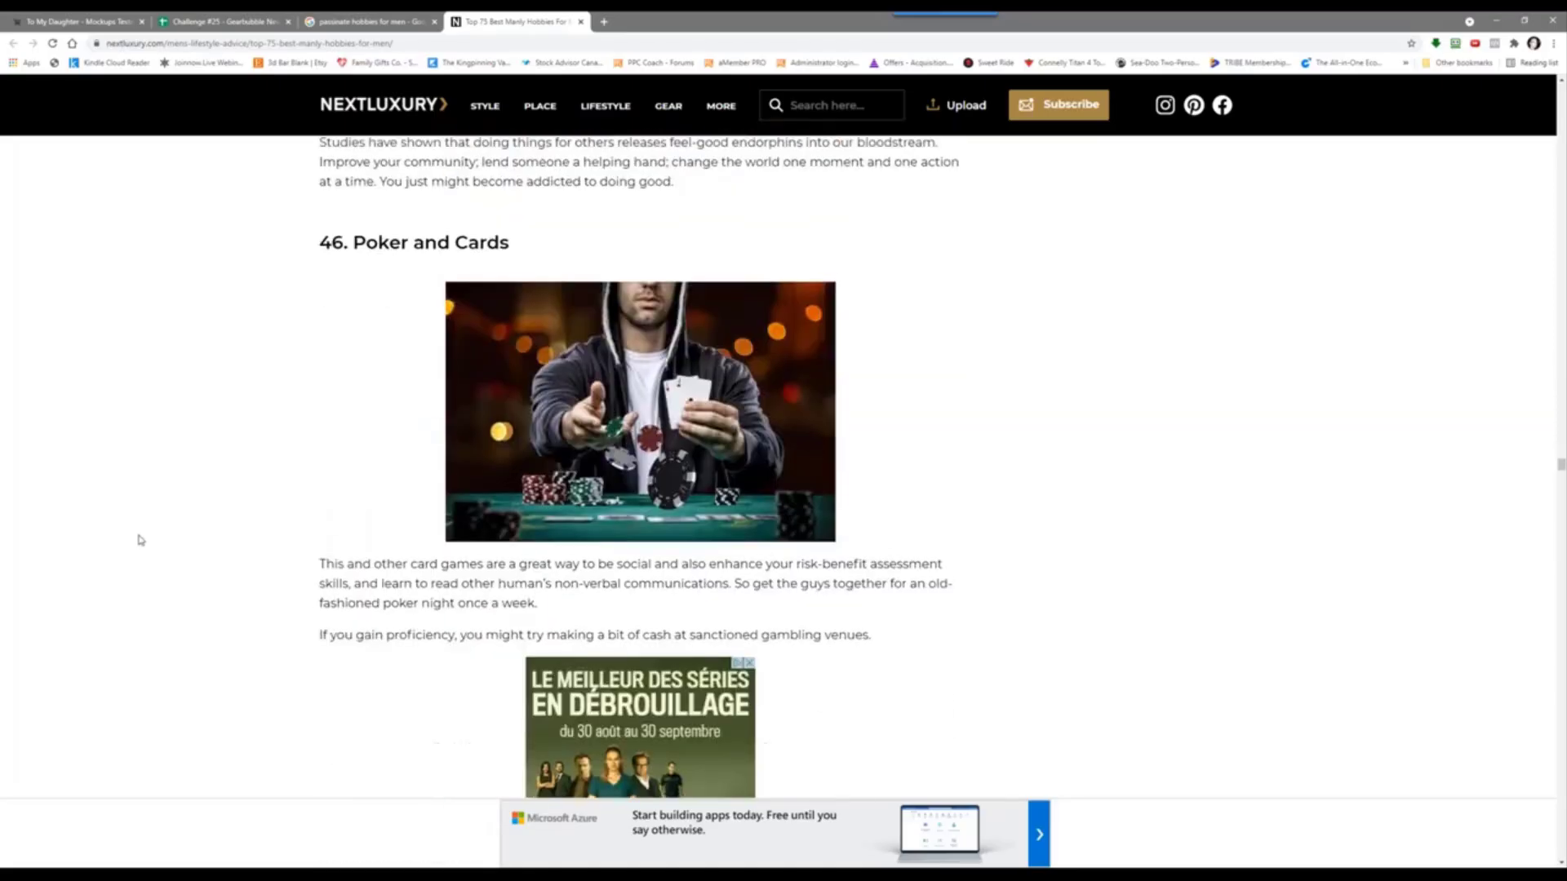
scroll(140, 539, "down", 5)
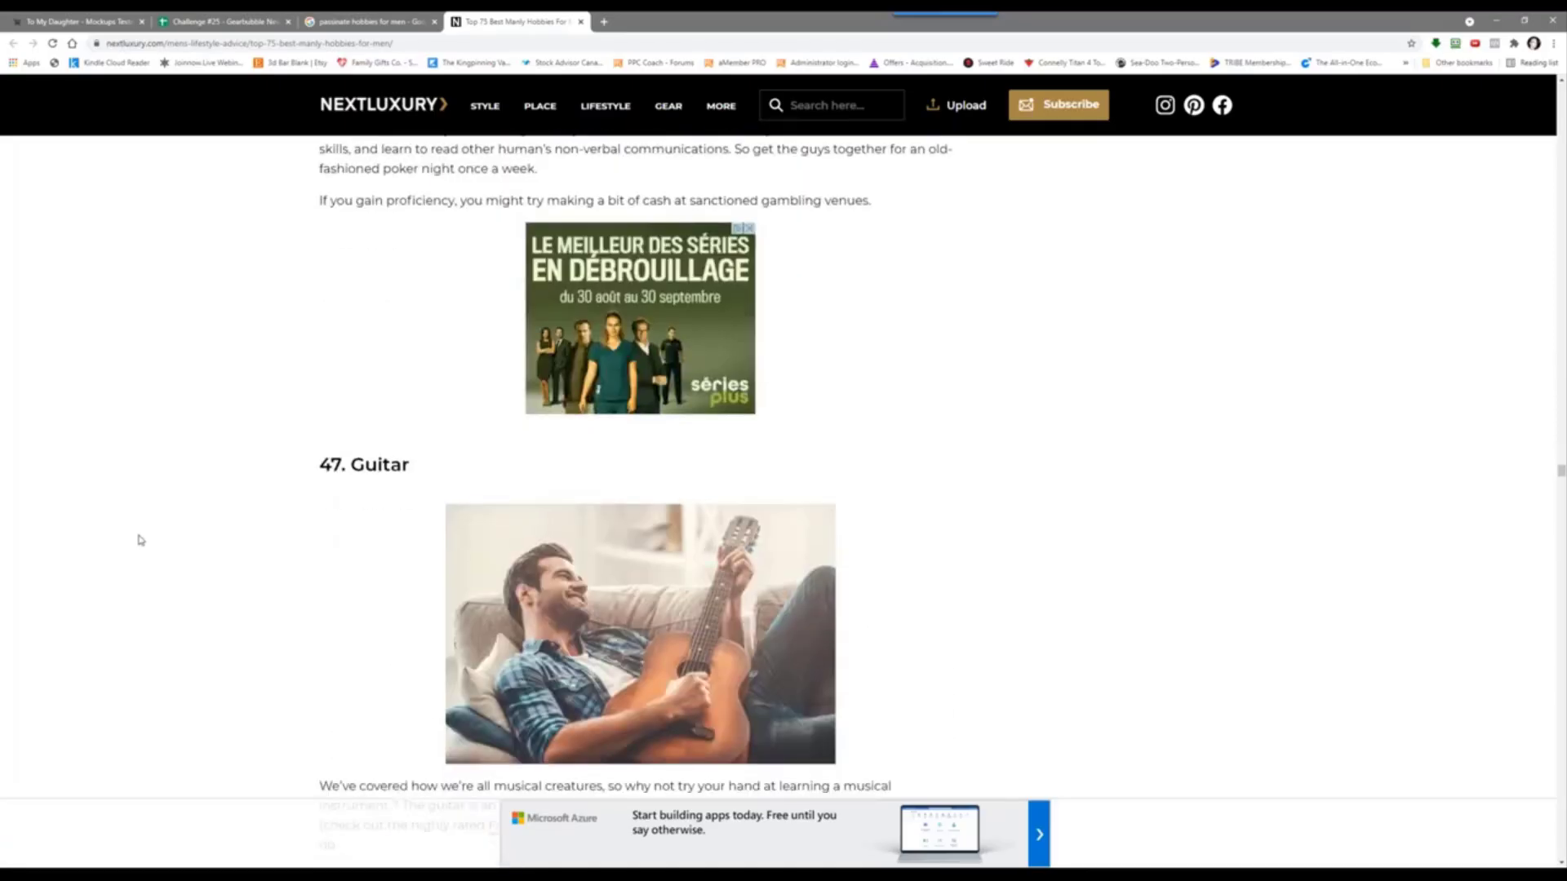
scroll(144, 539, "down", 2)
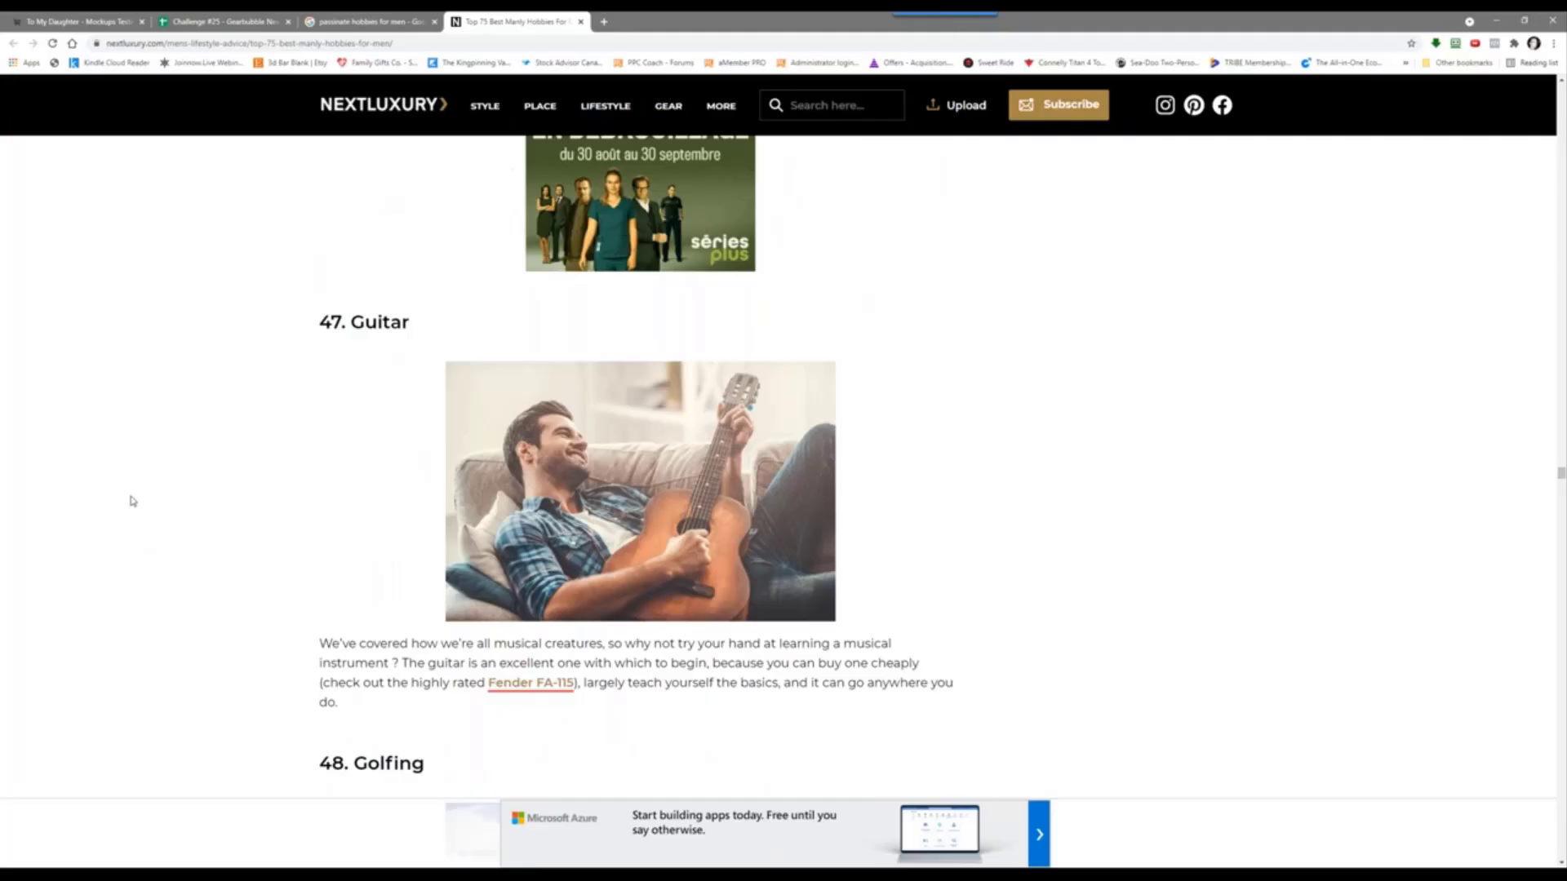
Step: Review the article's hobbies from Golfing to Auto Racing as possible message card niches
scroll(140, 517, "down", 6)
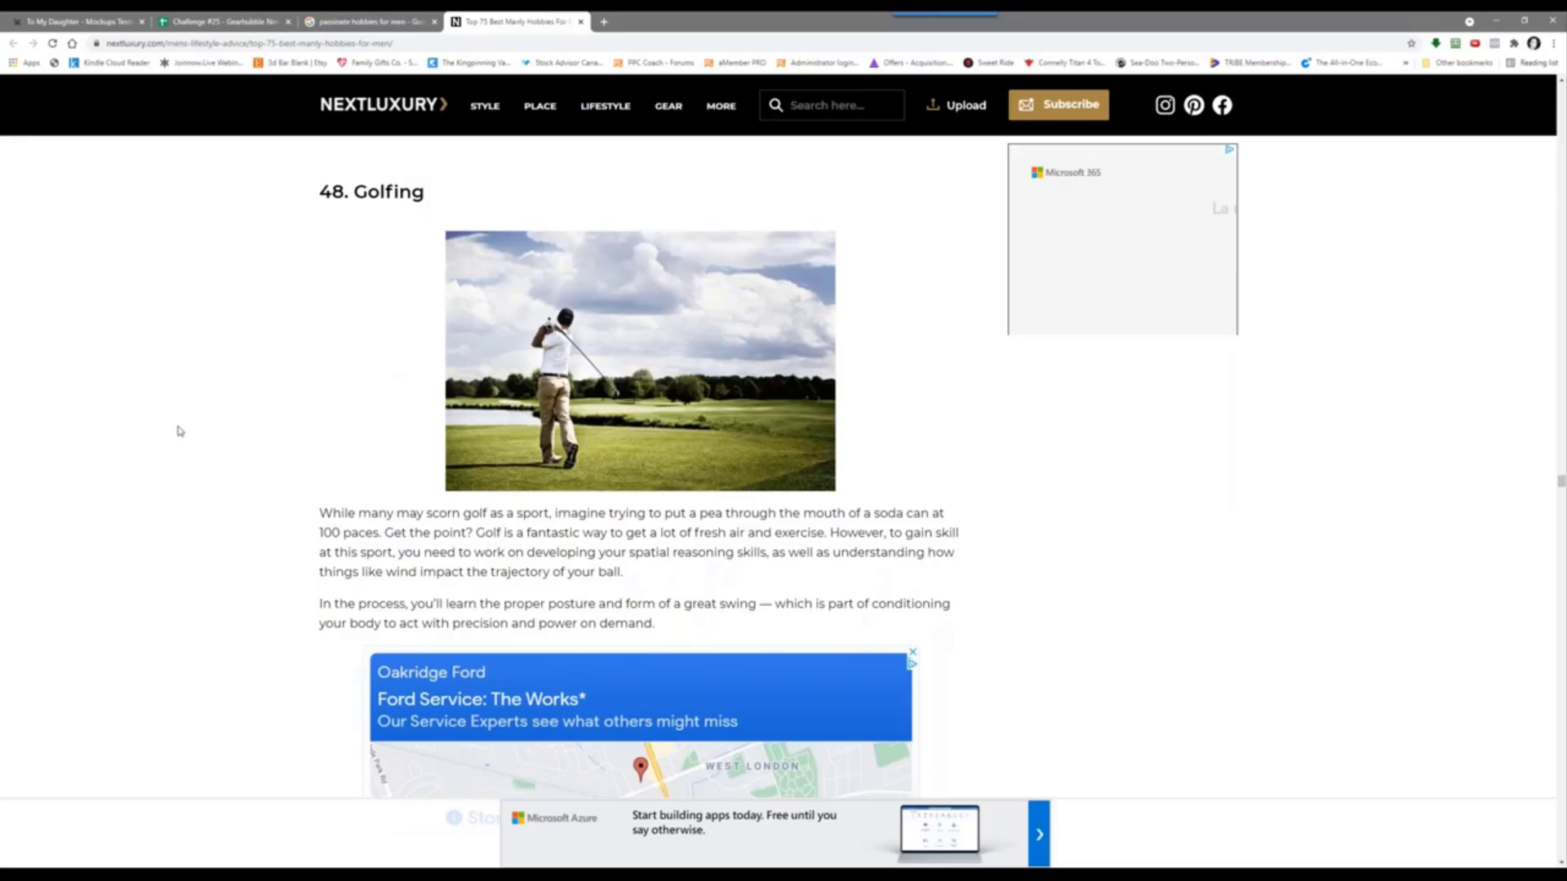
scroll(180, 431, "down", 8)
scroll(180, 431, "down", 1)
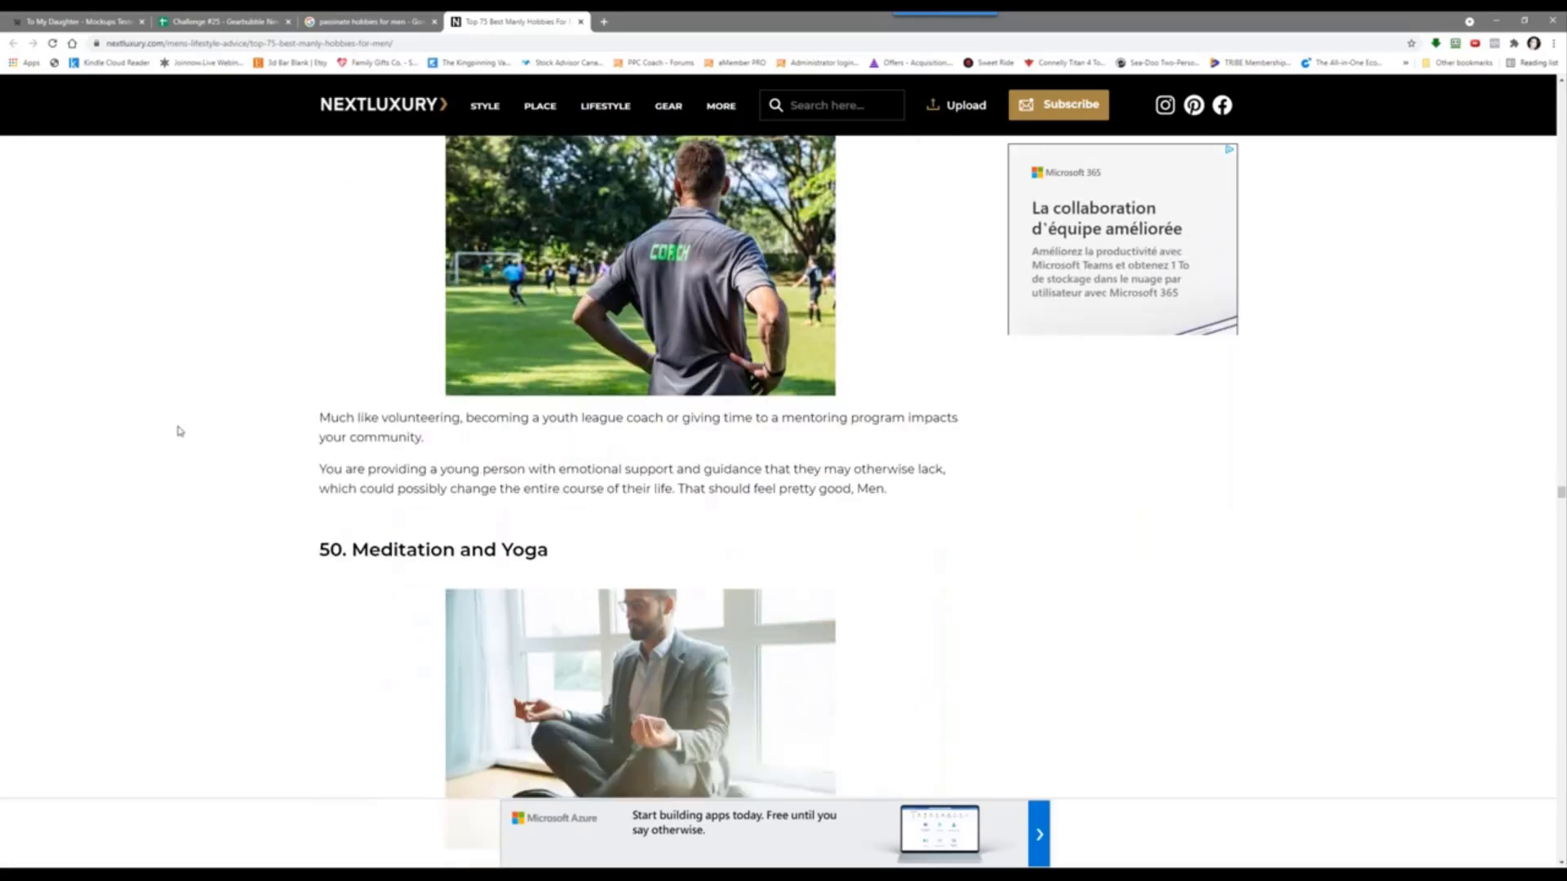
scroll(180, 430, "down", 13)
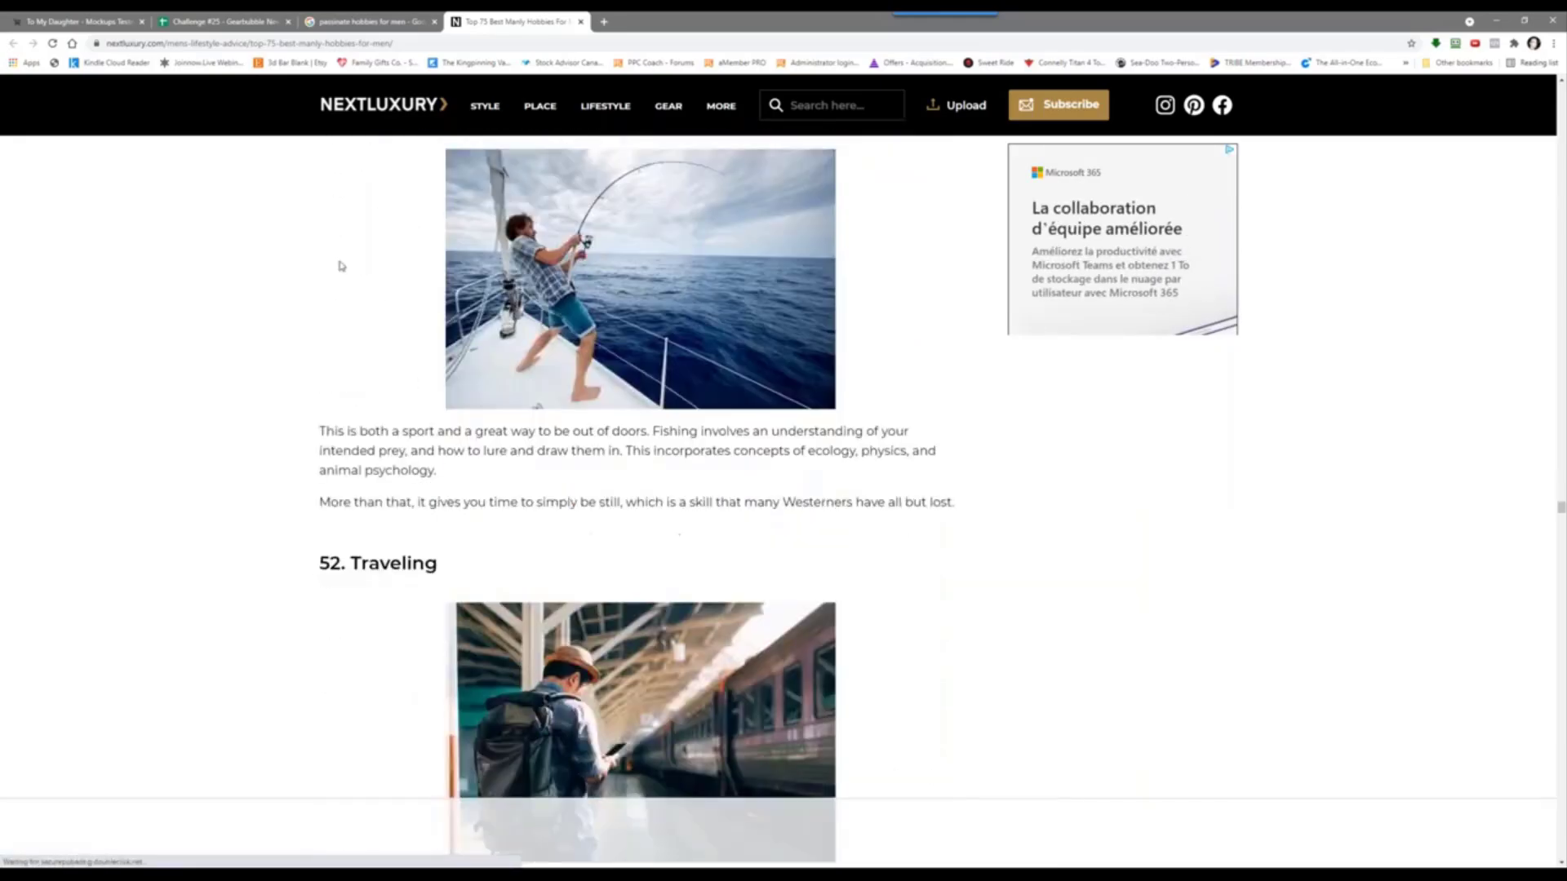
scroll(340, 265, "up", 2)
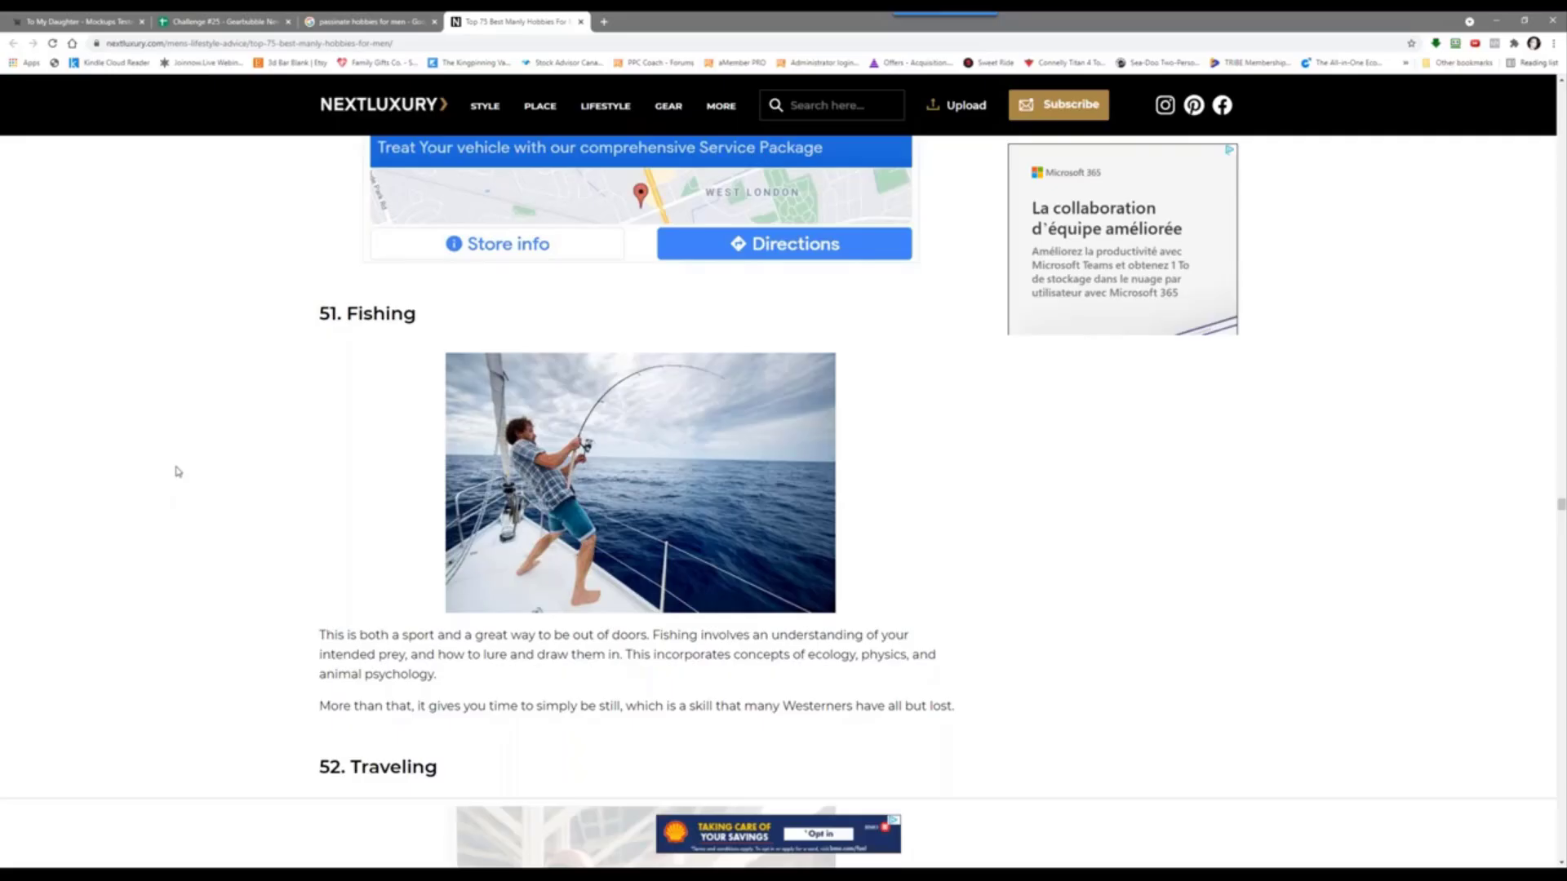
scroll(176, 472, "down", 6)
scroll(176, 472, "down", 7)
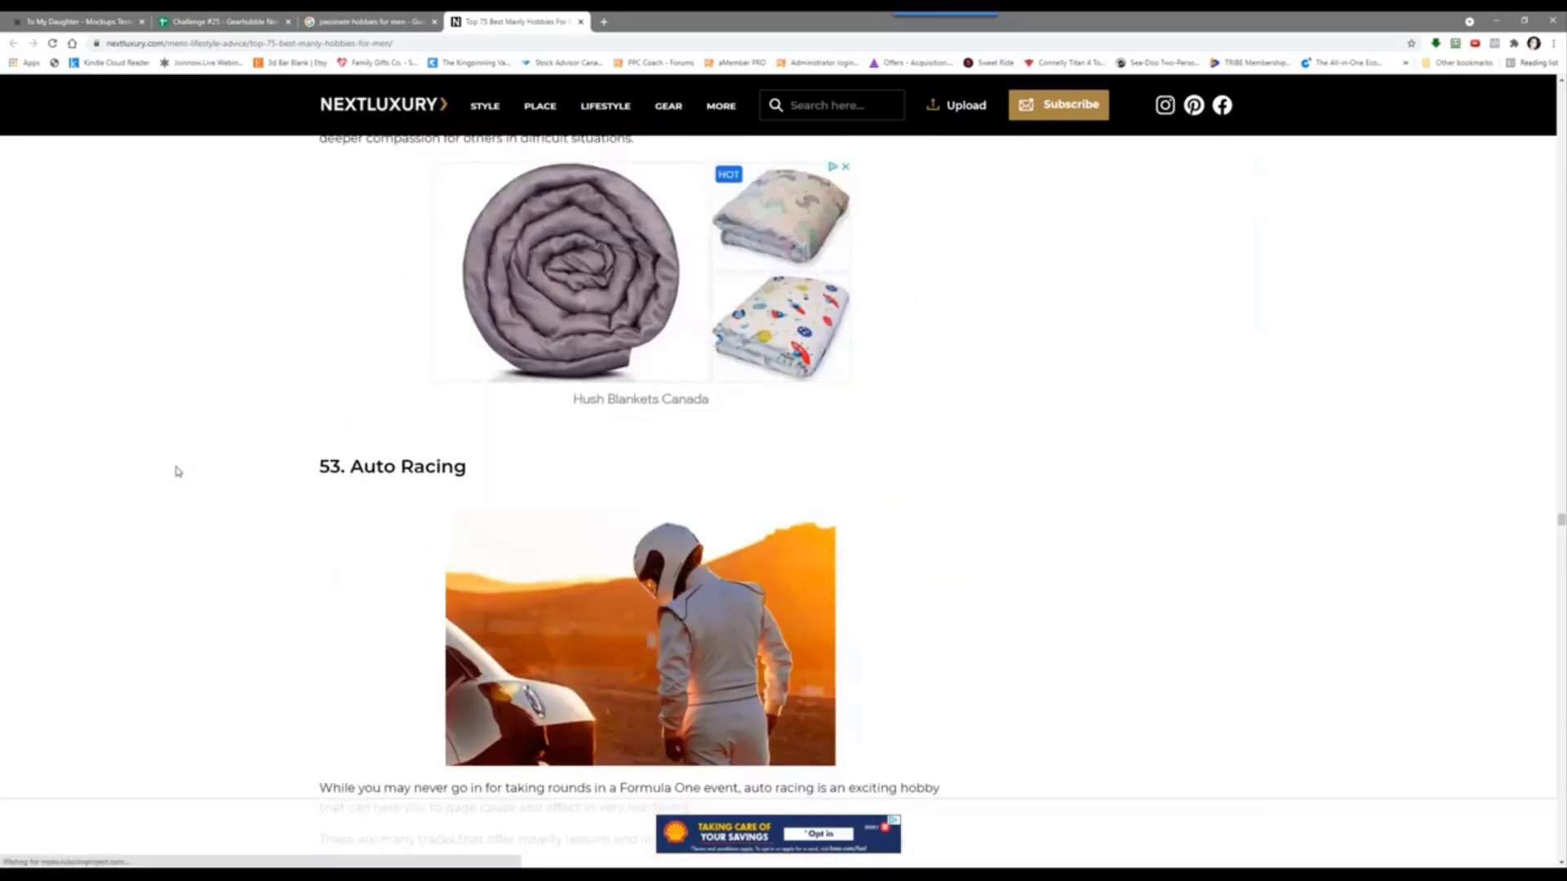
scroll(176, 472, "down", 8)
scroll(176, 472, "up", 3)
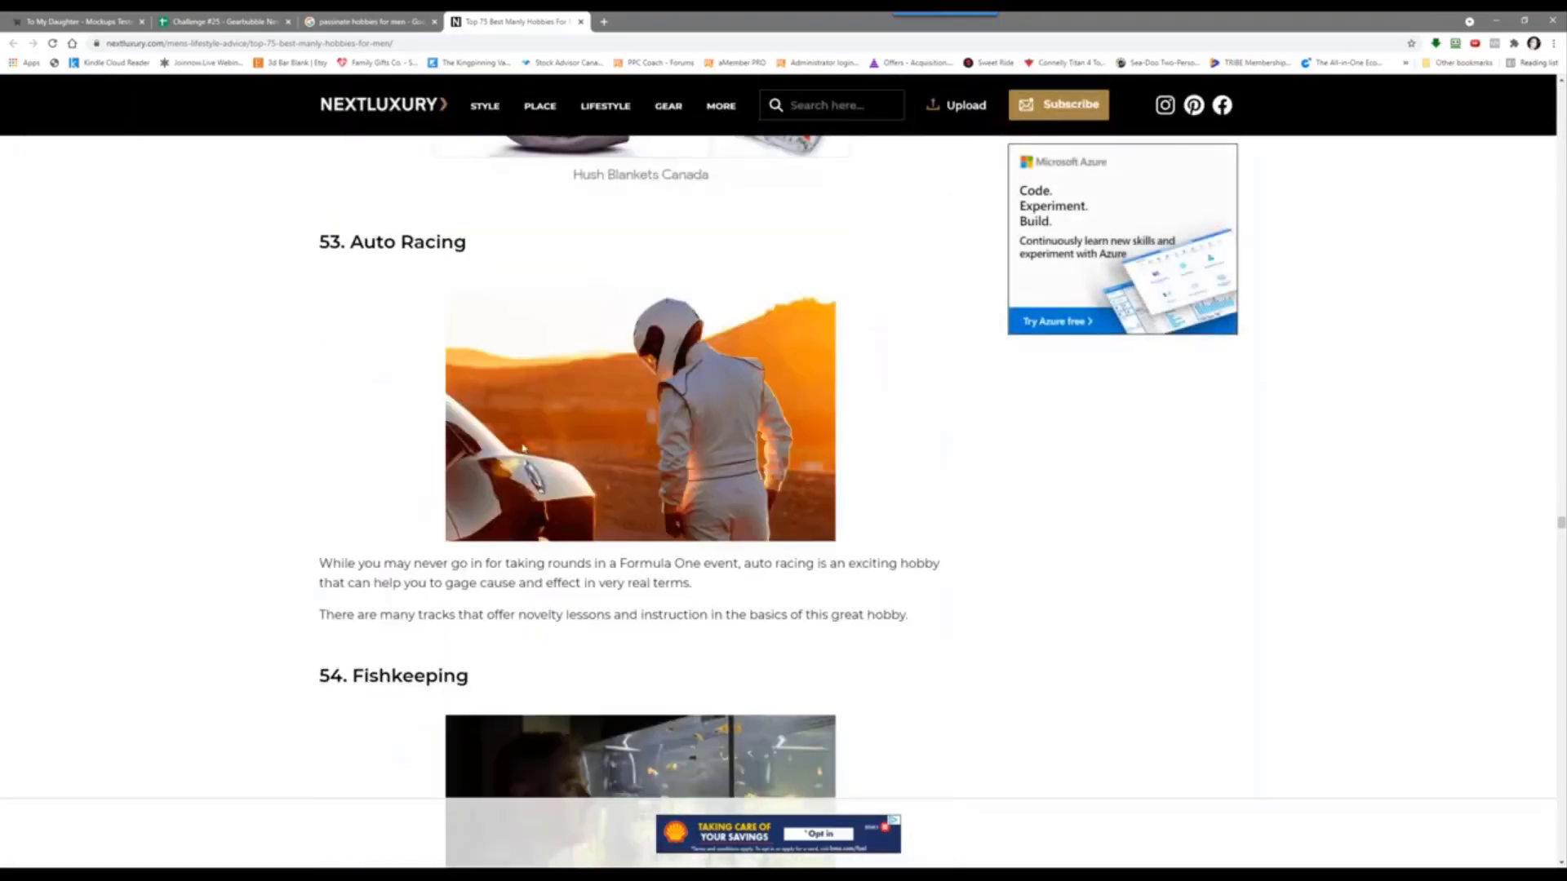
Step: Look through the hobby entries from Fishkeeping to Whittling for message card niche ideas
scroll(245, 490, "down", 6)
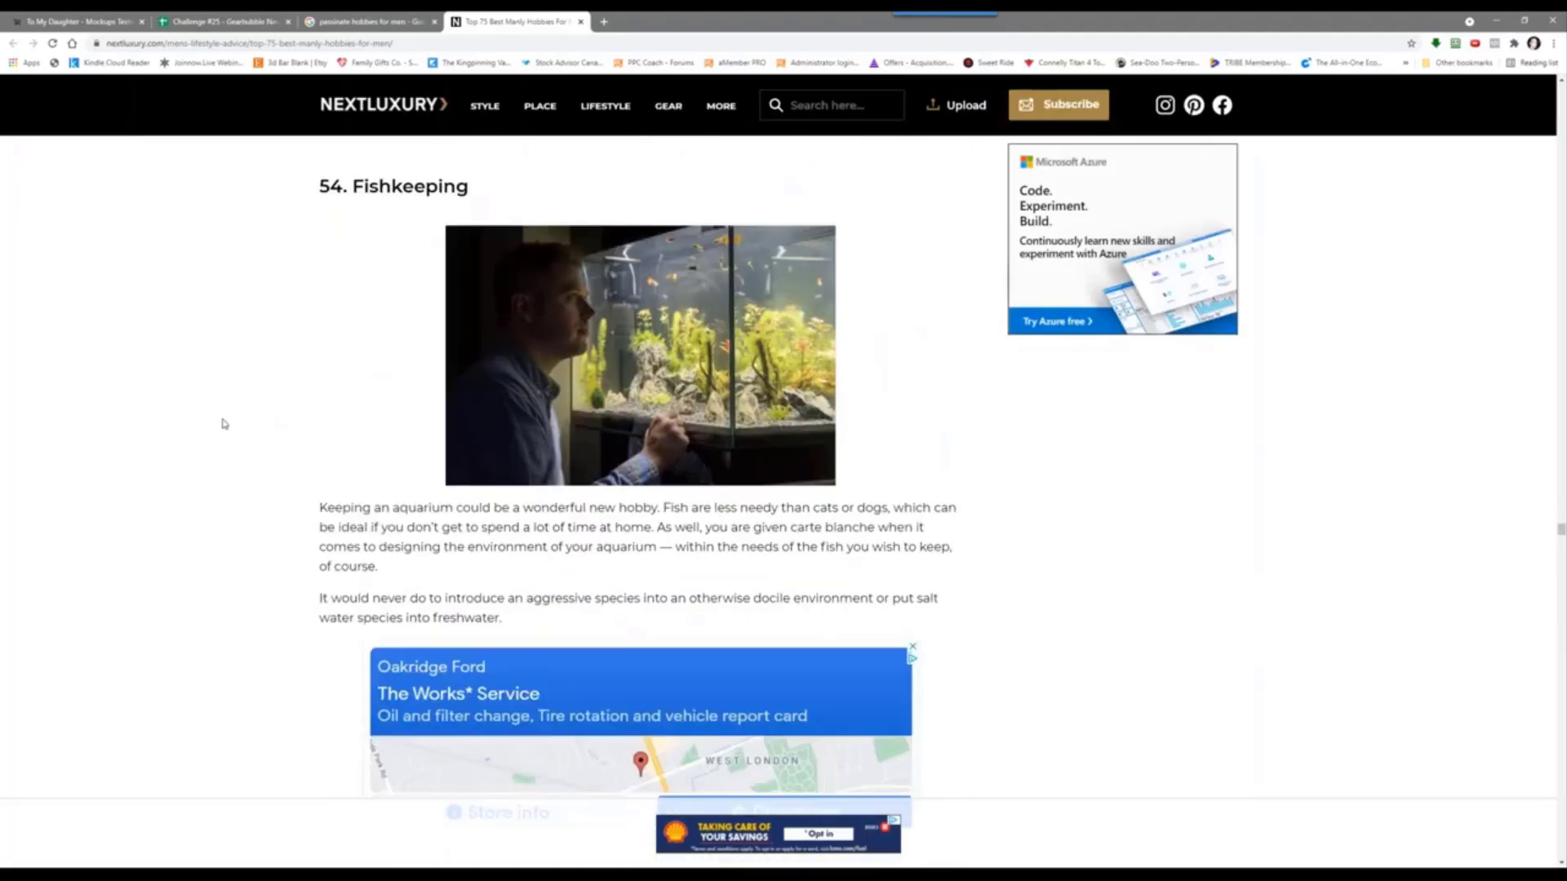
scroll(224, 423, "down", 9)
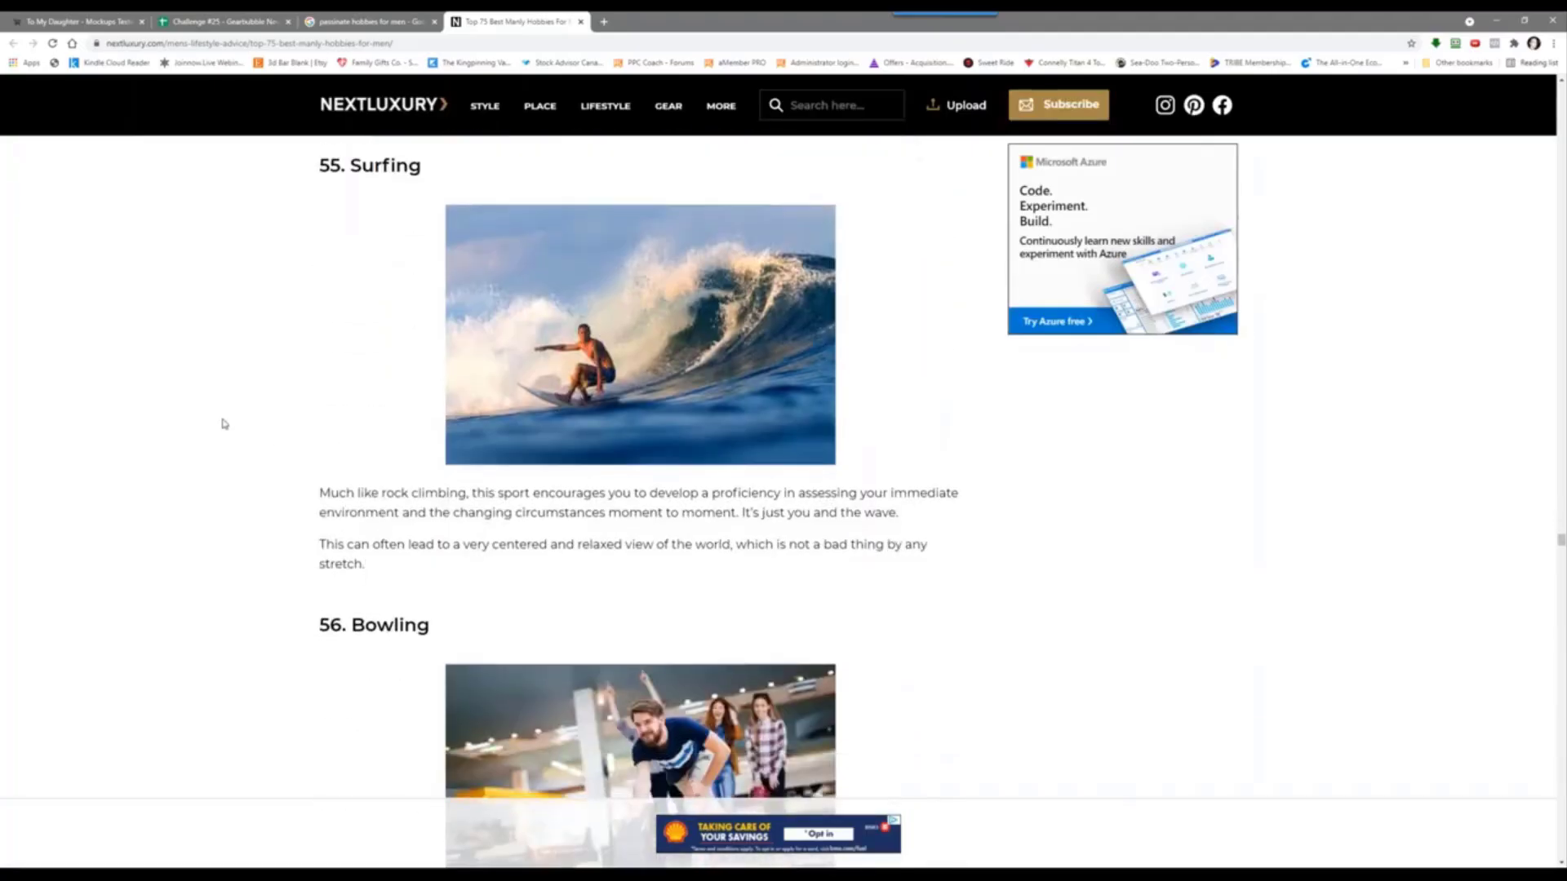
scroll(225, 424, "down", 6)
scroll(225, 424, "down", 10)
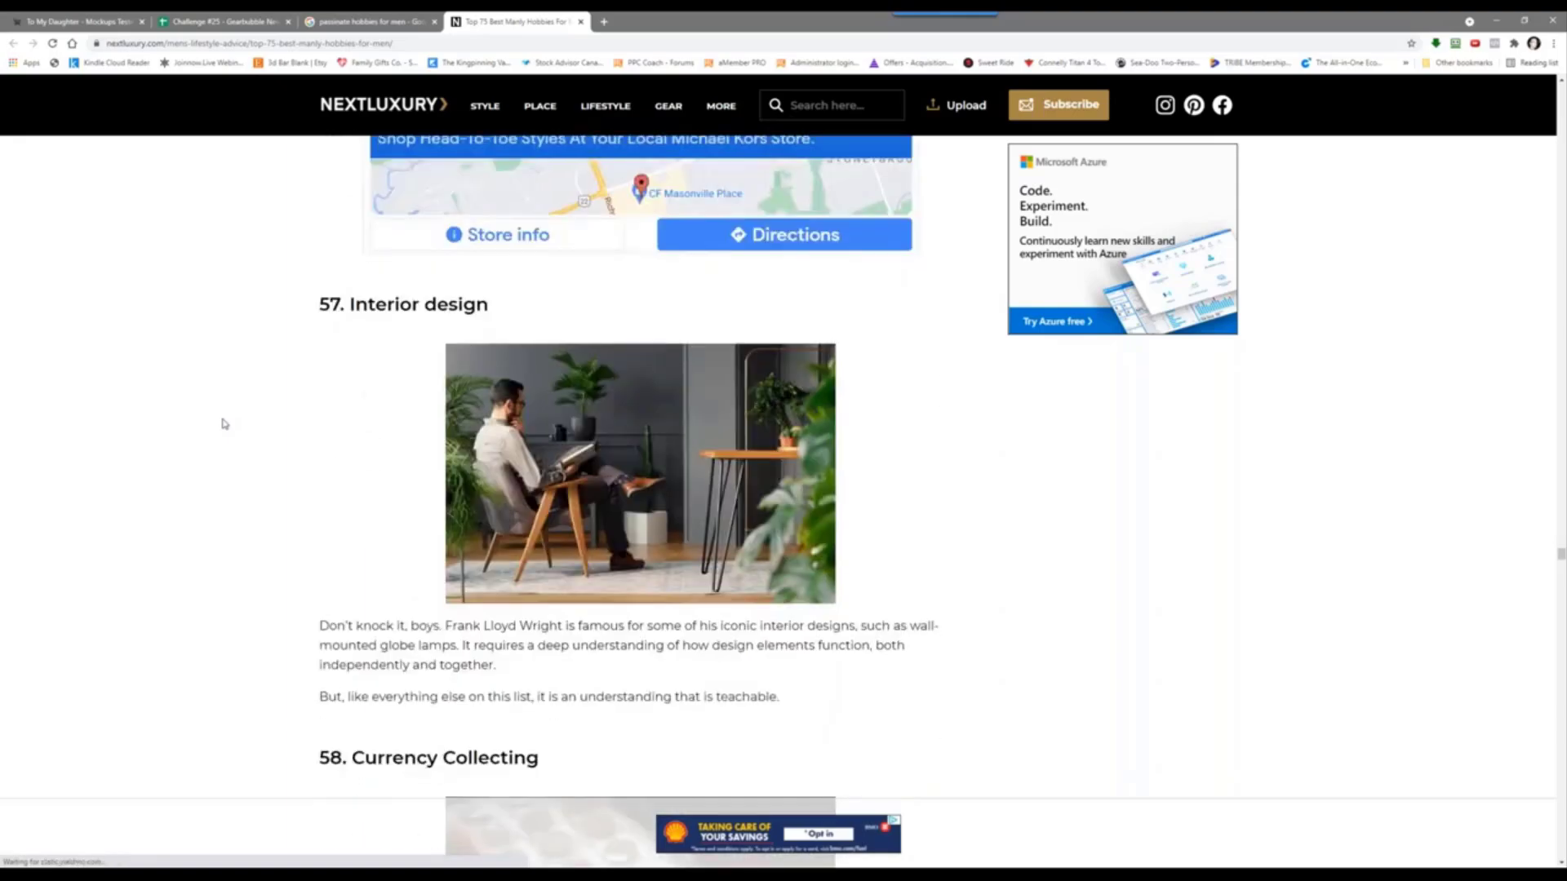
scroll(225, 424, "down", 2)
scroll(224, 423, "down", 7)
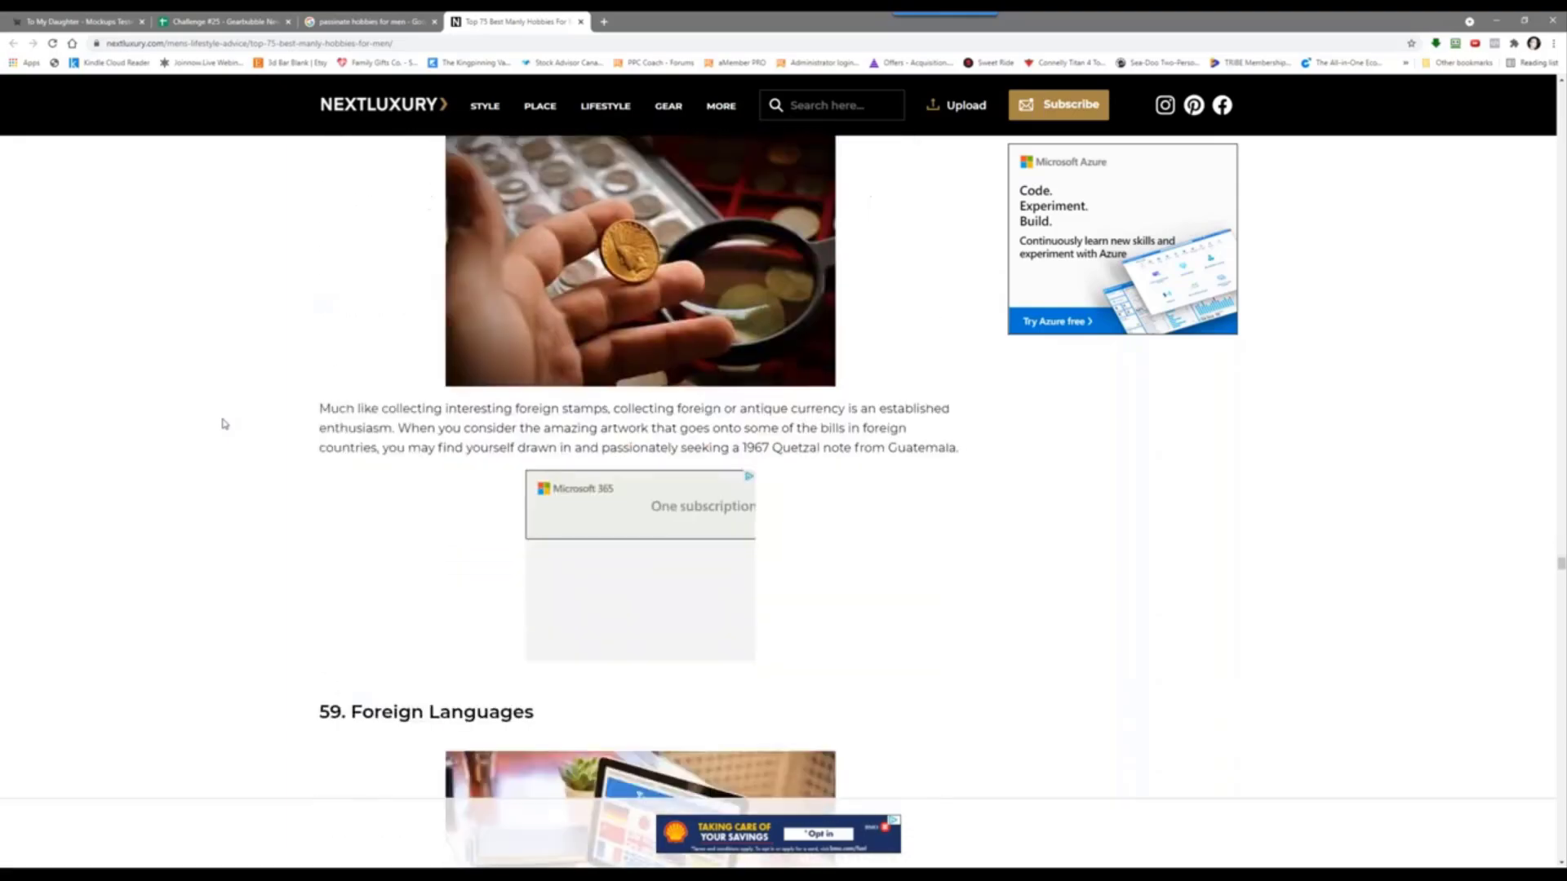
scroll(224, 424, "down", 2)
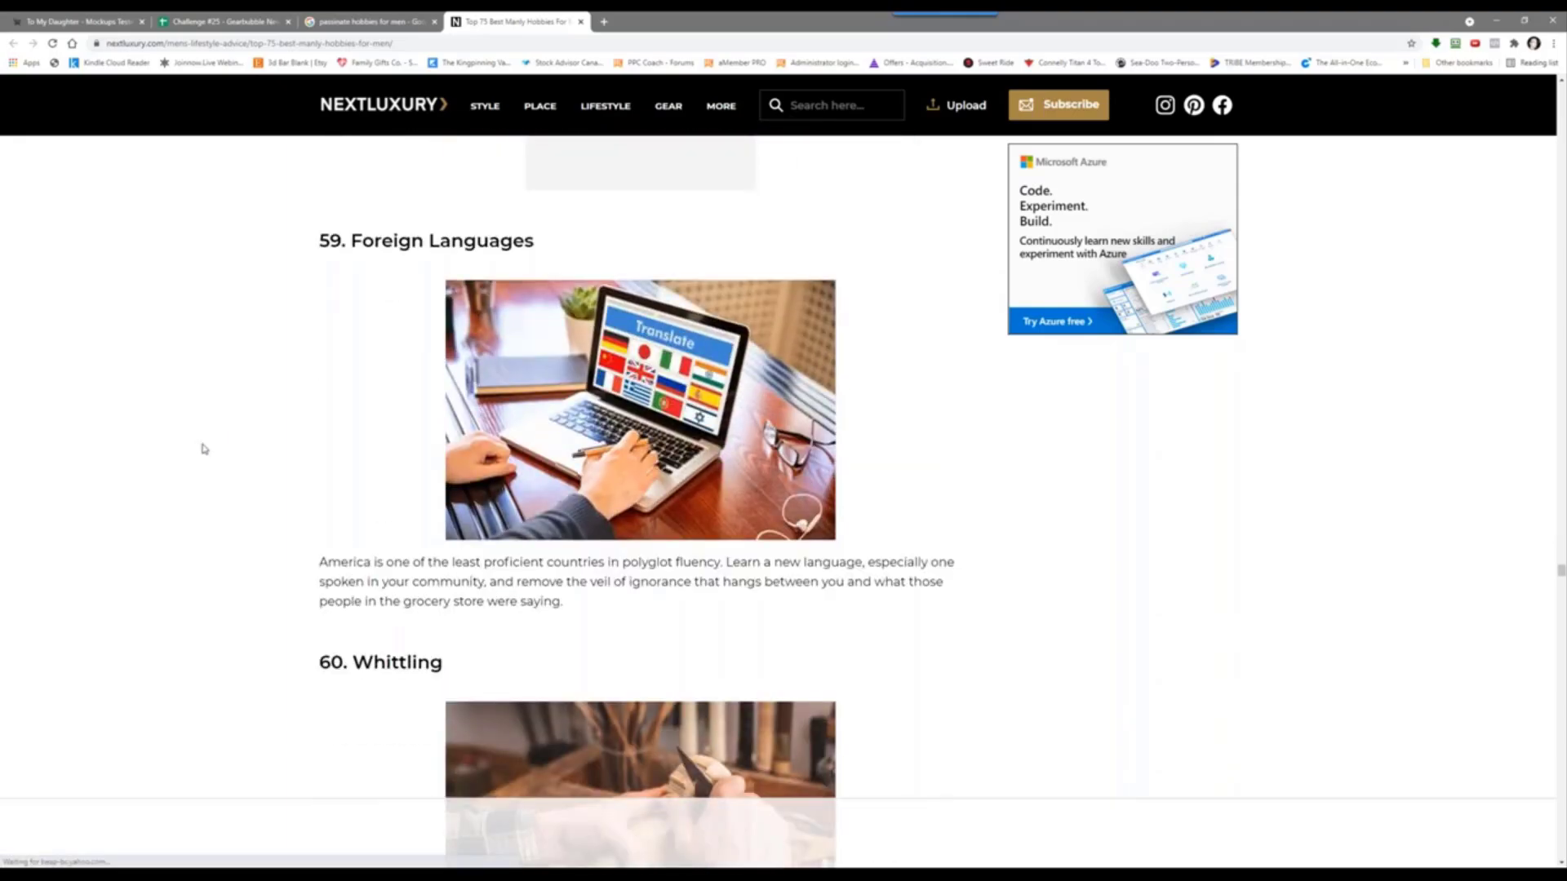
scroll(214, 437, "down", 6)
scroll(200, 448, "up", 2)
scroll(167, 471, "down", 8)
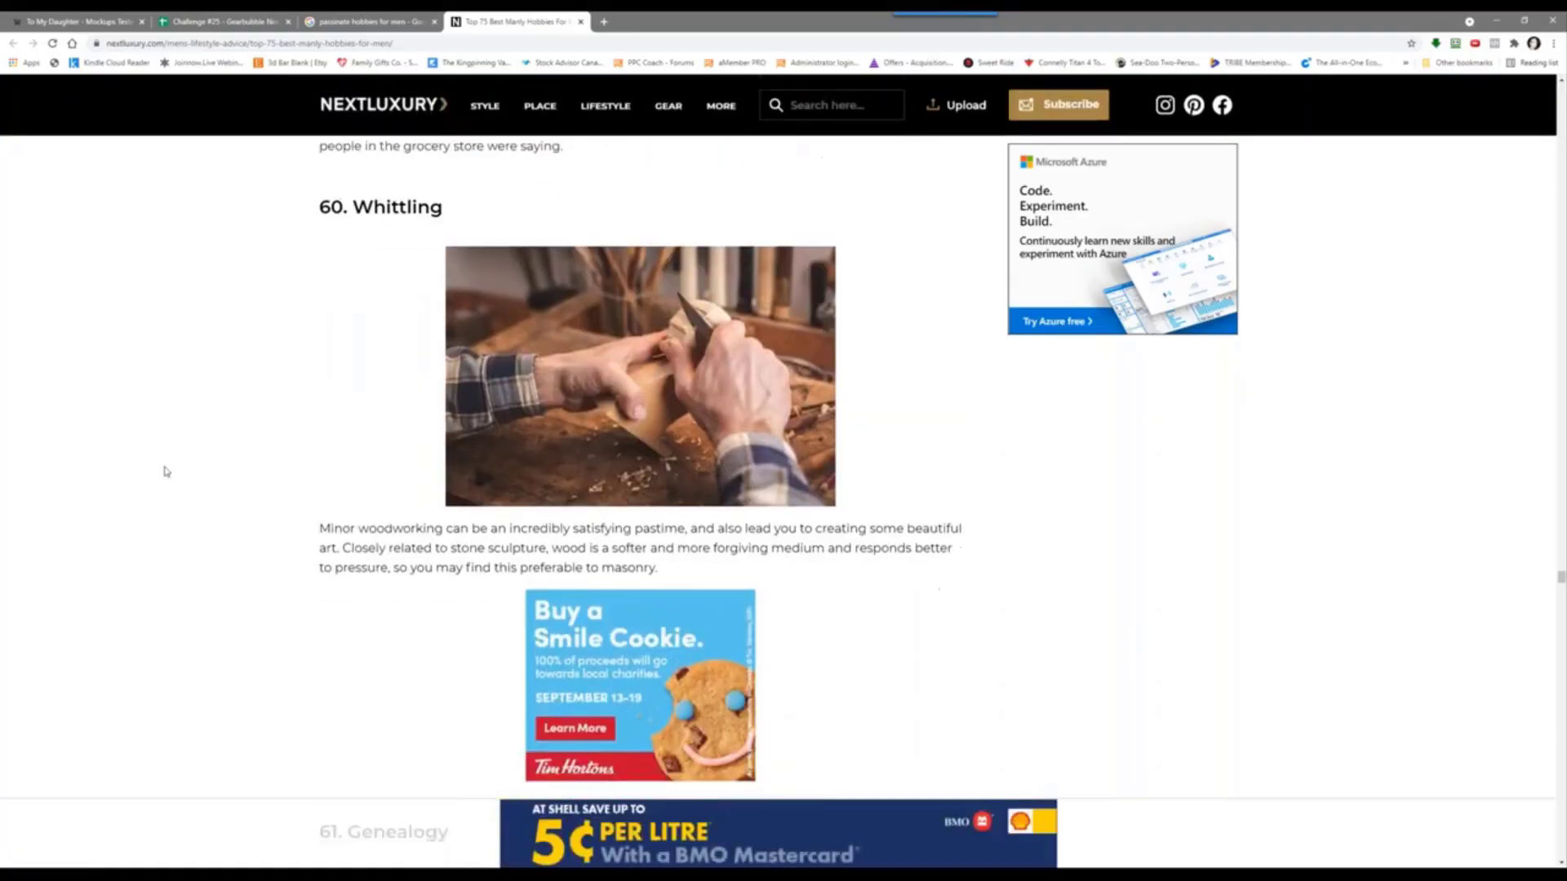
Step: Examine the hobbies from Genealogy to Watchmaking for further message card niches
scroll(210, 427, "down", 4)
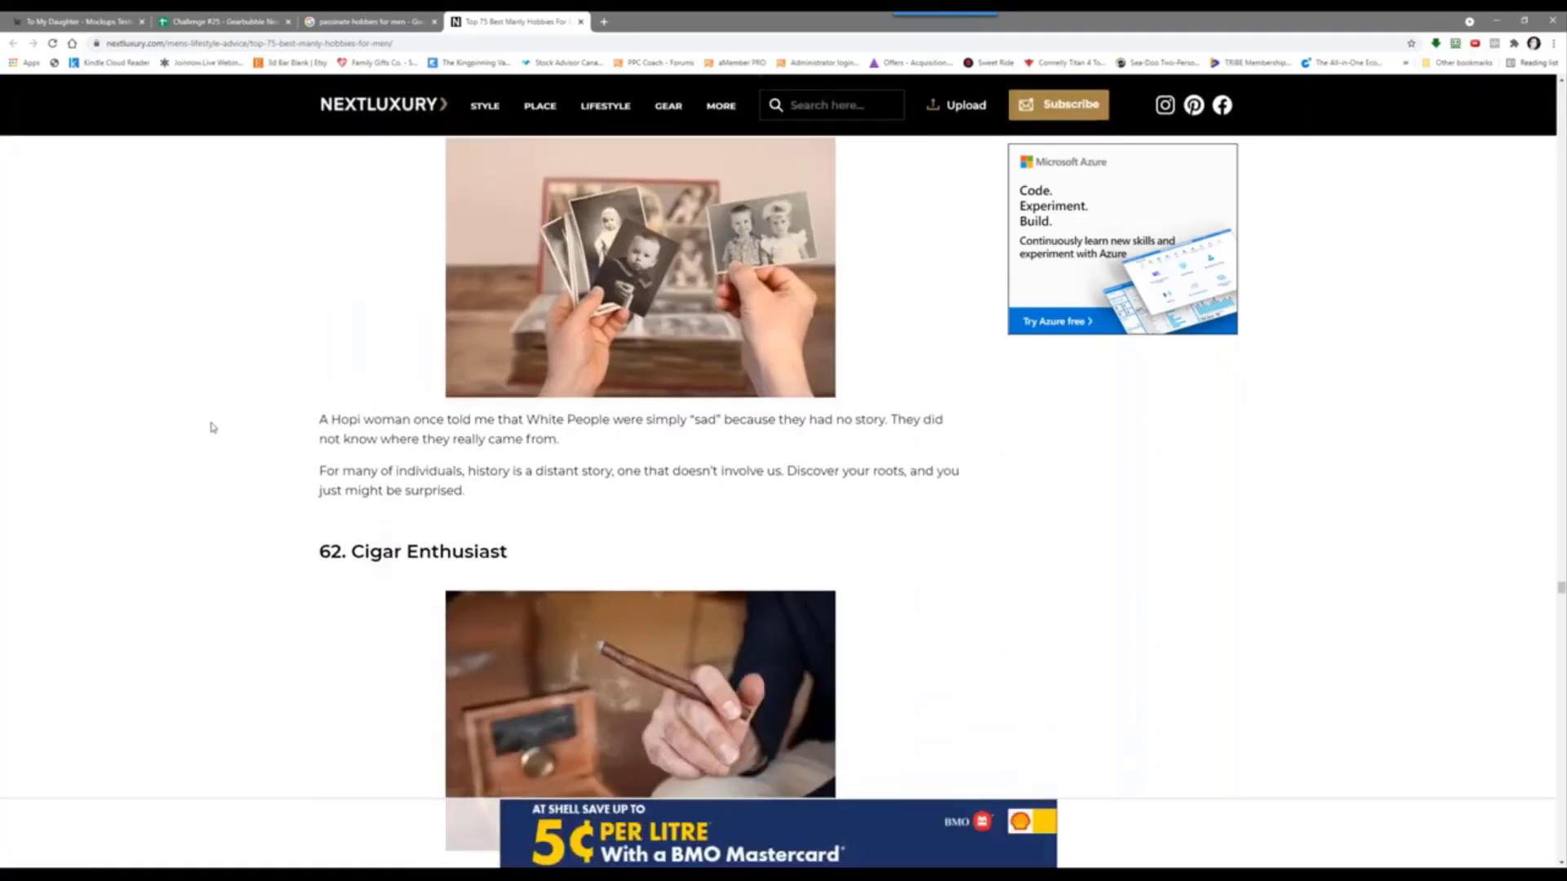
scroll(245, 474, "down", 6)
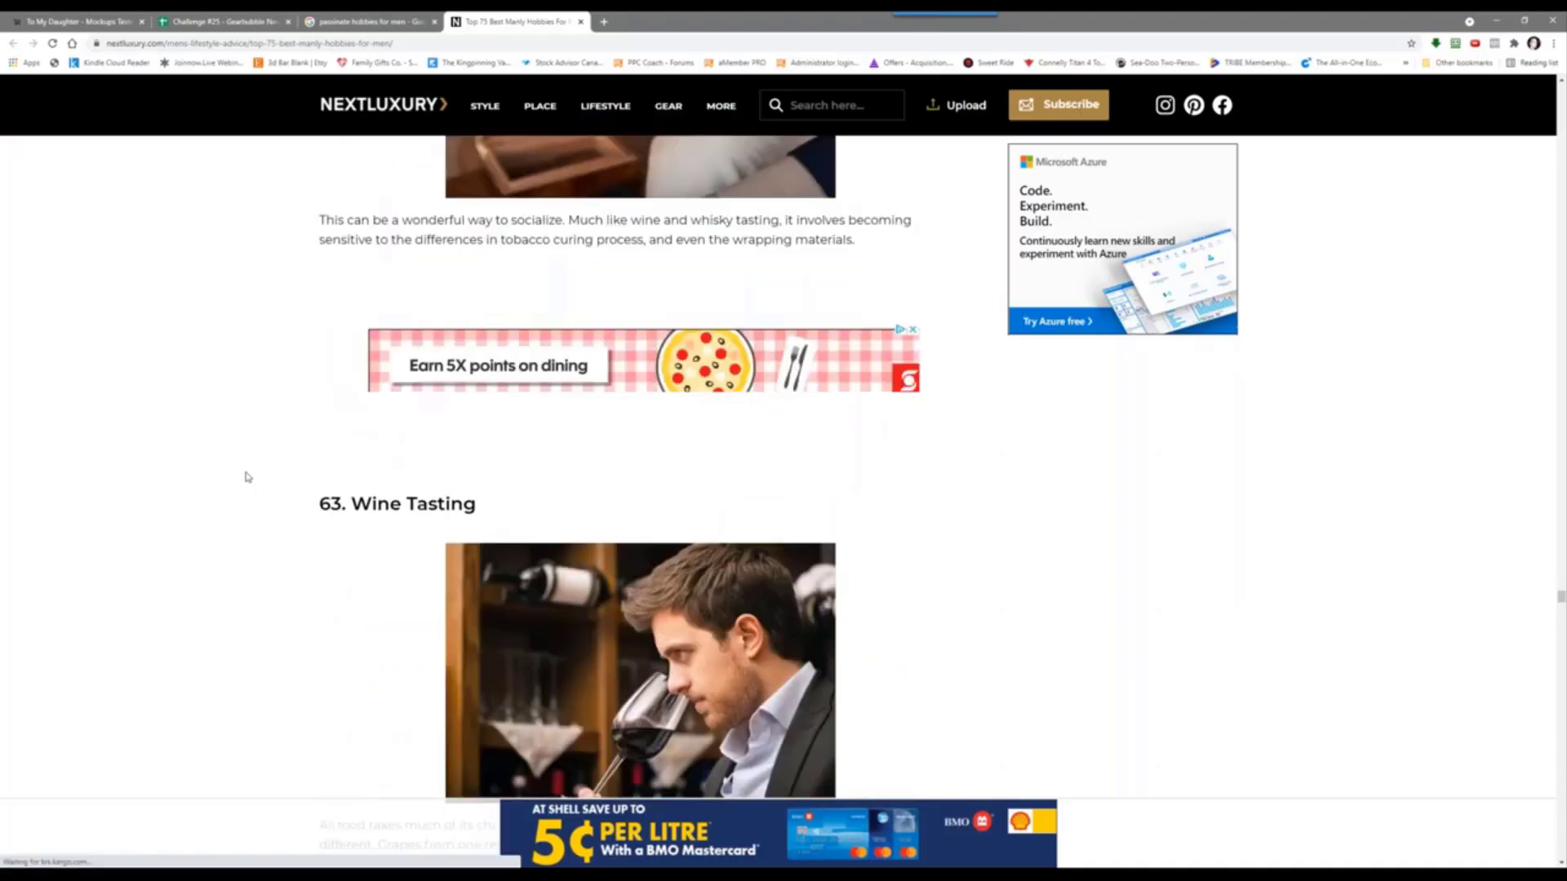
scroll(203, 499, "down", 3)
scroll(202, 498, "down", 12)
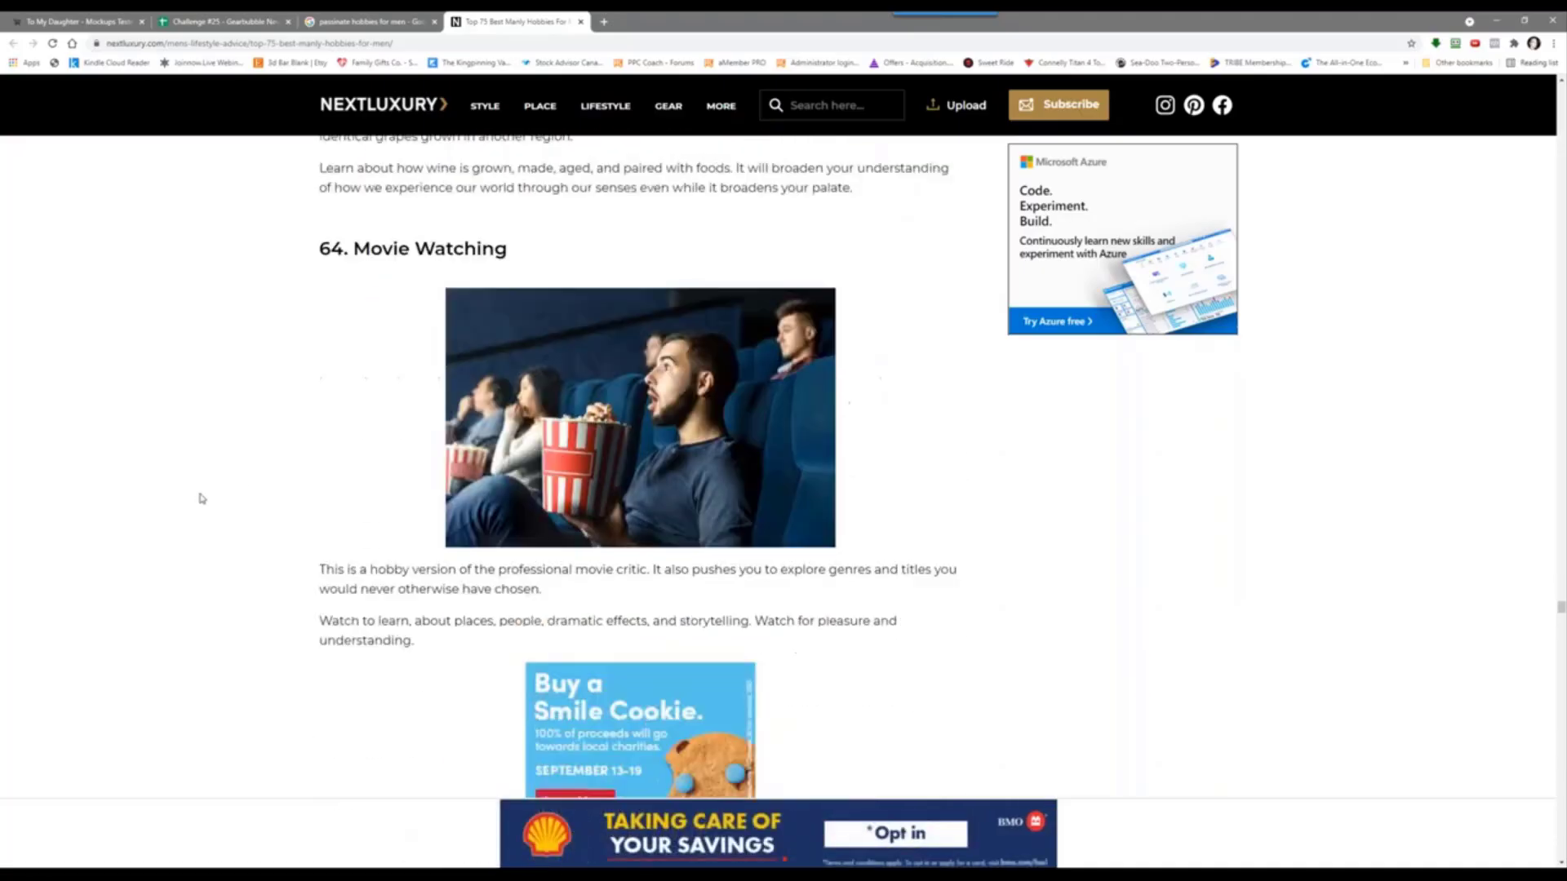
scroll(203, 499, "down", 12)
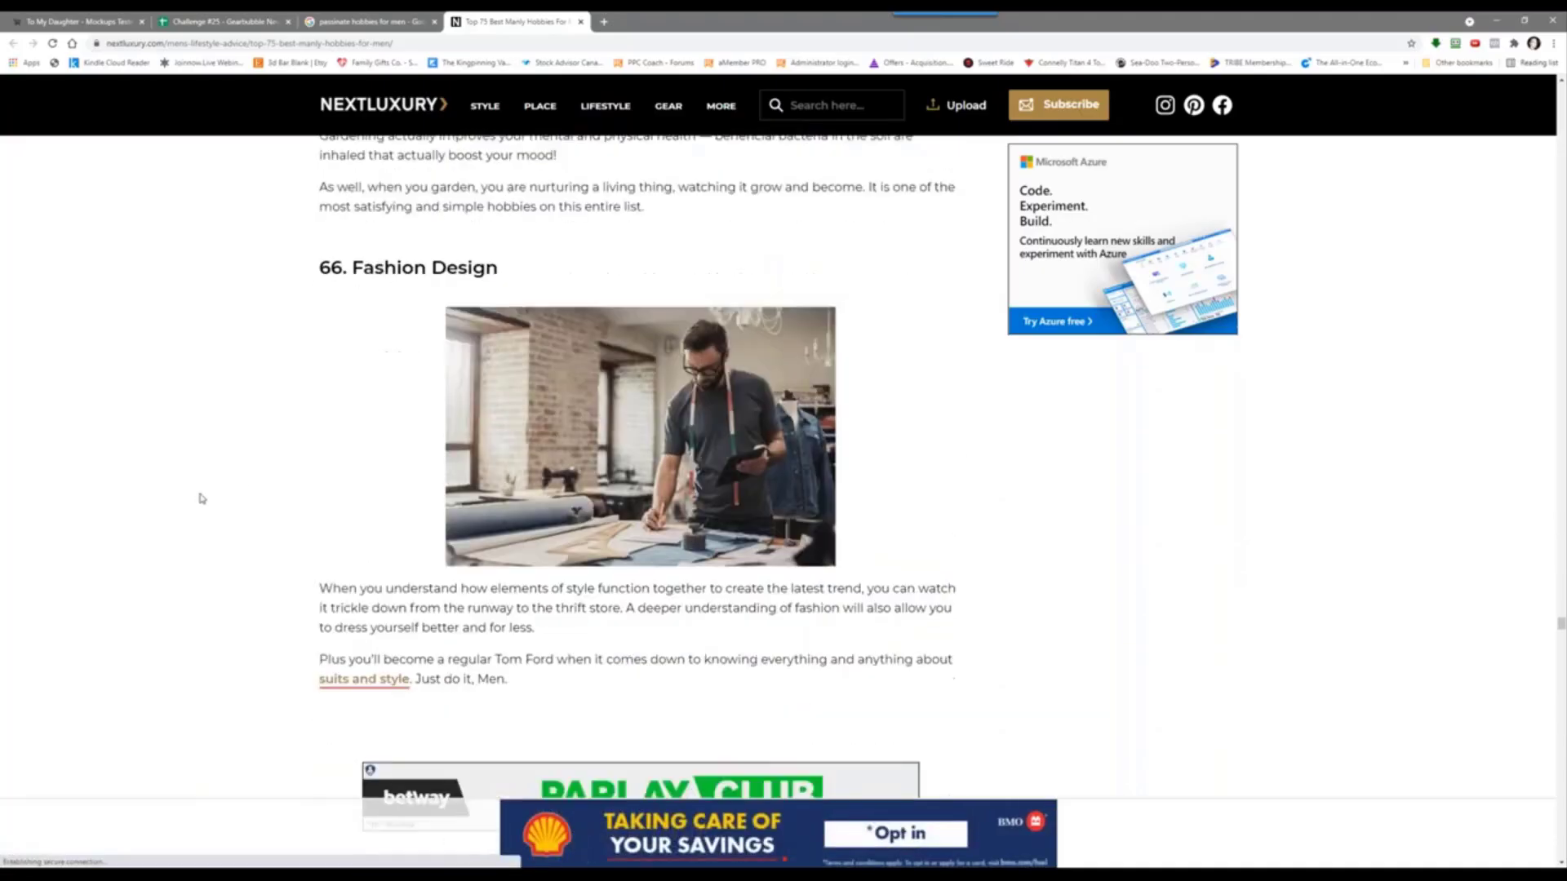
scroll(204, 498, "down", 5)
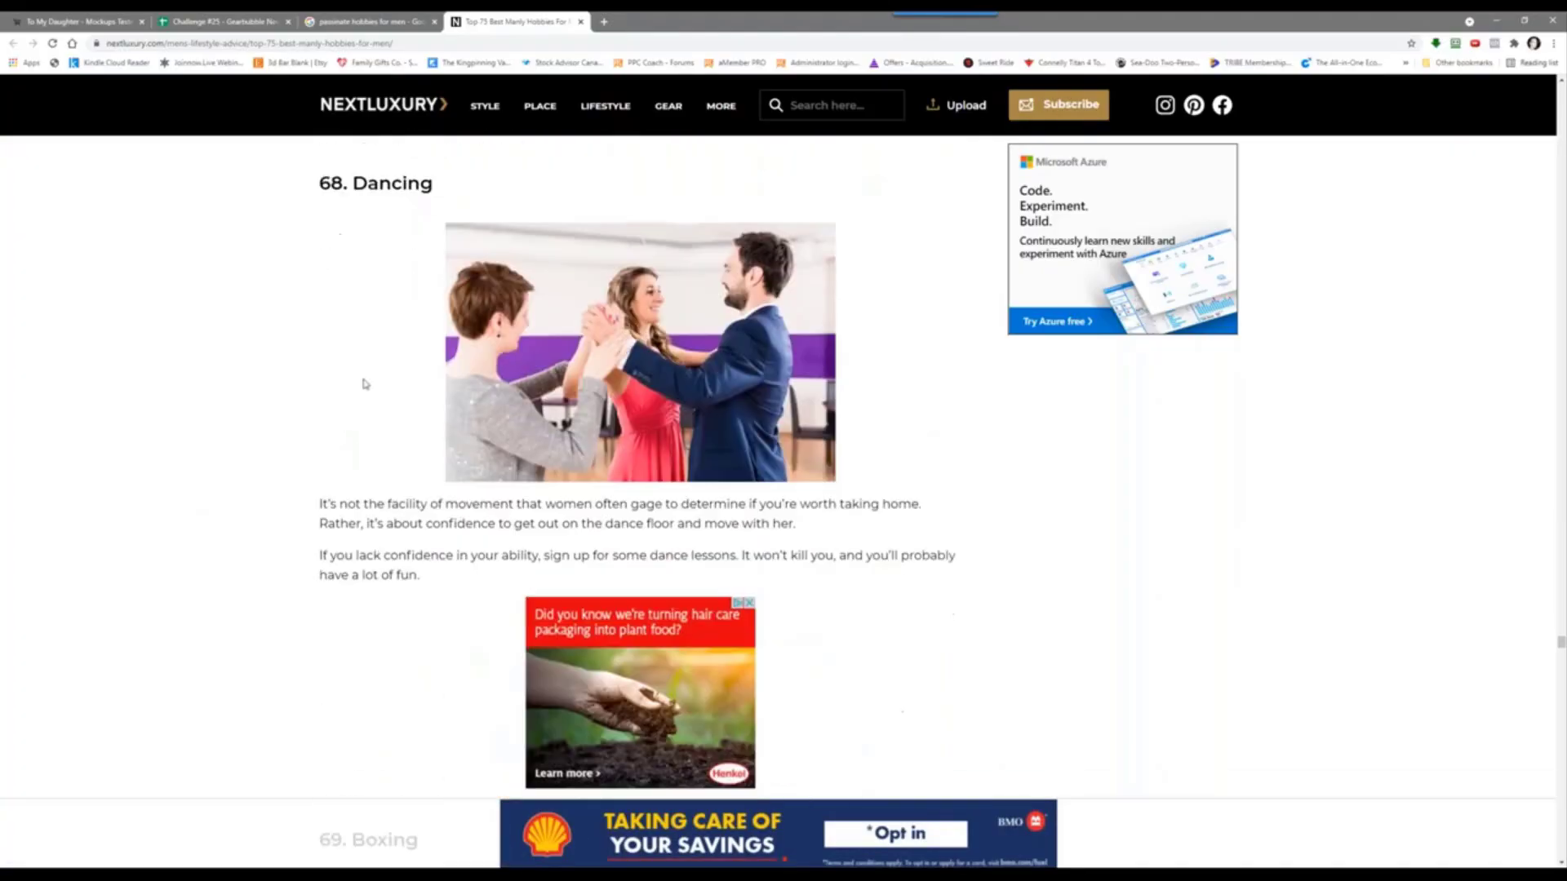
scroll(194, 439, "down", 10)
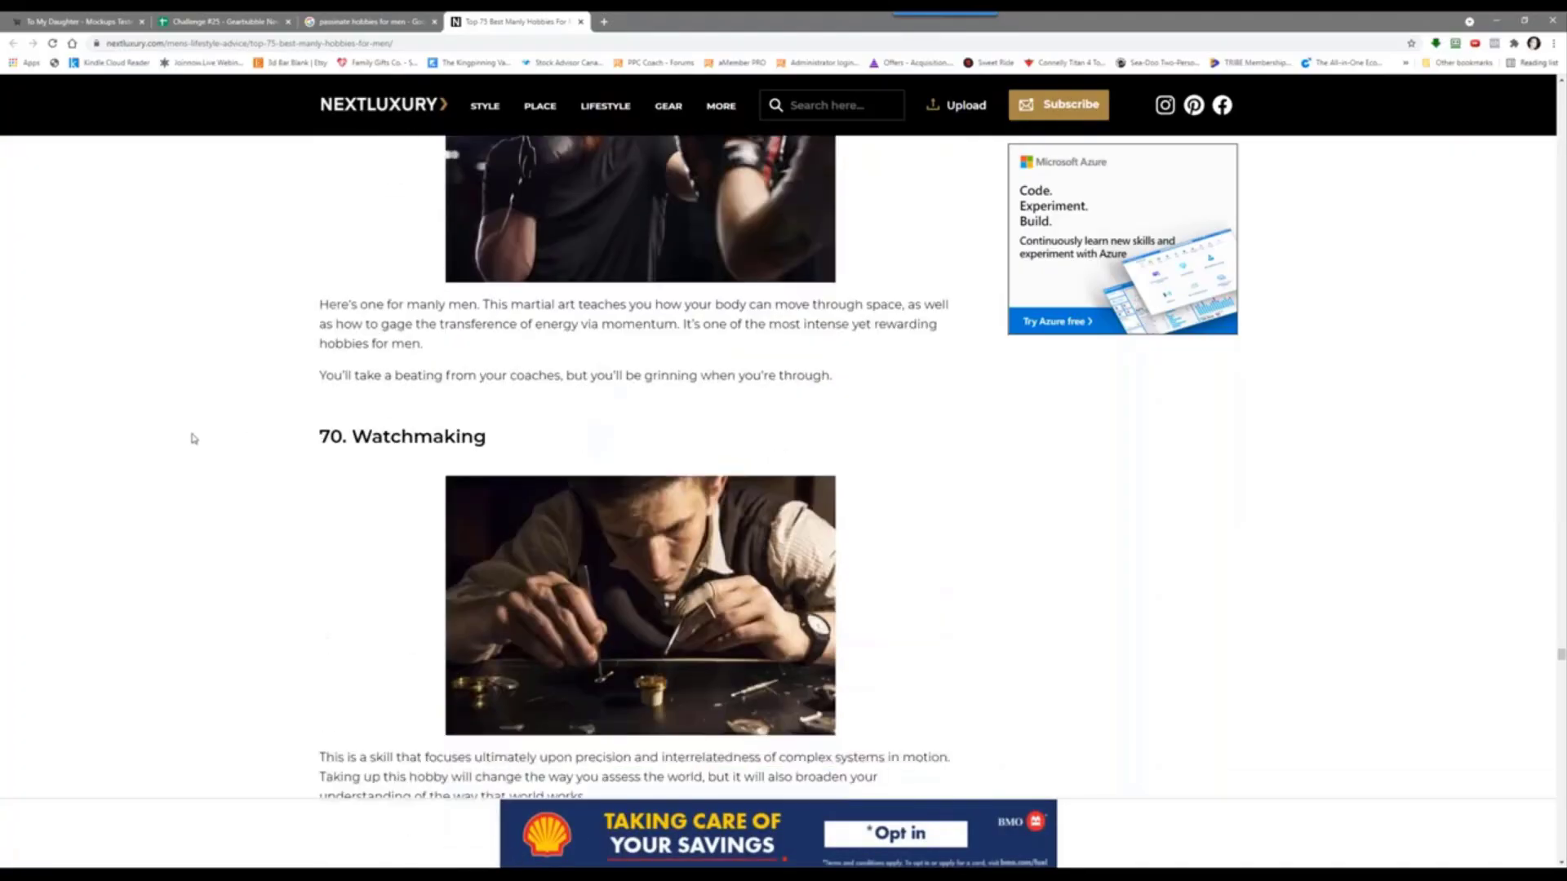
Step: Read the remaining hobbies from Woodworking to Model Crafting, rechecking Woodworking, Metalworking and Camping as possible niches
scroll(193, 439, "down", 9)
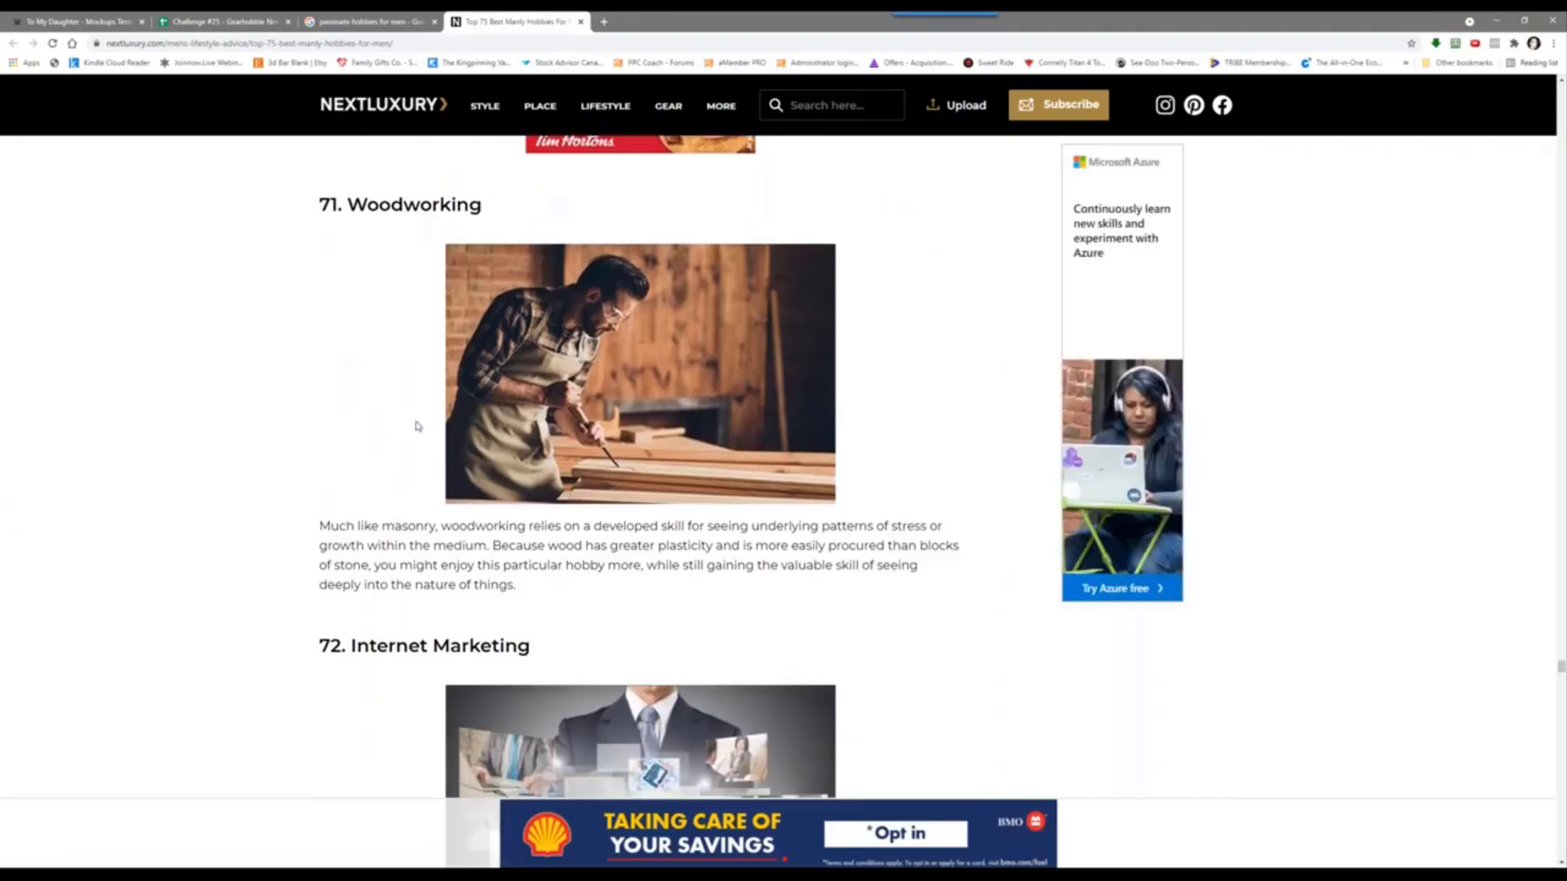
scroll(147, 423, "down", 3)
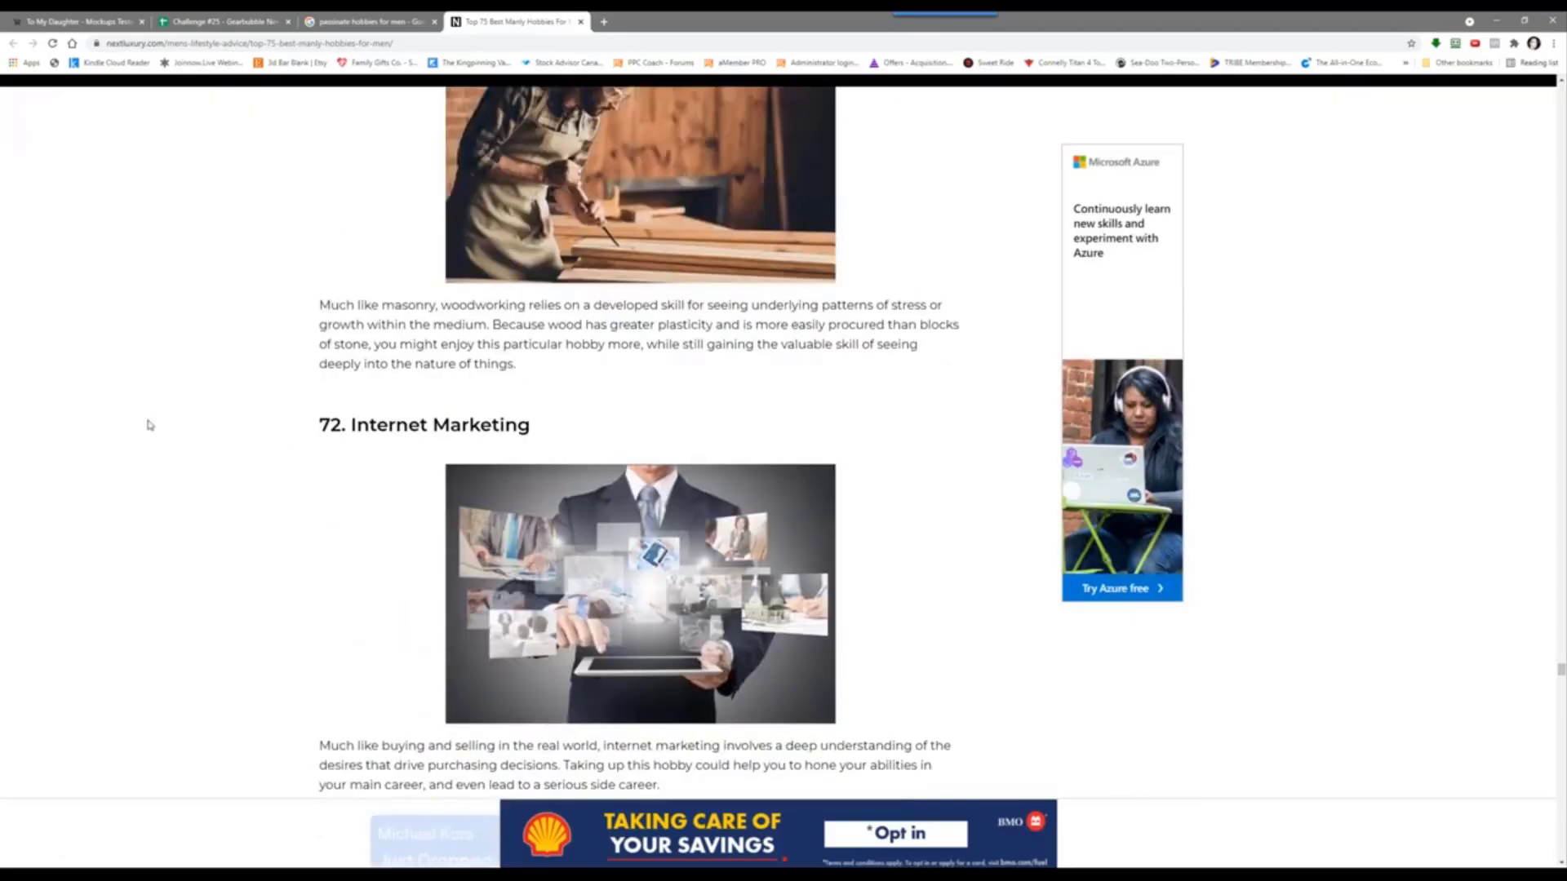
scroll(85, 394, "up", 4)
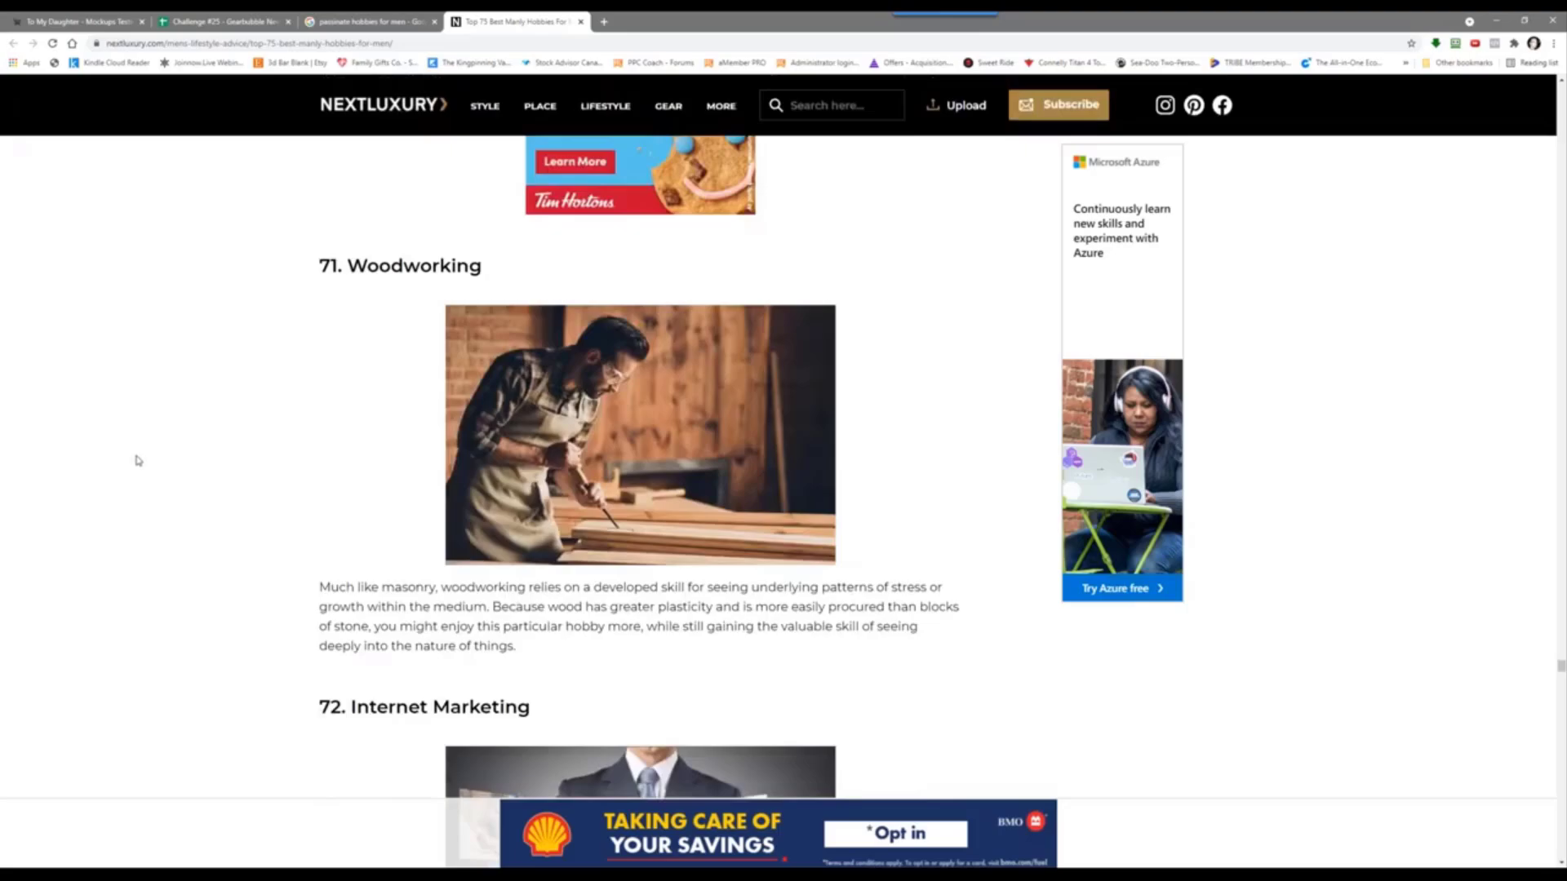
scroll(138, 460, "down", 5)
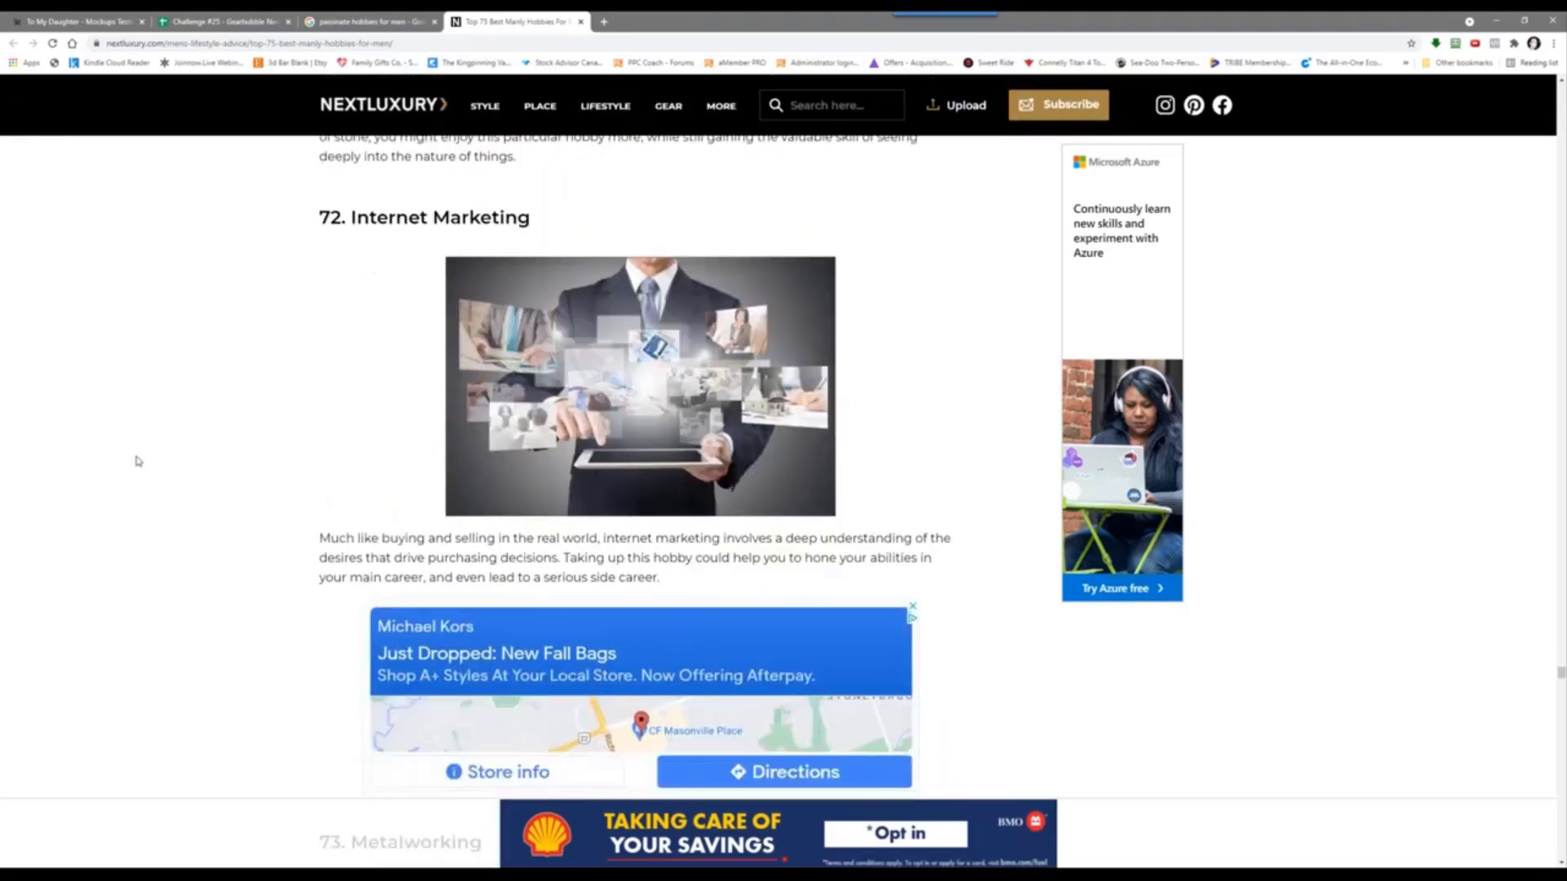
scroll(196, 446, "down", 6)
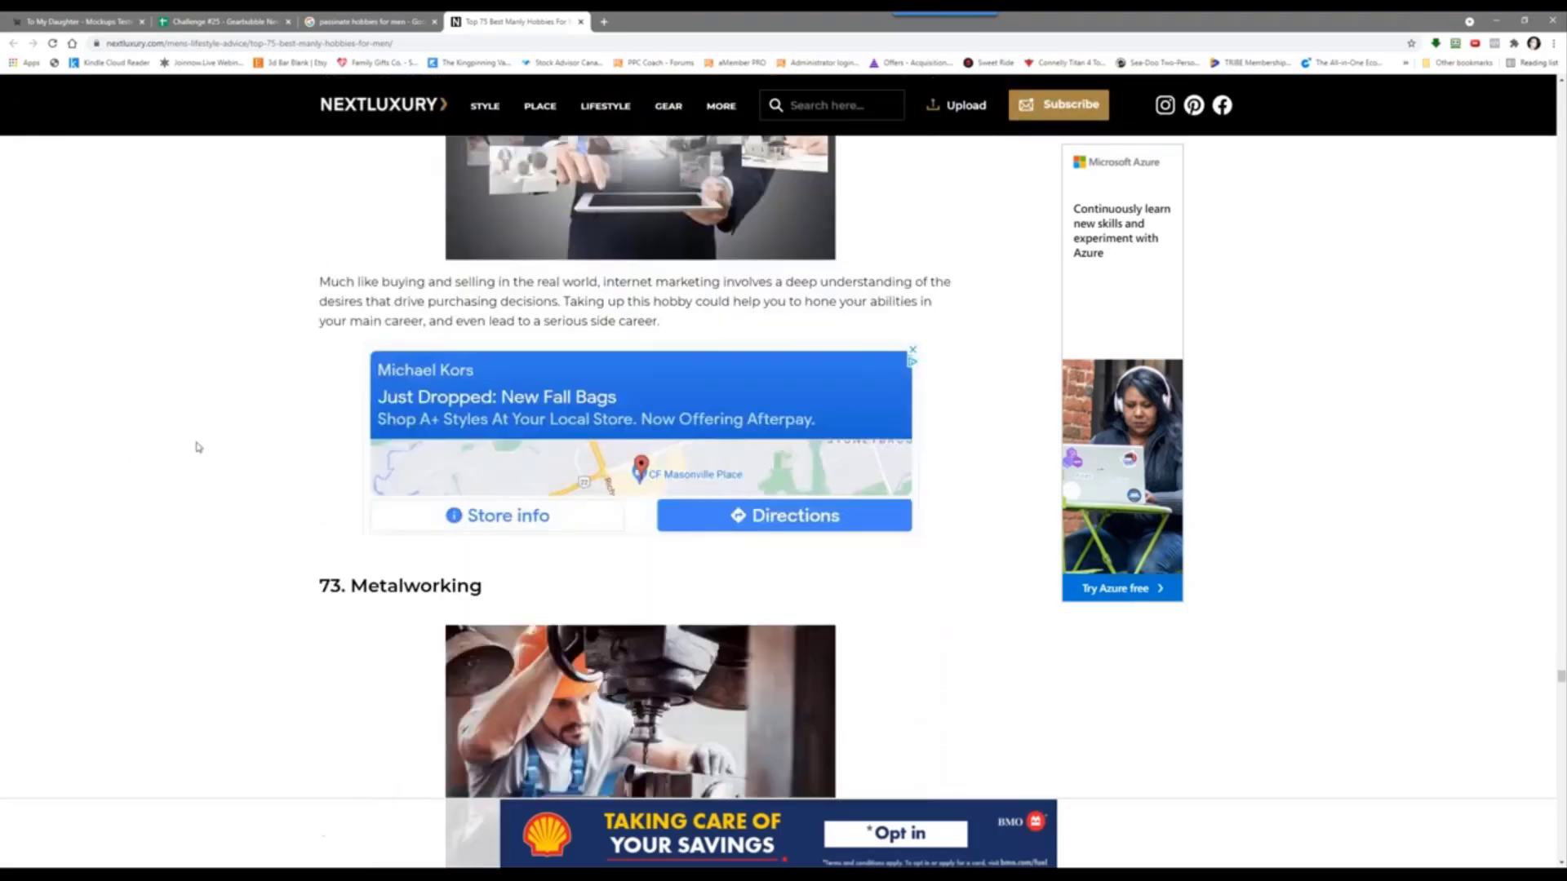
scroll(182, 465, "up", 3)
scroll(182, 472, "down", 3)
scroll(179, 469, "down", 3)
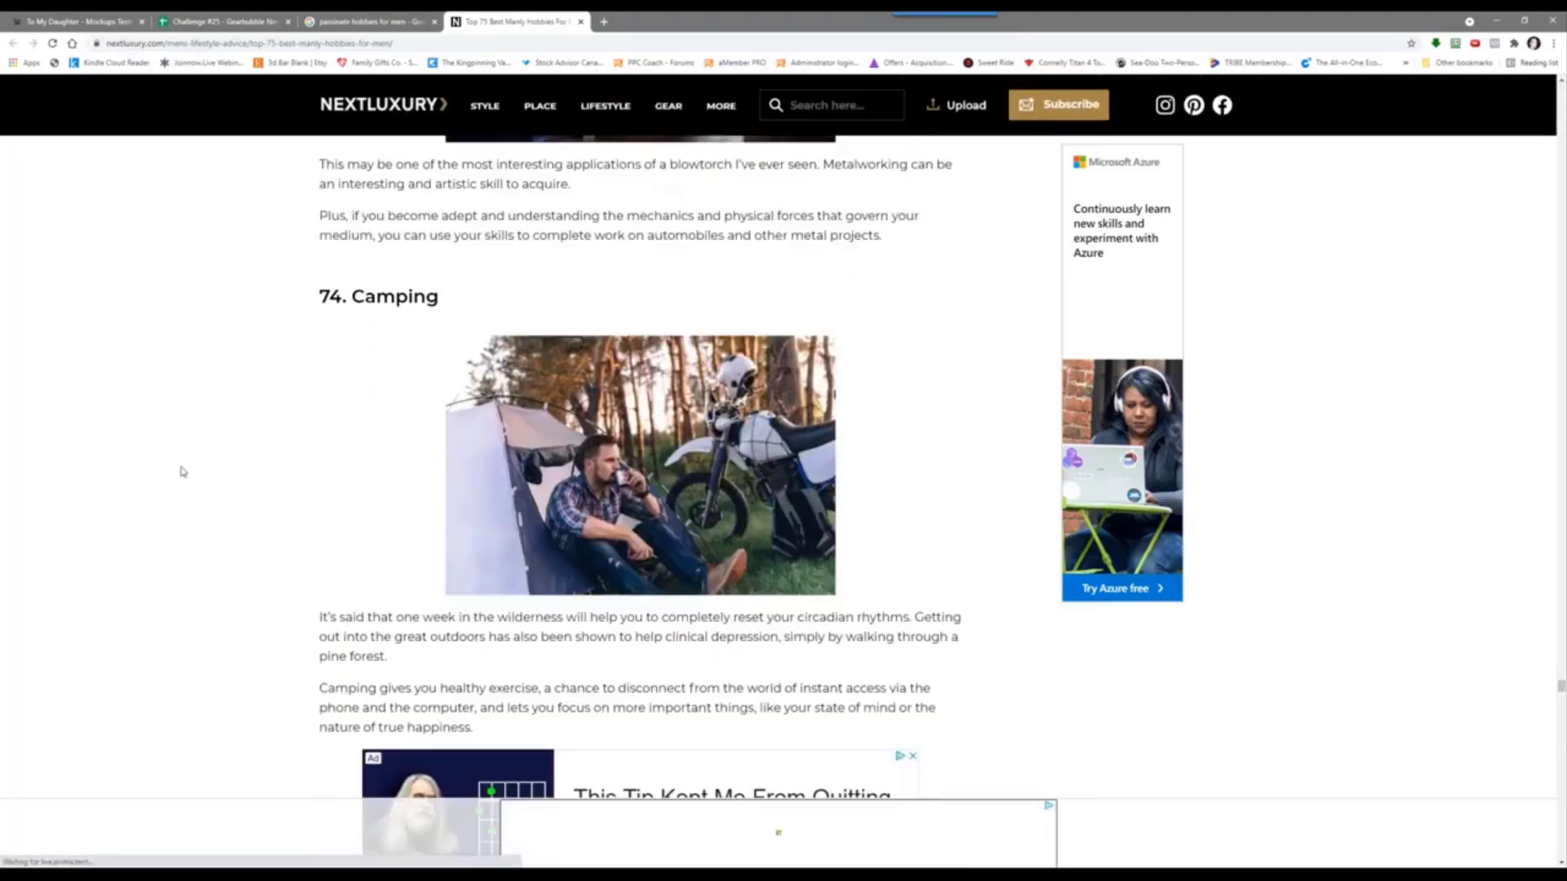
scroll(179, 469, "up", 4)
scroll(211, 454, "down", 5)
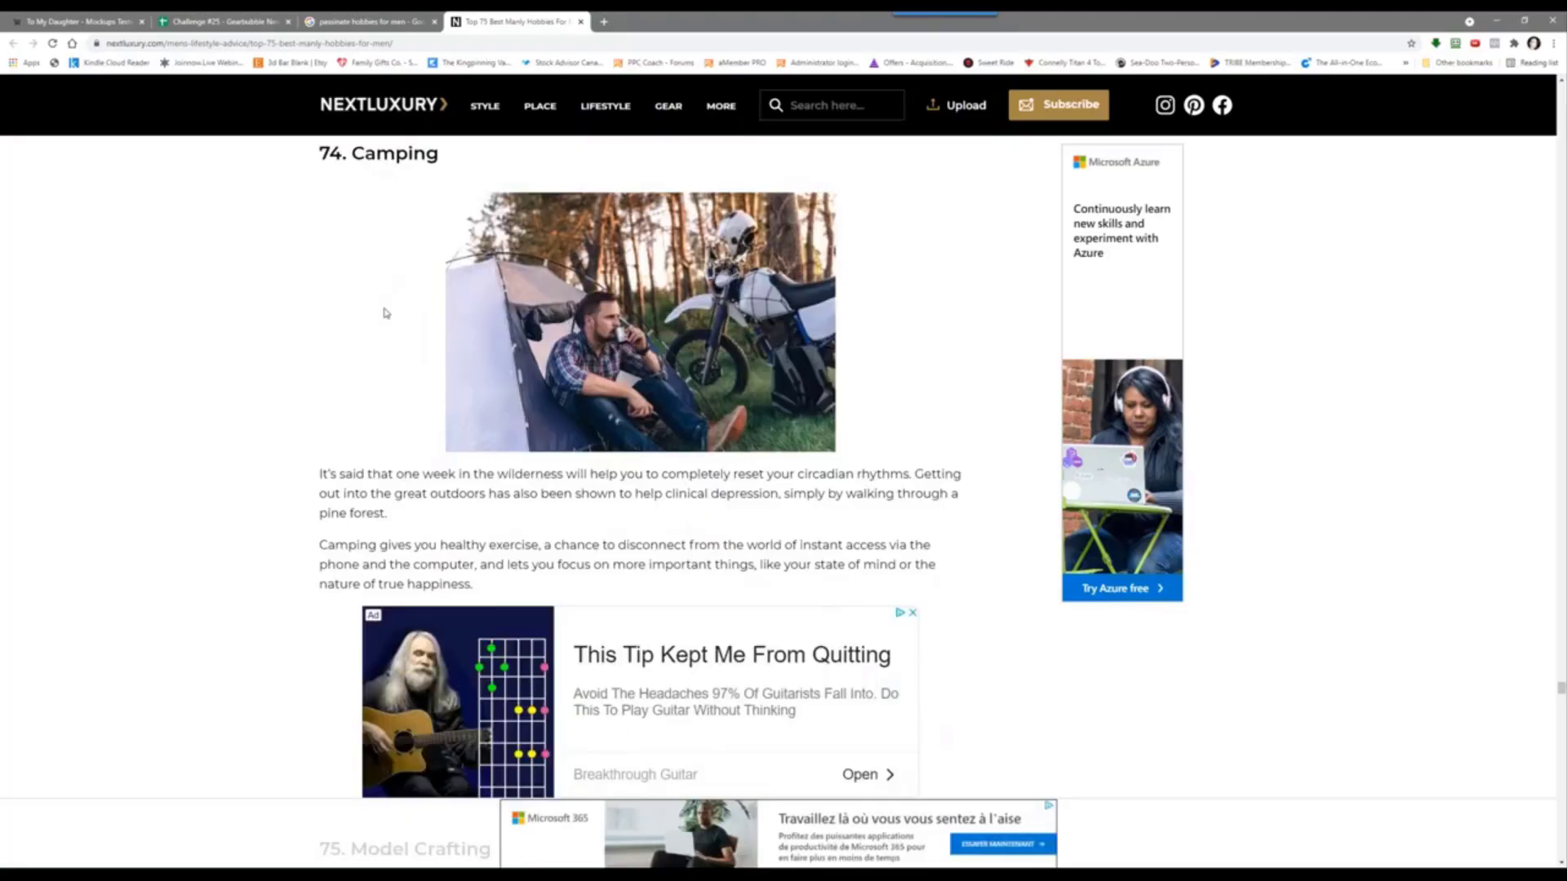
scroll(265, 393, "down", 7)
scroll(208, 449, "up", 2)
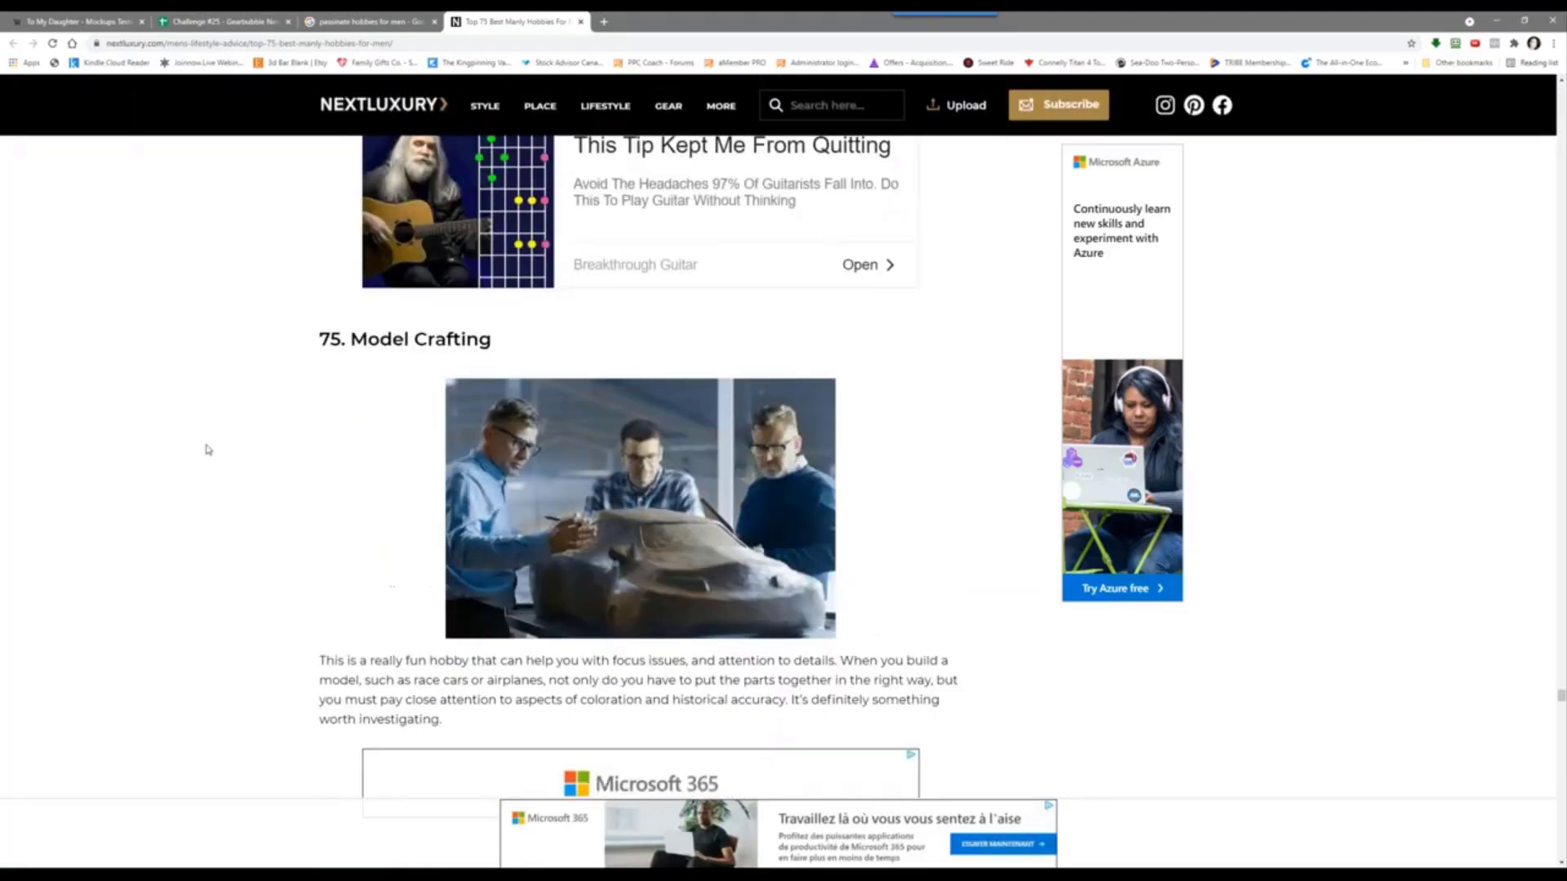
scroll(216, 453, "down", 5)
scroll(222, 441, "up", 12)
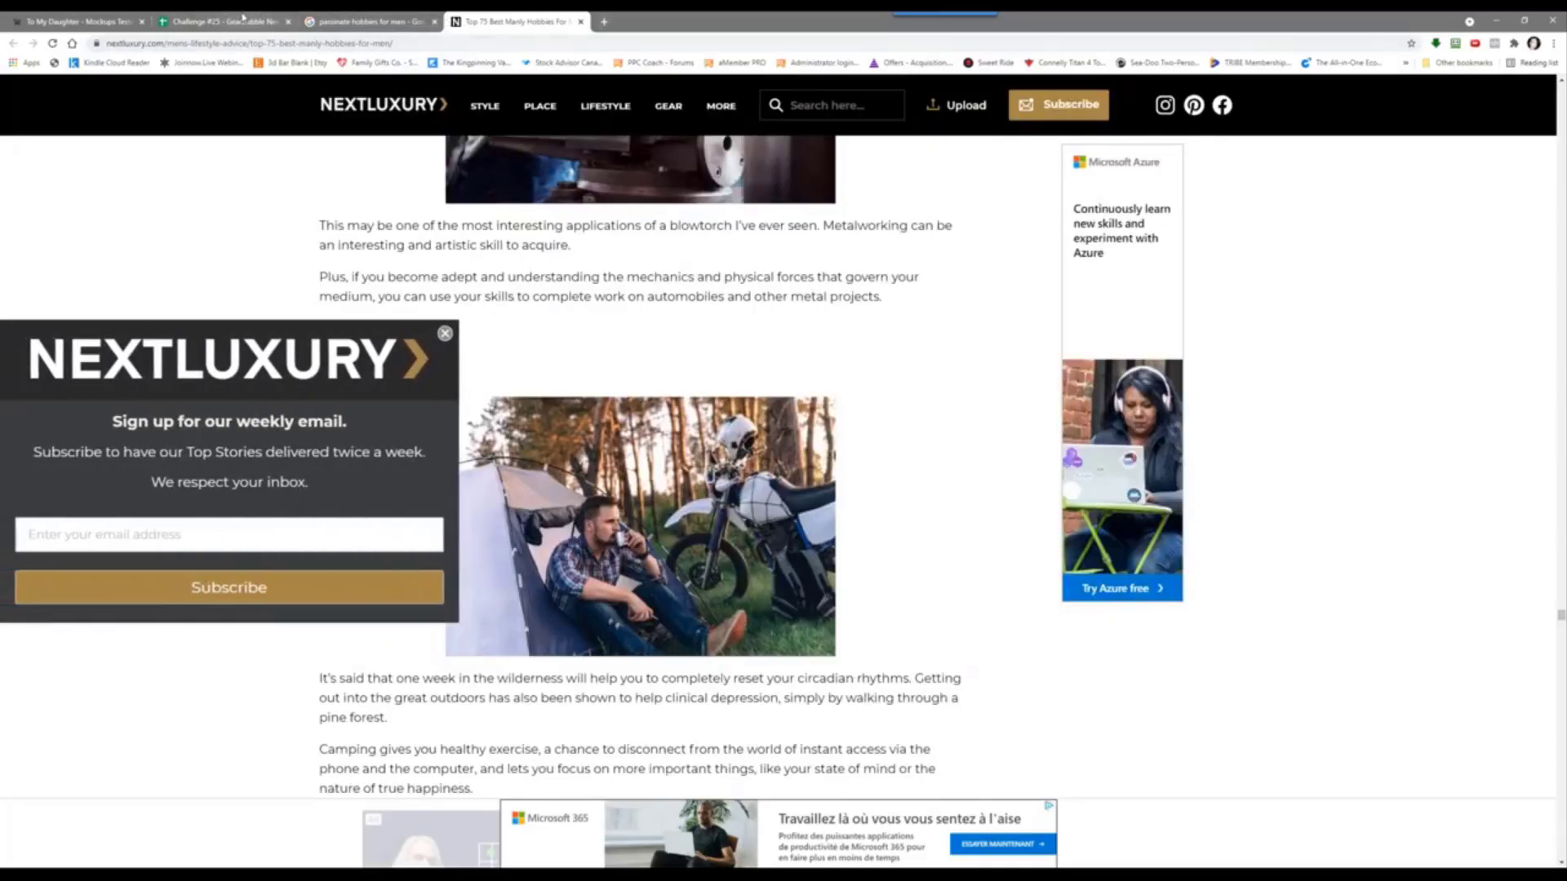
Step: Check the Challenge #25 tracker sheet and the To My Daughter sample product page, and return to the hobbies article
left_click(243, 18)
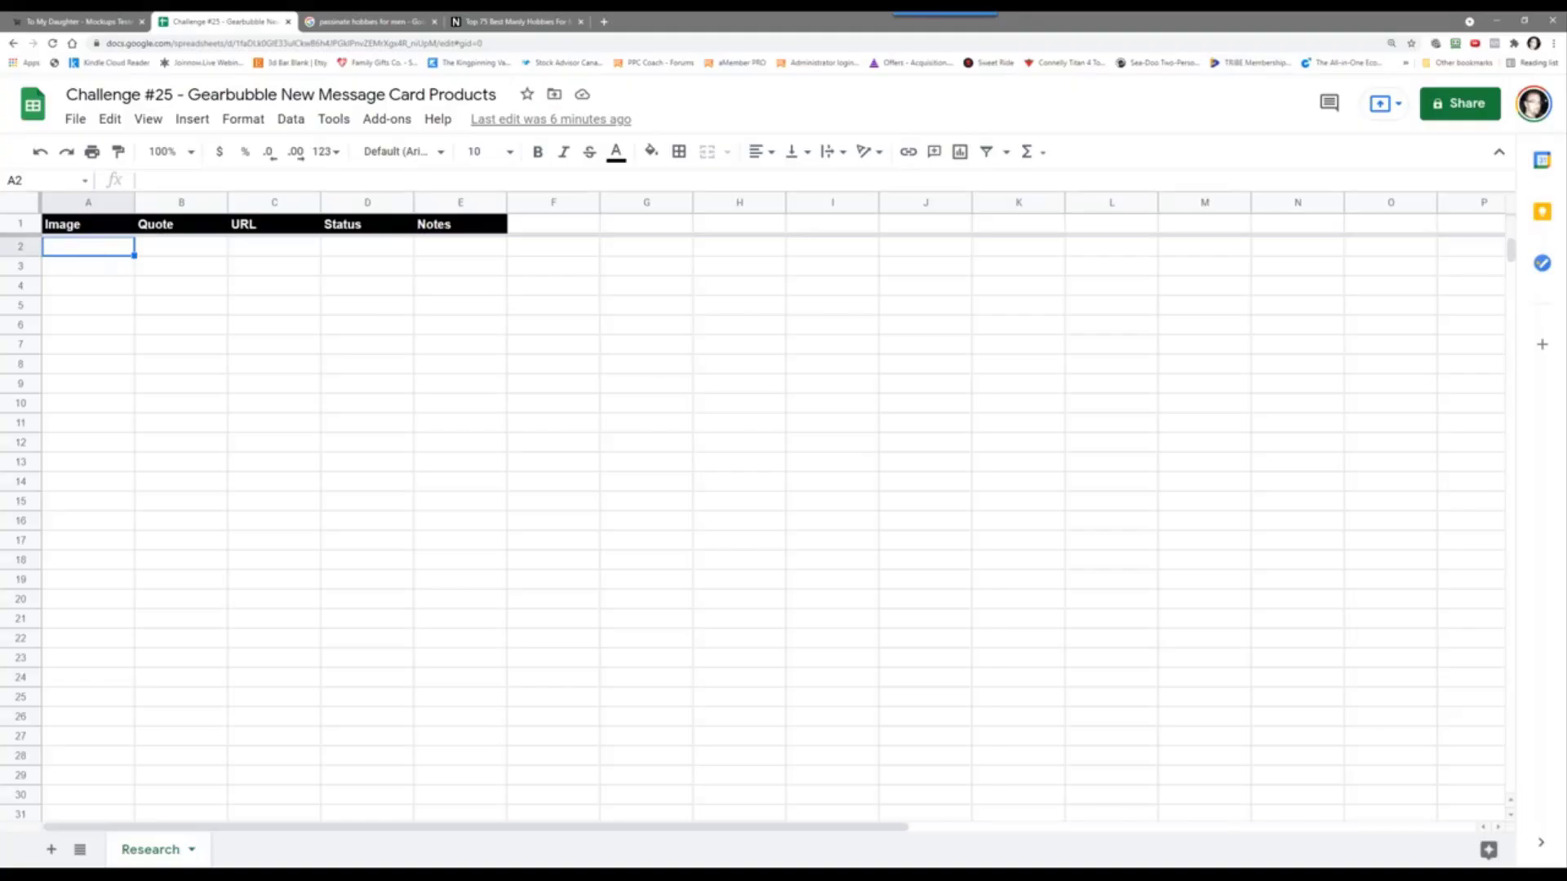
left_click(82, 21)
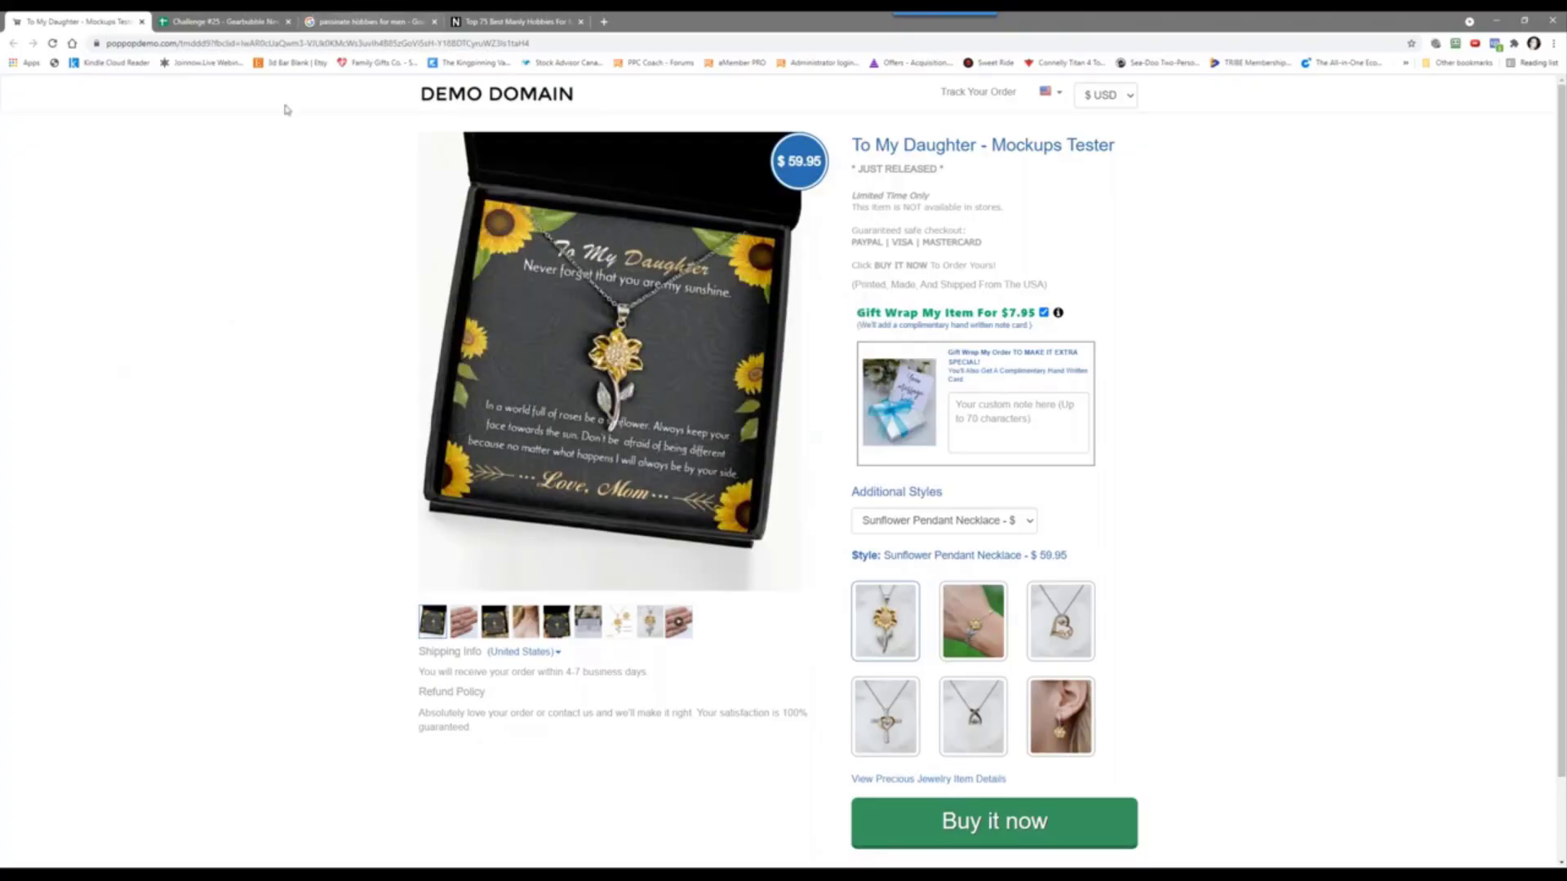
left_click(490, 21)
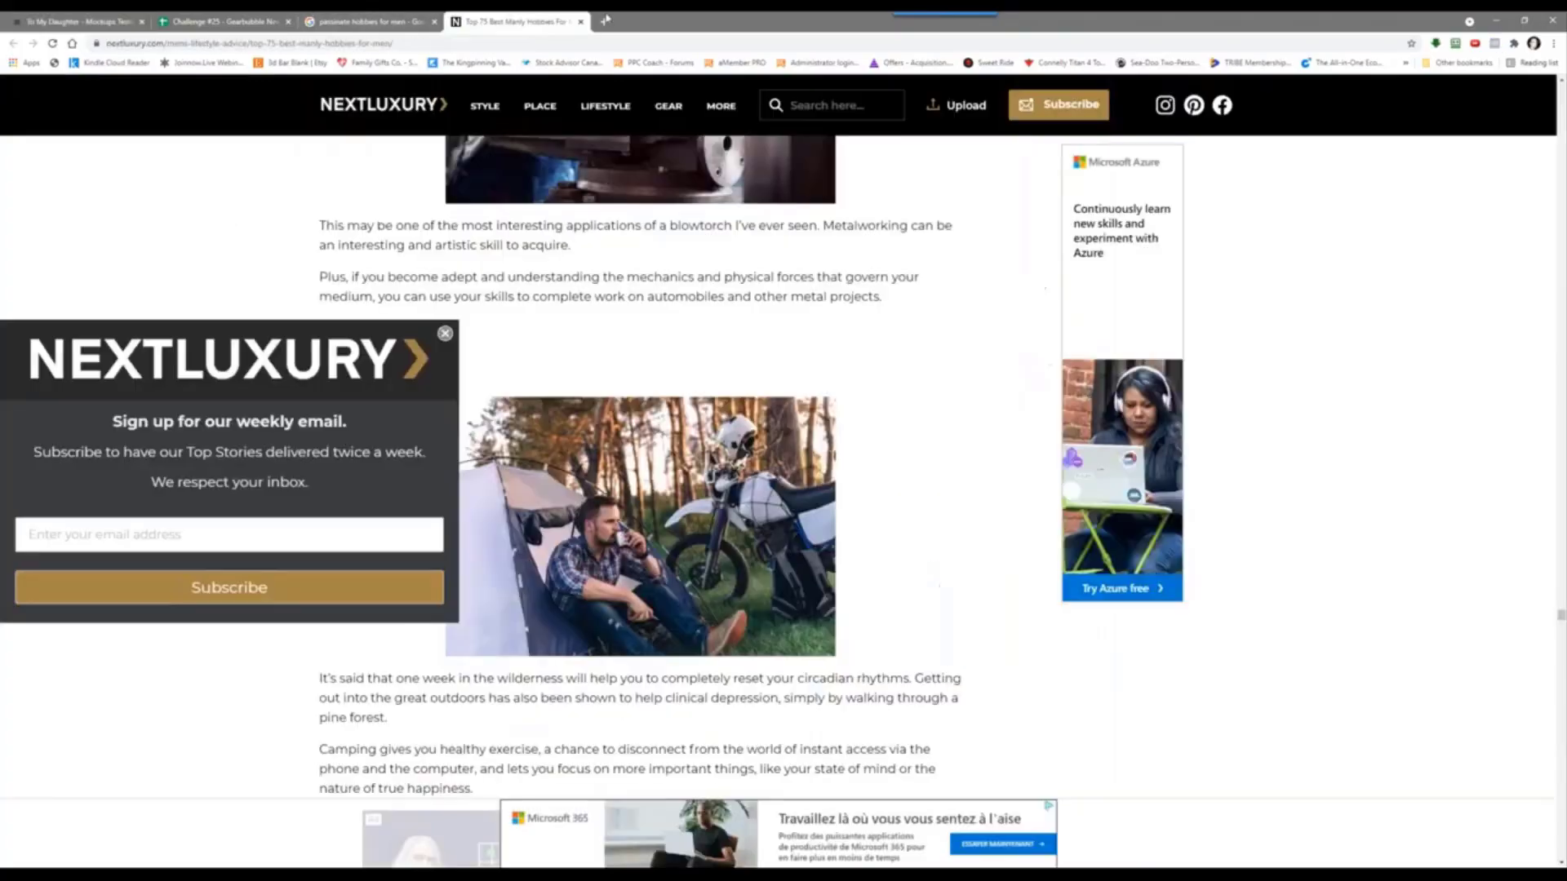
Step: Search Google for "funny fishing shirts" in a new tab and open the image results
left_click(604, 21)
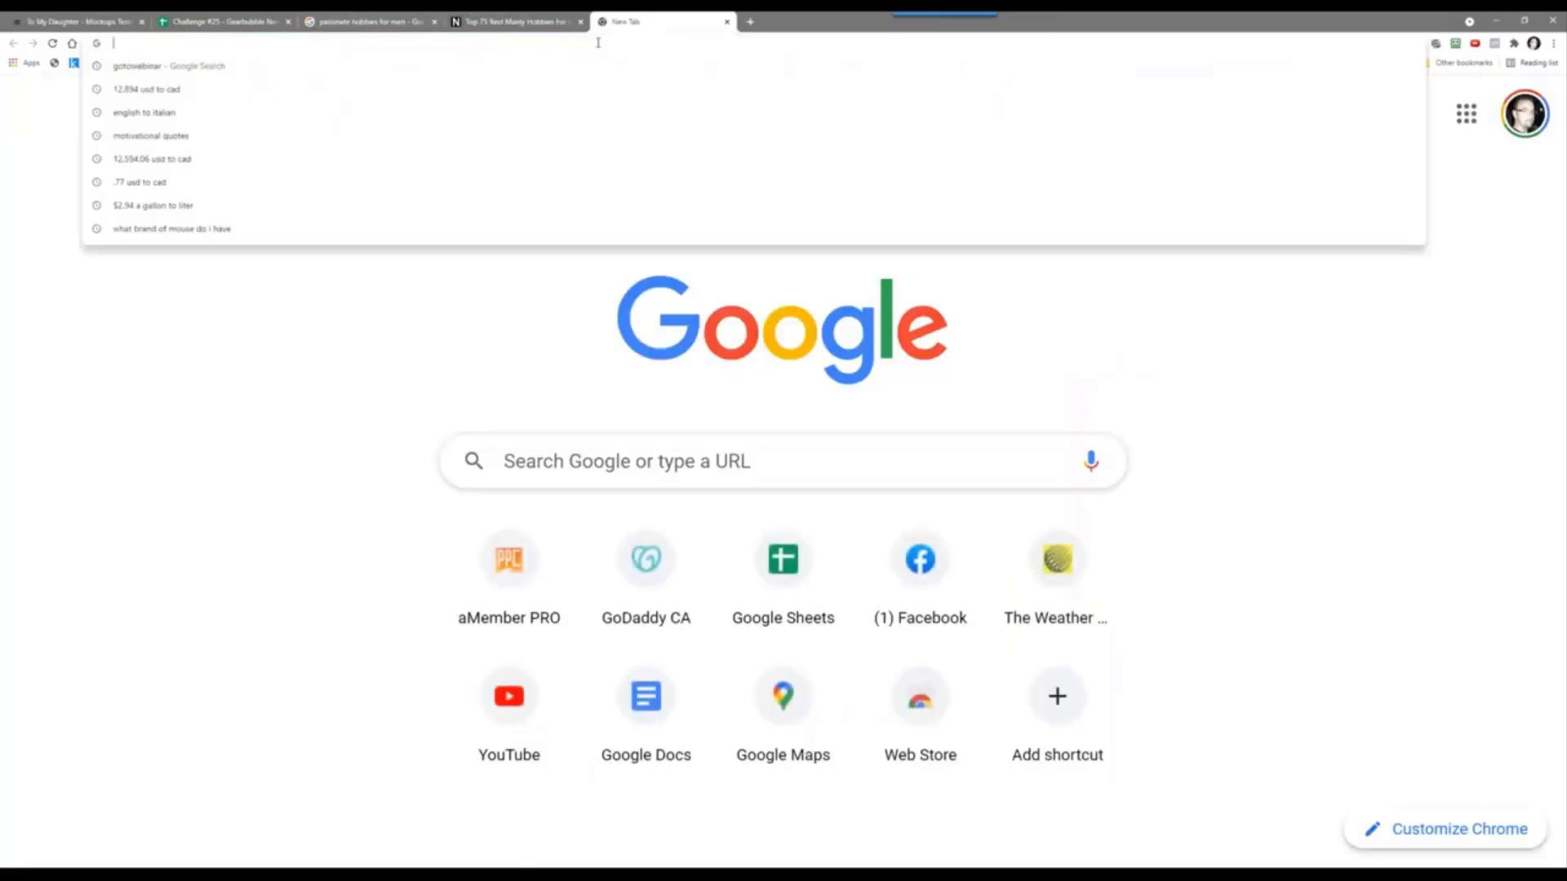
type("funny fishing ")
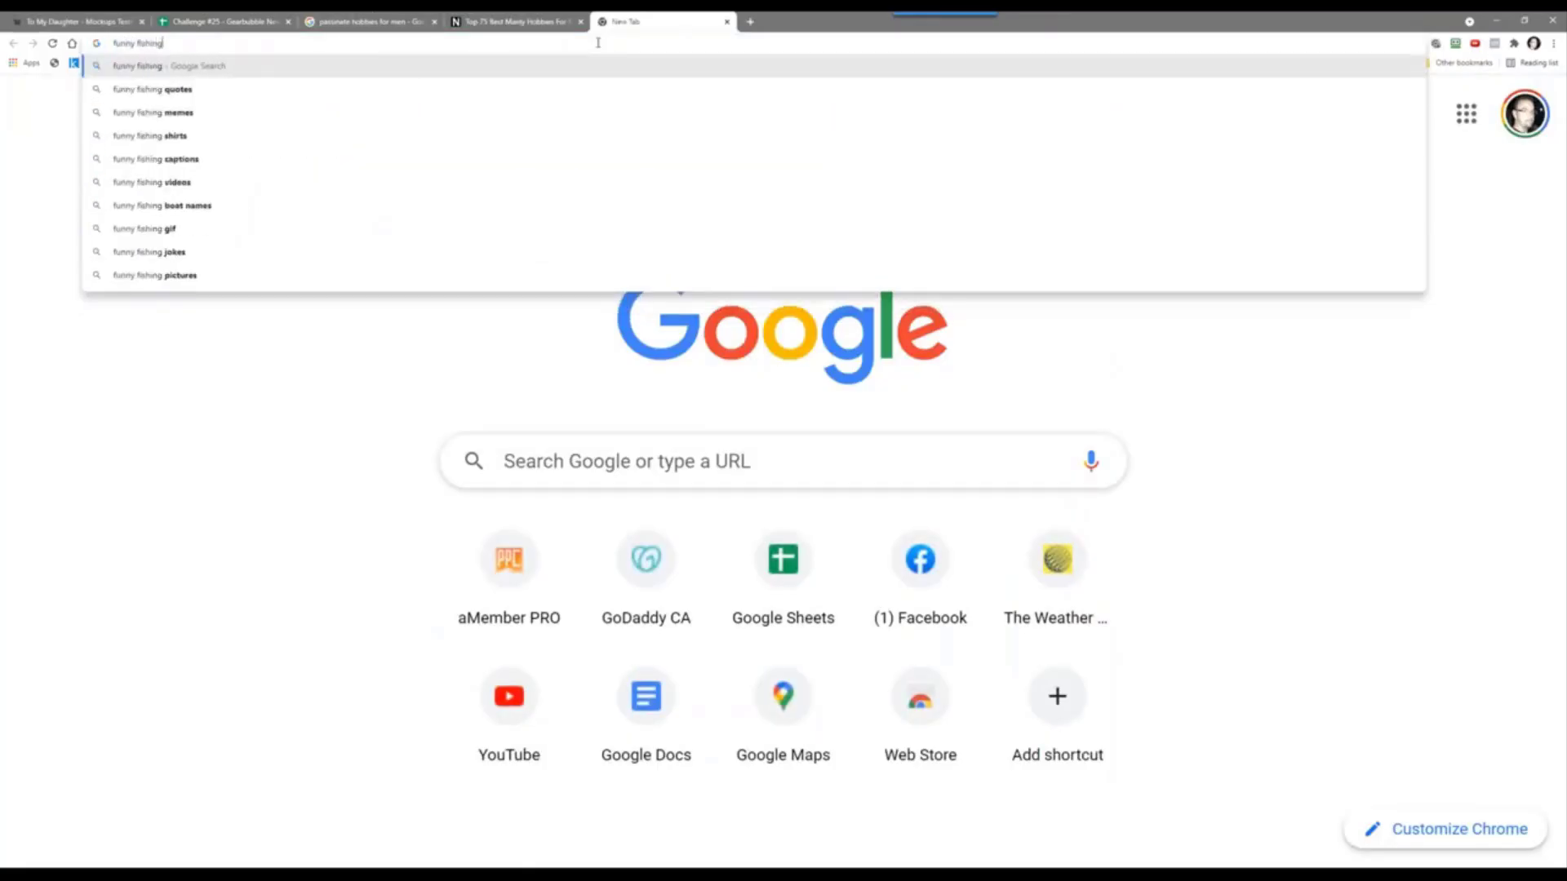
type("shirts")
key("Return")
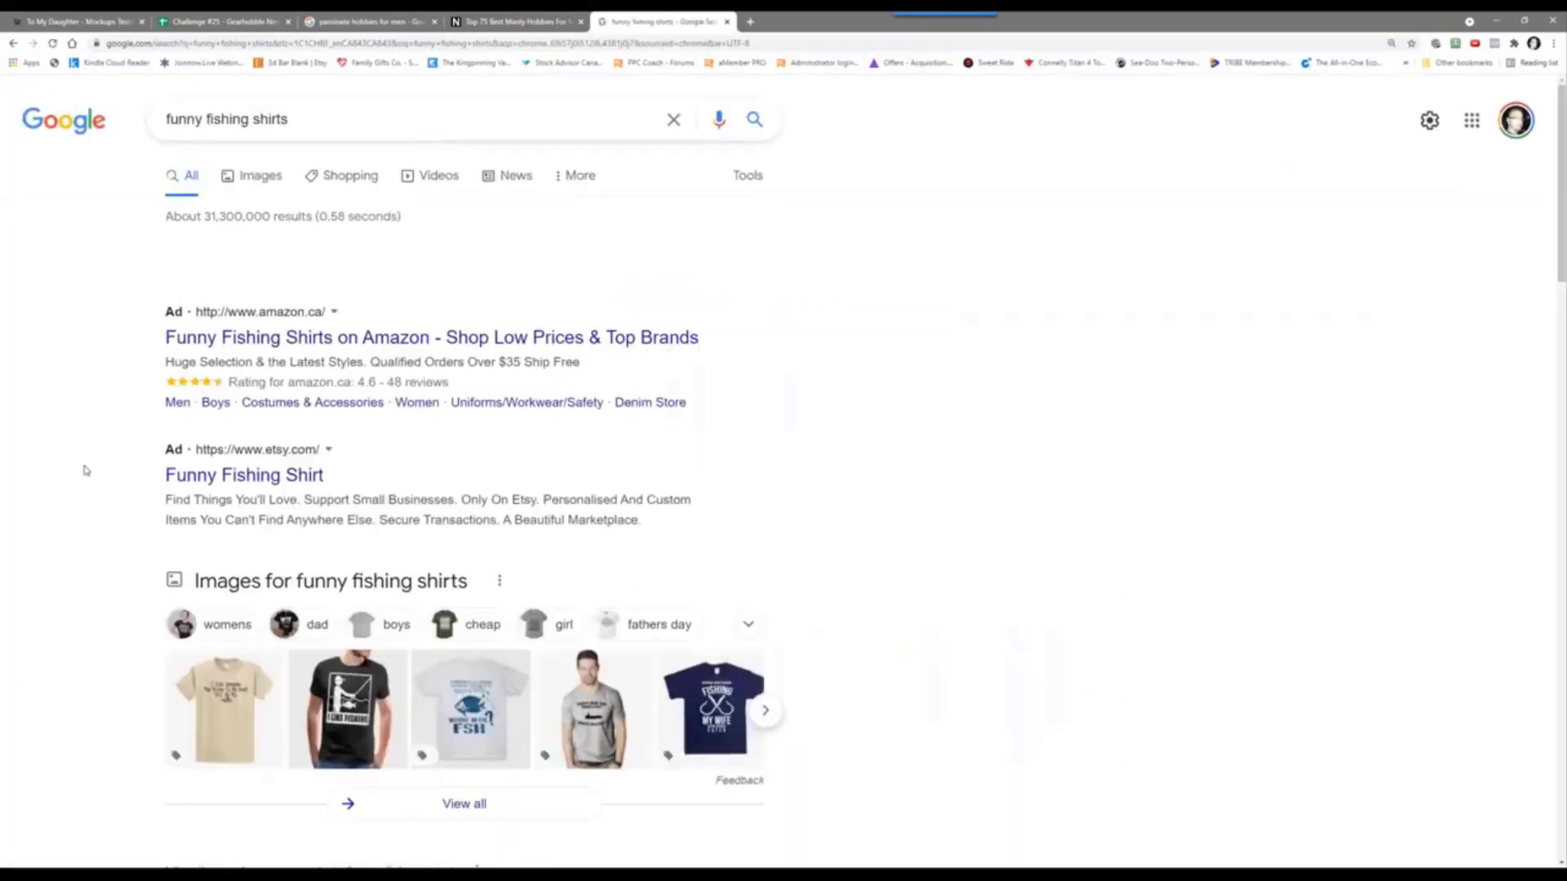
scroll(86, 470, "down", 1)
scroll(86, 470, "down", 2)
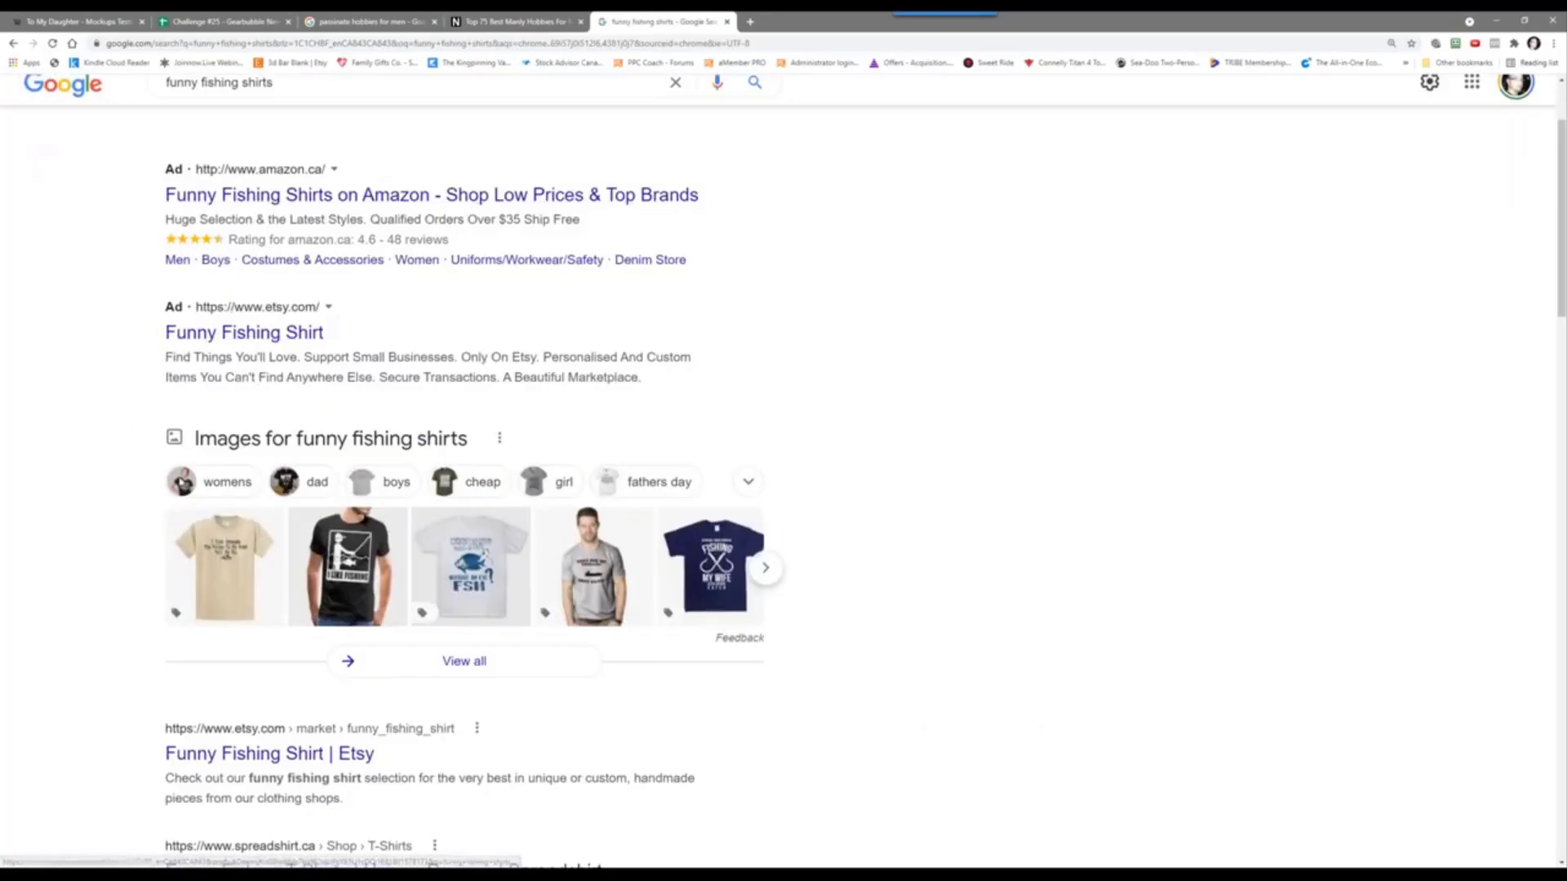
left_click(237, 443)
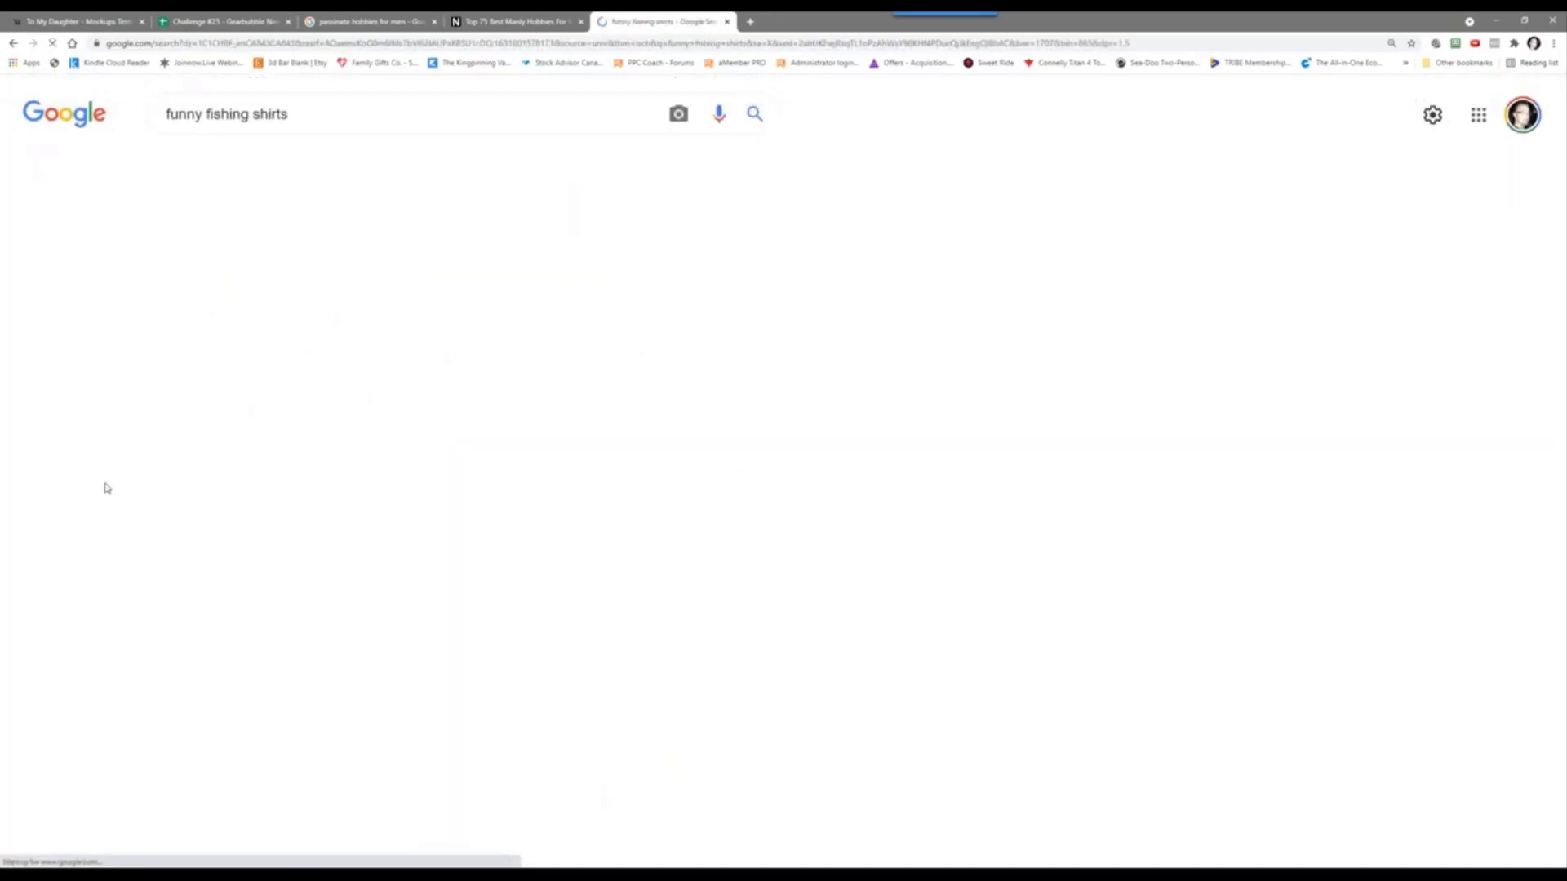
Step: View the "I Hold My Rod" funny fishing T-shirt listing on TeePublic in a new tab and return to the image results
mouse_move(110, 404)
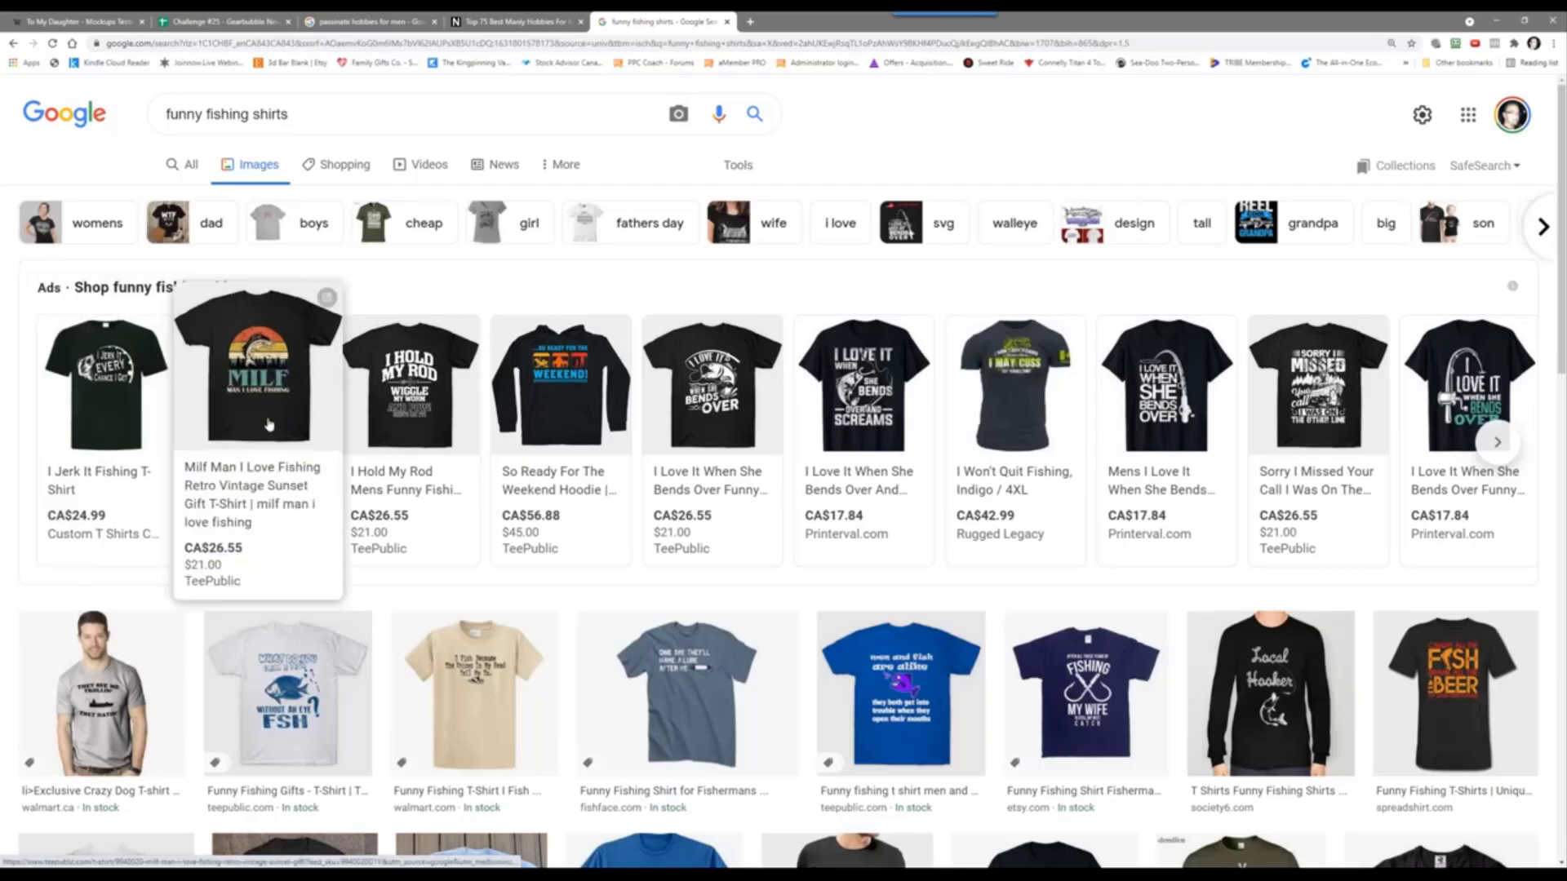
mouse_move(404, 422)
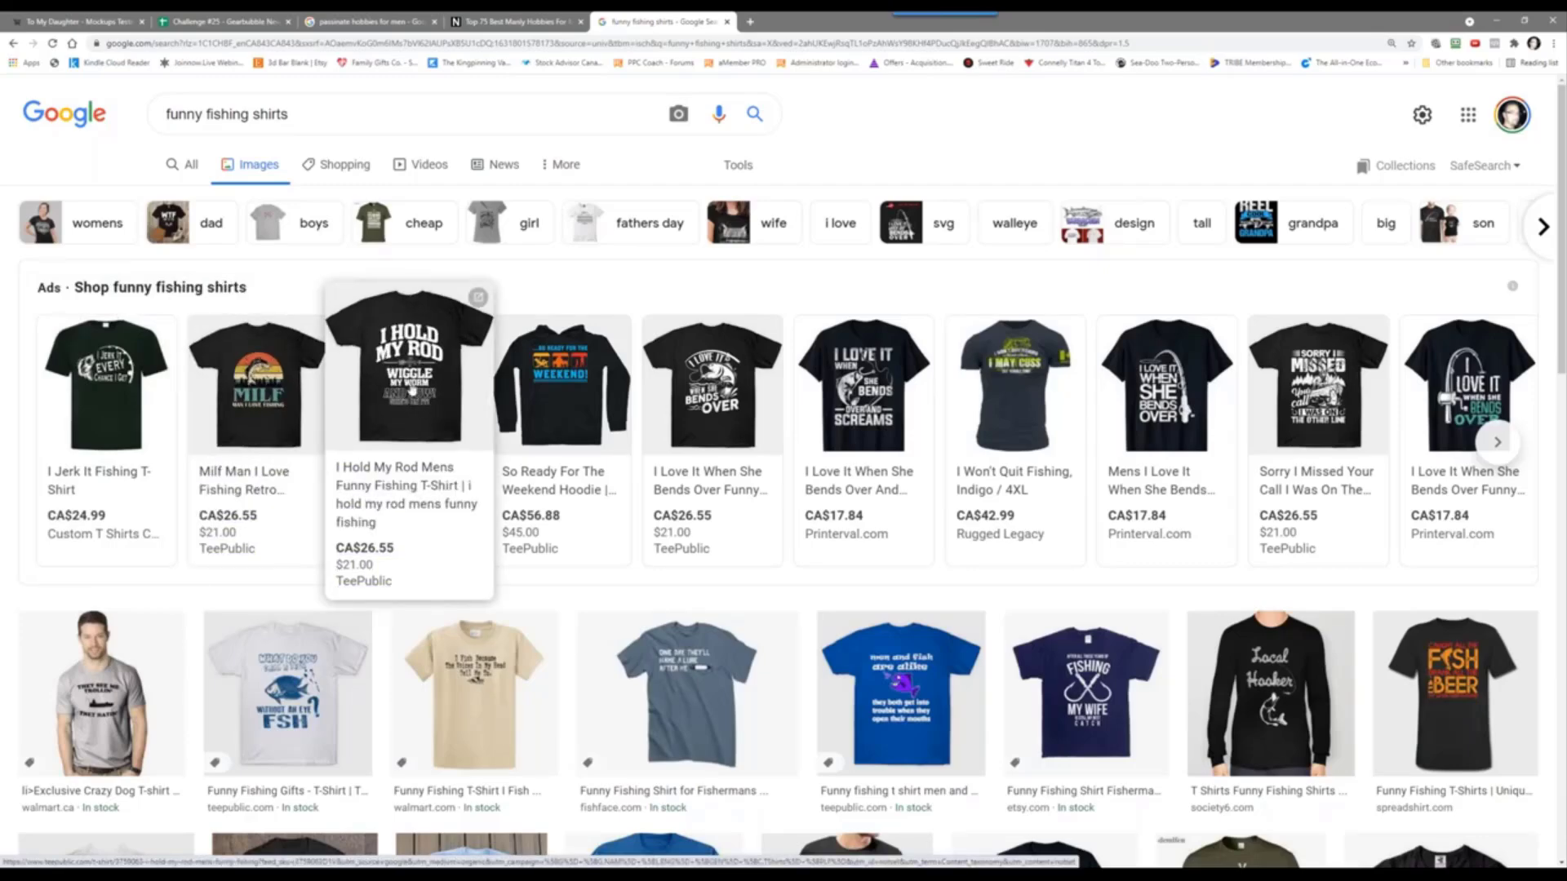
right_click(412, 391)
left_click(457, 402)
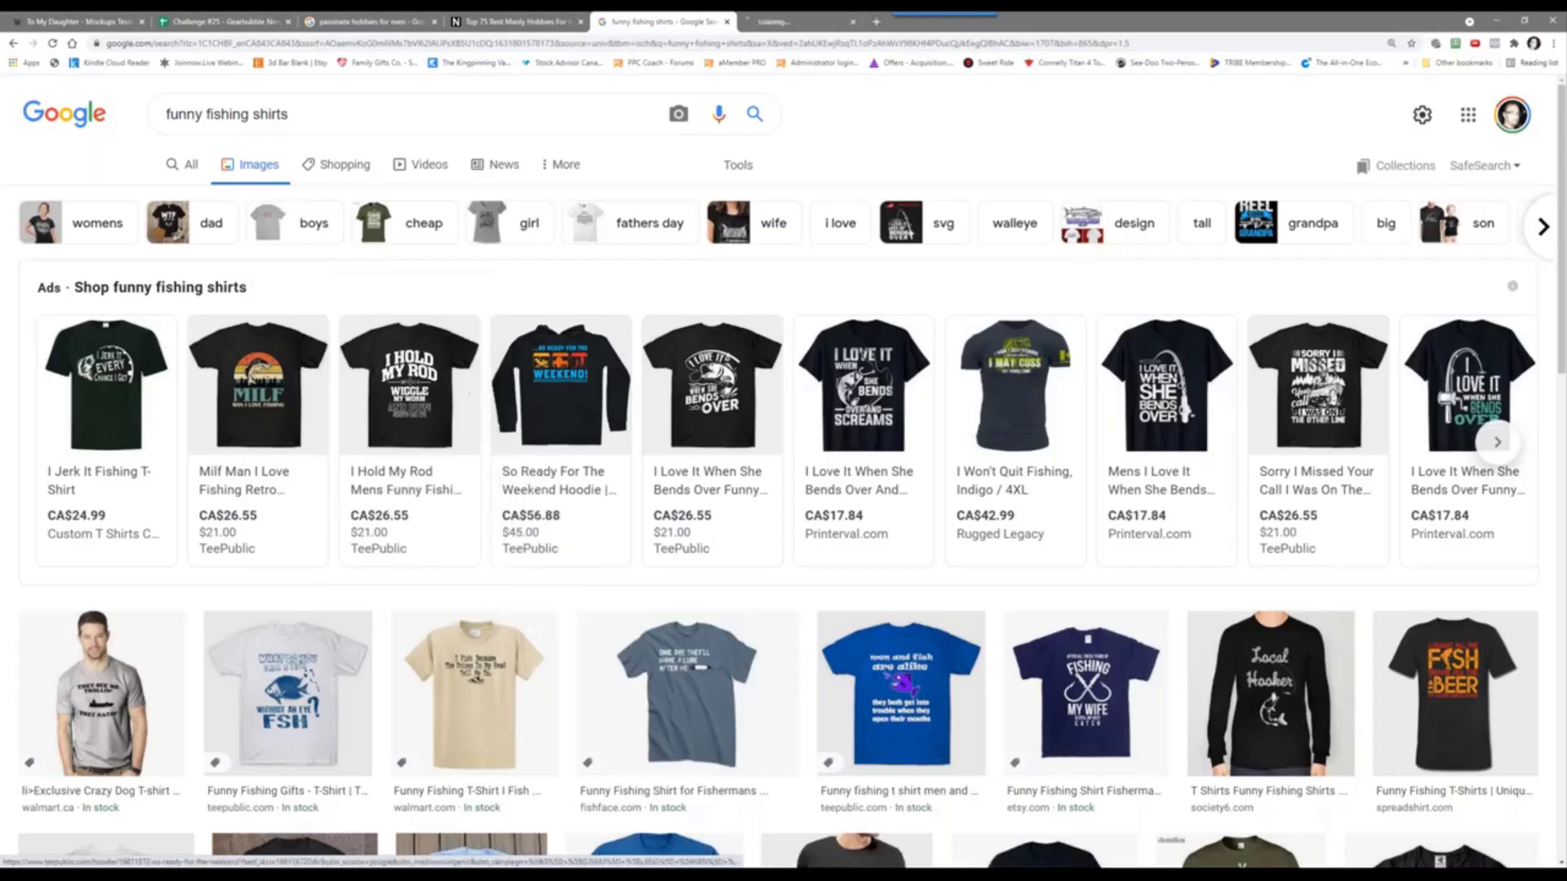
left_click(821, 22)
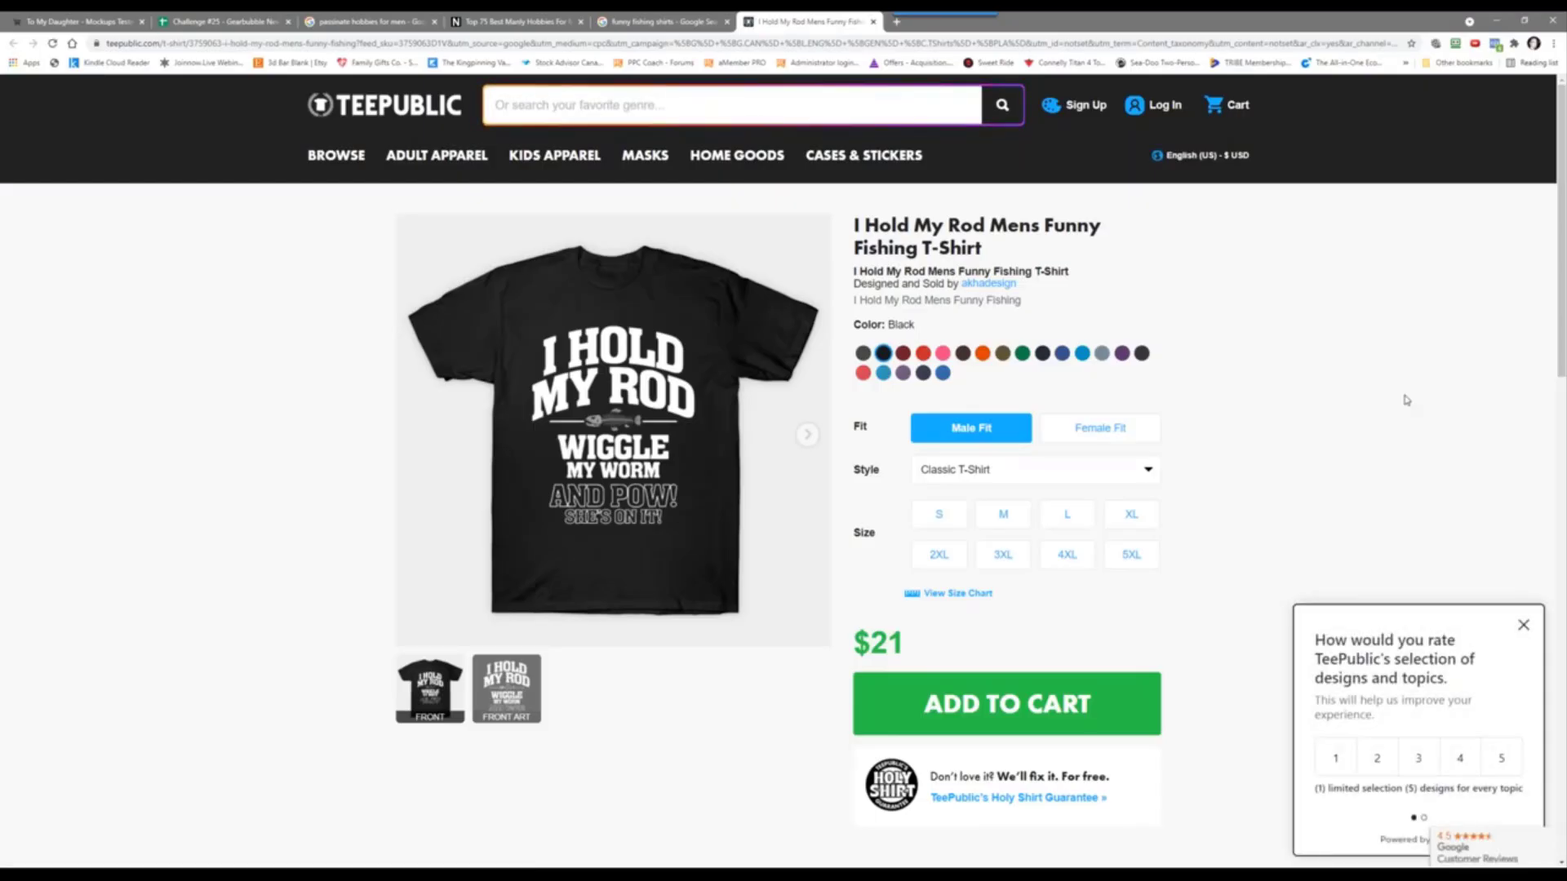
left_click(657, 21)
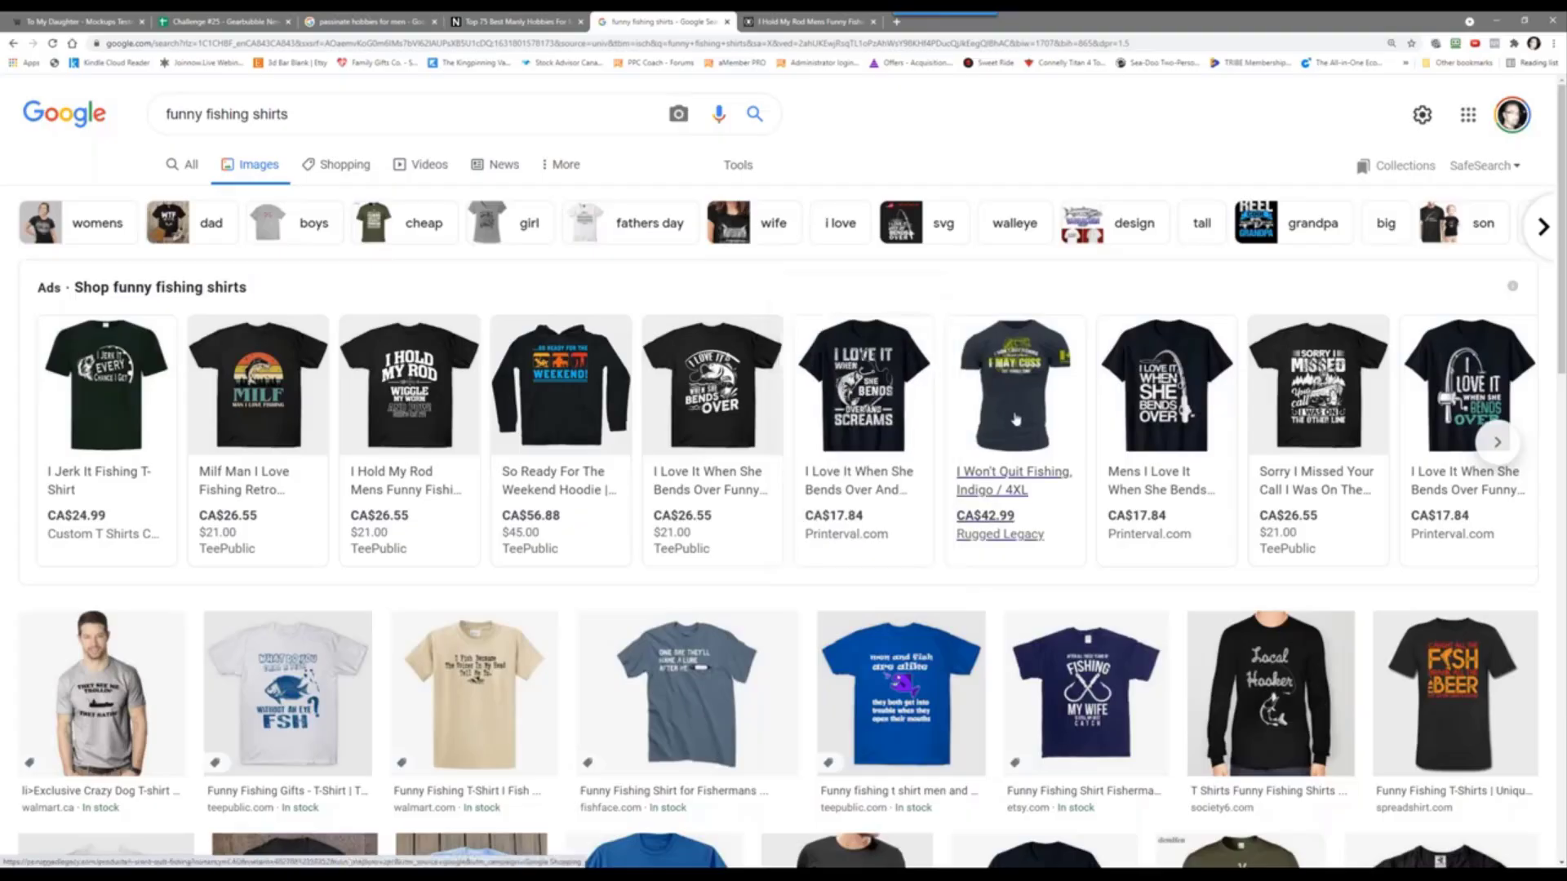
Step: Narrow the funny fishing shirt images to "wife" and open the Etsy "After all these years of fishing my wife is still my best catch" shirt separately
scroll(302, 441, "down", 3)
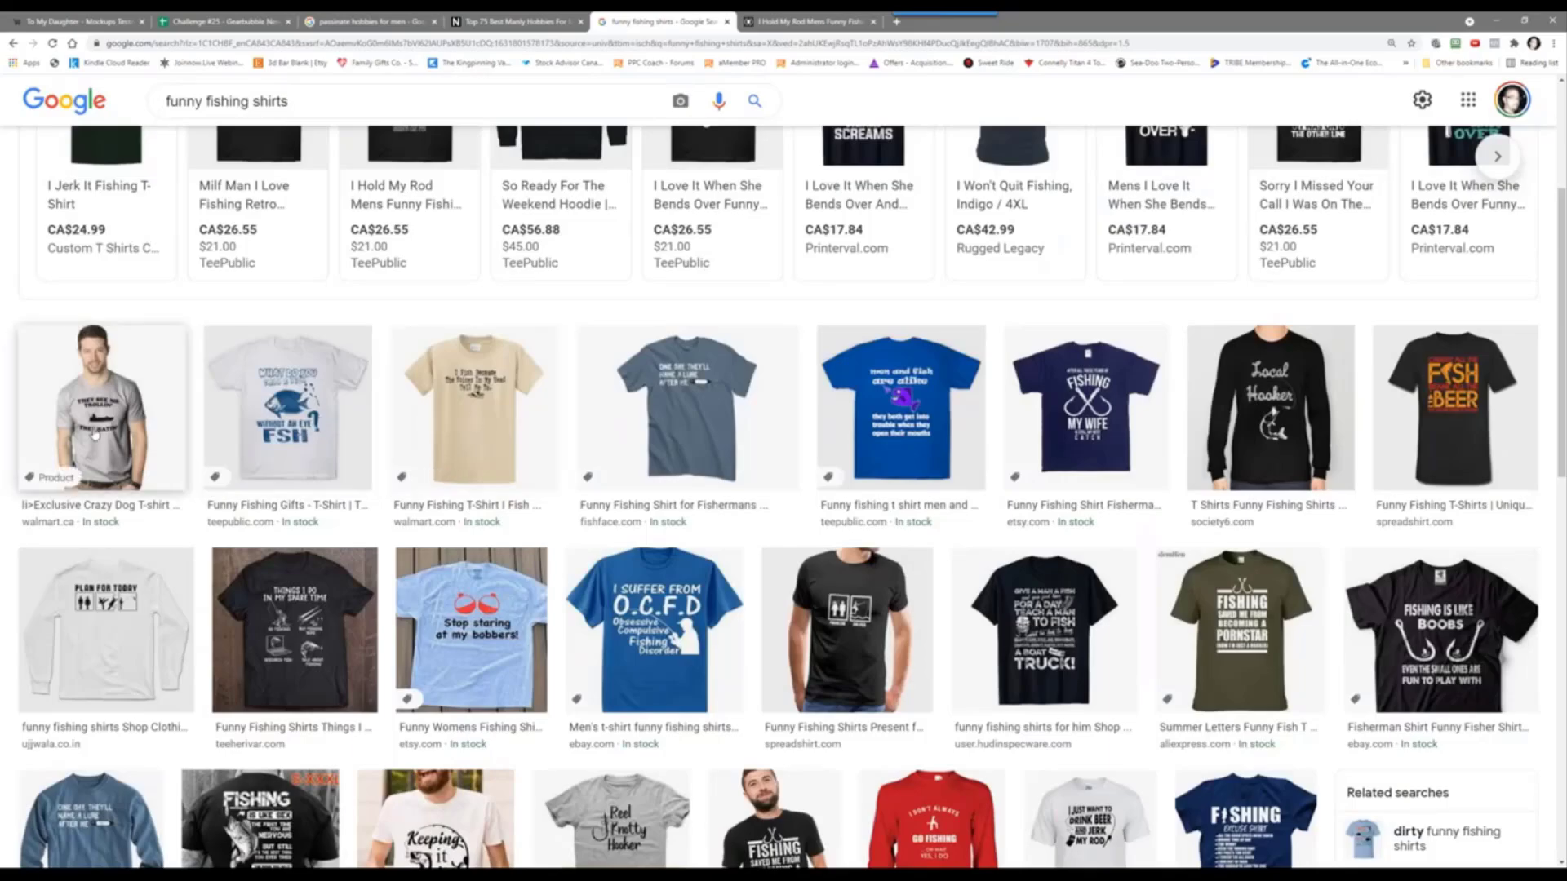
scroll(104, 586, "down", 3)
scroll(103, 586, "up", 6)
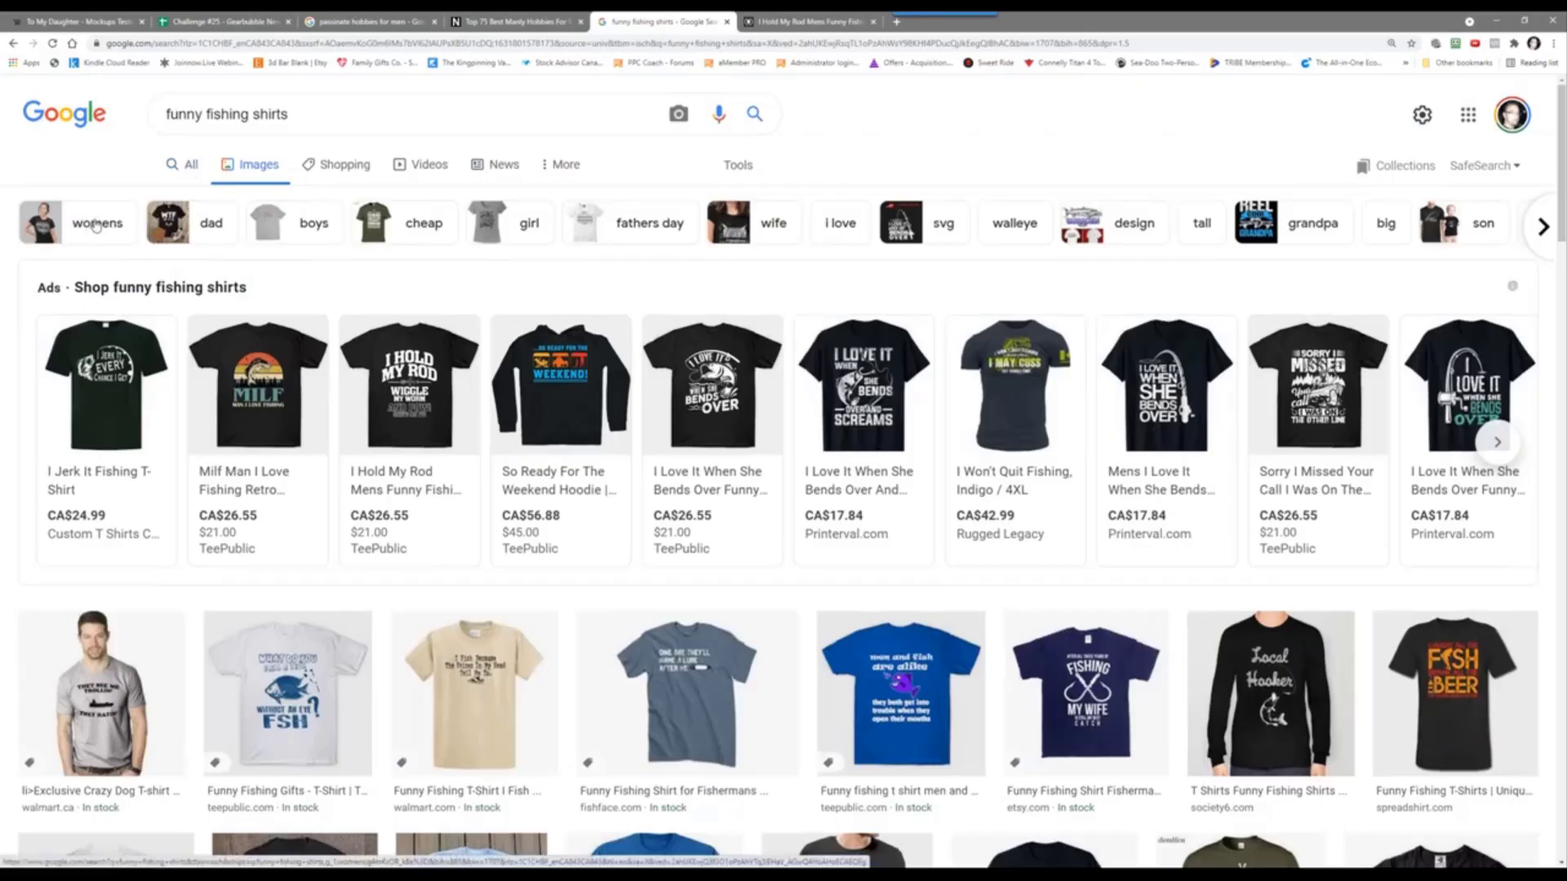
left_click(776, 233)
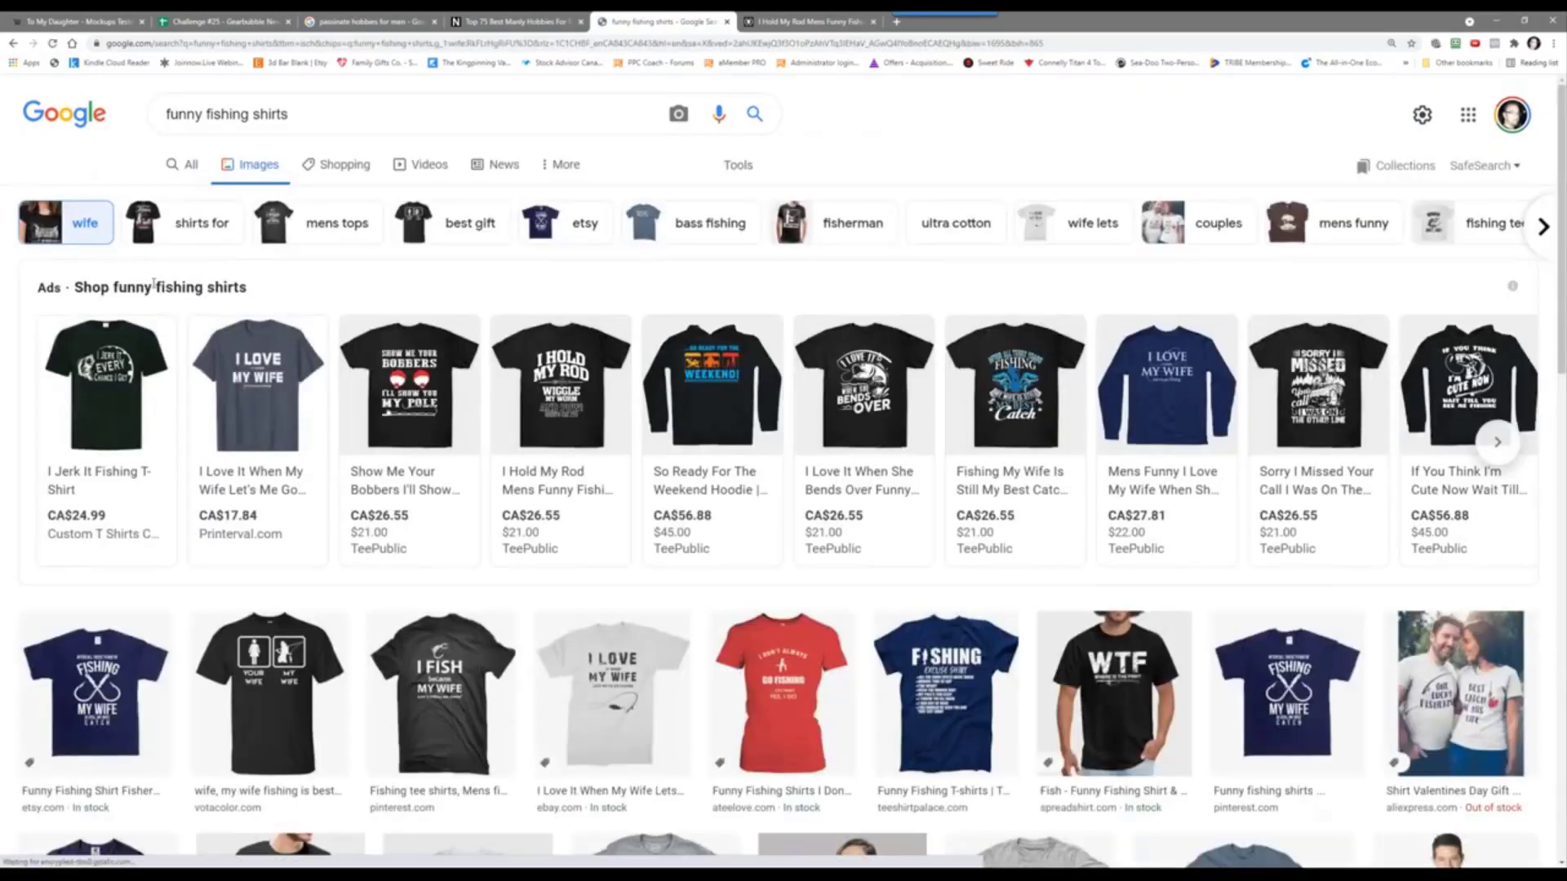
scroll(90, 592, "down", 5)
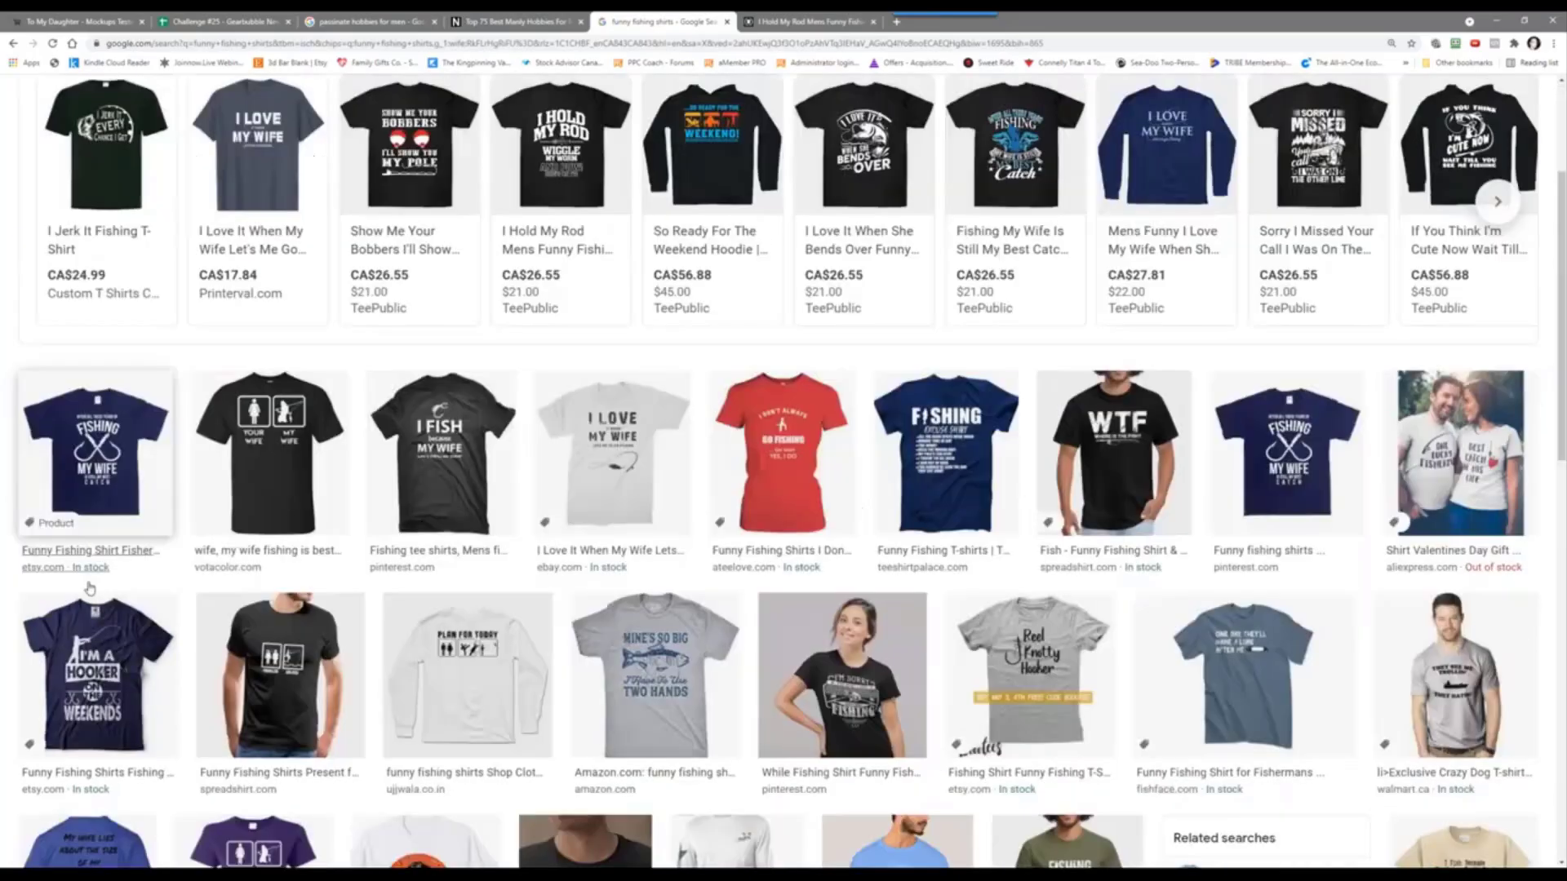
right_click(102, 286)
left_click(143, 296)
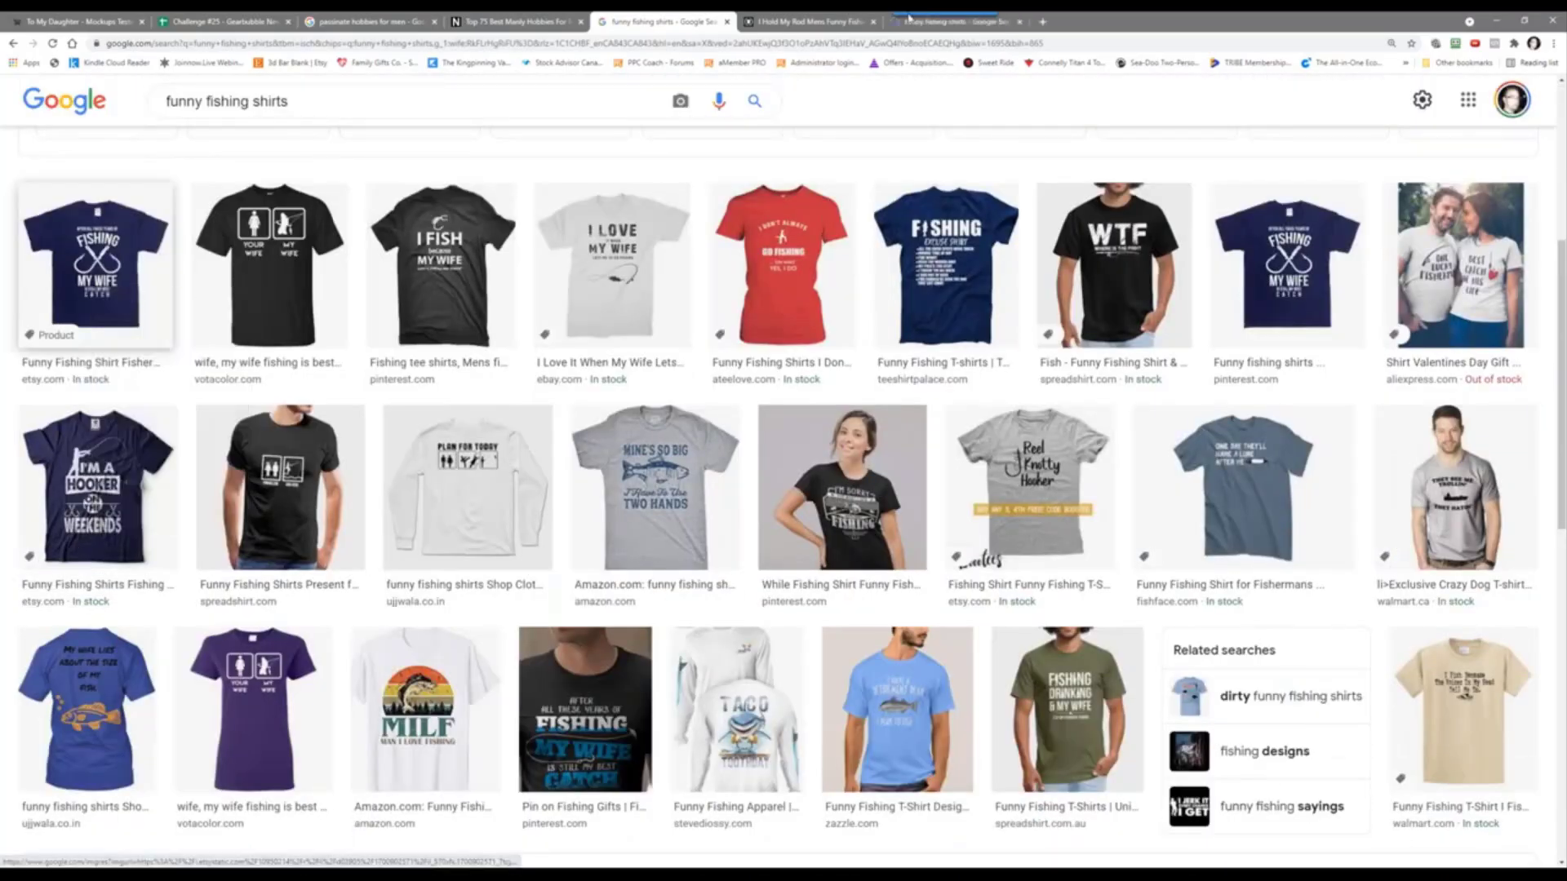
left_click(955, 21)
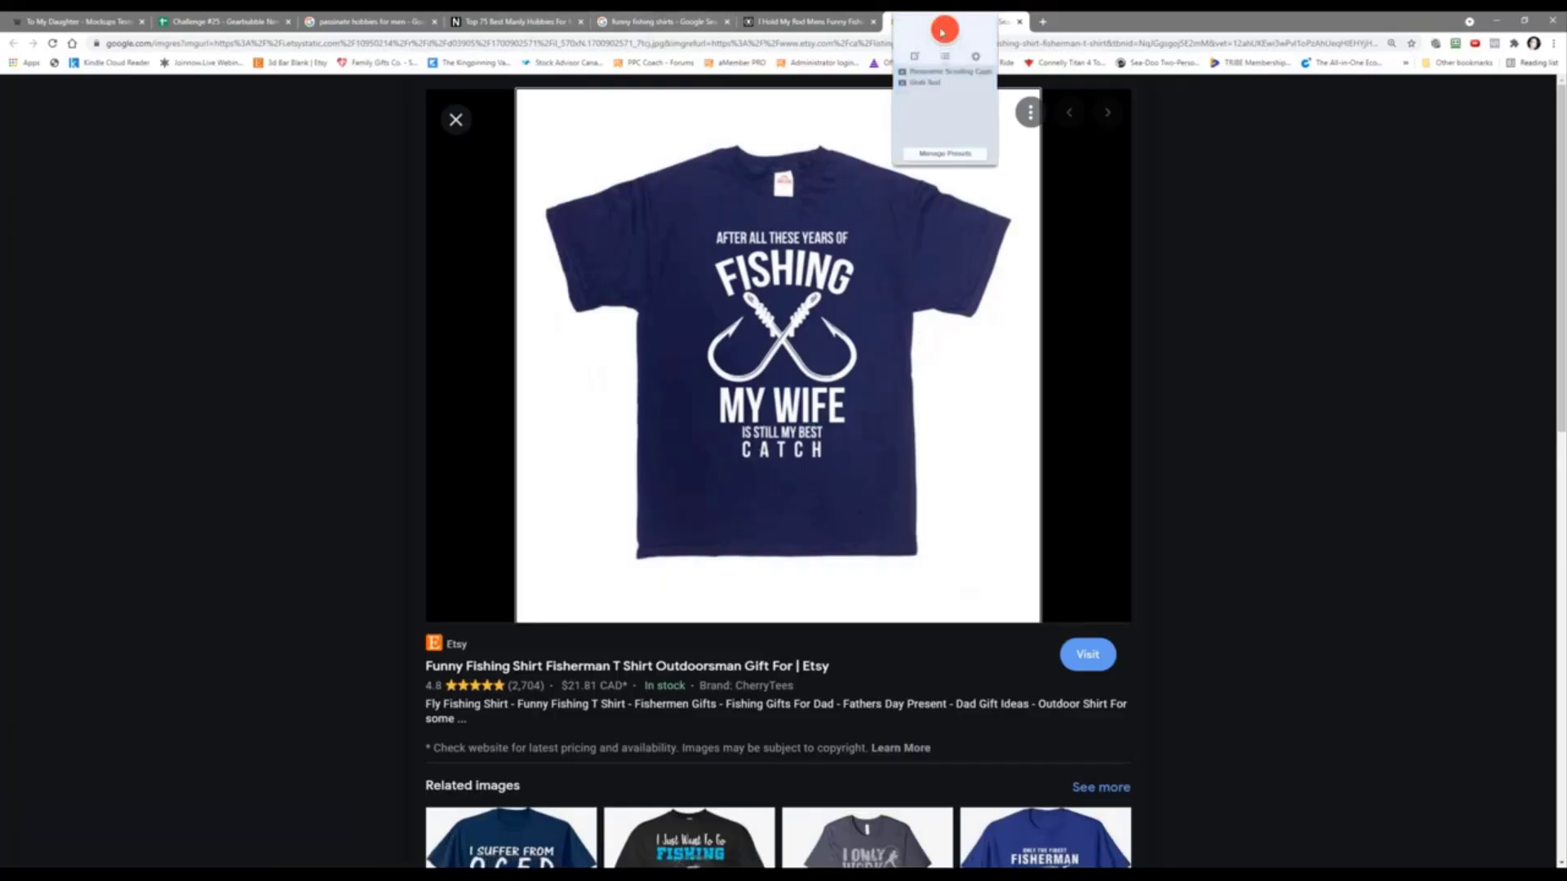
Step: Capture a screenshot of the fishing shirt picture, about 821 × 784 px, into Snagit Editor
key("Print")
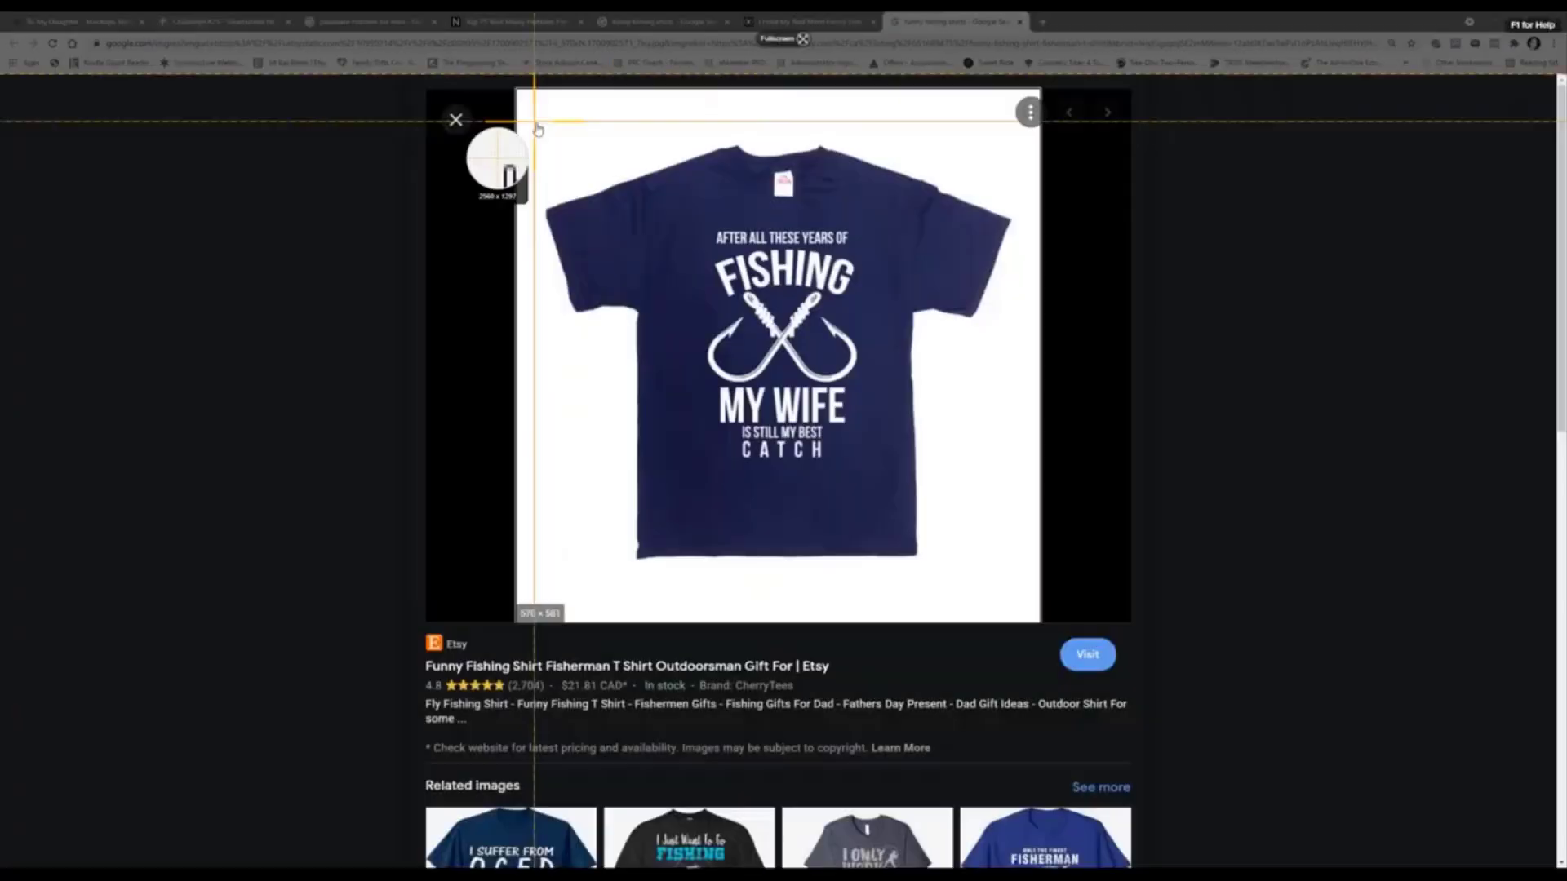
left_click_drag(534, 121, 1032, 598)
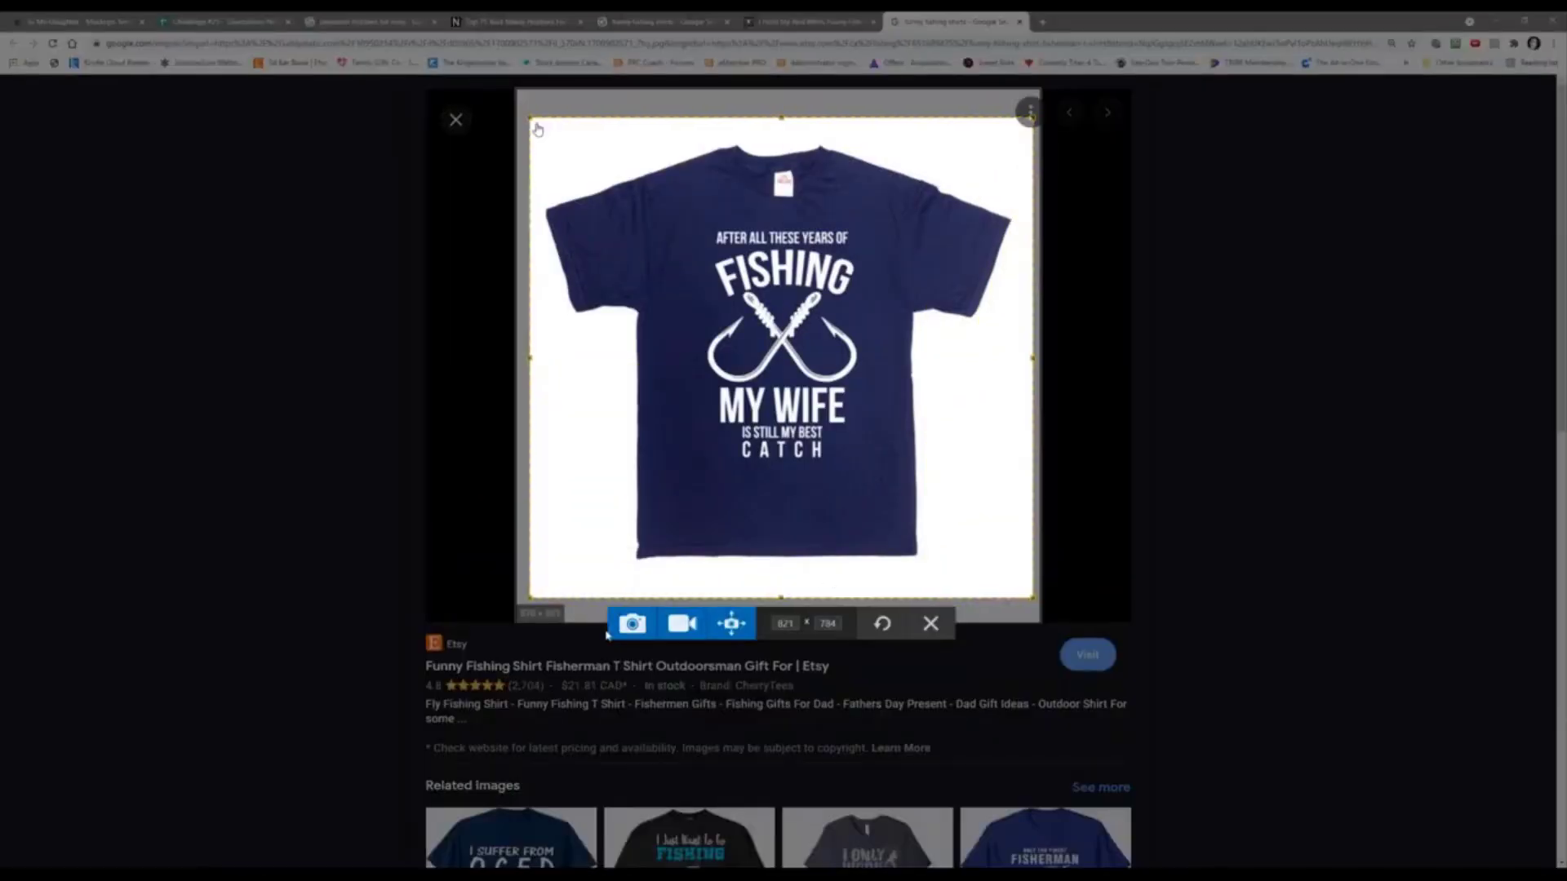
left_click(633, 624)
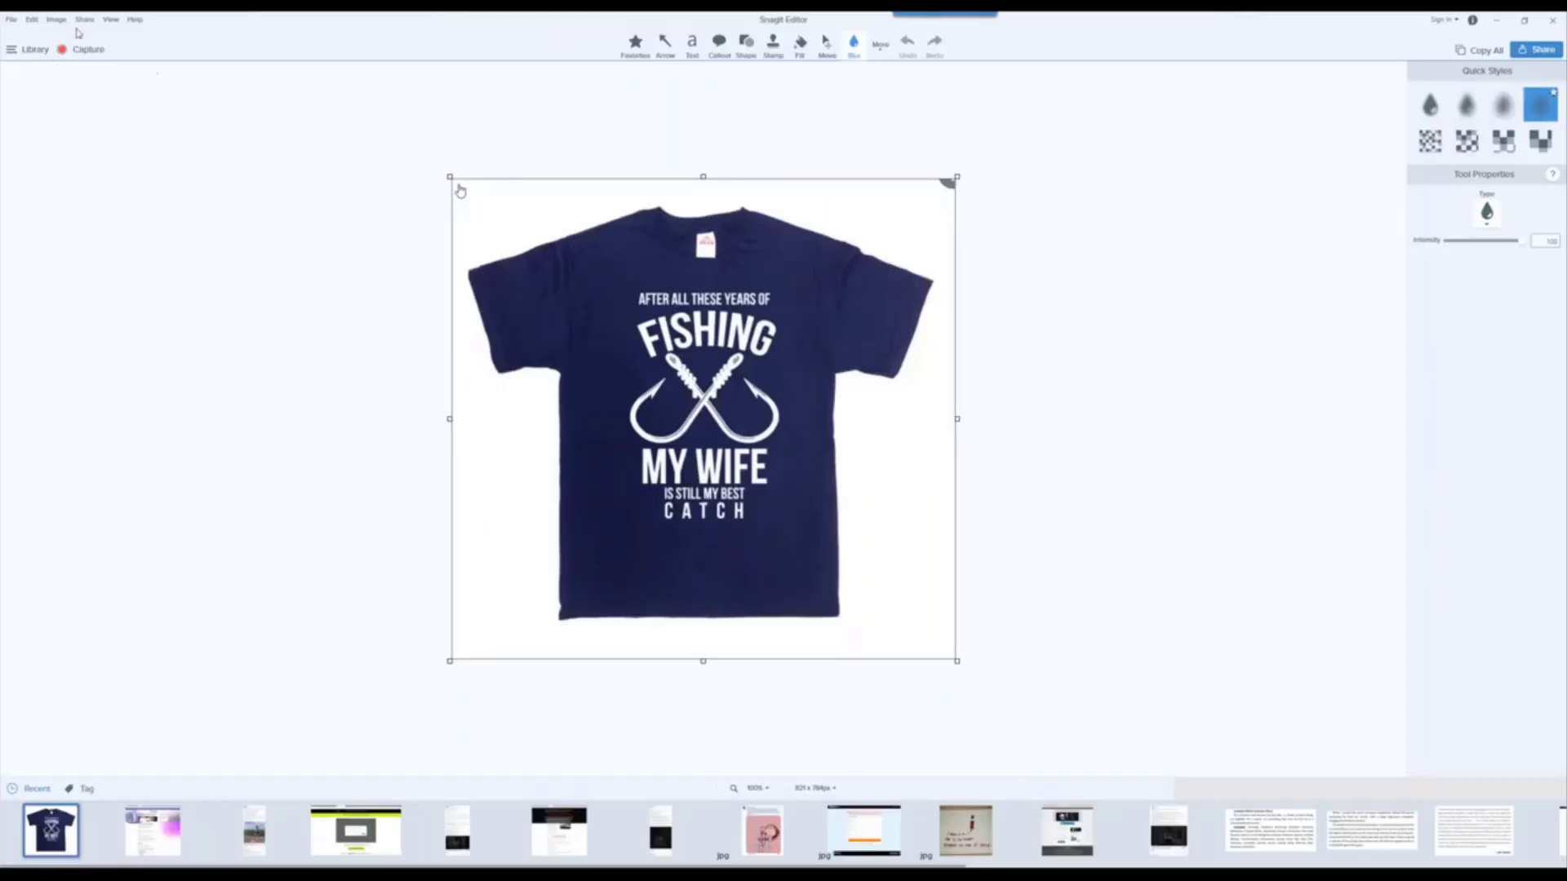
Step: Start saving the capture under a new name and create a folder "025 - new gearbubble message card challenge" in D:\challenges
left_click(11, 18)
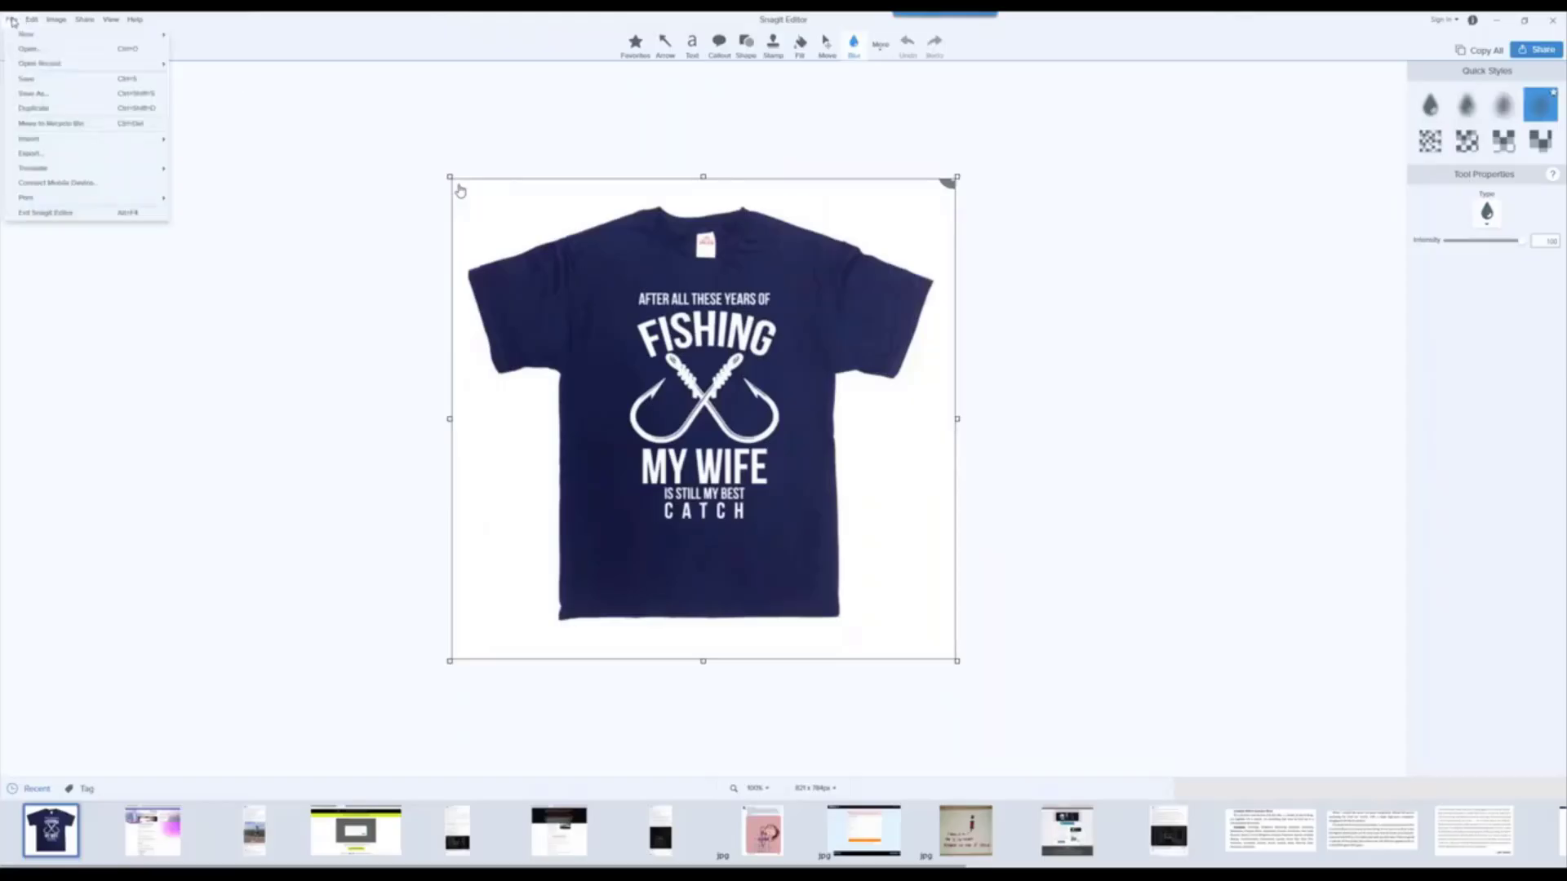
left_click(56, 94)
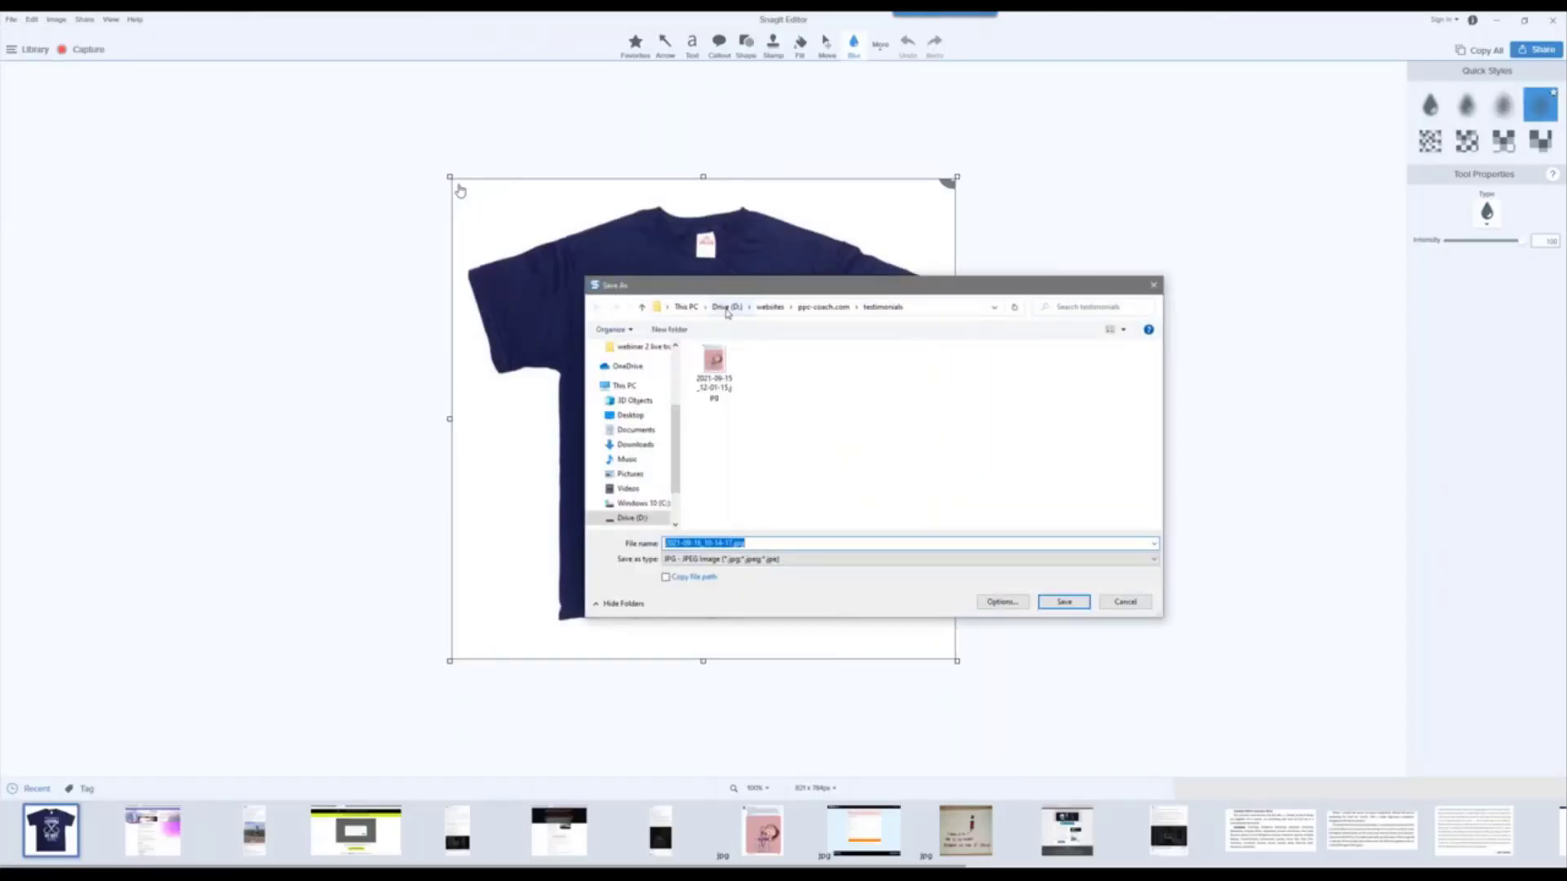
left_click(726, 307)
double_click(739, 419)
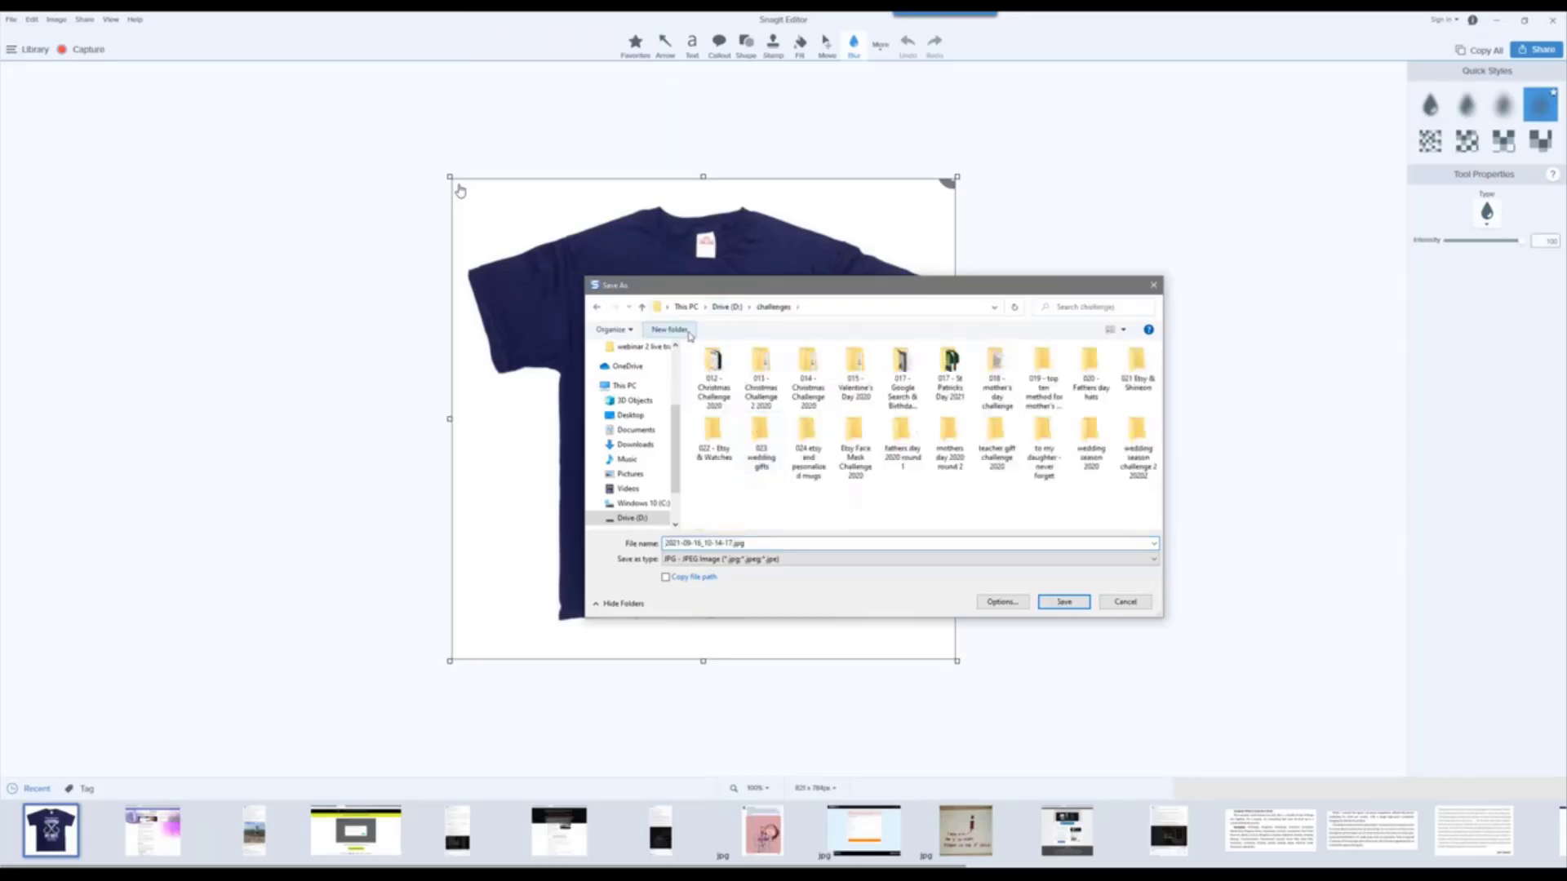
left_click(669, 329)
type("025 -")
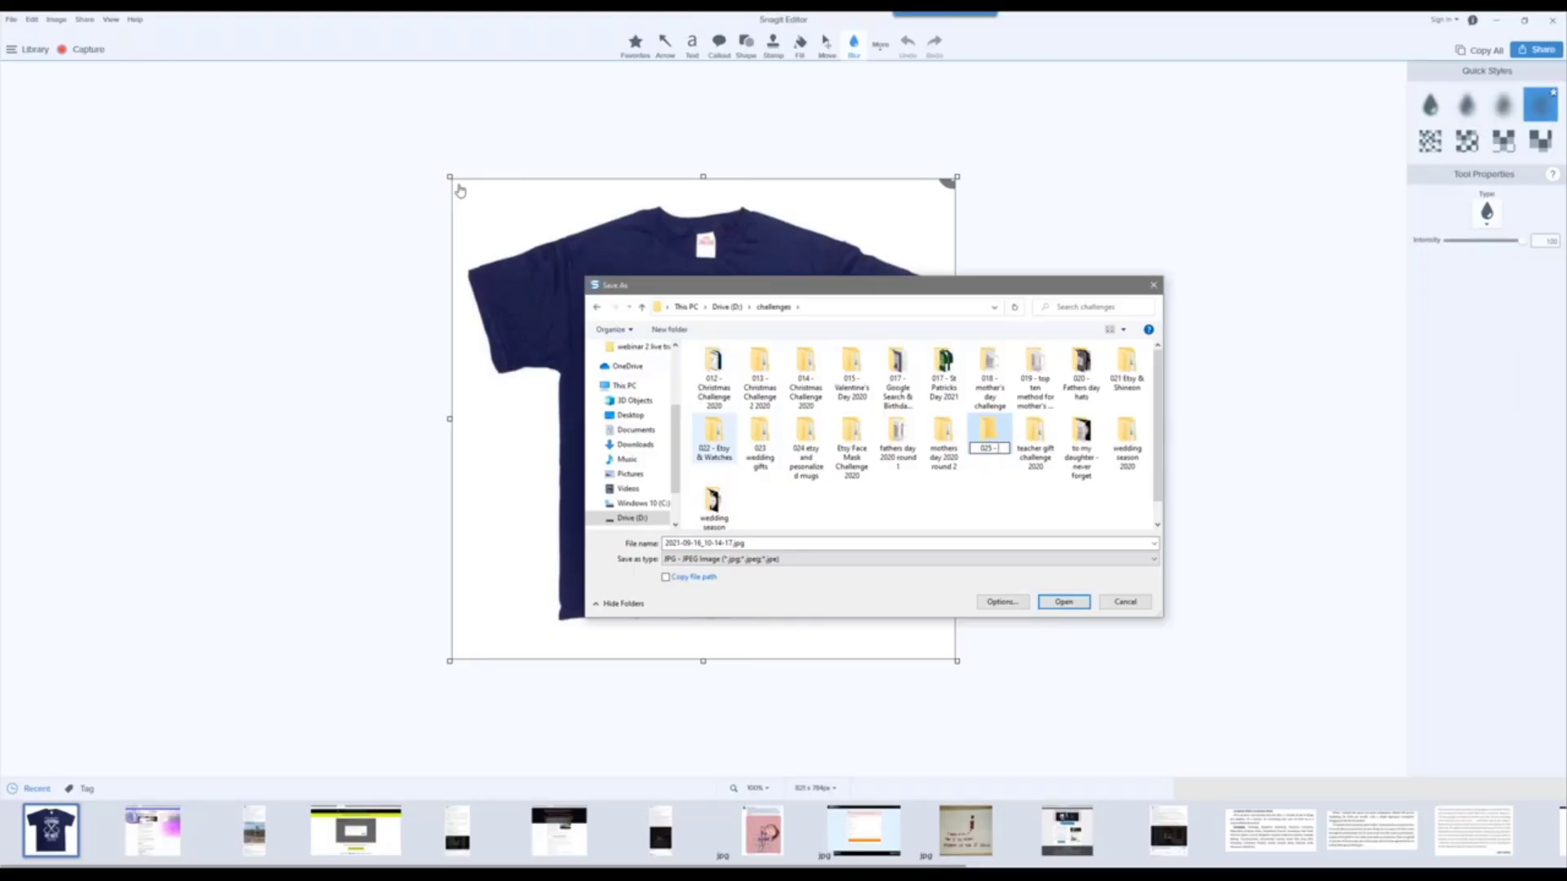
type(" new yearbubble message card cha")
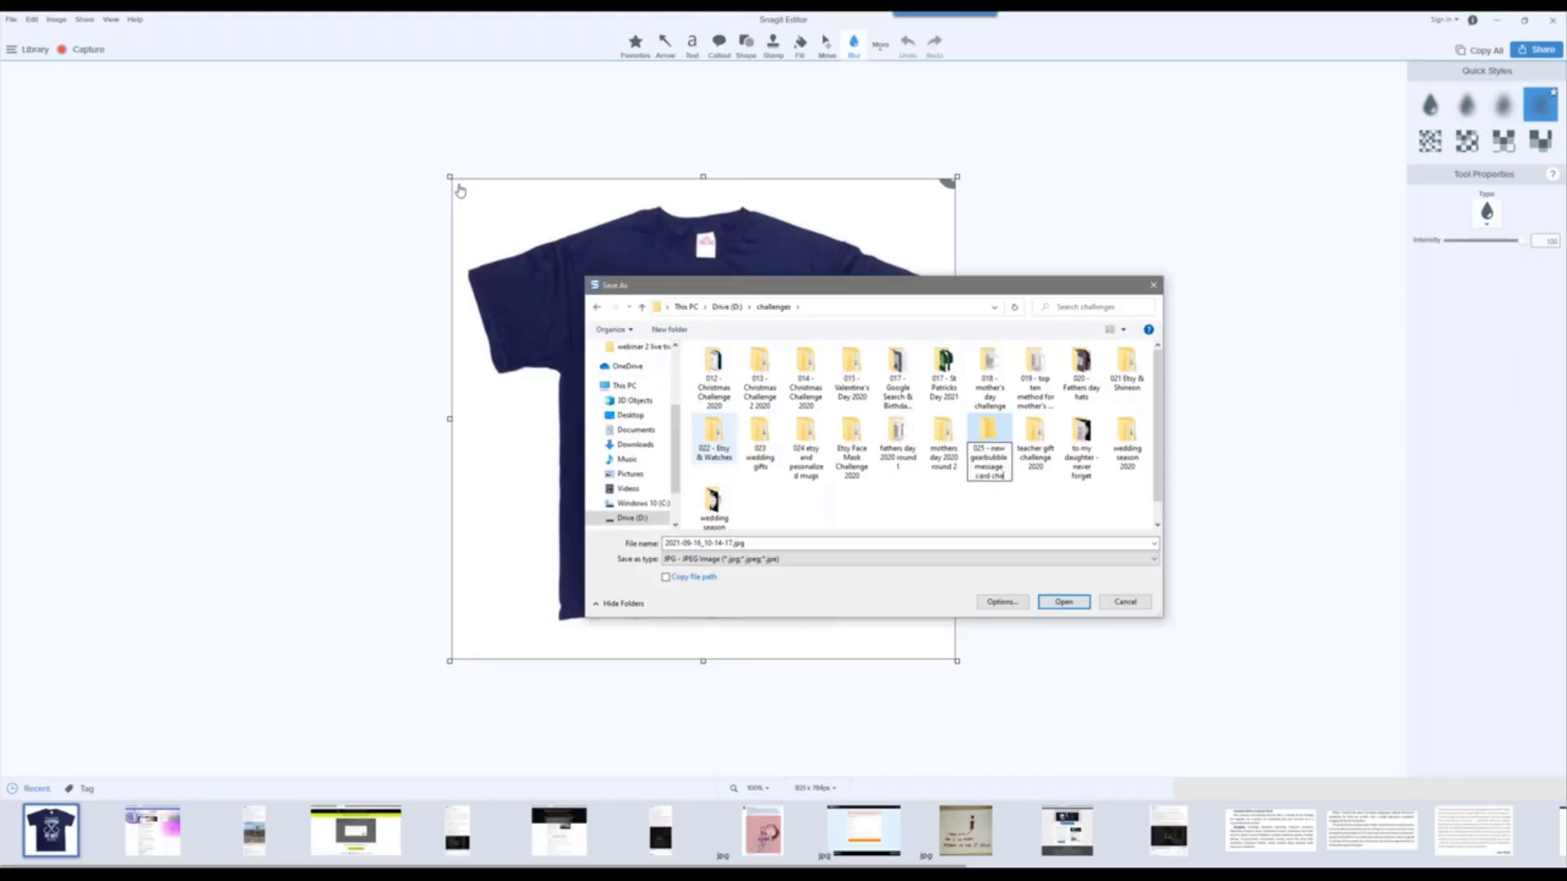
type("llenge")
key("Return")
key("Return")
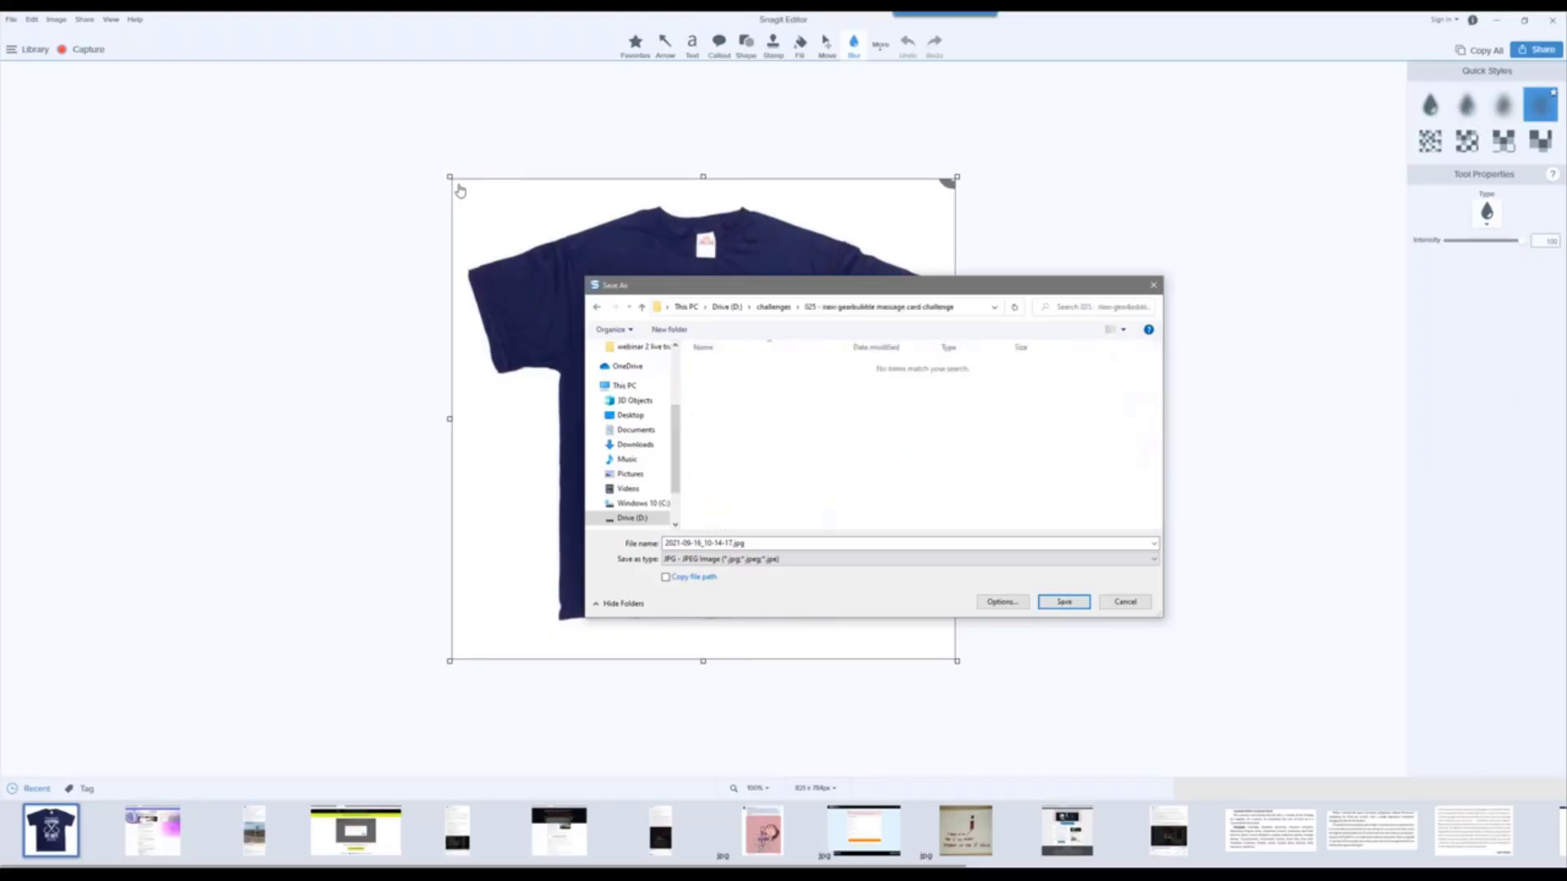
Step: Create a "research" subfolder, save the shirt capture in it as a JPG, and return to the browser
left_click(683, 334)
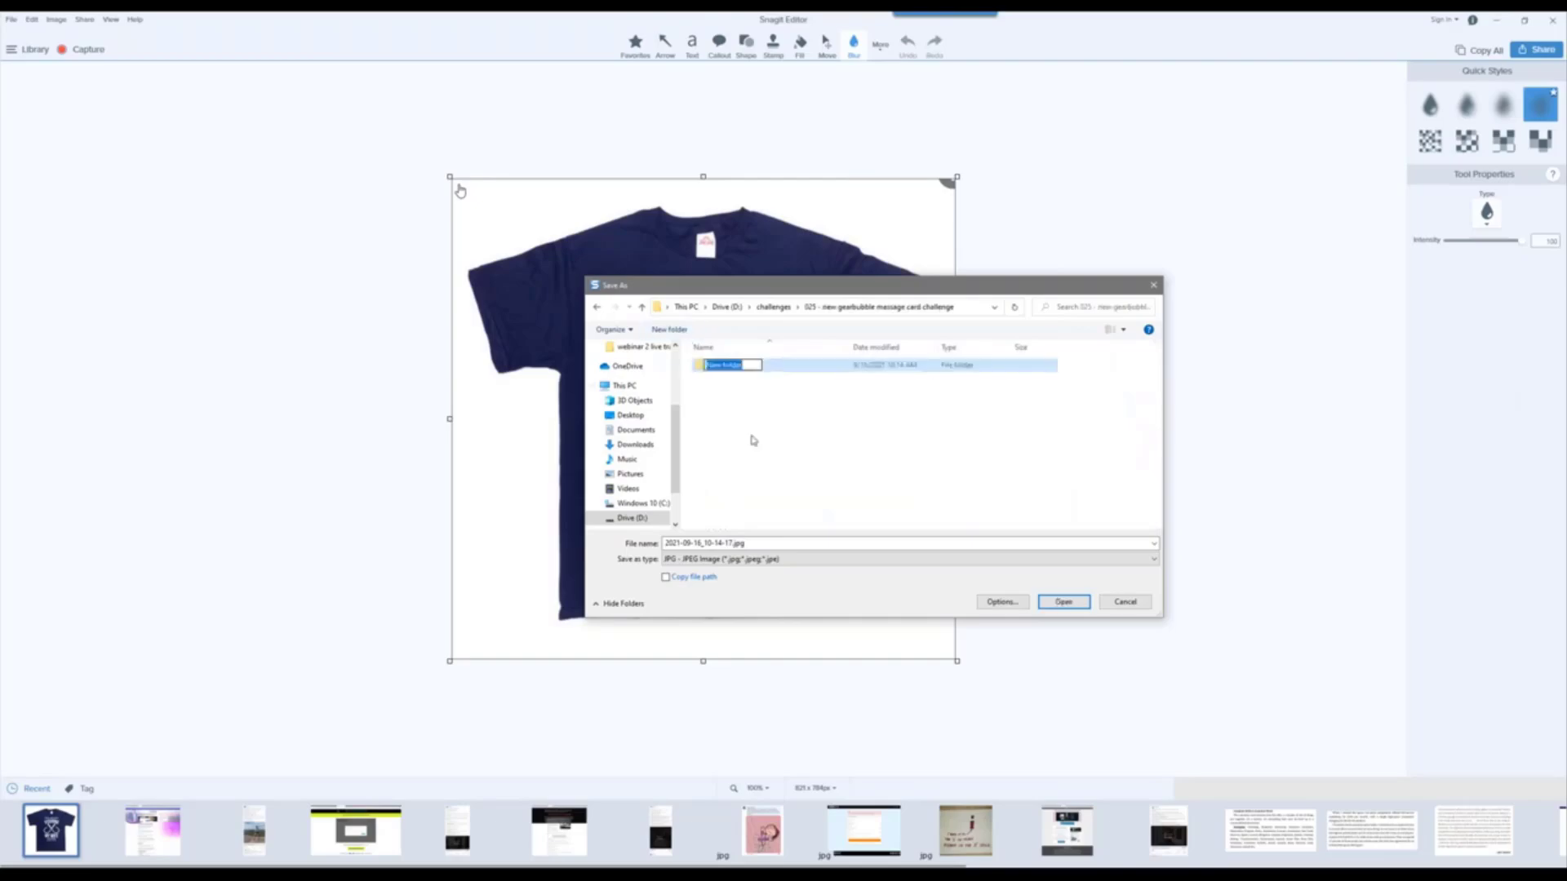
type("research")
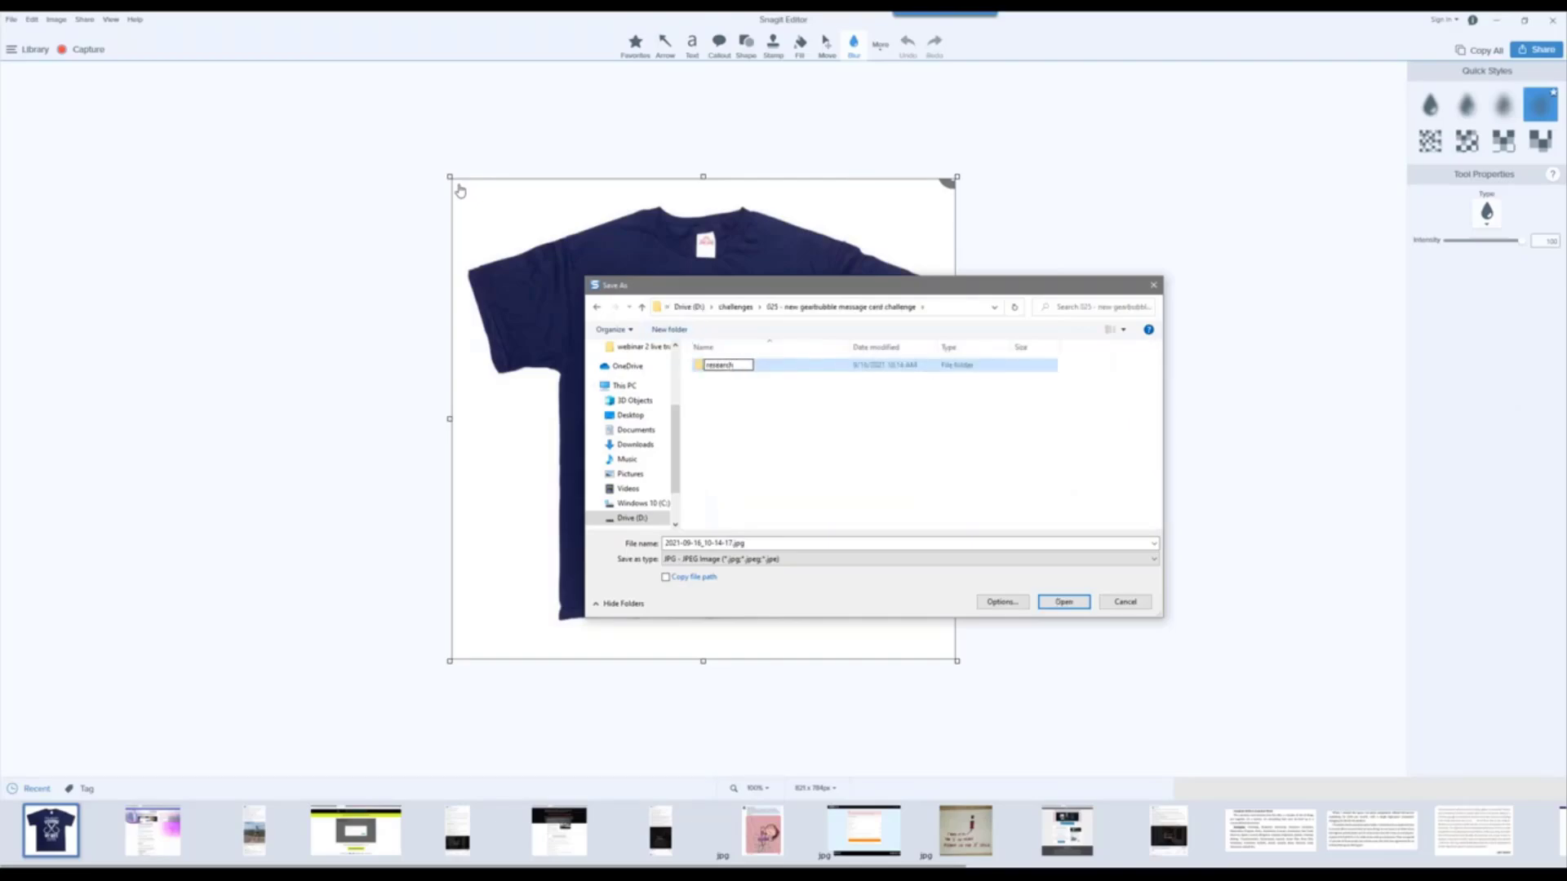
key("Return")
double_click(712, 366)
left_click(1048, 606)
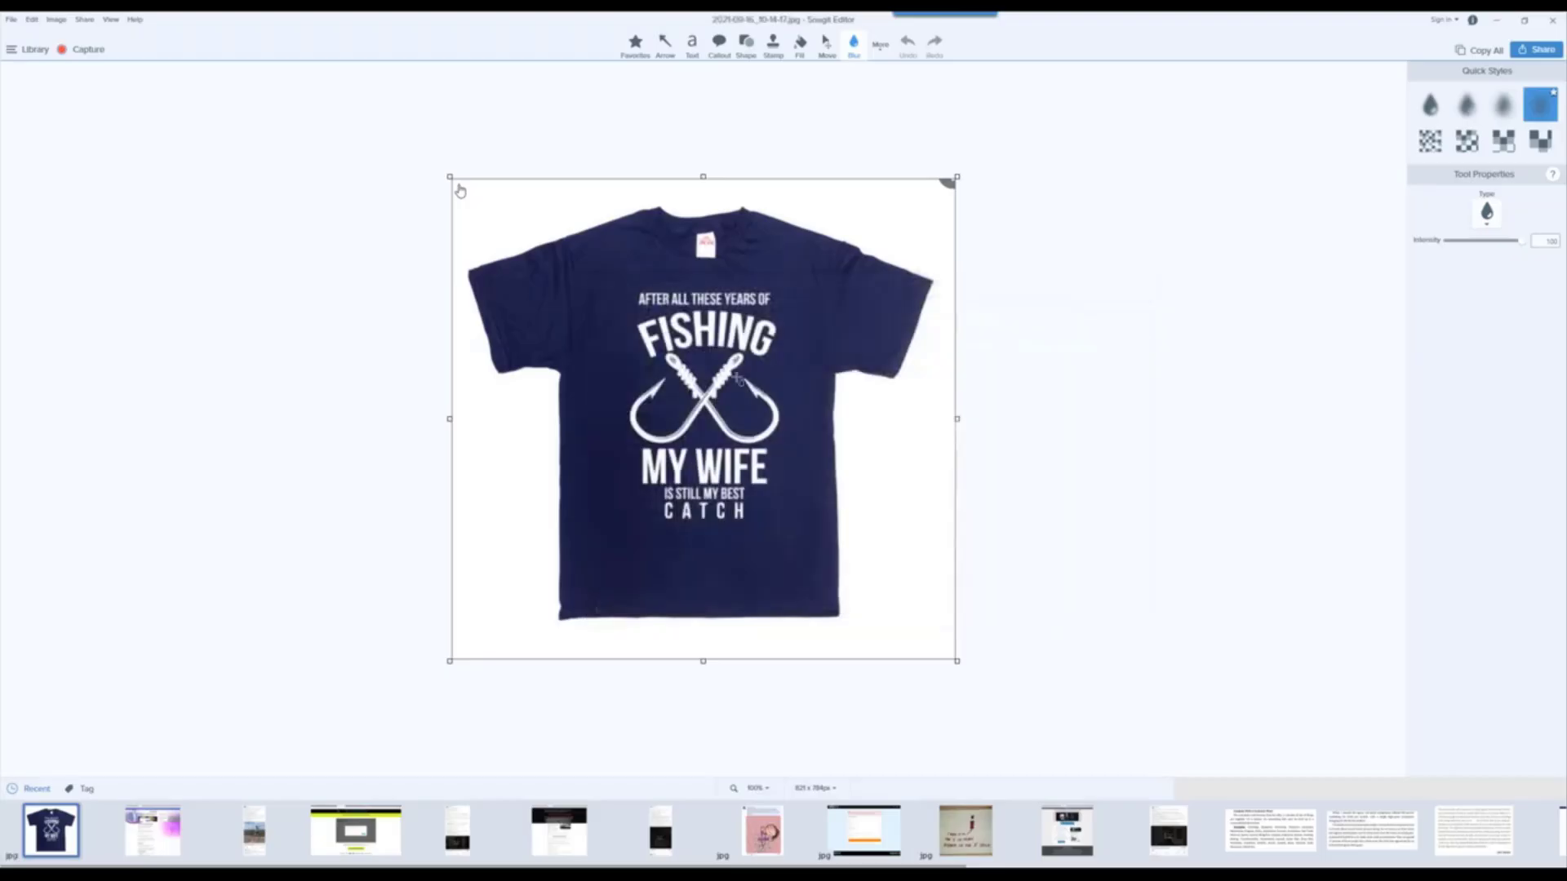
left_click(1495, 21)
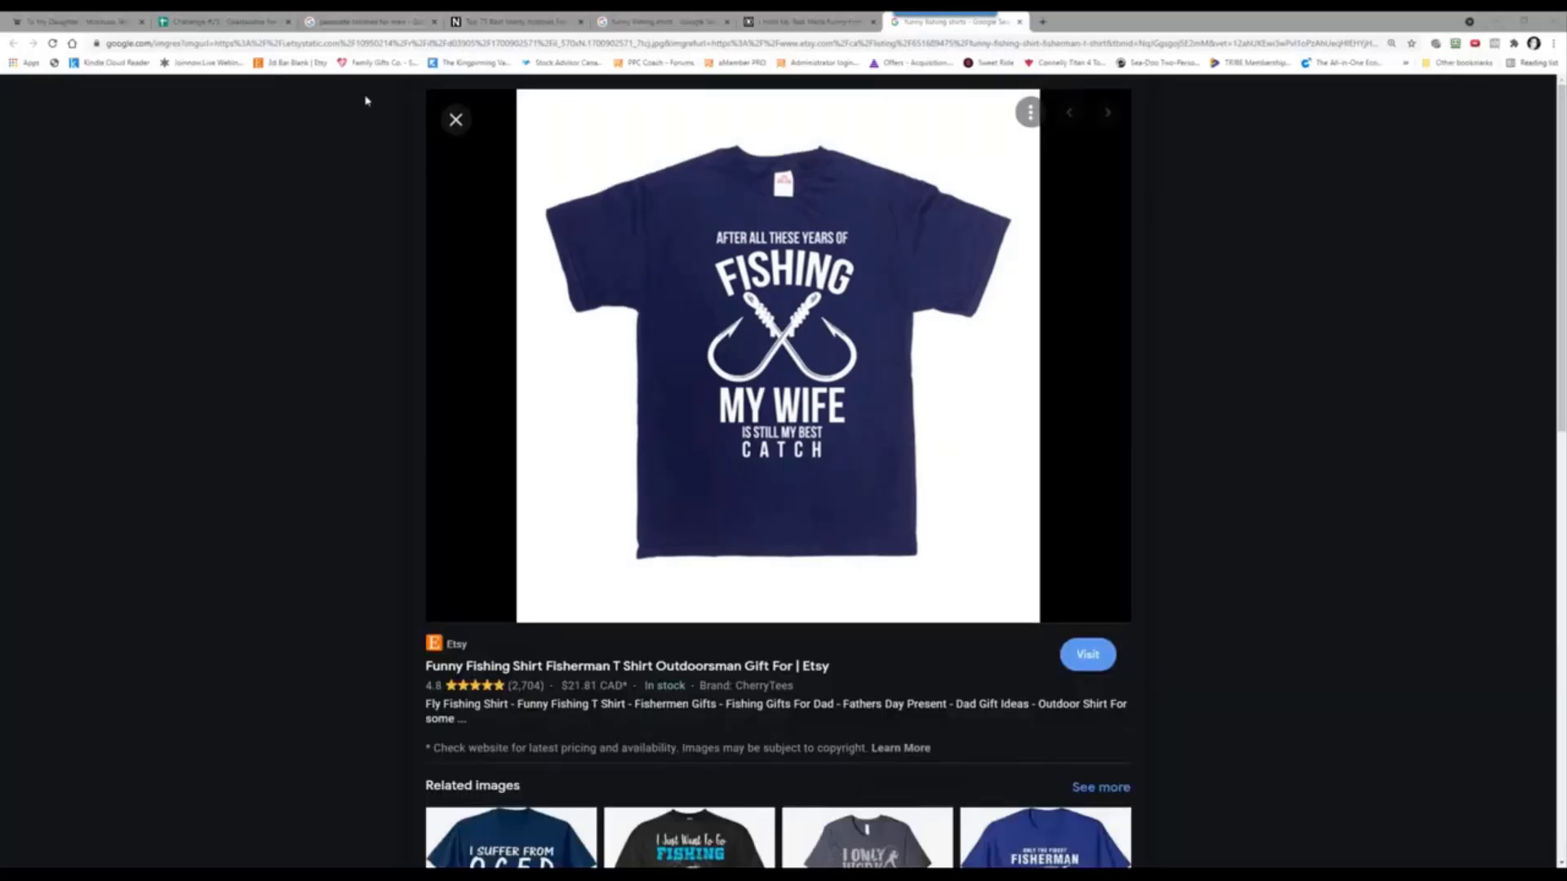
Step: Insert the saved shirt capture from the challenge's research folder as an in-cell image in A2 of the Challenge #25 sheet
left_click(178, 21)
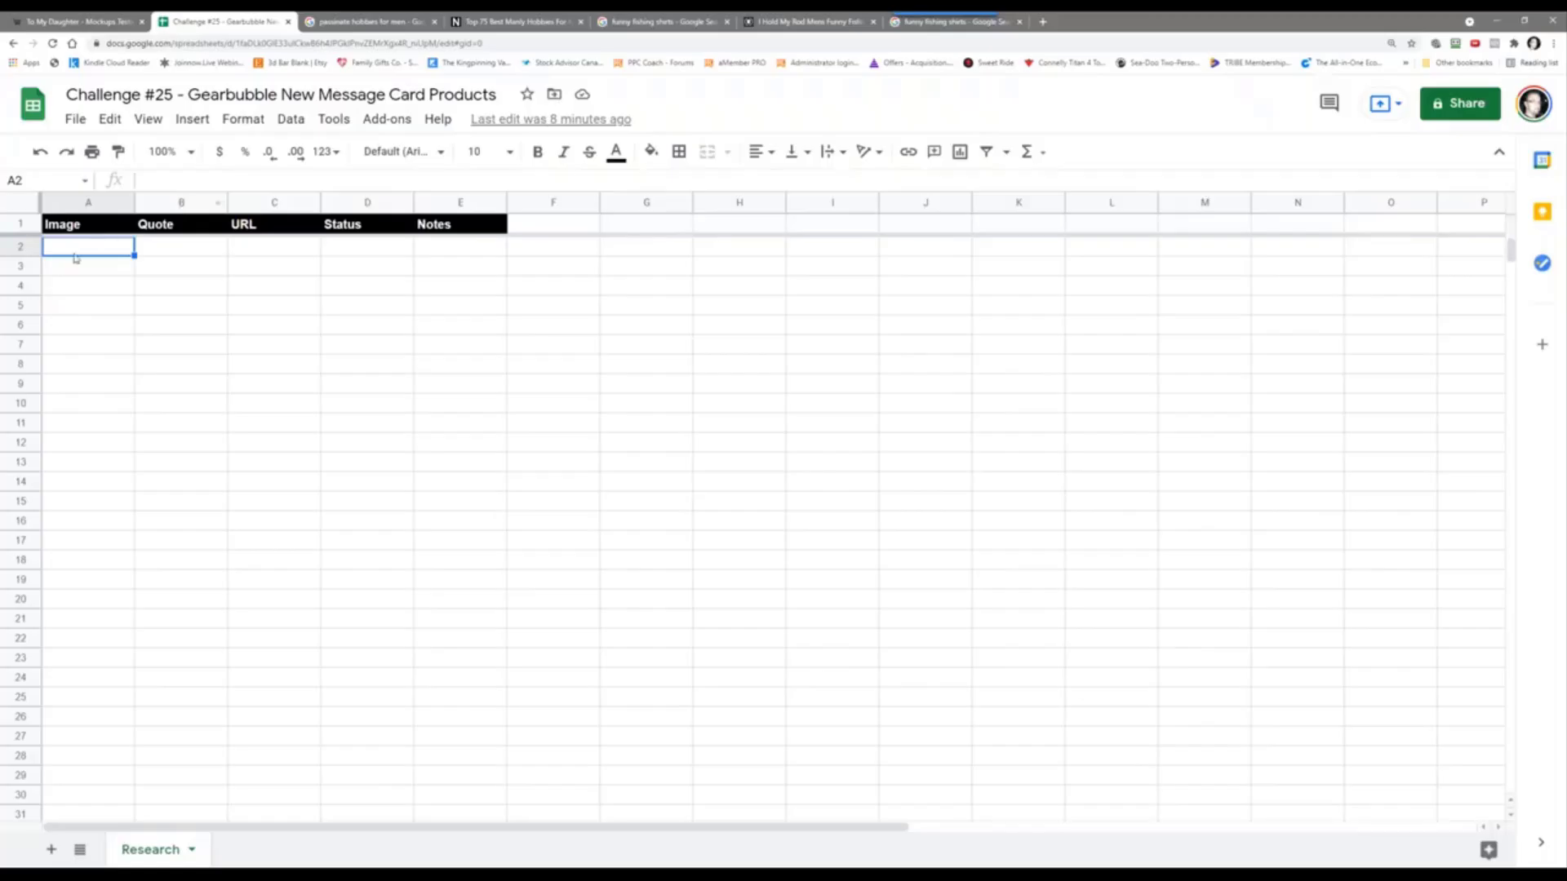
left_click(191, 119)
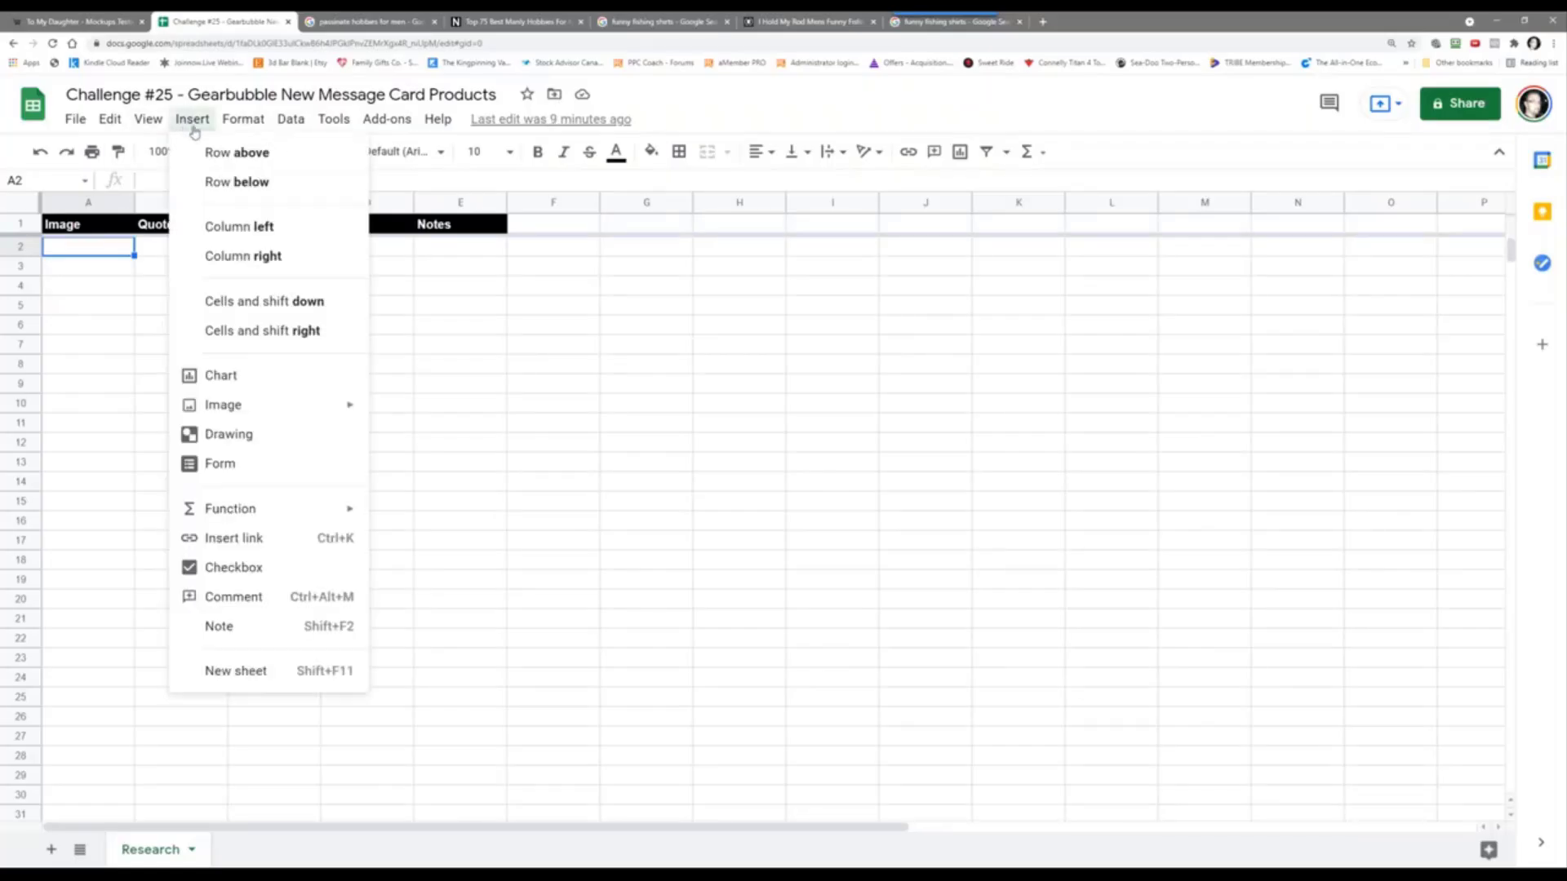
mouse_move(287, 408)
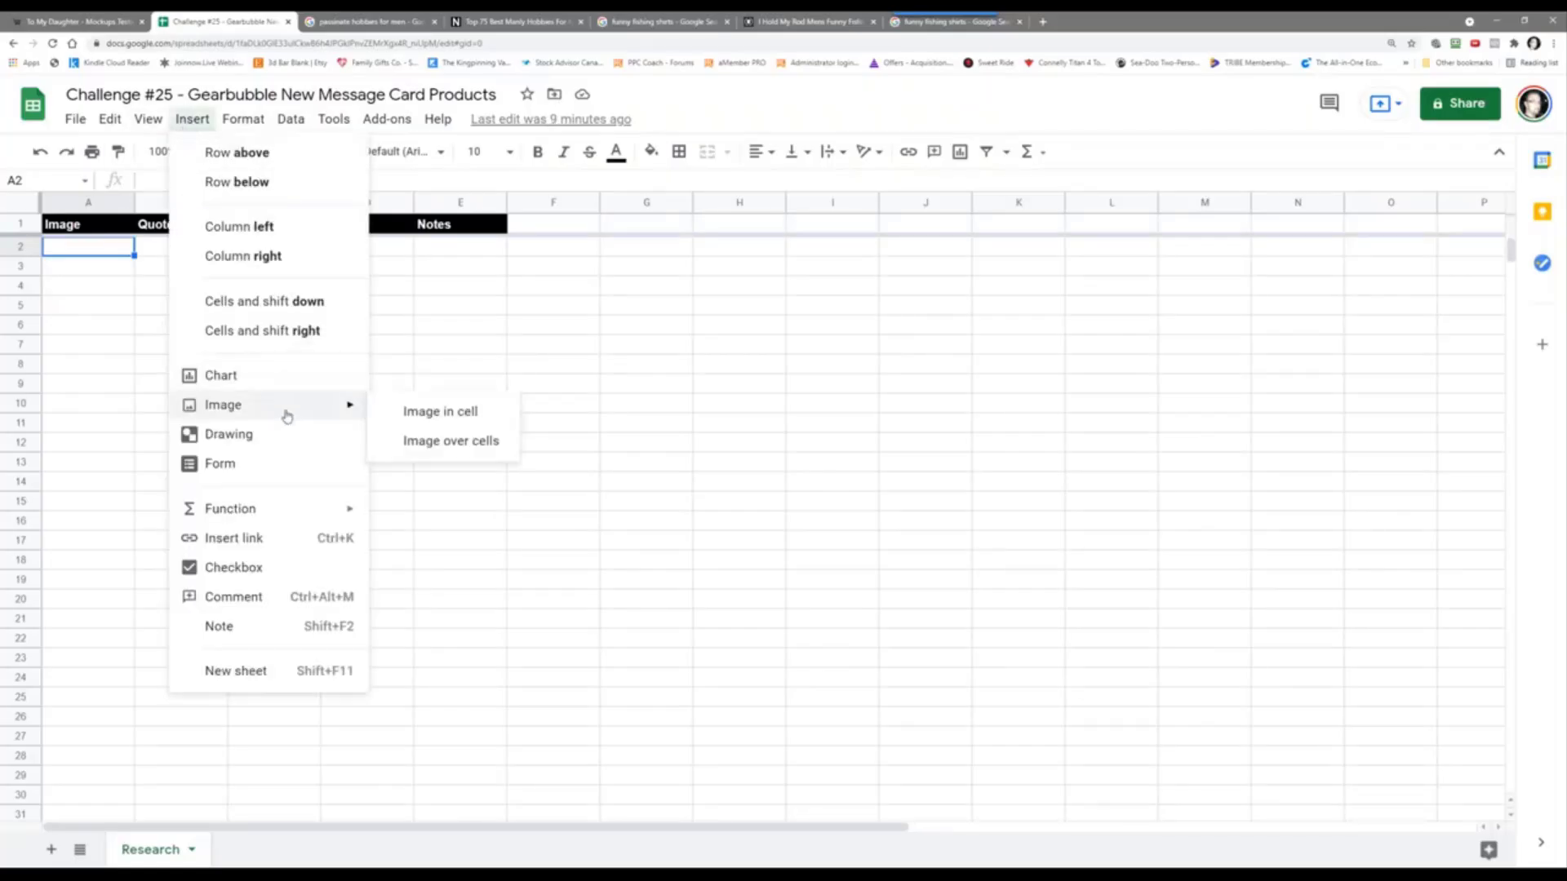
left_click(464, 412)
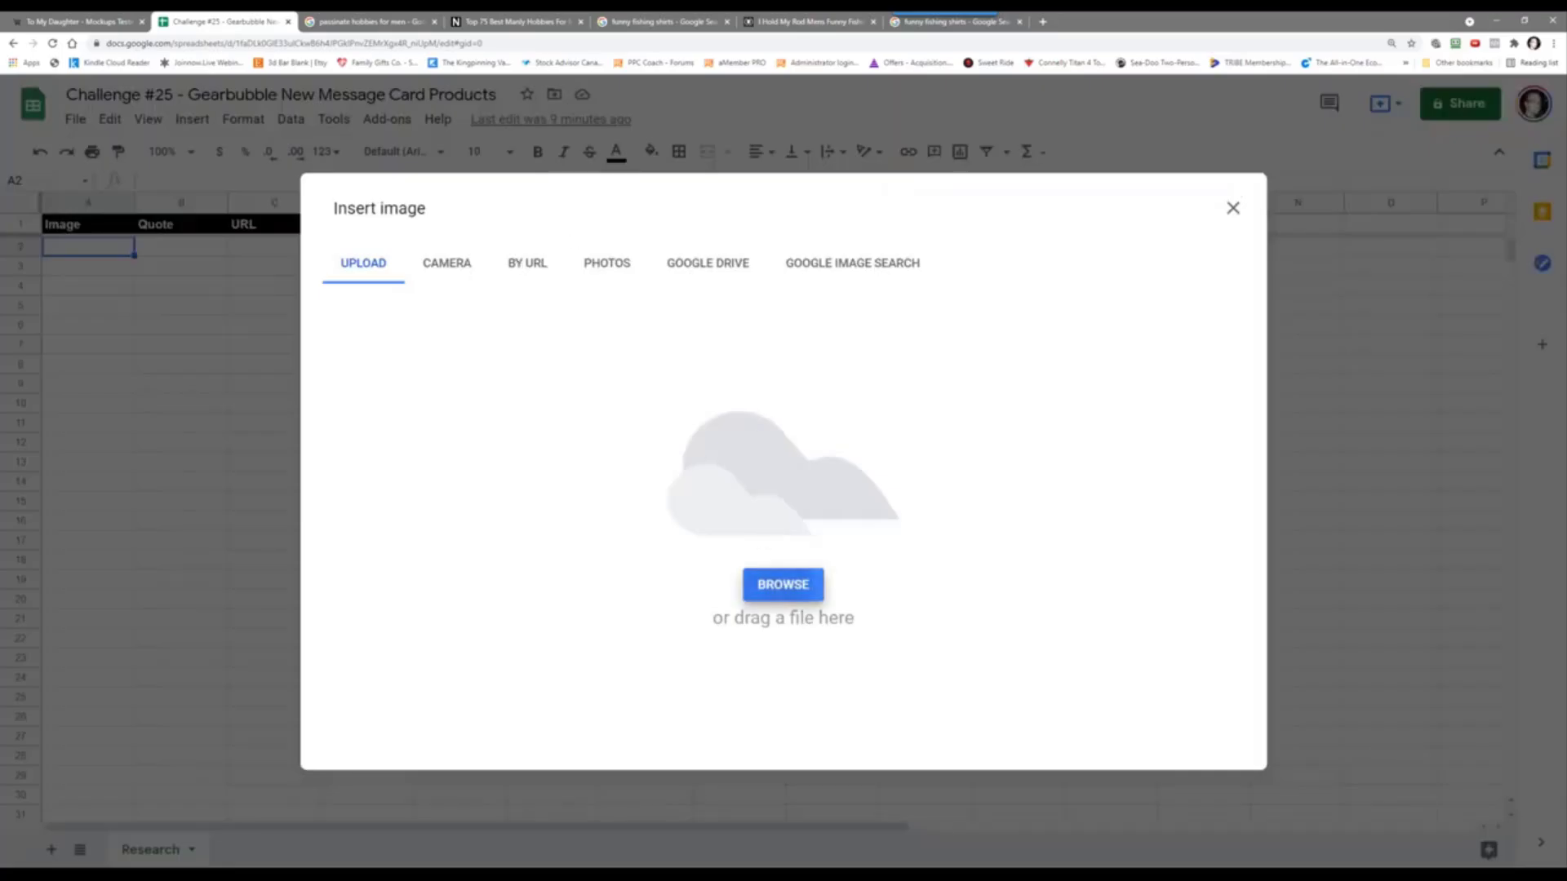
left_click(781, 586)
left_click(147, 41)
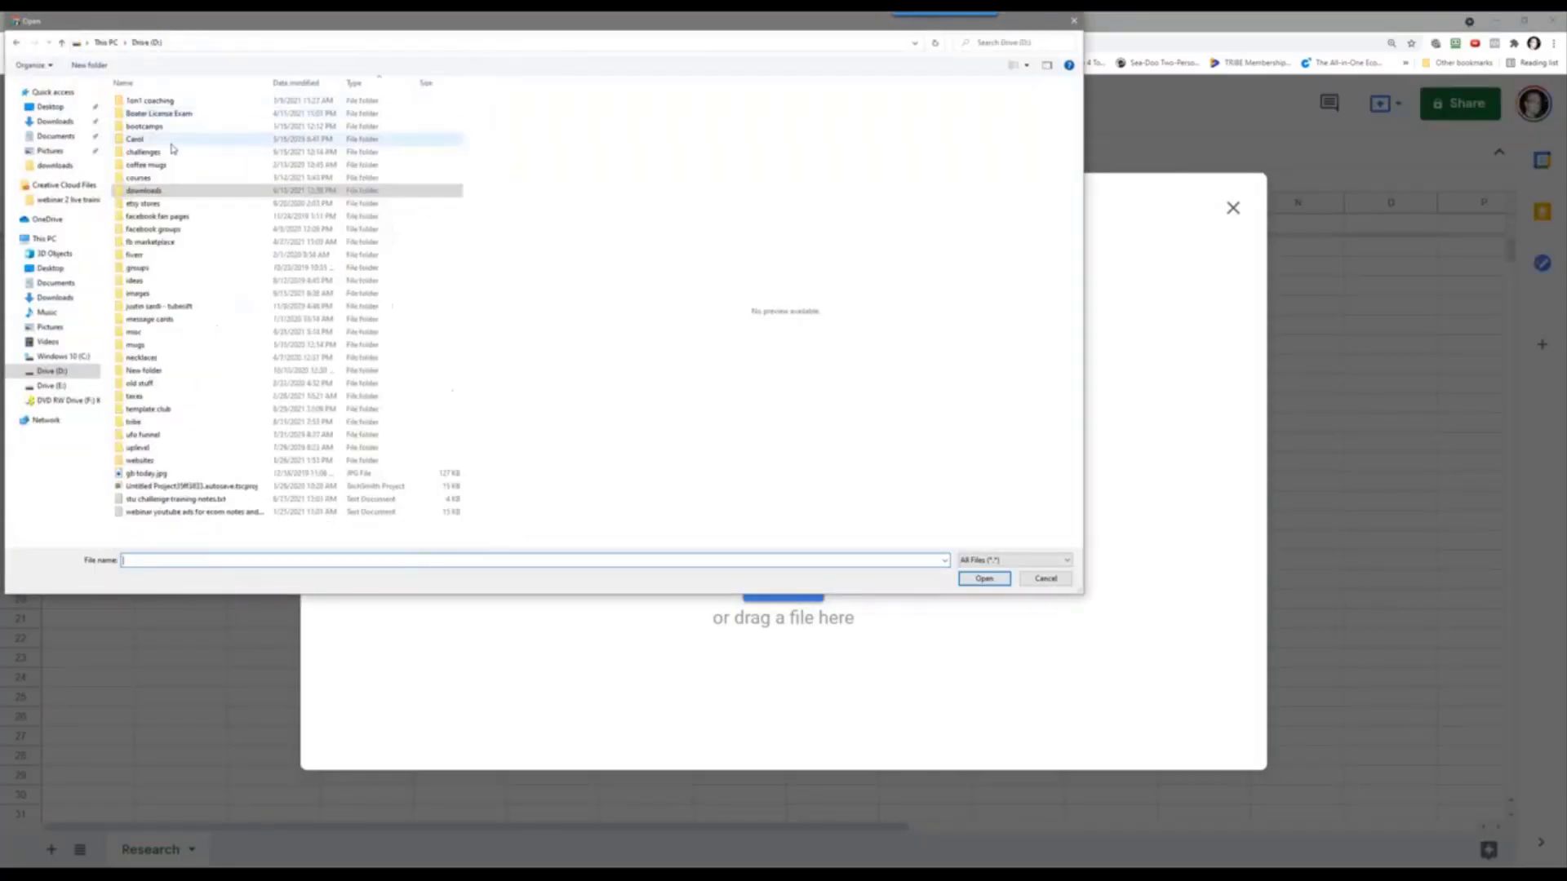
double_click(145, 152)
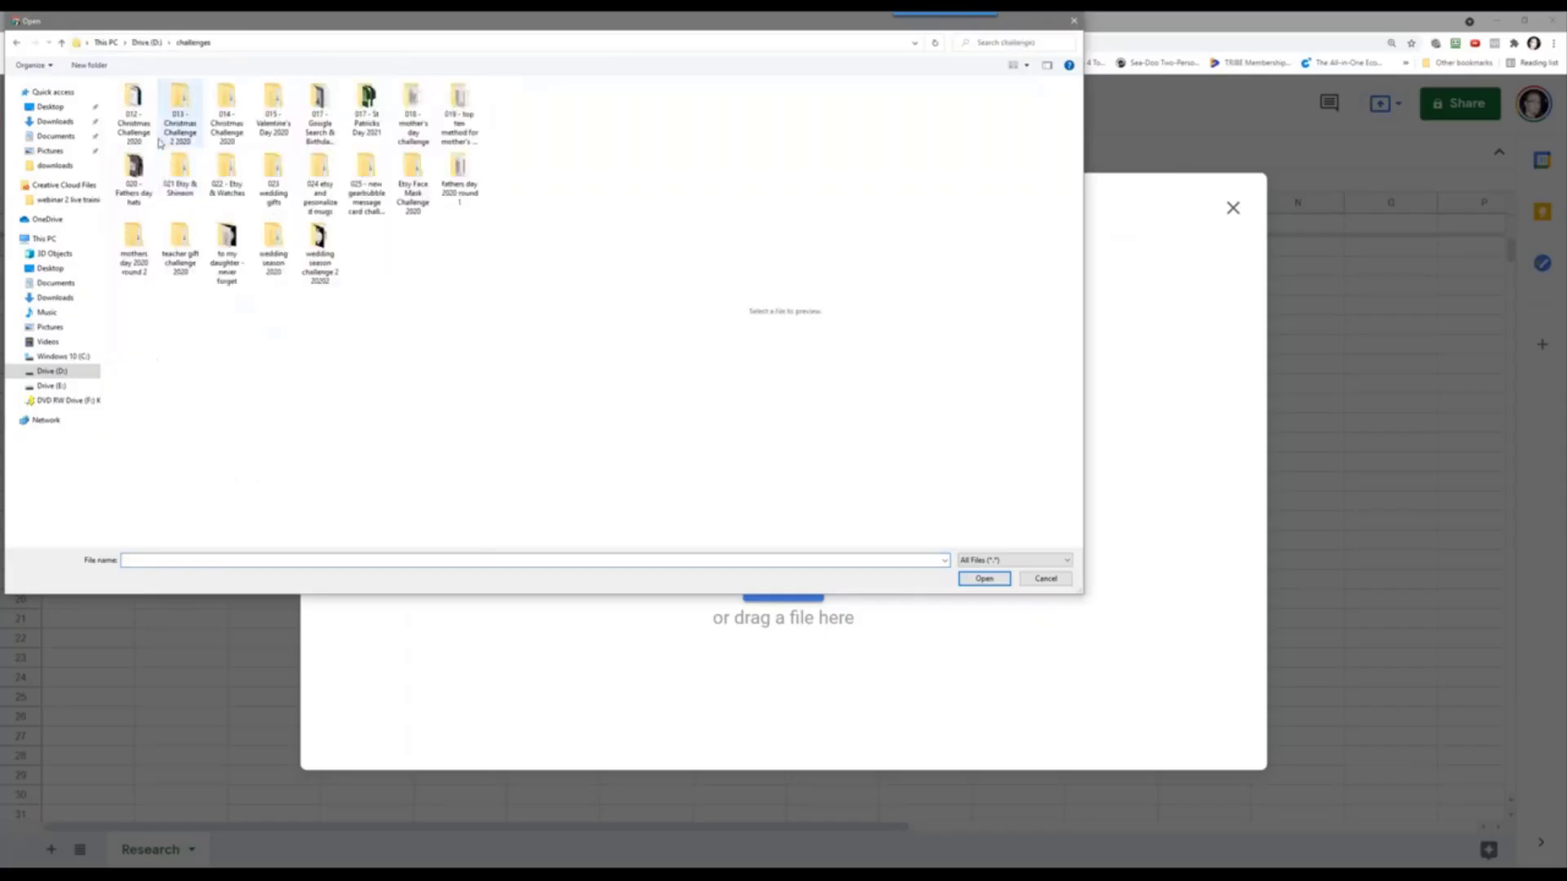
double_click(366, 190)
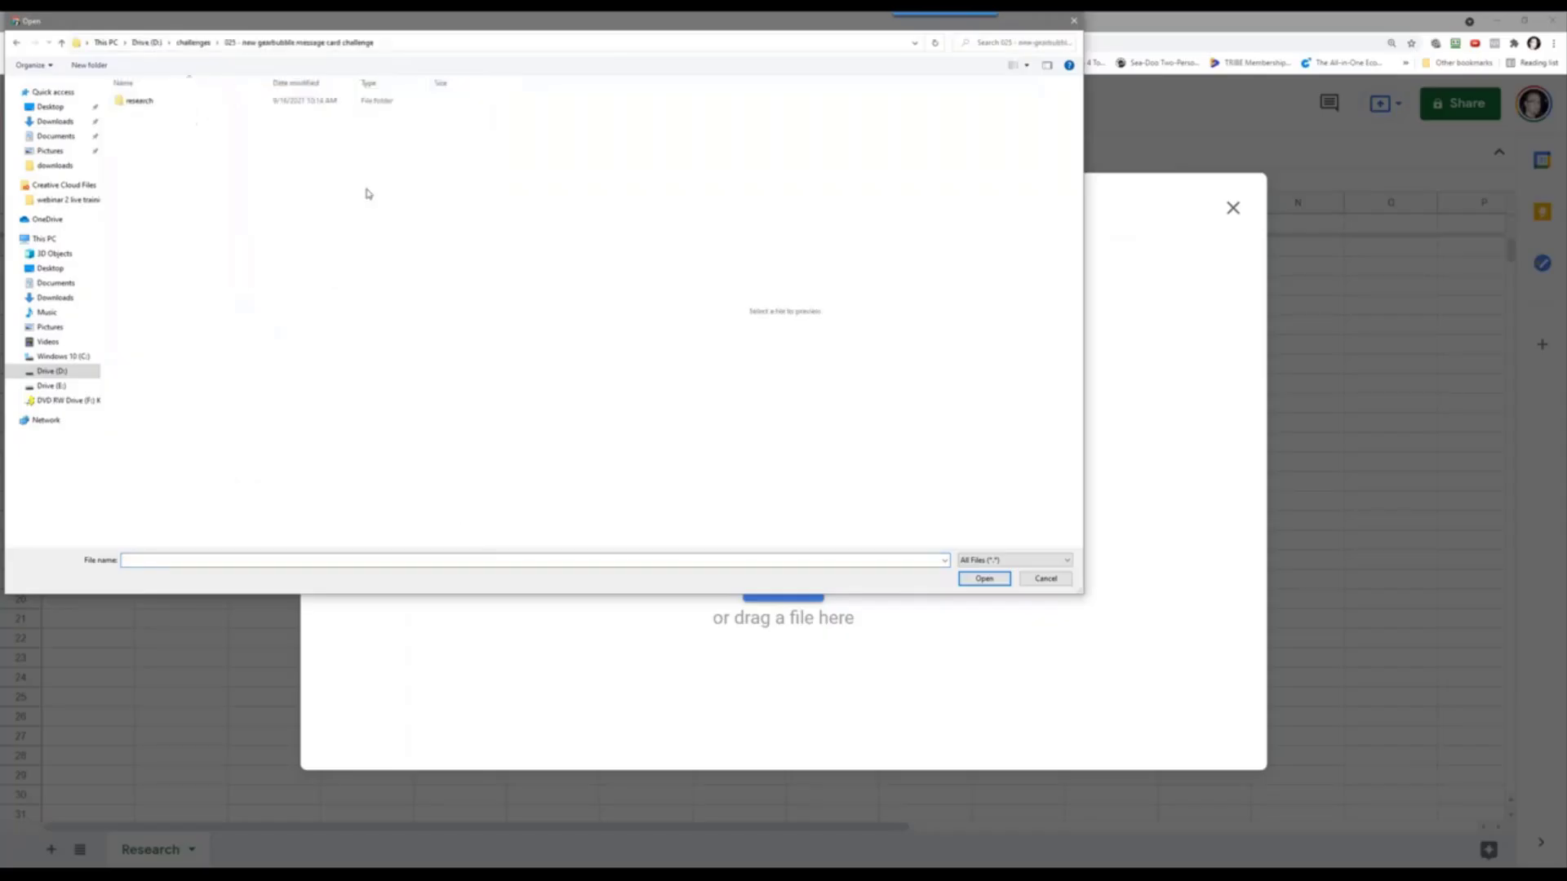
double_click(130, 109)
double_click(140, 123)
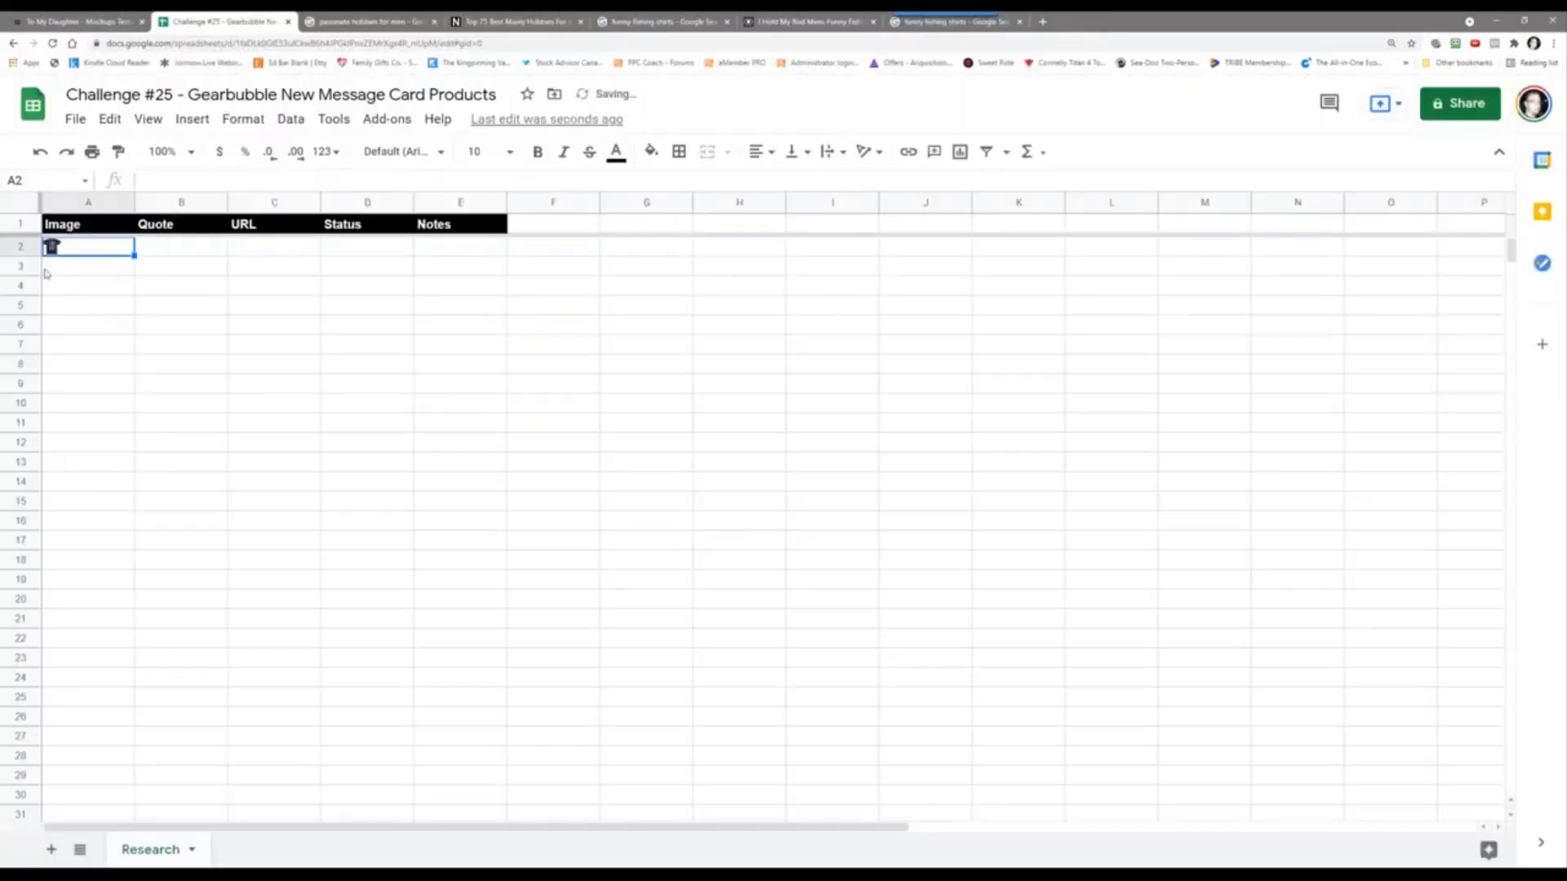
Step: Enlarge row 2 and column A so the shirt image is readable, and select the Quote cell beside it
left_click_drag(34, 256, 37, 506)
left_click_drag(133, 200, 355, 208)
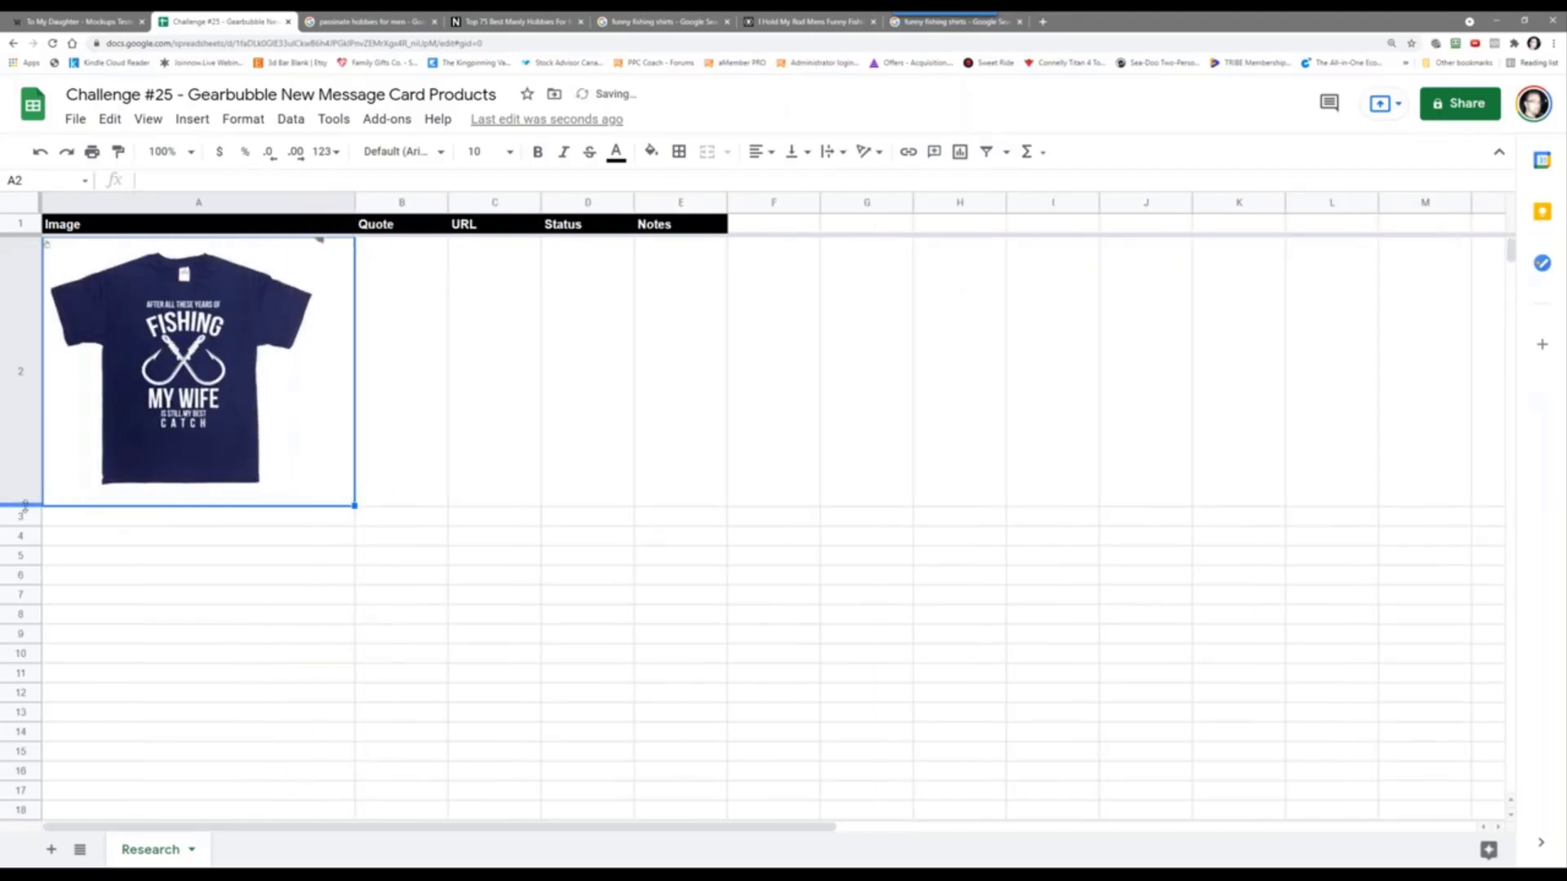
left_click_drag(24, 505, 25, 565)
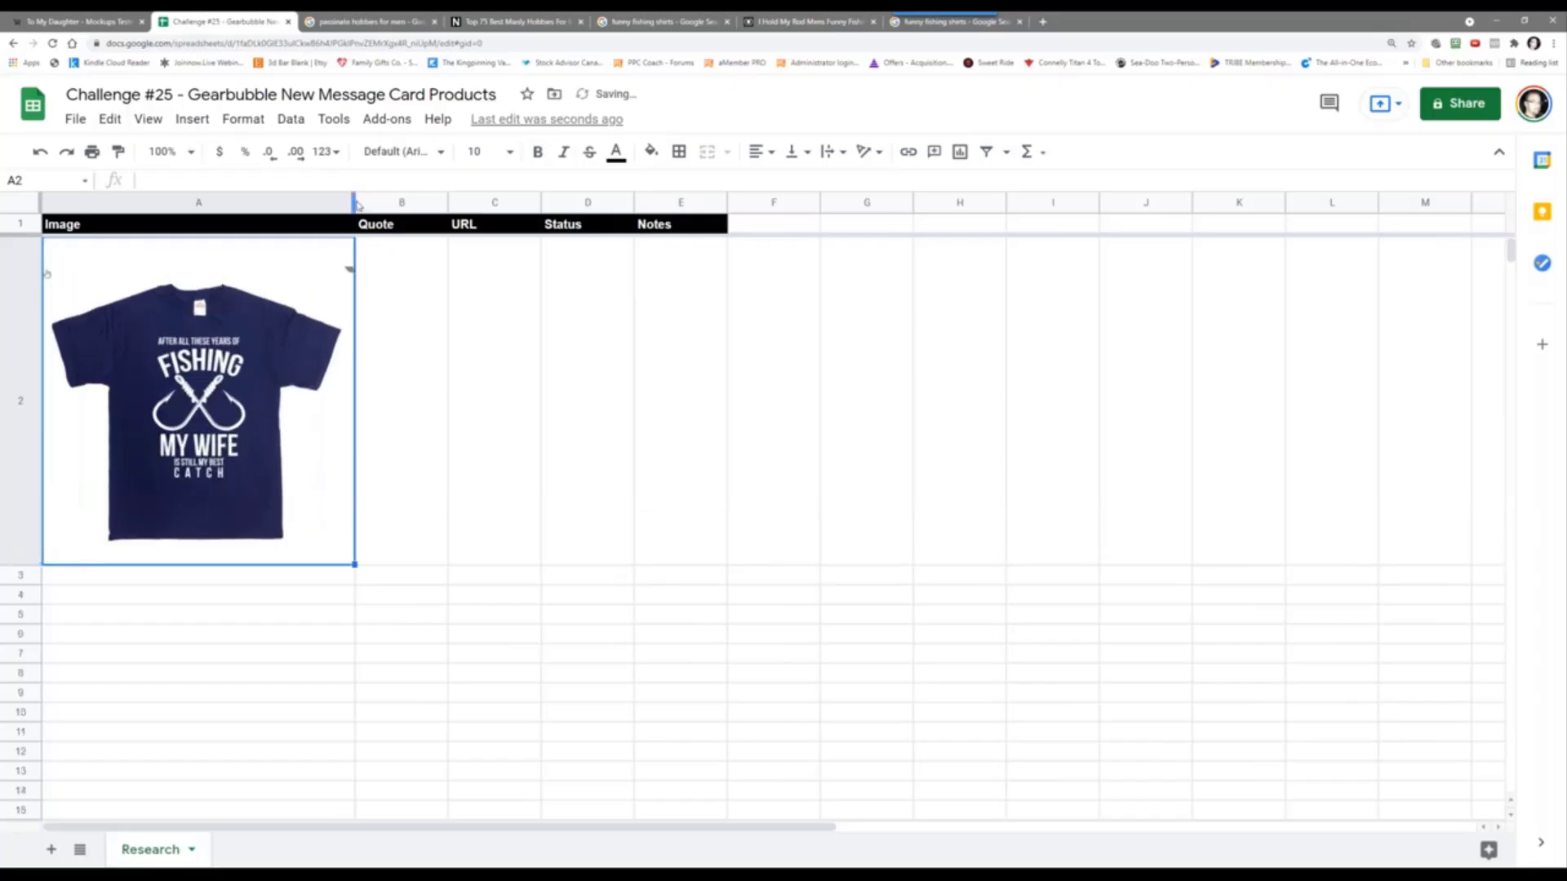
left_click_drag(364, 208, 375, 208)
left_click(422, 374)
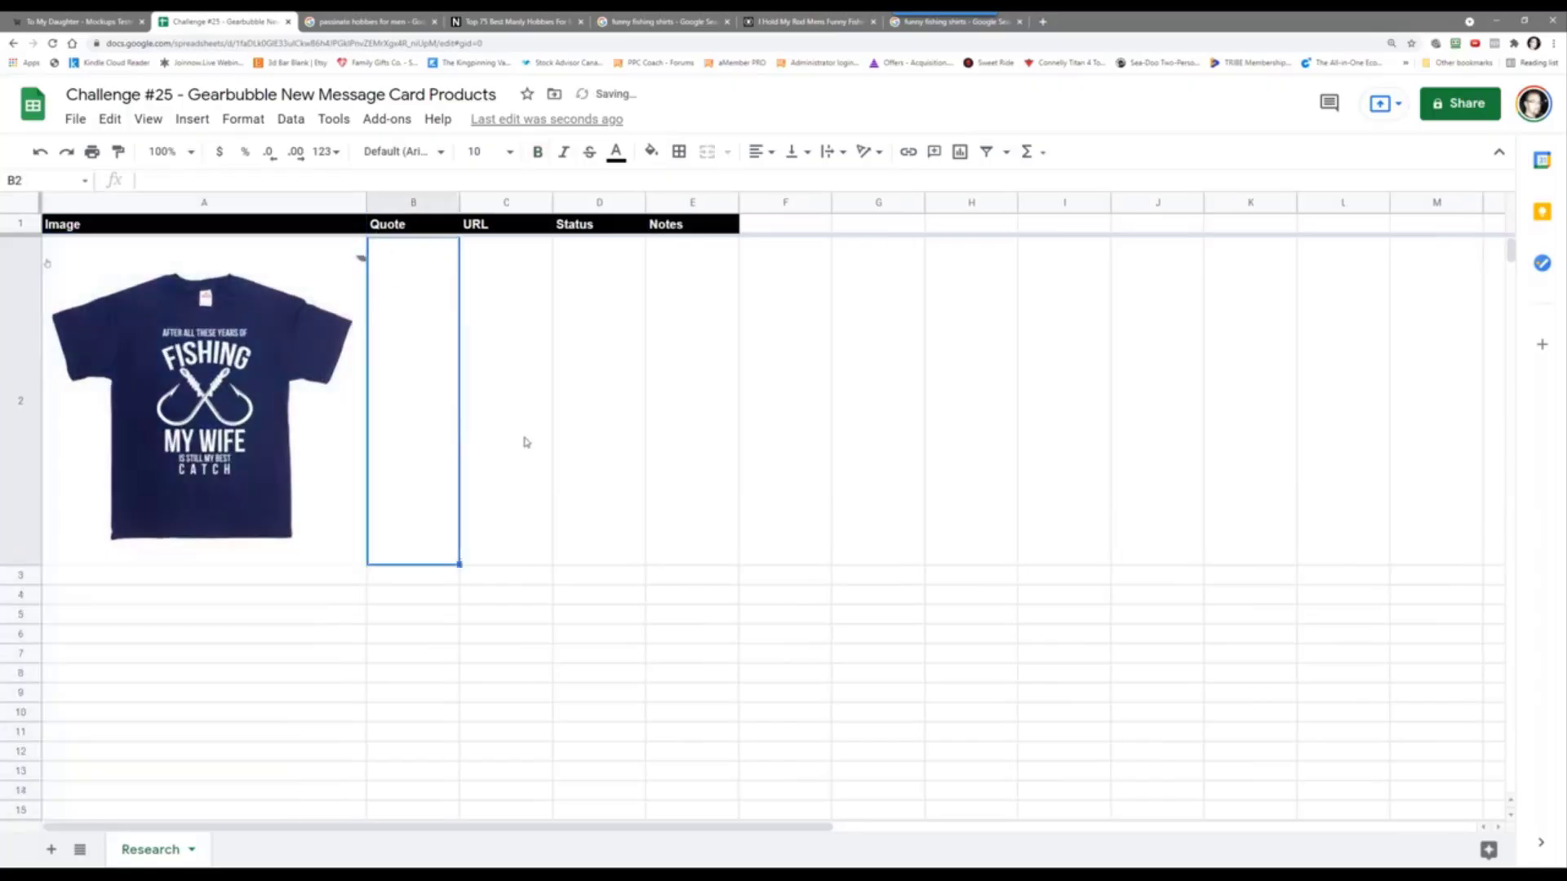
Step: View the Love Dancing Necklace style on the To My Daughter product page and return to the challenge sheet
left_click(88, 25)
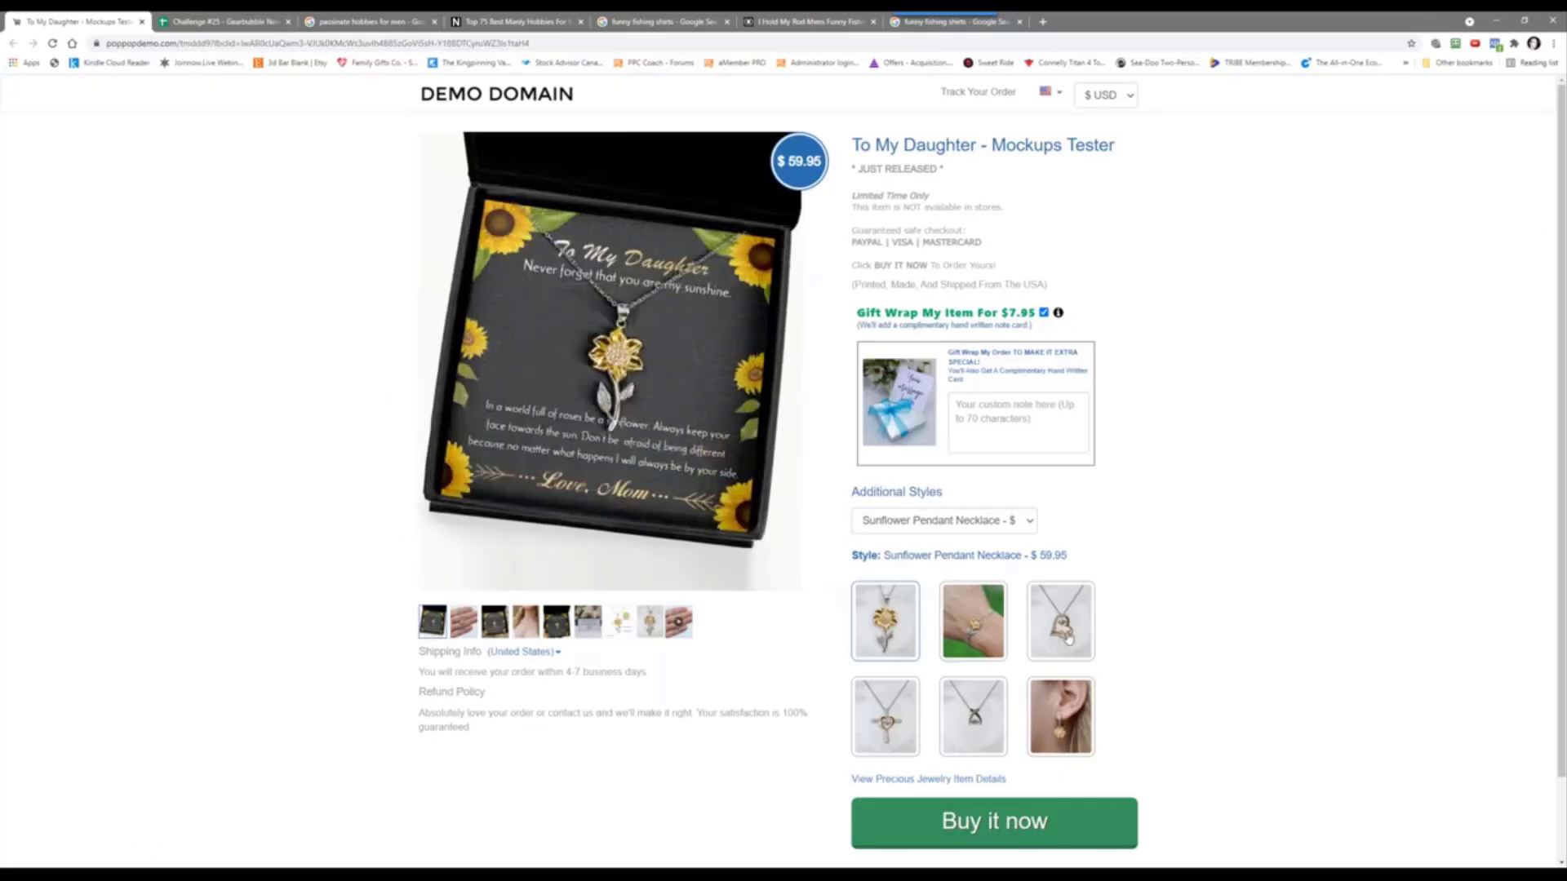
left_click(1068, 639)
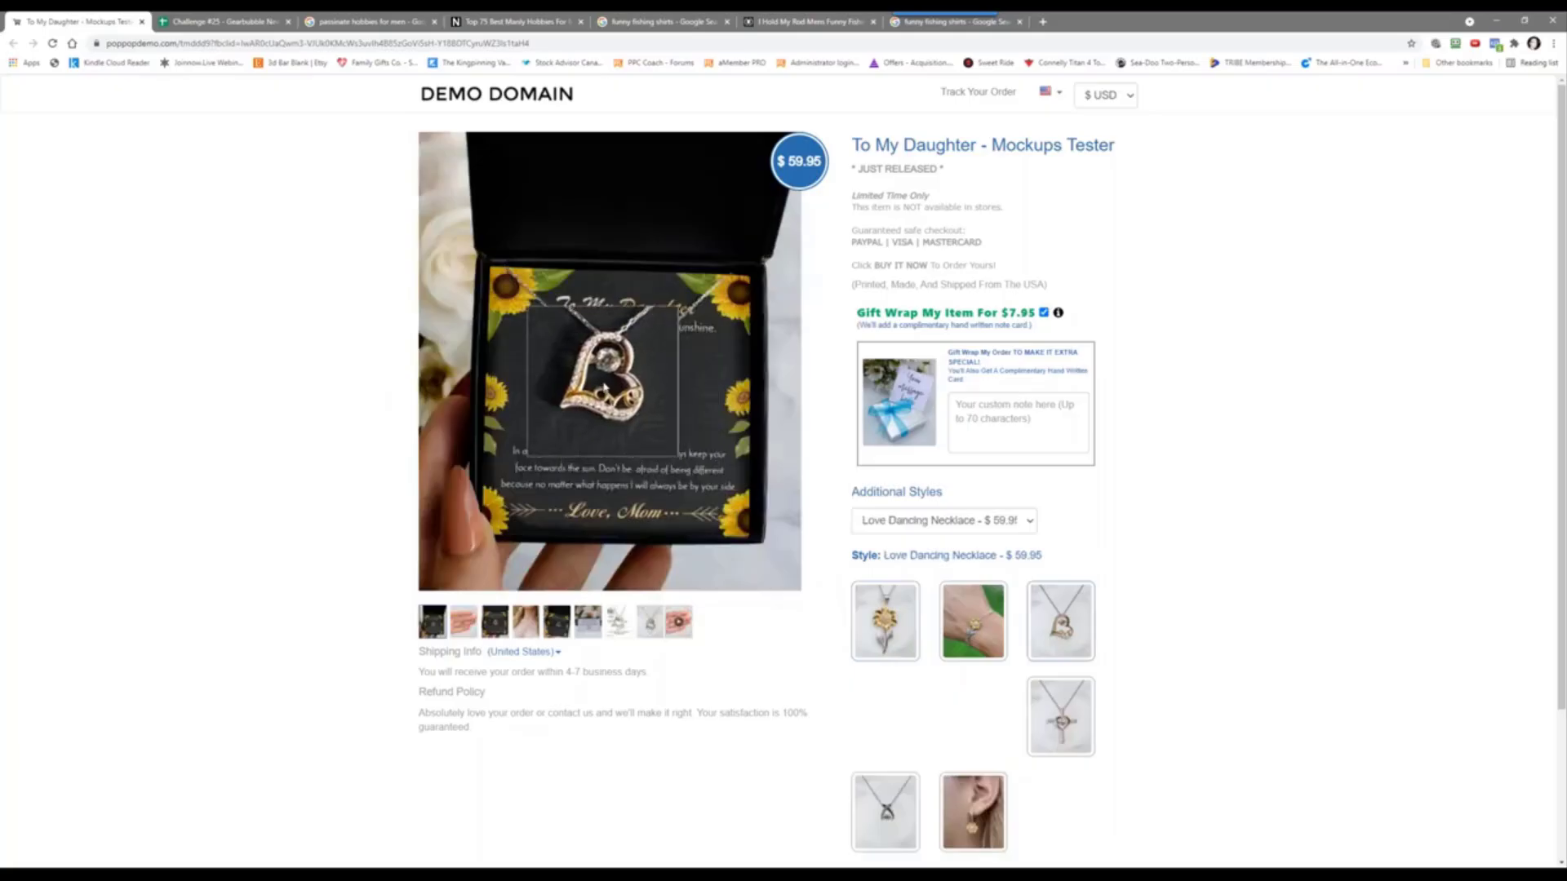
left_click(198, 16)
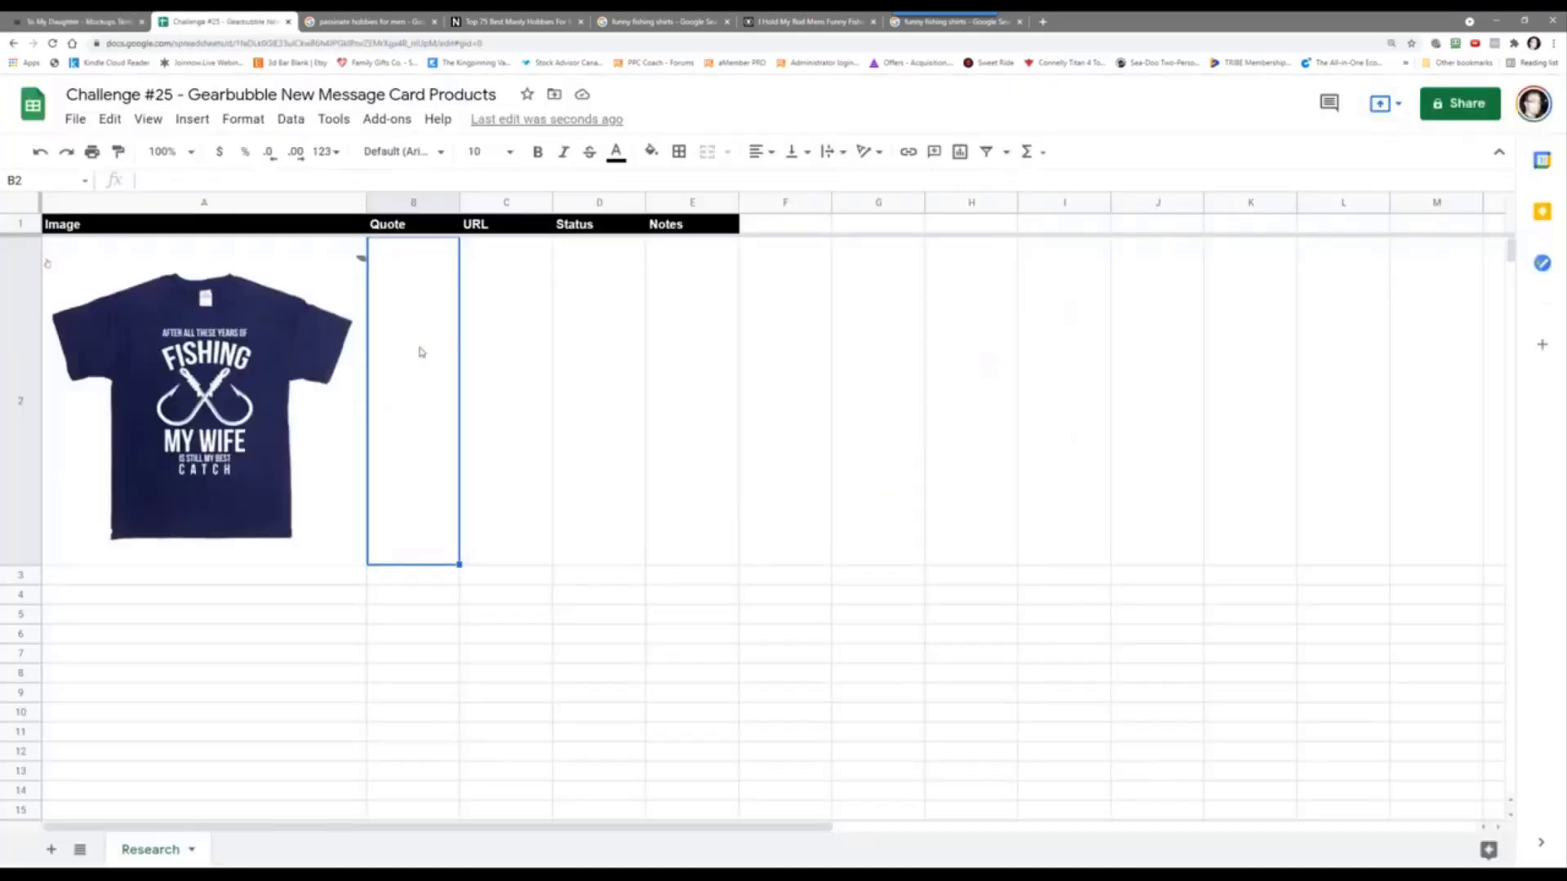
Step: Enter the quote "To My Wife - After All These Years Of Fishing YOU Are Still My Best Catch - I Love You - Love Your Husband" in B2
type("To My")
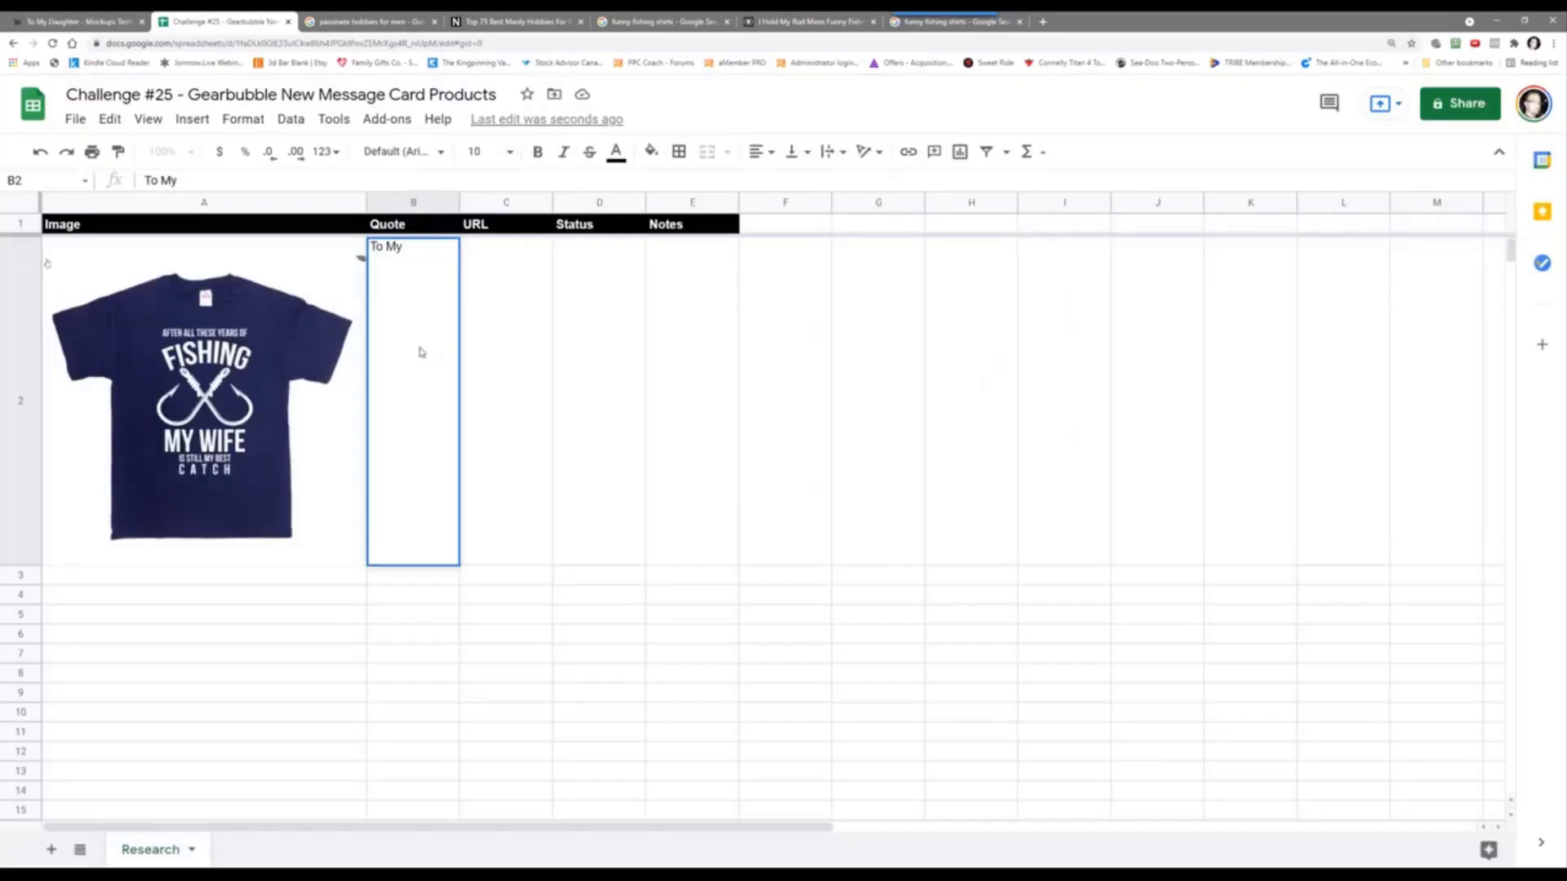
type(" wife Wife - After")
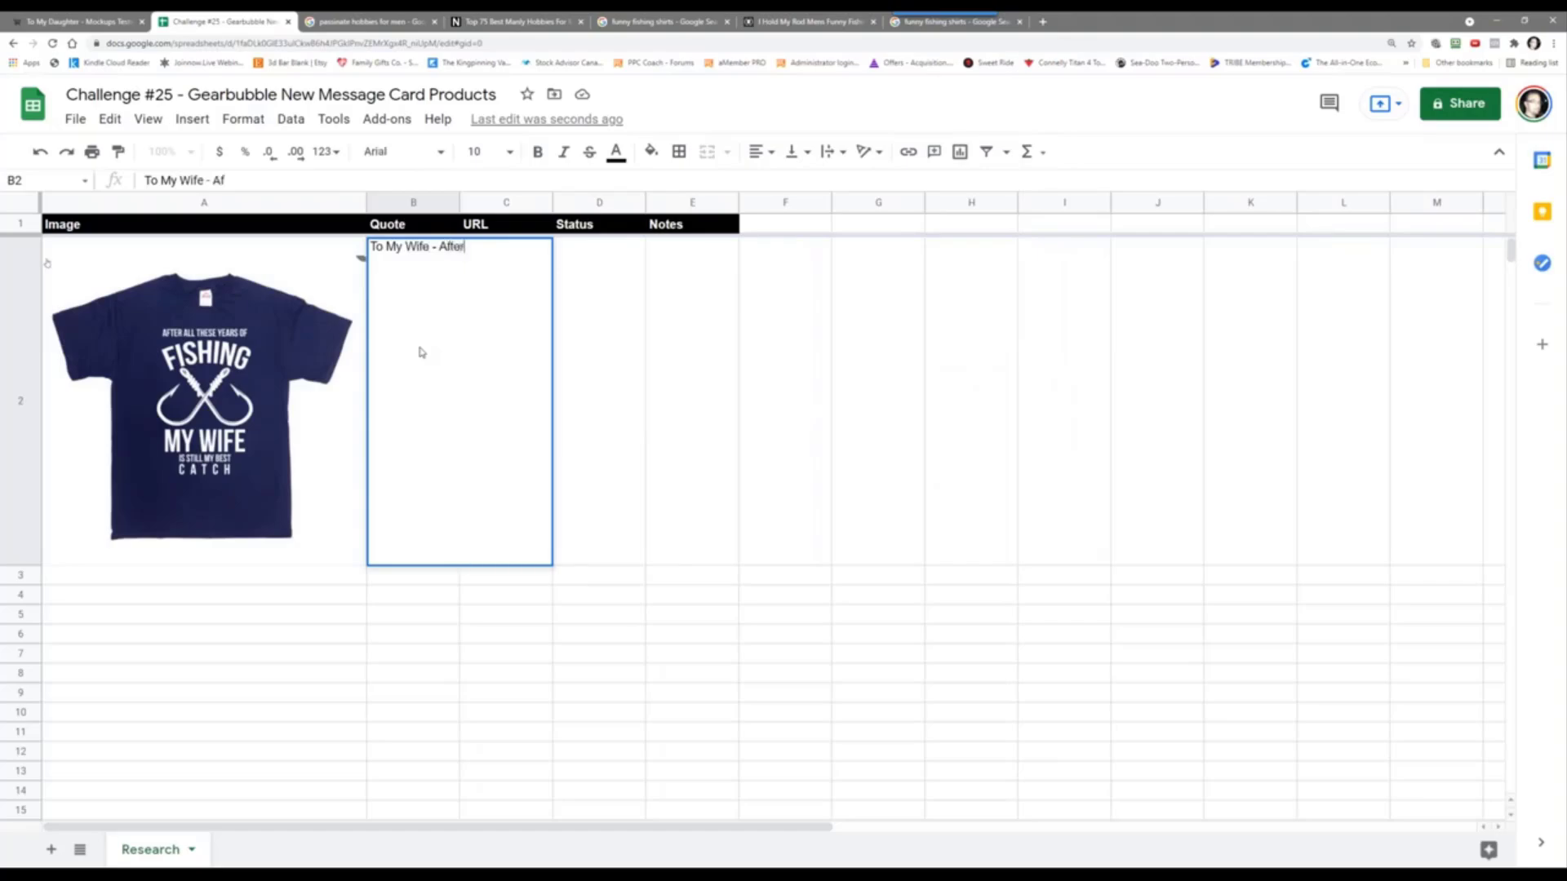
type(" All These Years")
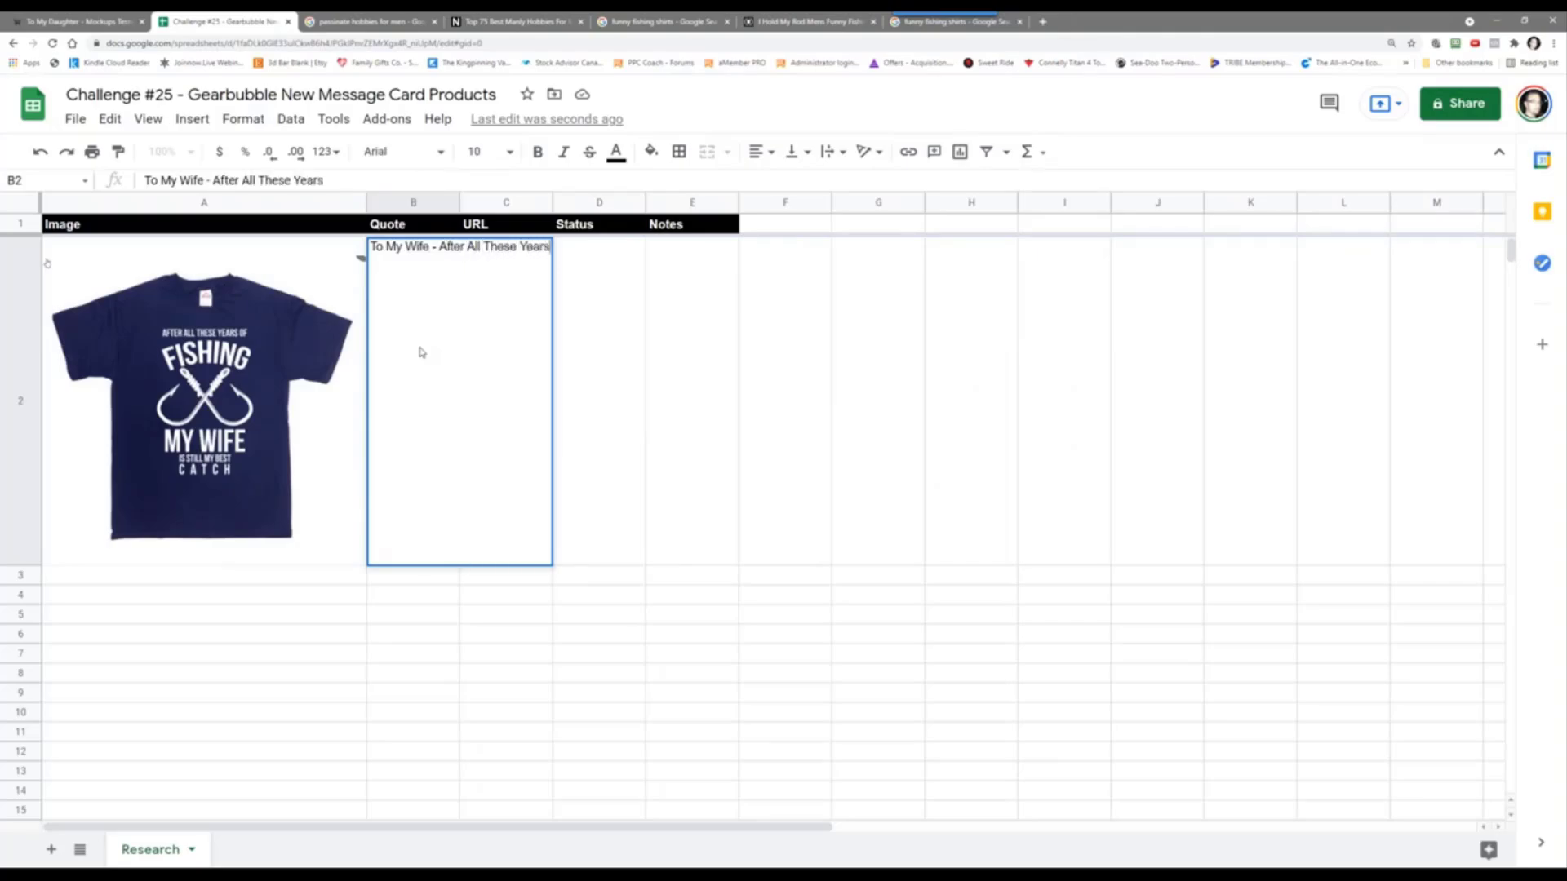
type(" Of FF")
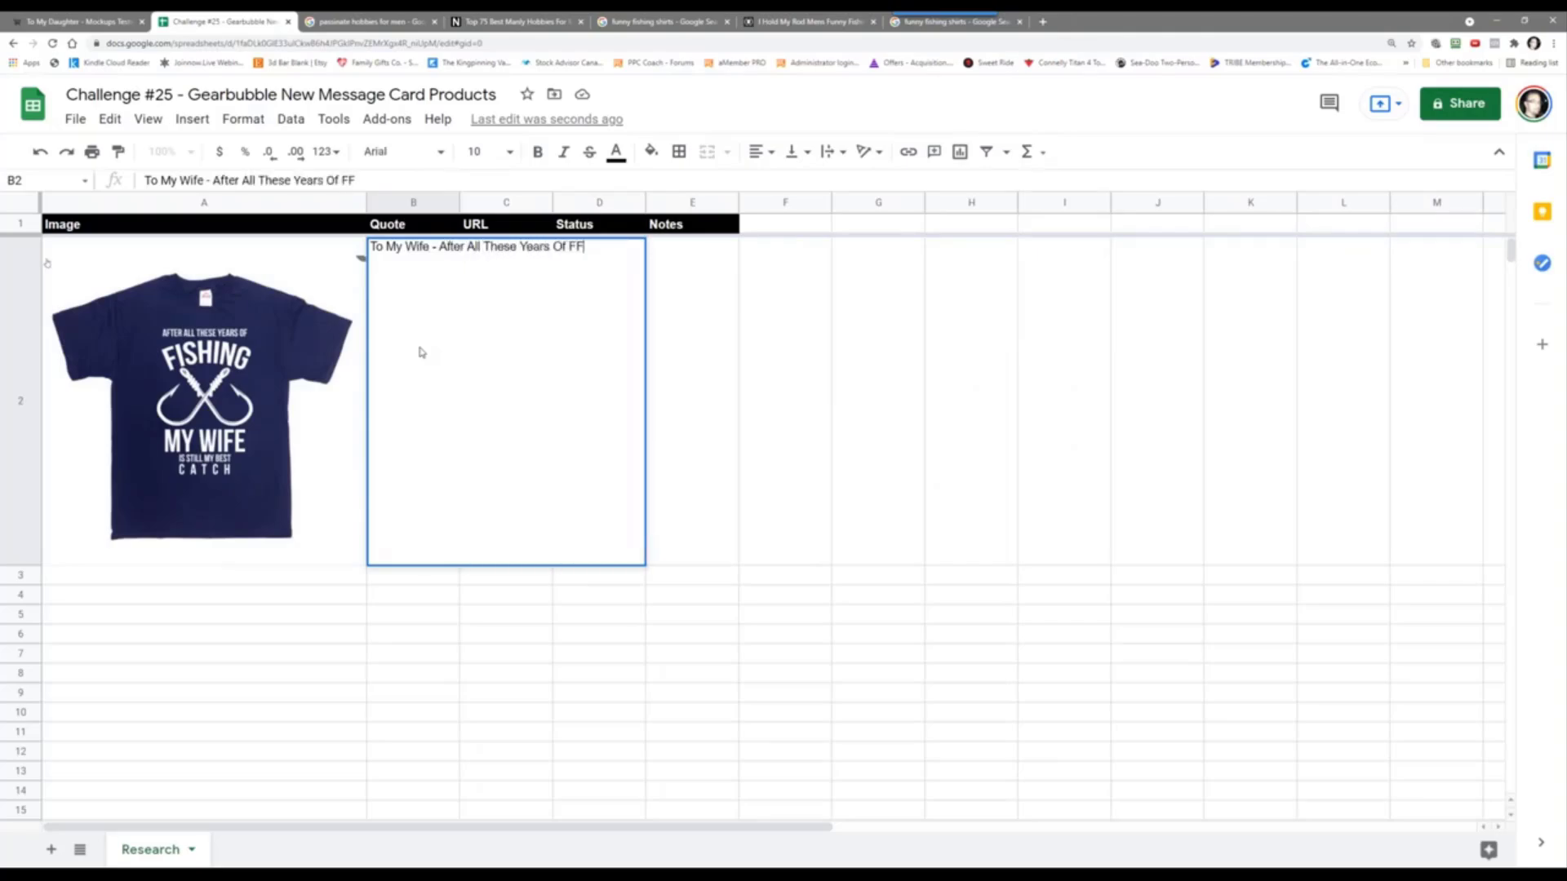
key("BackSpace")
type("ishing YOU Are A")
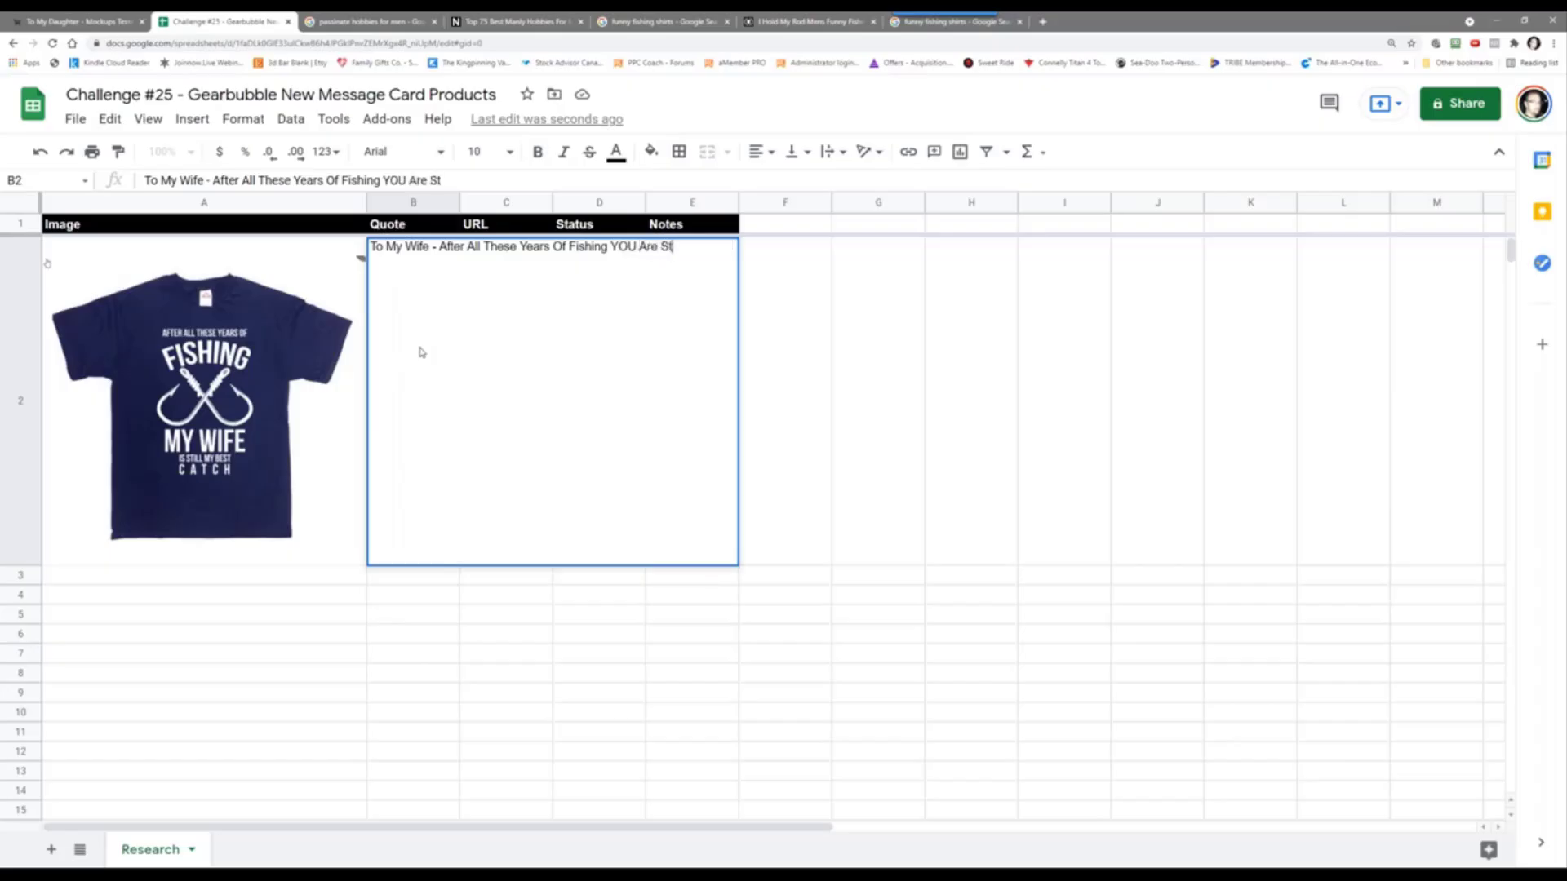
type("till My Best Catch - I L")
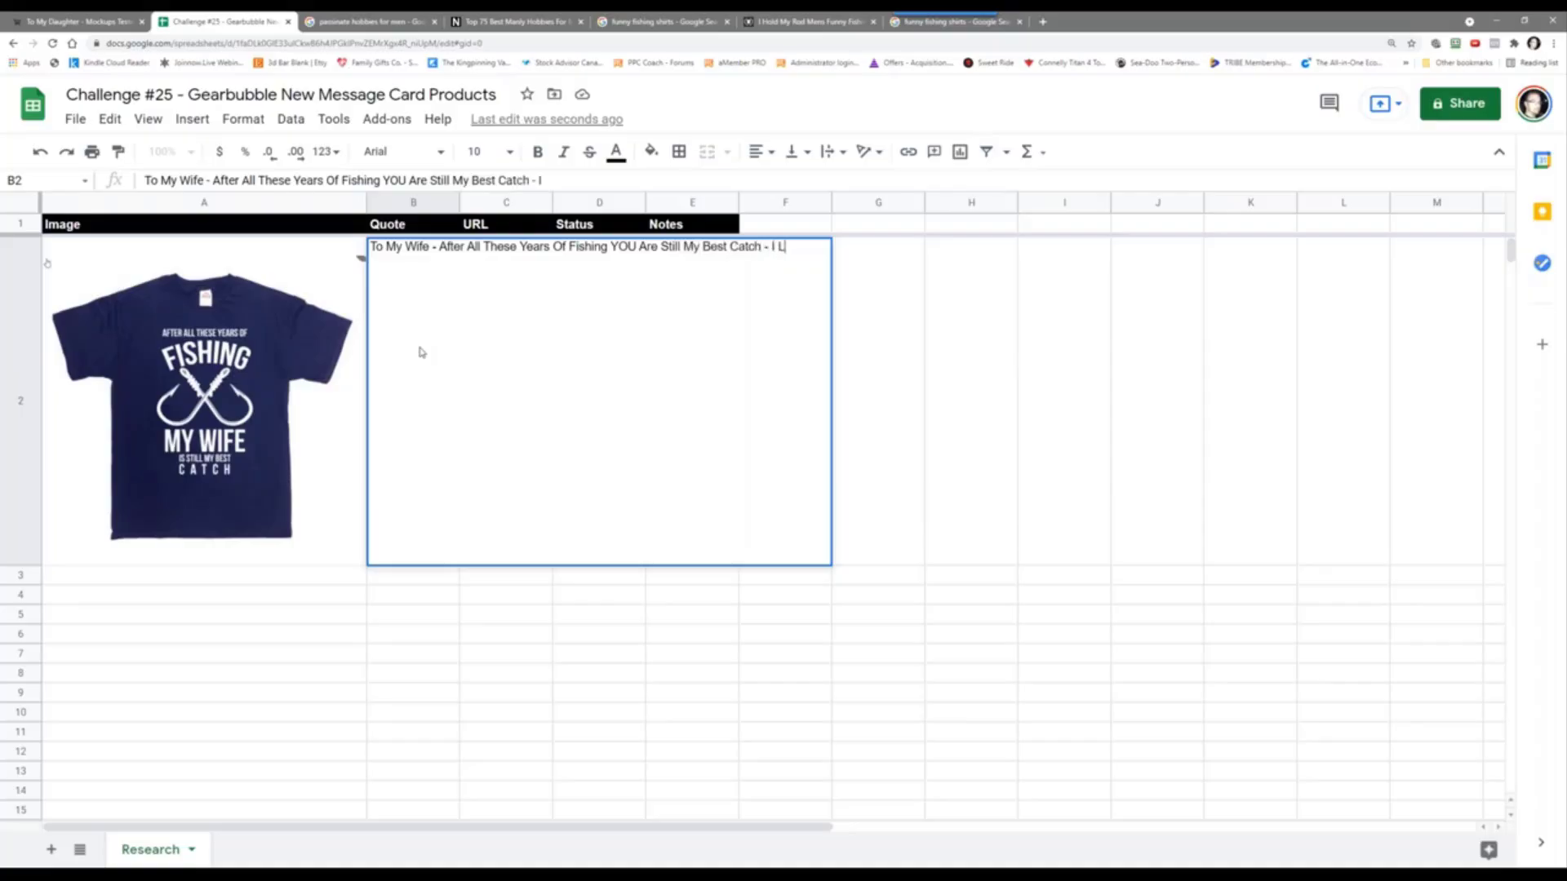
type("ove You - Love Your H")
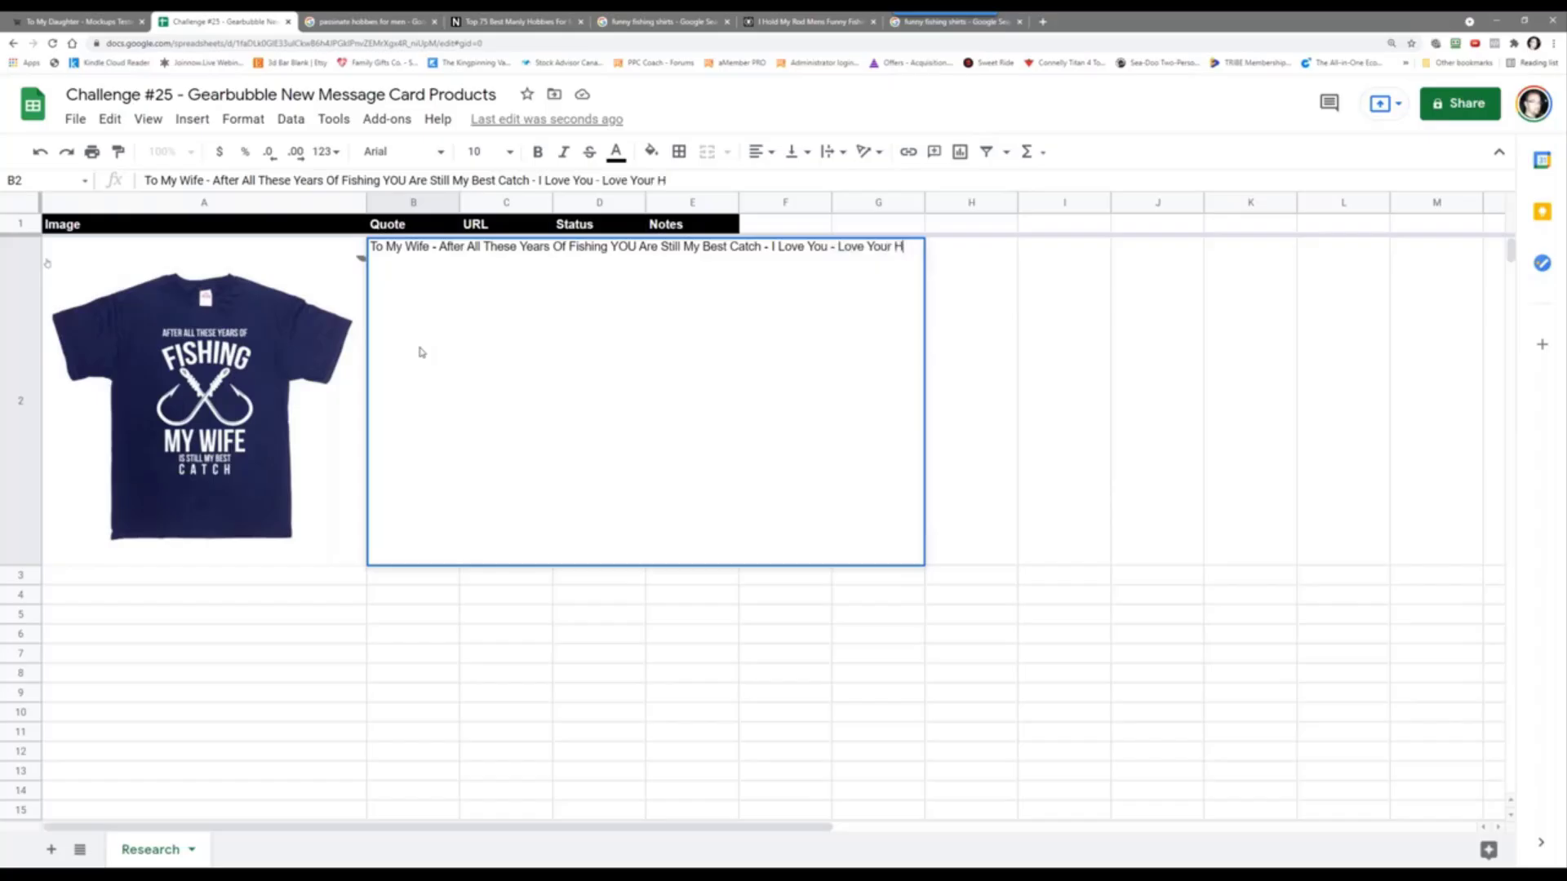
type("usband")
key("Return")
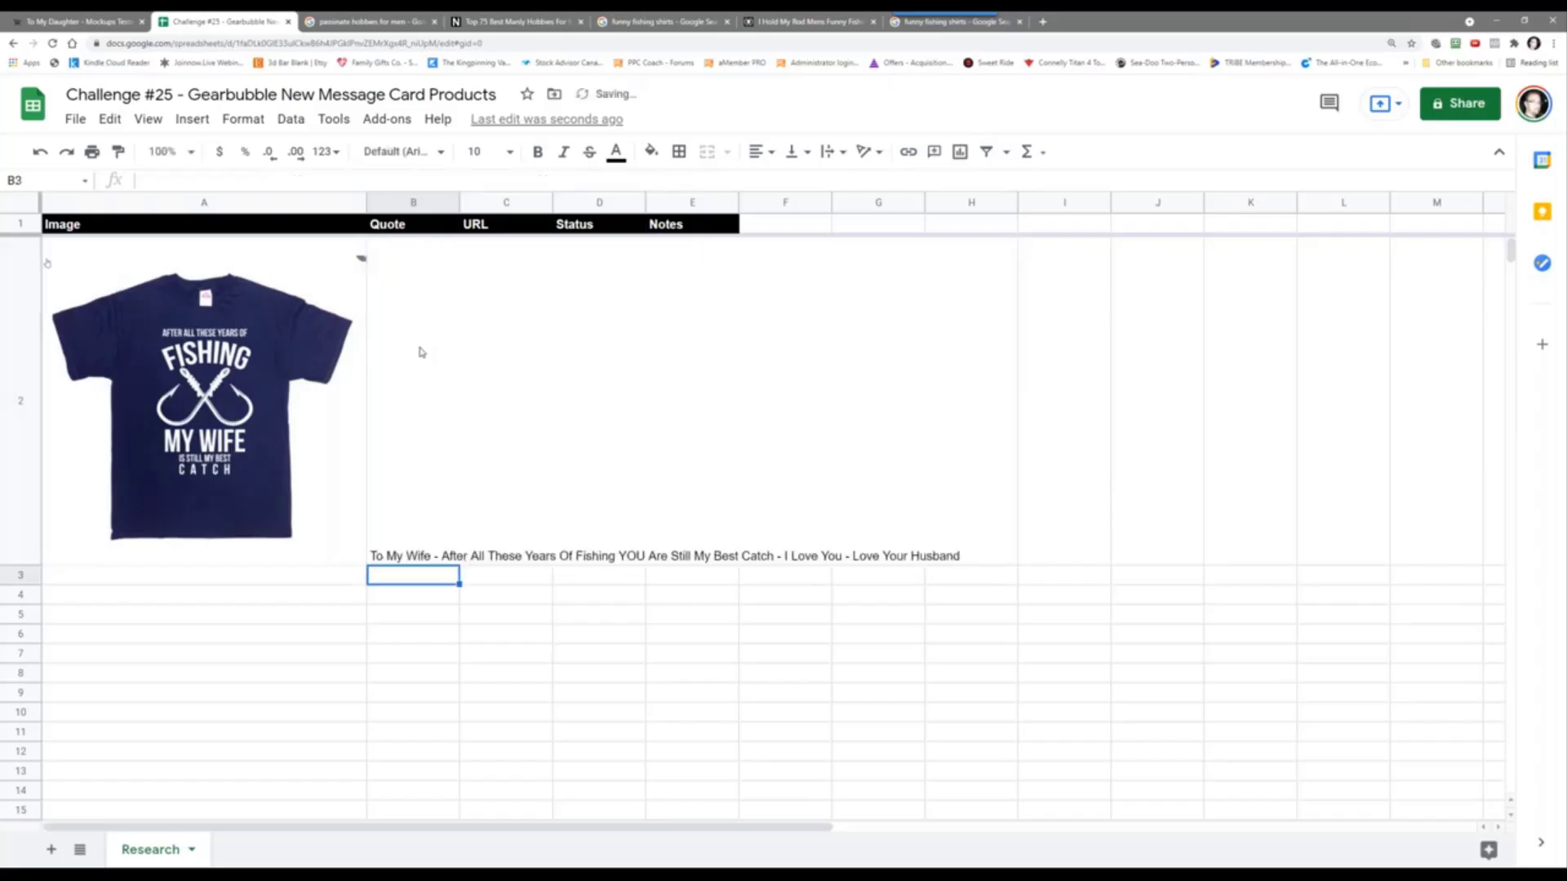
Step: Widen the Quote column so the whole sentence fits, and select the URL cell in row 2
left_click(416, 349)
left_click_drag(460, 202, 1034, 307)
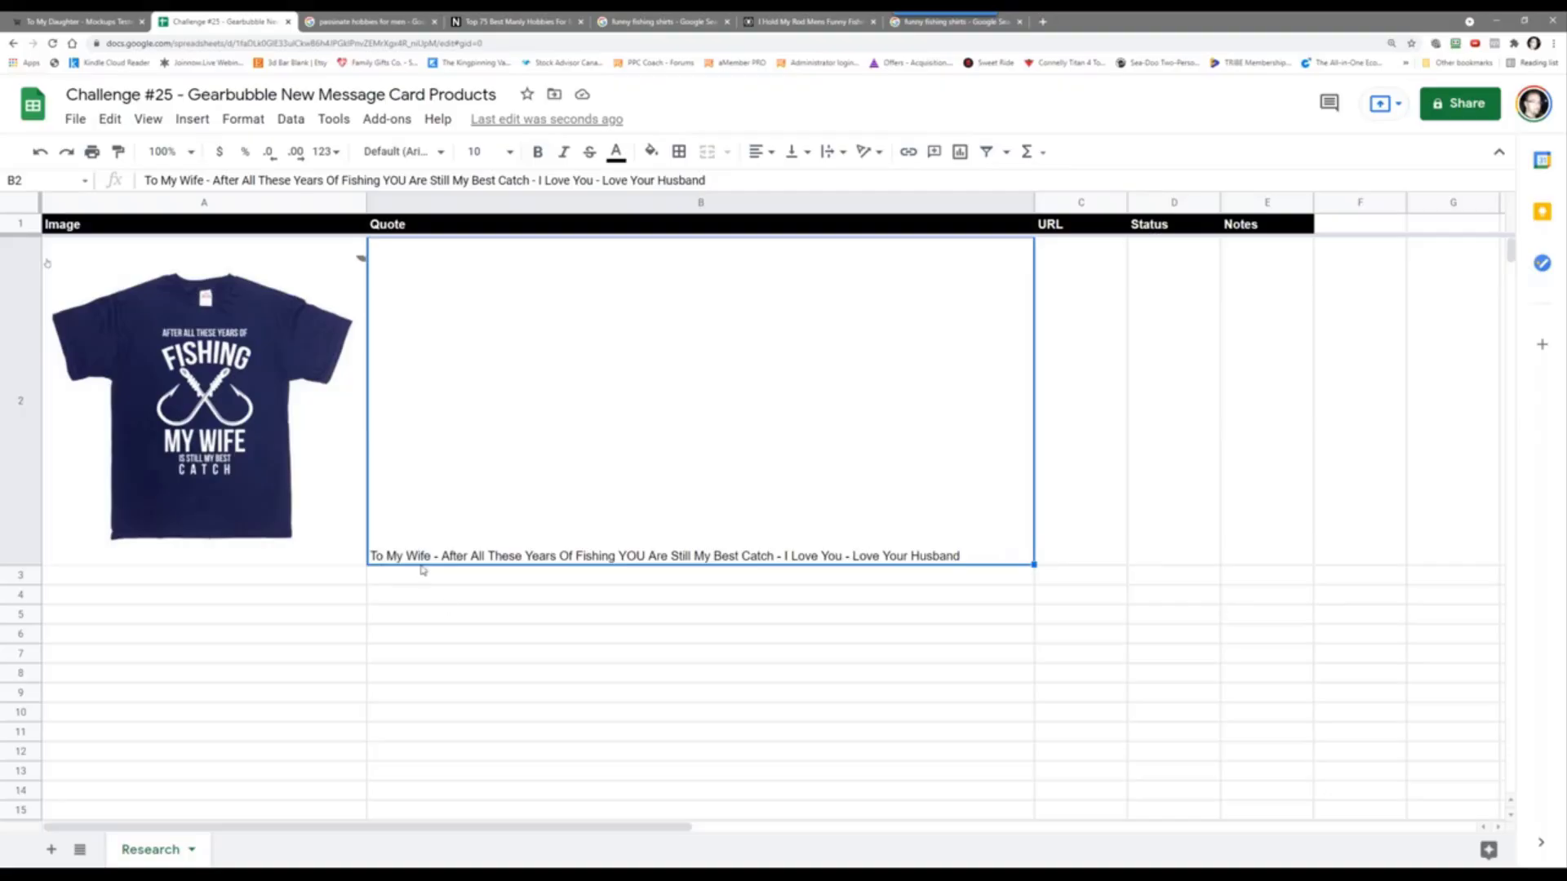
left_click(1093, 389)
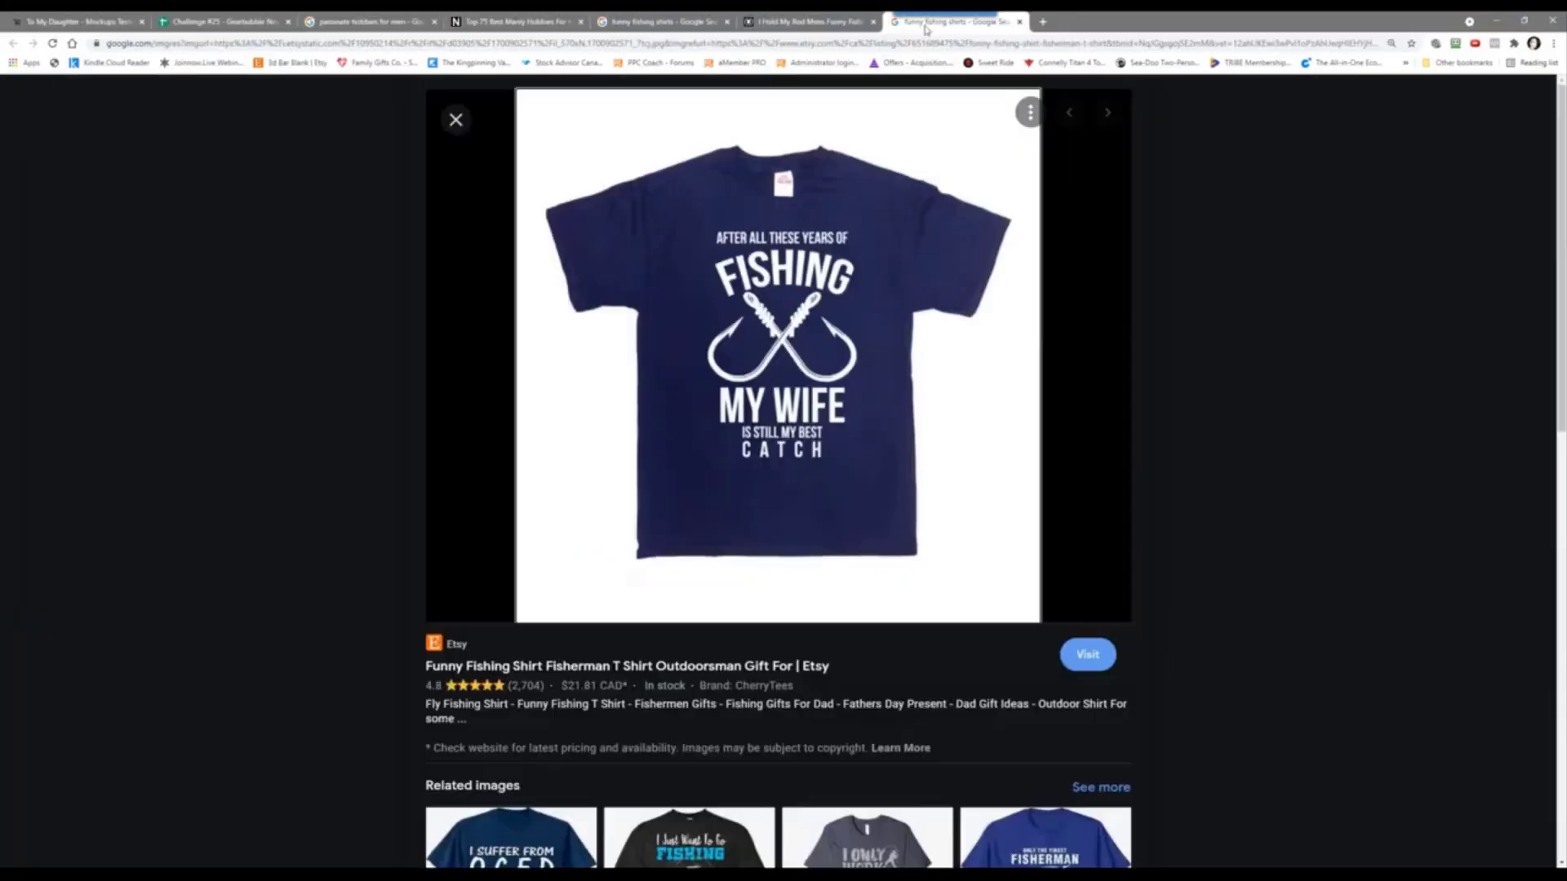
Step: Open the Etsy listing of the "My Wife Is Still My Best Catch" shirt in a new tab from its image preview
left_click(928, 27)
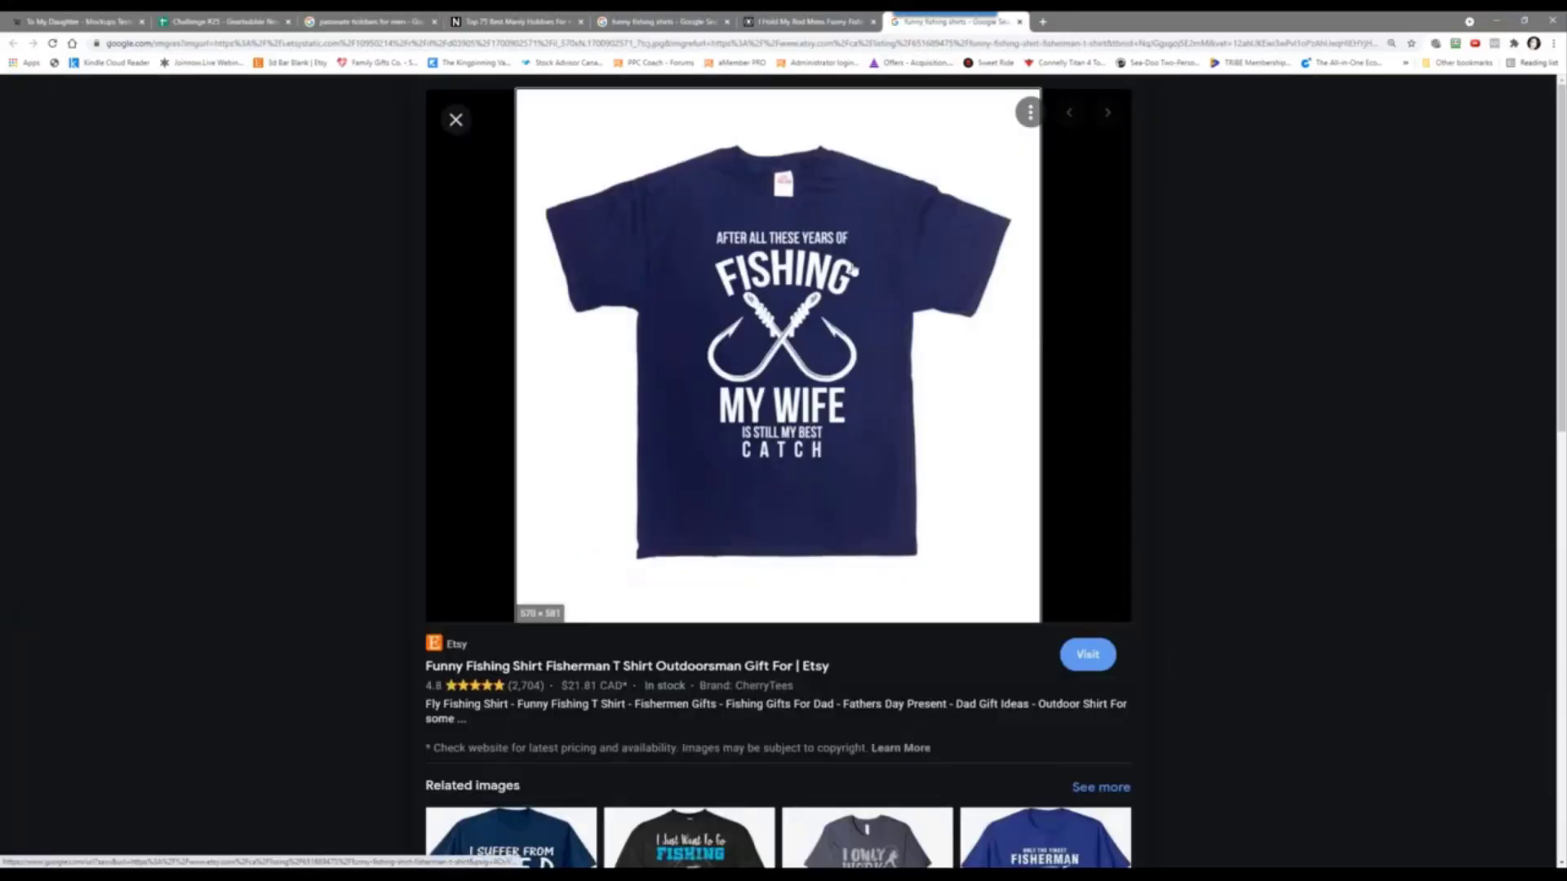
right_click(849, 263)
left_click(894, 276)
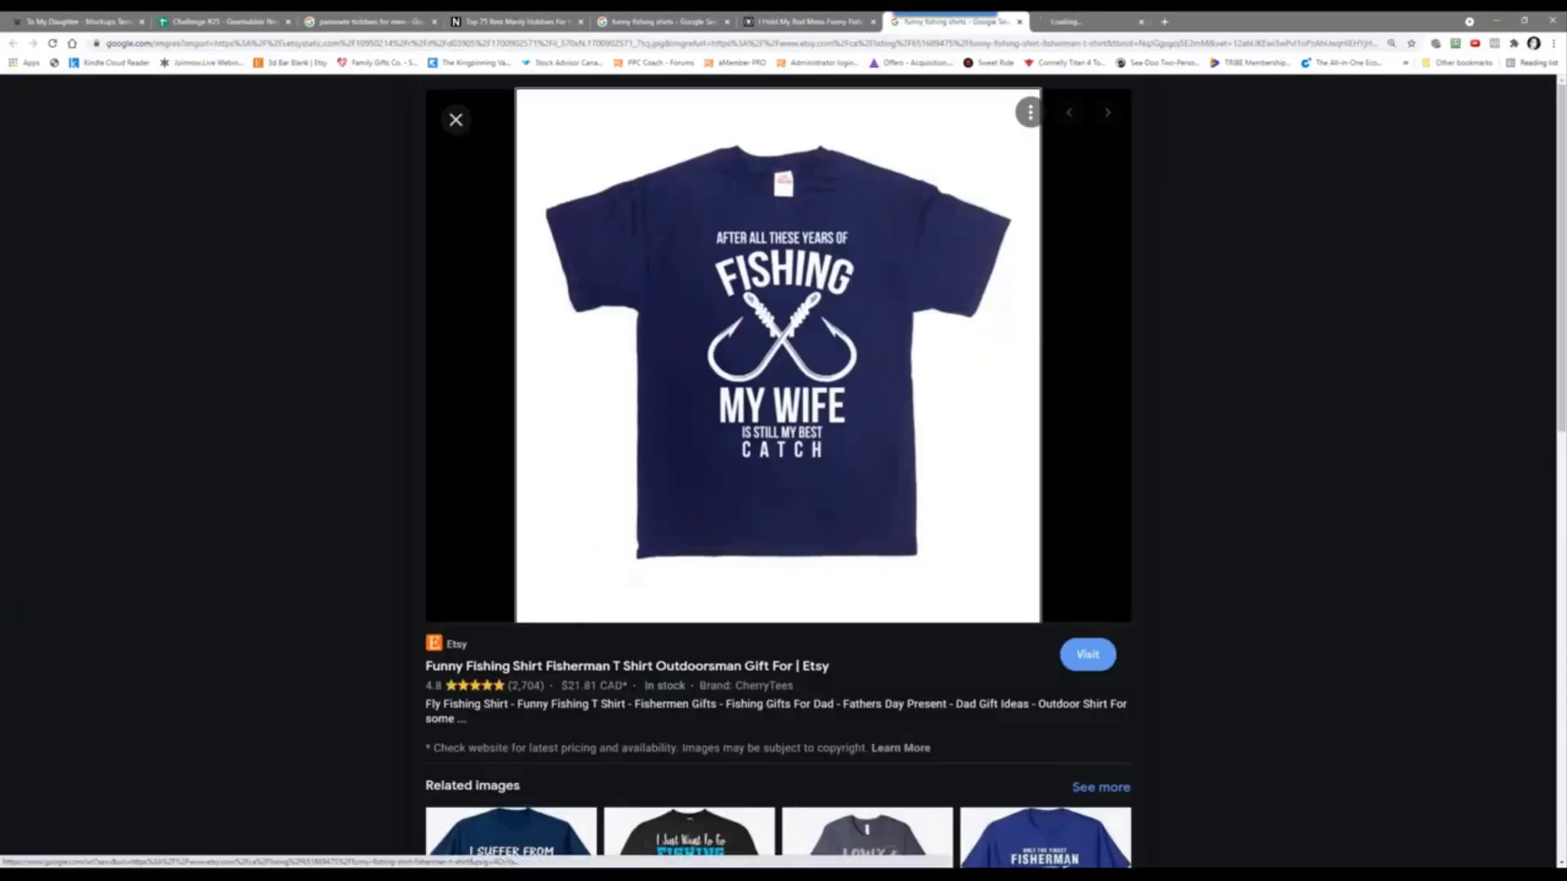
left_click(1098, 22)
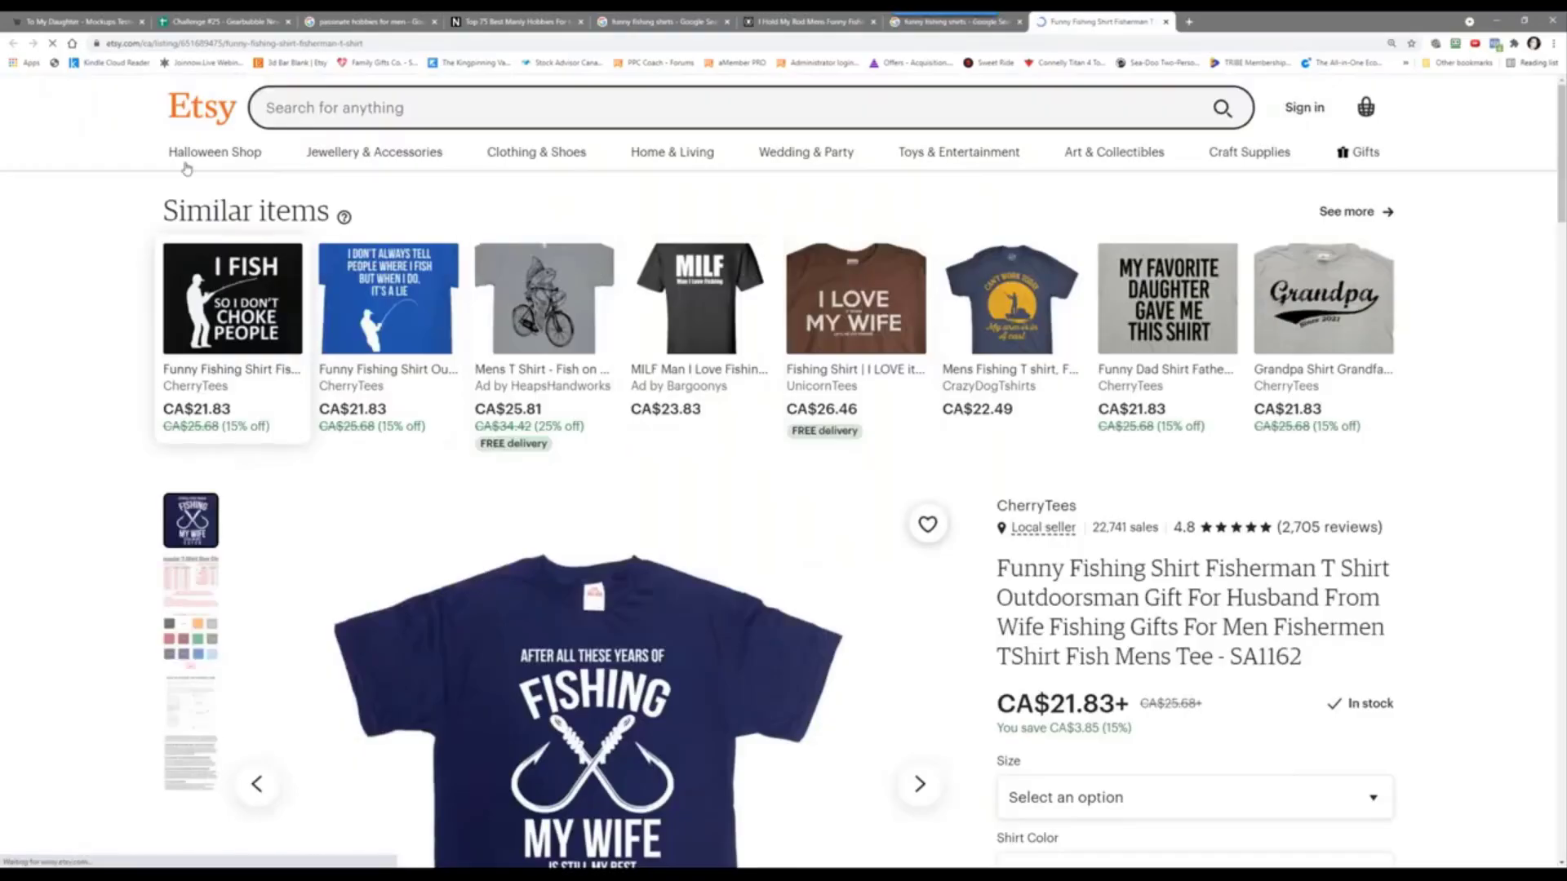
Step: Copy the Etsy listing's web address into C2 of the challenge sheet and set the row's Status to "pending"
left_click(272, 42)
right_click(280, 42)
left_click(345, 113)
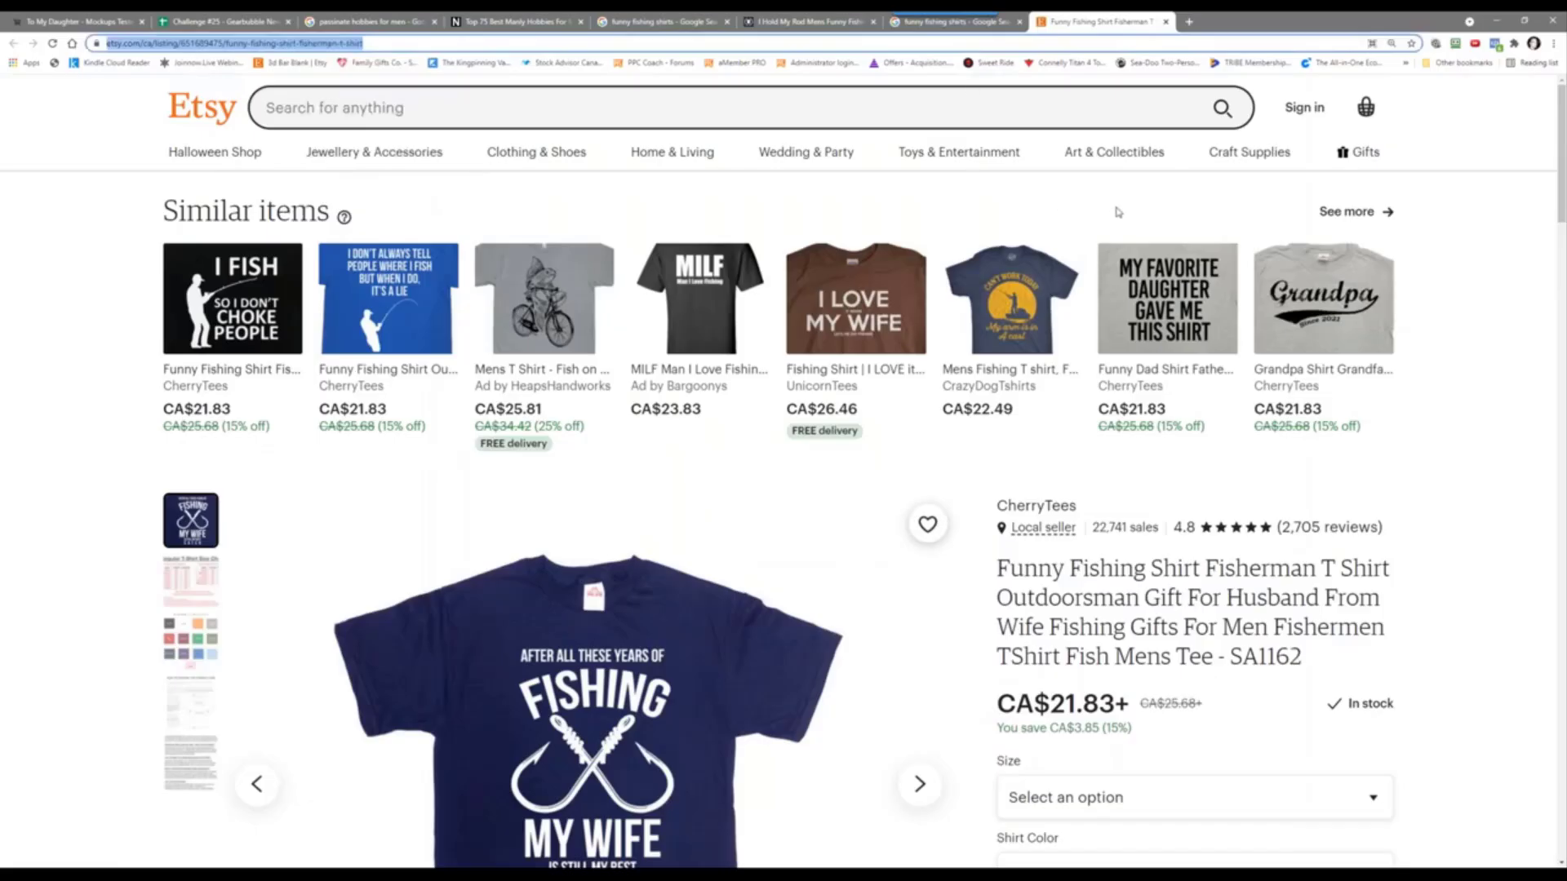
left_click(244, 23)
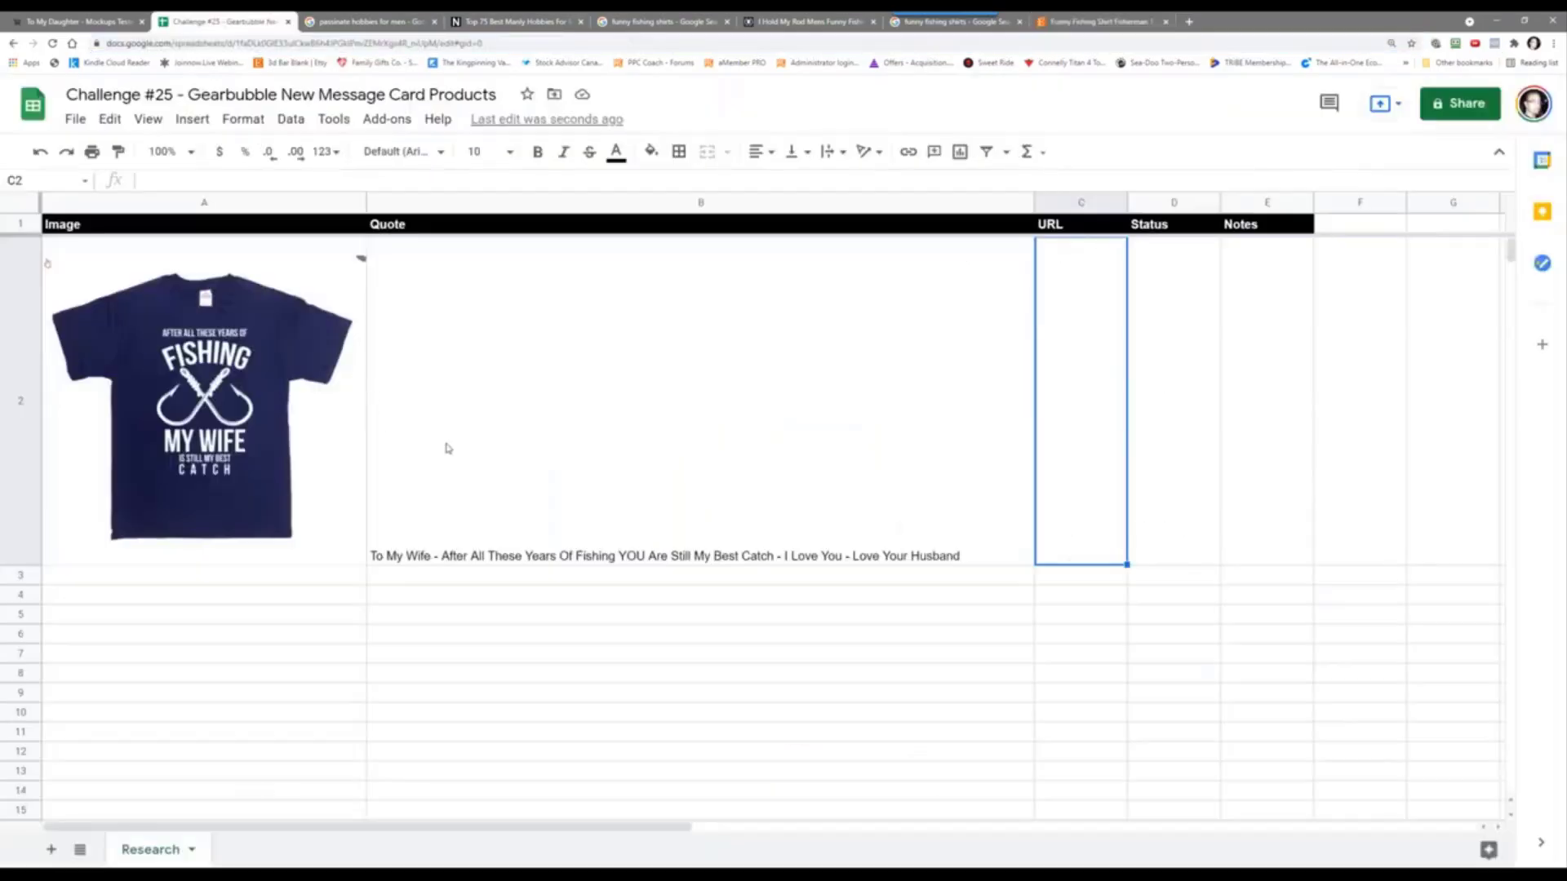
right_click(1060, 428)
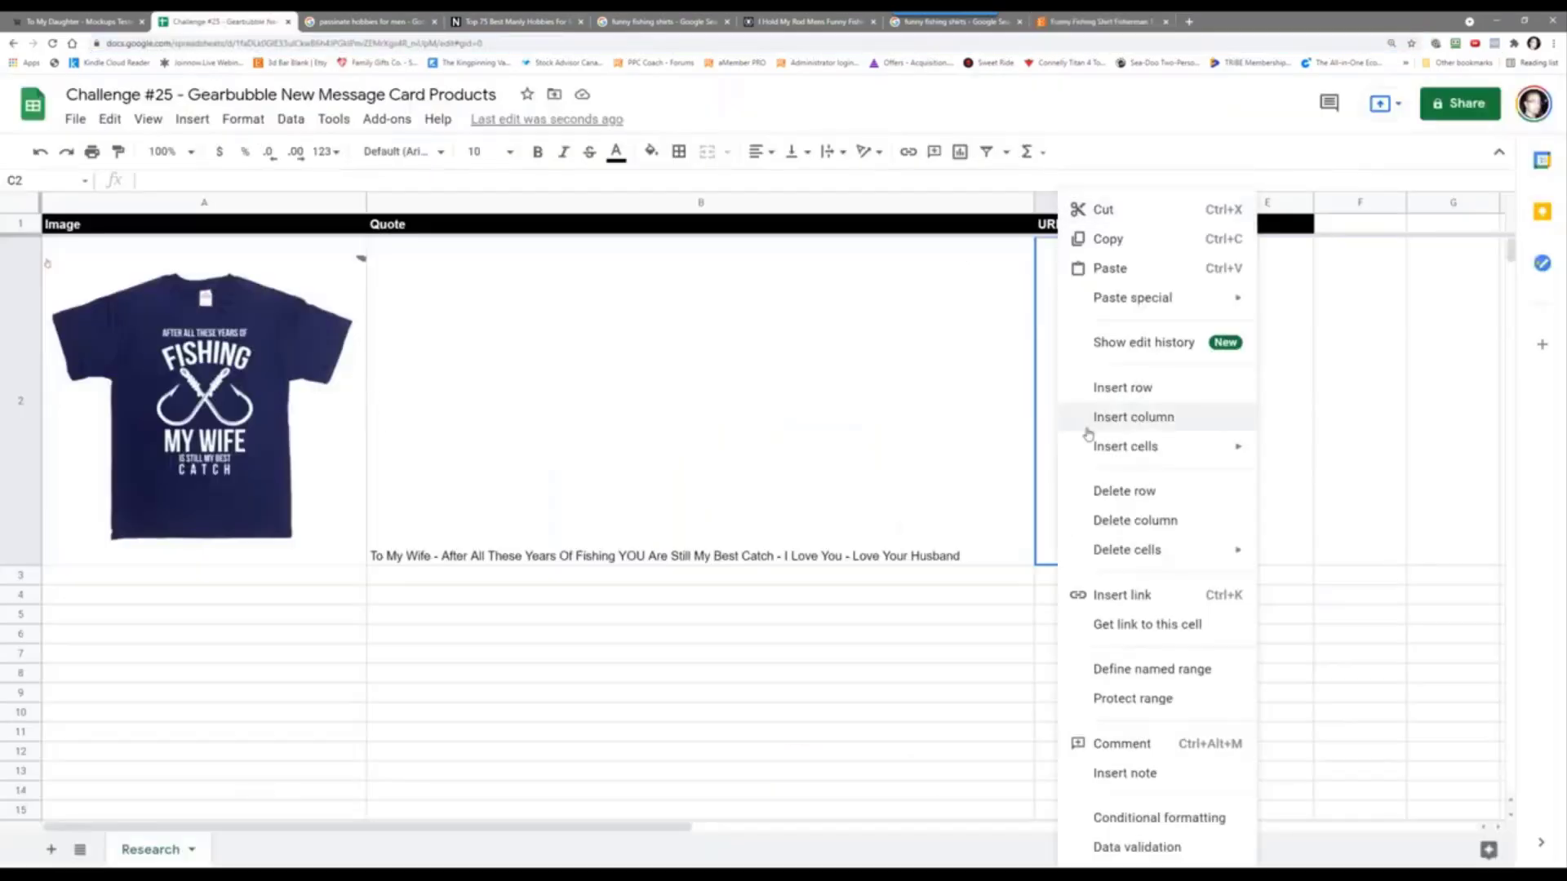
left_click(1154, 273)
left_click(1175, 419)
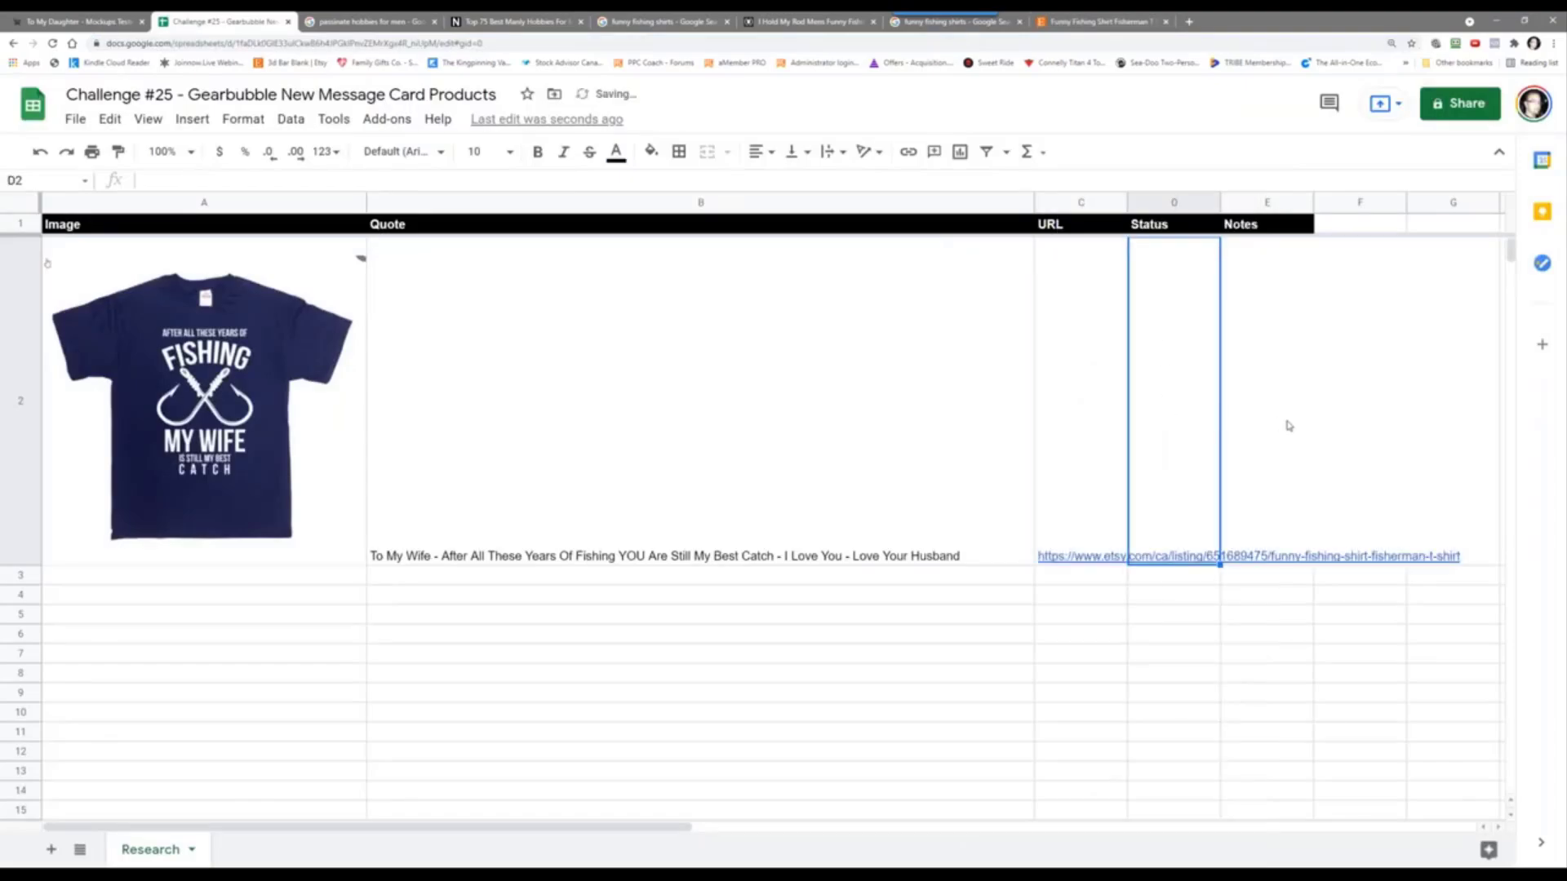
type("pending")
Step: Add the note "- would make a funny gift message card for husband to give to a wife" in E2 and widen the Notes column
left_click(1288, 425)
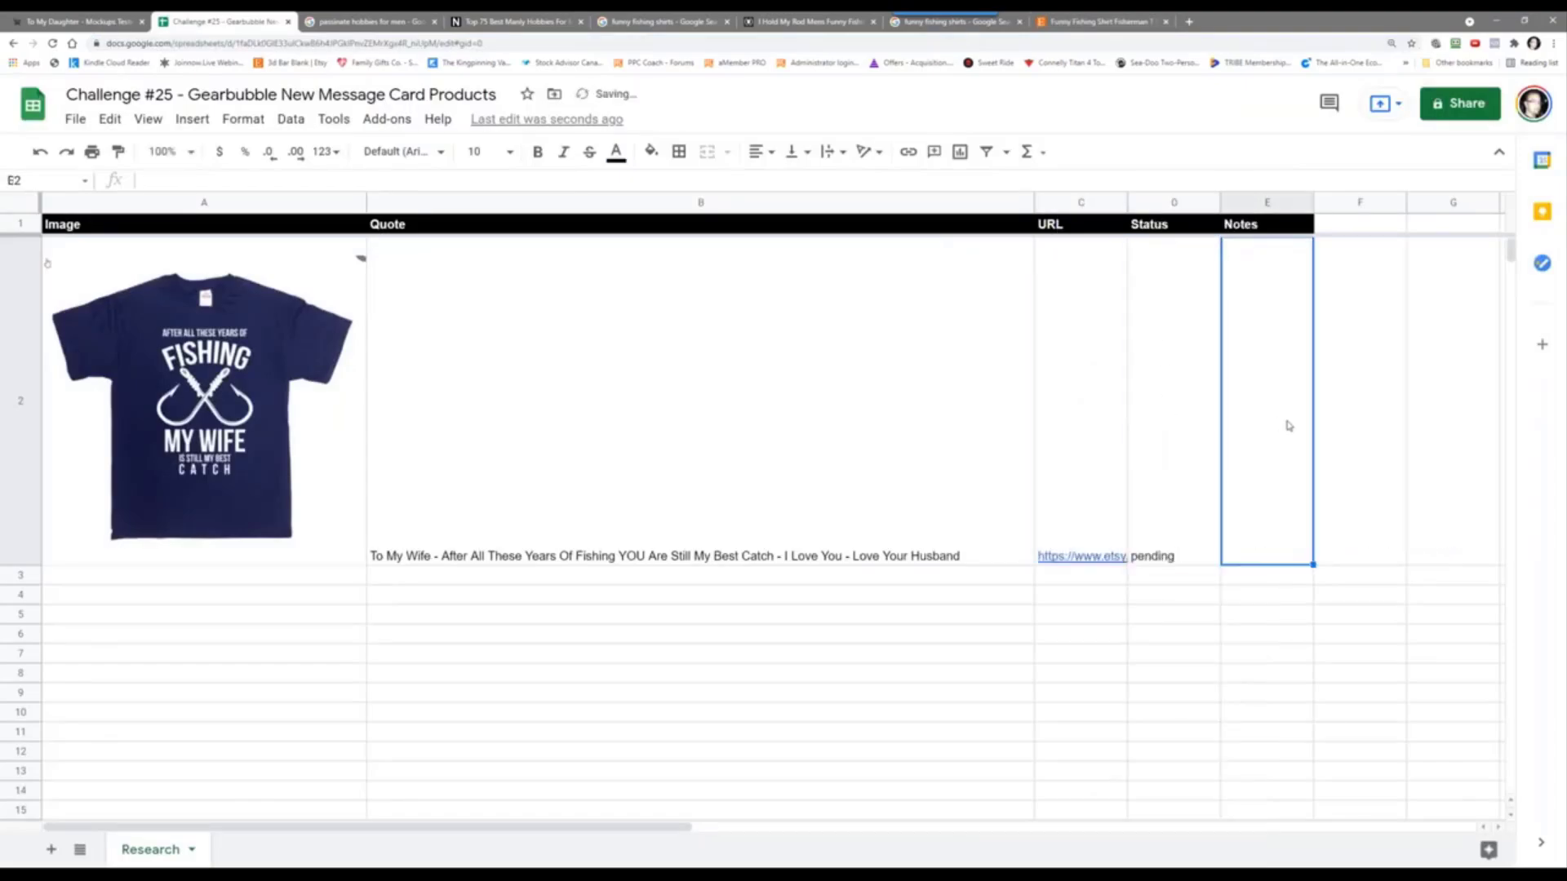
type("- would a")
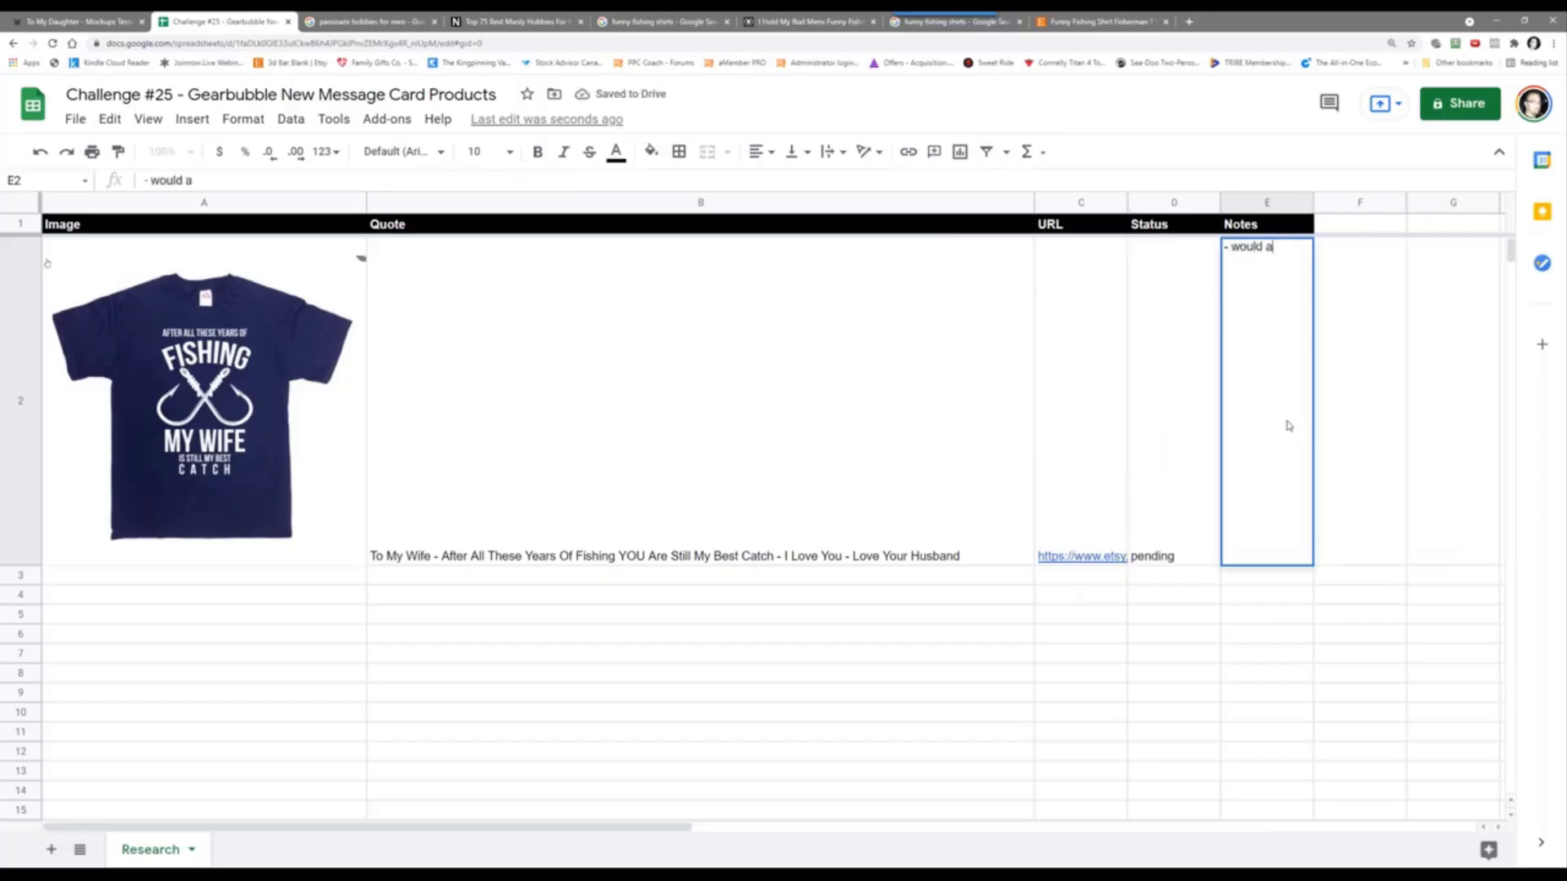
key("BackSpace")
type("make a funn")
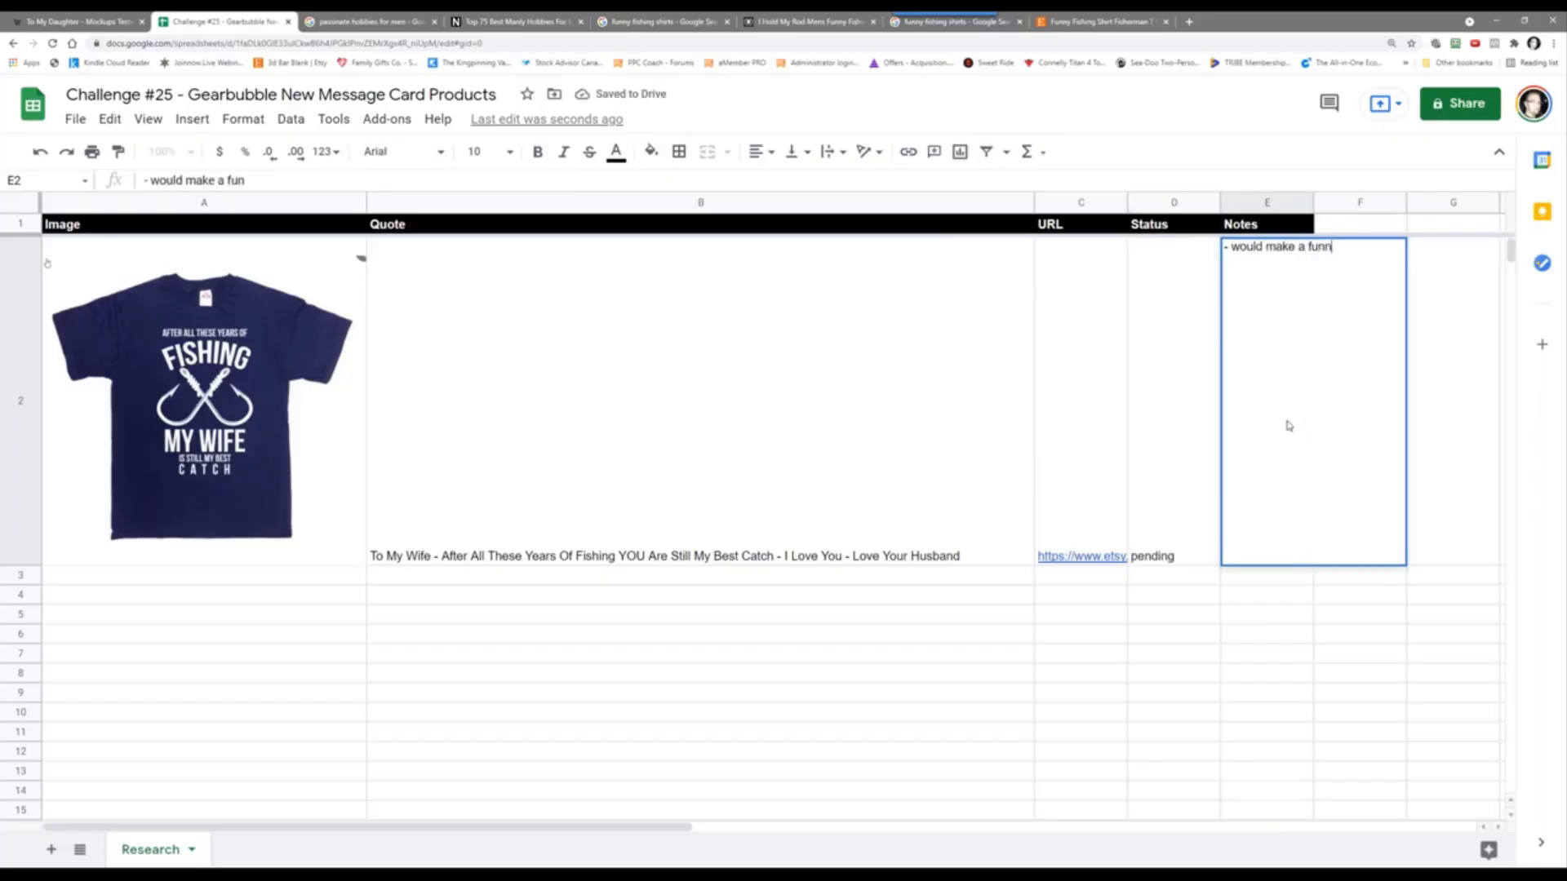
type("y gift messag")
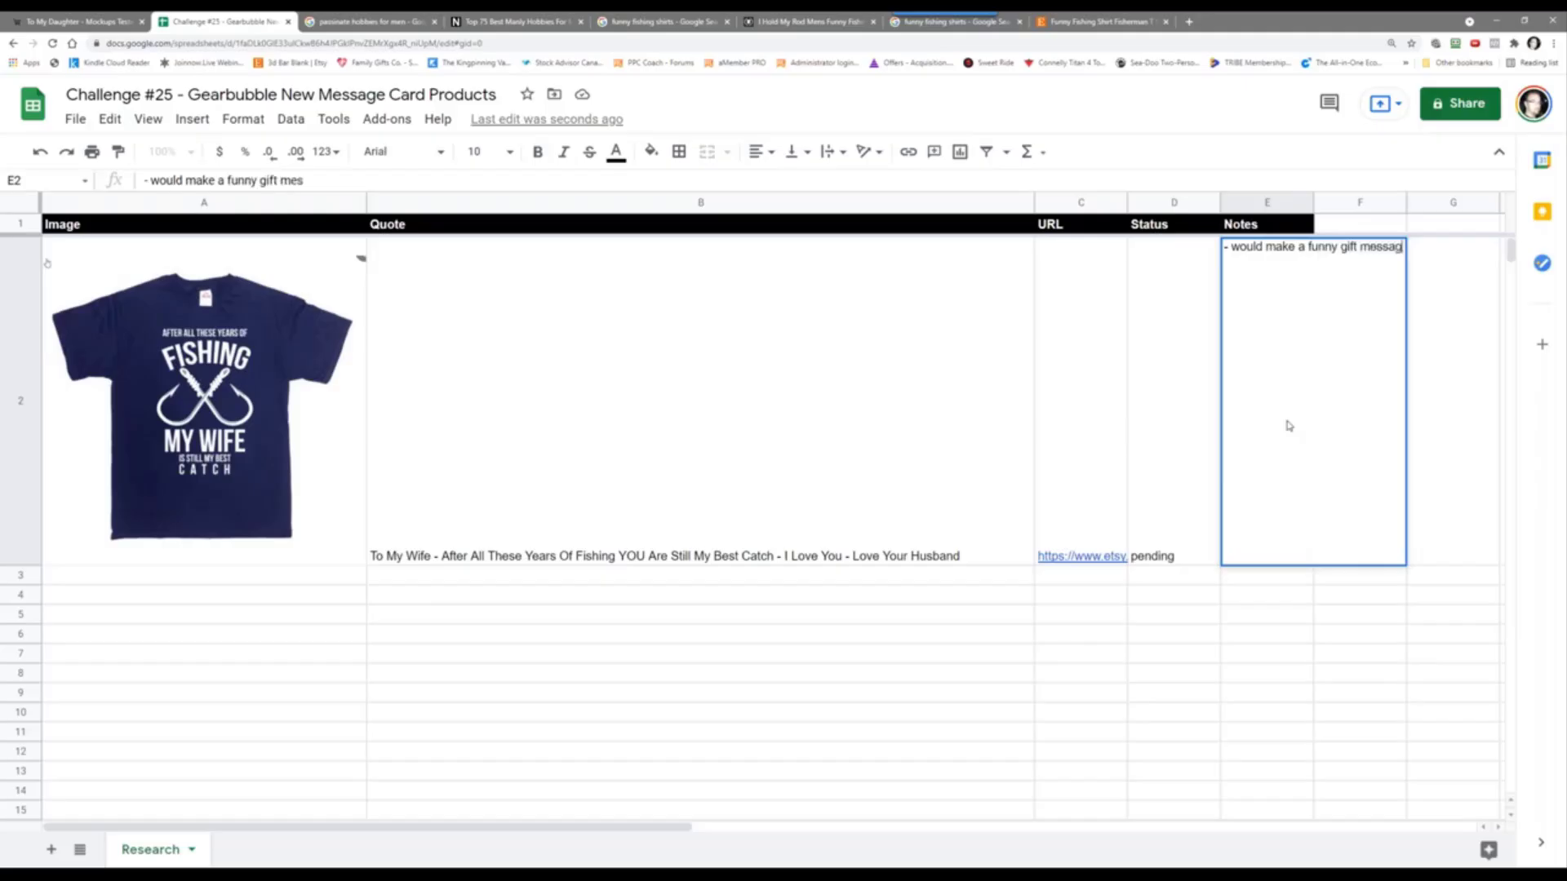
type("e card for husband to give to a")
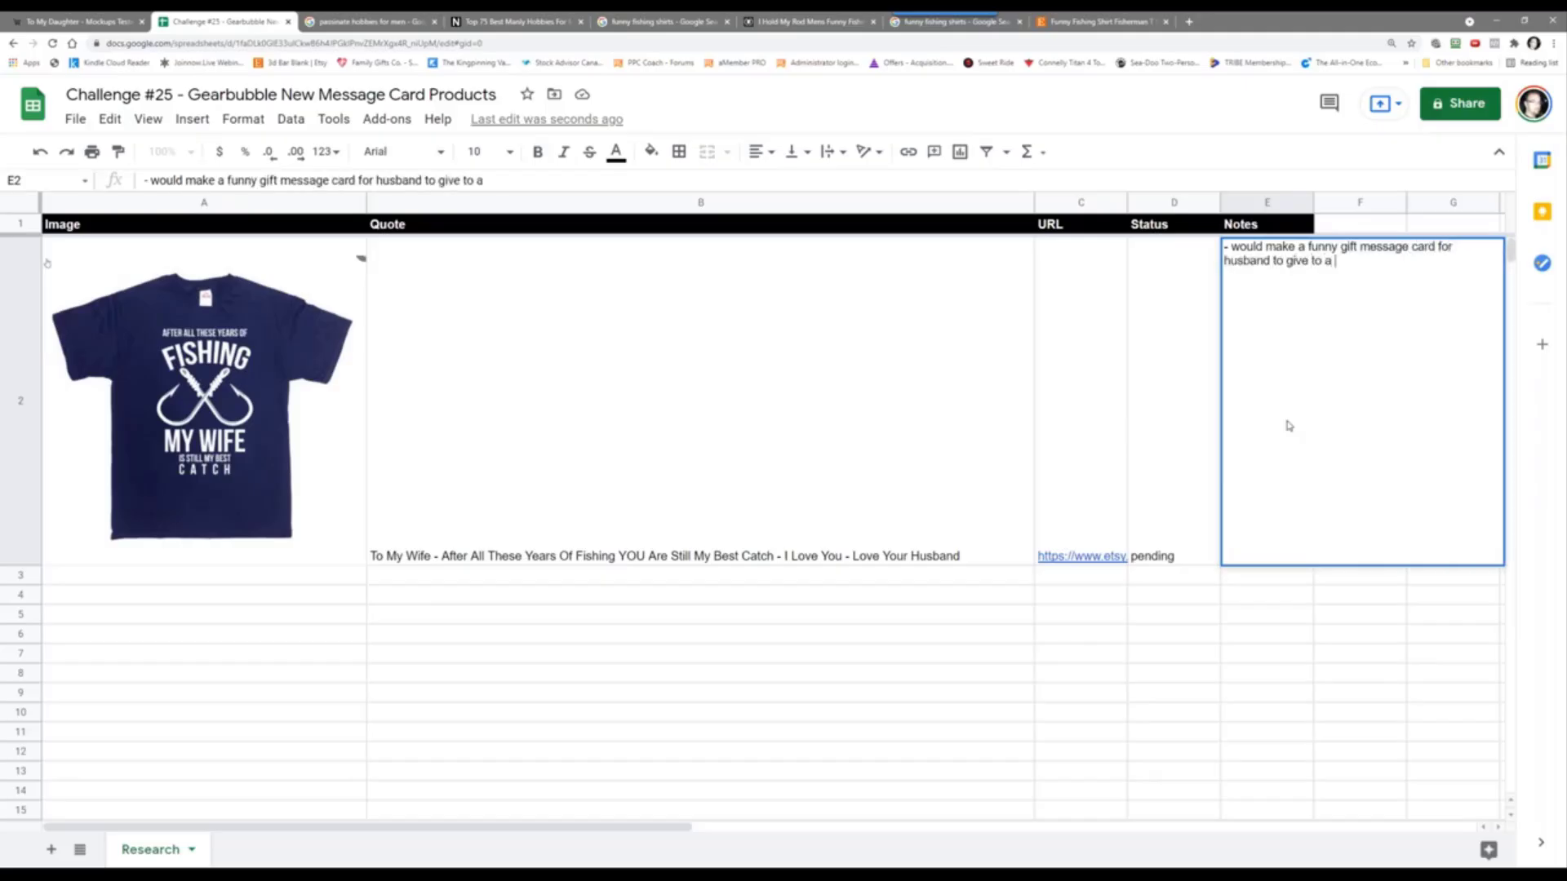
type(" wife")
key("Return")
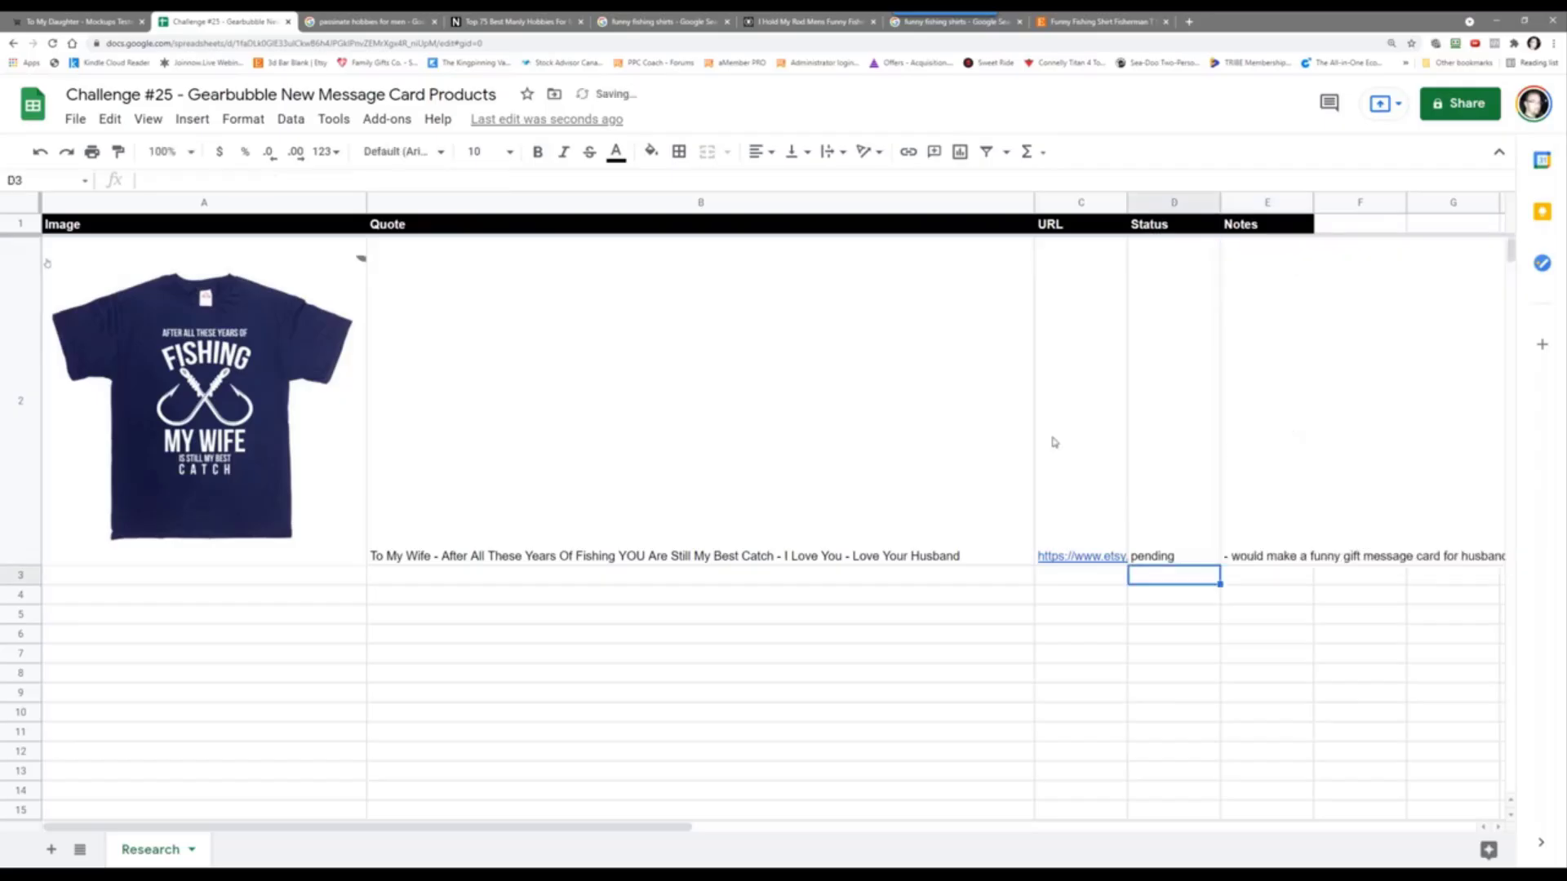
left_click_drag(1314, 202, 1471, 201)
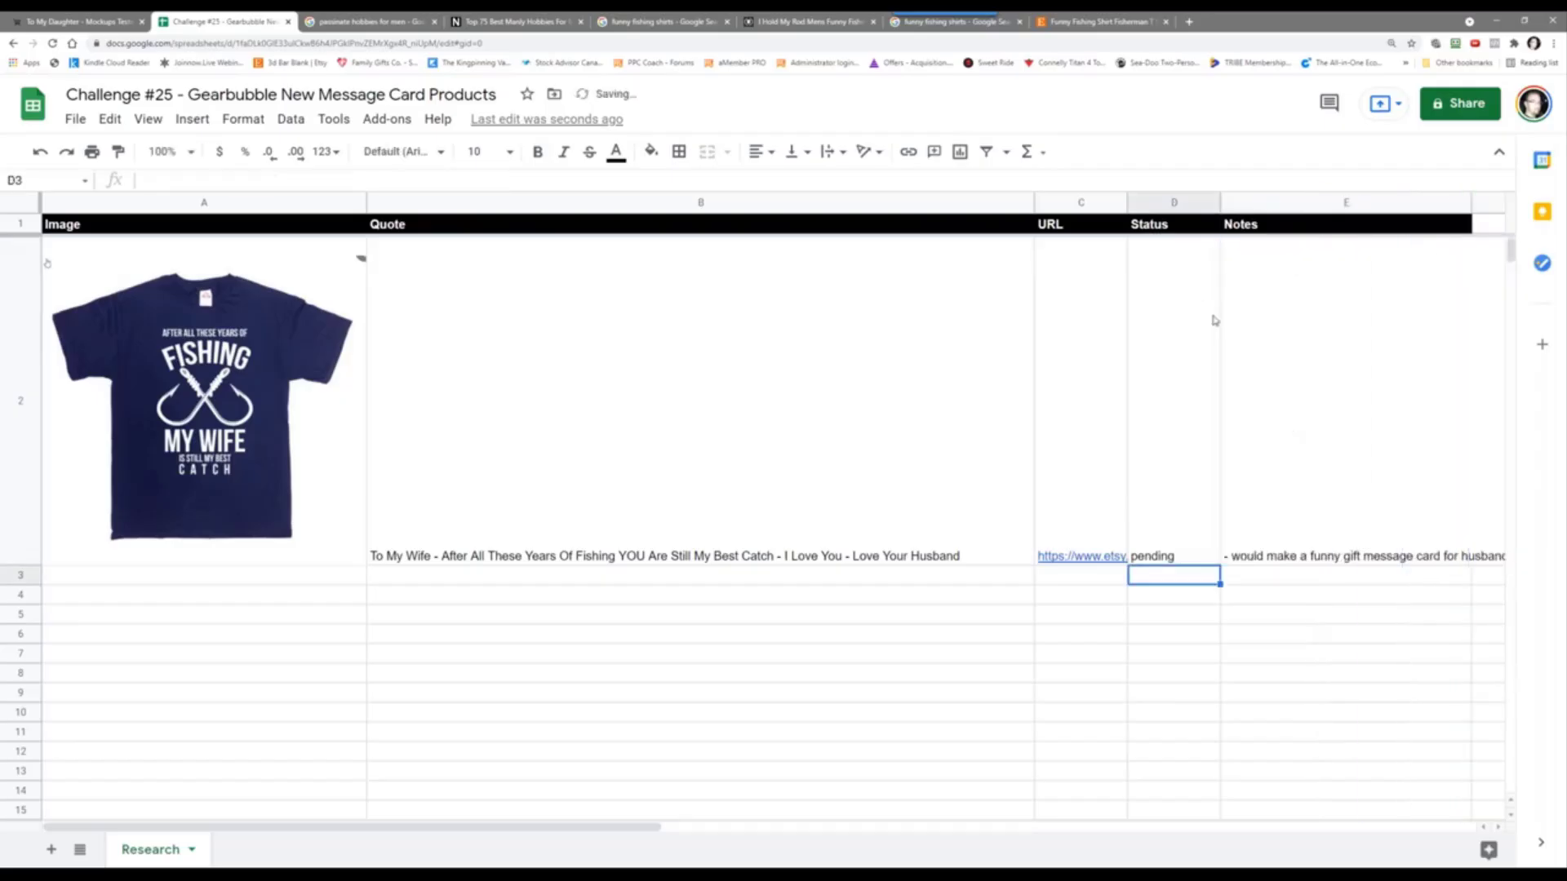
left_click(214, 576)
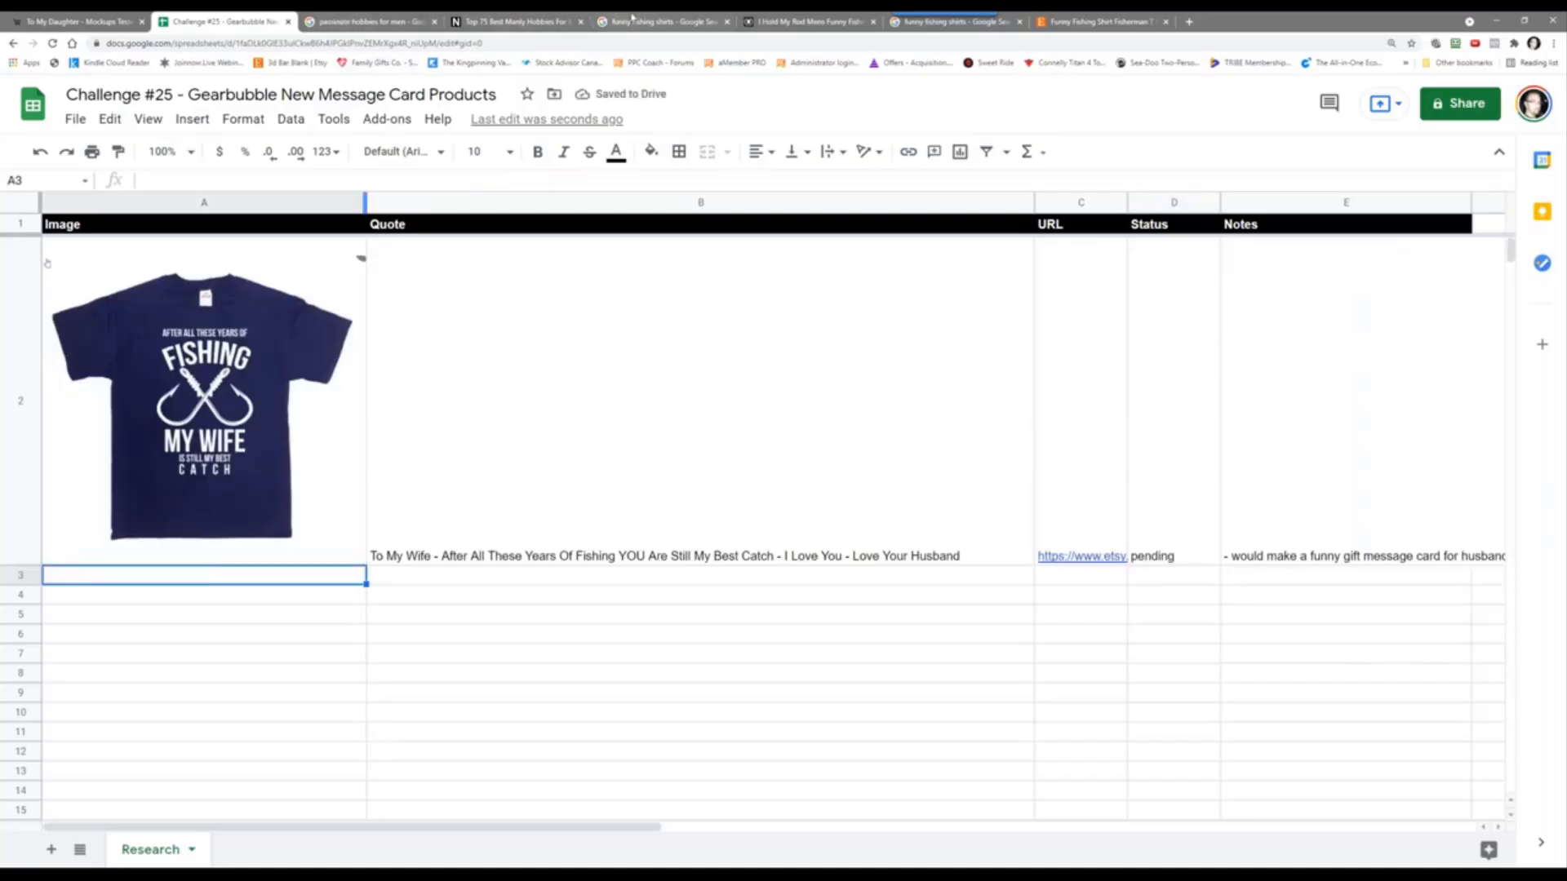
Step: Close the hobby search, Next Luxury, TeePublic and fishing shirt results tabs, keeping the shirt's image preview and Etsy listing open
left_click(678, 22)
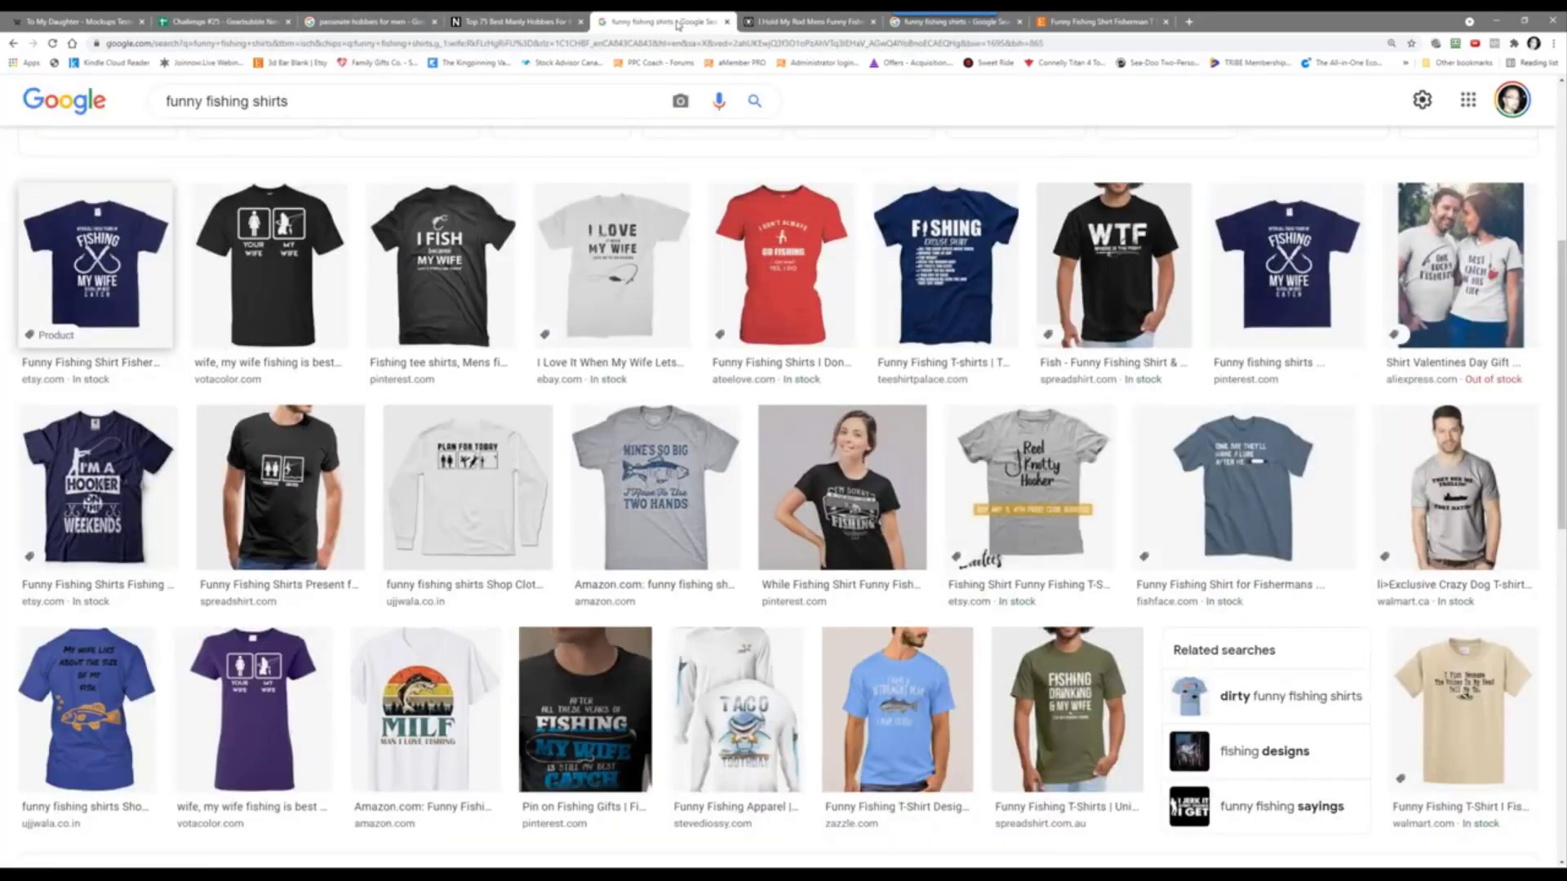
left_click(804, 20)
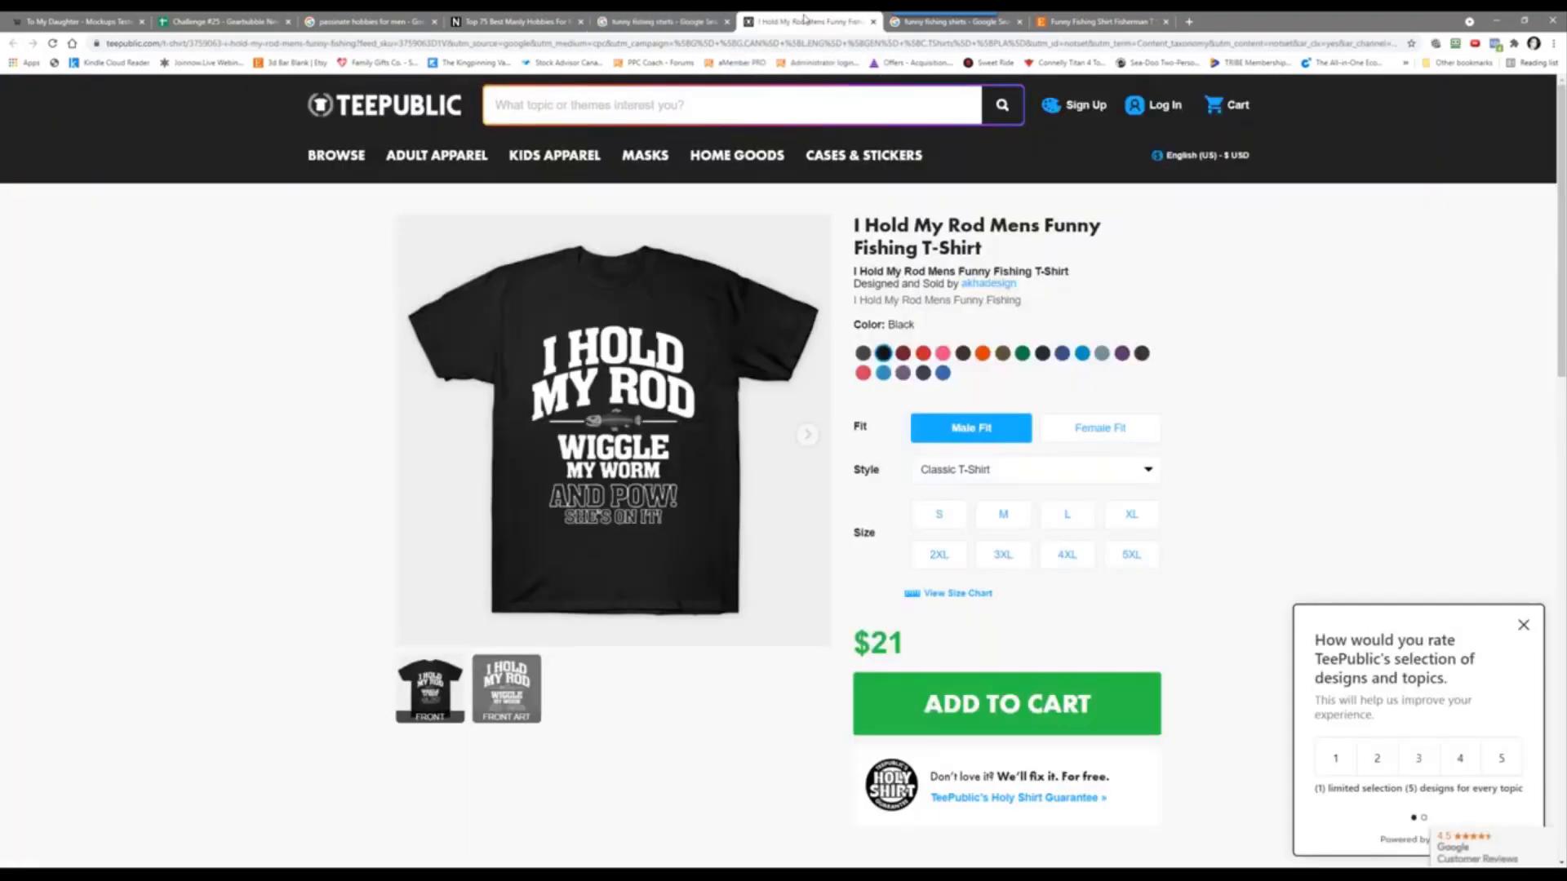
left_click(921, 27)
left_click(727, 22)
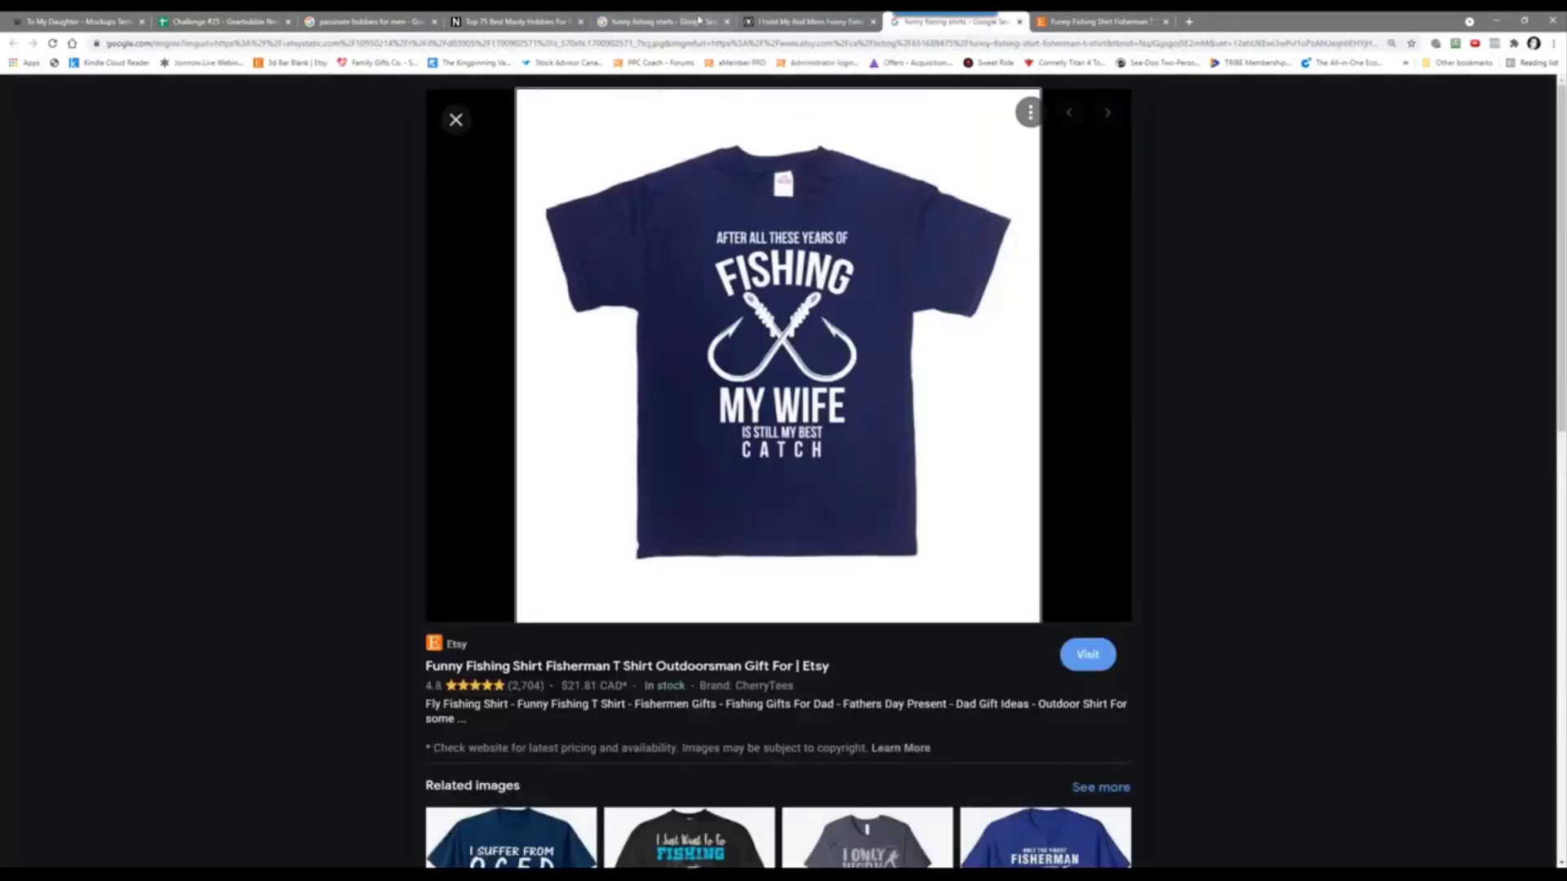
left_click(718, 23)
left_click(725, 22)
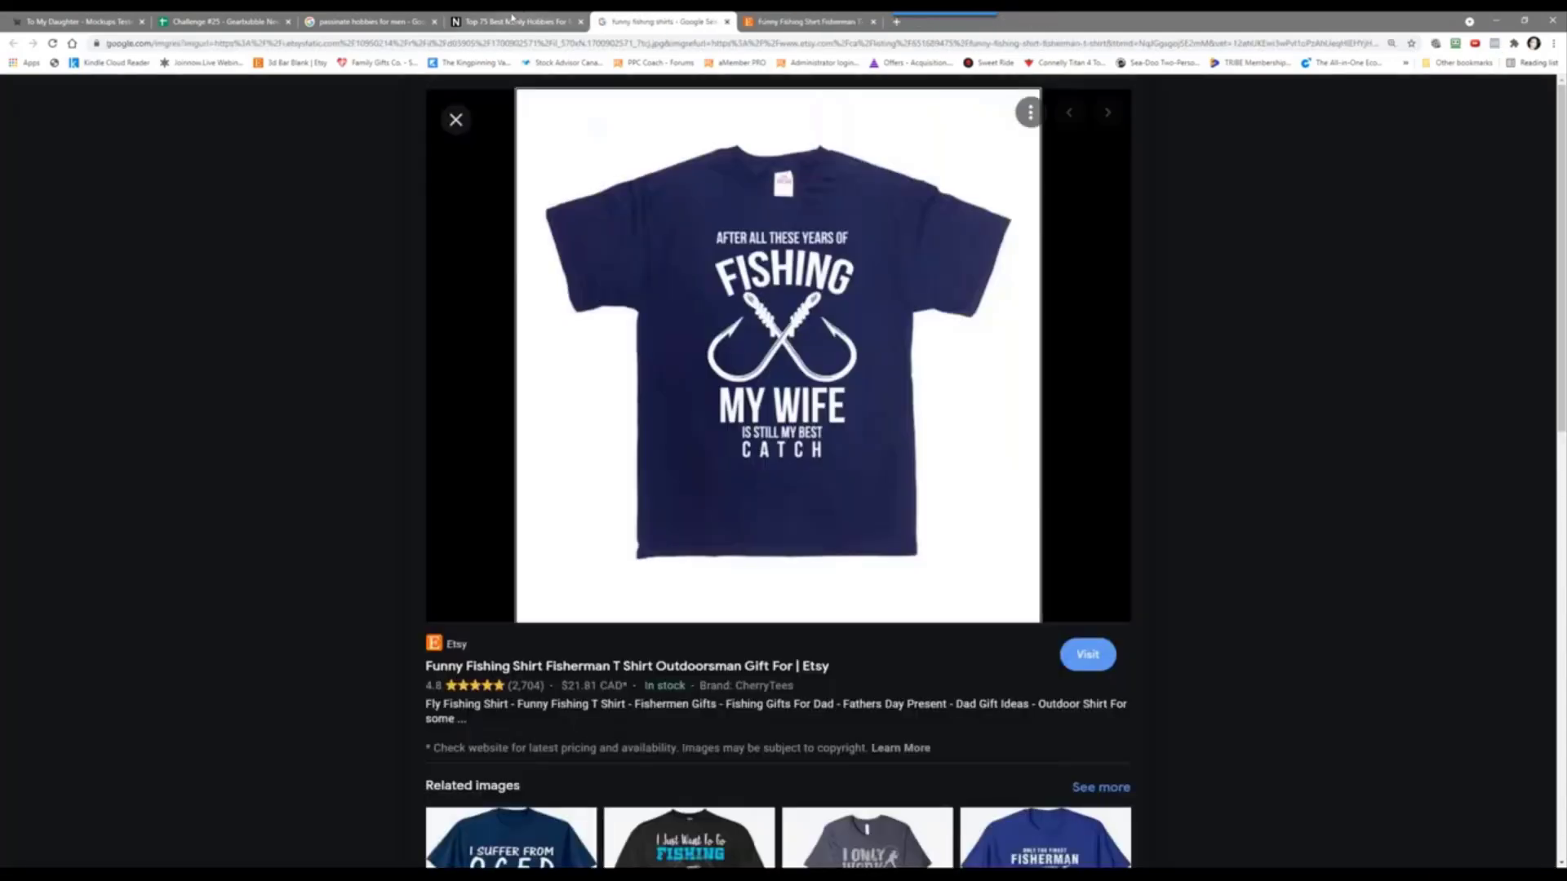
left_click(482, 24)
key("ctrl+w")
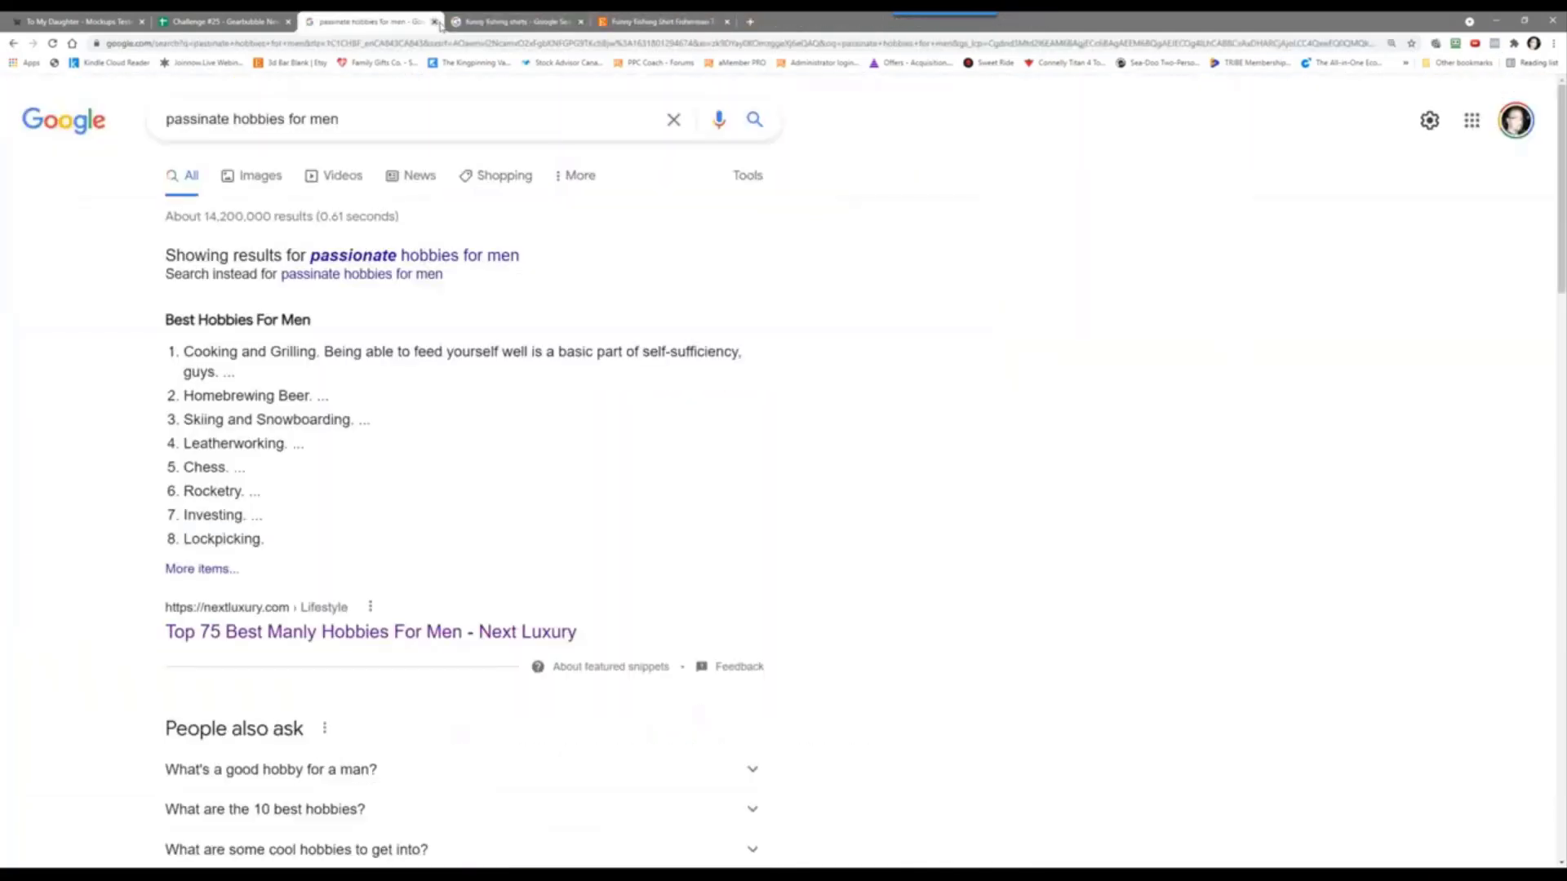
left_click(434, 23)
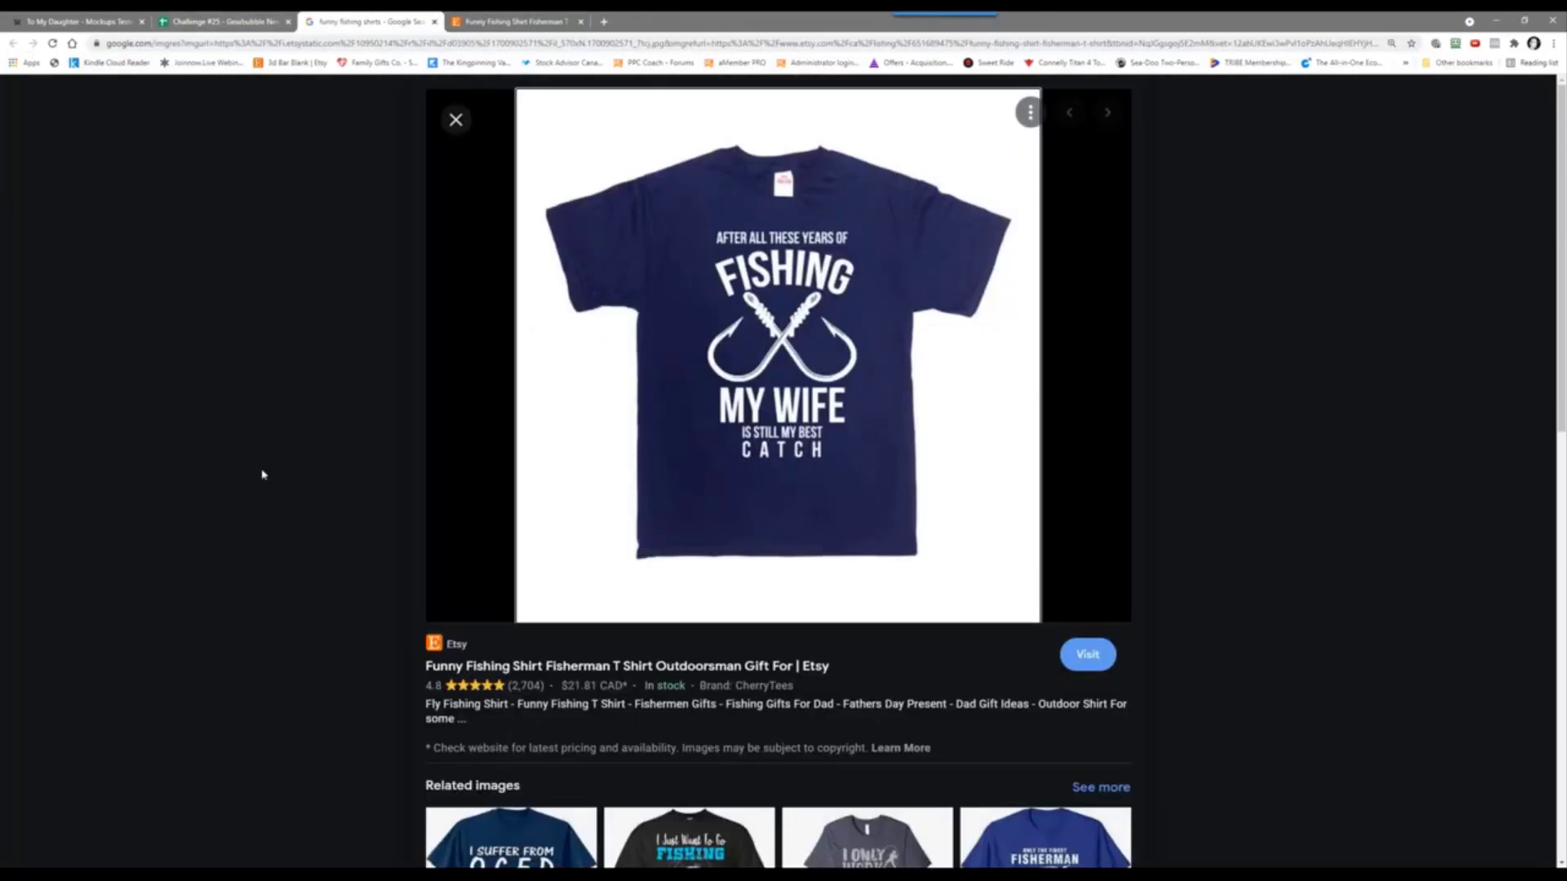
Step: Search Google Images for "funny fishing shirts" and narrow the results with the "wife" filter
scroll(262, 474, "down", 5)
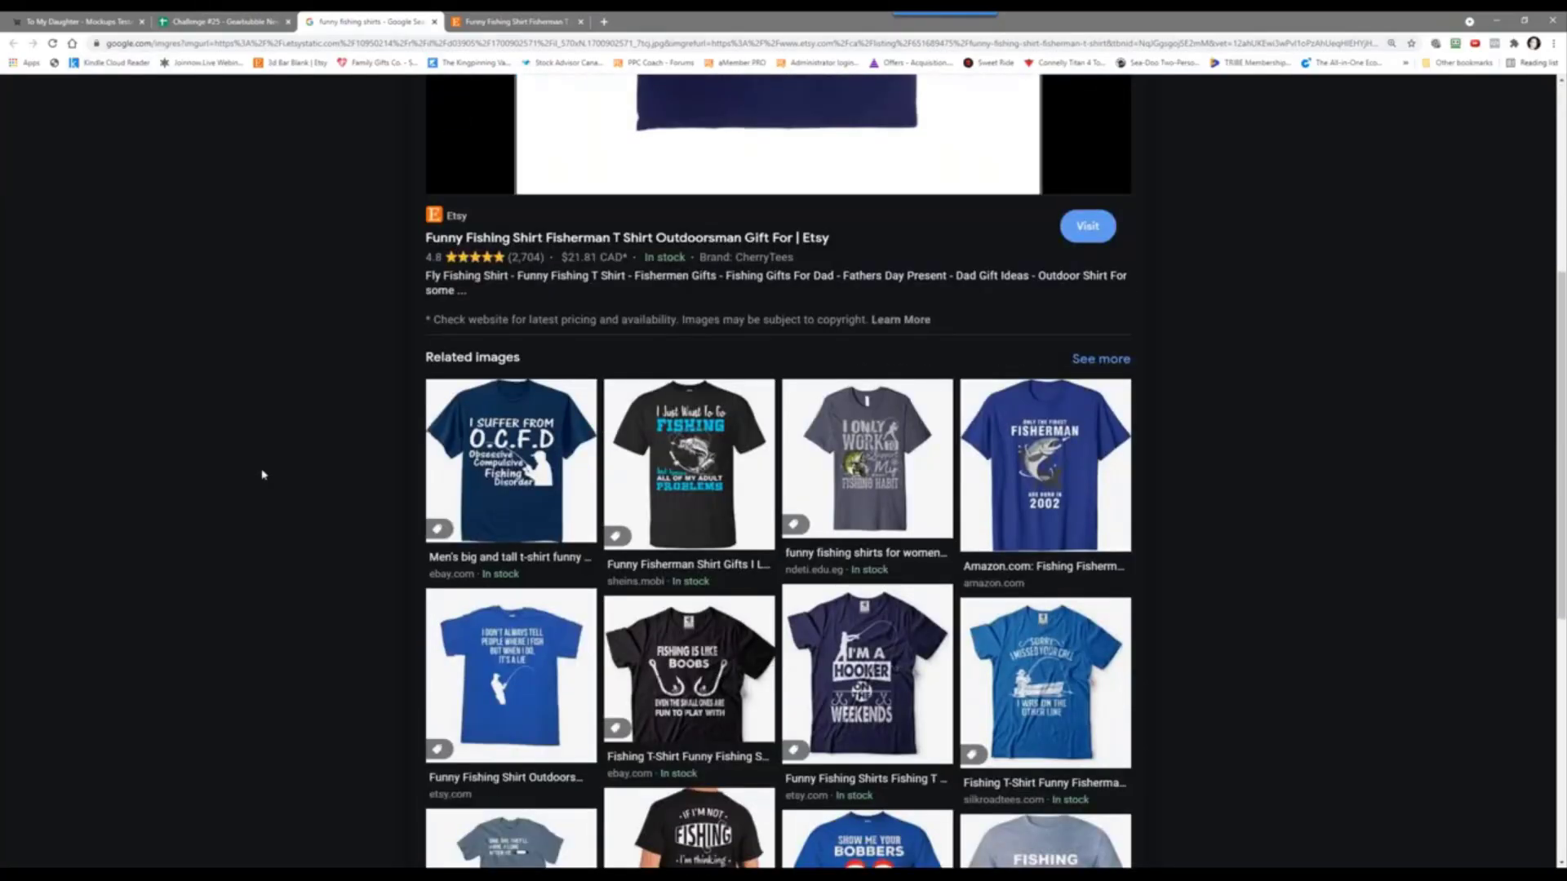
scroll(261, 475, "down", 3)
scroll(220, 189, "up", 9)
right_click(222, 182)
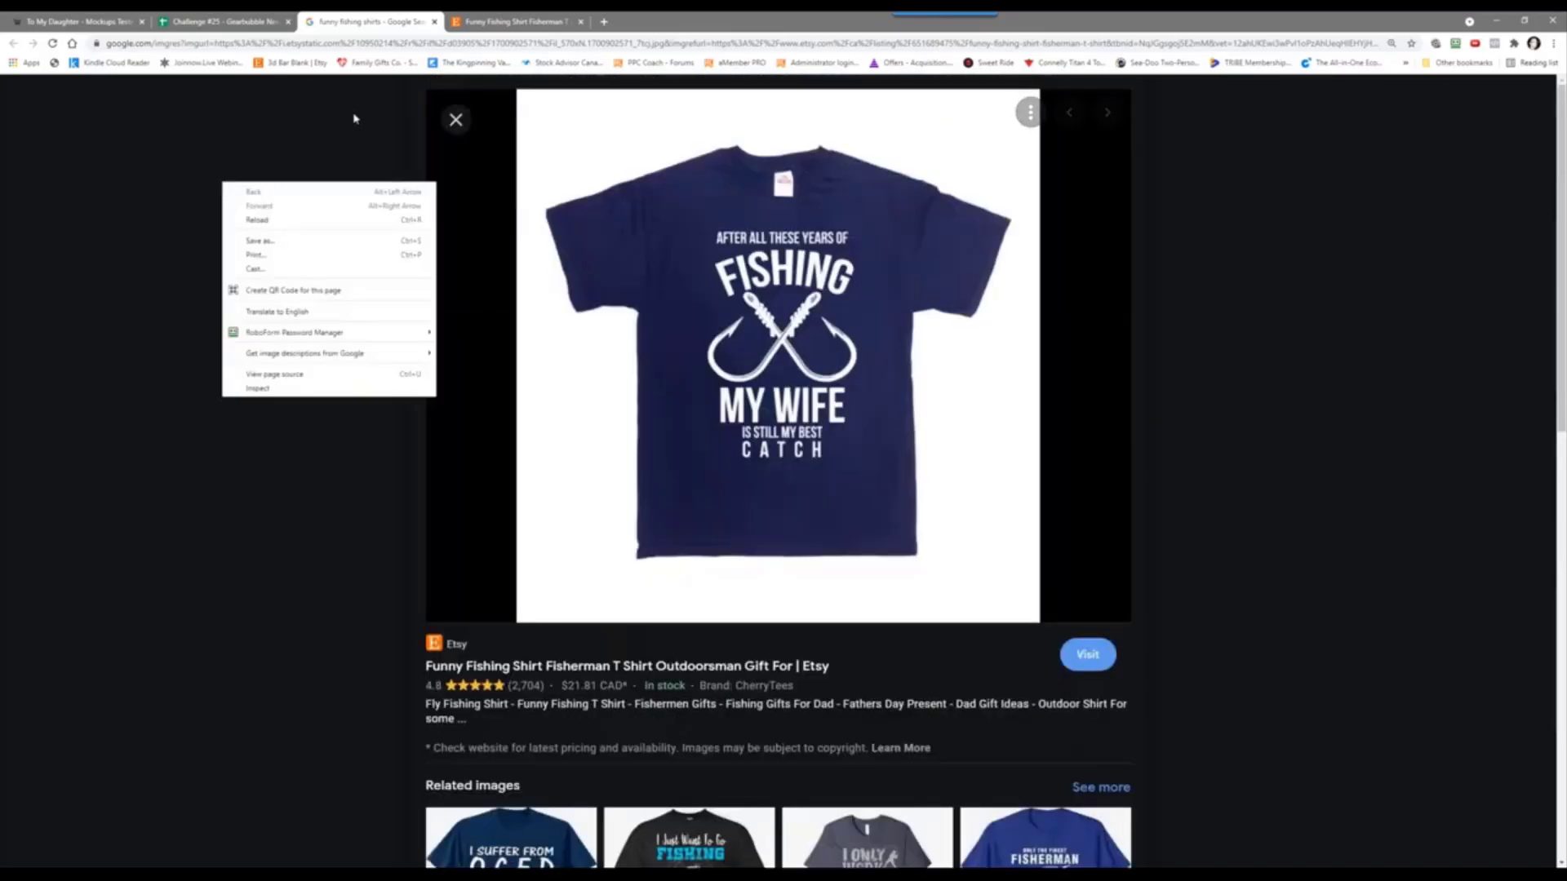
left_click(353, 45)
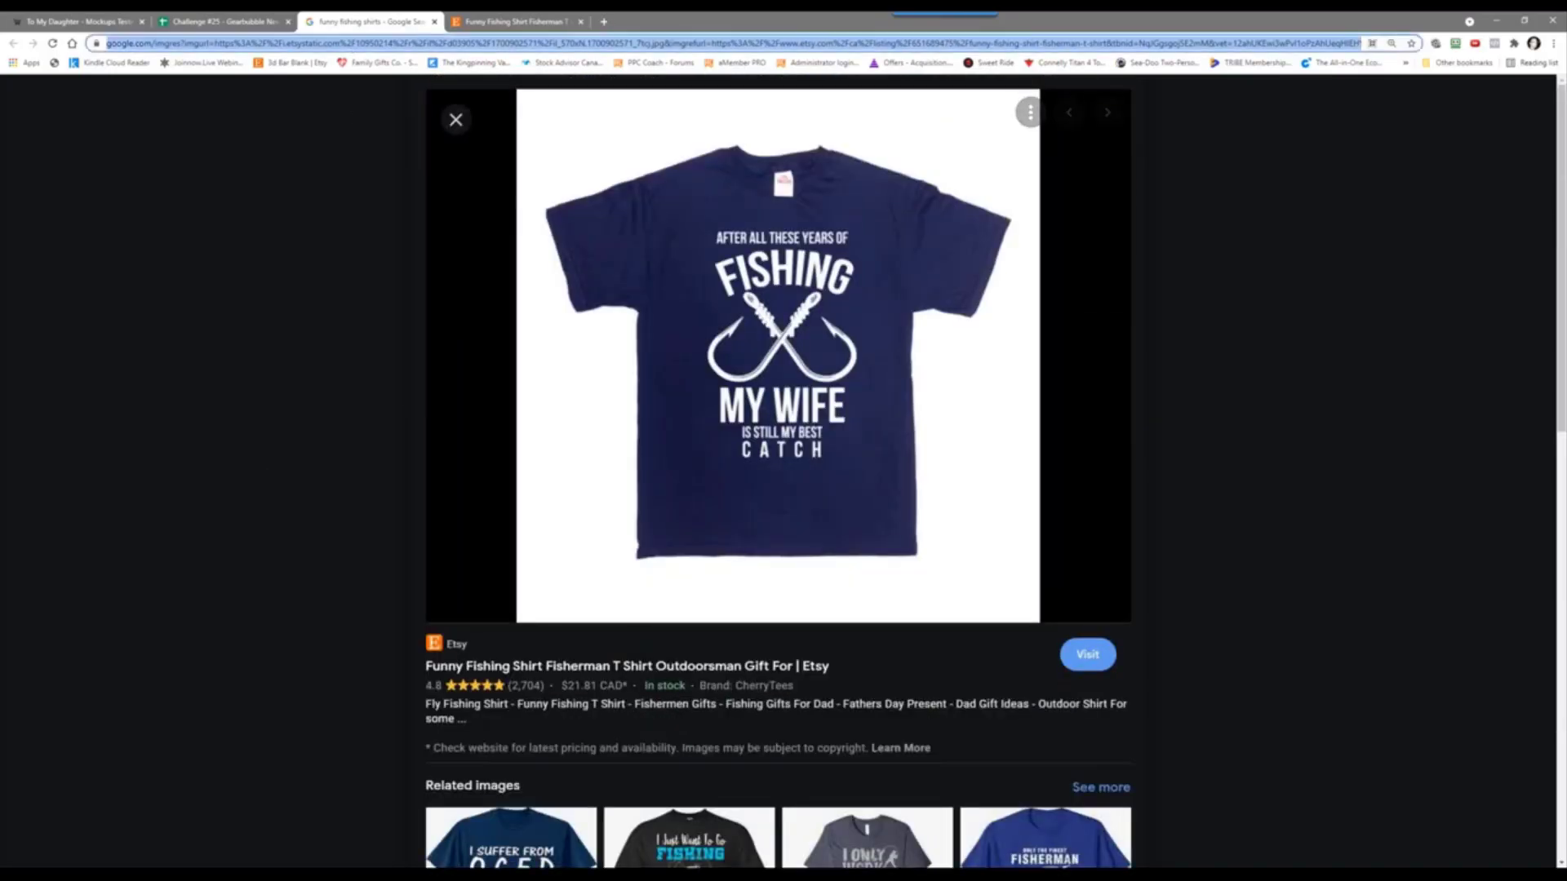
type("funny fishing shirts")
key("Return")
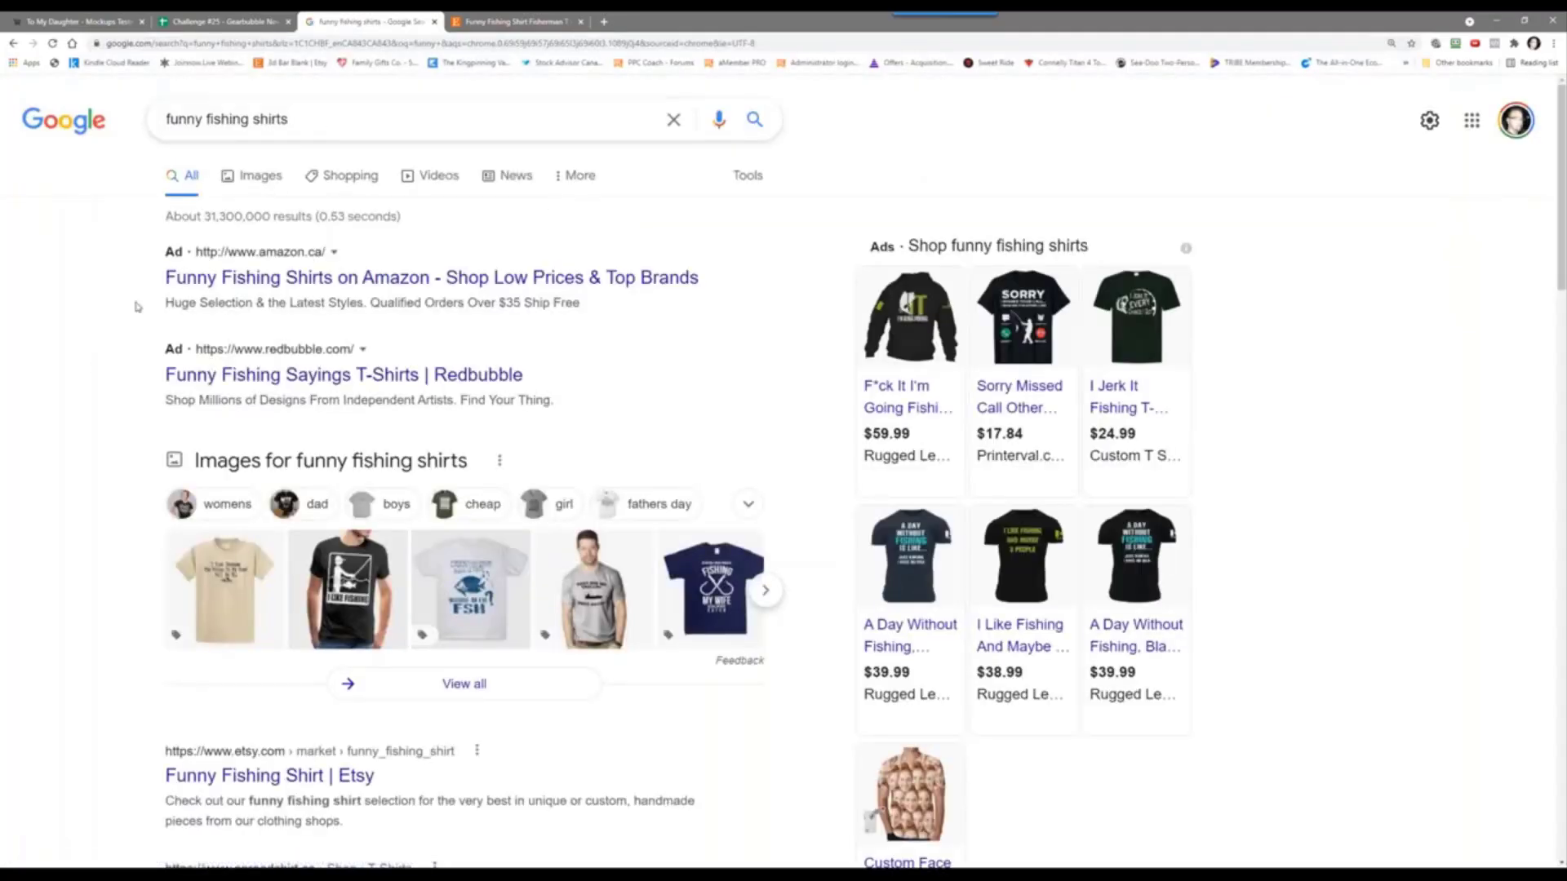
left_click(262, 175)
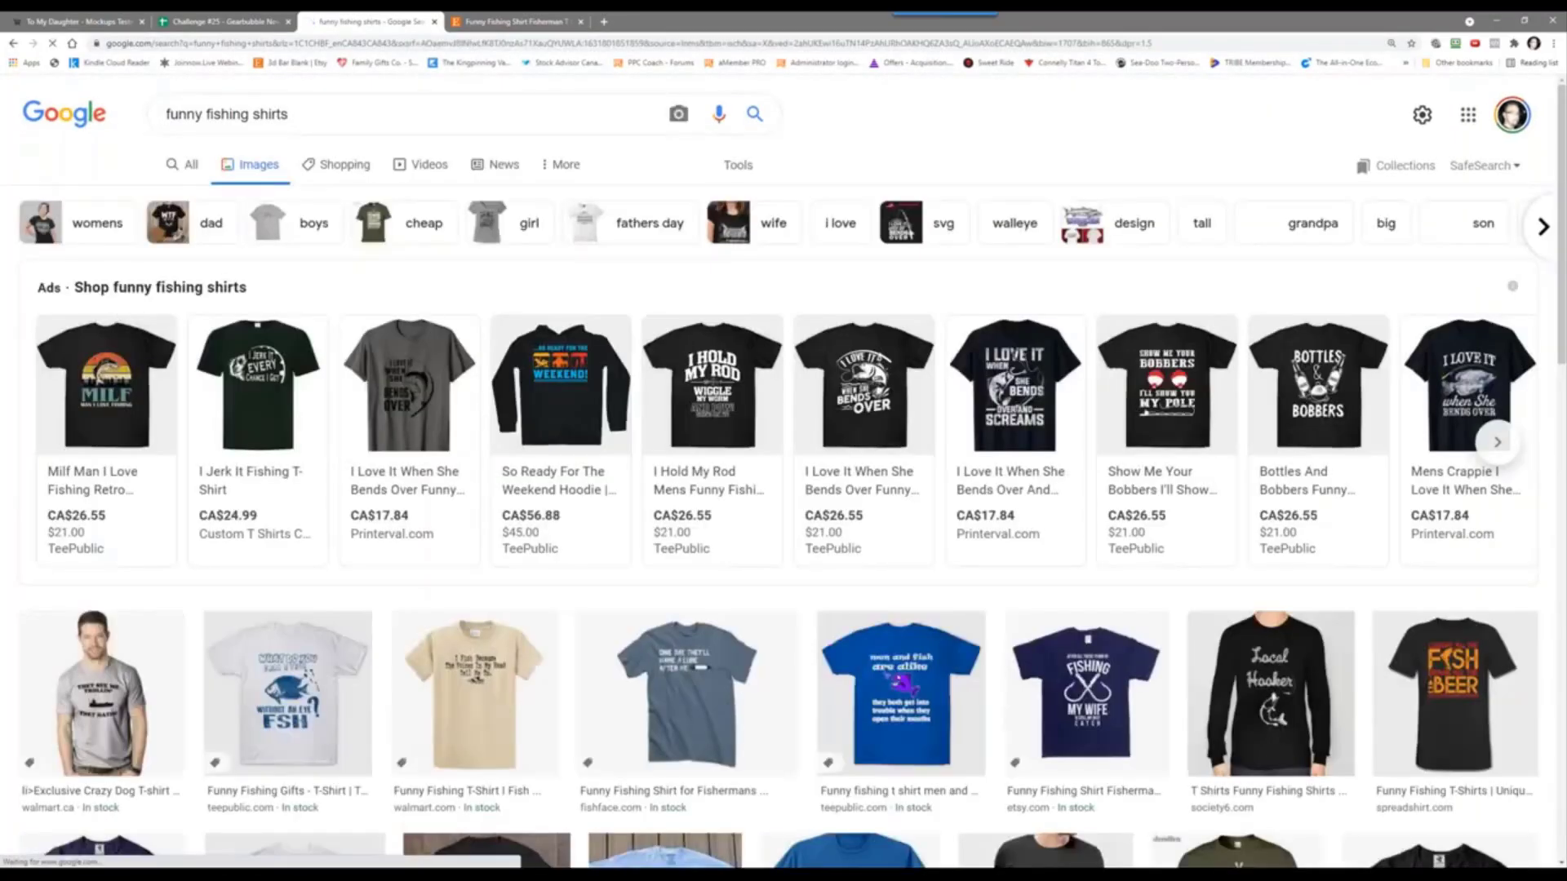
left_click(728, 221)
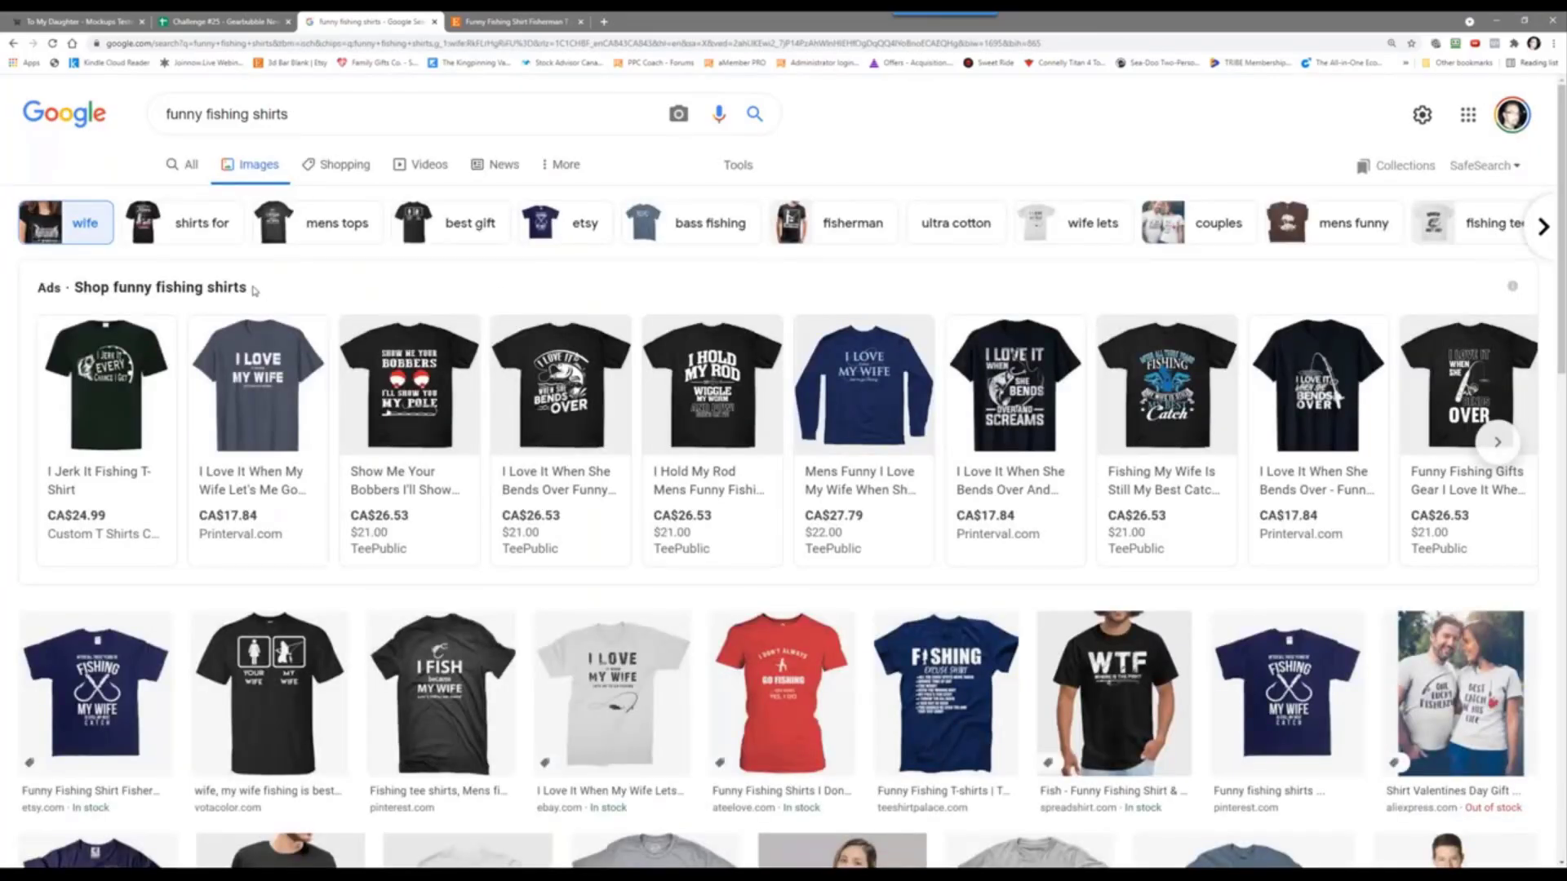
Step: Open the image preview of the "I Fish Because My Wife Won't Follow Me There" shirt in a new tab and view it
scroll(18, 562, "down", 4)
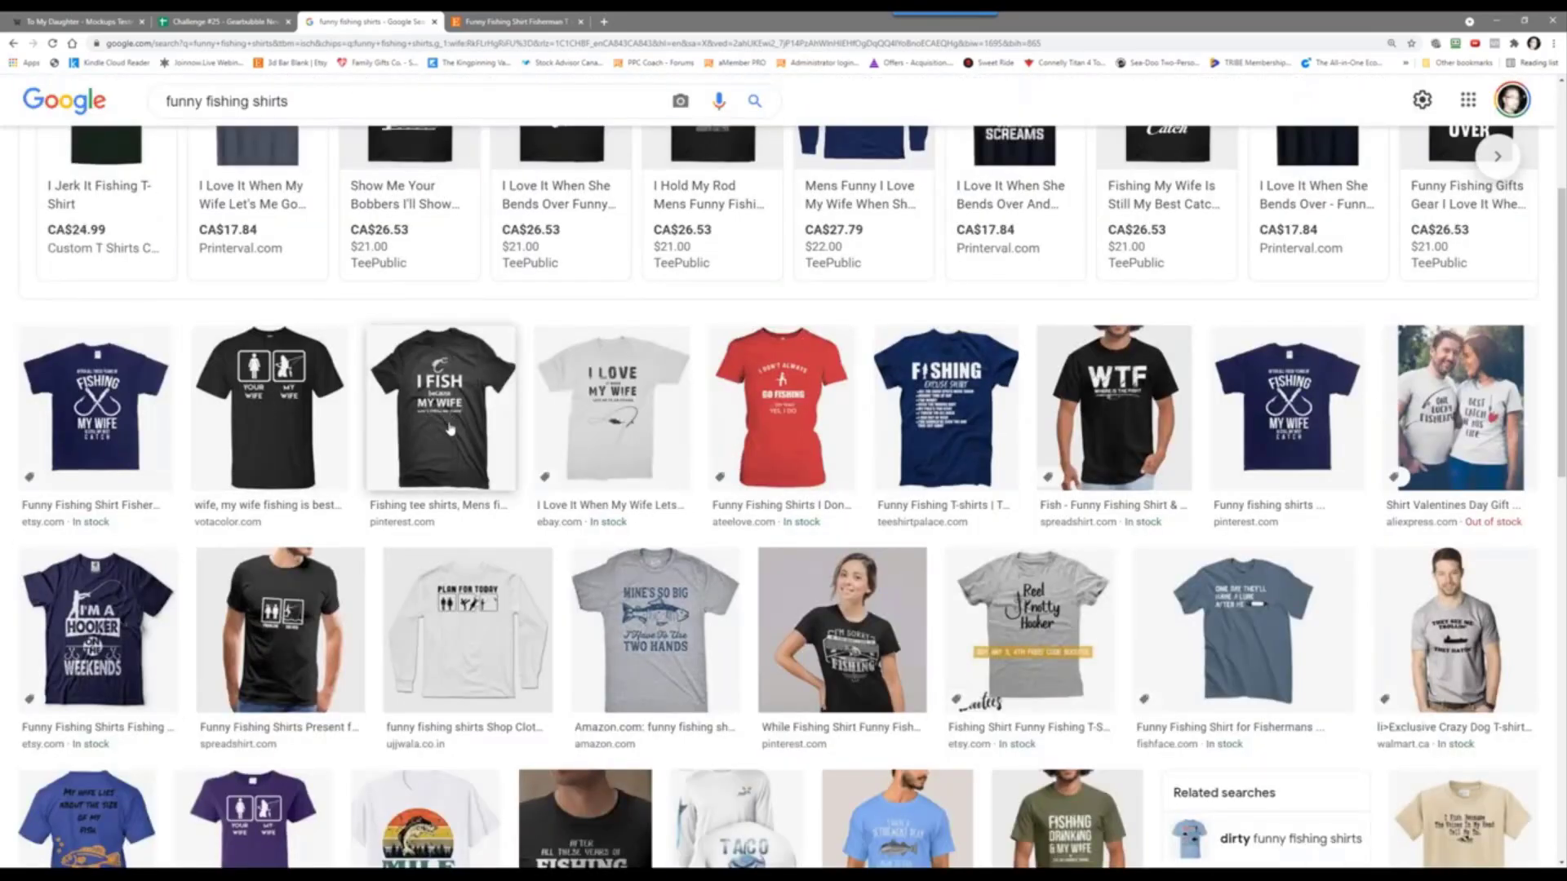
right_click(441, 402)
left_click(477, 411)
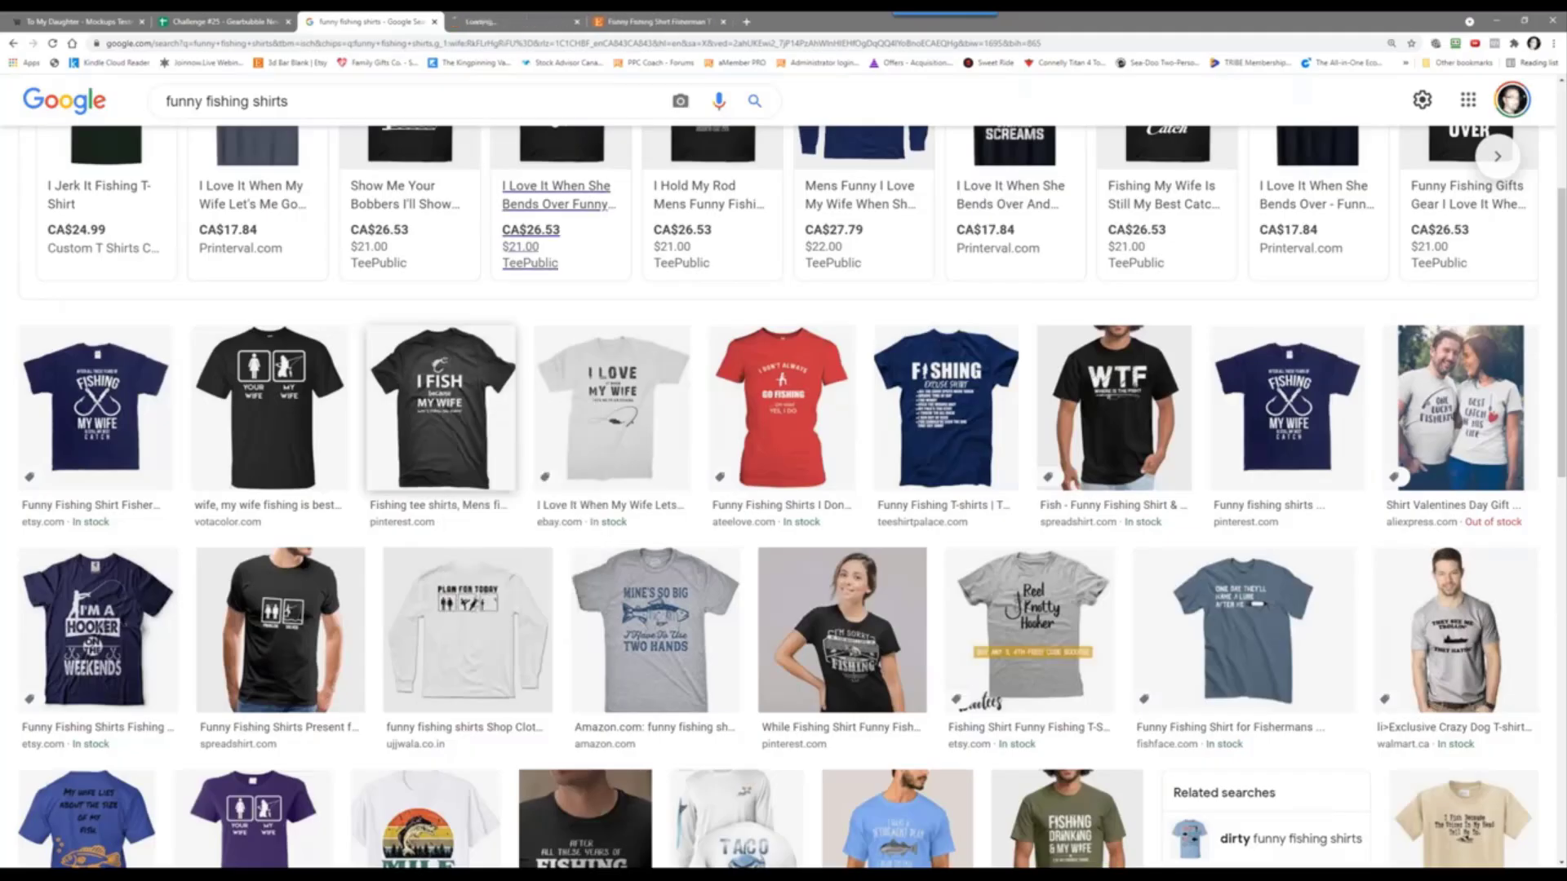
left_click(519, 19)
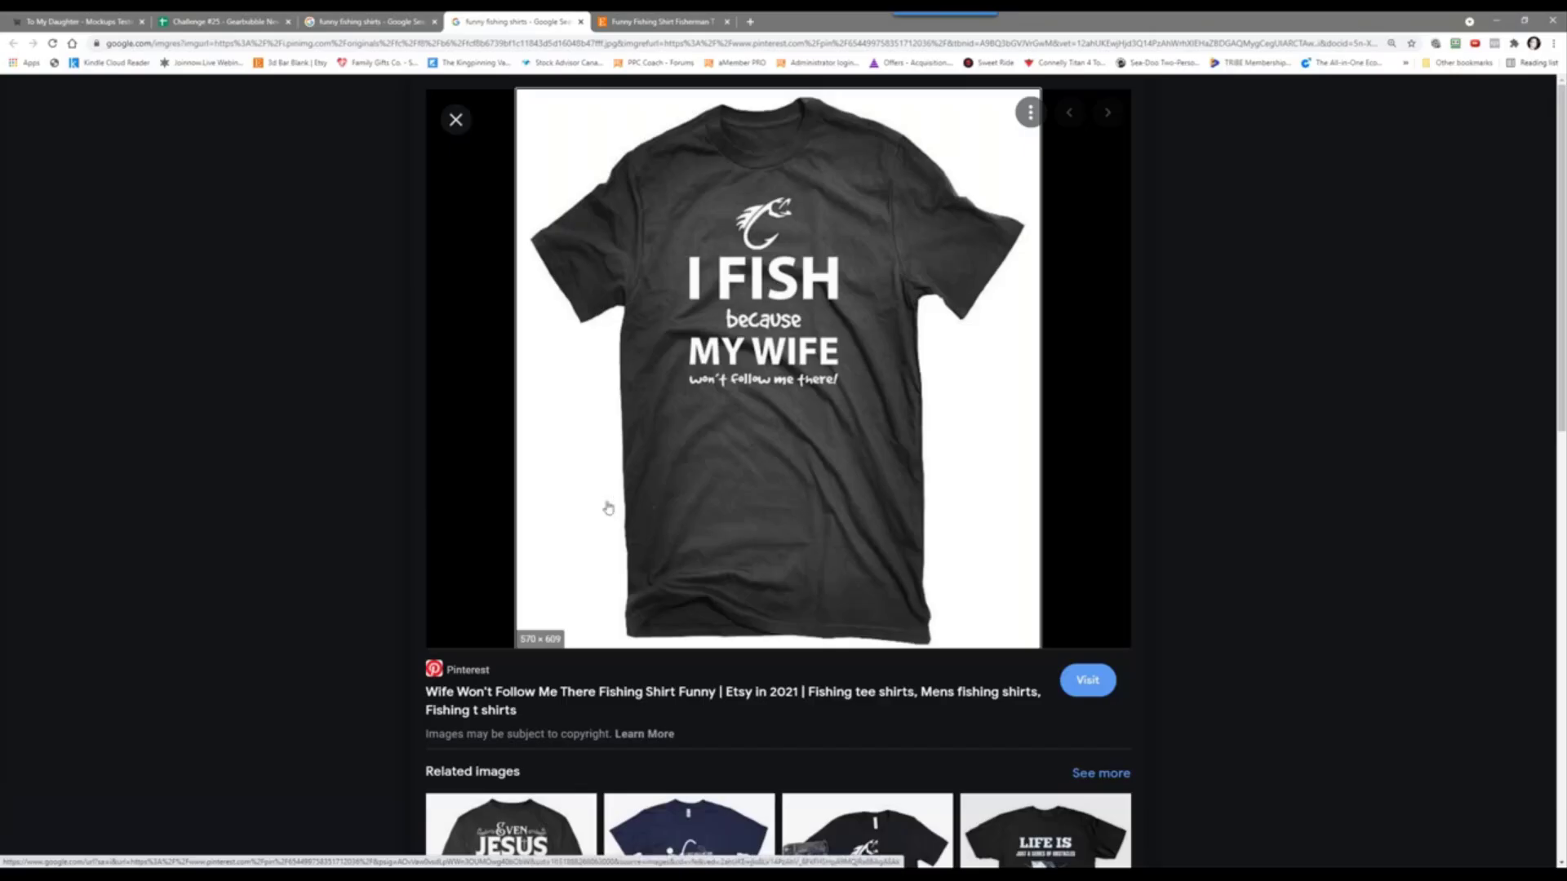
Step: Browse the shirt's related images and open the related search "dirty funny fishing shirts"
scroll(608, 508, "down", 2)
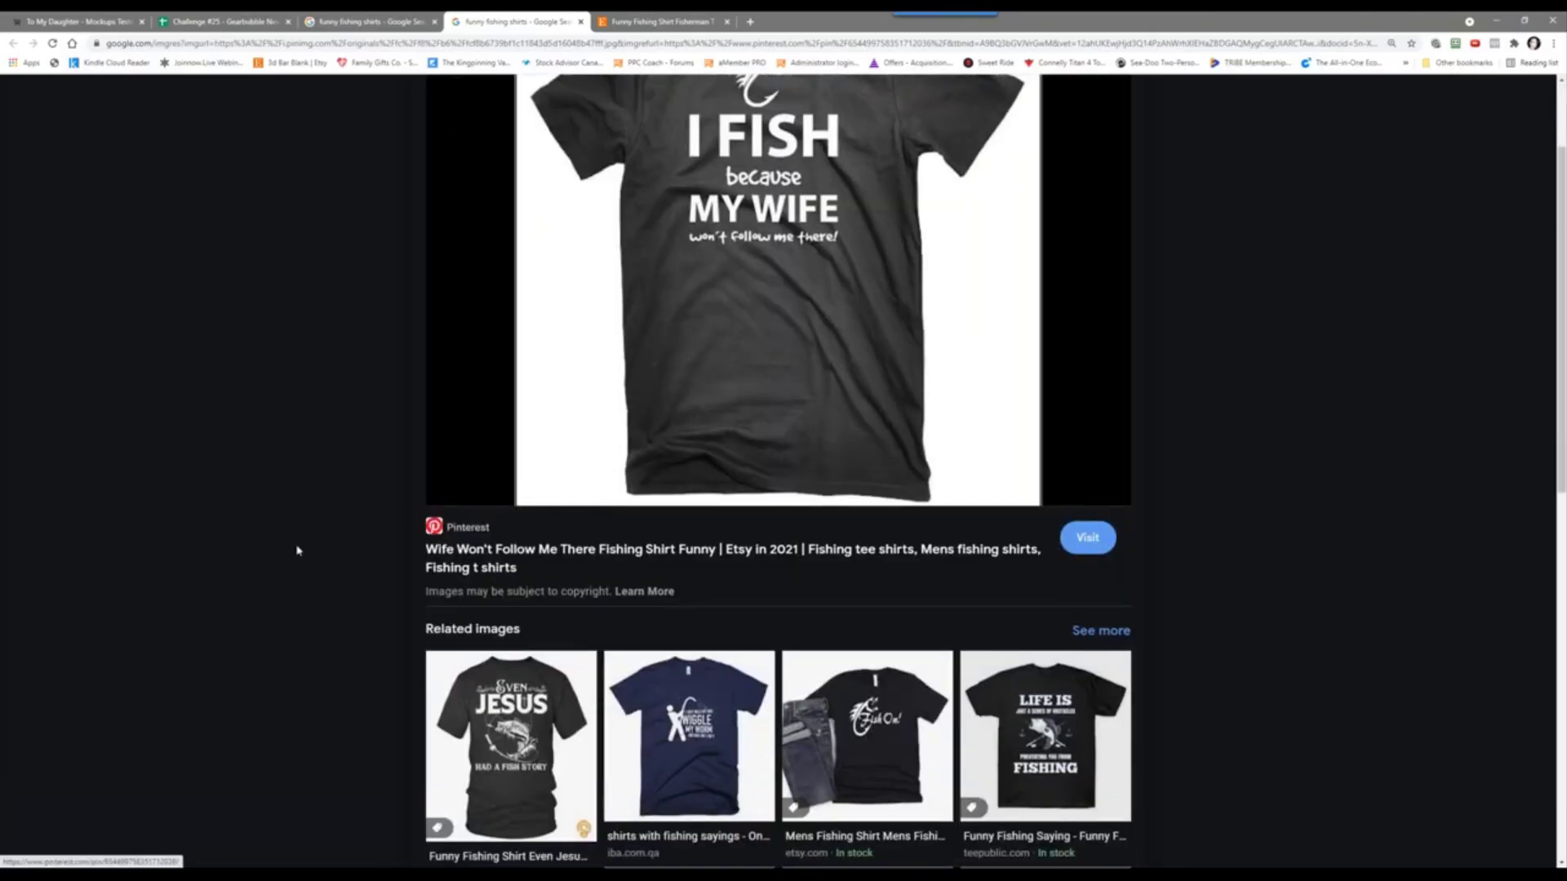
scroll(297, 551, "down", 4)
scroll(327, 526, "down", 2)
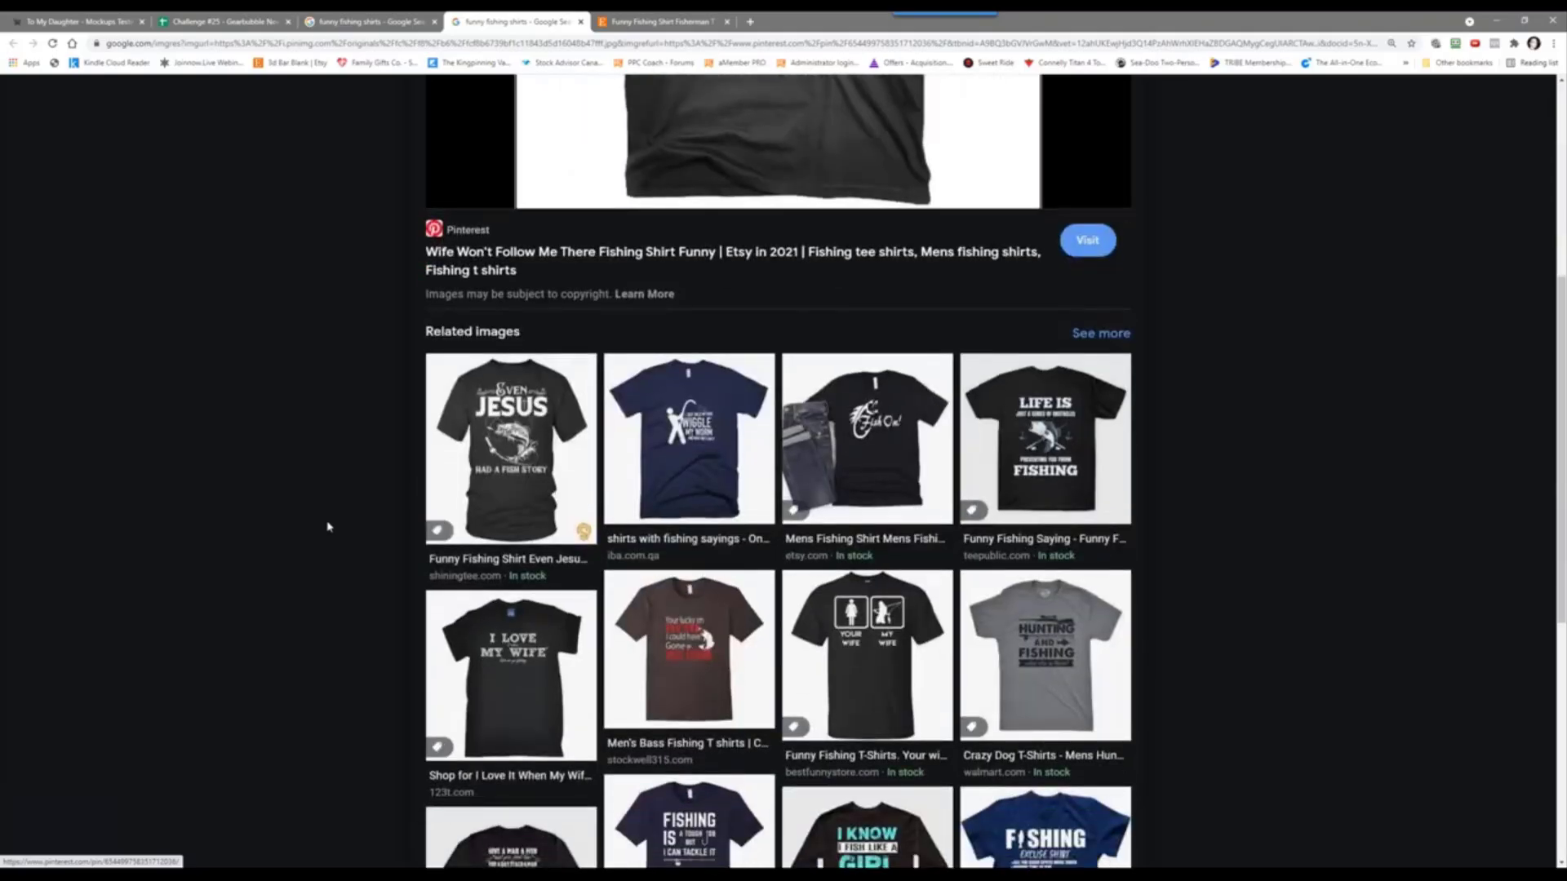
scroll(327, 527, "down", 4)
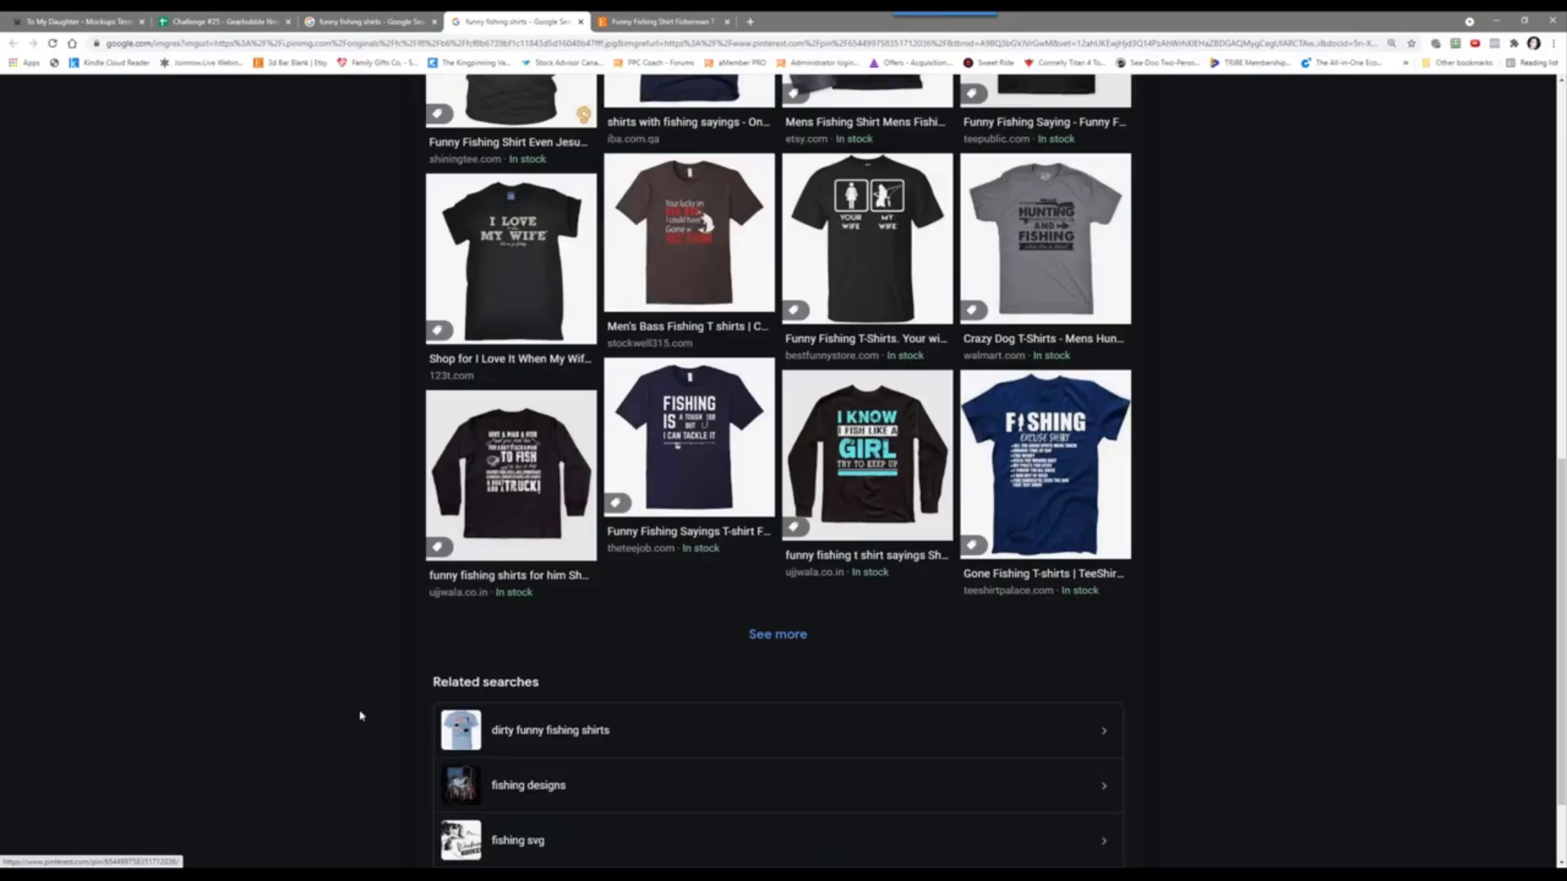
left_click(551, 735)
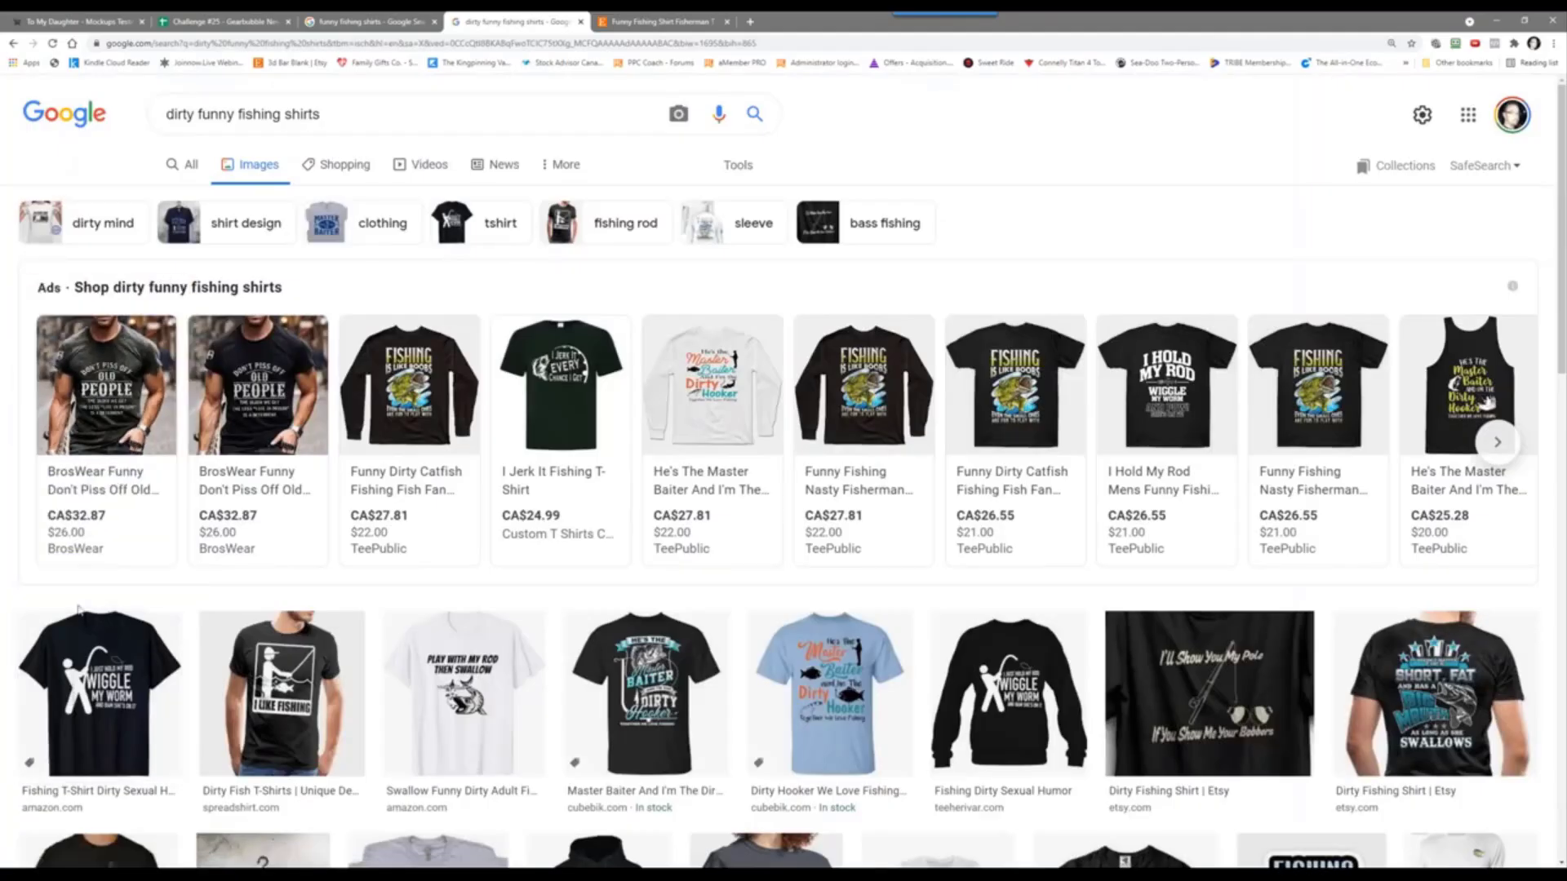
Step: Open the image preview of the black "He's The Master Baiter And I'm The Dirty Hooker" shirt in a new tab and review it
scroll(42, 598, "down", 2)
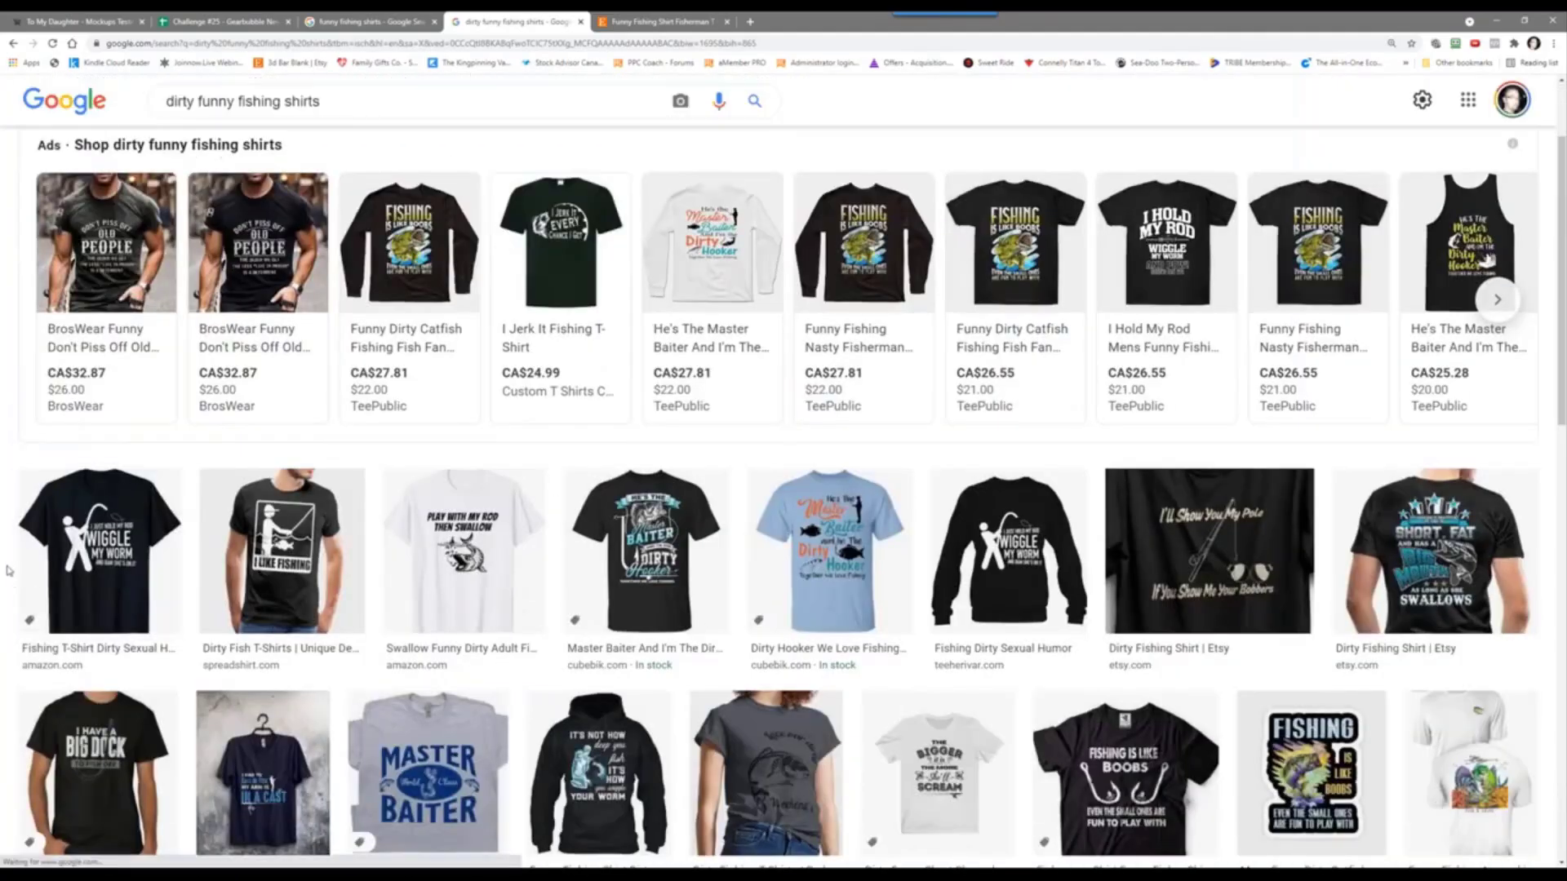
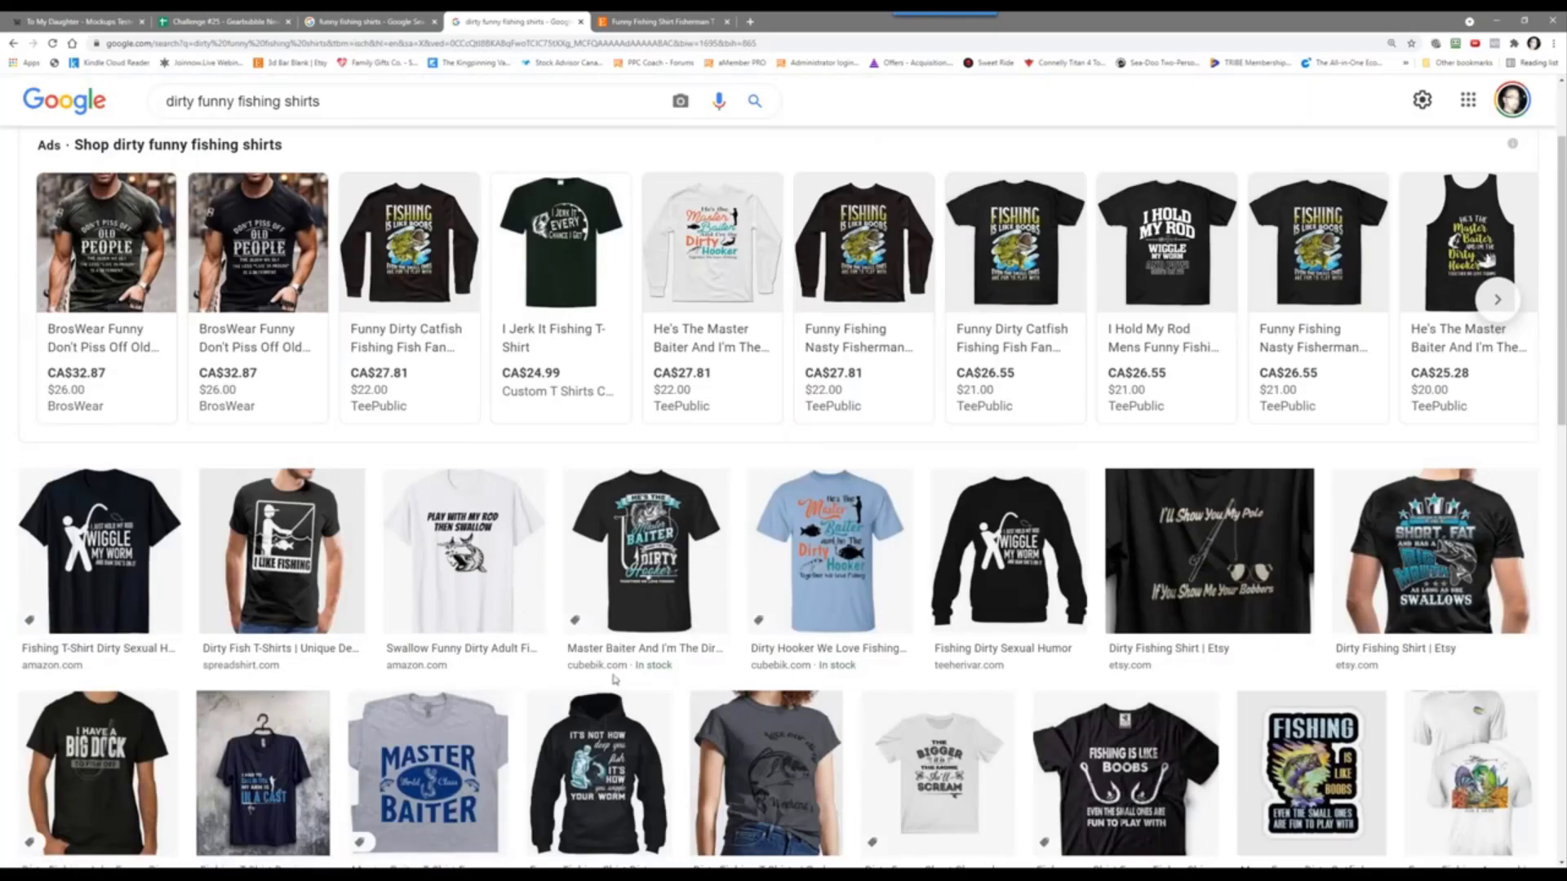
right_click(638, 540)
left_click(678, 552)
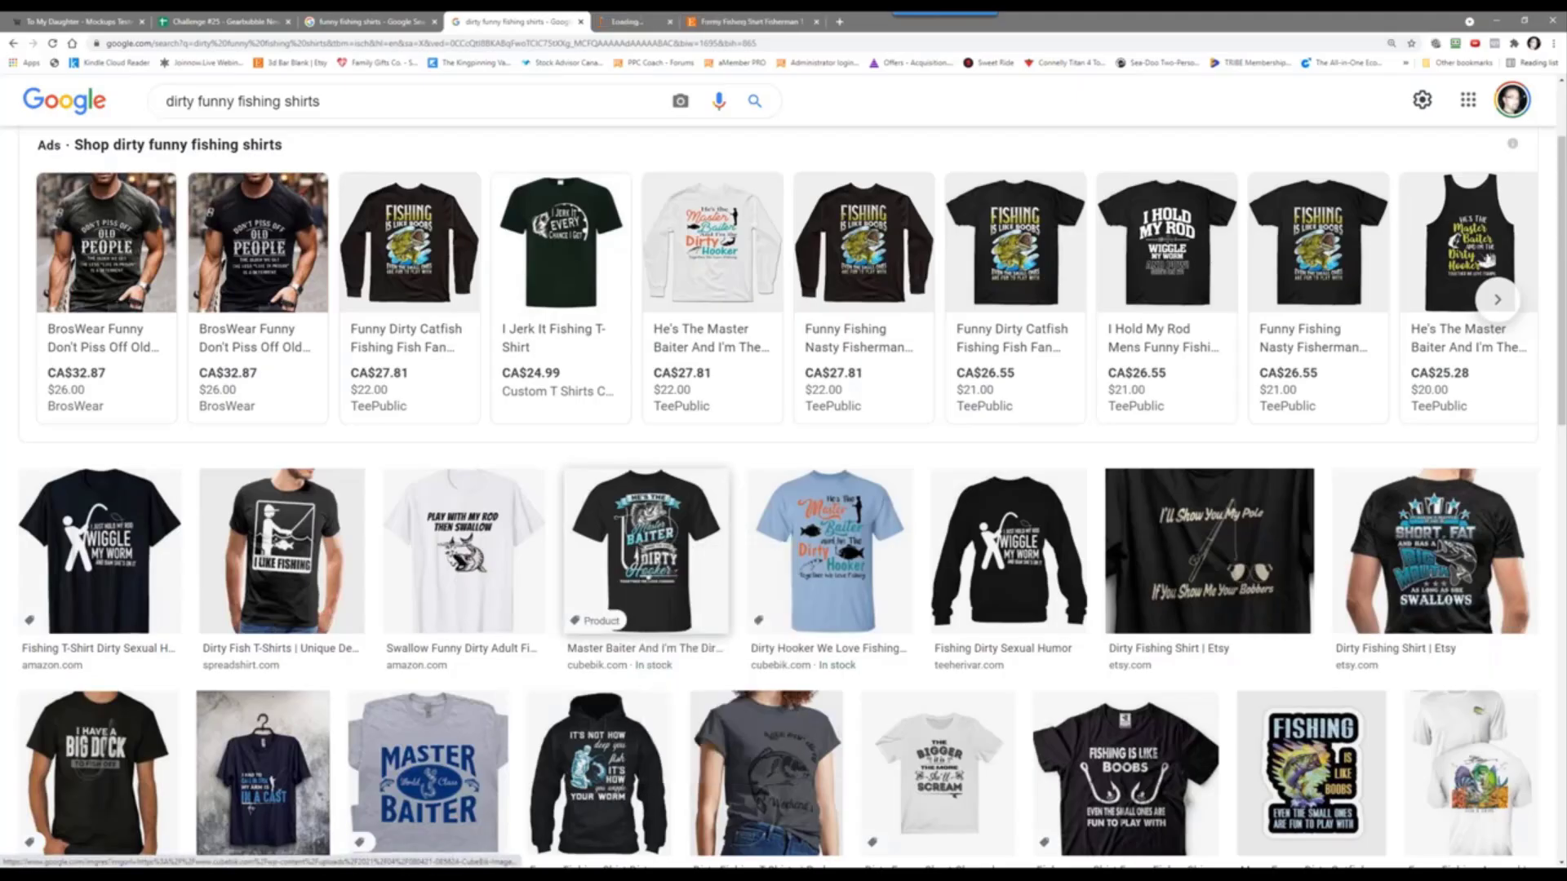
key("ctrl+Tab")
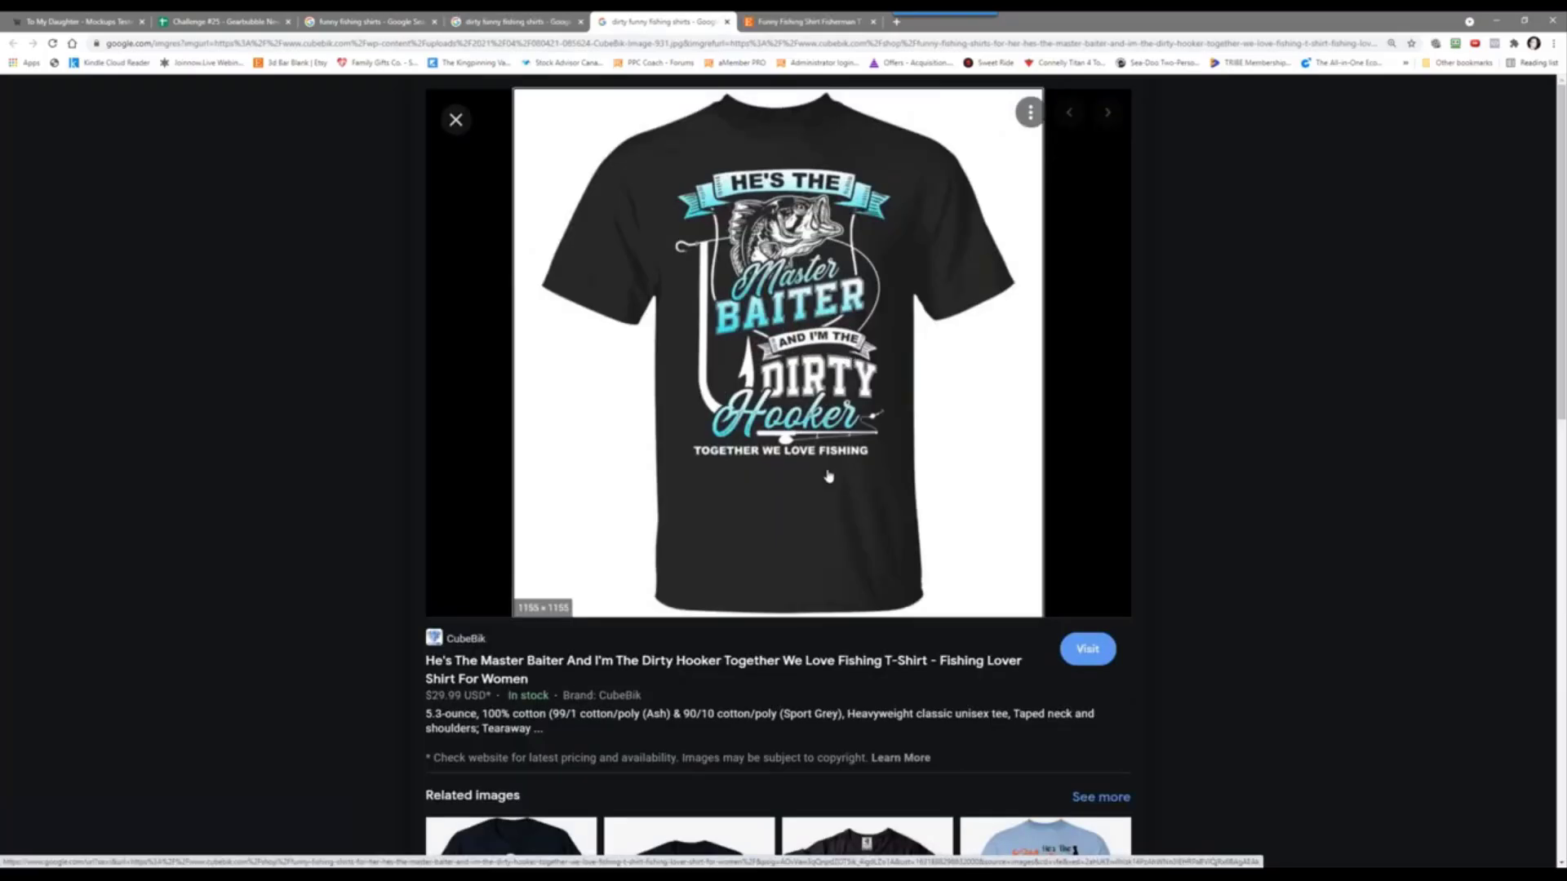
scroll(791, 422, "down", 3)
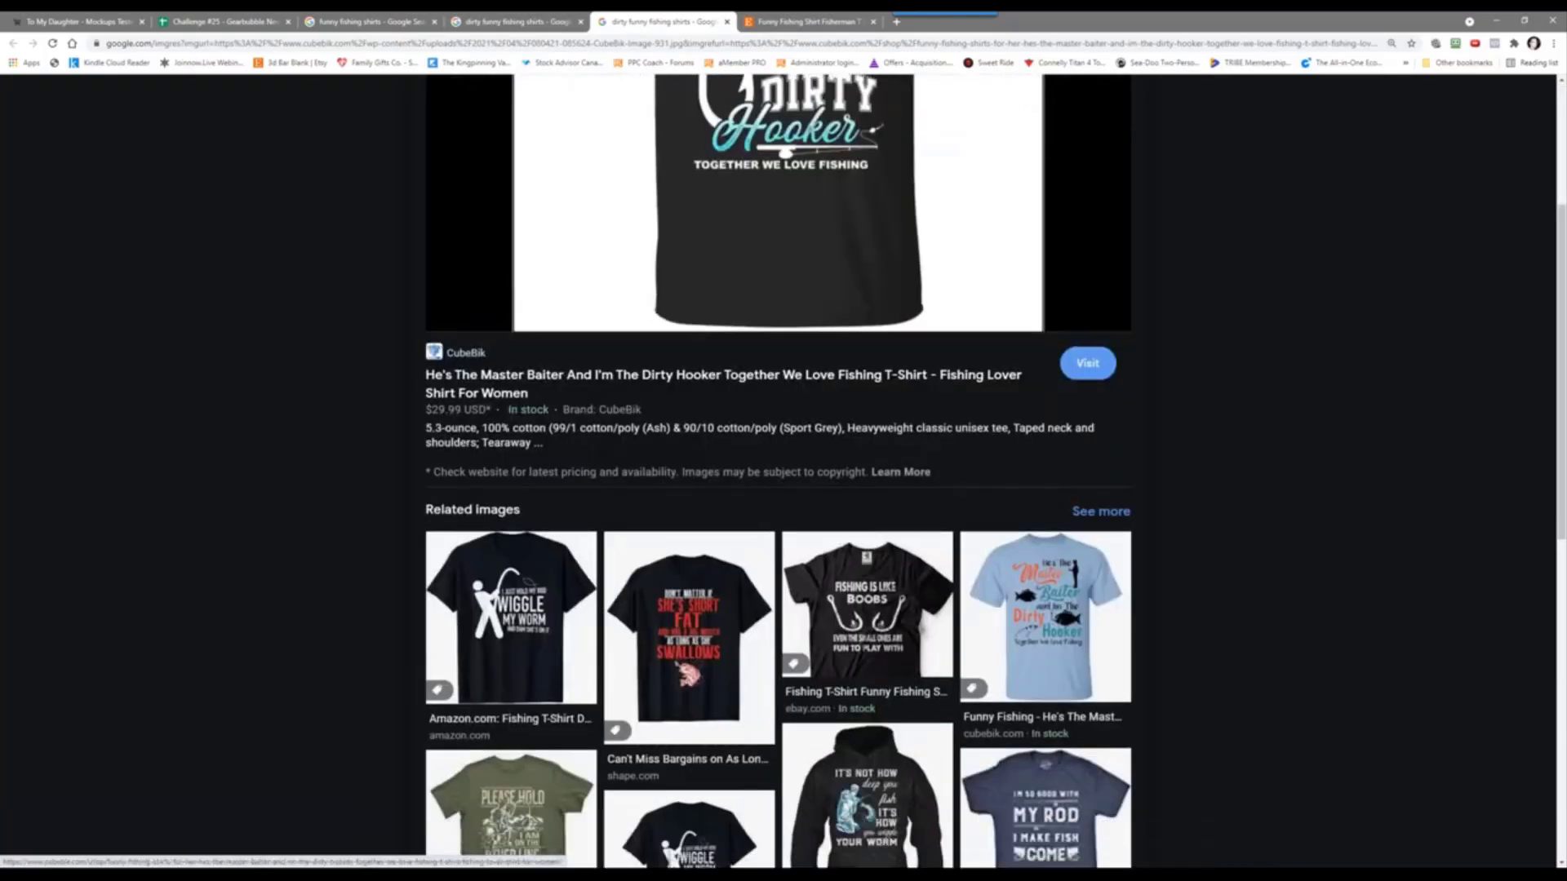
scroll(792, 423, "up", 3)
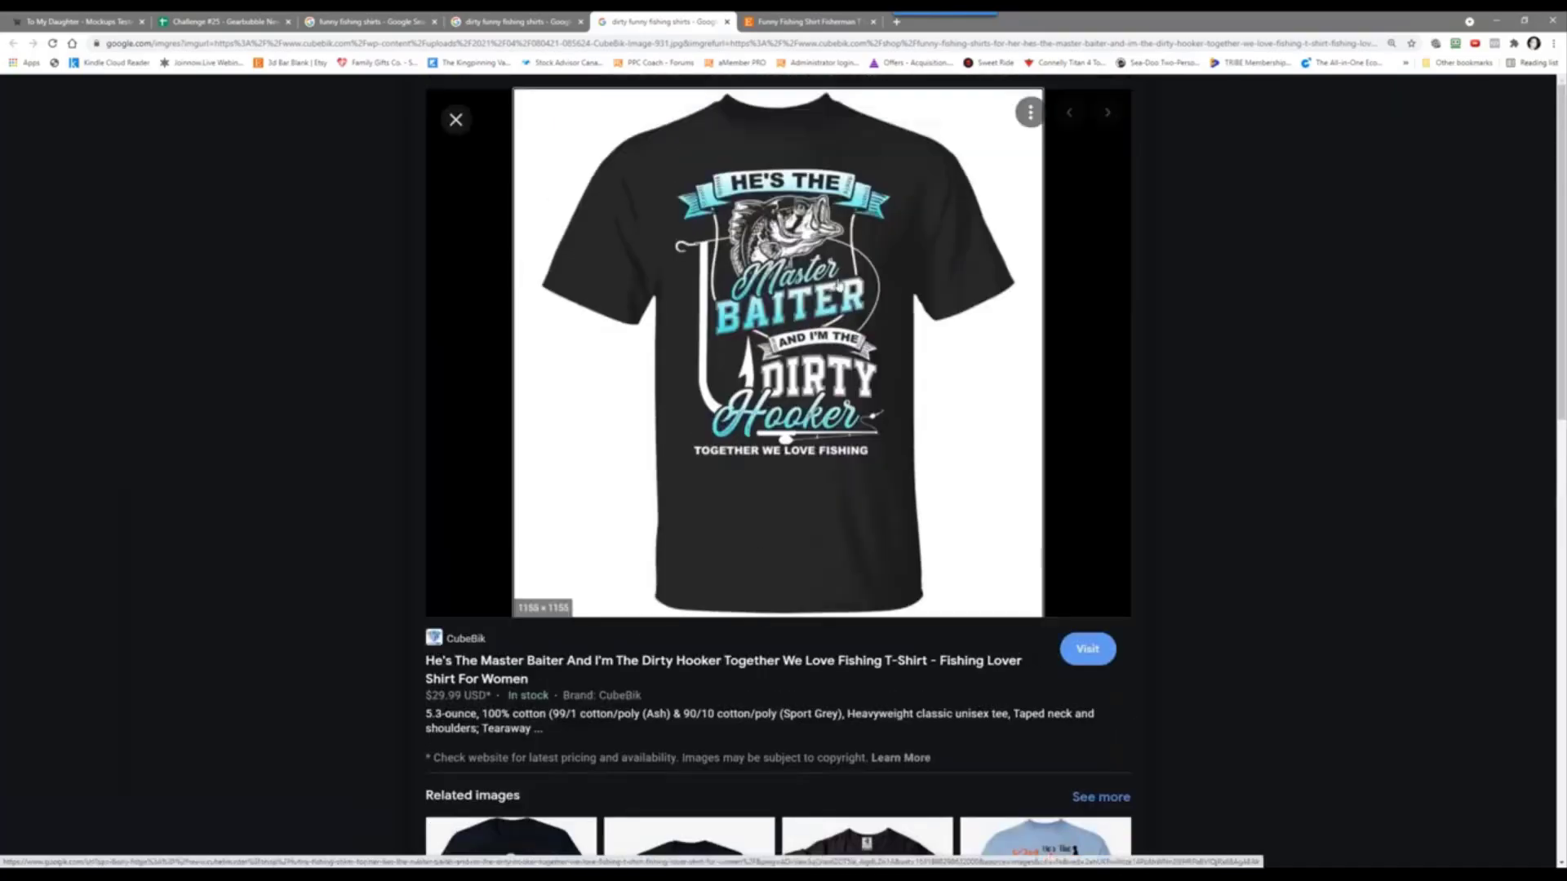
Step: Capture the enlarged "Master Baiter" shirt picture with Snagit as a screen region of the whole shirt
left_click(945, 28)
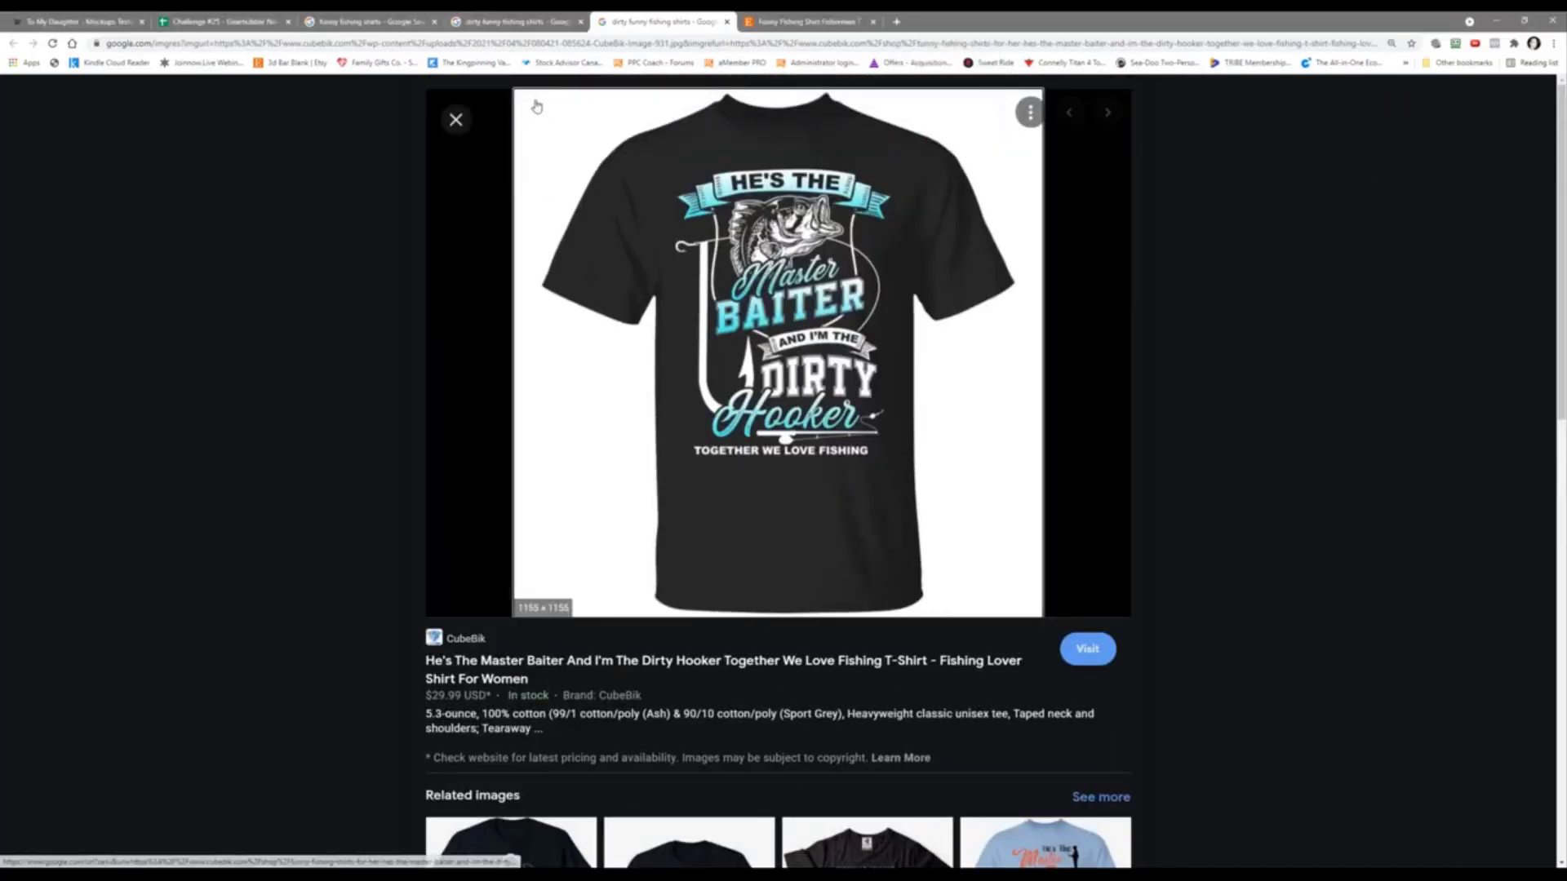
left_click_drag(539, 96, 1030, 608)
left_click(628, 627)
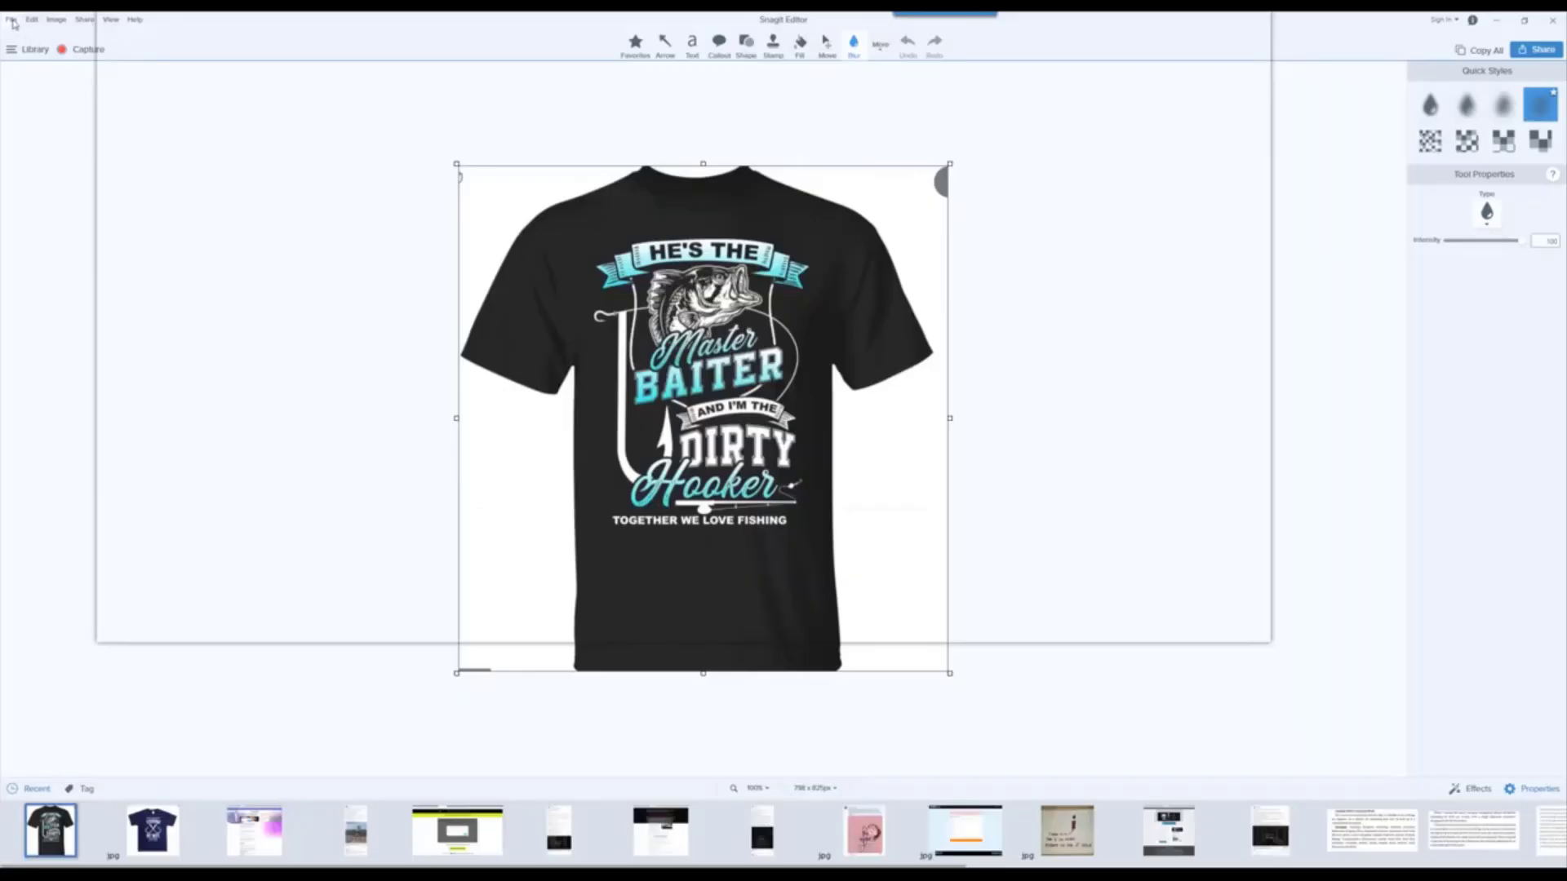
Step: Save the shirt capture as a JPG image in the challenge's research folder and minimize the Snagit editor
left_click(12, 20)
mouse_move(32, 19)
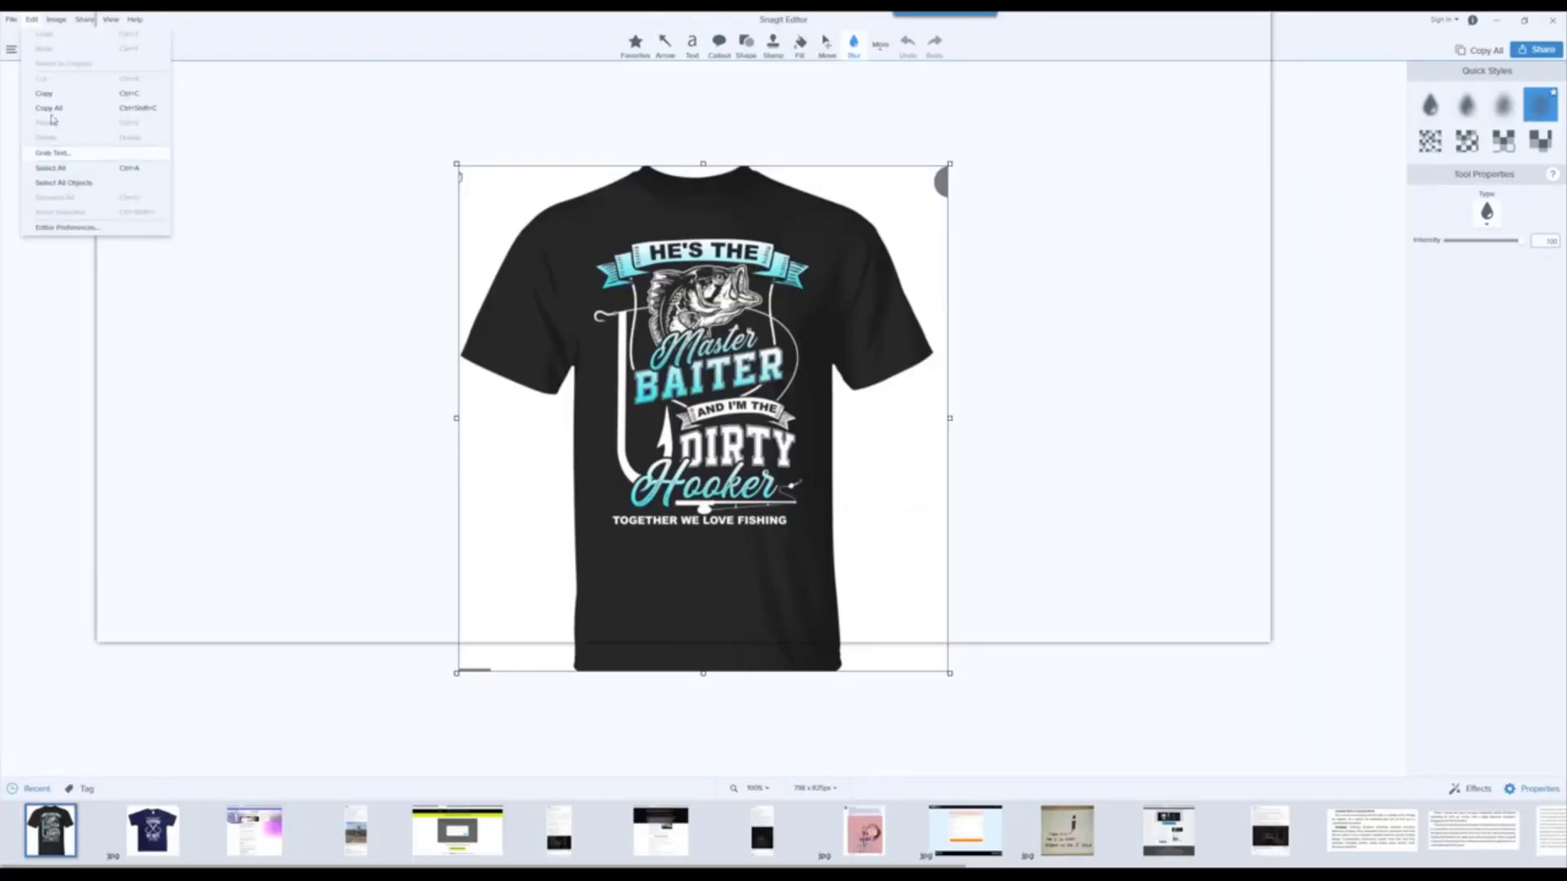
left_click(49, 93)
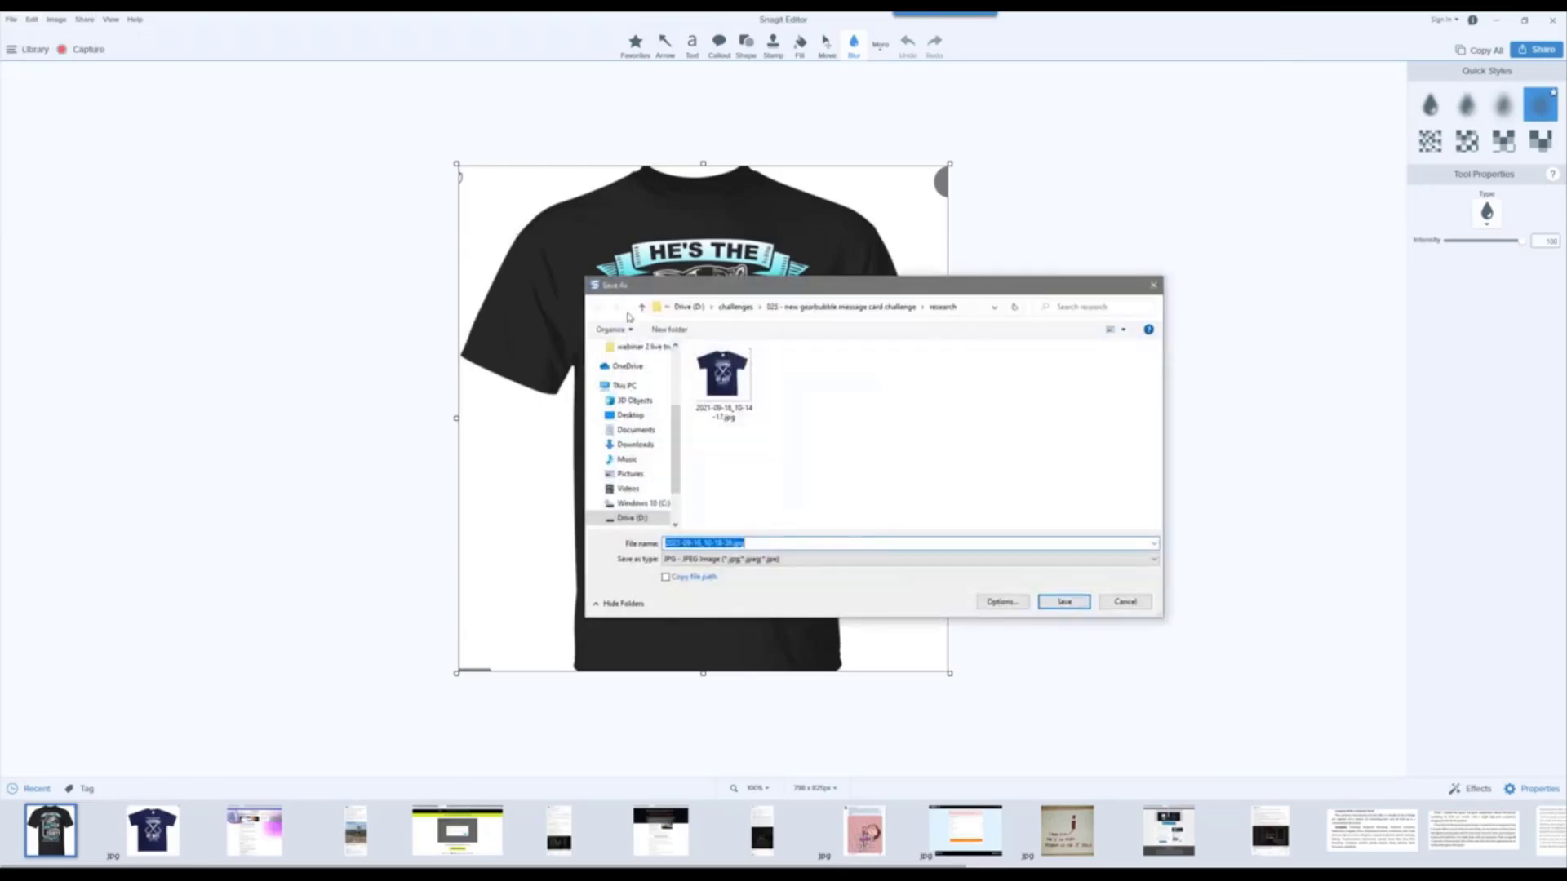
left_click(1053, 602)
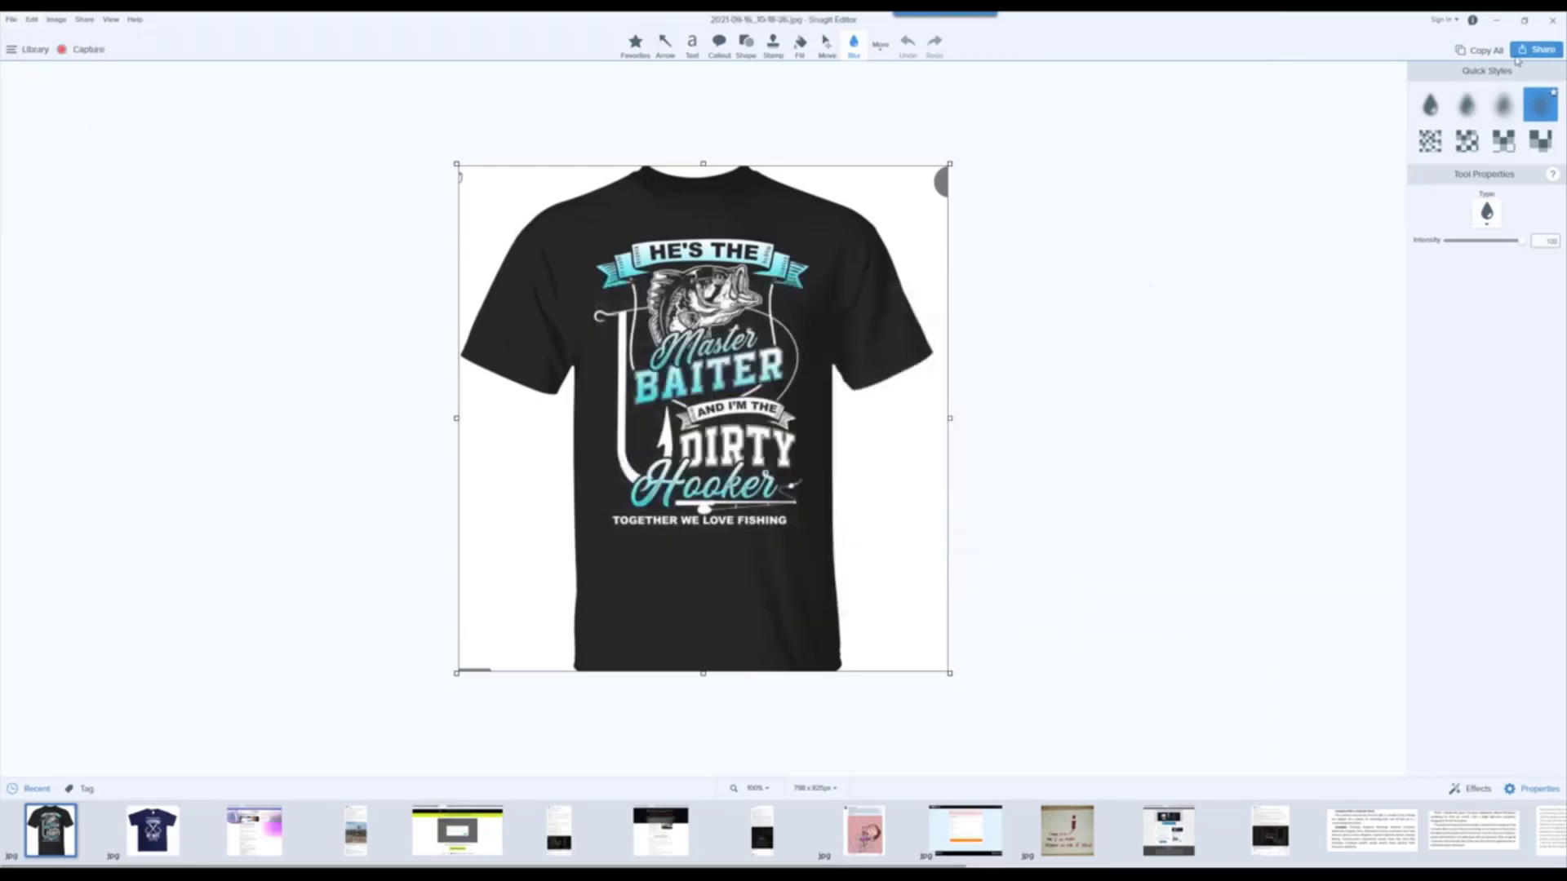
left_click(1498, 21)
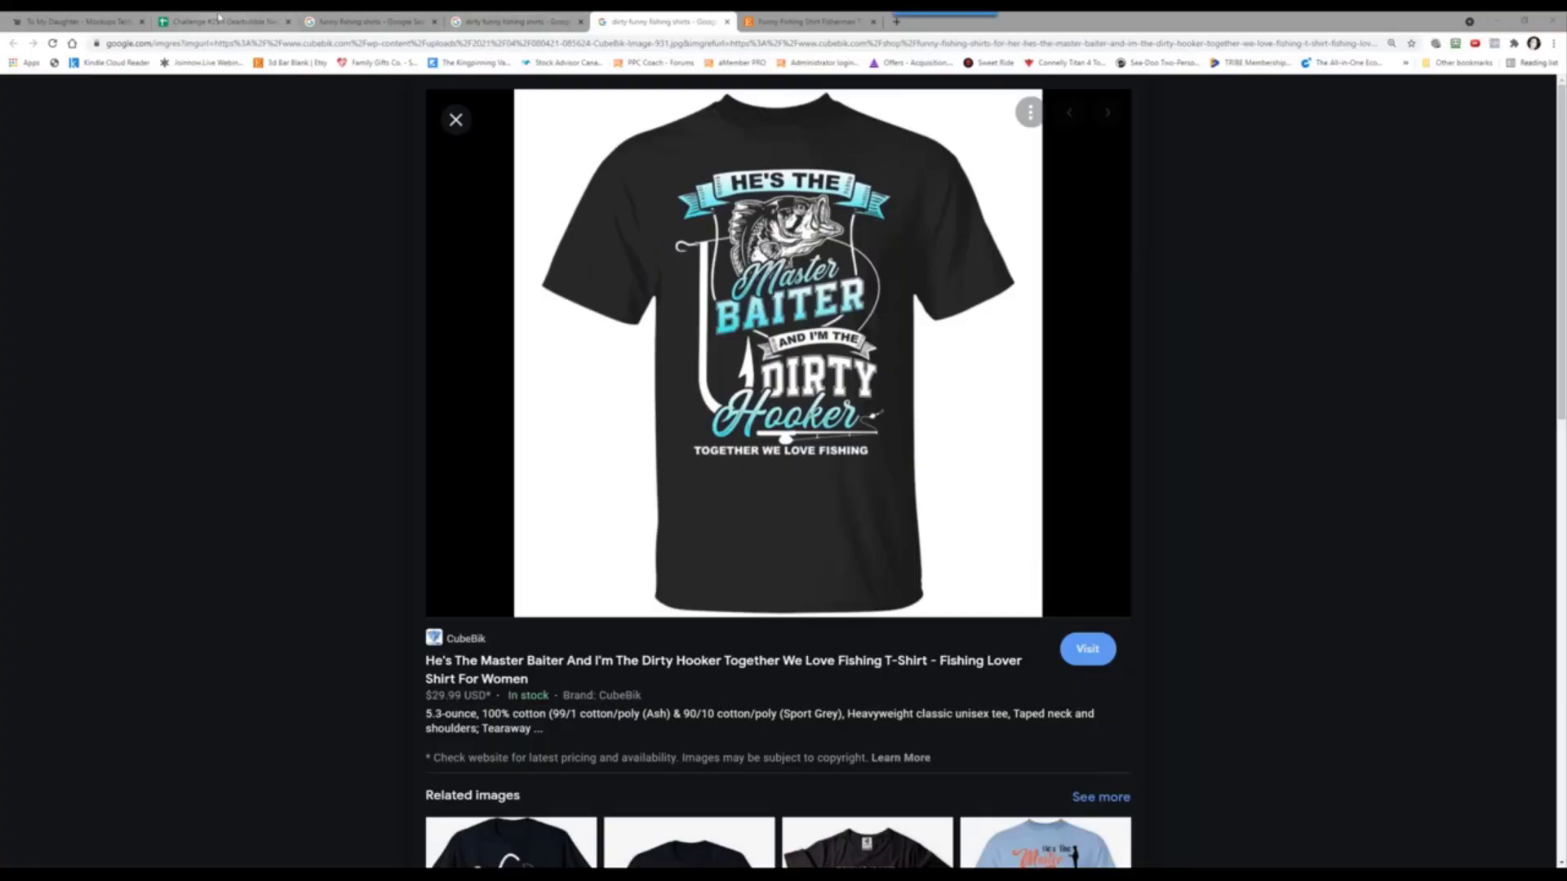
Step: Insert the saved "Master Baiter" shirt capture from the research folder as an in-cell image in A3 of the challenge sheet
left_click(217, 21)
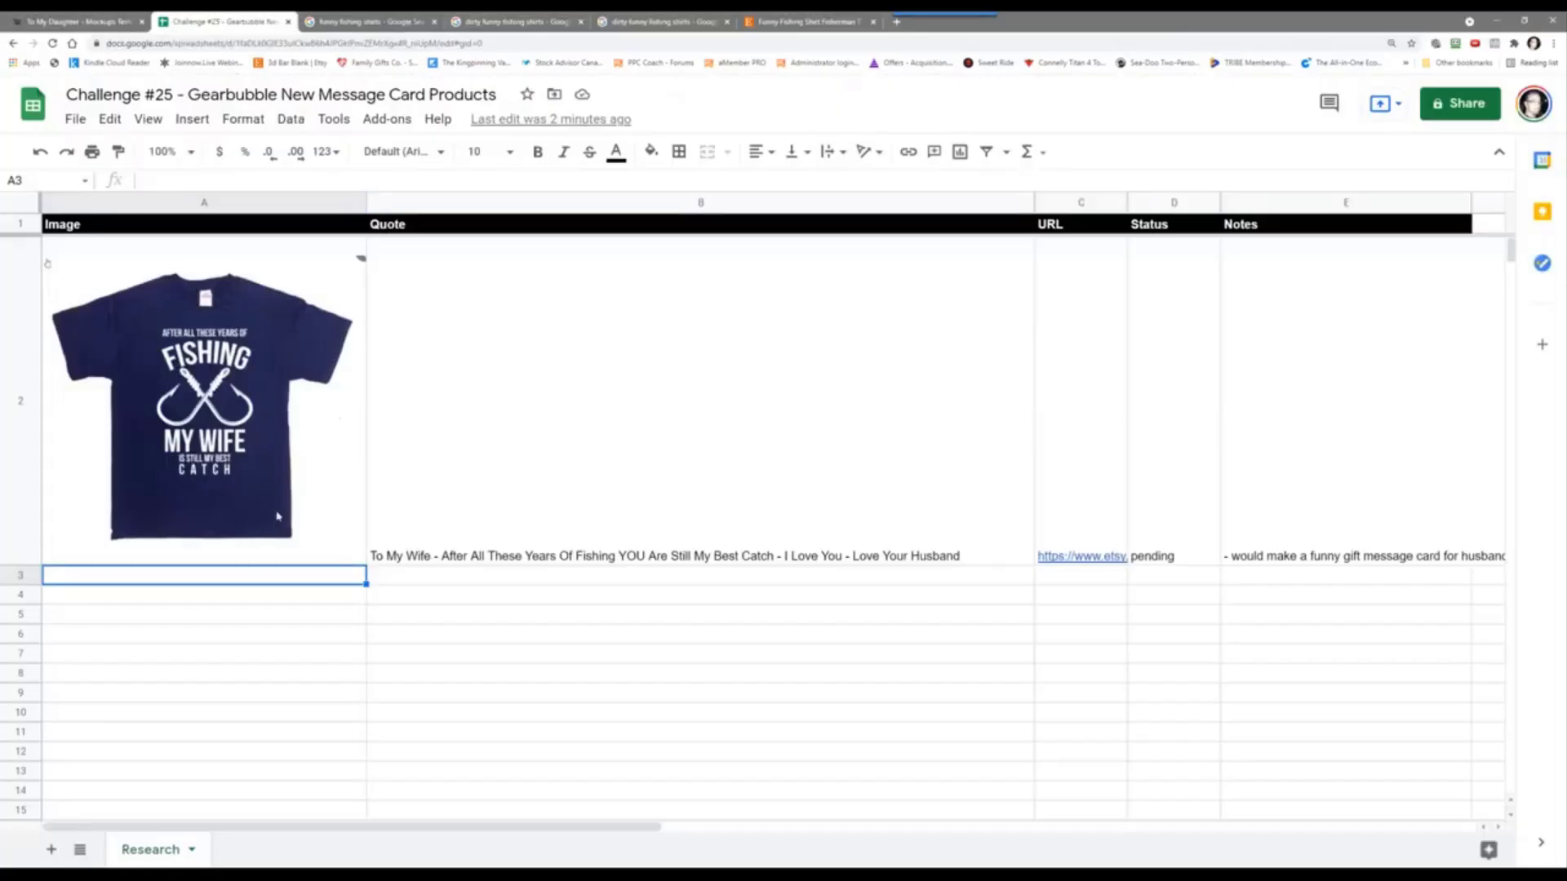
left_click(193, 119)
mouse_move(285, 409)
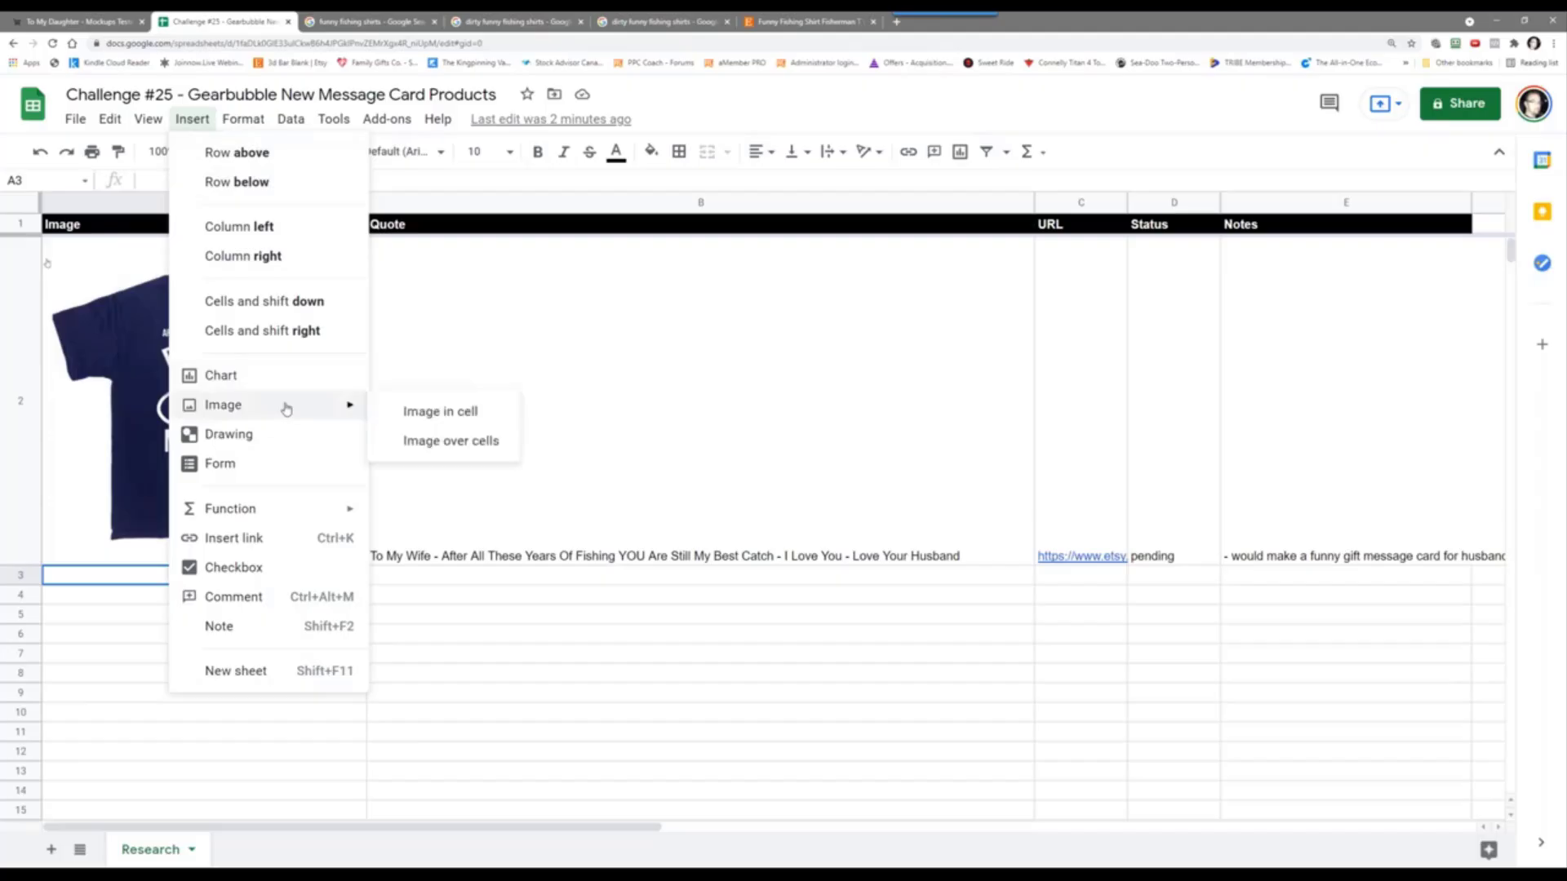
left_click(445, 412)
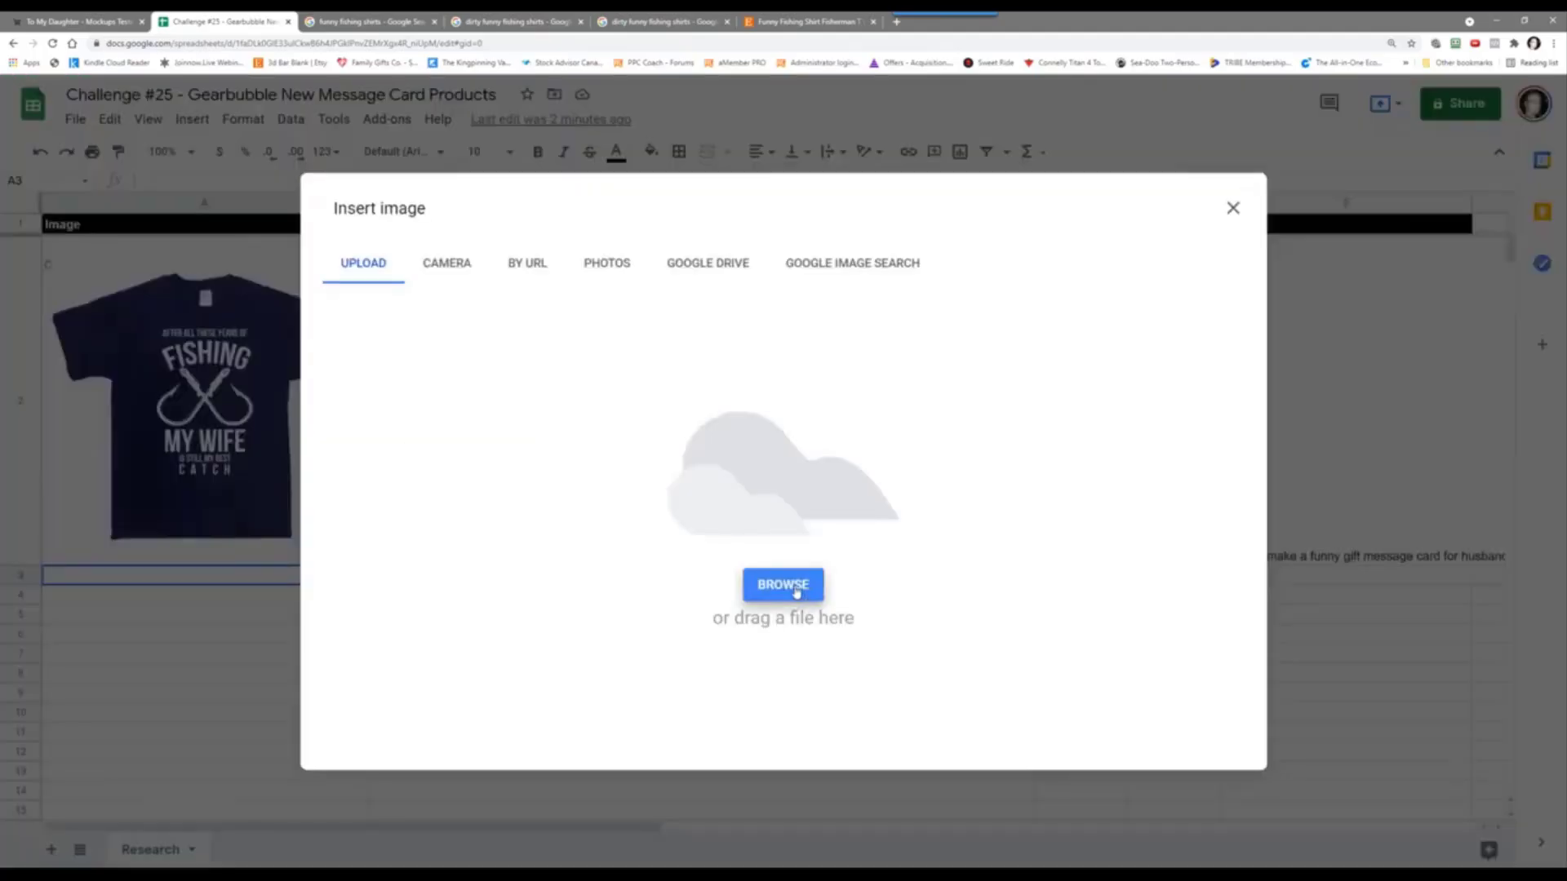
left_click(783, 585)
left_click(218, 102)
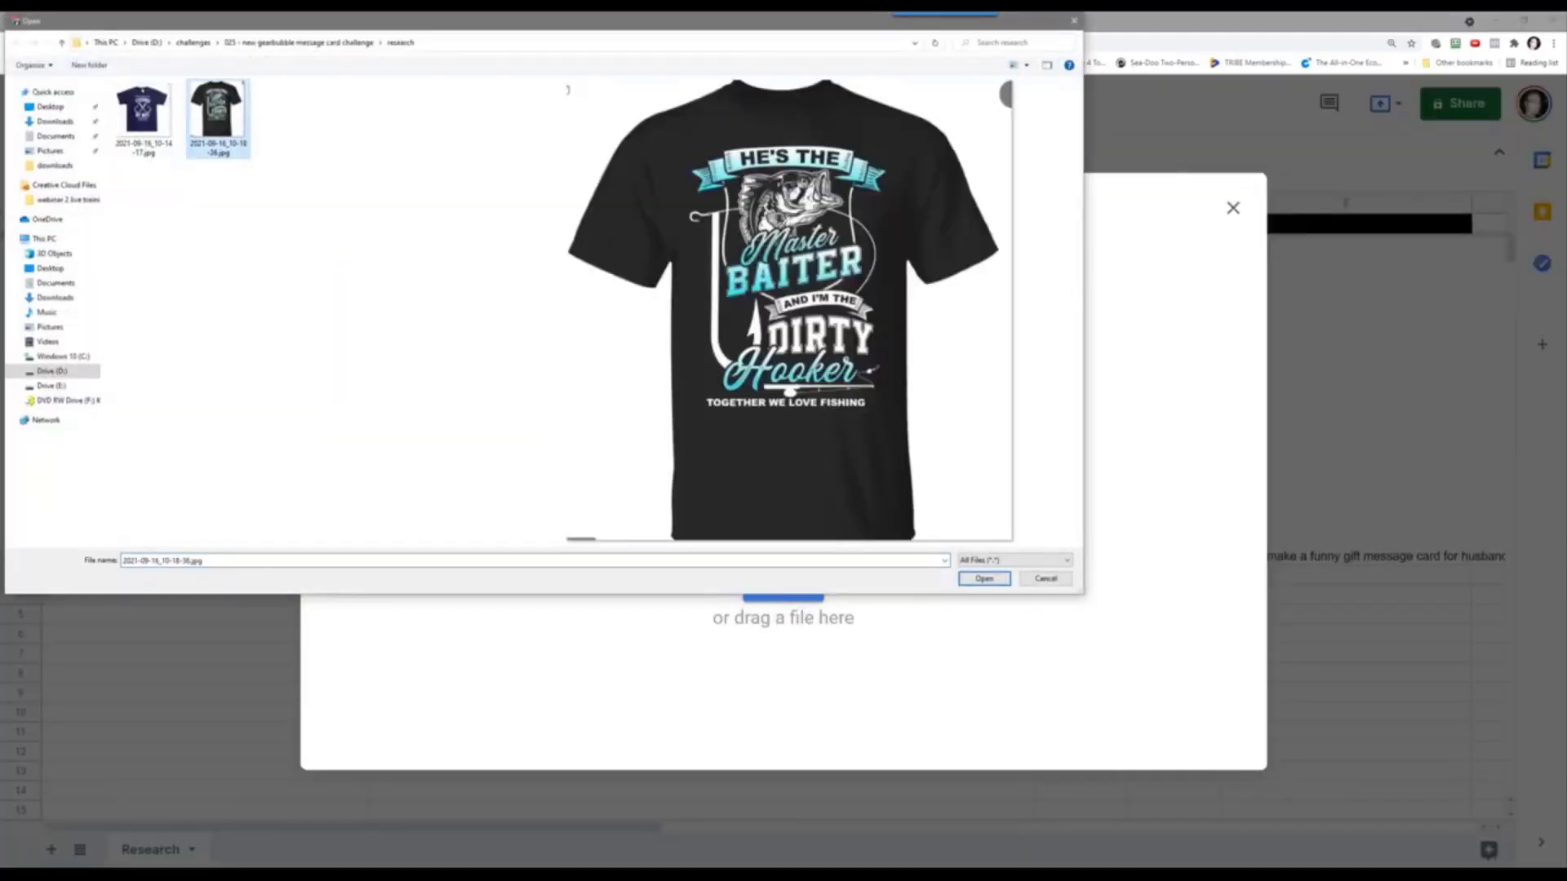
key("Return")
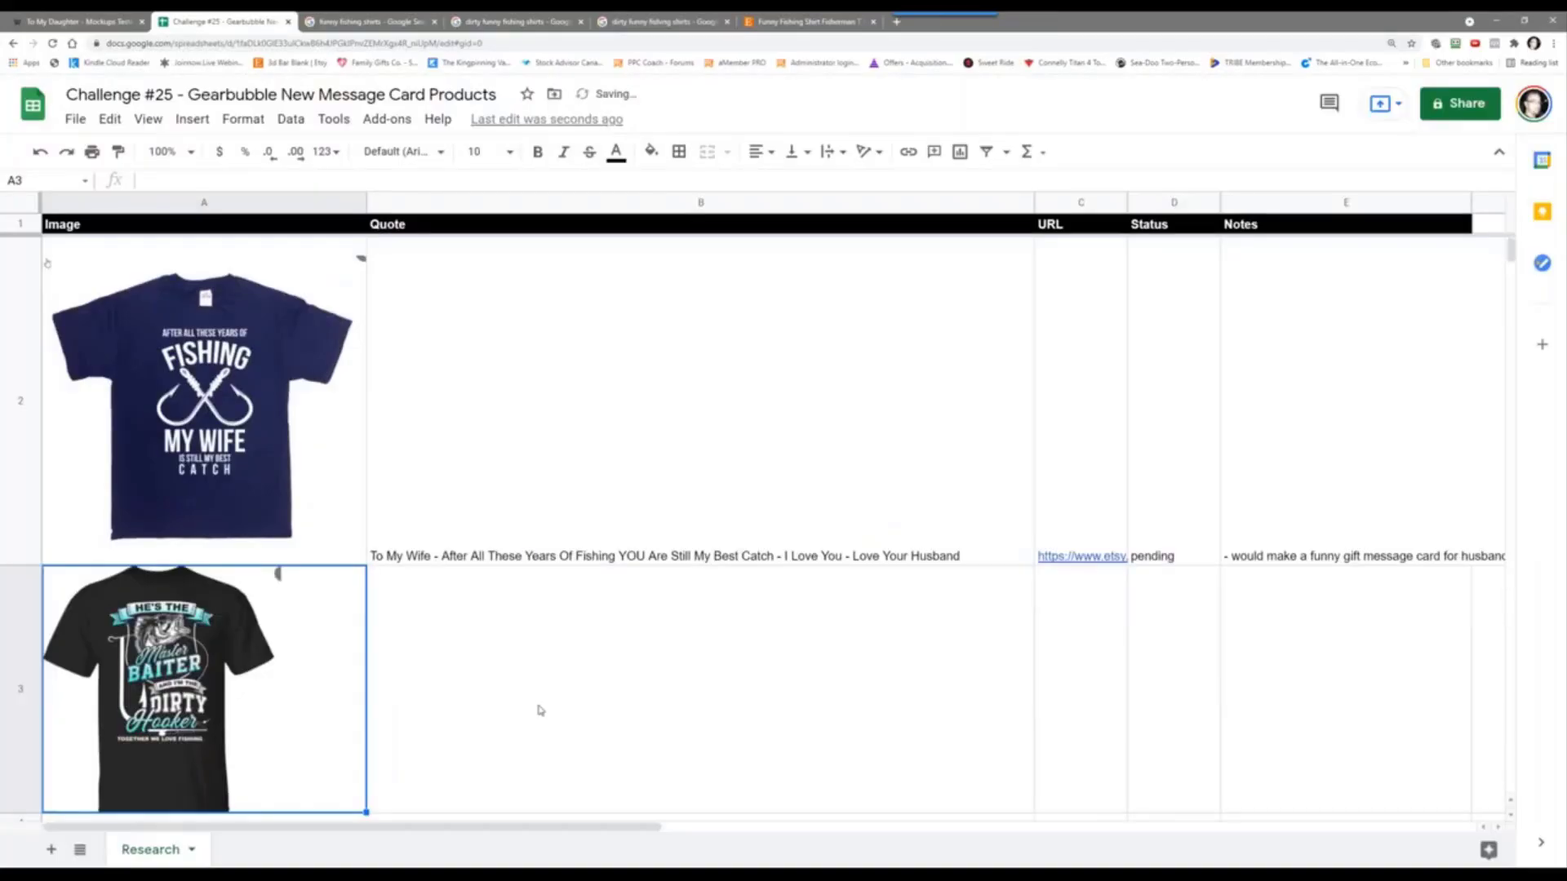
Step: Enter the quote "To My Wife - I'm The Master Baiter And You're My Dirty Hooker - Together We Make Great Fishermen - Love Your Husband" in B3
left_click(538, 710)
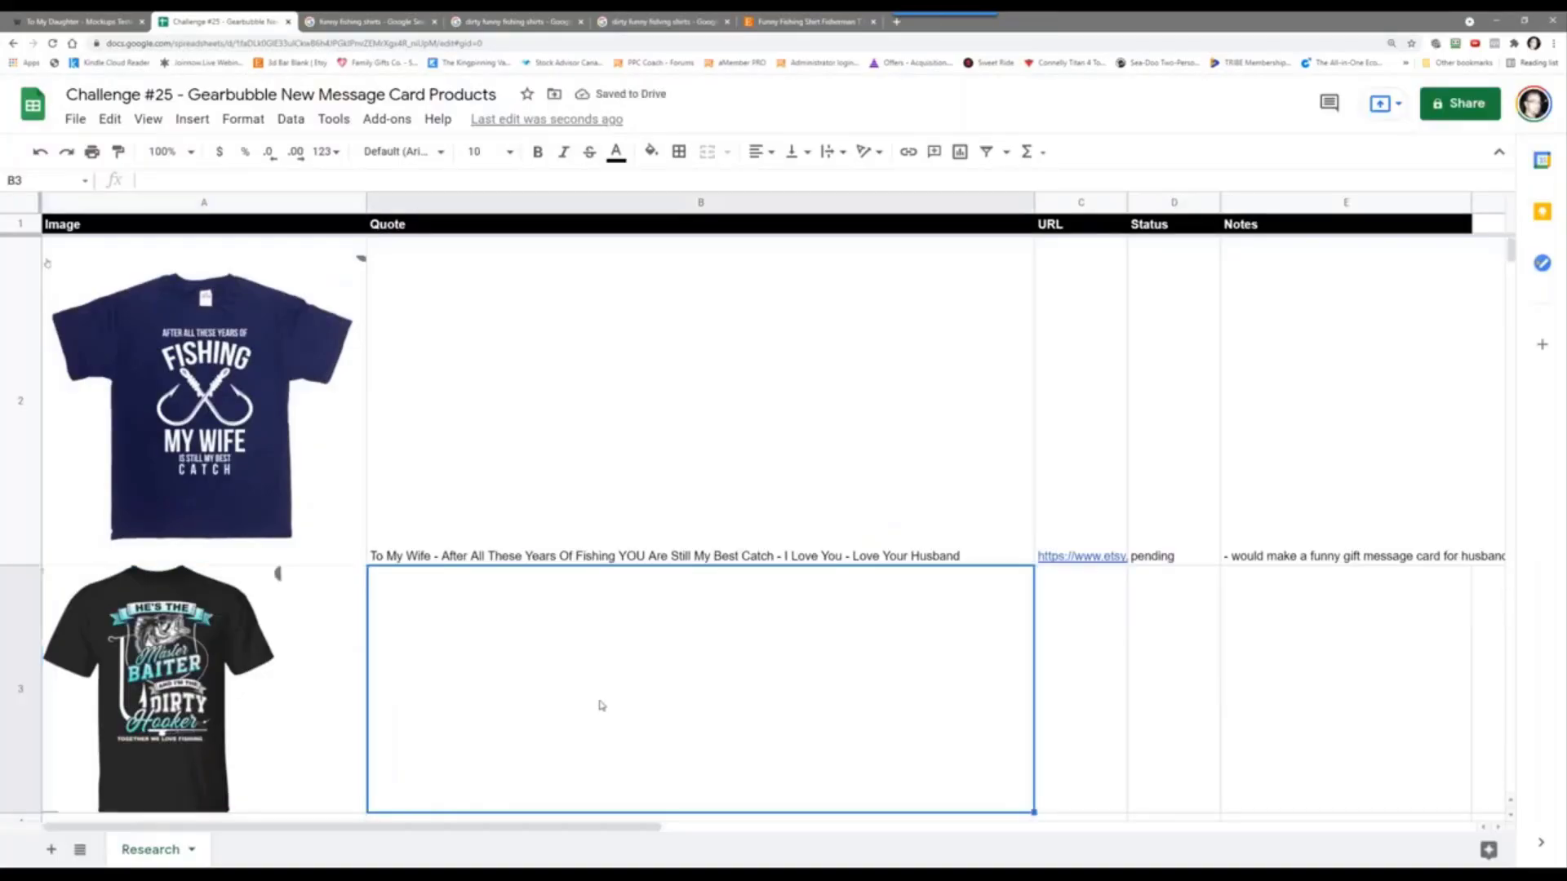
type("To My Wife - ")
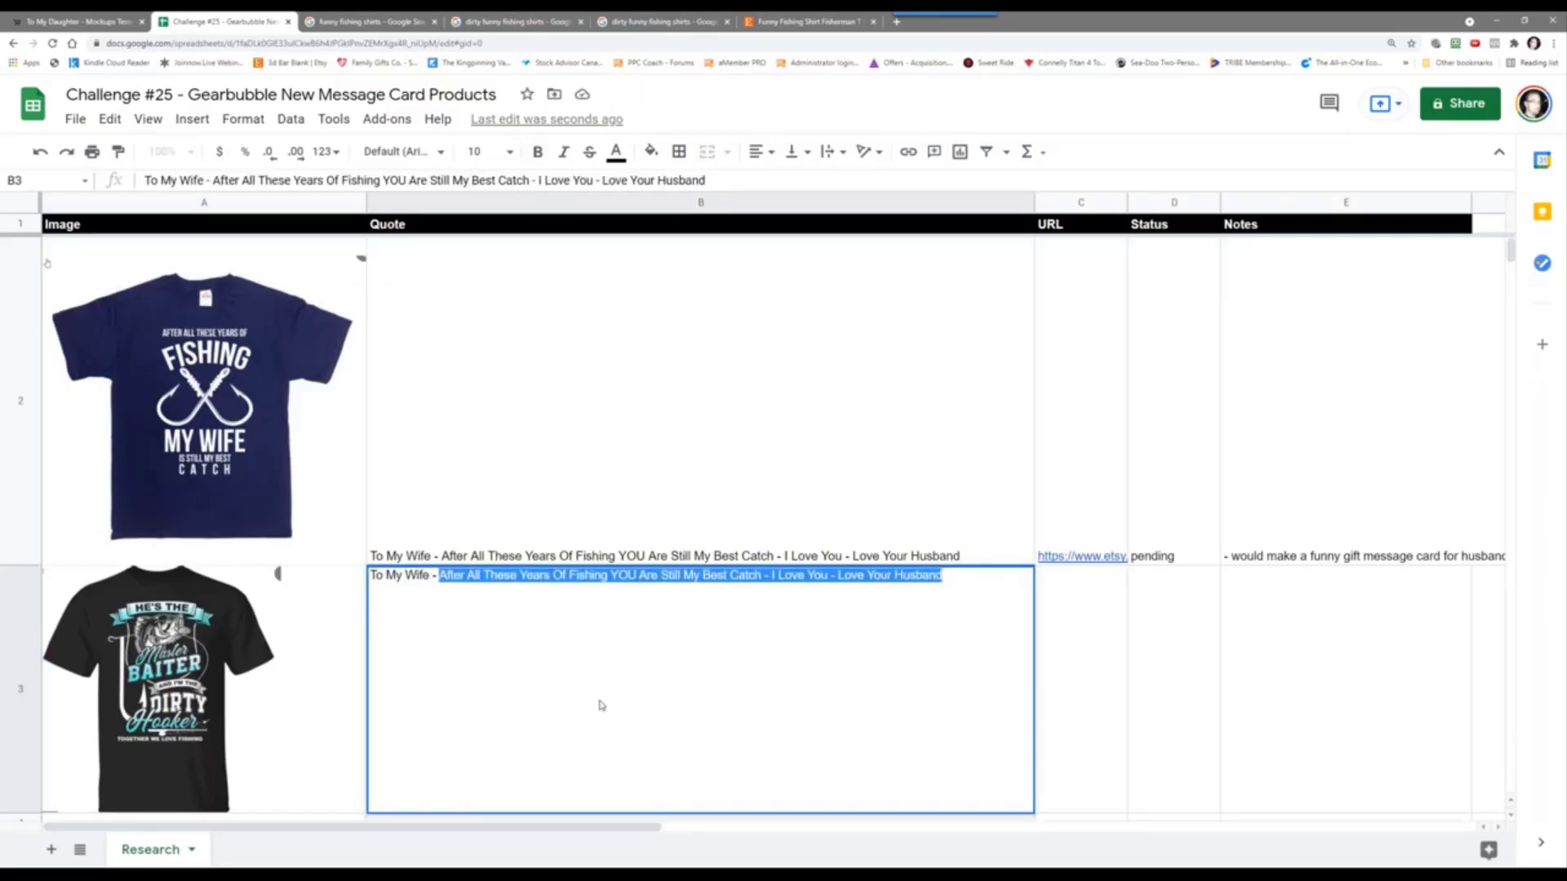
type("I")
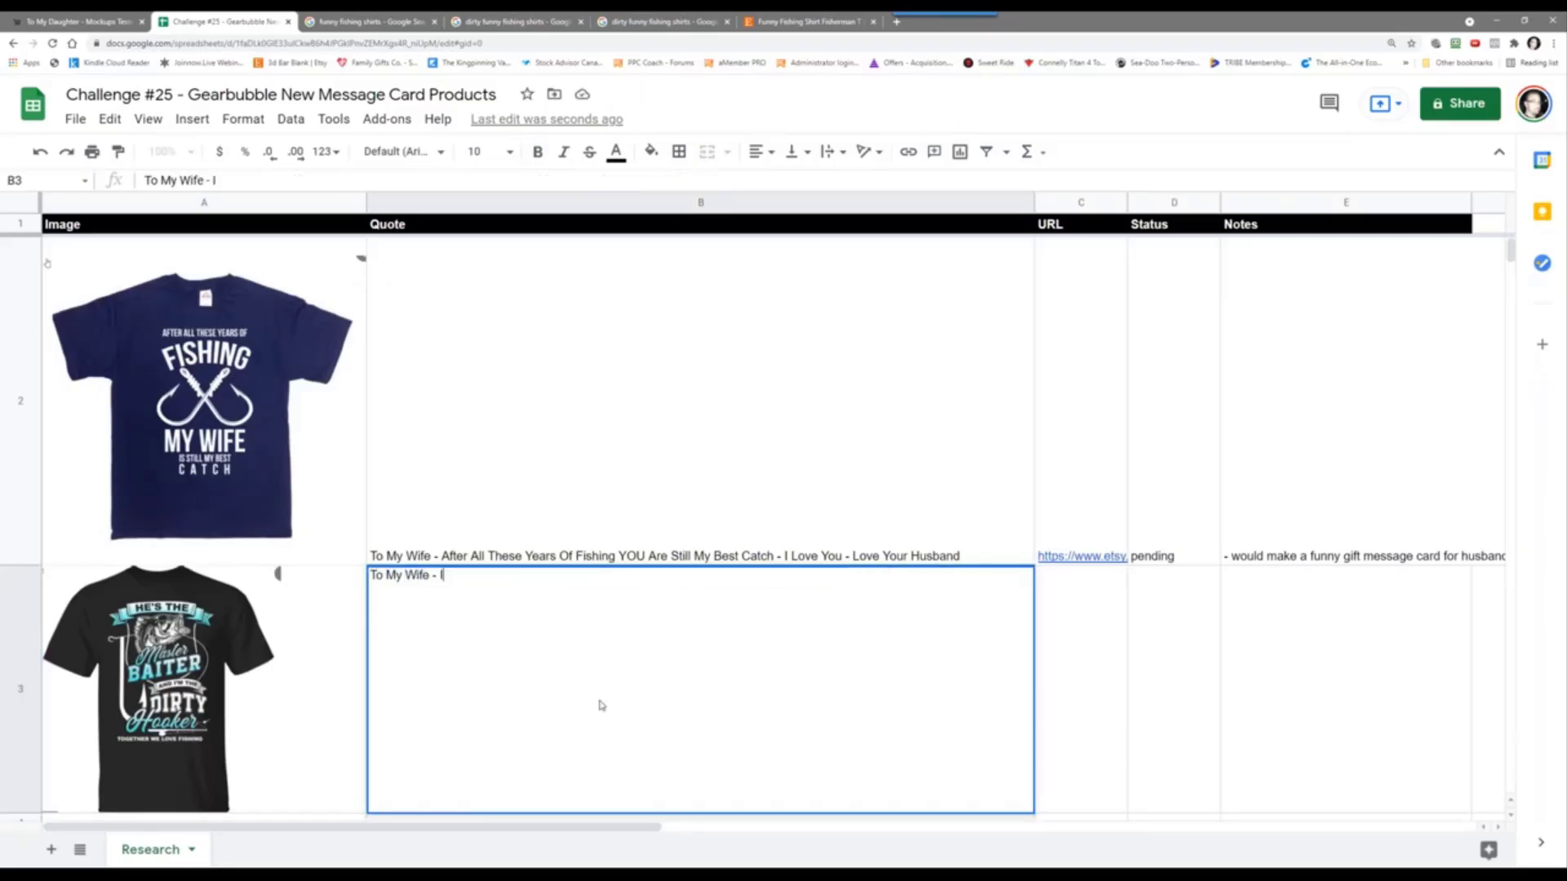
type("'m The Master Baiter A")
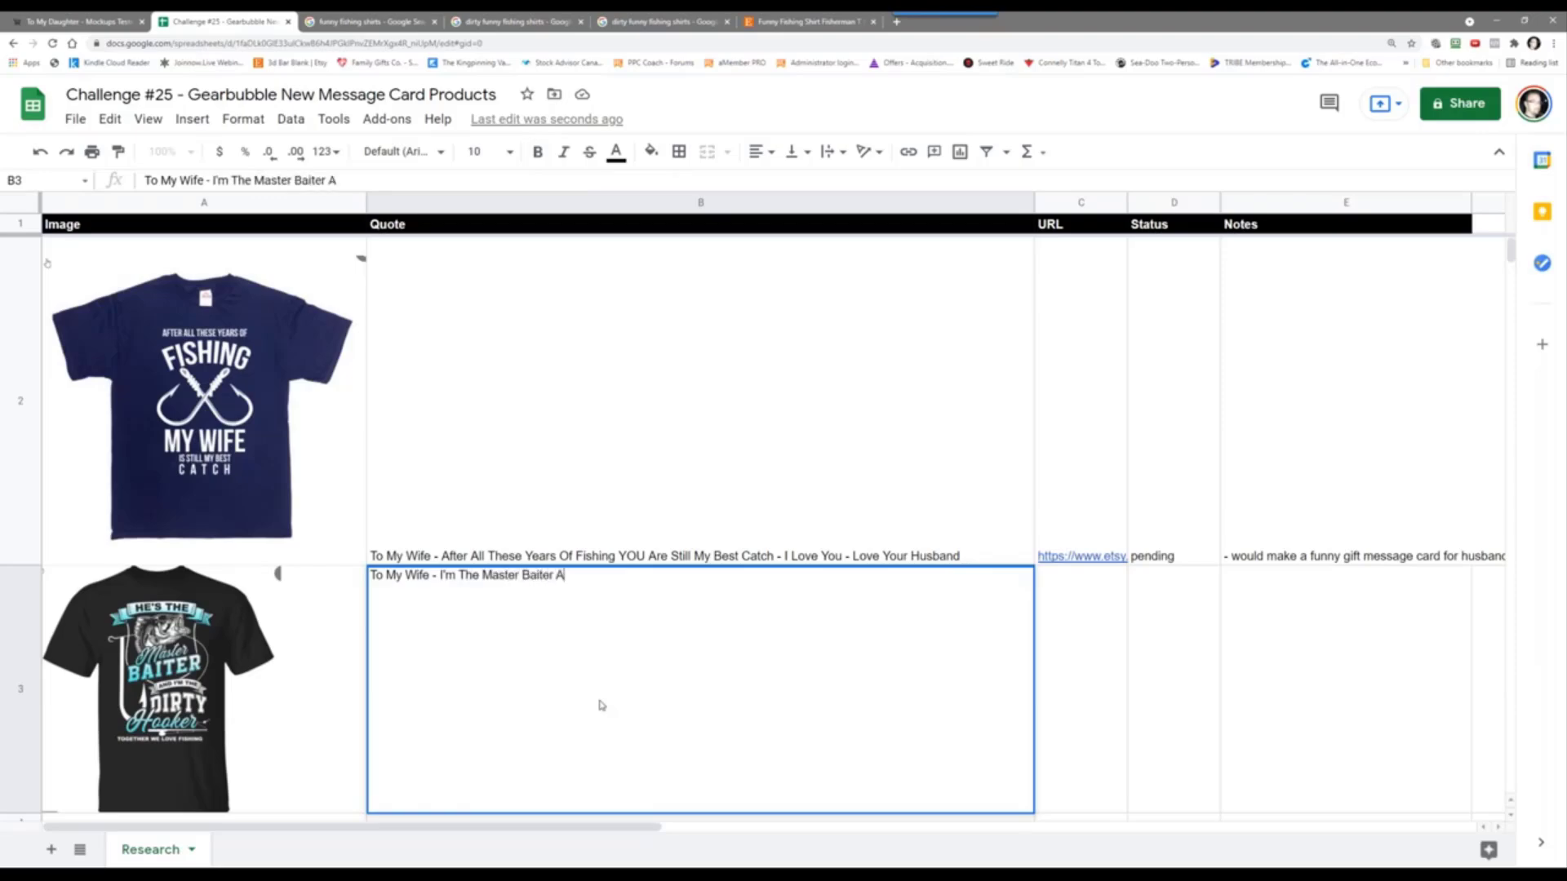
type("nd You're The D")
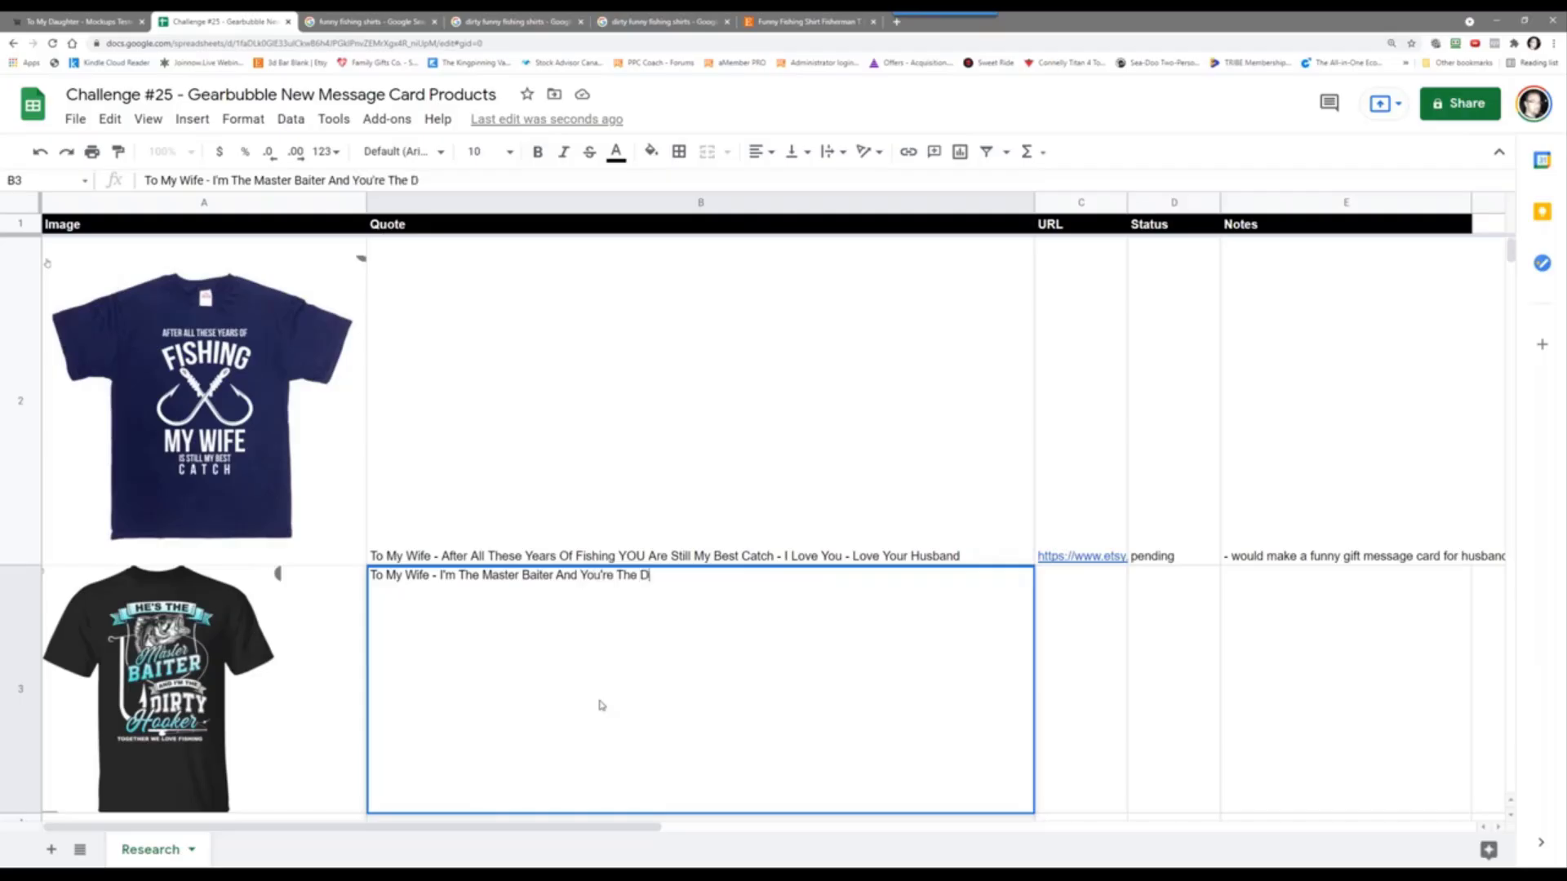
key("BackSpace")
key("BackSpace")
key("BackSpace")
key("BackSpace")
key("BackSpace")
type("My Dirty Hooker")
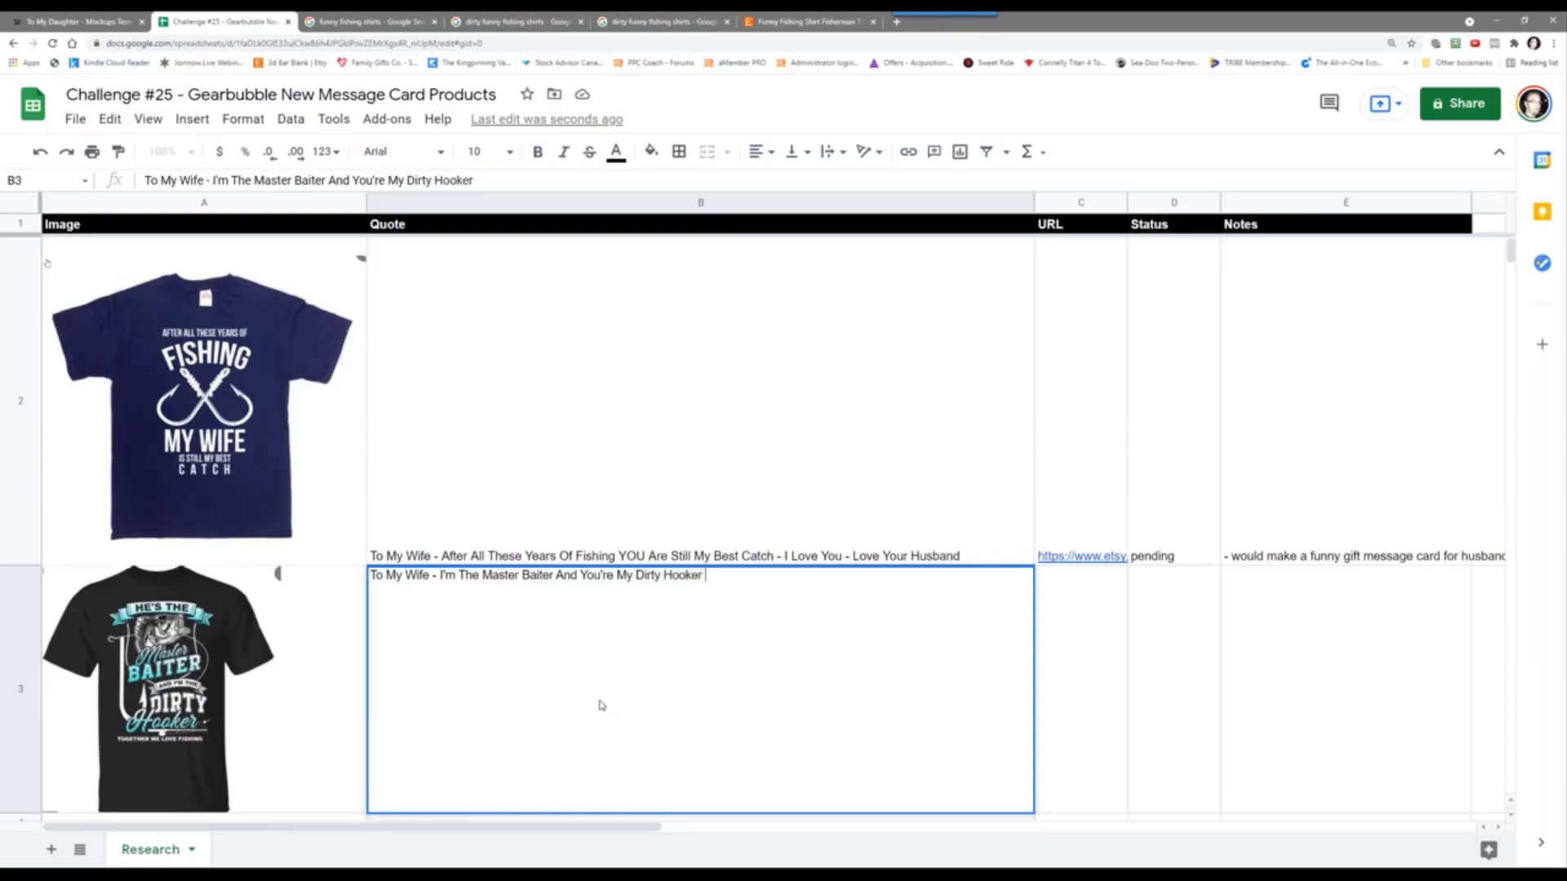
type(" - Tog")
type("eth")
key("BackSpace")
type("ther We Make G")
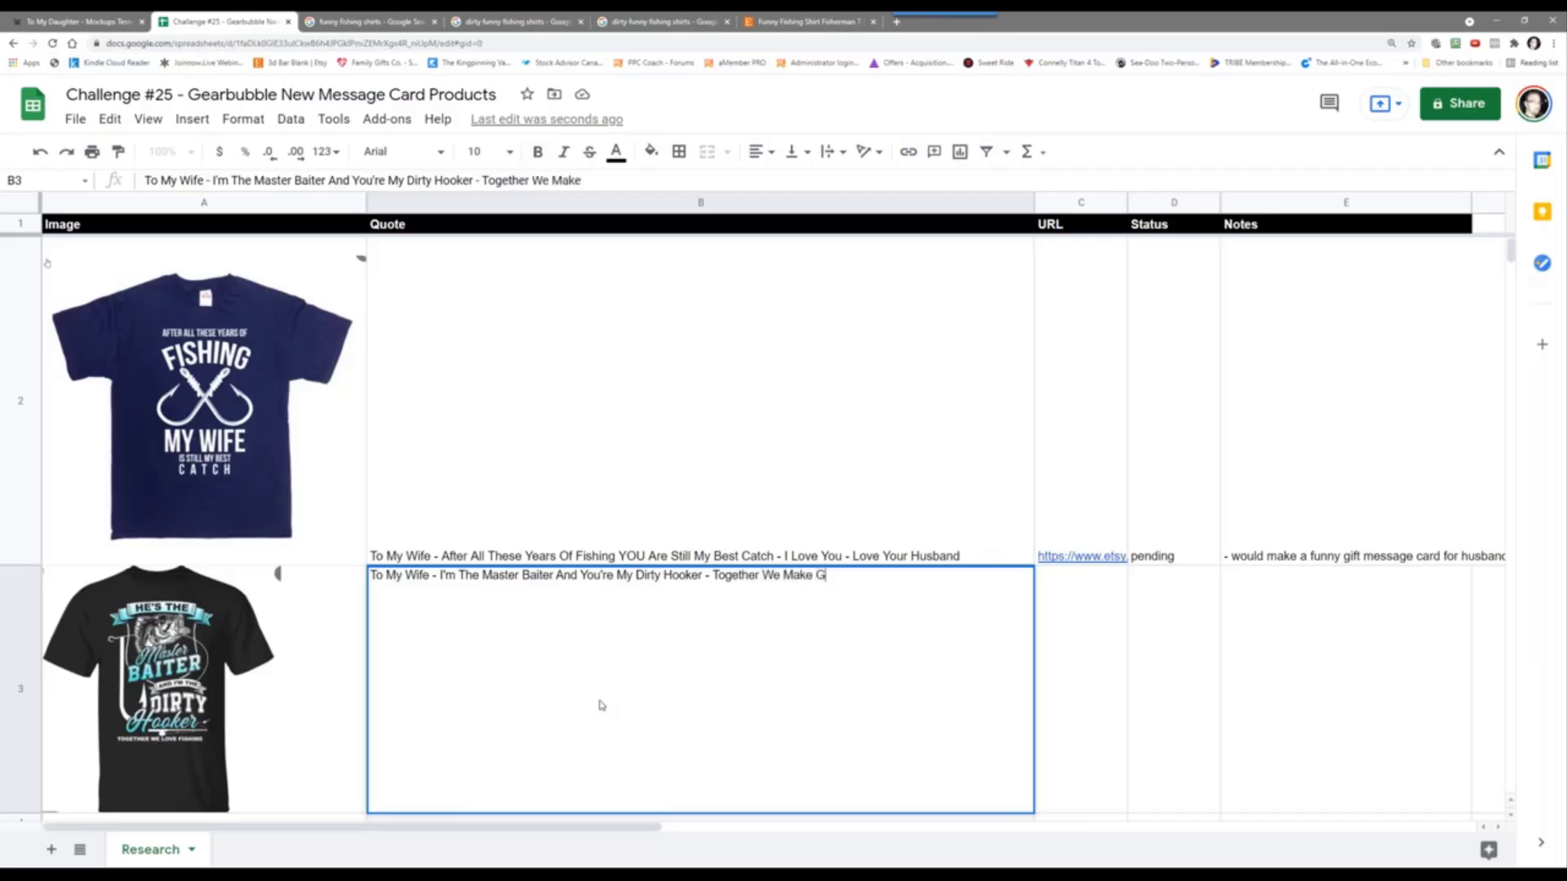
type("reat Fishermen")
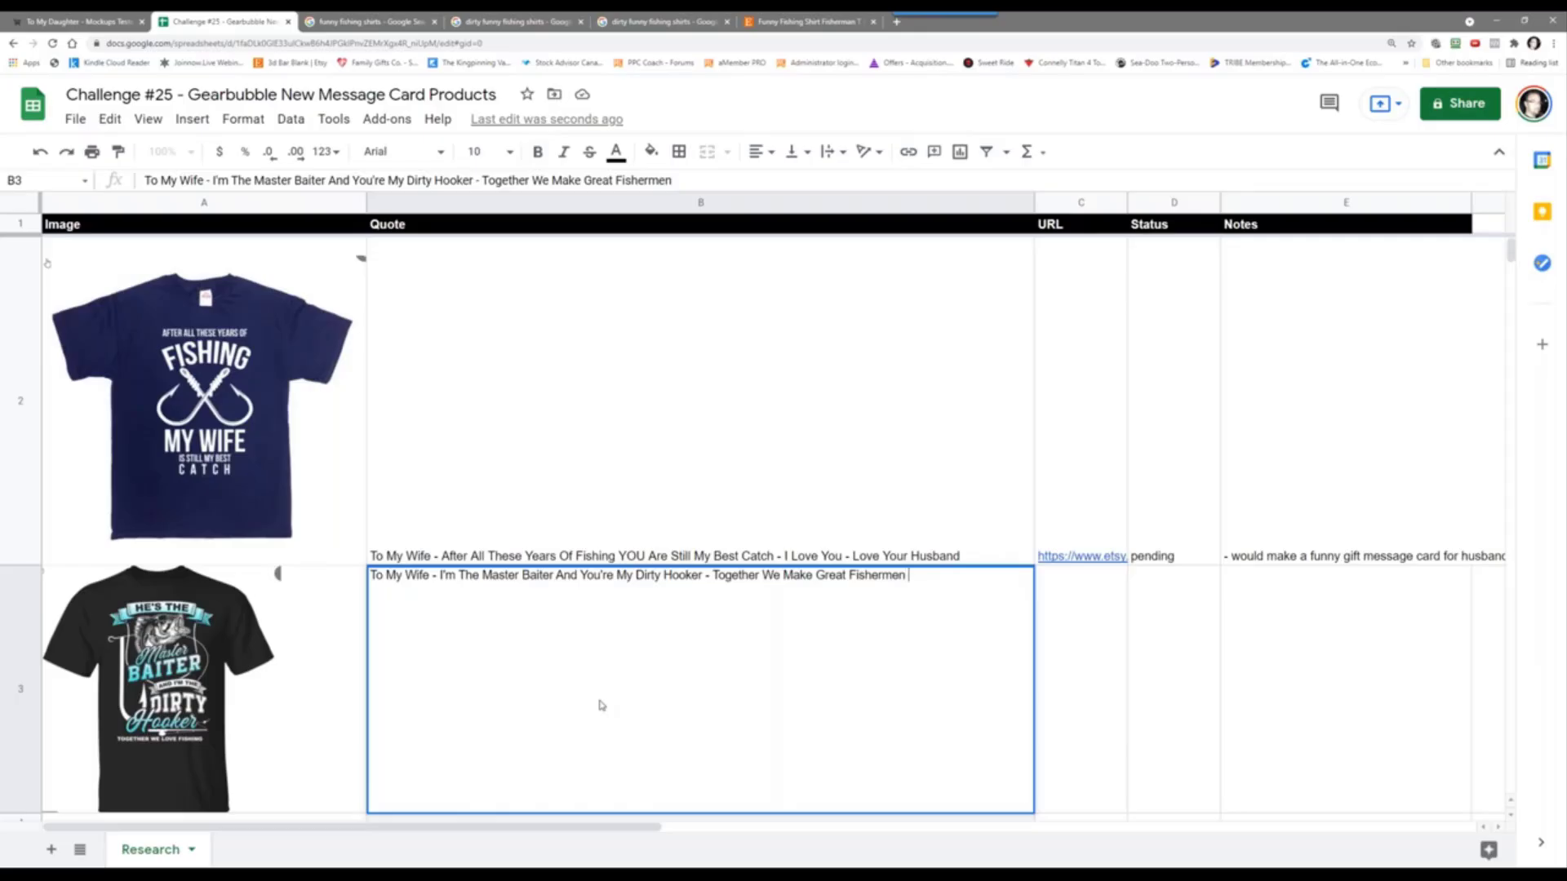
type(" - Love Your Husband")
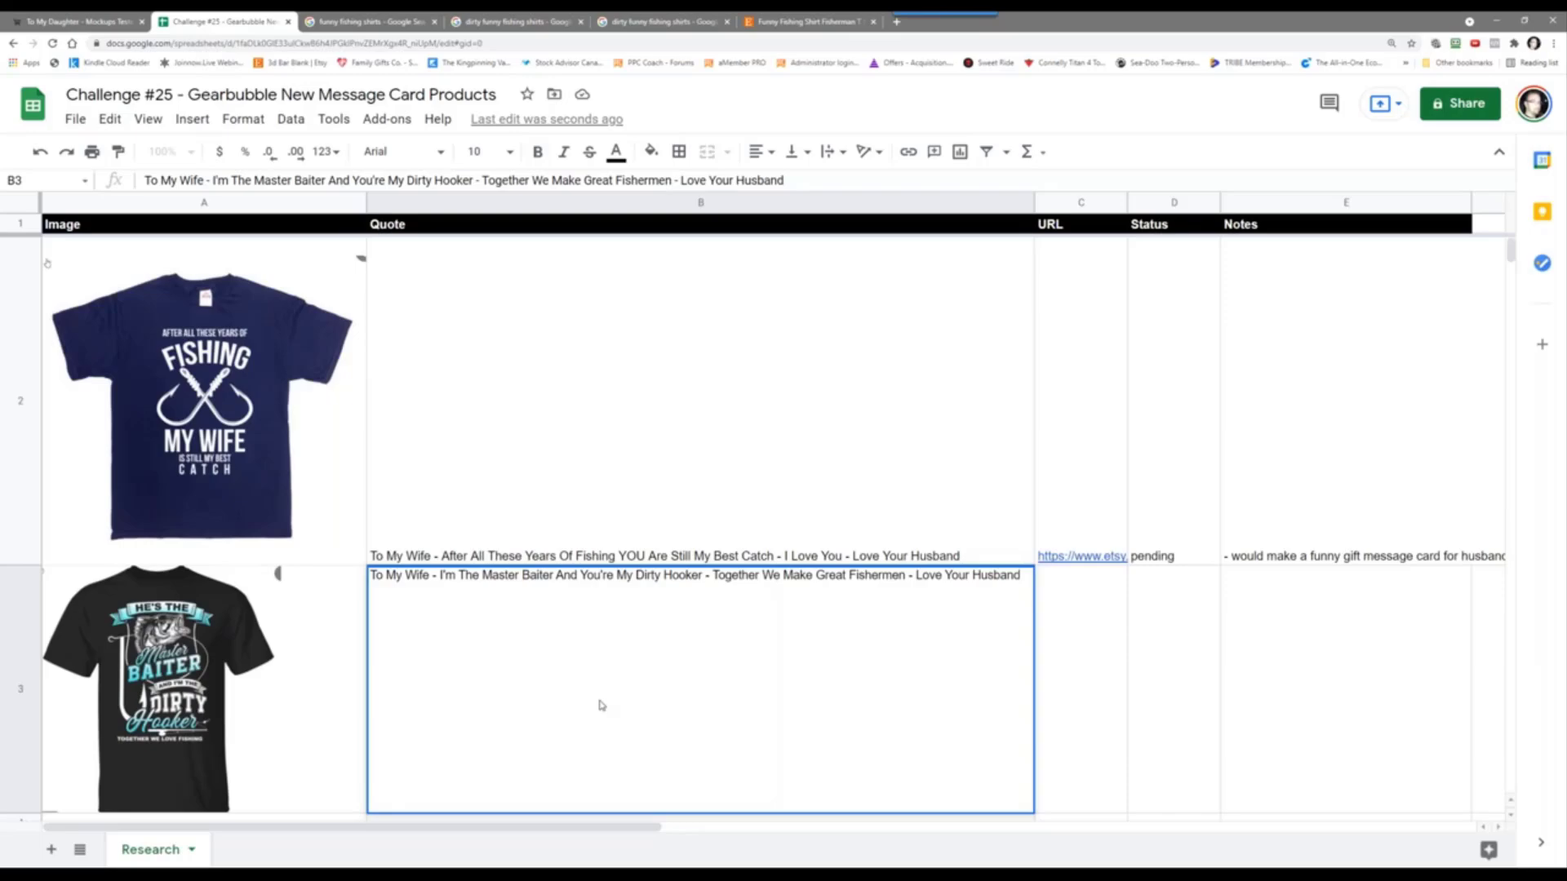
key("Tab")
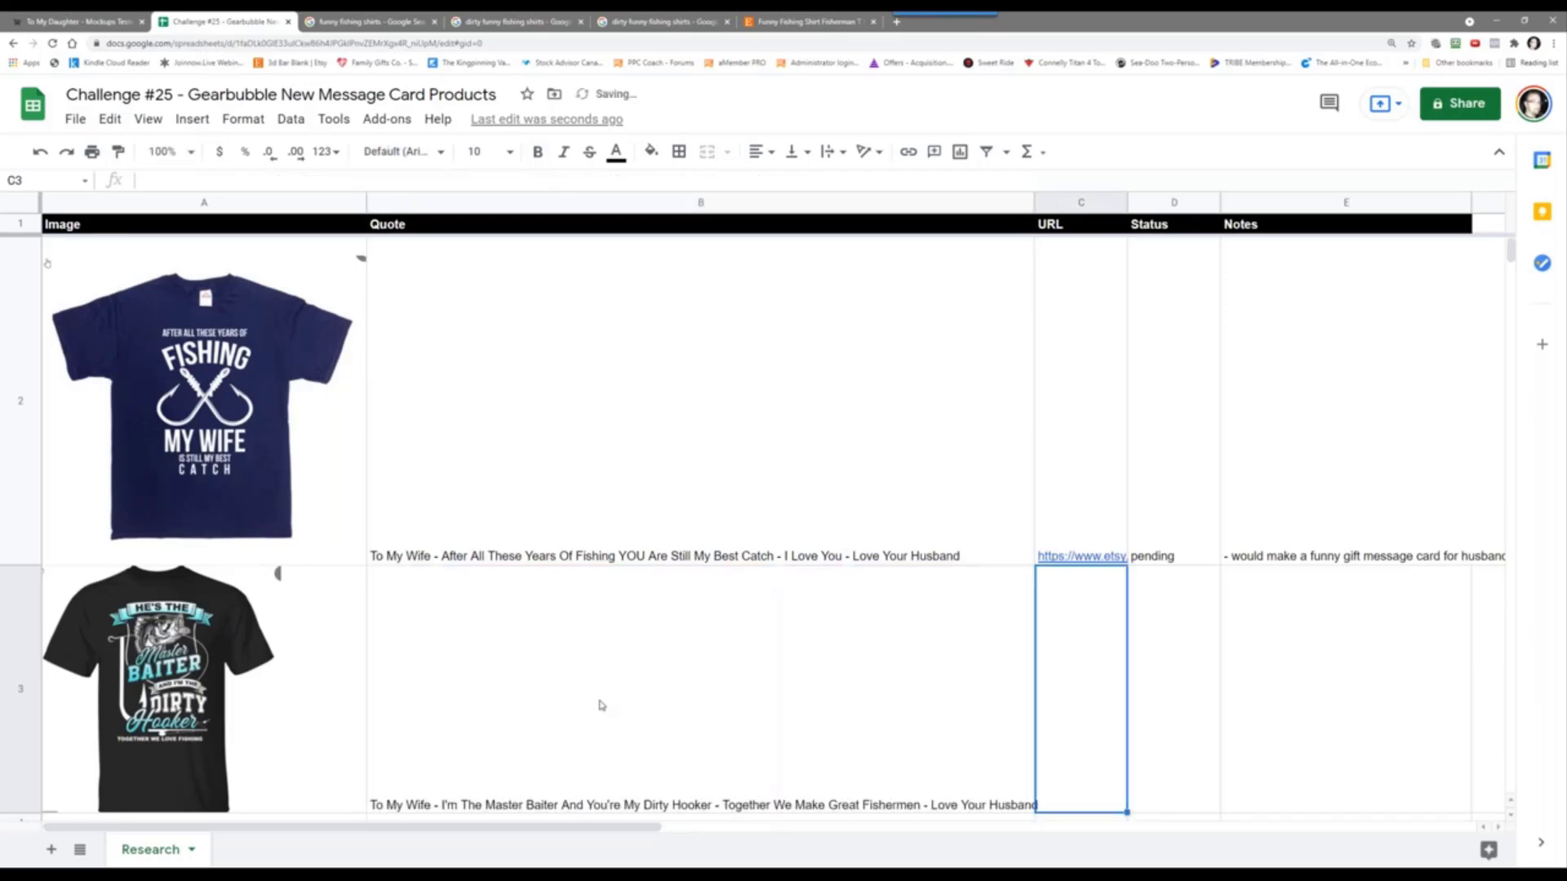
left_click(578, 702)
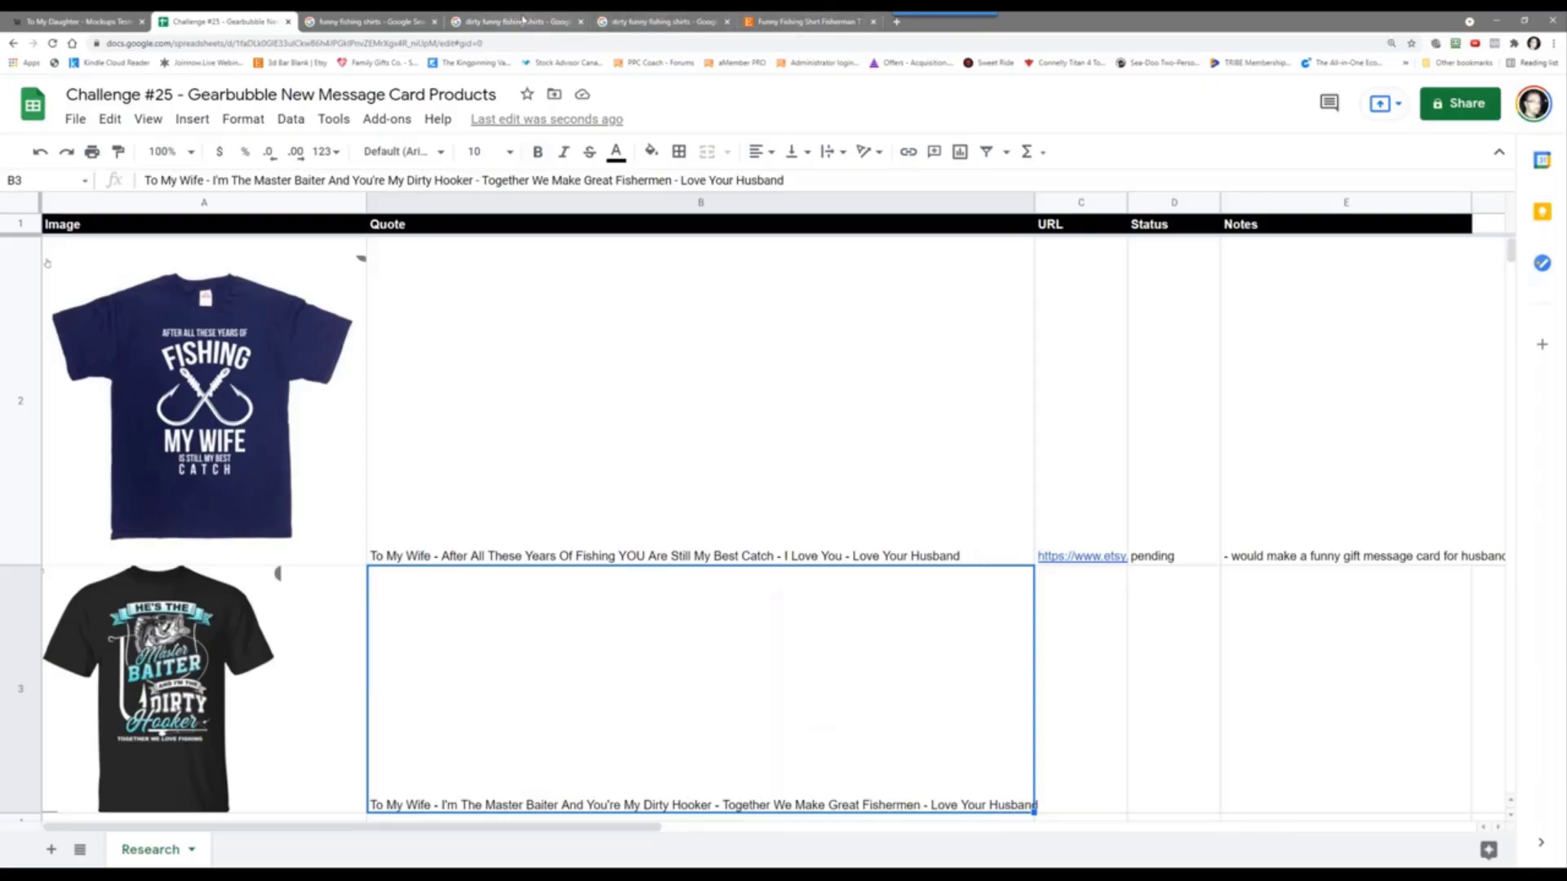
Step: Open the CubeBik product page of the "Master Baiter" shirt in a new tab from its image preview and copy the page's URL
left_click(647, 17)
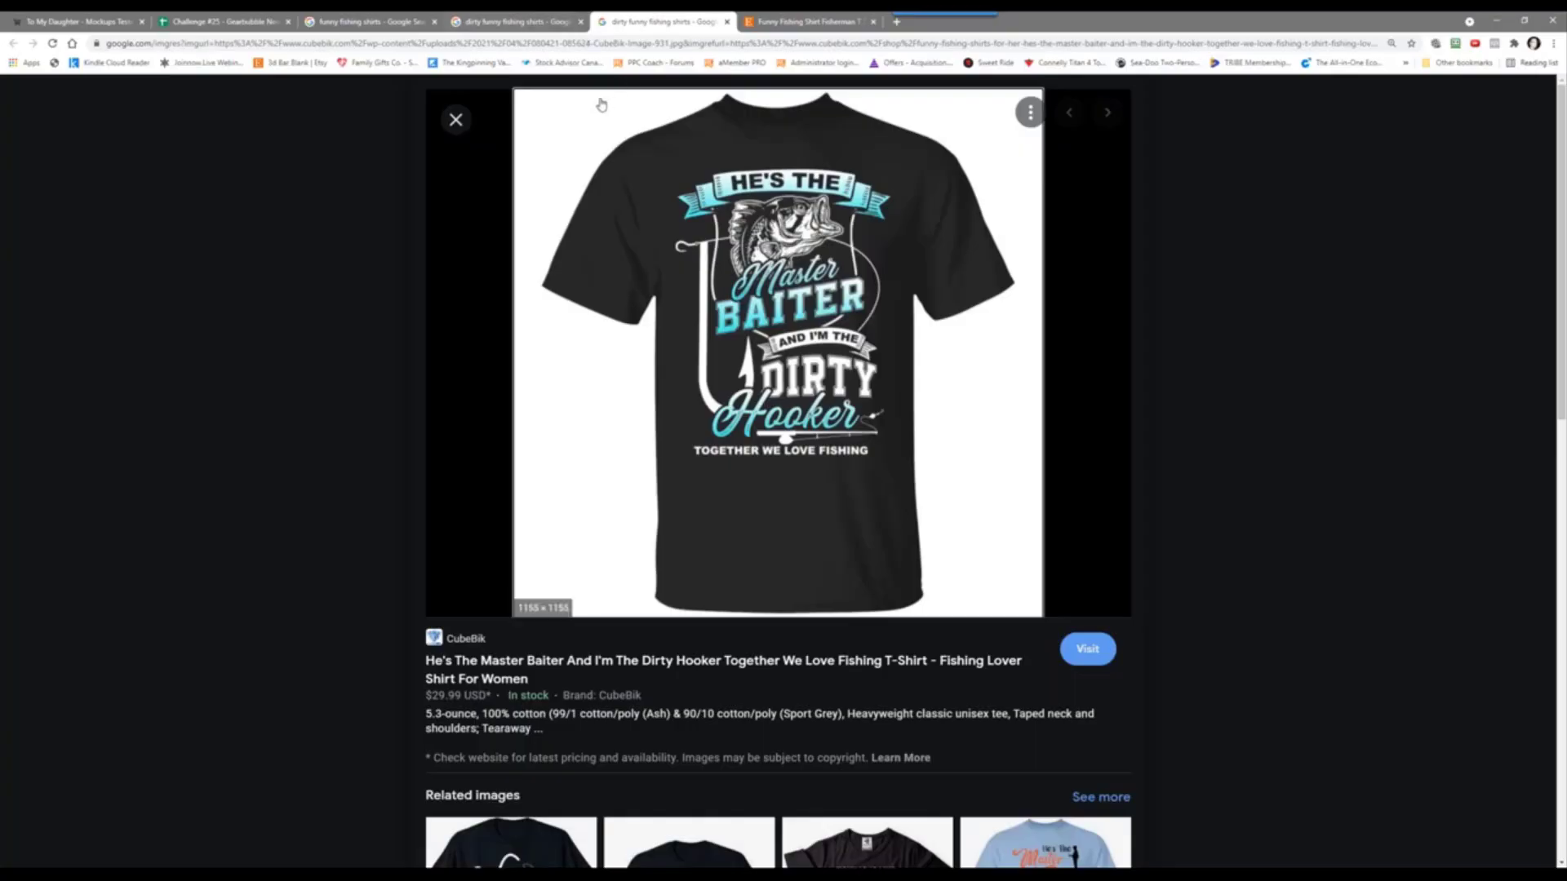
right_click(650, 242)
left_click(690, 248)
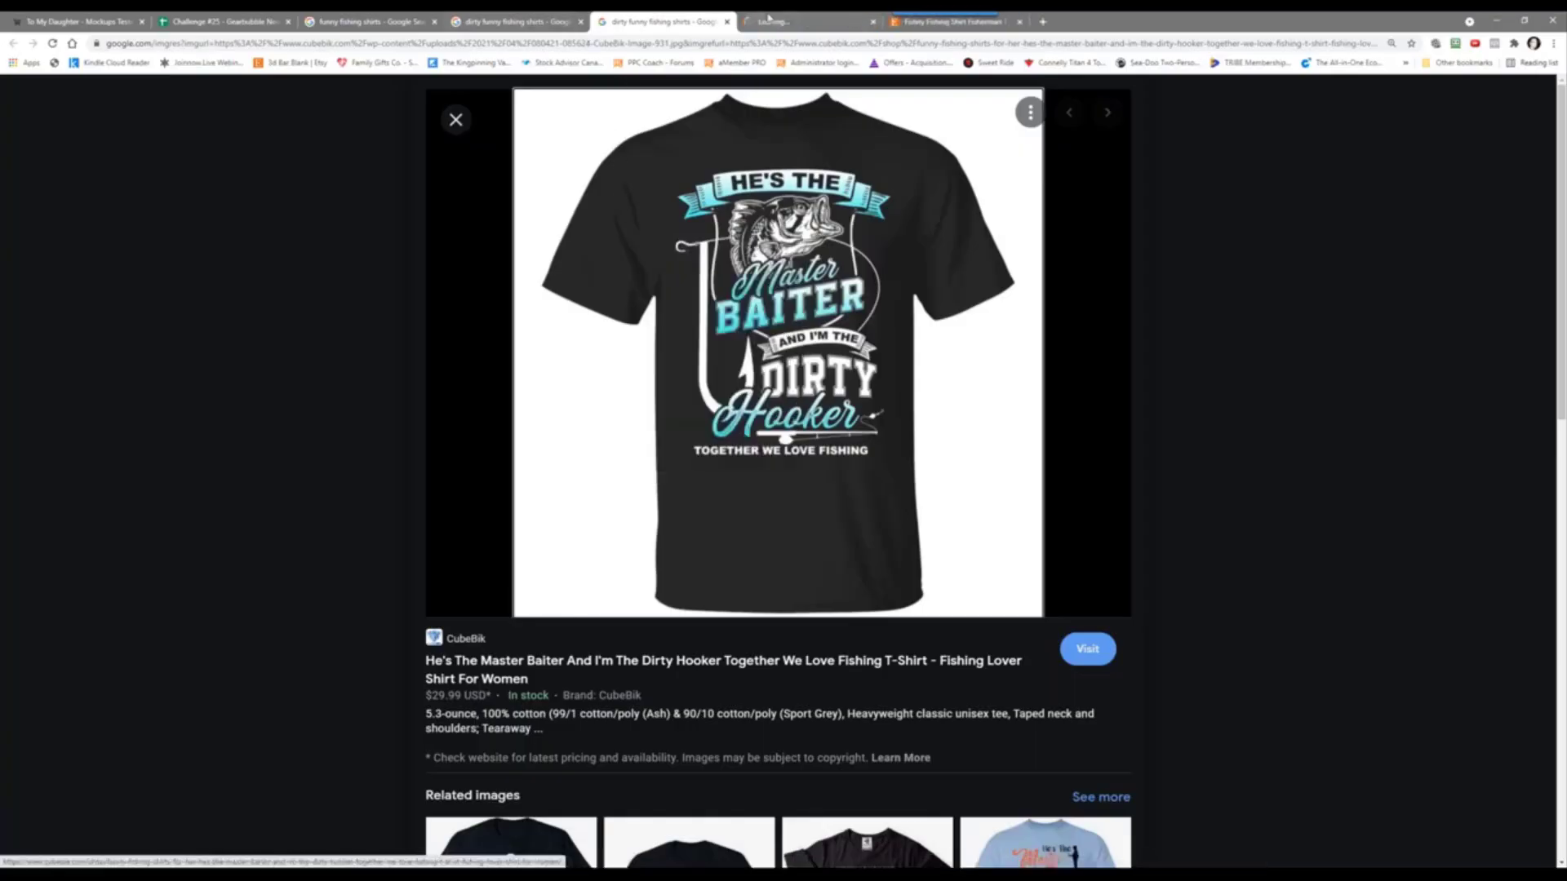
left_click(790, 17)
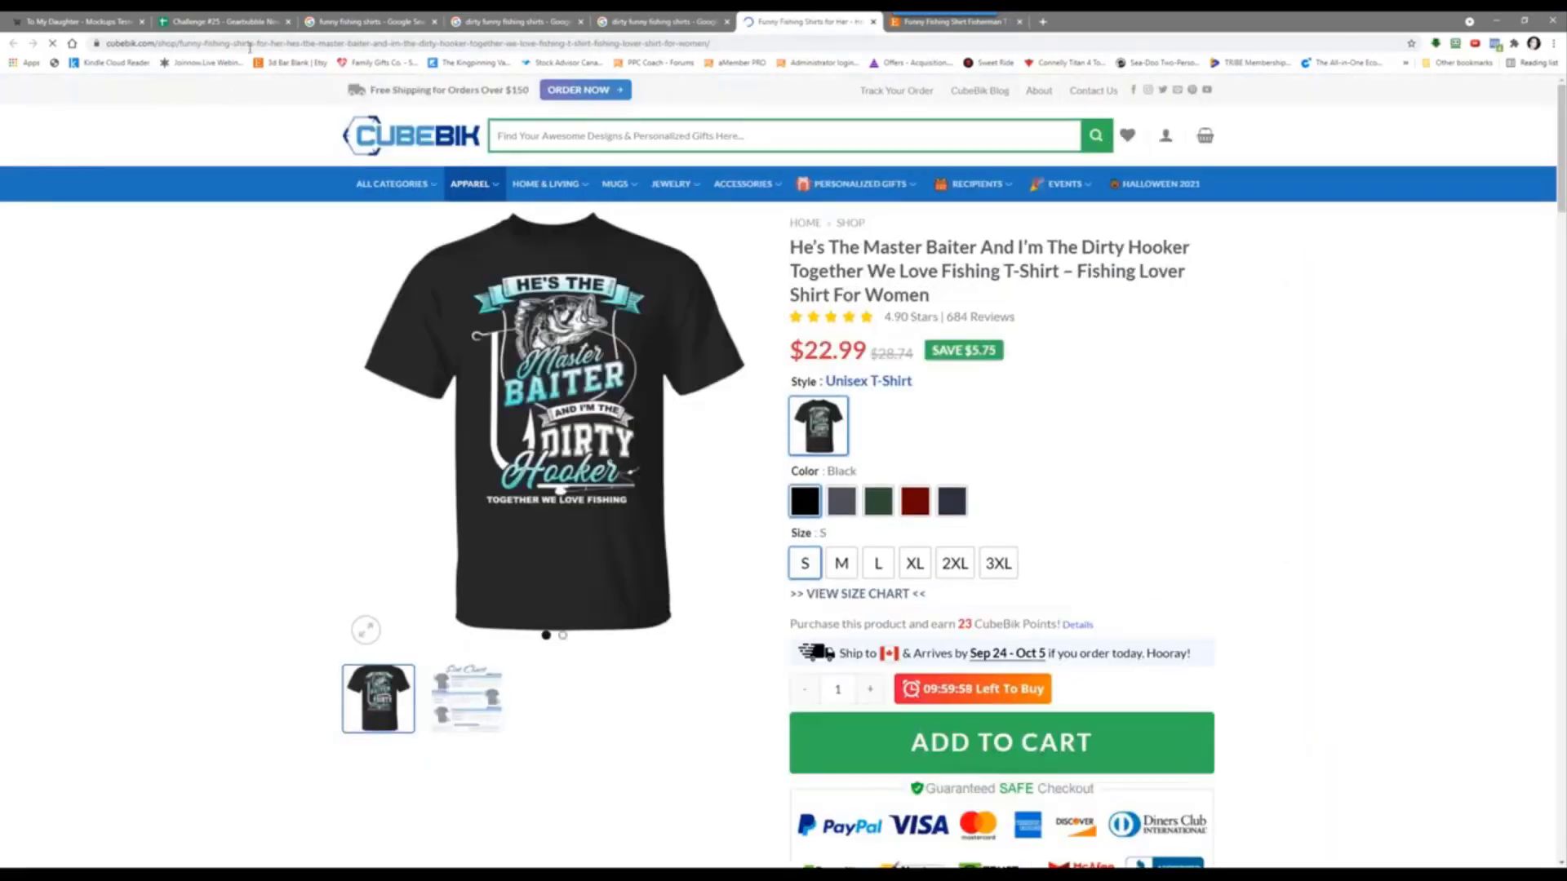
left_click(582, 42)
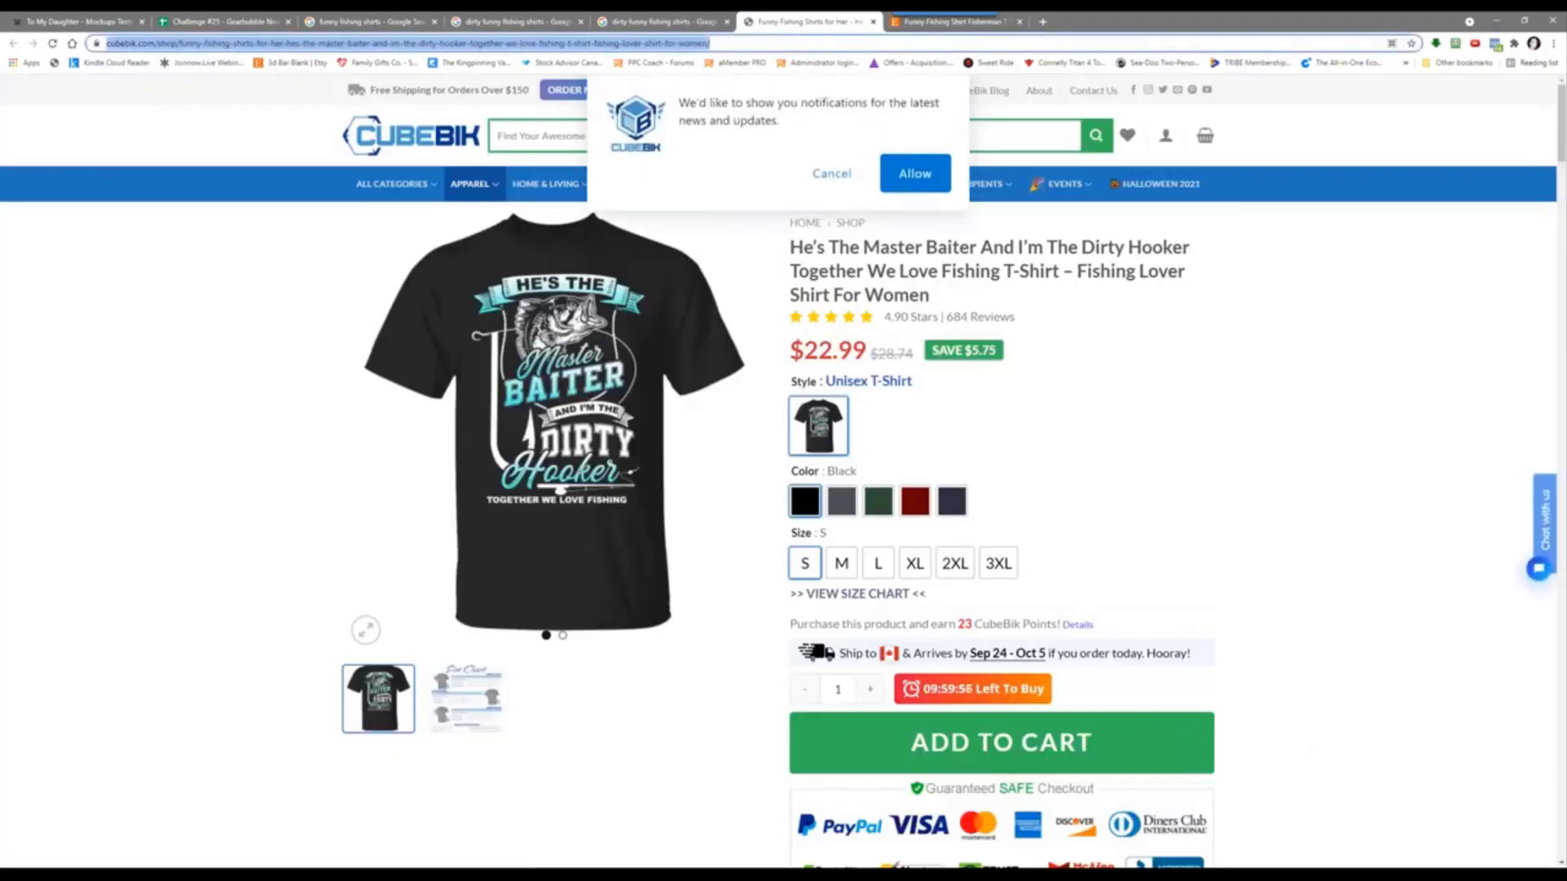
right_click(581, 42)
left_click(653, 107)
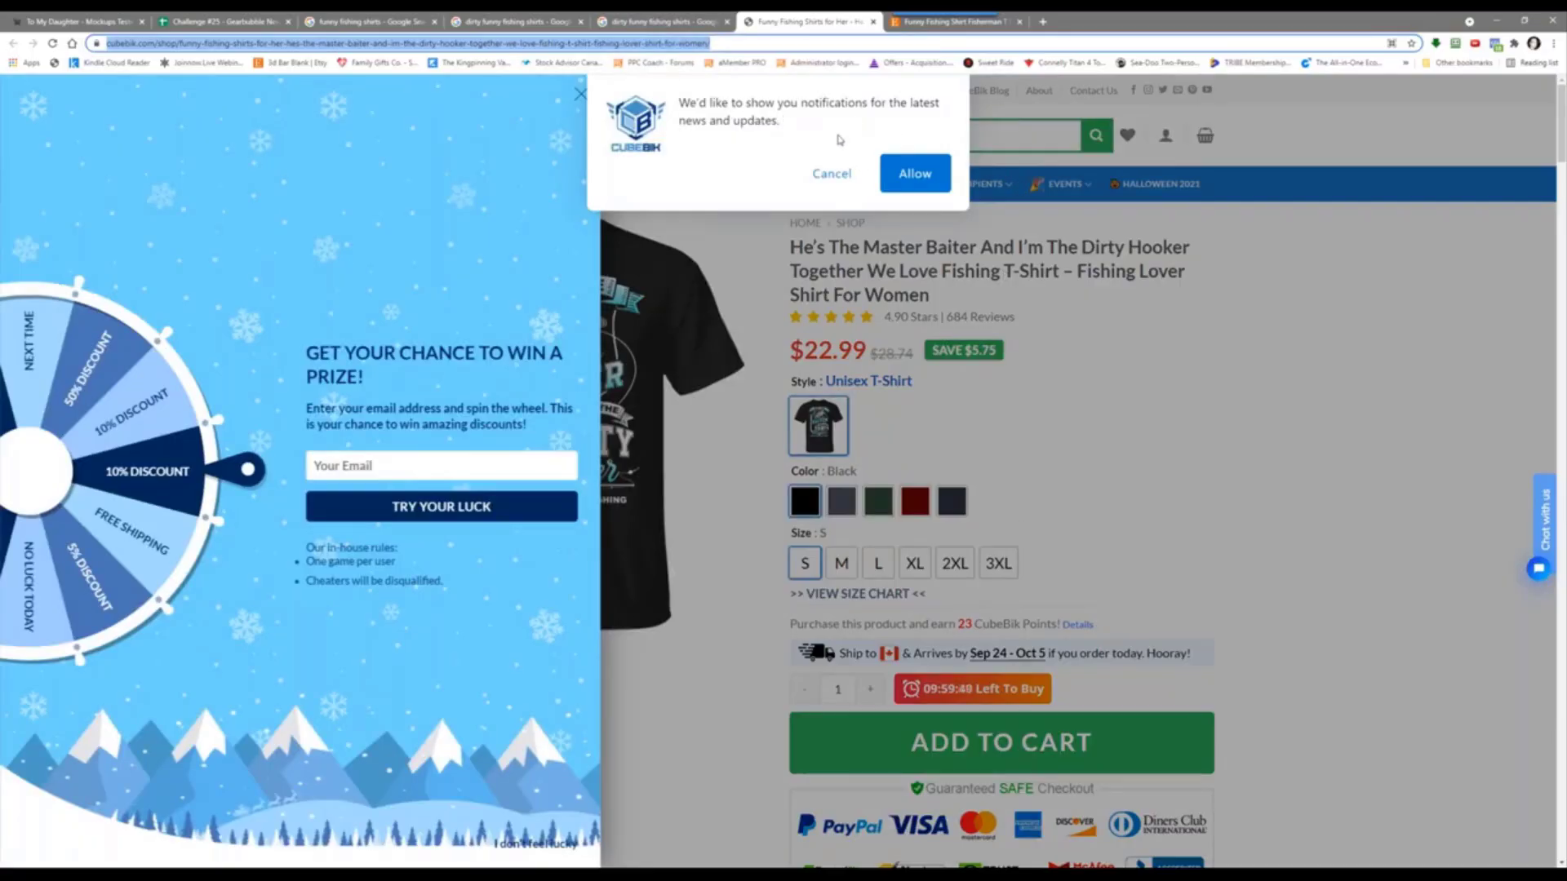
Step: Dismiss the notification request and the prize-wheel offer, and look through the CubeBik product page of the "Master Baiter" shirt
left_click(831, 172)
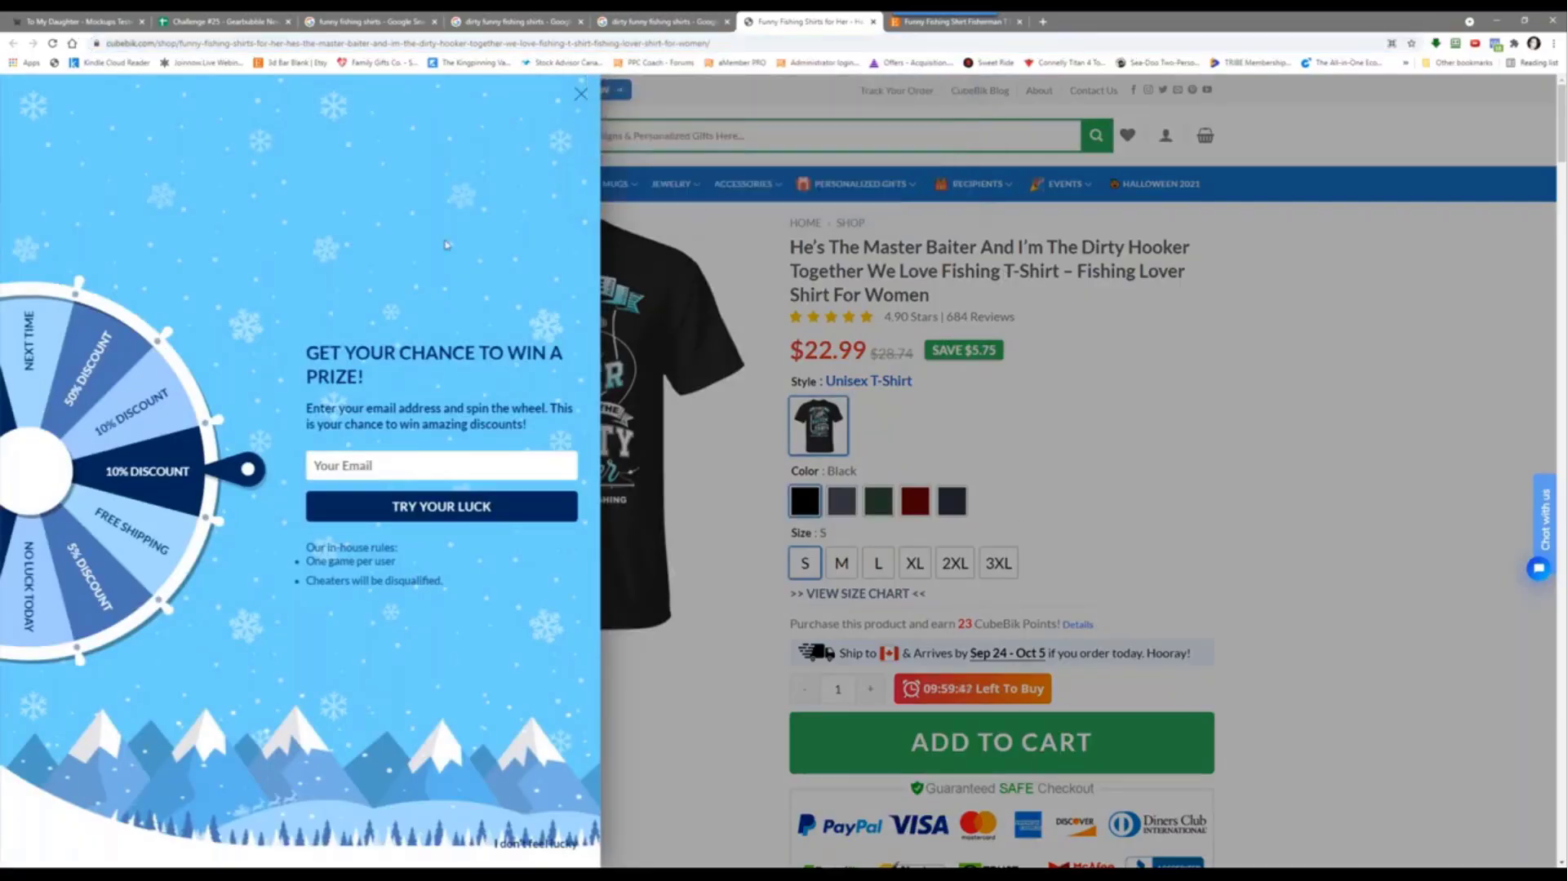
left_click(580, 94)
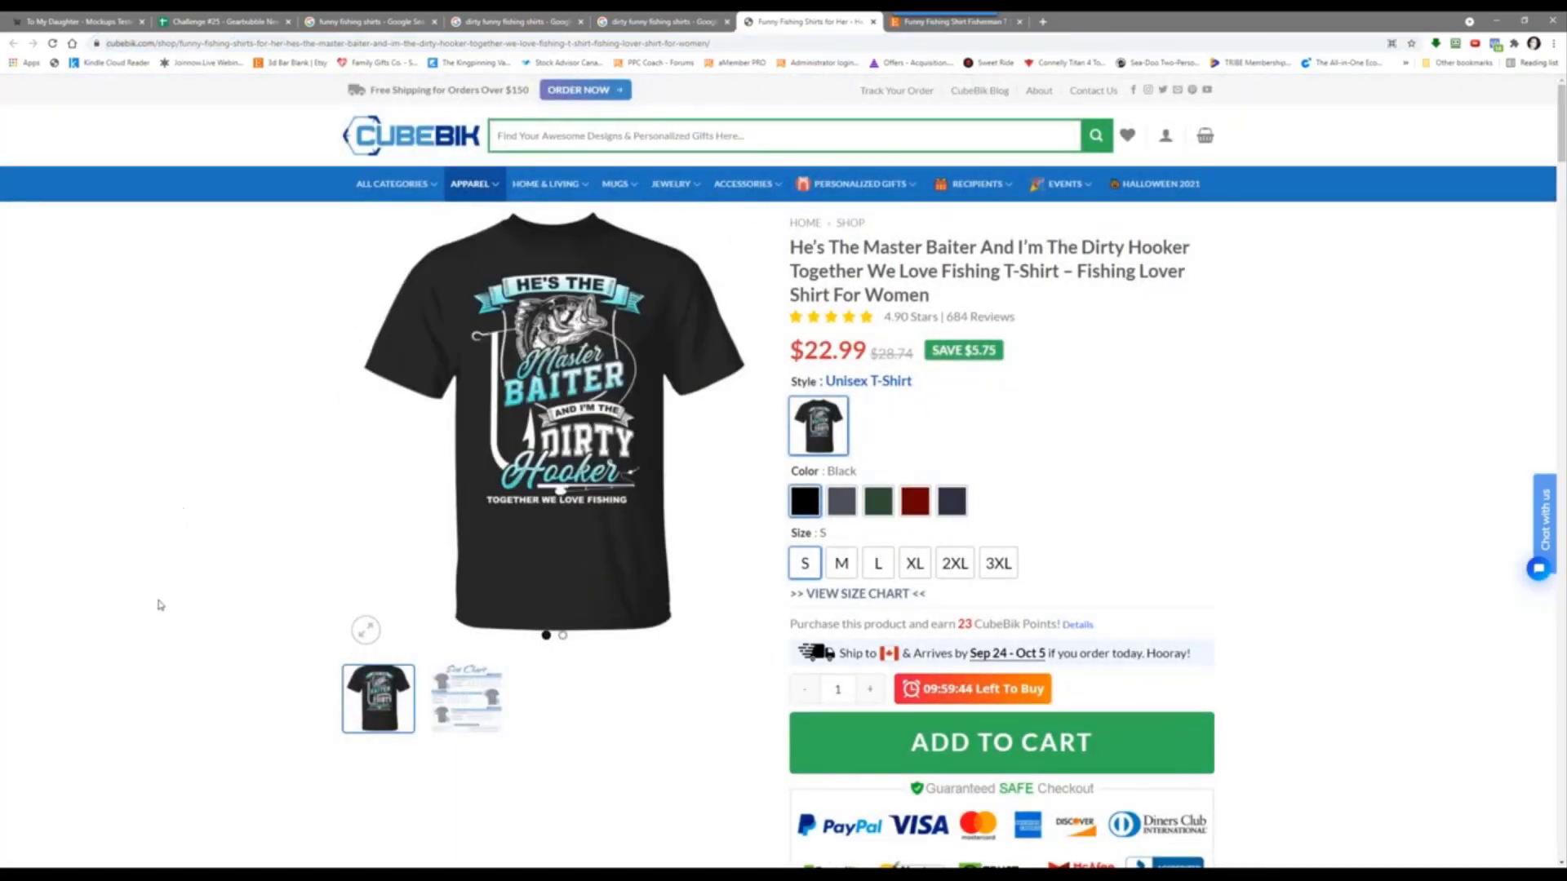
scroll(607, 761, "down", 7)
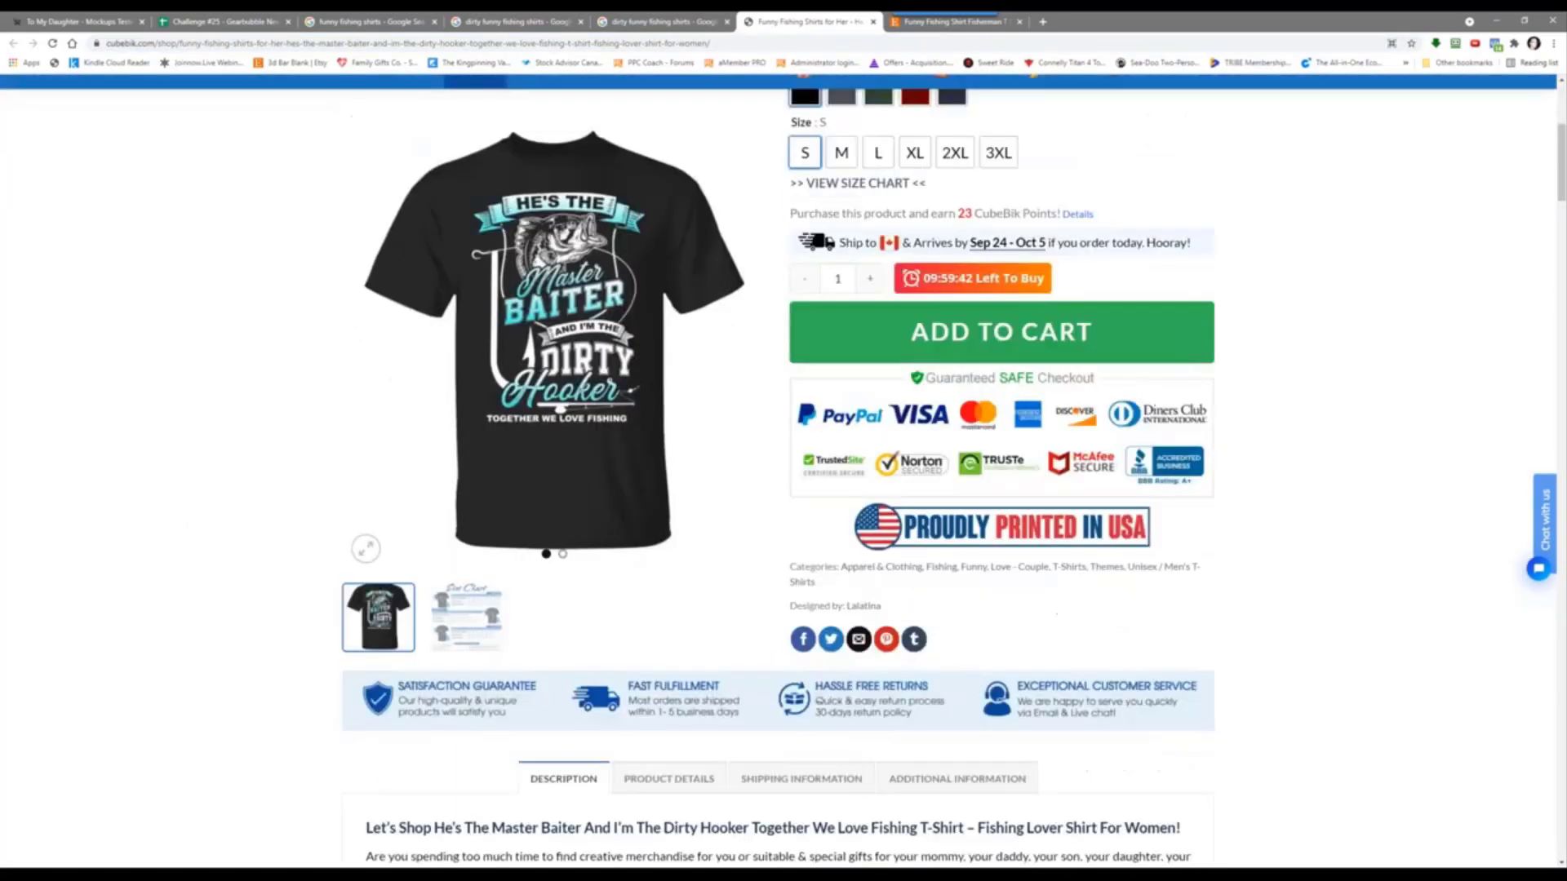
scroll(1054, 722, "up", 7)
scroll(1071, 705, "down", 5)
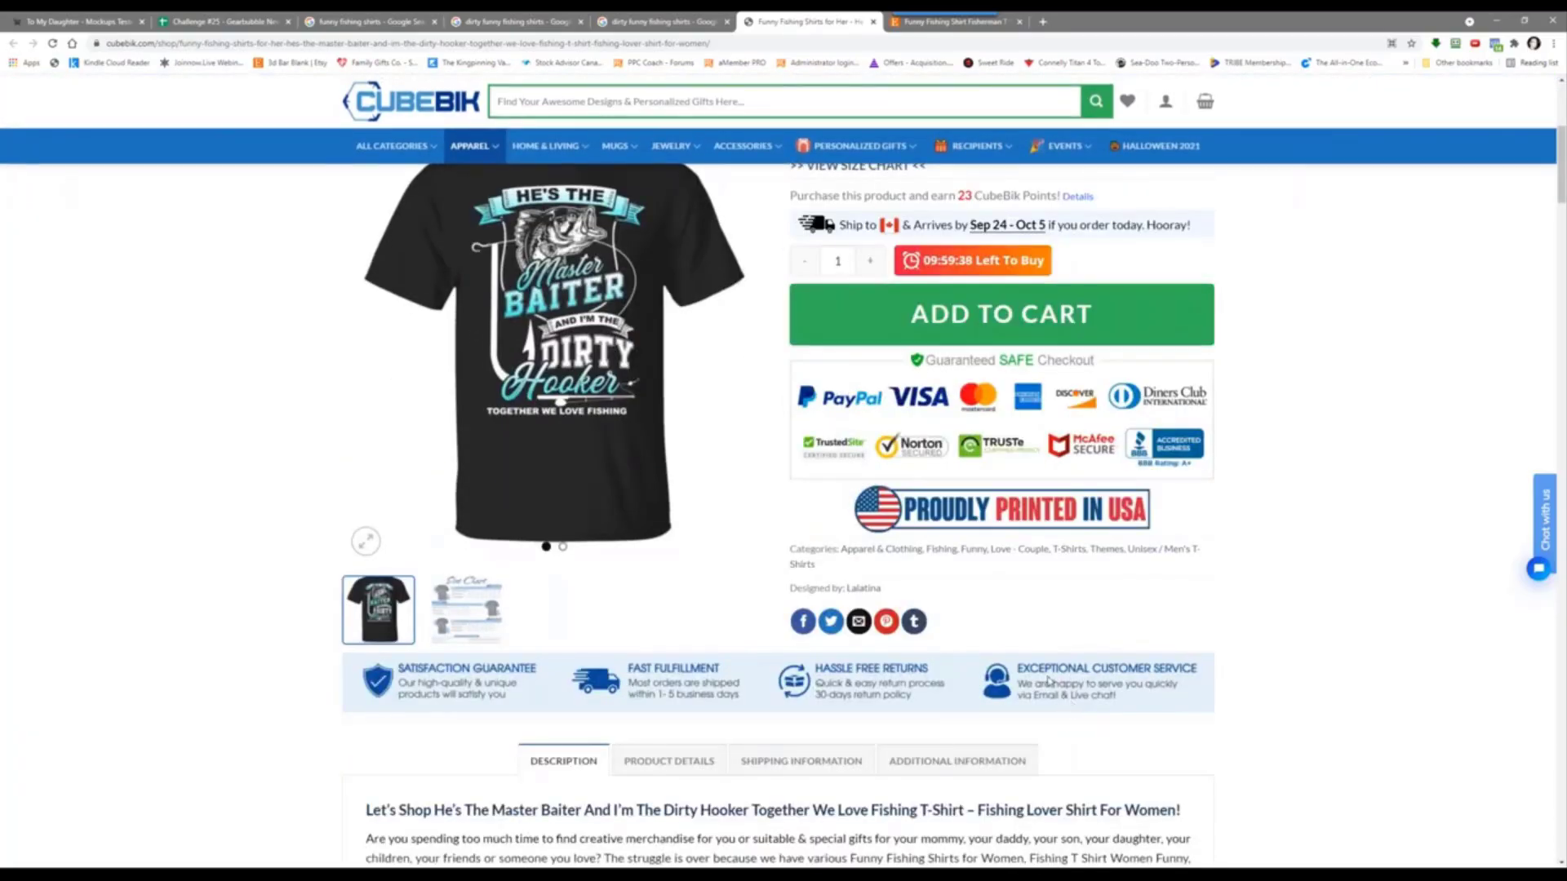
scroll(1051, 681, "down", 8)
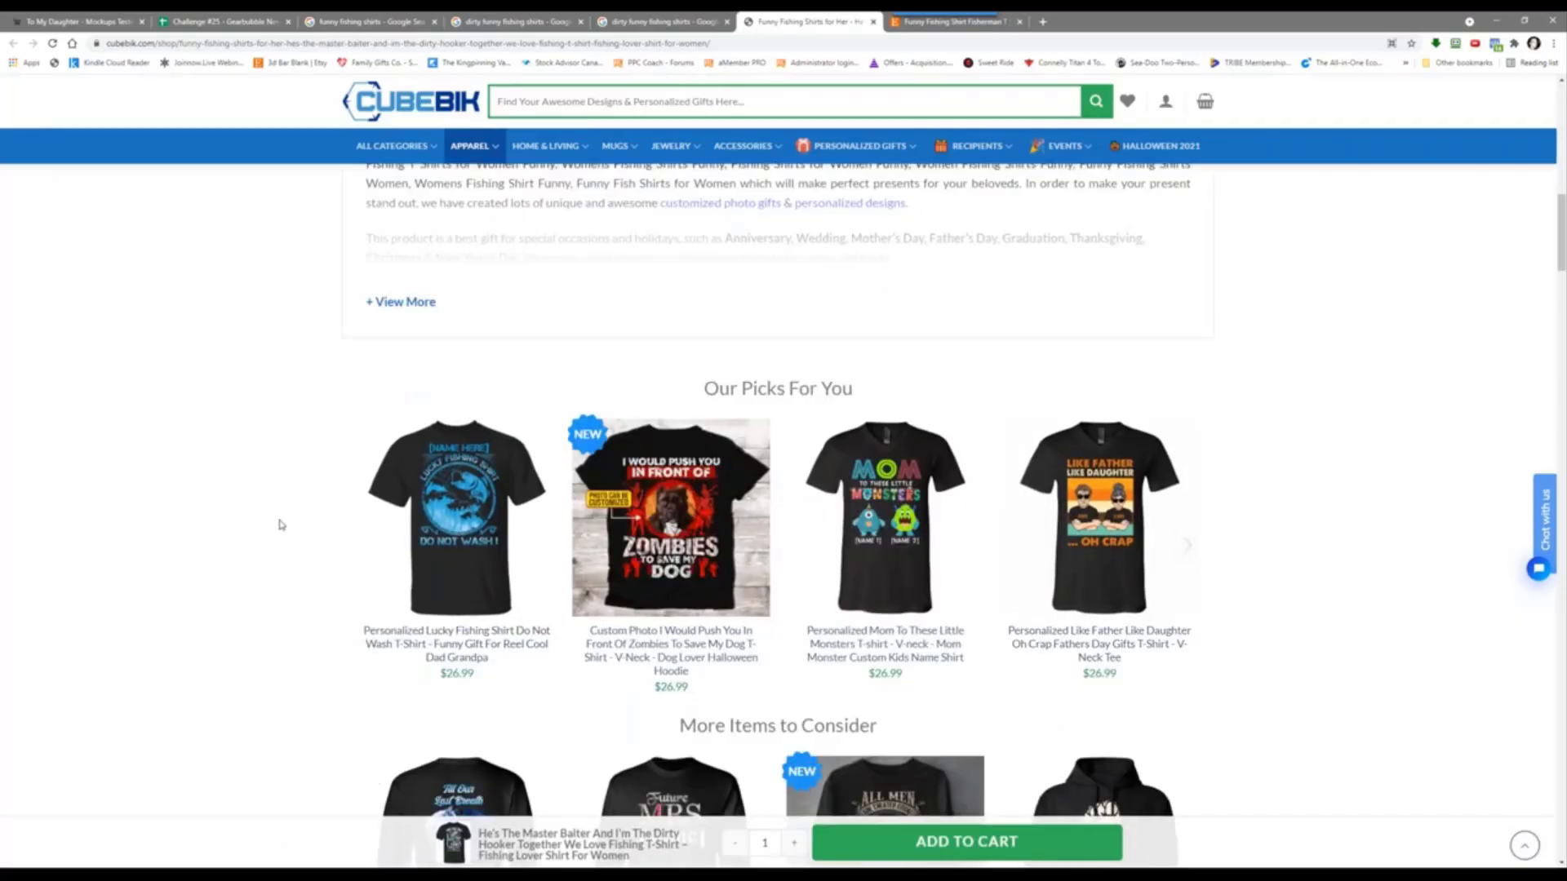
scroll(281, 525, "up", 15)
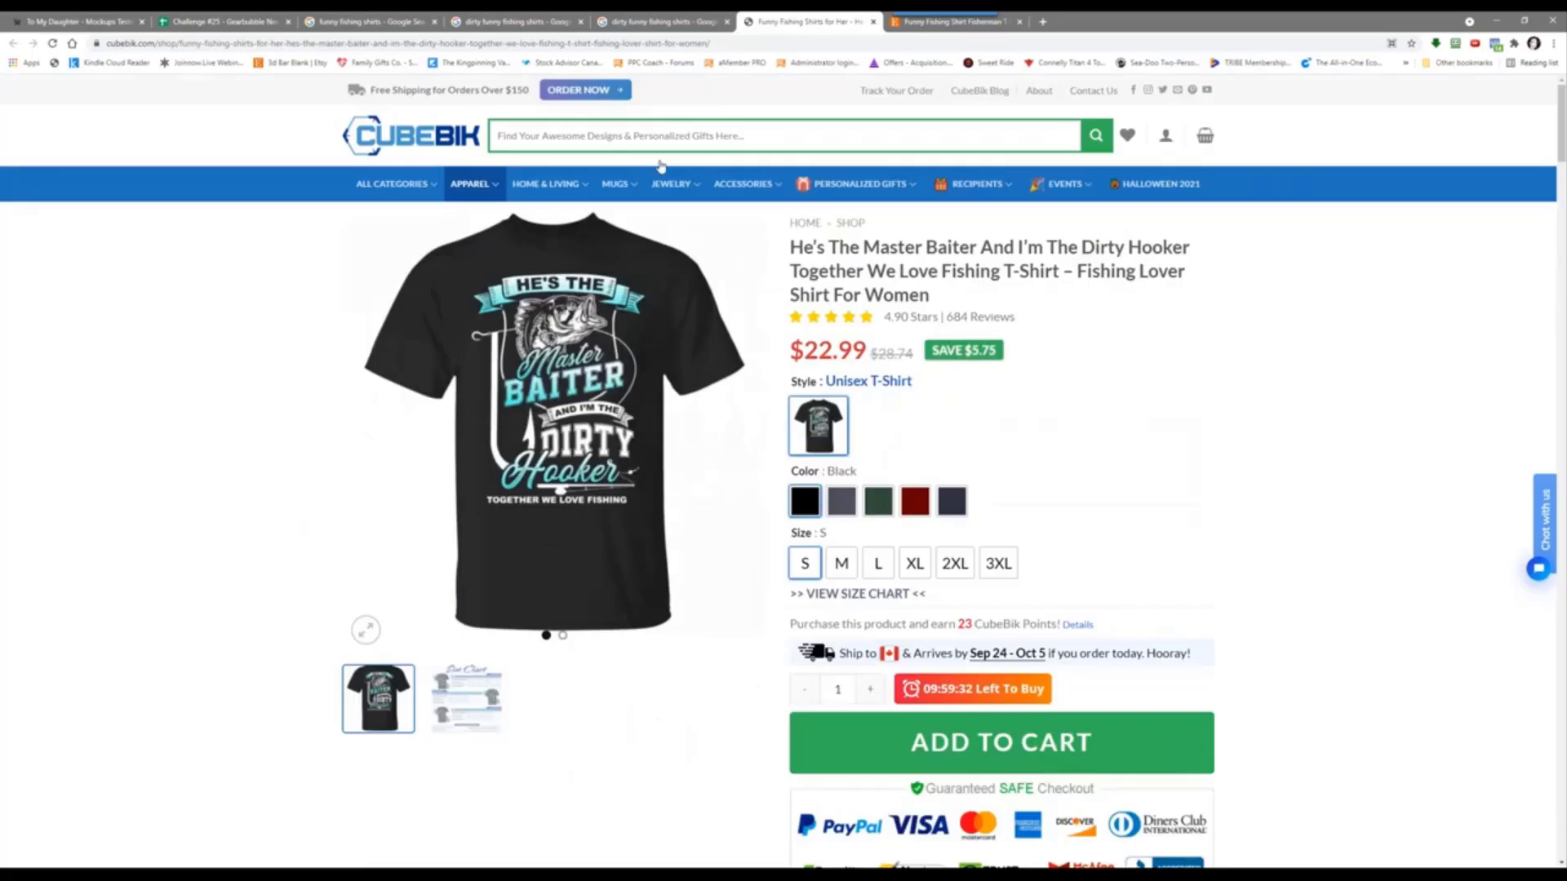
Step: Paste the copied CubeBik URL into C3 of the challenge sheet and enter "pending" as the status in D3
left_click(220, 16)
left_click(1094, 657)
right_click(1095, 657)
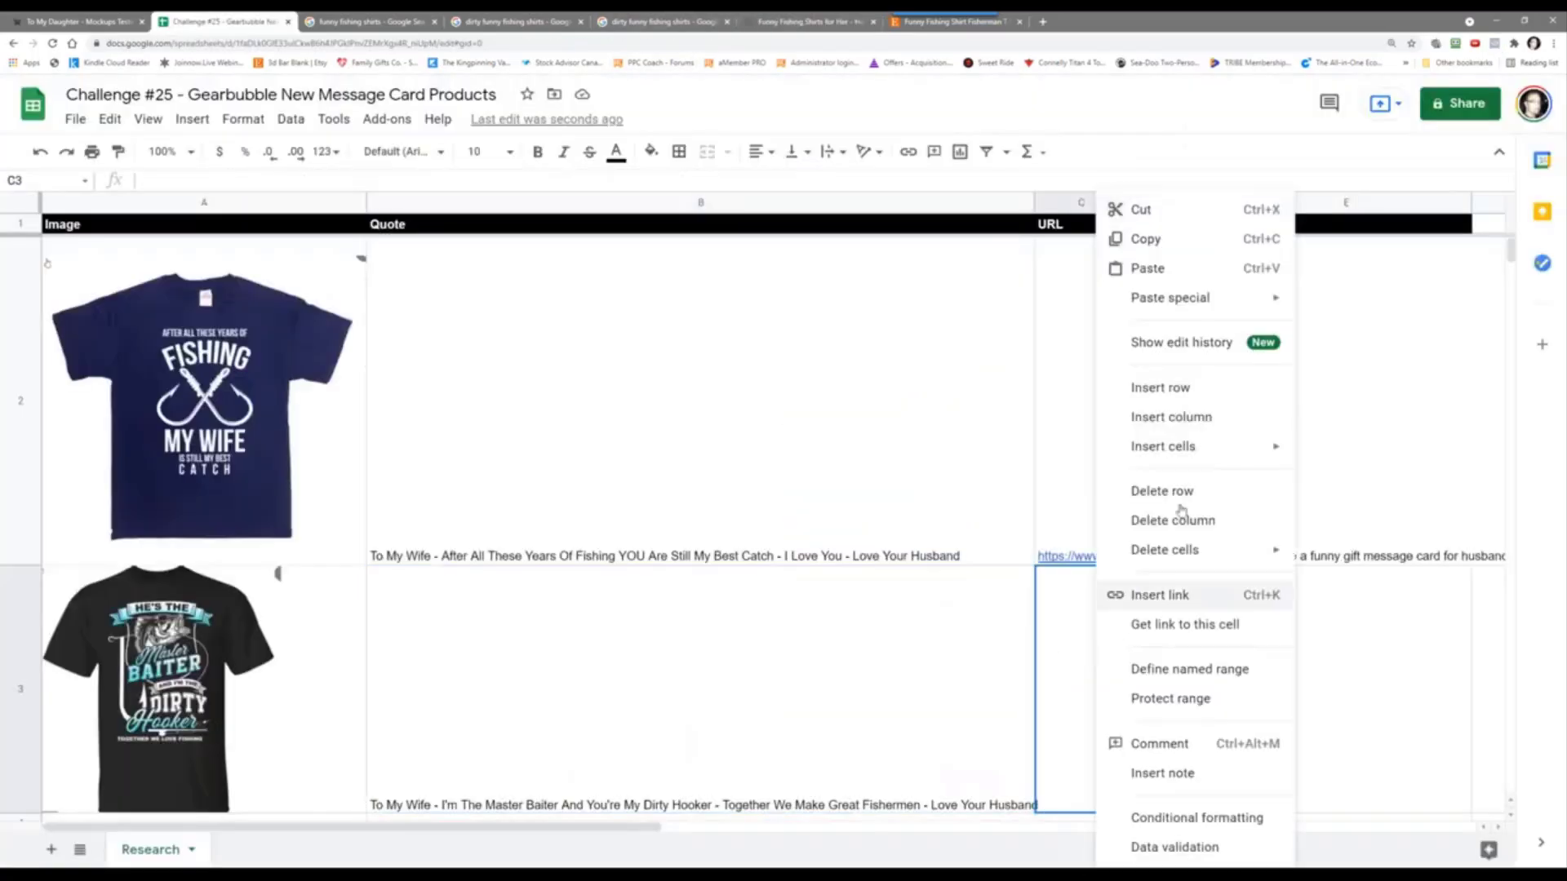
left_click(1201, 280)
left_click(1202, 665)
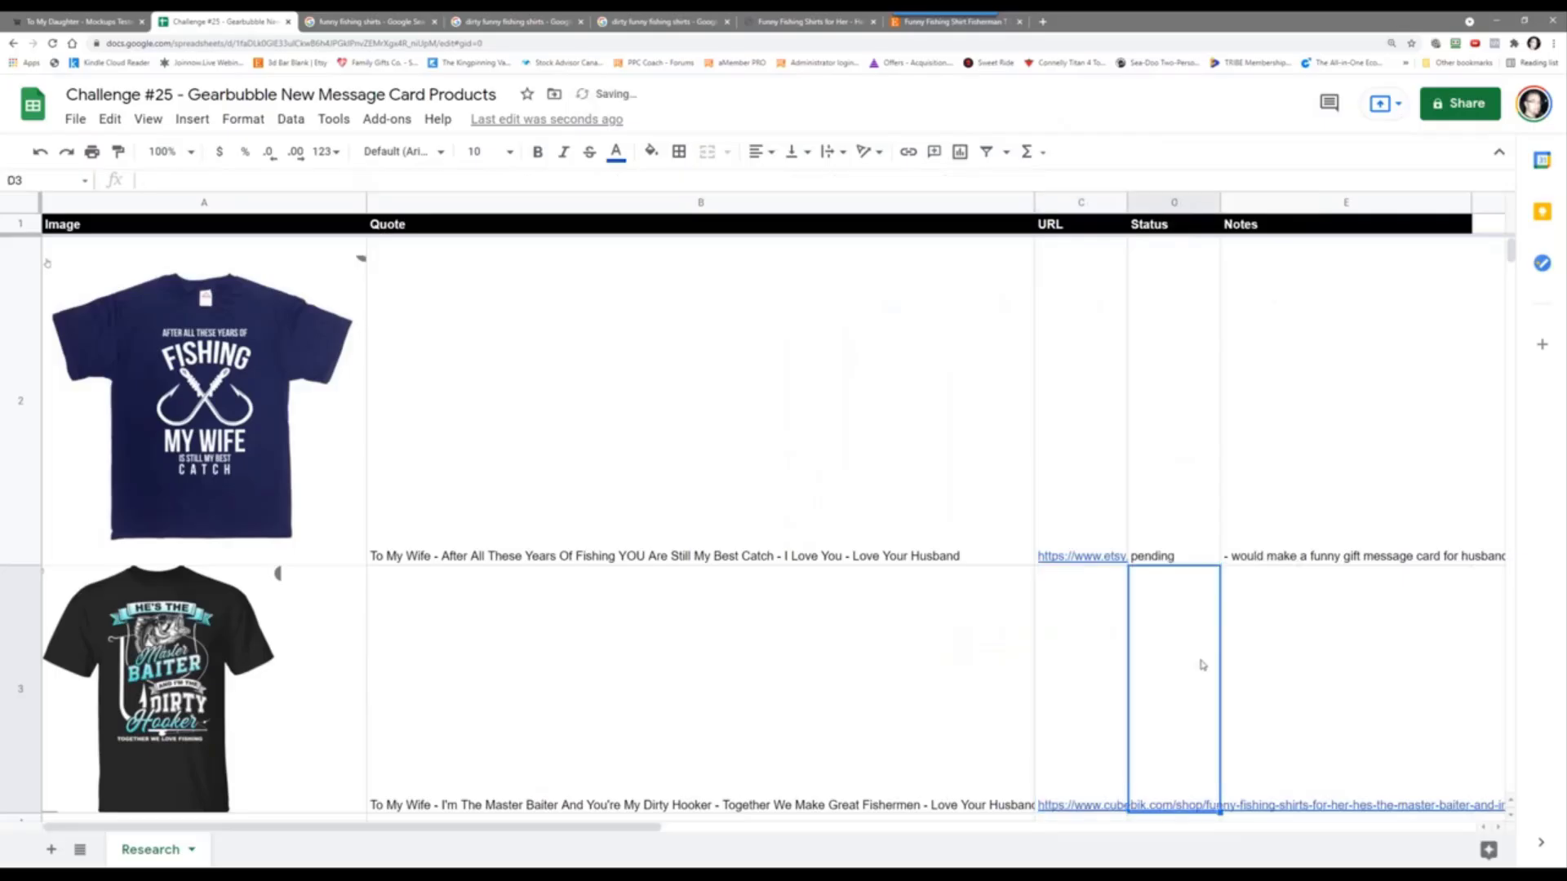
type("pending")
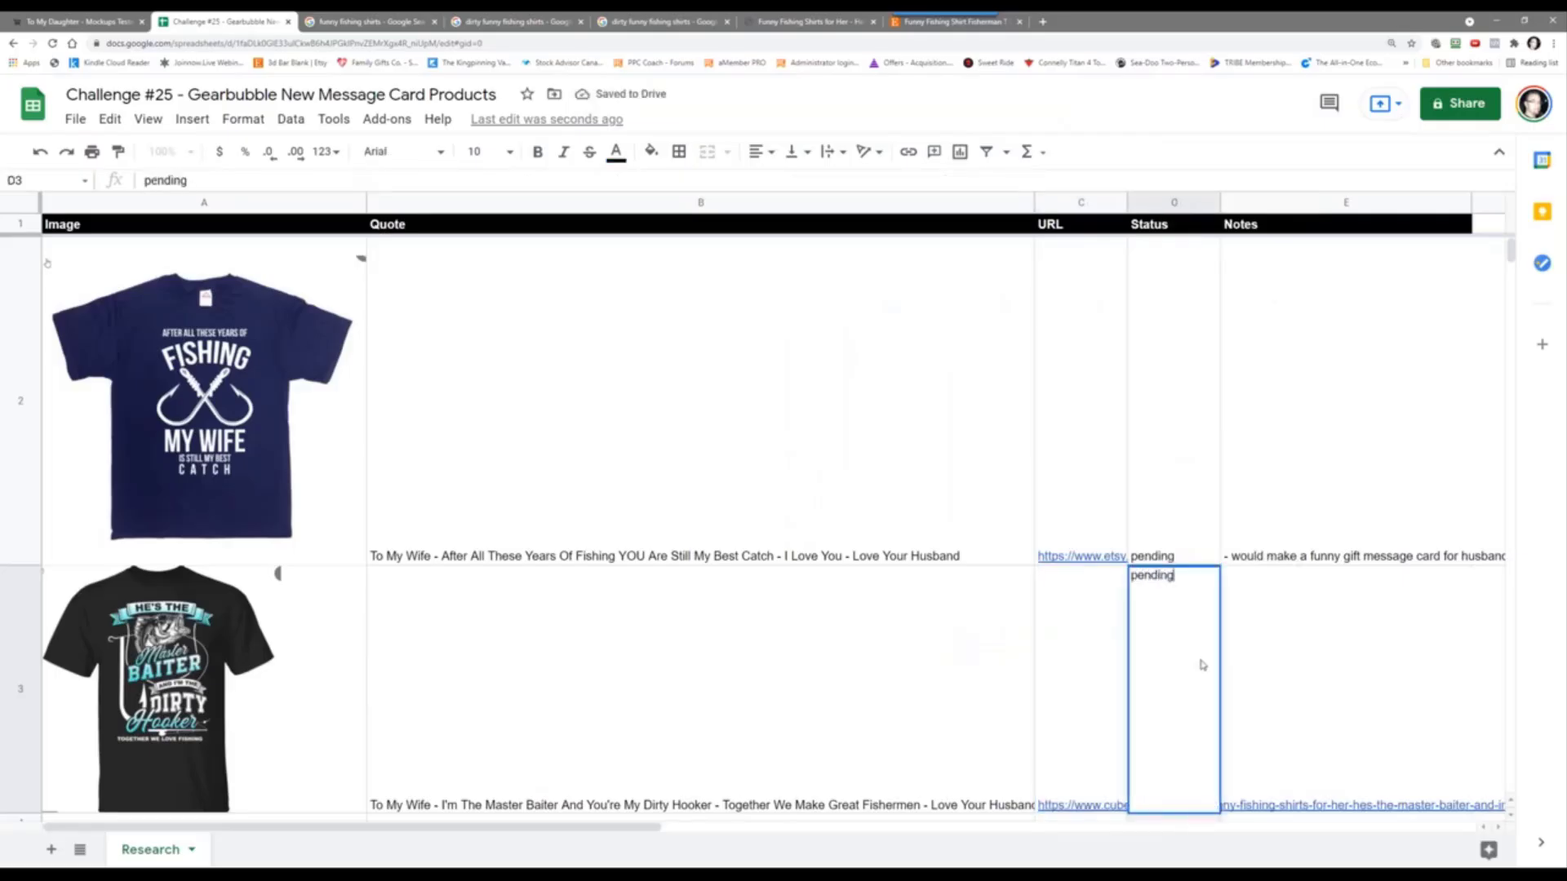
key("Tab")
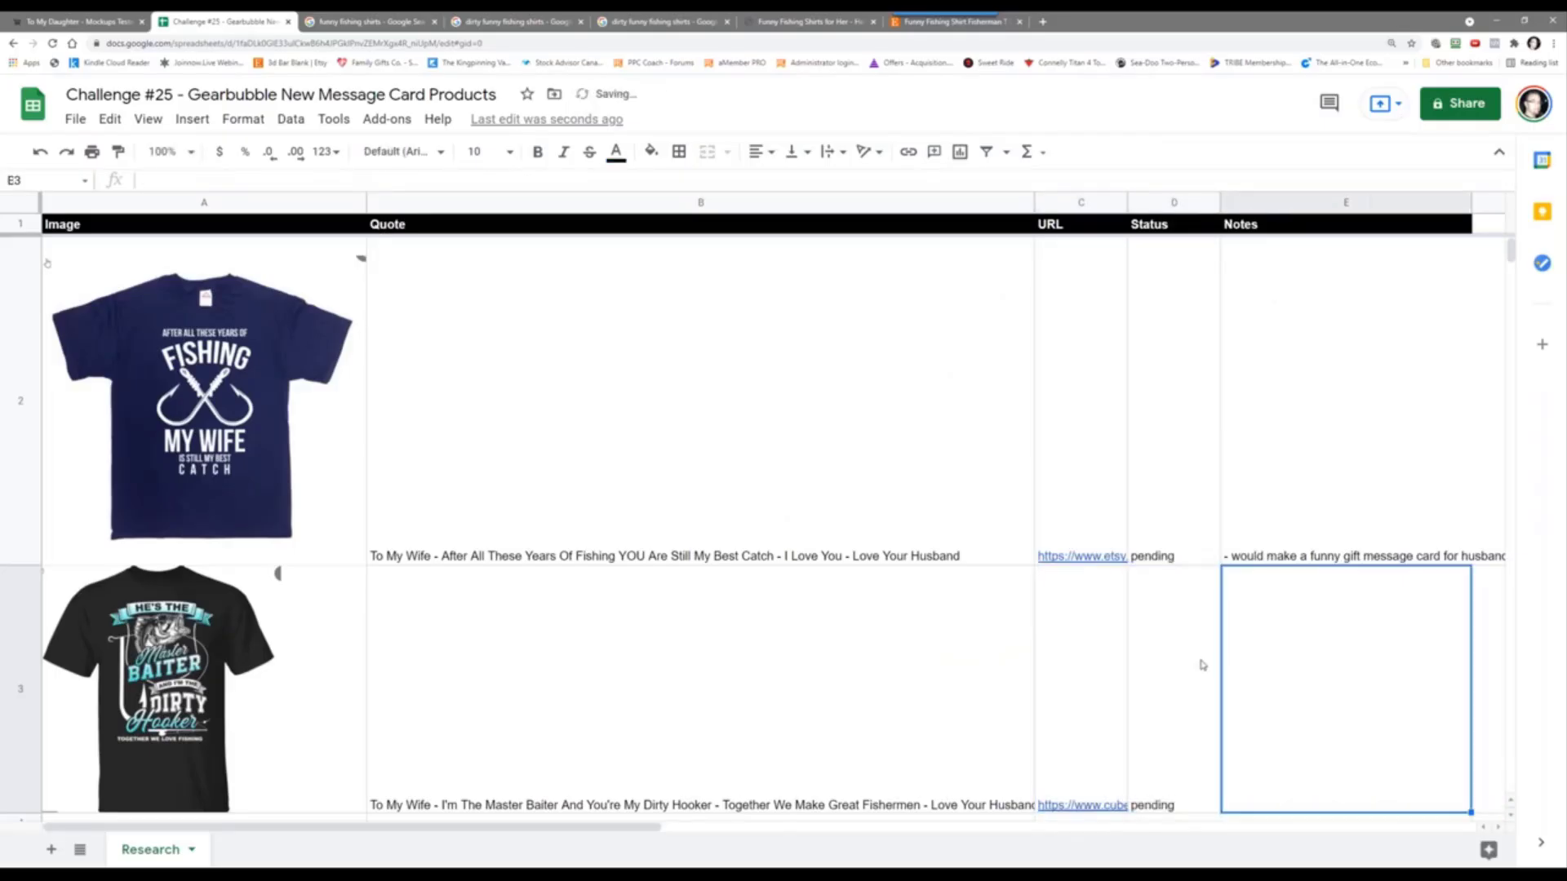
Step: Enter the note "- maybe but calling your wife a dirty hooker might not be a good idea" in E3
type("- may")
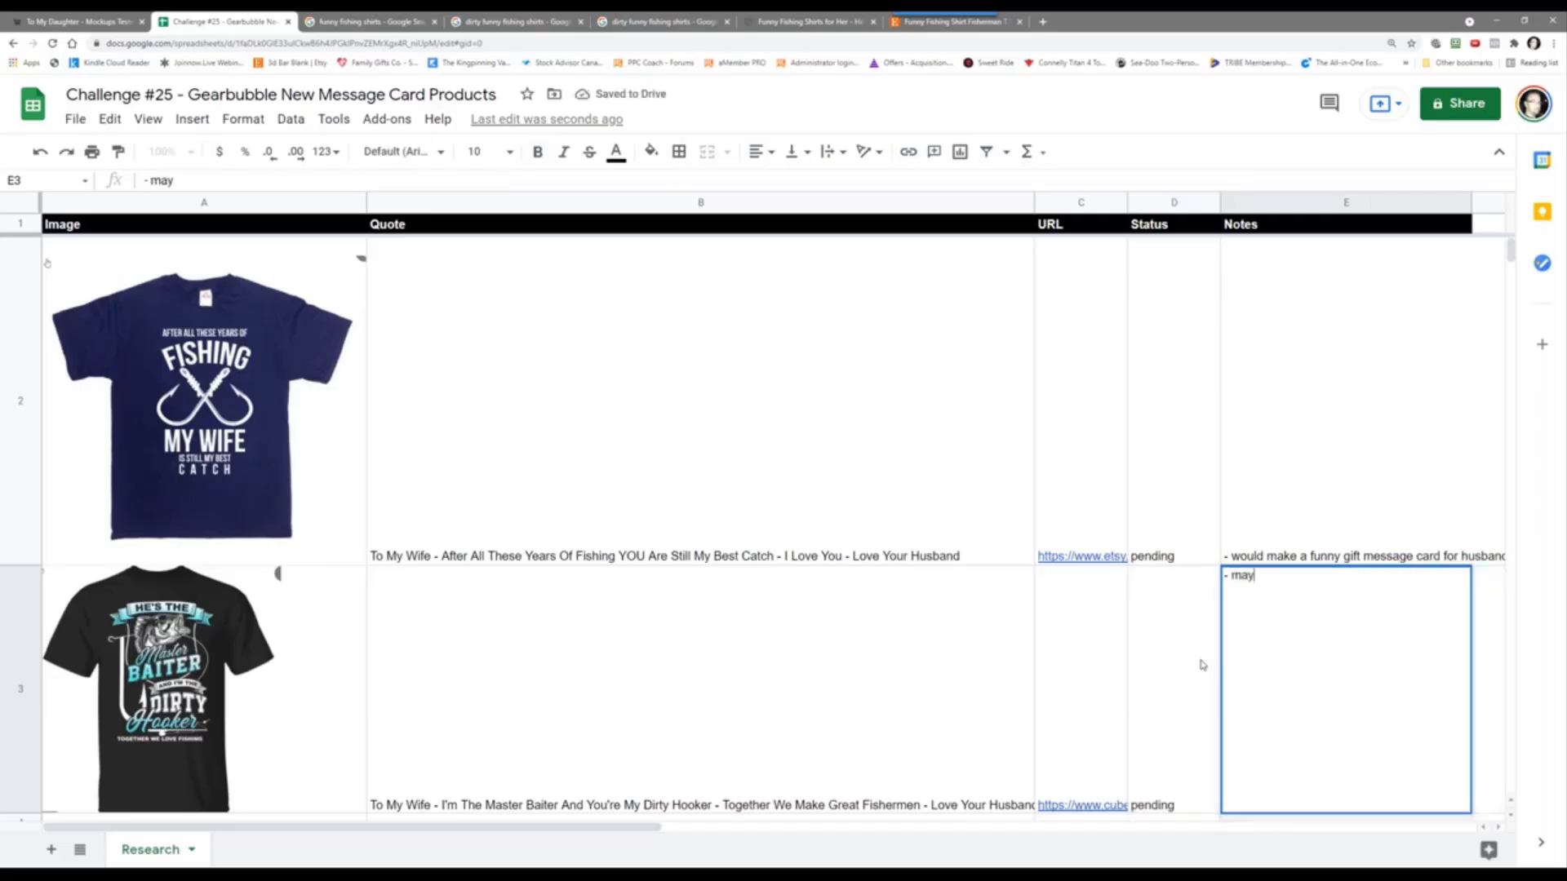
type("be but calling y")
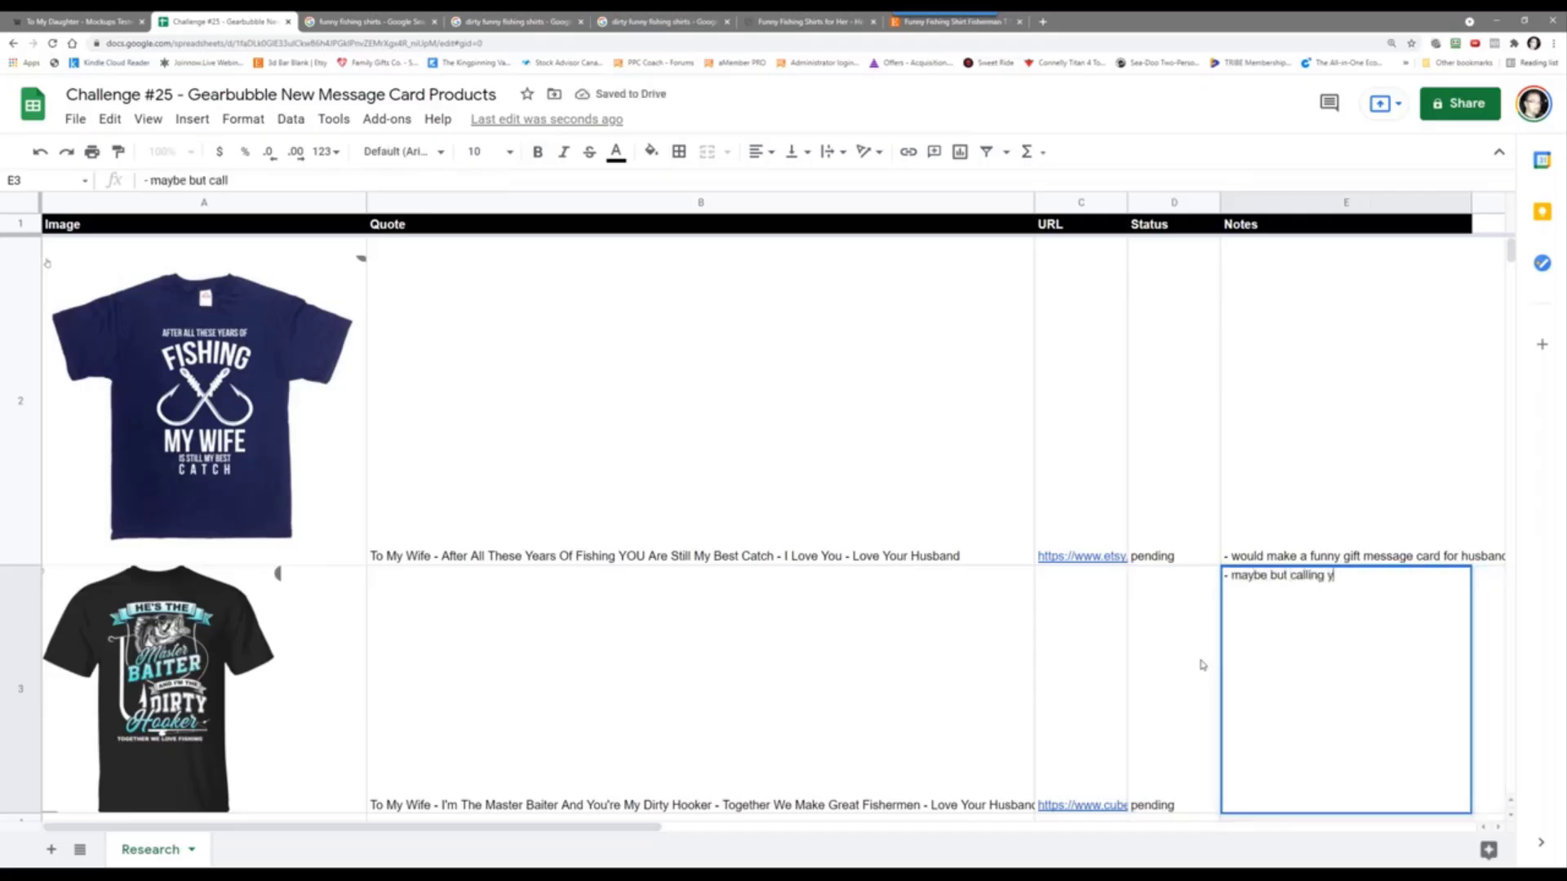
type("our wife a dirty h")
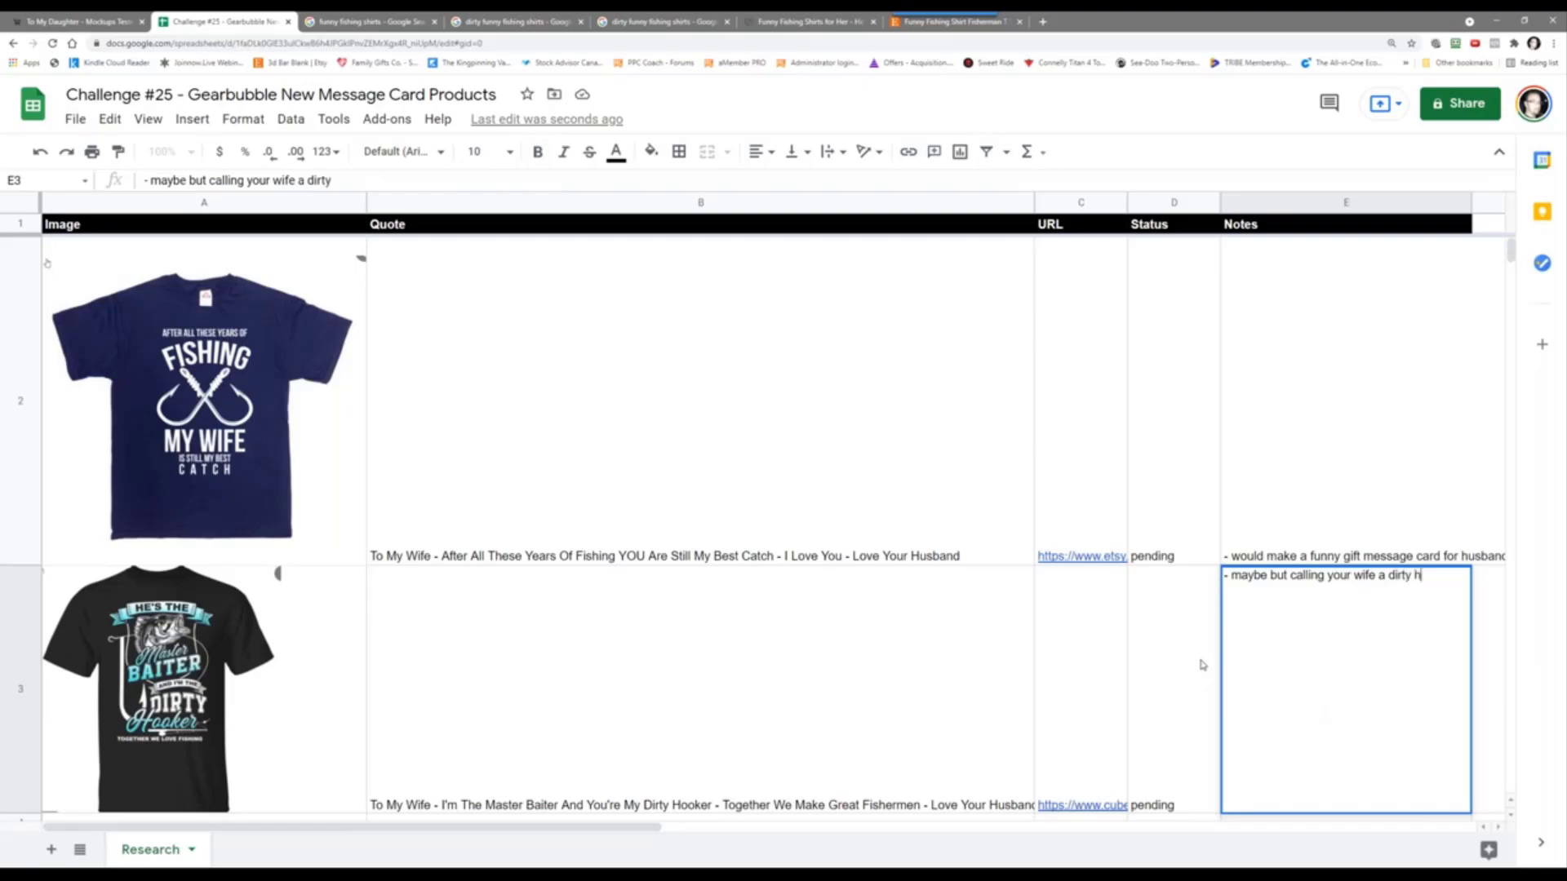
type("ooker might ")
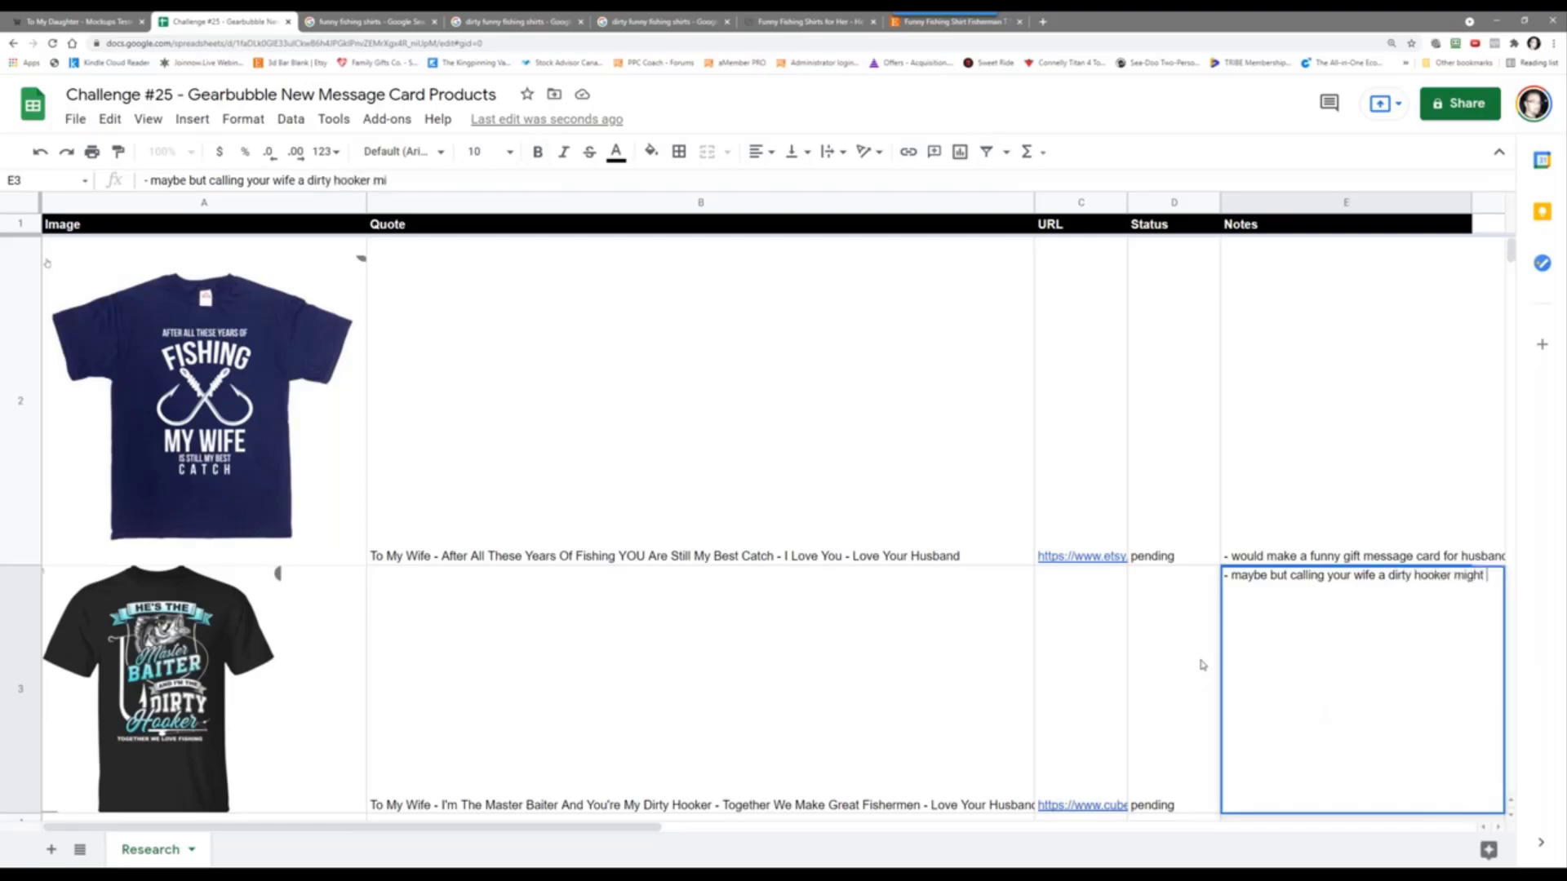
type("not be a good idea")
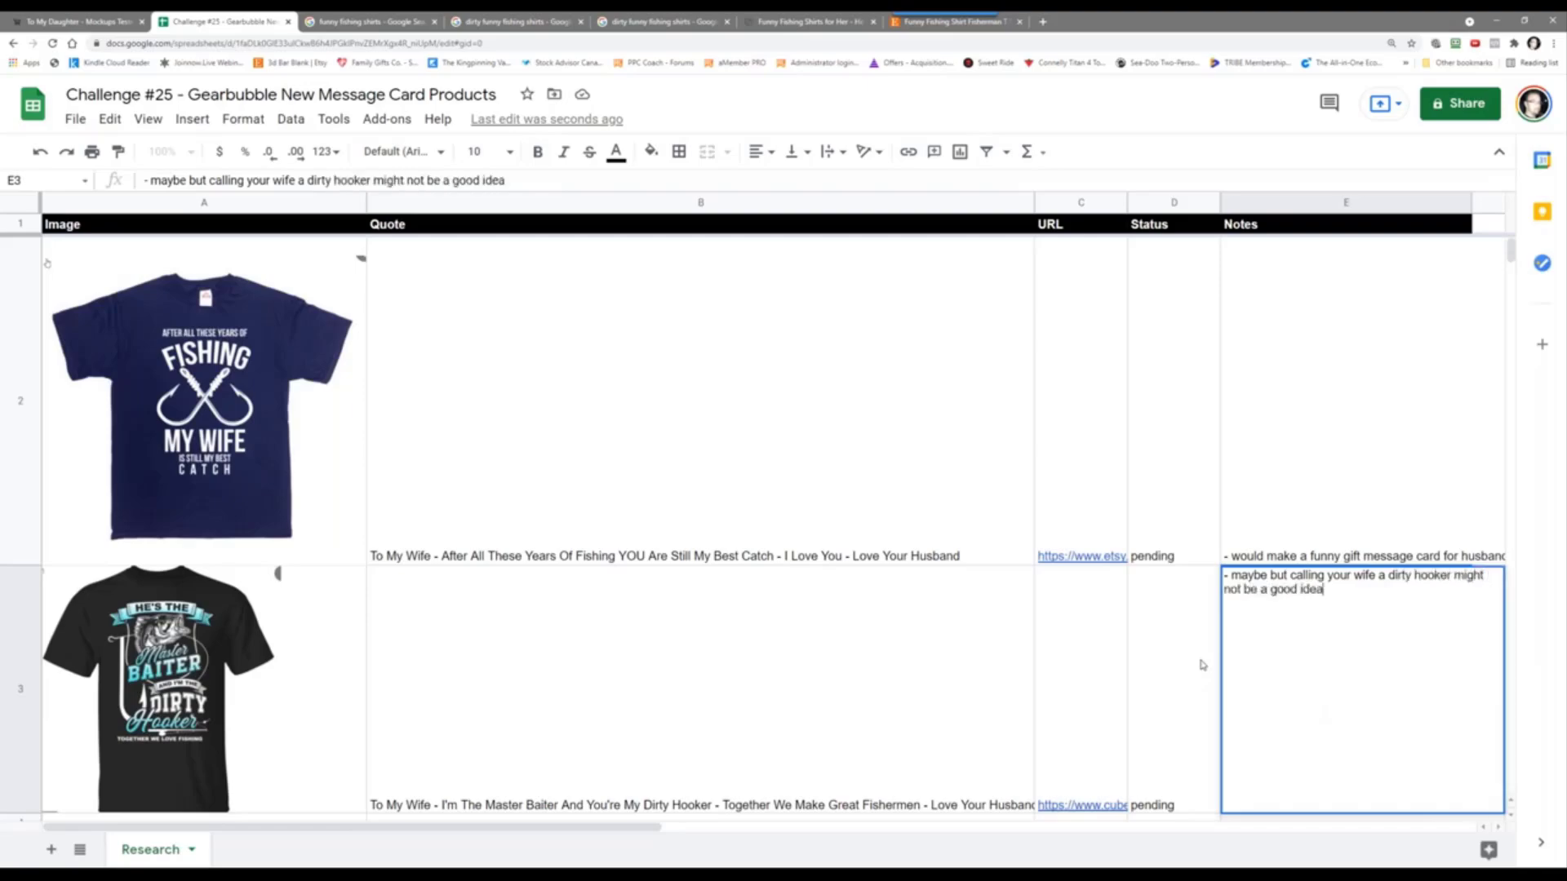
key("Return")
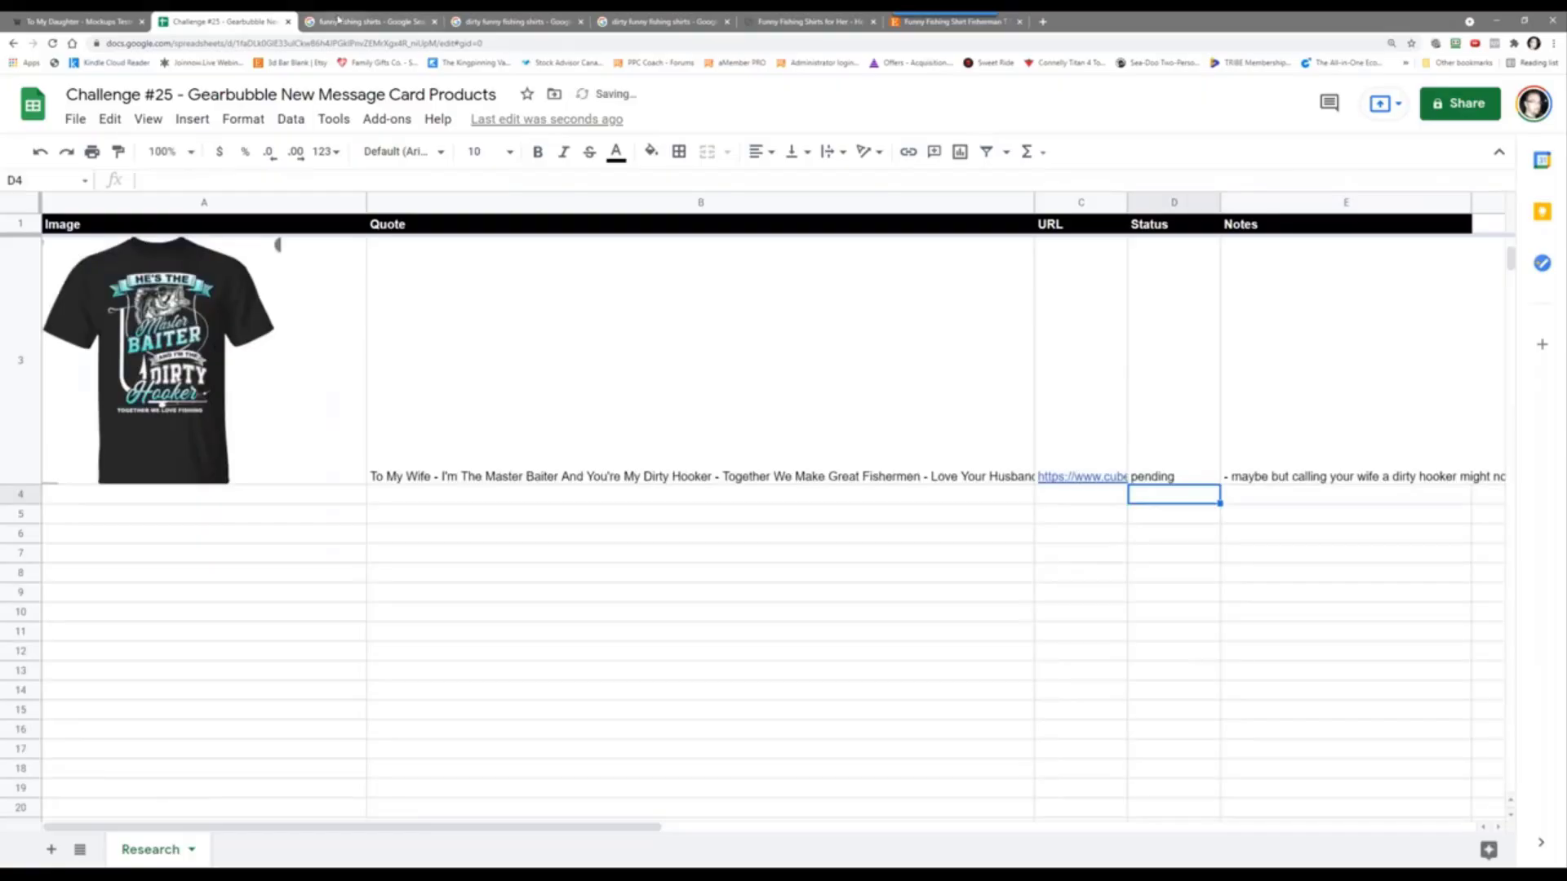
Step: Open the "I'll Show You My Pole" shirt from the "dirty funny fishing shirts" image results in a new tab and switch to it
left_click(351, 21)
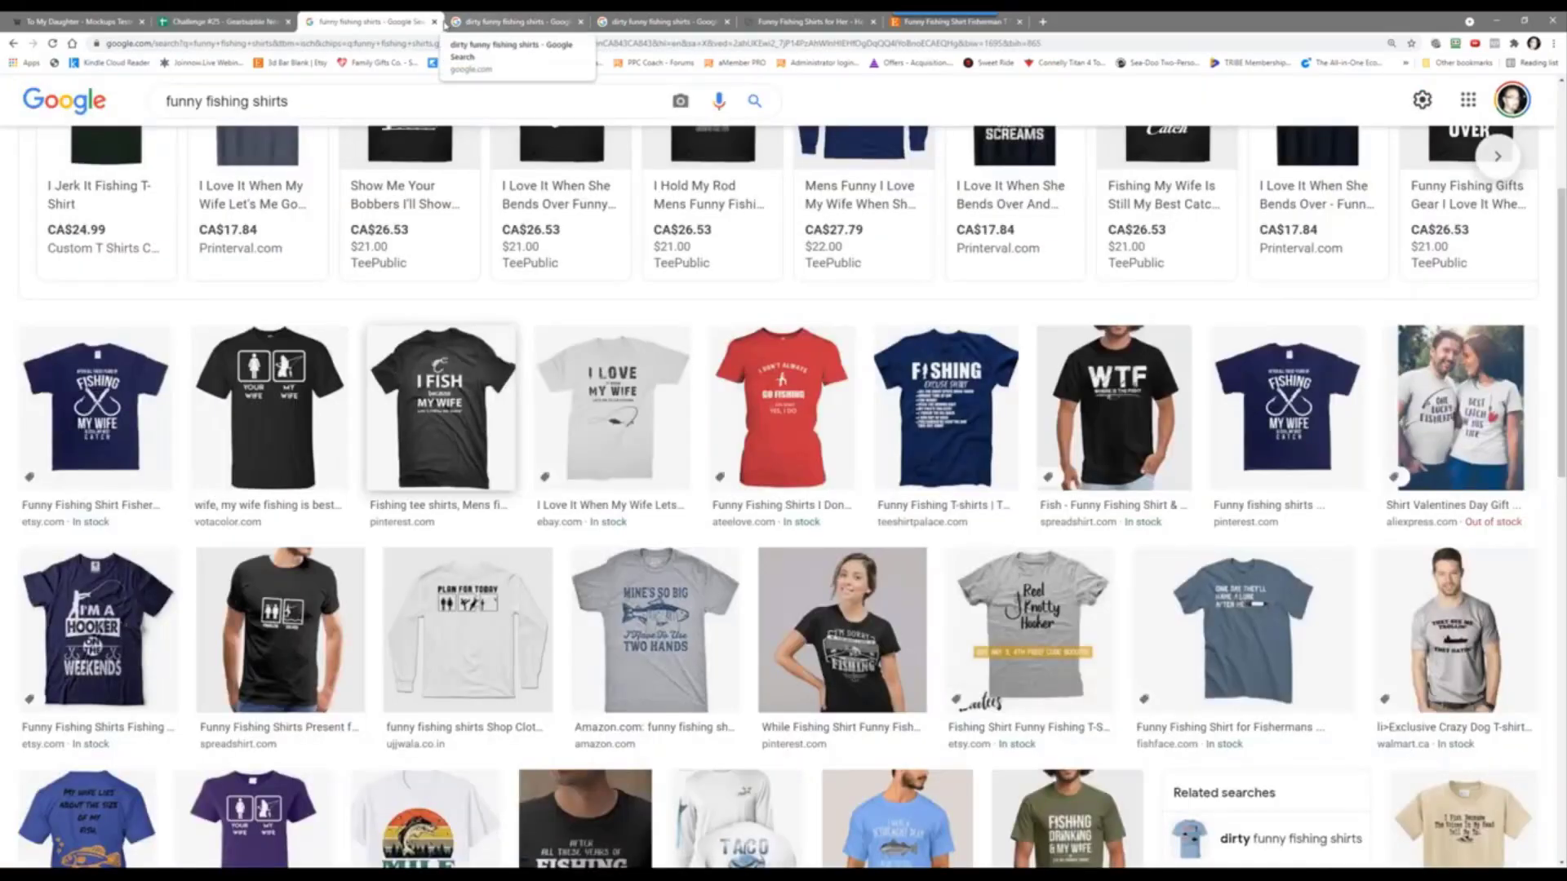
left_click(447, 22)
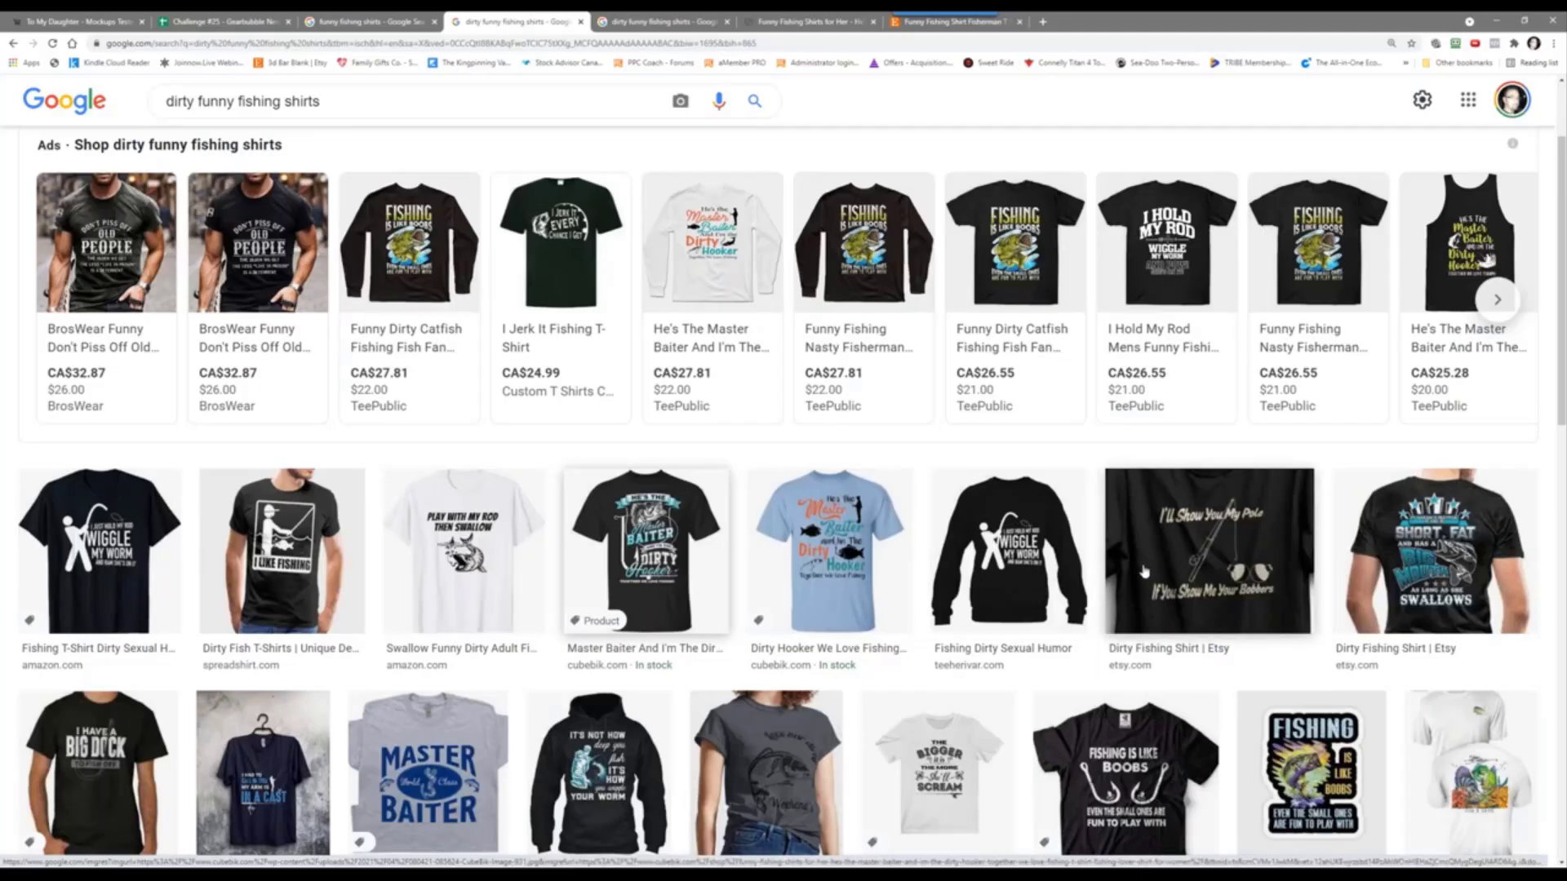
right_click(1189, 558)
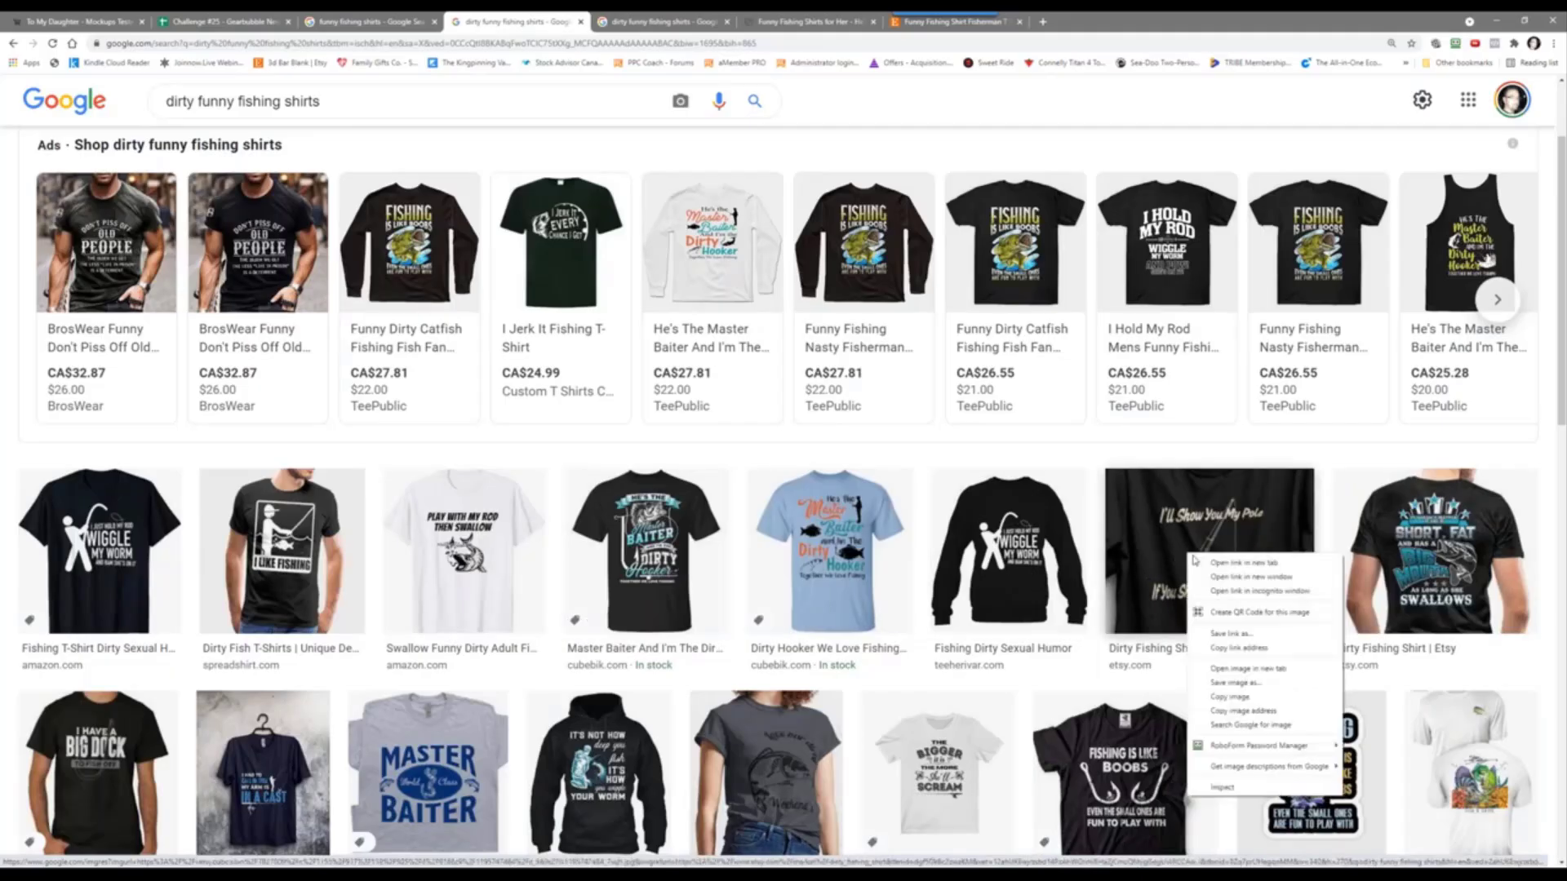
left_click(1224, 563)
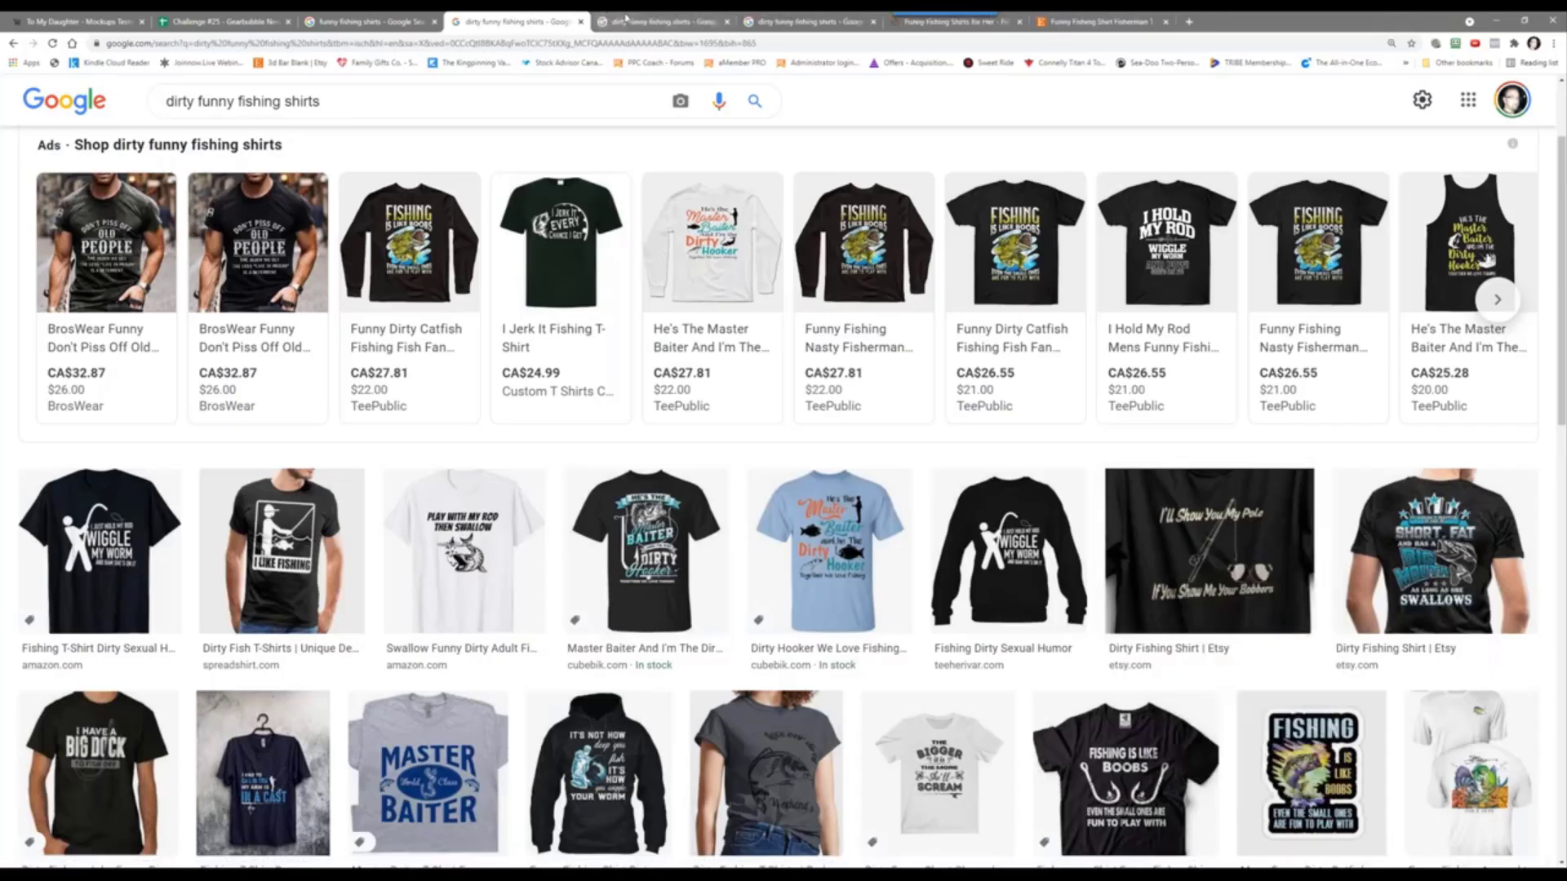
key("ctrl+Tab")
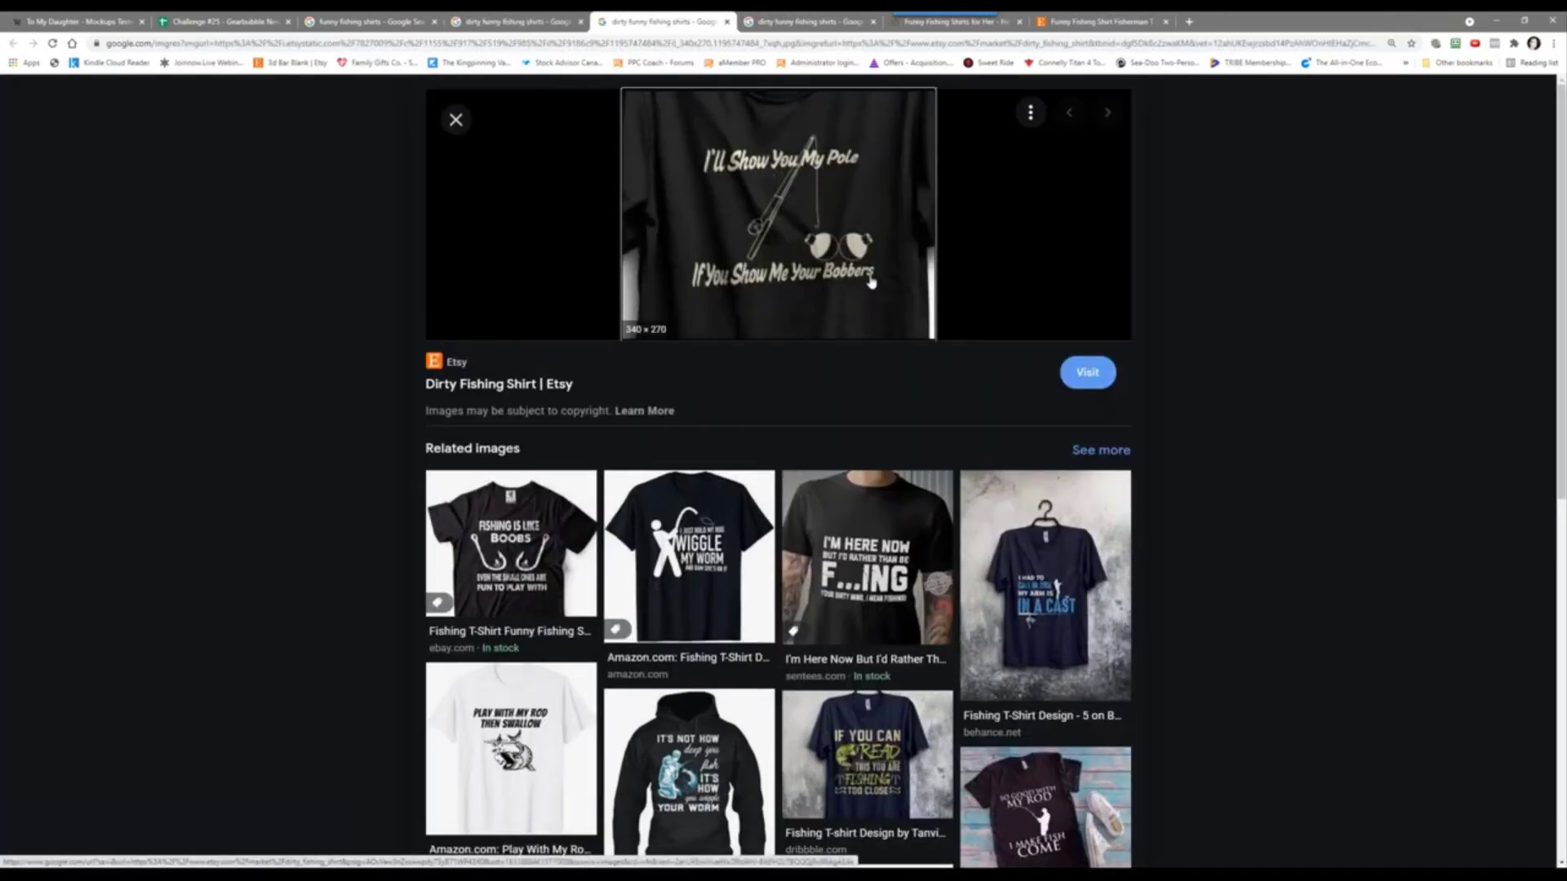
Step: Capture the "I'll Show You My Pole" shirt design with Snagit and save it as a JPG in the challenge's research folder
mouse_move(945, 26)
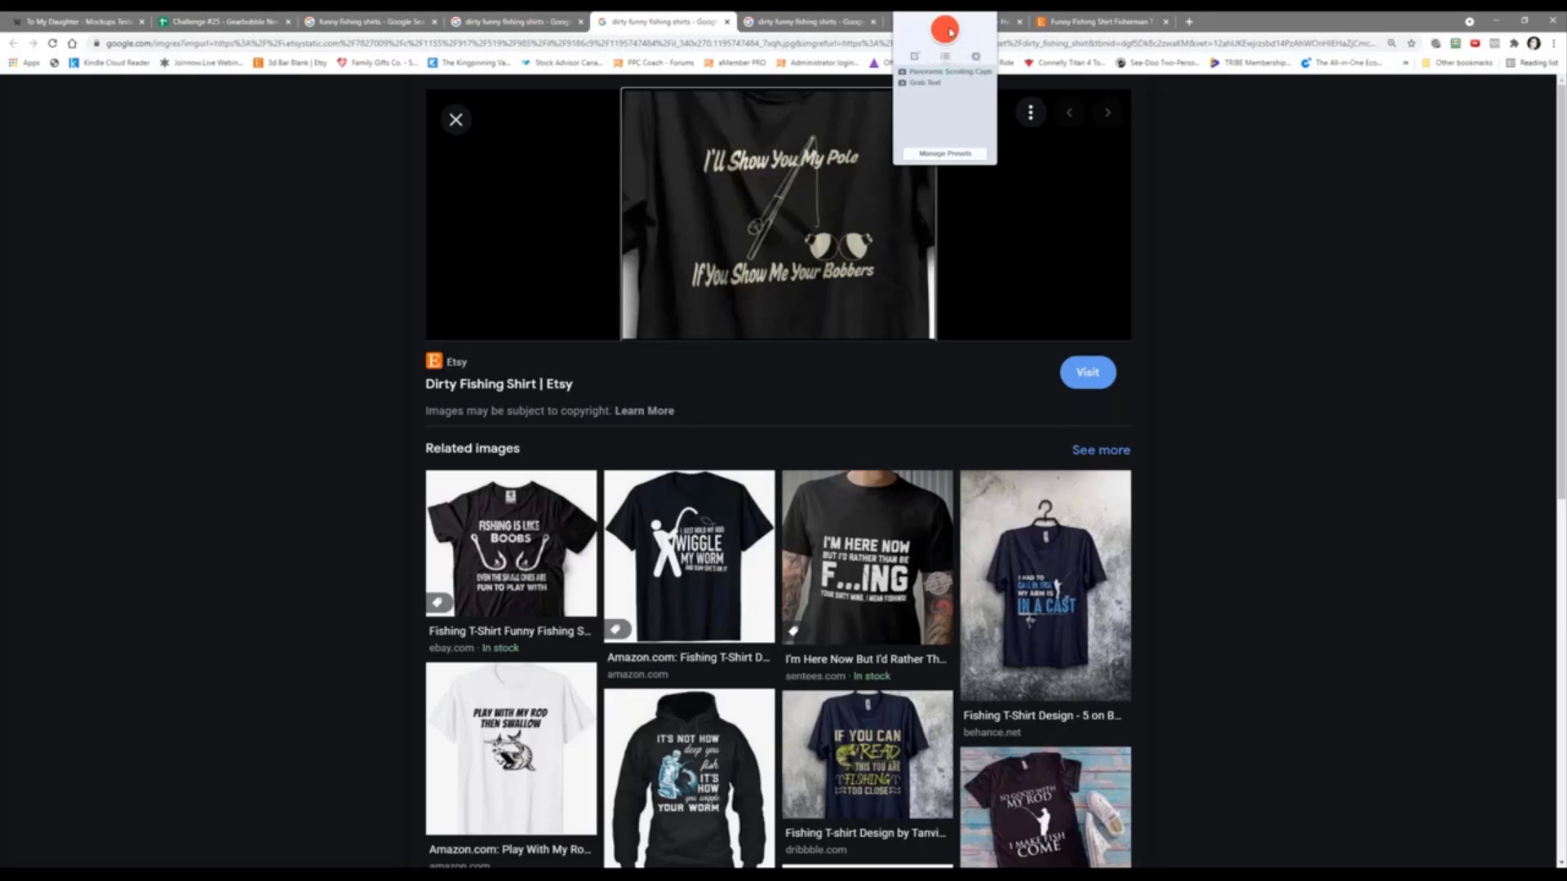
left_click(947, 30)
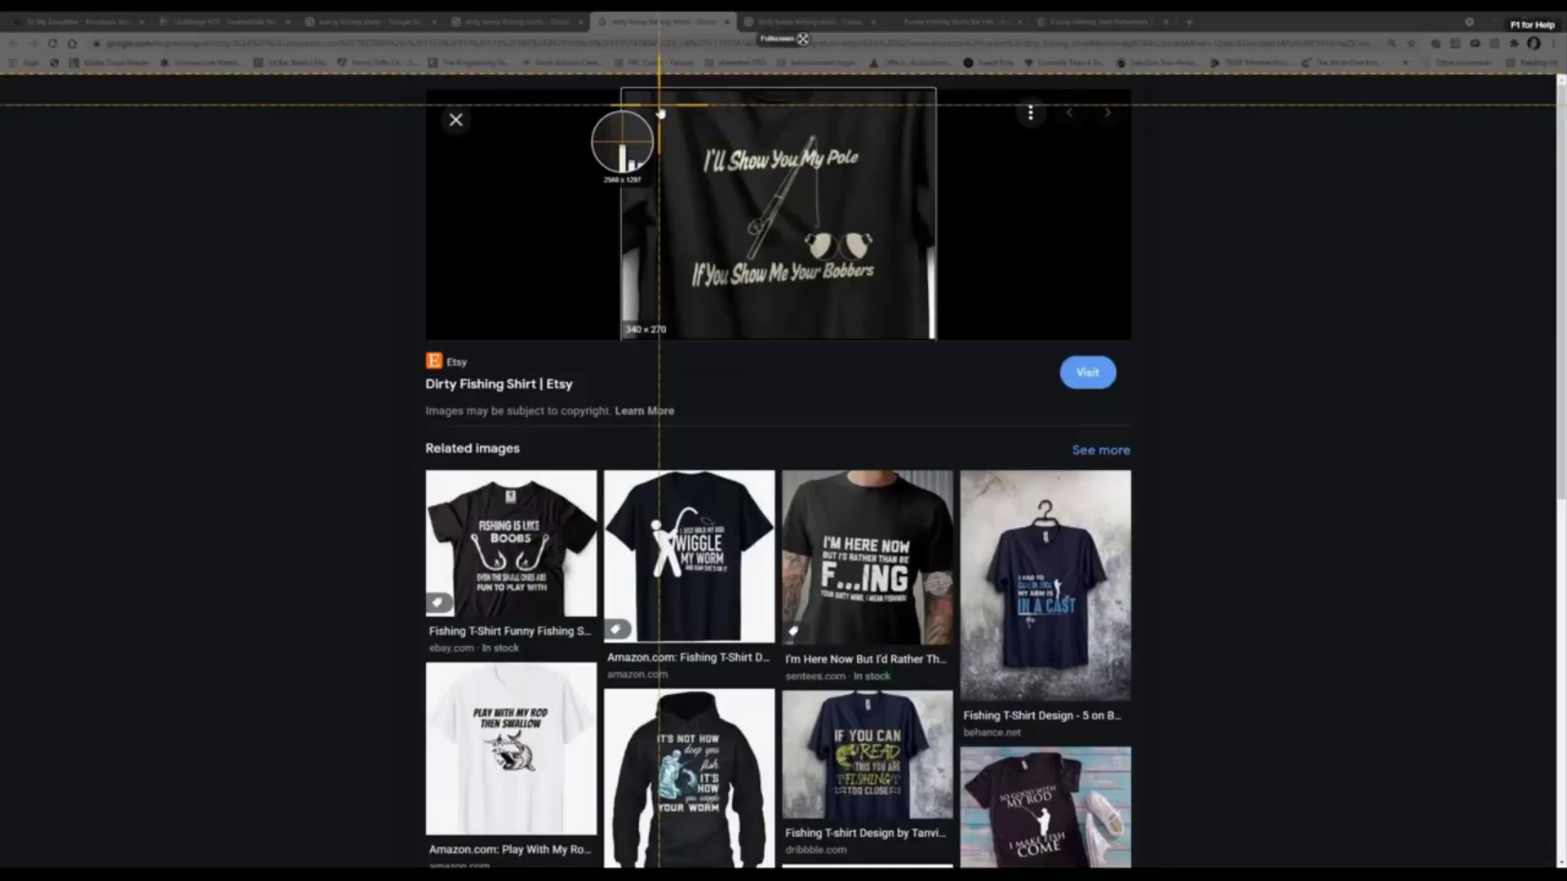
left_click_drag(671, 105, 903, 309)
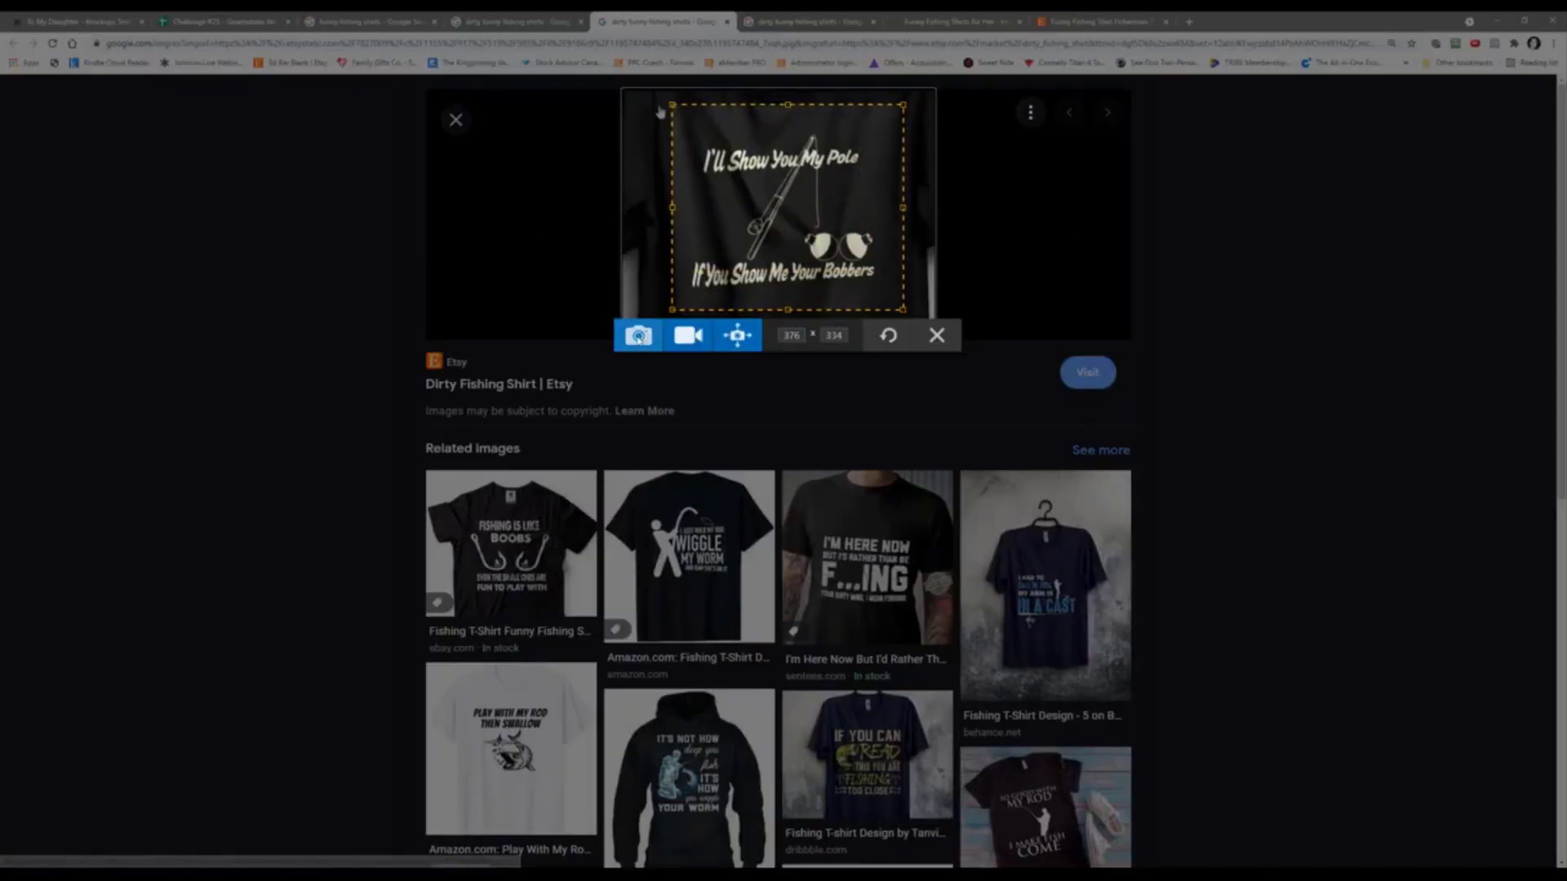
left_click(638, 335)
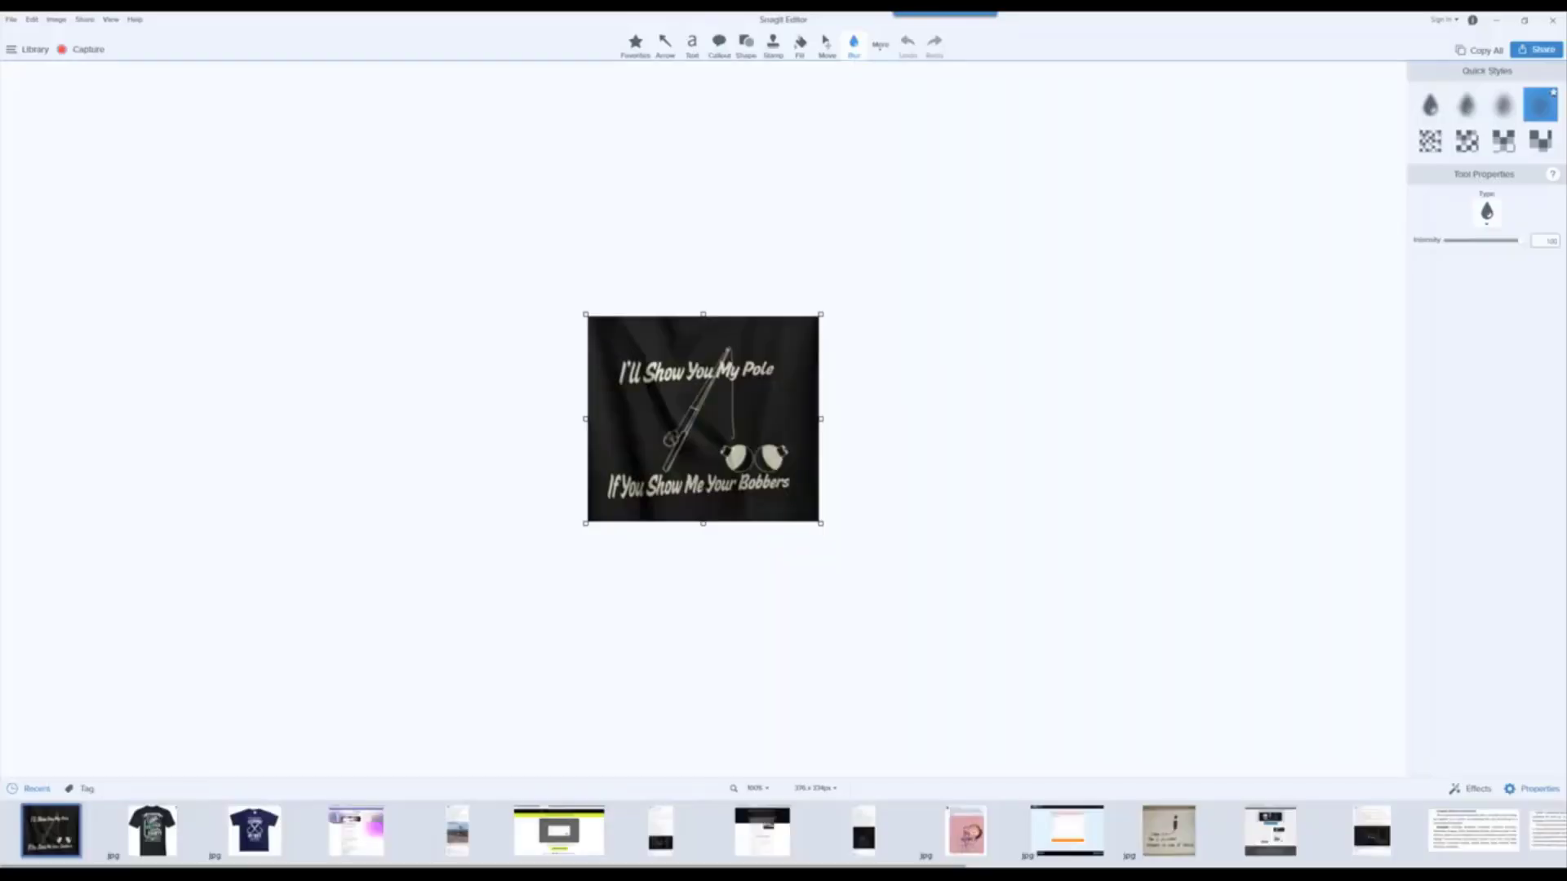
left_click(14, 23)
left_click(63, 98)
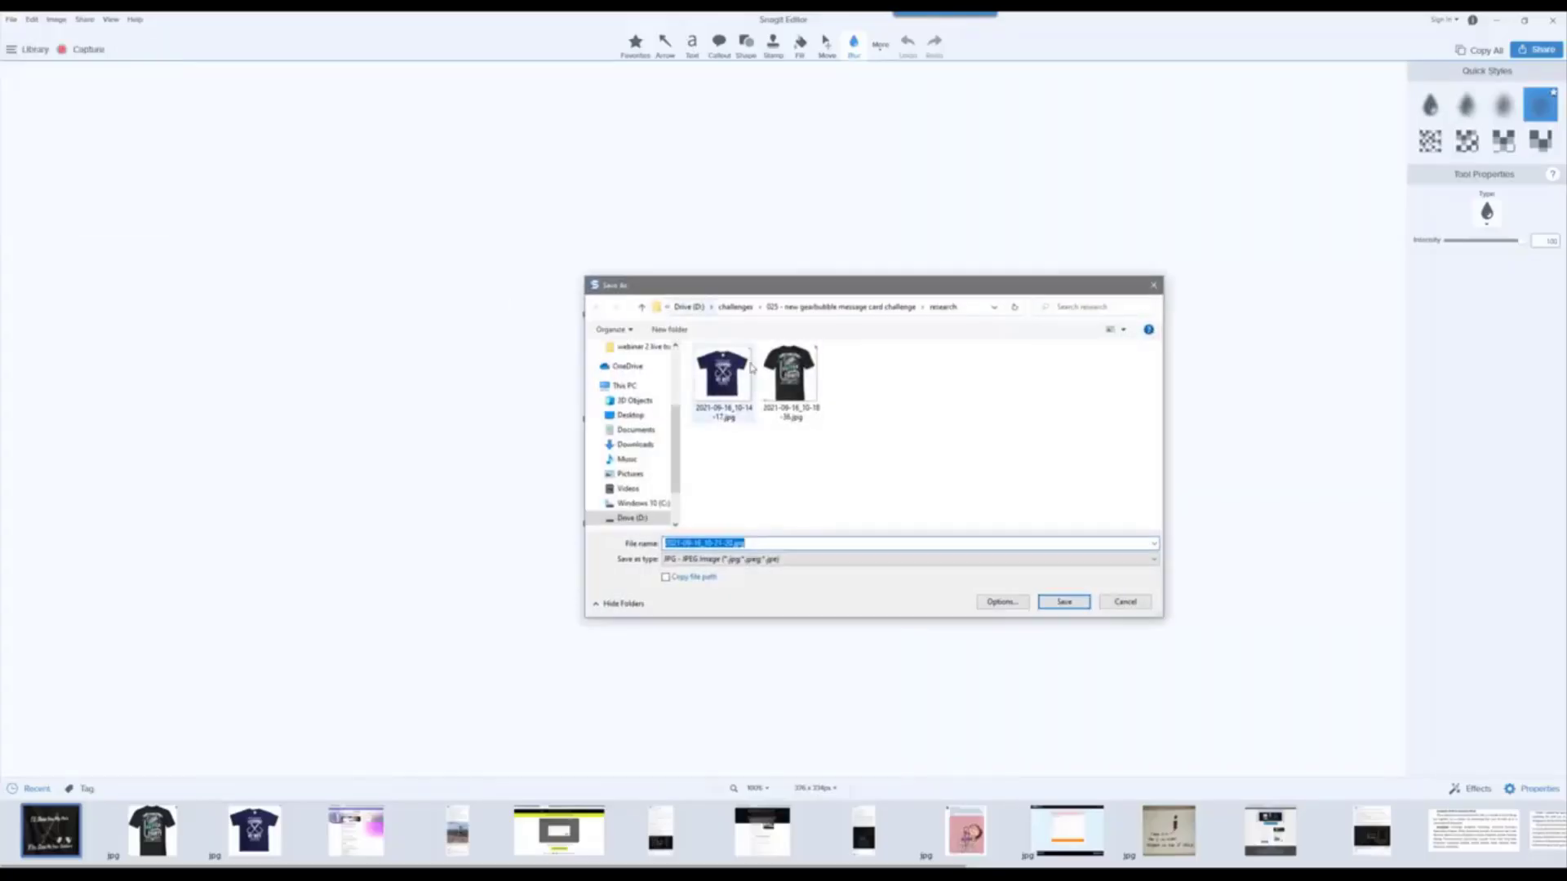
left_click(1063, 602)
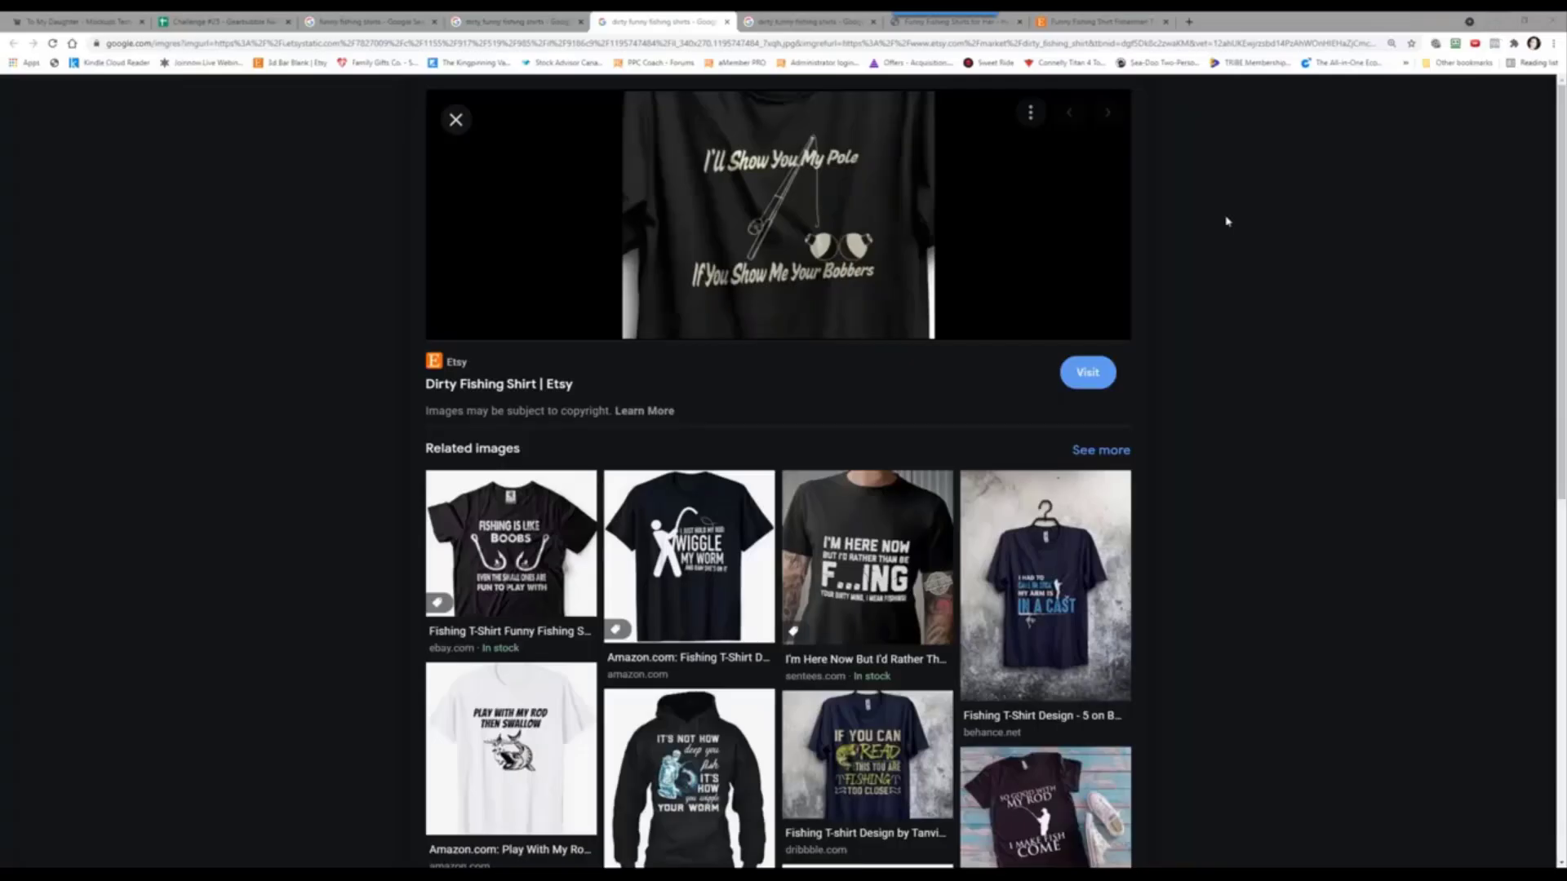
left_click(1497, 20)
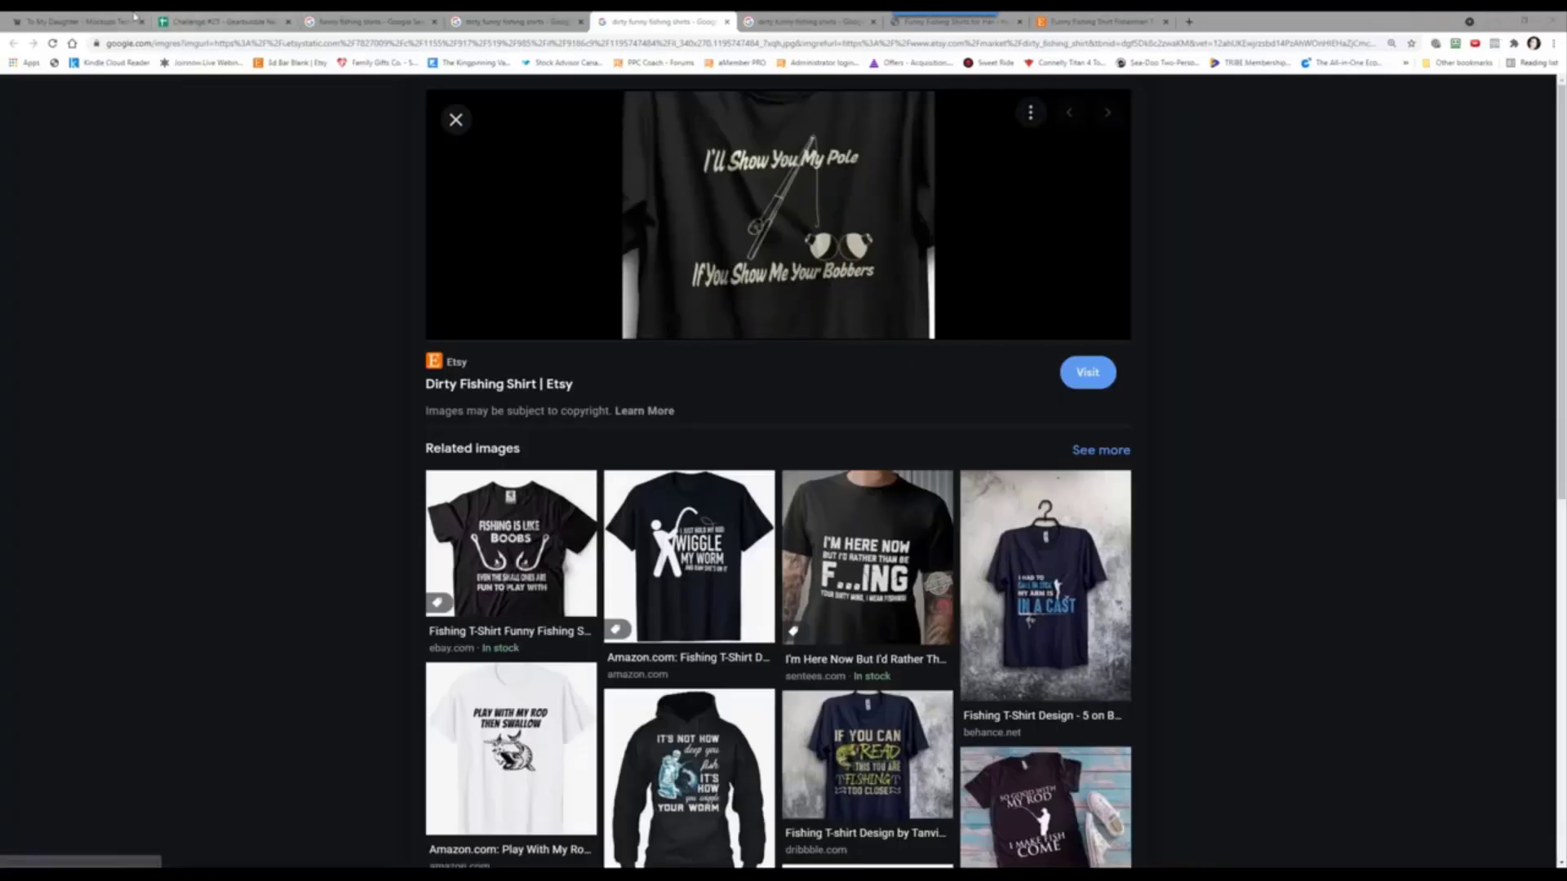
Step: Insert the saved "I'll Show You My Pole" capture into cell A4 of the challenge sheet and heighten row 4 to enlarge the image
left_click(208, 21)
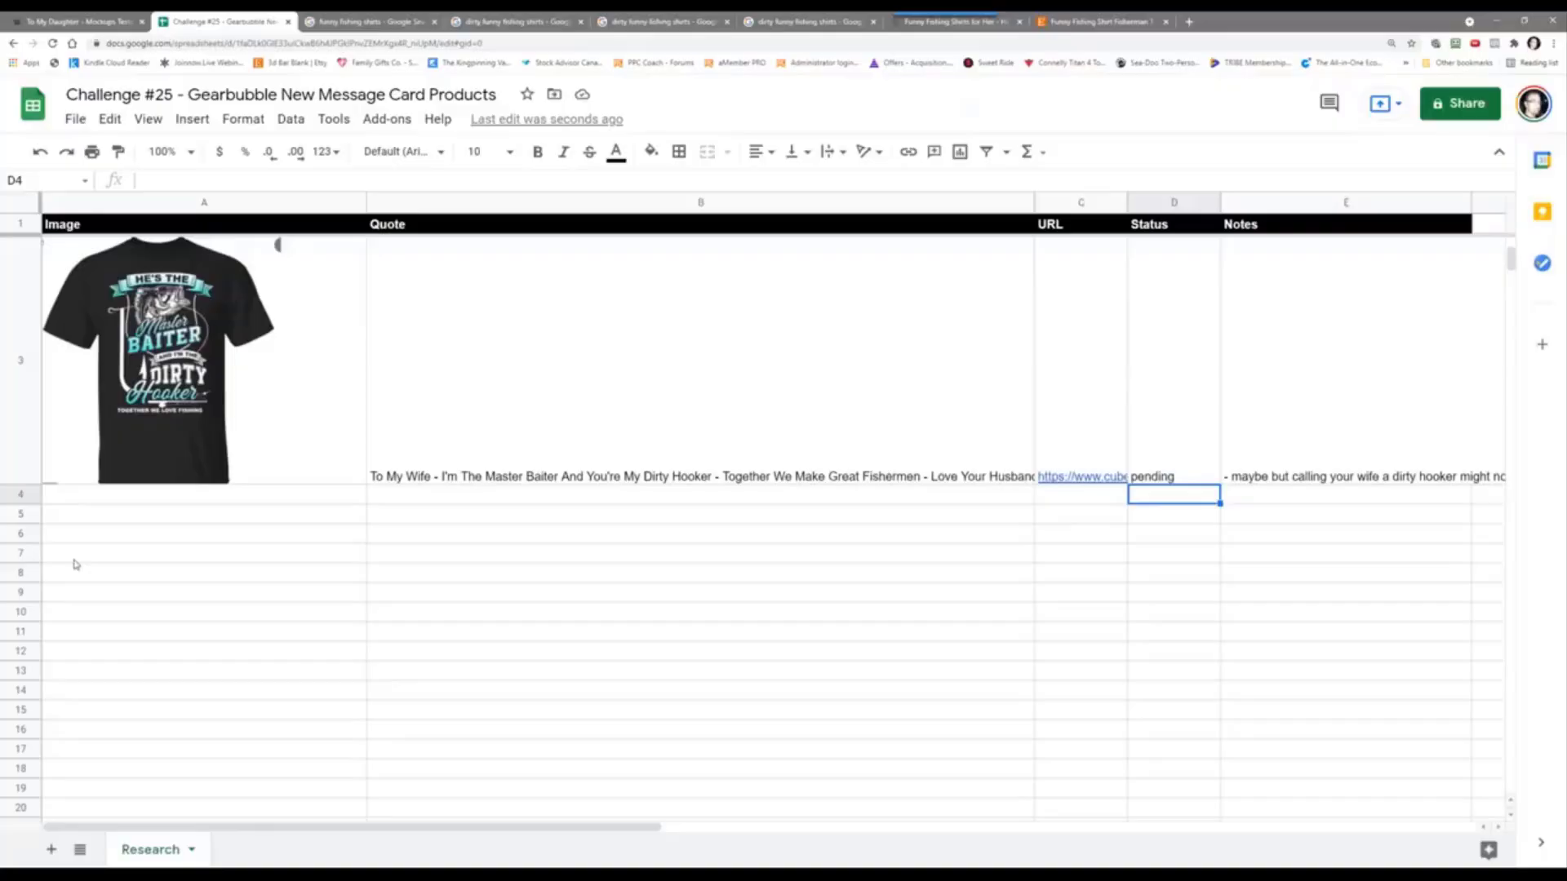
left_click(82, 498)
left_click(192, 119)
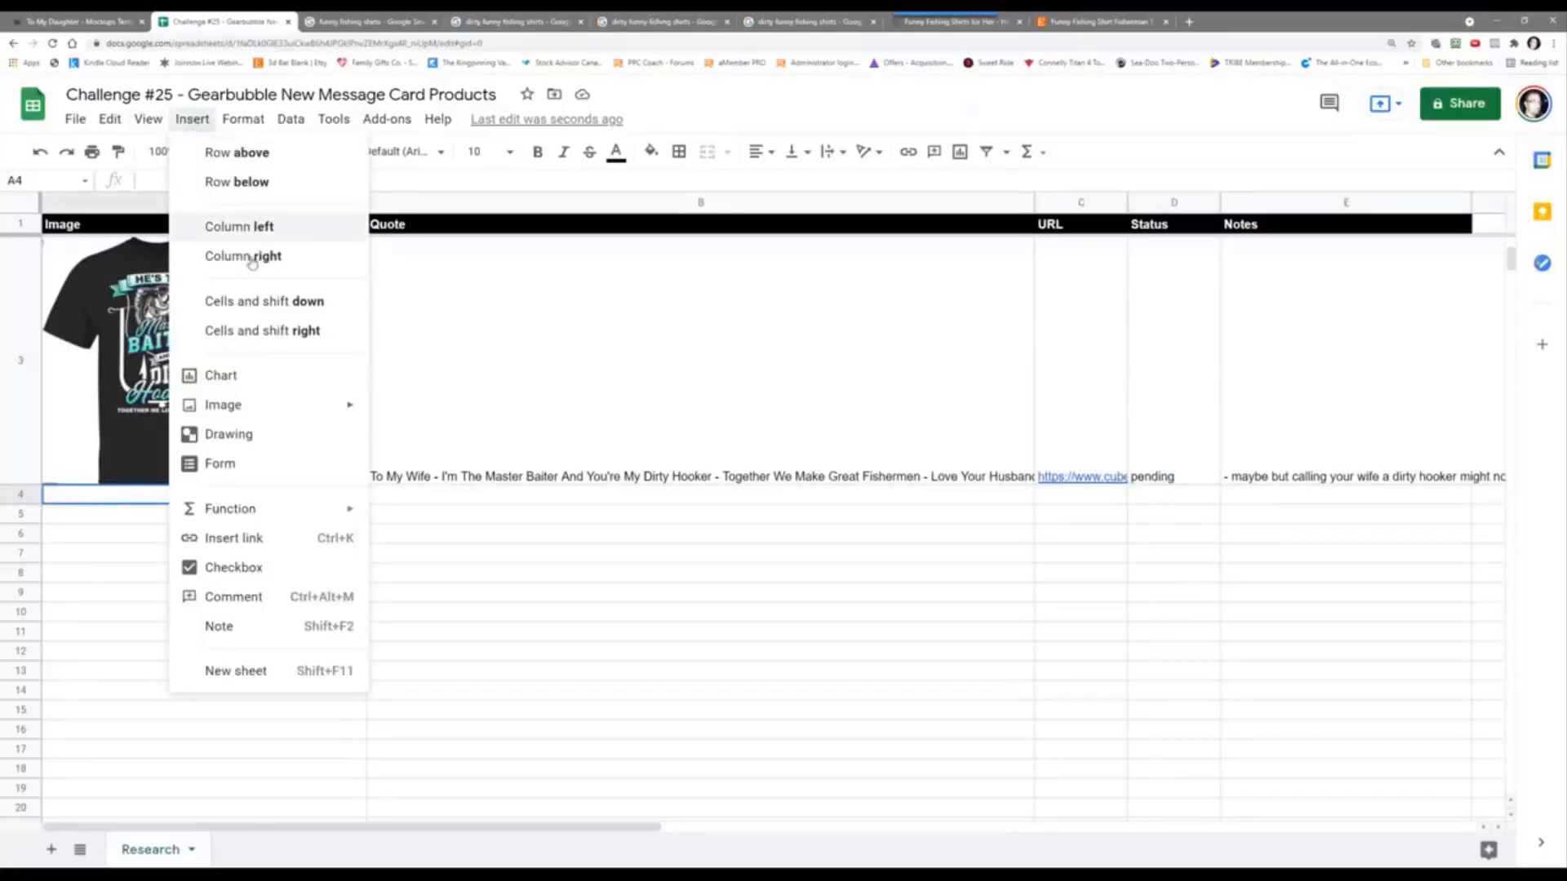
mouse_move(334, 406)
left_click(443, 418)
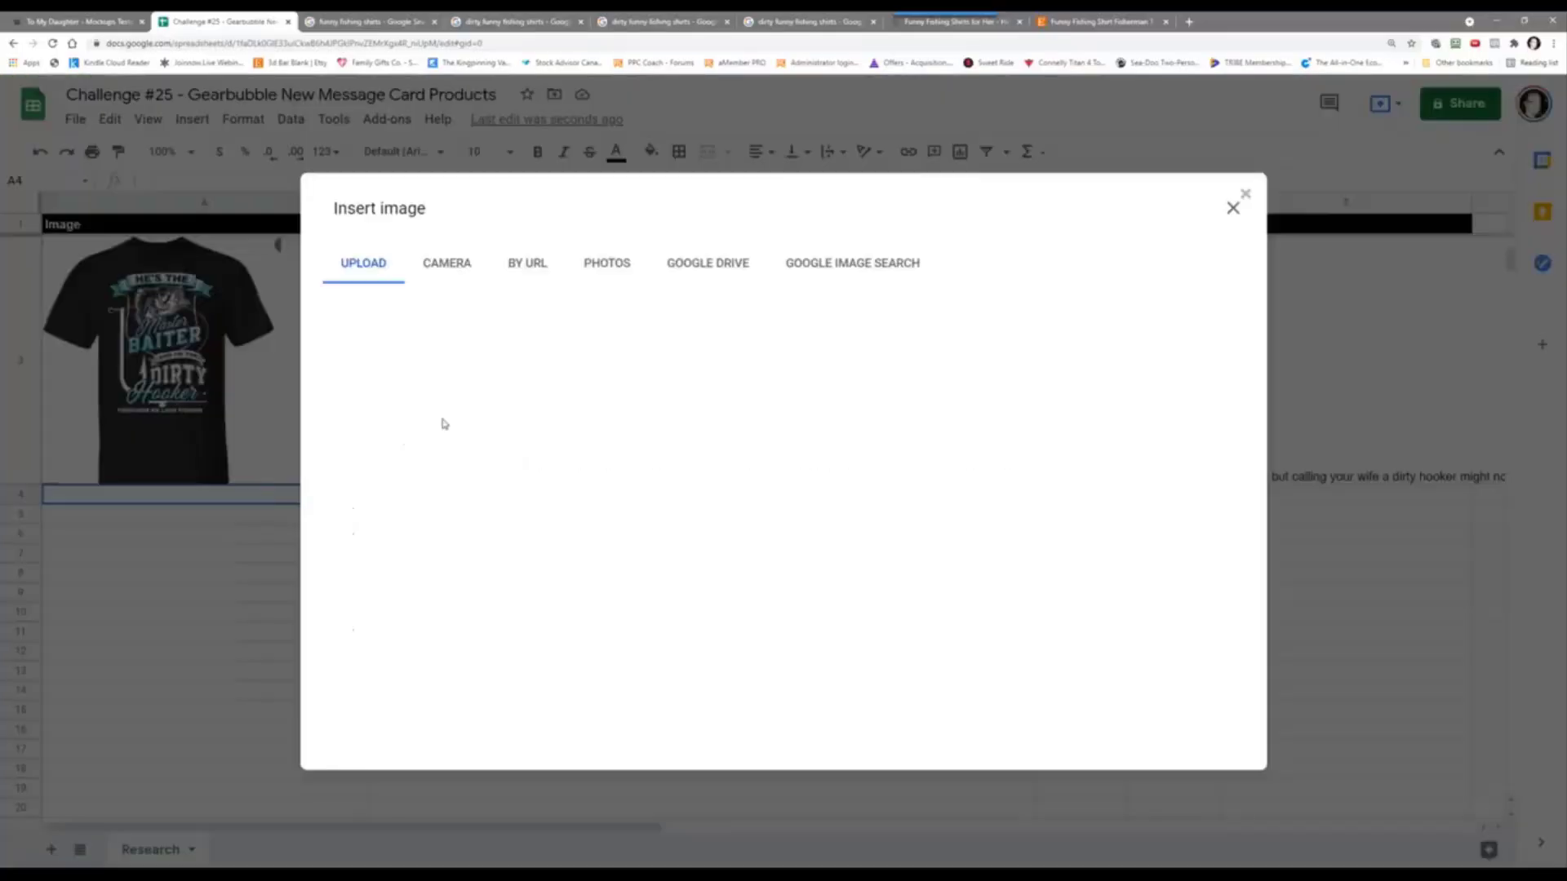
left_click(782, 586)
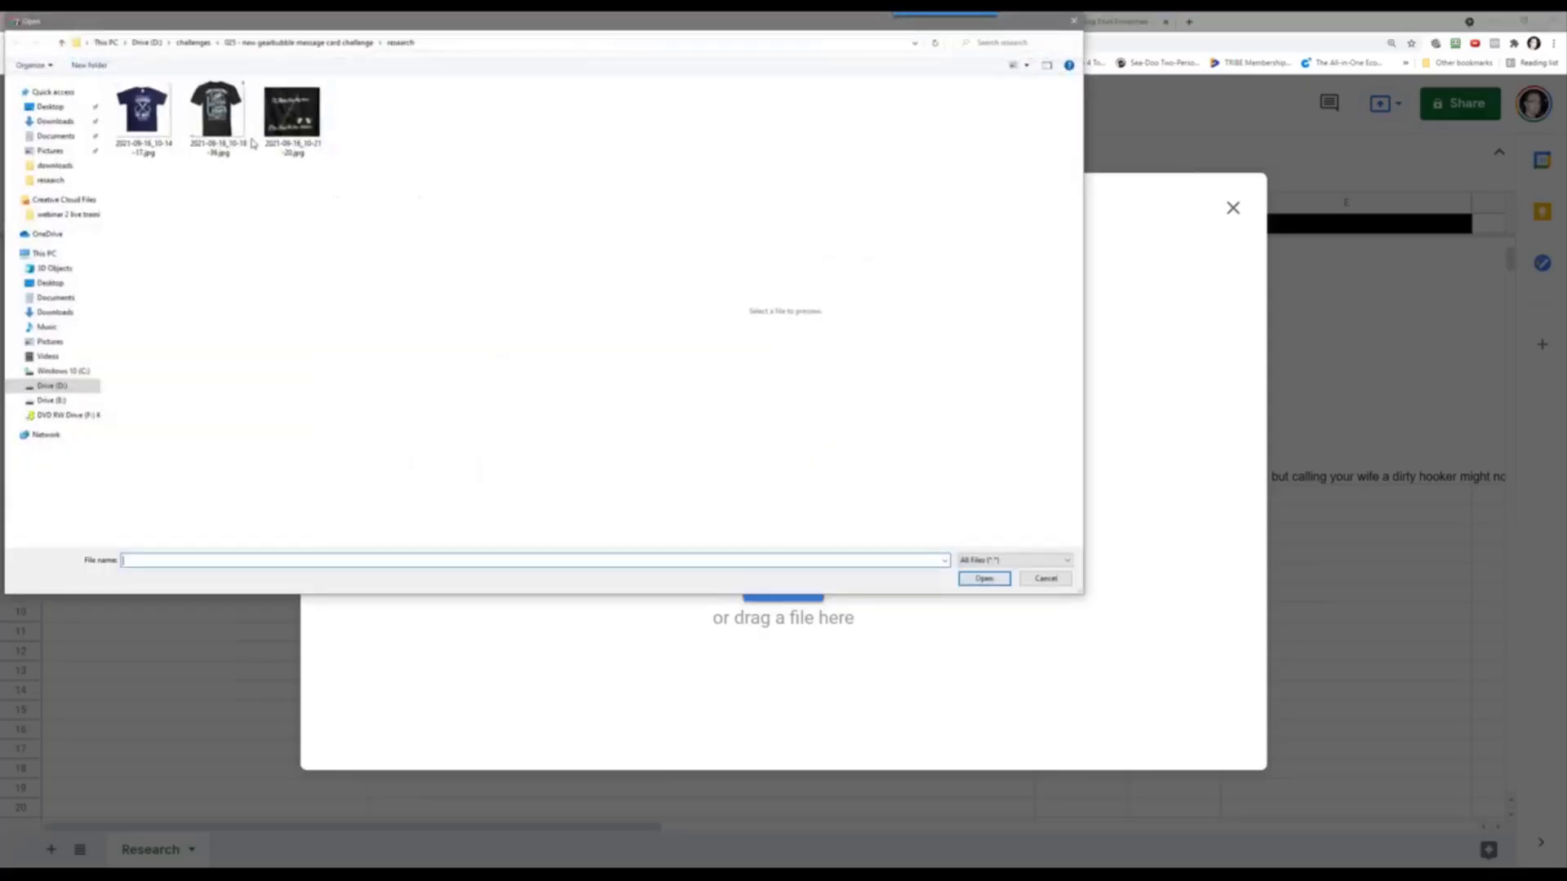
left_click(292, 118)
left_click(984, 579)
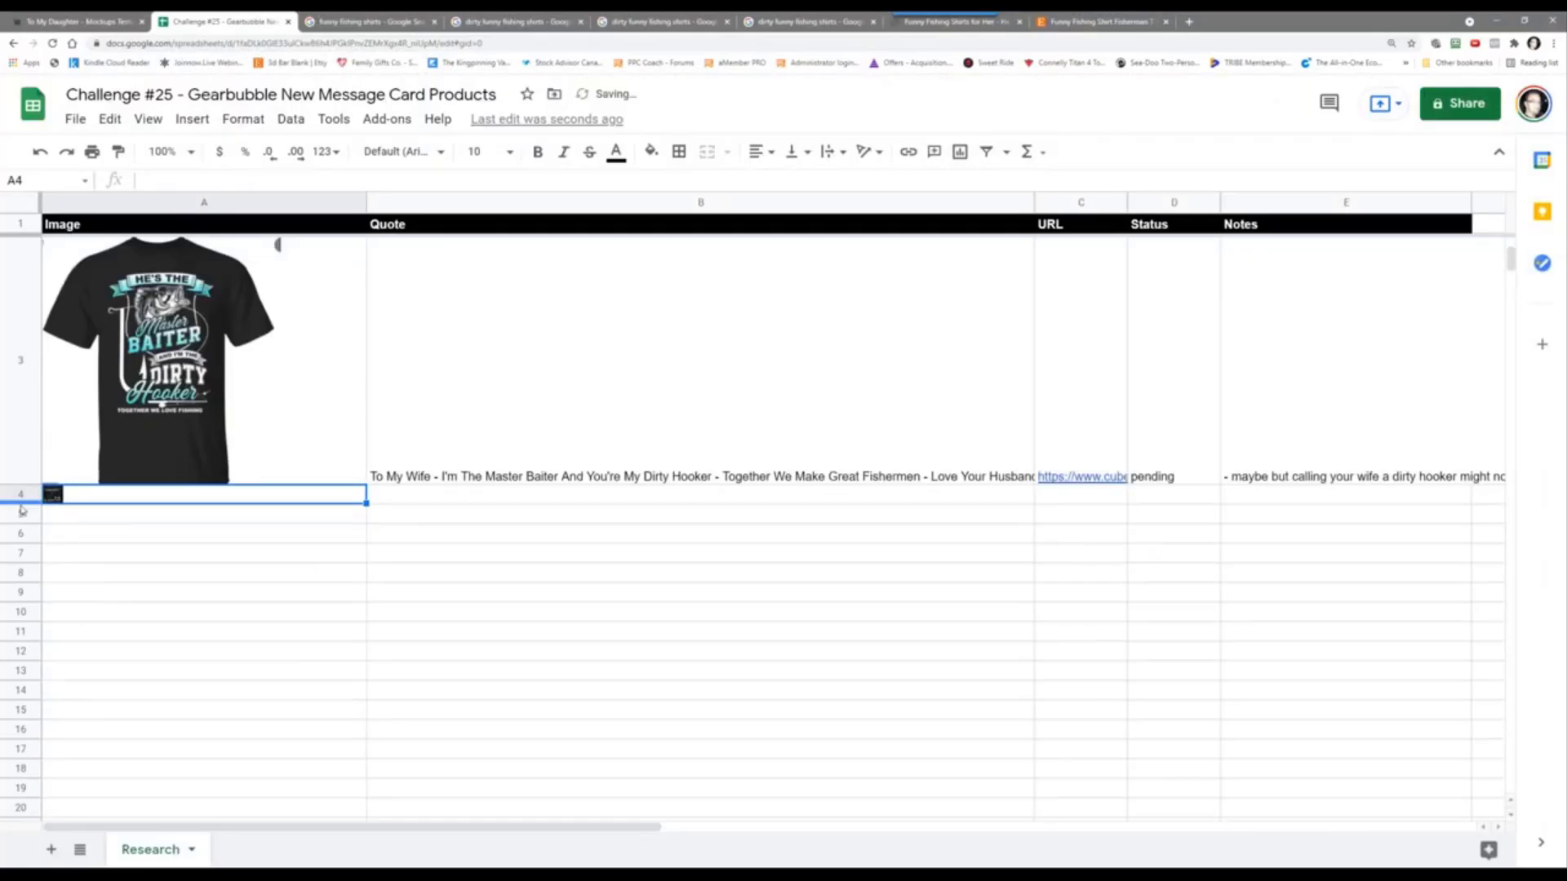
left_click_drag(21, 513, 12, 779)
Step: Enter the quote "To My Wife - I'll Show You My Pole If You Show Me Your Bobbers! - I Love You - Love Your Husband" in B4
left_click(558, 669)
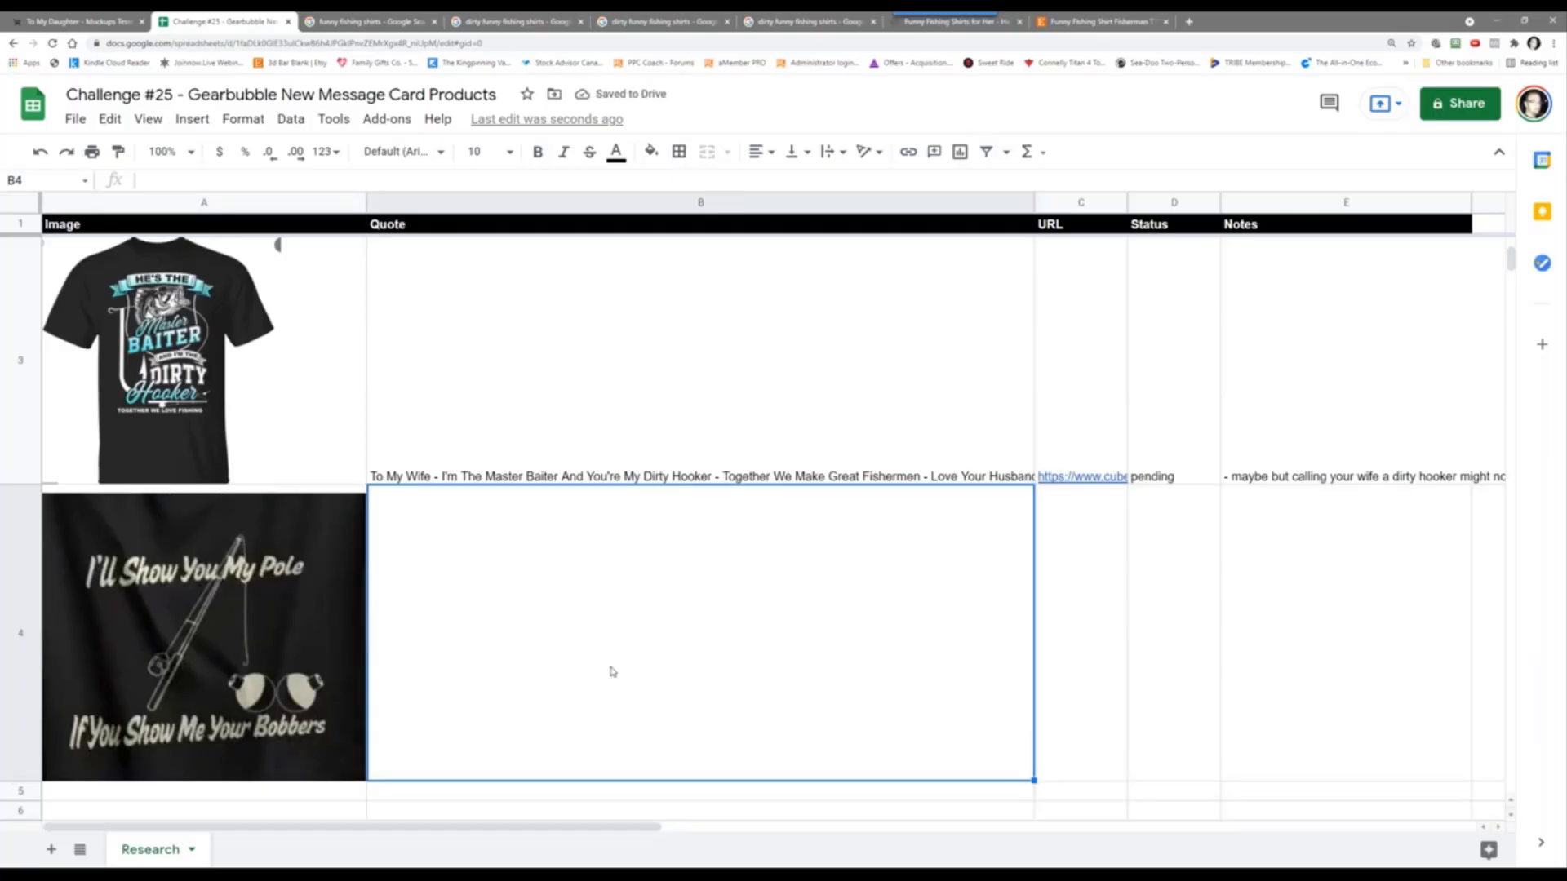
type("To My Wife - ")
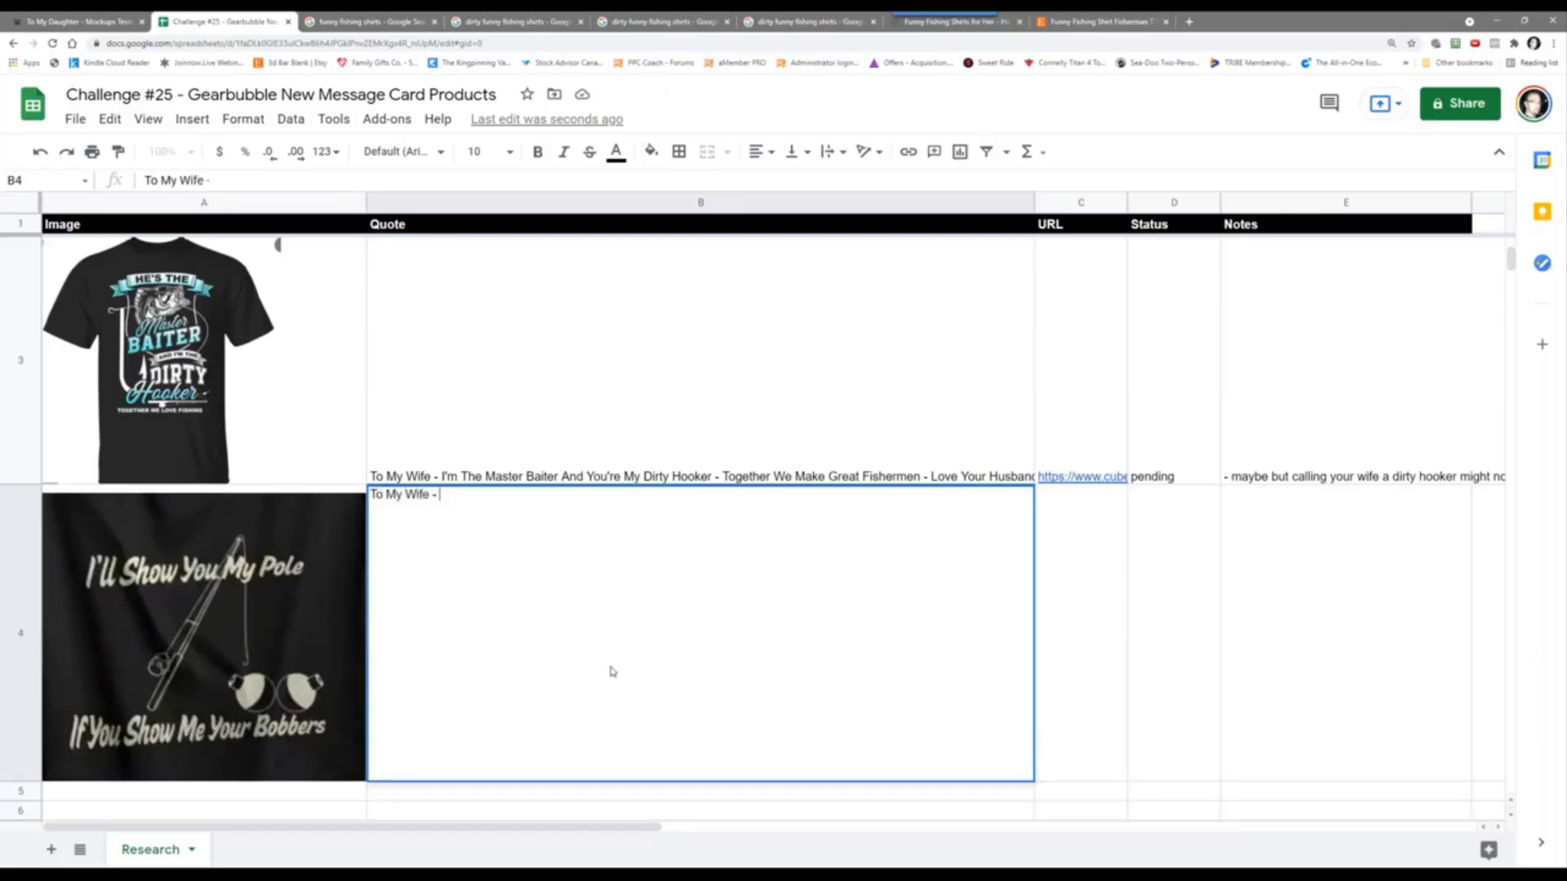
type("I'll Show You My Pole")
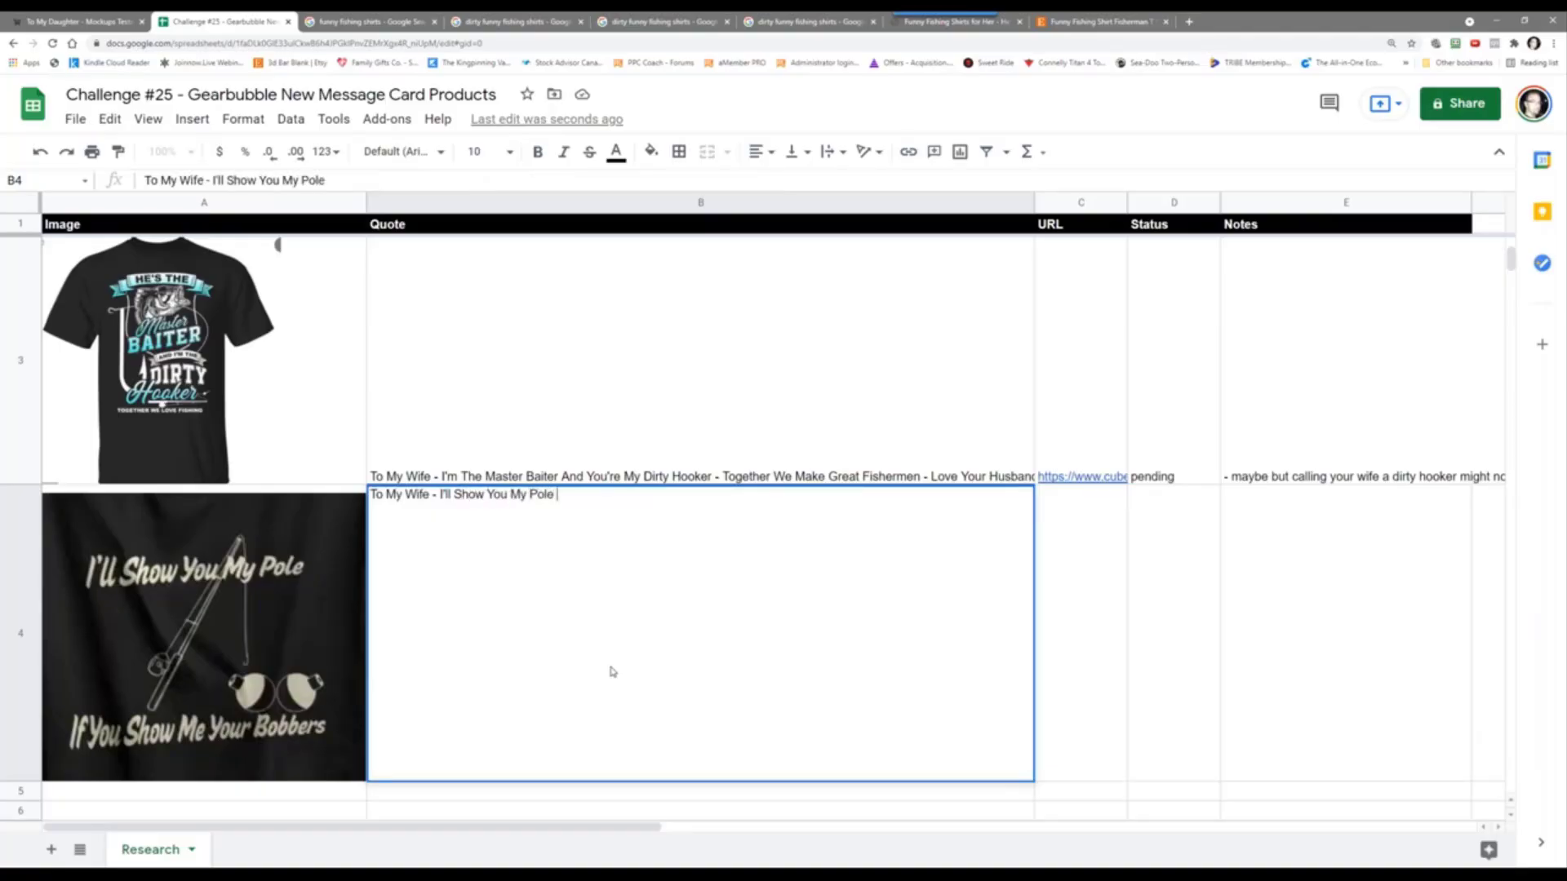
type(" If You Show Me")
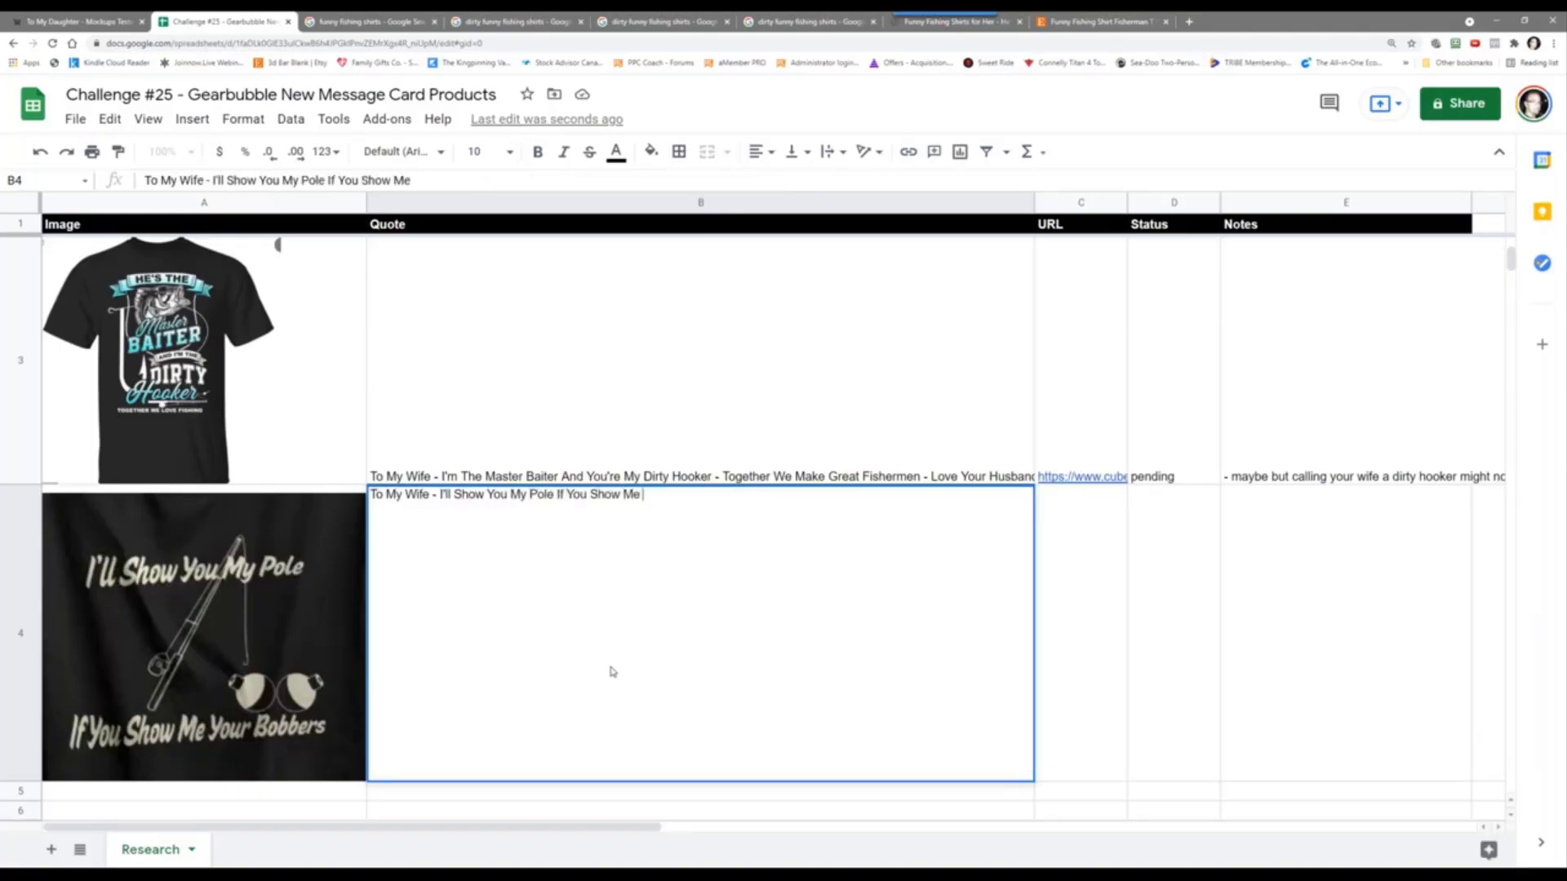
type(" Your Bobbers")
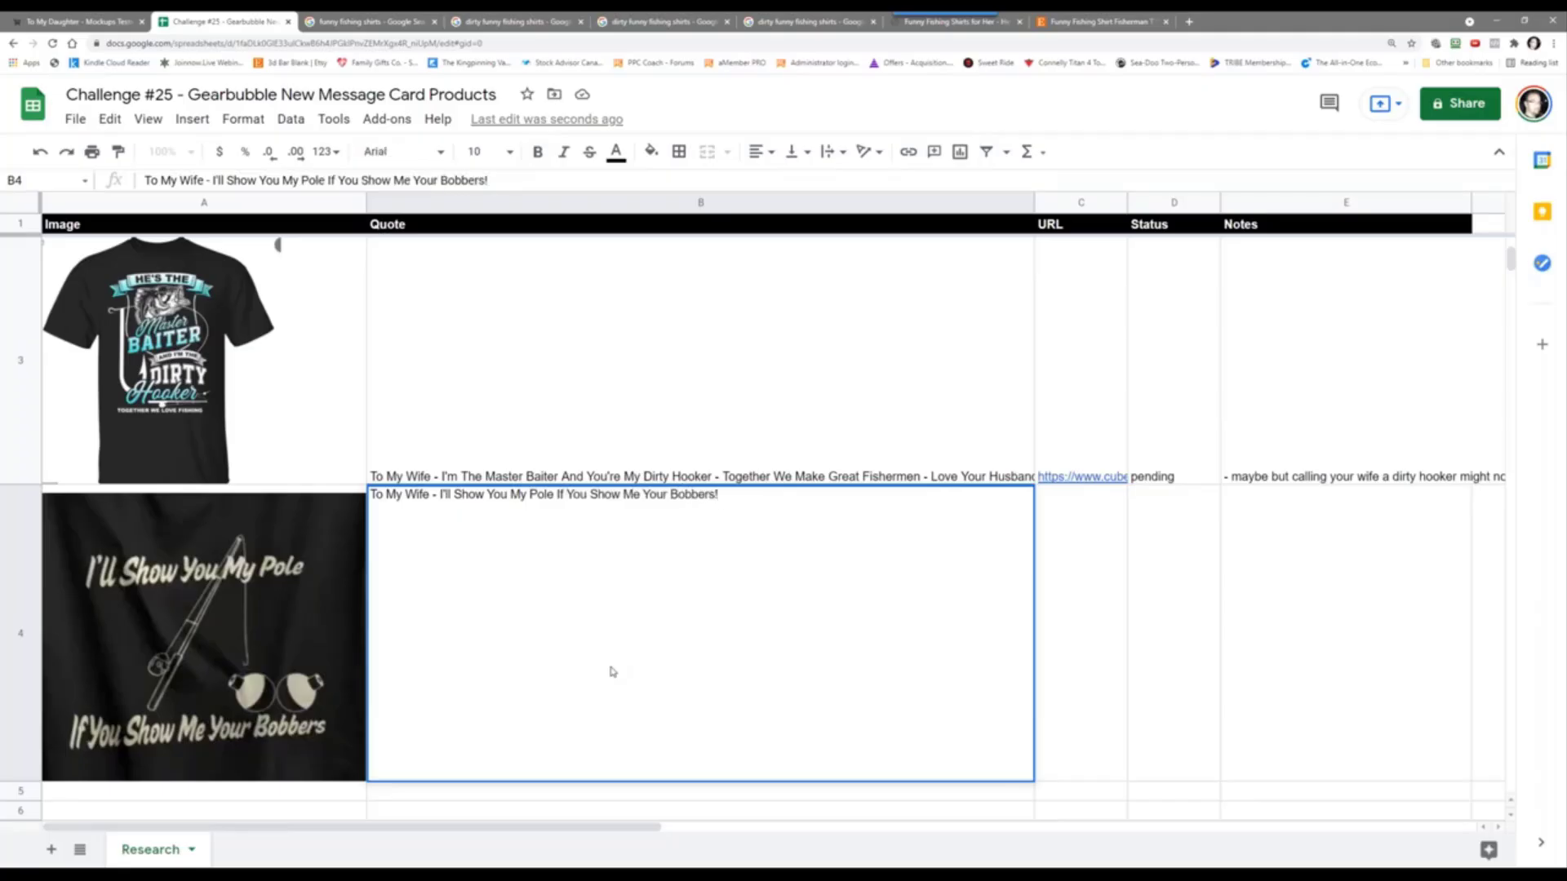
type("! - I Love You - Lov")
type("e Your")
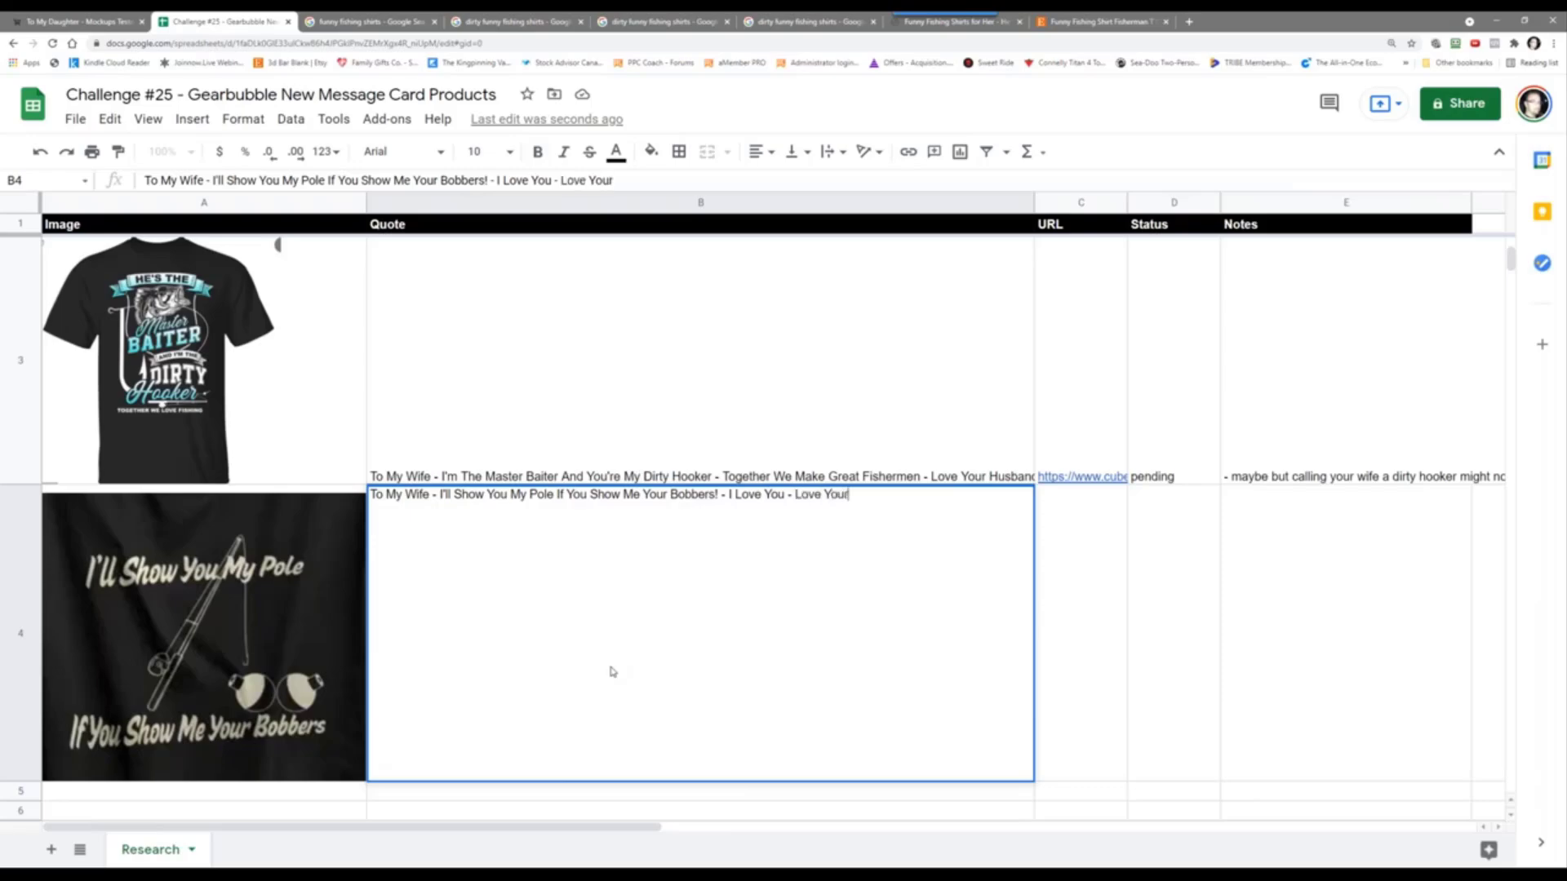
type(" Husband")
Step: Open the Etsy page behind the "I'll Show You My Pole" shirt preview in a new tab and copy its URL
left_click(1055, 647)
left_click(510, 23)
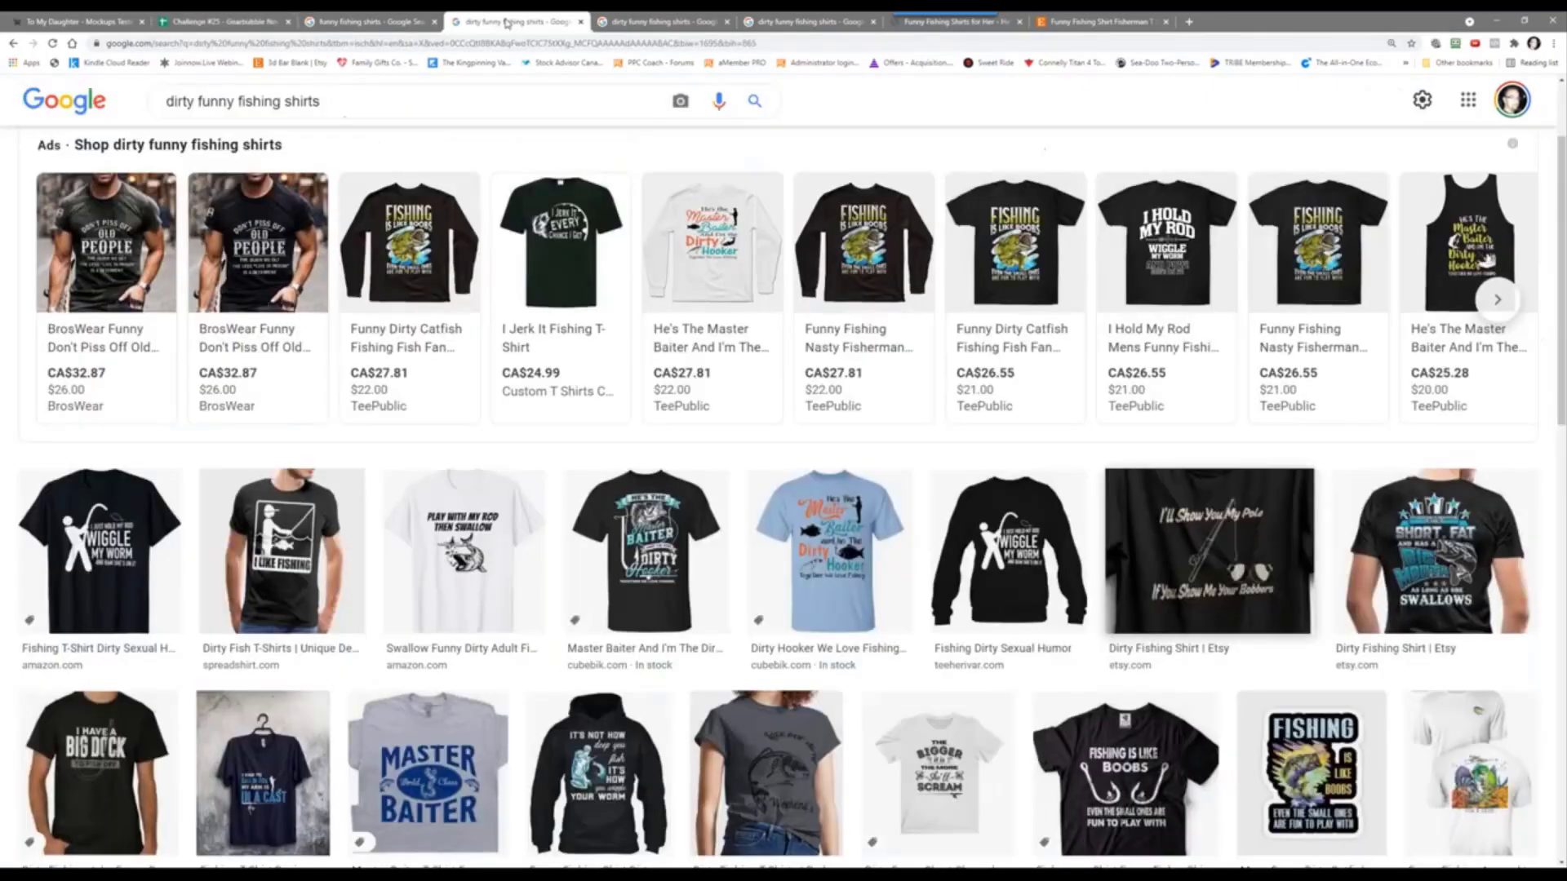
left_click(653, 21)
right_click(782, 275)
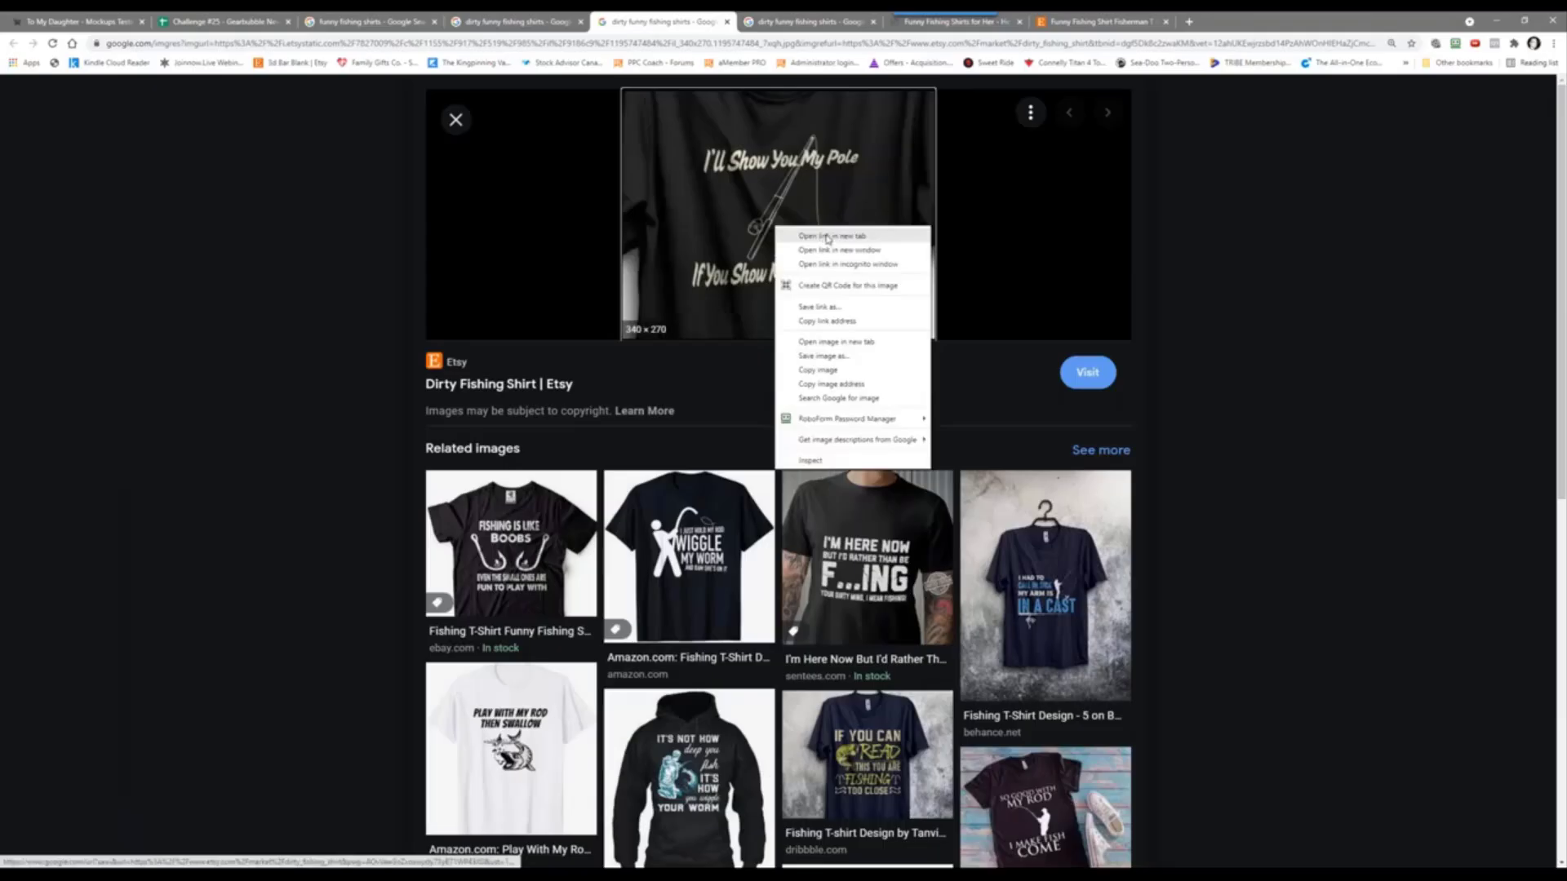
left_click(827, 237)
left_click(788, 24)
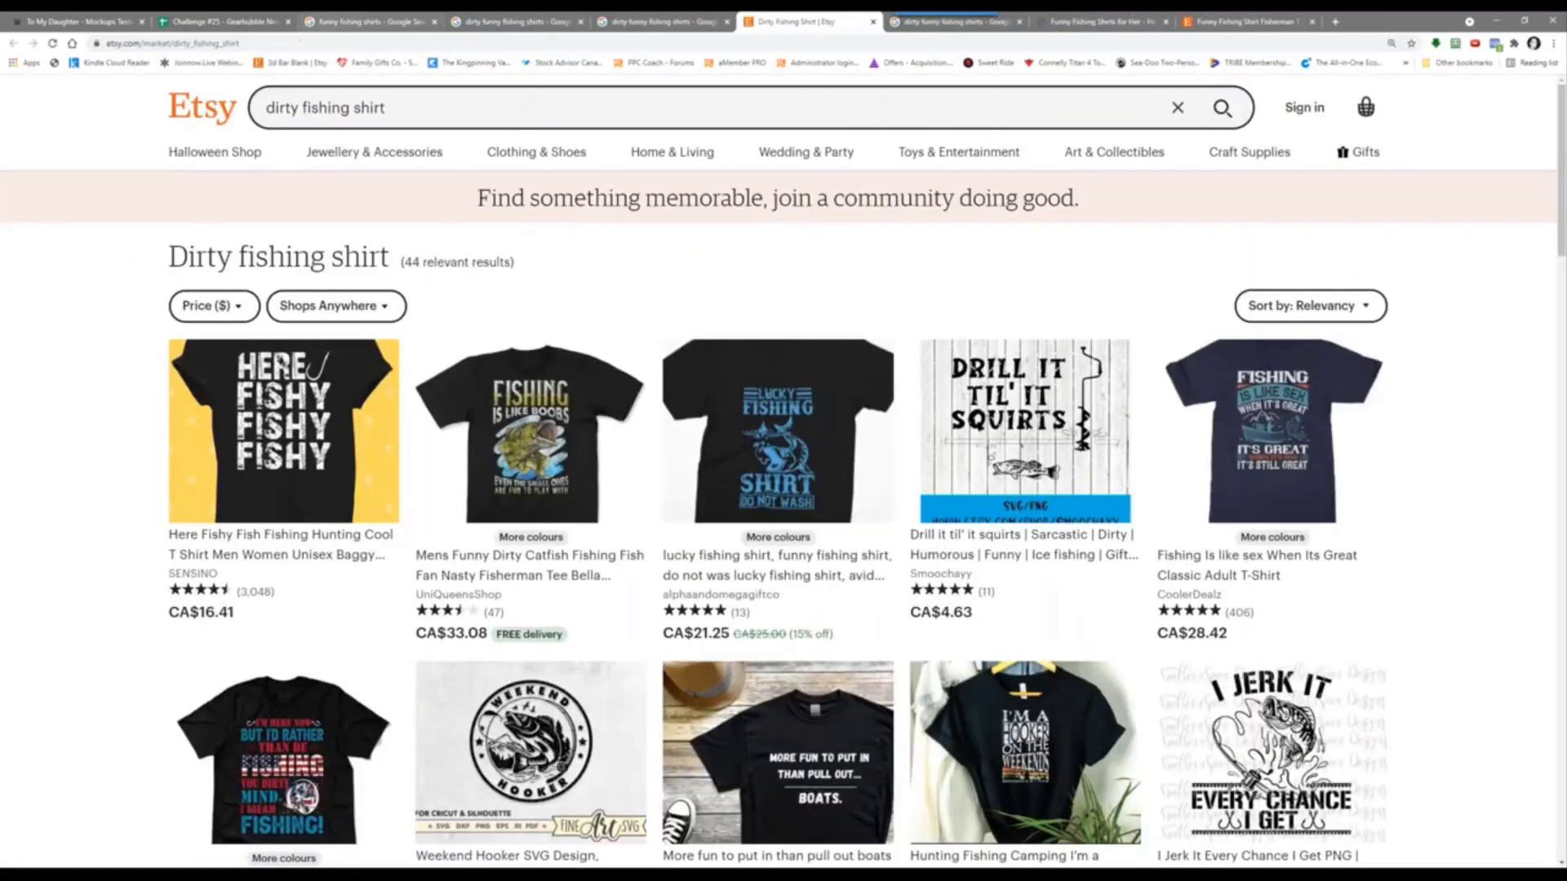
left_click(209, 44)
right_click(209, 43)
left_click(245, 99)
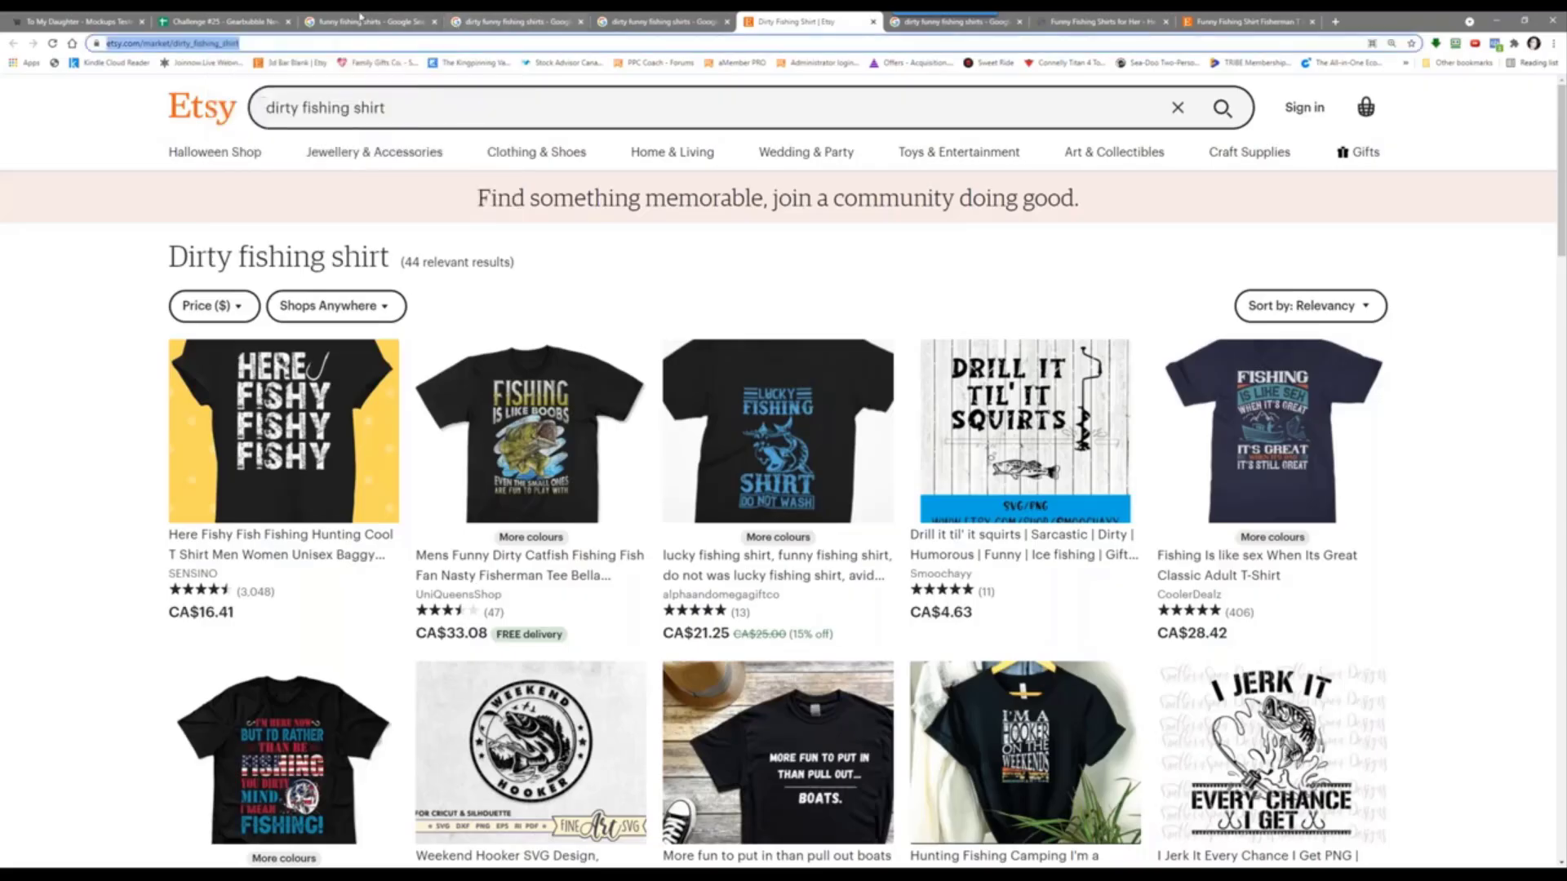
Step: Paste the copied Etsy URL into C4 of the challenge sheet and enter "pending" as the status in D4
left_click(224, 21)
right_click(1057, 630)
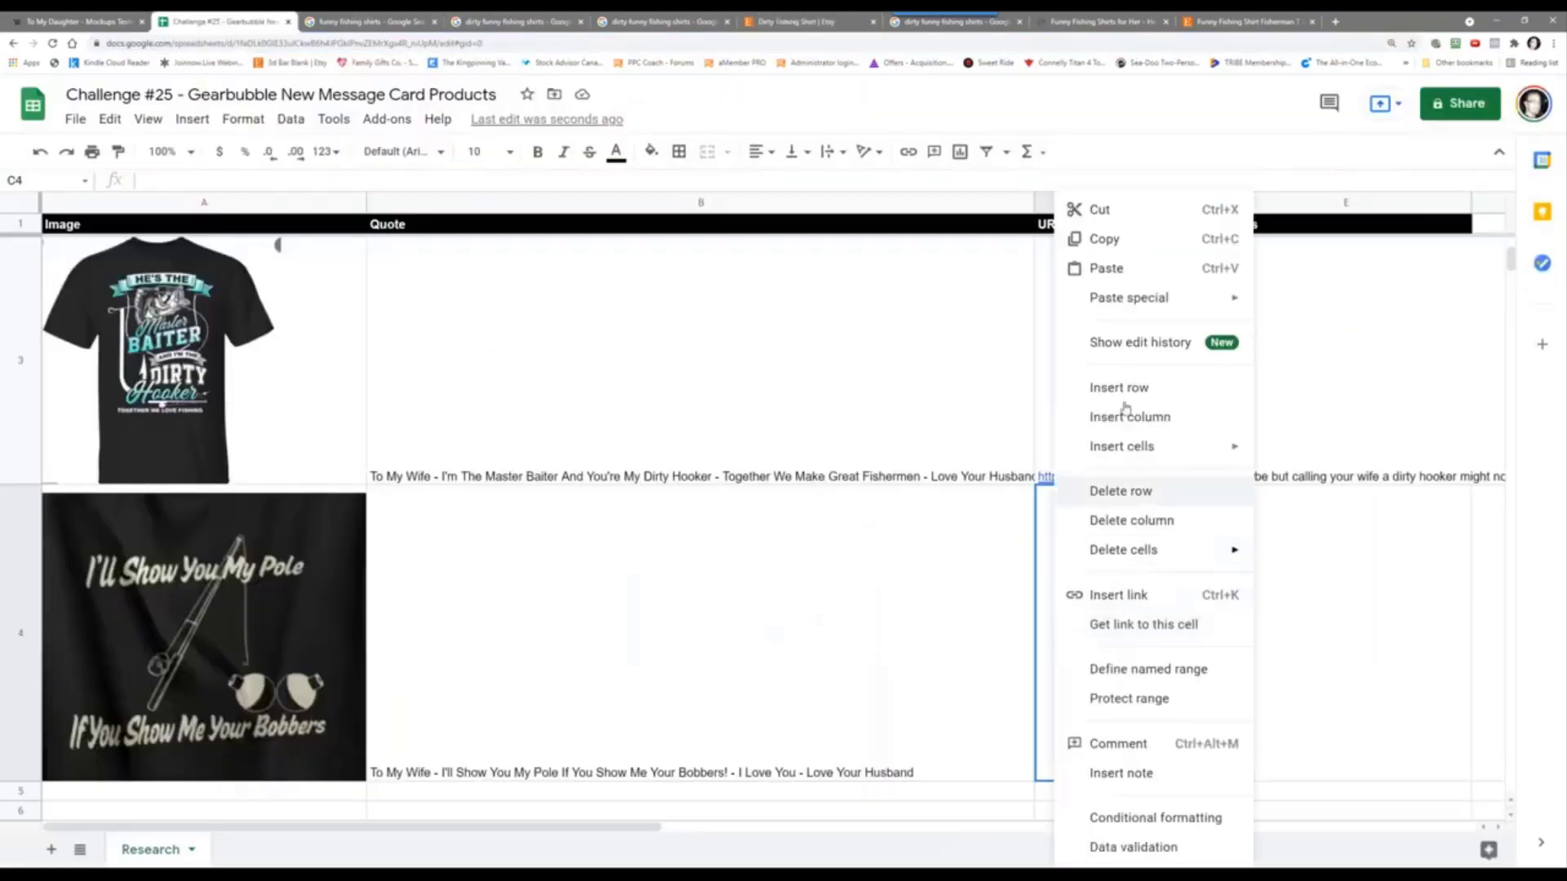
left_click(1123, 278)
left_click(1201, 664)
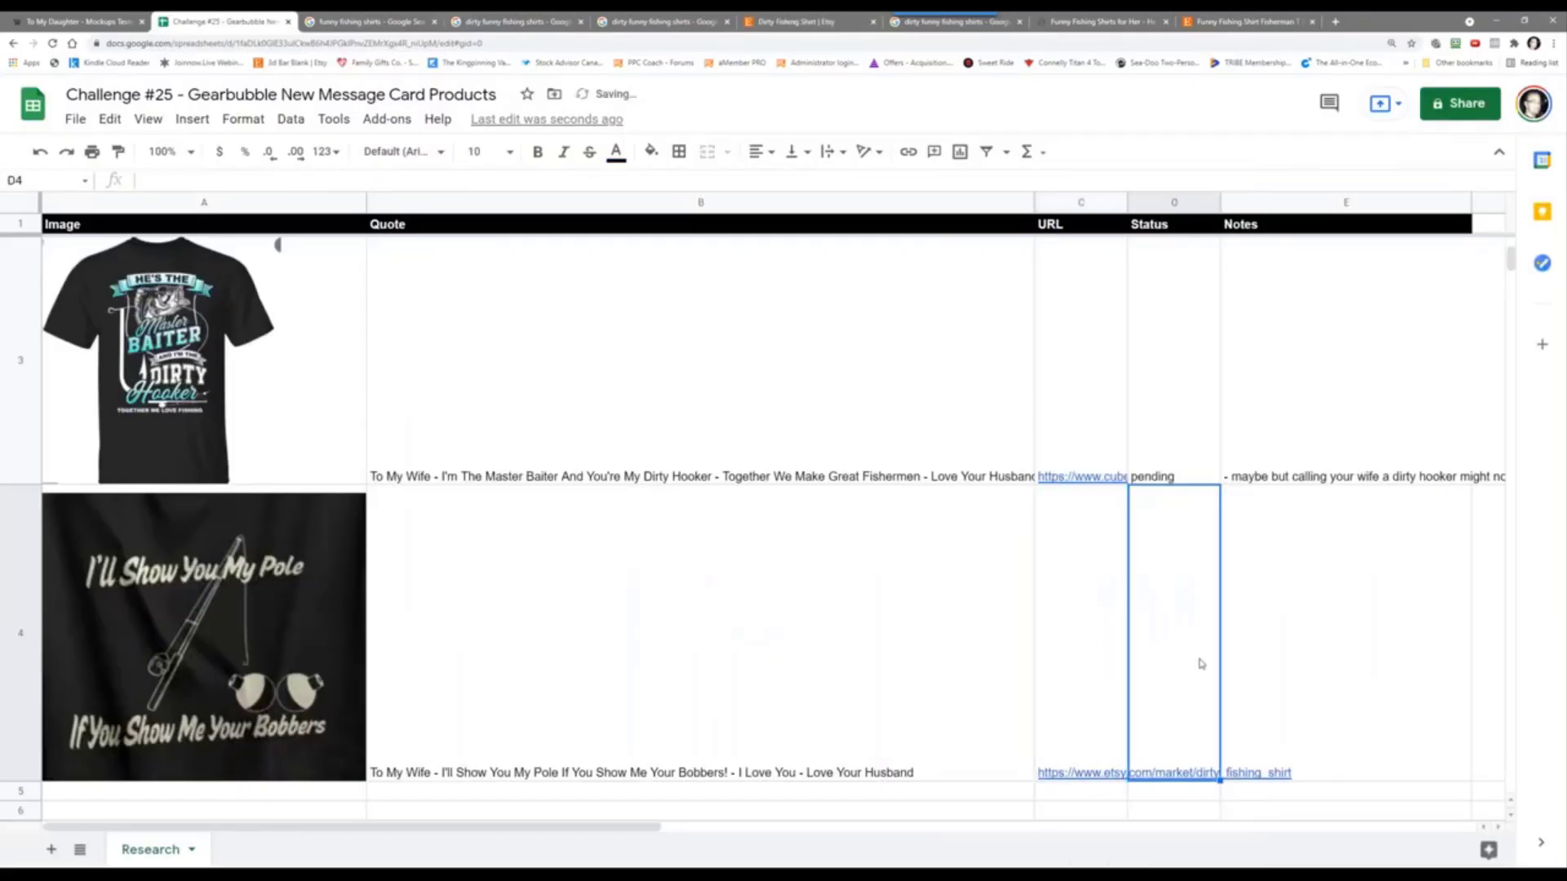
type("pending")
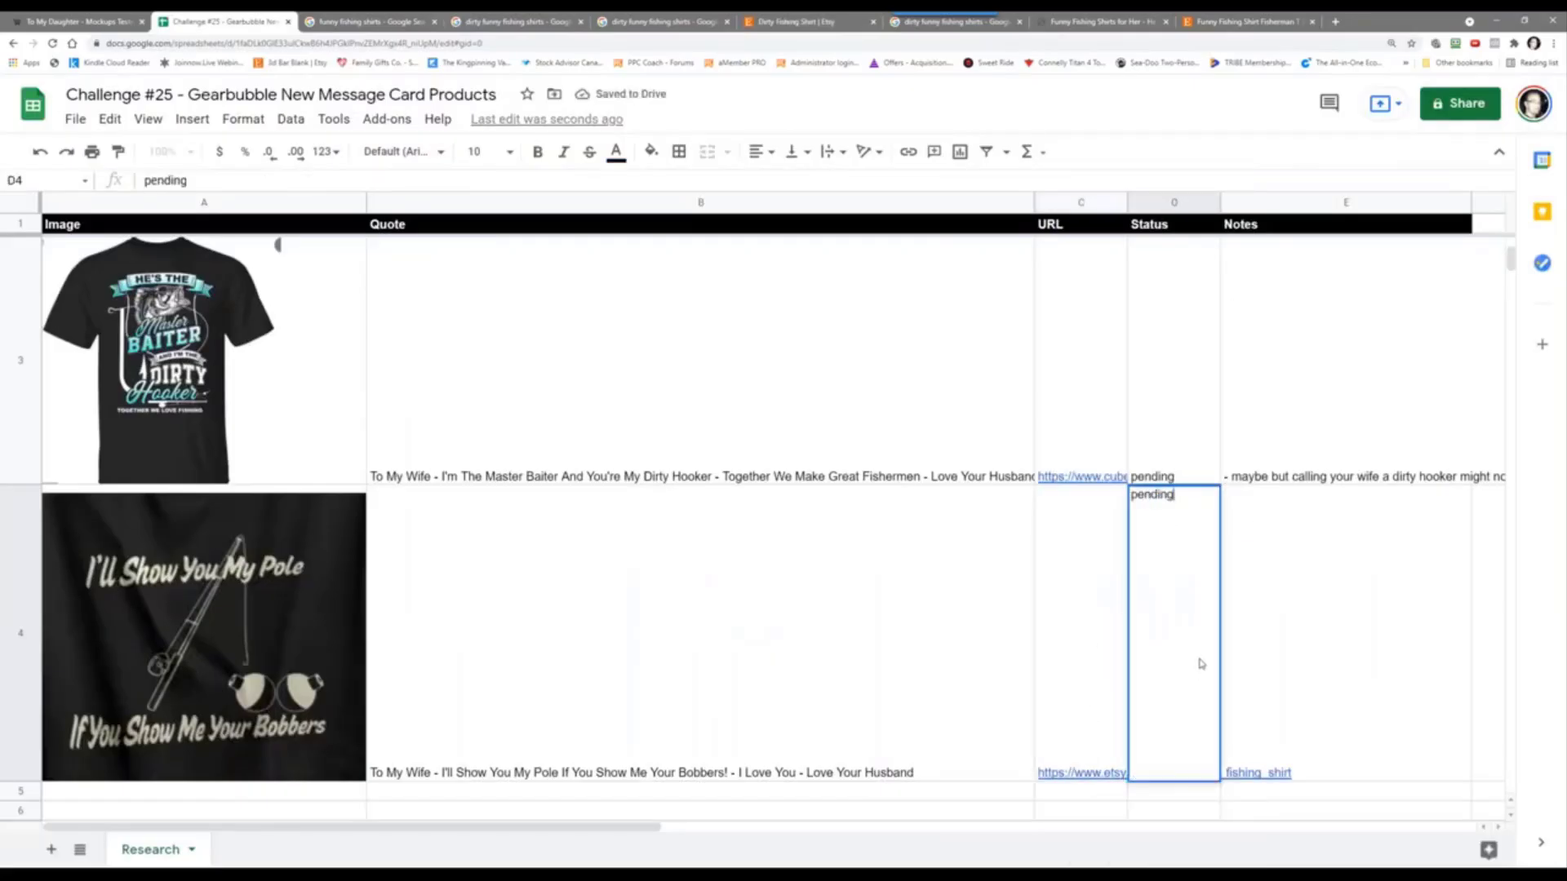
Step: Enter the note "- sent me to the etsy page" in E4
key("Tab")
type("-")
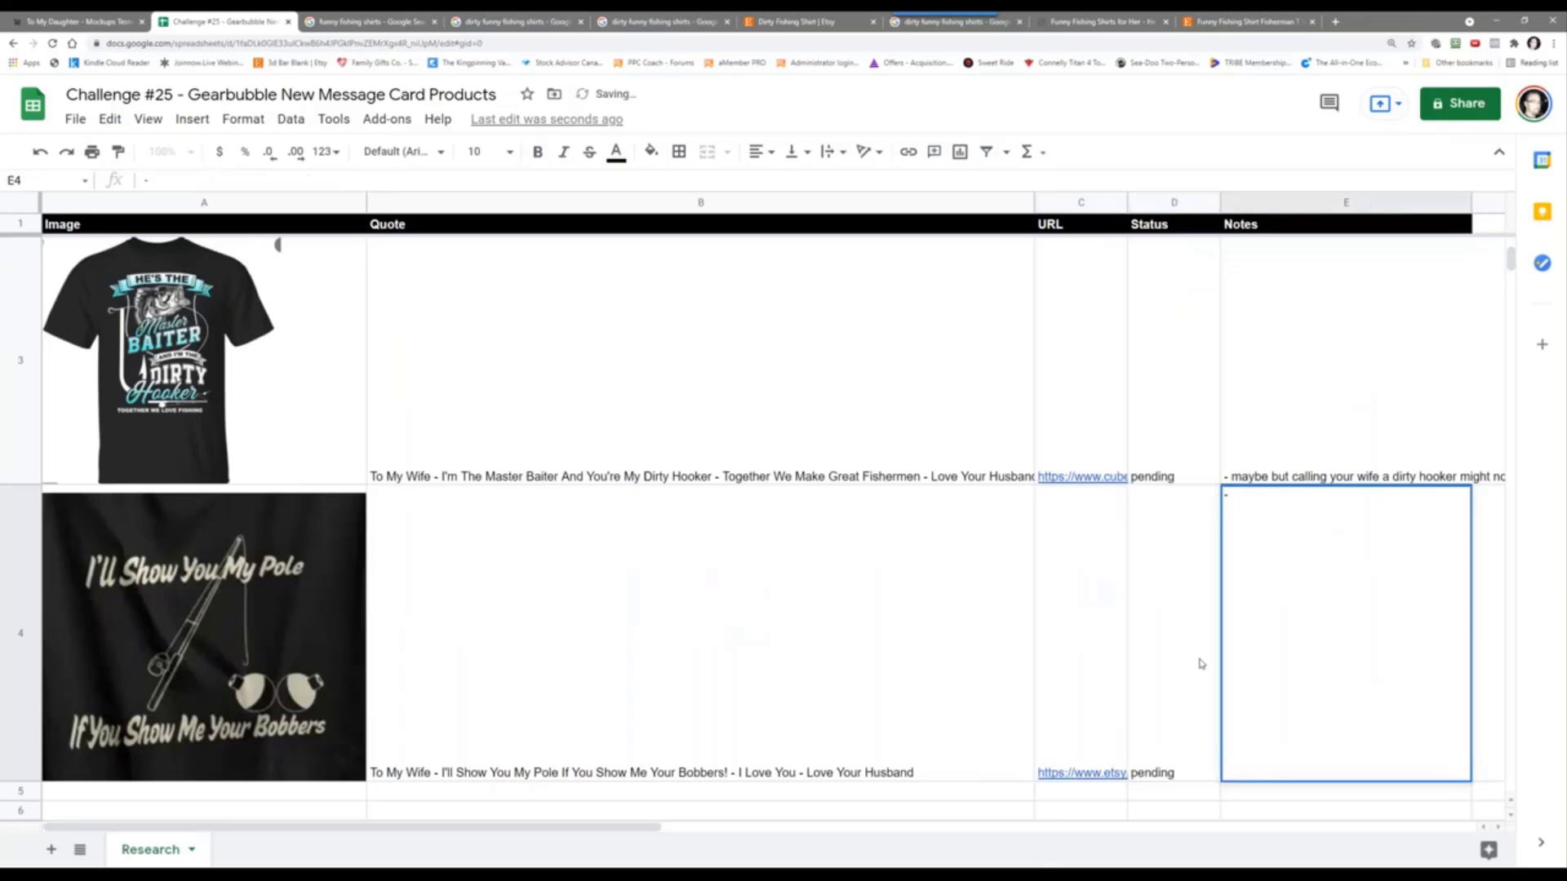
type(" sent me to the ")
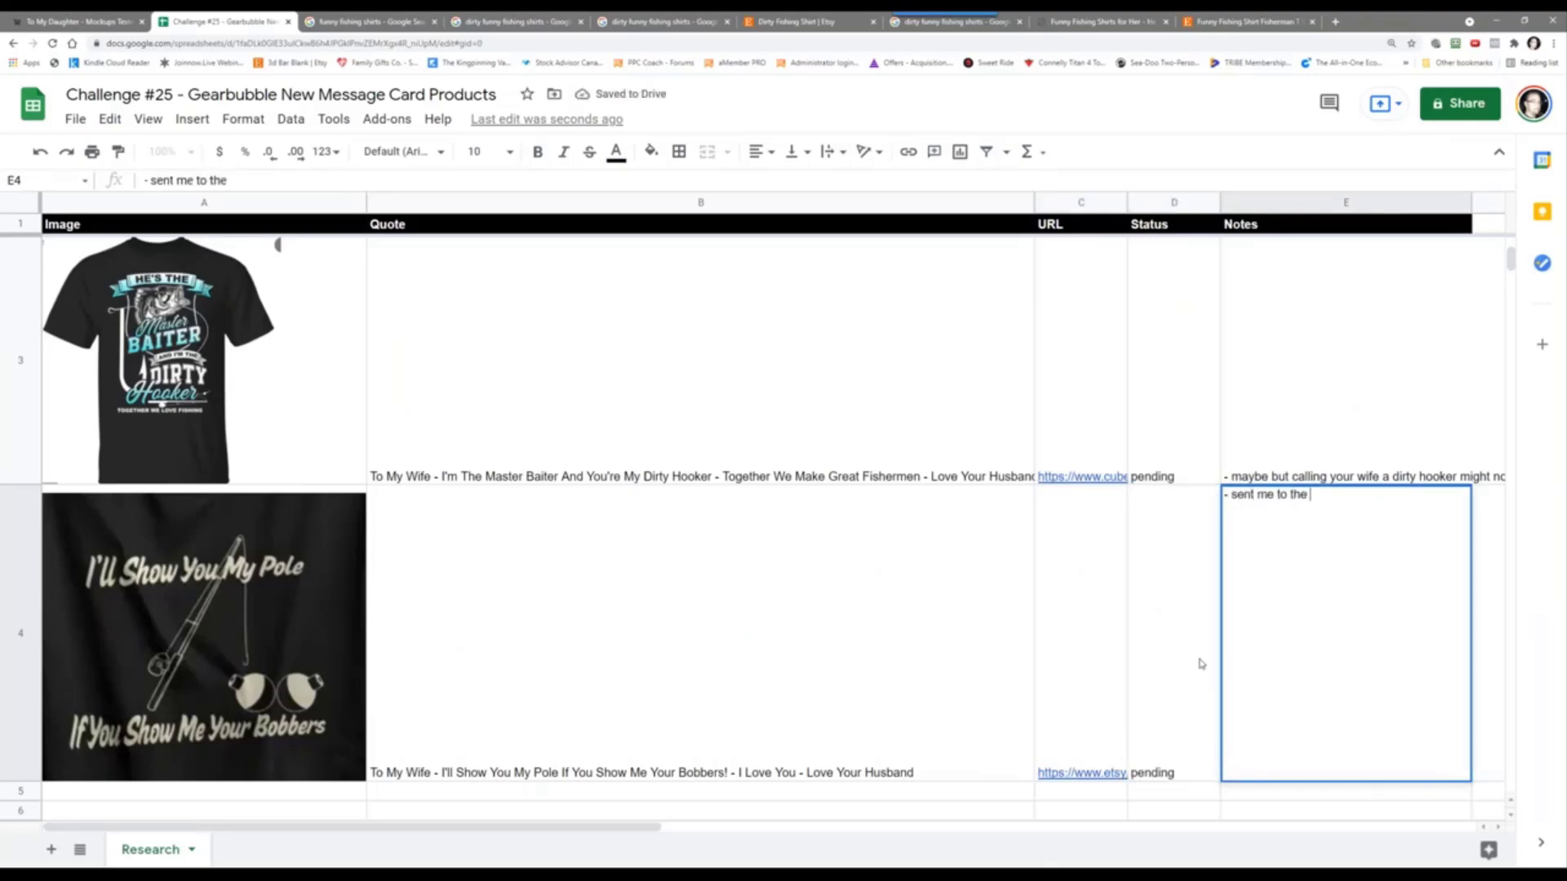
type("etsy page")
key("Return")
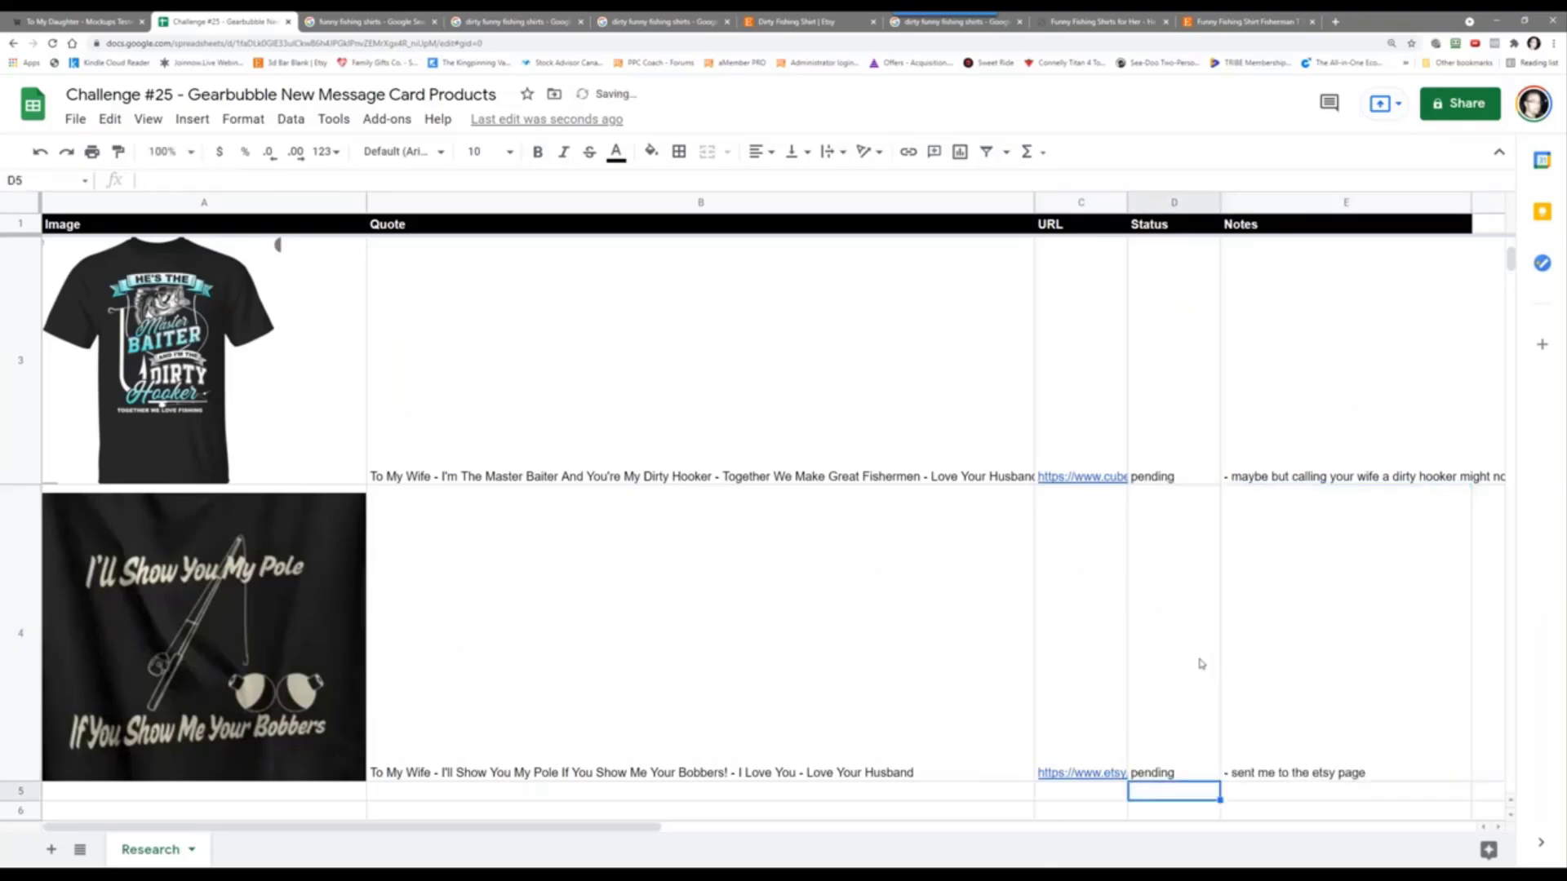
Step: Look through the Etsy results for "dirty fishing shirt" for quotes that could suit a husband-to-wife message
left_click(793, 20)
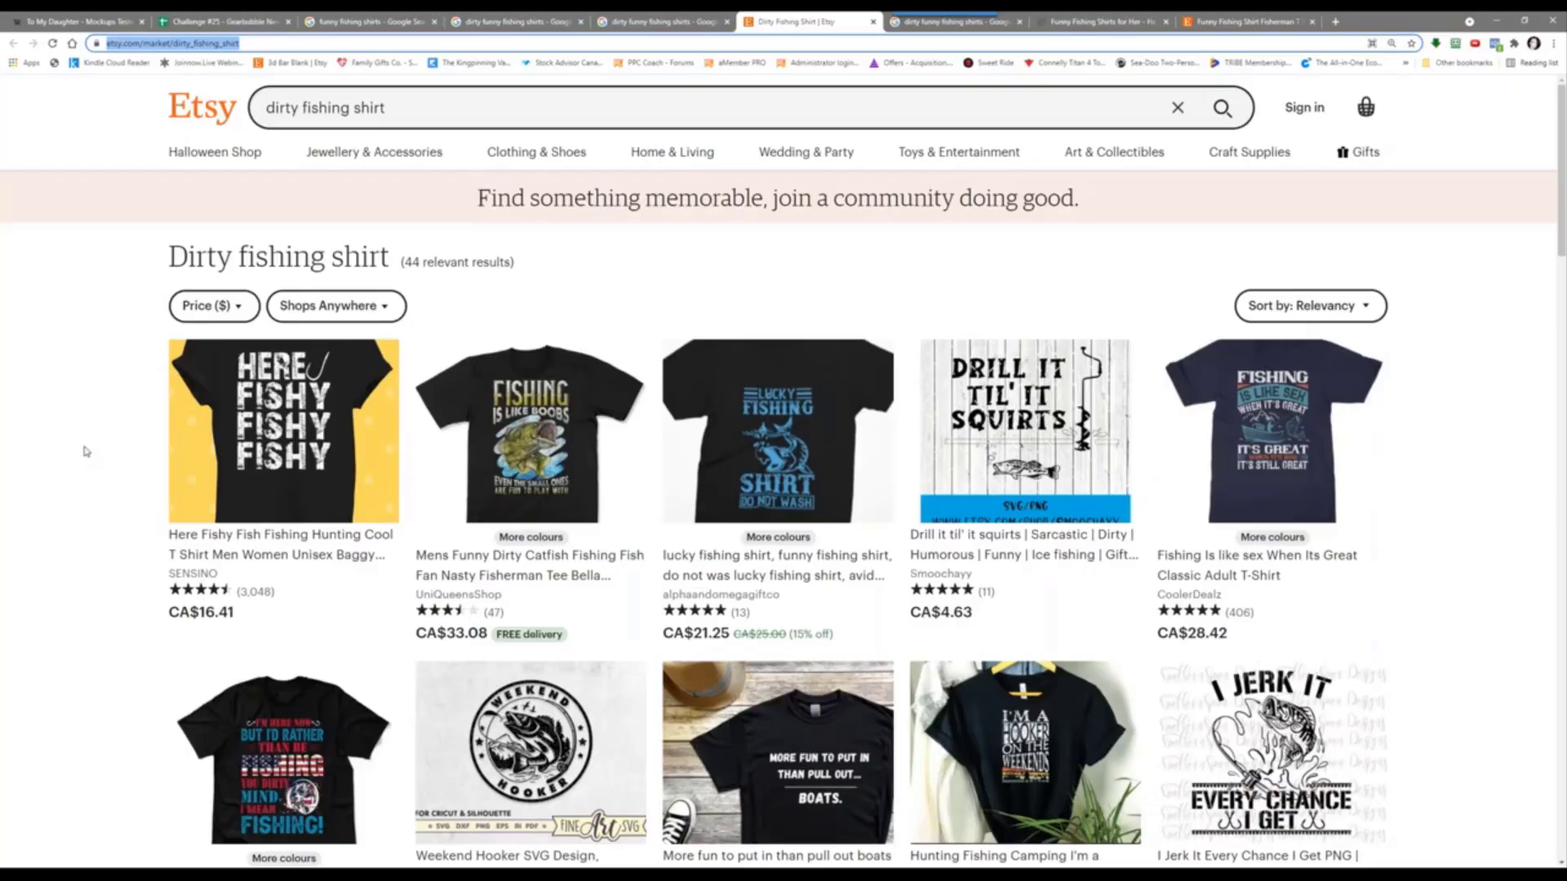
scroll(76, 465, "down", 3)
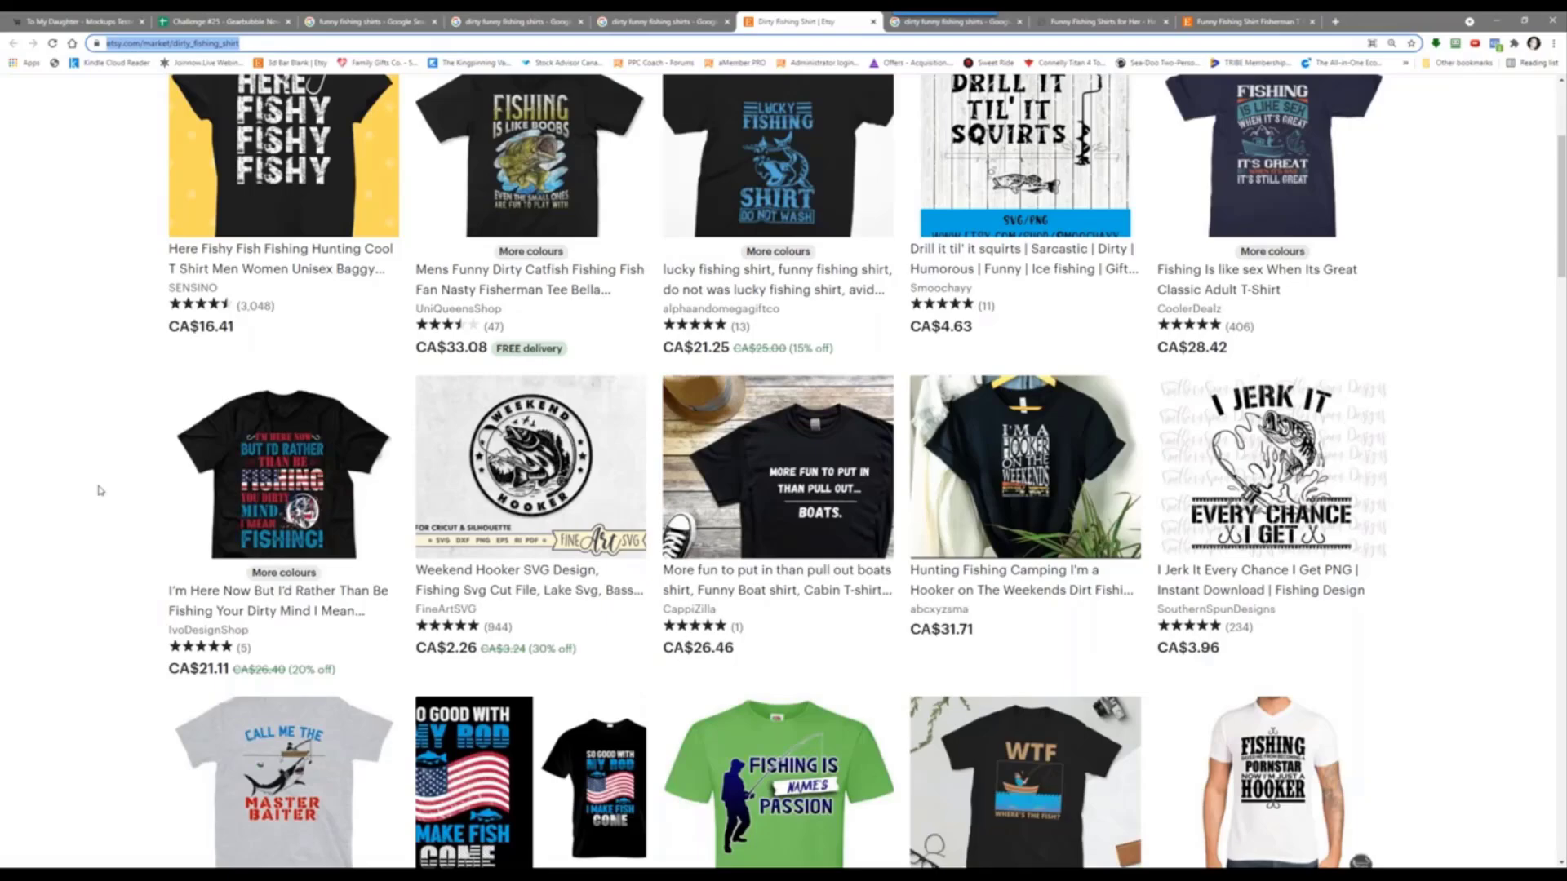
scroll(99, 490, "down", 3)
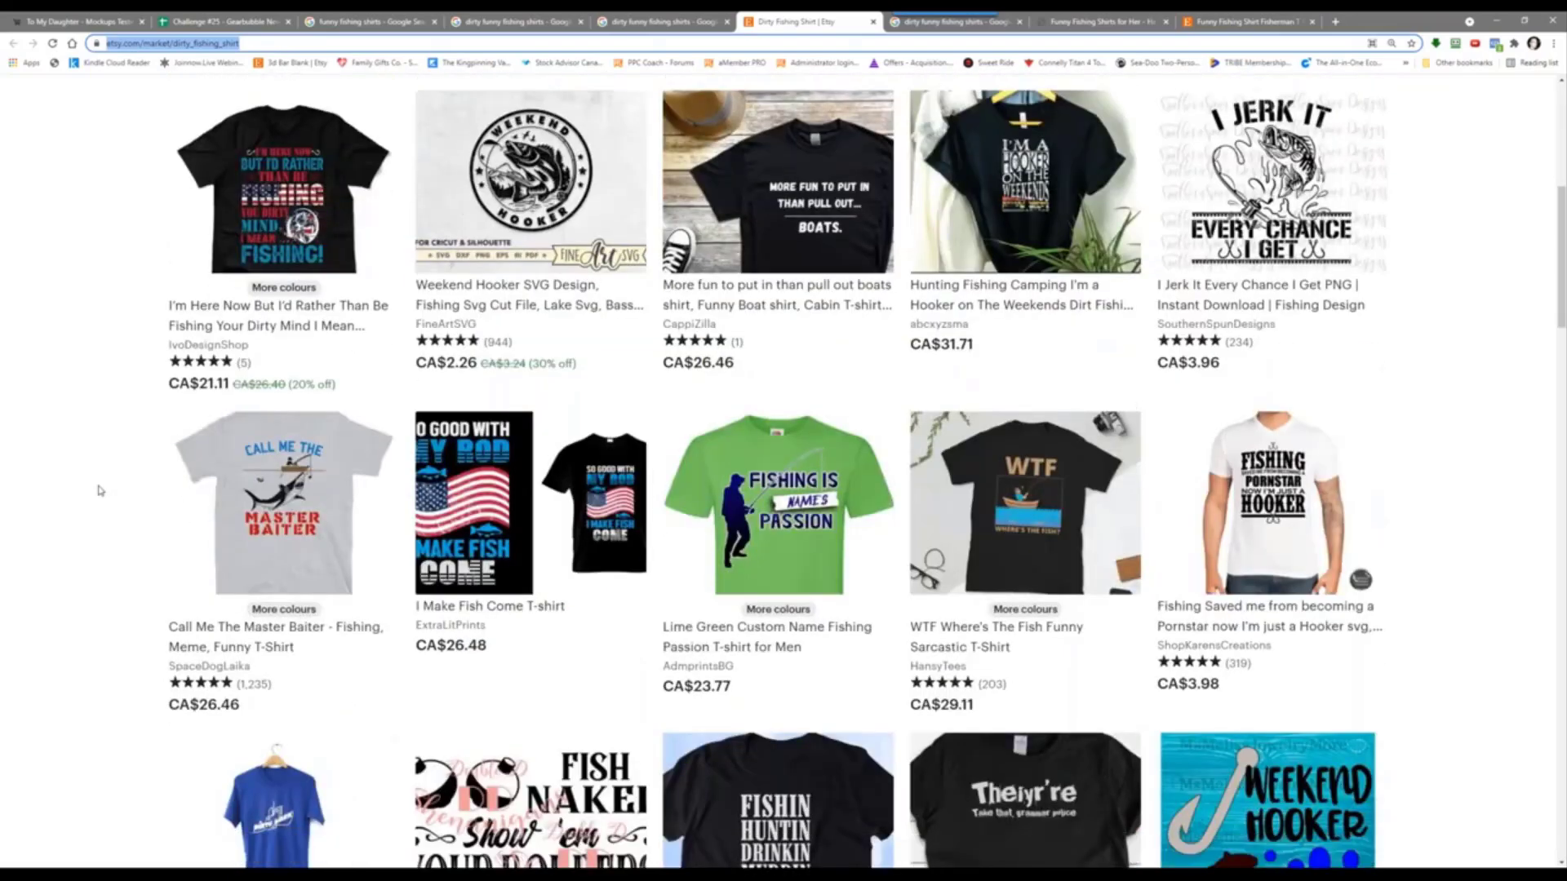
scroll(100, 491, "down", 2)
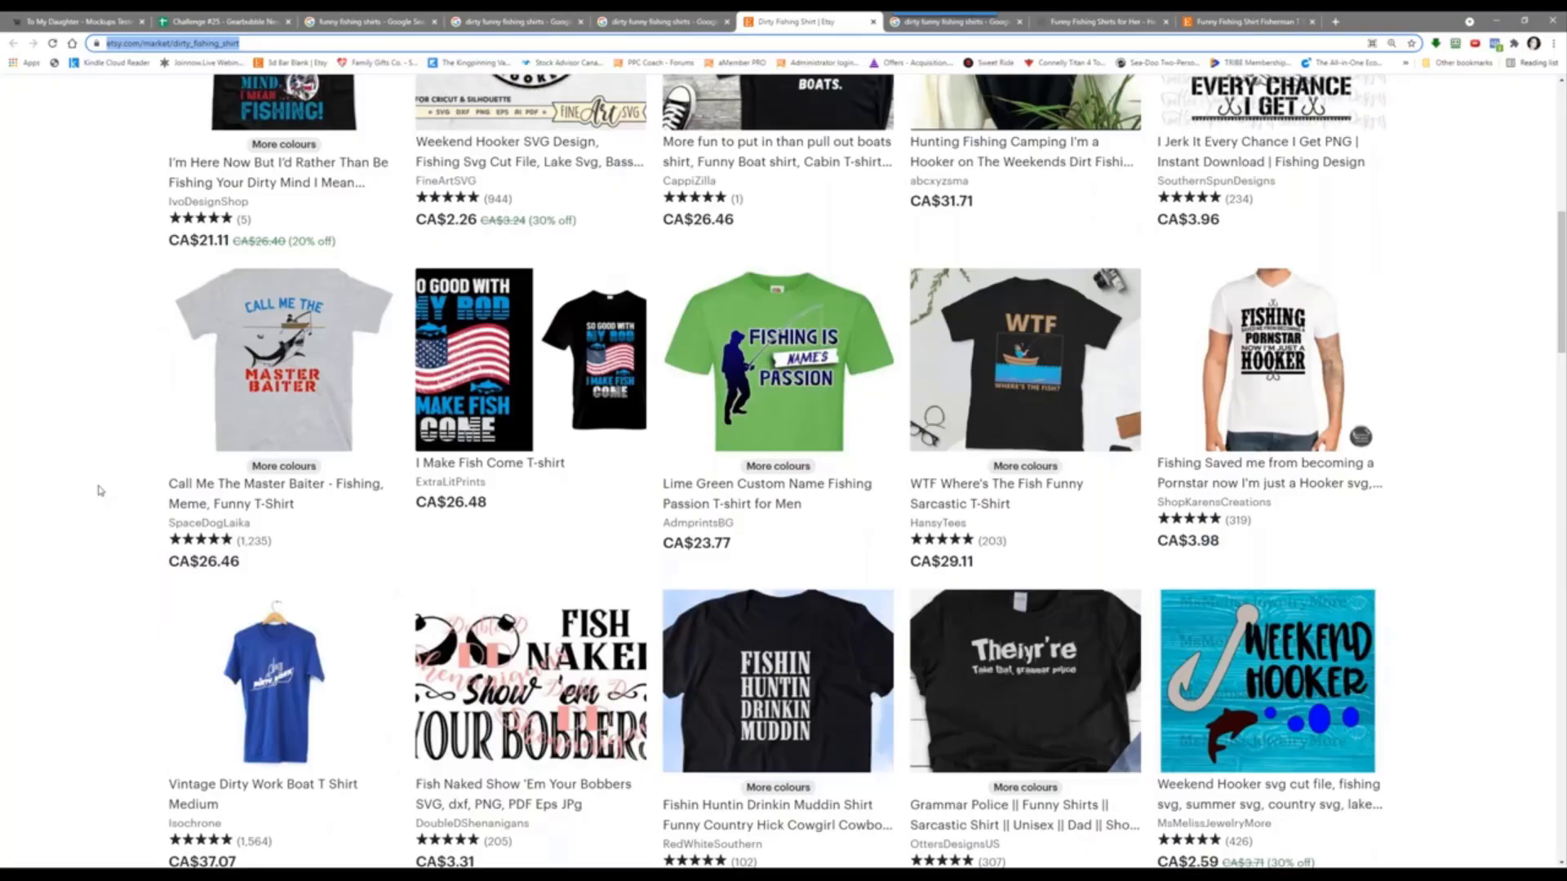
scroll(100, 491, "down", 3)
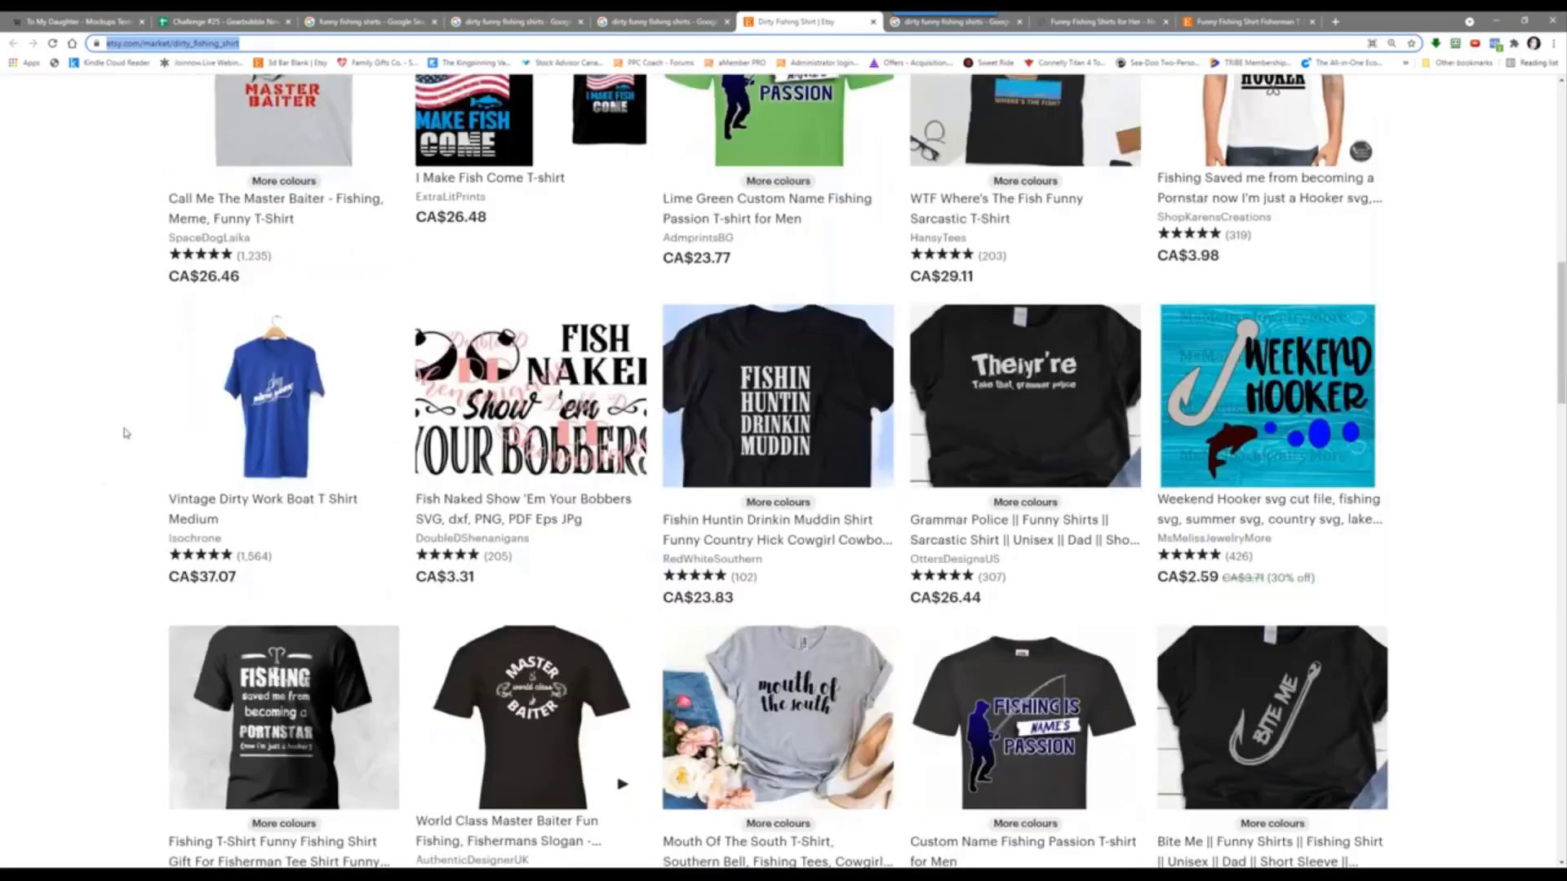
scroll(83, 456, "down", 3)
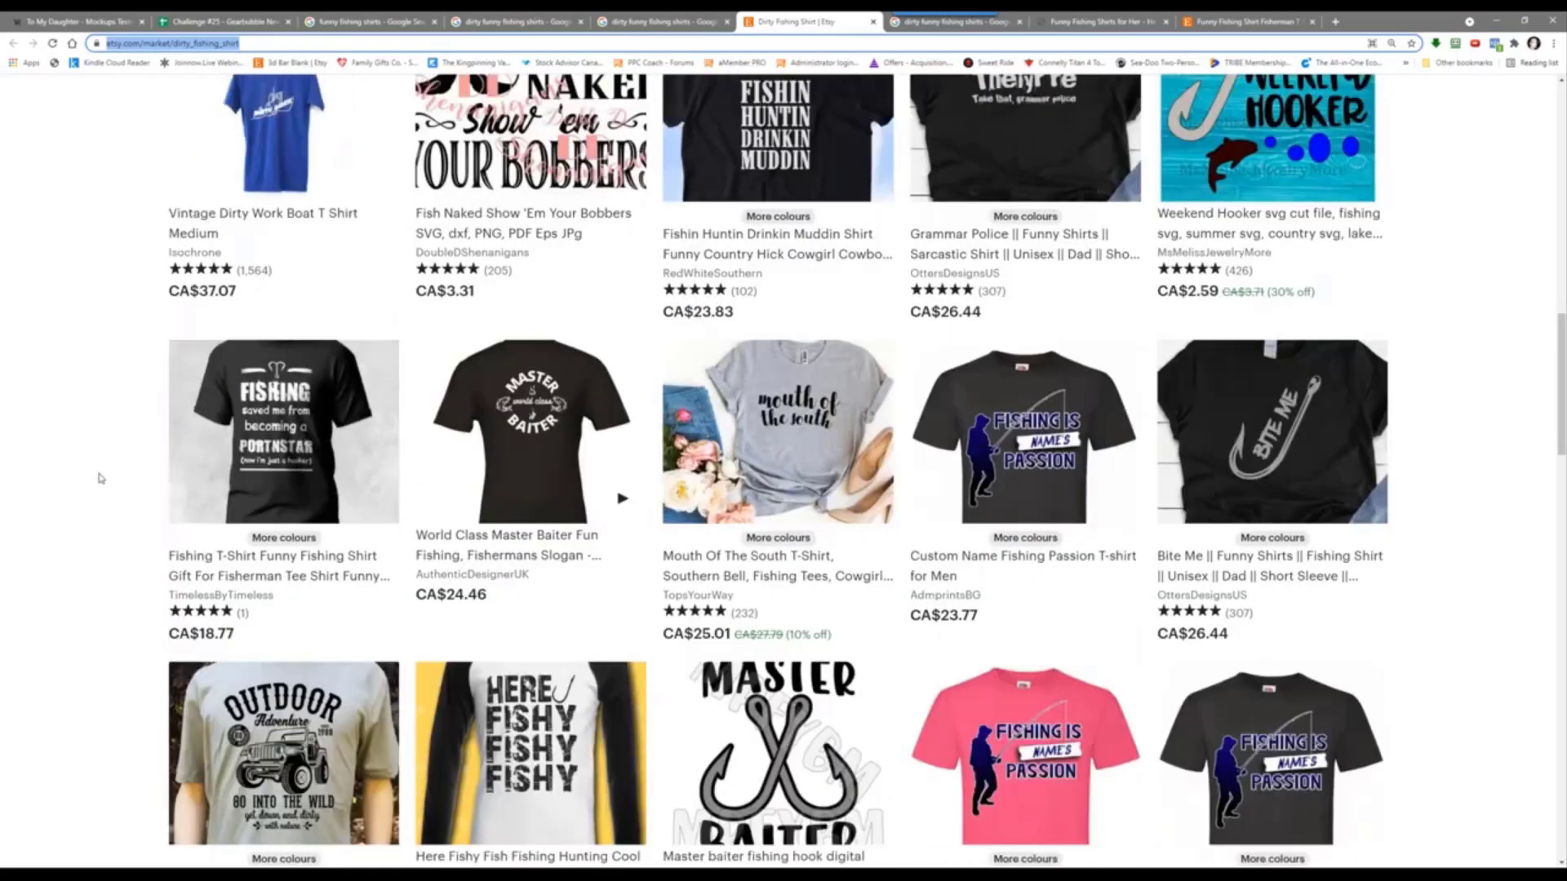
scroll(100, 479, "down", 3)
scroll(99, 478, "up", 9)
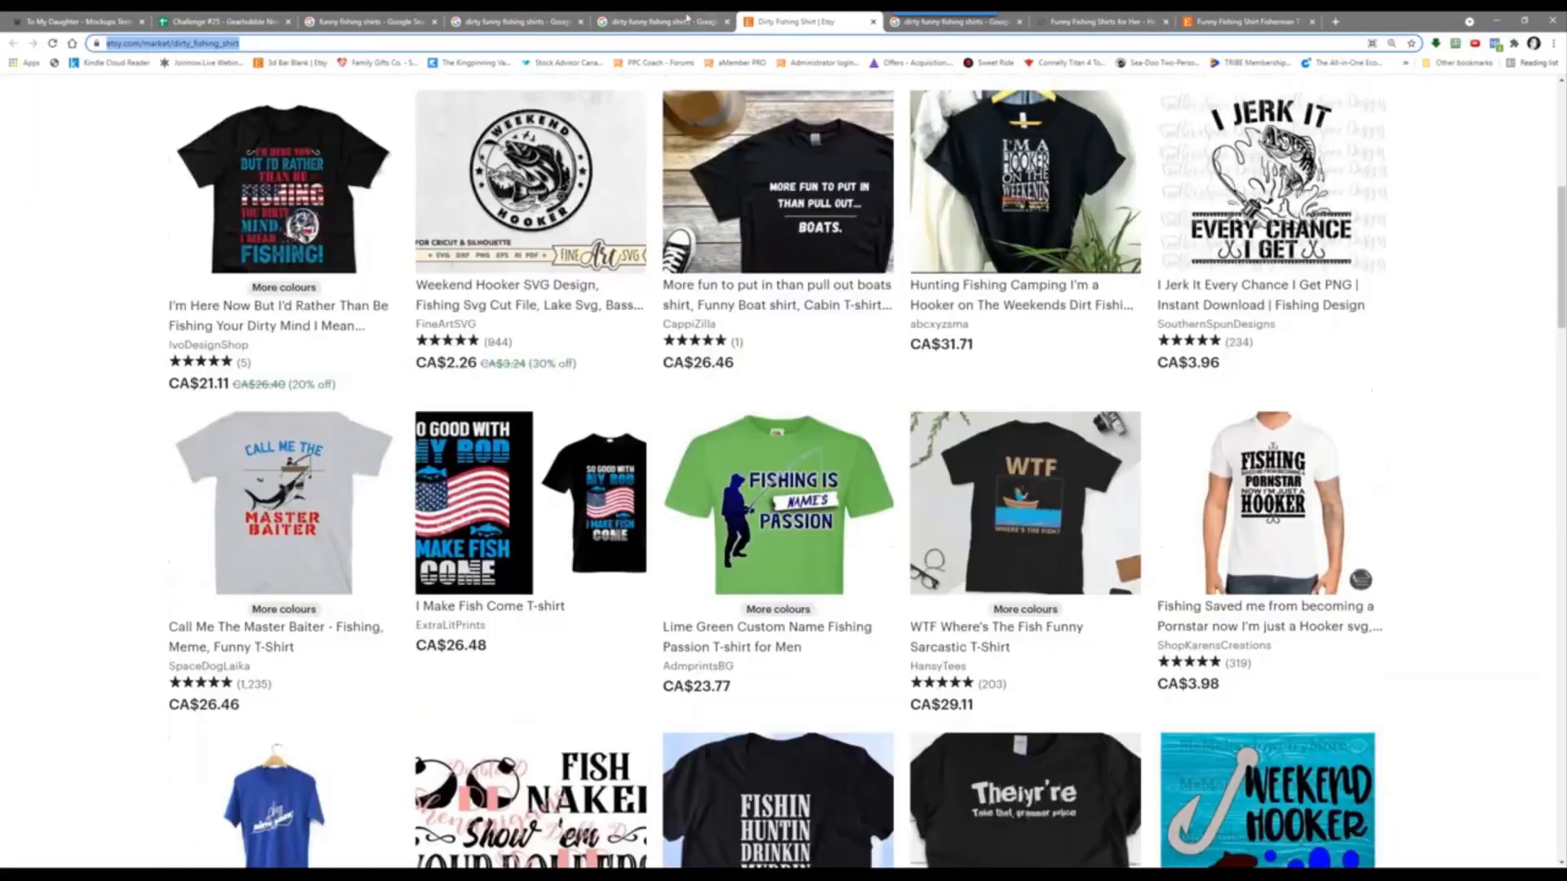
Step: Return to the "funny fishing shirts" image results and open the Pinterest "My Wife Is Still My Best Catch" shirt preview in a new tab
left_click(678, 21)
left_click(512, 23)
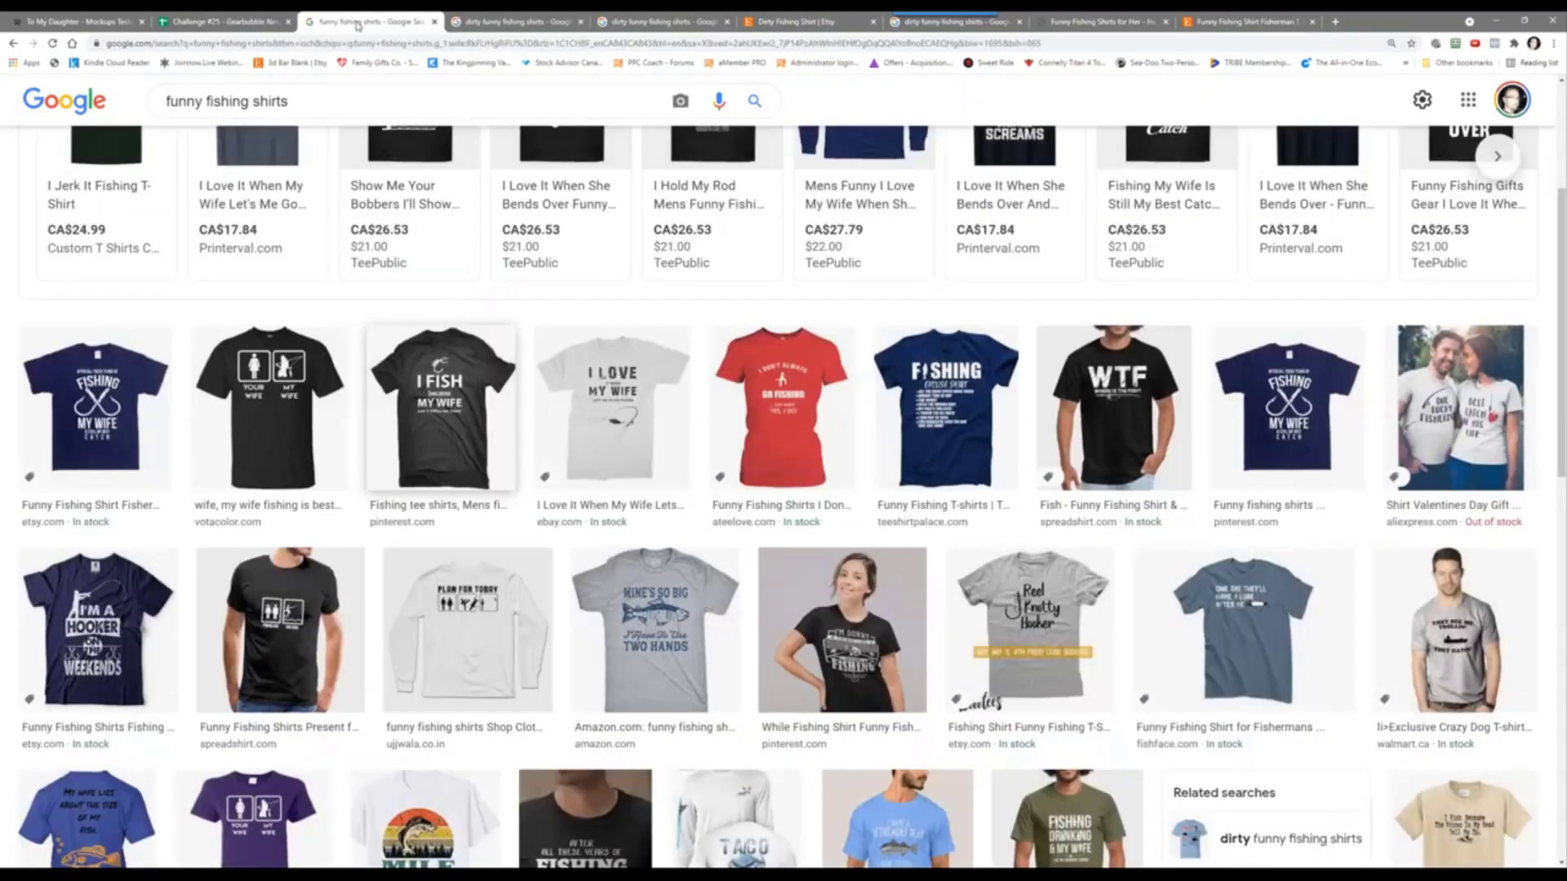
left_click(371, 22)
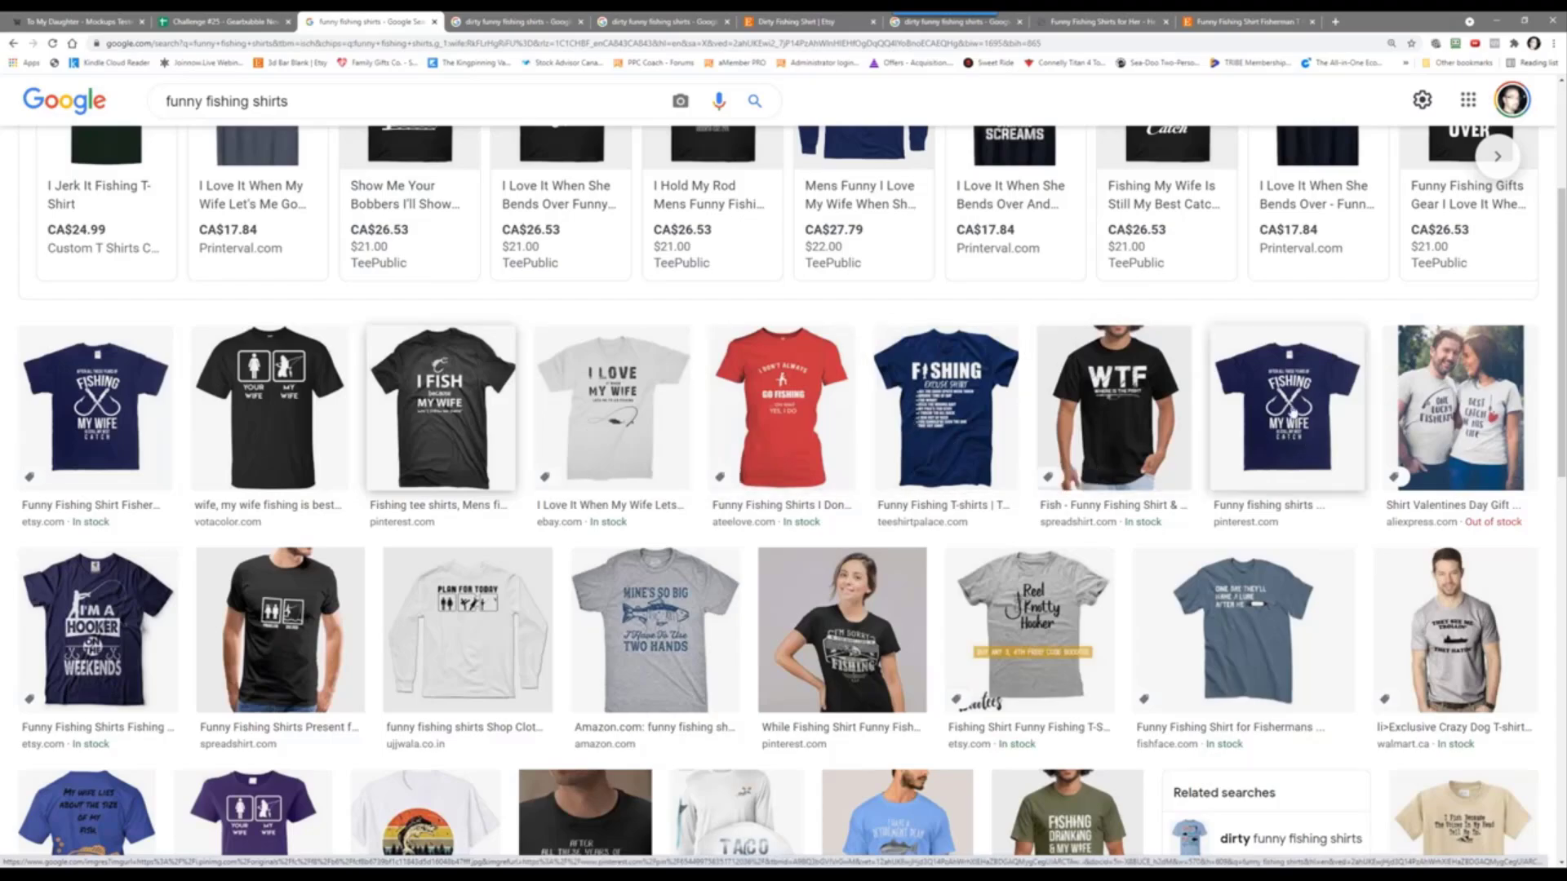
right_click(1292, 412)
left_click(1339, 417)
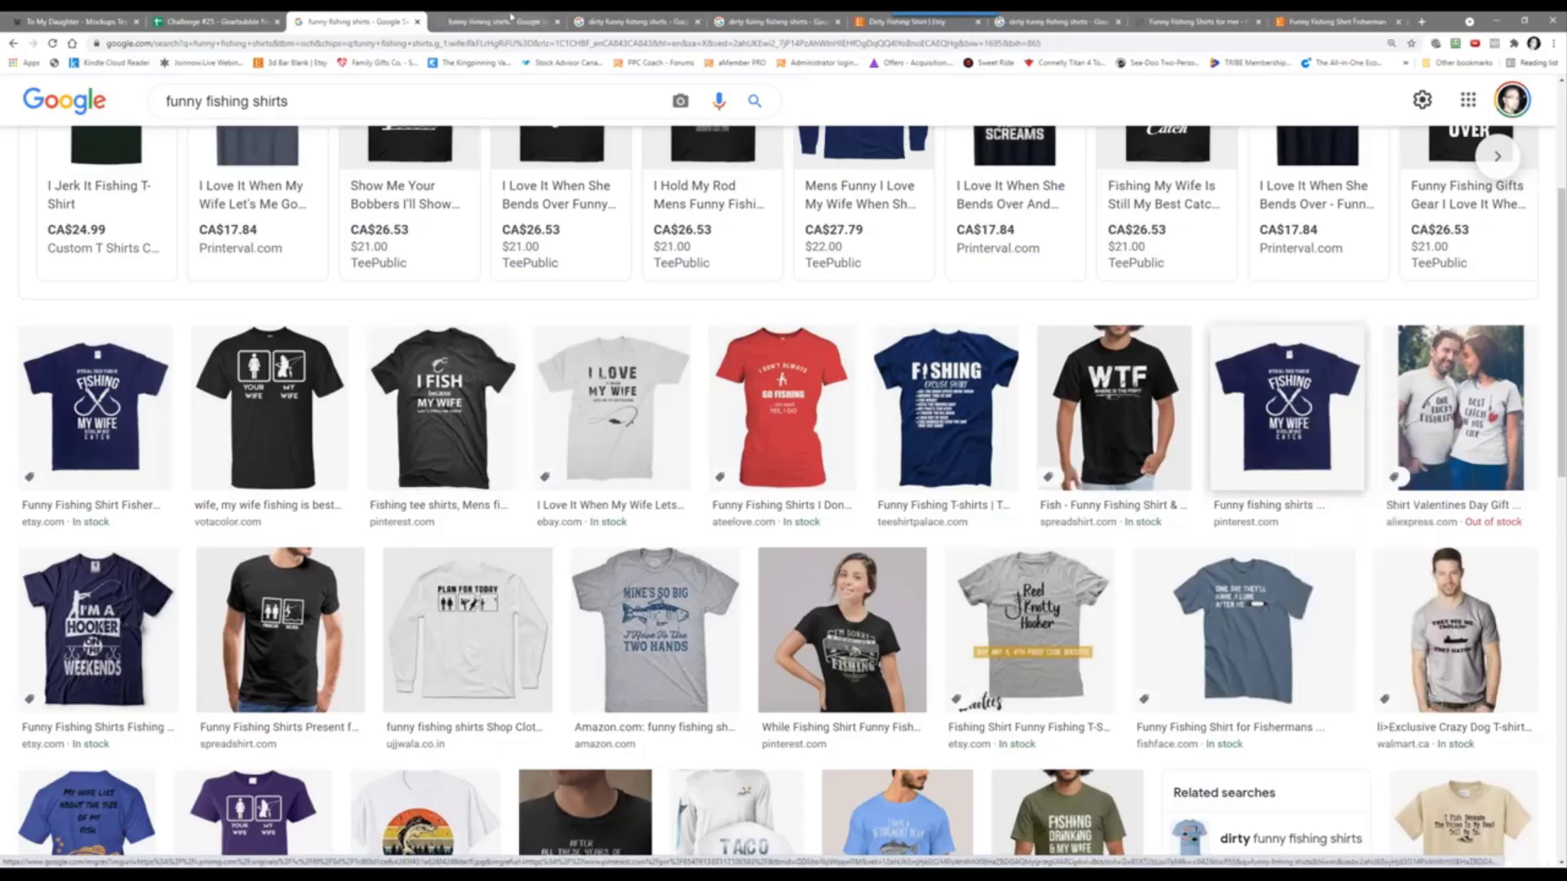
left_click(482, 18)
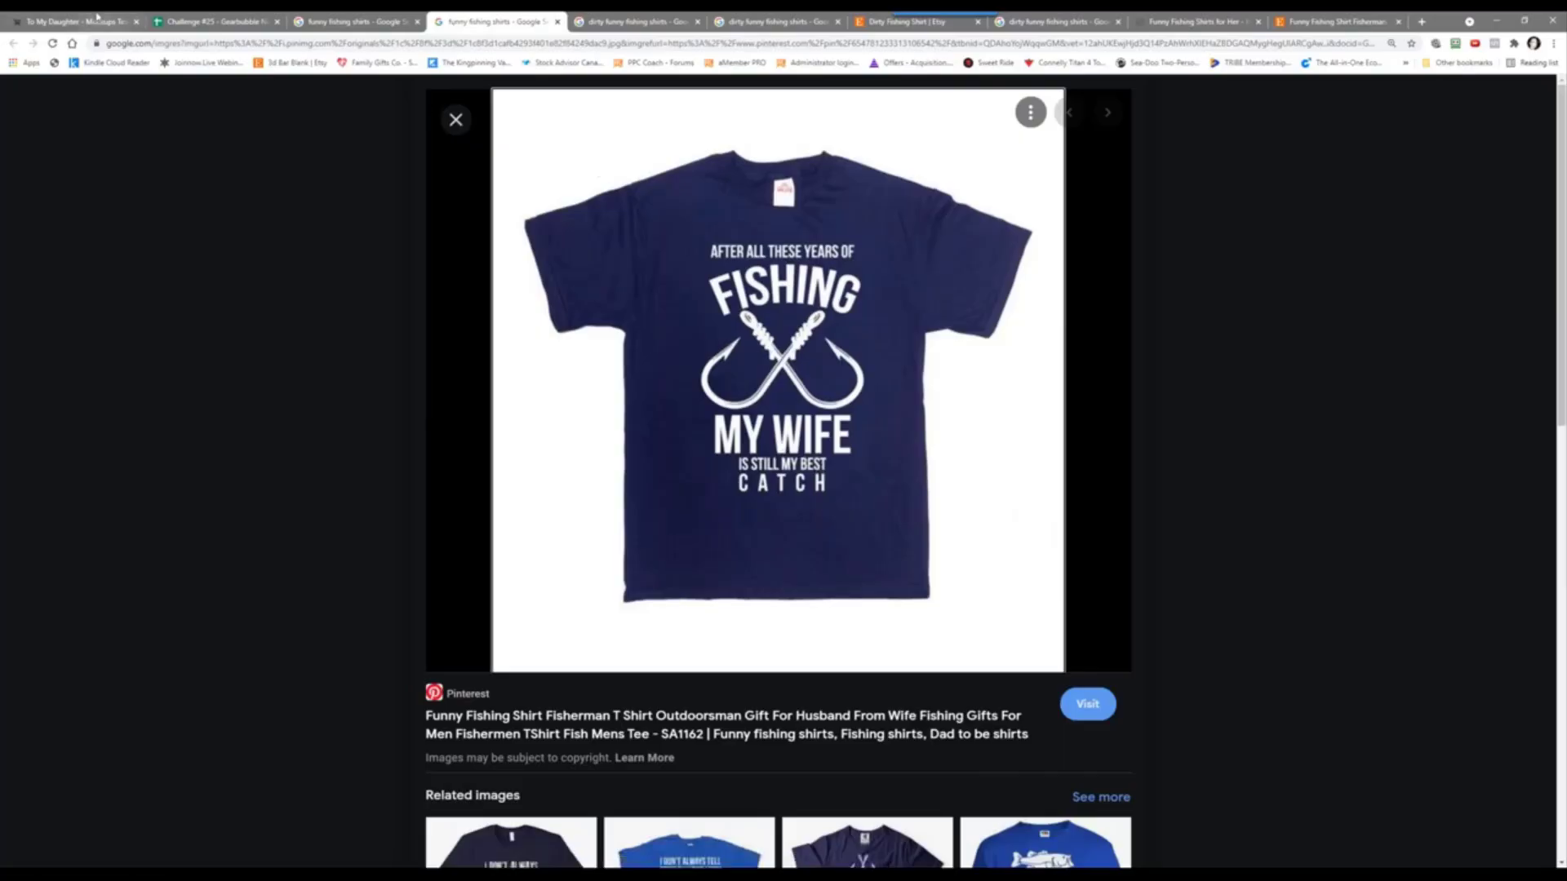
Step: Check the entries in the challenge sheet to see whether the "Best Catch" shirt is already logged
left_click(204, 22)
scroll(48, 263, "up", 4)
scroll(98, 294, "down", 3)
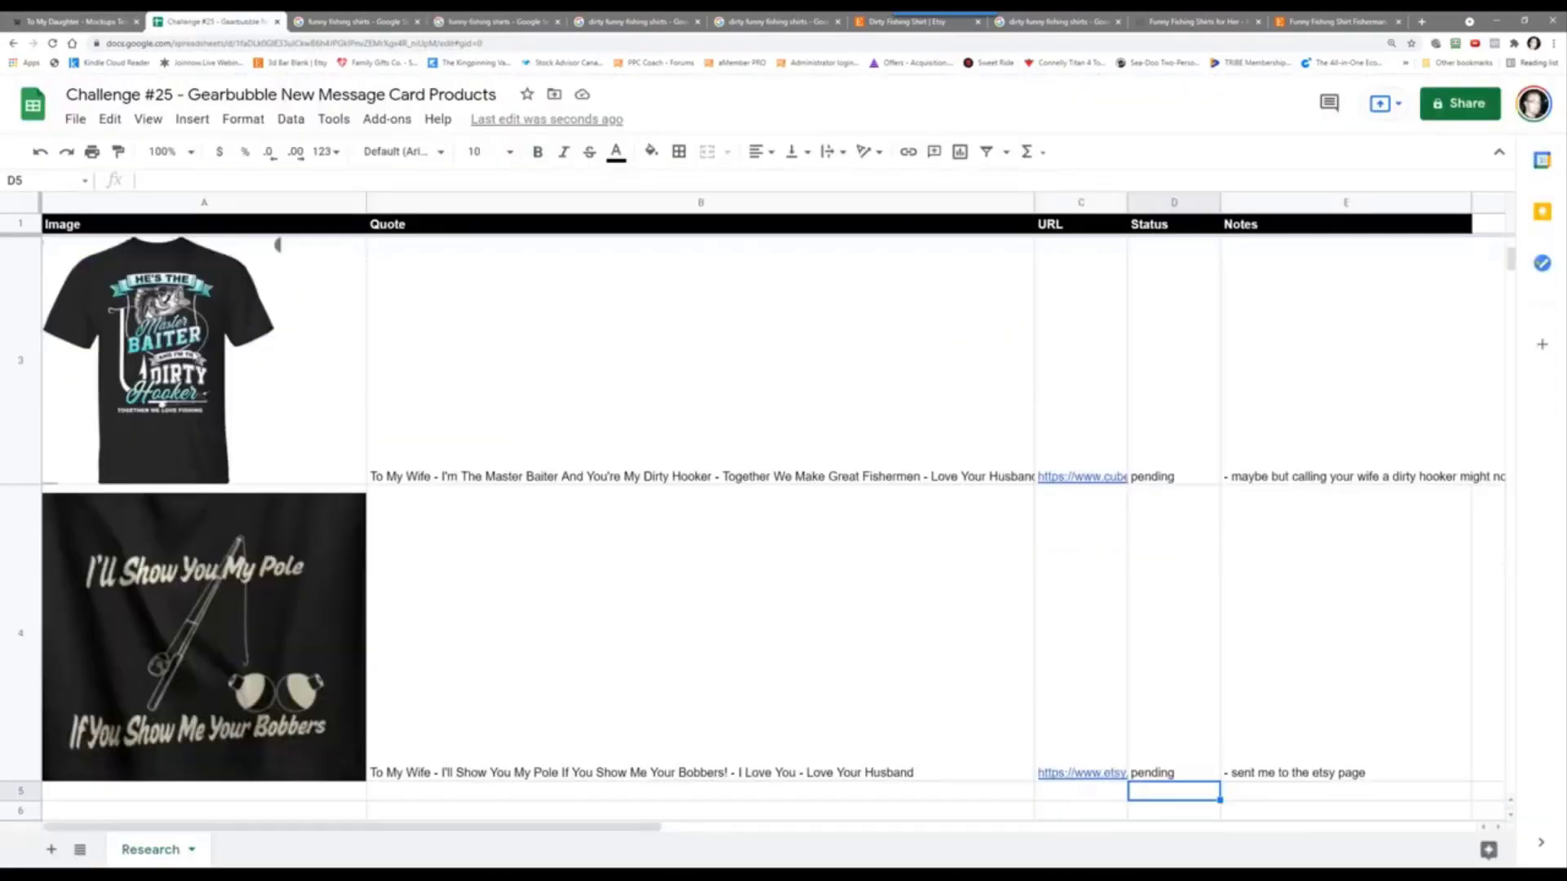
scroll(163, 343, "up", 3)
scroll(194, 356, "down", 5)
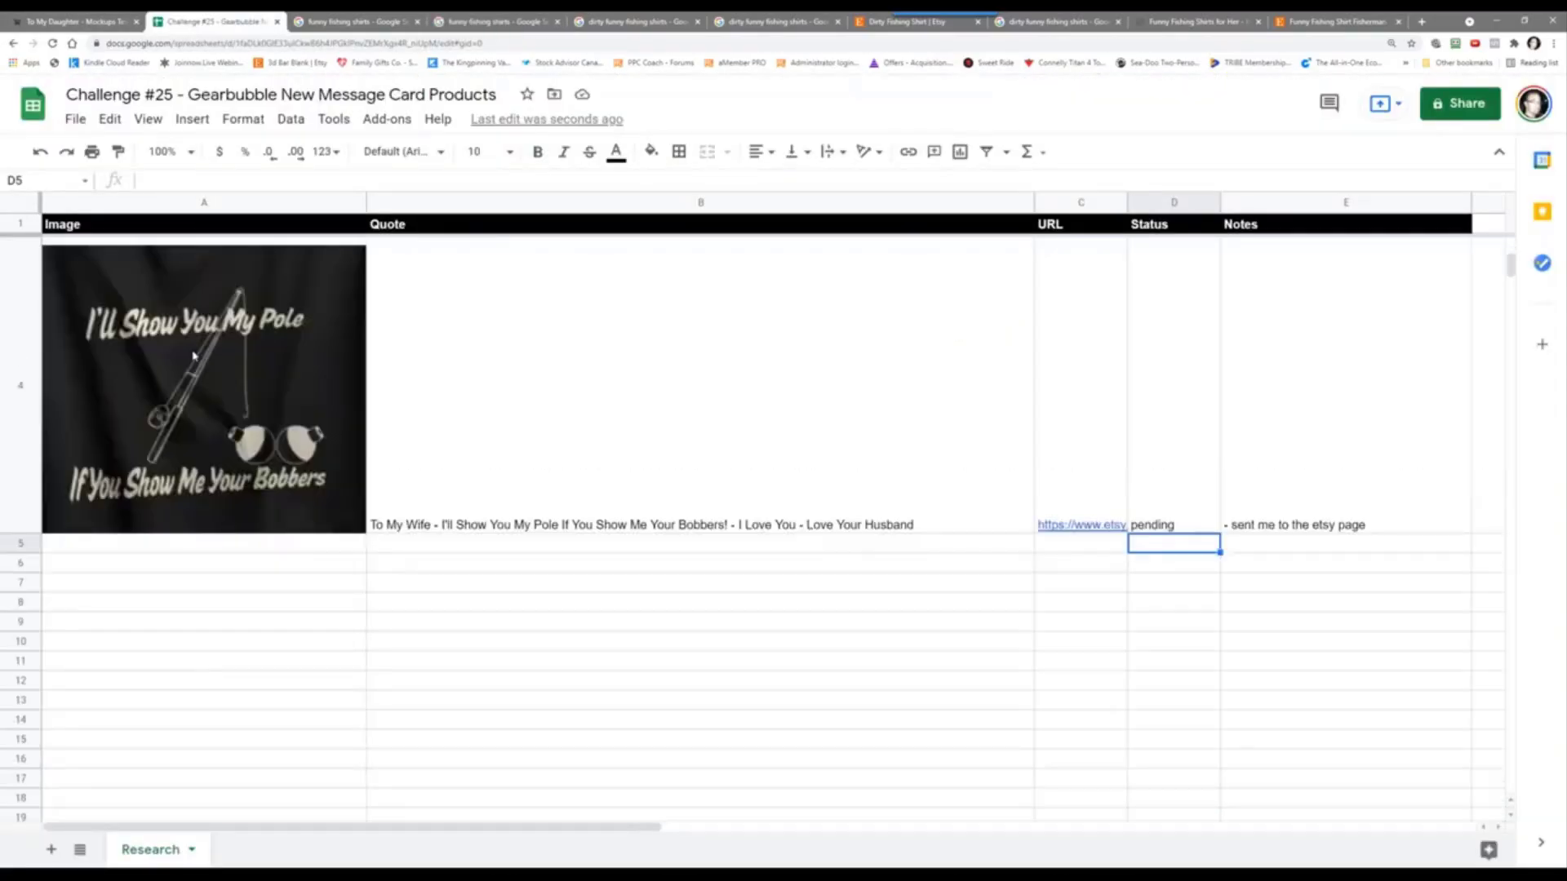
Step: Open the AliExpress couples shirt "One Lucky Fisherman / Best Catch Of His Life" from the "funny fishing shirts" image results in a new tab
left_click(380, 22)
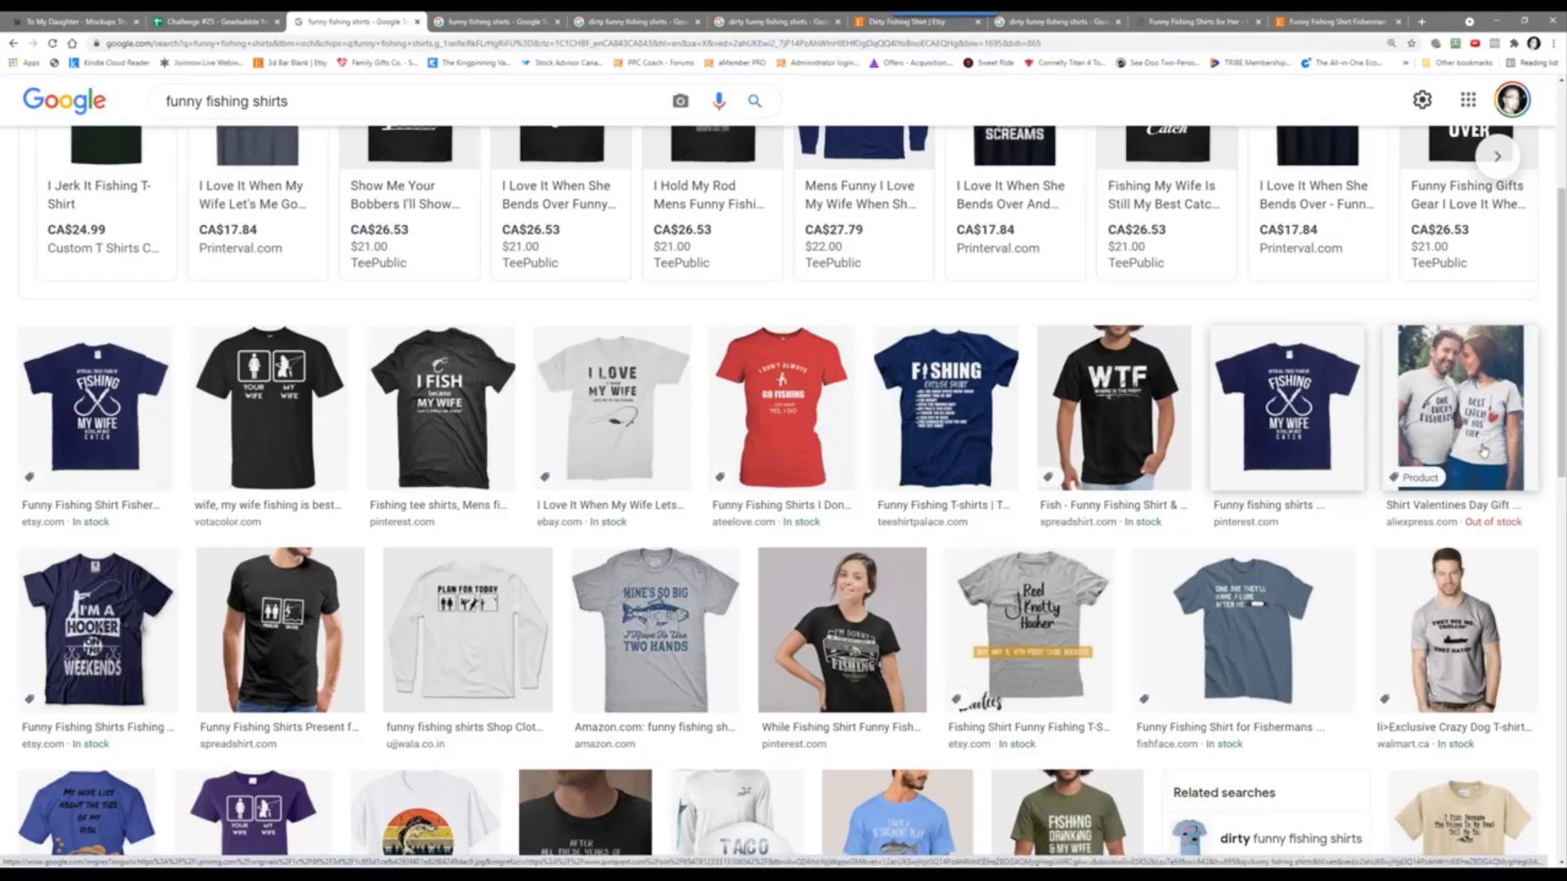
right_click(1455, 469)
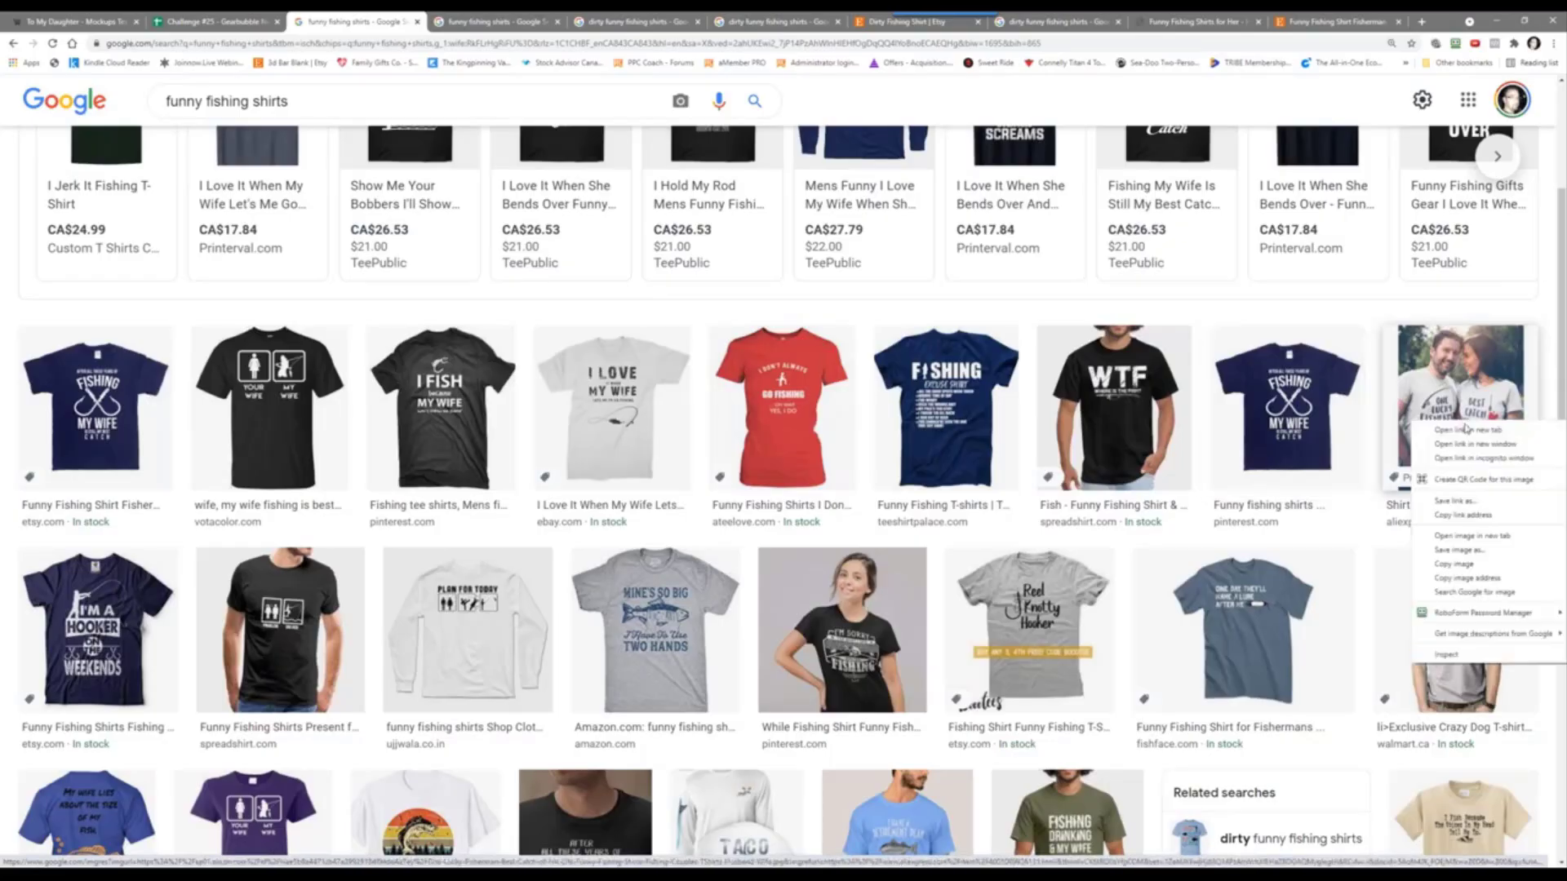
left_click(1460, 489)
left_click(430, 15)
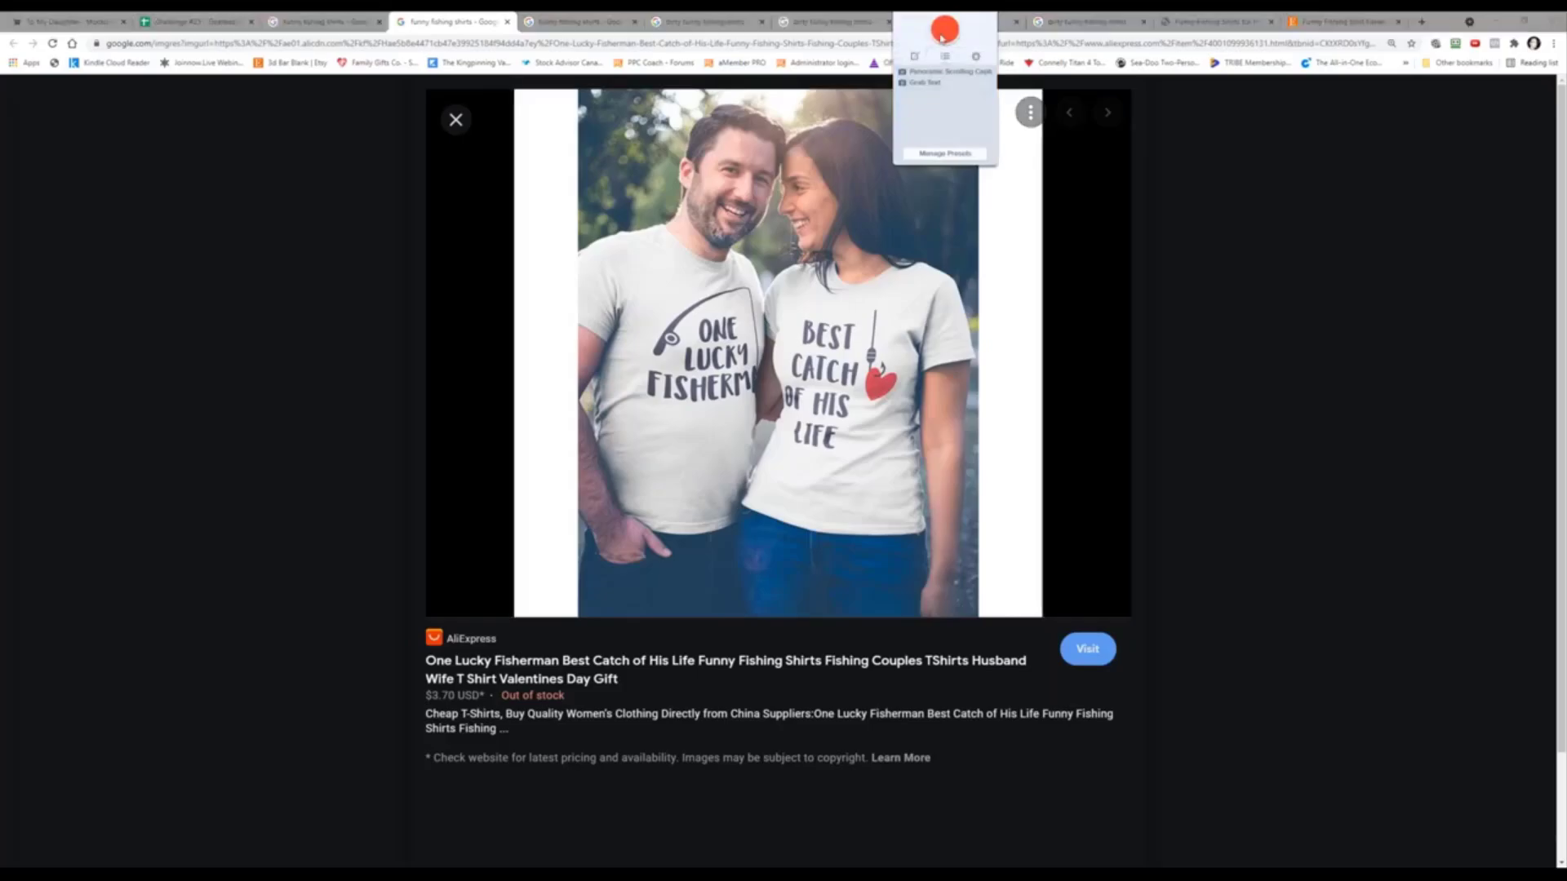
Step: Capture the couples shirt picture with Snagit and save it as 2021-09-16_10-24-17.jpg in the research folder
left_click(944, 31)
left_click_drag(556, 95, 971, 617)
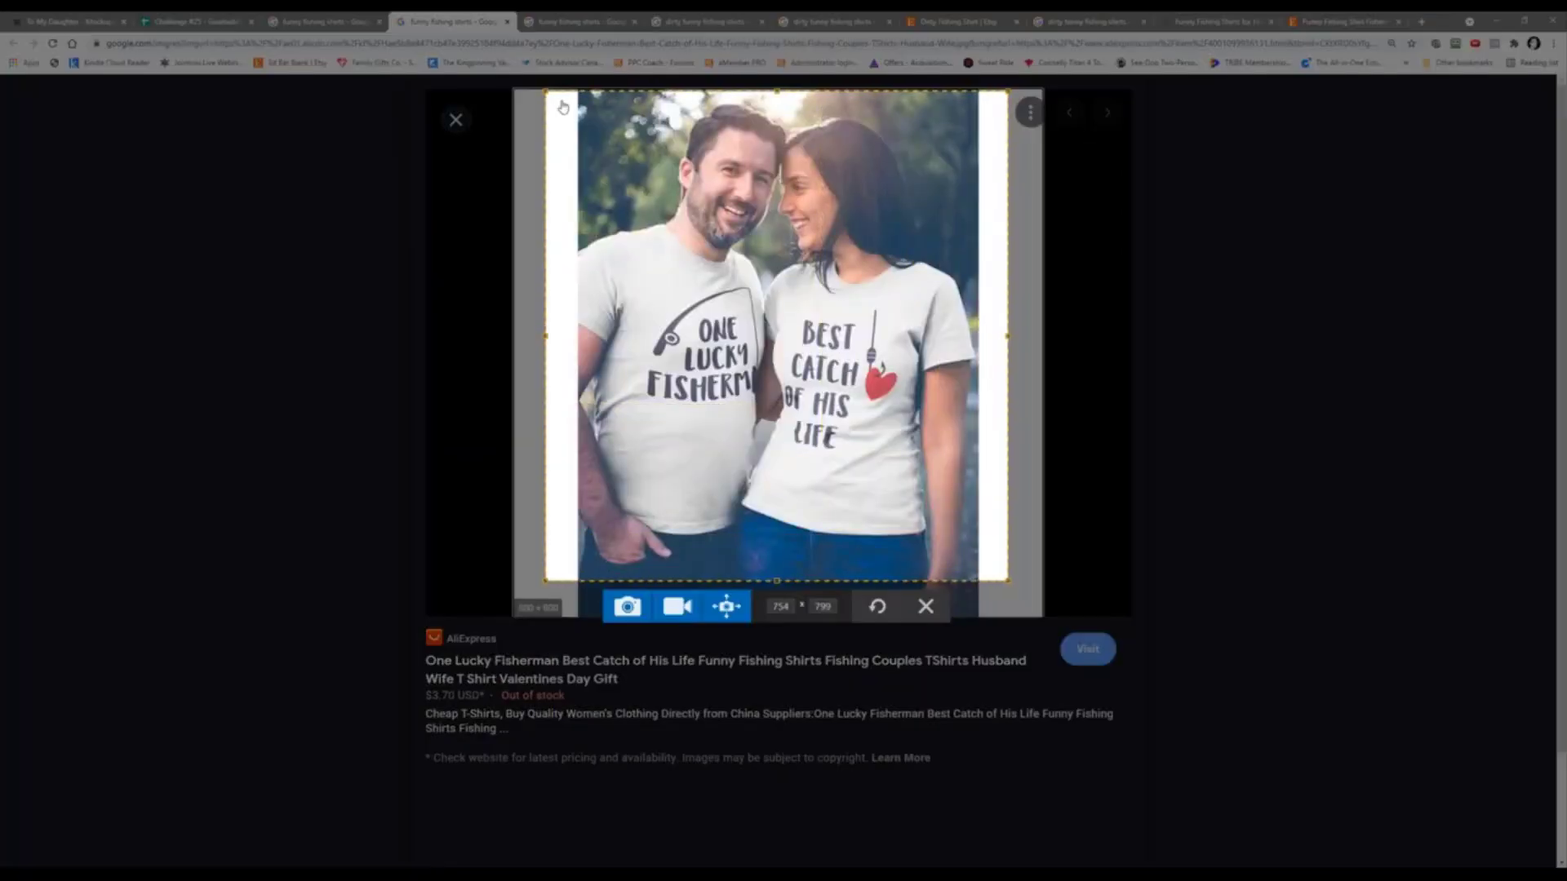
left_click(626, 606)
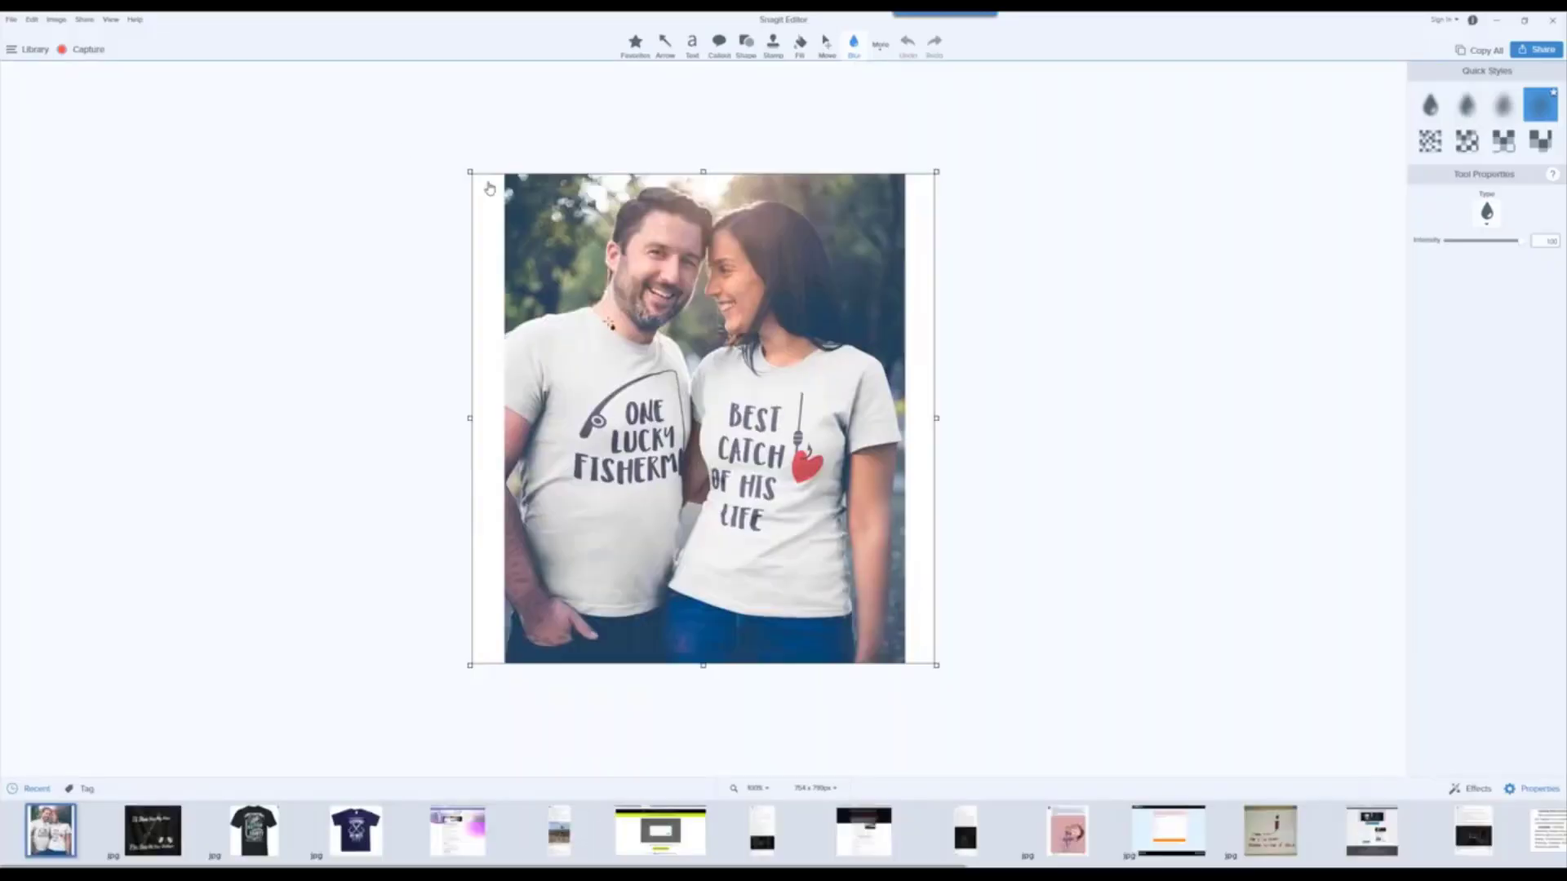
double_click(365, 18)
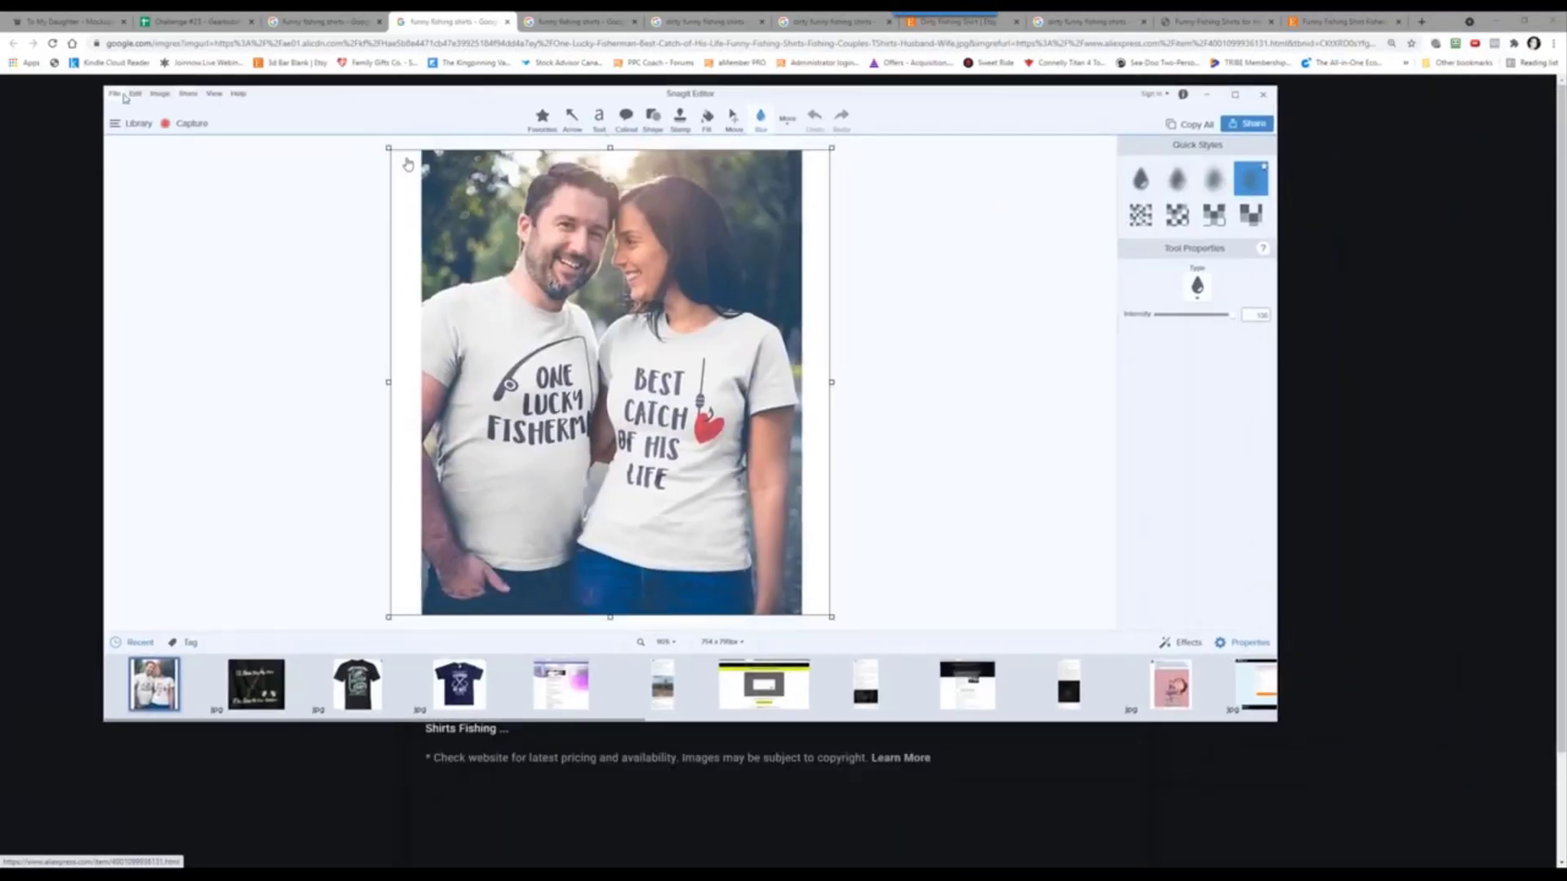
left_click(123, 96)
left_click(163, 167)
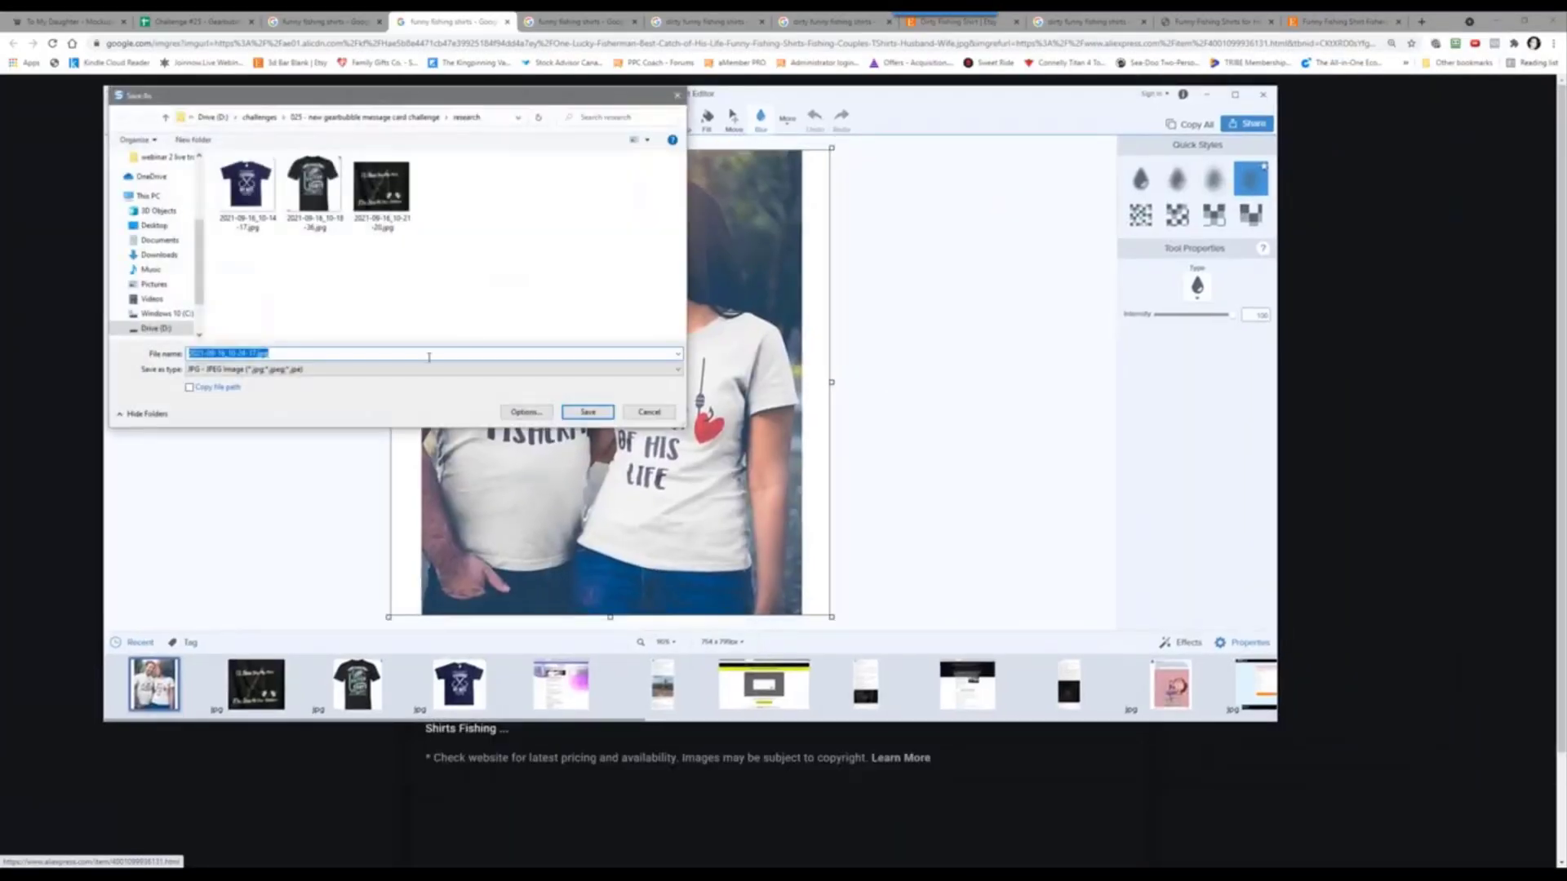
left_click(587, 411)
Step: Insert 2021-09-16_10-24-17.jpg into cell A5 of the challenge sheet and make row 5 taller to show the picture
left_click(191, 21)
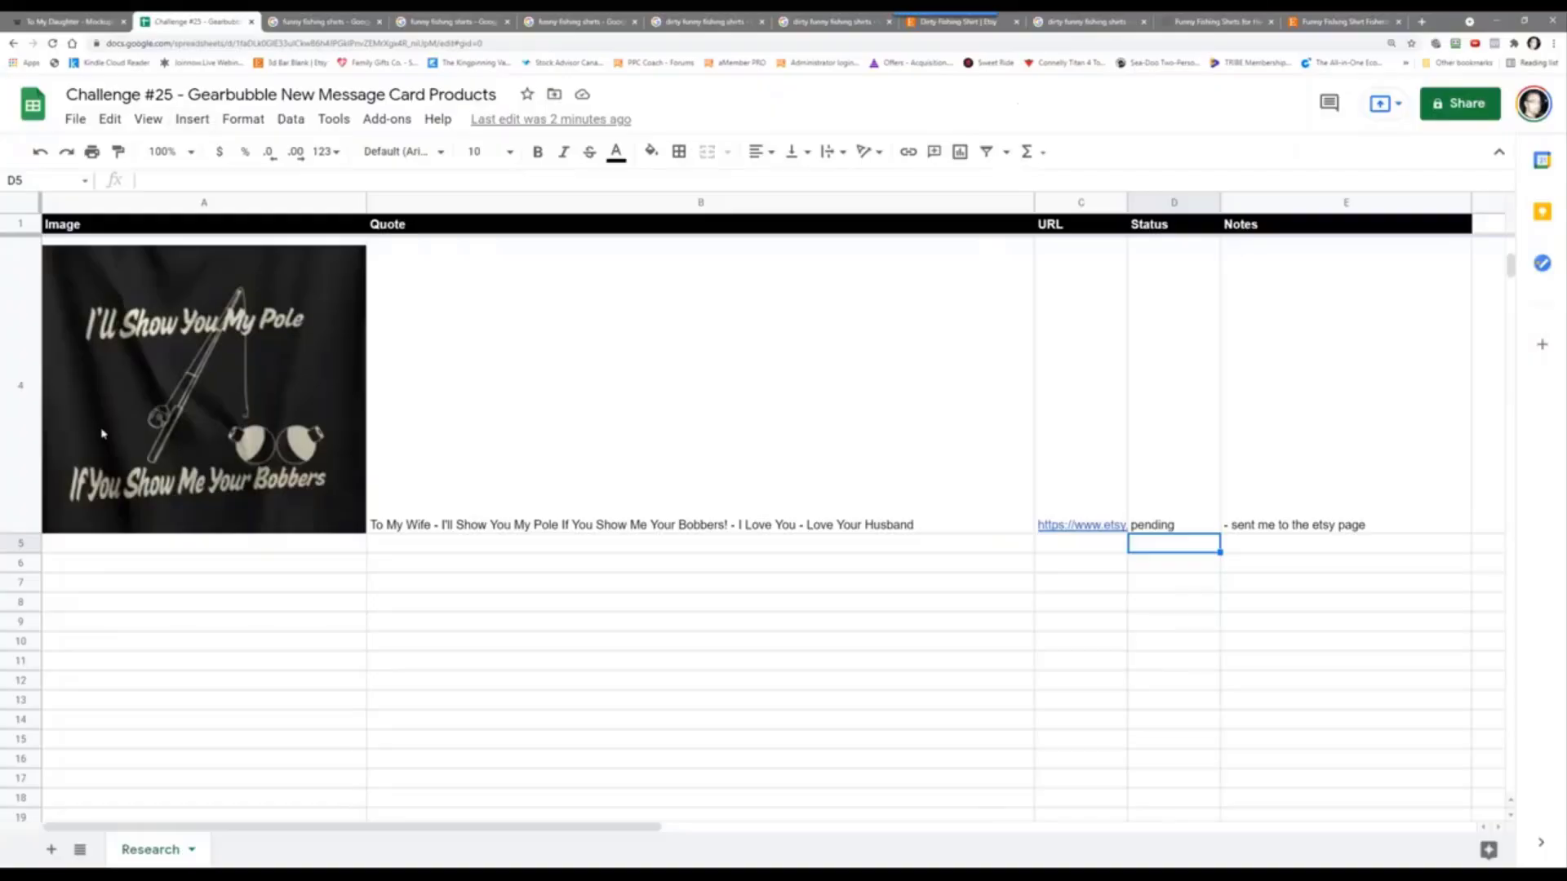
left_click(98, 544)
left_click(196, 121)
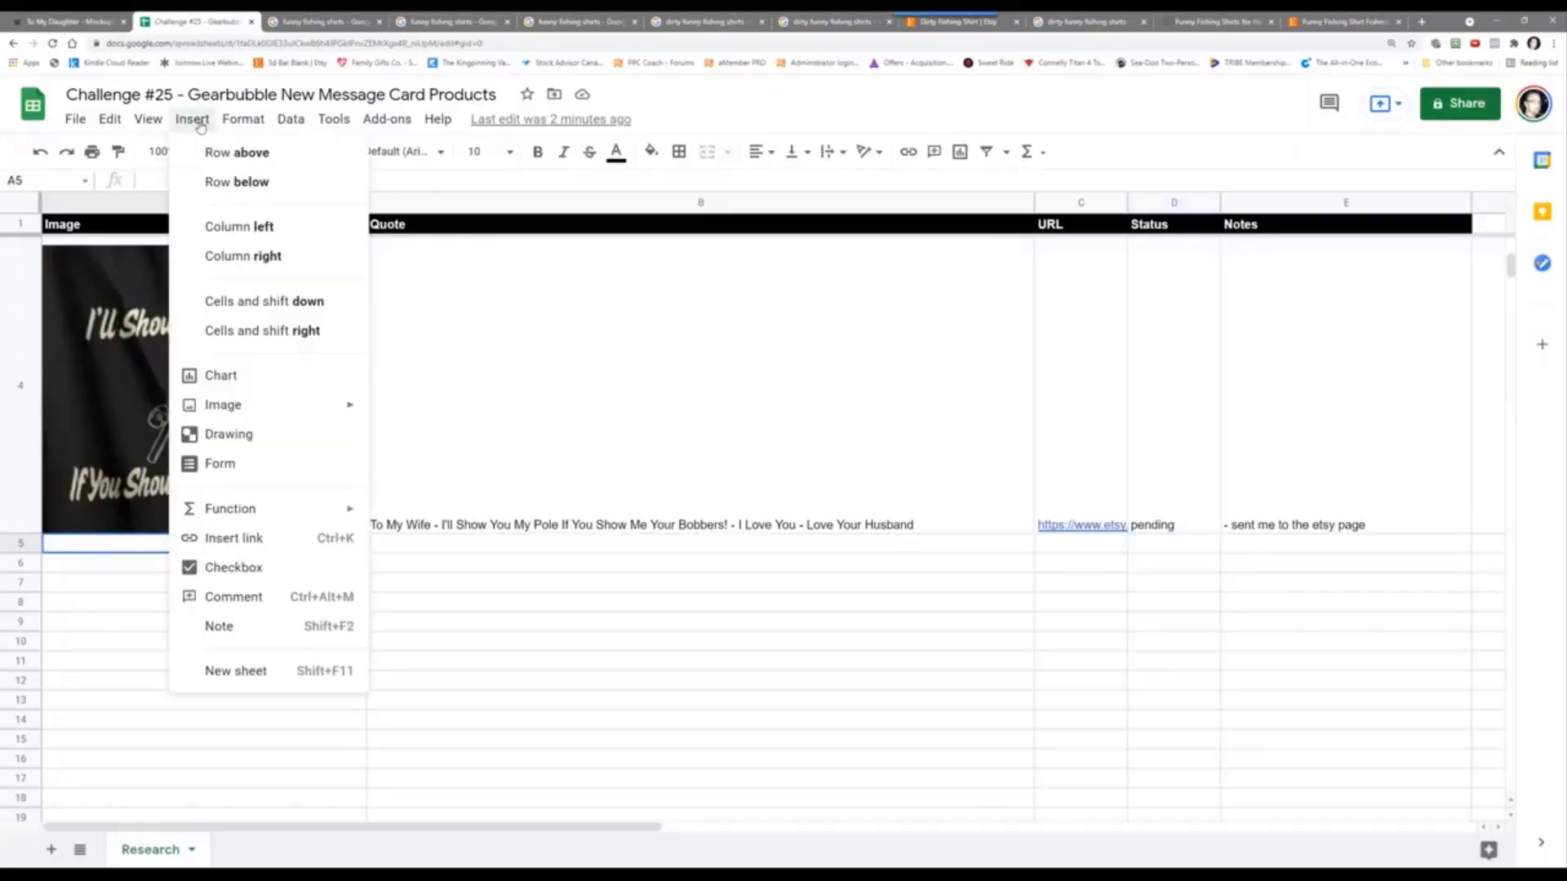
mouse_move(311, 405)
left_click(433, 410)
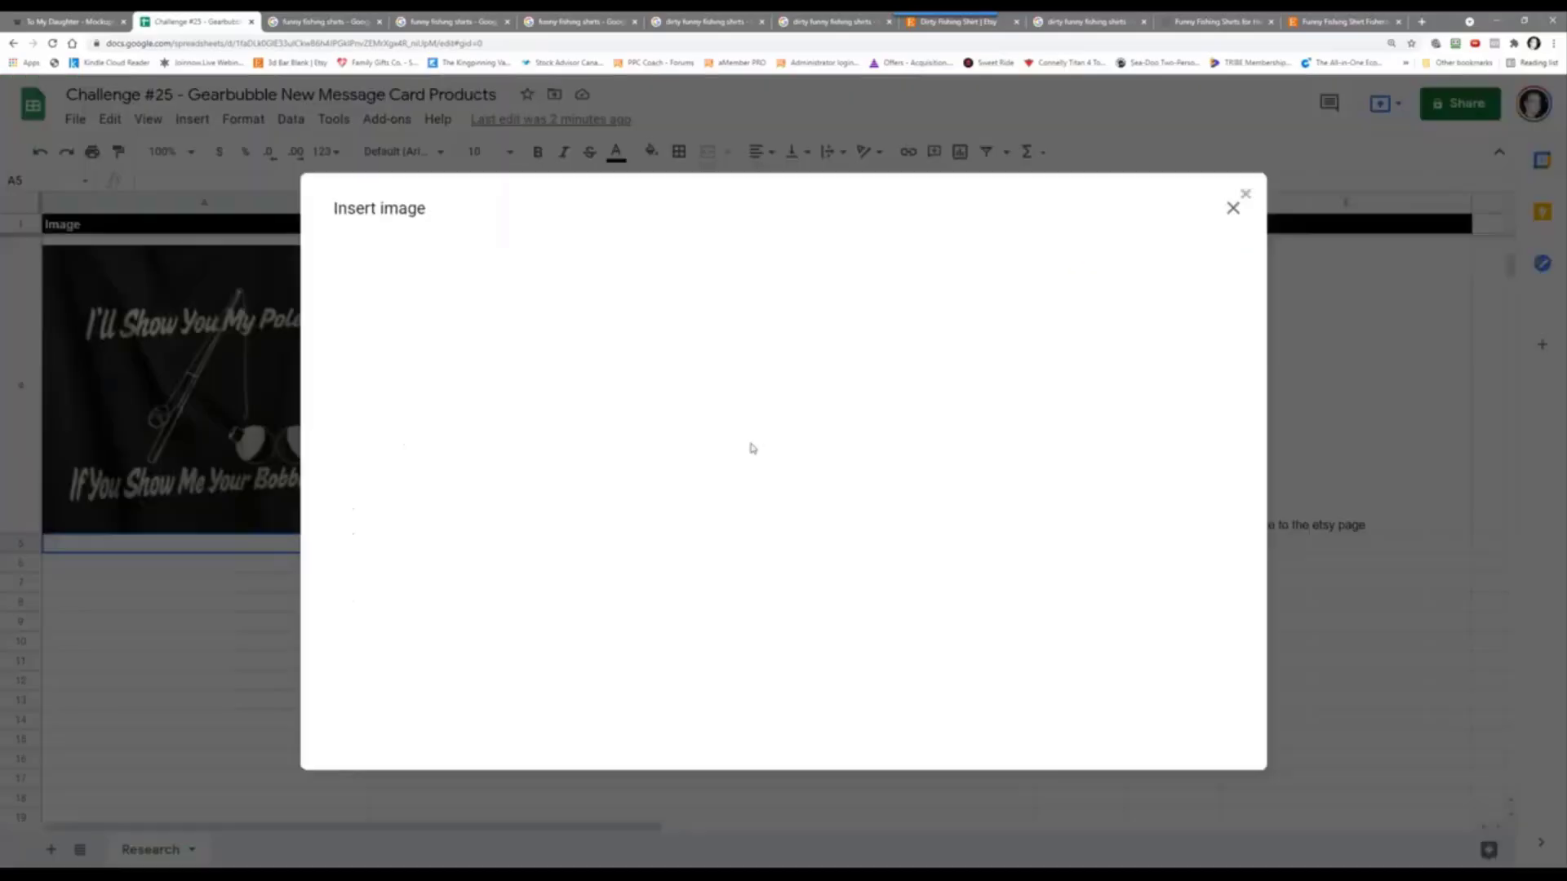
left_click(780, 585)
left_click(379, 118)
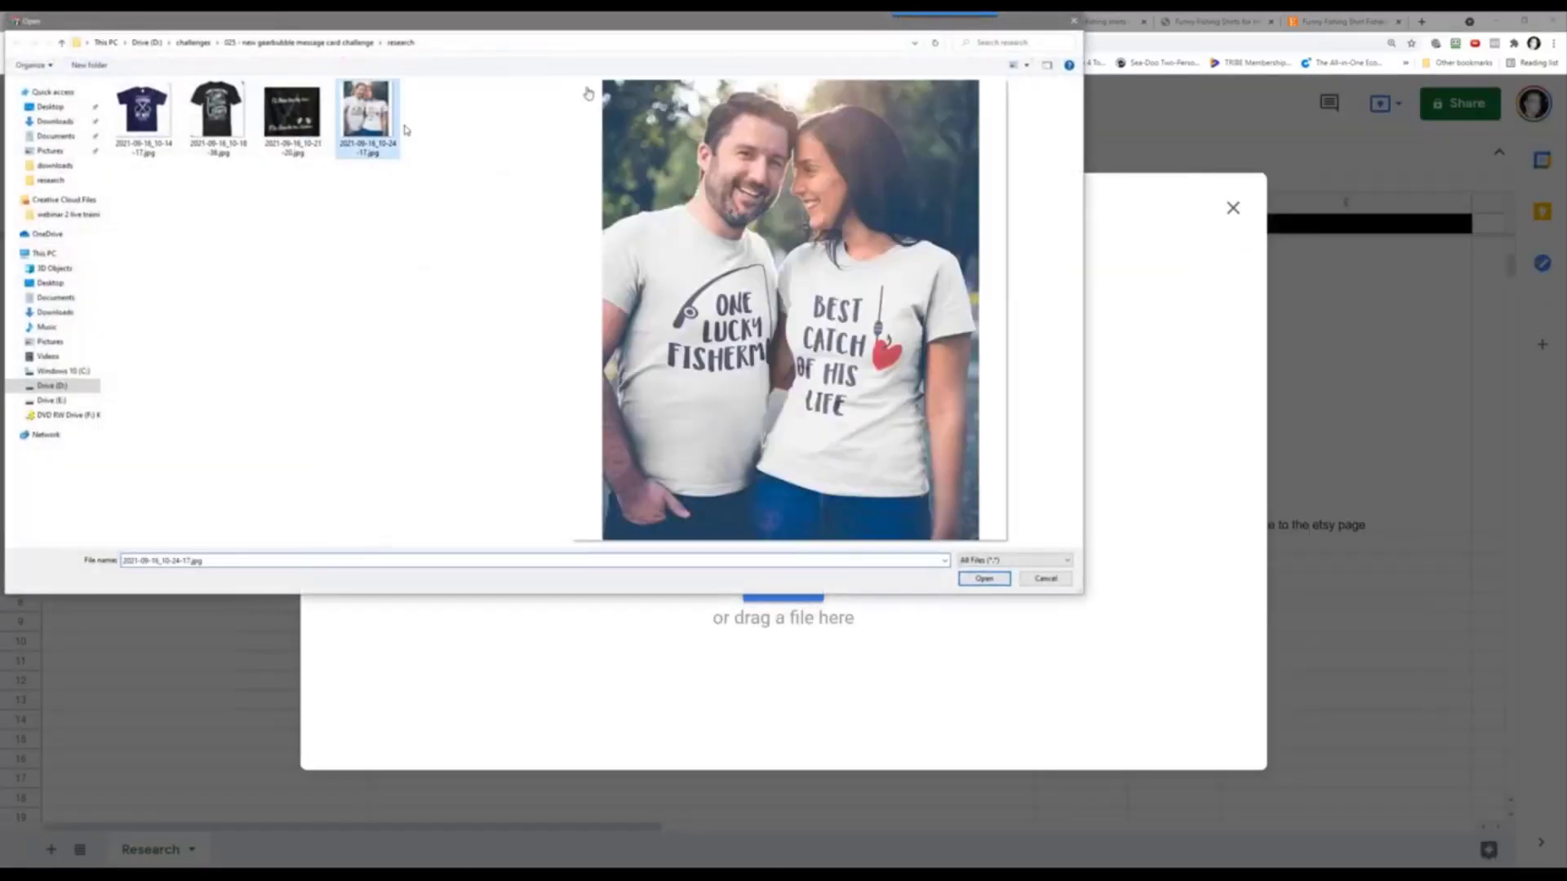
left_click(984, 579)
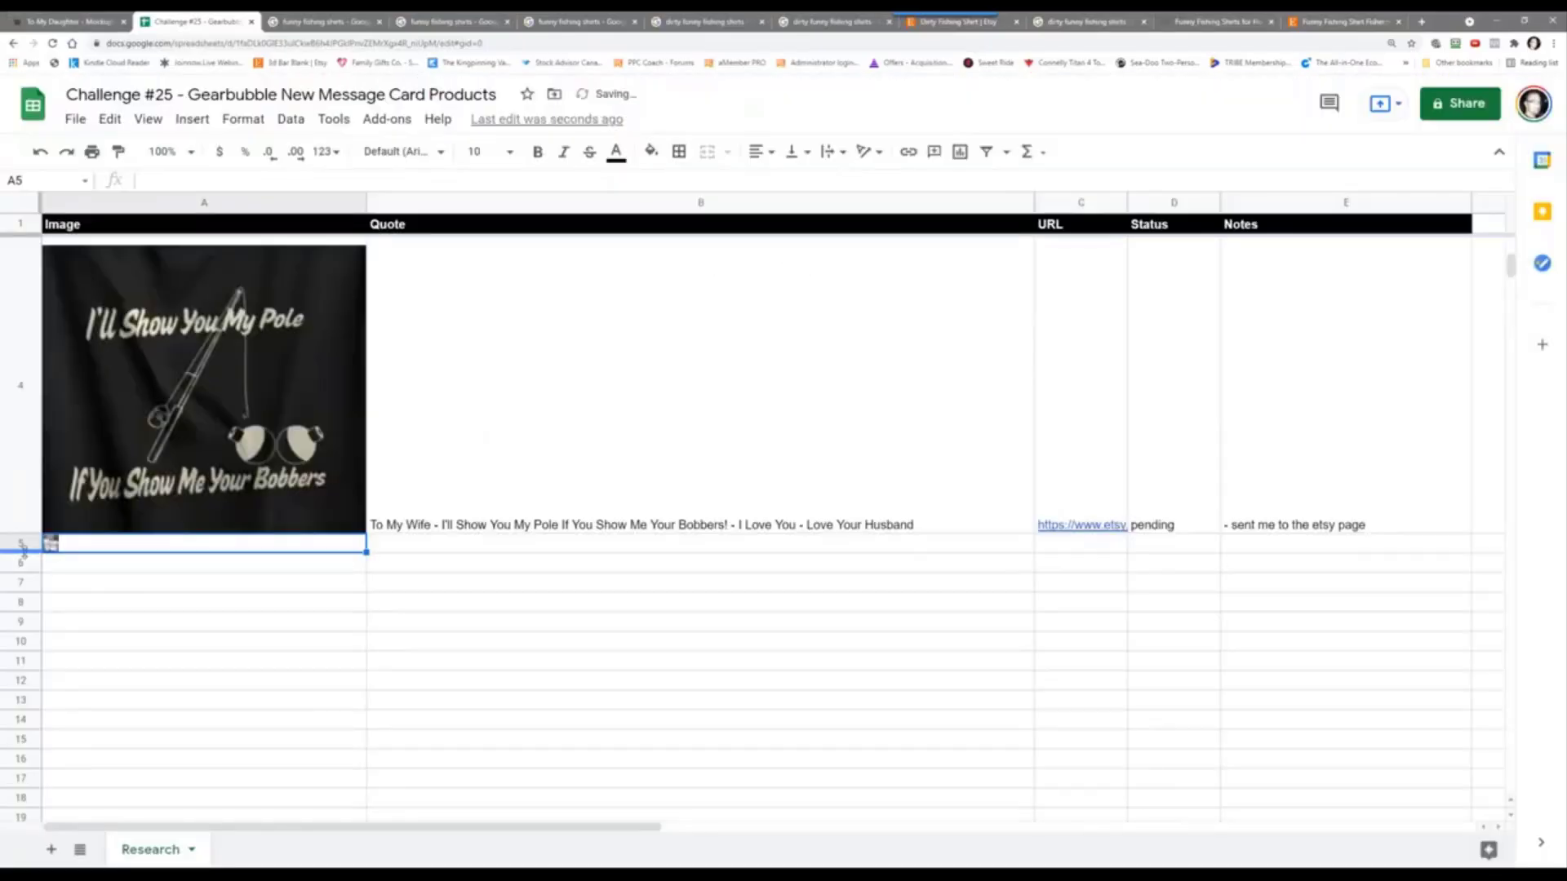
left_click_drag(16, 788, 17, 797)
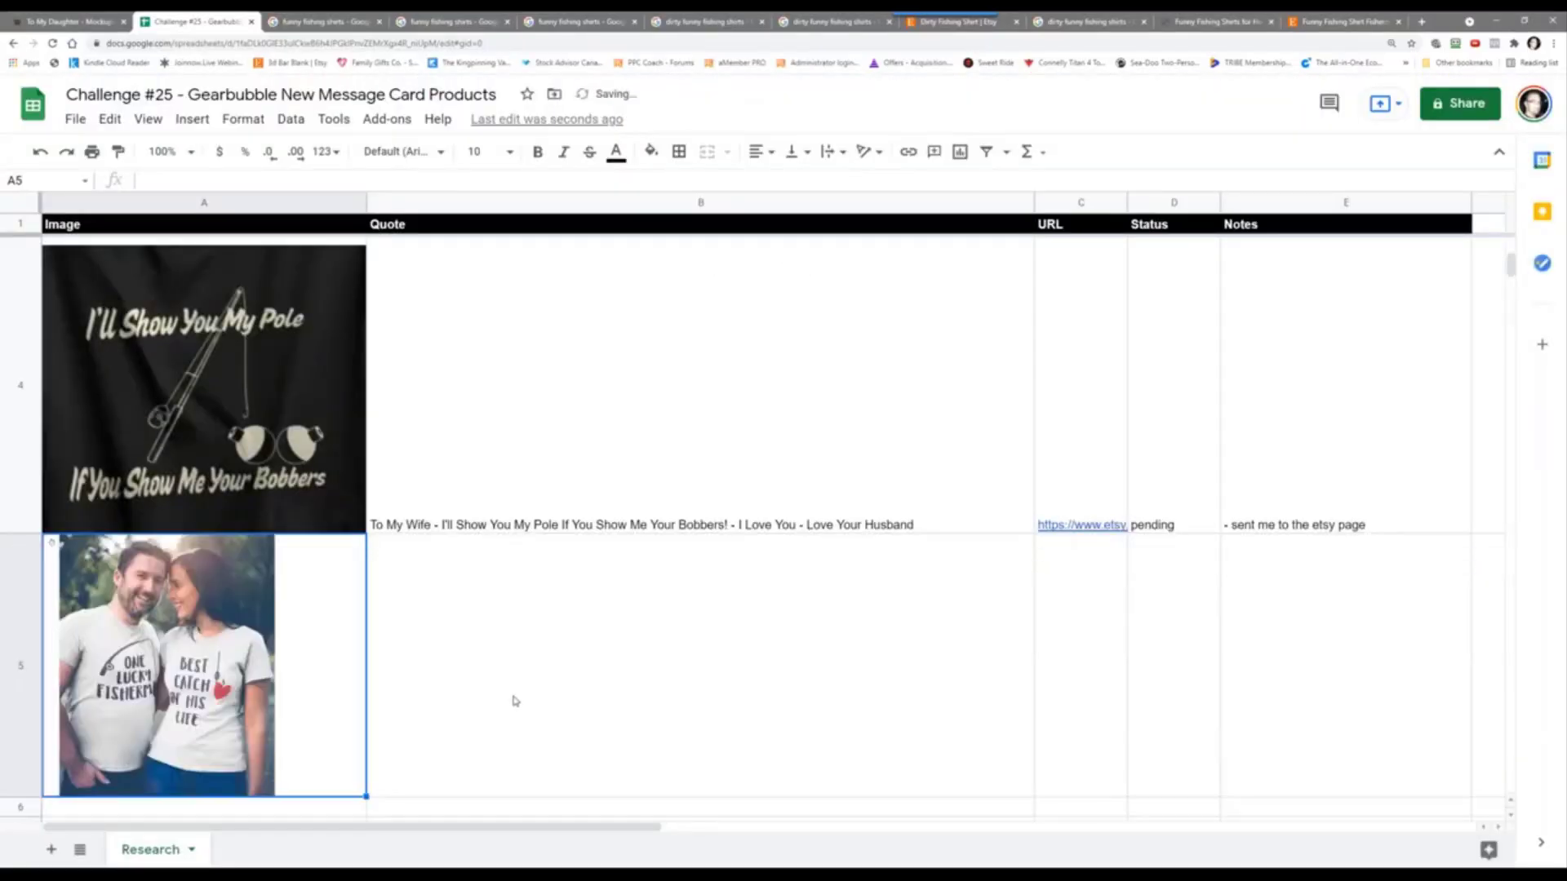
Step: Enter the quote "To My Wife - I Am One Lucky Fisherman Because You Are The Best Catch Of My Life - I Love You - Love Your Husband" in B5
left_click(517, 701)
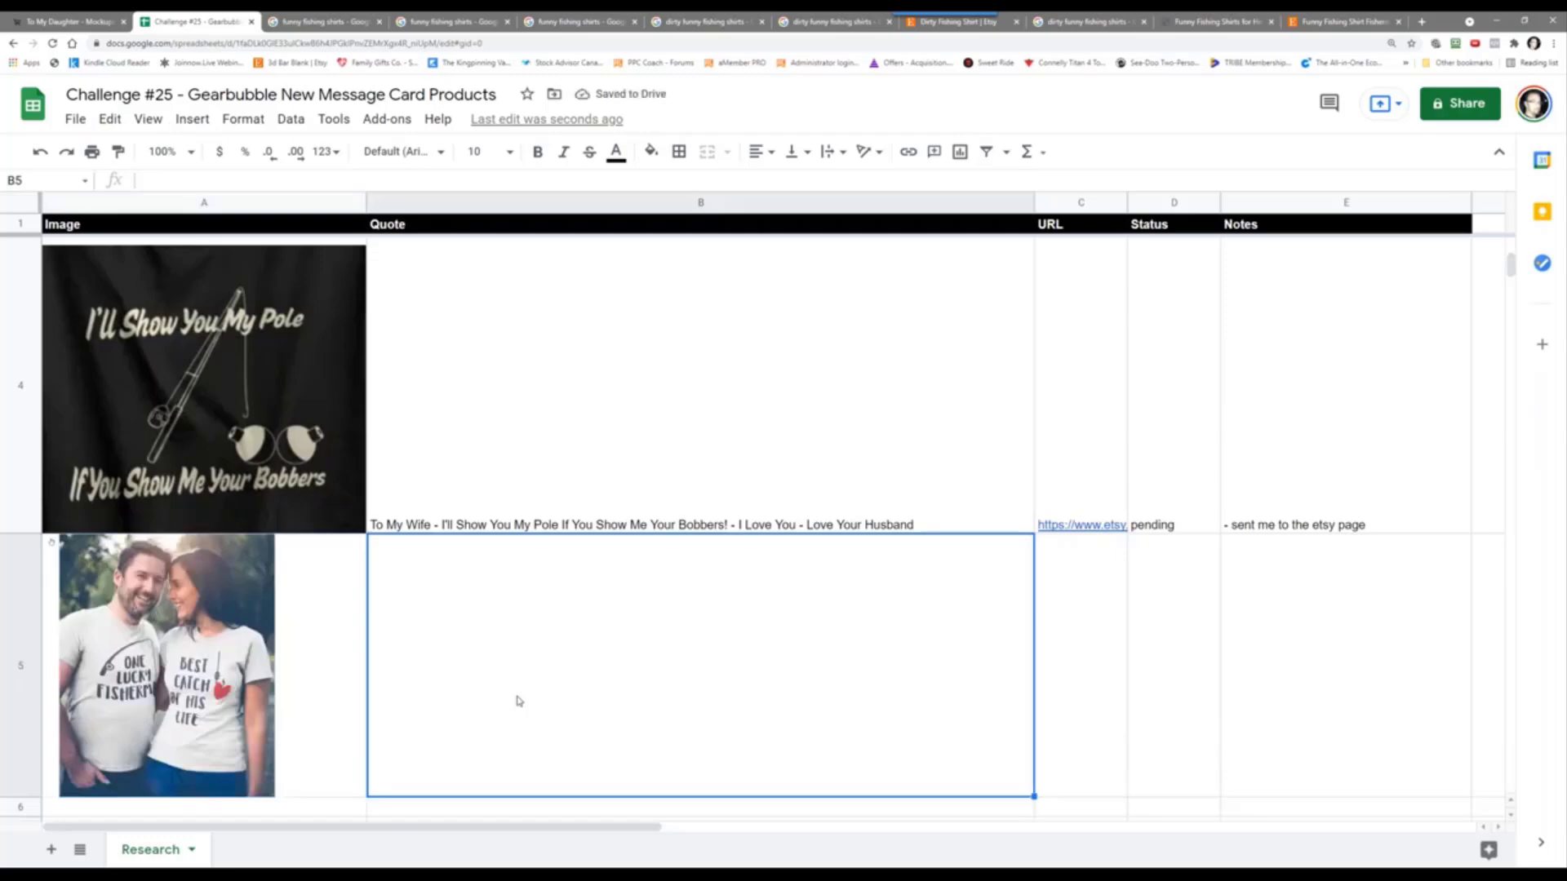
type("To M")
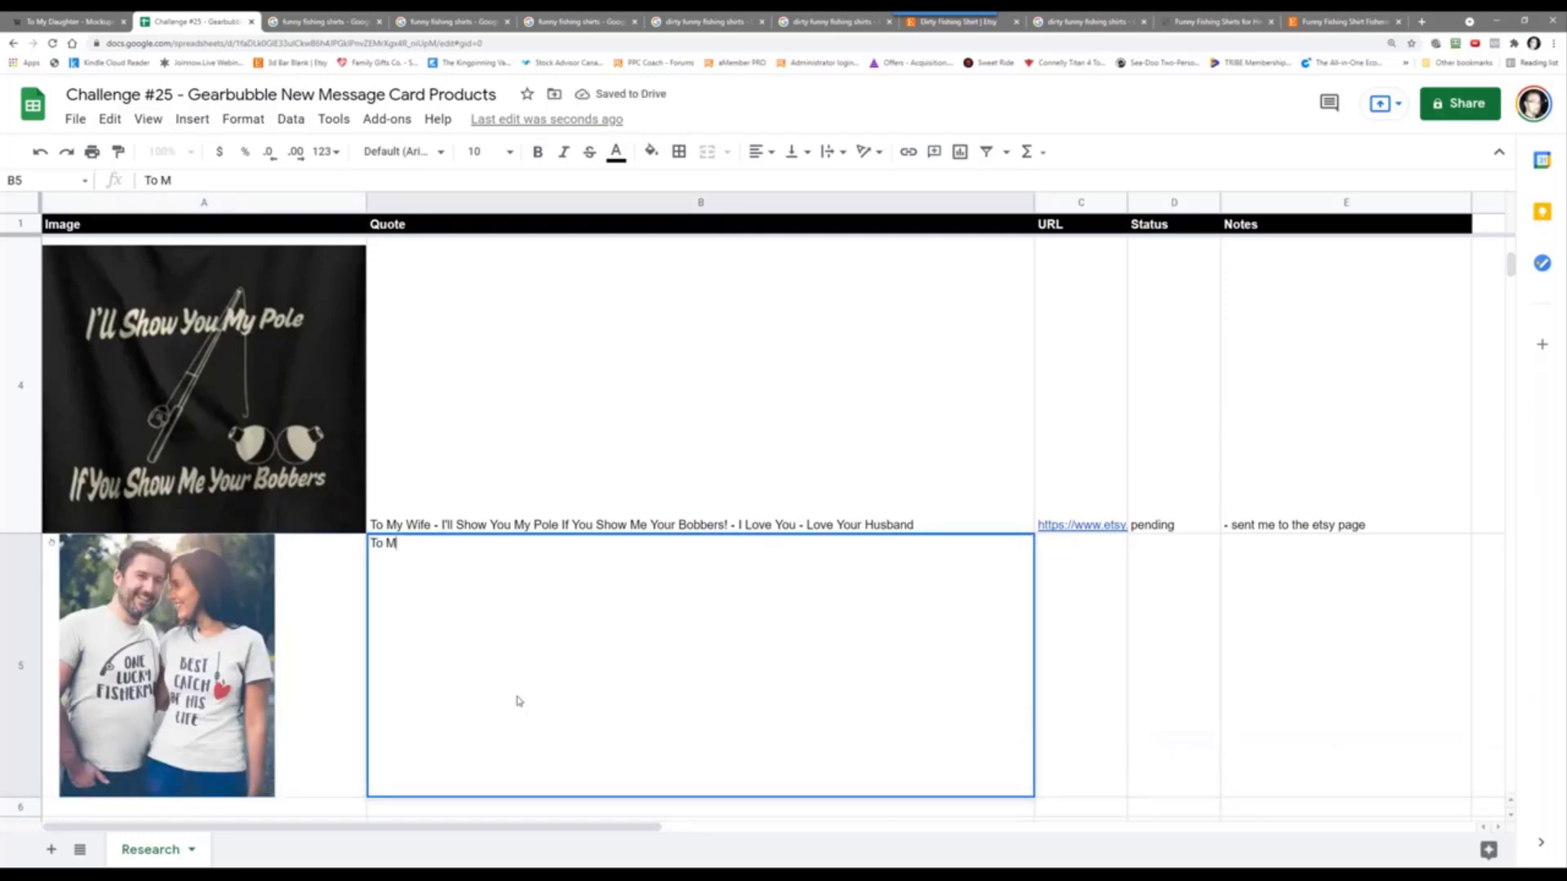
type("y Wife -")
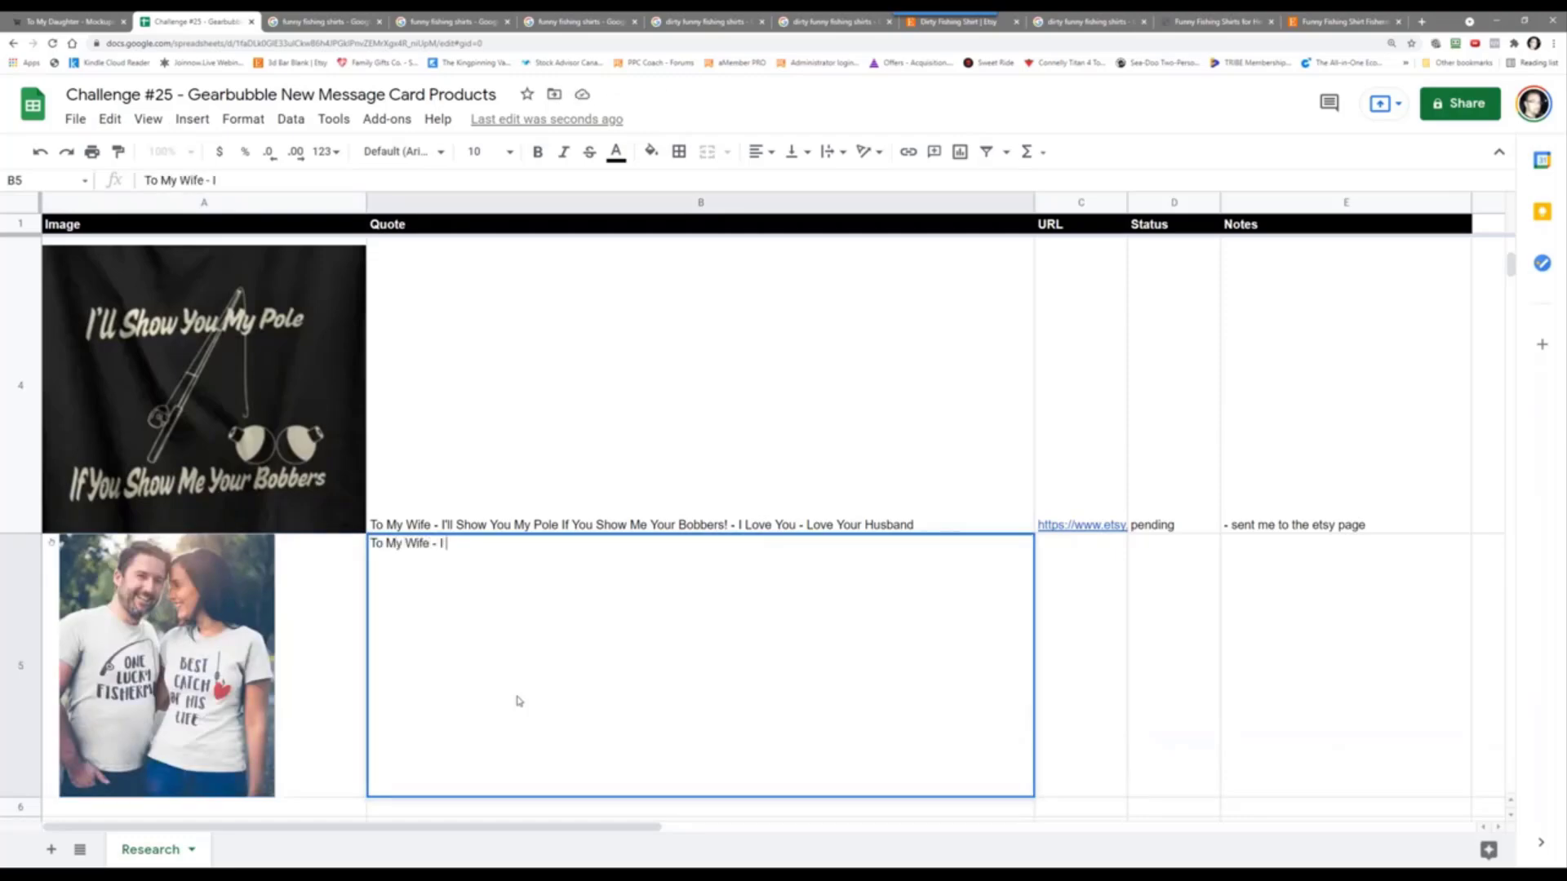
type(" I Am One Lu")
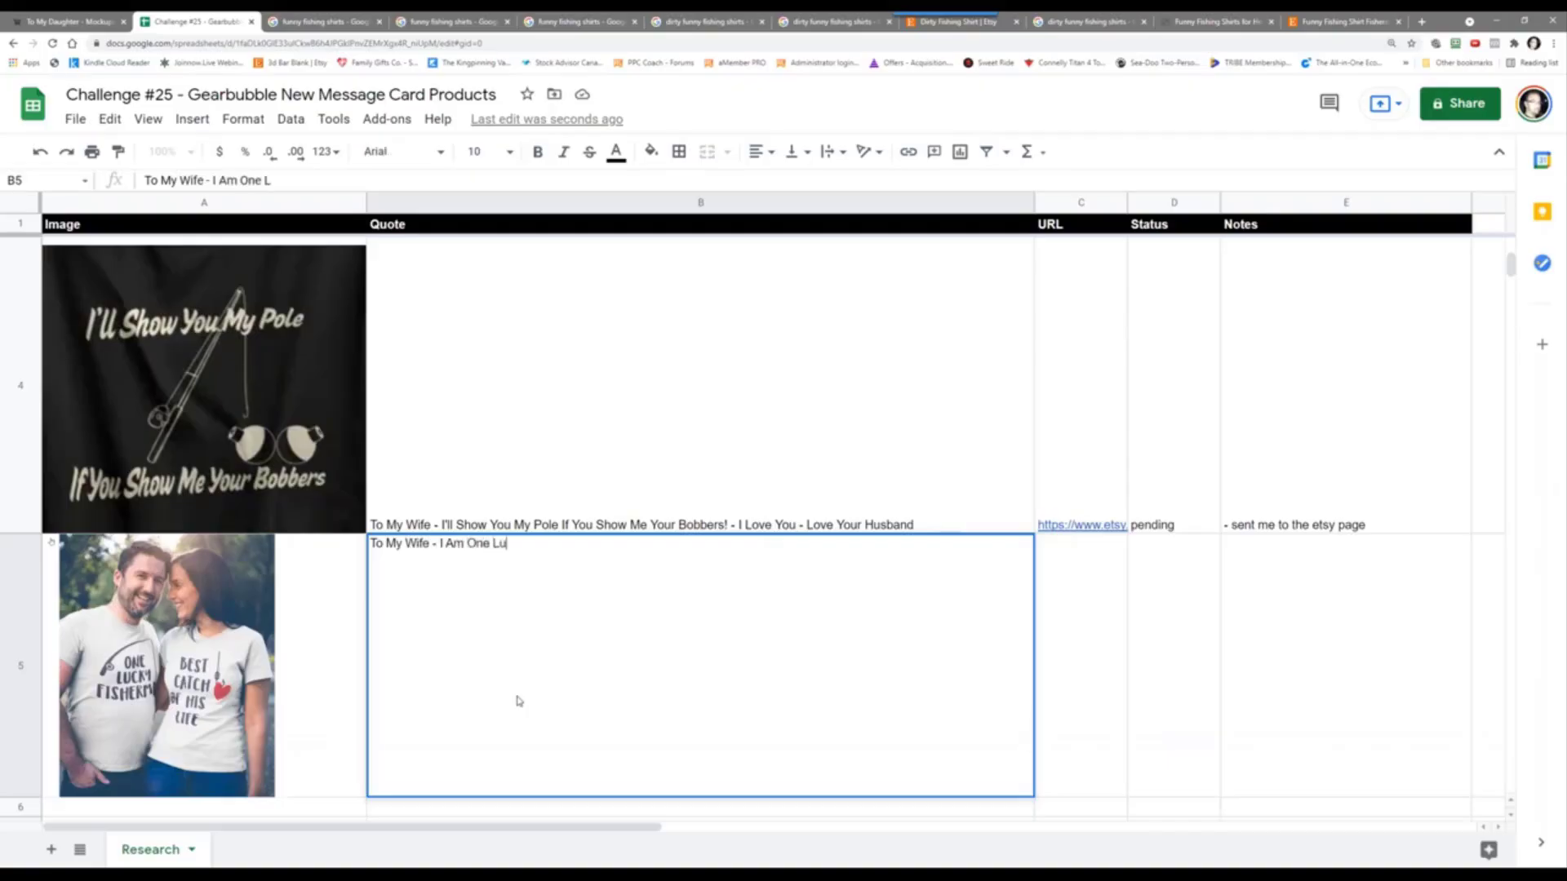
type("cky Fishter")
type("rman")
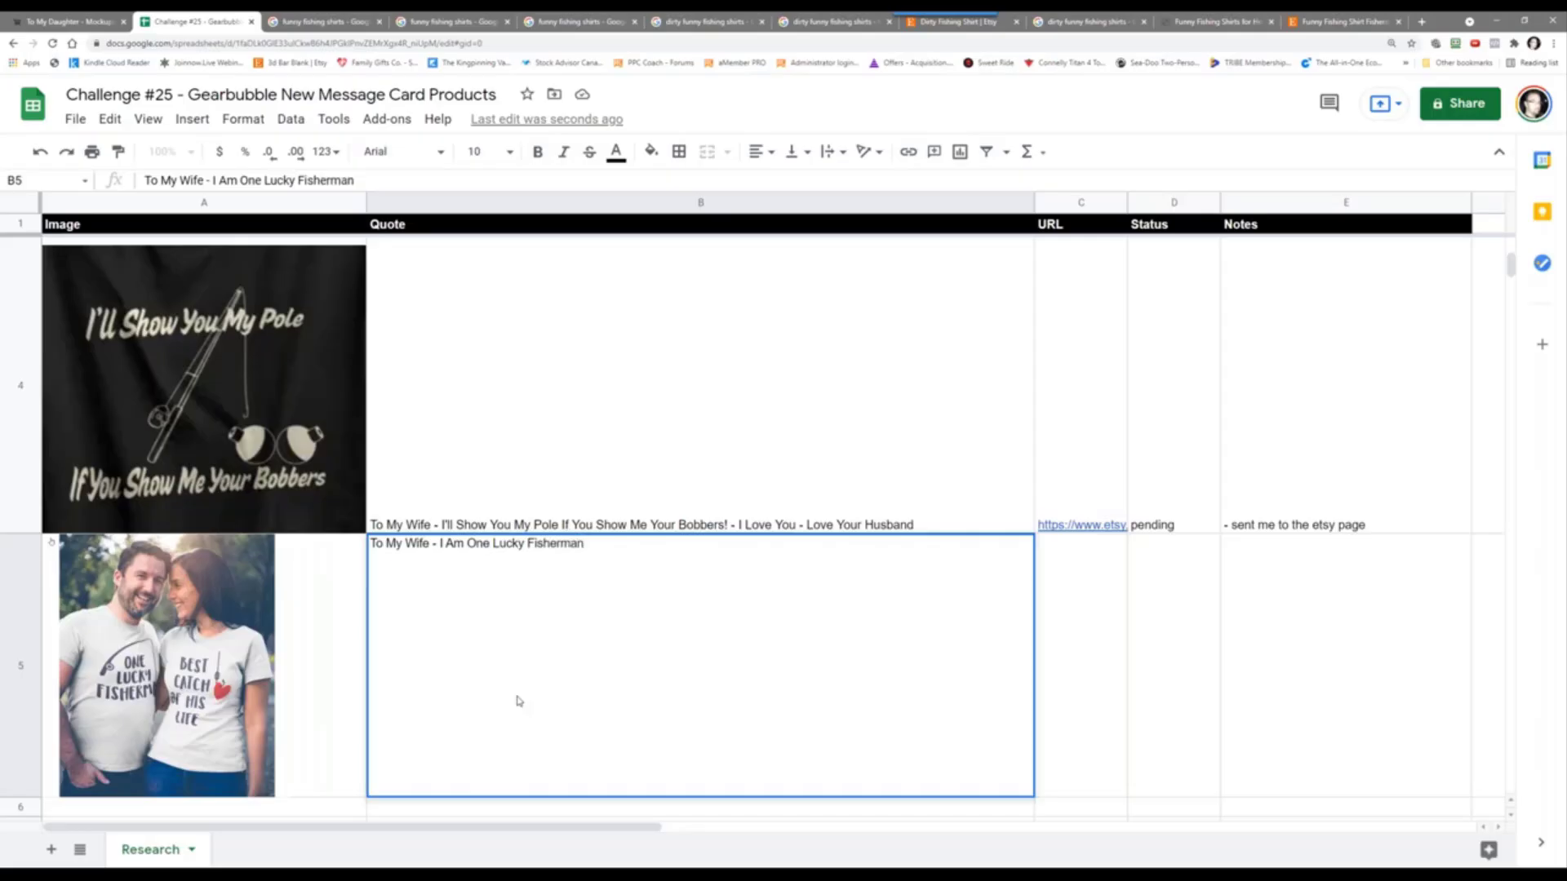
type(" Because You Are The est")
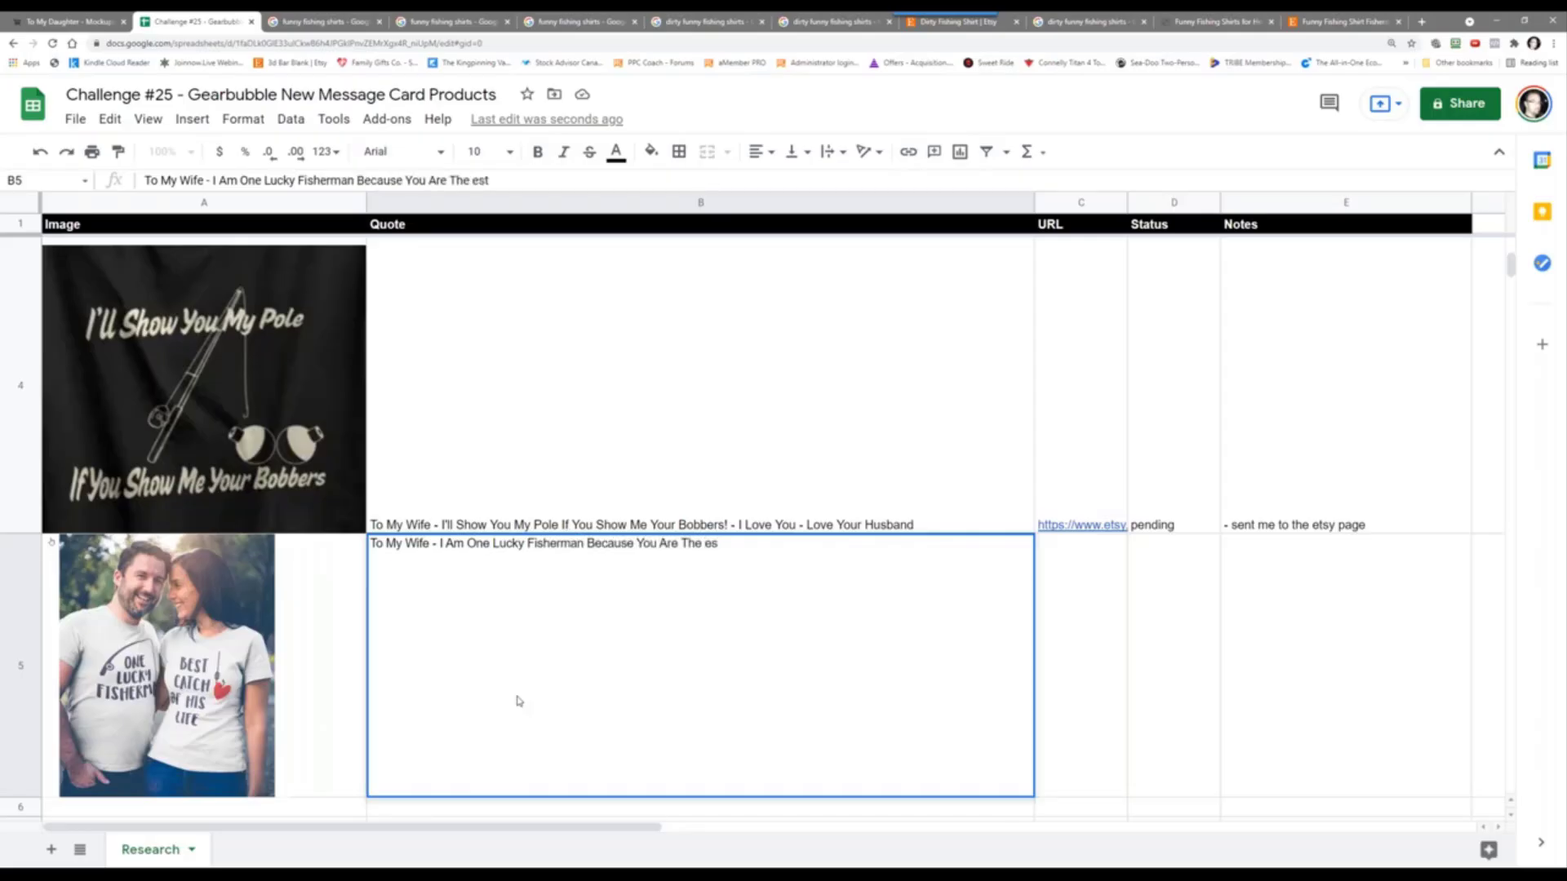
key("BackSpace")
key("BackSpace")
type("Best Catch Of M")
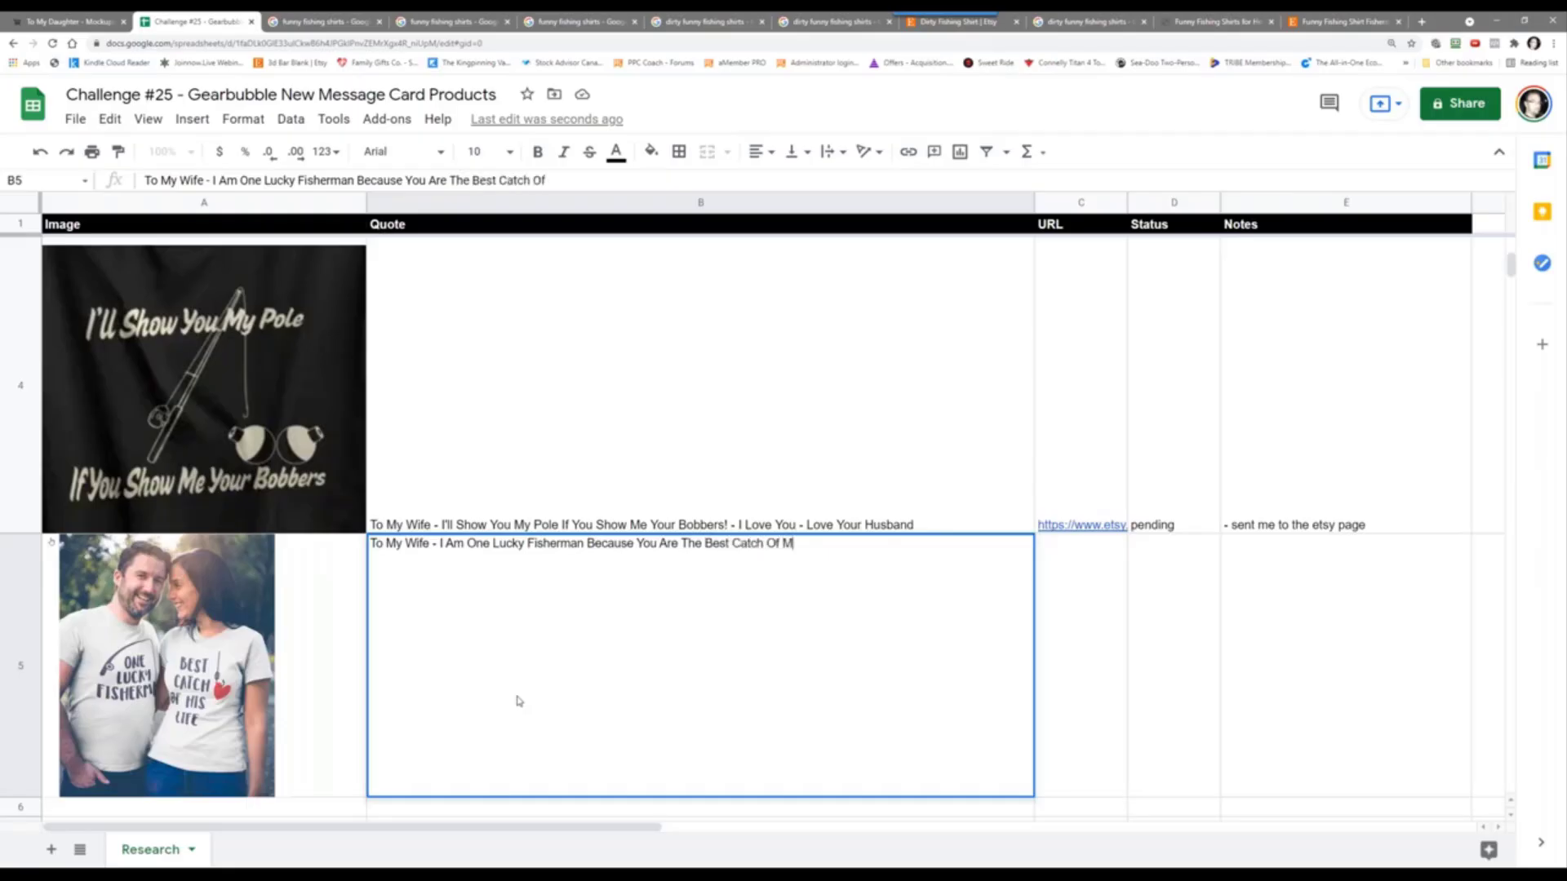
type("y Life - I Love You")
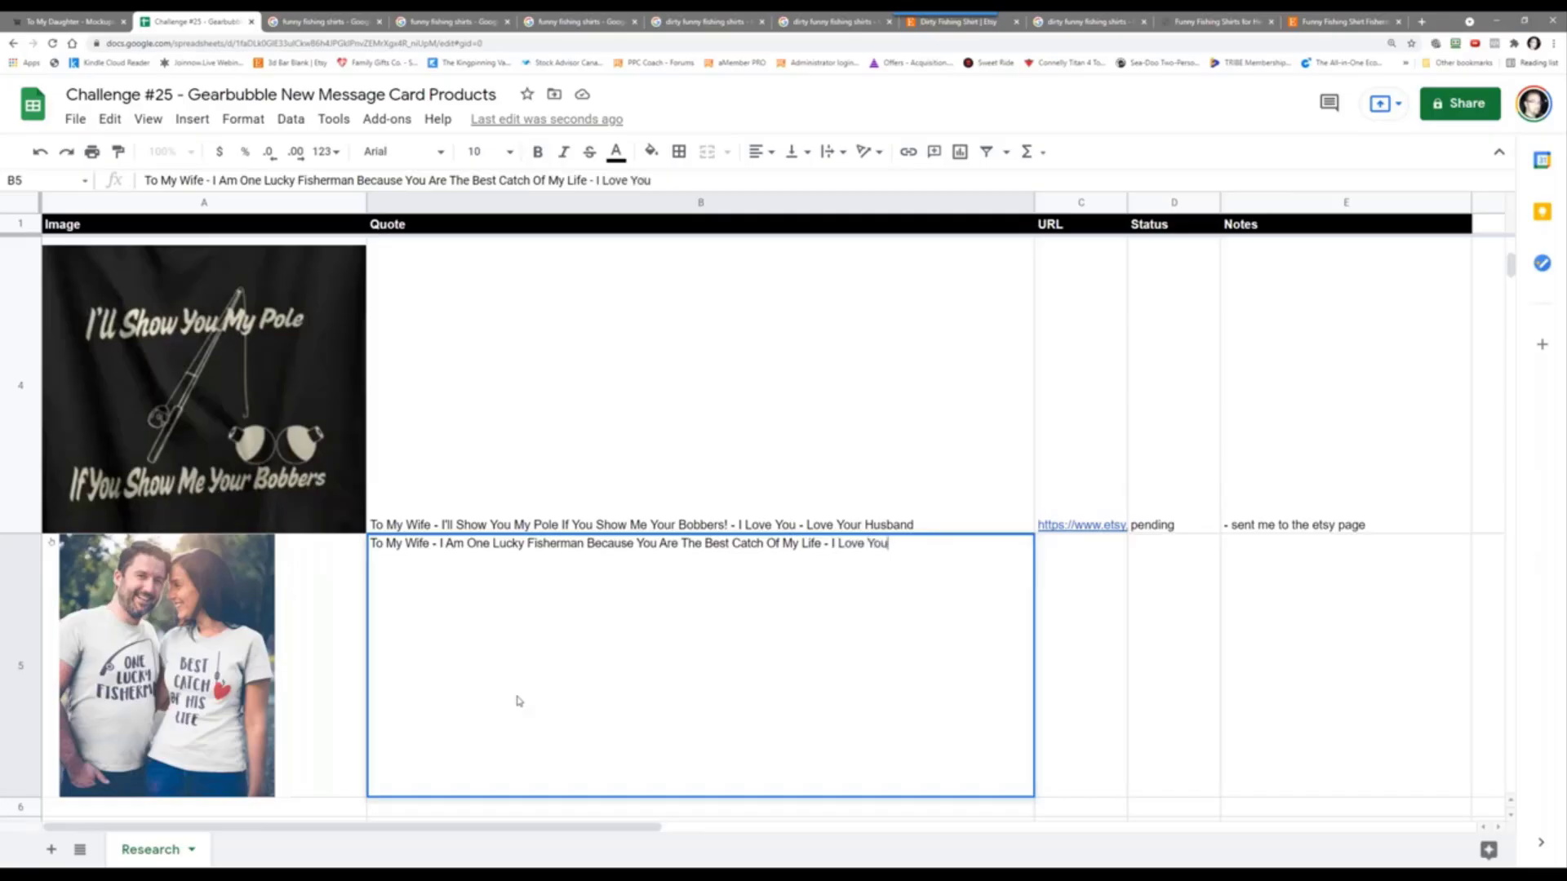
type(" - Love Your Husband")
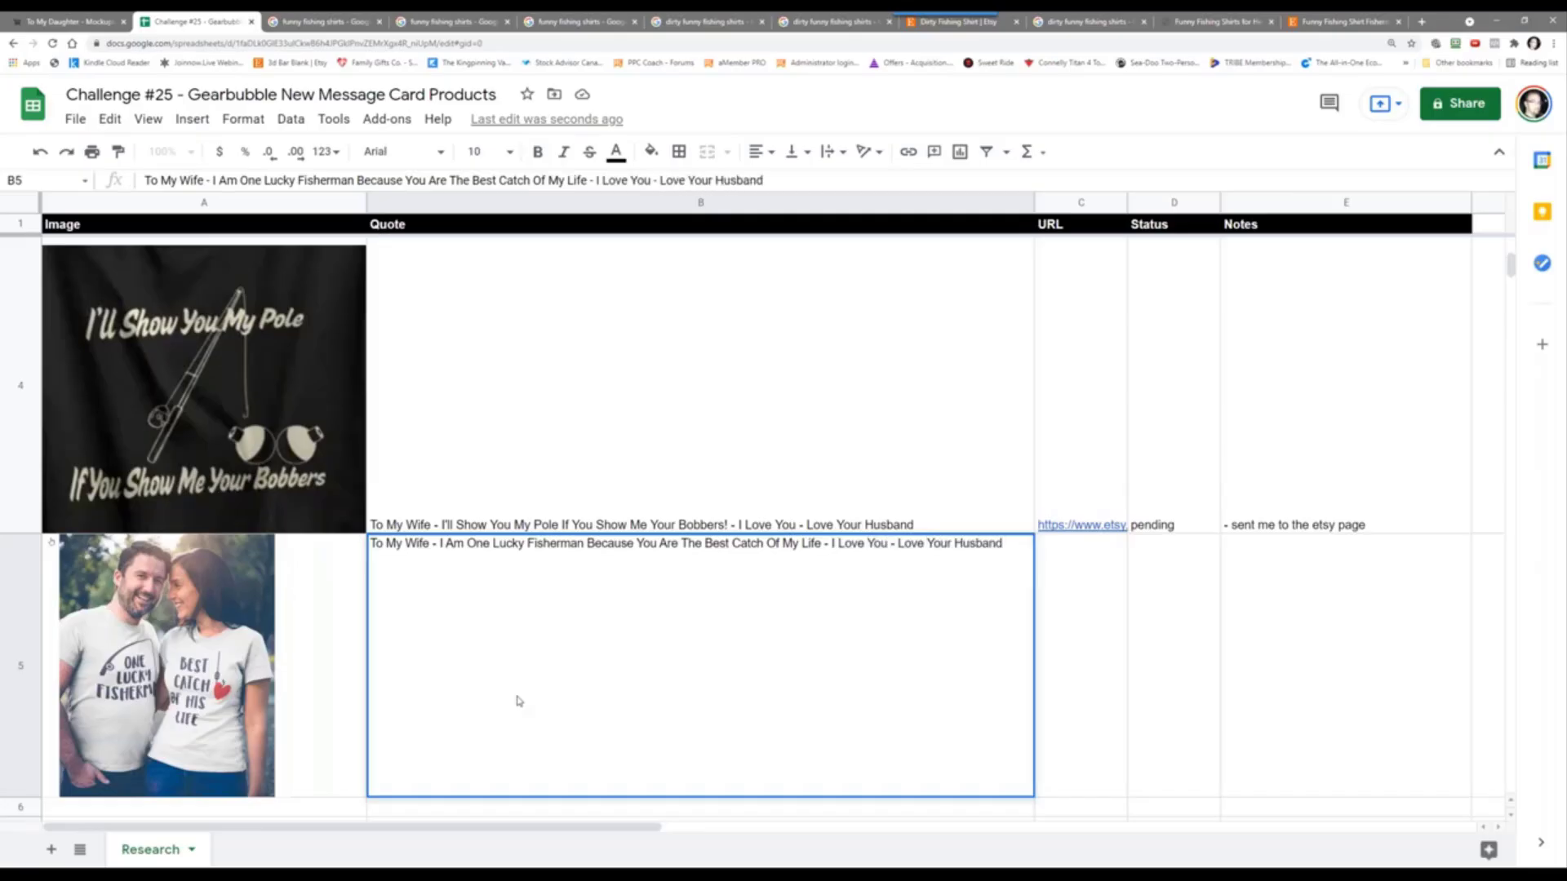
Step: Open the couples shirt's AliExpress product page in a new tab from its image preview and copy the page URL
key("Tab")
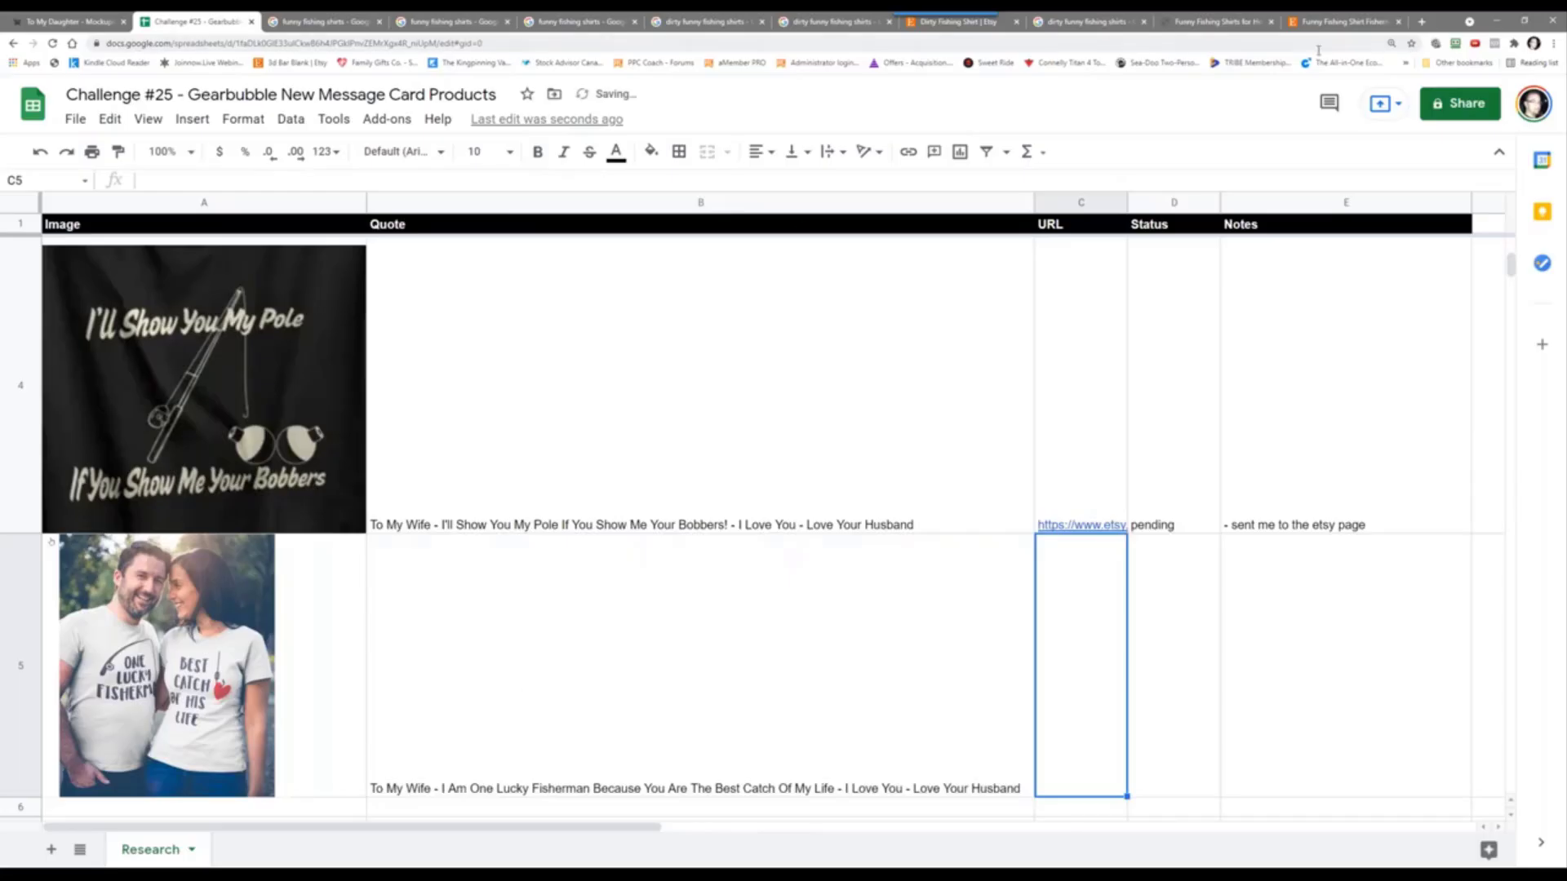
left_click(1333, 18)
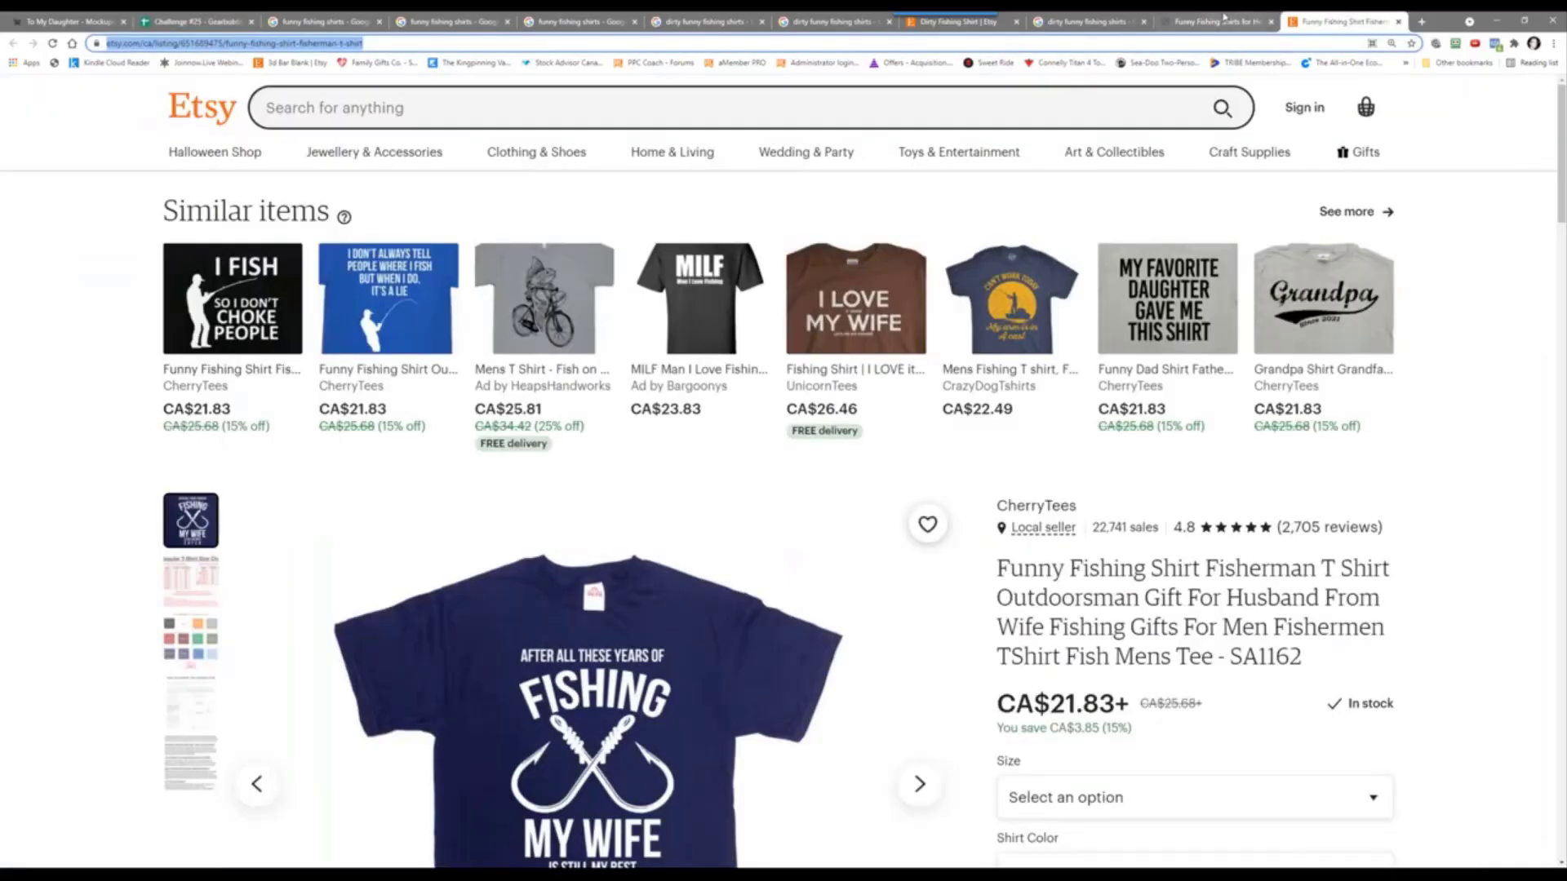
left_click(1183, 22)
left_click(1102, 22)
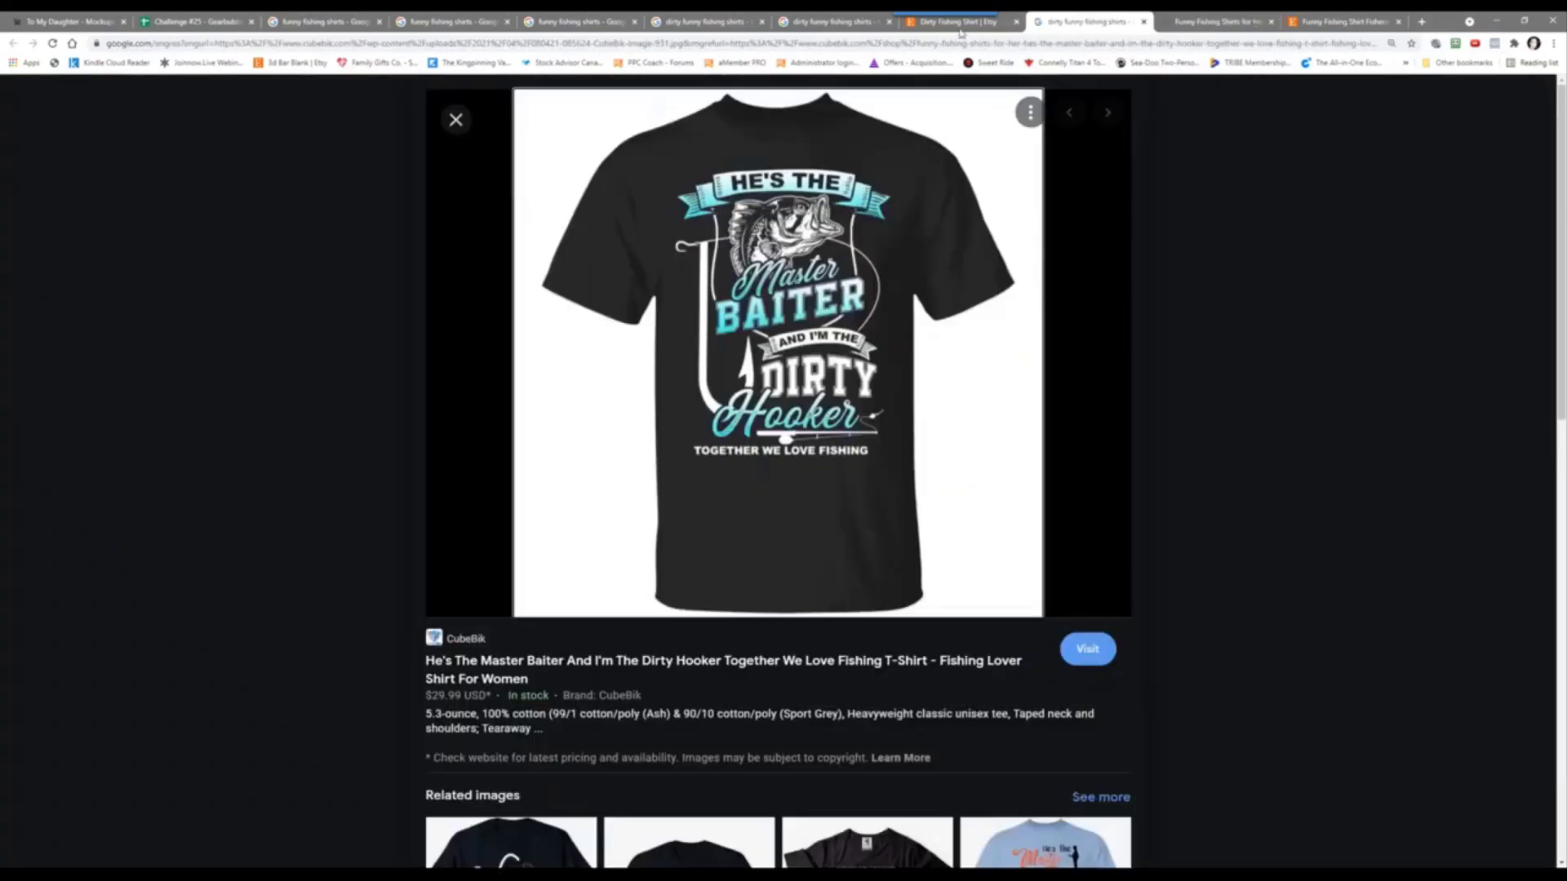
left_click(419, 18)
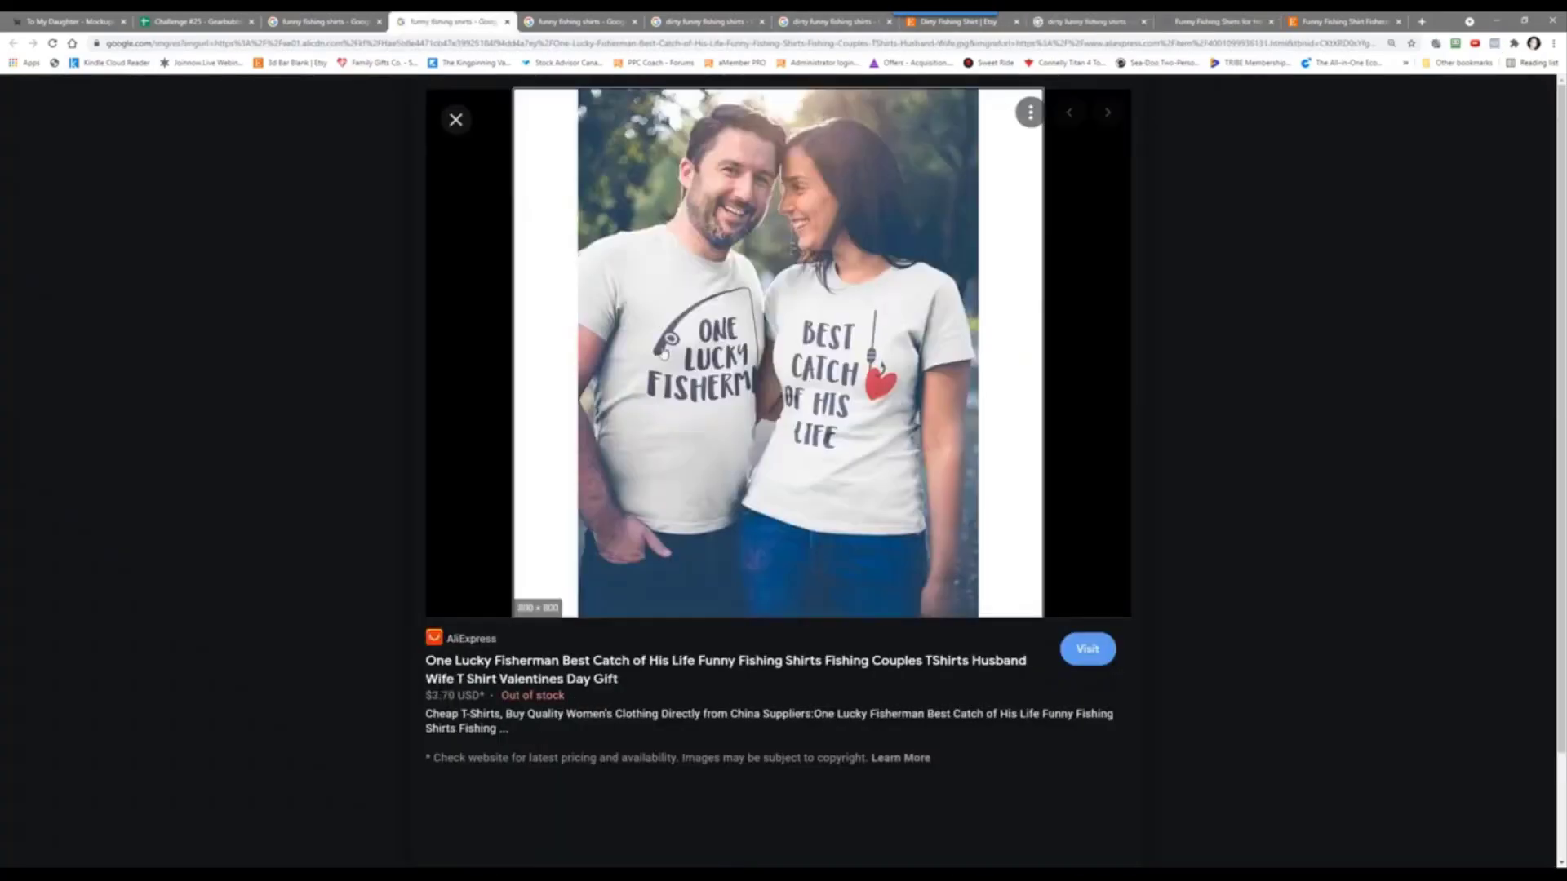
right_click(767, 377)
left_click(812, 387)
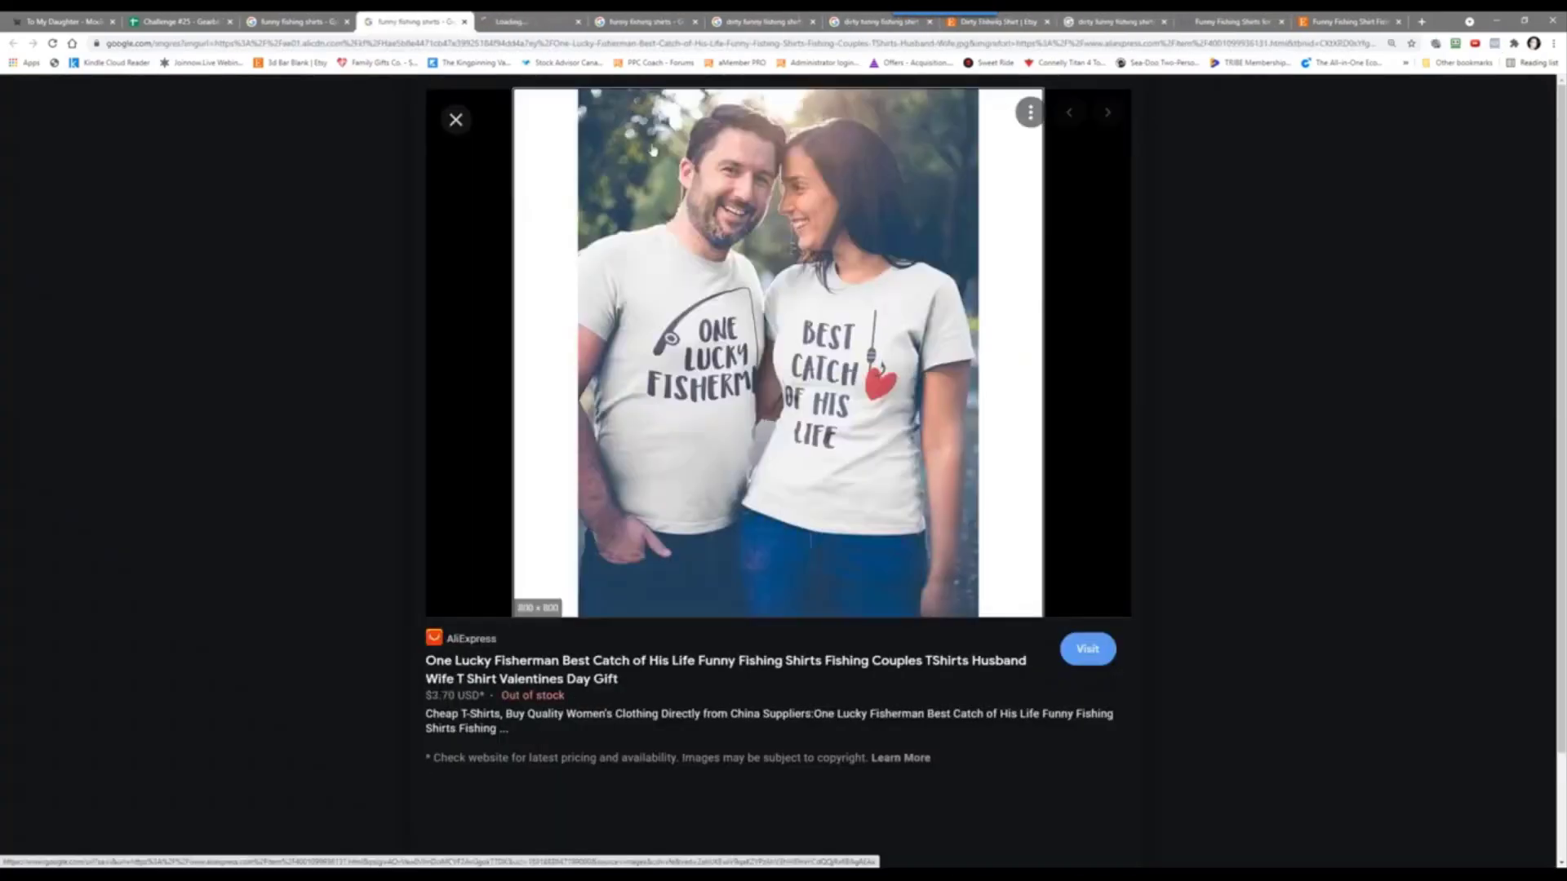
left_click(519, 17)
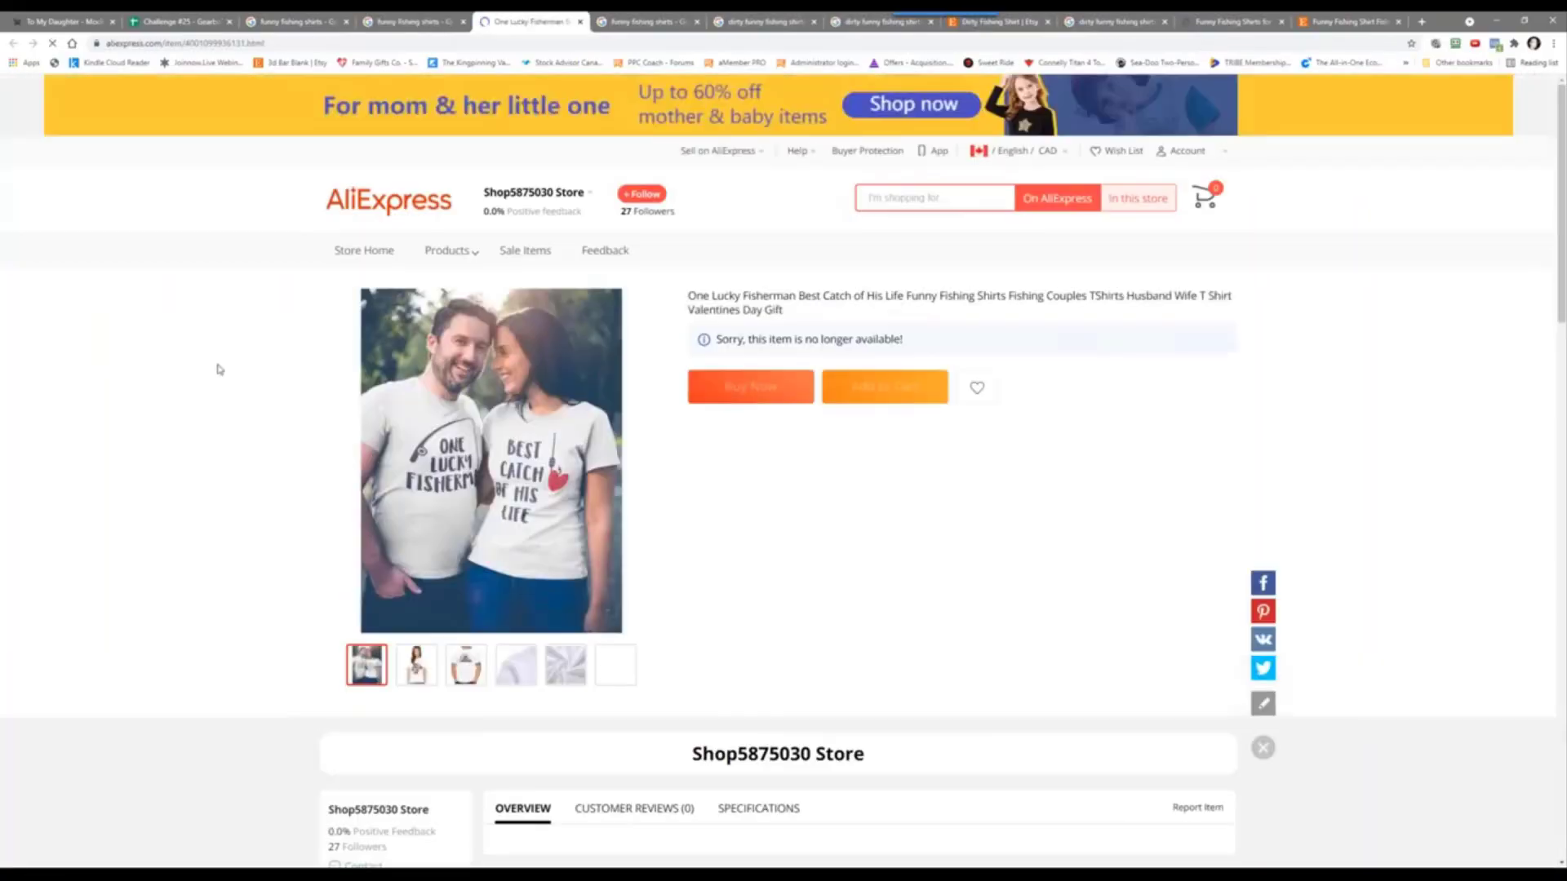
left_click(221, 43)
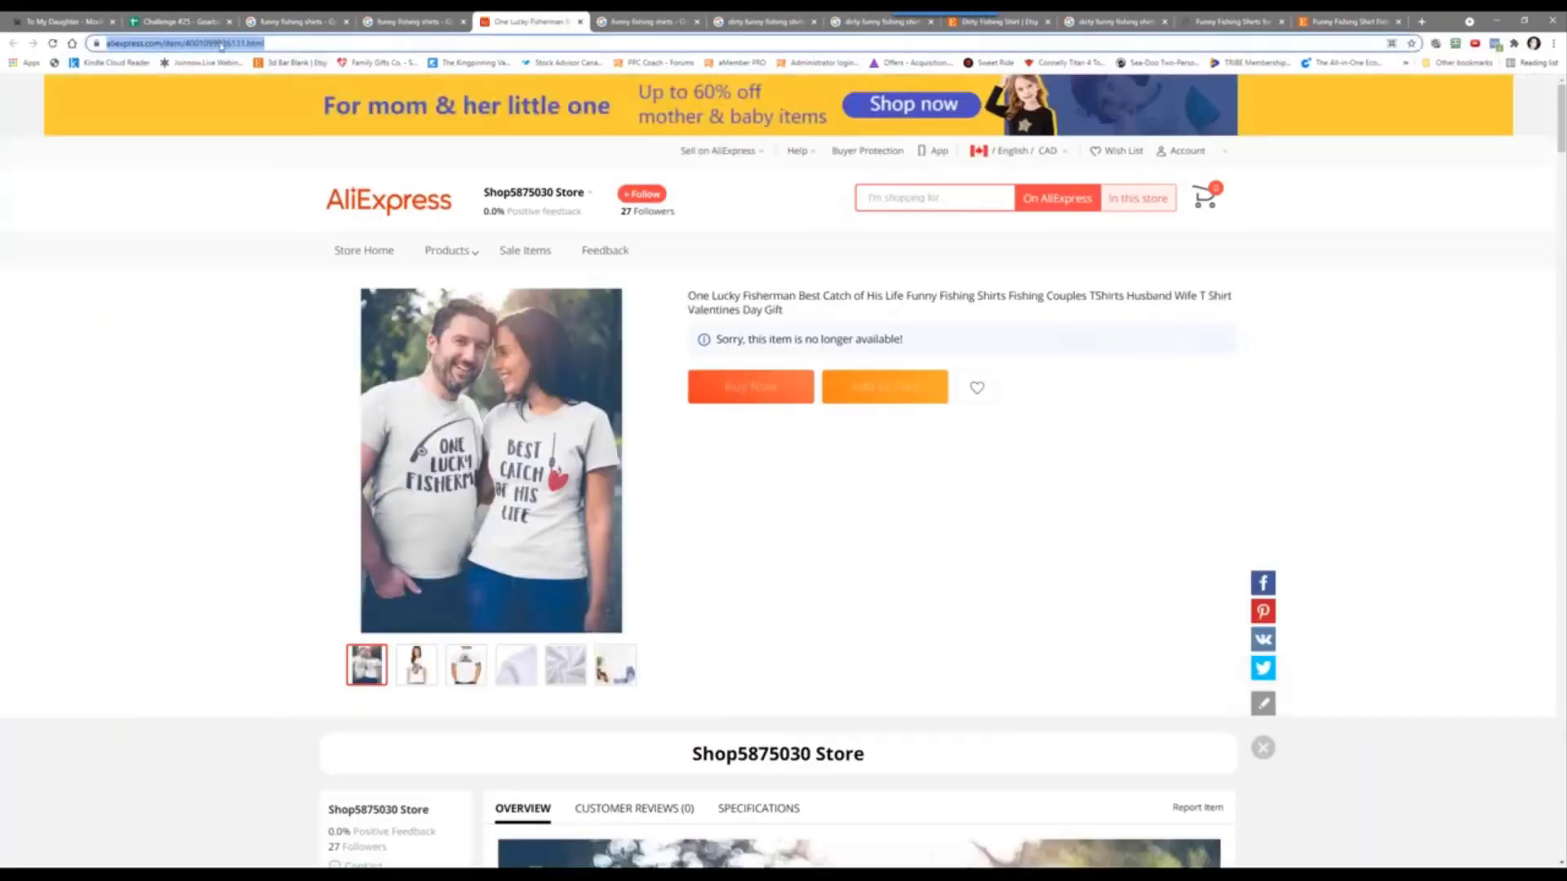
right_click(220, 44)
left_click(273, 109)
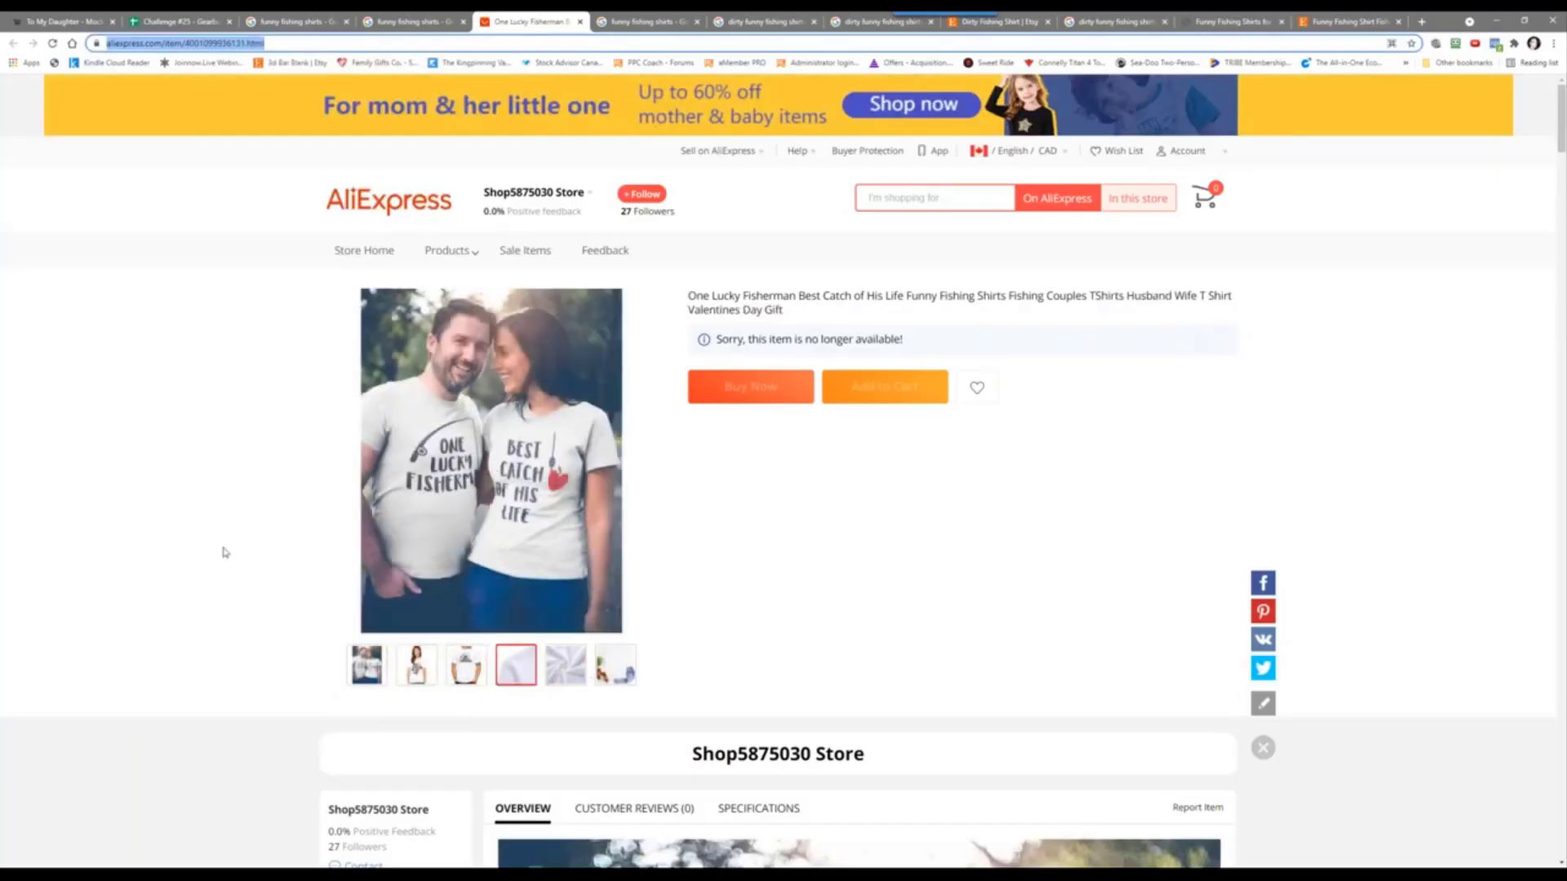
Step: Look through the couples shirt listing's product pictures and size chart
scroll(220, 549, "down", 10)
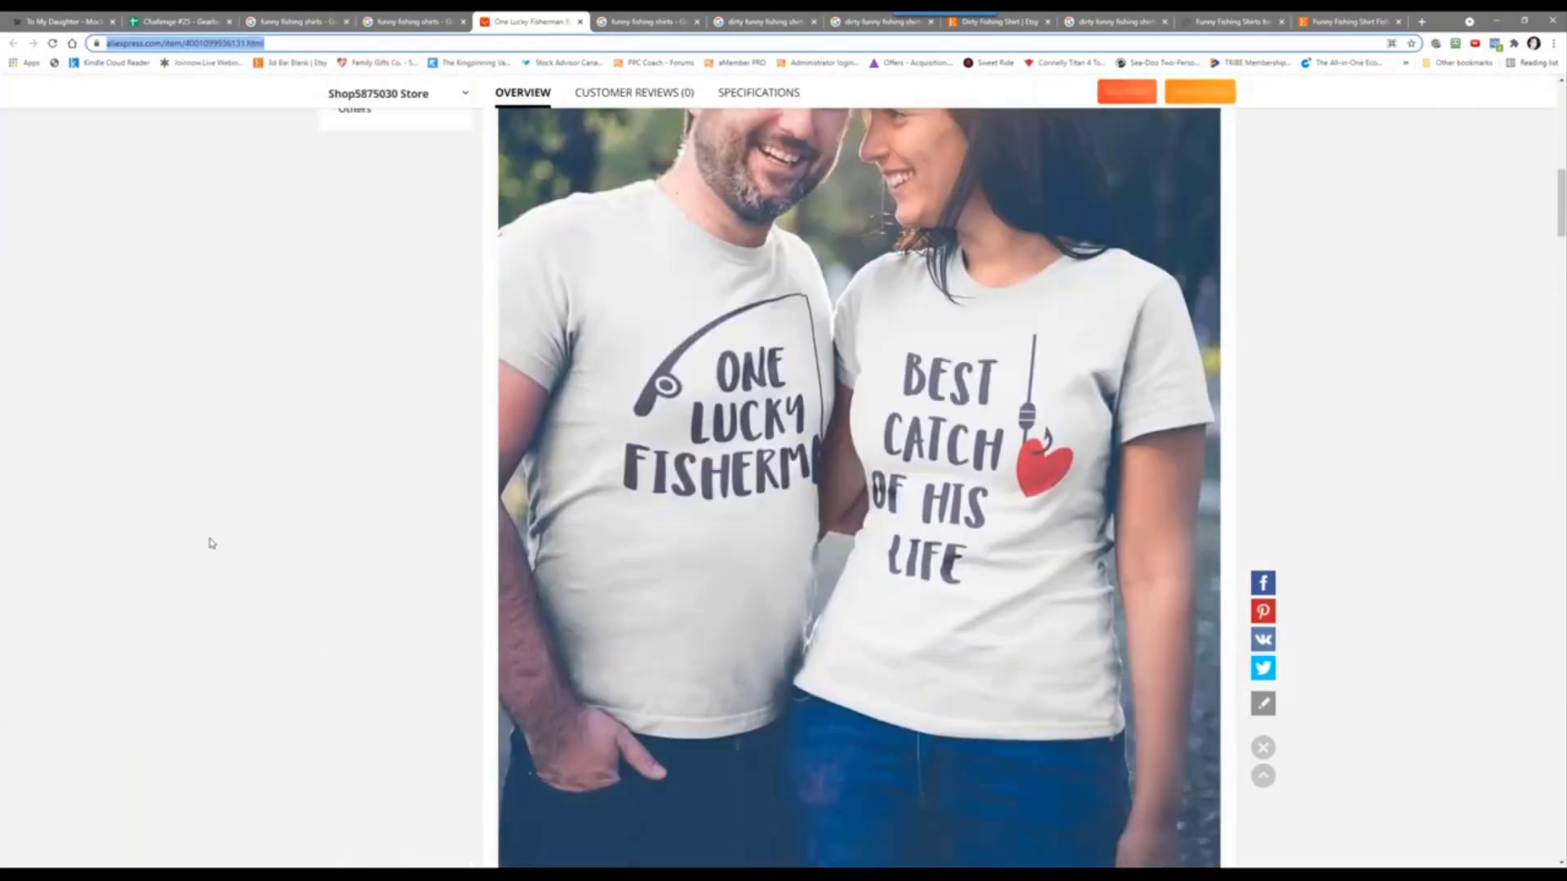
scroll(211, 543, "up", 2)
scroll(210, 542, "down", 6)
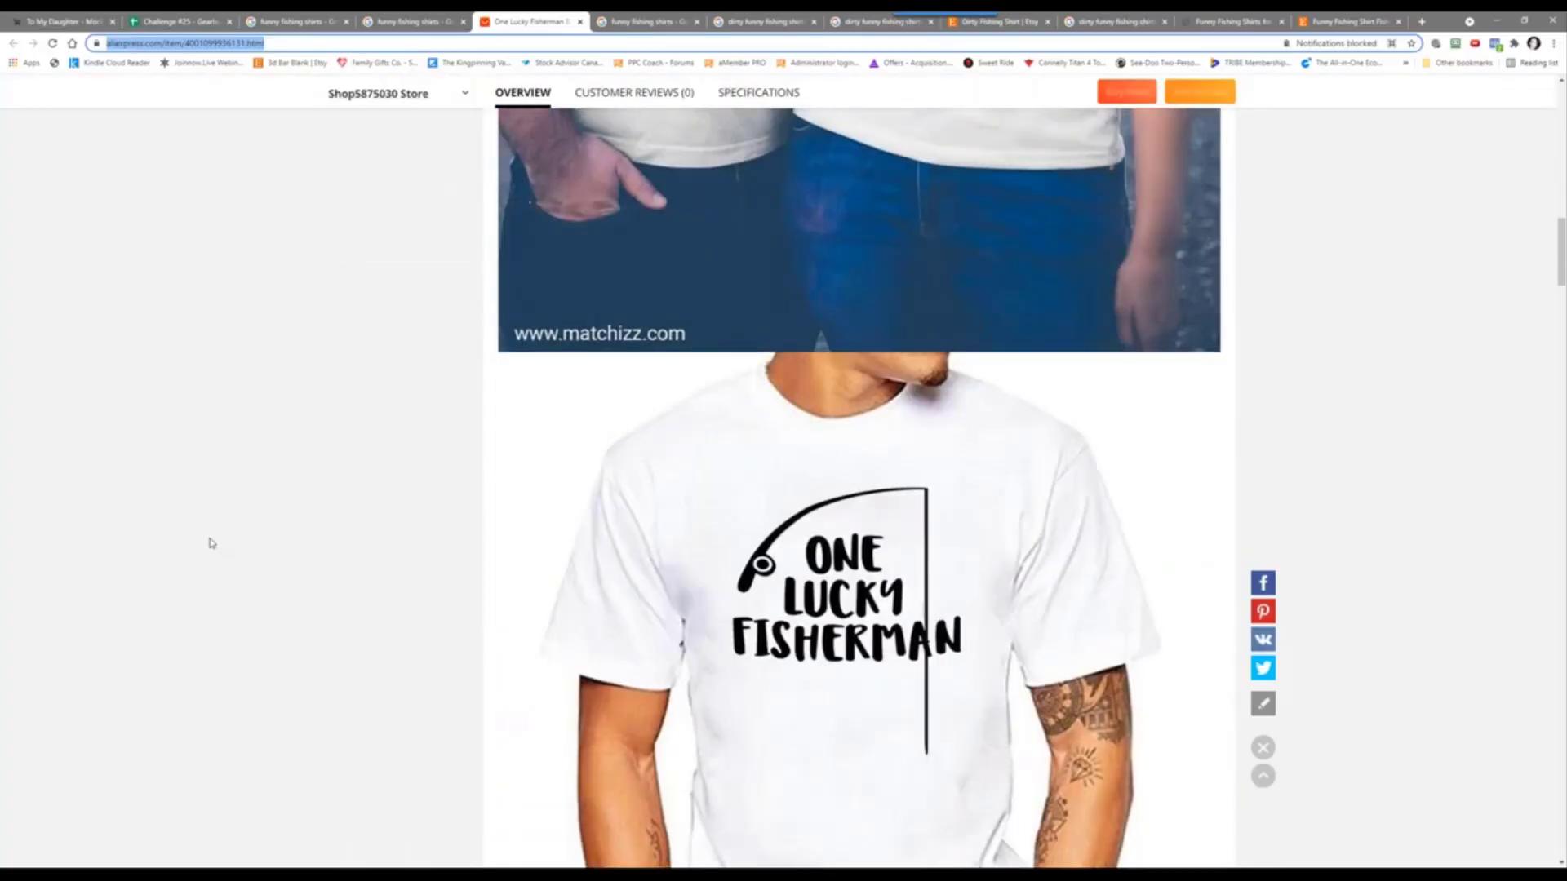
scroll(211, 543, "down", 5)
scroll(211, 543, "down", 9)
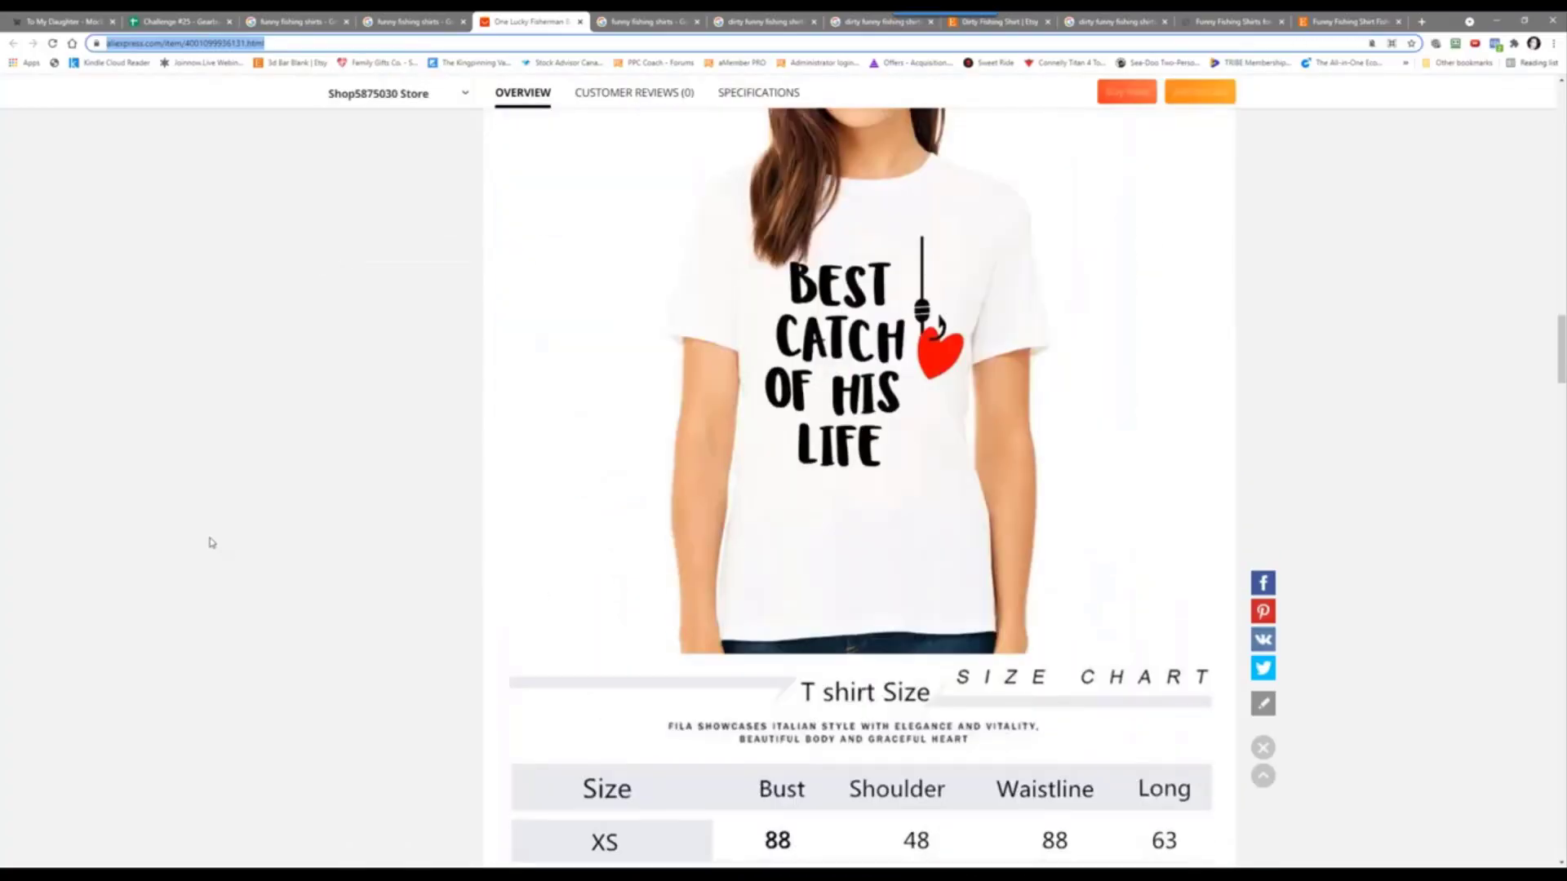
scroll(211, 542, "down", 5)
scroll(305, 554, "down", 5)
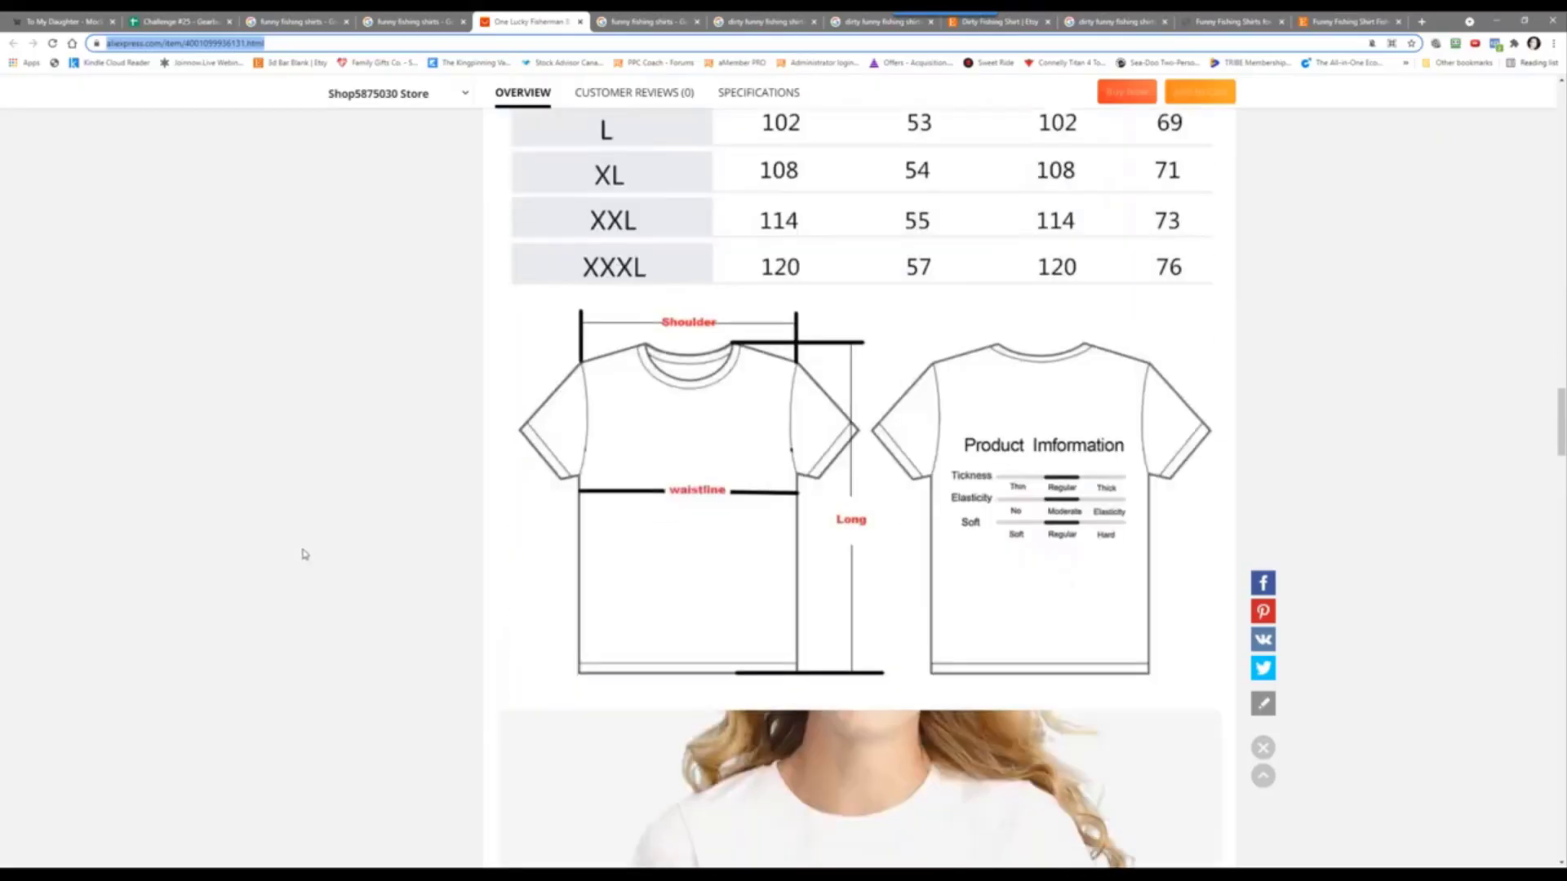
scroll(305, 554, "down", 5)
Step: Paste the copied AliExpress URL into cell C5 of the challenge sheet
left_click(182, 16)
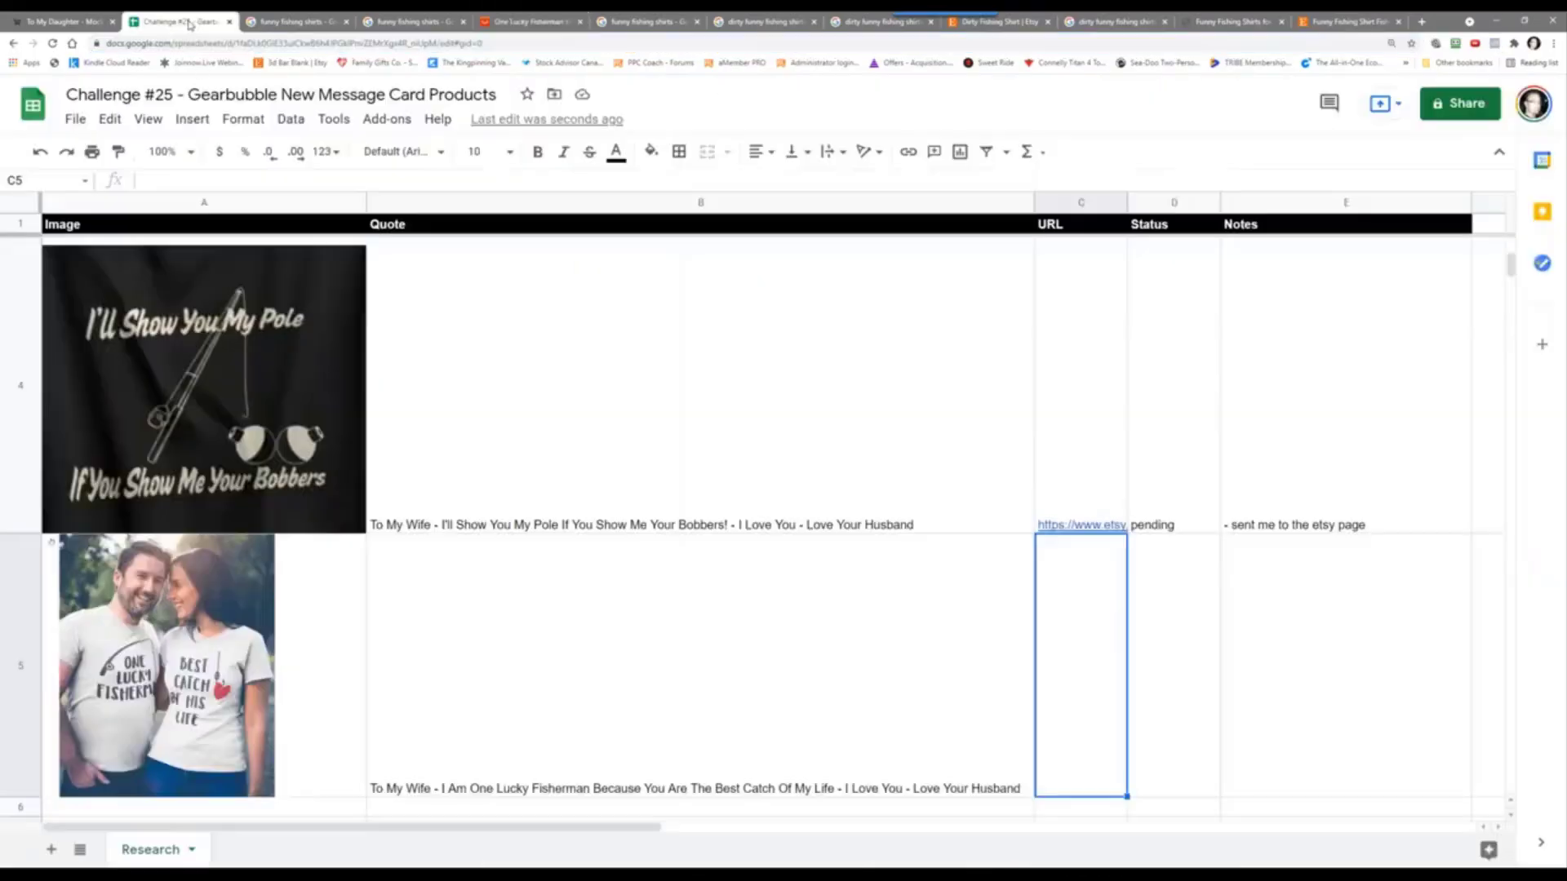
right_click(1062, 673)
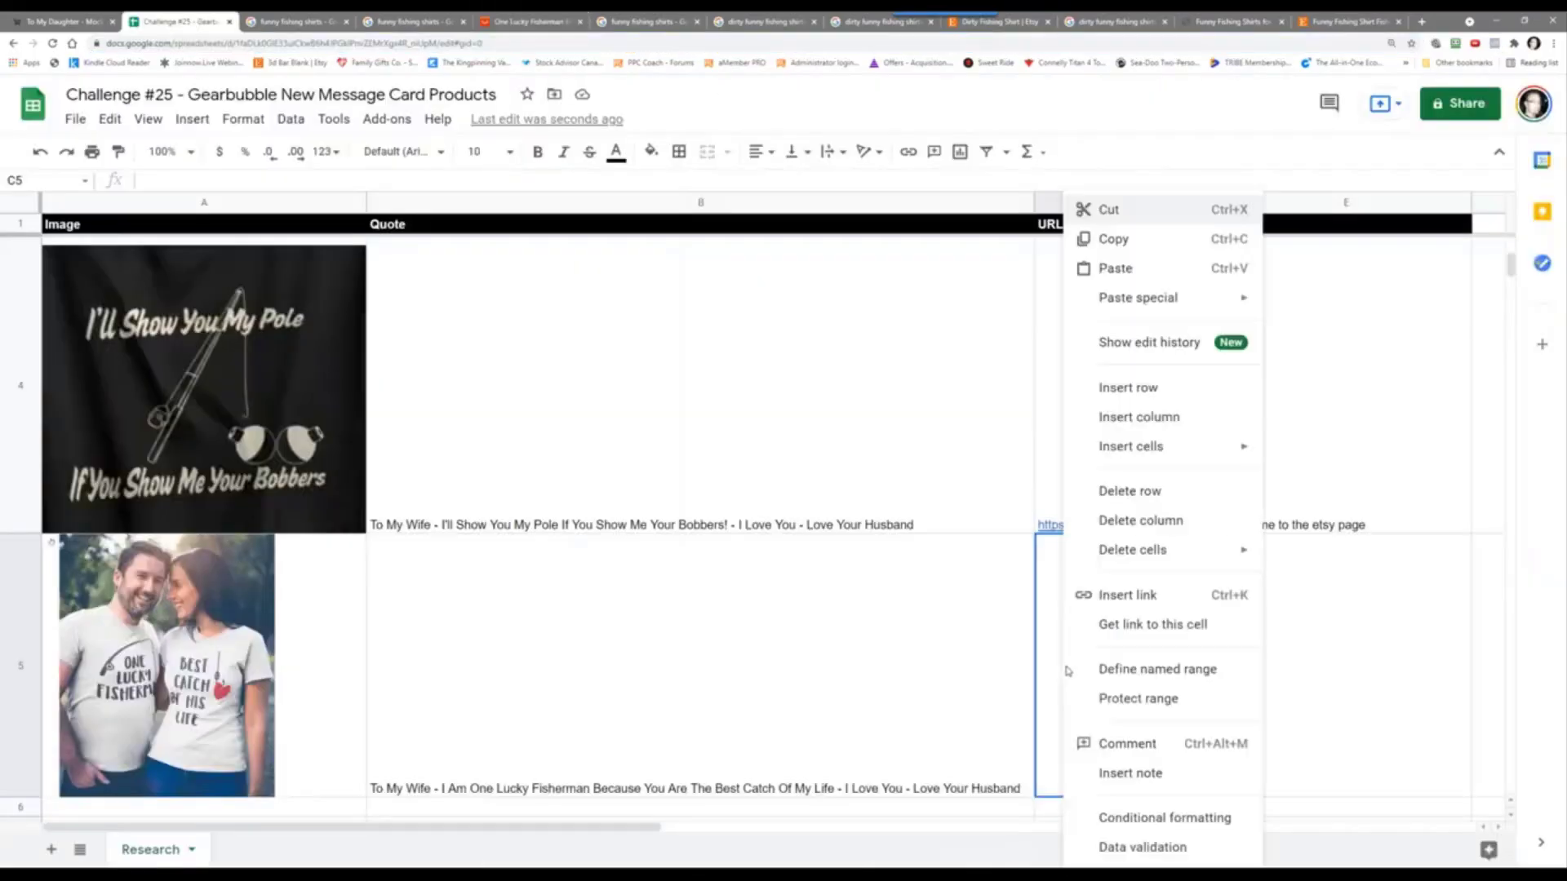
left_click(1157, 272)
Step: Enter the status "pending" in D5 and the note "- cute saying to give to her" in E5
left_click(1173, 652)
type("pending")
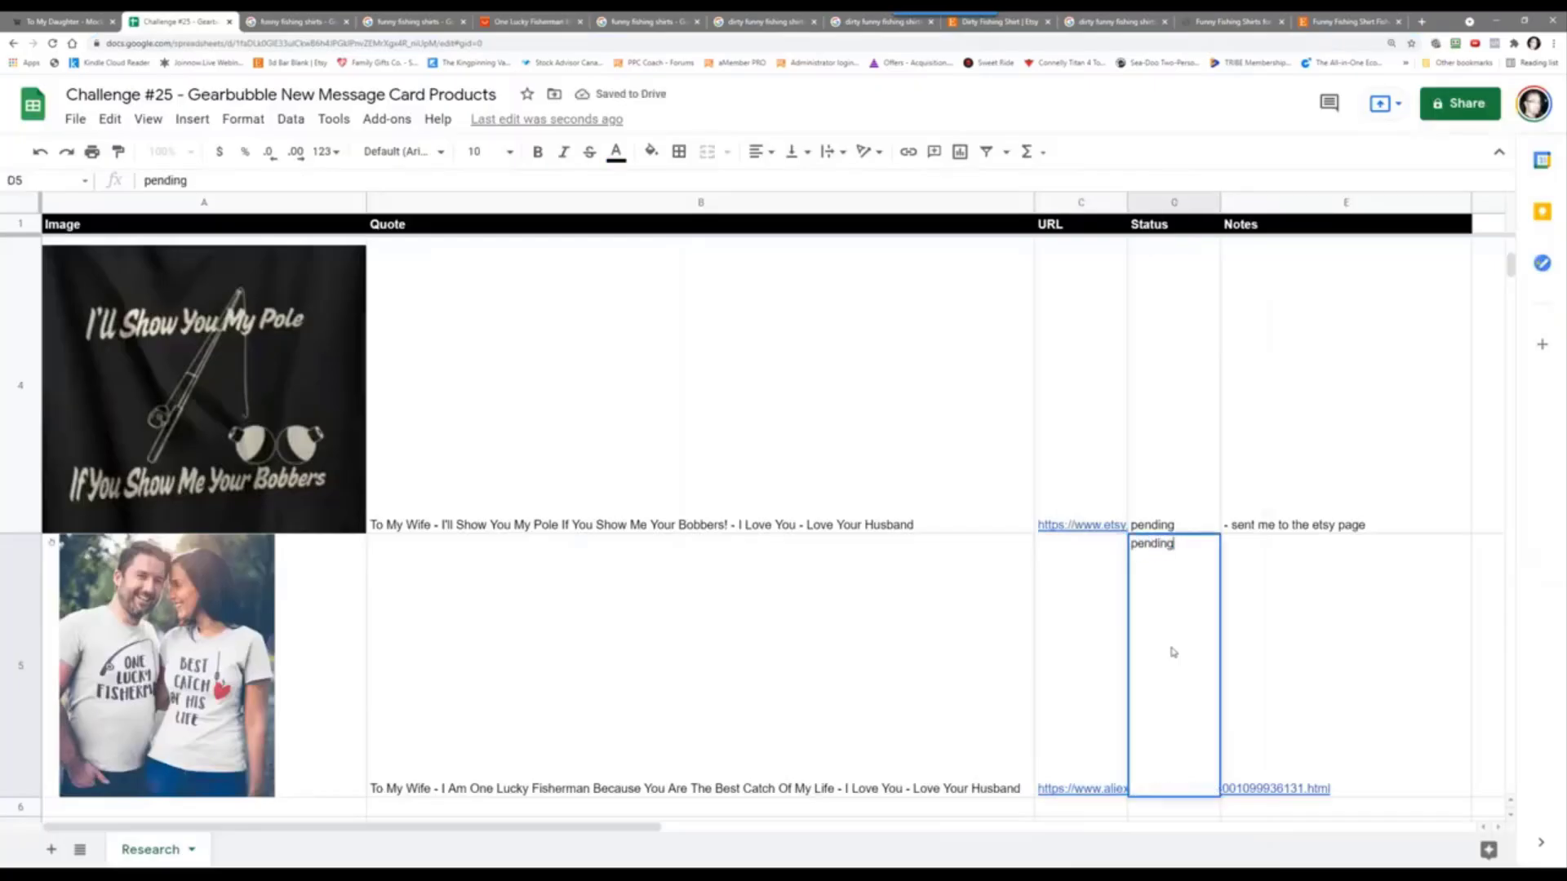
key("Tab")
type("- dute ")
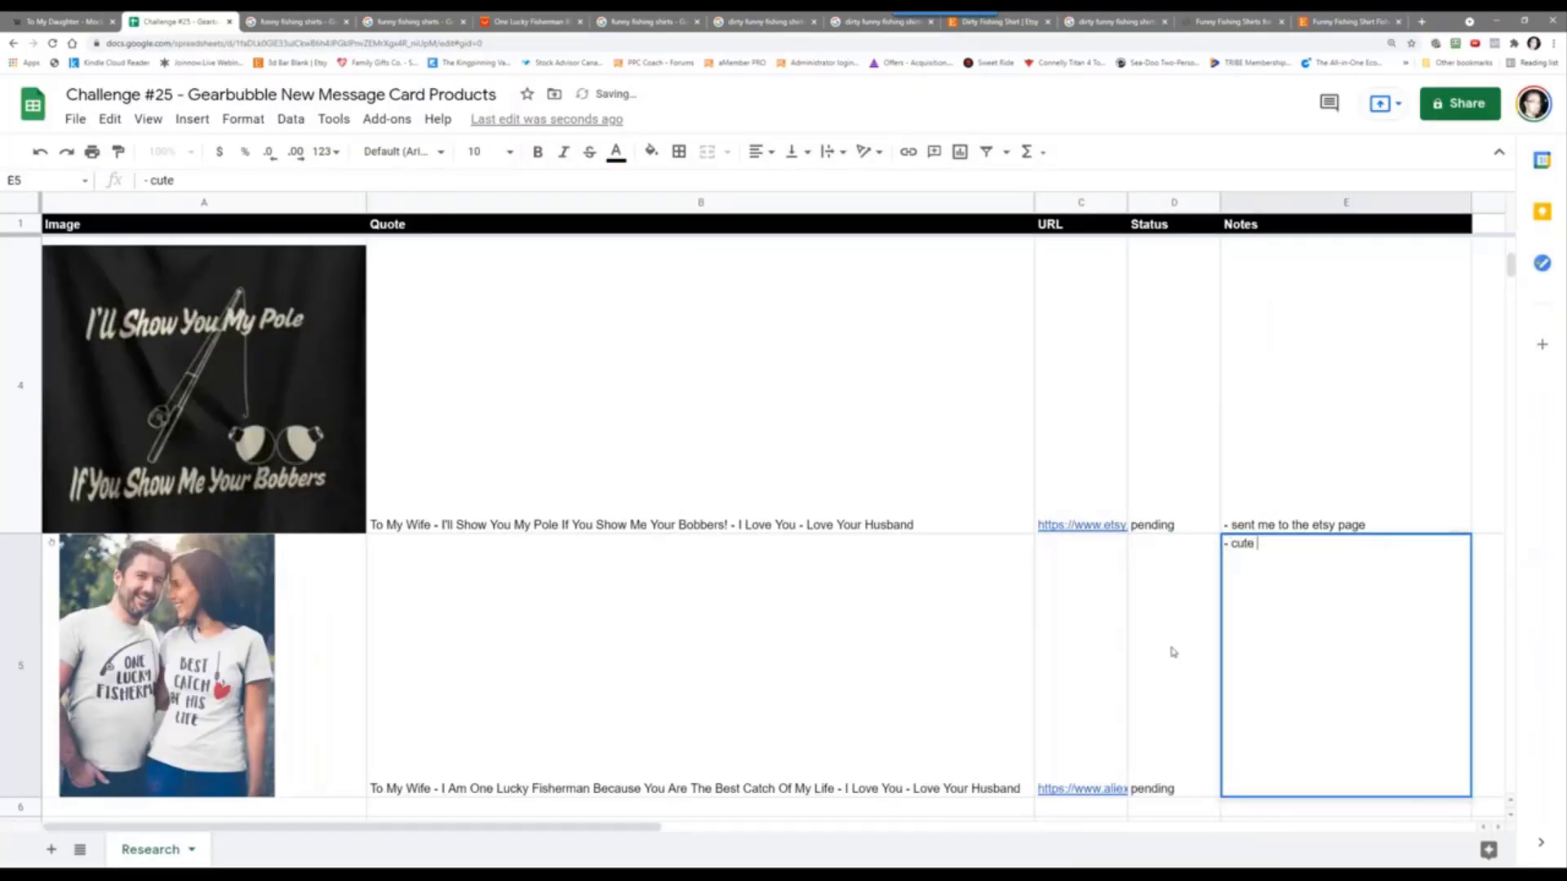
type("saying to ")
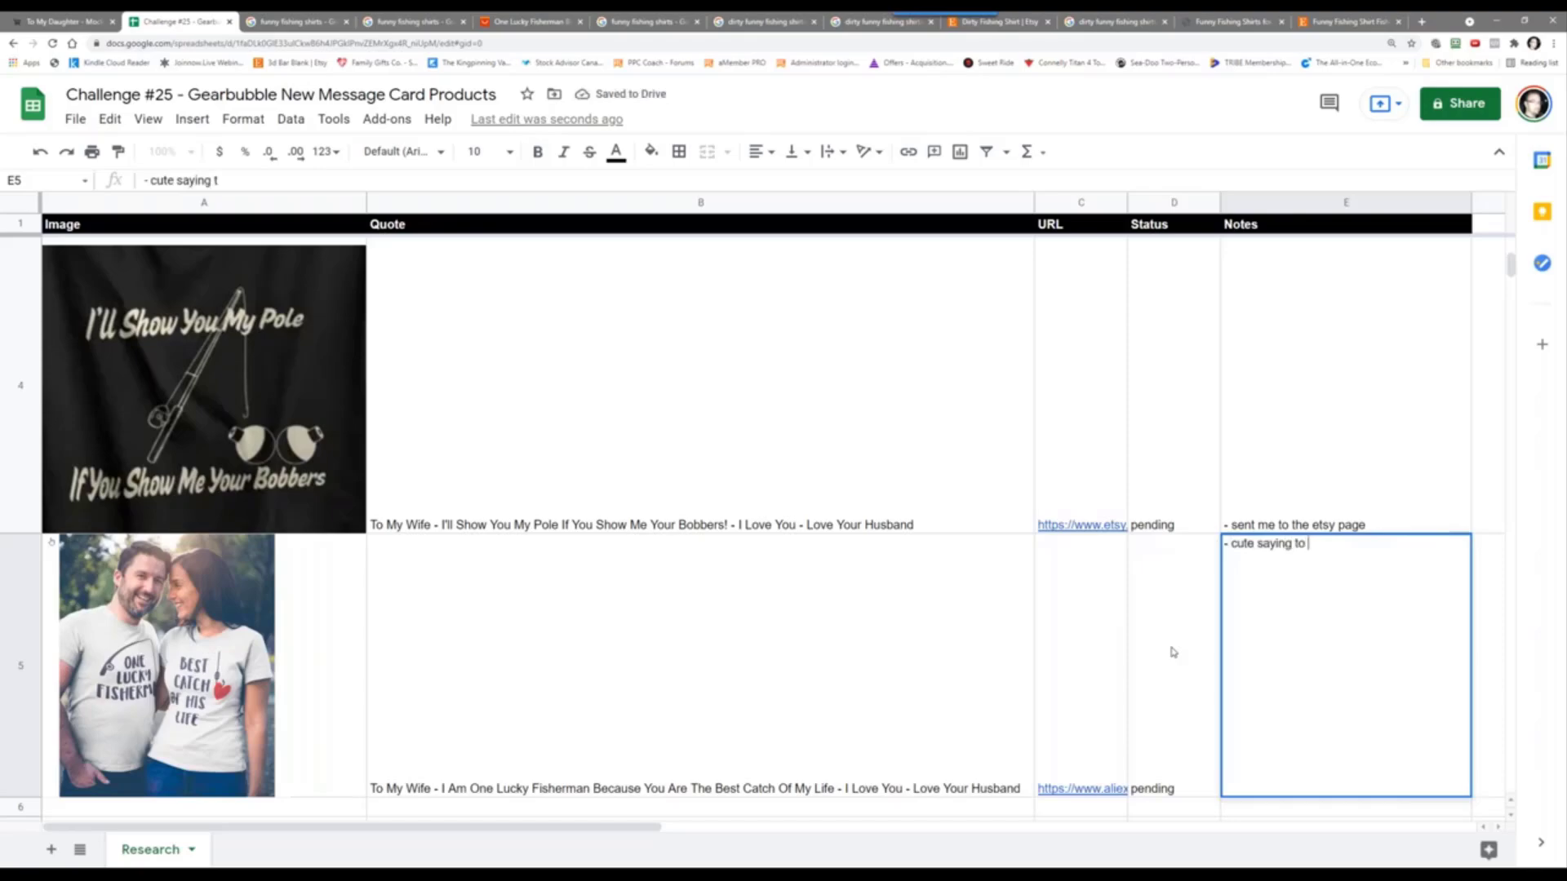
type("give to her")
key("Return")
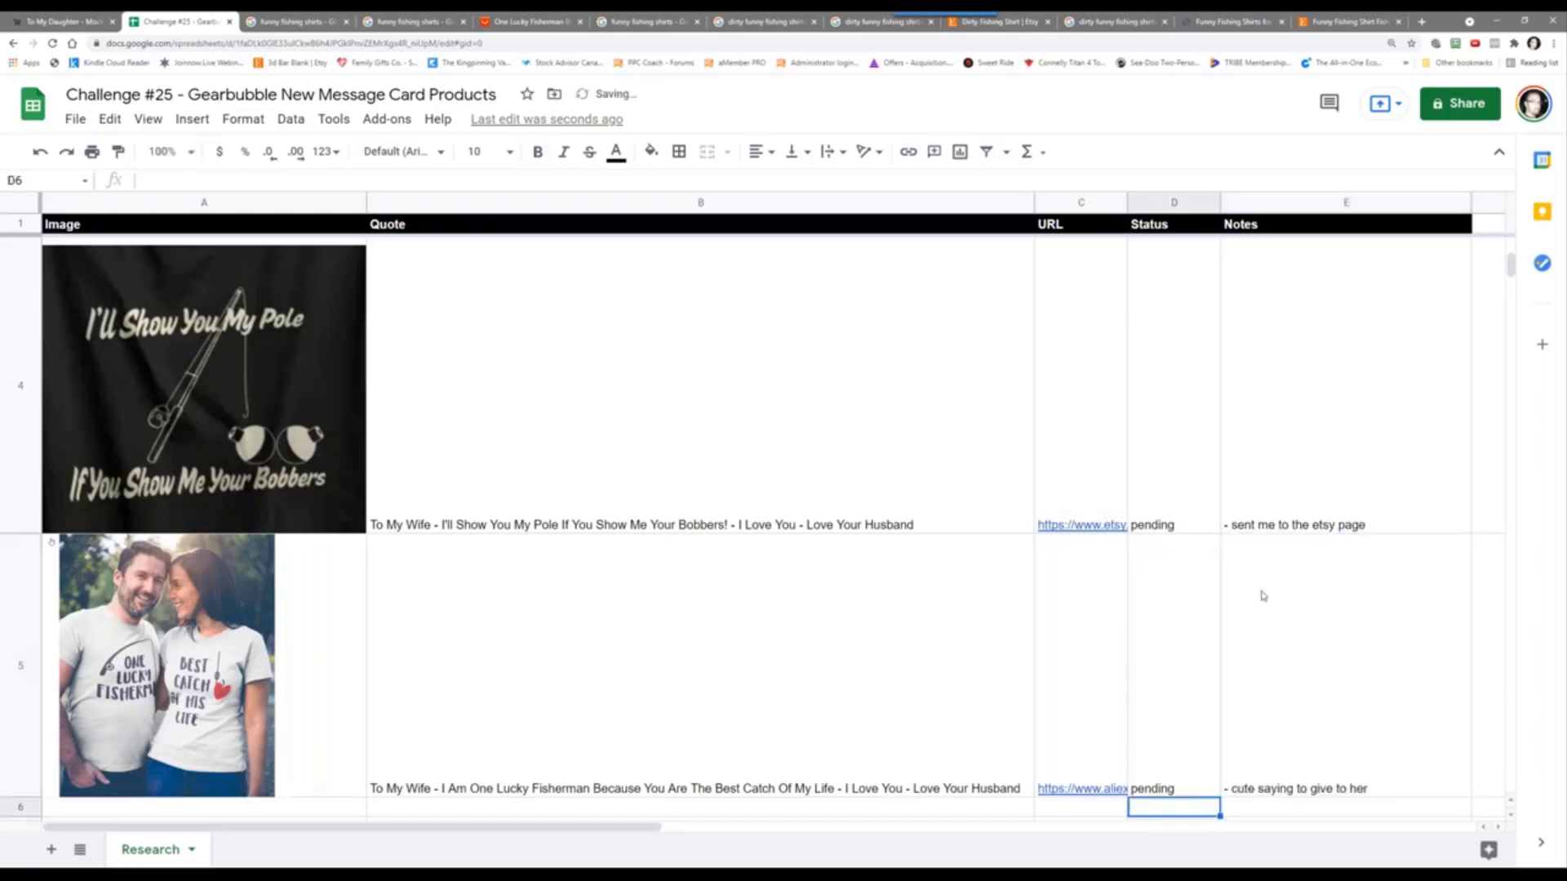
Step: Open the Pinterest shirt "I'm Sorry For What I Said When I Was Fishing" from the "funny fishing shirts" image results in a new tab
left_click(285, 25)
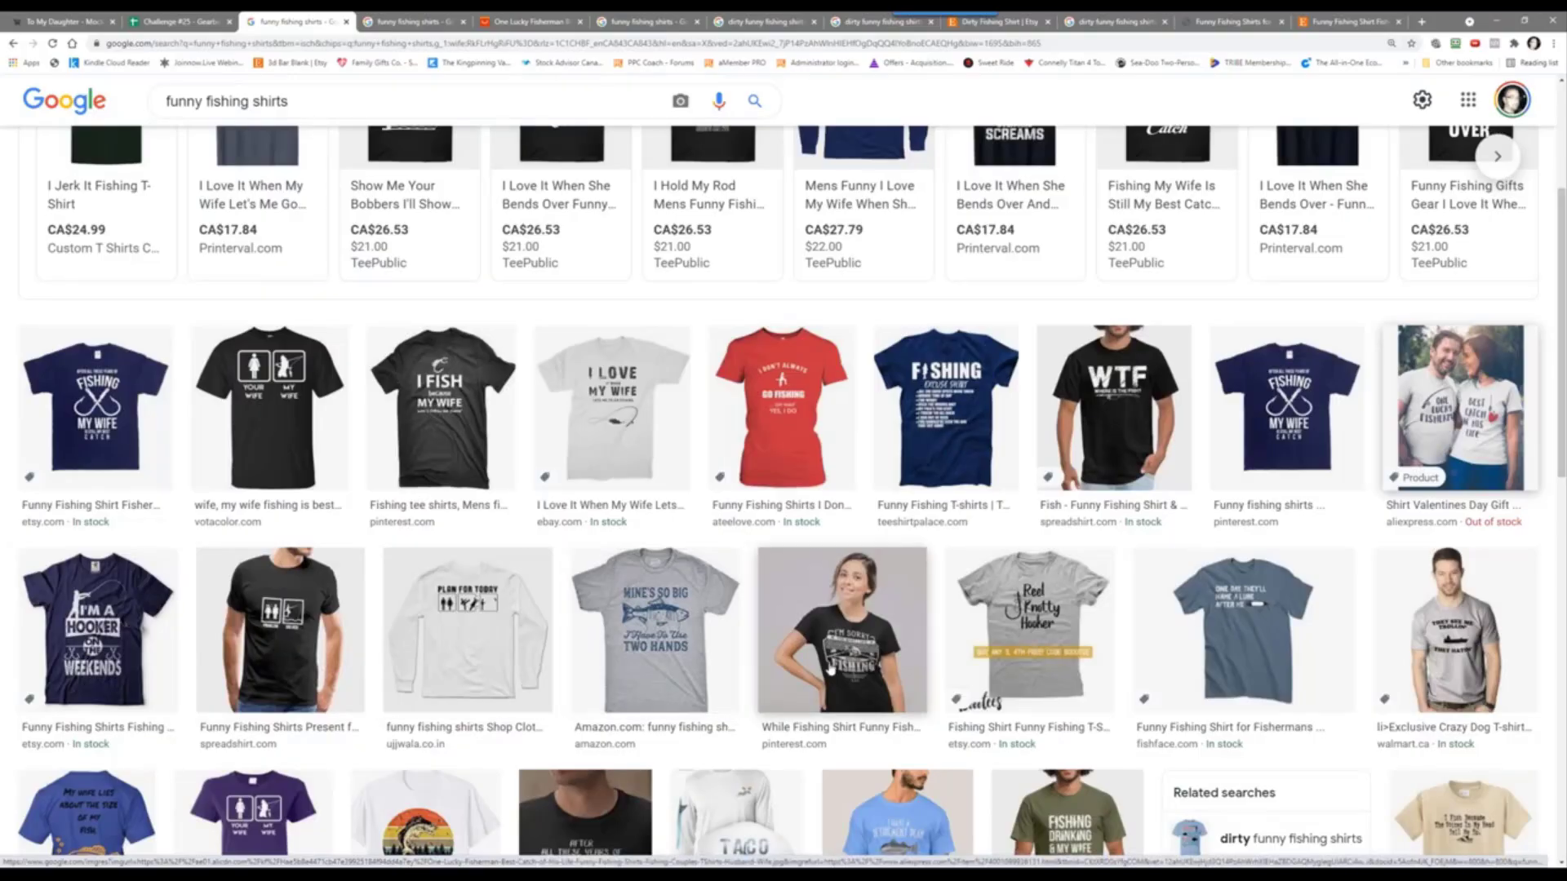
right_click(813, 646)
left_click(868, 412)
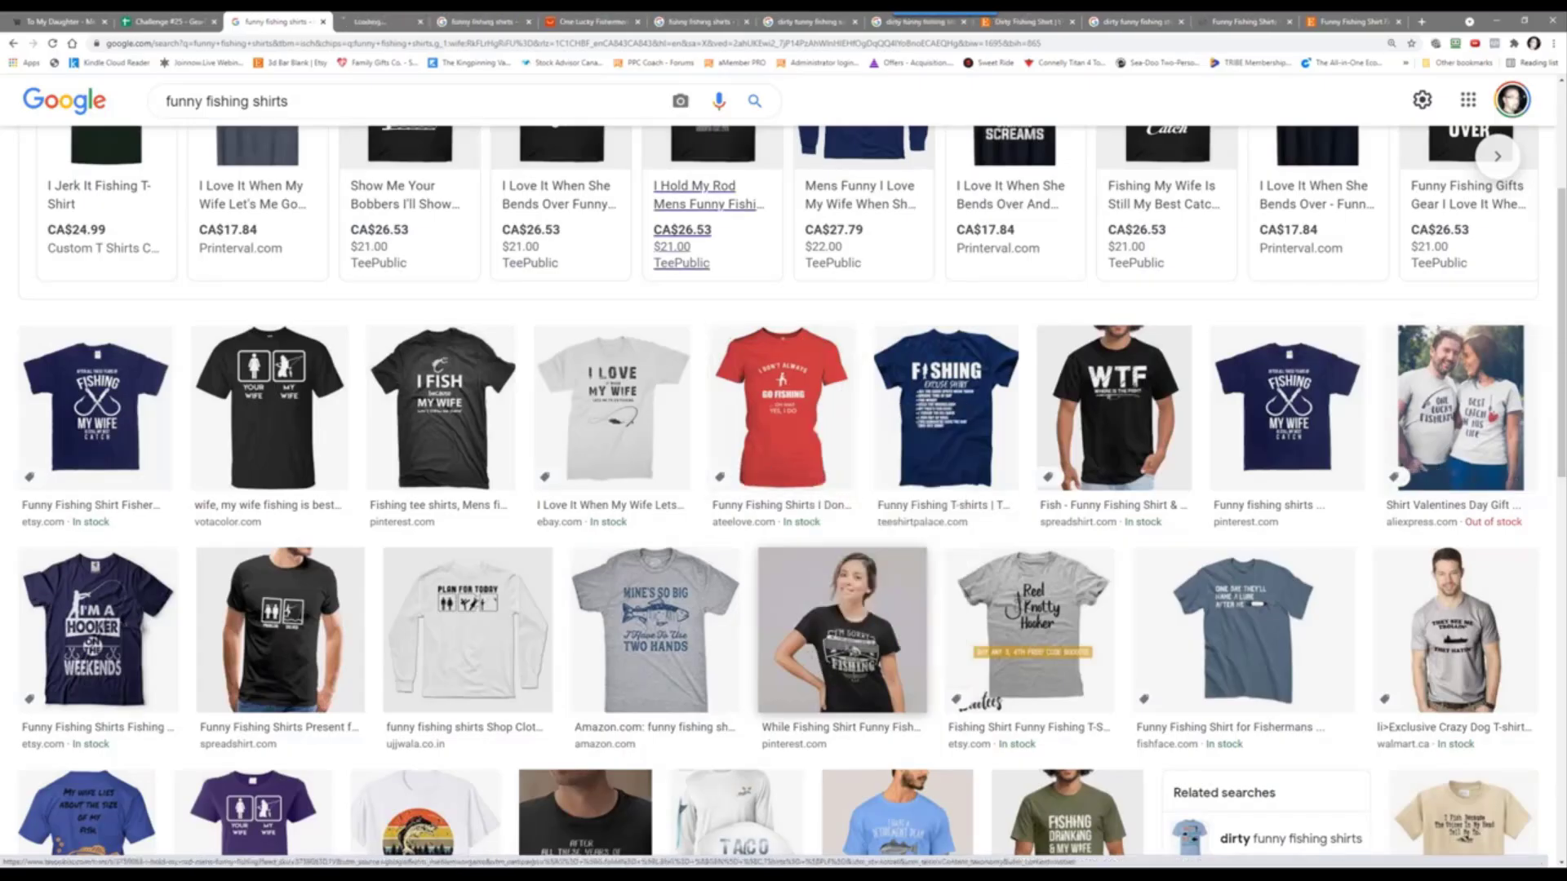
key("ctrl+Tab")
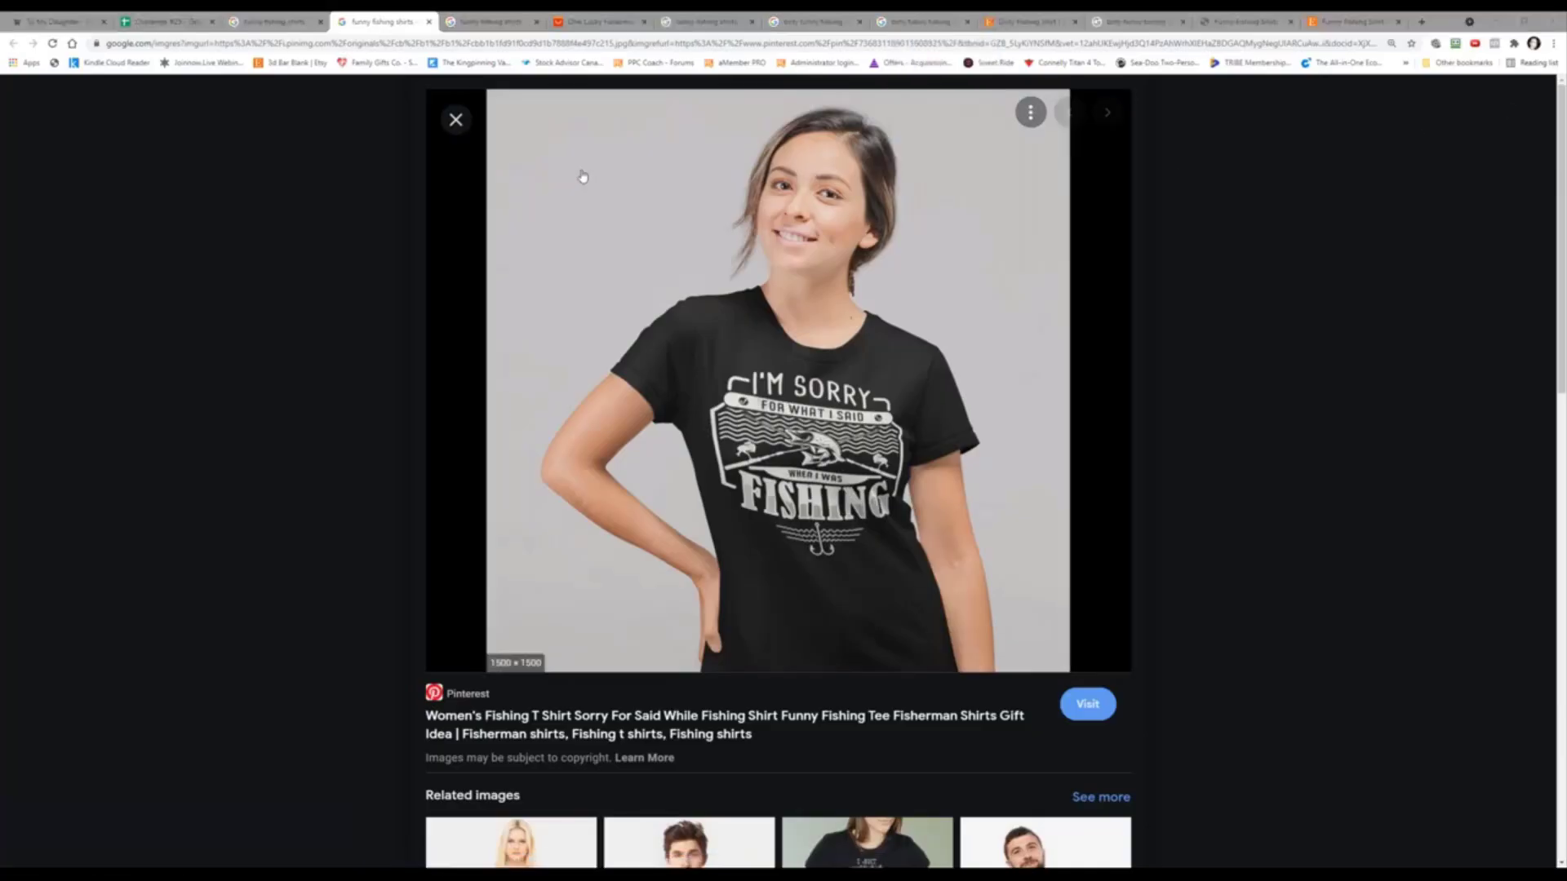
Step: Capture the picture of the woman wearing the "I'm Sorry For What I Said When I Was Fishing" shirt with Snagit
key("Print")
left_click_drag(493, 107, 1065, 665)
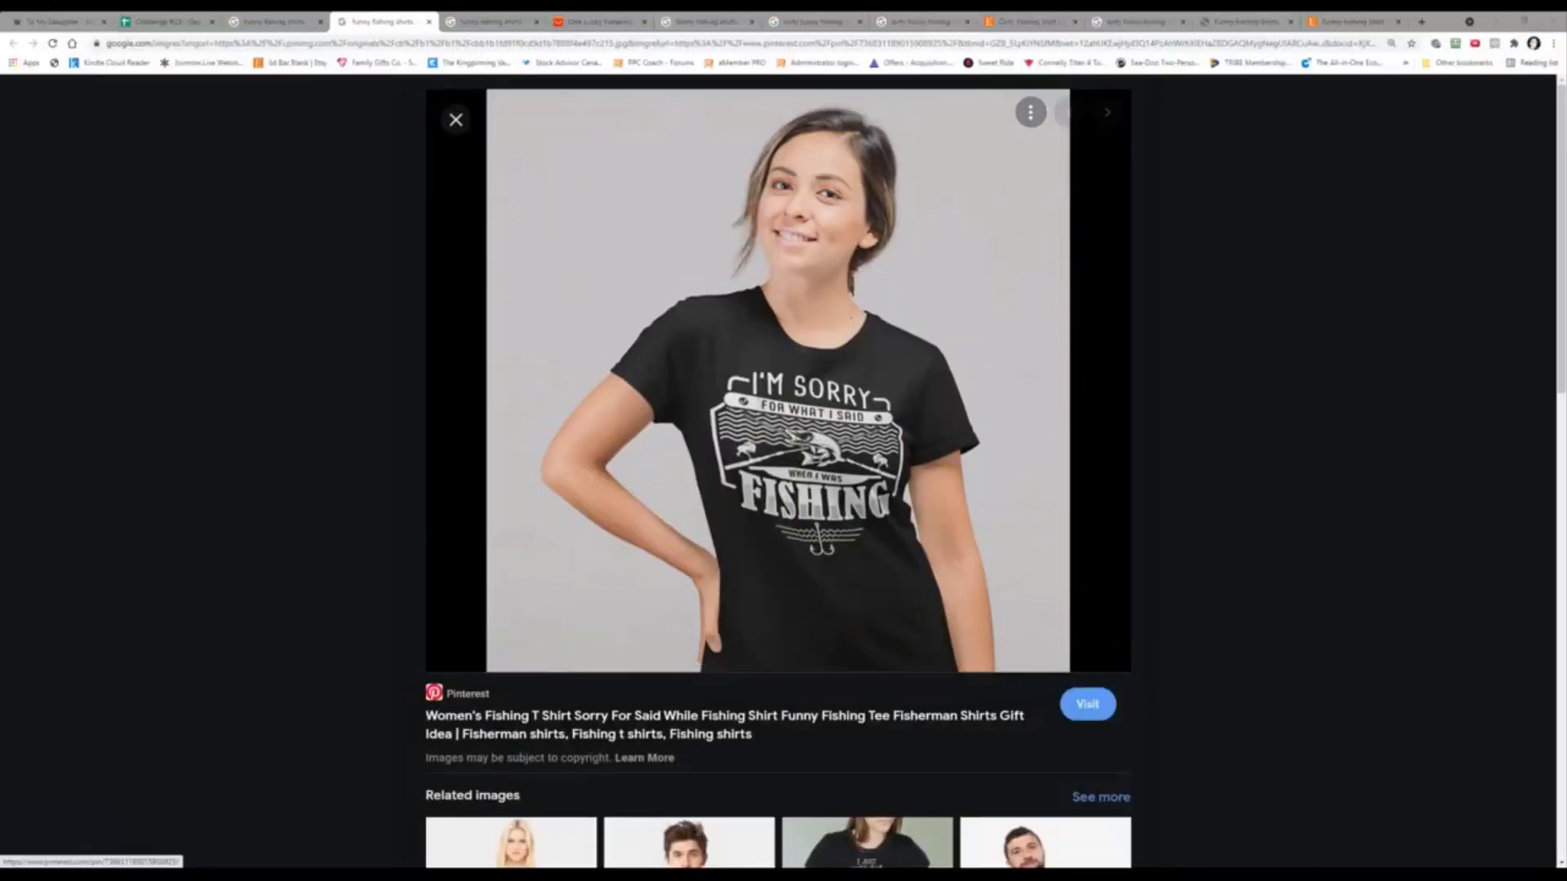
Step: Capture the "I'm Sorry" fishing shirt photo in Snagit Editor and save it as a JPG file
left_click(630, 691)
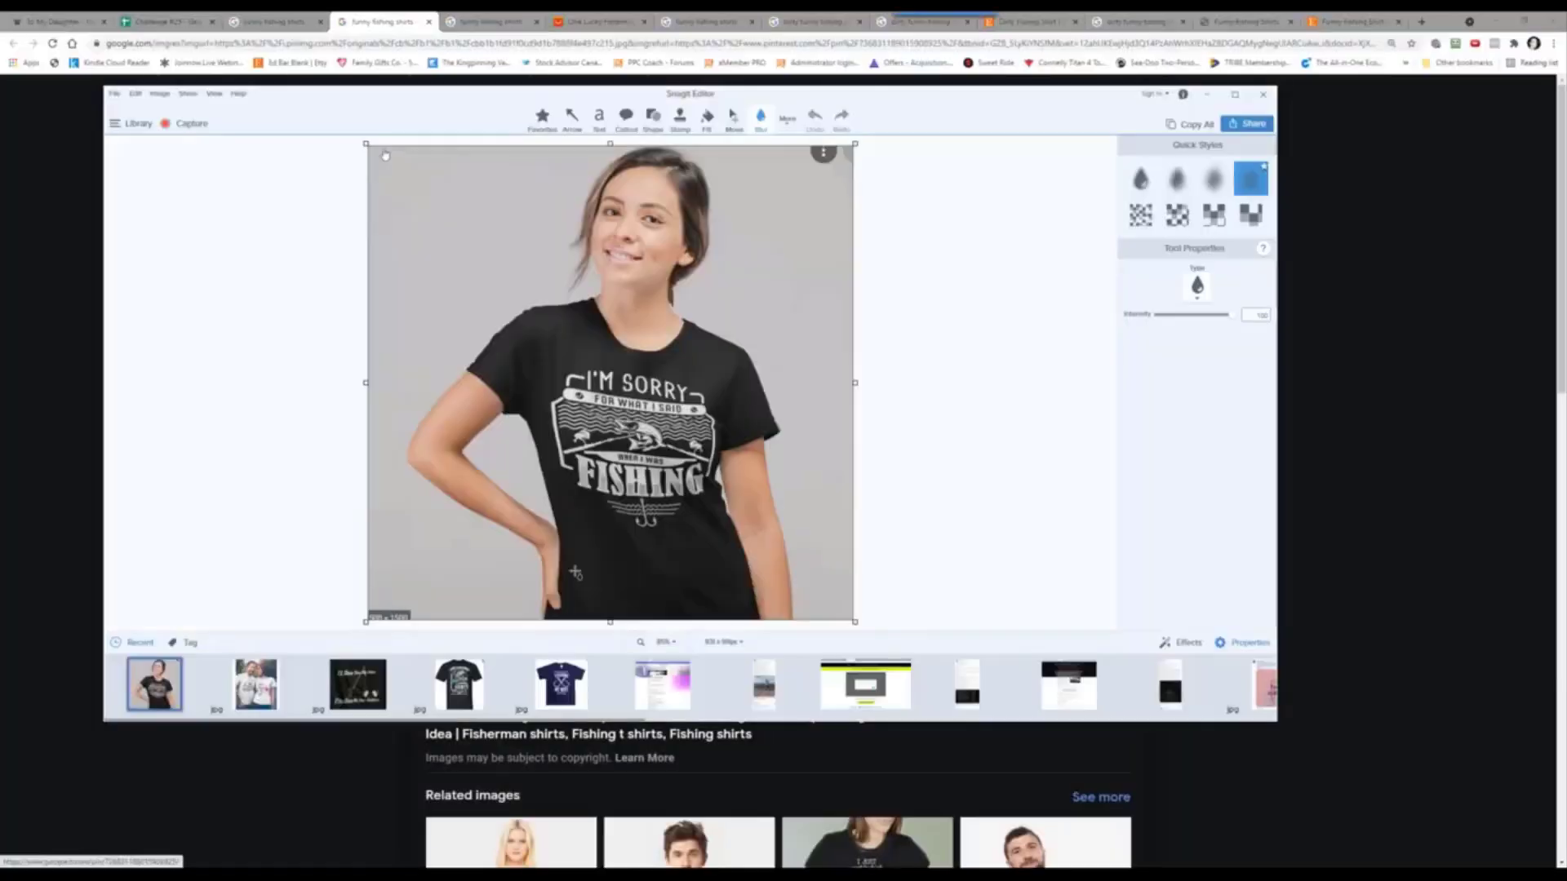
left_click(114, 94)
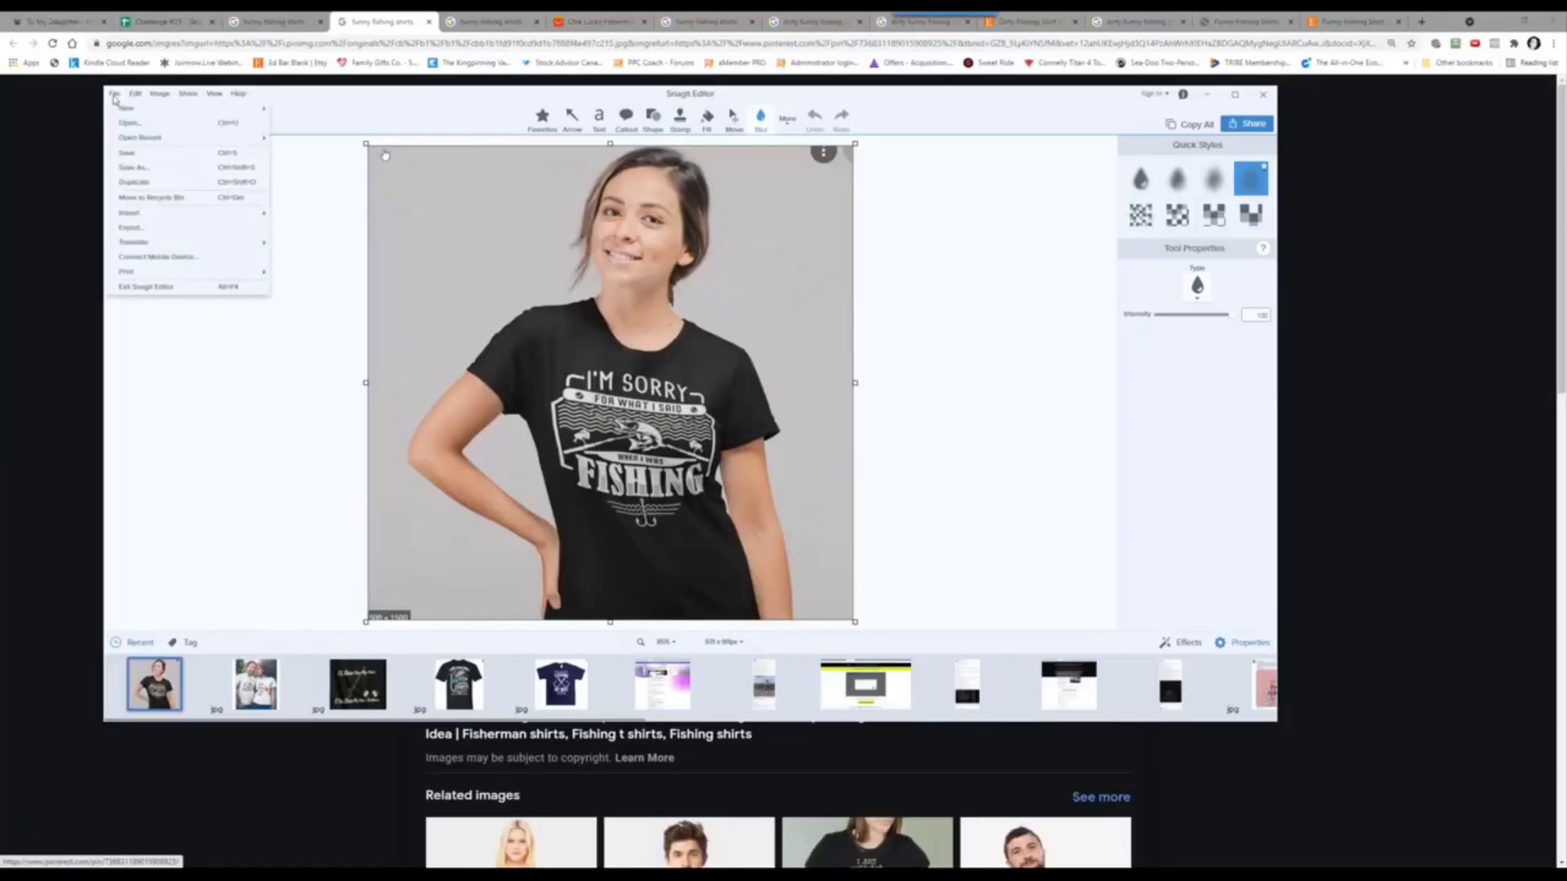
left_click(138, 168)
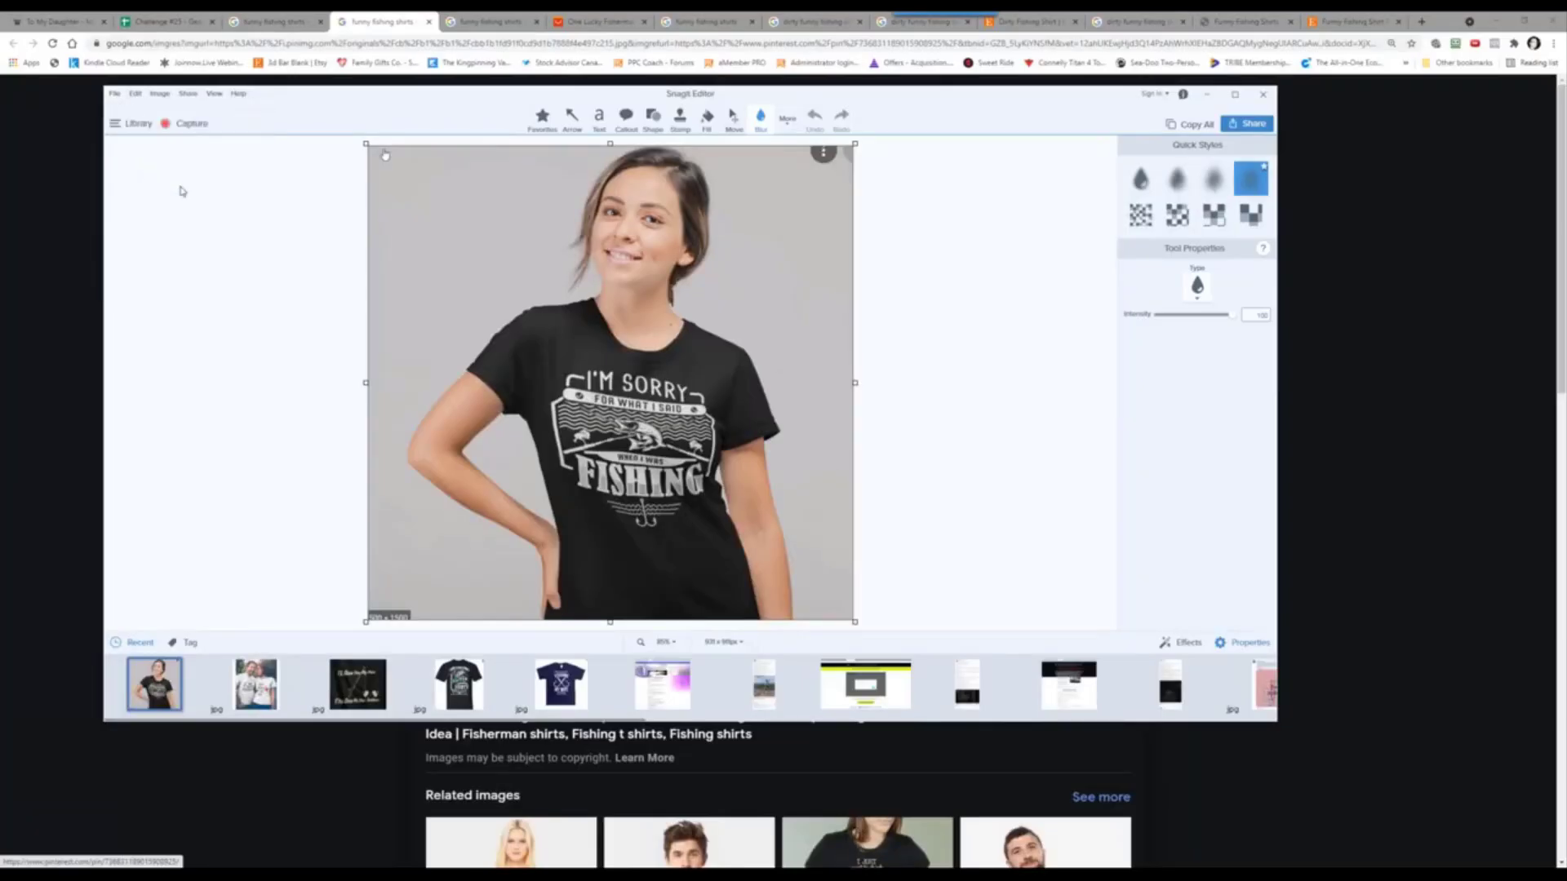
left_click(588, 412)
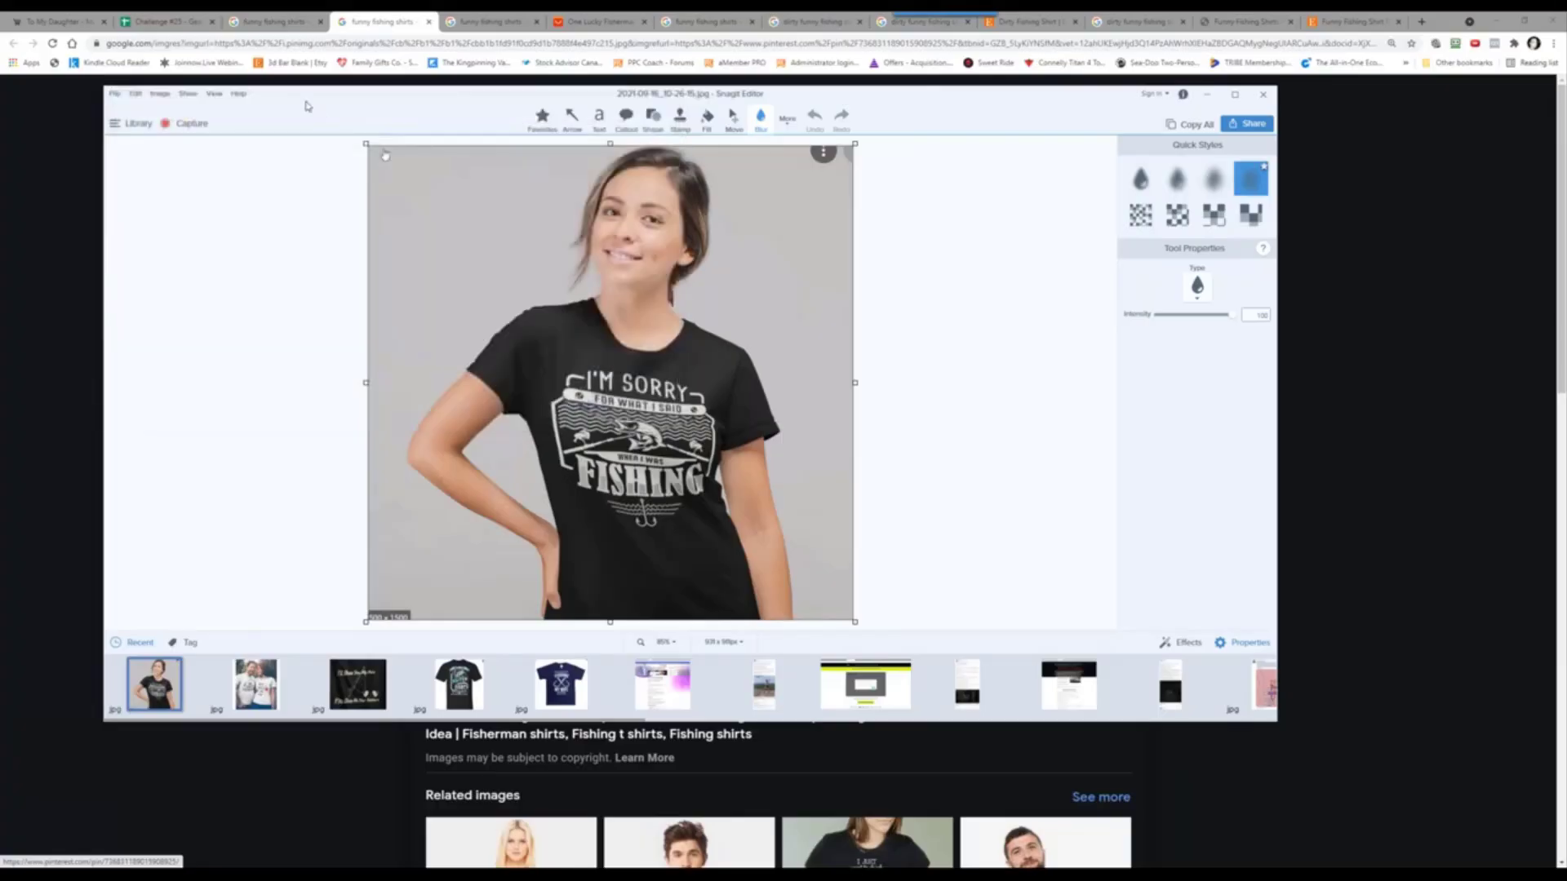
Step: In the Challenge #25 spreadsheet, insert 2021-09-16_10-26-15.jpg inside cell A6 and make row 6 tall enough to display the picture large
left_click(186, 21)
scroll(199, 552, "down", 3)
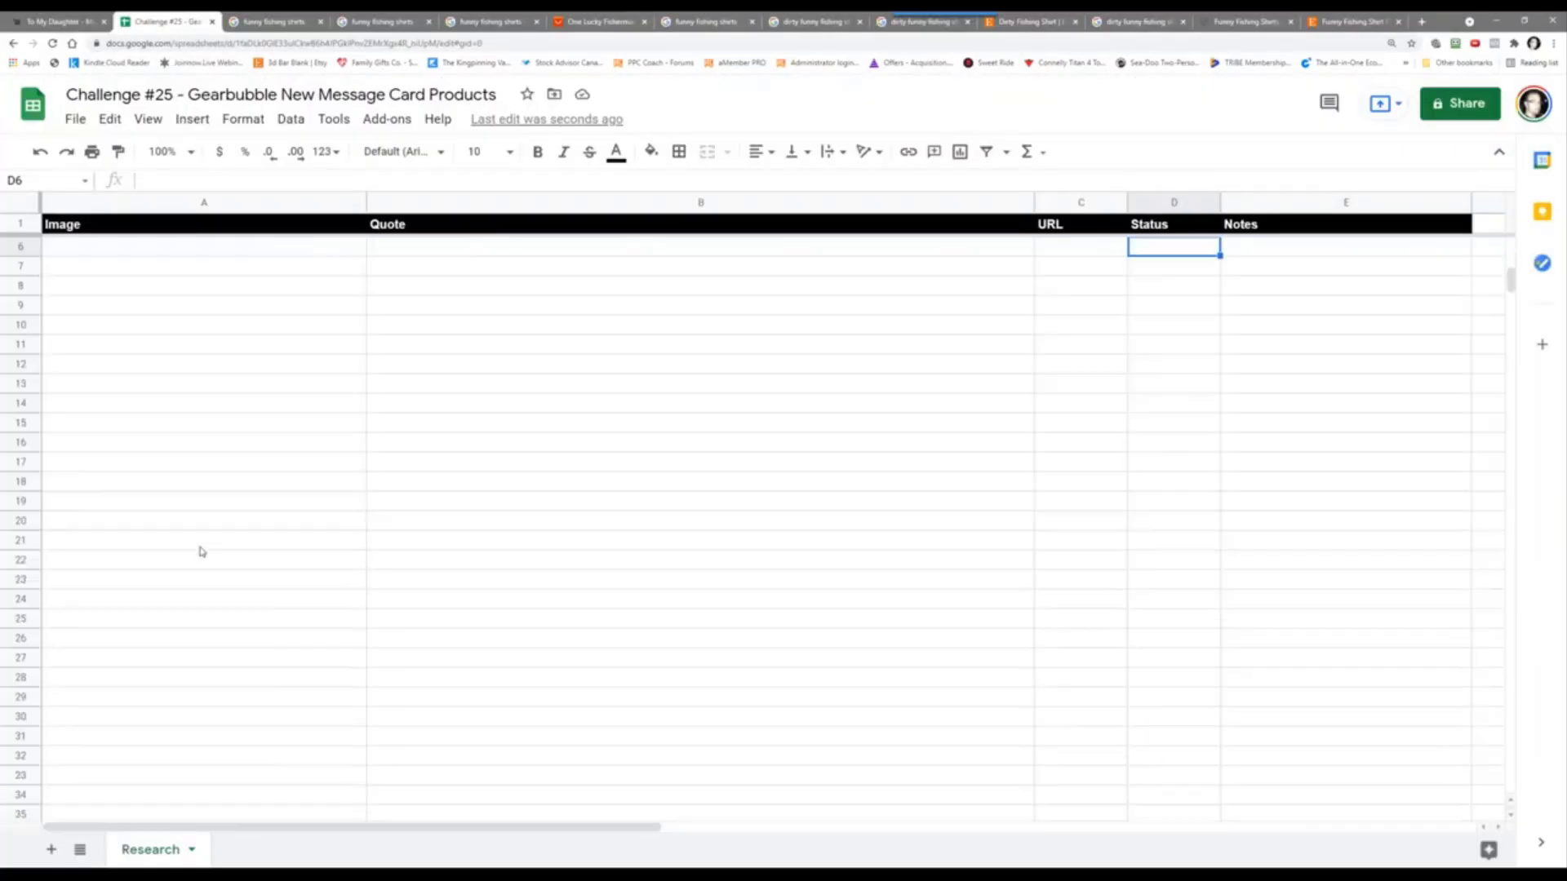
scroll(208, 491, "up", 1)
left_click(139, 516)
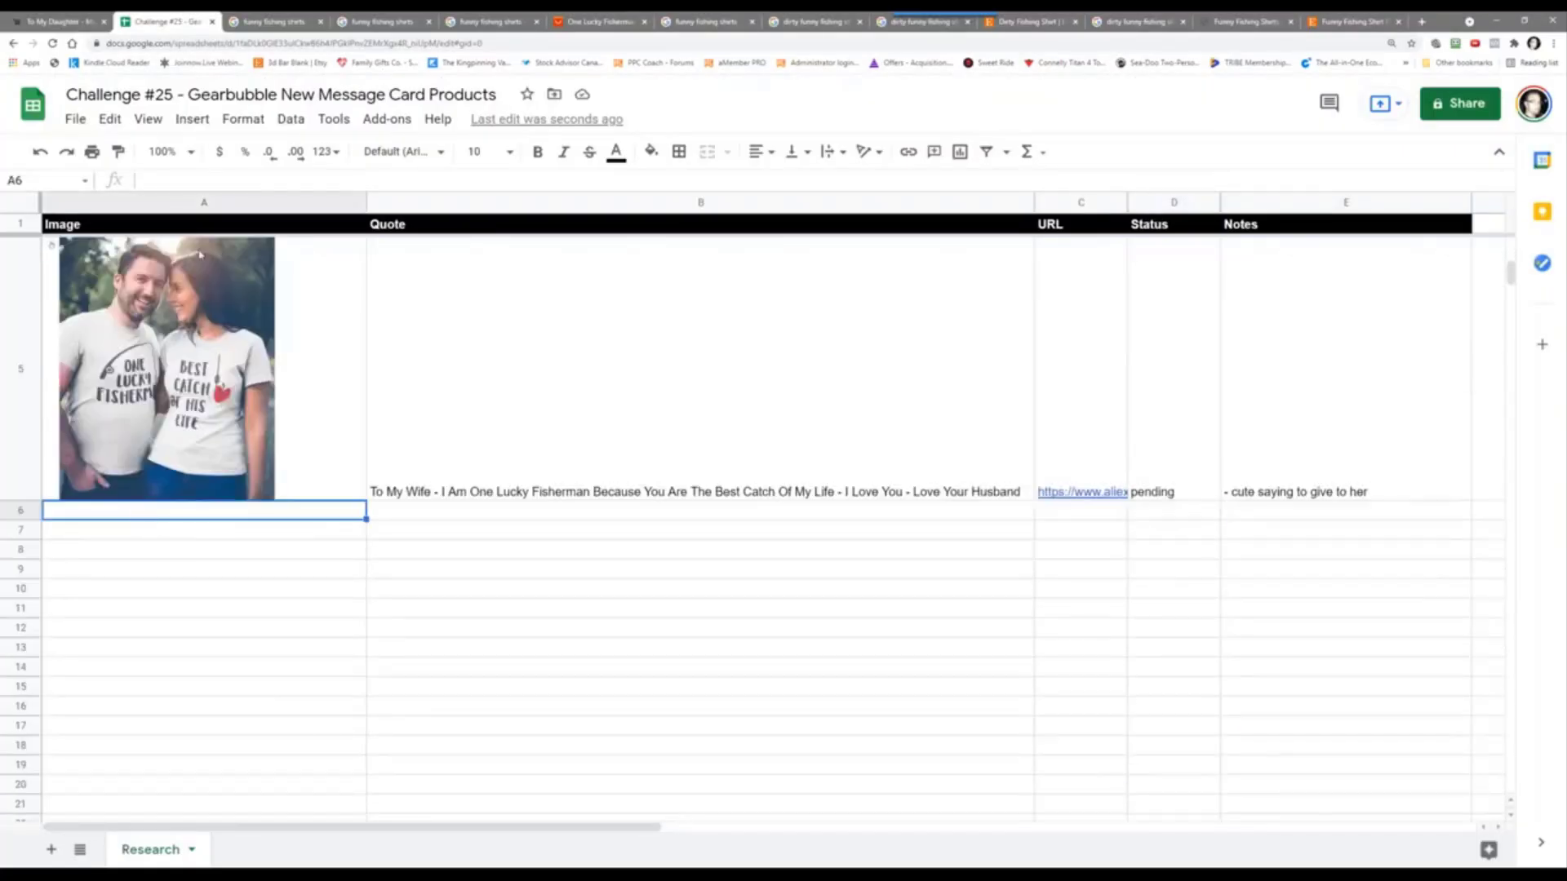
left_click(191, 118)
mouse_move(243, 118)
mouse_move(192, 118)
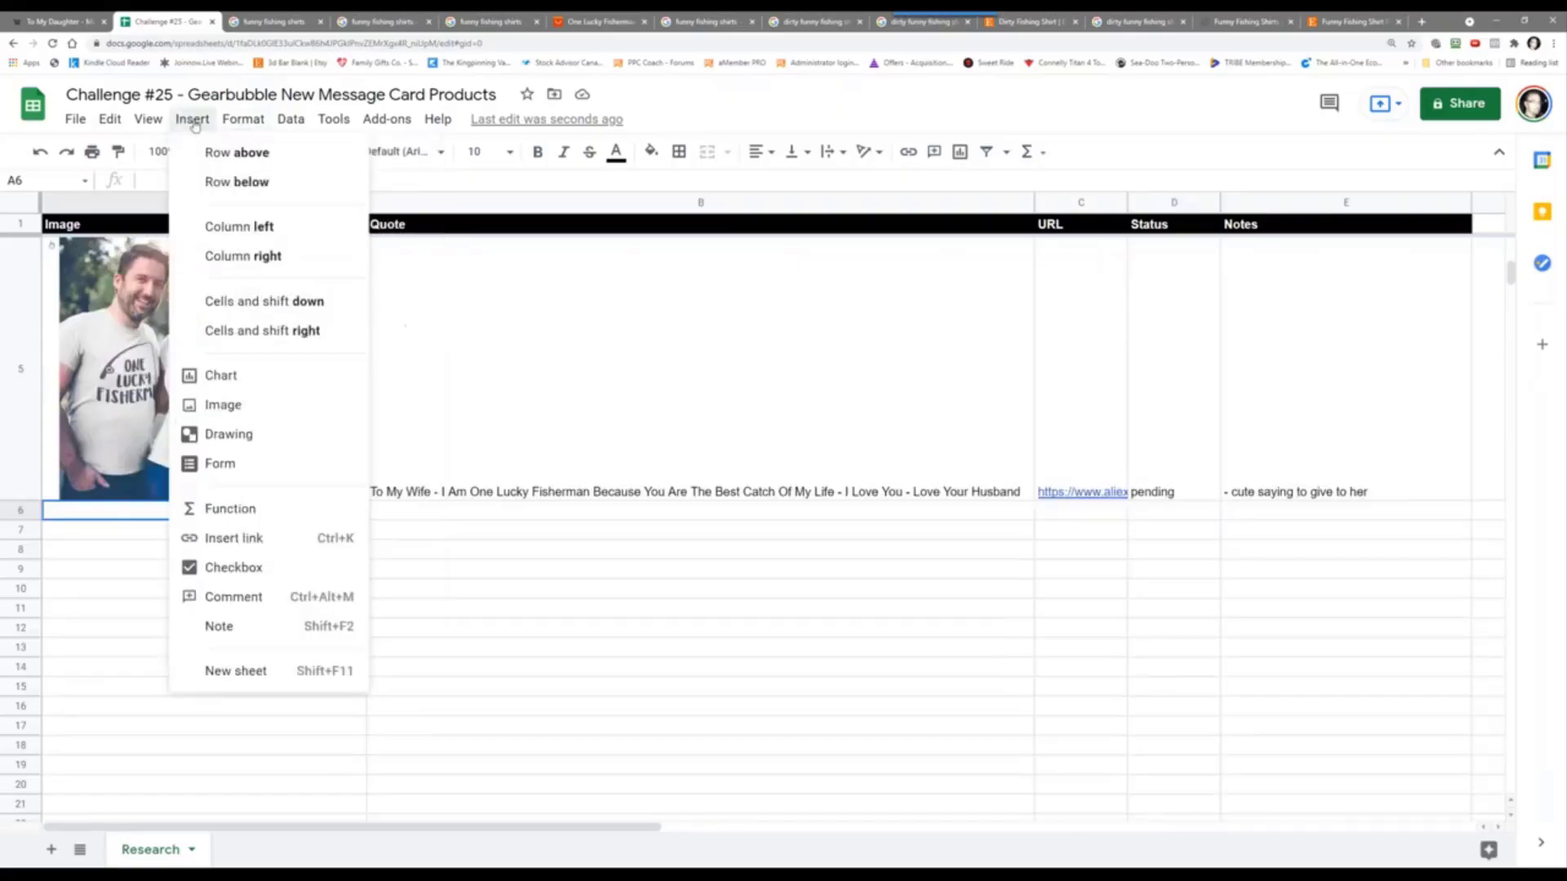
mouse_move(289, 413)
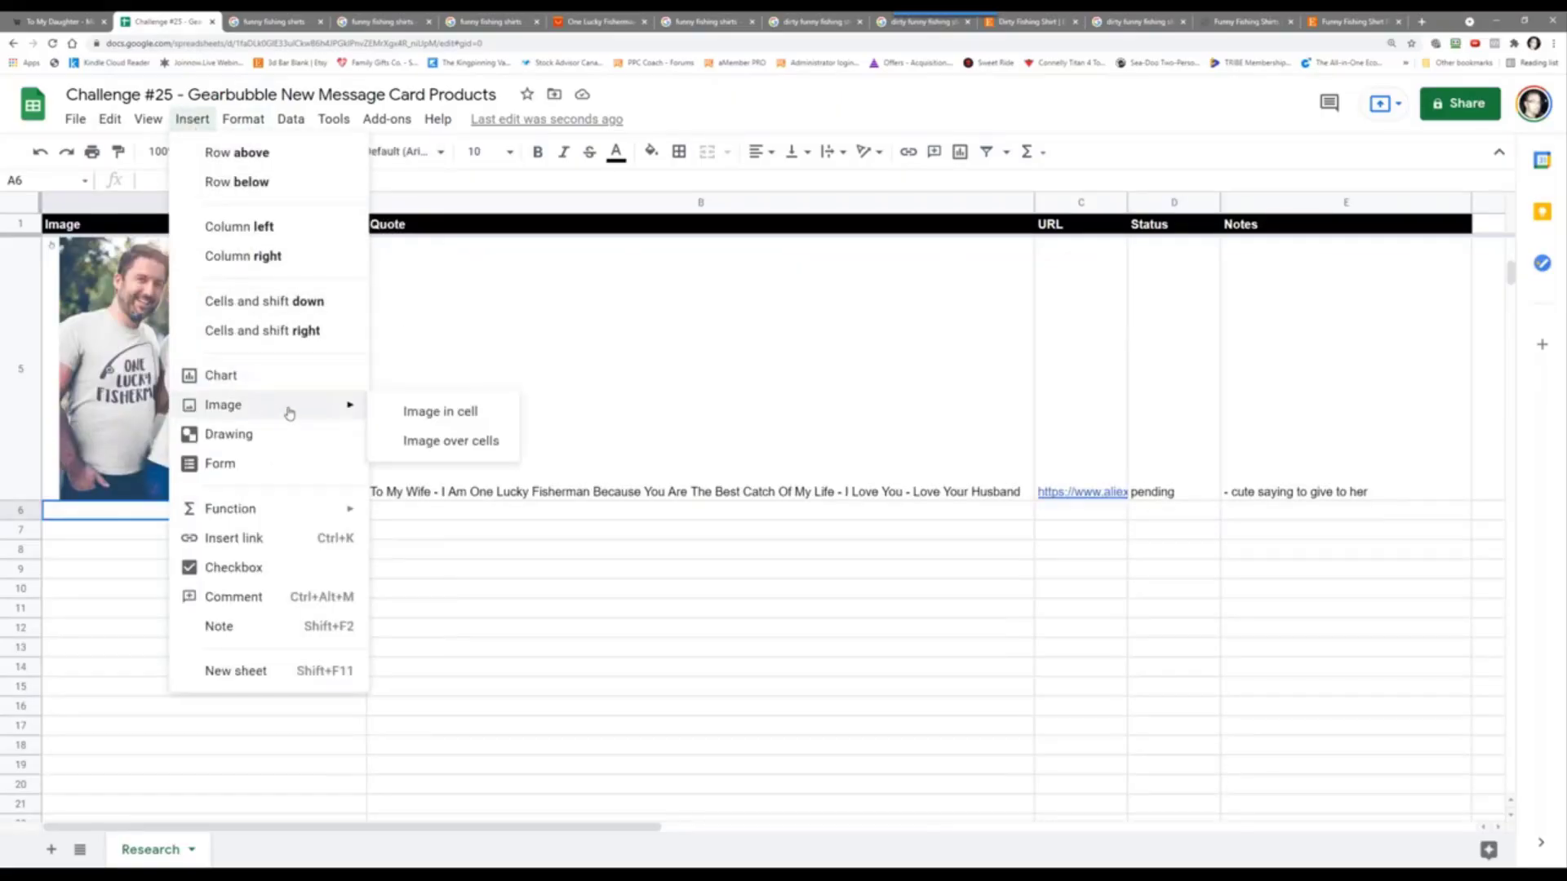
left_click(441, 412)
left_click(784, 586)
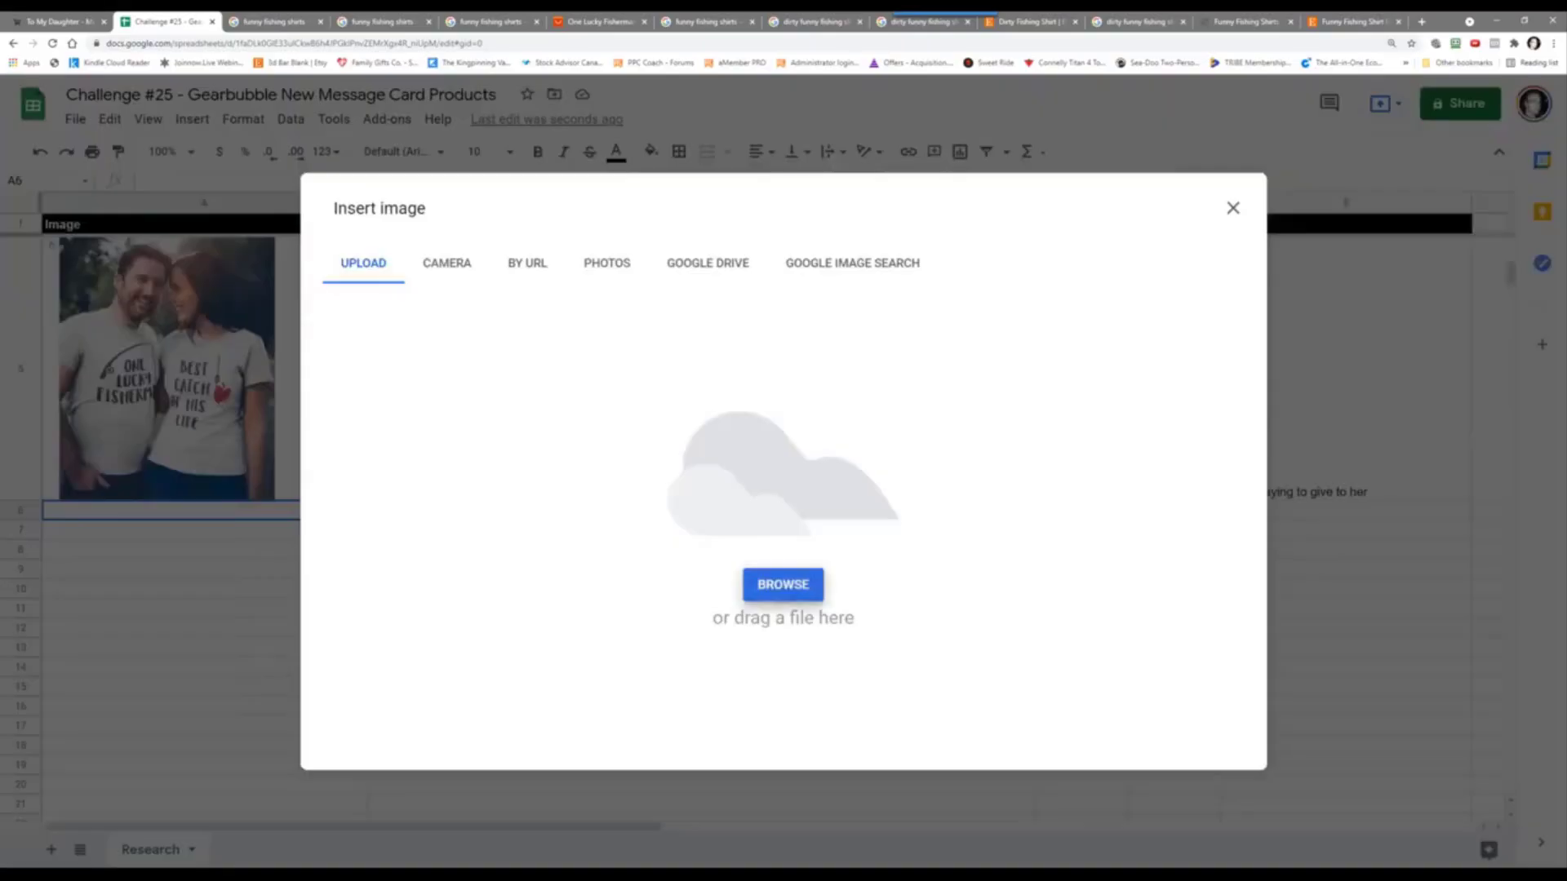
left_click(447, 118)
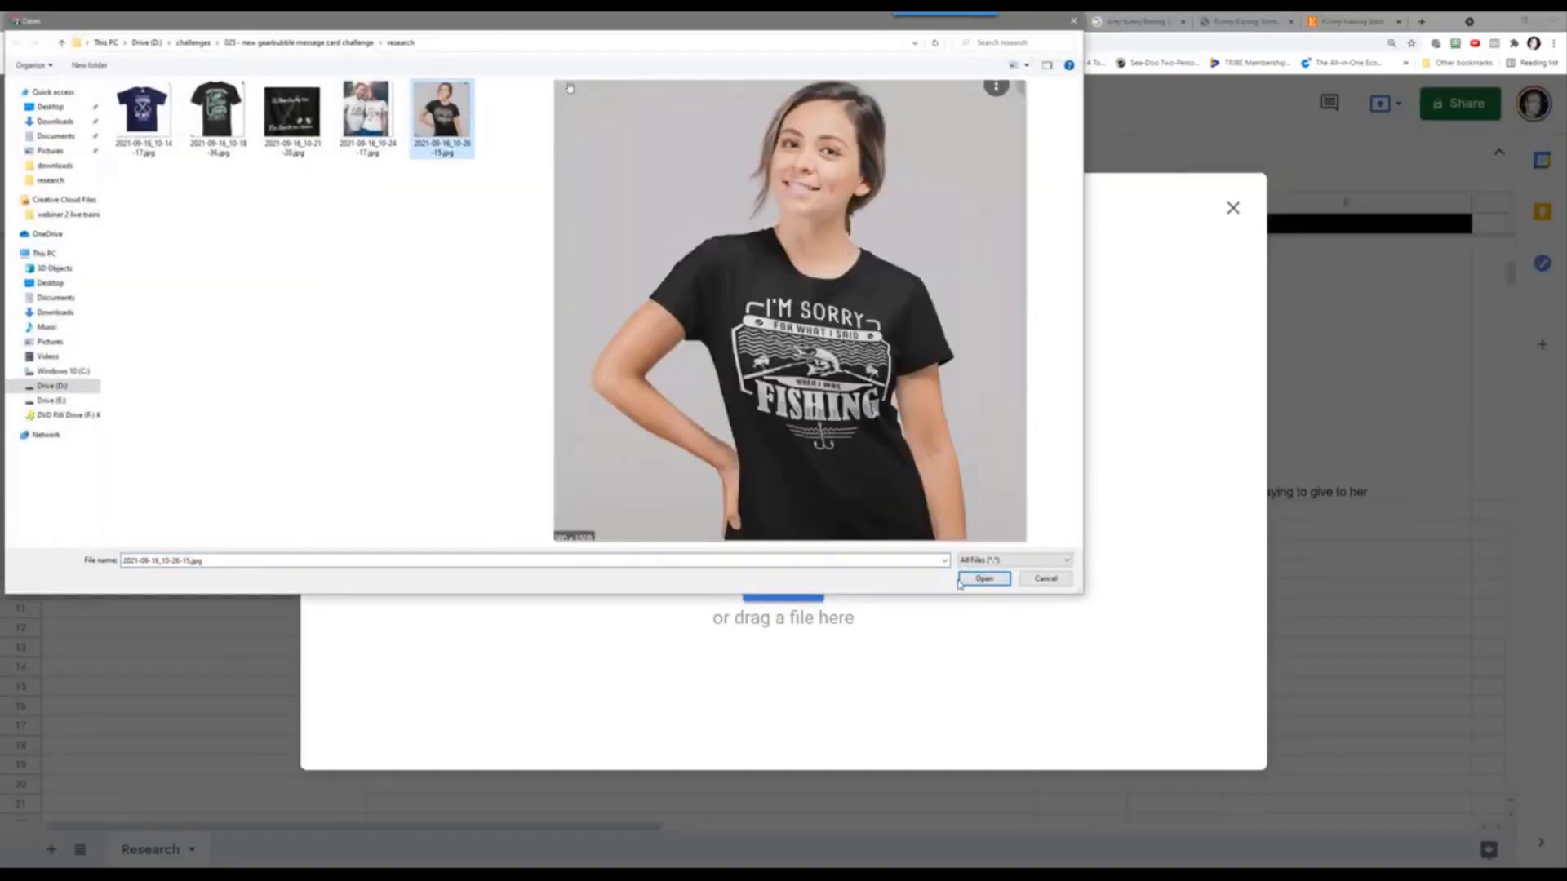
left_click(983, 579)
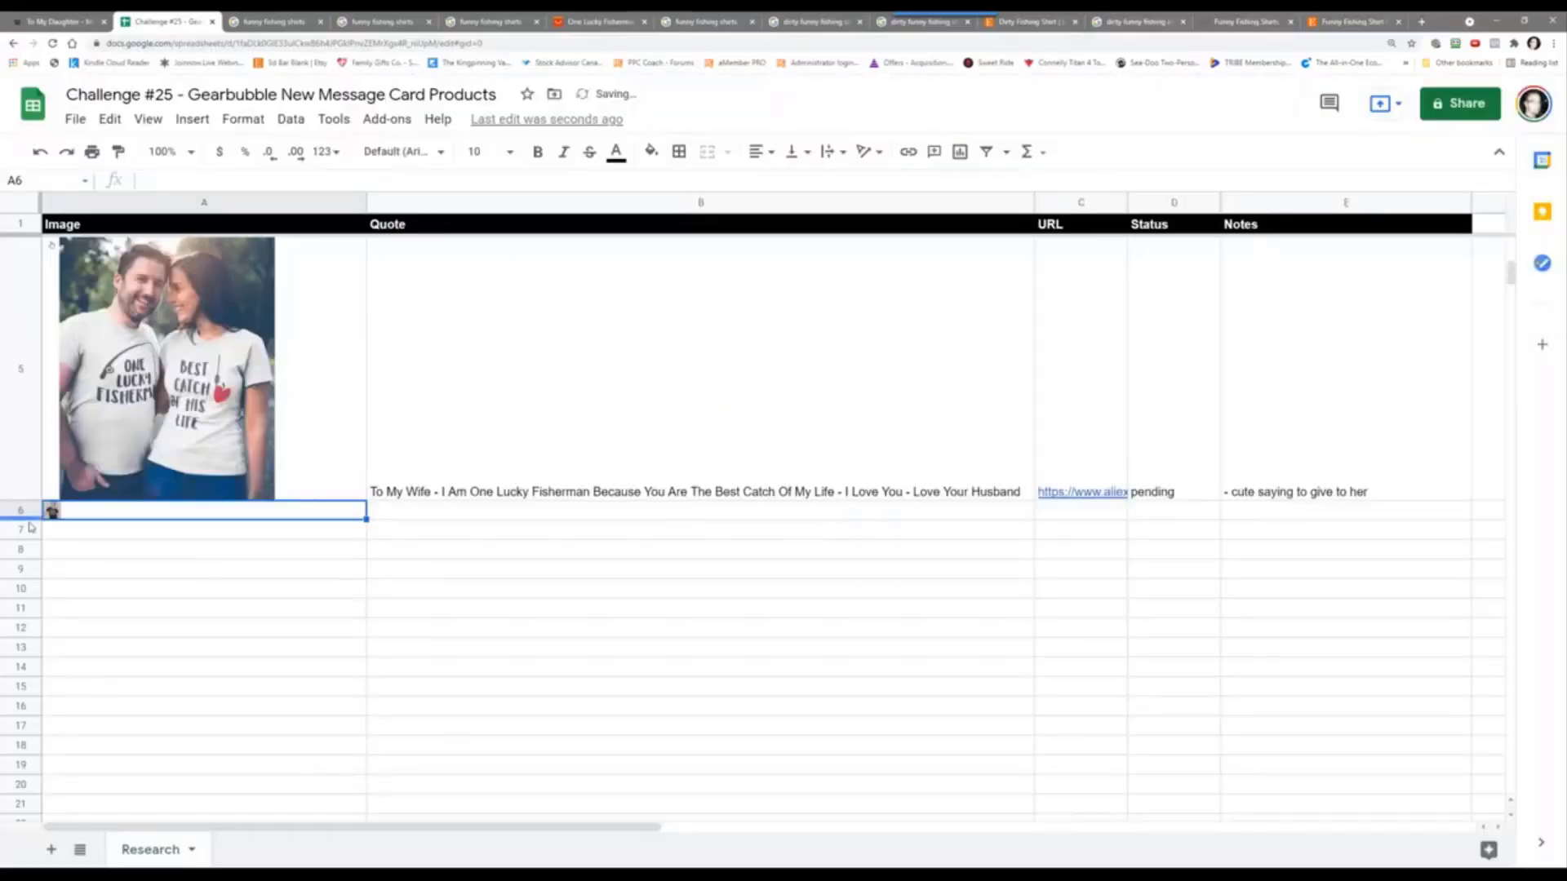
left_click_drag(27, 519, 28, 800)
Step: Enter the quote "To My Wife - I'm Sorry For What I Said When I Was Fishing - I Will Always Love You - Love Your Husband" in B6
left_click(490, 571)
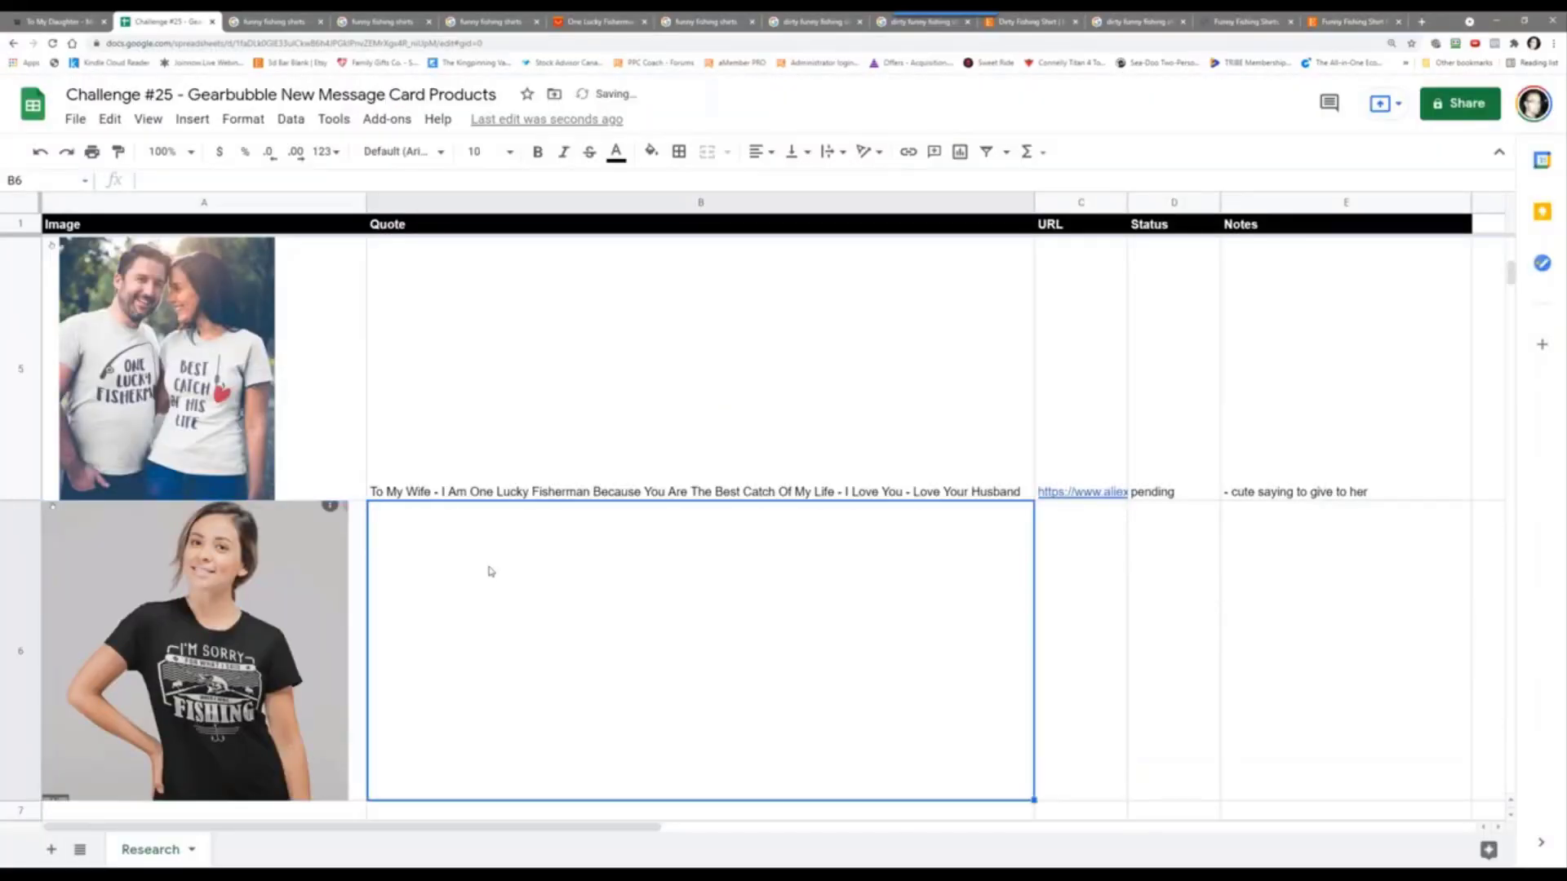
type("To")
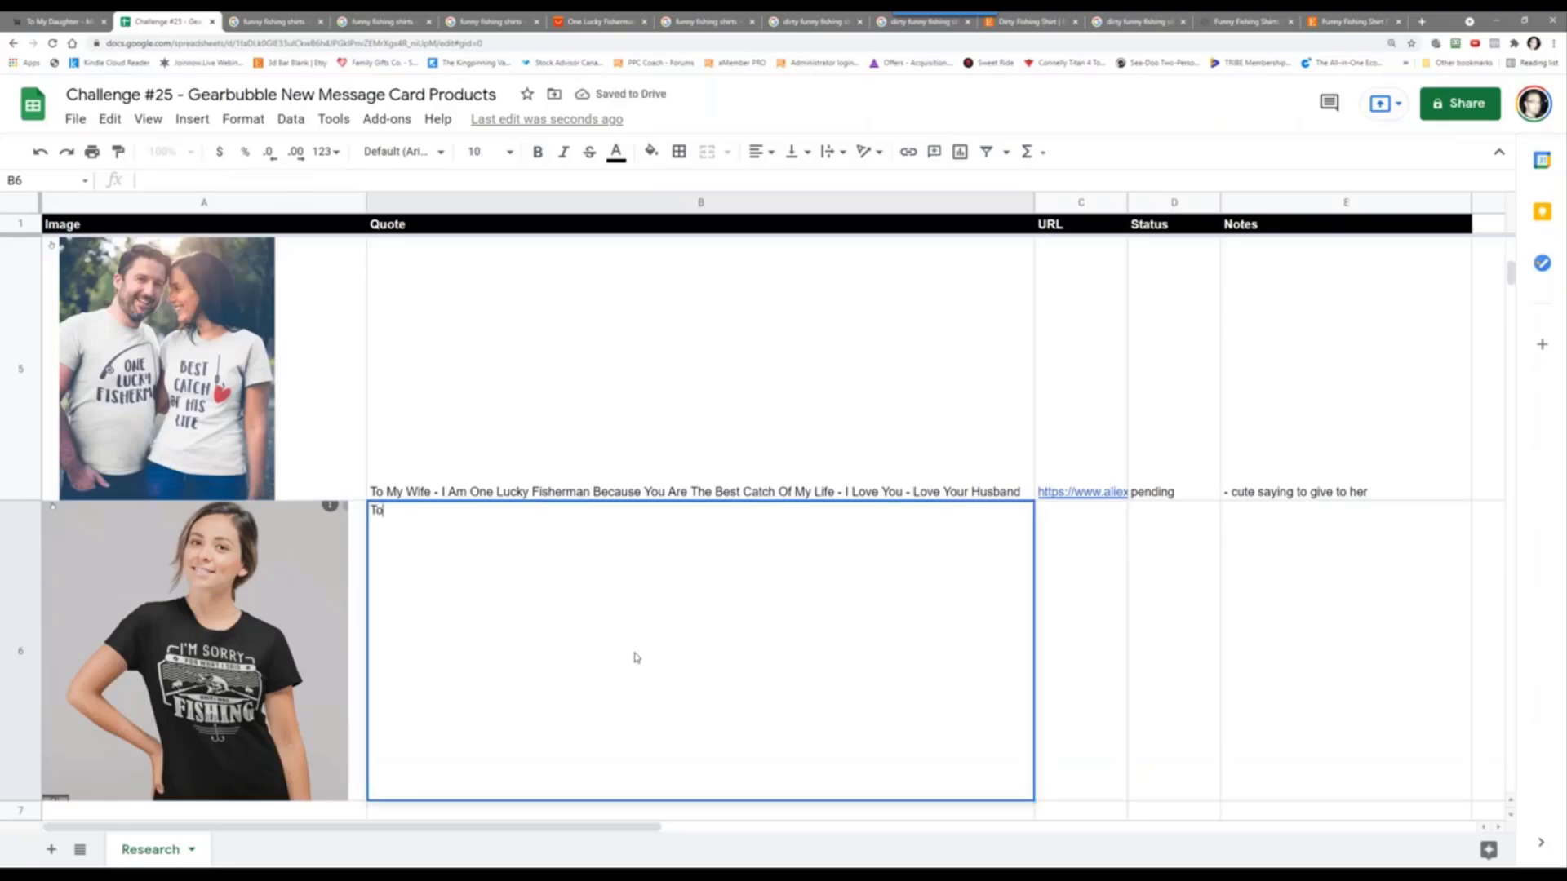
type(" My Wife - I'm SOr")
key("BackSpace")
key("BackSpace")
key("BackSpace")
key("BackSpace")
key("BackSpace")
type("m")
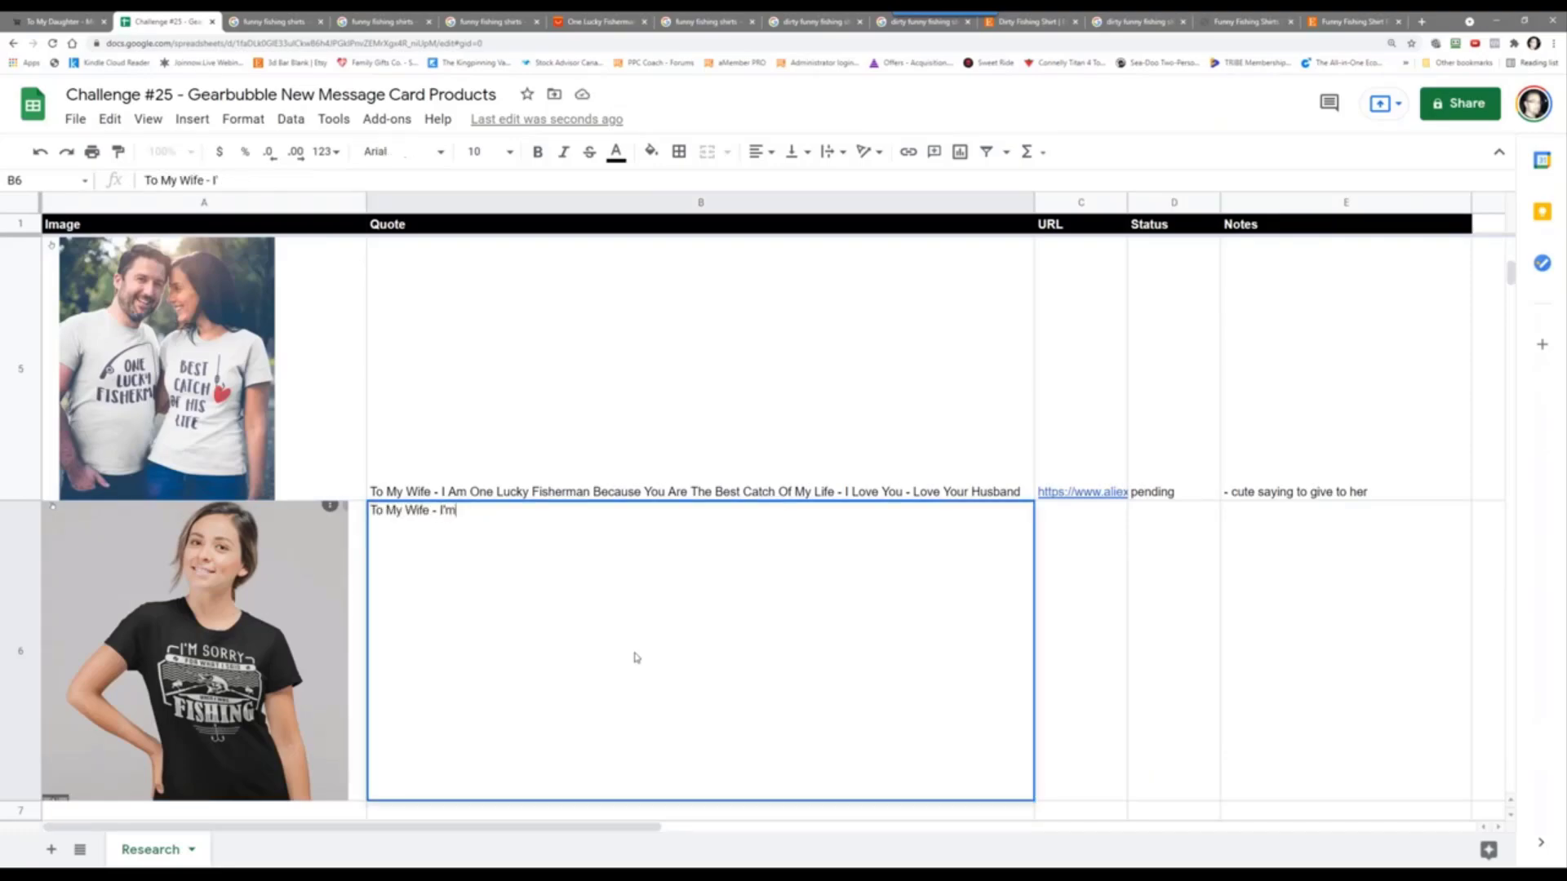
type(" Sorry For What I")
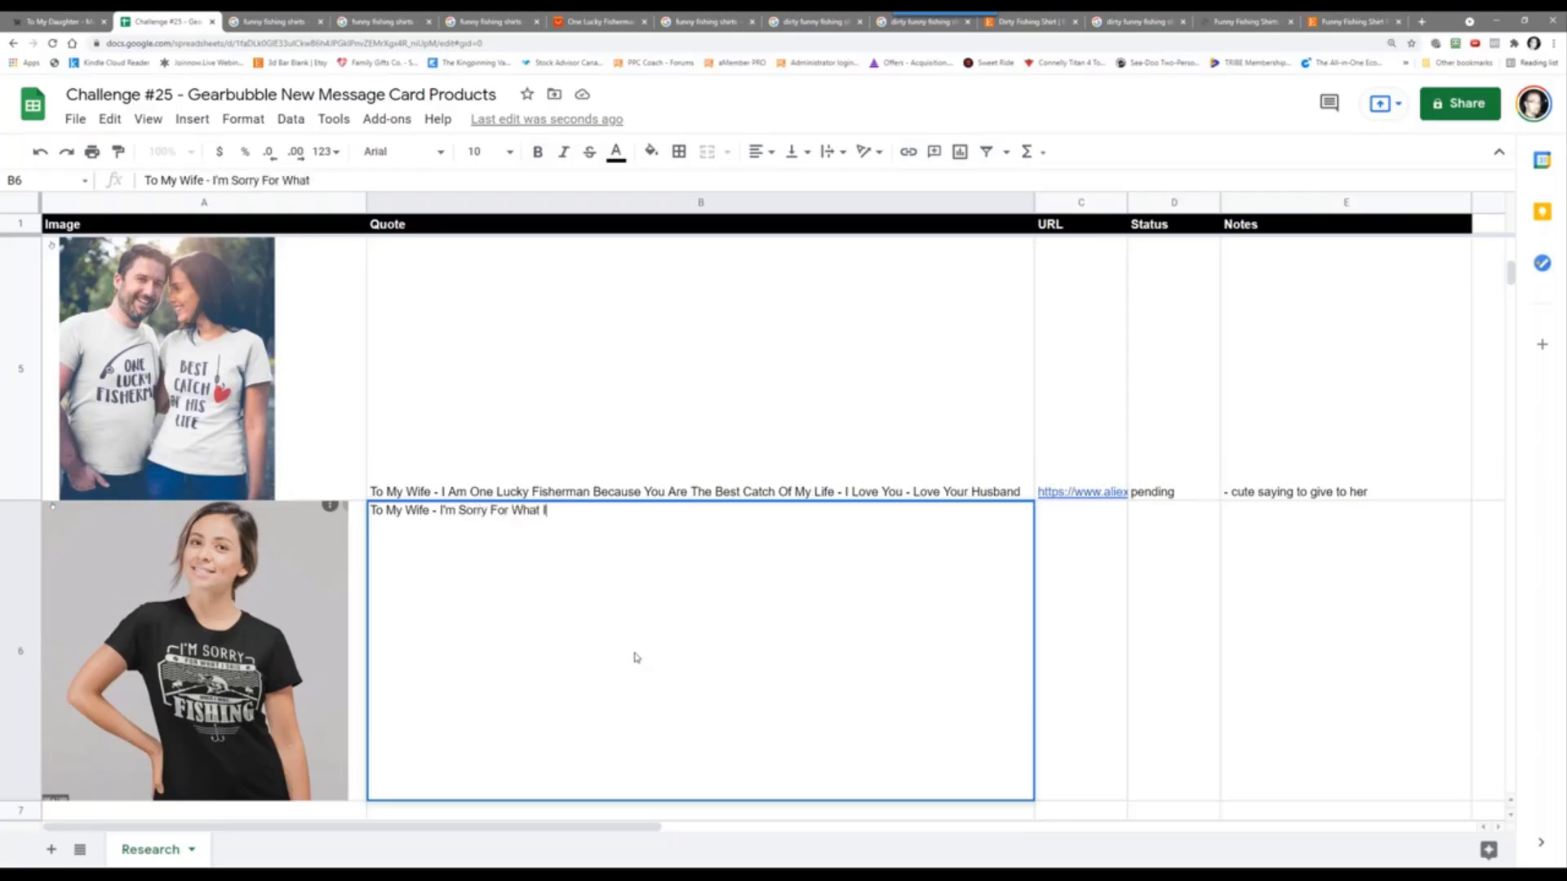
type(" Said Whien")
key("BackSpace")
key("BackSpace")
key("BackSpace")
key("BackSpace")
key("BackSpace")
type("hen I Was Fishing ")
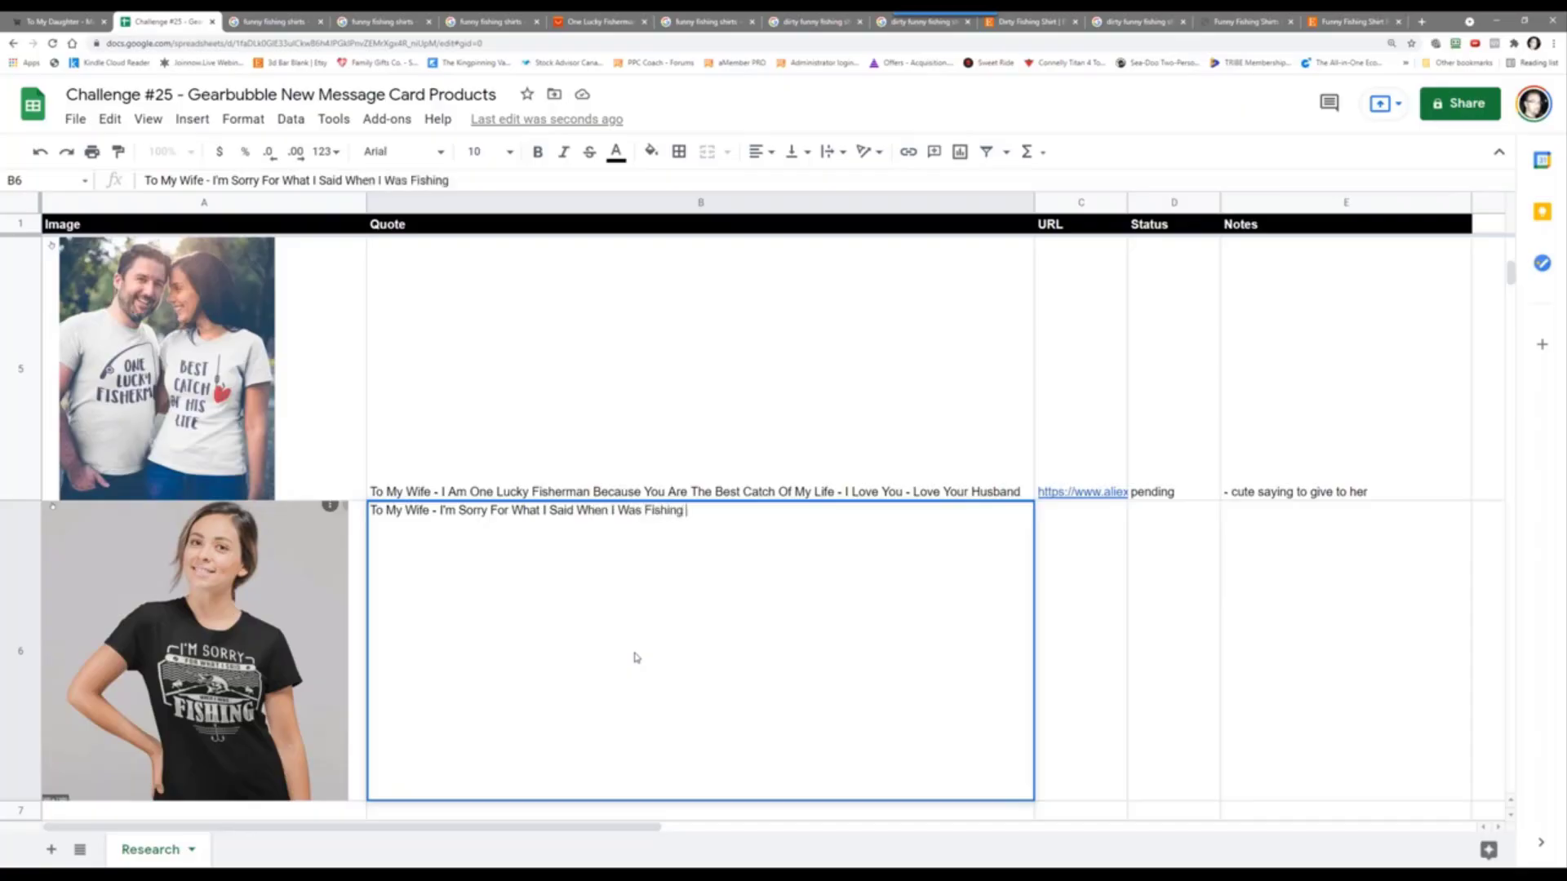
type("- I Sti")
key("BackSpace")
type("Will ALWays")
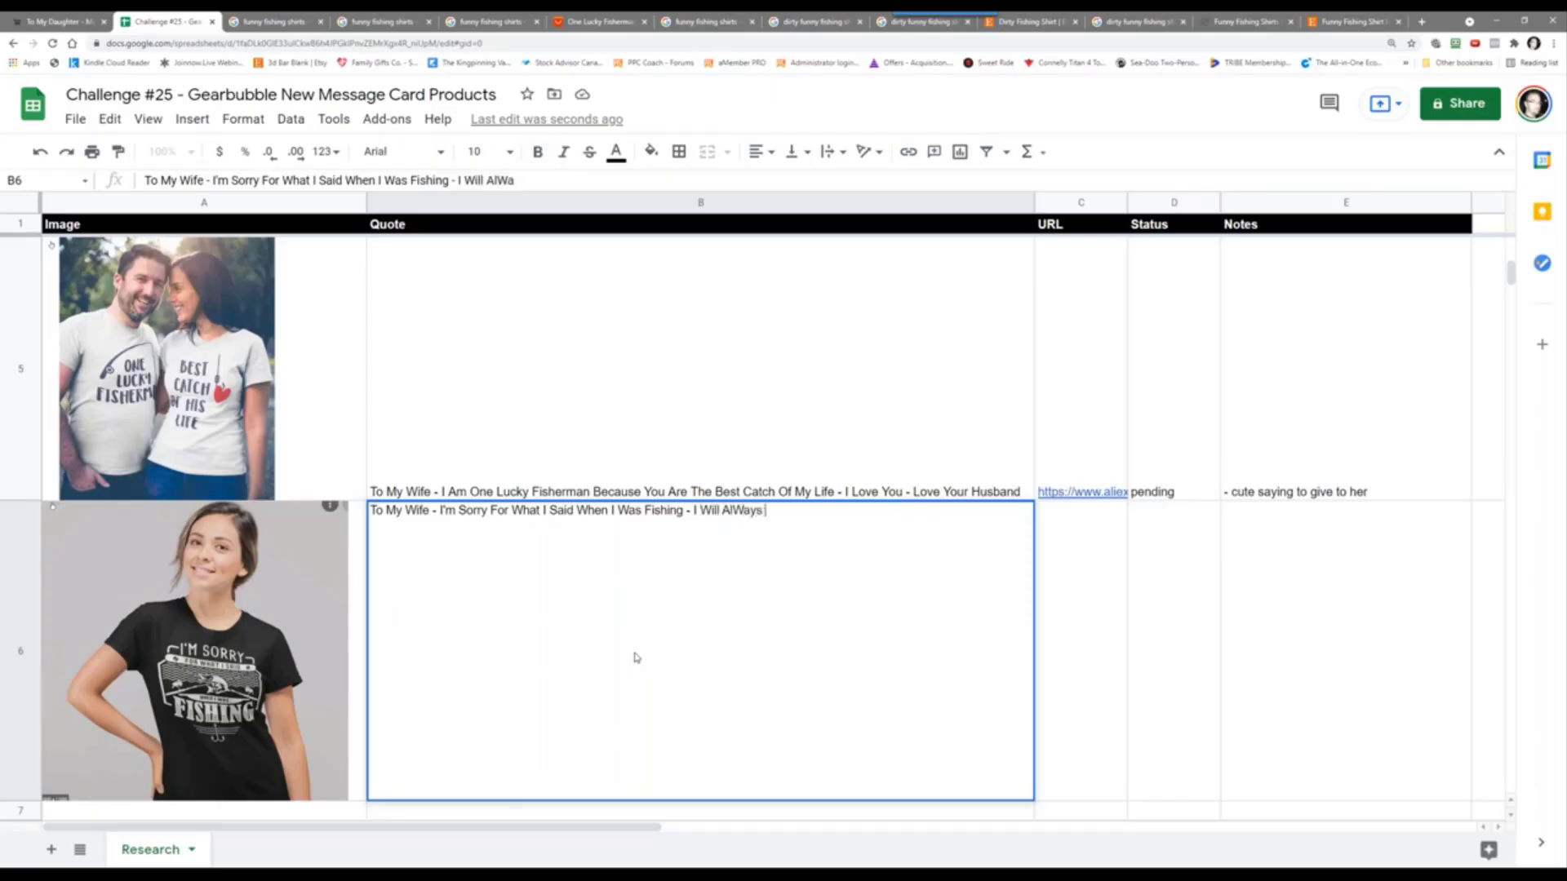
type("y")
key("BackSpace")
key("BackSpace")
key("BackSpace")
type("ways")
type(" Love You - Love ")
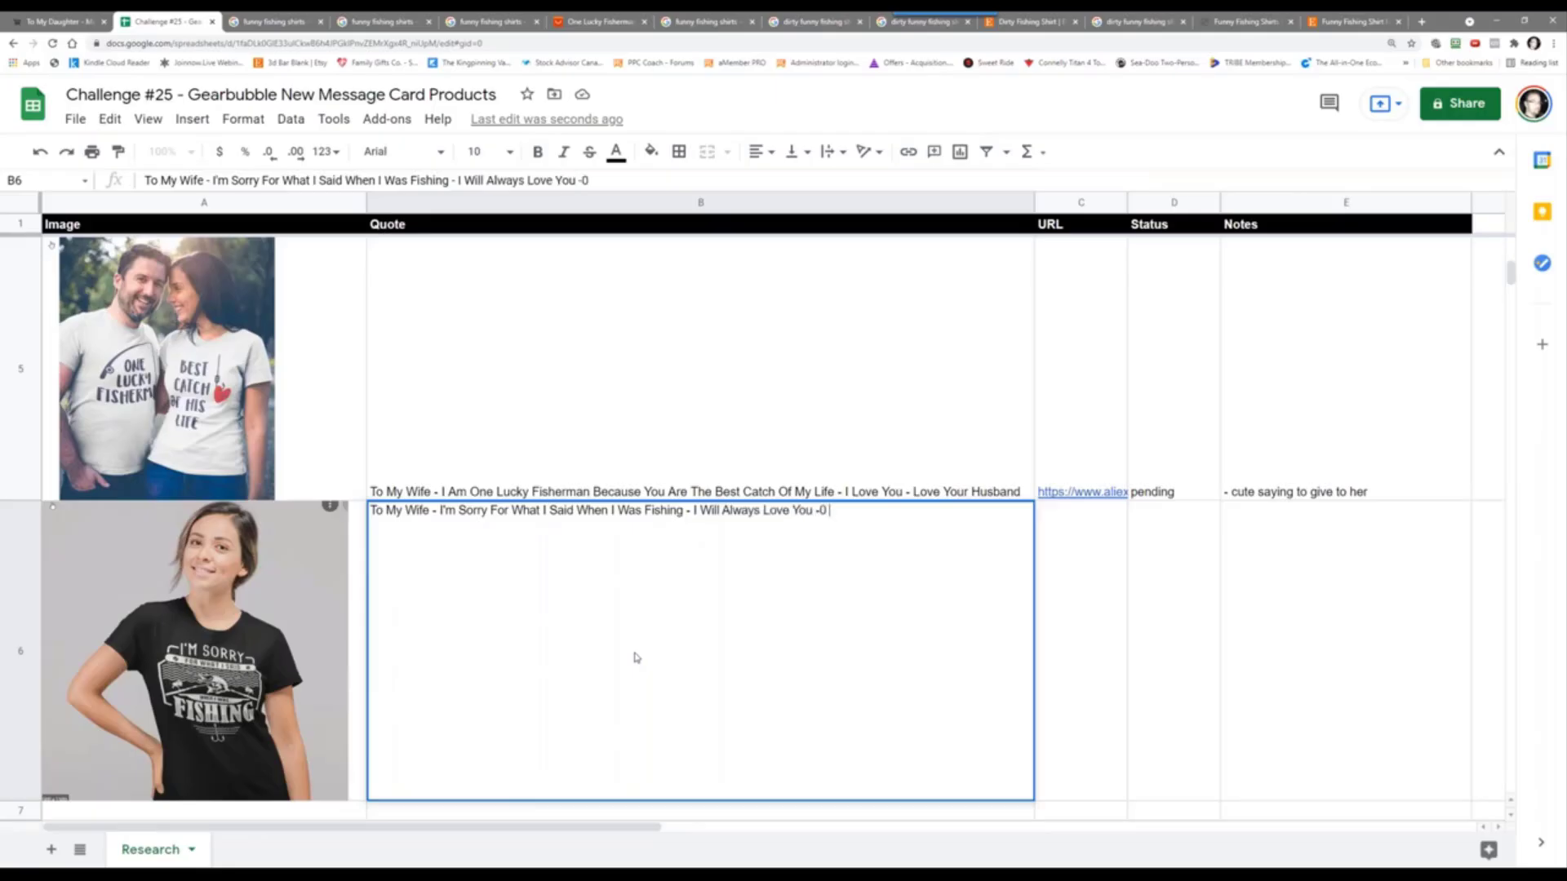
type("Your Husband")
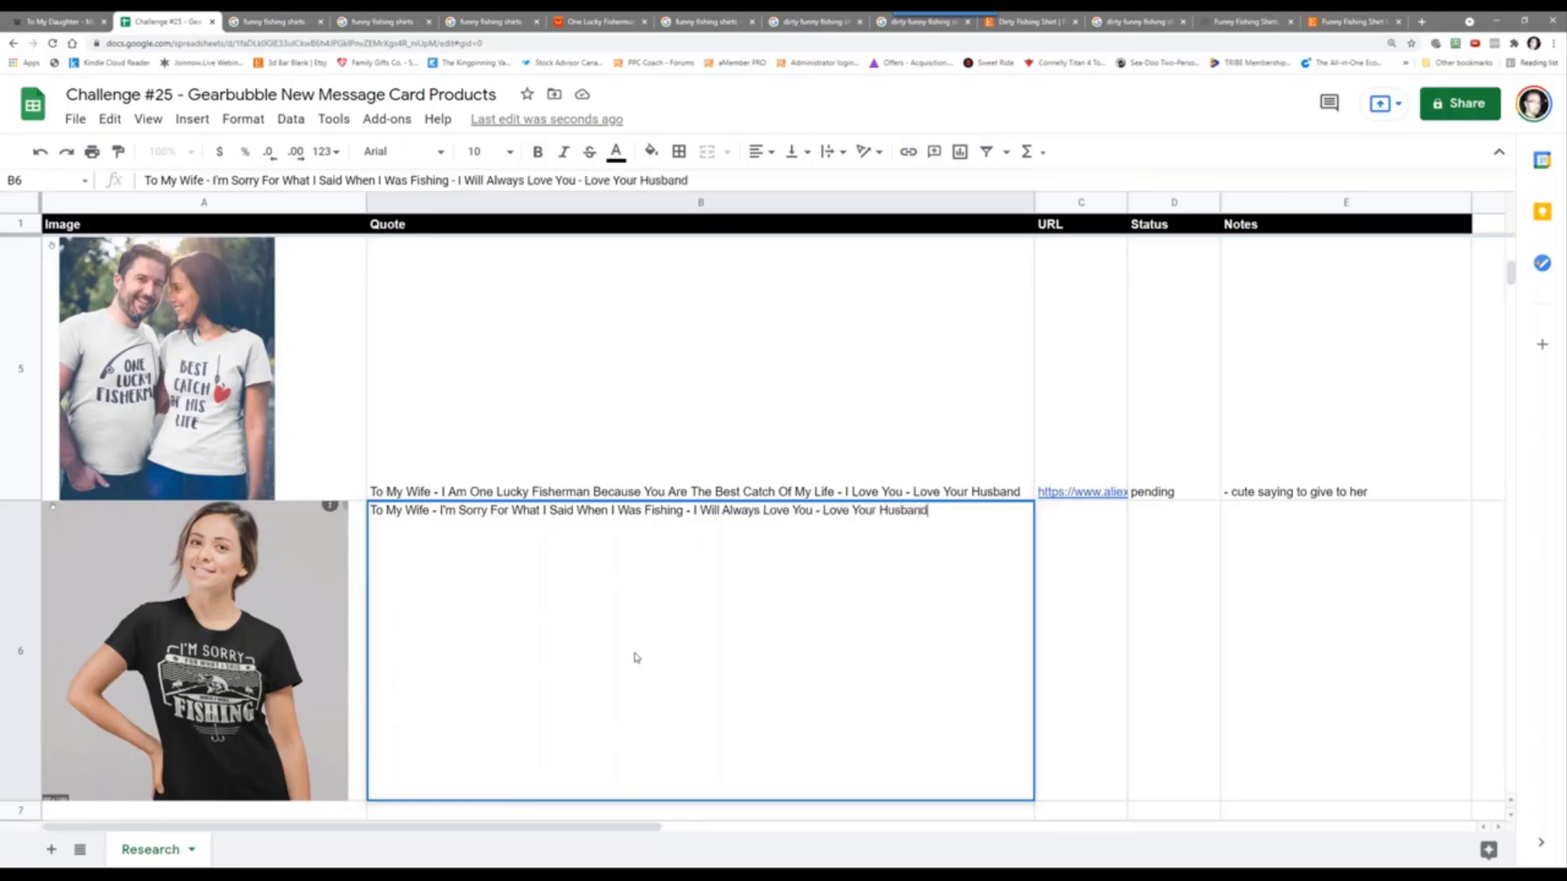
key("Tab")
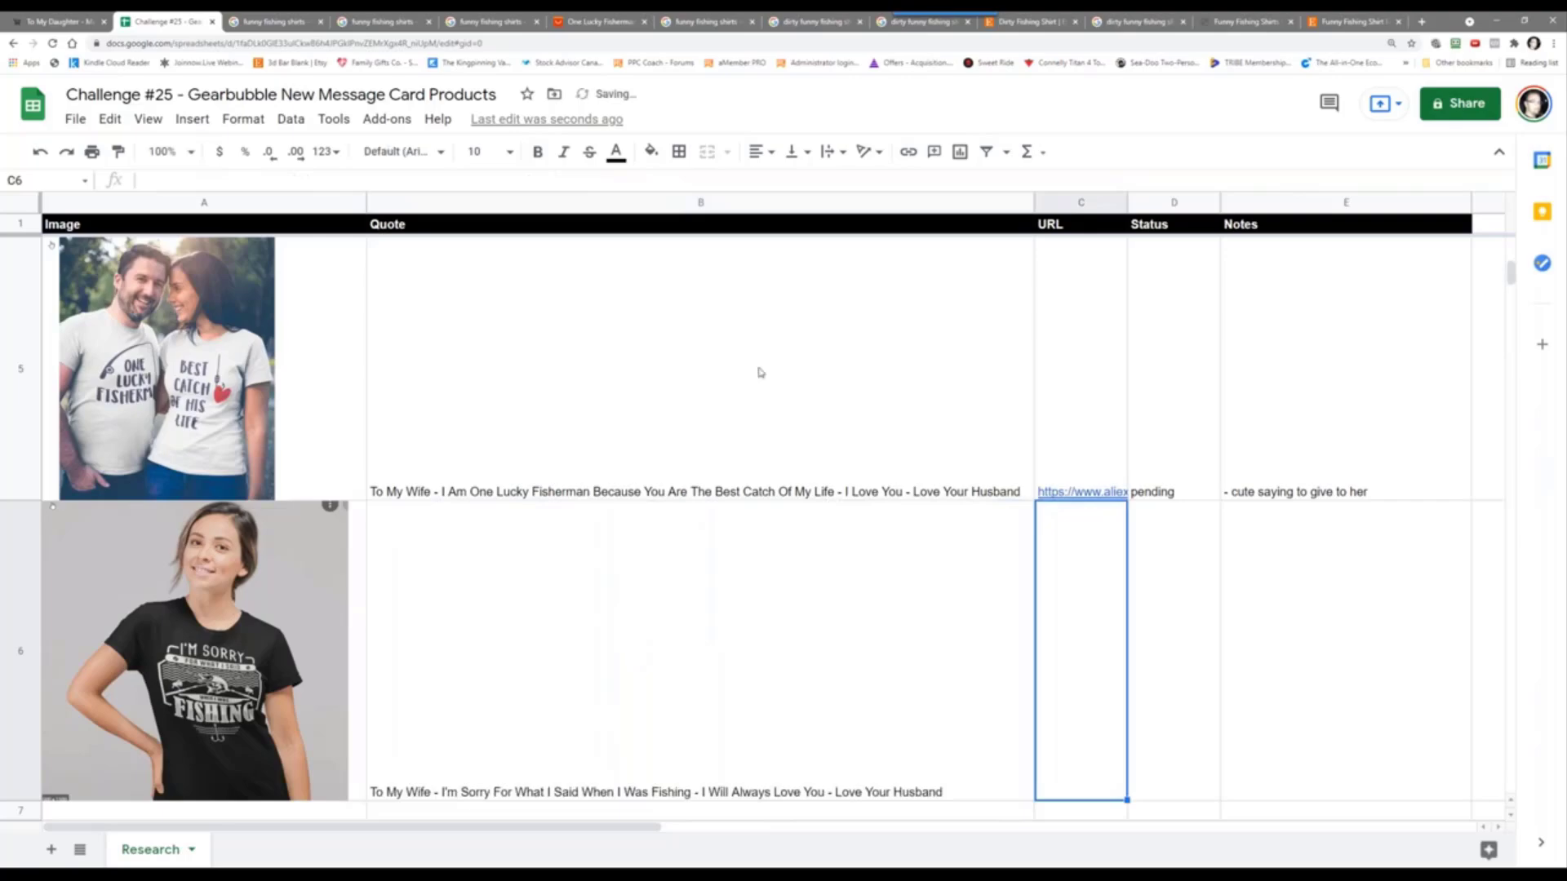
Step: Find the "I'm Sorry" fishing shirt image result and open its Pinterest source page in a new tab
left_click(592, 21)
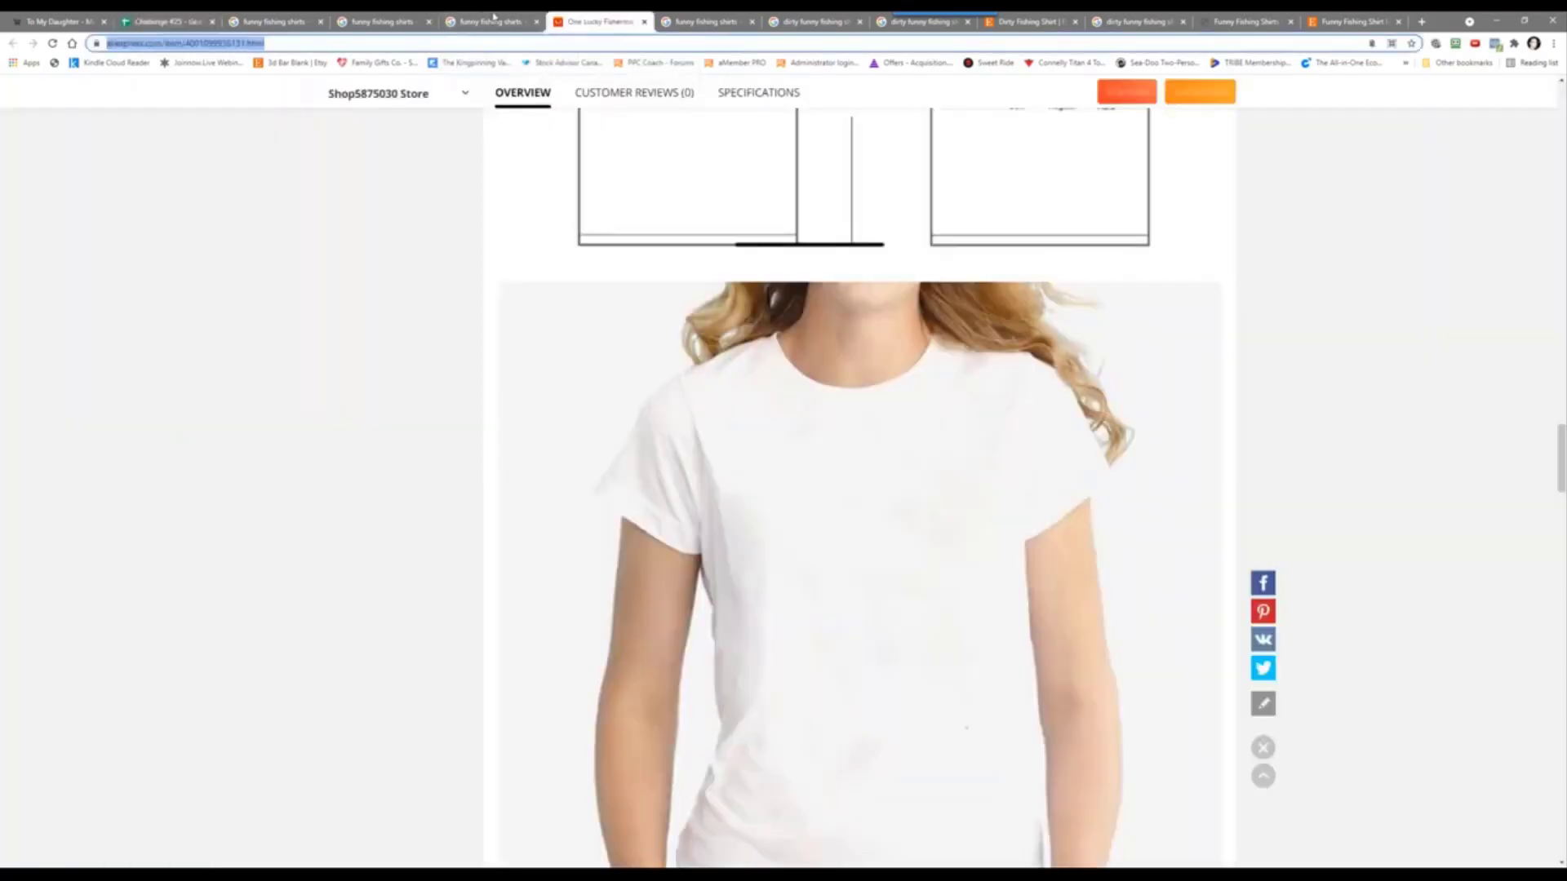
left_click(483, 18)
left_click(694, 21)
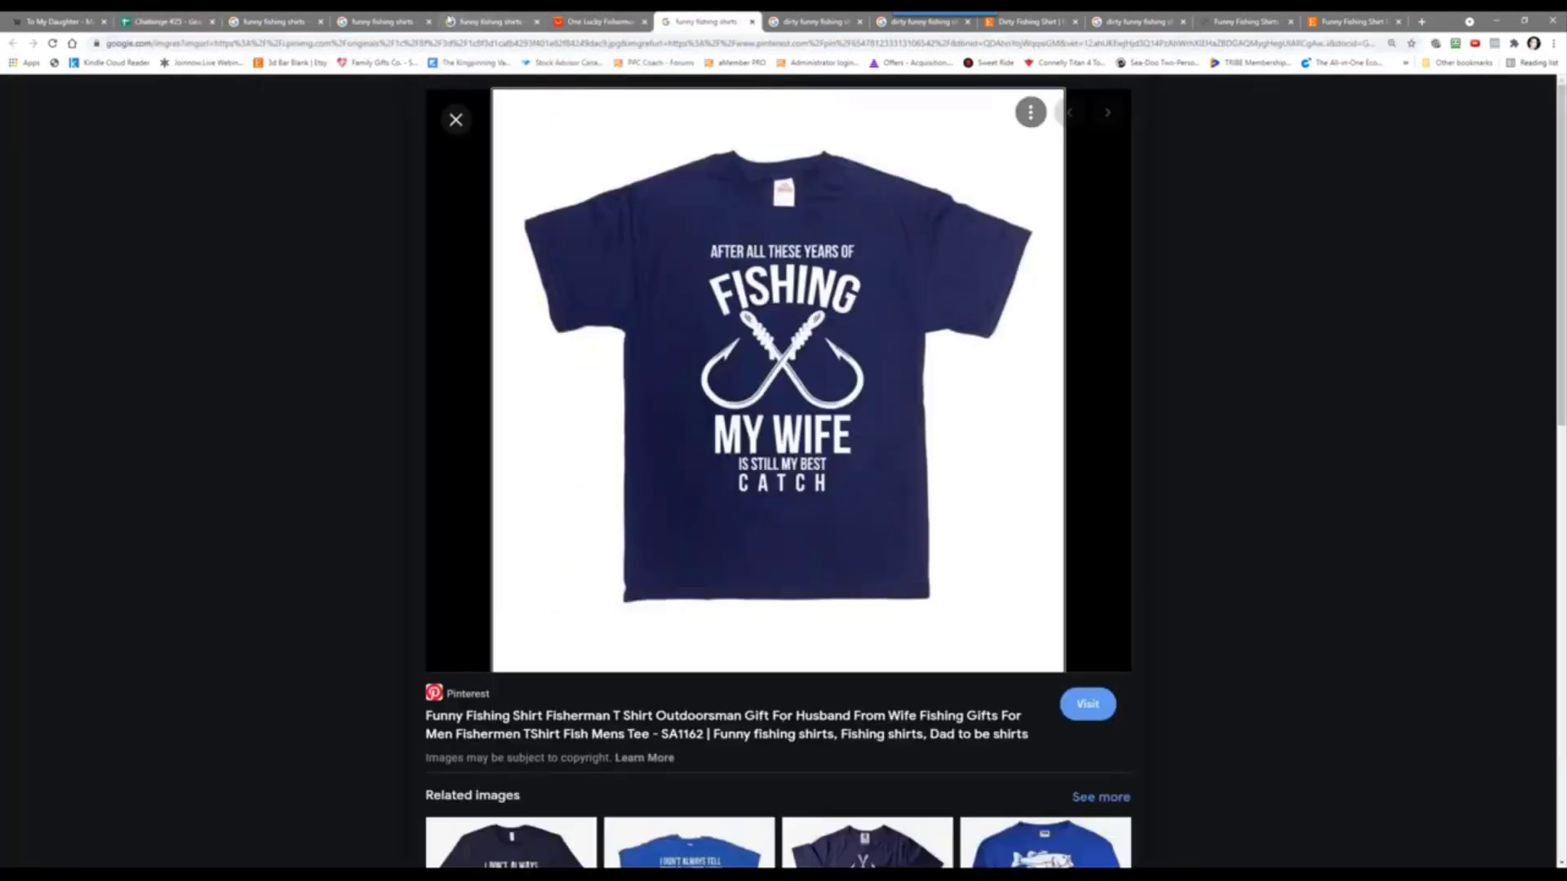
left_click(386, 18)
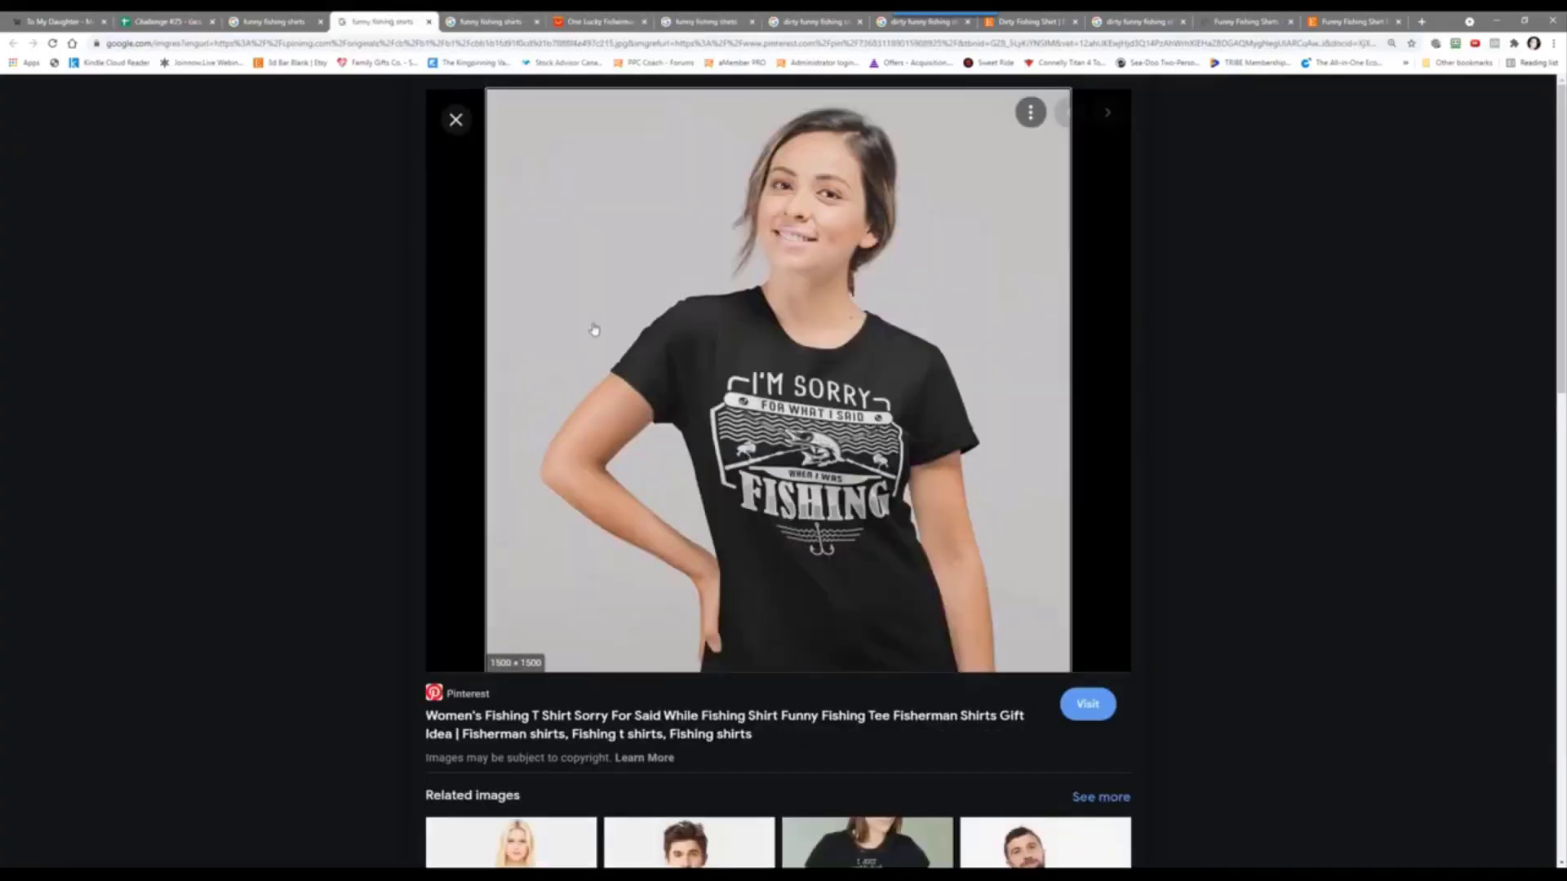
right_click(717, 382)
left_click(764, 387)
left_click(457, 21)
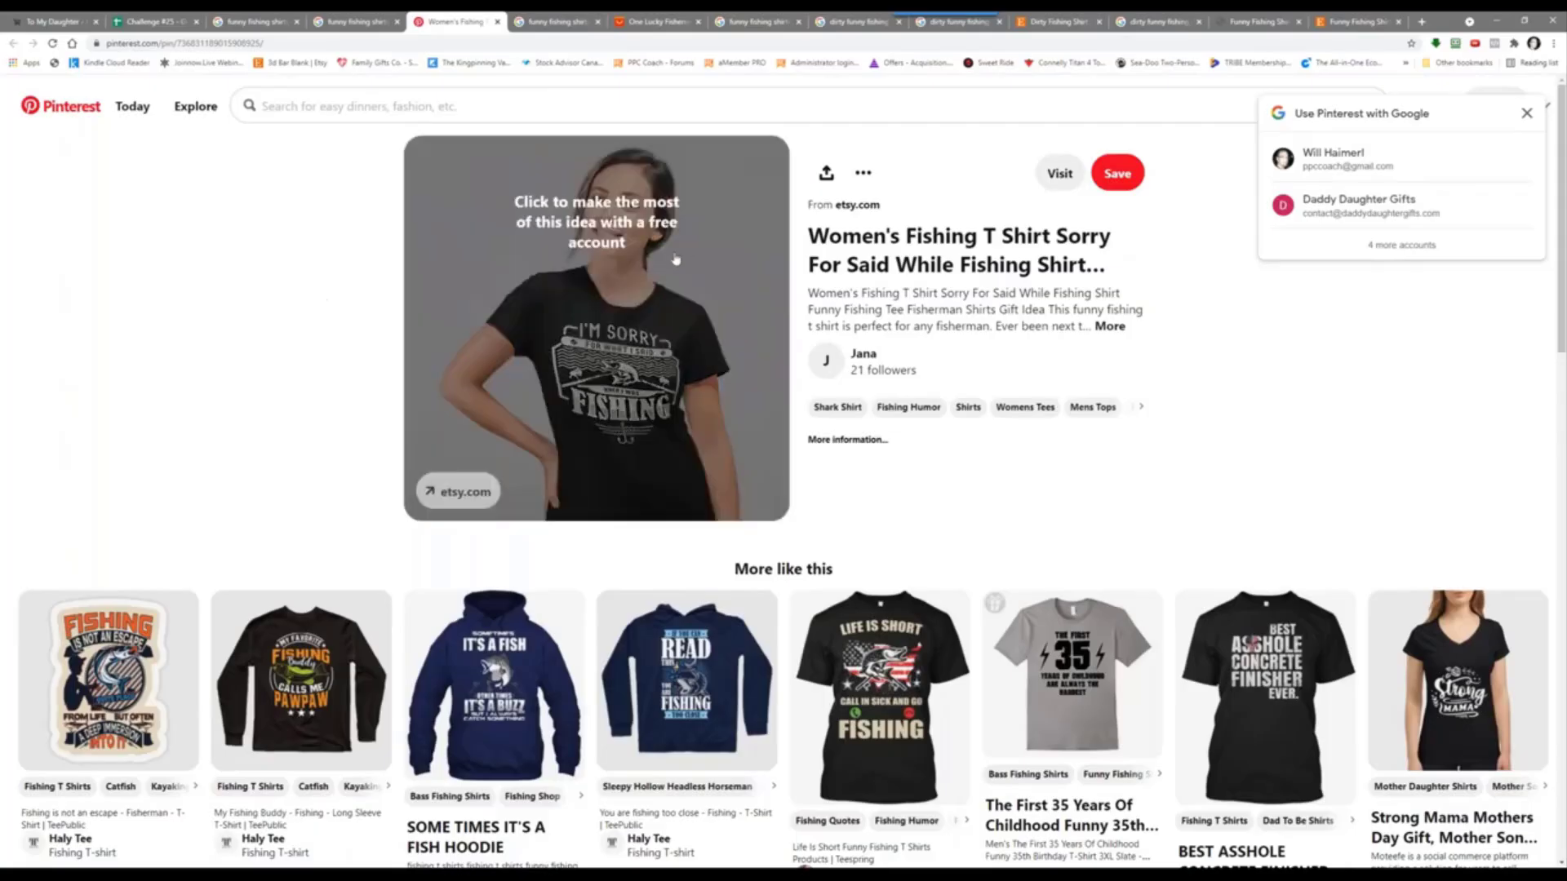
Step: Copy the Pinterest pin's web address and paste it into URL cell C6 of the research spreadsheet
left_click(206, 42)
right_click(206, 43)
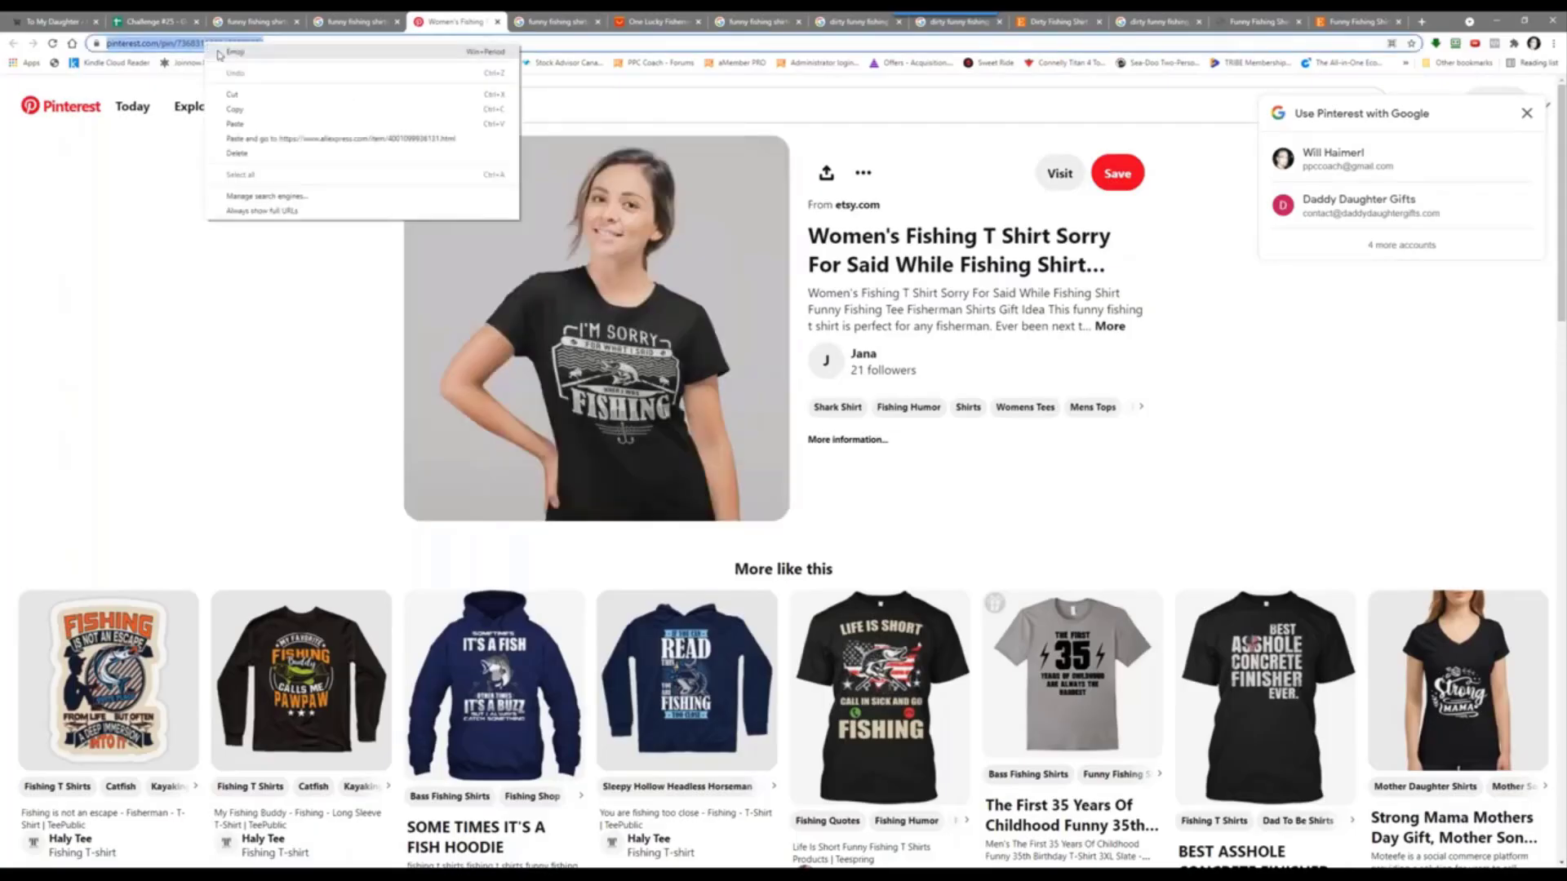
left_click(255, 110)
left_click(155, 21)
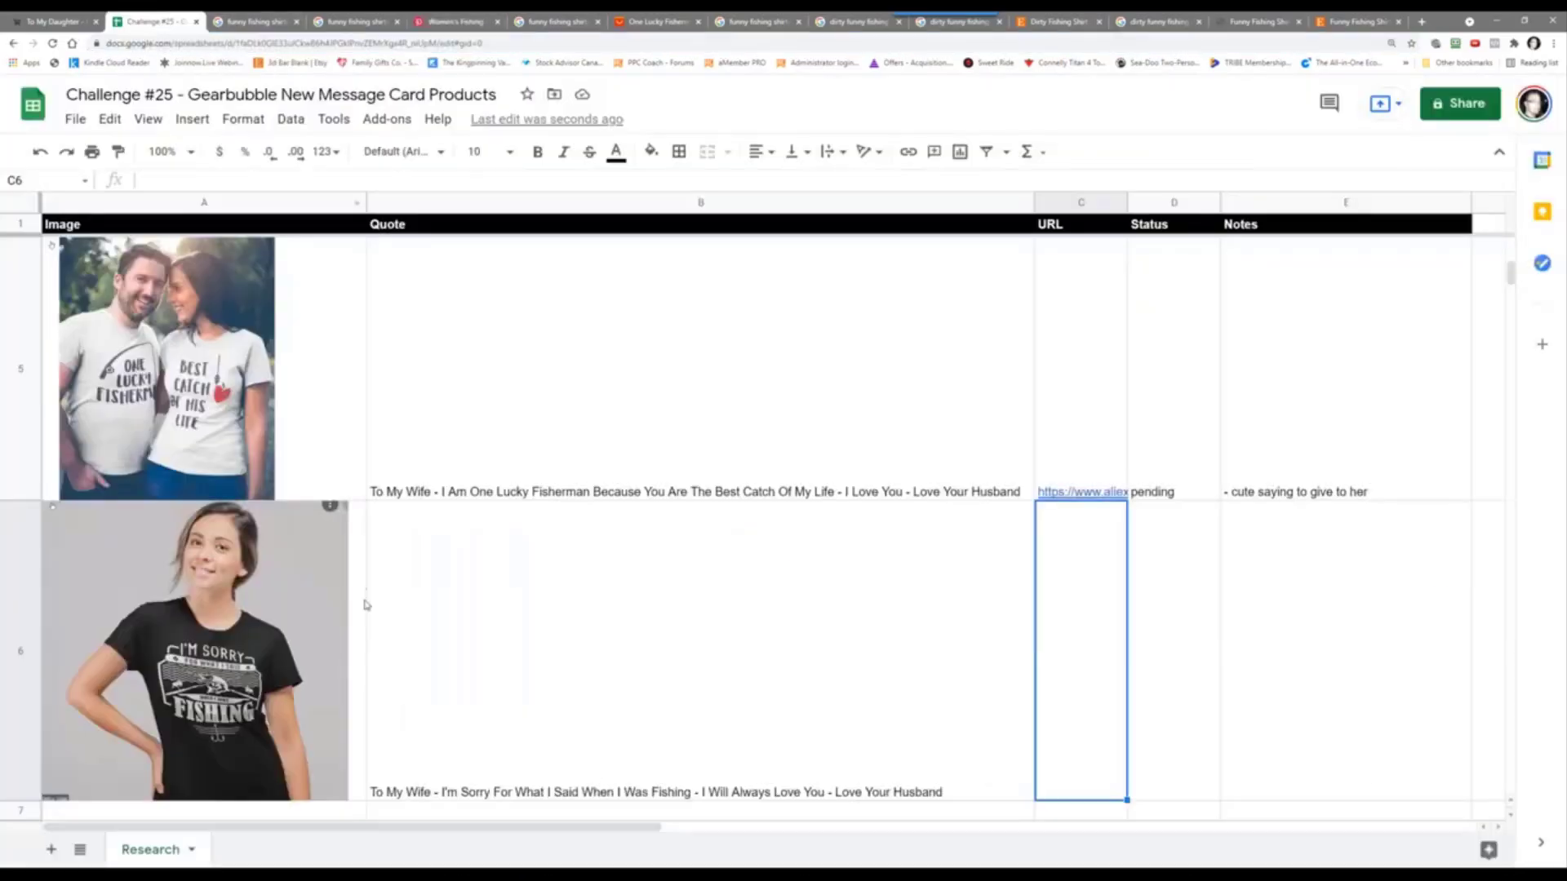
right_click(1041, 690)
left_click(1092, 268)
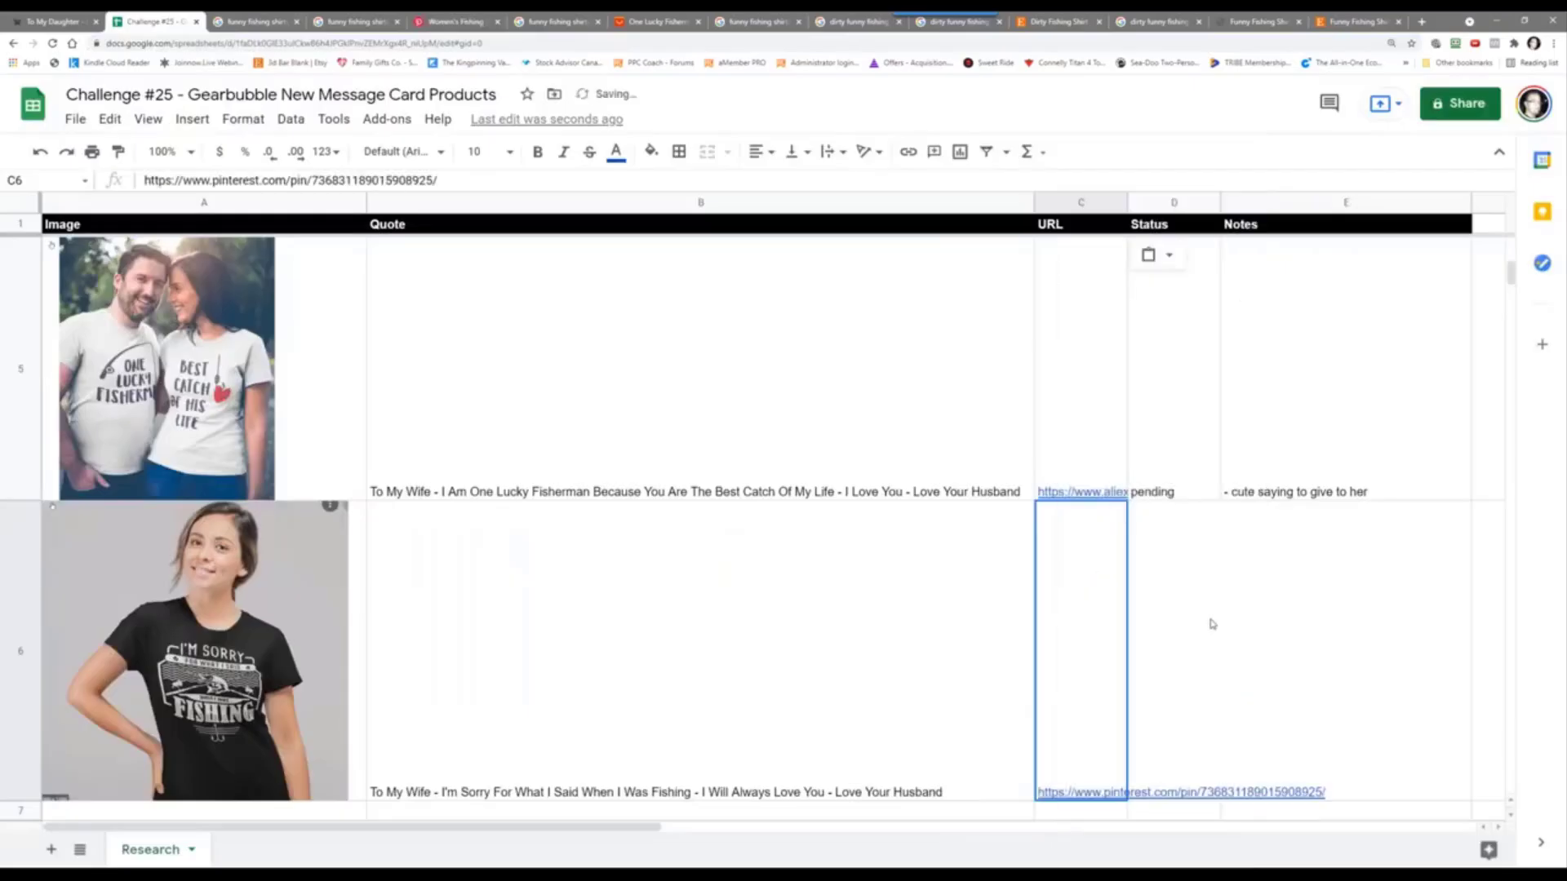
Step: Set the row 6 status to "pending" and enter the note - good "i'm sorry" message
left_click(1212, 625)
type("pending")
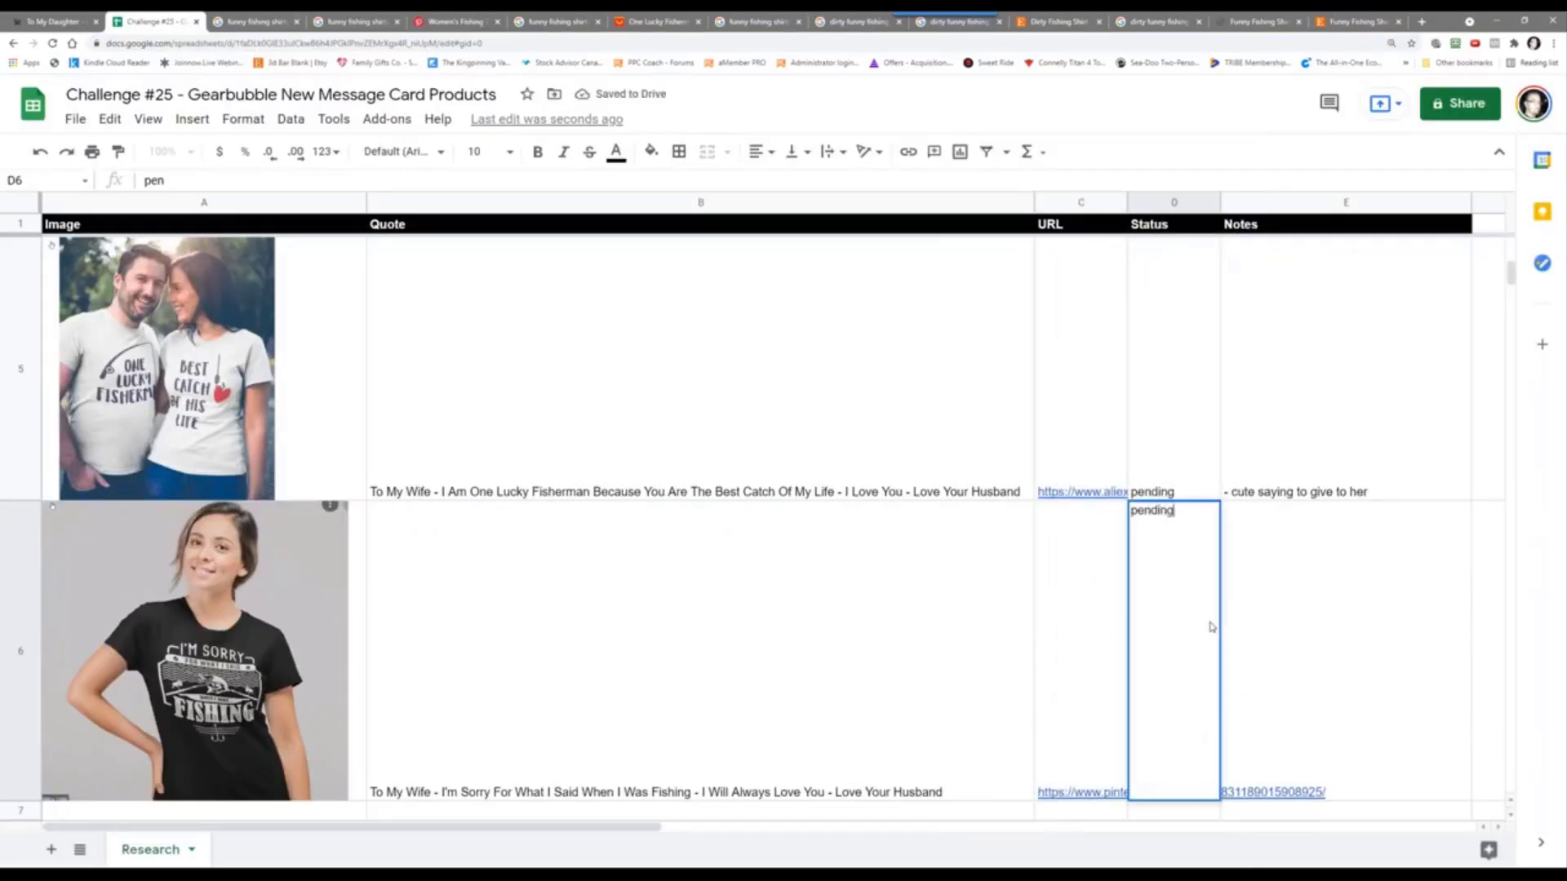
key("Tab")
type("- ")
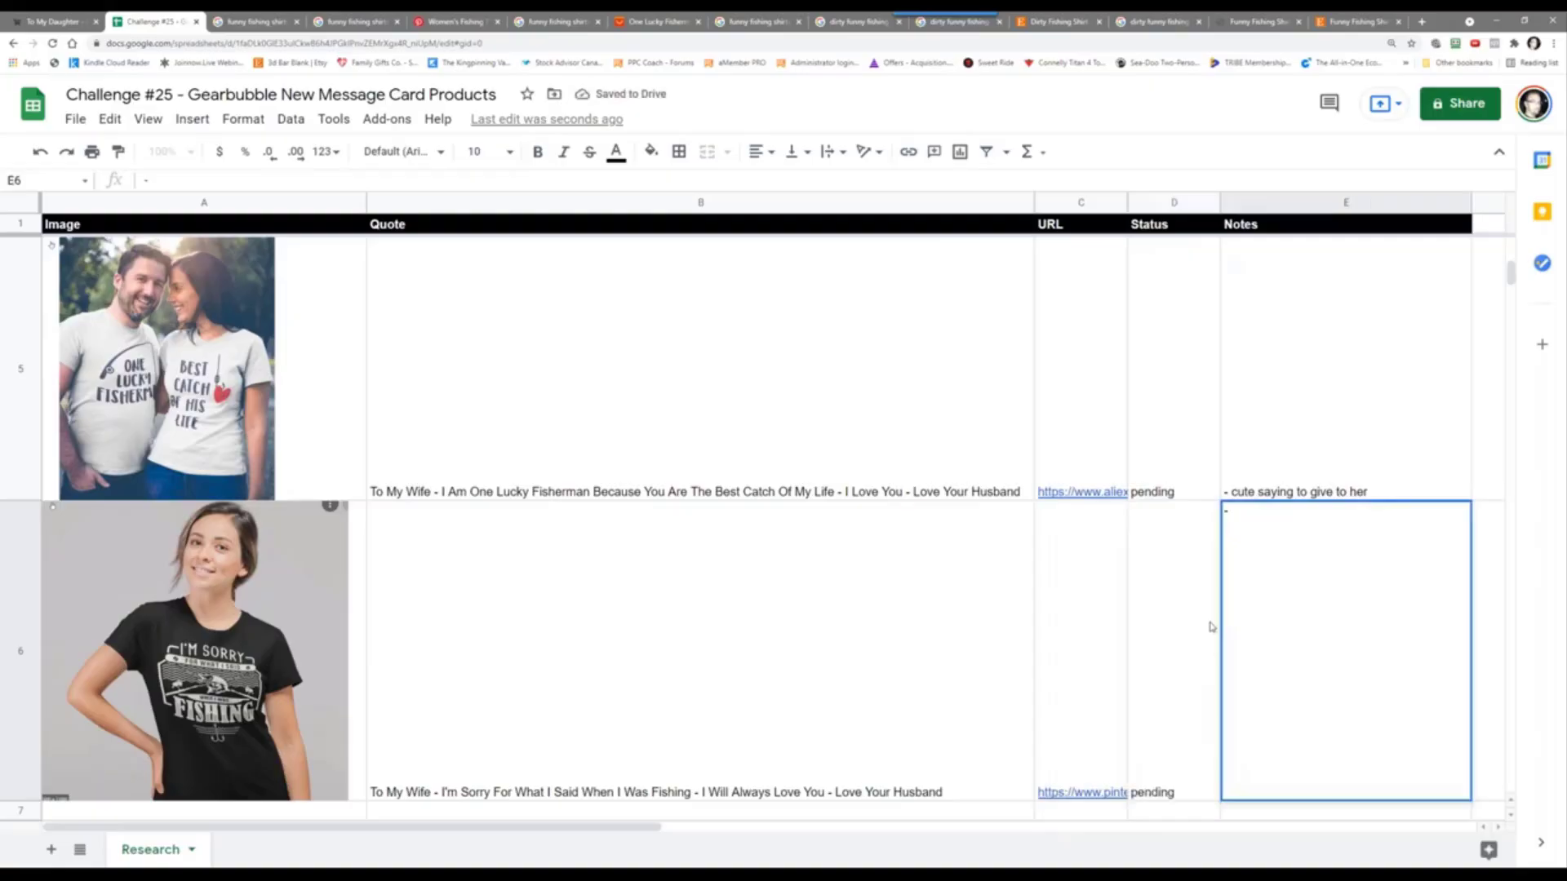
type("good \"i'm sor")
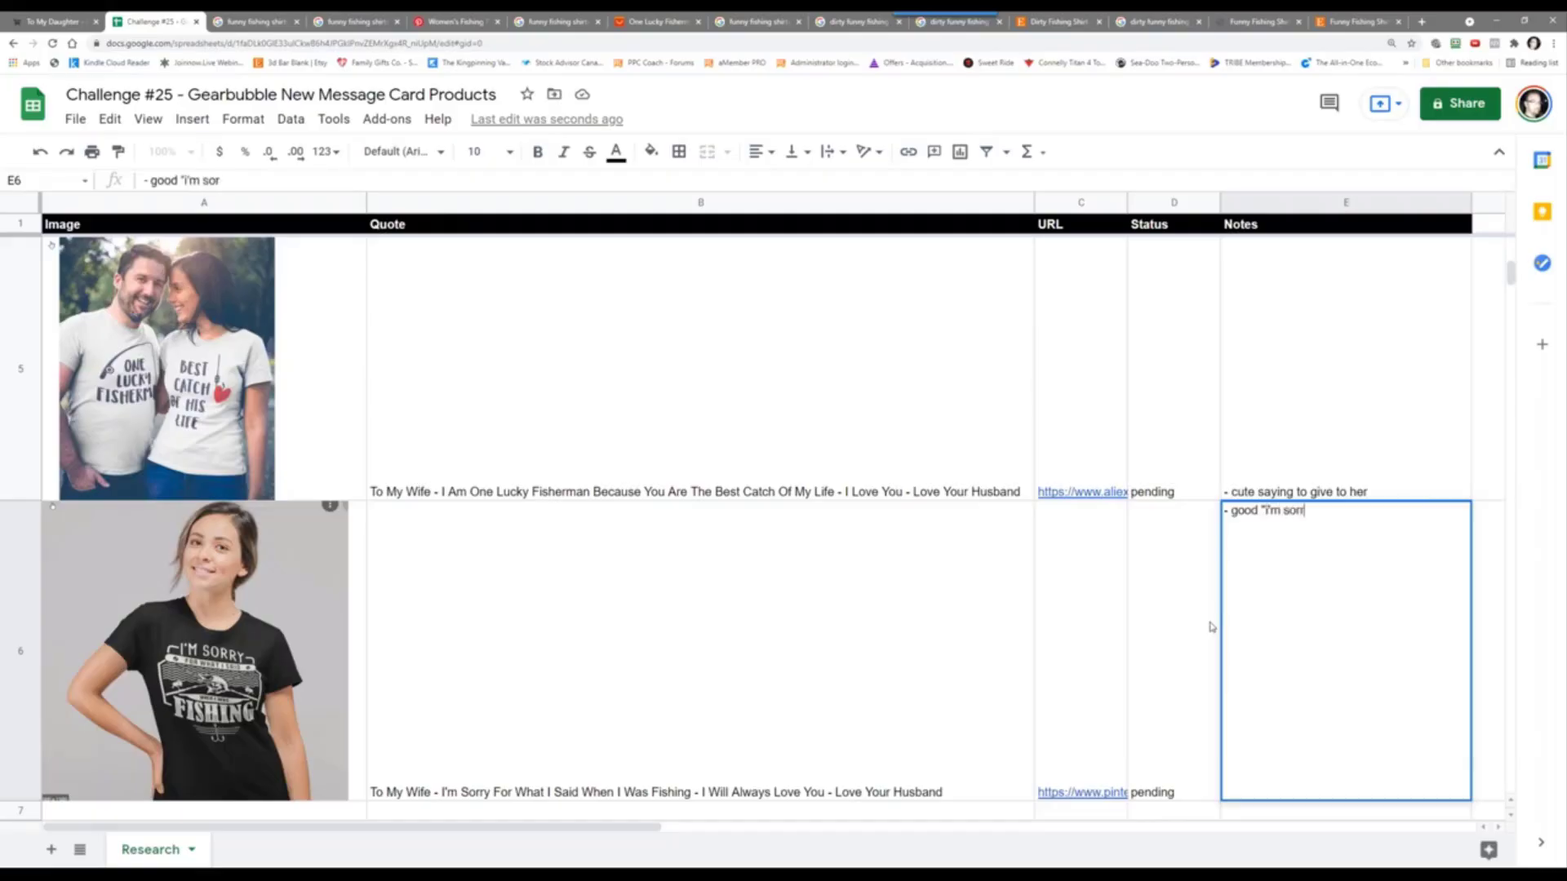
type("ry\" message")
key("Return")
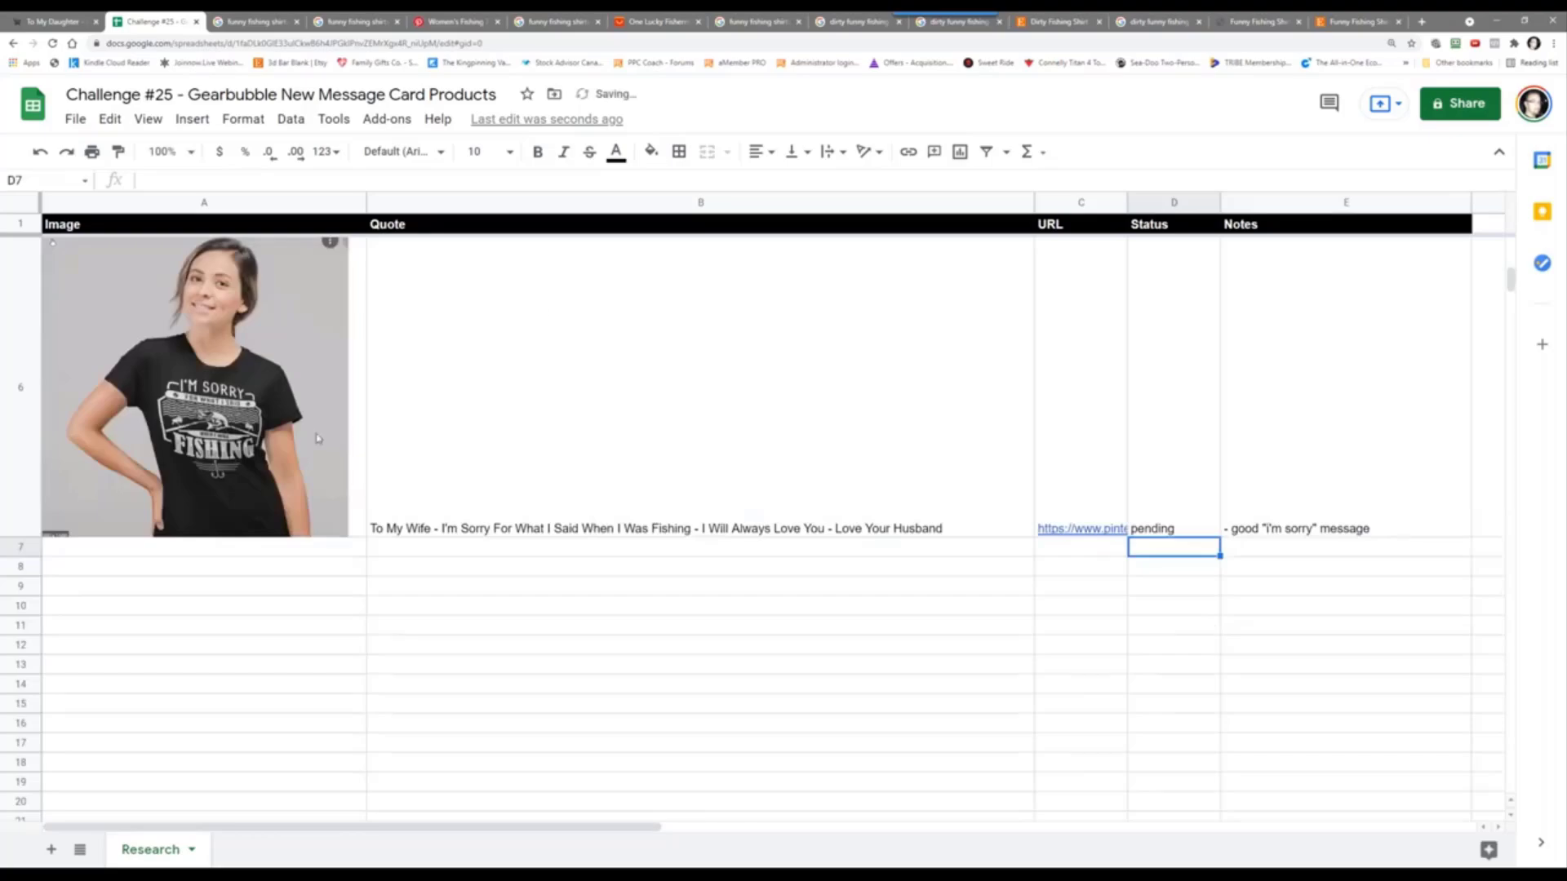
Step: Return to the shirt's Pinterest page, dismiss the Google sign-in prompt, and examine the similar fishing shirt designs
left_click(268, 20)
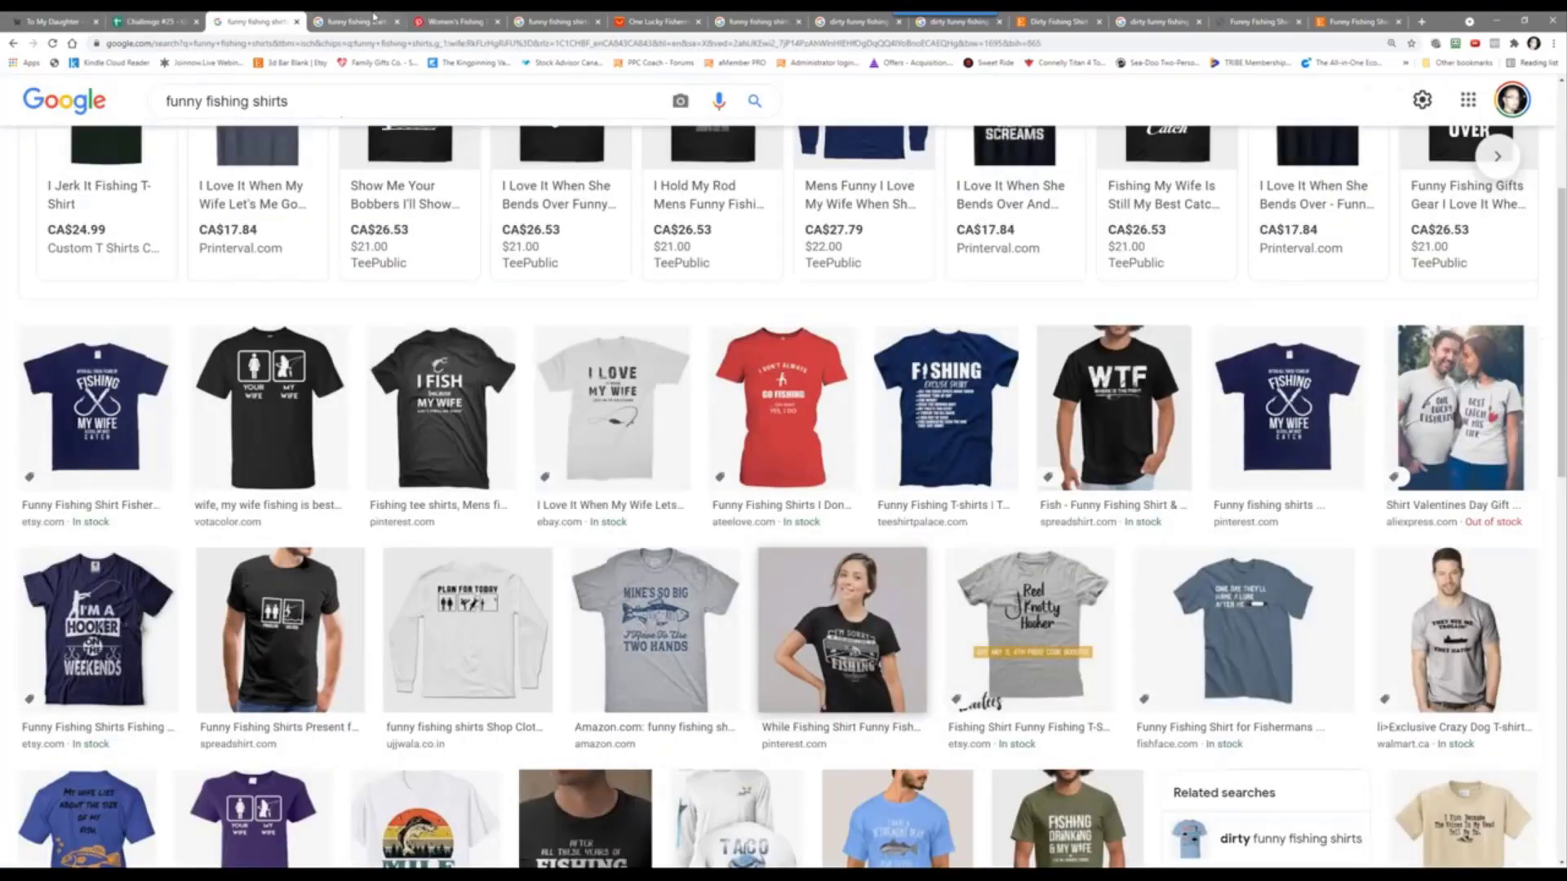
left_click(475, 20)
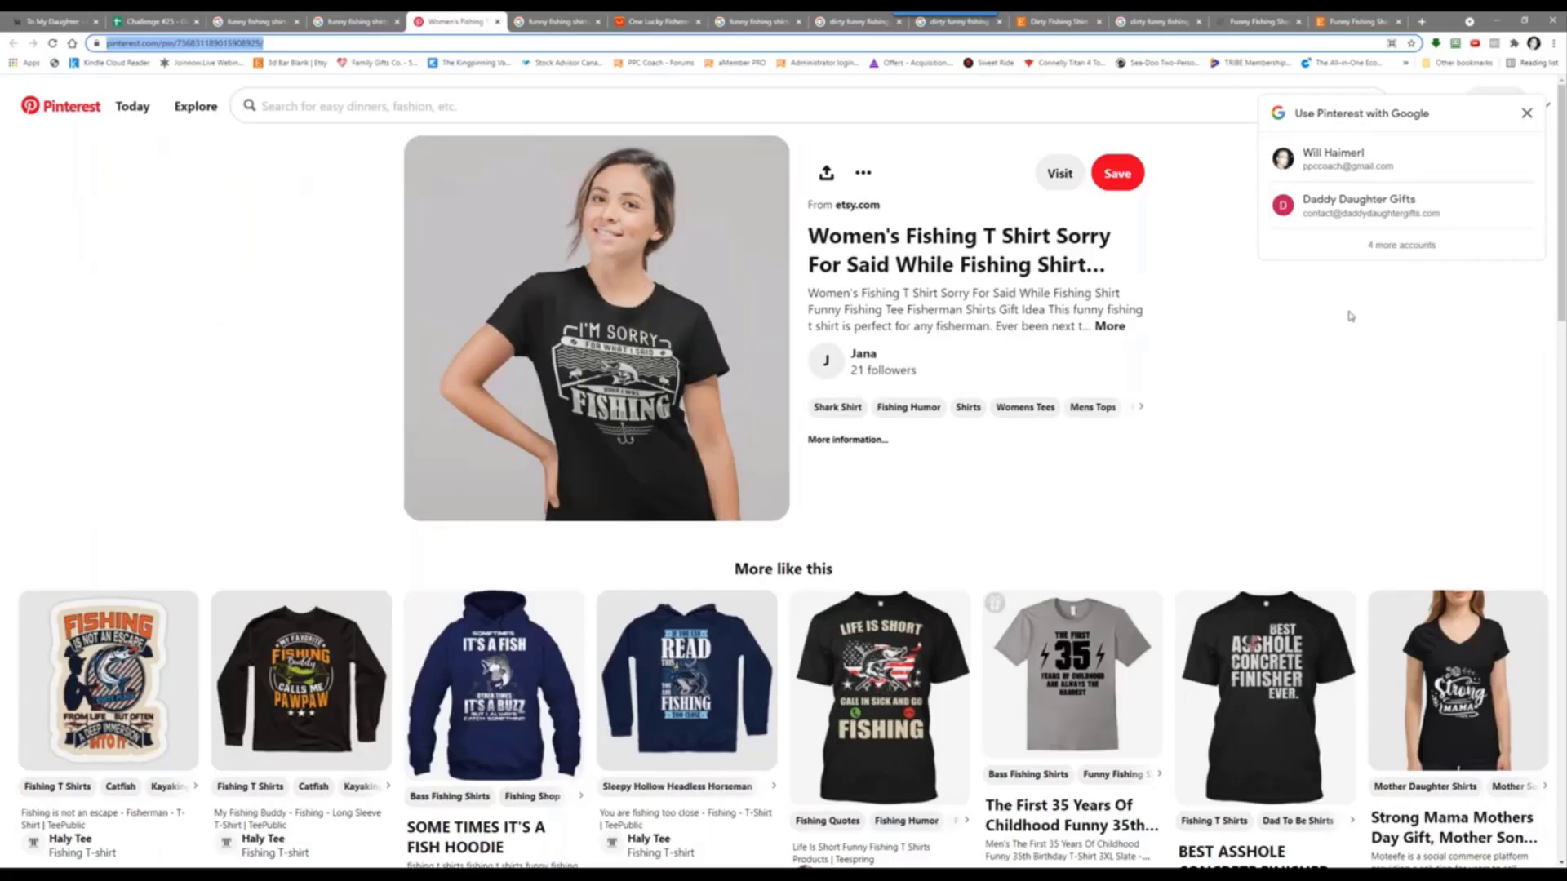
left_click(1523, 116)
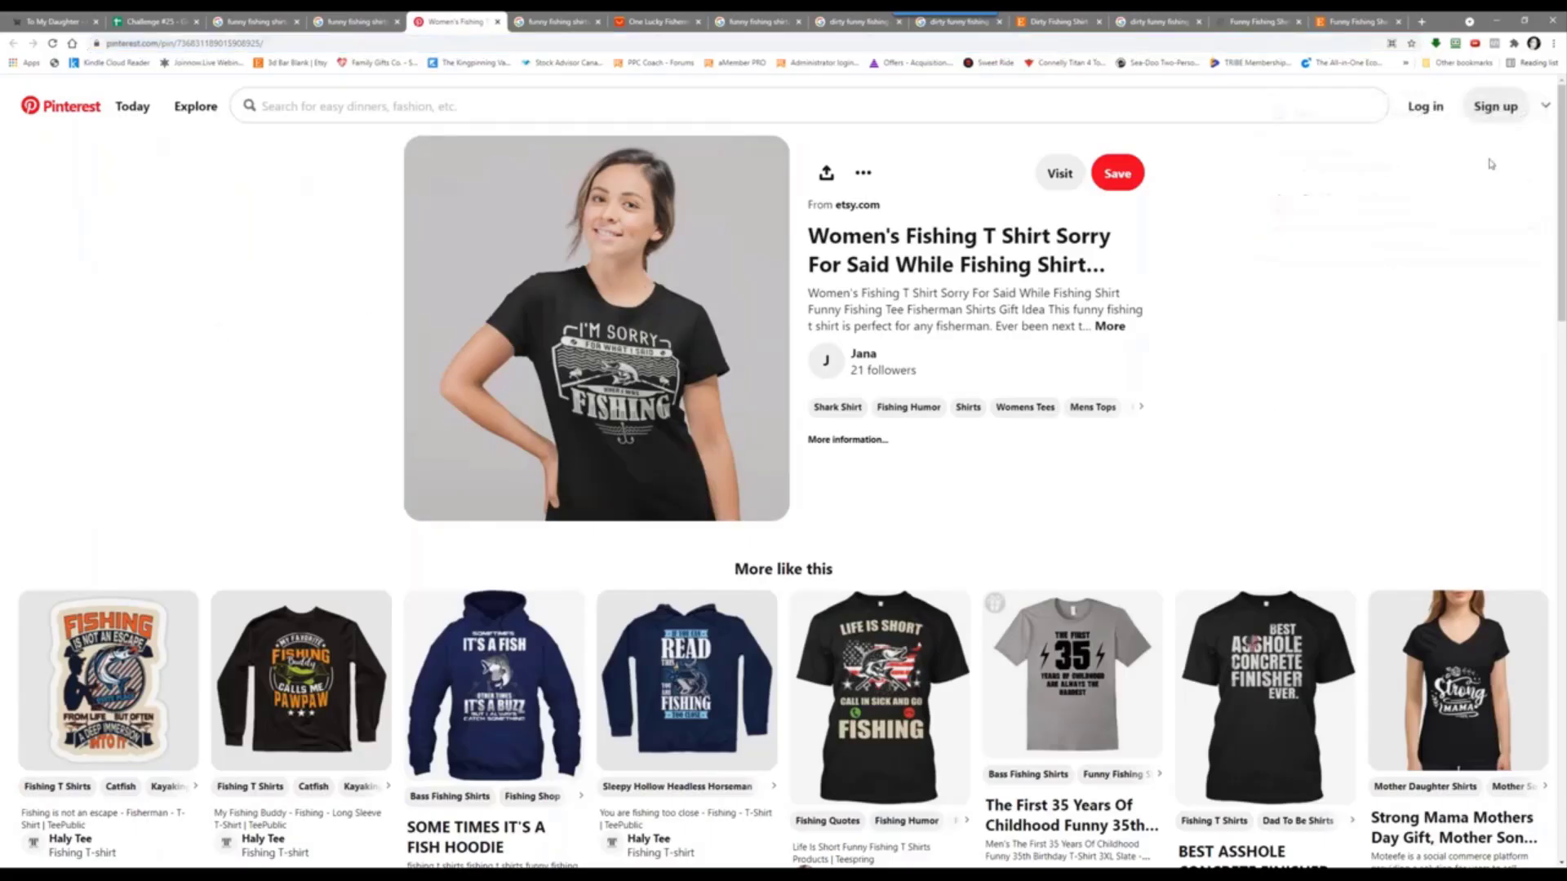
scroll(240, 436, "down", 2)
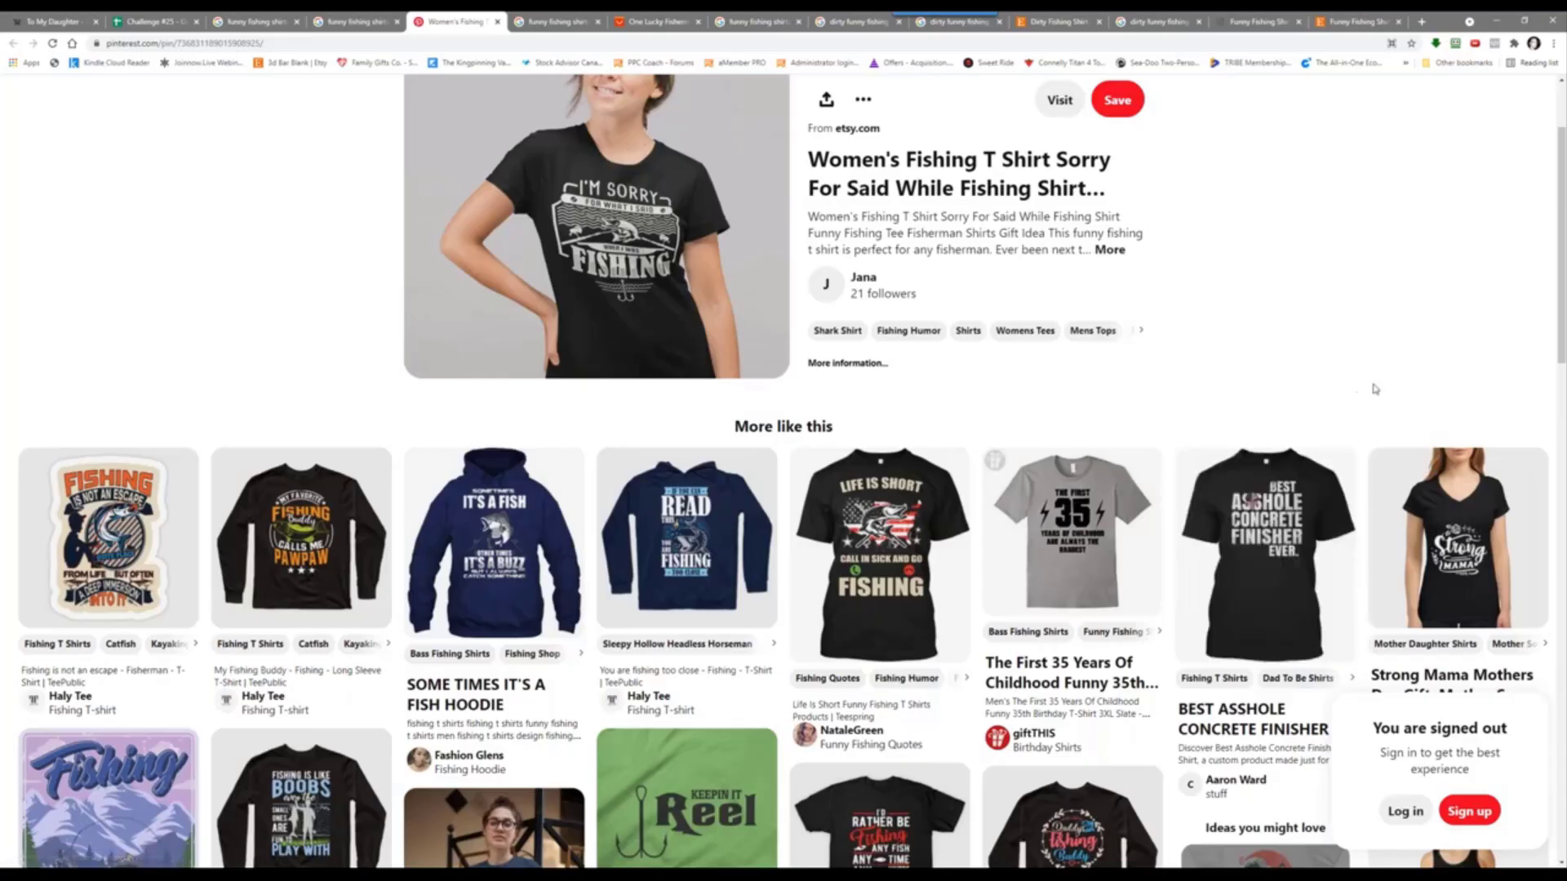
Step: Open the "Fishing is like Boobs" long sleeve shirt pin from the similar designs in a new tab and view it
scroll(122, 523, "down", 4)
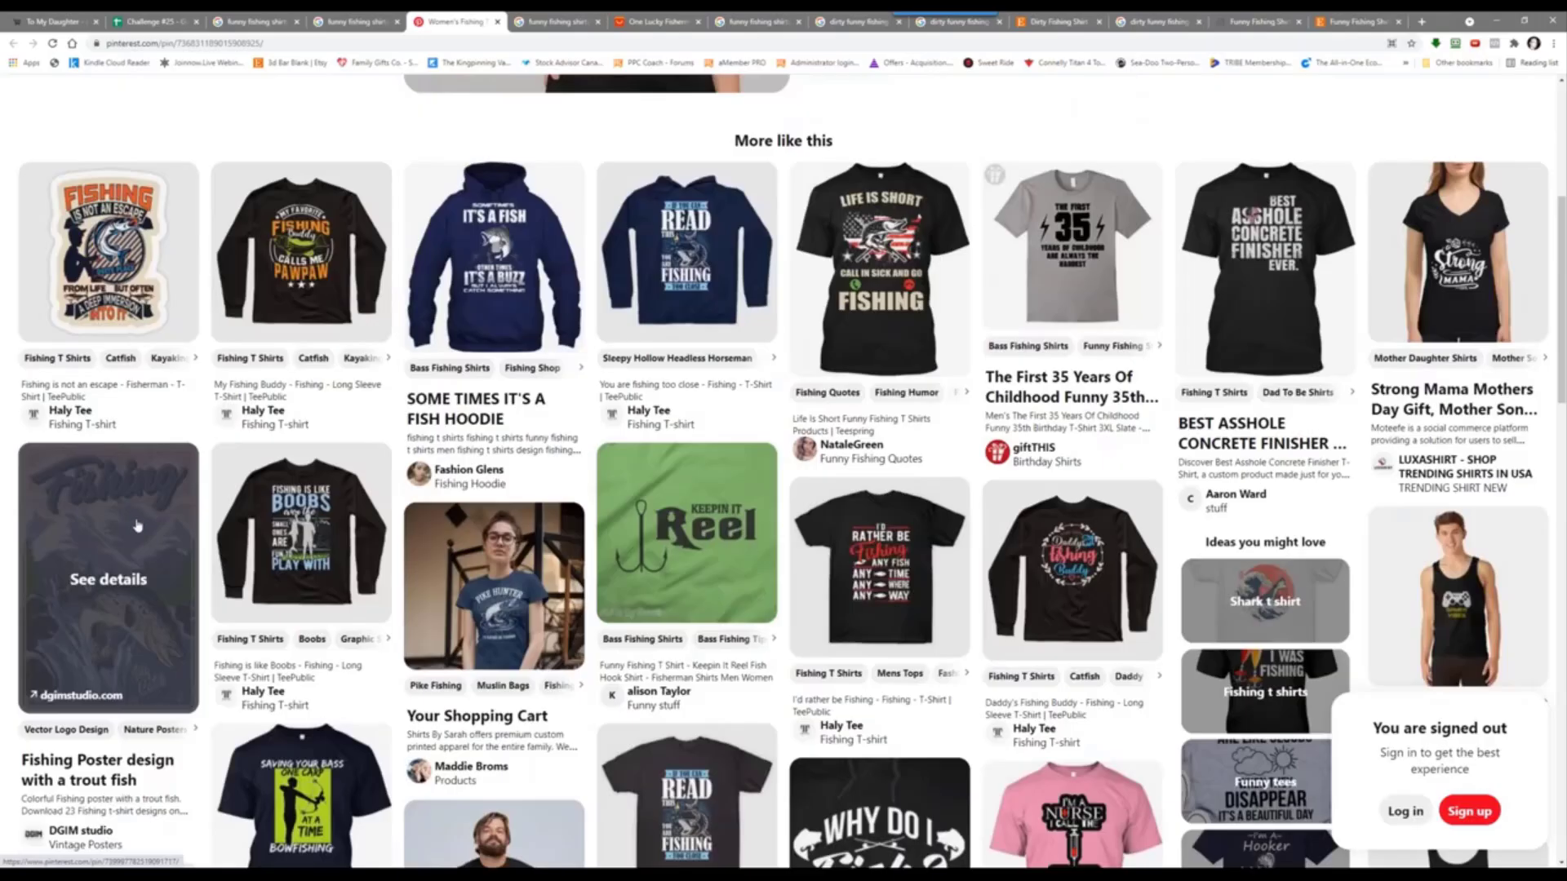
right_click(308, 536)
left_click(347, 546)
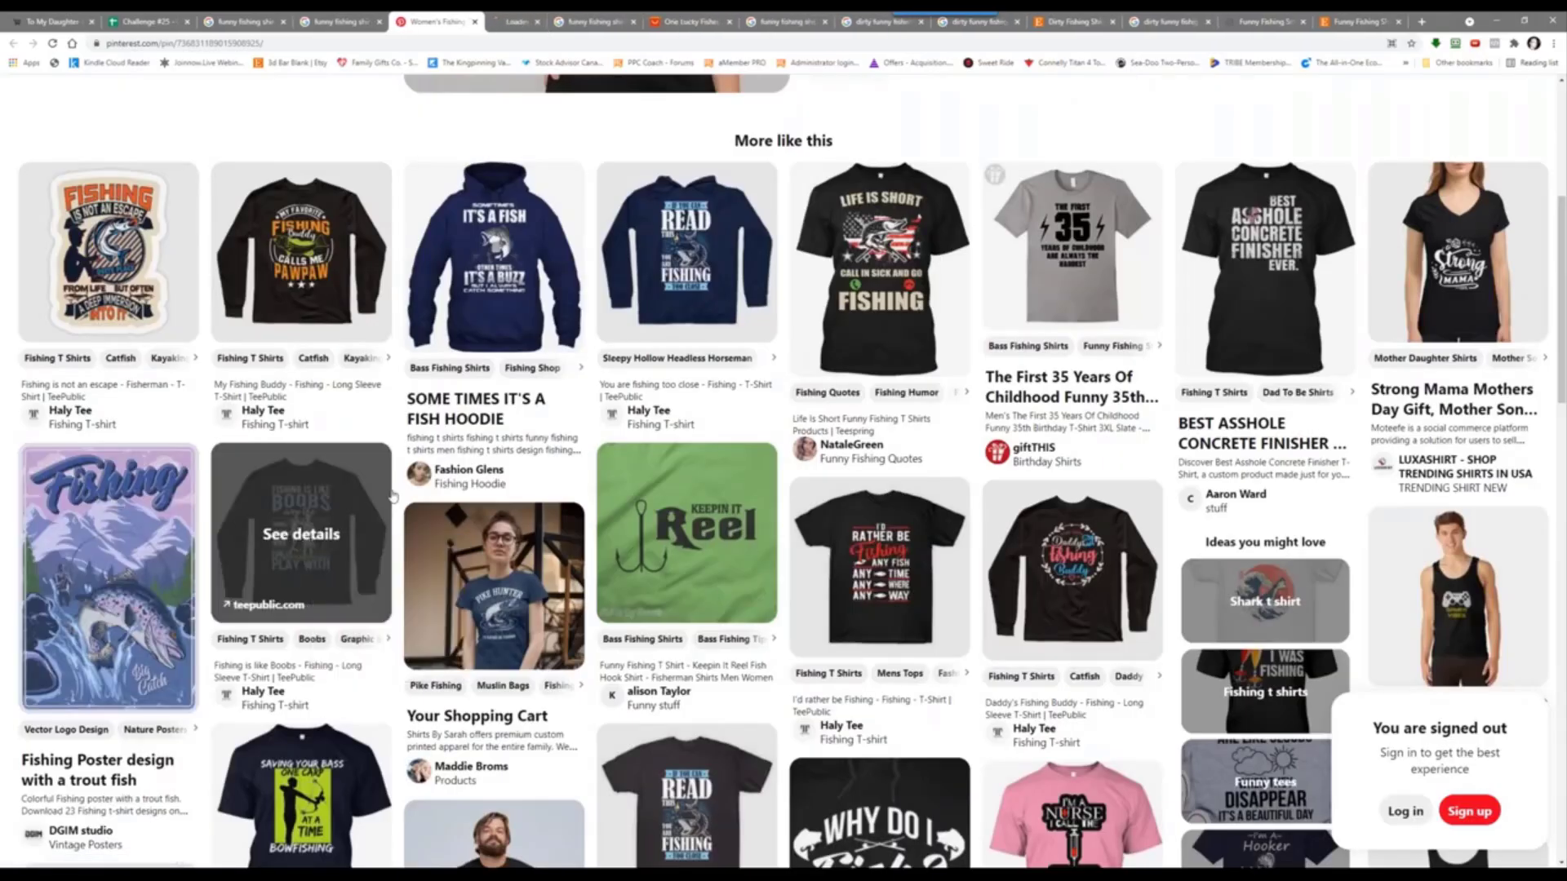
key("ctrl+Tab")
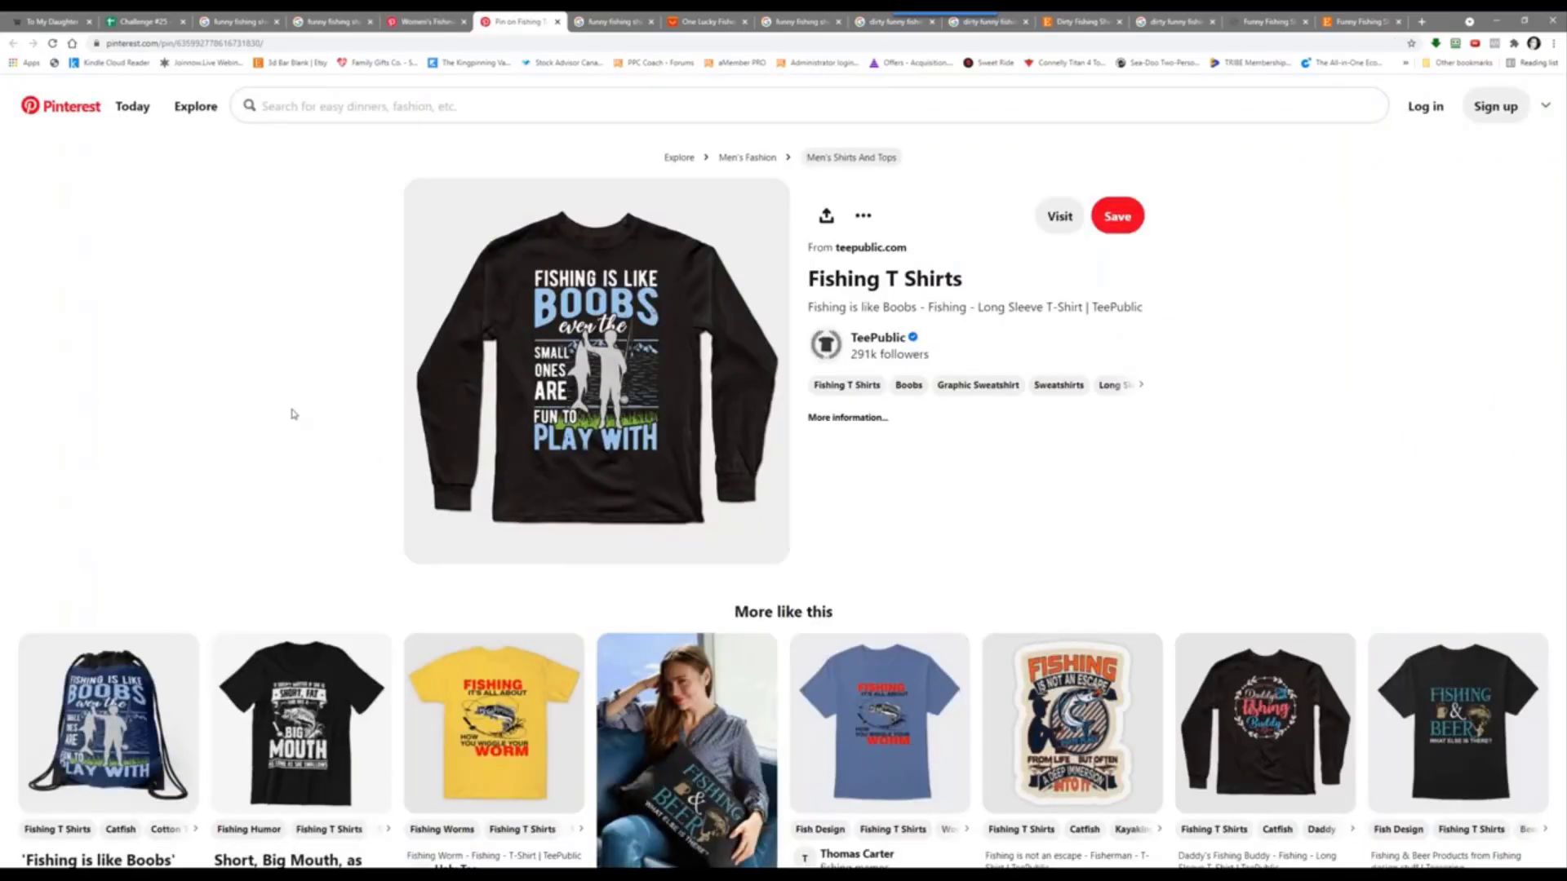
Step: Return to the "I'm Sorry" fishing shirt pin and examine more of the similar shirt designs for usable sayings
left_click(441, 15)
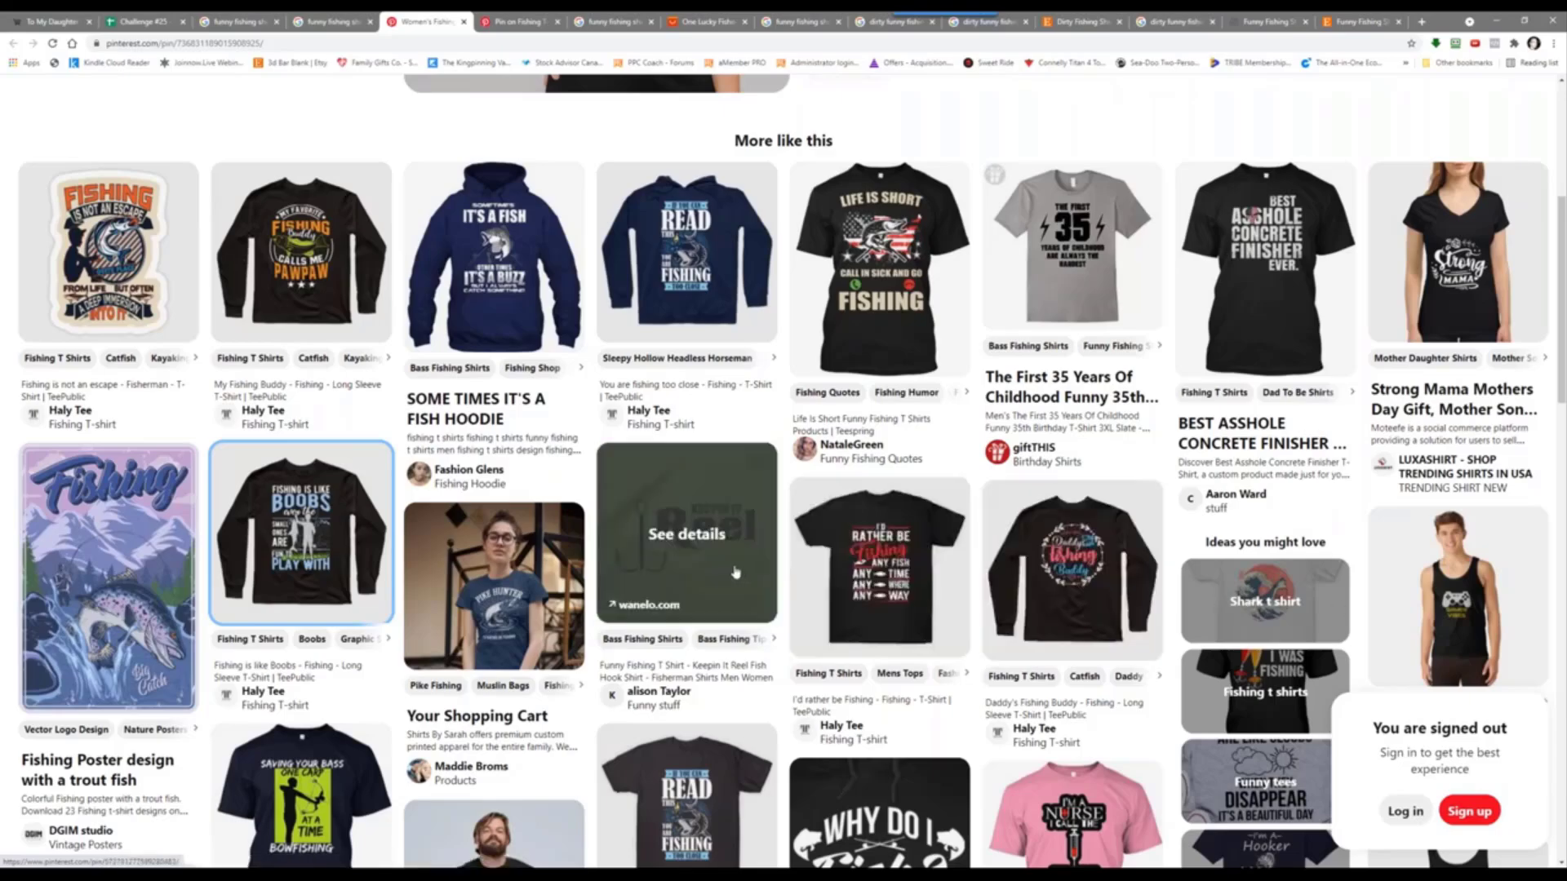
scroll(735, 571, "down", 4)
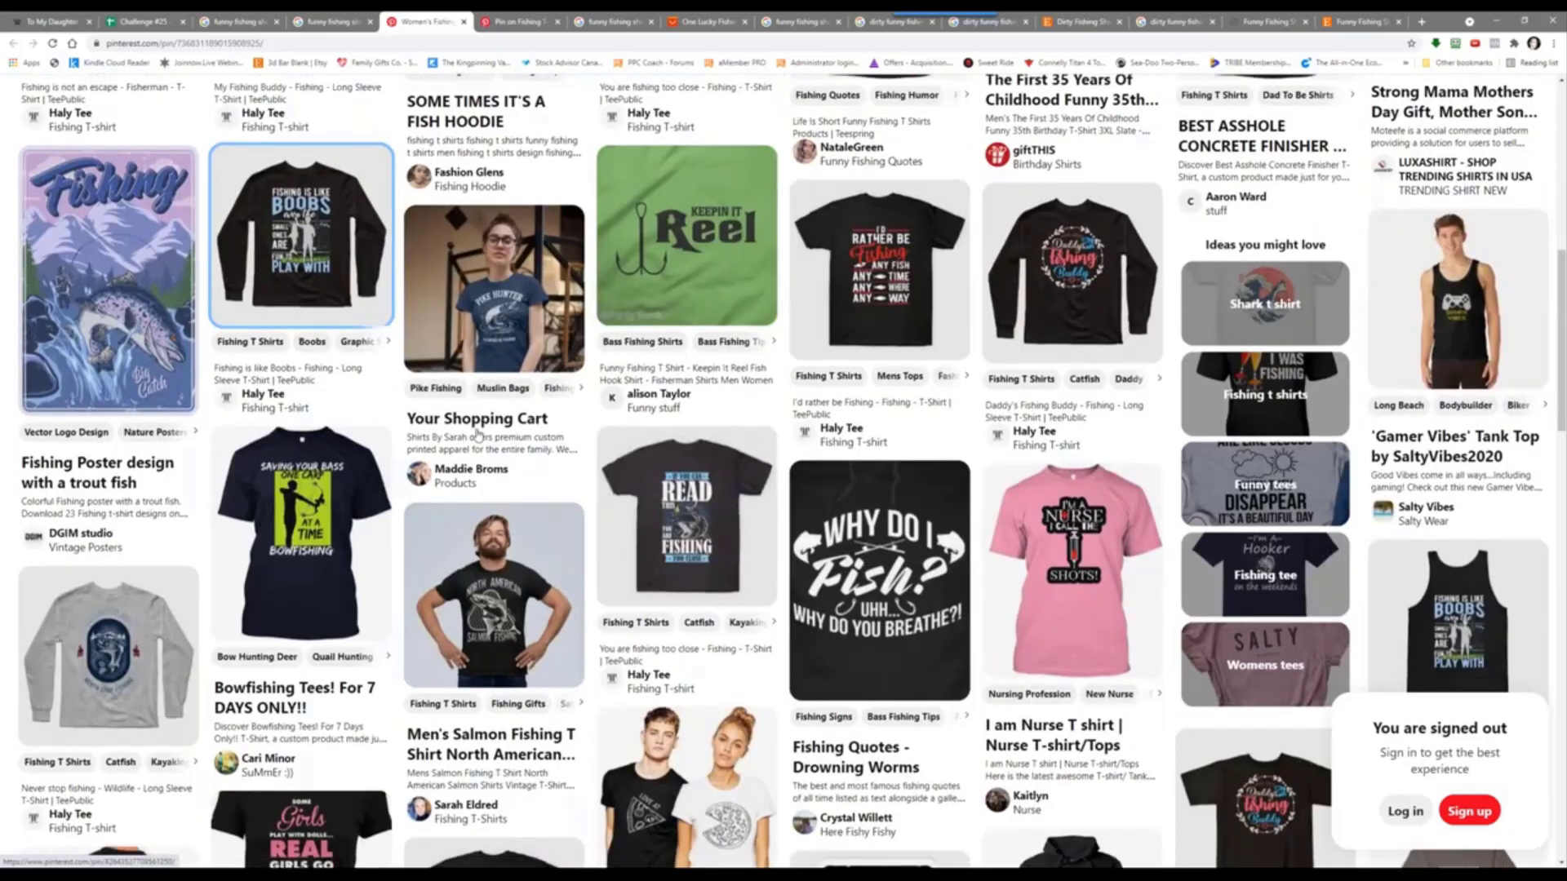
scroll(477, 433, "down", 4)
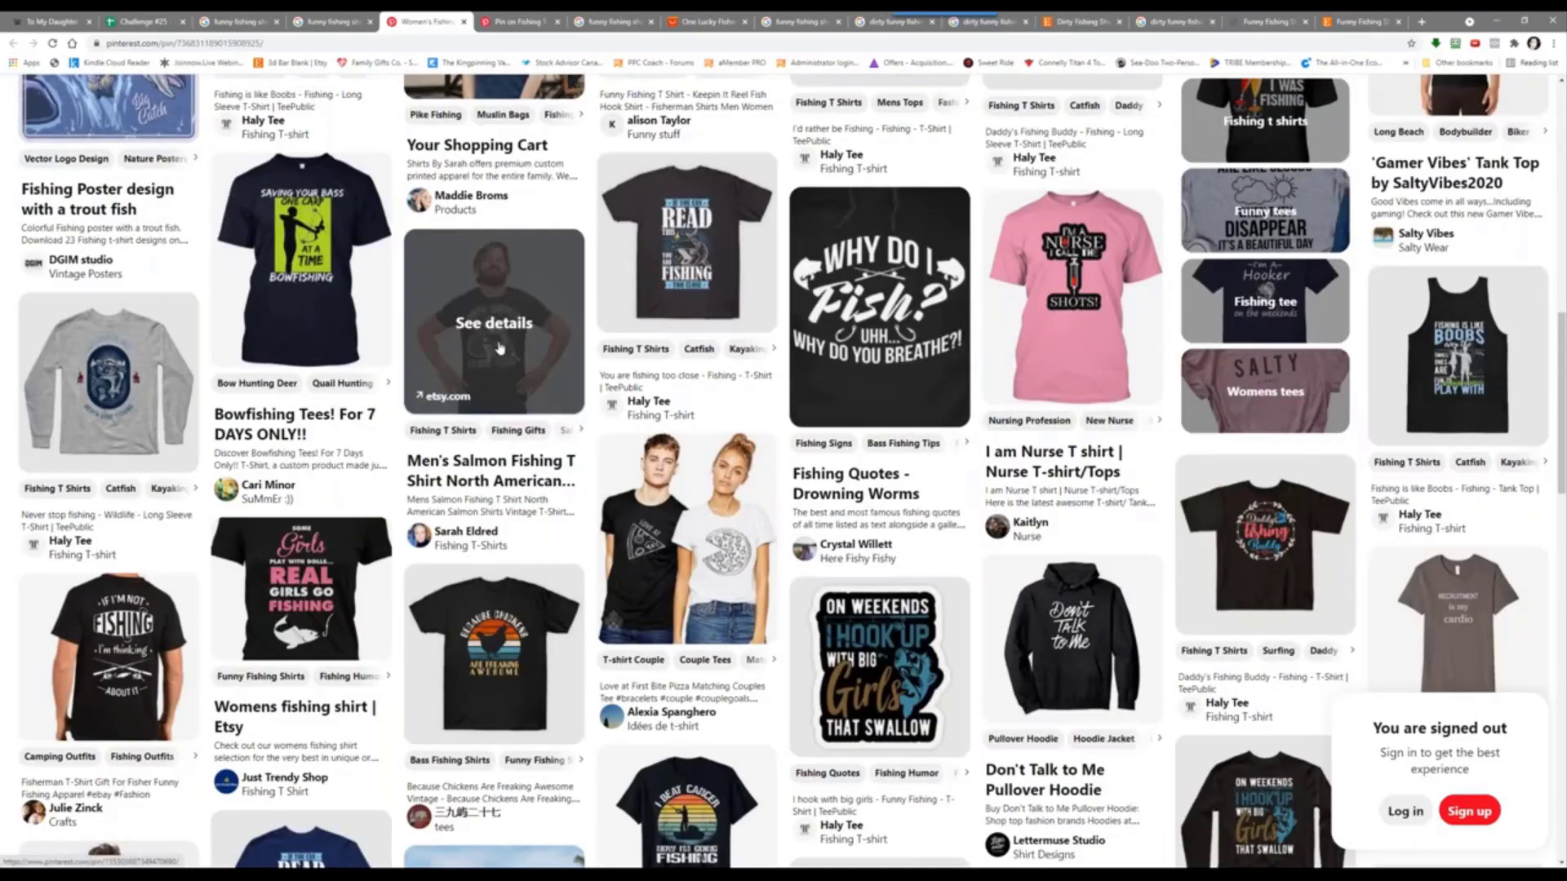
scroll(499, 348, "down", 2)
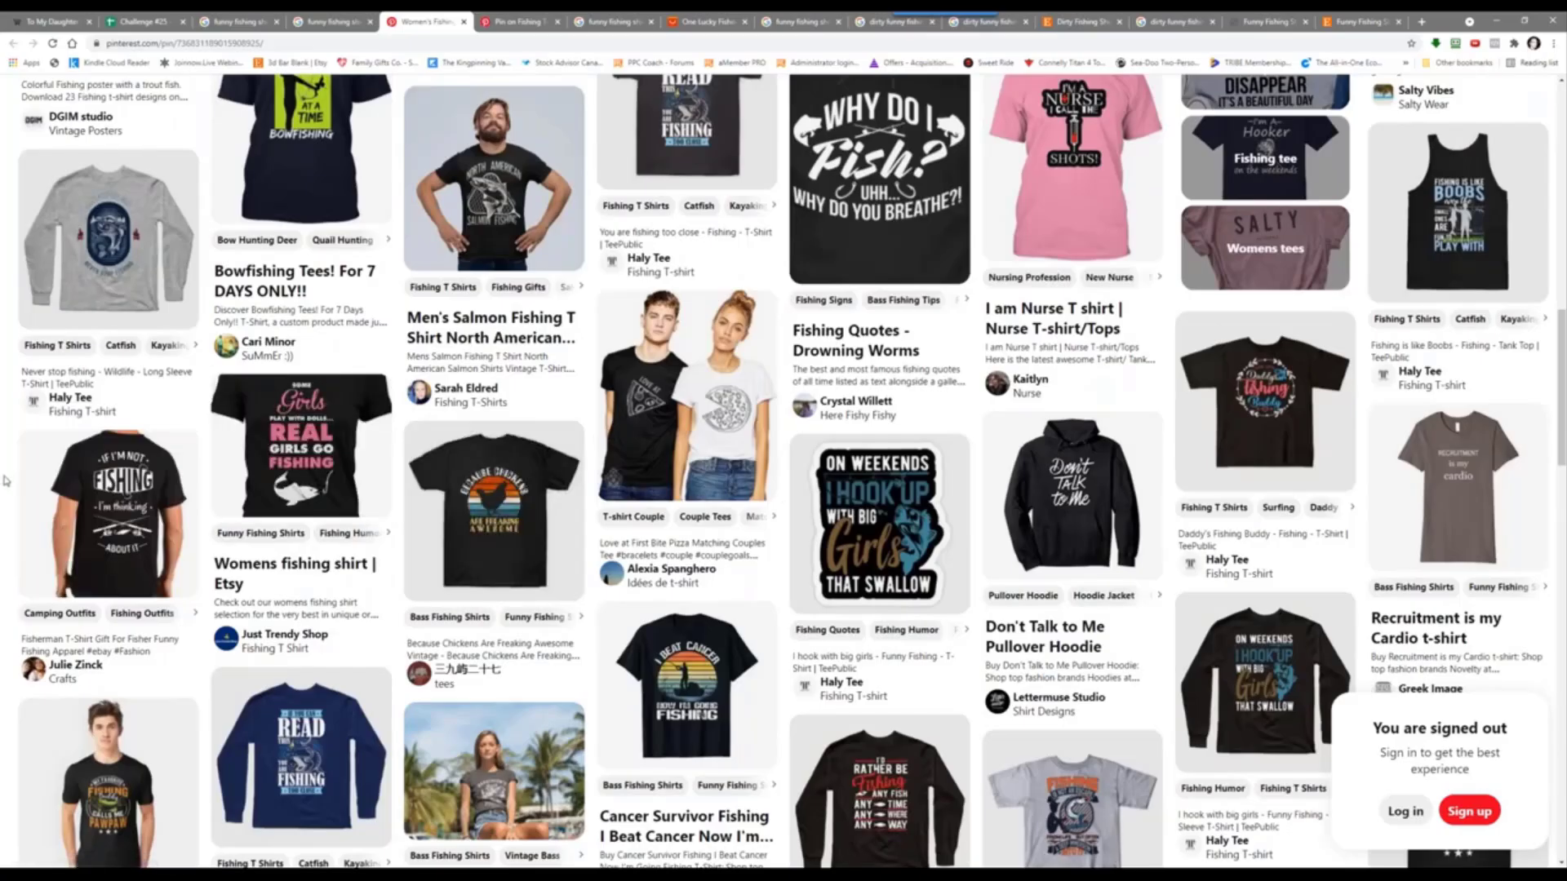
scroll(6, 481, "down", 6)
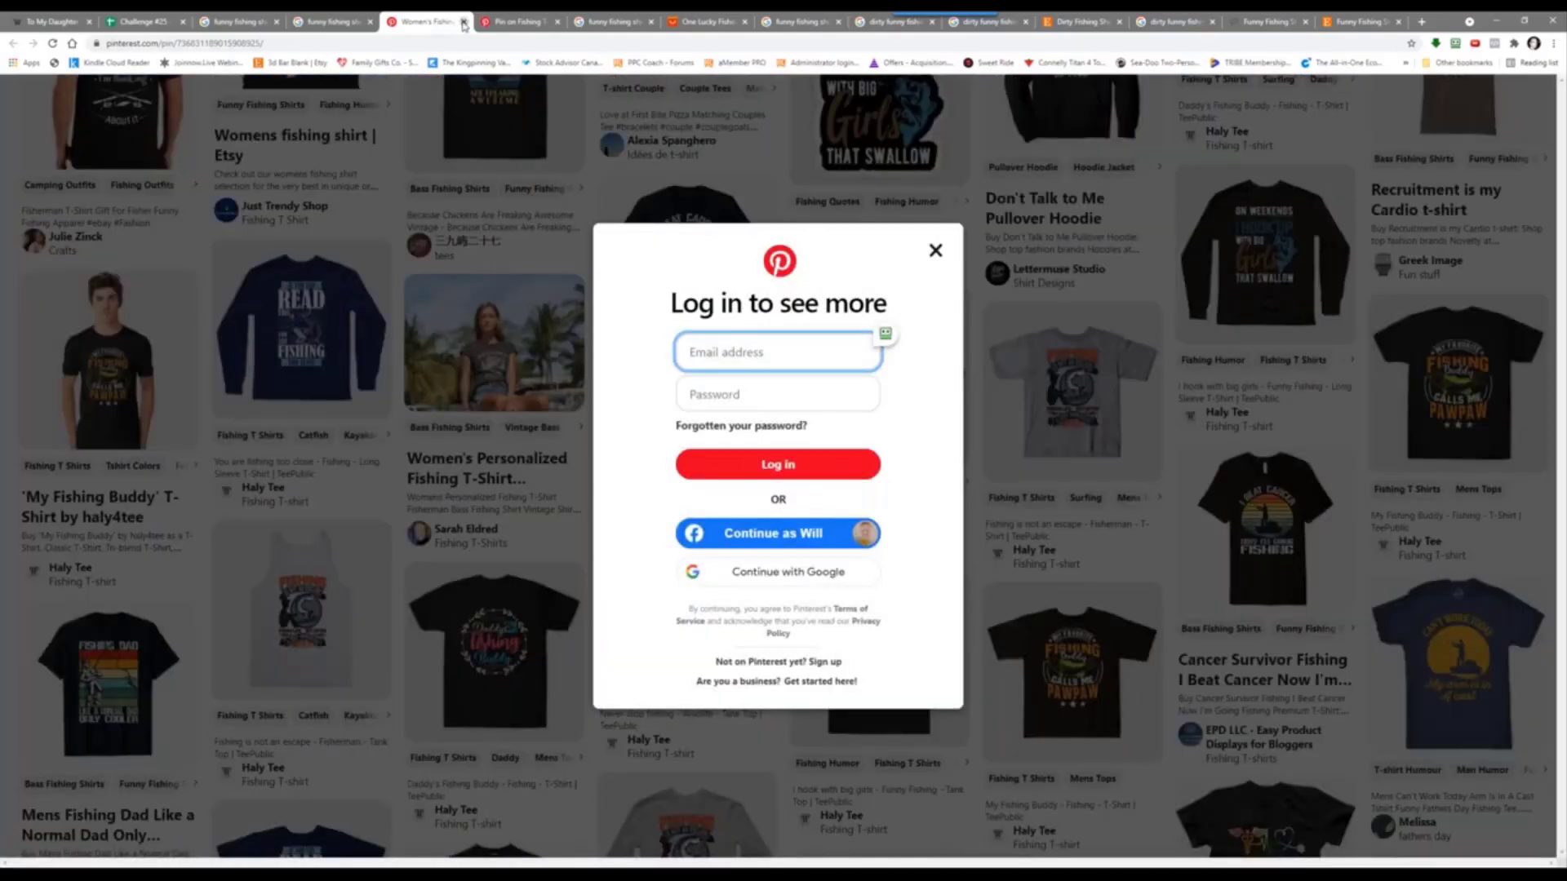
Step: Close the leftover Pinterest, image preview and shop tabs, keeping the mockups page, the research spreadsheet and the "funny fishing shirts" image results
left_click(463, 23)
left_click(464, 23)
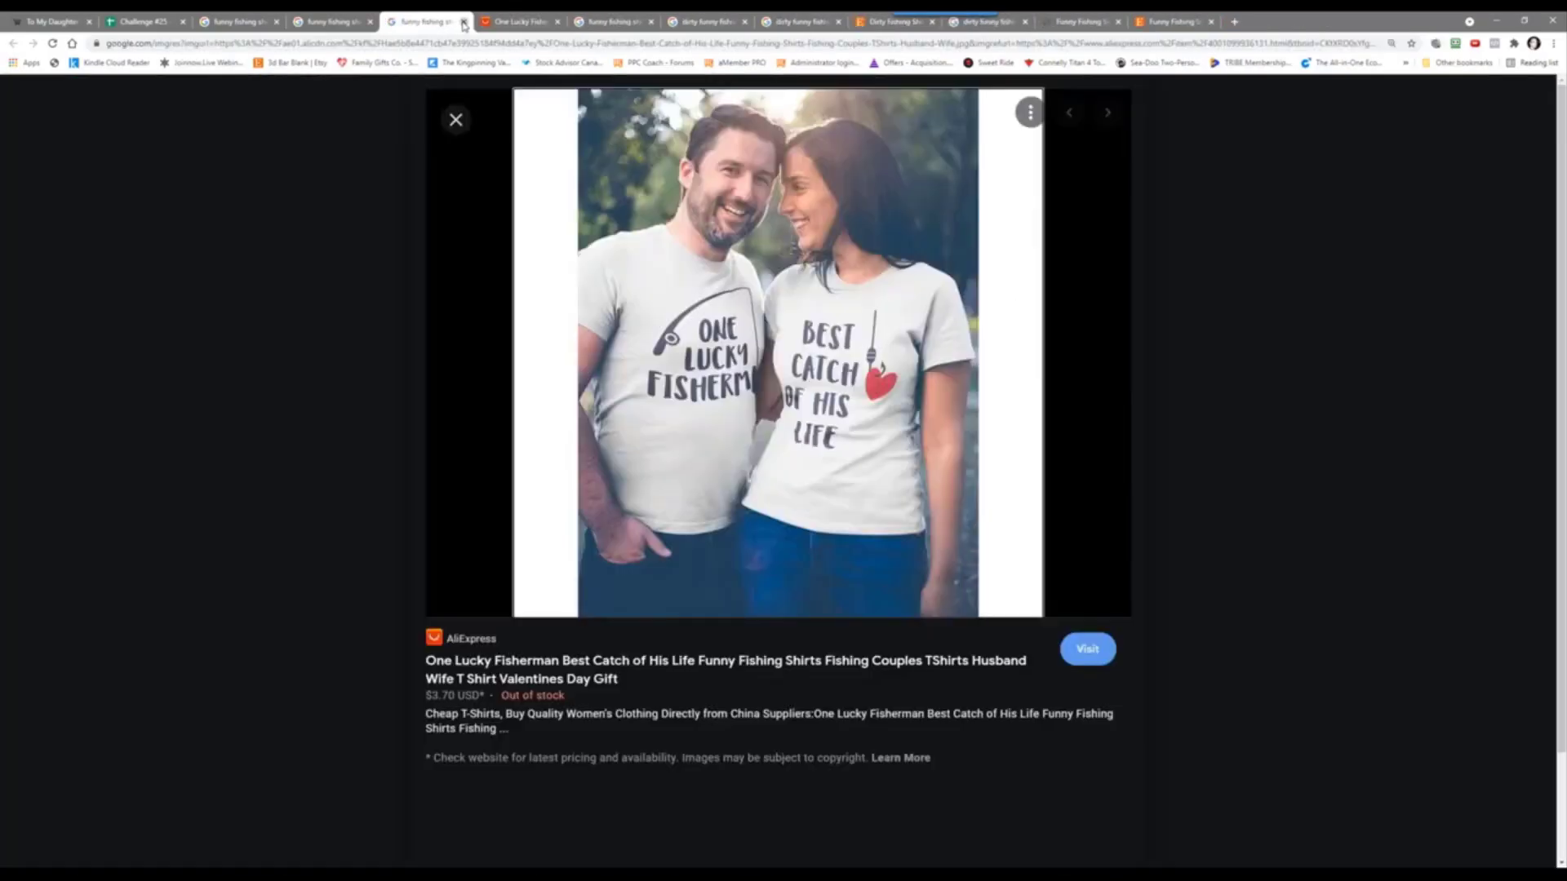
left_click(463, 23)
left_click(464, 23)
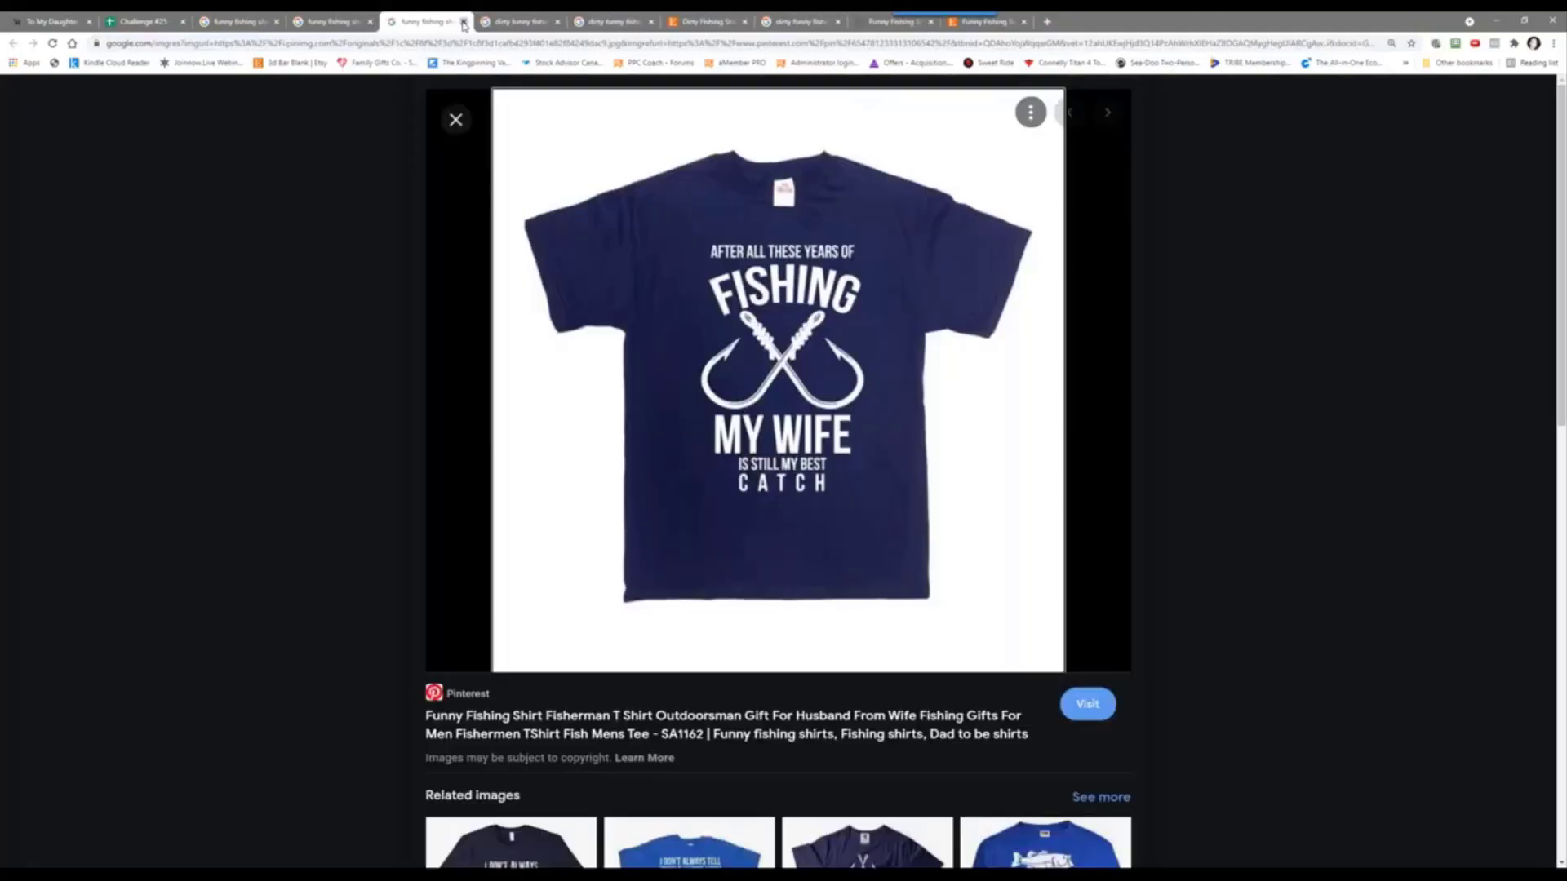
left_click(464, 23)
left_click(464, 23)
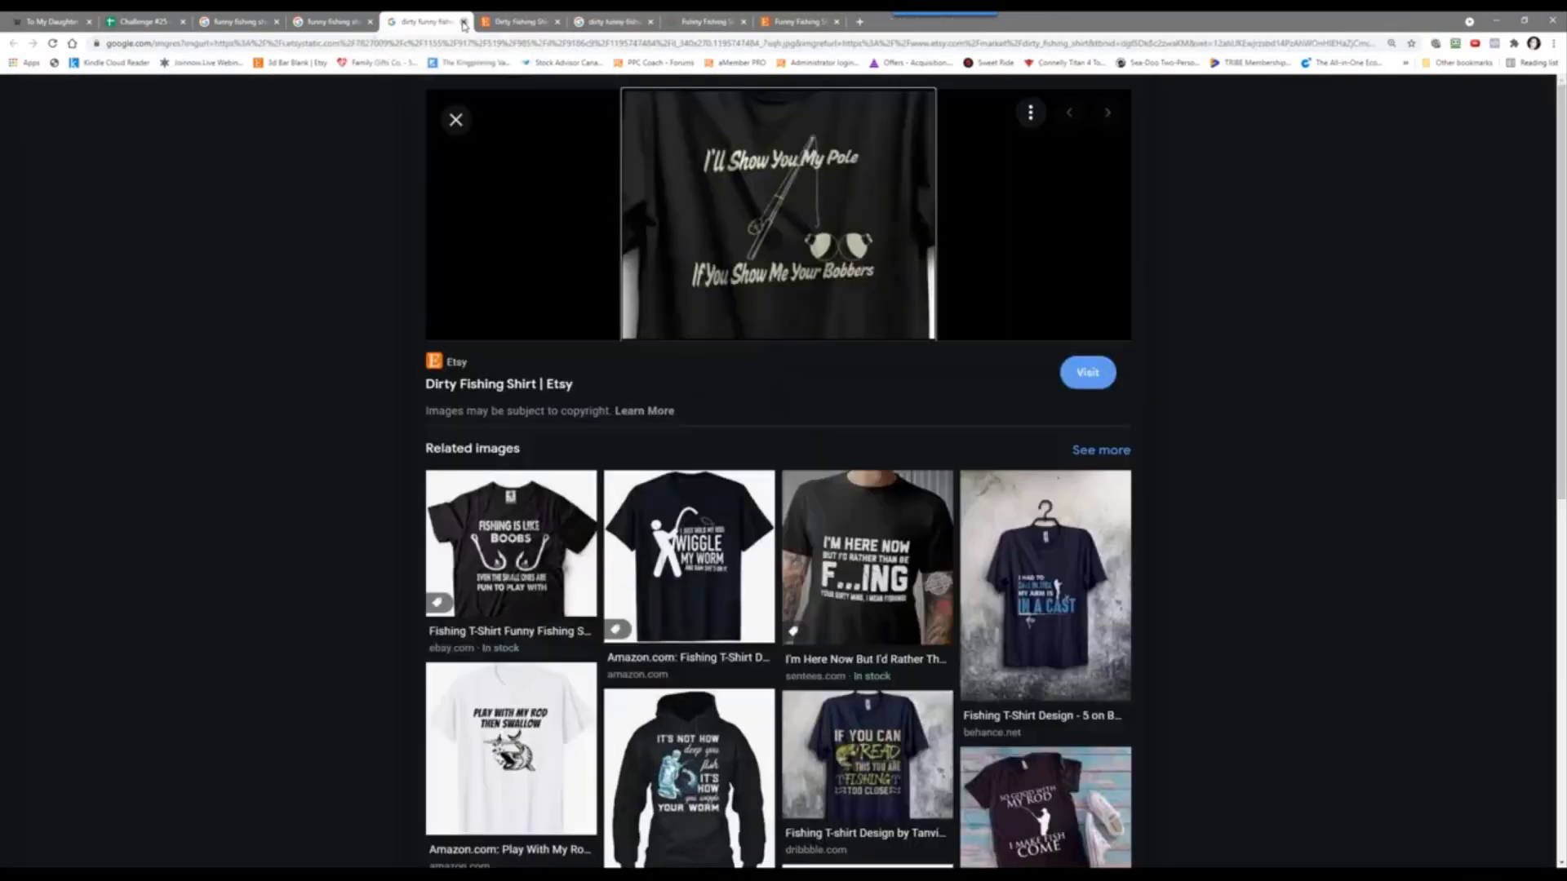
left_click(464, 23)
left_click(463, 23)
left_click(464, 23)
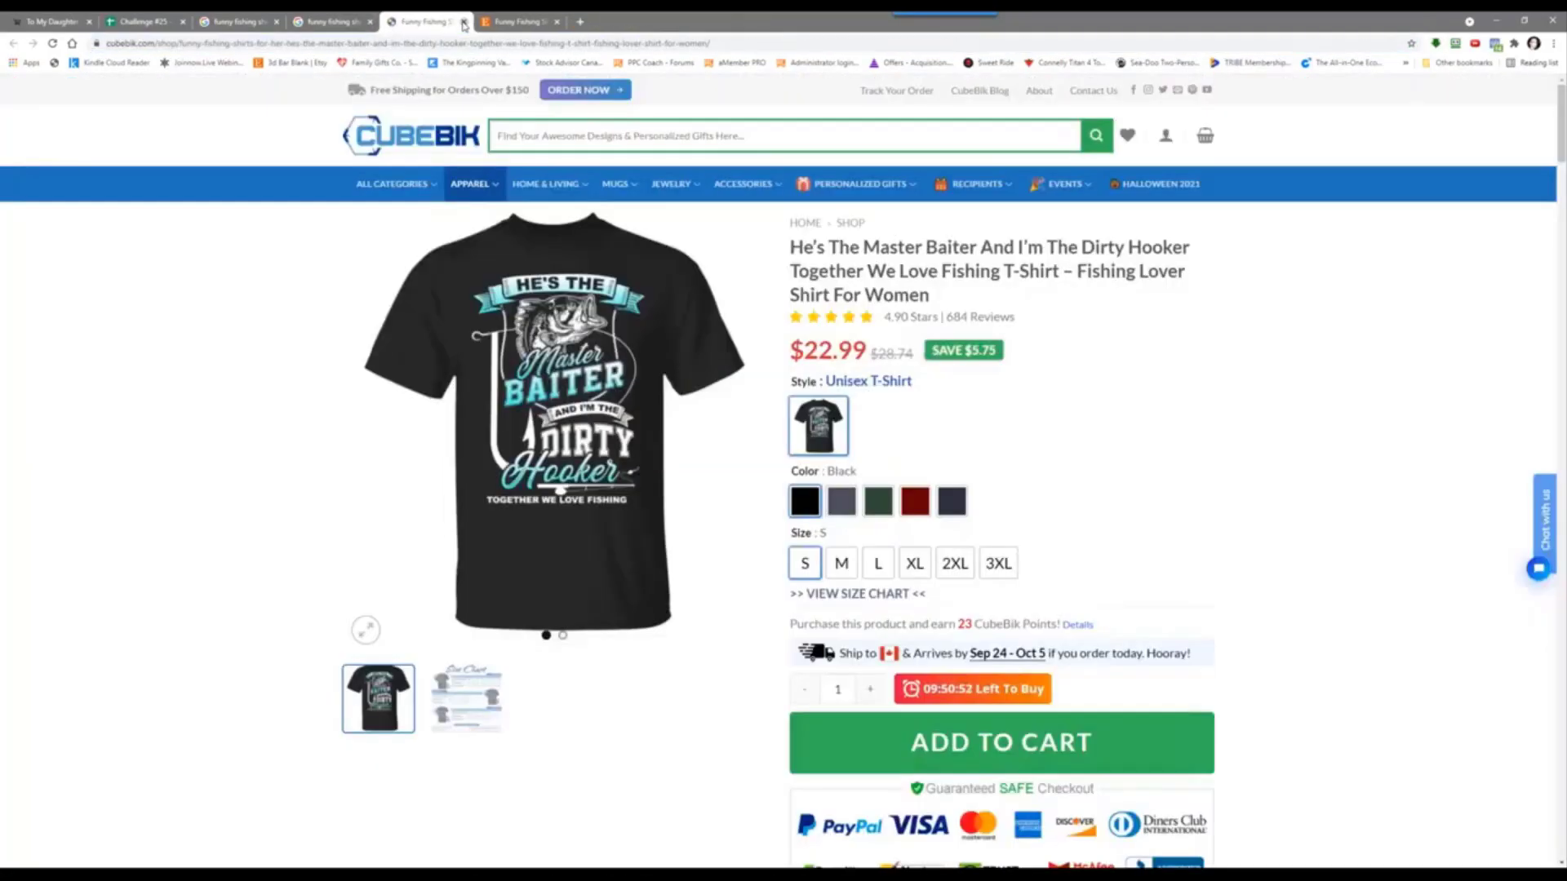
left_click(463, 23)
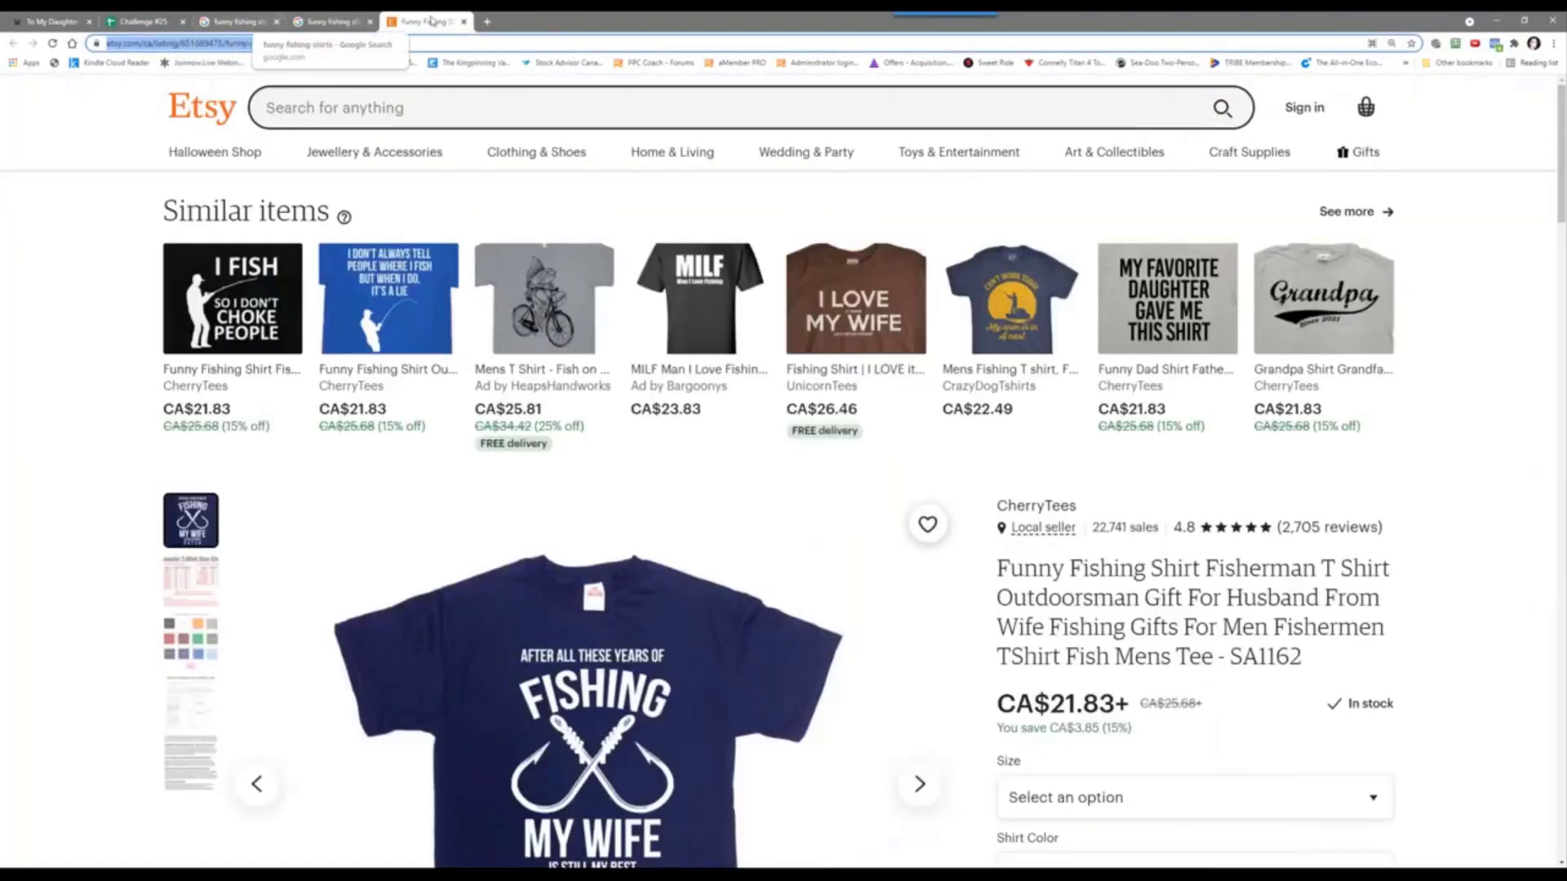
left_click(463, 23)
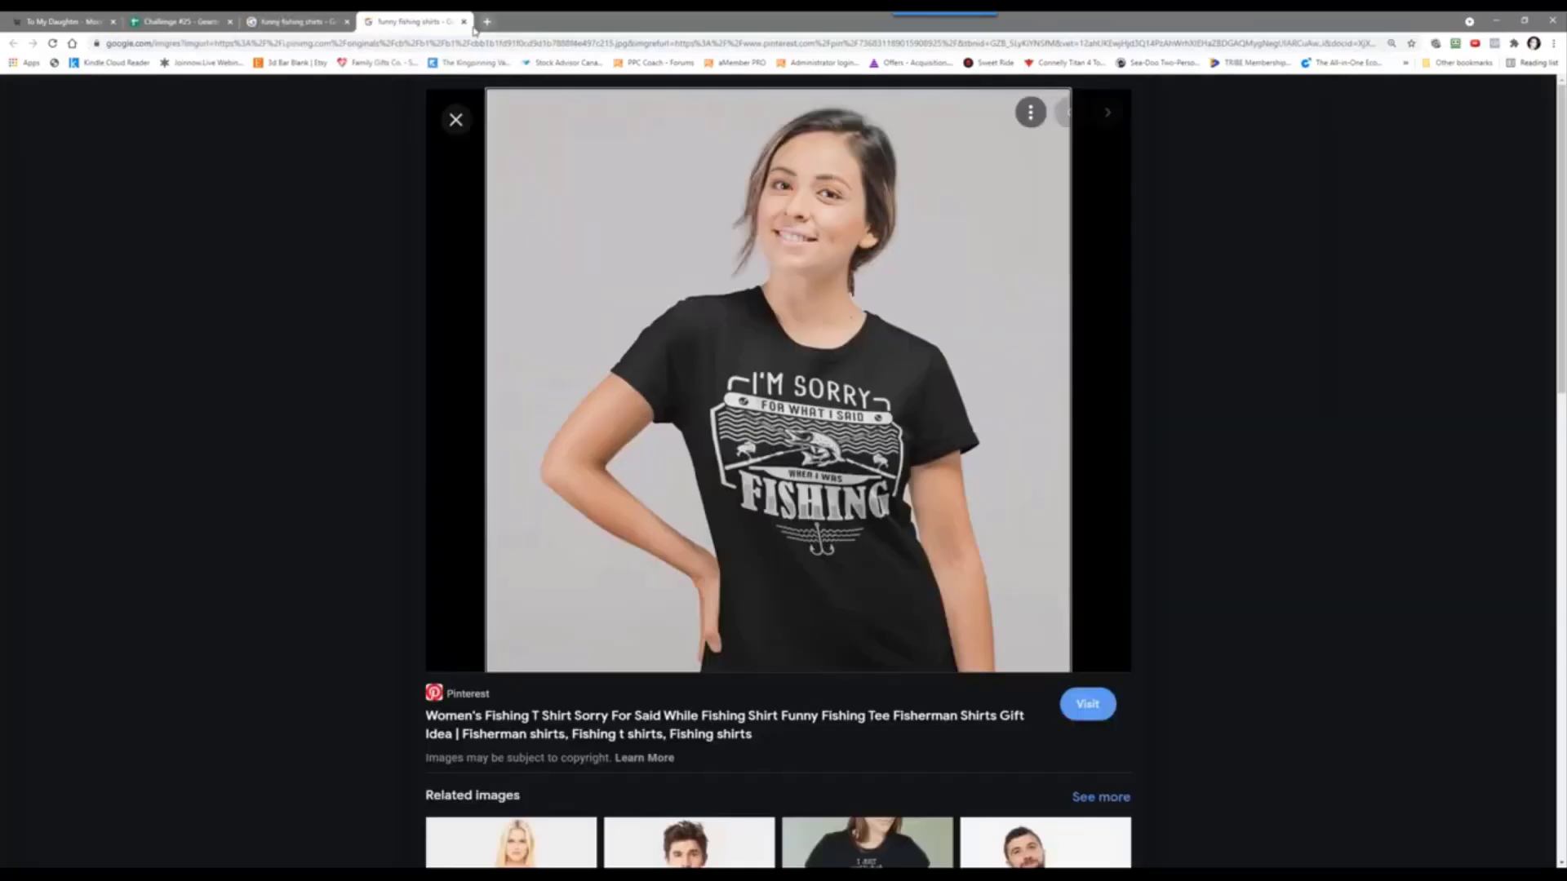
left_click(464, 22)
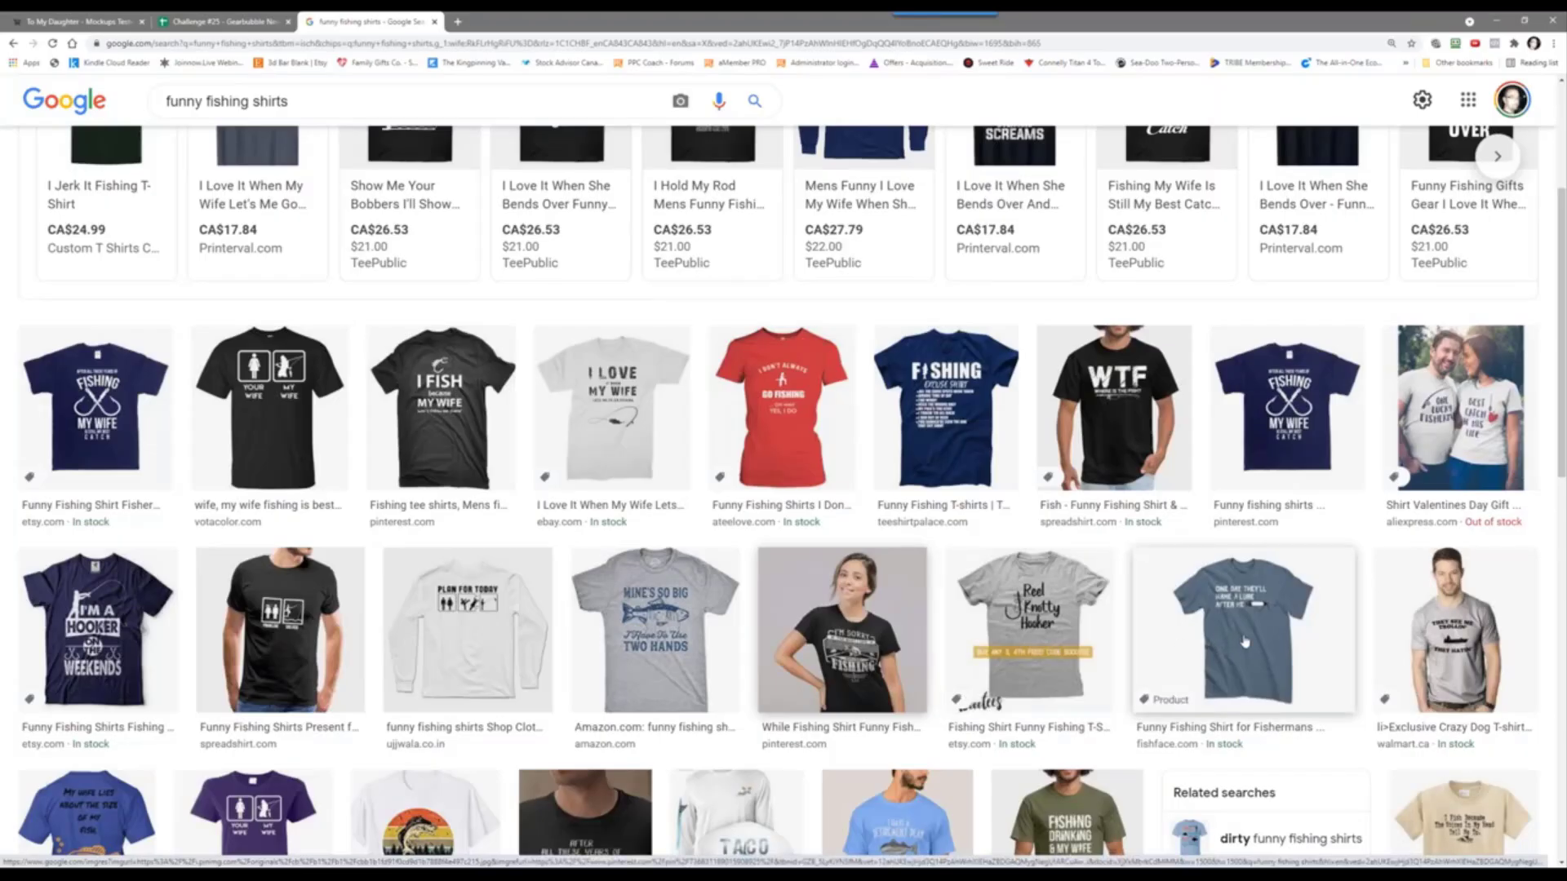
Step: Look through the remaining "funny fishing shirts" image results and change the image search to "funny wife fishing shirts"
scroll(1244, 642, "down", 2)
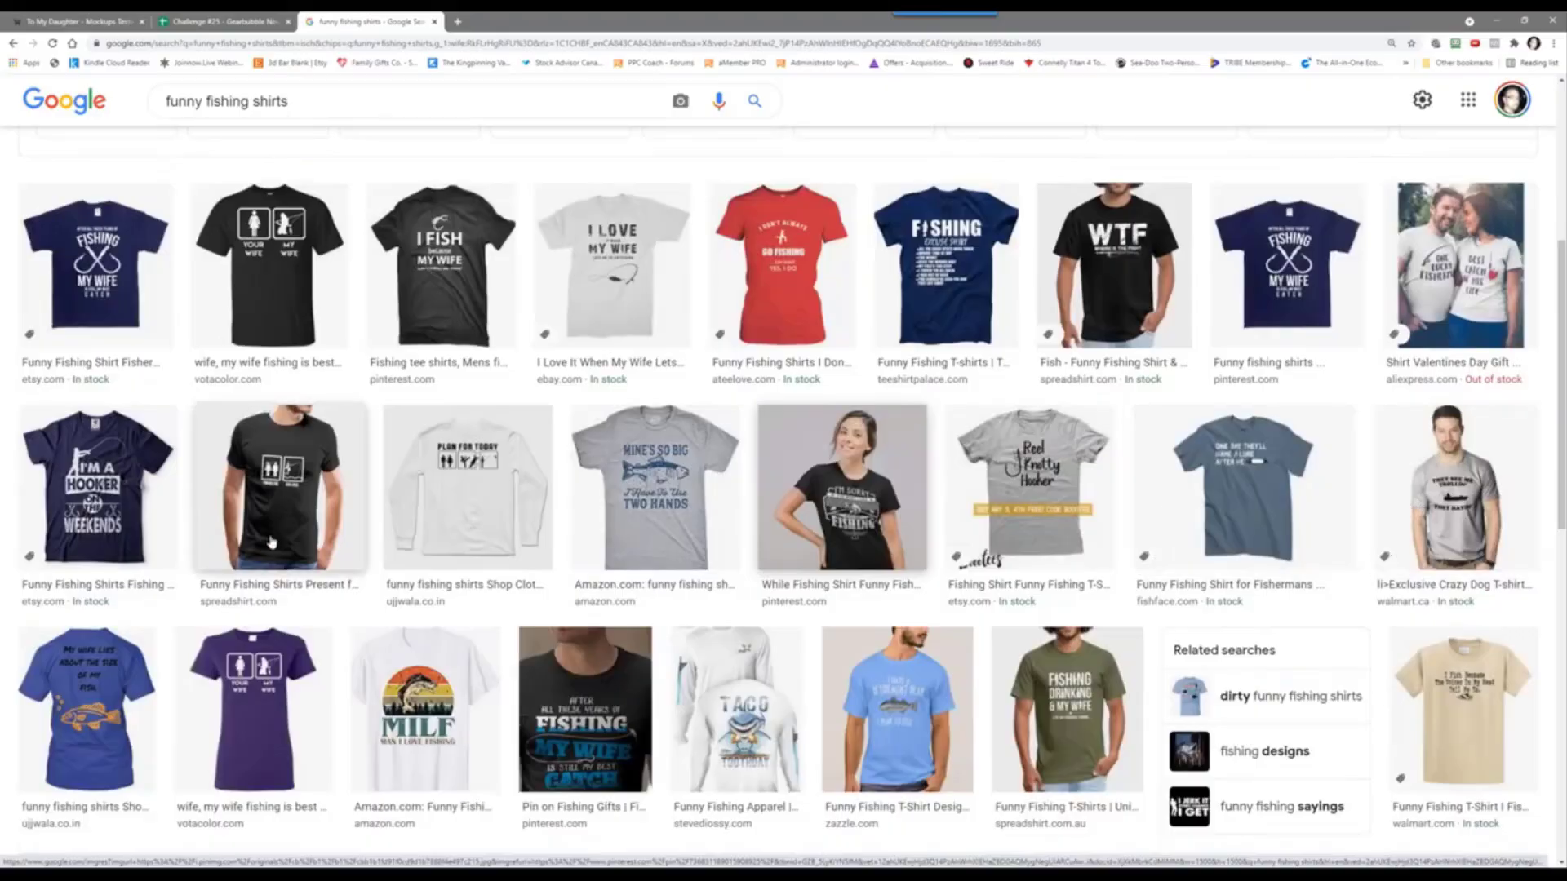
scroll(274, 544, "down", 2)
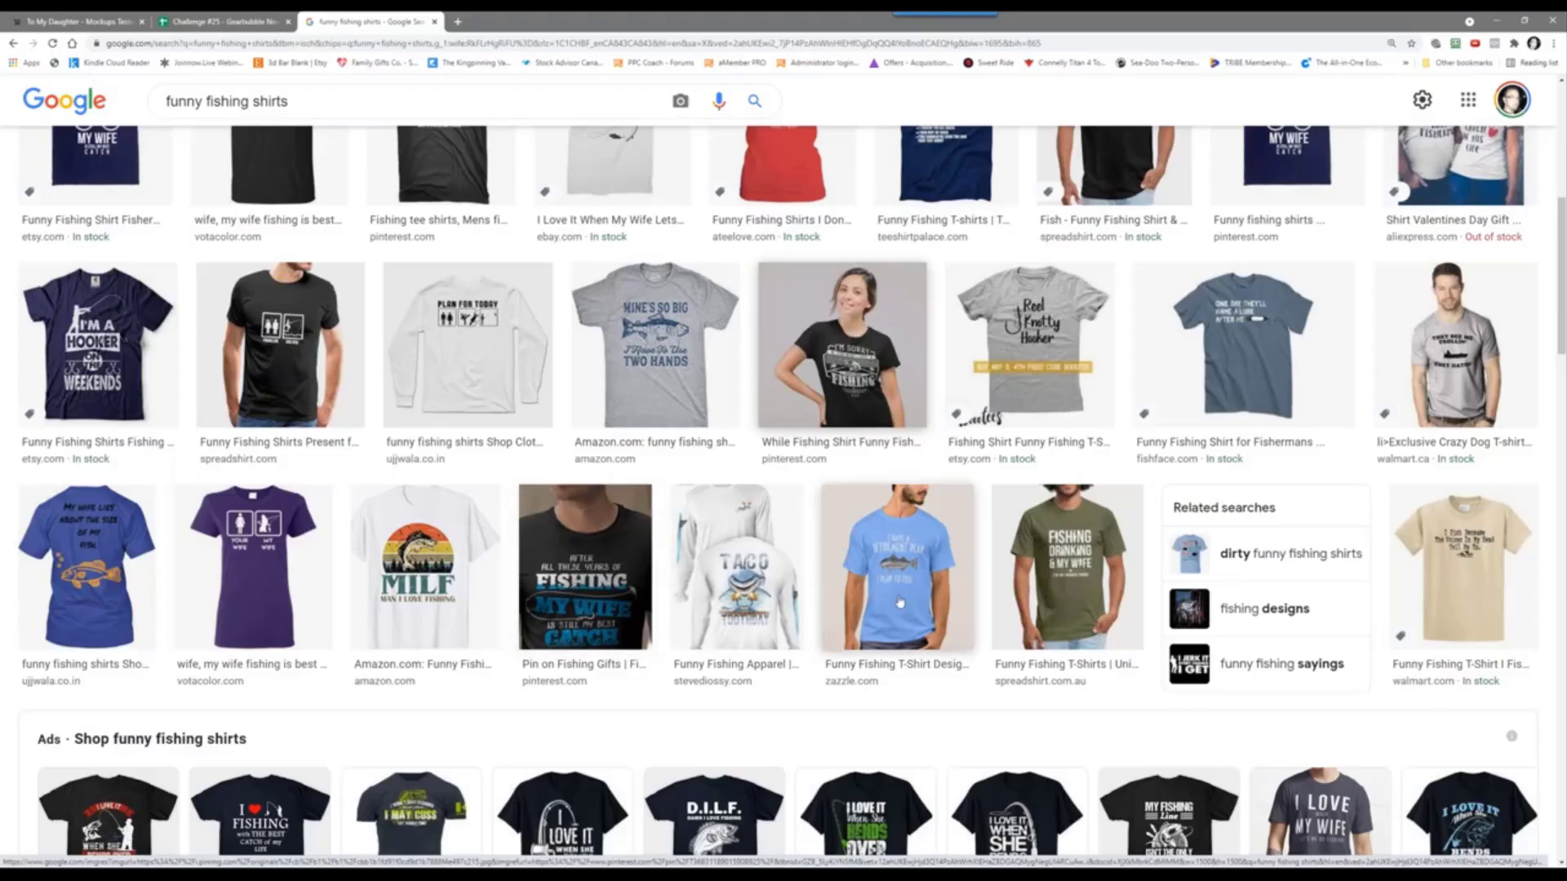
scroll(900, 603, "down", 5)
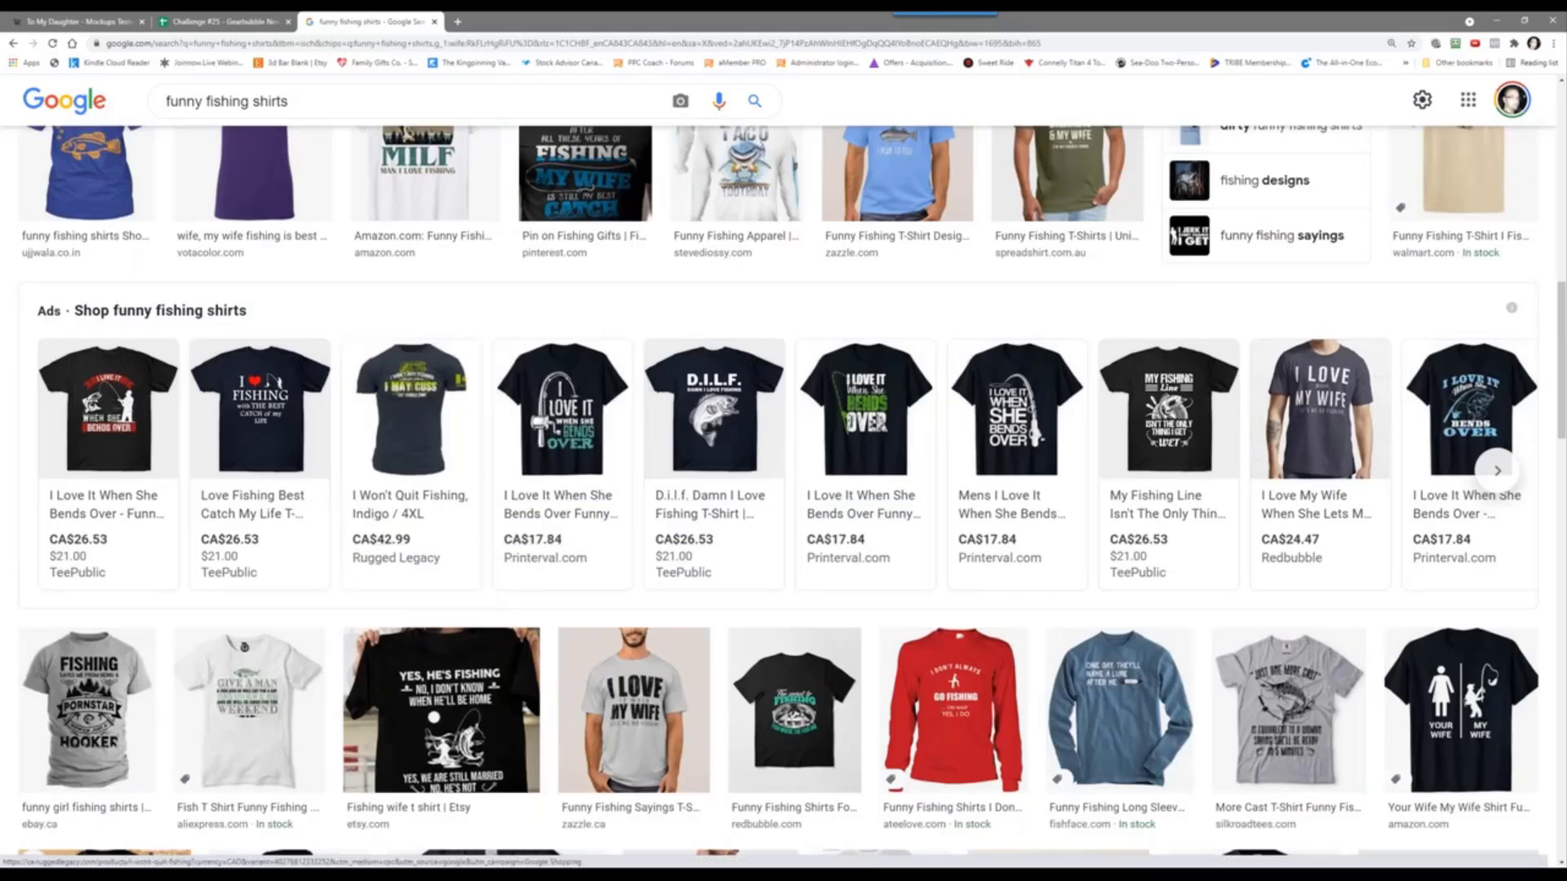
left_click(208, 101)
type("wife")
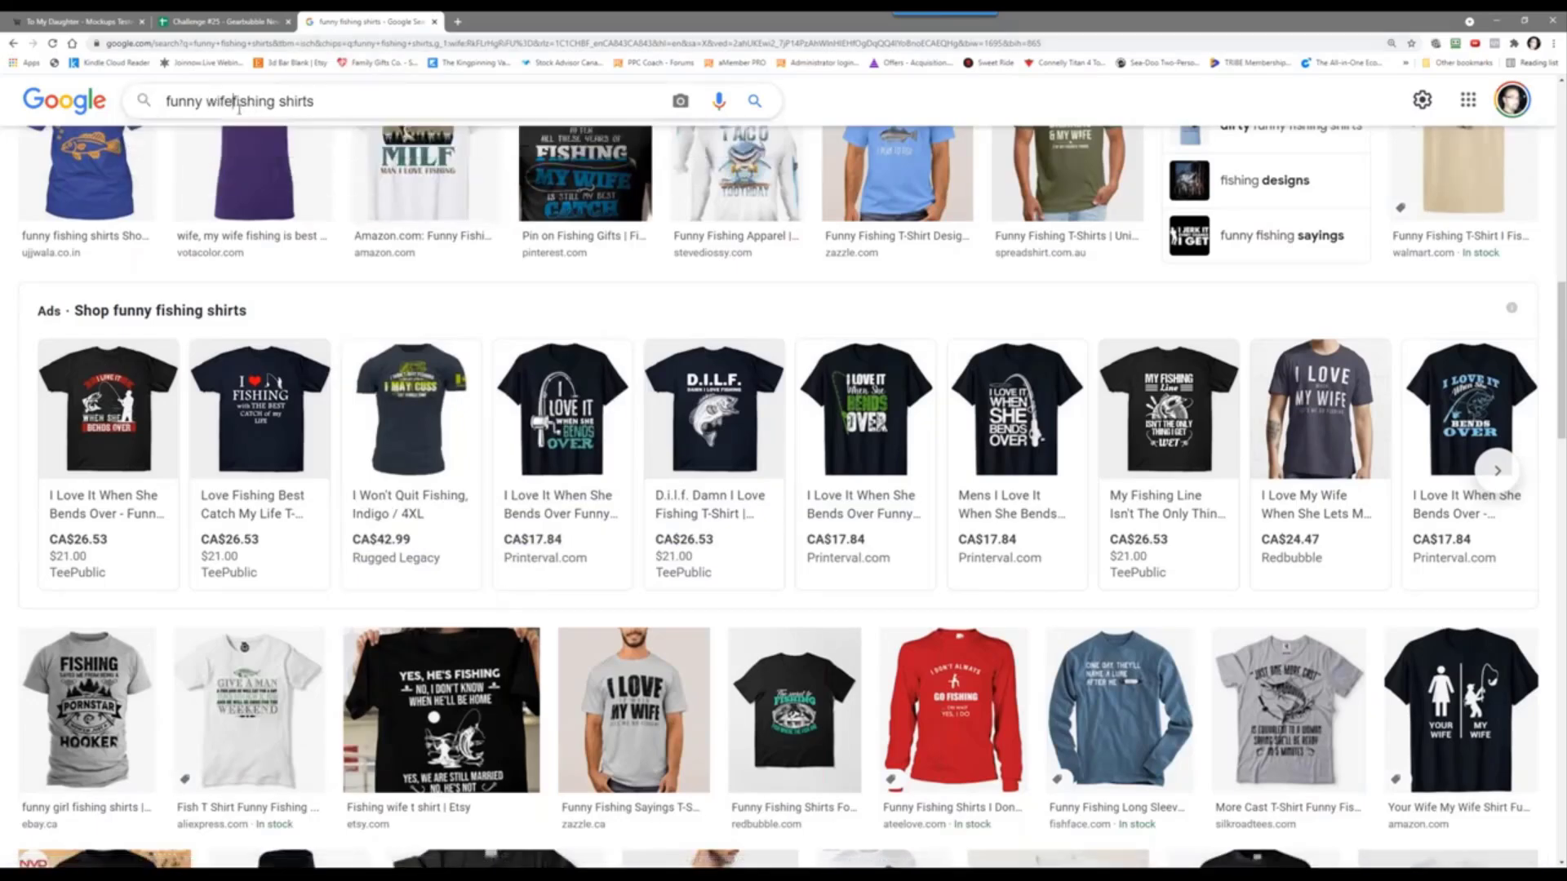
key("Return")
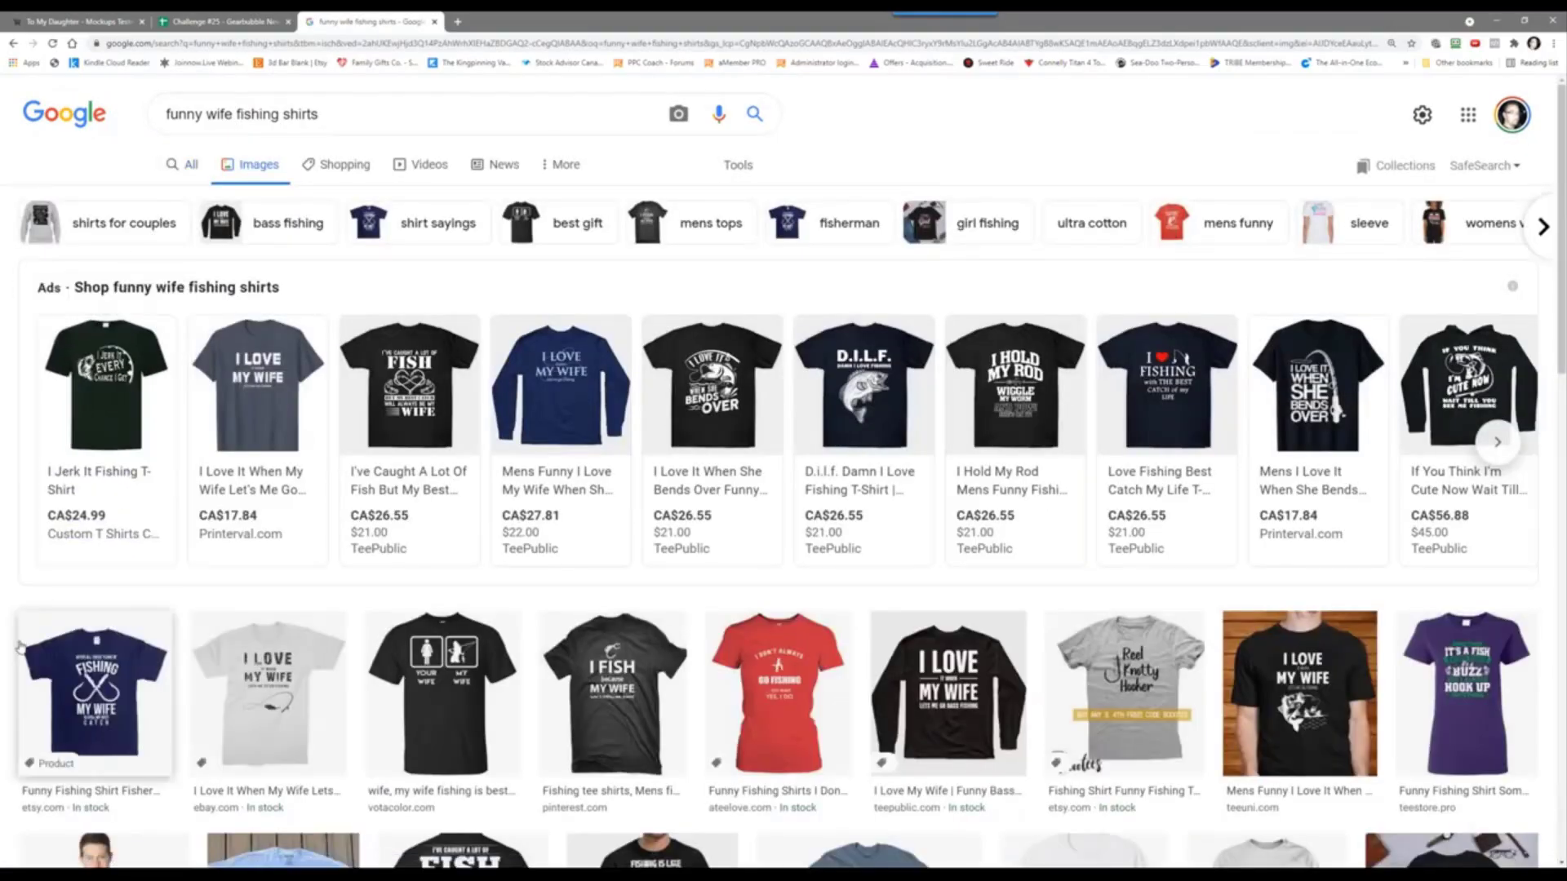
Step: Examine the "funny wife fishing shirts" image results for sayings that could suit a message card
scroll(29, 543, "down", 3)
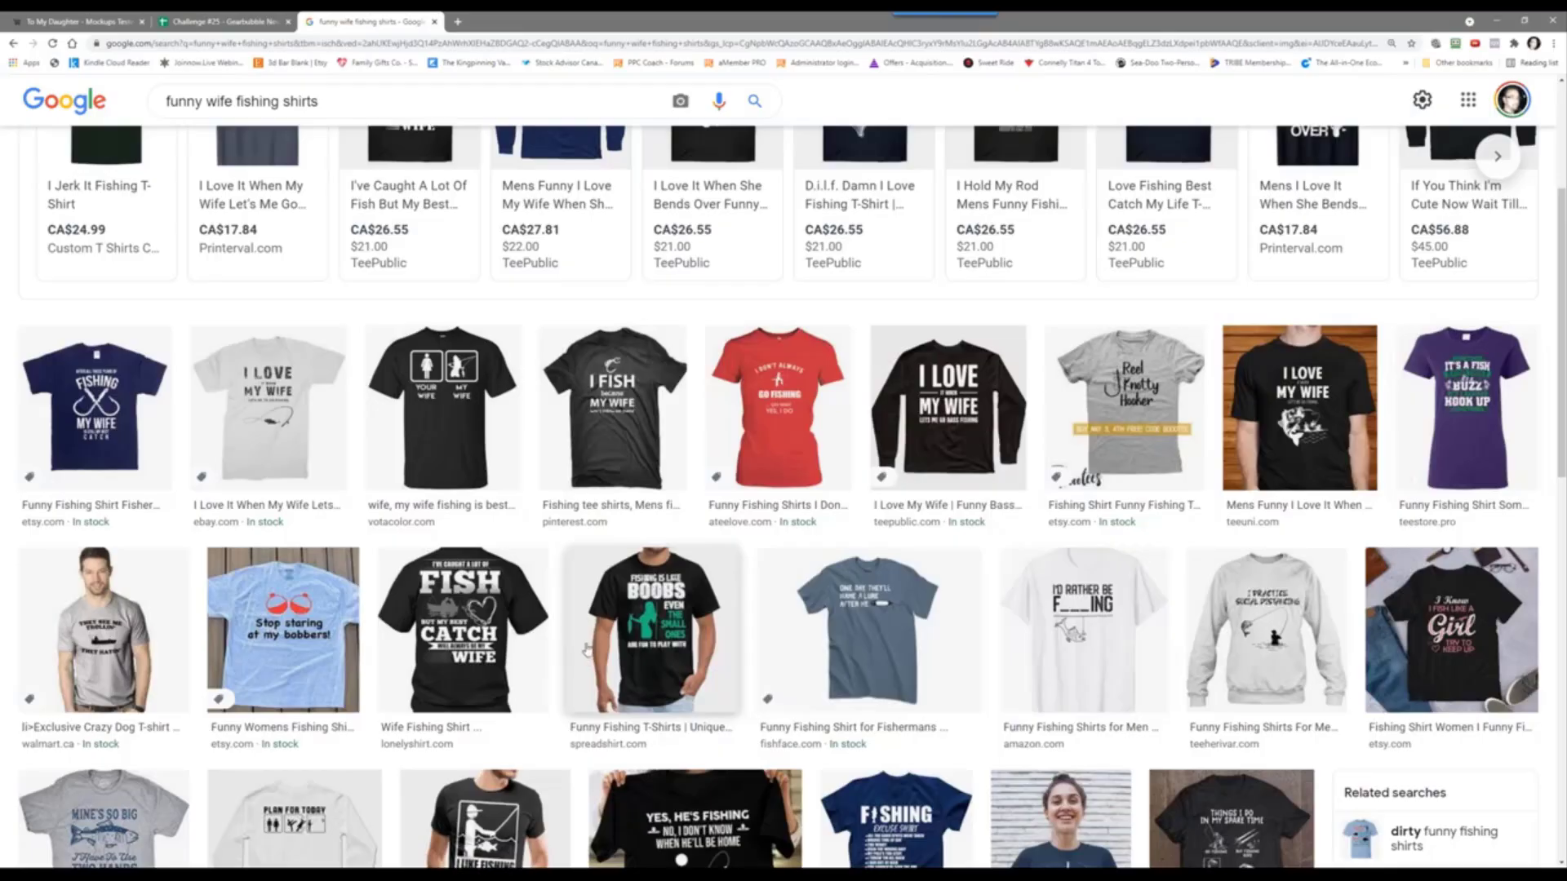
scroll(597, 650, "down", 2)
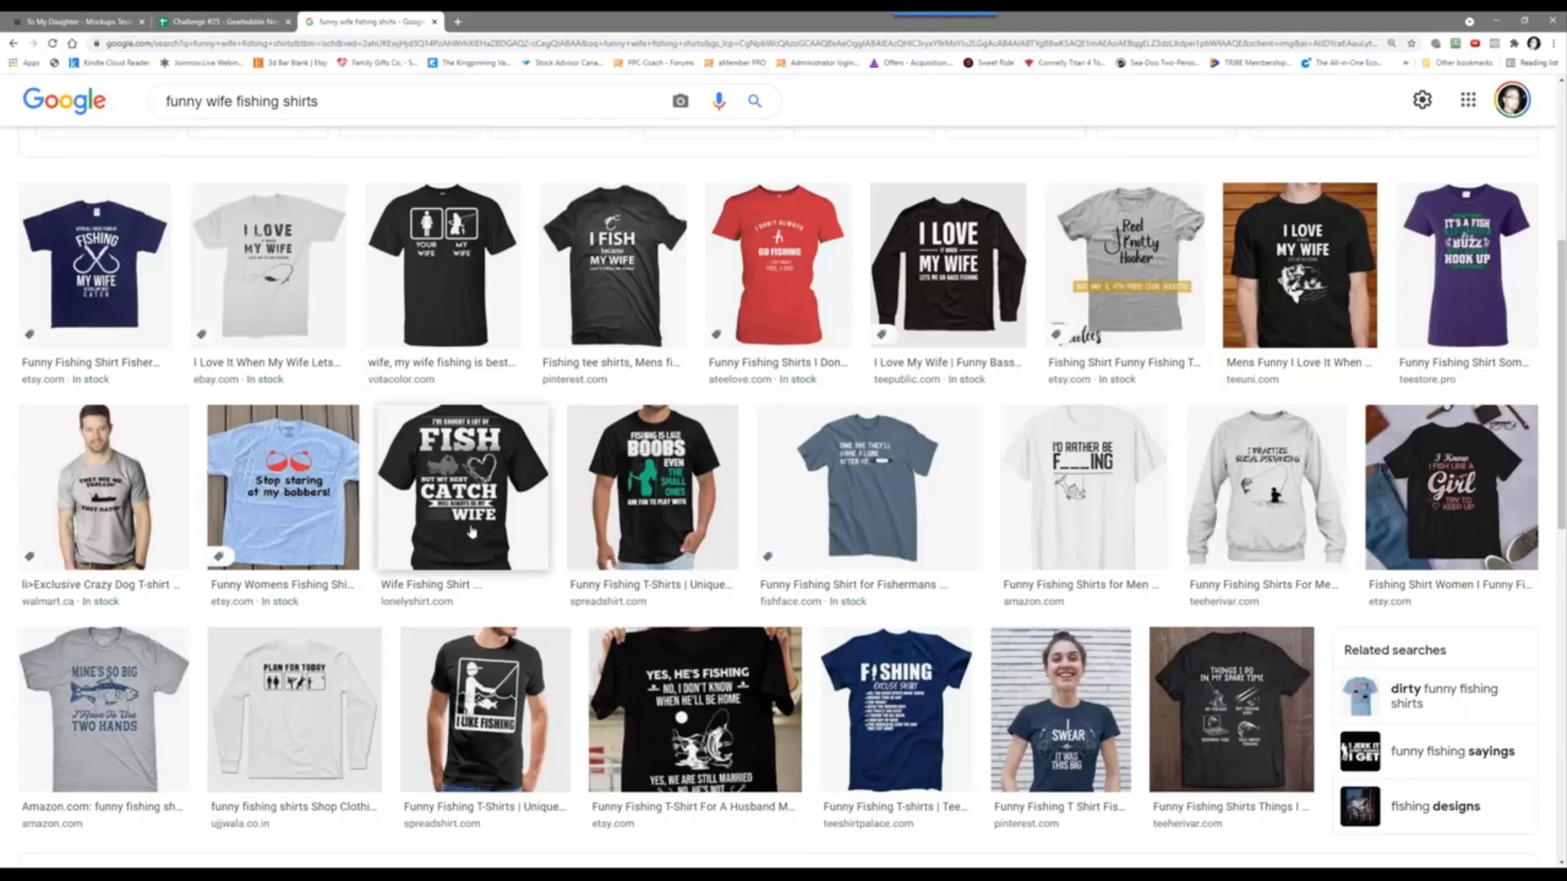
scroll(439, 531, "down", 2)
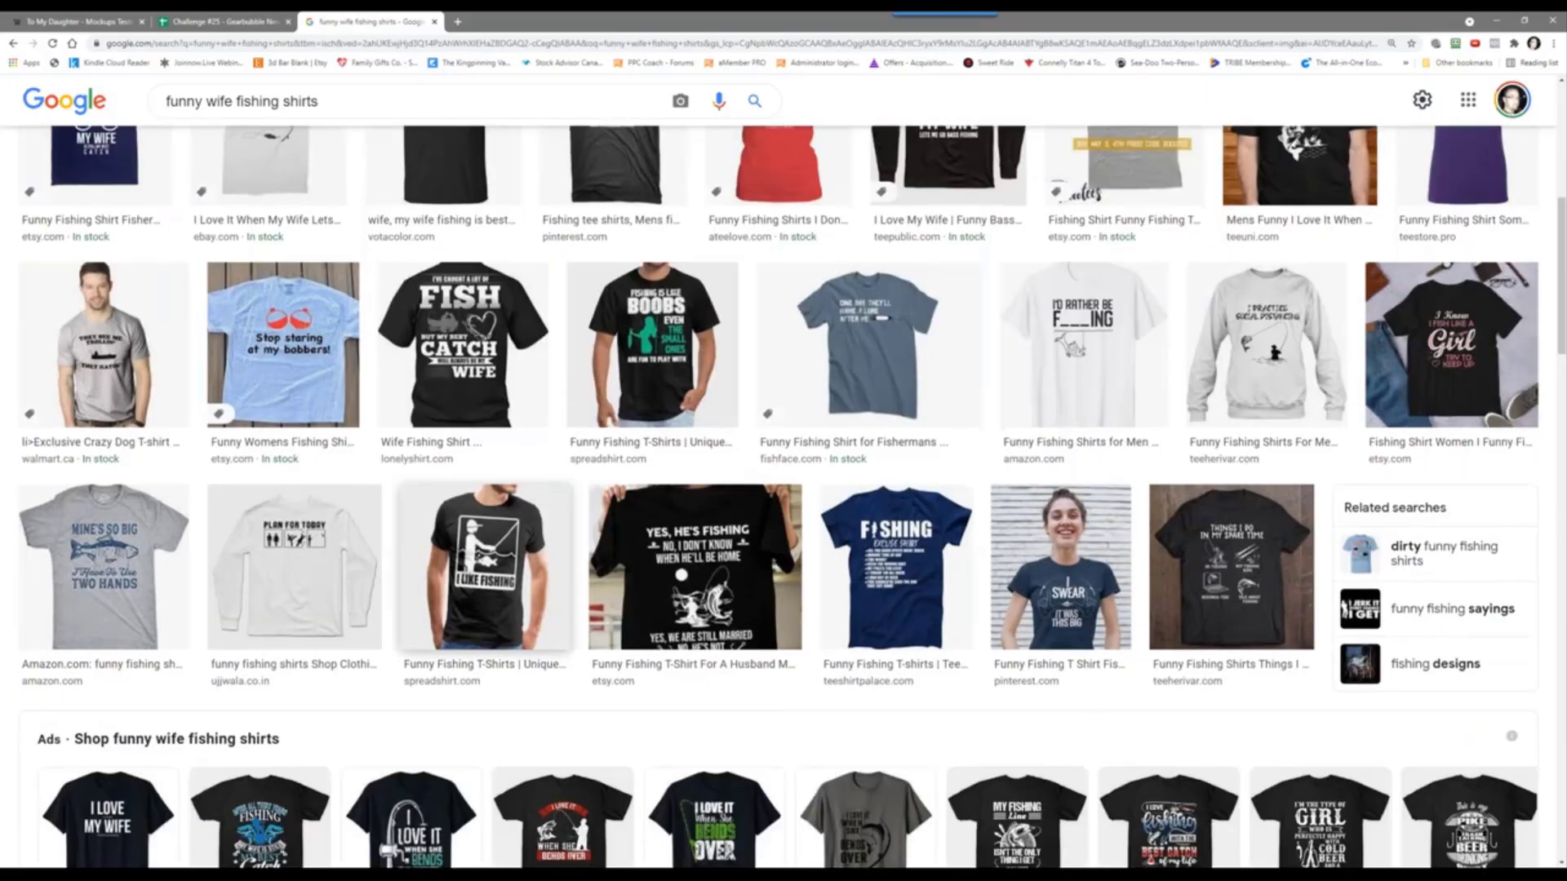
scroll(137, 327, "down", 4)
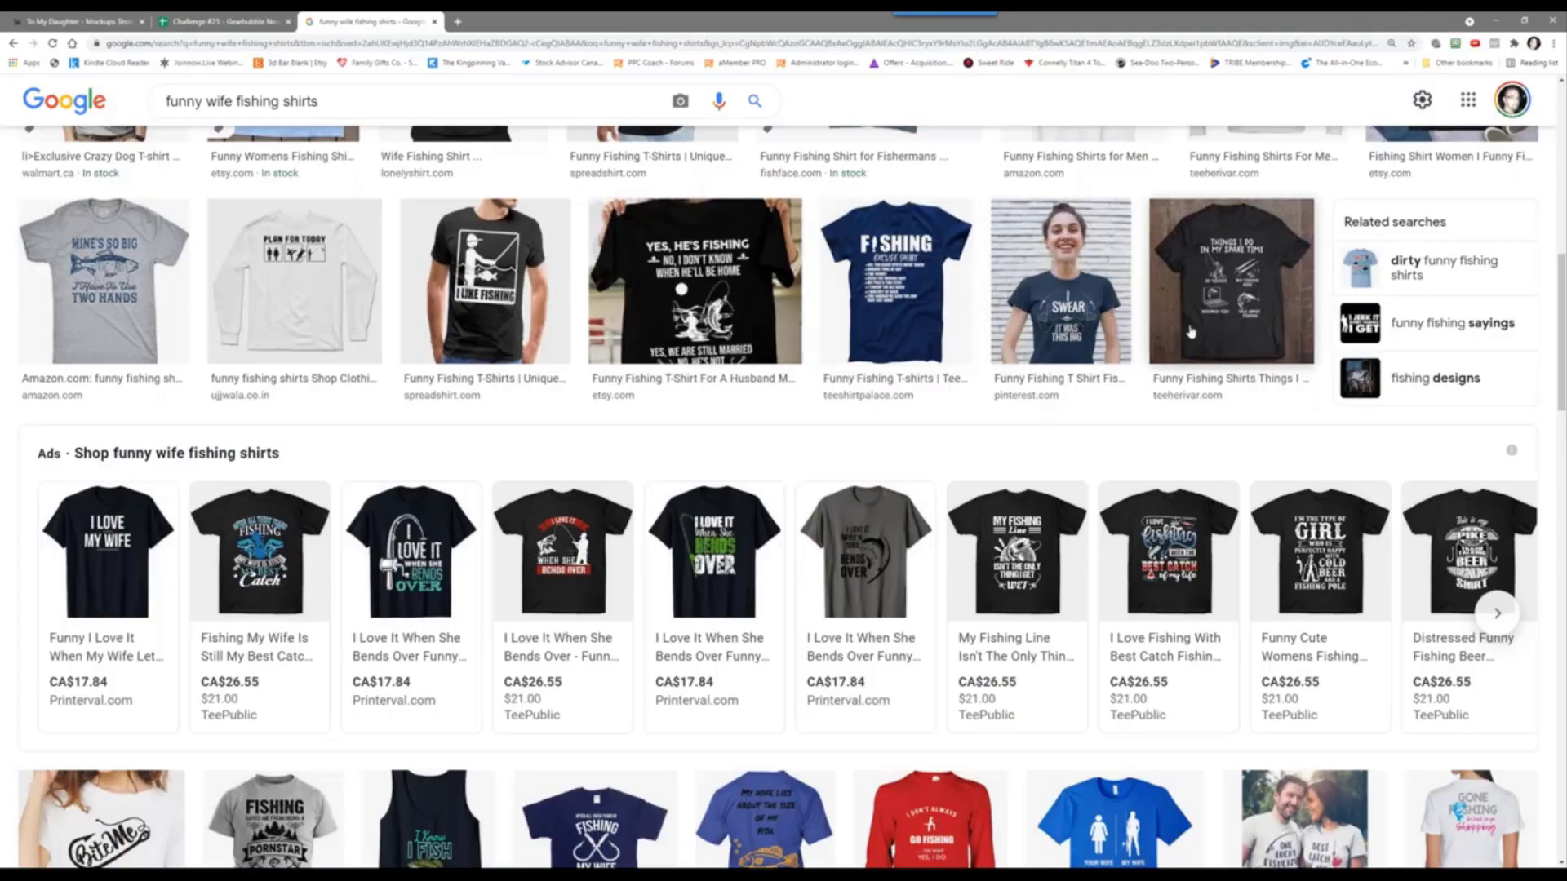
scroll(1191, 331, "down", 5)
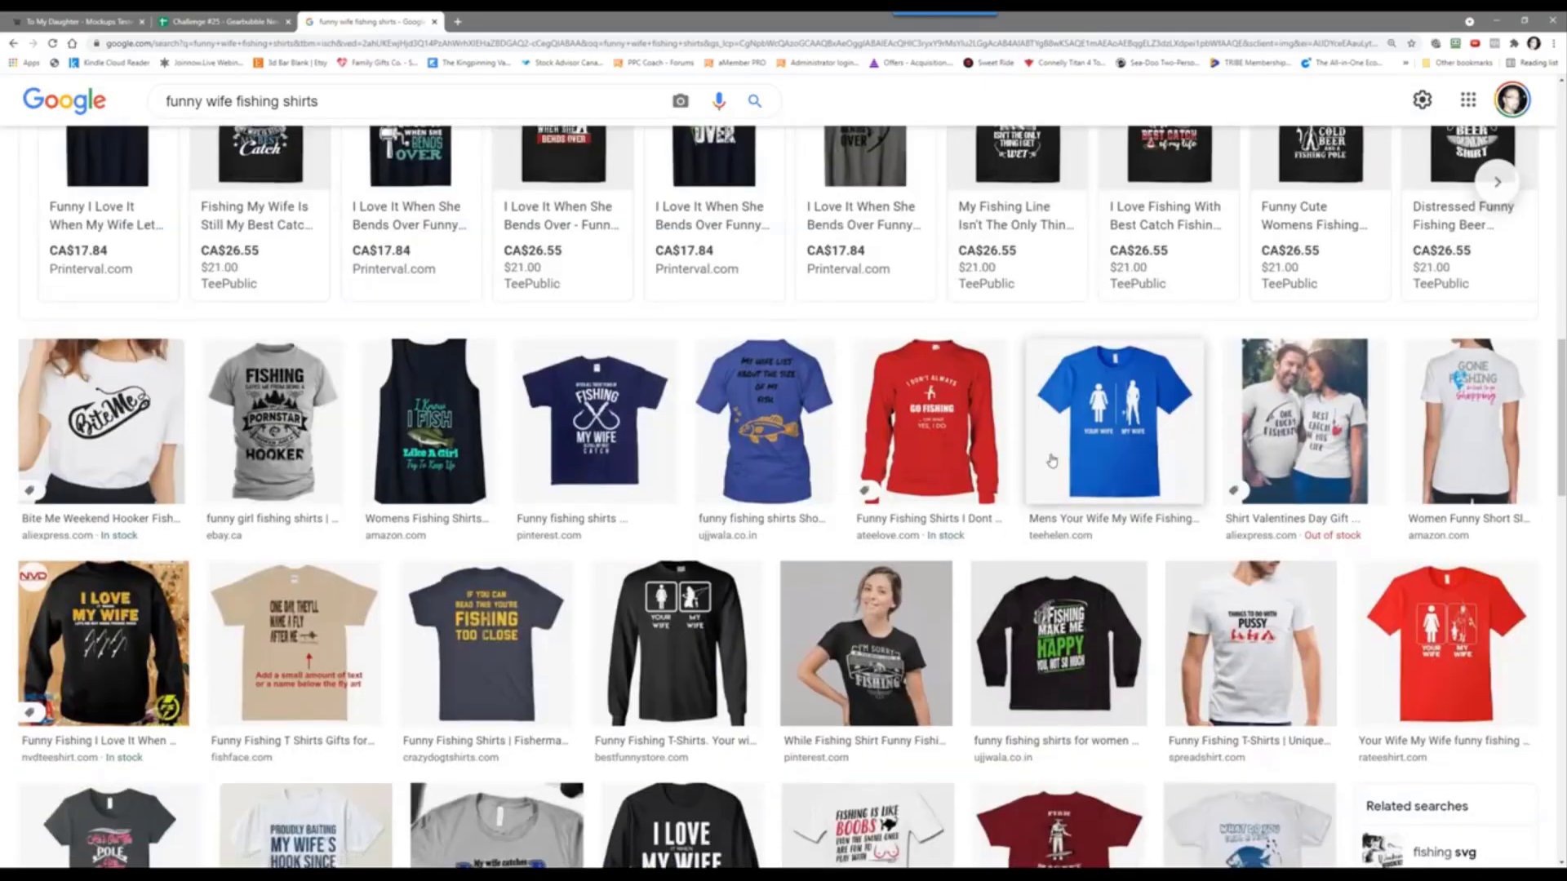
scroll(1052, 462, "down", 3)
scroll(1053, 461, "down", 3)
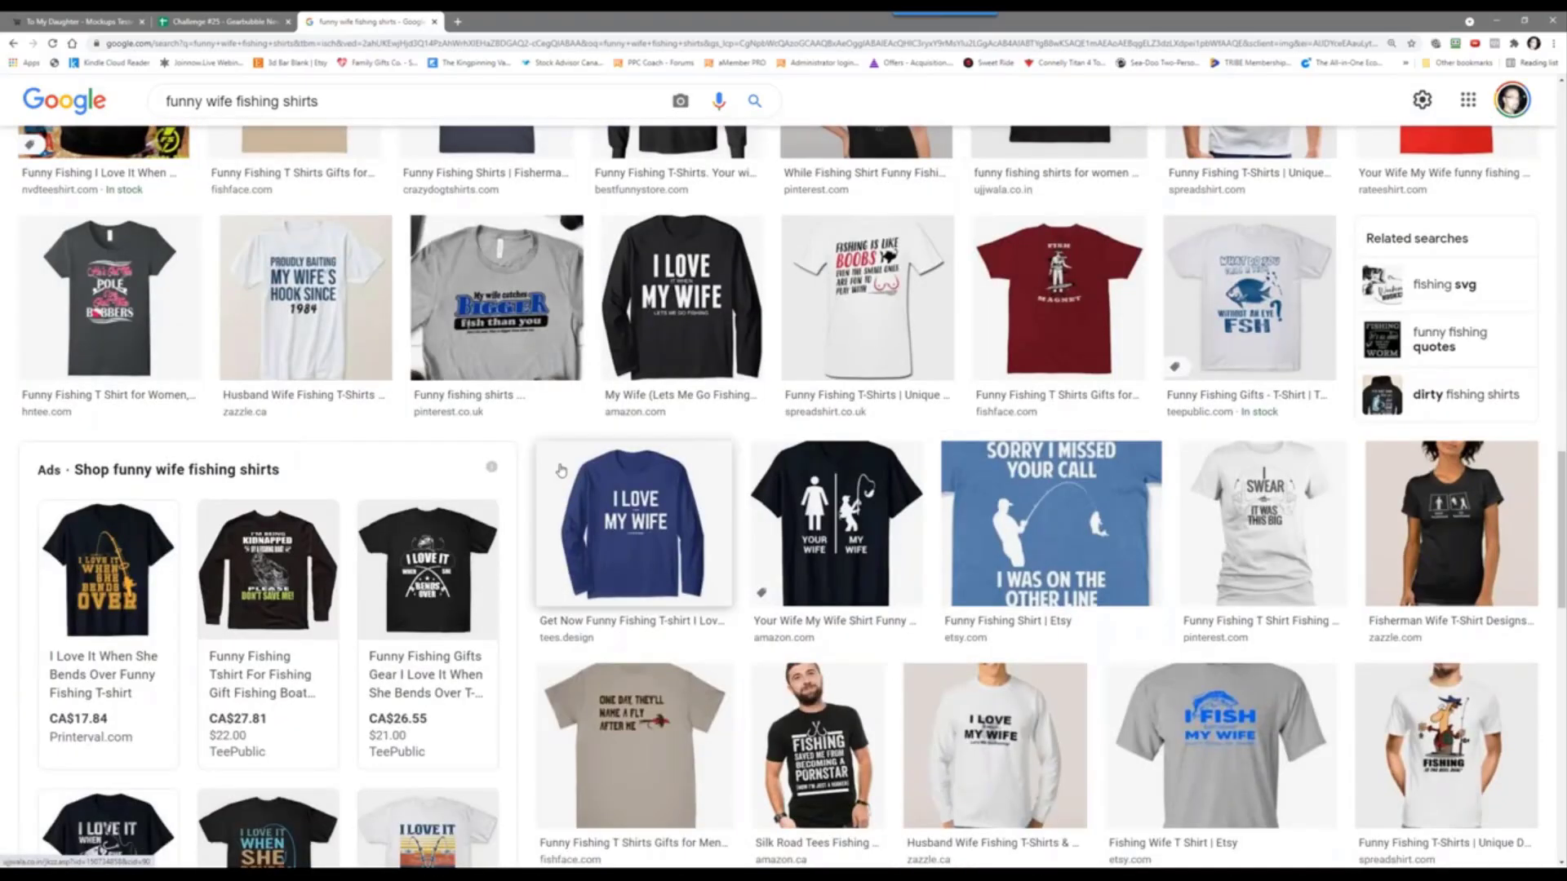
scroll(415, 440, "down", 3)
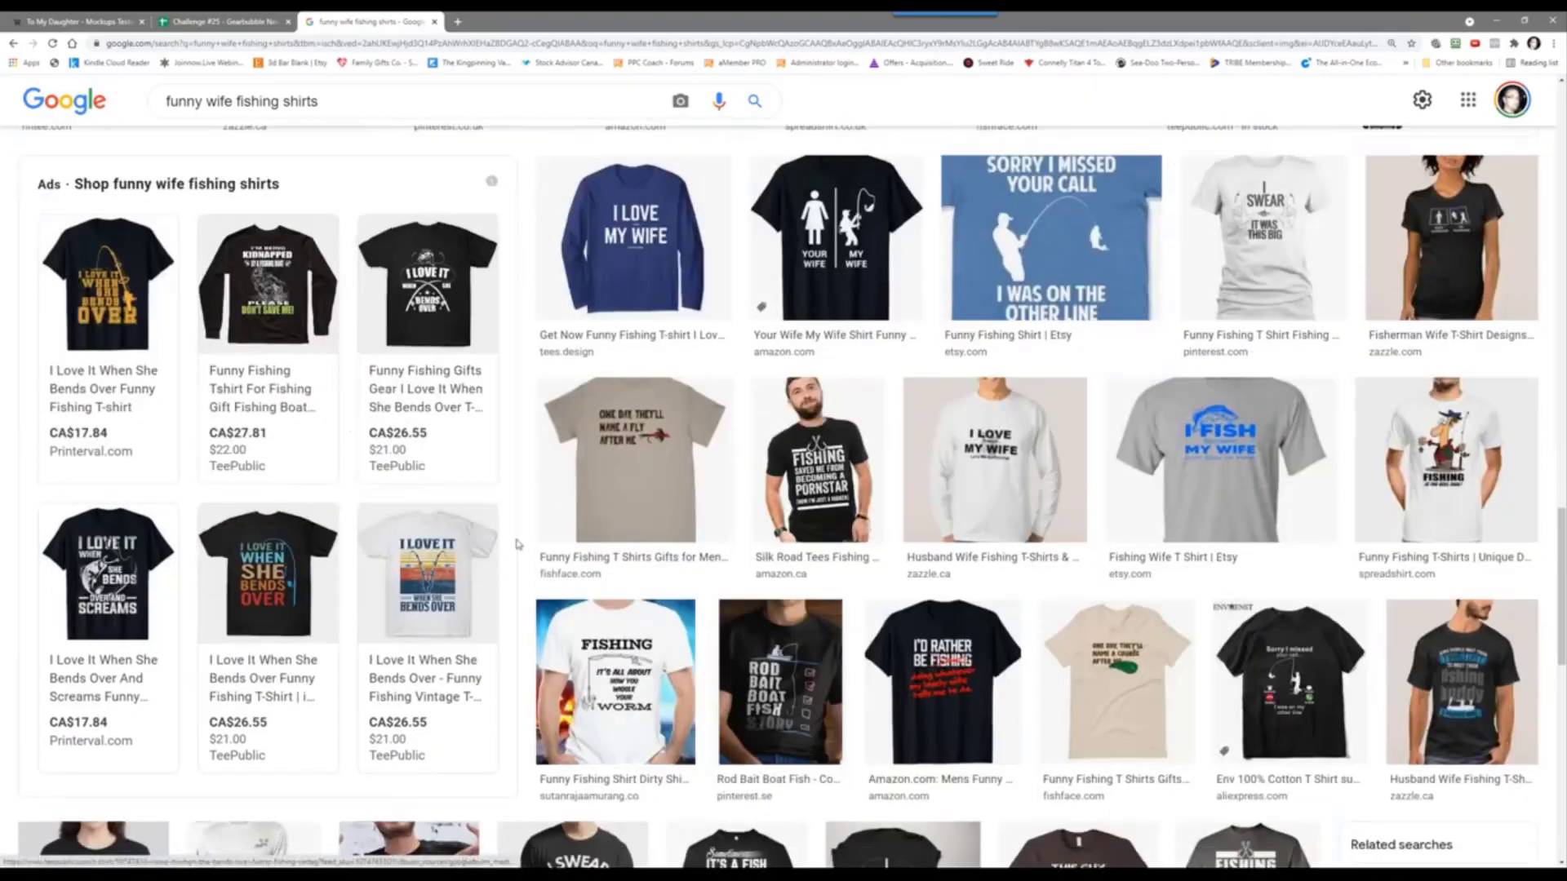
scroll(698, 564, "down", 3)
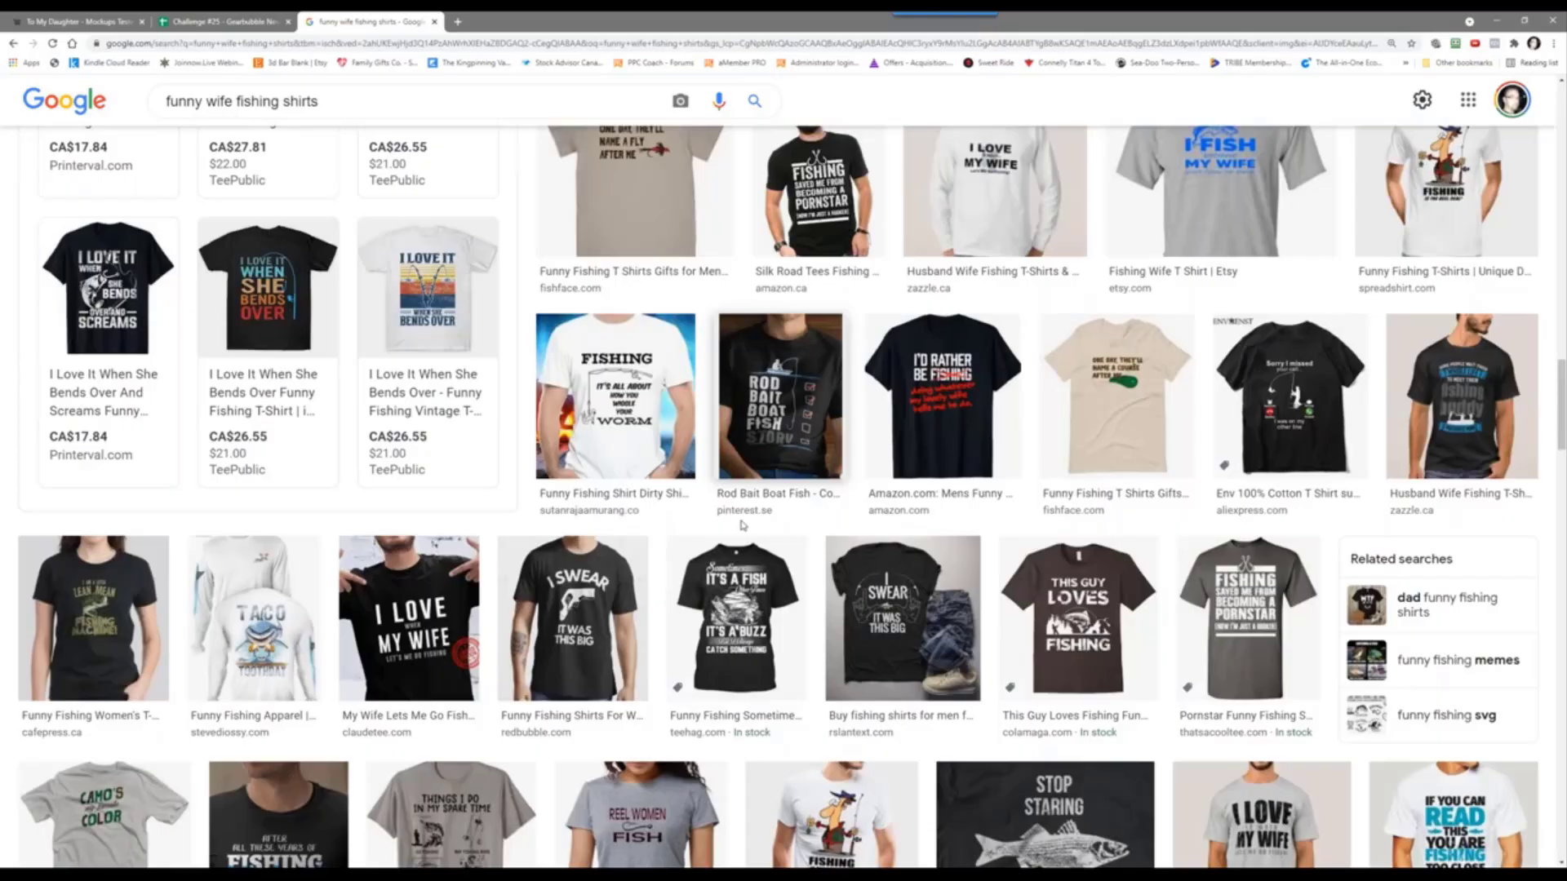
scroll(743, 525, "down", 2)
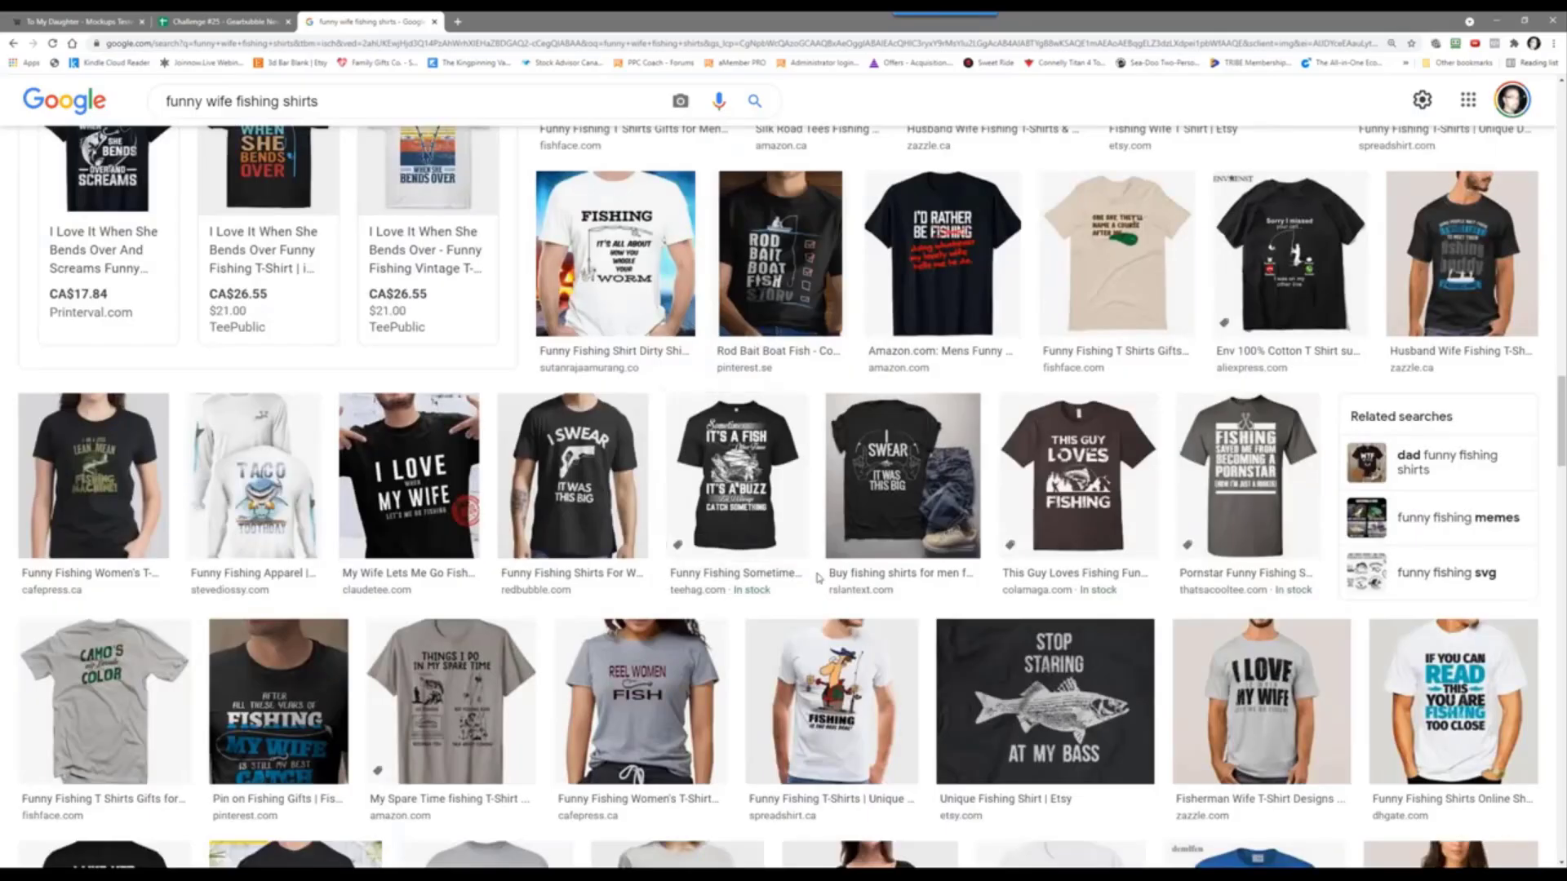
scroll(819, 578, "down", 3)
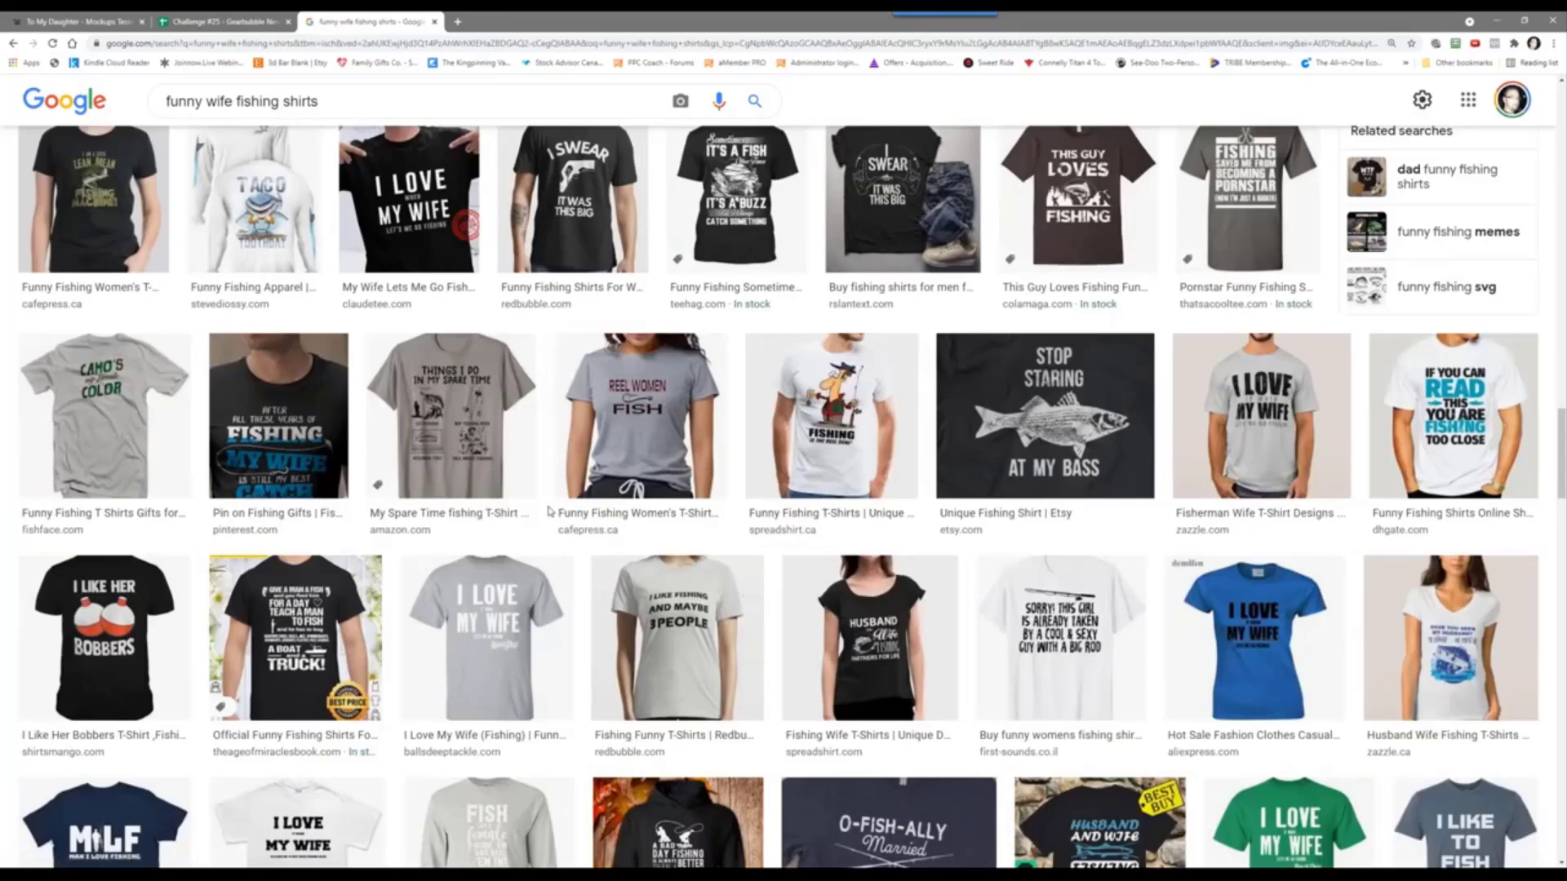
scroll(548, 512, "down", 3)
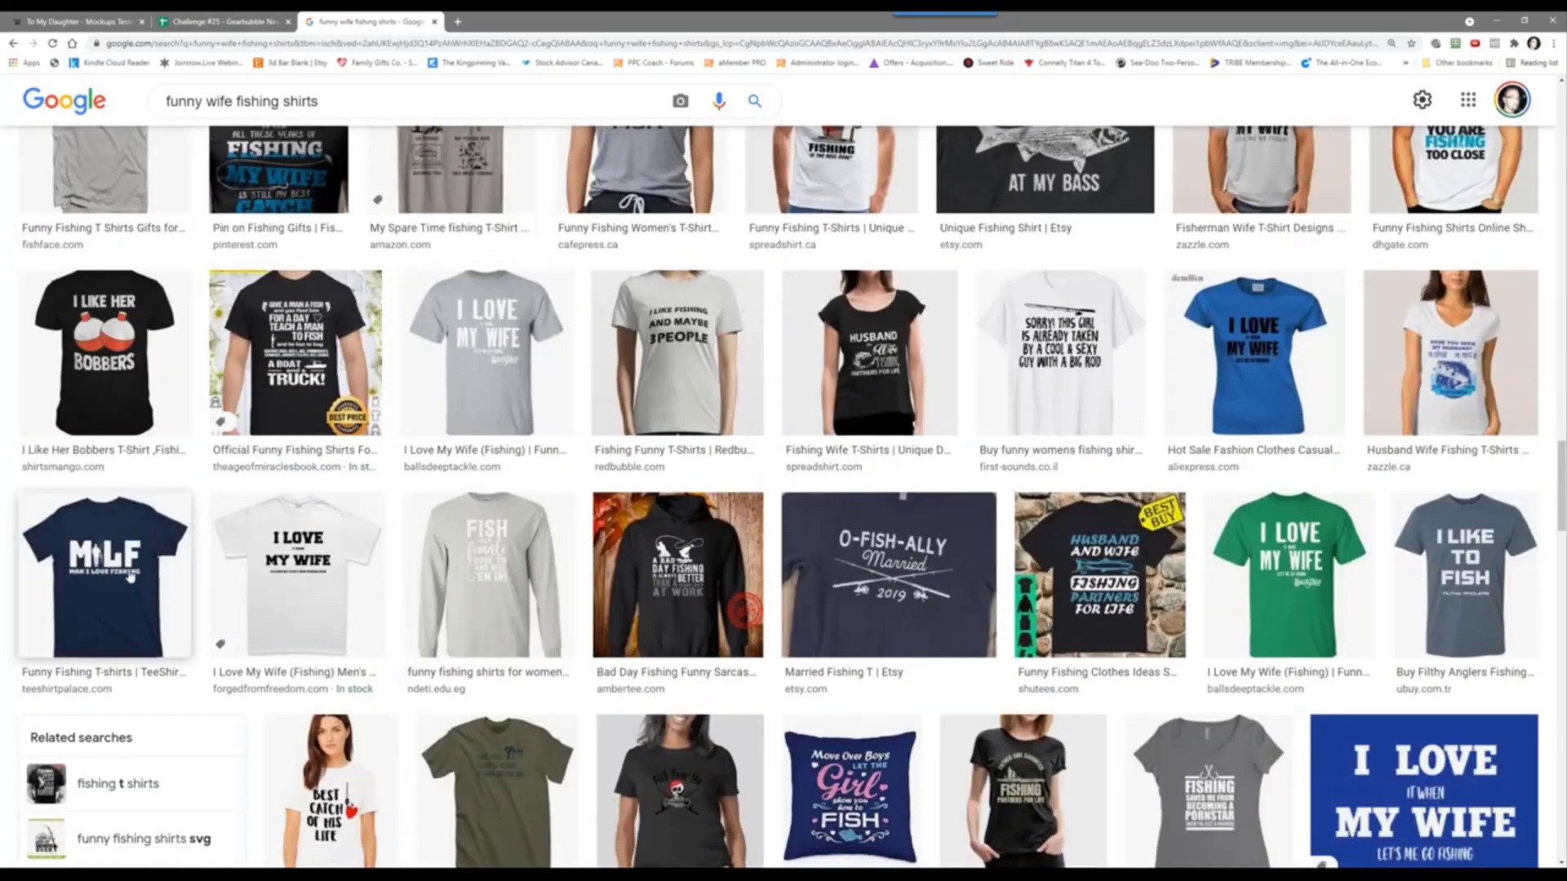
scroll(356, 562, "down", 3)
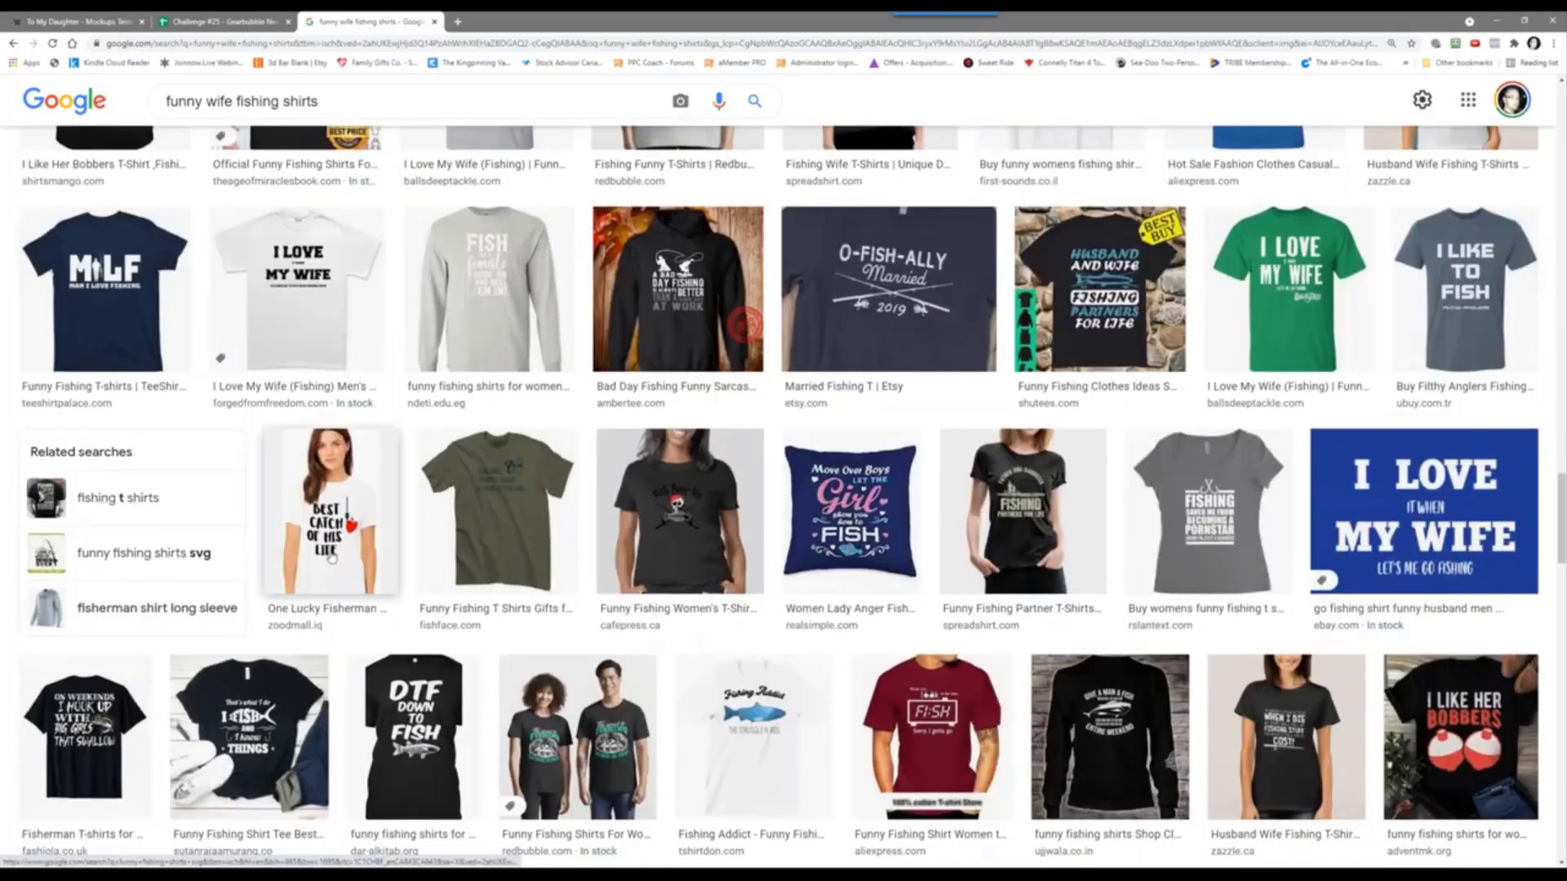
scroll(357, 561, "down", 3)
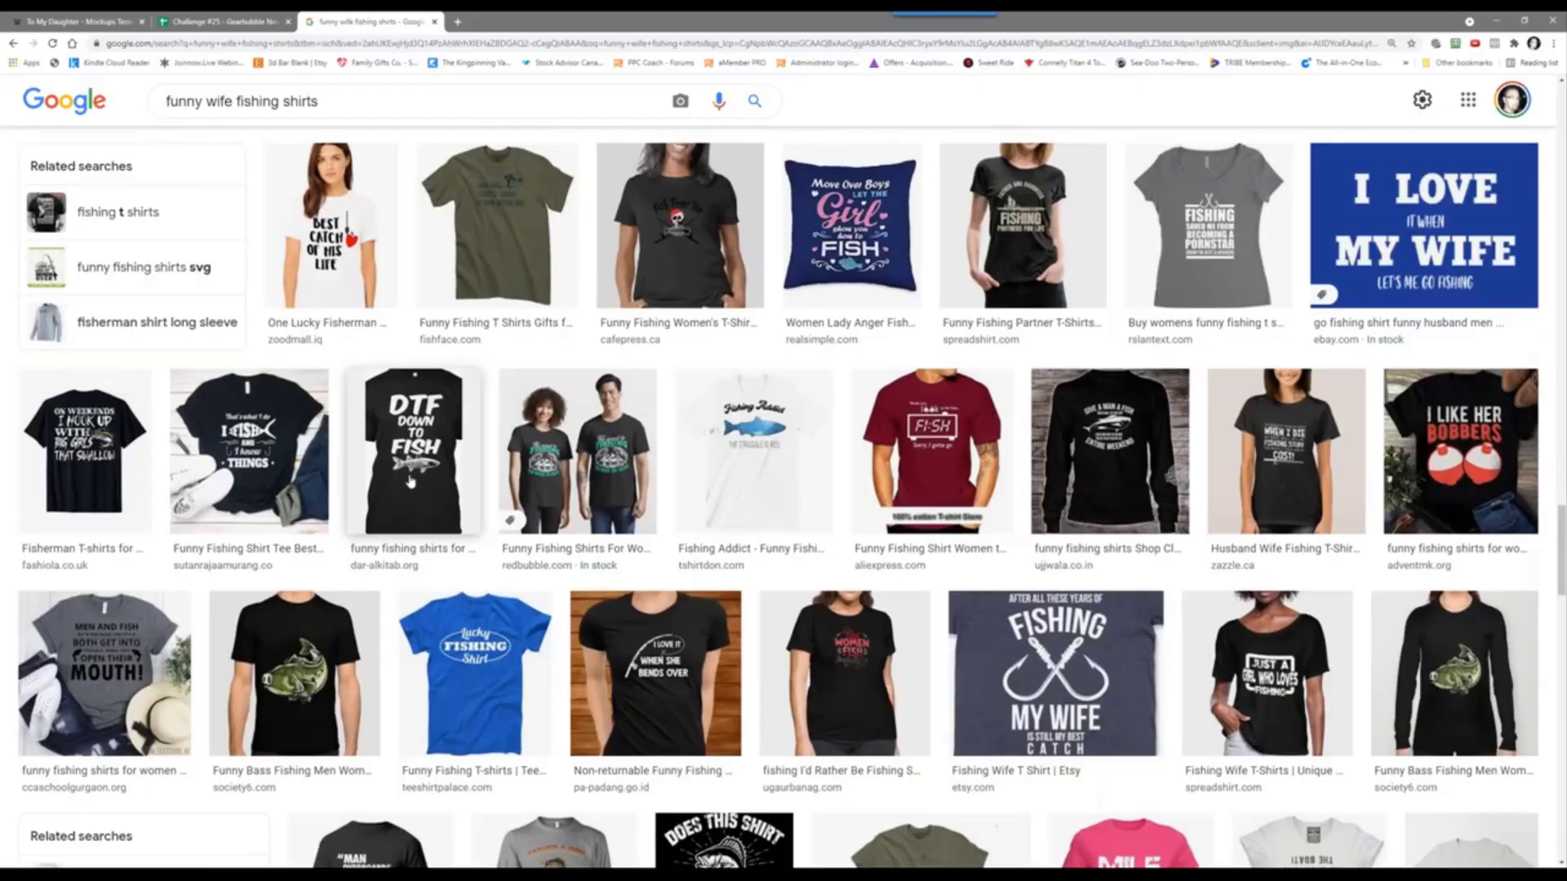
Step: Open the "DTF Down to Fish" shirt image result in a new tab and switch to it
right_click(410, 482)
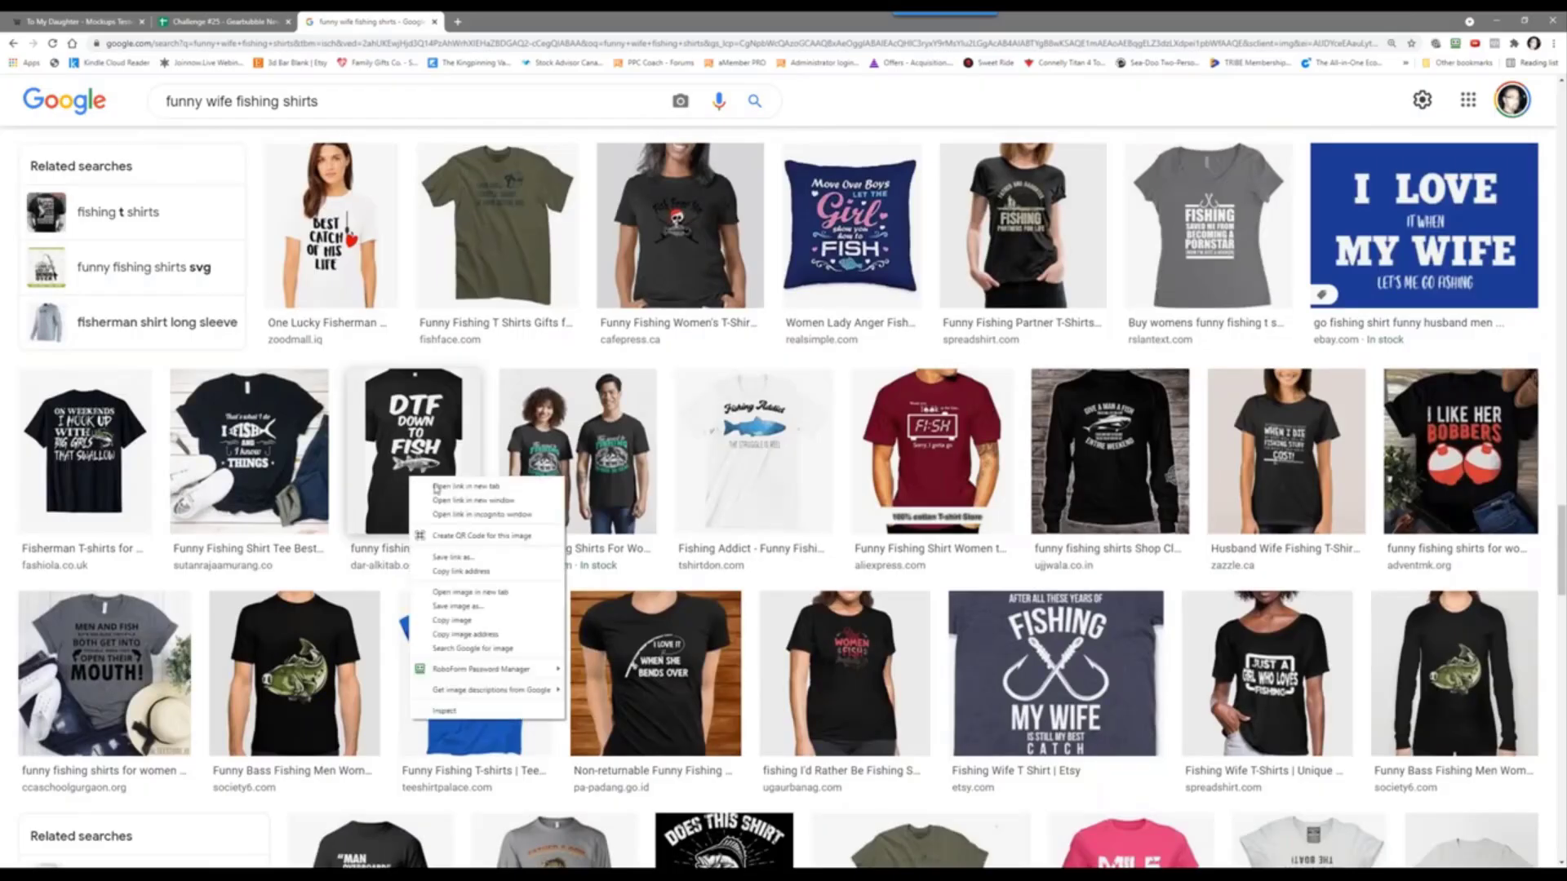
left_click(459, 492)
left_click(499, 22)
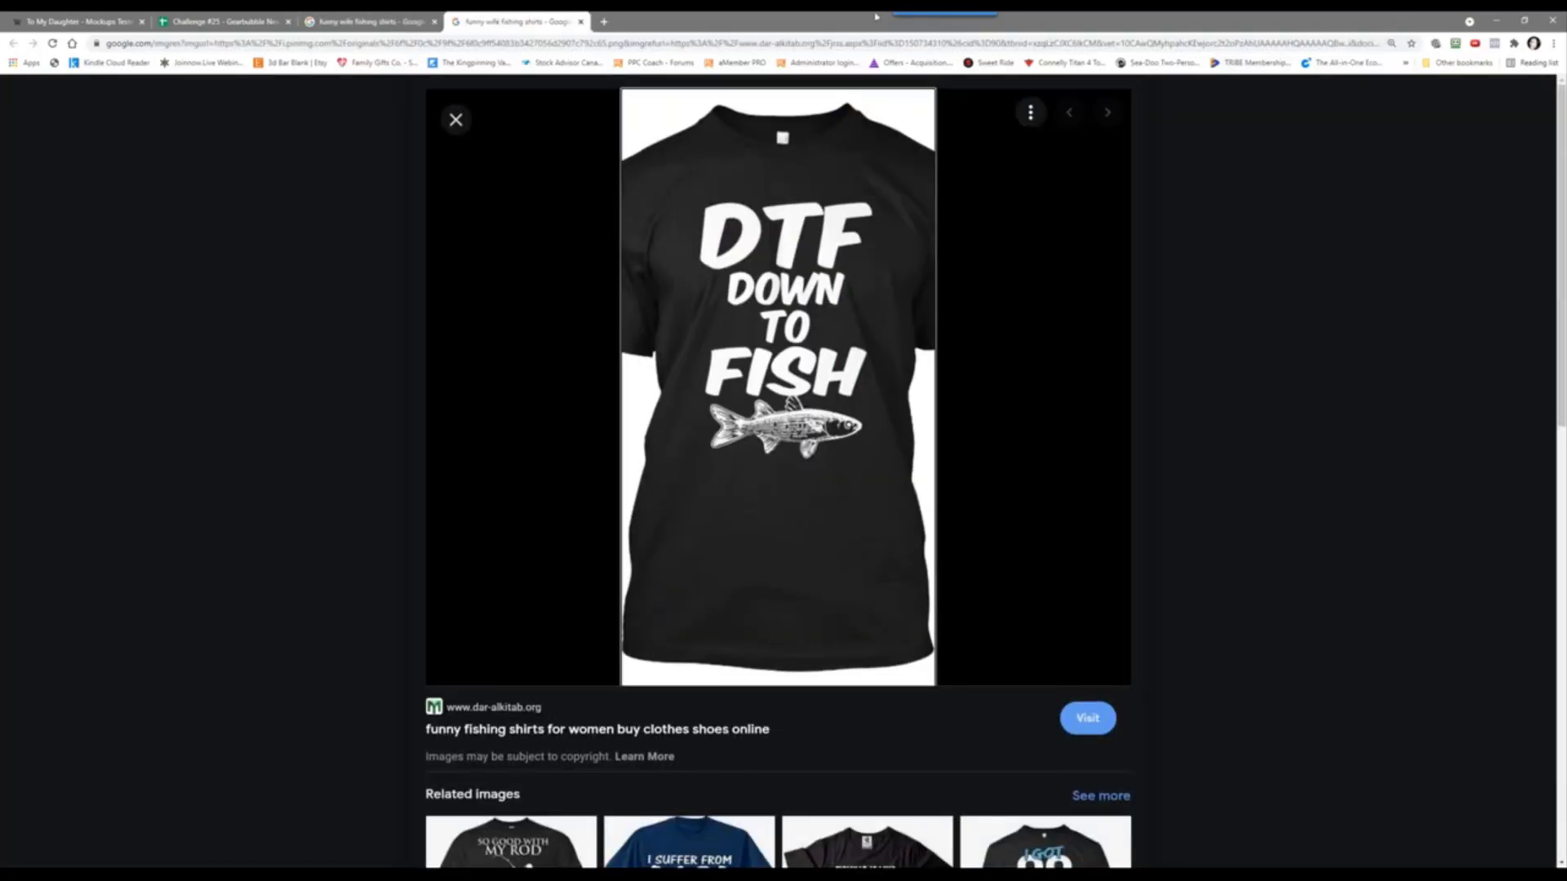
Step: Capture the upper part of the "DTF Down To Fish" shirt image with Snagit and save it as a JPG in the research folder
left_click(944, 30)
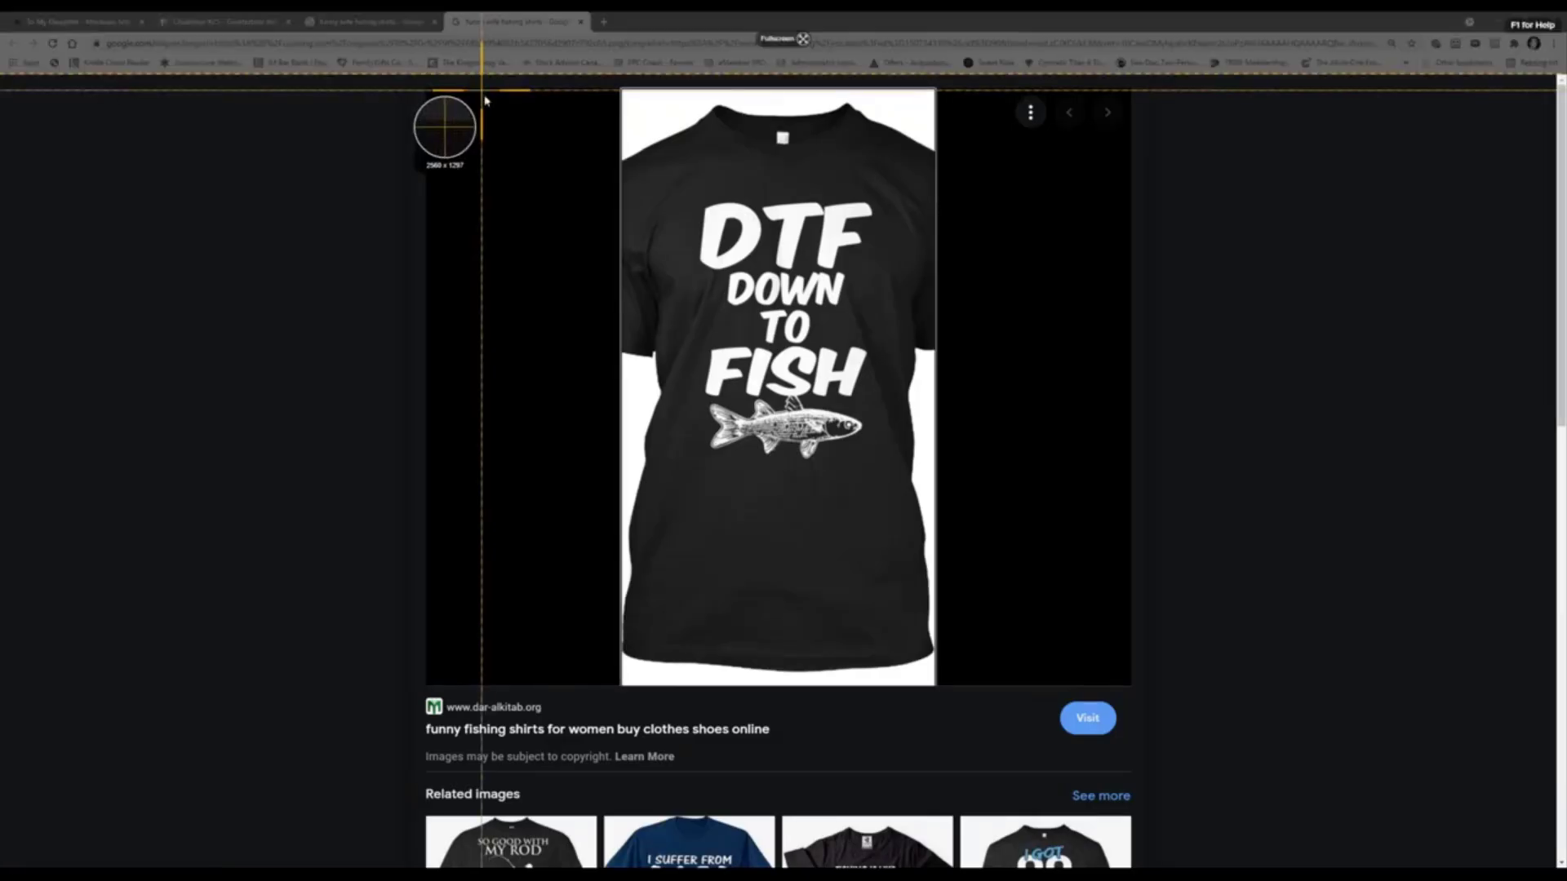
left_click_drag(482, 90, 1065, 529)
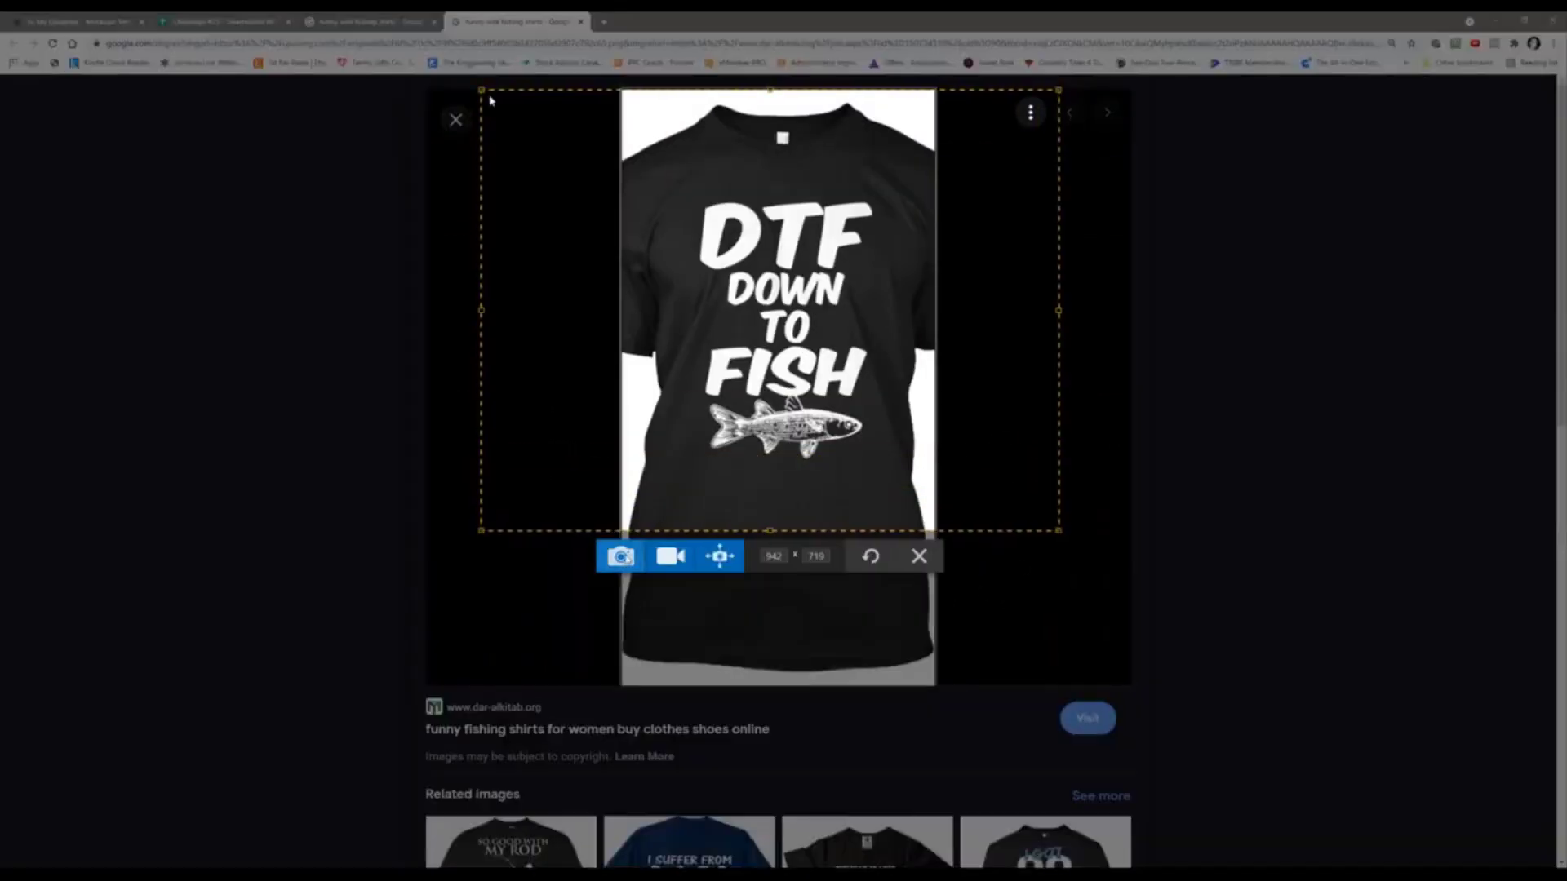
left_click(620, 553)
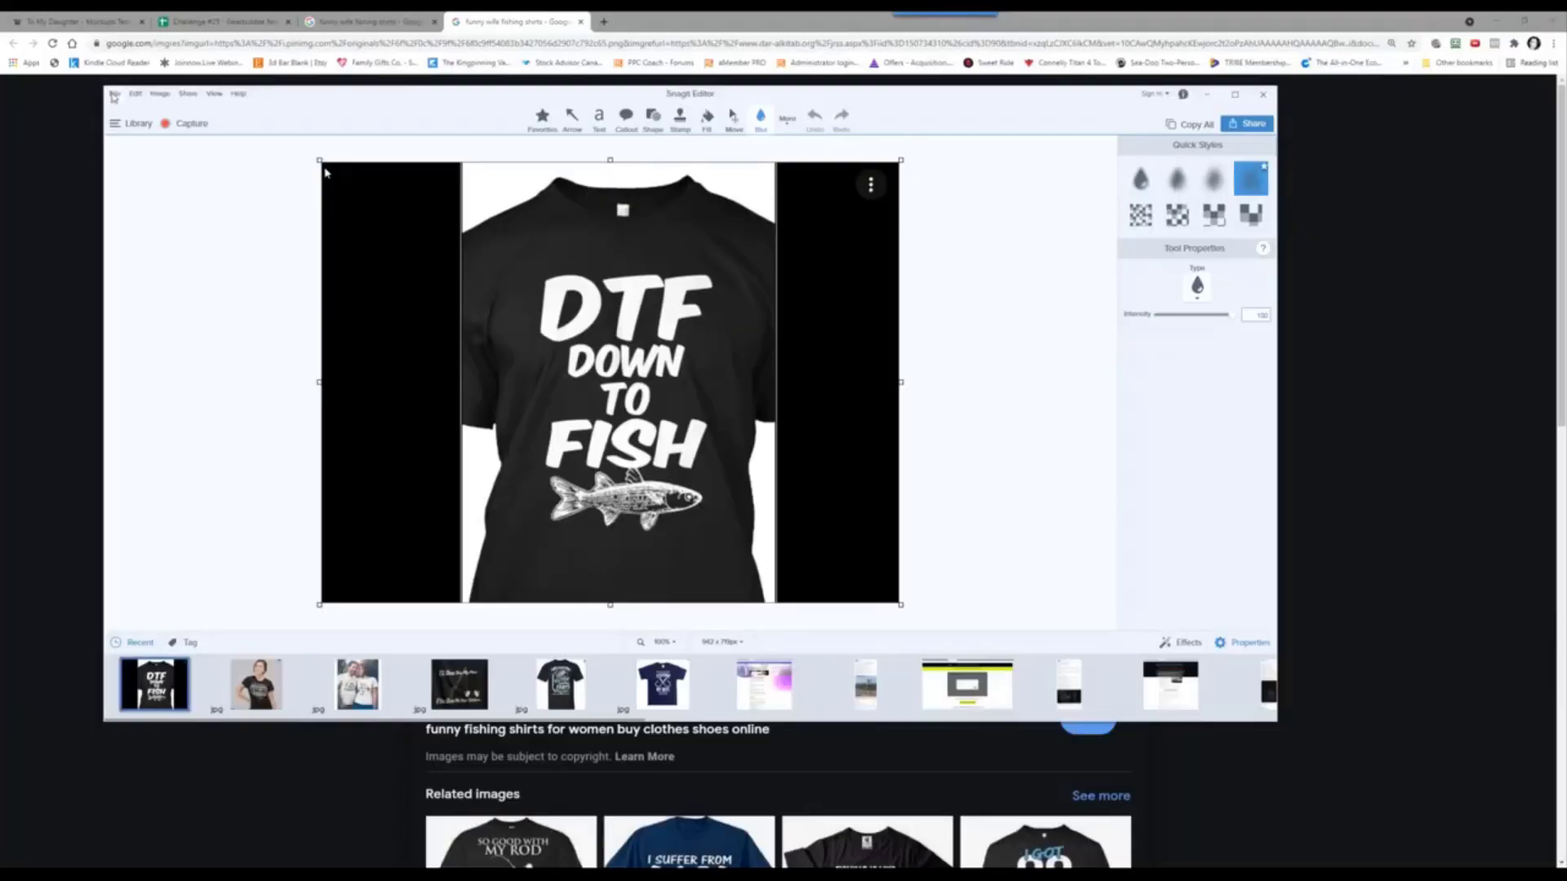
left_click(114, 96)
left_click(134, 168)
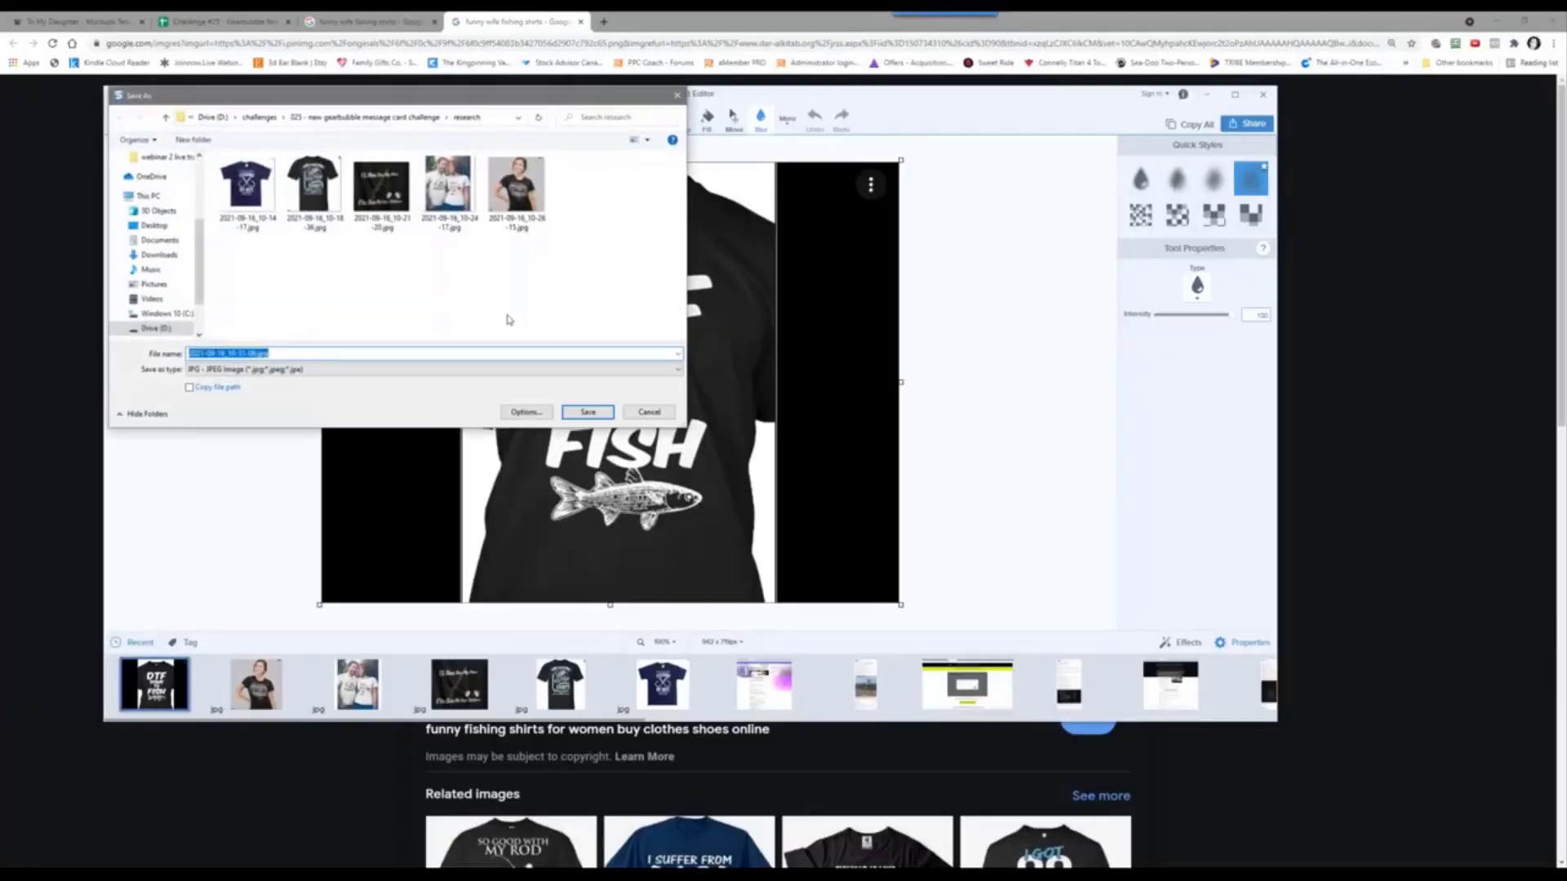
left_click(588, 411)
Step: Switch to the research spreadsheet, insert the saved "DTF Down To Fish" image into cell A7 and enlarge row 7 to fit it
left_click(221, 21)
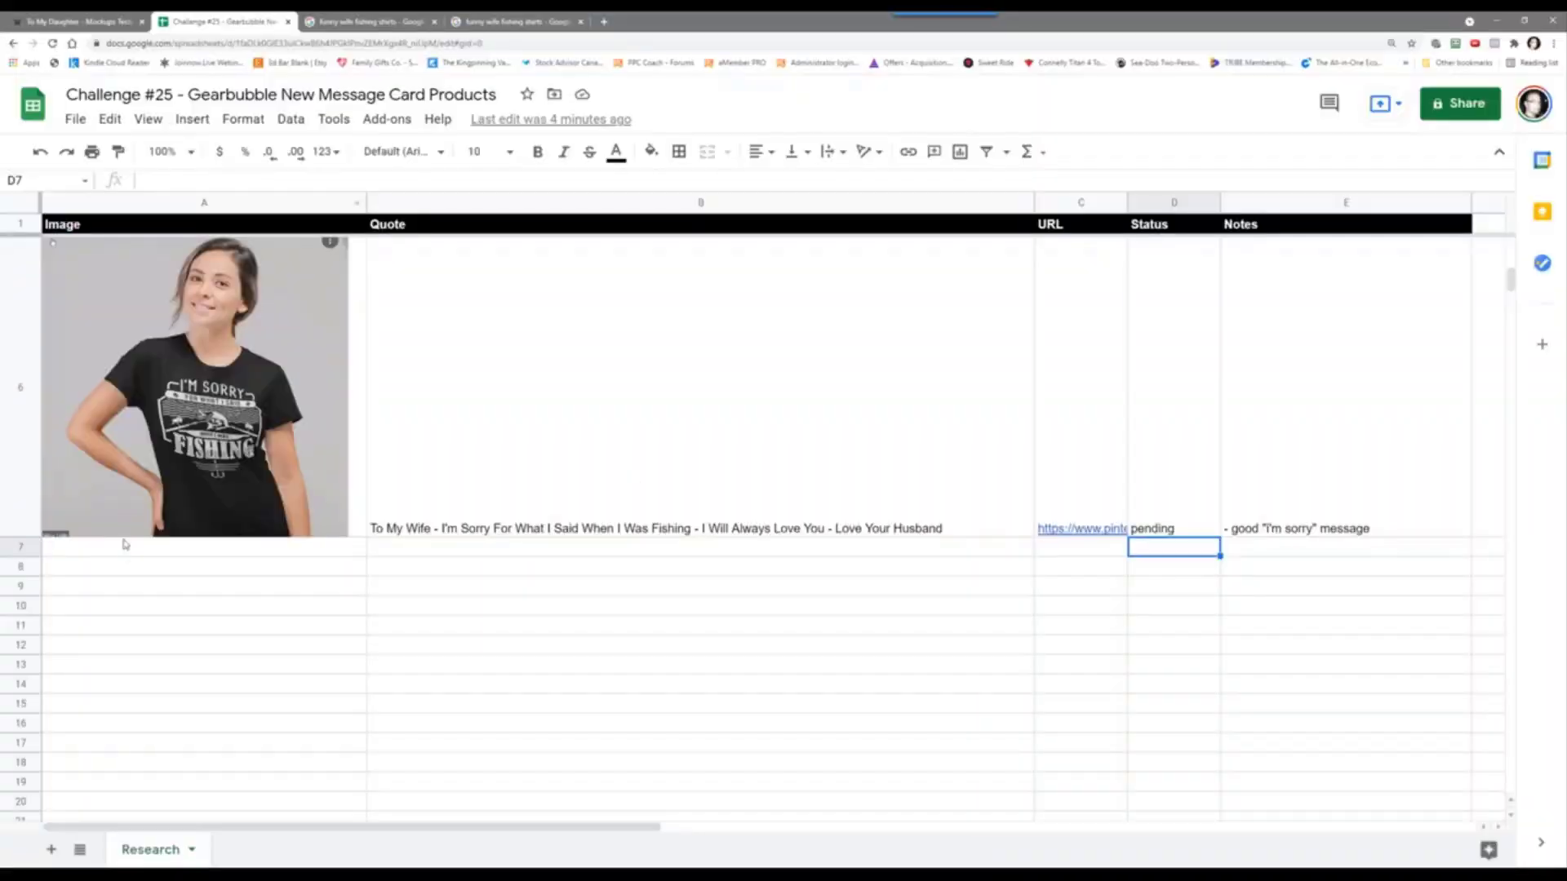
left_click(127, 555)
left_click(192, 119)
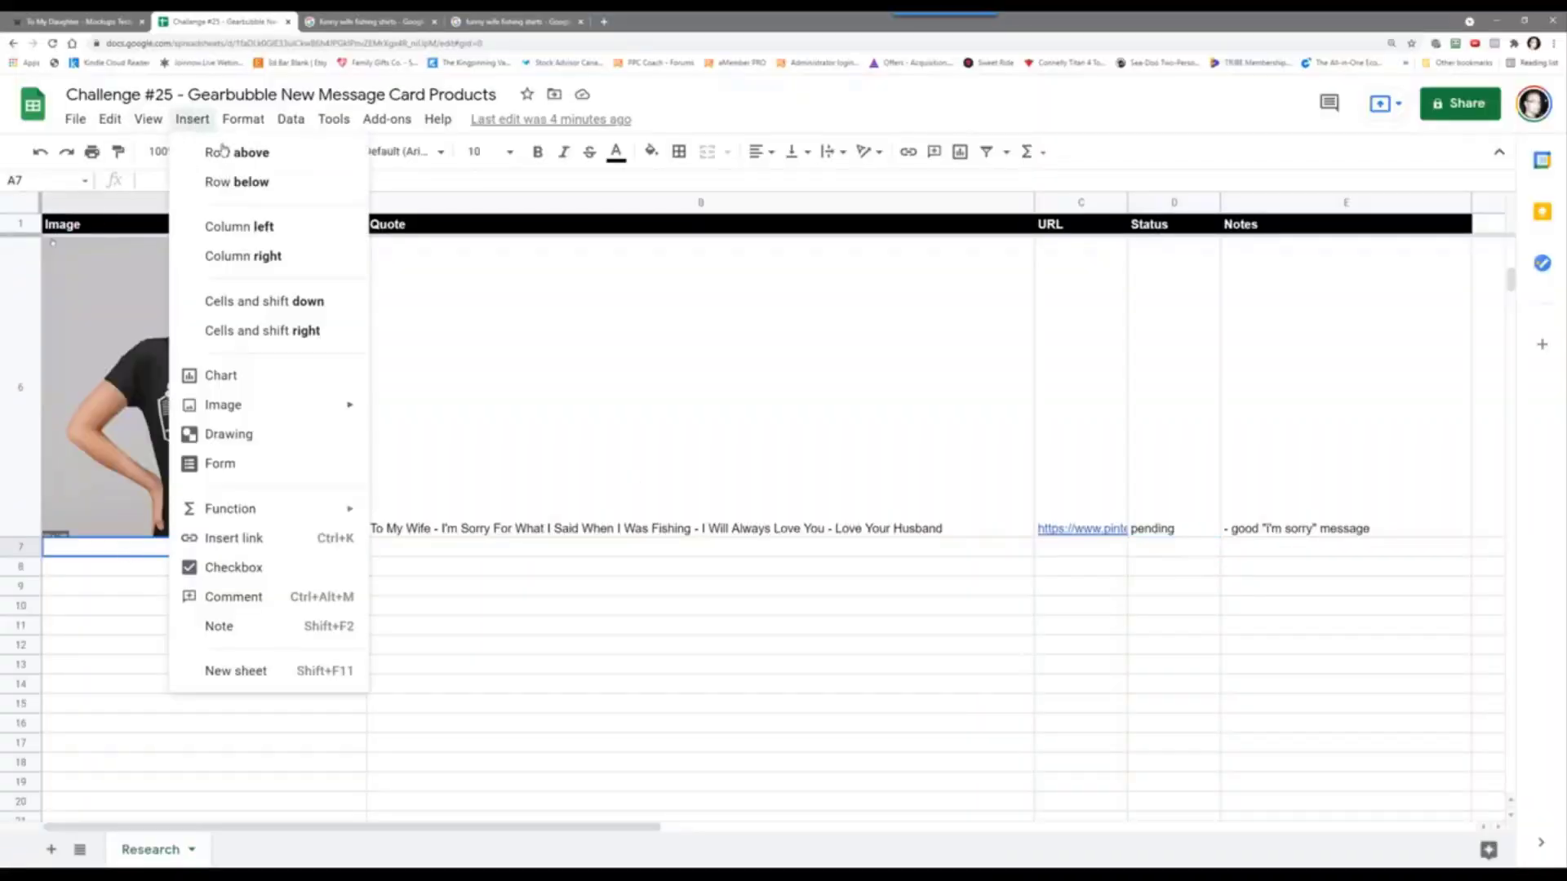
mouse_move(256, 412)
left_click(417, 408)
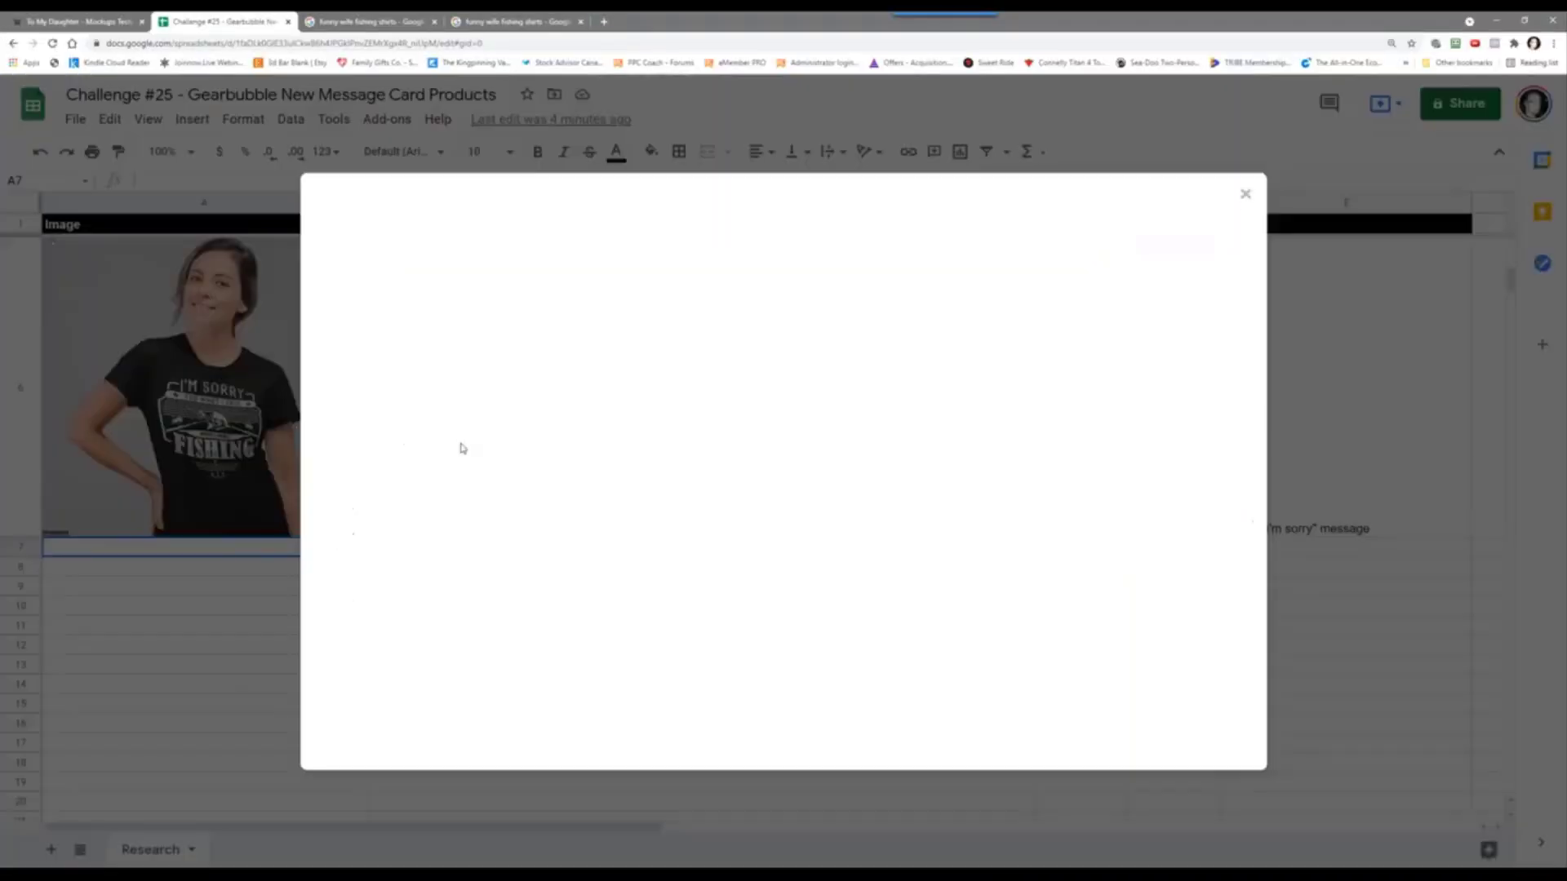
left_click(784, 589)
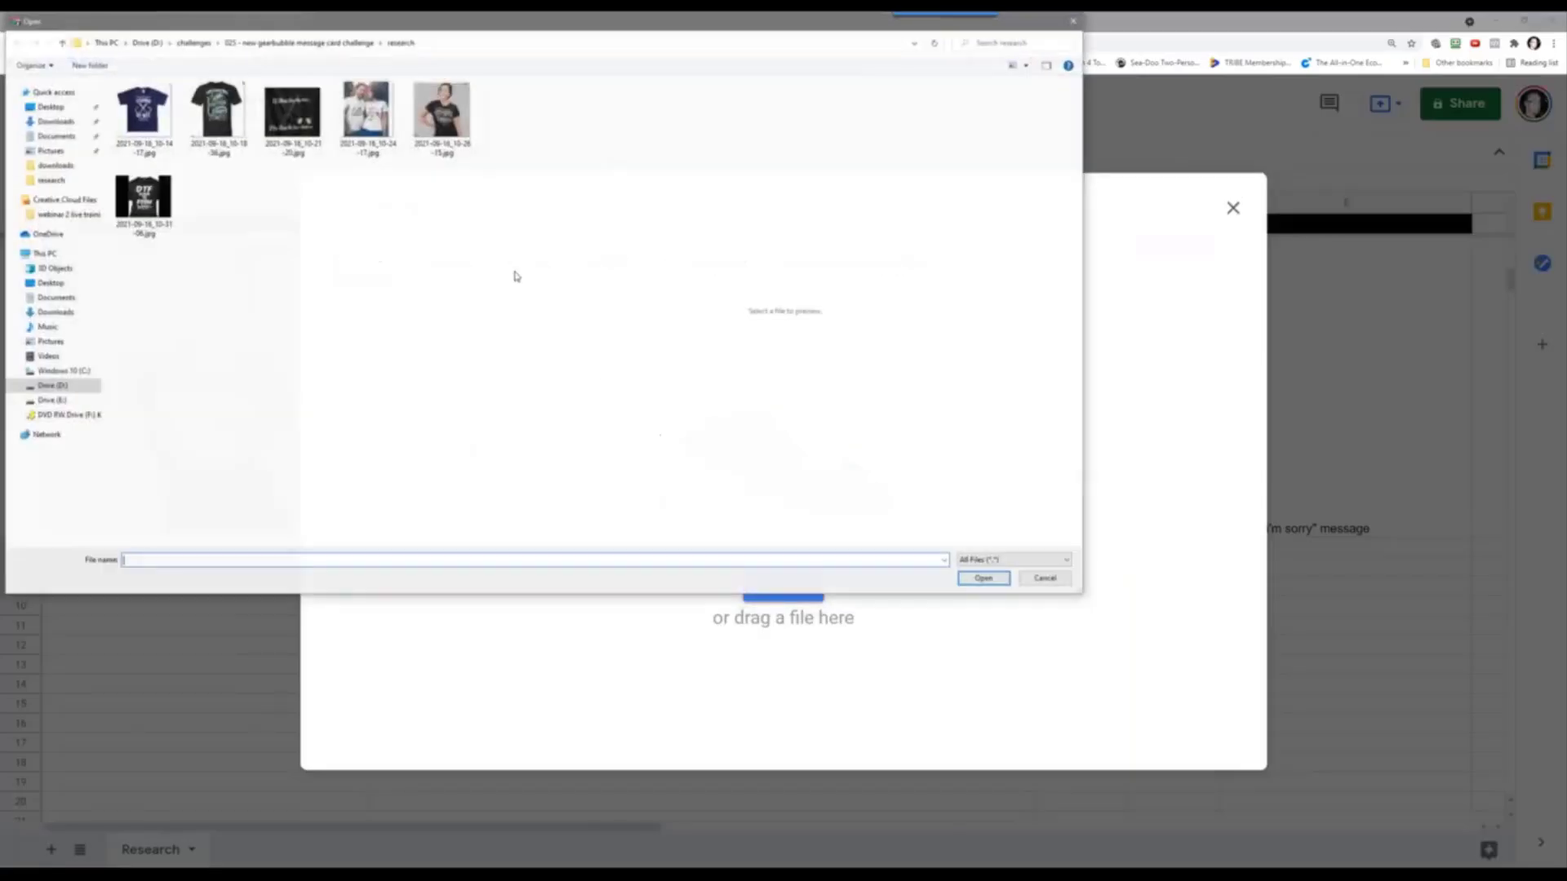
left_click(143, 197)
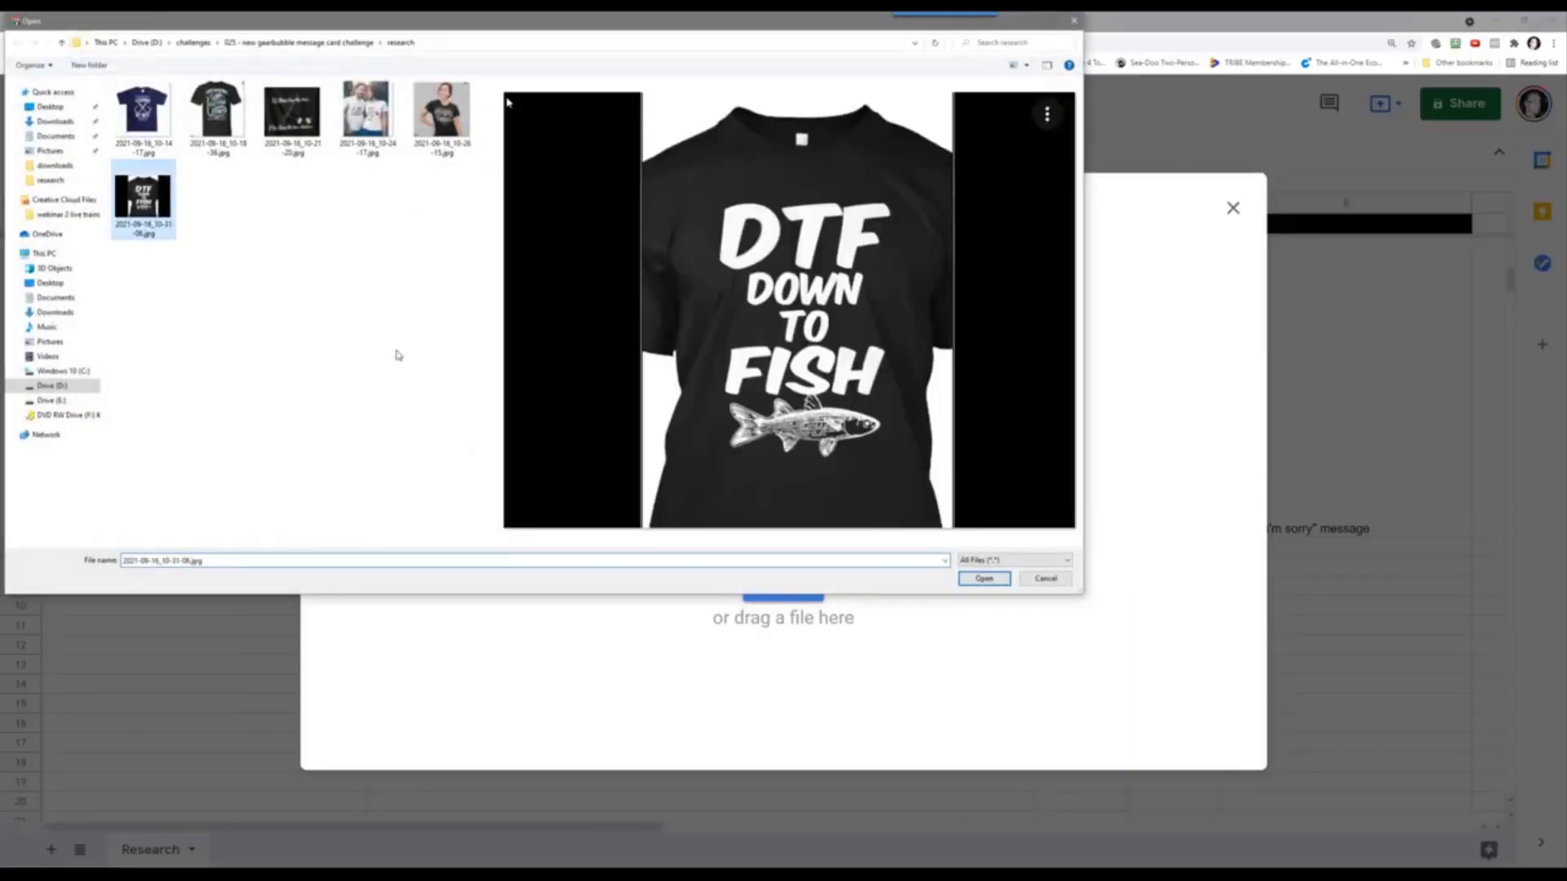
left_click(983, 579)
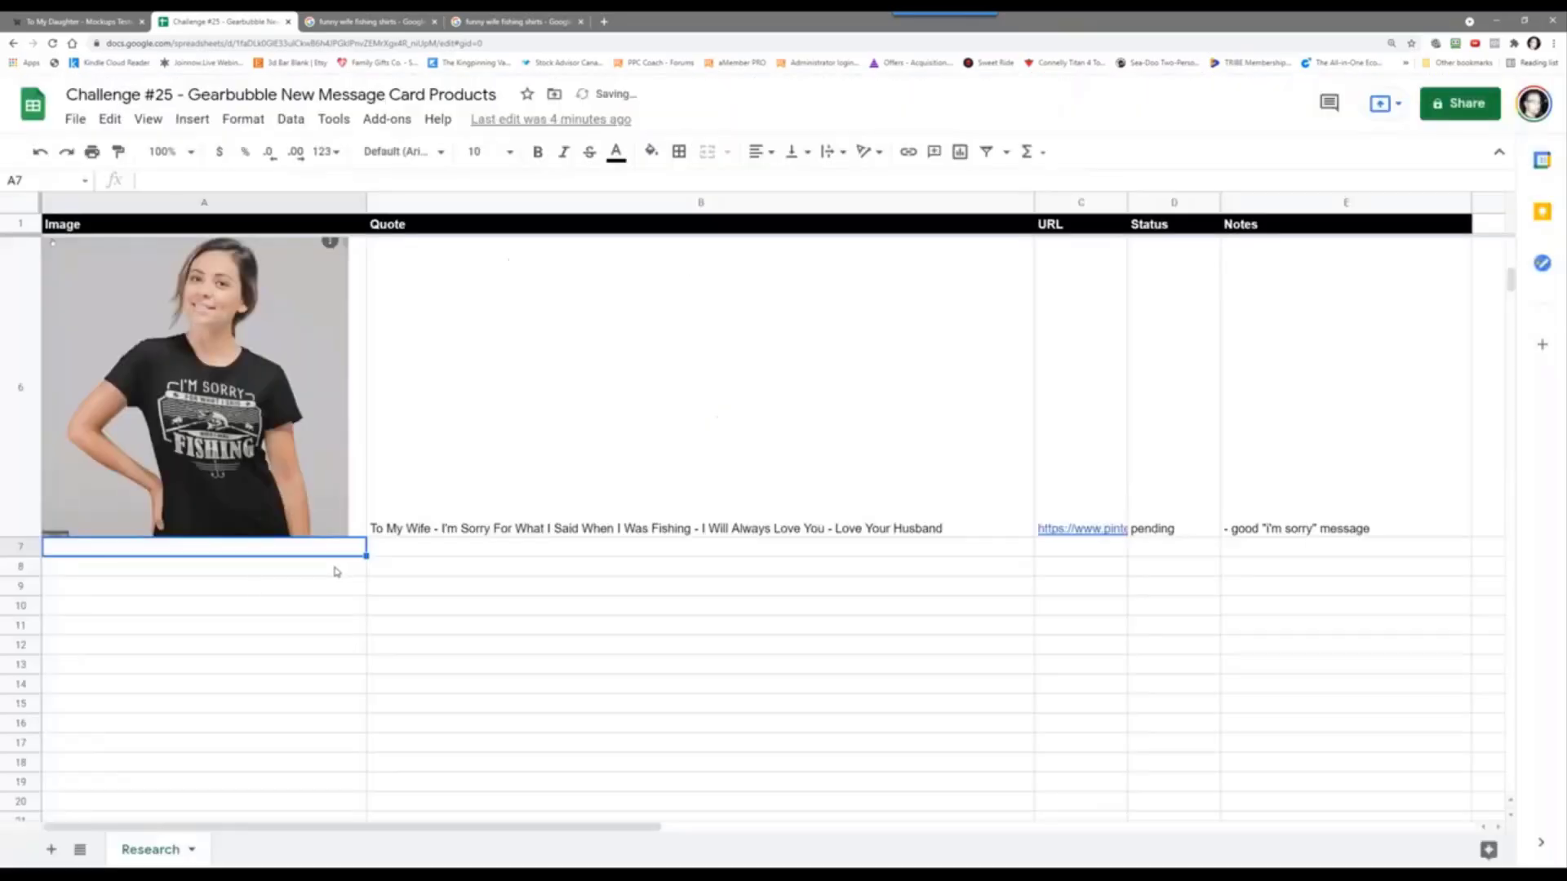
left_click_drag(30, 555, 30, 801)
Step: Enter the quote "To My Wife - I Love That You're Always DTF - (Down To Fish) - Love Ya Babe - Love Your Husband" in B7
left_click(547, 694)
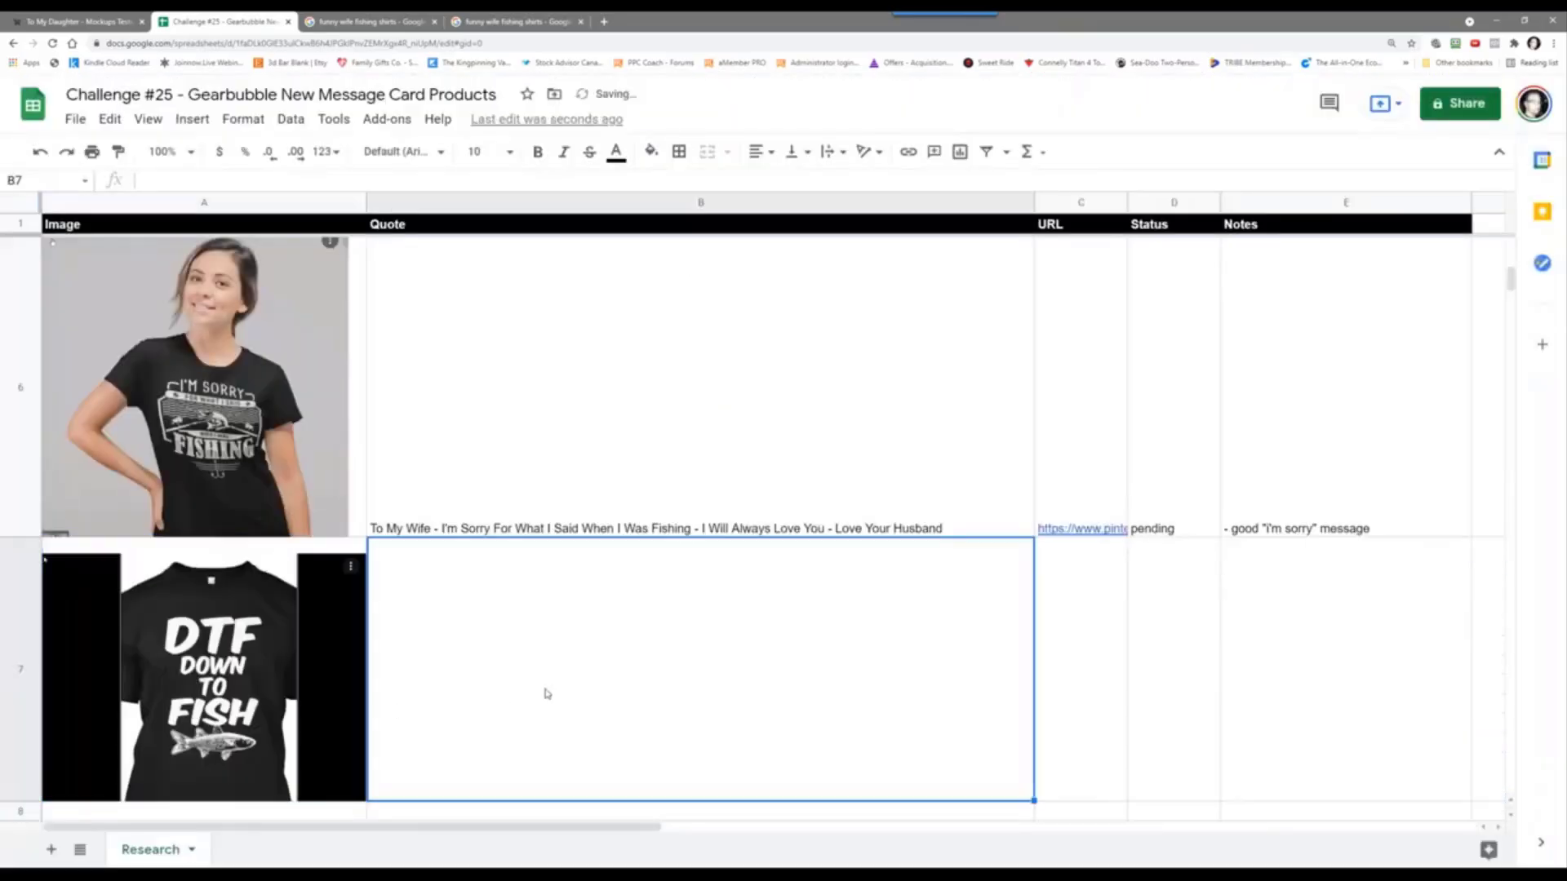
type("To My Wi")
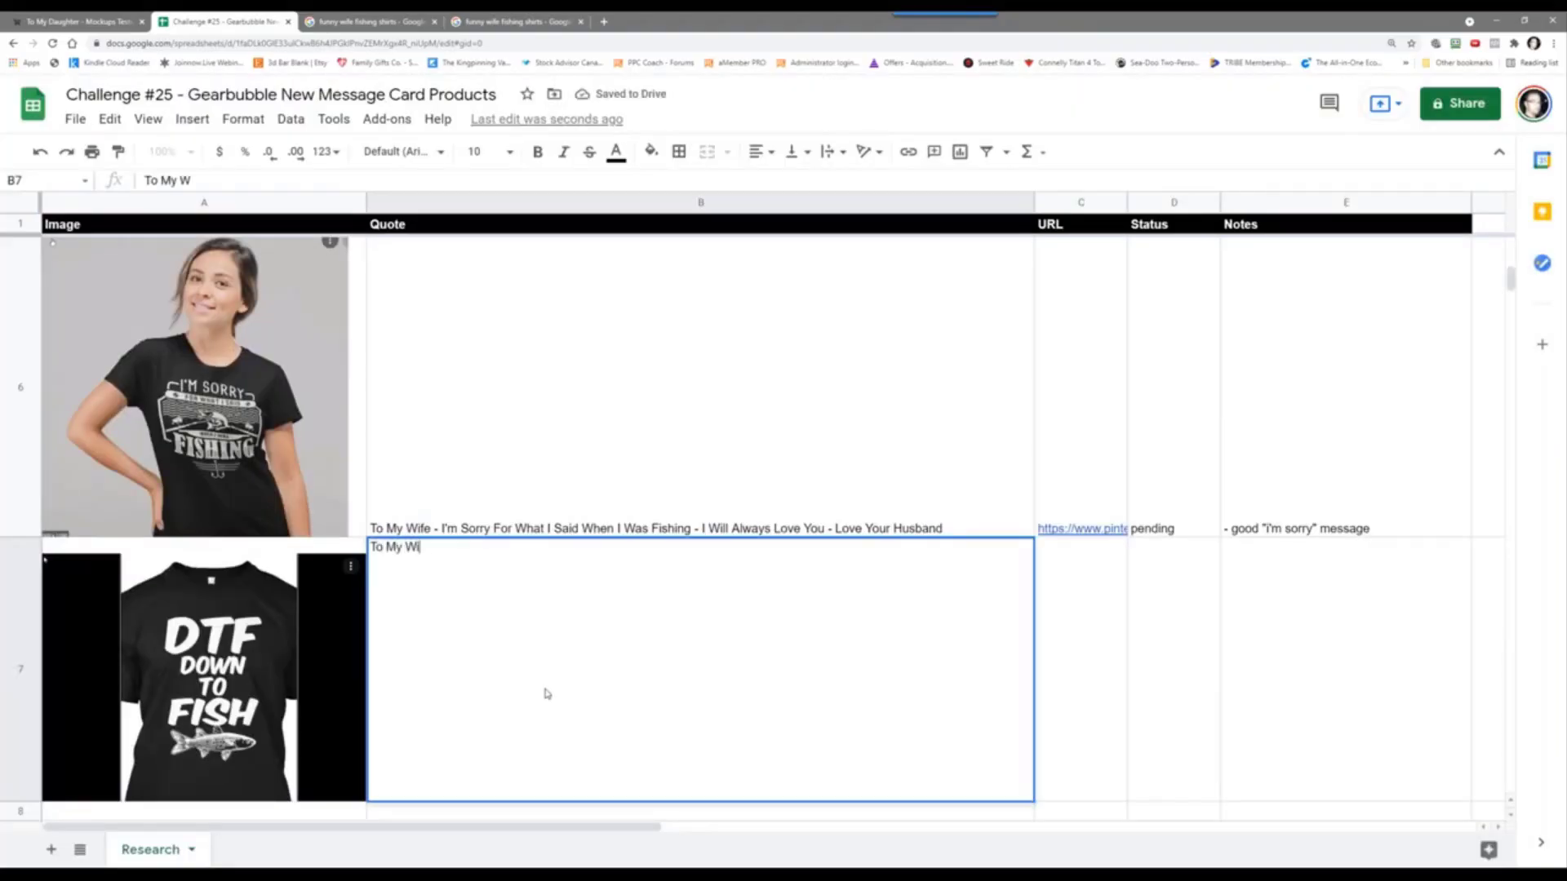
type("fe - I Love That ")
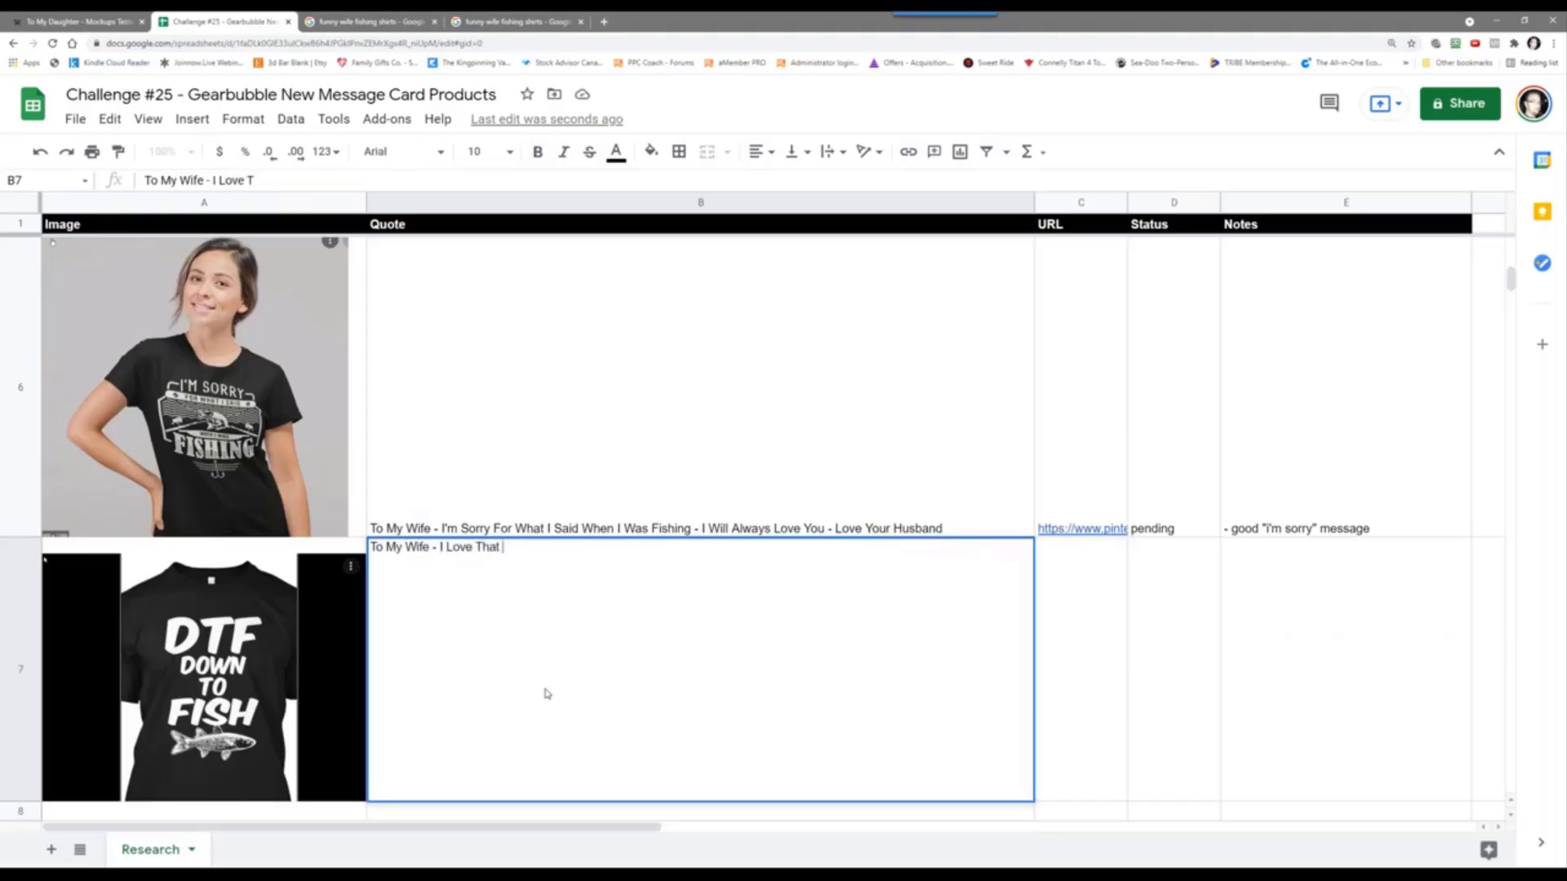
type("You're Always DTF")
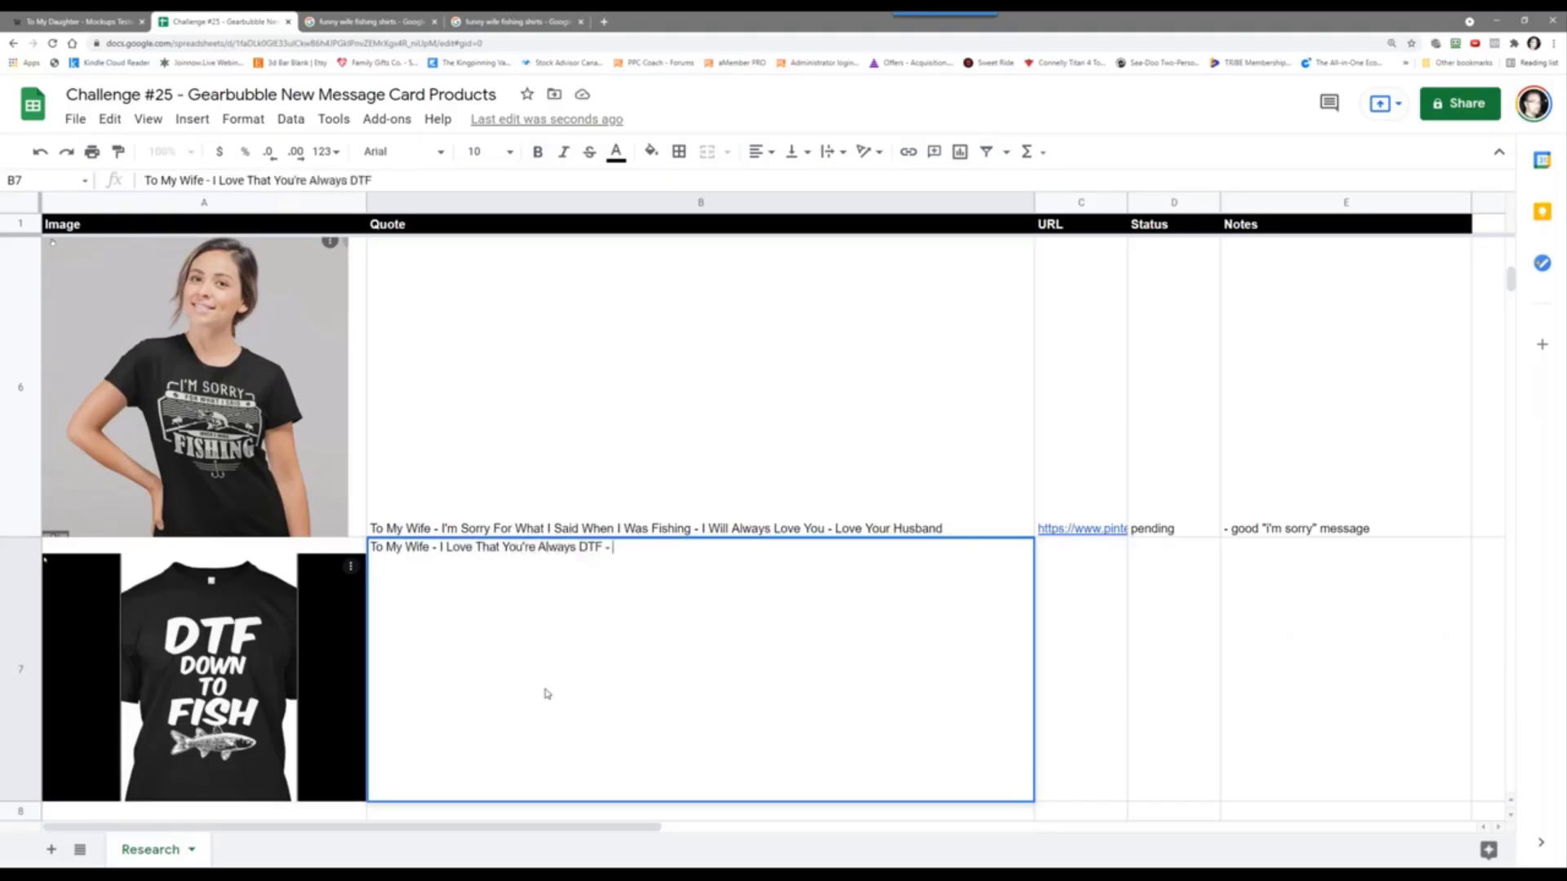
type(" - (Down To Fish) - ")
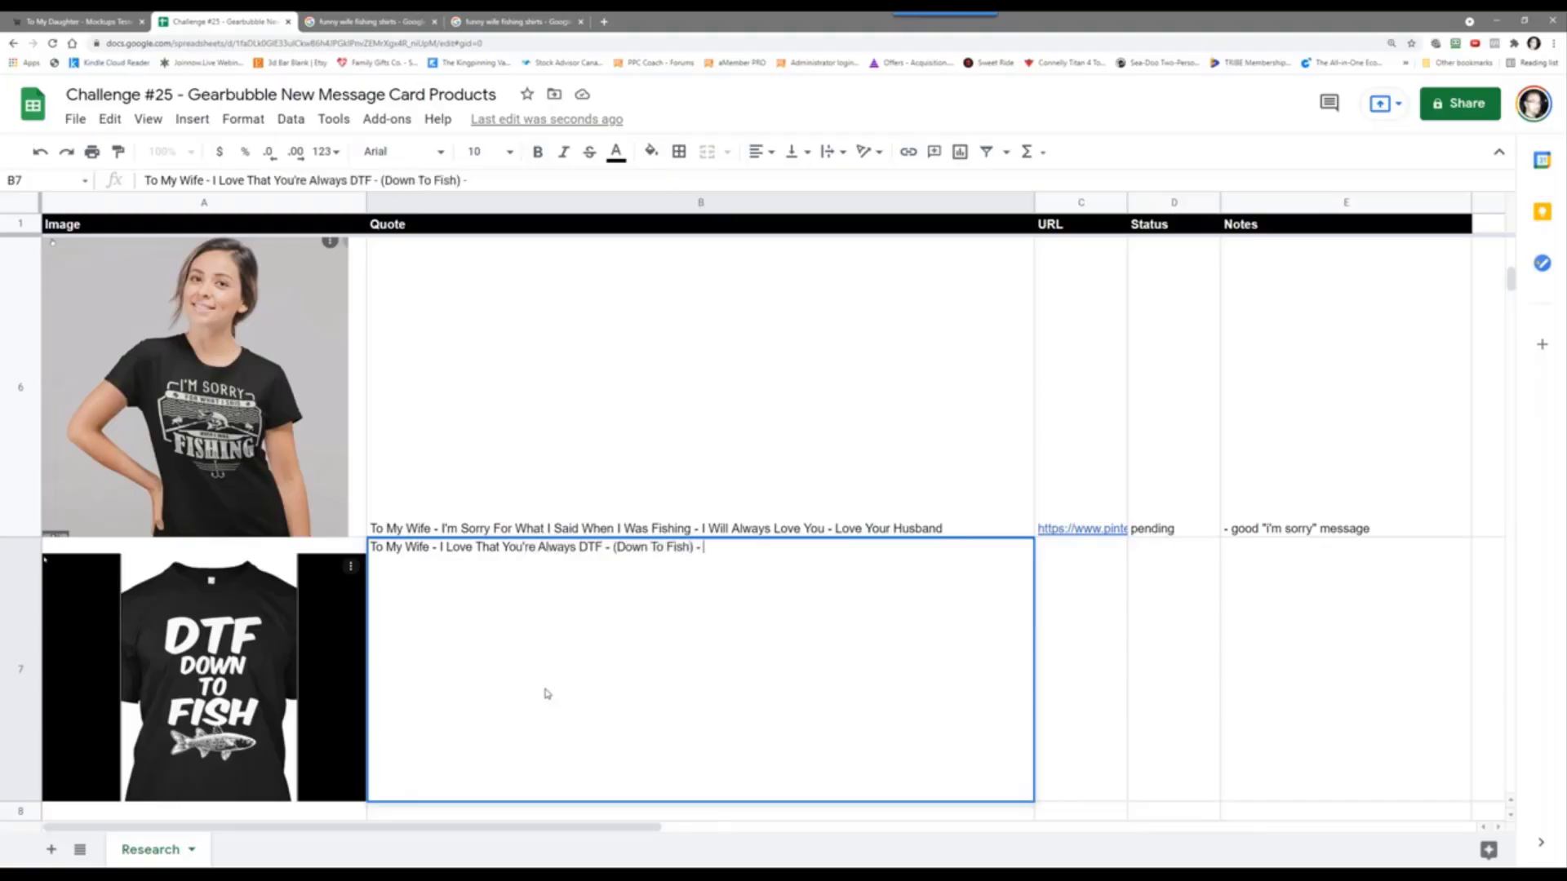
type("Love Ya Babe - Love Your Husband")
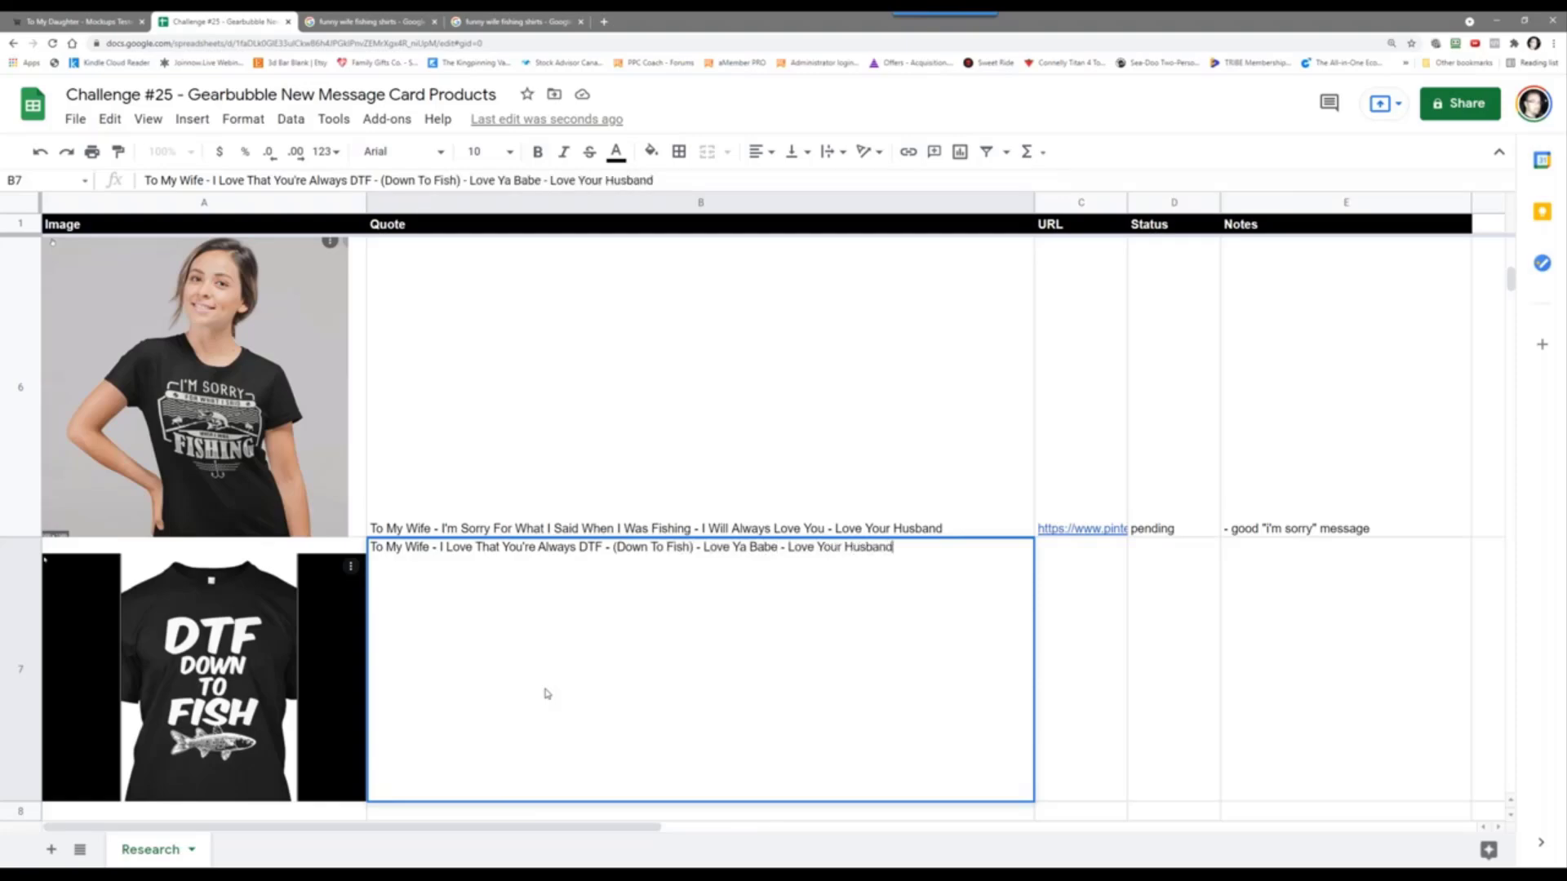
key("Tab")
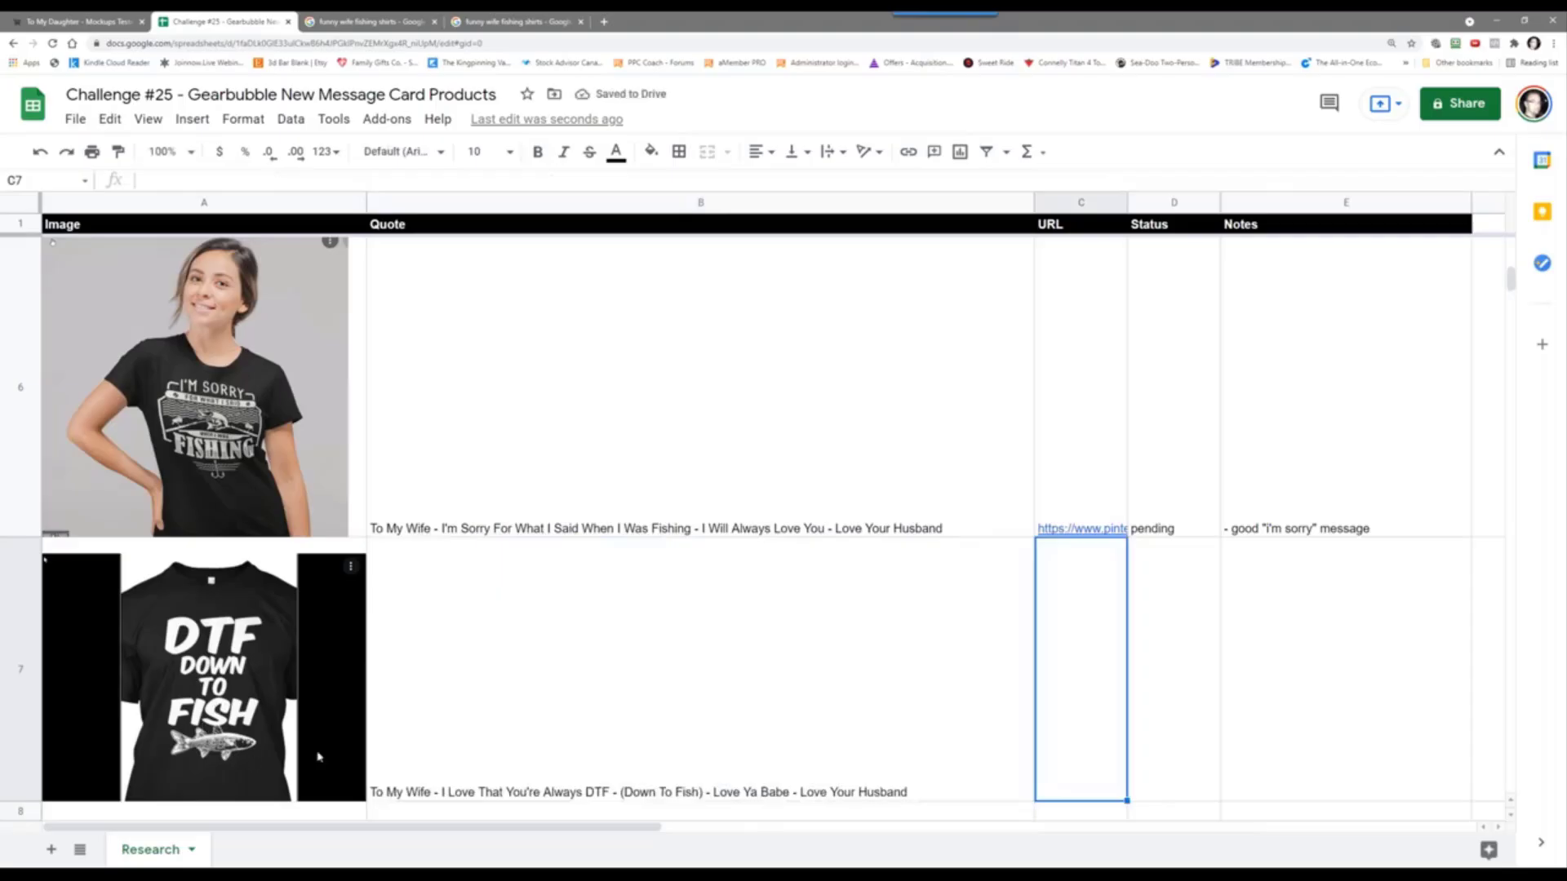
Step: Open the shirt image's source shop in a new tab and find the "DTF Down To Fish" product page among its listings
left_click(359, 21)
left_click(490, 21)
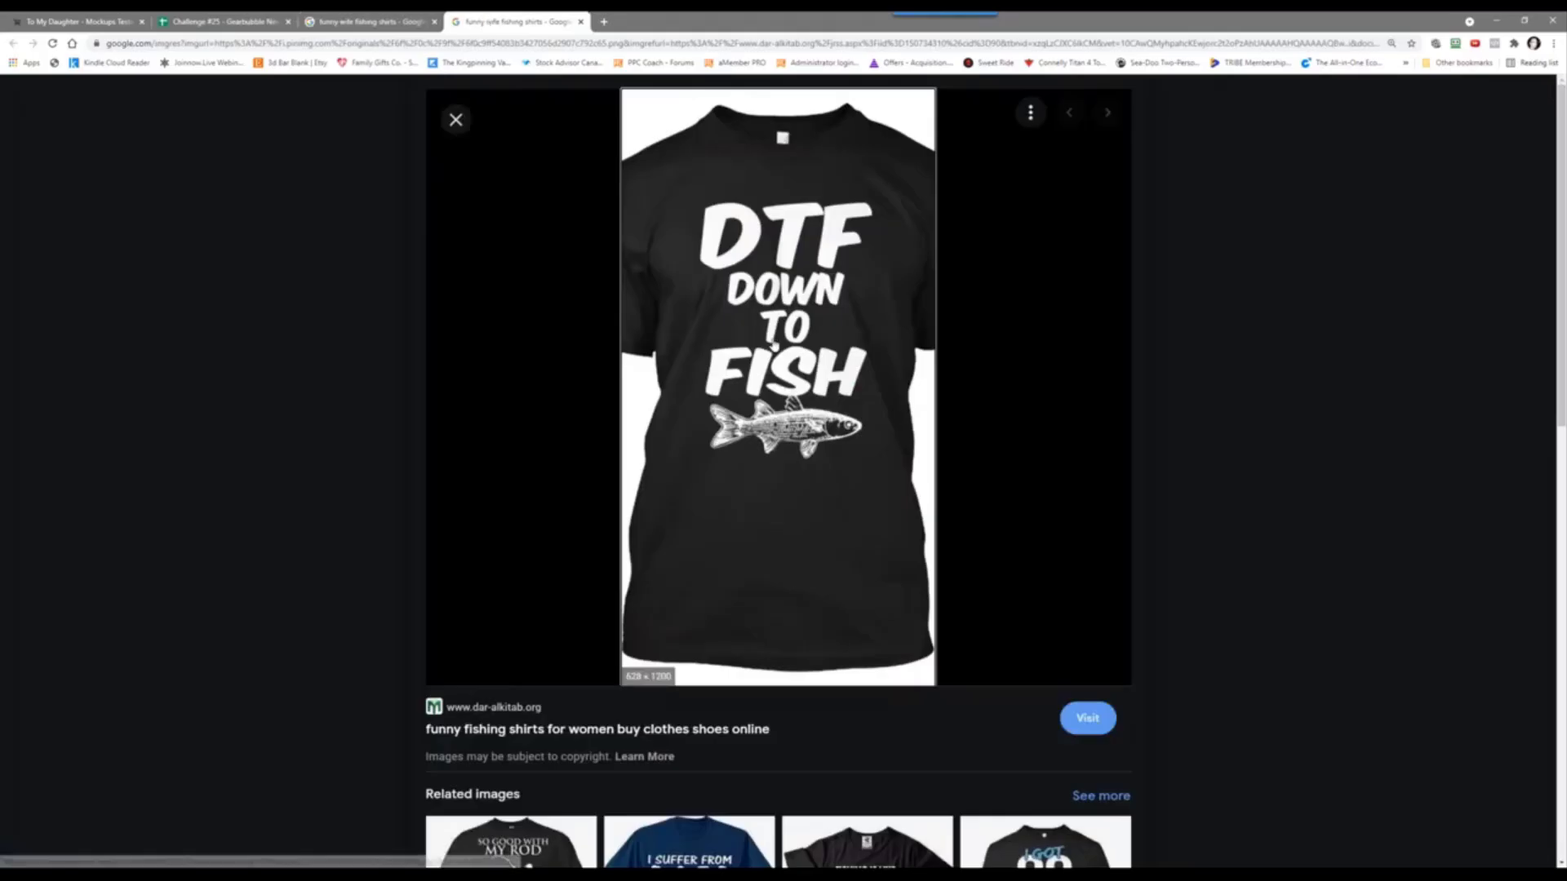
right_click(774, 341)
left_click(807, 351)
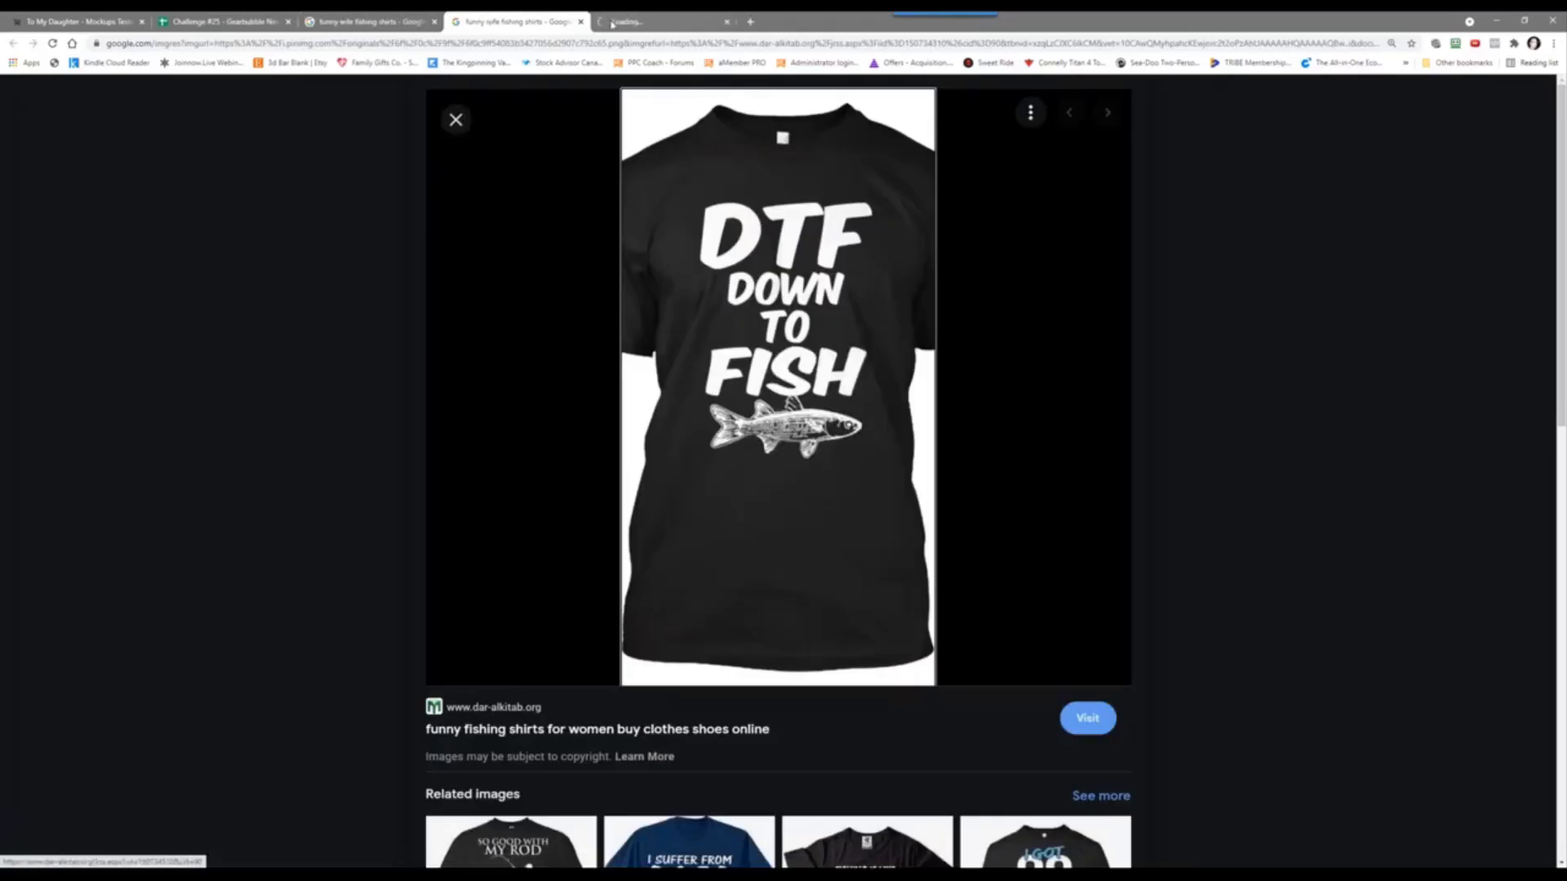
key("ctrl+Tab")
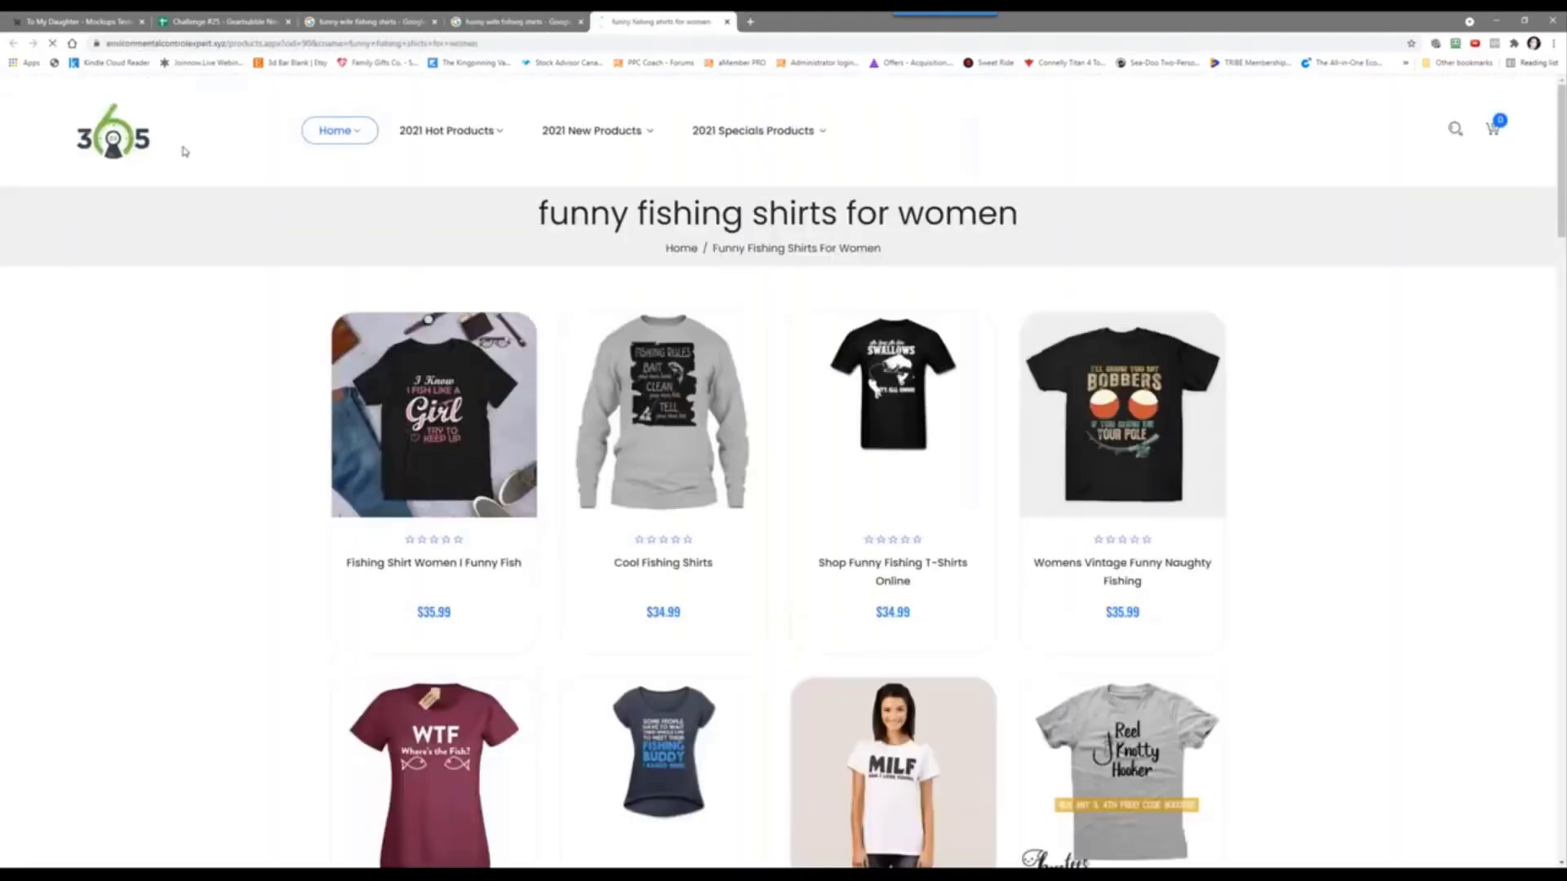
scroll(218, 471, "down", 8)
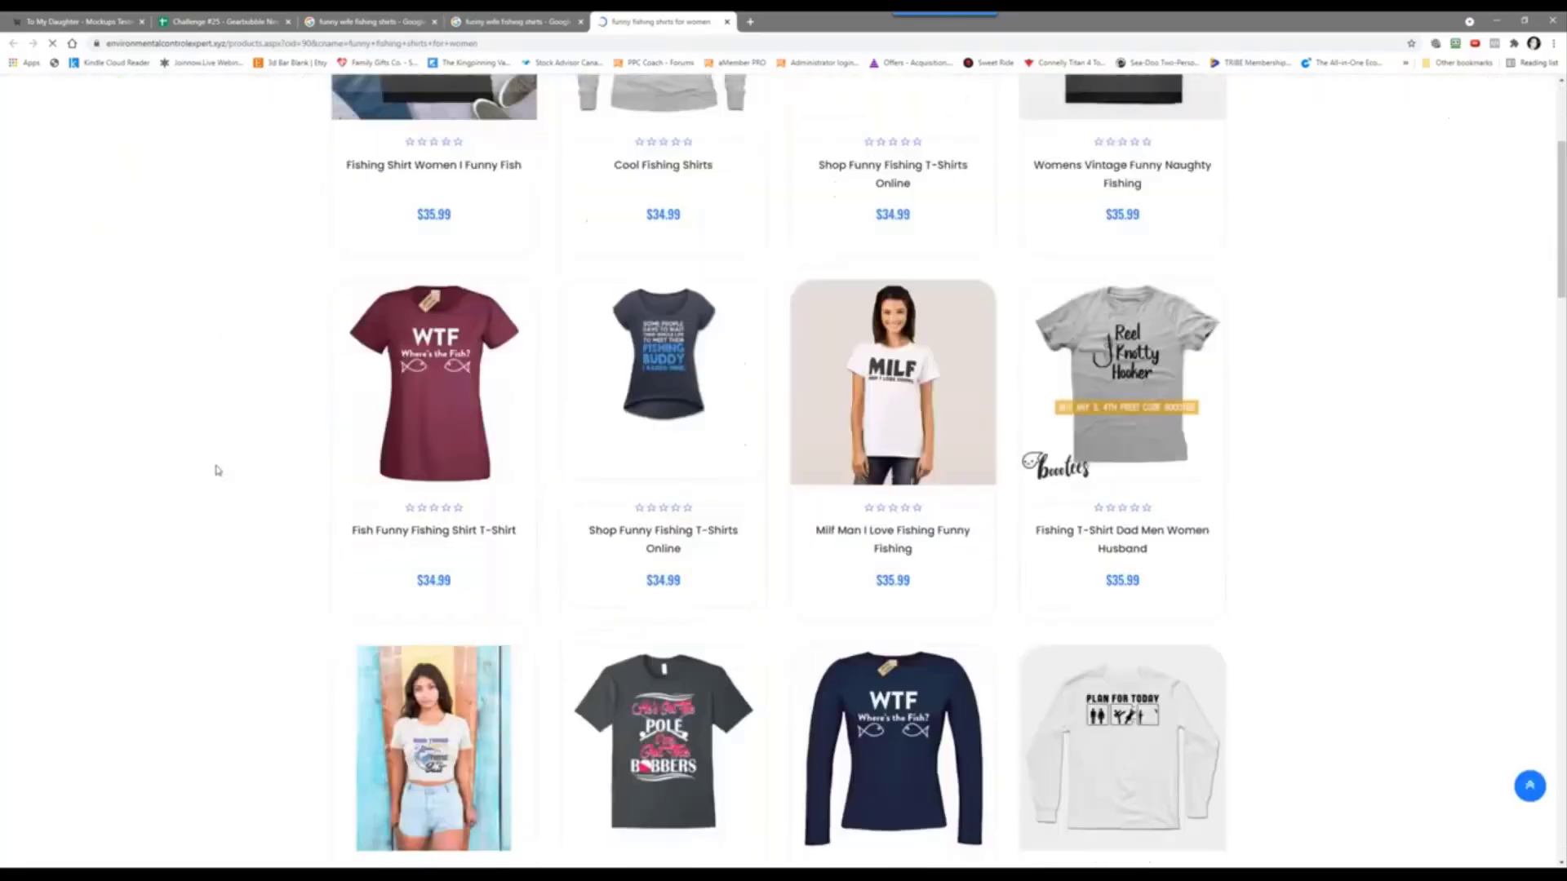
scroll(218, 471, "down", 2)
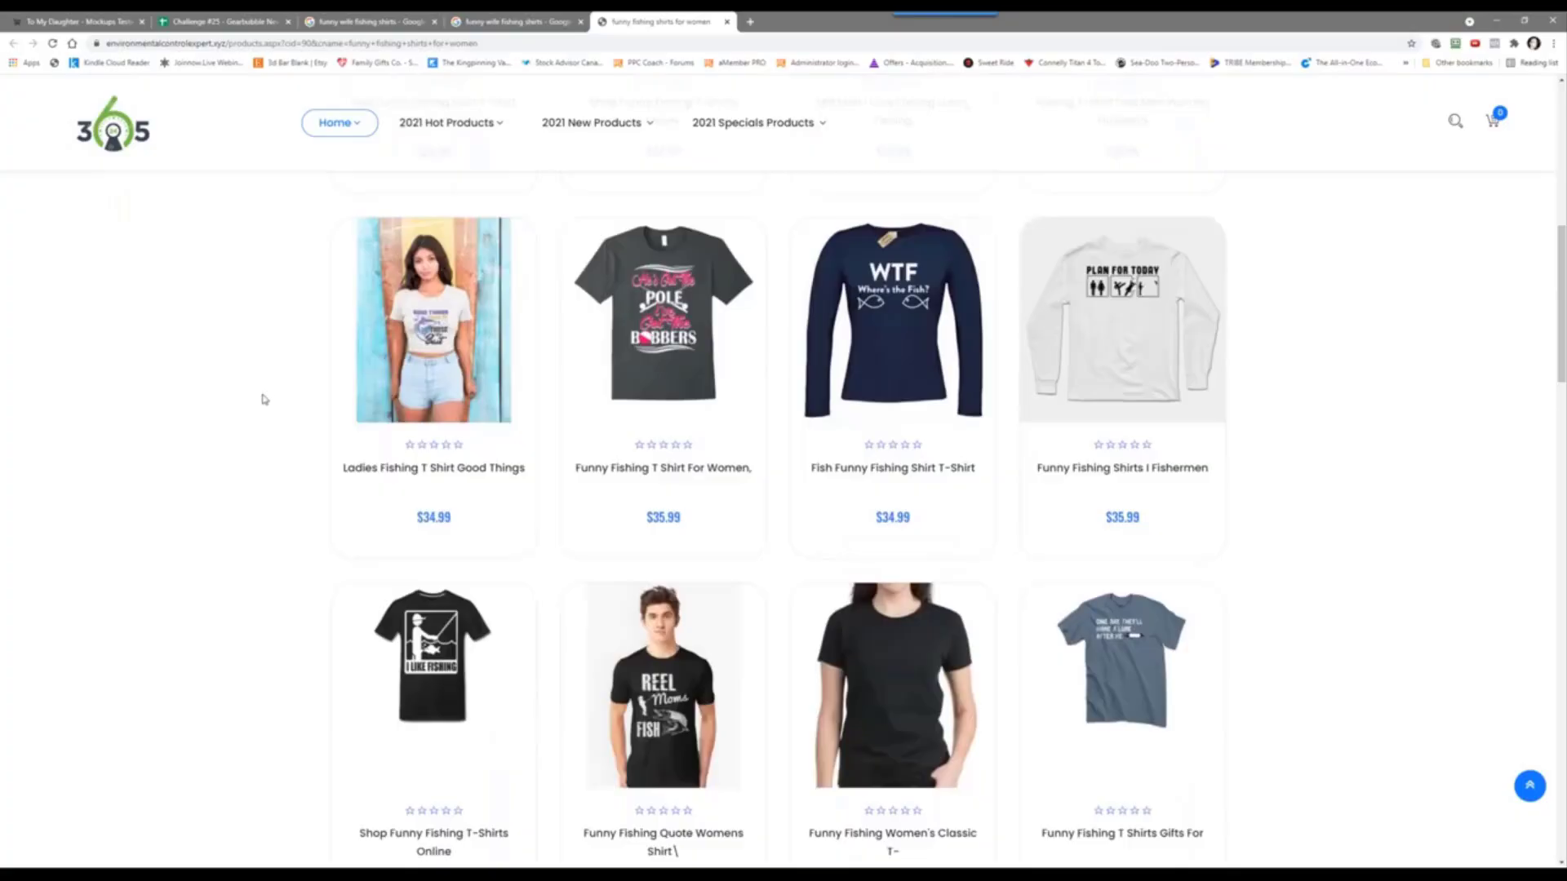
scroll(252, 445, "down", 5)
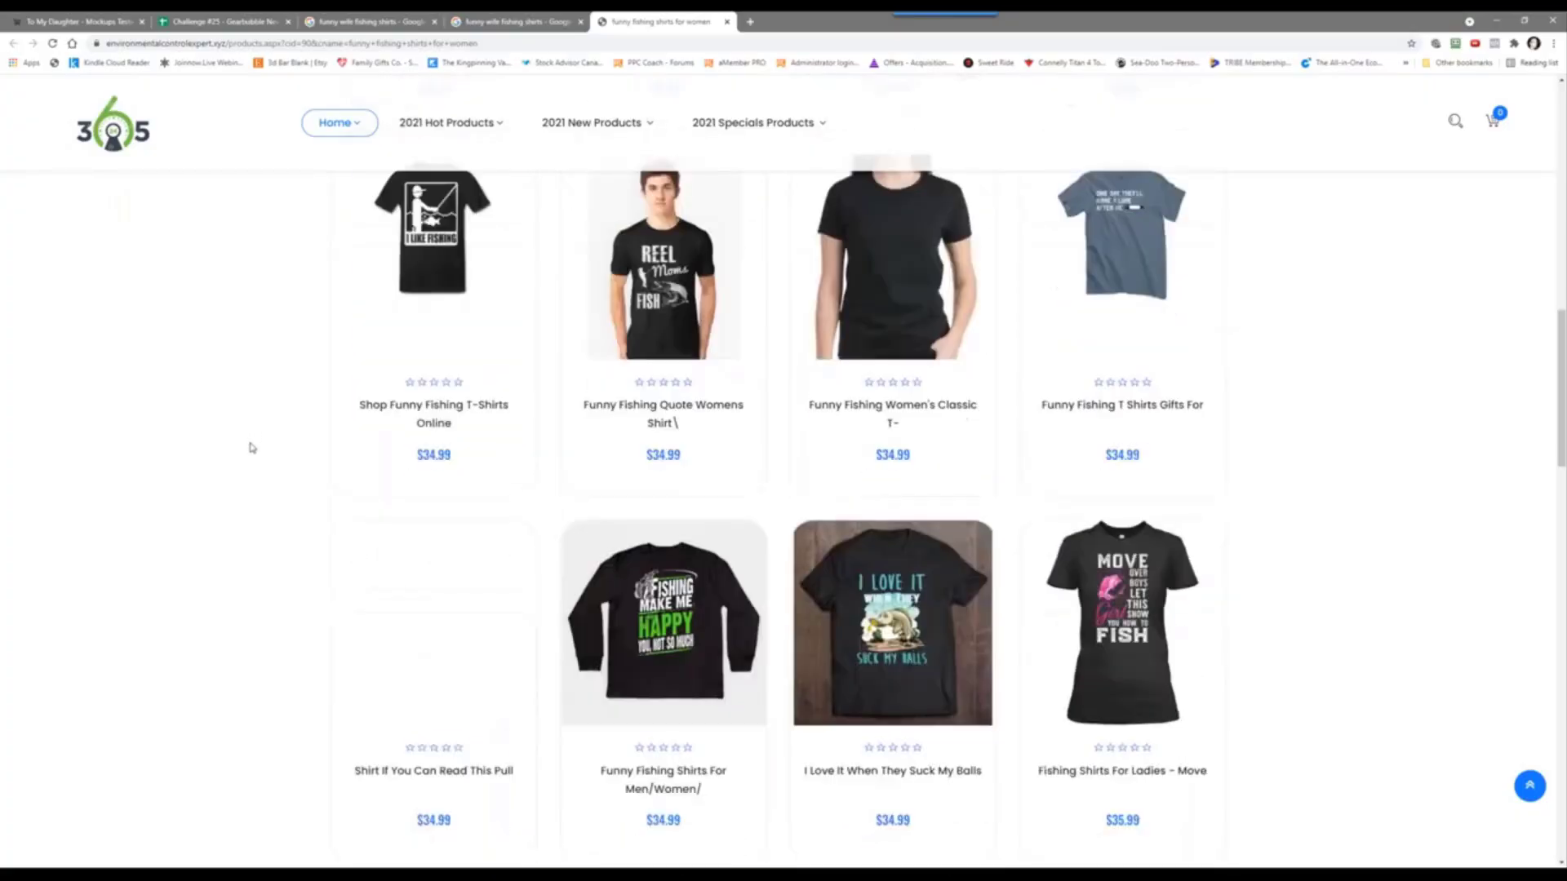
scroll(253, 445, "down", 7)
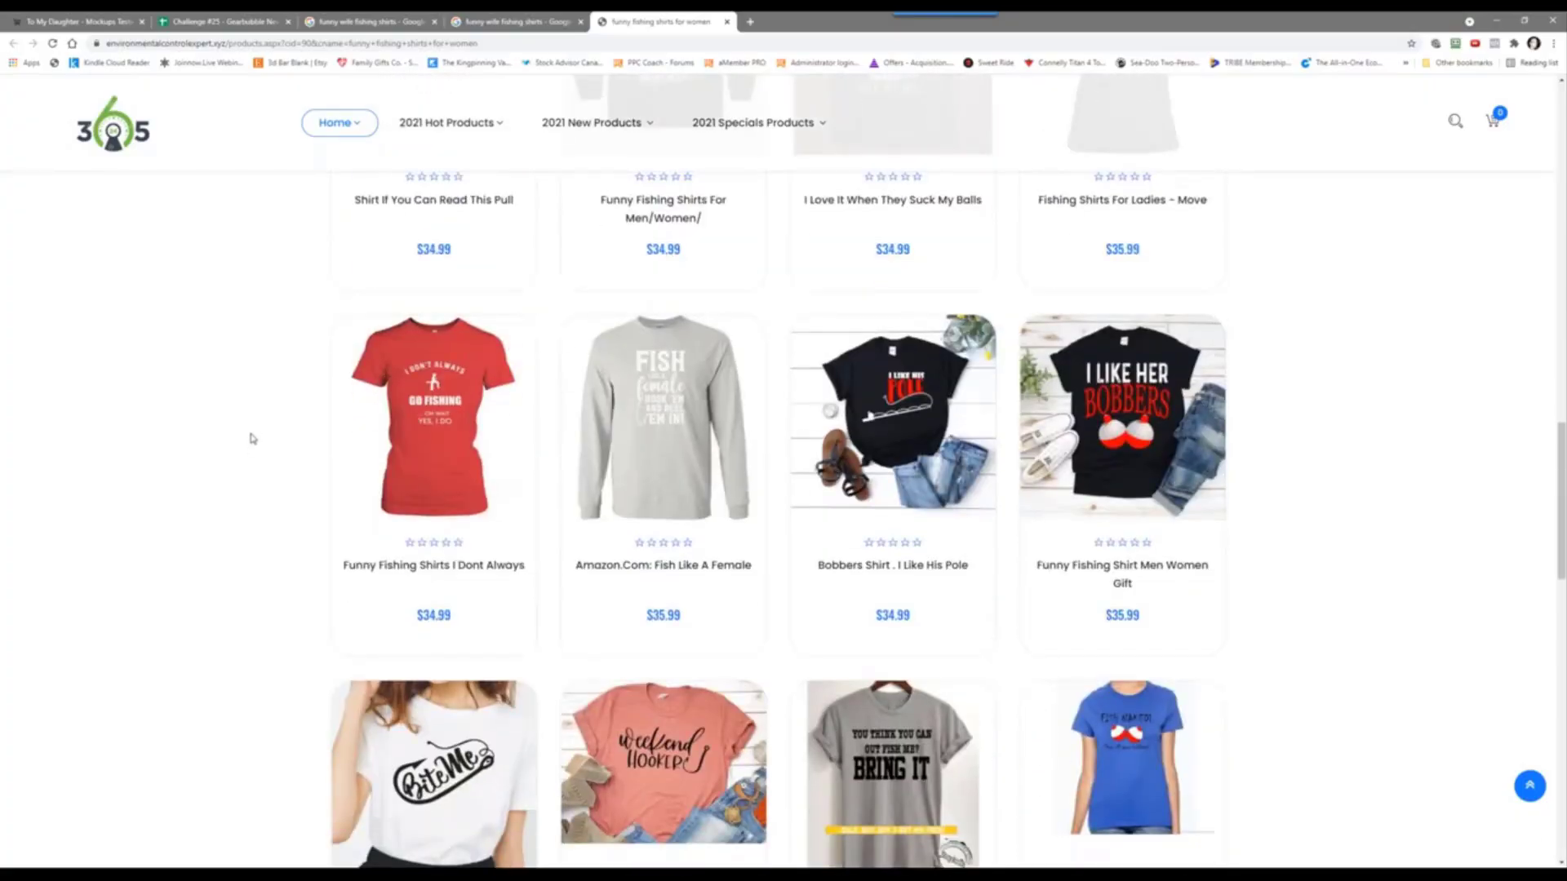
scroll(252, 441, "down", 7)
left_click(908, 781)
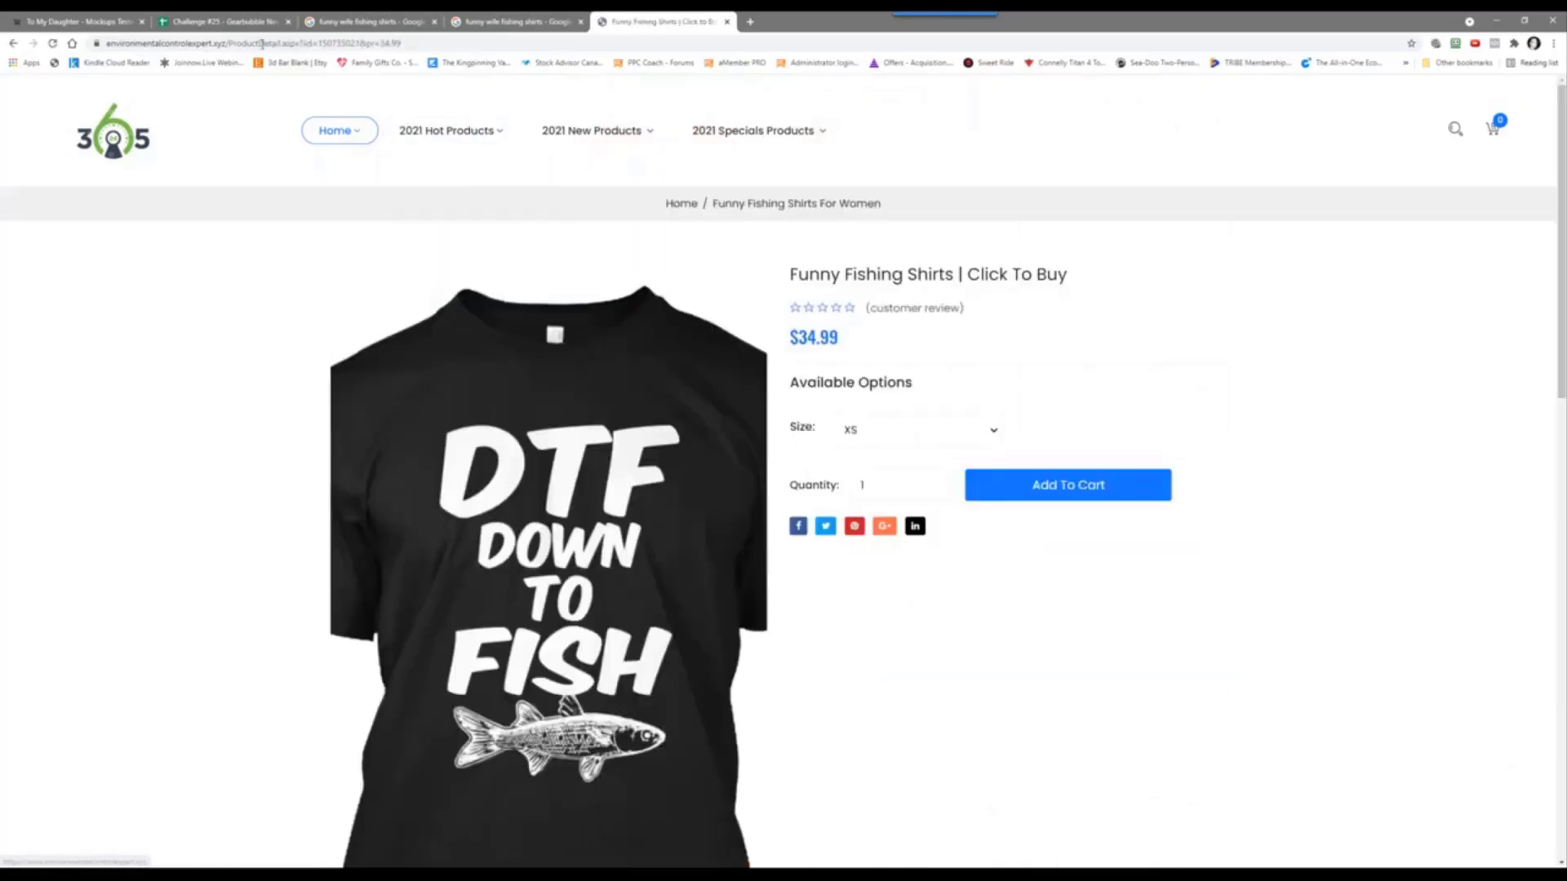
Step: Copy the "DTF Down To Fish" product page address into the URL cell C7 of the research spreadsheet
right_click(223, 41)
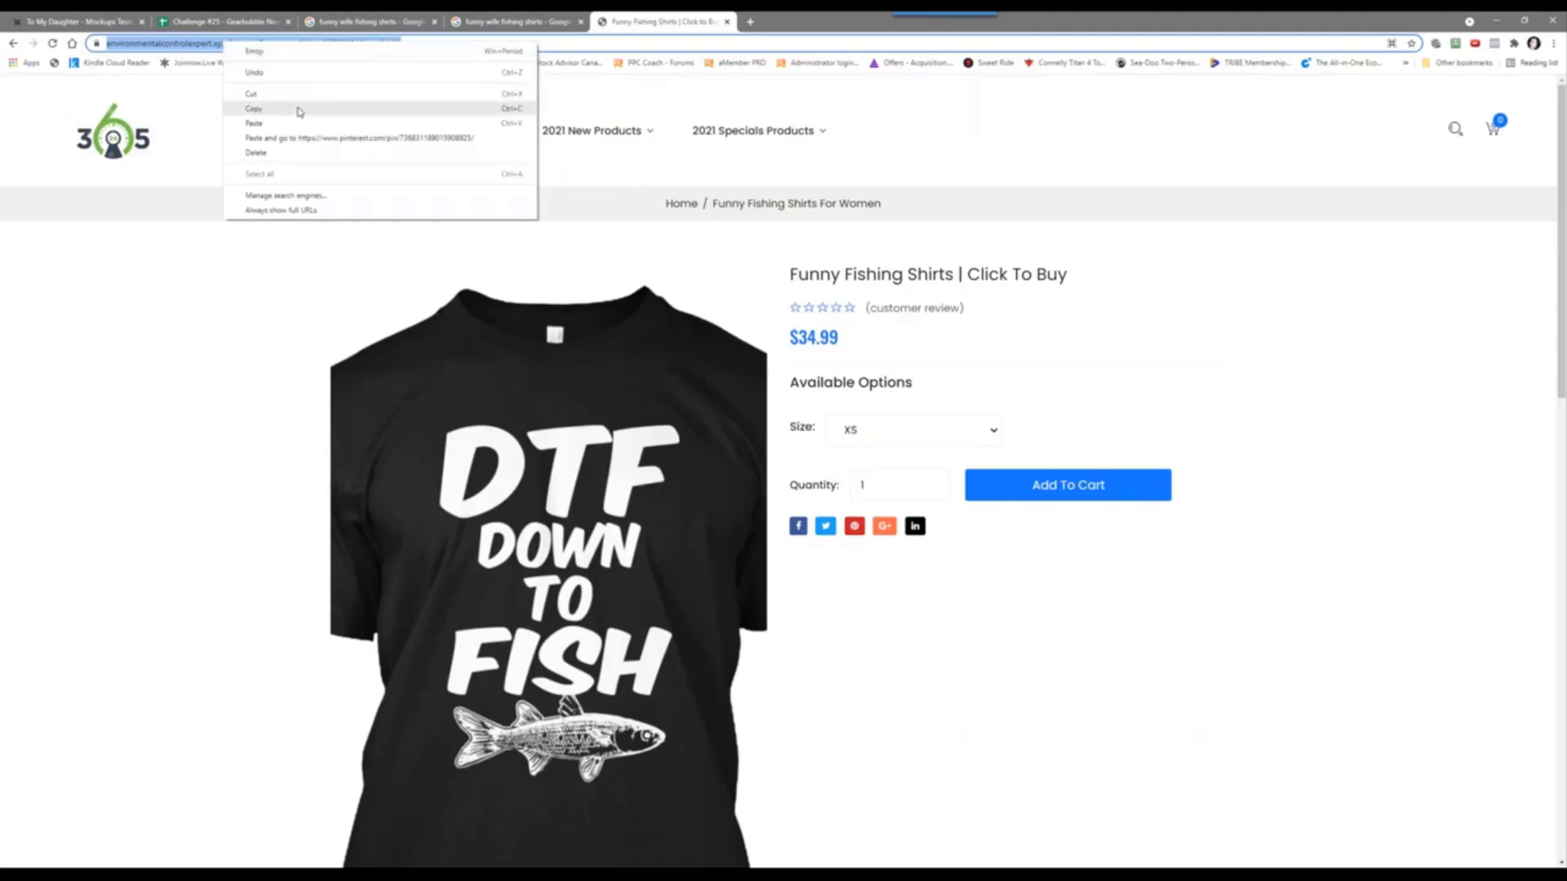
left_click(270, 109)
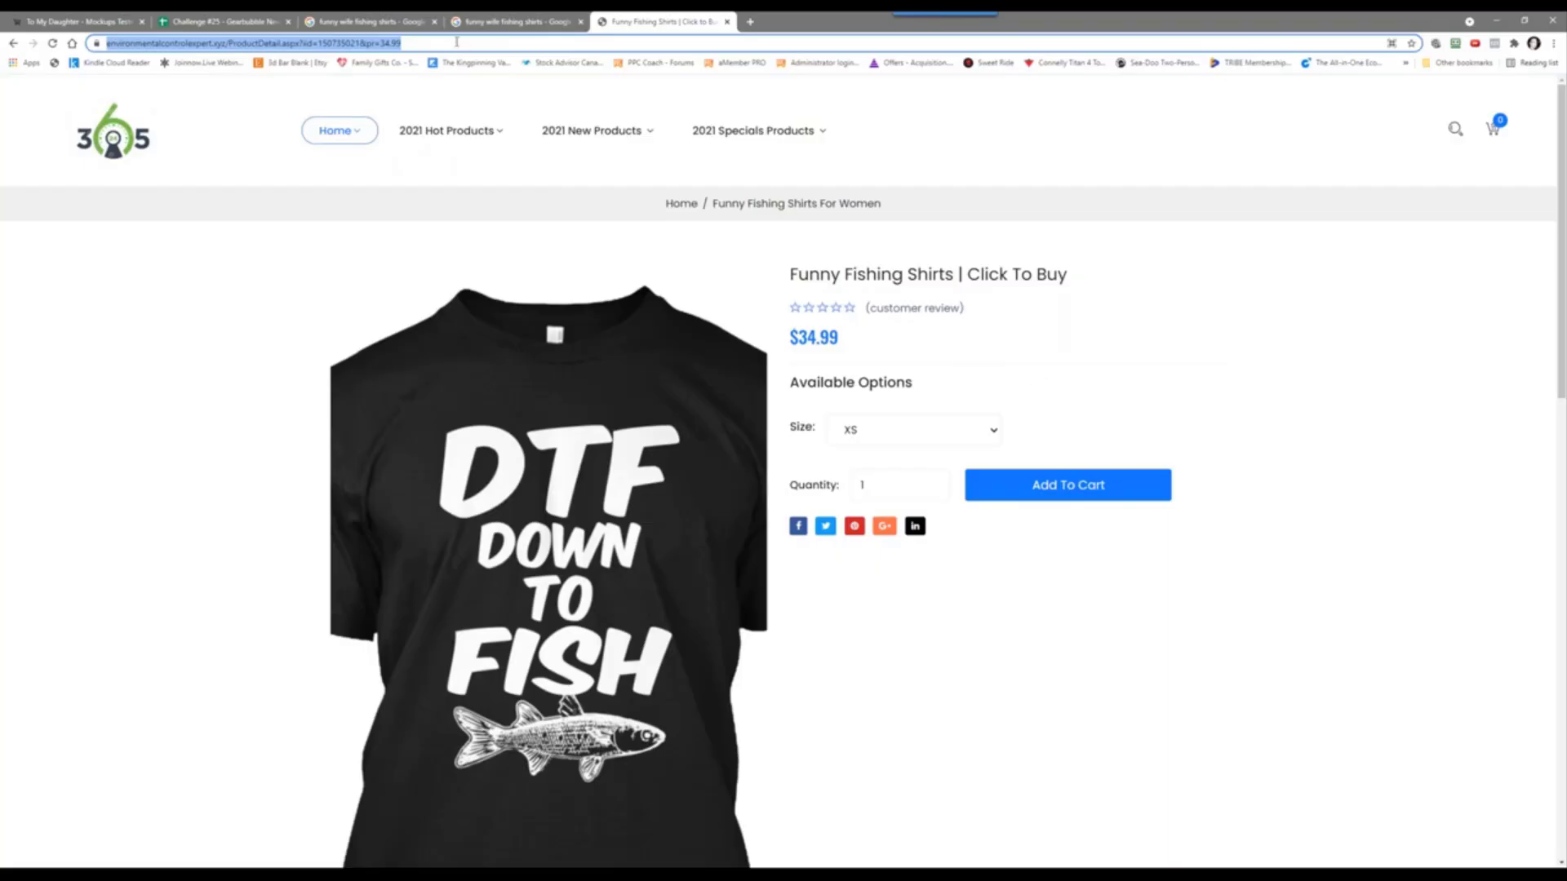
left_click(179, 16)
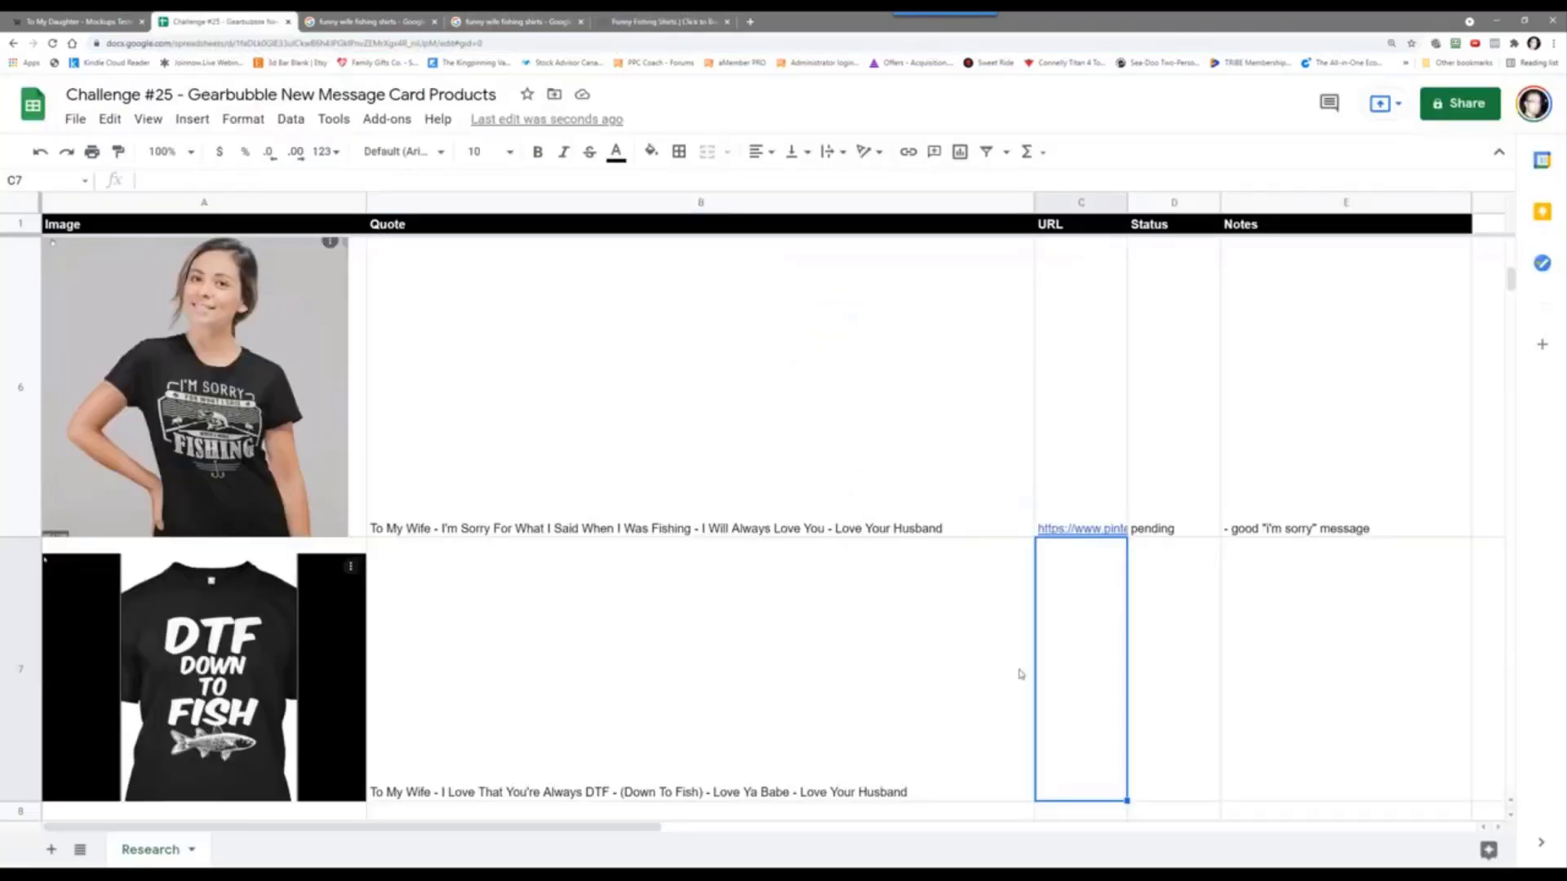
right_click(1081, 655)
left_click(1118, 268)
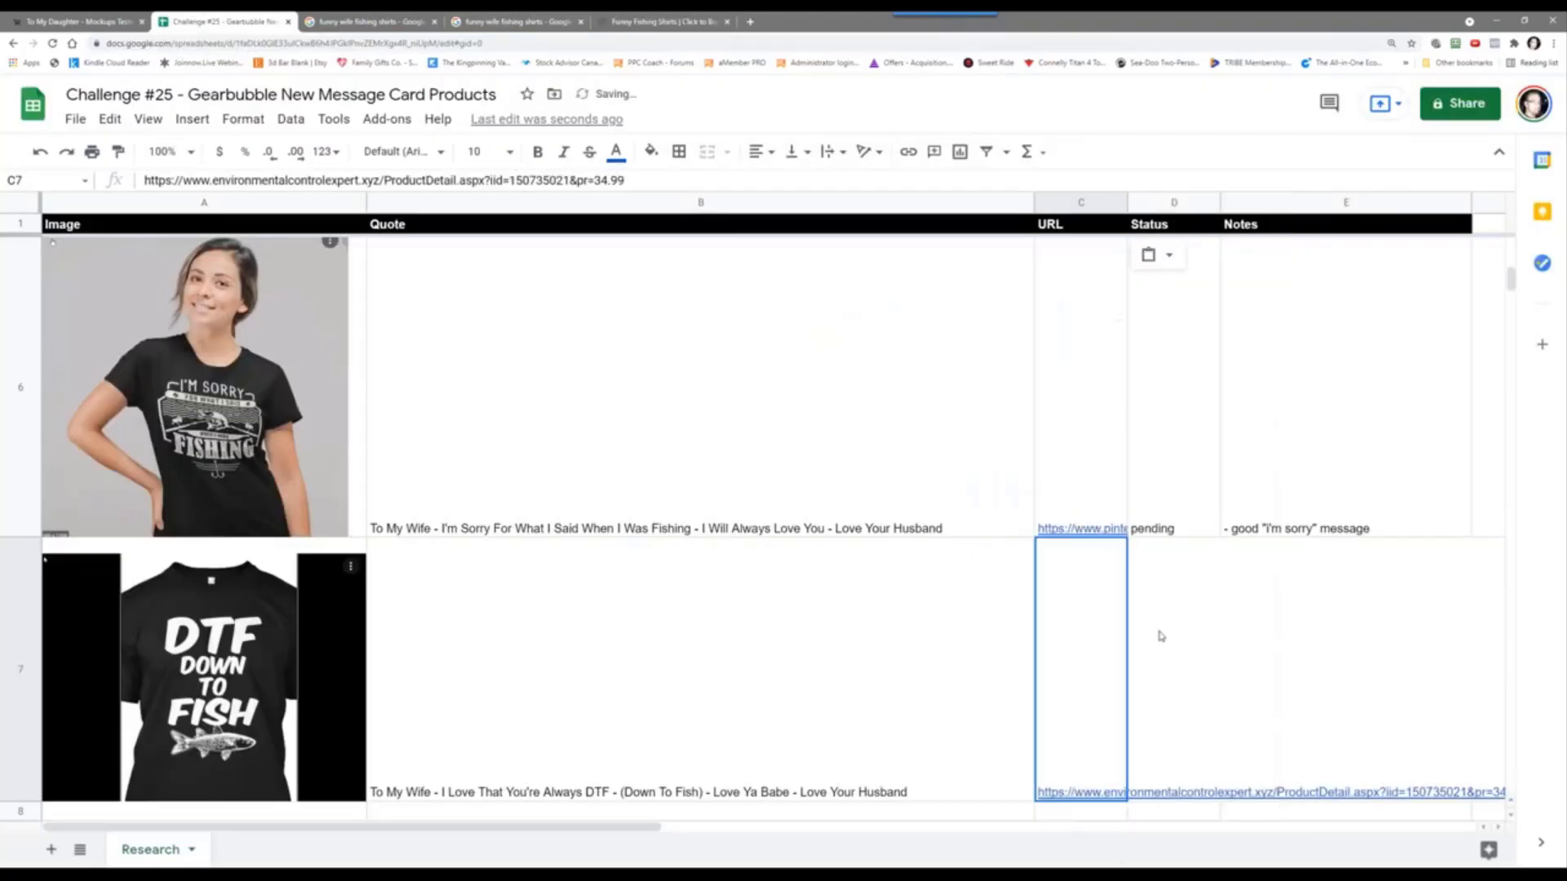
Step: Set the status in row 7 to "pending" and add the note "- spin on a double meaning"
left_click(1165, 652)
type("pendi")
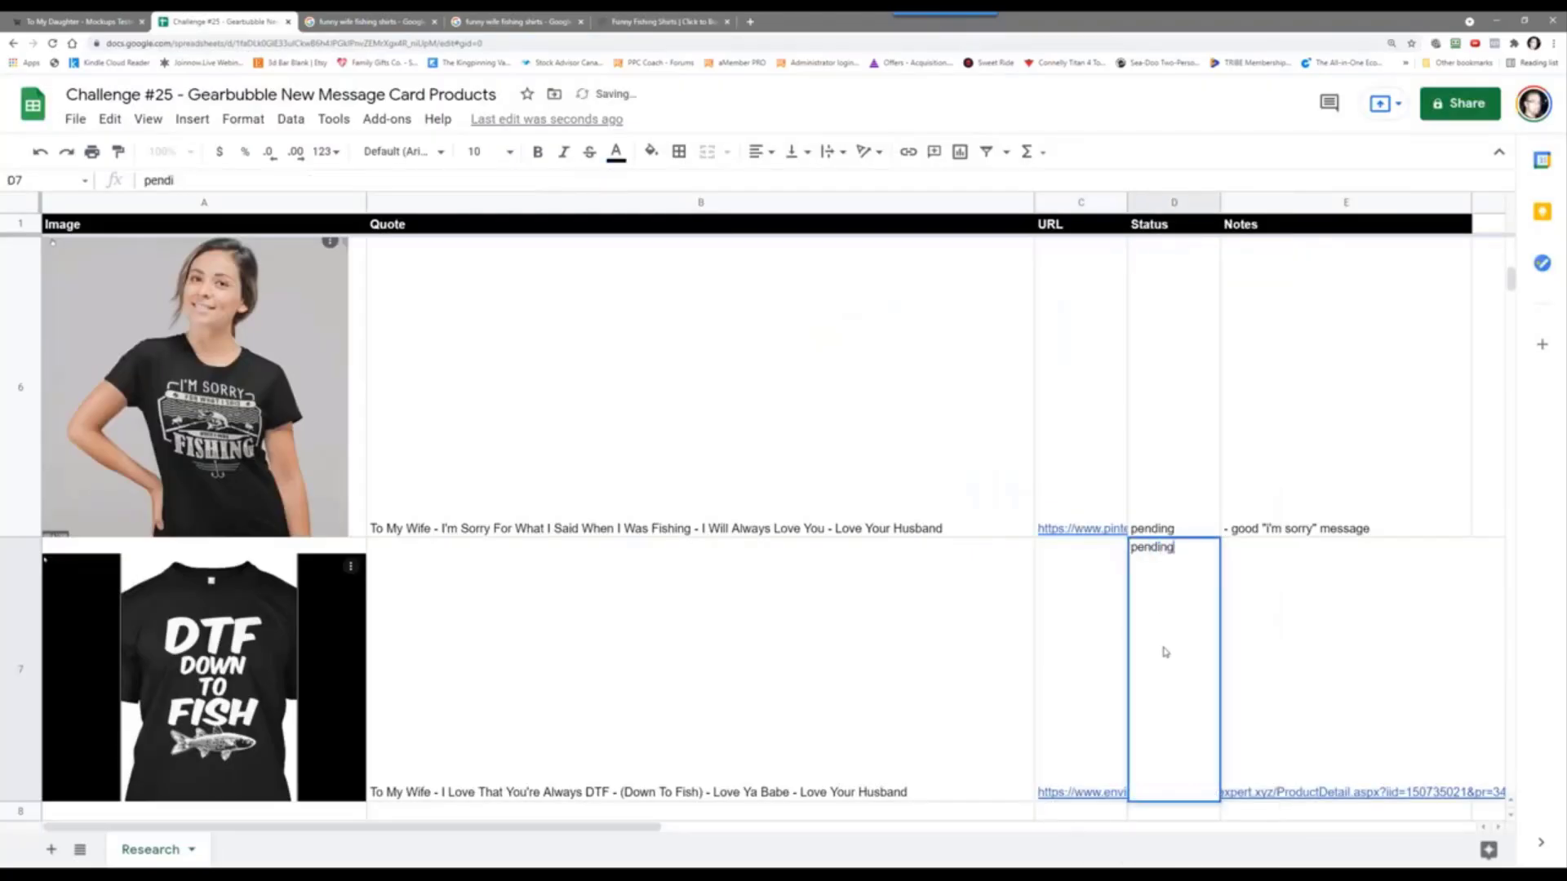
key("Tab")
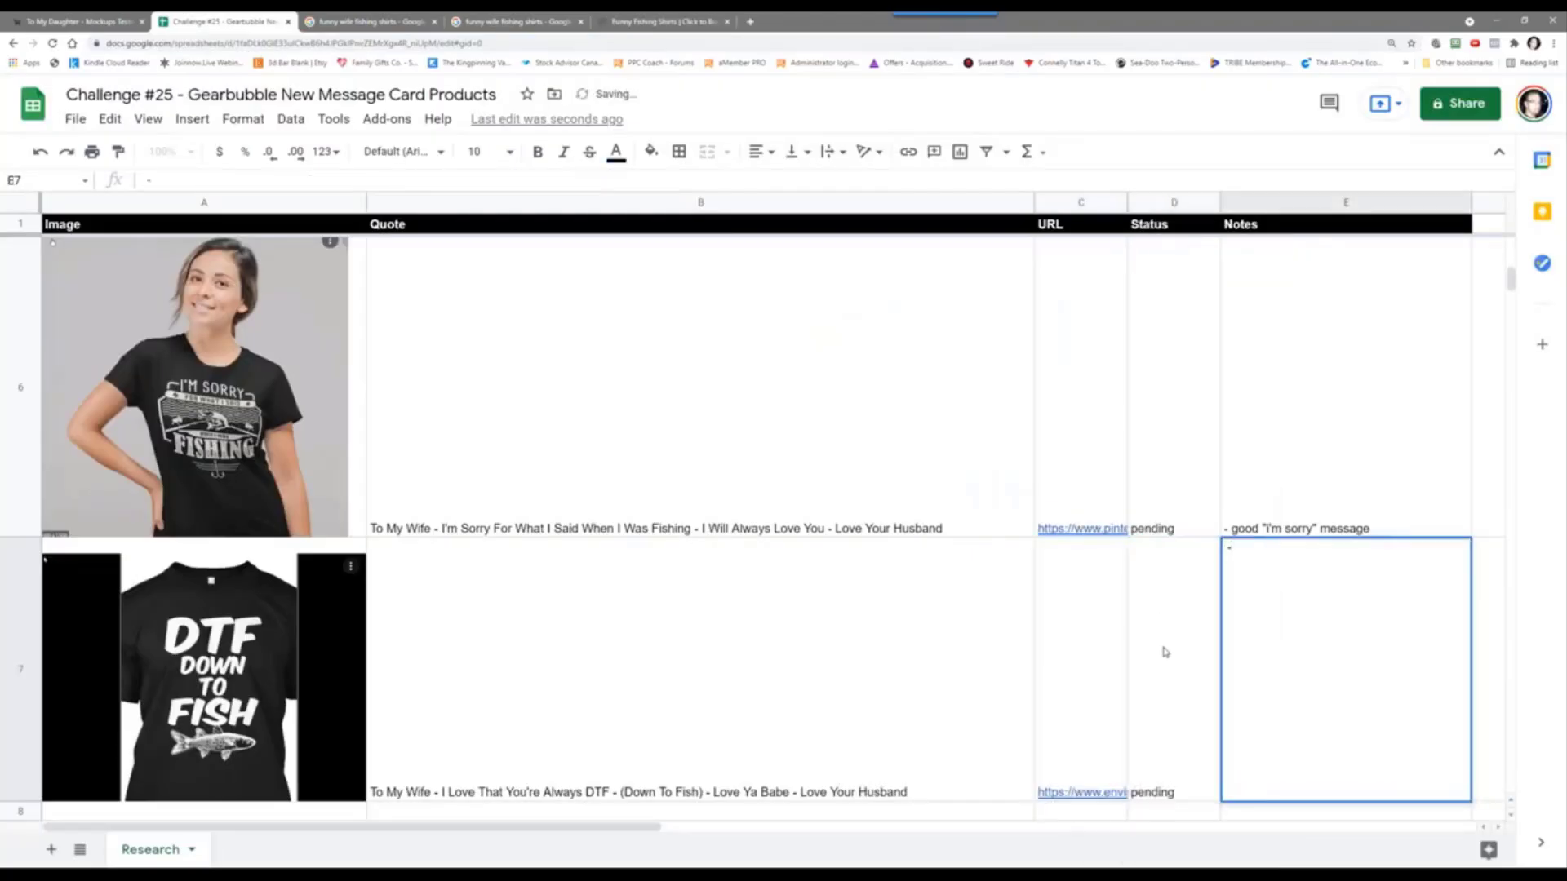
type("- spin ona ")
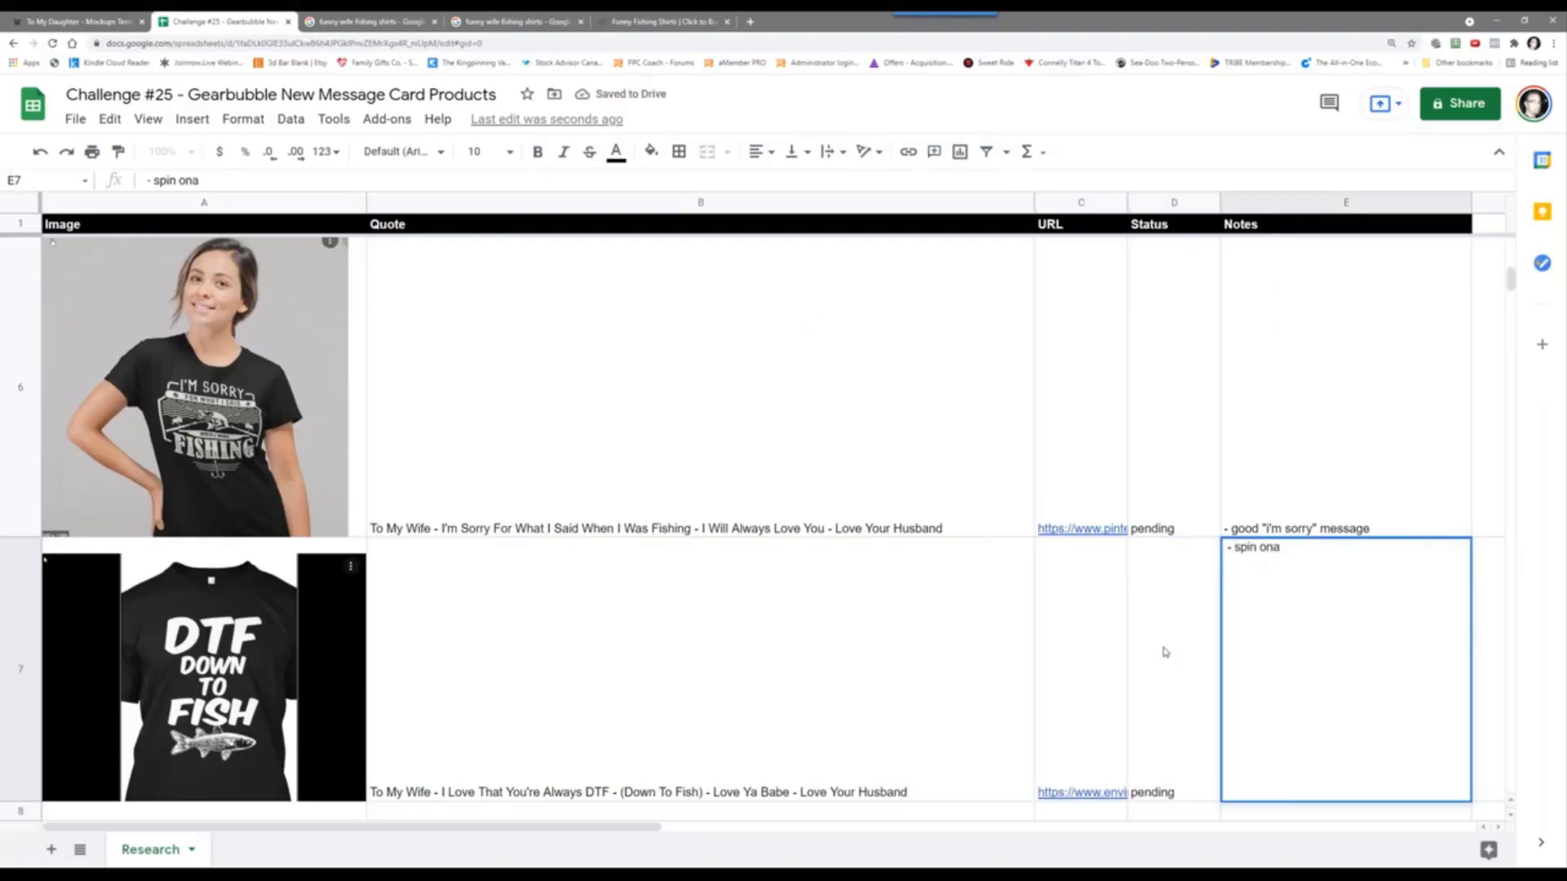
type(" bad")
key("BackSpace")
key("BackSpace")
key("BackSpace")
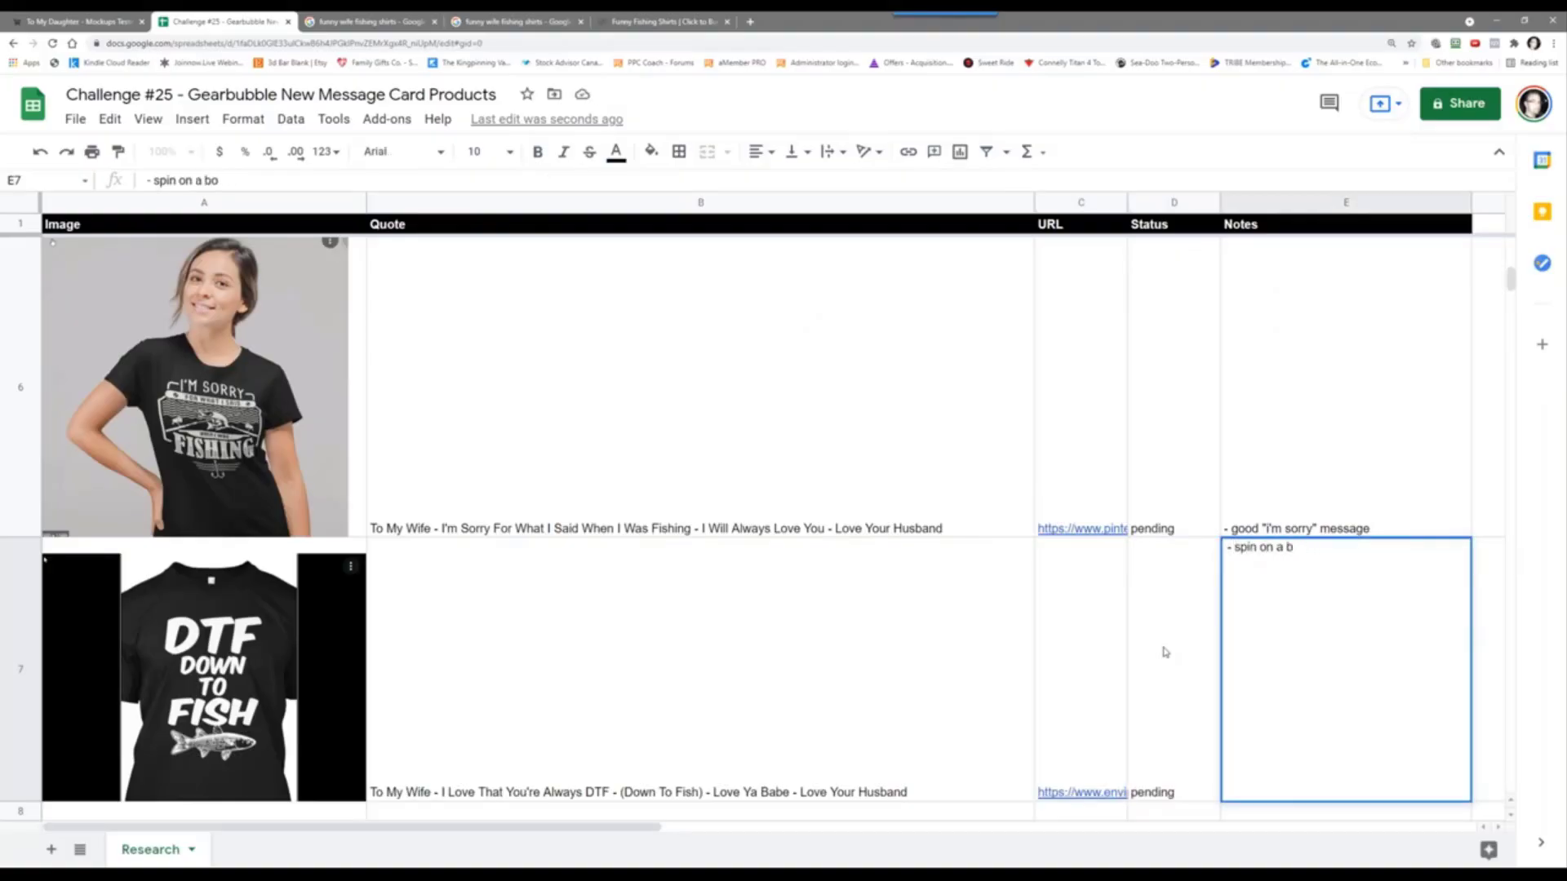
type("double meaning")
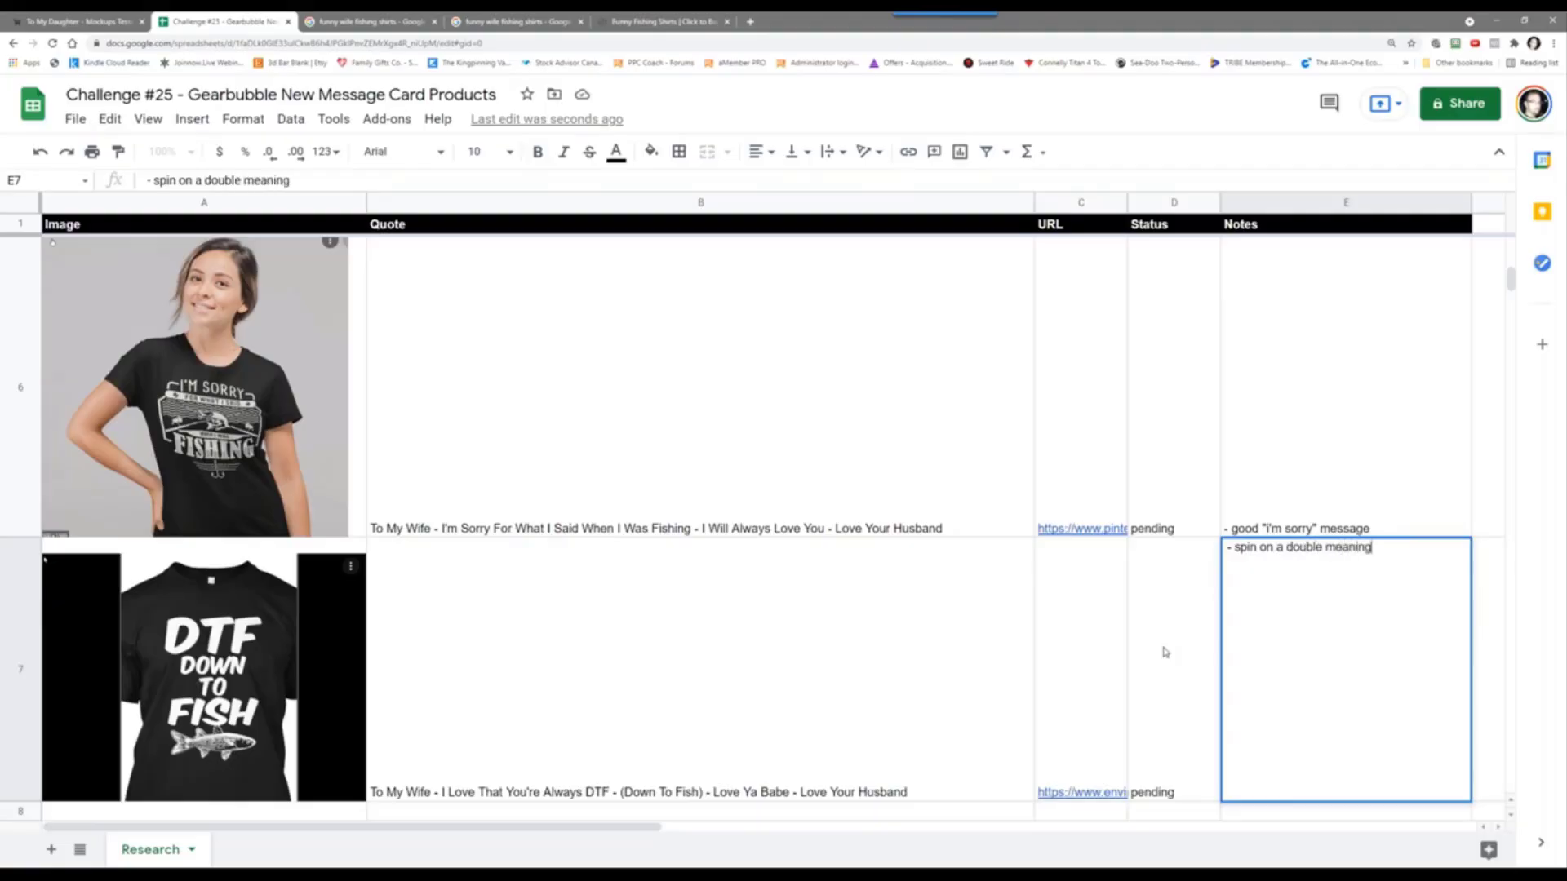
key("Return")
scroll(275, 447, "up", 5)
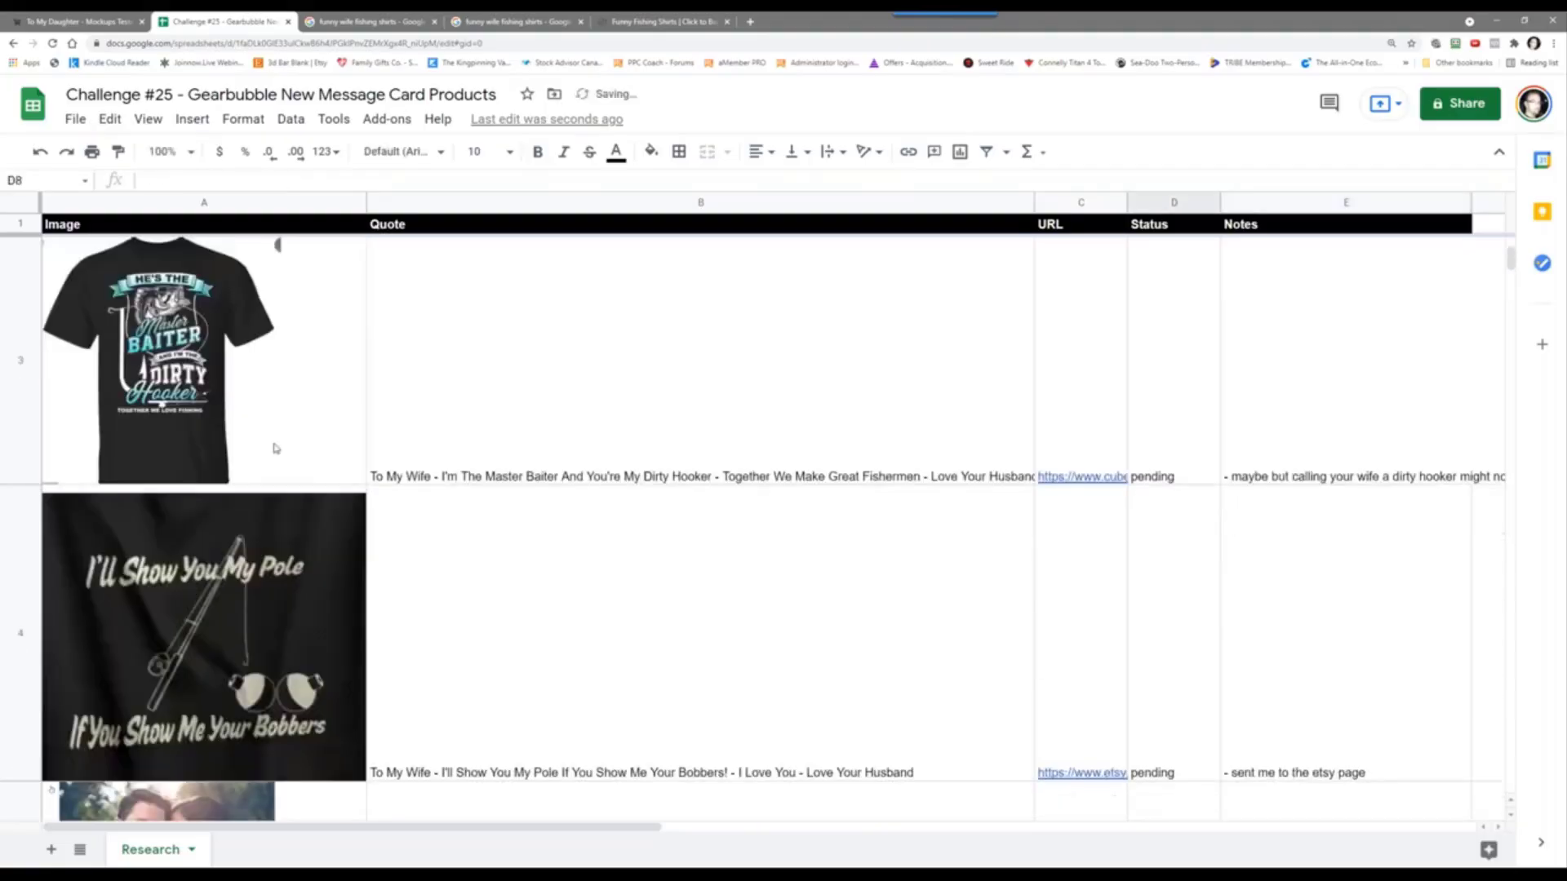
Step: Switch from the research spreadsheet to the image search and search for "double meaning fishing quotes"
scroll(276, 447, "down", 8)
scroll(308, 342, "up", 2)
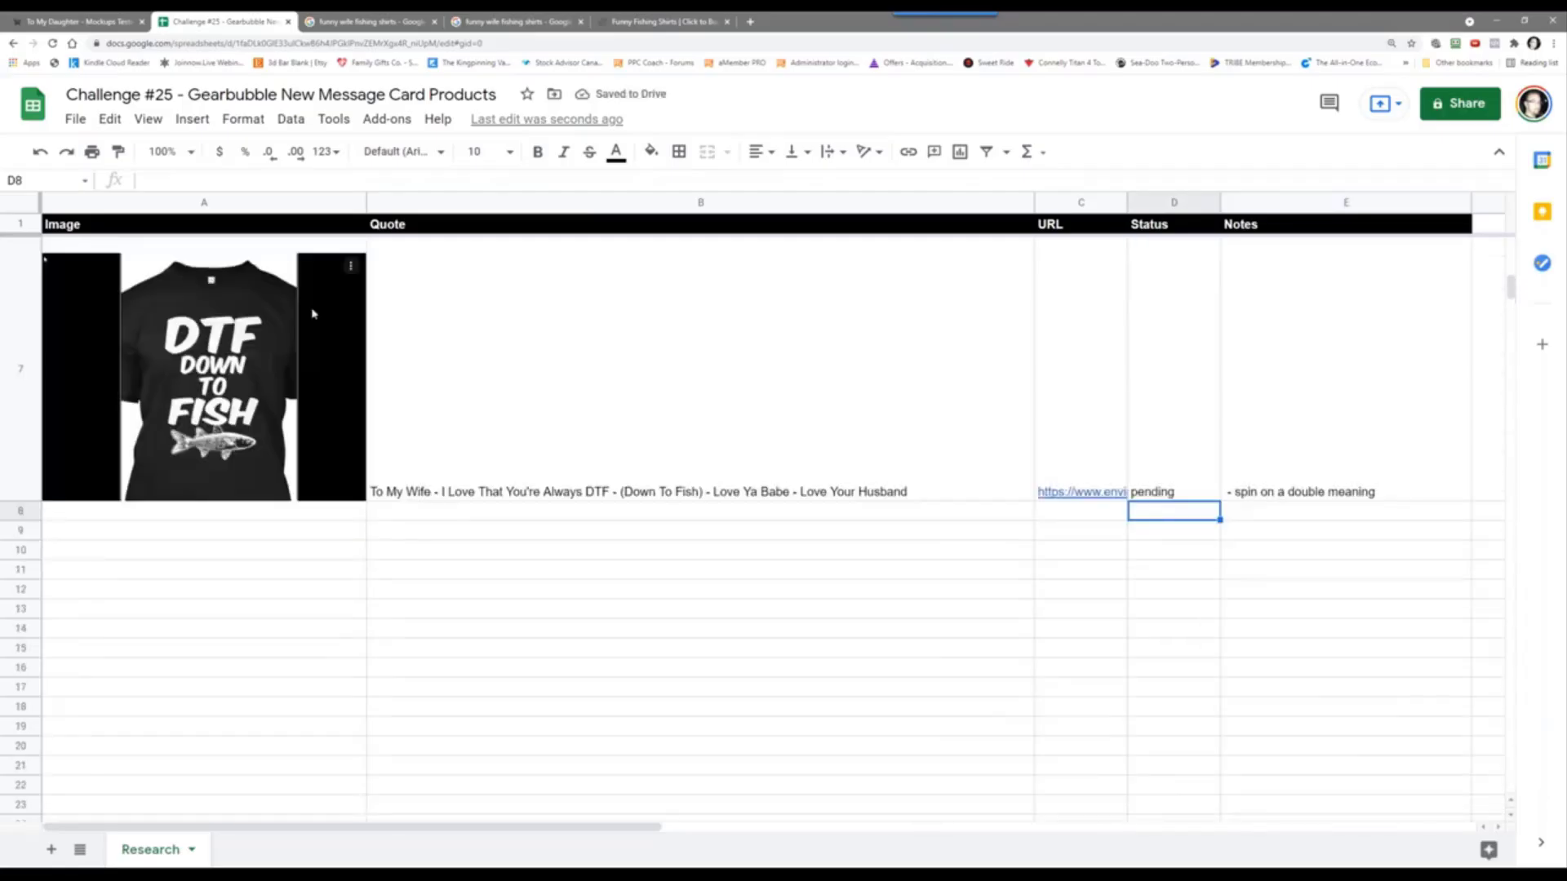
left_click(402, 15)
triple_click(343, 101)
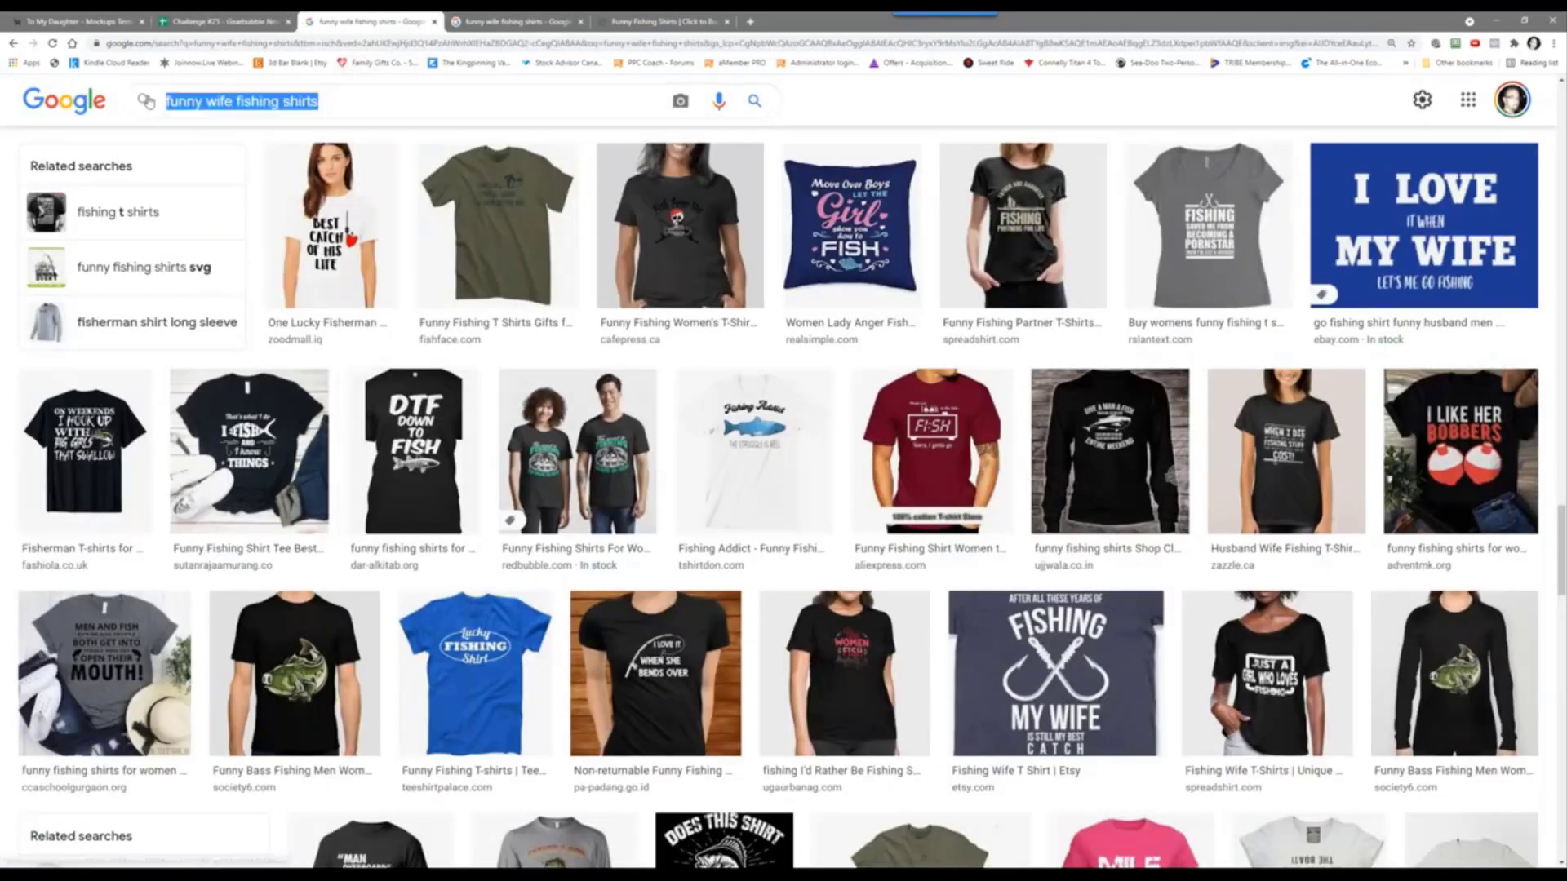
type("double ")
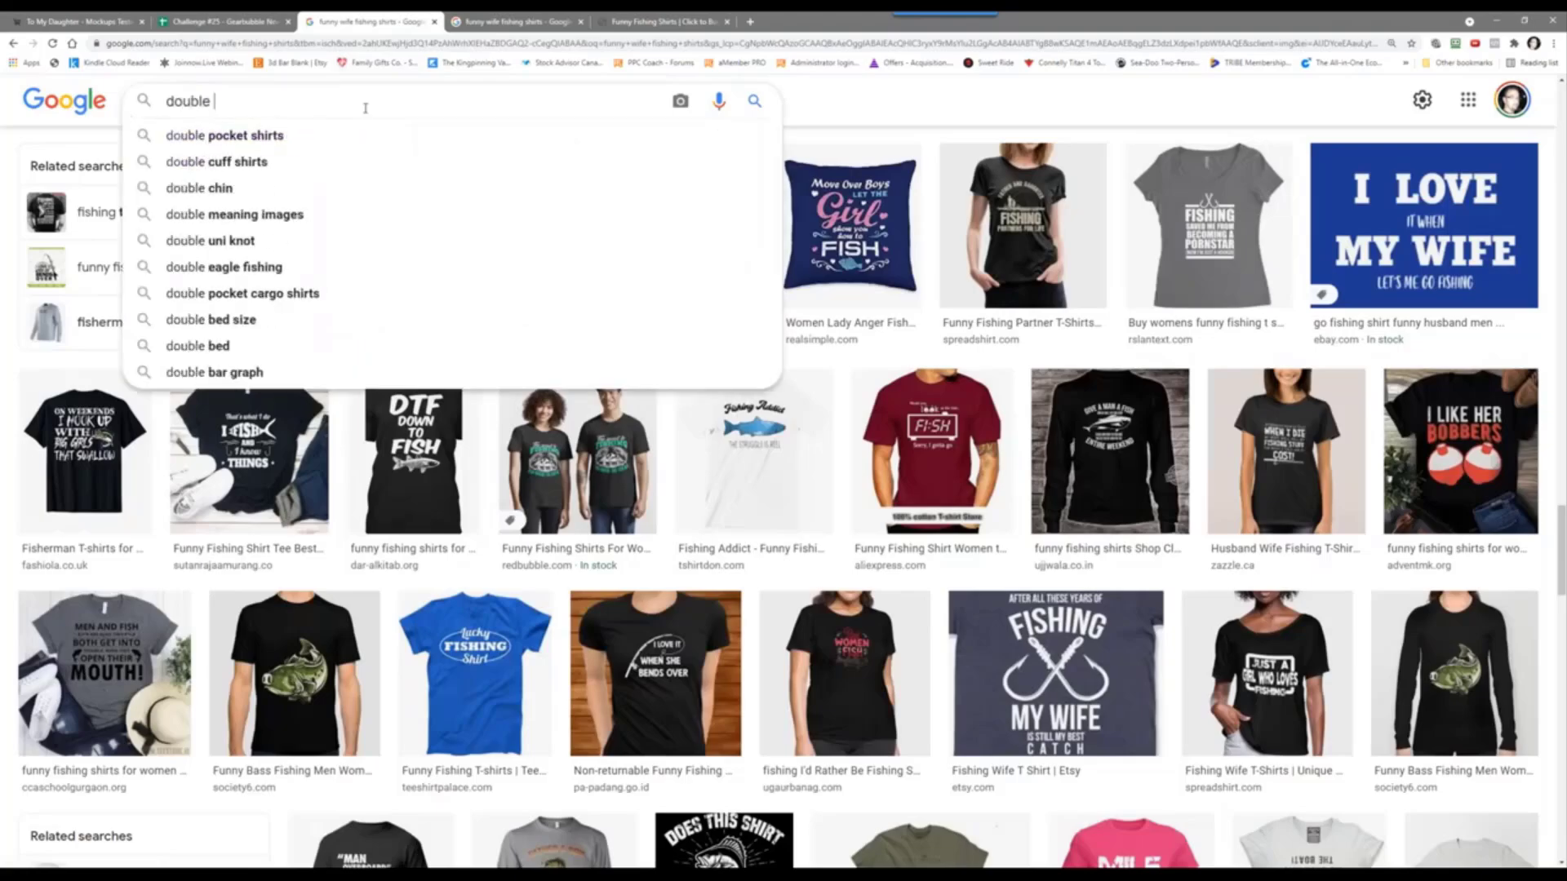
type("meaning fishing")
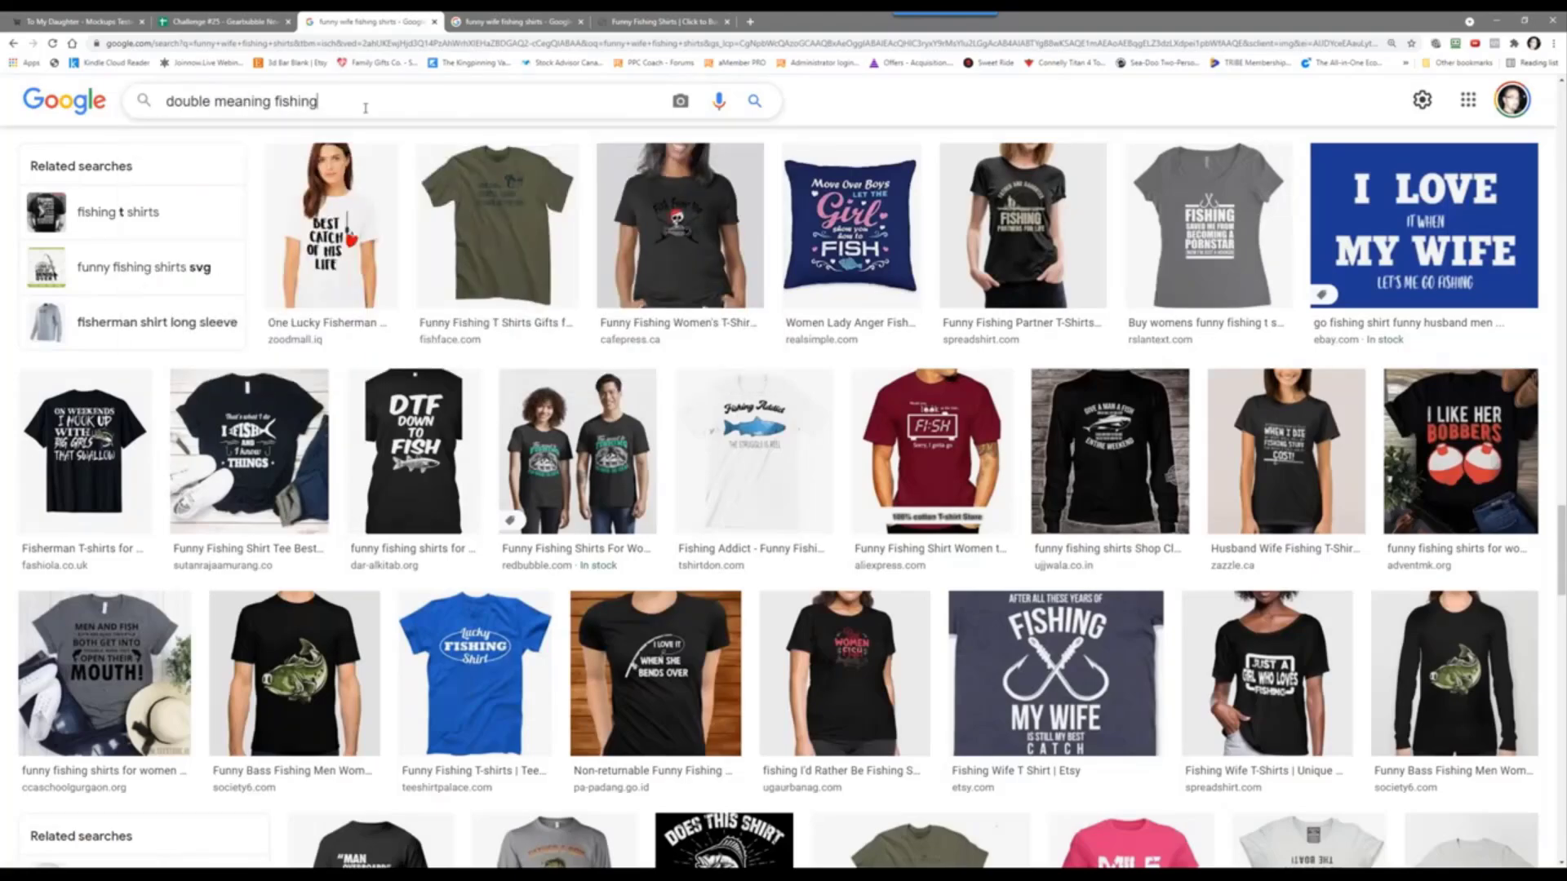
type(" quotes")
key("Return")
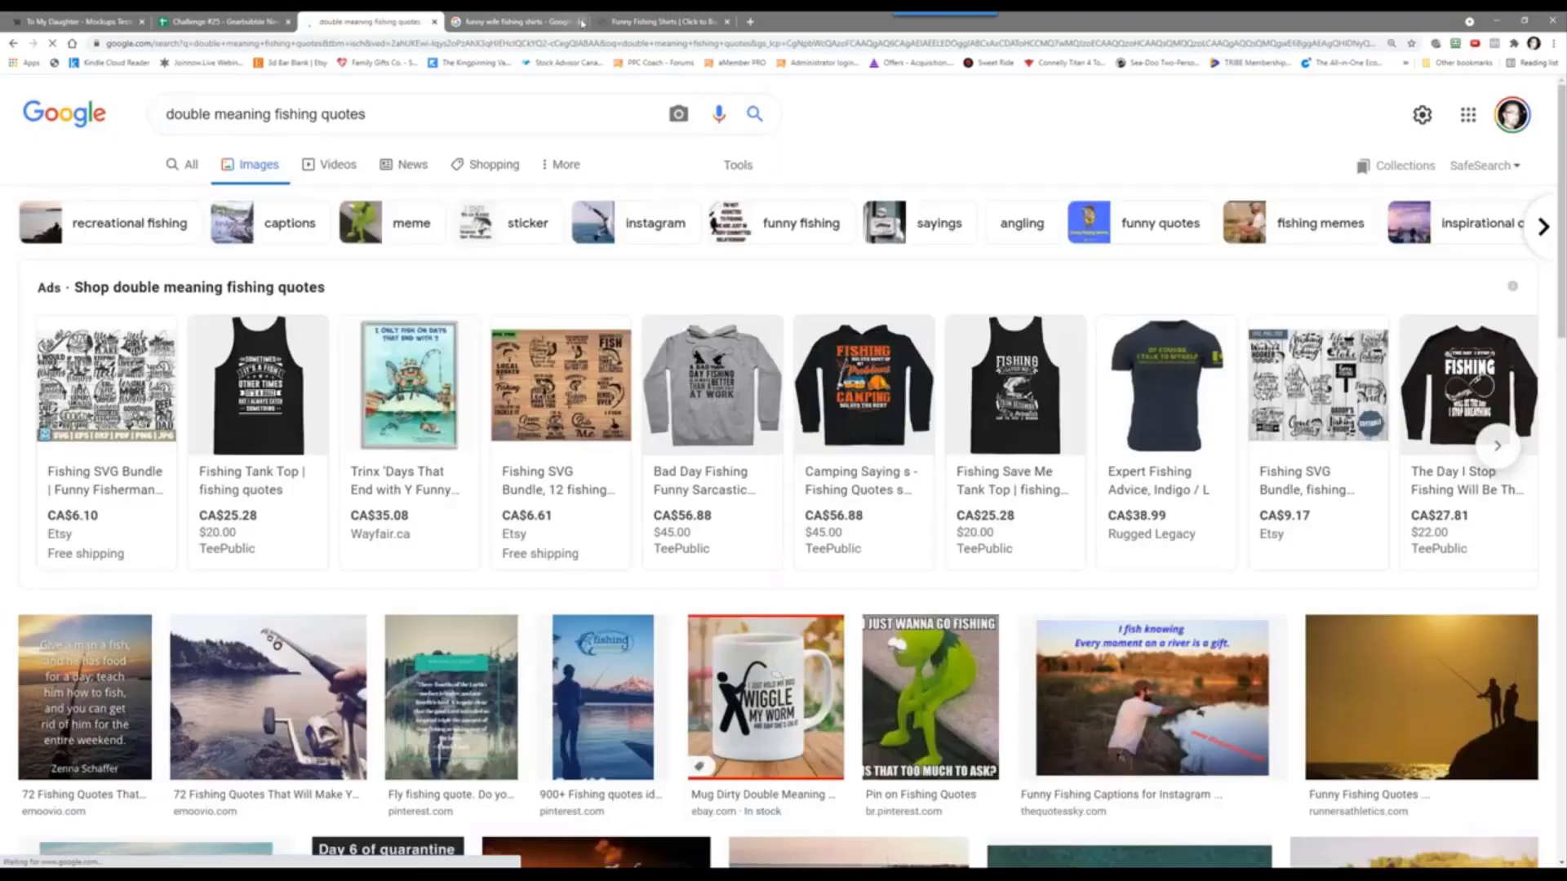
Step: Close the two leftover fishing shirt tabs and show all web results for the double meaning fishing quotes search
left_click(581, 21)
left_click(581, 21)
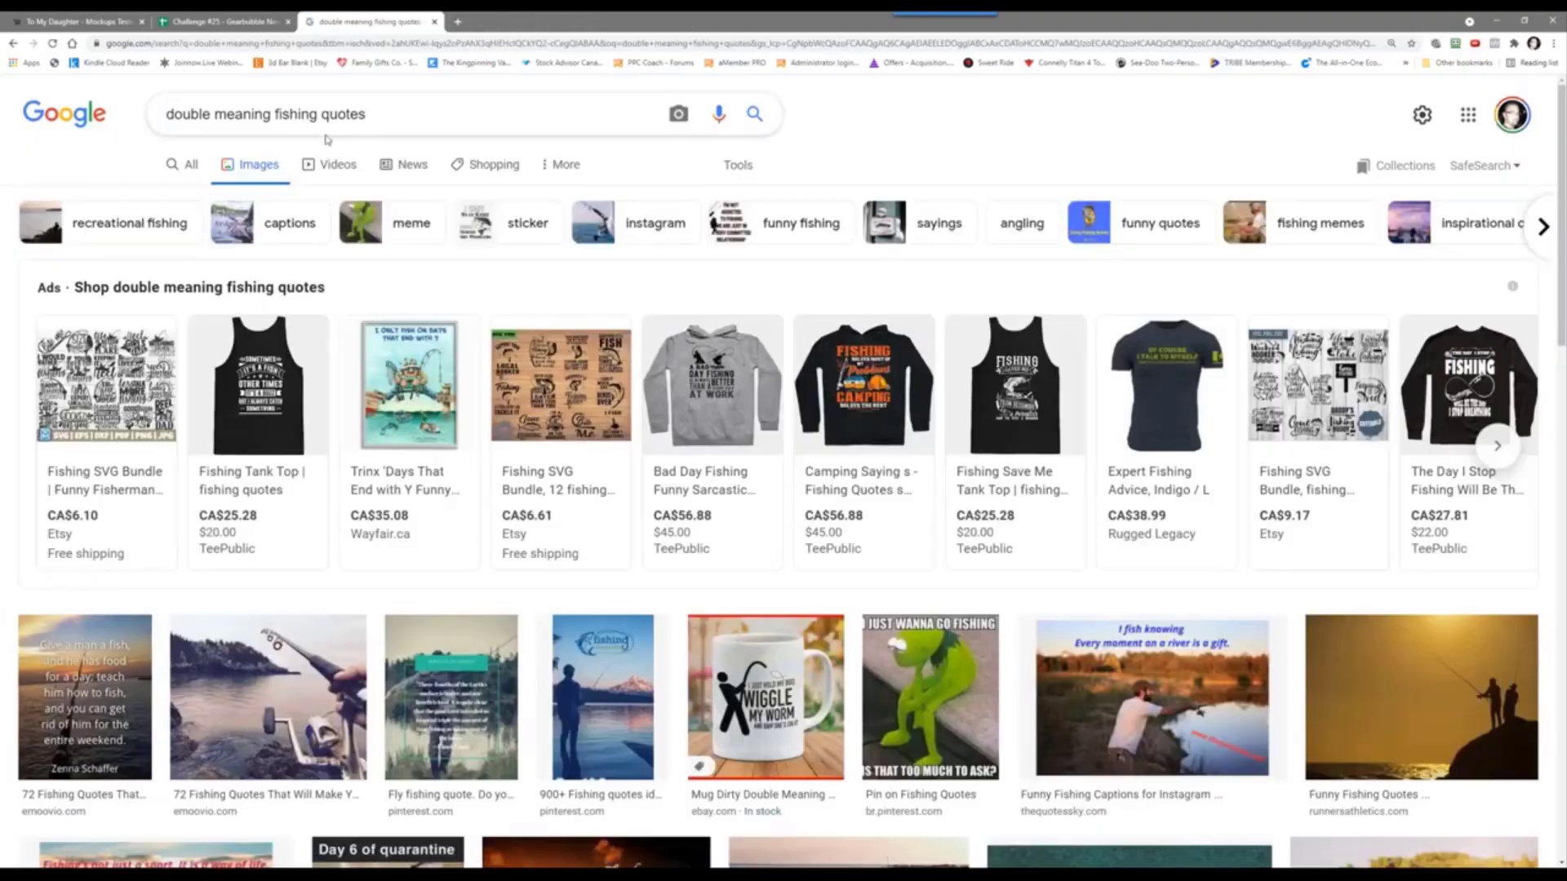
left_click(190, 164)
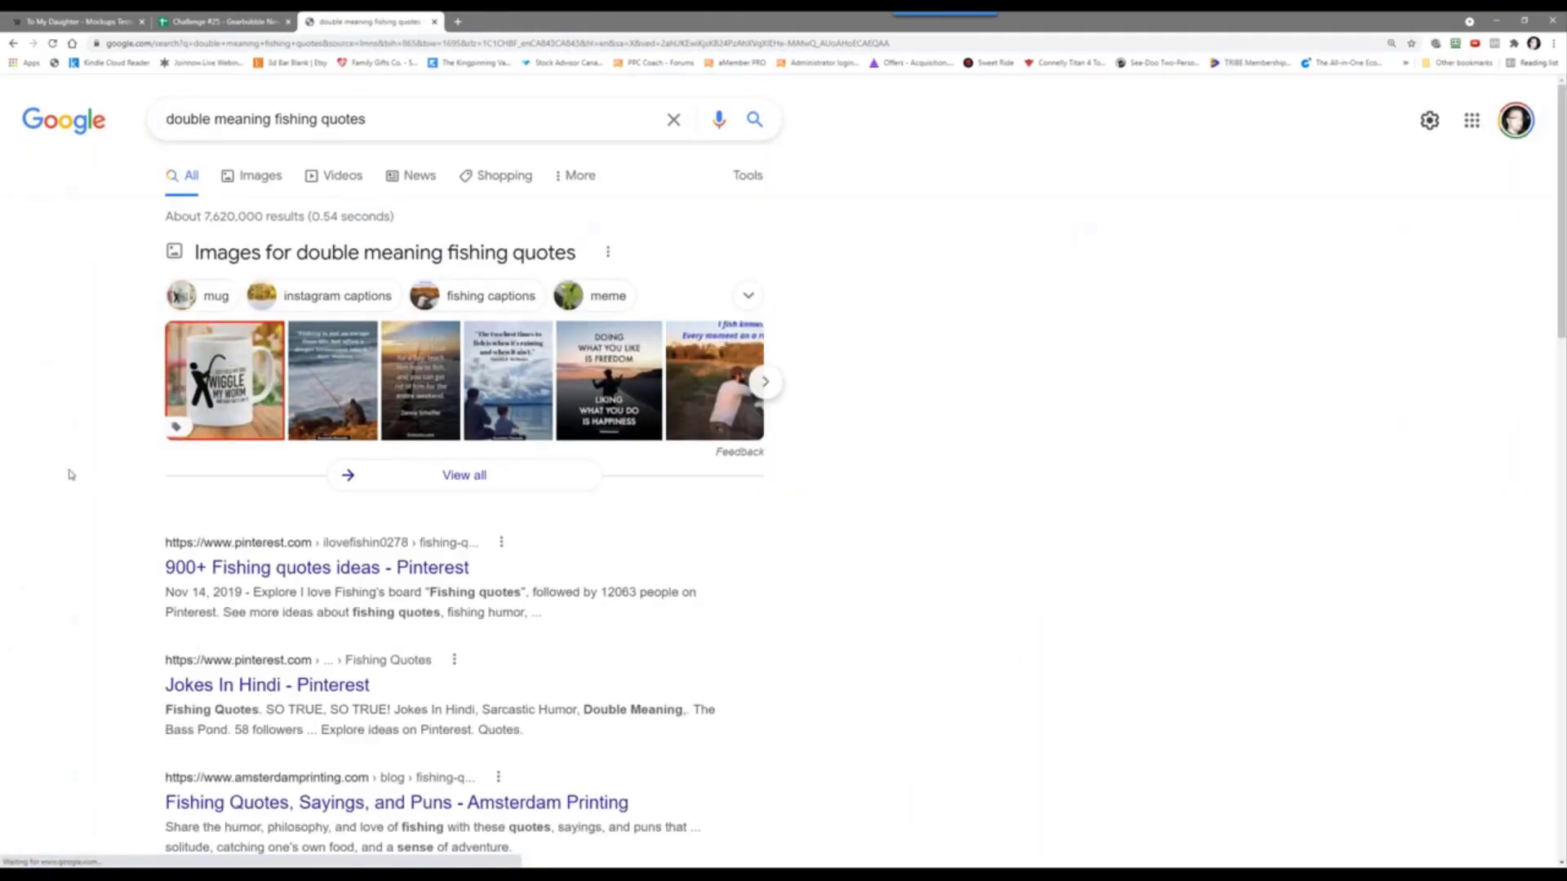
Step: Look through the web results and open Voxy's "5 Common Fishing Idioms" article in a new tab
scroll(129, 476, "down", 2)
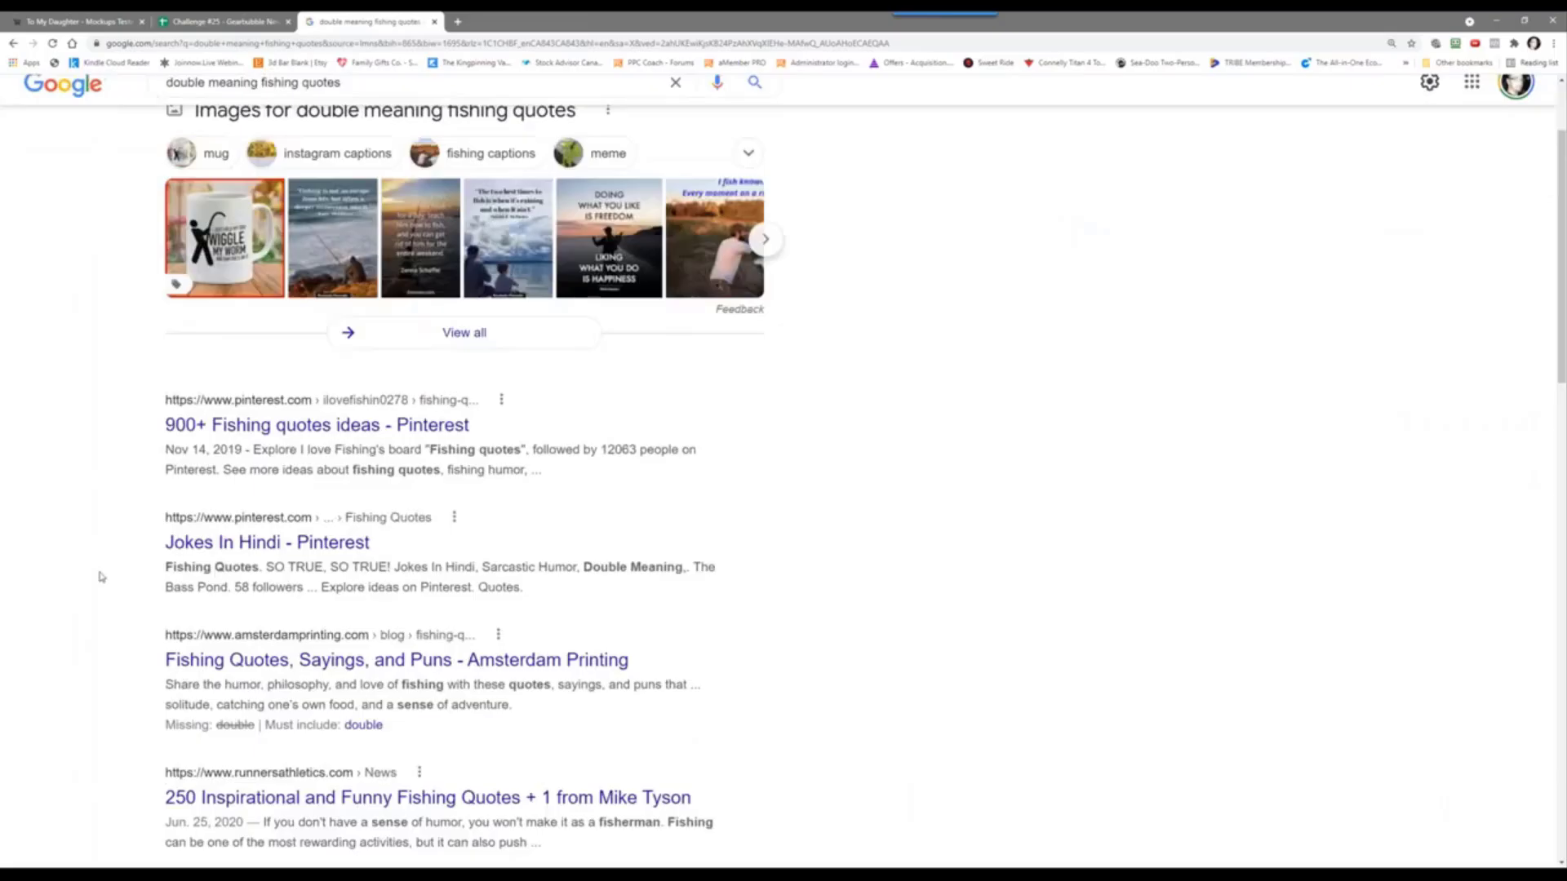
scroll(101, 577, "down", 3)
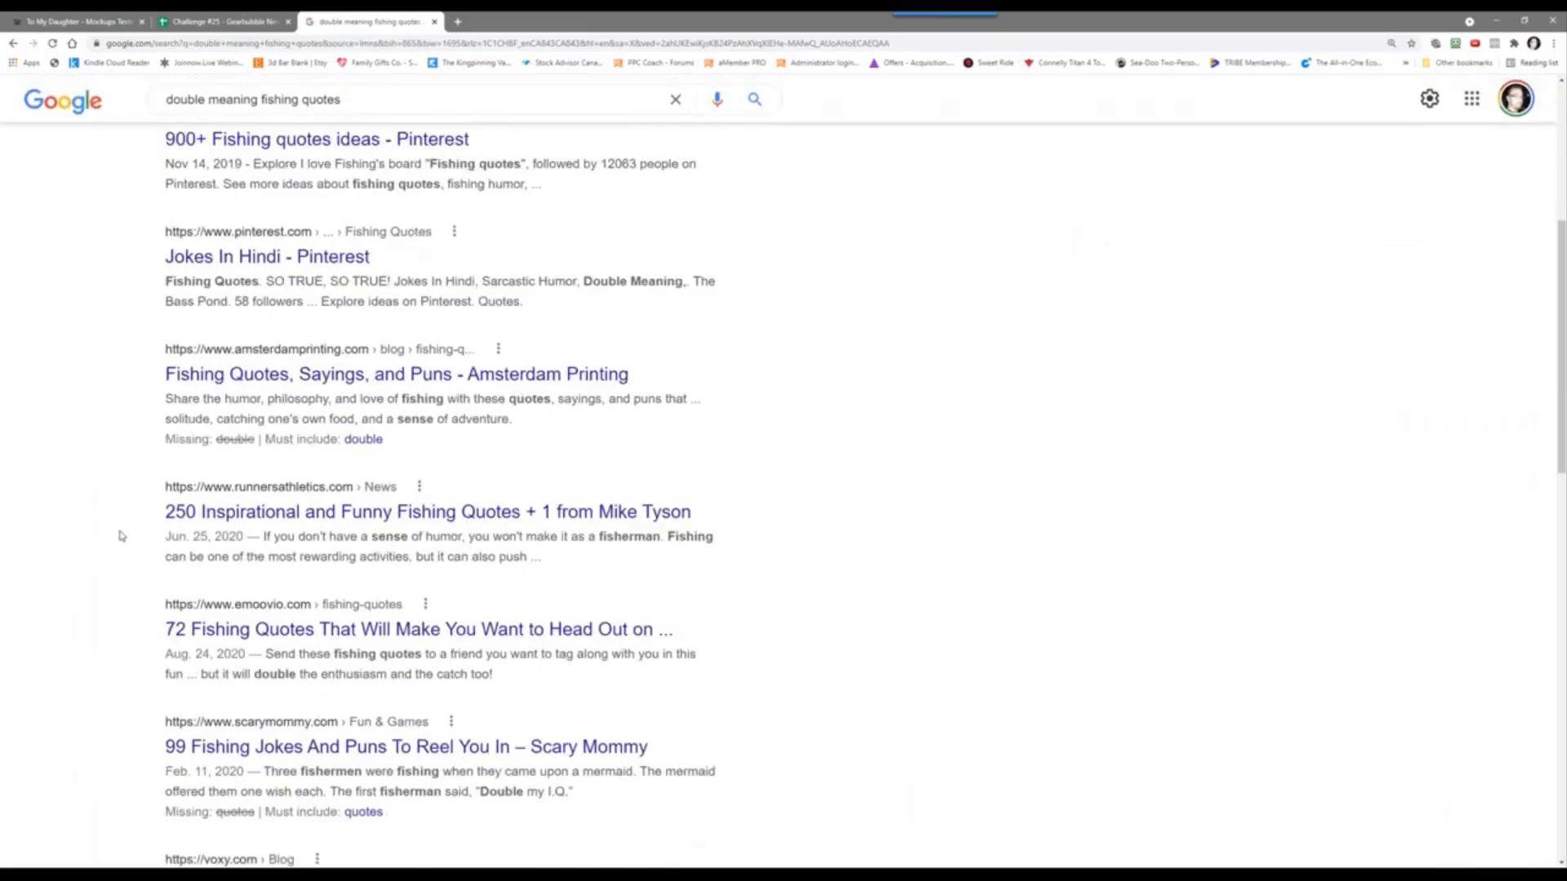
scroll(122, 536, "down", 3)
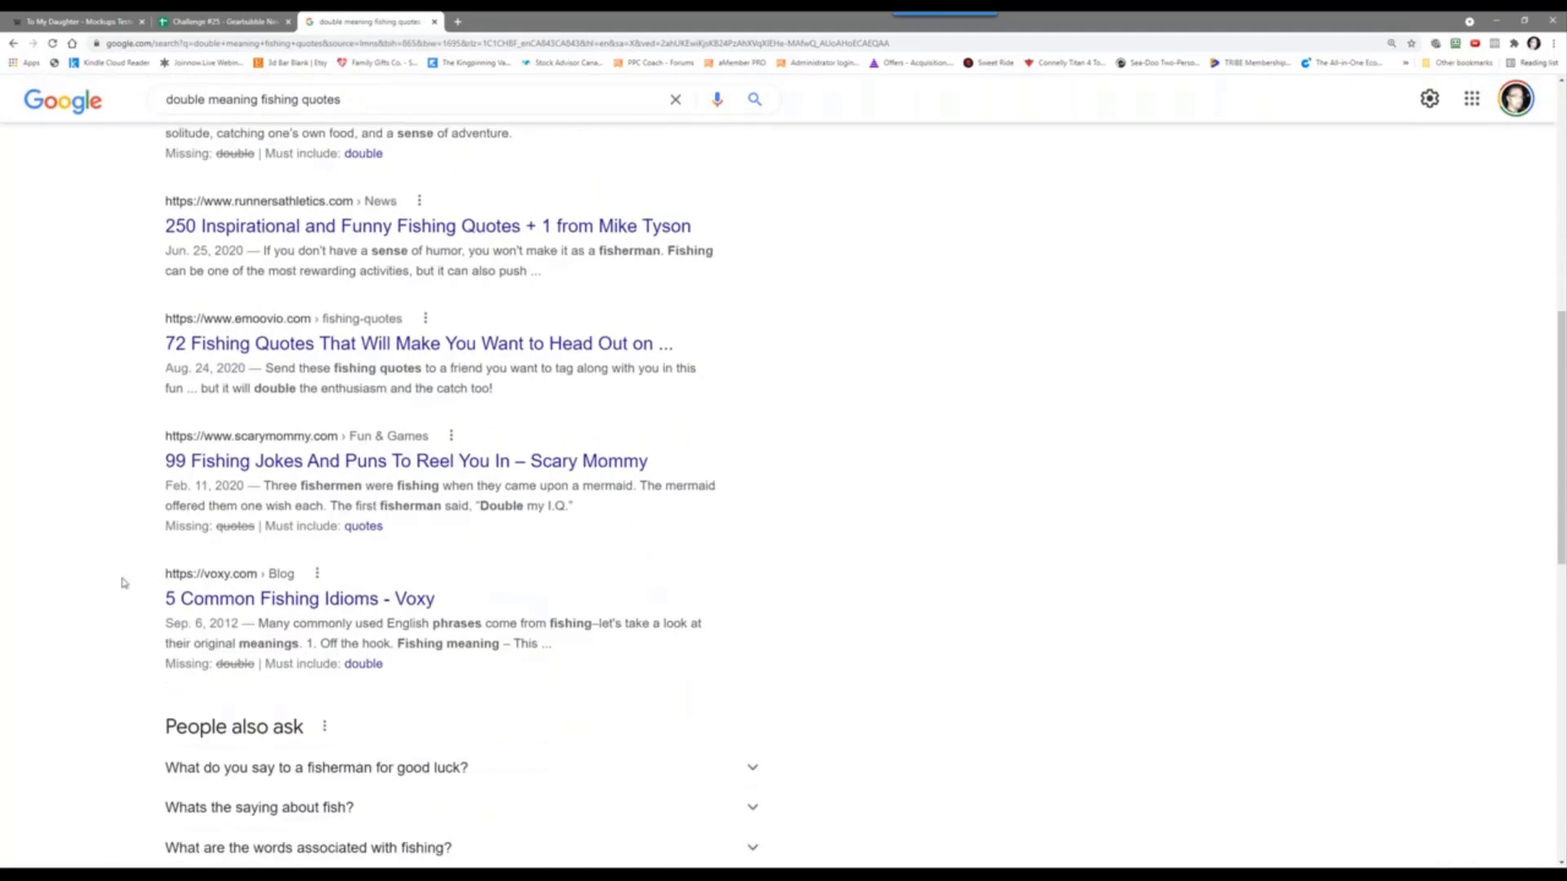
scroll(123, 588, "down", 2)
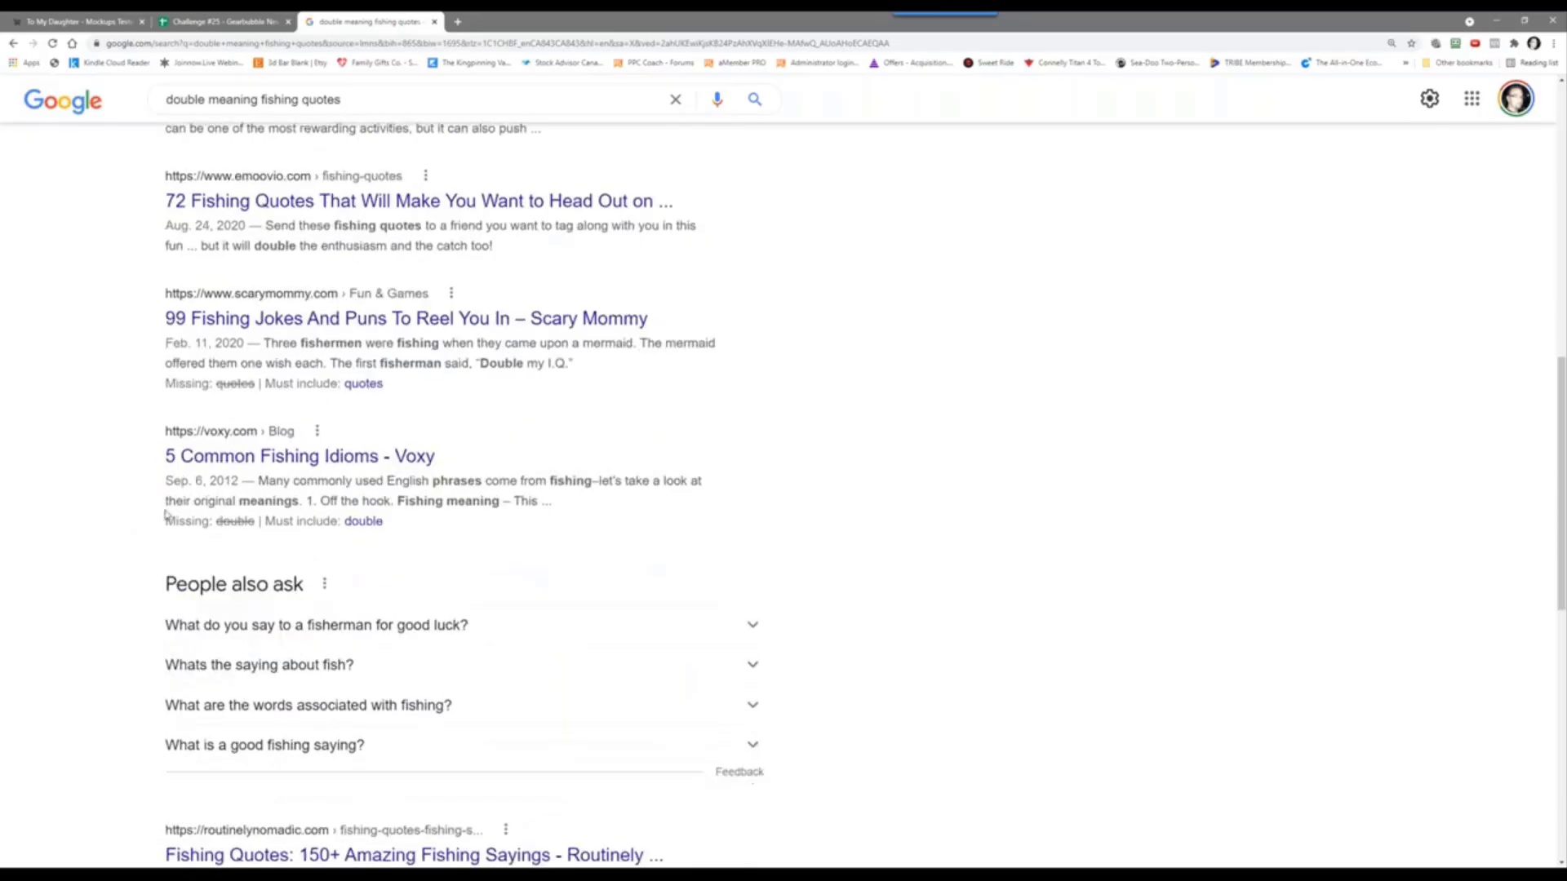
right_click(294, 462)
left_click(338, 470)
left_click(506, 21)
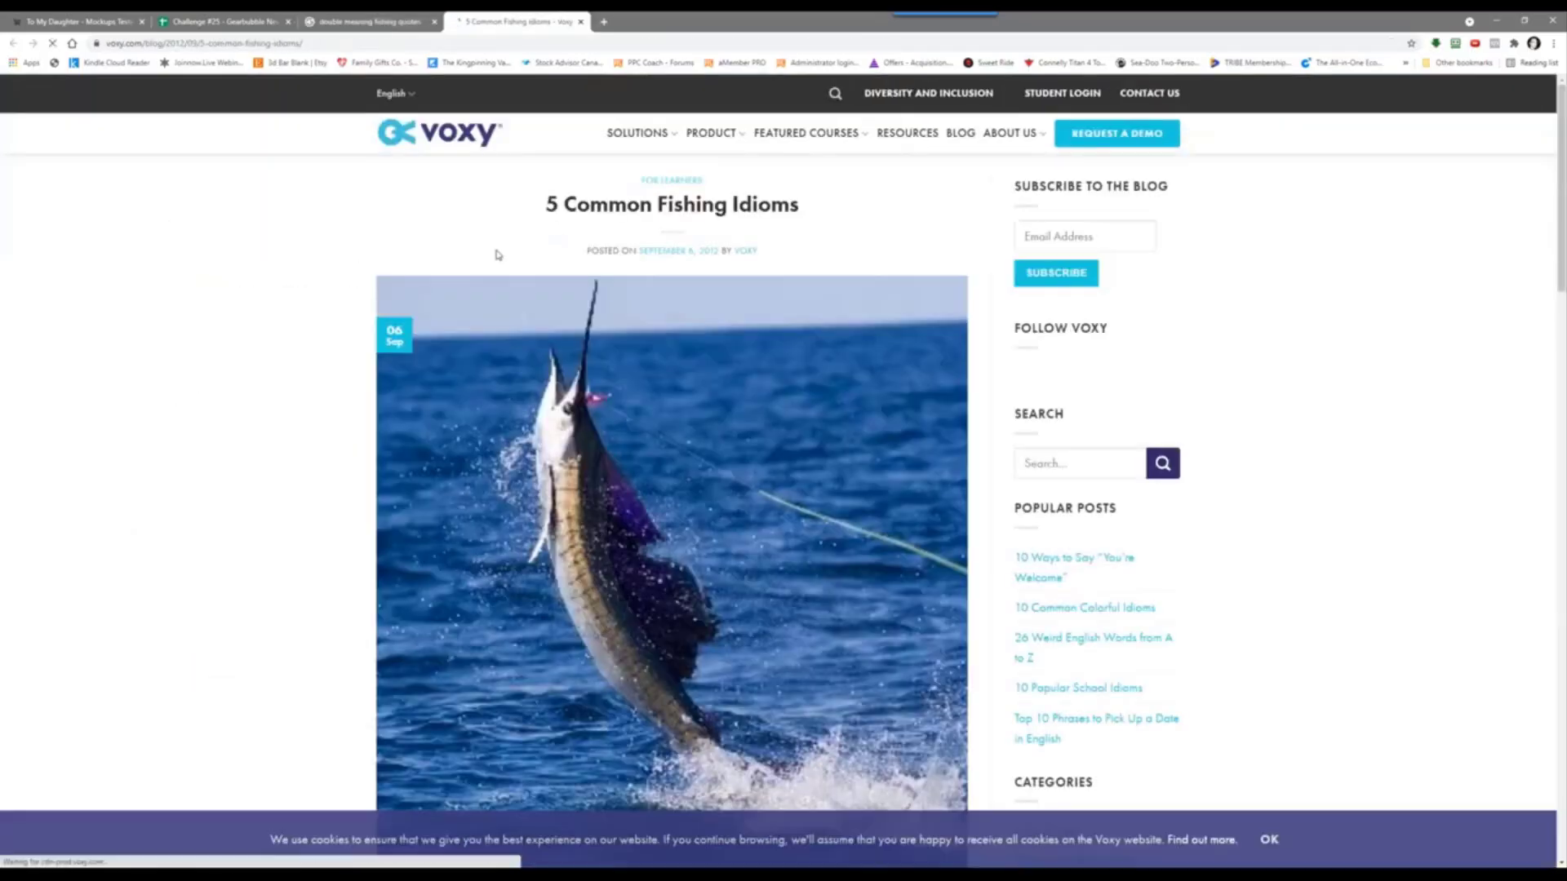
Step: Read through the fishing idioms in the Voxy article for usable double meanings, and close the article
scroll(152, 465, "down", 5)
scroll(155, 465, "down", 2)
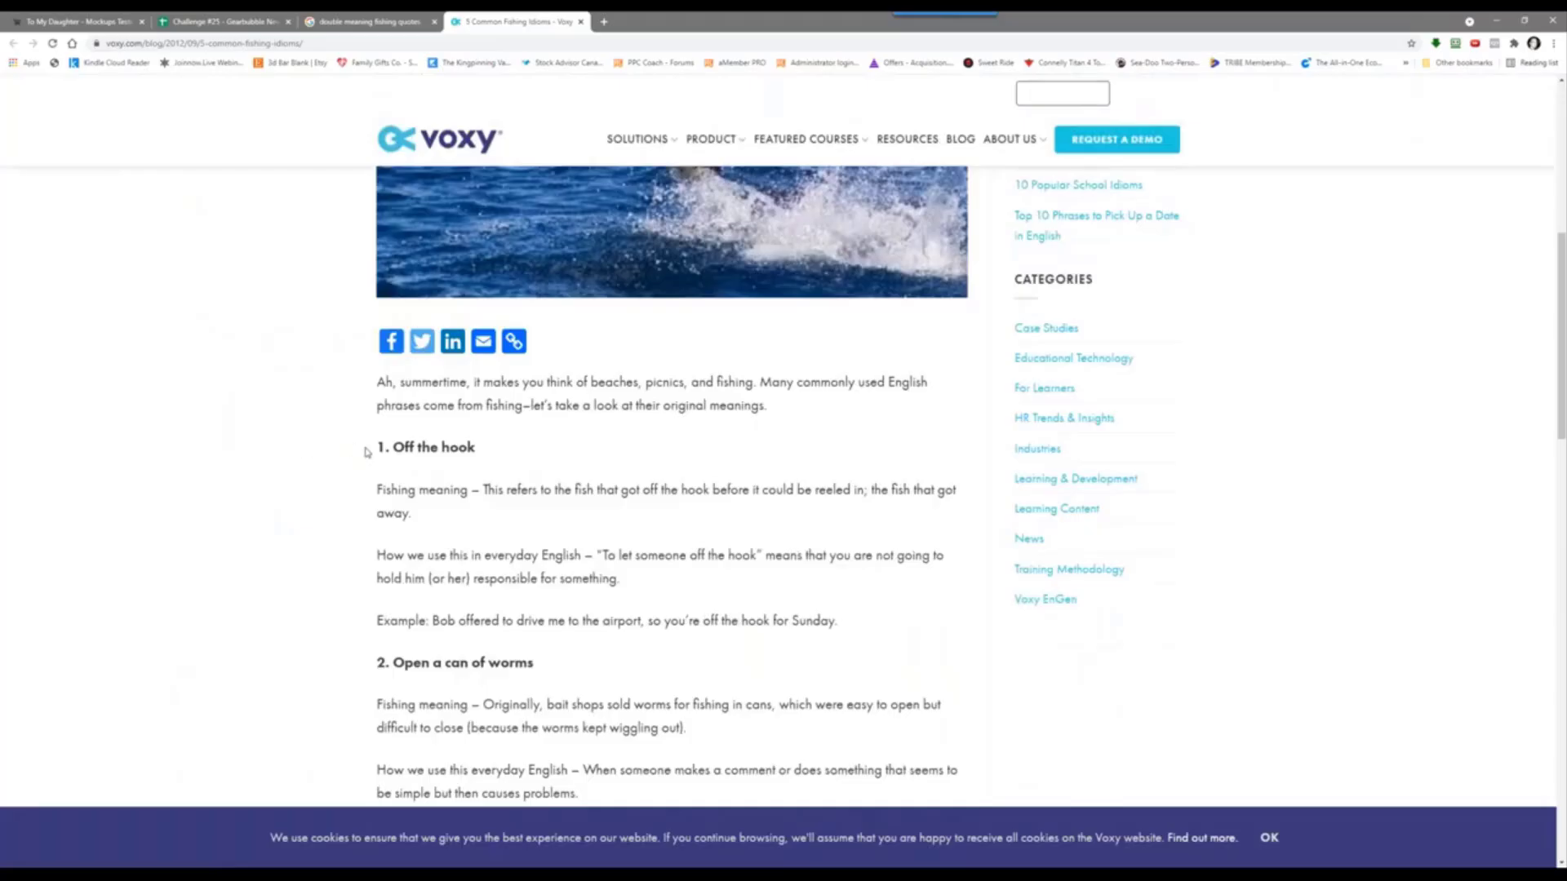
scroll(365, 452, "down", 4)
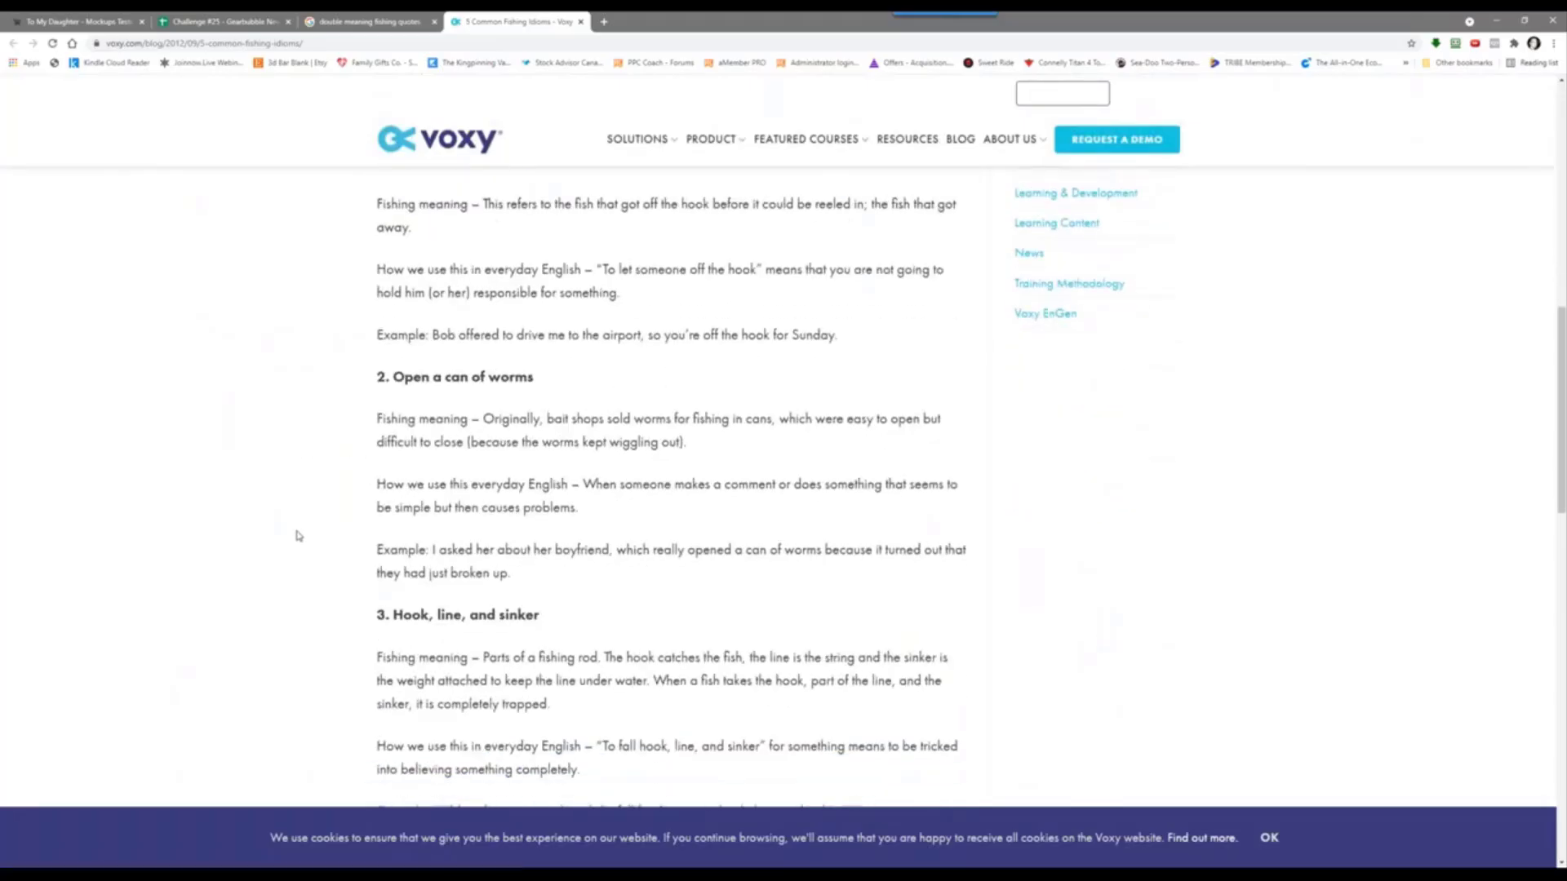
scroll(299, 535, "down", 2)
scroll(298, 536, "down", 6)
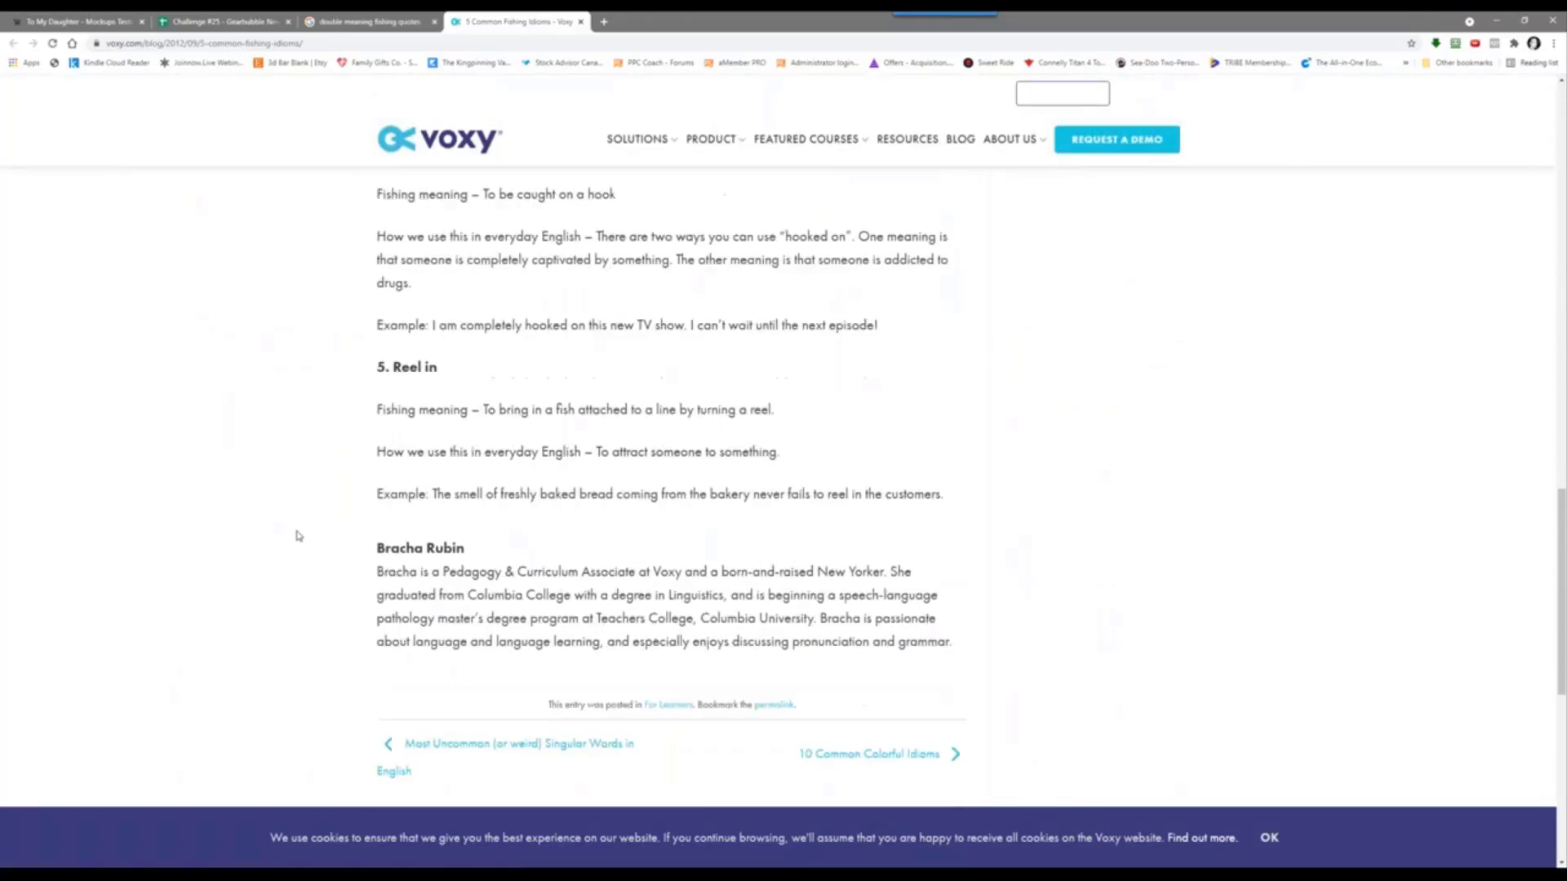
scroll(299, 536, "down", 2)
scroll(299, 536, "up", 3)
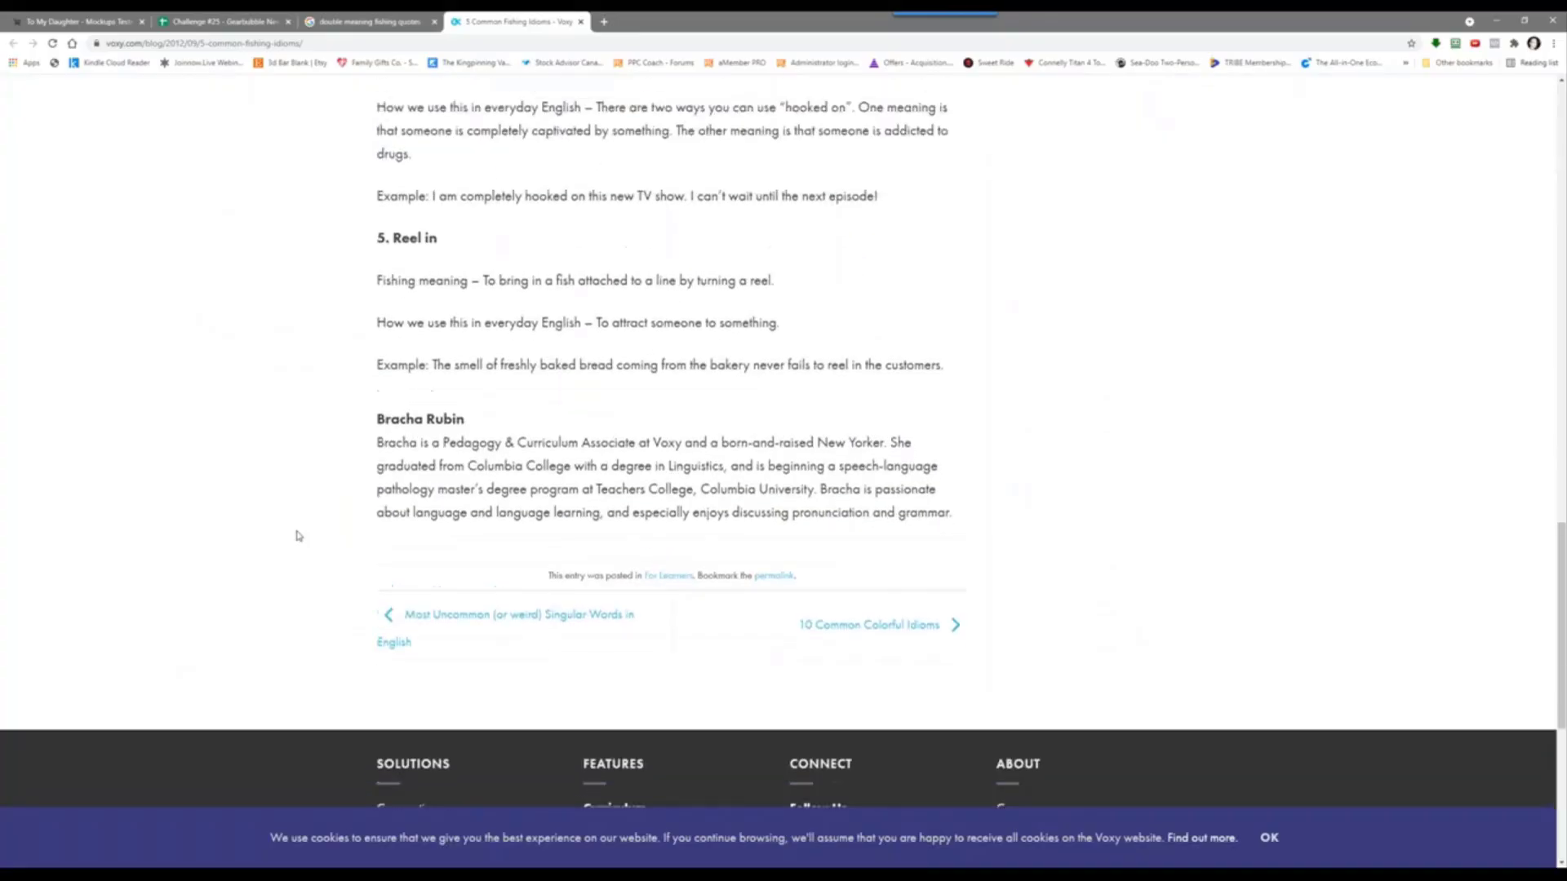
scroll(298, 536, "up", 20)
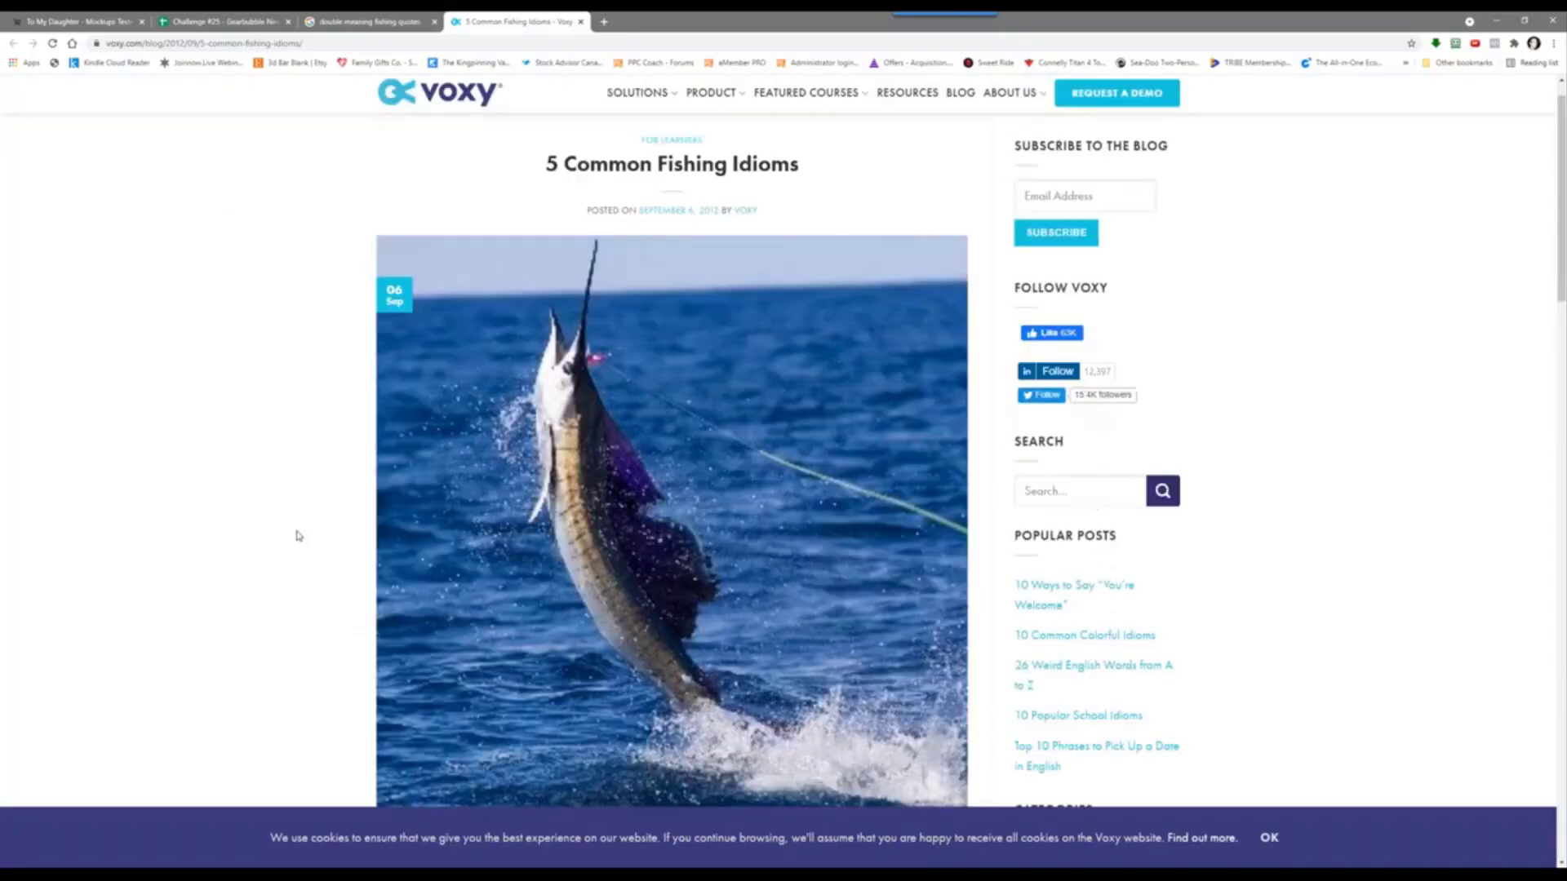
left_click(581, 22)
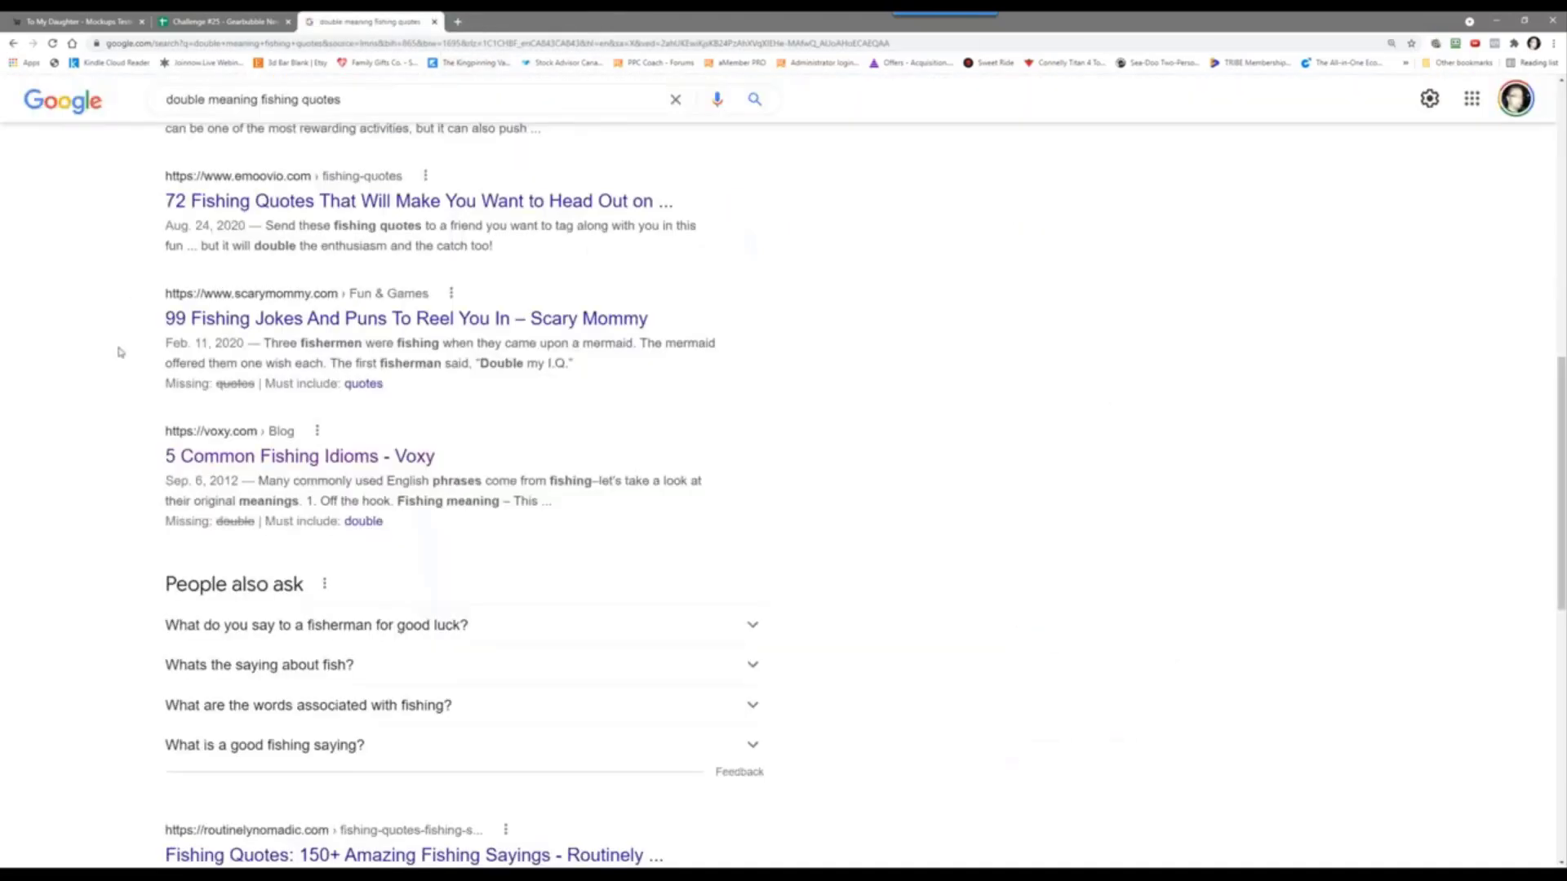
Step: Find Redbubble's "Funny Fishing Quote Stickers" page further down the search results and open it in a new tab
scroll(119, 389, "down", 3)
scroll(119, 388, "down", 2)
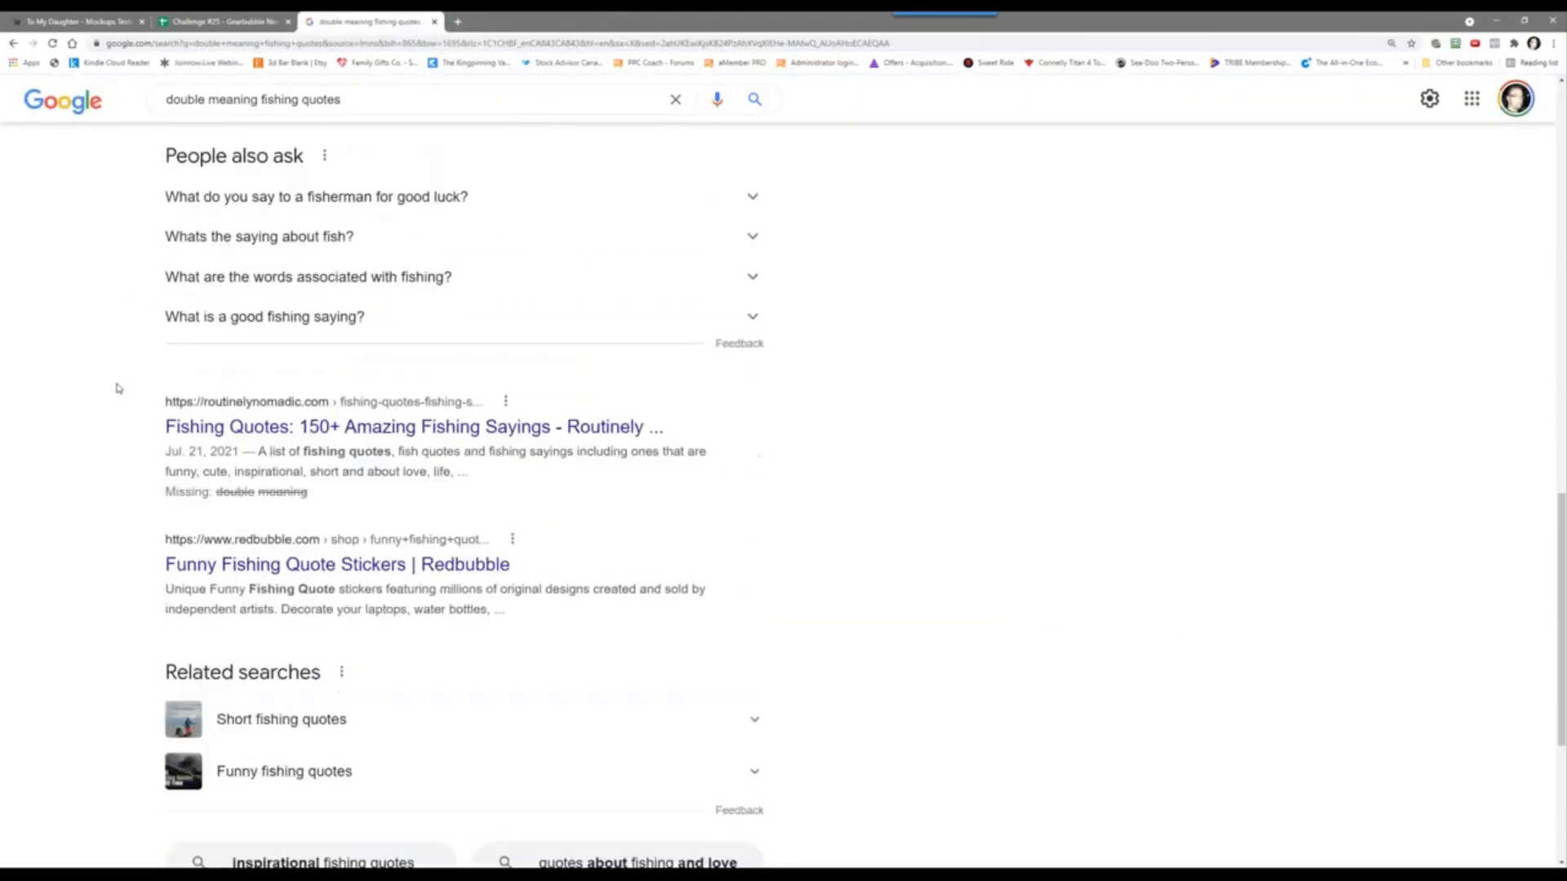
right_click(311, 563)
left_click(326, 569)
left_click(536, 21)
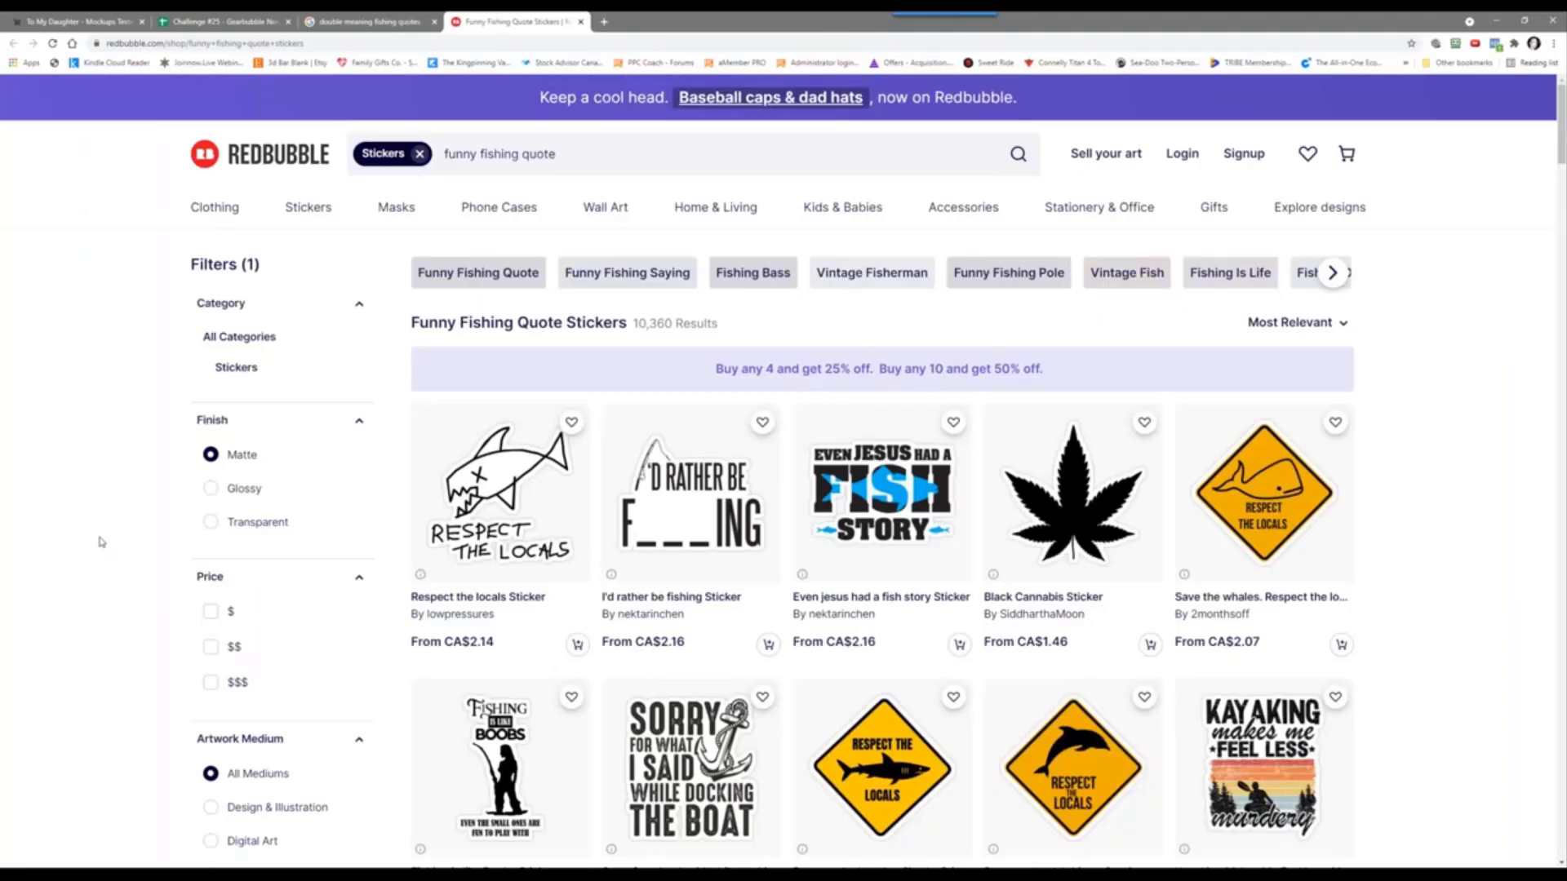
Step: Examine the Redbubble sticker designs for fishing sayings suited to a wife message card, and close the page
scroll(100, 542, "down", 3)
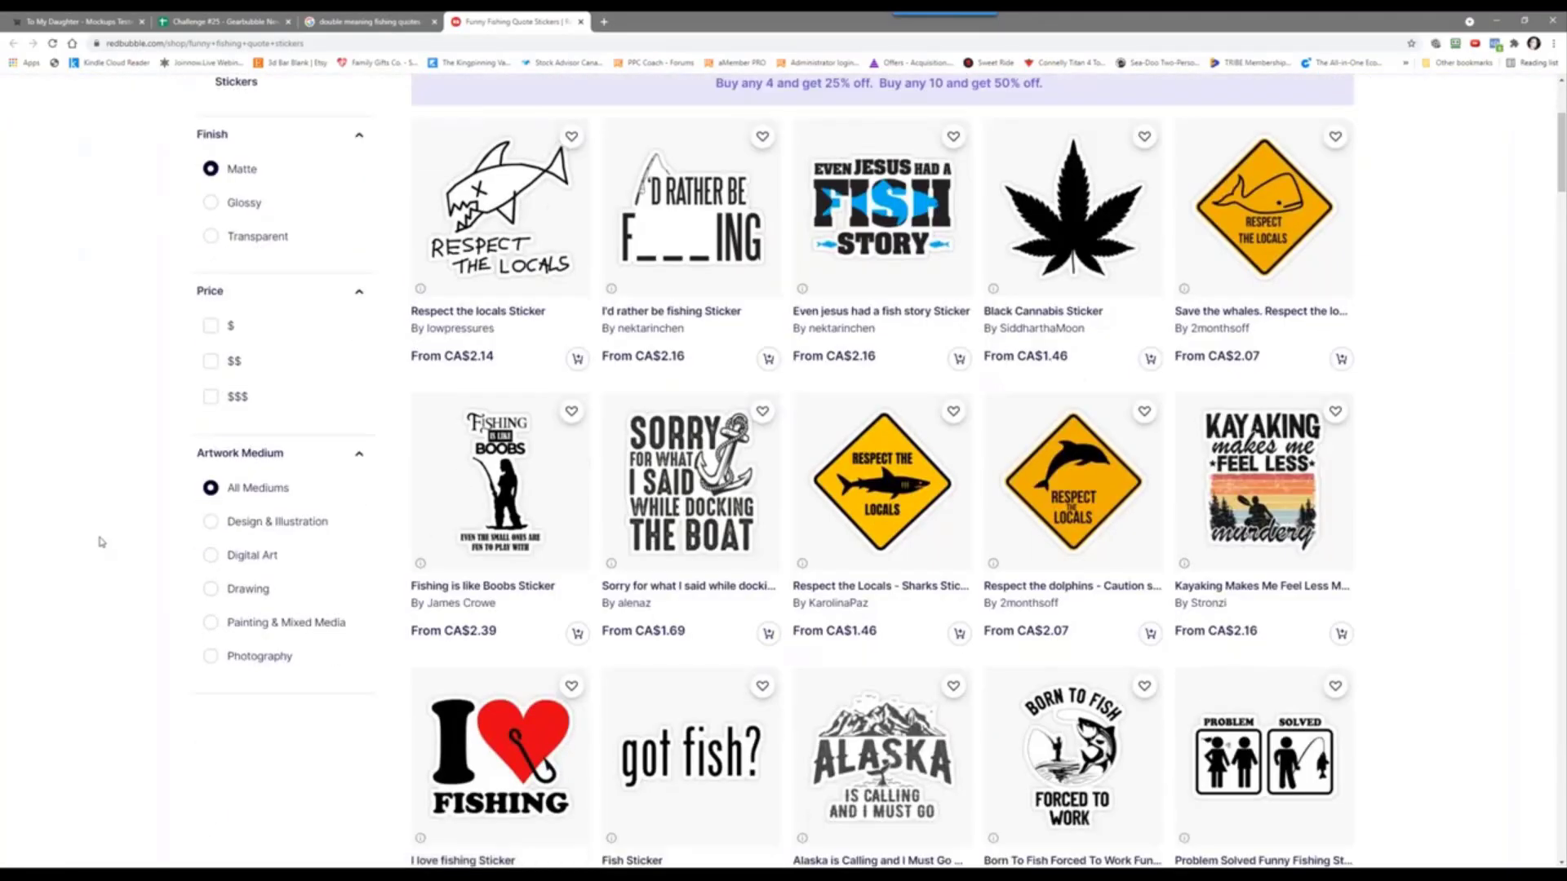
scroll(101, 542, "down", 2)
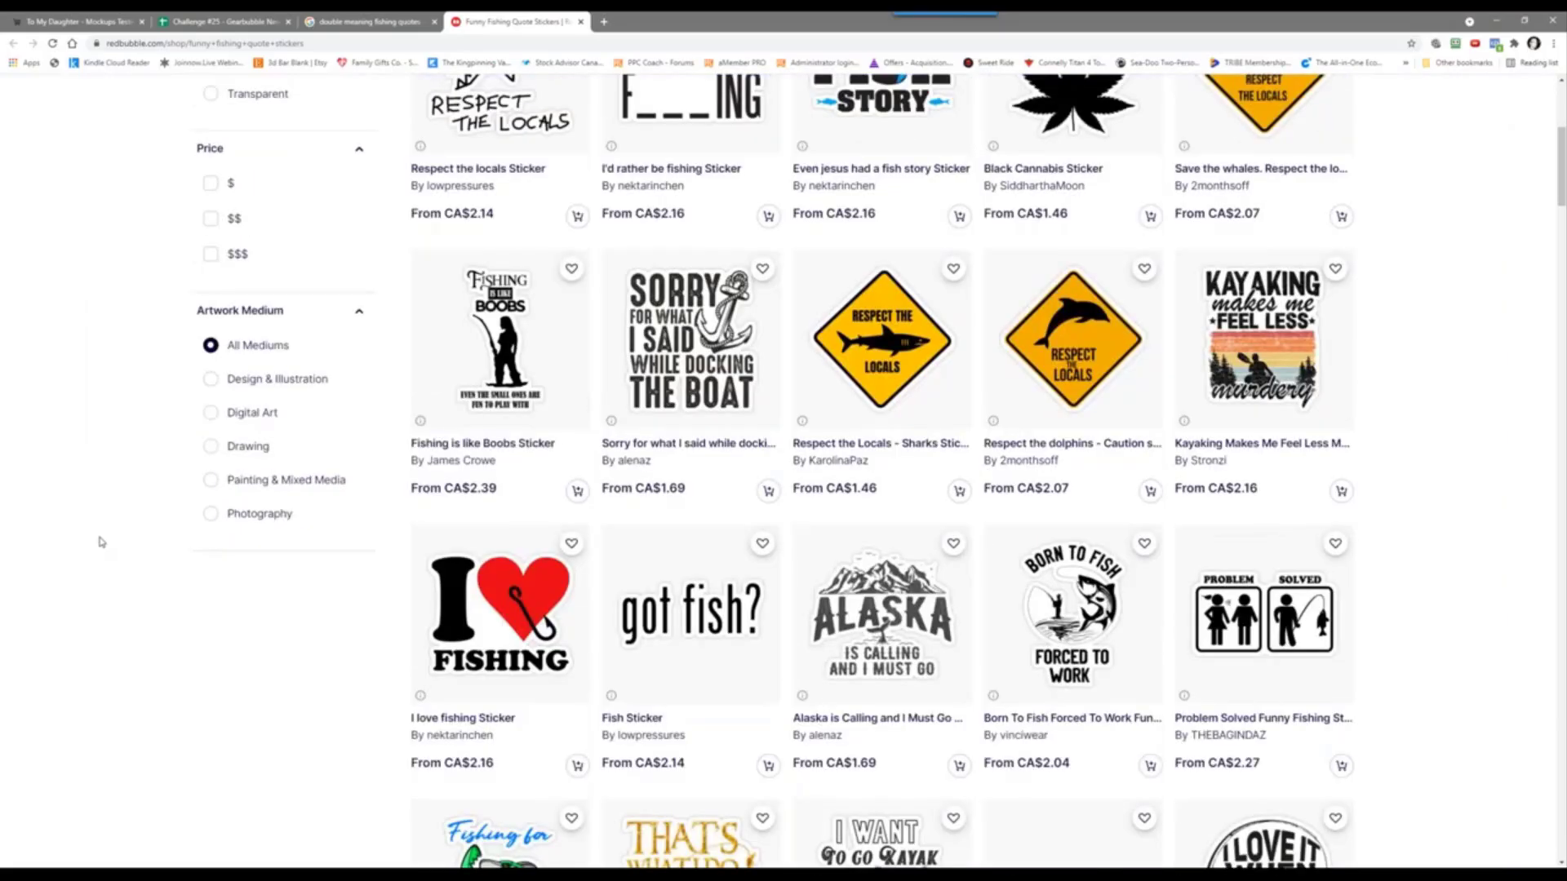
scroll(100, 542, "down", 3)
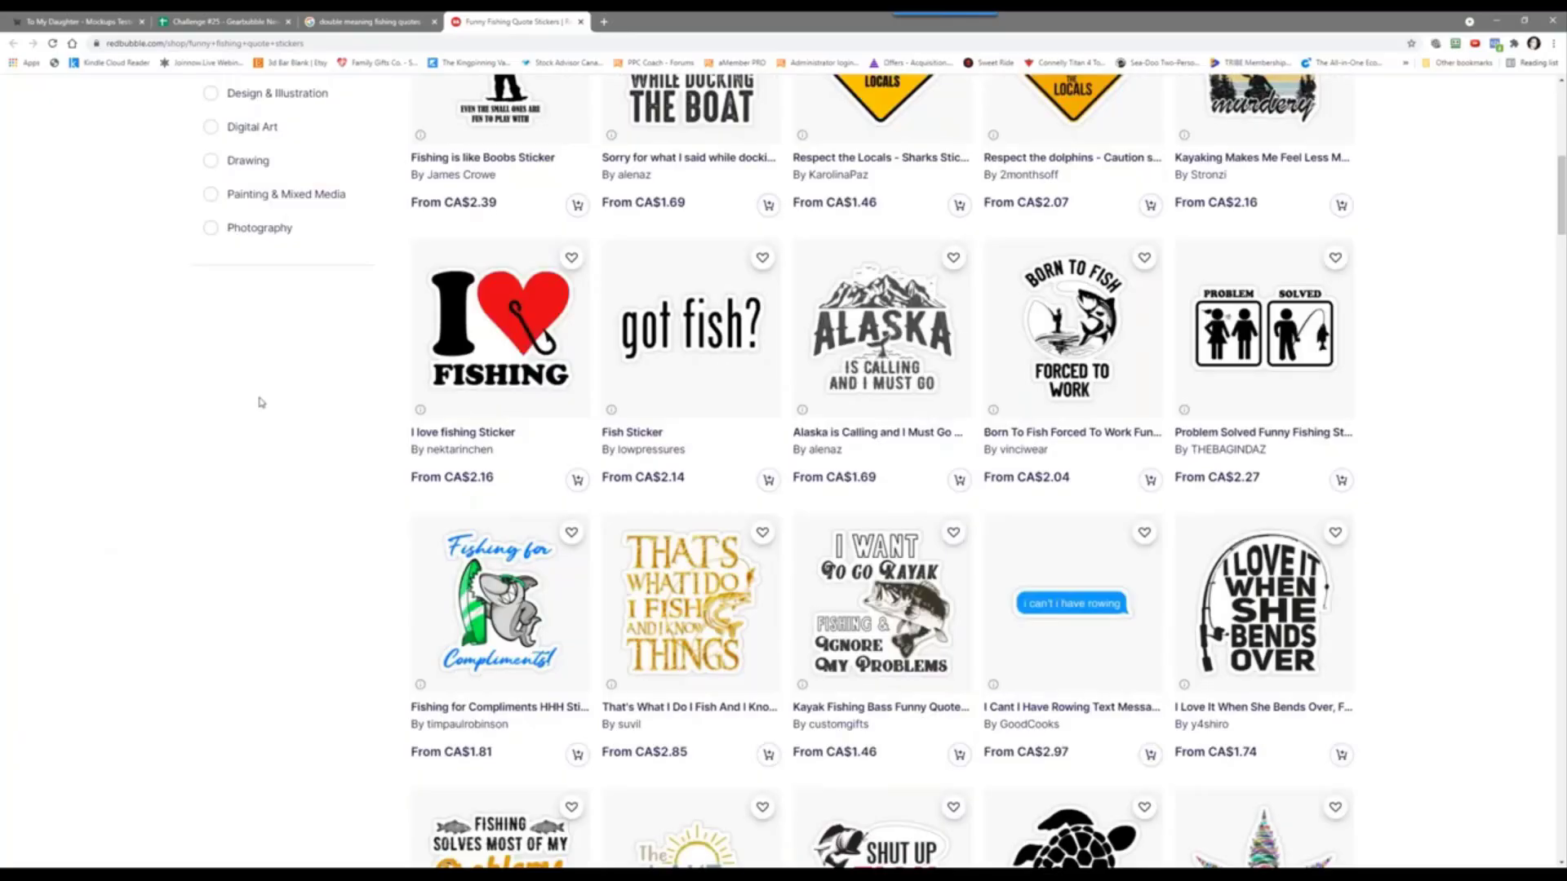
scroll(261, 403, "down", 2)
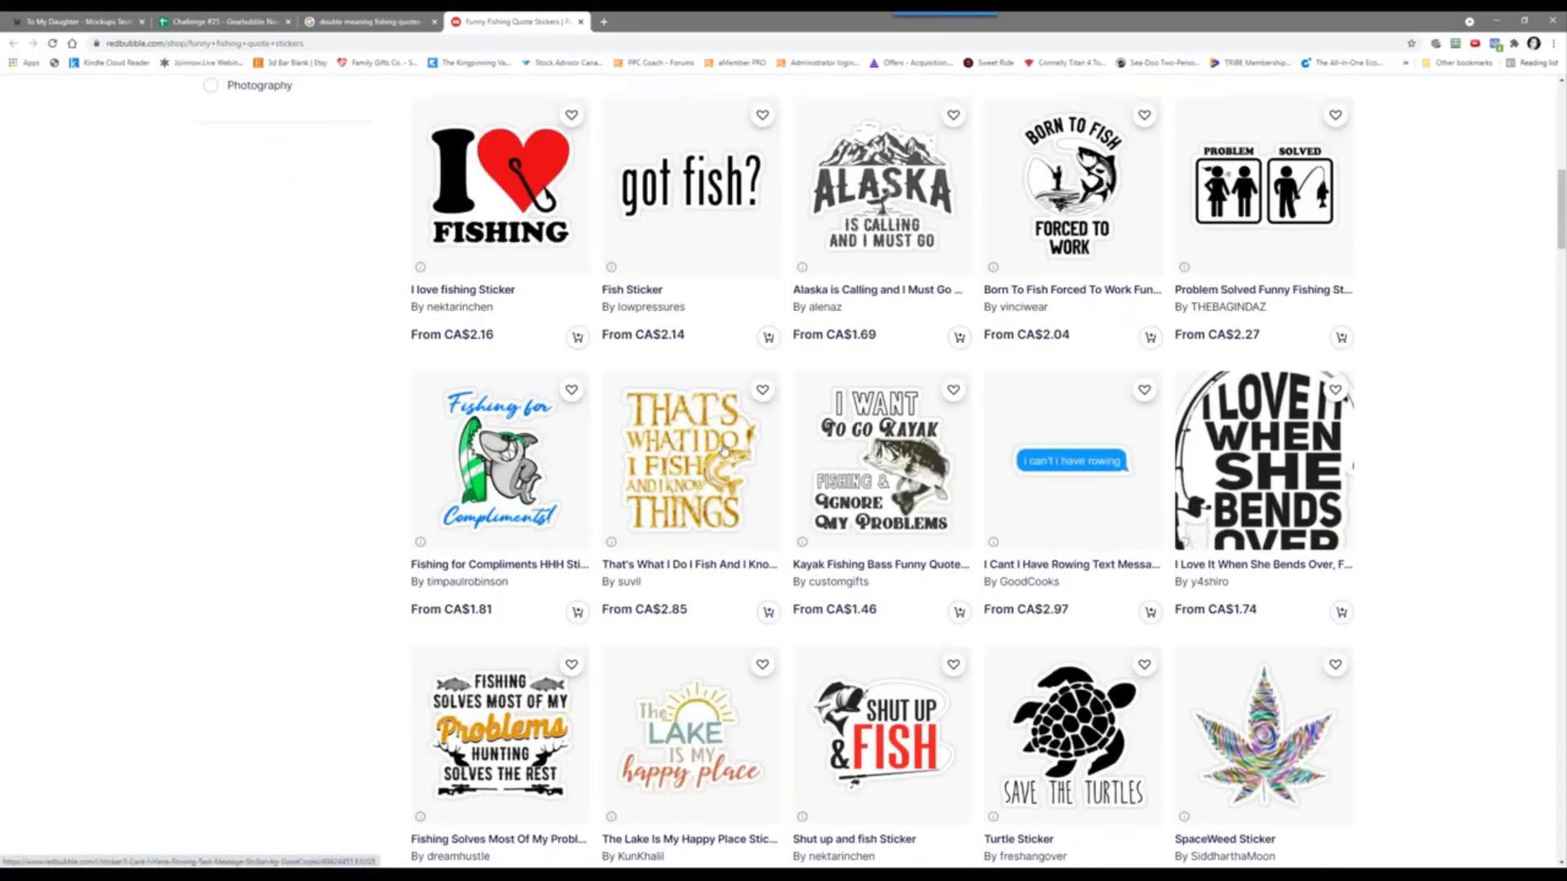
scroll(383, 424, "down", 4)
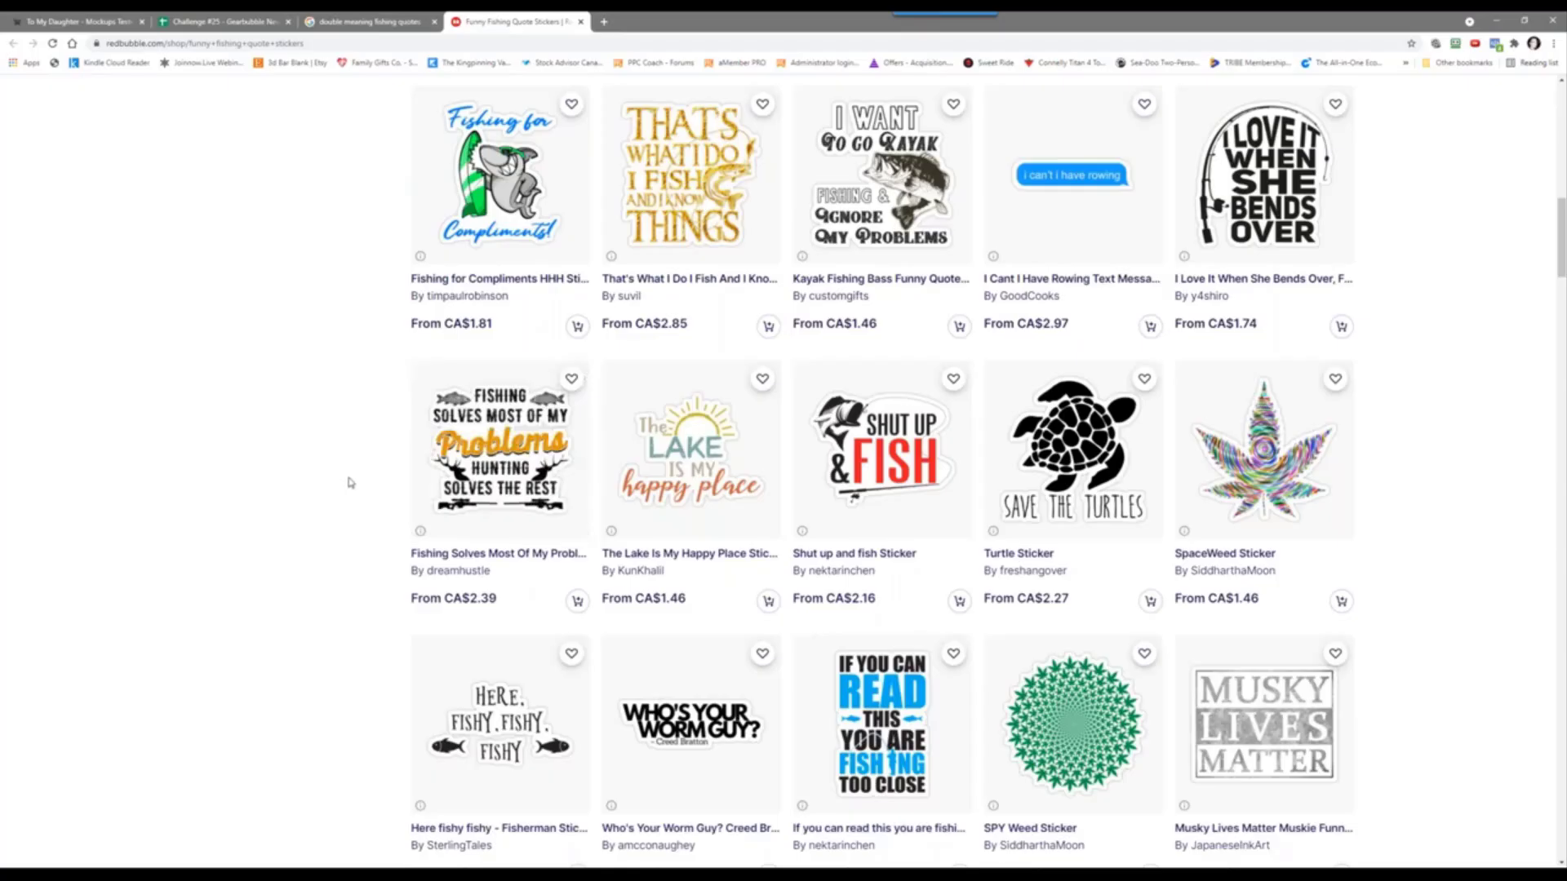
scroll(350, 482, "down", 3)
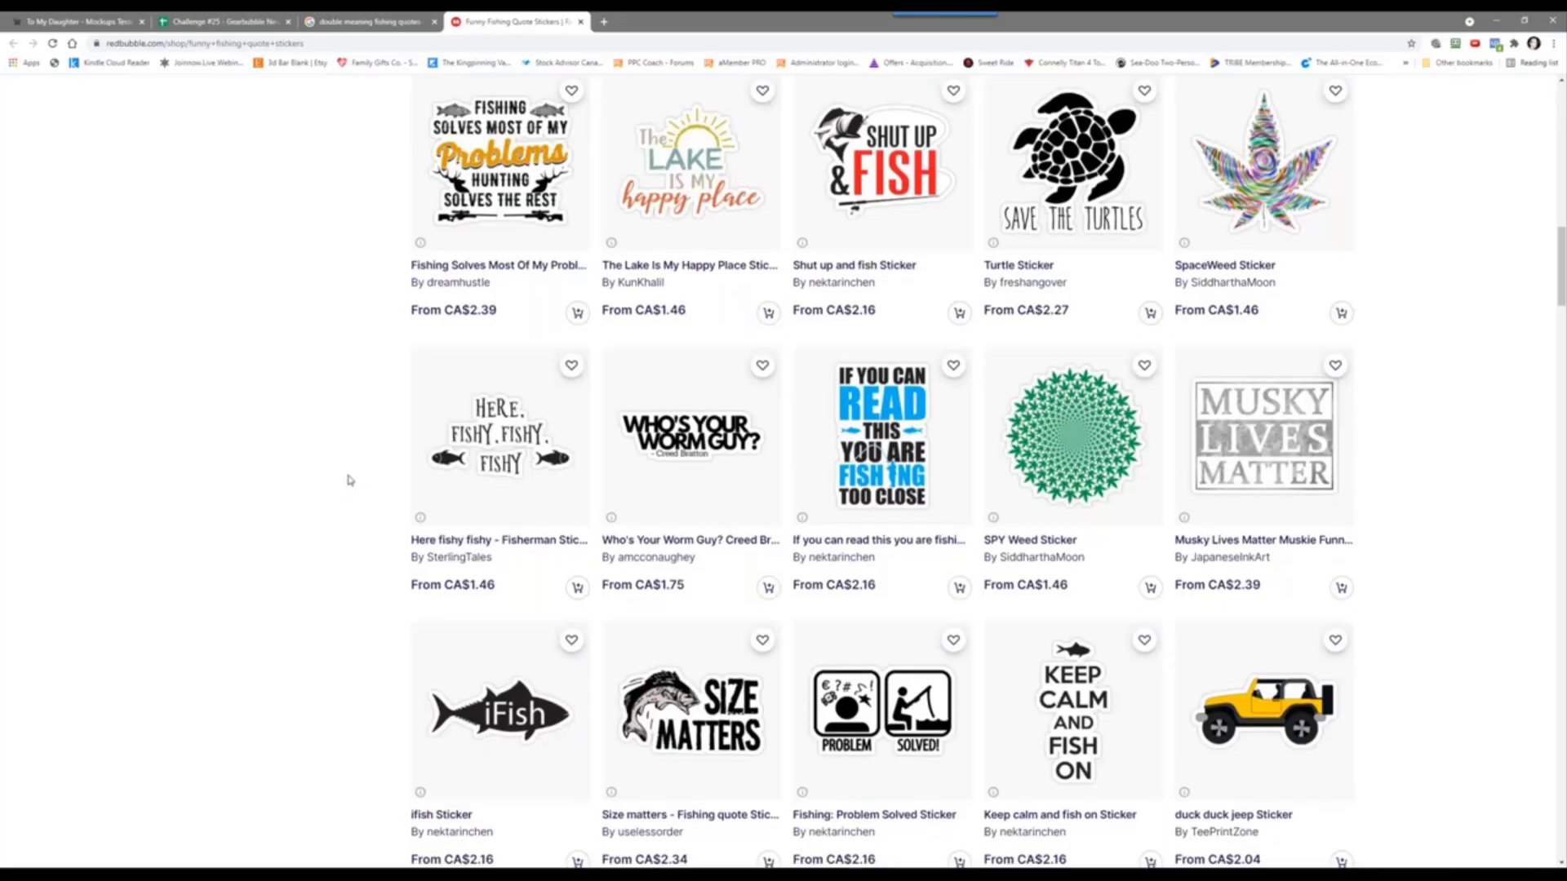
scroll(347, 479, "down", 3)
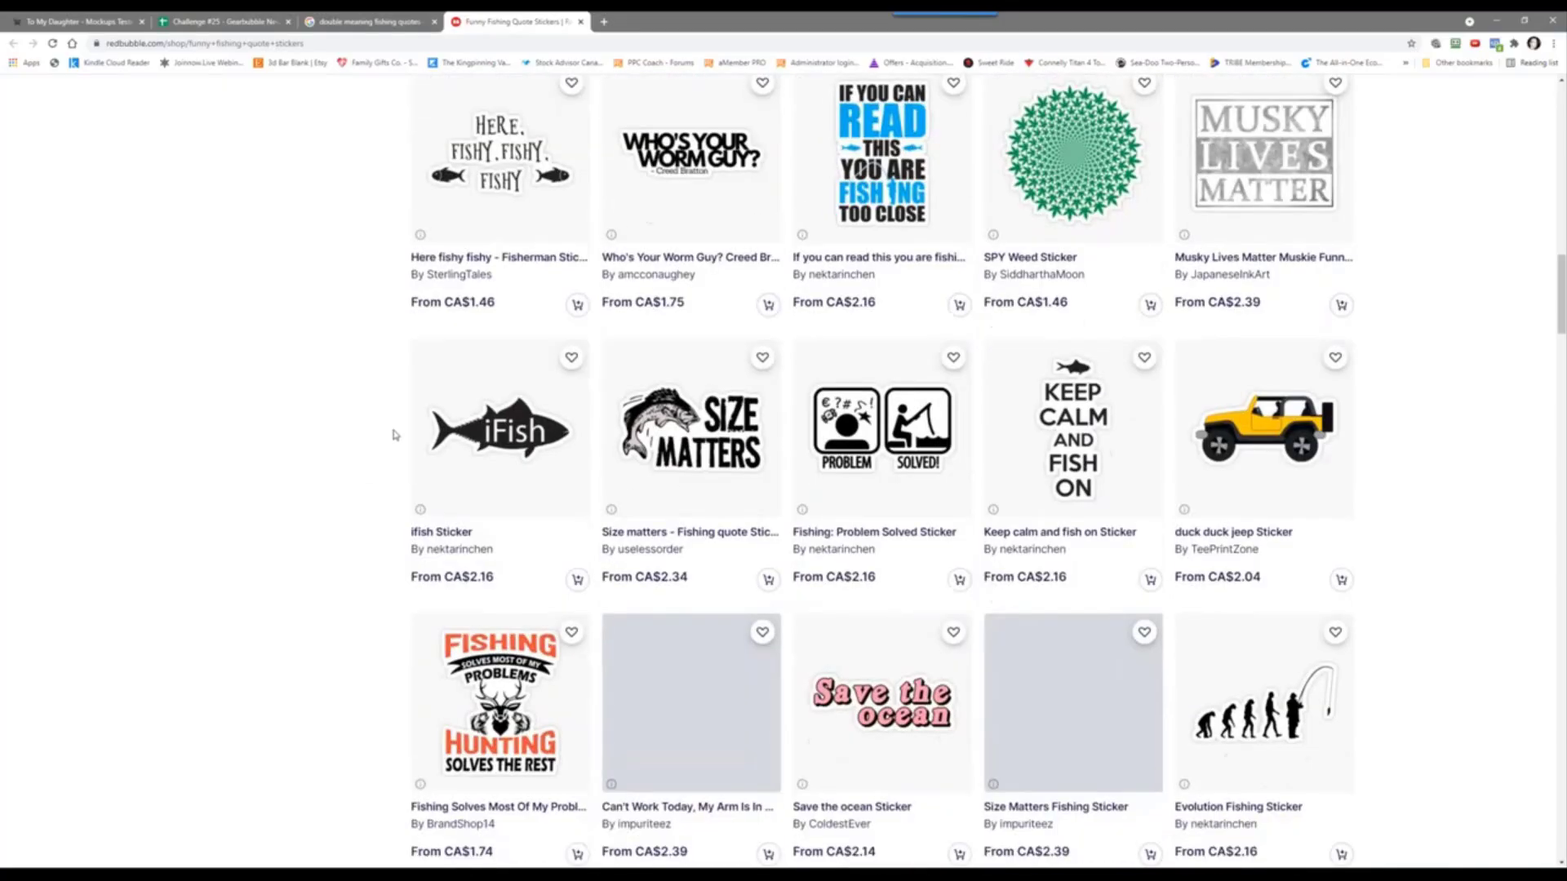
left_click(580, 23)
Step: Expand the question "What is a good fishing saying?", check its source article "30 Good Fisherman Sayings" in a new tab, and close it
left_click(244, 318)
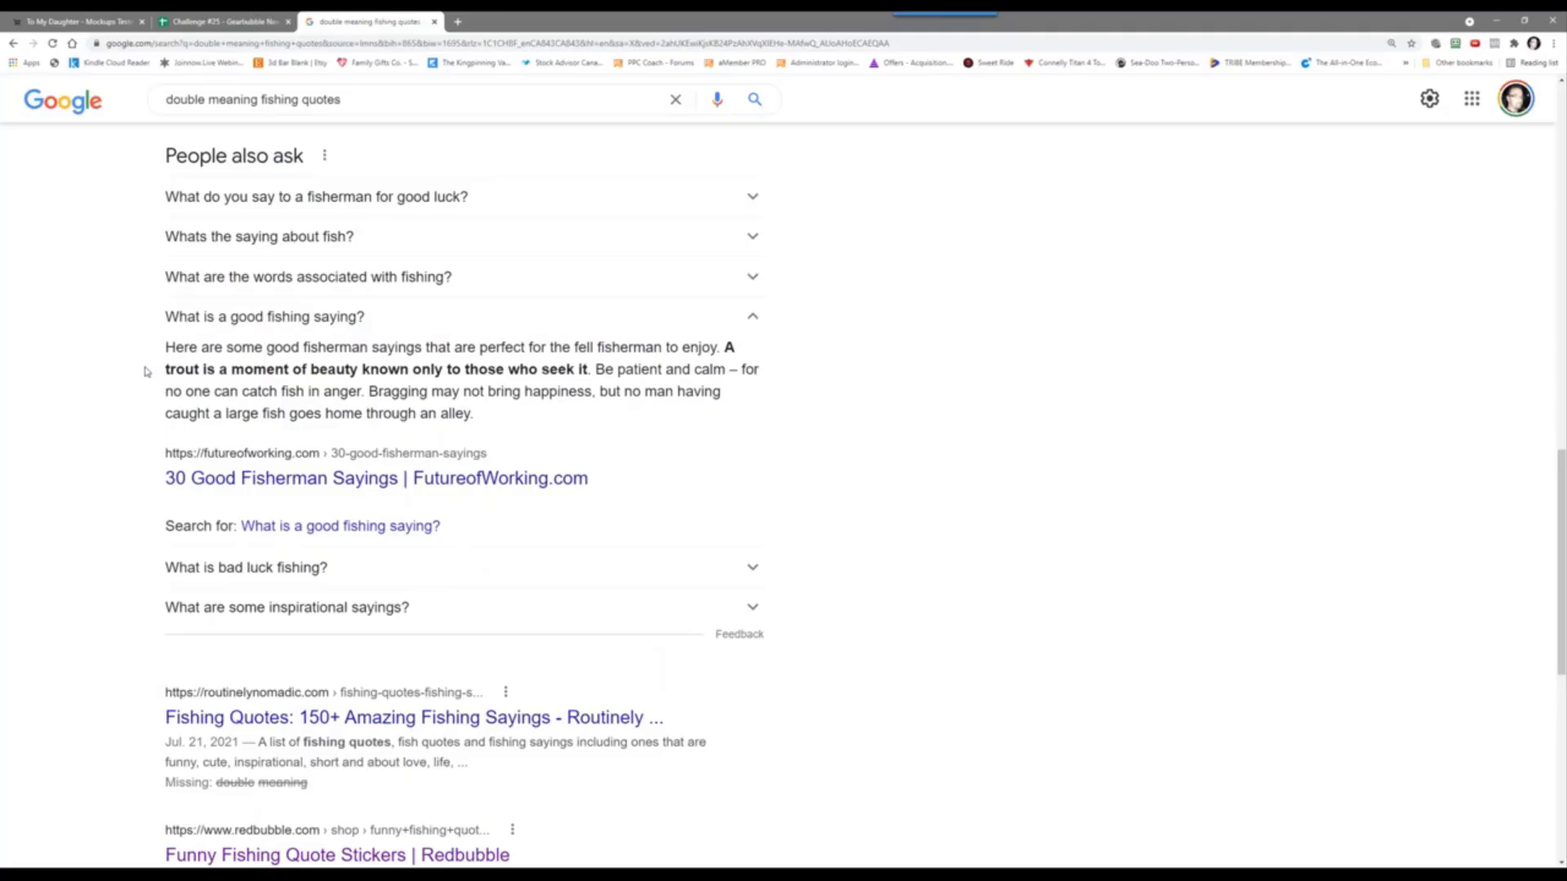
right_click(266, 479)
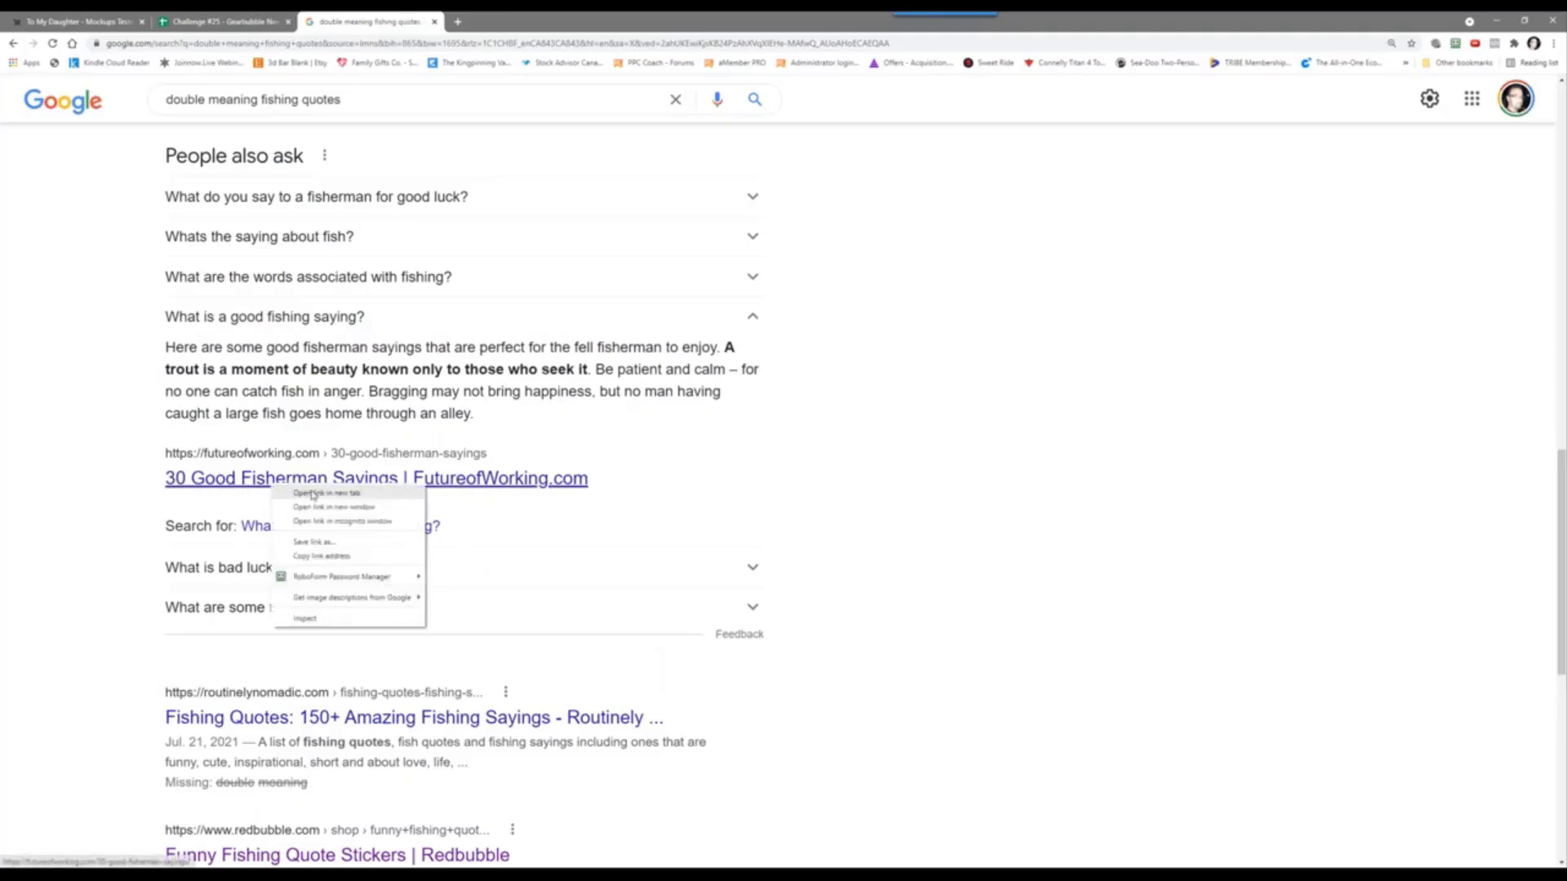
left_click(314, 490)
left_click(547, 18)
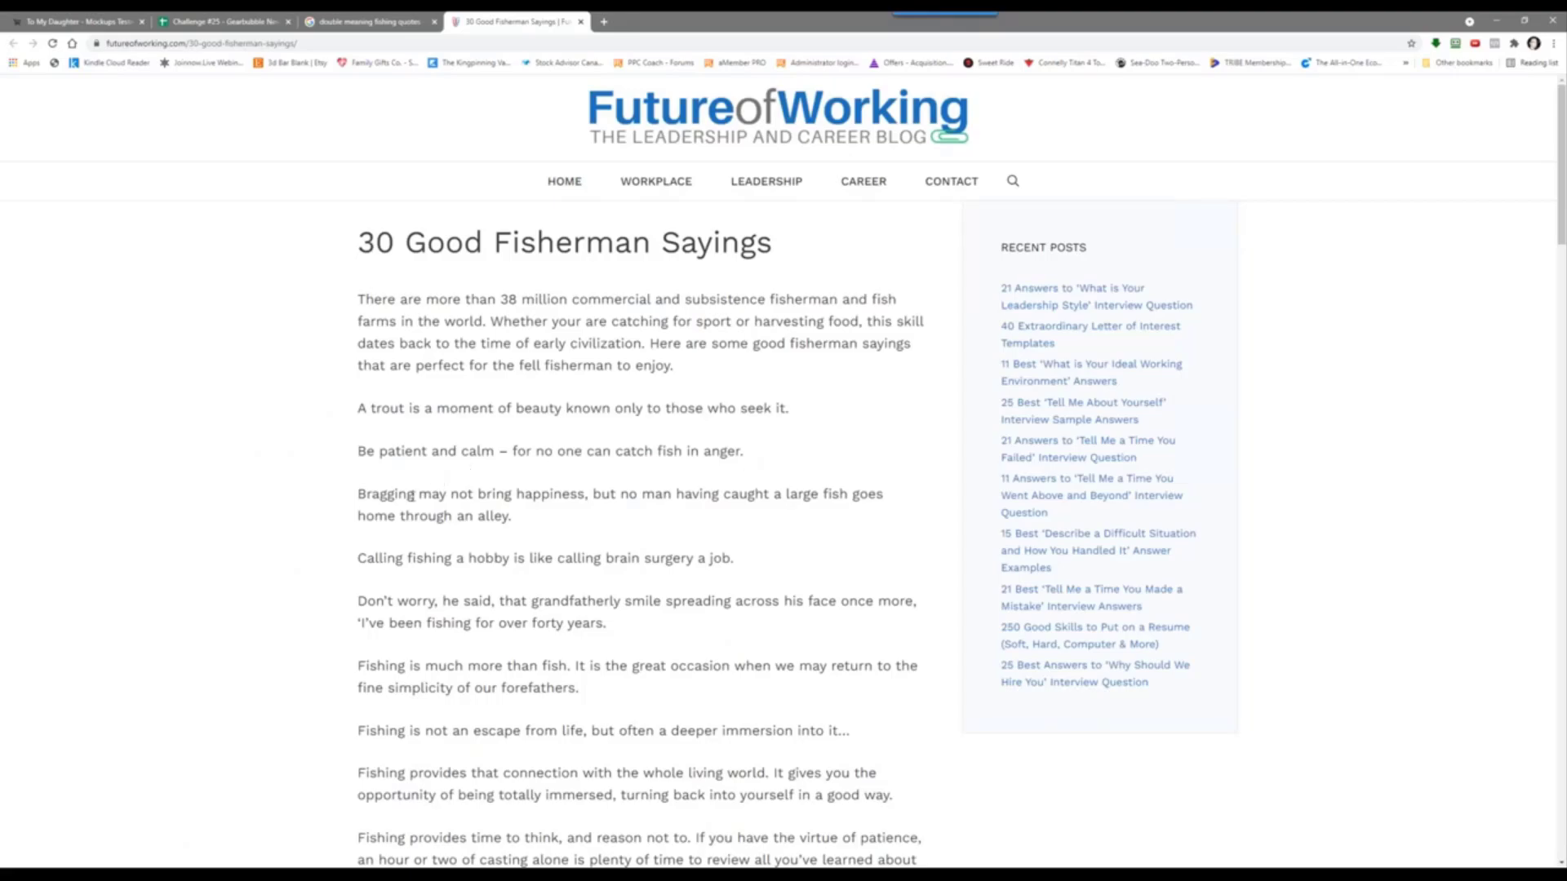
left_click(581, 23)
Step: Replace the search query with "funny fishing sayings" and run the search
scroll(293, 218, "up", 10)
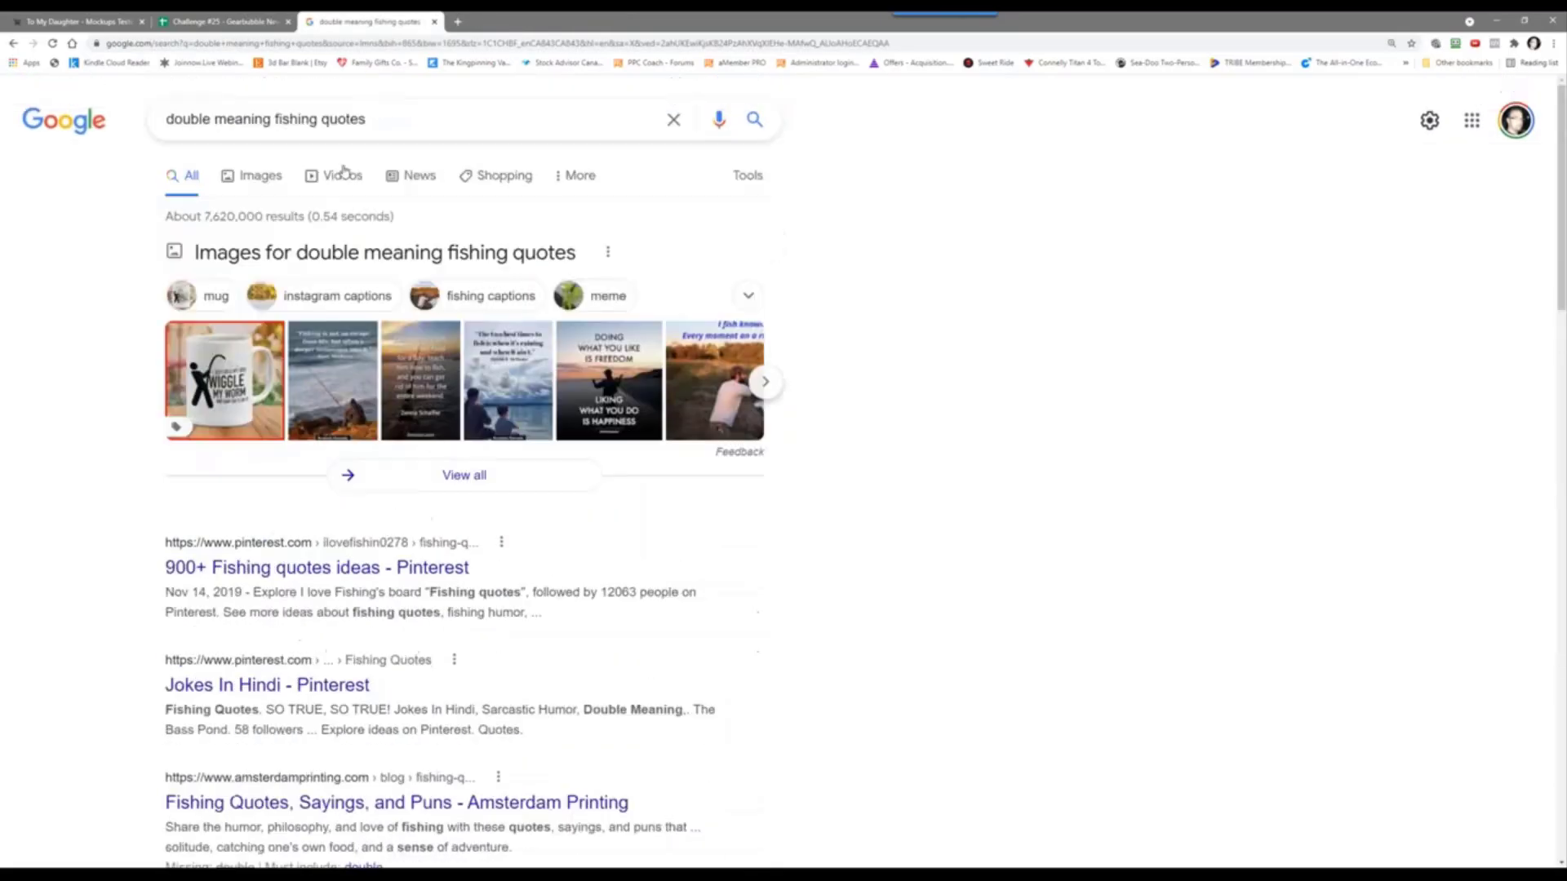
left_click_drag(366, 119, 54, 111)
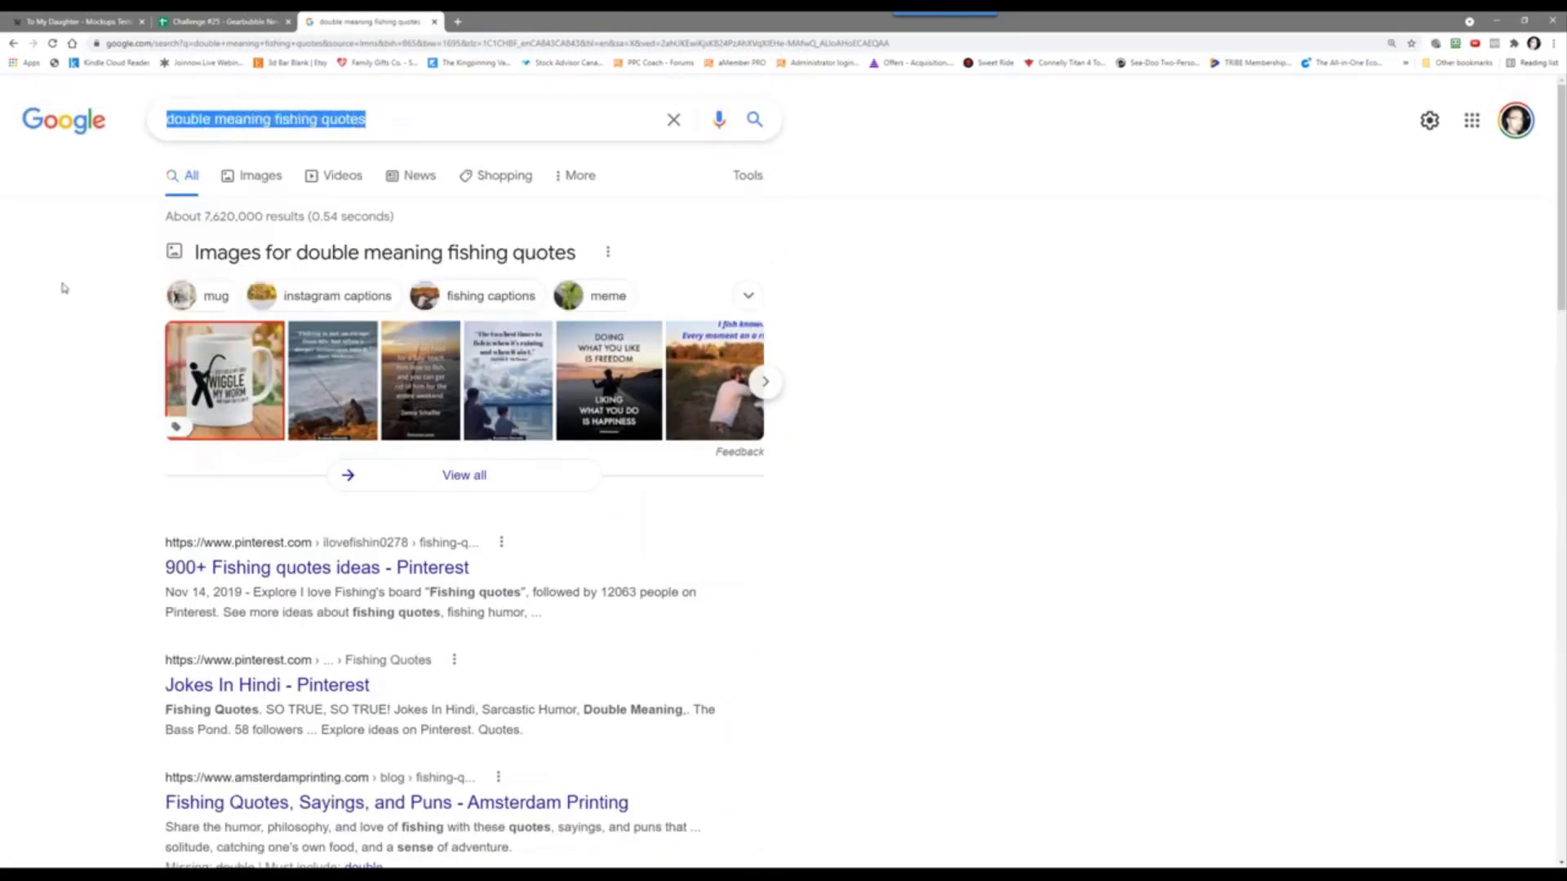
type("funny fishing sa")
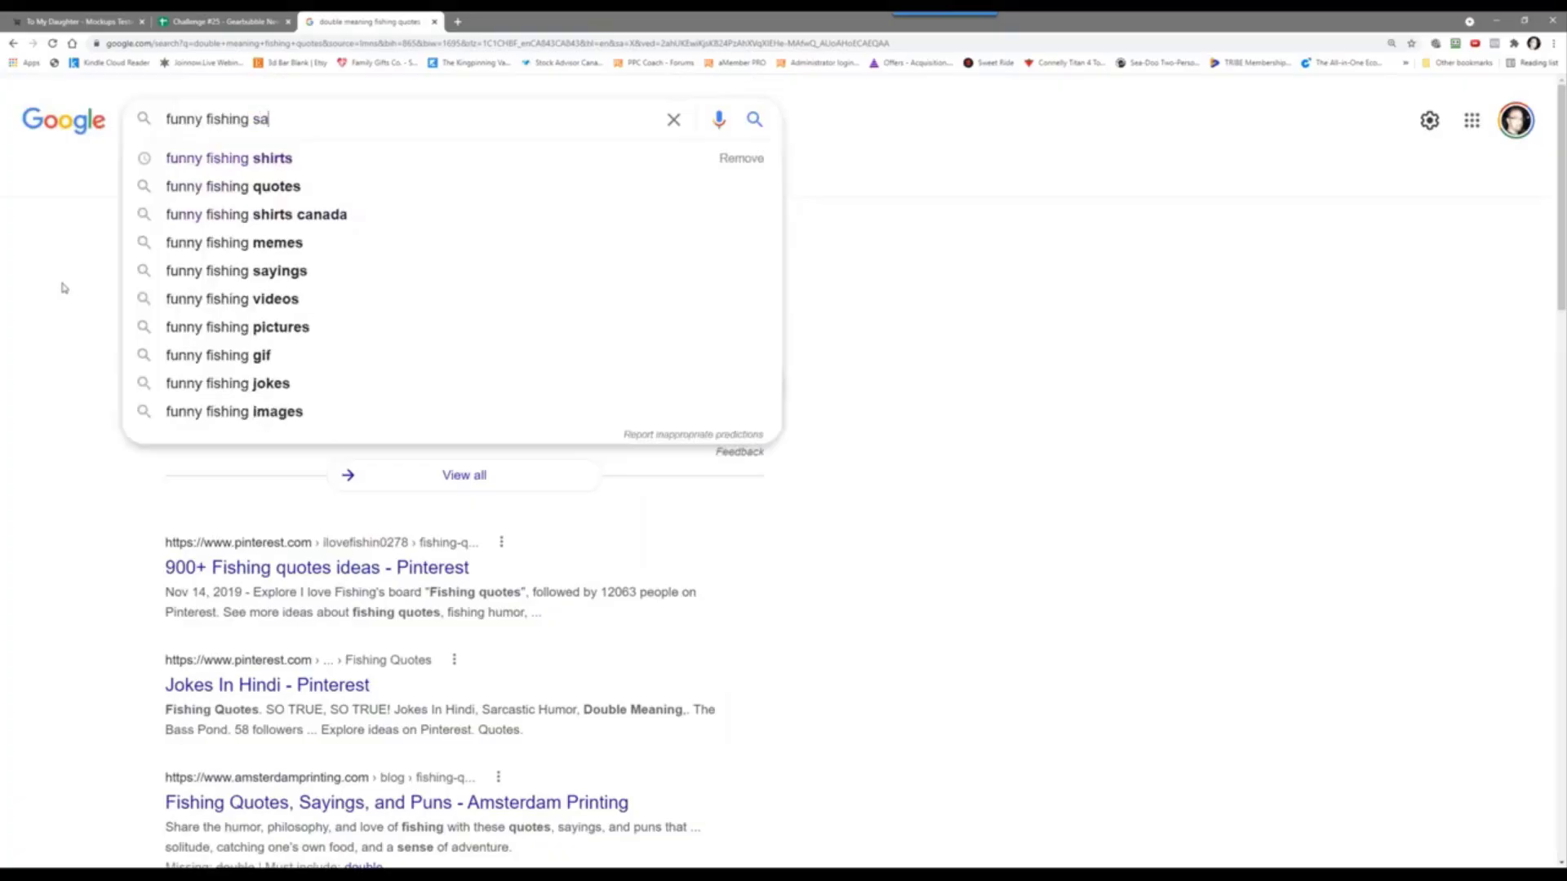
type("yings")
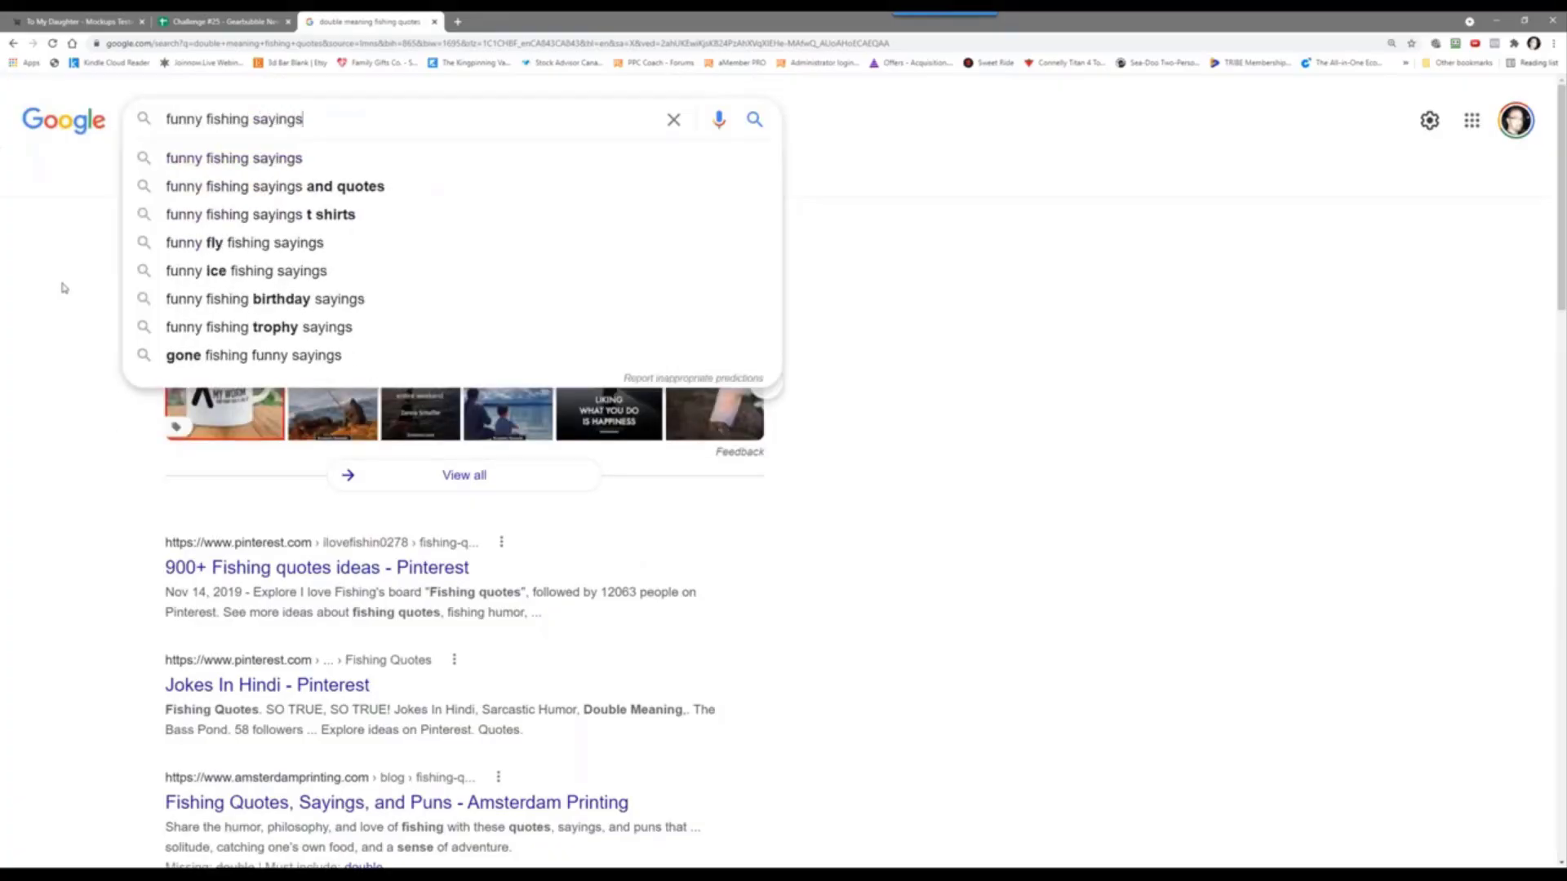
key("Return")
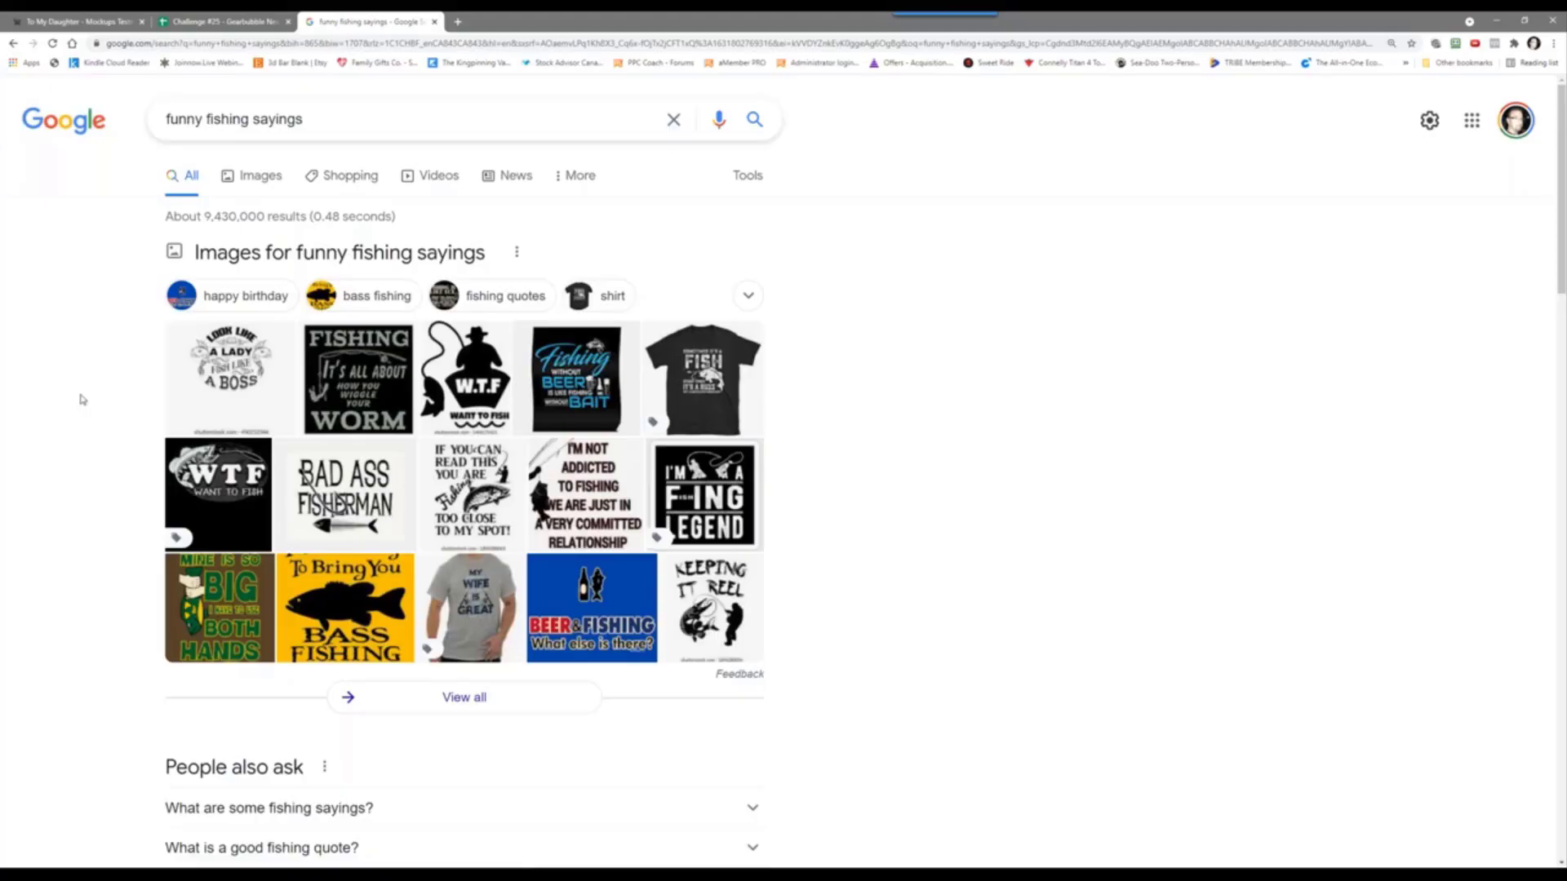
Step: Find Amsterdam Printing's "Fishing Quotes, Sayings, and Puns" article in the search results and open it in a new tab
scroll(82, 399, "down", 5)
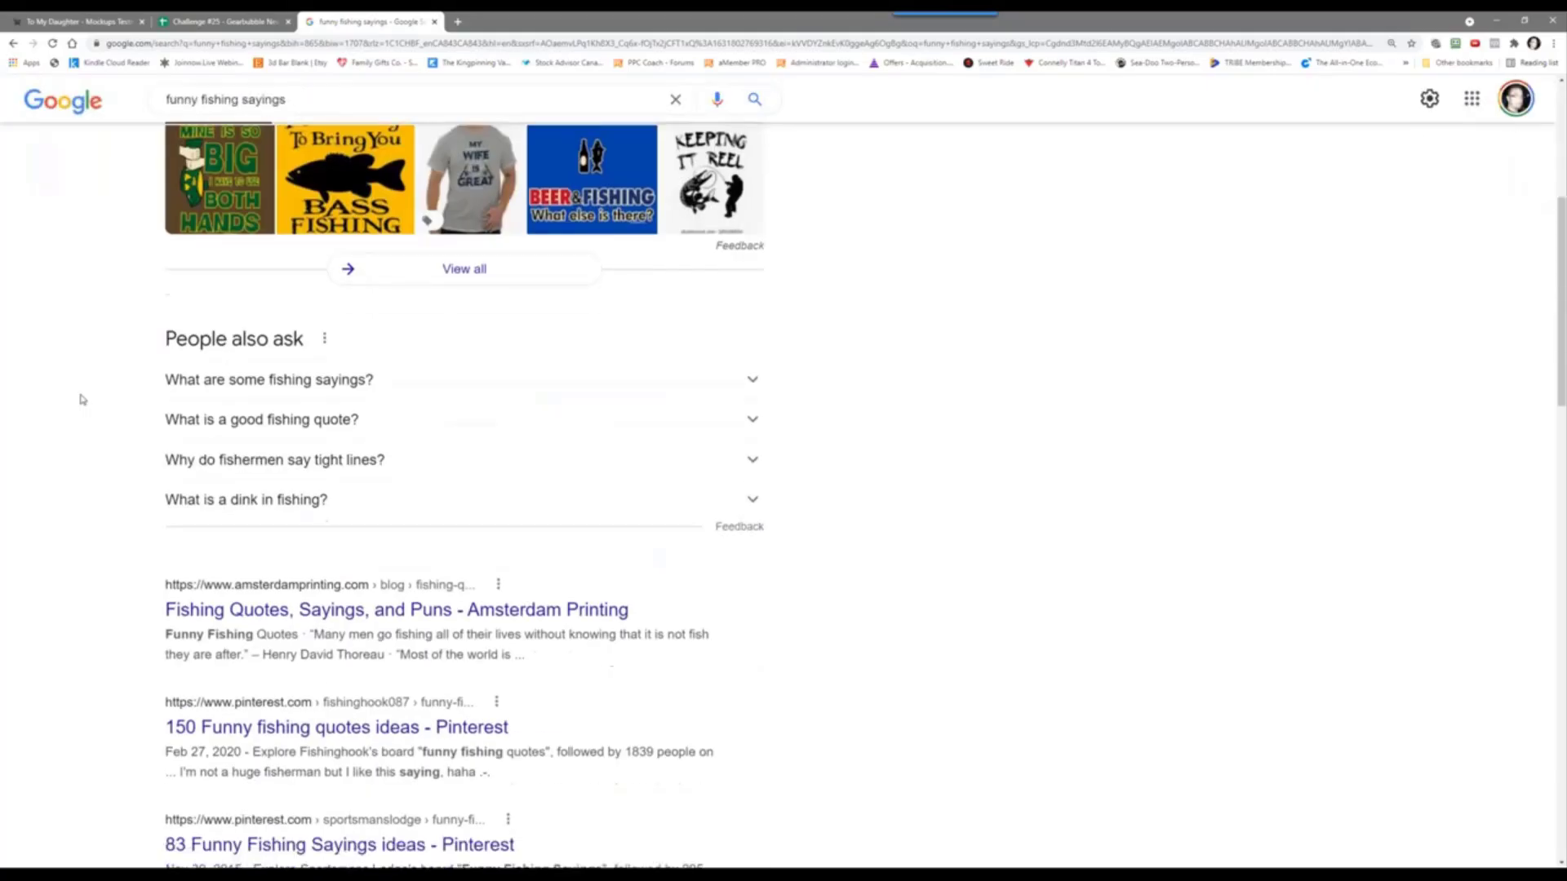
scroll(82, 399, "down", 2)
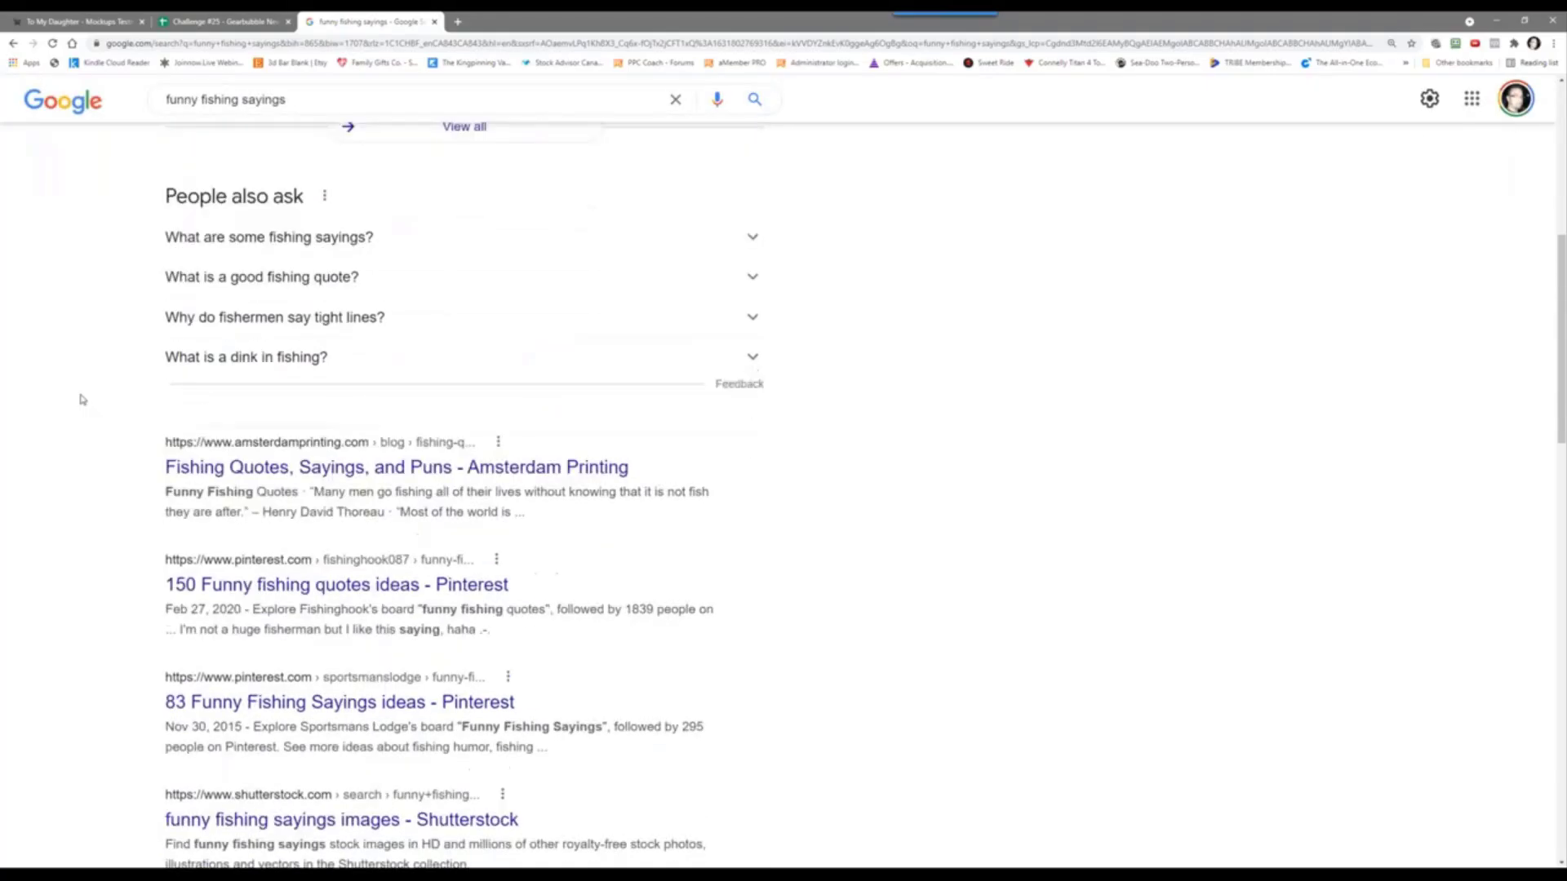
right_click(297, 481)
left_click(338, 487)
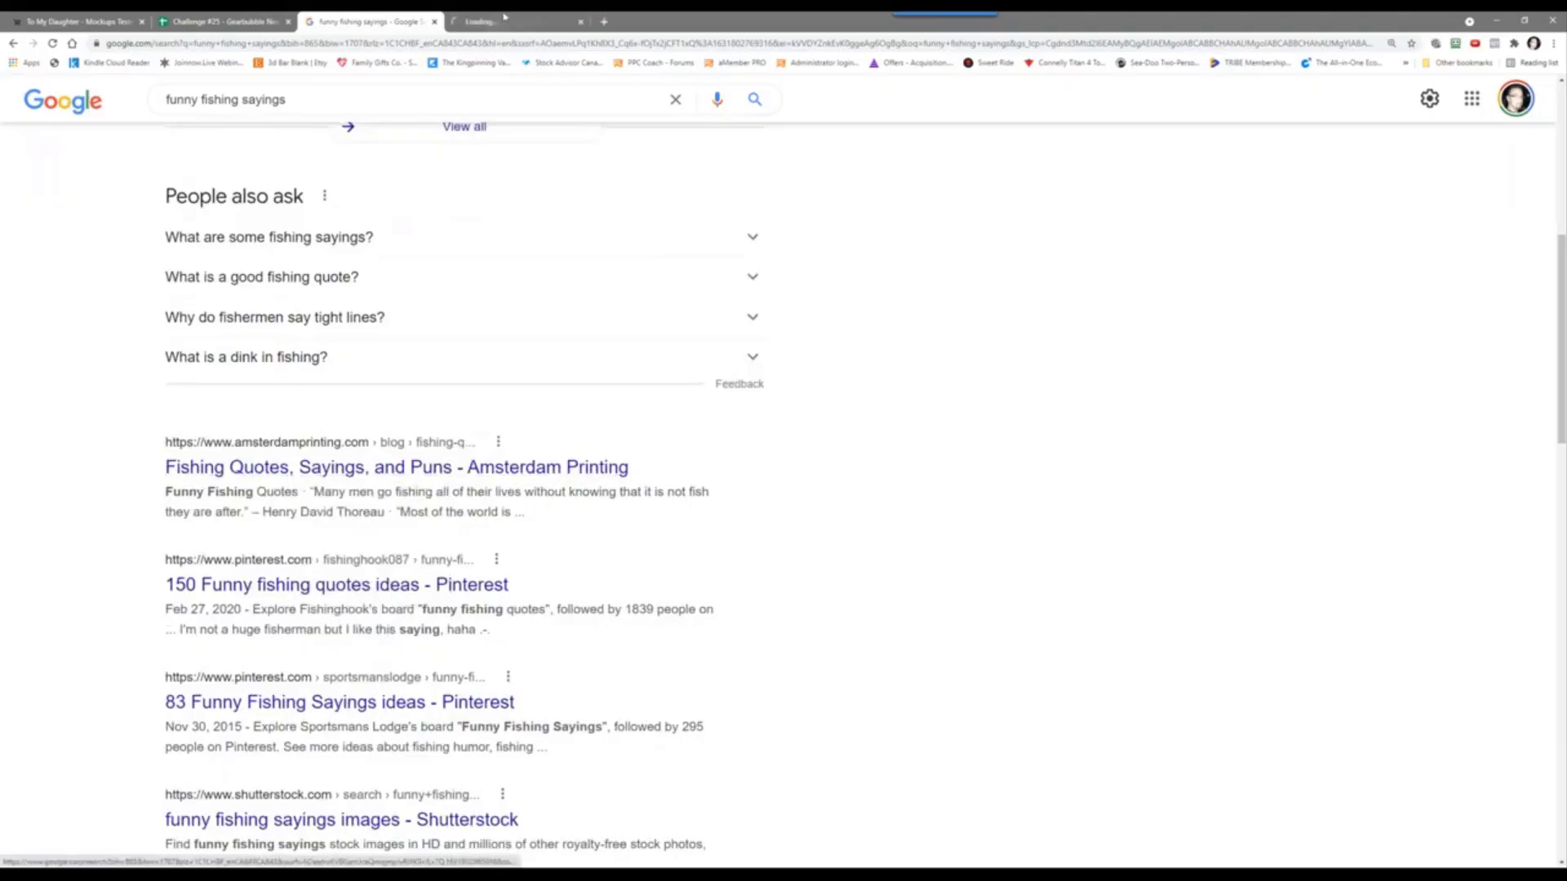
key("ctrl+Tab")
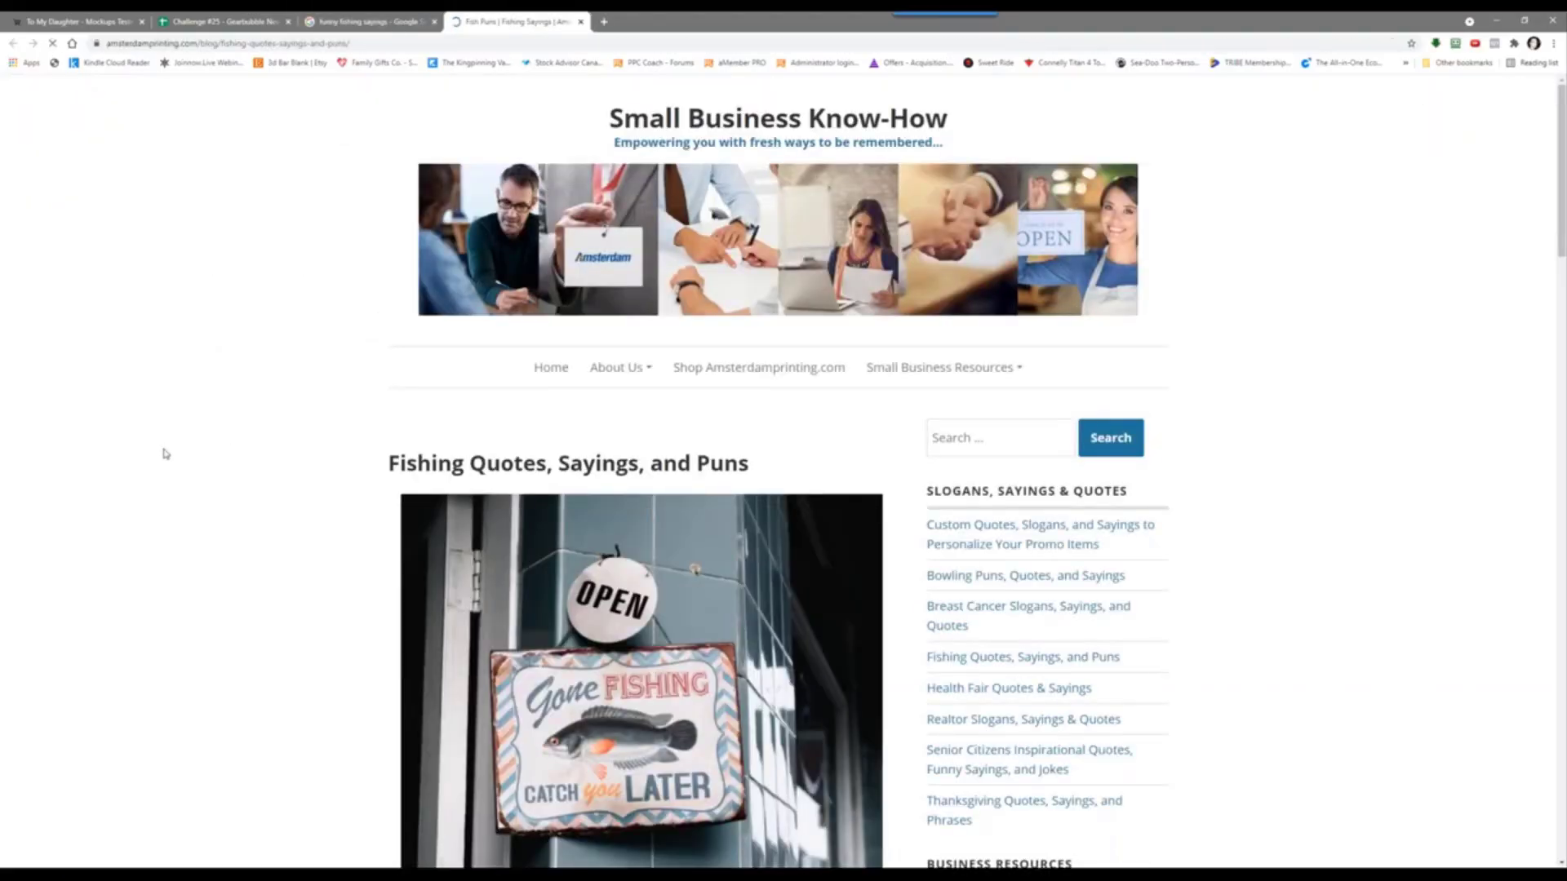
Step: Read the article's fishing puns and funny fishing quotes for sayings suited to a wife message card, and close the page
scroll(207, 451, "down", 1)
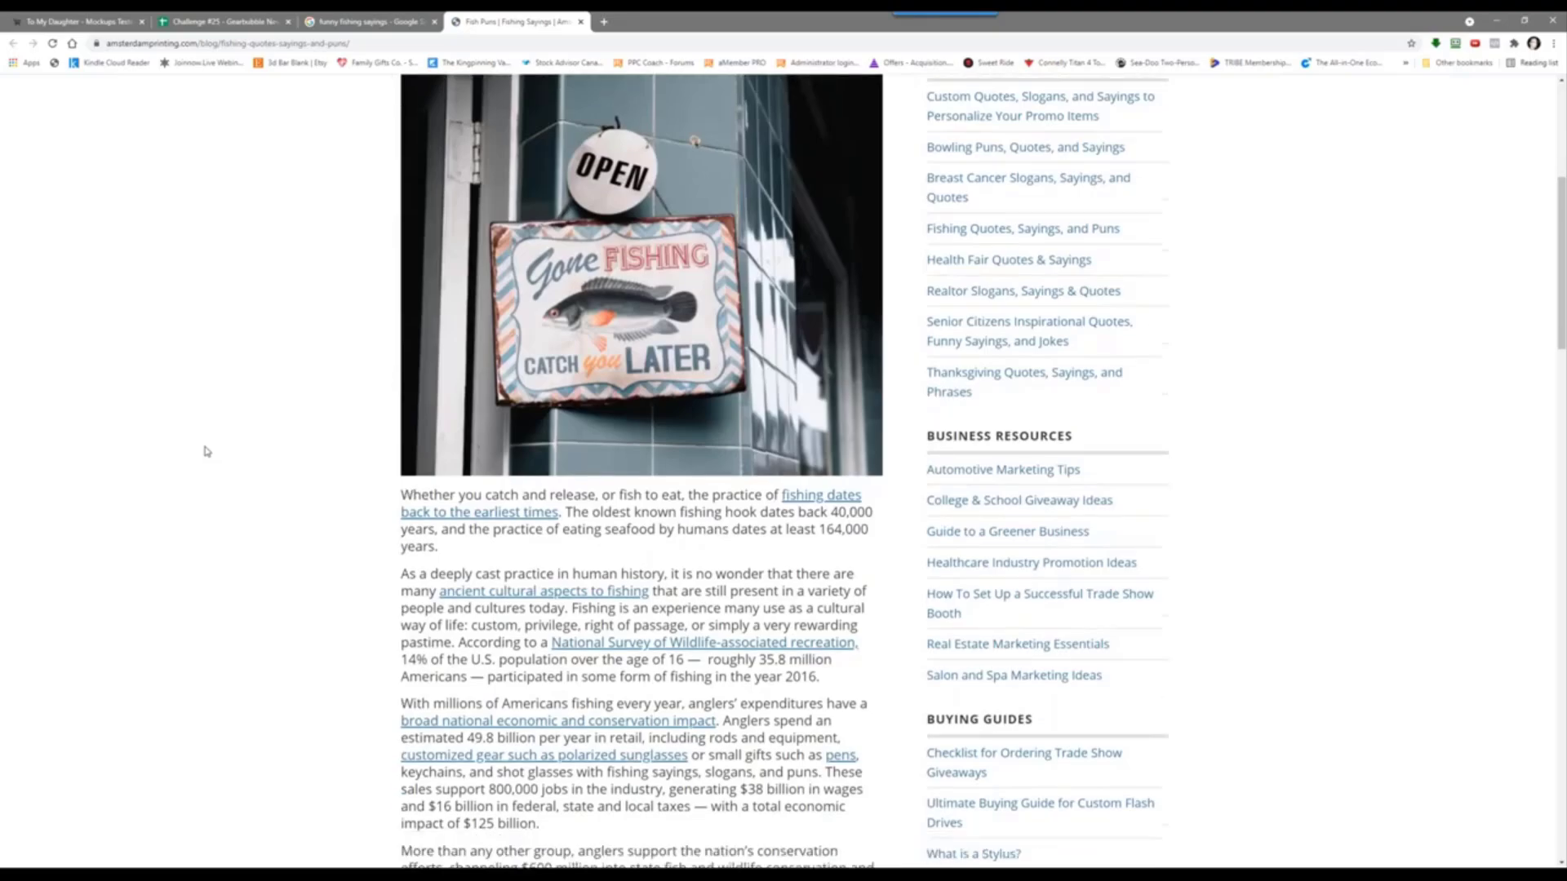
scroll(207, 451, "down", 9)
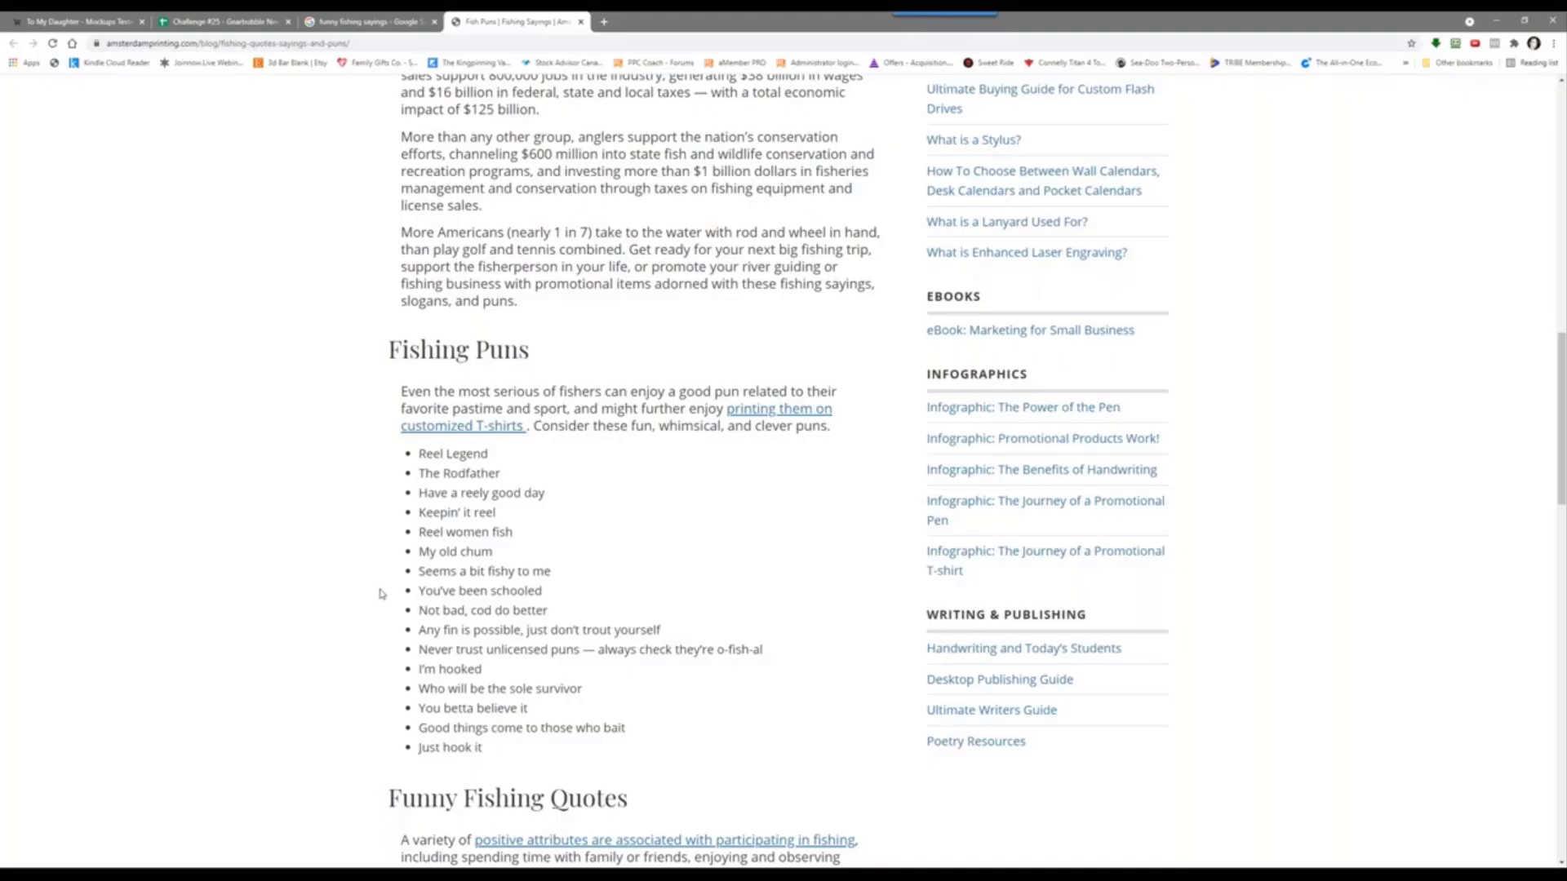
scroll(351, 468, "down", 2)
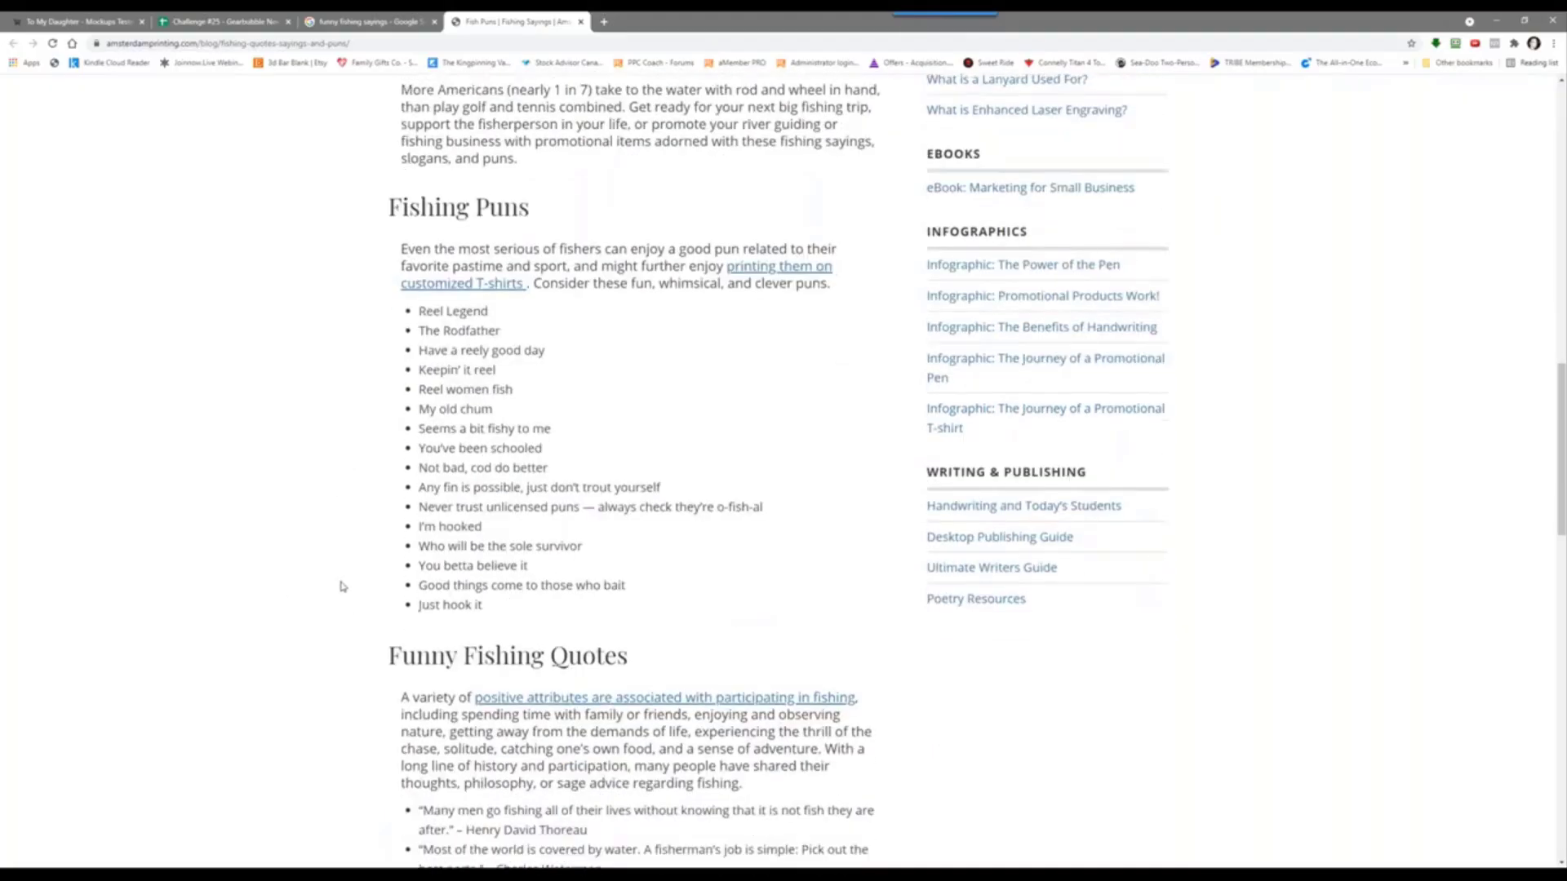
scroll(302, 591, "down", 3)
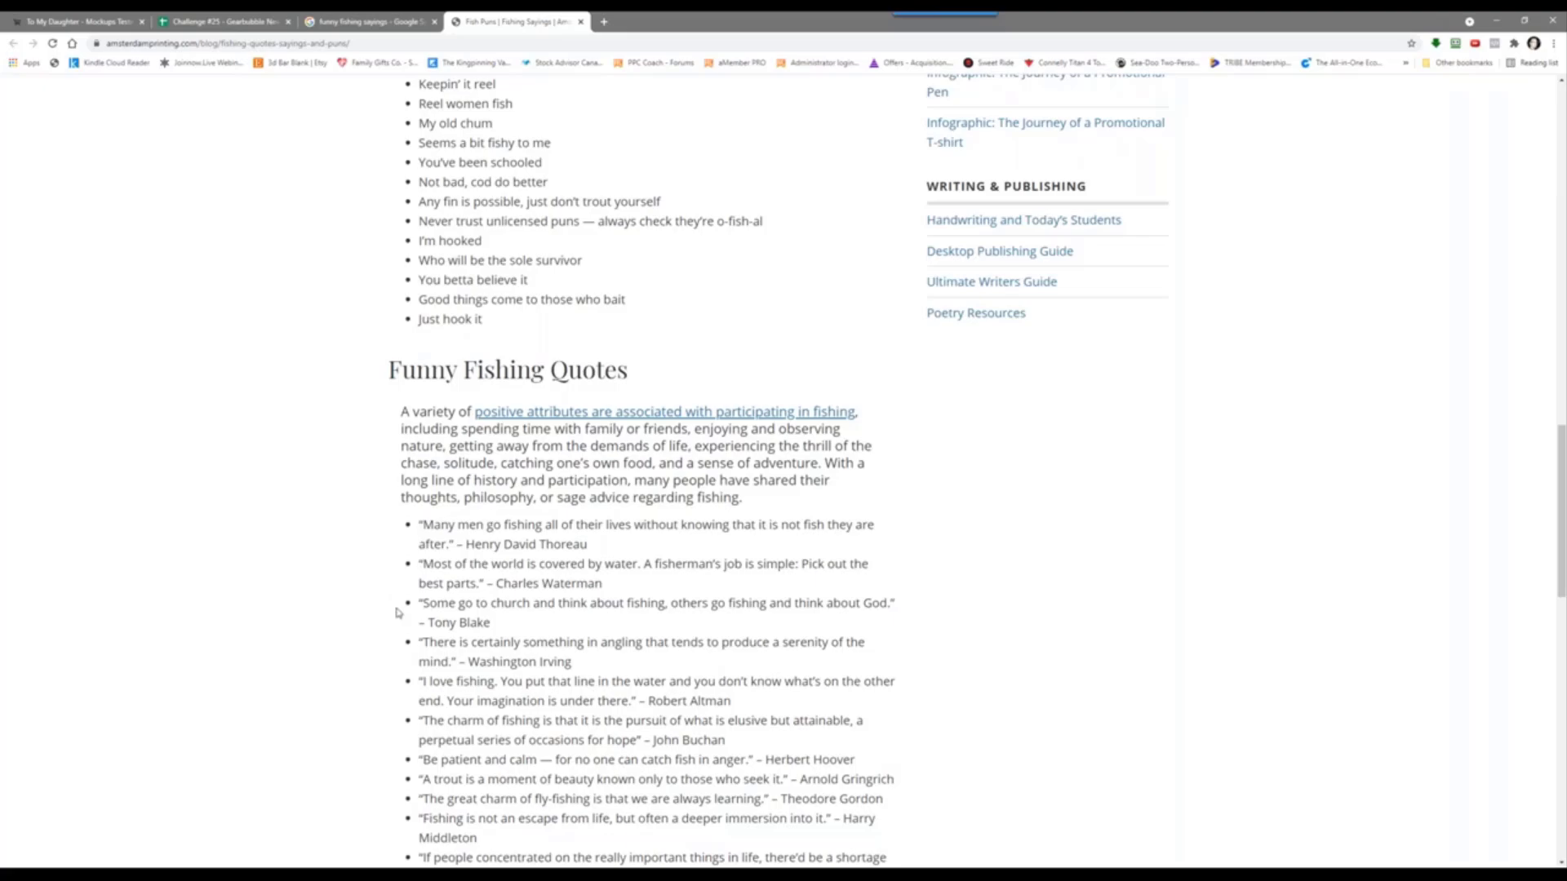
scroll(360, 616, "down", 3)
scroll(361, 616, "up", 10)
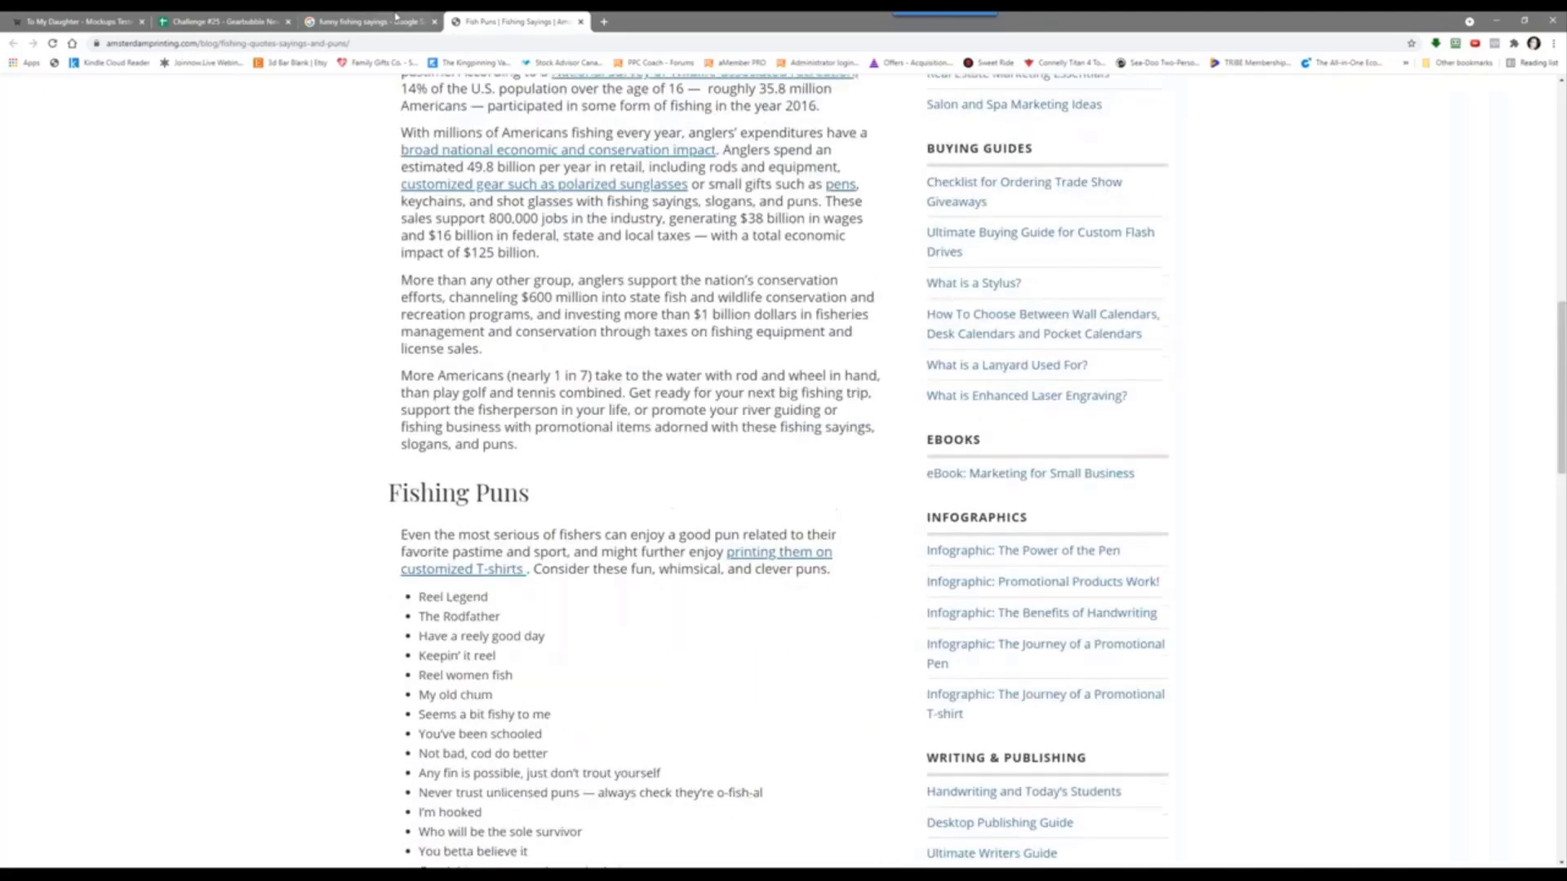
left_click(373, 23)
left_click(571, 21)
left_click(582, 22)
Step: Expand the question "What are some fishing sayings?" in the search results and read the listed catch phrases
scroll(123, 322, "up", 2)
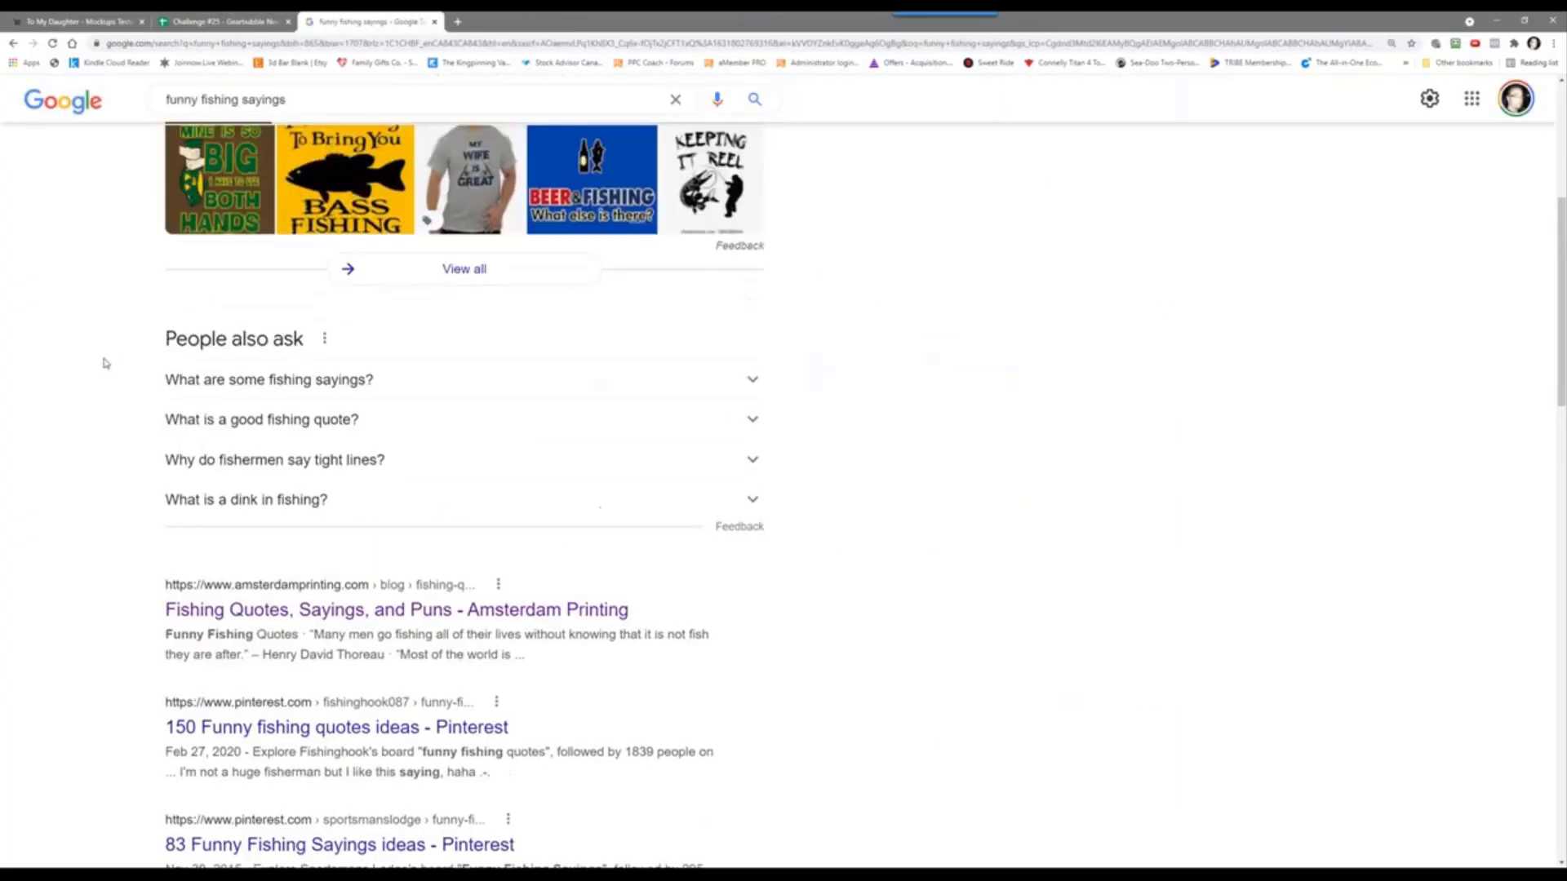
left_click(294, 390)
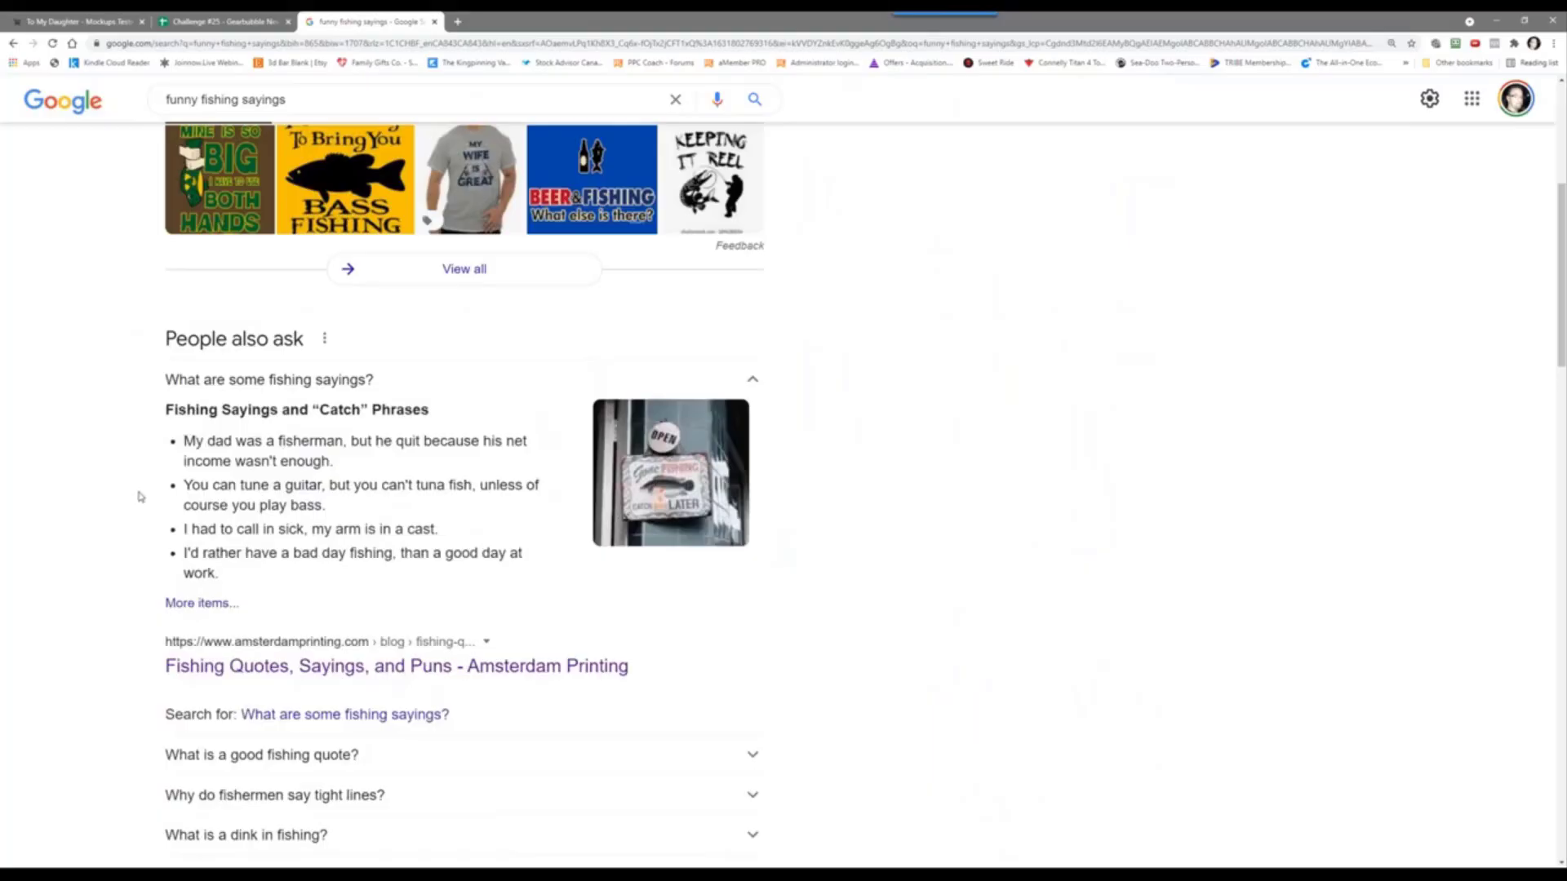
scroll(141, 504, "up", 5)
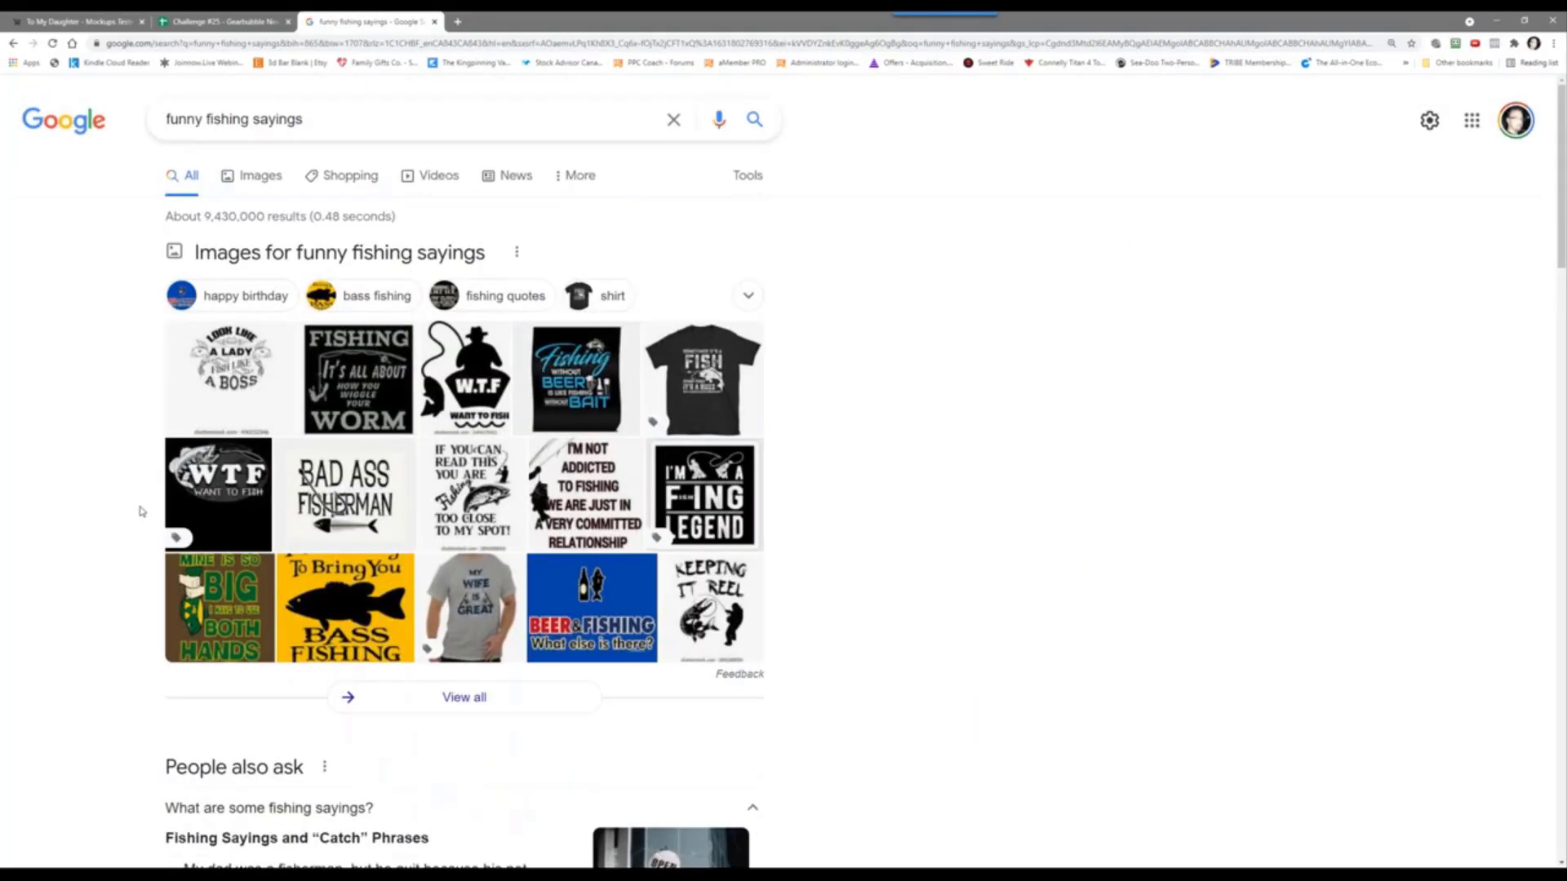
Step: Search for "fishing cards" and refine the query to "fishing cards for wife"
left_click_drag(323, 120, 69, 136)
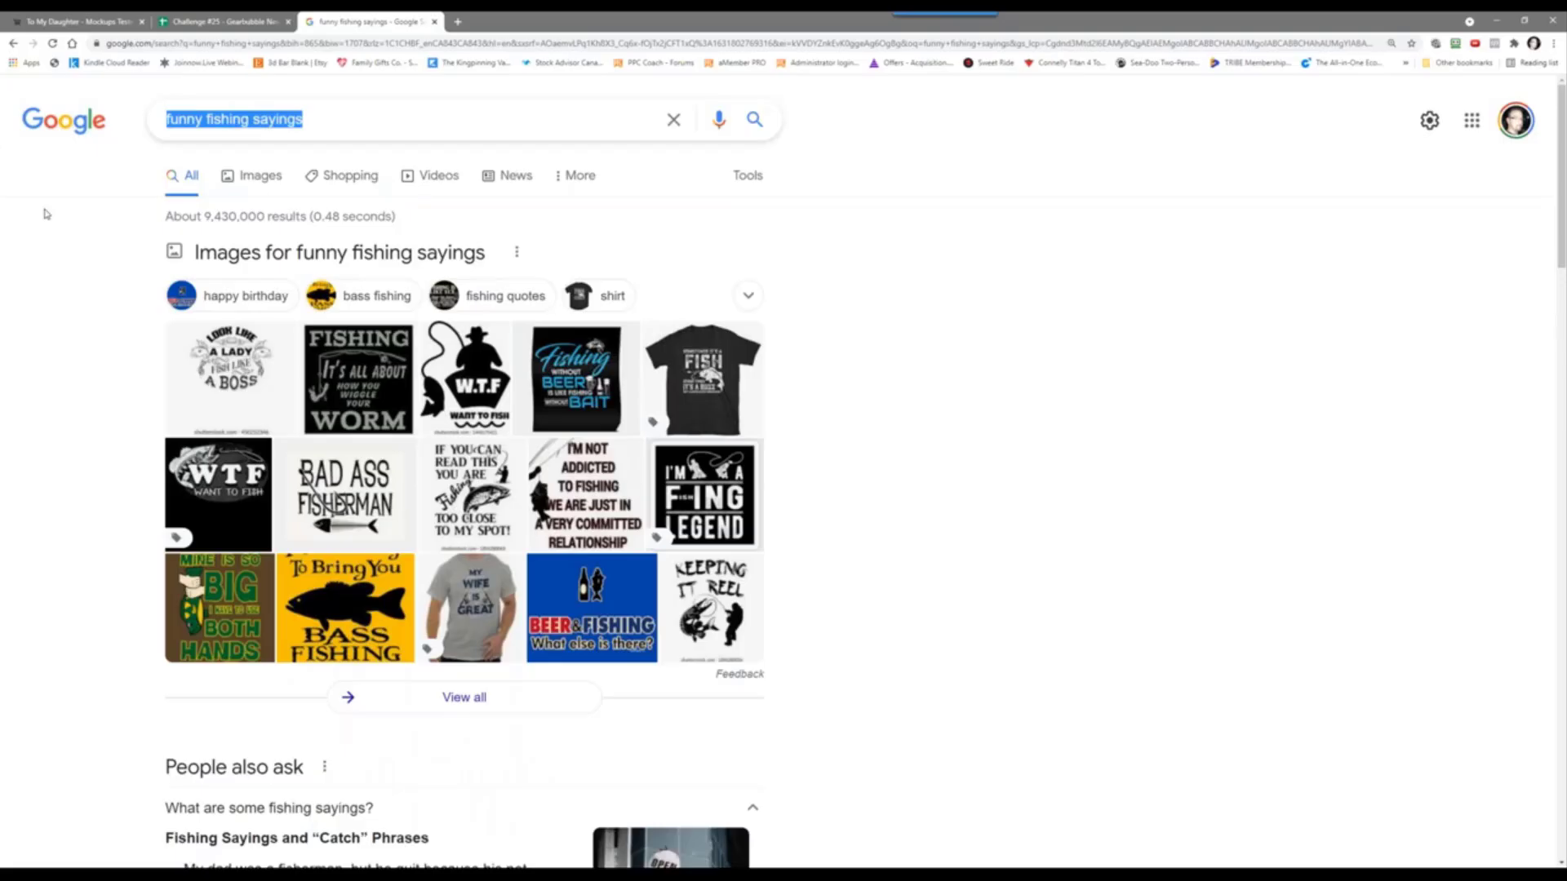
type("fishing ")
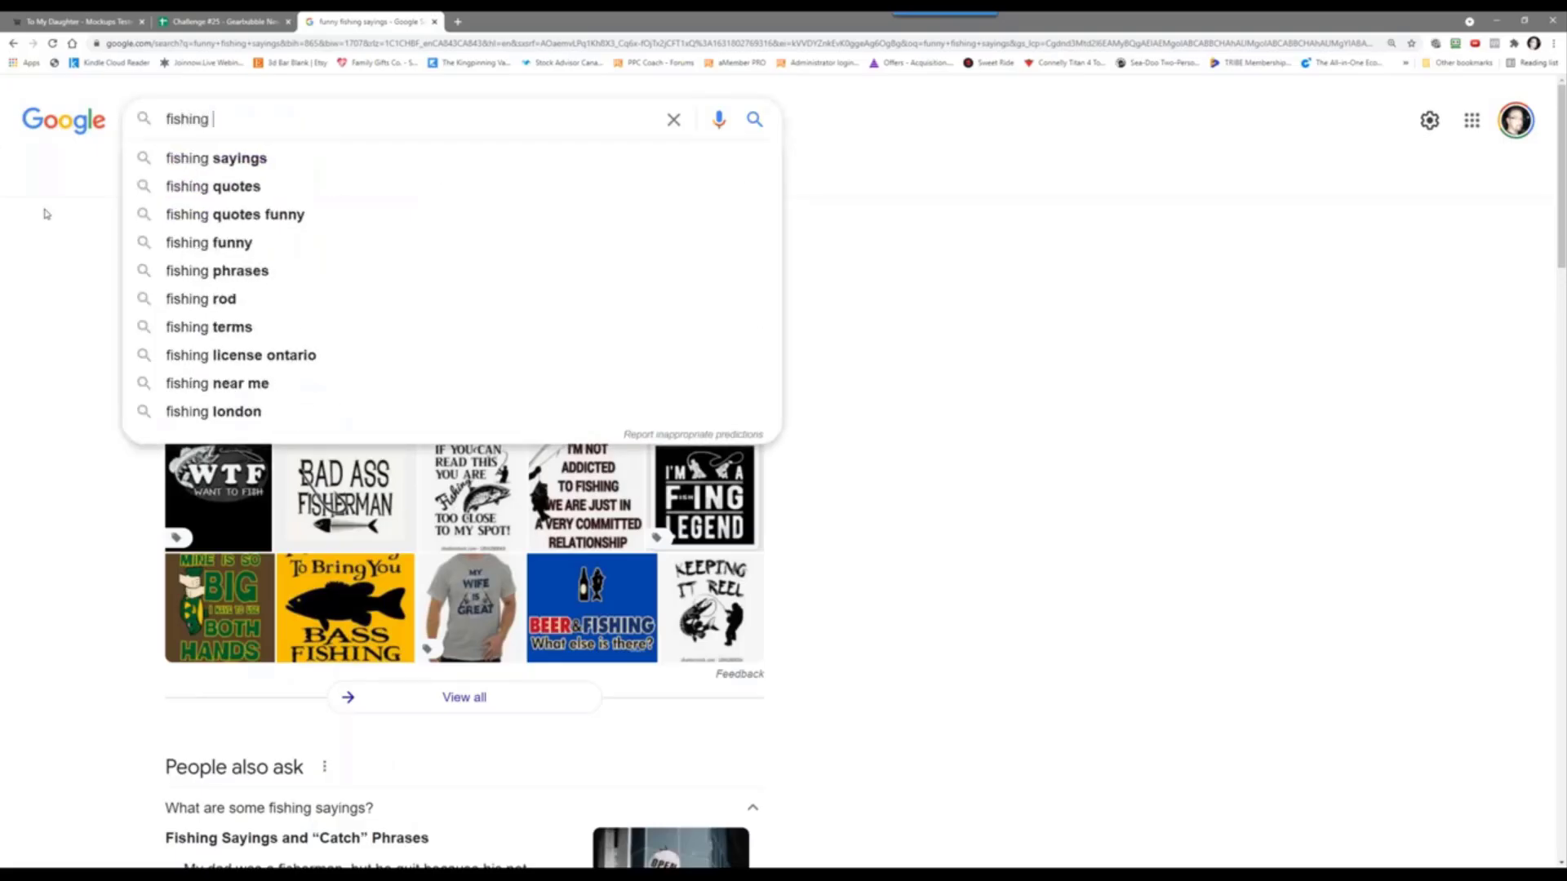
type("cards")
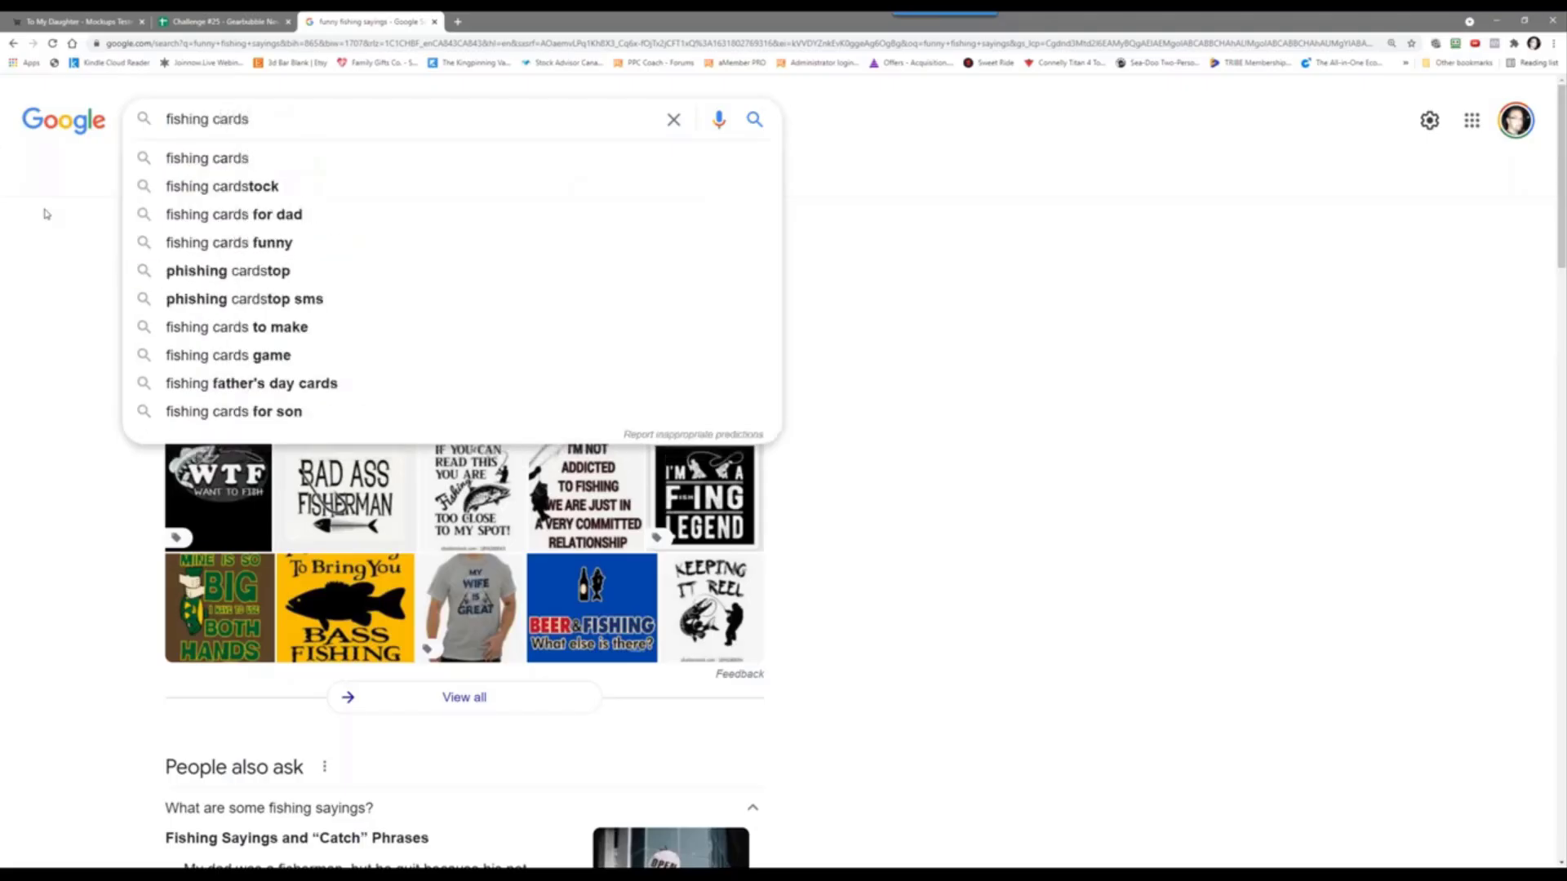
key("Return")
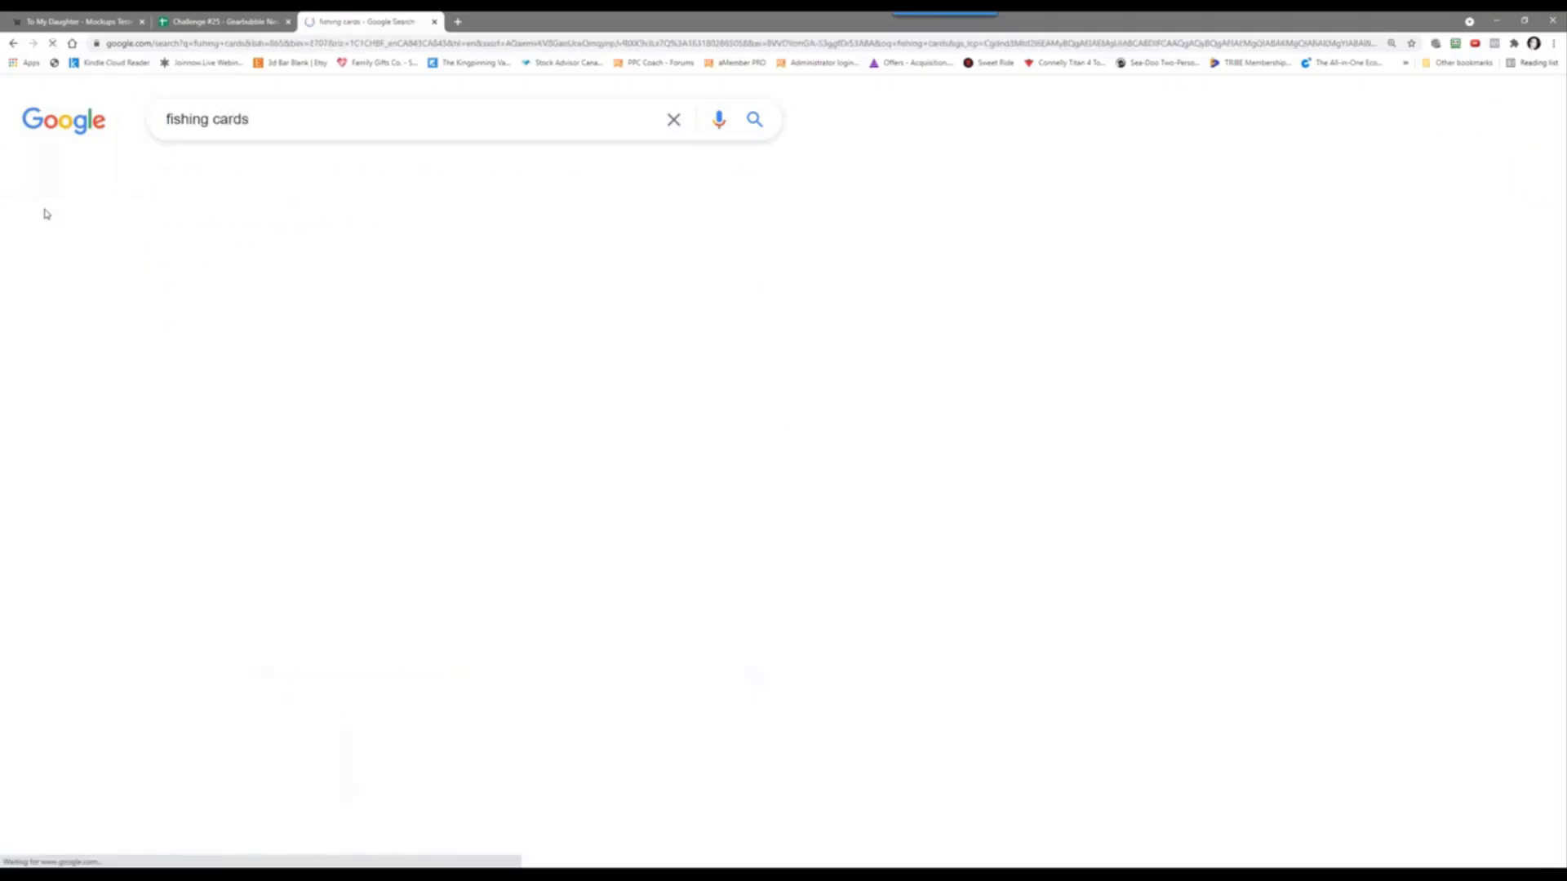
left_click(278, 121)
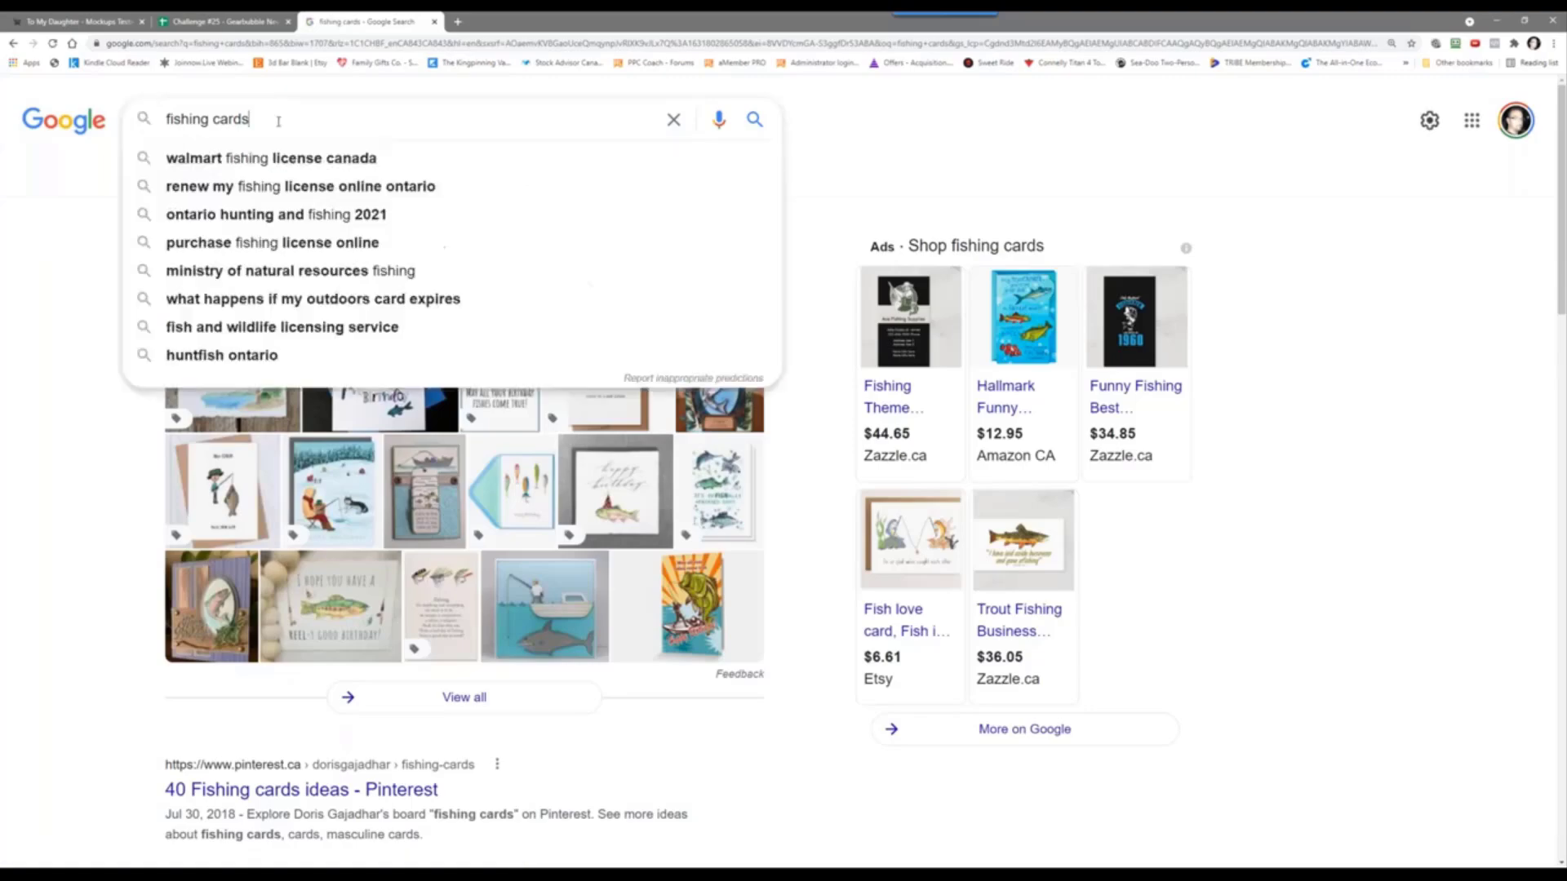
type("for wife")
key("Return")
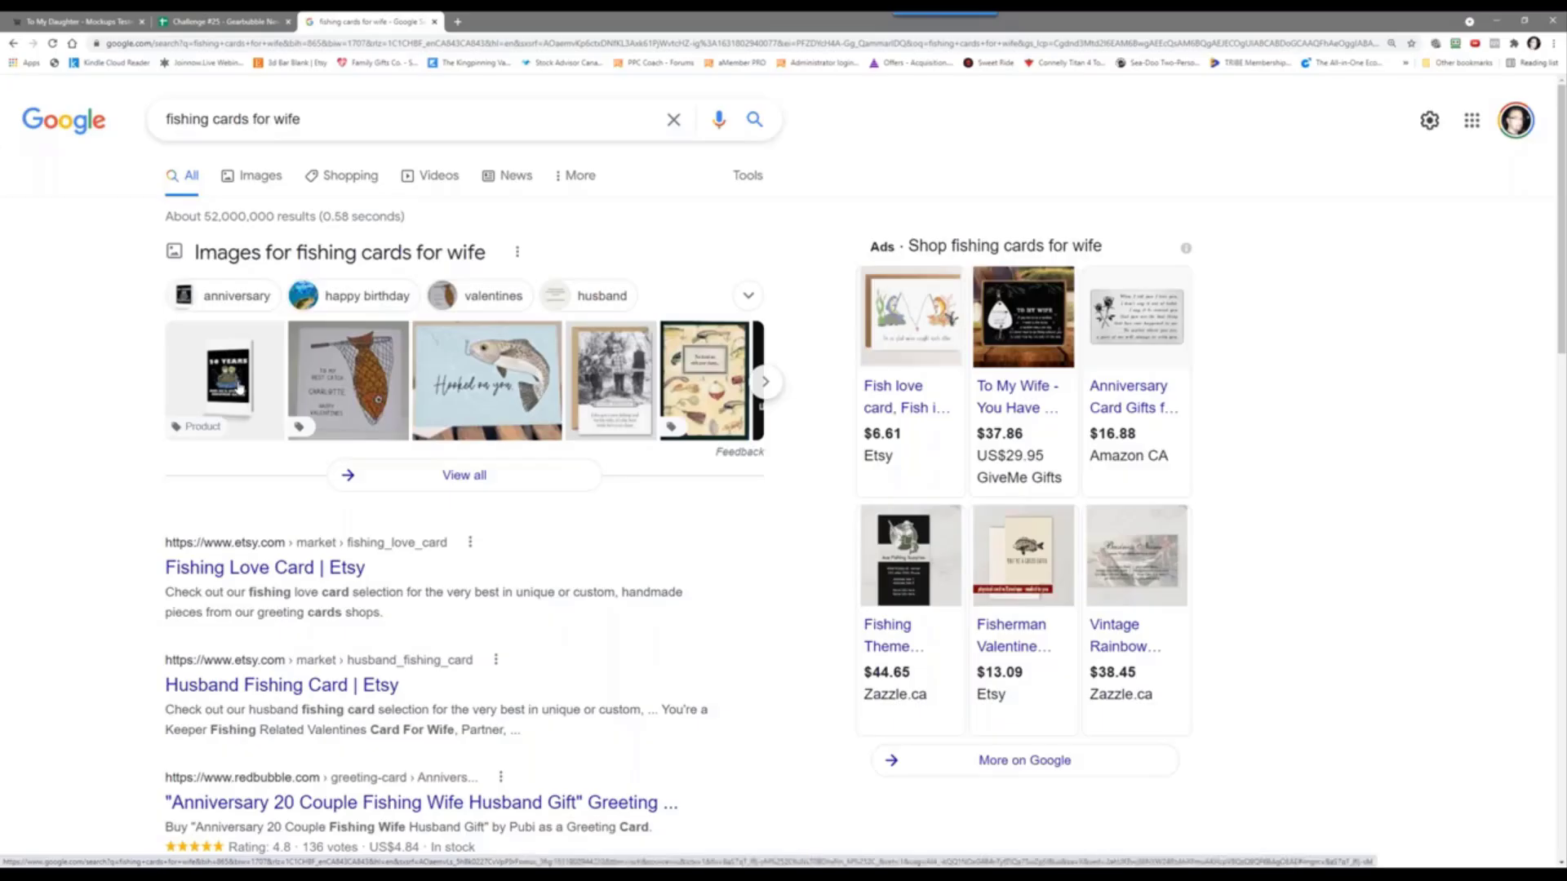
Step: Open Etsy's "Fishing Love Card" page in a new tab, and from it the "FISH-ing you a REEL-y happy birthday!" card listing
right_click(300, 575)
left_click(332, 581)
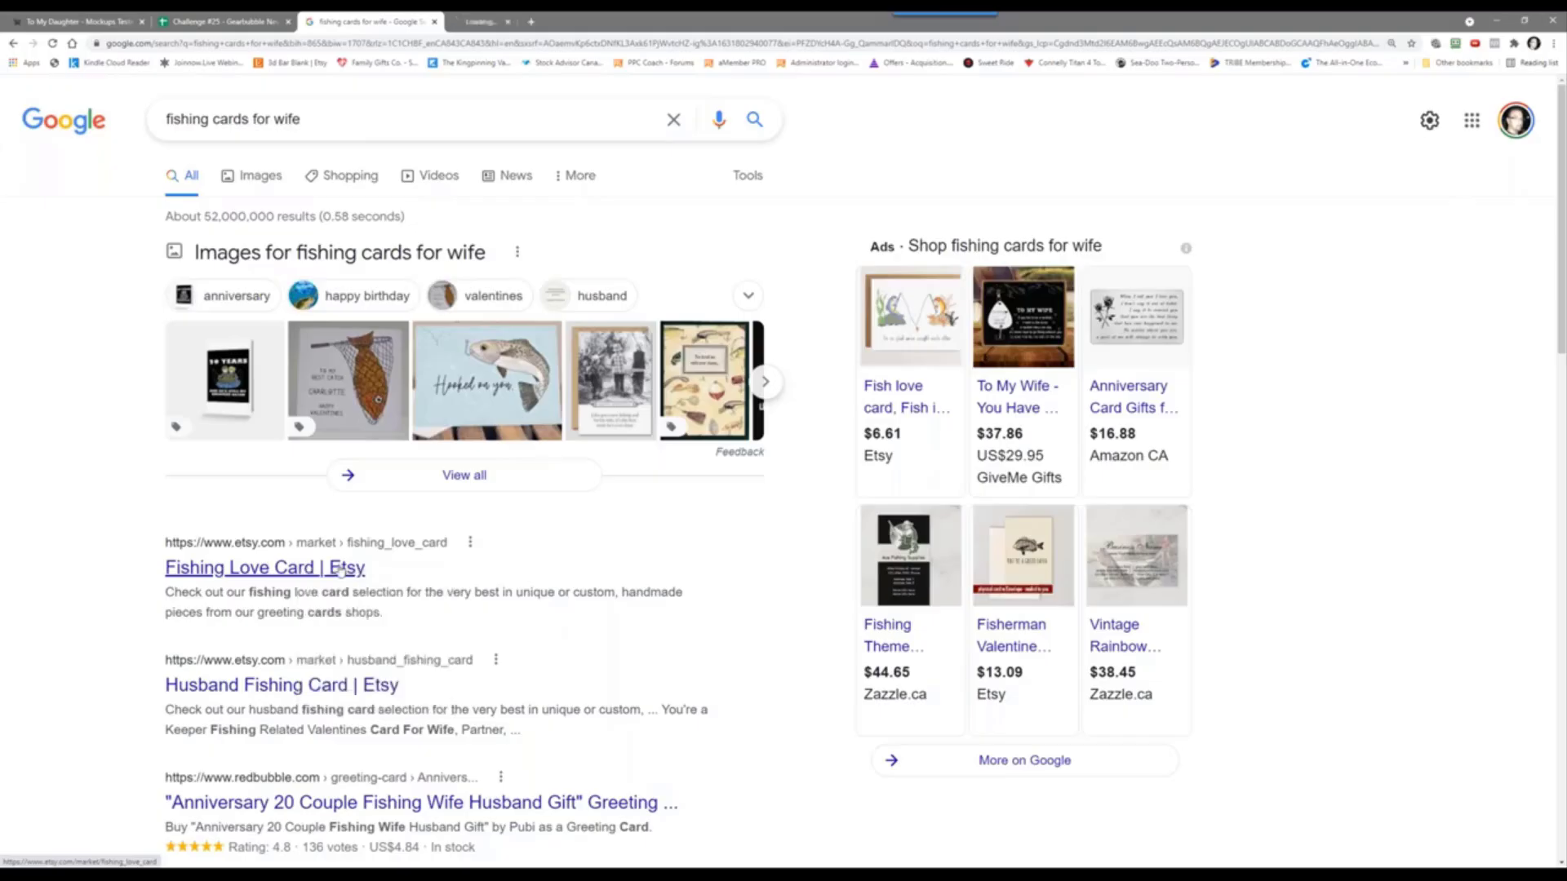
left_click(506, 22)
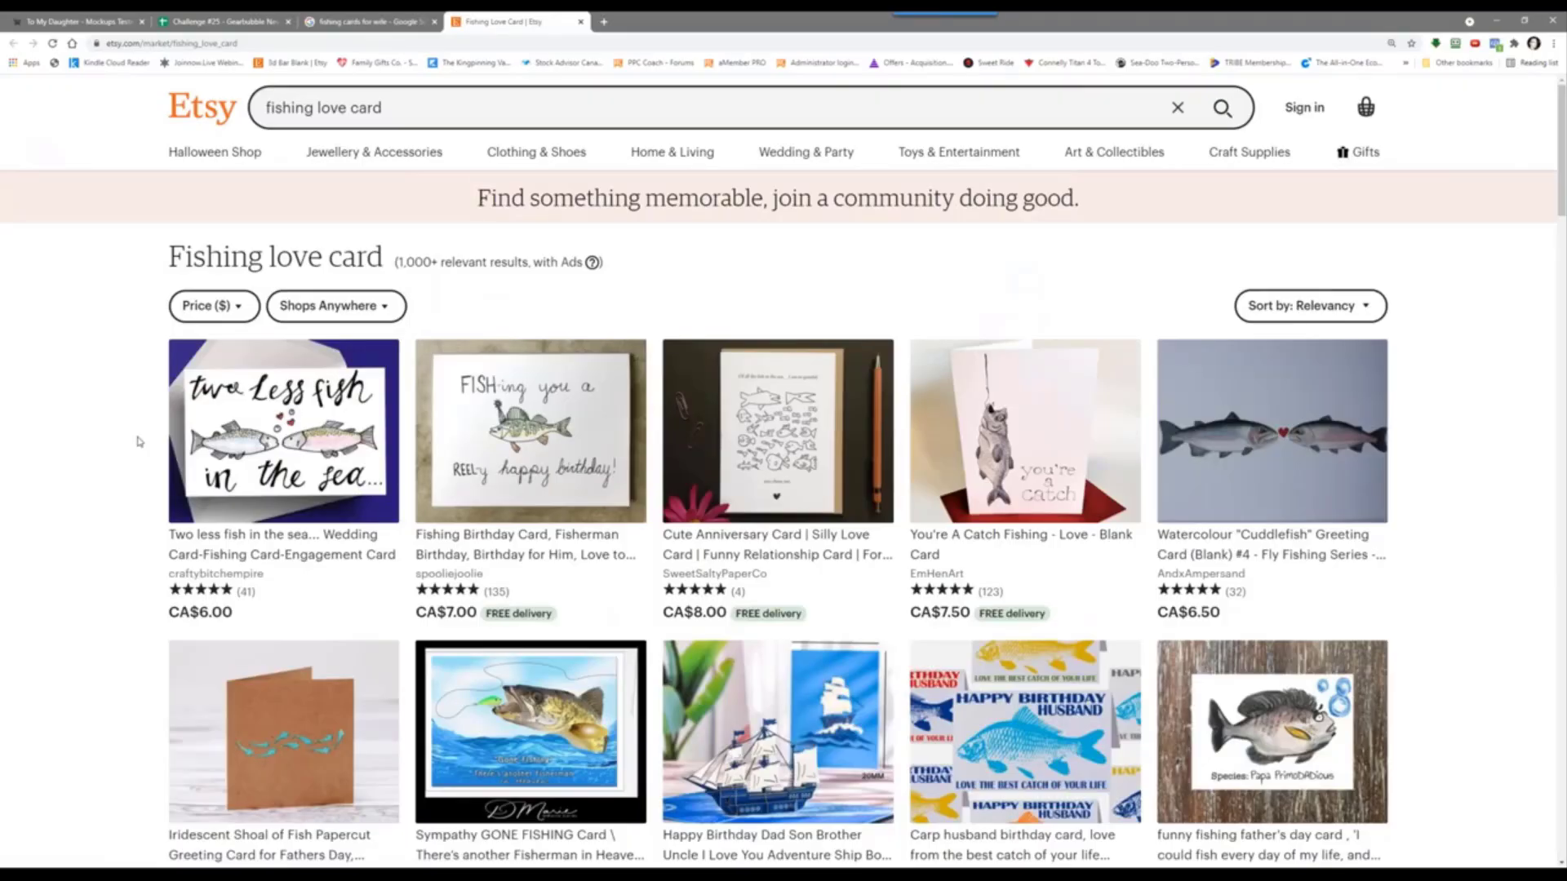
right_click(546, 416)
left_click(576, 424)
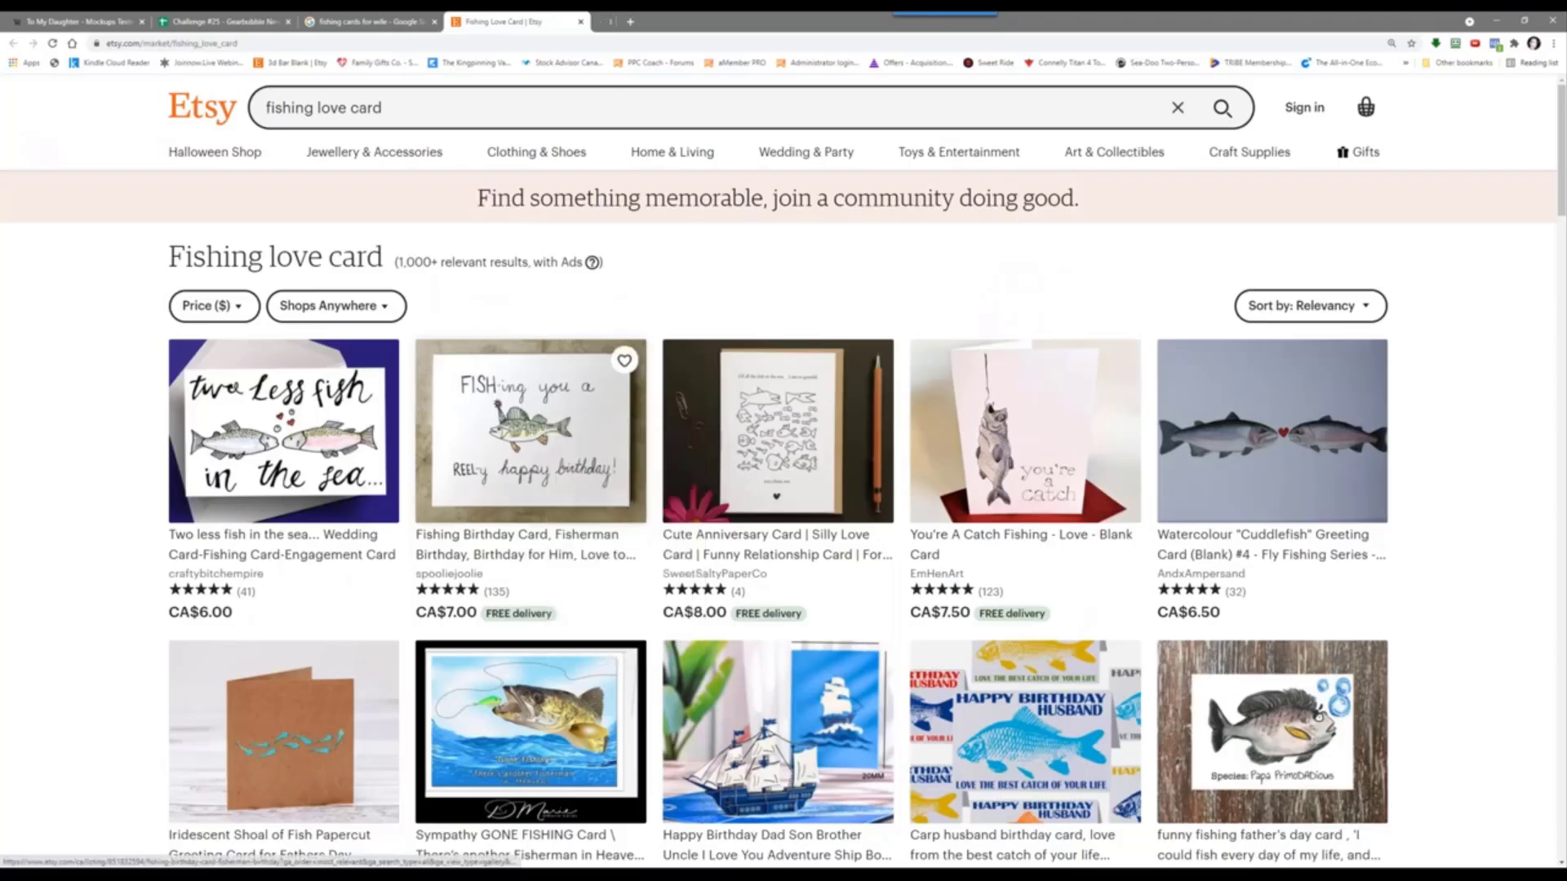
left_click(657, 21)
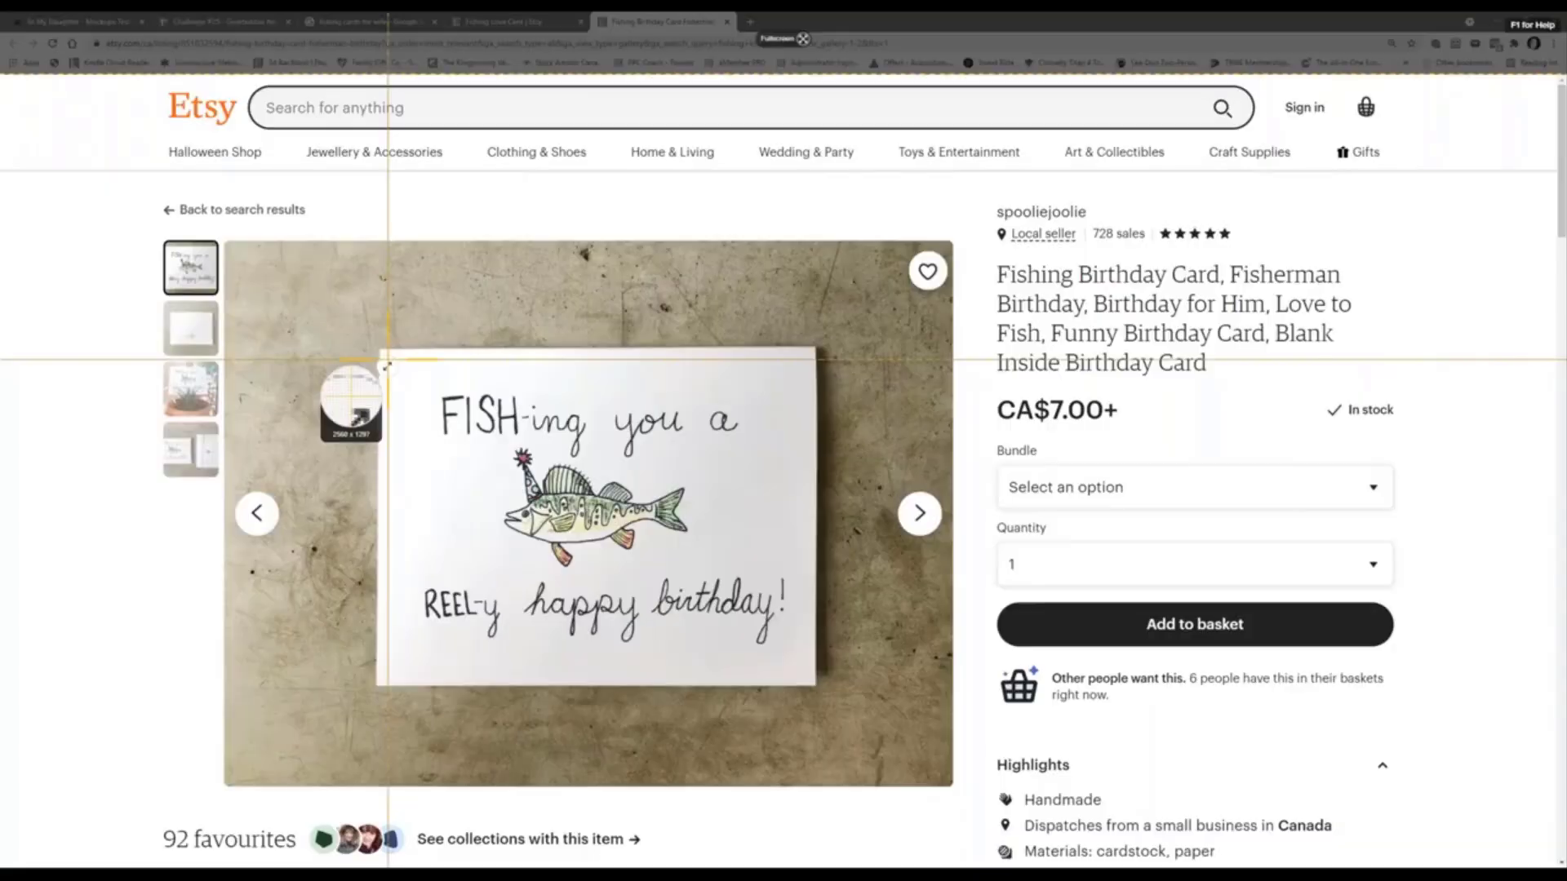
Step: Capture the front of the birthday card with Snagit and save it as a JPG in the research folder
left_click_drag(388, 359, 806, 671)
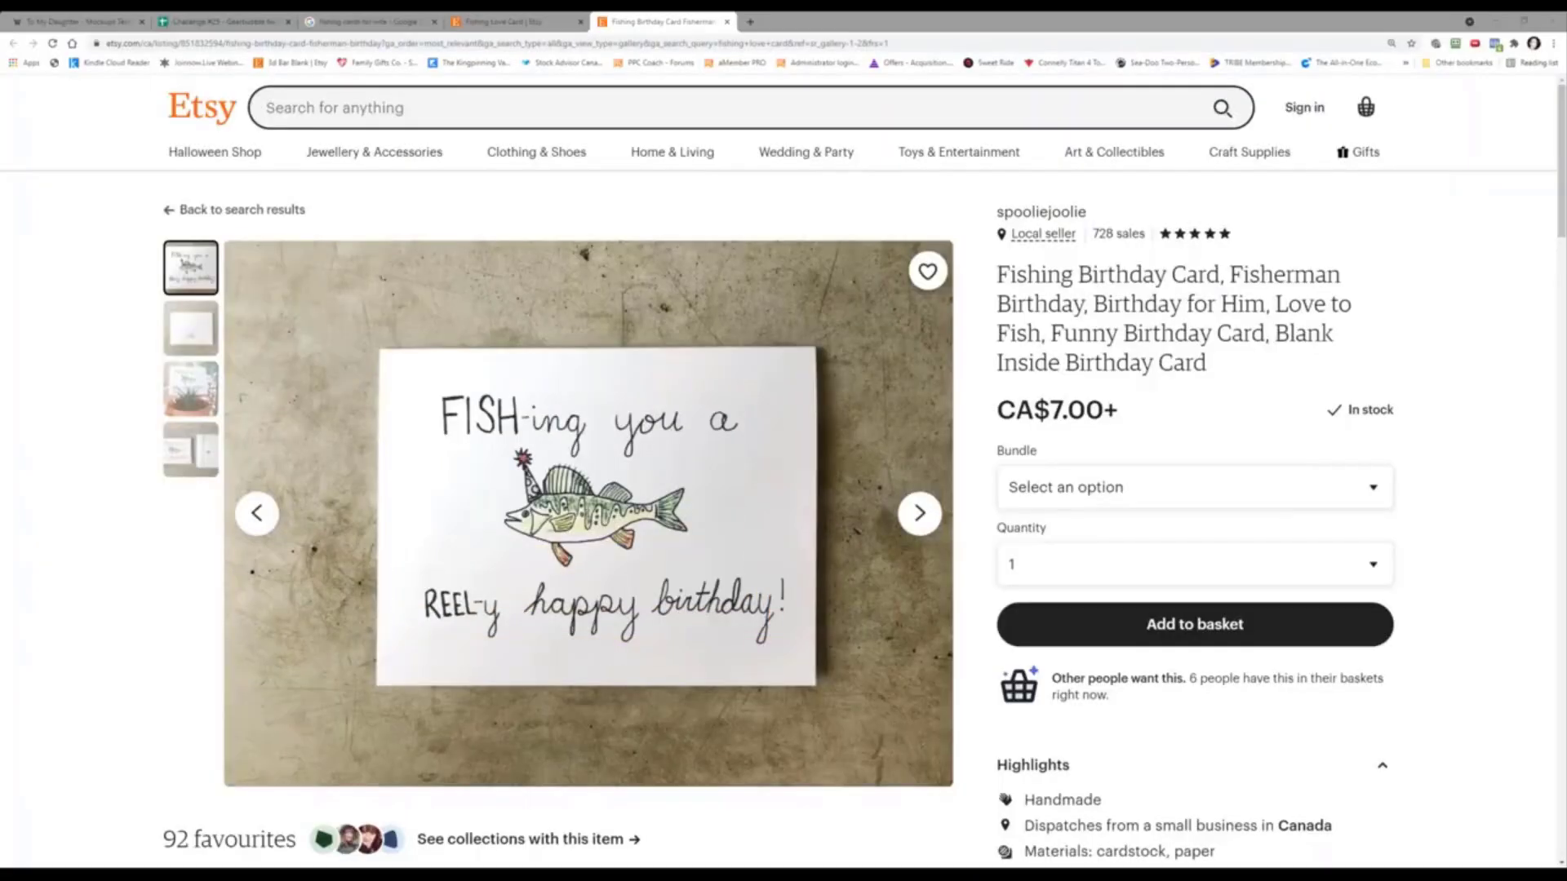
left_click(448, 697)
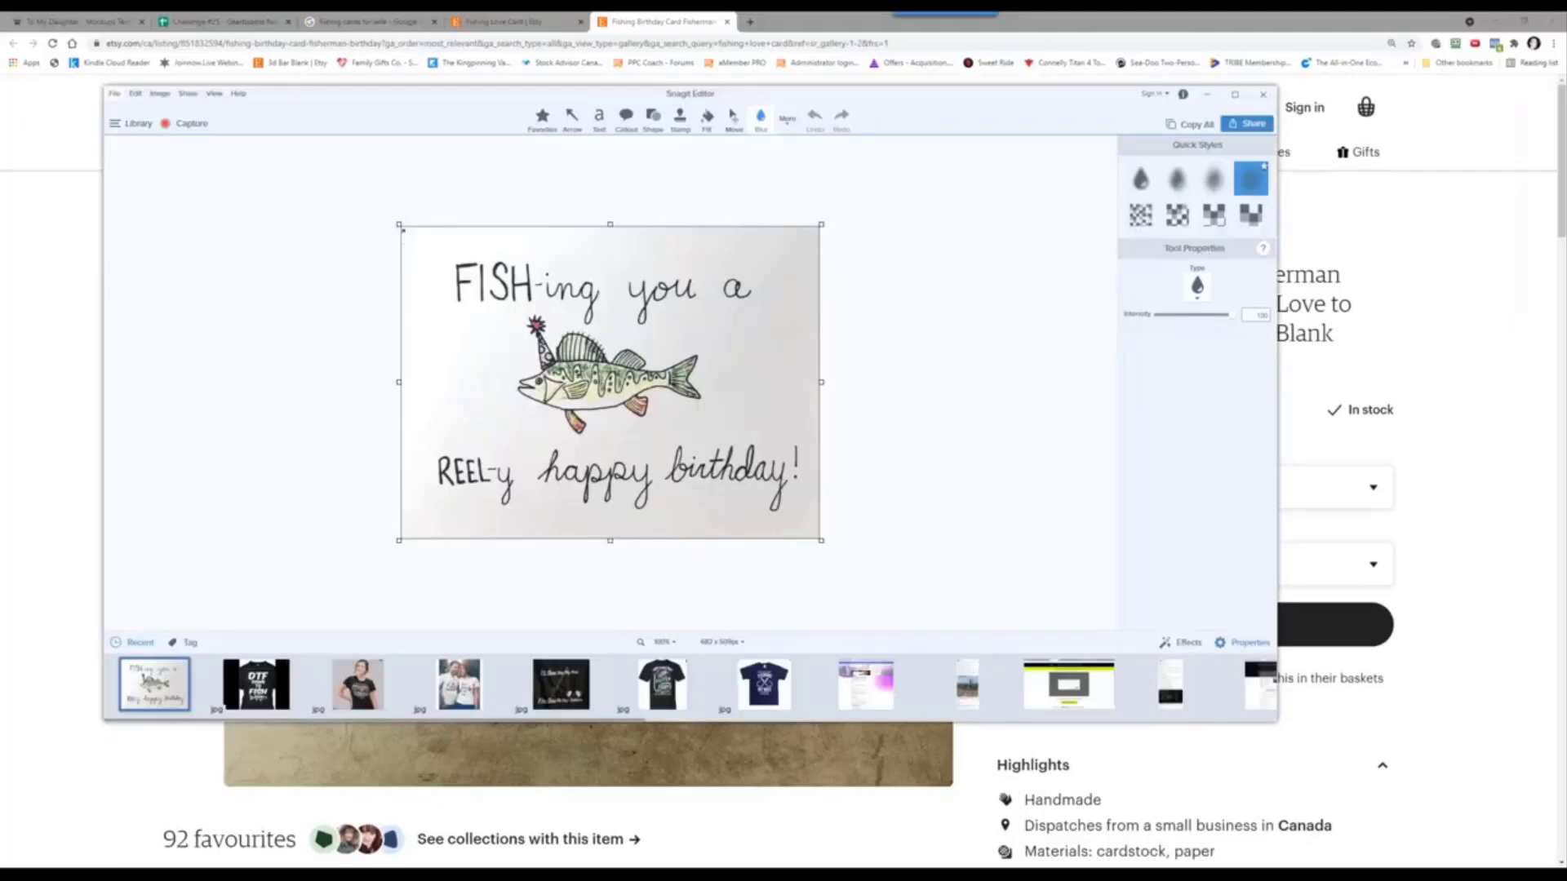
left_click(115, 93)
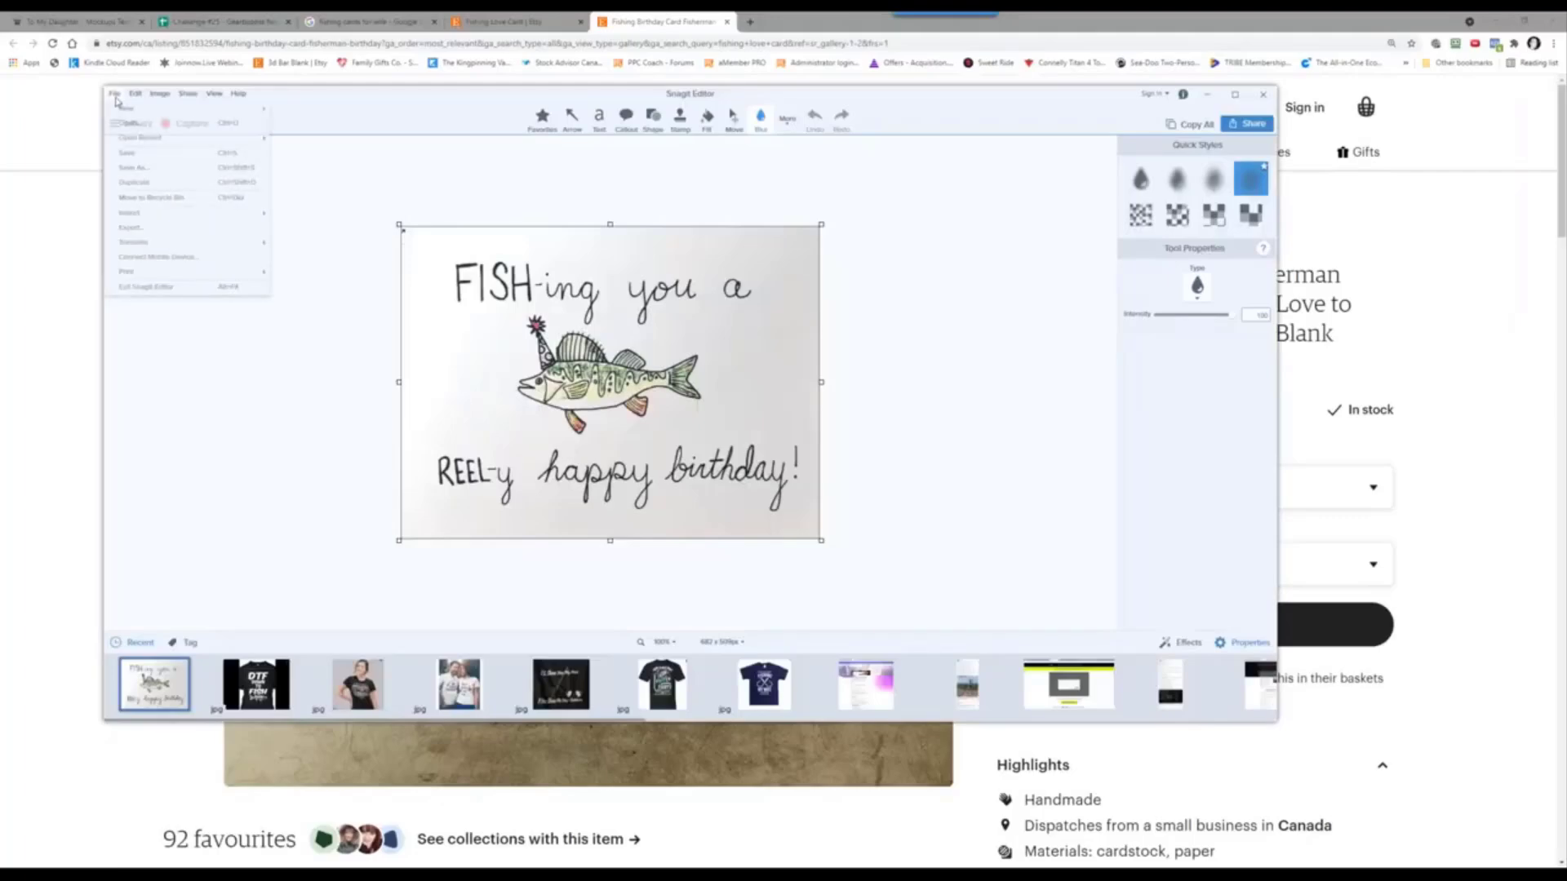
left_click(158, 171)
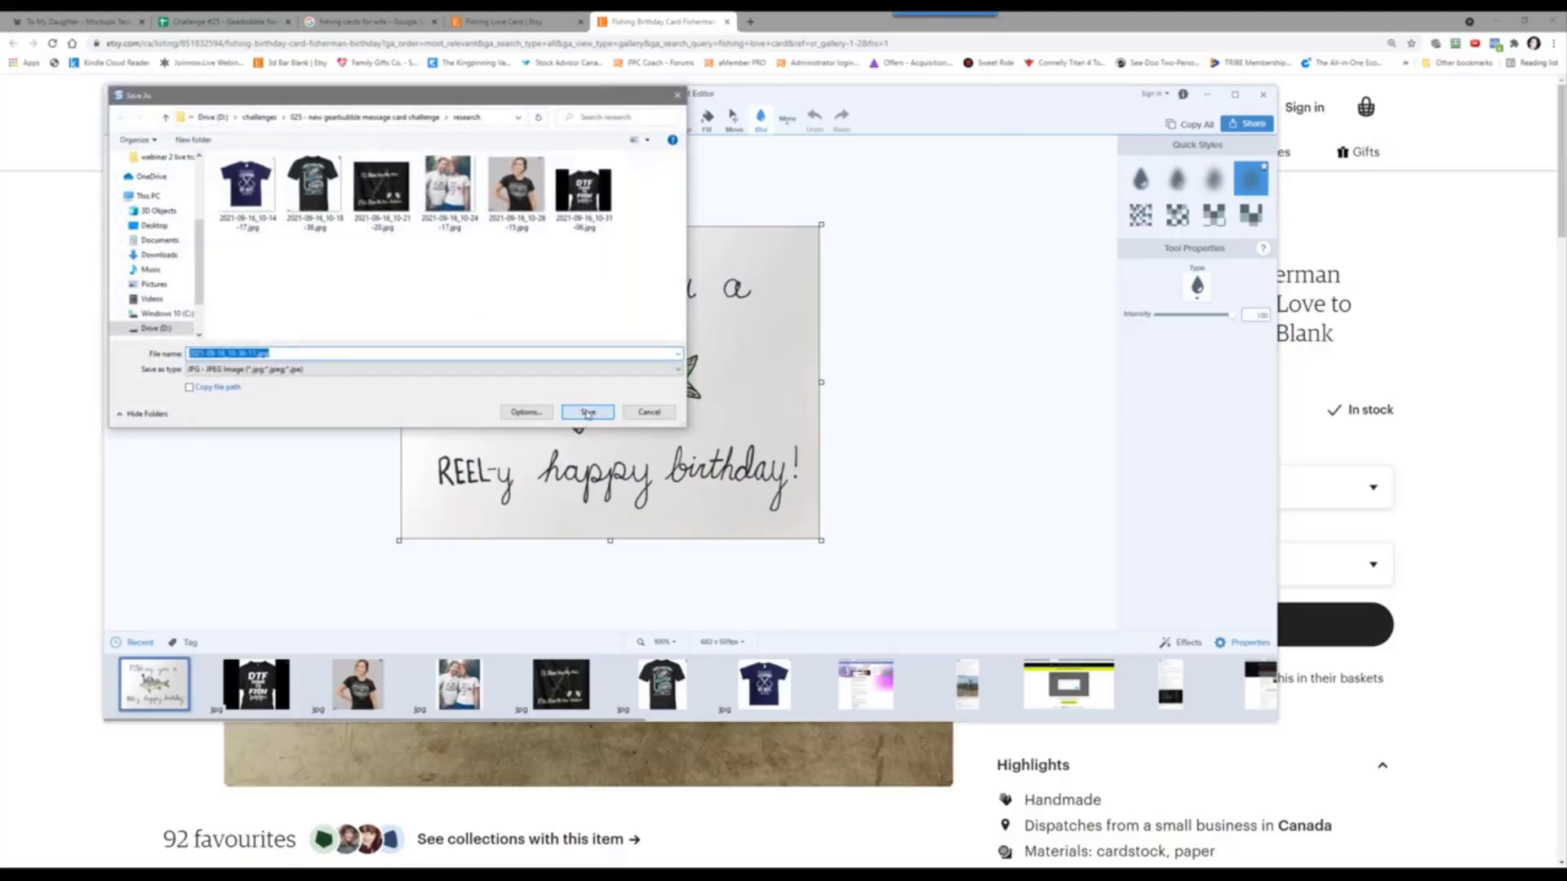
left_click(587, 412)
Step: Switch to the research spreadsheet, insert the saved birthday card image into cell A8, and enlarge row 8 to show it
left_click(220, 22)
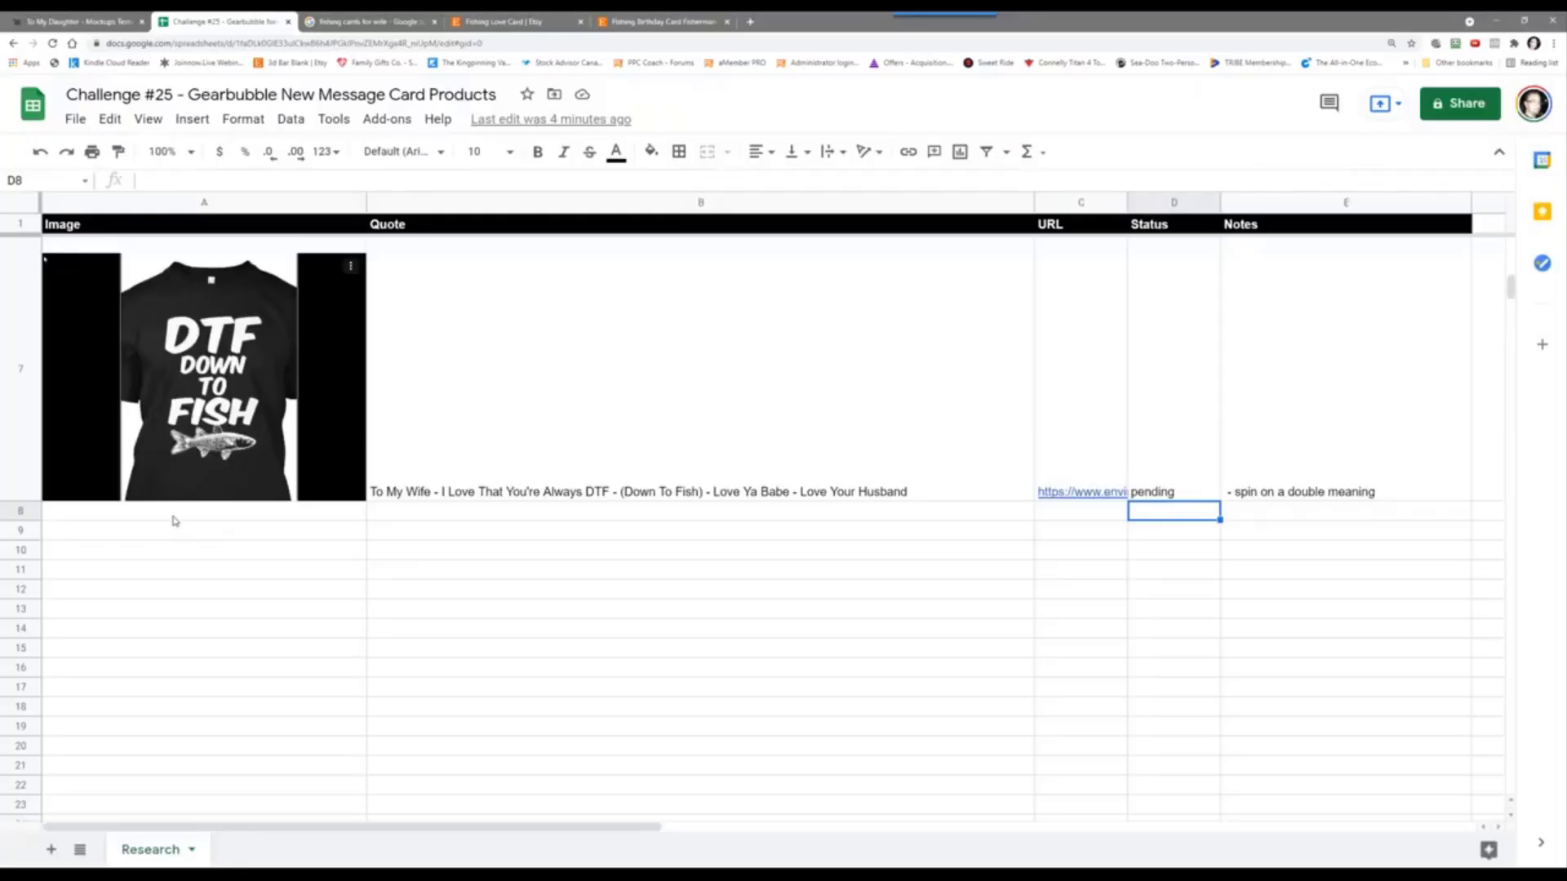
left_click(174, 521)
left_click(193, 119)
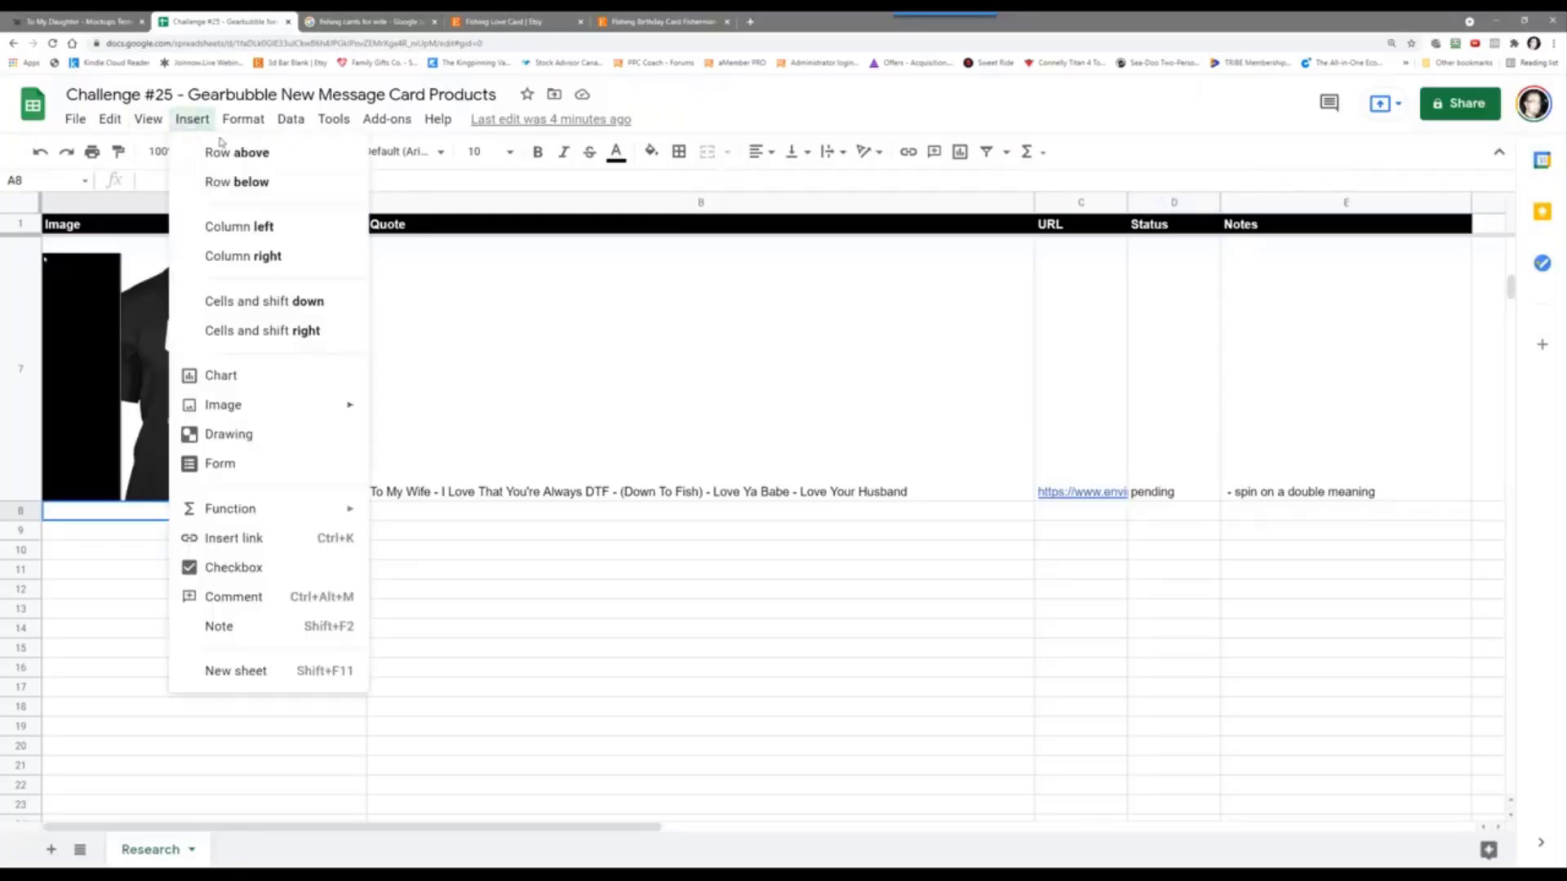
mouse_move(269, 405)
left_click(440, 409)
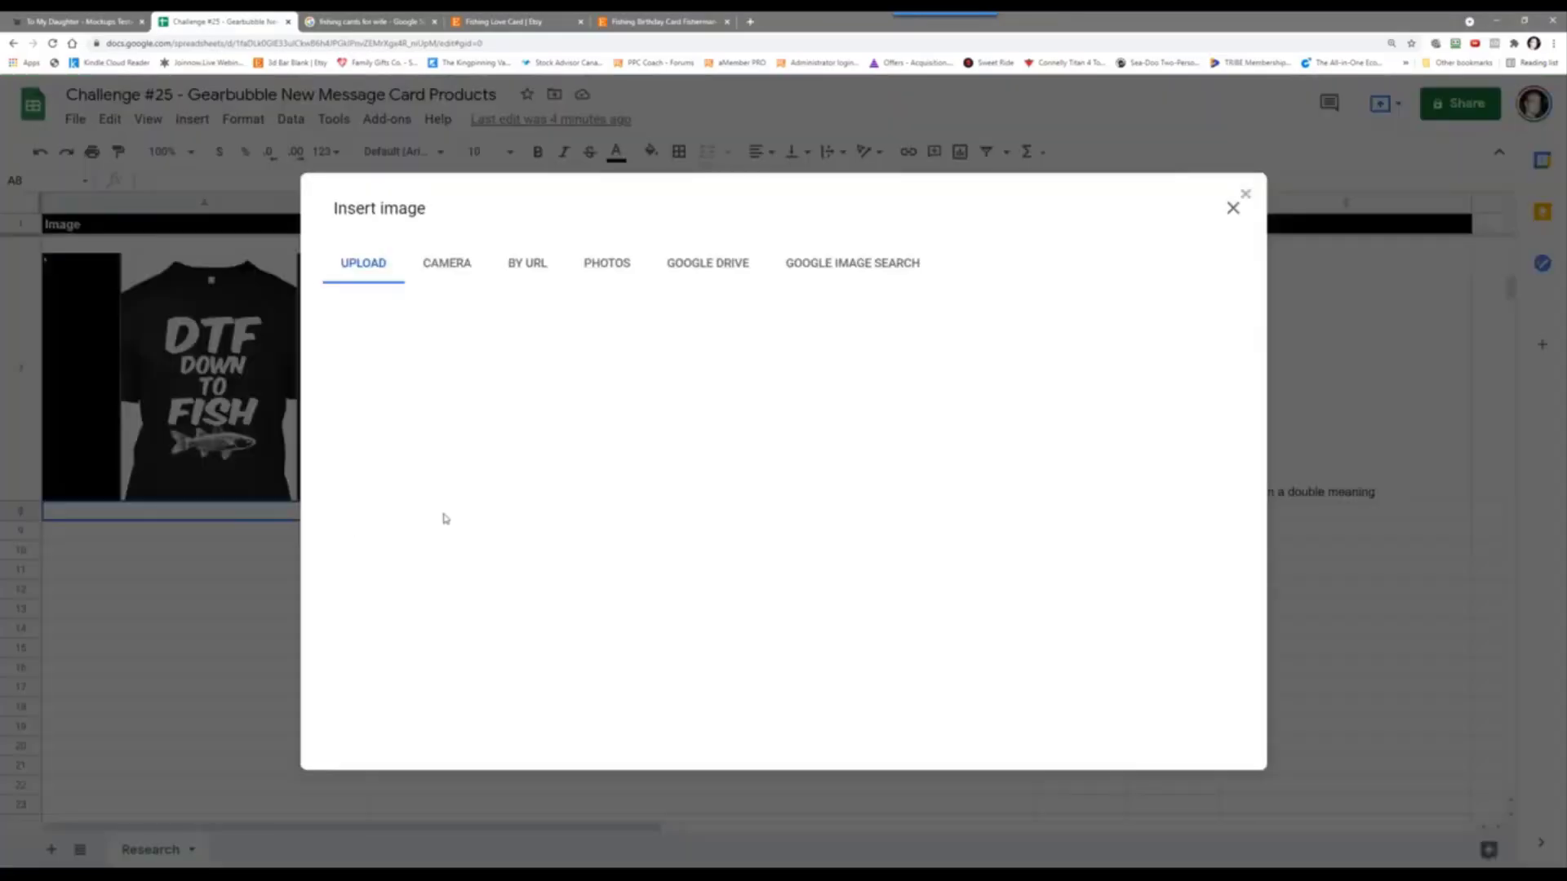
left_click(783, 585)
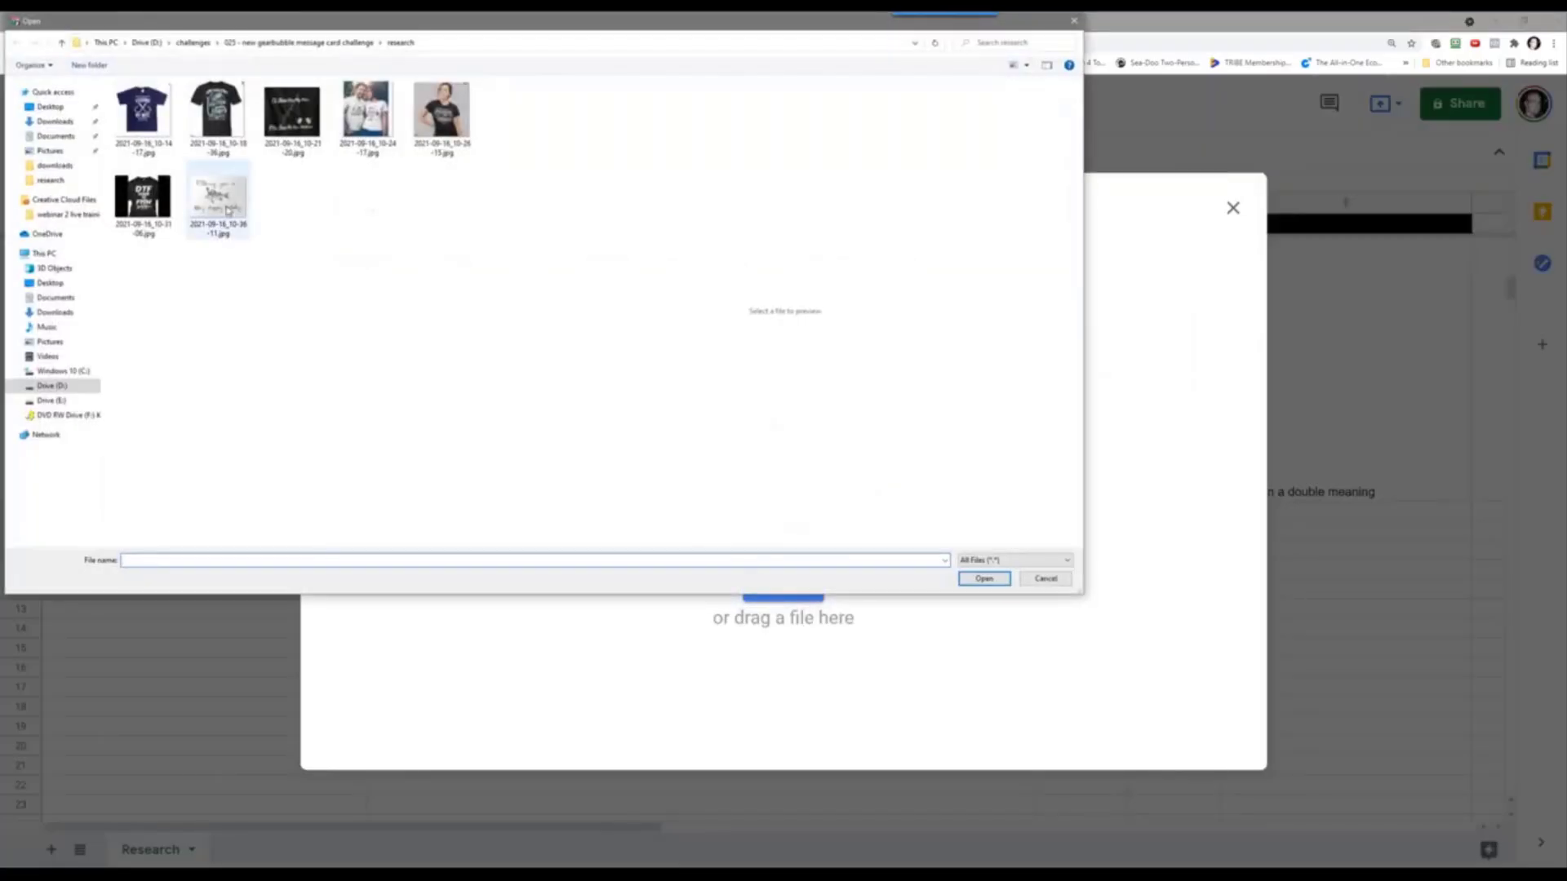
left_click(227, 211)
left_click(984, 579)
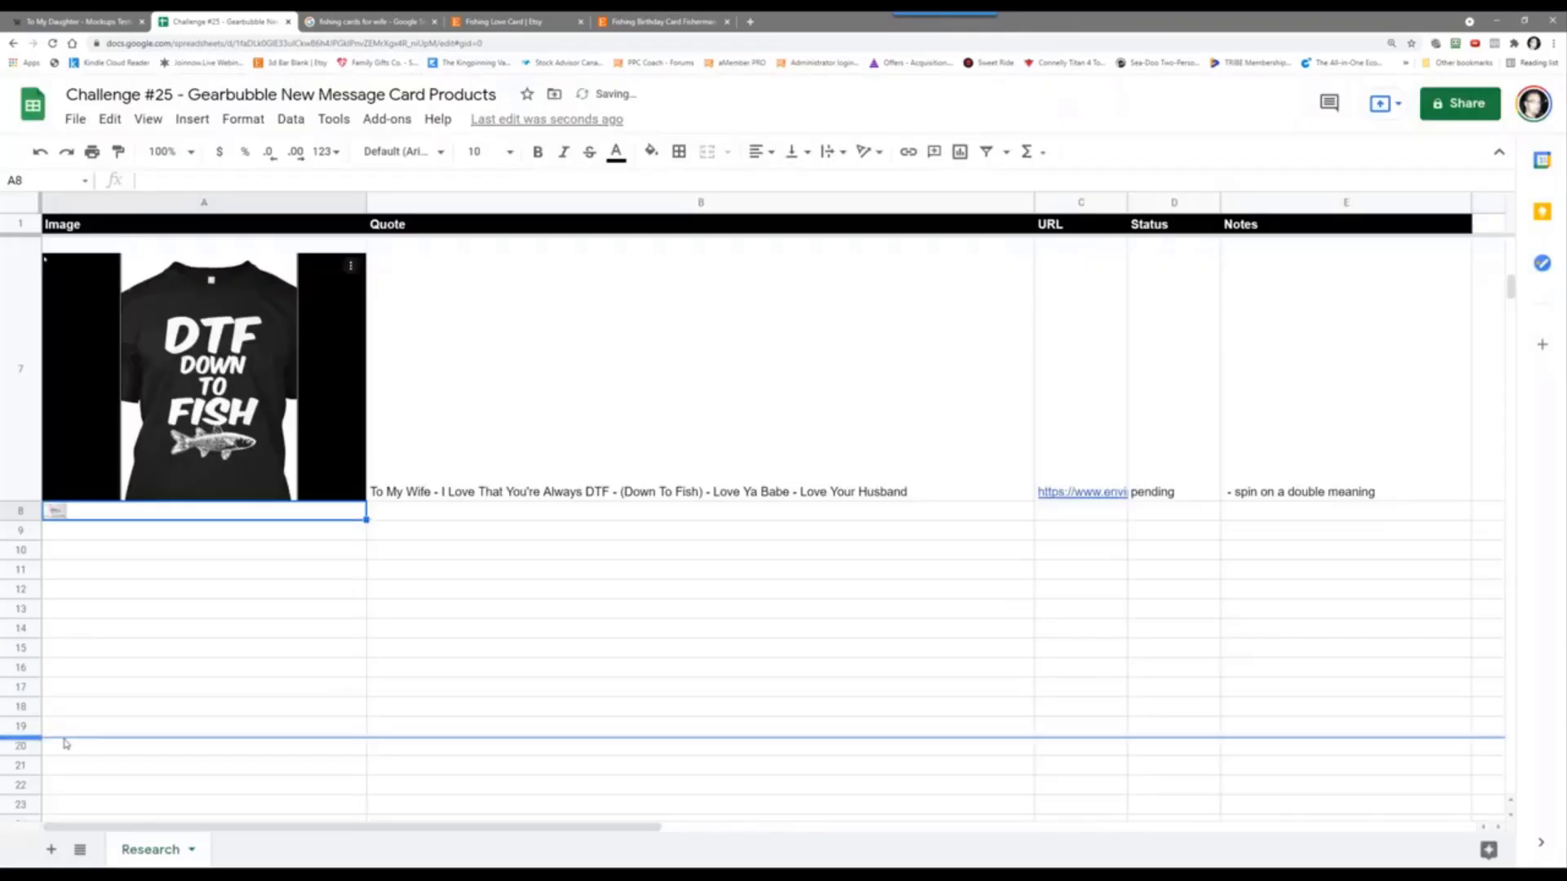
Step: Enter the quote "To My Wife - FISH-ing You A REEL-y Happy Birthday - I Love You - Love Your Husband" in cell B8
left_click(587, 668)
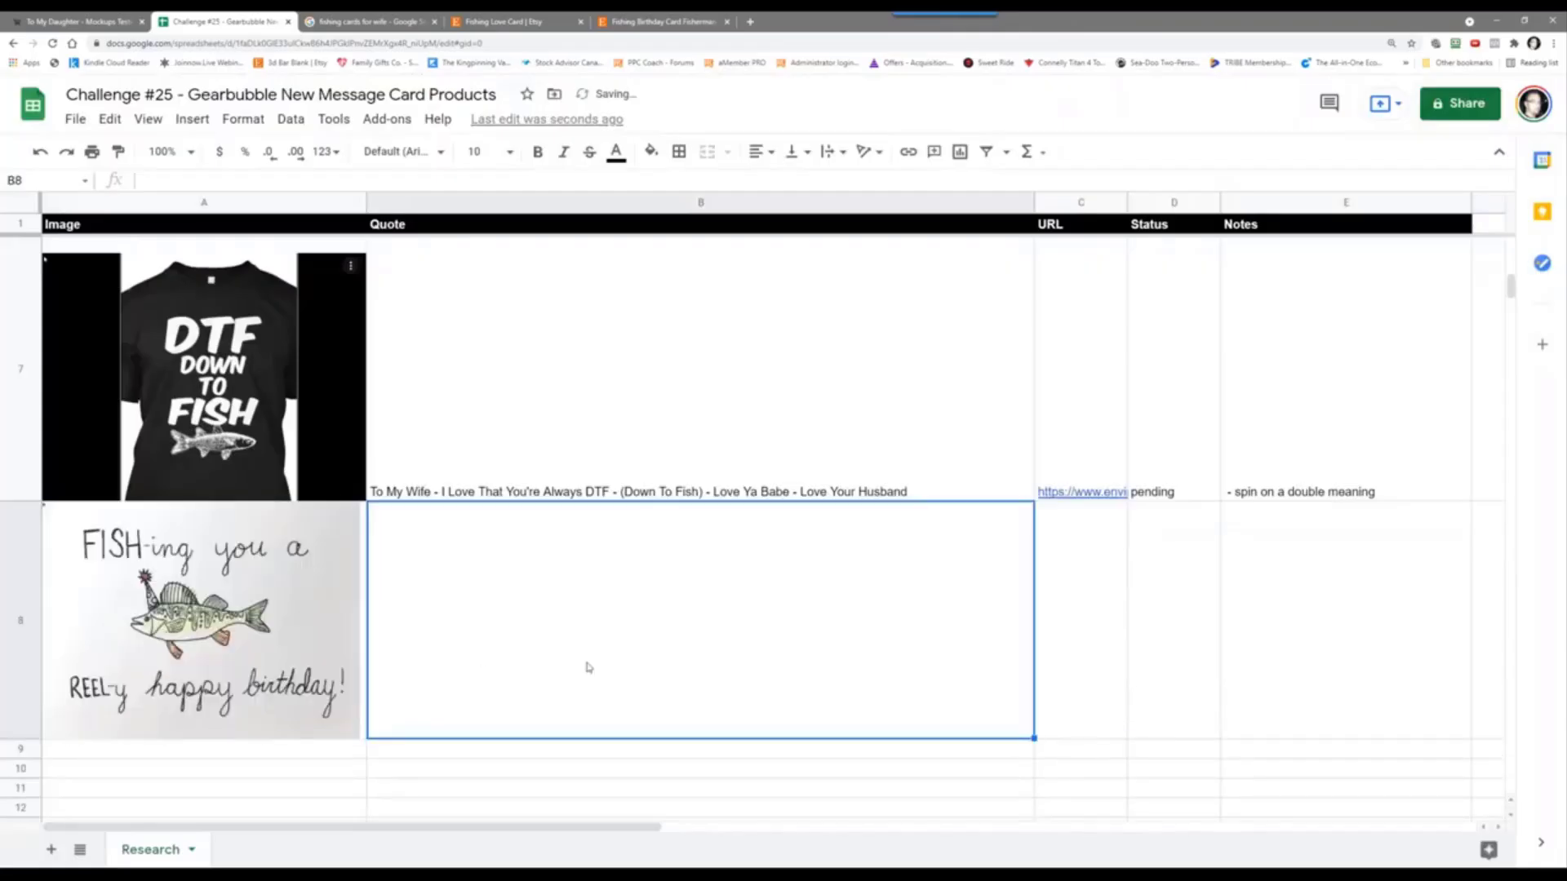
type("To MY Wife")
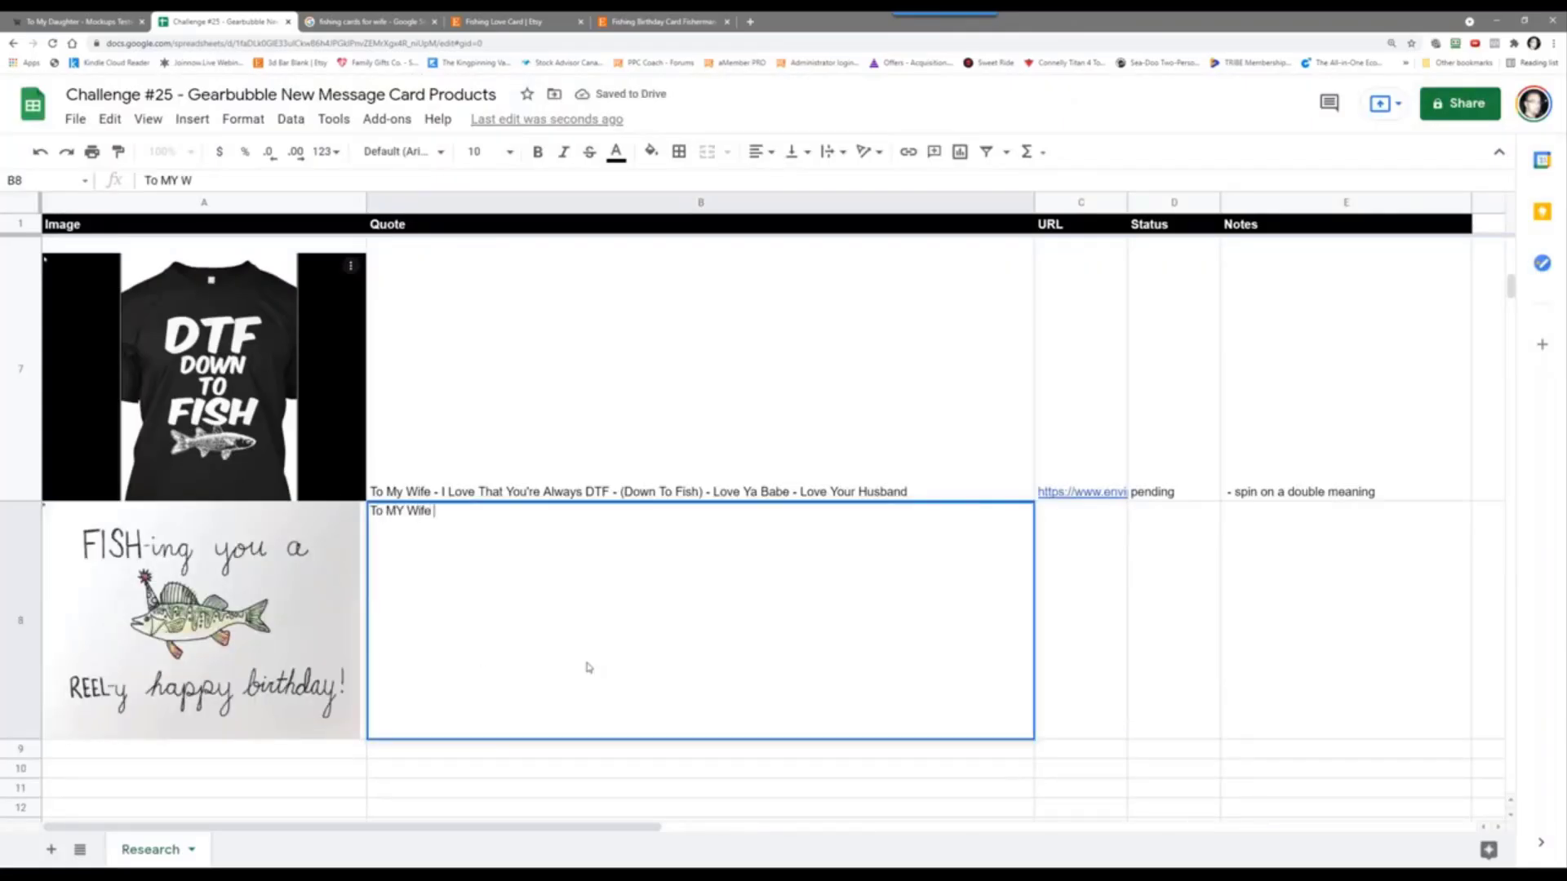
key("BackSpace")
key("BackSpace")
key("BackSpace")
key("BackSpace")
key("BackSpace")
key("BackSpace")
key("BackSpace")
type("y ")
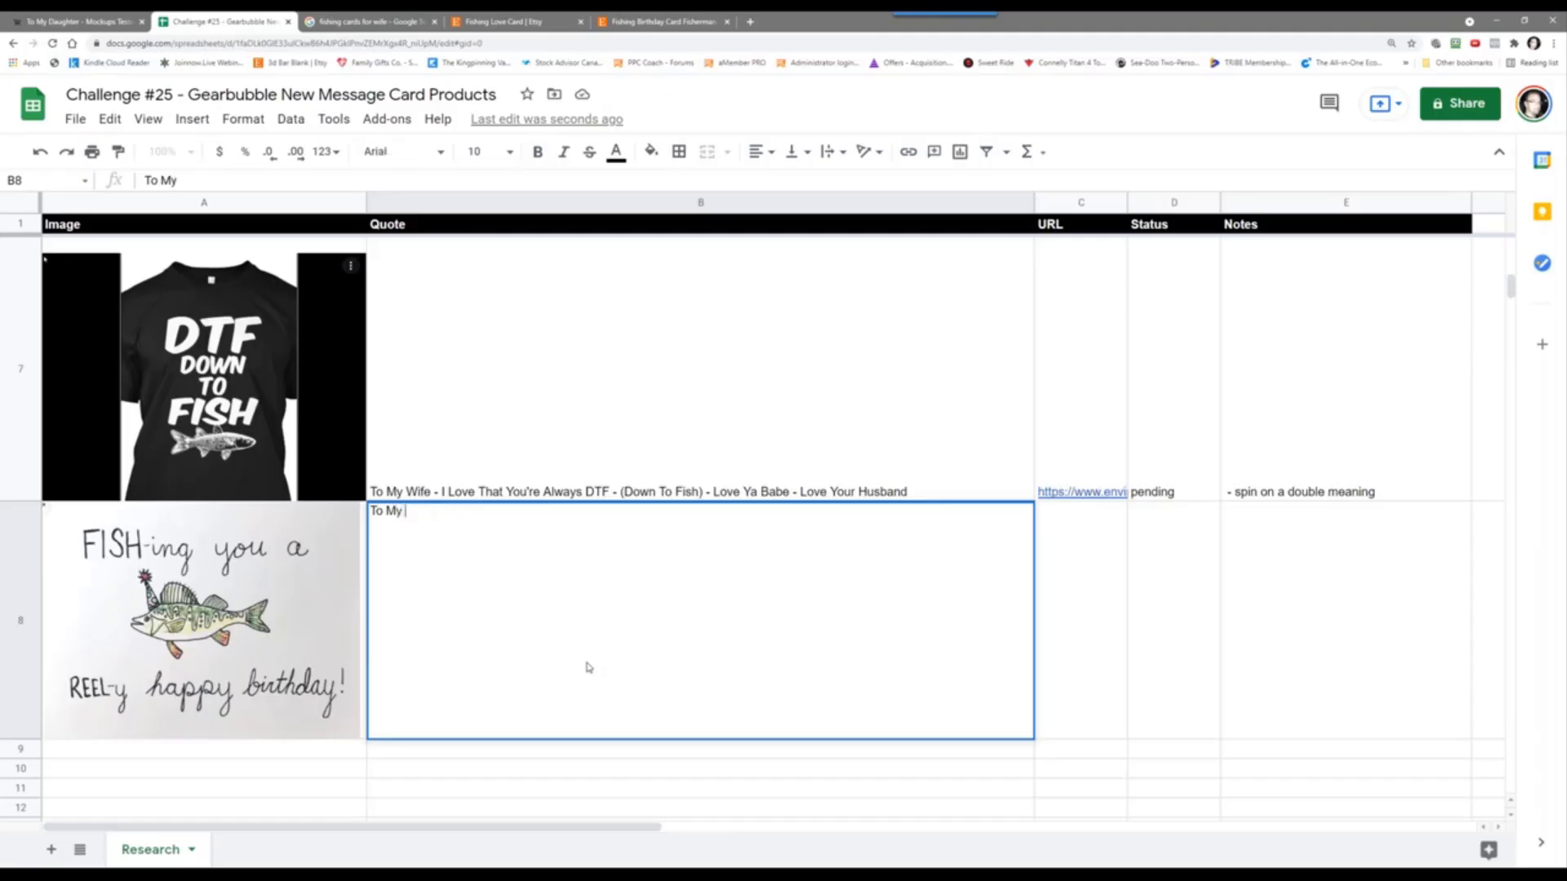
type("Wife - FISH-ing ")
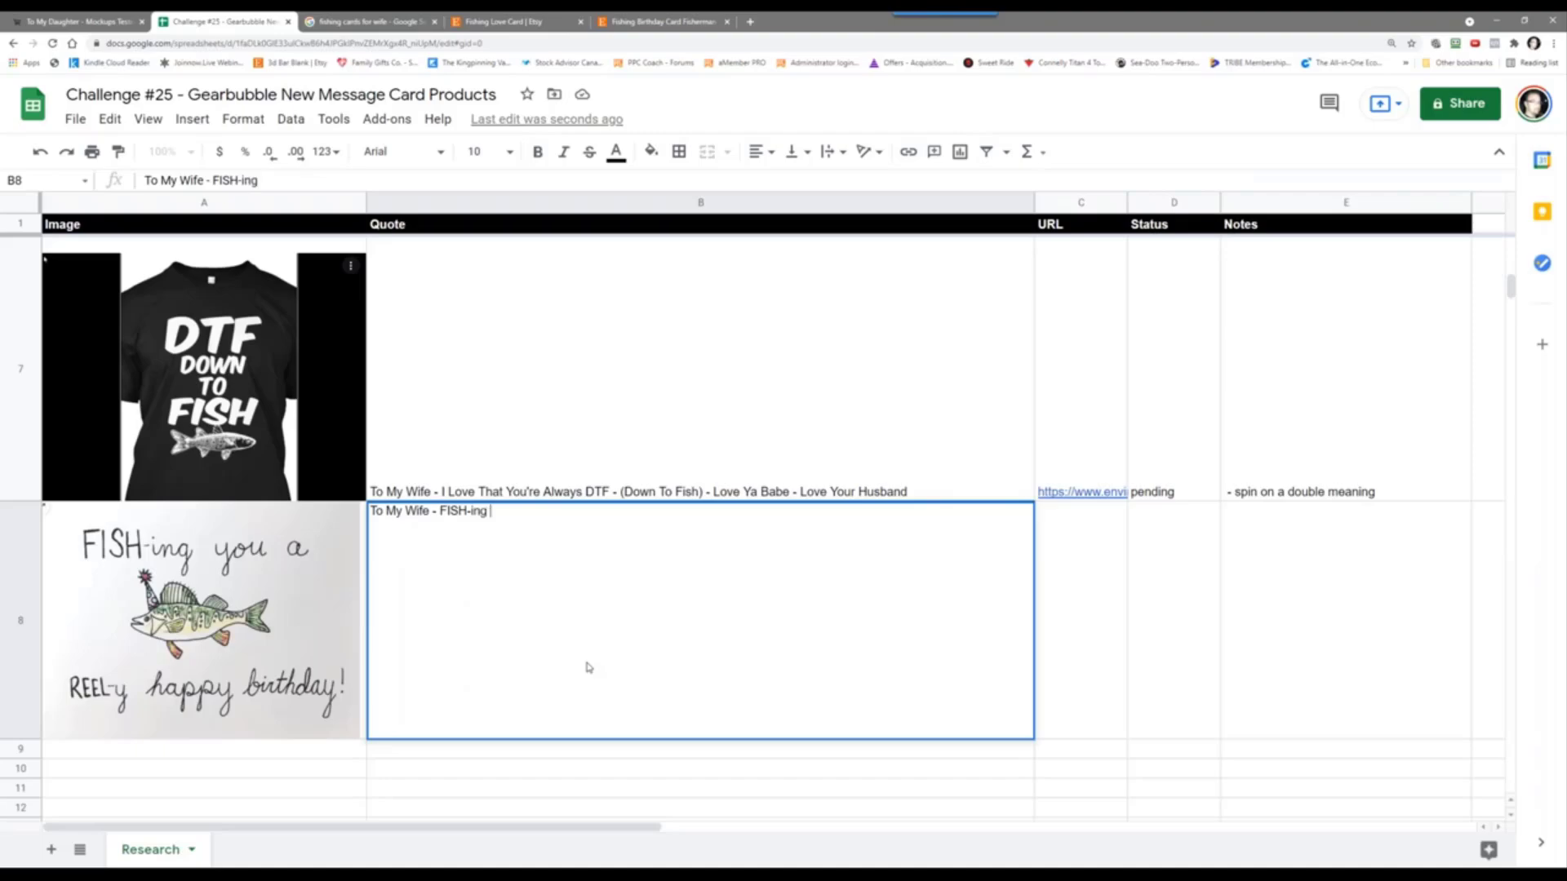
type("yY")
key("BackSpace")
key("BackSpace")
type("You A Re")
key("BackSpace")
type("EEL-y")
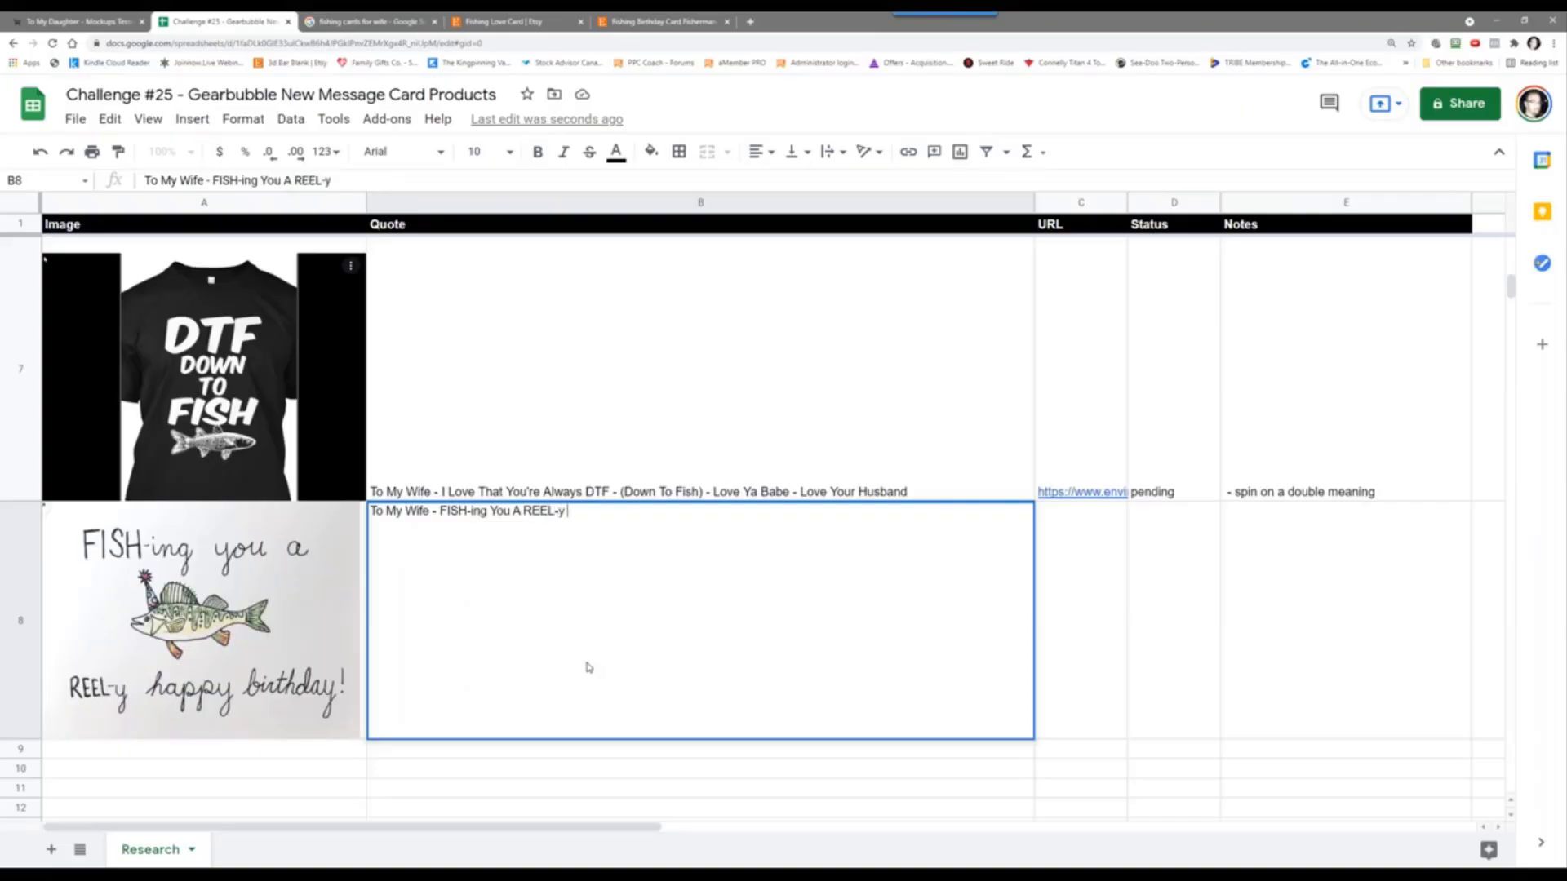
type(" Happy Birthday - I LOve Y")
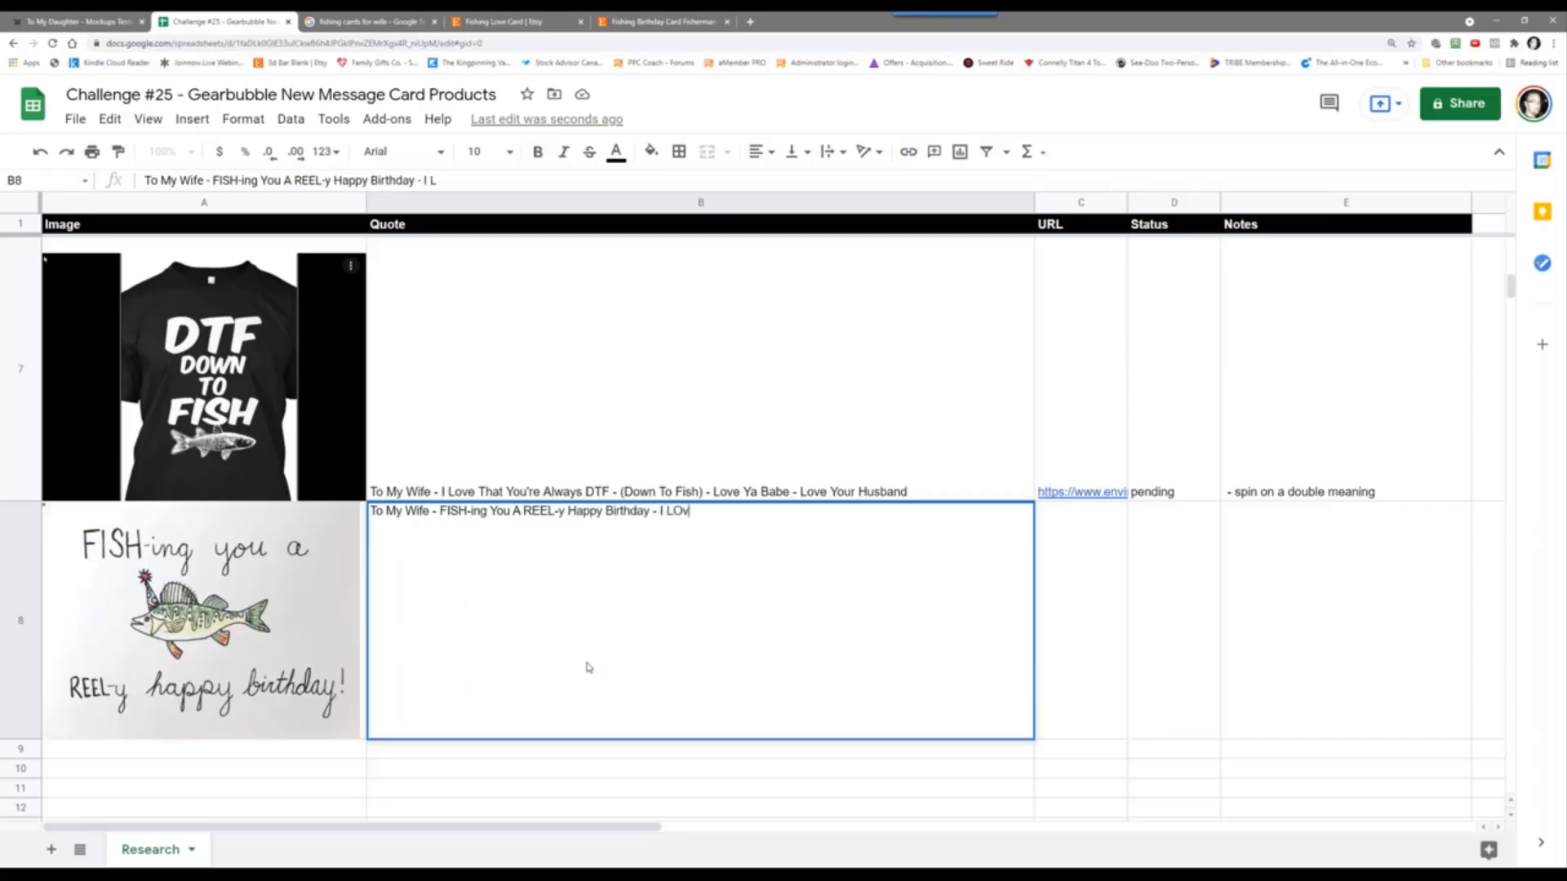
key("BackSpace")
key("BackSpace")
type("ove You - Love Yo")
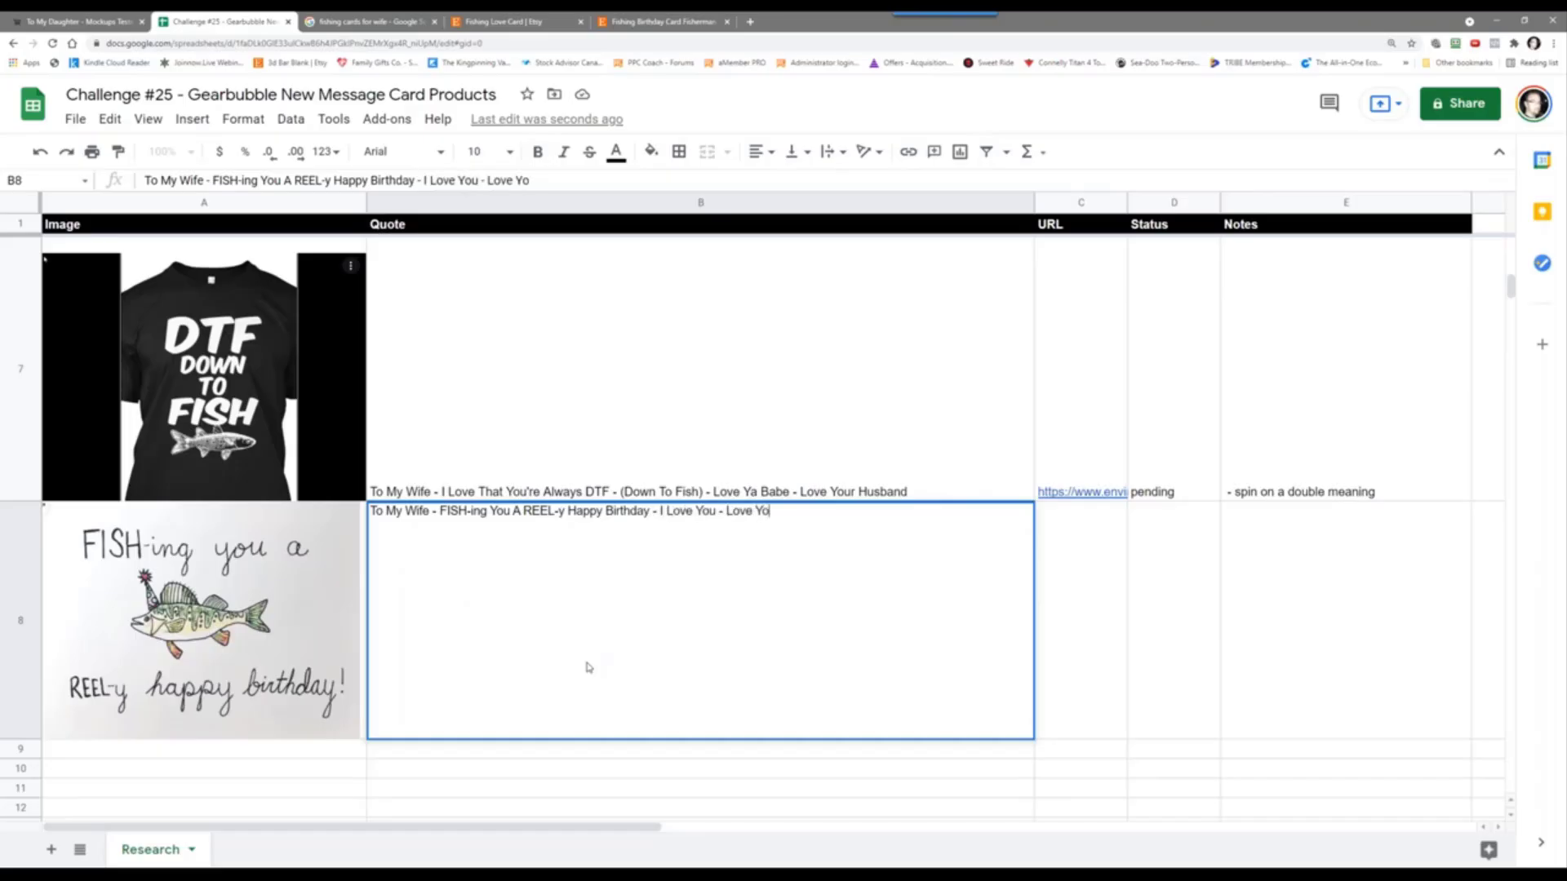
type("ur Husband")
key("Tab")
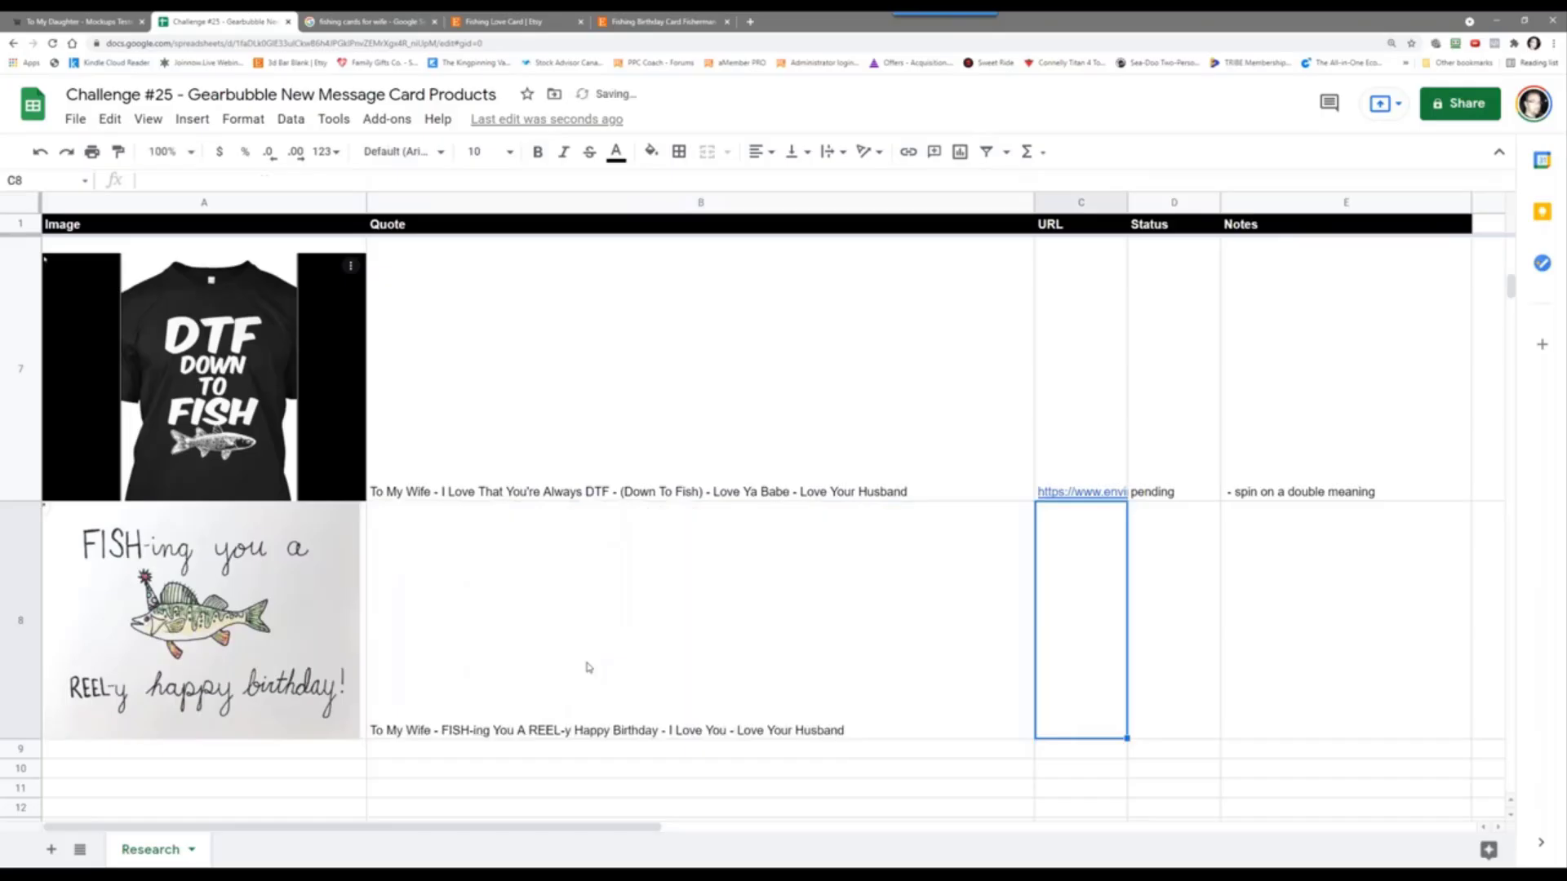
Step: Copy the Etsy birthday card listing's URL without its query parameters and paste it into cell C8 of the research spreadsheet
left_click(635, 22)
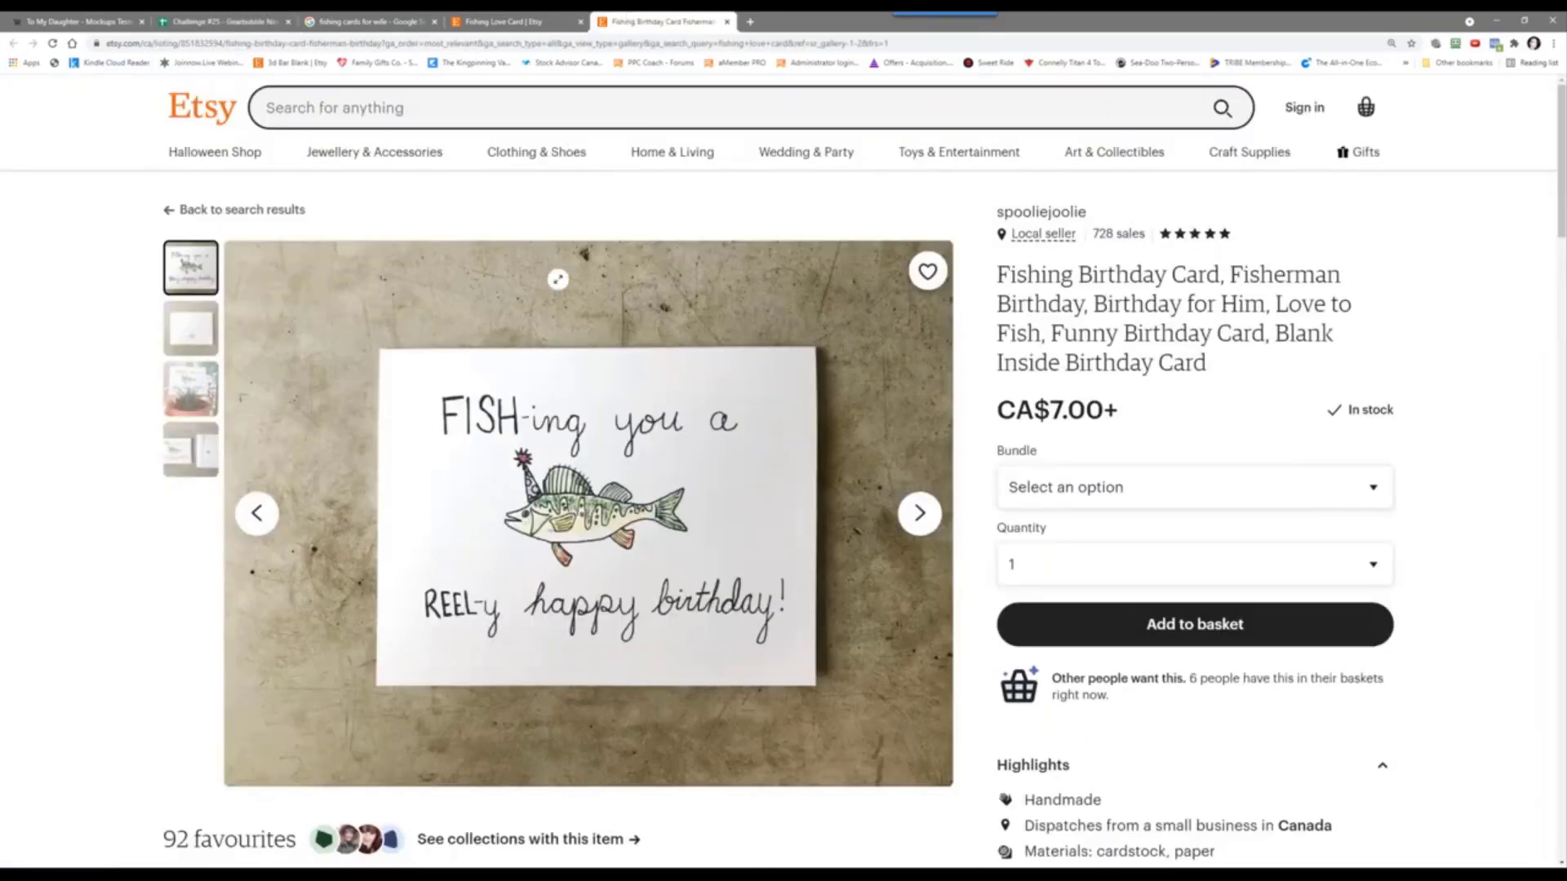
left_click(382, 43)
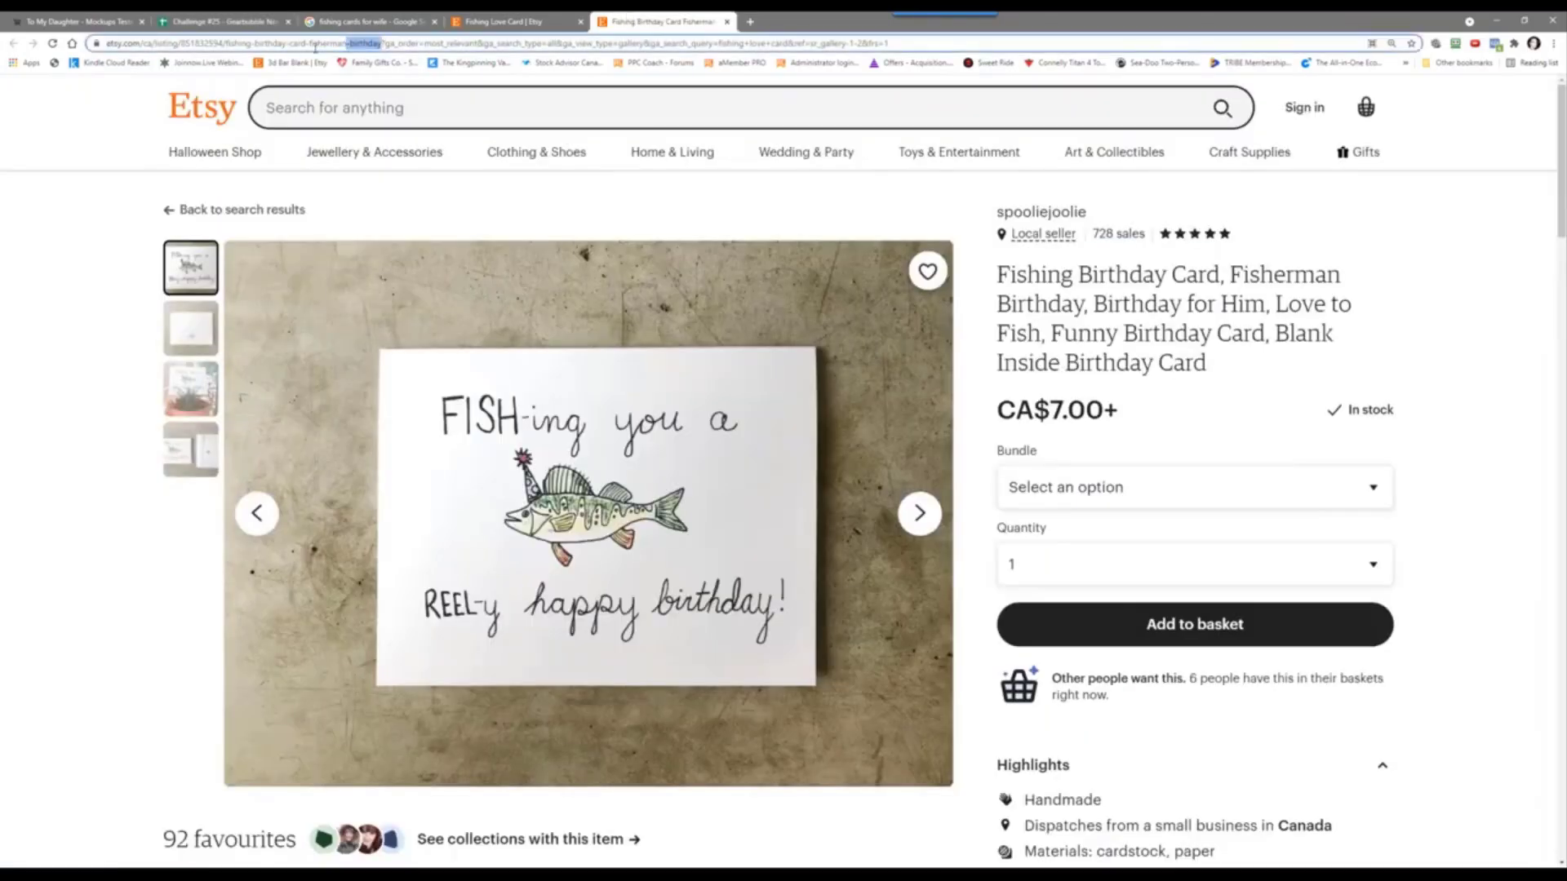
right_click(154, 42)
left_click(216, 108)
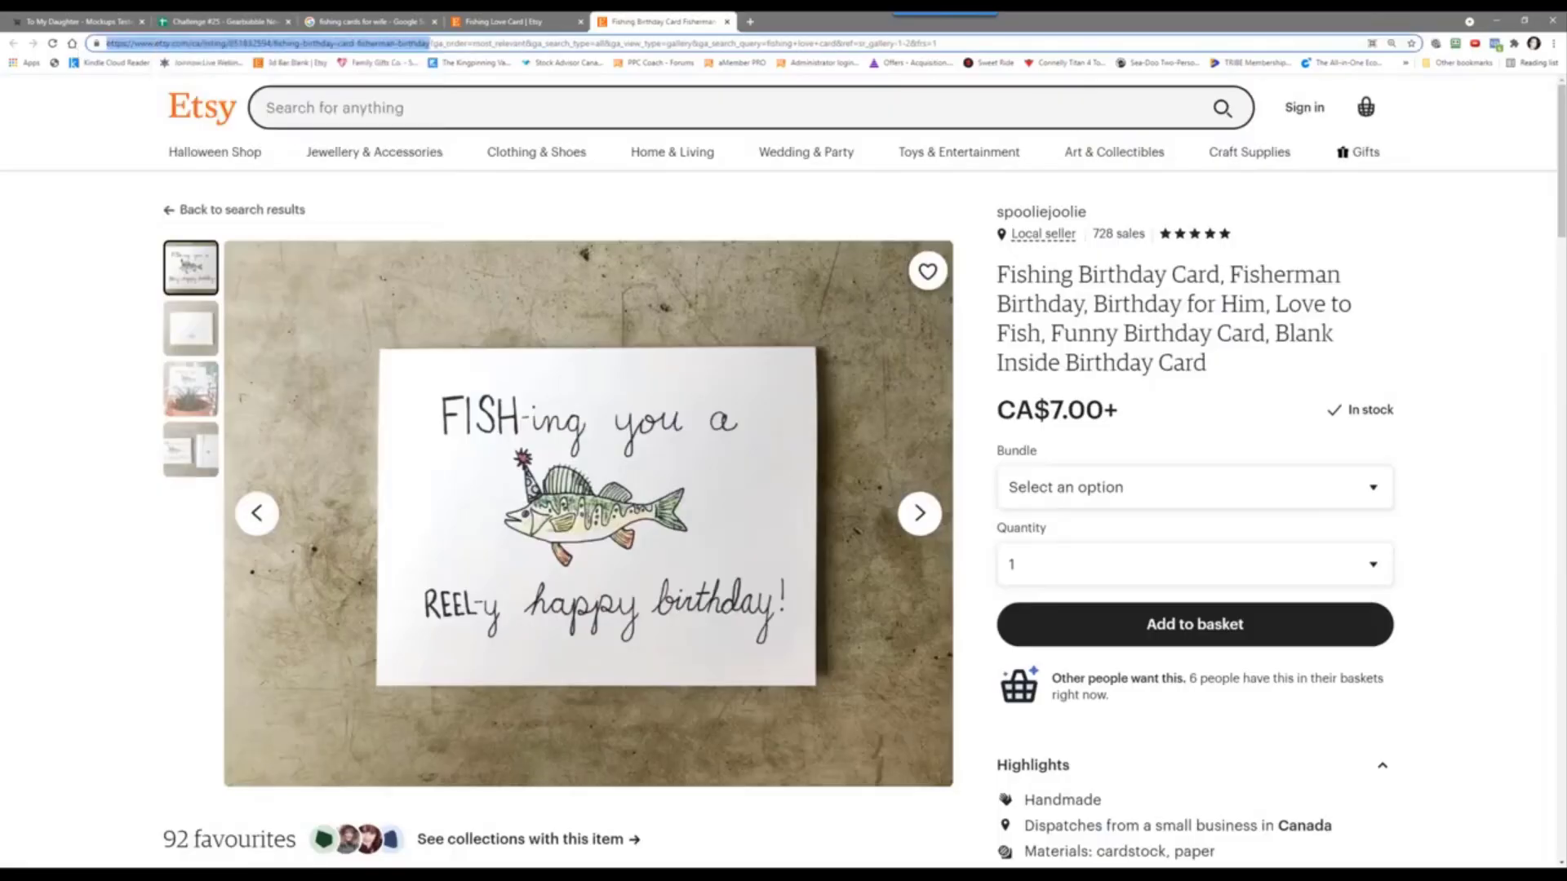
left_click(214, 23)
right_click(1103, 632)
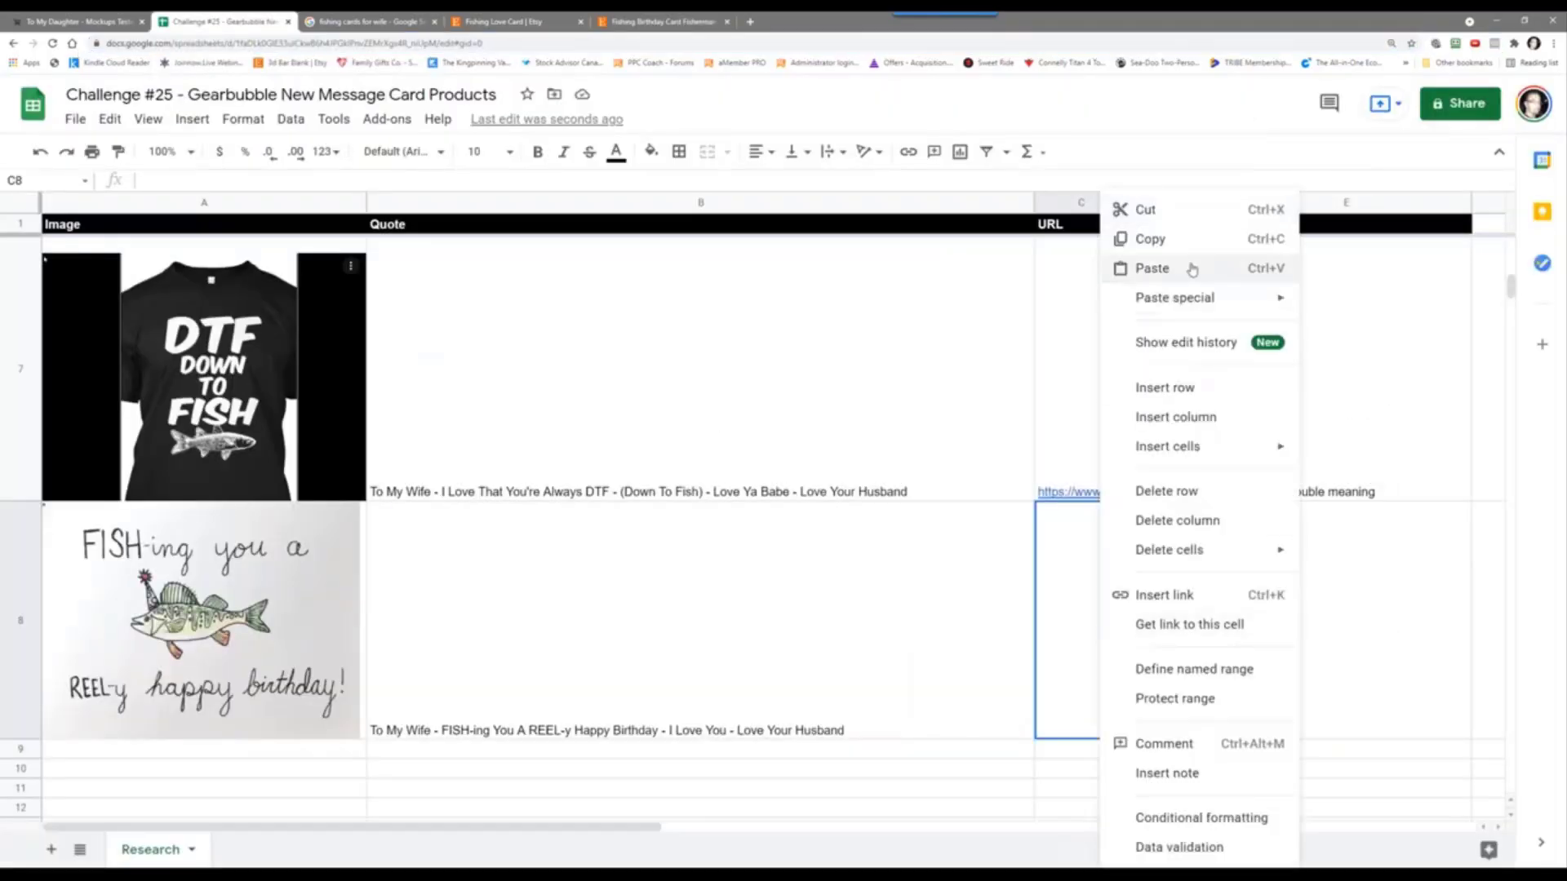
left_click(1193, 269)
Step: Set the status in row 8 to "pending" and enter the note "- not my favorite but maybe"
left_click(1193, 643)
type("pending")
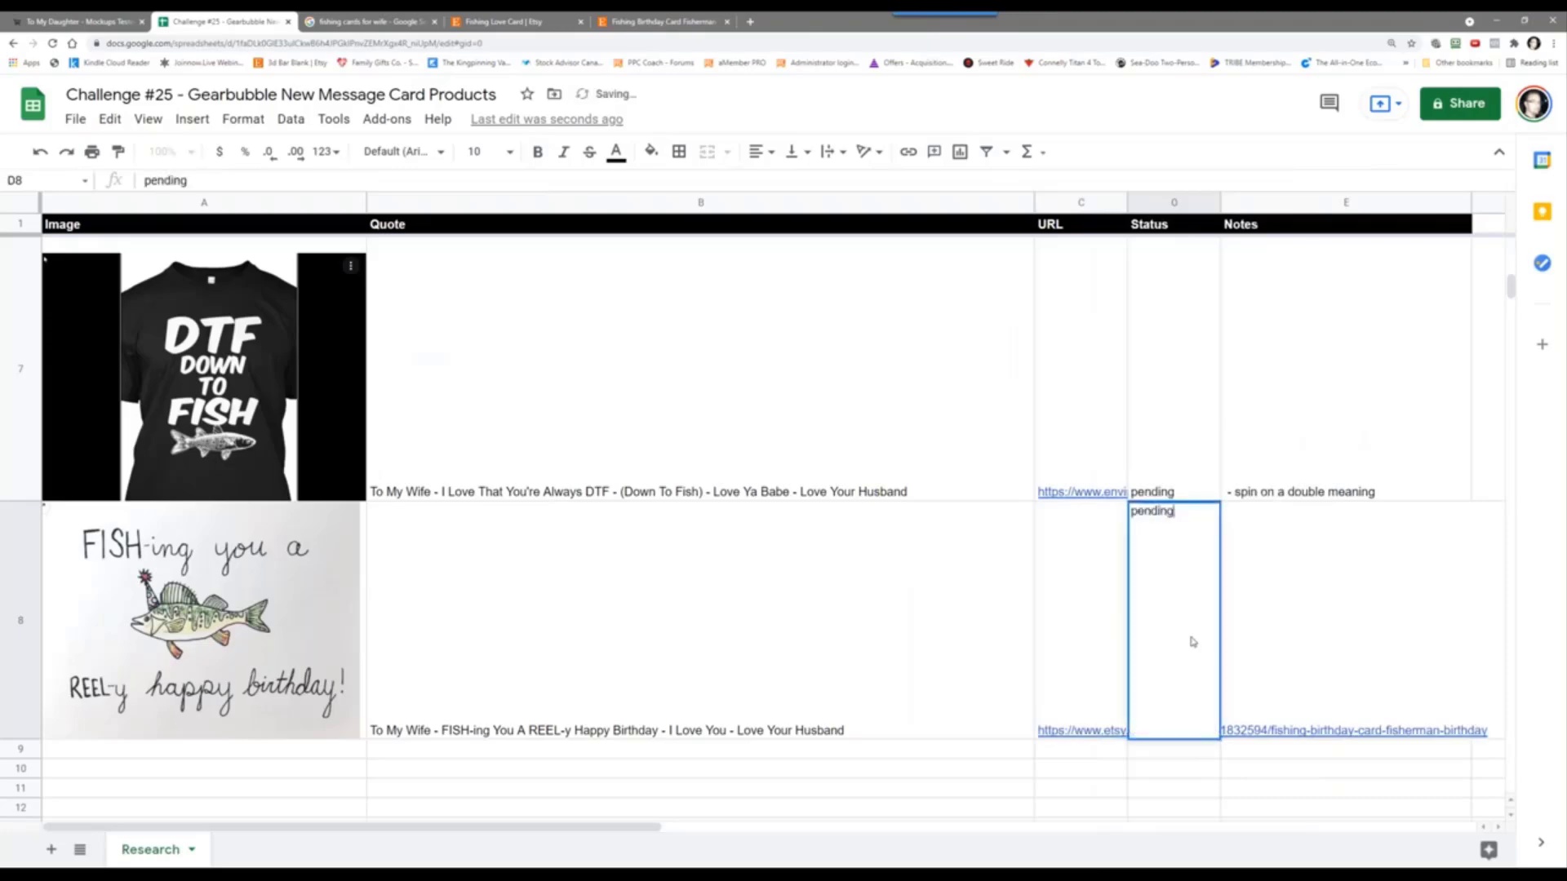
key("Tab")
type("-")
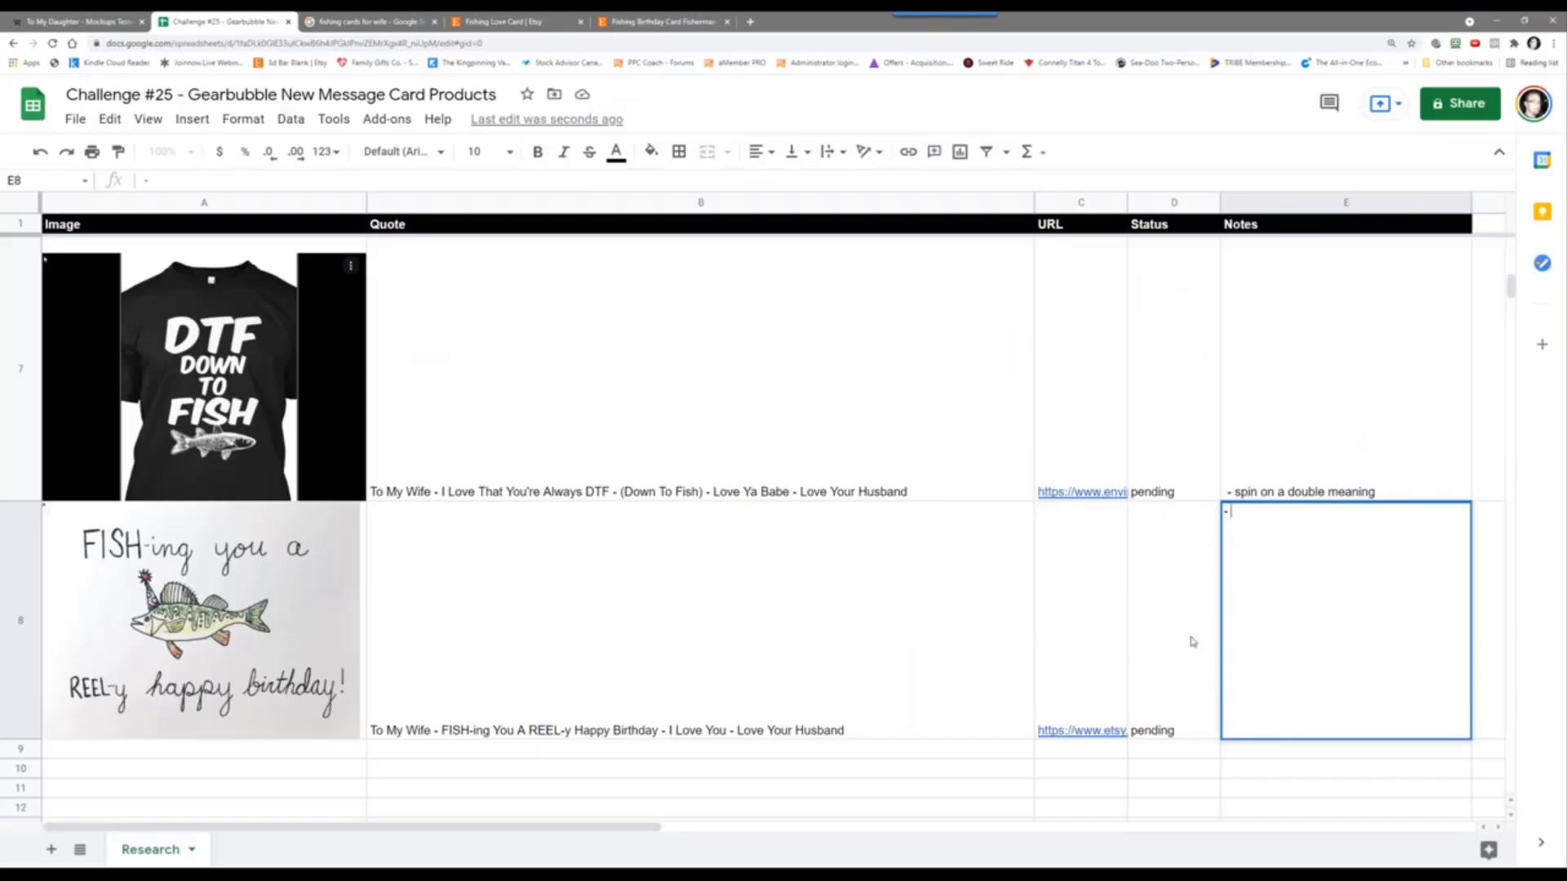
type(" not my favori")
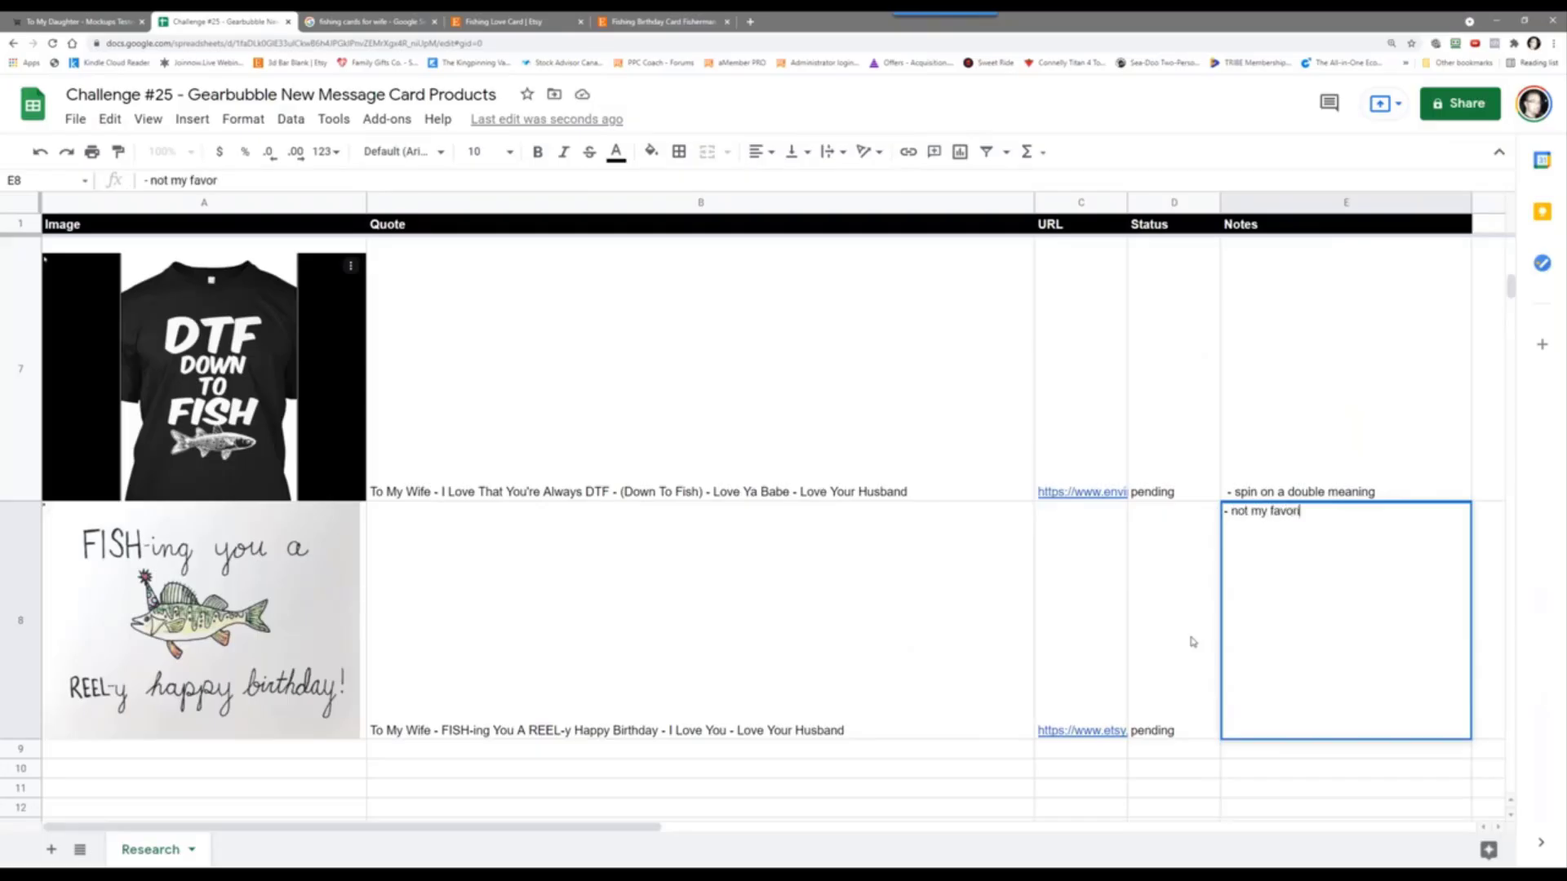
type("te but maybe")
key("Return")
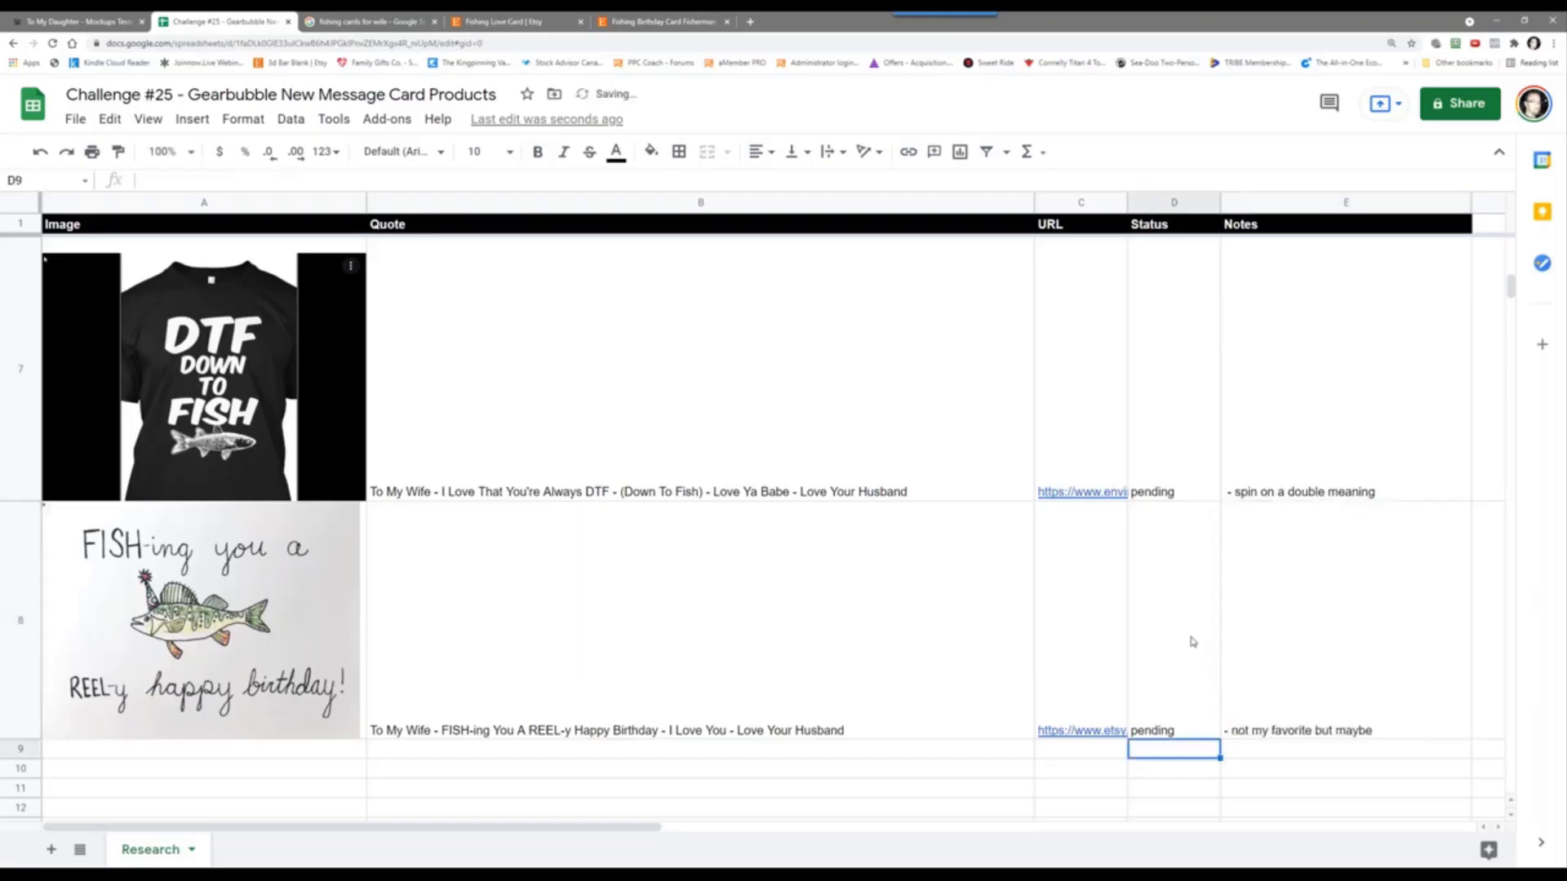
Step: Return to Etsy's "Fishing love card" results and open the SweetSaltyPaperCo "Cute Anniversary Card | Silly Love Card" listing in a new tab
left_click(531, 21)
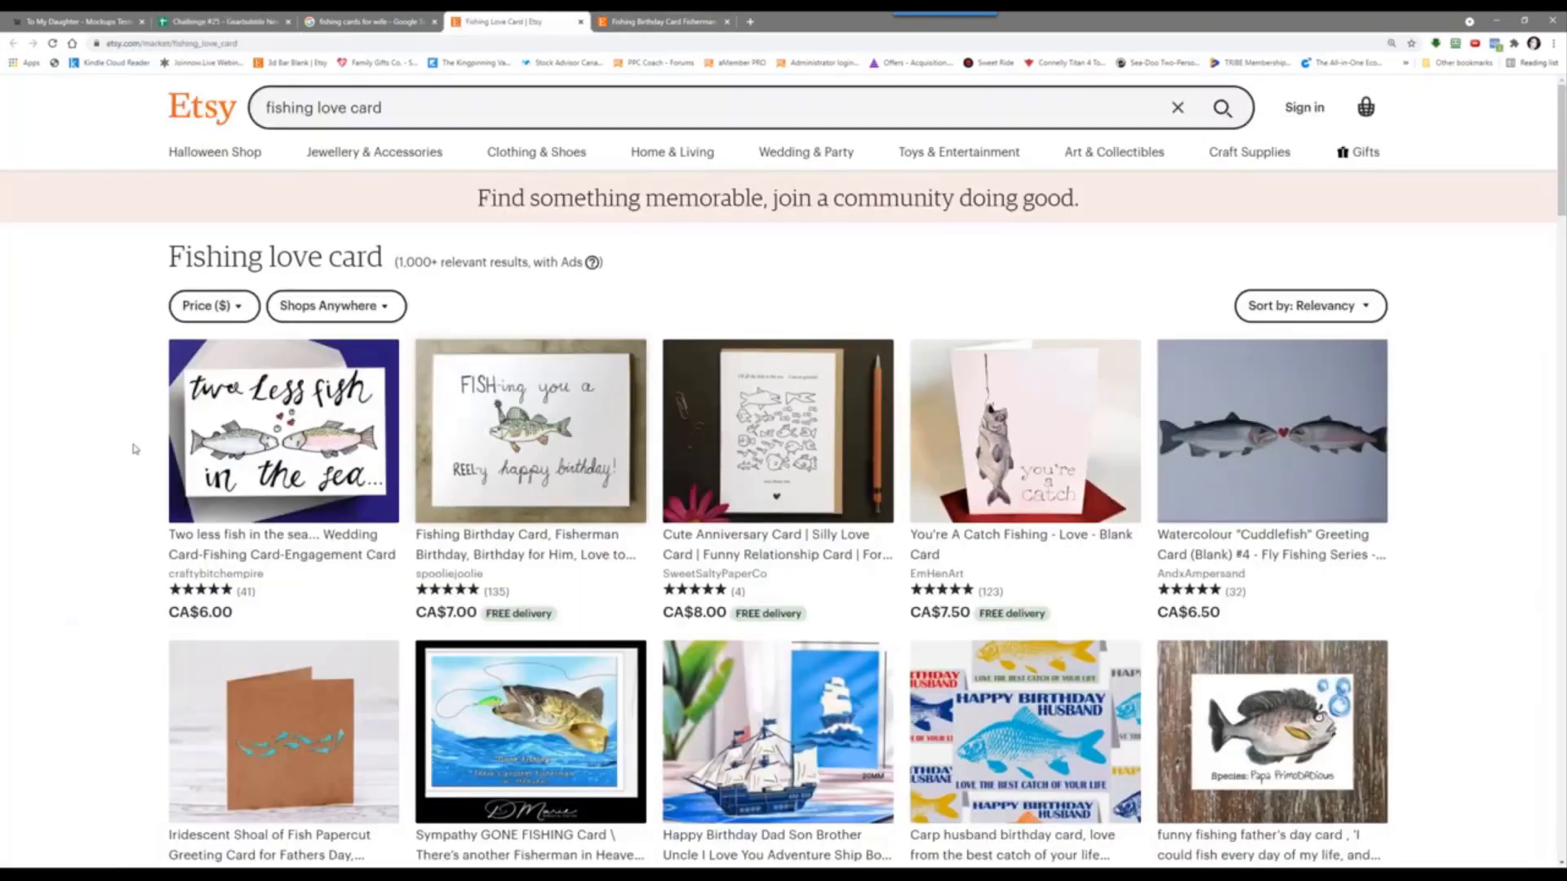
right_click(781, 444)
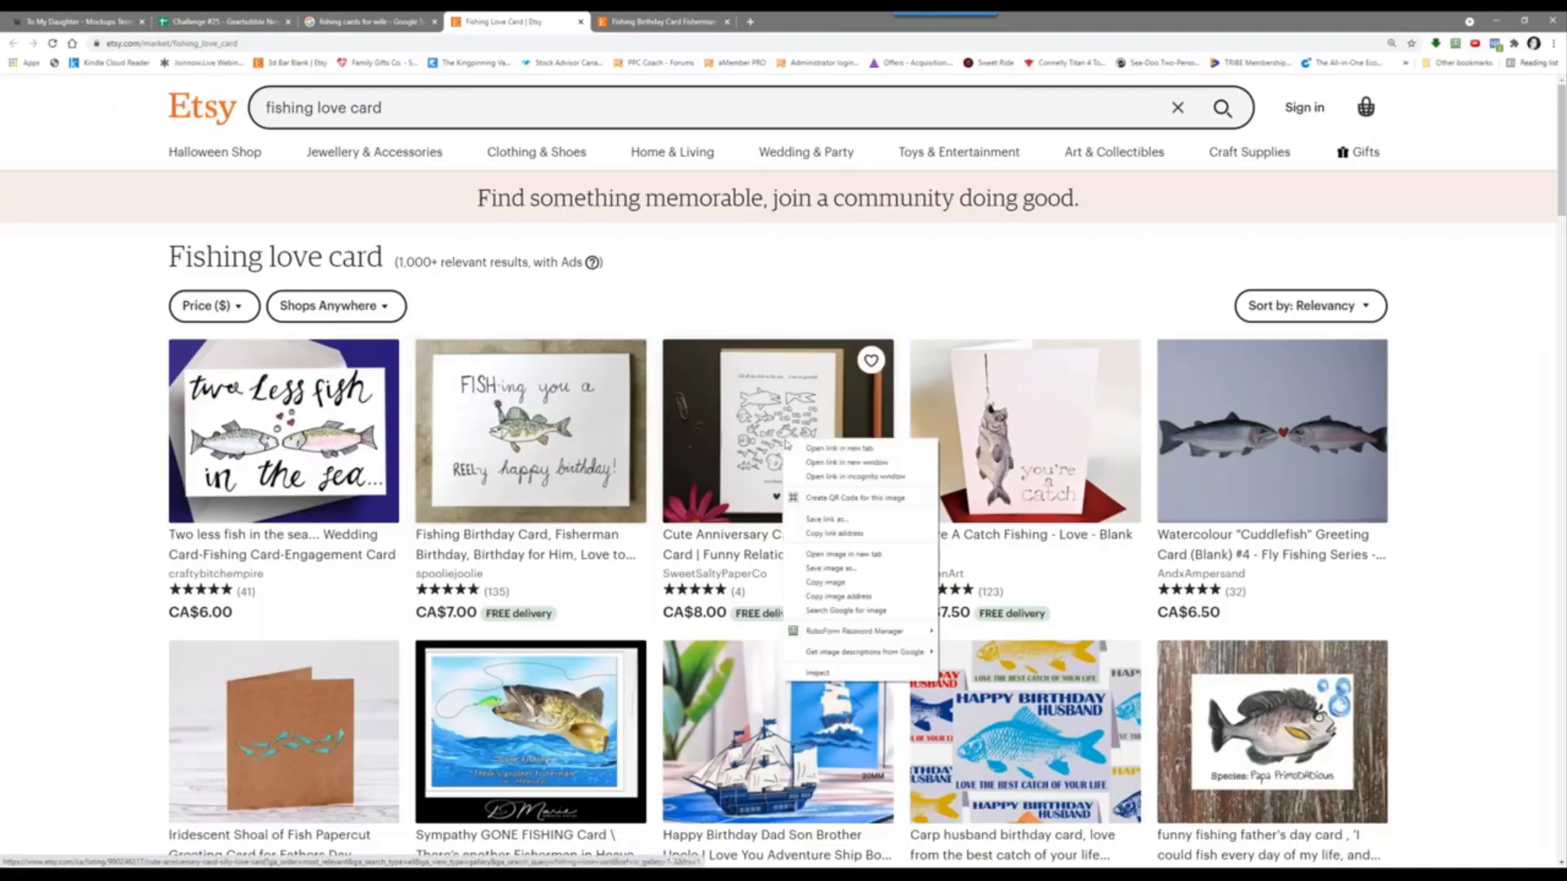
left_click(816, 449)
left_click(665, 17)
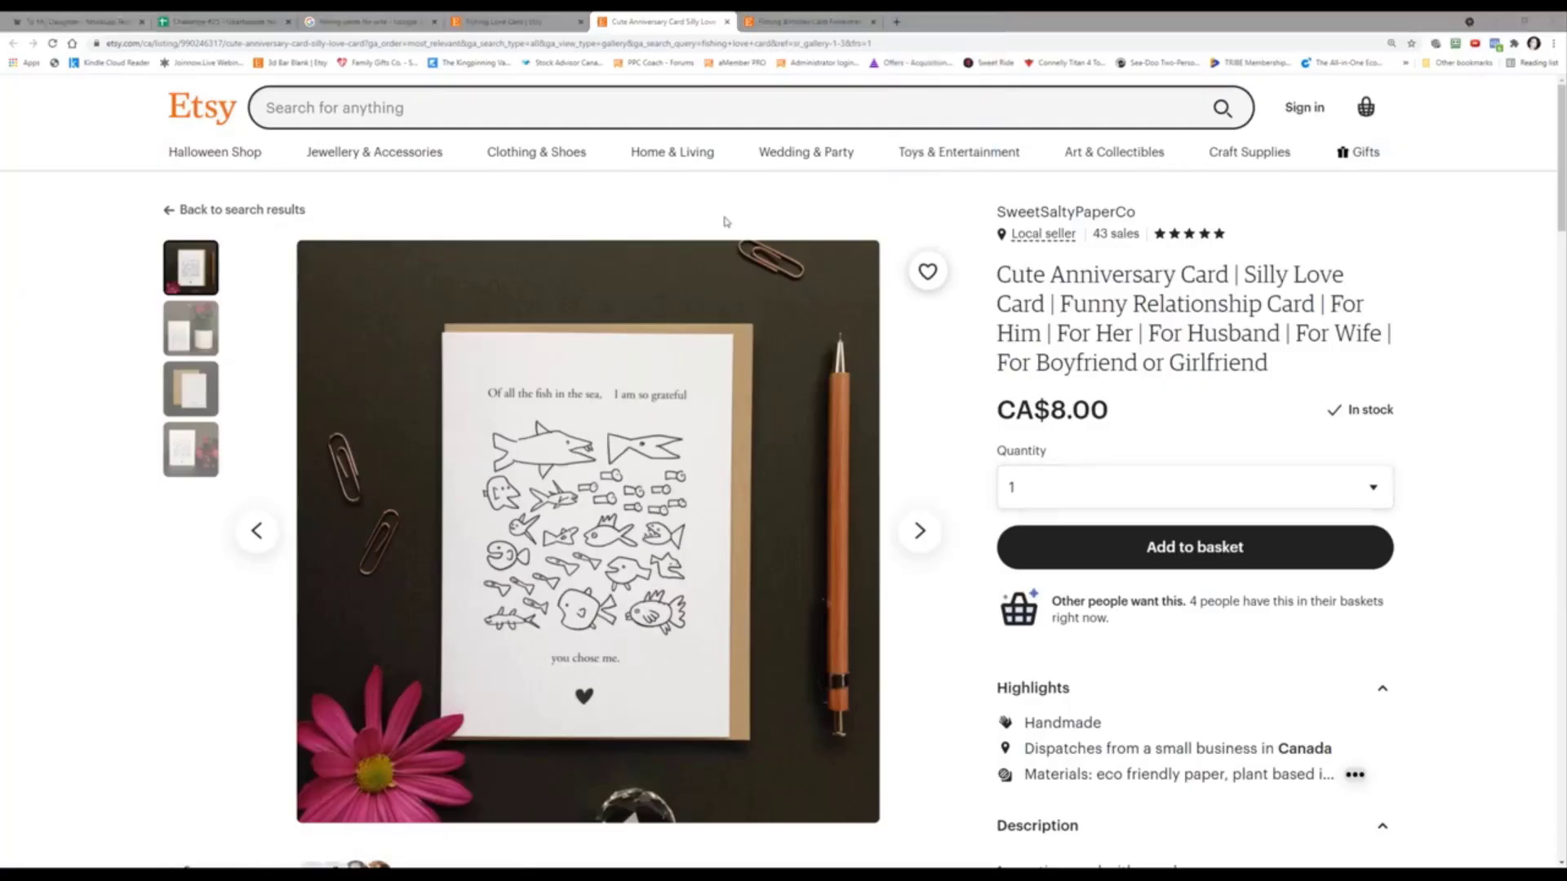
Step: Capture the front of the "Of all the fish in the sea" card with Snagit and save it as a JPG
key("Print")
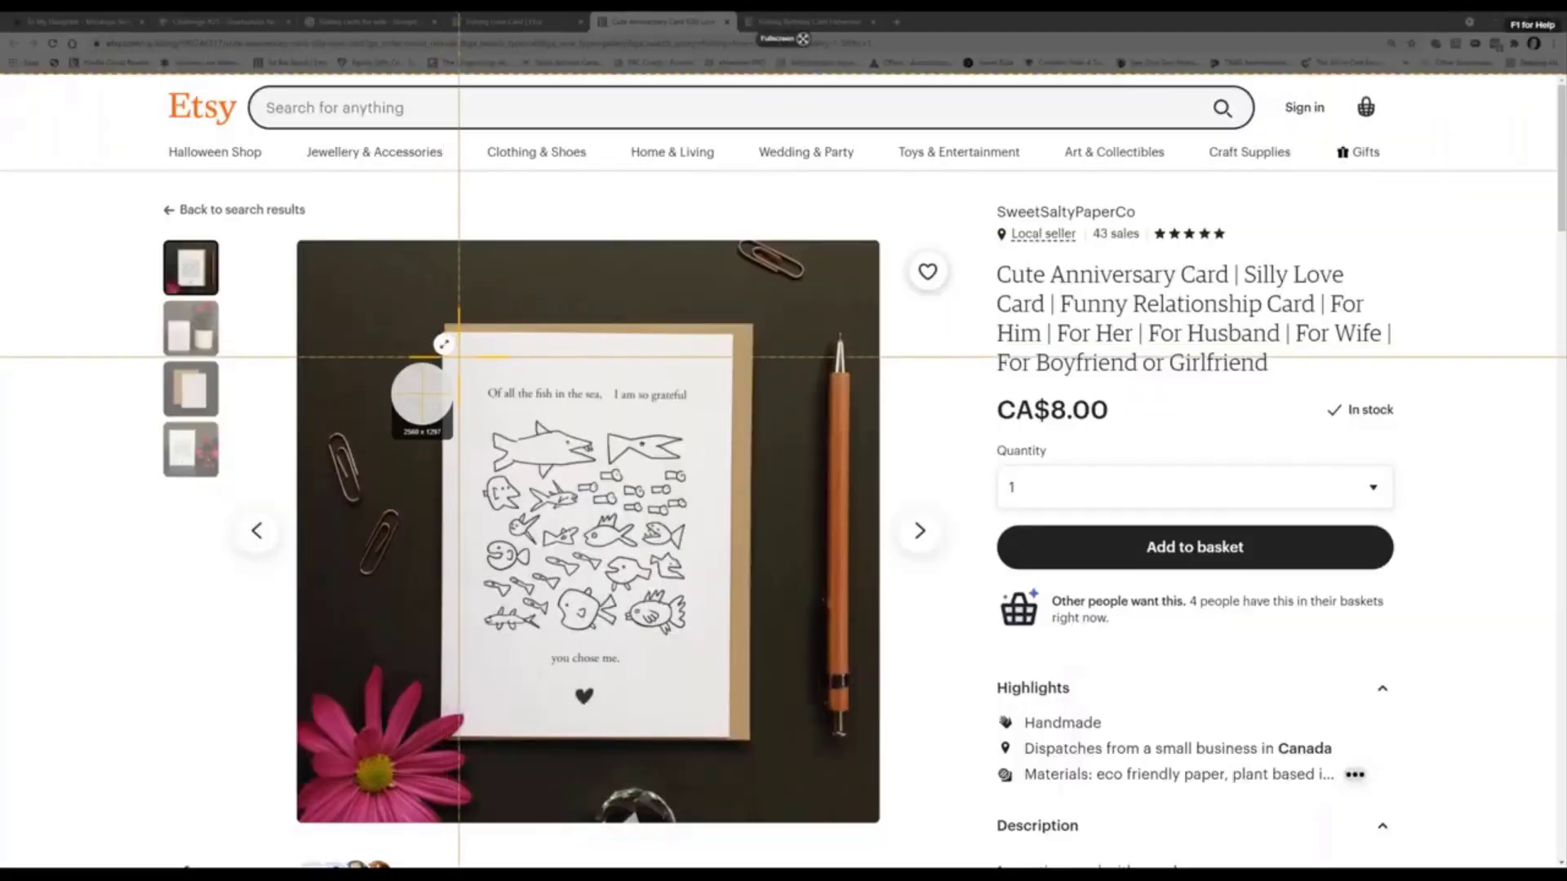
left_click_drag(457, 356, 713, 721)
left_click(439, 749)
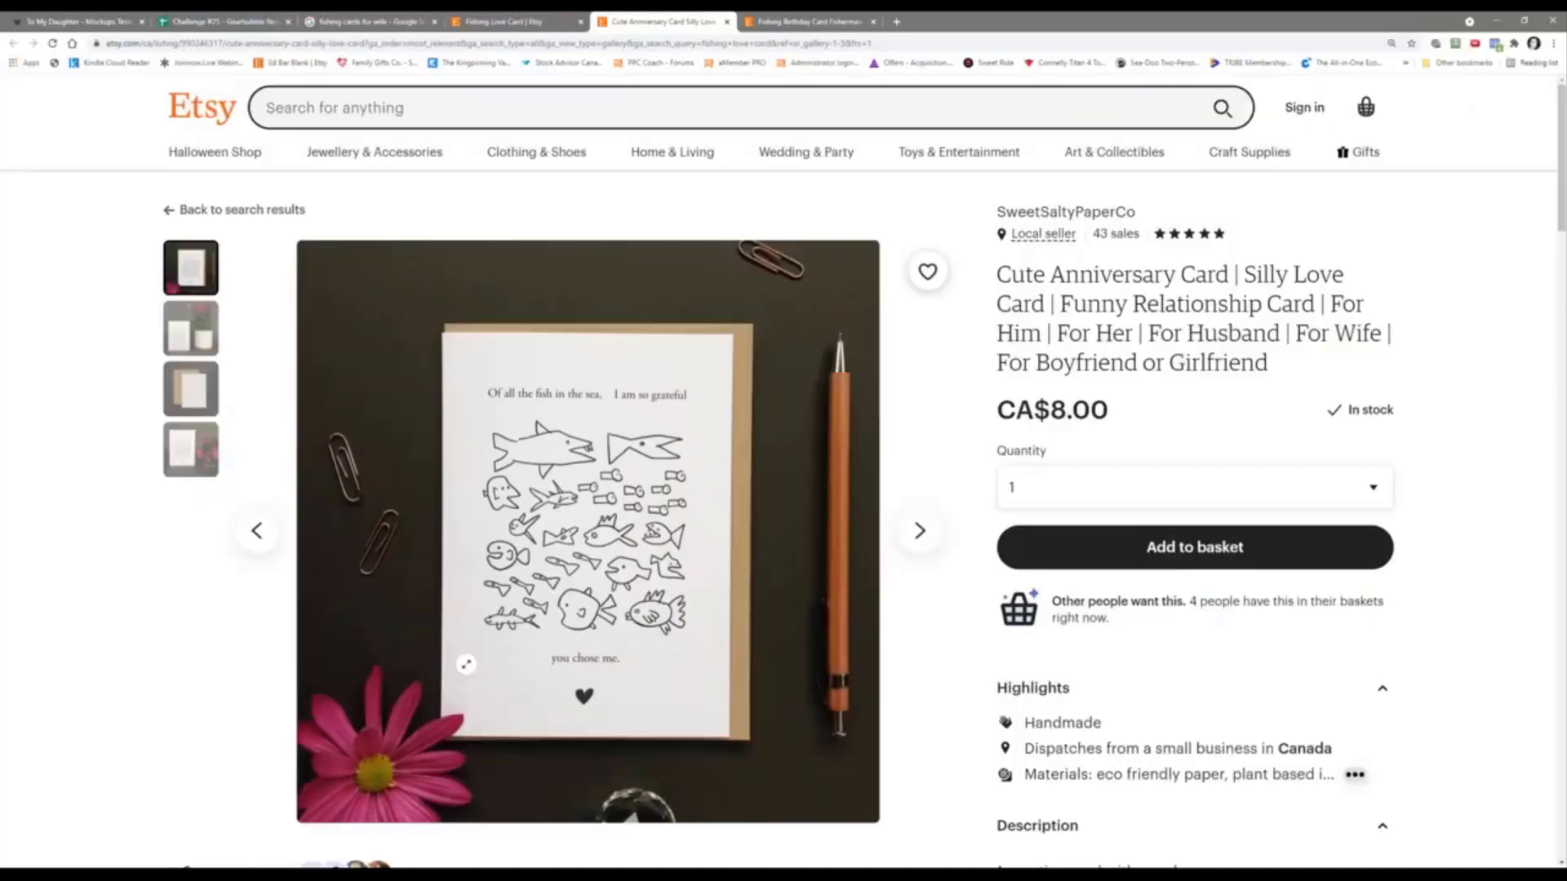
left_click(113, 94)
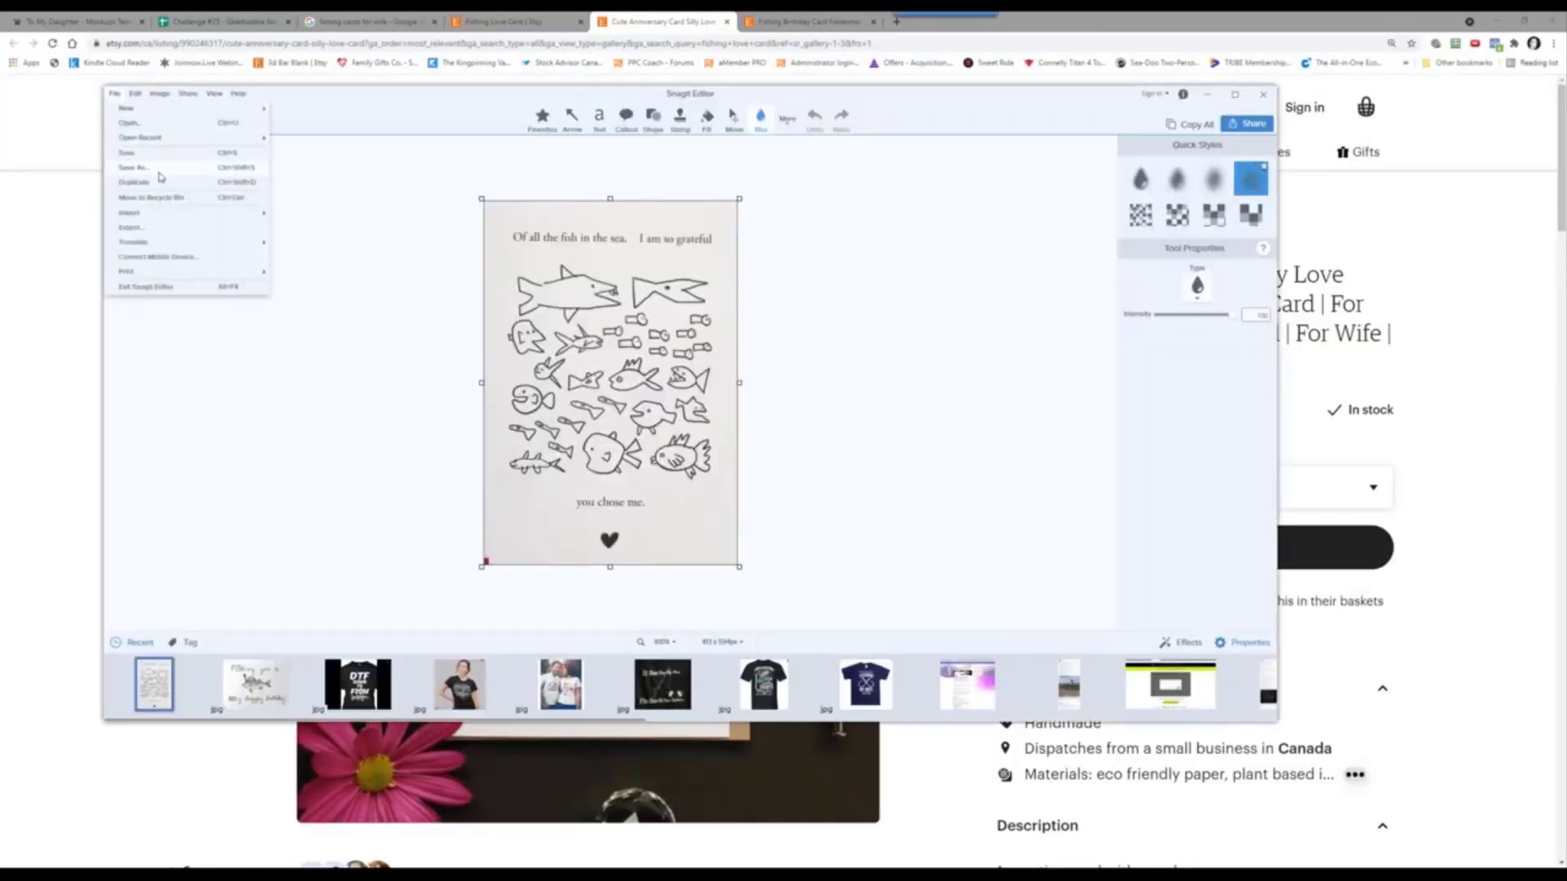
left_click(160, 173)
left_click(588, 411)
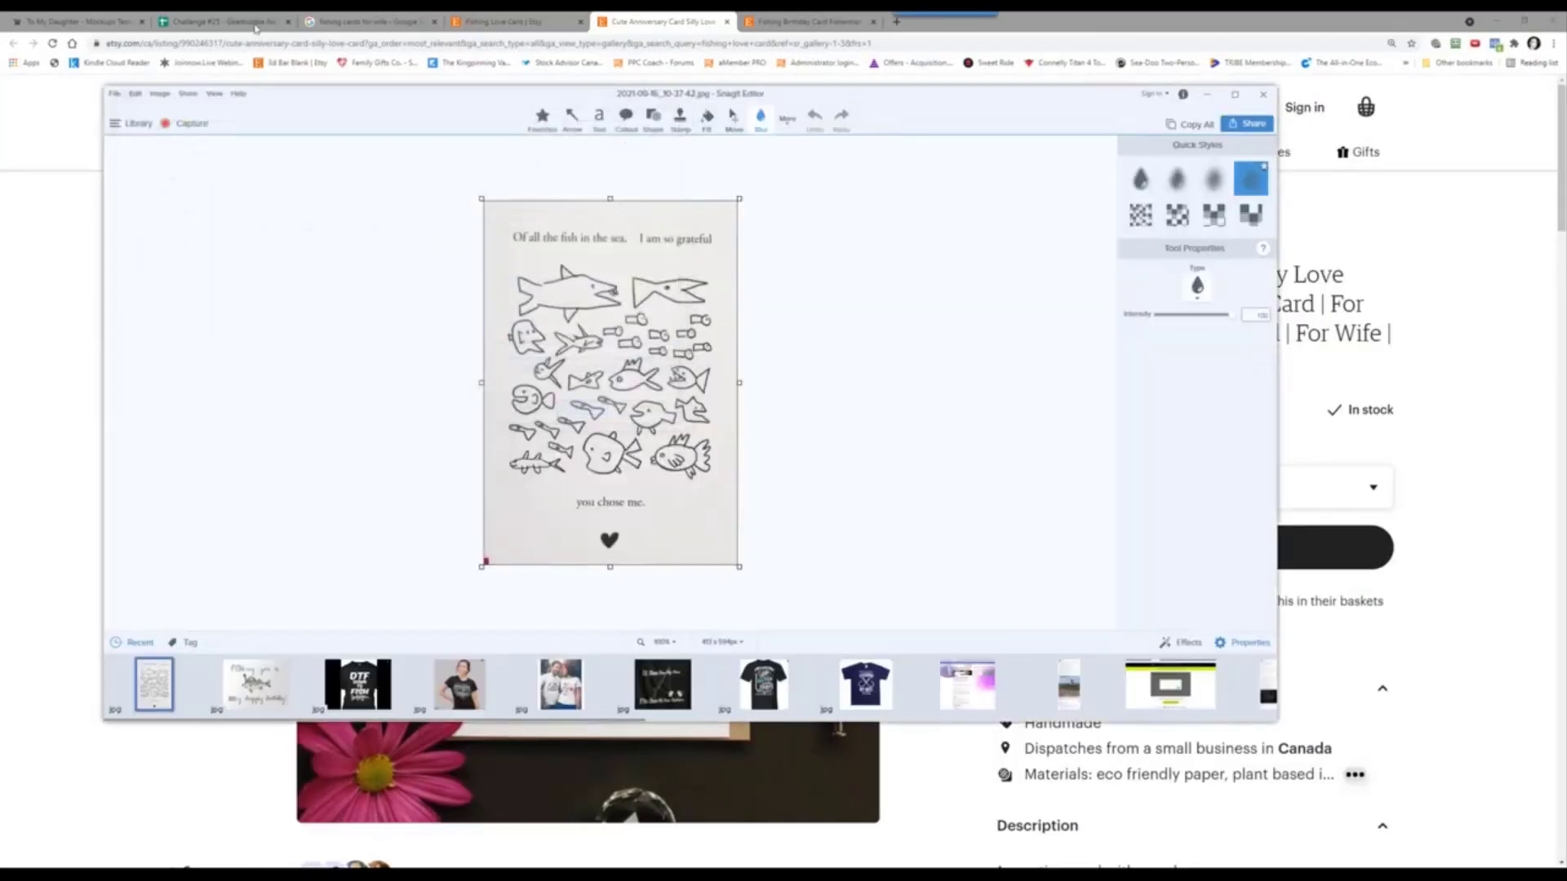
Step: Switch to the research spreadsheet, insert the saved anniversary card image into cell A9, and enlarge row 9 to show it
left_click(219, 21)
left_click(170, 749)
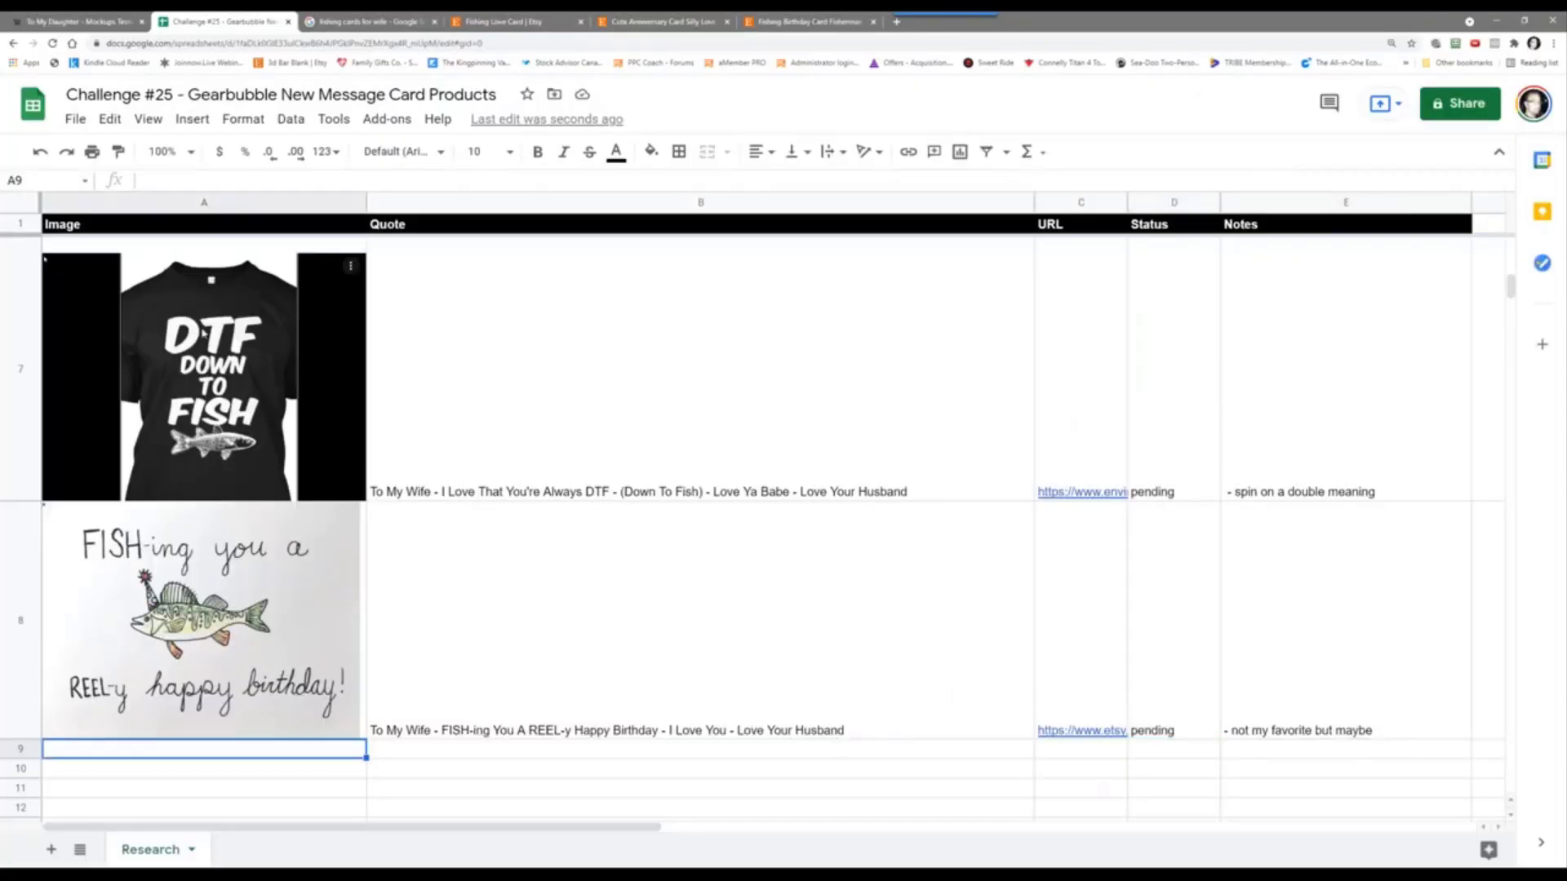
left_click(192, 120)
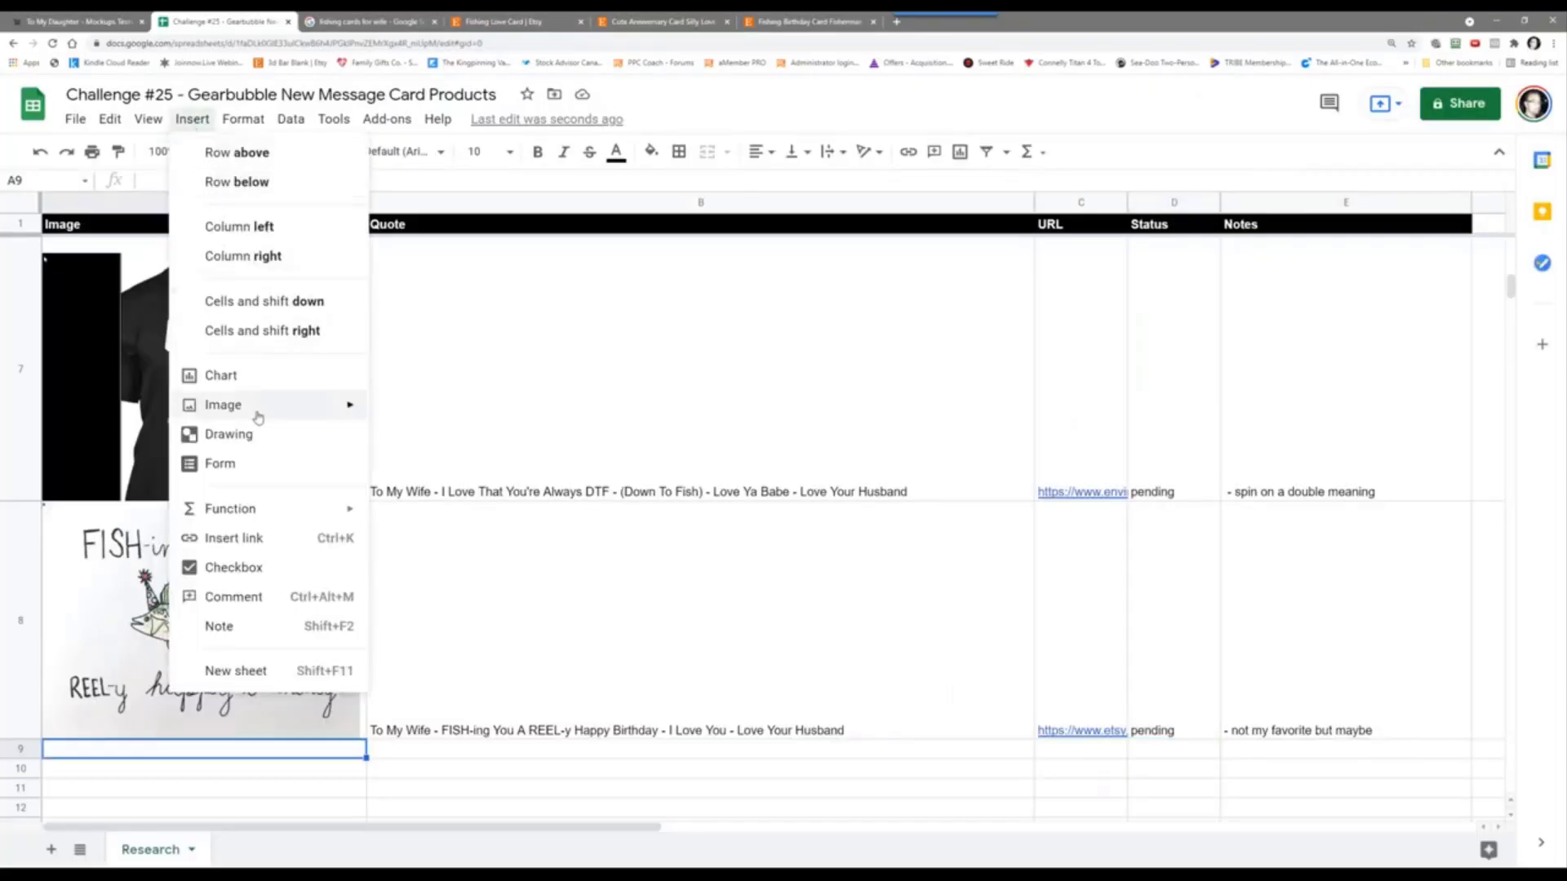
mouse_move(326, 405)
left_click(440, 410)
left_click(783, 585)
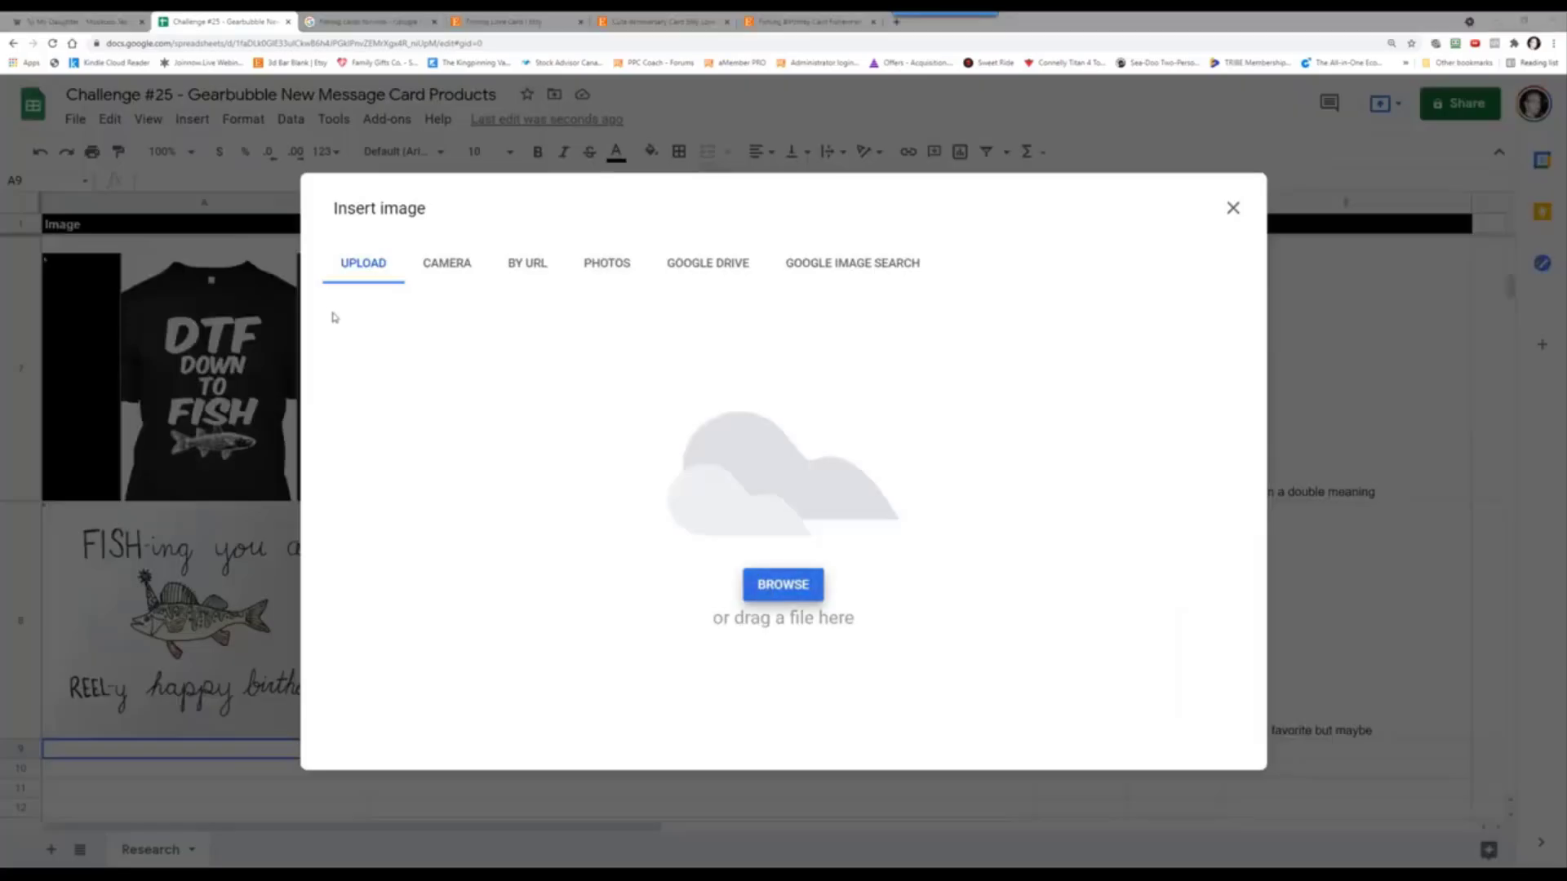
left_click(292, 218)
left_click(984, 579)
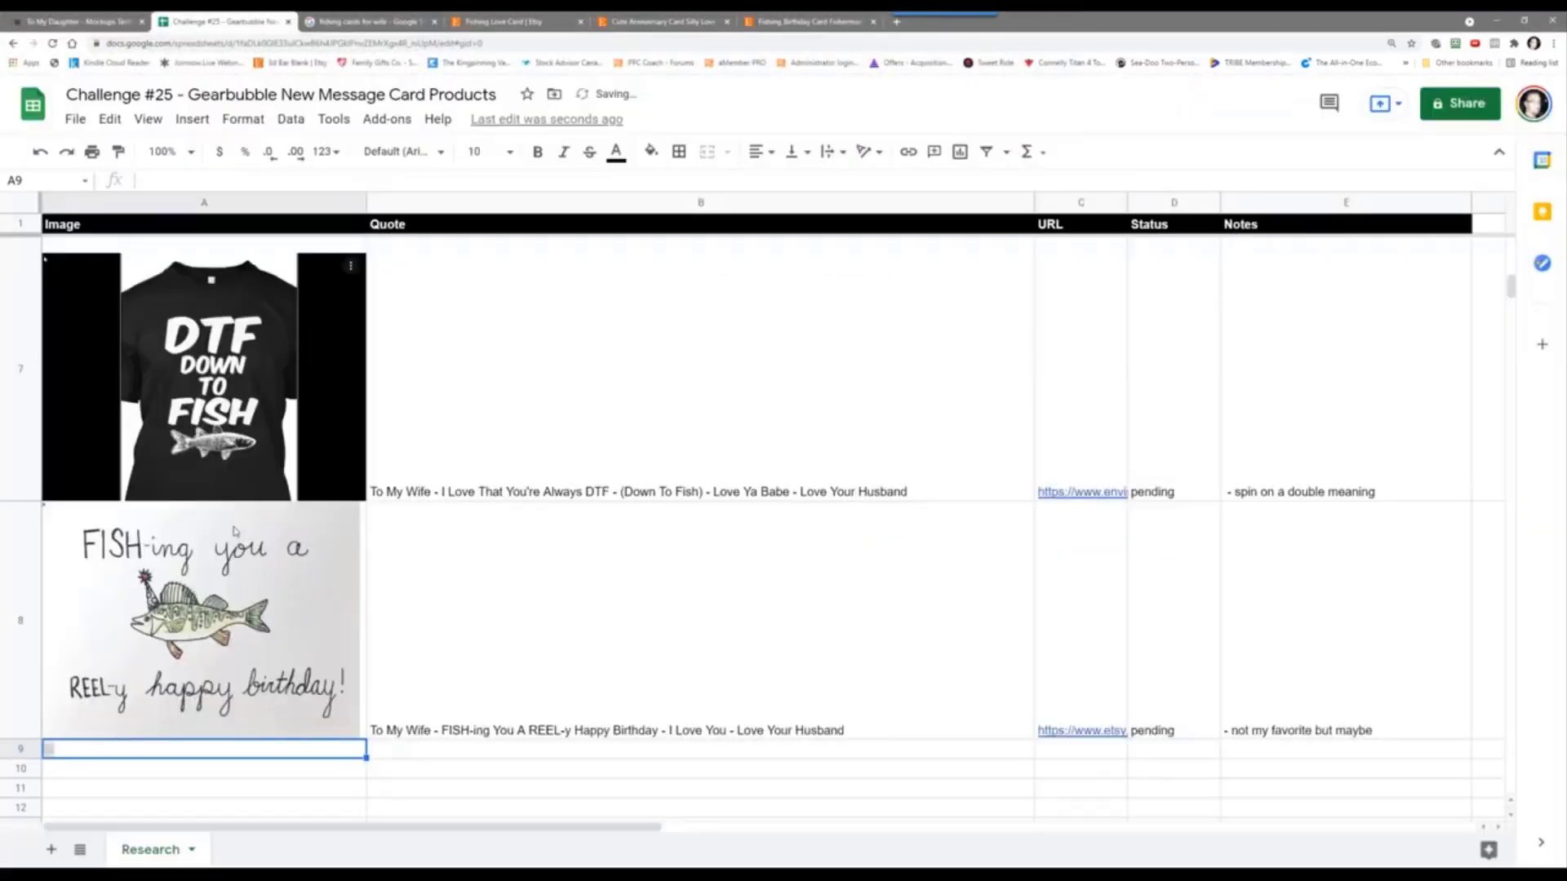
scroll(234, 531, "down", 5)
left_click_drag(32, 255, 33, 577)
Step: Enter "To My Wife - Of All The Fish In The Sea - I Am So Grateful You Chose Me - Love Your Hubby" in B9
left_click(524, 432)
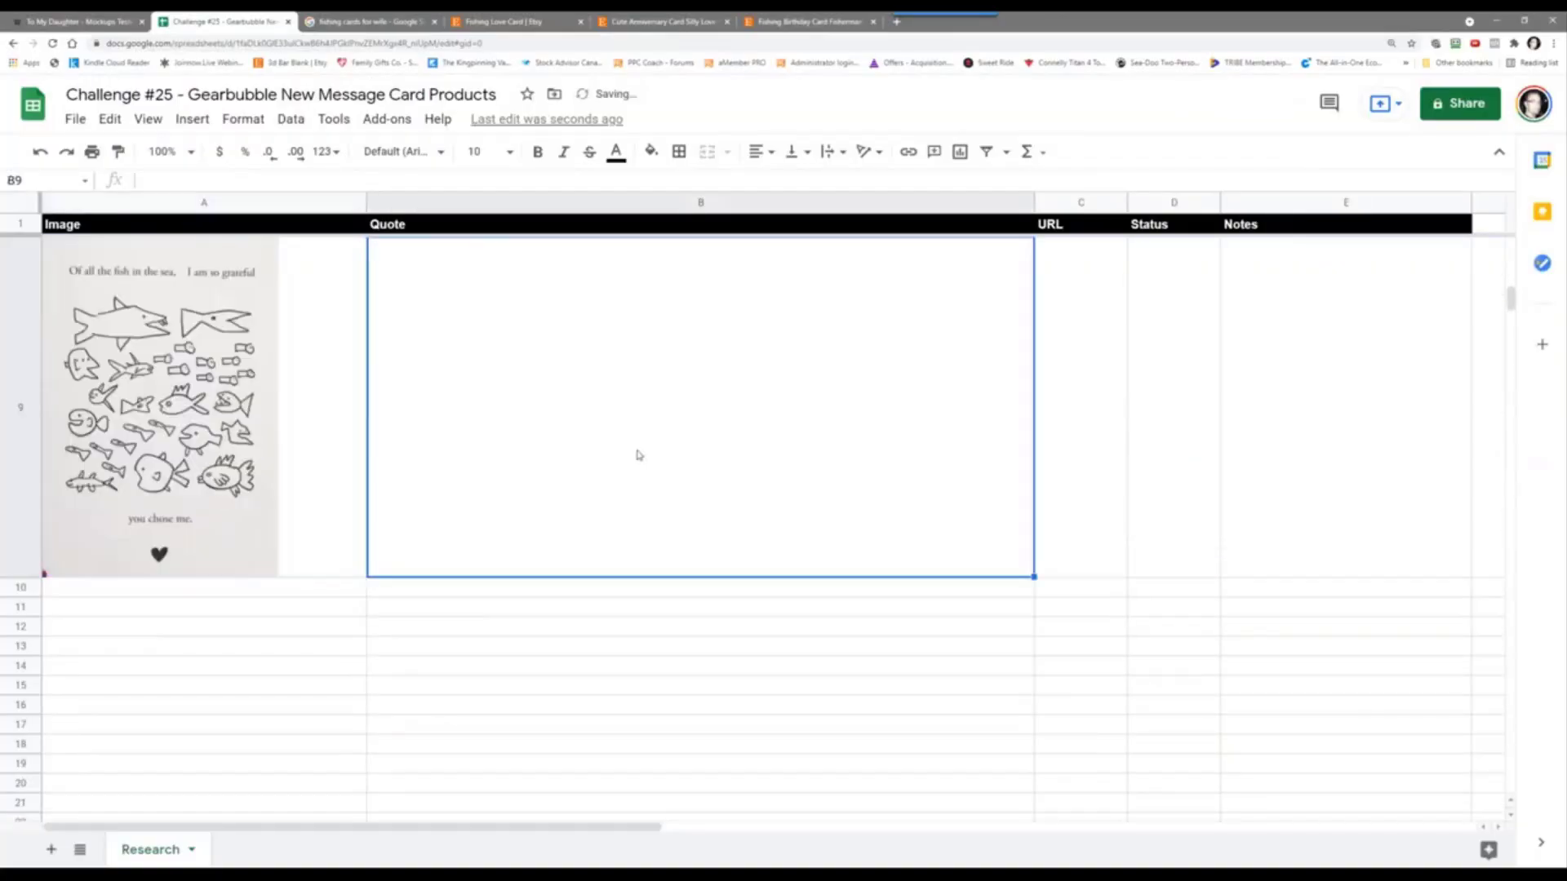
type("To")
type("if e- ")
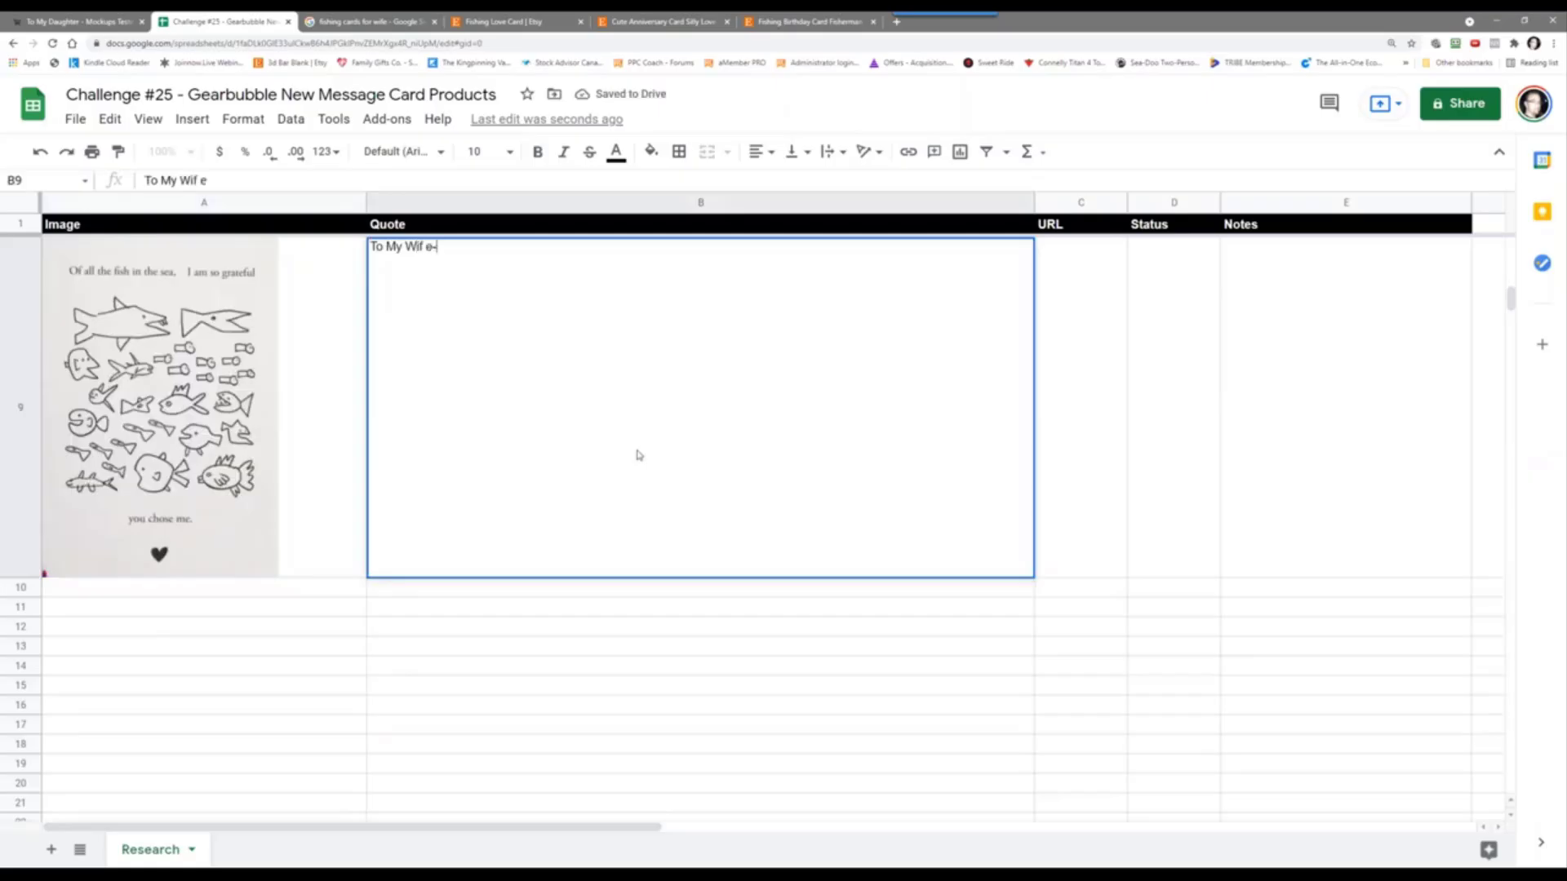
type("-")
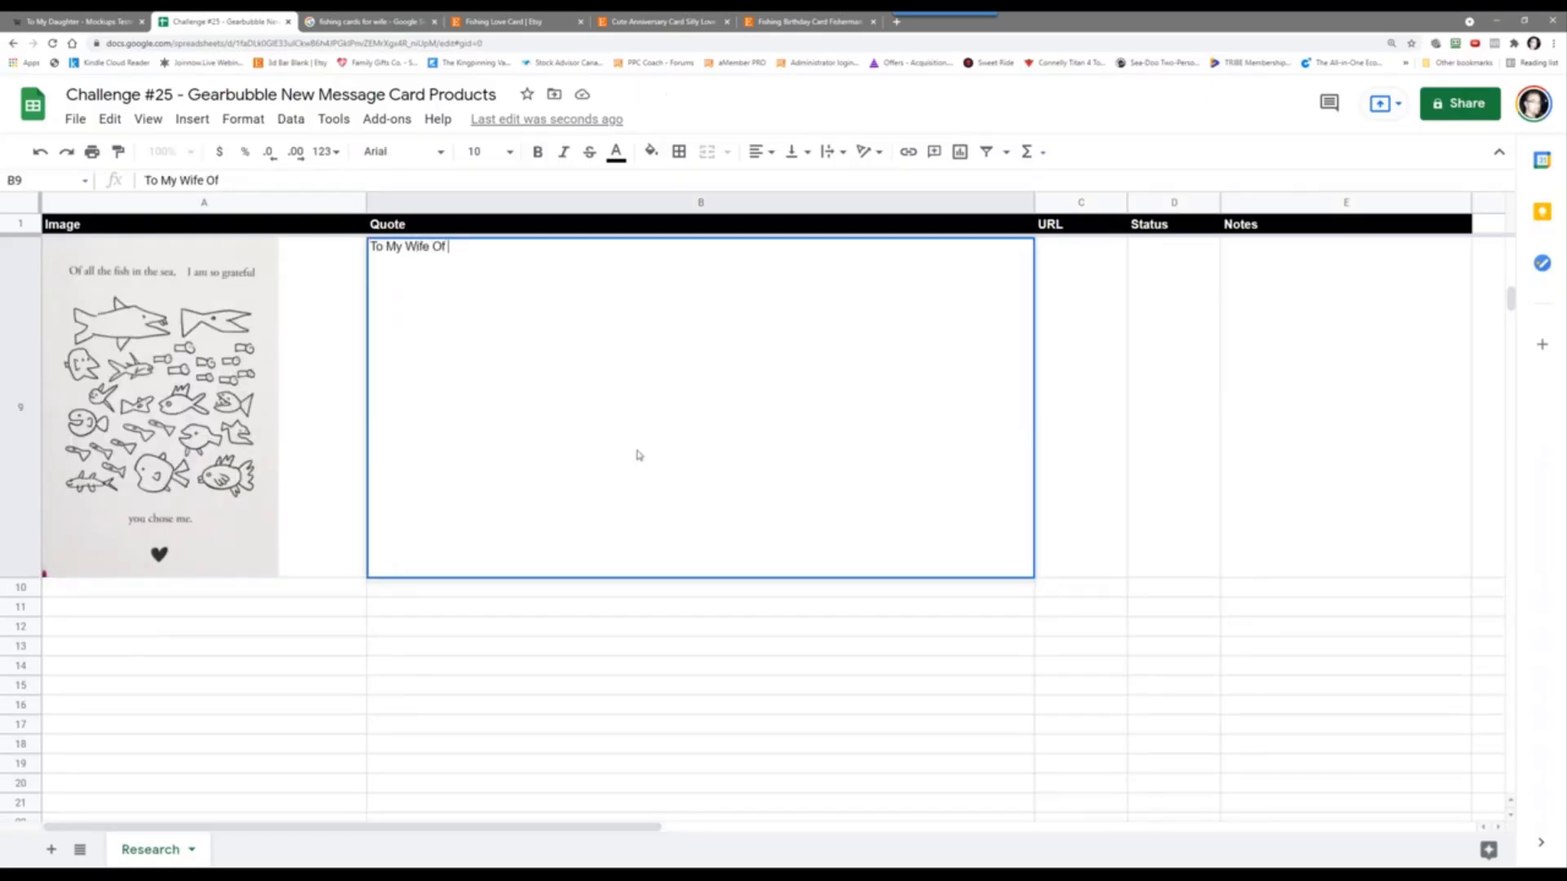
key("BackSpace")
key("BackSpace")
key("BackSpace")
type("Of ALl T")
key("BackSpace")
type("TH eF")
key("BackSpace")
key("BackSpace")
key("BackSpace")
key("BackSpace")
type("he Fish In H")
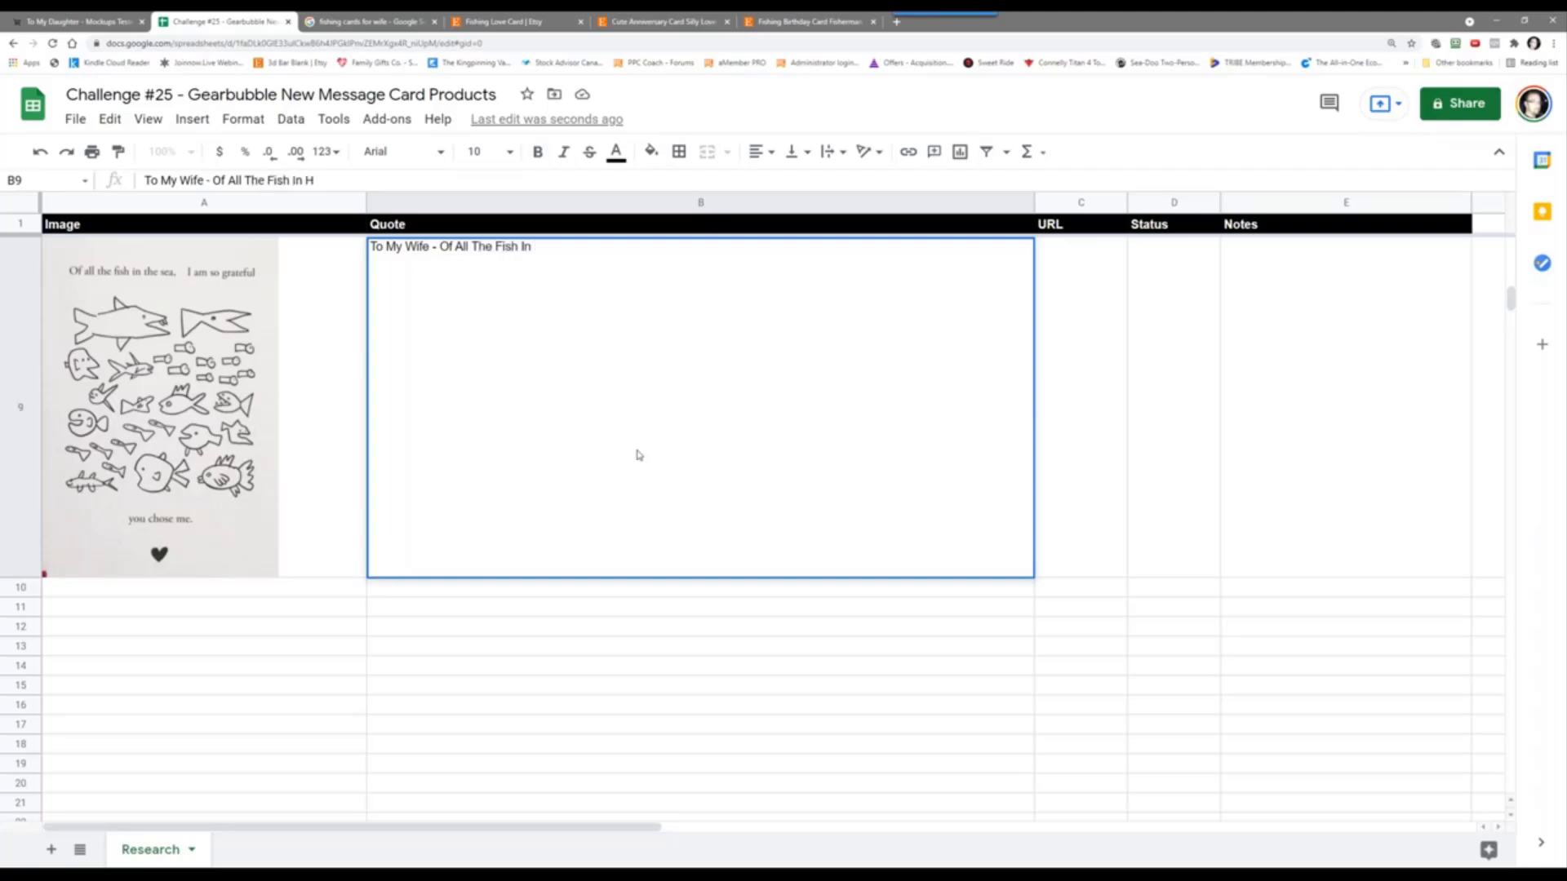
type("e Sea - I Am So ")
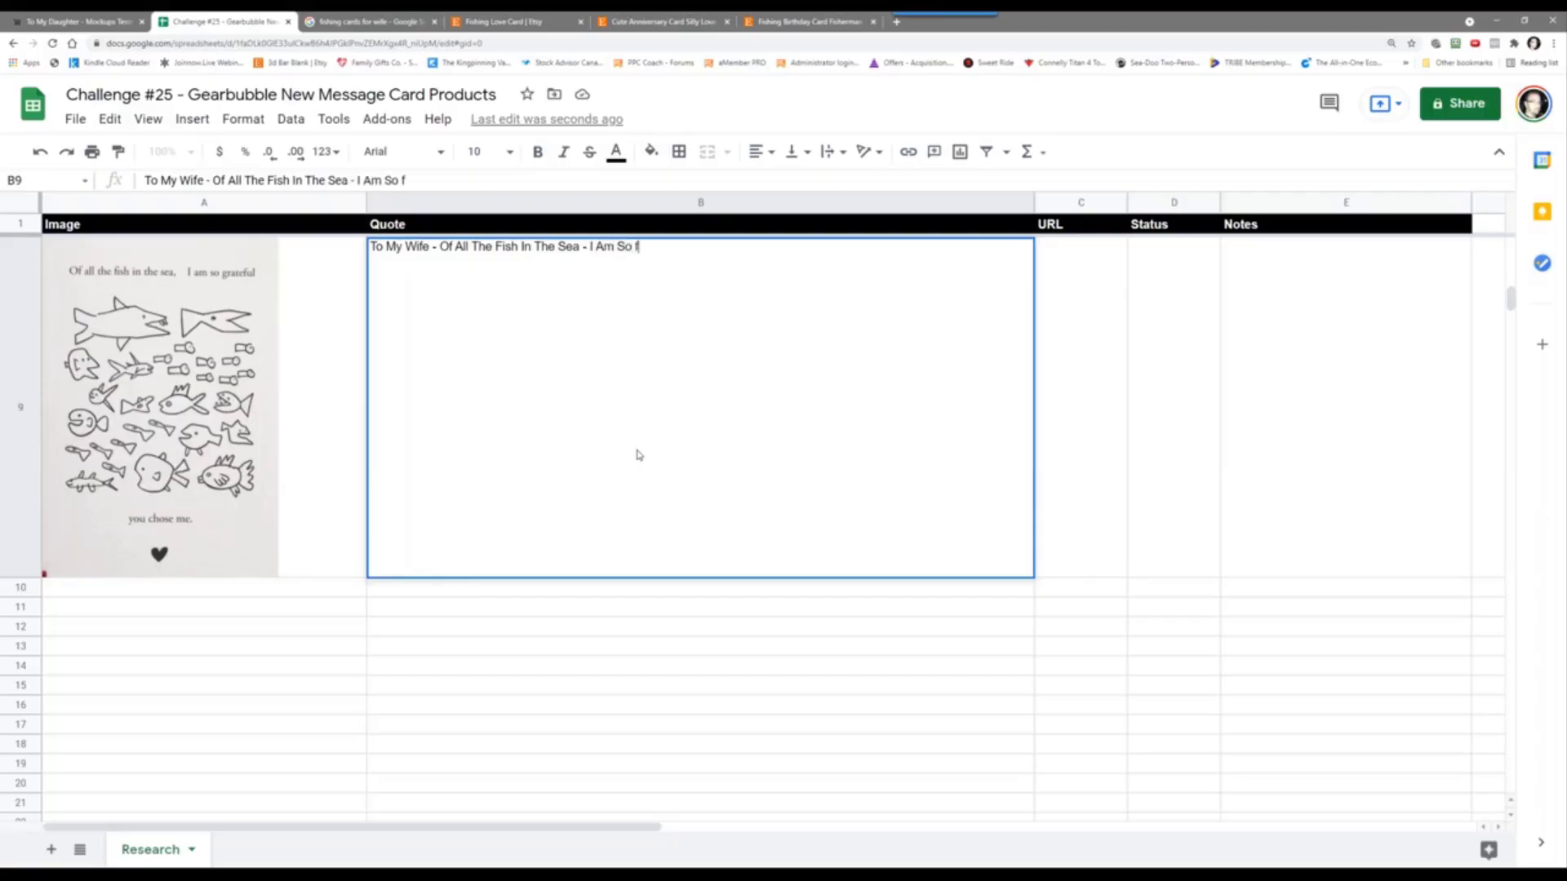
type("Grateful You Chos")
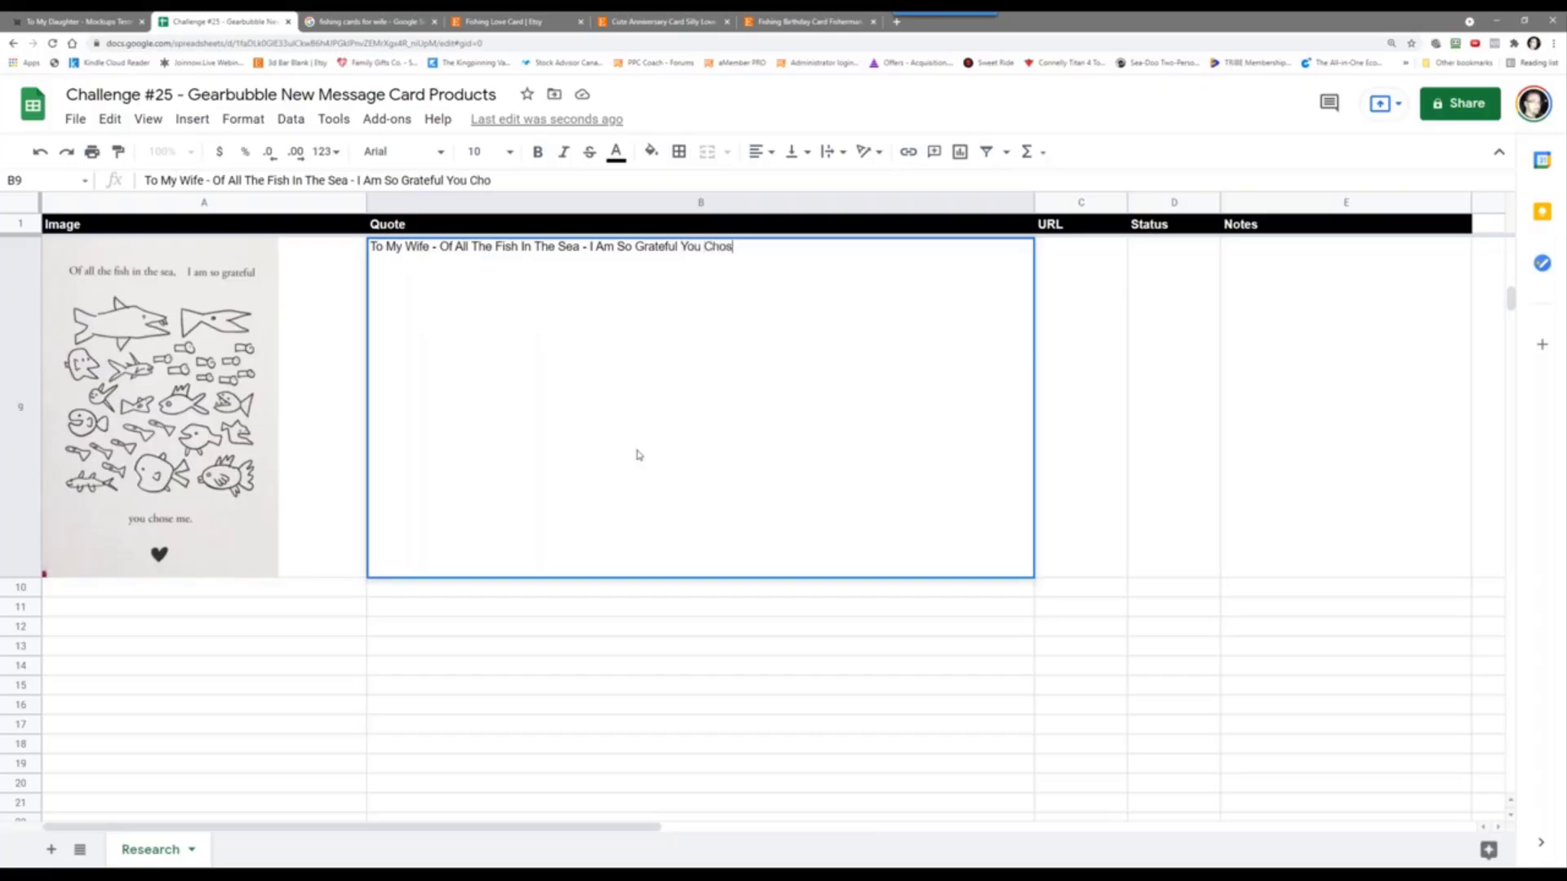
type("e Me - Love Your Hubby")
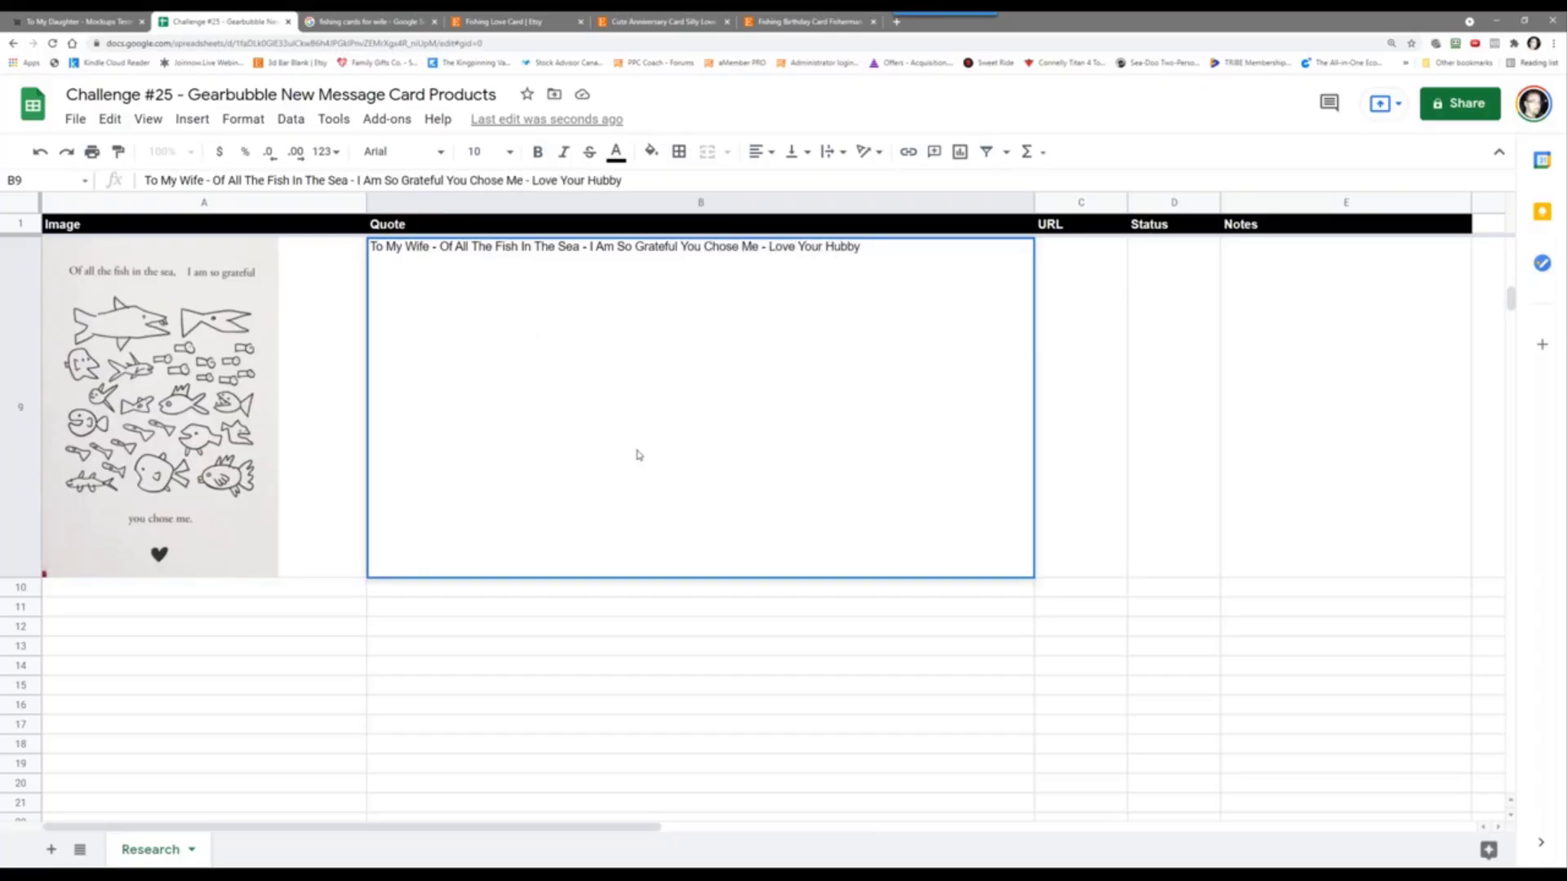
key("Return")
key("Up")
key("Right")
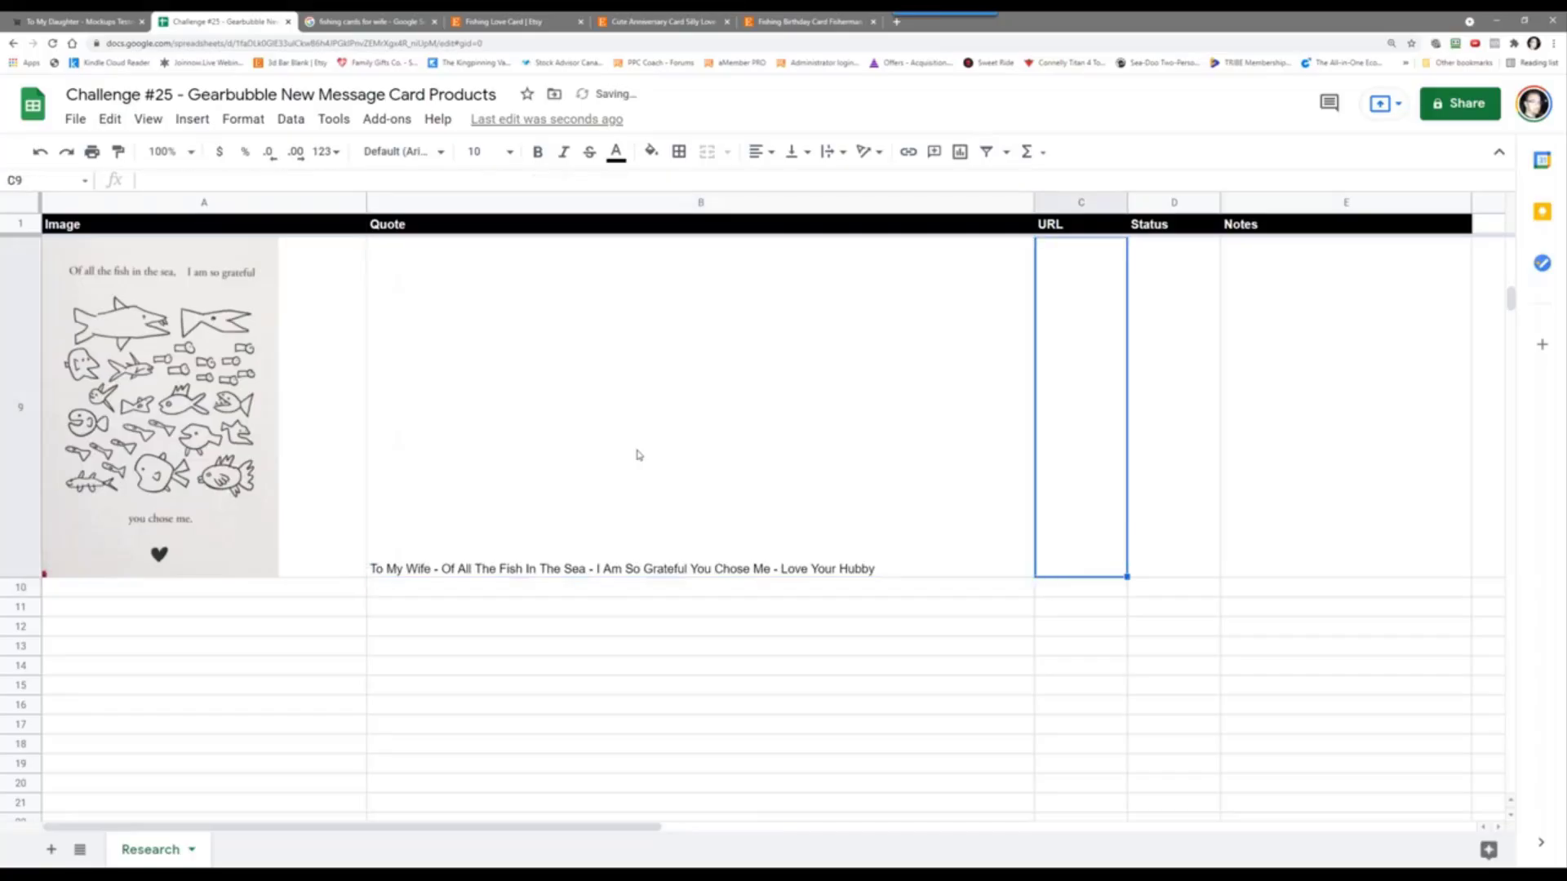
Step: Copy the SweetSaltyPaperCo anniversary card's listing URL without its query parameters and paste it into C9 of the research spreadsheet
left_click(784, 23)
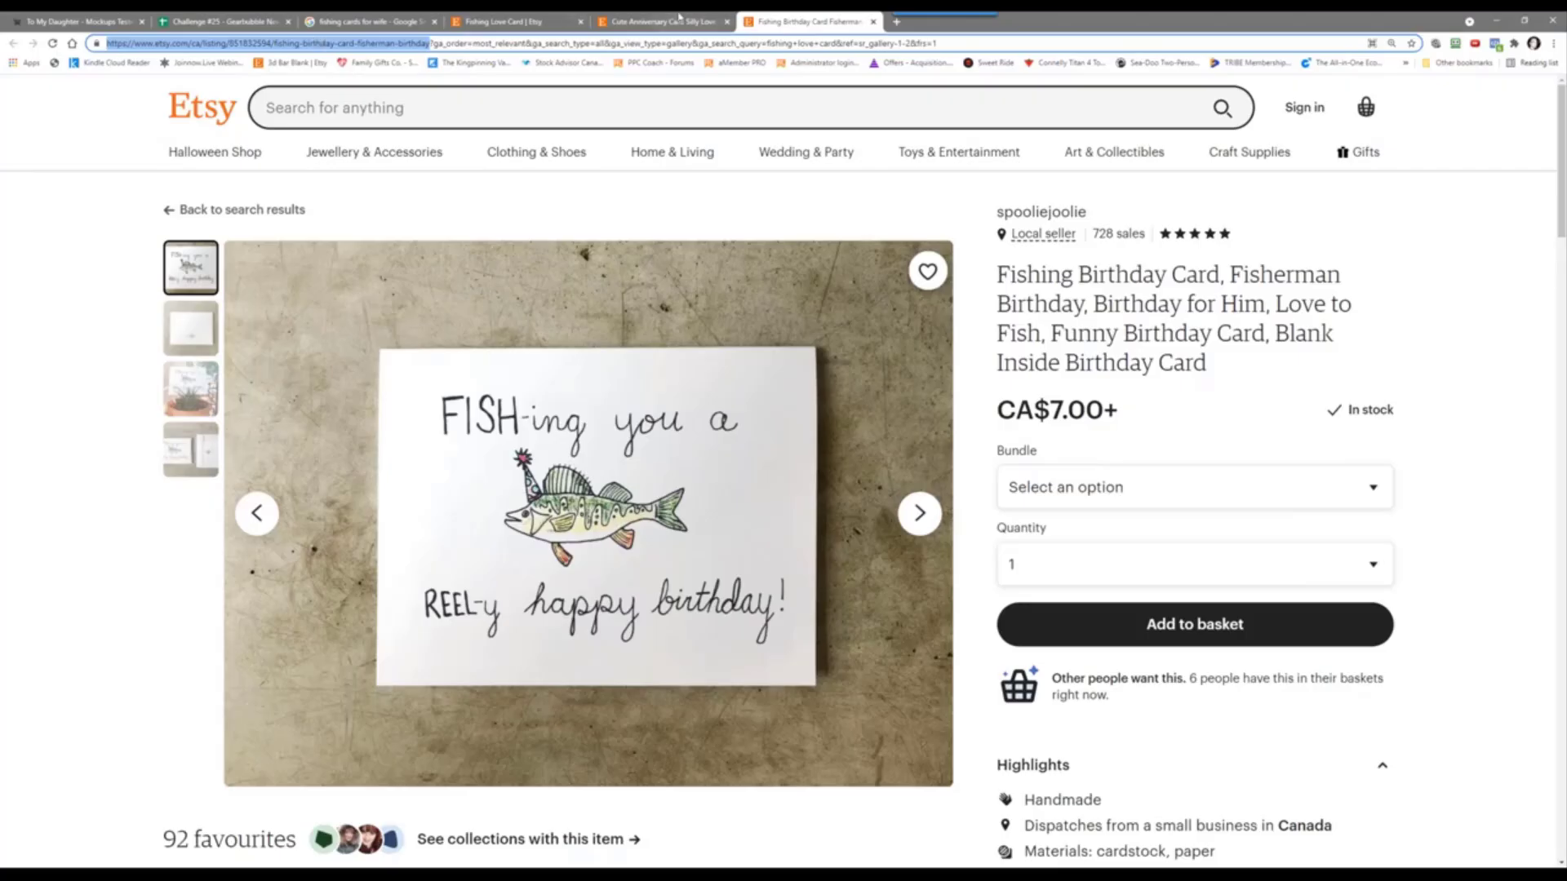
left_click(679, 18)
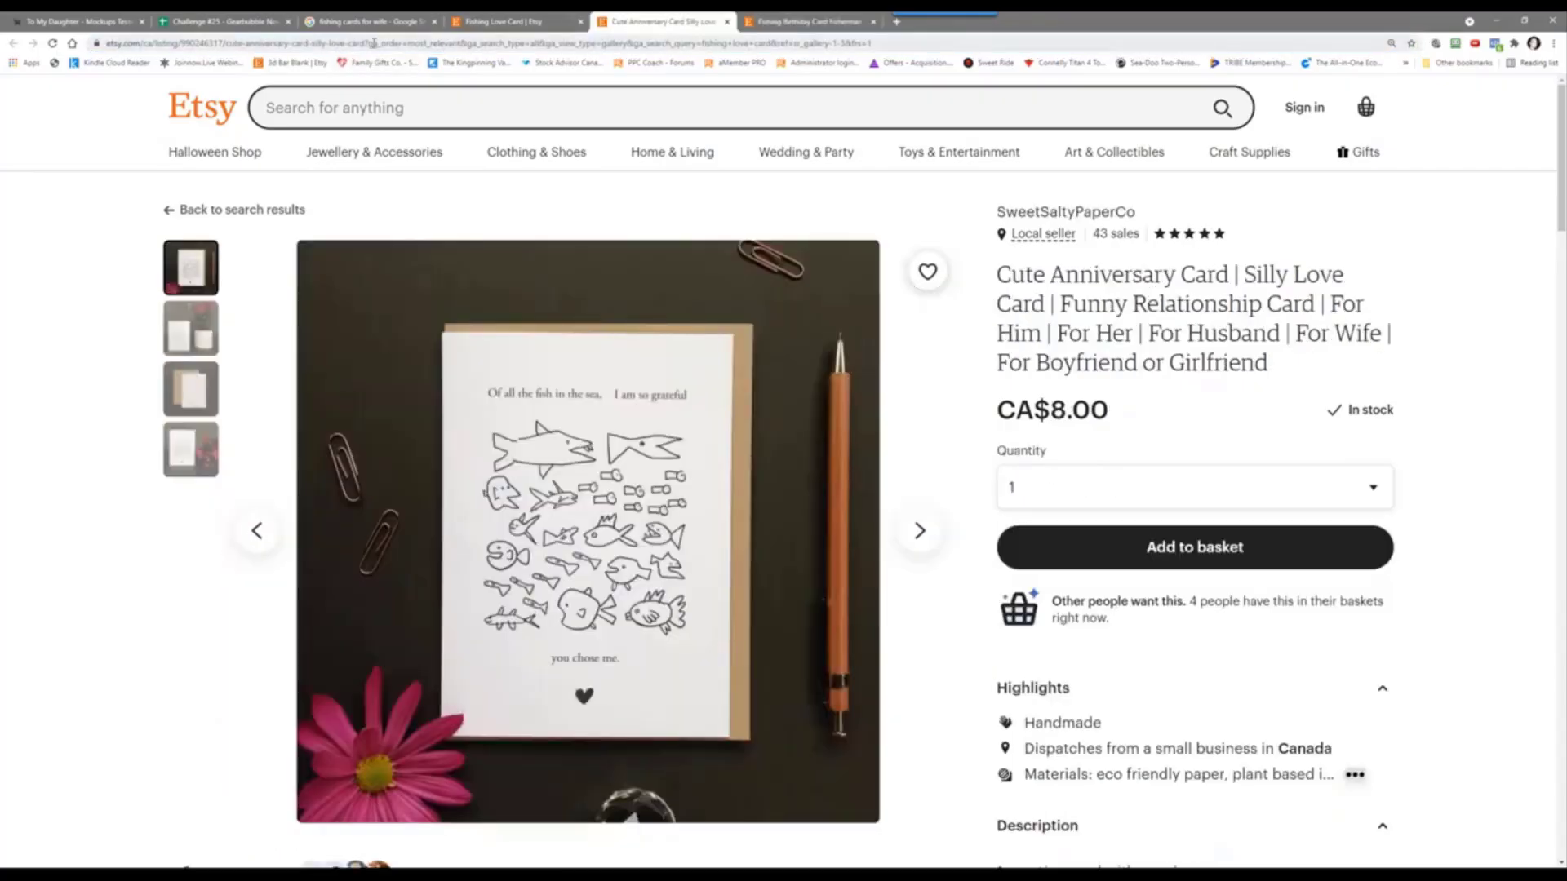
left_click_drag(107, 44, 412, 44)
key("ctrl+c")
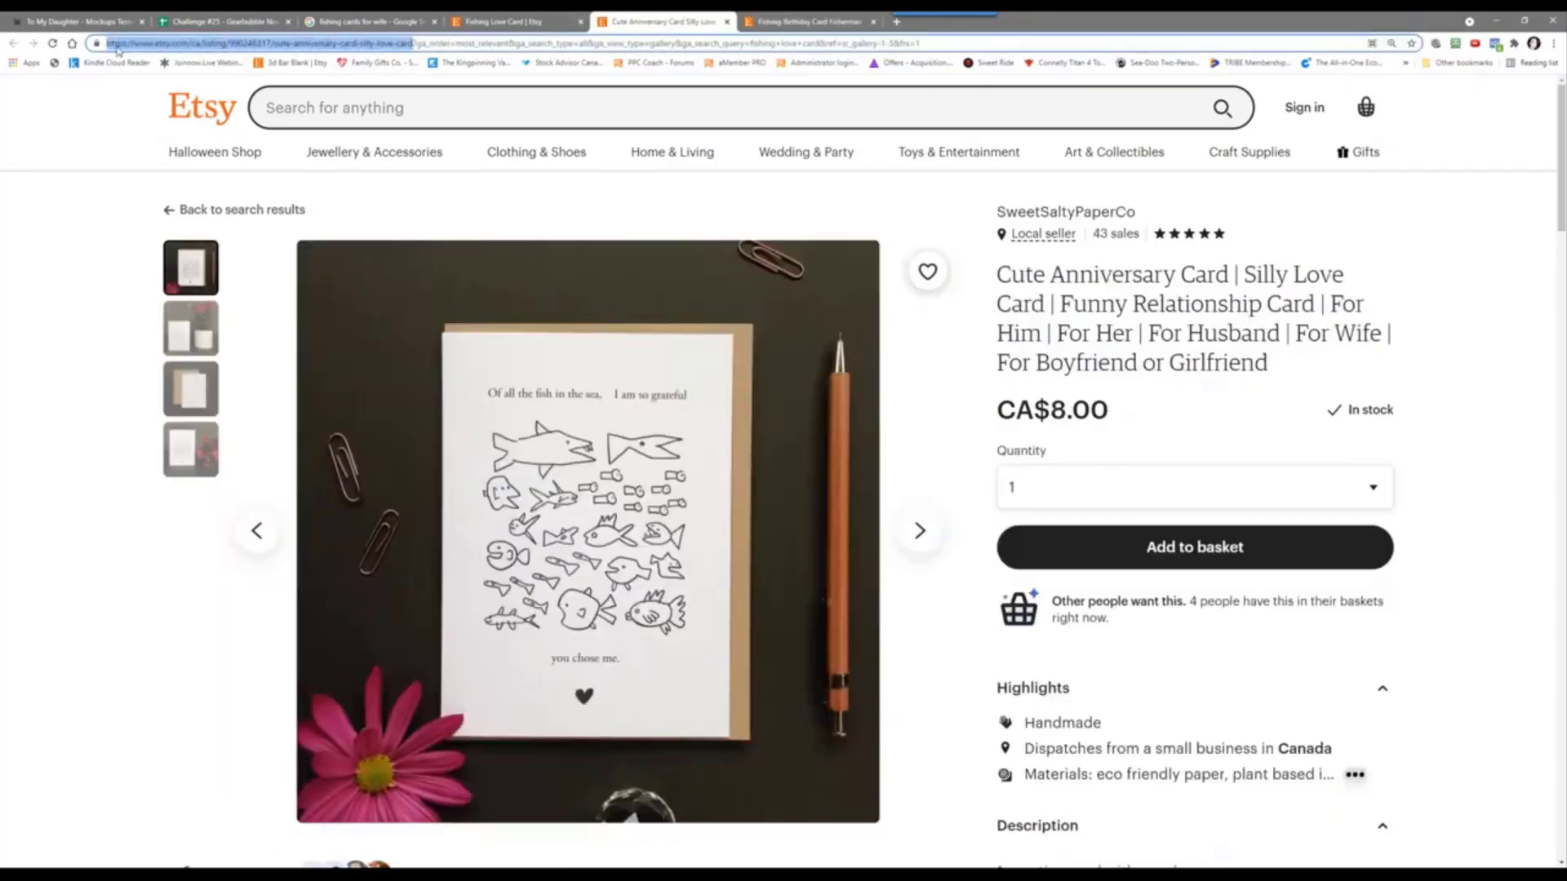
right_click(119, 46)
left_click(169, 120)
left_click(220, 21)
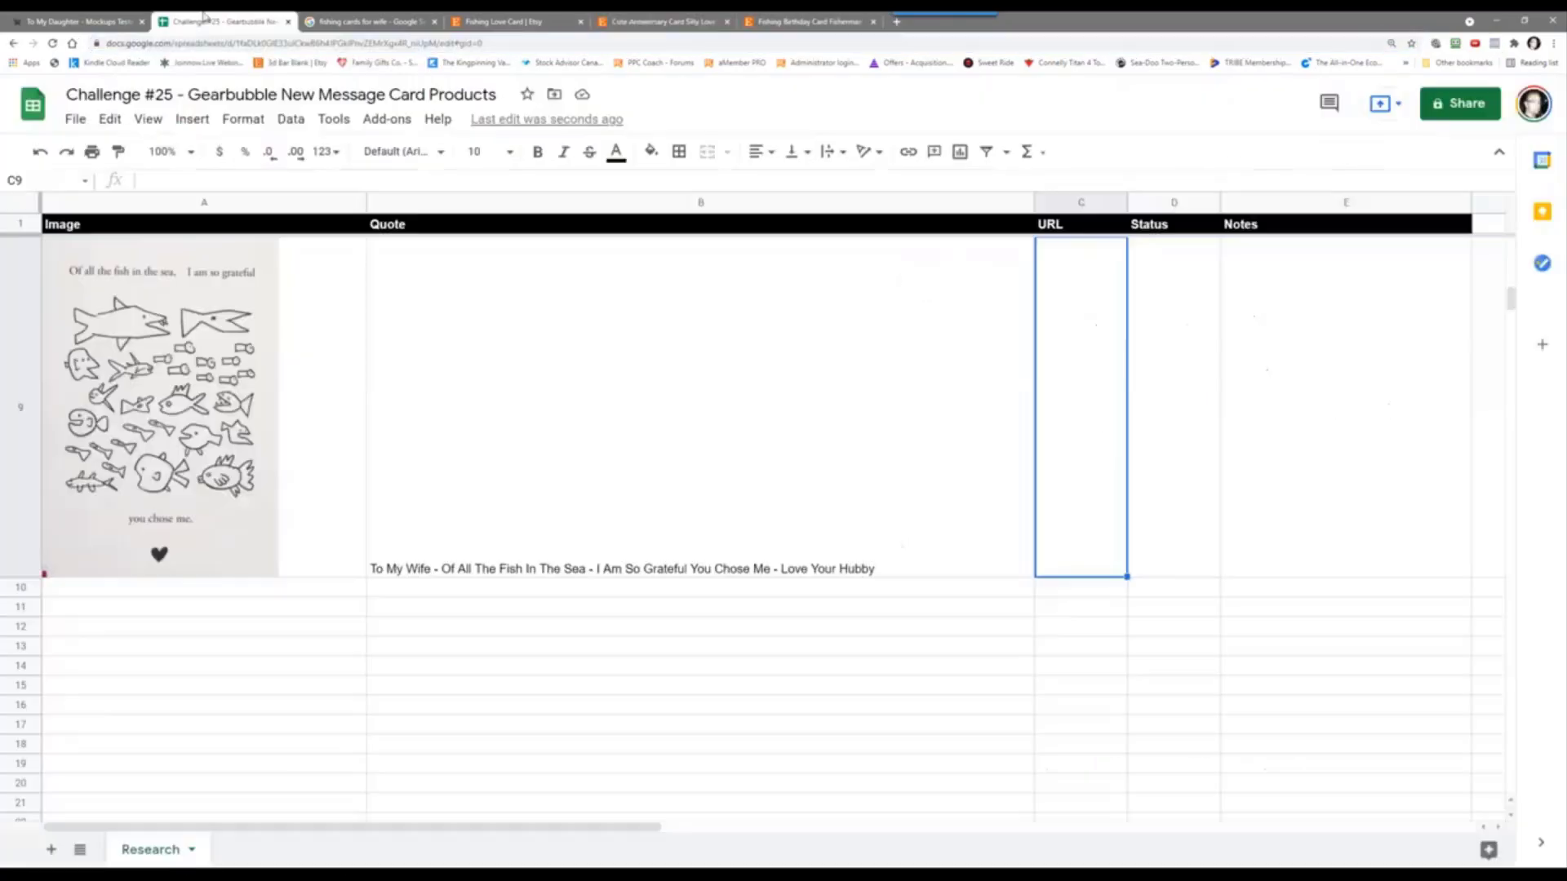
right_click(1100, 456)
left_click(1171, 269)
Step: Enter the status "pending" in D9 and the note "- cute saying to give to her" in E9
left_click(1181, 348)
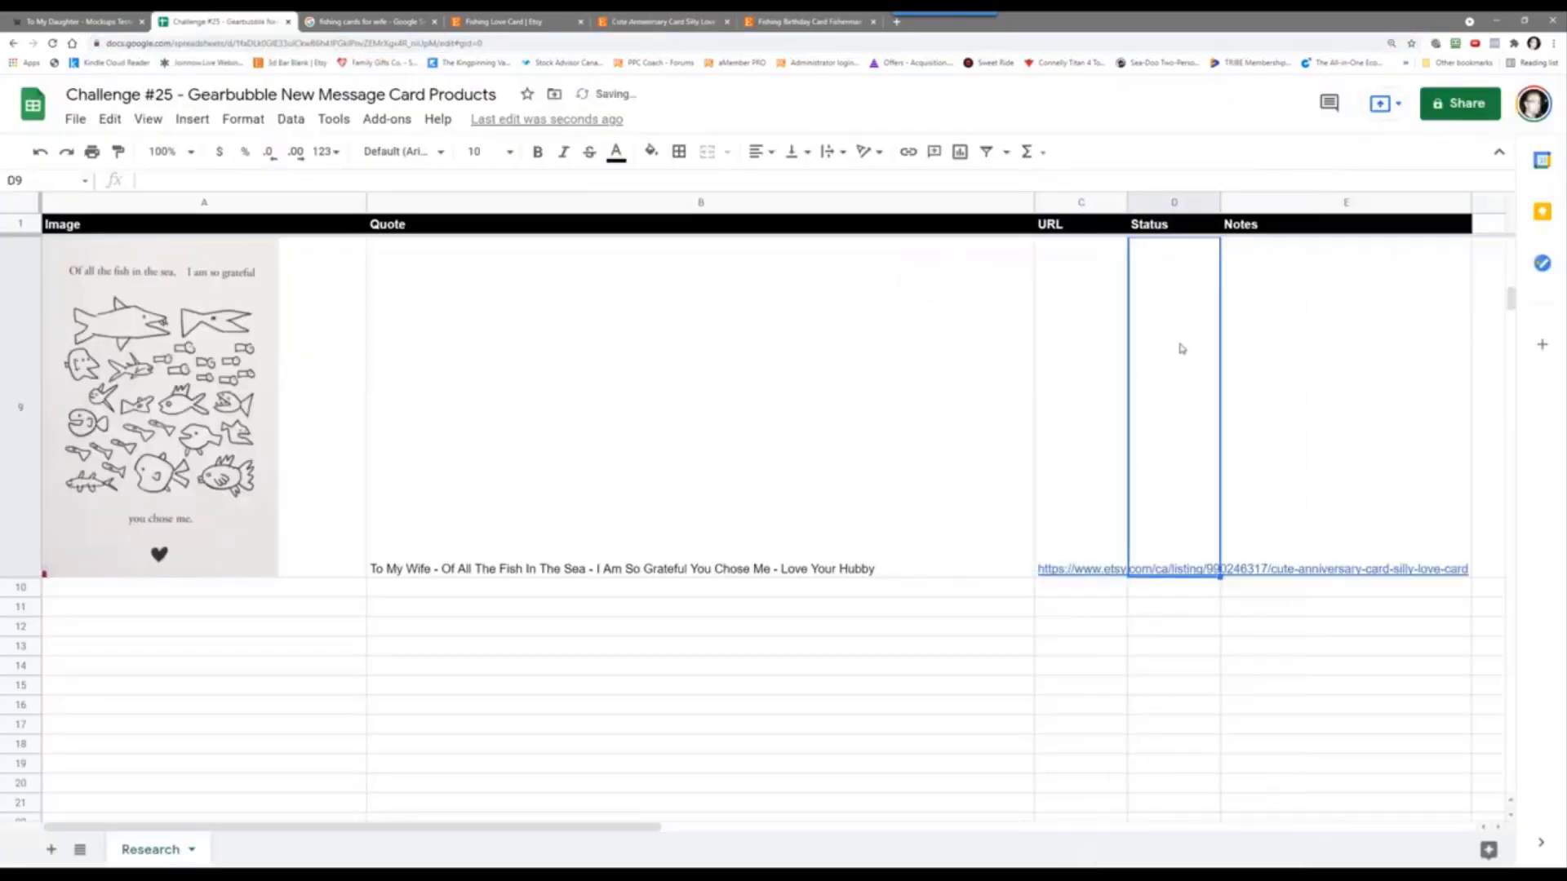
type("pending")
key("Tab")
type("-")
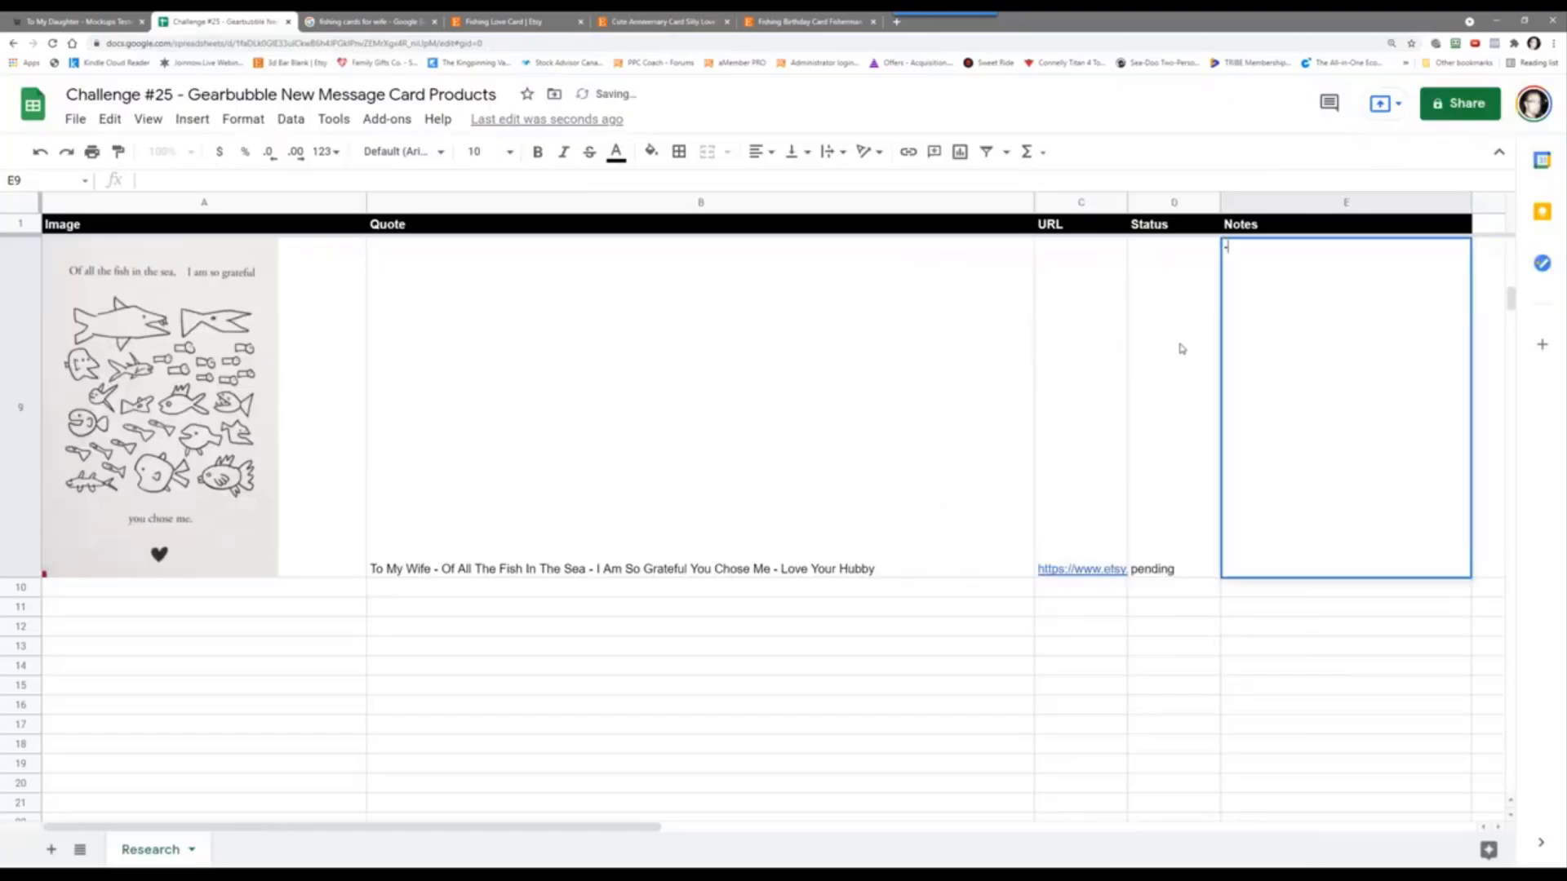
type(" cute saying to give to her")
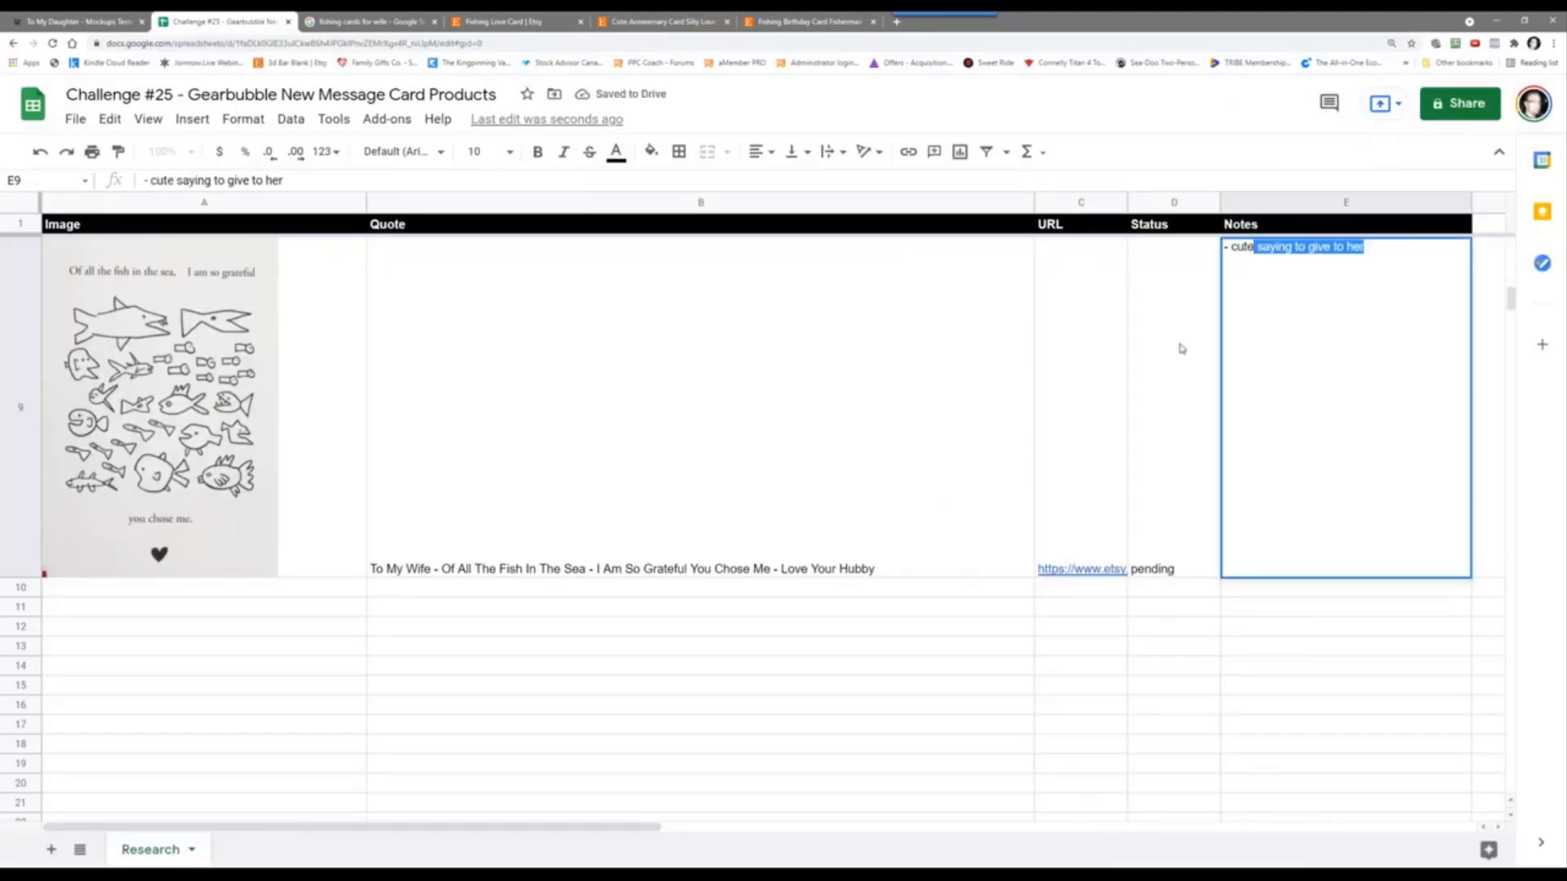
key("Return")
left_click(1081, 569)
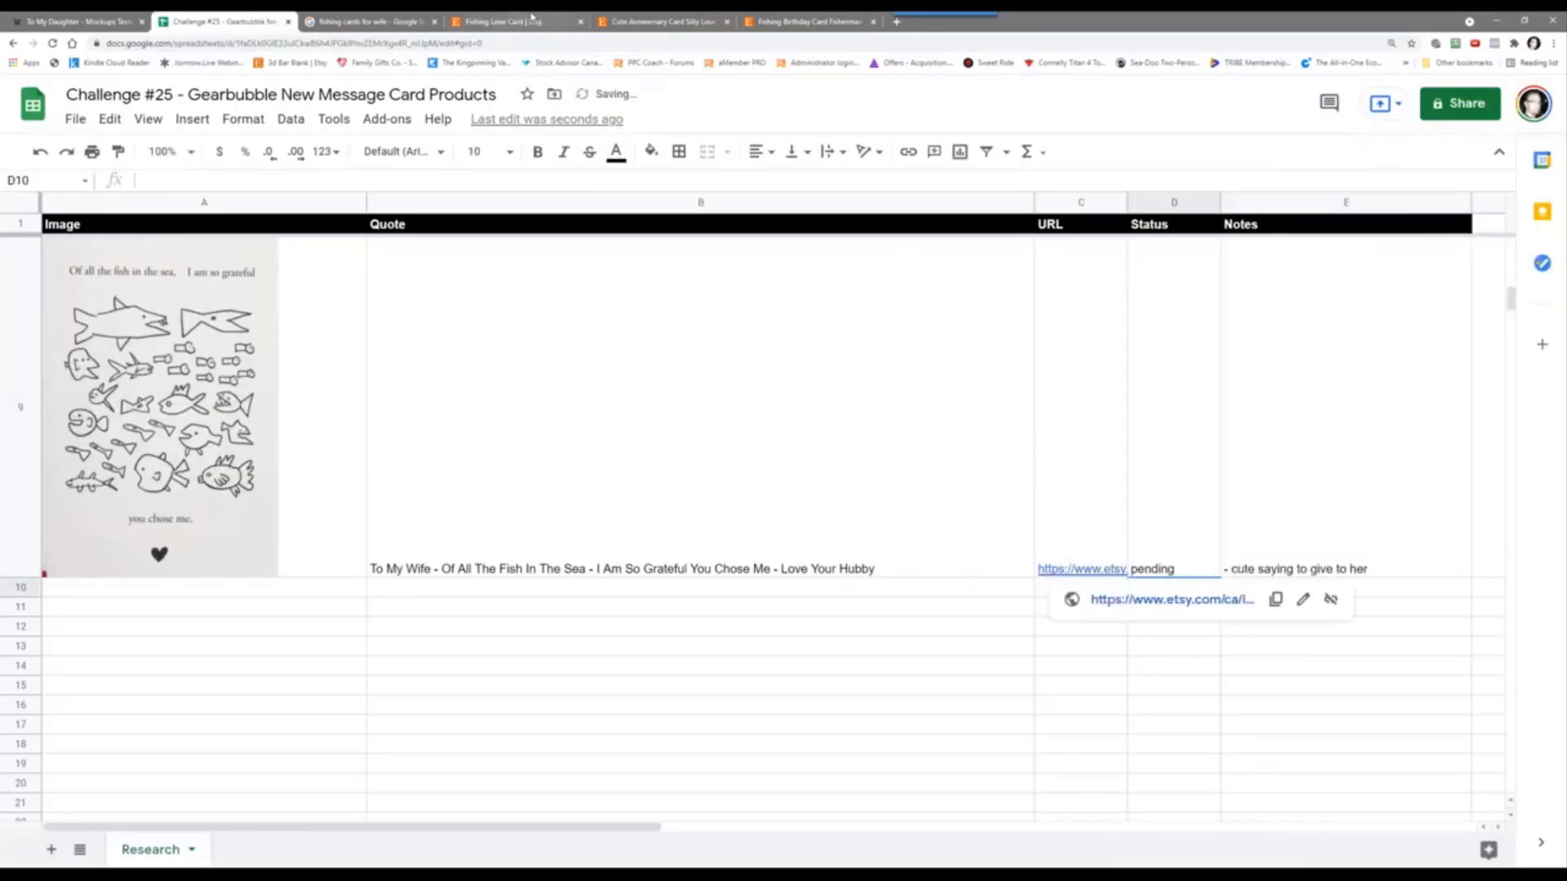
Step: Examine the anniversary card listing's favourites, shop reviews, other shop items and related suggestions
left_click(506, 21)
left_click(645, 21)
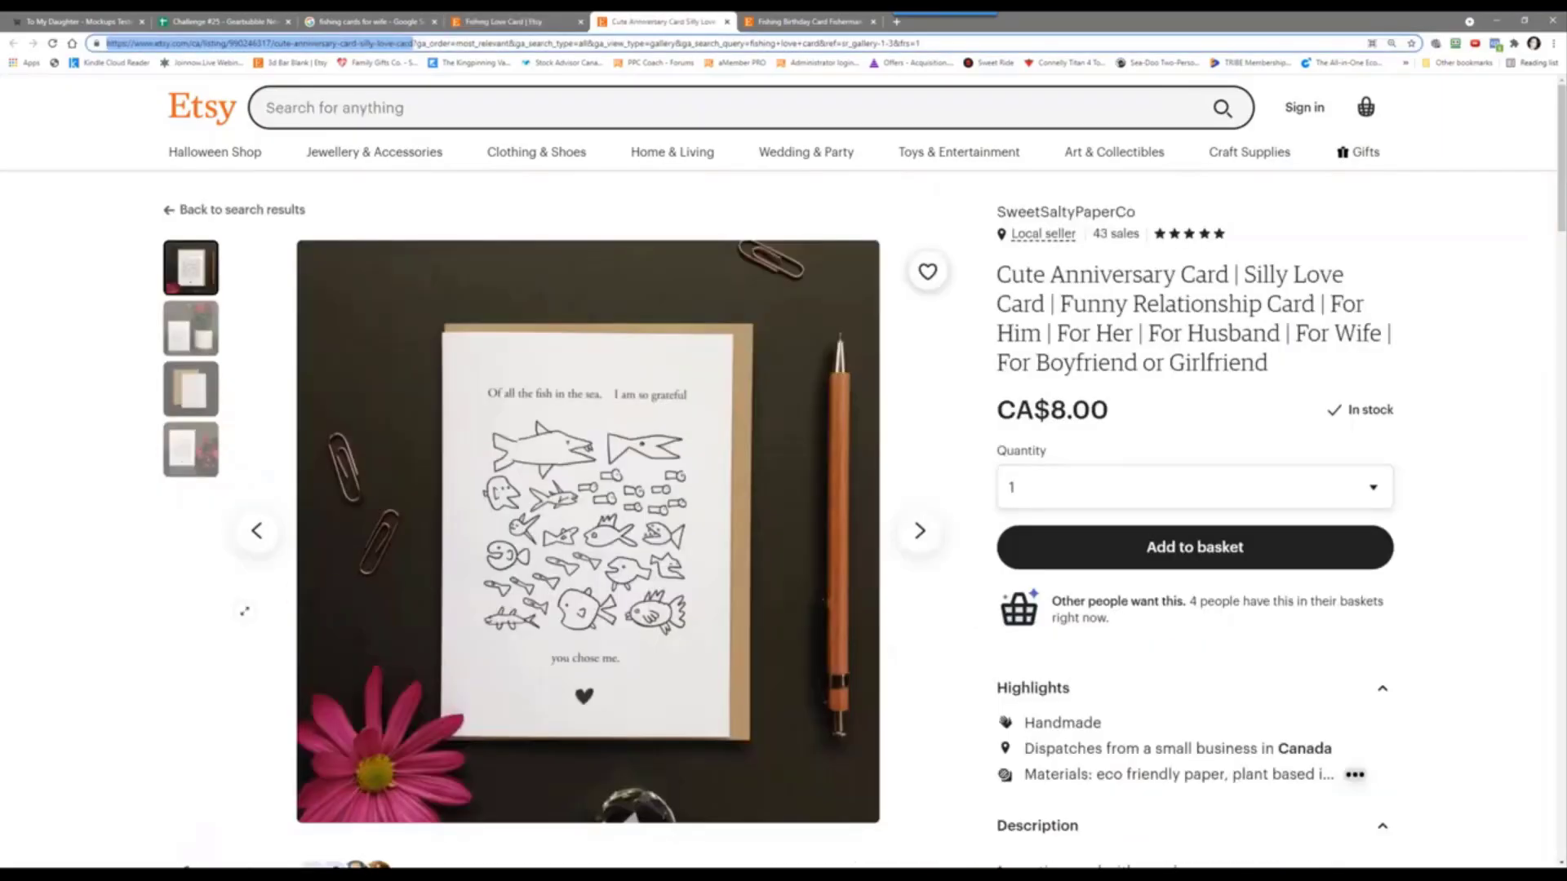
scroll(147, 620, "down", 9)
scroll(147, 620, "down", 3)
scroll(136, 615, "up", 3)
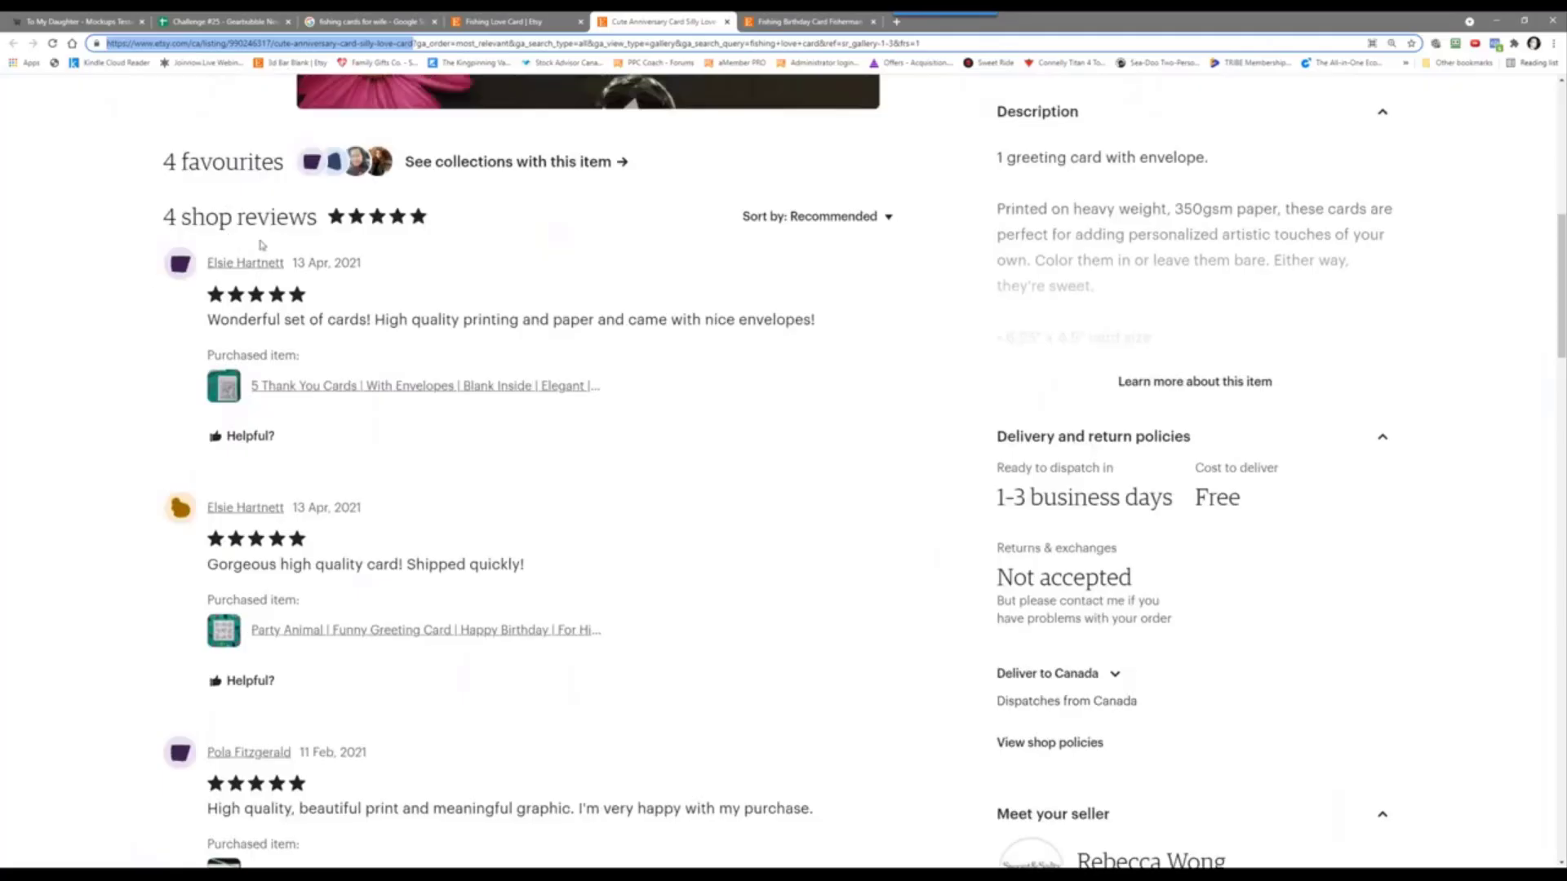
scroll(106, 493, "down", 11)
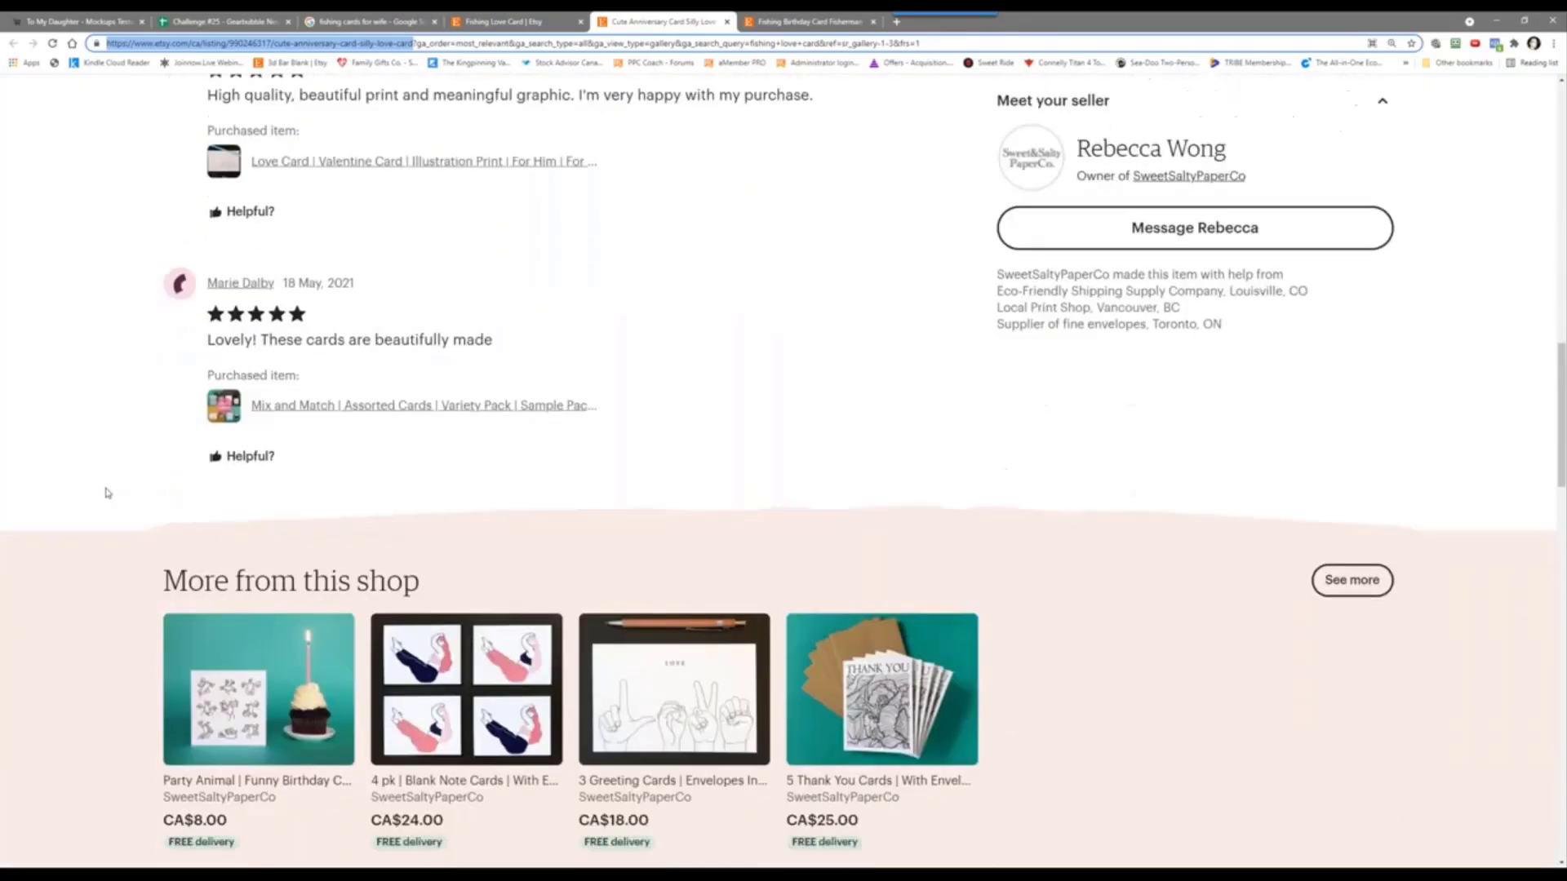
scroll(98, 537, "down", 5)
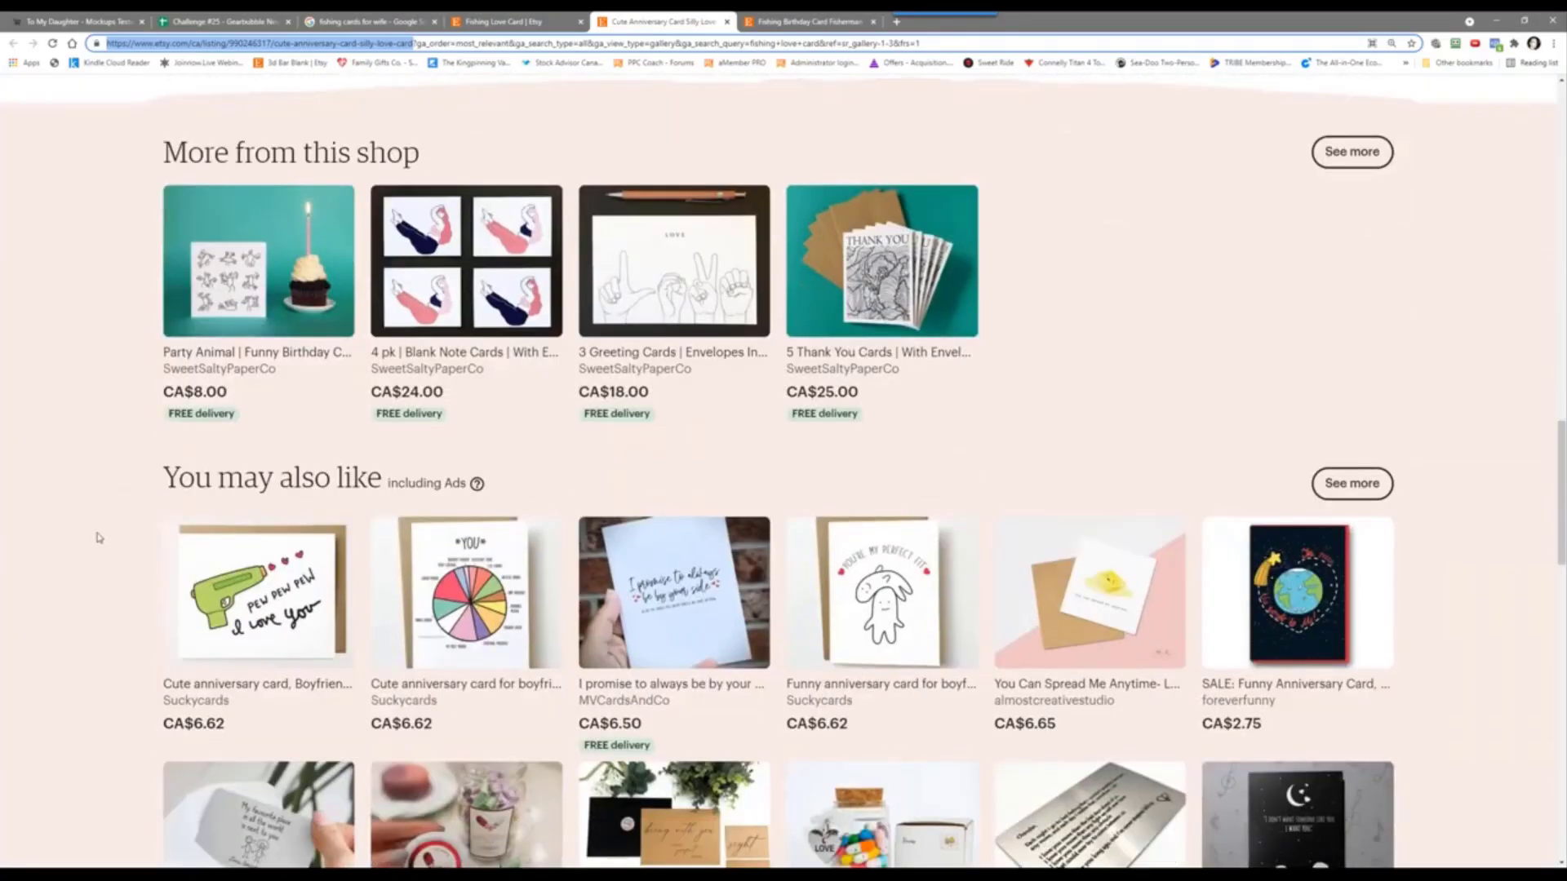
scroll(98, 537, "down", 8)
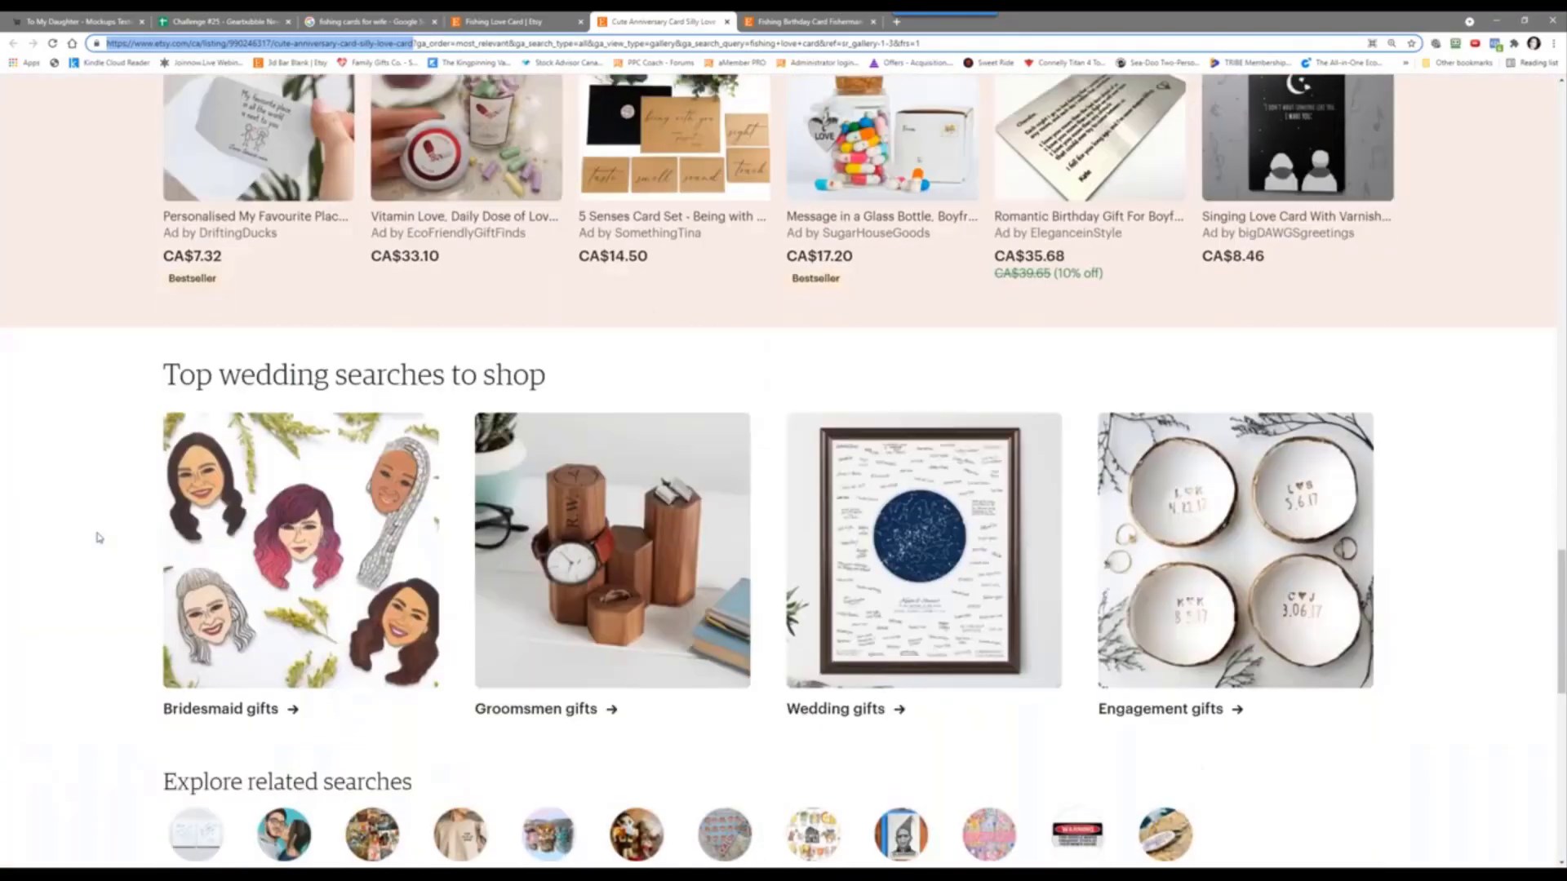
Step: Switch to the spooliejoolie Fishing Birthday Card listing and check its favourites and item reviews
left_click(808, 21)
scroll(150, 555, "down", 5)
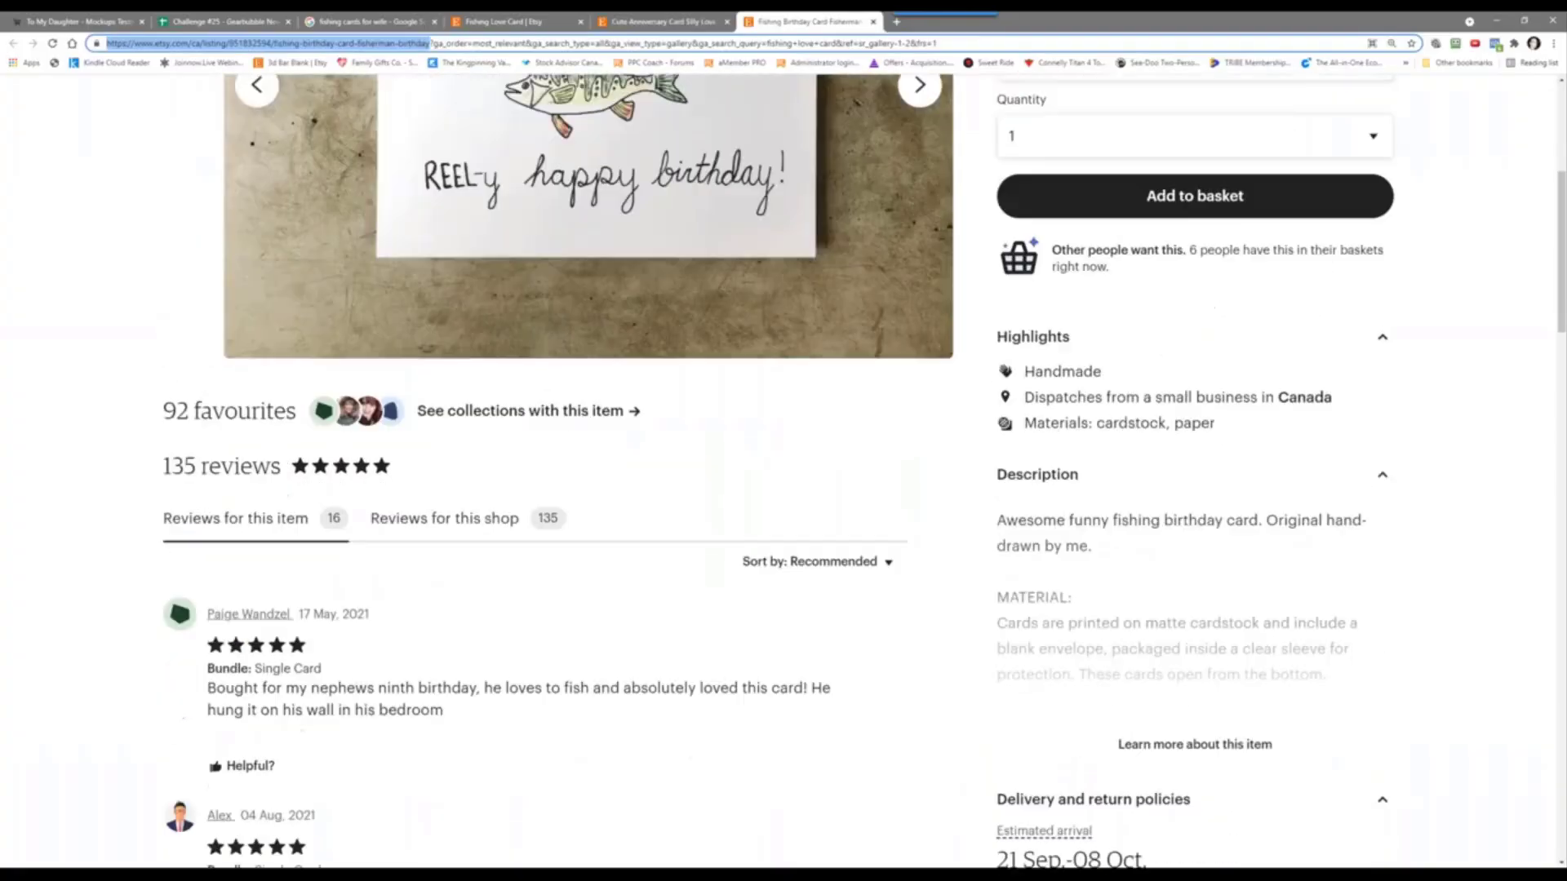
scroll(493, 188, "up", 2)
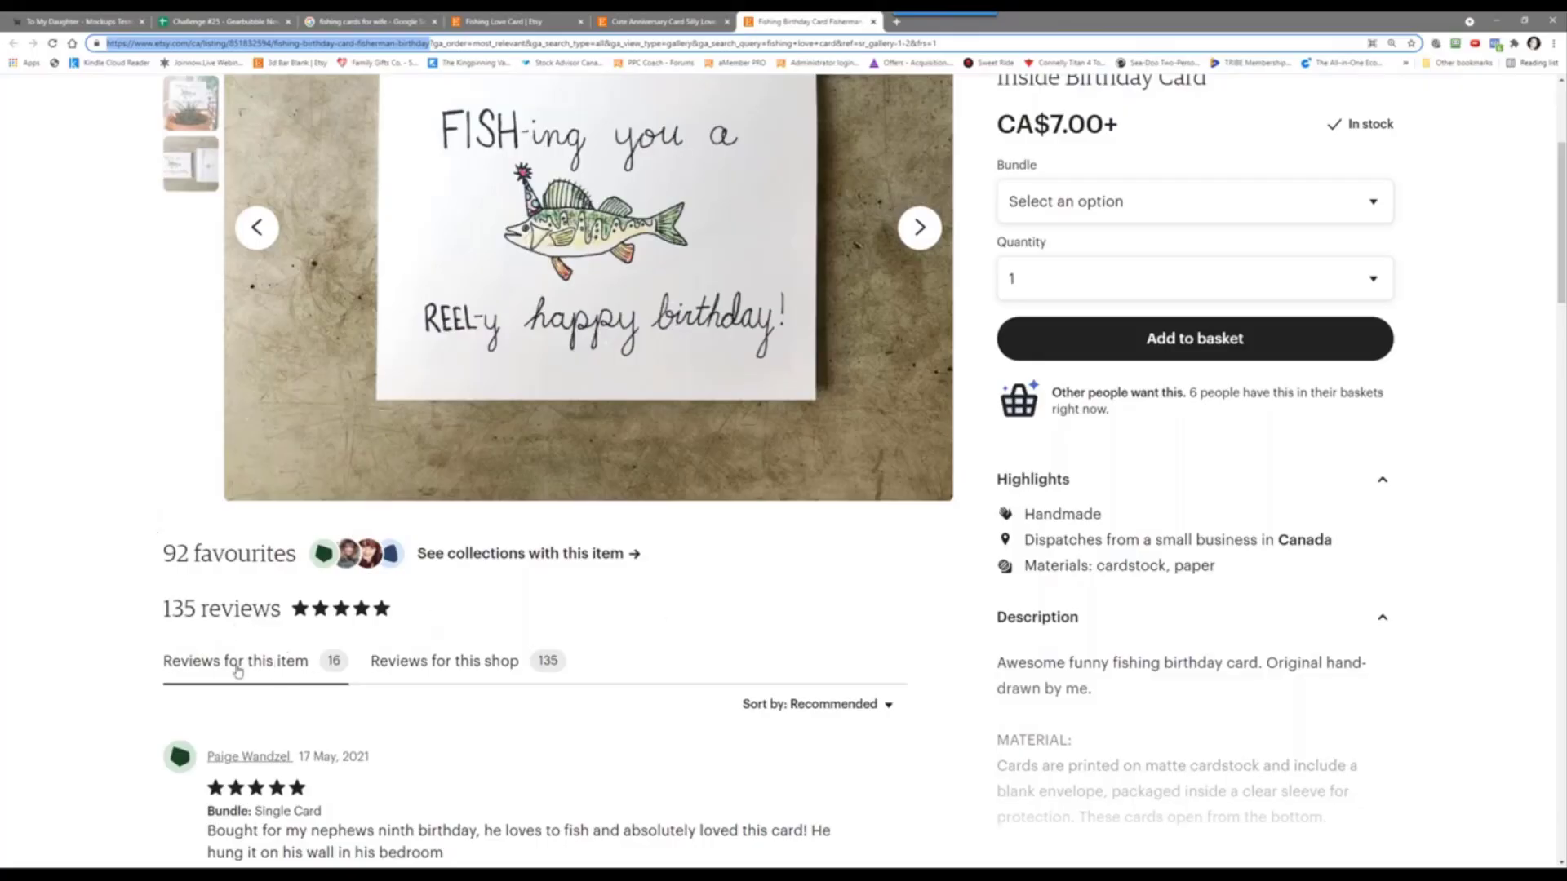
Step: Estimate the birthday card's sales in Calculator by dividing 16 by 0.1, and close Calculator
key("super")
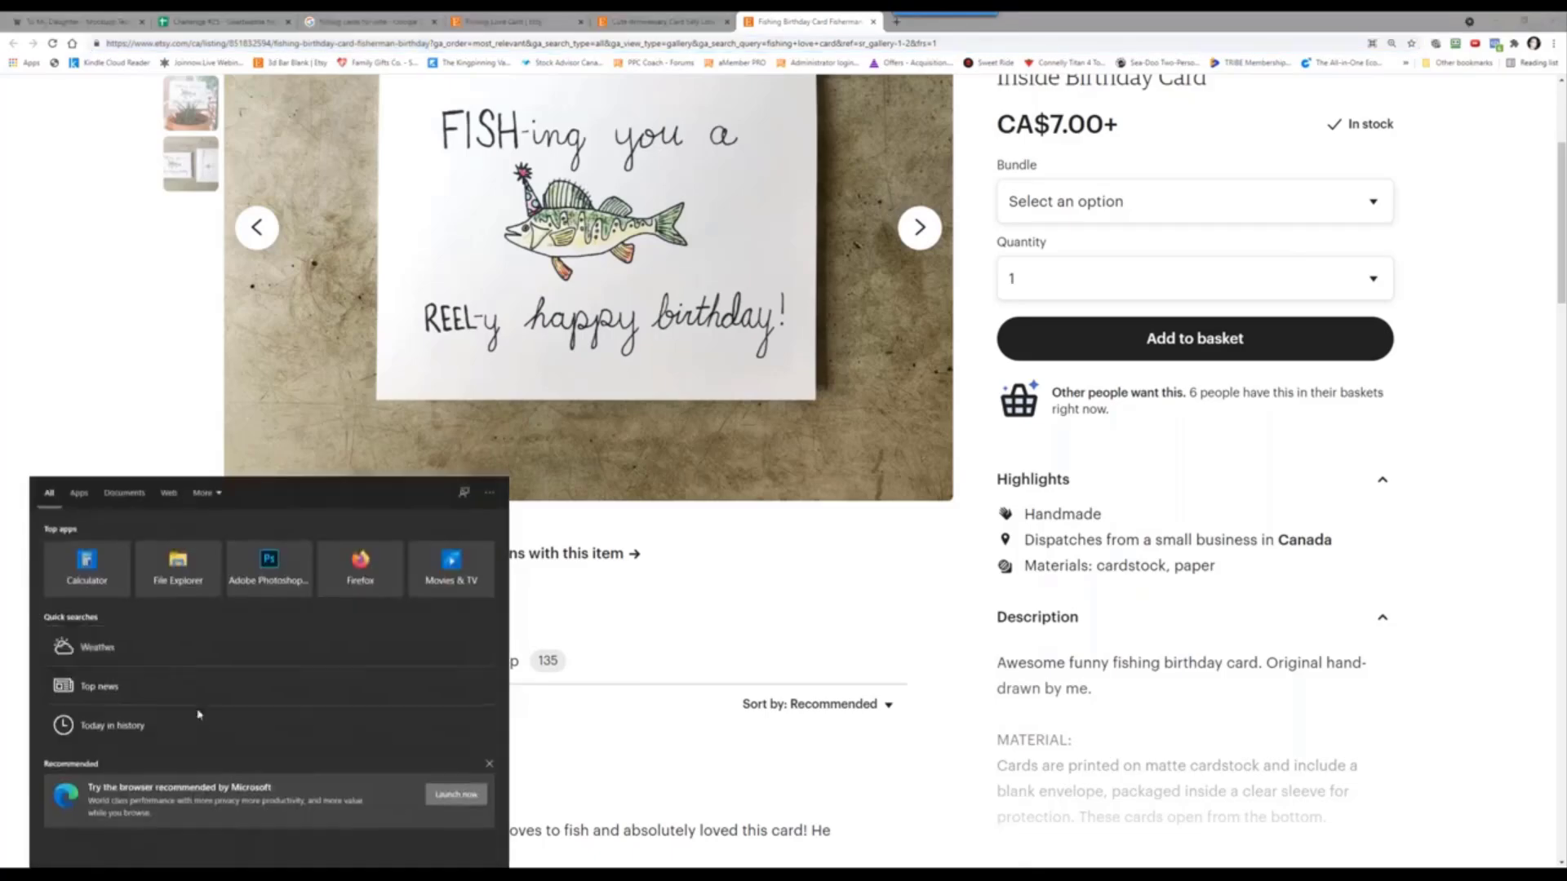
key("super")
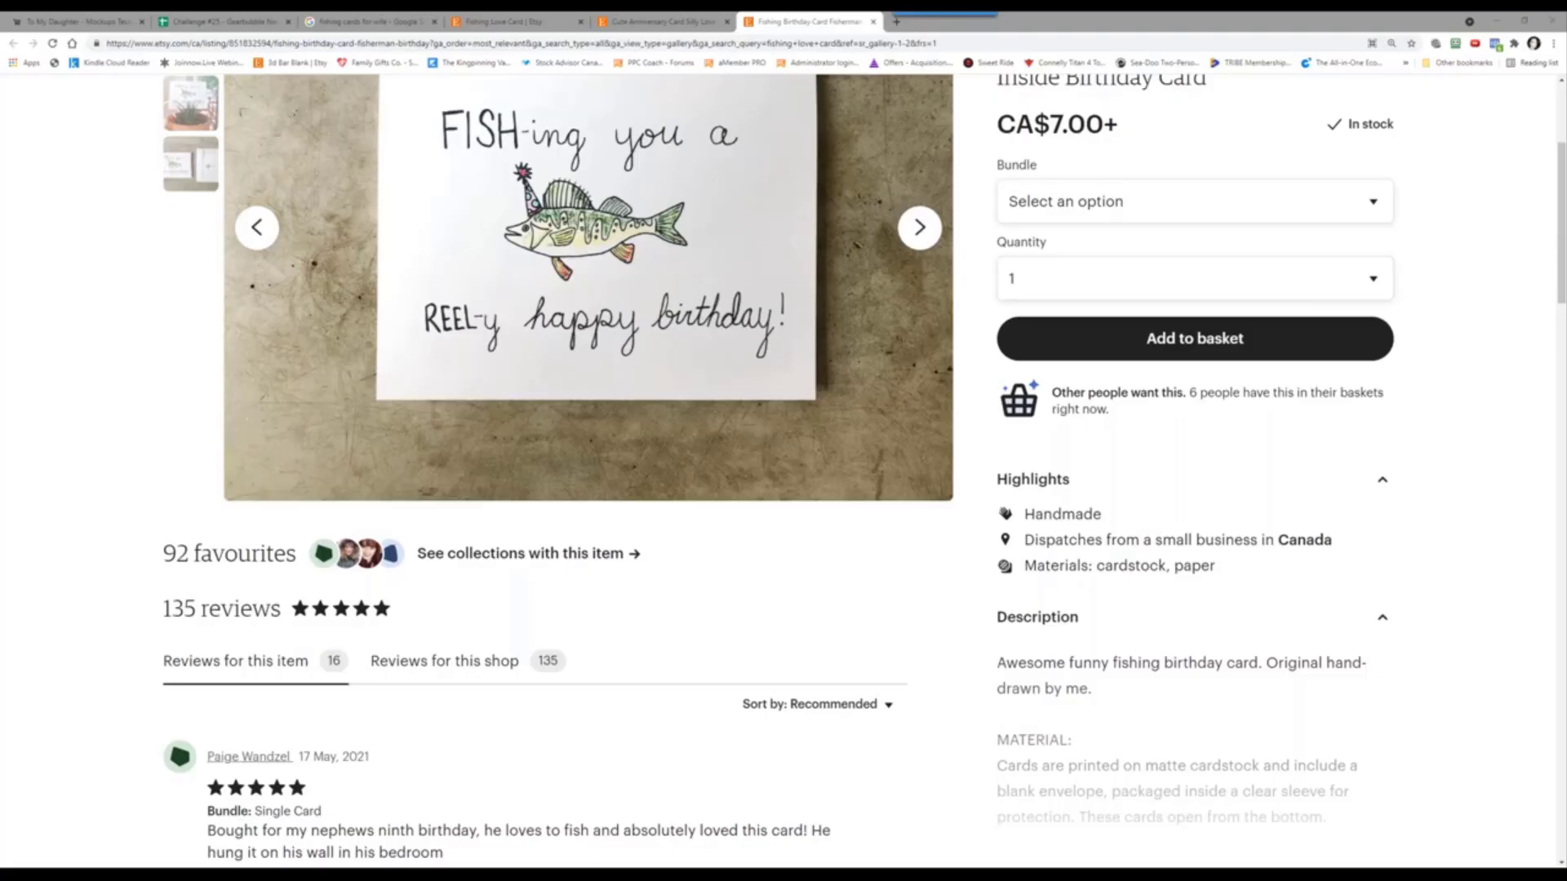
left_click_drag(471, 322, 410, 426)
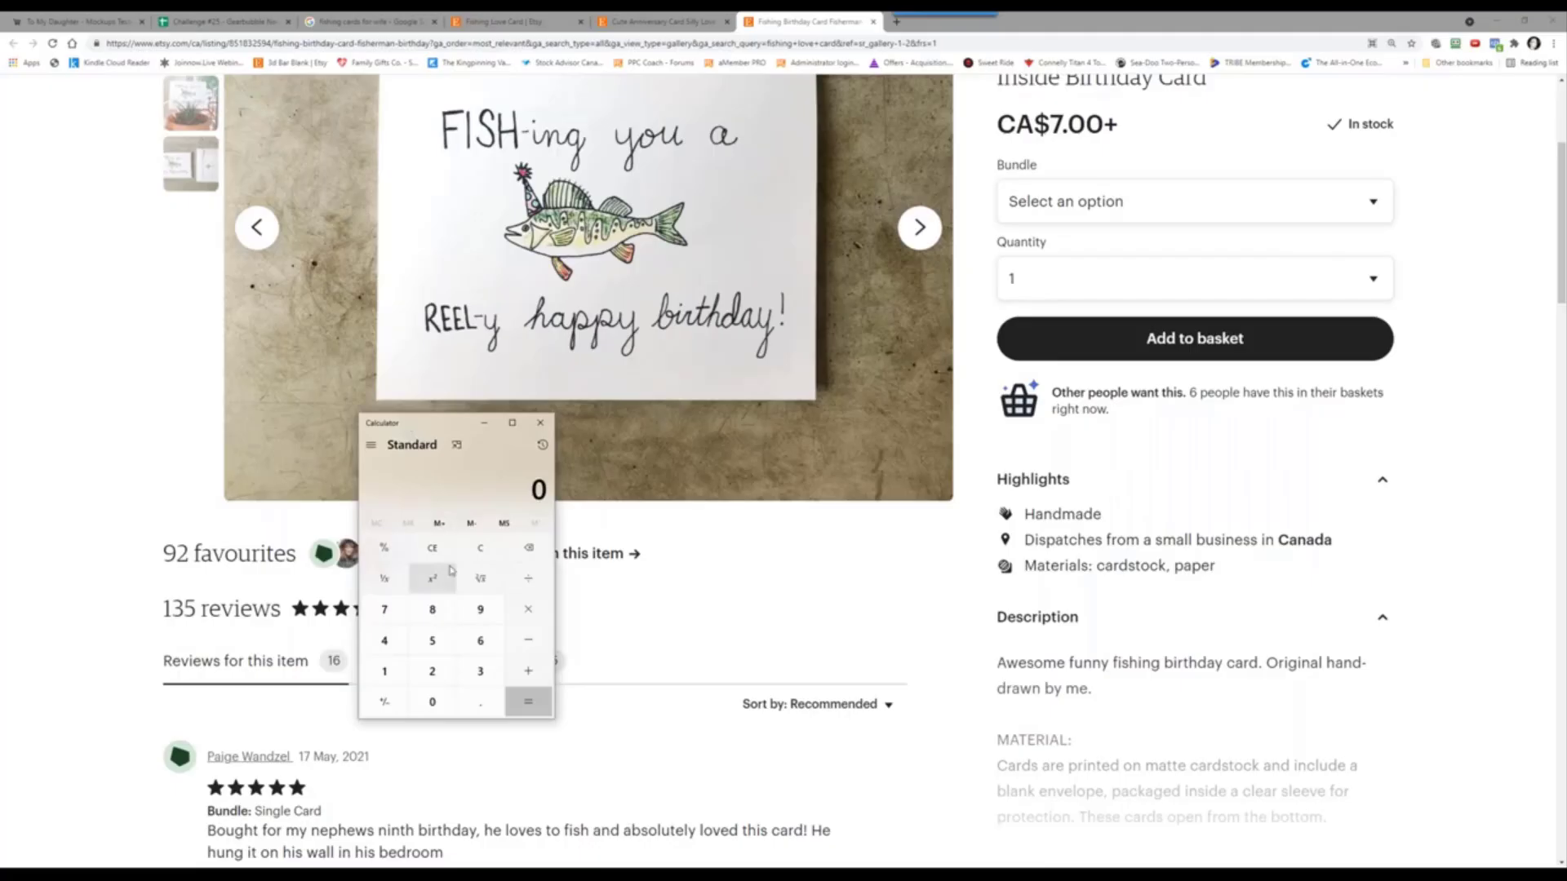
type("16")
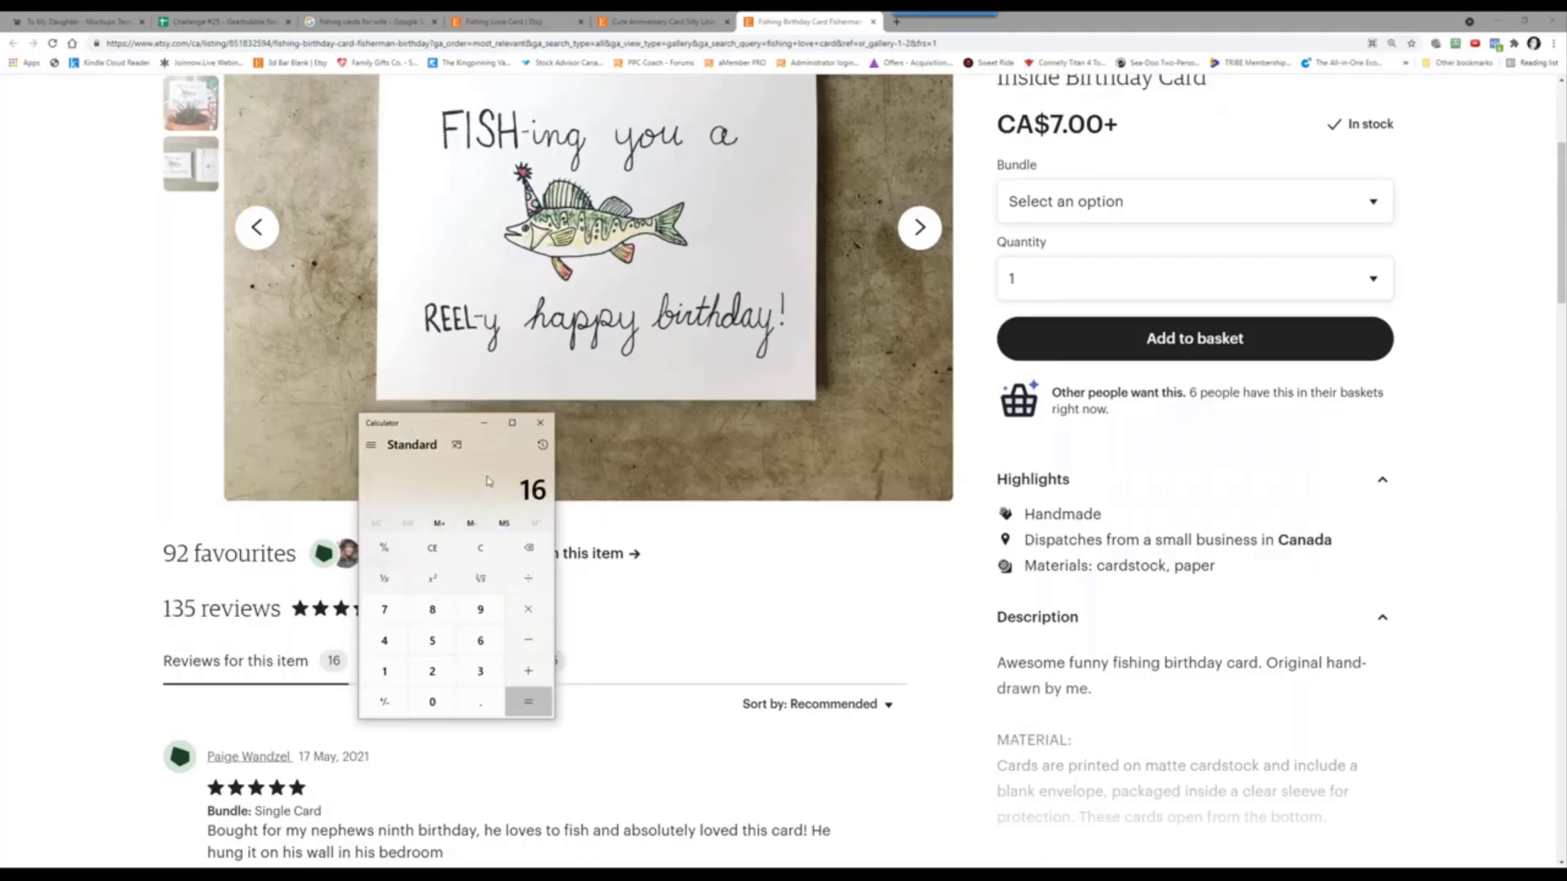
type("/.1")
key("Return")
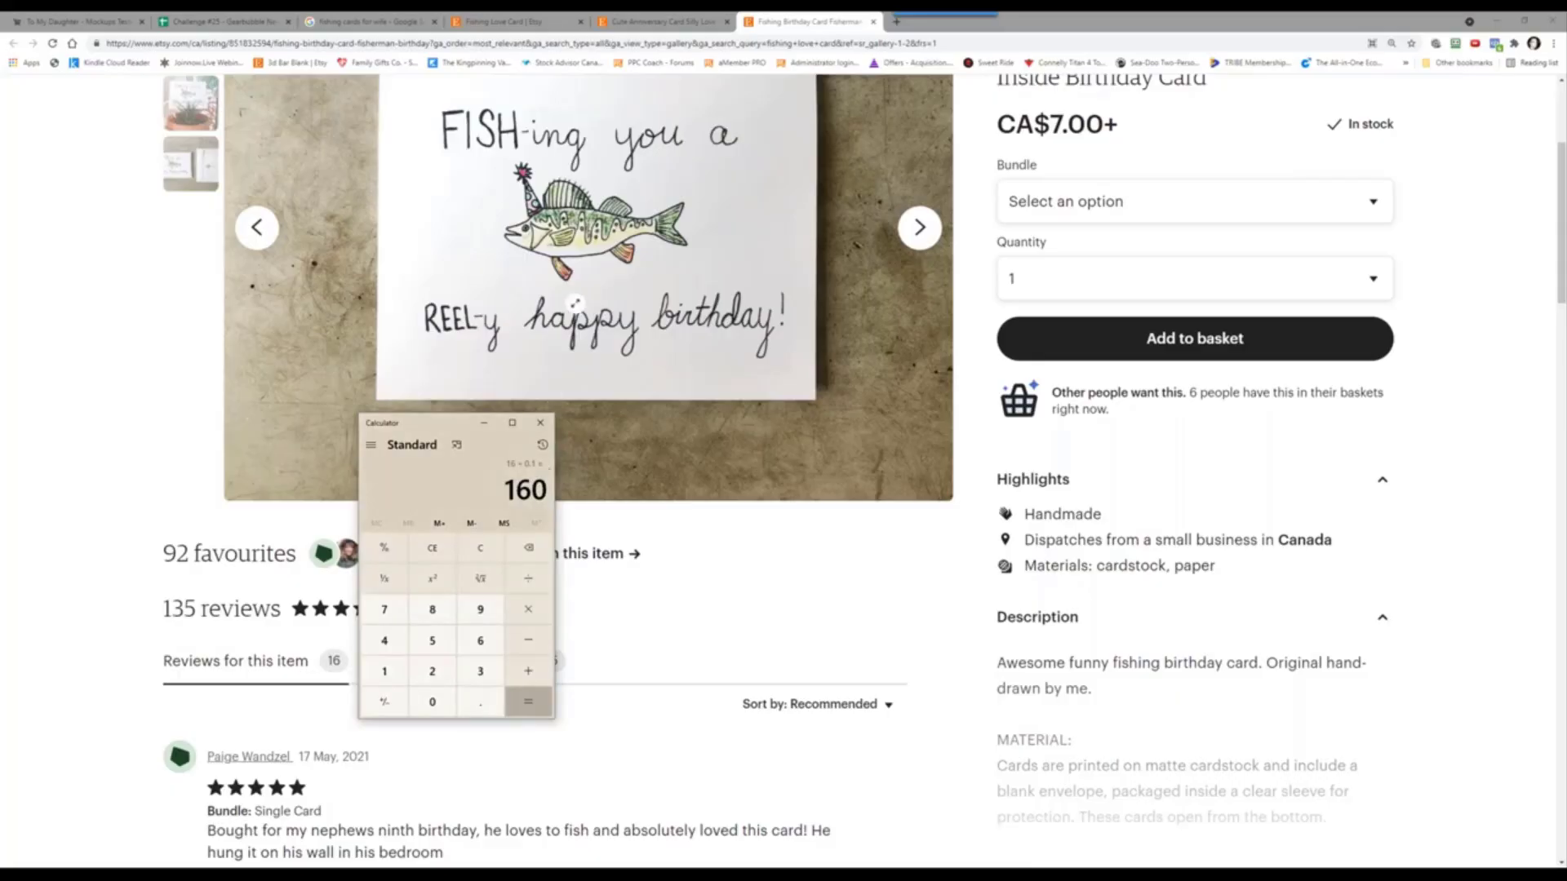
left_click(541, 424)
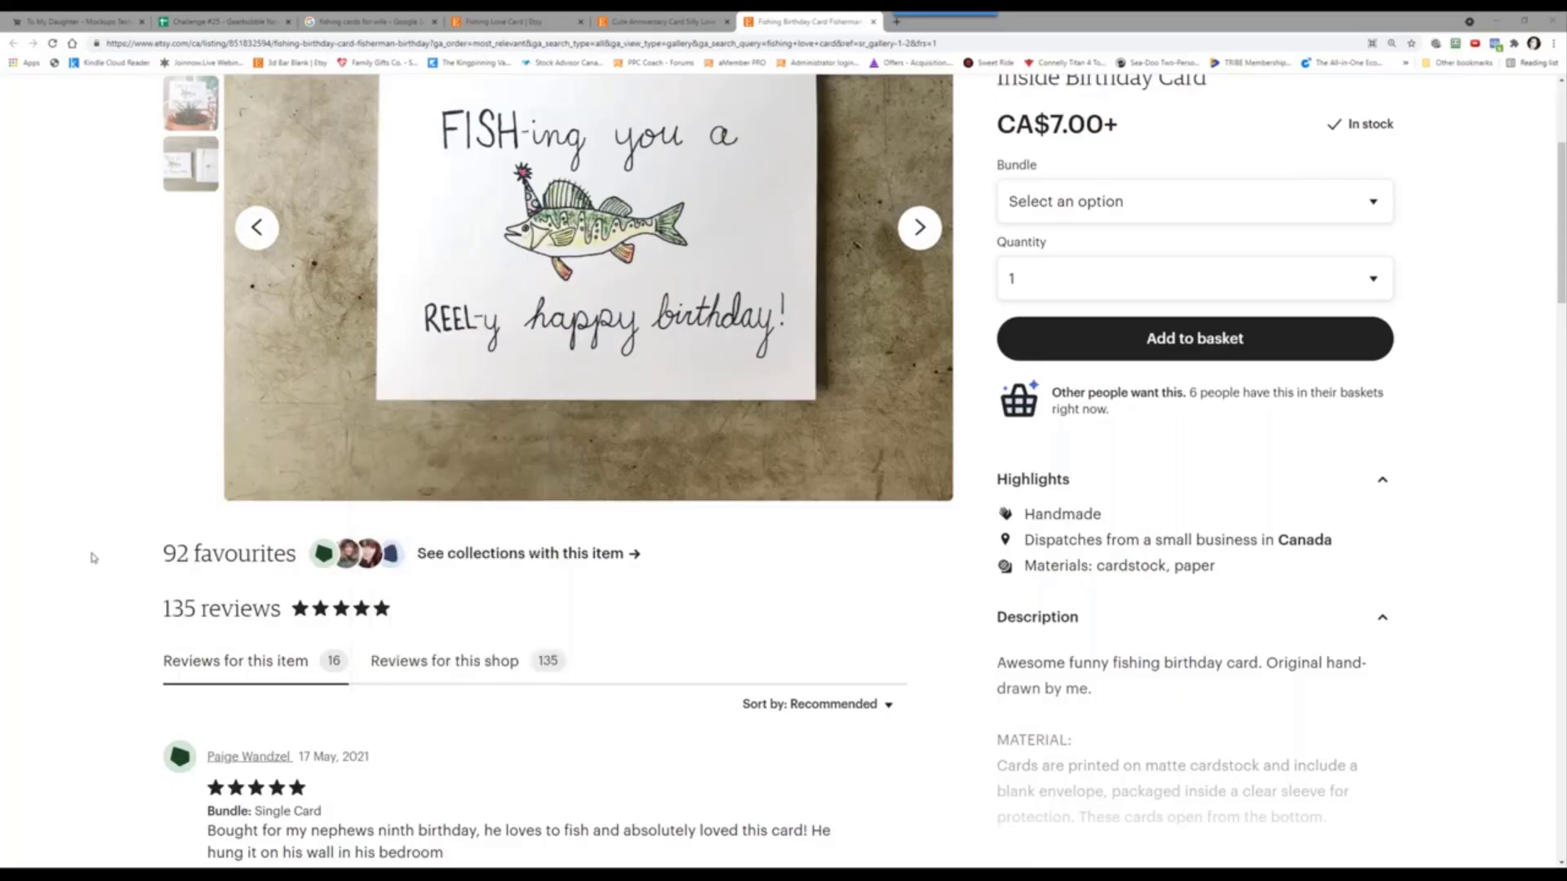
Step: Look through the birthday card's reviews and open the shop's "Merry Fishmas Fishing Christmas Card" listing in a new tab
scroll(128, 611, "down", 5)
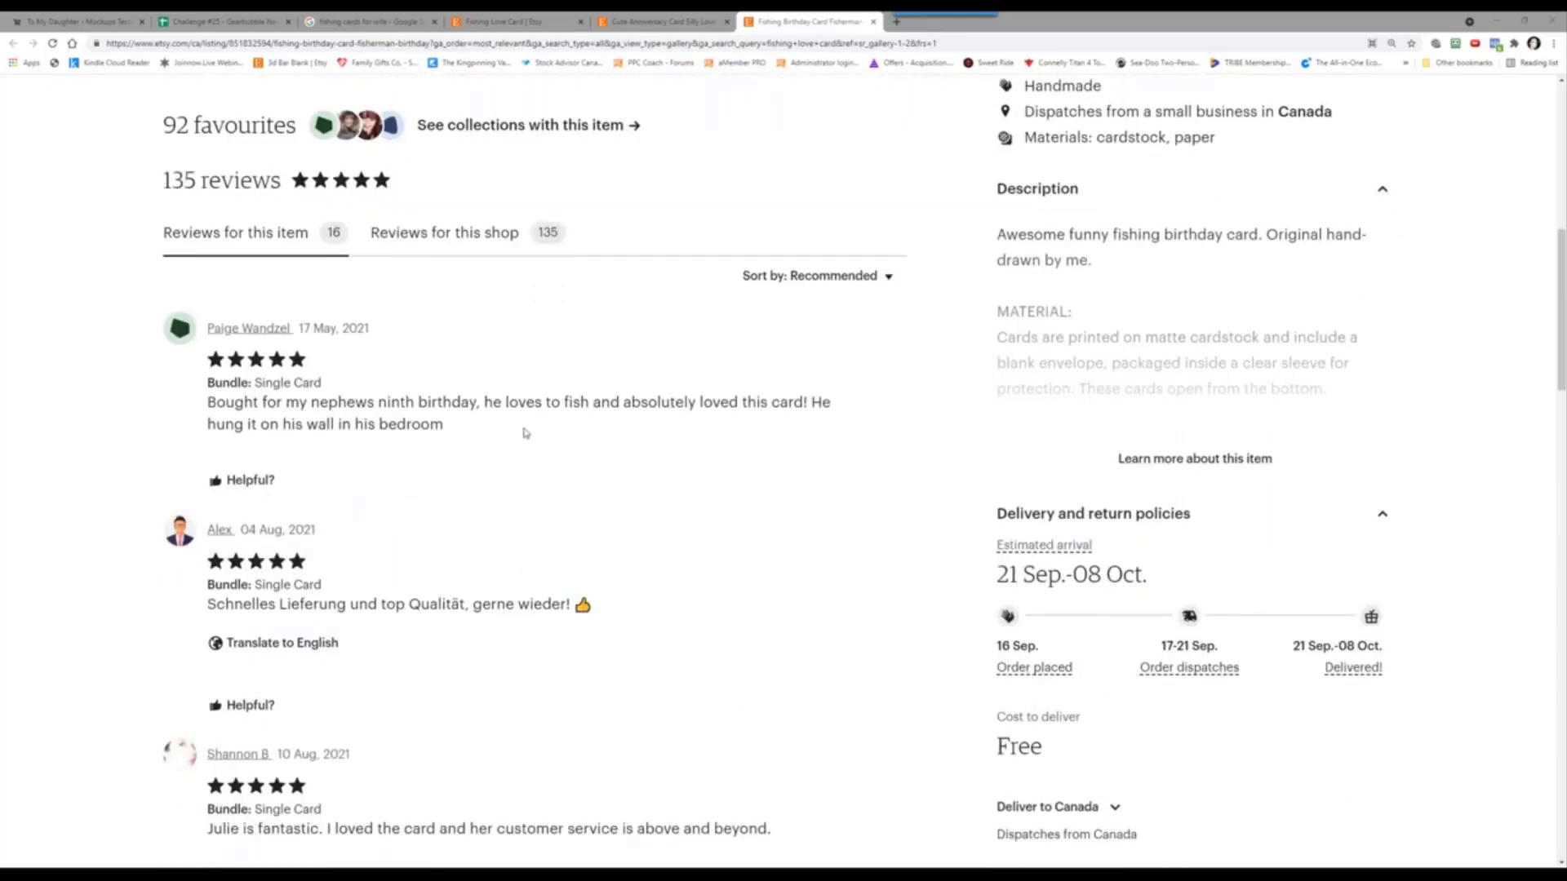
scroll(526, 433, "down", 5)
scroll(525, 432, "down", 3)
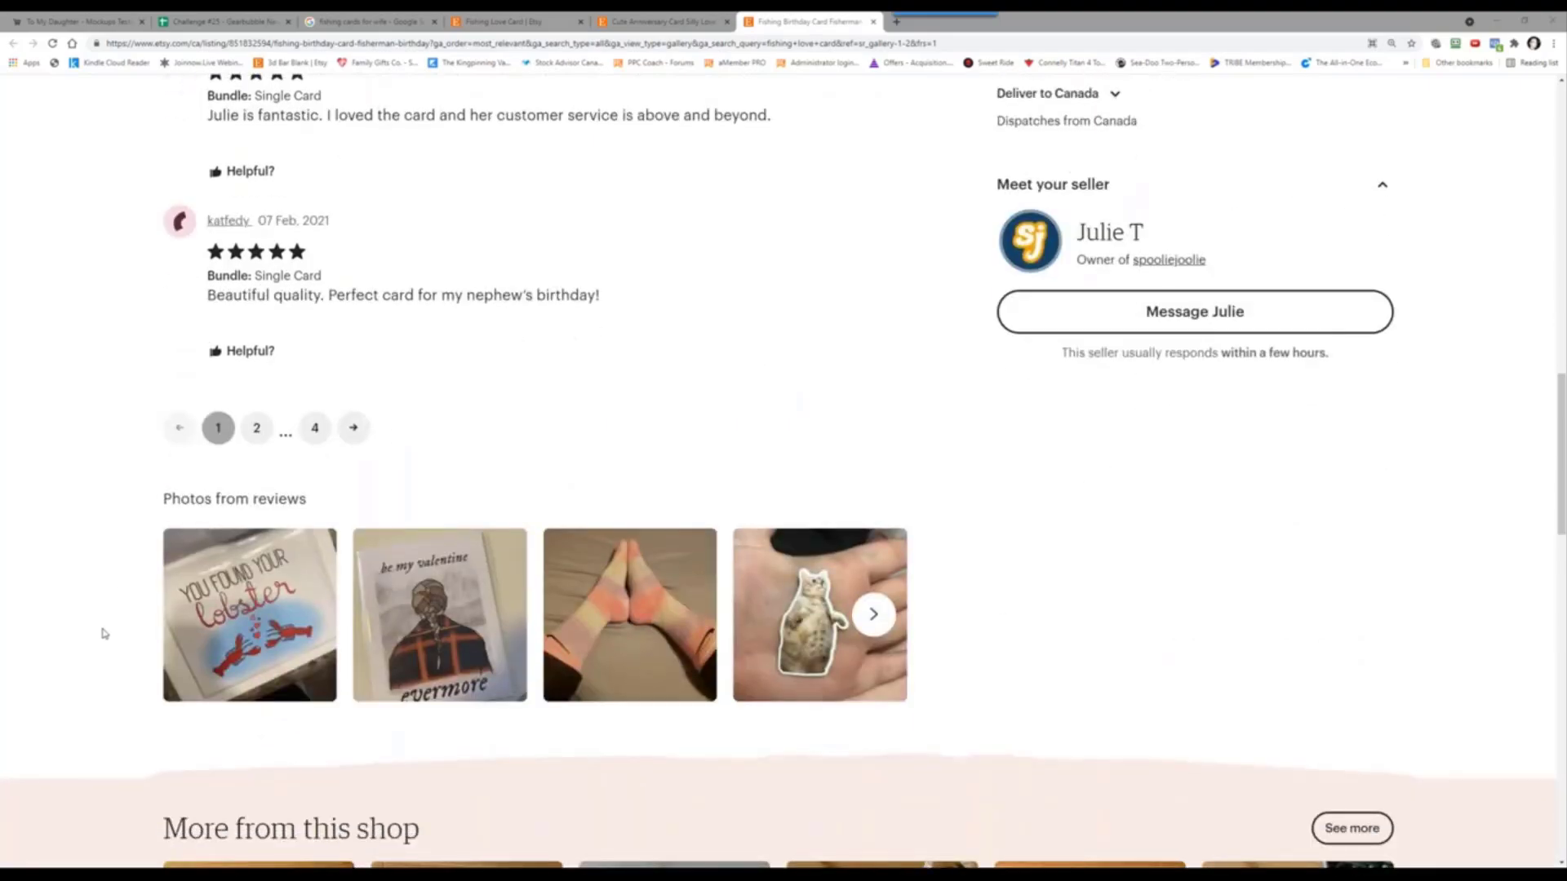
scroll(104, 633, "down", 5)
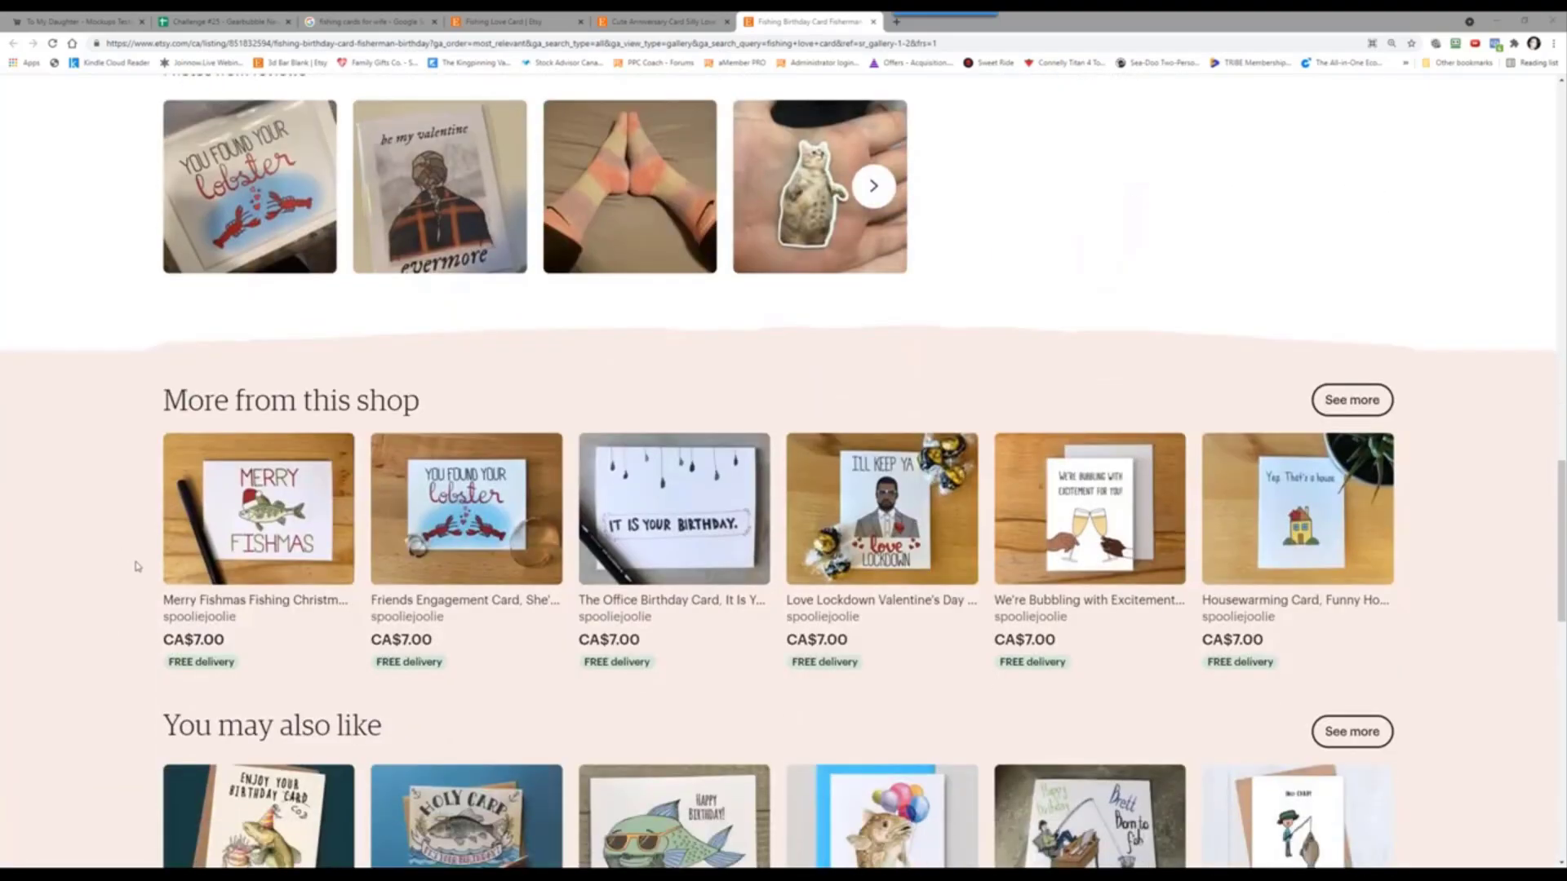
right_click(261, 560)
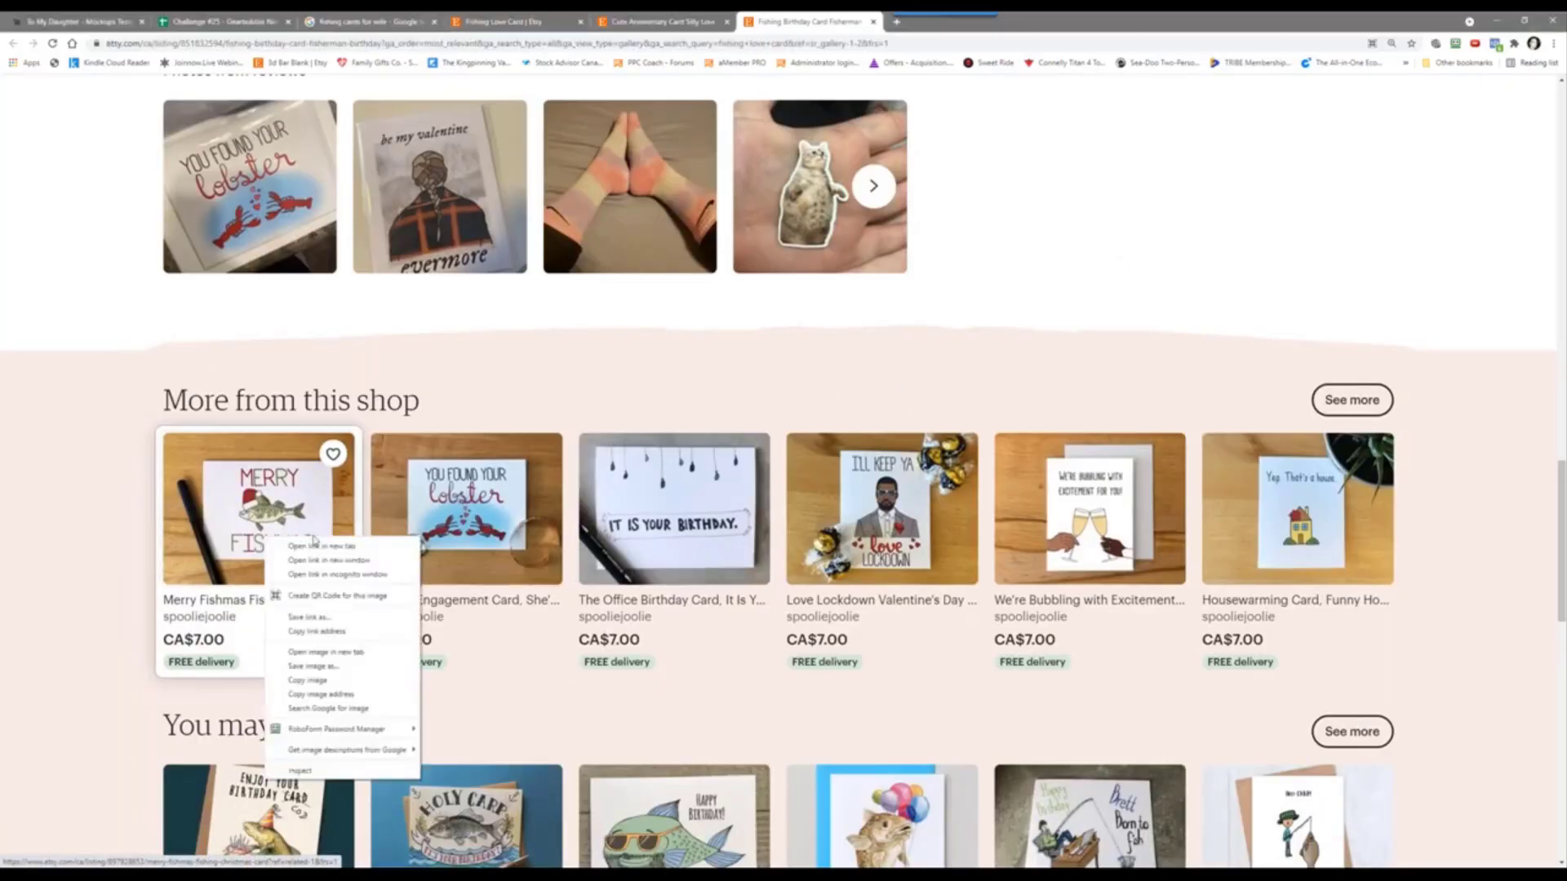
left_click(326, 544)
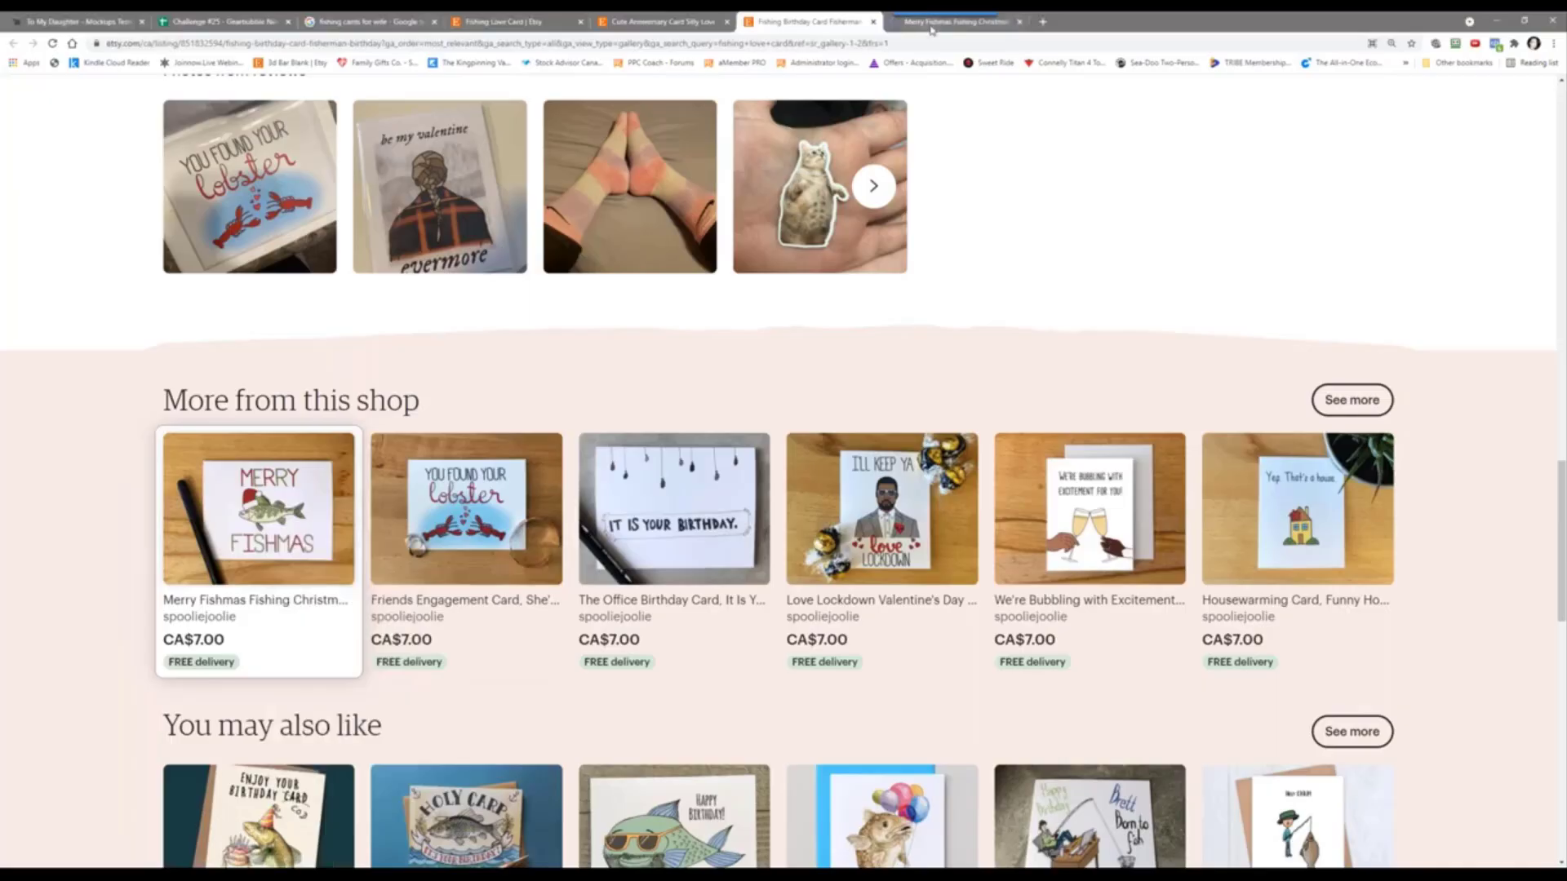
left_click(931, 30)
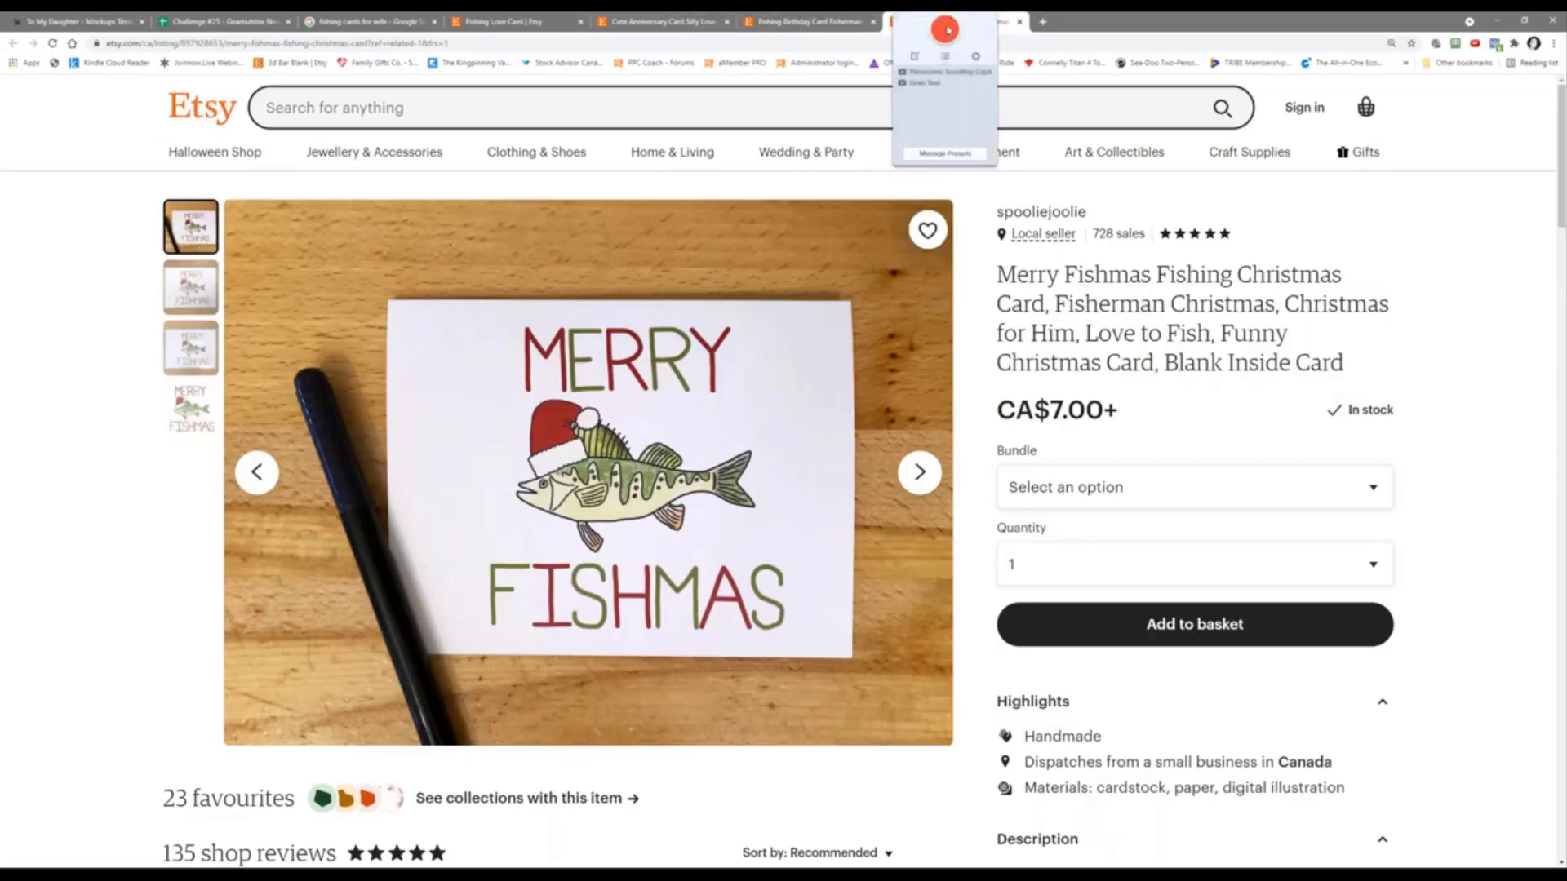
Step: Capture the "Merry Fishmas" card artwork with Snagit and save it as a JPG in the research folder
key("Print")
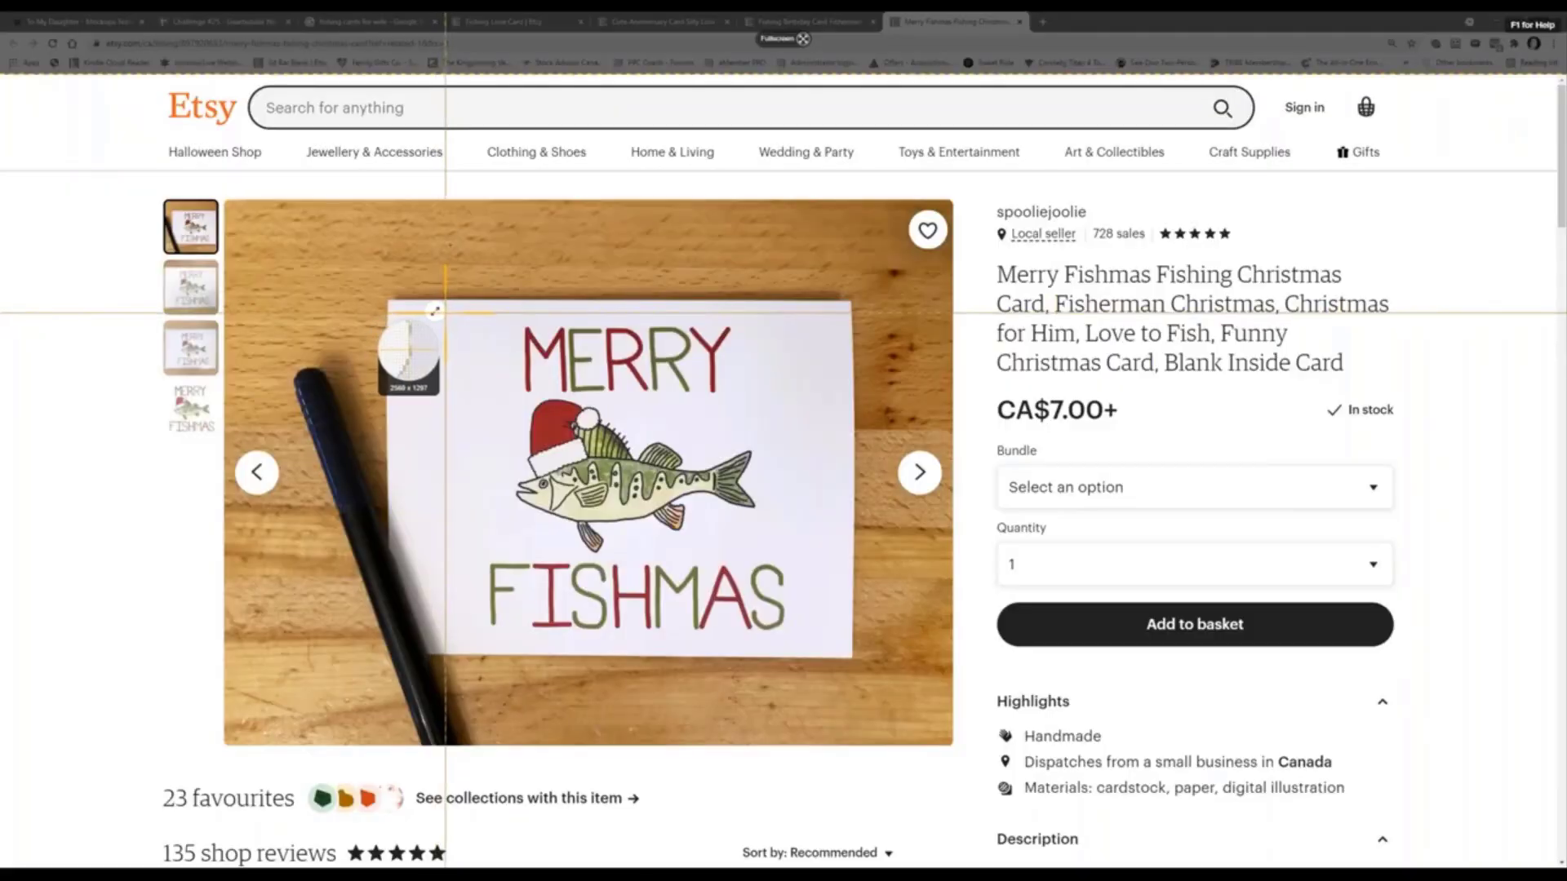
left_click_drag(452, 317, 816, 653)
left_click(484, 678)
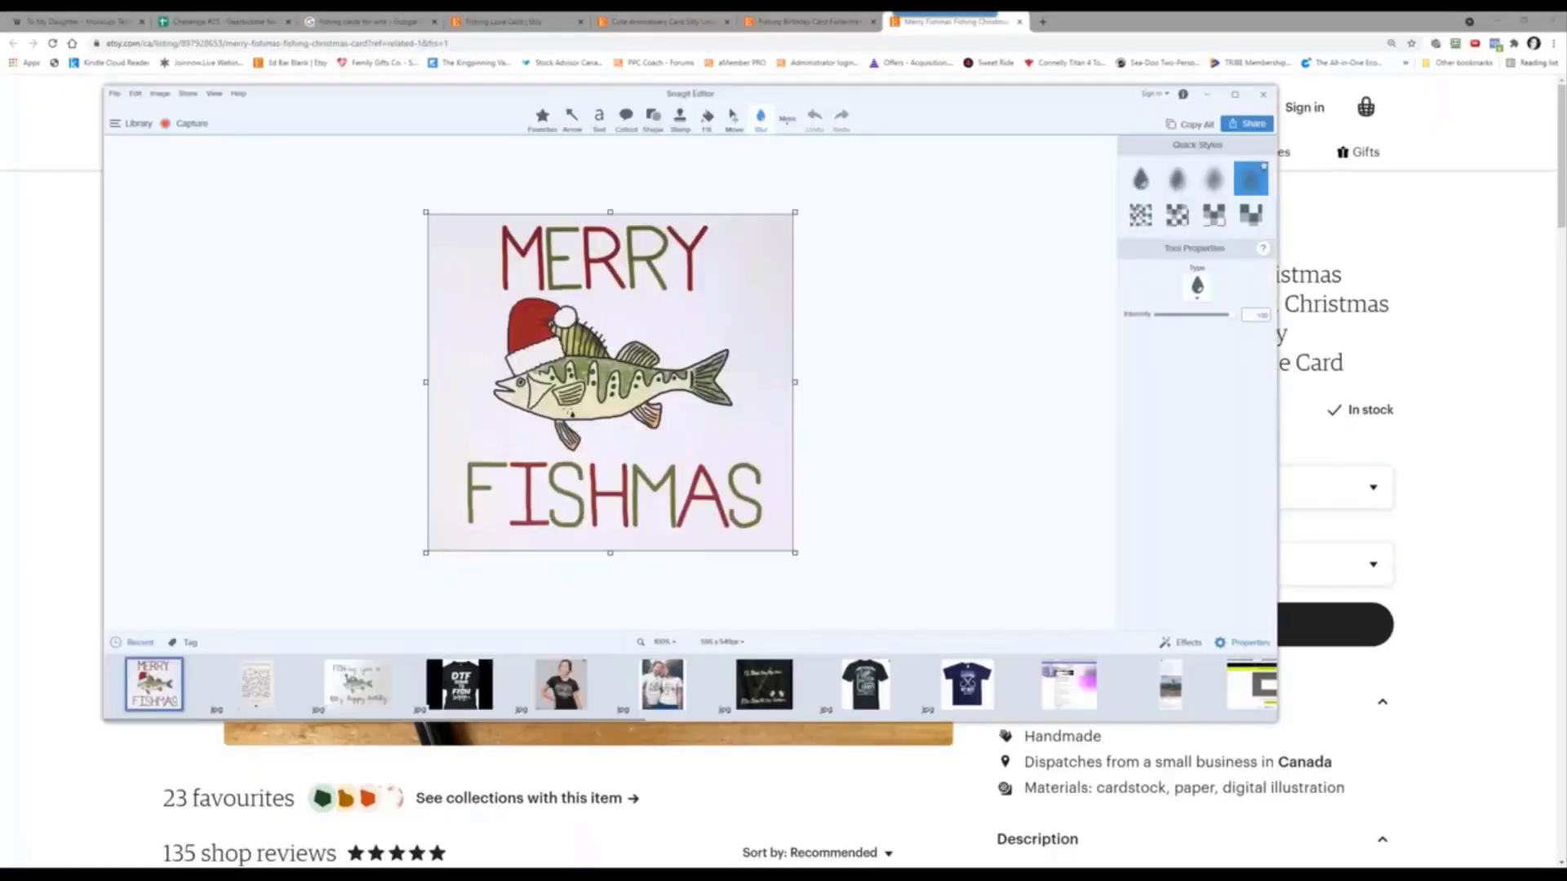
left_click(115, 94)
left_click(152, 172)
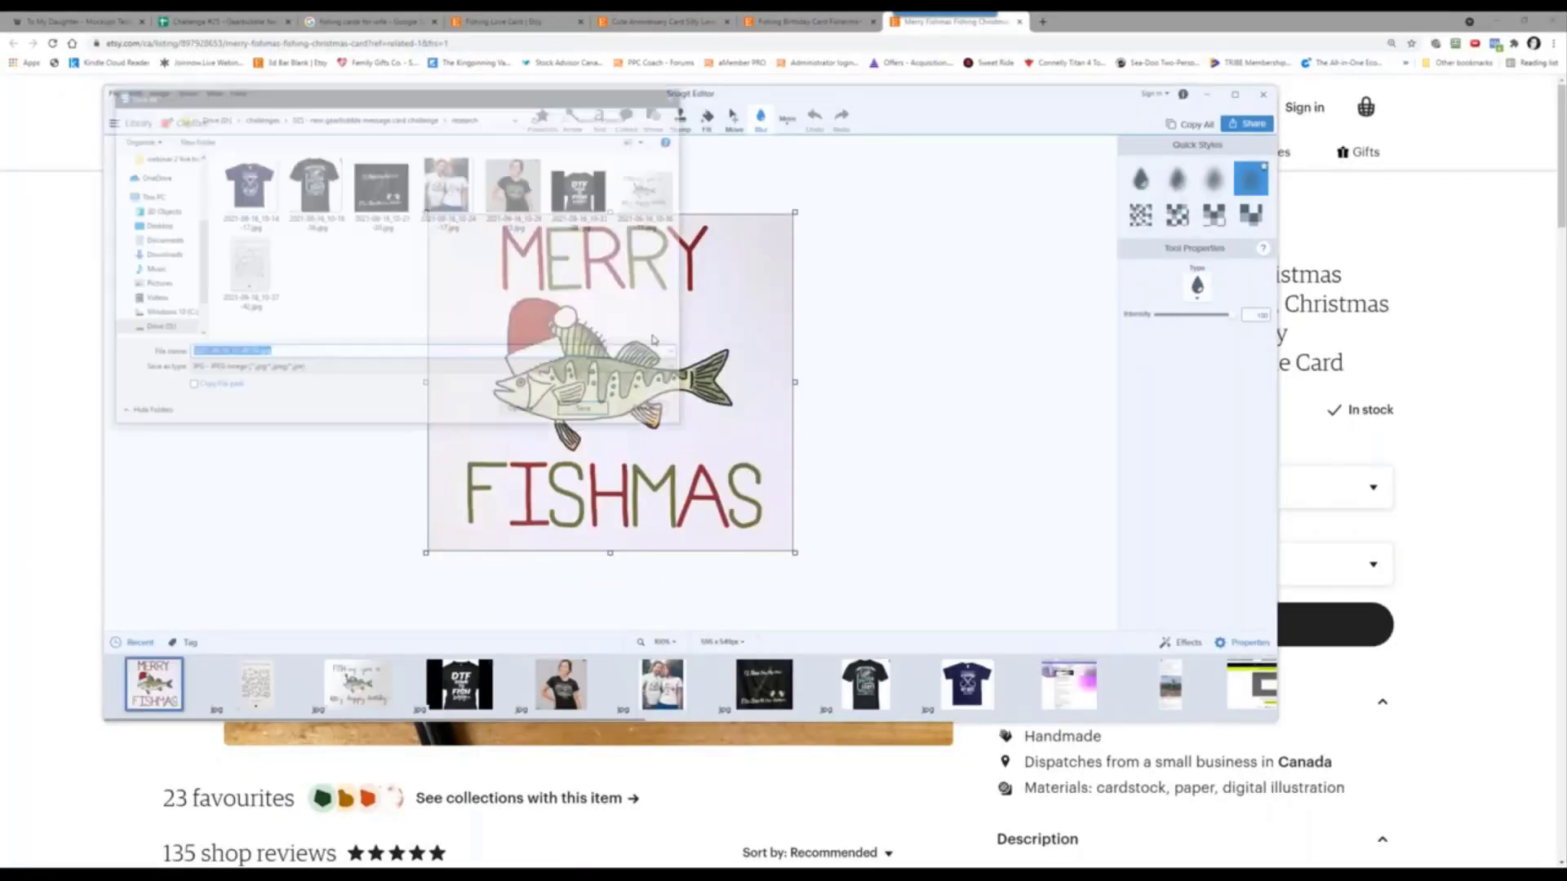
left_click(575, 413)
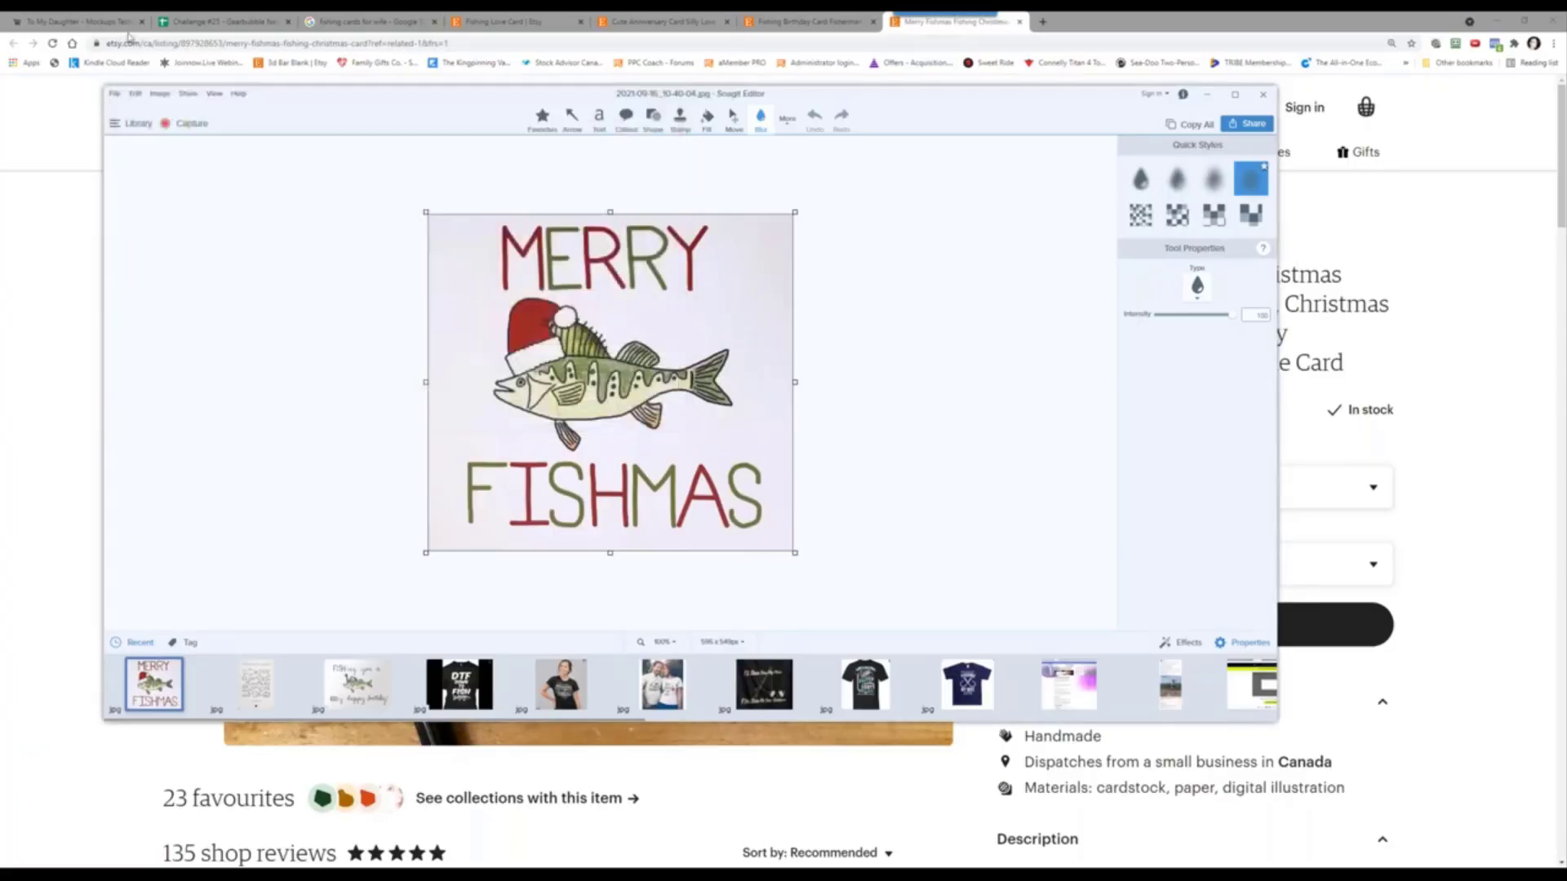
Step: Insert the "Merry Fishmas" image 2021-09-16_10-40-04.jpg into cell A10 of the research spreadsheet and enlarge row 10 to fit it
left_click(173, 16)
left_click(115, 593)
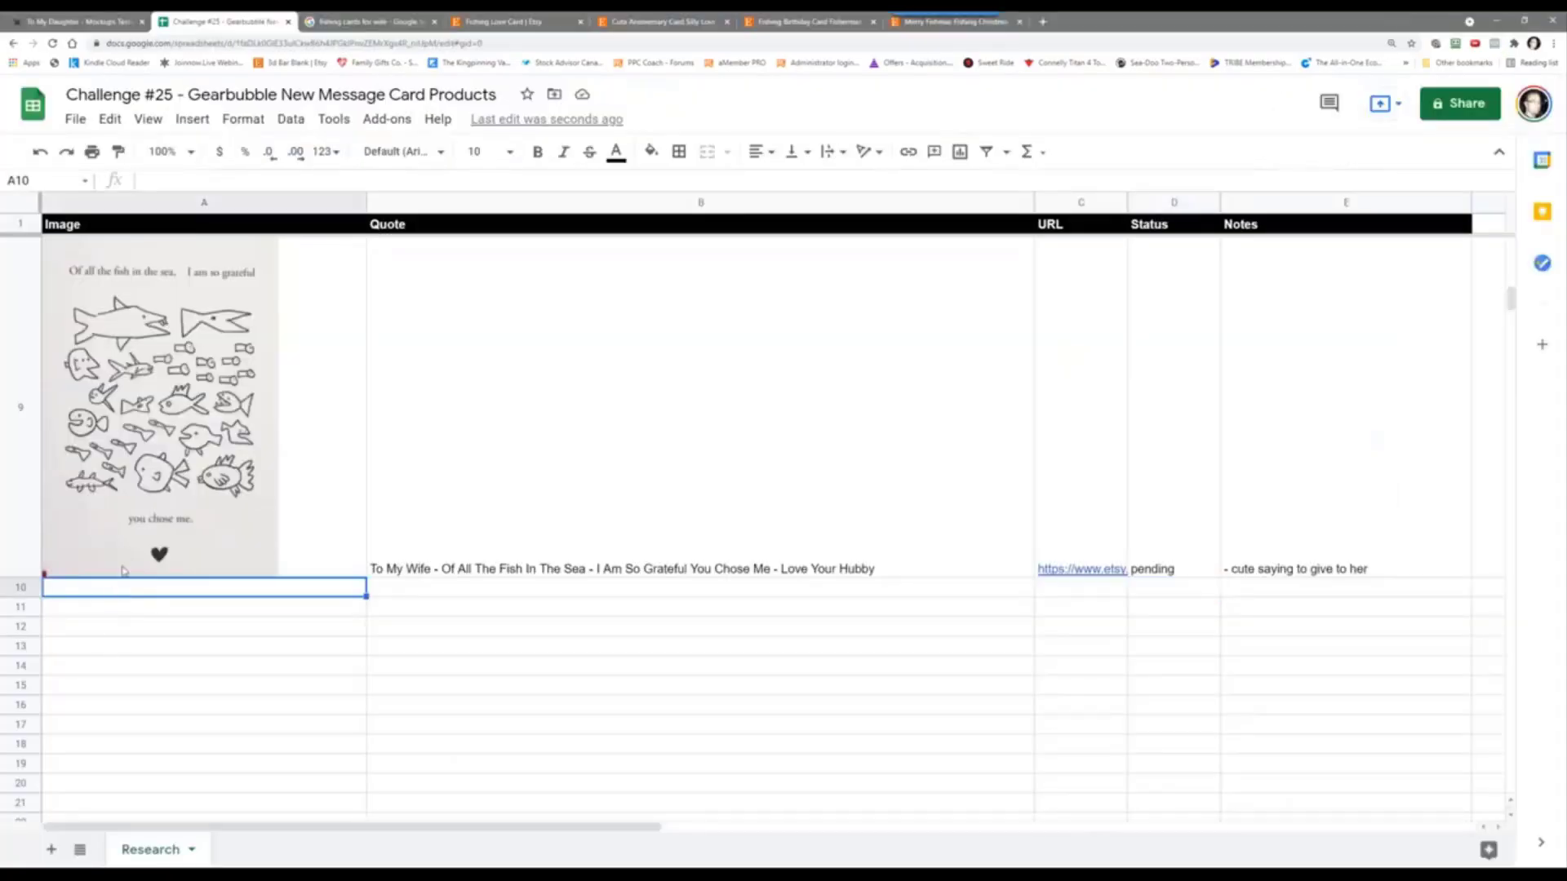
left_click(185, 121)
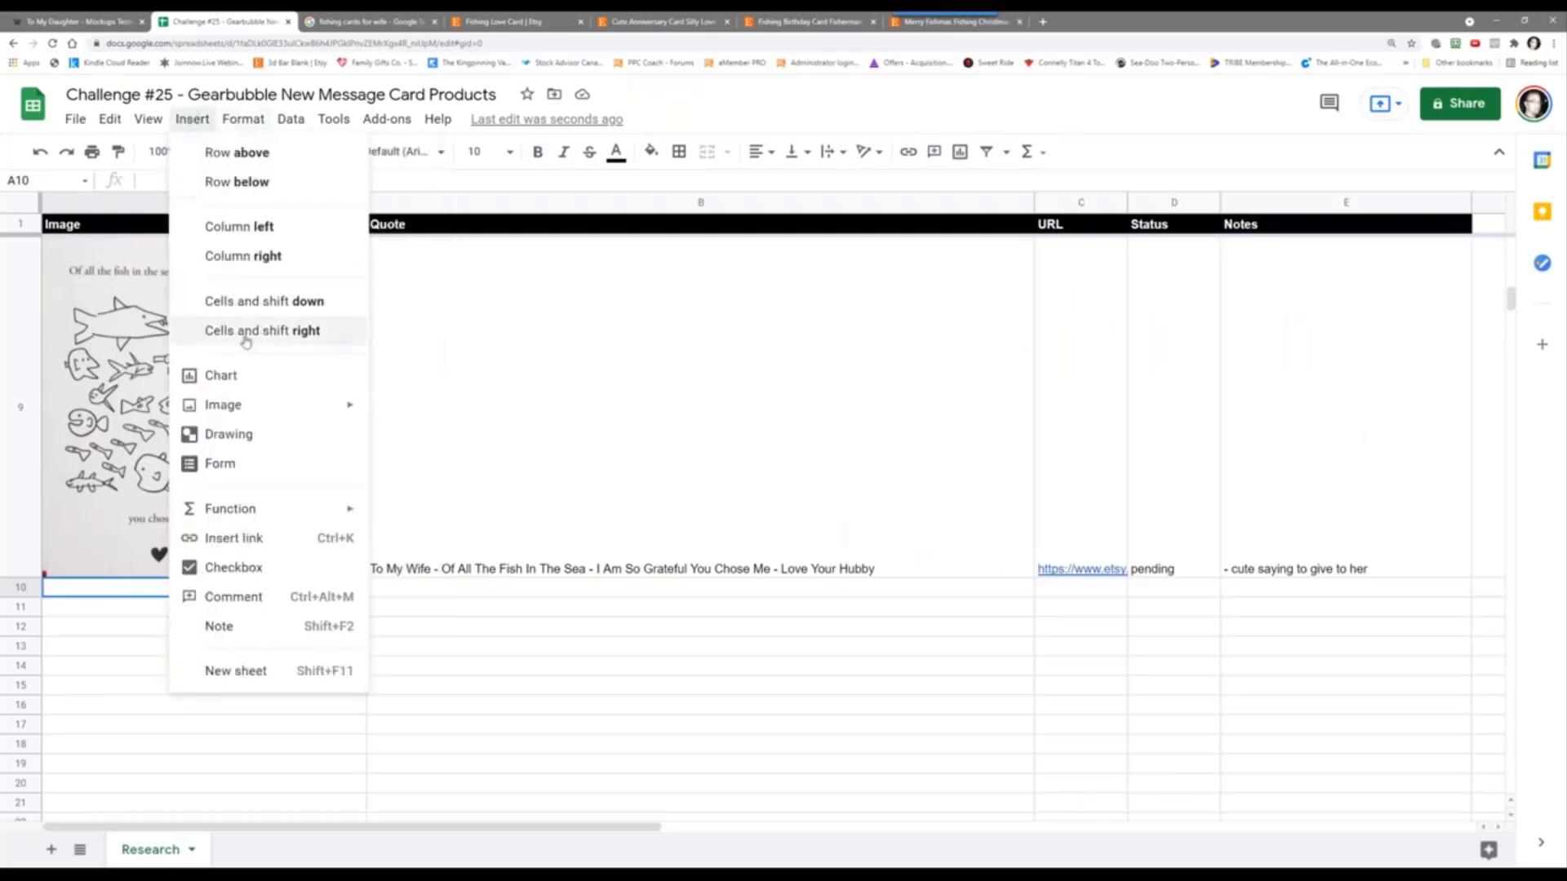
mouse_move(261, 413)
left_click(464, 409)
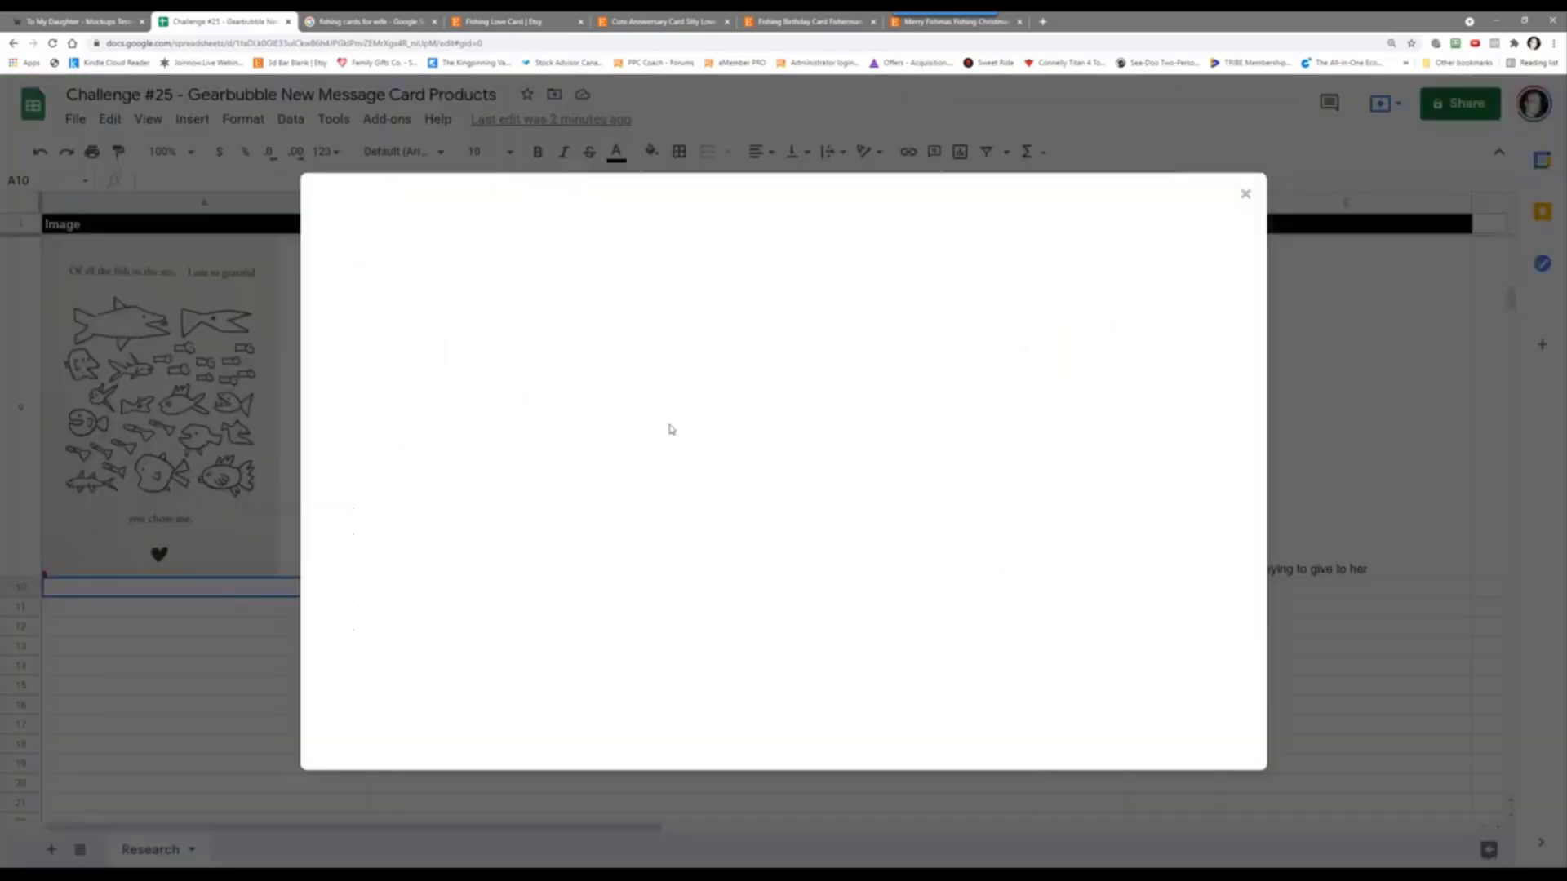
left_click(779, 585)
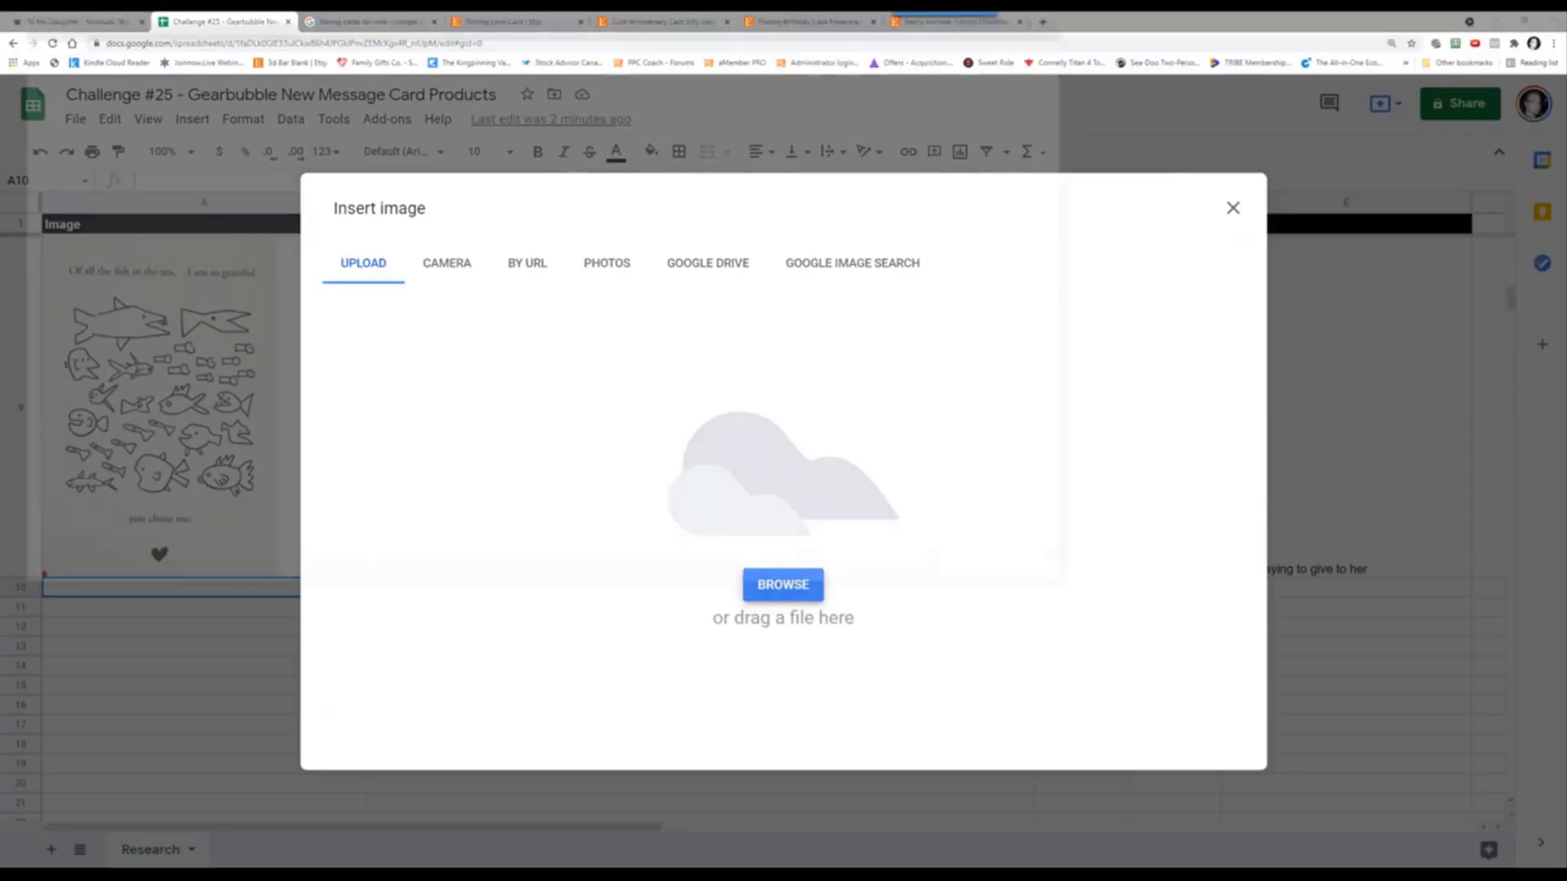
left_click(394, 209)
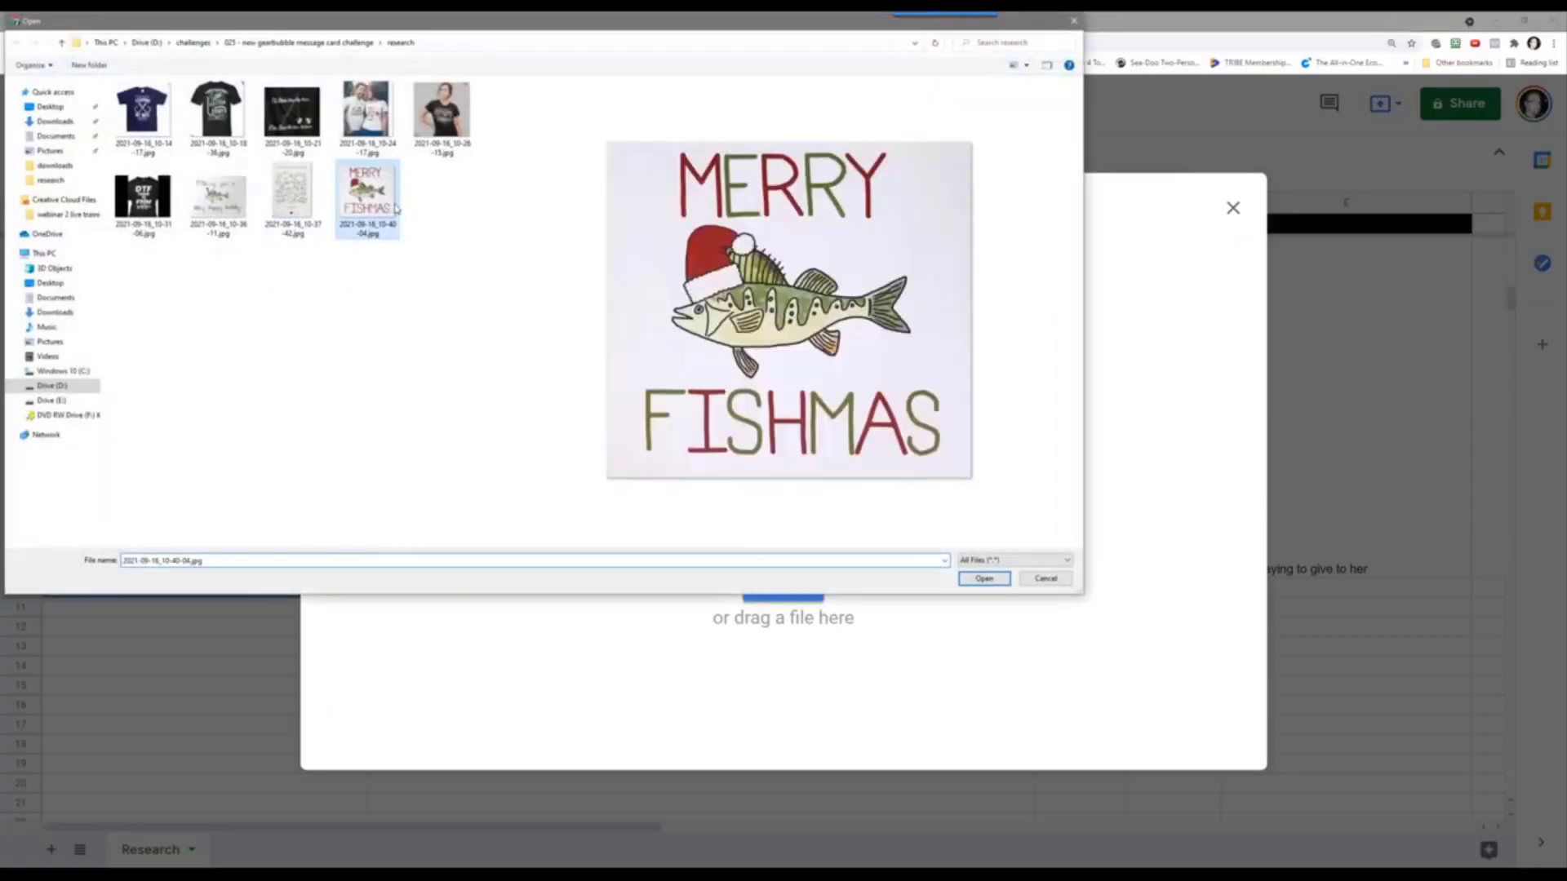
left_click(985, 579)
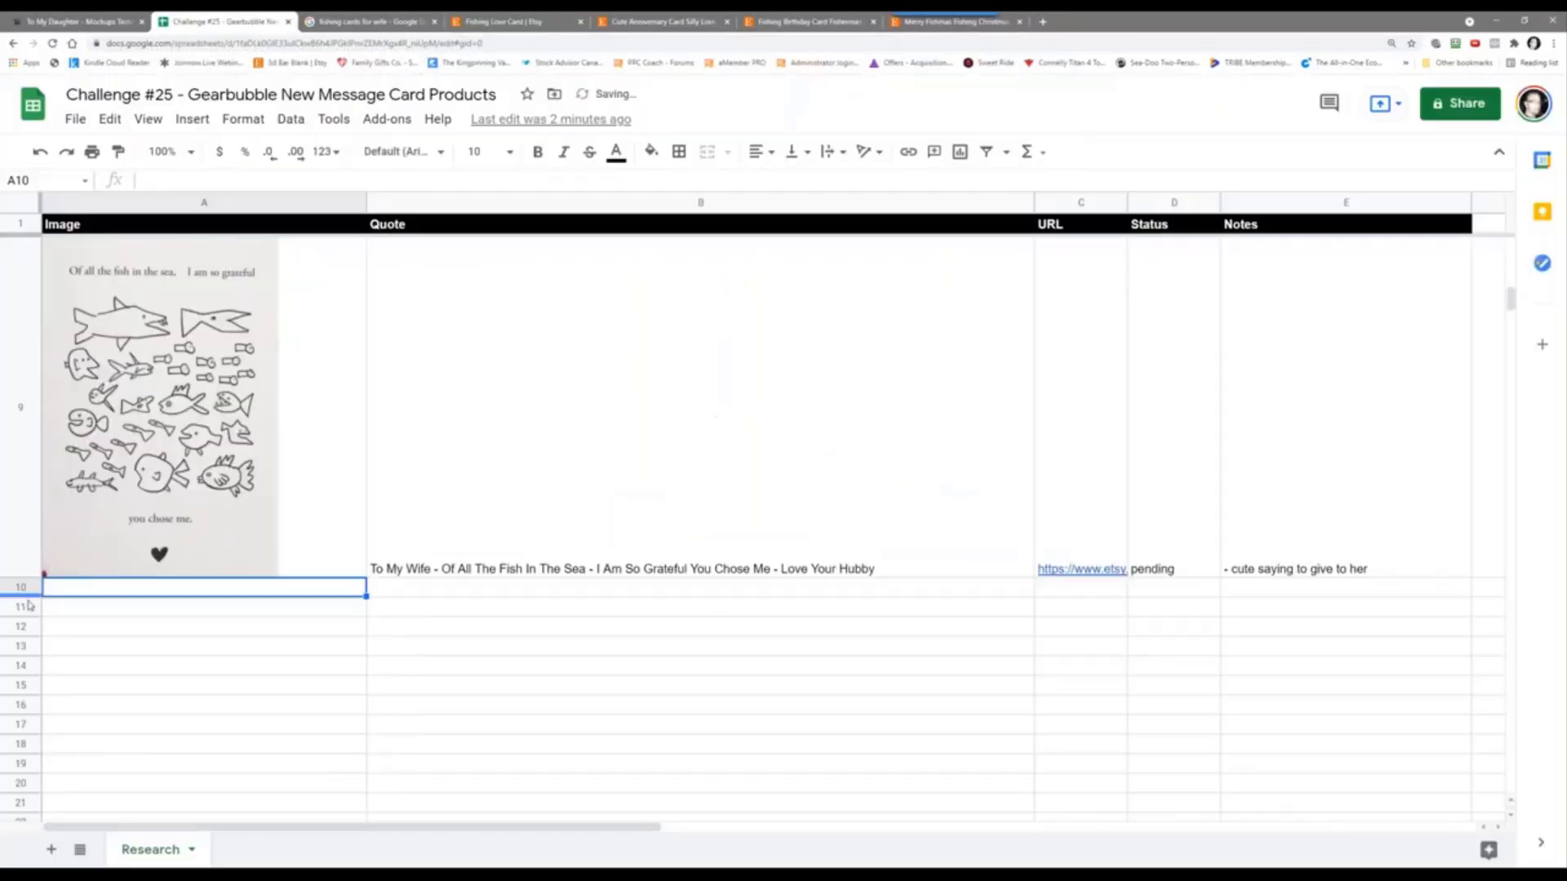
left_click_drag(25, 598, 24, 786)
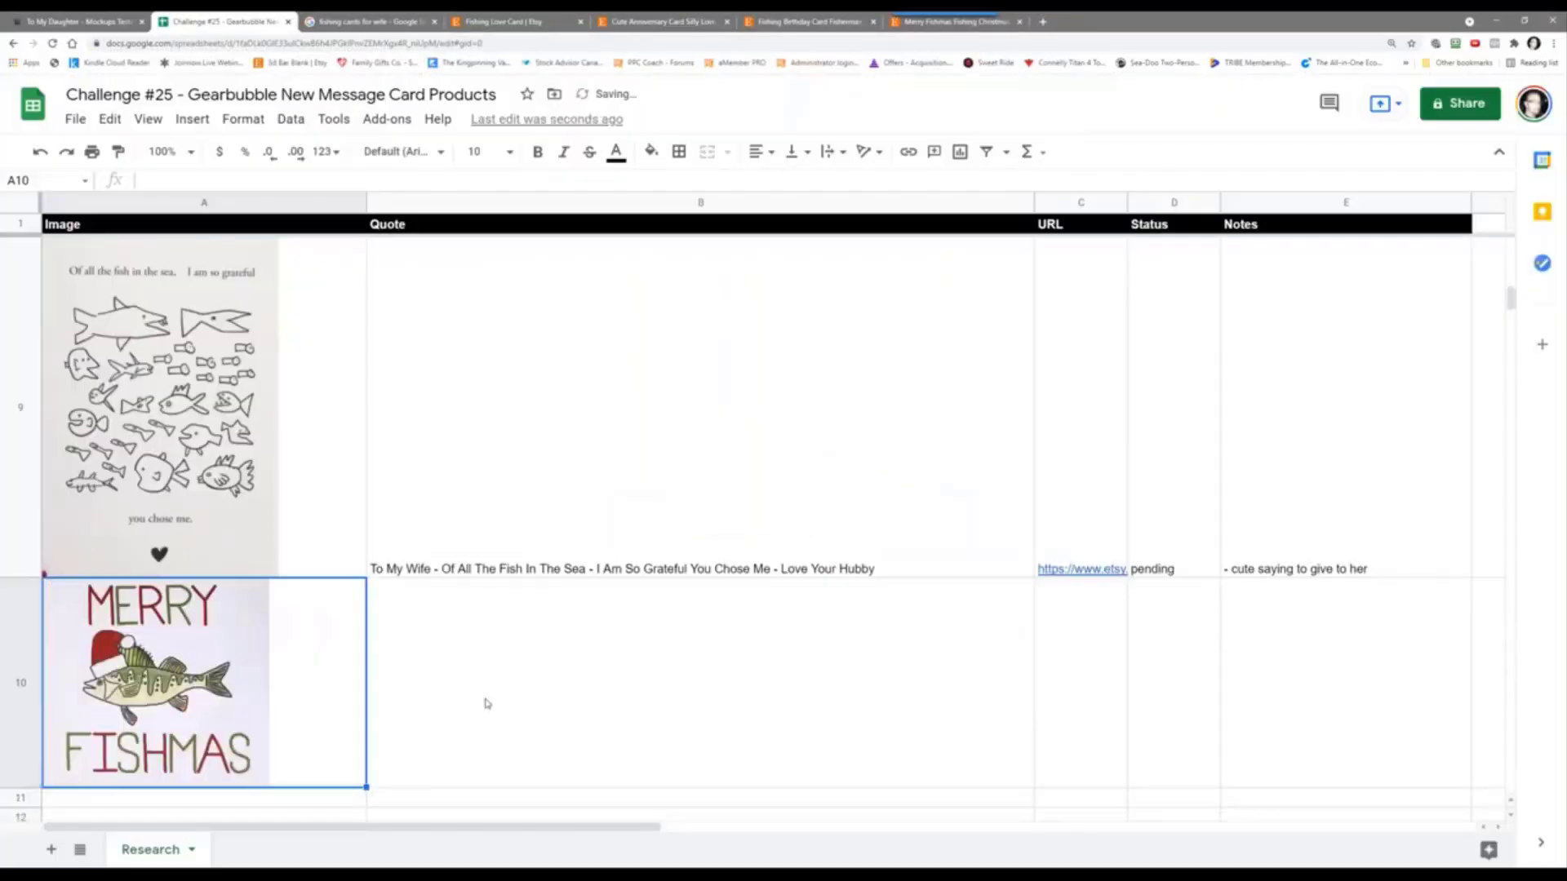
Step: Enter the quote "To My Wife - Merry Fishmas To My Favorite Fishing Buddy Ever - I Love You - Love Your Husband" in B10
left_click(495, 702)
type("To M")
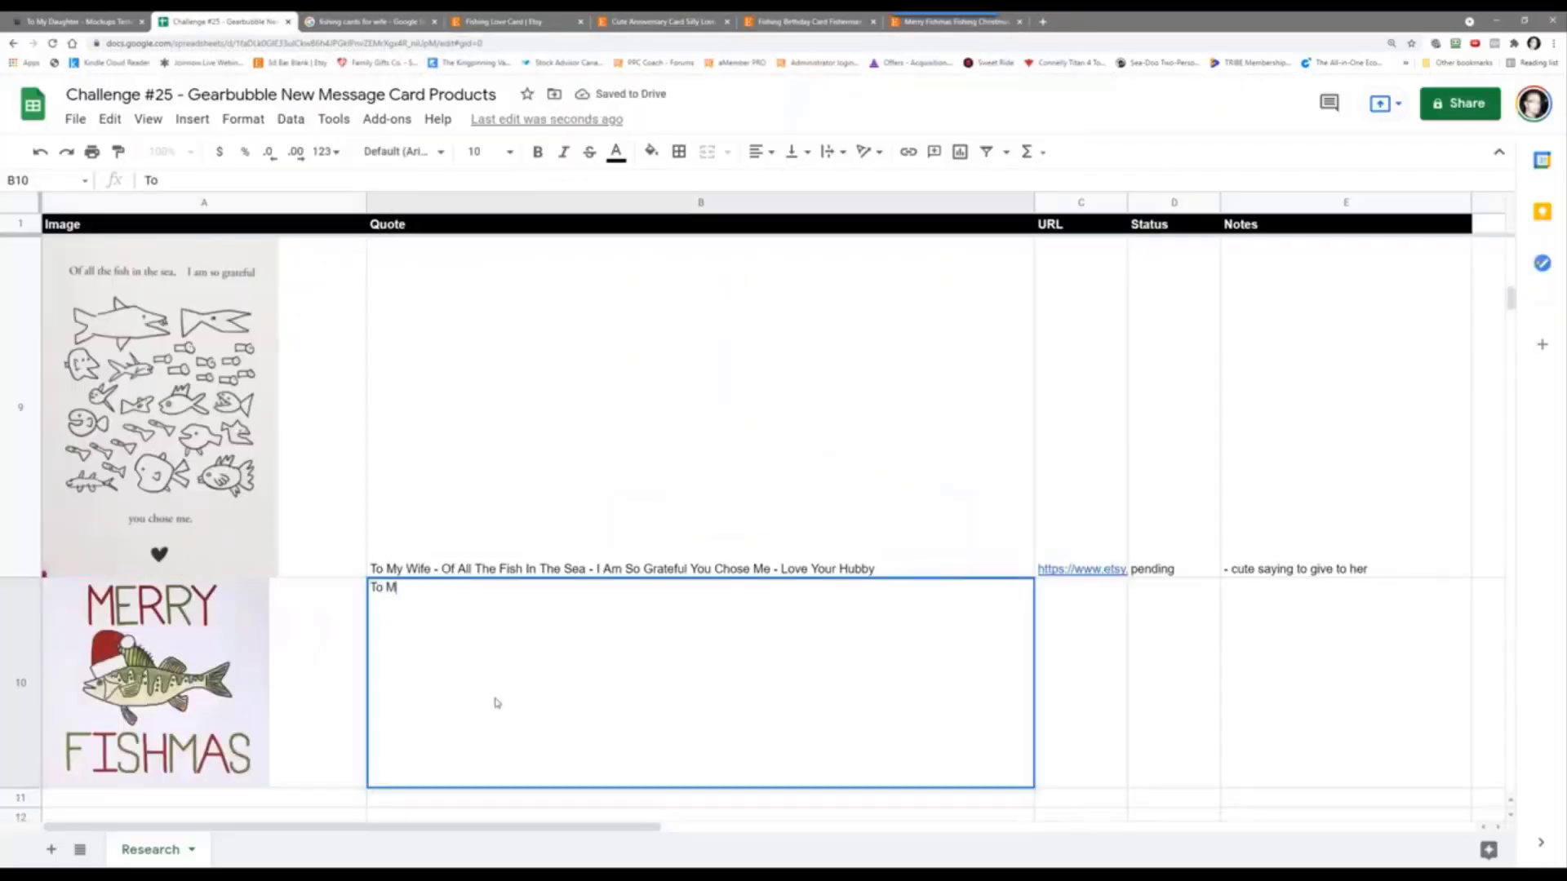
type("y Wife - Merry Fishmas")
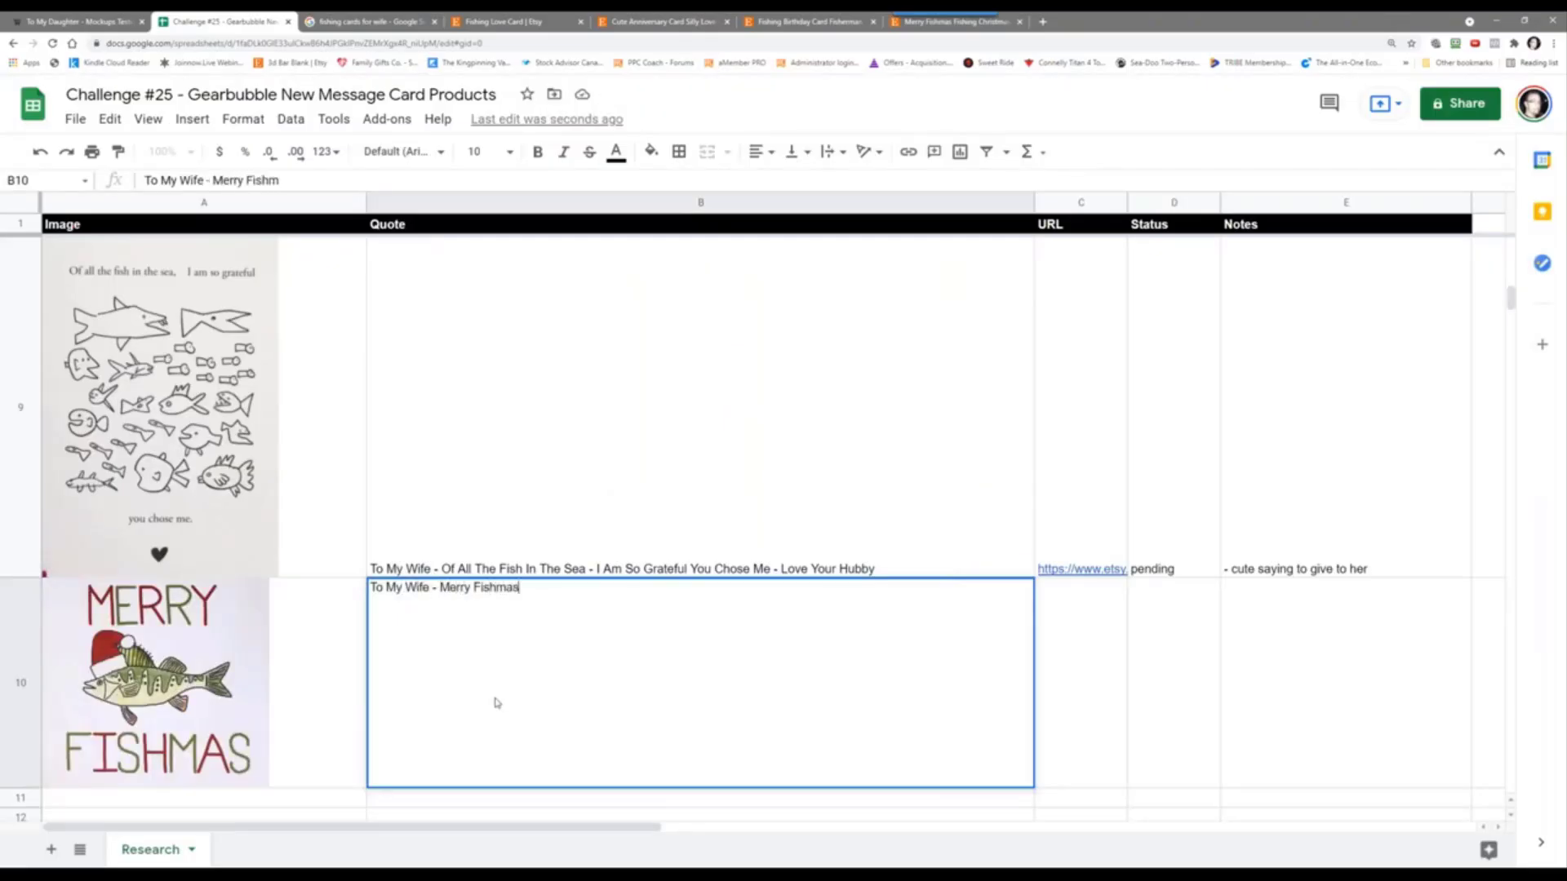
type(" To My Fav")
key("BackSpace")
key("BackSpace")
key("BackSpace")
key("BackSpace")
key("BackSpace")
key("BackSpace")
type("y Favorite Fishing Buddy E")
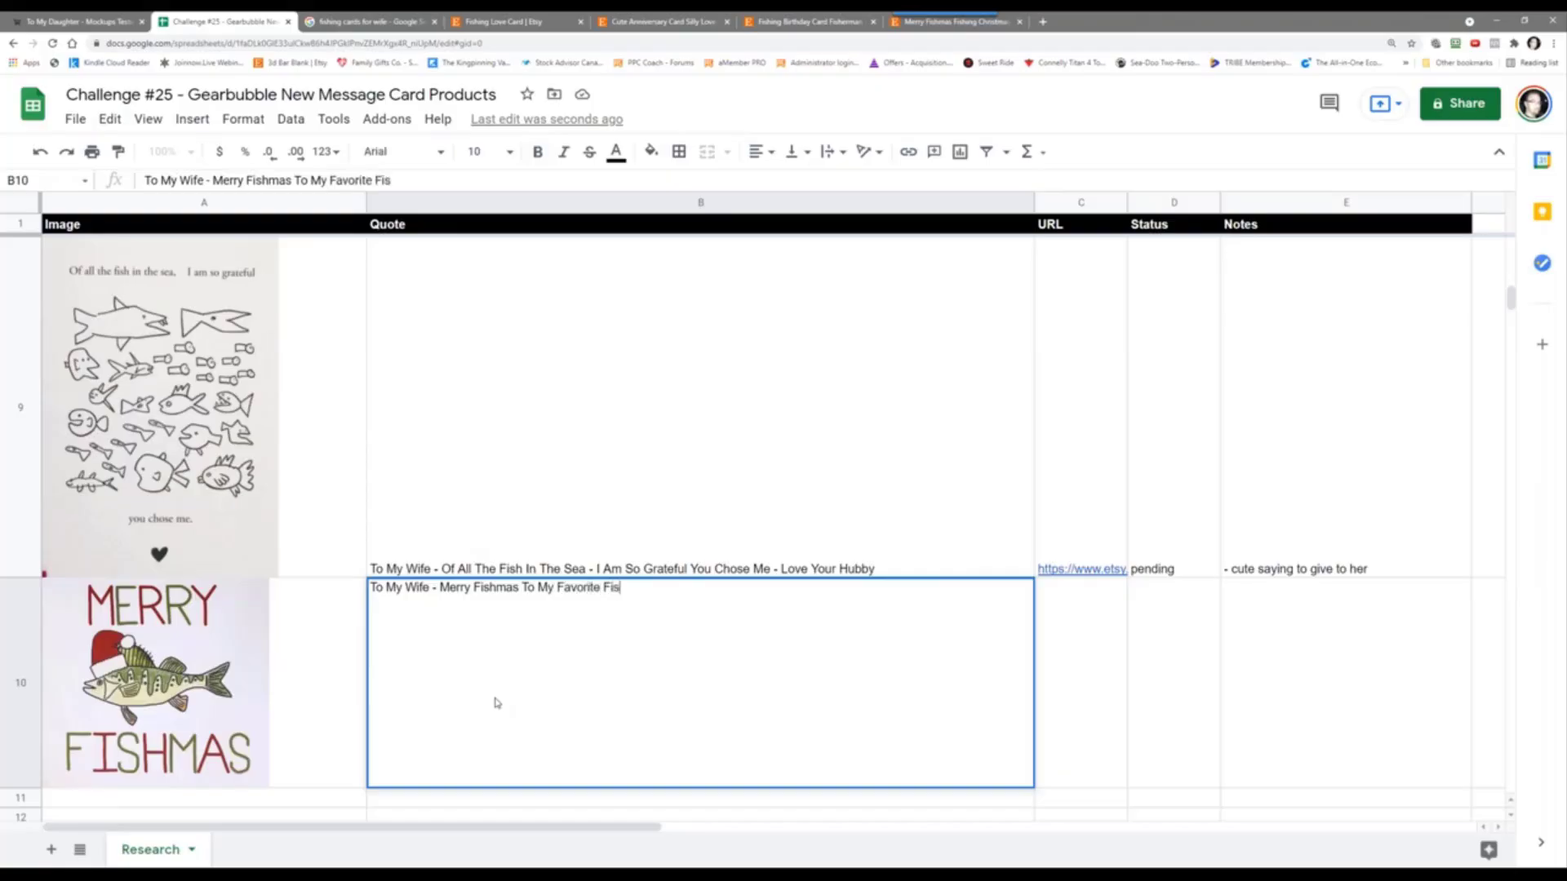
type("er")
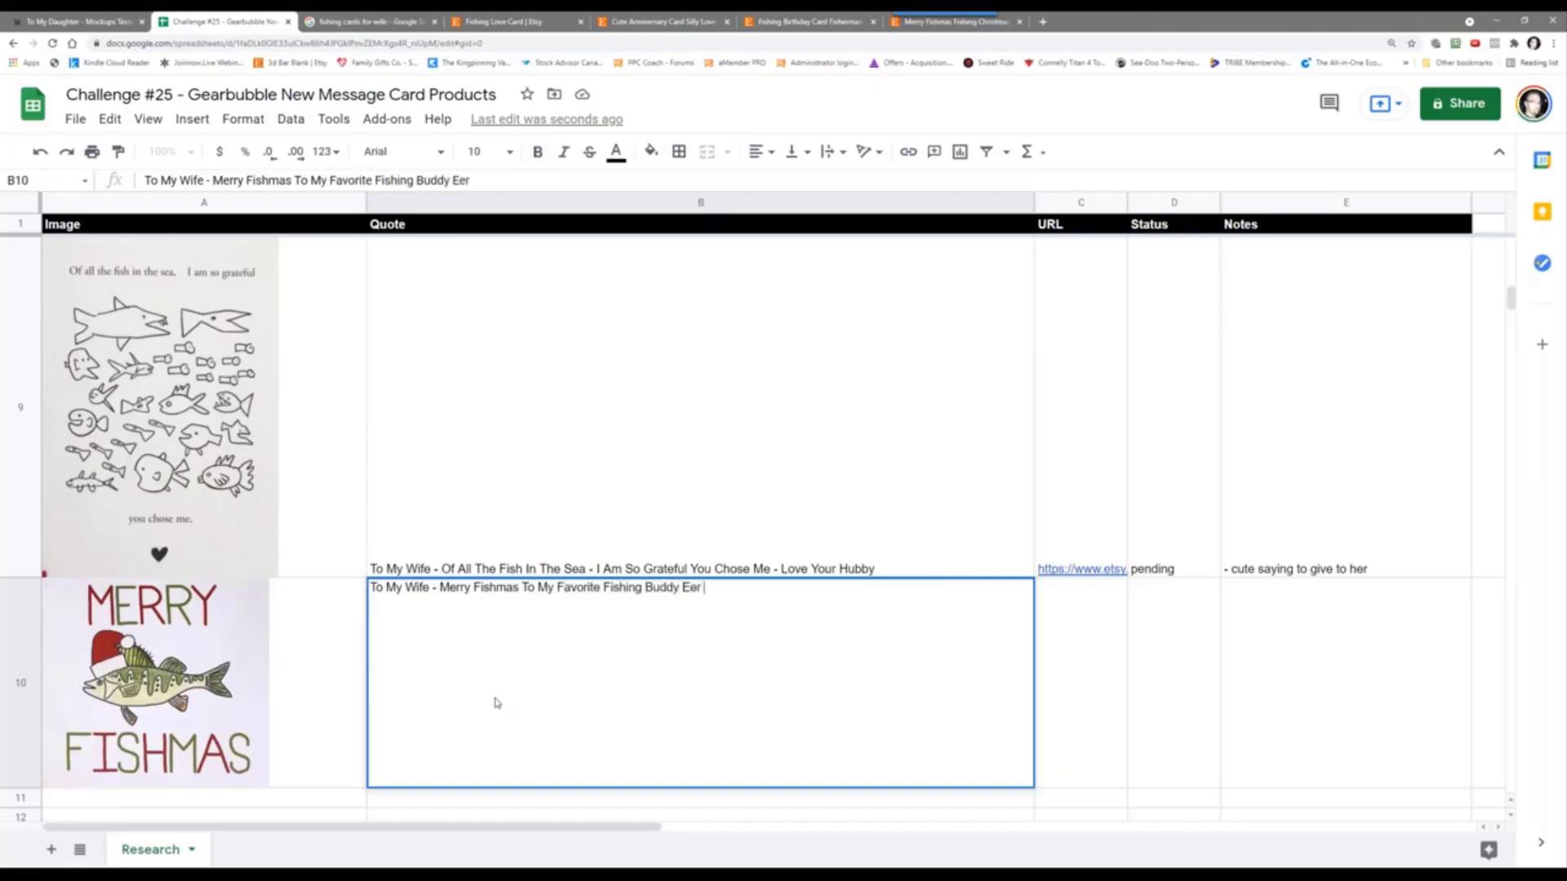
key("BackSpace")
type("ver - I Love You - Love Your H")
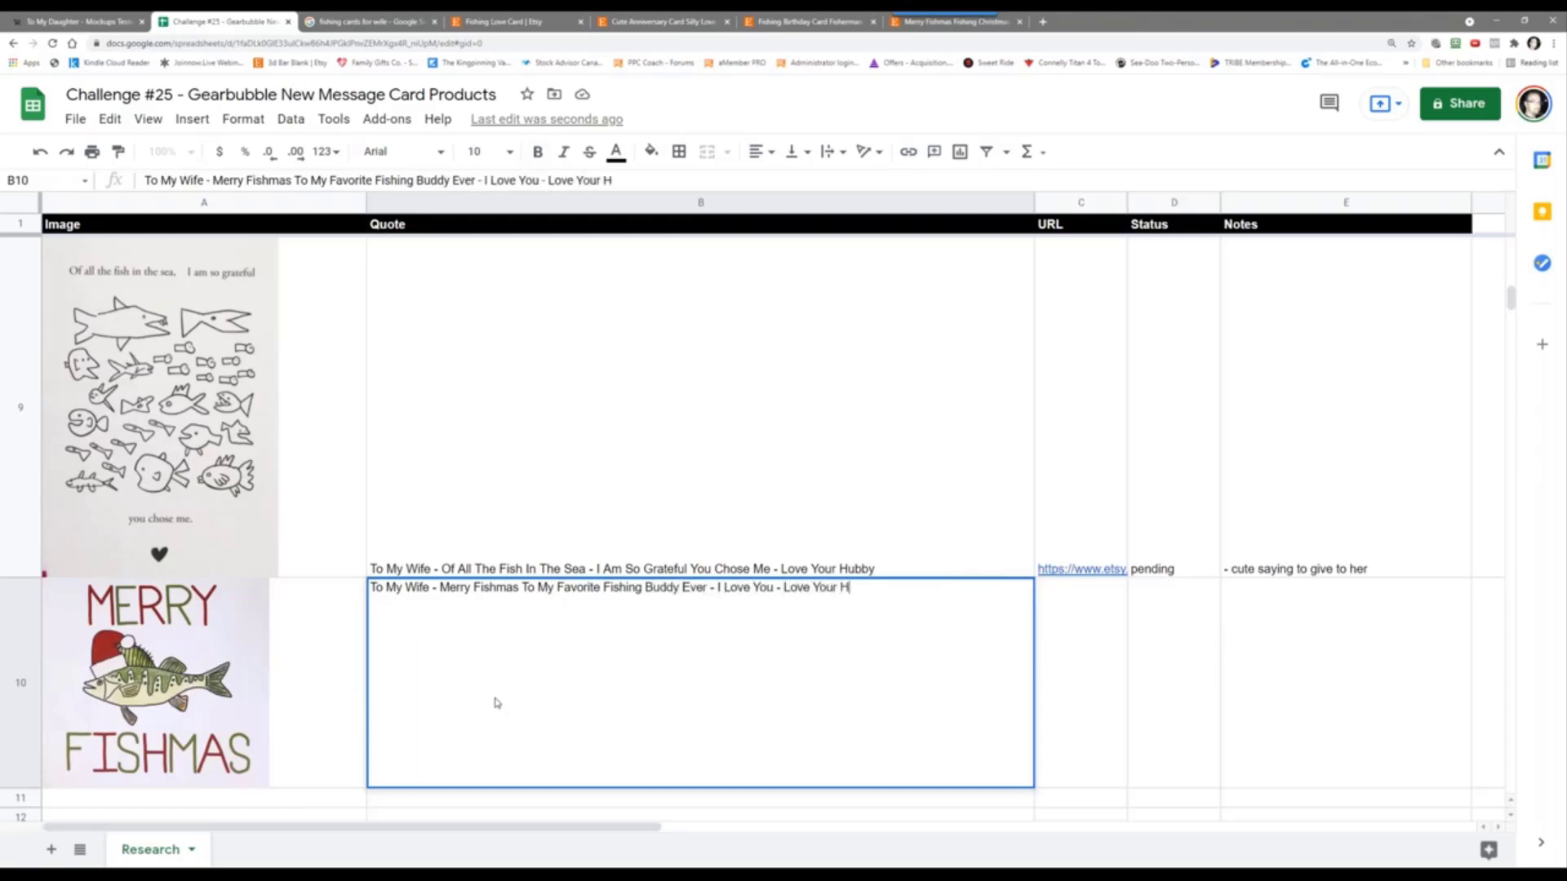
type("ub")
type("sband")
key("Tab")
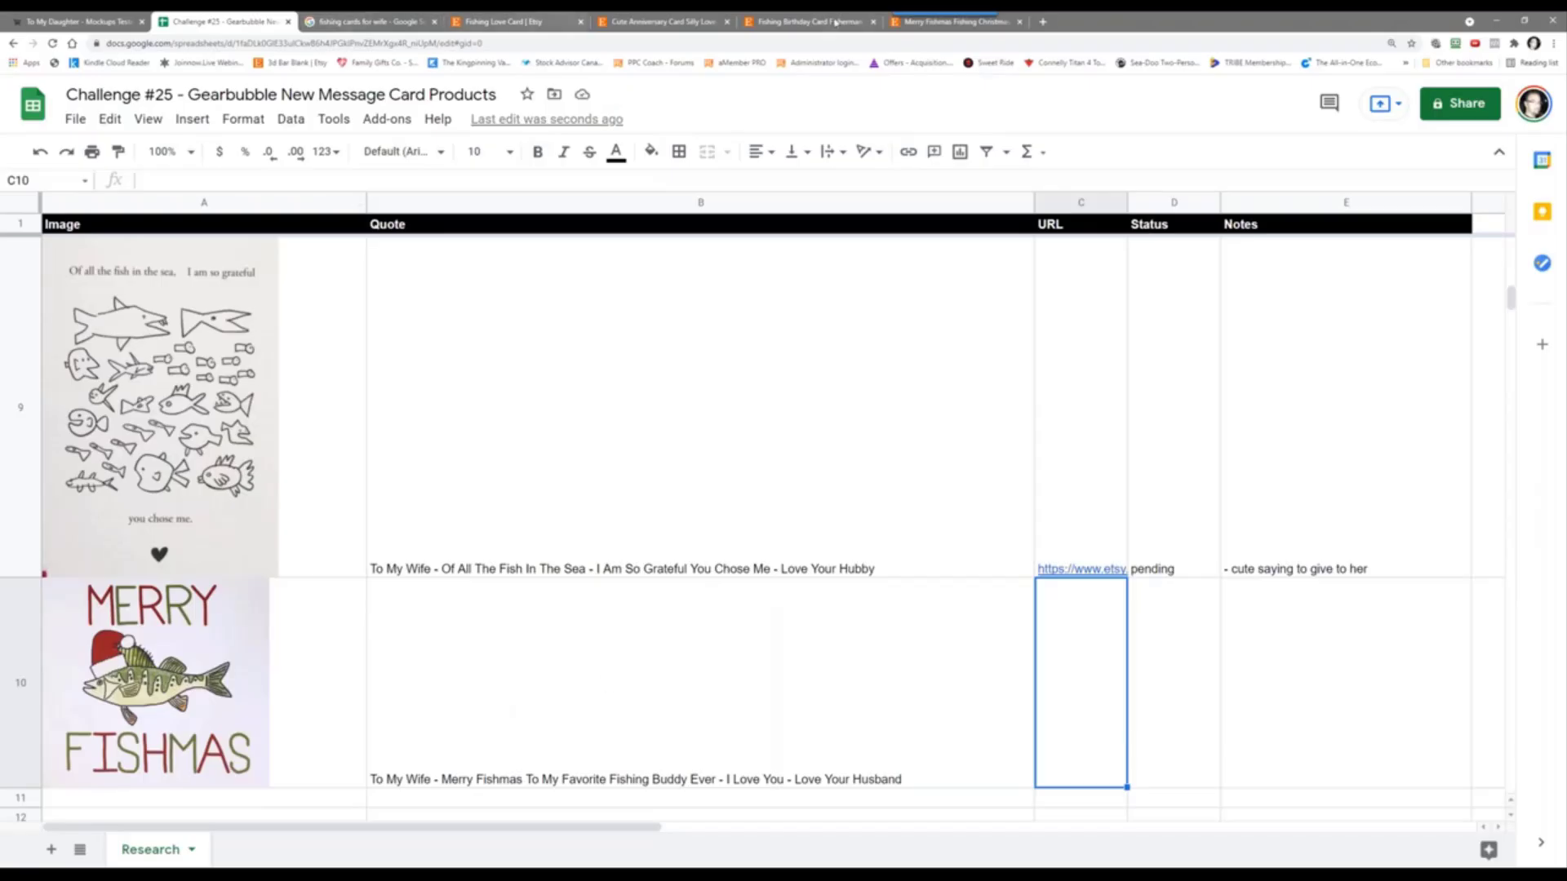
Step: Copy the Merry Fishmas Etsy listing's web address and paste it into the URL cell C10
left_click(920, 25)
left_click(325, 44)
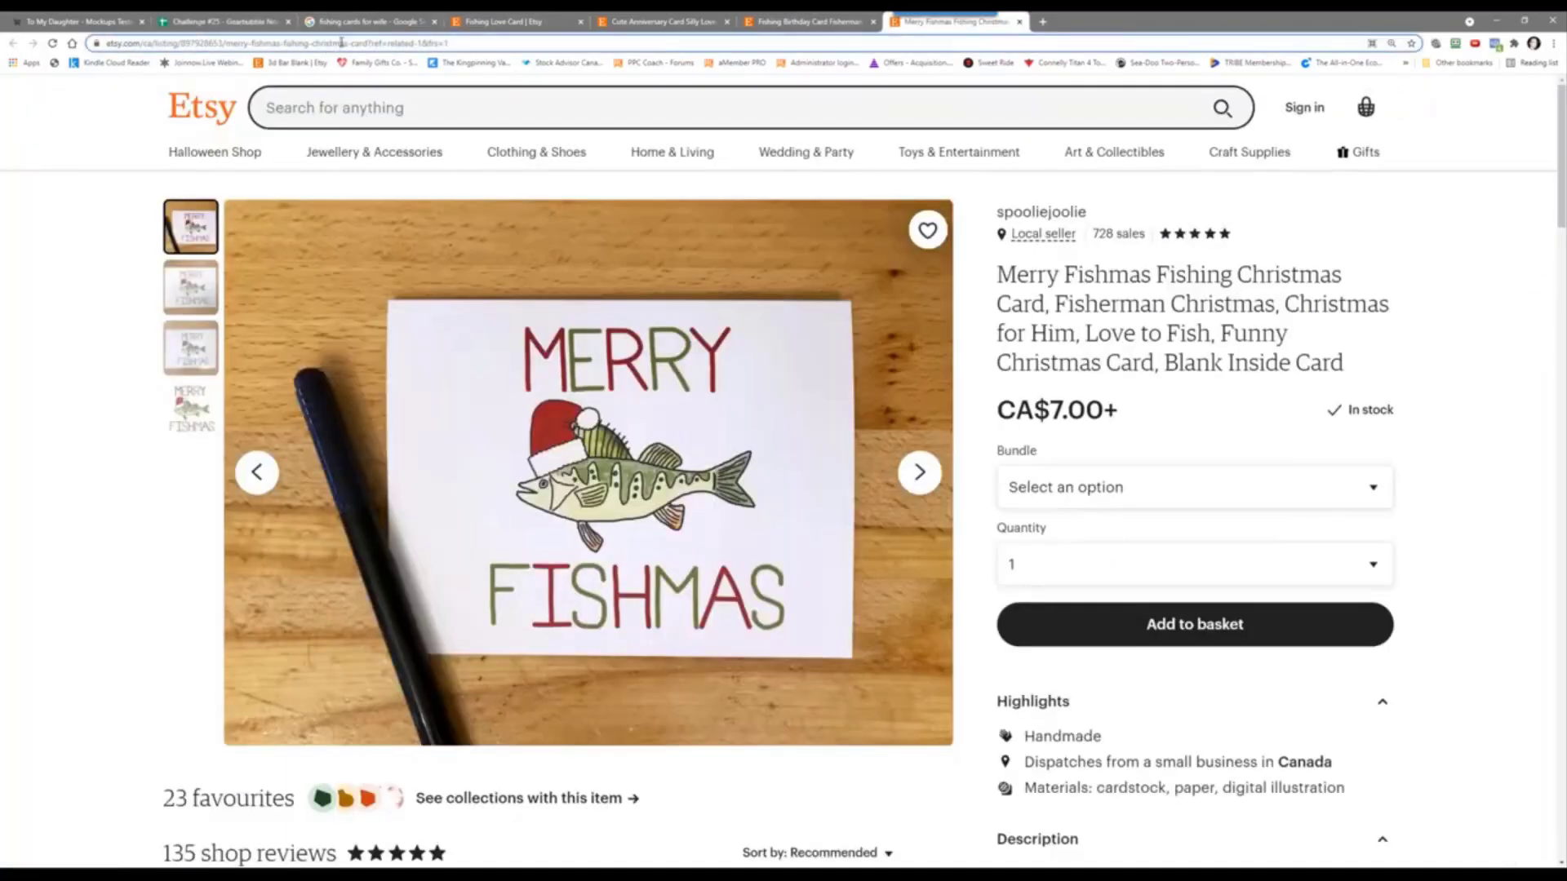
right_click(338, 44)
left_click(402, 113)
left_click(240, 22)
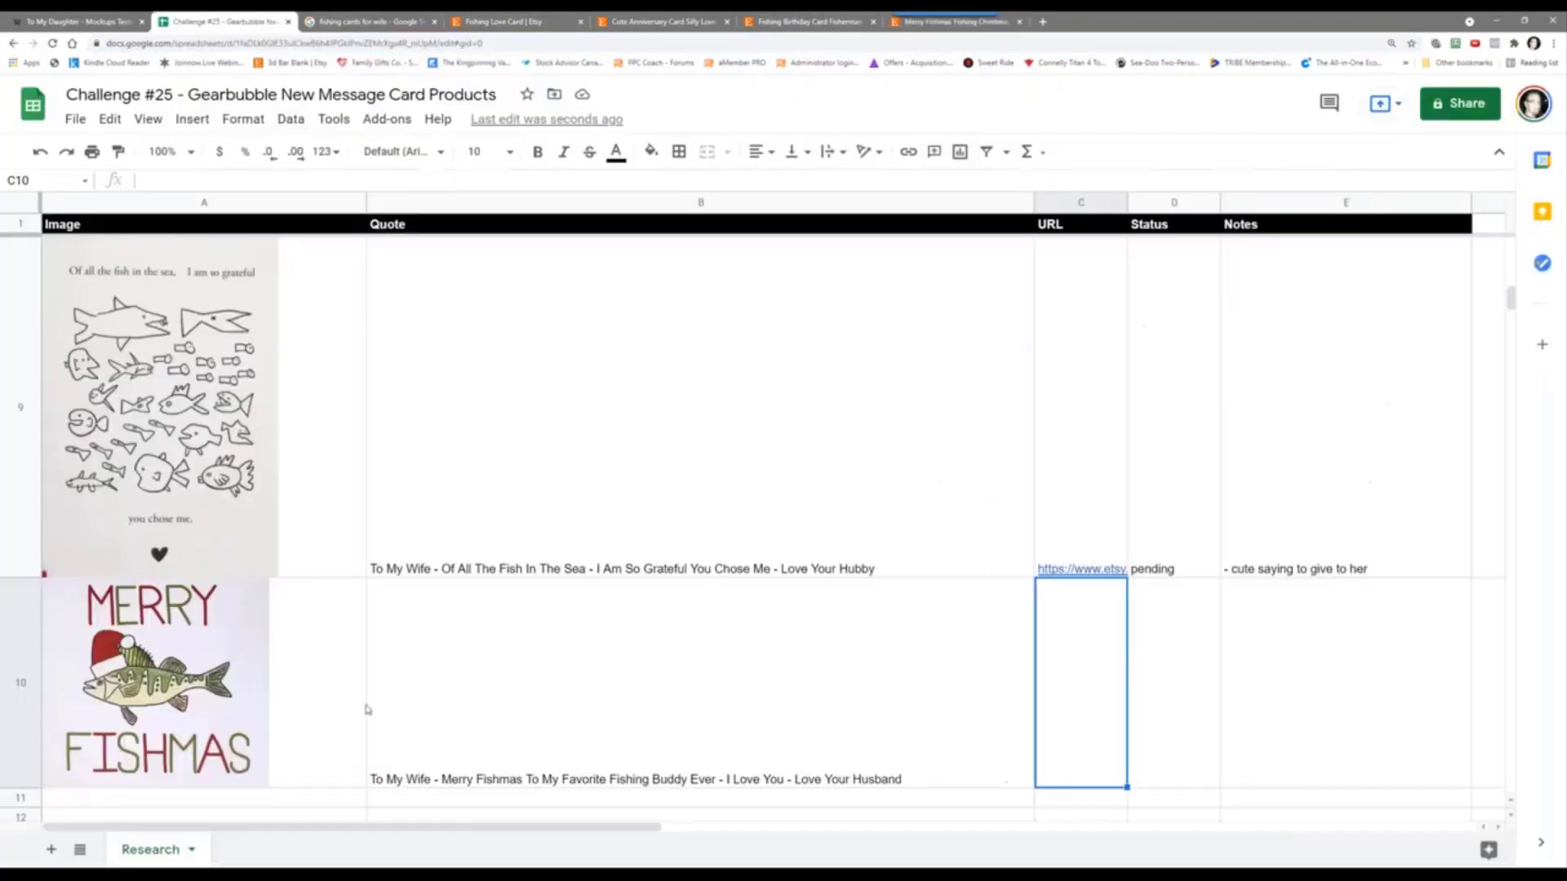
right_click(1063, 686)
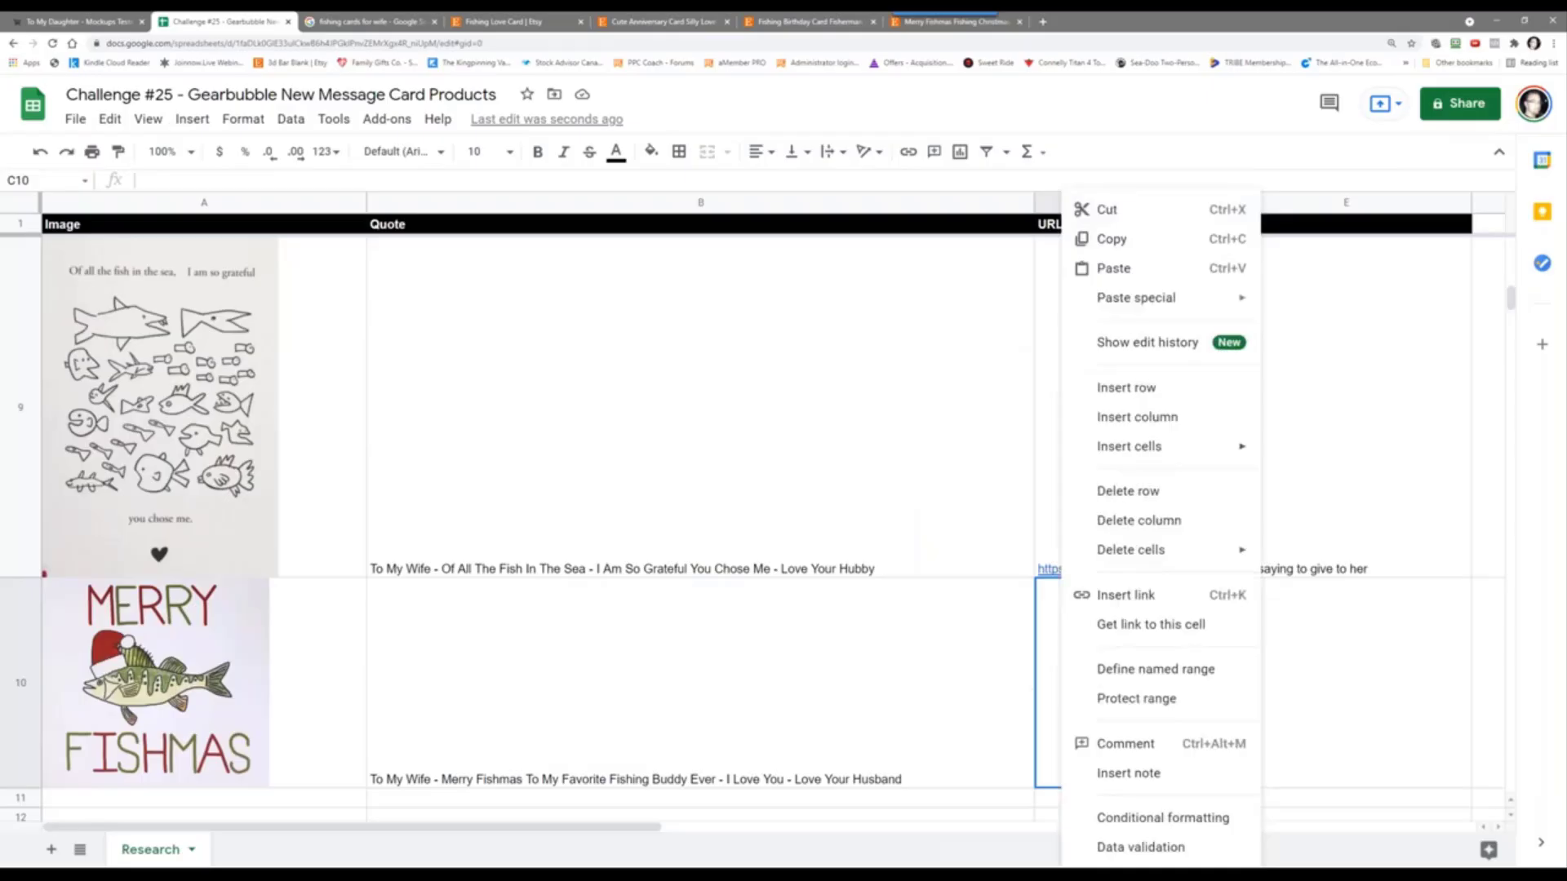
left_click(1113, 266)
Step: Set row 10's status to "pending" and add the note "- could just do merry fishmas too"
left_click(1189, 684)
type("pending")
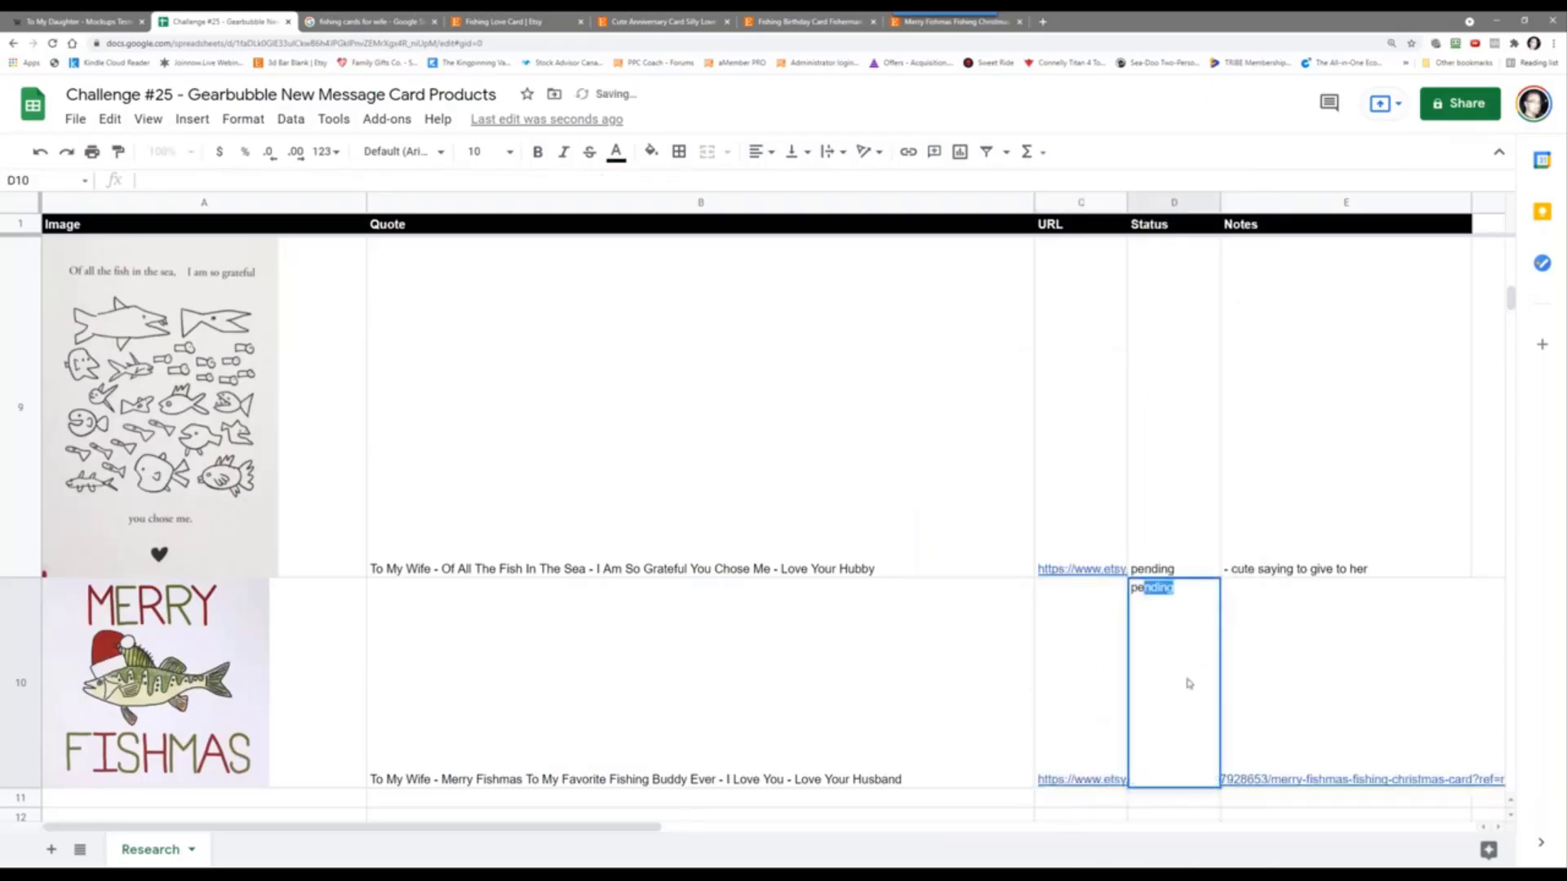
key("Tab")
type("- c")
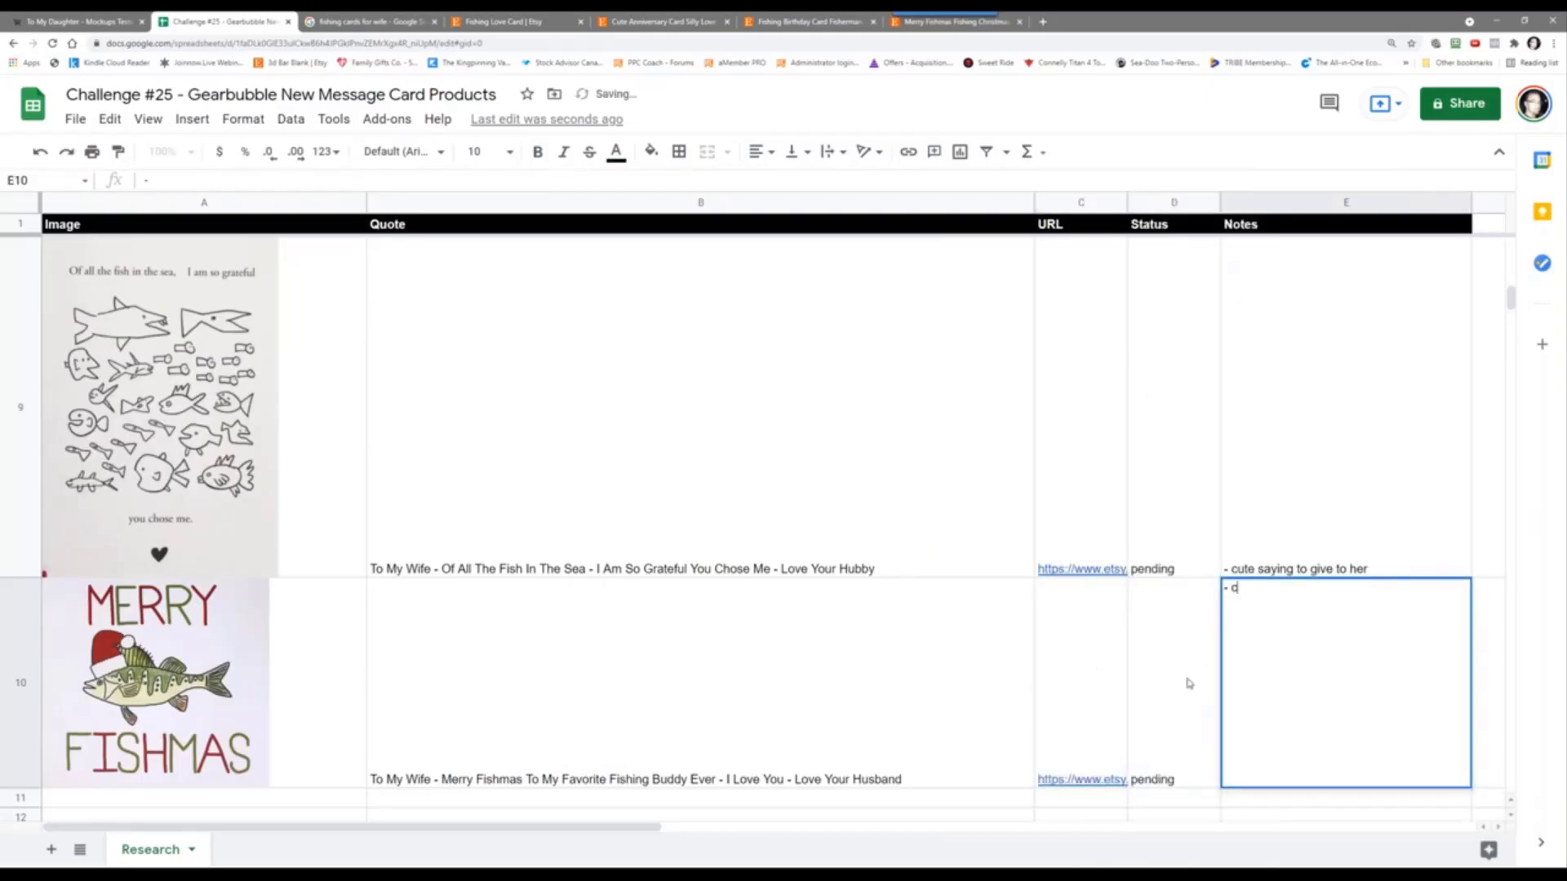
type("ould just do mer")
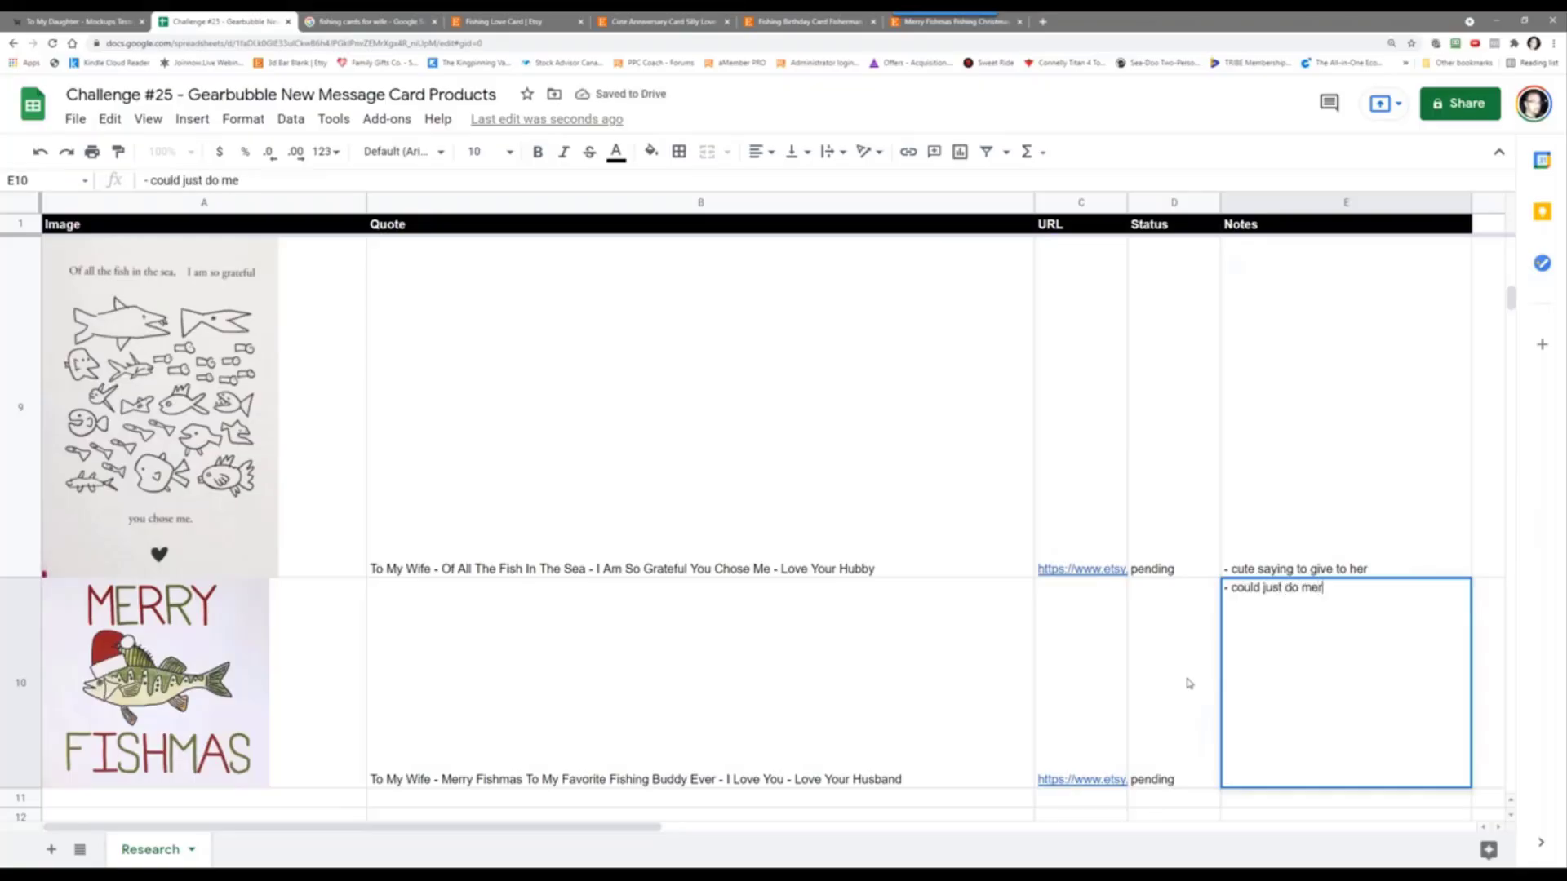
type("ry fishmas too")
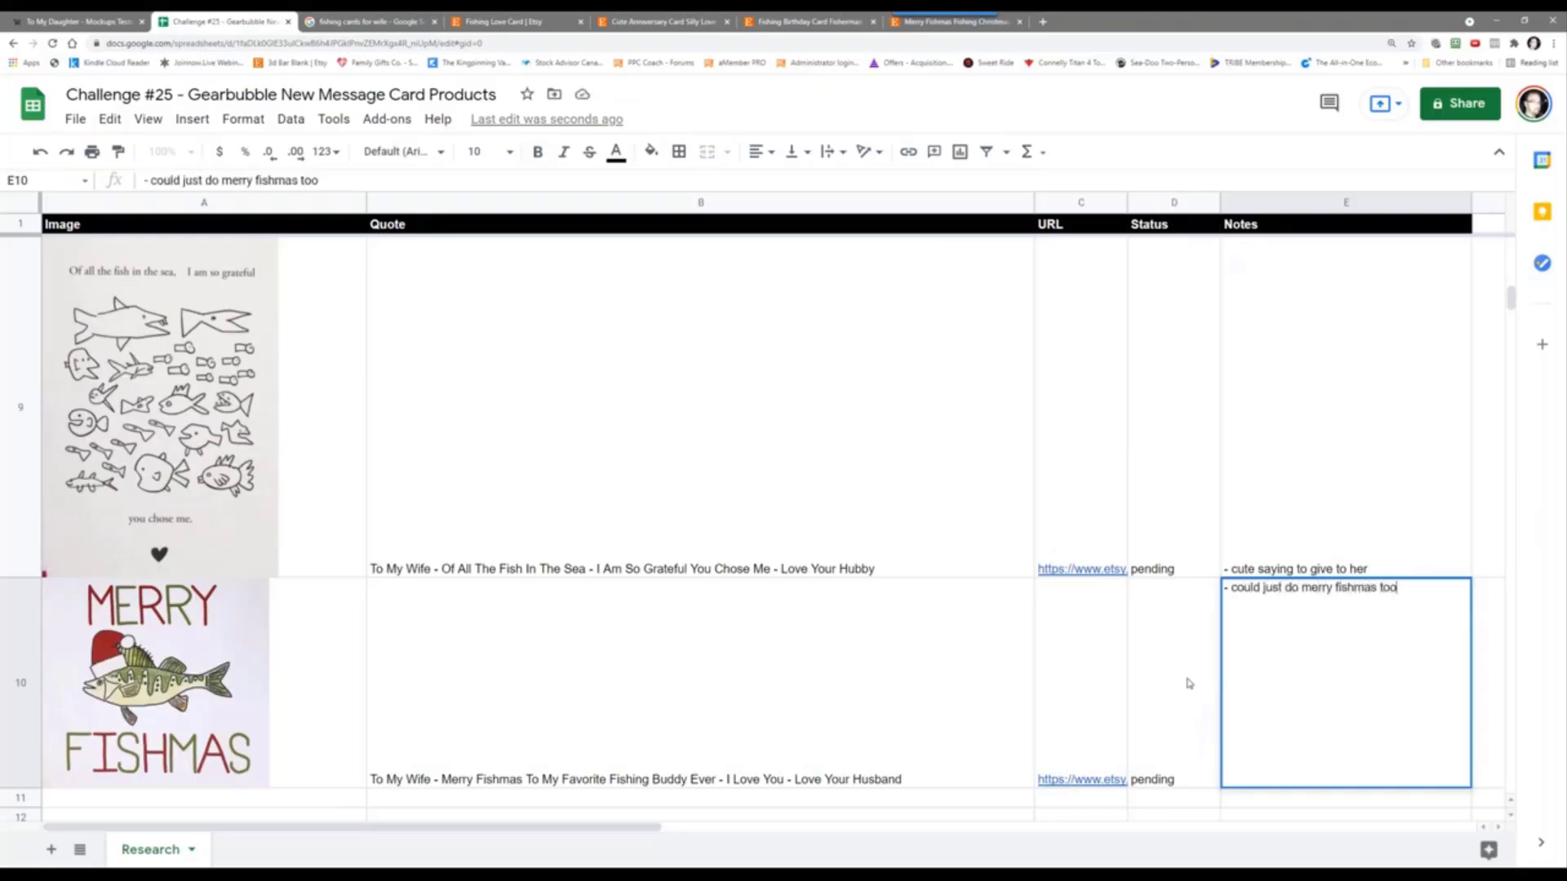
key("Return")
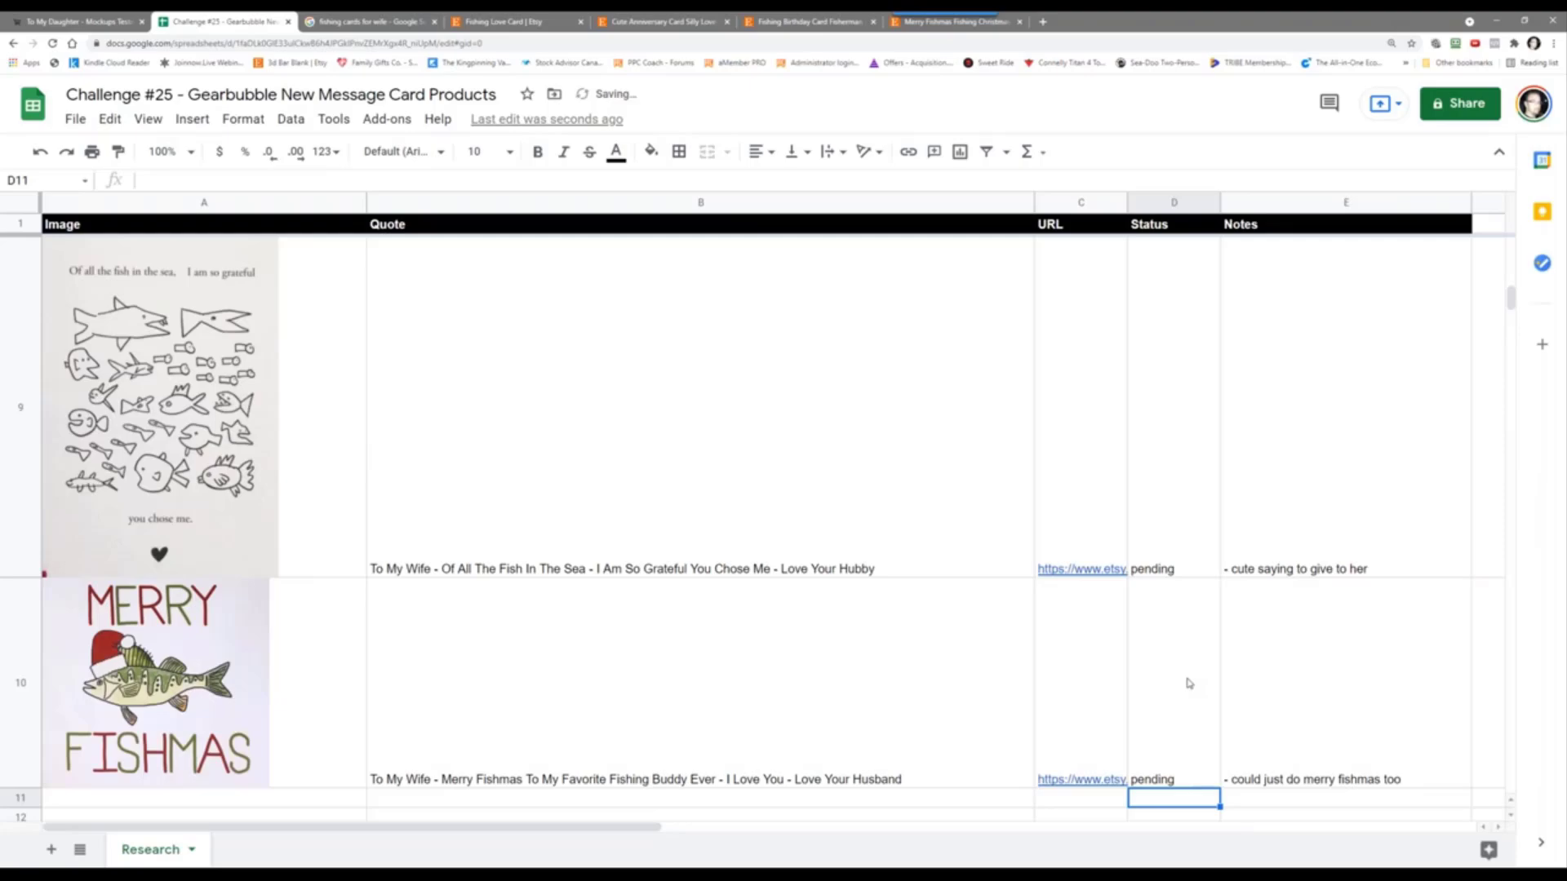
Step: Select cell A11, and open Redbubble's "Anniversary 20 Couple Fishing Wife Husband Gift" card from the Google results in a new tab
scroll(144, 654, "down", 1)
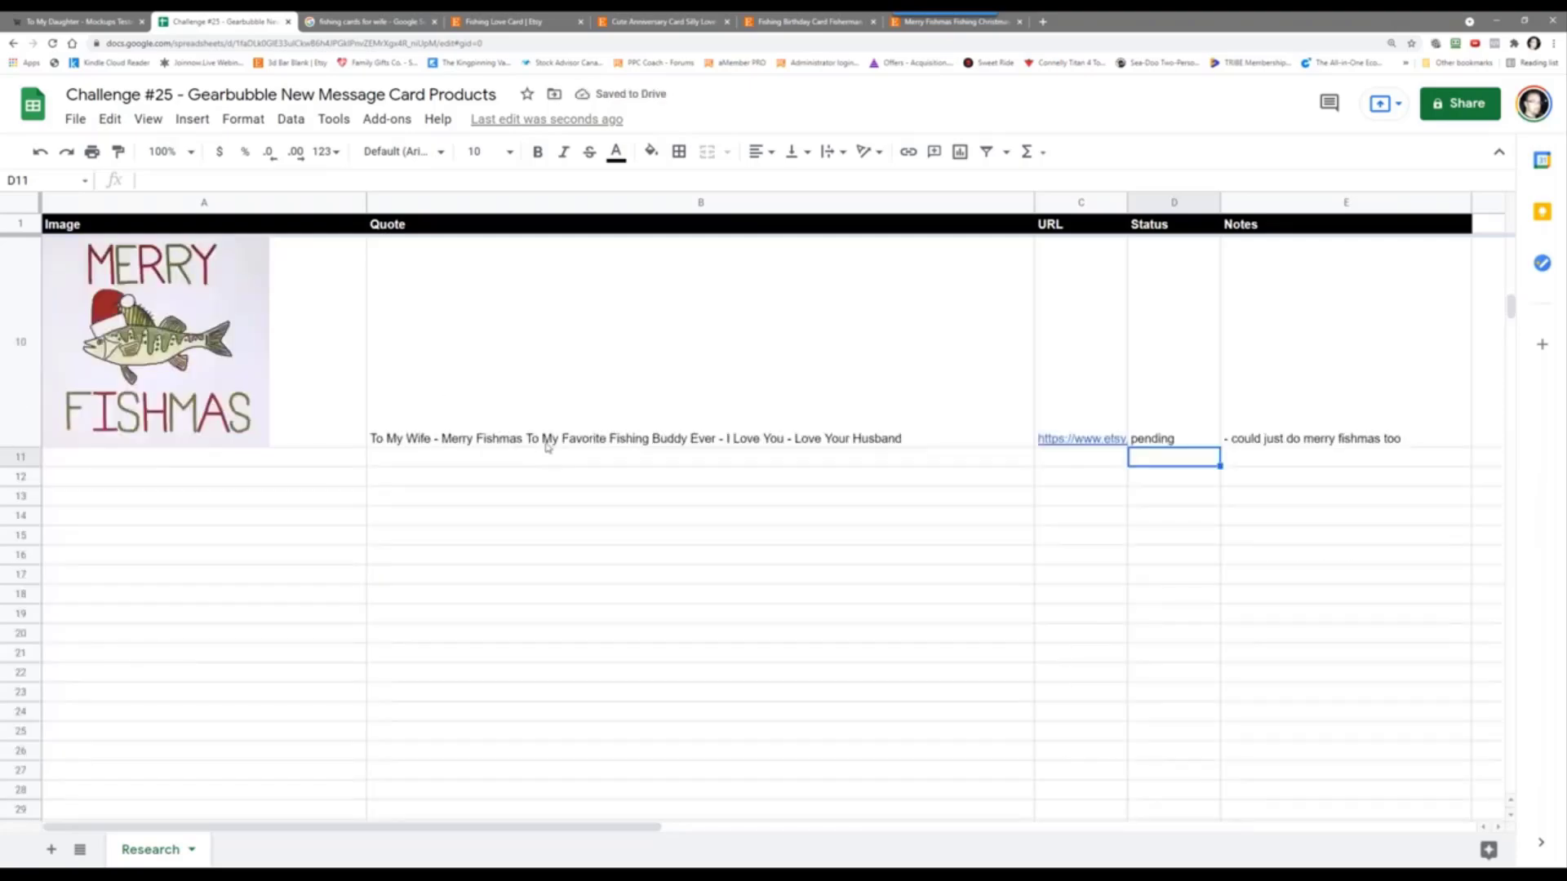
left_click(220, 462)
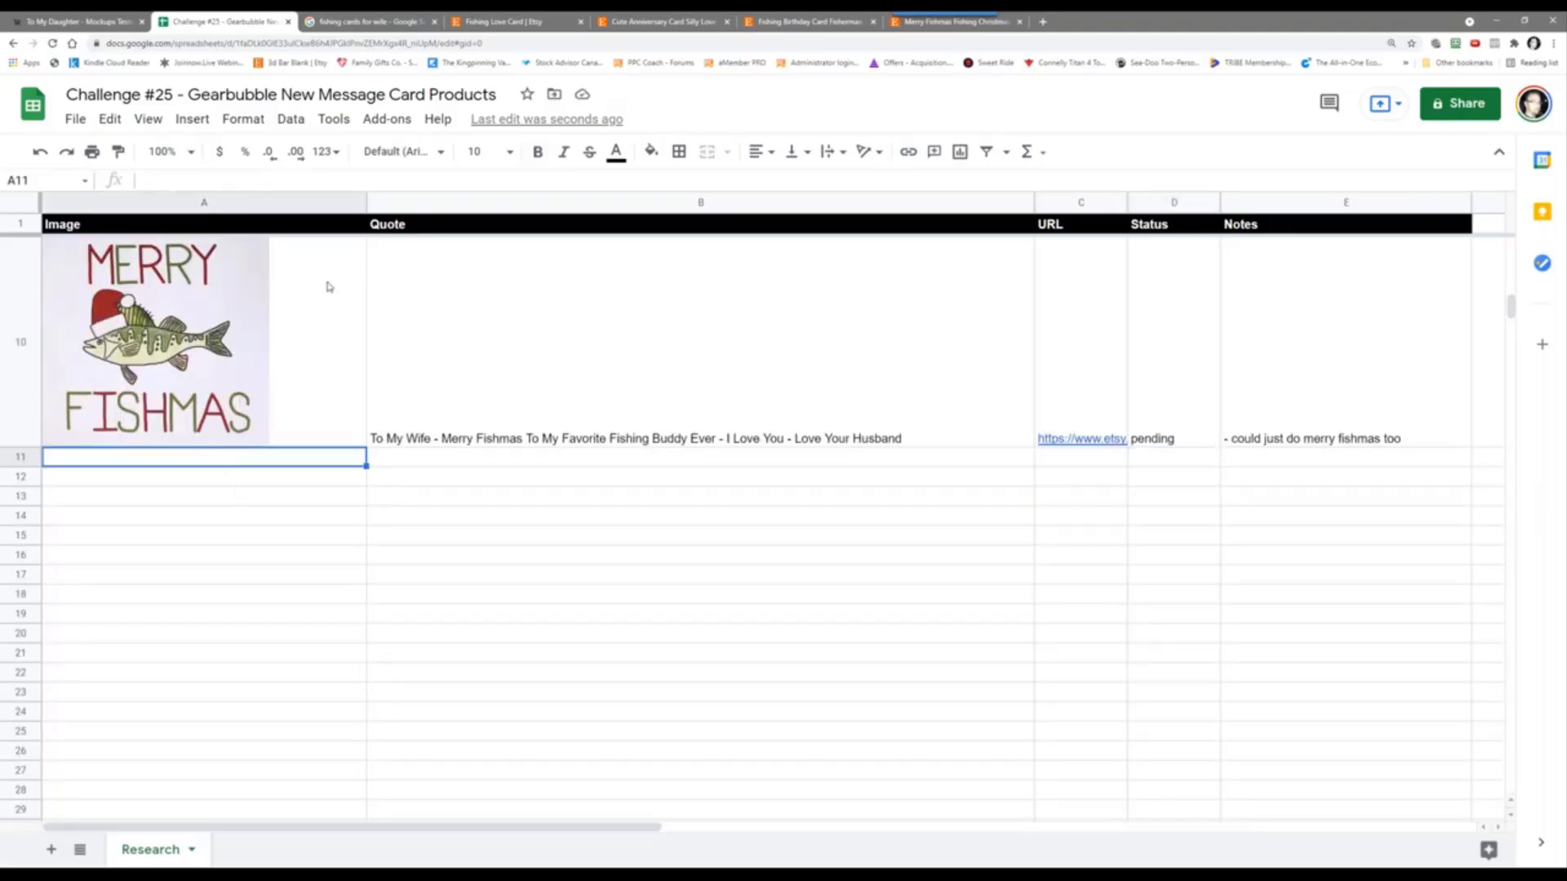
left_click(346, 23)
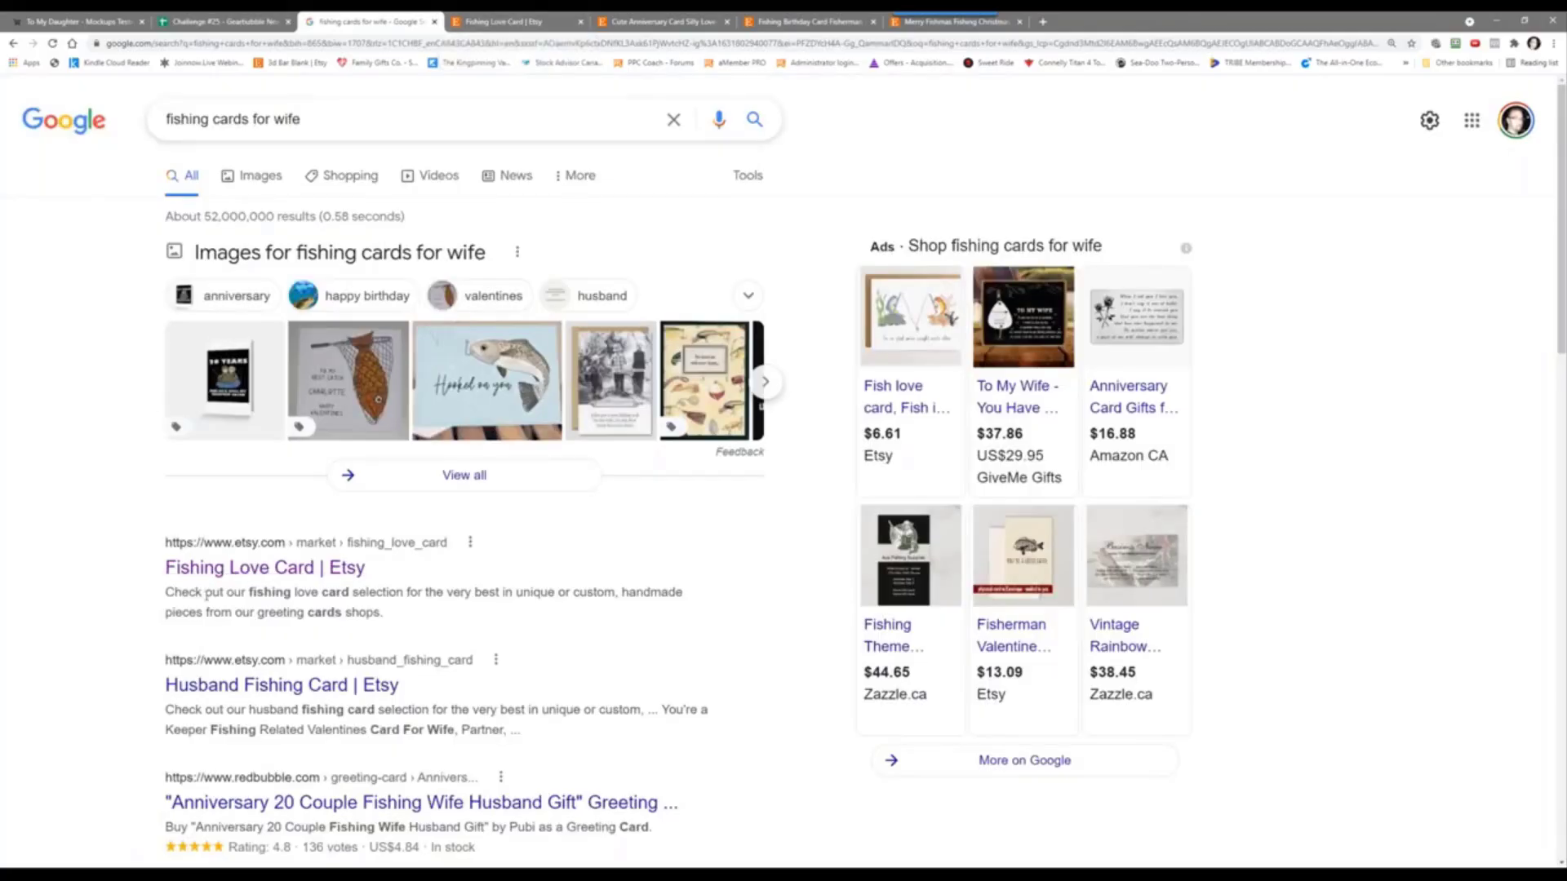
scroll(115, 681, "down", 3)
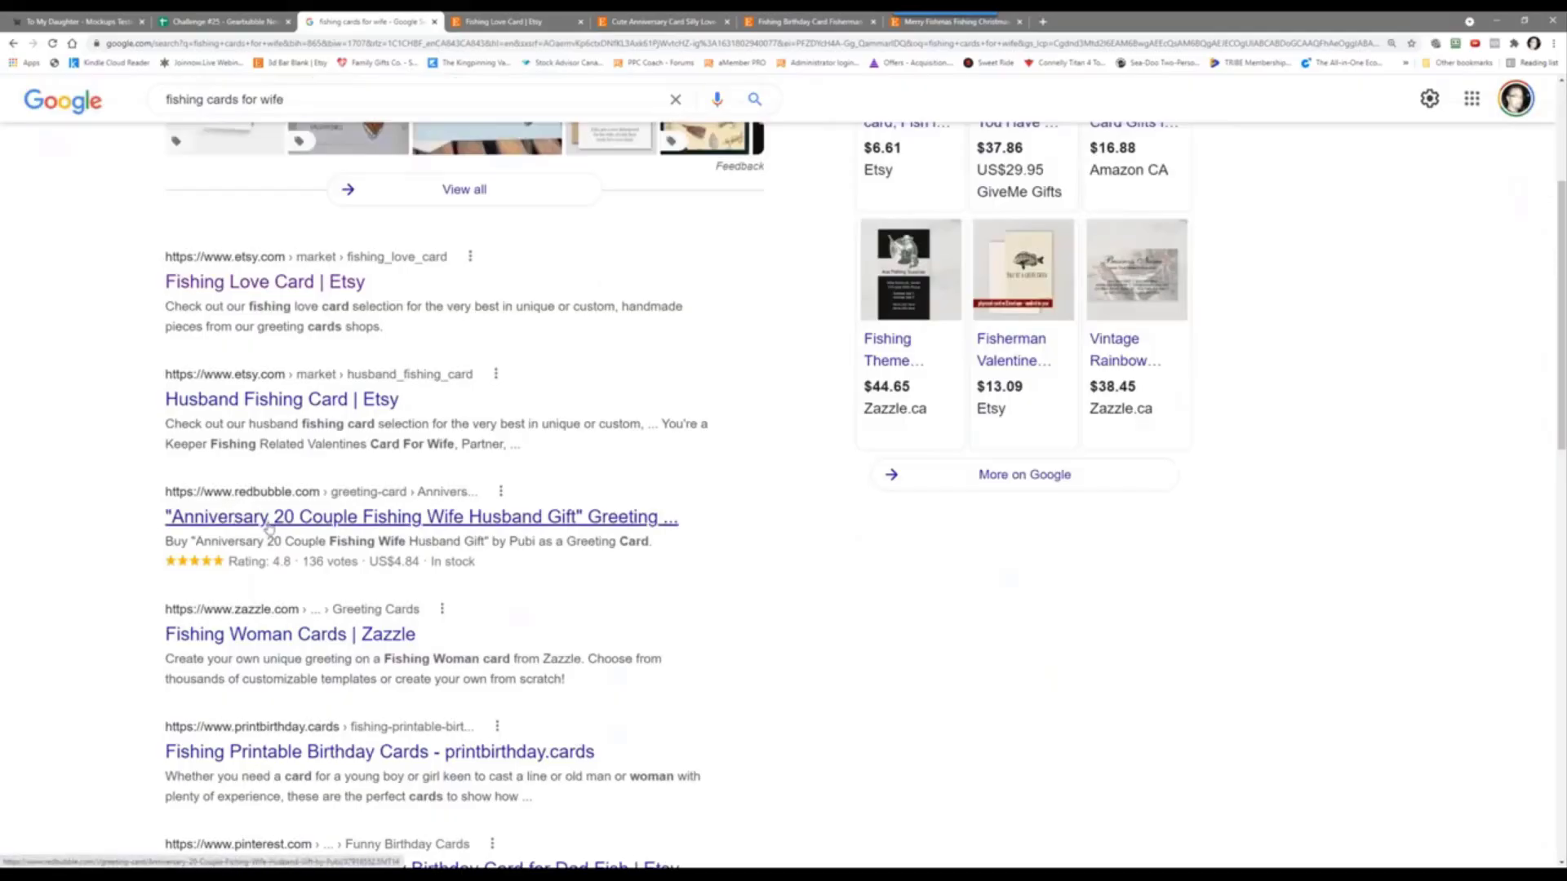
right_click(373, 517)
left_click(431, 527)
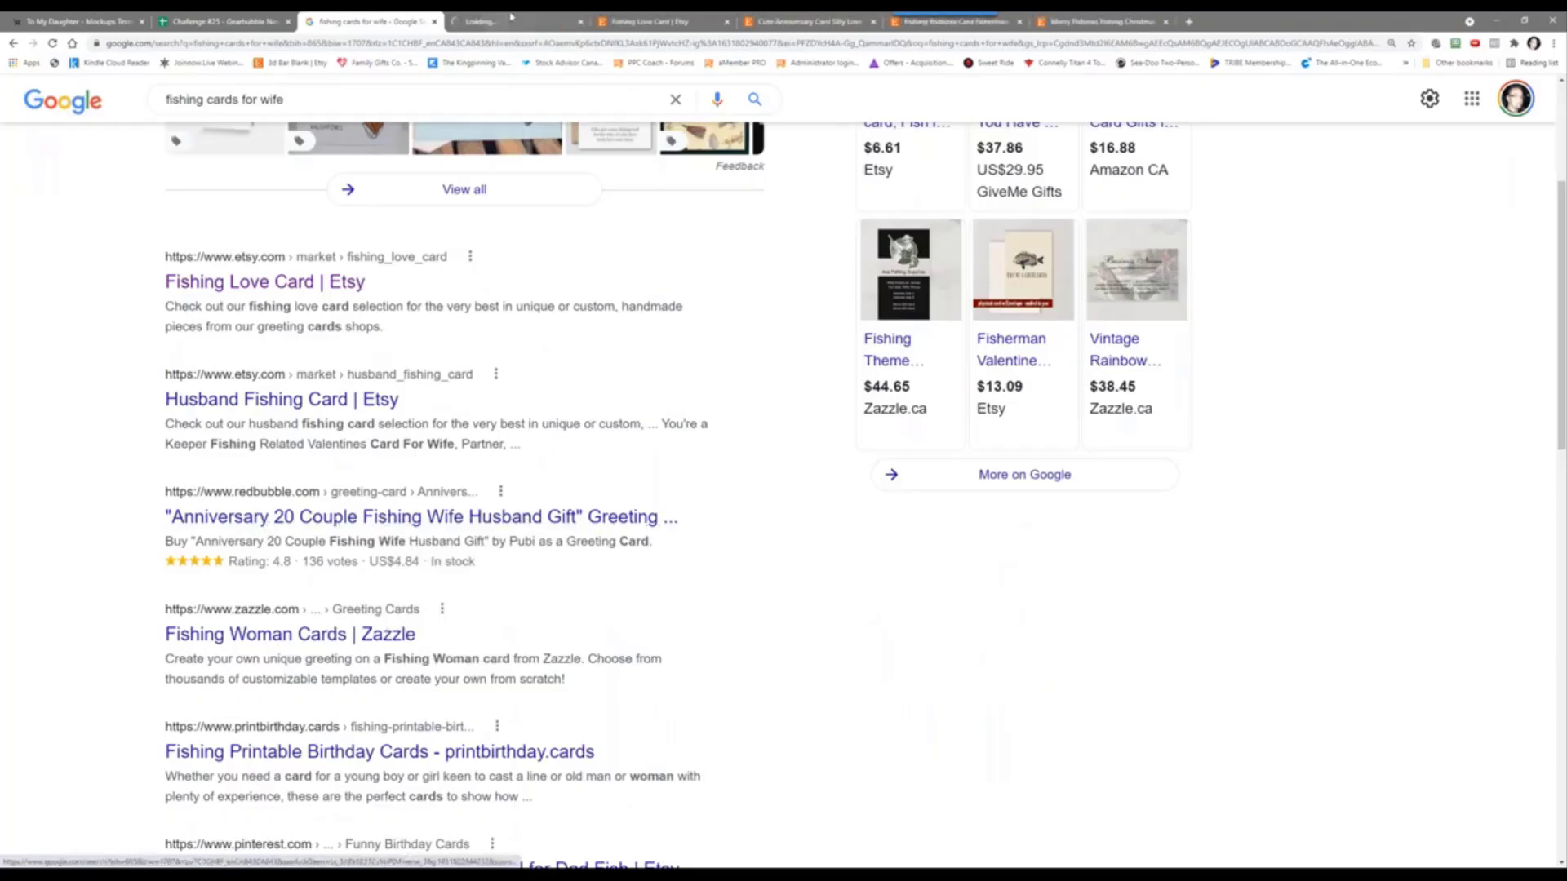
left_click(497, 21)
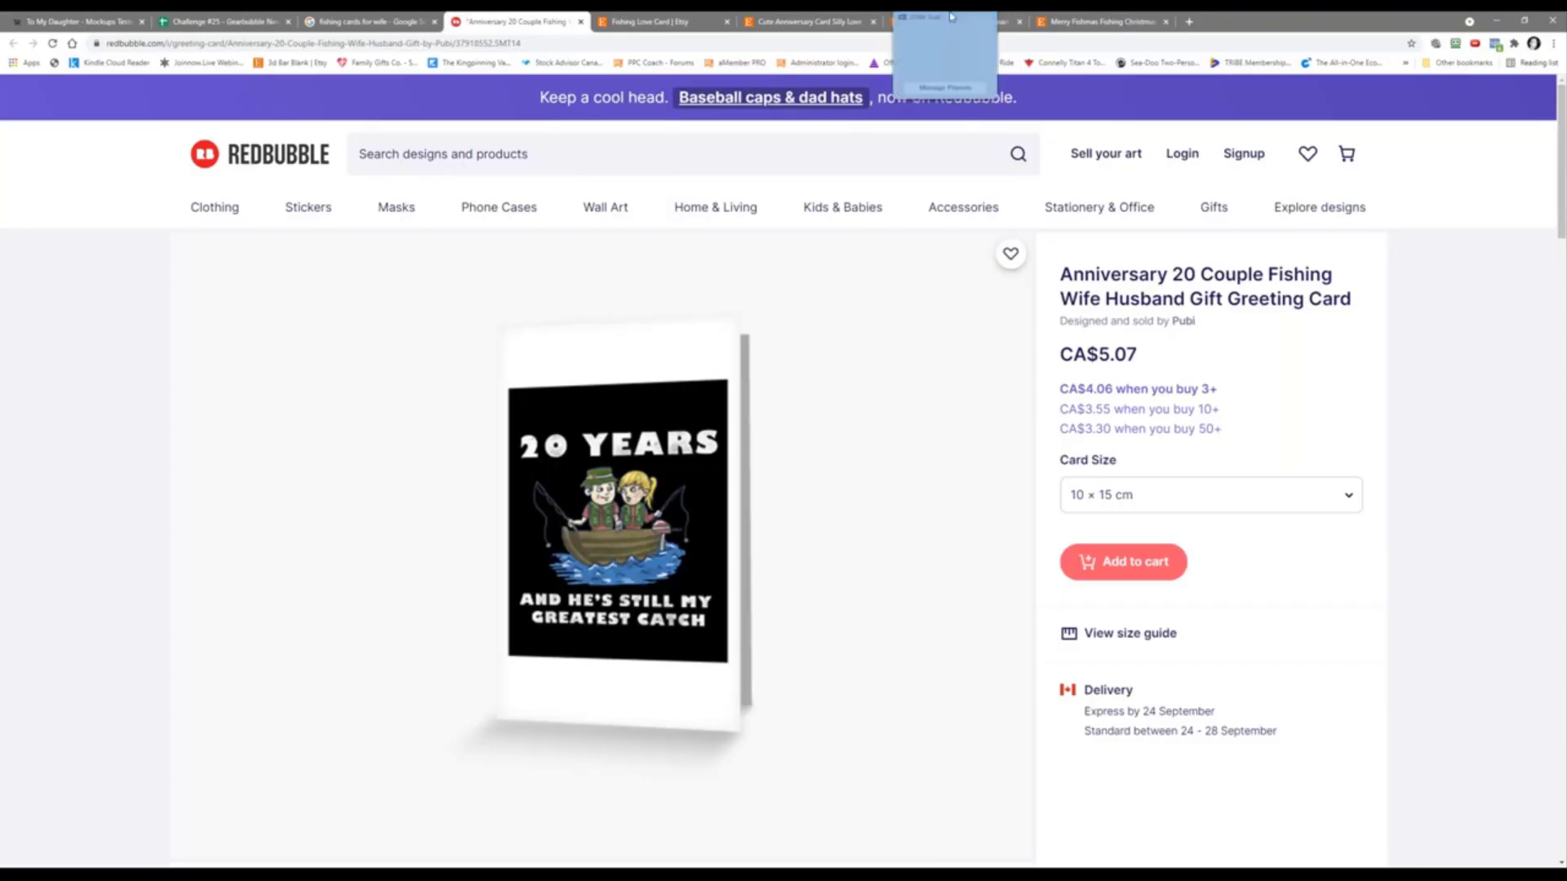
Step: Capture the "20 Years And He's Still My Greatest Catch" card with Snagit and save it as a JPG in the research folder
key("Print")
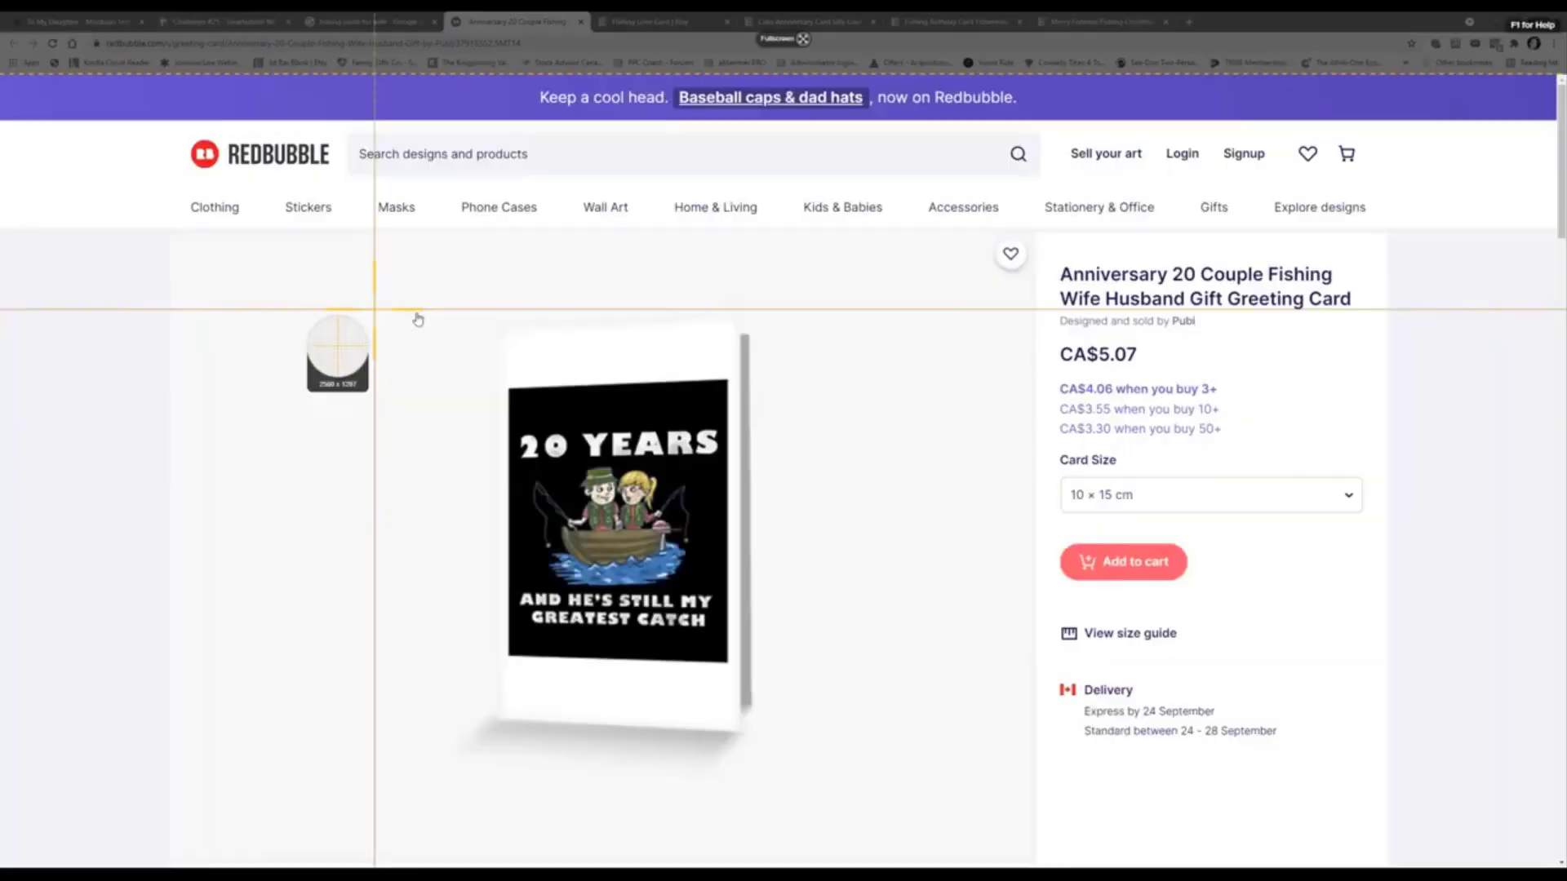
left_click_drag(375, 309, 859, 753)
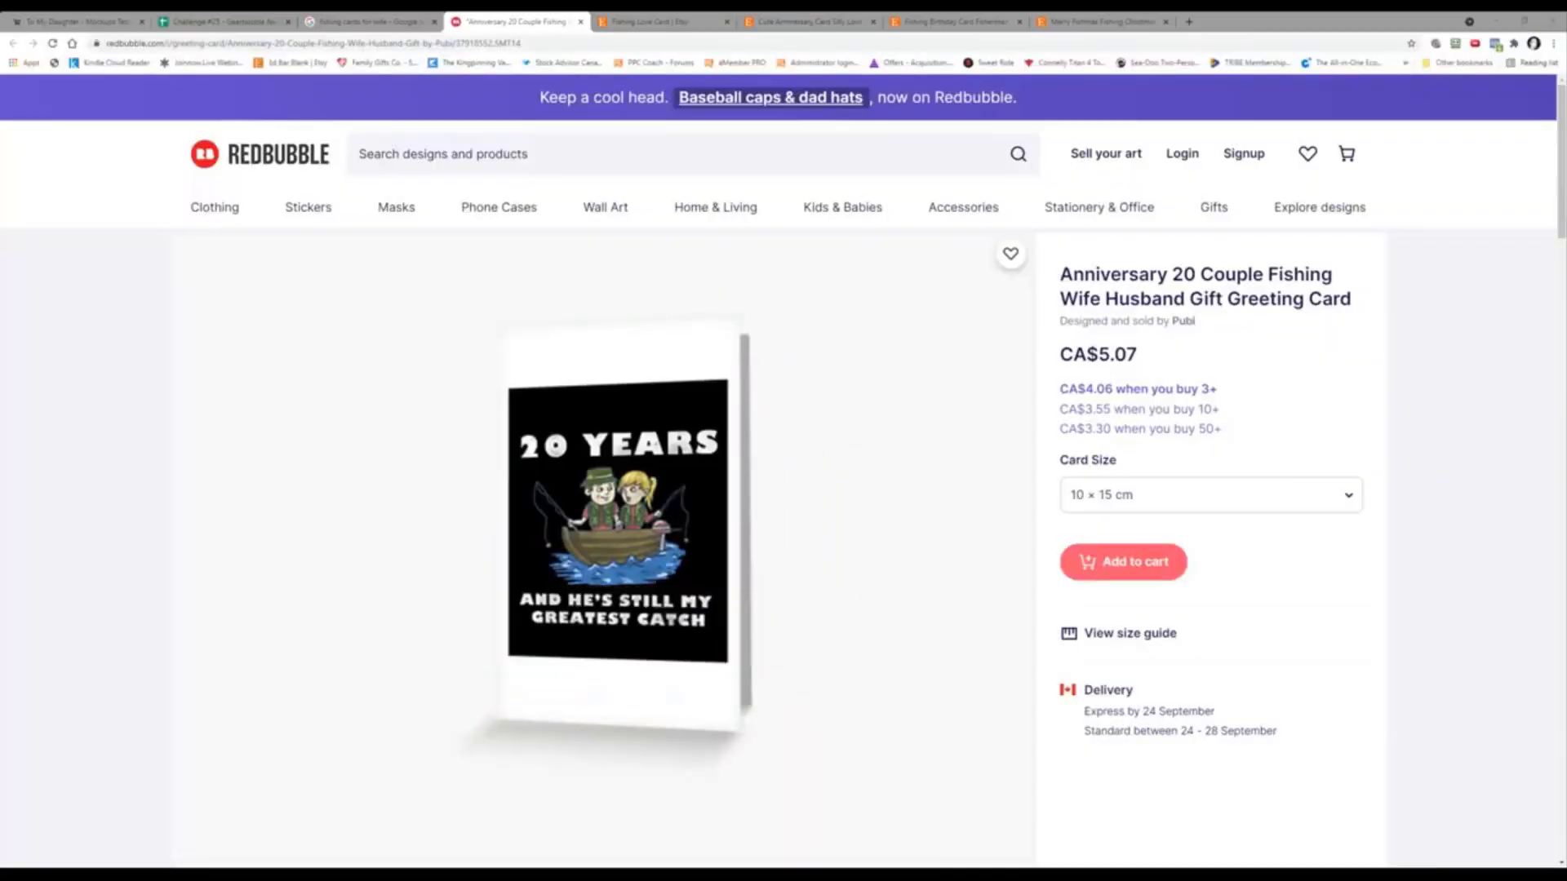
left_click(473, 785)
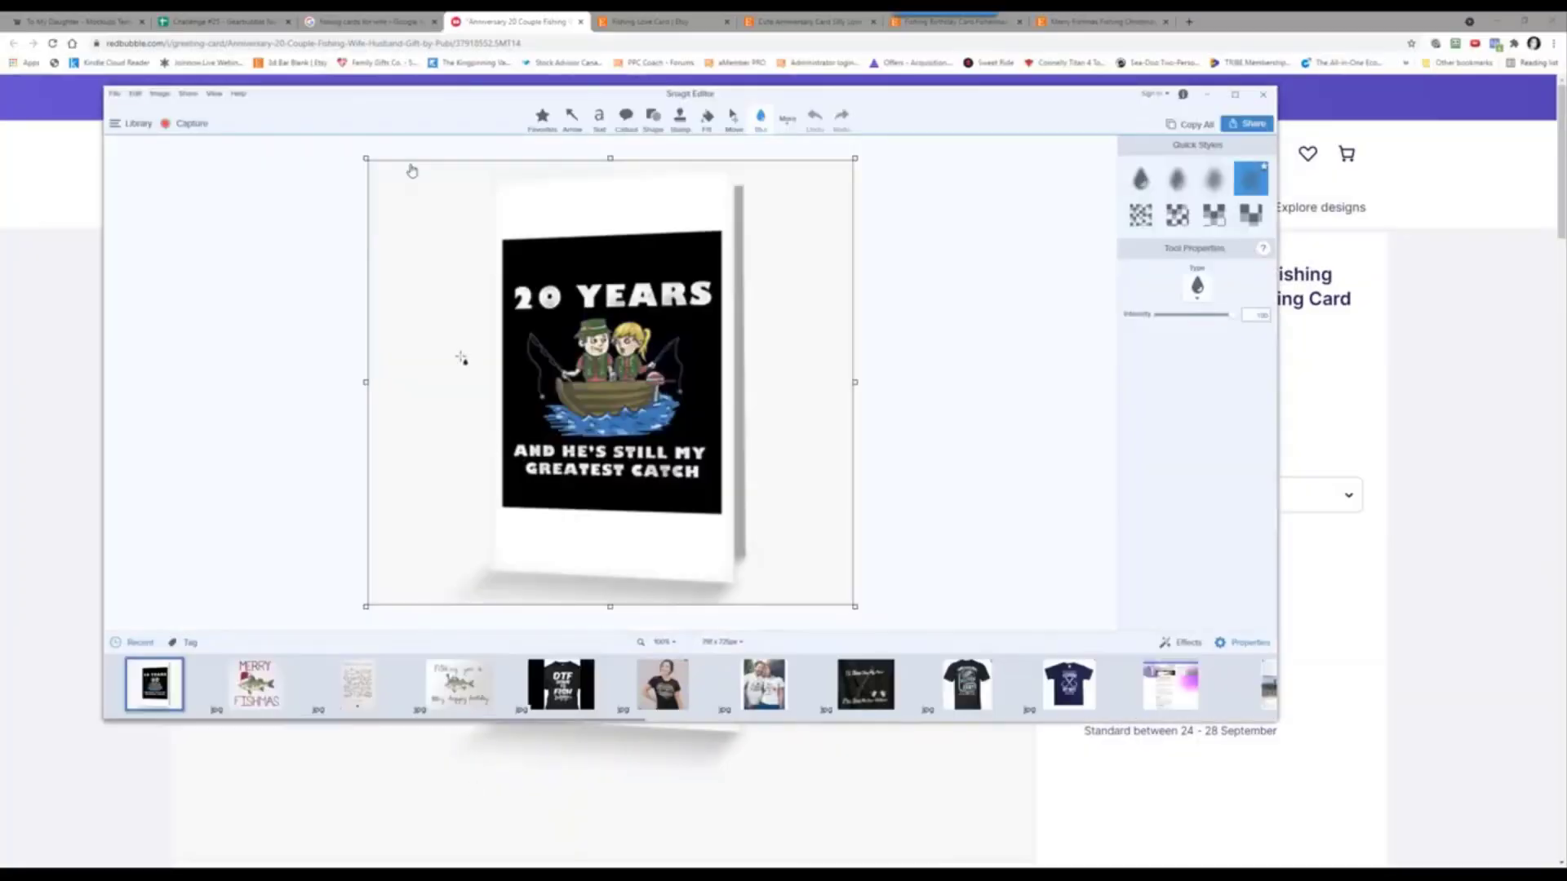
left_click(112, 93)
left_click(180, 138)
left_click(588, 411)
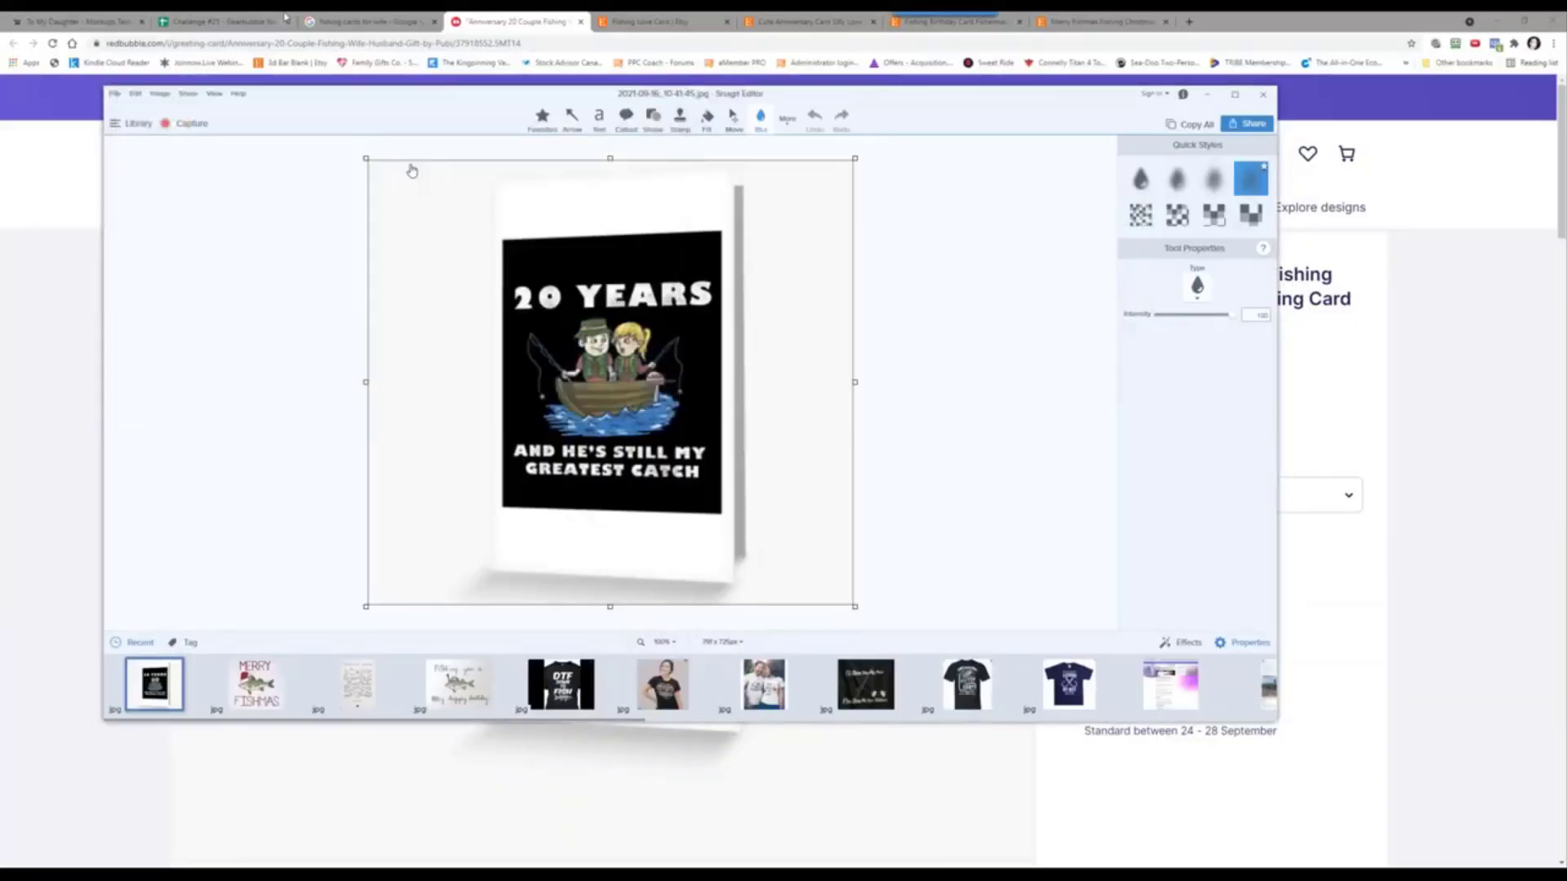
Step: Insert the saved "20 Years" greeting card JPG from the research folder into cell A11 and enlarge row 11 to display it
left_click(242, 22)
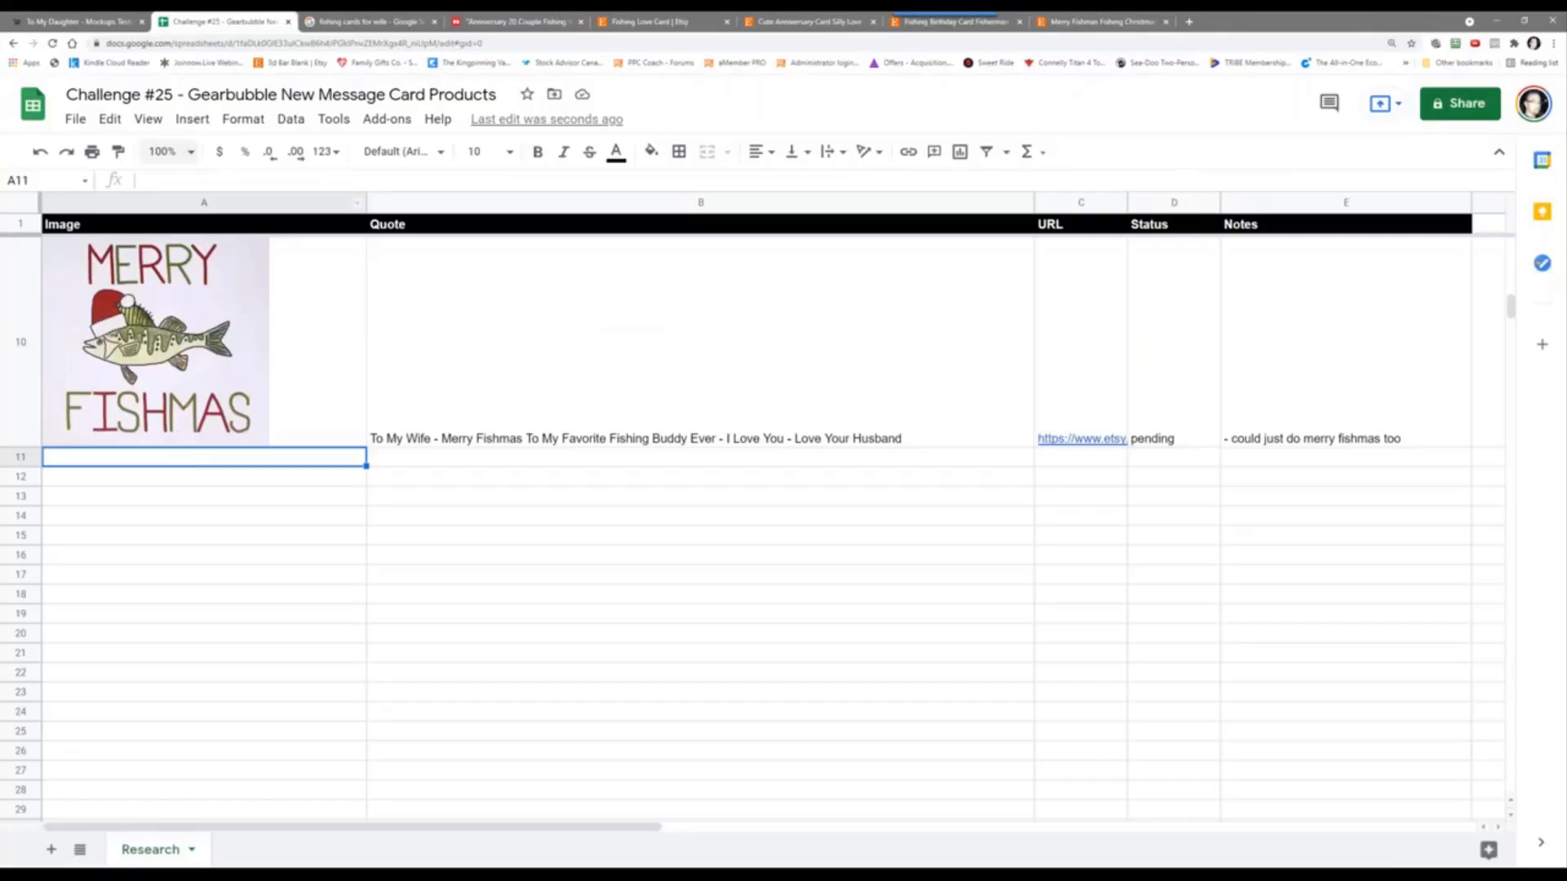
left_click(186, 121)
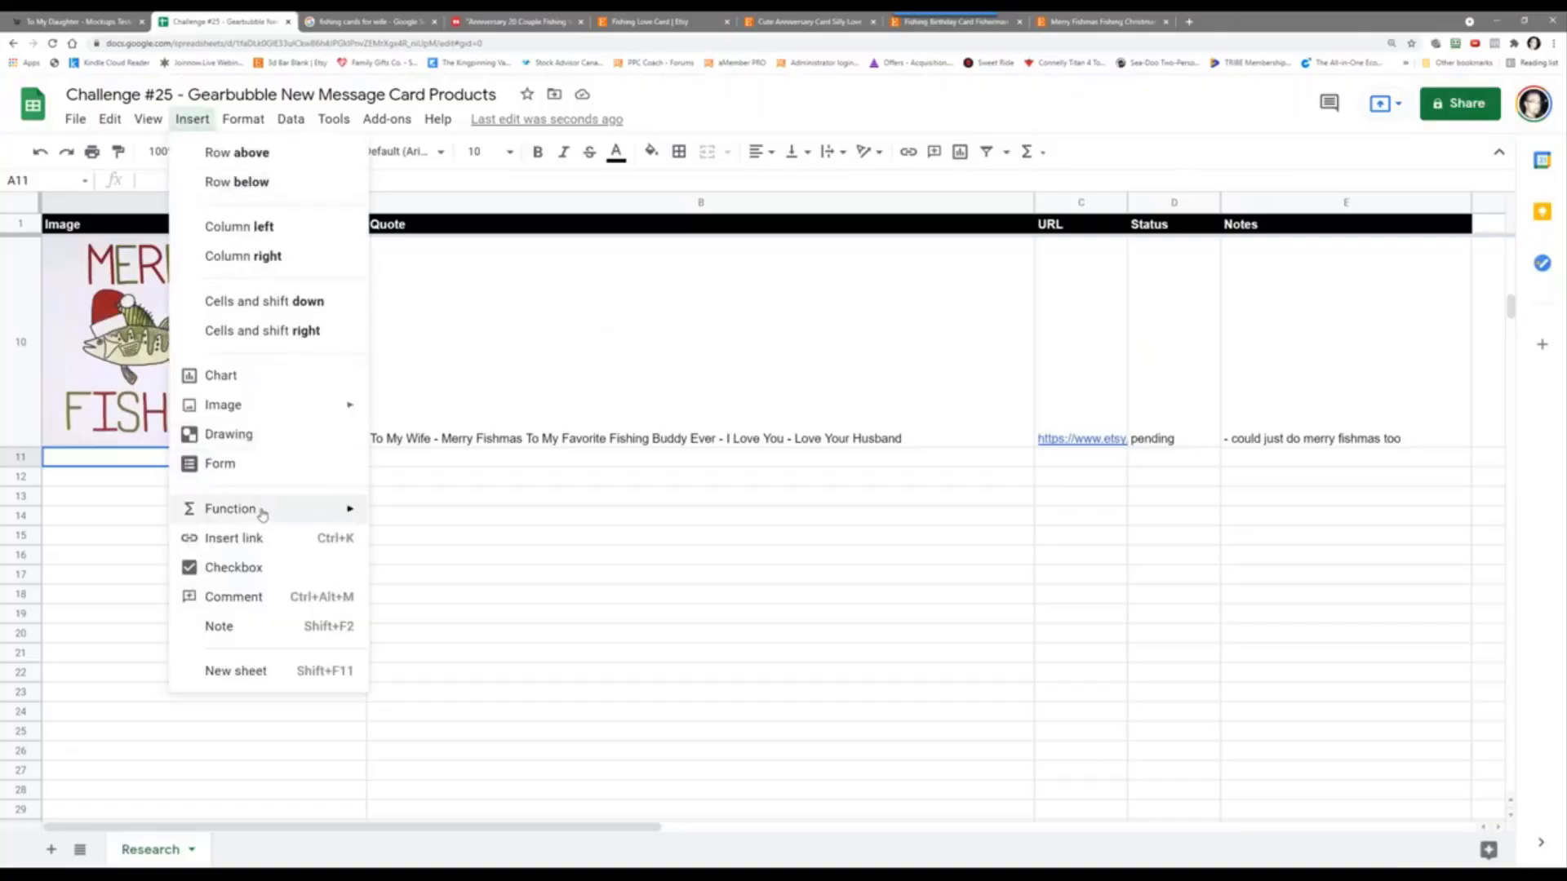
mouse_move(277, 407)
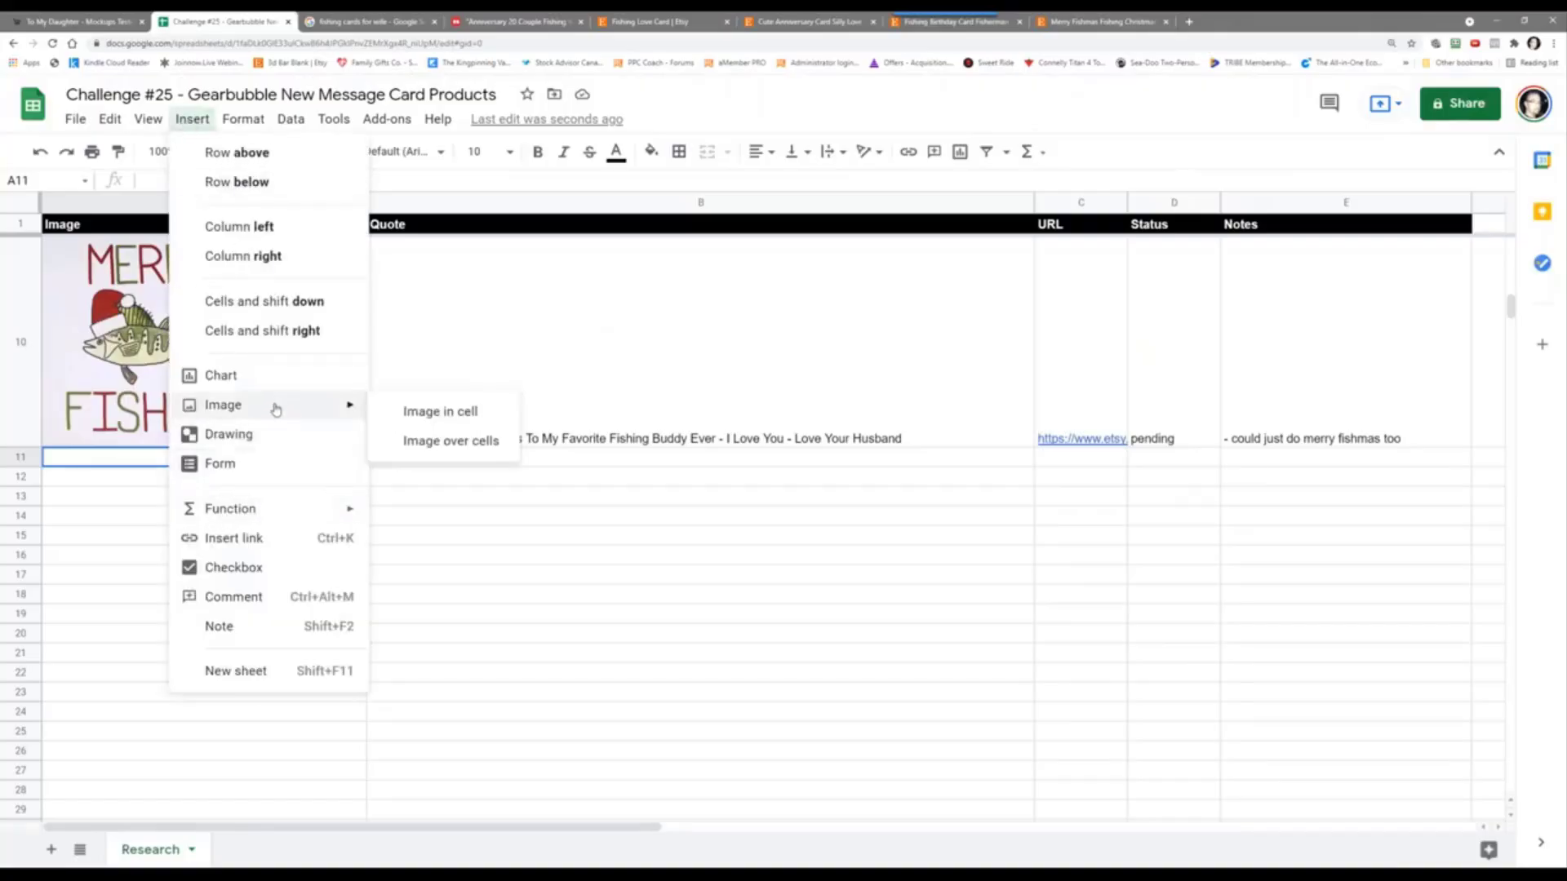
left_click(410, 412)
left_click(781, 584)
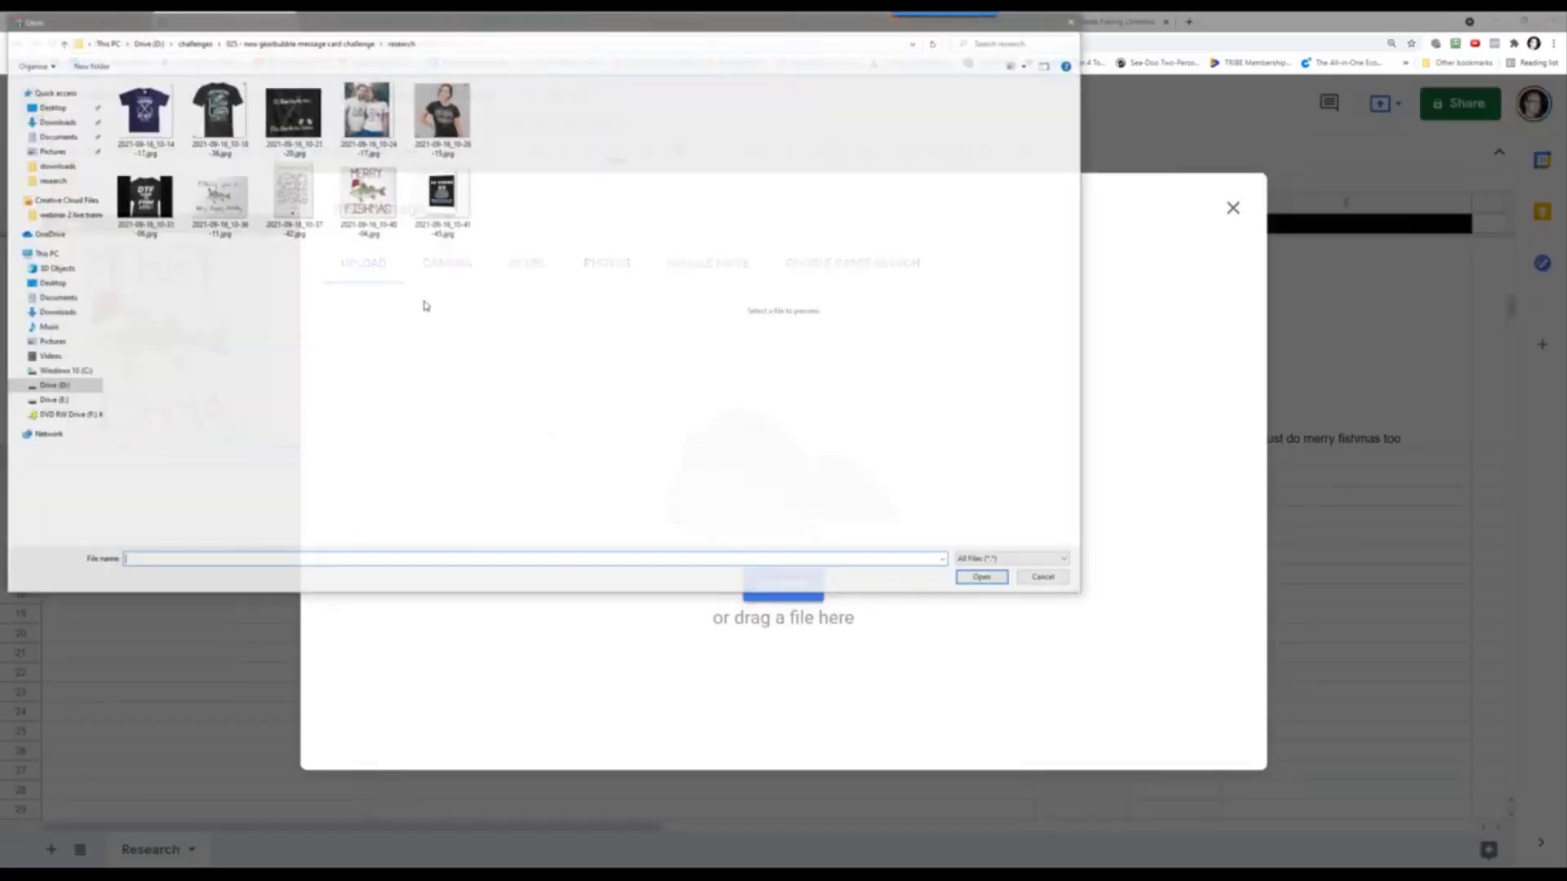
left_click(441, 196)
left_click(984, 579)
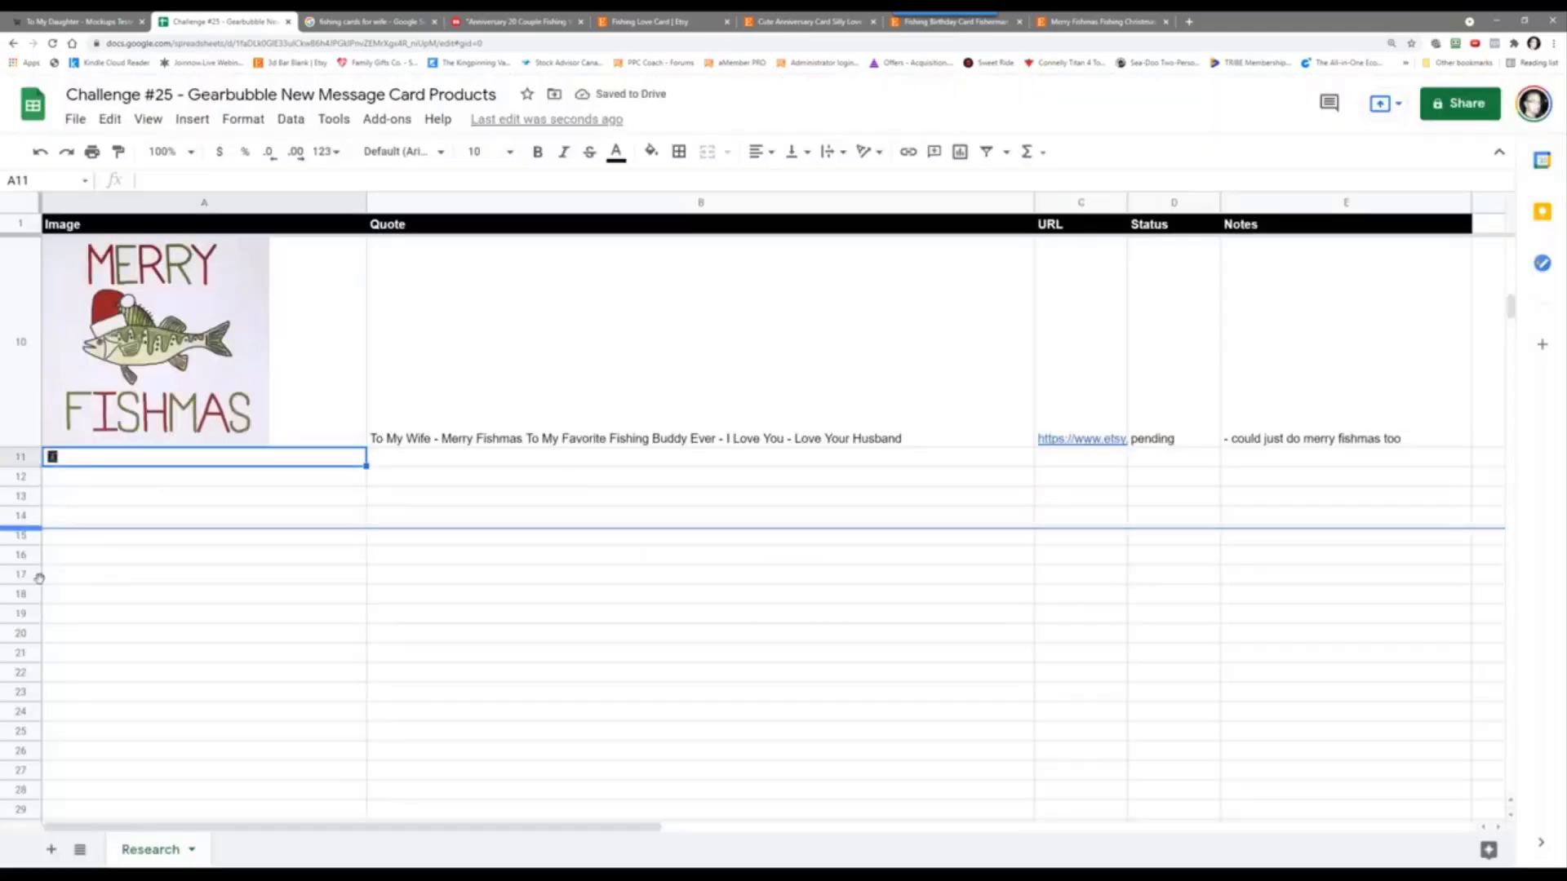
left_click_drag(31, 720, 31, 722)
Step: Enter the quote "To My Wife - 20 Years And You Are Still My Greatest Catch - Here's To 20 More - Love Your Husband" in B11
left_click(514, 625)
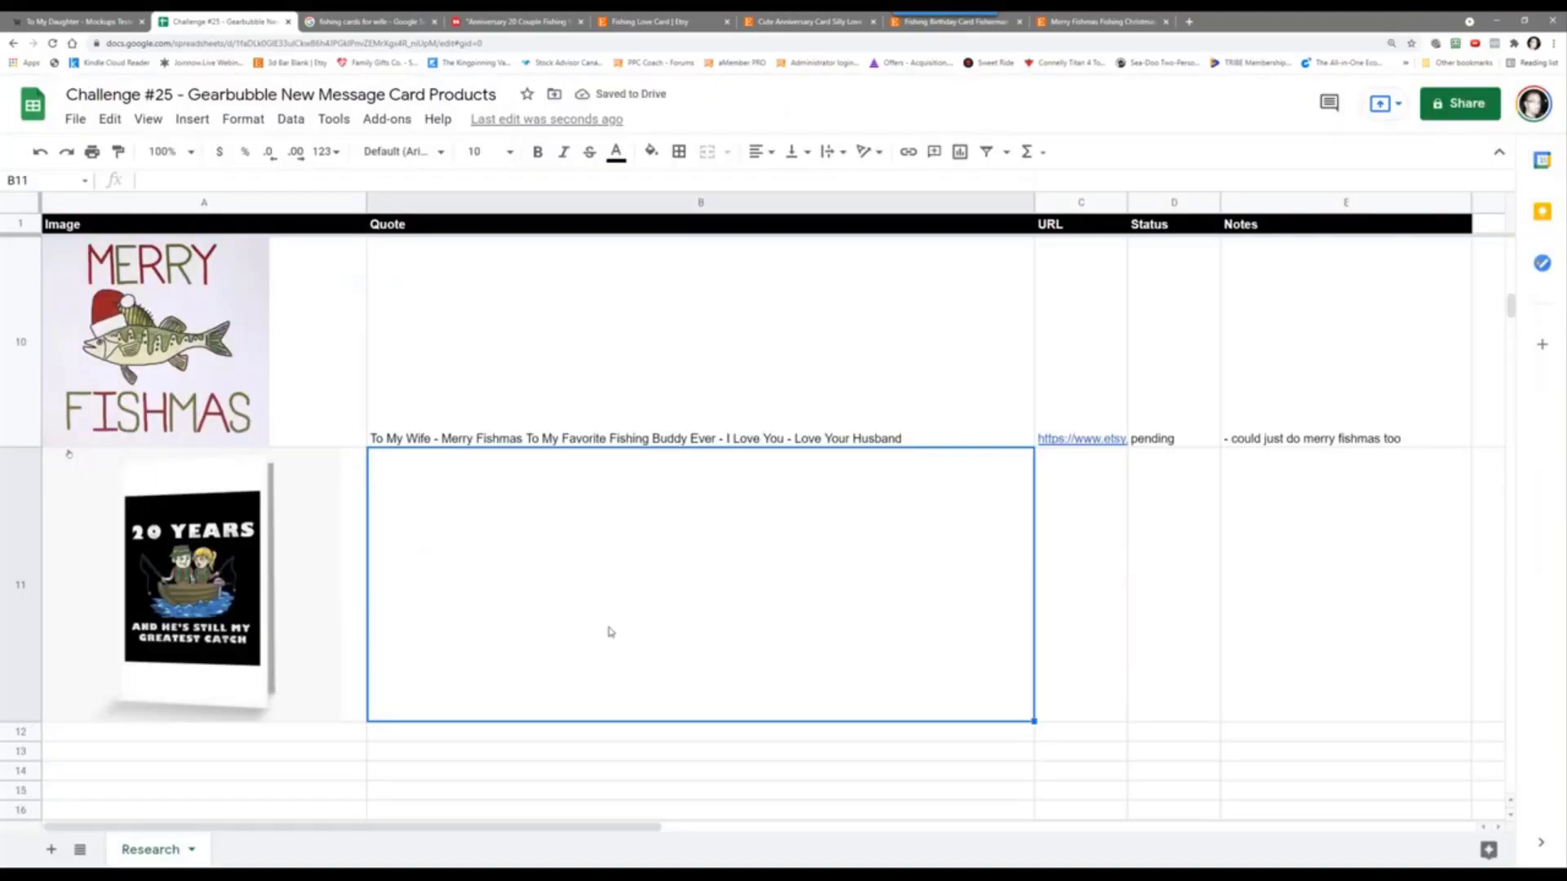
type("To My Wife")
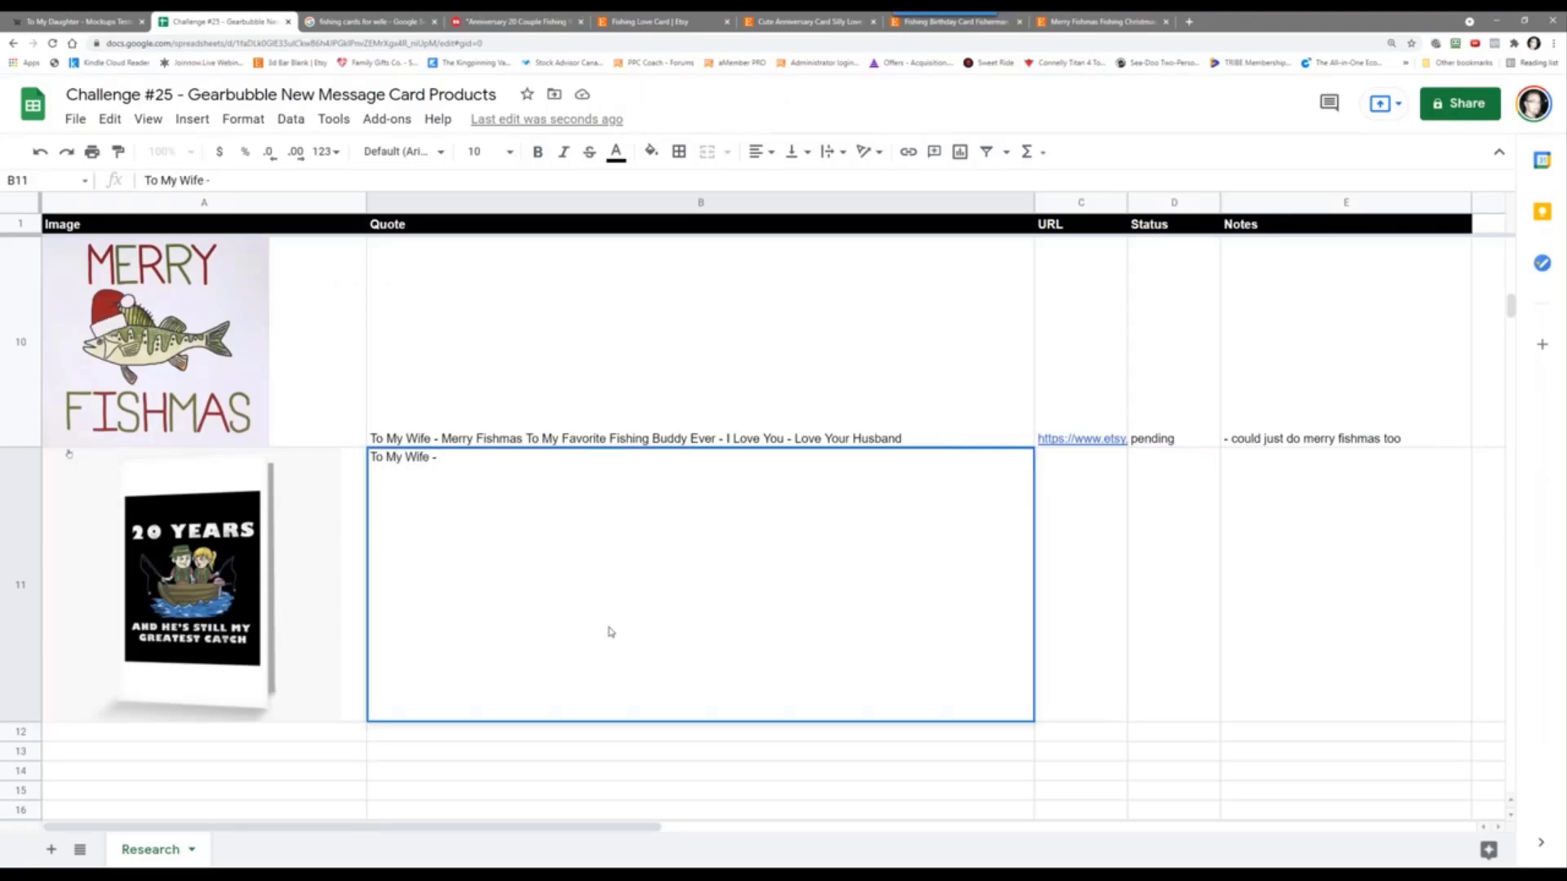
type(" - 20 Years And You Are S")
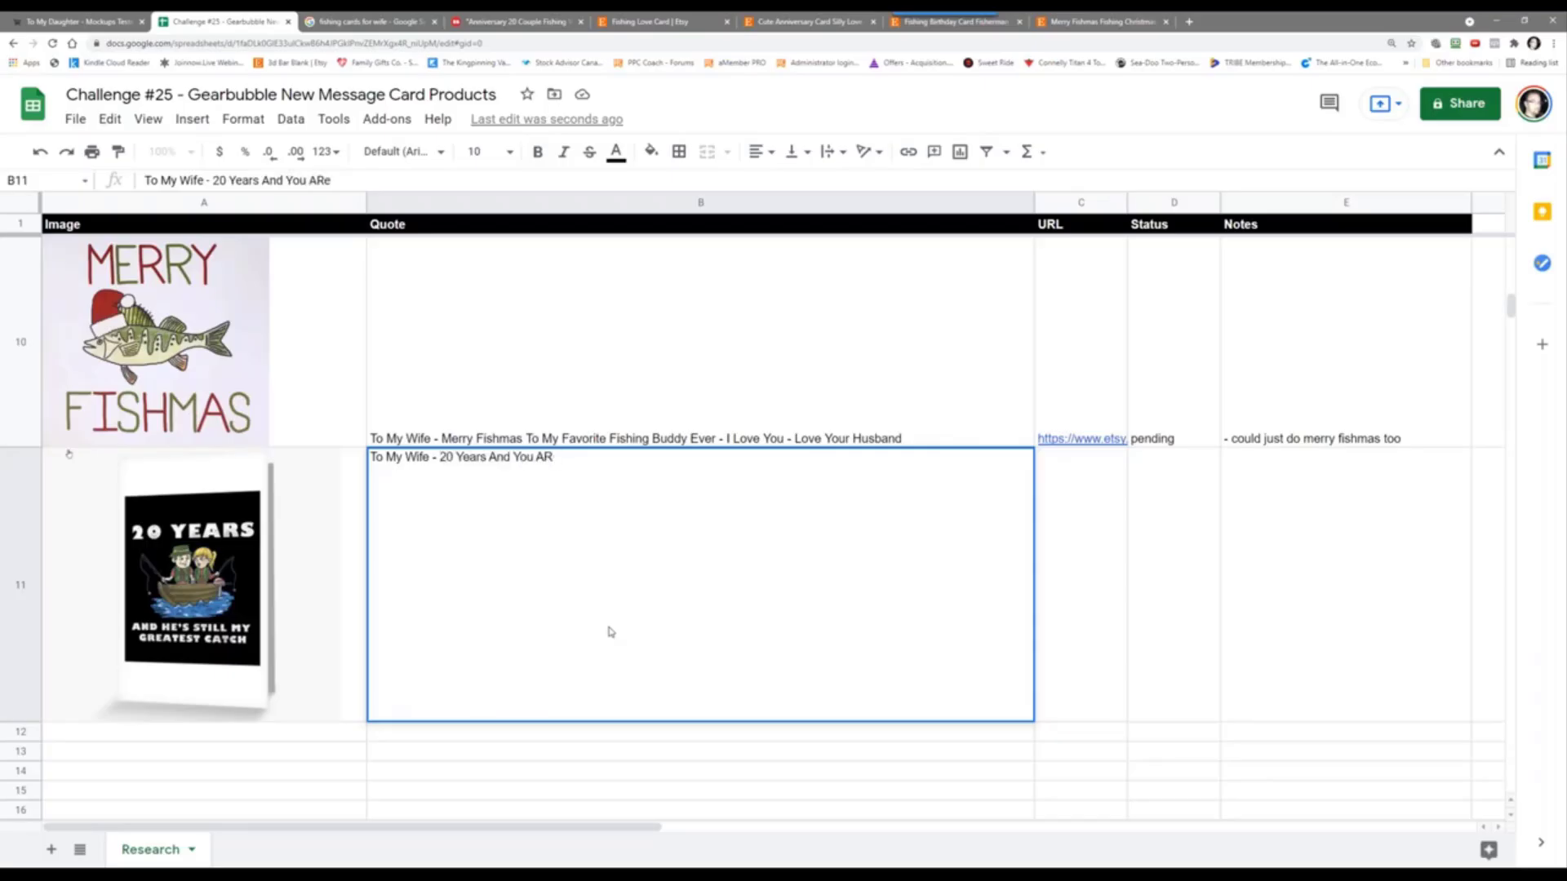
type("till My Greate")
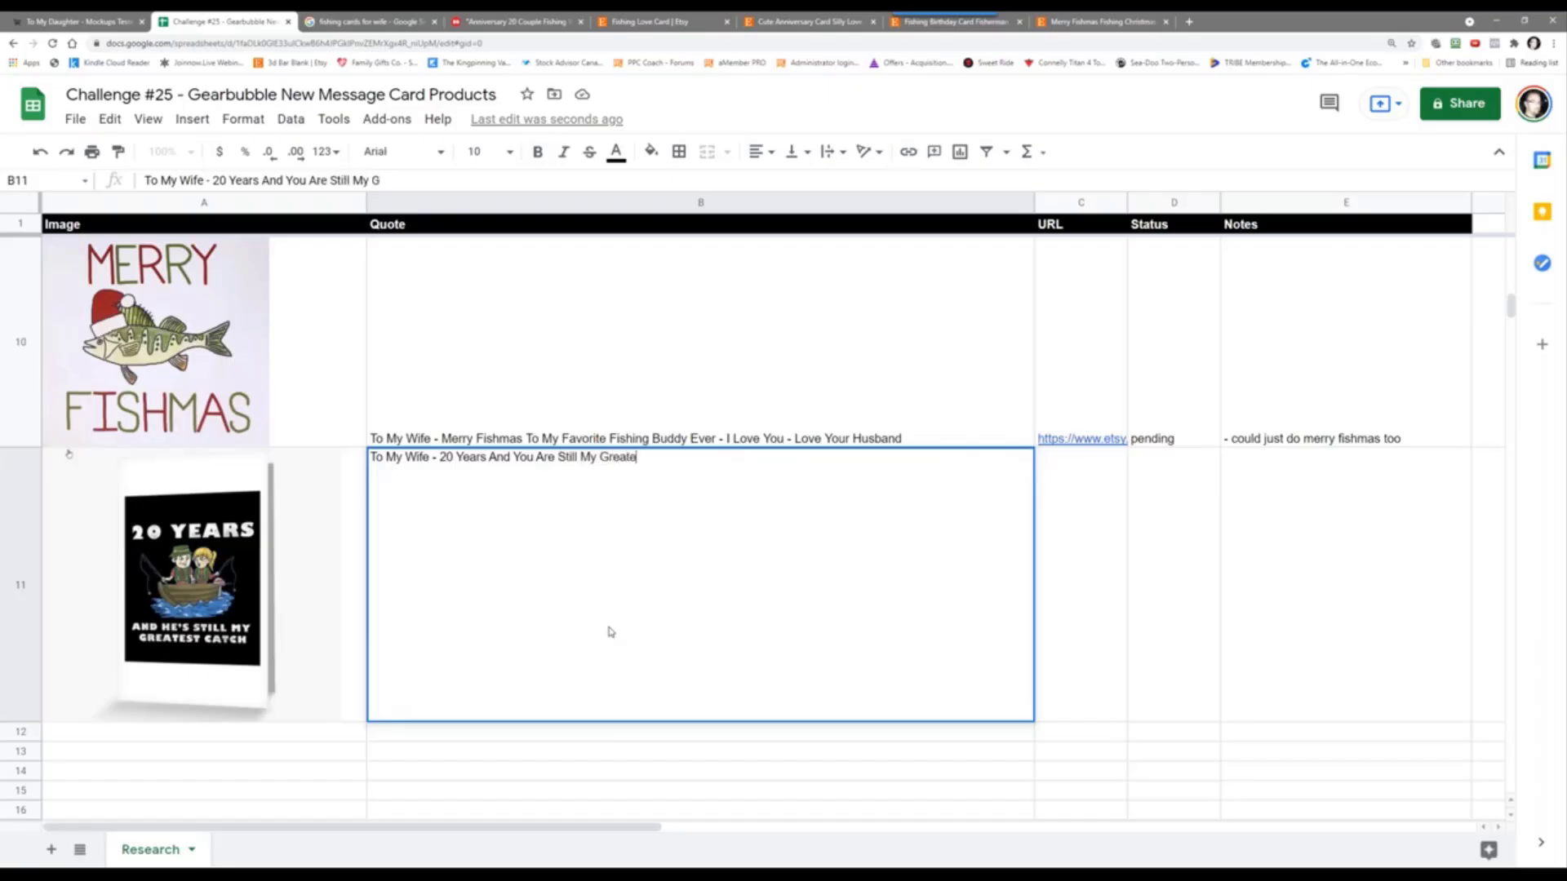
type("st Catch - Here's T")
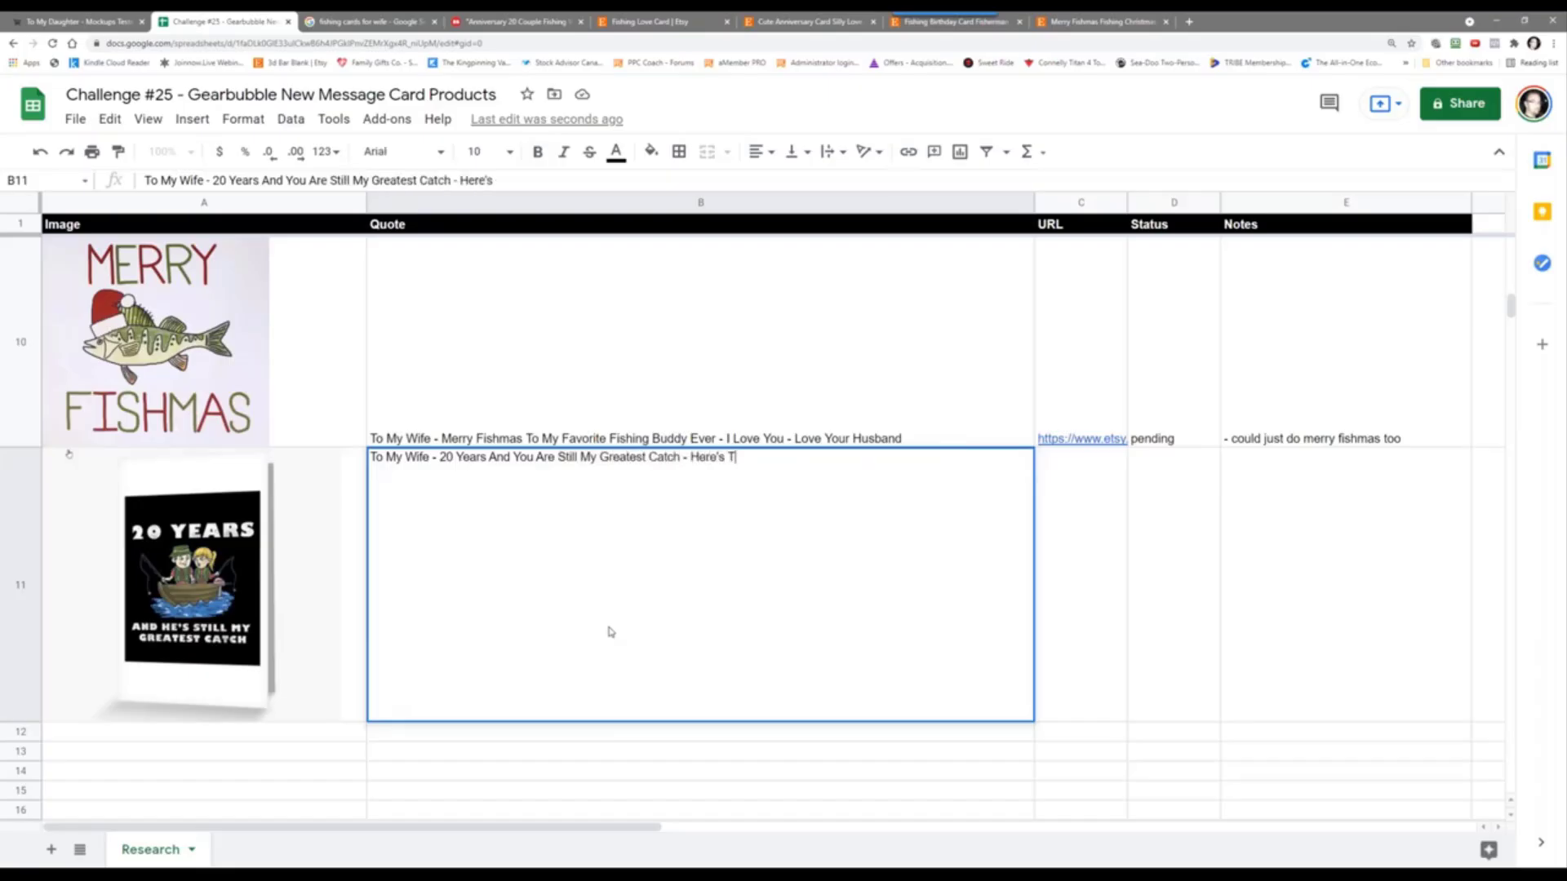
type("o 20 More 0")
key("BackSpace")
key("BackSpace")
type("- Love Your Husband")
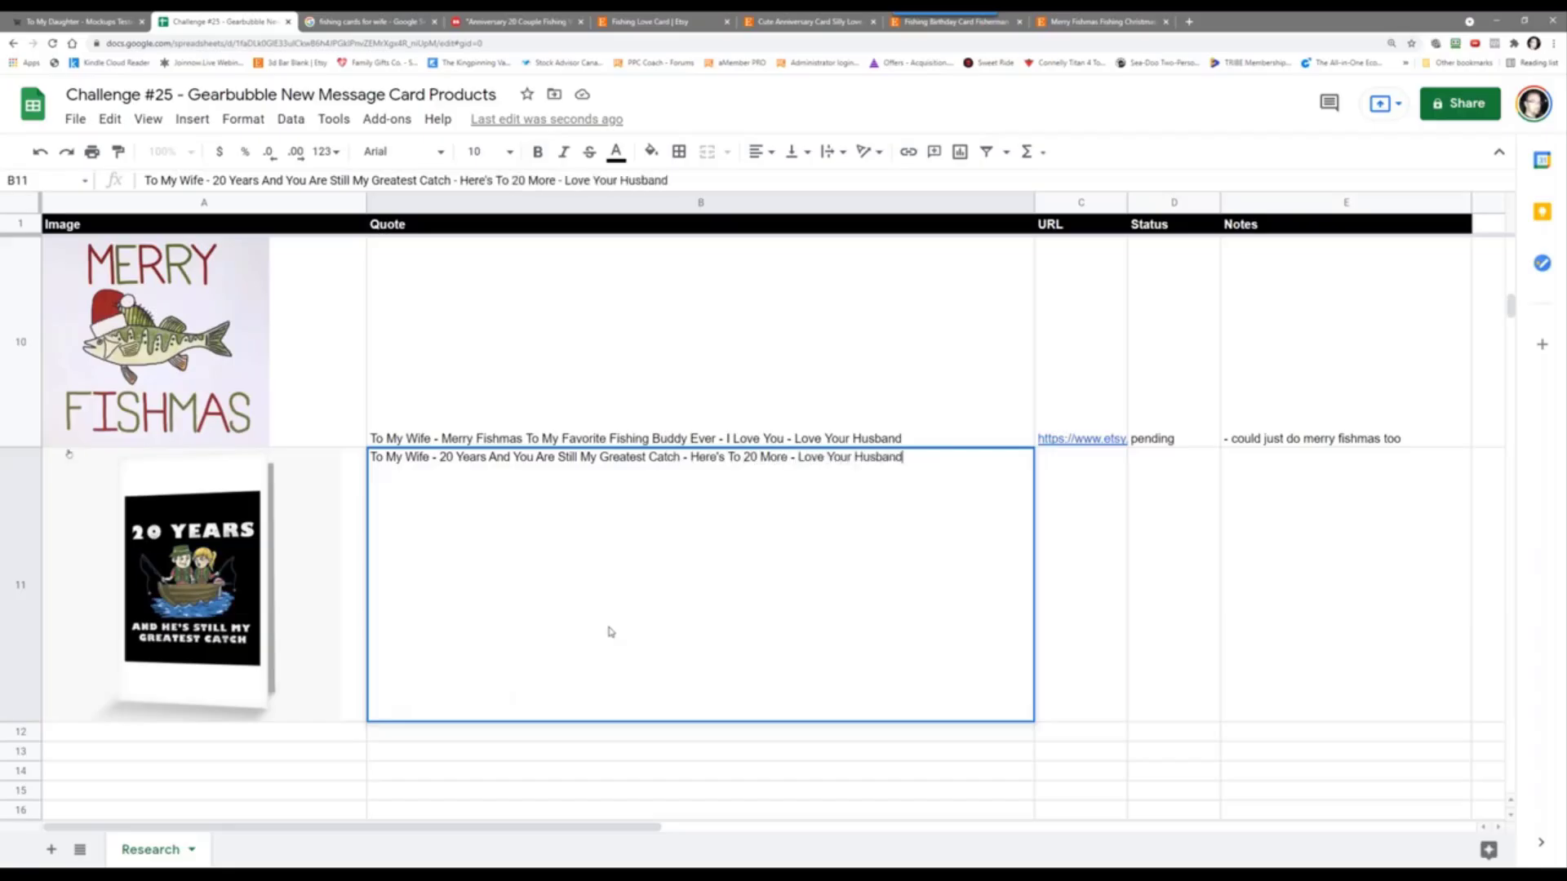
key("Tab")
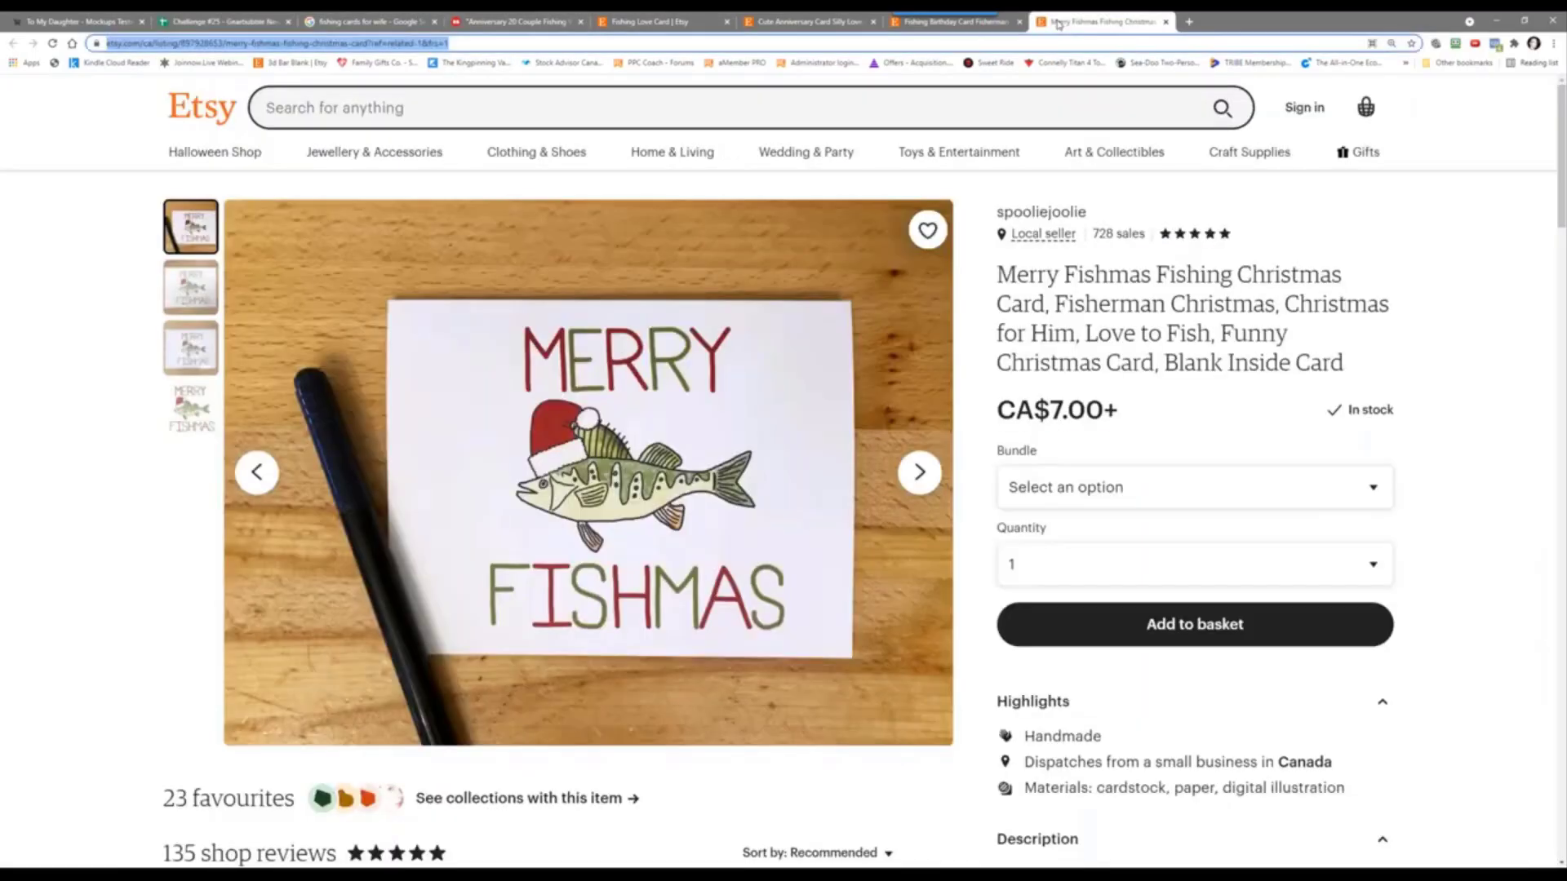
Step: Copy the web address of Redbubble's 20-year anniversary fishing card and paste it into the URL cell C11
left_click(1048, 22)
left_click(963, 25)
left_click(816, 25)
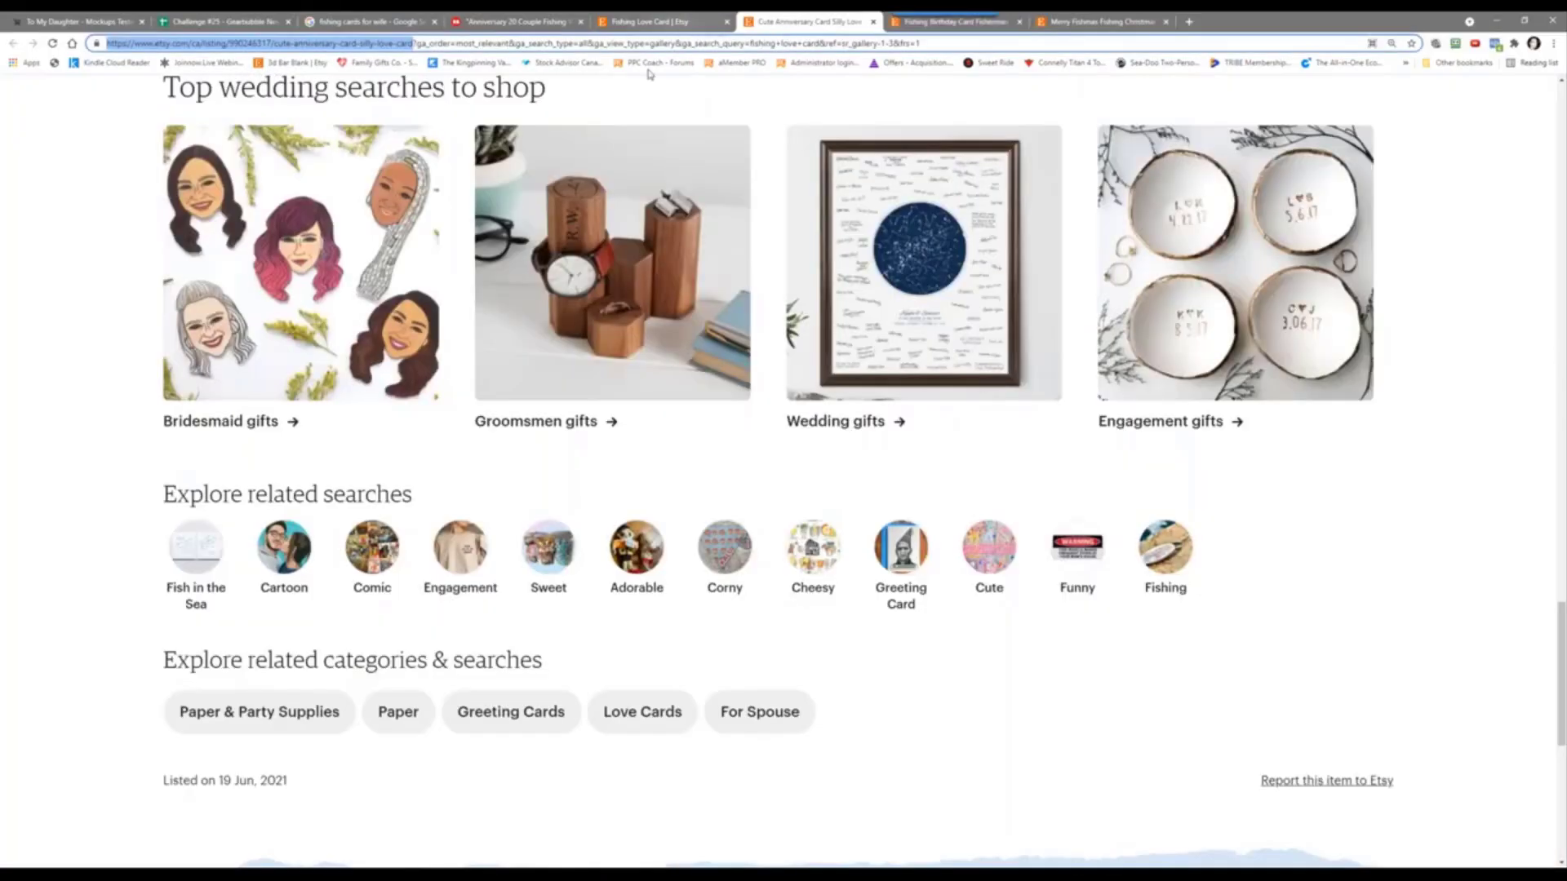
left_click(653, 23)
left_click(549, 25)
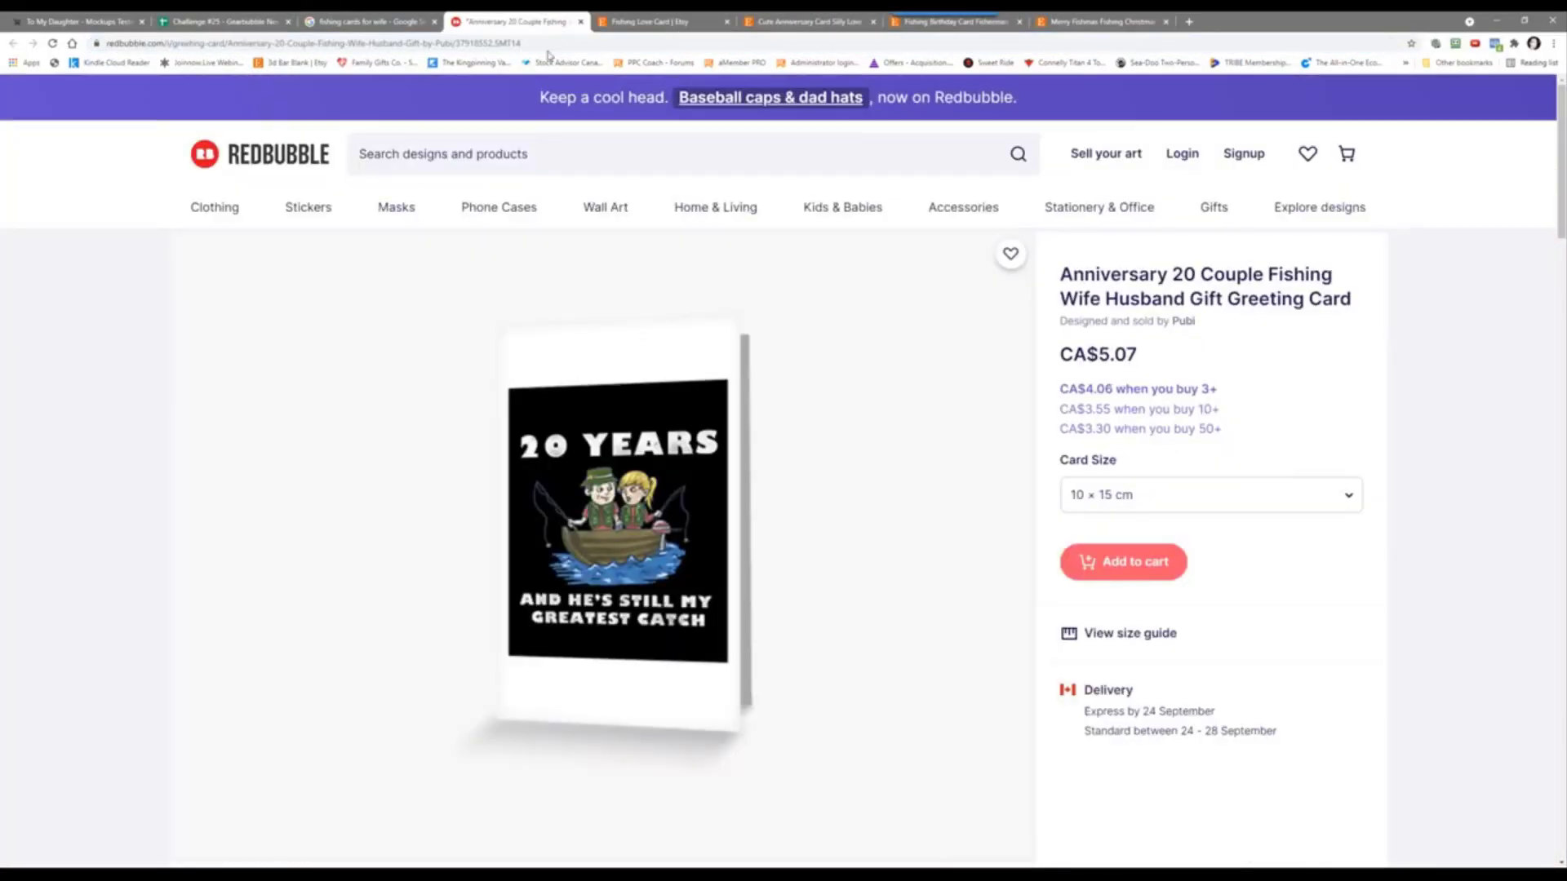
left_click(299, 43)
right_click(297, 46)
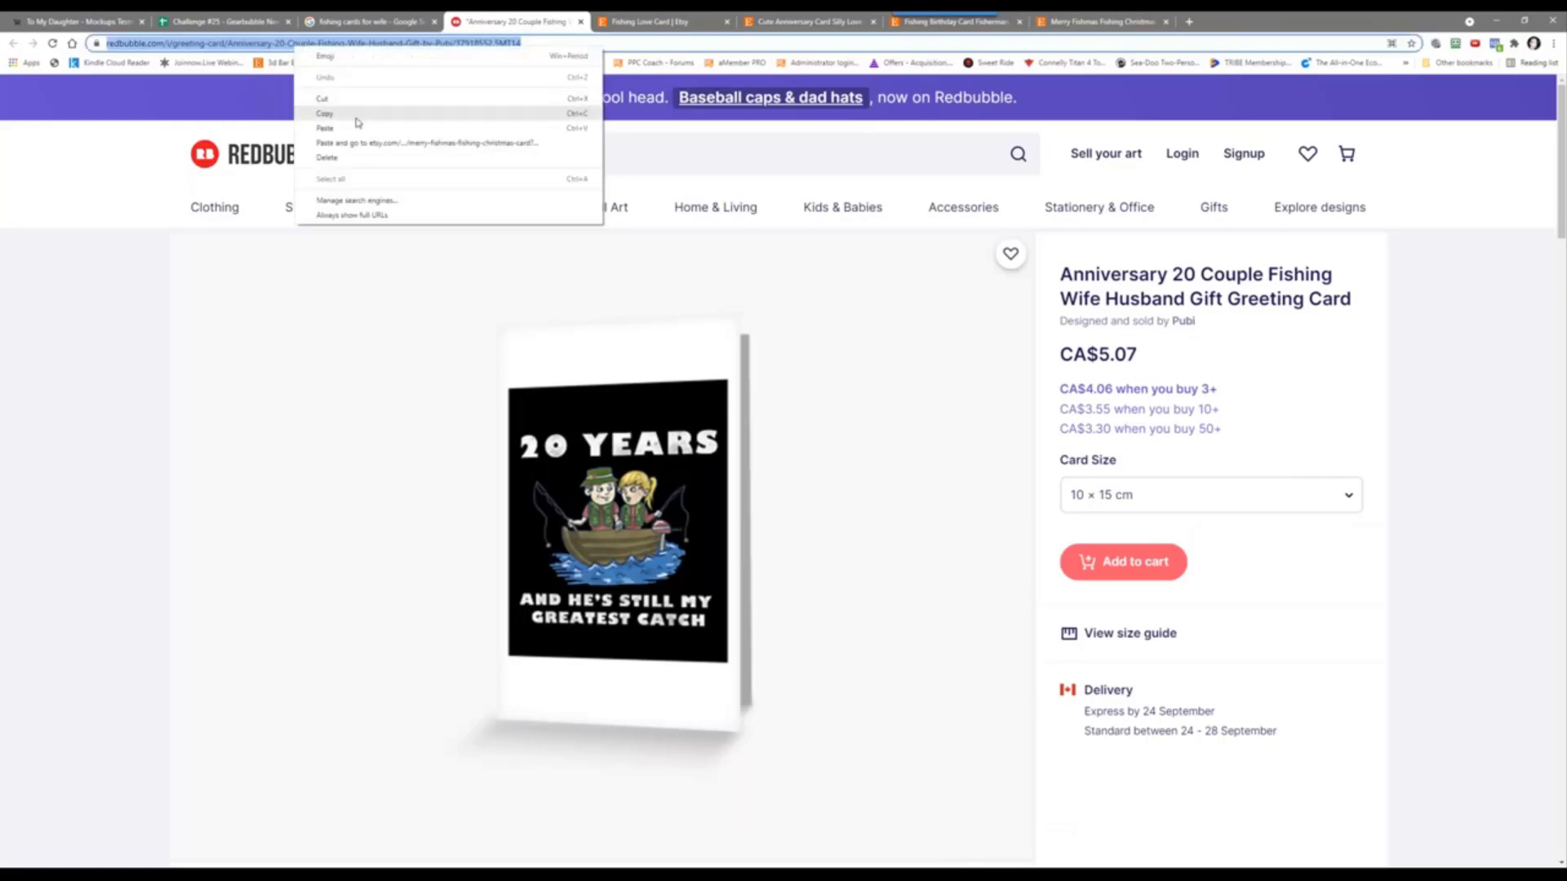
left_click(357, 122)
left_click(220, 22)
right_click(1080, 578)
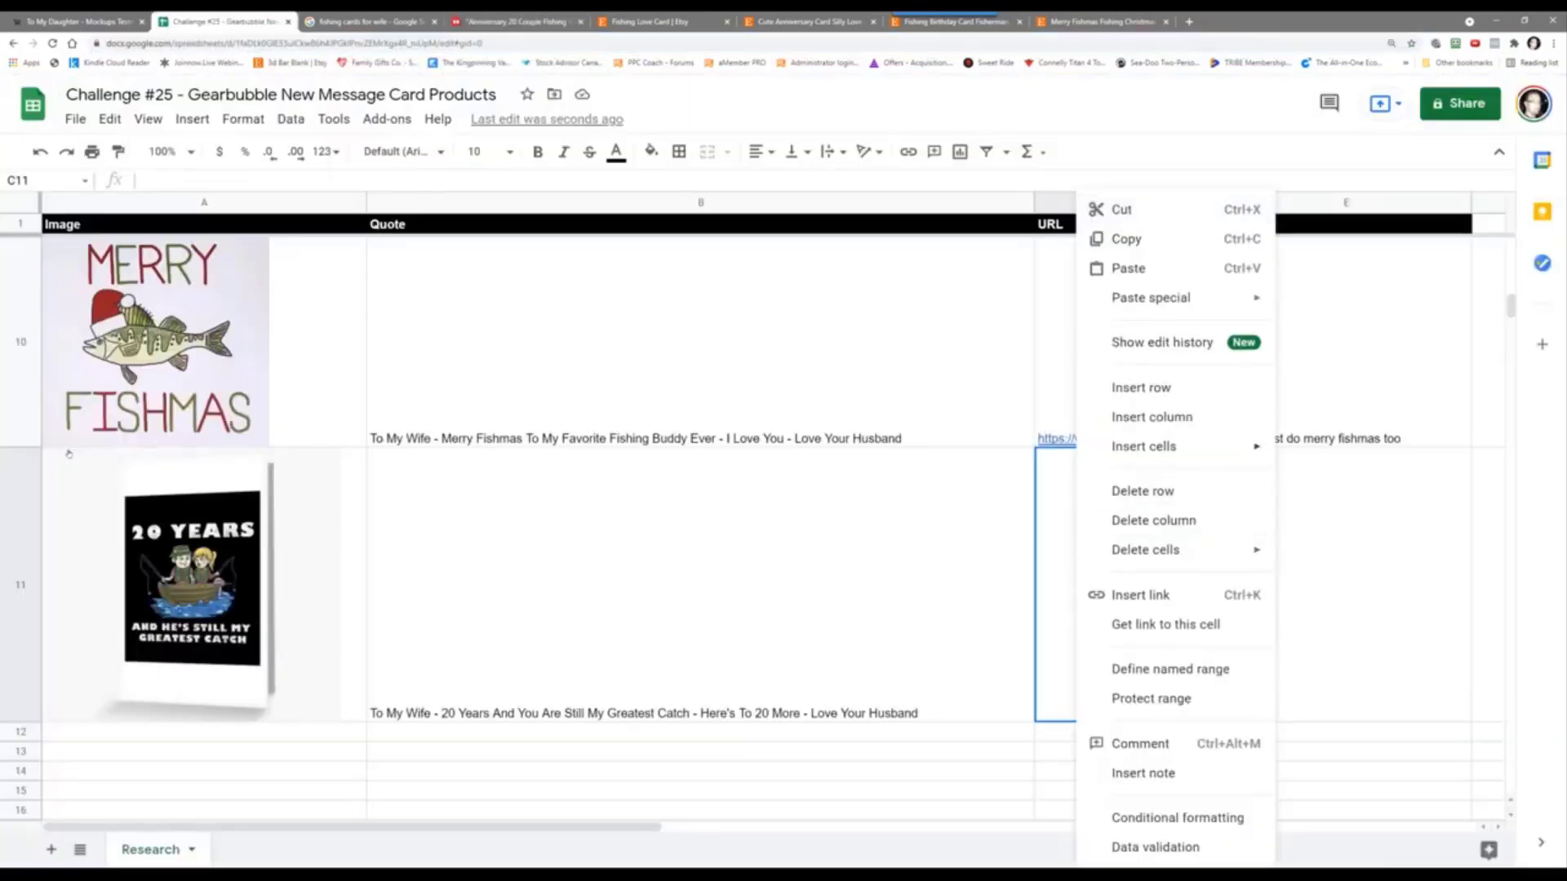
left_click(1128, 268)
Step: Set row 11's status to "pending" and add the note "- switch out 20 for each year and you've got tons of options and variations of this one quote"
left_click(1178, 572)
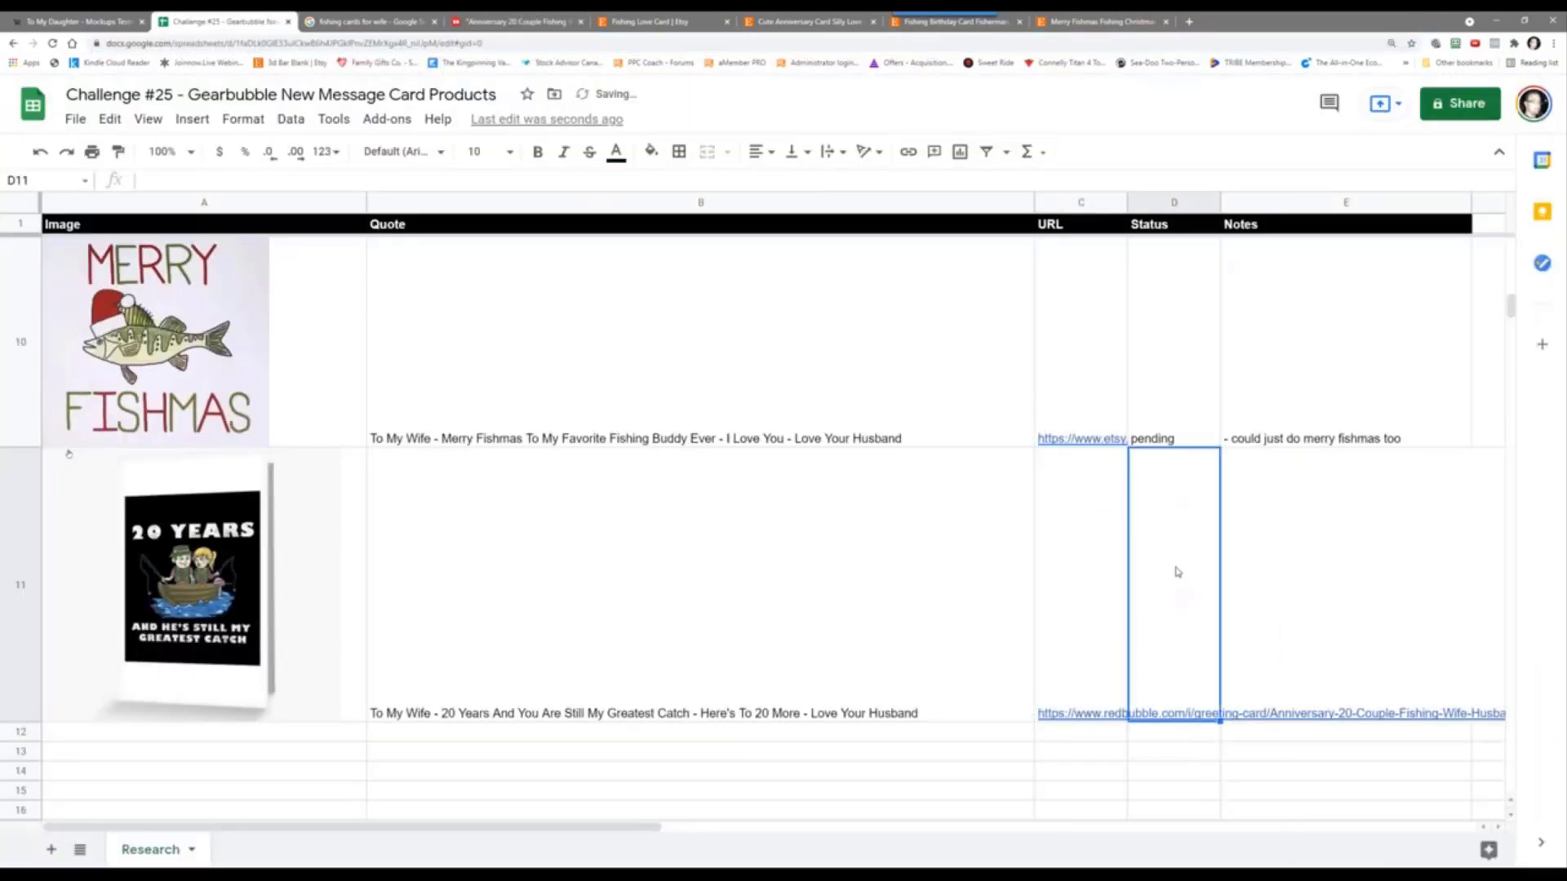
type("pending")
key("Tab")
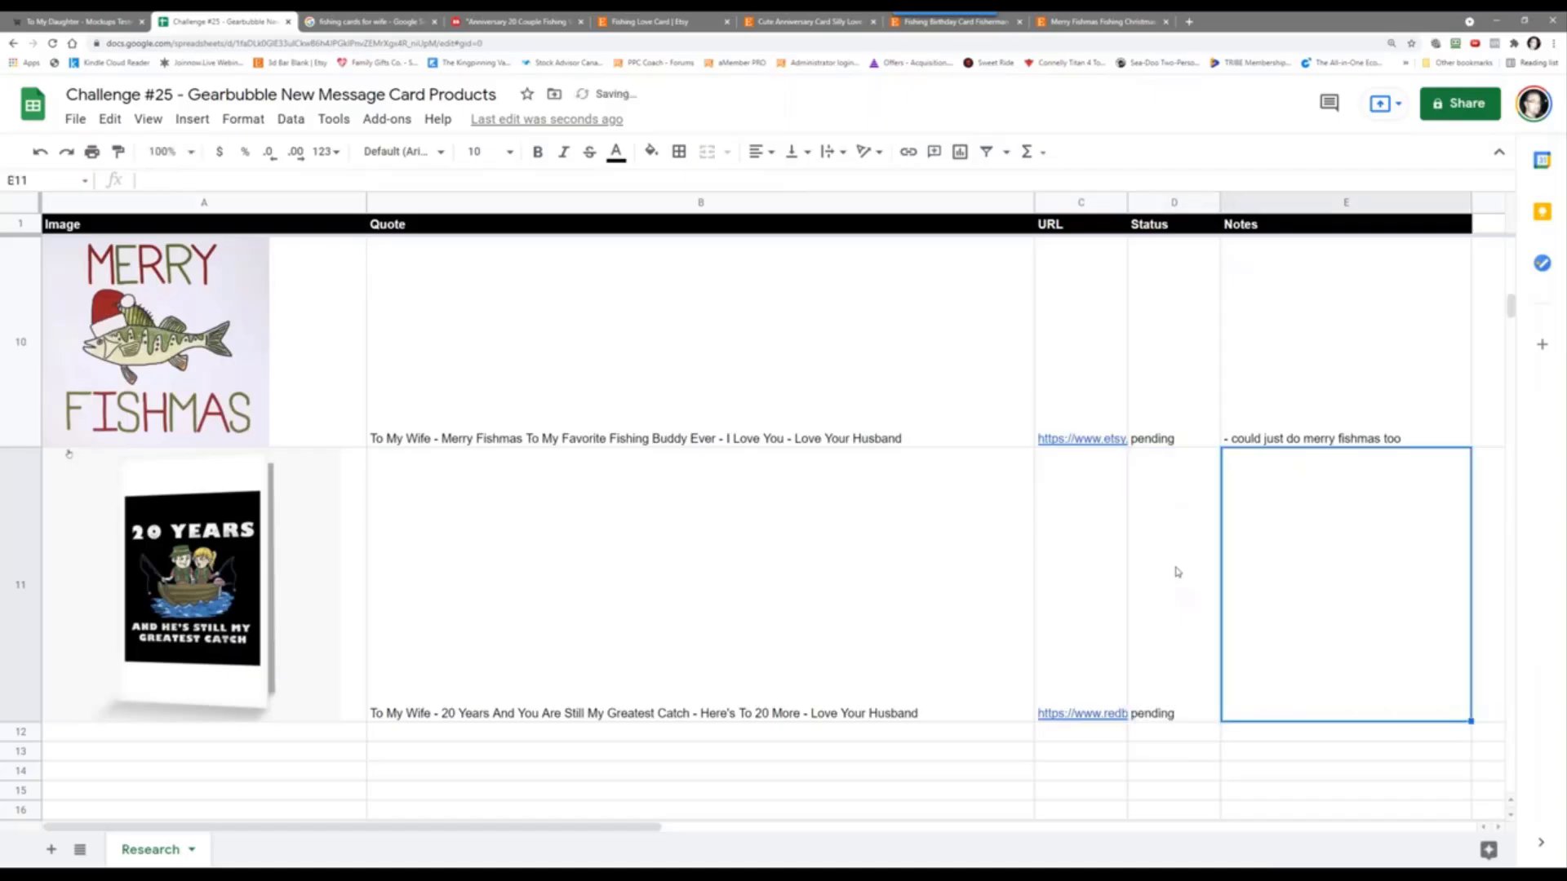
type("- sw")
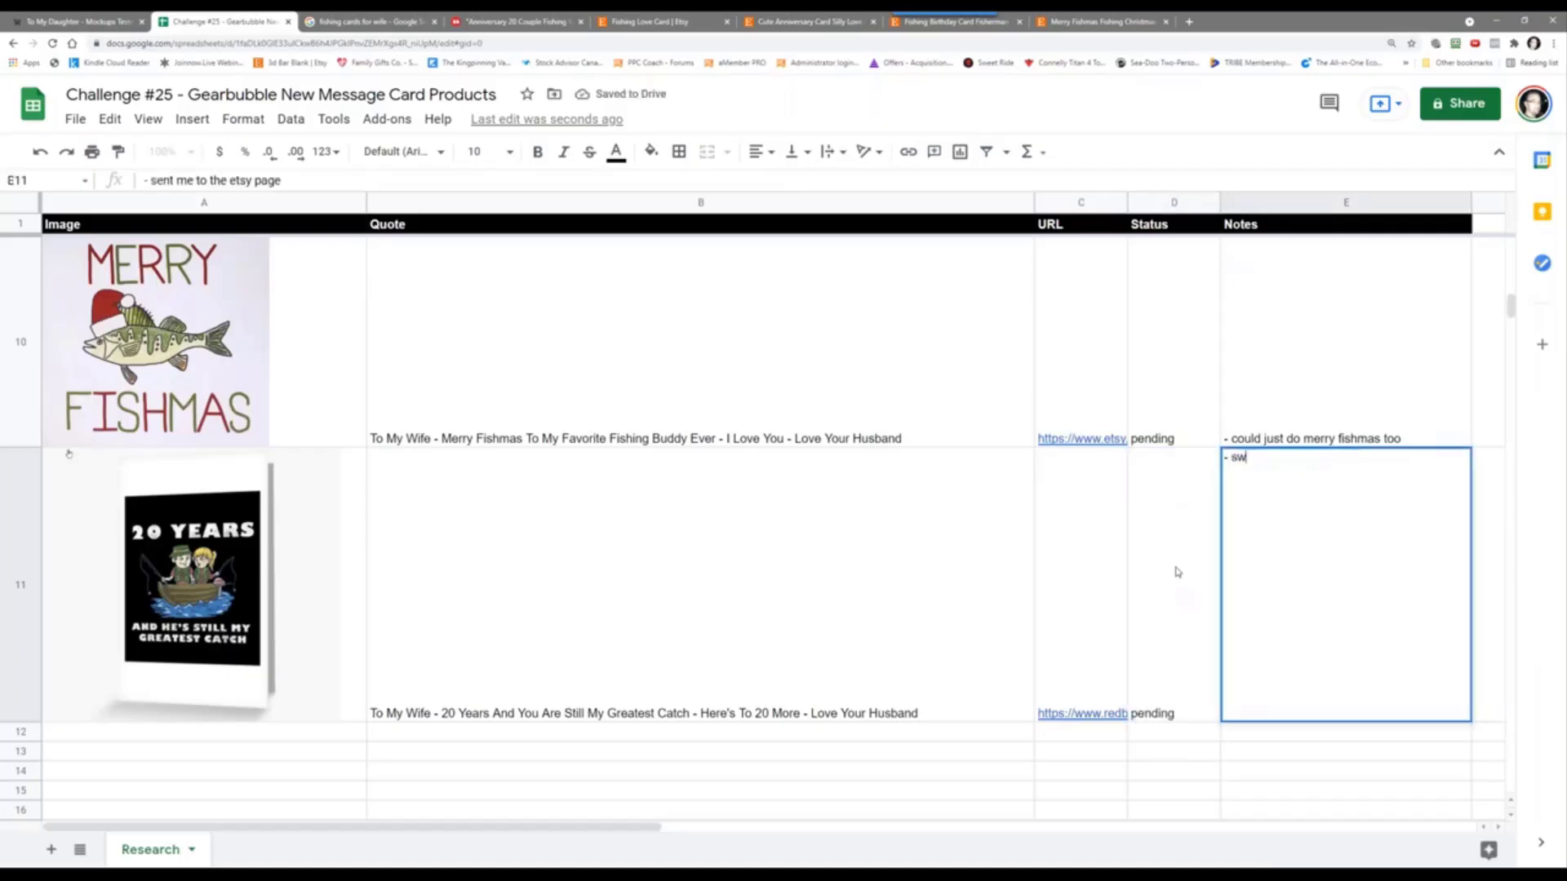
type("itch out")
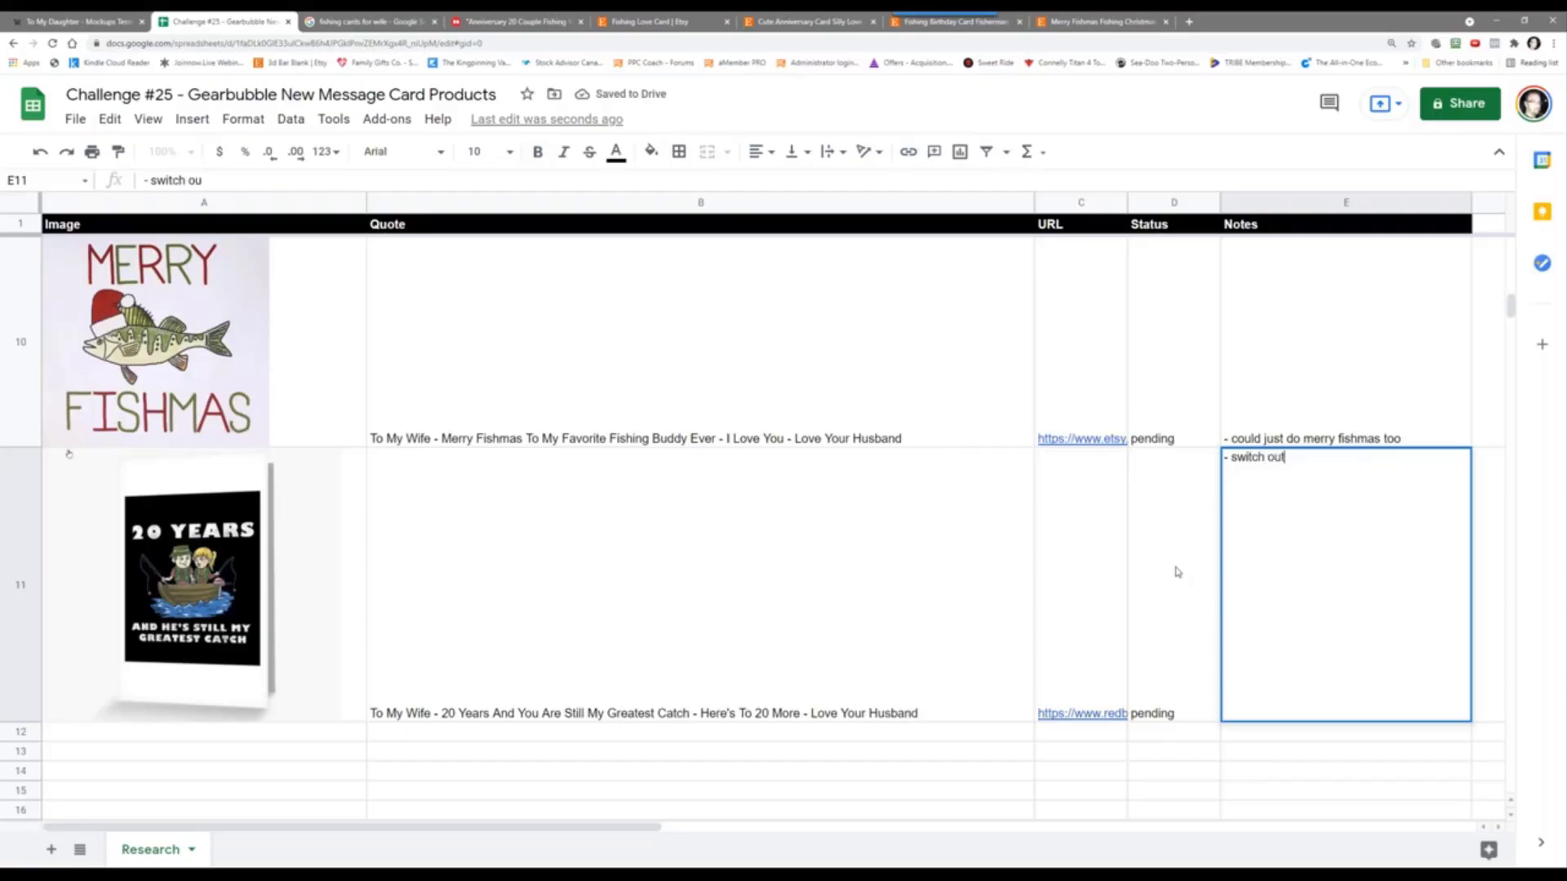
type(" 20 for each ")
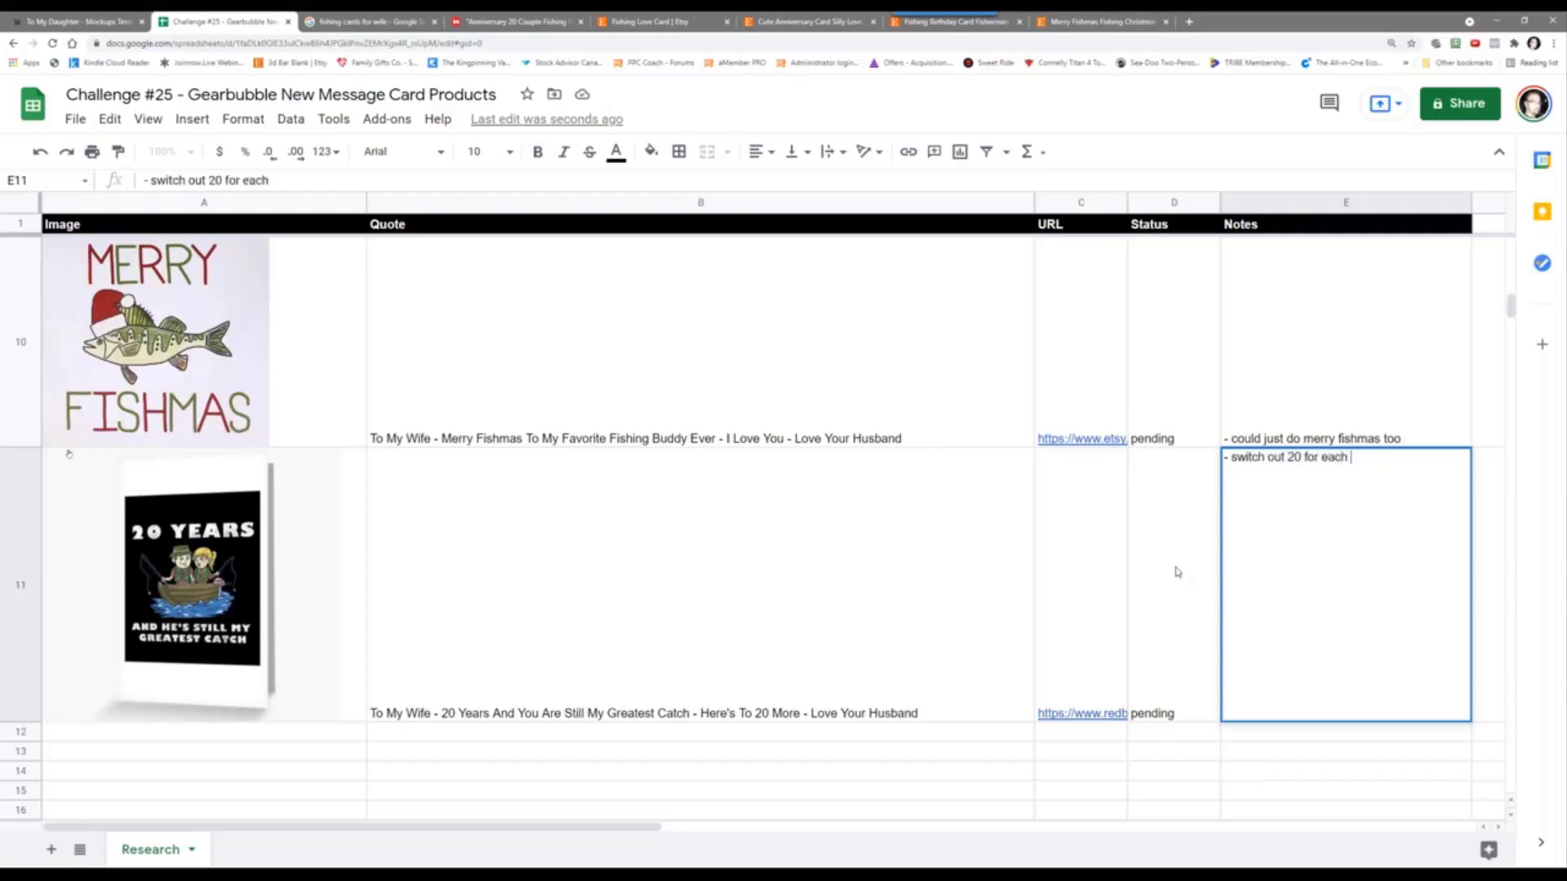
type("year and you've got ")
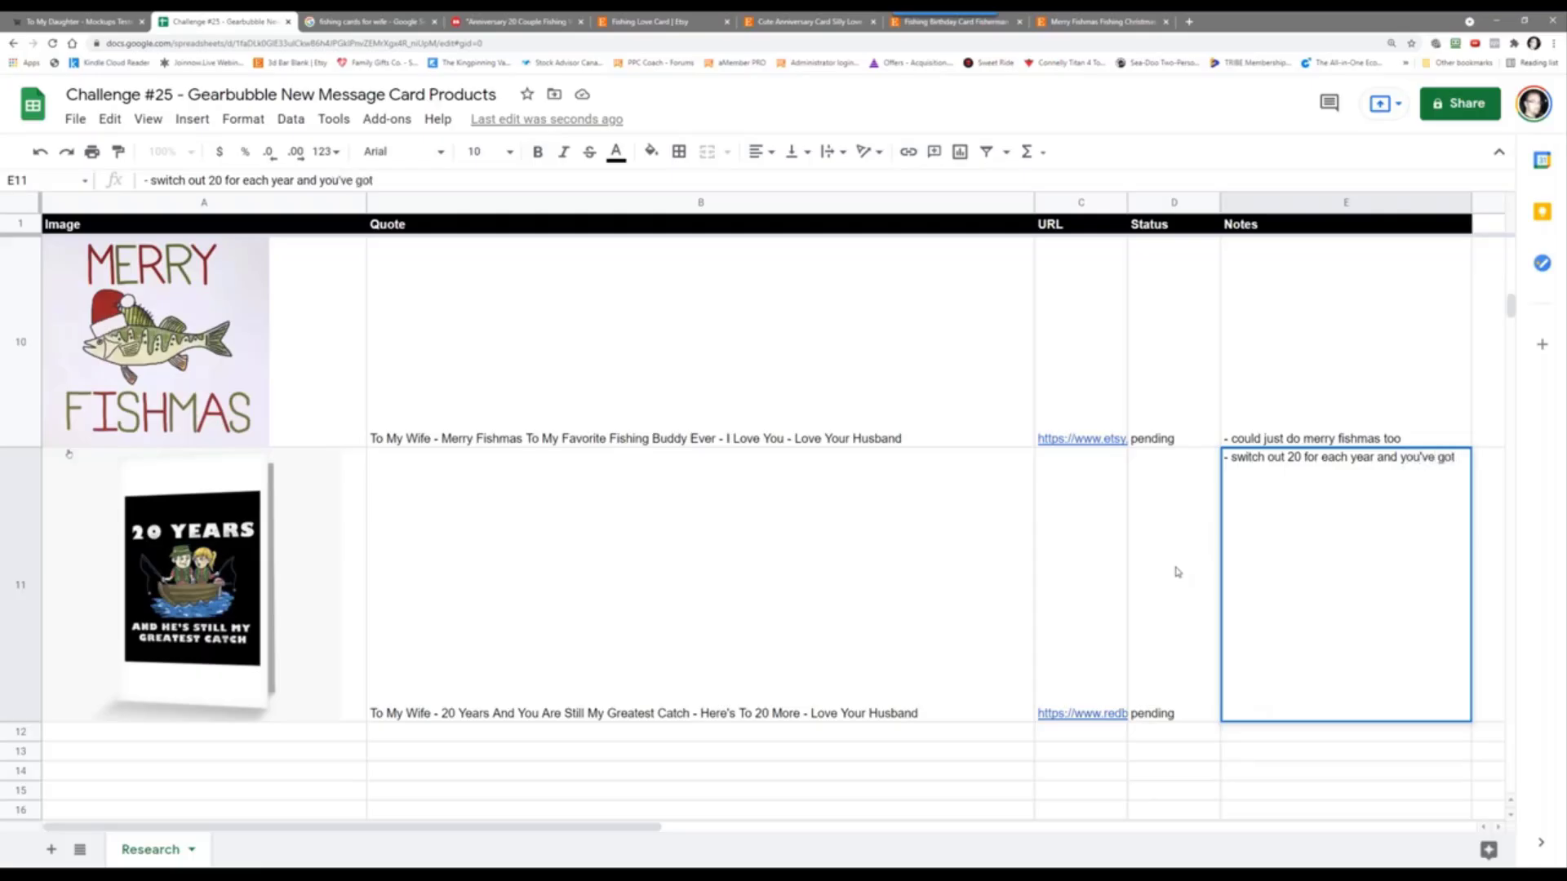
type("tons of options ")
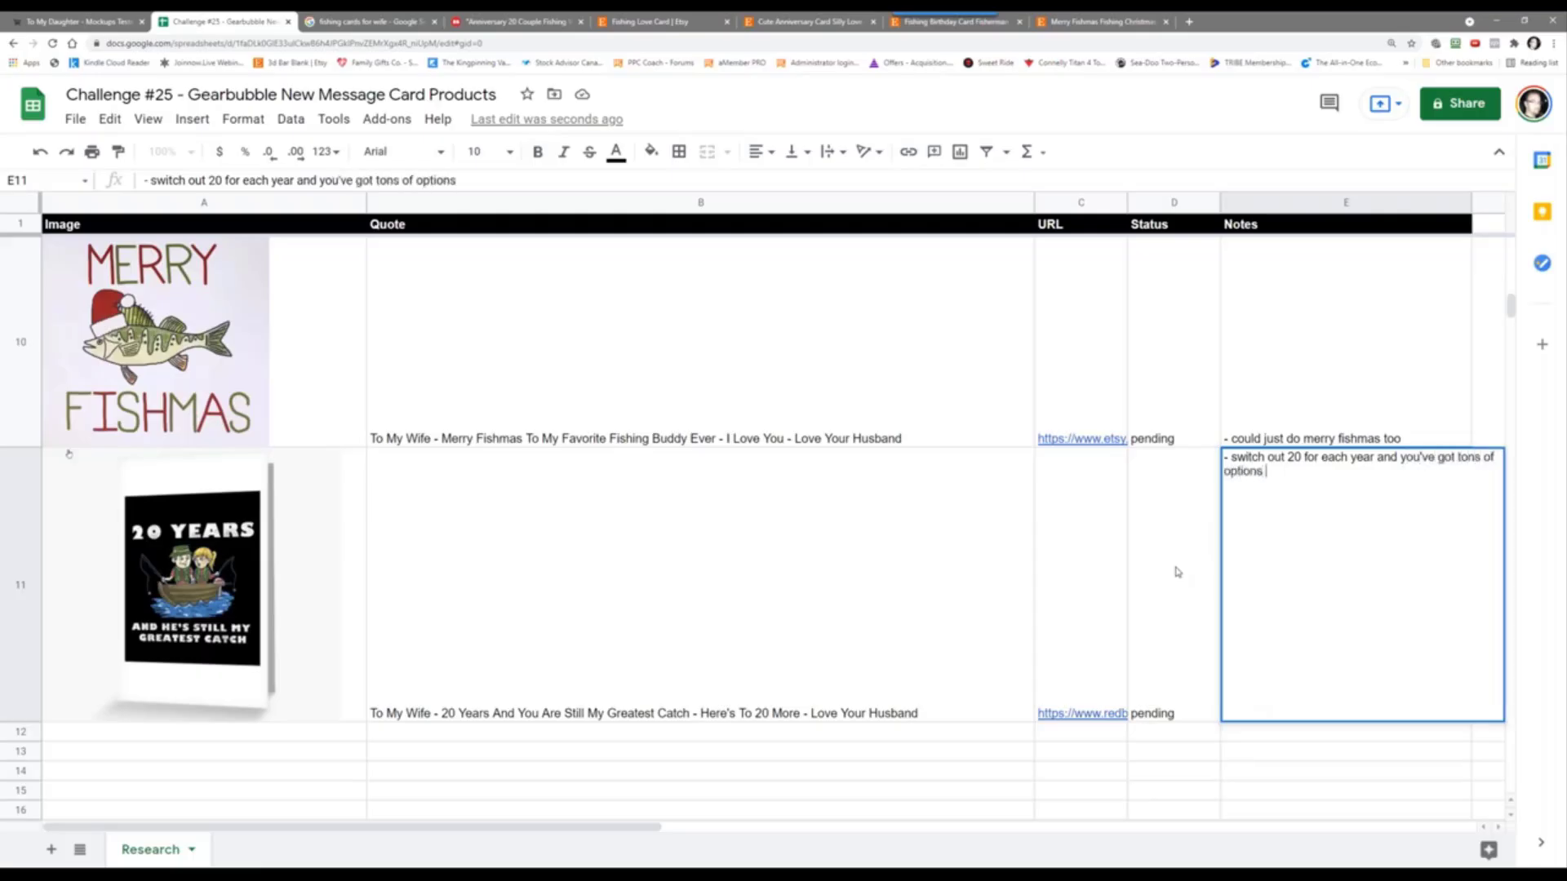
type("and variations of this one")
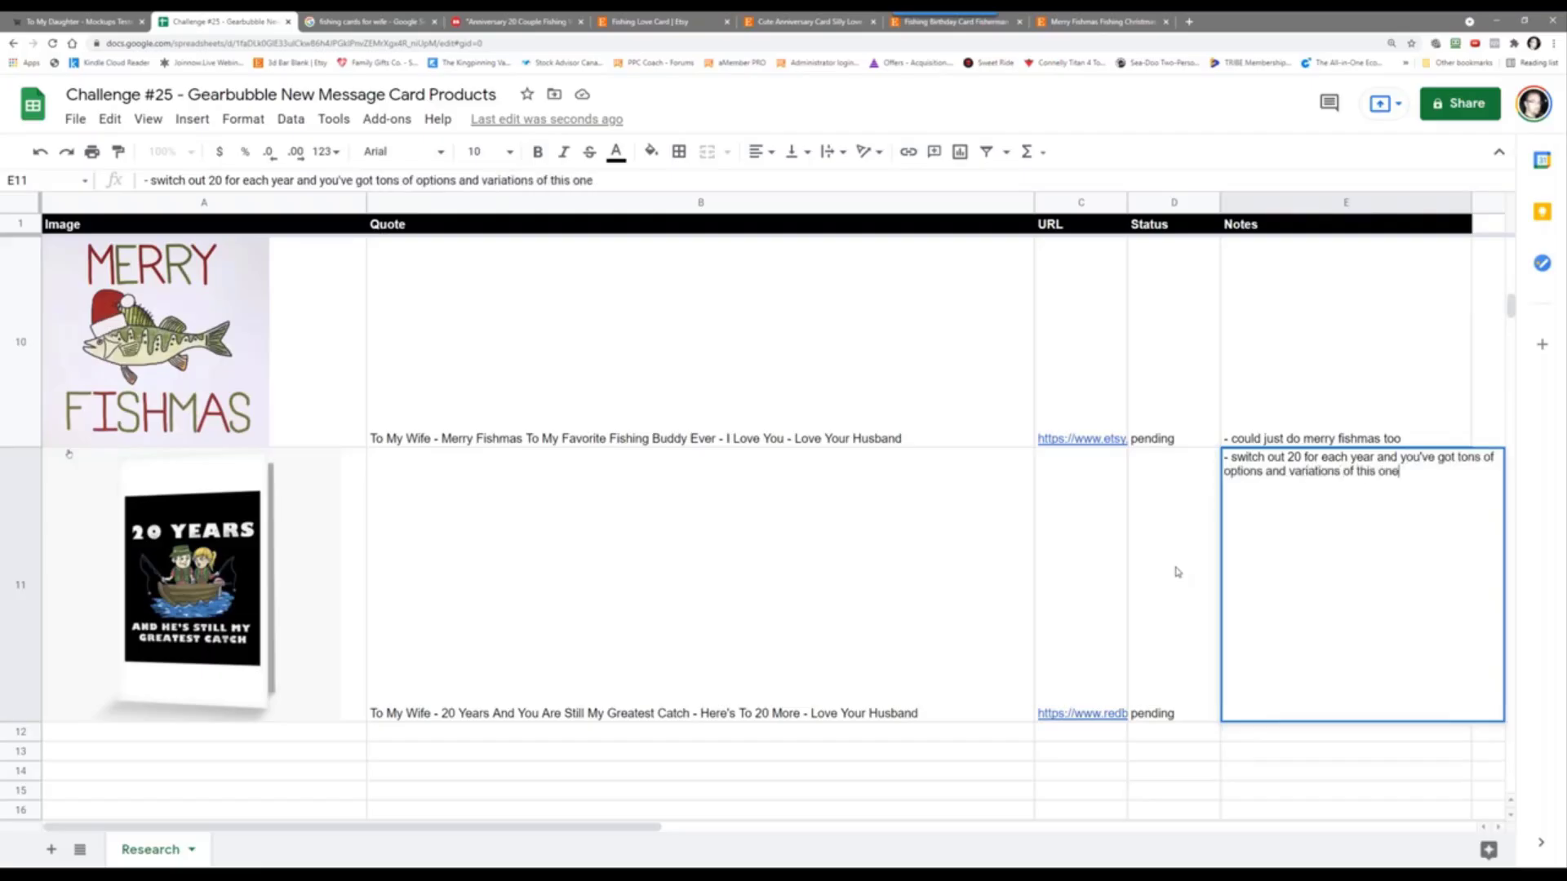
type(" quote")
key("Return")
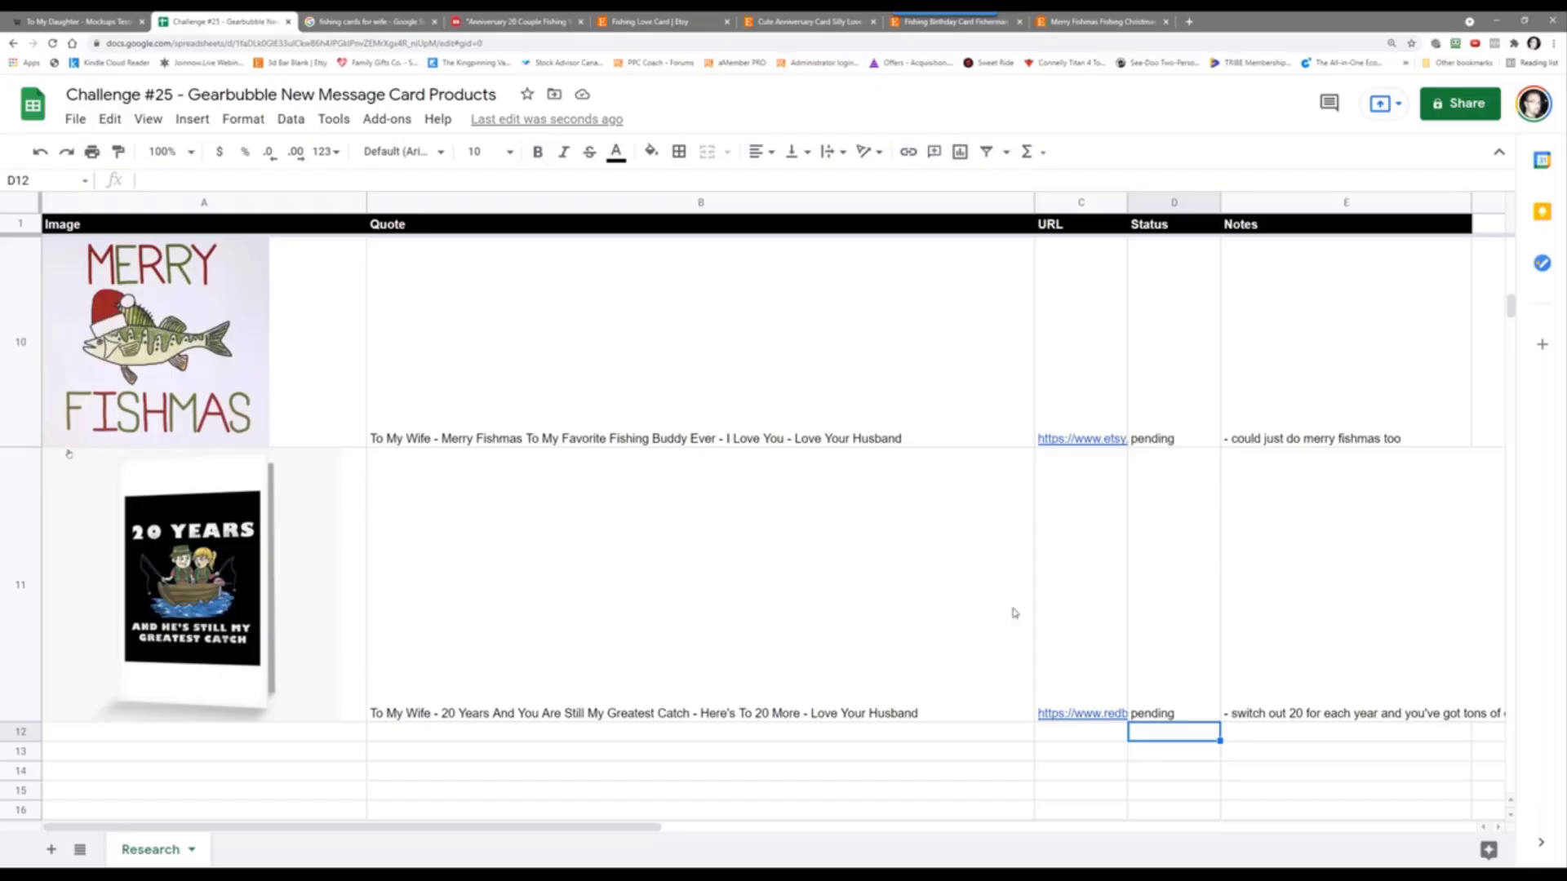
left_click(358, 22)
left_click_drag(287, 100, 82, 110)
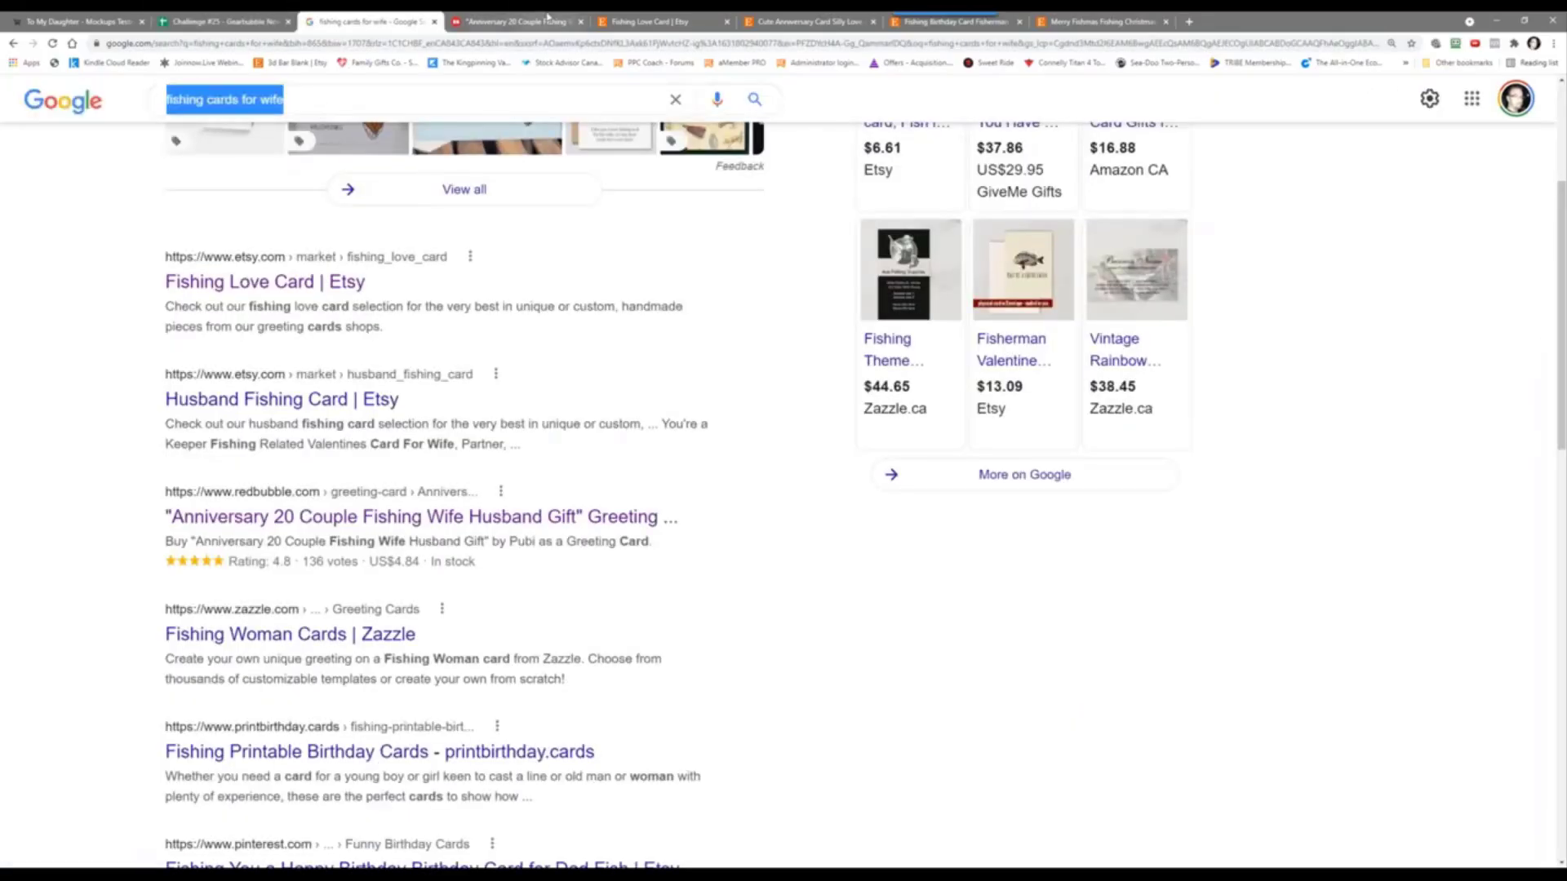
left_click(523, 22)
Step: Search Google in a new tab for "you are like my fishing rod i love when you bend over"
left_click(1186, 22)
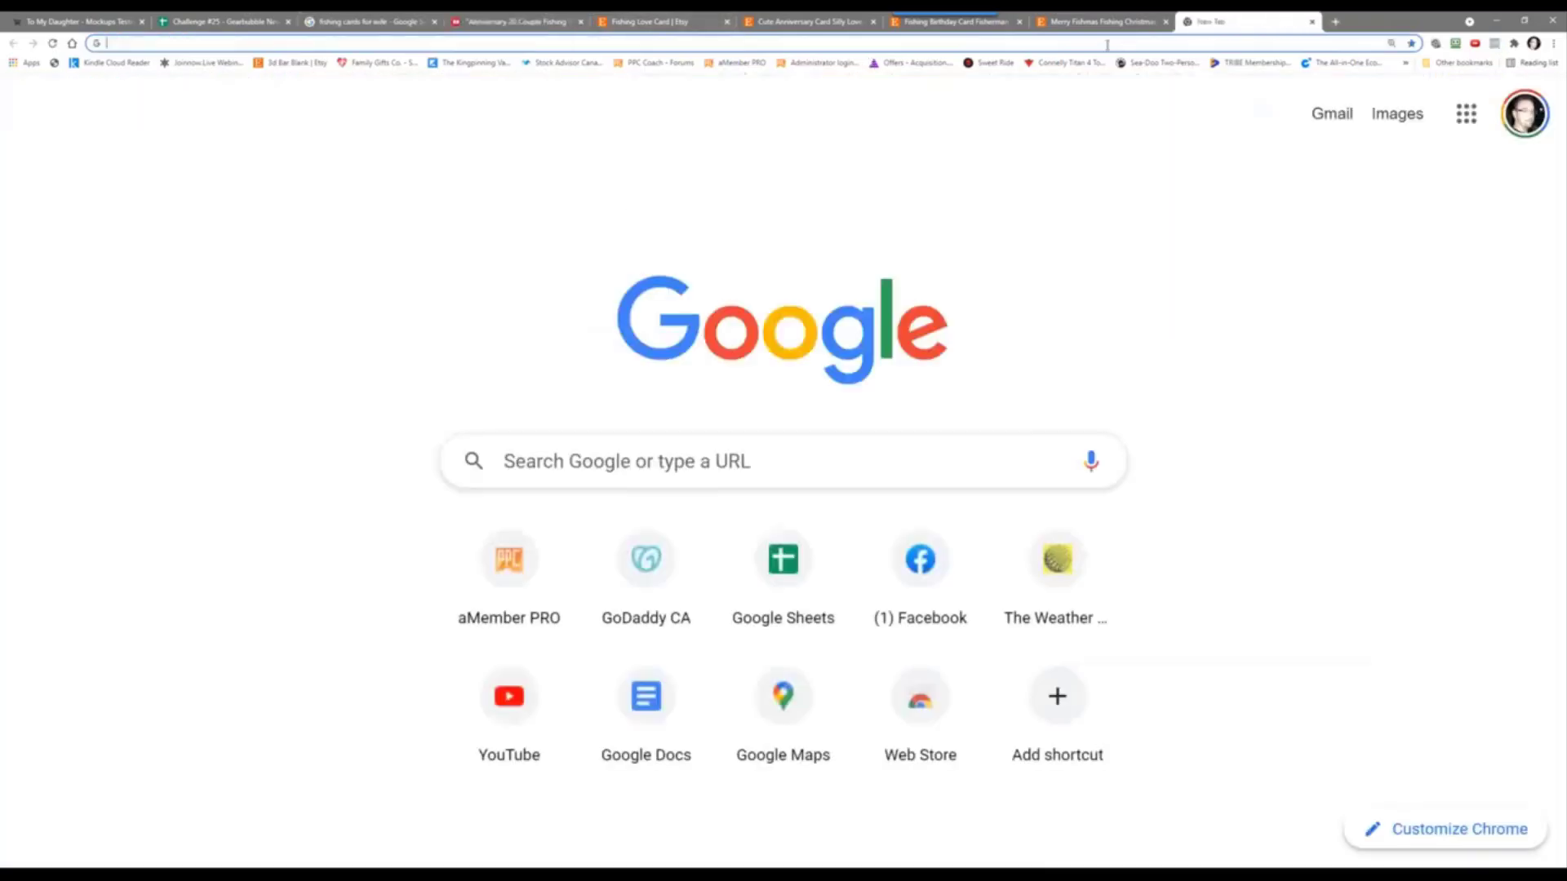
type("you are lie m")
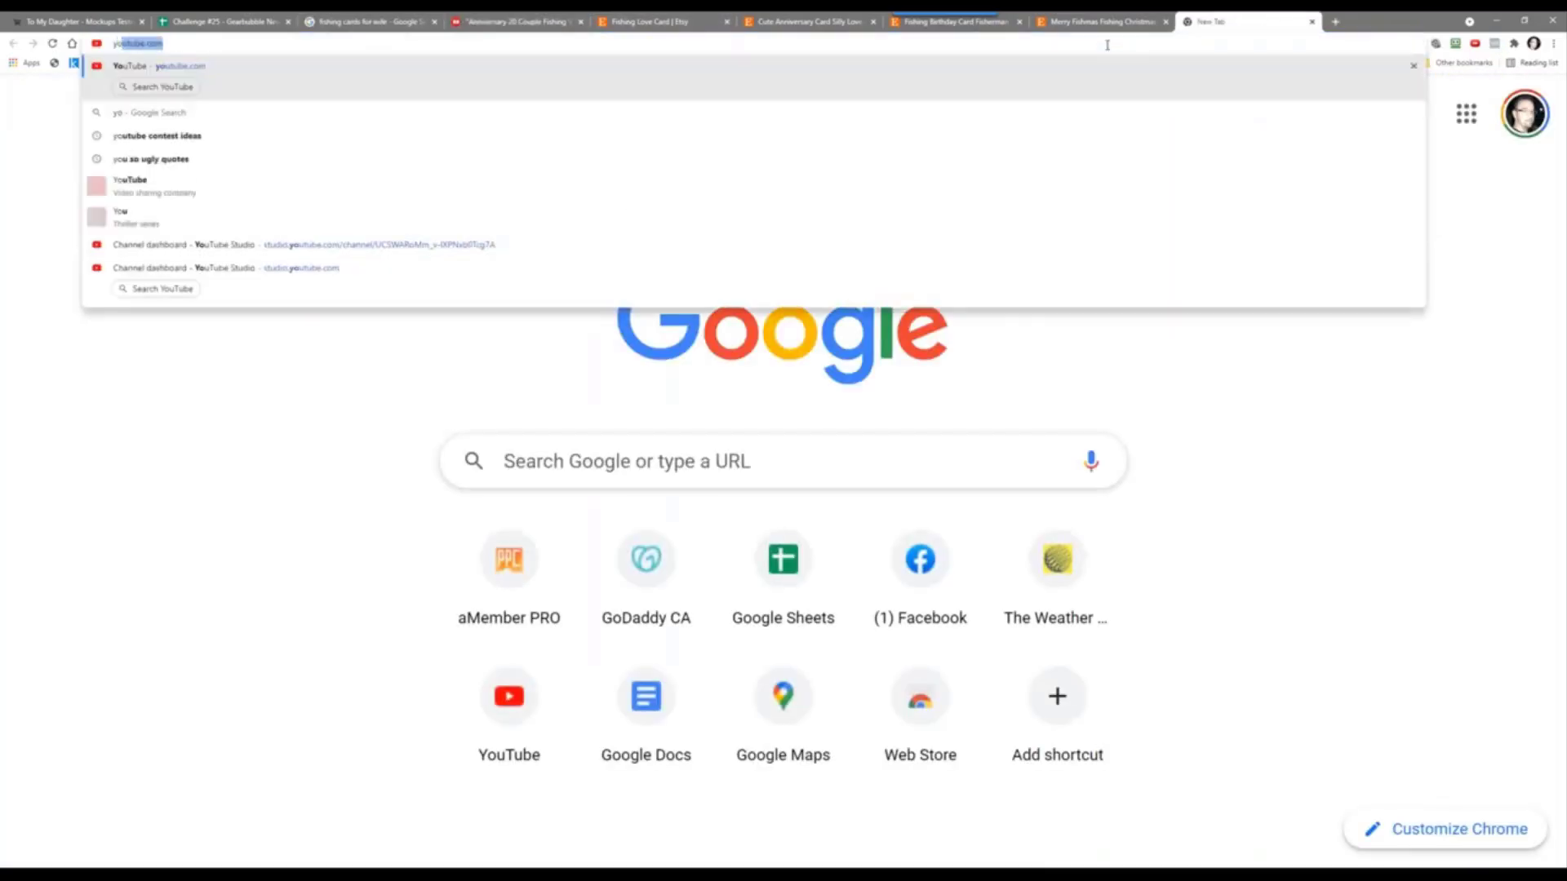
key("BackSpace")
key("BackSpace")
key("BackSpace")
type("ke my fishing")
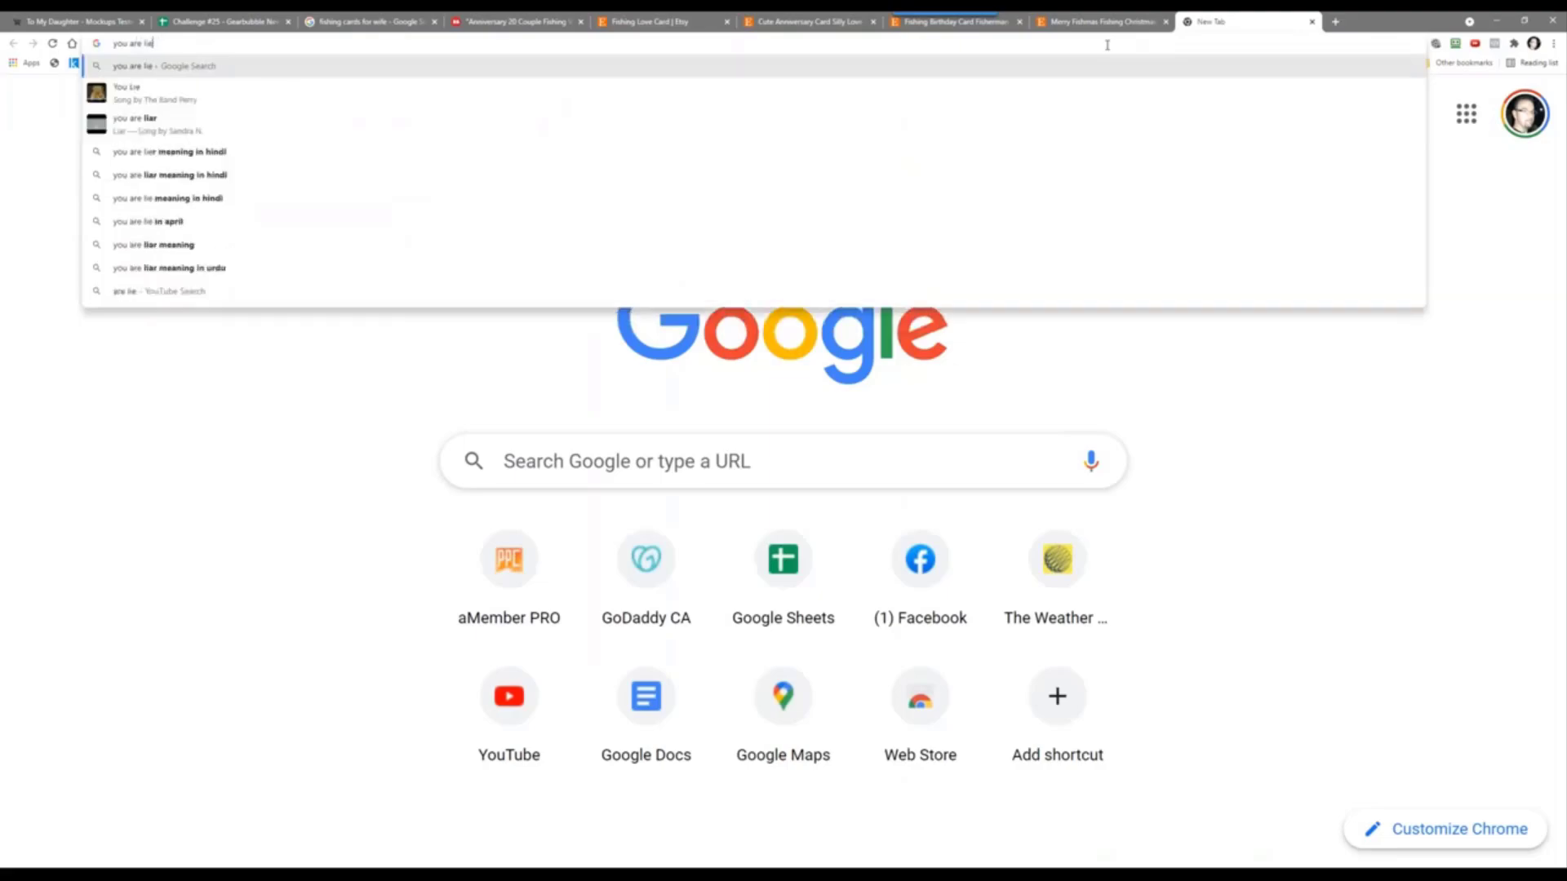
type(" rod")
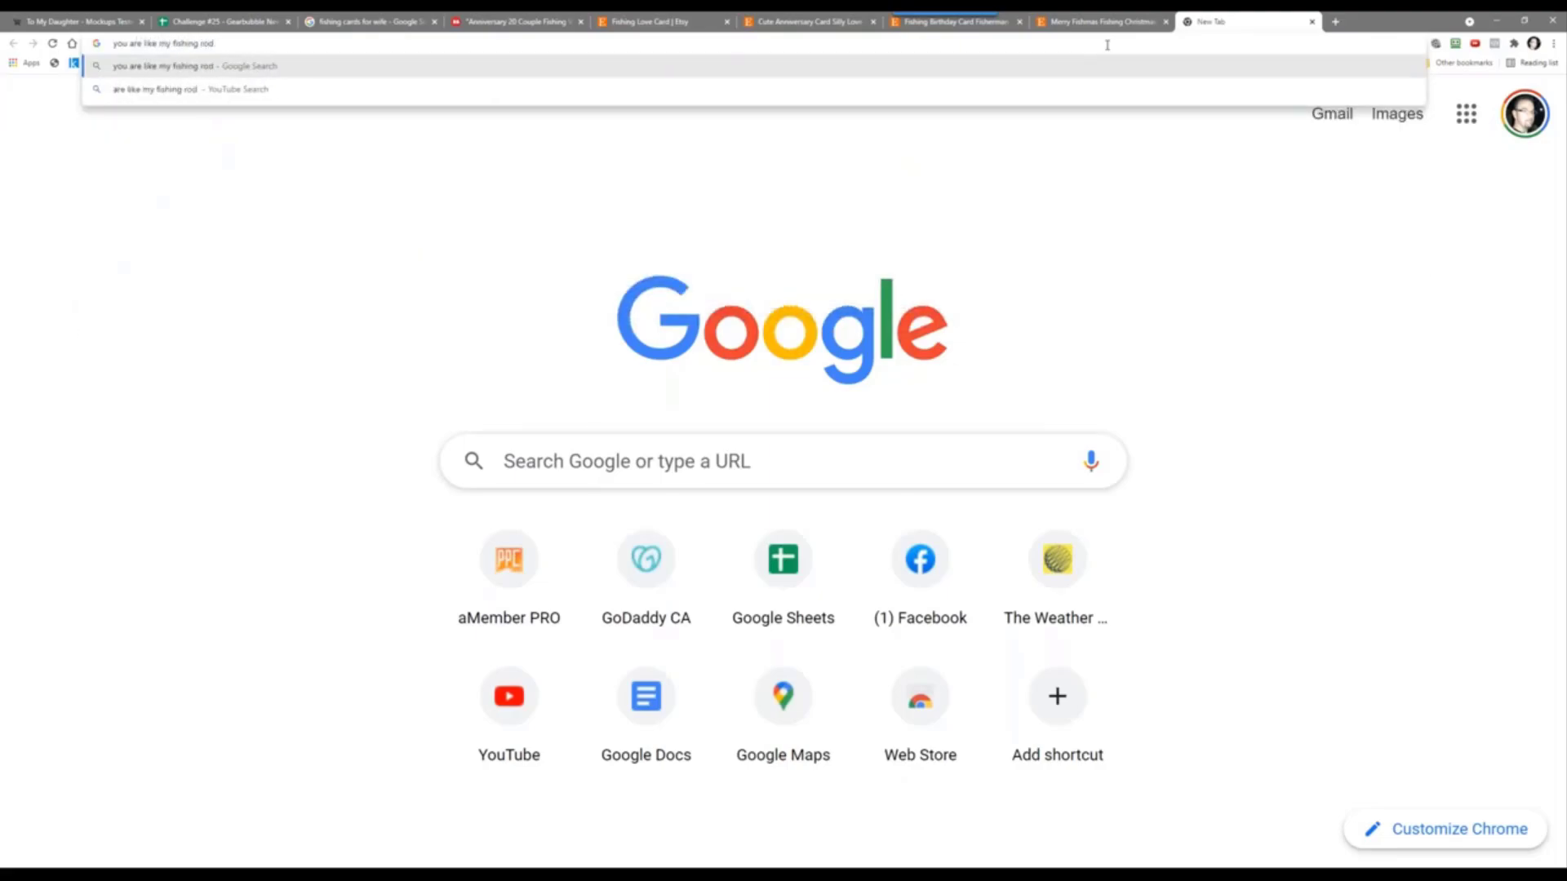
type(" i love when you ben")
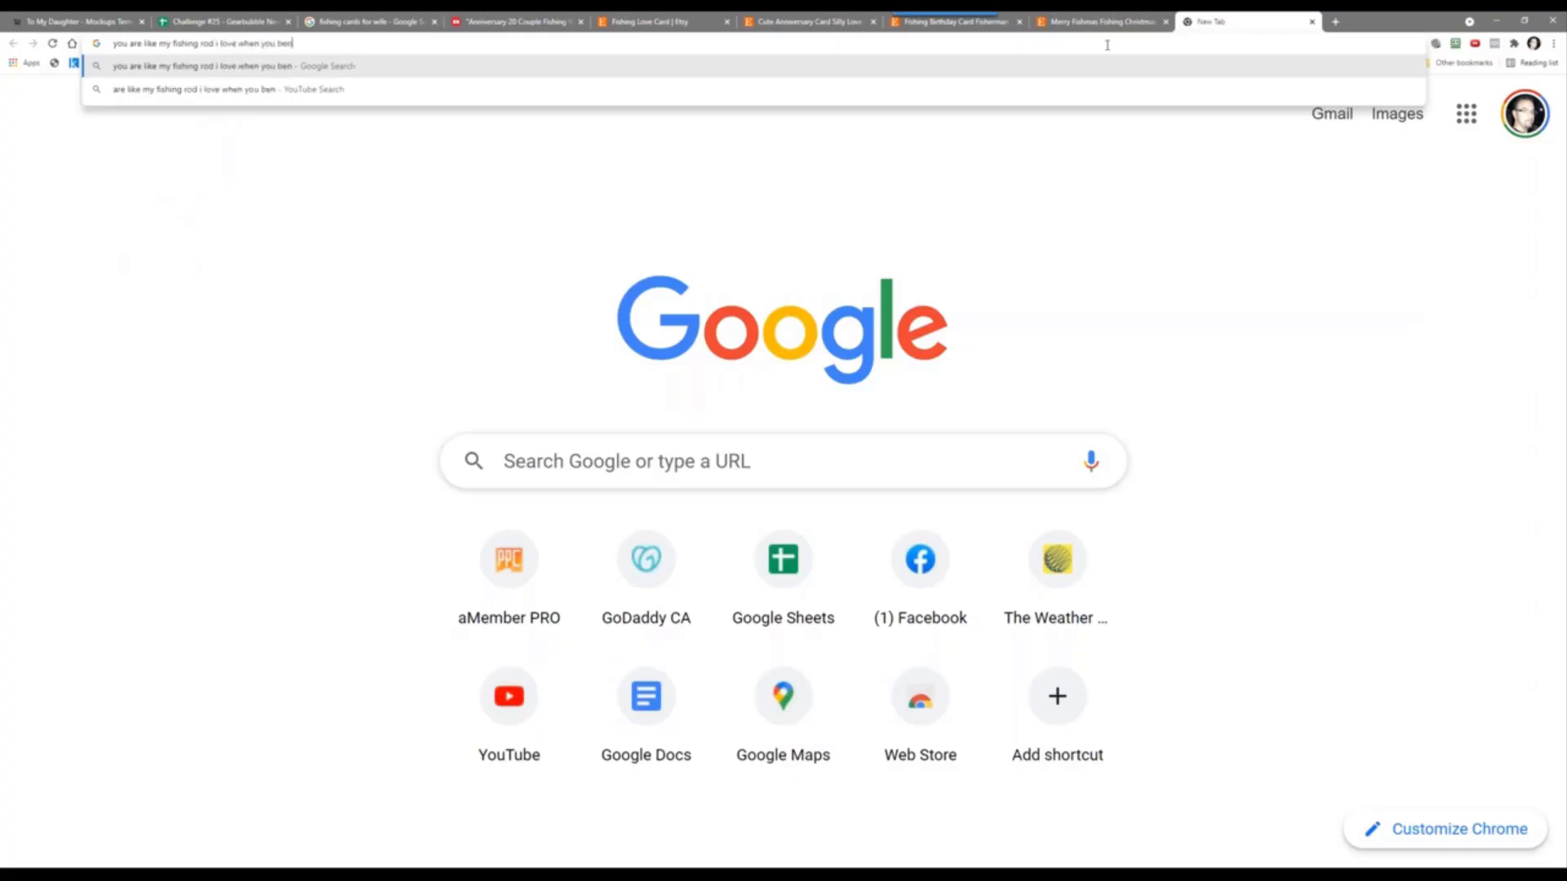
type("d over")
key("Return")
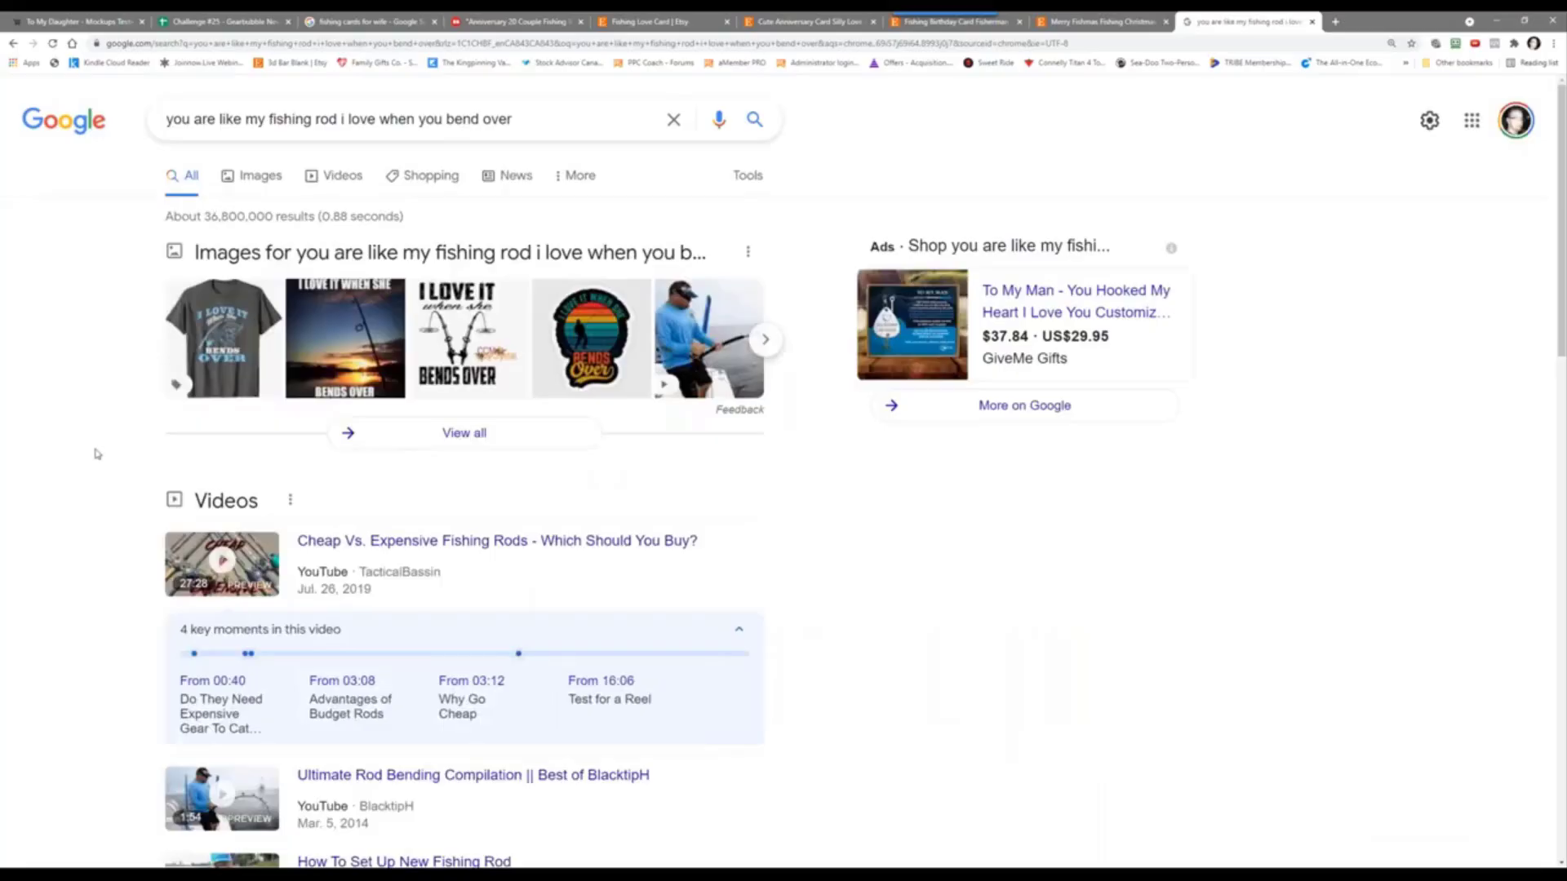
Step: Open Amazon's "I love it when She Bends Over - Fishing Rod Gift T-Shirt" result in a new tab and switch to it
scroll(98, 454, "down", 9)
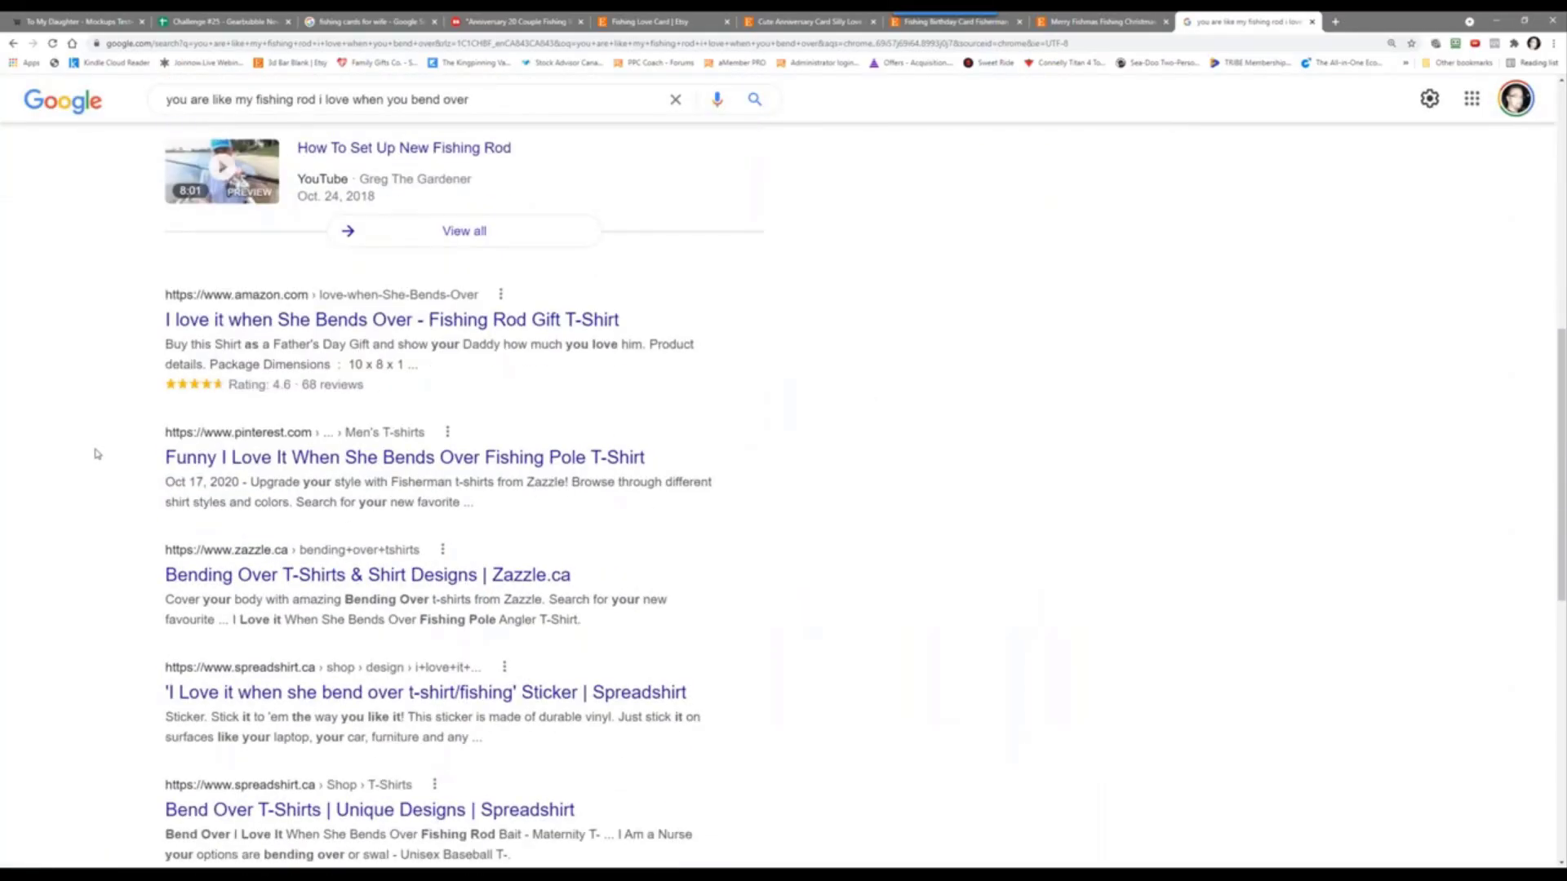
right_click(563, 322)
left_click(608, 336)
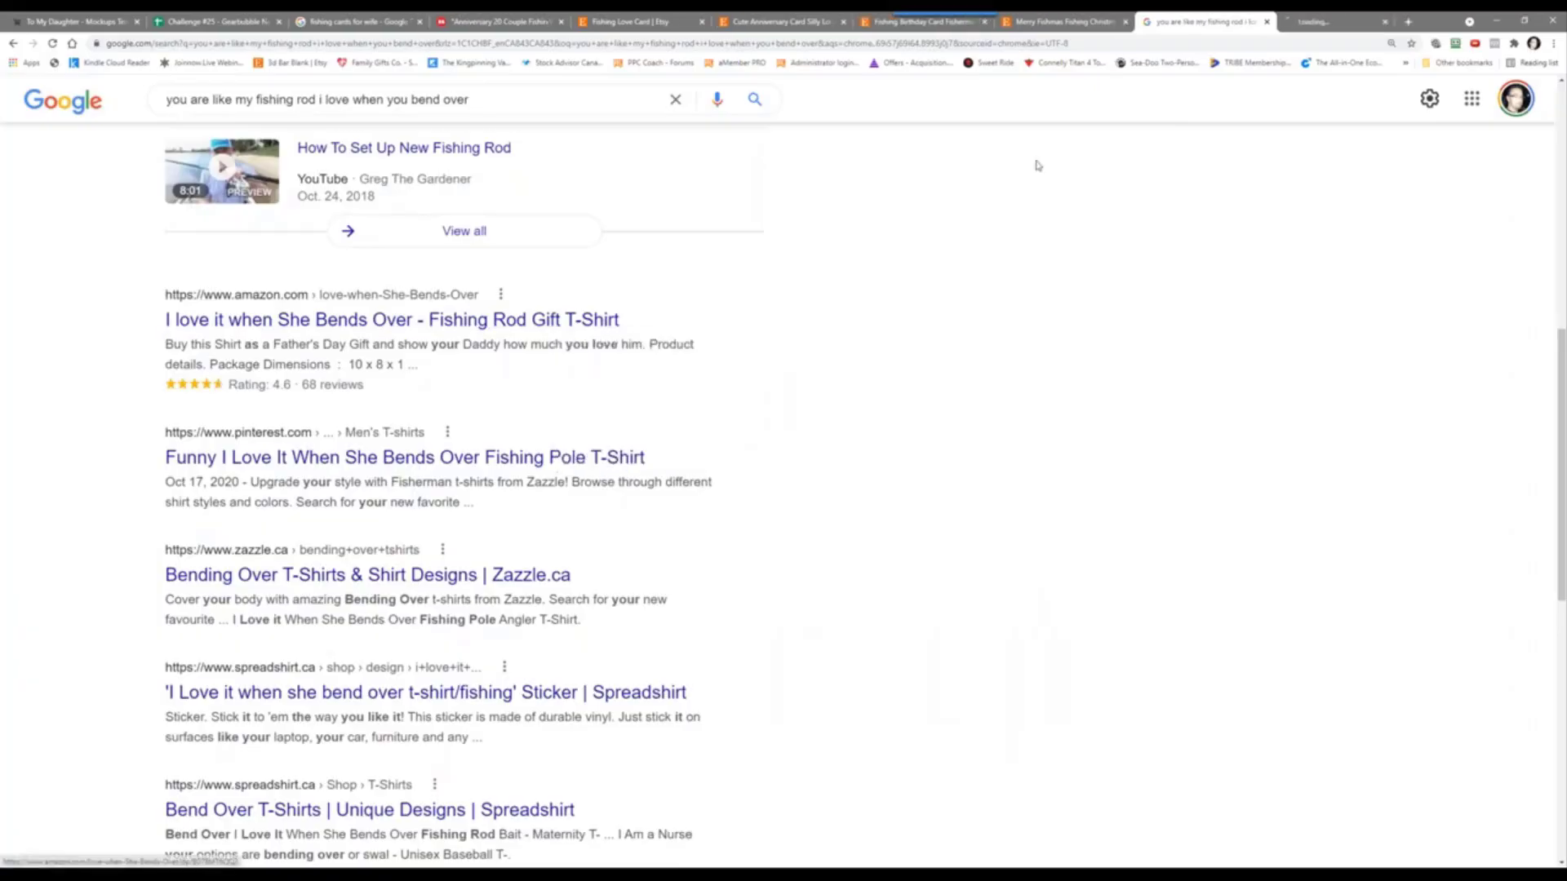
left_click(1309, 17)
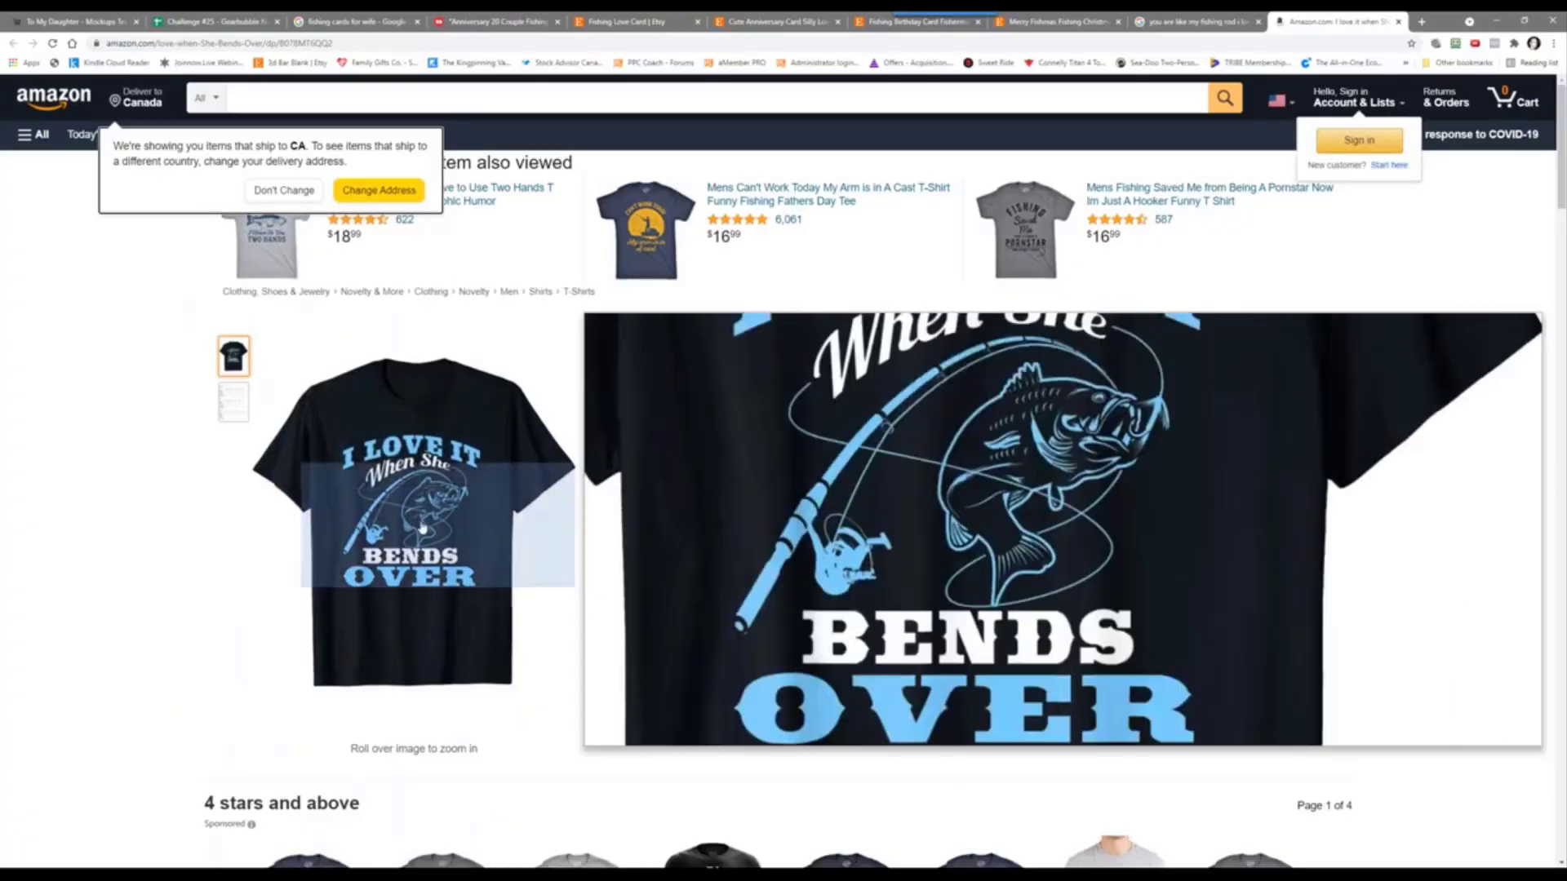
Step: Capture the Amazon "I Love It When She Bends Over" shirt picture and save it as a JPG in the research folder
right_click(420, 500)
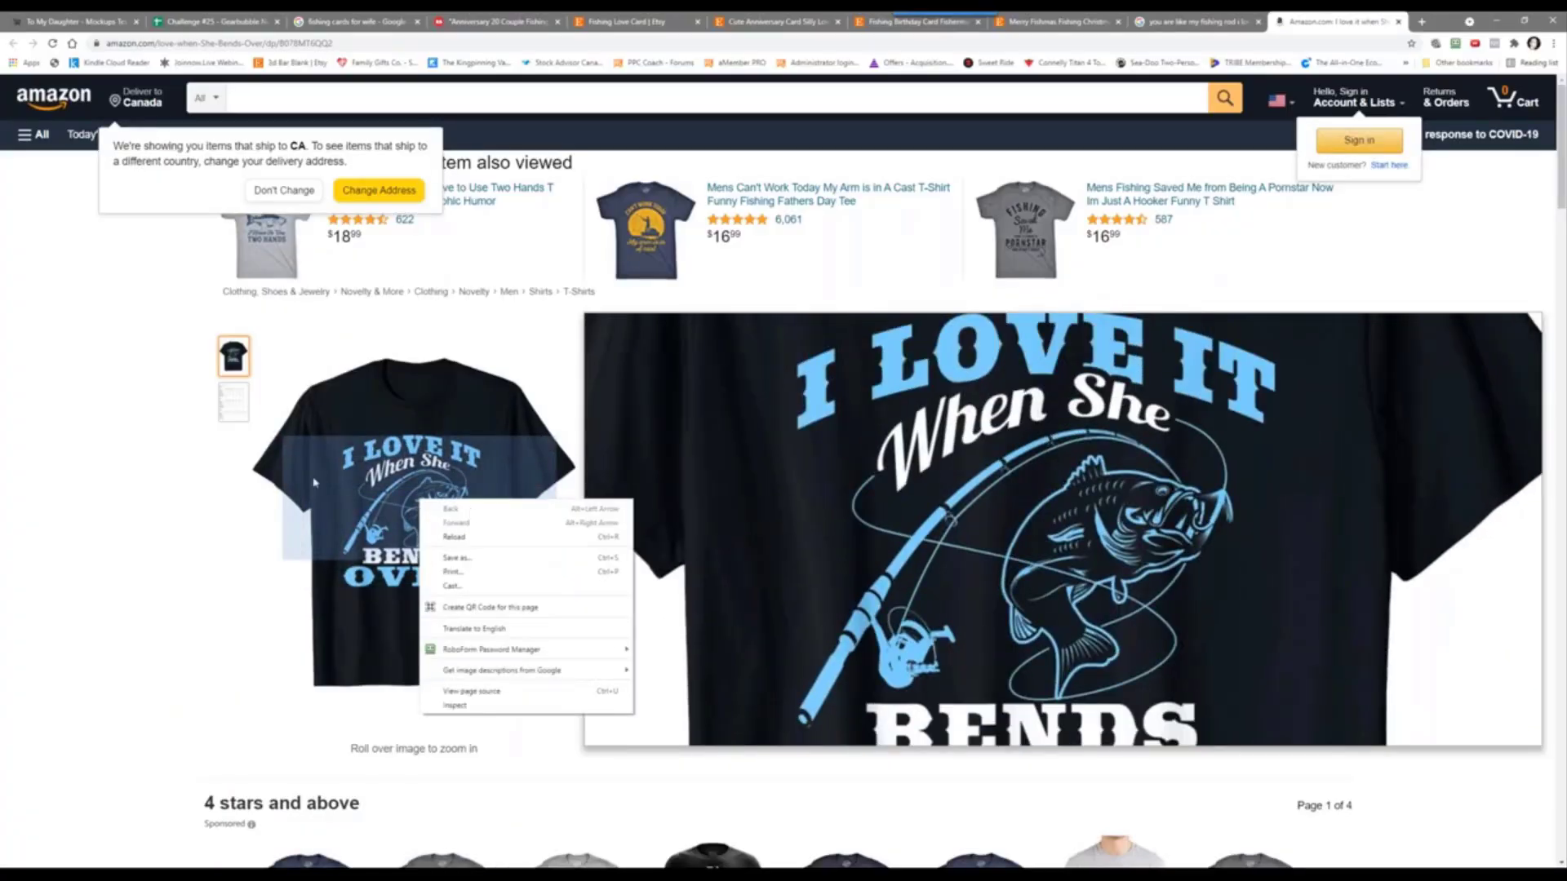
left_click(90, 461)
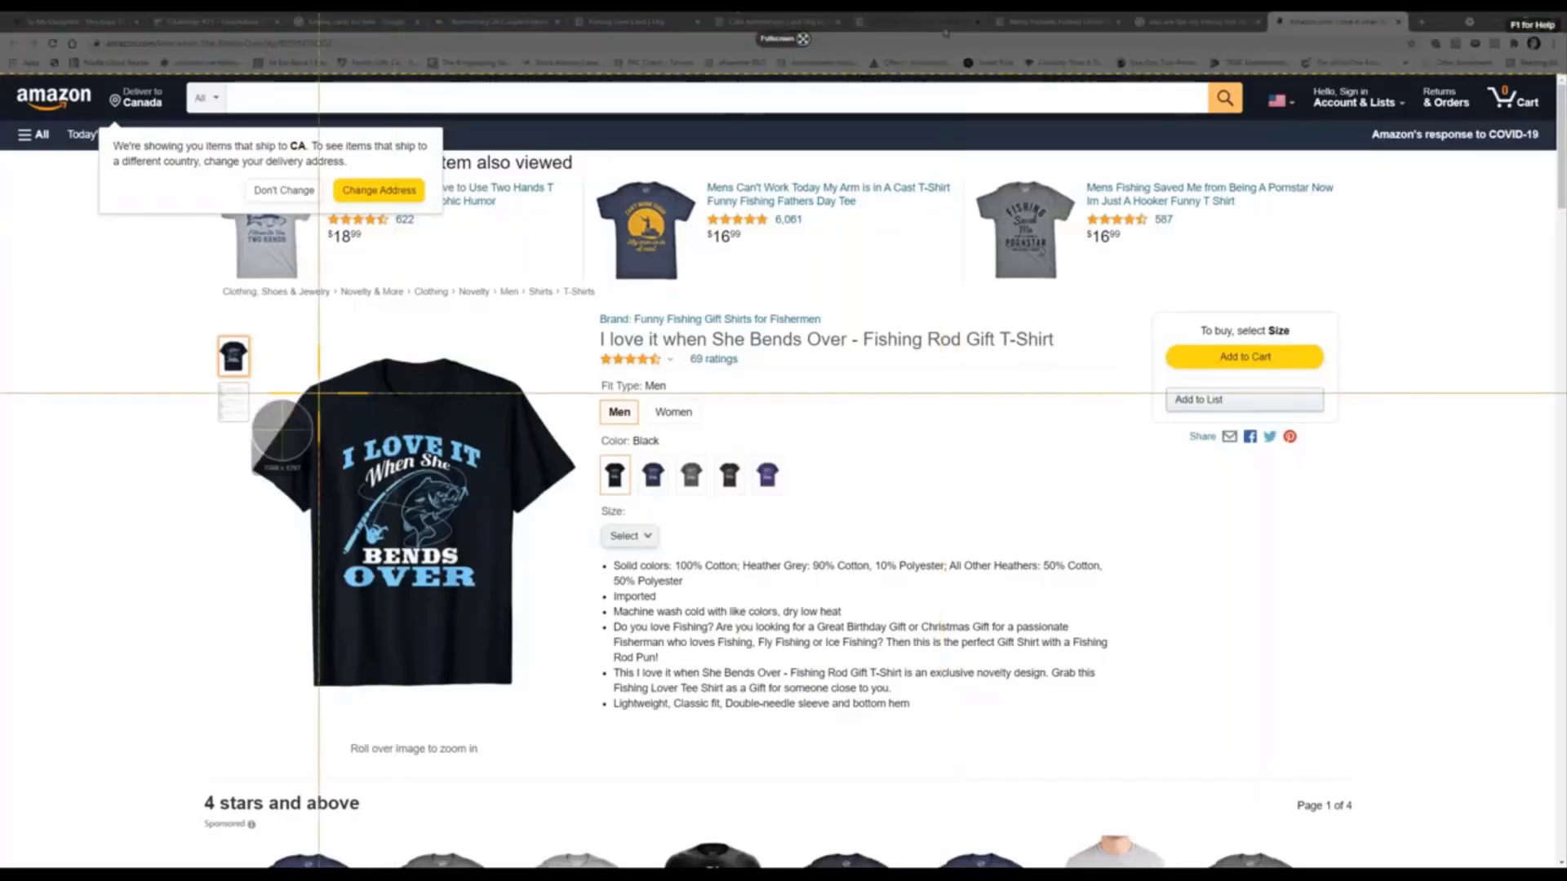
left_click_drag(249, 354, 581, 686)
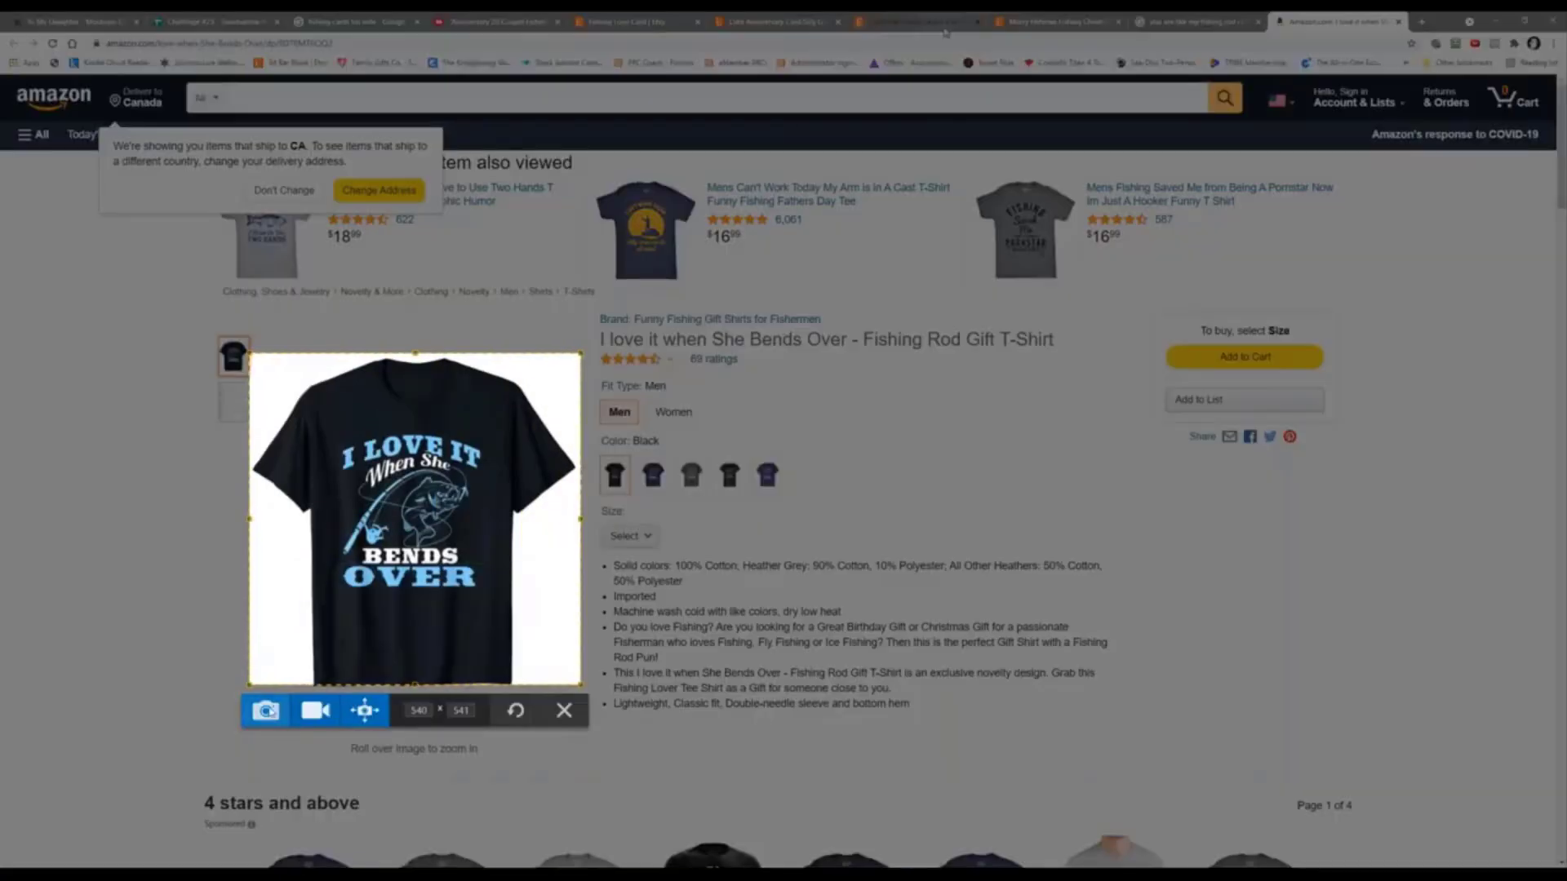
left_click(266, 710)
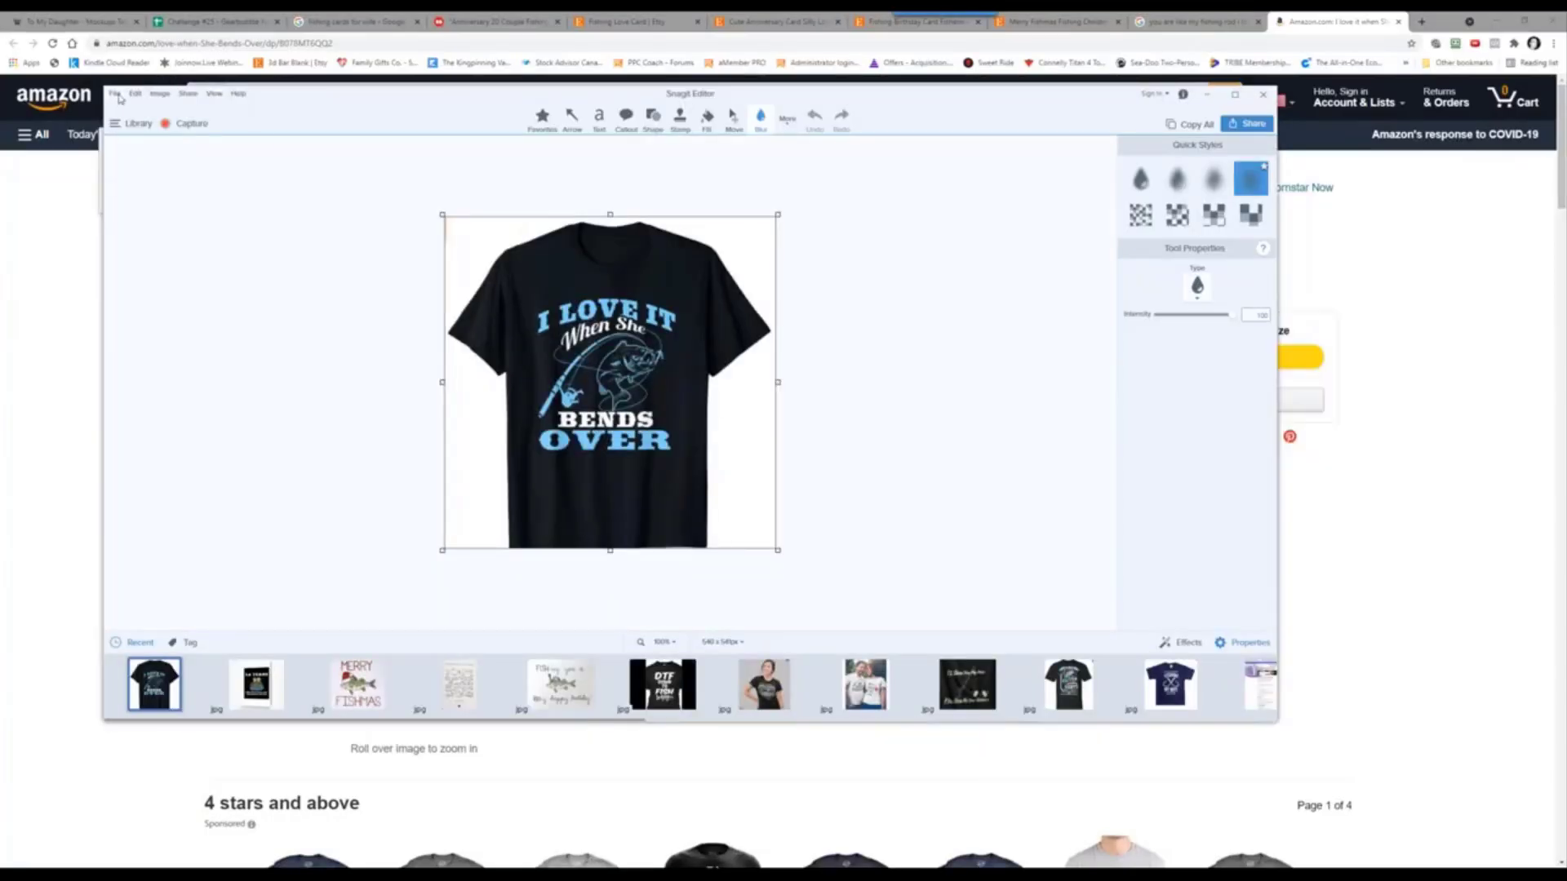
left_click(118, 98)
left_click(168, 167)
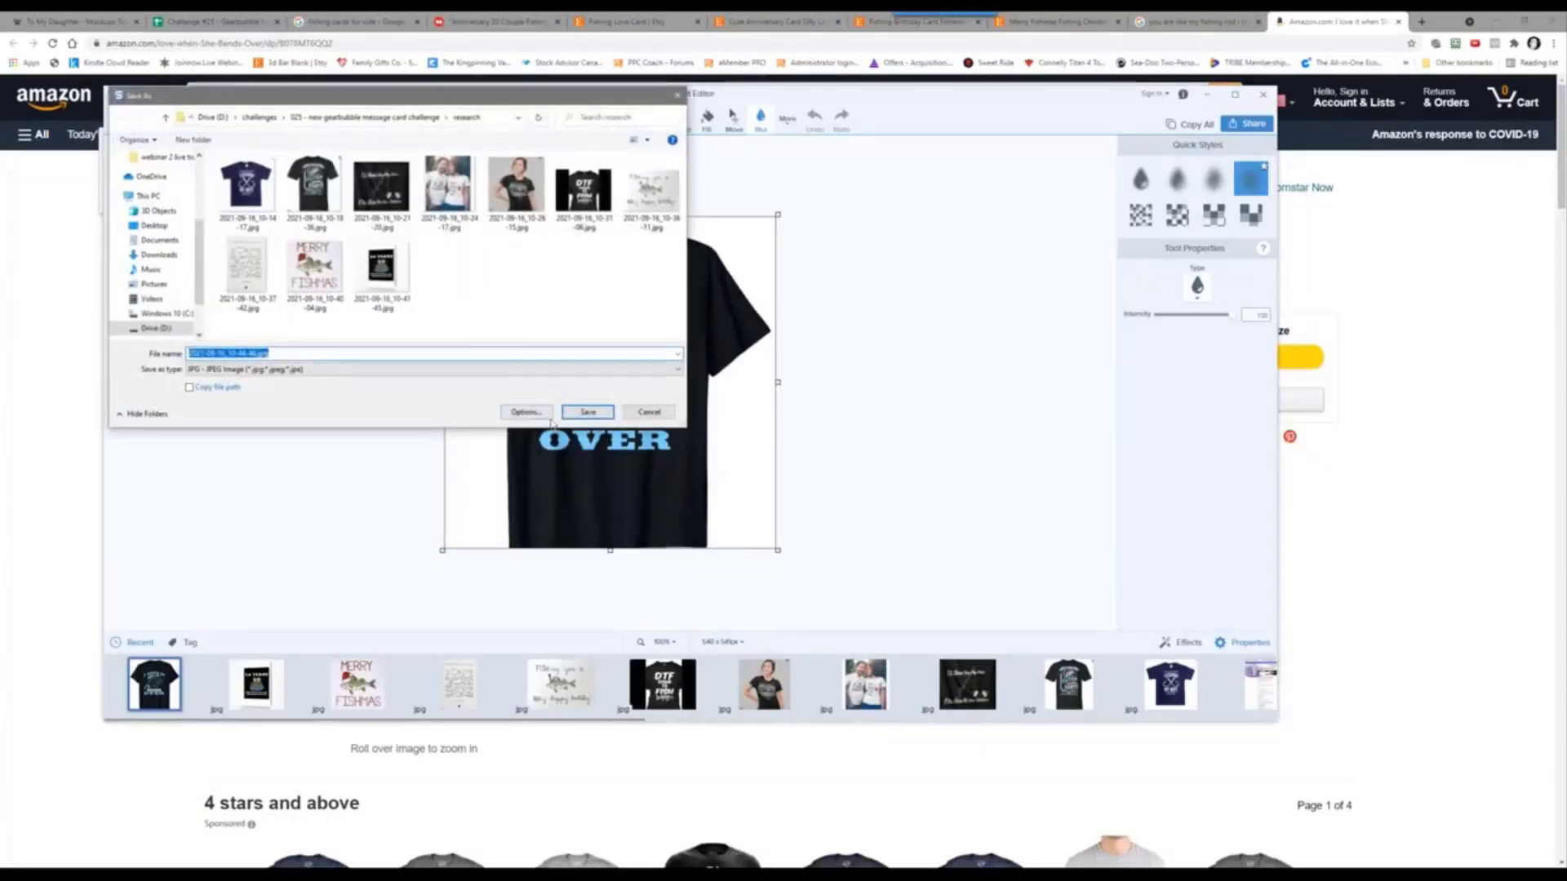
left_click(587, 412)
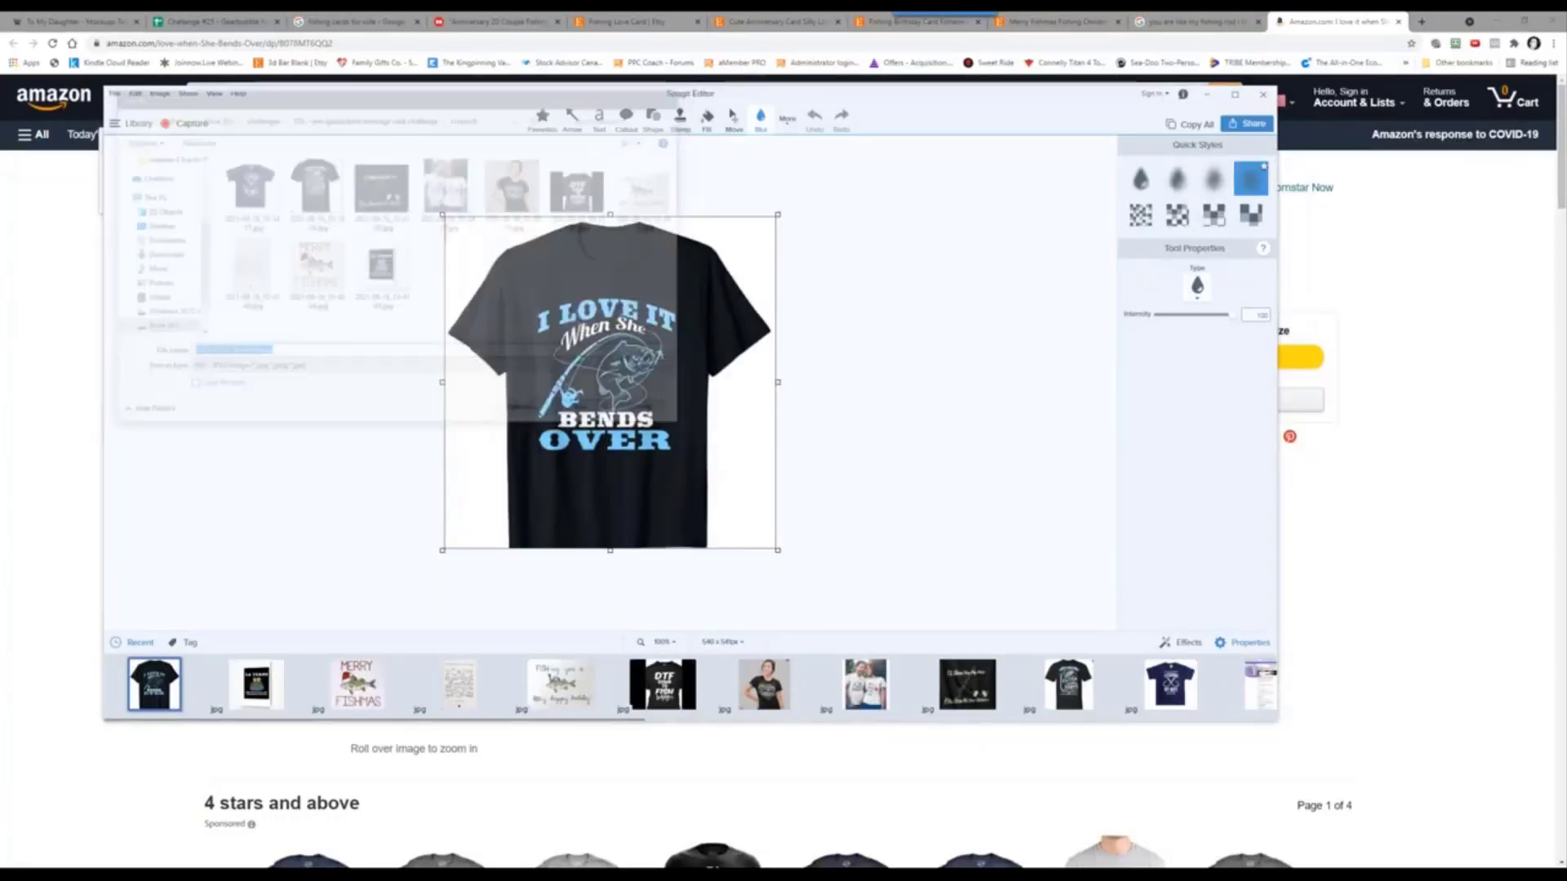
Step: Insert the saved fishing rod shirt image into cell A12 of the research sheet and enlarge row 12 to show it full size
left_click(91, 21)
left_click(213, 22)
left_click(140, 739)
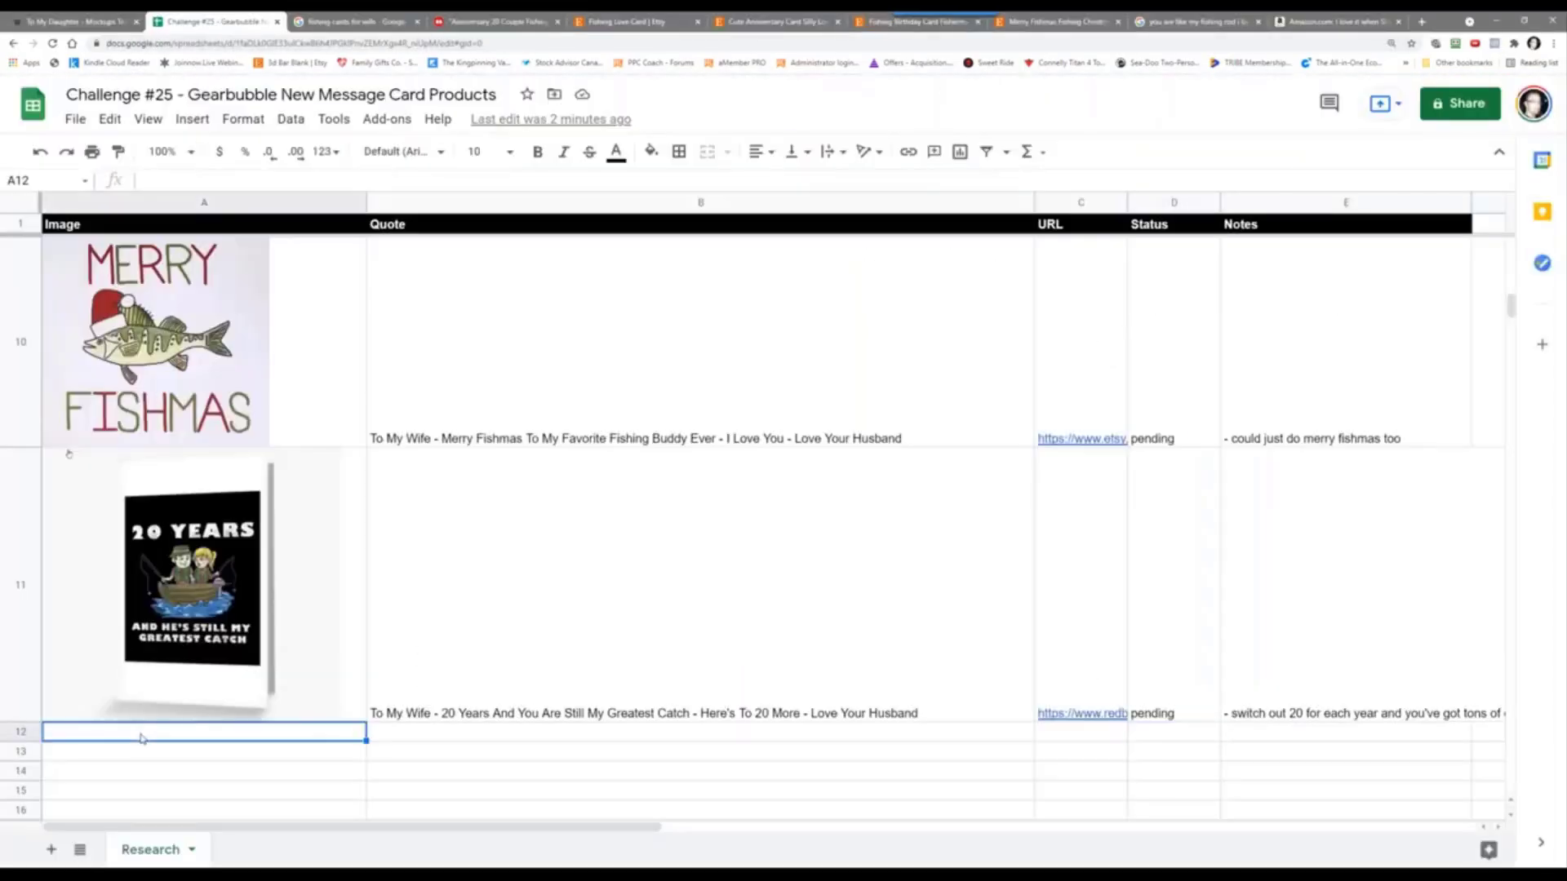
left_click(192, 119)
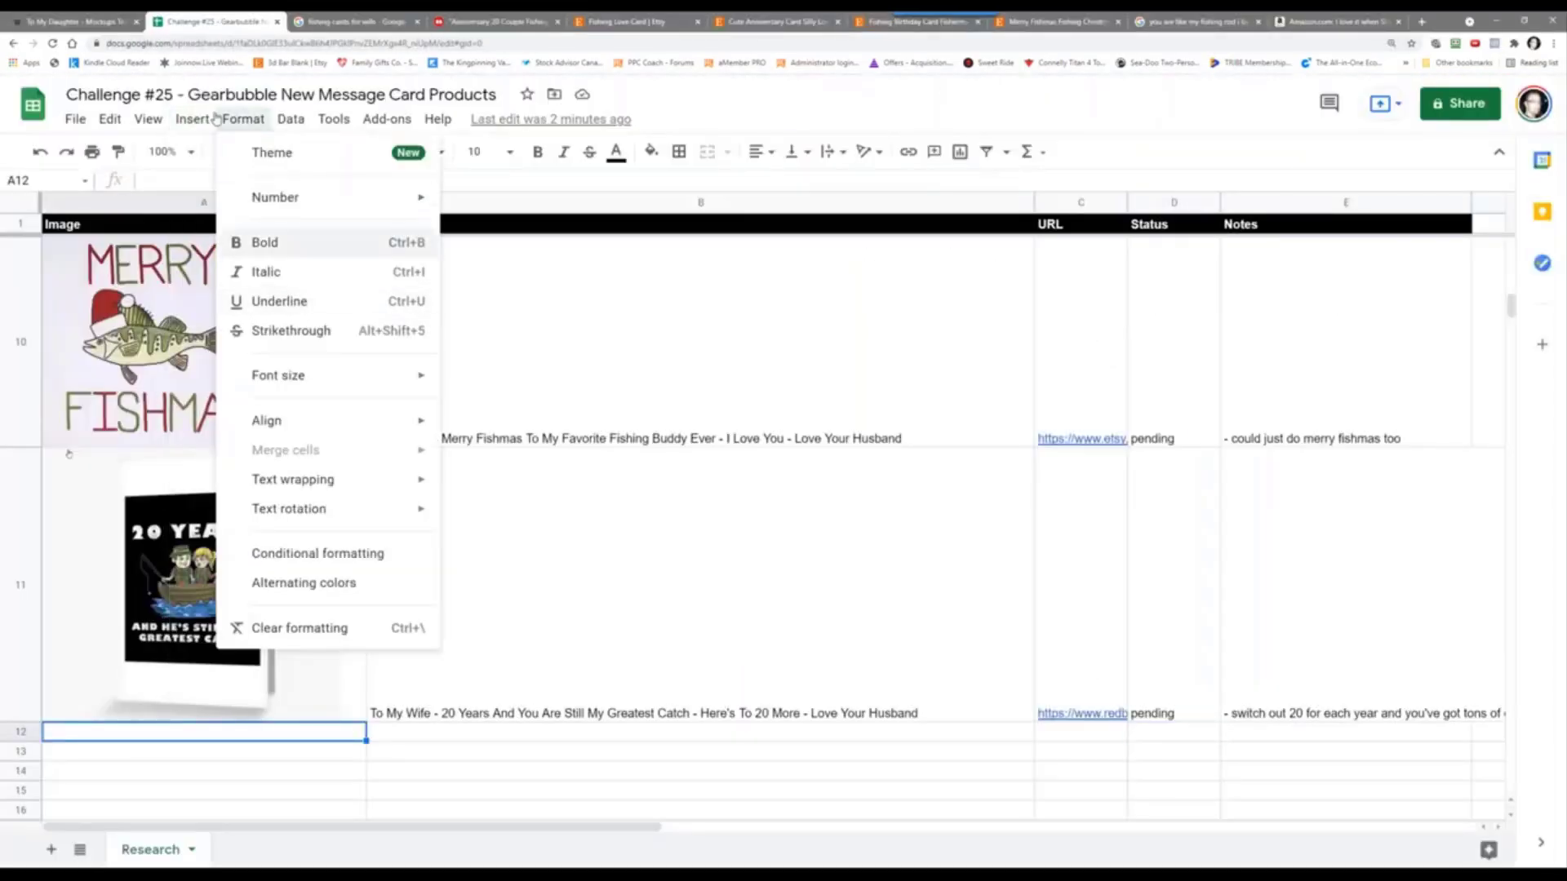
mouse_move(253, 408)
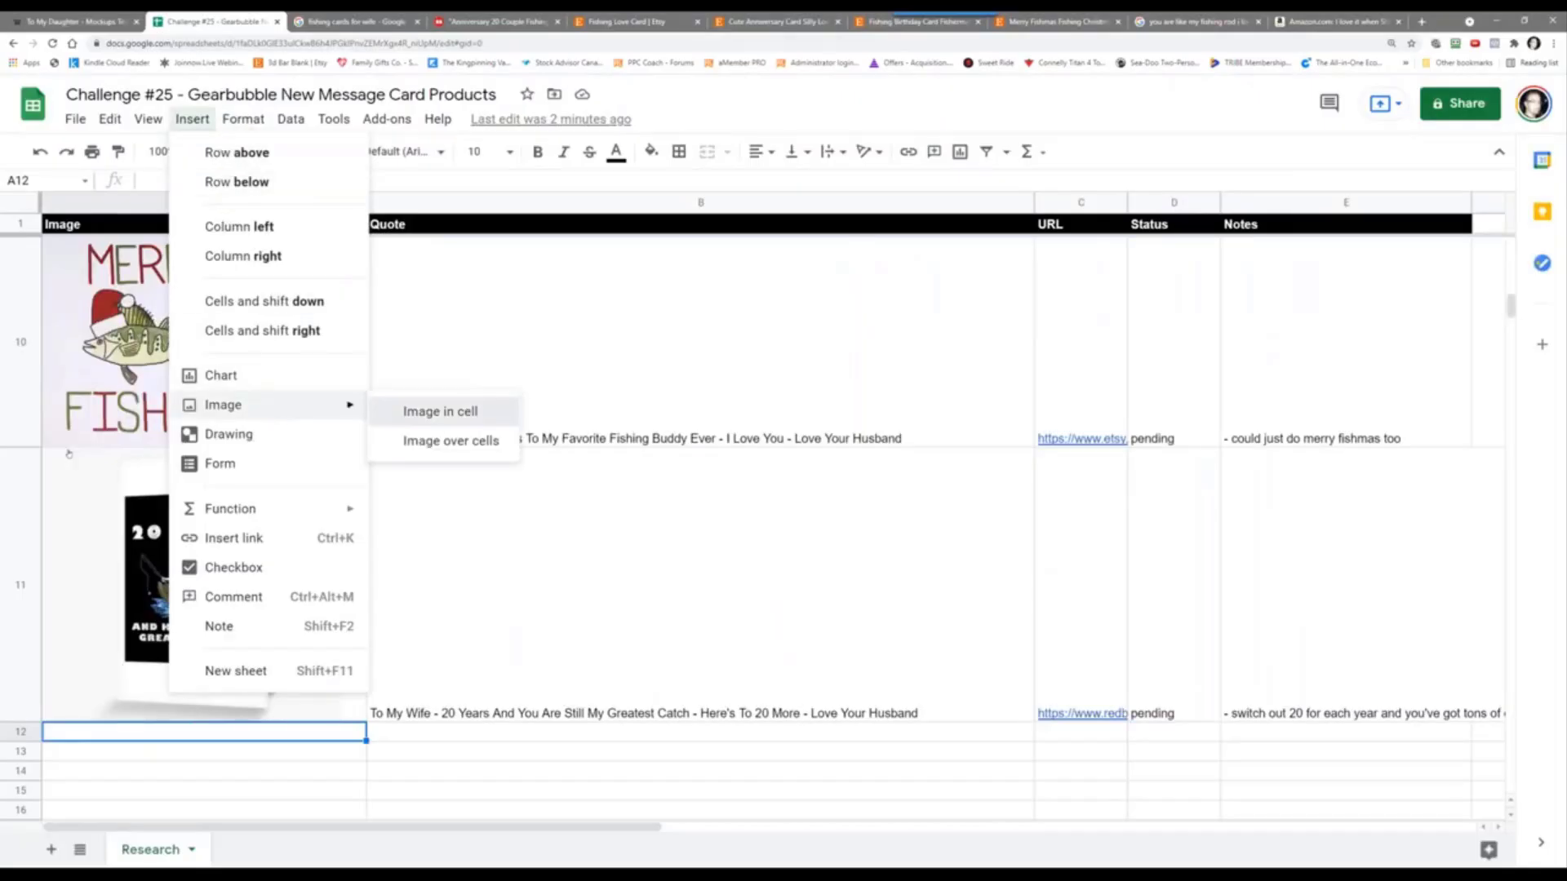
left_click(404, 410)
left_click(786, 586)
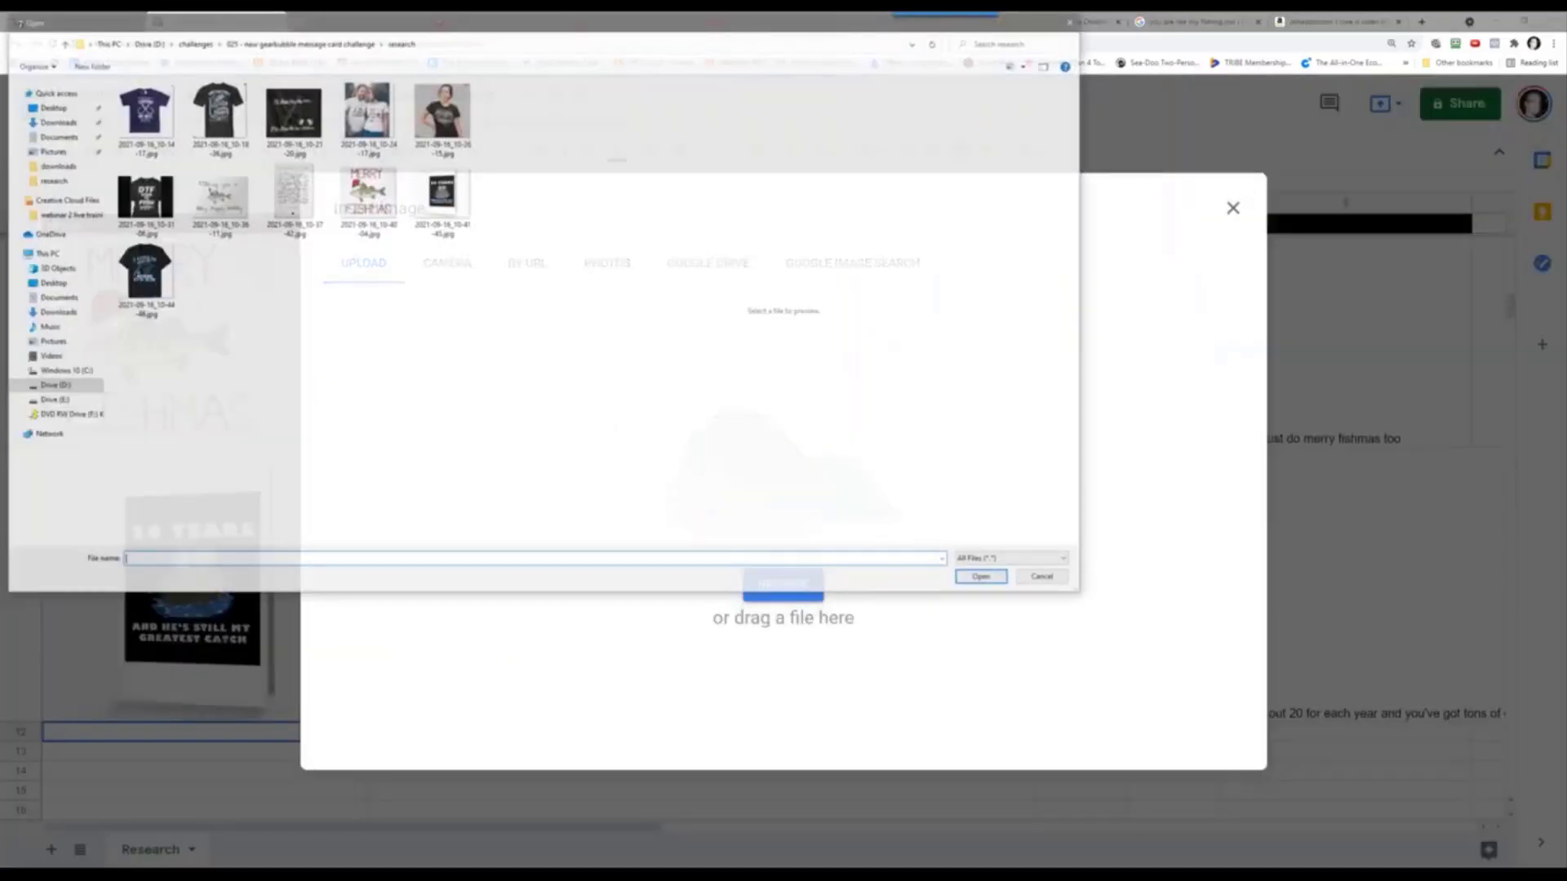
left_click(160, 291)
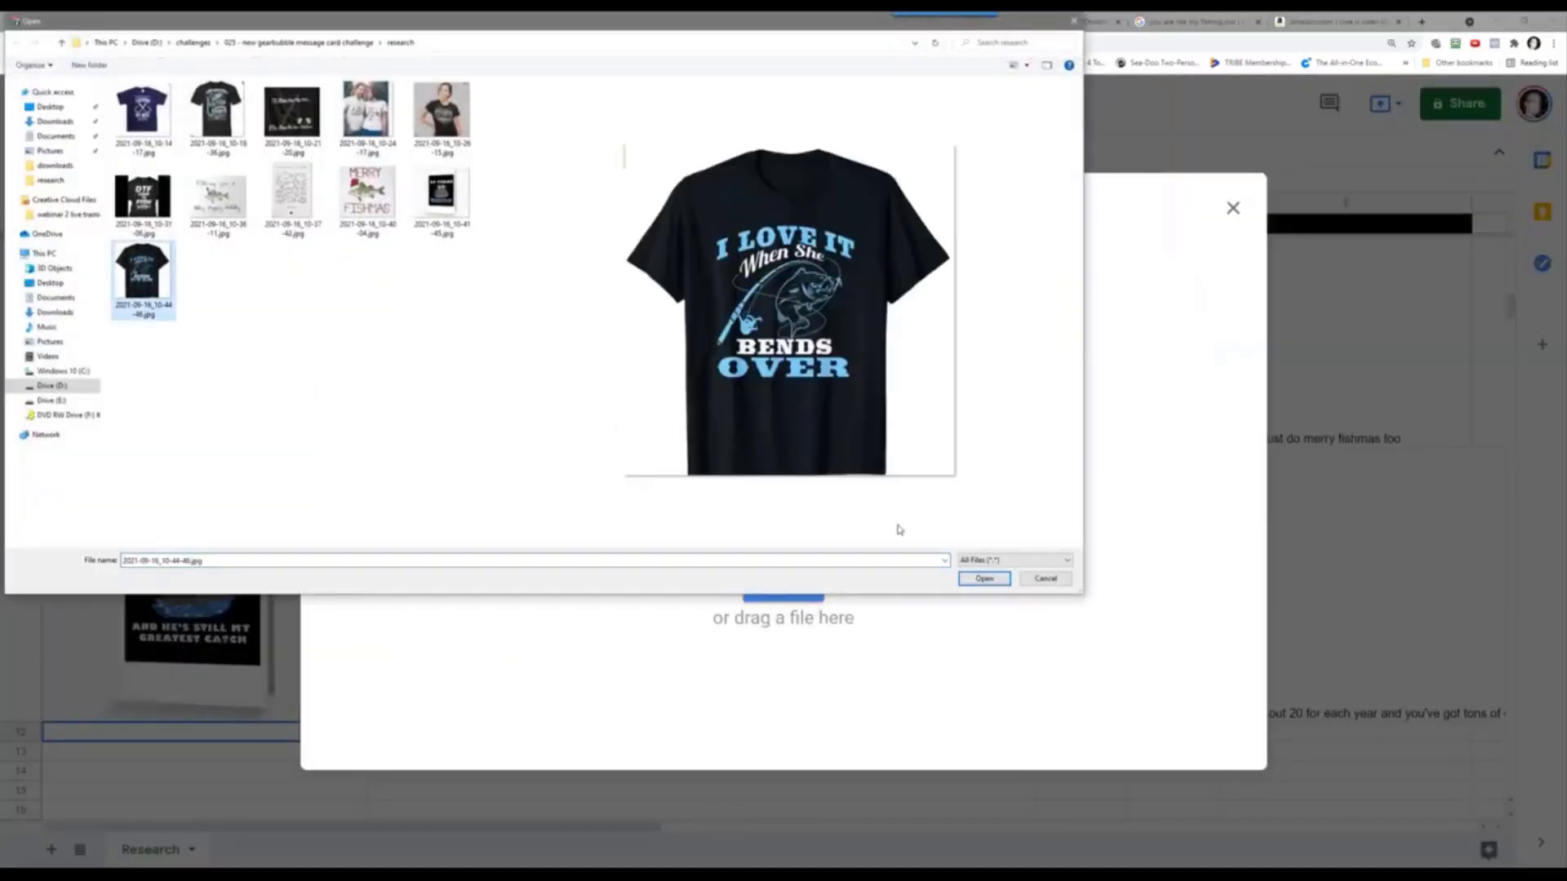
left_click(978, 585)
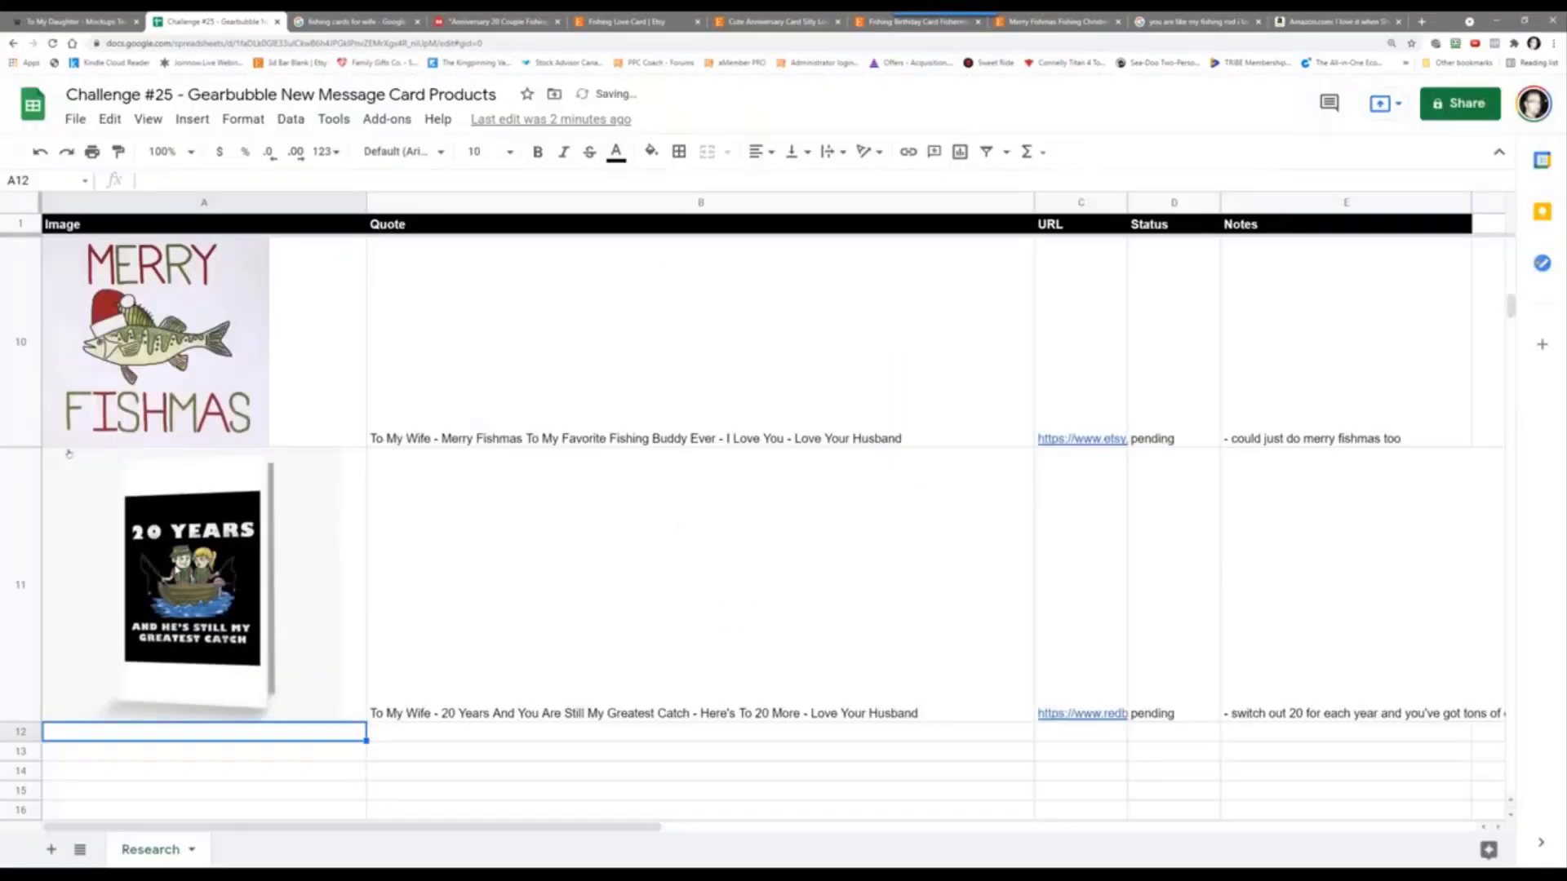
scroll(174, 570, "down", 2)
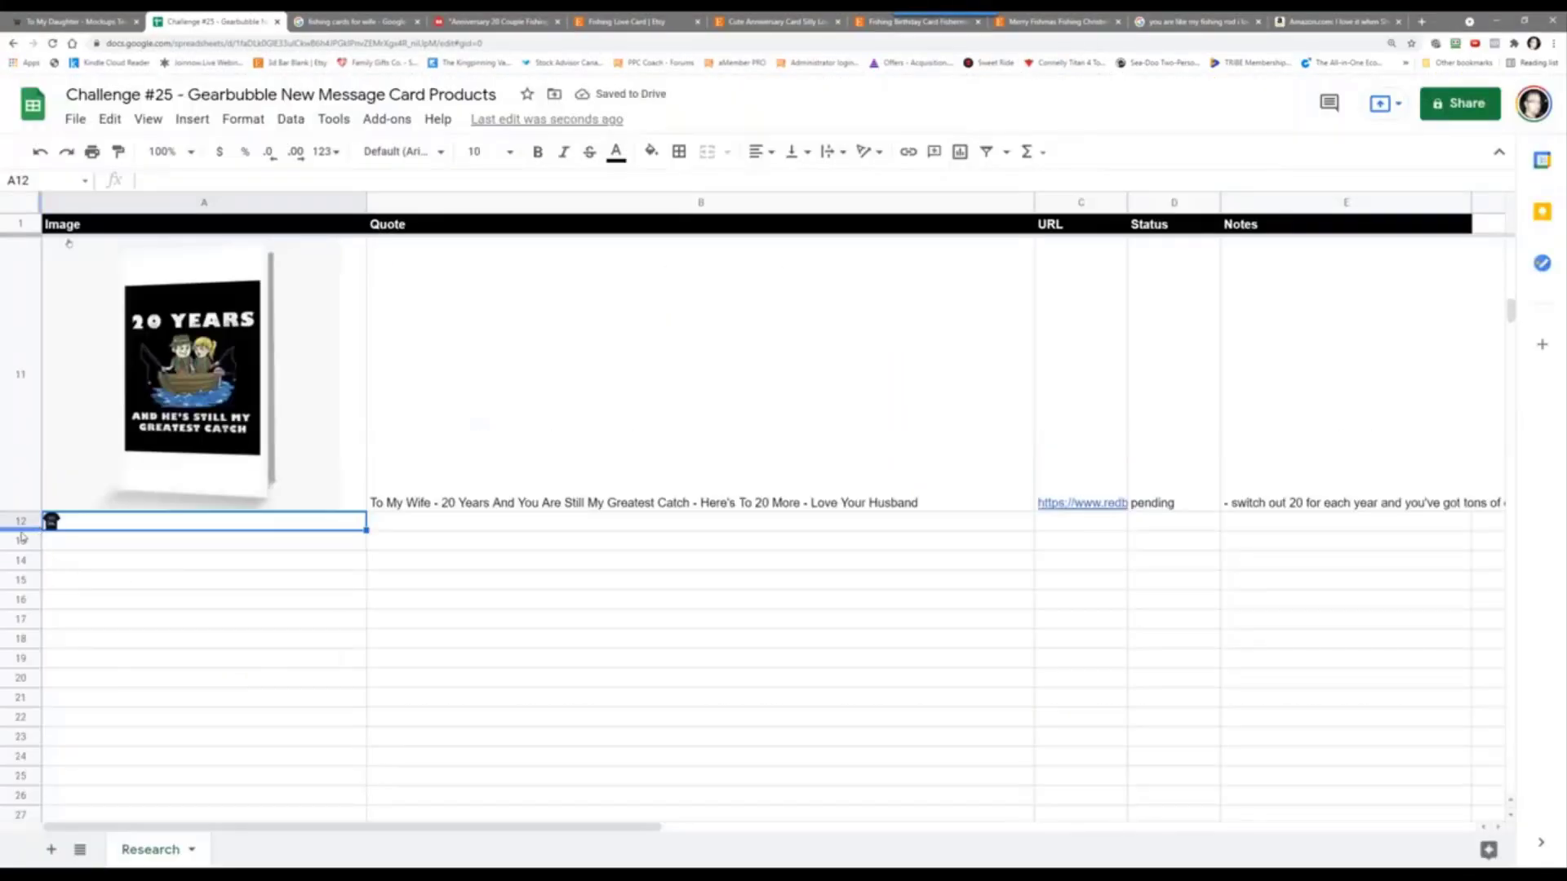
left_click_drag(20, 526, 20, 808)
Step: Enter the quote "To My Wife - You Are Like My Fishing Rod - I Love it When You Bend Over - Love Your Husband" in B12
left_click(643, 657)
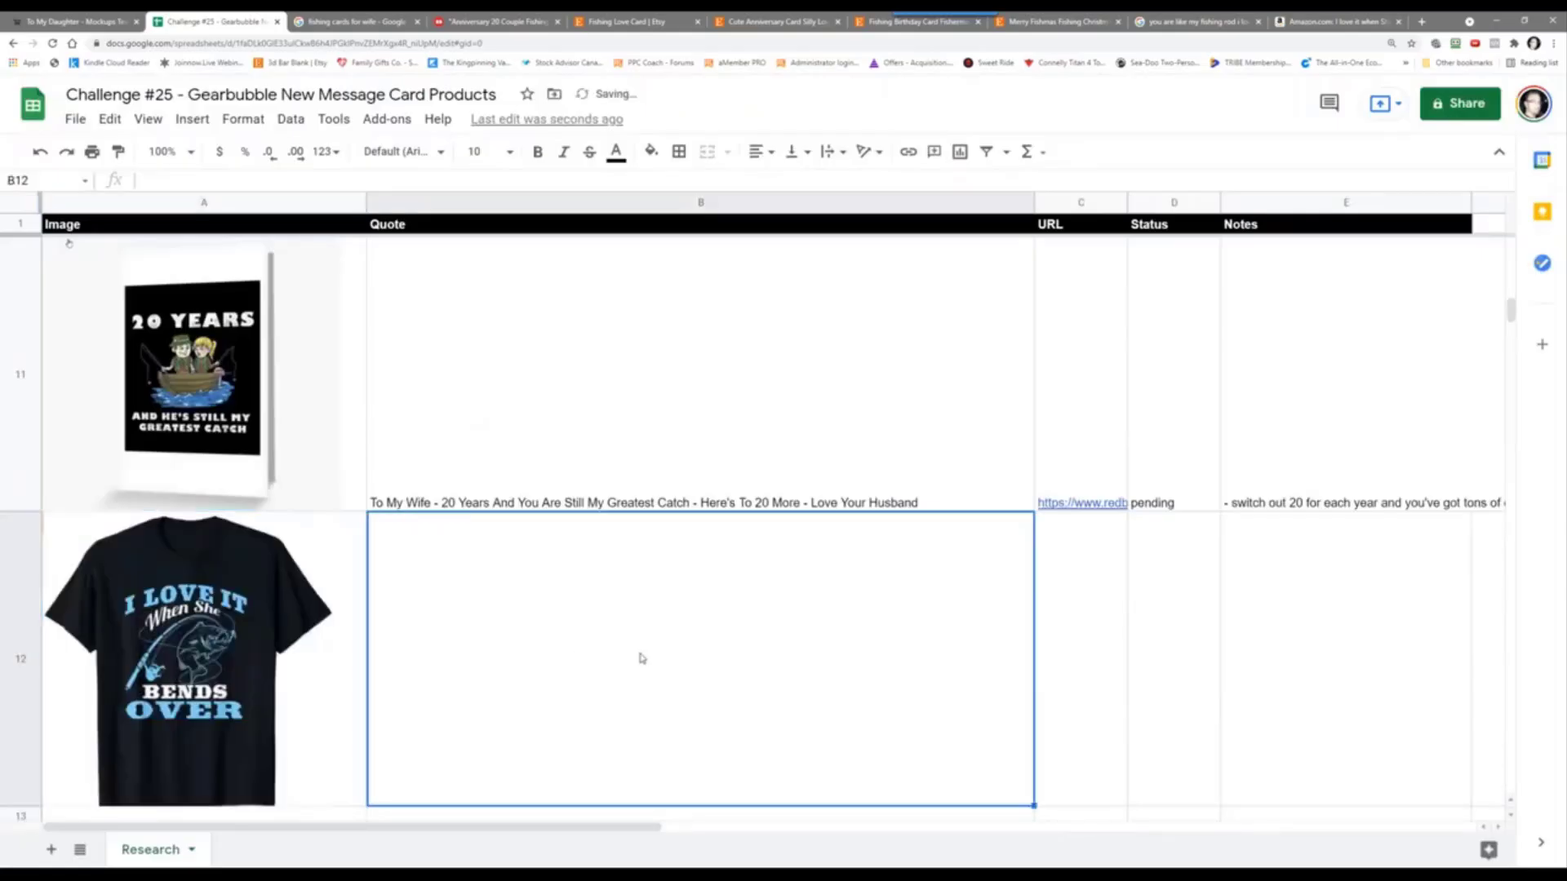
type("To My Wife -")
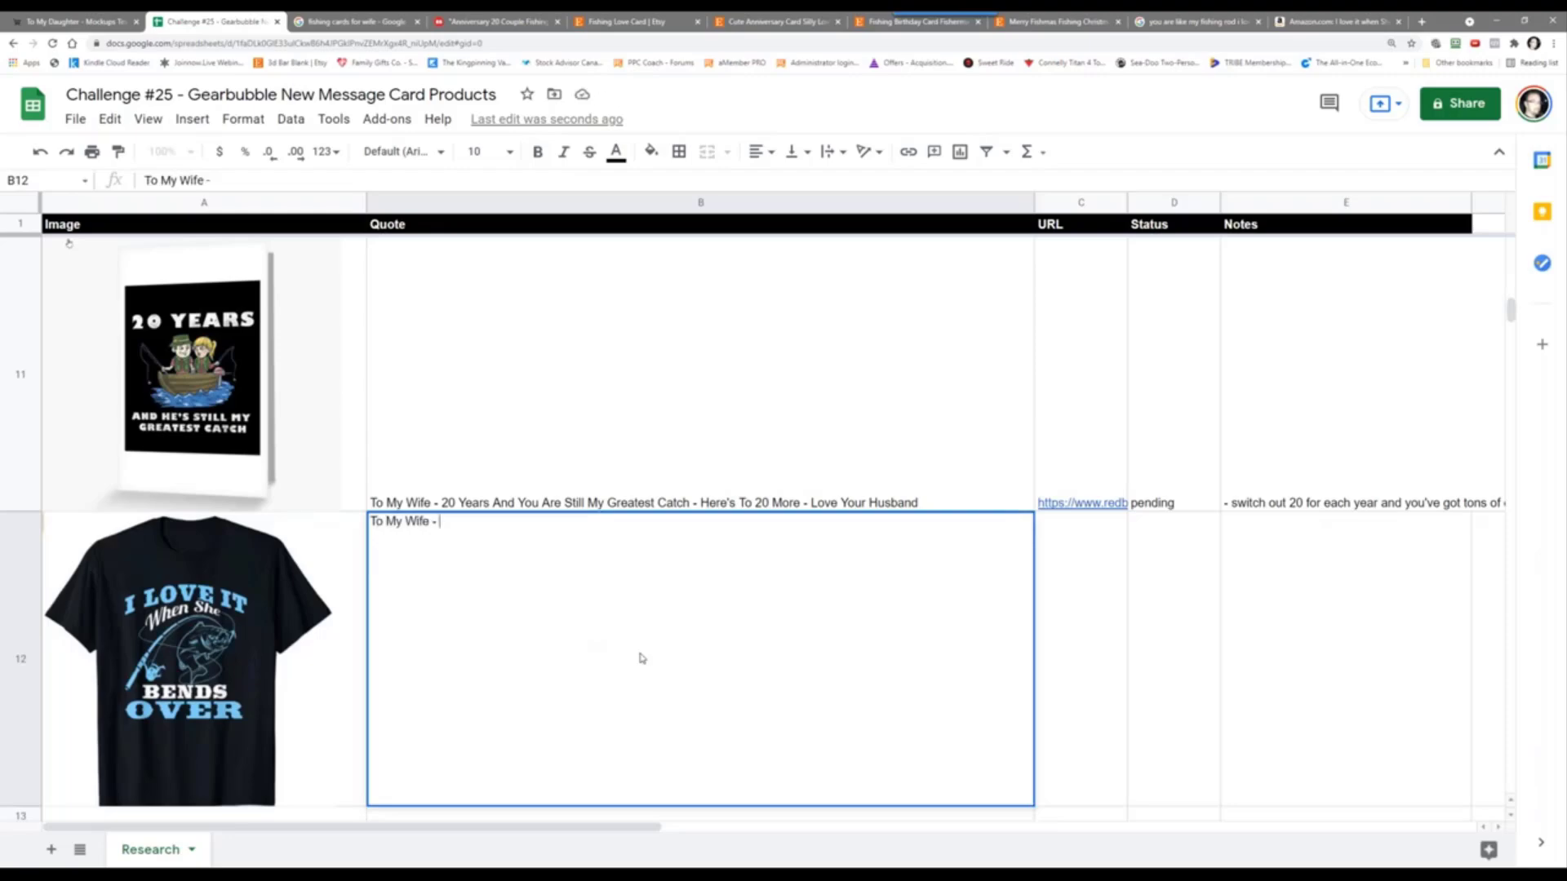
type(" You Are Like My Fishing Rod")
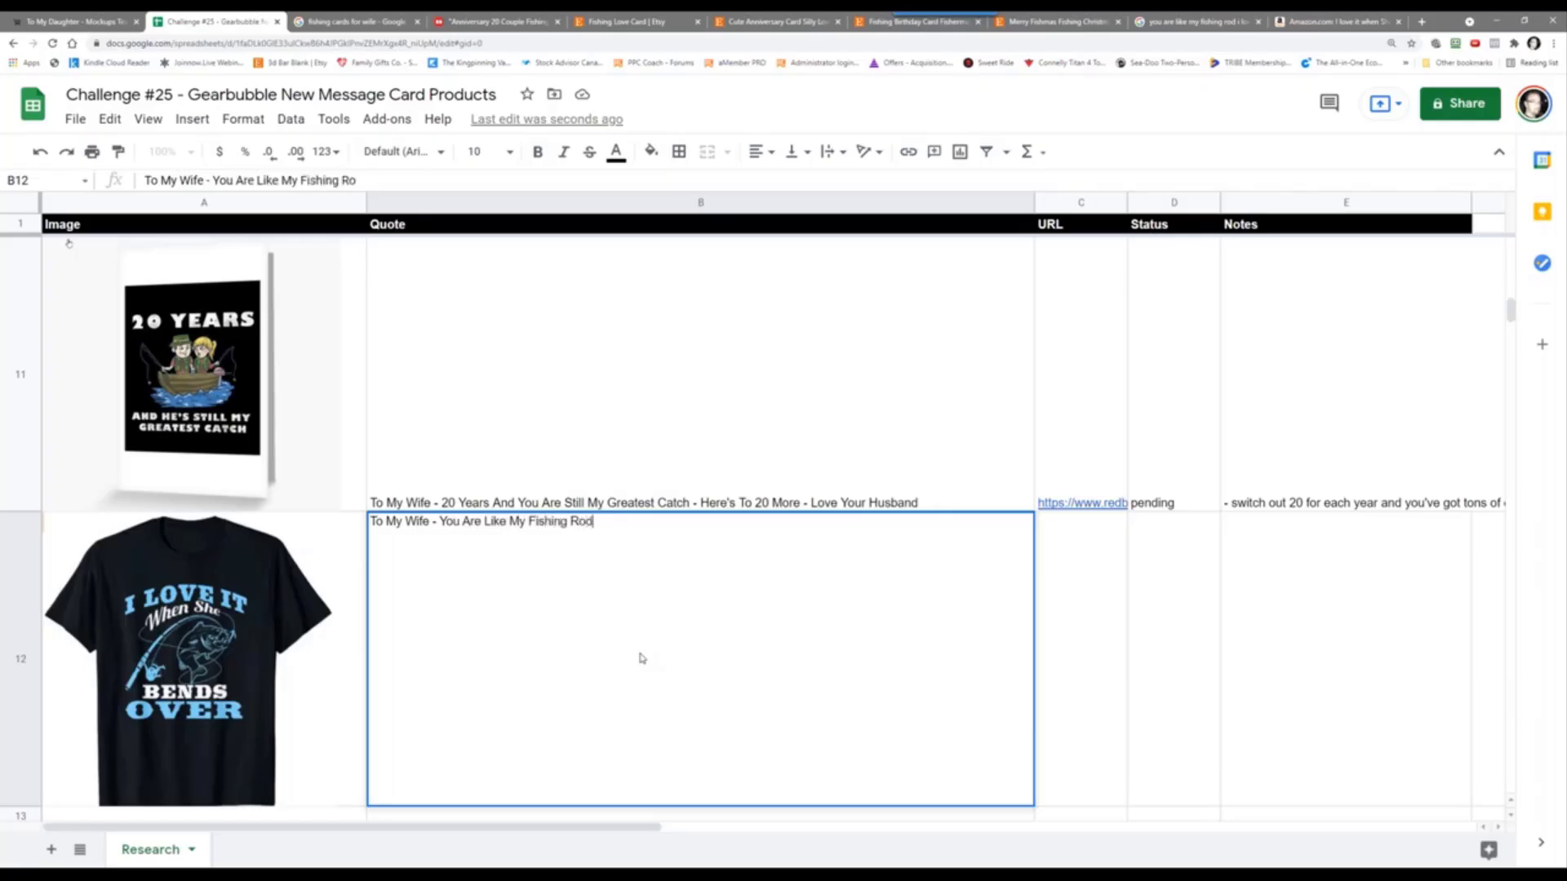
type(" - I Love it Whe")
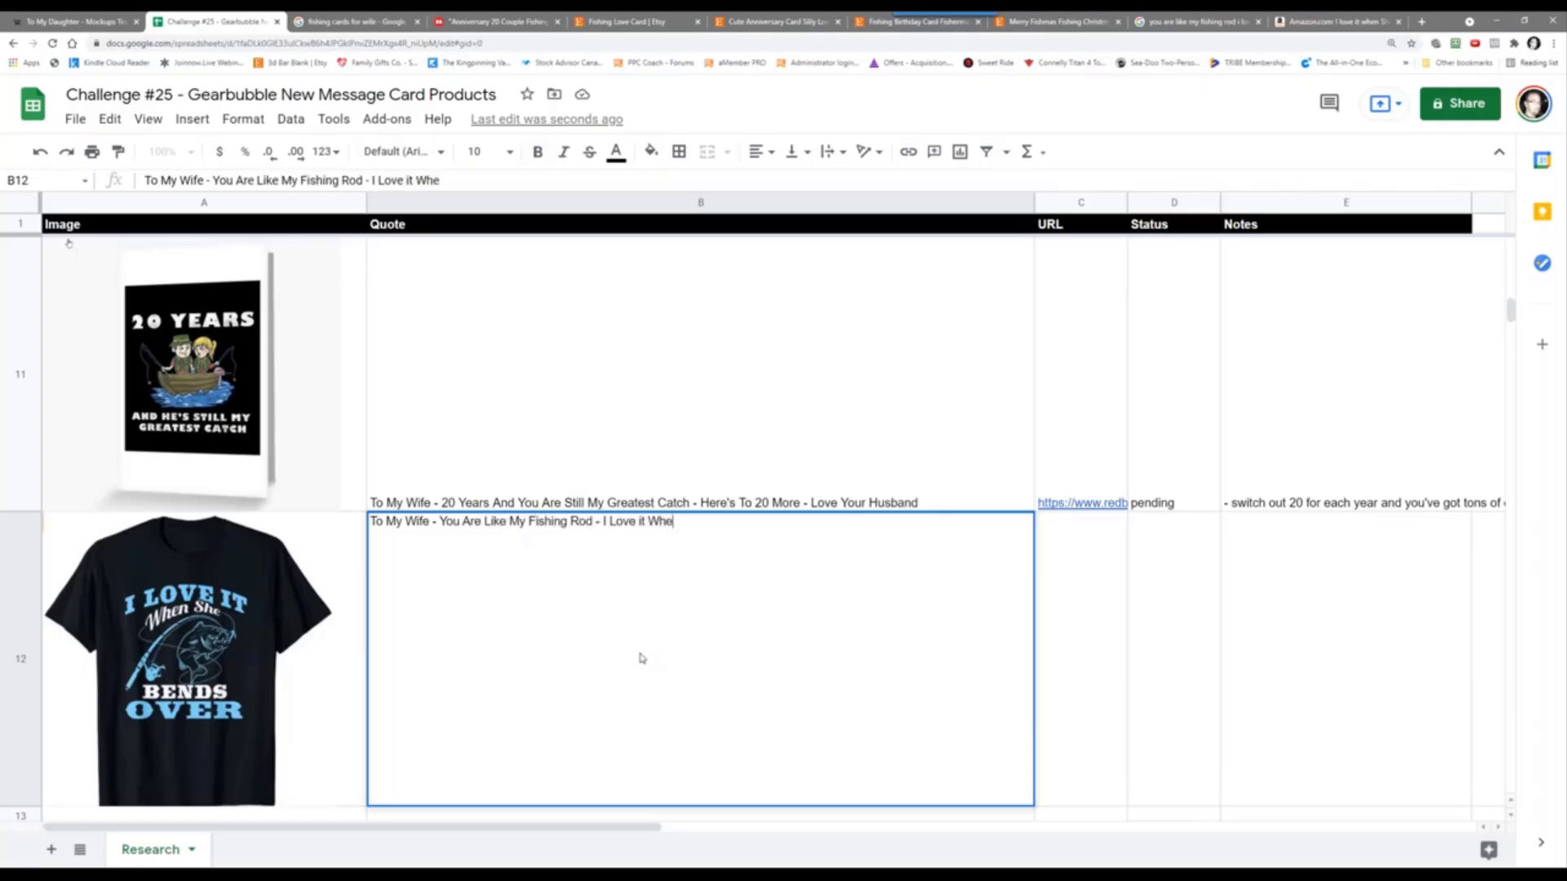
type("n You end o")
key("BackSpace")
key("BackSpace")
key("BackSpace")
key("BackSpace")
key("BackSpace")
type("BEnd")
key("BackSpace")
key("BackSpace")
key("BackSpace")
type("end Over")
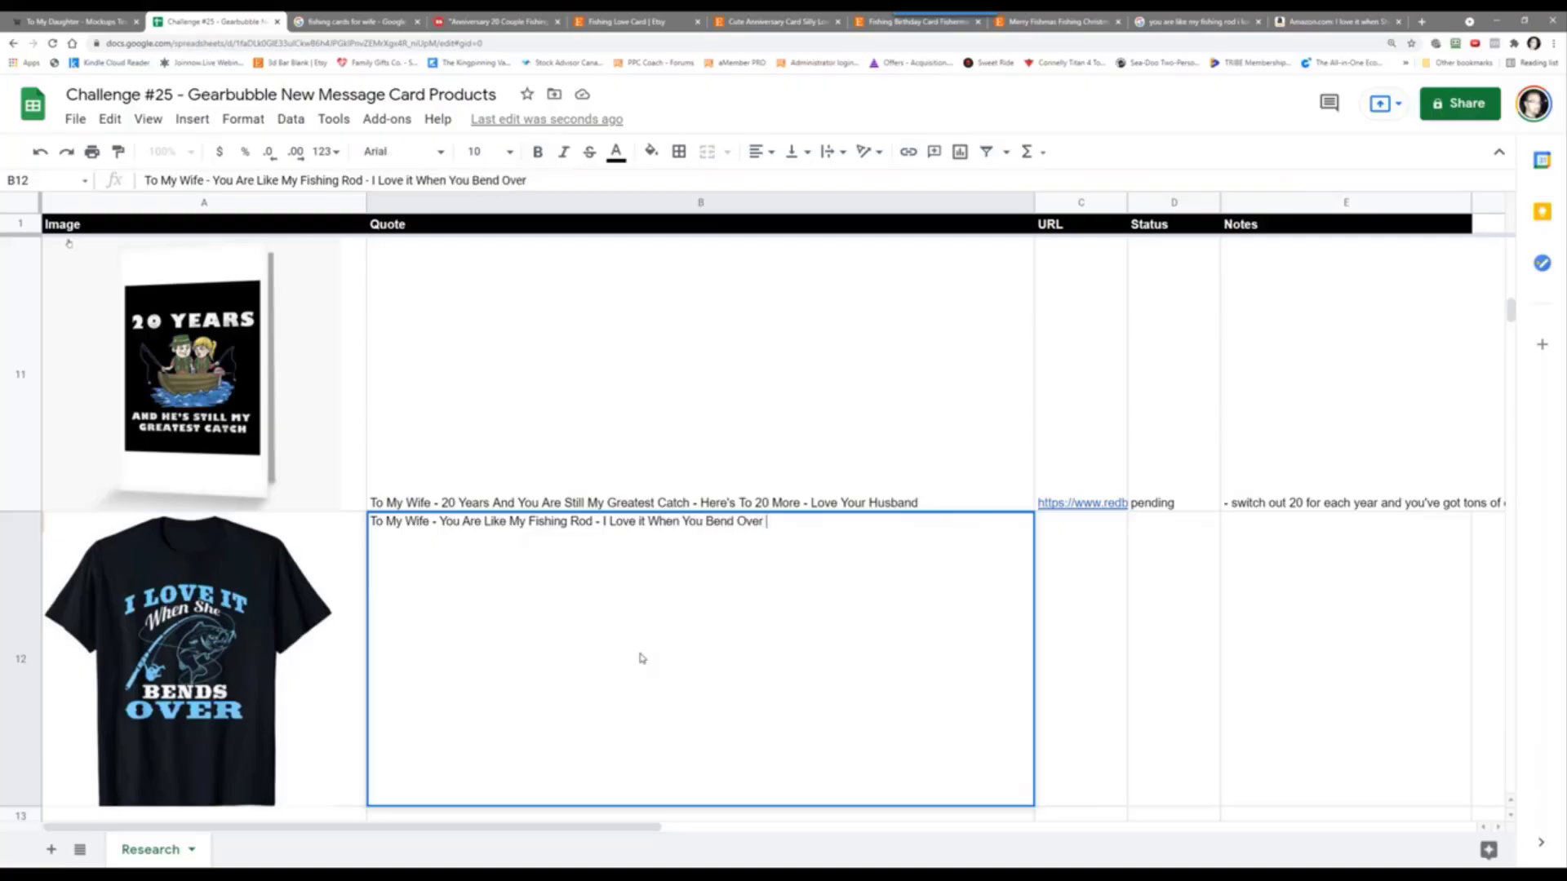
type(" - Love Your Husbadnd")
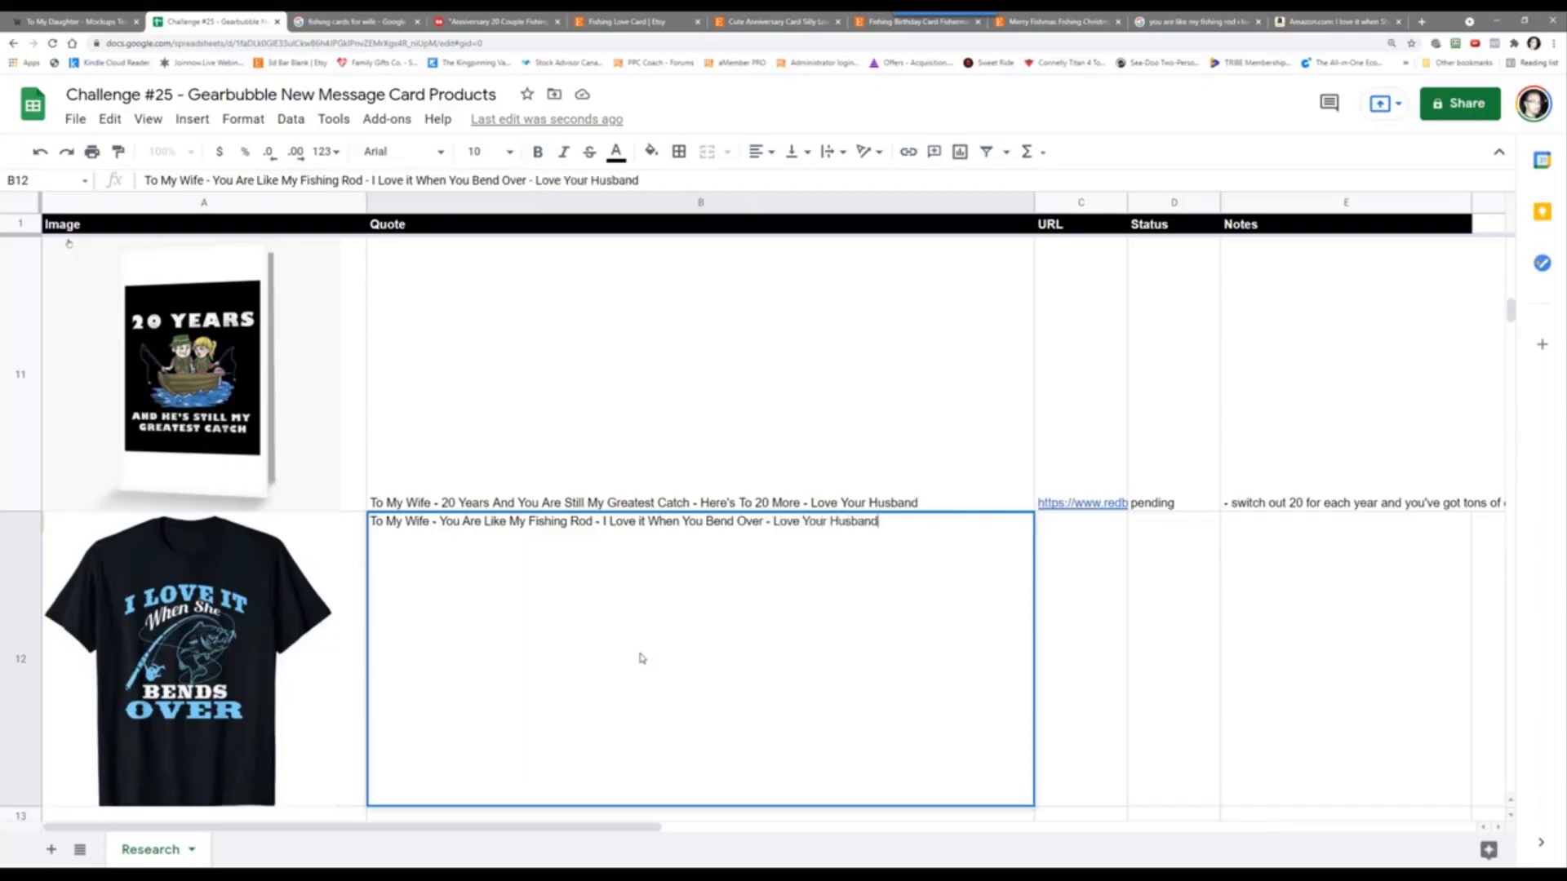
key("Tab")
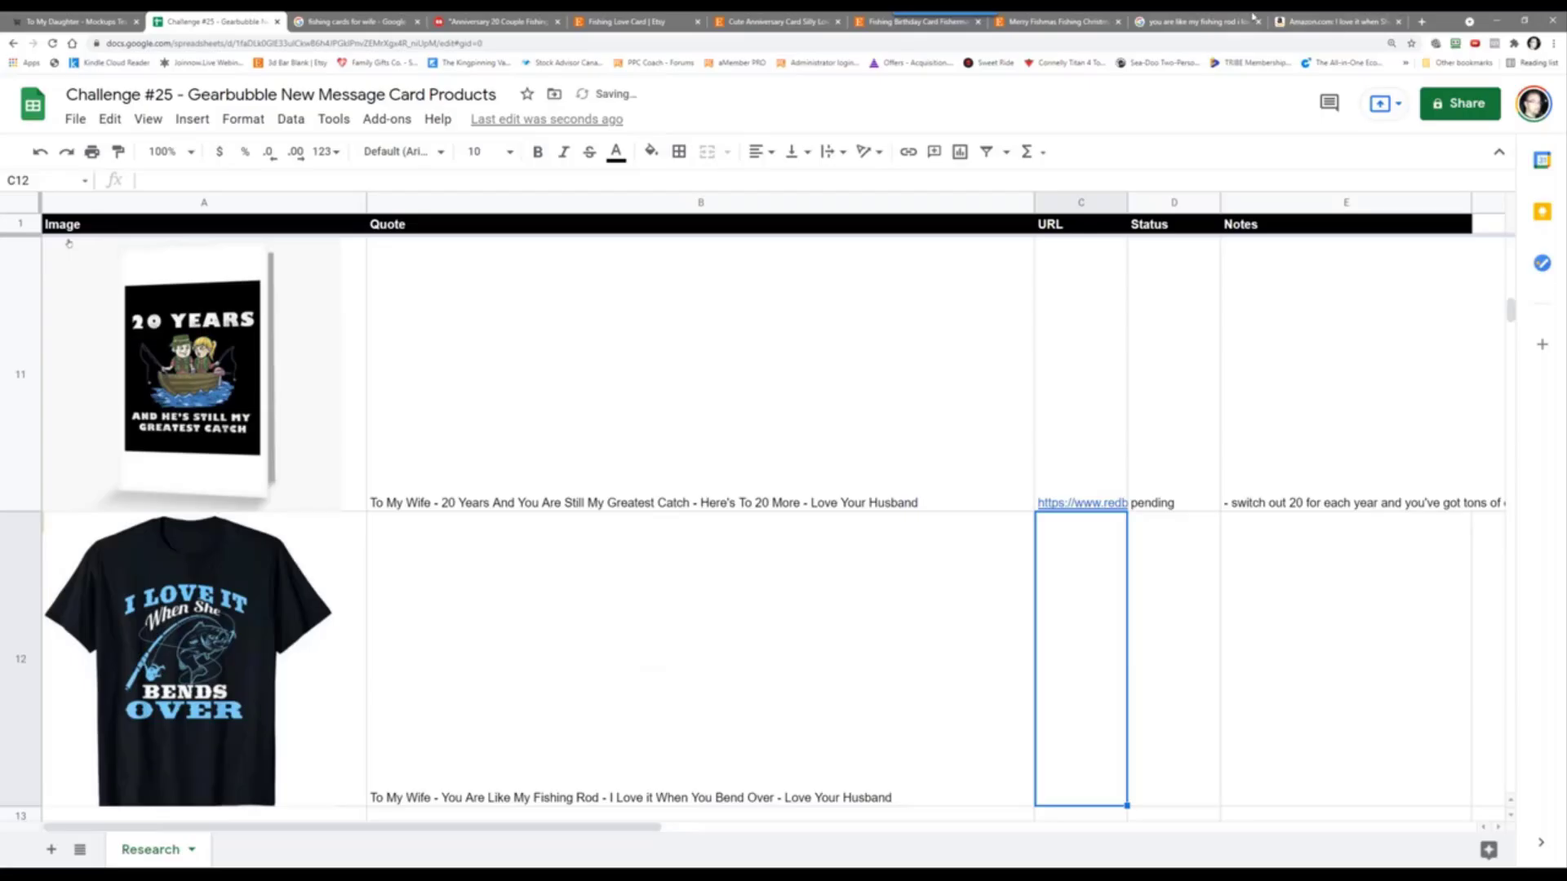
Step: Copy the web address of Amazon's "I love it when She Bends Over" shirt and paste it into the URL cell C12
left_click(1322, 21)
left_click(245, 42)
right_click(287, 43)
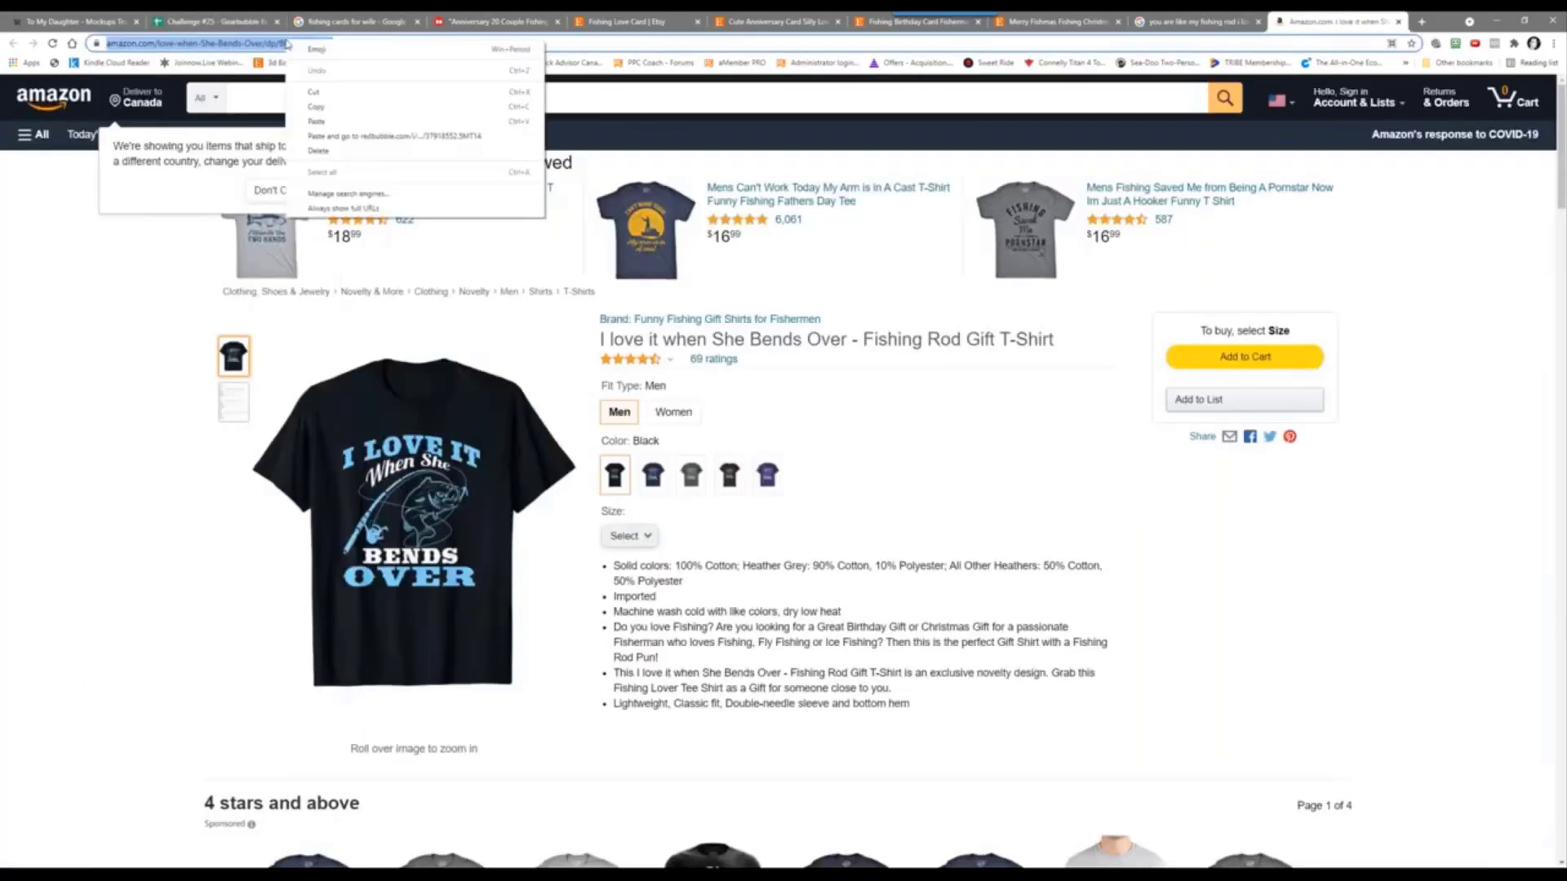
left_click(316, 106)
left_click(228, 24)
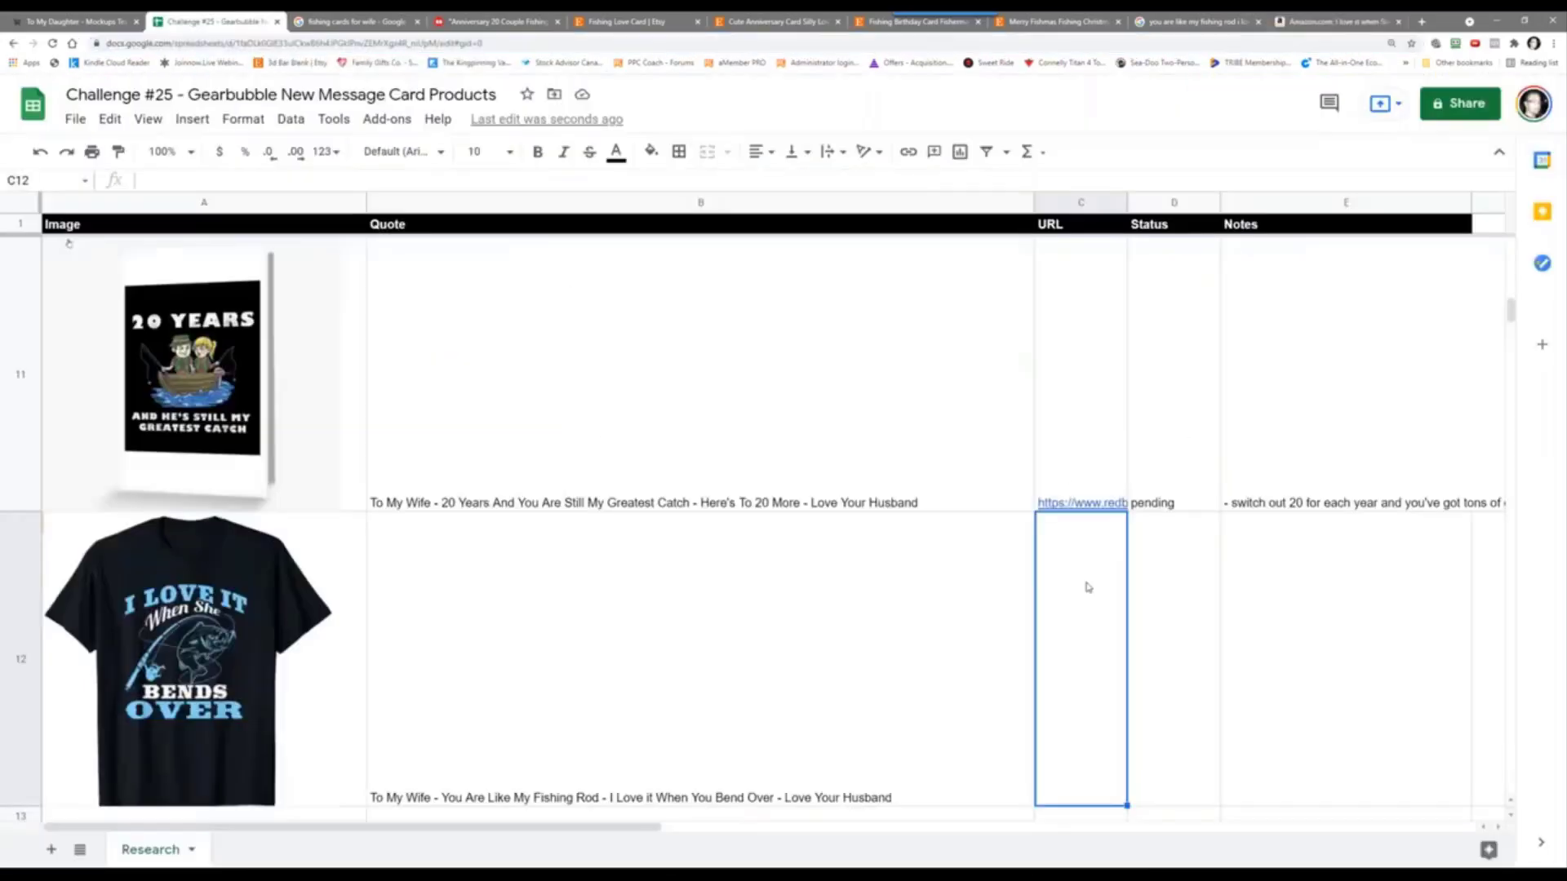
right_click(1064, 661)
left_click(1140, 270)
Step: Set row 12's status to "pending" and add the note "- put a bent over rod on the message card image"
left_click(1168, 601)
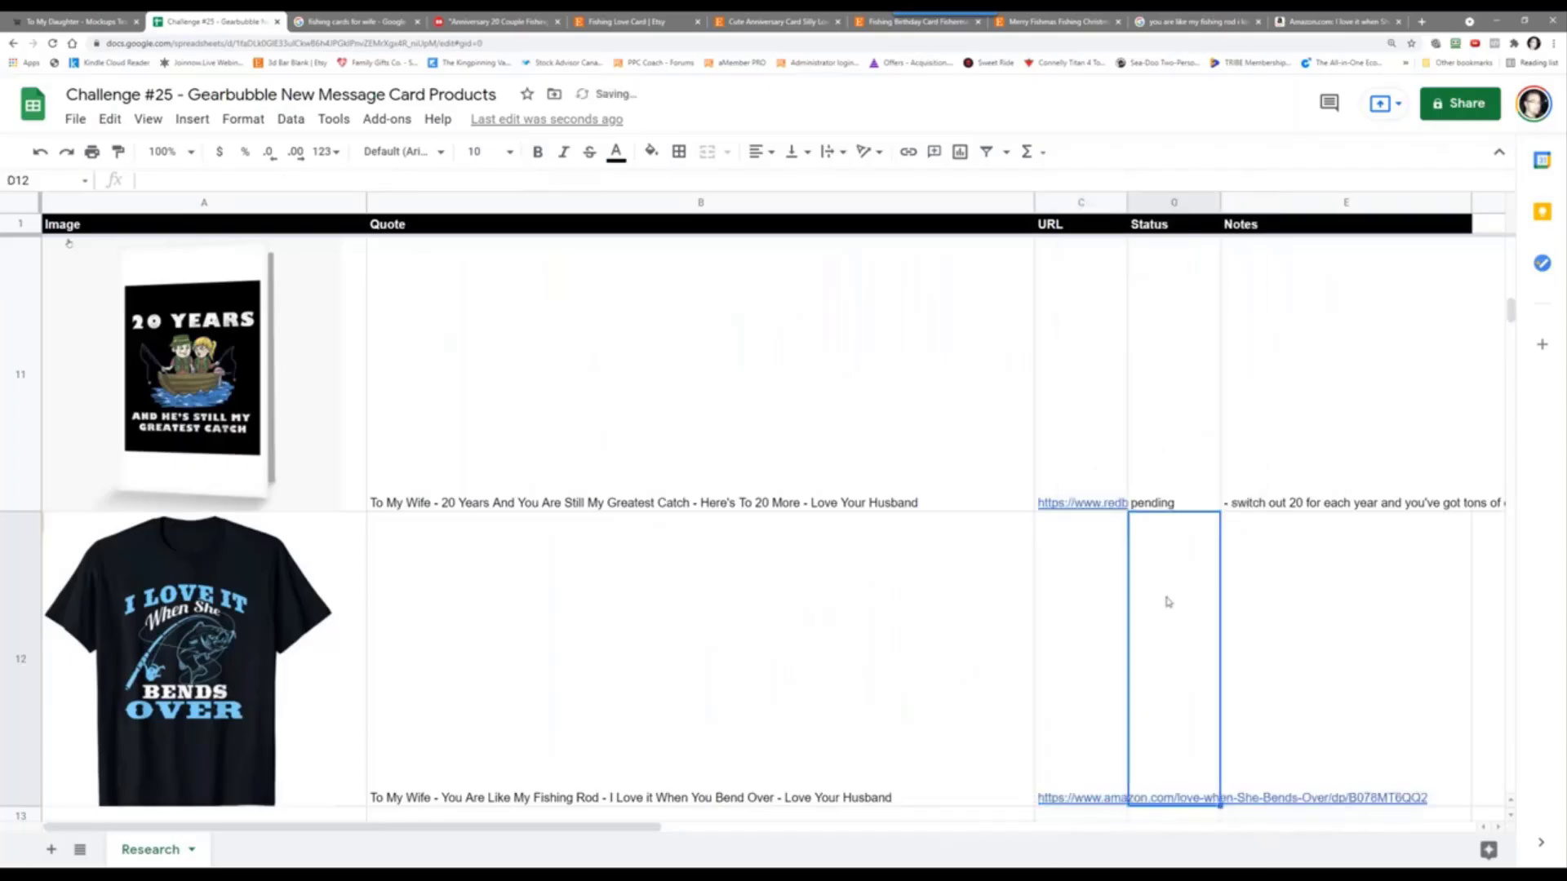
type("pending")
key("Tab")
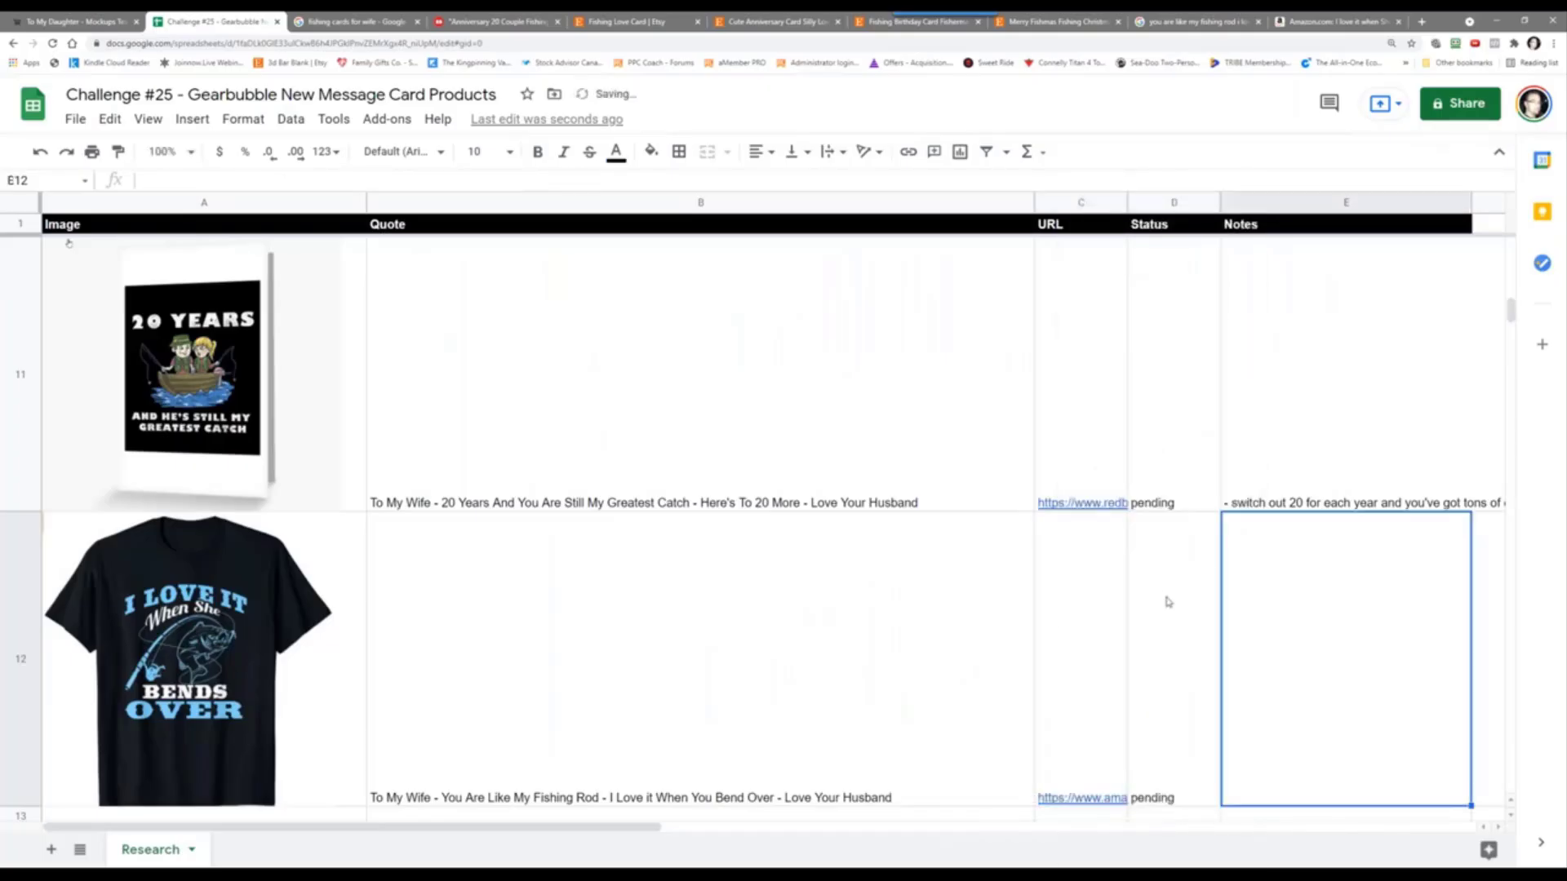
type("- ")
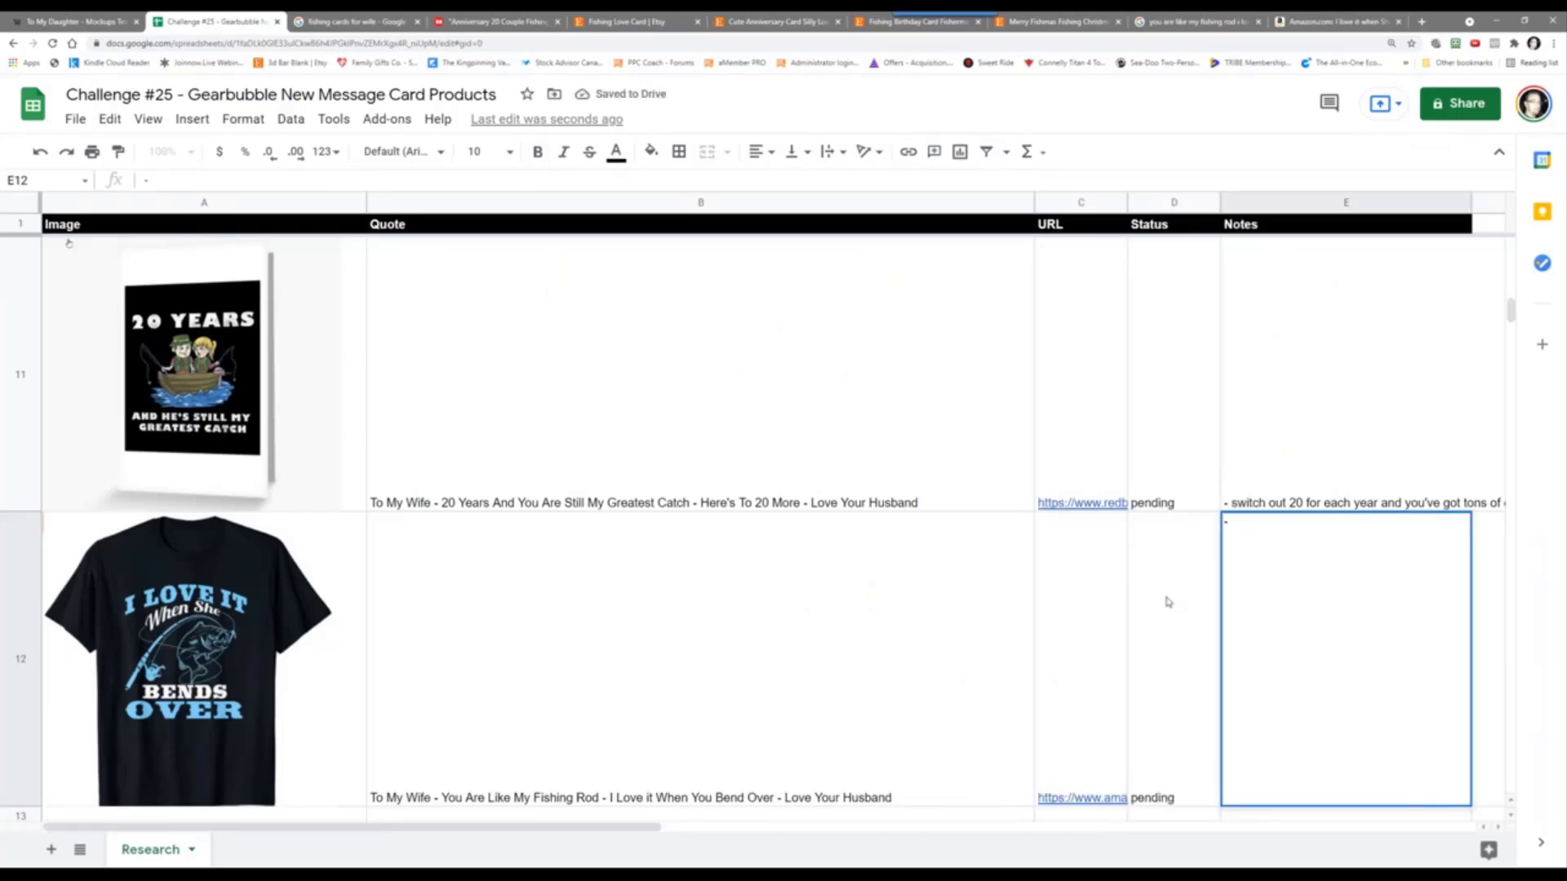
type("put a bent over rod")
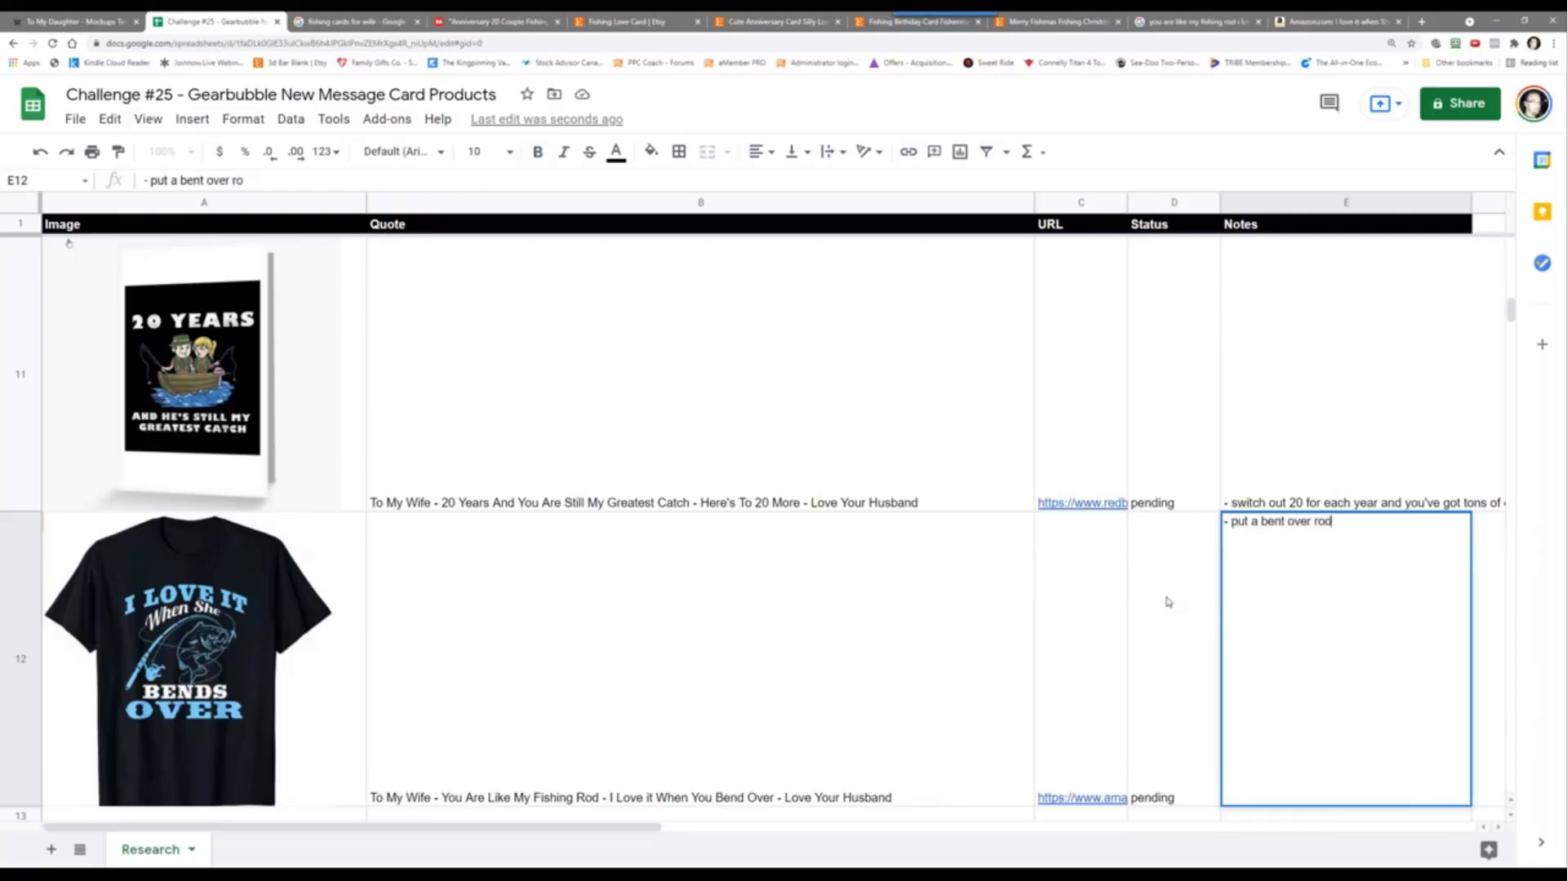
type(" on teh m")
key("BackSpace")
type("he mesasge c")
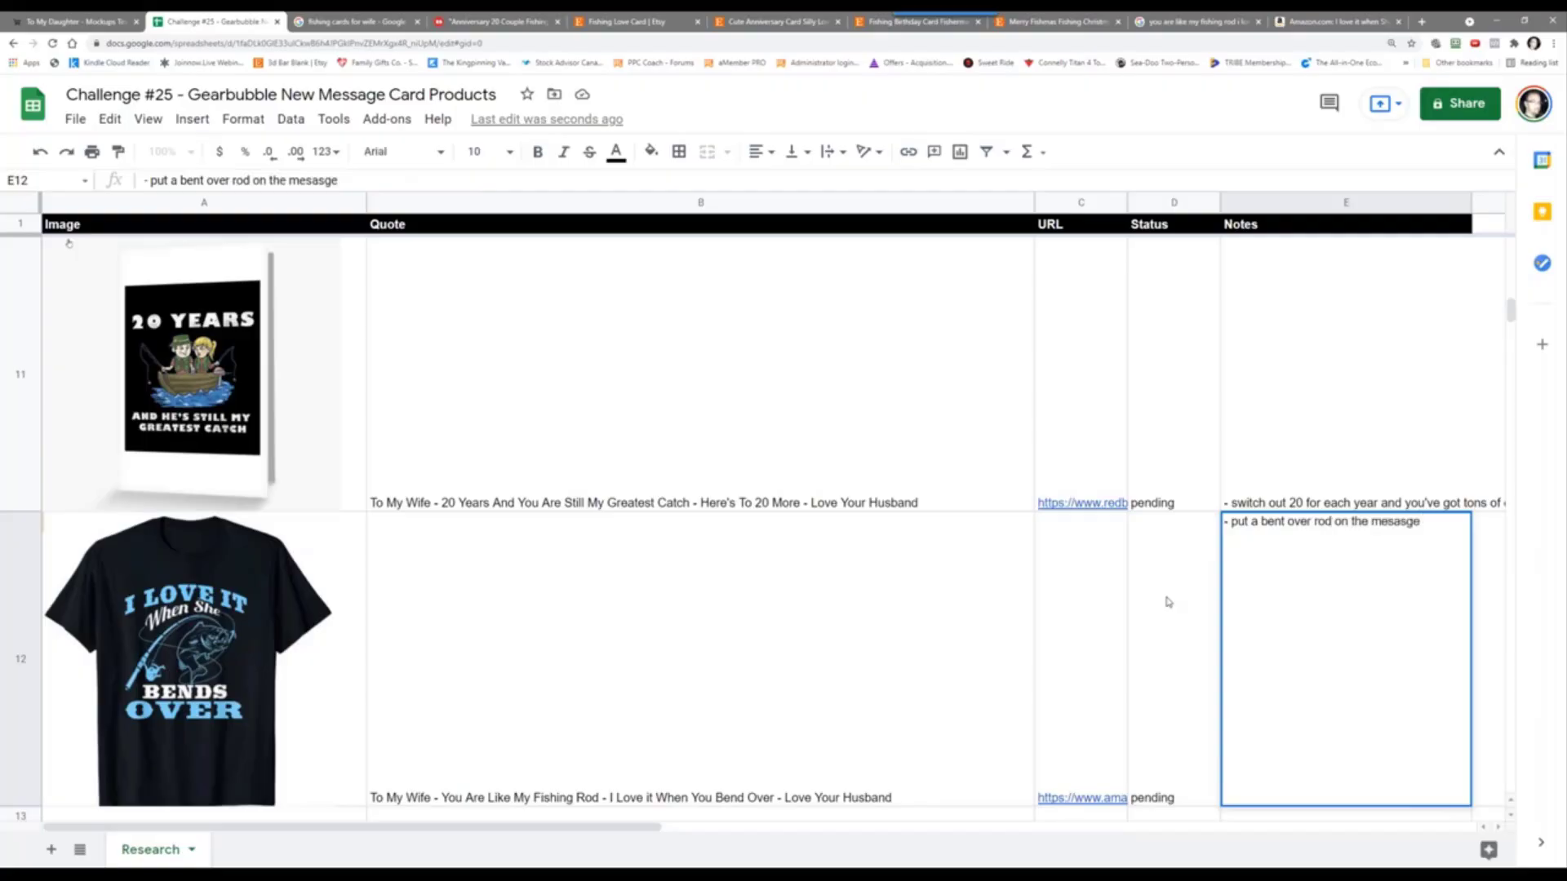
key("BackSpace")
key("BackSpace")
key("BackSpace")
key("BackSpace")
type("sage card image")
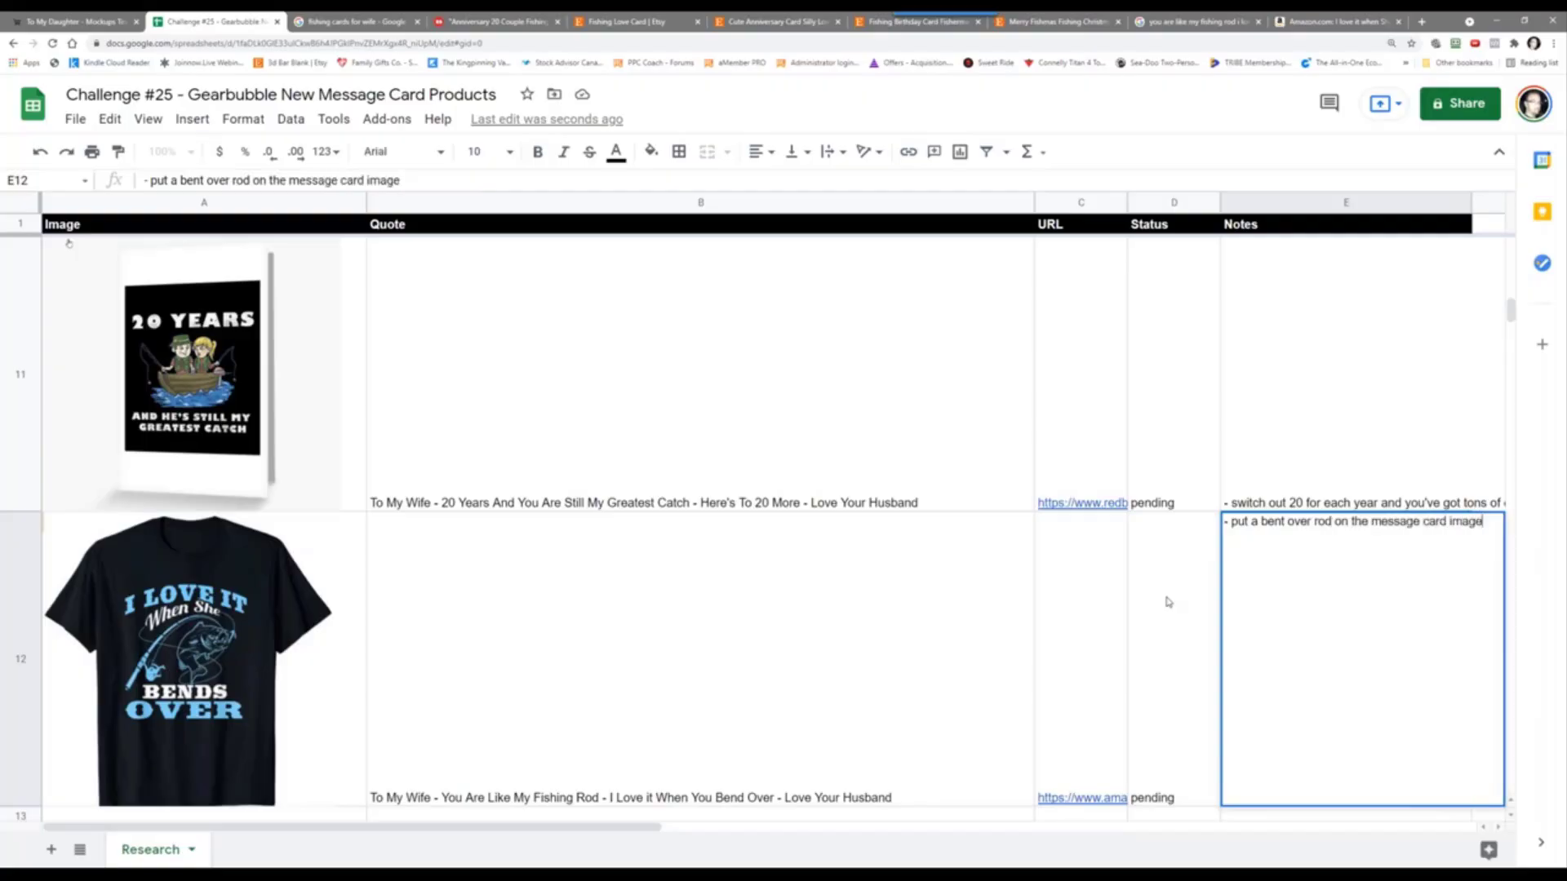
key("Return")
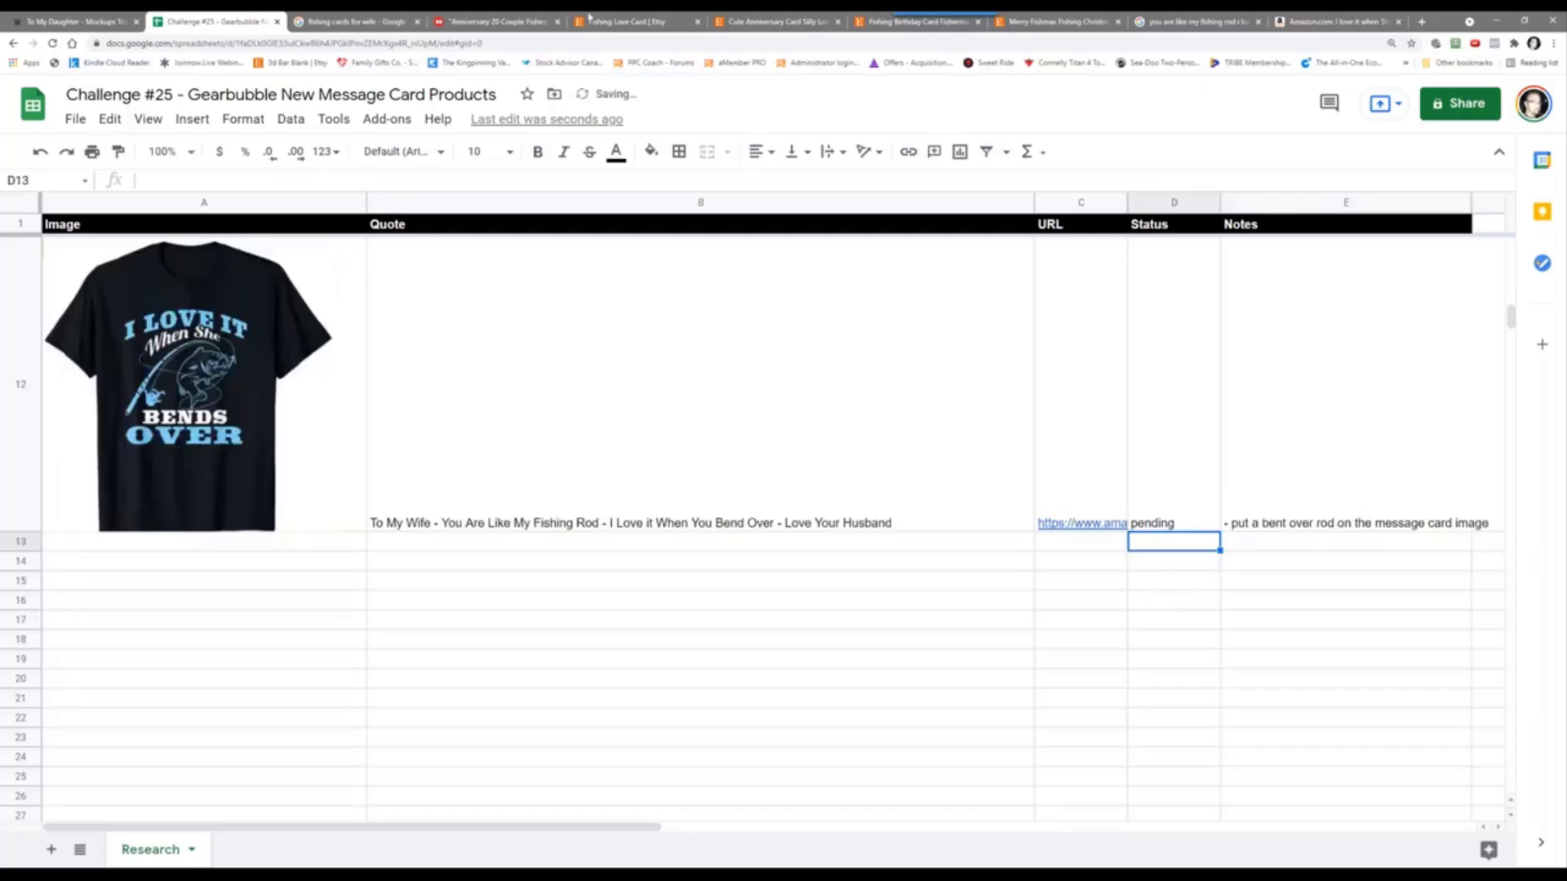
Step: Open Zazzle's "Fishing Woman Cards" result from the "fishing cards for wife" search in a new tab and browse its Canadian site's cards
left_click(400, 22)
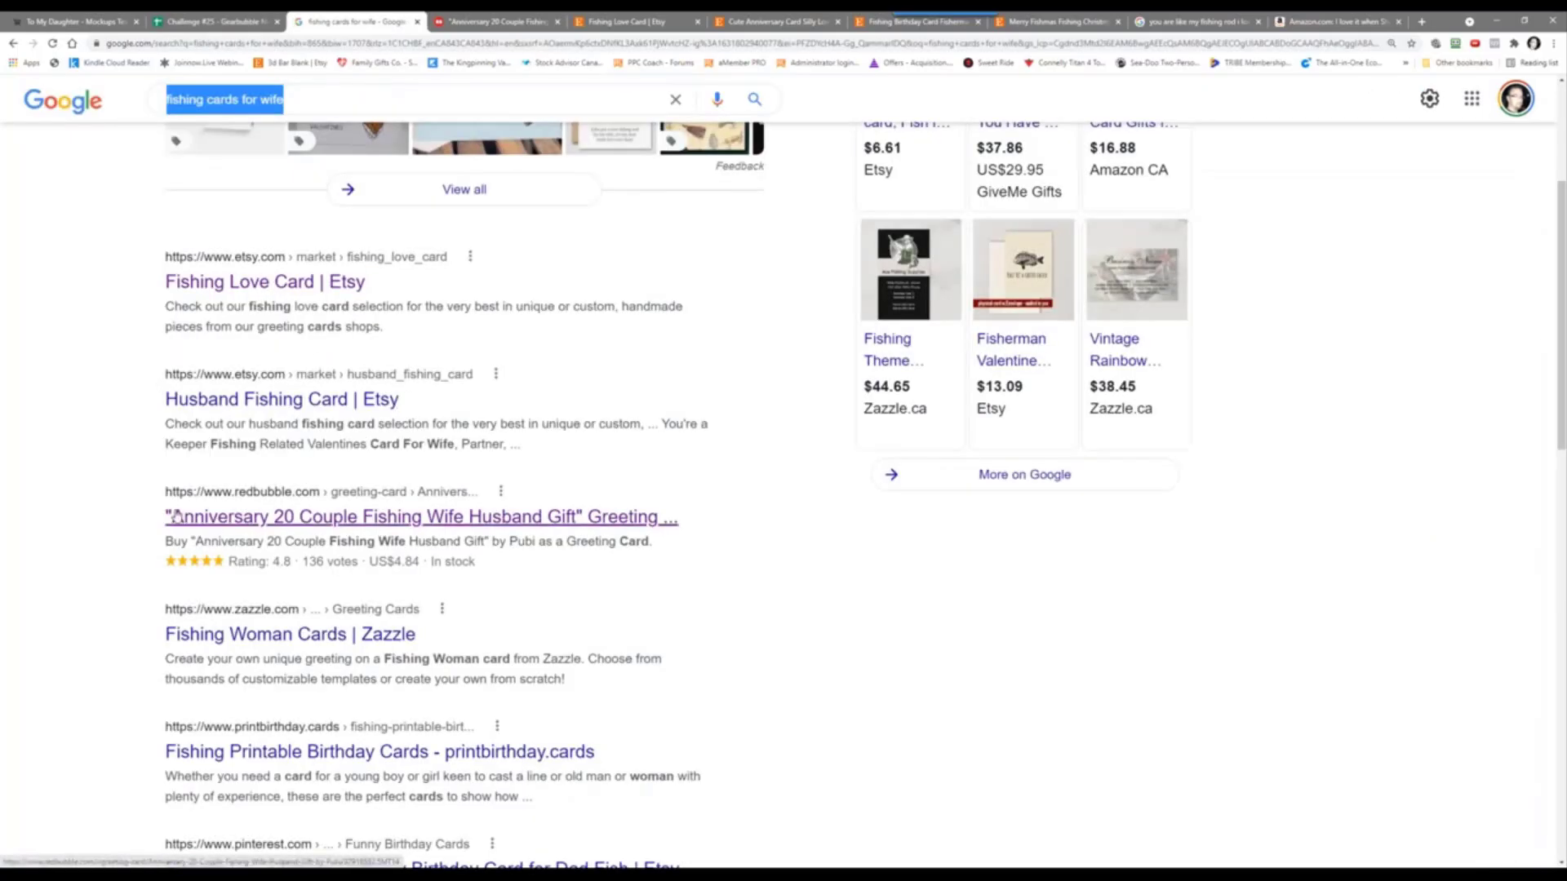
scroll(123, 602, "down", 2)
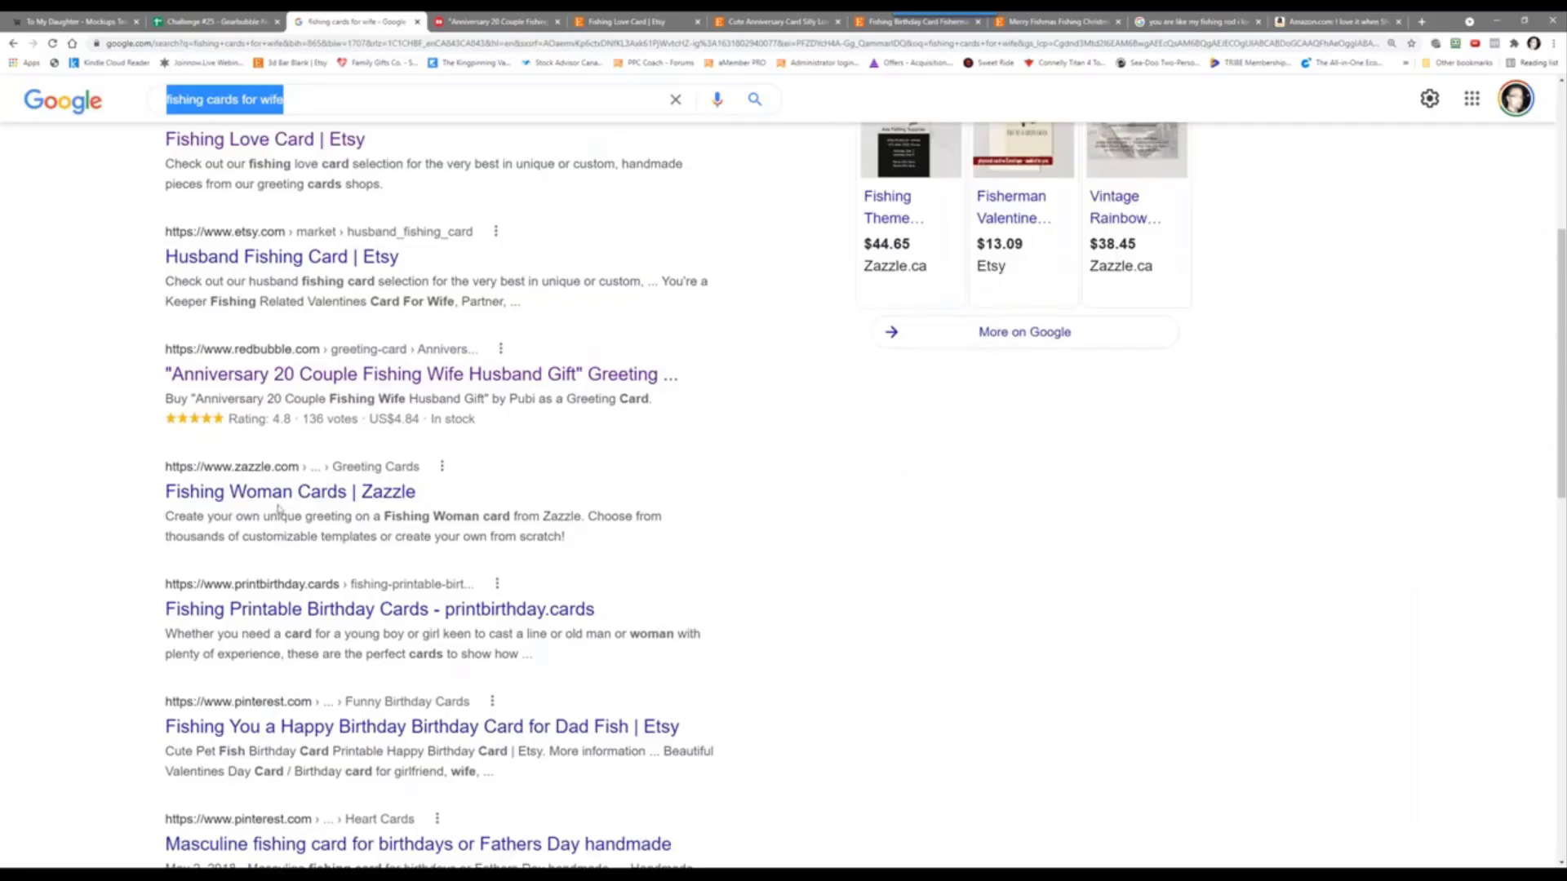
right_click(306, 502)
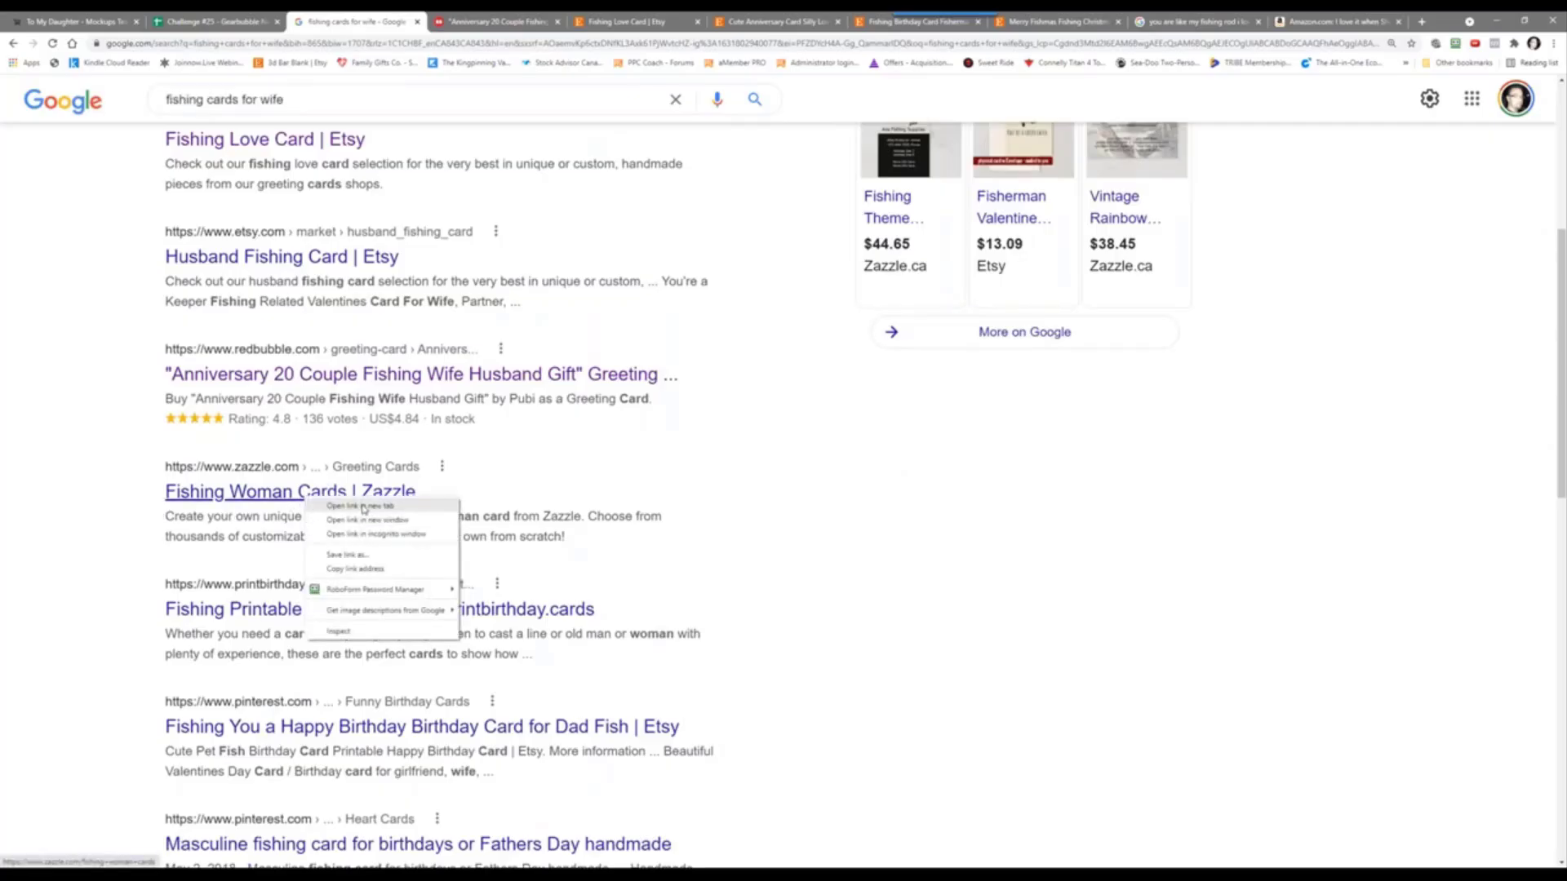
left_click(351, 511)
left_click(445, 18)
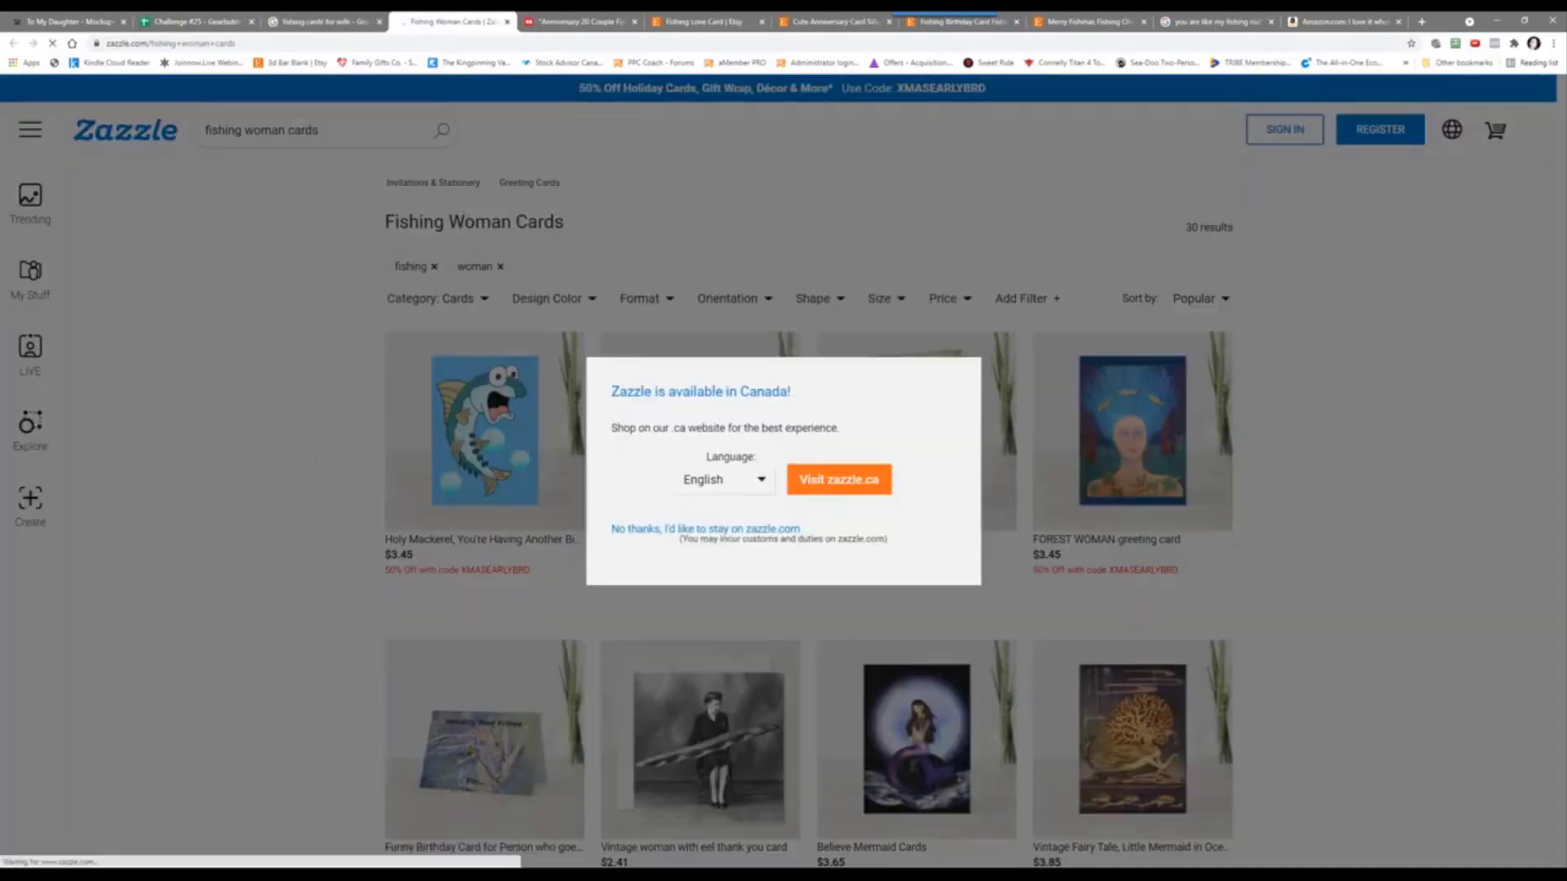
left_click(836, 491)
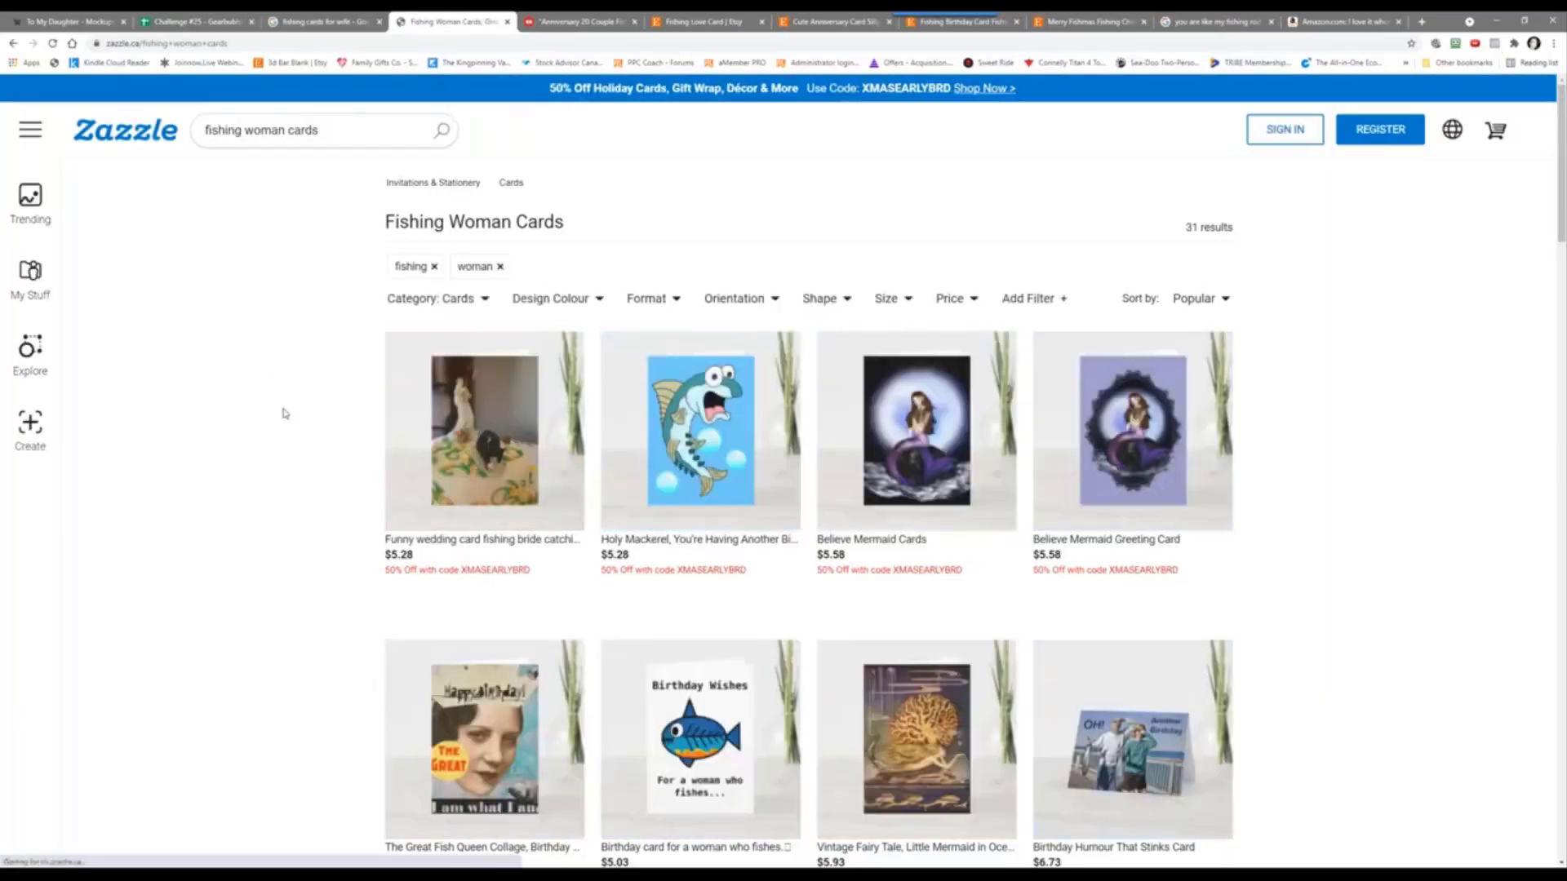
scroll(287, 467, "down", 5)
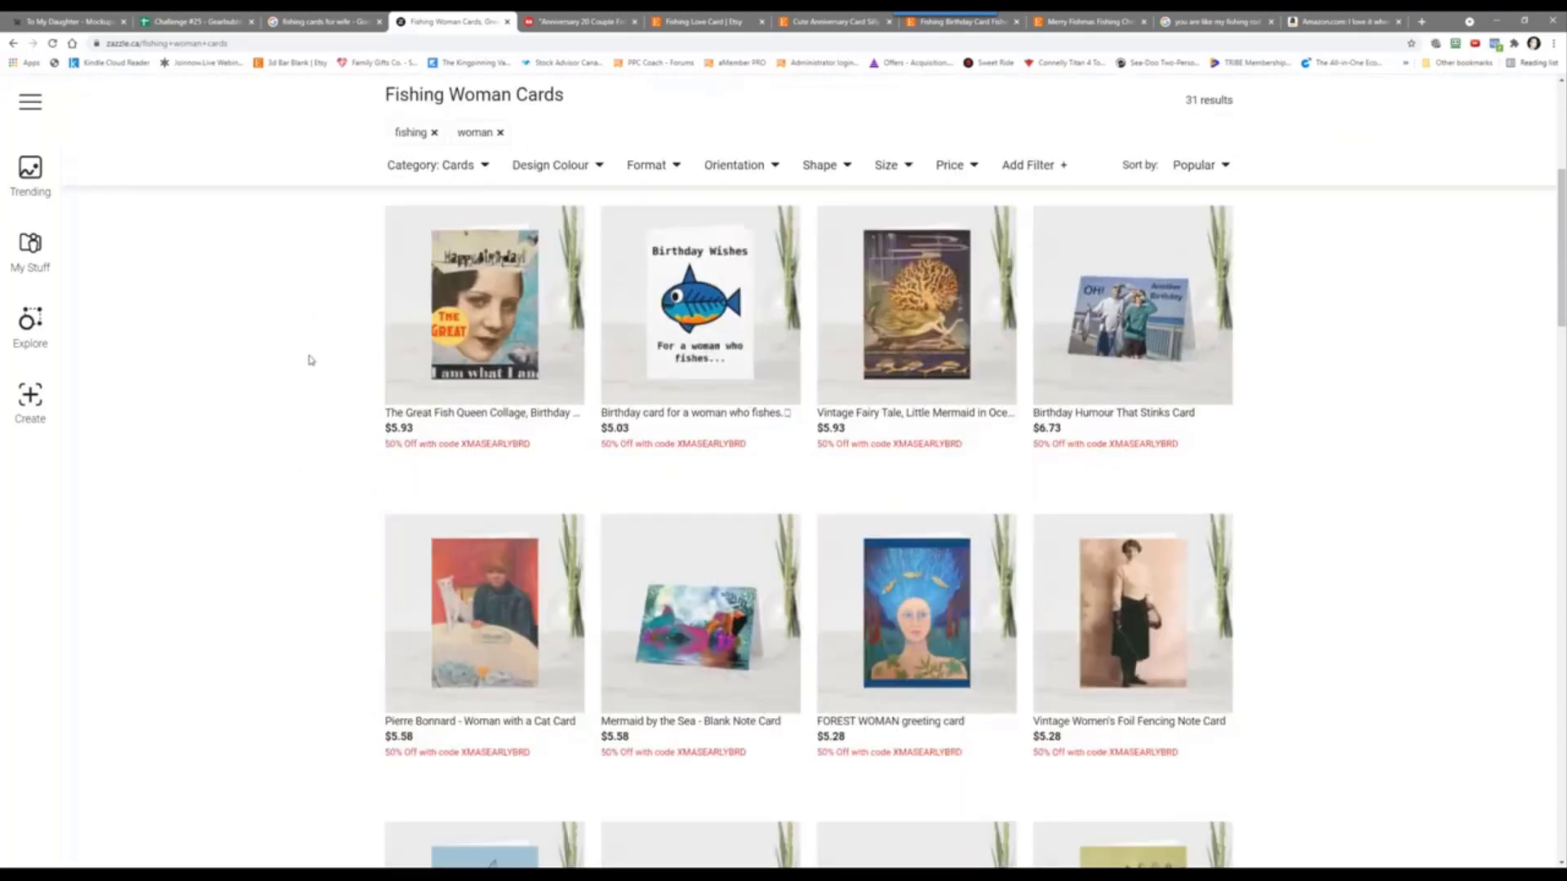
Step: Look through the remaining Fishing Woman Cards results on Zazzle for usable card ideas
scroll(297, 541, "down", 5)
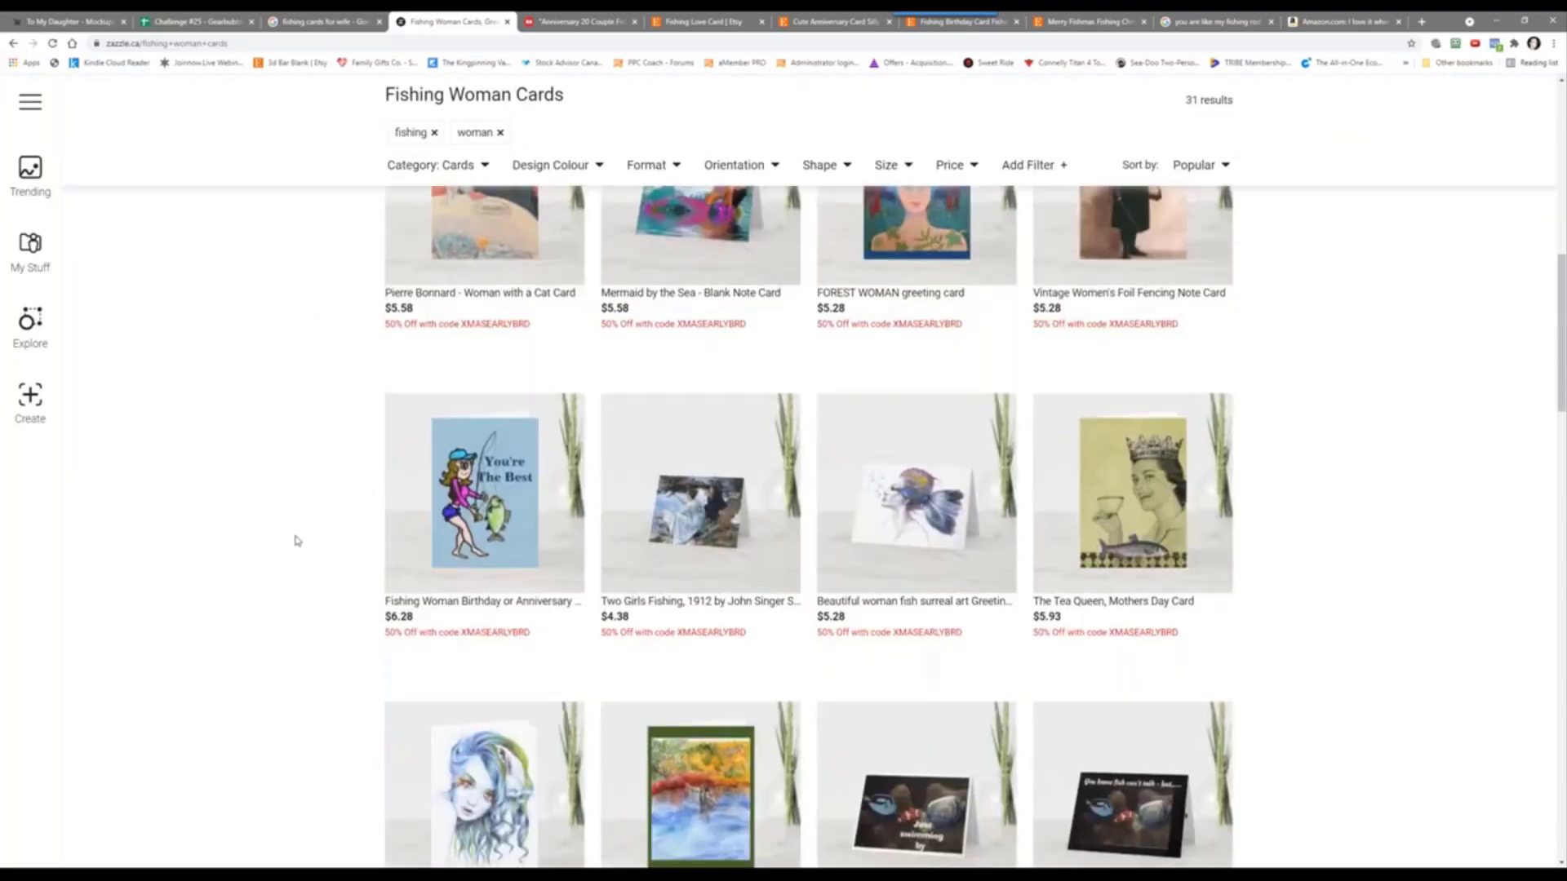
scroll(297, 541, "down", 12)
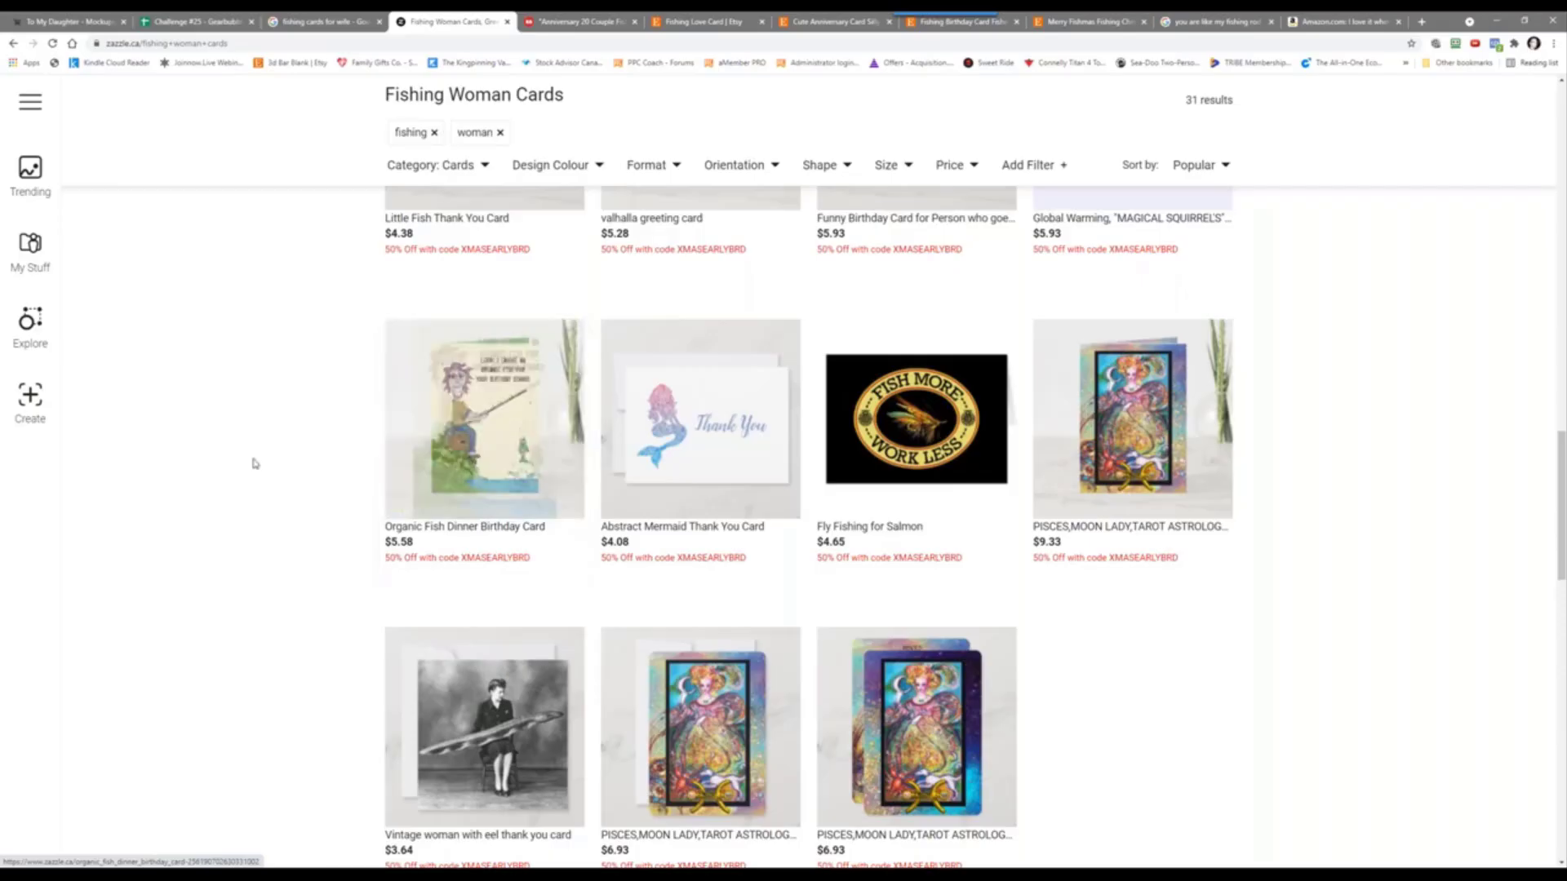
scroll(277, 536, "down", 5)
scroll(286, 408, "up", 5)
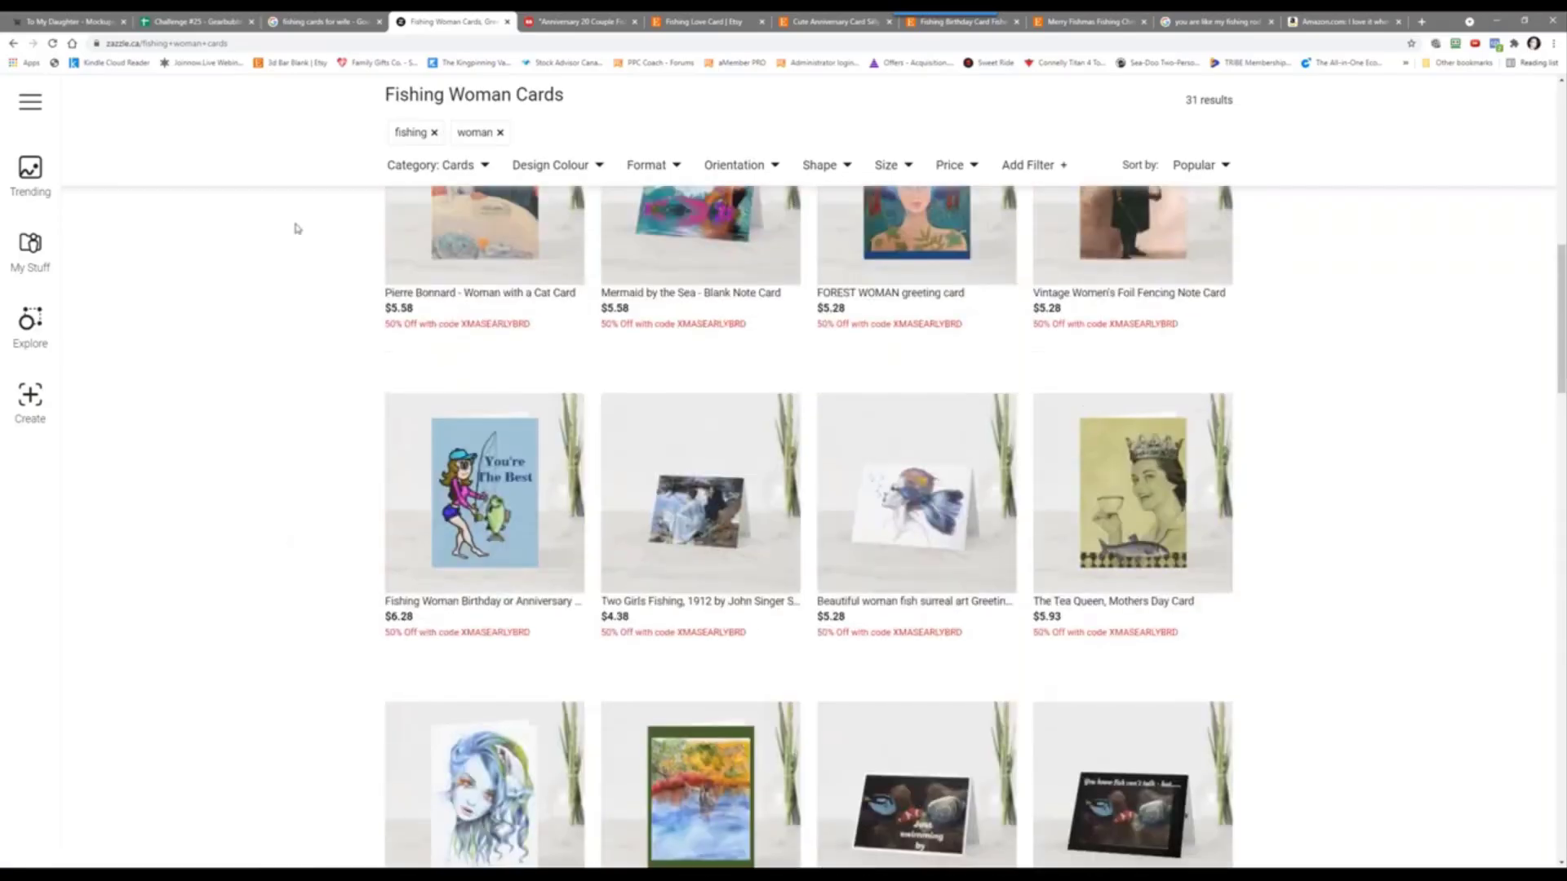
Step: Open the Pinterest result "Fishing You a Happy Birthday Birthday Card for Dad Fish" from the "fishing cards for wife" search in a new tab
left_click(315, 18)
scroll(71, 555, "down", 1)
scroll(71, 555, "down", 1)
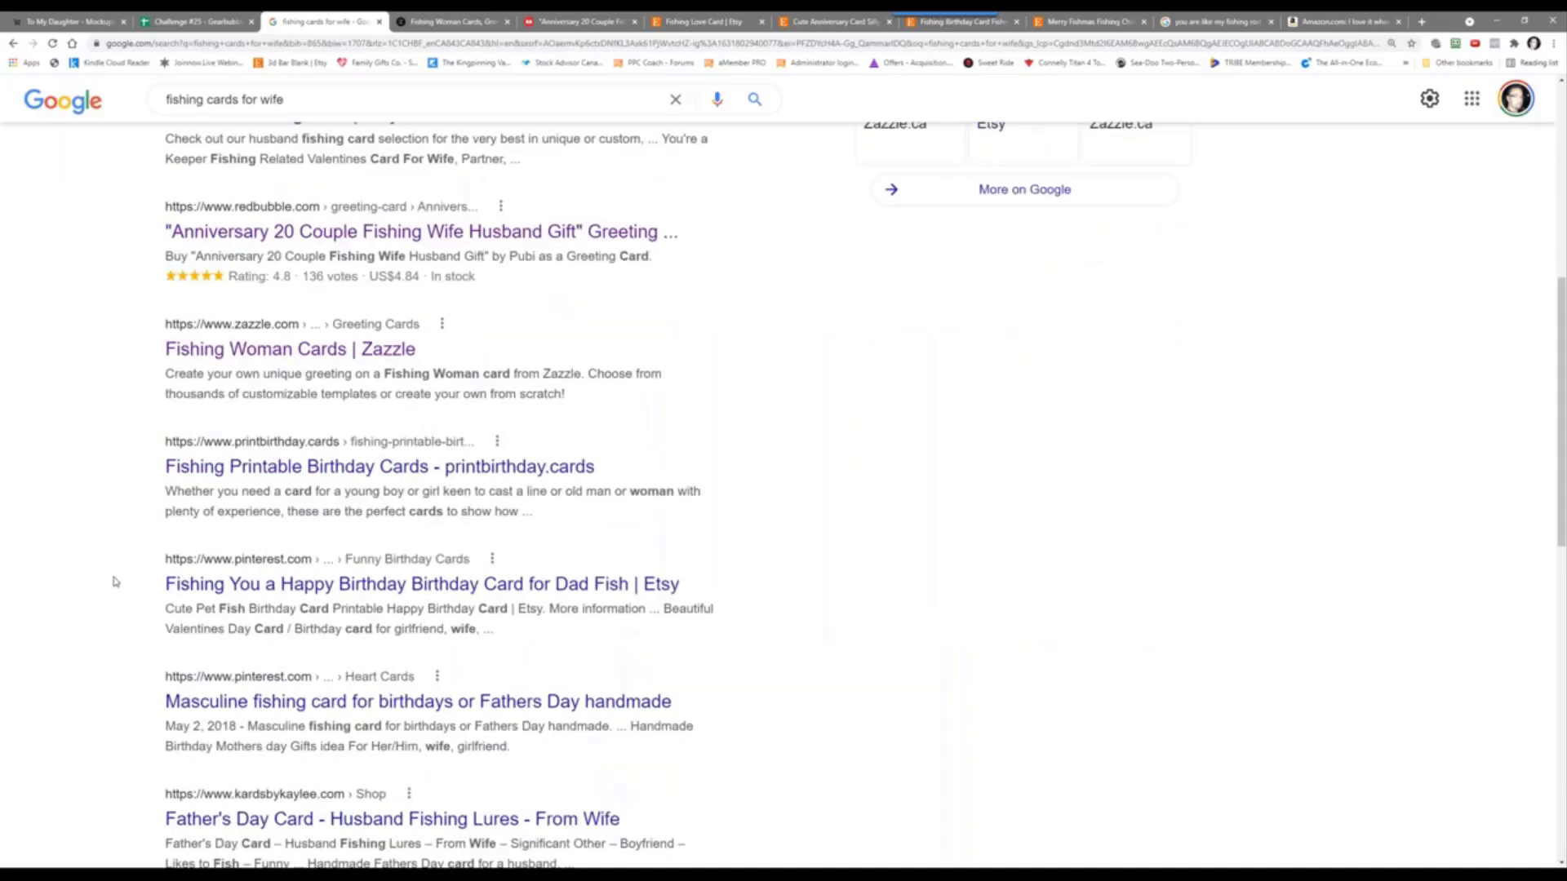
right_click(424, 584)
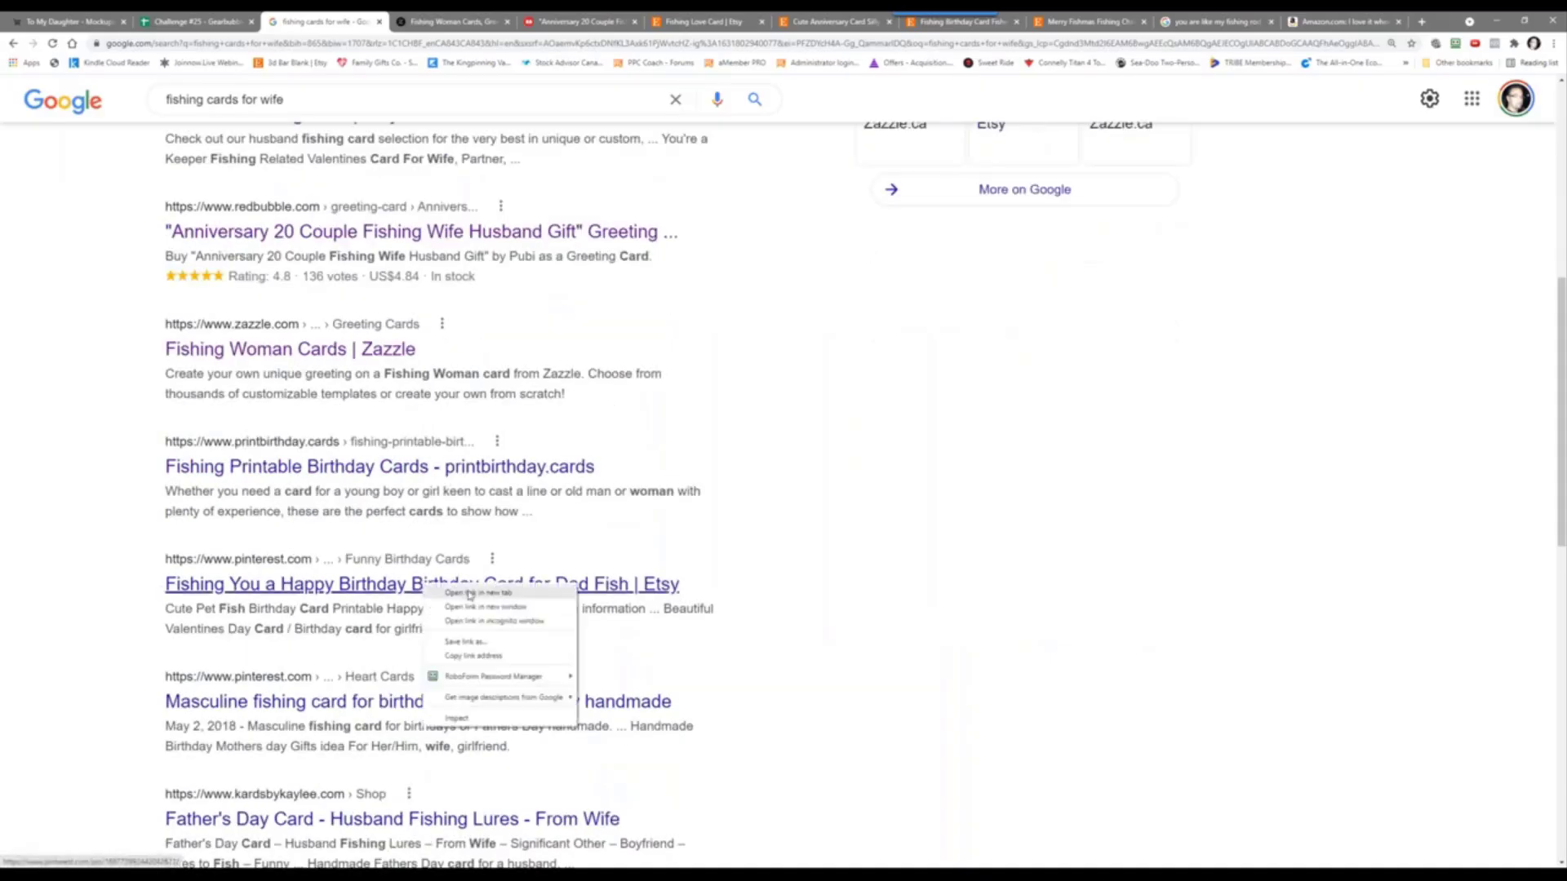
left_click(469, 594)
left_click(560, 21)
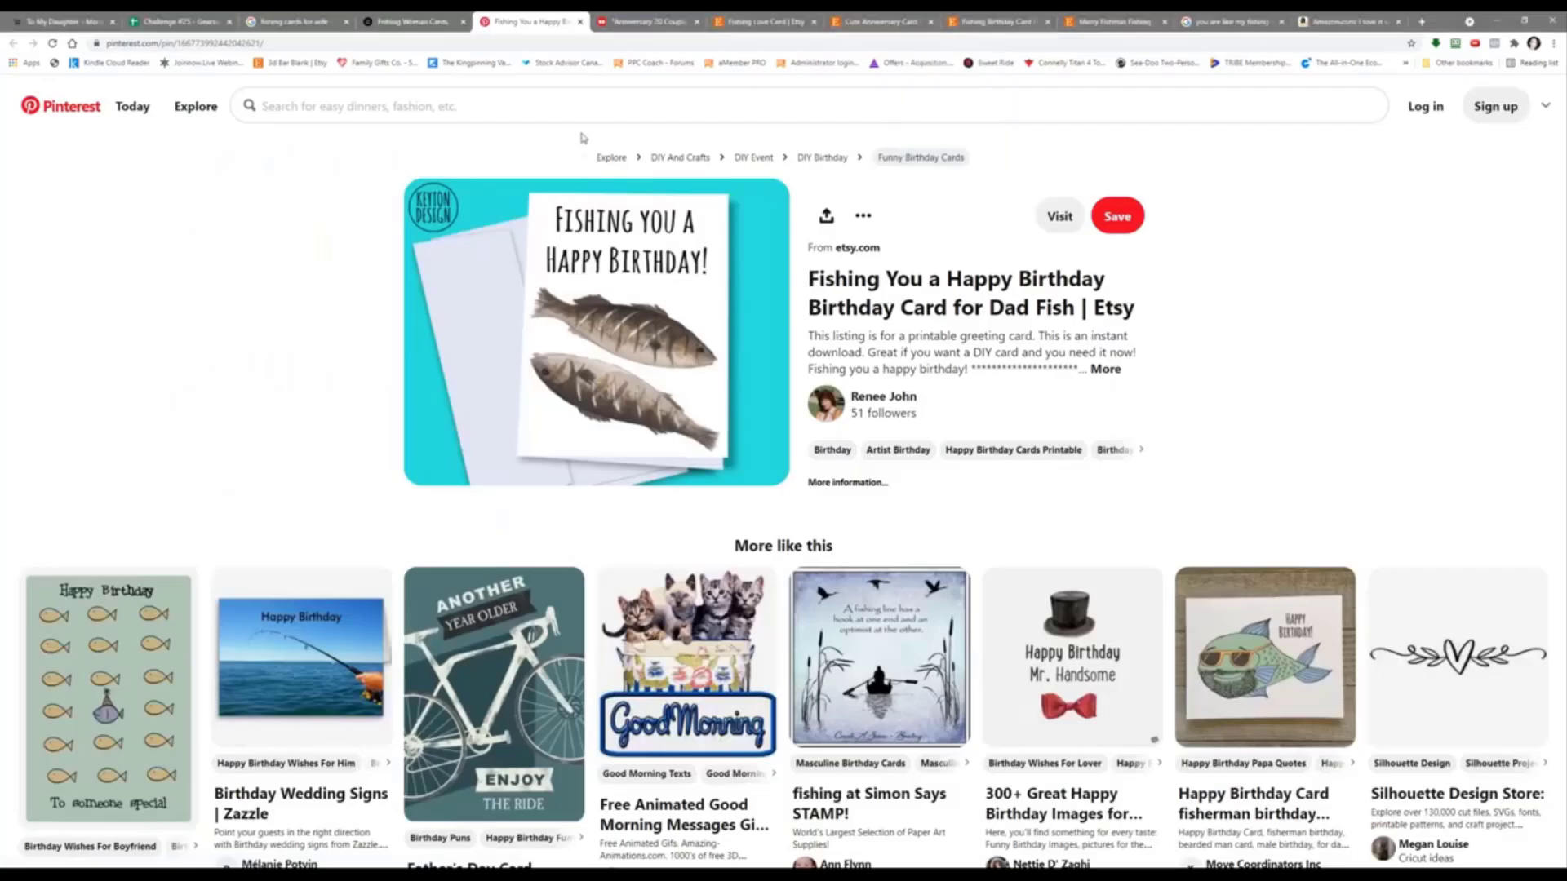
Step: Capture the "Fishing You a Happy Birthday!" card as a cropped screenshot and save it from Snagit Editor
key("Print")
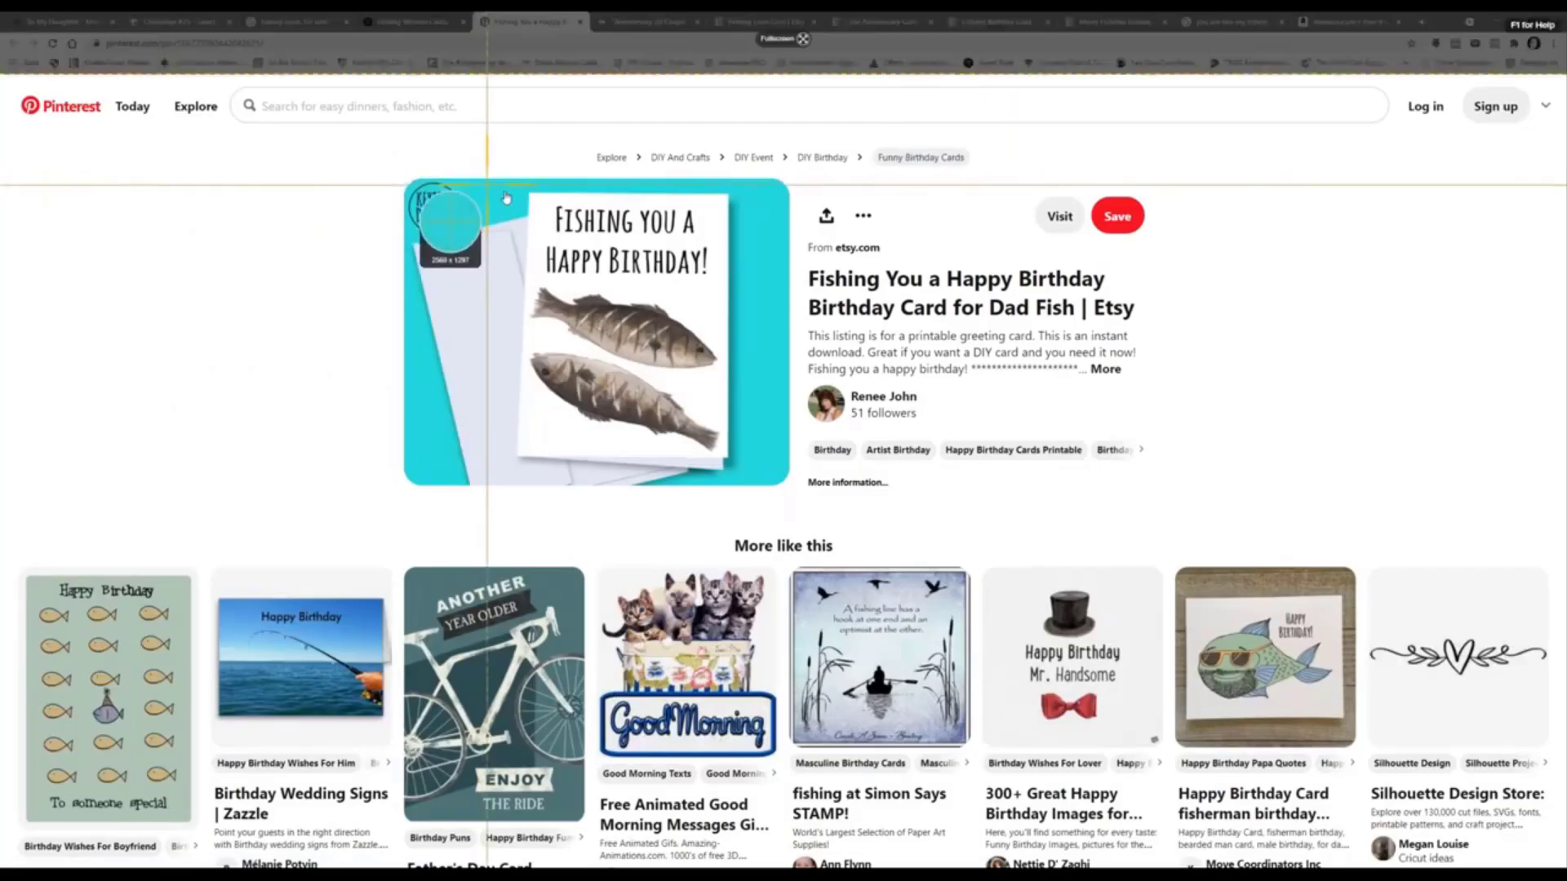
left_click_drag(487, 185, 758, 471)
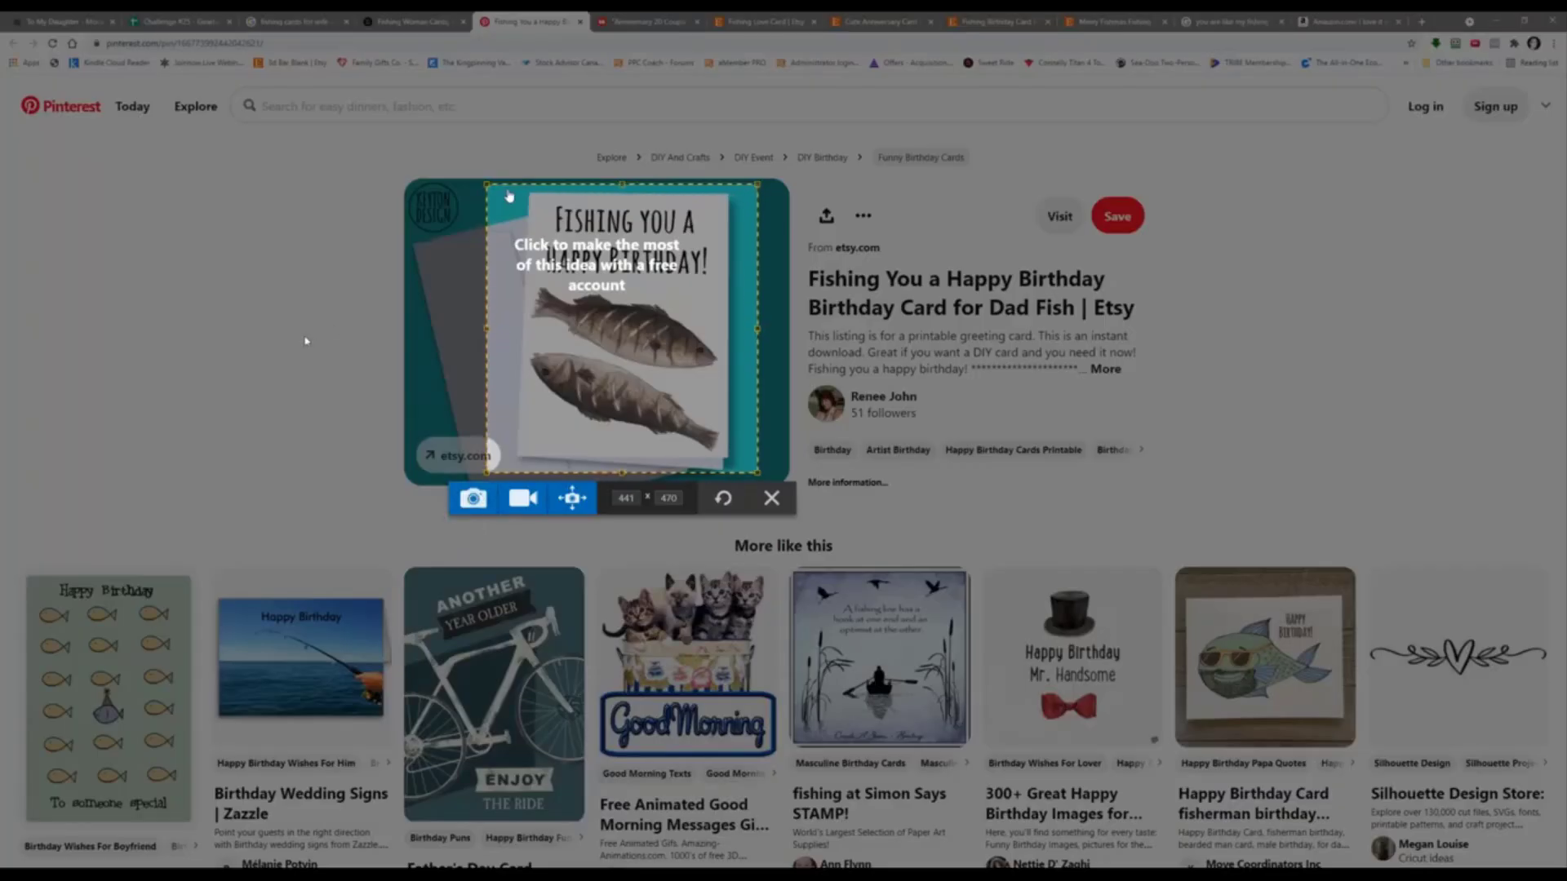
left_click(479, 499)
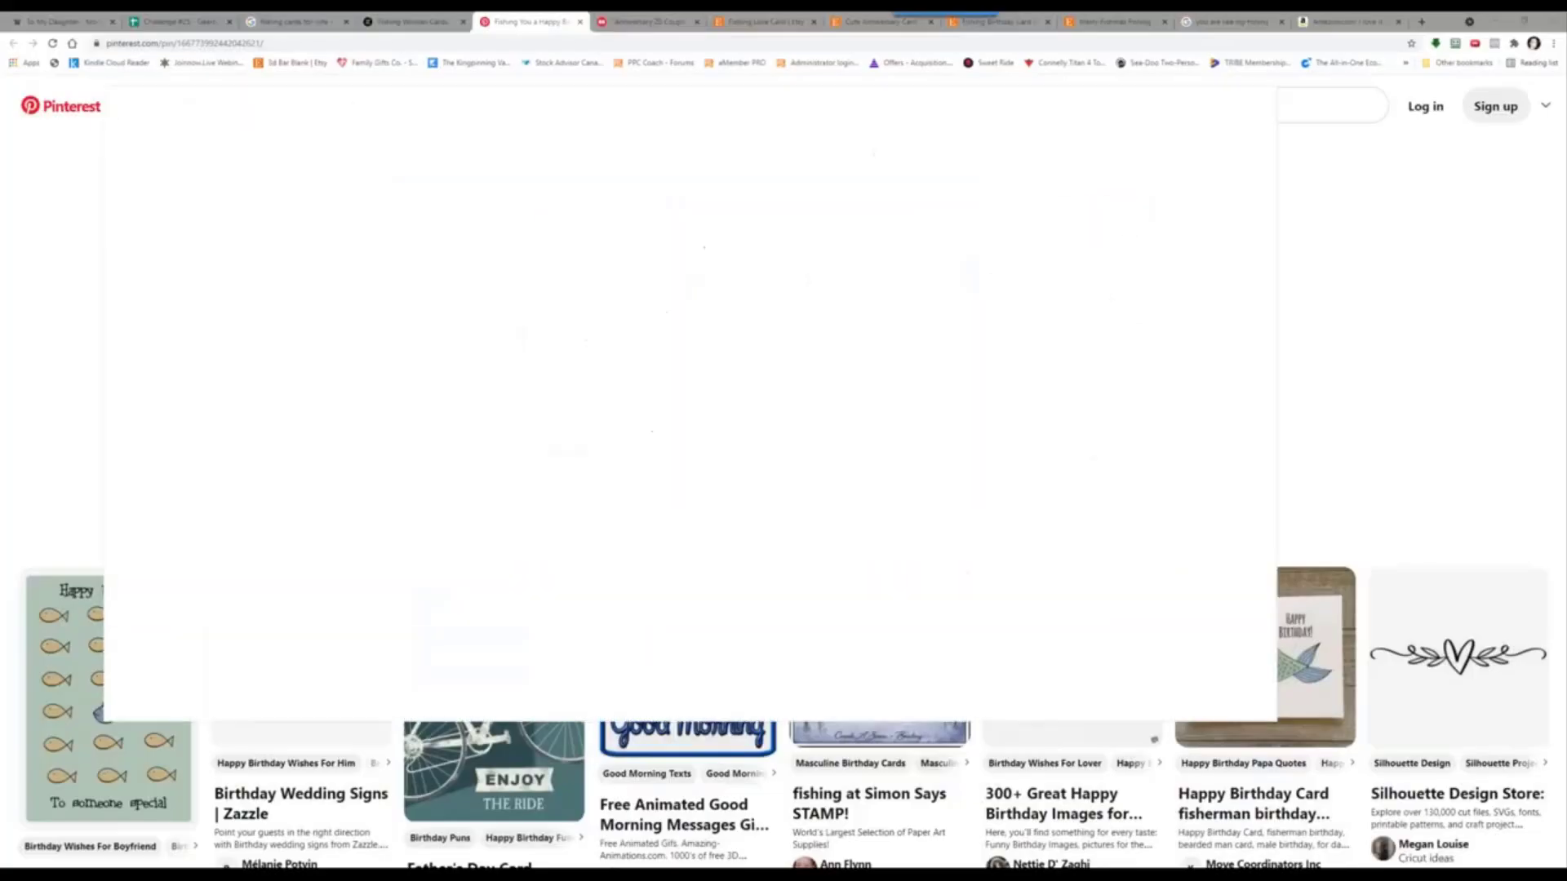
left_click(116, 95)
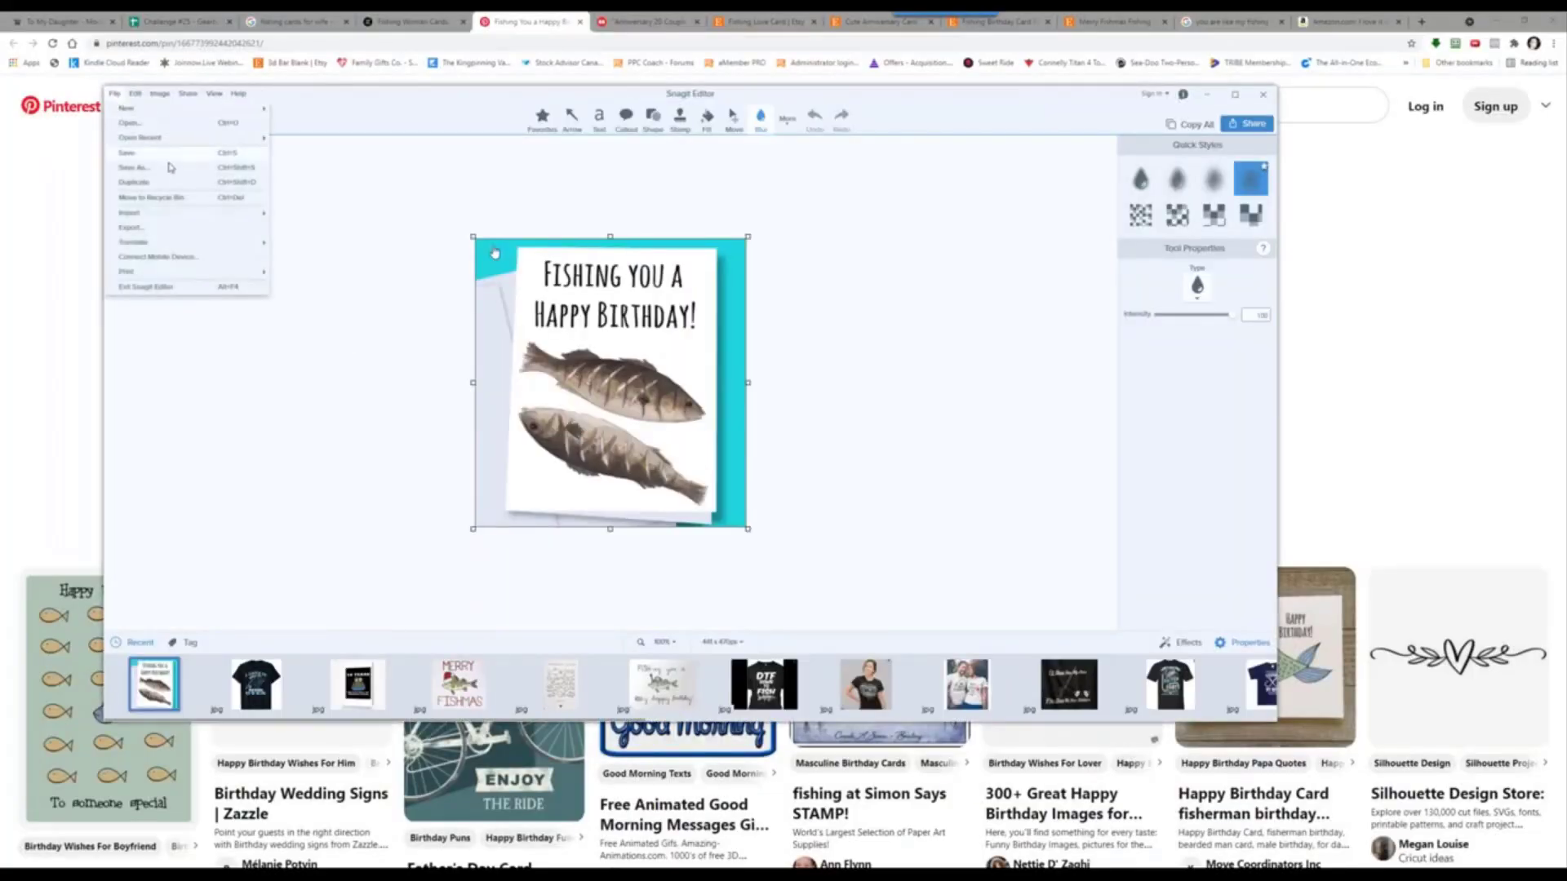
left_click(143, 154)
left_click(587, 412)
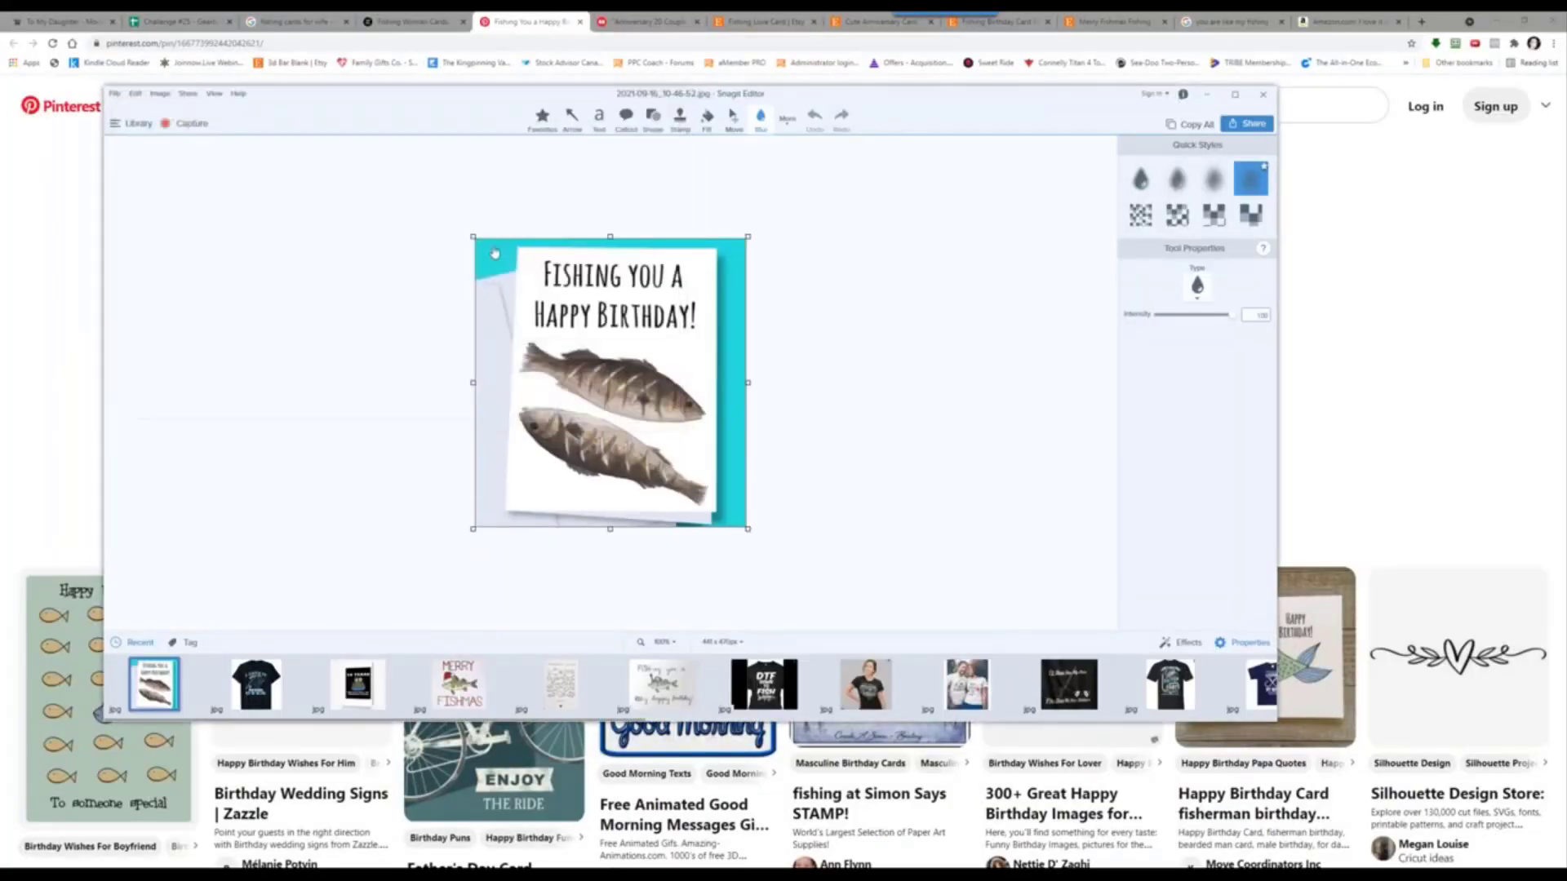
Step: Insert the saved "Fishing You a Happy Birthday!" image into cell A13 of the research sheet and heighten row 13 to show it
left_click(181, 18)
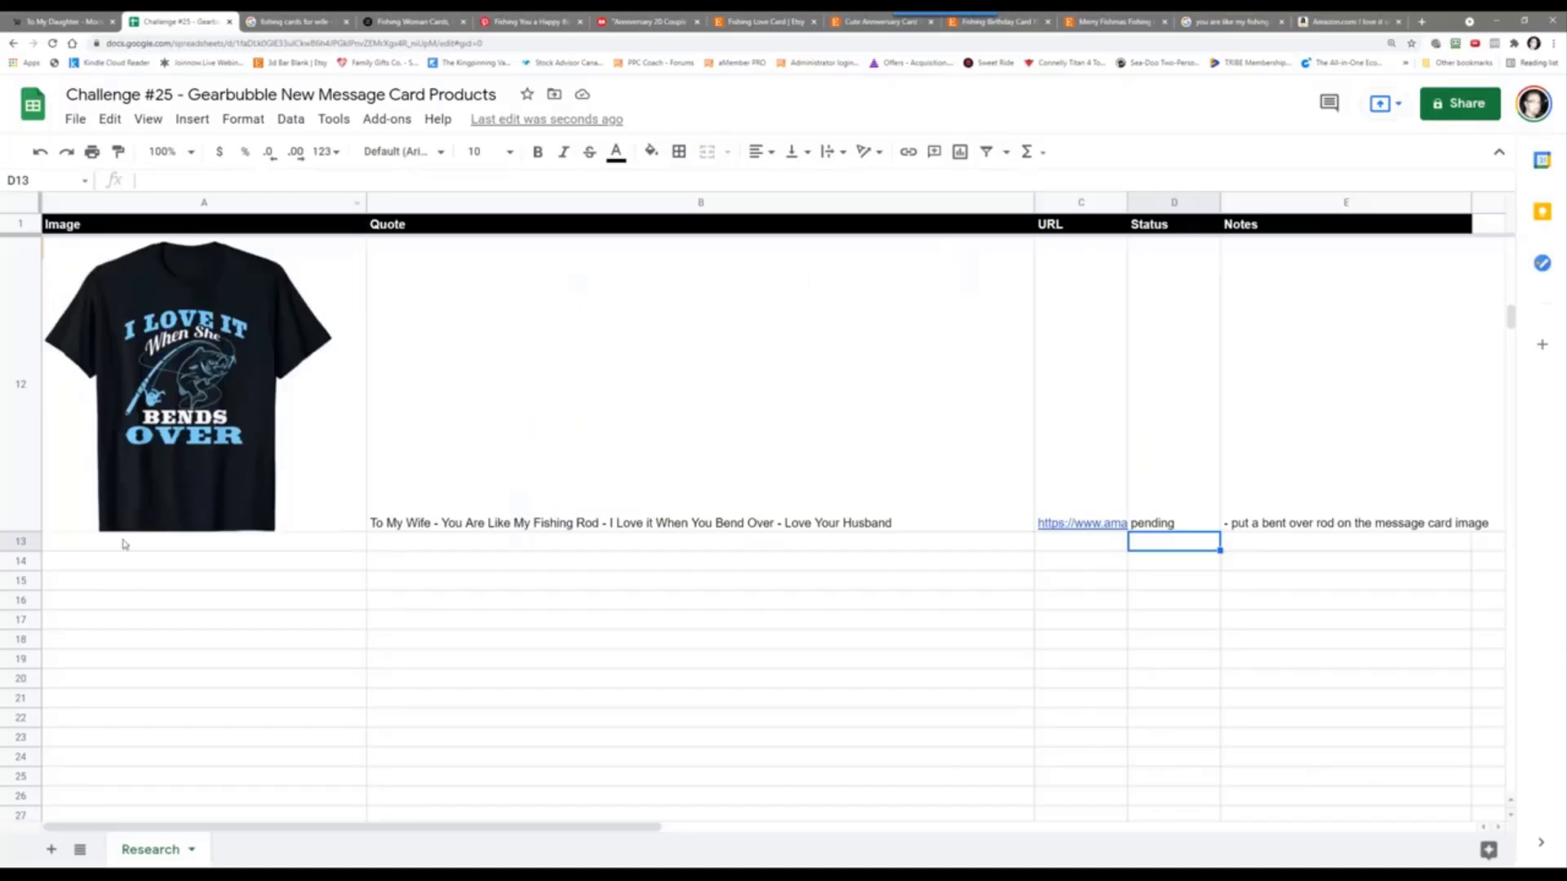
left_click(126, 544)
left_click(192, 119)
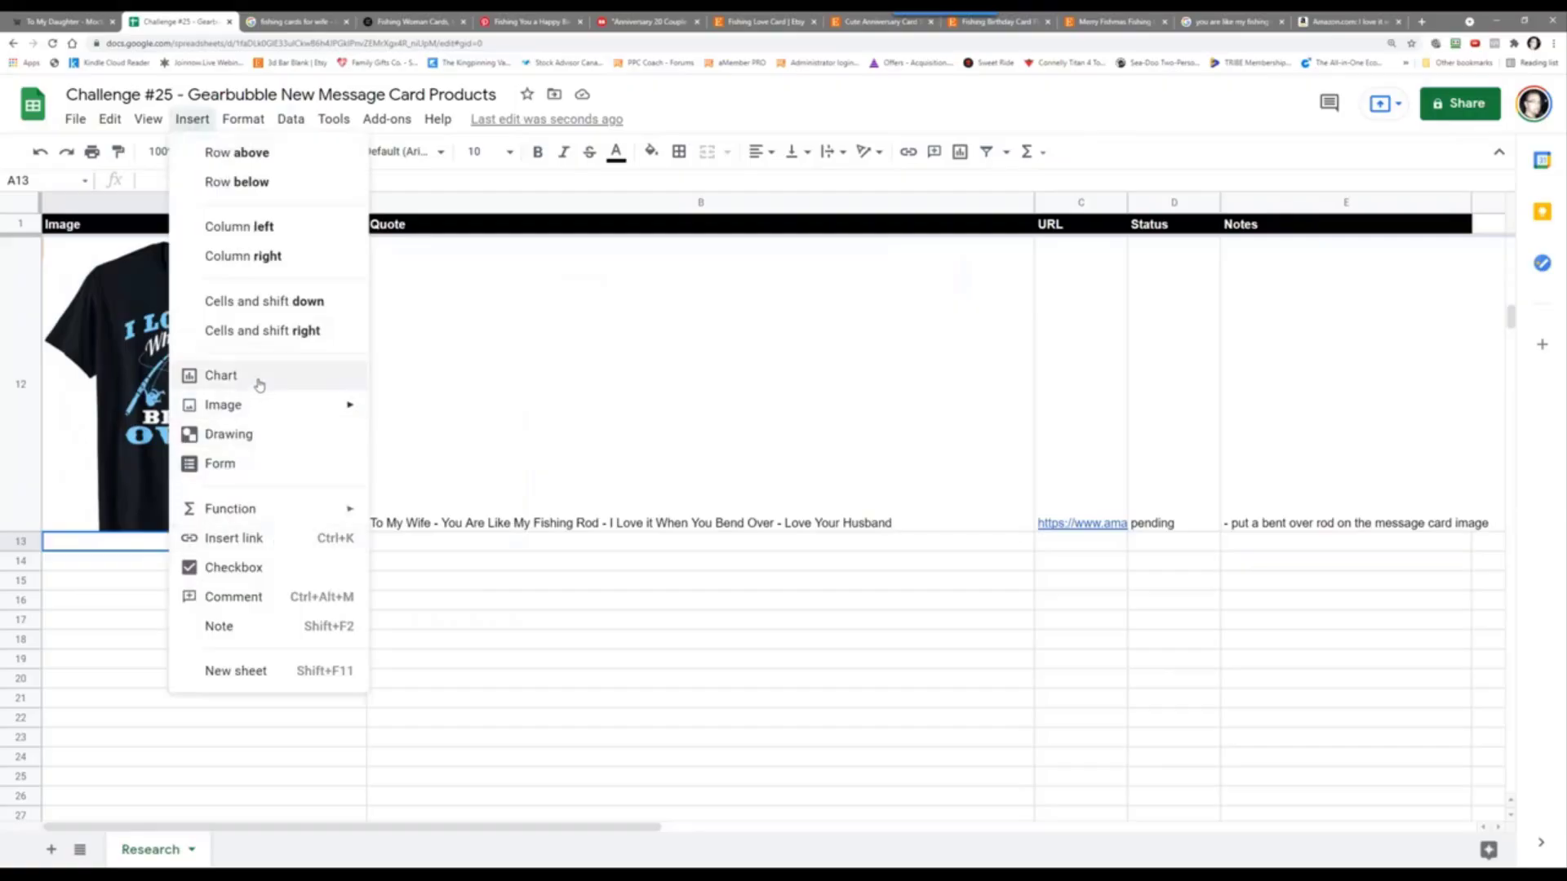
mouse_move(256, 406)
left_click(420, 412)
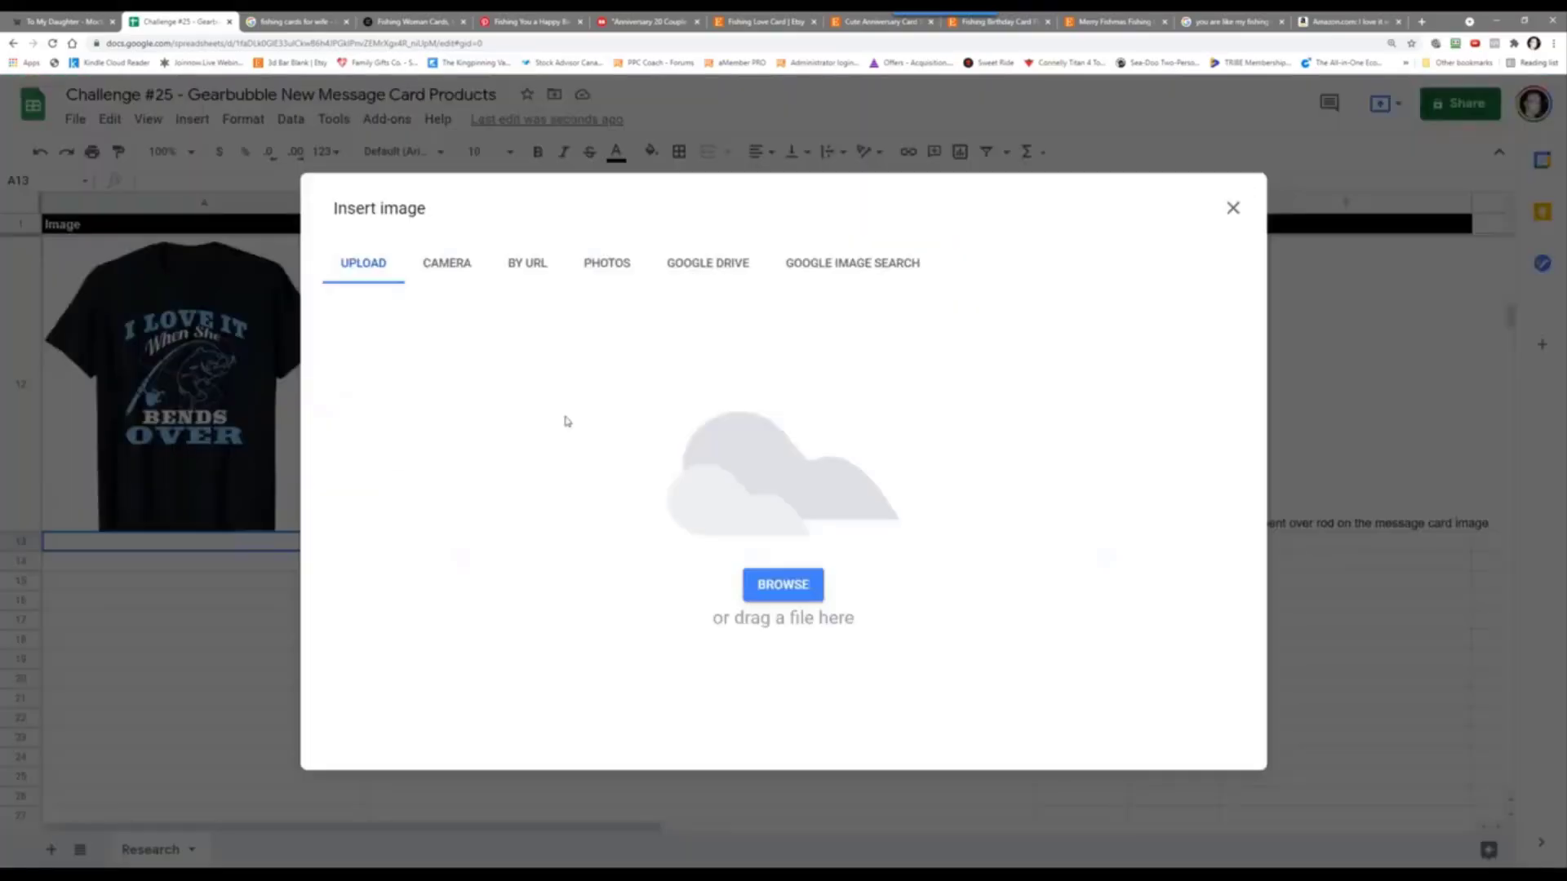
left_click(784, 584)
left_click(217, 271)
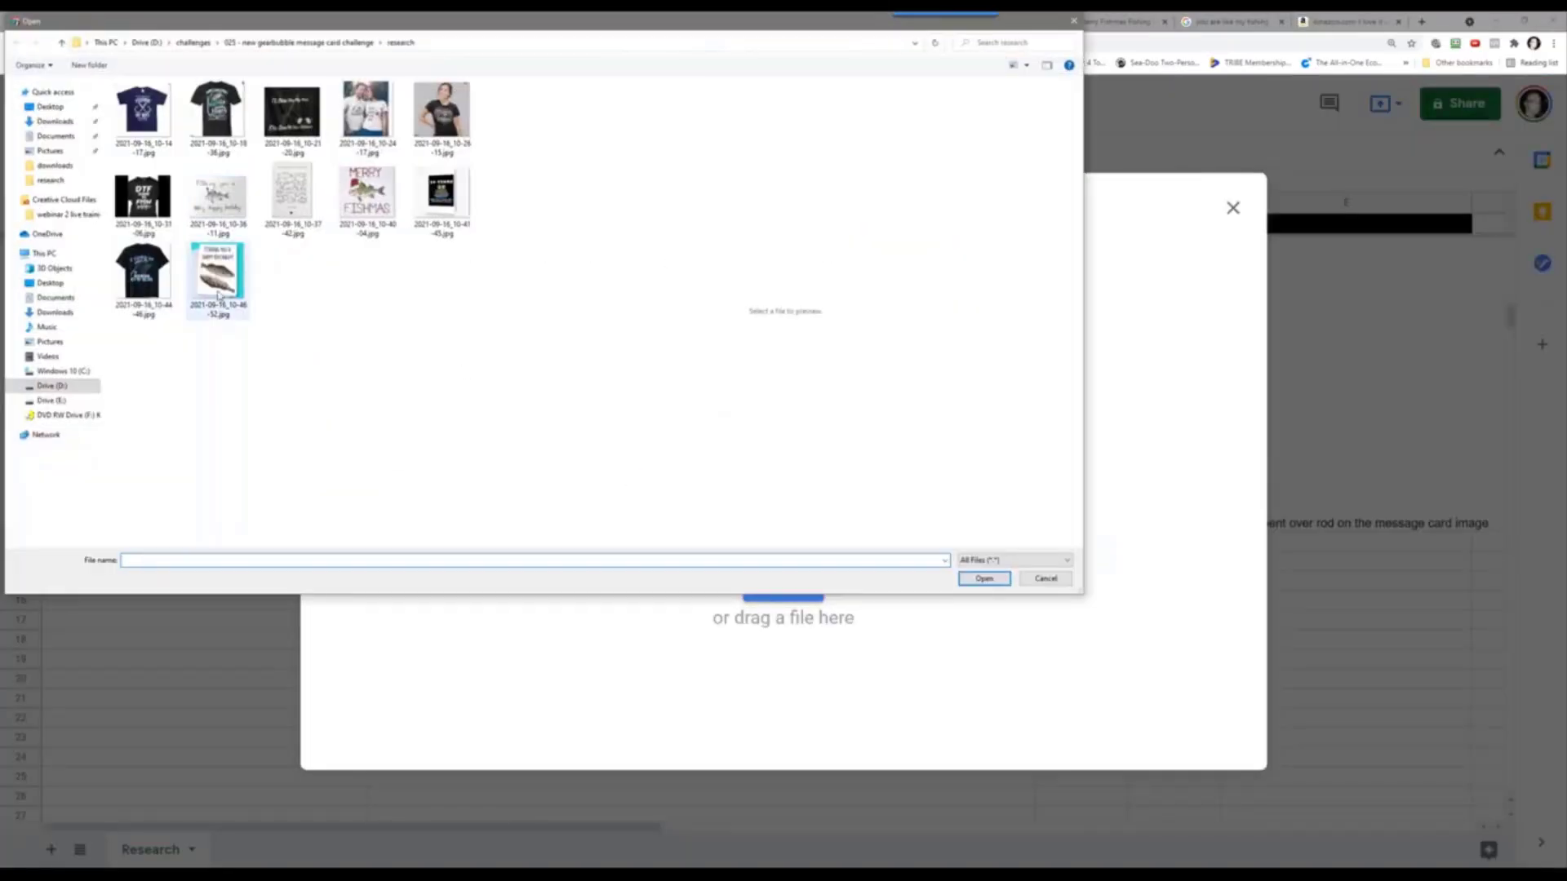
left_click(984, 579)
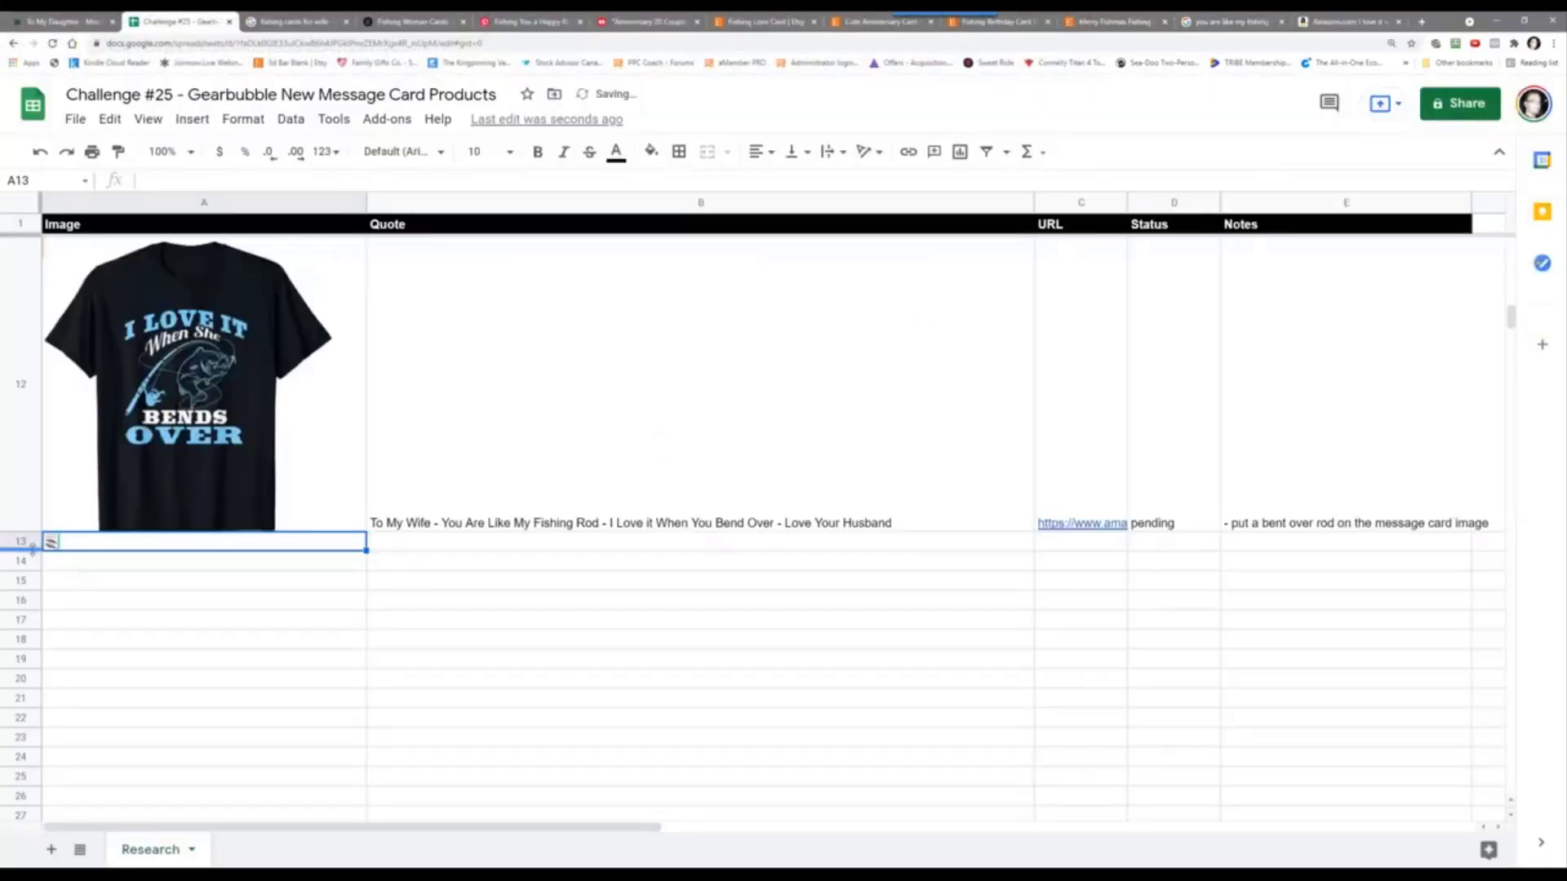
left_click_drag(32, 551, 32, 764)
Step: Enter the quote "To My Wife - Fishing You A Happy 40th Birthday - I Love You - Love Your Husband" in B13
left_click(573, 688)
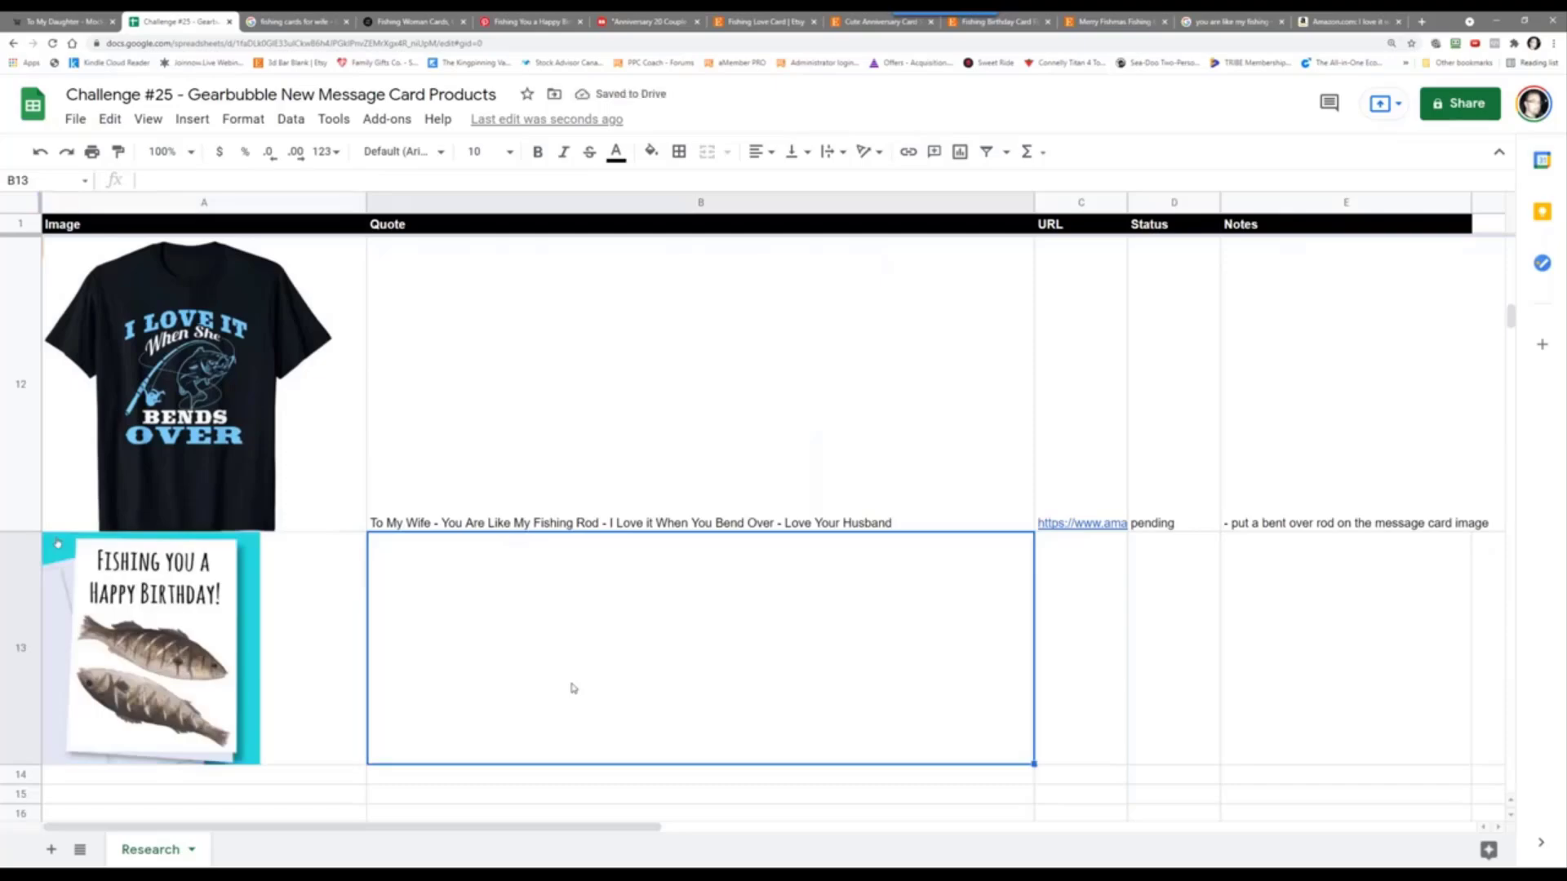
type("To My")
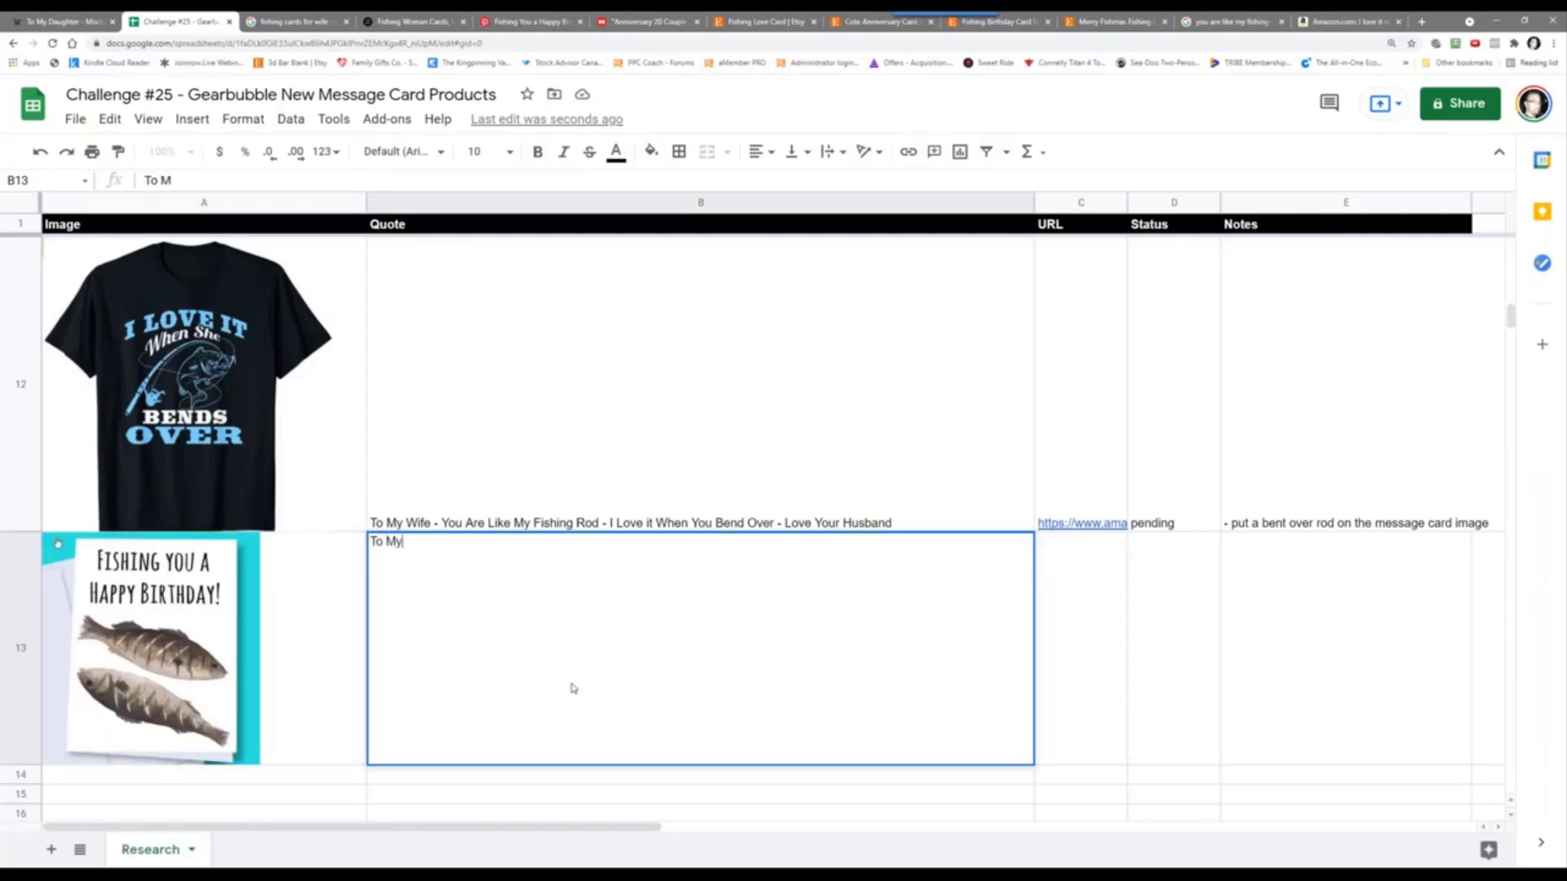
type(" Wife - Fishing You A ")
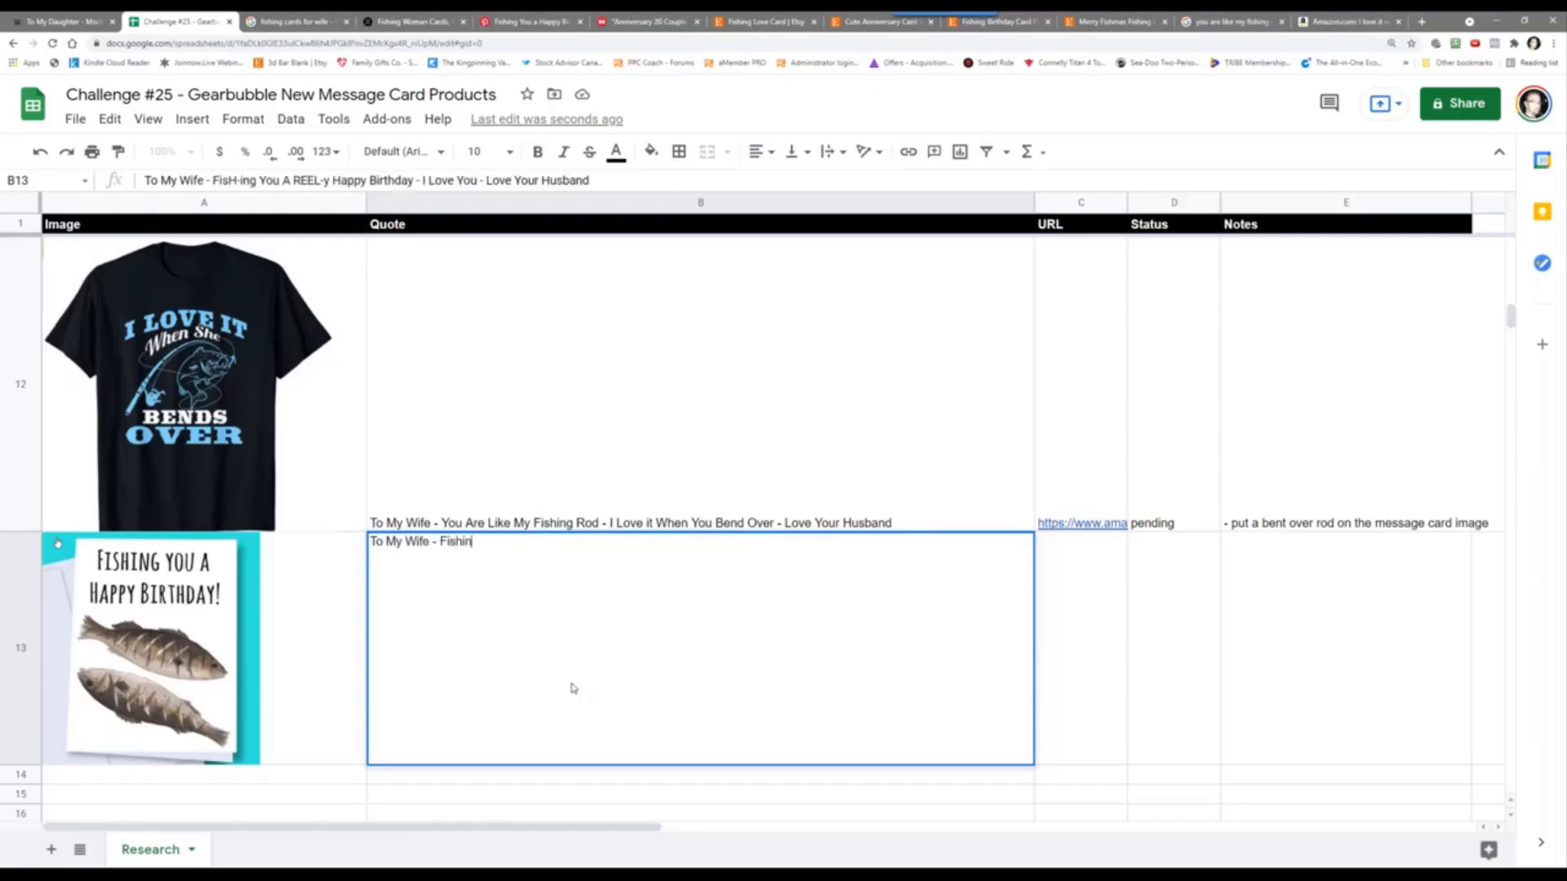
type("Happy")
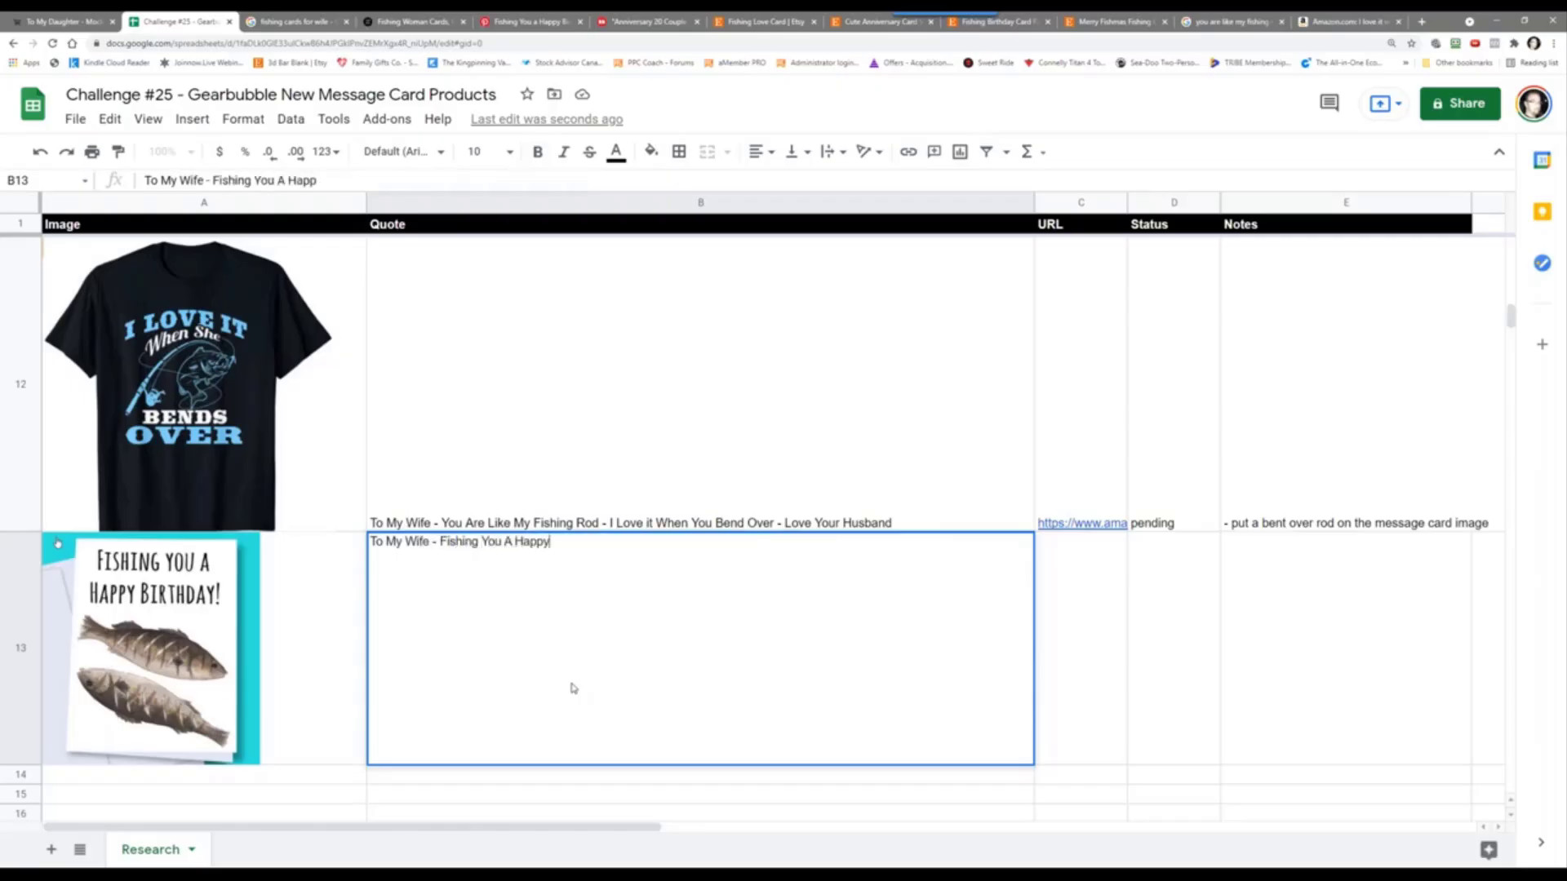
type(" 40th Birthday")
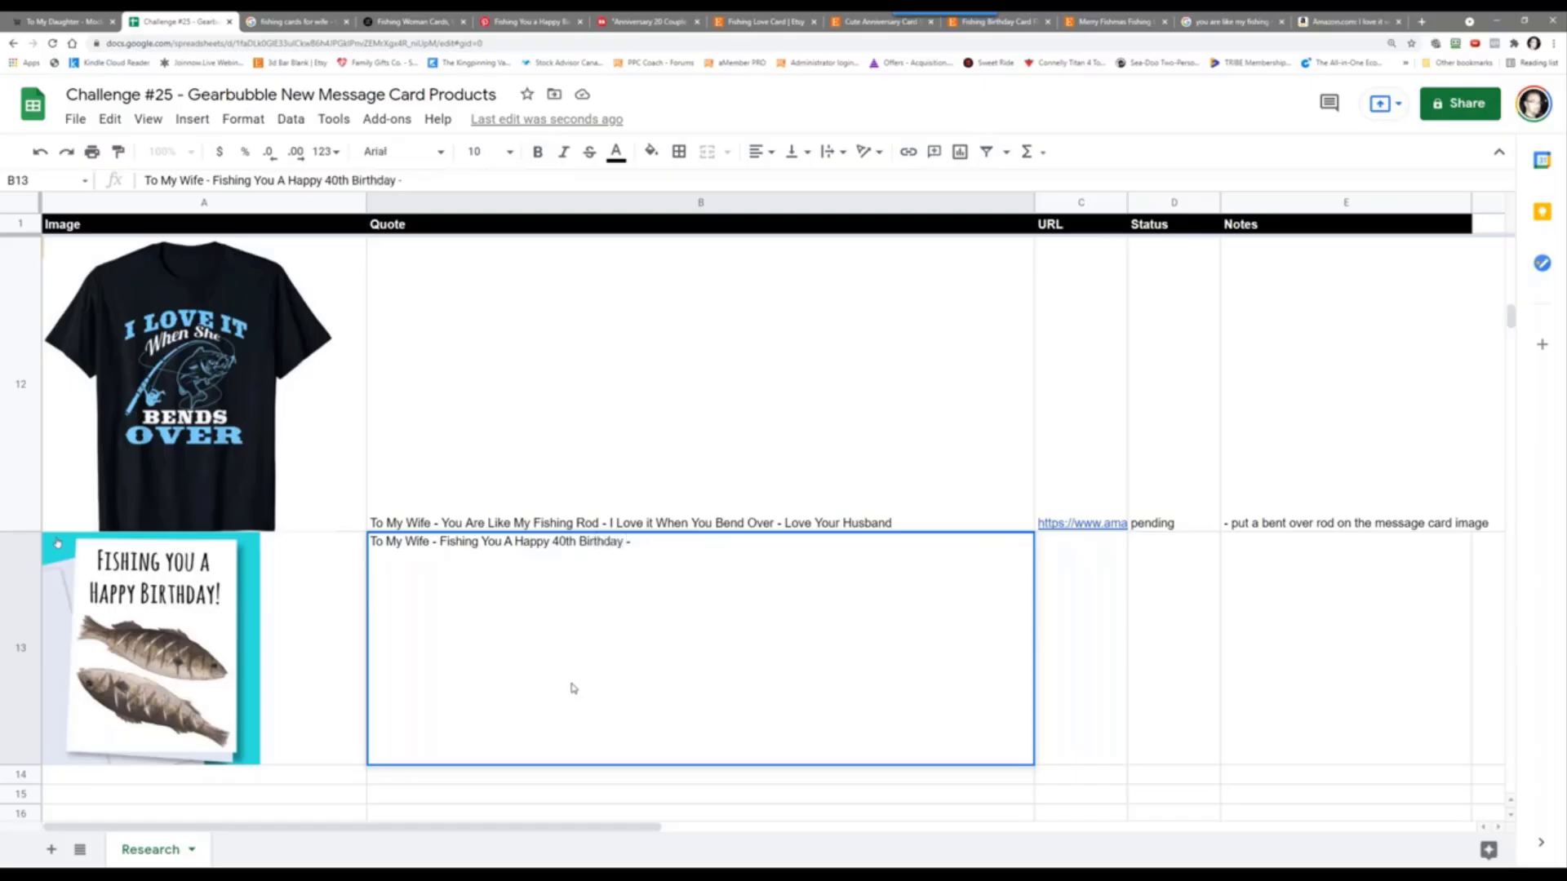
type(" - I Love you")
key("BackSpace")
key("BackSpace")
key("BackSpace")
type("You")
type(" - Love Your Husband")
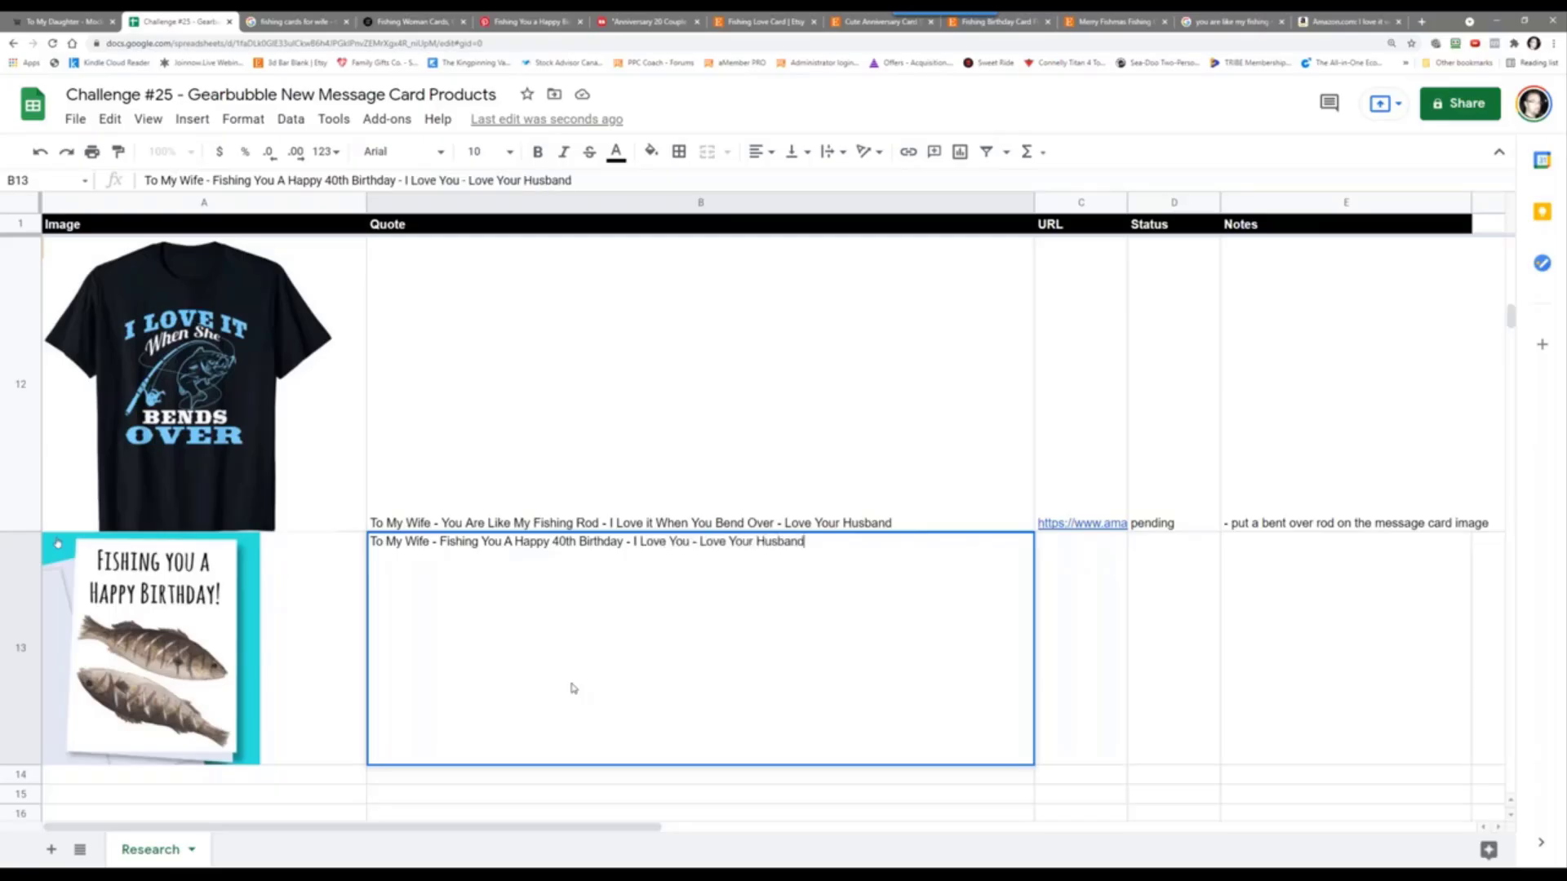
key("Tab")
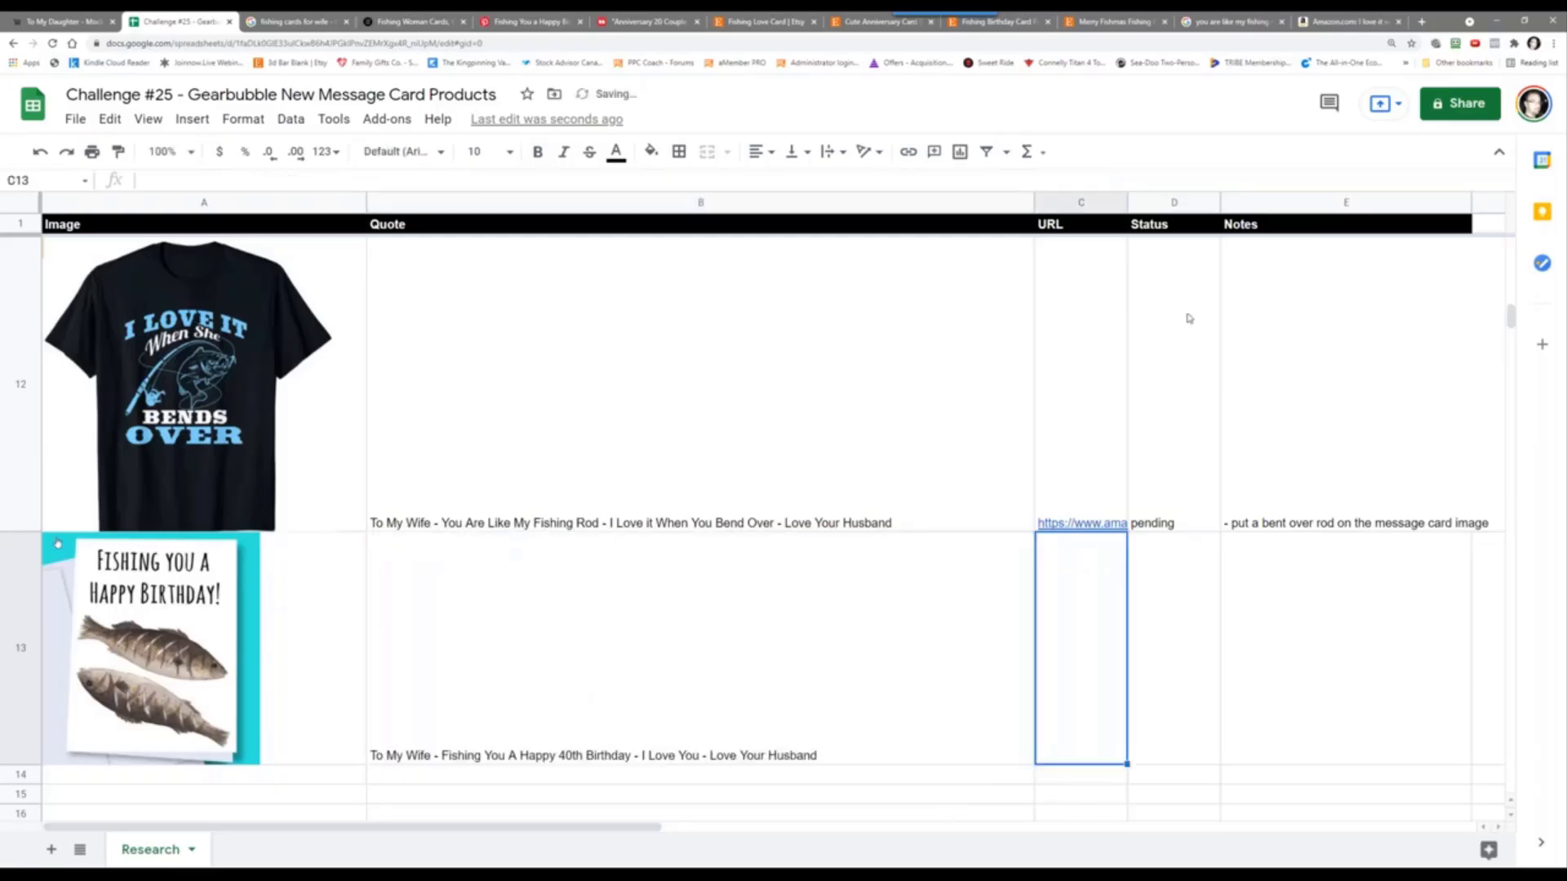
Step: Copy the web address of the Pinterest "Fishing You a Happy Birthday" pin into the URL cell C13 of the research sheet
left_click(433, 16)
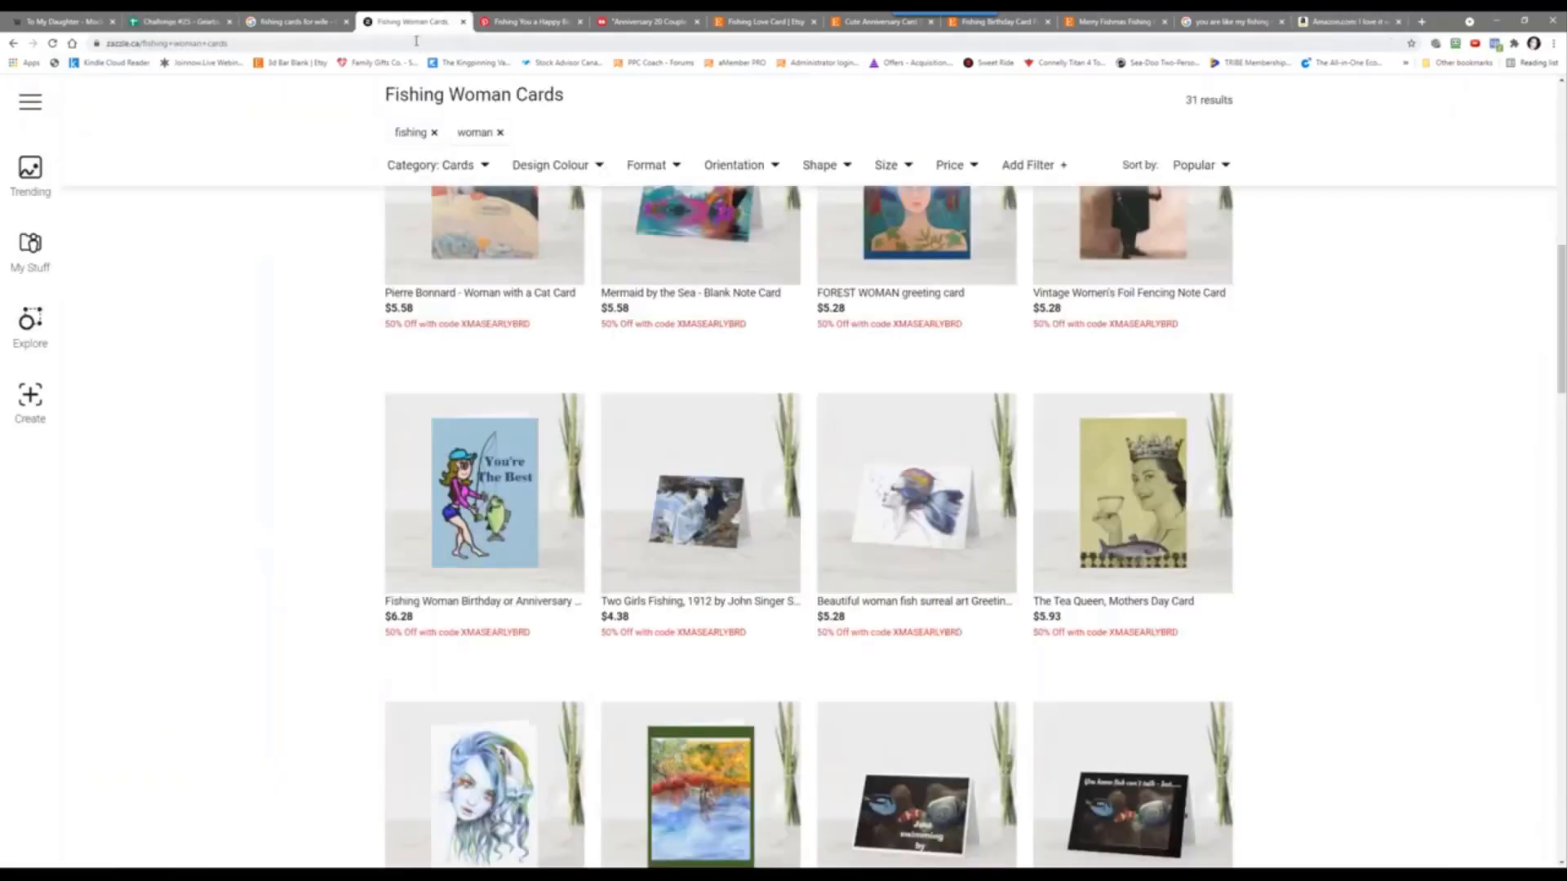
left_click(323, 20)
left_click(500, 16)
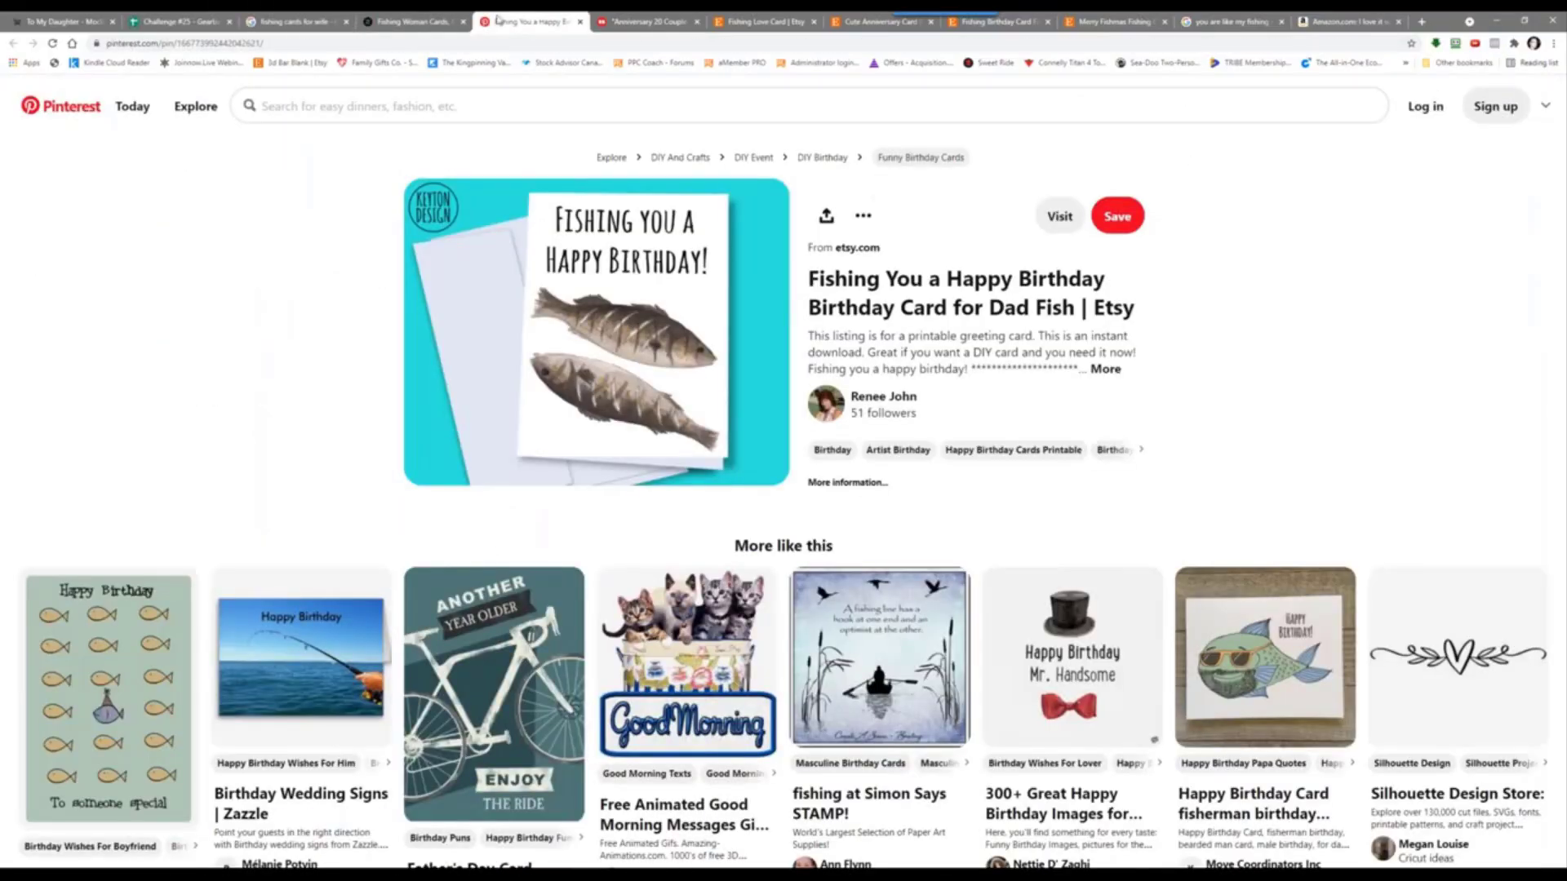
left_click(256, 42)
right_click(255, 42)
left_click(308, 112)
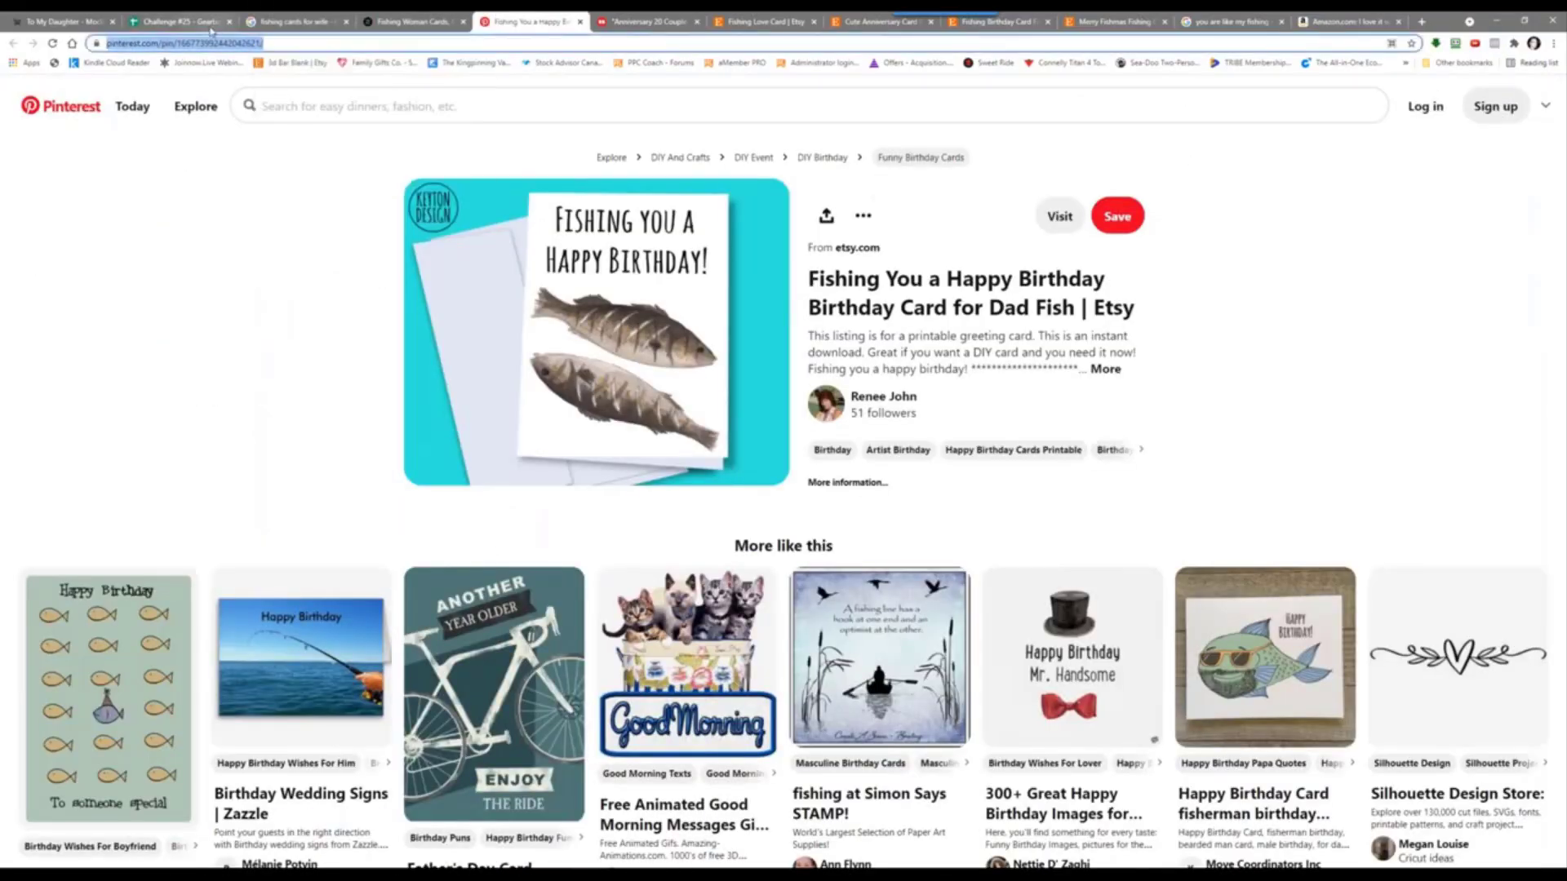
left_click(209, 24)
right_click(1067, 636)
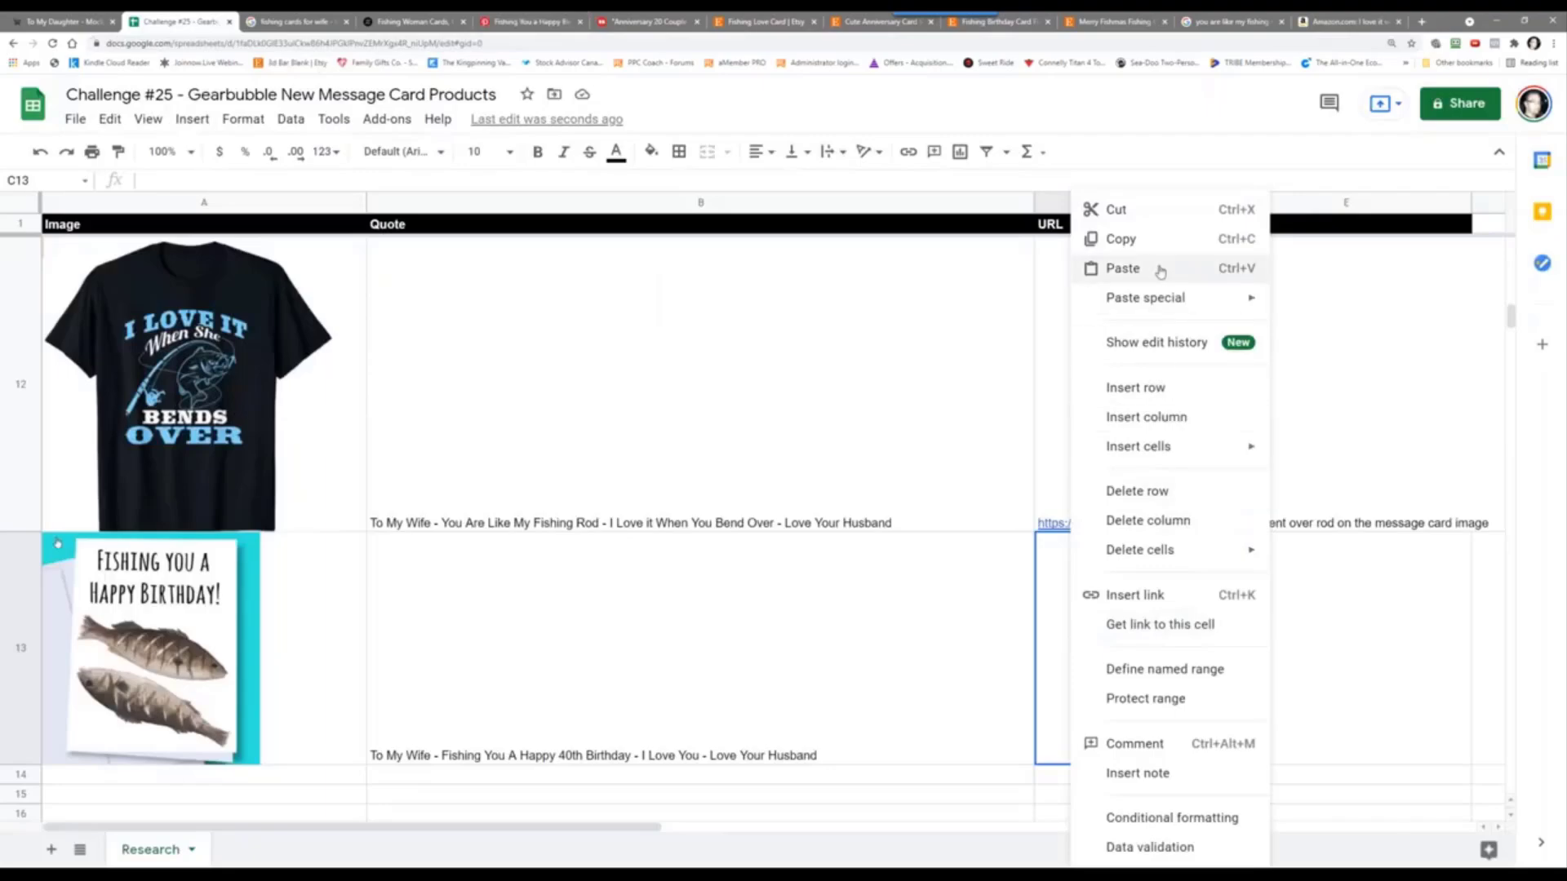
left_click(1122, 268)
Step: Set the status in row 13 to "pending" and enter the note "- make a card for every age"
left_click(1178, 633)
type("pending")
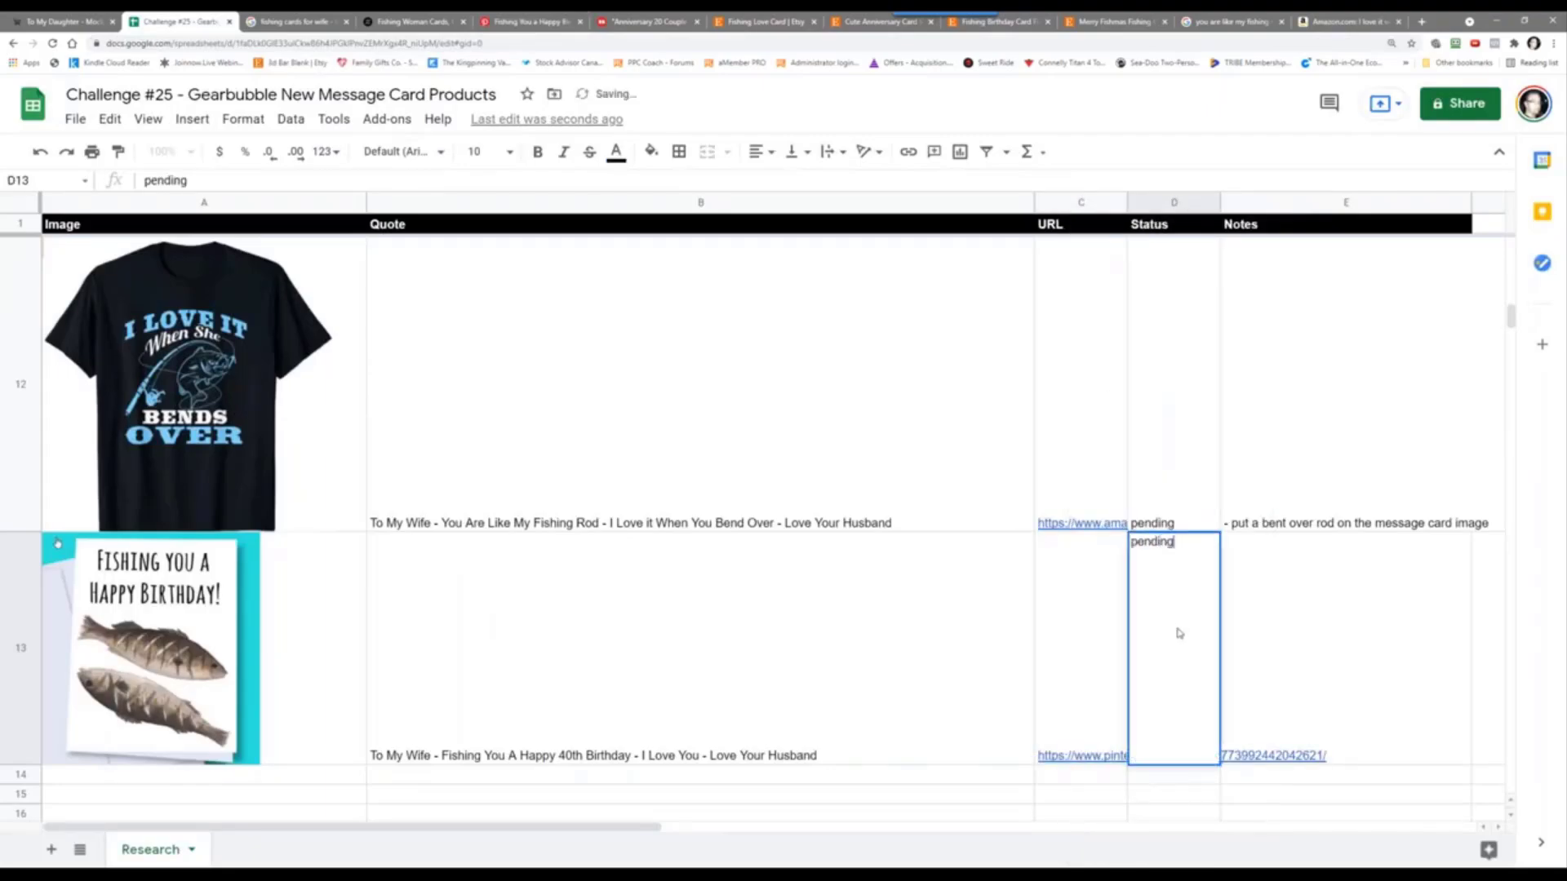
key("Tab")
type("- ")
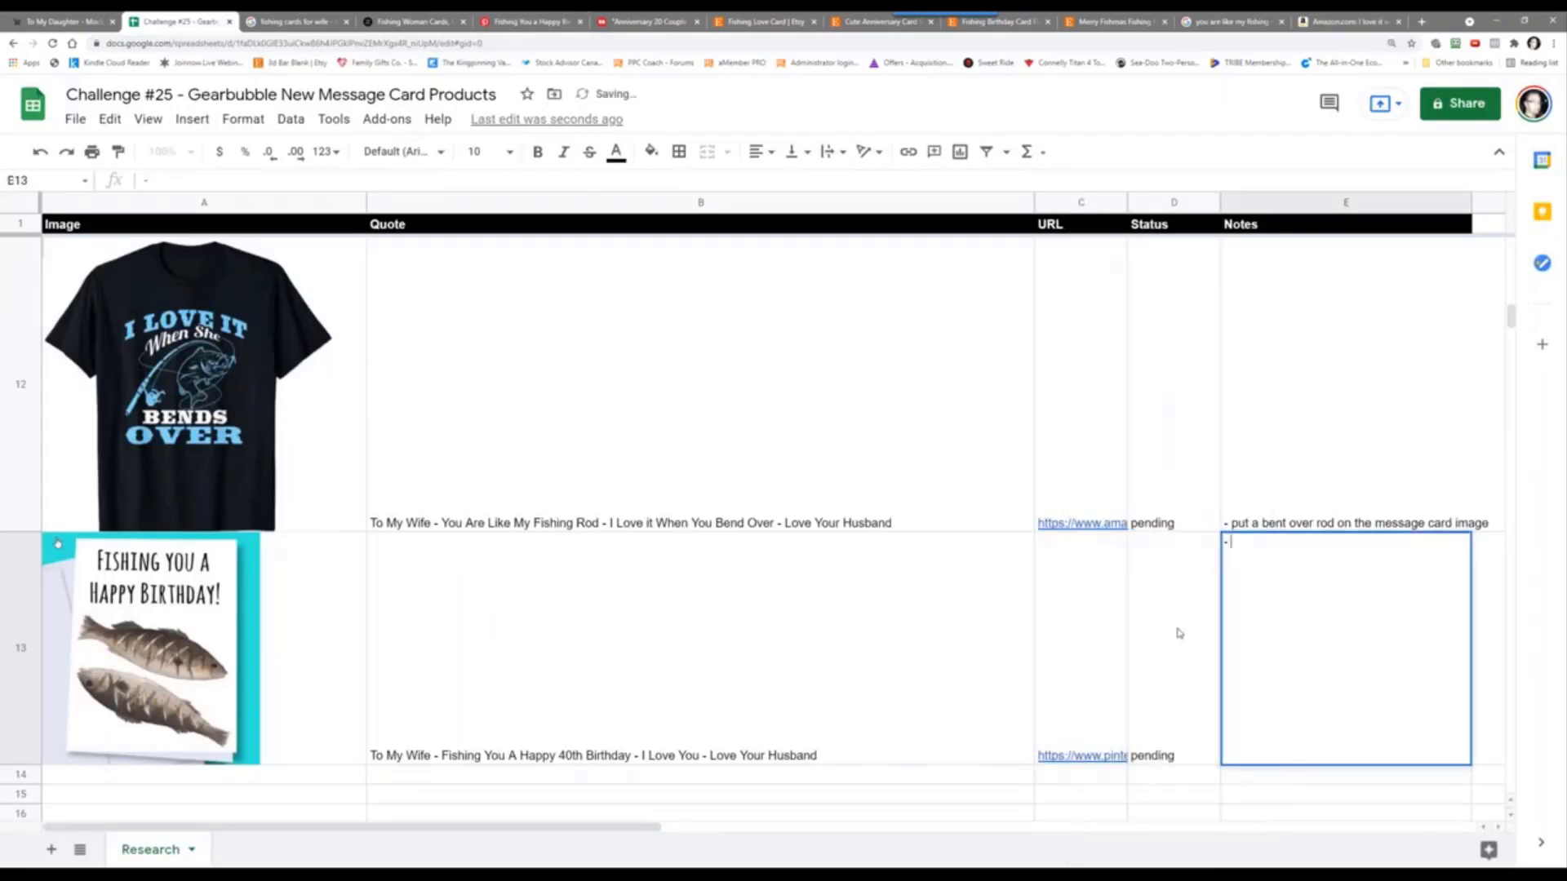
type("make a card for every age")
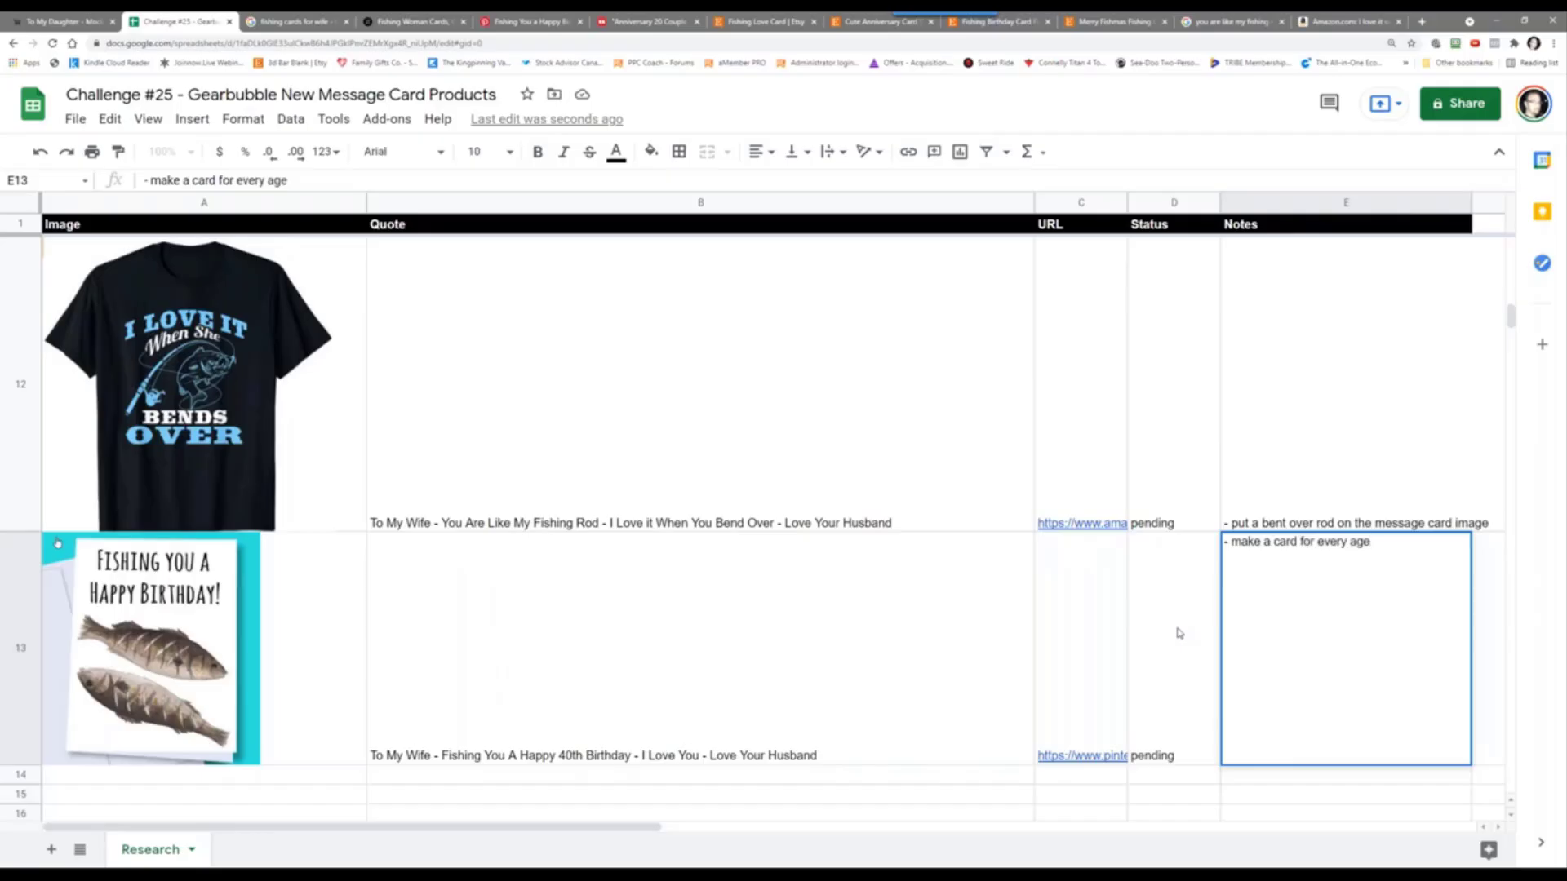
key("Return")
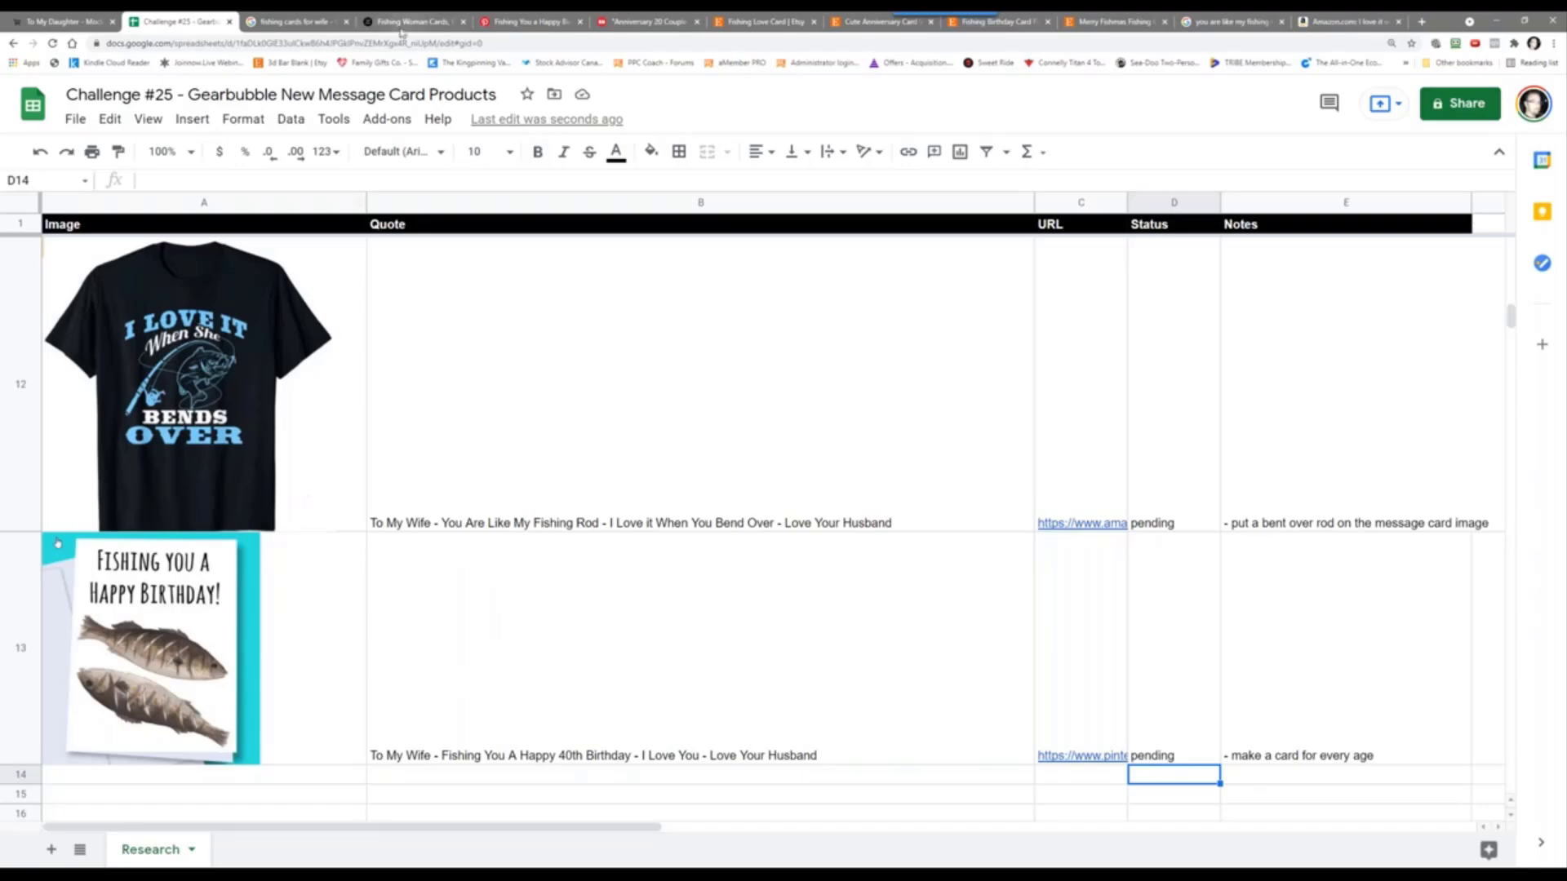
Step: Replace the Google query "fishing cards for wife" with a search for "fishing puns"
left_click(290, 21)
left_click_drag(287, 99, 118, 108)
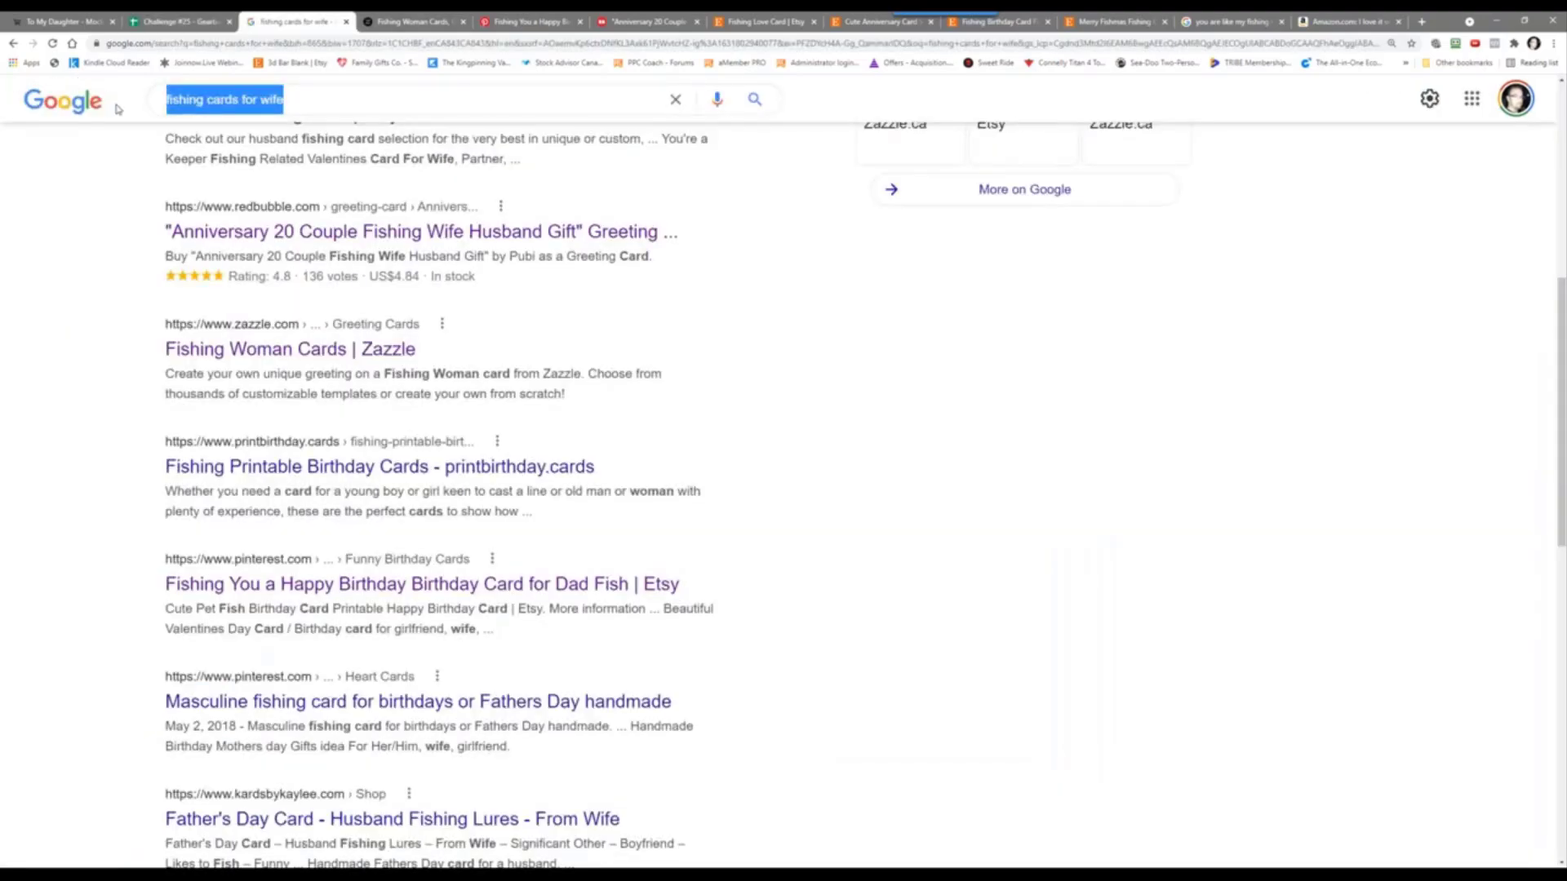
type("fishing p")
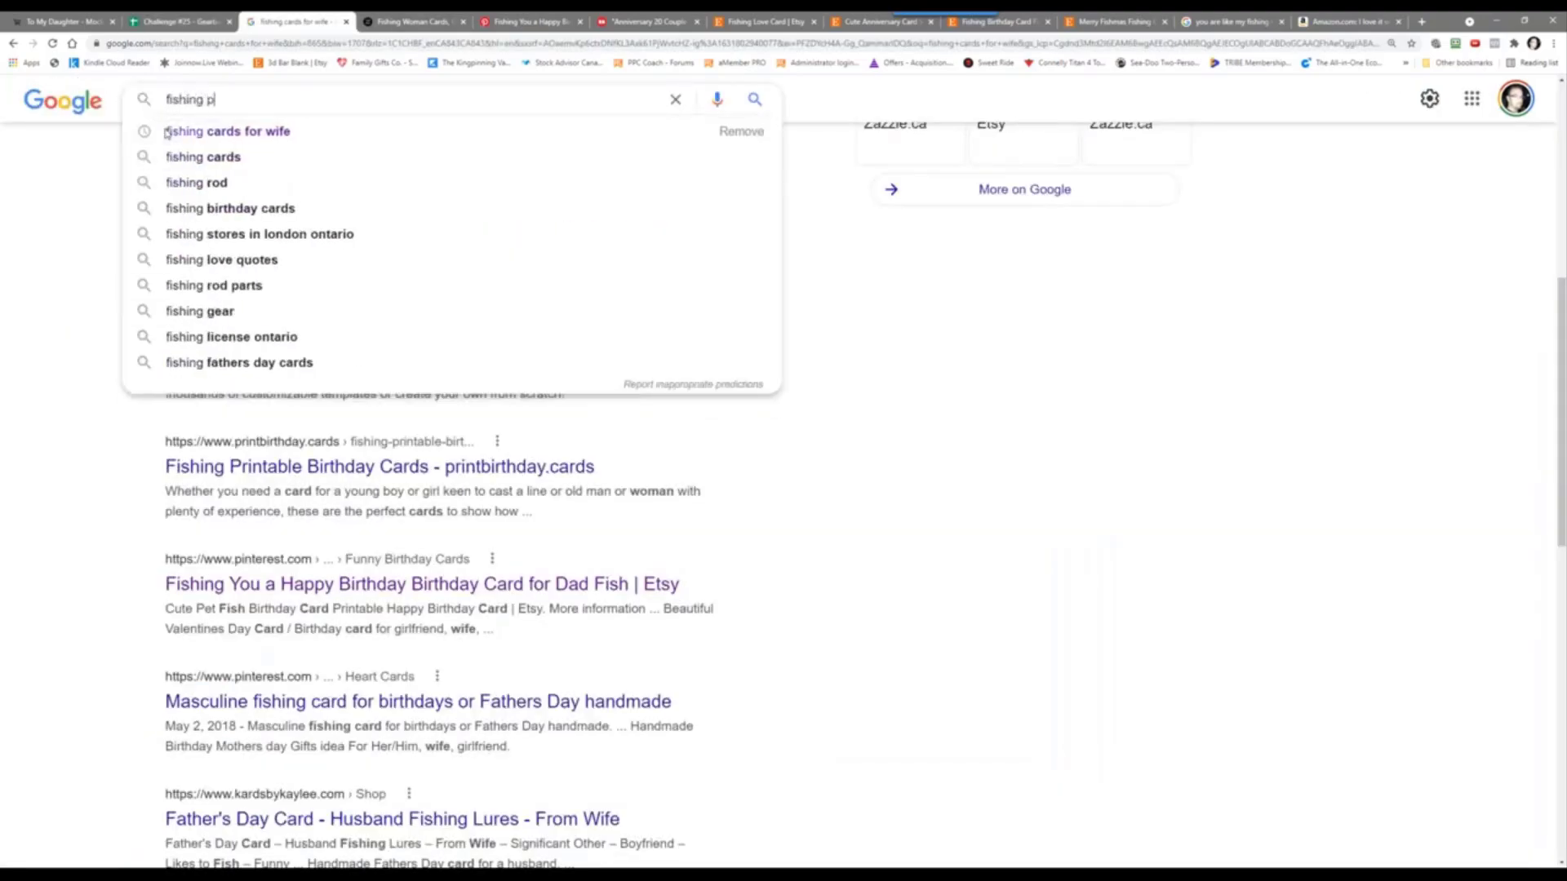
type("uns")
key("Return")
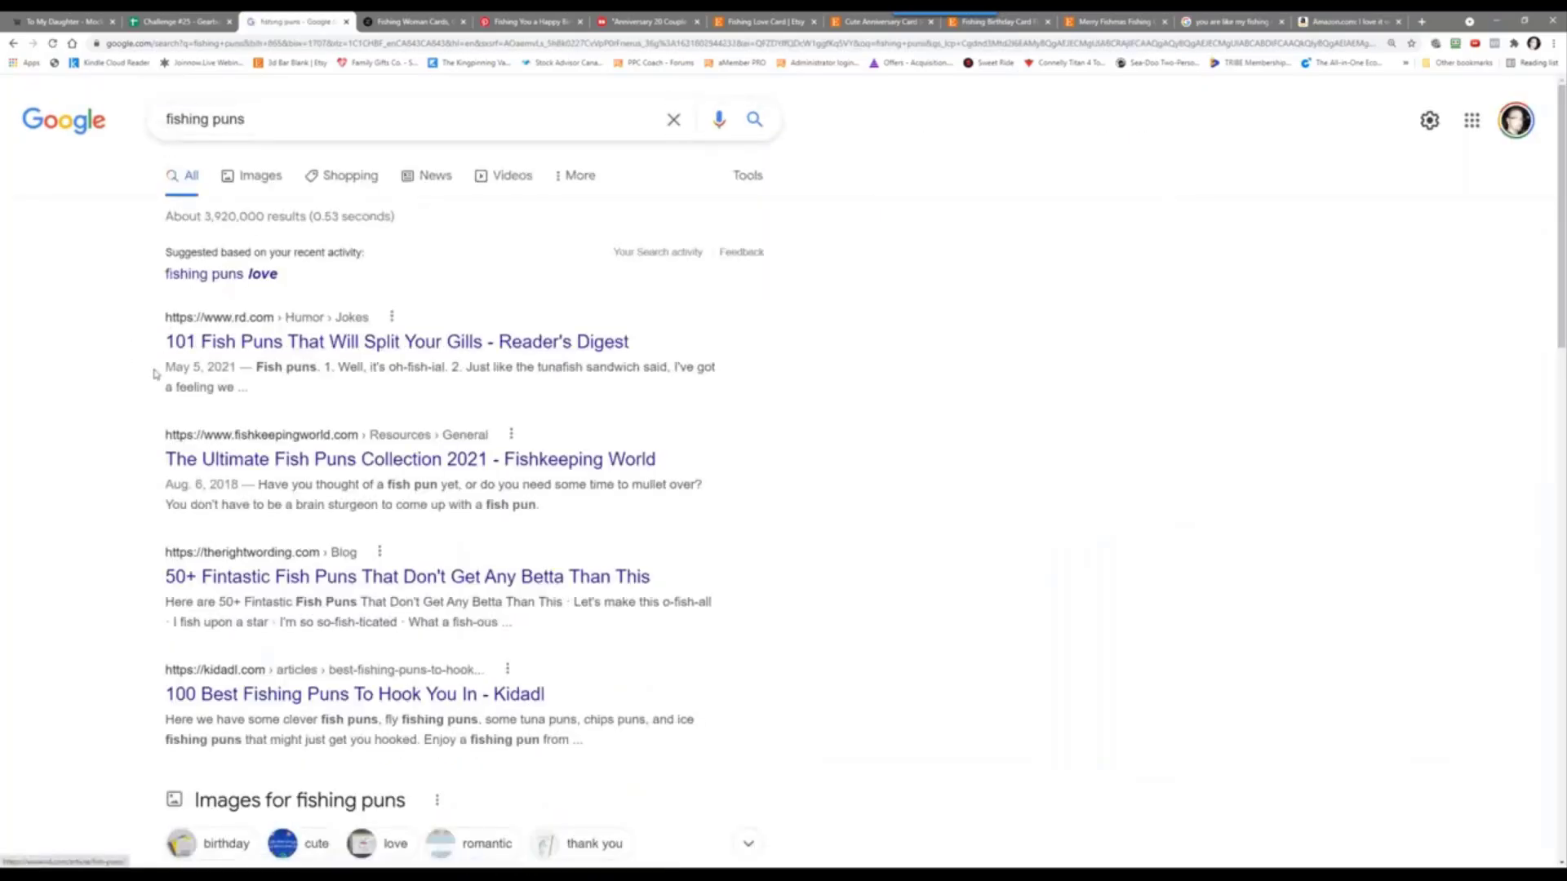
Step: Open the Reader's Digest result "101 Fish Puns That Will Split Your Gills" in a new tab and switch to it
right_click(357, 343)
left_click(408, 356)
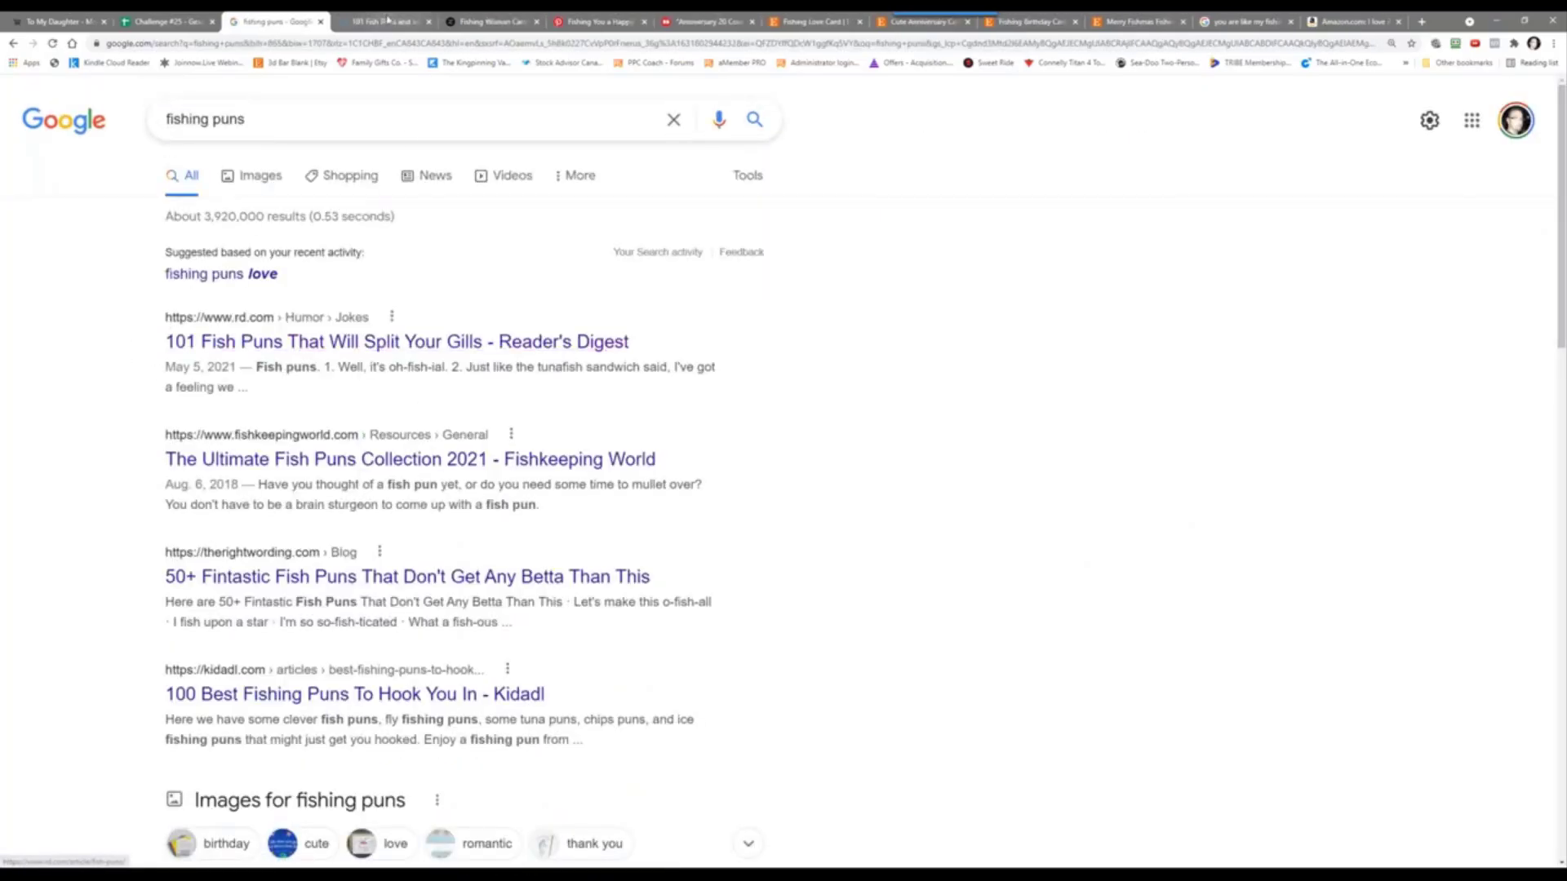
left_click(388, 19)
Step: Read through the numbered fish puns in the Reader's Digest article for usable message card quotes
scroll(193, 420, "down", 3)
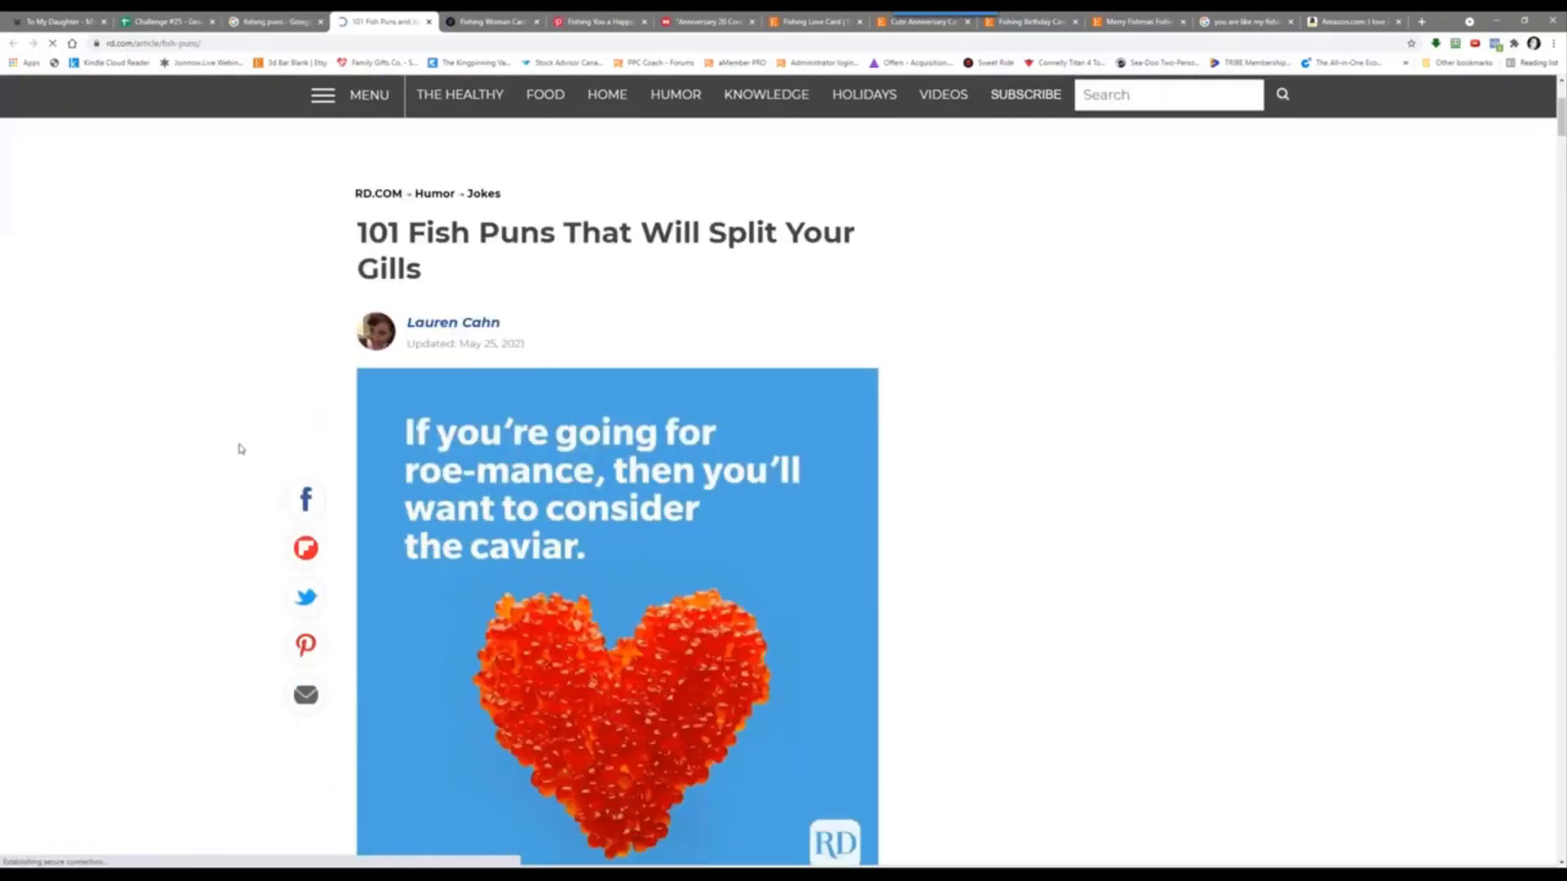
scroll(241, 449, "down", 8)
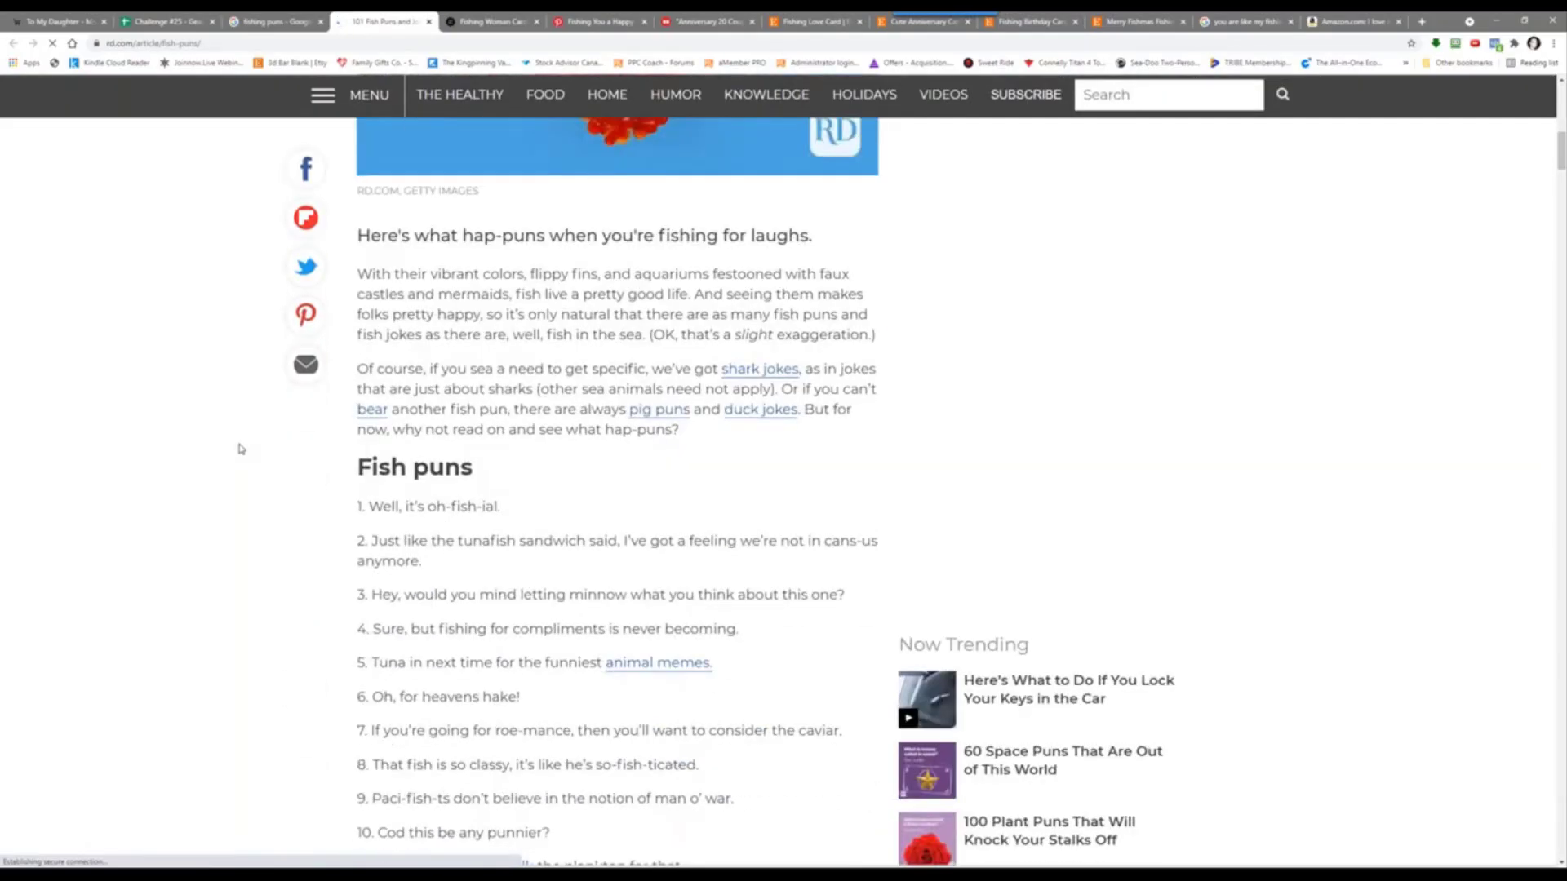
scroll(241, 449, "down", 2)
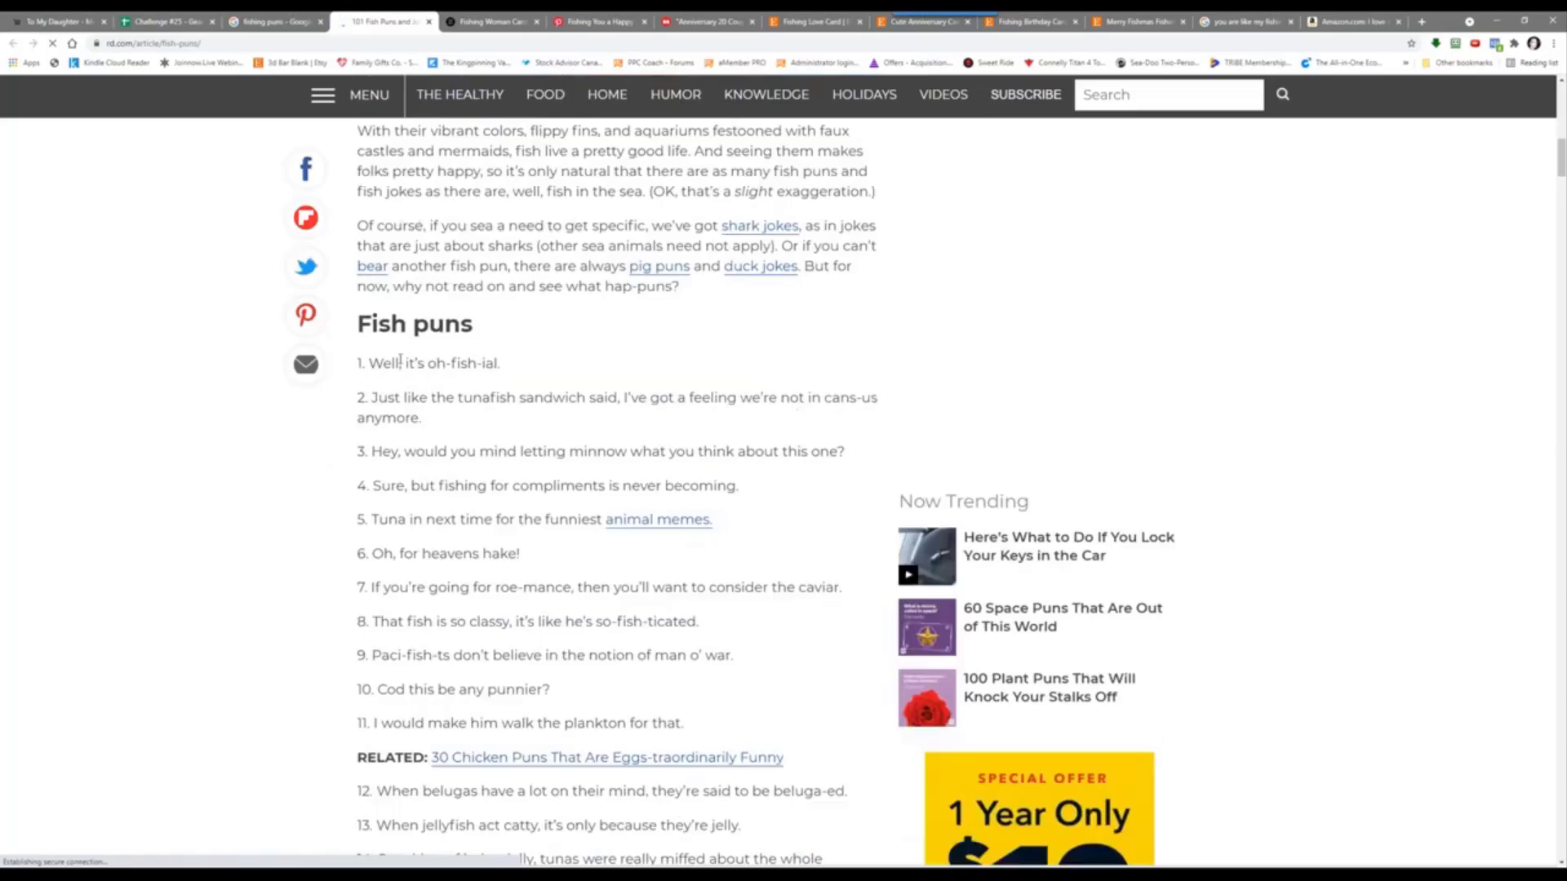
left_click_drag(369, 363, 500, 363)
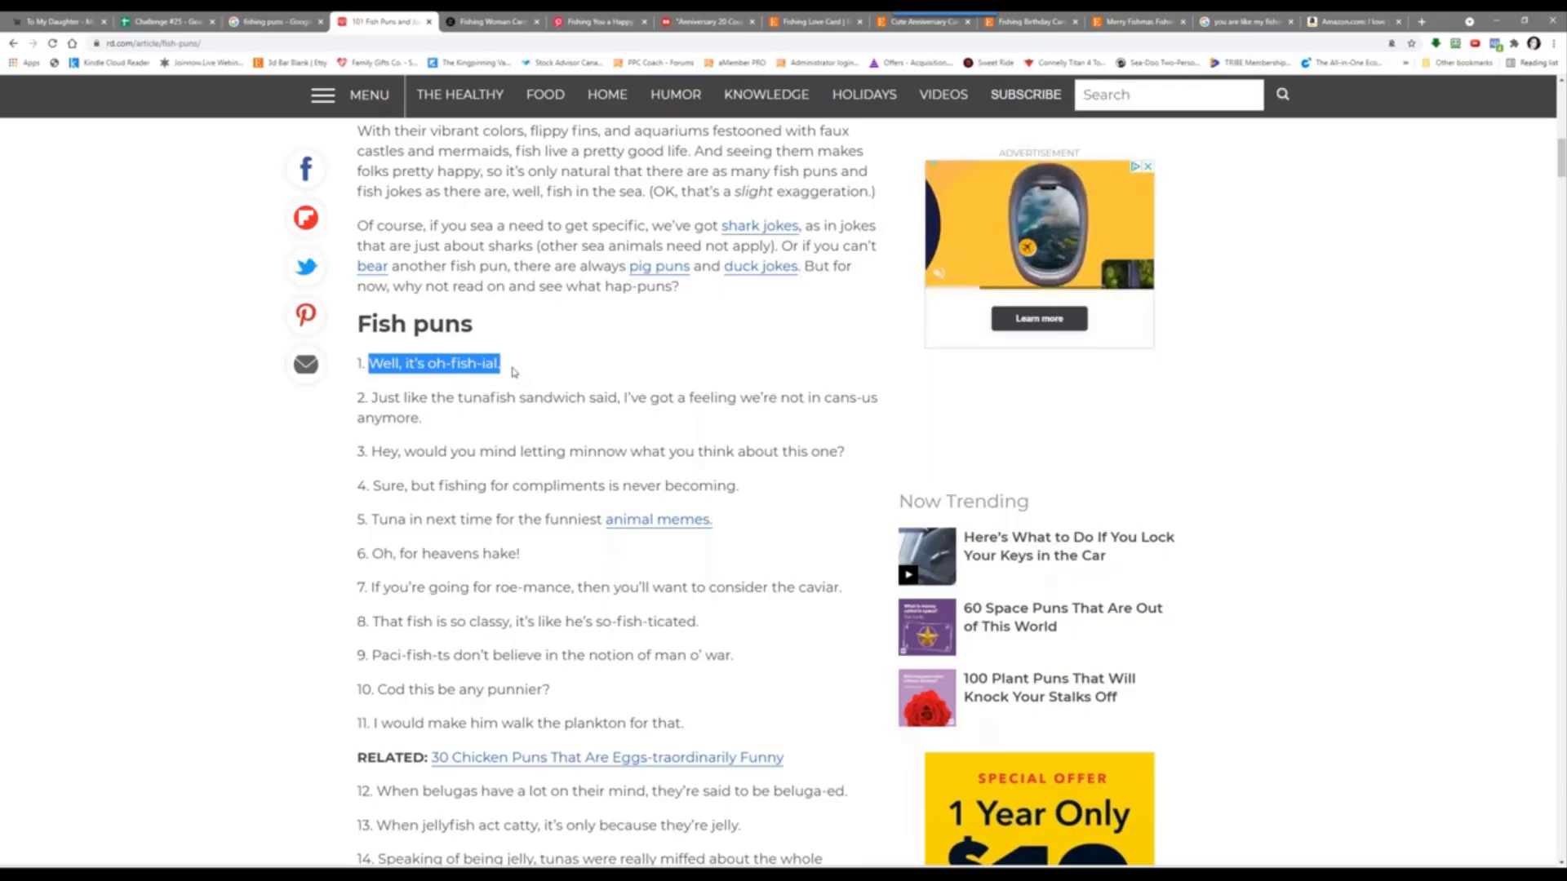
left_click(471, 395)
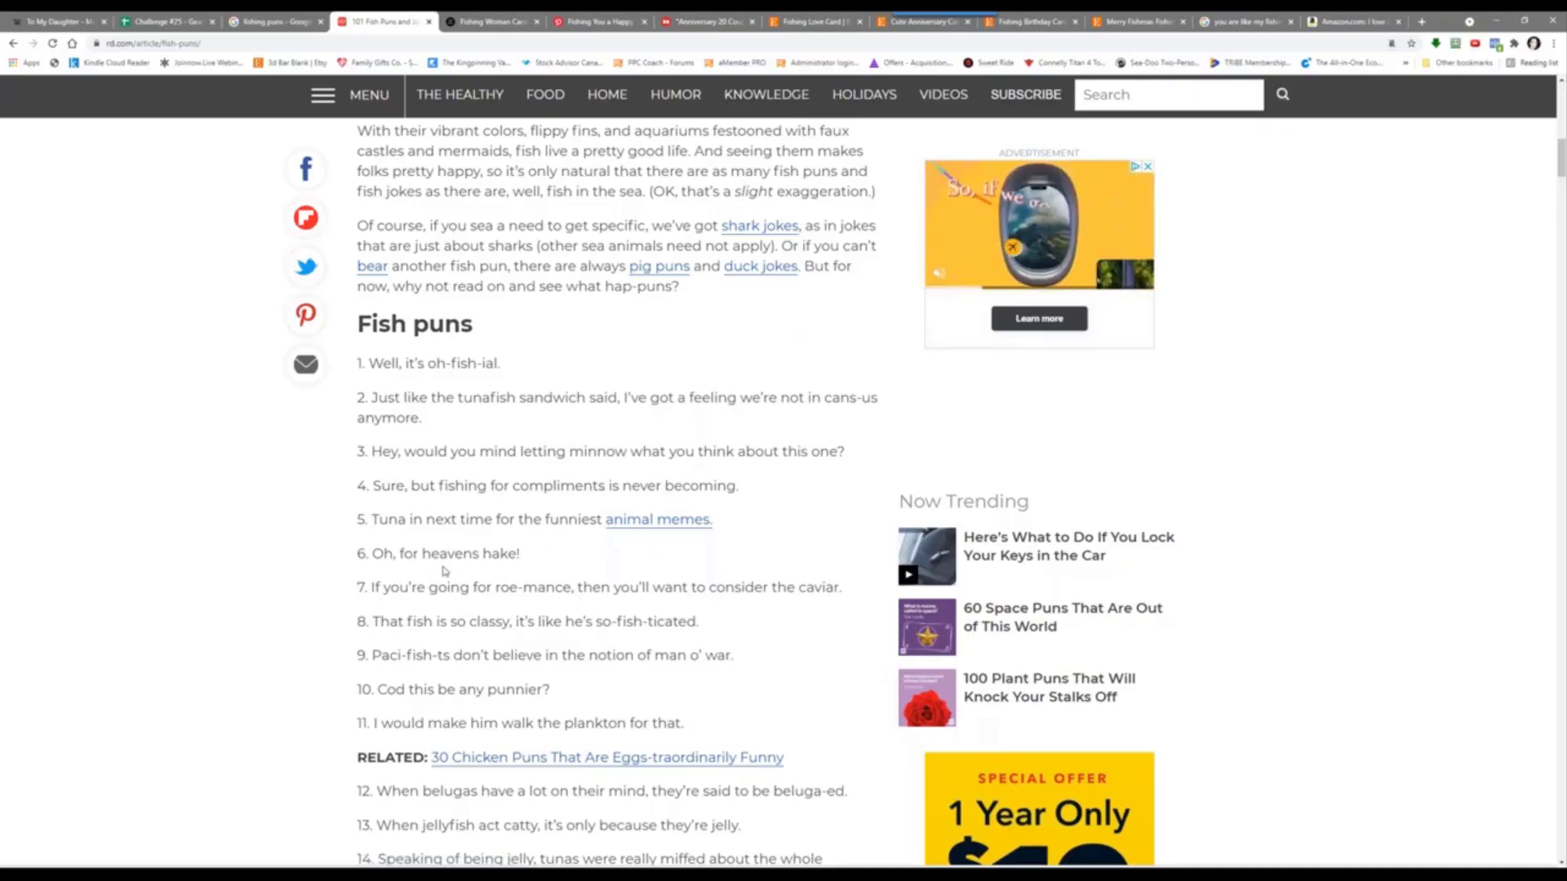
scroll(452, 569, "down", 2)
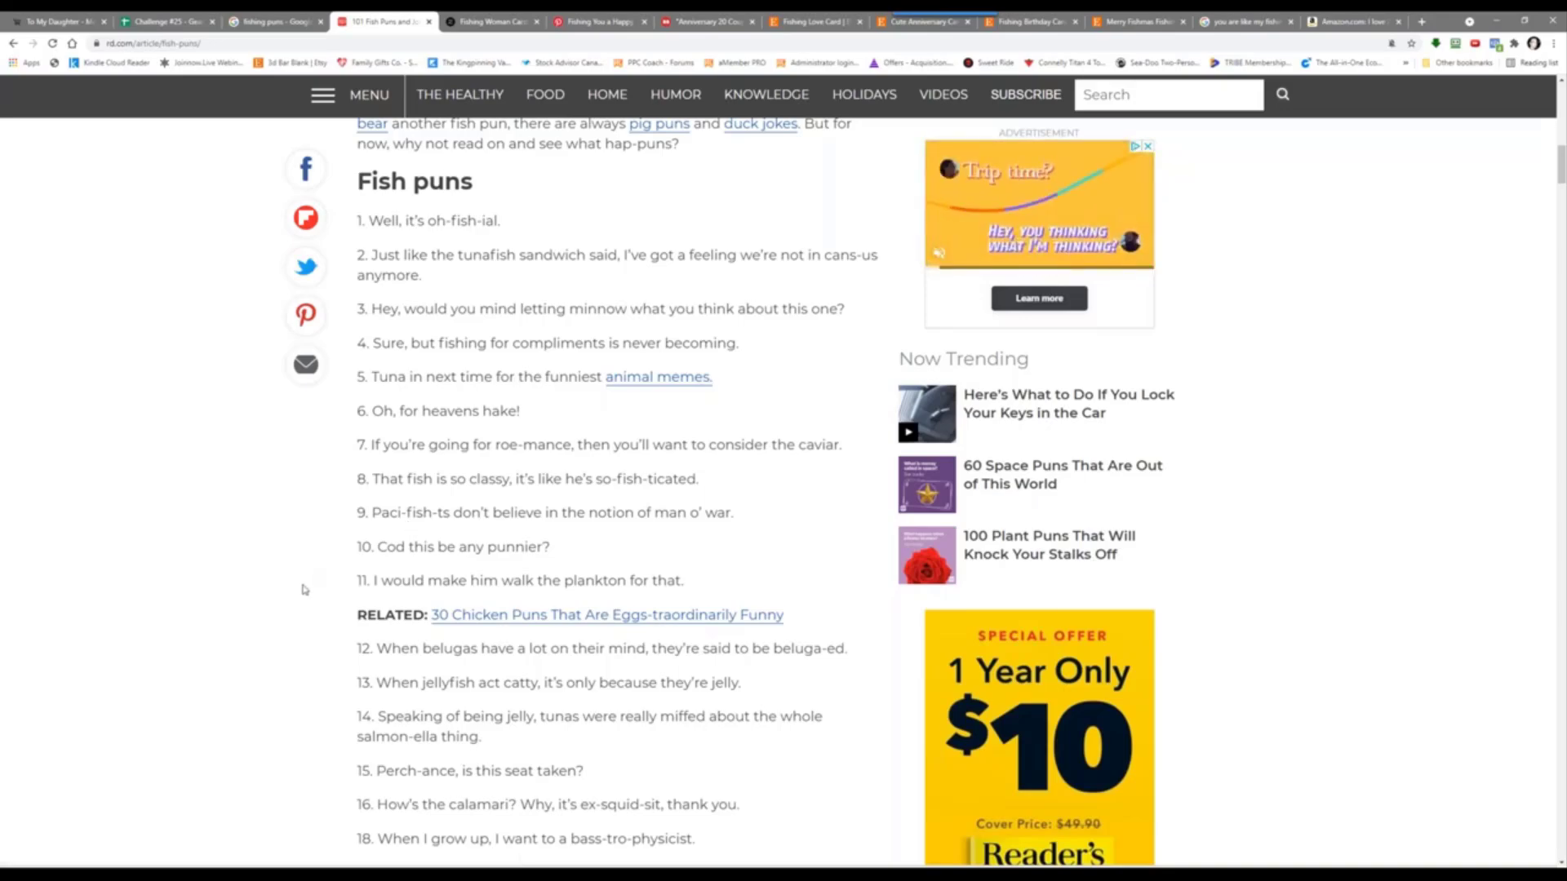
scroll(305, 589, "down", 2)
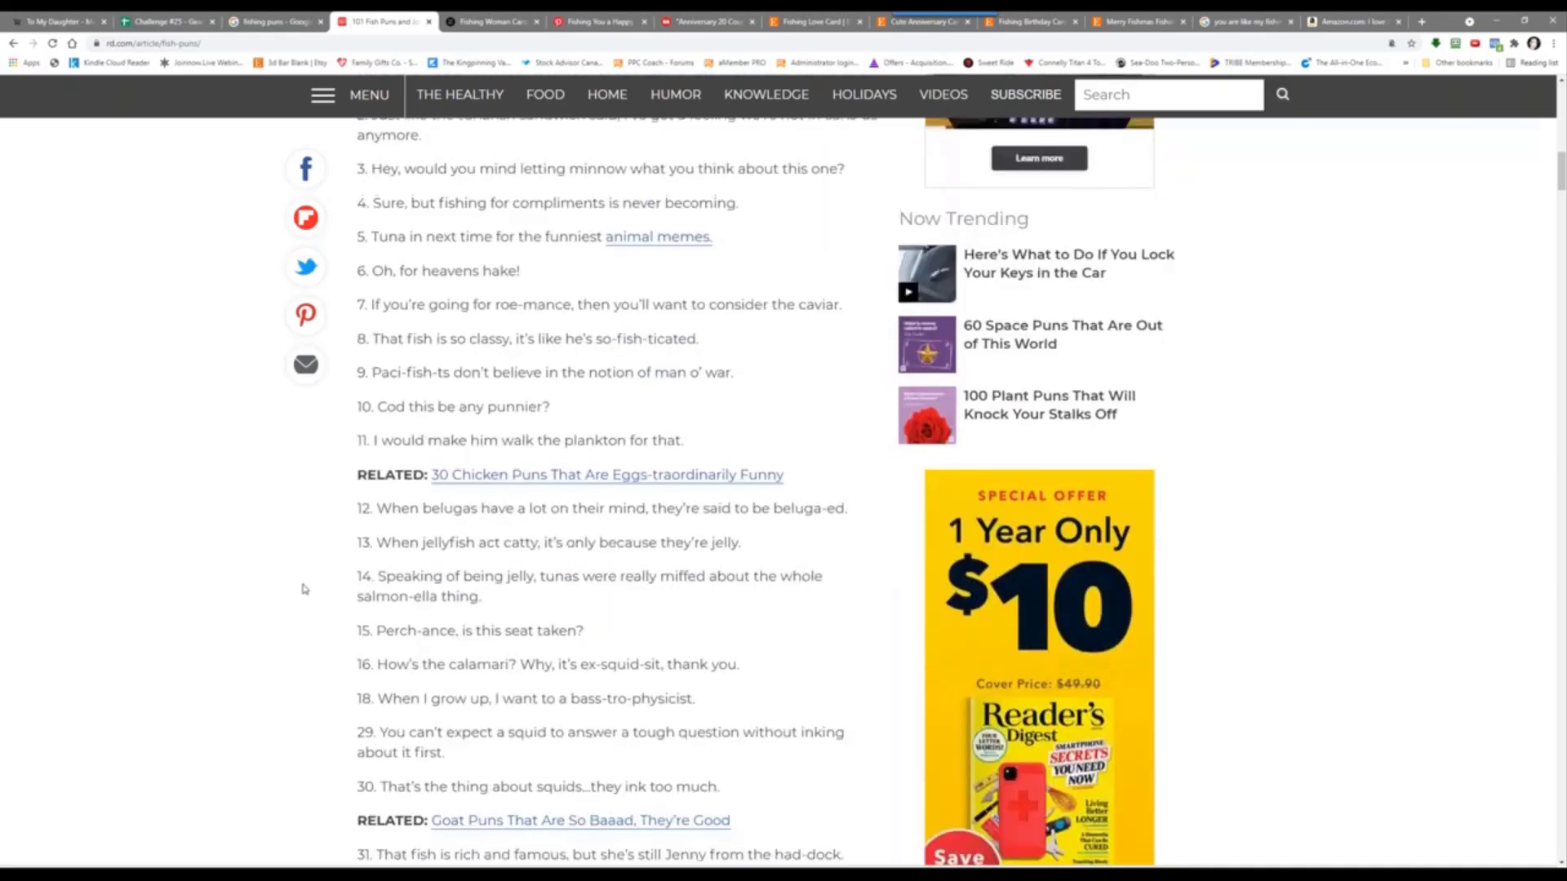
scroll(317, 246, "up", 9)
scroll(318, 245, "up", 9)
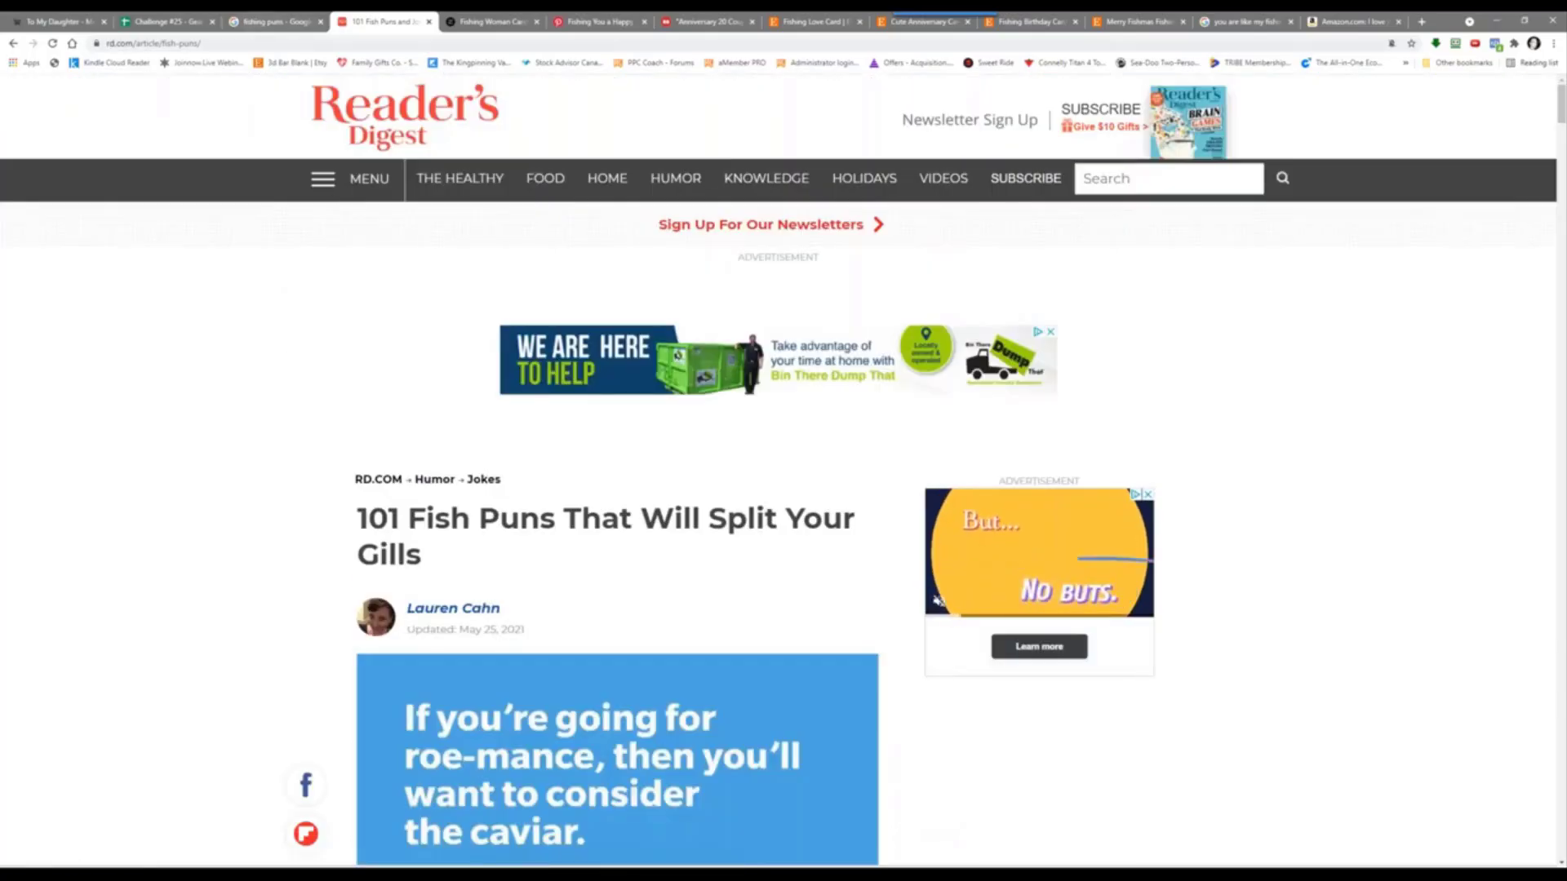
Step: Return to the Google results and refine the search to "dirty fishing puns"
left_click(271, 20)
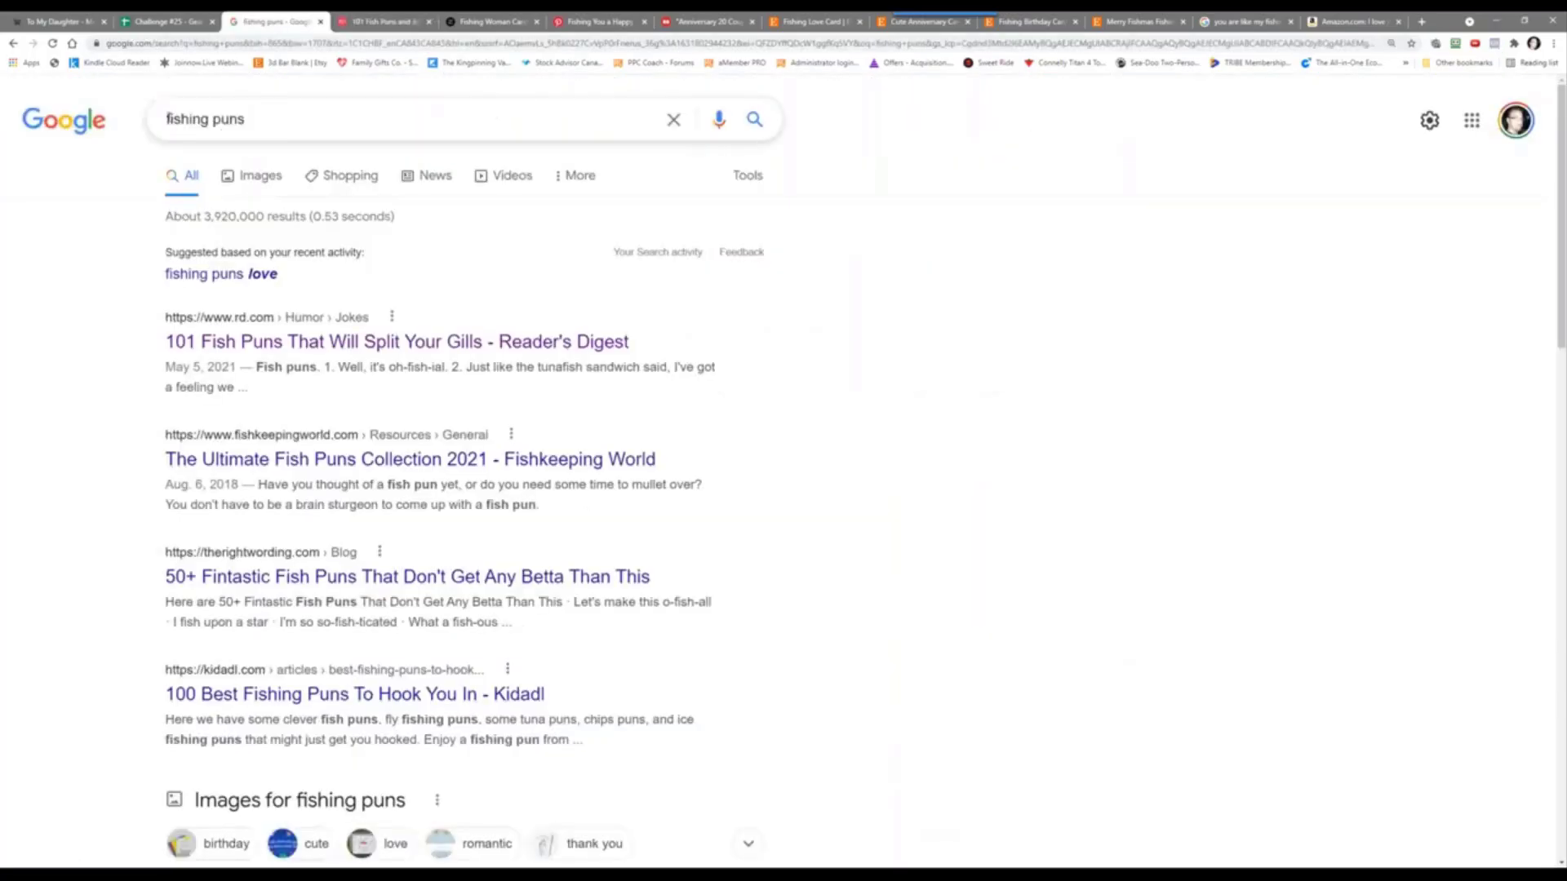
left_click(175, 130)
type("dirty")
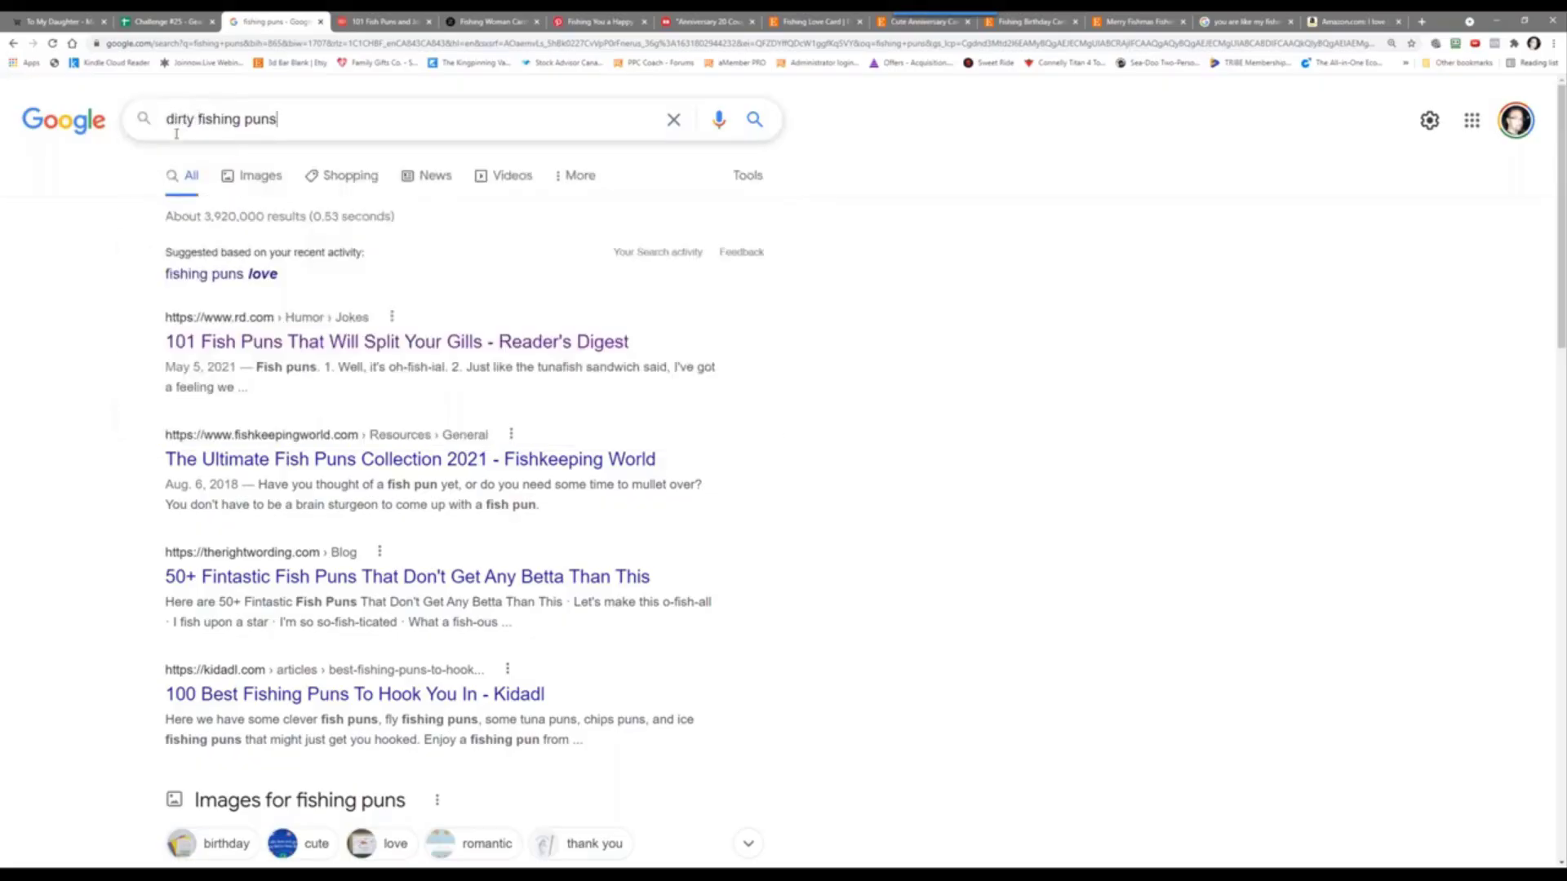
key("Return")
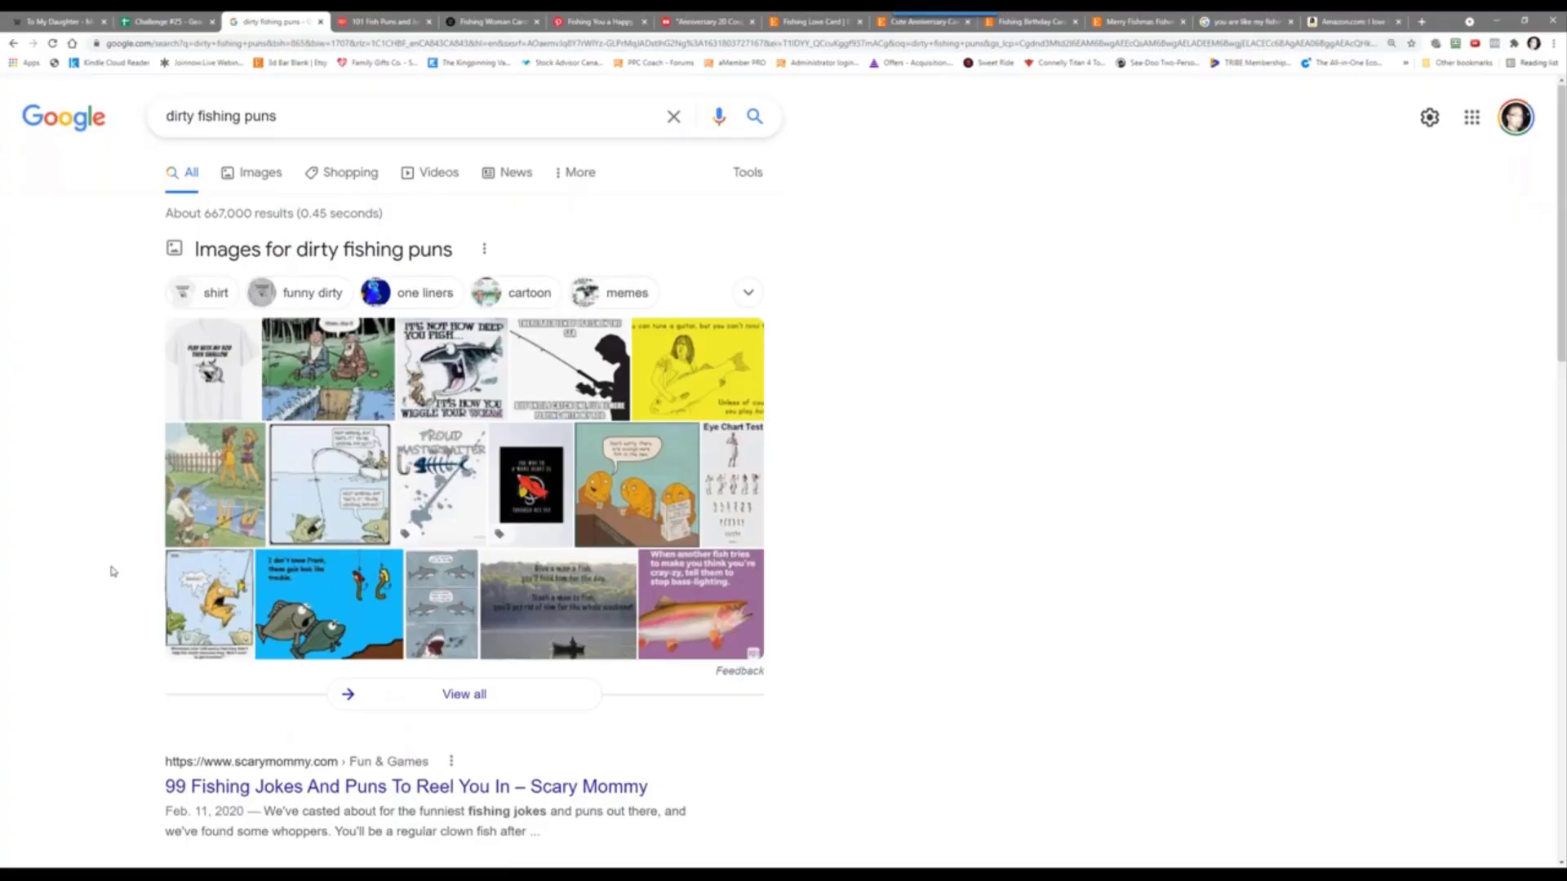
Step: Open the Scary Mommy result "99 Fishing Jokes And Puns To Reel You In" in a new tab and switch to it
scroll(113, 572, "down", 3)
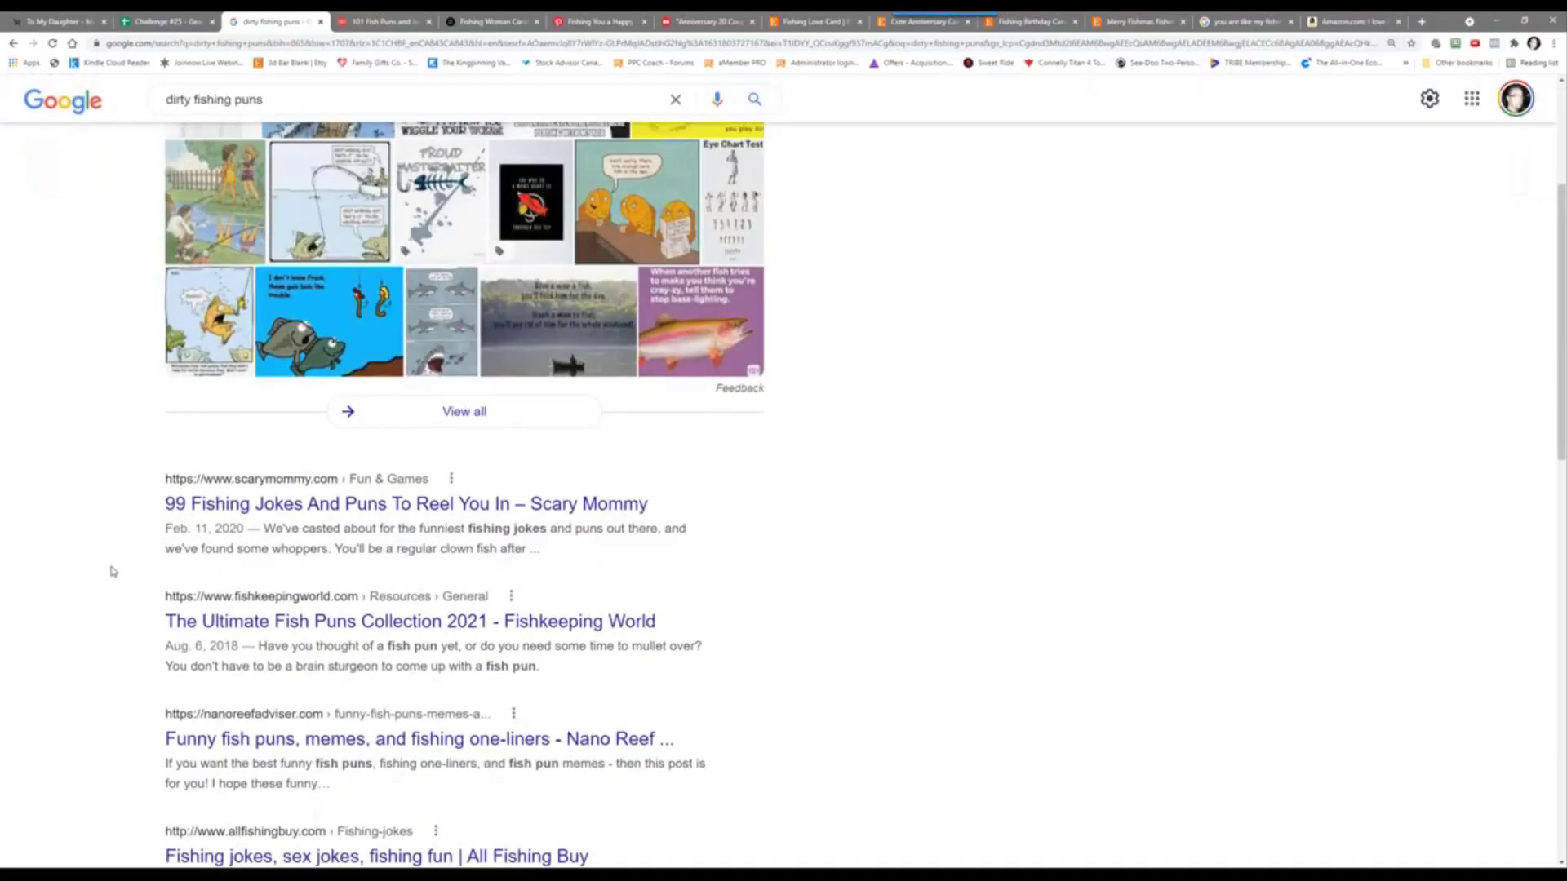
right_click(322, 506)
left_click(355, 516)
left_click(425, 14)
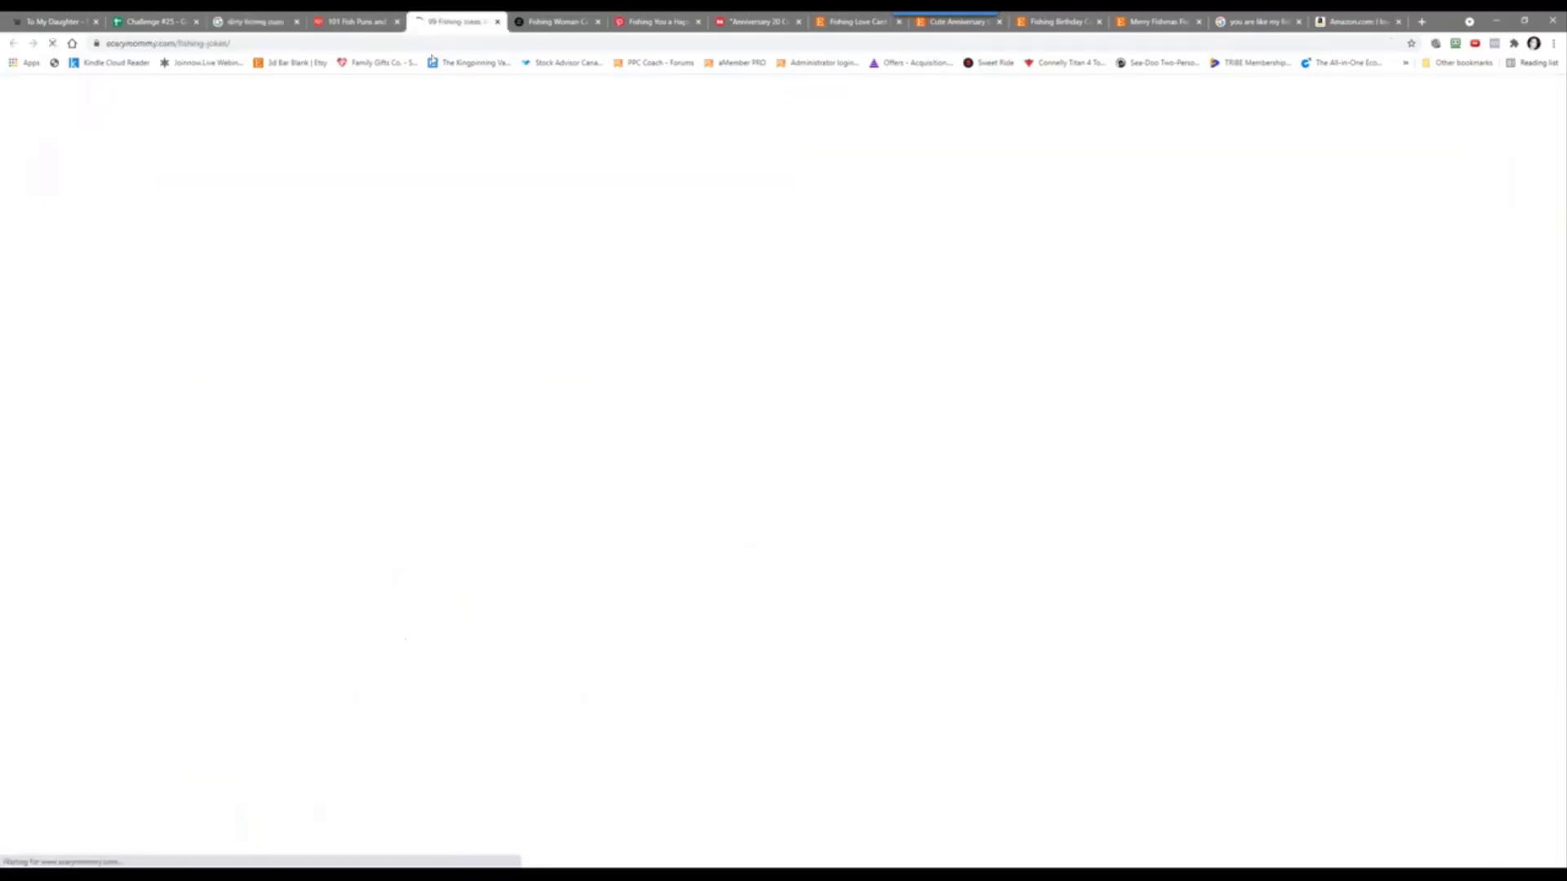
Step: Read through the numbered fishing jokes in the Scary Mommy article for card quote ideas
scroll(169, 472, "down", 5)
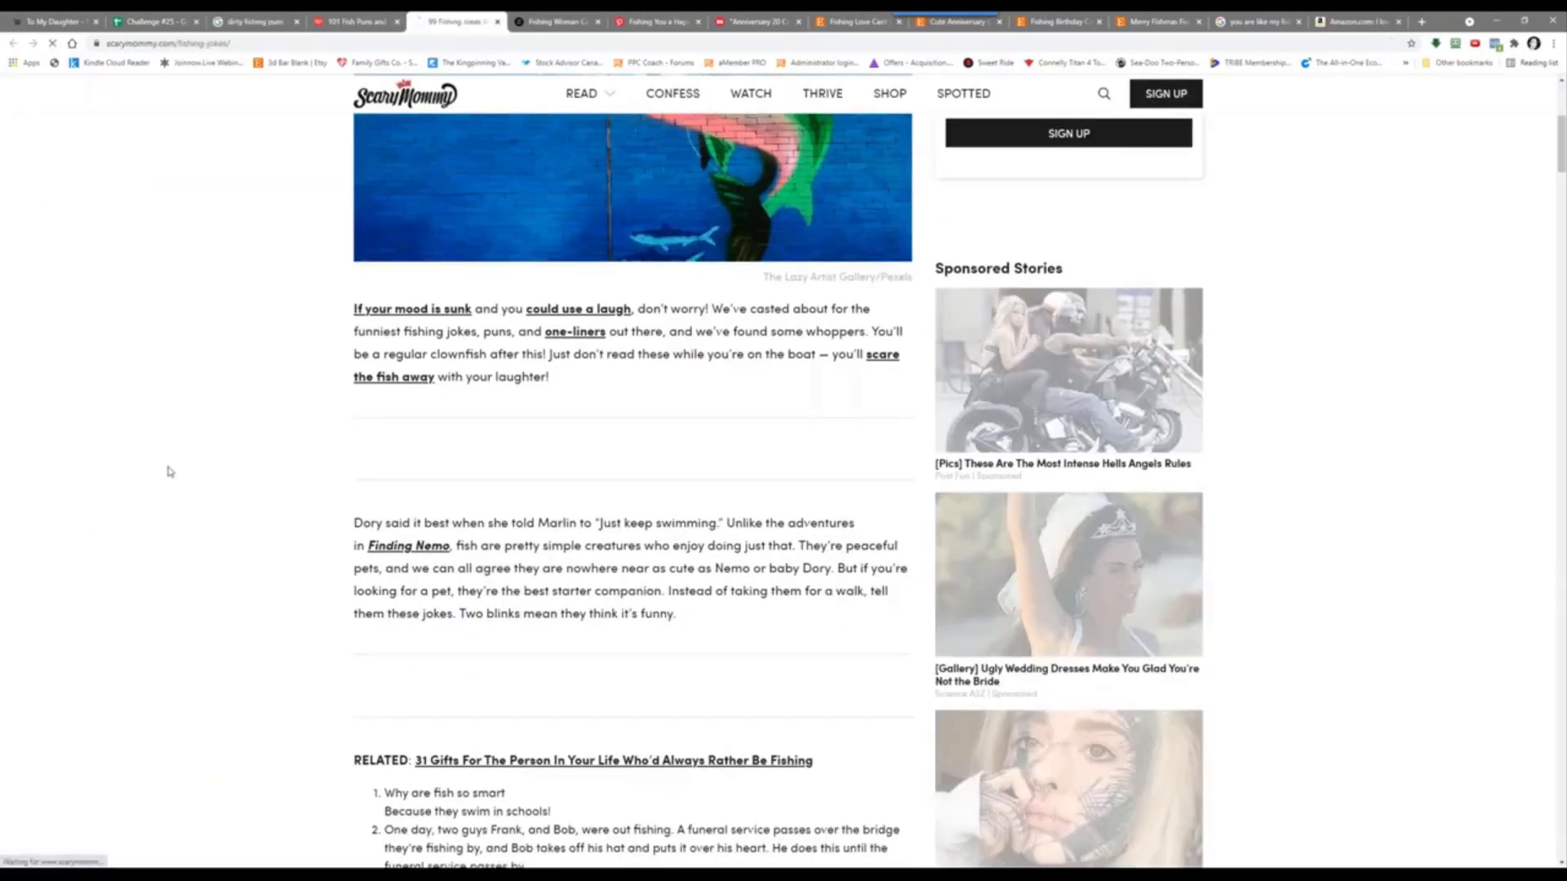
scroll(164, 470, "down", 5)
scroll(245, 457, "down", 2)
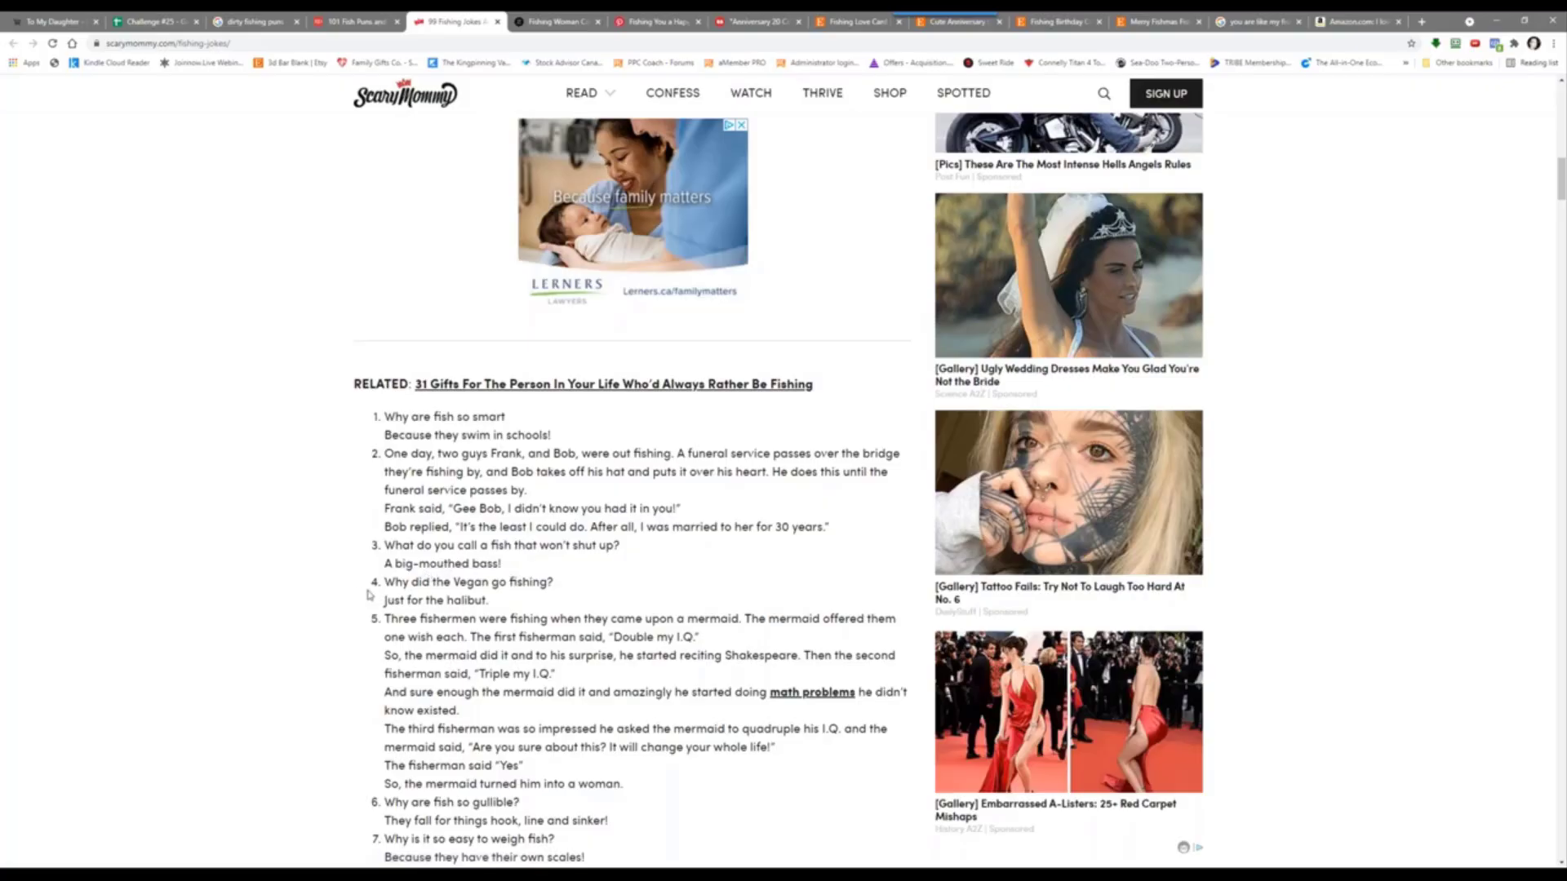
scroll(311, 571, "down", 2)
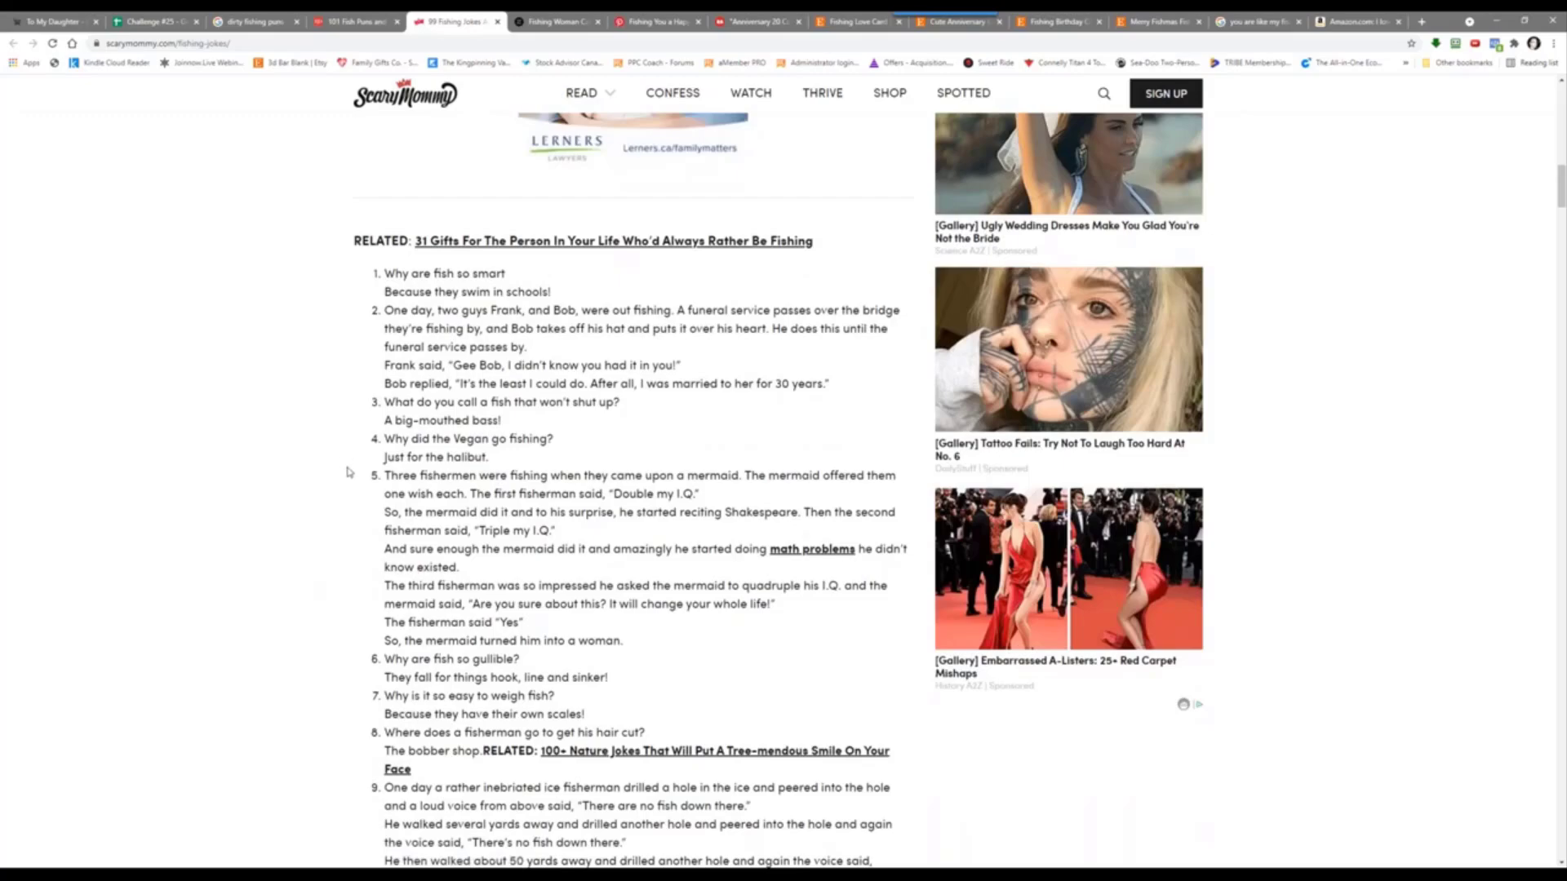
scroll(347, 629, "down", 3)
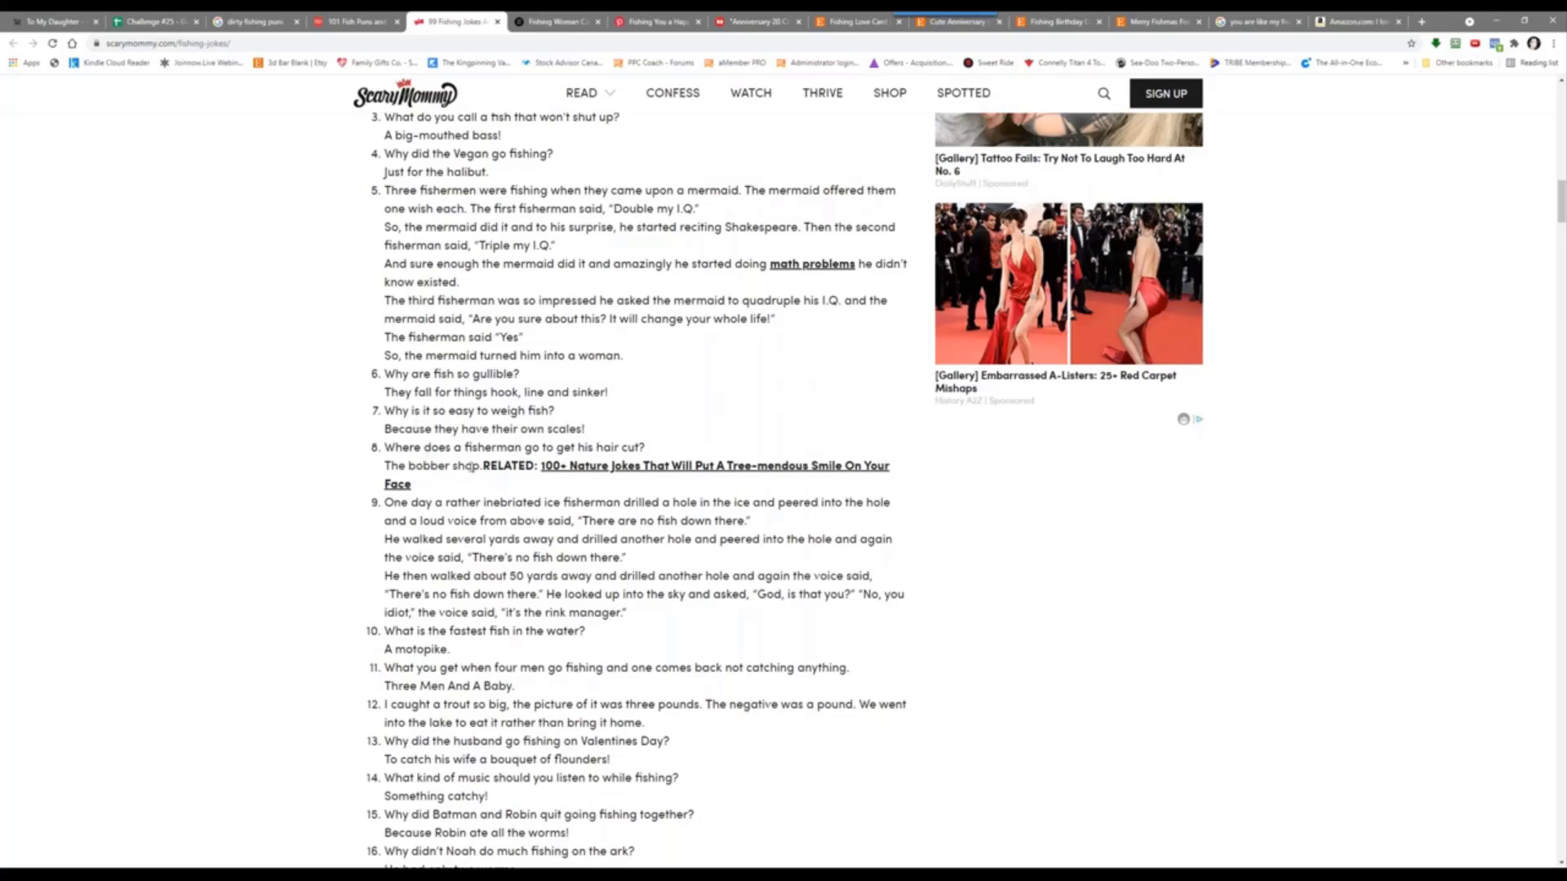
scroll(341, 408, "down", 2)
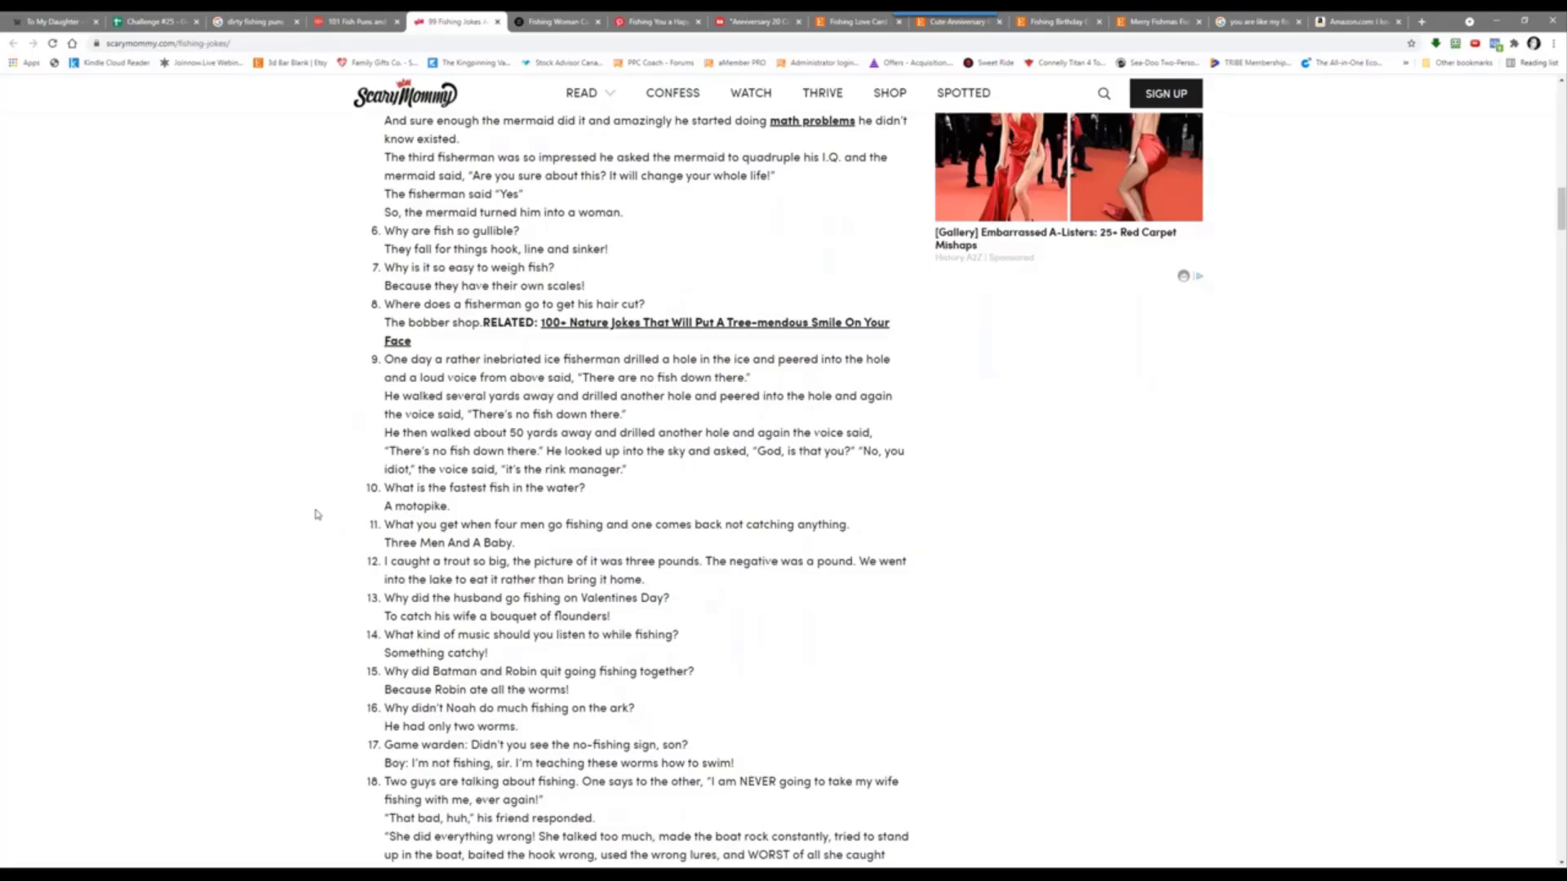
scroll(318, 514, "down", 3)
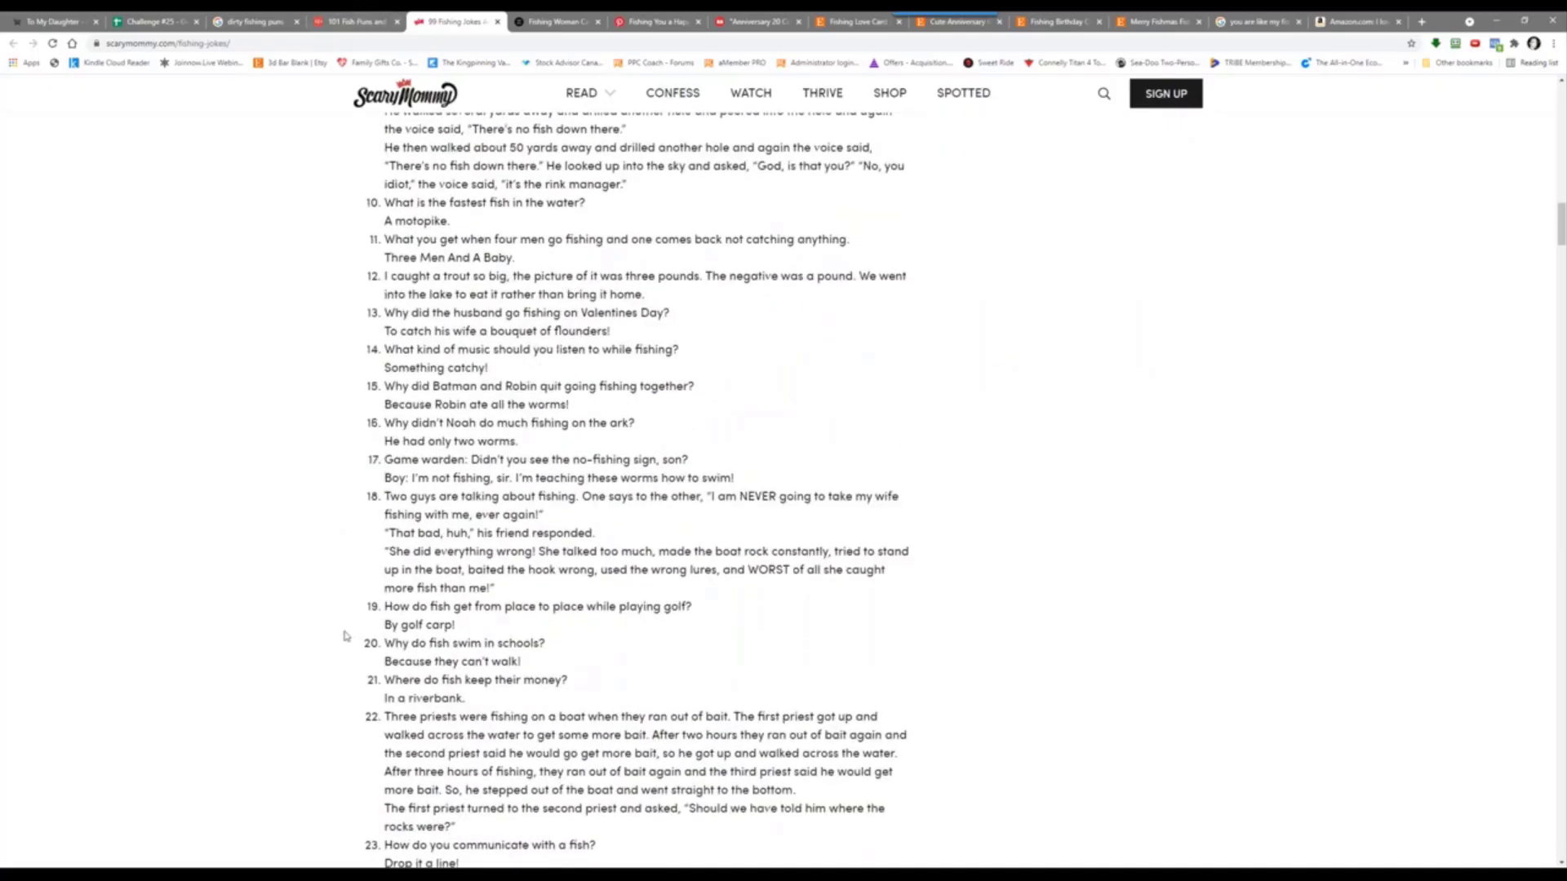
scroll(287, 618, "down", 2)
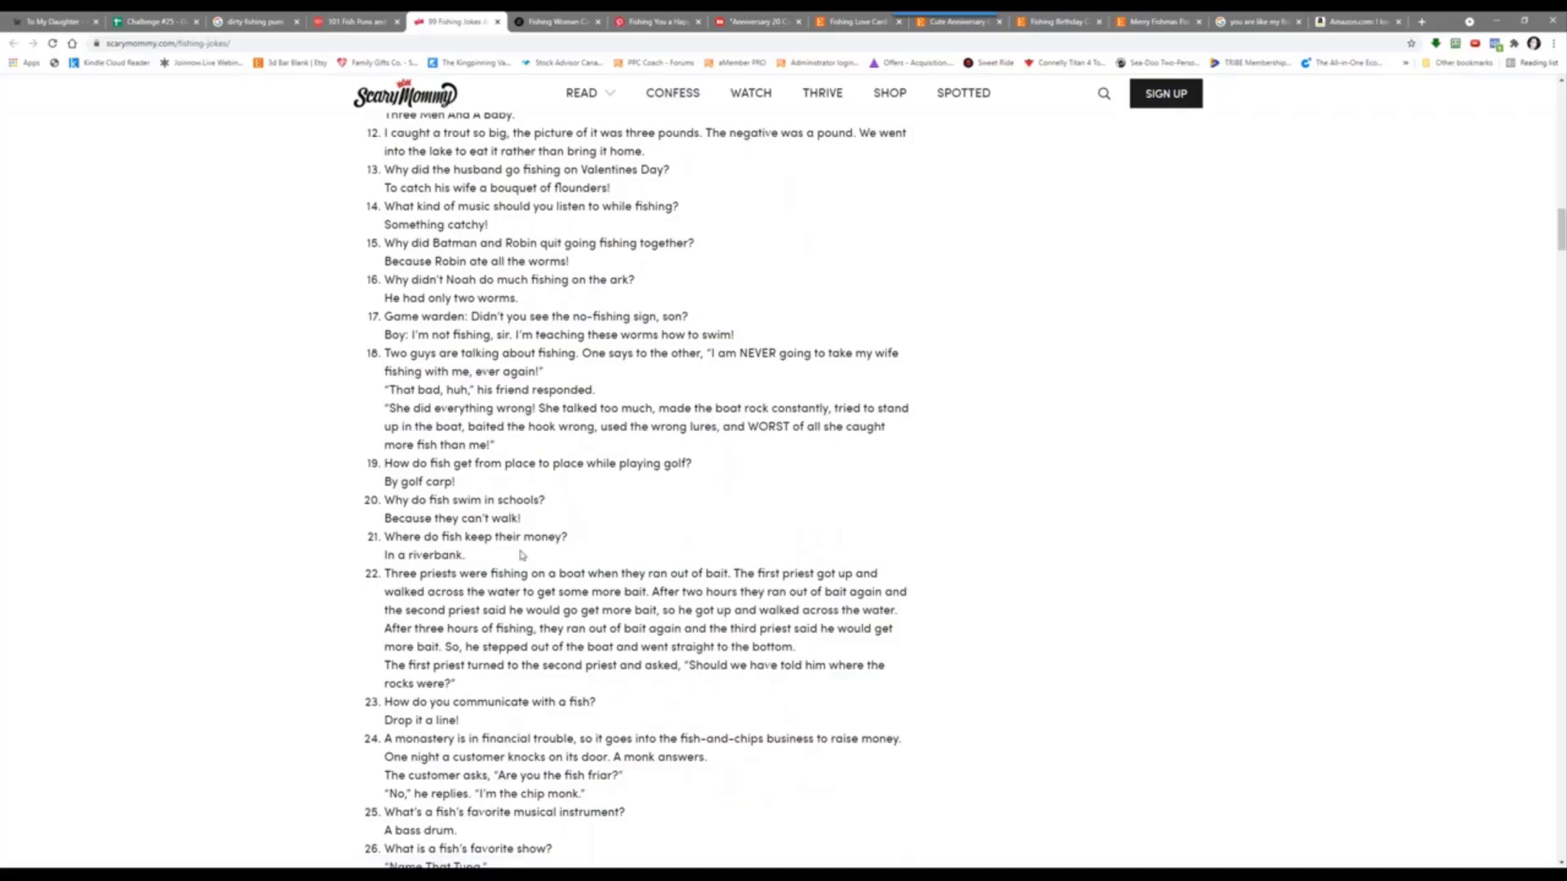
Step: Return to the "dirty fishing puns" results and open Fishkeeping World's "The Ultimate Fish Puns Collection 2021" in a new tab
left_click(258, 20)
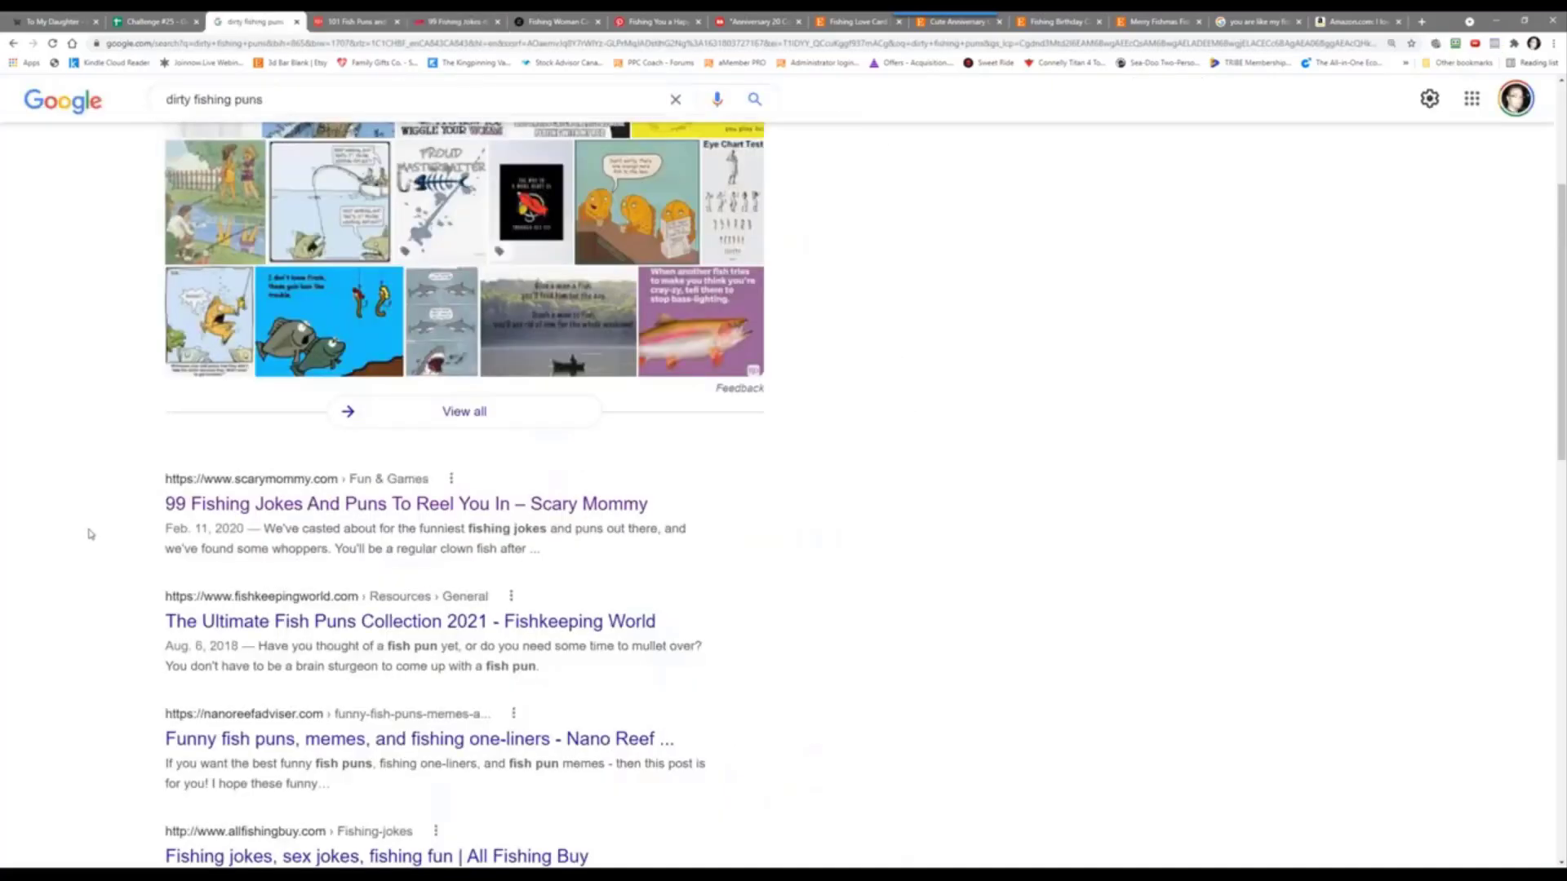
scroll(91, 534, "down", 3)
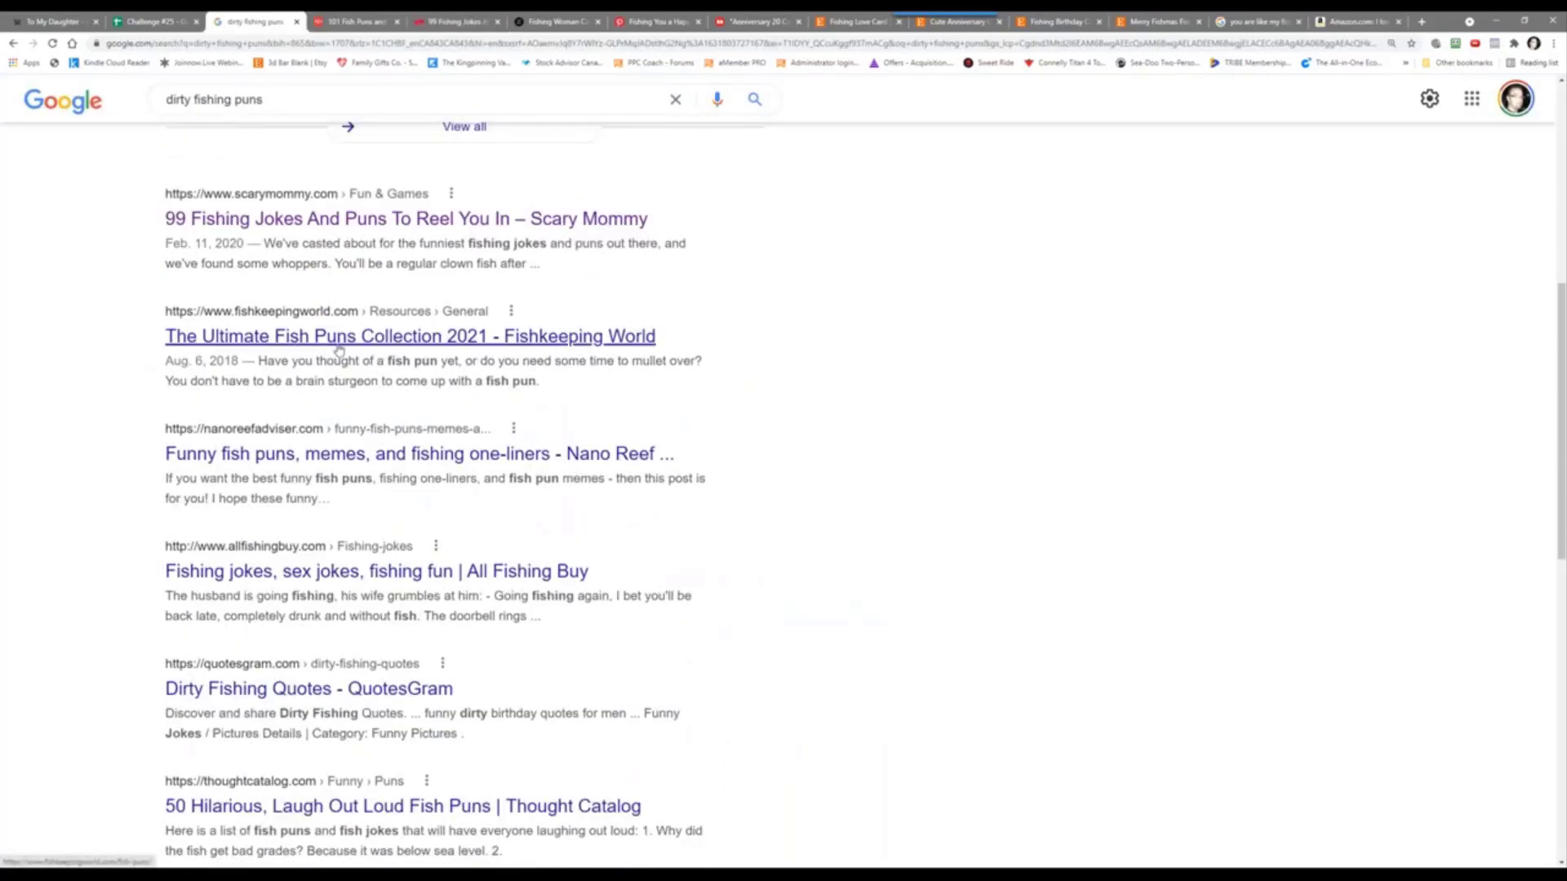
right_click(364, 344)
left_click(384, 352)
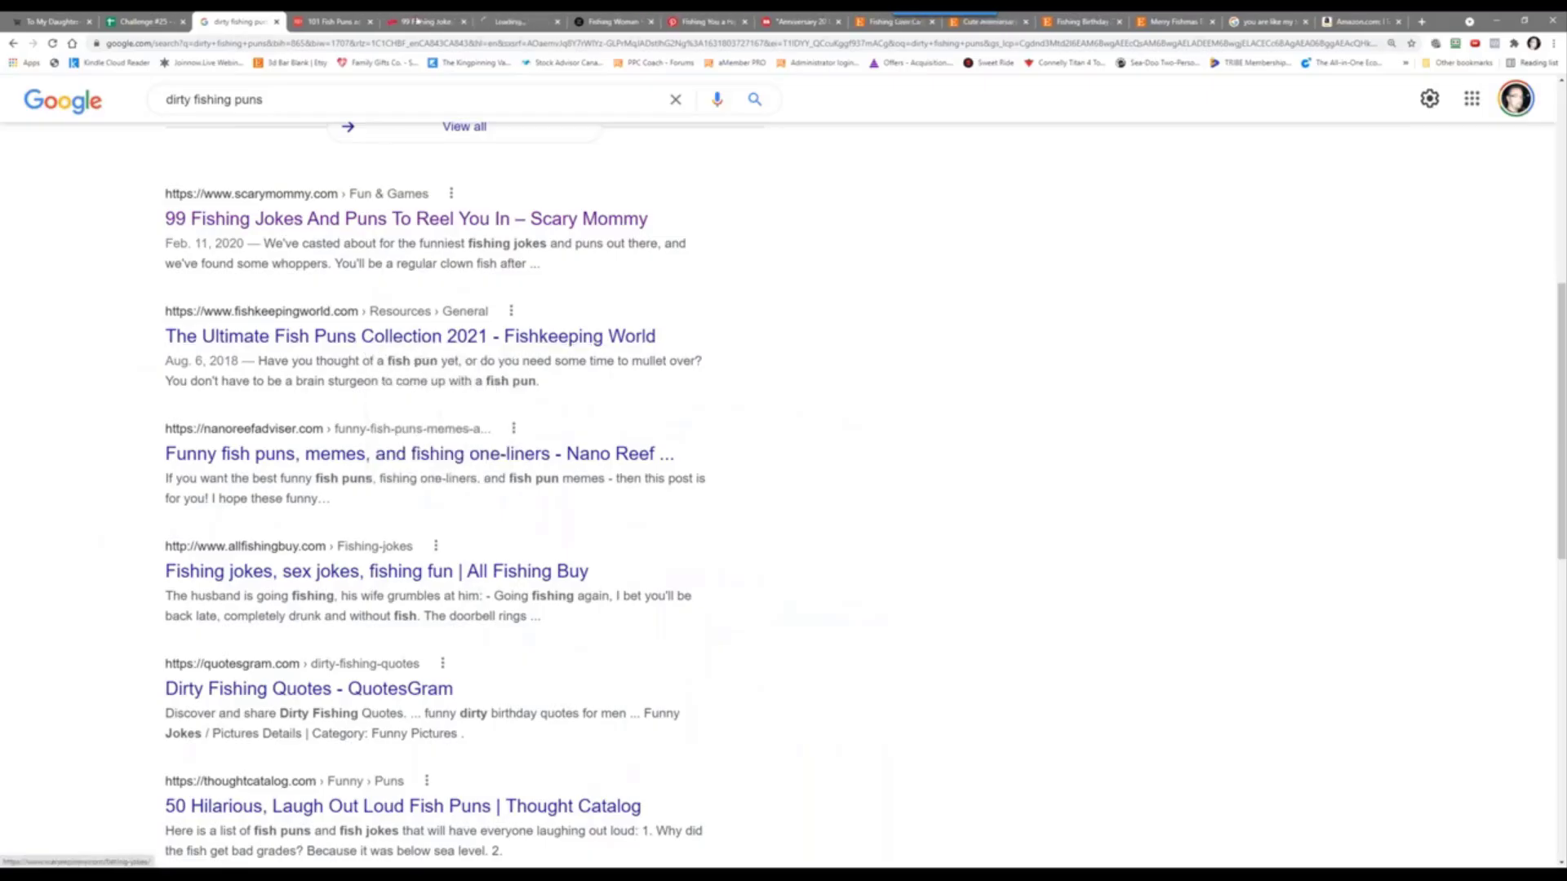
Step: Switch to the Fishkeeping World page, dismiss the free cheatsheet offer and read through its list of best fish puns
left_click(532, 20)
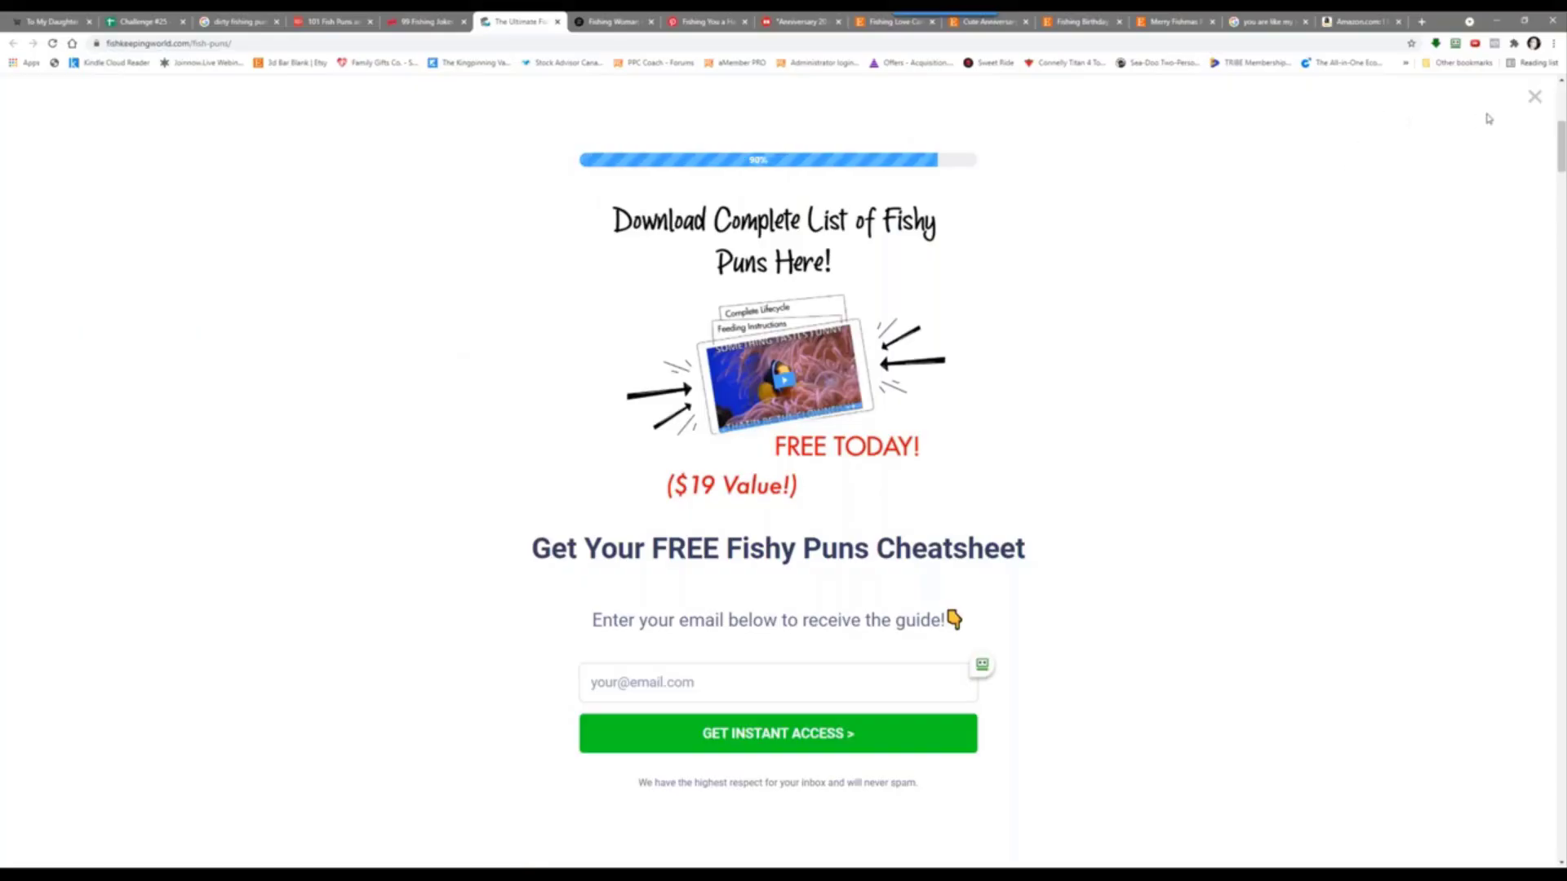
left_click(1534, 92)
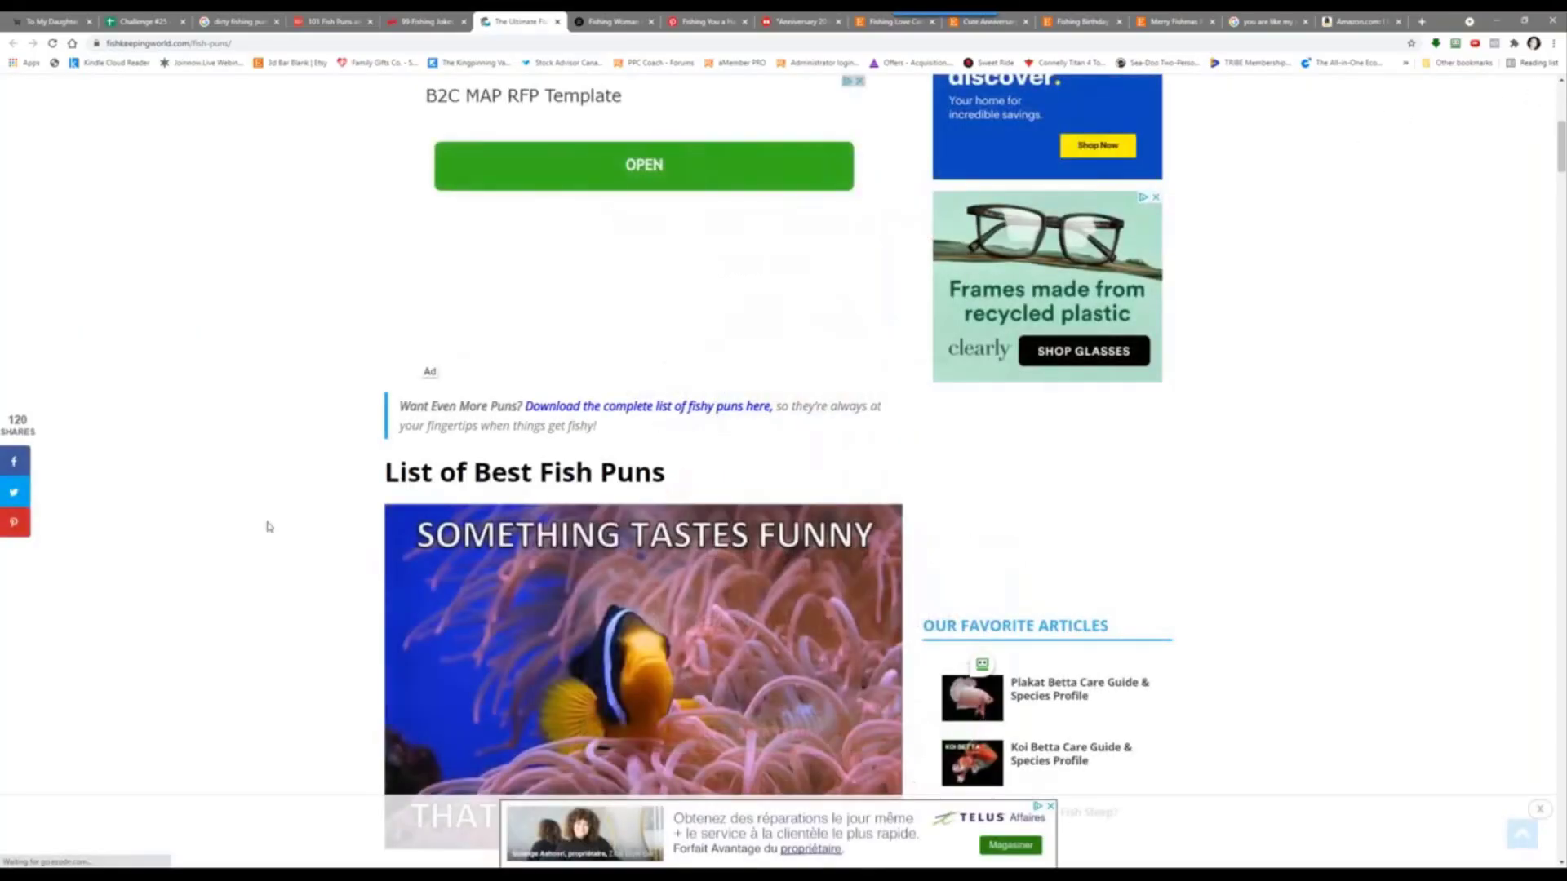
scroll(269, 525, "down", 5)
scroll(269, 526, "down", 2)
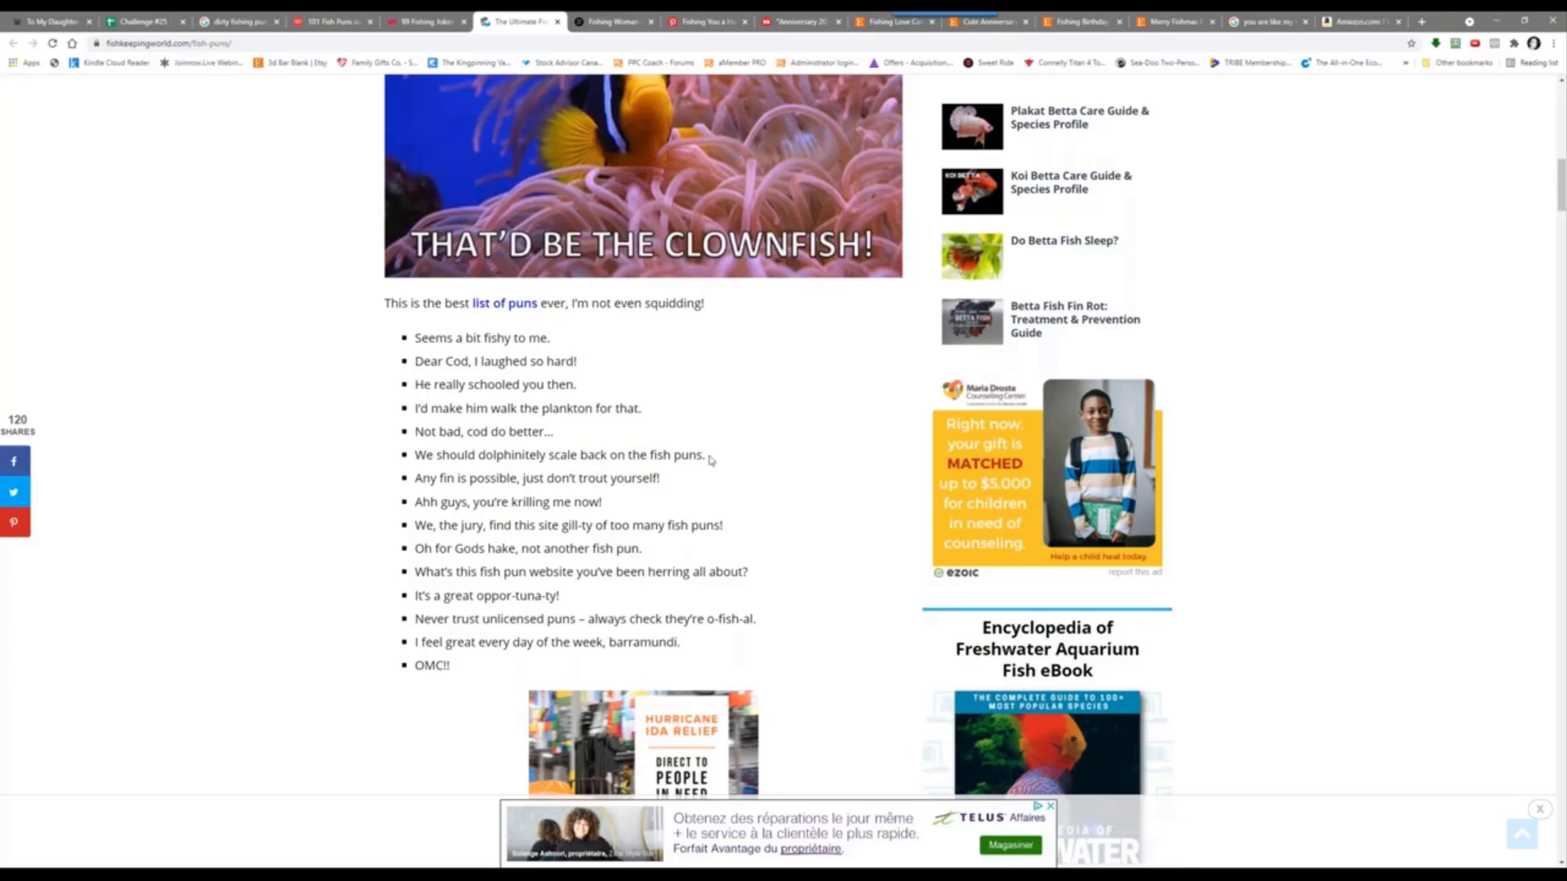
left_click_drag(480, 451, 547, 454)
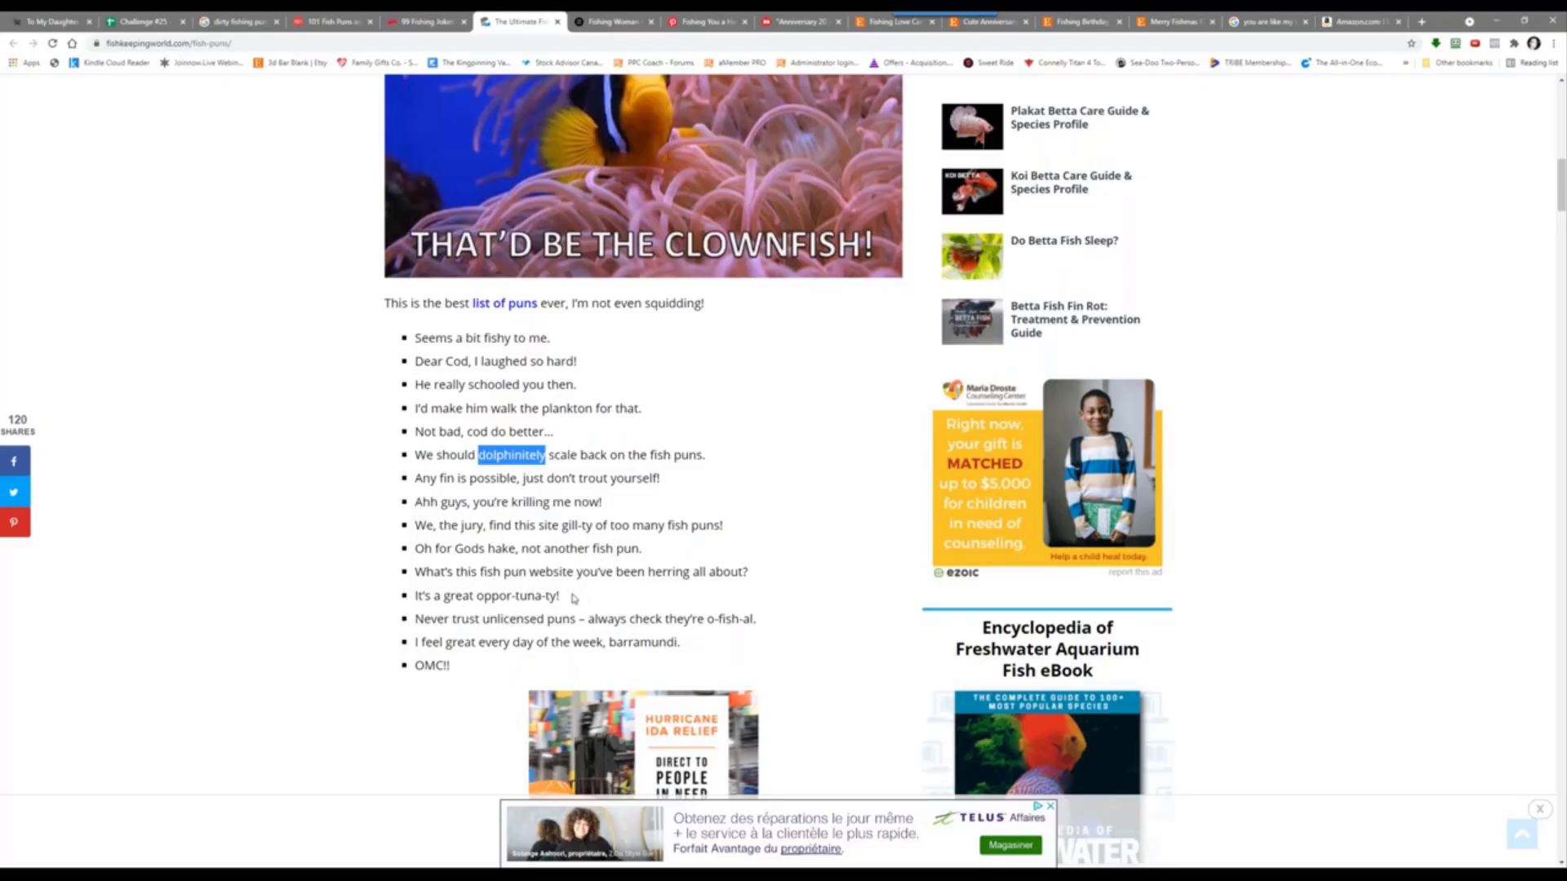
scroll(339, 560, "down", 10)
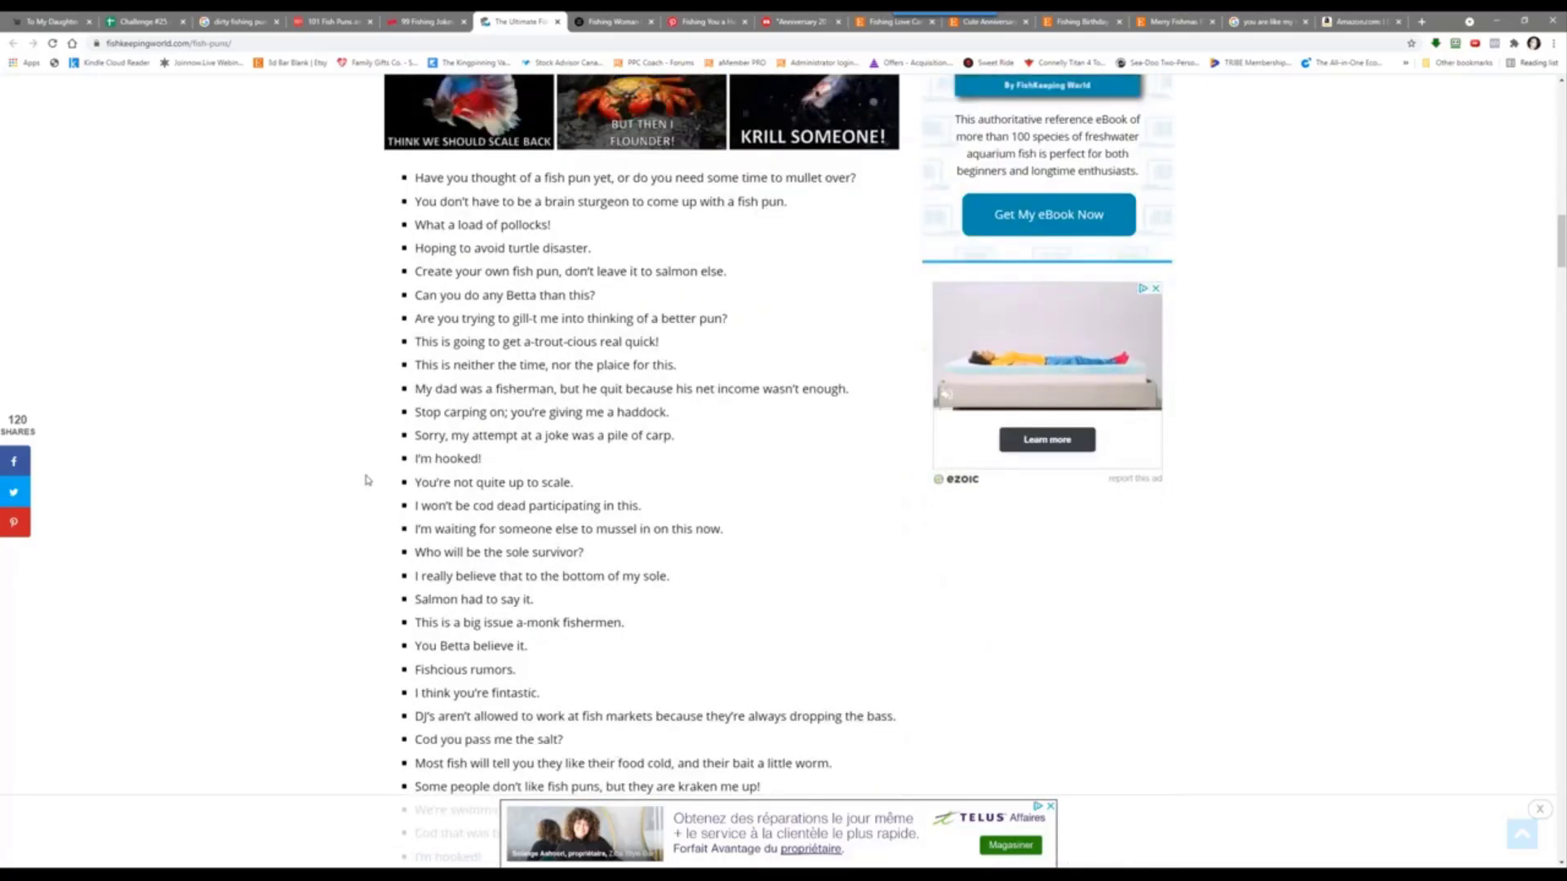
Step: Return to the "dirty fishing puns" results, open "Dirty Fishing Quotes - QuotesGram" in a new tab and switch to it
left_click(441, 21)
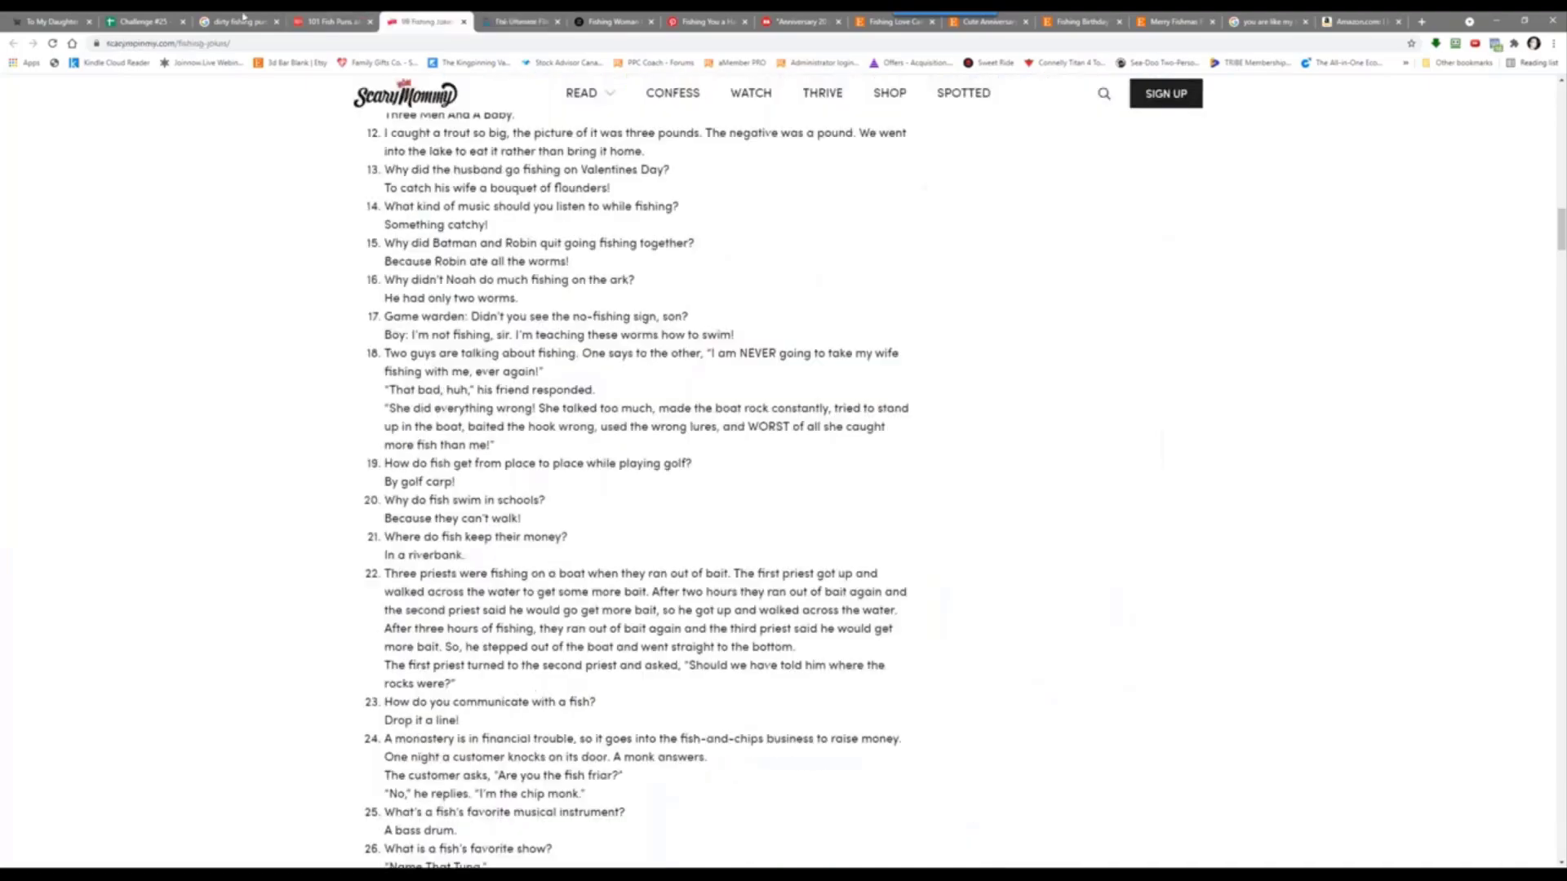
left_click(239, 21)
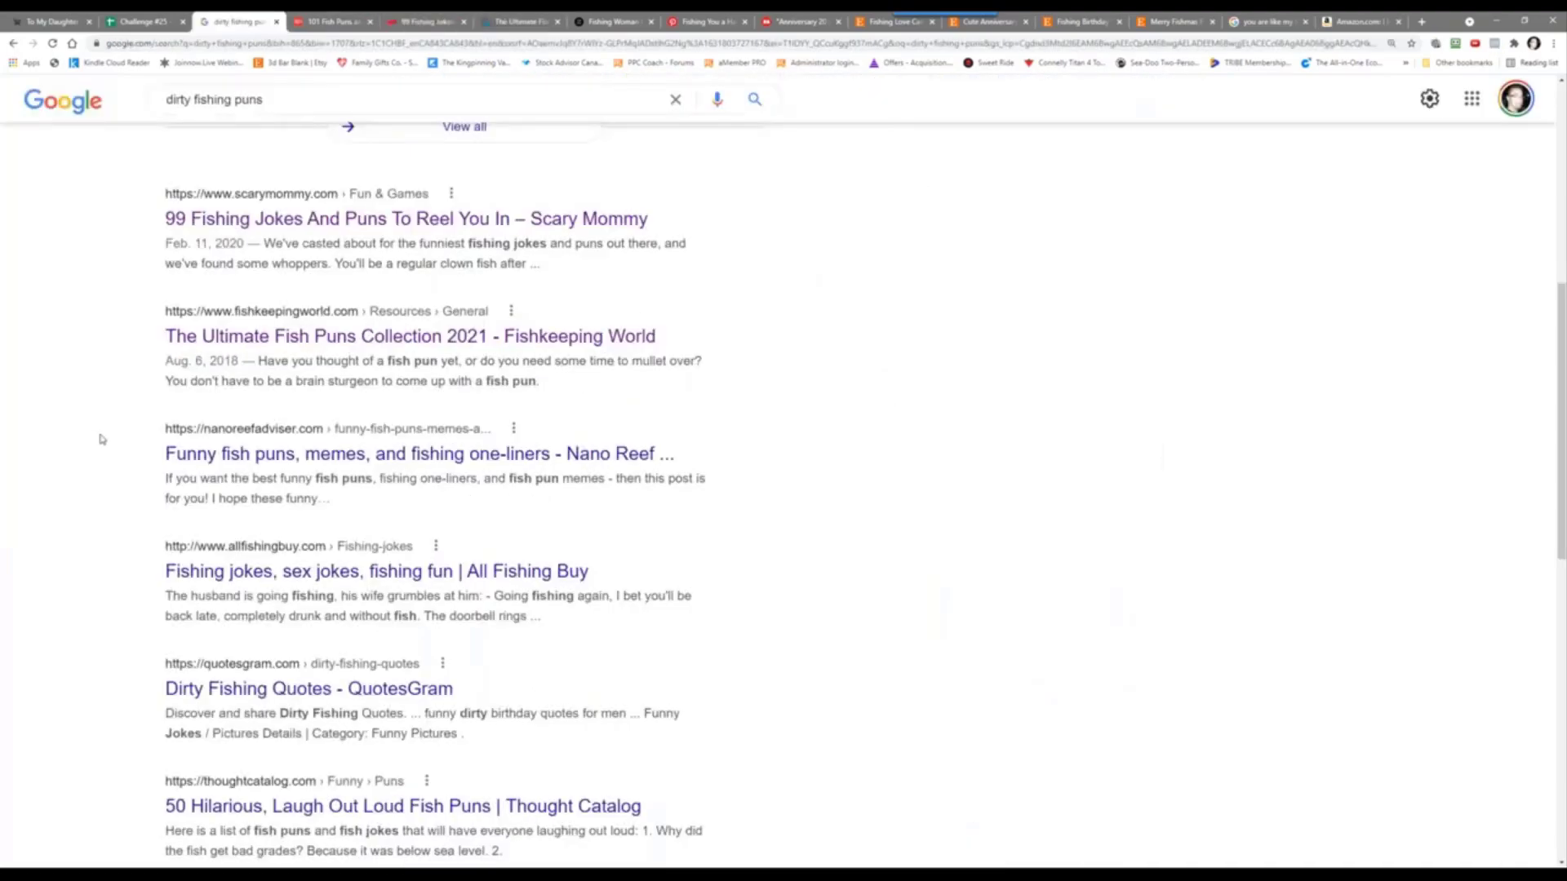
scroll(101, 439, "down", 2)
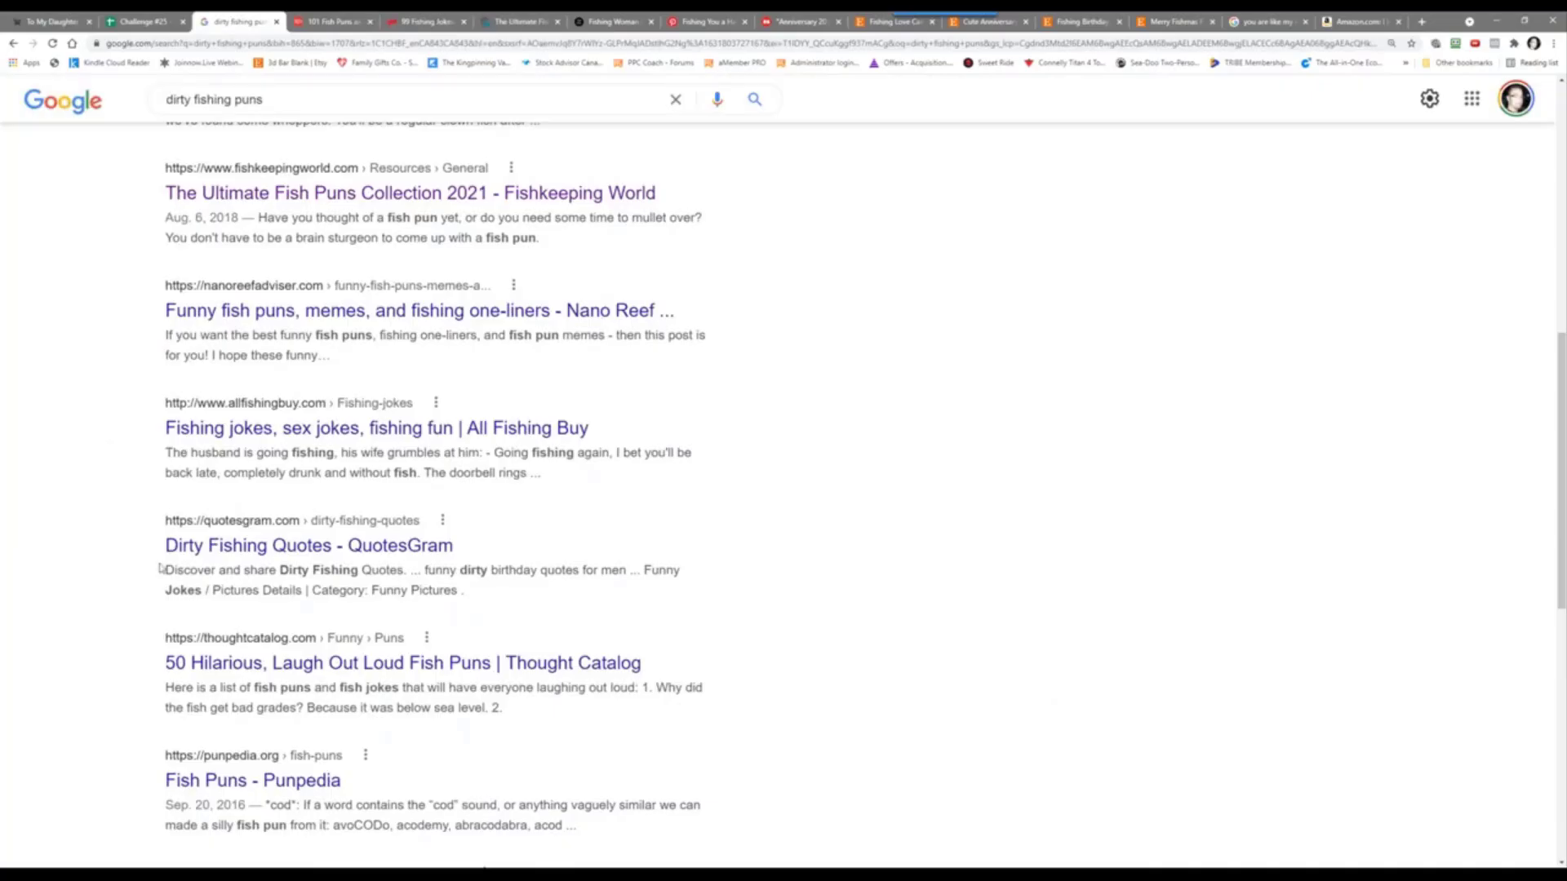
right_click(309, 548)
left_click(351, 555)
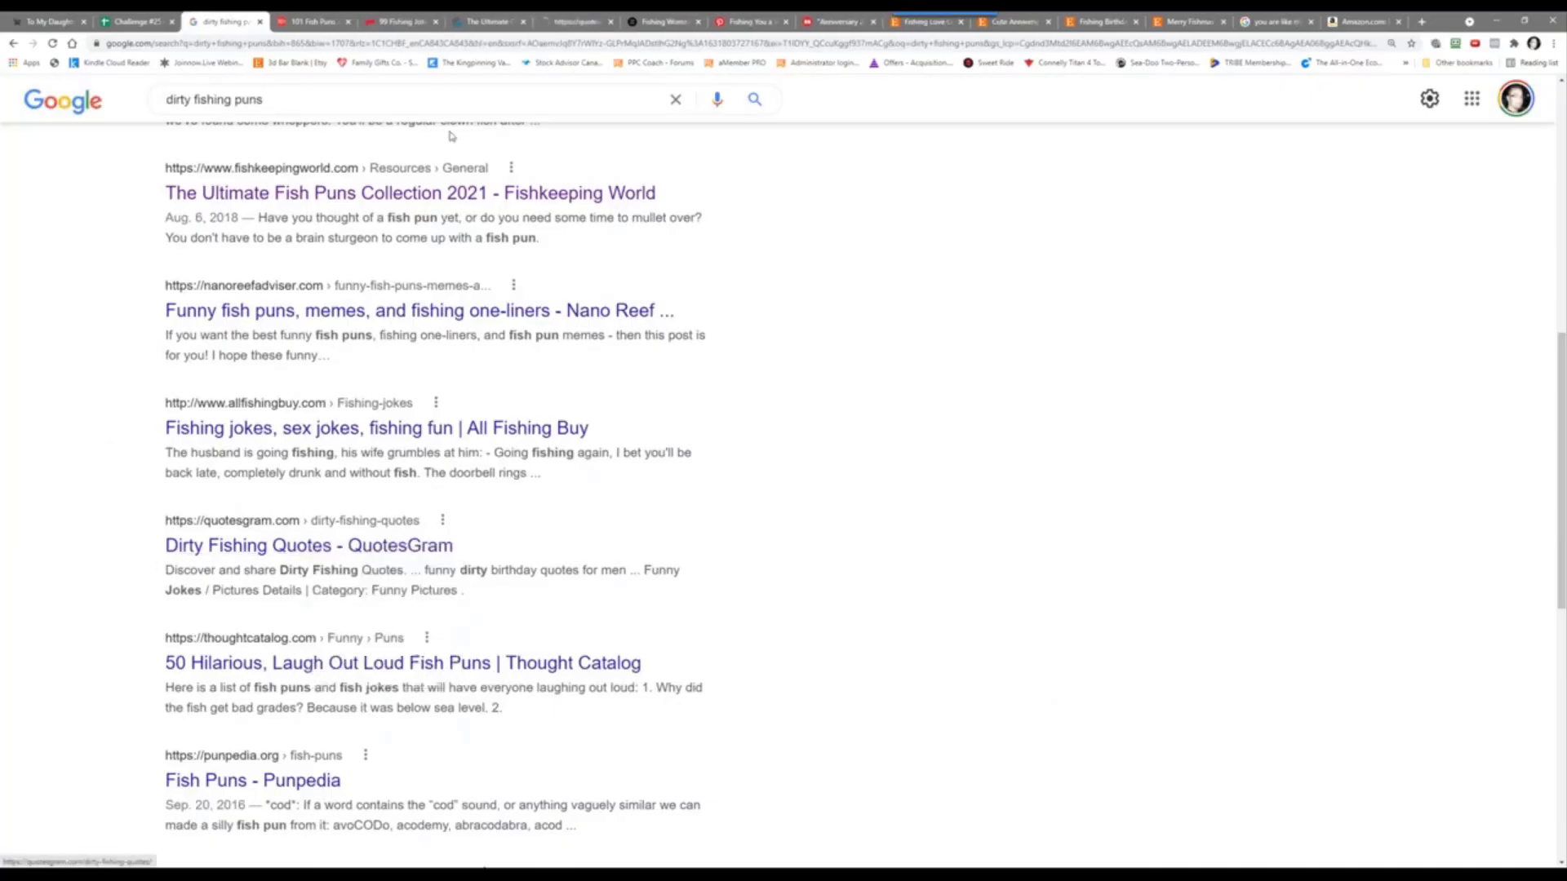
left_click(571, 21)
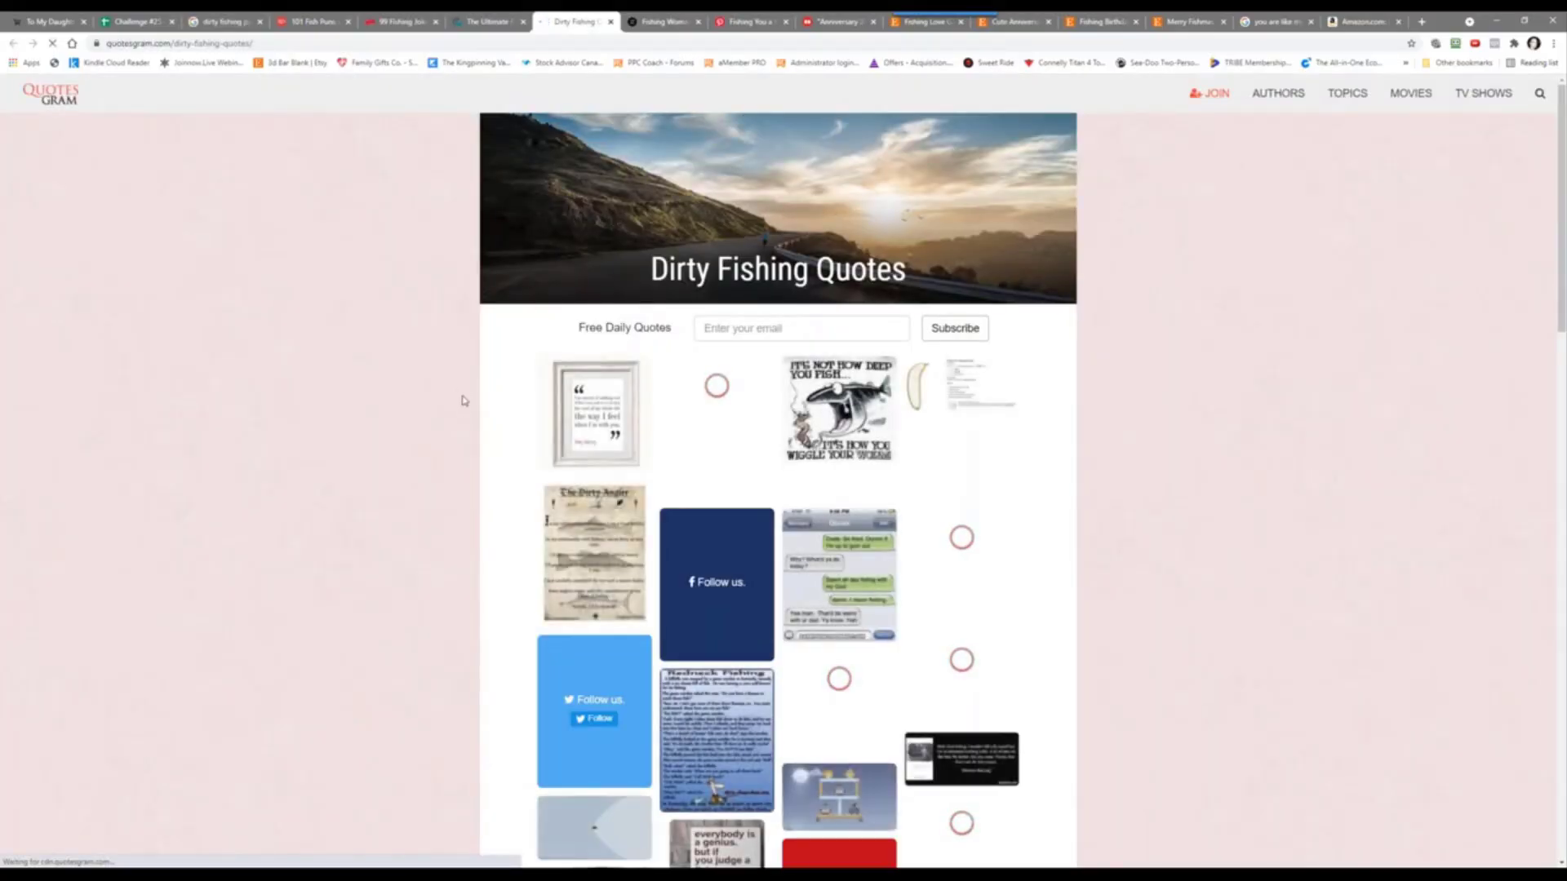
Step: Enlarge the framed quote image that starts the Dirty Fishing Quotes gallery, read it and return to the gallery
scroll(460, 426, "down", 2)
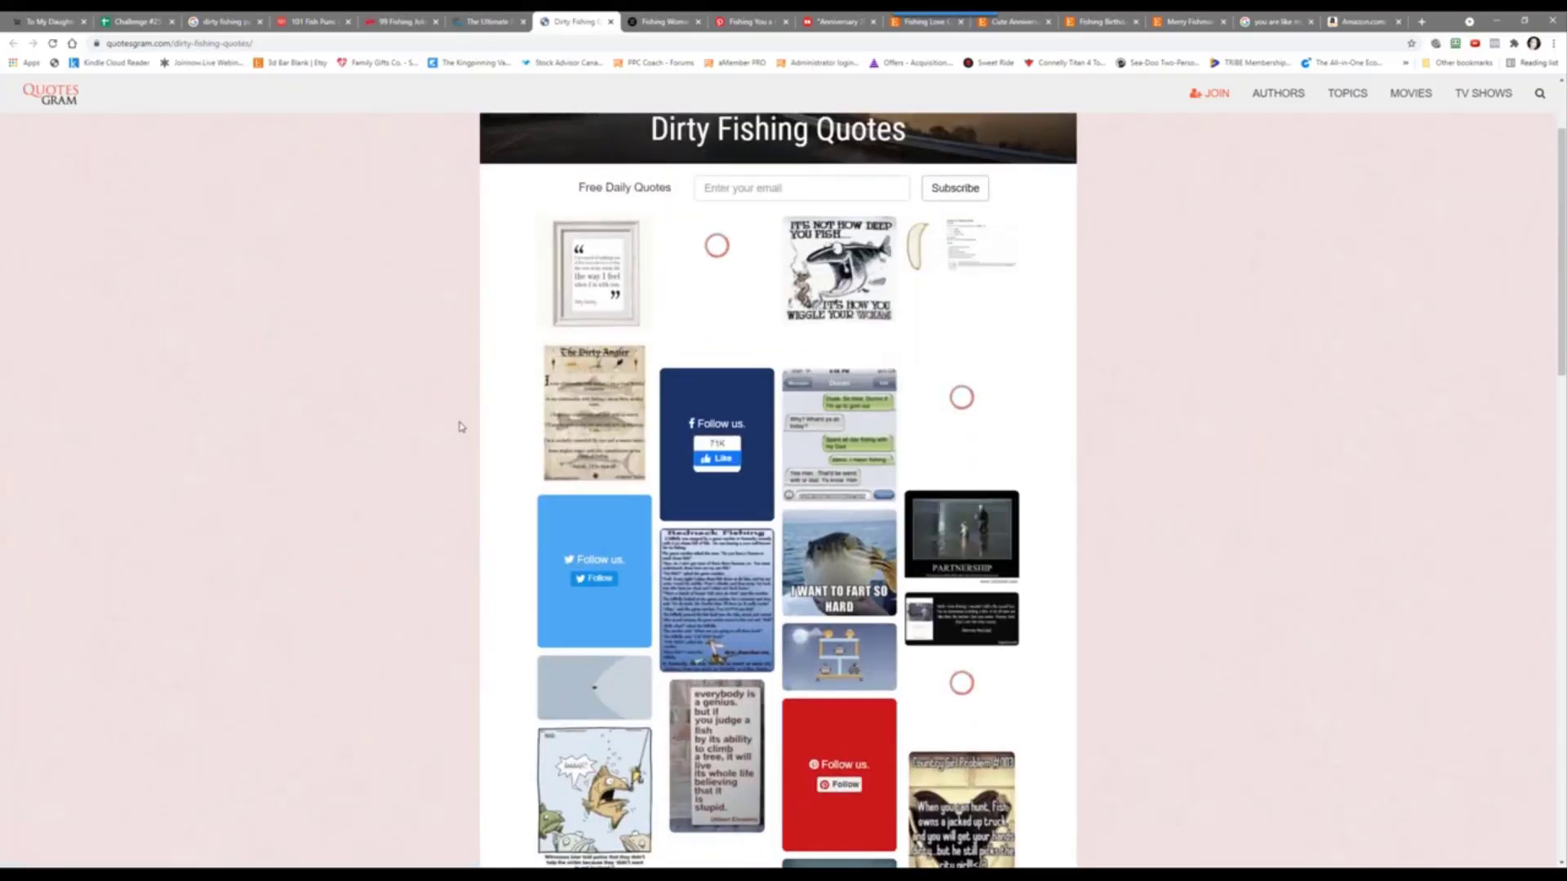
scroll(459, 426, "up", 2)
left_click(587, 423)
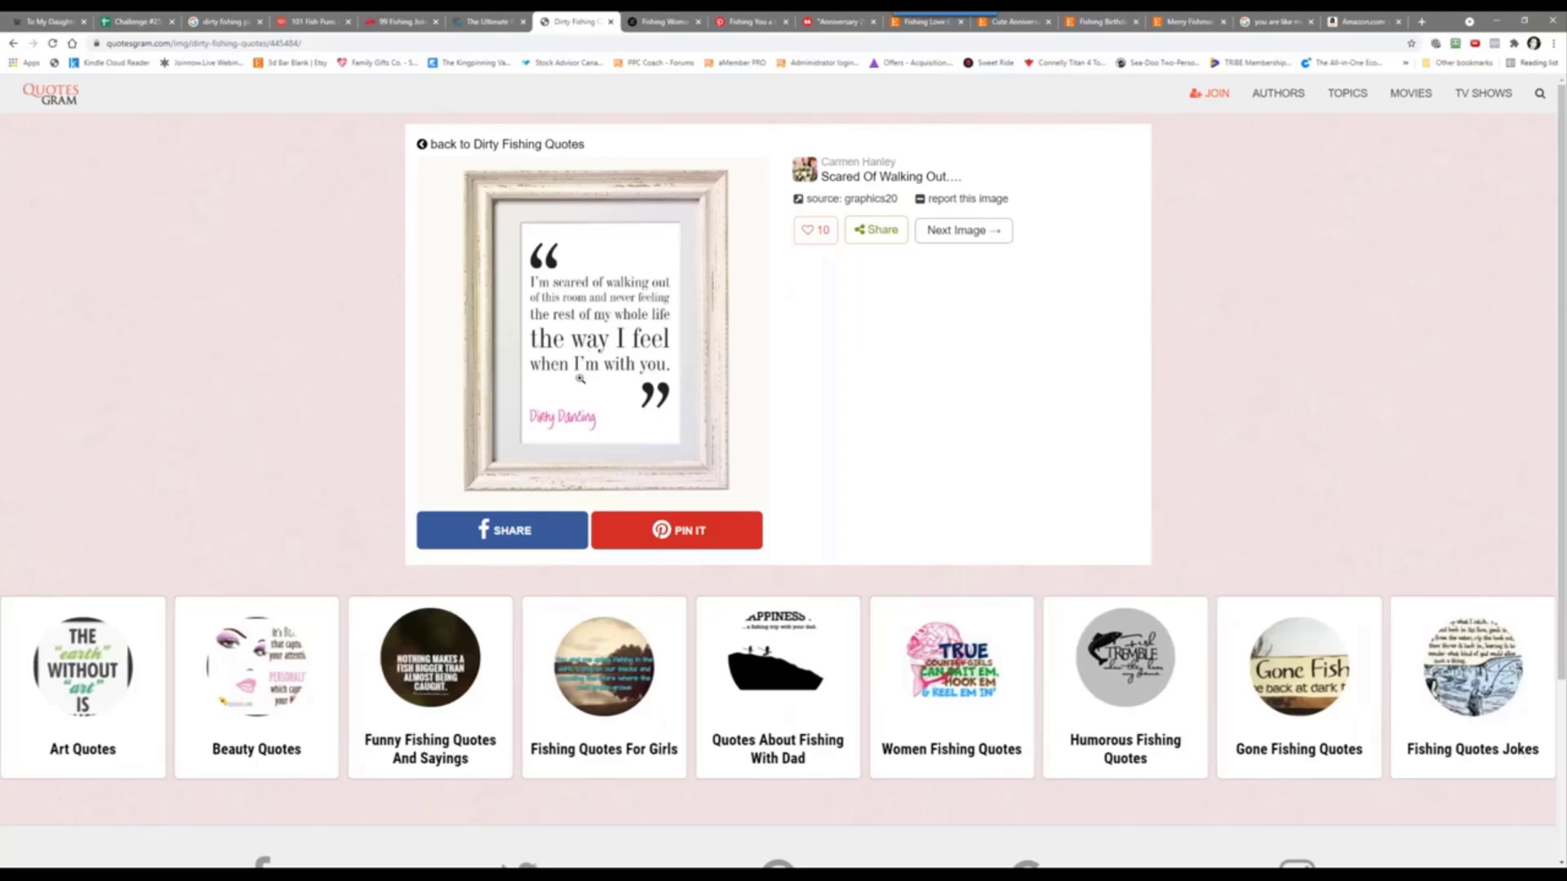
left_click(497, 21)
left_click(576, 22)
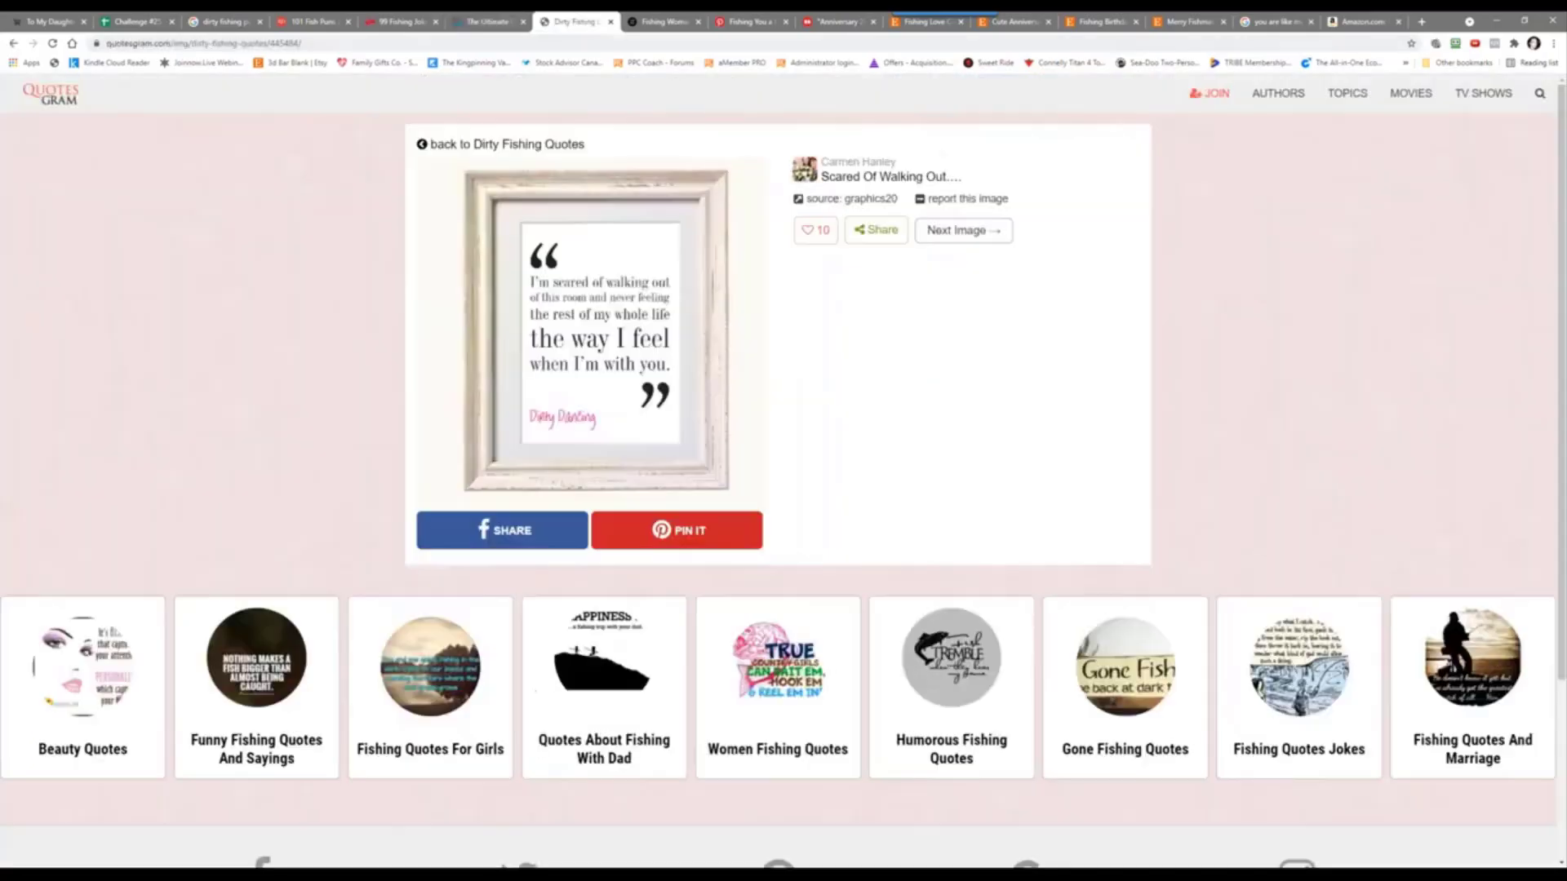
left_click(13, 43)
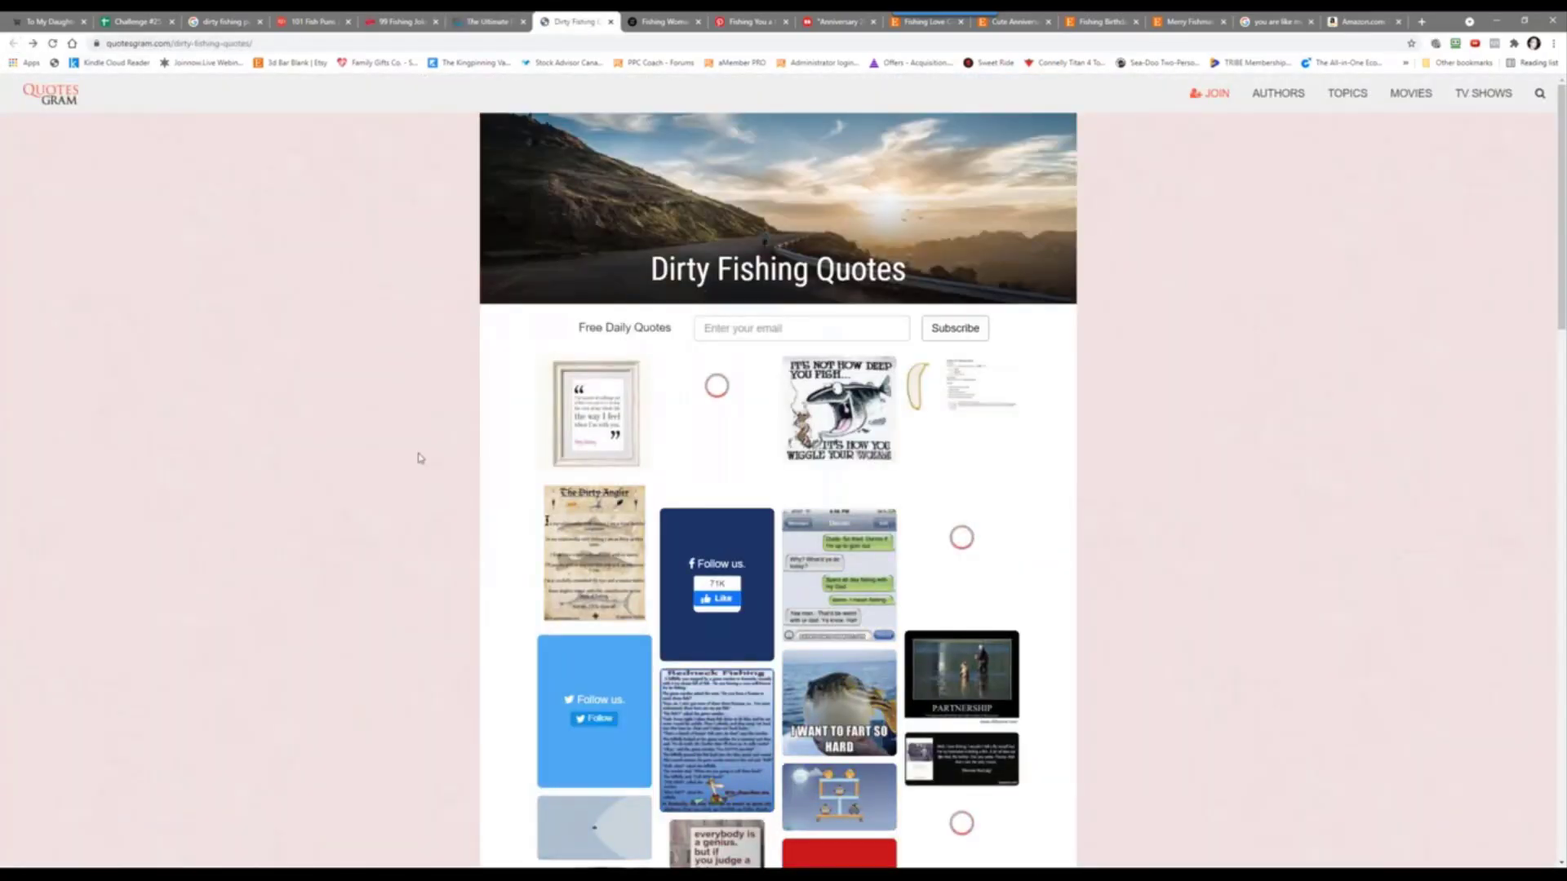
Step: Look through the whole QuotesGram gallery of dirty fishing quote images for card wording ideas
scroll(1113, 605, "down", 3)
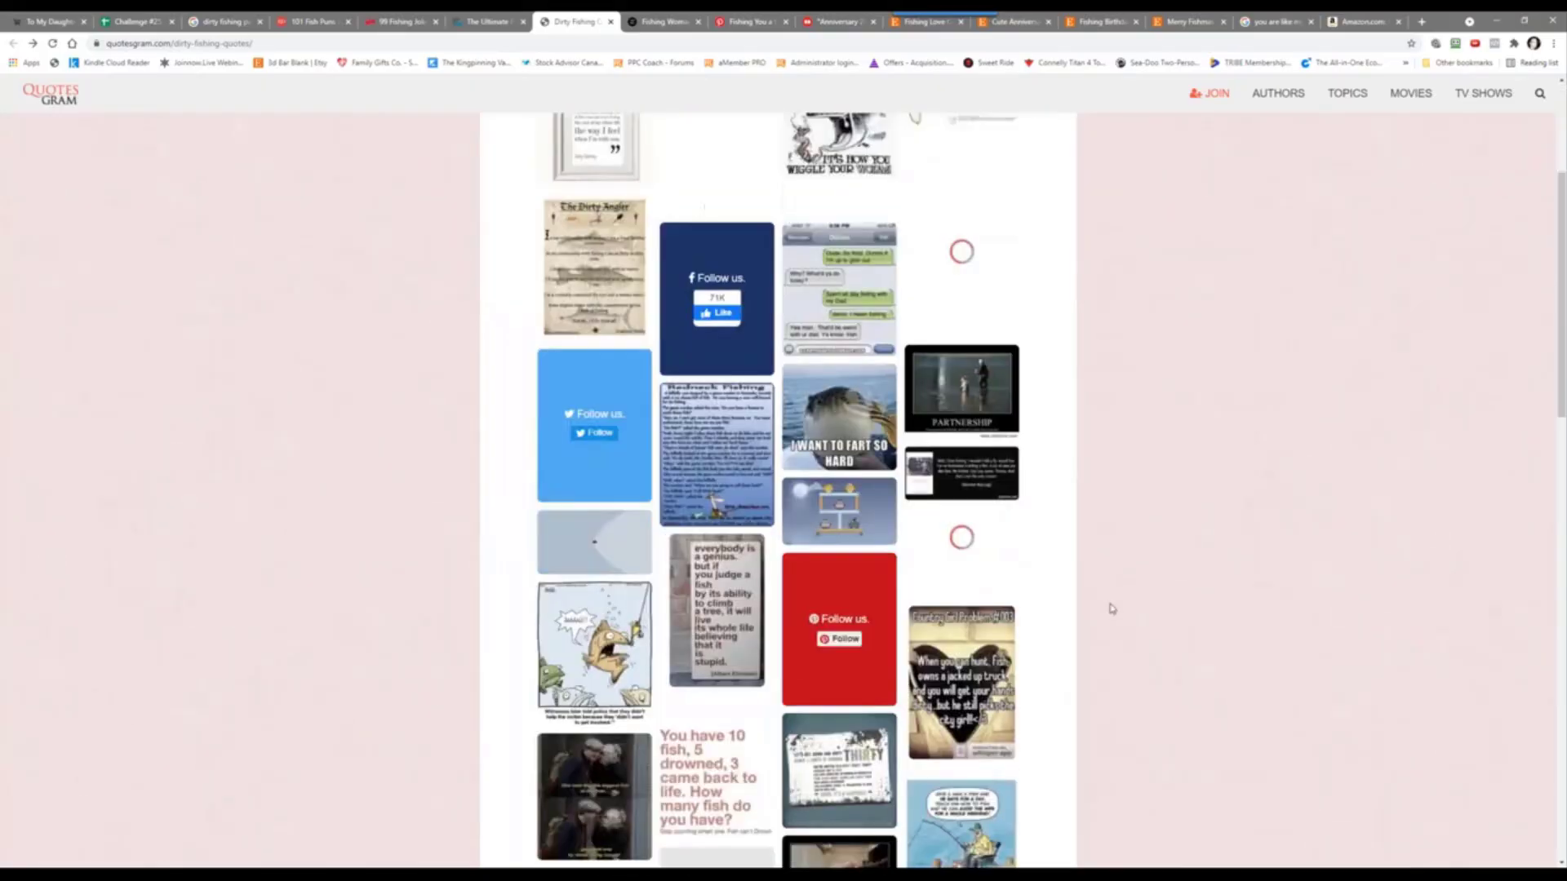
scroll(1117, 550, "up", 2)
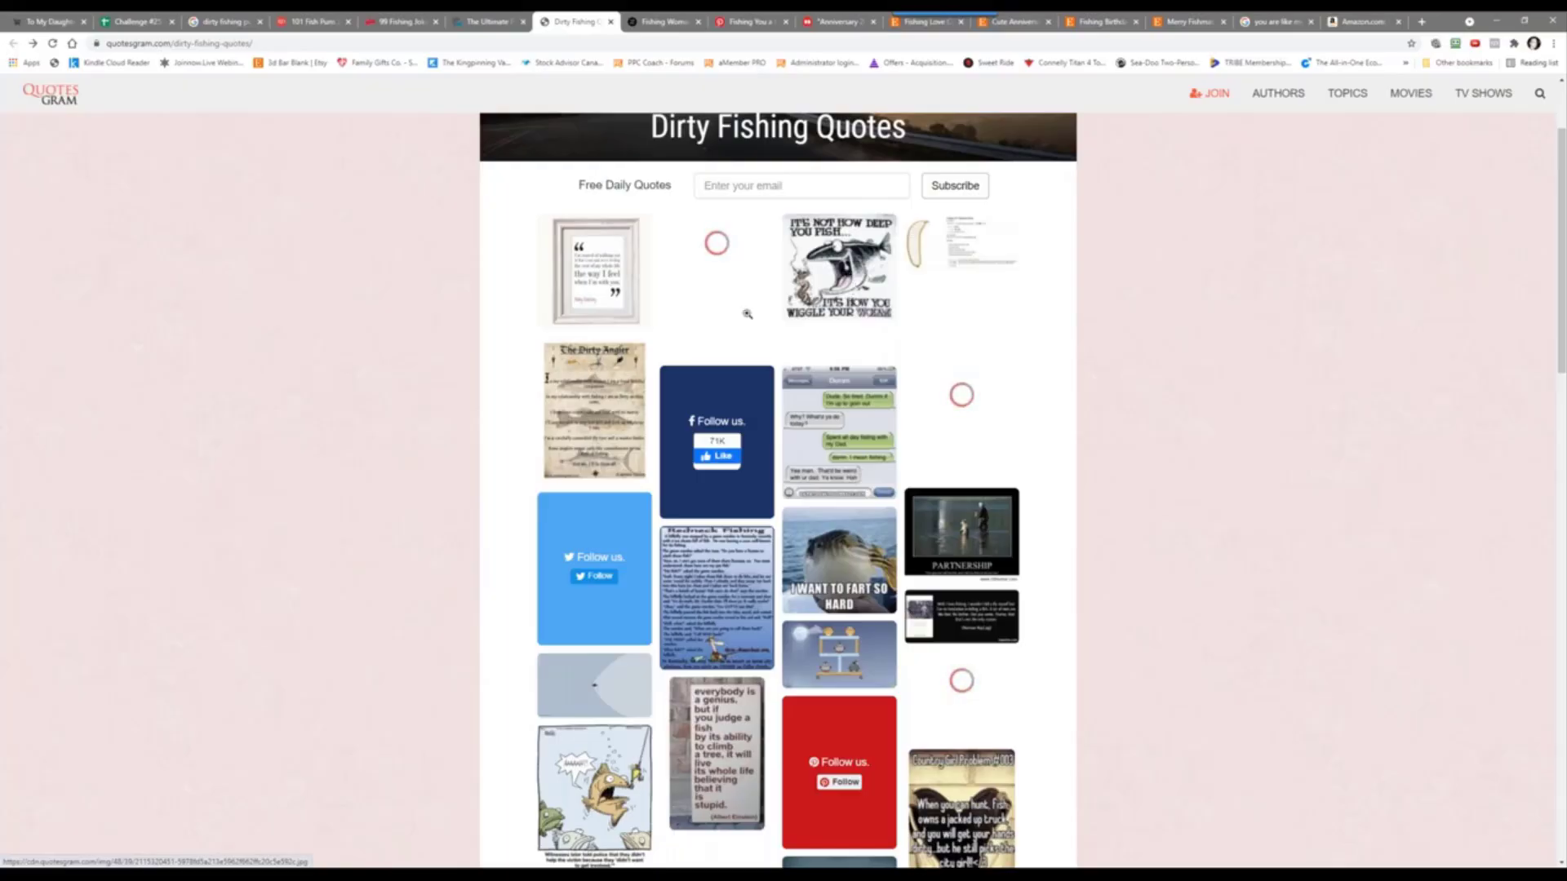
scroll(390, 523, "down", 5)
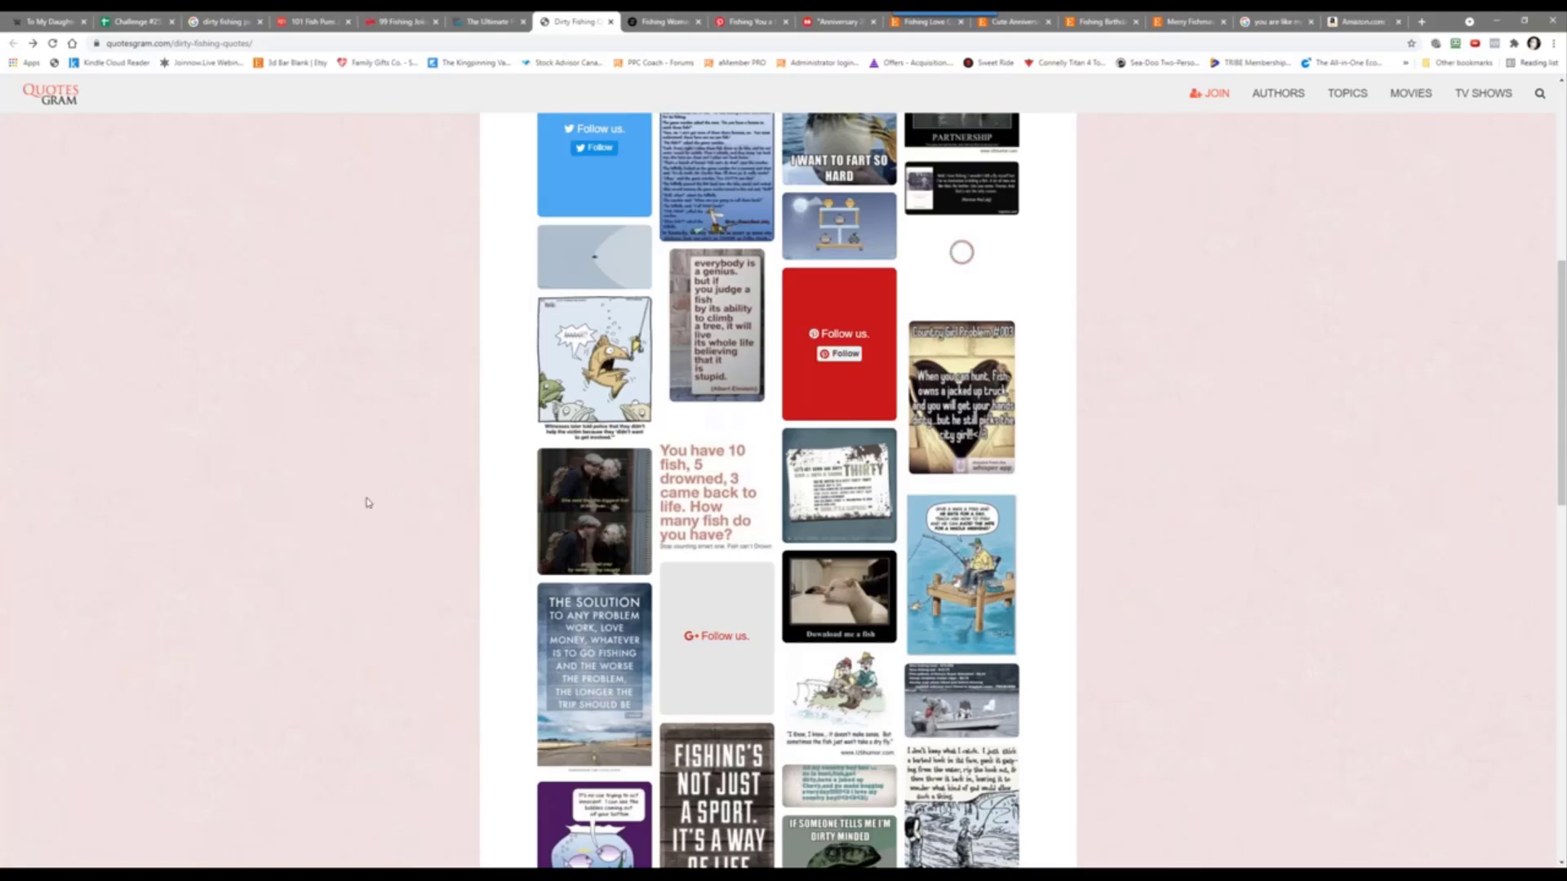
scroll(367, 503, "down", 4)
scroll(370, 501, "down", 2)
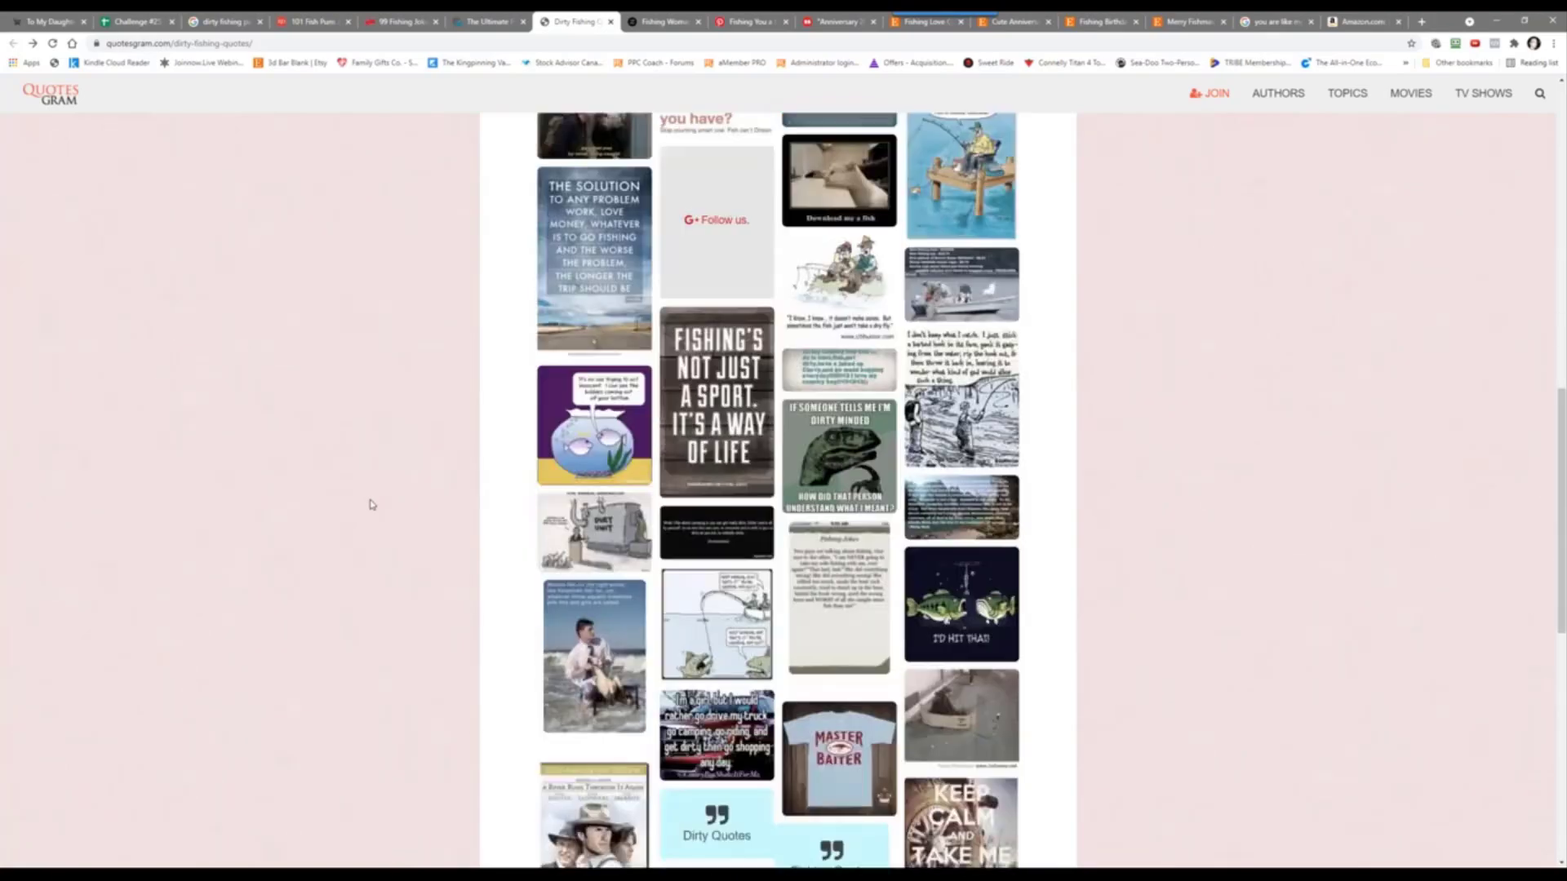
scroll(723, 436, "down", 6)
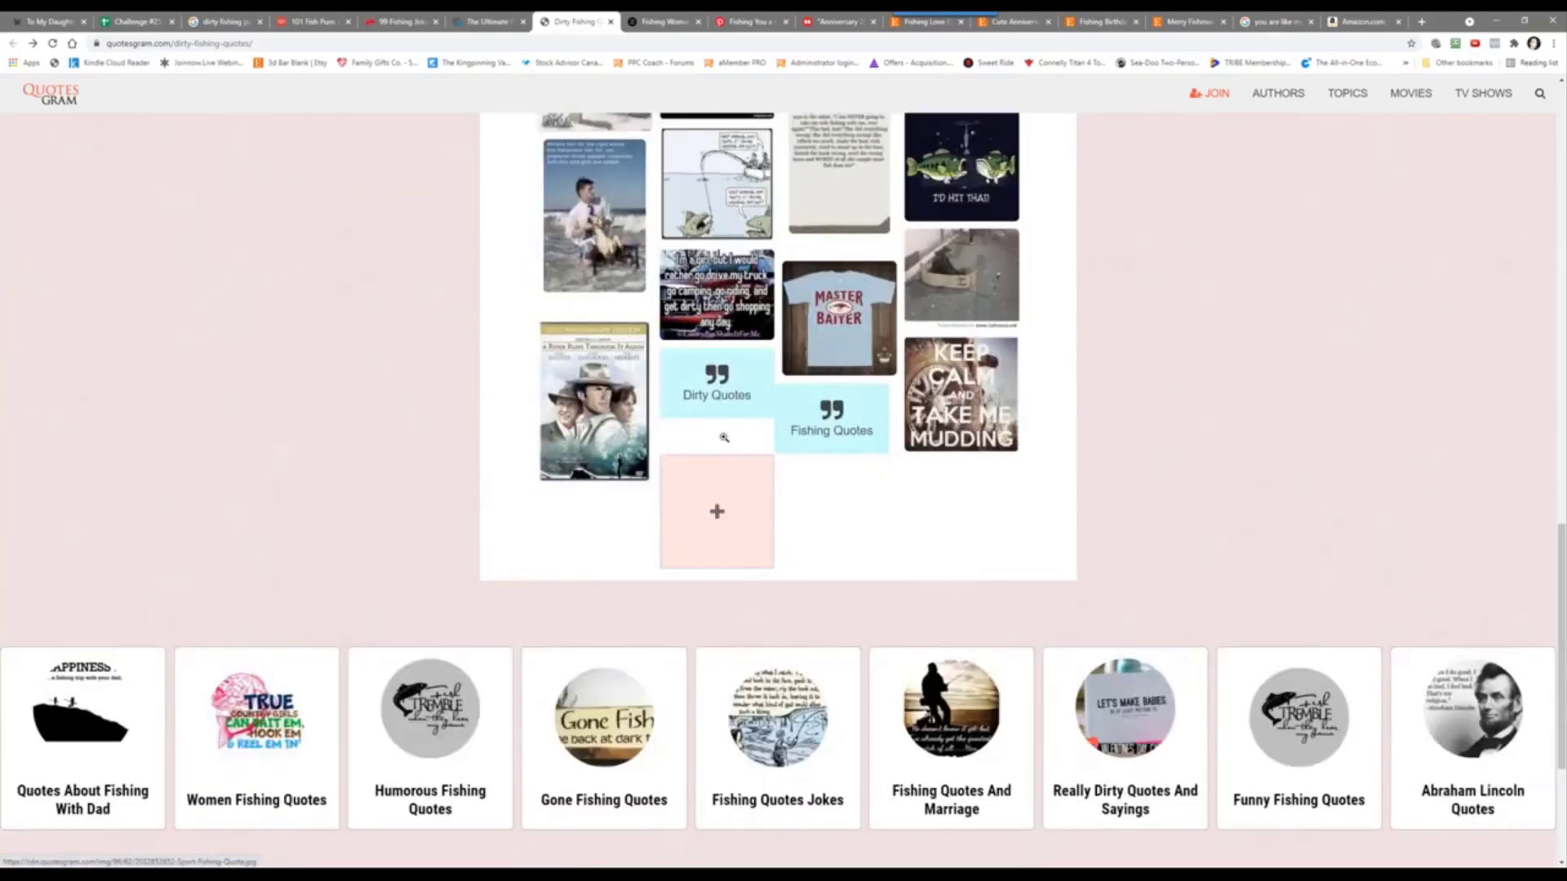
Step: Return to the Google results and replace the search with "card stores"
left_click(215, 23)
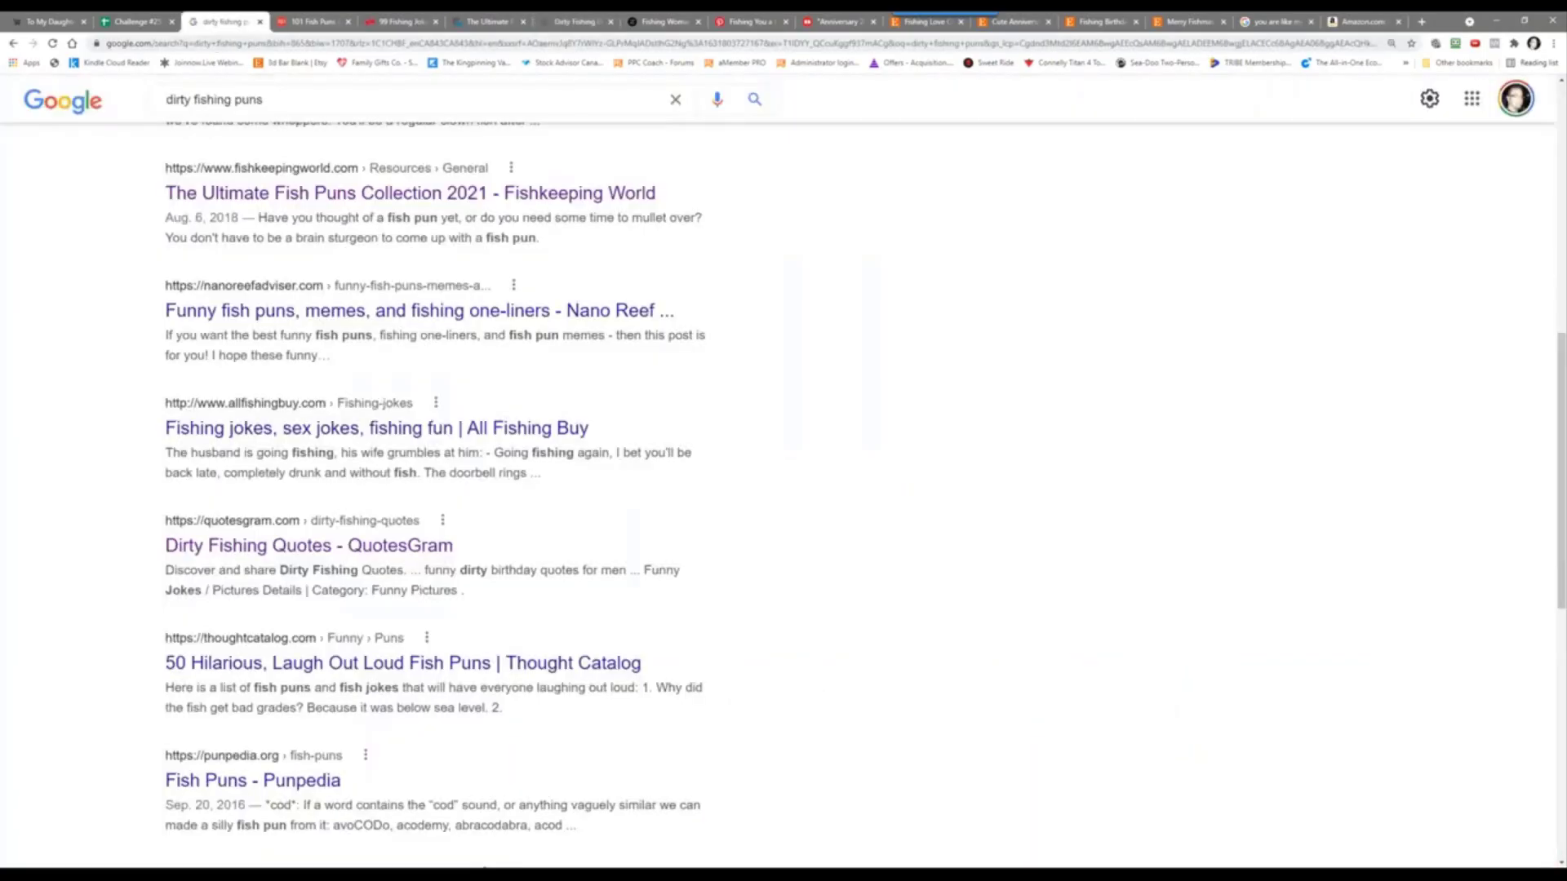
left_click(228, 96)
triple_click(227, 99)
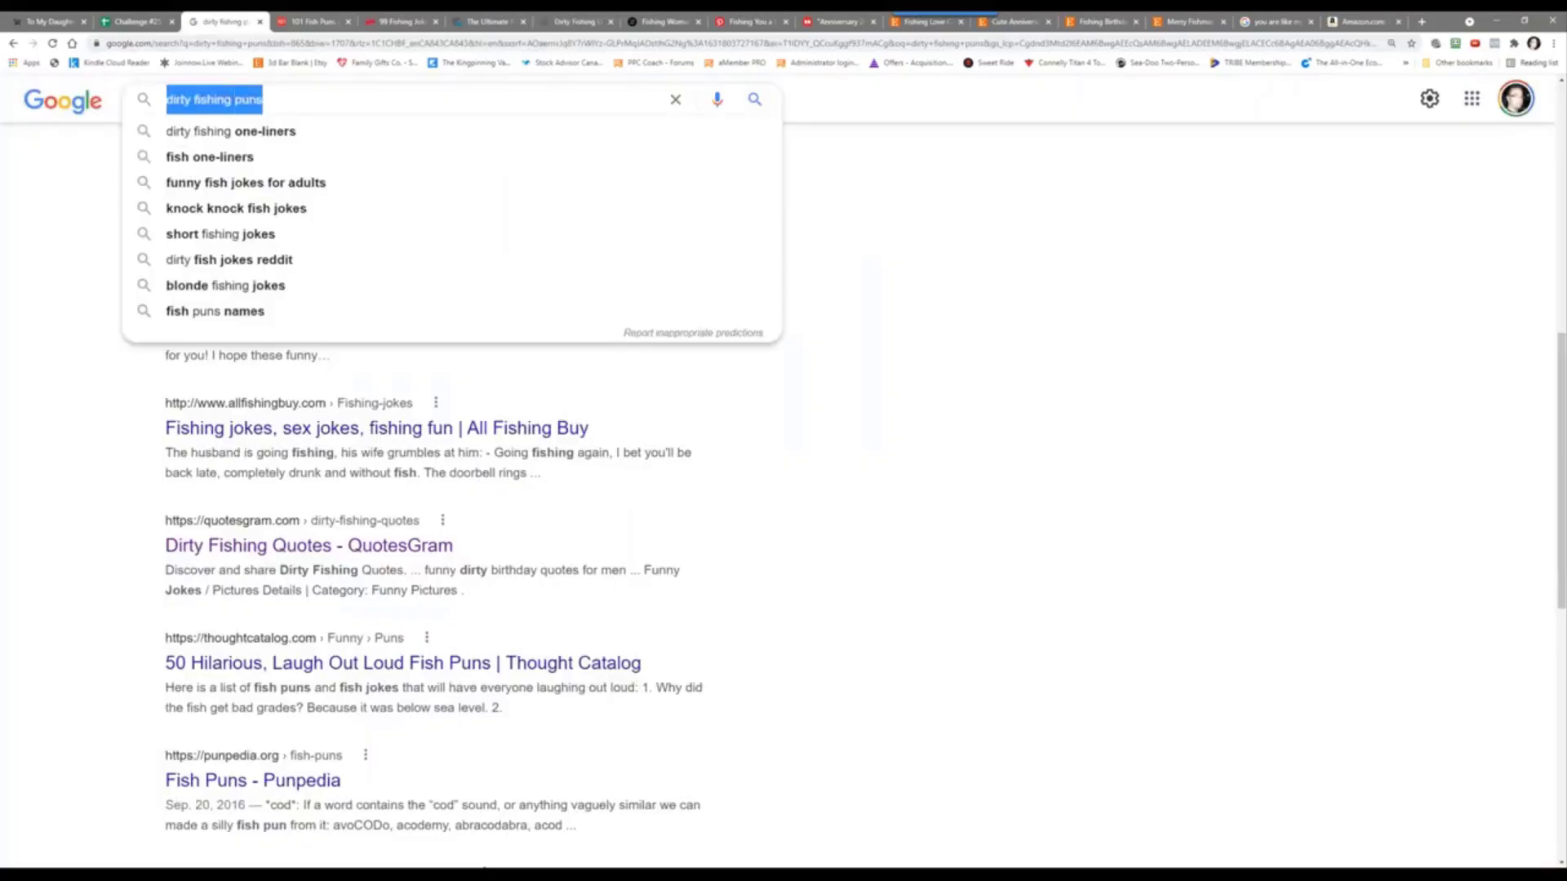
key("BackSpace")
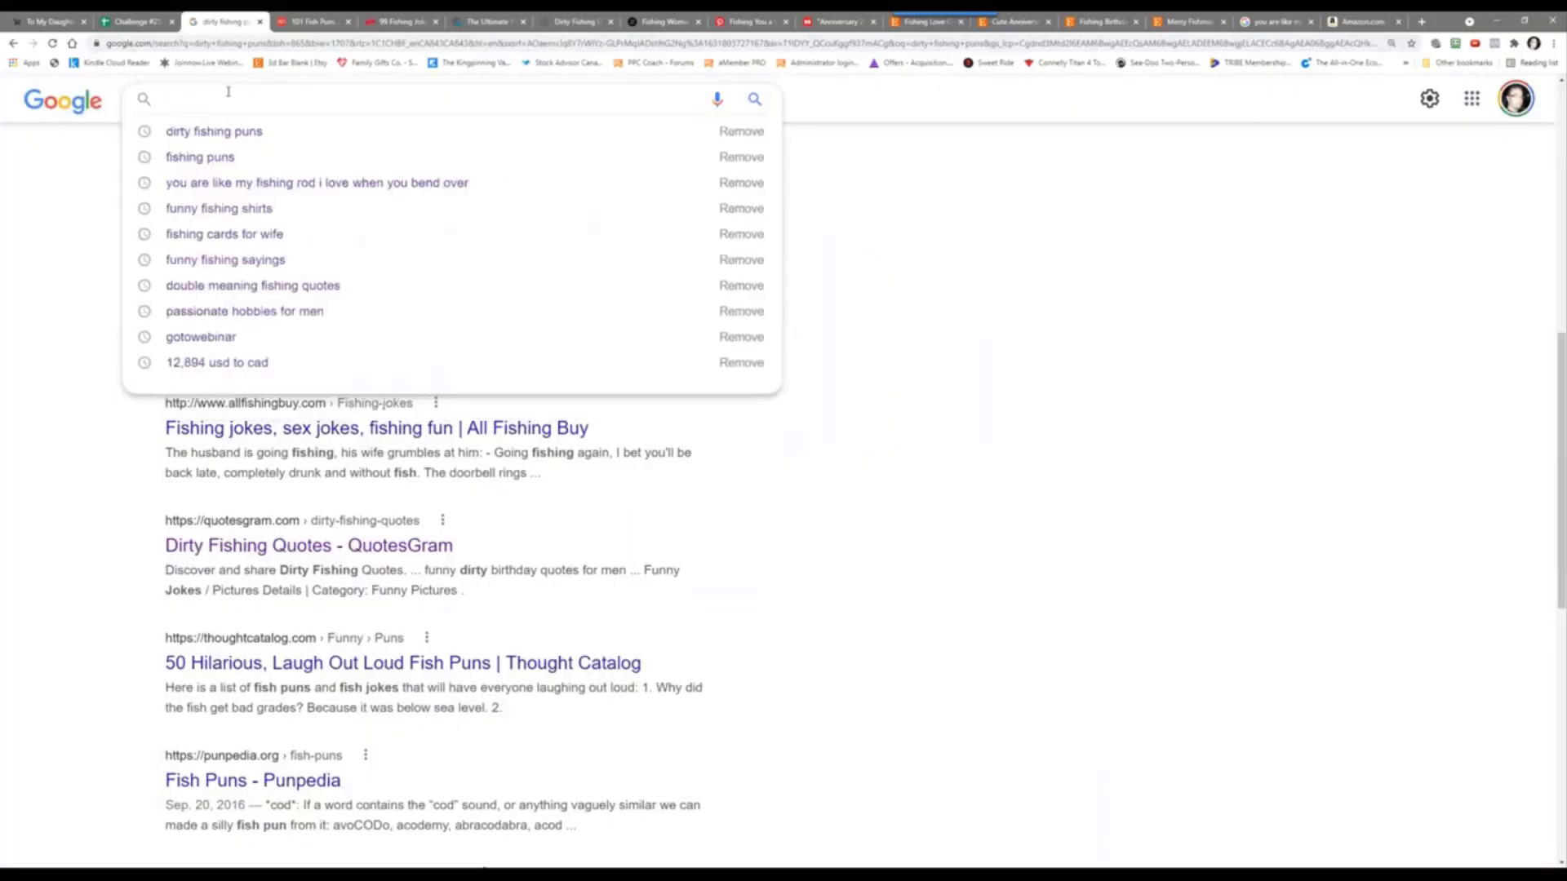
type("card stores")
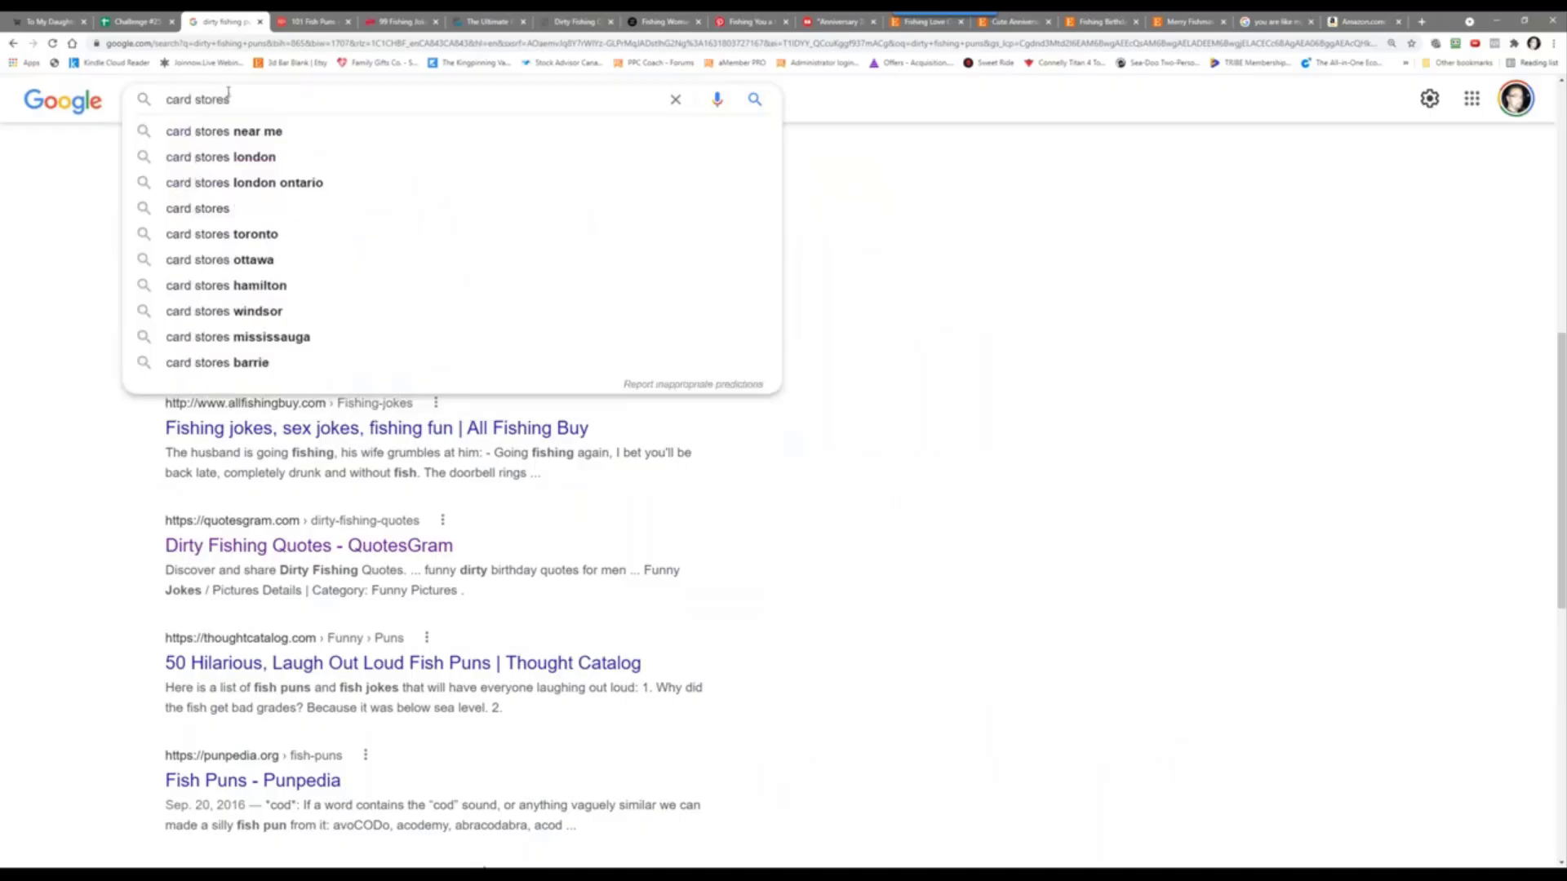
key("Return")
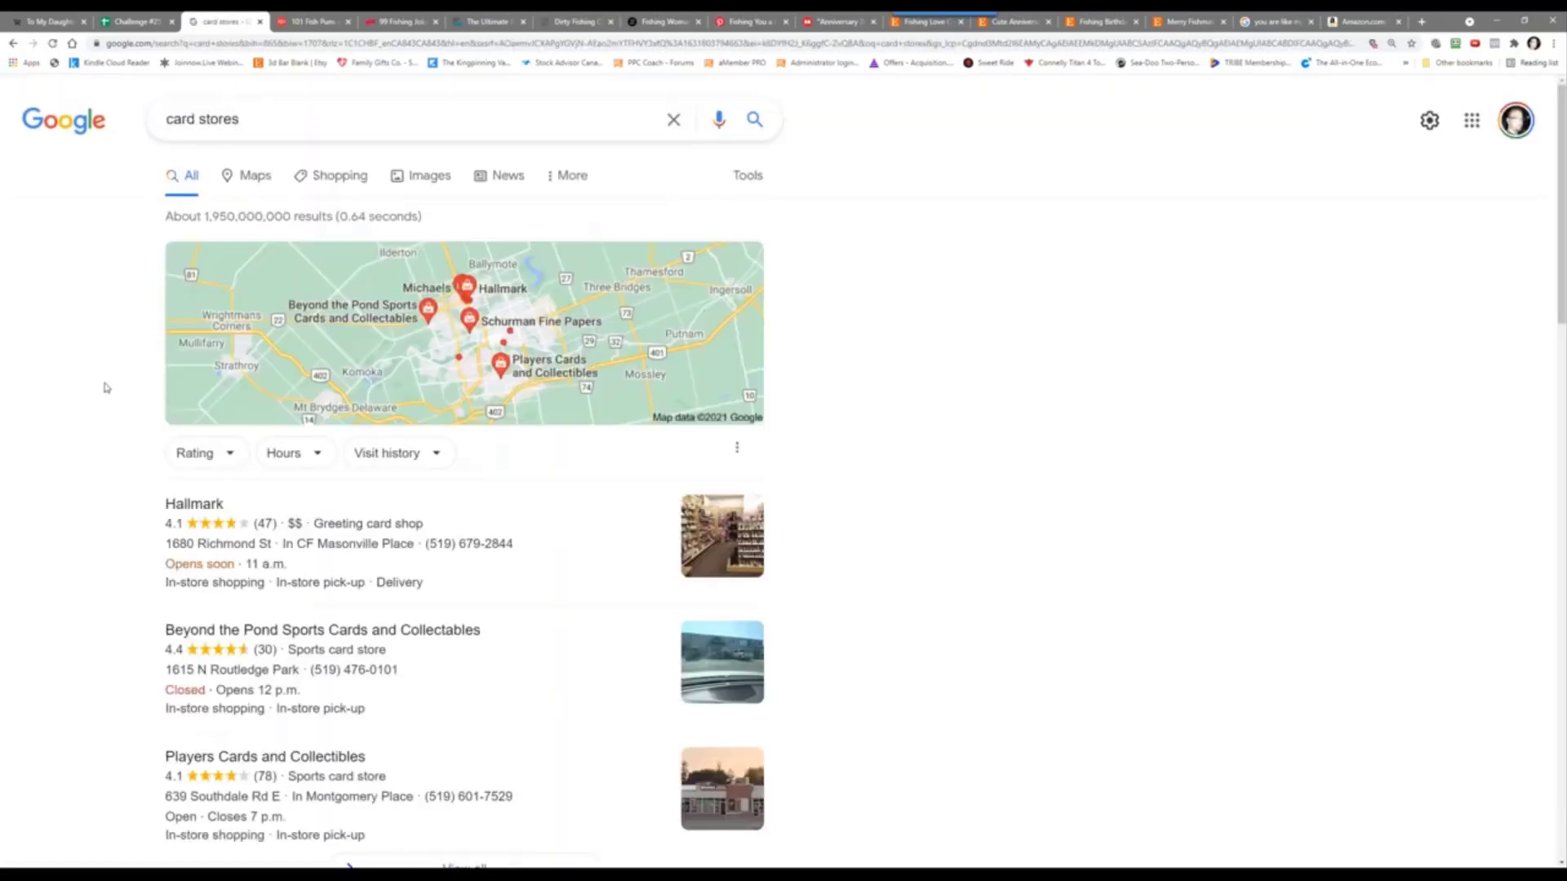
Step: View the local Hallmark greeting card shop listing and go back to the "card stores" results
scroll(104, 388, "down", 2)
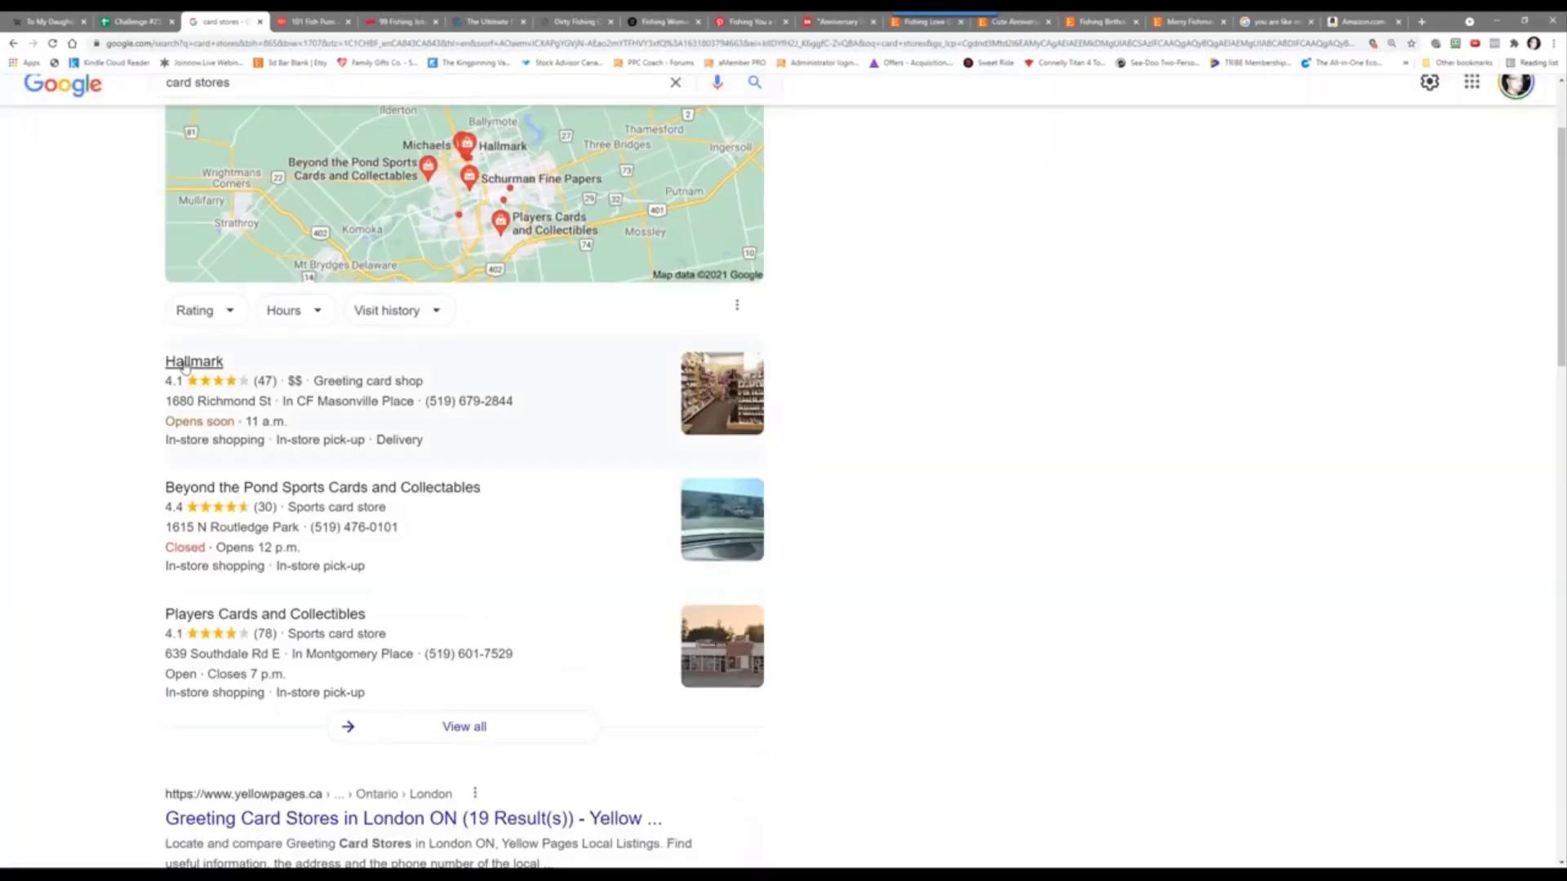
left_click(186, 364)
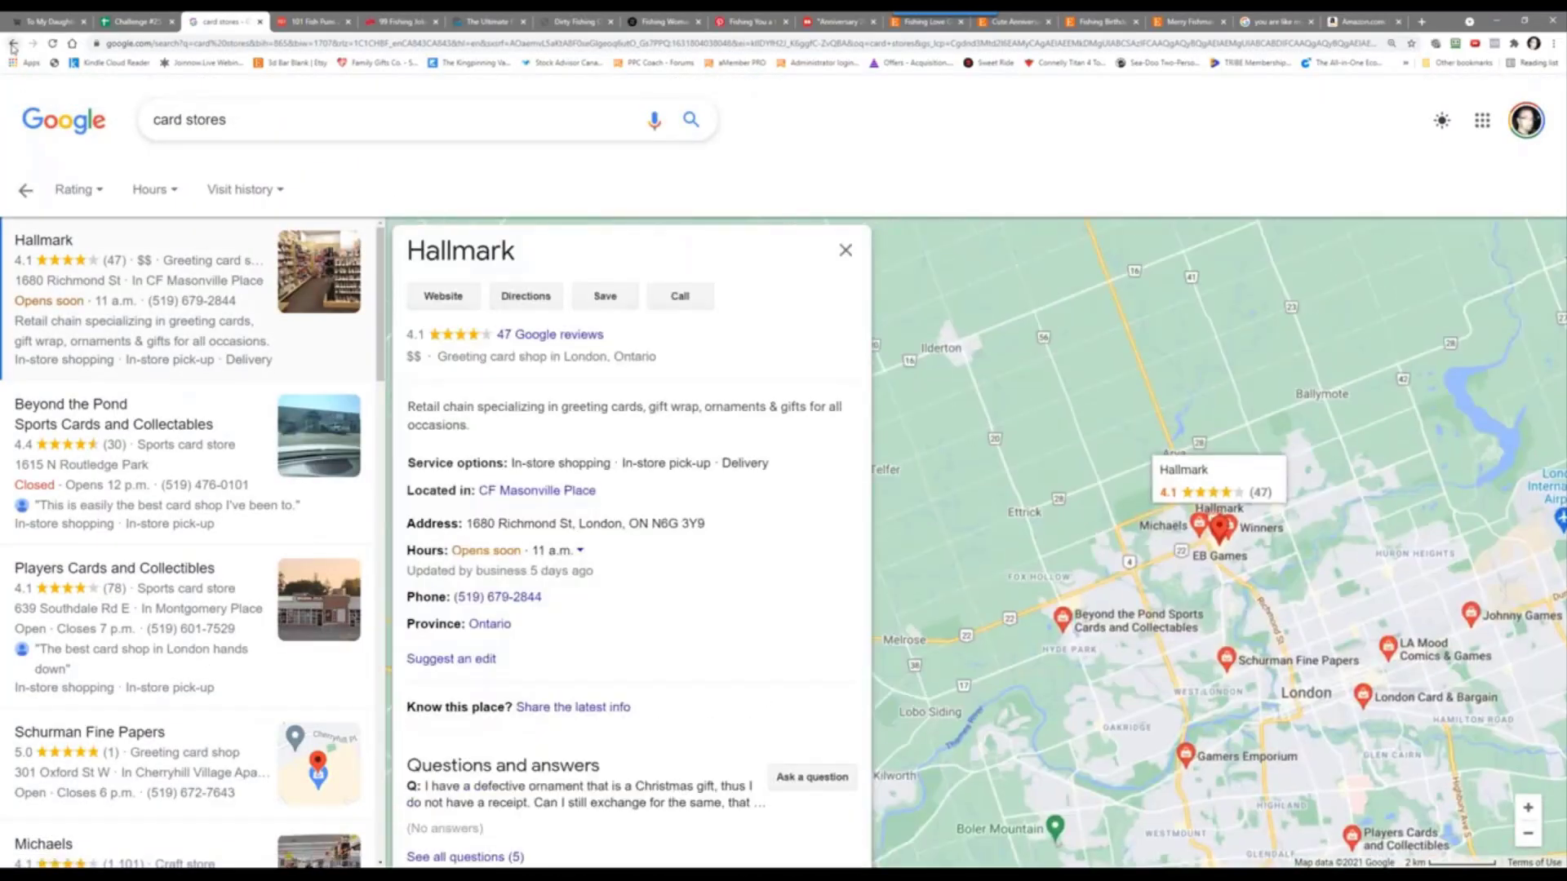
left_click(13, 43)
Step: Open the "Hallmark Gold Crown Stores | London, ON" result in a new tab and decline the switch to Hallmark Canada
scroll(108, 510, "down", 7)
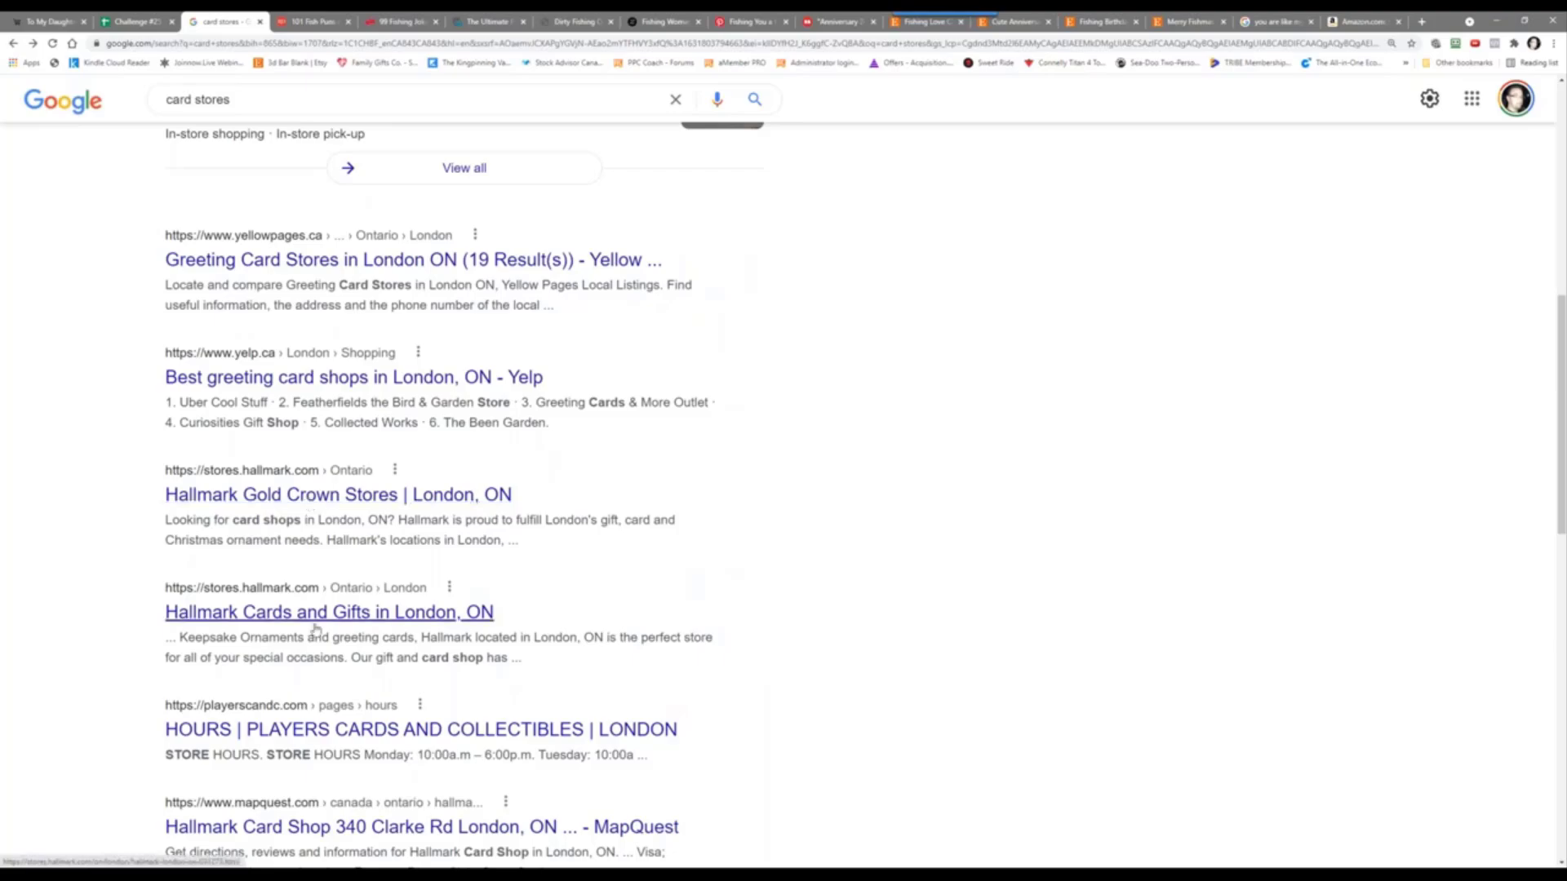
right_click(315, 503)
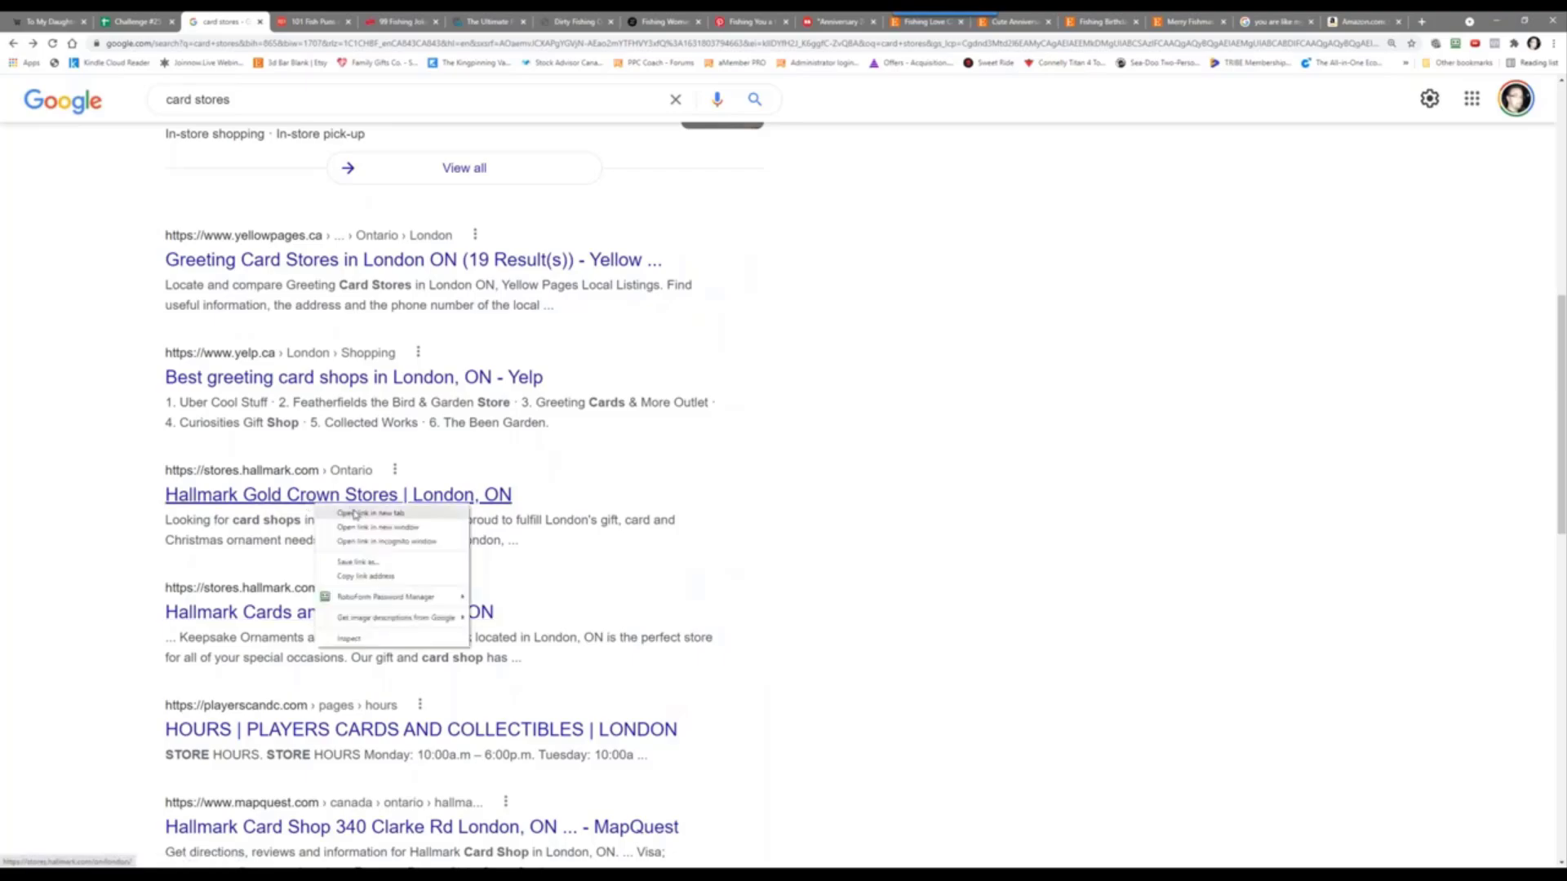
left_click(354, 513)
left_click(298, 21)
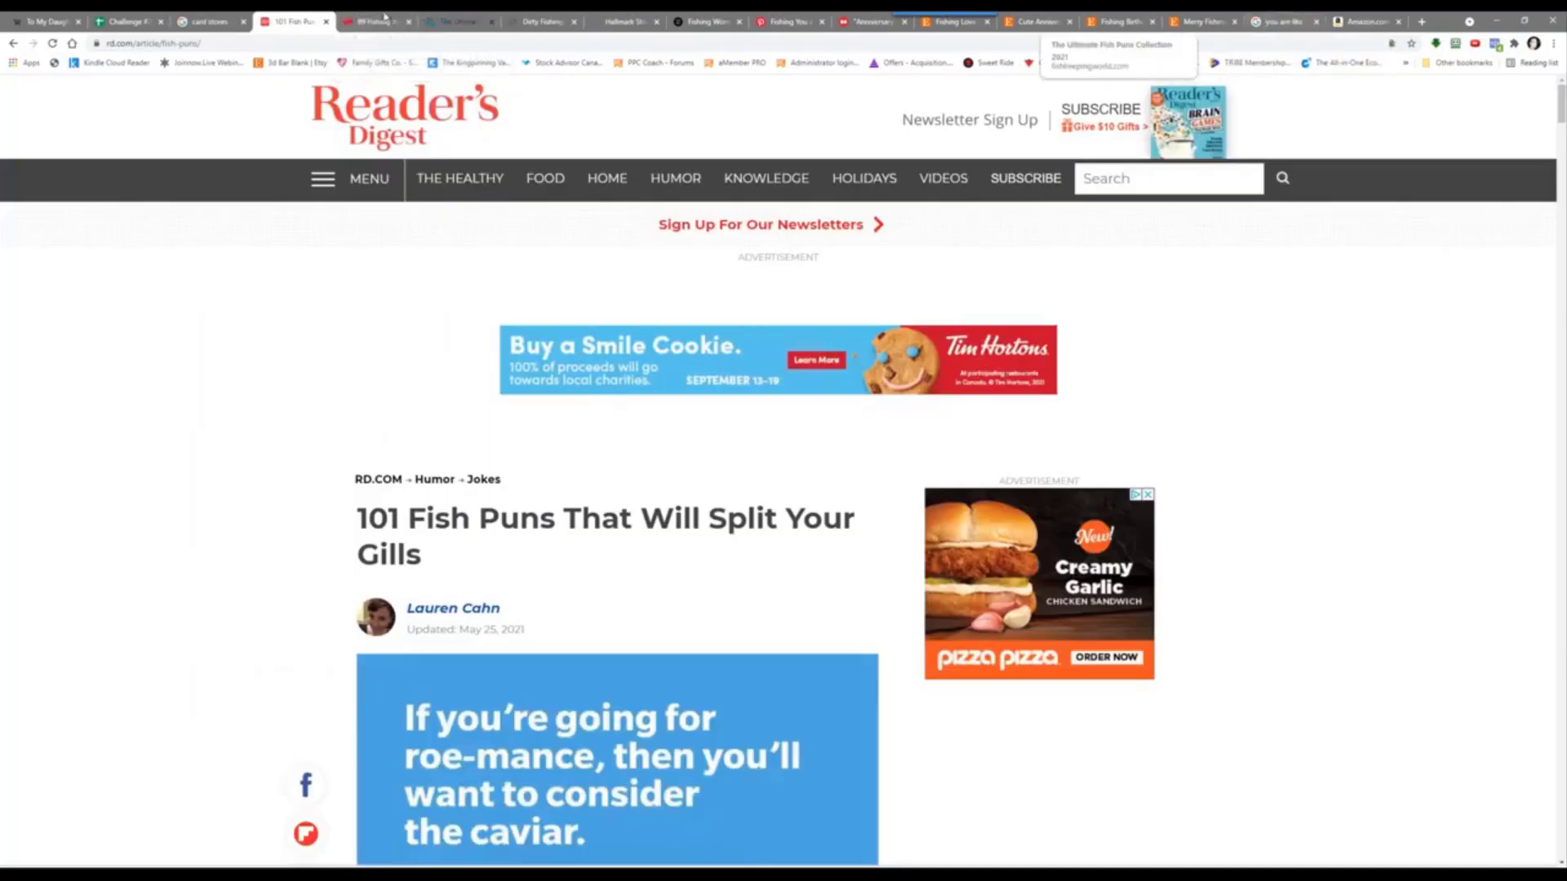
left_click(222, 22)
right_click(278, 497)
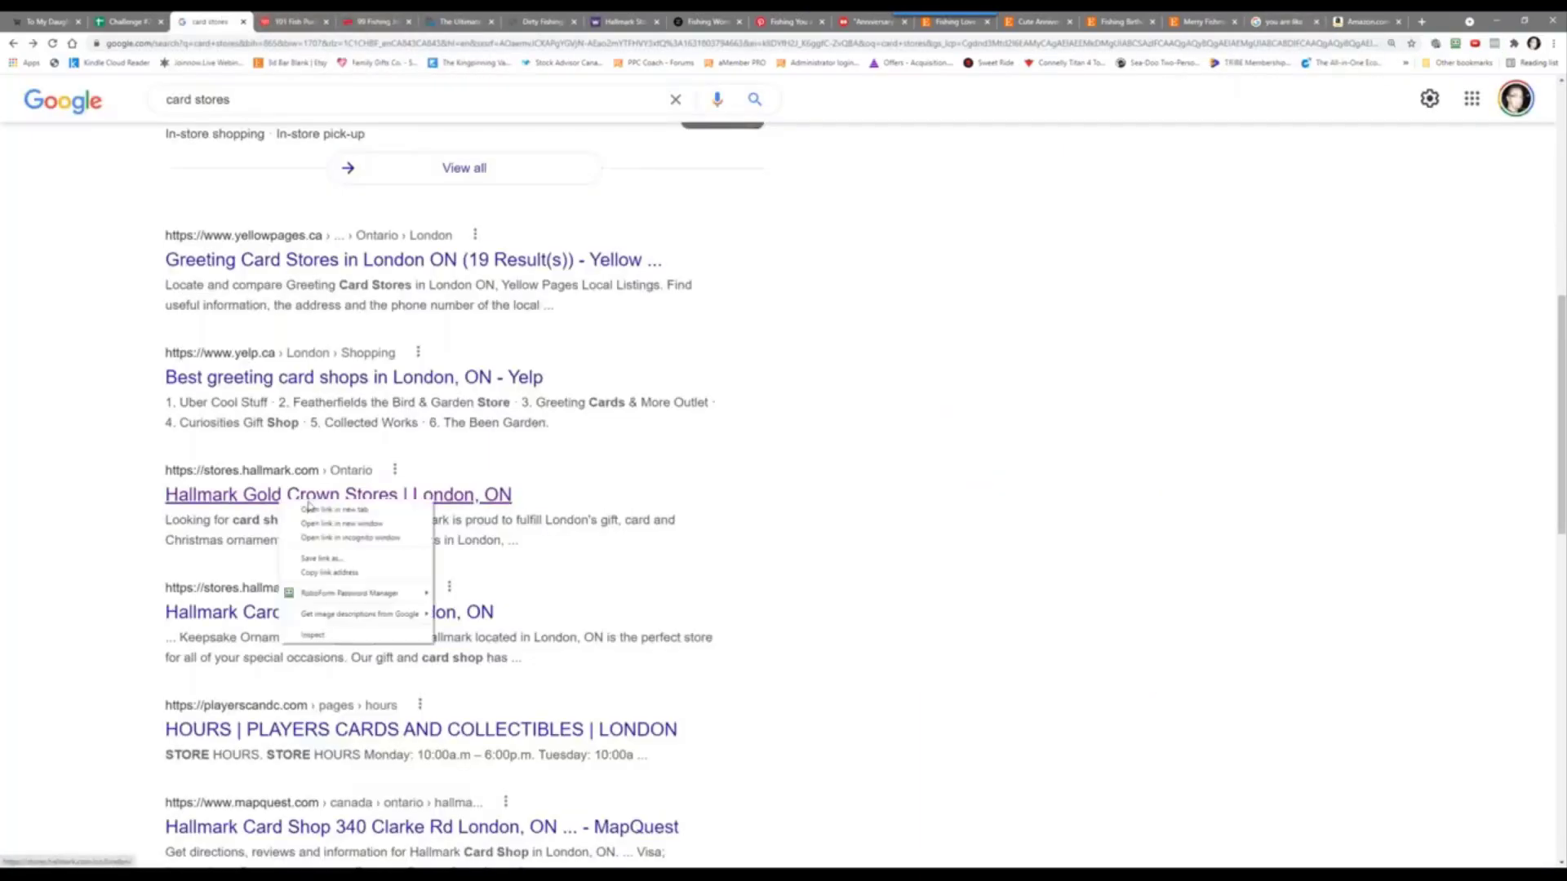
left_click(326, 510)
left_click(610, 27)
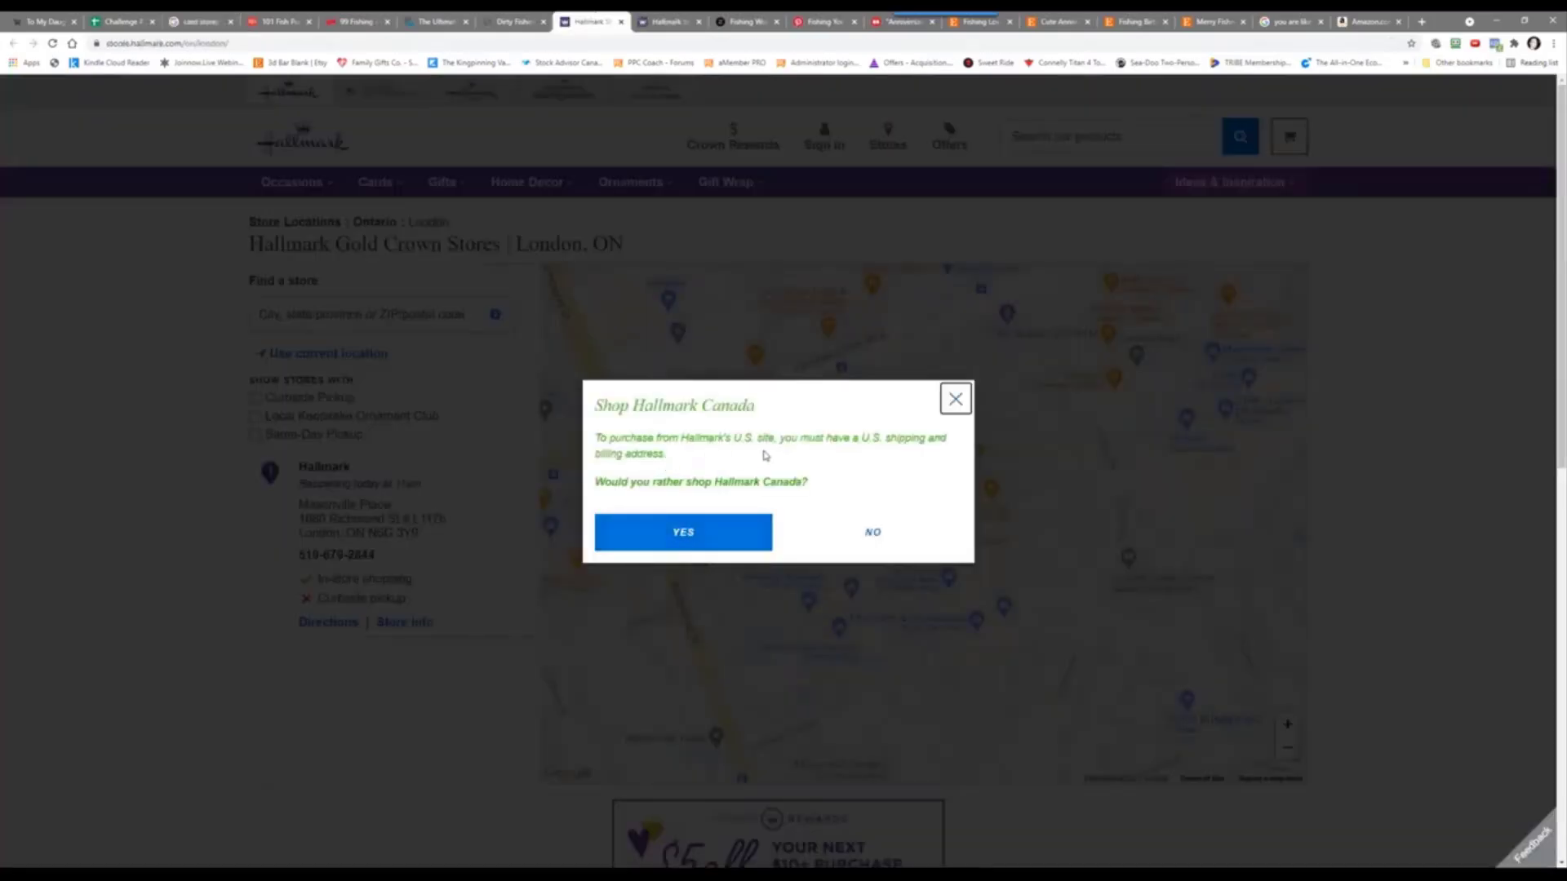
left_click(877, 535)
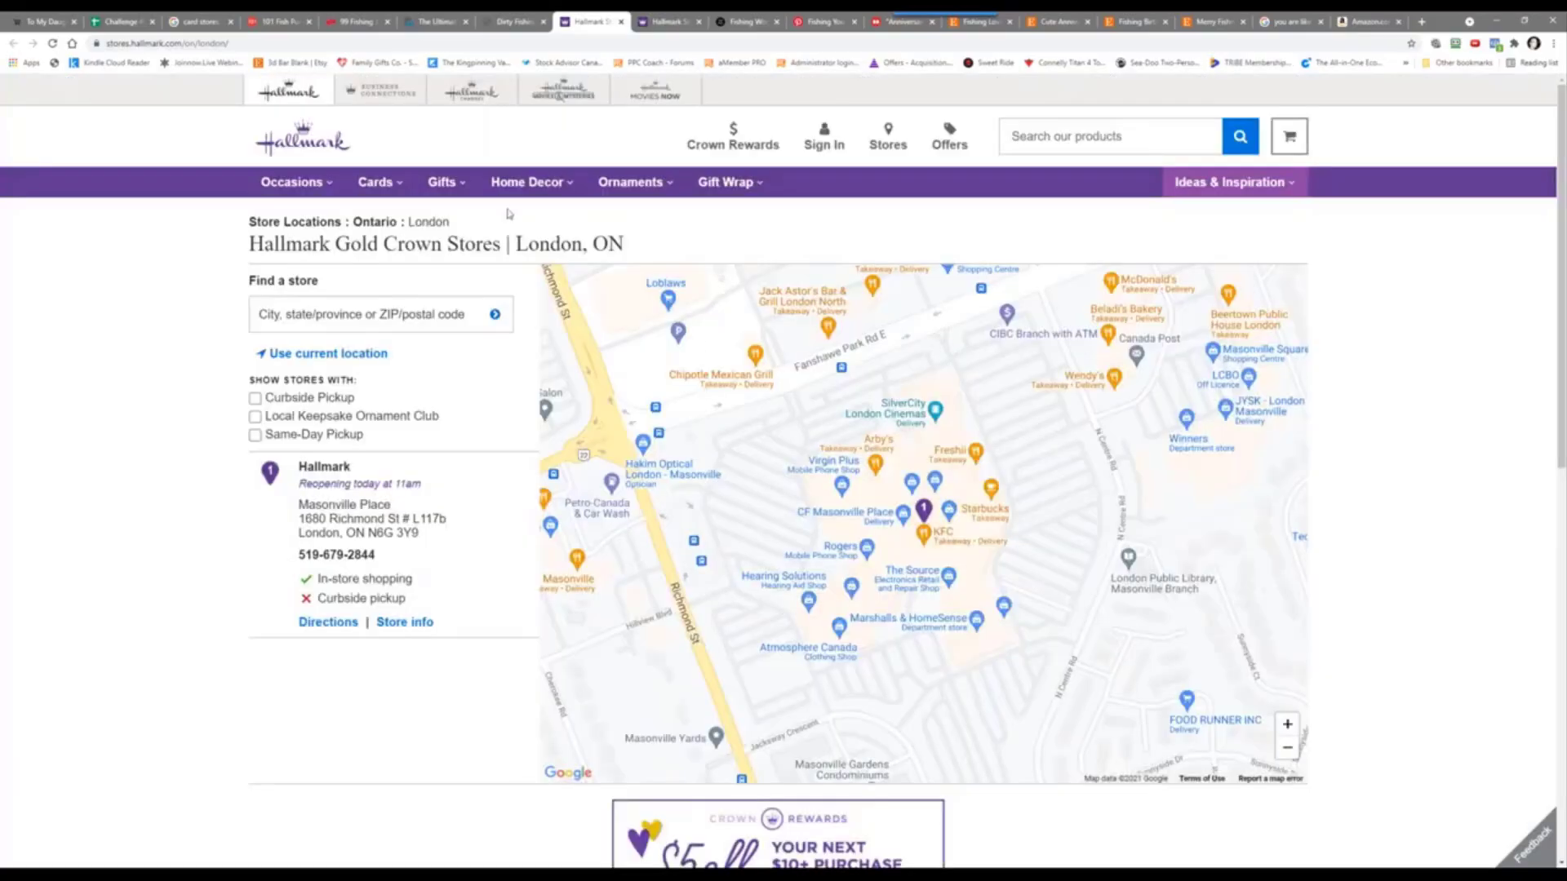
Step: Search Hallmark's products for "fishing"
mouse_move(304, 187)
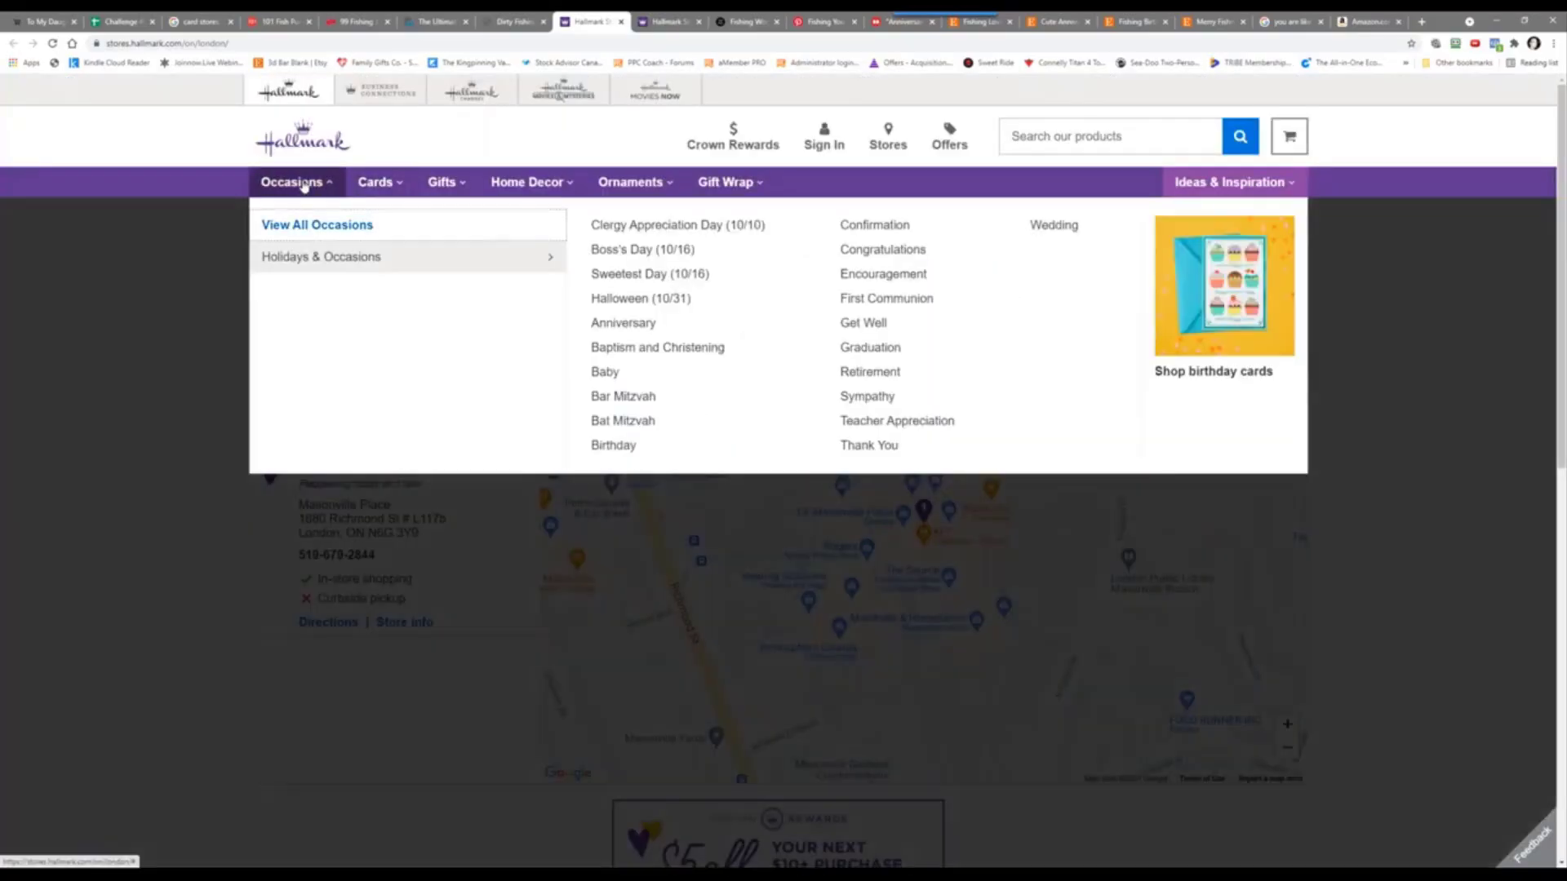
left_click(1061, 138)
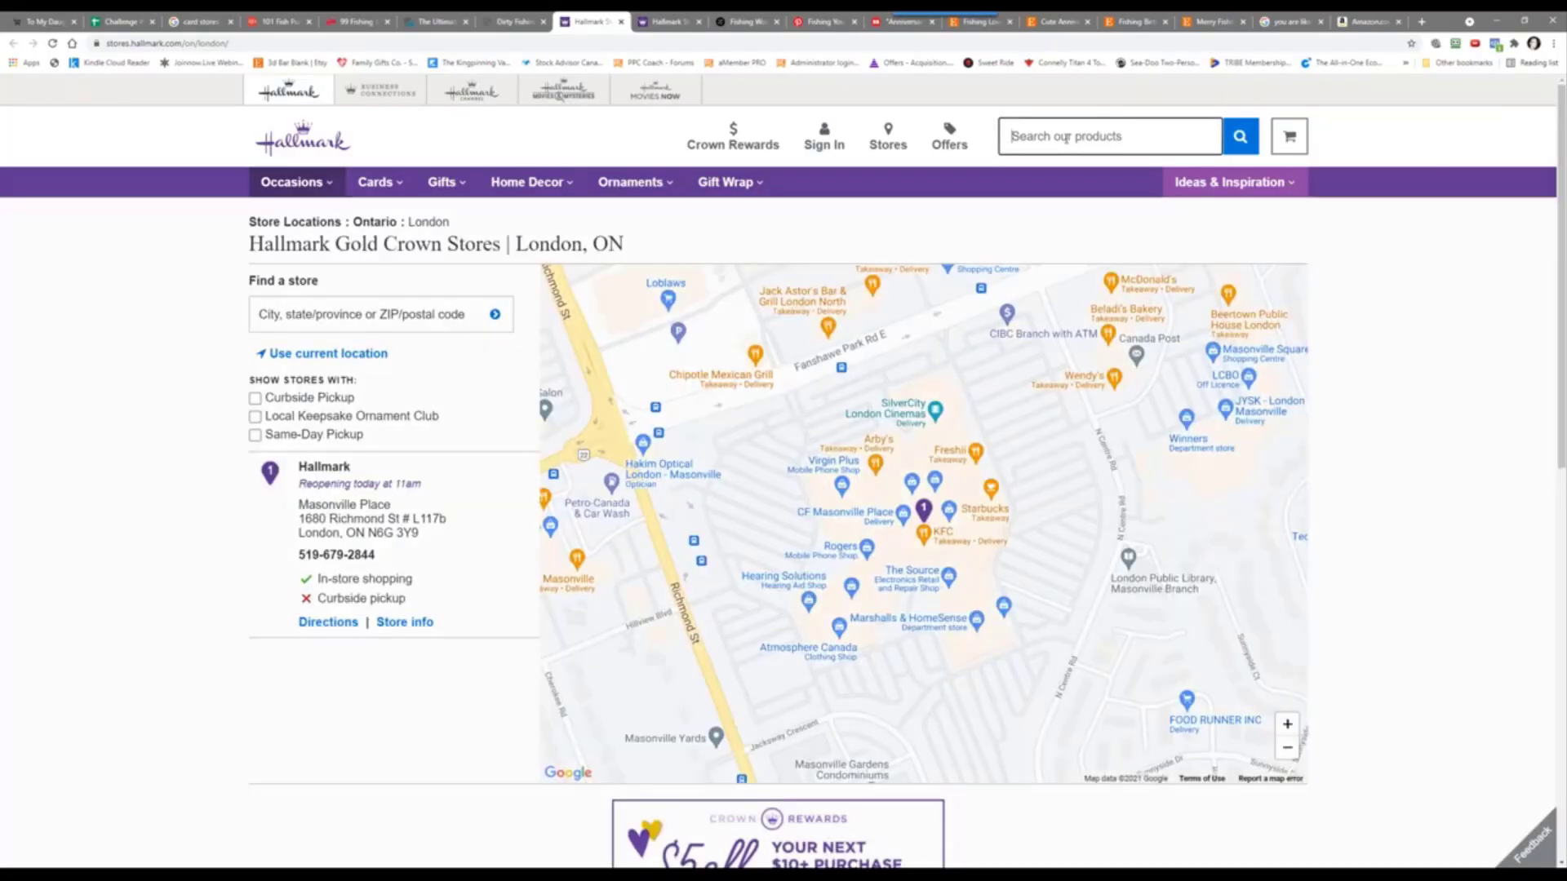
type("fishing")
key("Return")
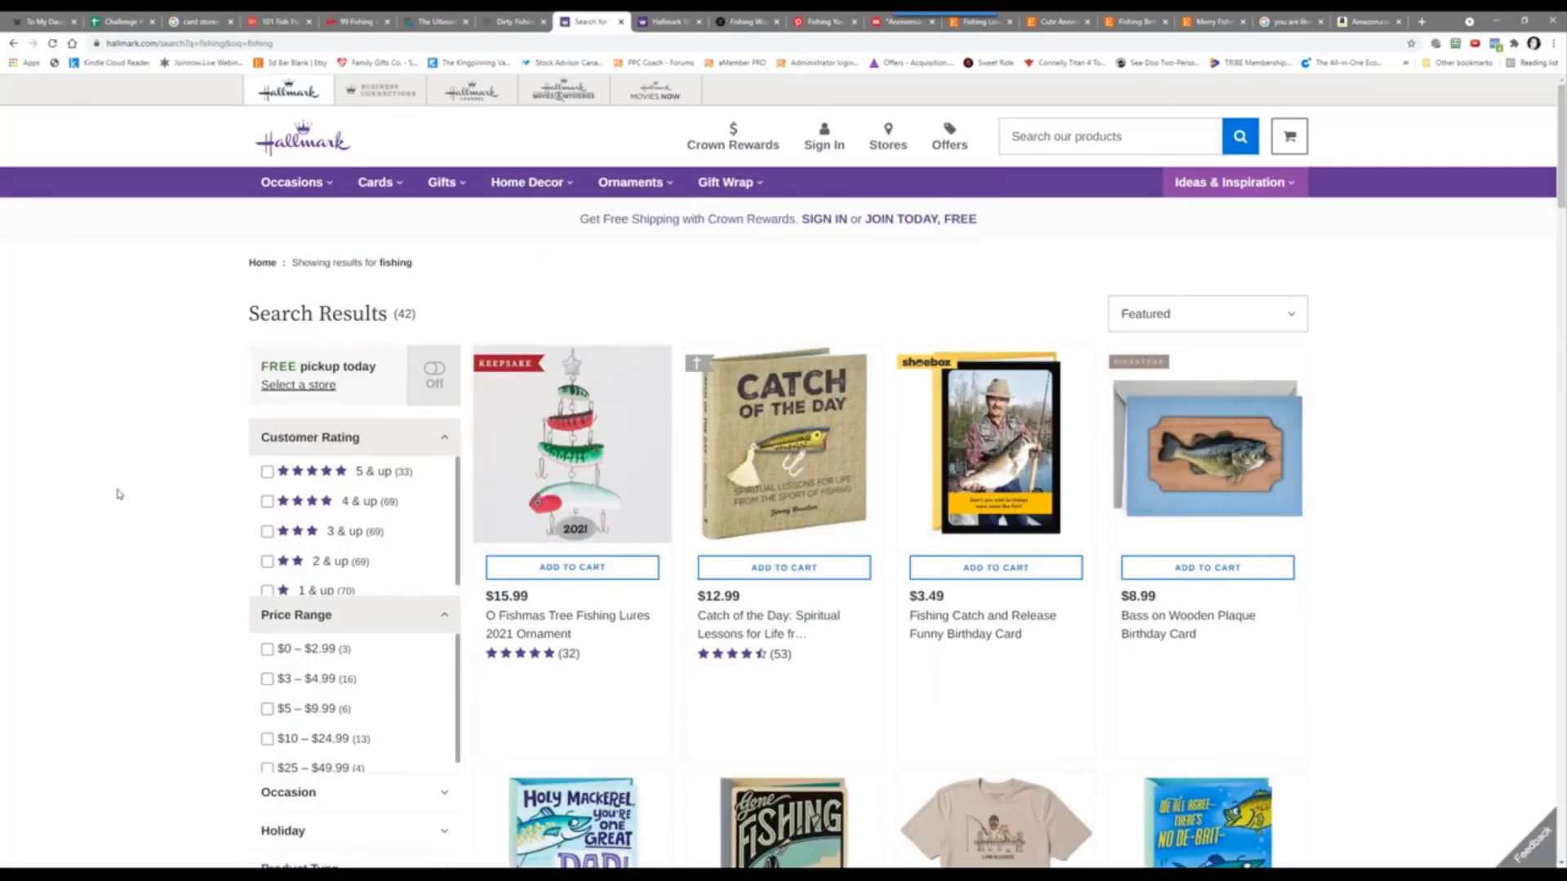
Step: Open the "Holy Mackerel Fishing Funny Birthday Card for Dad" product in a new tab and view its unfolded and front cover images
scroll(120, 494, "down", 5)
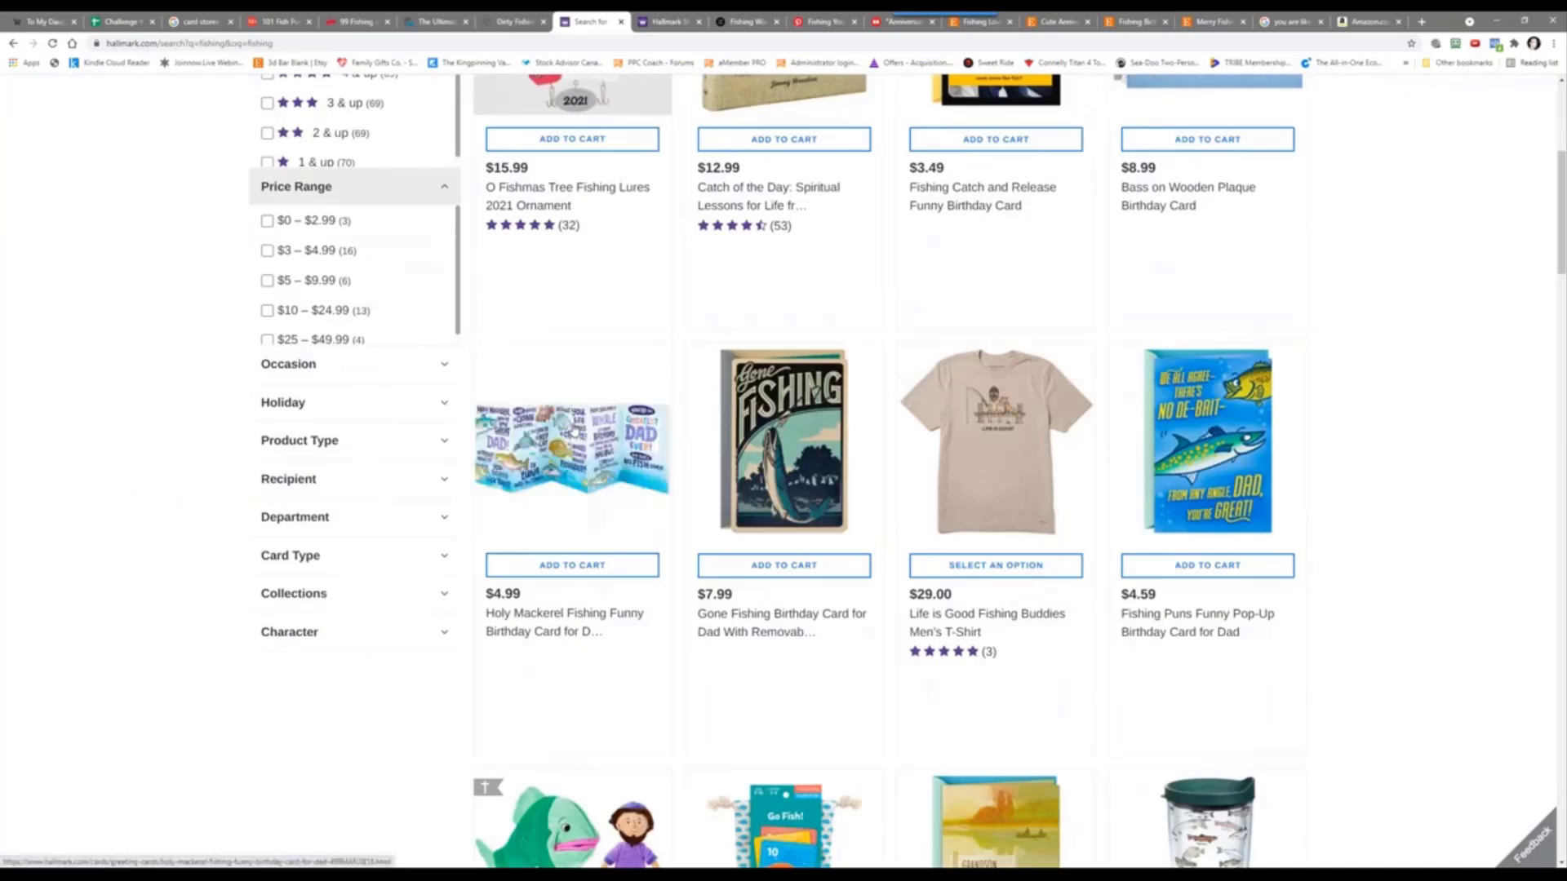
right_click(590, 433)
left_click(591, 434)
key("ctrl+Tab")
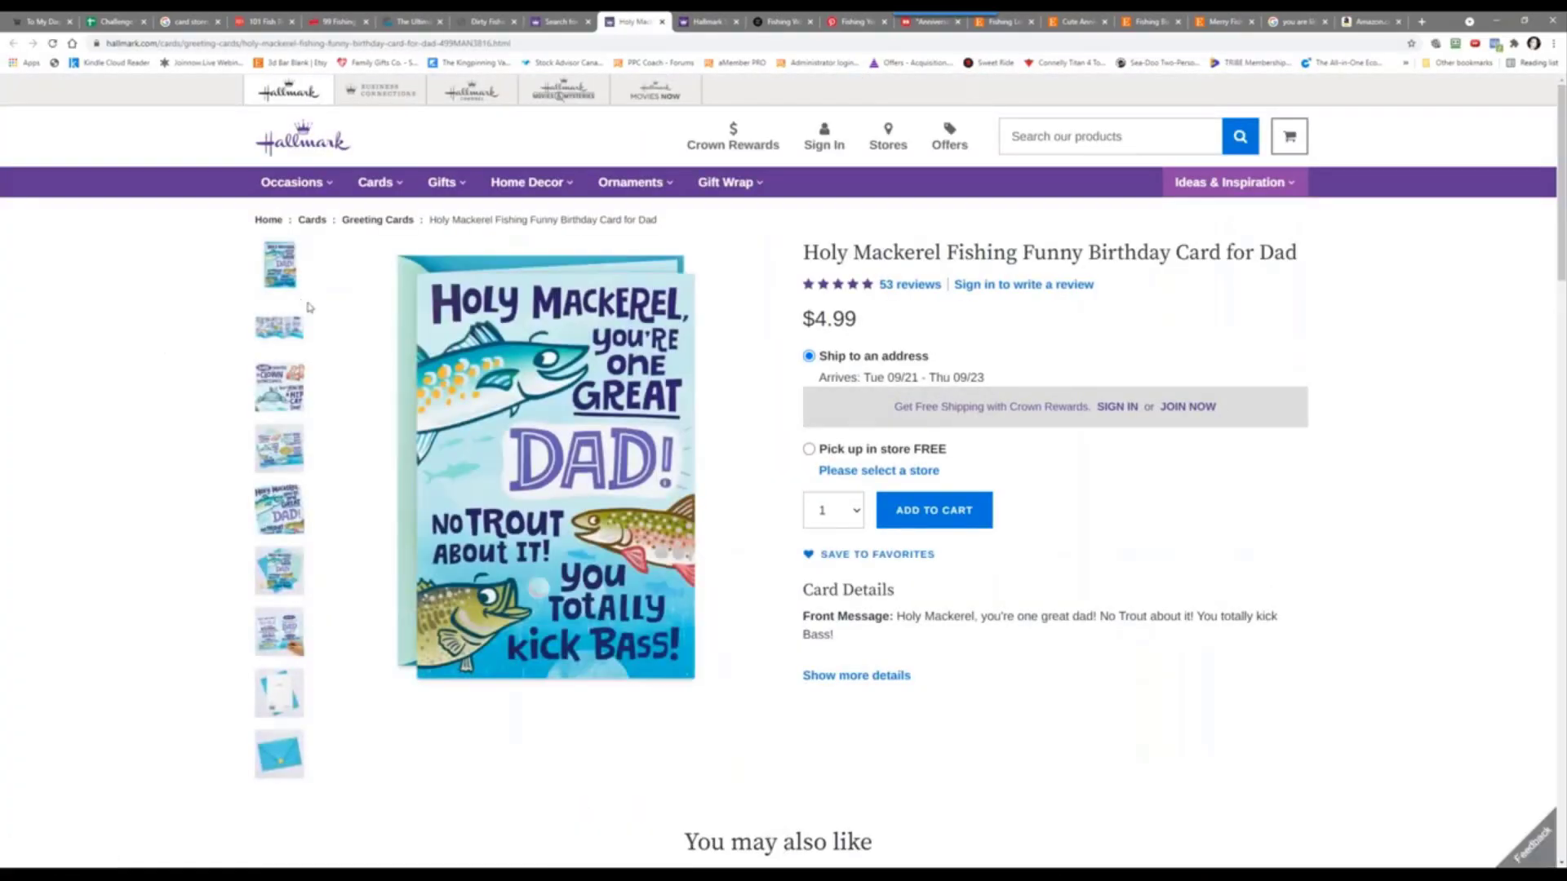
left_click(277, 330)
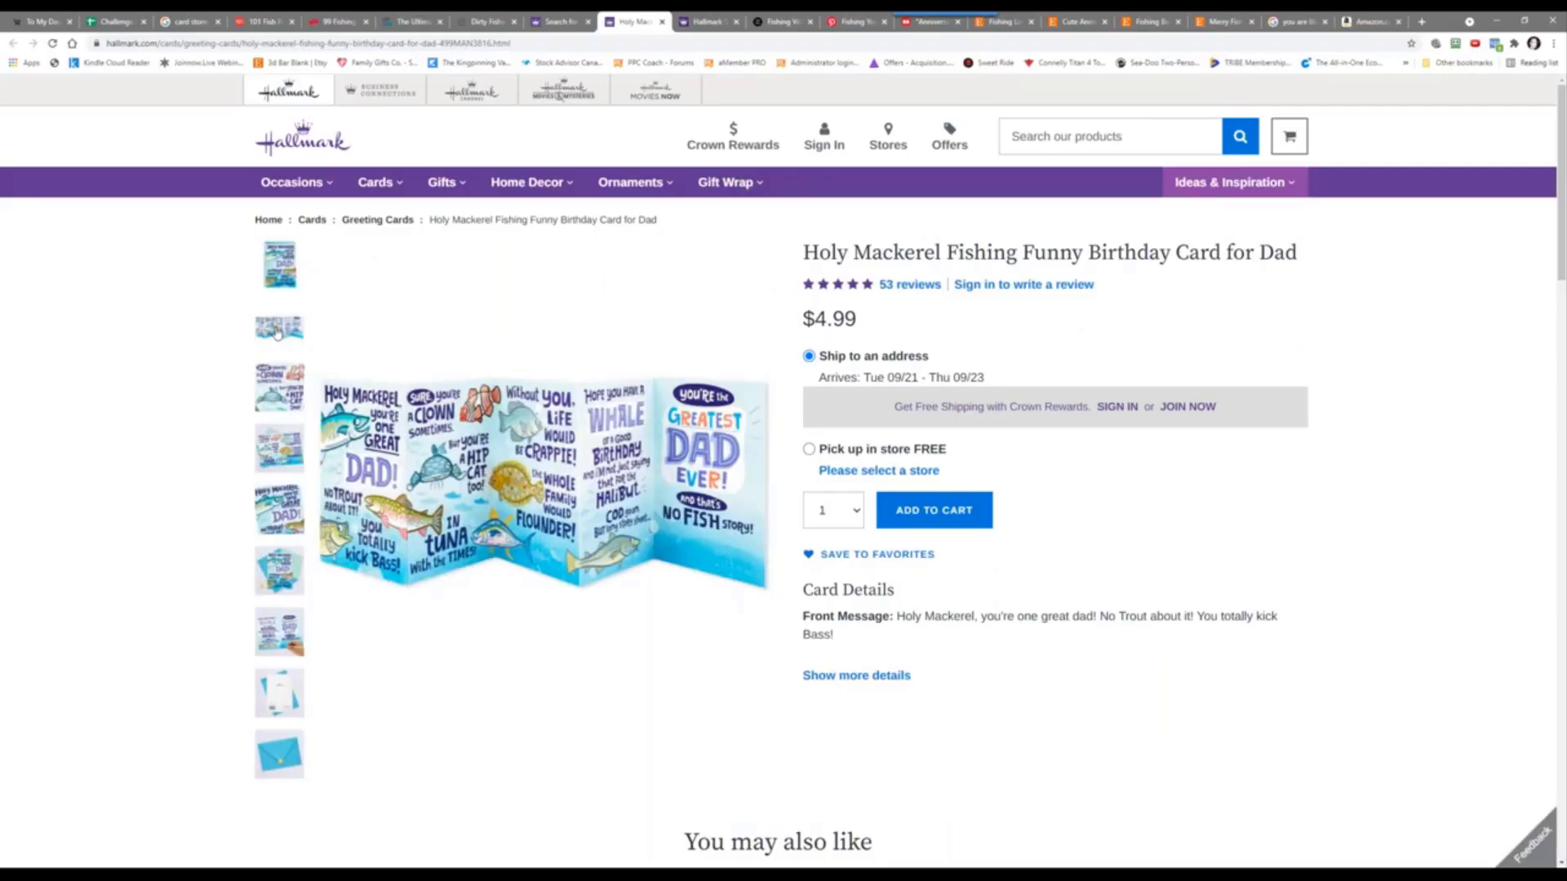
left_click(278, 266)
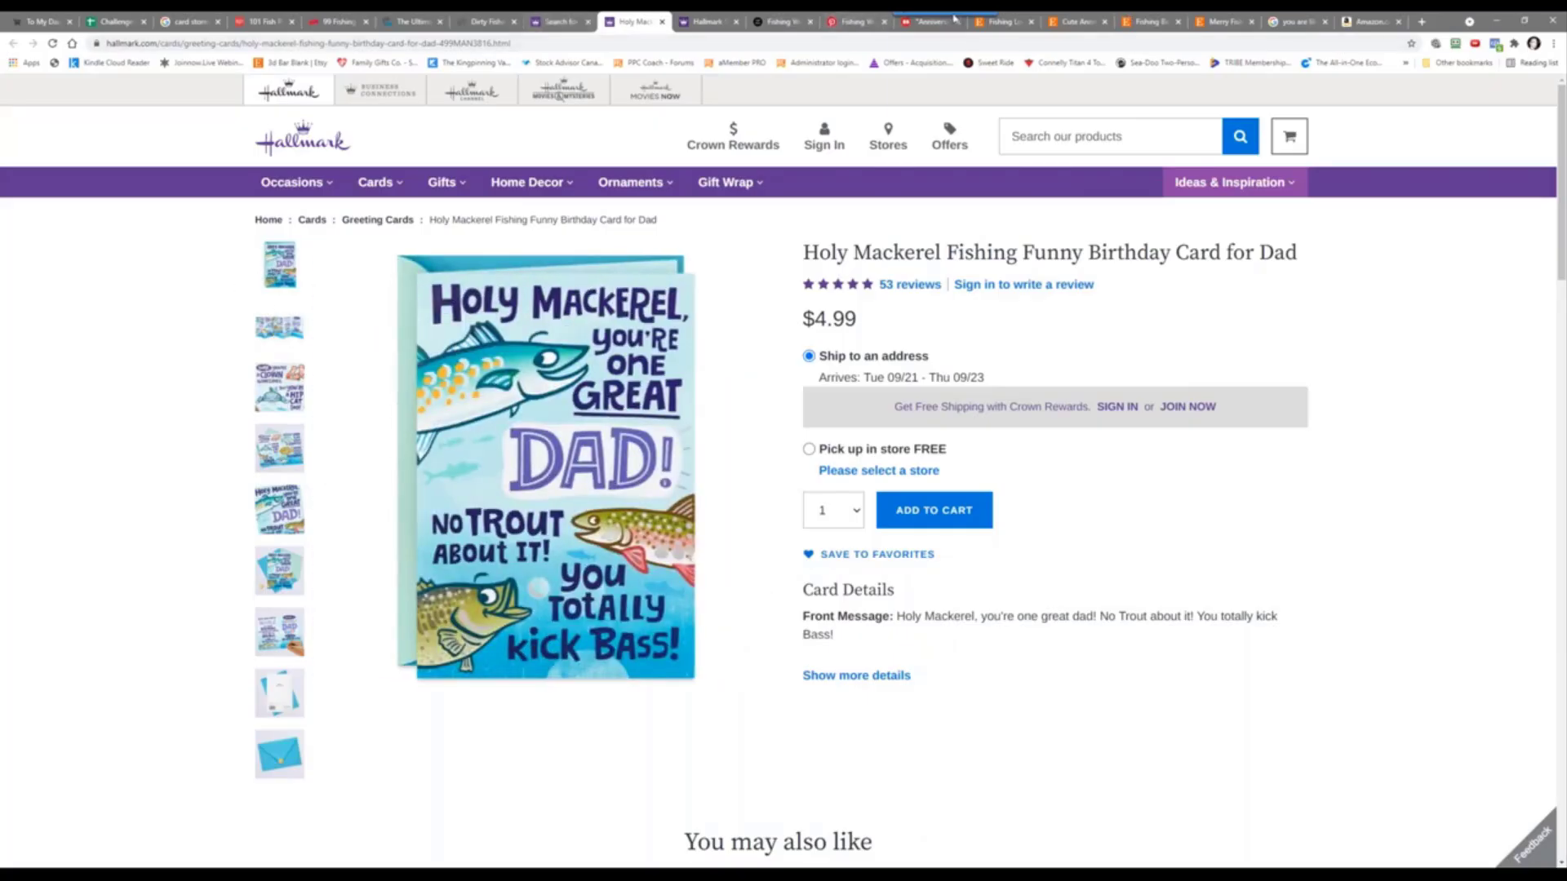
Step: Capture a screenshot of the Holy Mackerel card's front cover and save it as an image in Snagit Editor
key("Print")
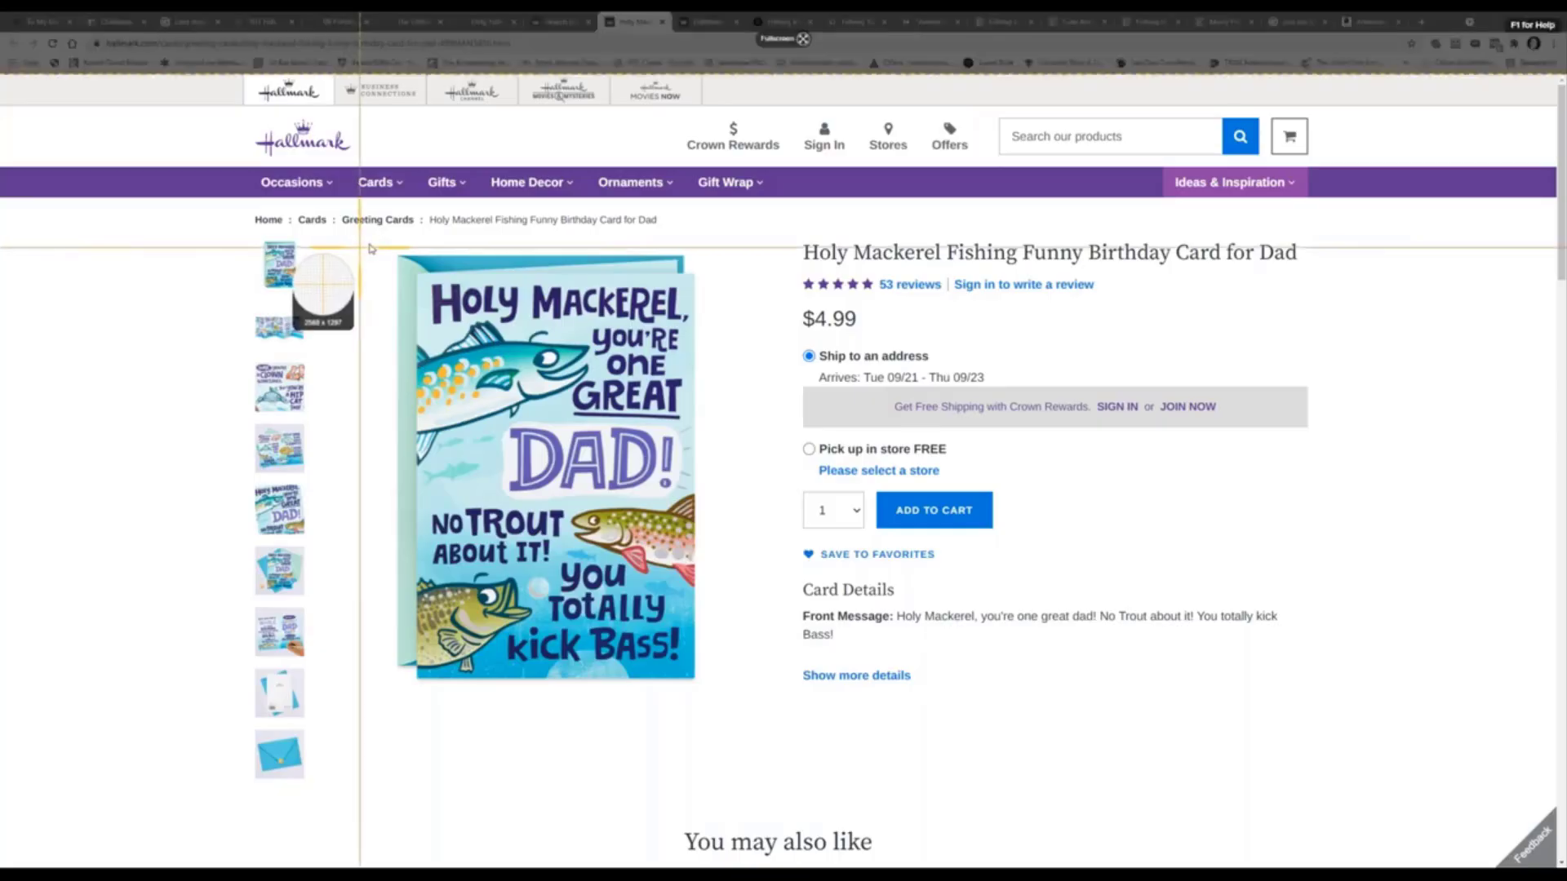
left_click_drag(360, 247, 693, 682)
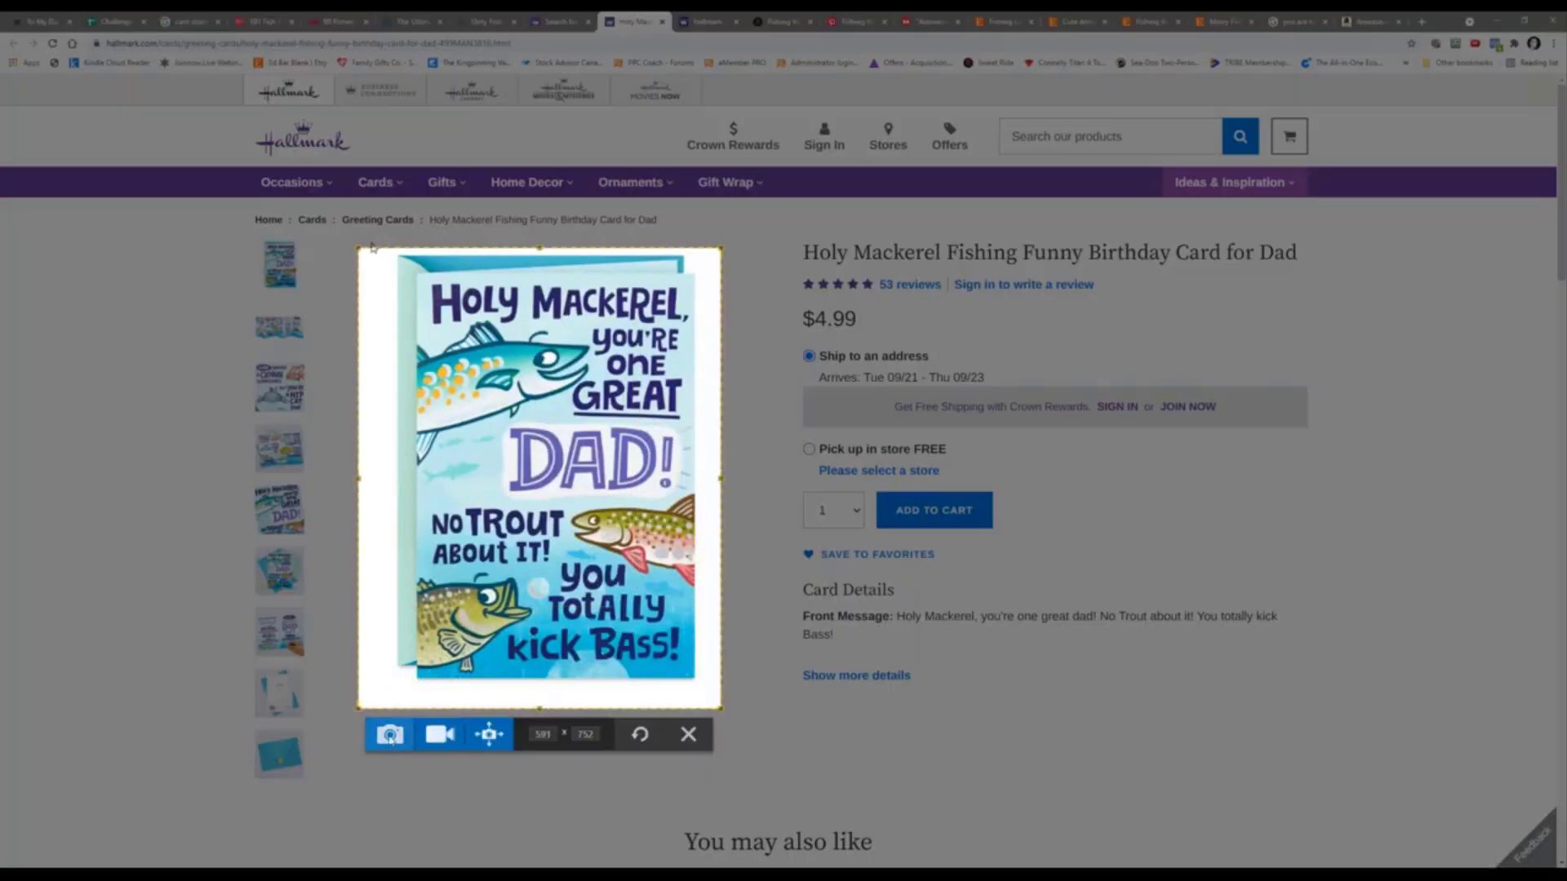
left_click(389, 735)
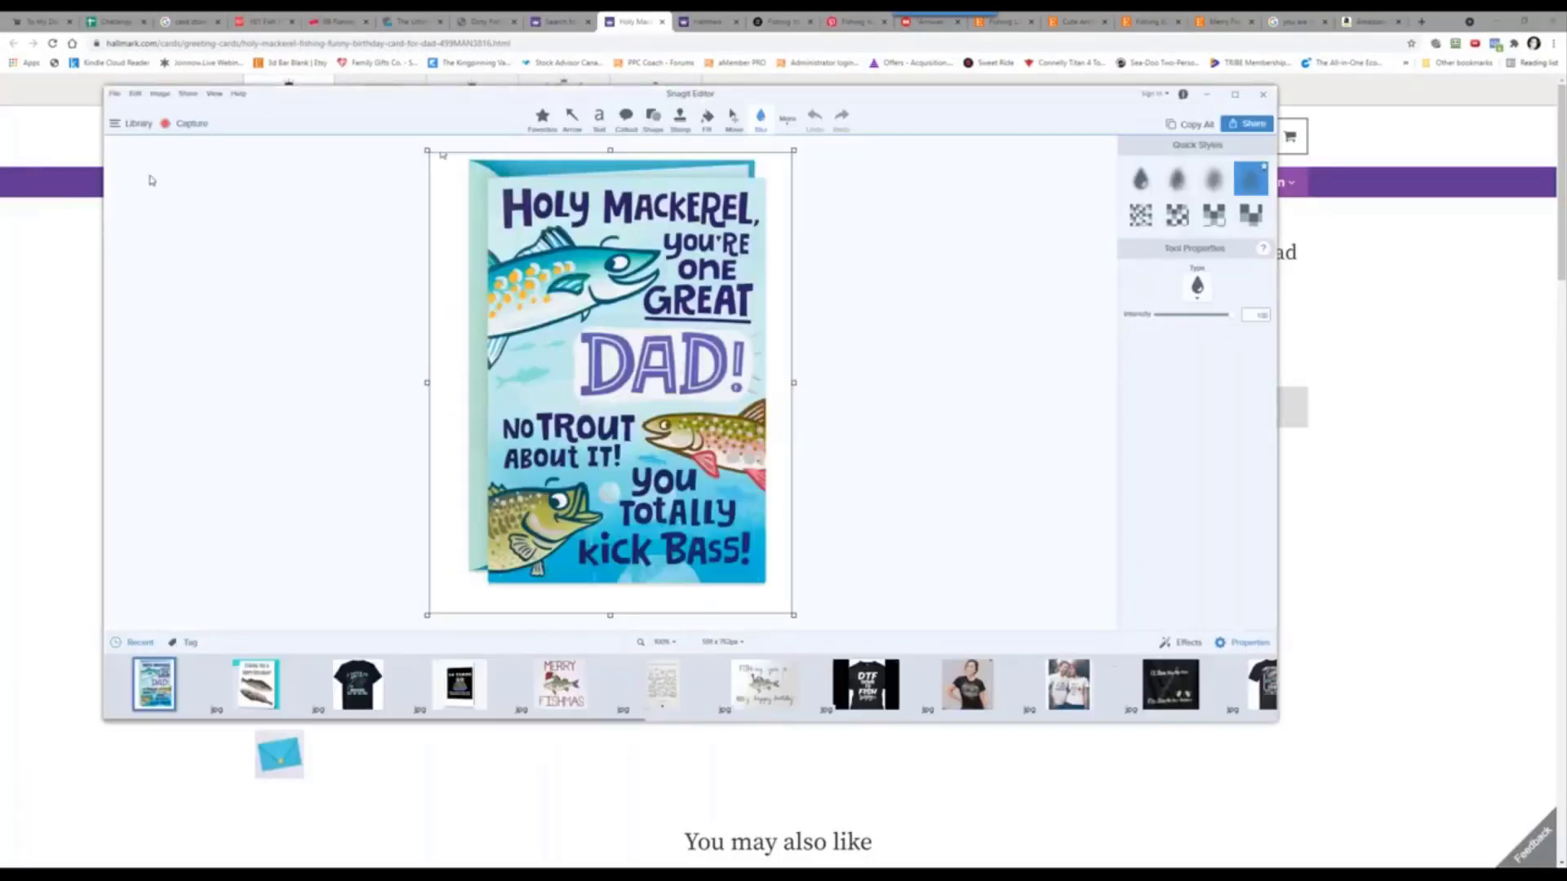
left_click(114, 93)
key("Escape")
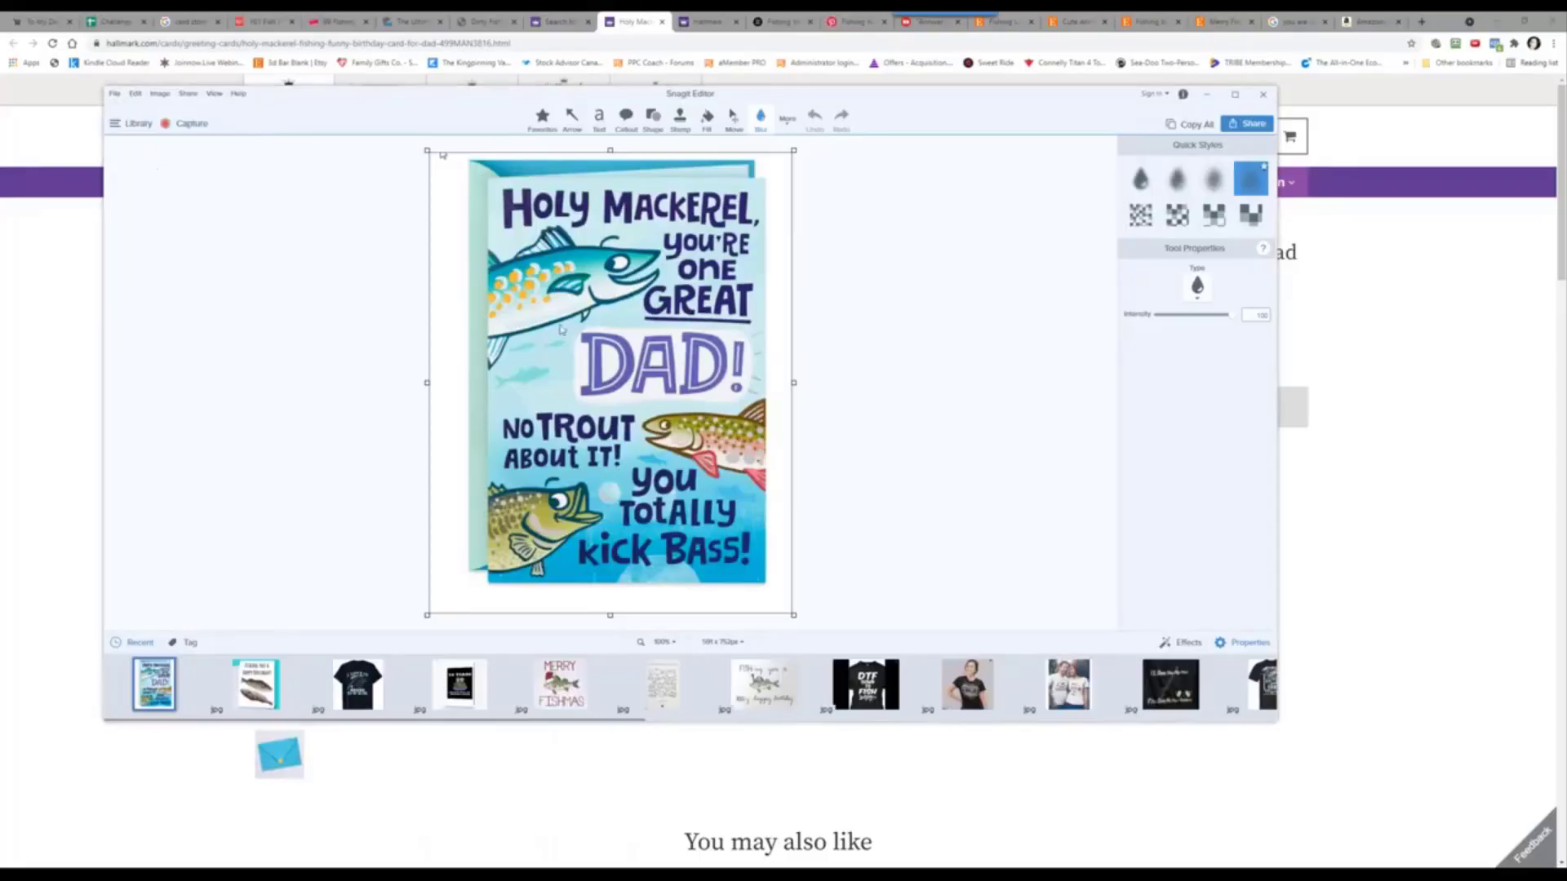
key("ctrl+s")
left_click(576, 408)
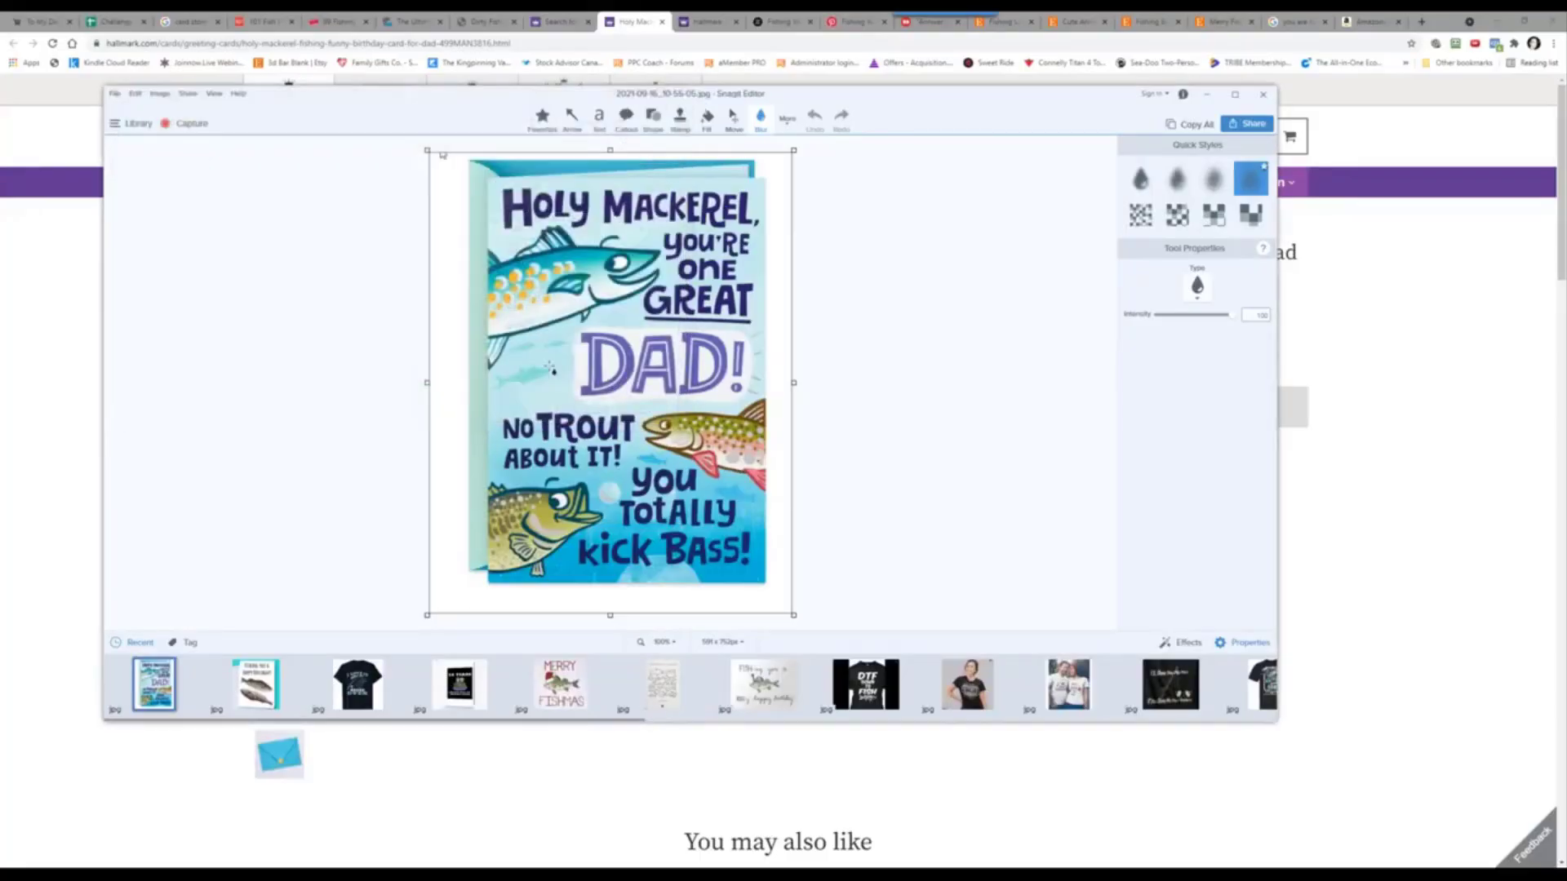
Step: In the Challenge #25 Google Sheet, insert the saved Holy Mackerel card image into cell A14 and make row 14 taller
left_click(104, 16)
scroll(237, 560, "down", 1)
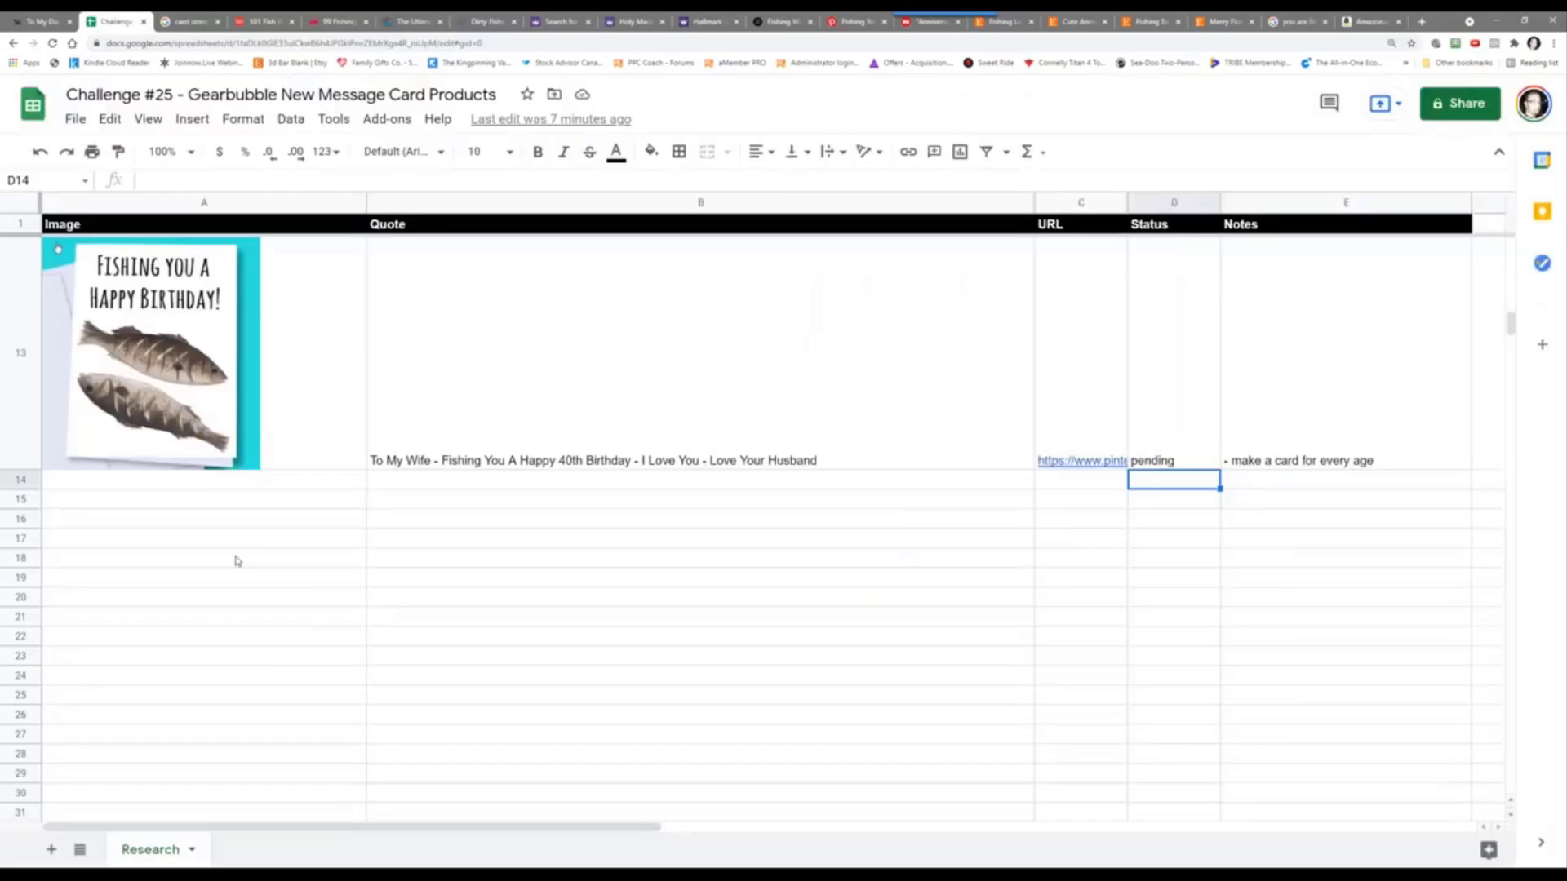
left_click(158, 485)
left_click(193, 119)
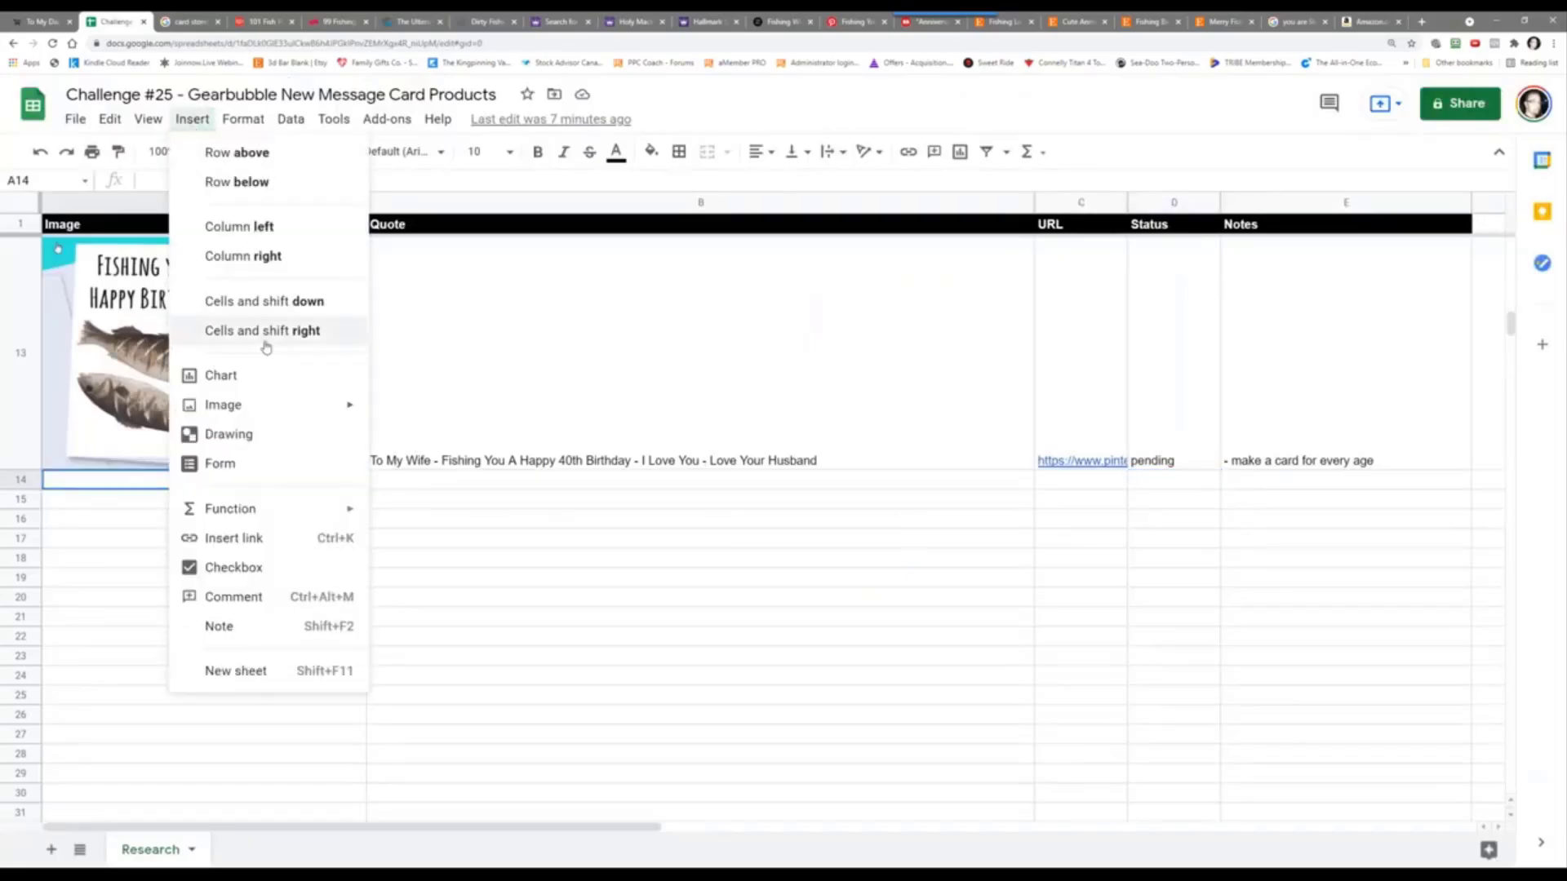
mouse_move(277, 408)
left_click(489, 412)
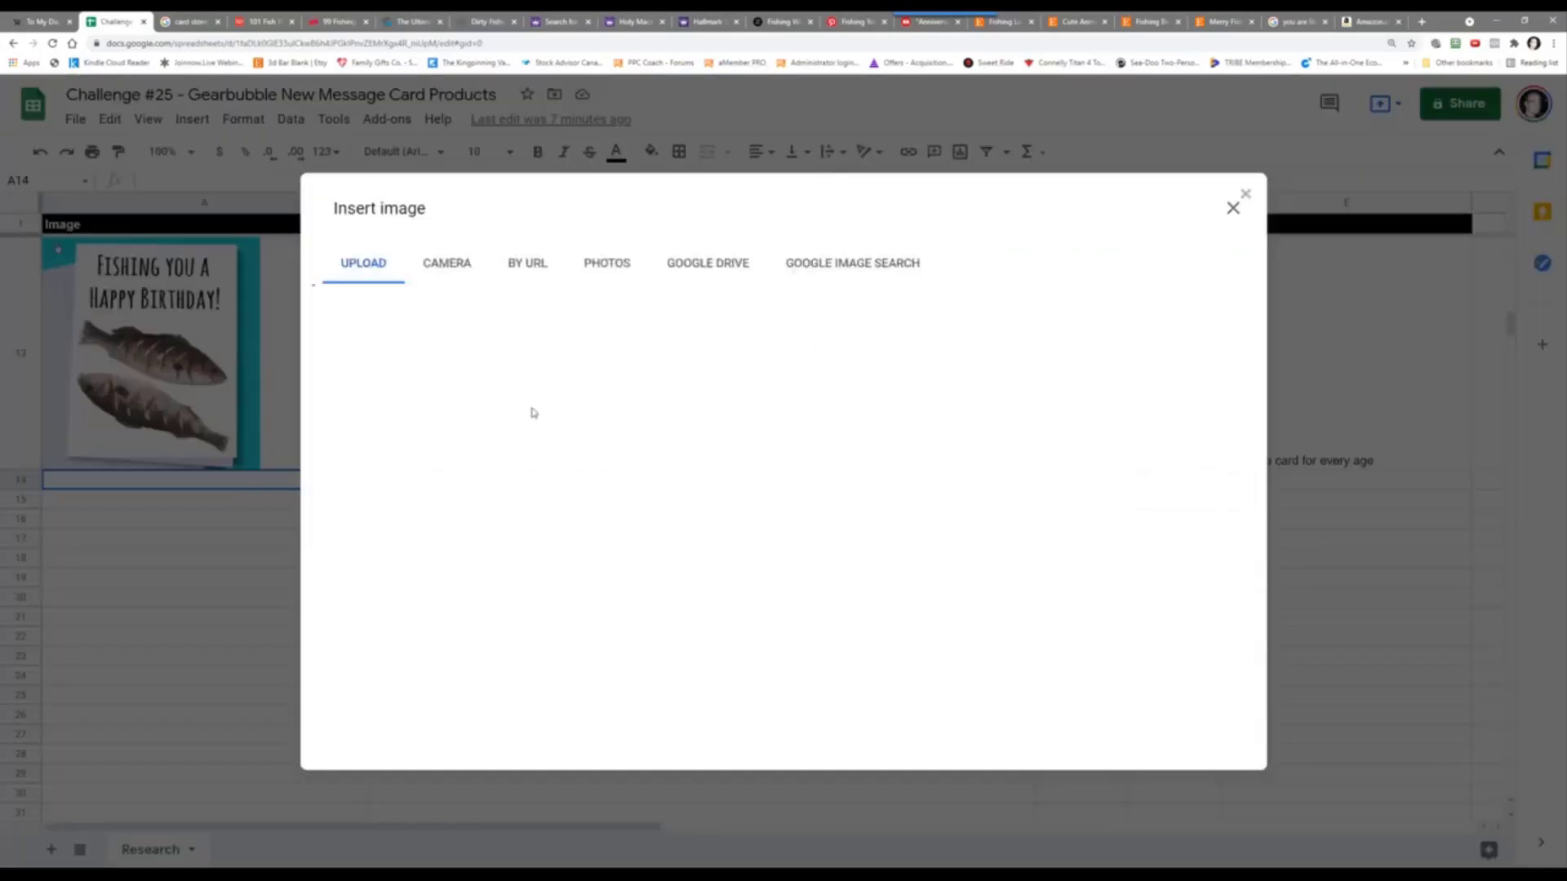
left_click(776, 586)
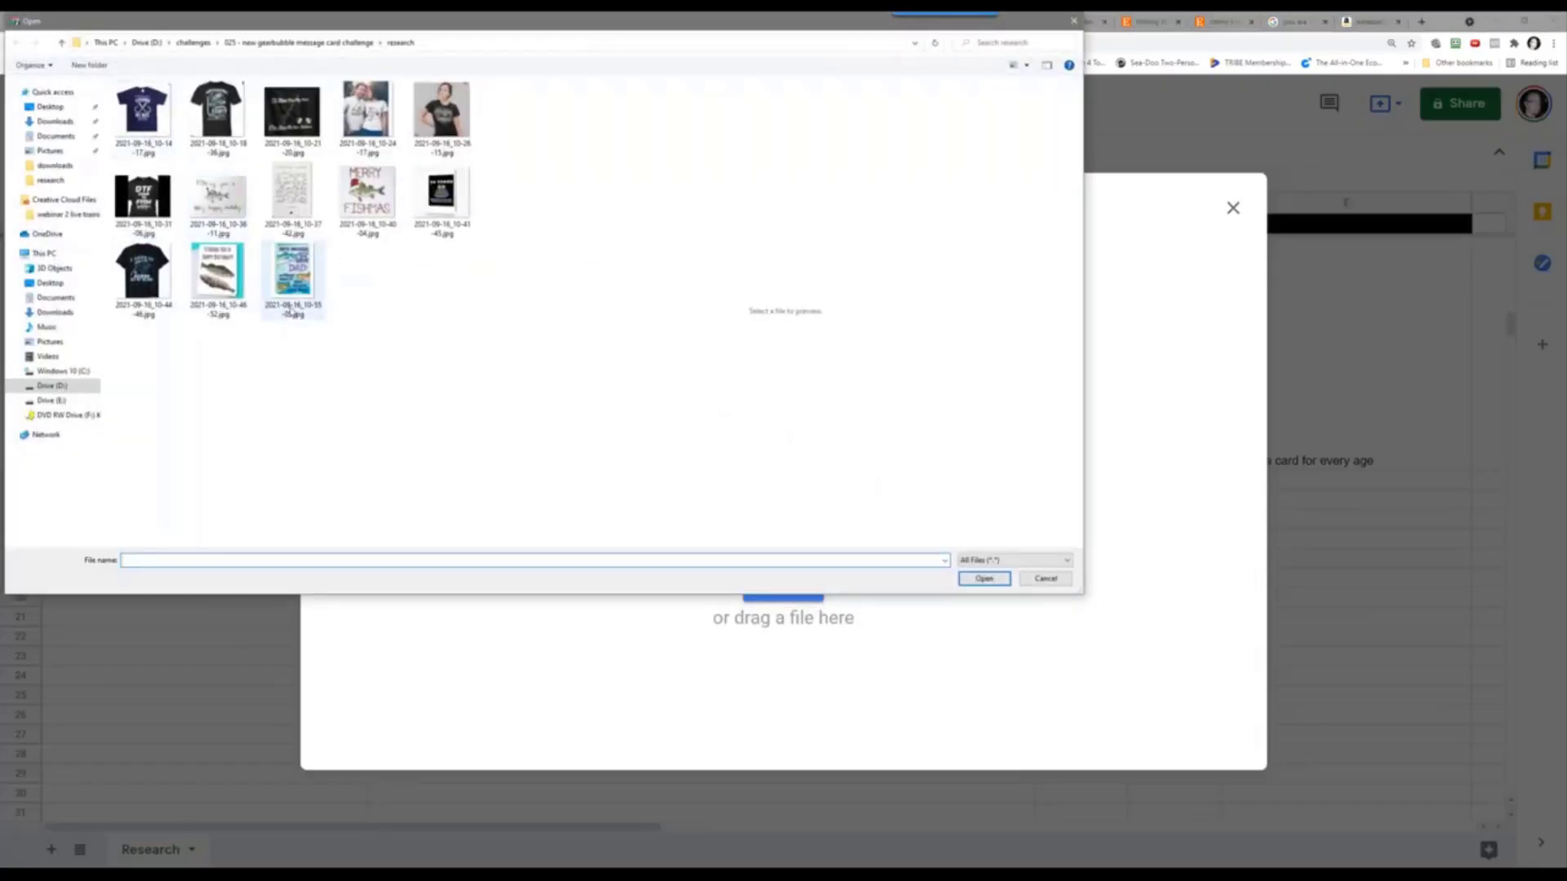
left_click(294, 309)
left_click(983, 579)
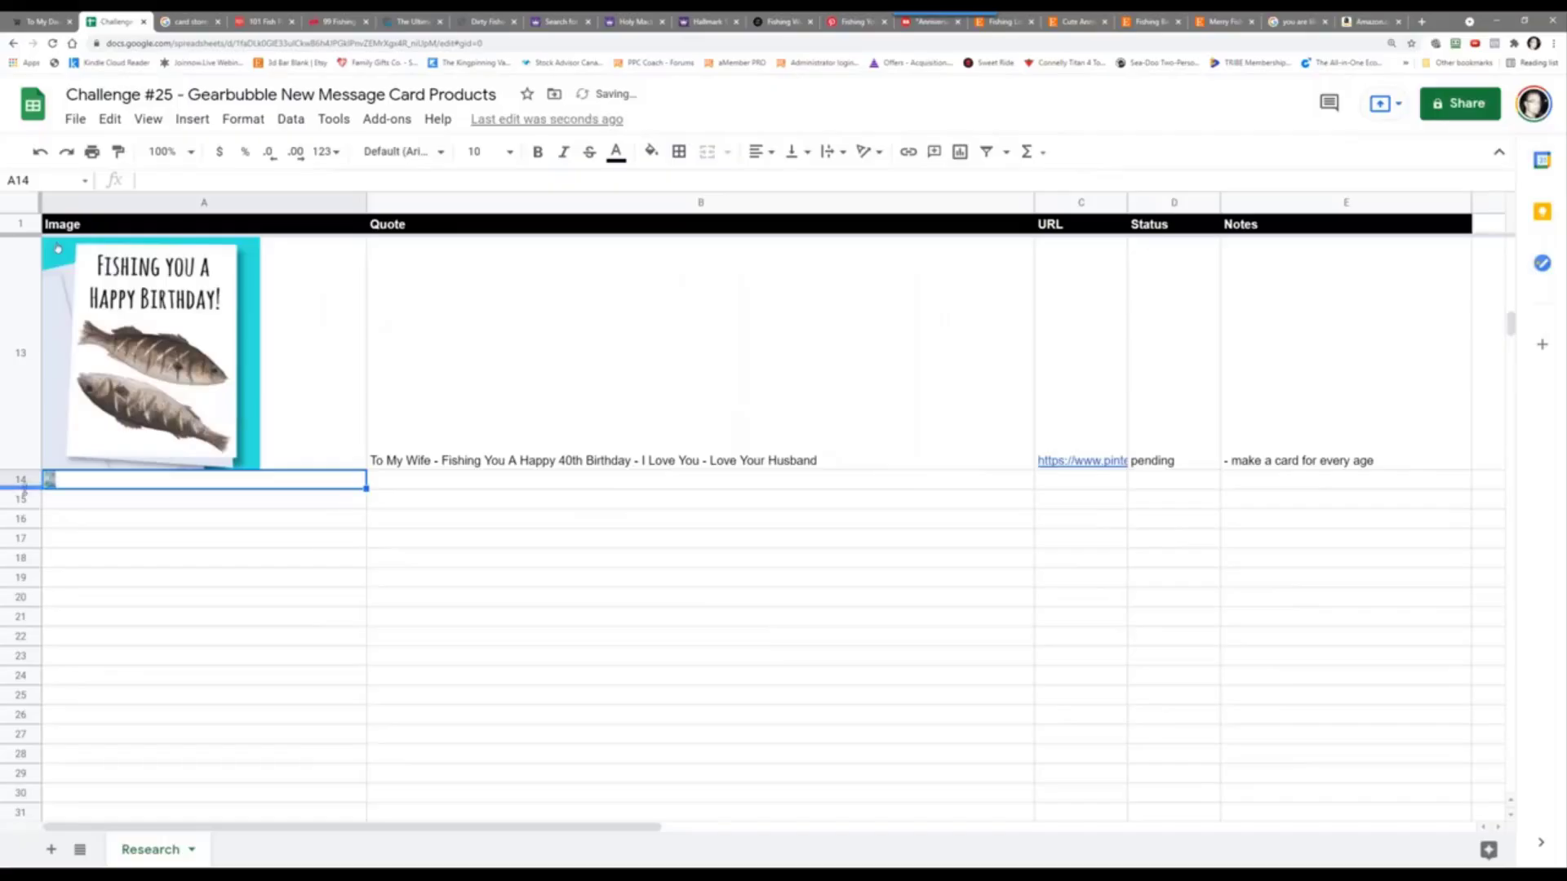
left_click_drag(37, 710, 39, 766)
Step: Enter "To My Wife - Holy Mackerel You're One Great Wifey - No Trout About It - You Totally Kick Bass" as row 14's quote
left_click(570, 618)
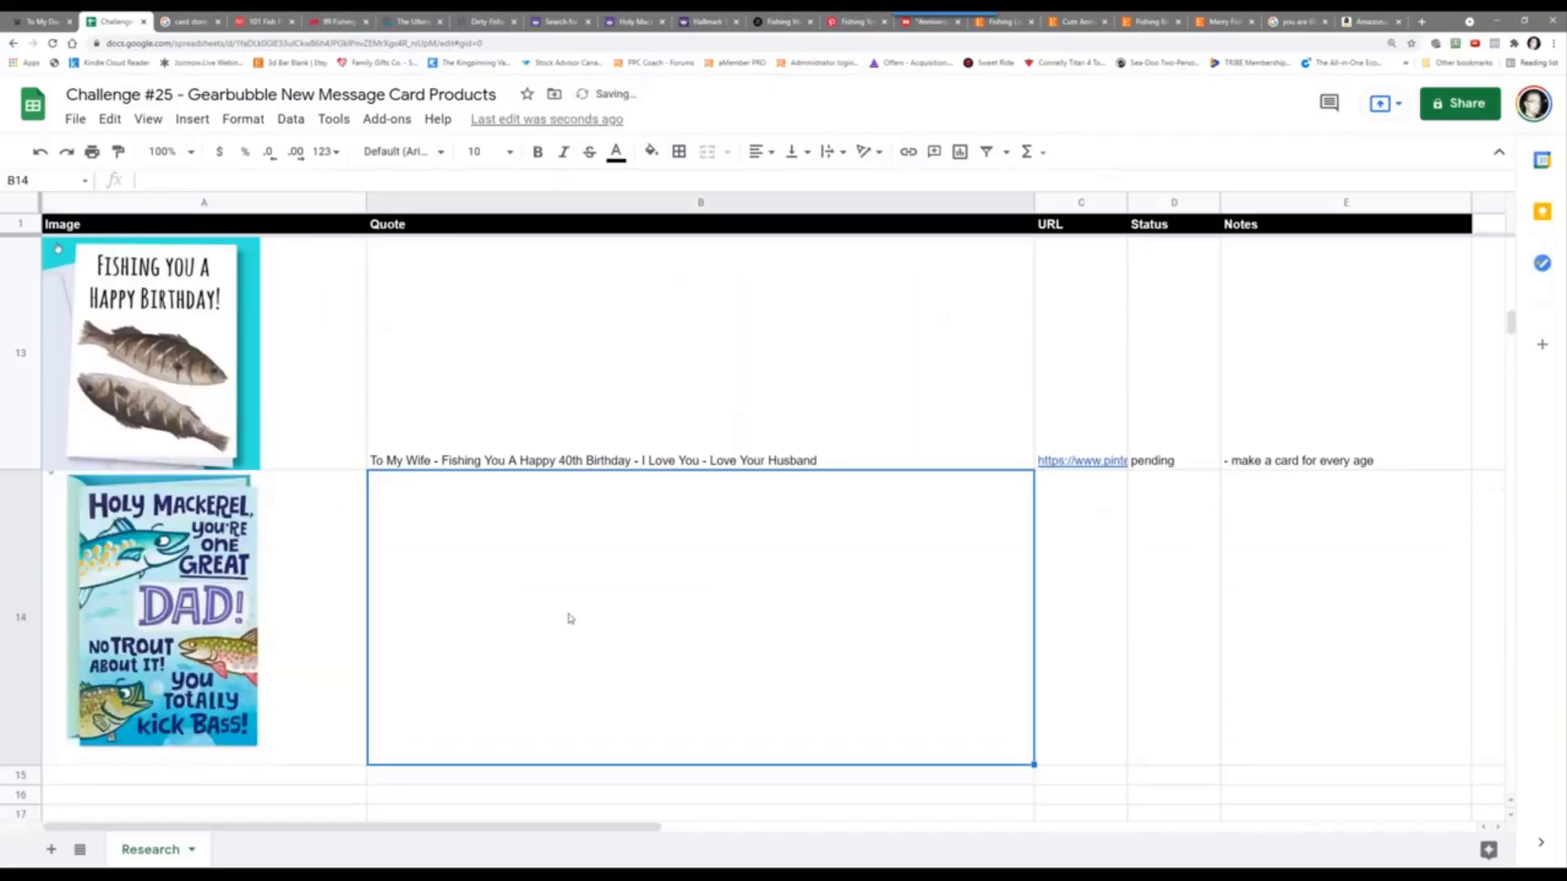
type("To My Wife - H")
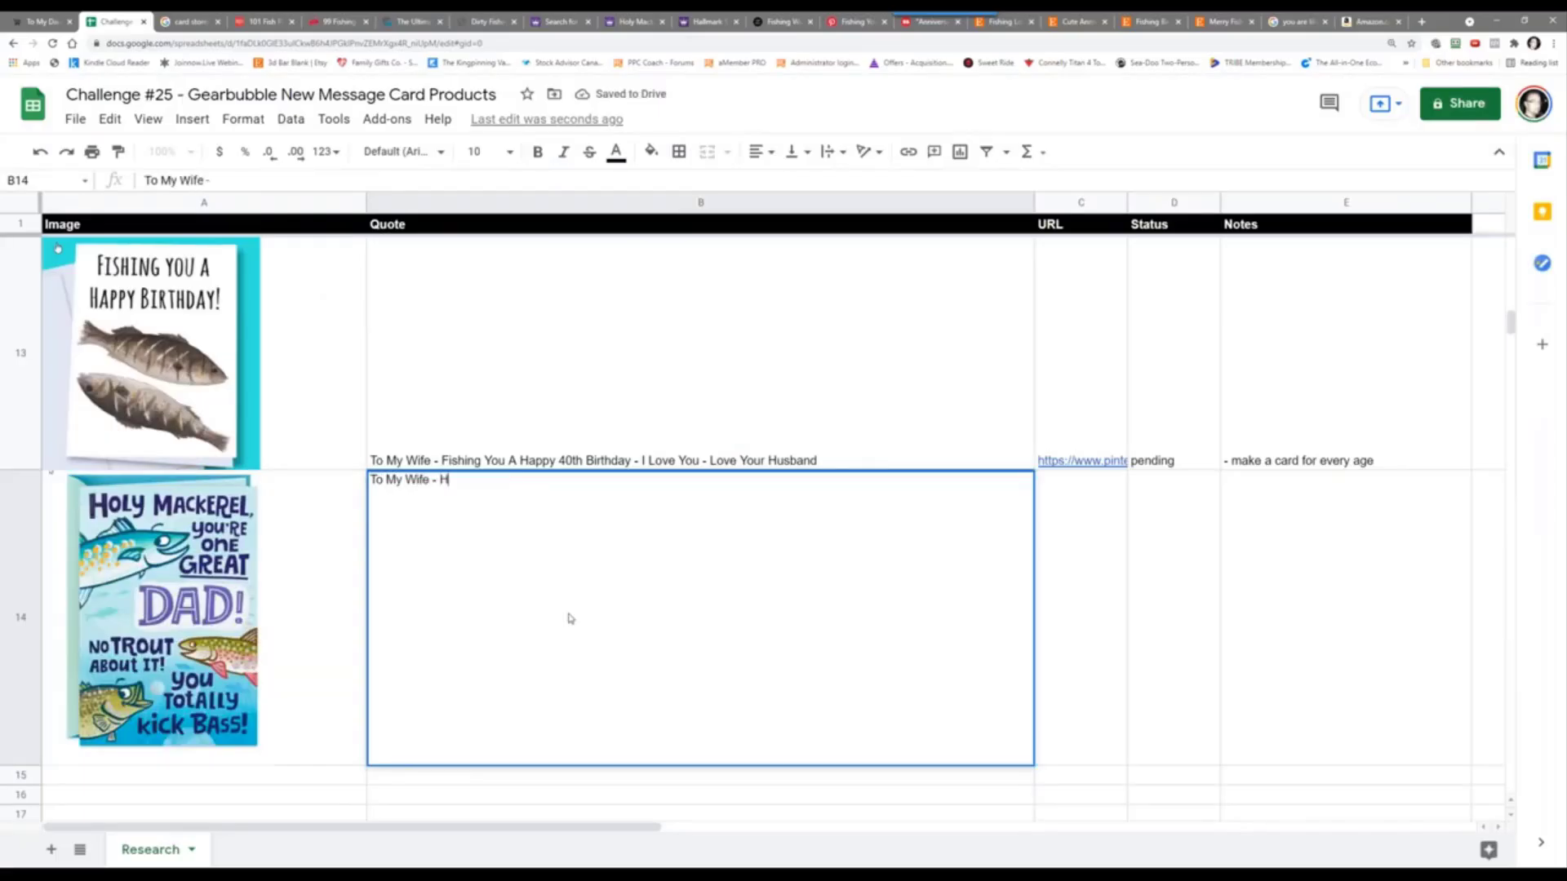
type("oly Macker")
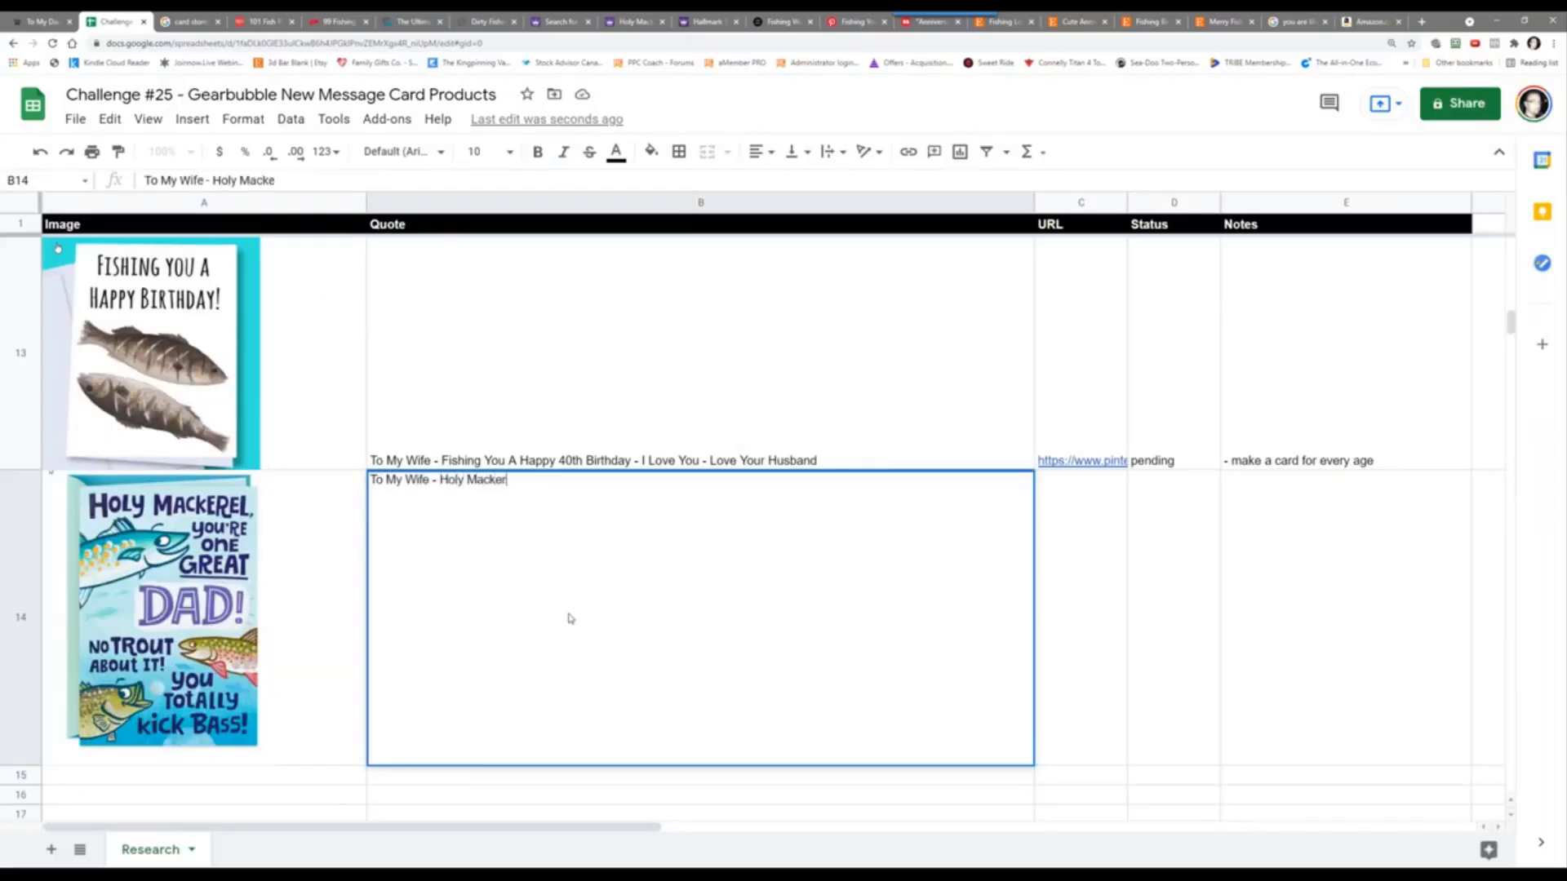
type("al")
key("BackSpace")
key("BackSpace")
type("el You're One Great Wifey")
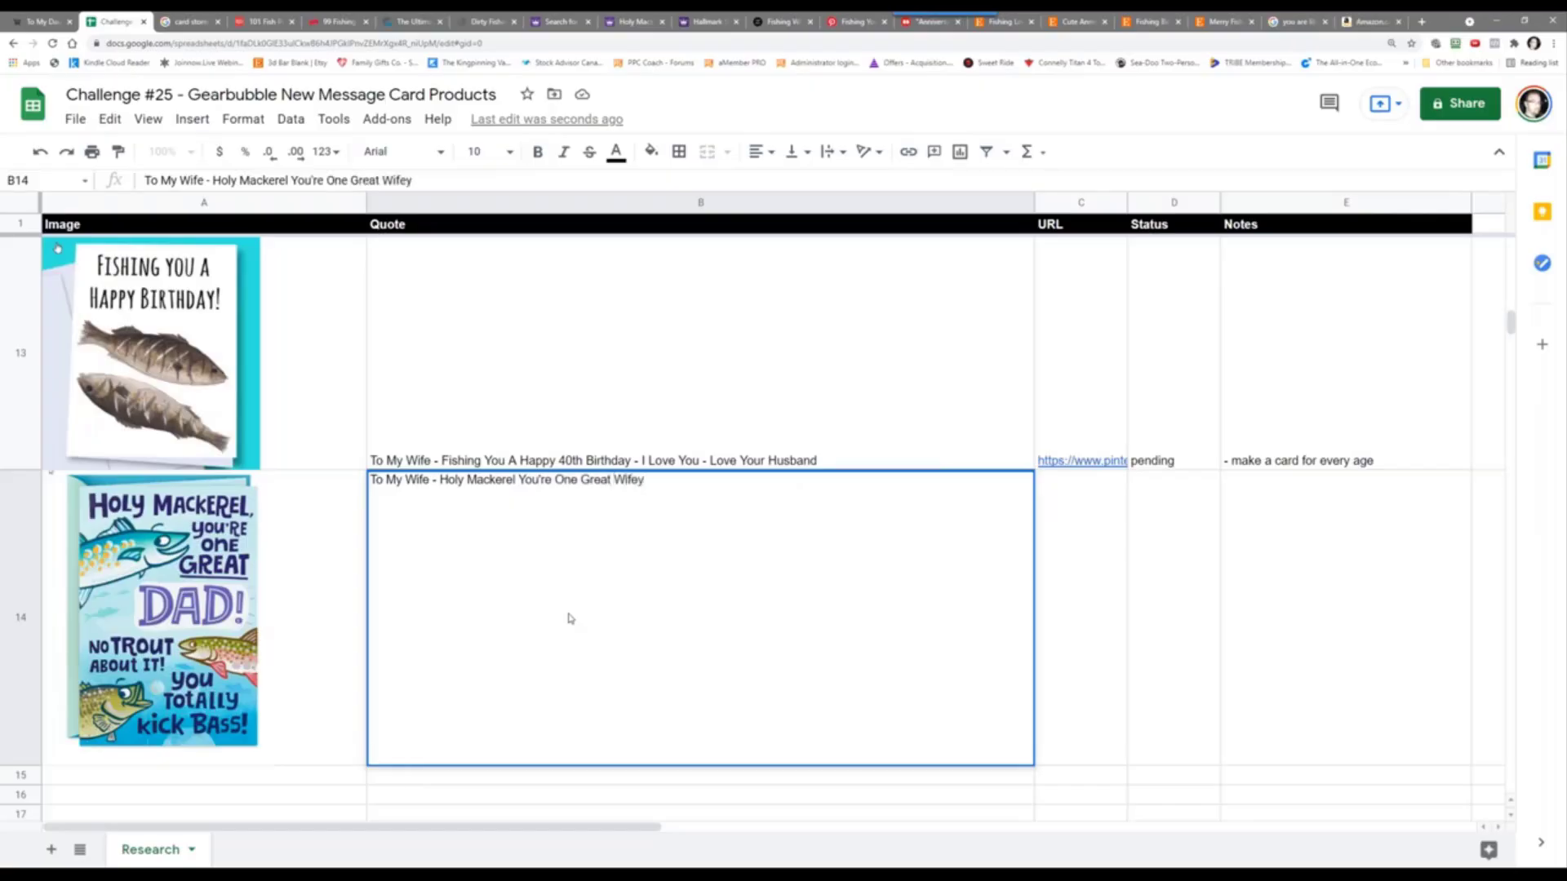
type(" - No Trout About It - You Totall")
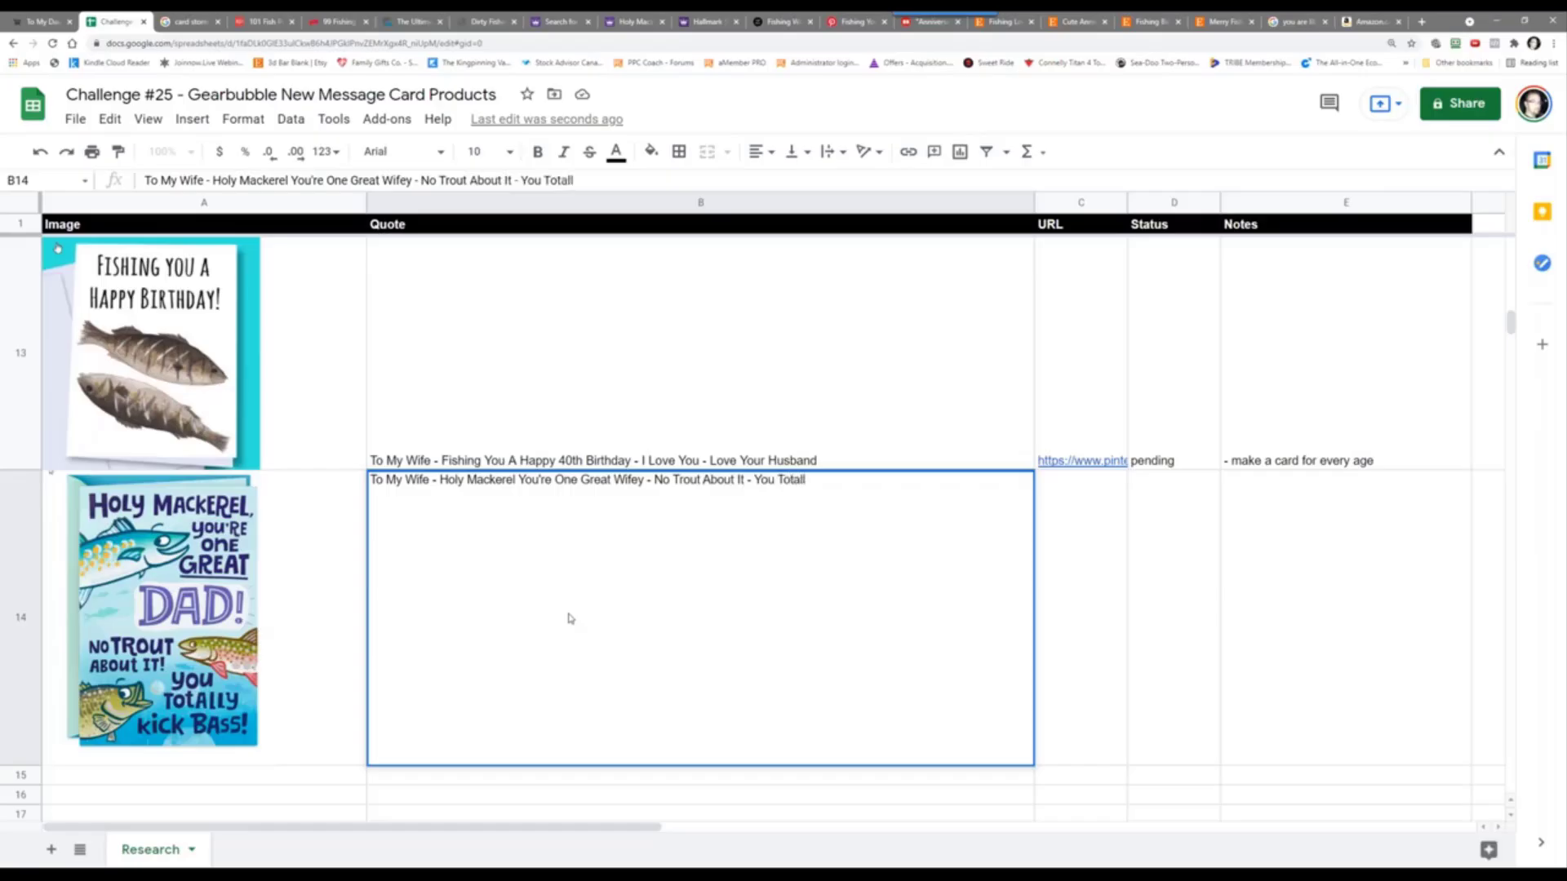
type("y Kick bass")
key("BackSpace")
key("BackSpace")
key("BackSpace")
key("BackSpace")
type("Bas")
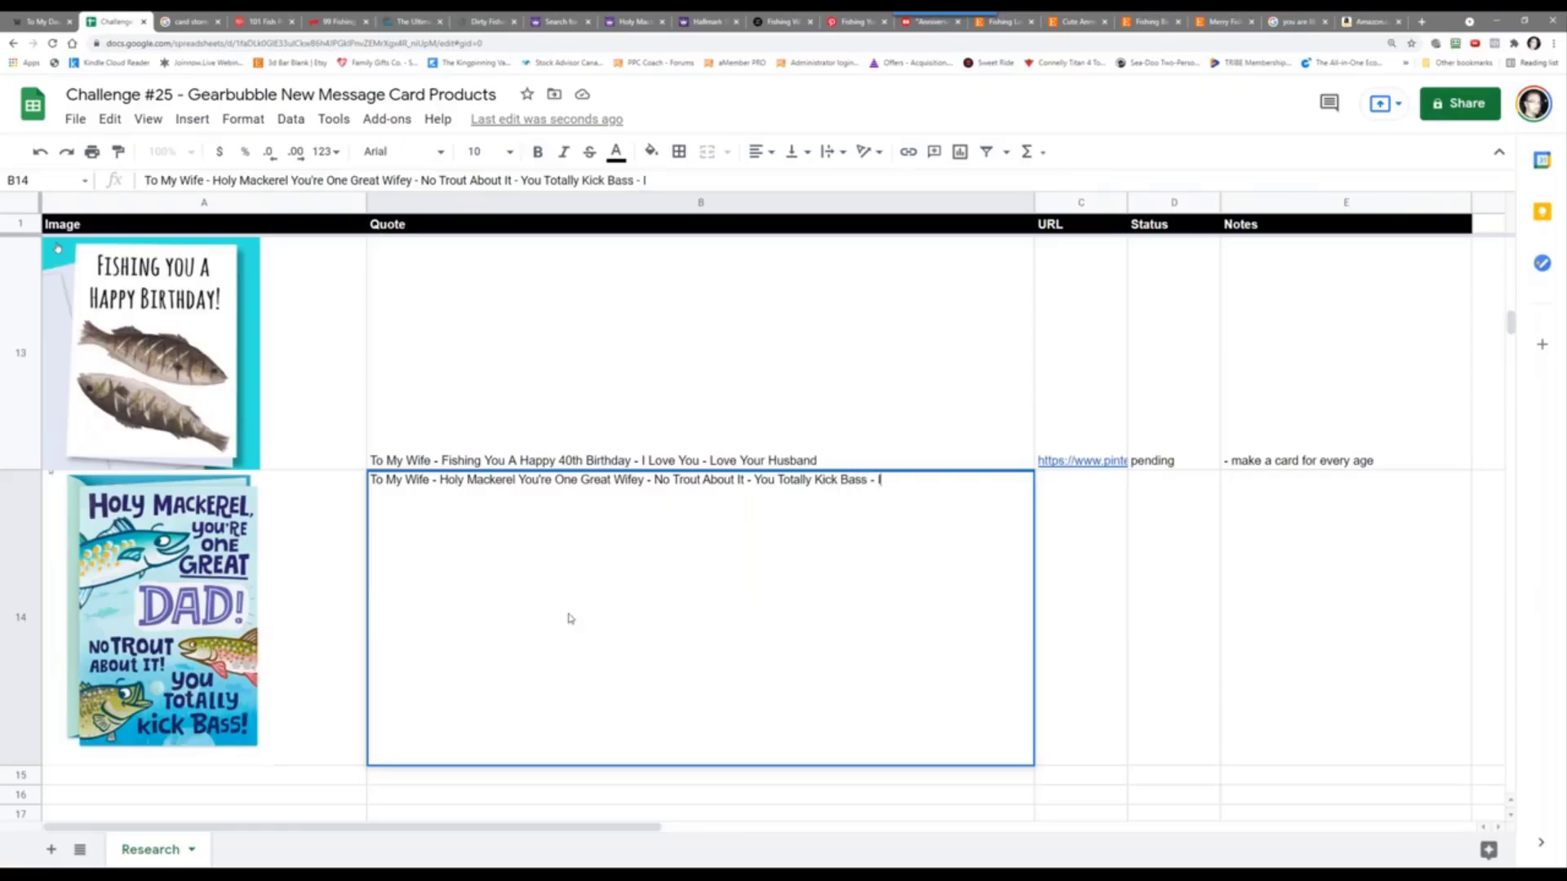
Step: Finish row 14's quote with "- I Am One Lucky Fisherman To Have Caught You - Love Your Husband"
type("s - I Am One Lucky Fisherm")
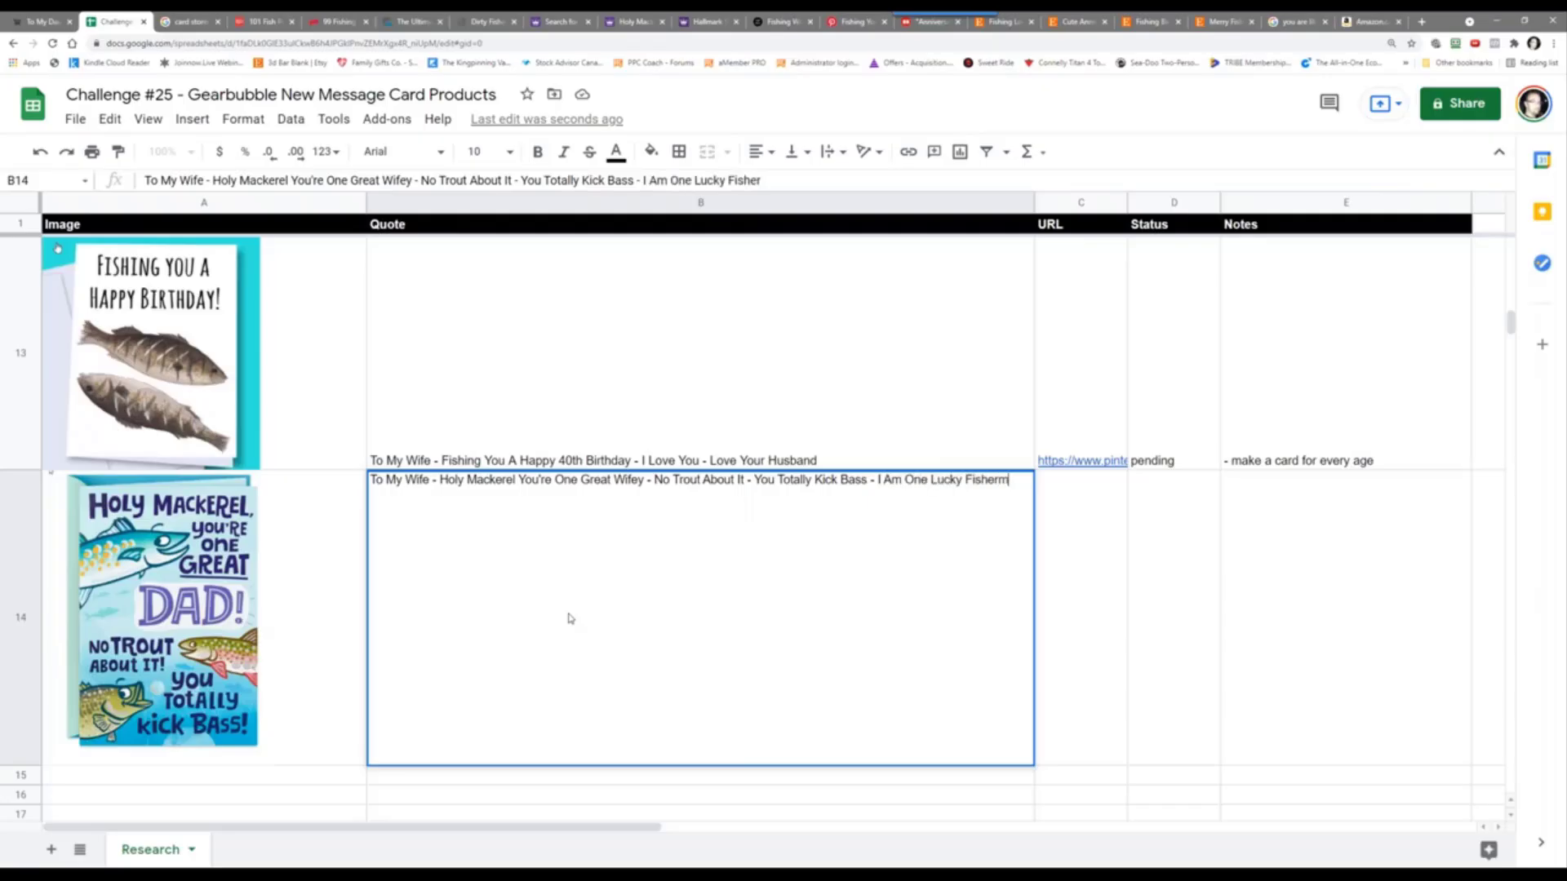
type("an To Have A")
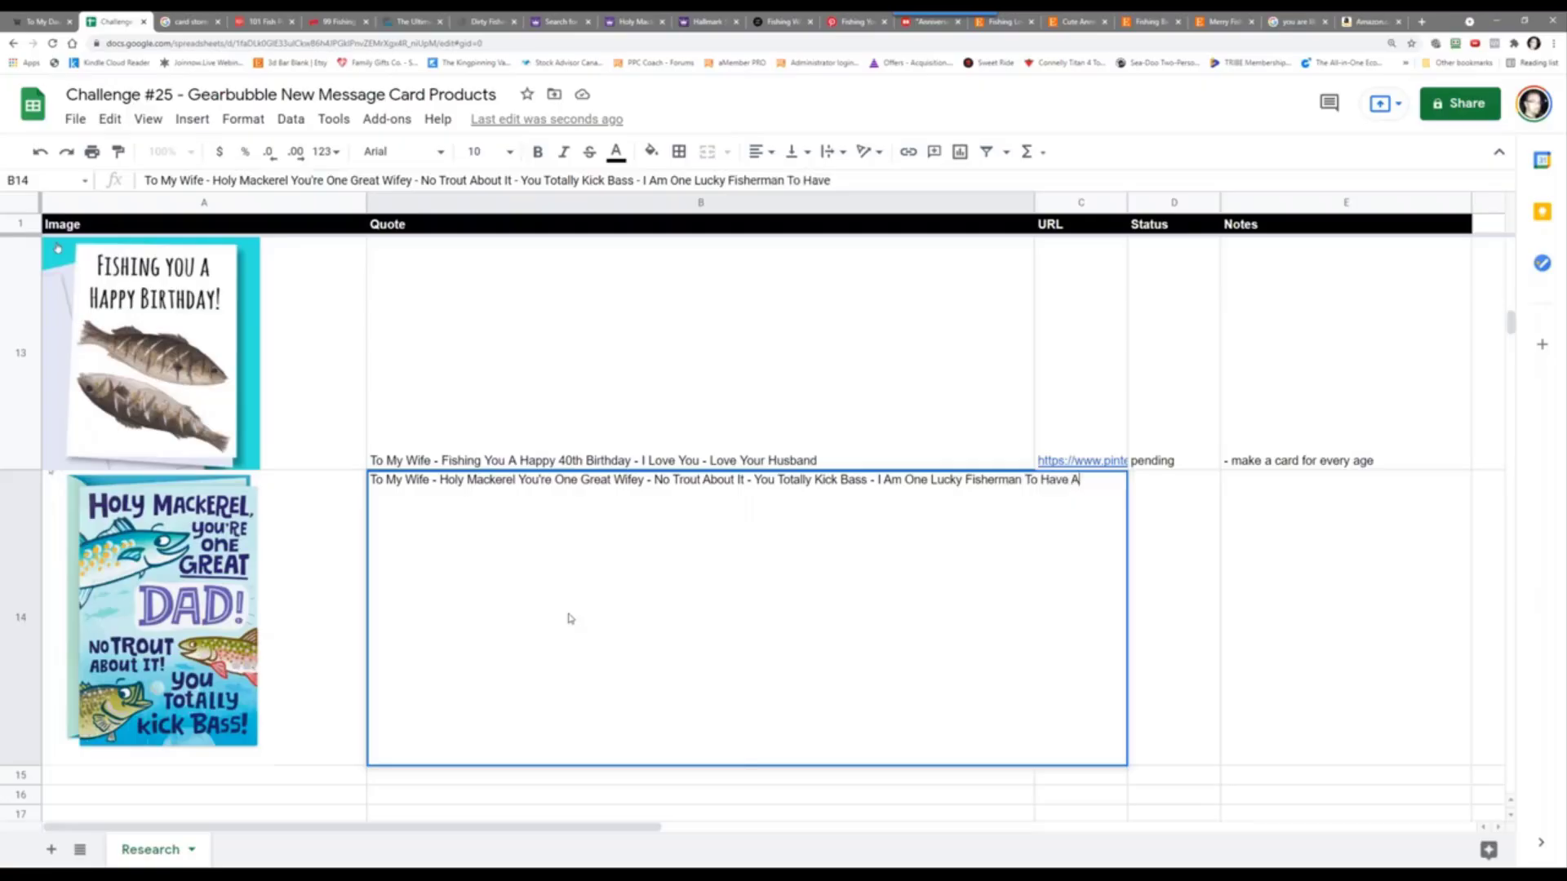
key("BackSpace")
type("Cou")
key("BackSpace")
key("BackSpace")
type("aught You - L")
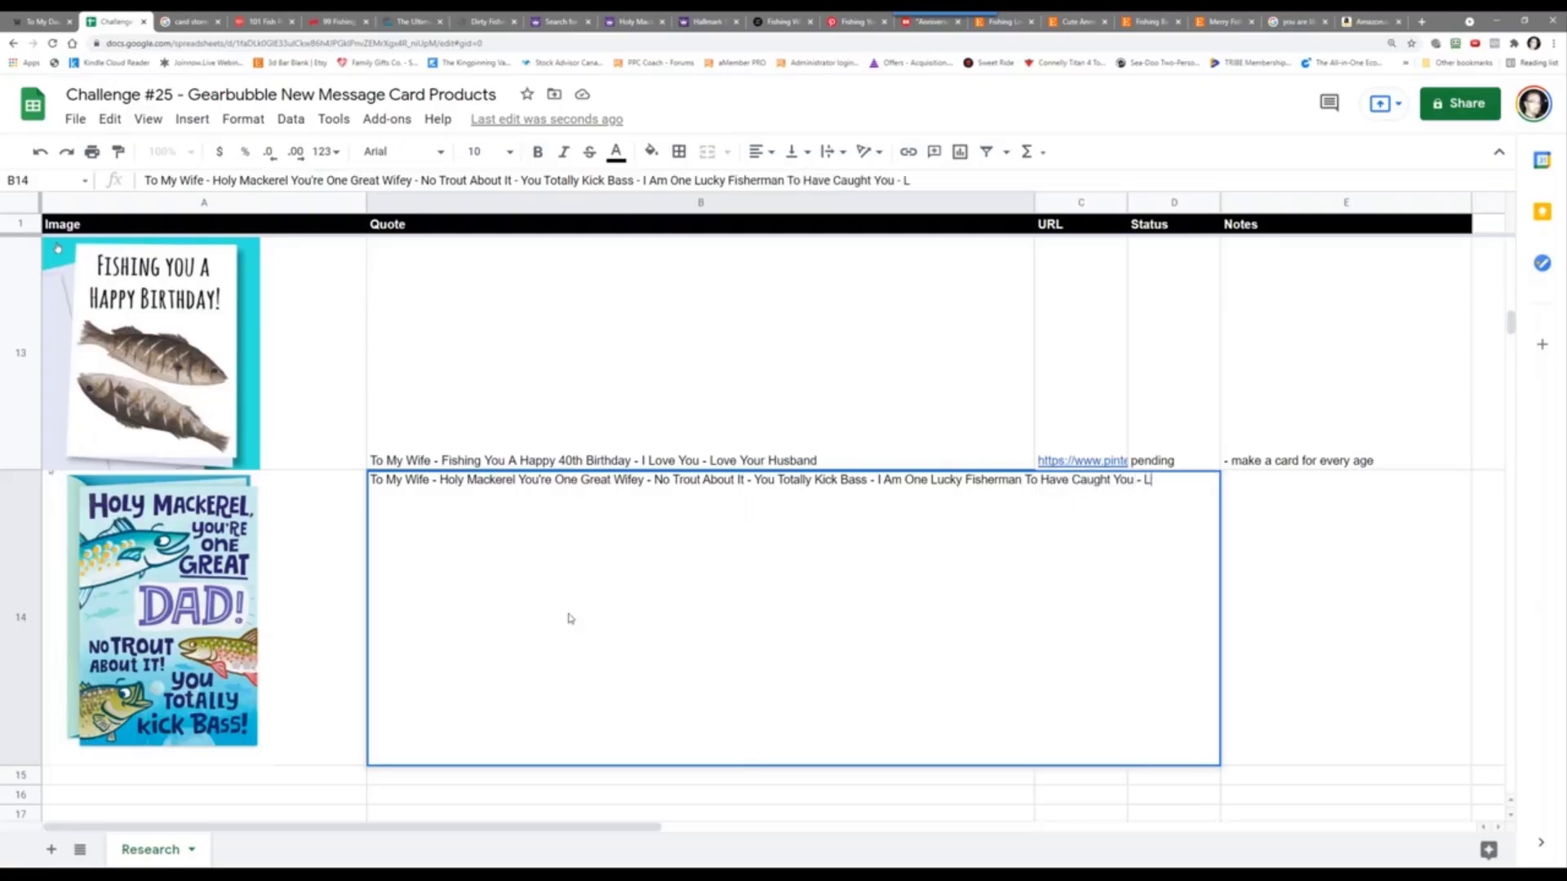
type("ove Your Husba")
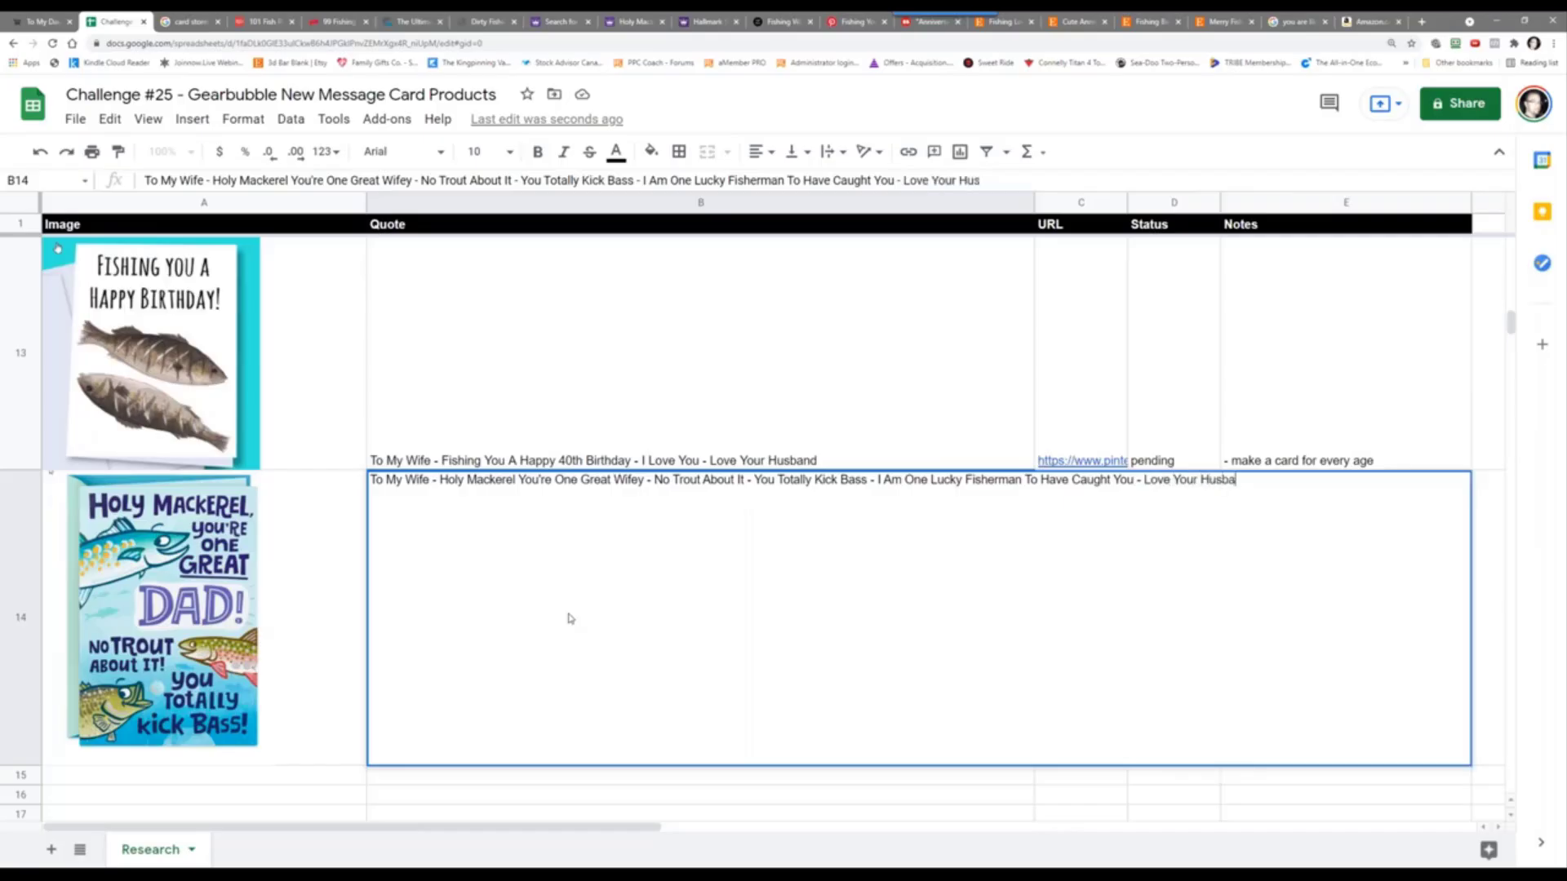
type("nd")
key("Tab")
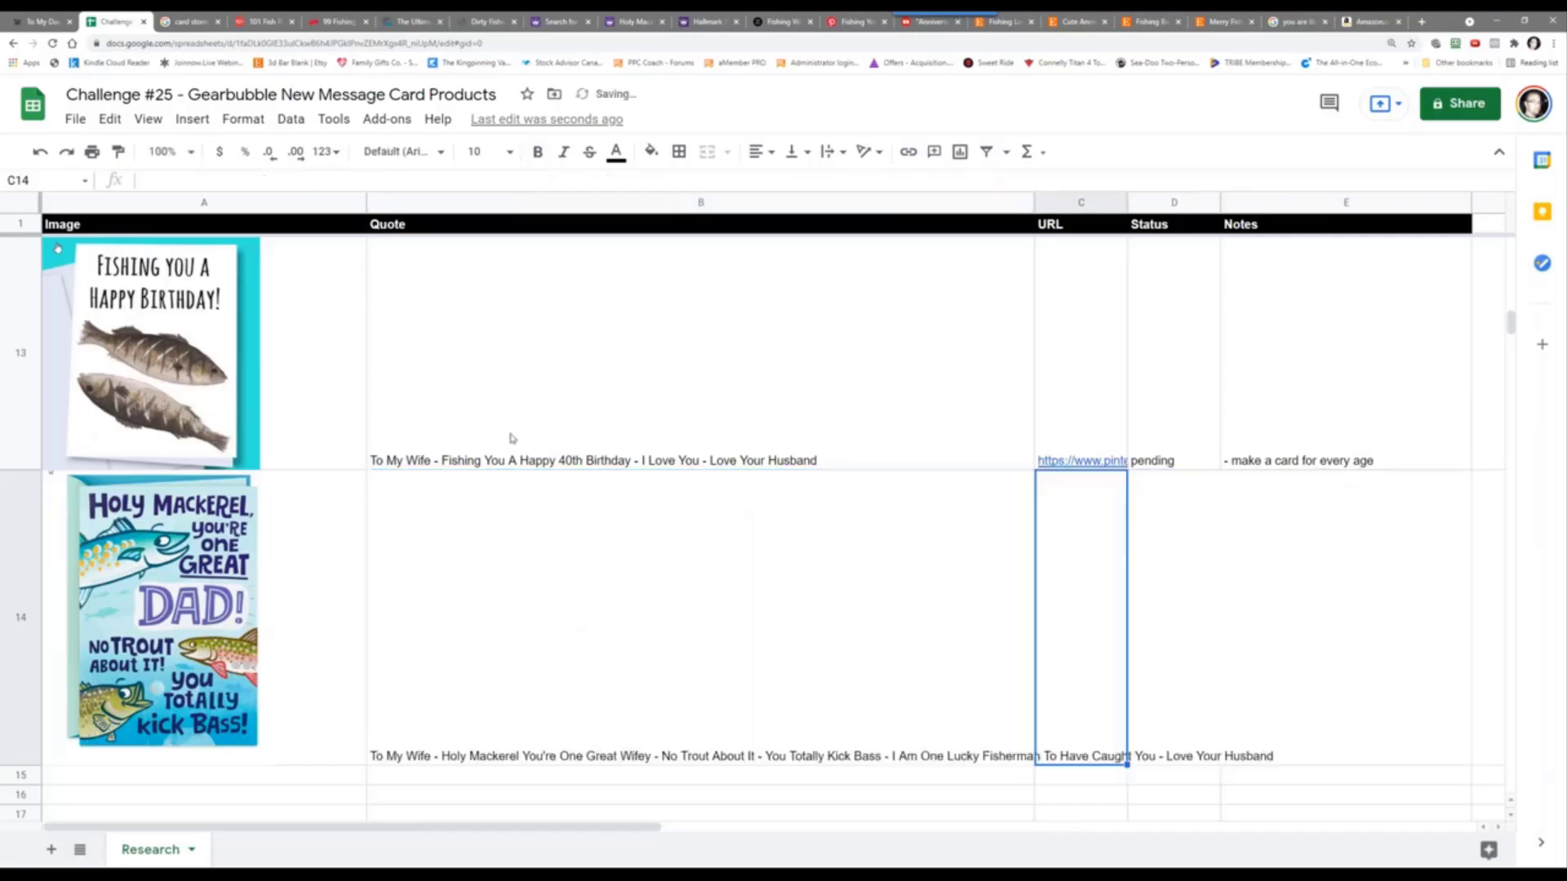
Step: Copy the web address of the Hallmark Holy Mackerel card page into the URL cell of row 14
left_click(555, 21)
left_click(632, 21)
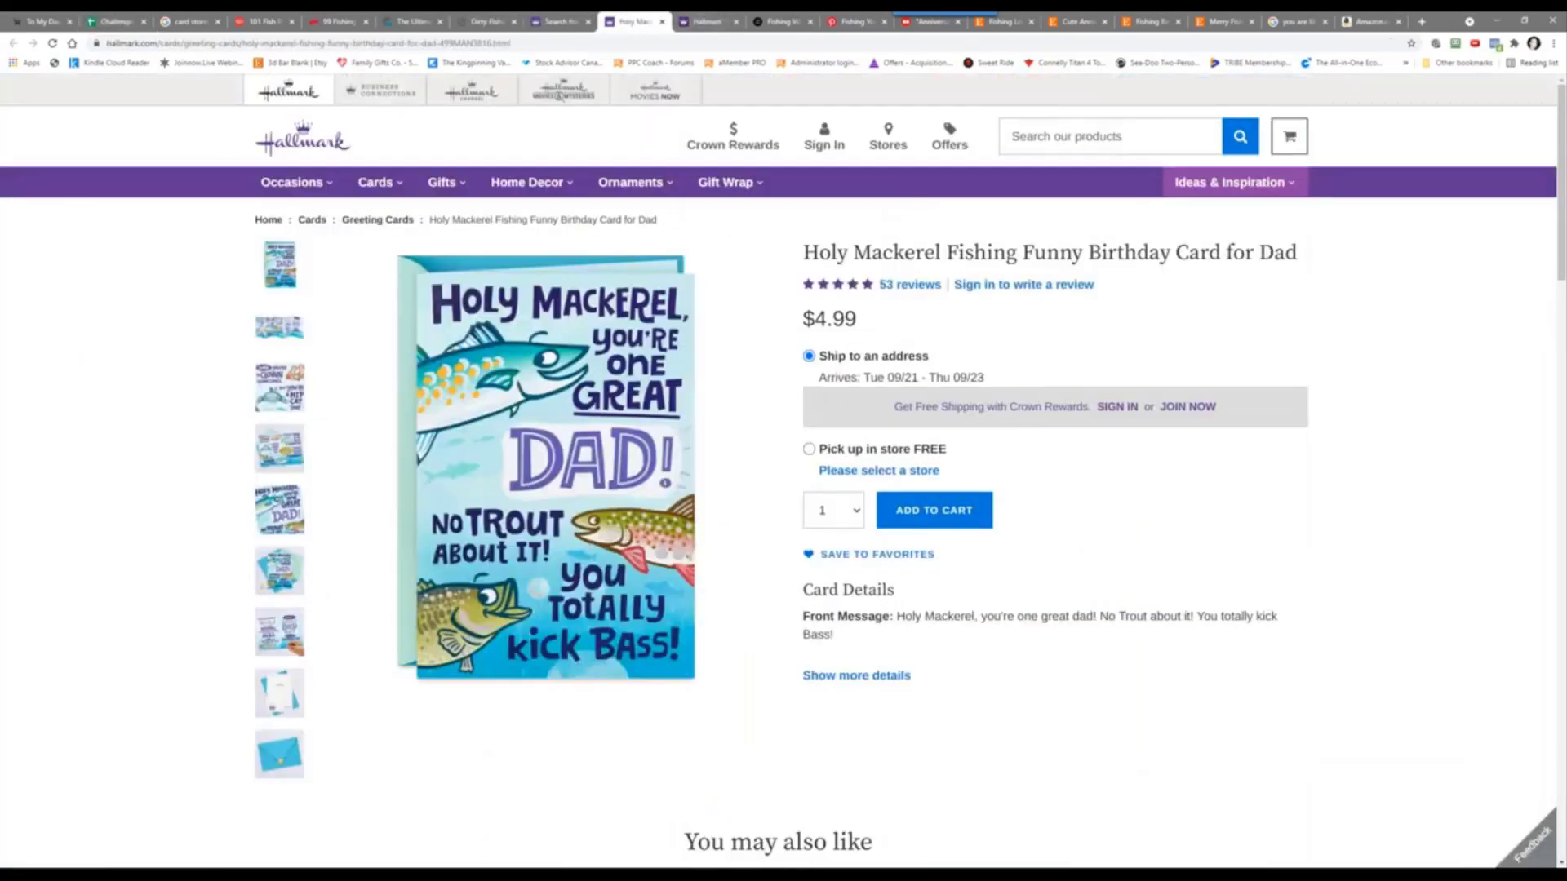
left_click(275, 43)
right_click(275, 43)
left_click(323, 114)
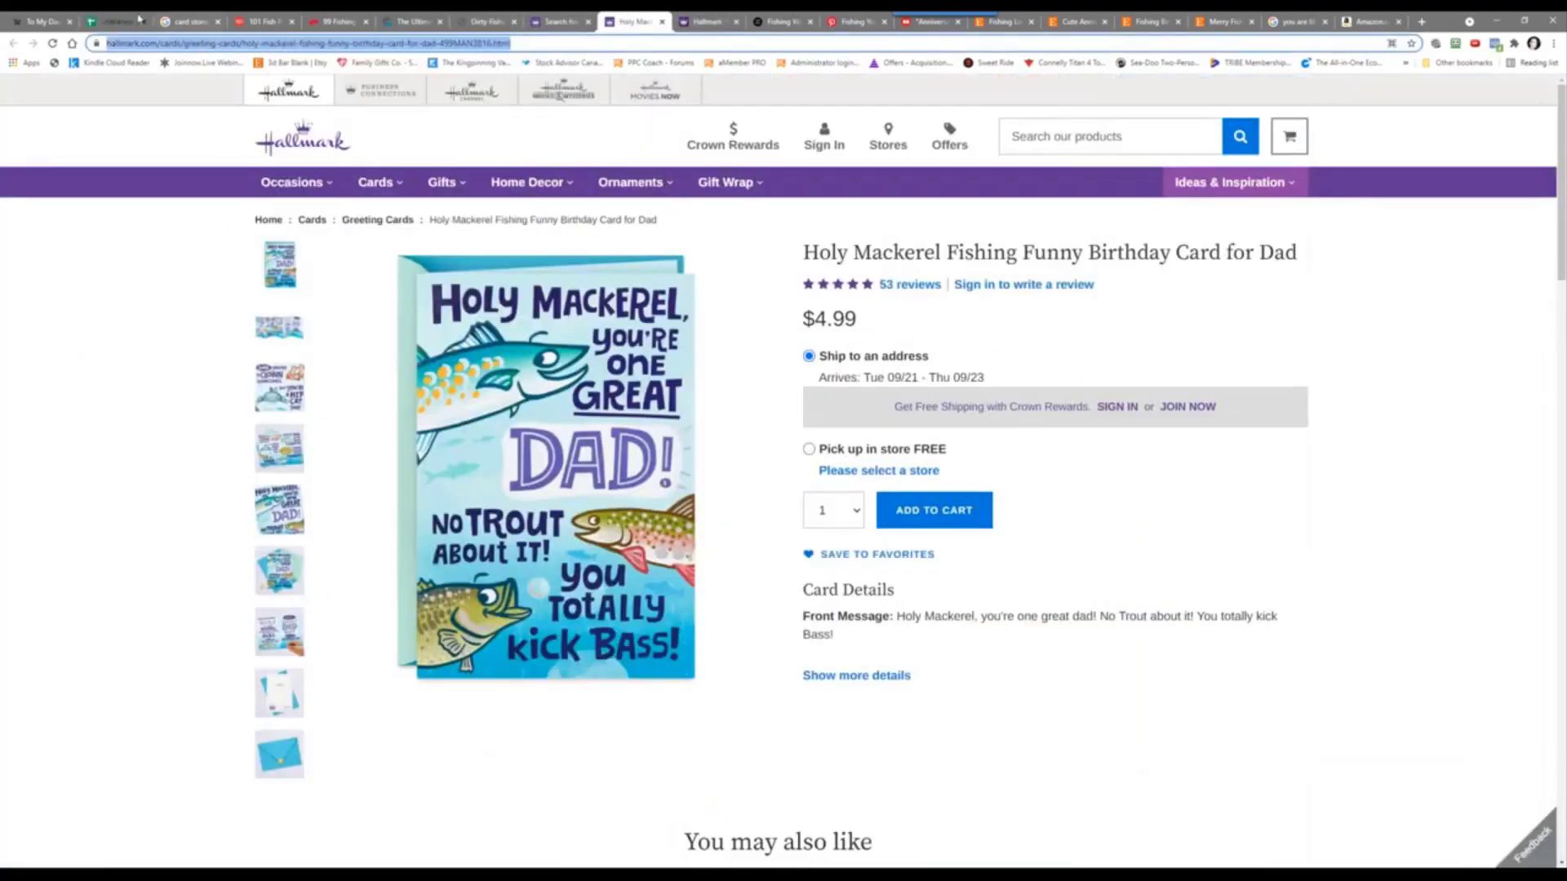
left_click(139, 19)
right_click(1095, 607)
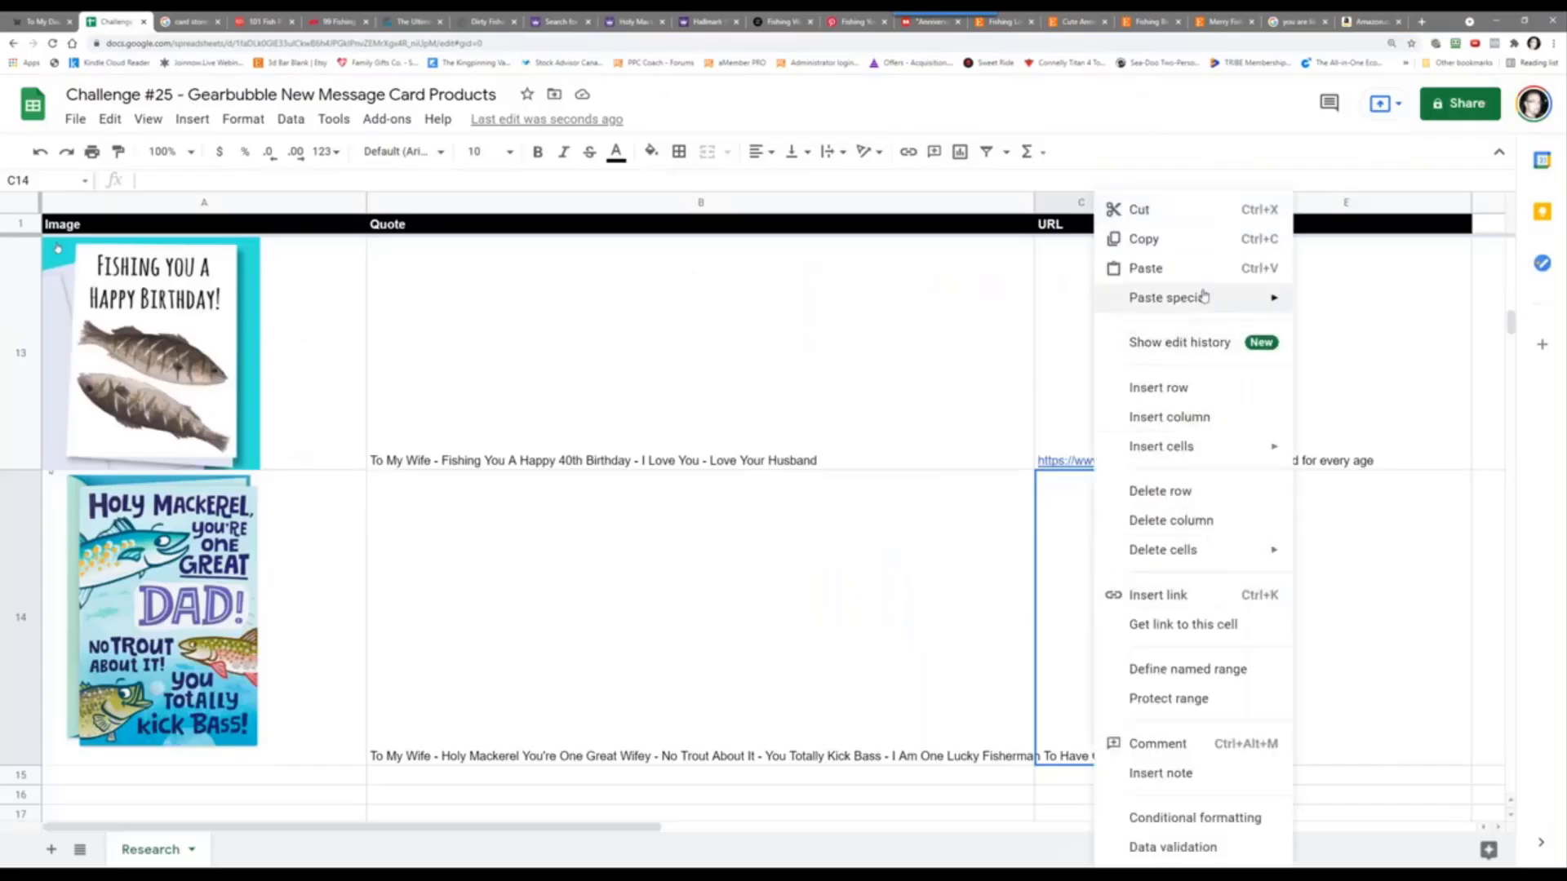
left_click(1182, 267)
Step: Set row 14's status to "pending", add the note "- might want to trim it a bit", and select its quote cell
left_click(1187, 584)
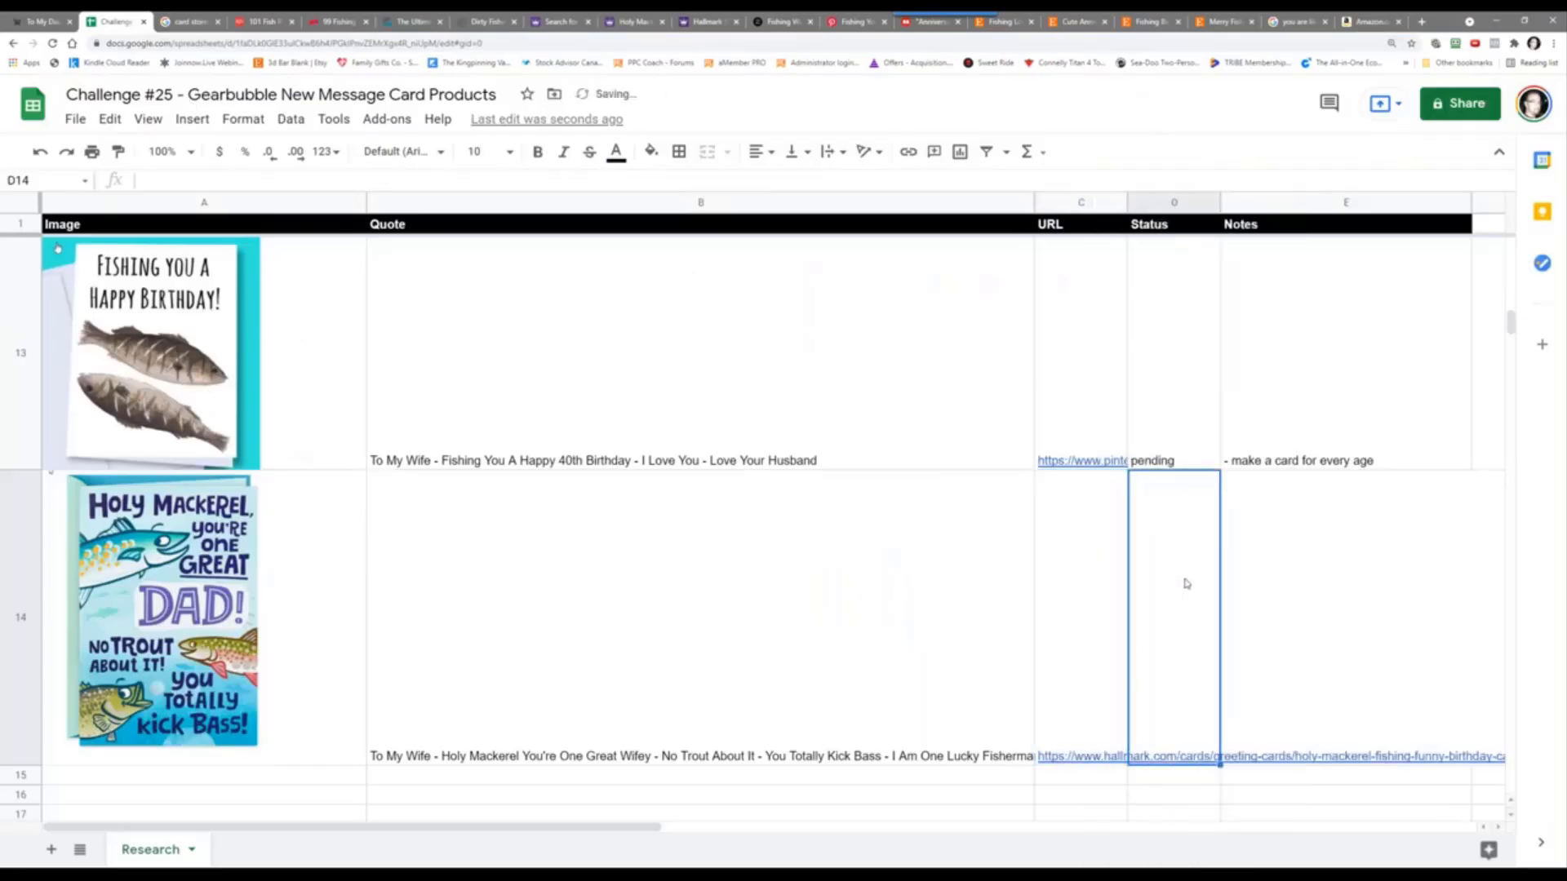
type("pending")
key("Tab")
type("- ")
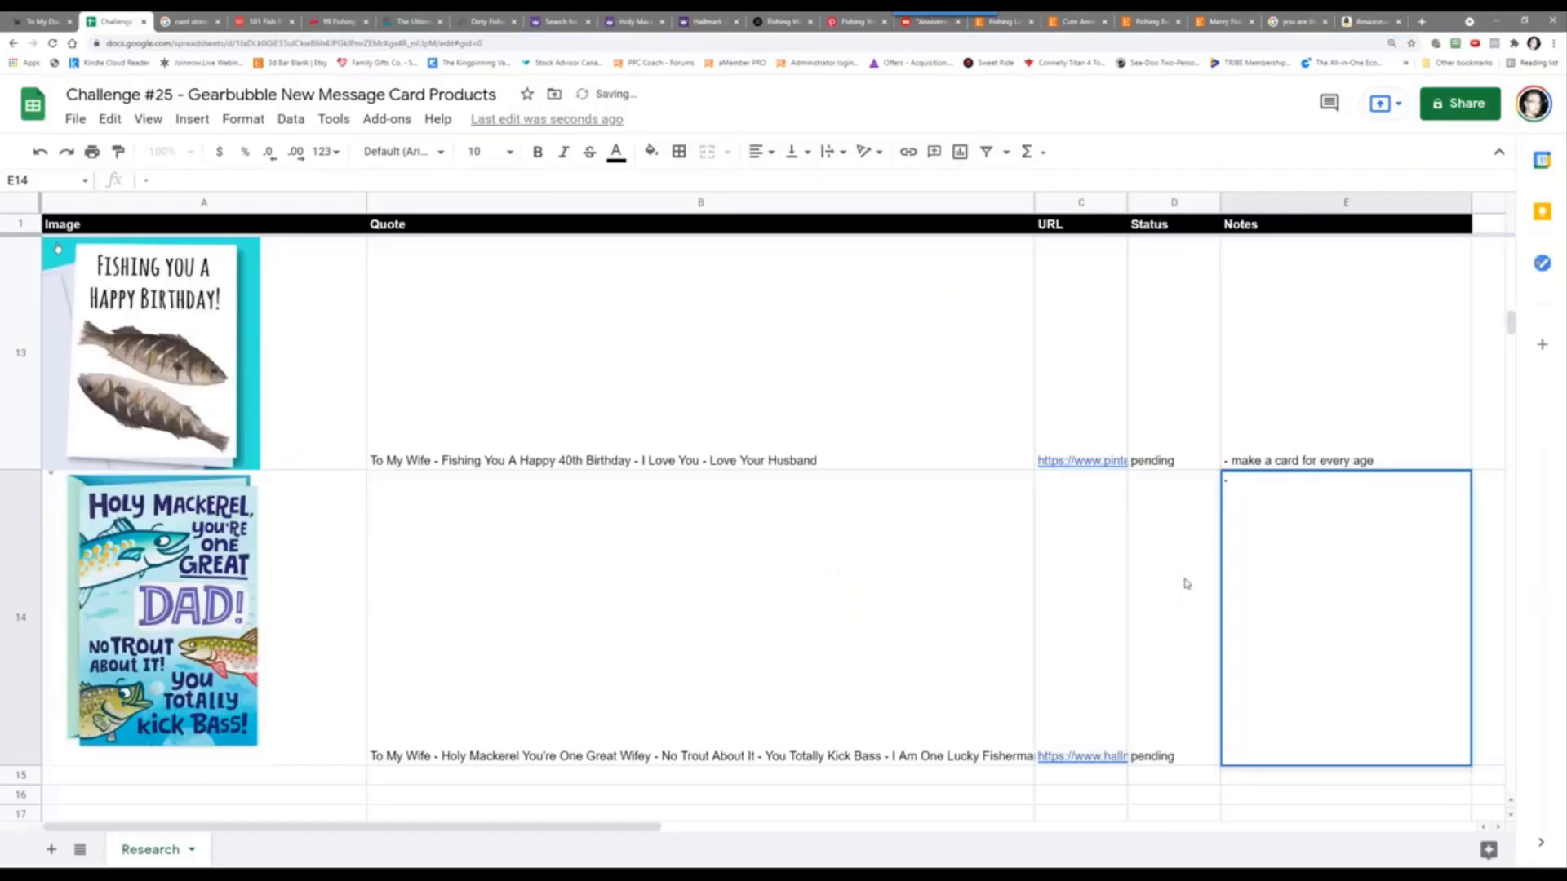
type("might want to trim it a bit")
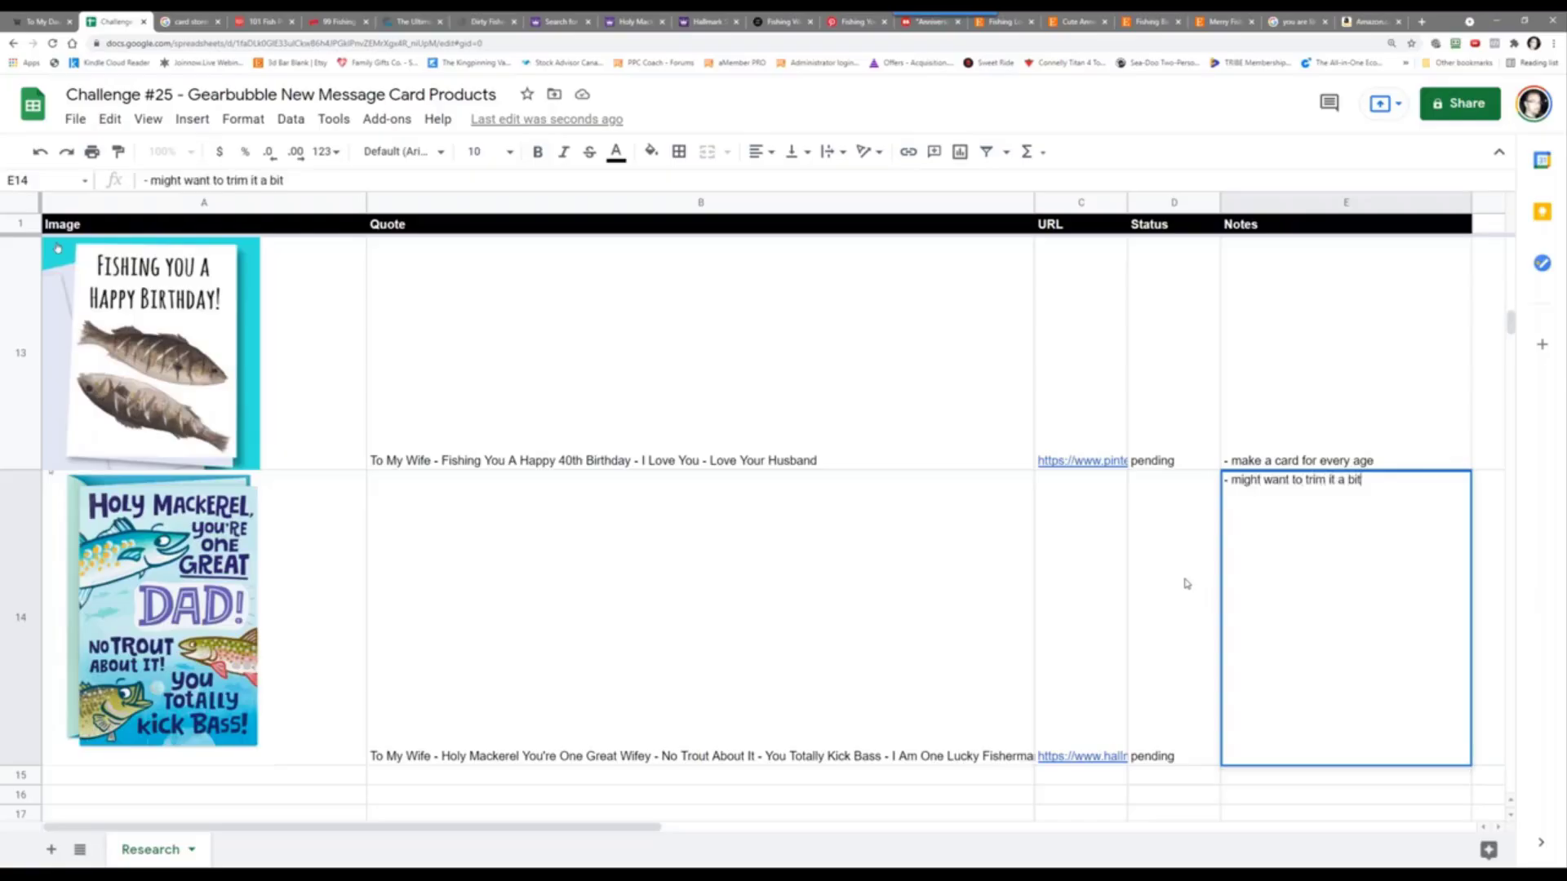
key("Return")
left_click(696, 693)
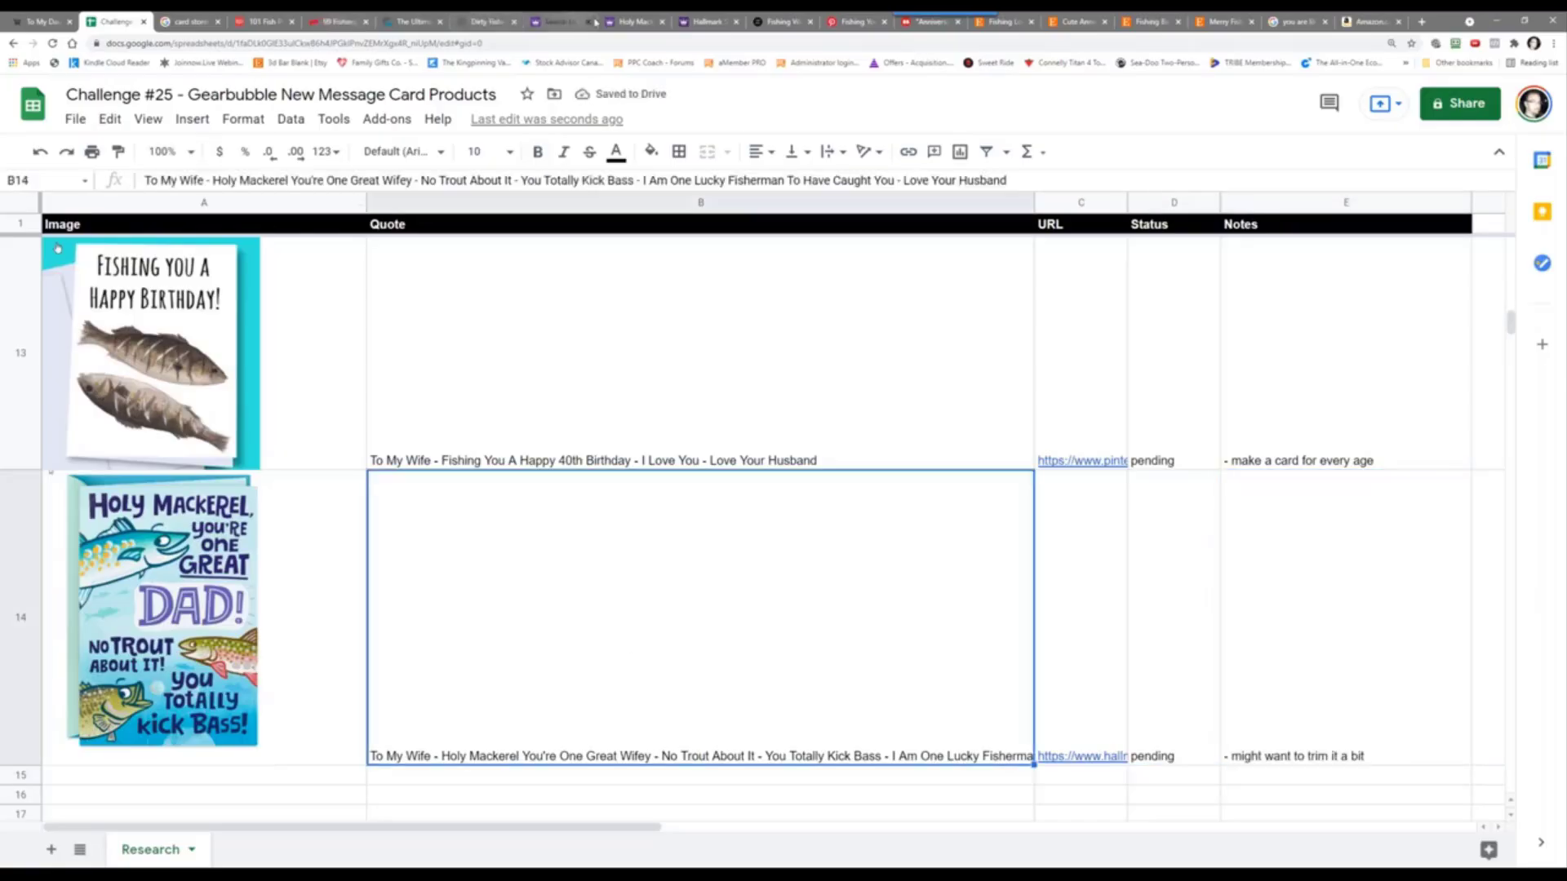
Step: Return to the Hallmark Holy Mackerel card page and view its unfolded layout and close-up inside images
left_click(693, 16)
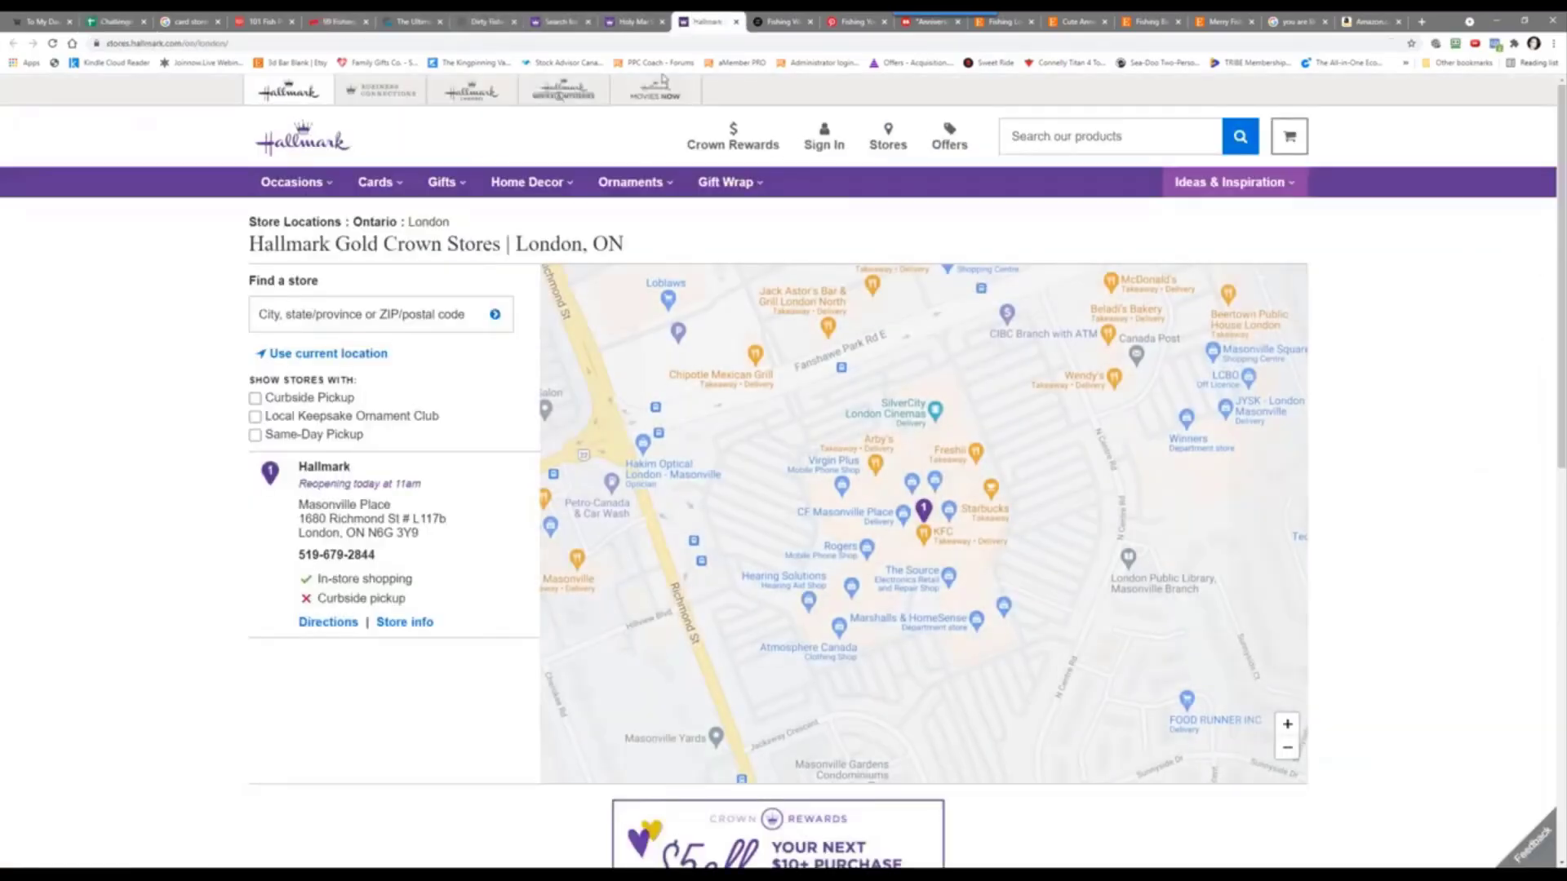
left_click(630, 22)
left_click(270, 331)
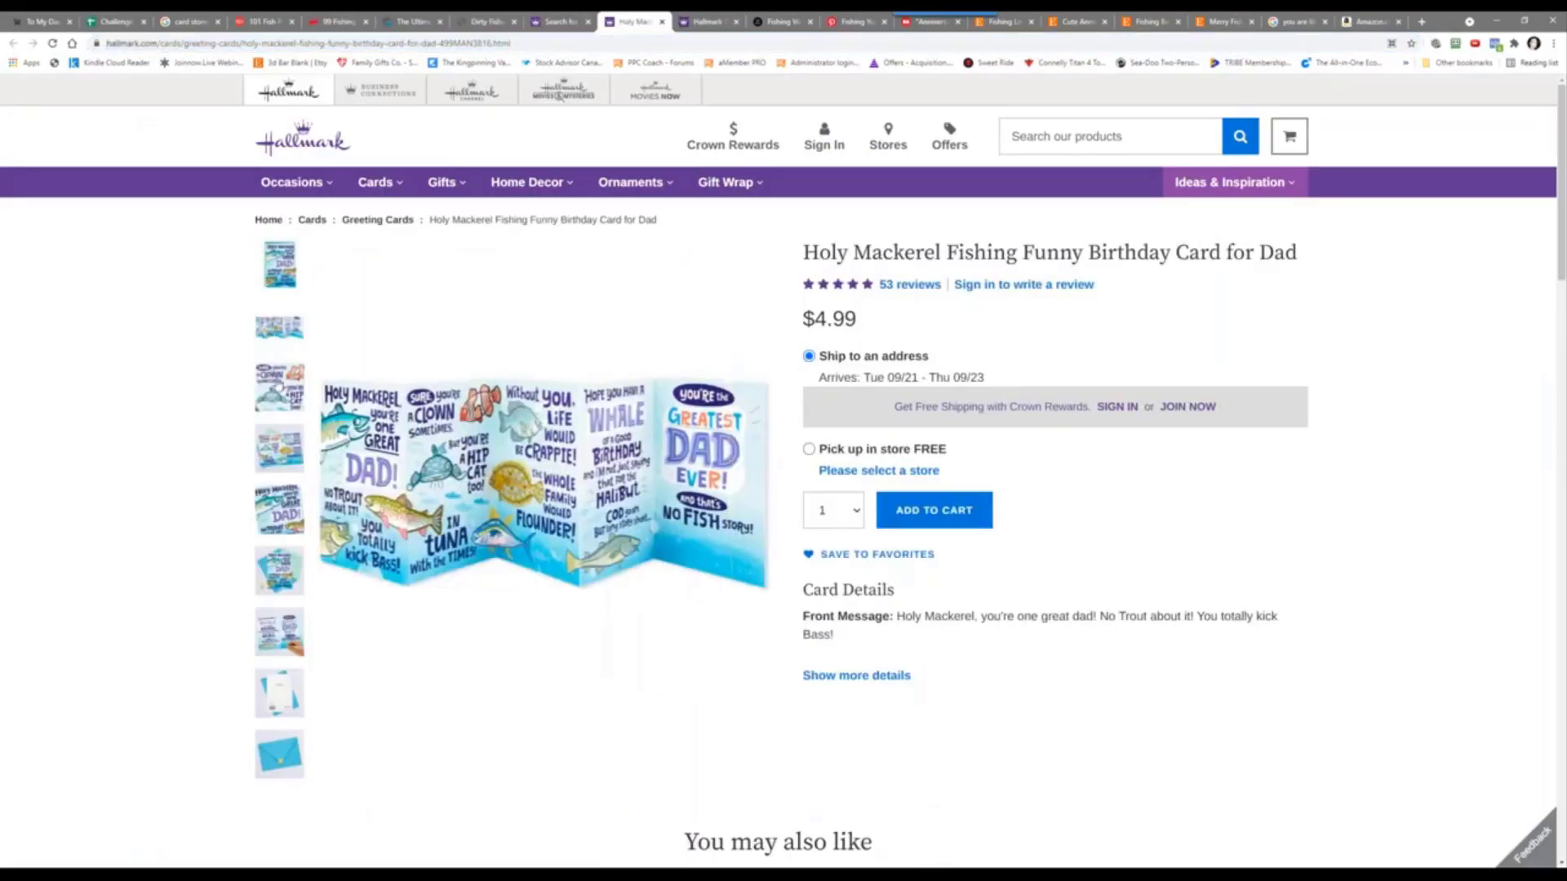
left_click(274, 379)
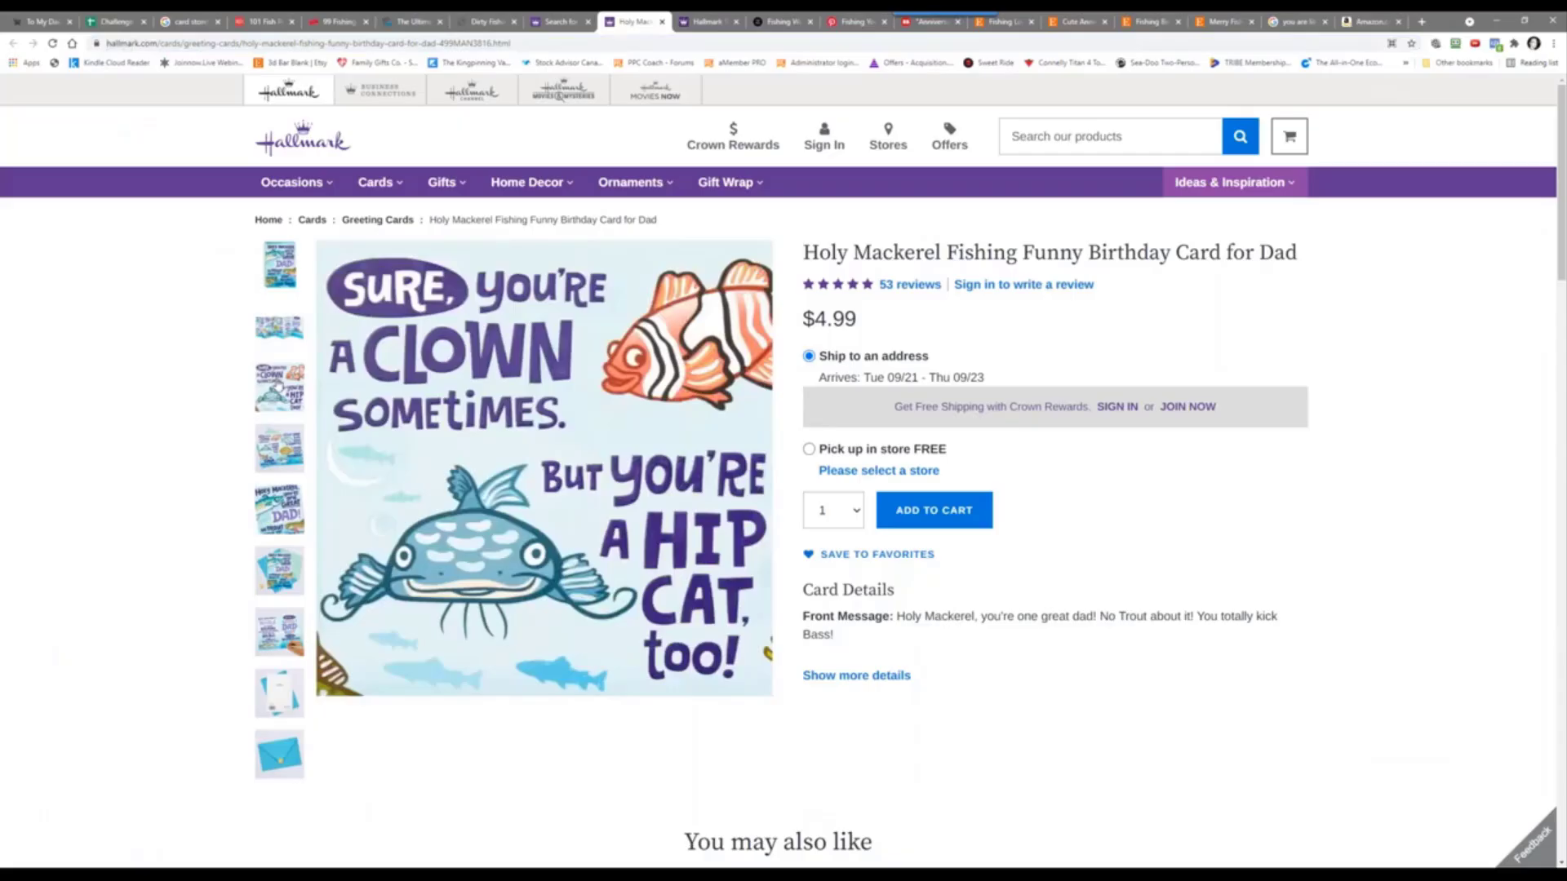
Step: View the remaining images of the Holy Mackerel card, including its open inside spread and its back
left_click(271, 445)
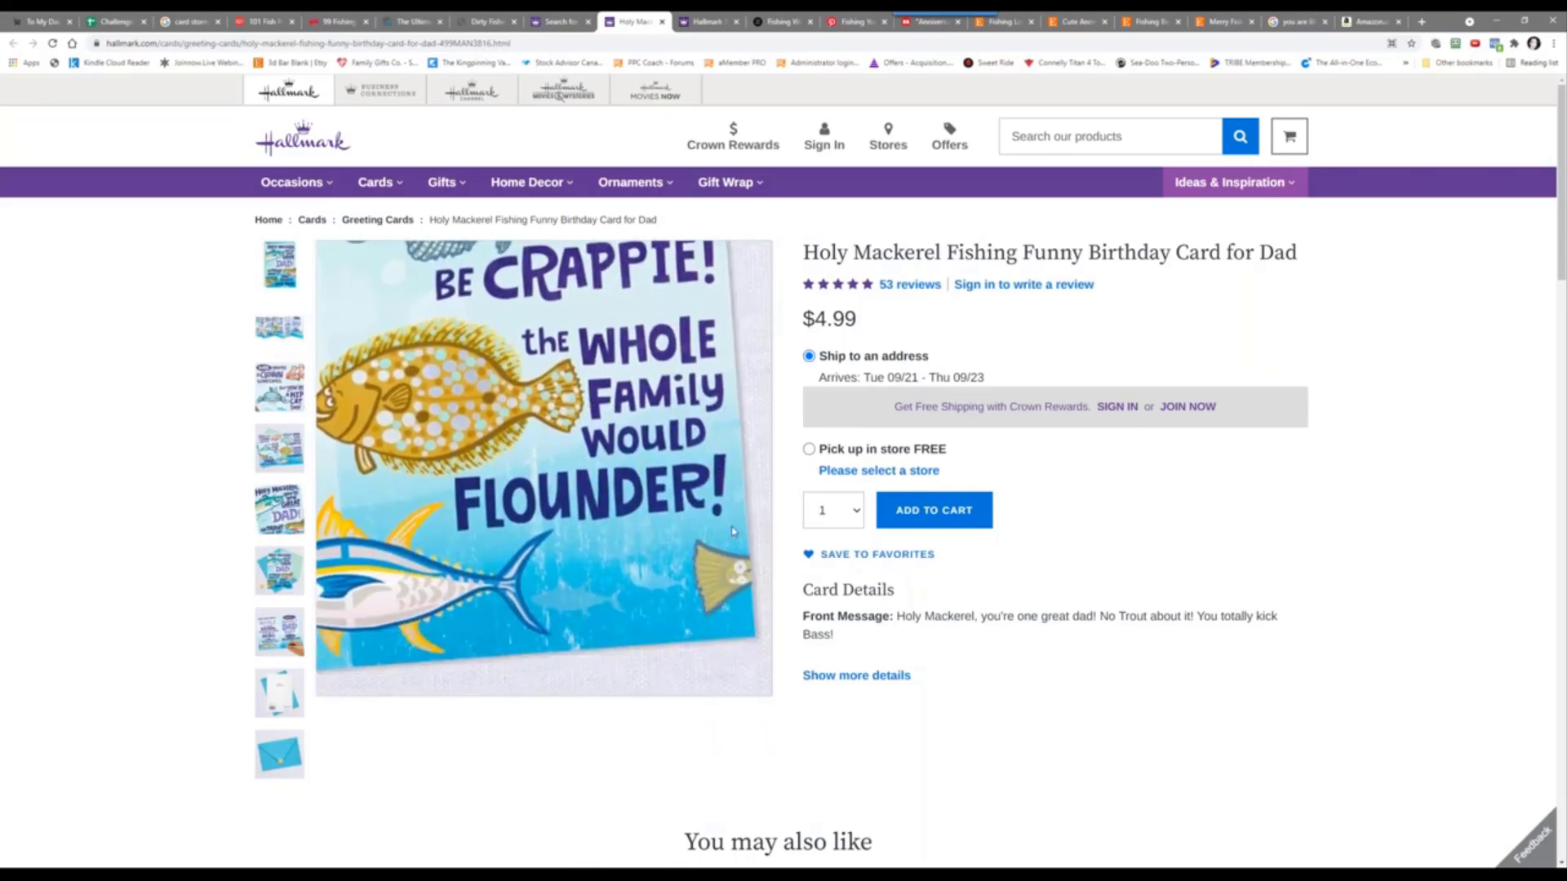
left_click(279, 581)
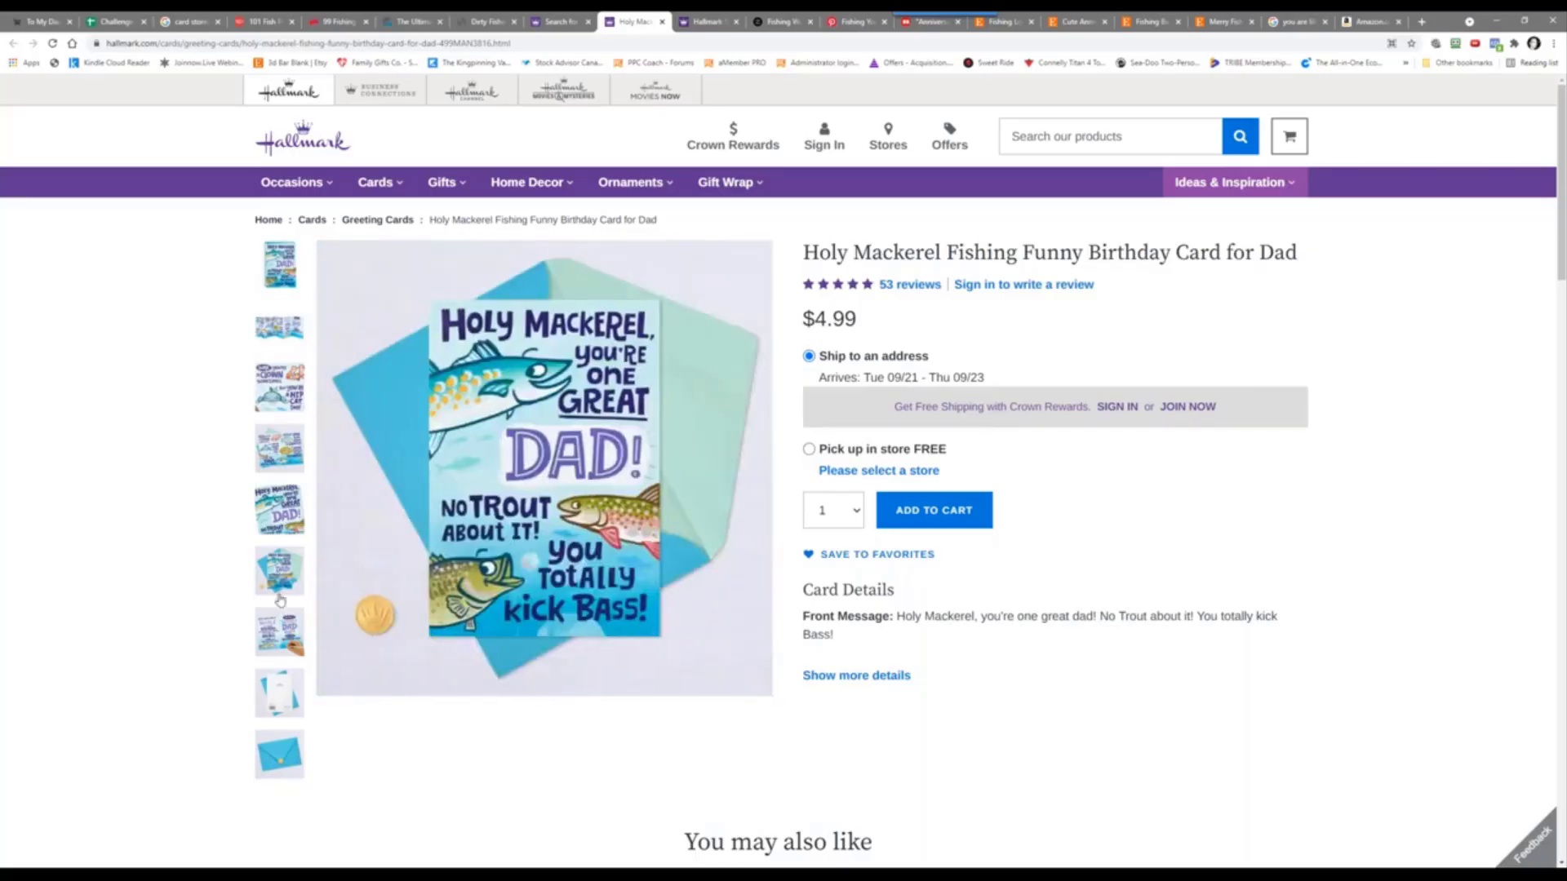
left_click(284, 633)
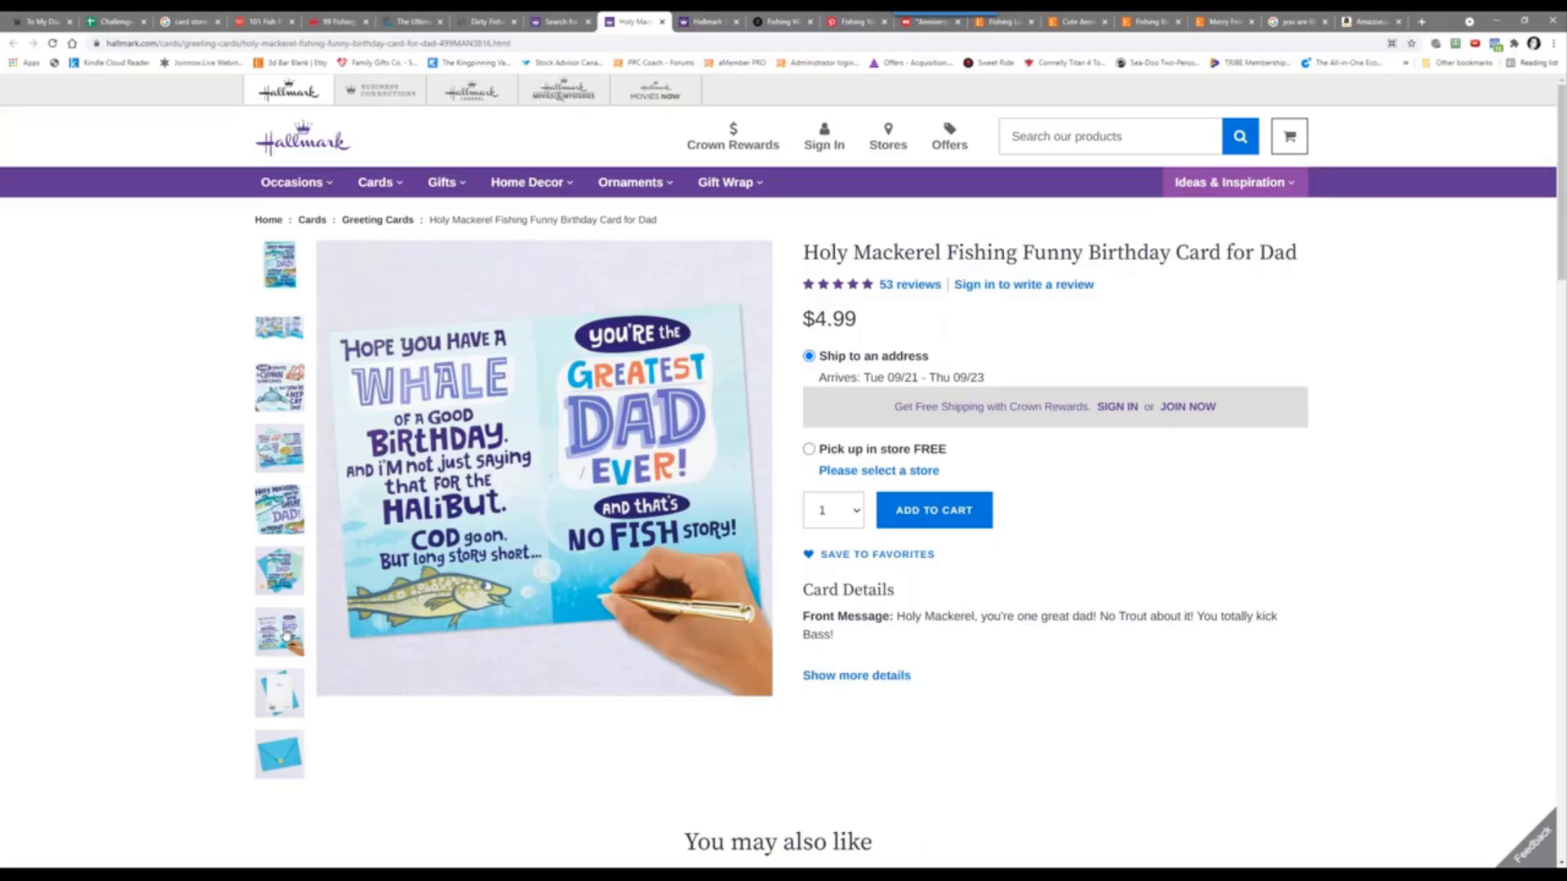
left_click(276, 684)
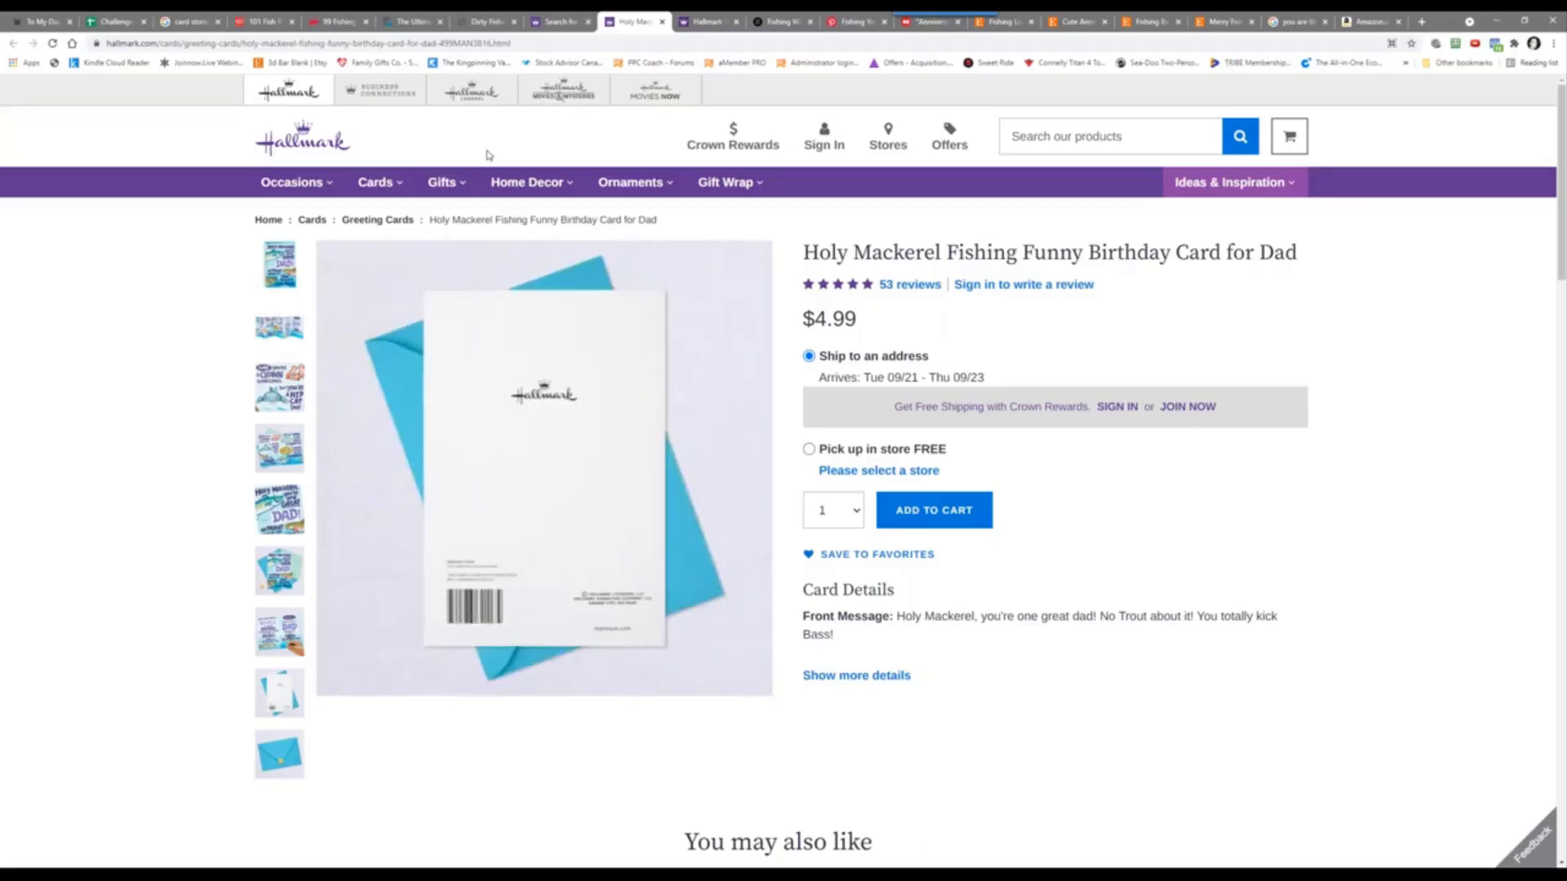
Step: Open the Fishing Puns Funny Pop-Up Birthday Card for Dad from the Hallmark fishing results in a new tab and view its inside images
left_click(555, 21)
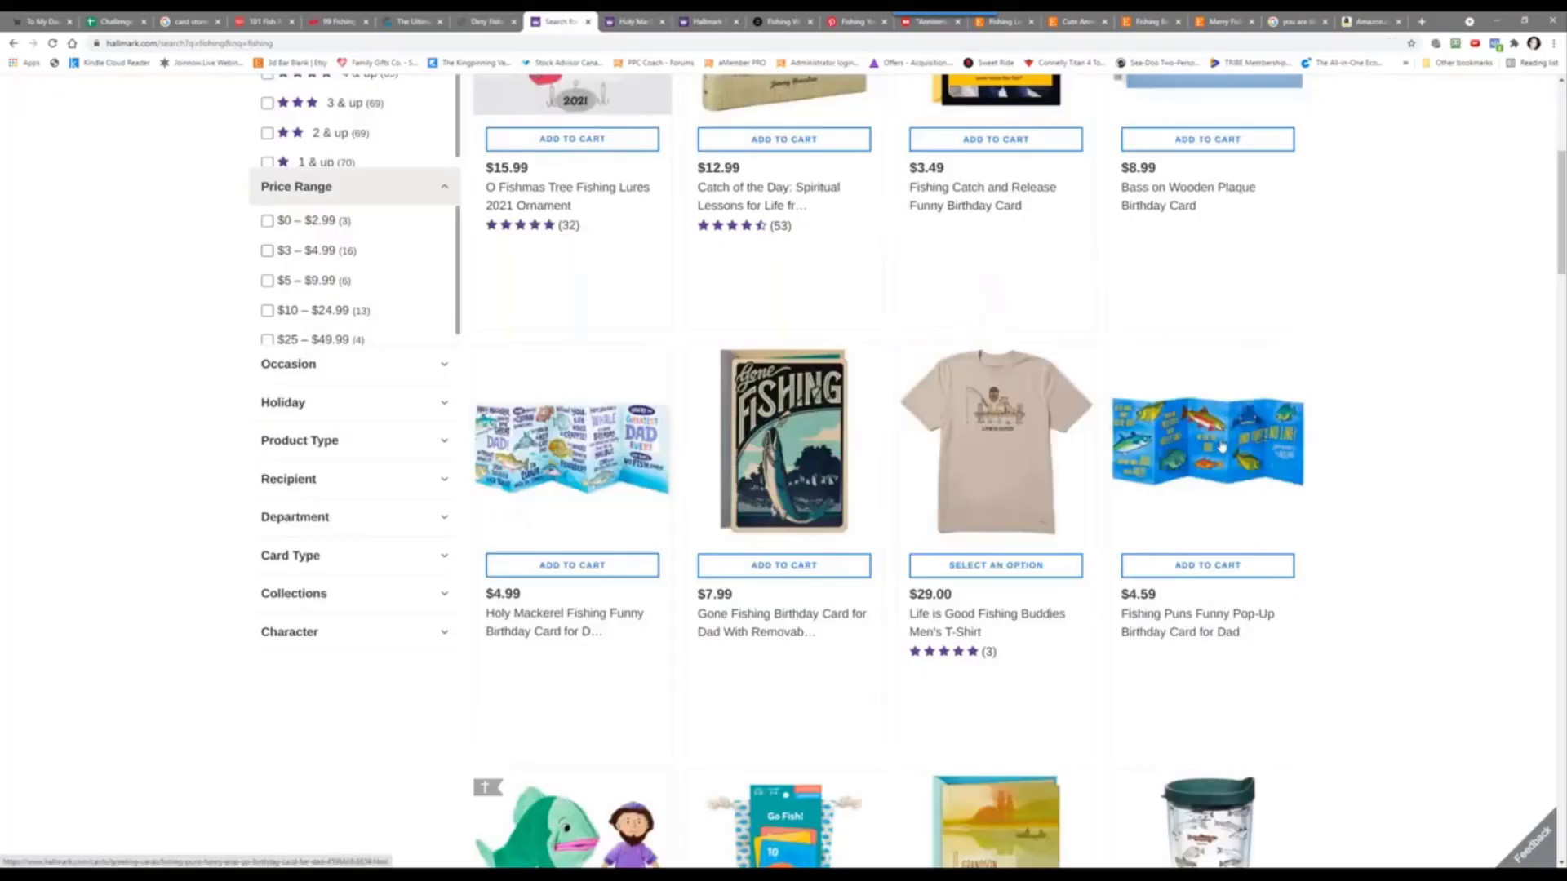
right_click(1218, 452)
left_click(1261, 459)
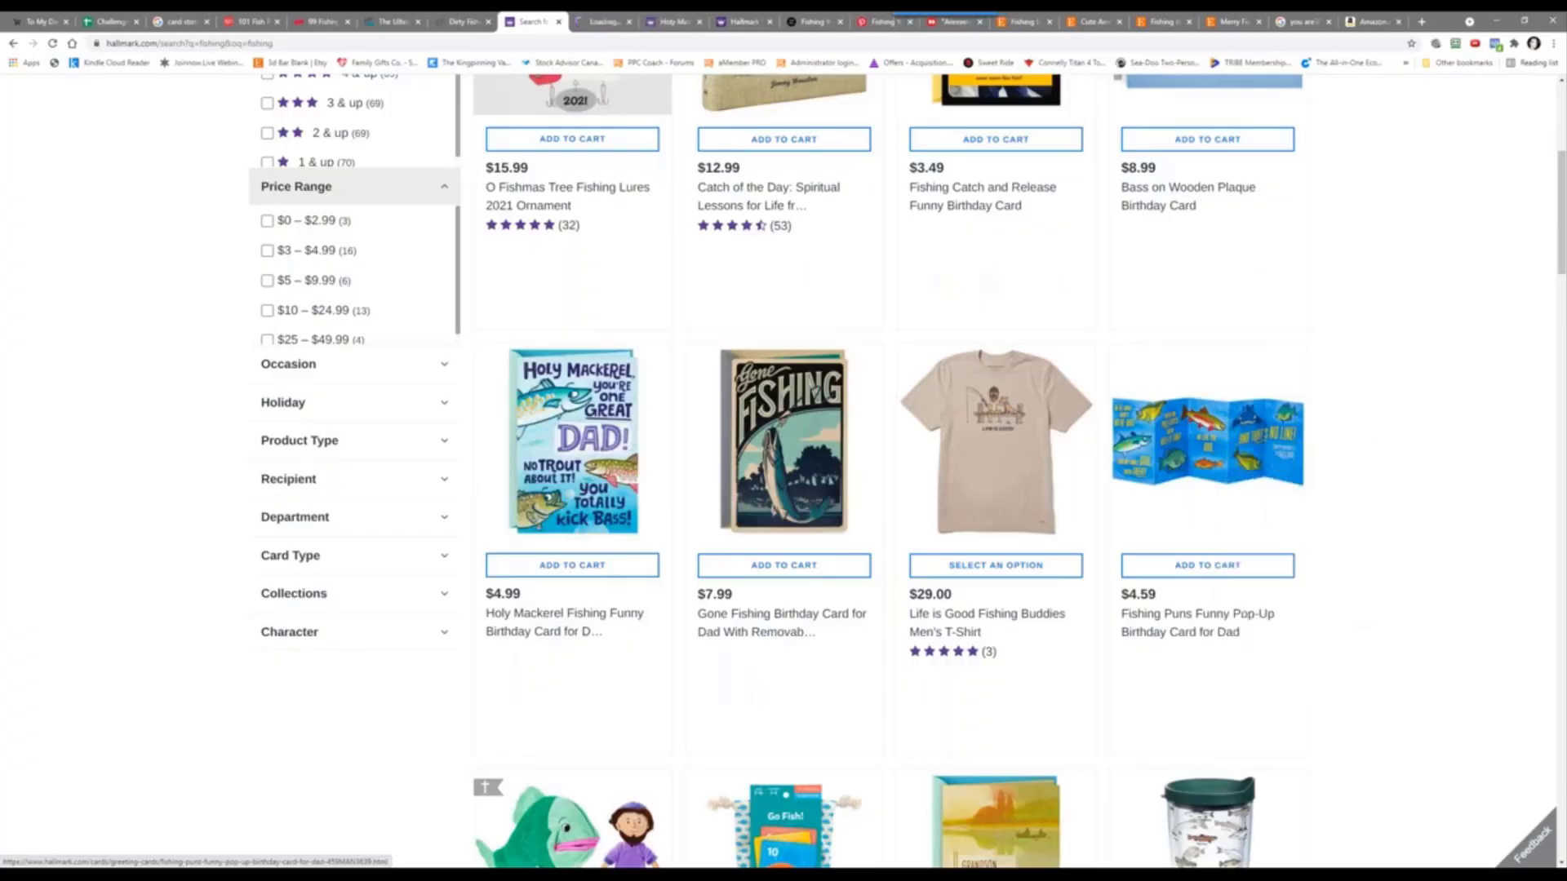
left_click(593, 19)
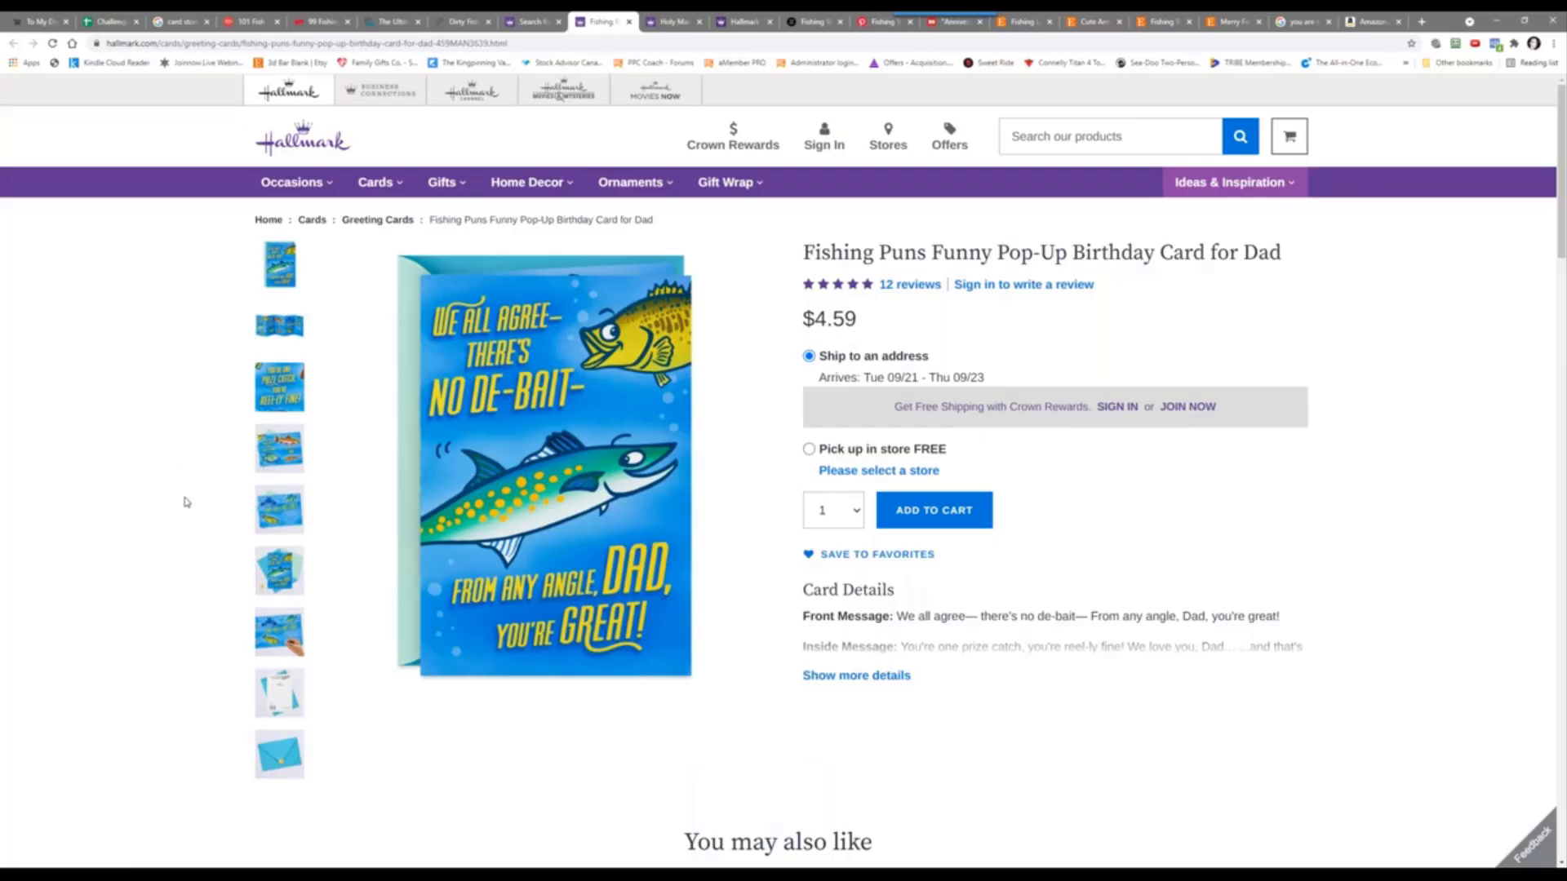
left_click(268, 398)
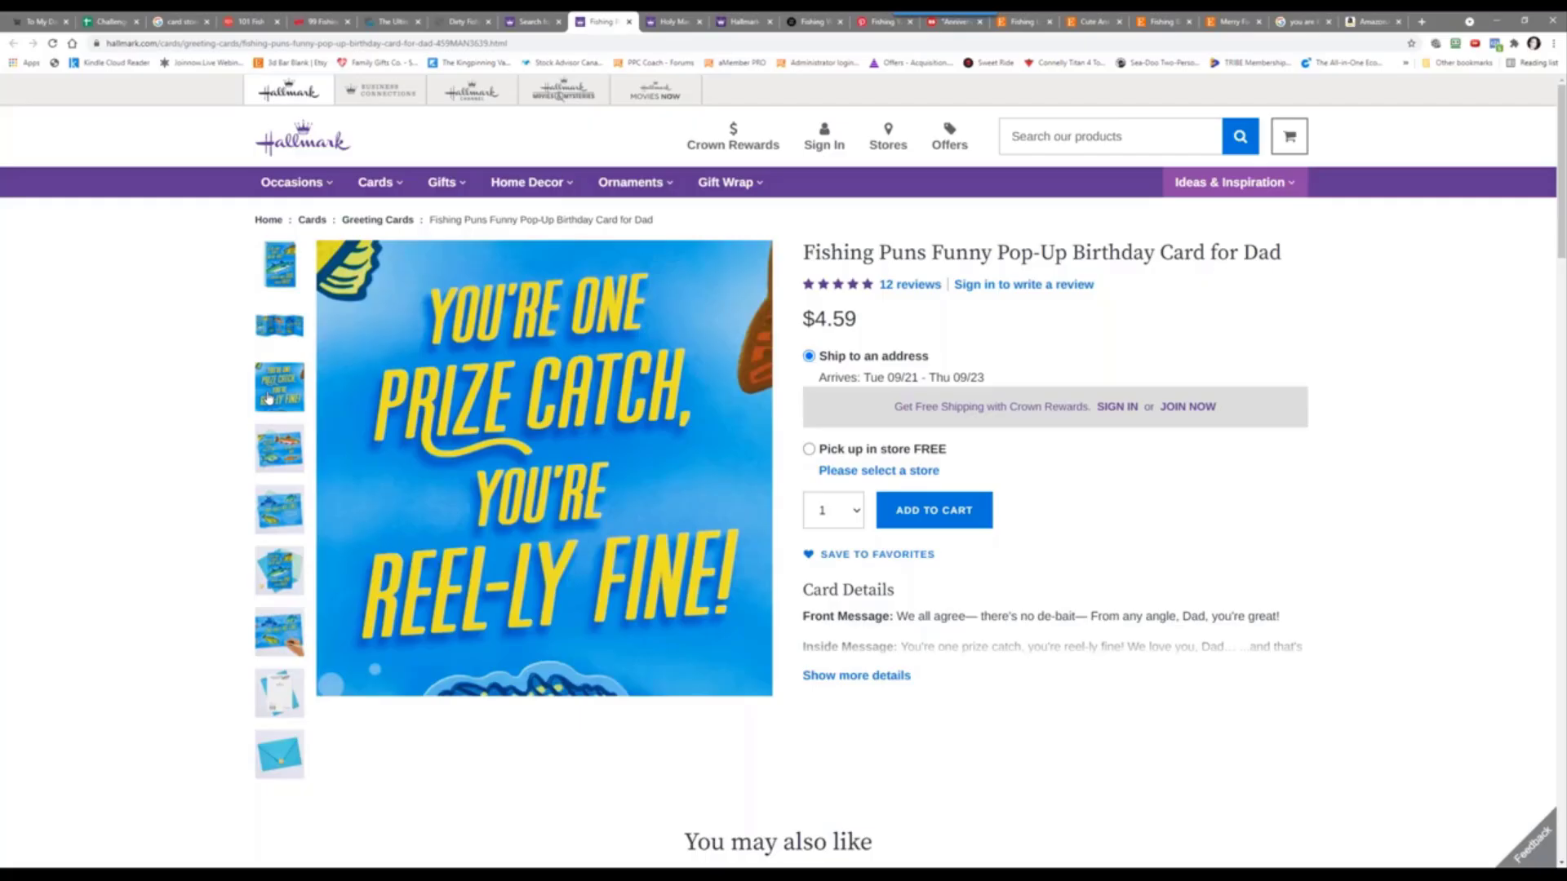
left_click(275, 508)
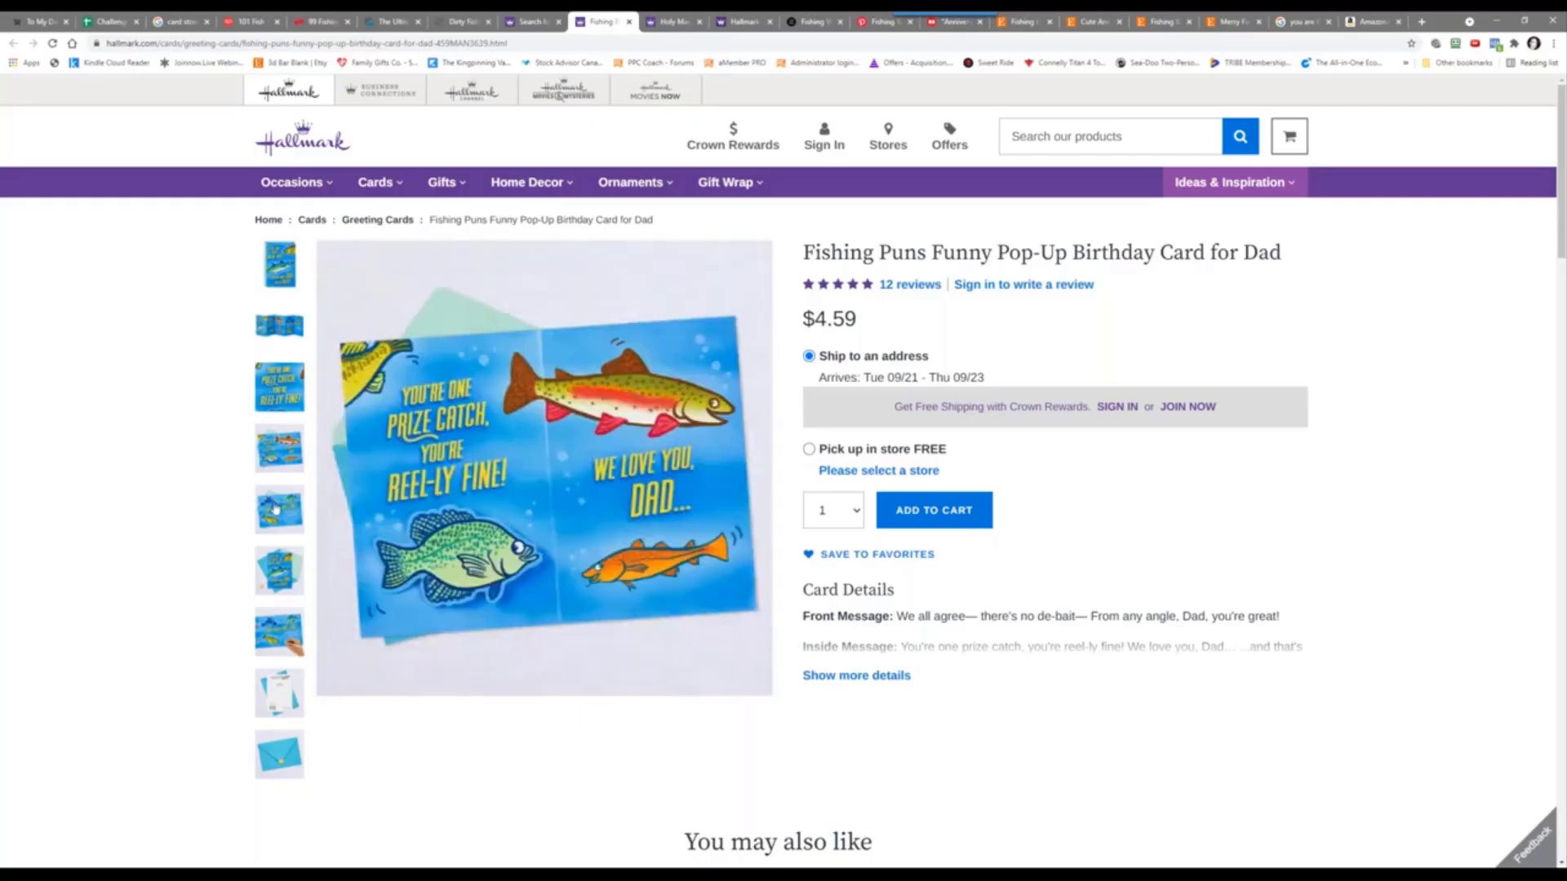
left_click(277, 572)
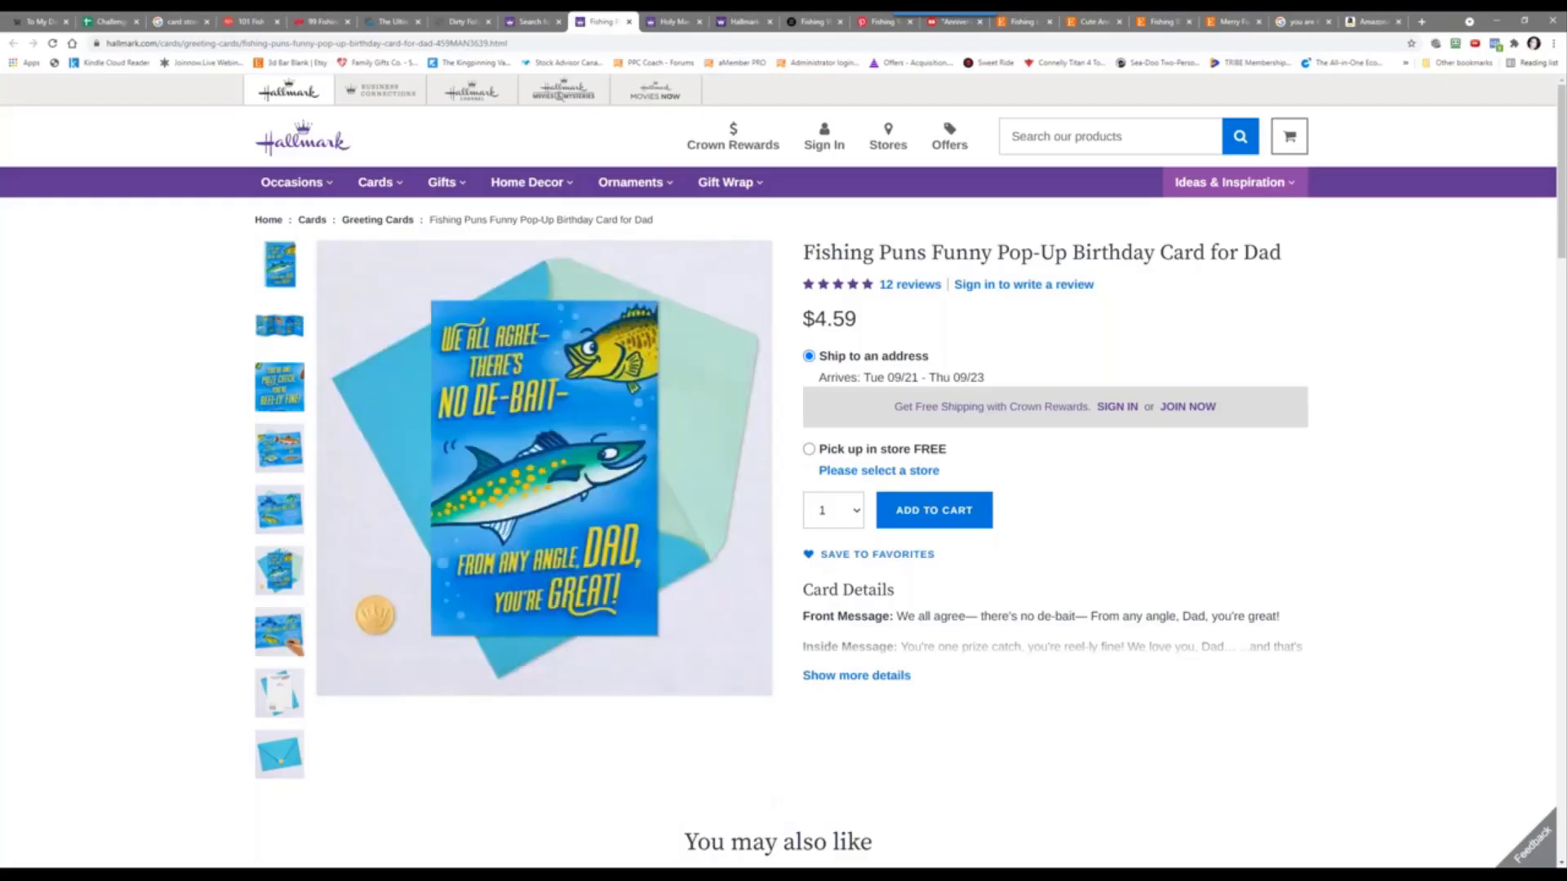
left_click(275, 633)
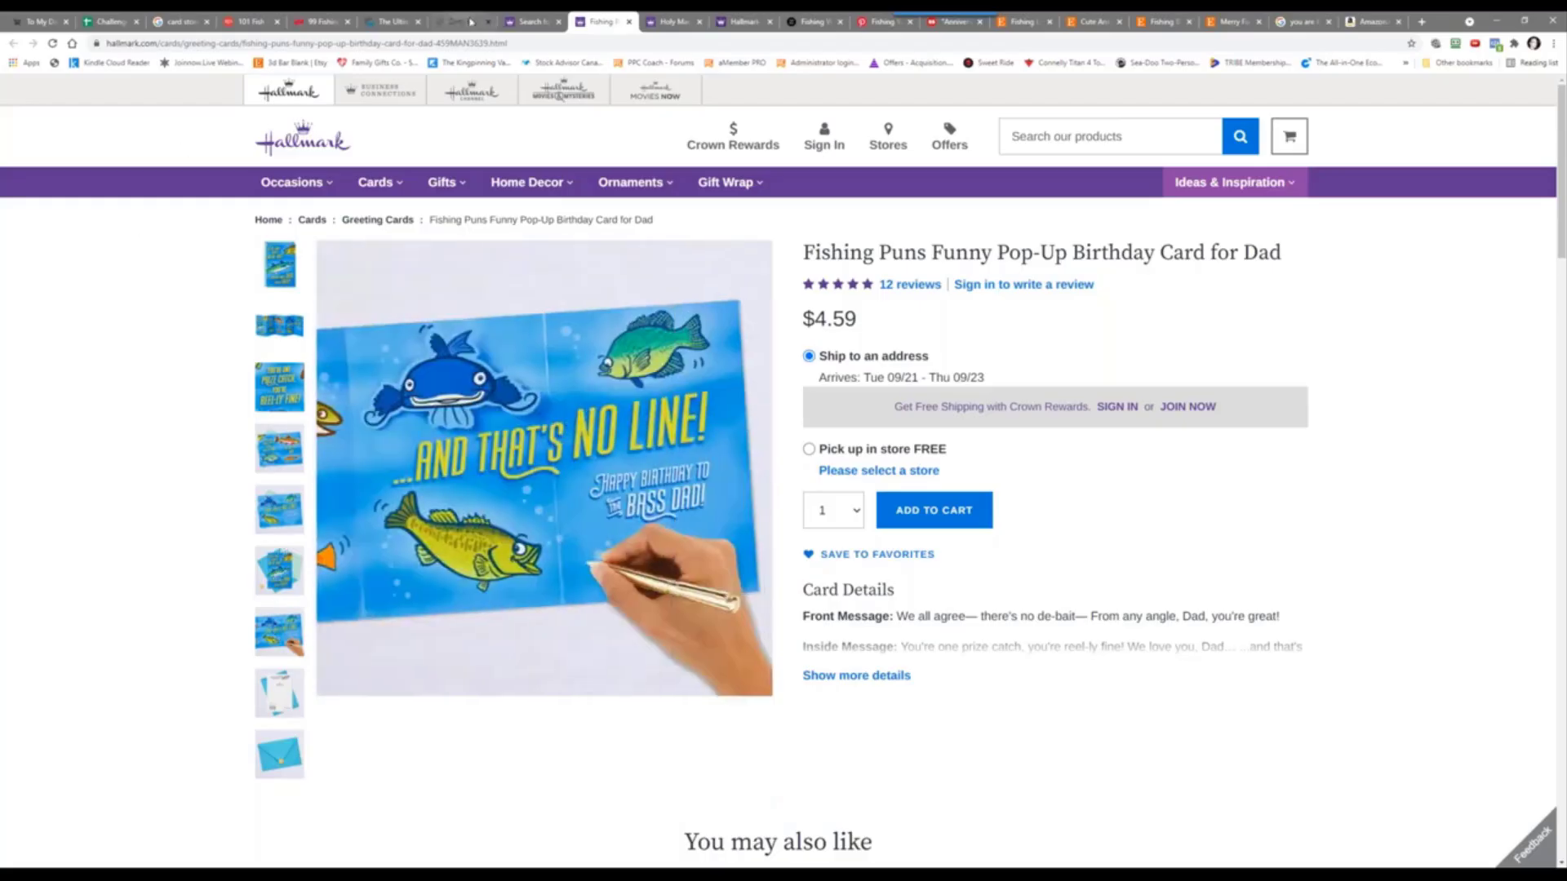
Step: Return to Hallmark's fishing search results and look through the remaining products for more card ideas
left_click(526, 21)
scroll(133, 441, "down", 7)
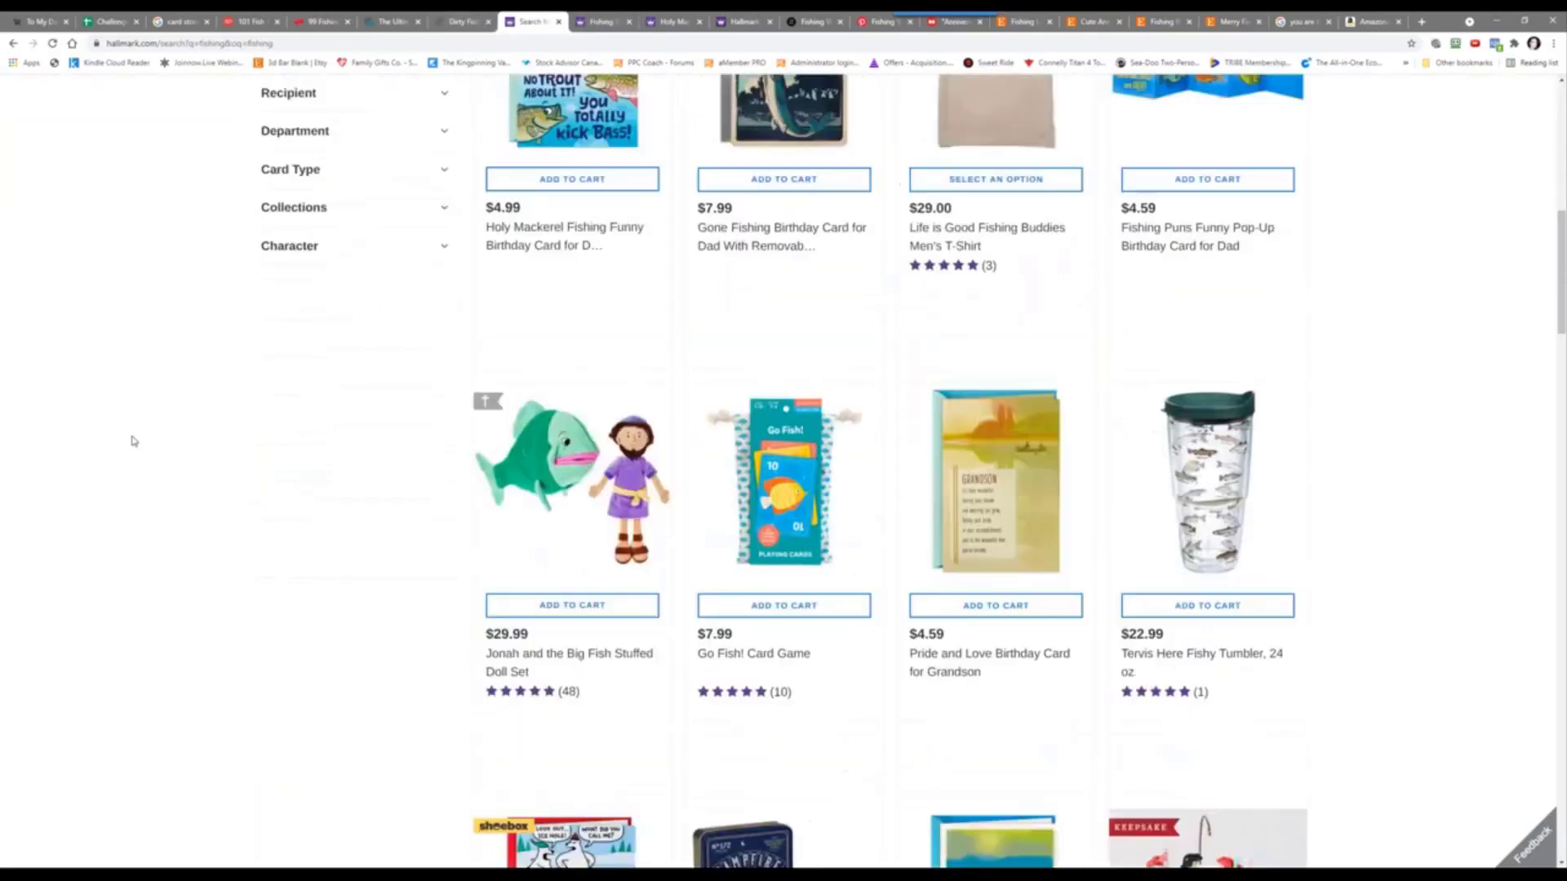
scroll(133, 441, "down", 3)
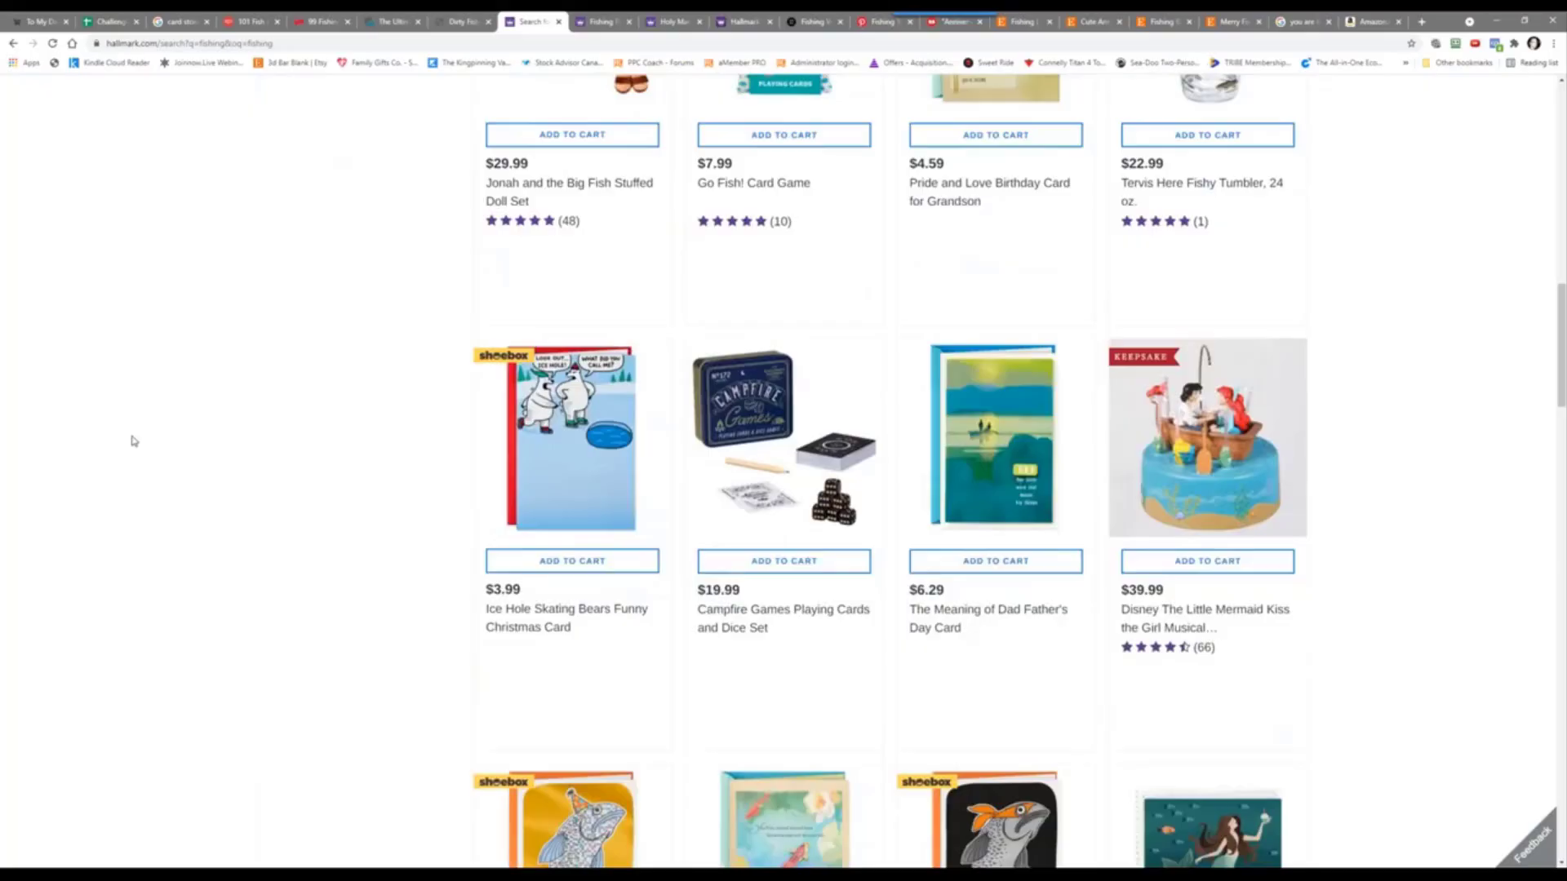
scroll(133, 440, "down", 9)
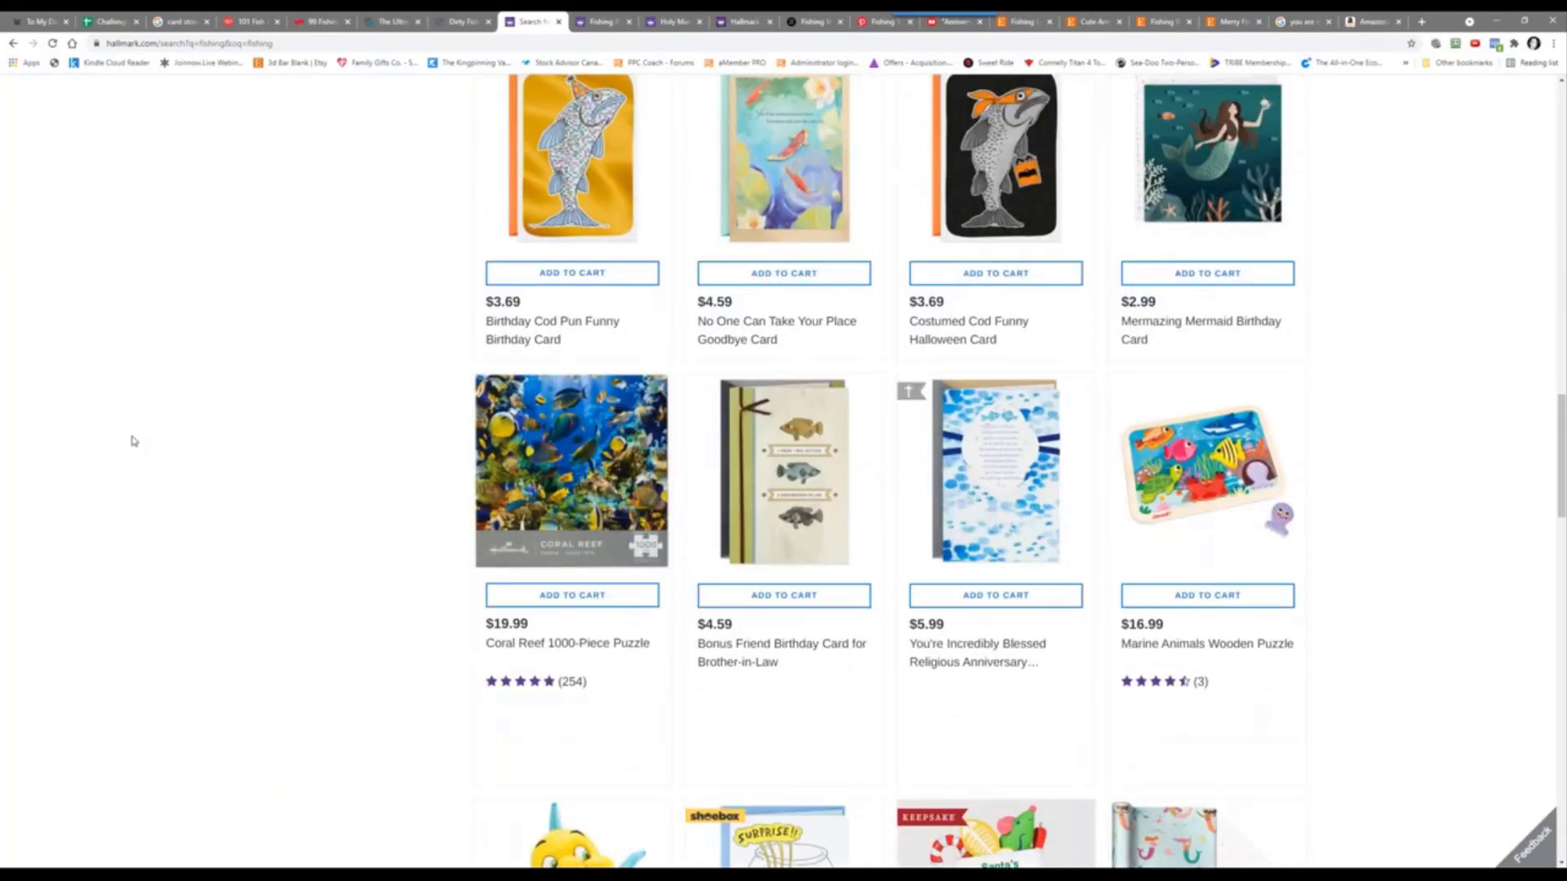
scroll(133, 441, "down", 10)
scroll(133, 441, "down", 5)
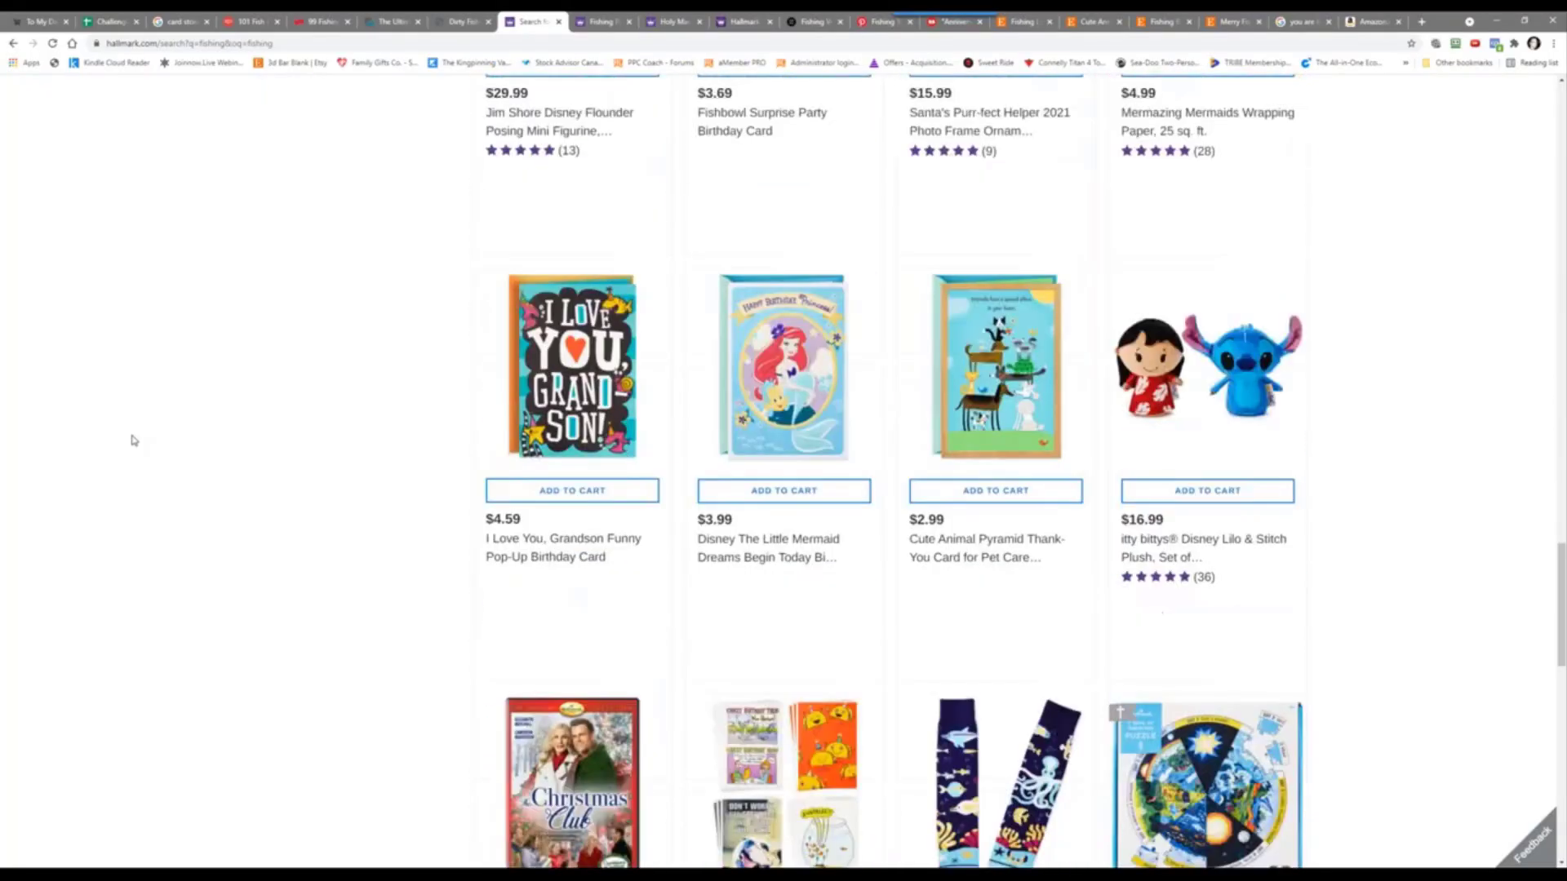
scroll(131, 441, "up", 20)
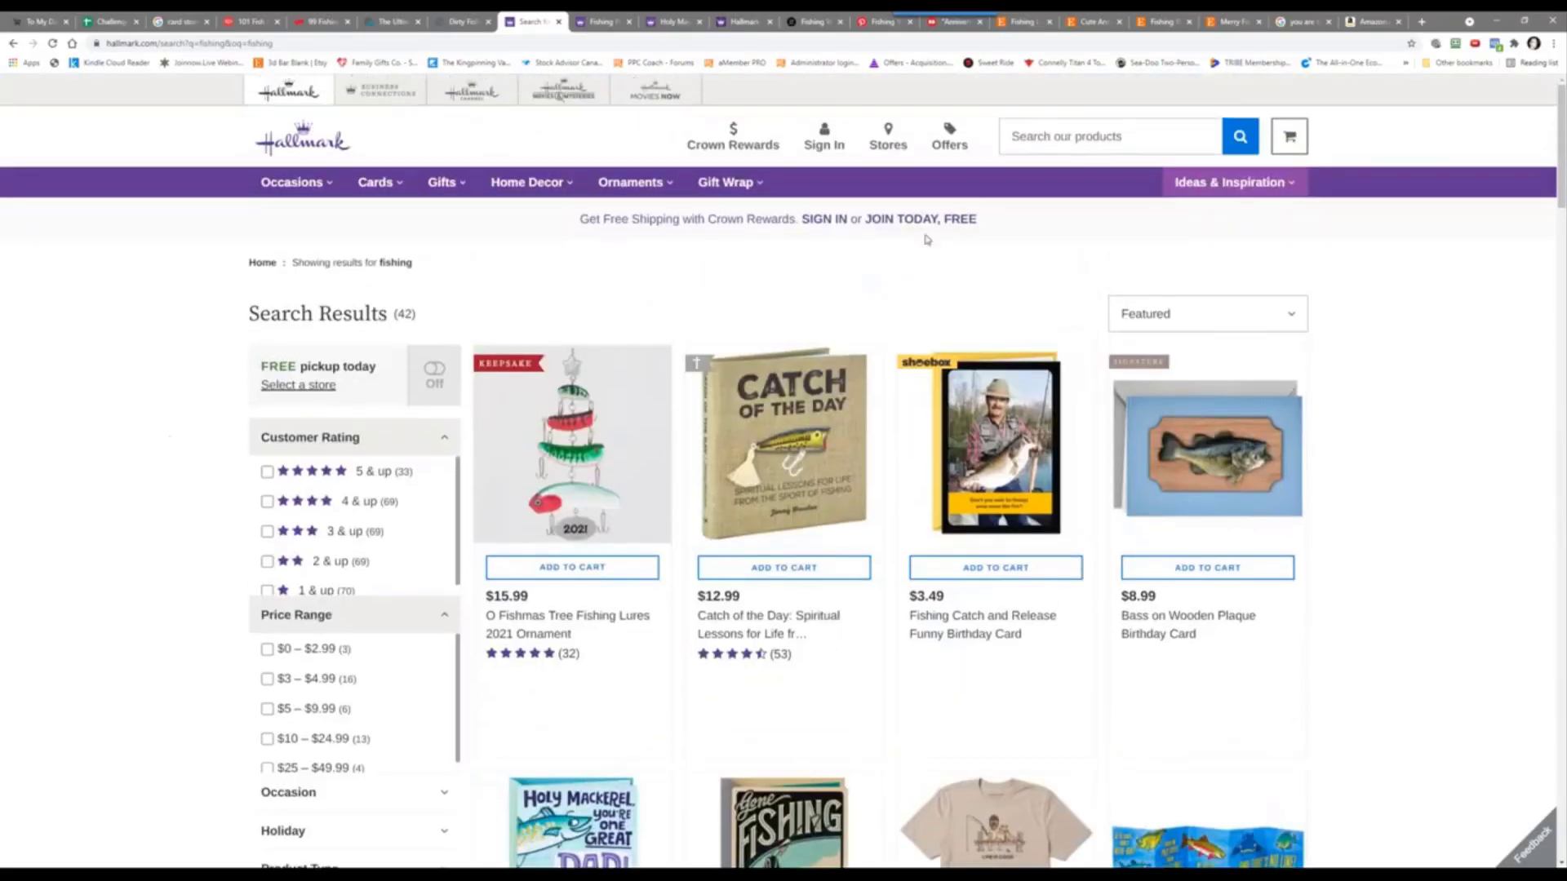
Step: Search the Hallmark products for "fish" and look through the results for fish-themed cards
left_click(1020, 136)
type("fish")
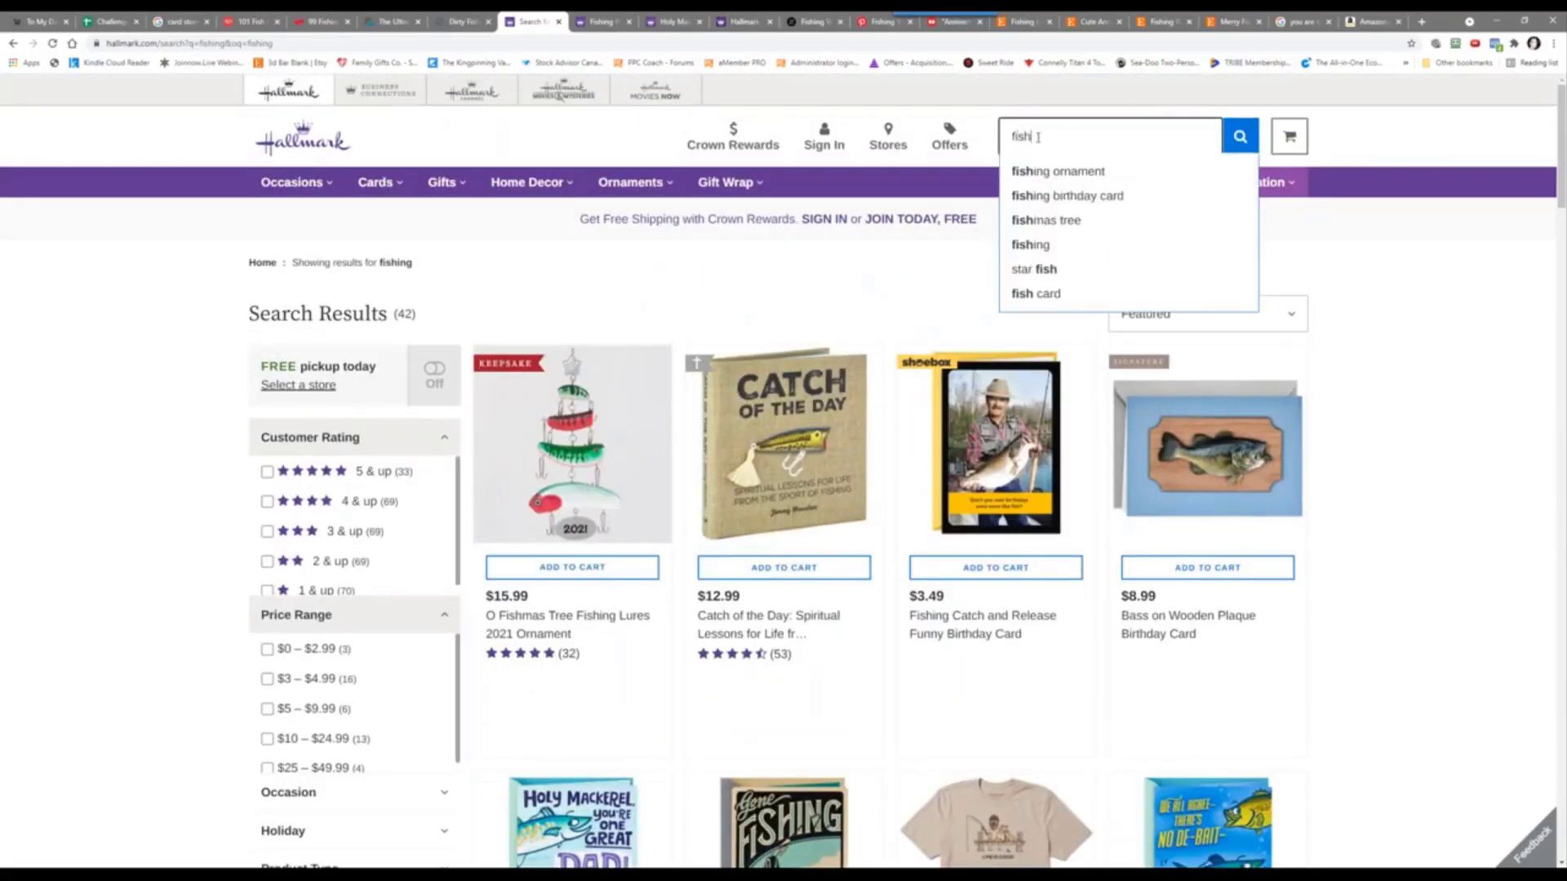
key("Return")
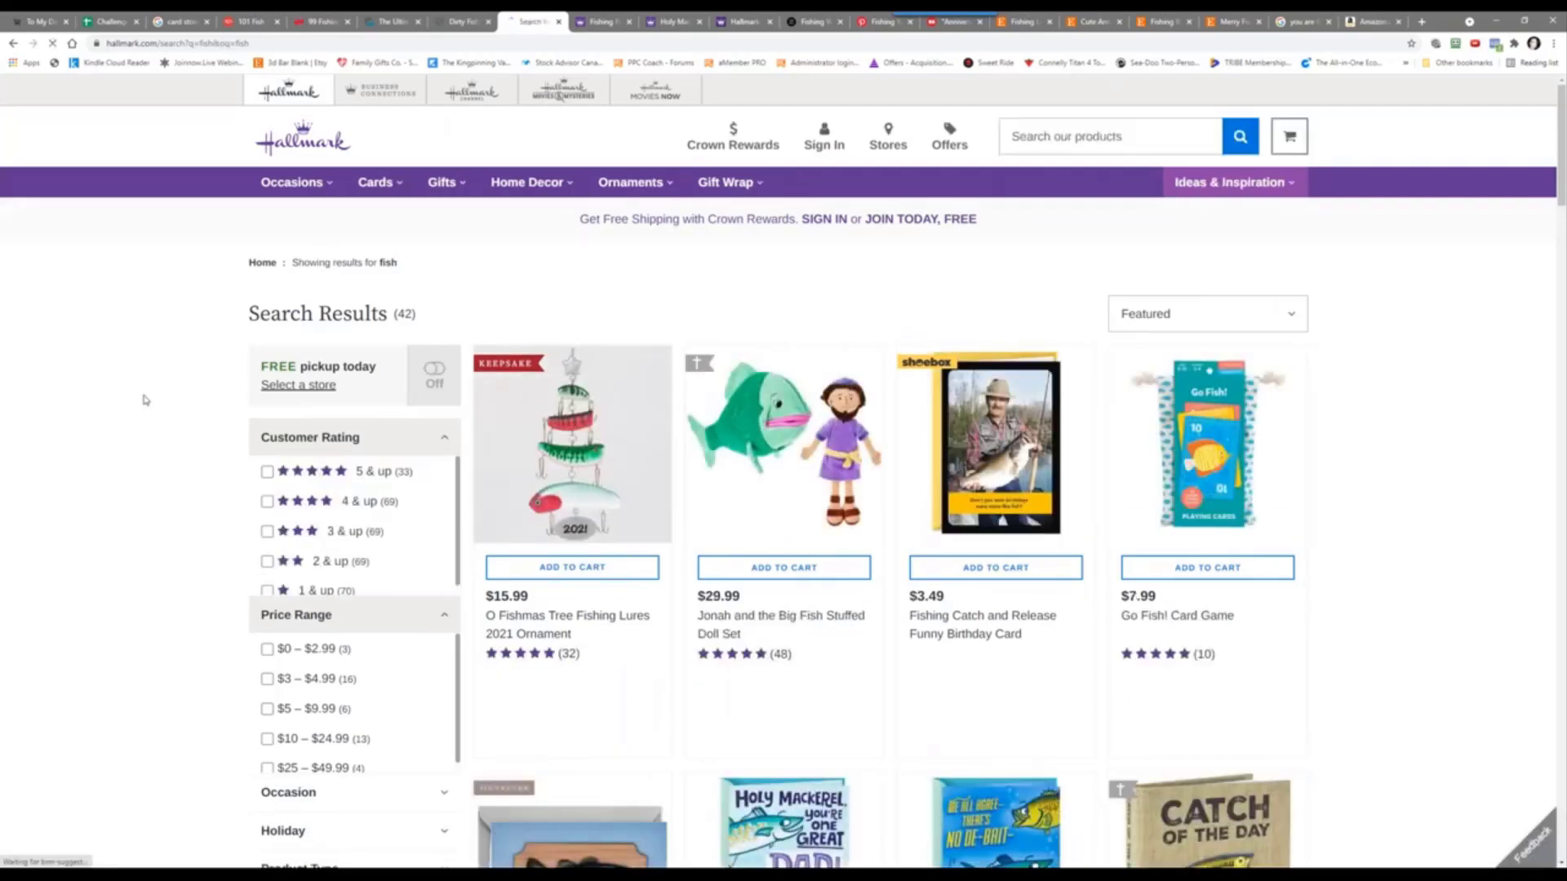
scroll(145, 400, "down", 3)
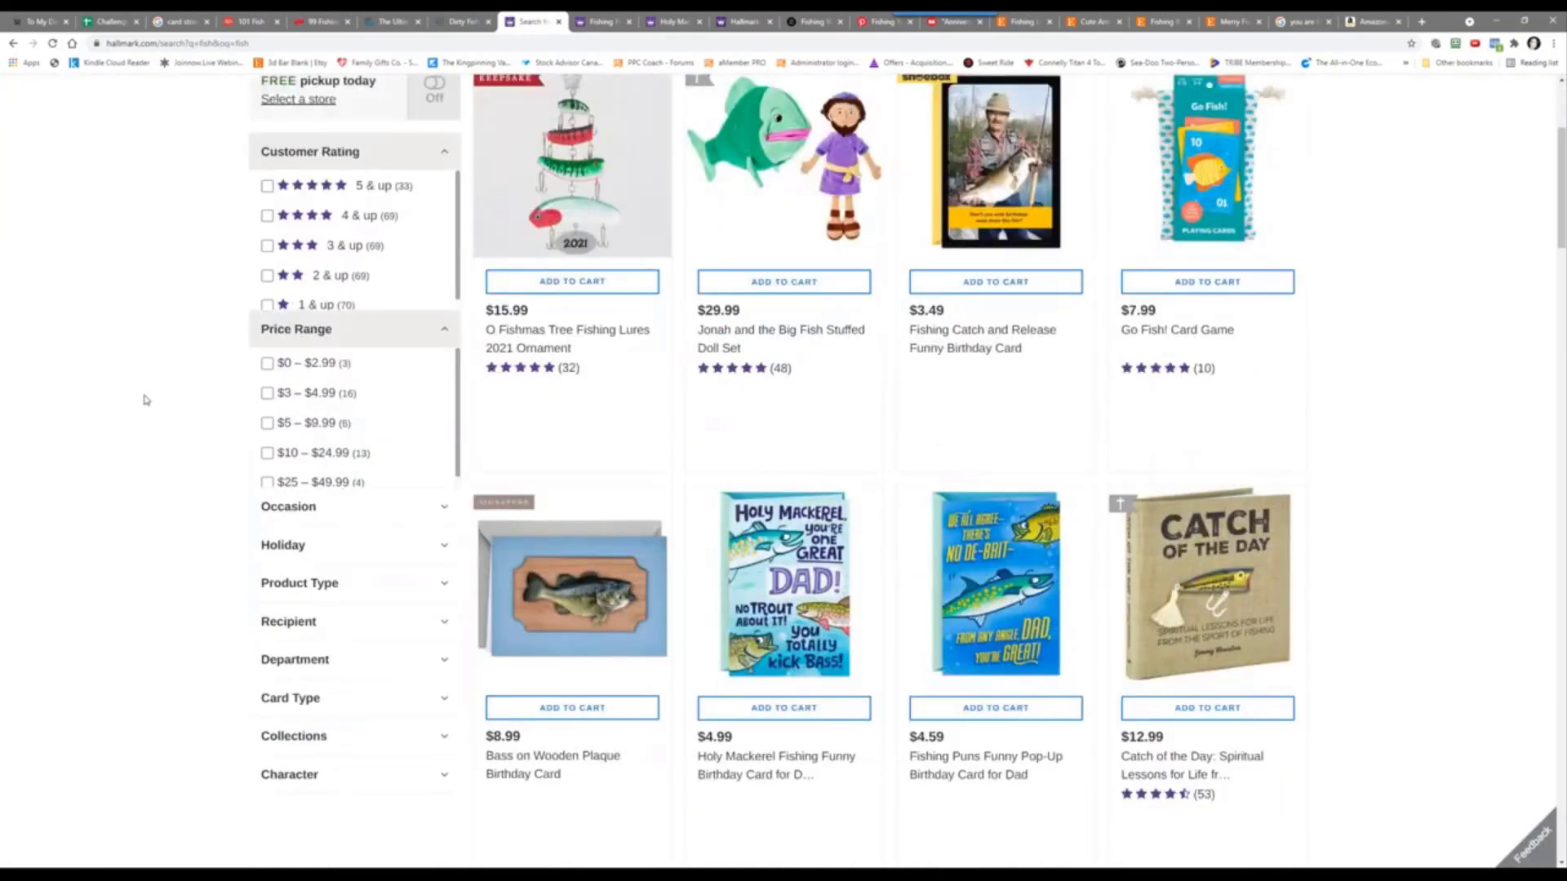
scroll(145, 399, "down", 3)
scroll(145, 400, "down", 3)
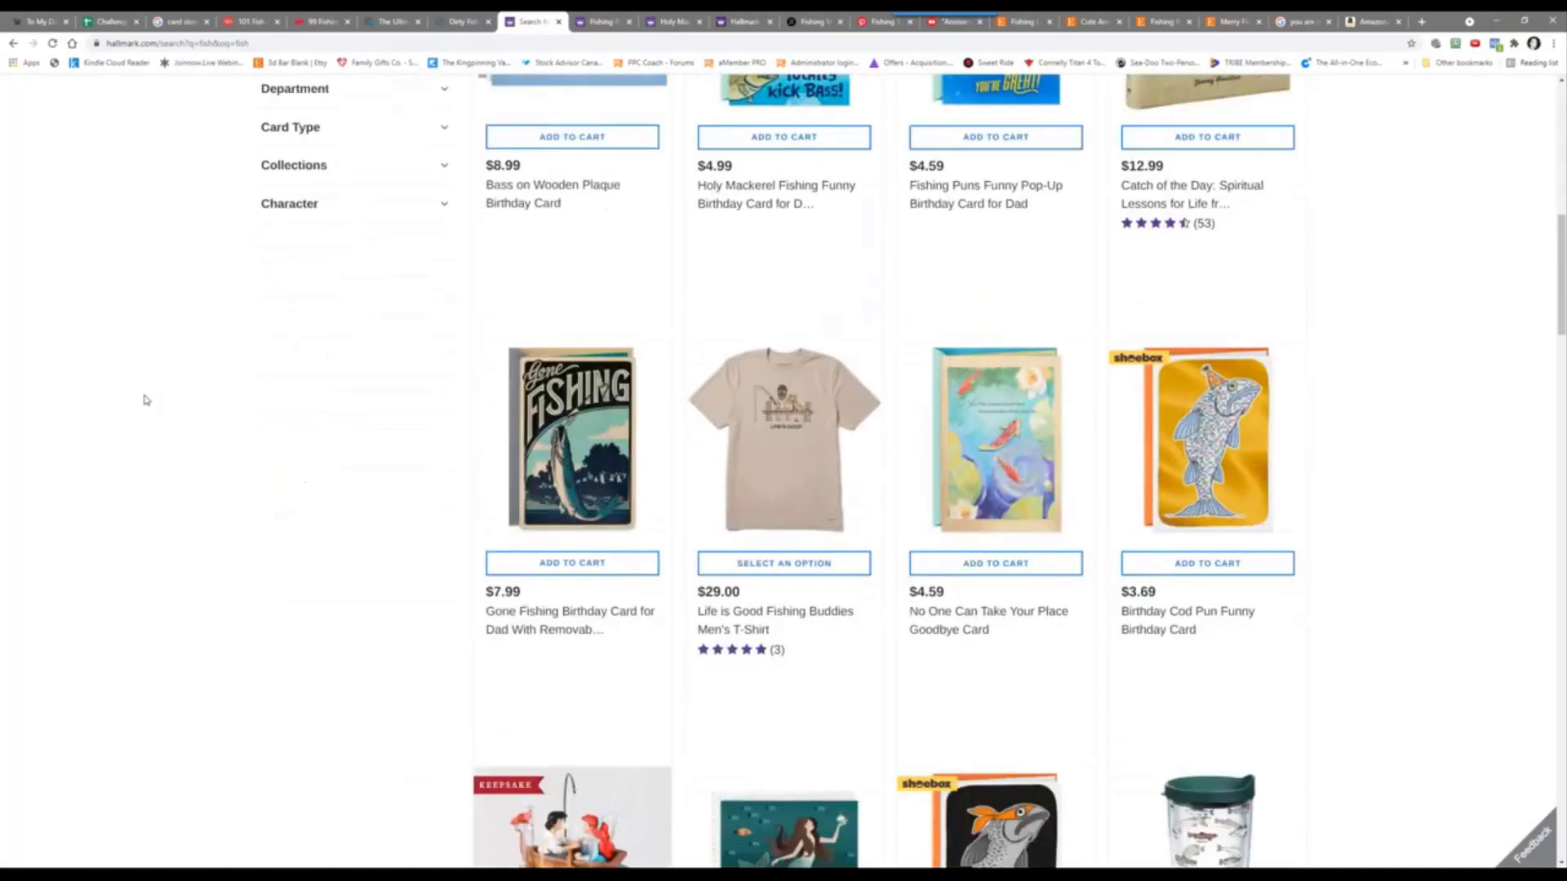
scroll(149, 400, "down", 6)
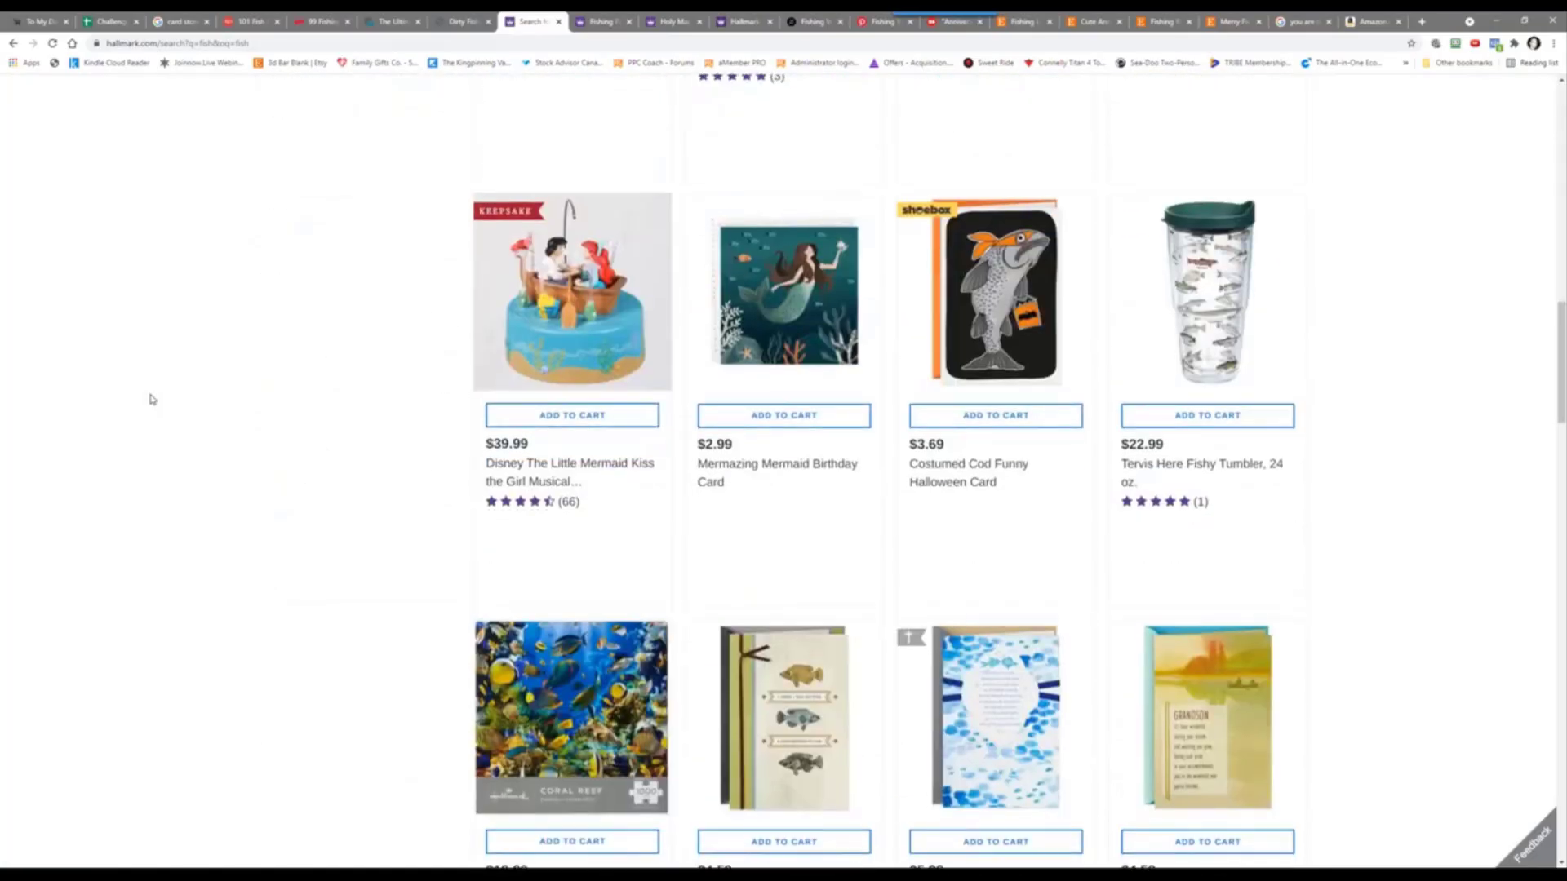
scroll(149, 400, "down", 5)
scroll(150, 400, "up", 15)
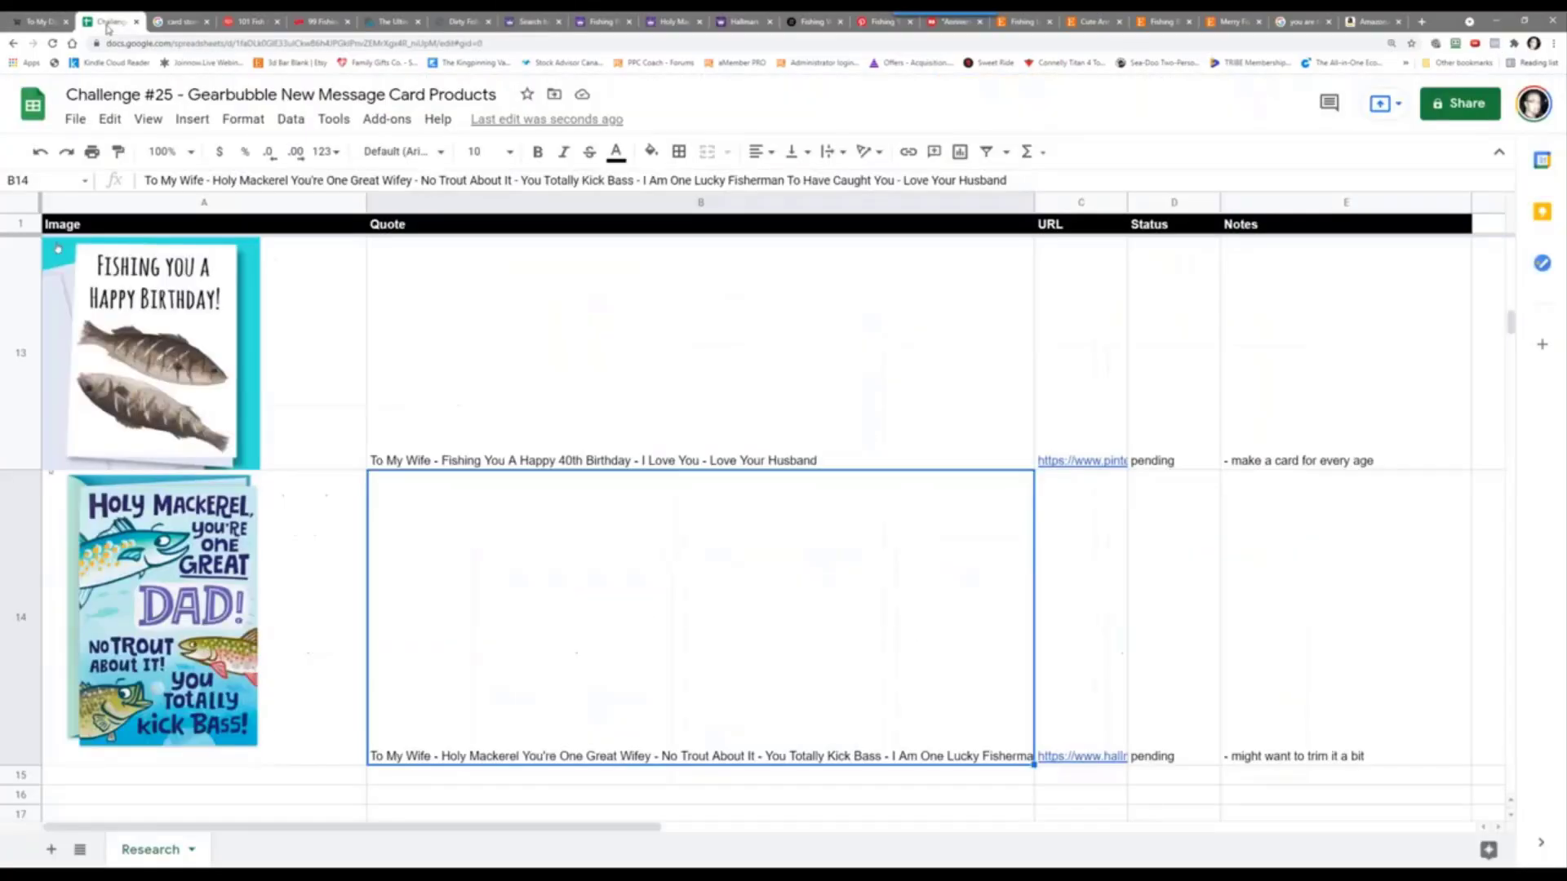
Step: Return to the Google Sheet and review the collected images, quotes and notes from row 2 to row 14
left_click(108, 22)
scroll(399, 328, "up", 10)
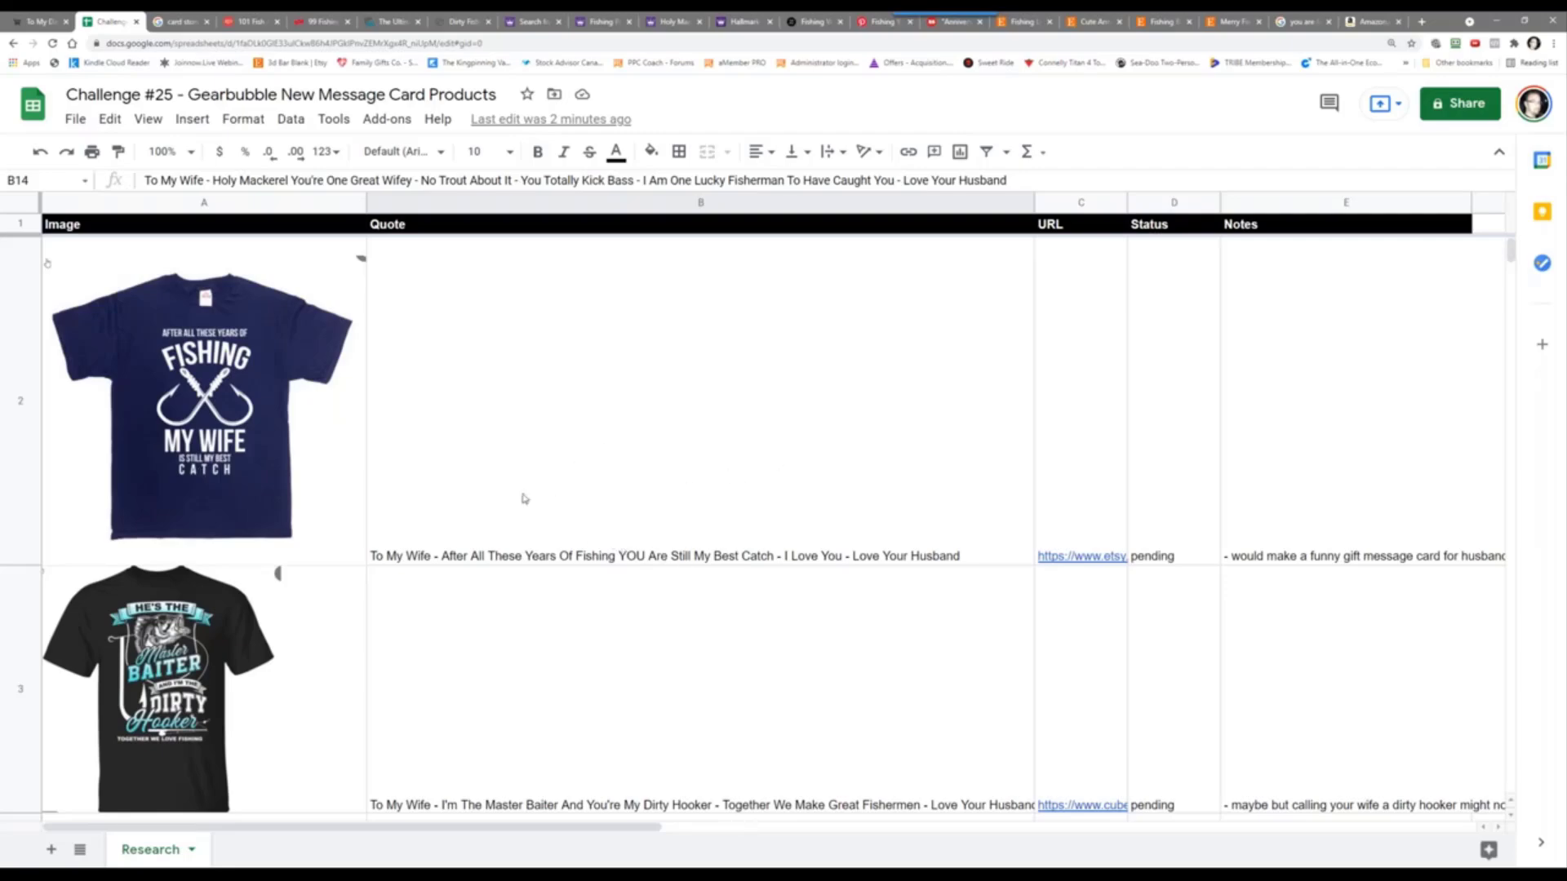
scroll(555, 426, "down", 2)
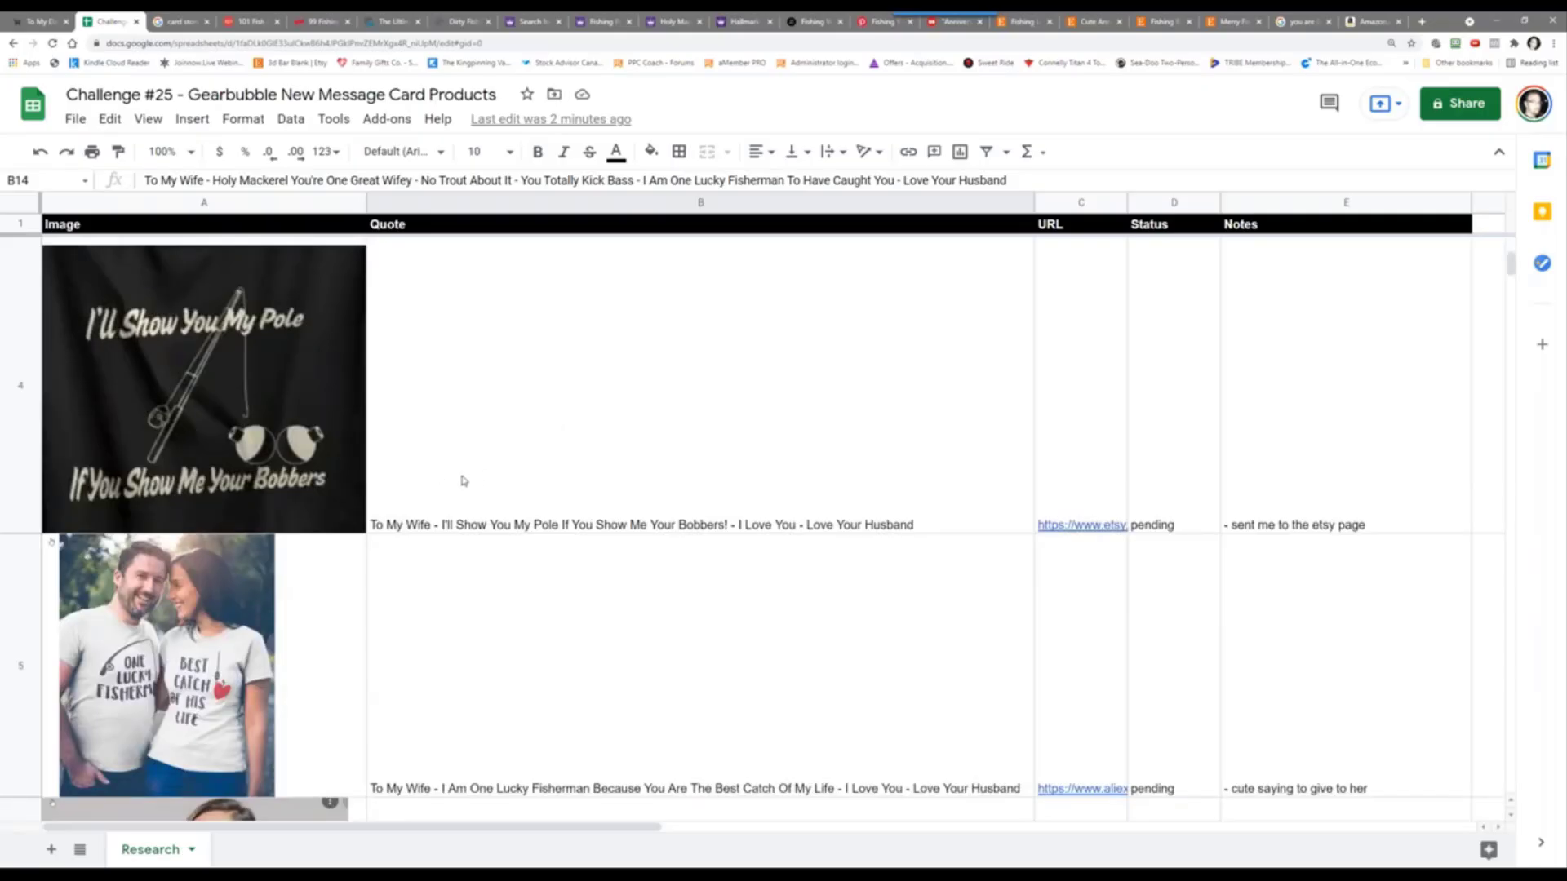
scroll(447, 541, "down", 3)
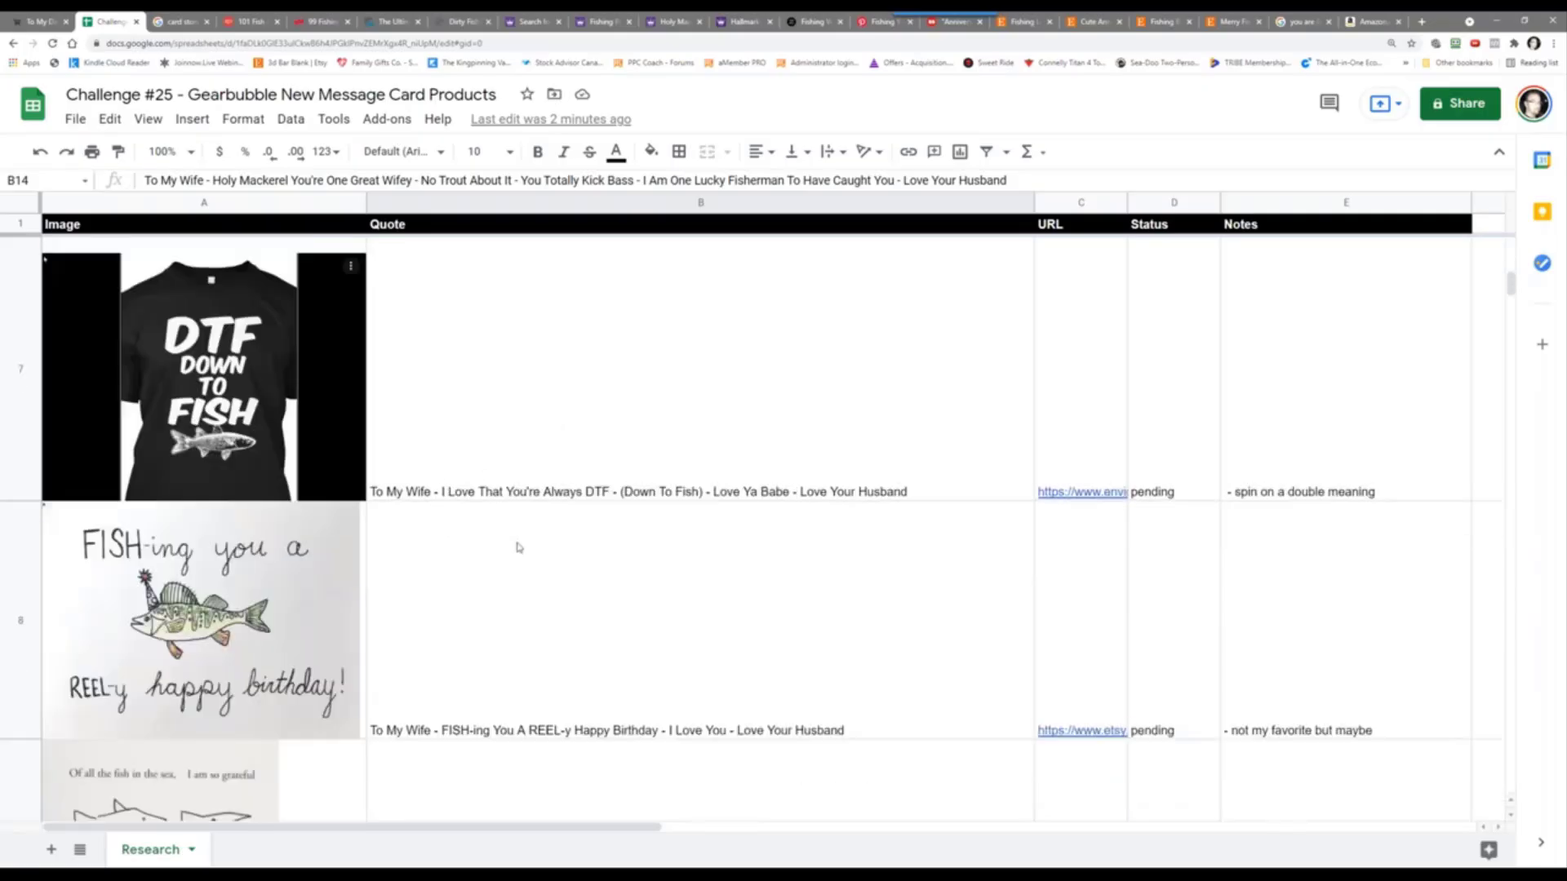
scroll(517, 547, "down", 1)
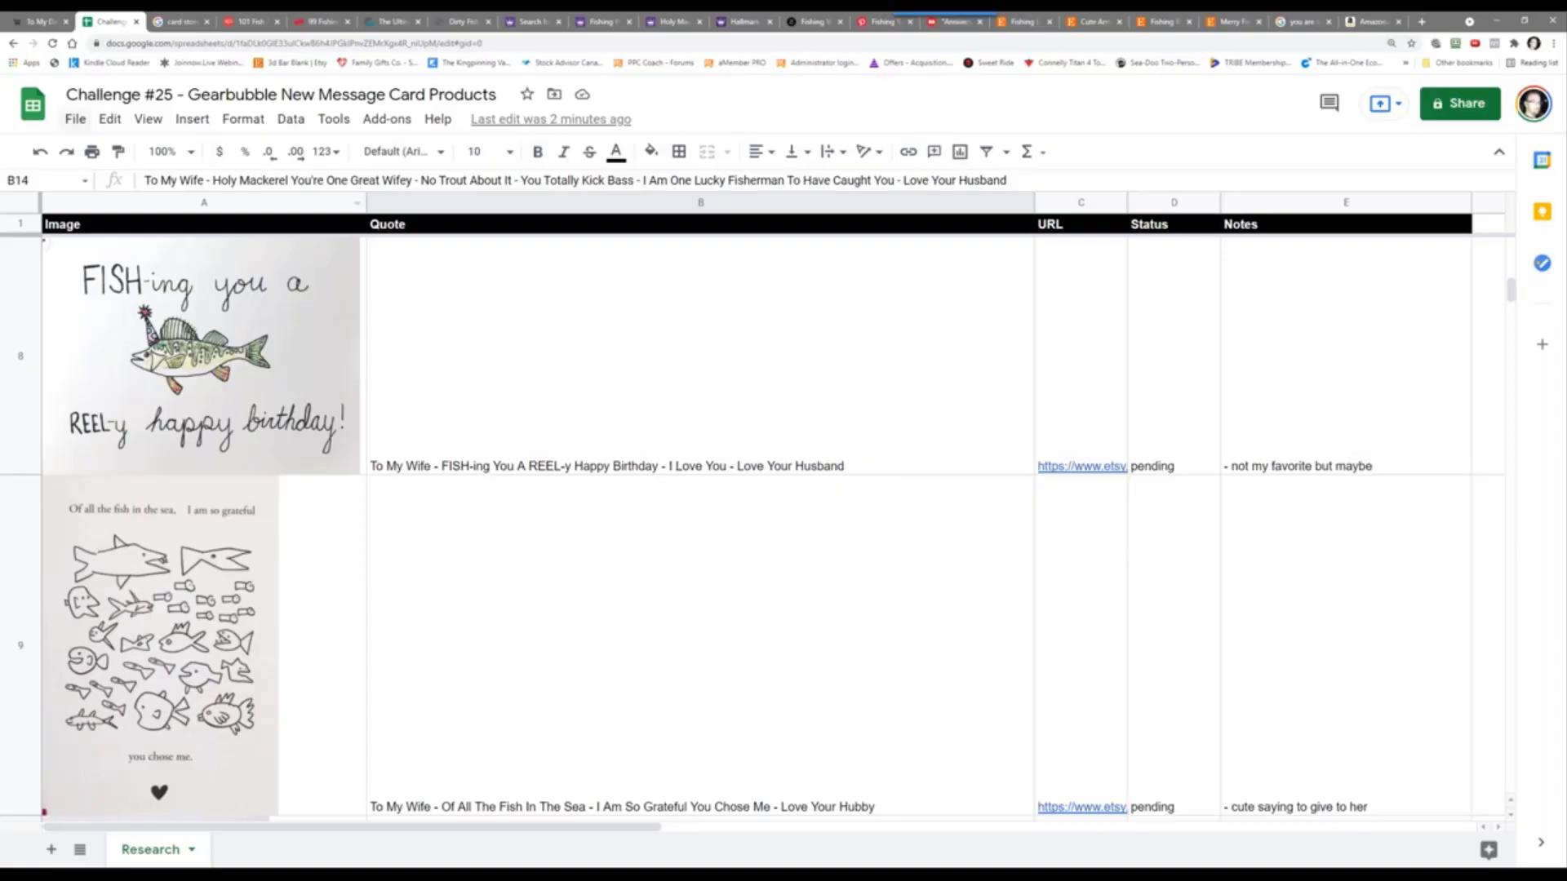
scroll(546, 491, "down", 7)
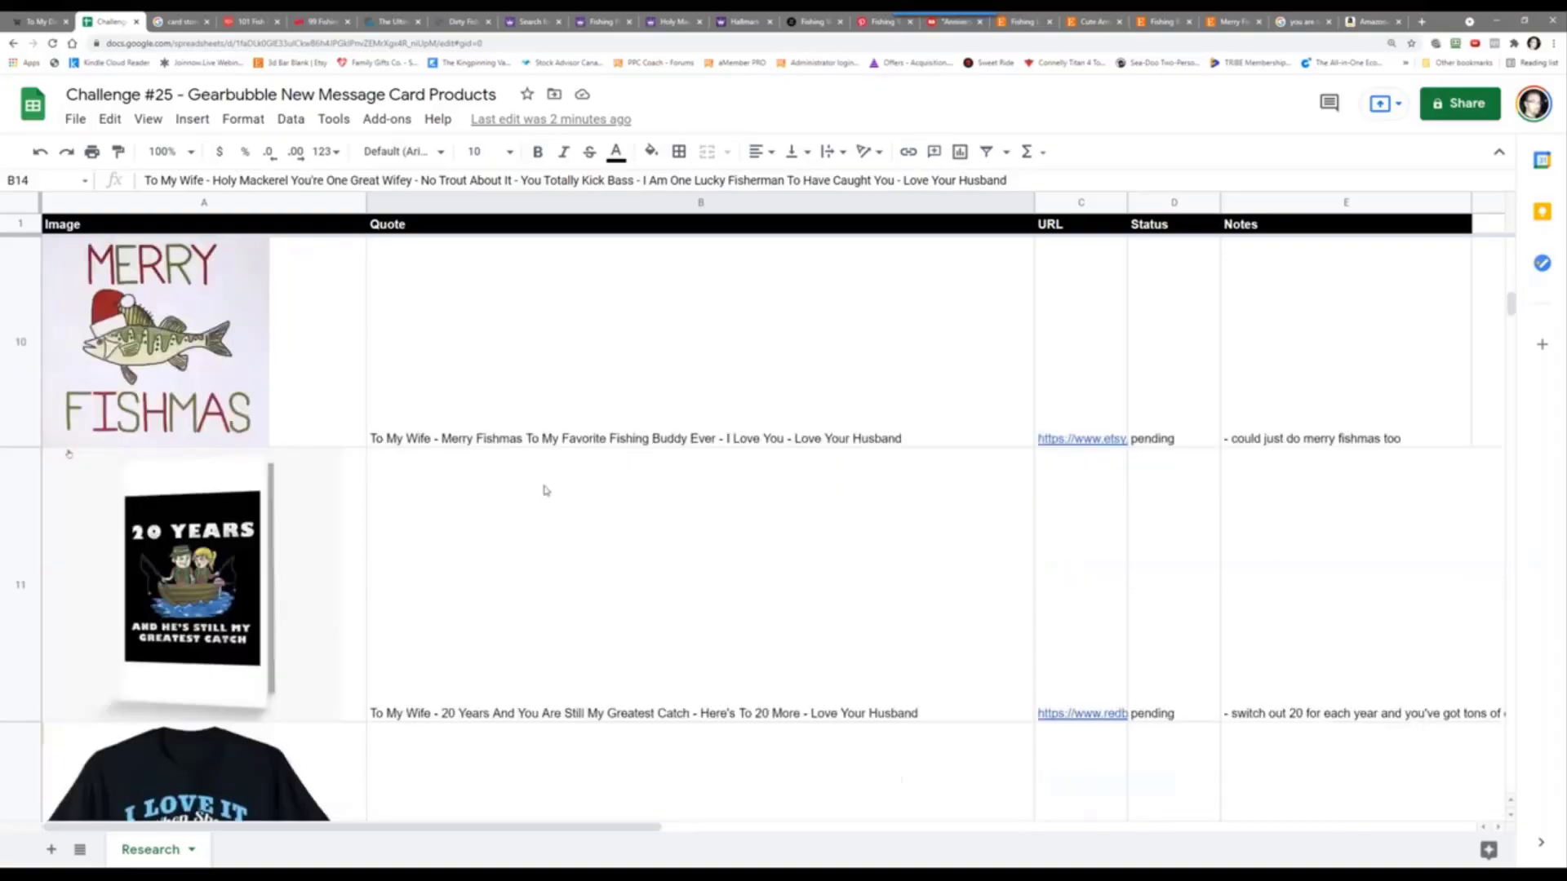
scroll(409, 522, "down", 9)
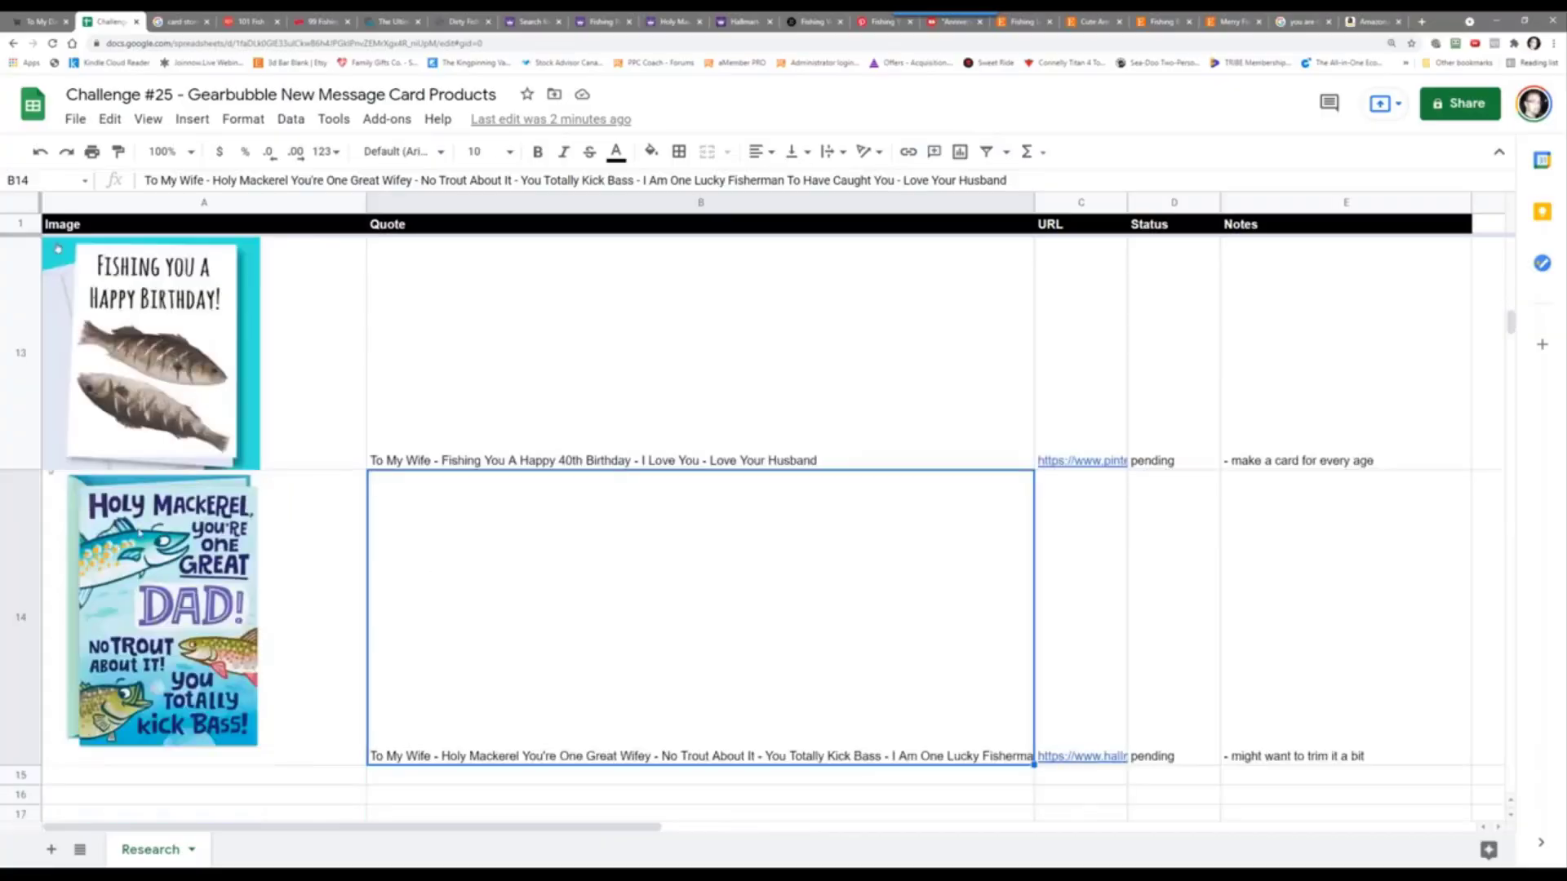
scroll(156, 443, "down", 3)
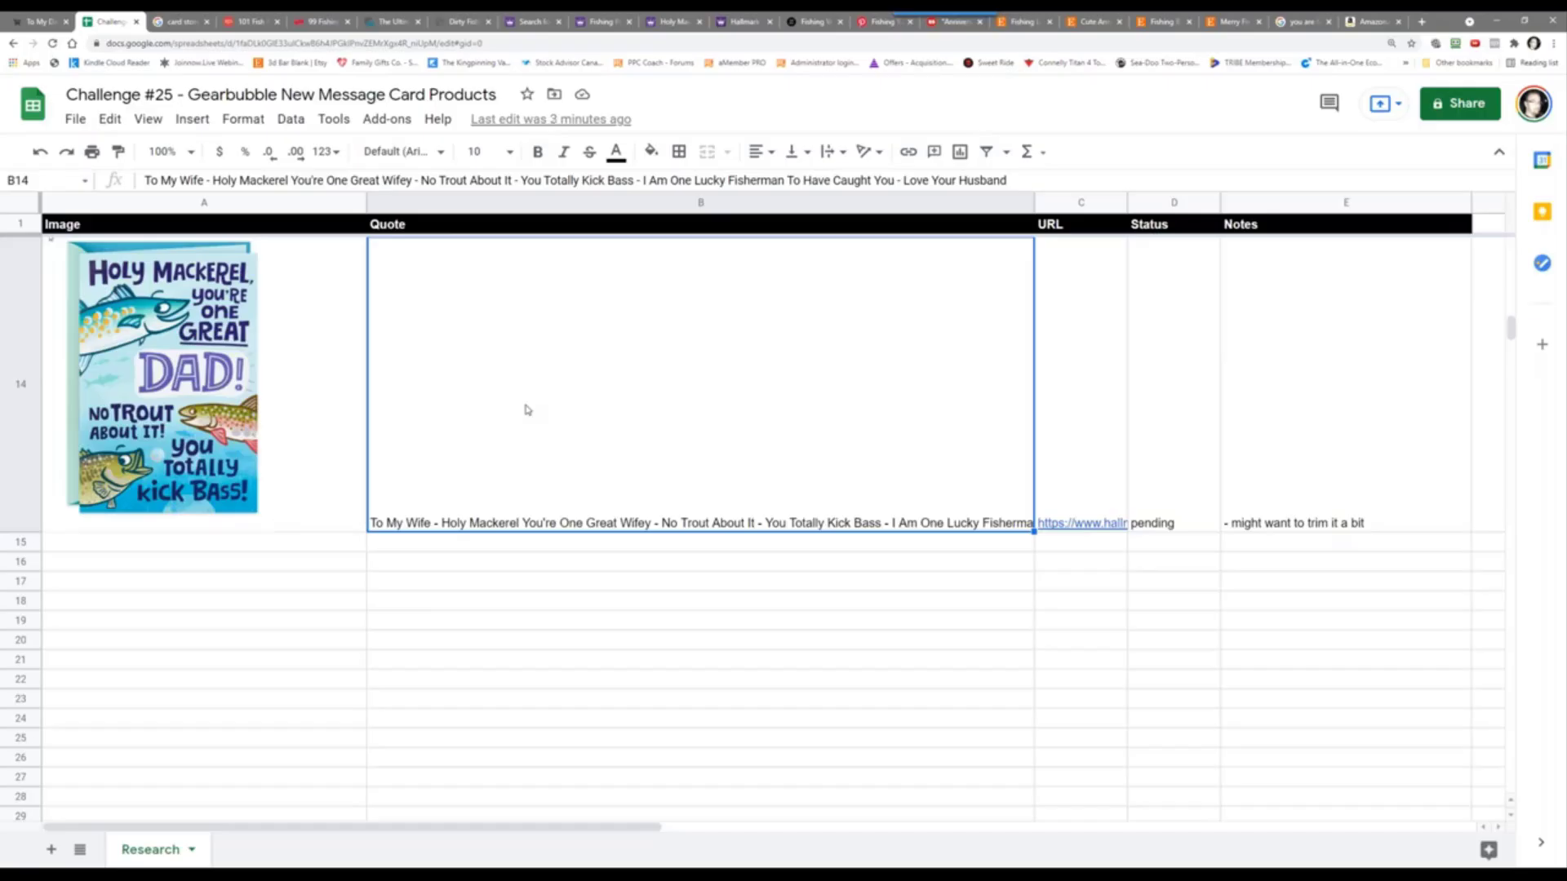
Step: Switch to the card stores Google search and search for "funny wife fishing message card" instead
left_click(179, 21)
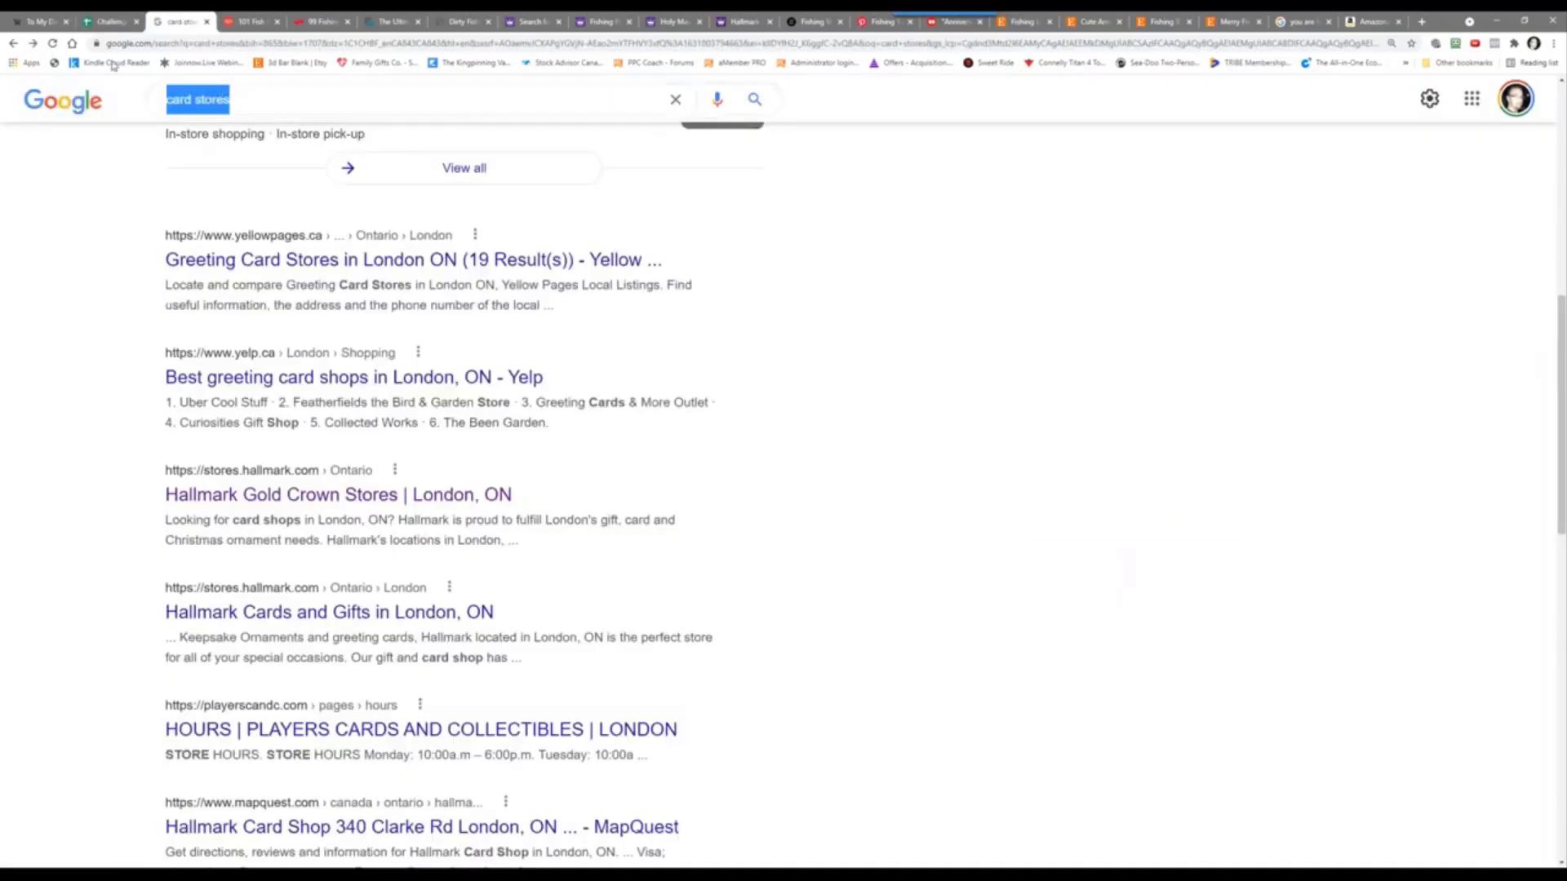
type("funny ")
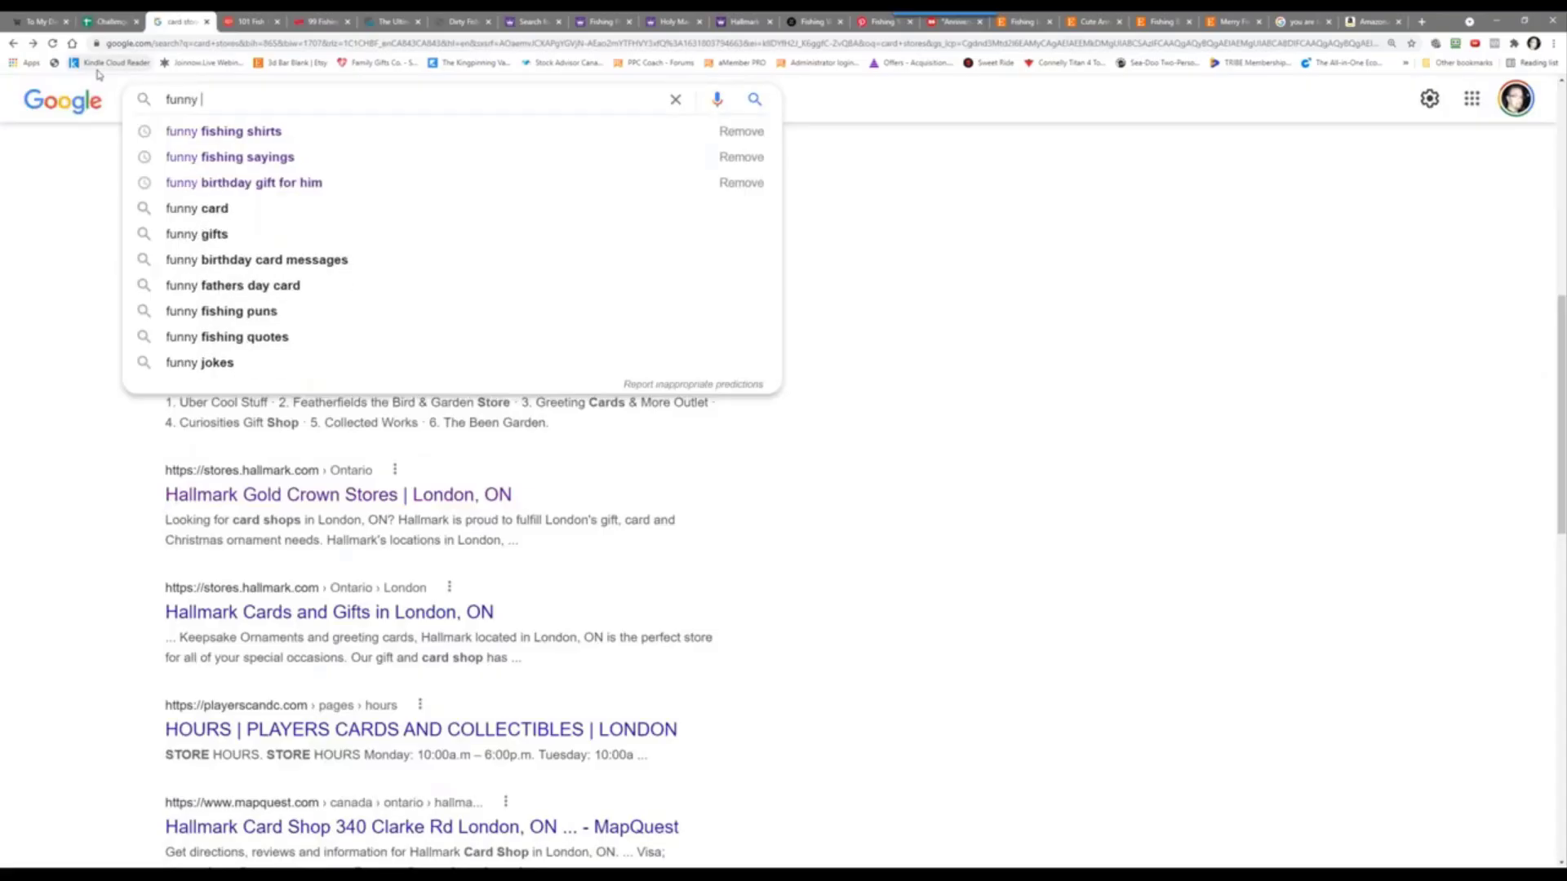
type("wife m")
key("BackSpace")
type("fishing")
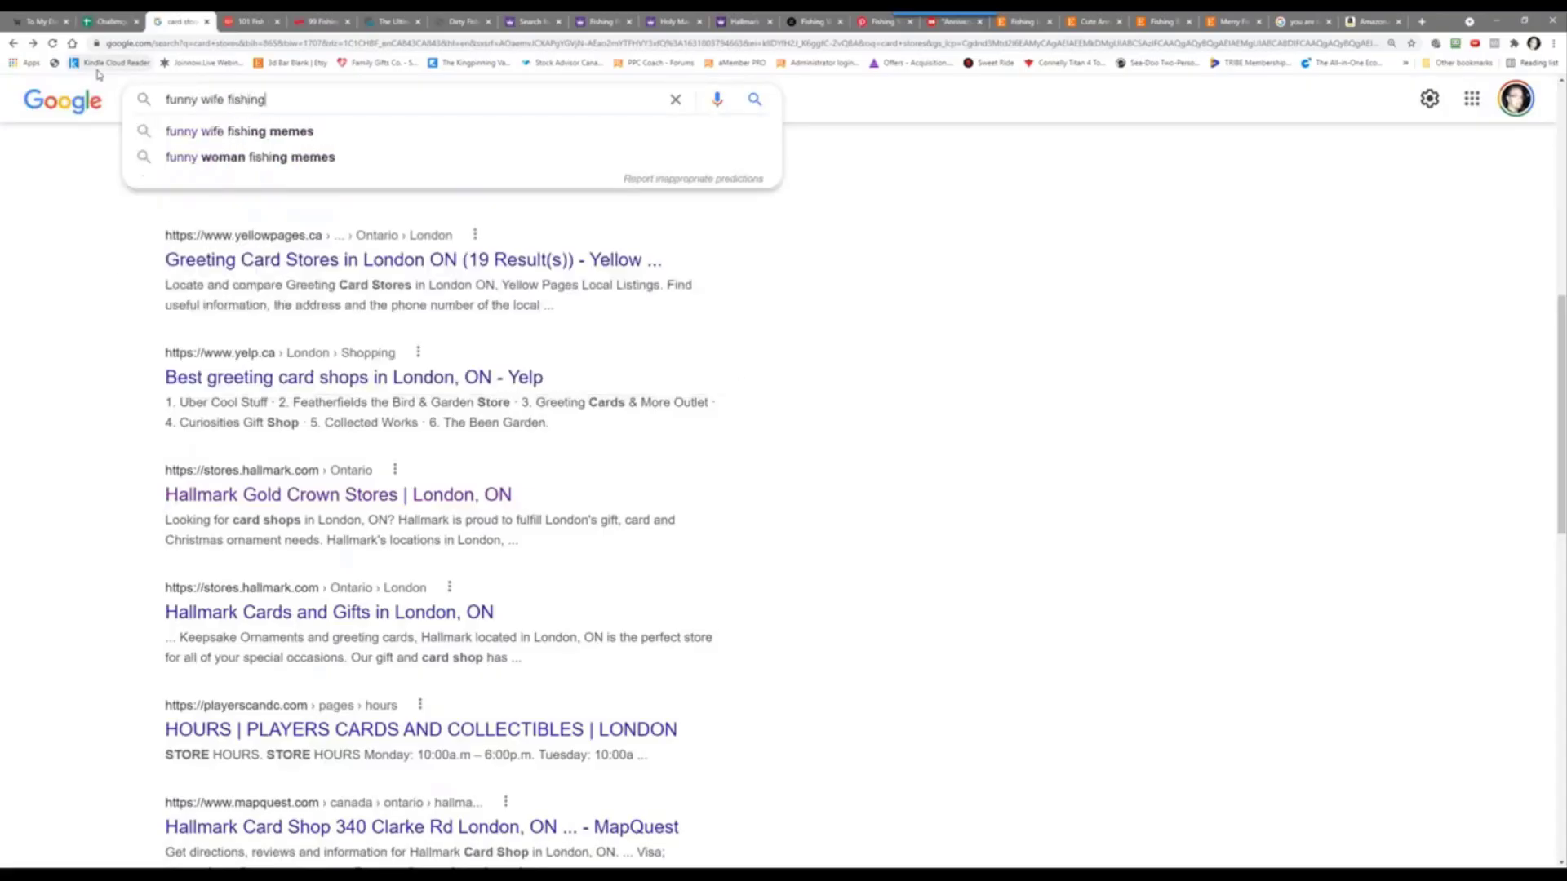
type(" message card")
key("Return")
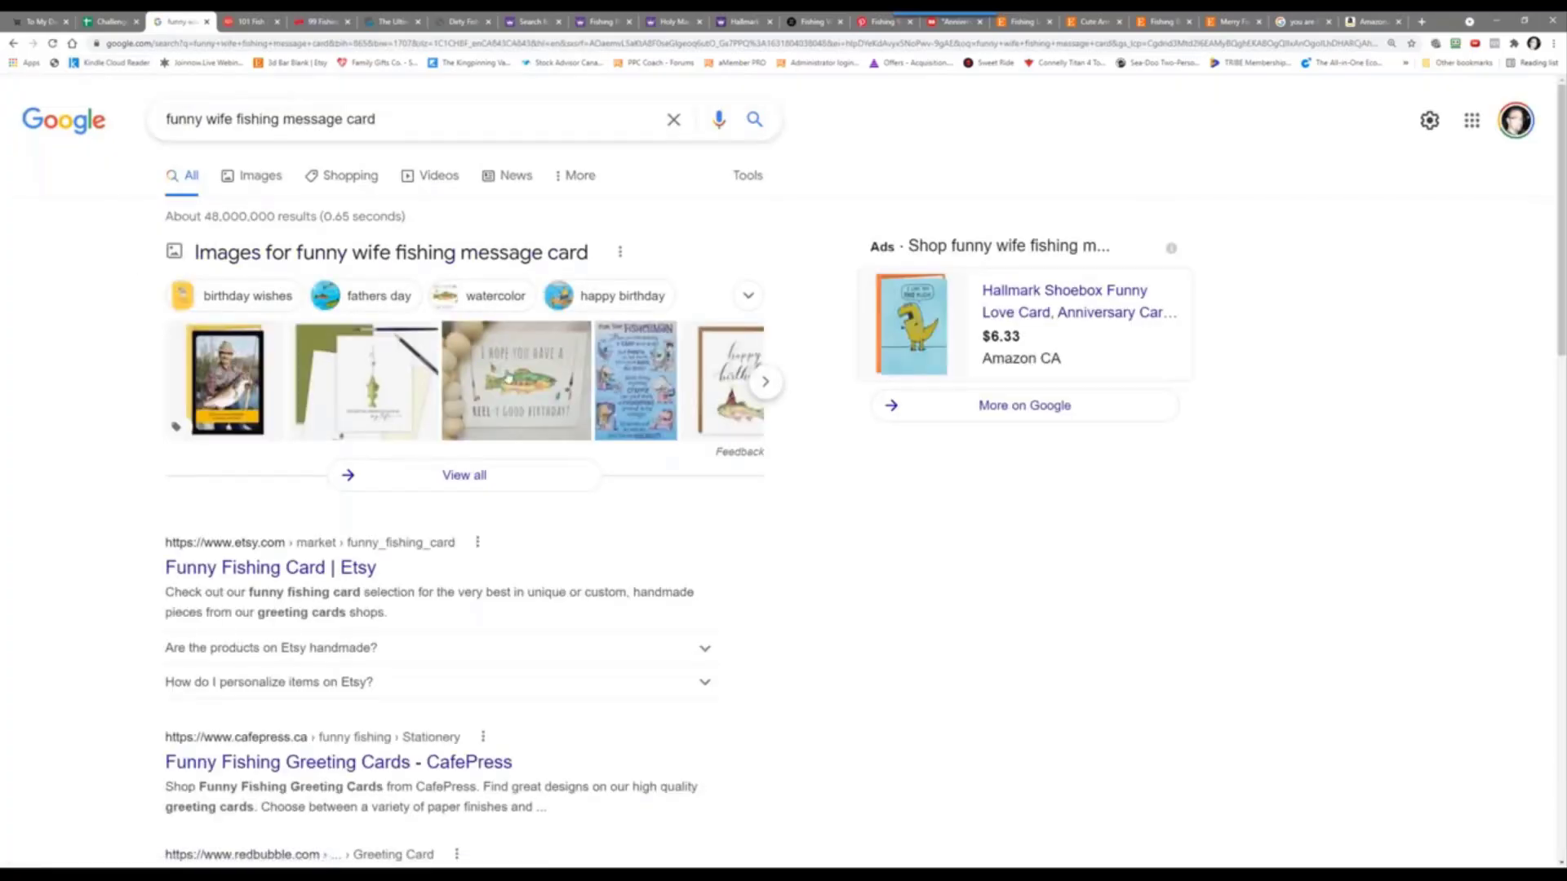
Step: Open Etsy's Funny Fishing Card result in a new tab and look through the listed cards
right_click(247, 573)
left_click(278, 585)
left_click(251, 20)
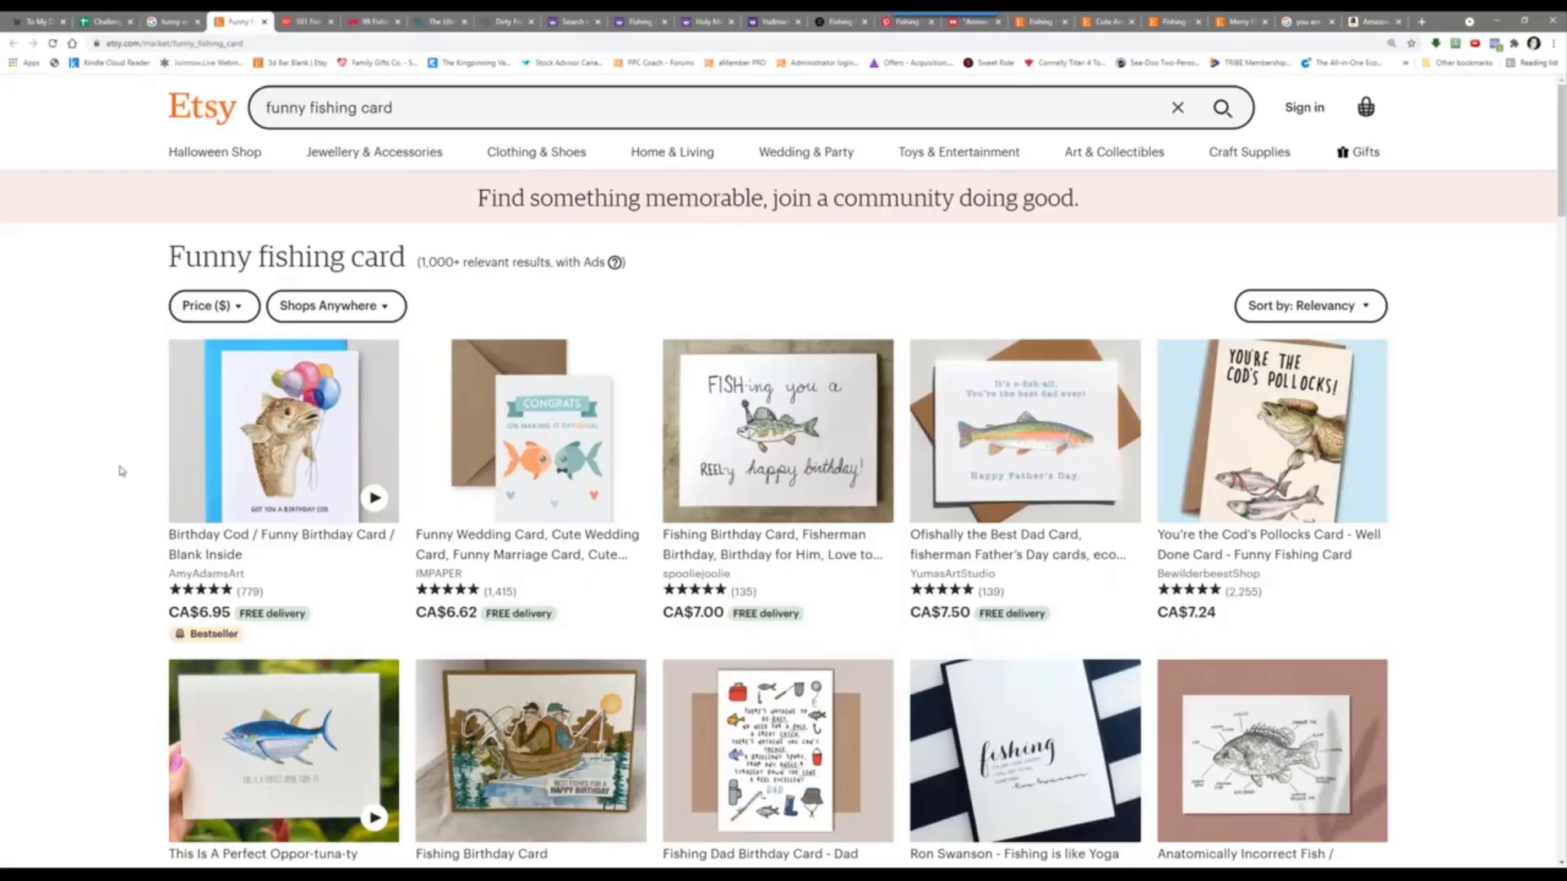
scroll(121, 471, "down", 4)
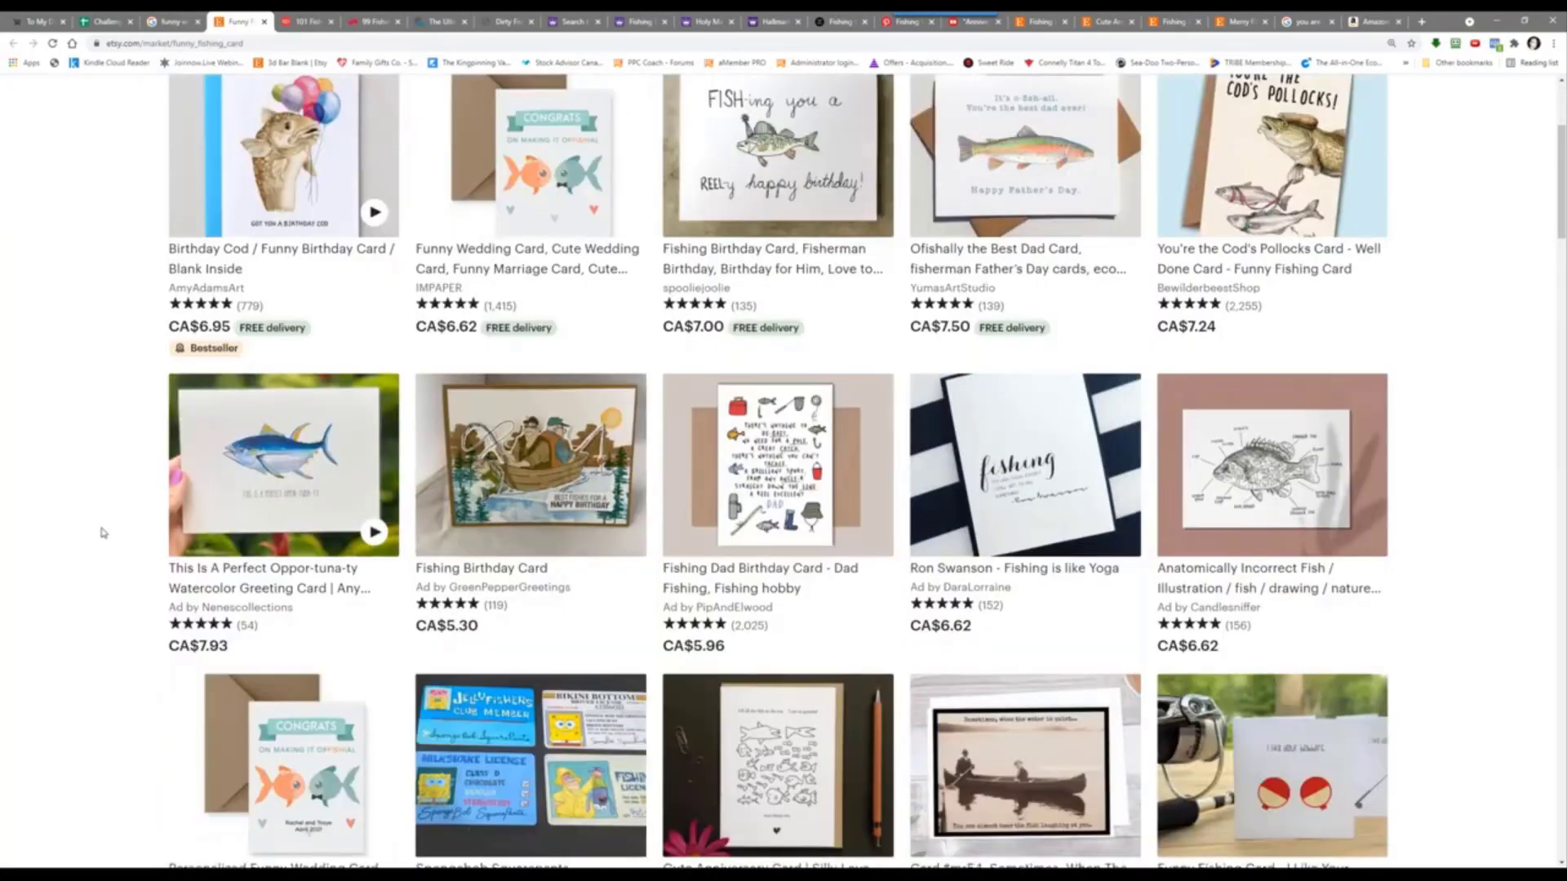
Step: Look through the remaining funny fishing cards on the Etsy page for wording and design ideas
scroll(104, 533, "down", 2)
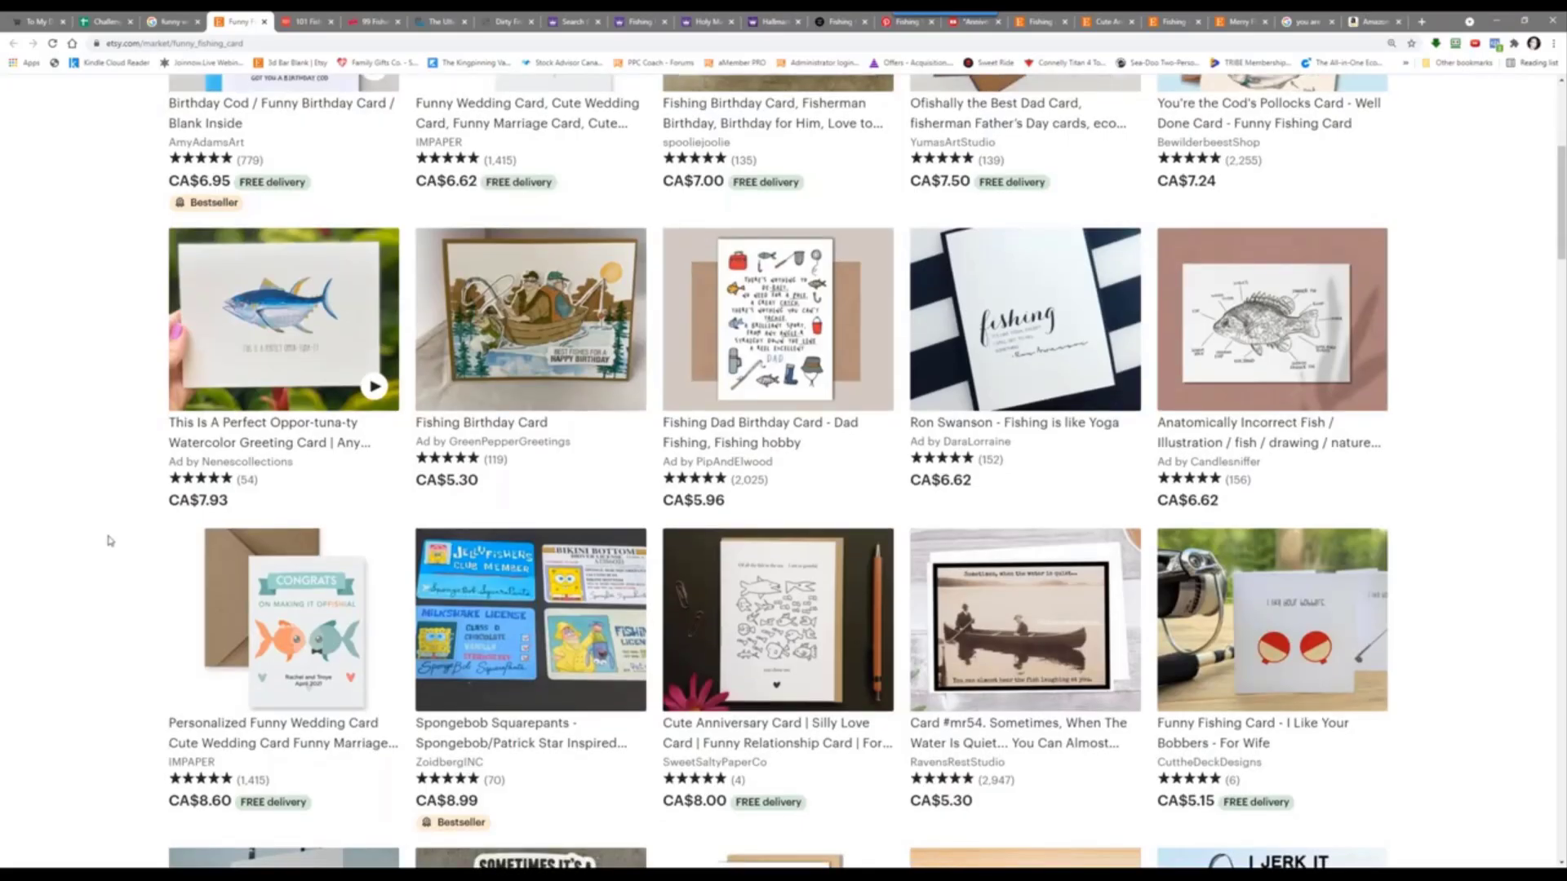
scroll(110, 543, "down", 4)
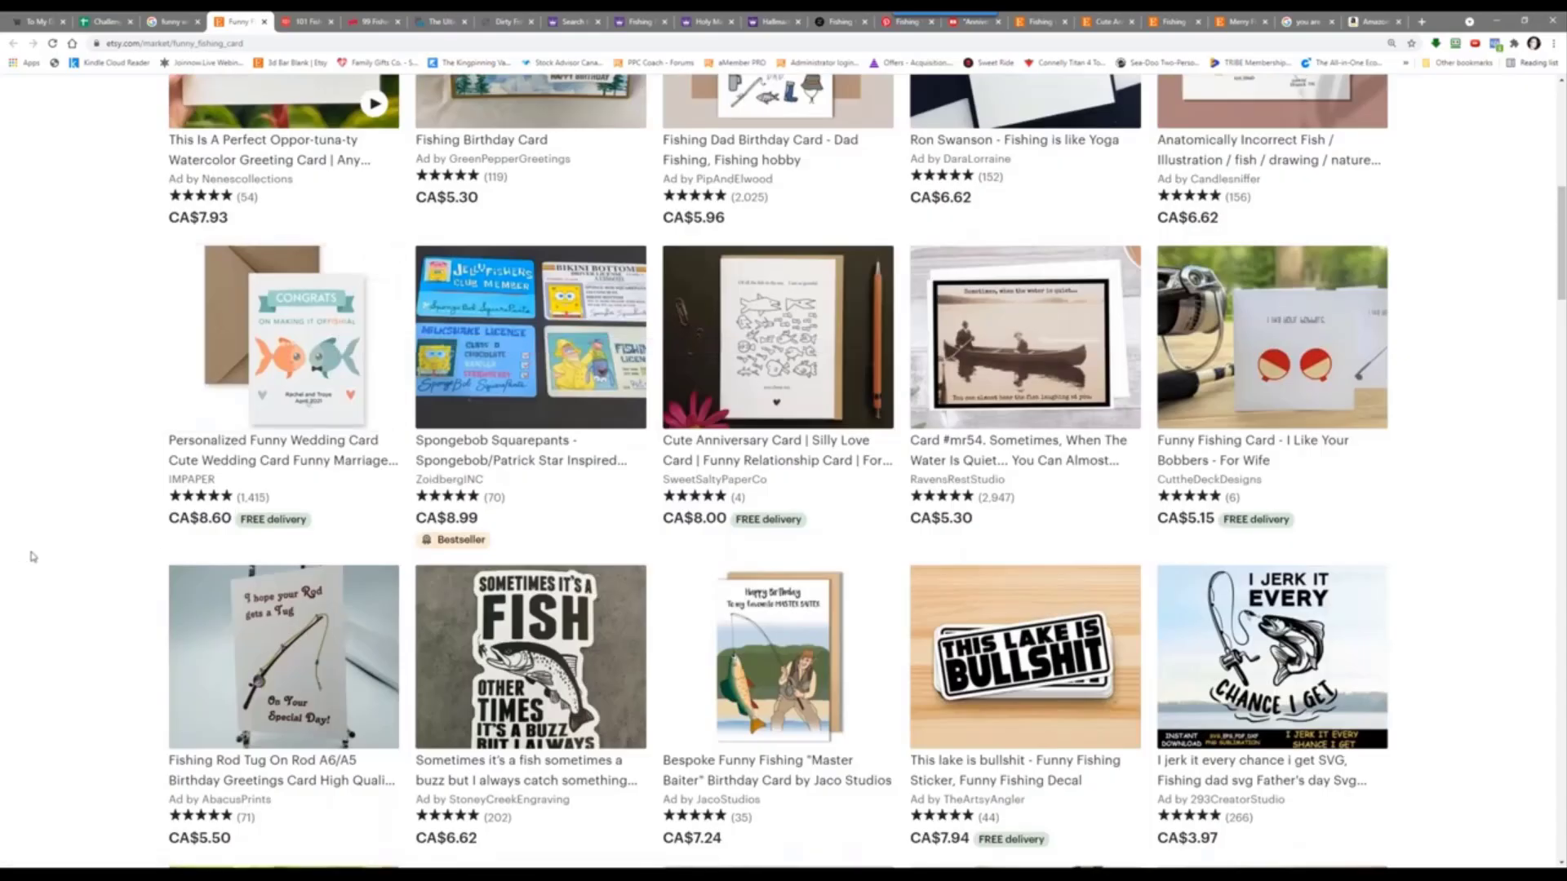
scroll(33, 554, "down", 2)
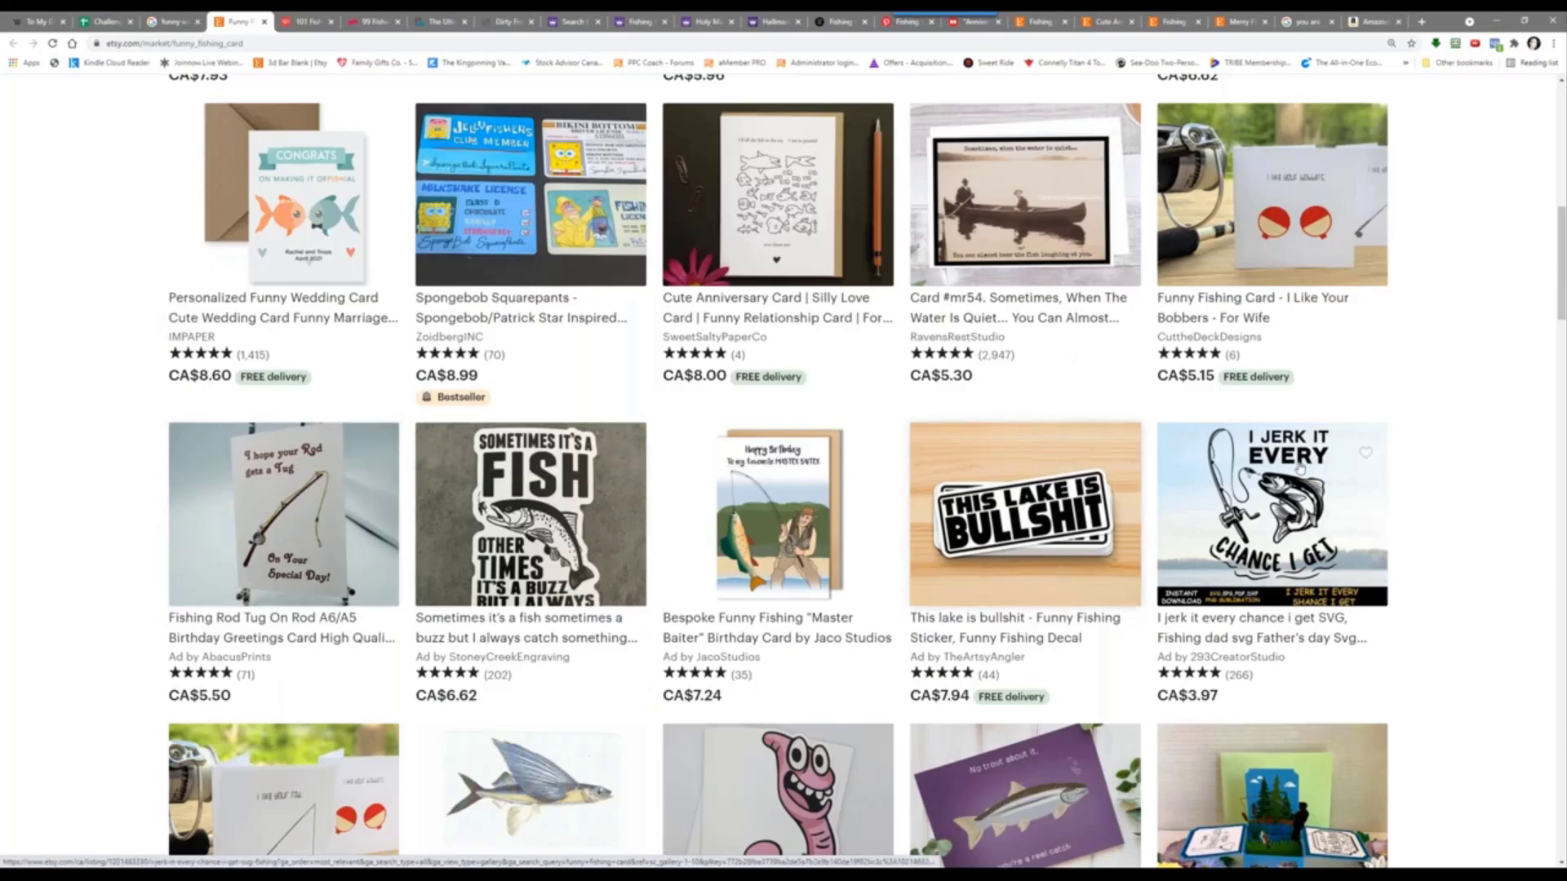
scroll(60, 514, "down", 7)
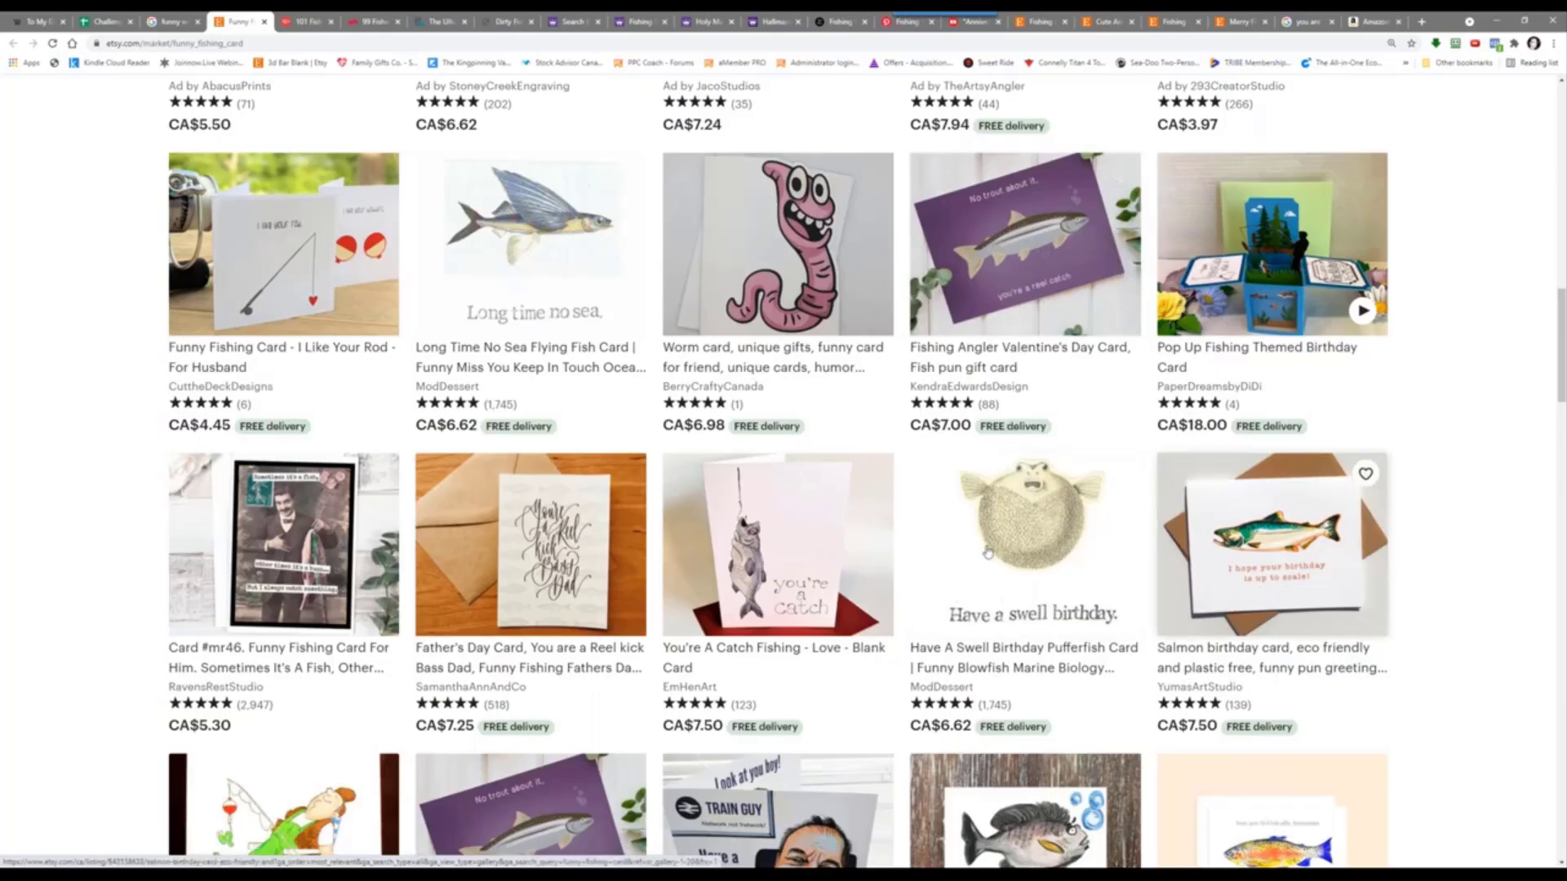
scroll(654, 573, "down", 5)
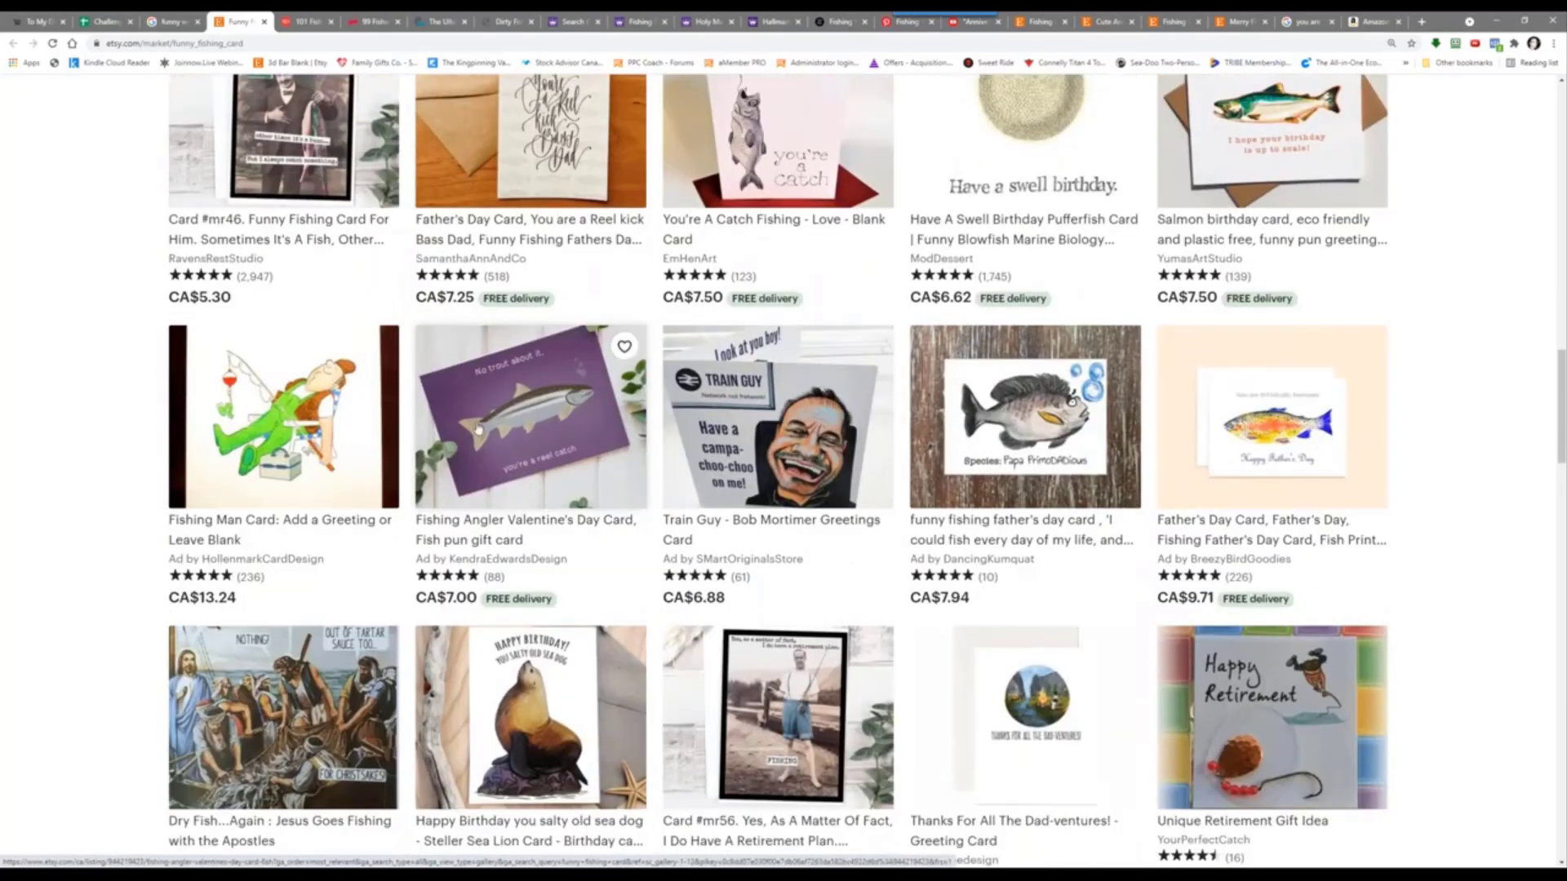
scroll(231, 443, "down", 2)
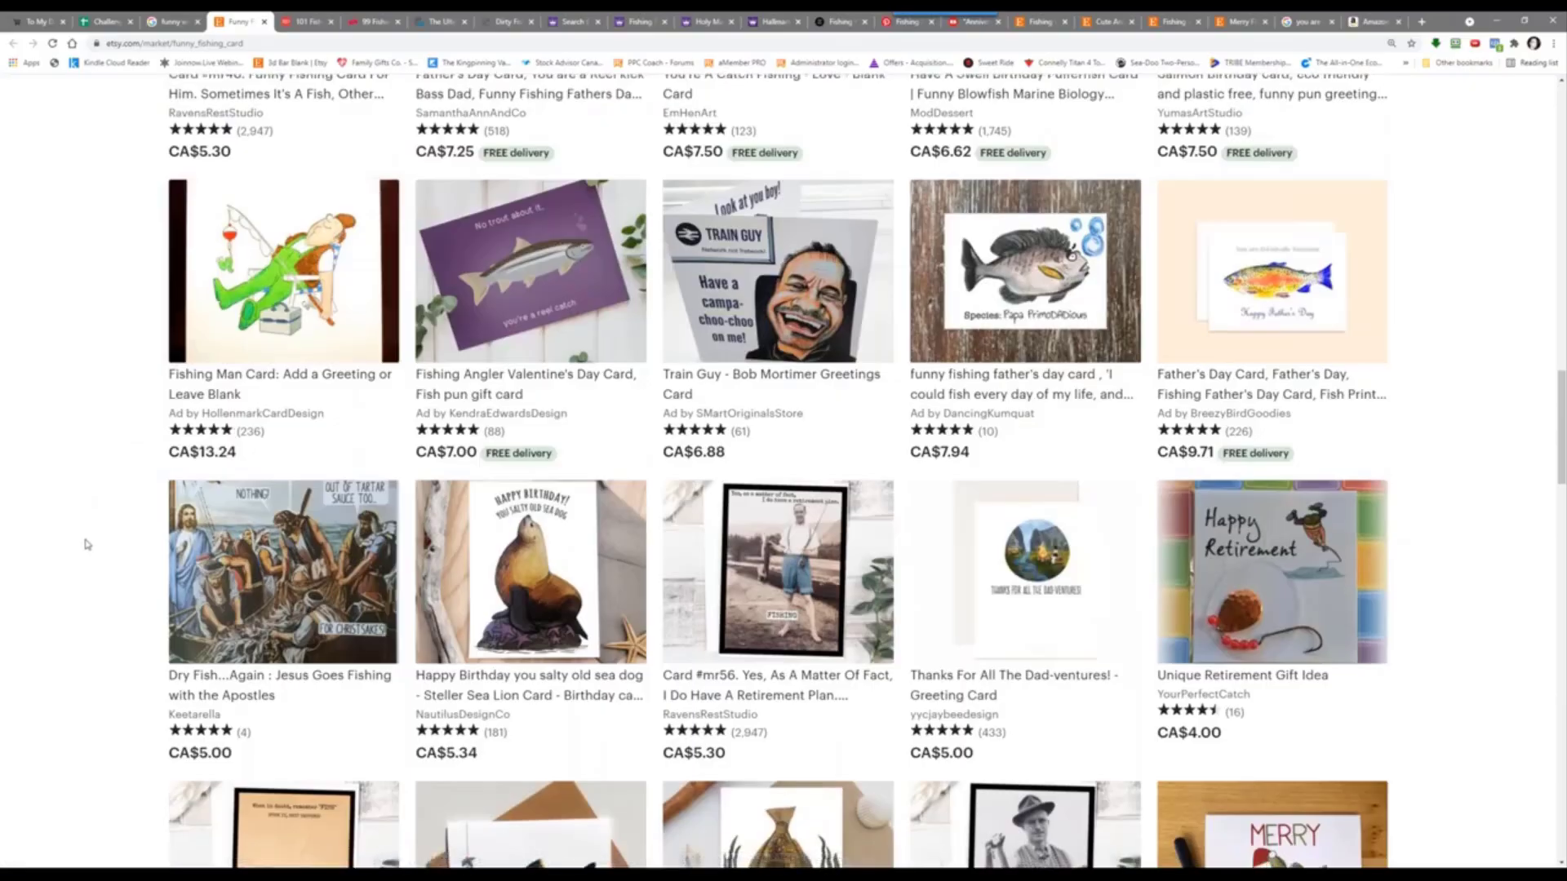
scroll(88, 545, "down", 5)
scroll(90, 522, "down", 2)
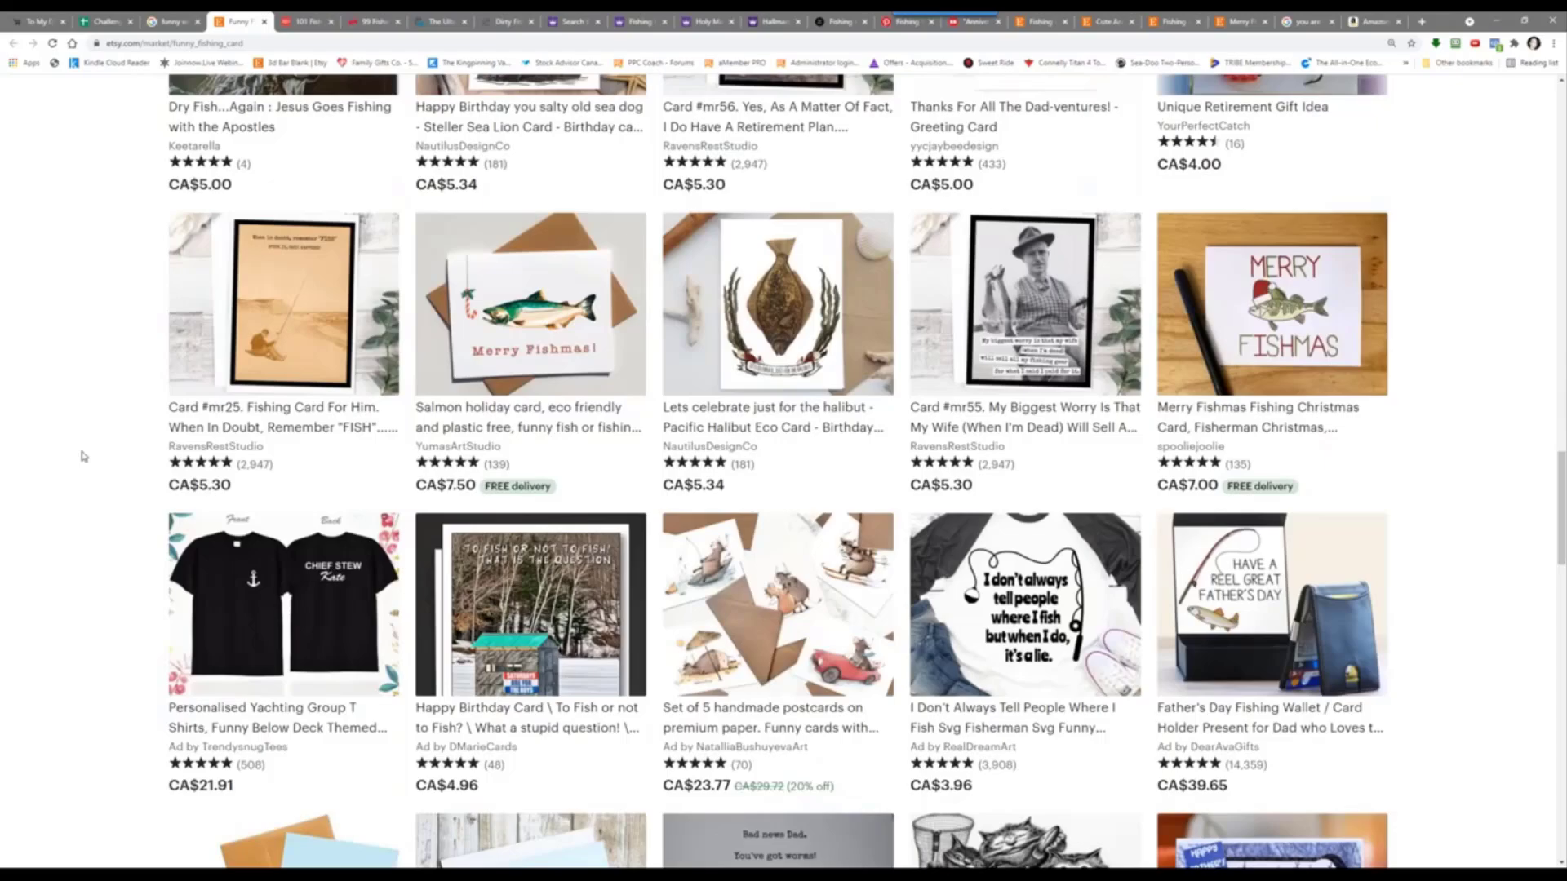
scroll(84, 456, "down", 5)
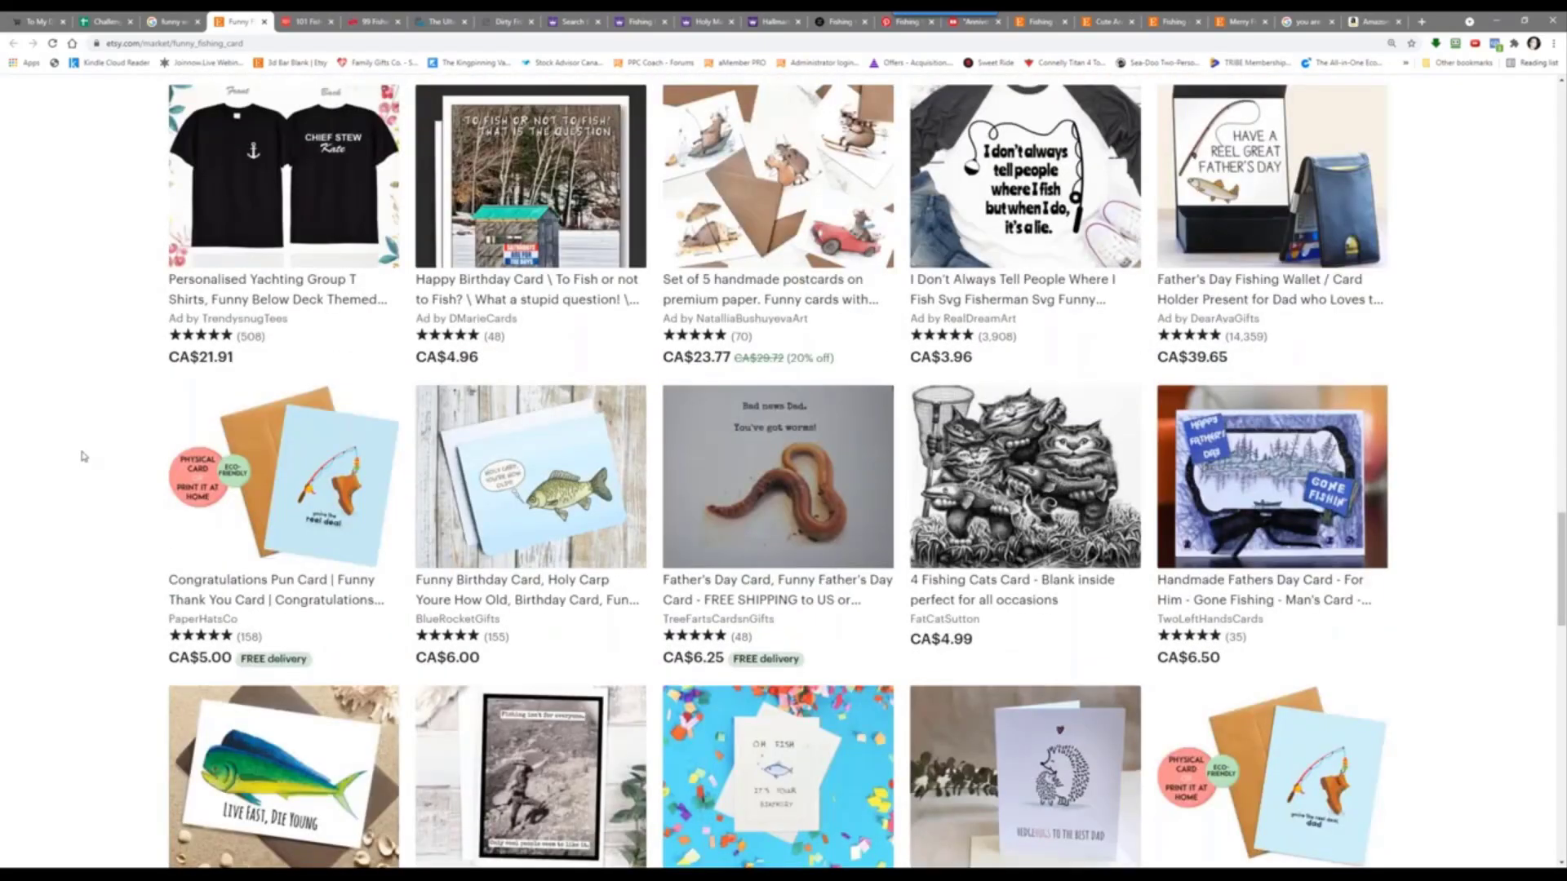
Step: Go back to the "funny wife fishing message card" search results and open CafePress's Funny Fishing Greeting Cards in a new tab
left_click(169, 21)
left_click(105, 21)
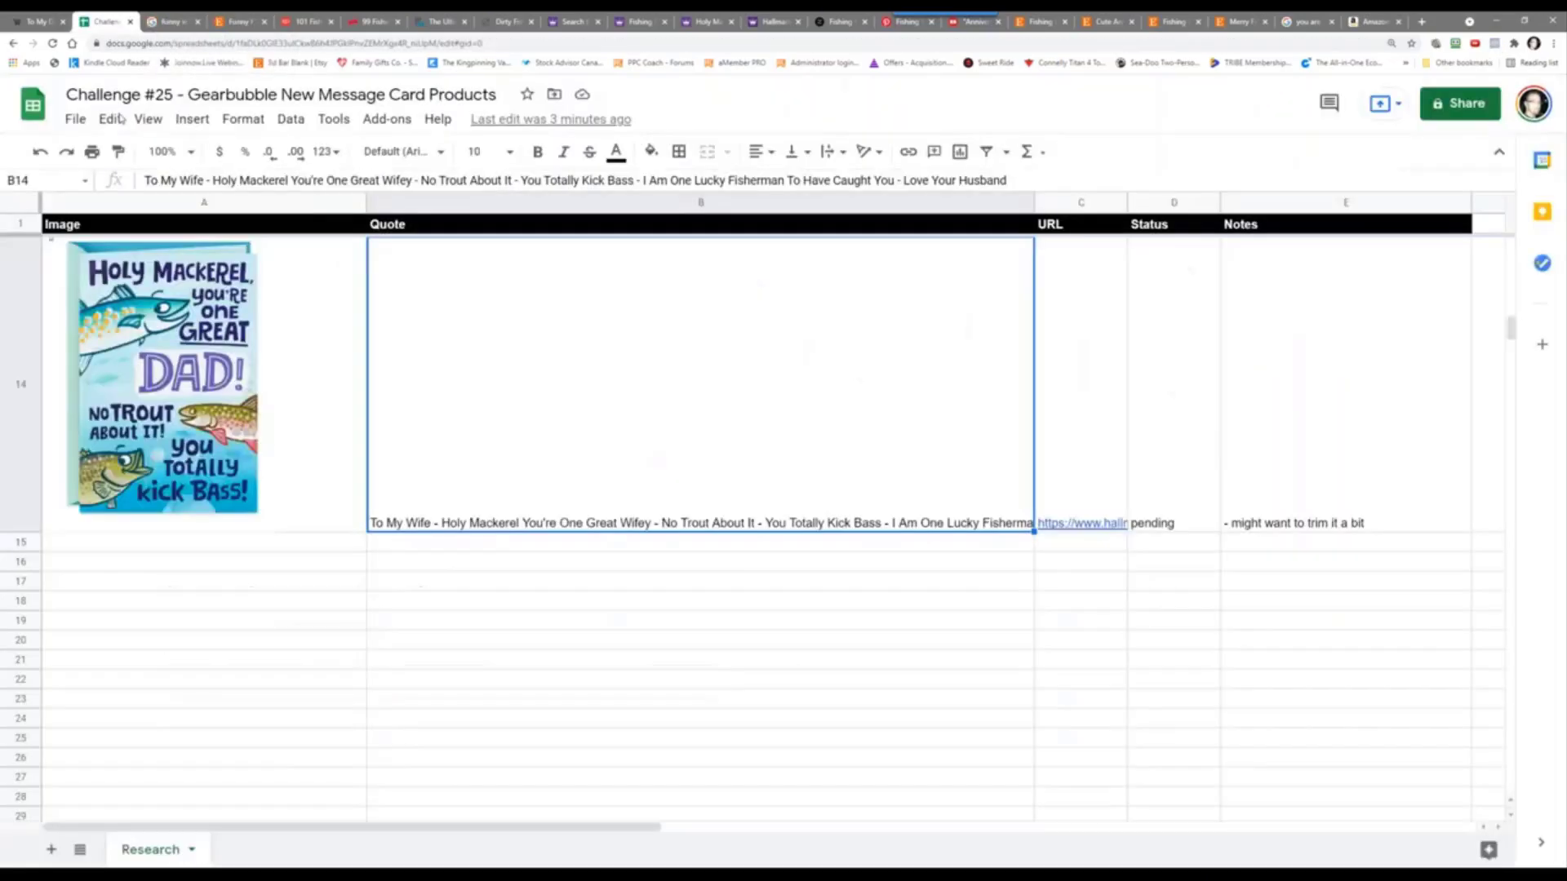
left_click(167, 21)
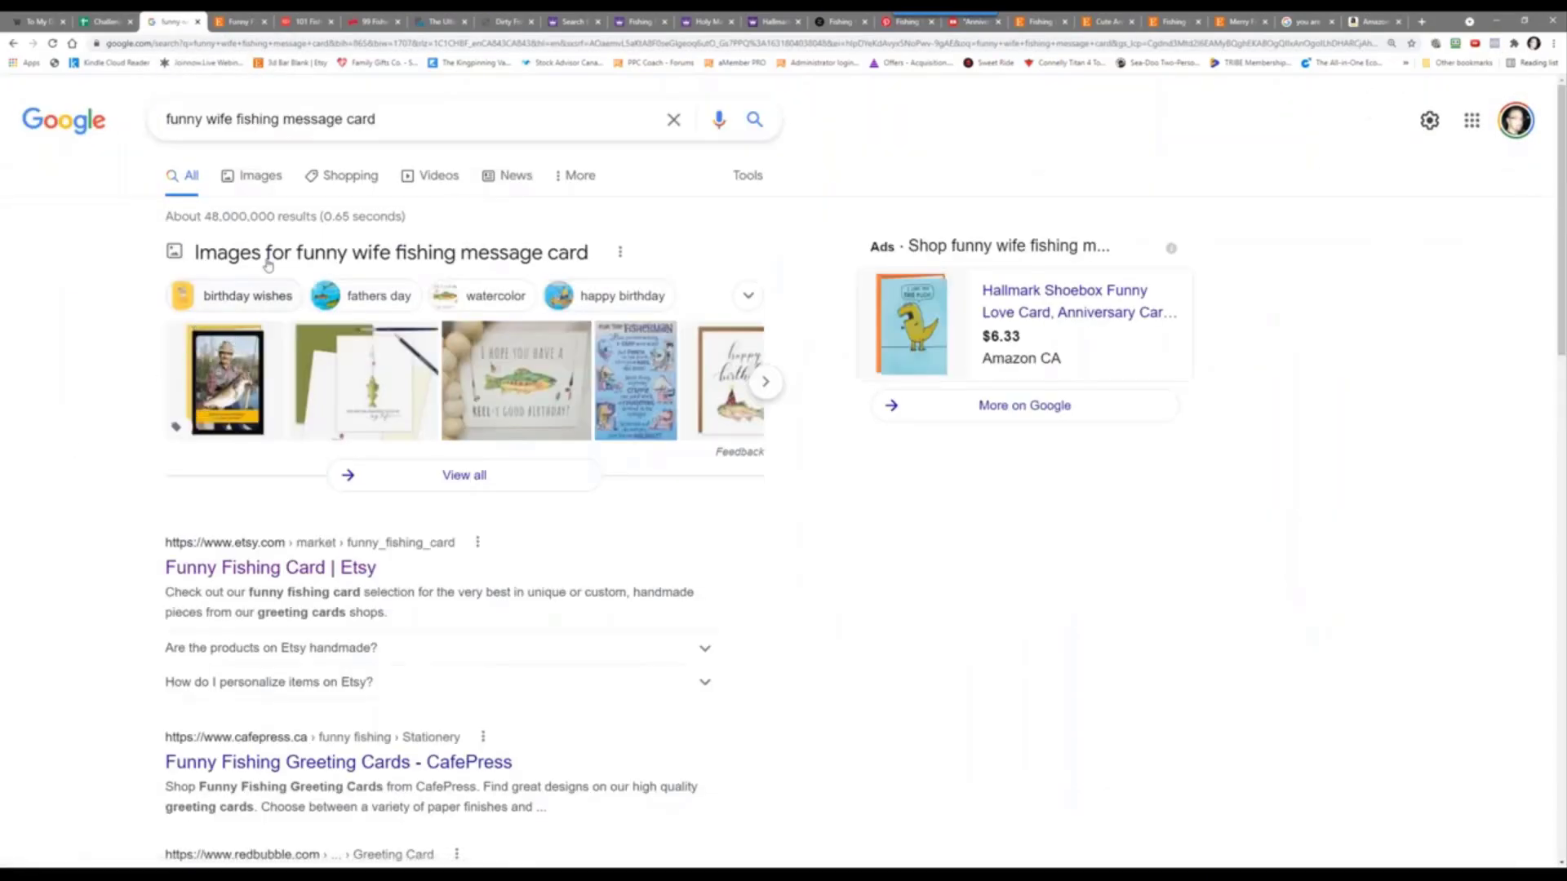
scroll(32, 548, "down", 4)
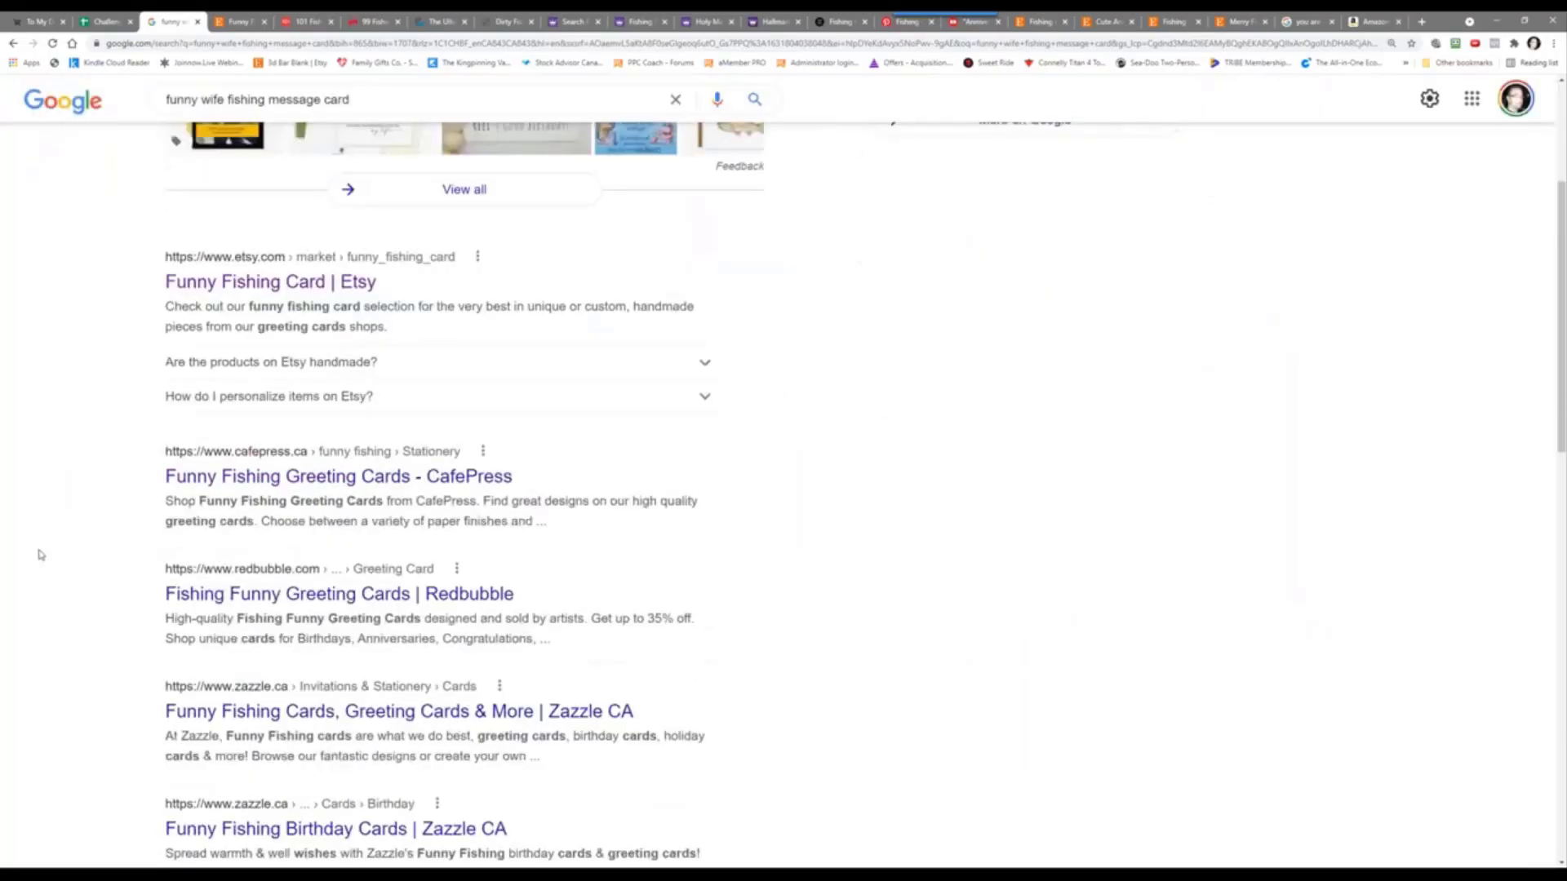
middle_click(320, 479)
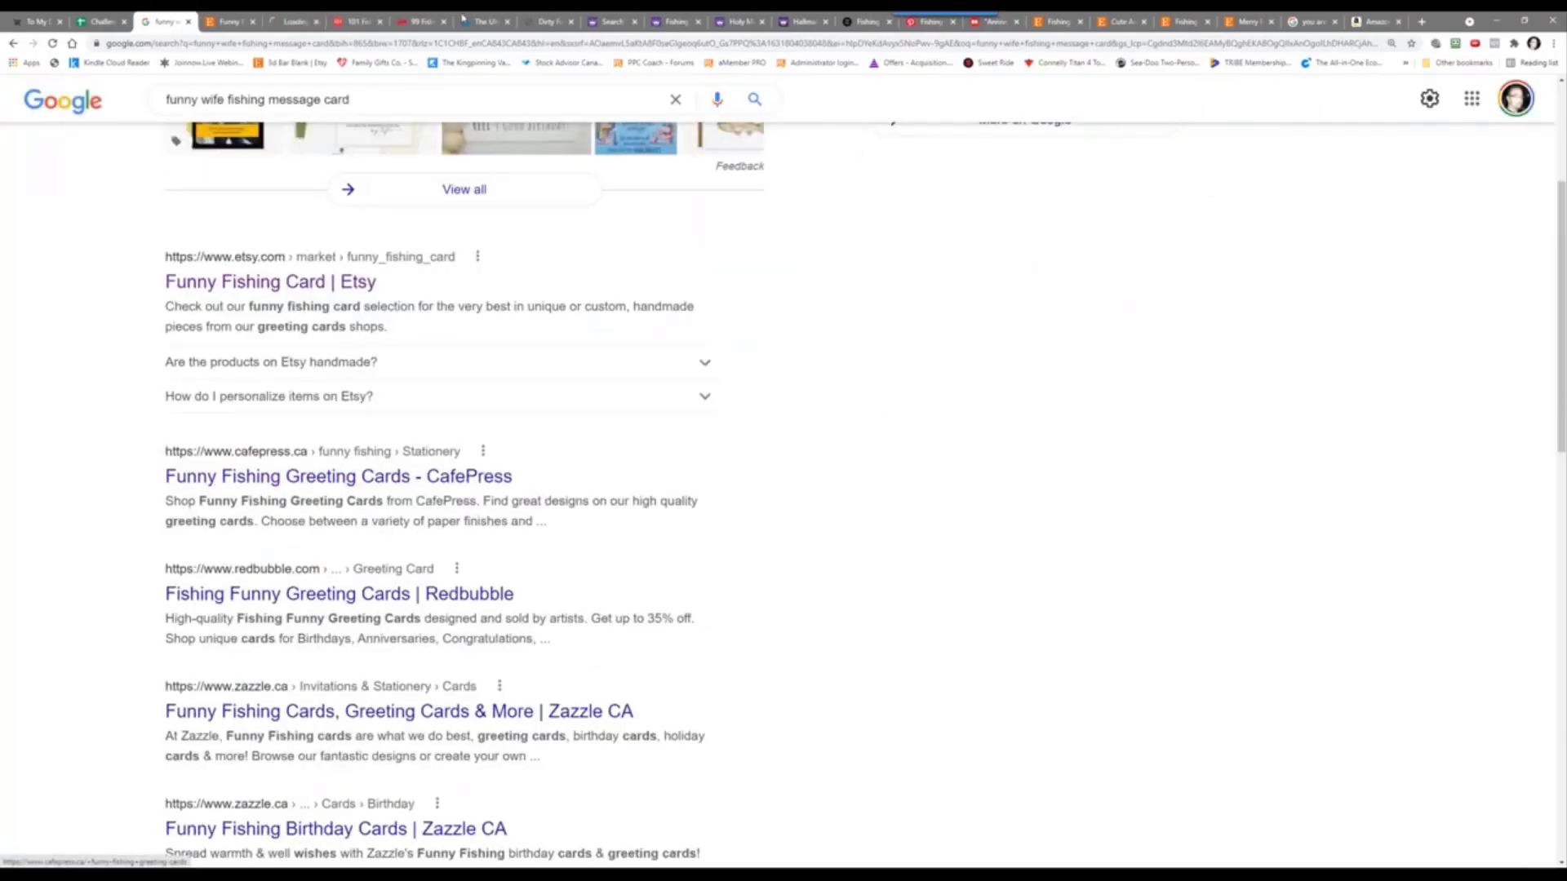
left_click(298, 18)
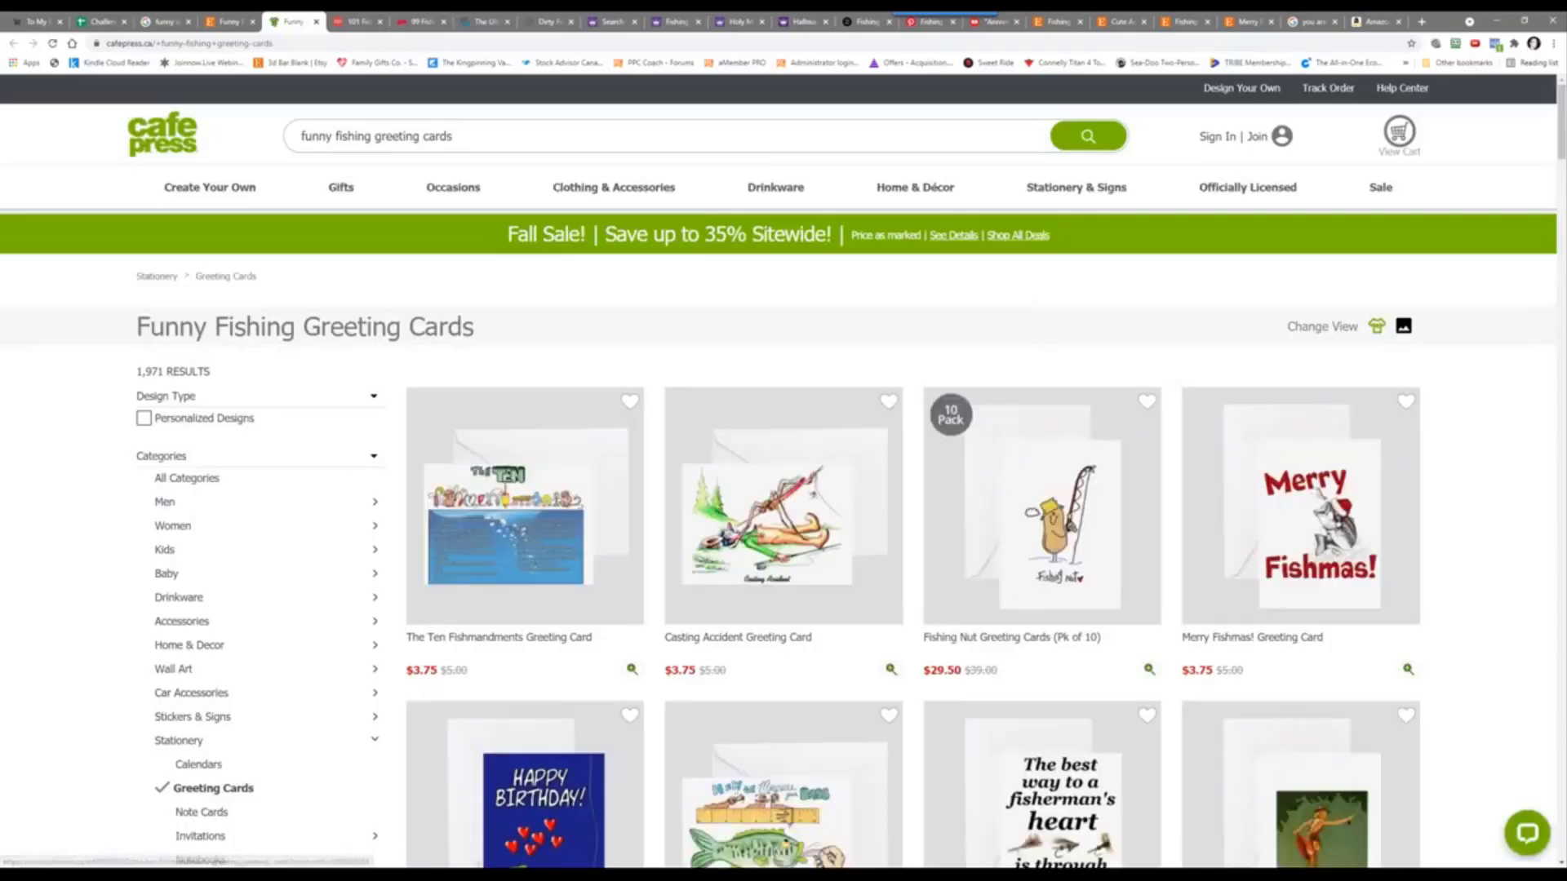
Step: Look through the CafePress funny fishing greeting cards for sayings that could suit a wife
scroll(1493, 531, "down", 4)
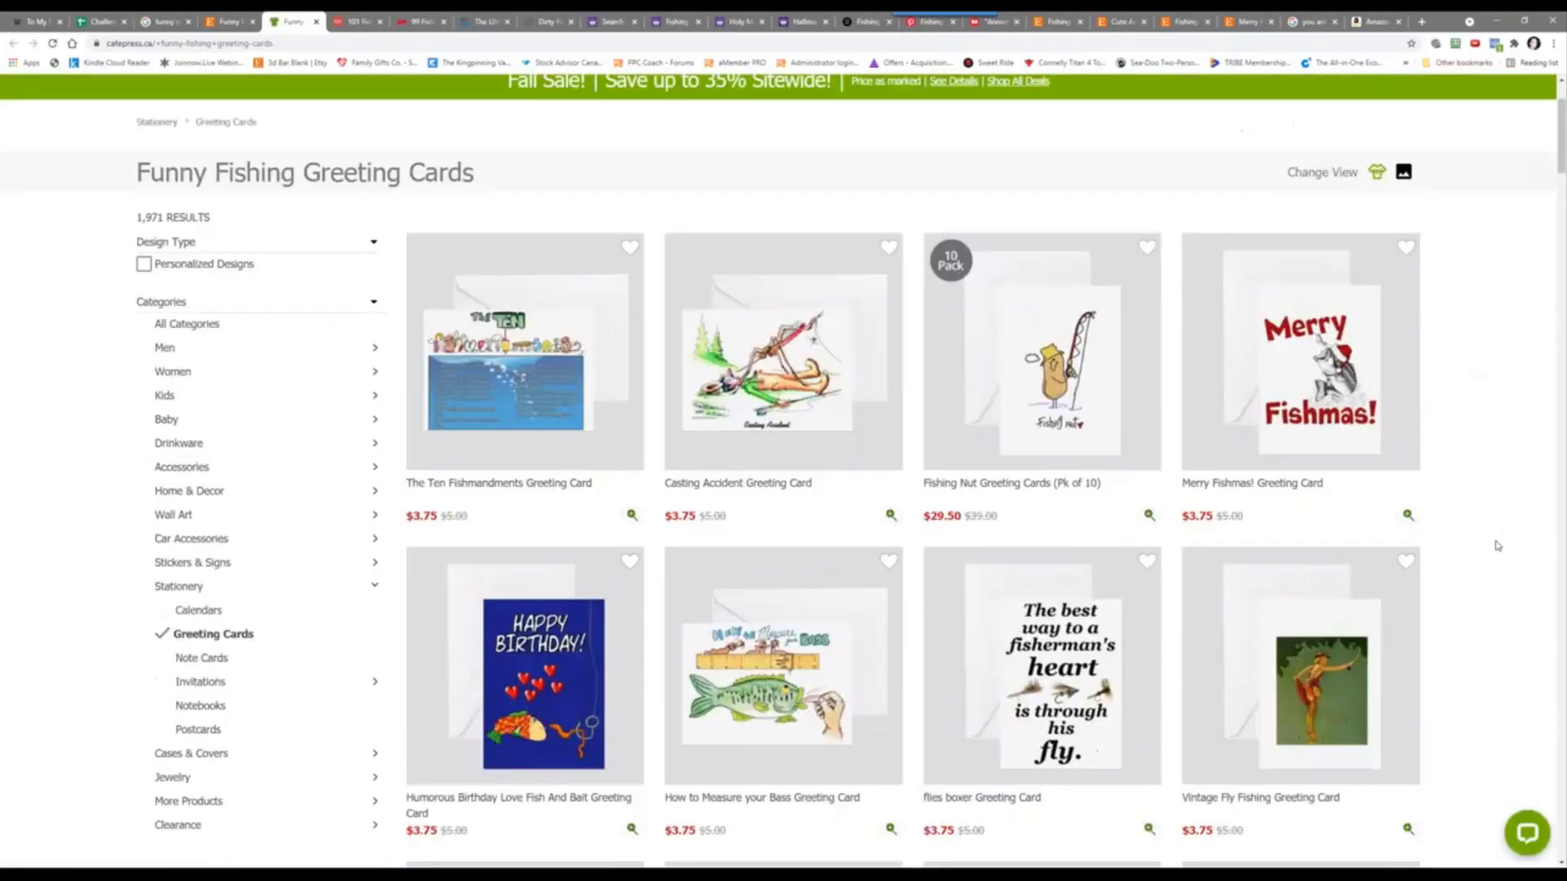
scroll(1497, 545, "down", 2)
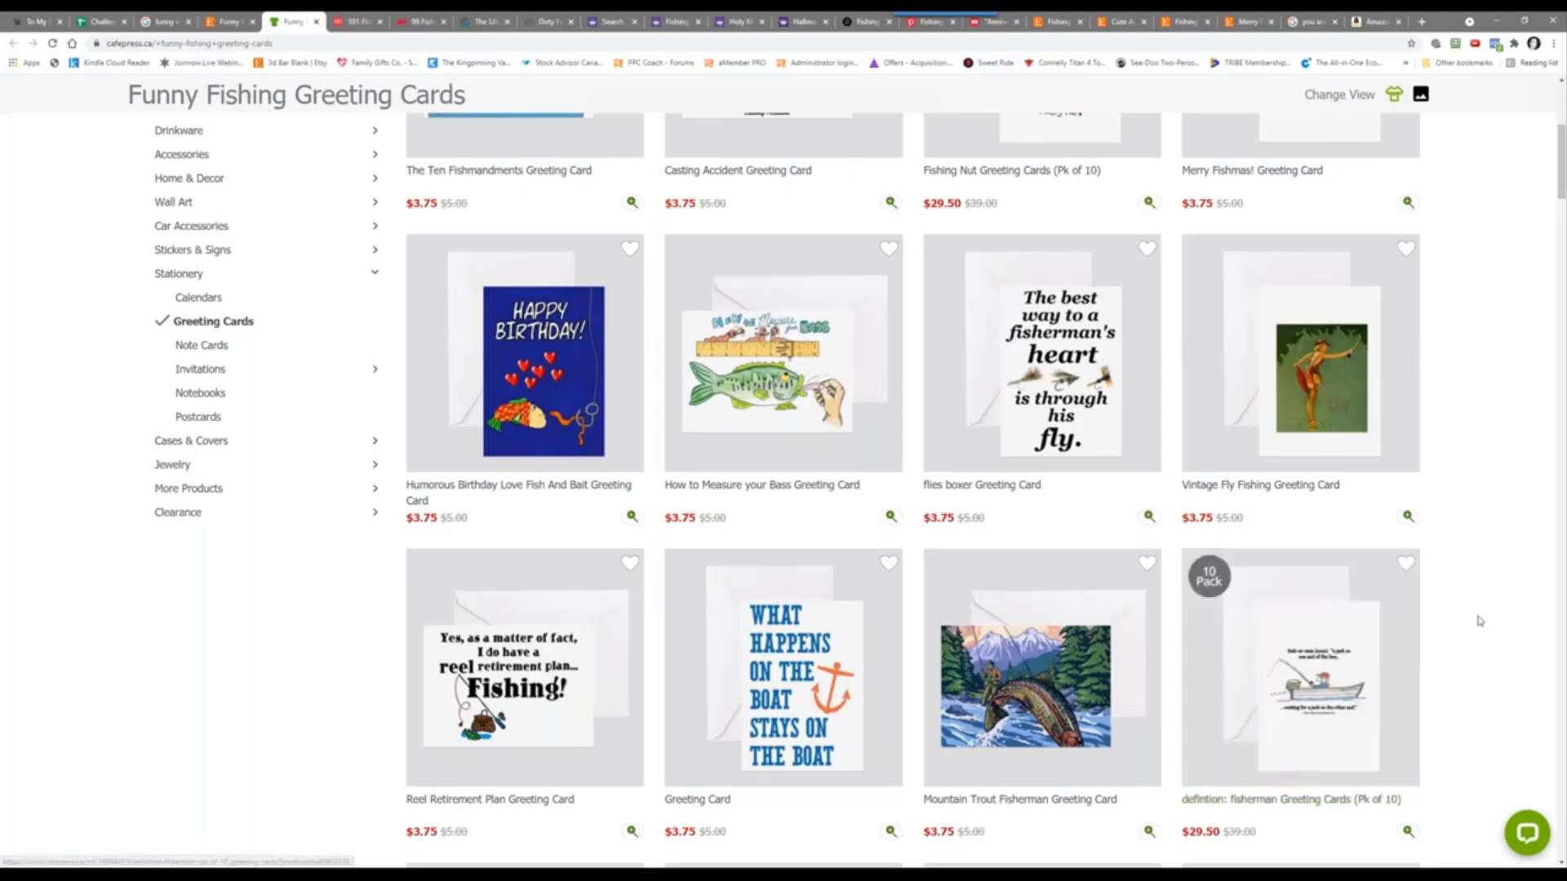
scroll(1477, 627, "down", 5)
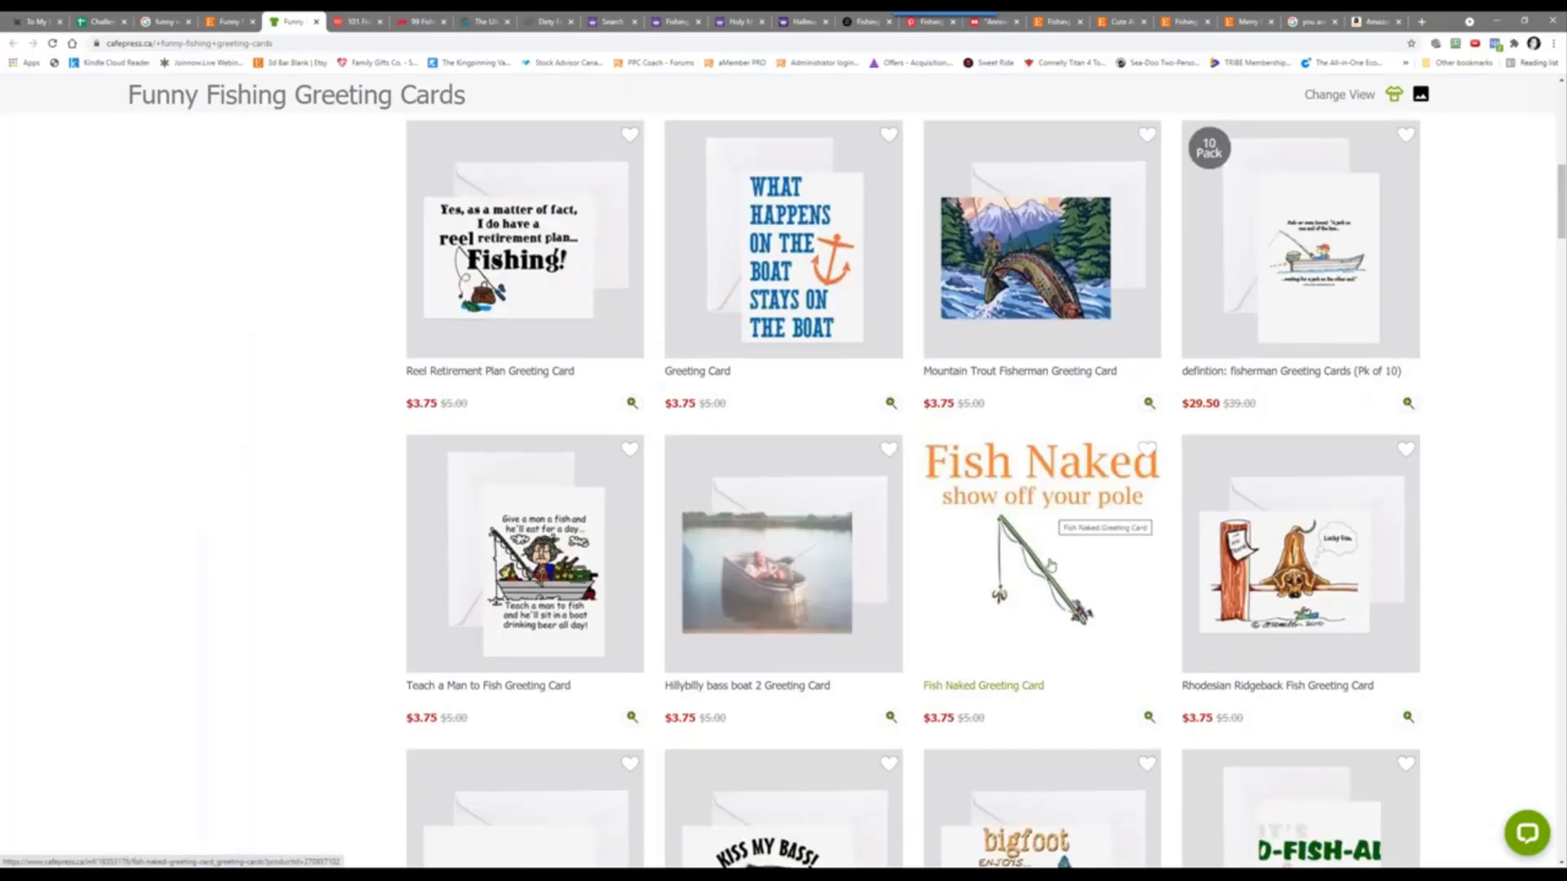
scroll(1054, 605, "down", 3)
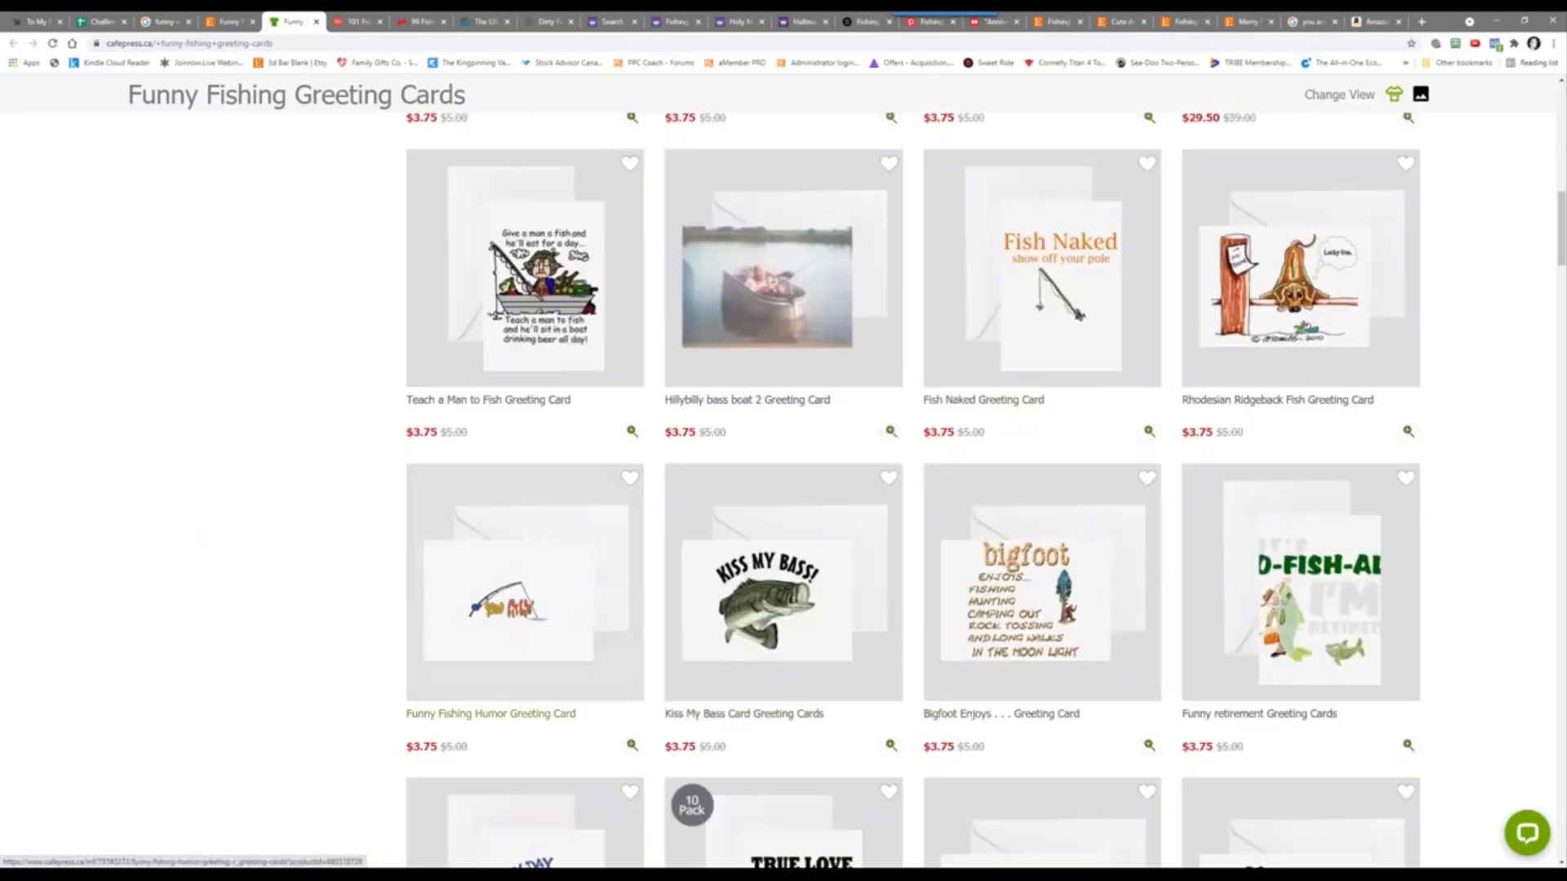
scroll(262, 614, "down", 5)
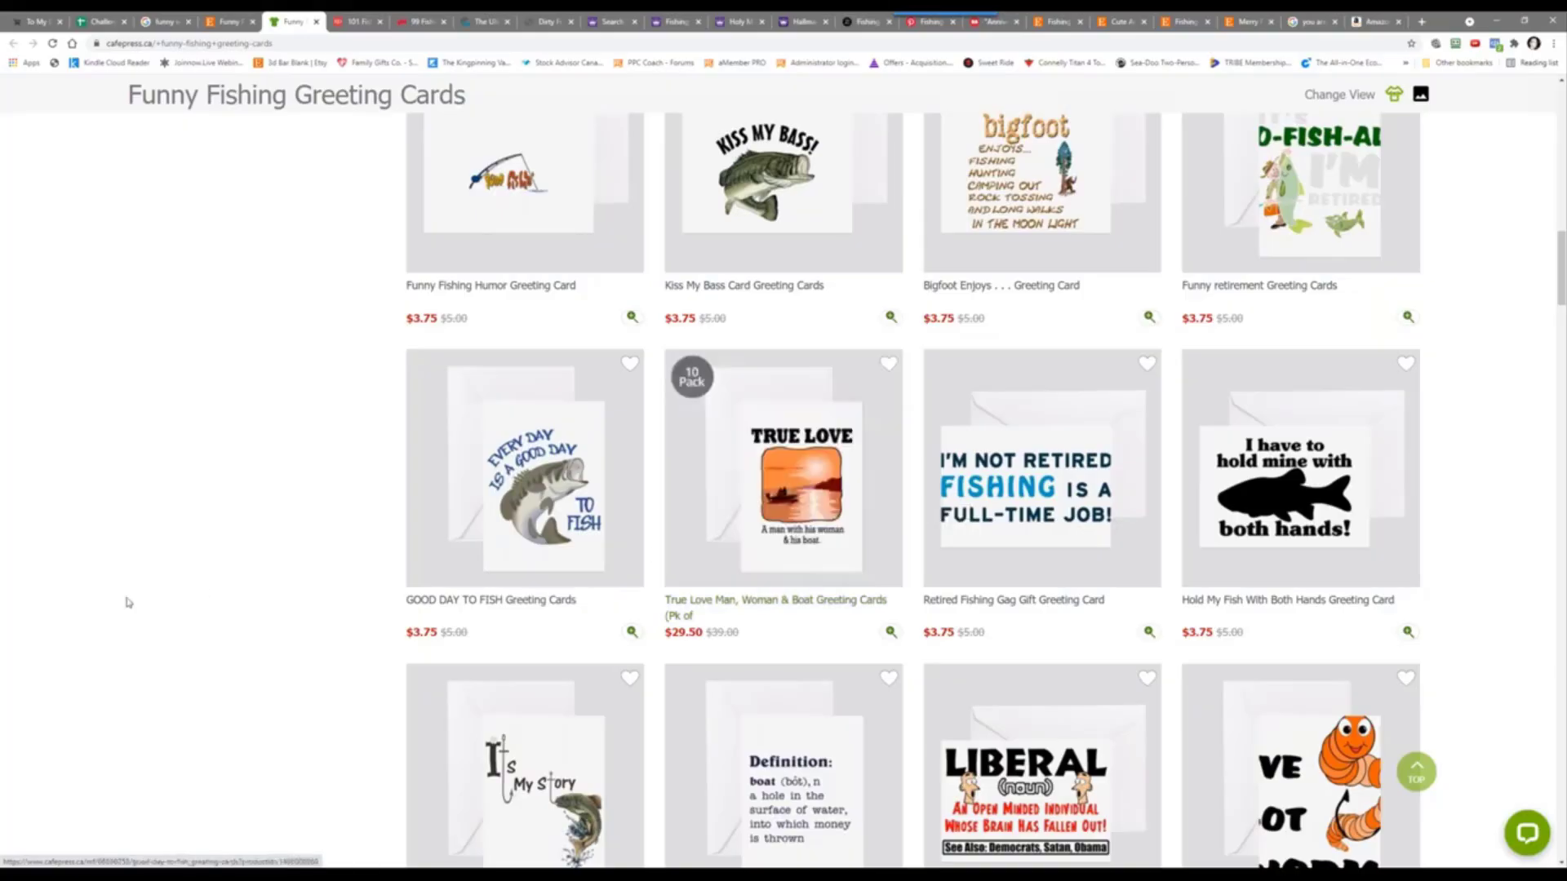
scroll(125, 602, "down", 5)
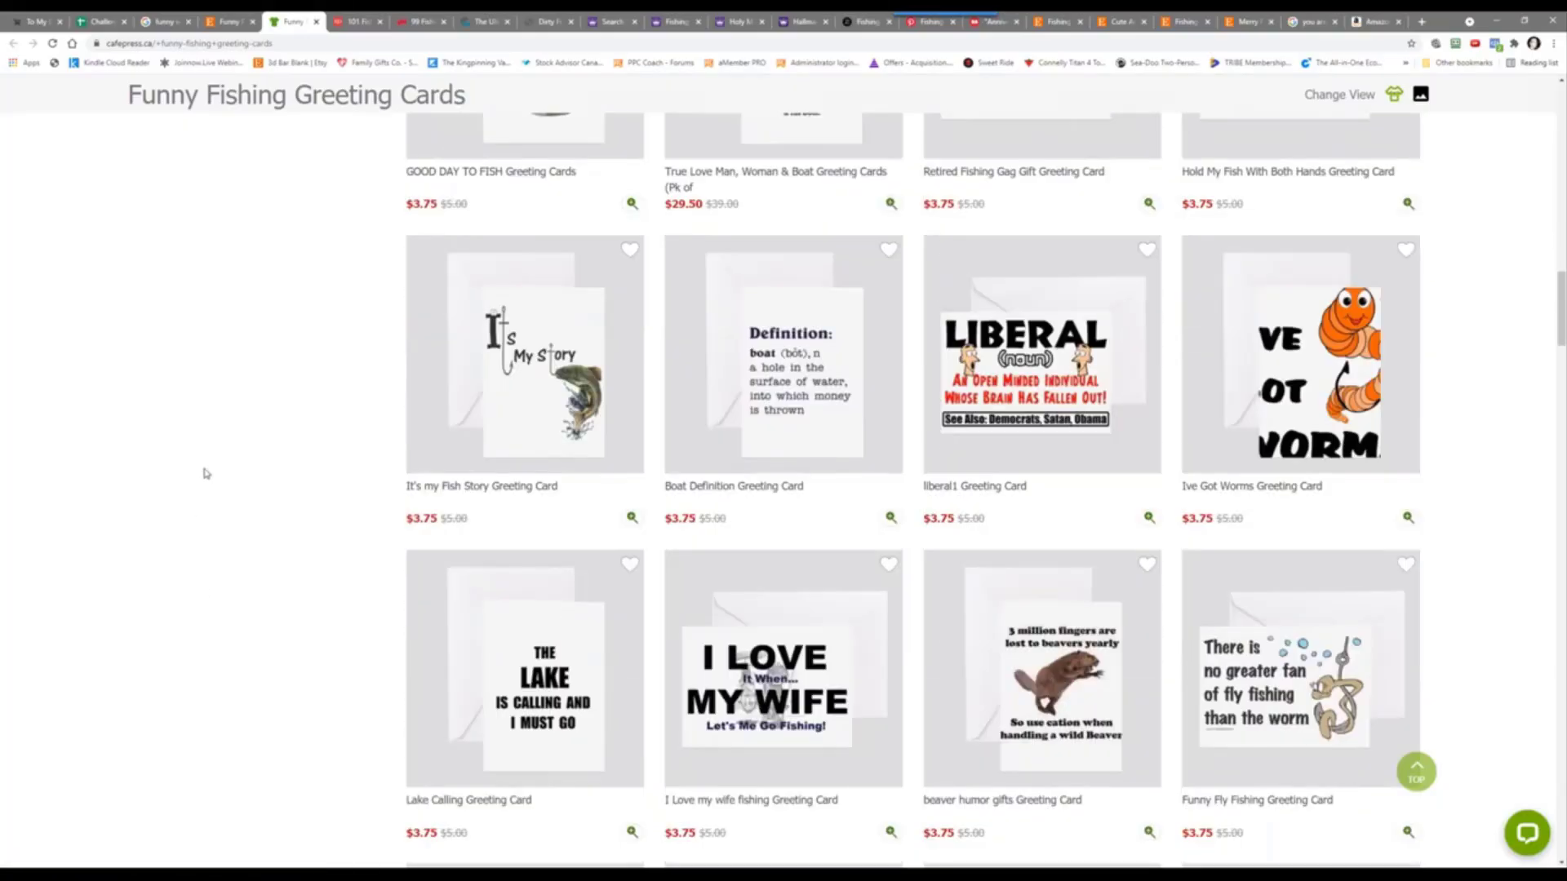
scroll(205, 473, "down", 3)
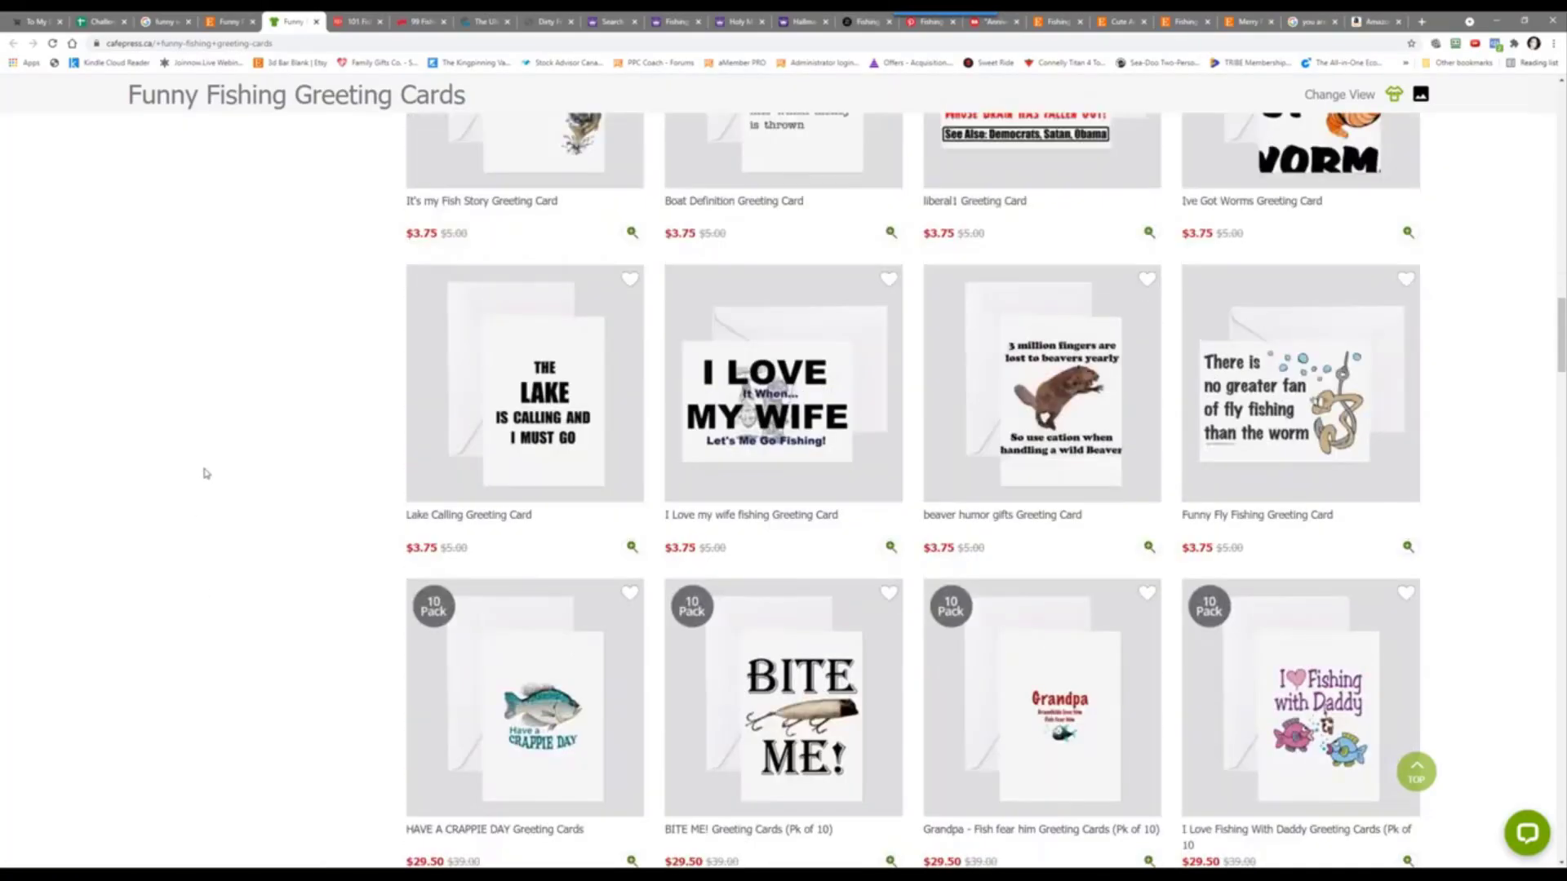
scroll(204, 474, "down", 3)
scroll(204, 474, "up", 1)
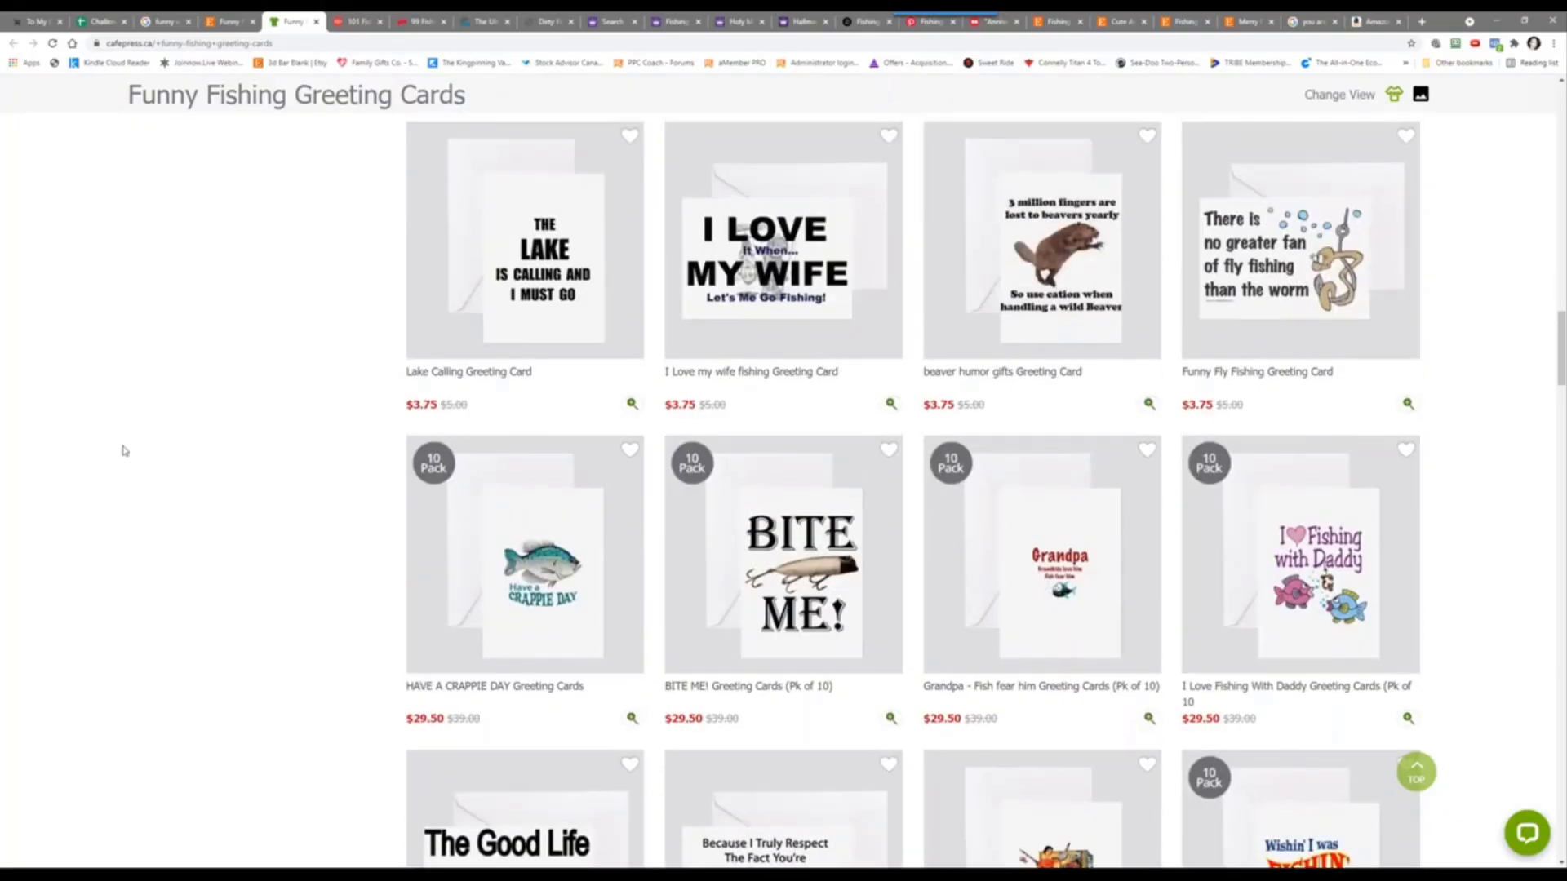
Step: Check the first rows of the research sheet, and search Google for "funny fishing mug" in place of the card search
left_click(102, 21)
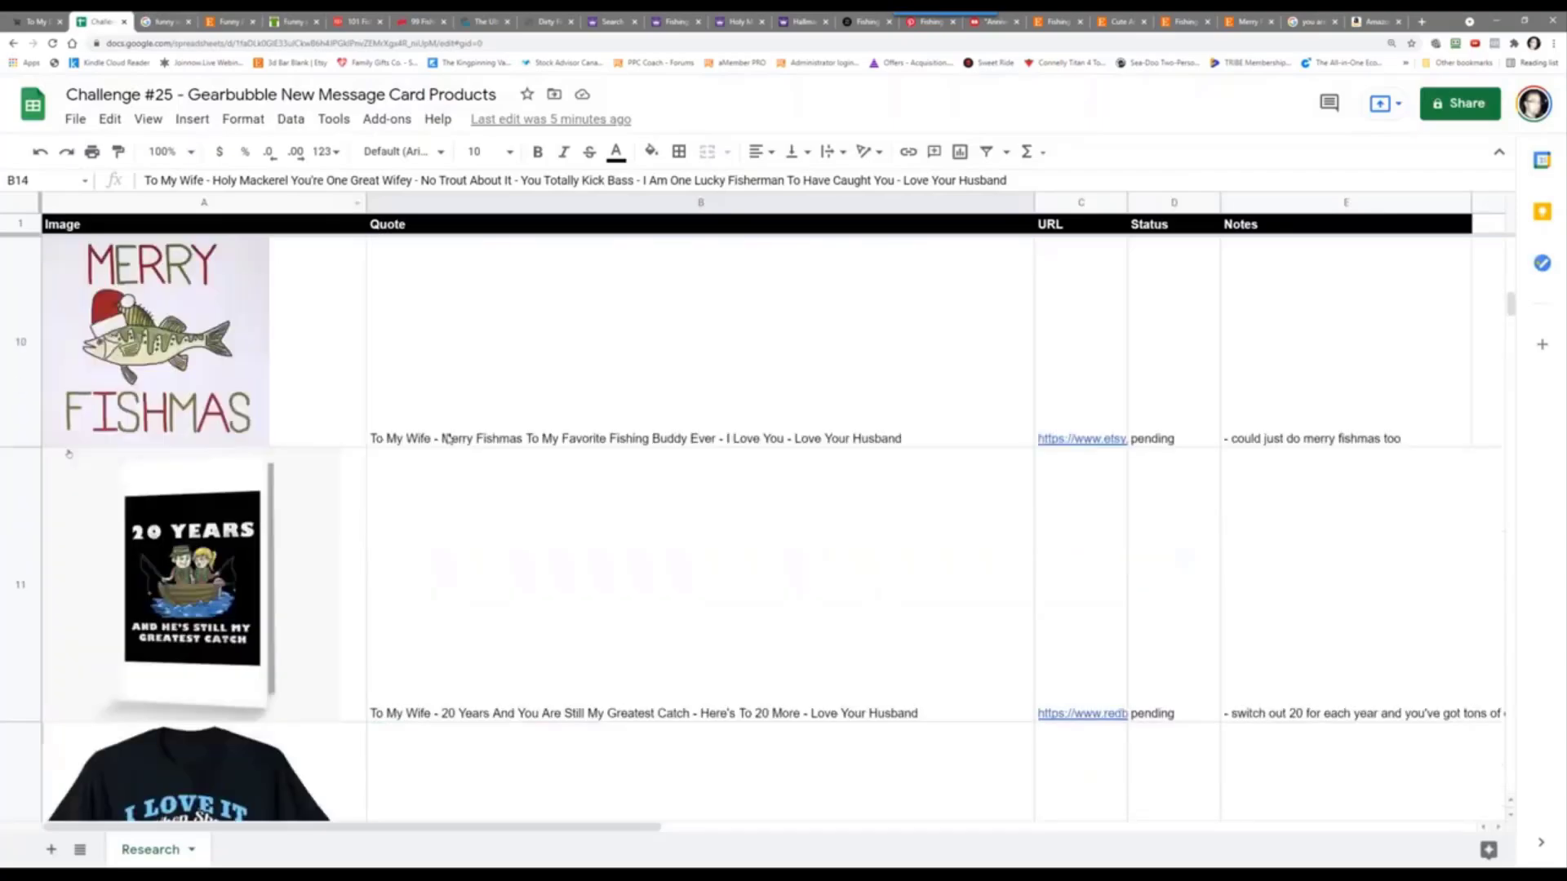
scroll(448, 439, "up", 5)
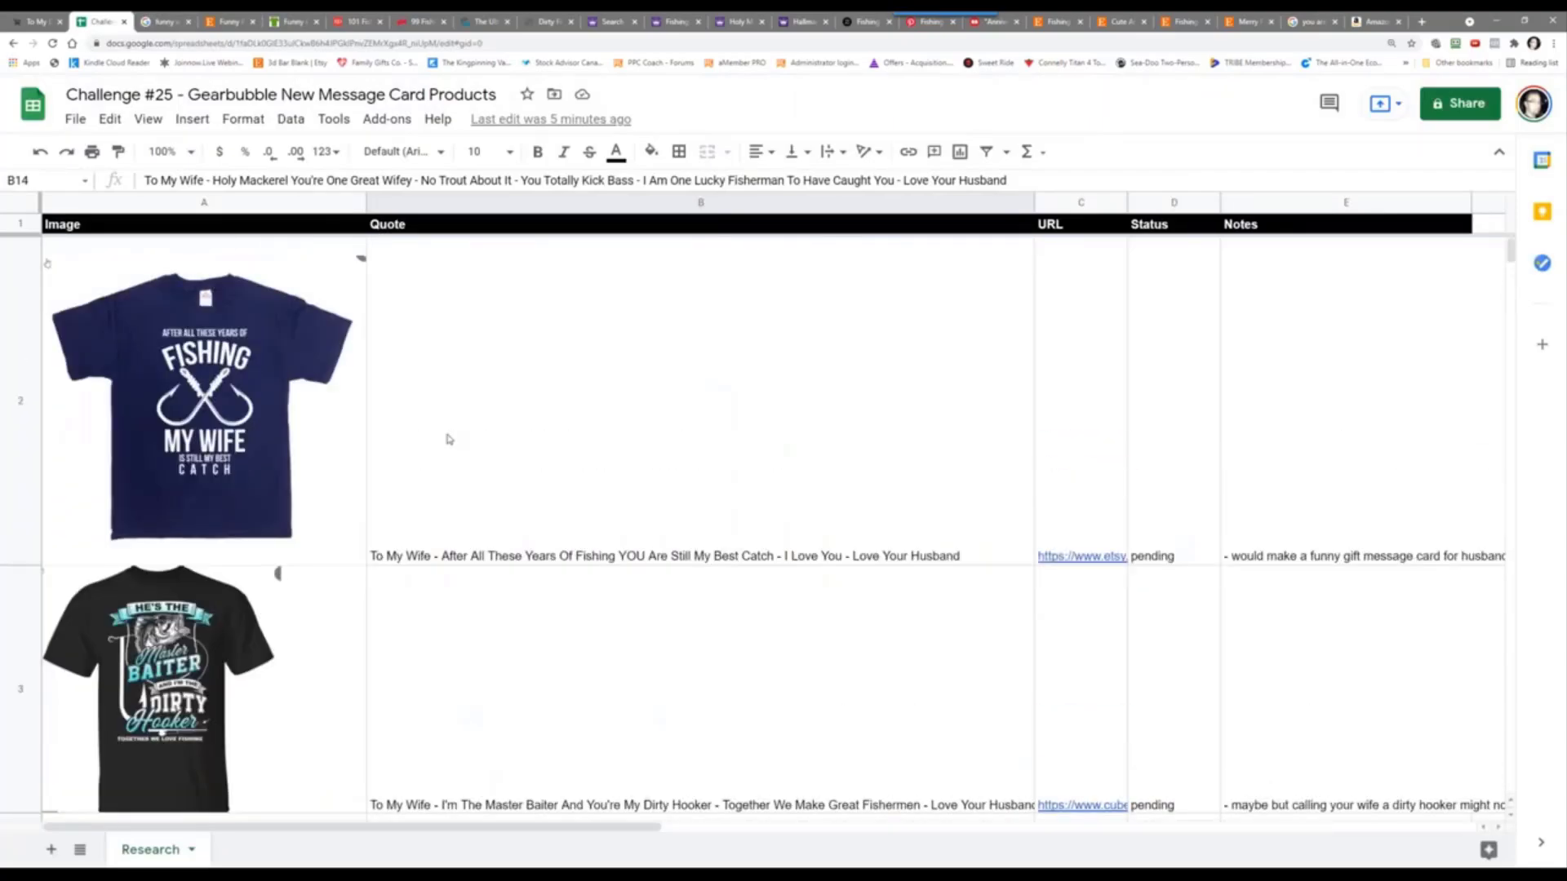
left_click(166, 21)
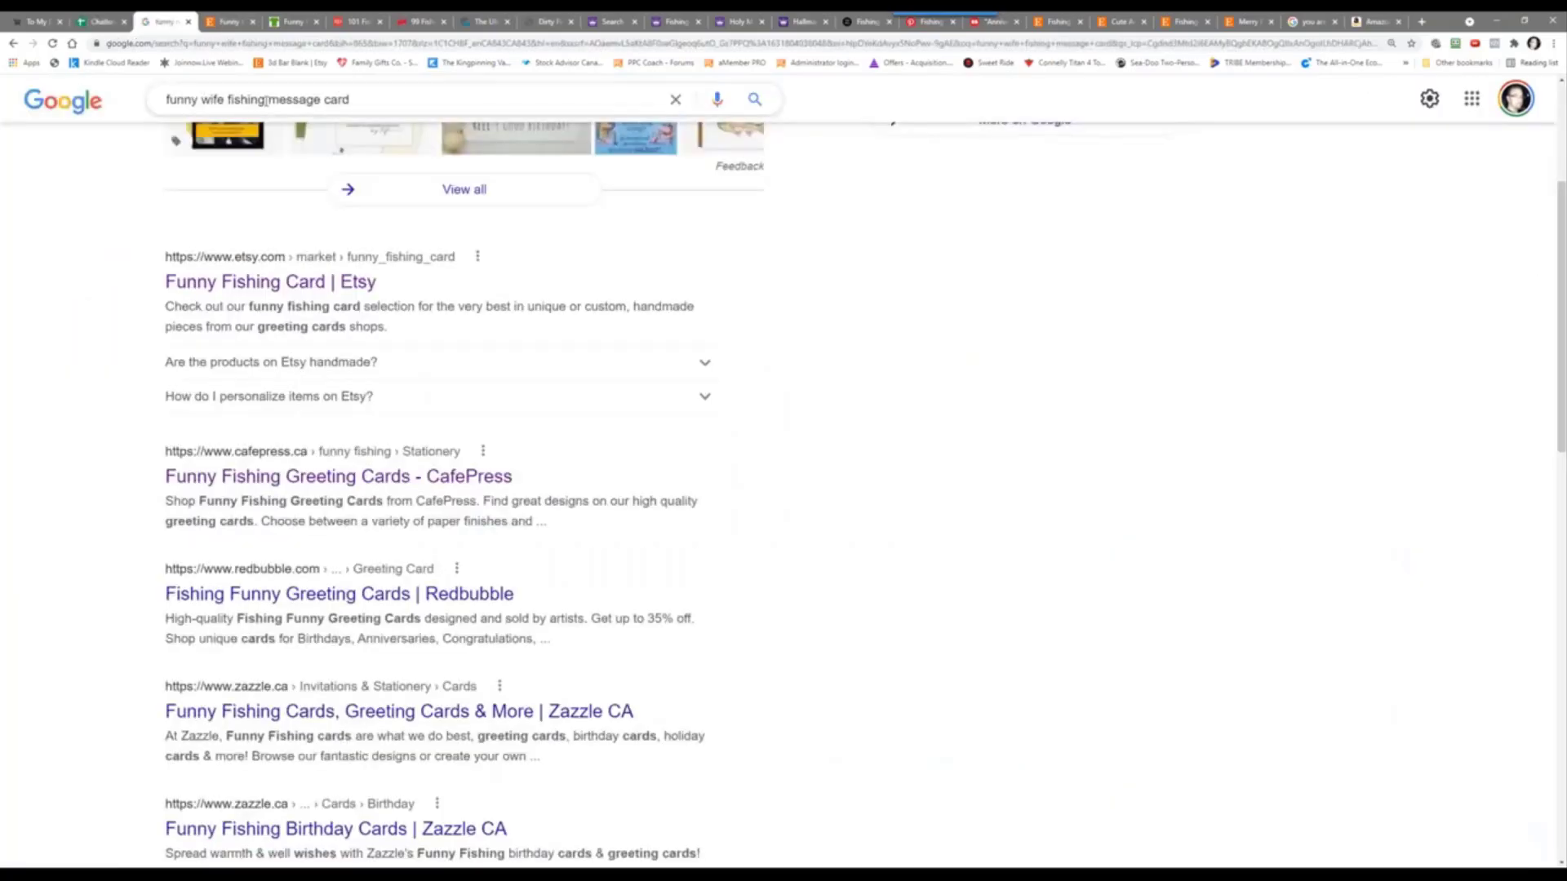
triple_click(228, 99)
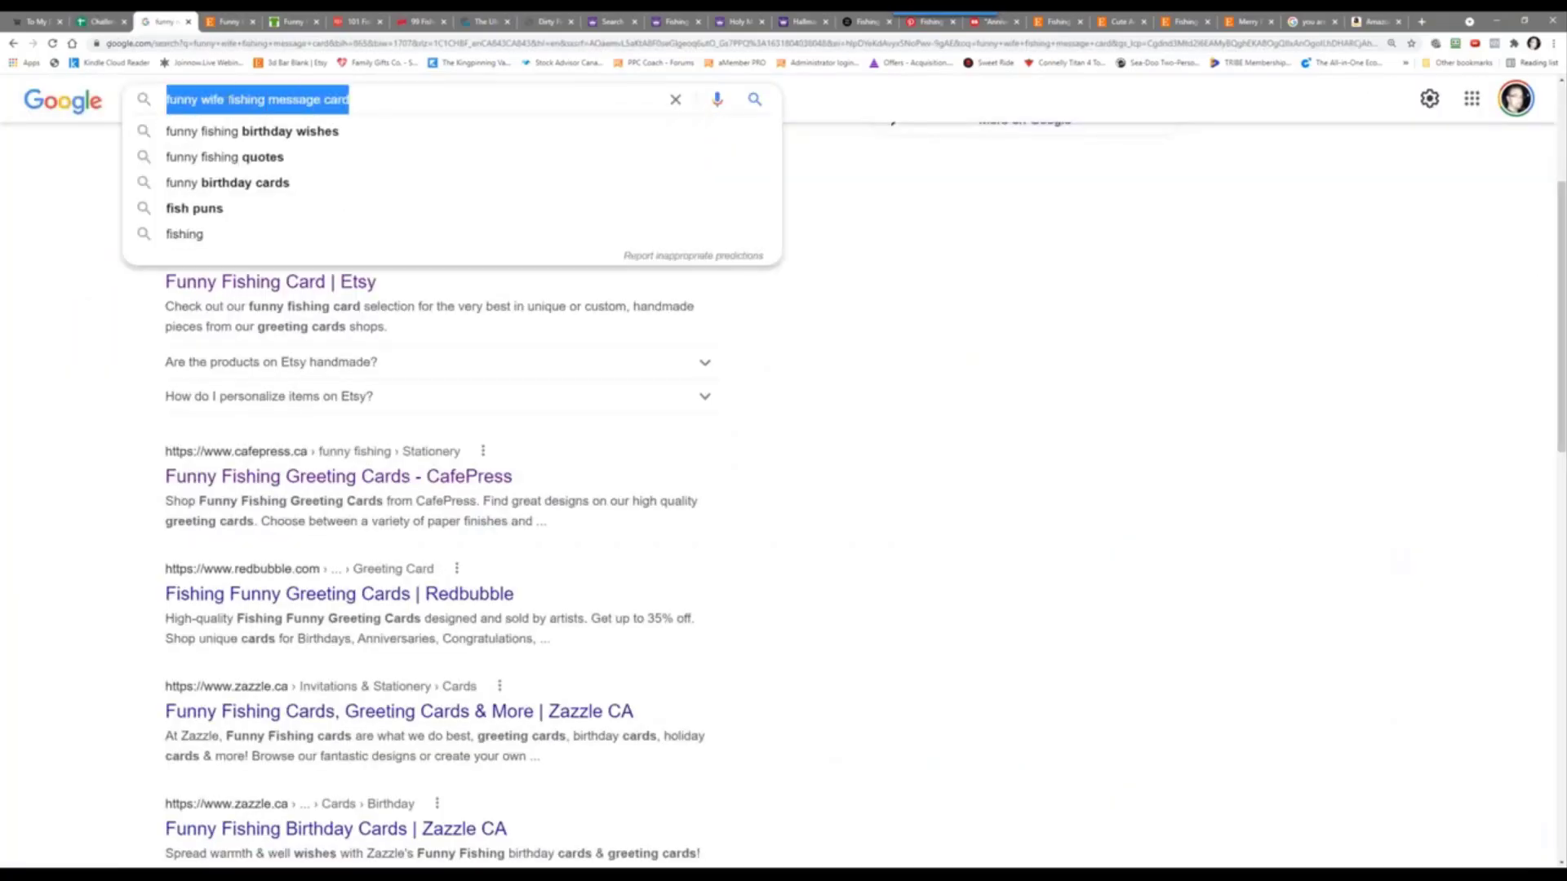
type("funny")
type("fishing mug")
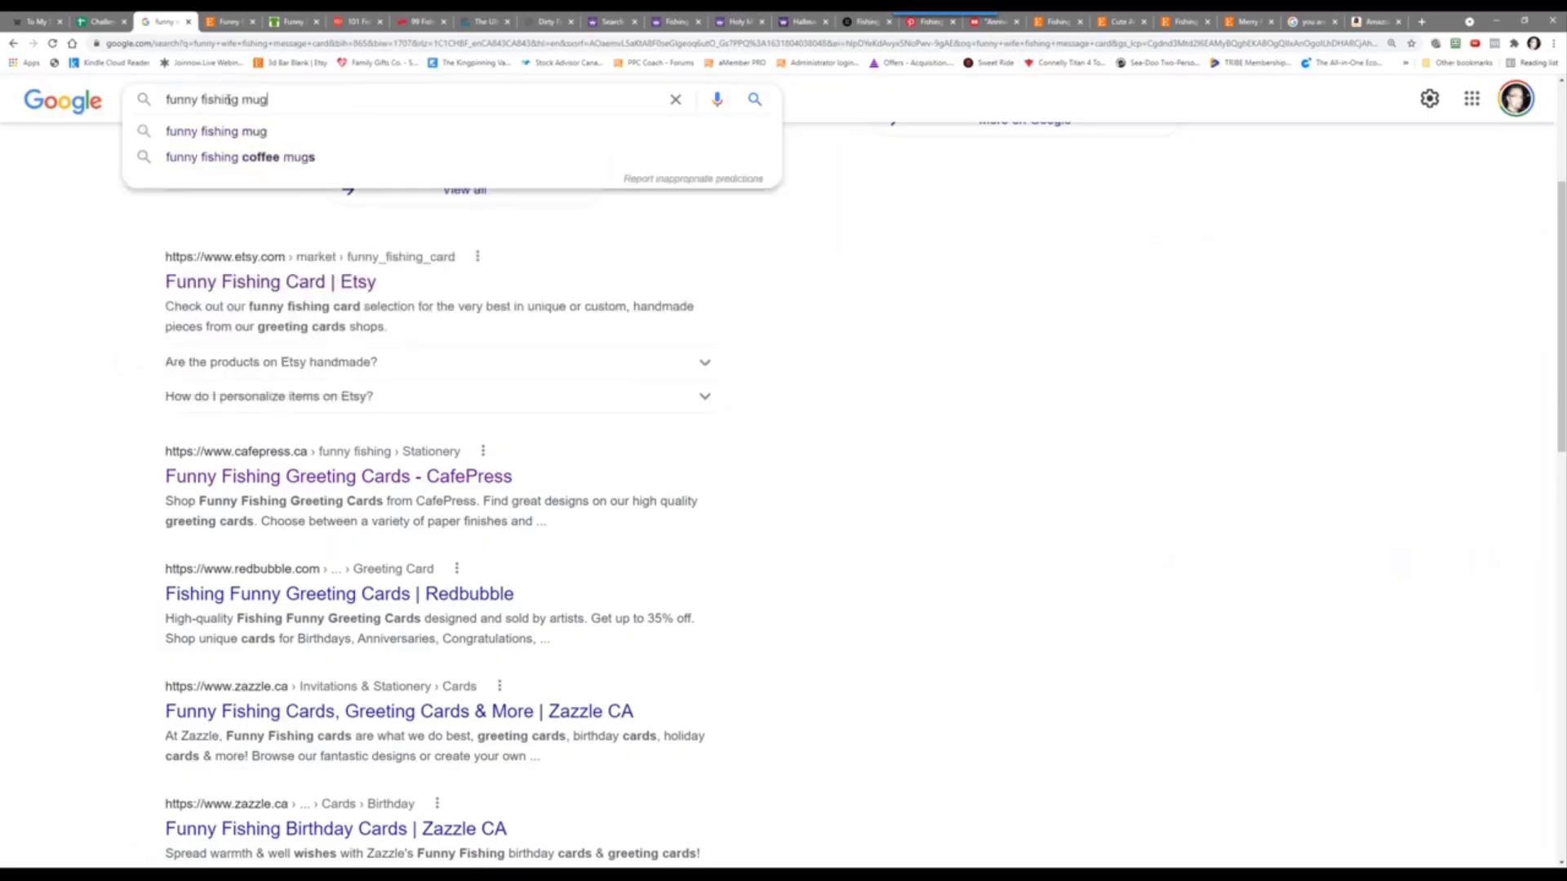
key("Return")
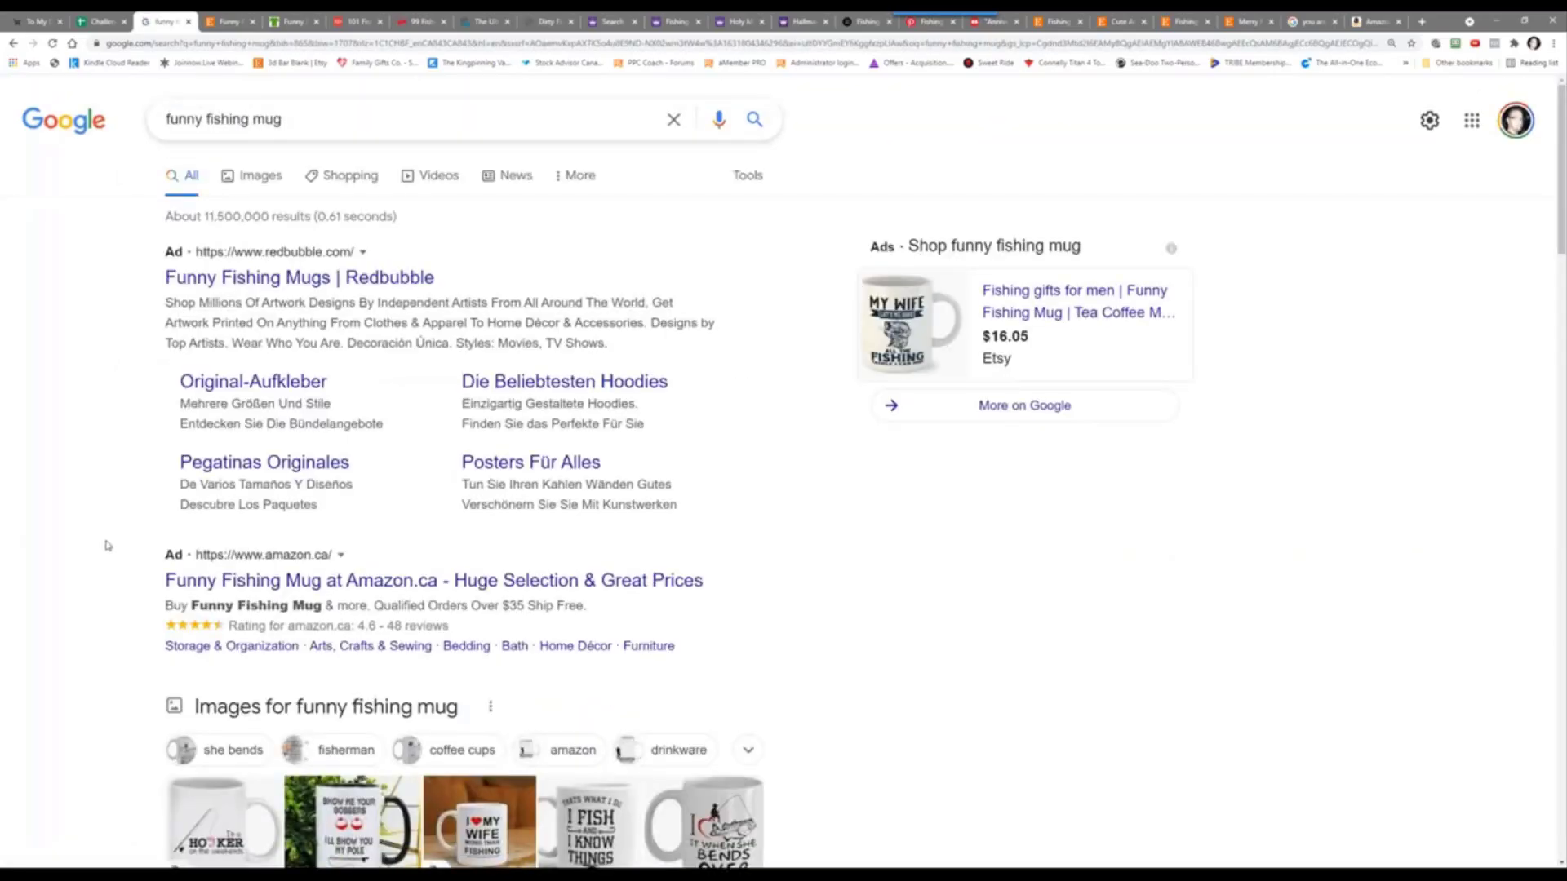
Step: Open the image results for "funny fishing mug" in a new tab and examine the sayings on the advertised mugs
scroll(108, 546, "down", 5)
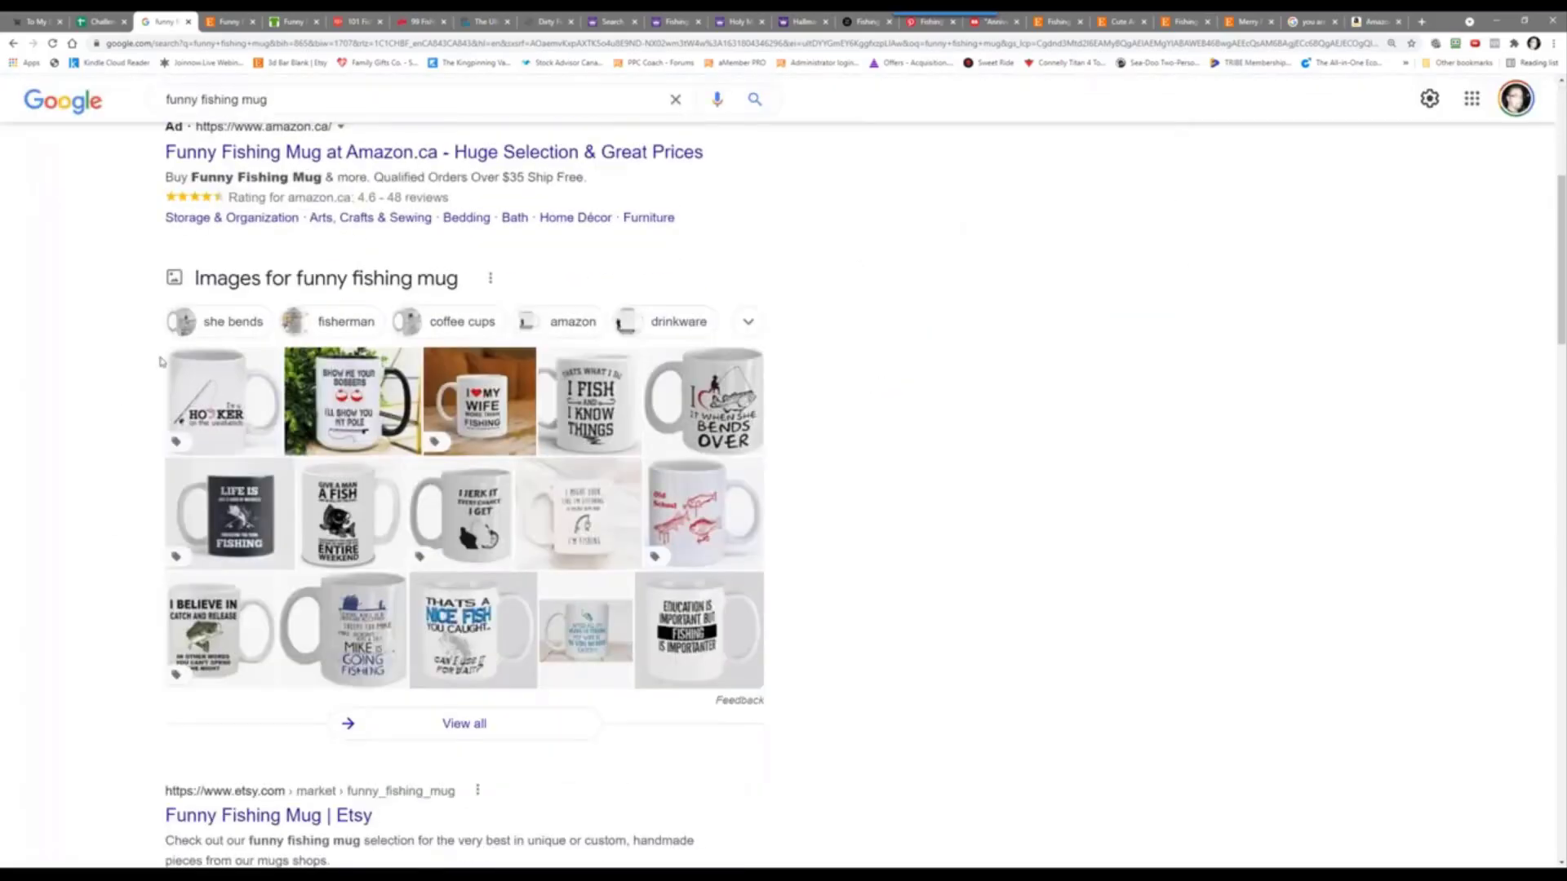
right_click(345, 281)
left_click(381, 295)
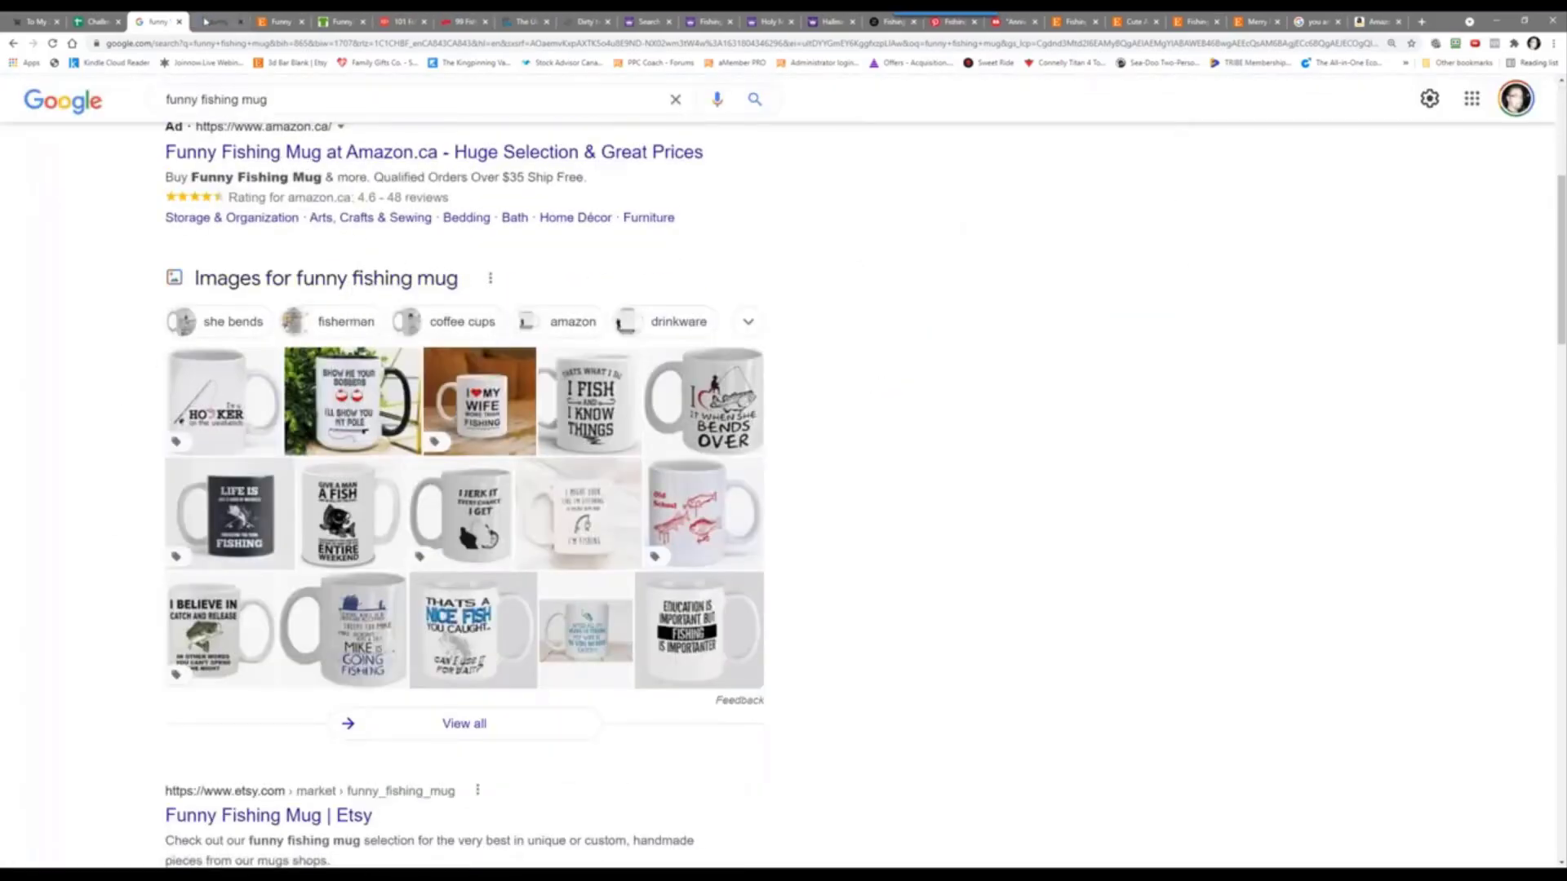
left_click(216, 21)
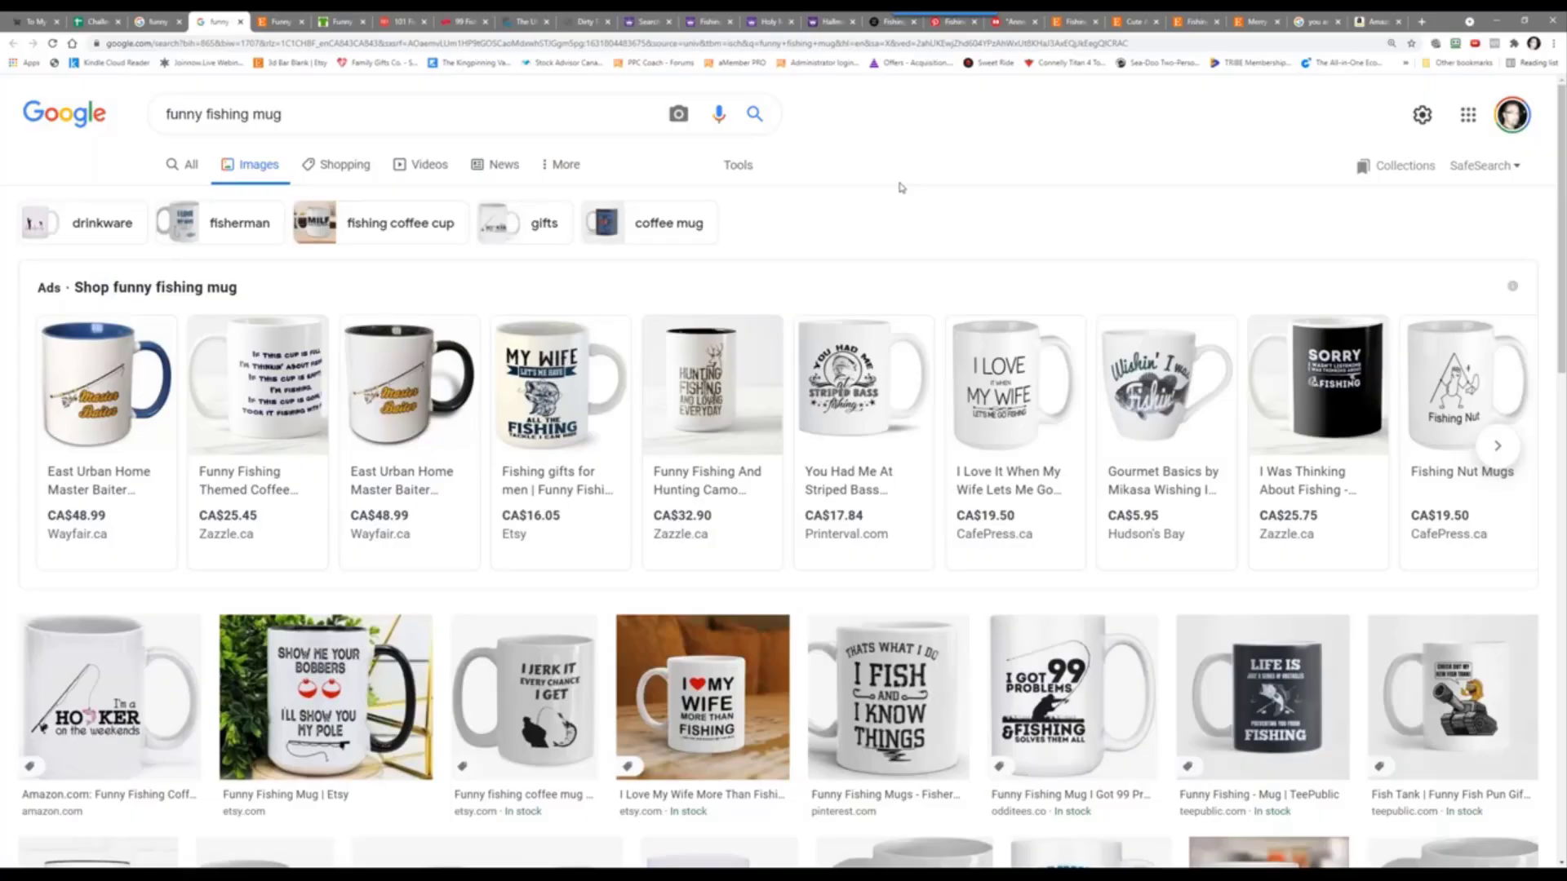
mouse_move(580, 440)
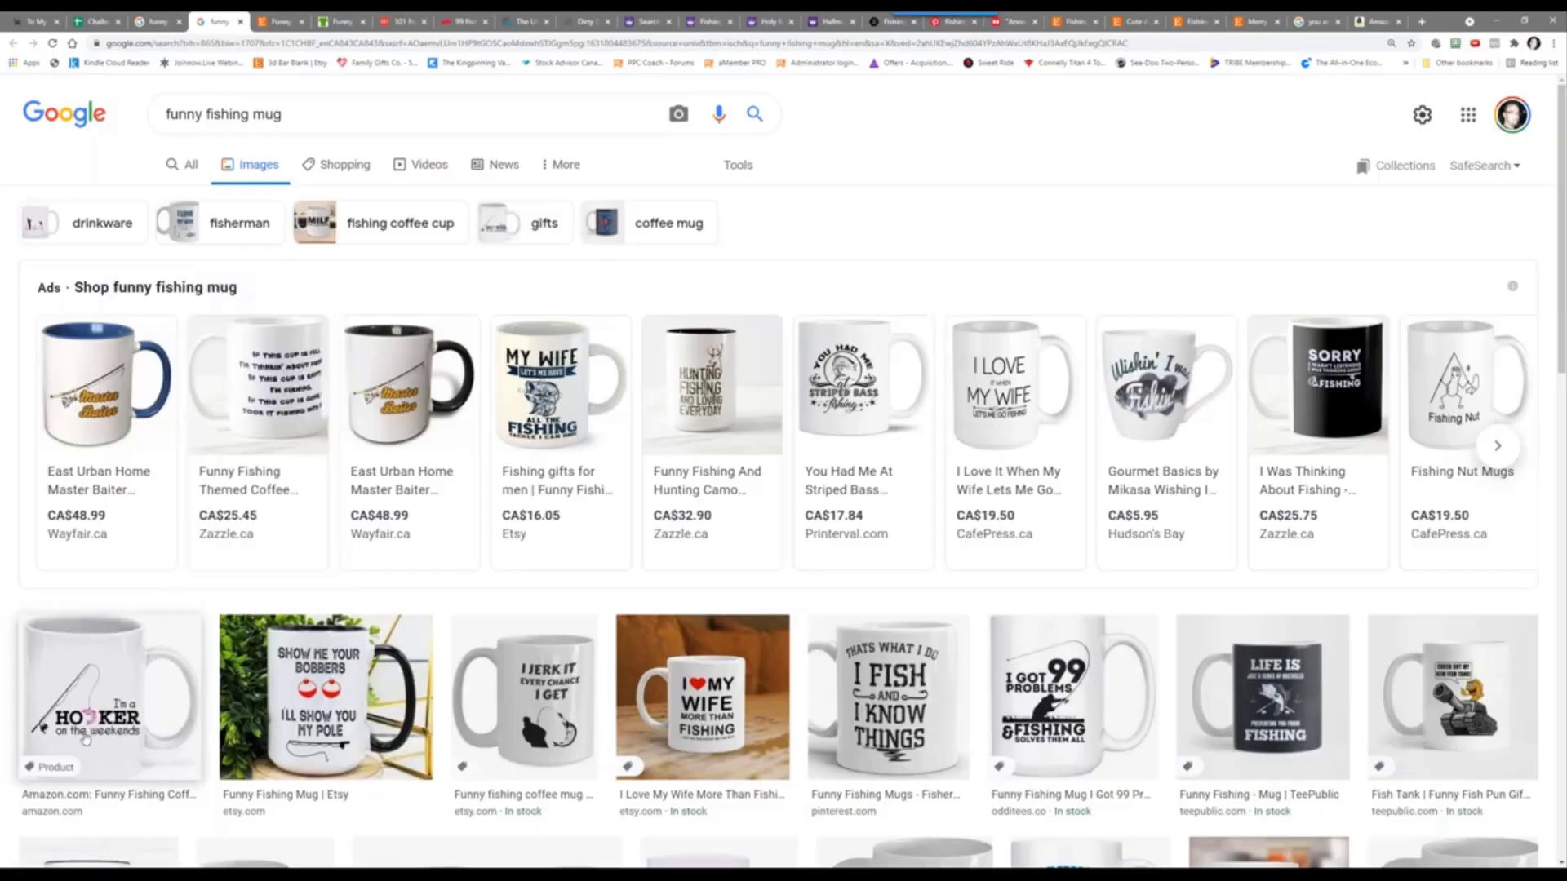
mouse_move(269, 359)
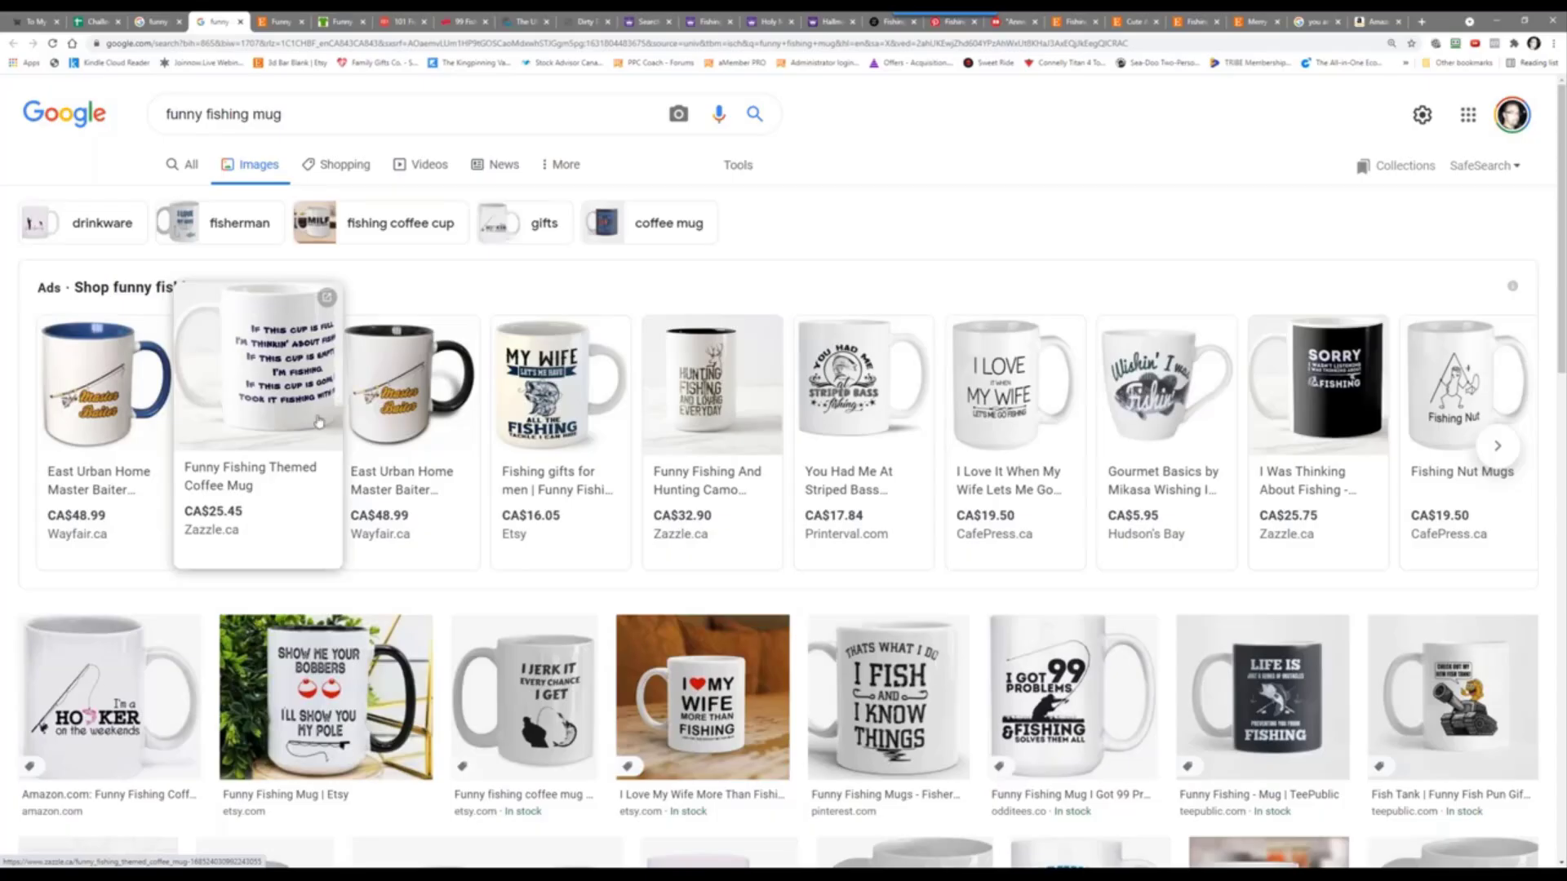
mouse_move(646, 478)
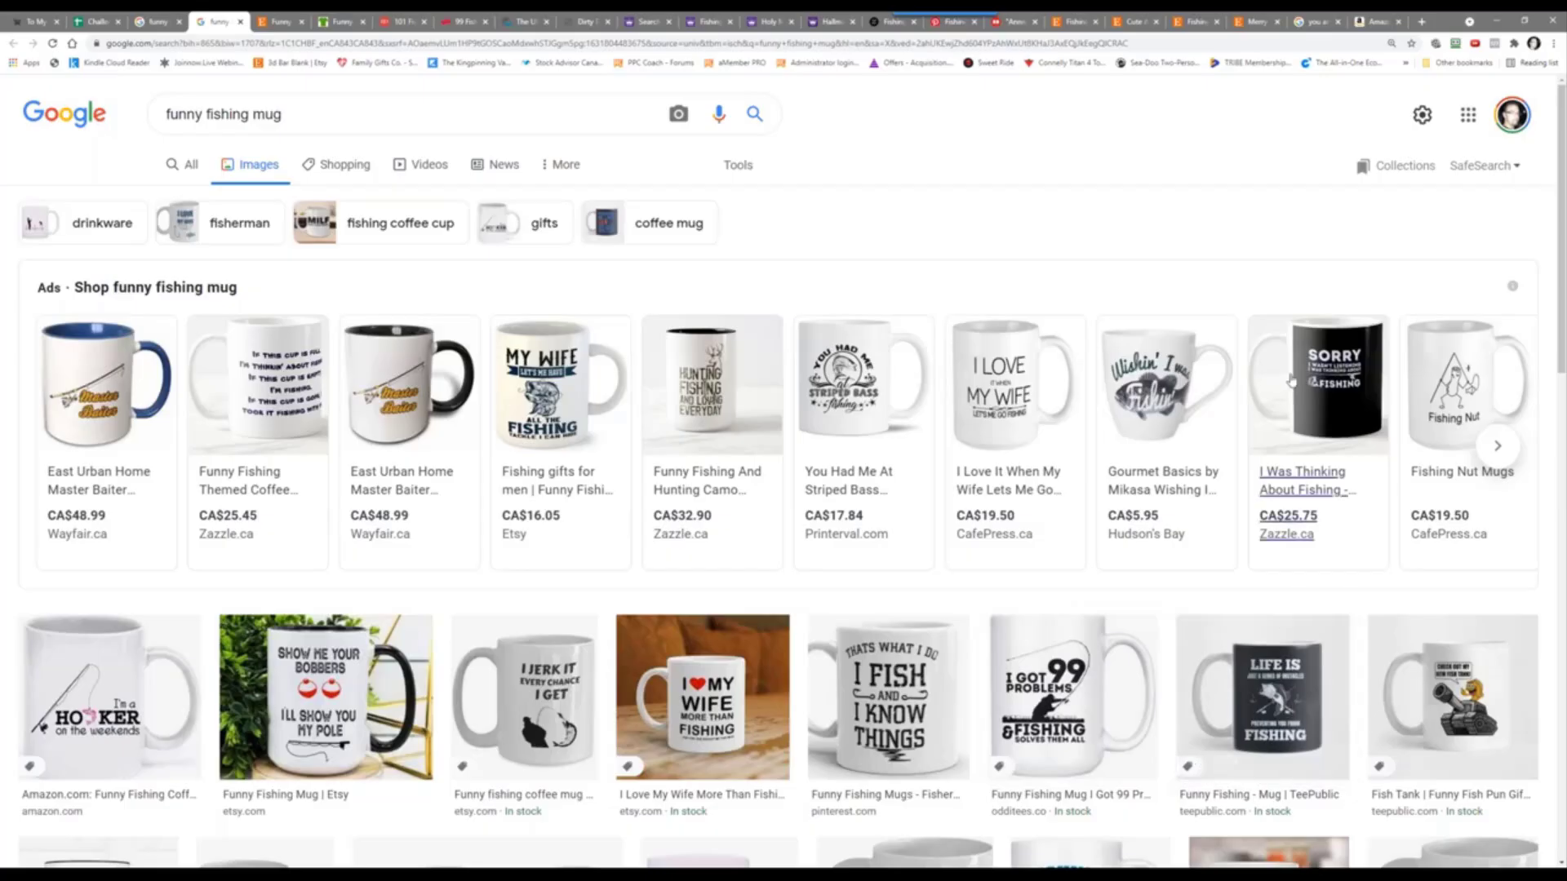
mouse_move(1285, 351)
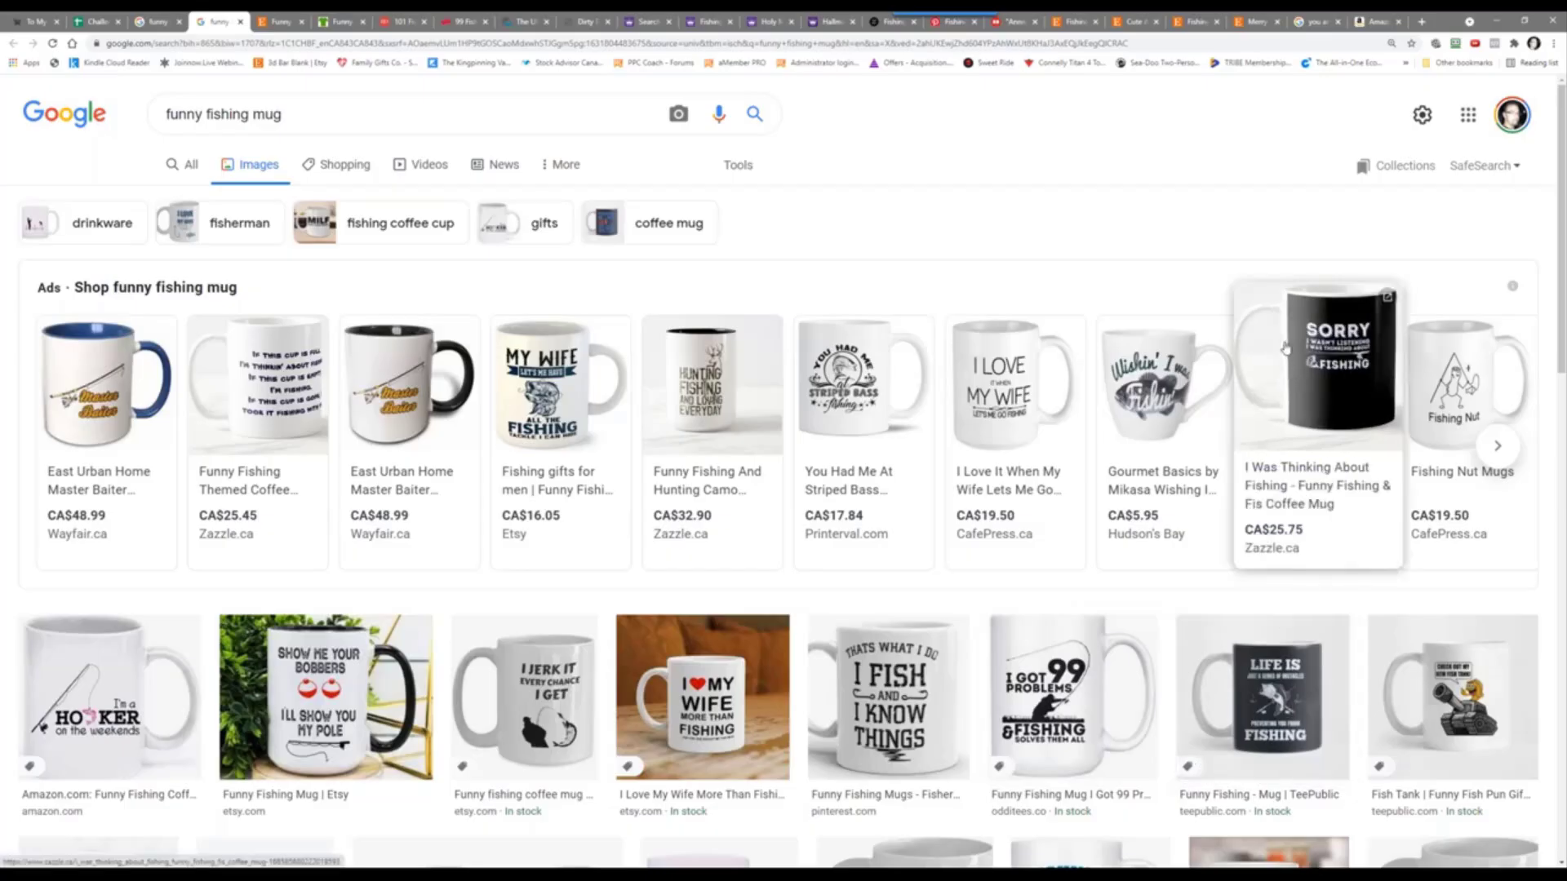
mouse_move(1085, 417)
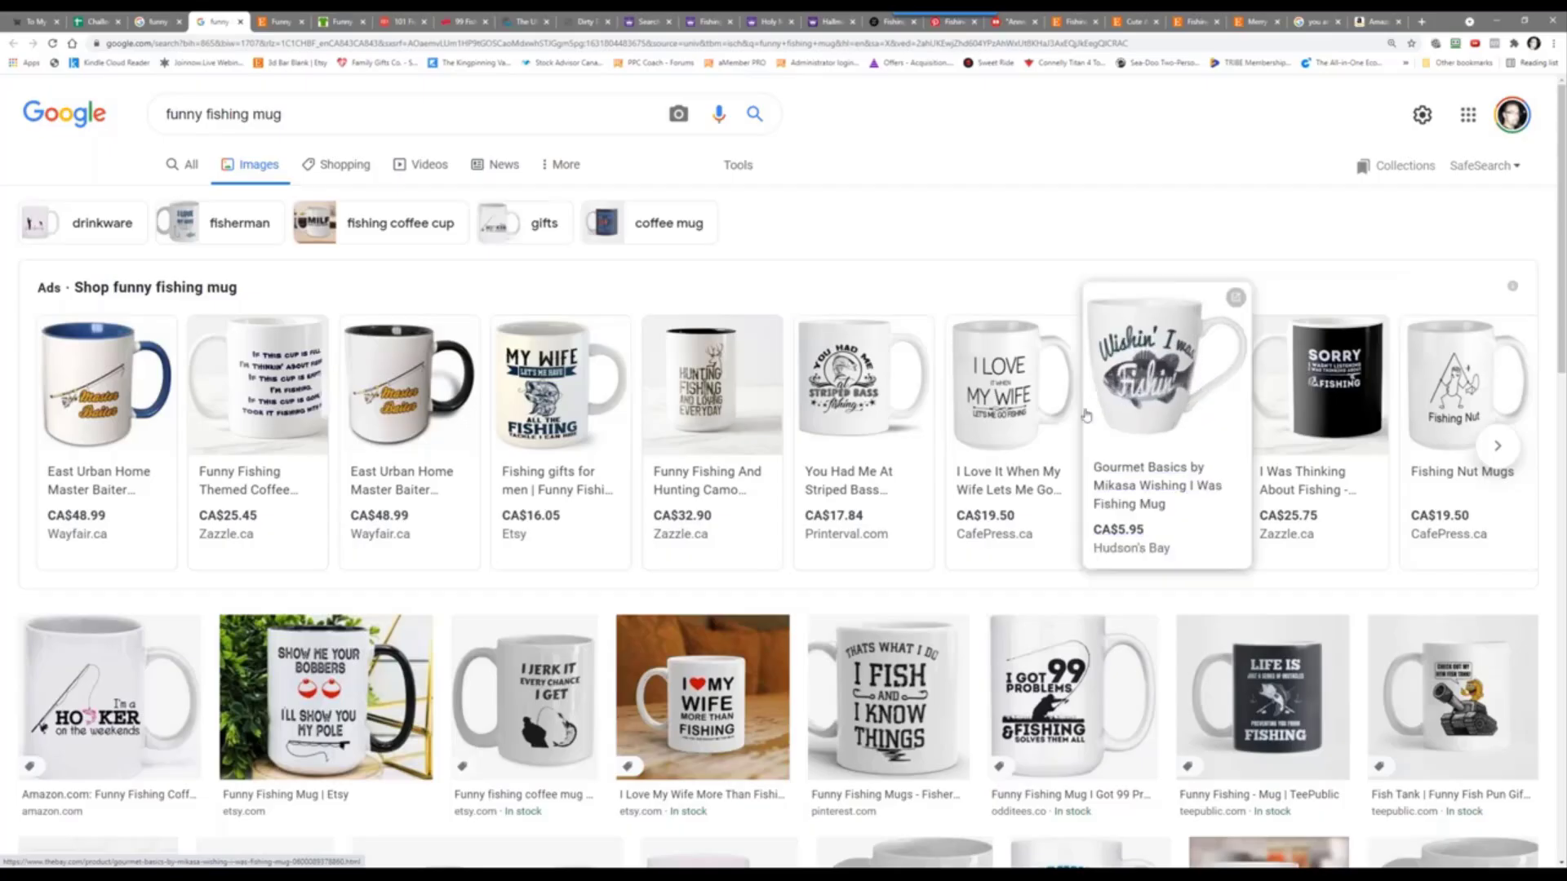
Step: Look through the "funny fishing mug" image results for sayings suited to a wife, and return to the research sheet
scroll(1298, 473, "down", 5)
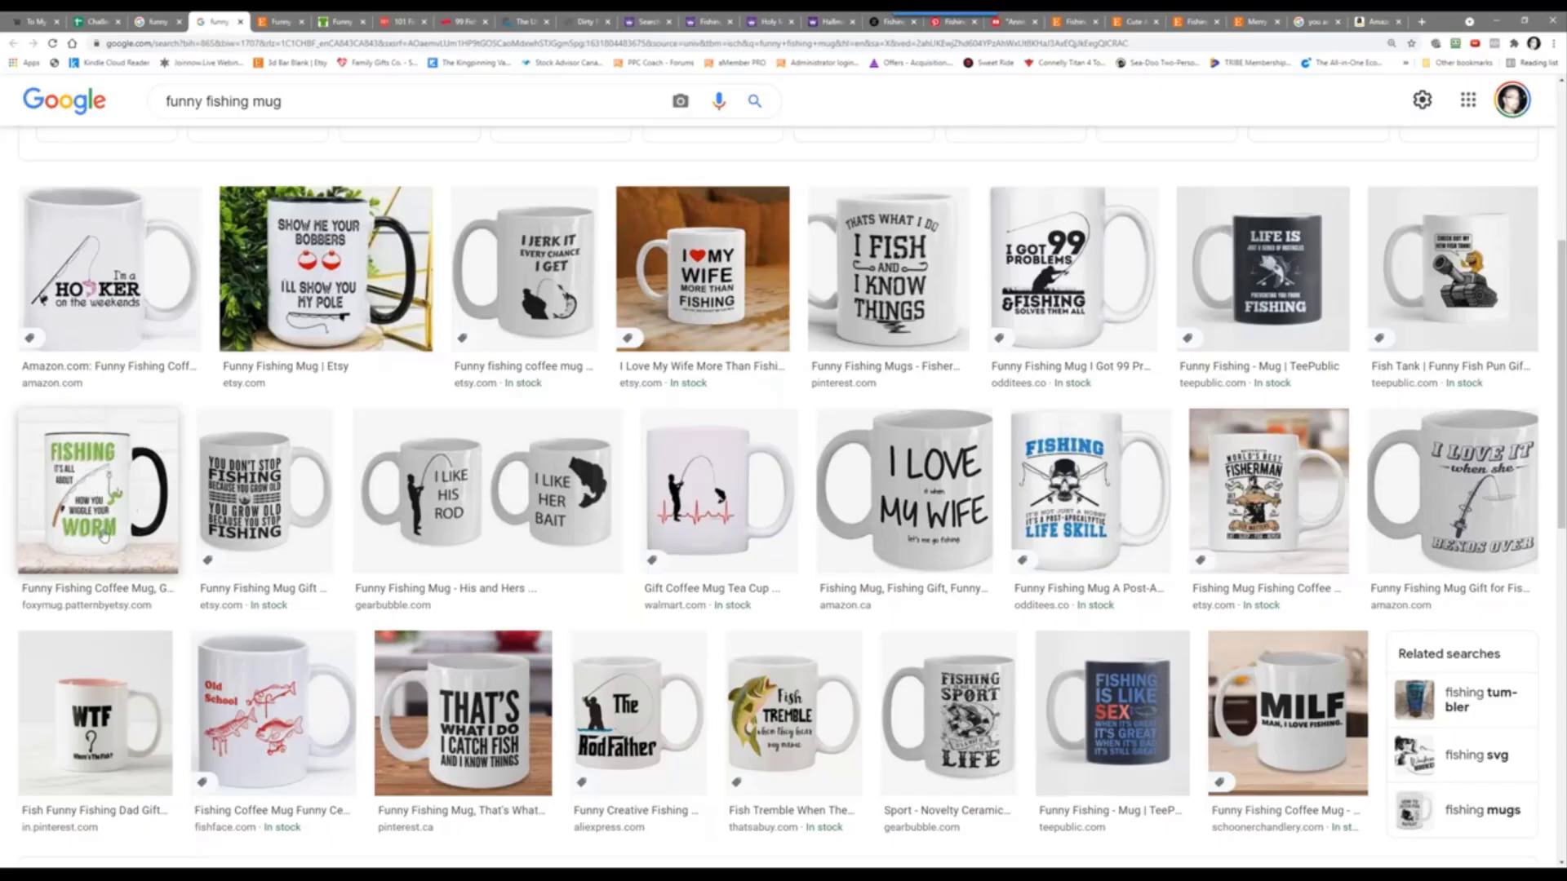
scroll(104, 536, "down", 3)
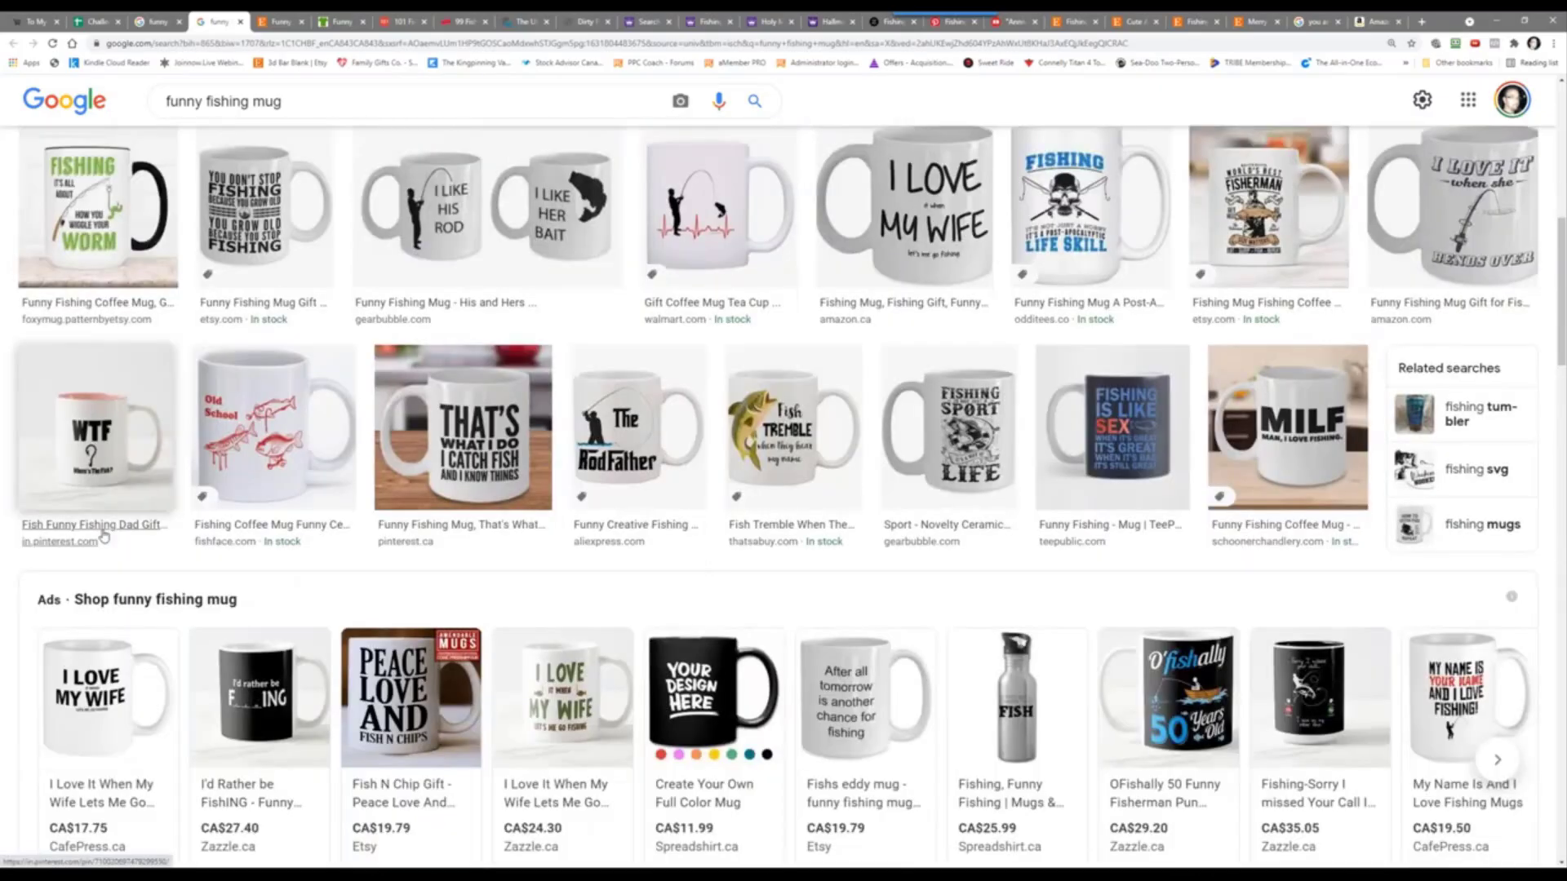
scroll(103, 537, "down", 3)
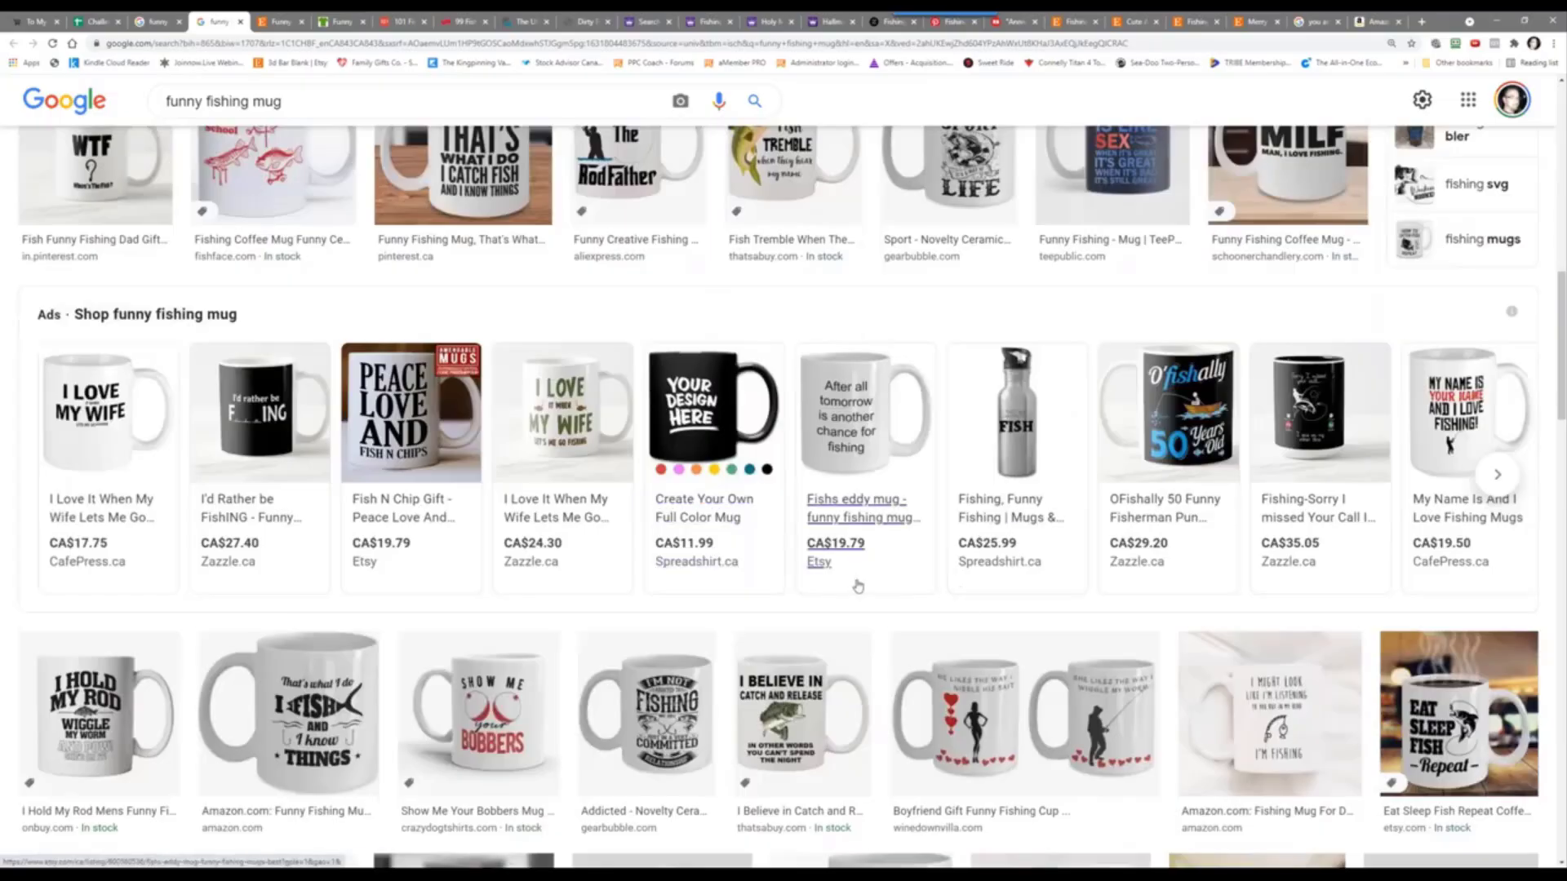
scroll(857, 586, "down", 5)
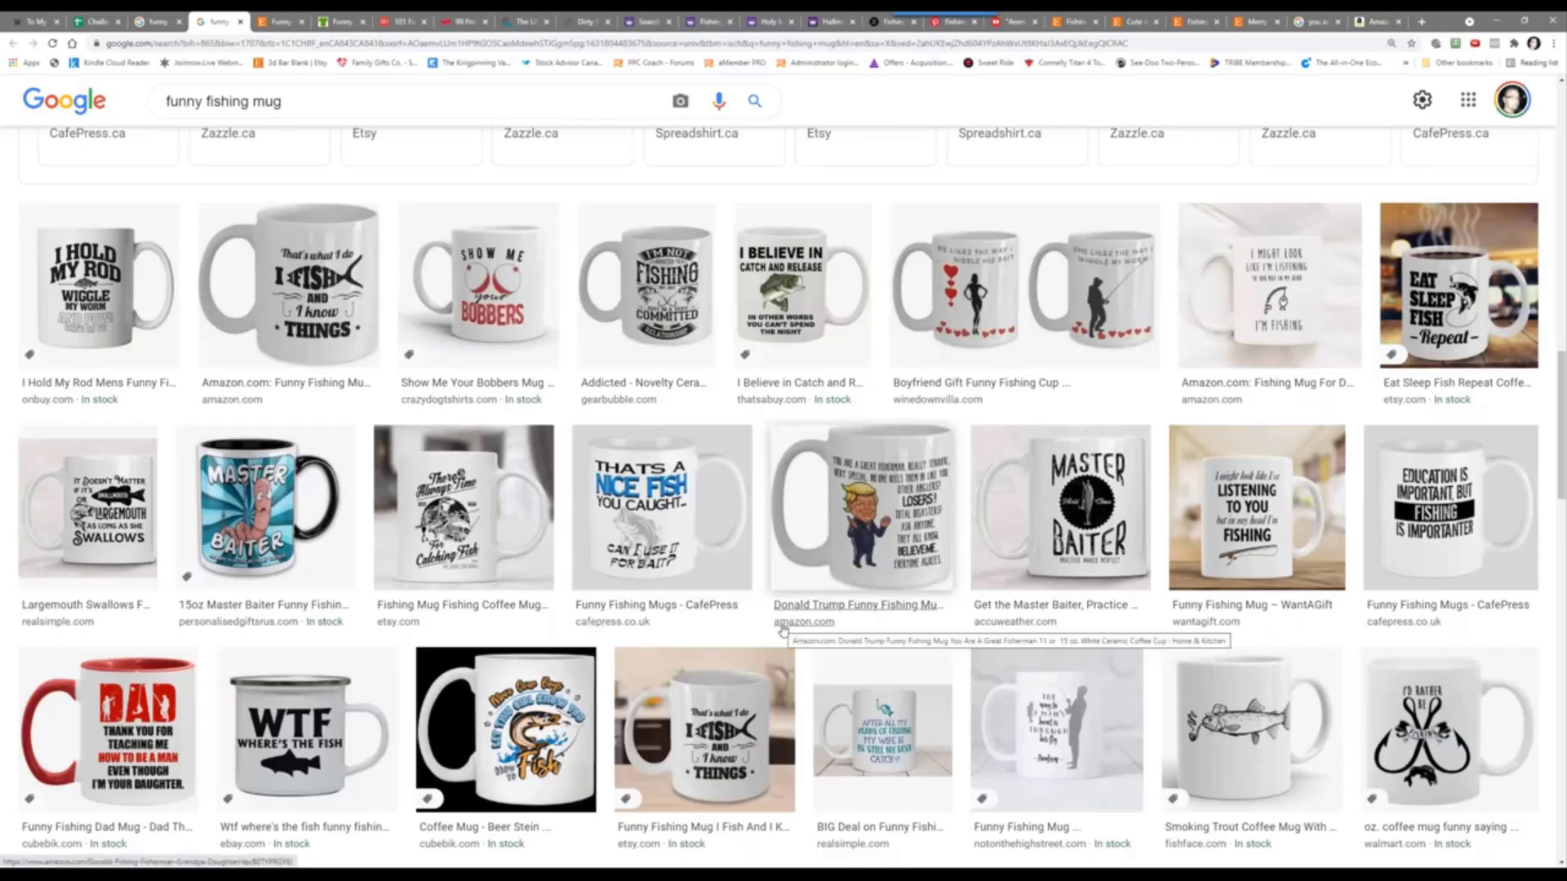
left_click(96, 22)
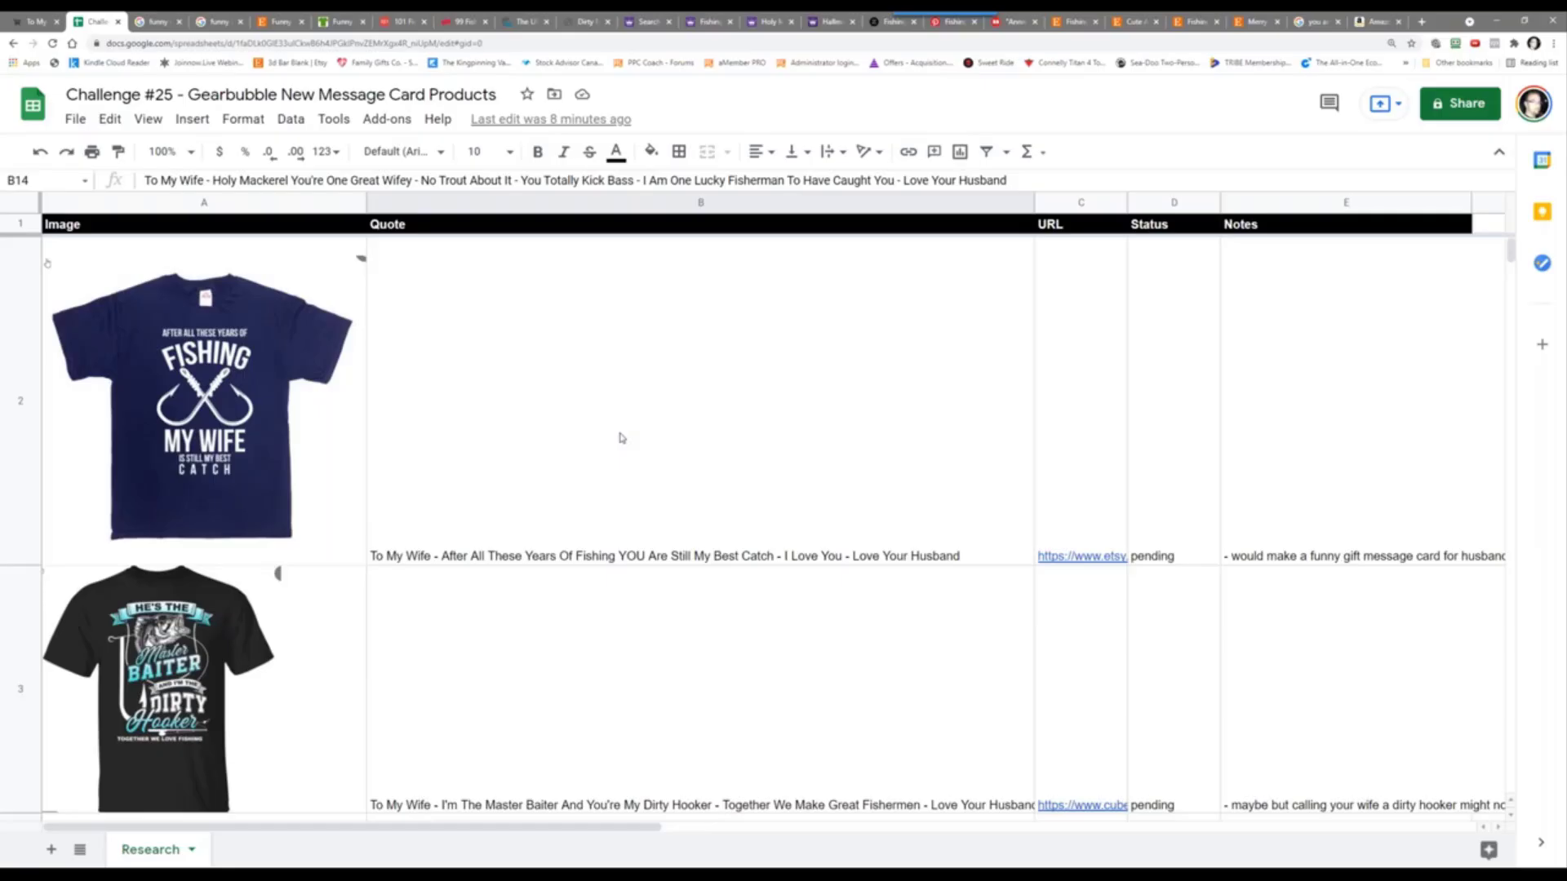
left_click(634, 406)
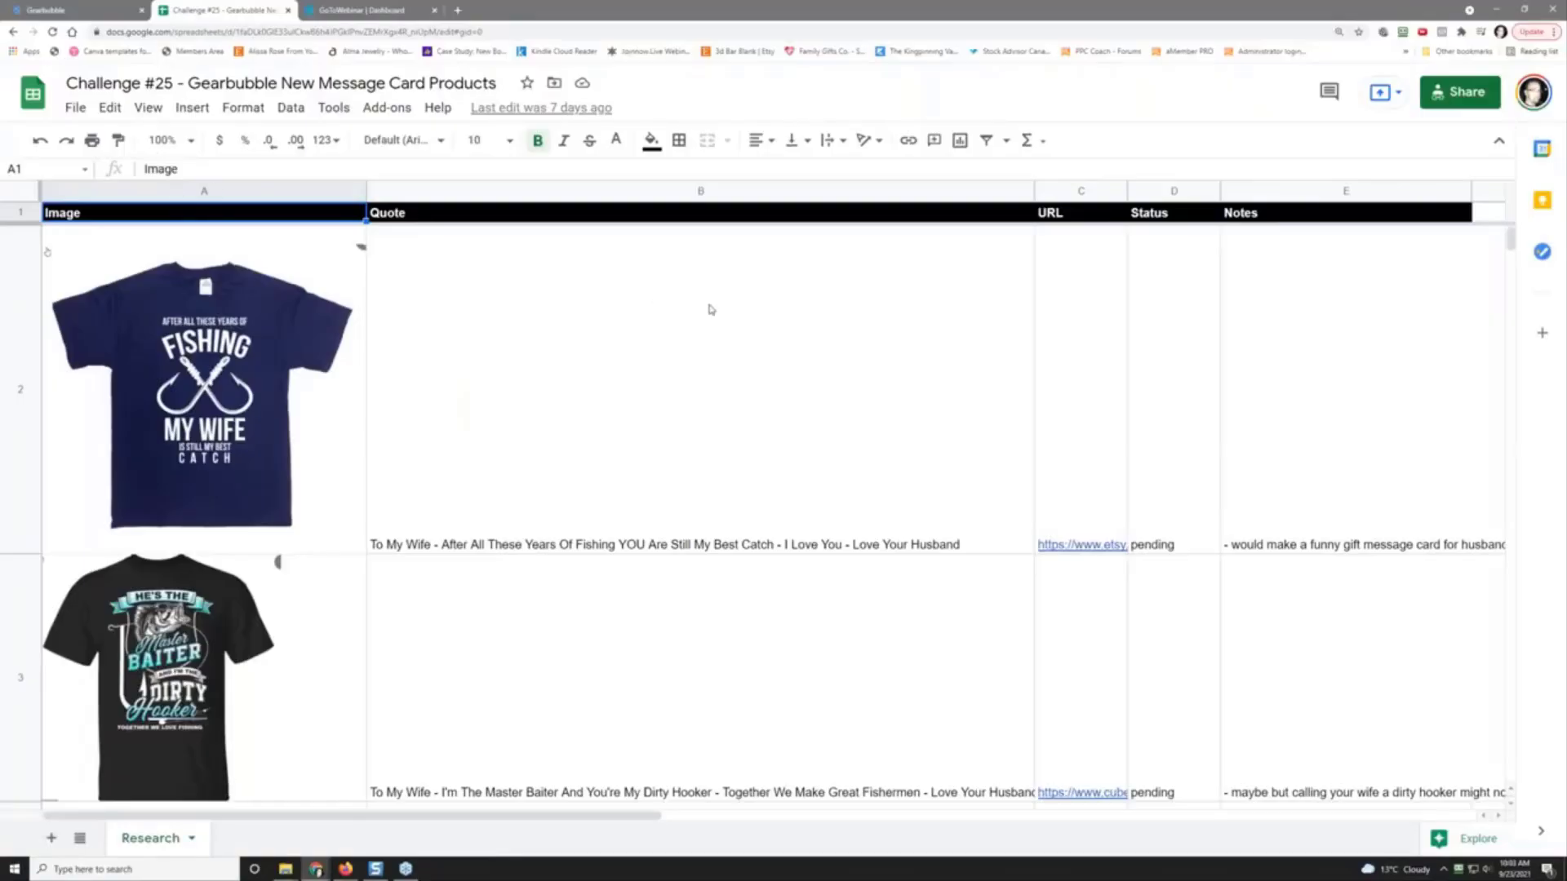
Step: Review the fishing quotes, product images and notes collected for wives across the rows of the research sheet
mouse_move(1042, 362)
scroll(690, 441, "down", 5)
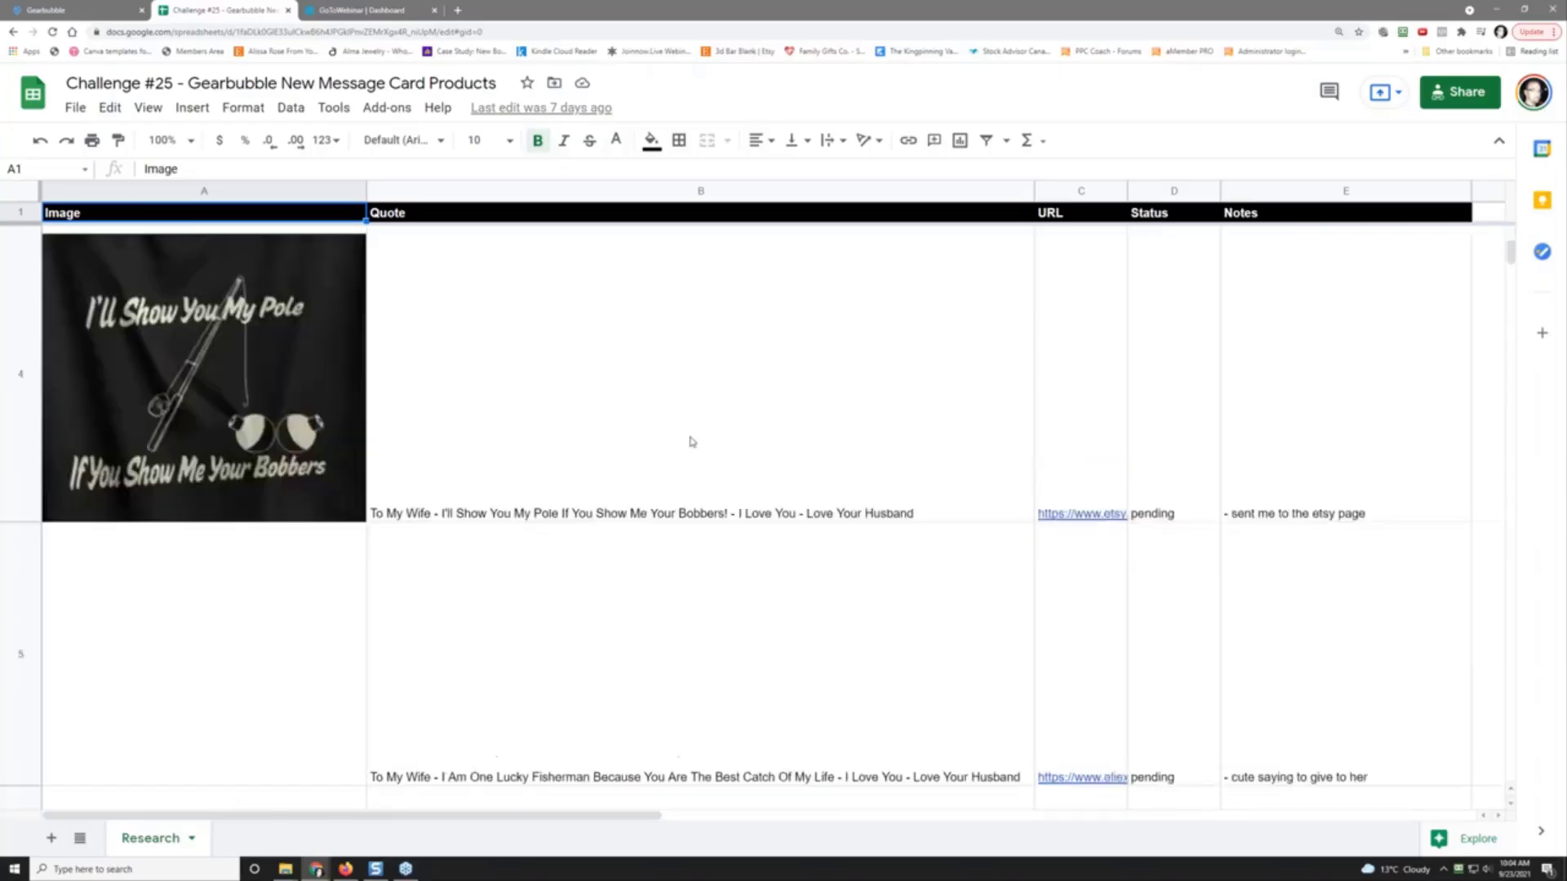
scroll(692, 442, "down", 5)
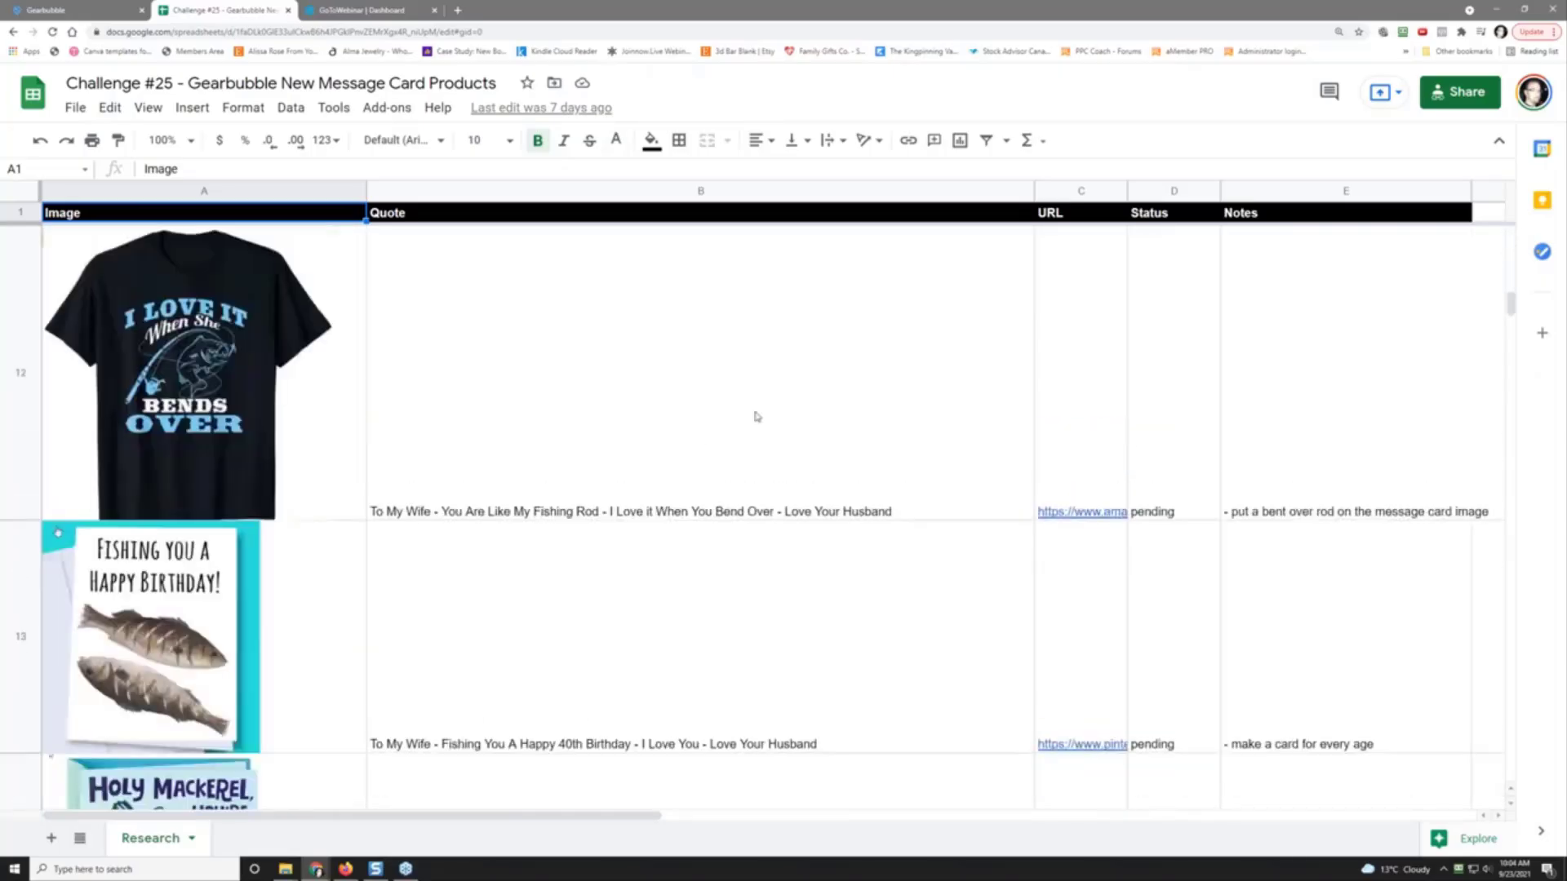
scroll(769, 418, "down", 3)
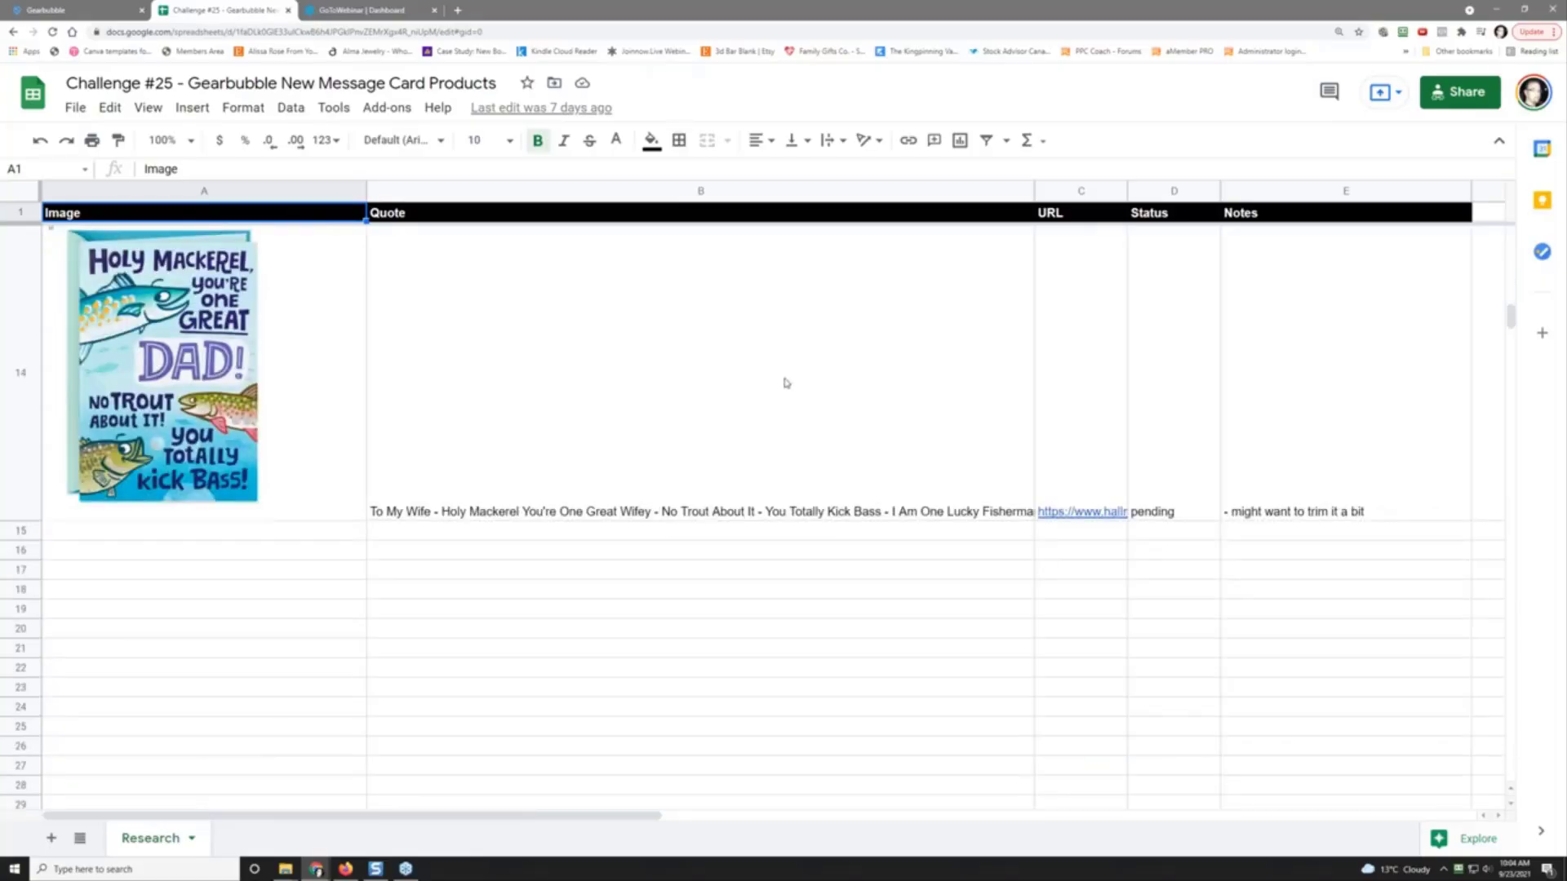
scroll(785, 383, "up", 3)
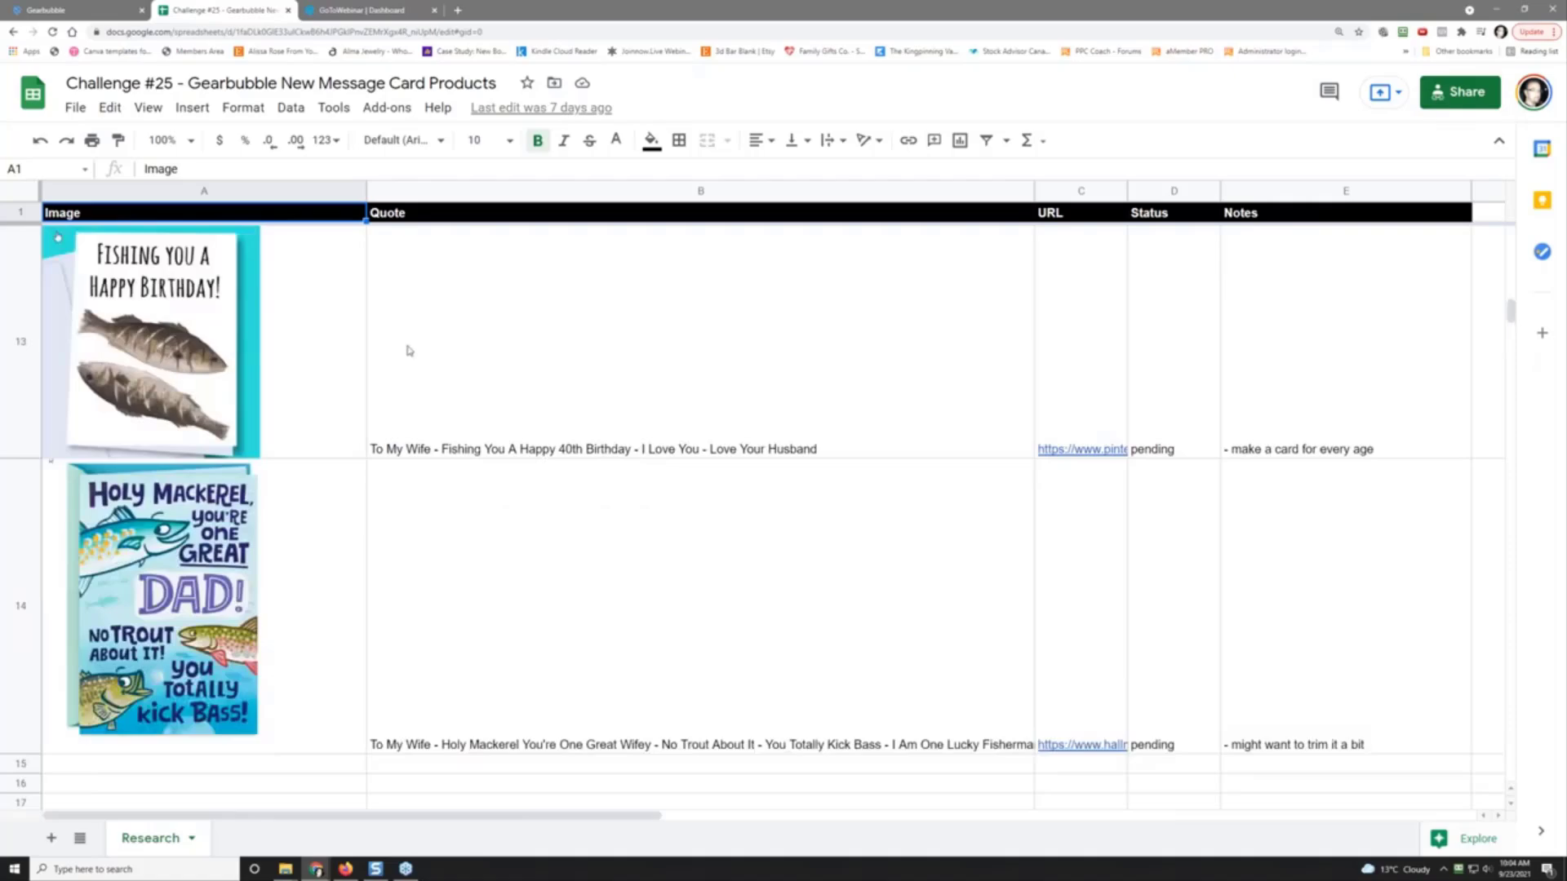
scroll(617, 361, "up", 3)
scroll(630, 368, "up", 5)
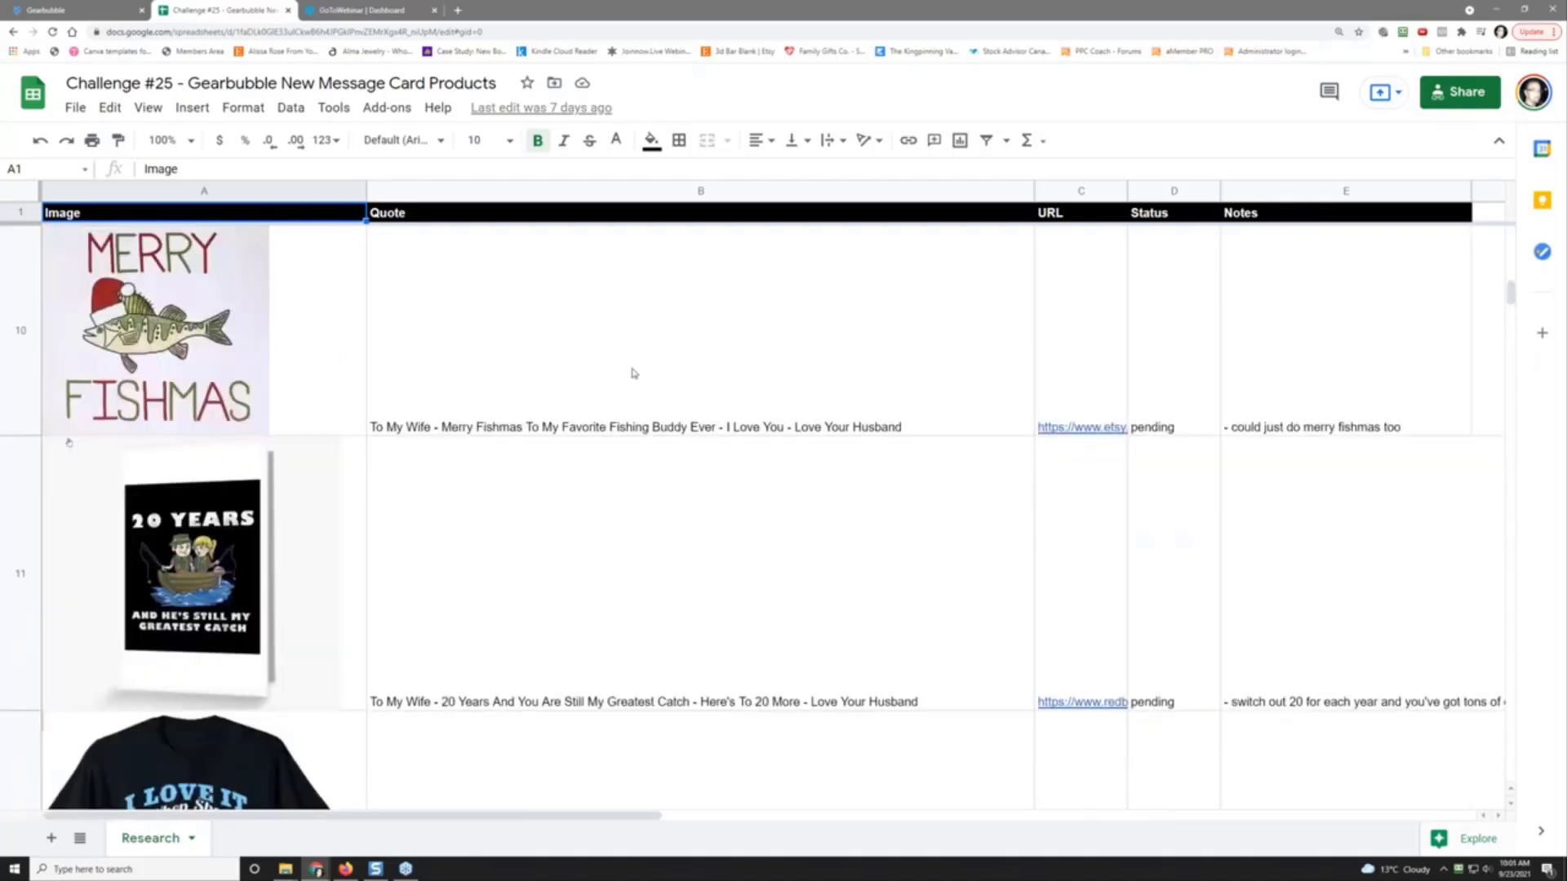
scroll(633, 373, "up", 3)
scroll(633, 373, "down", 5)
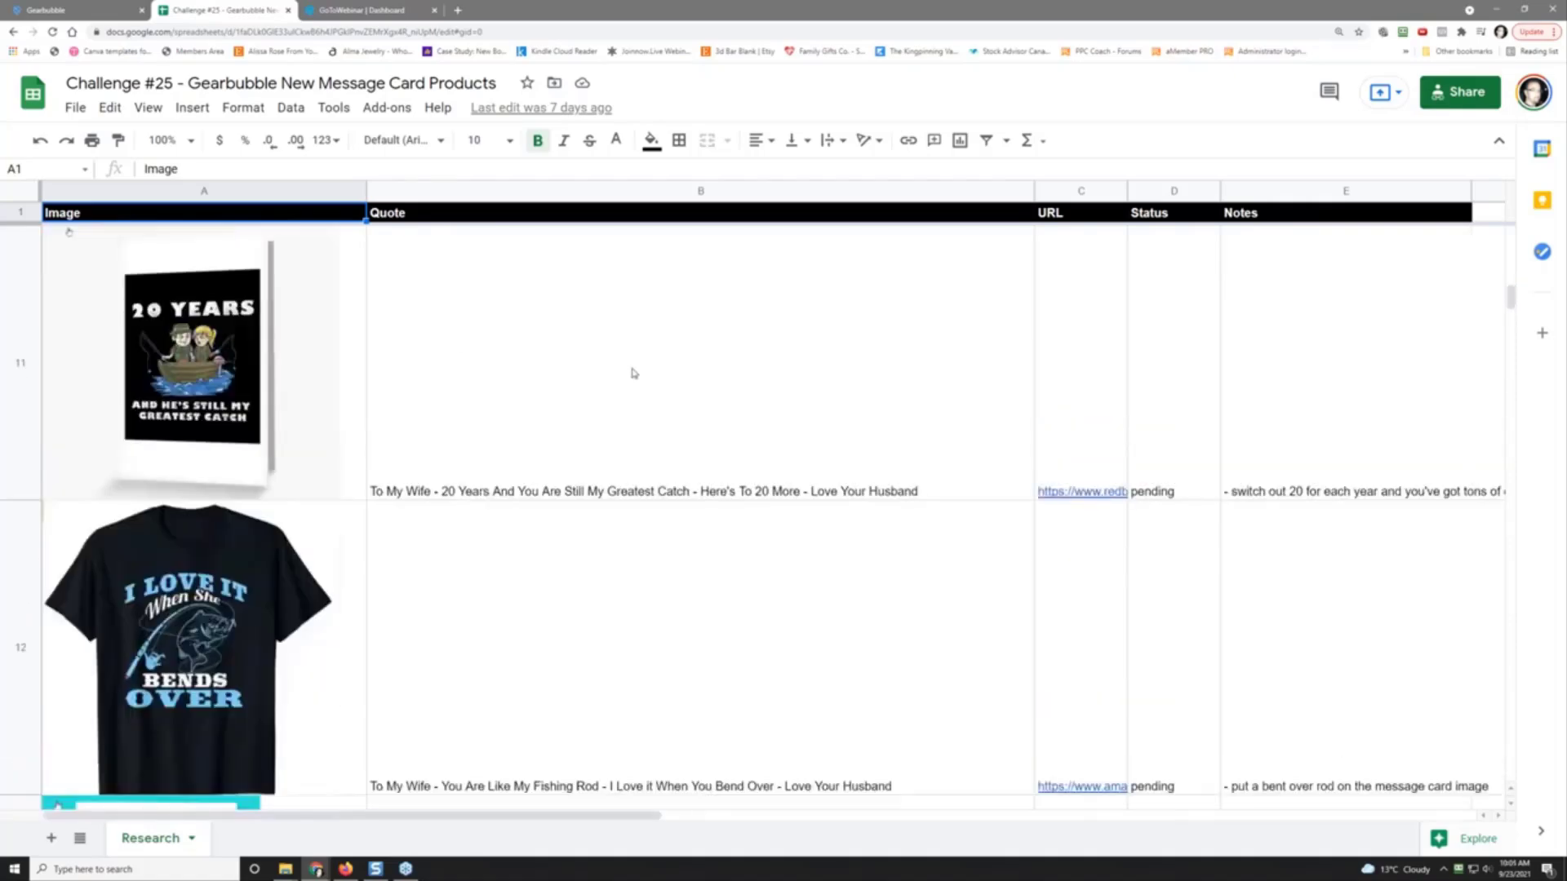
scroll(634, 373, "up", 10)
scroll(634, 373, "down", 3)
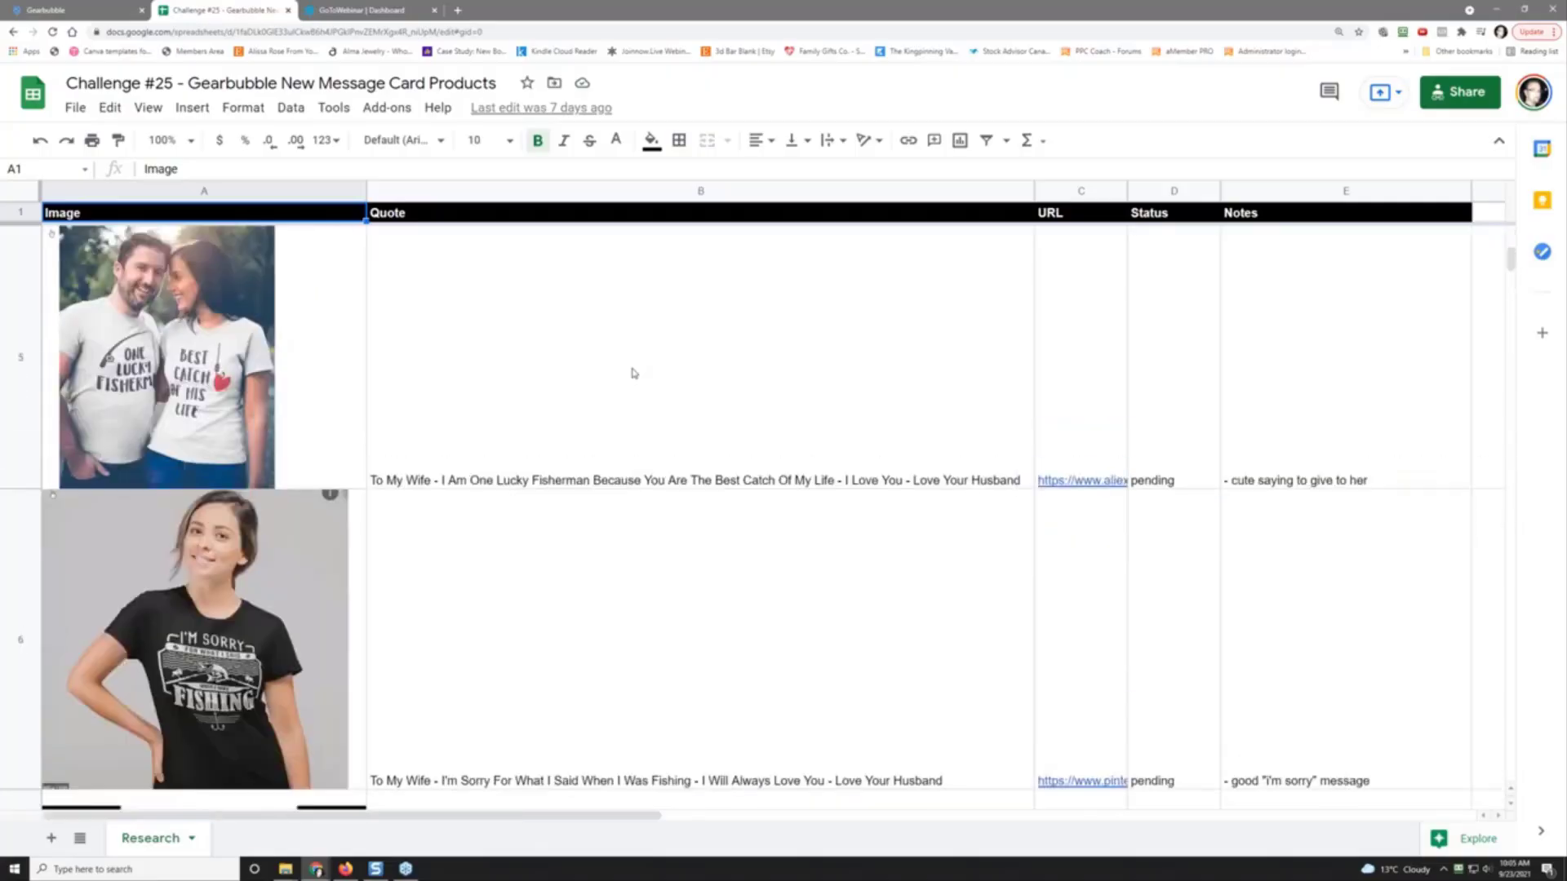
scroll(634, 373, "up", 3)
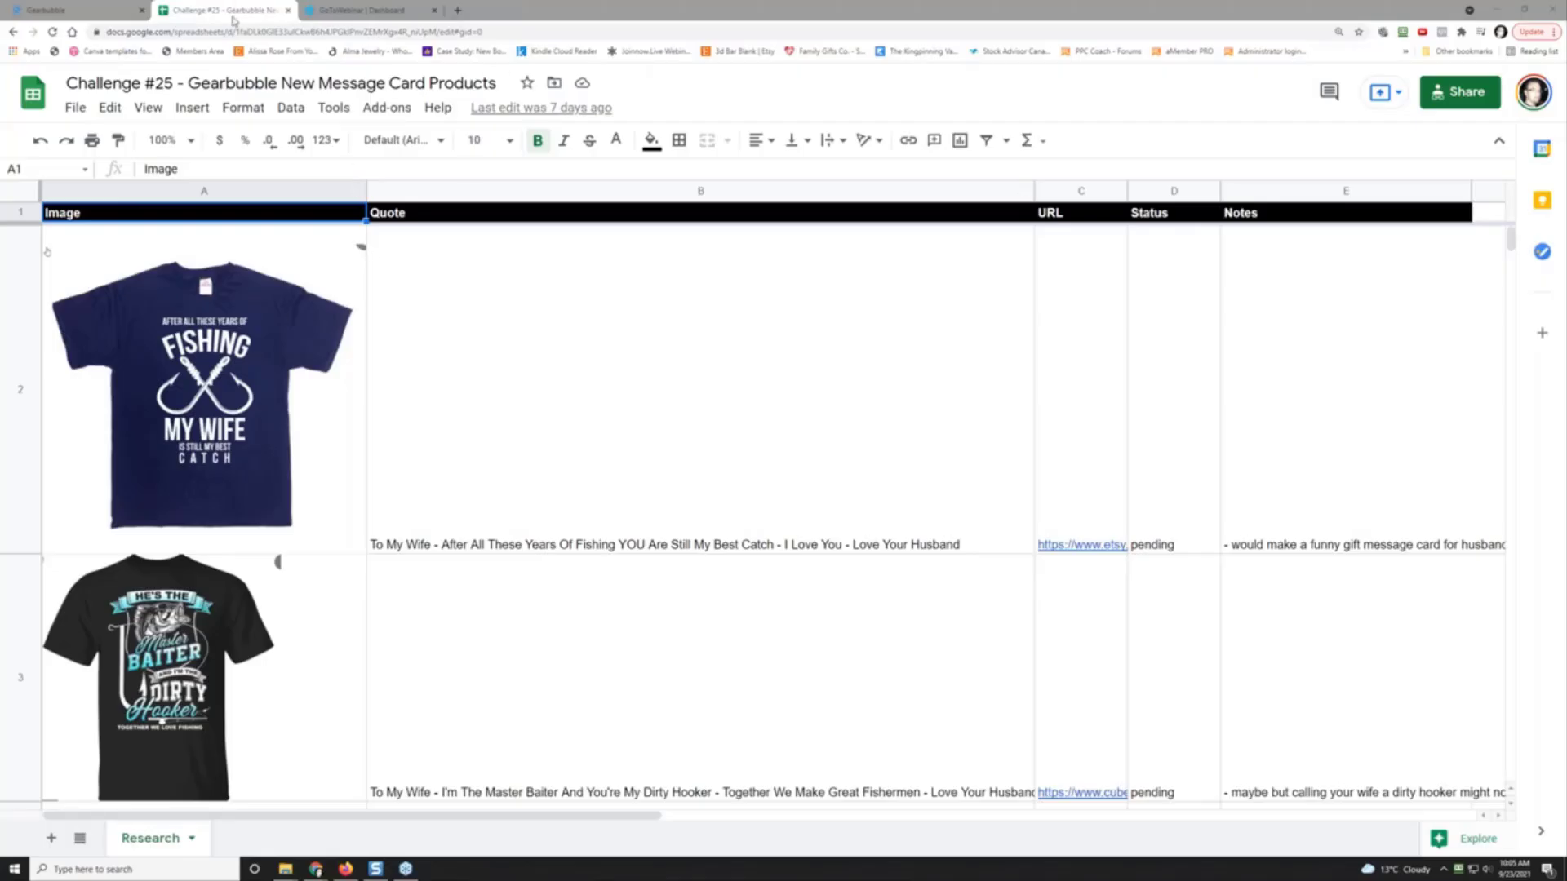
Step: Move the research sheet out of this browser window, close the GoToWebinar dashboard, and check the Gearbubble campaigns before returning to a blank tab
left_click_drag(225, 13, 0, 12)
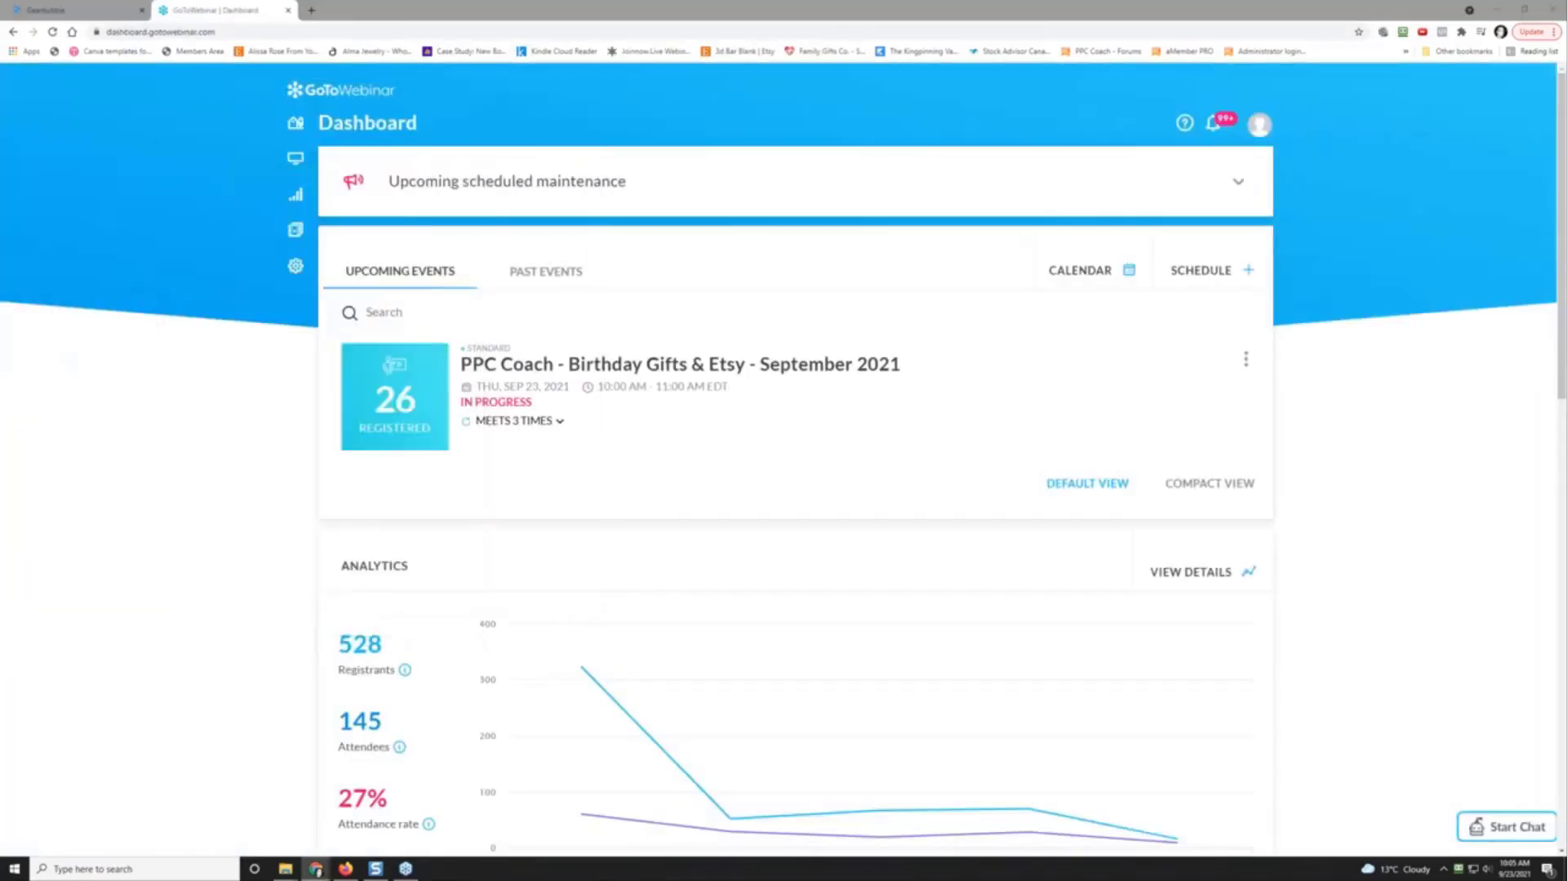
left_click(311, 10)
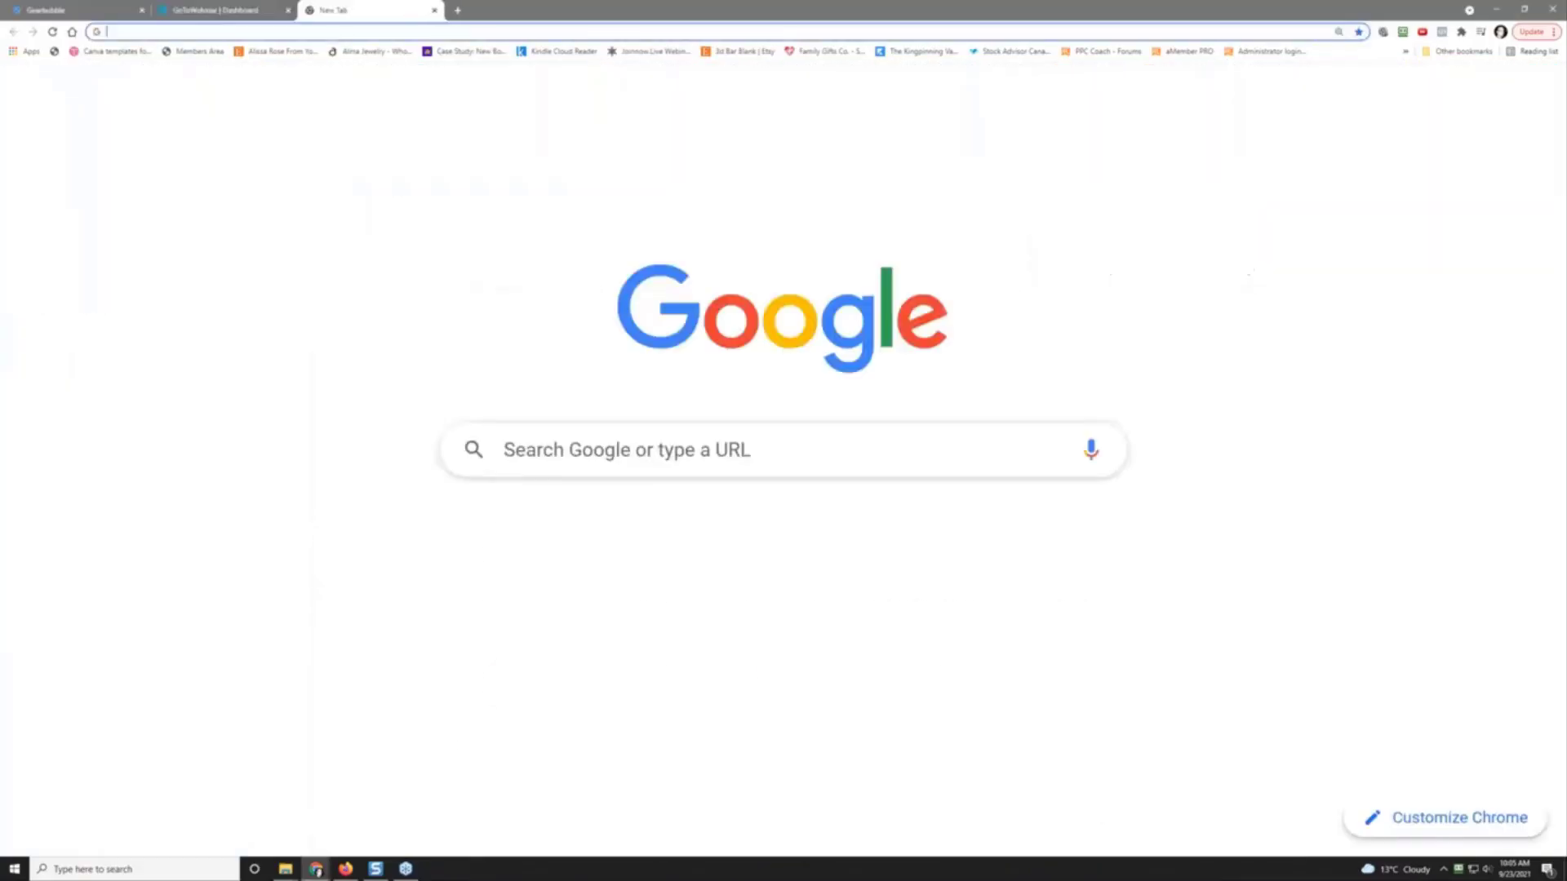
left_click(287, 11)
left_click(80, 9)
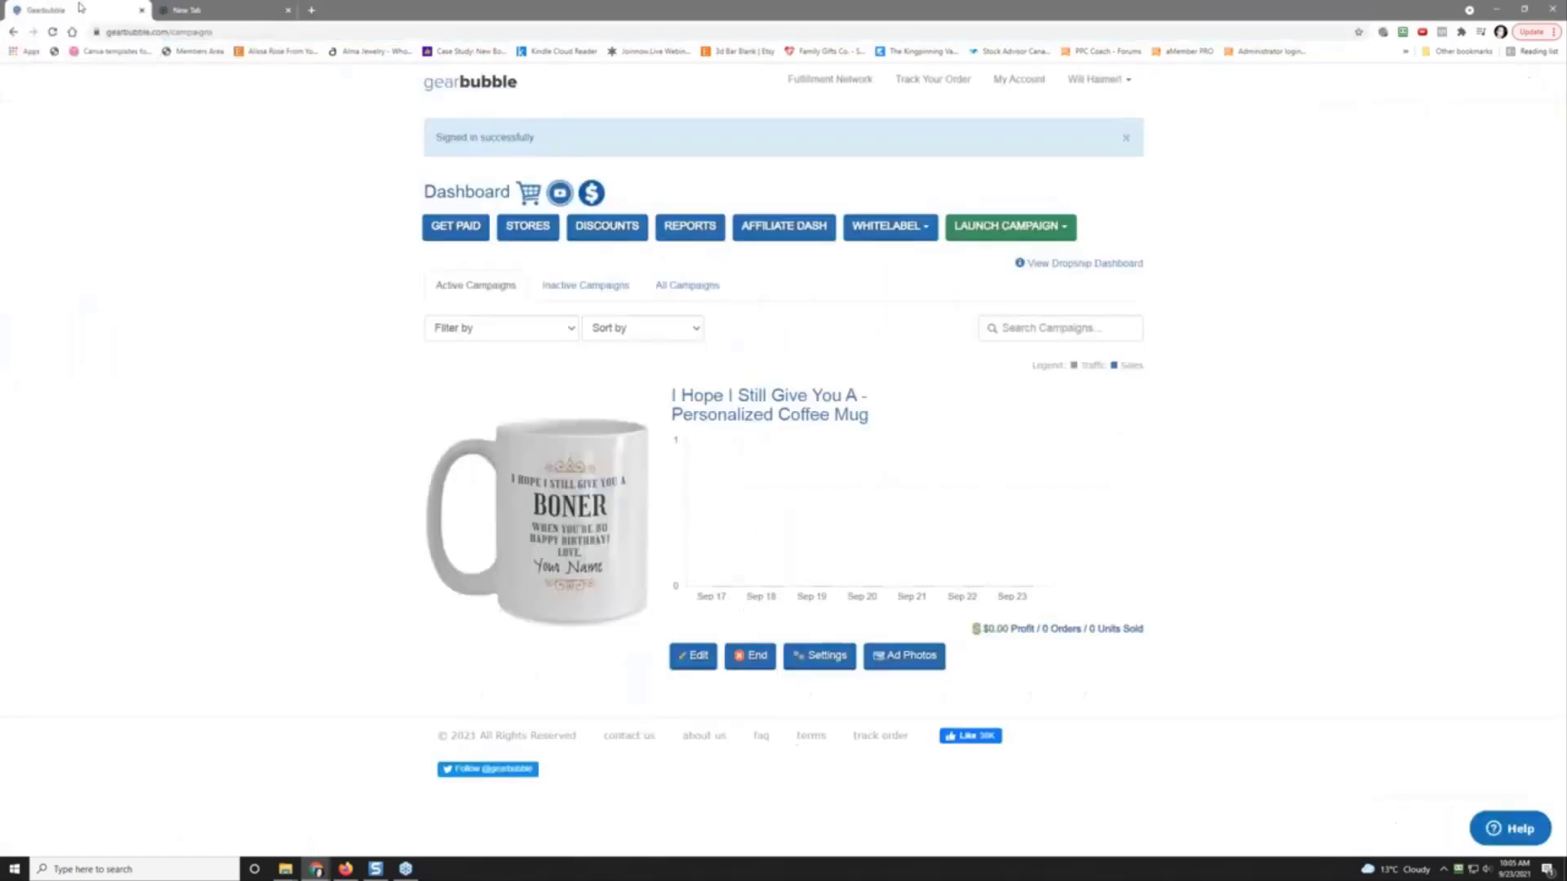
left_click(255, 6)
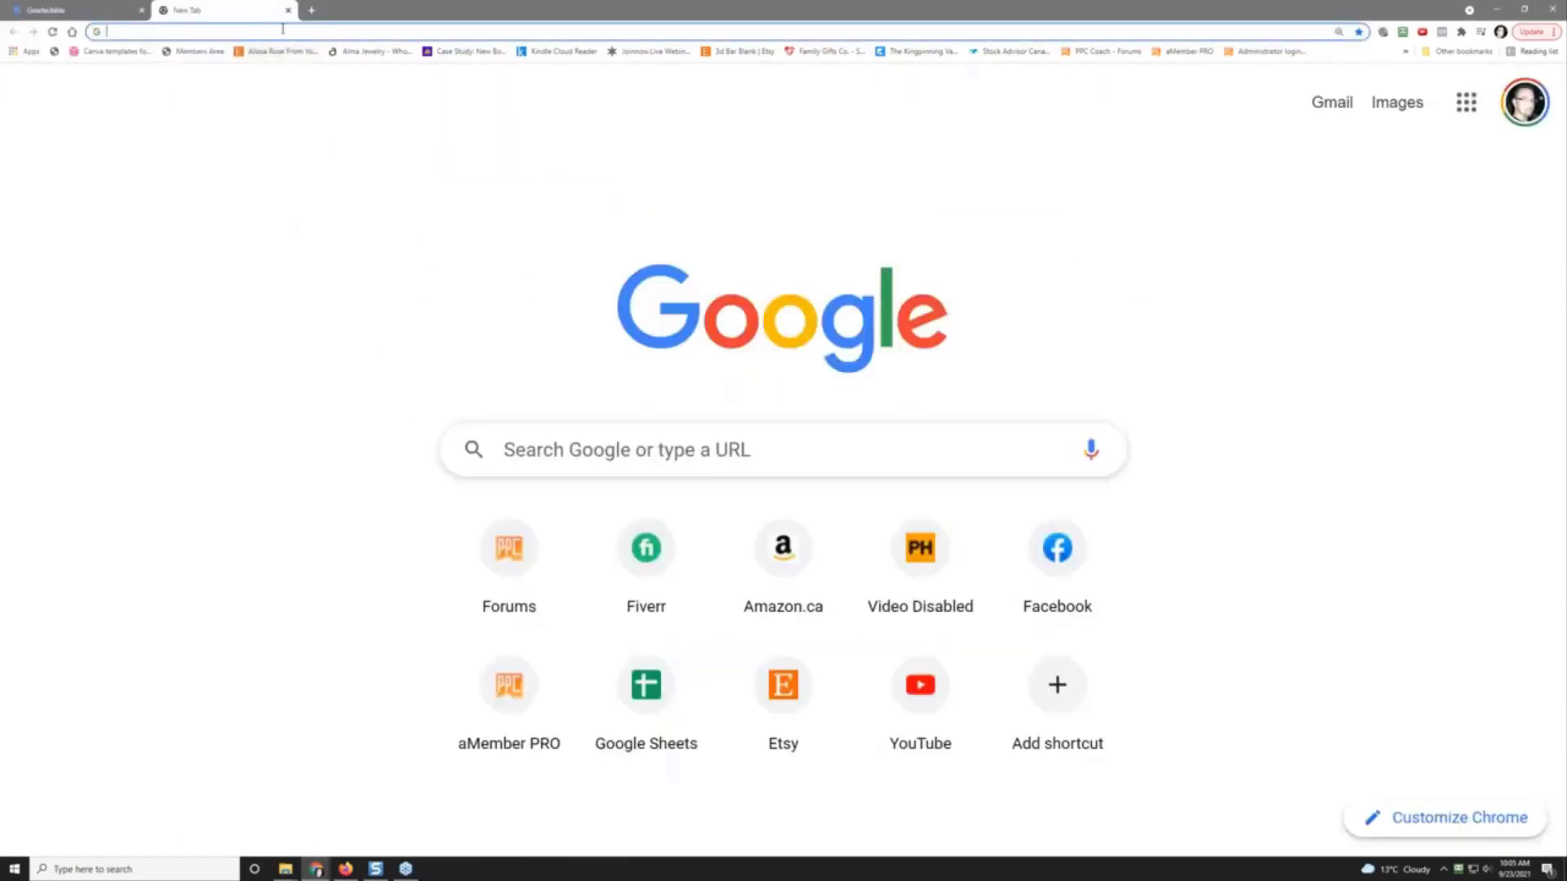
Step: Open canva.com and log in with the saved account e-mail and password
left_click(282, 31)
type("canva.com")
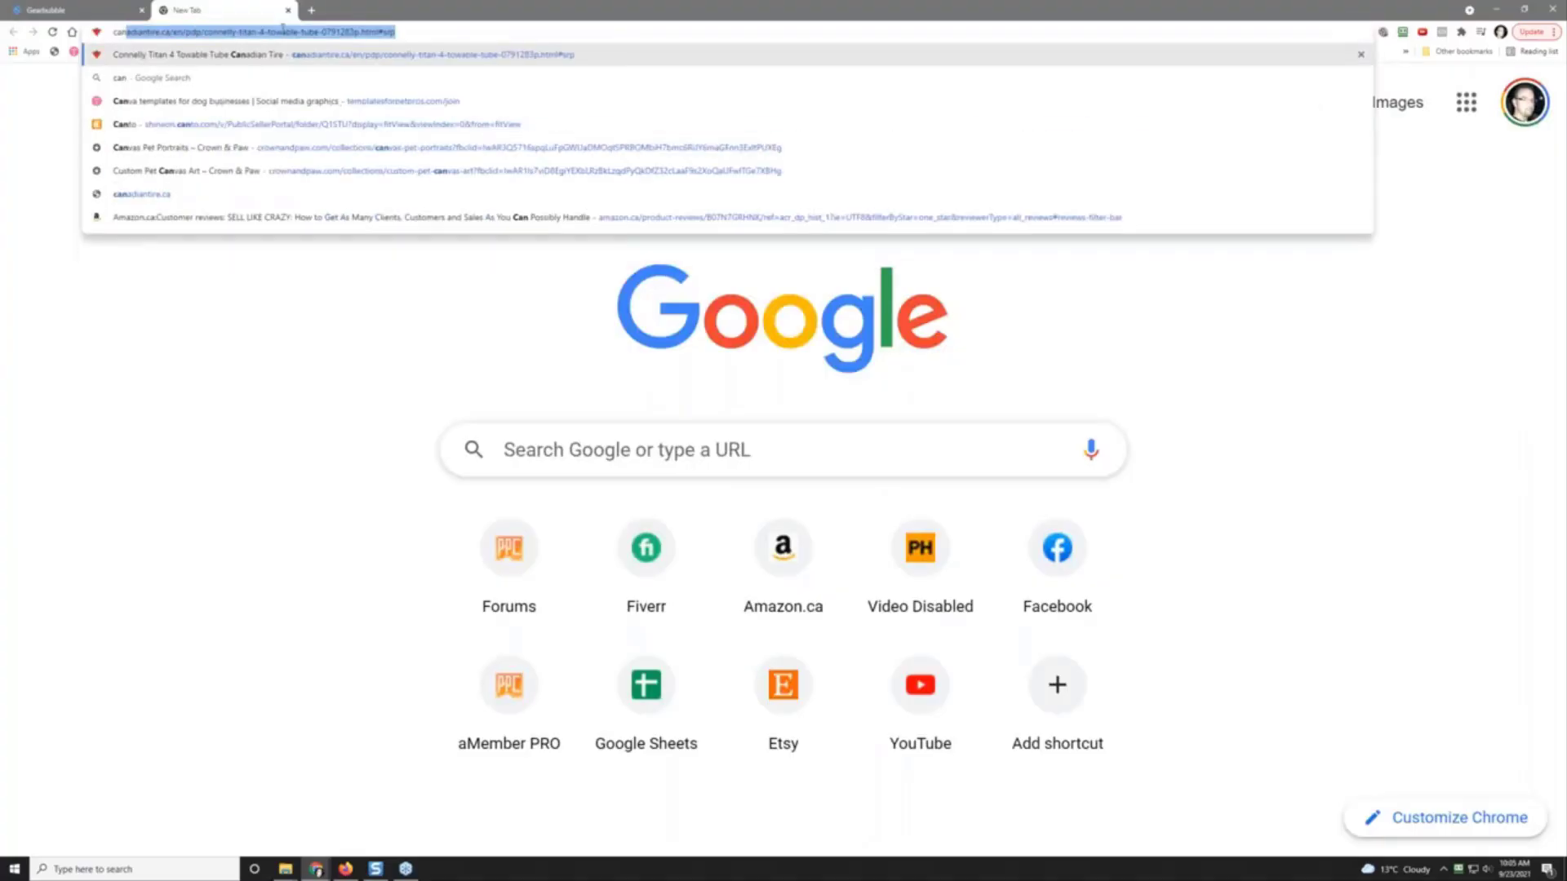
key("Return")
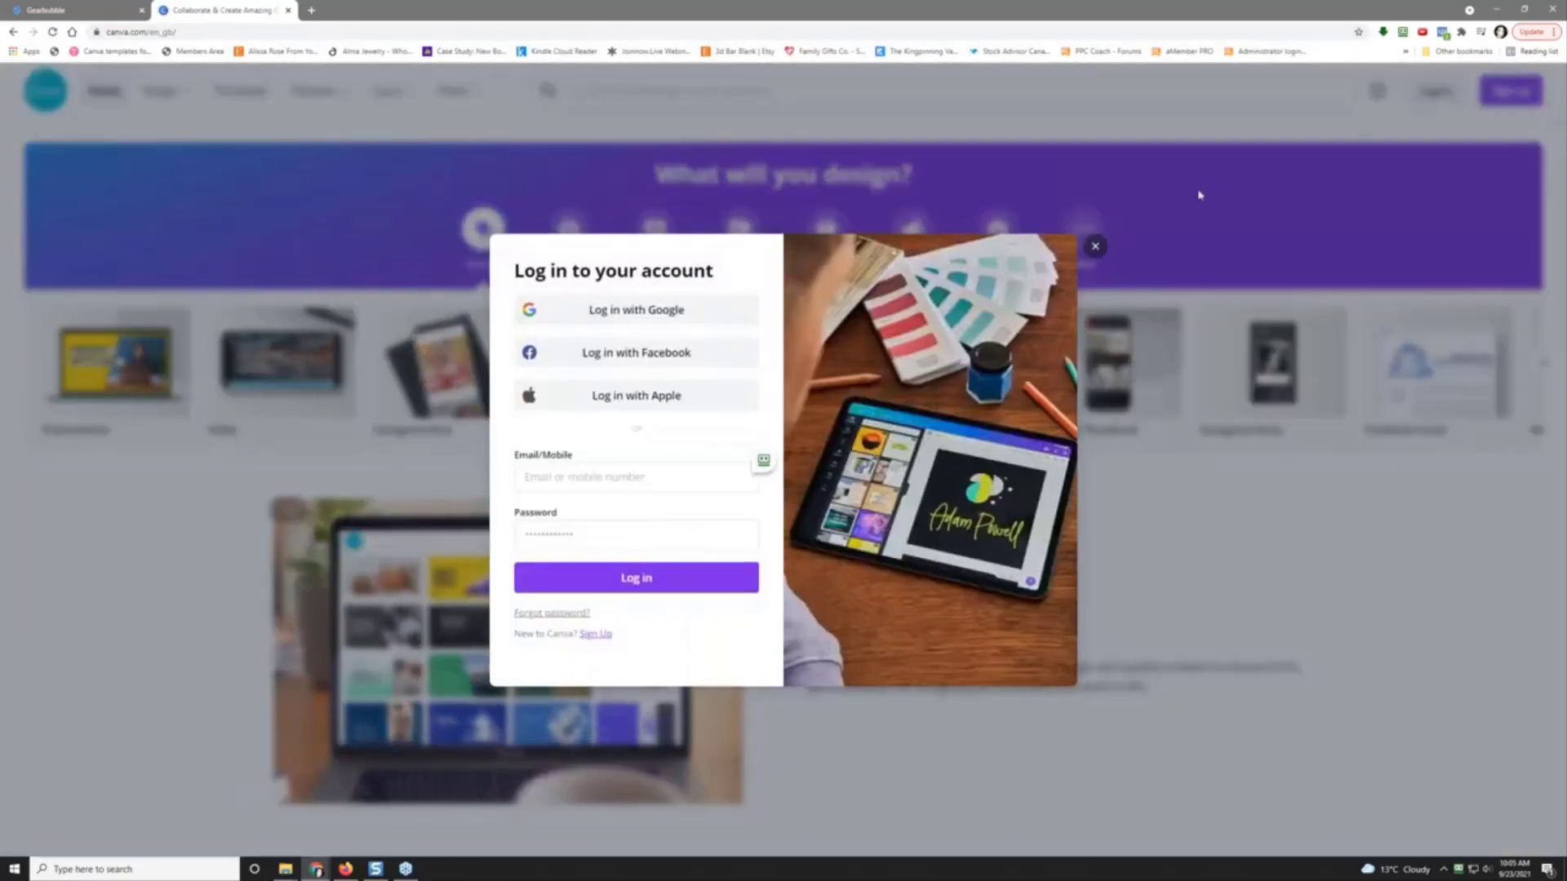
left_click(756, 474)
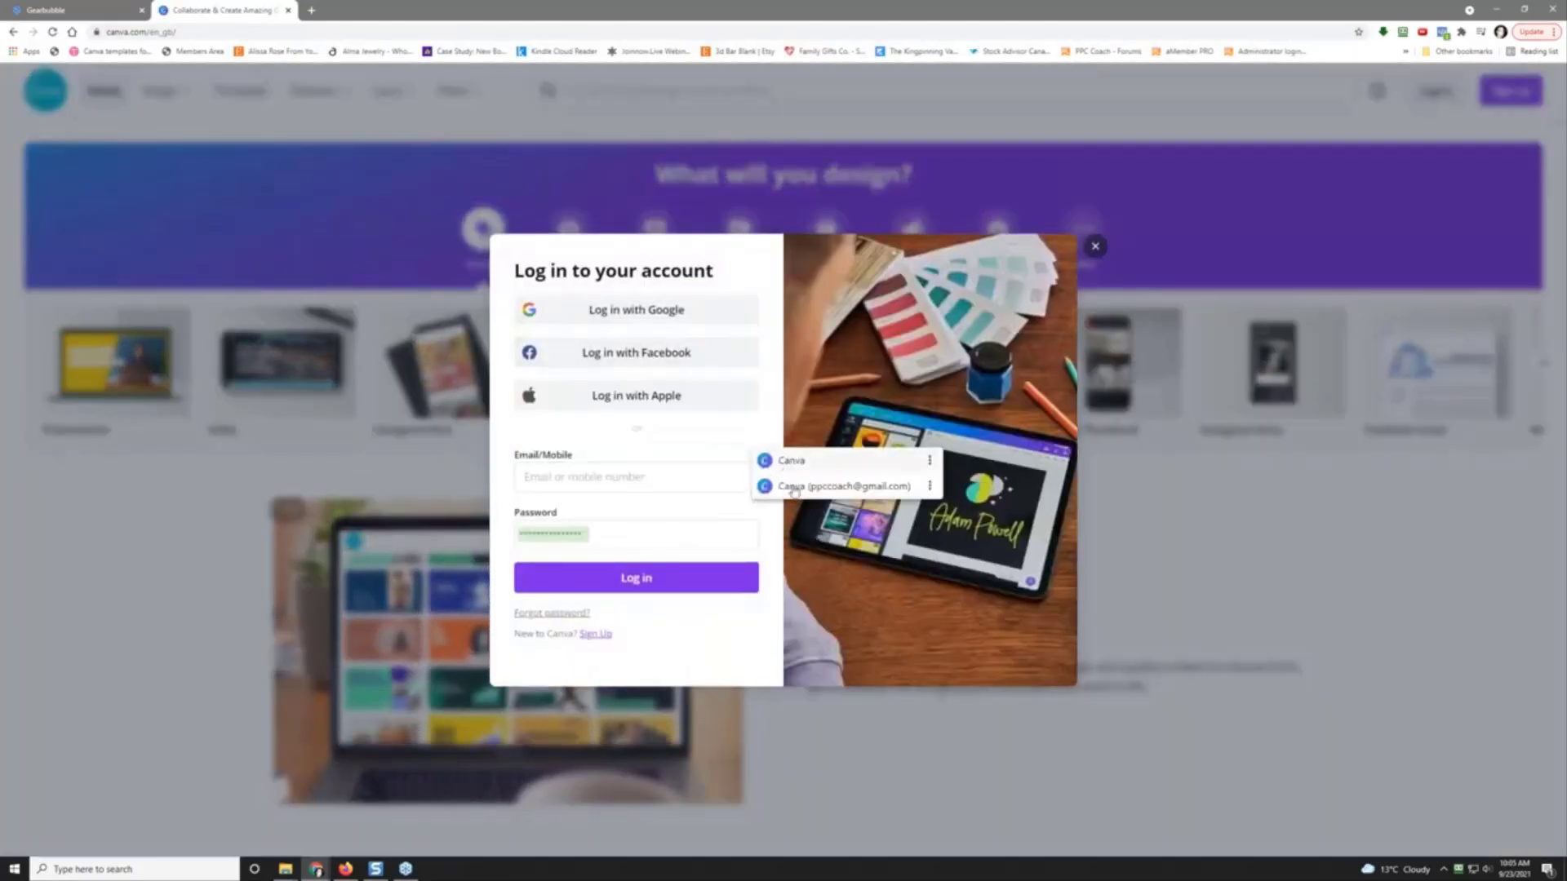
left_click(784, 486)
left_click(636, 577)
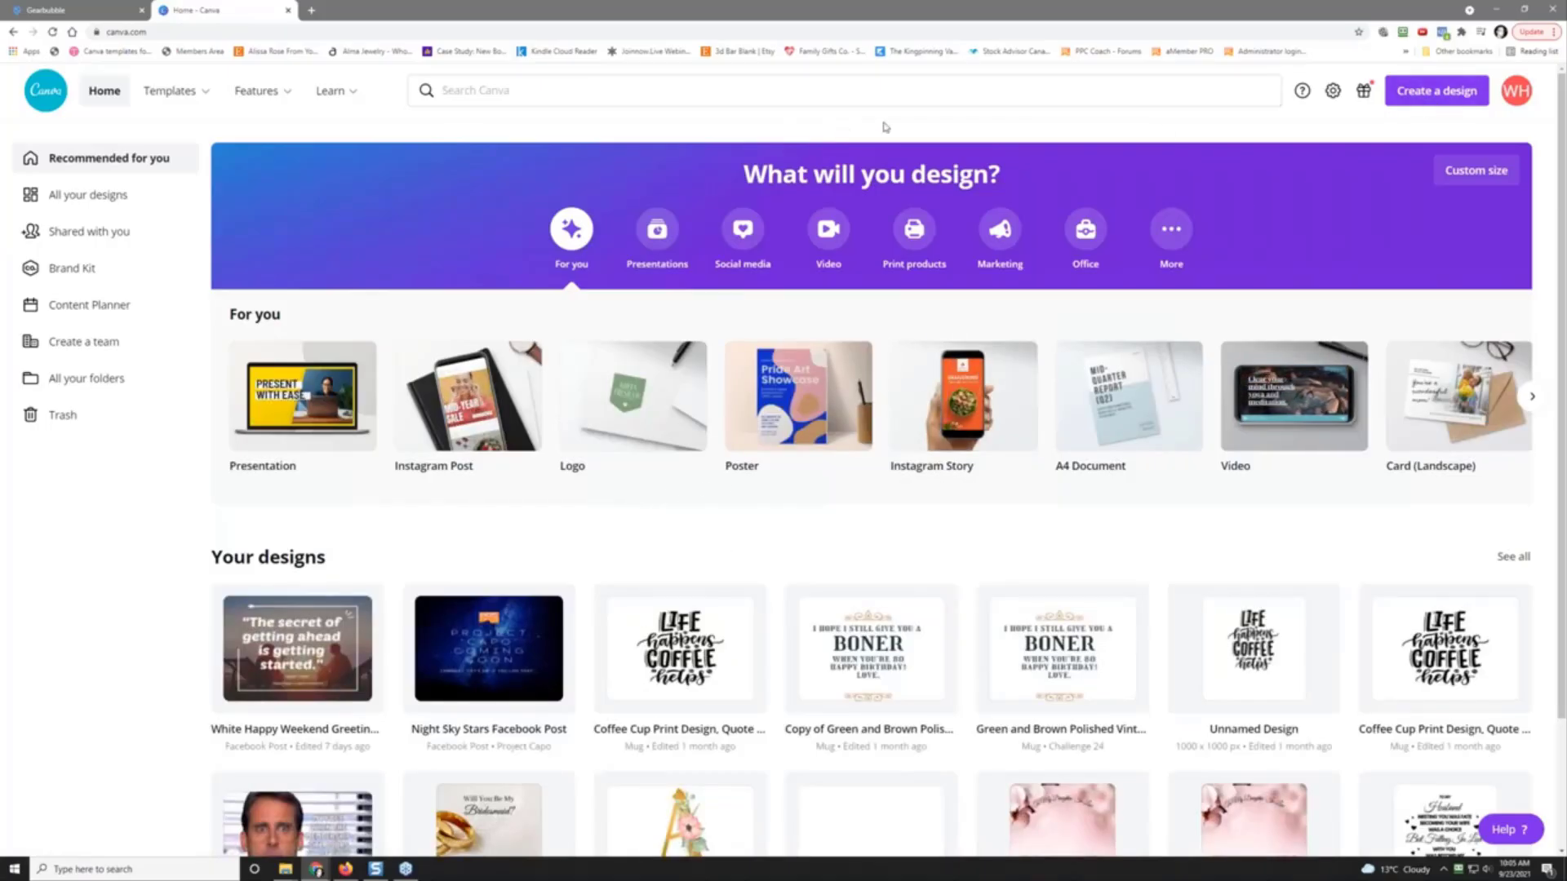
Step: Create a blank custom-size design of 1000 × 1000 px and dismiss the sticker tip
left_click(1412, 90)
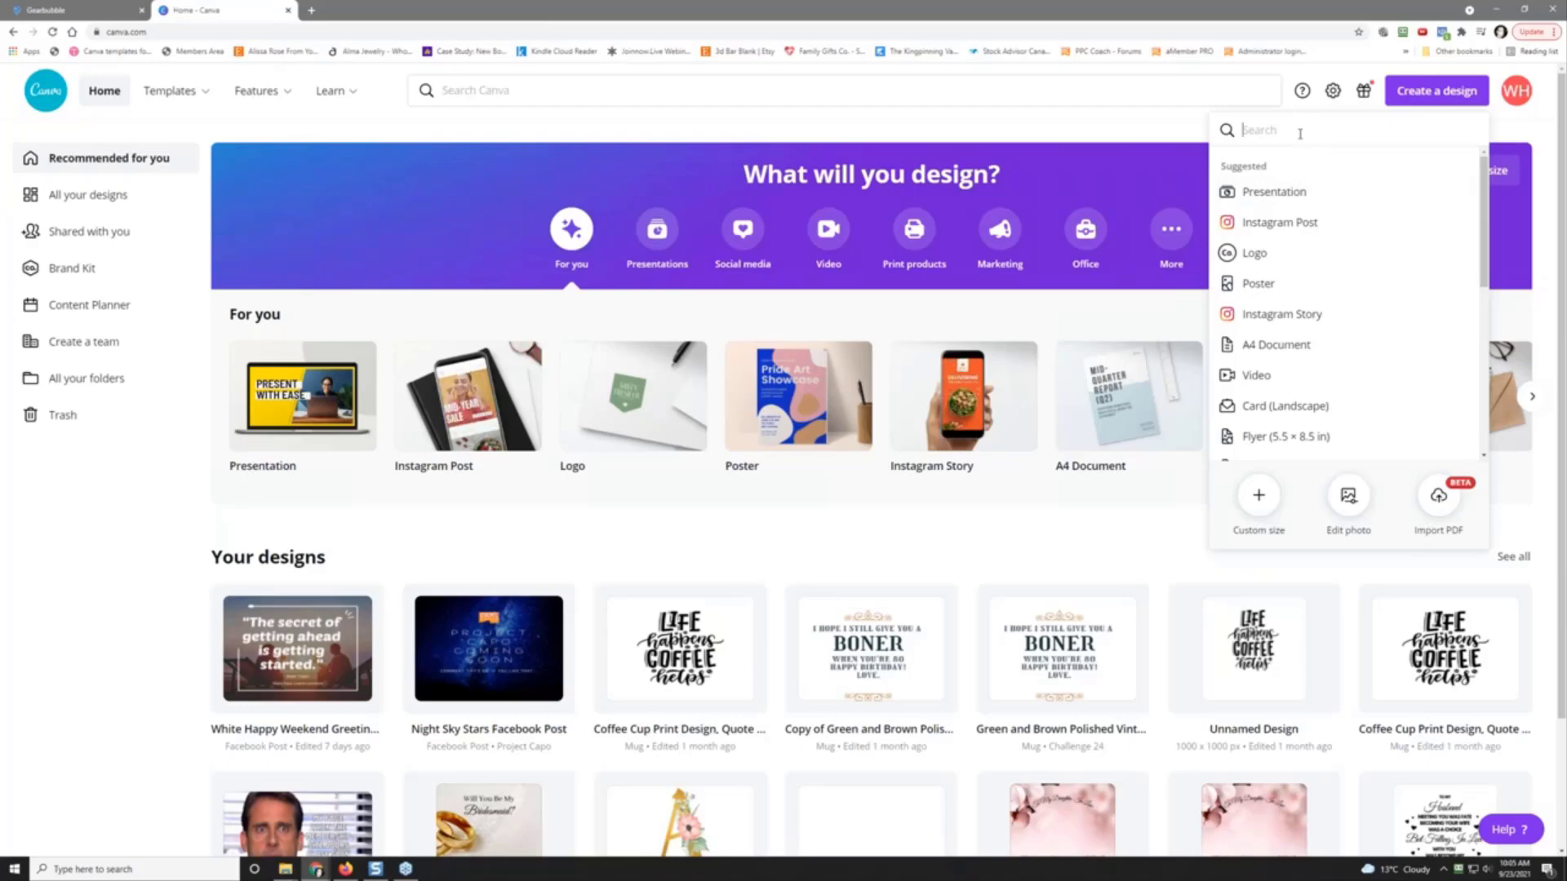
left_click(1259, 496)
left_click(1280, 283)
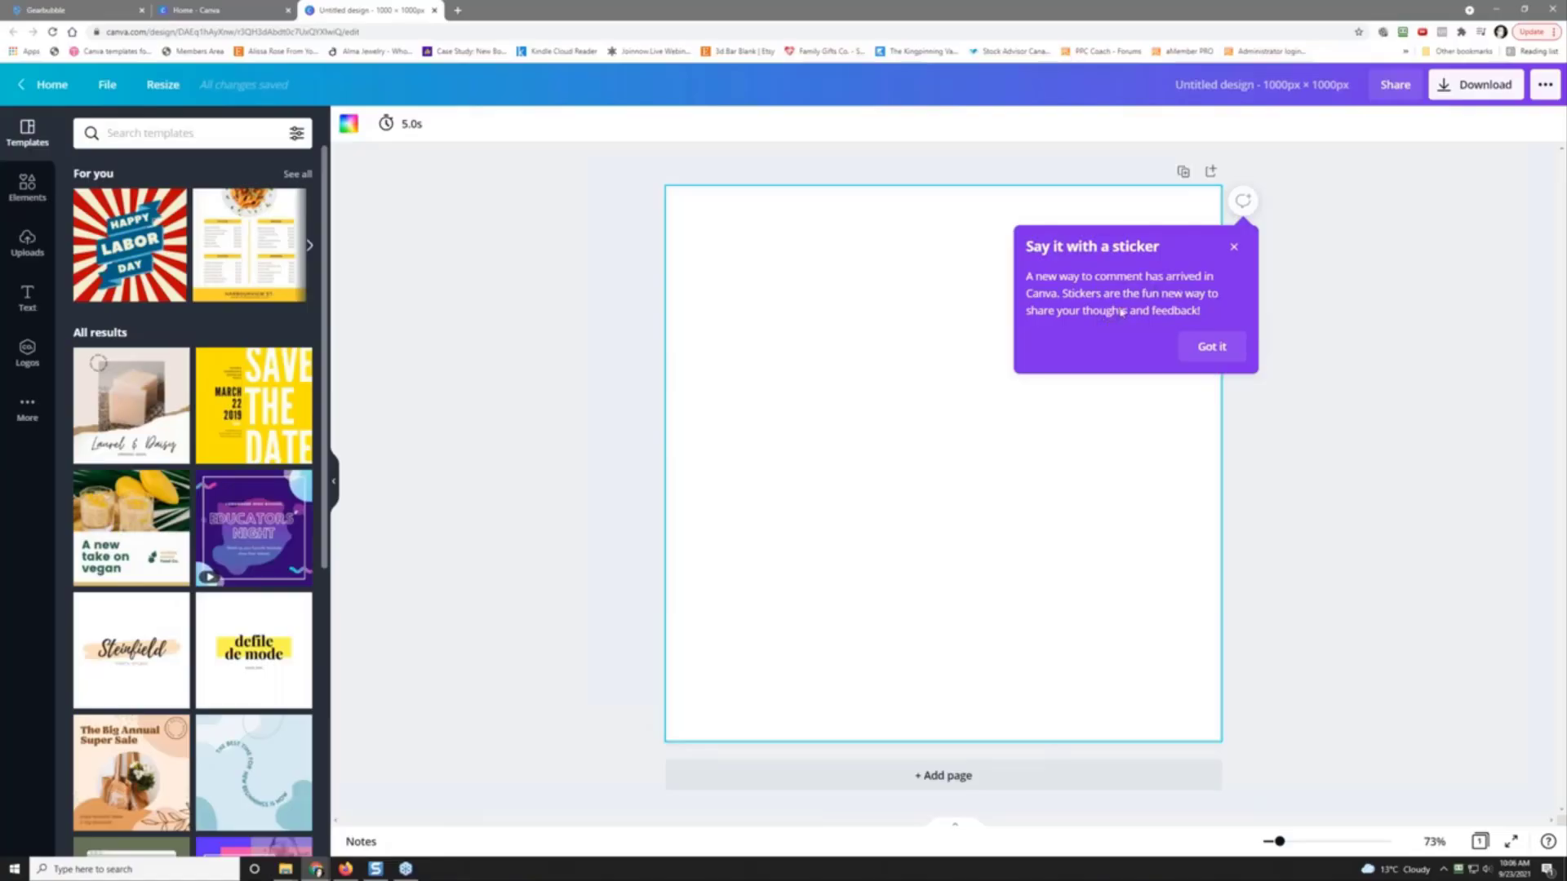
left_click(1216, 347)
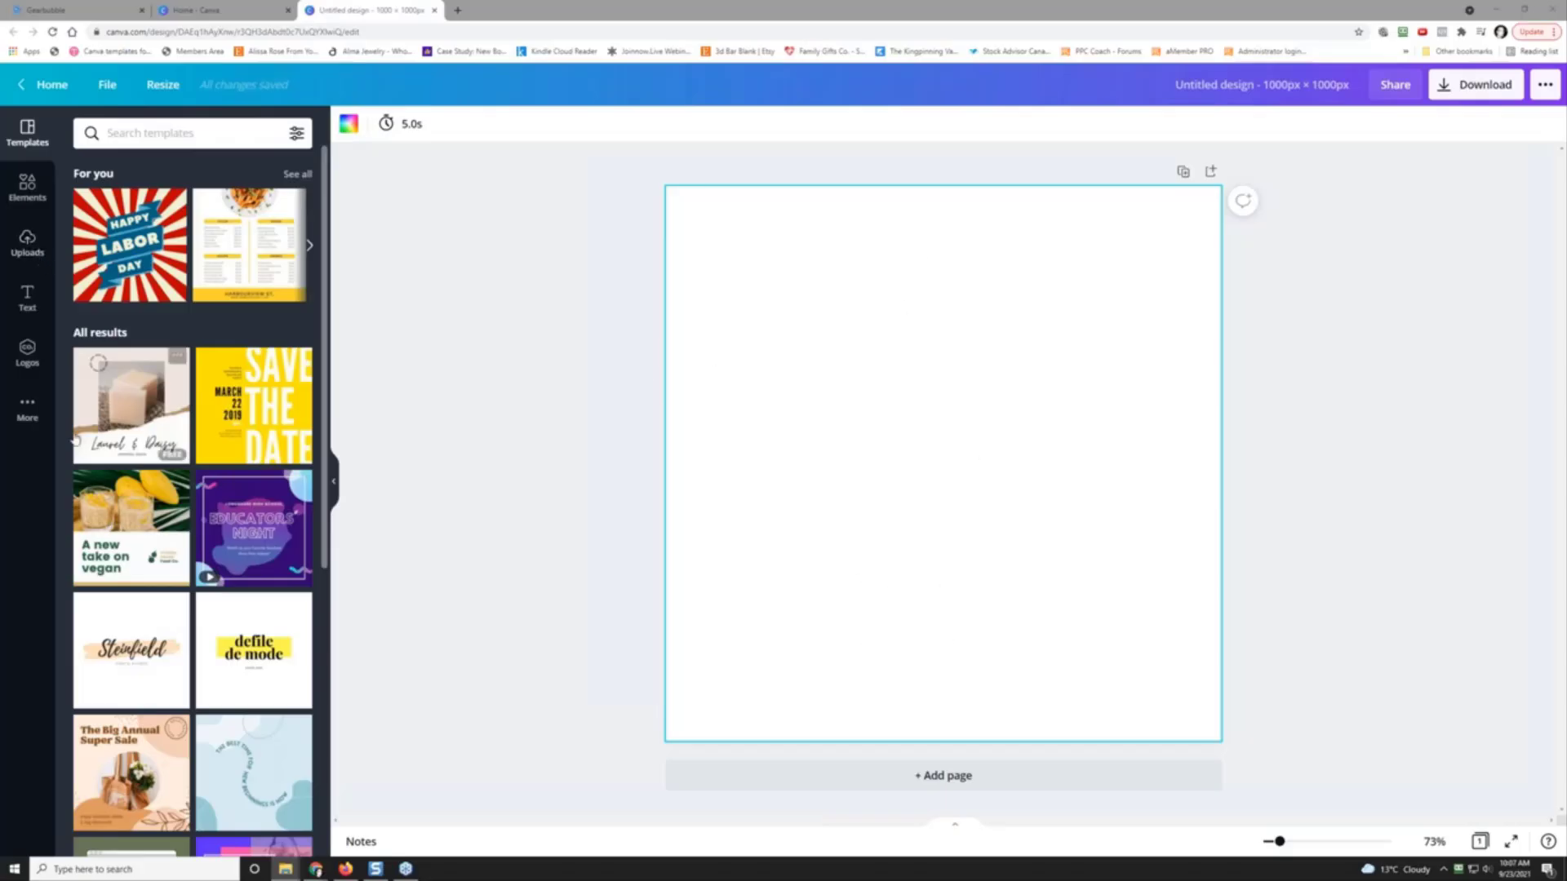
Step: Add the recently used "cold, smooth & tasty." font combination to the page and delete its "ANGELO BREWING" line
left_click(27, 298)
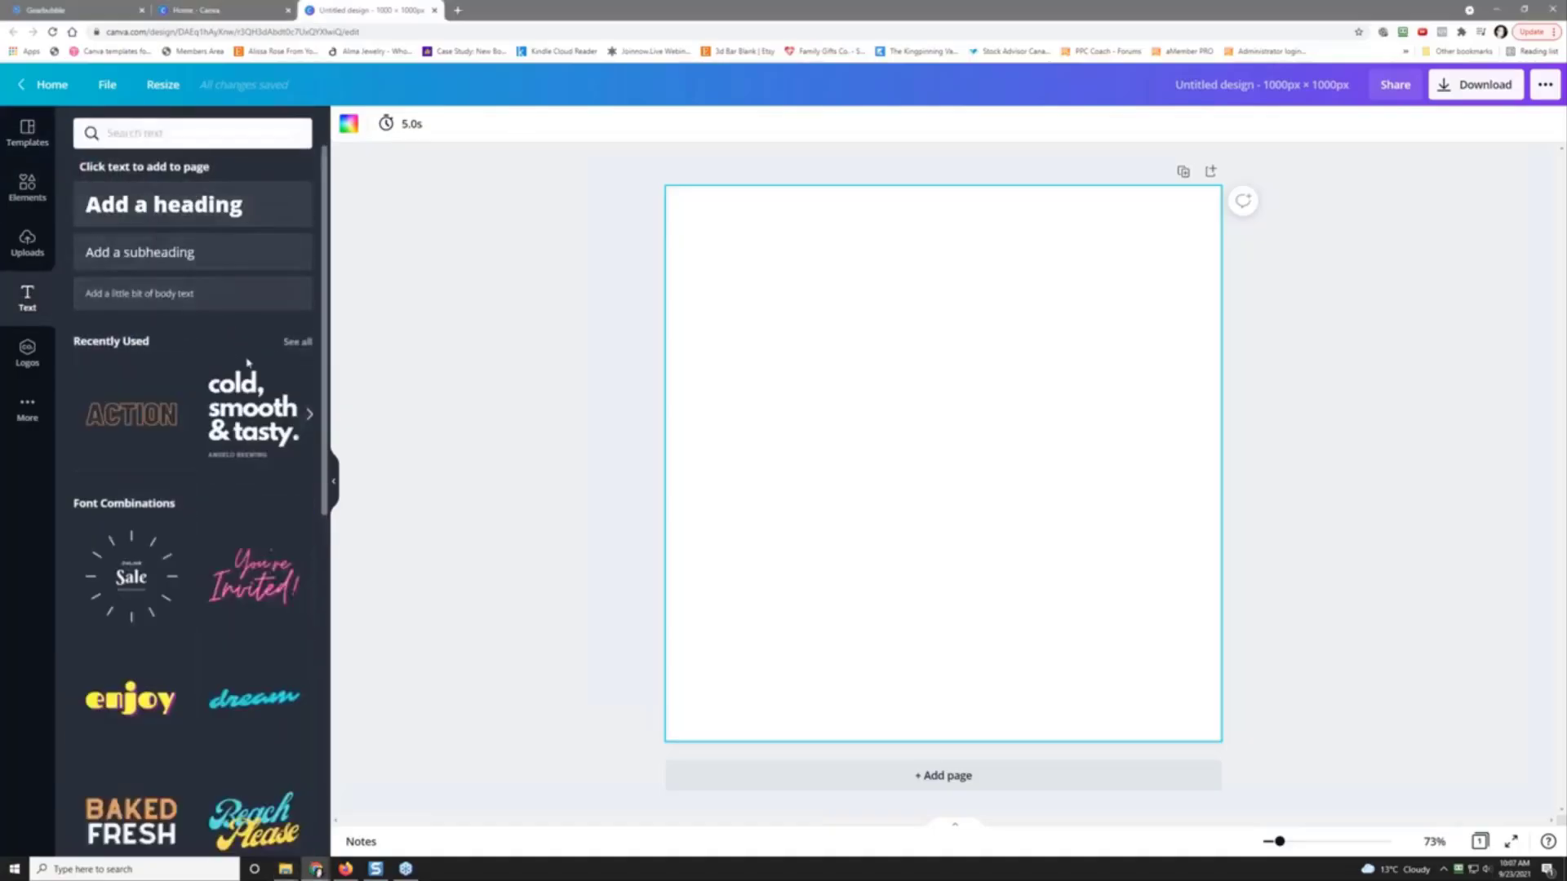
left_click(245, 417)
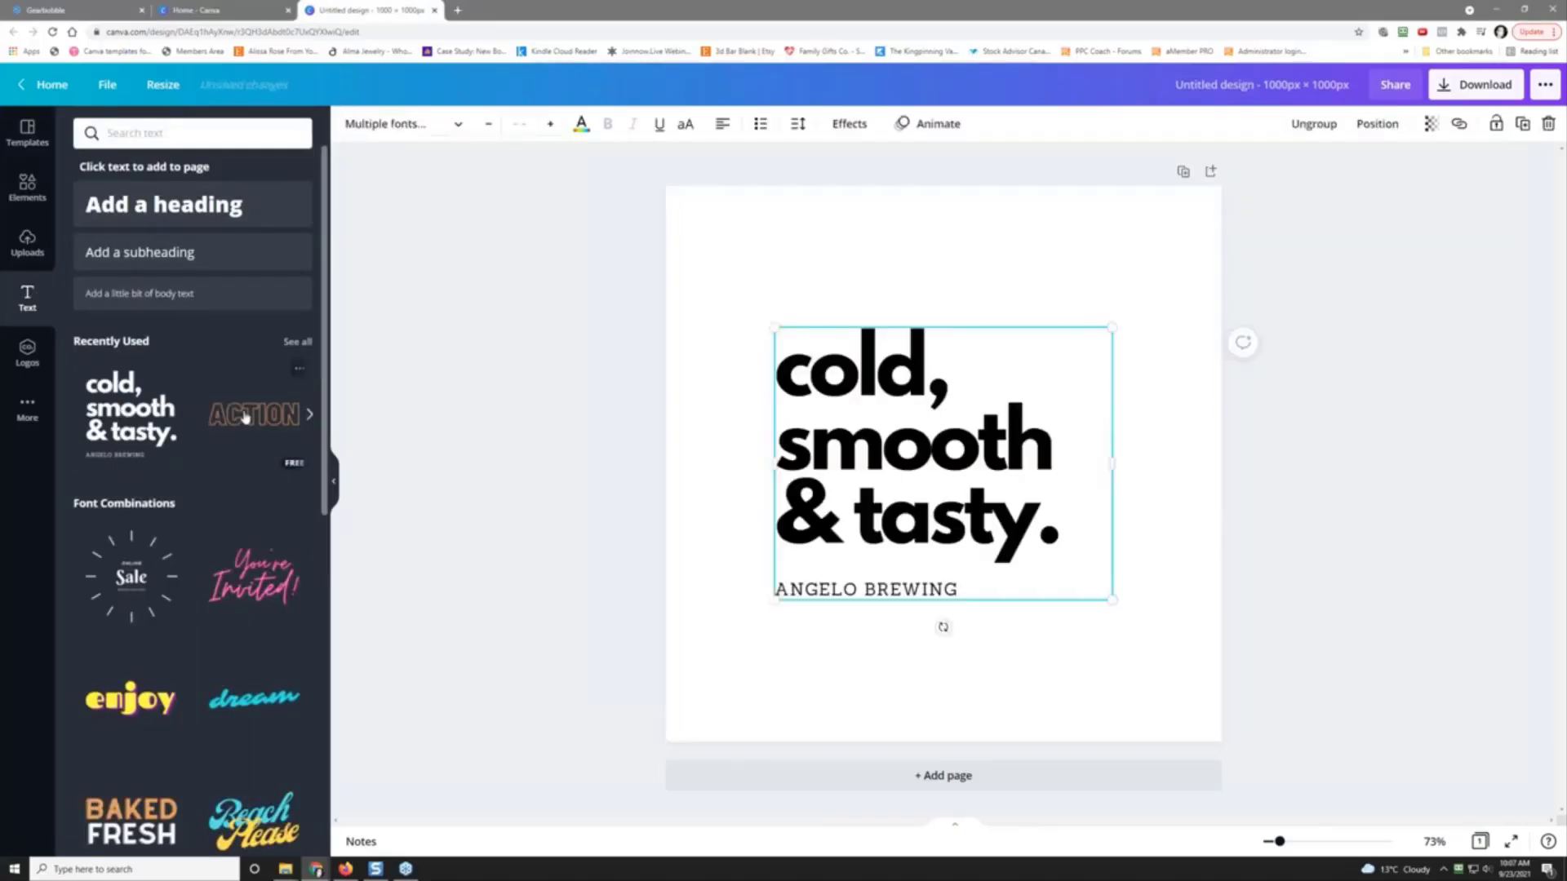
left_click(889, 590)
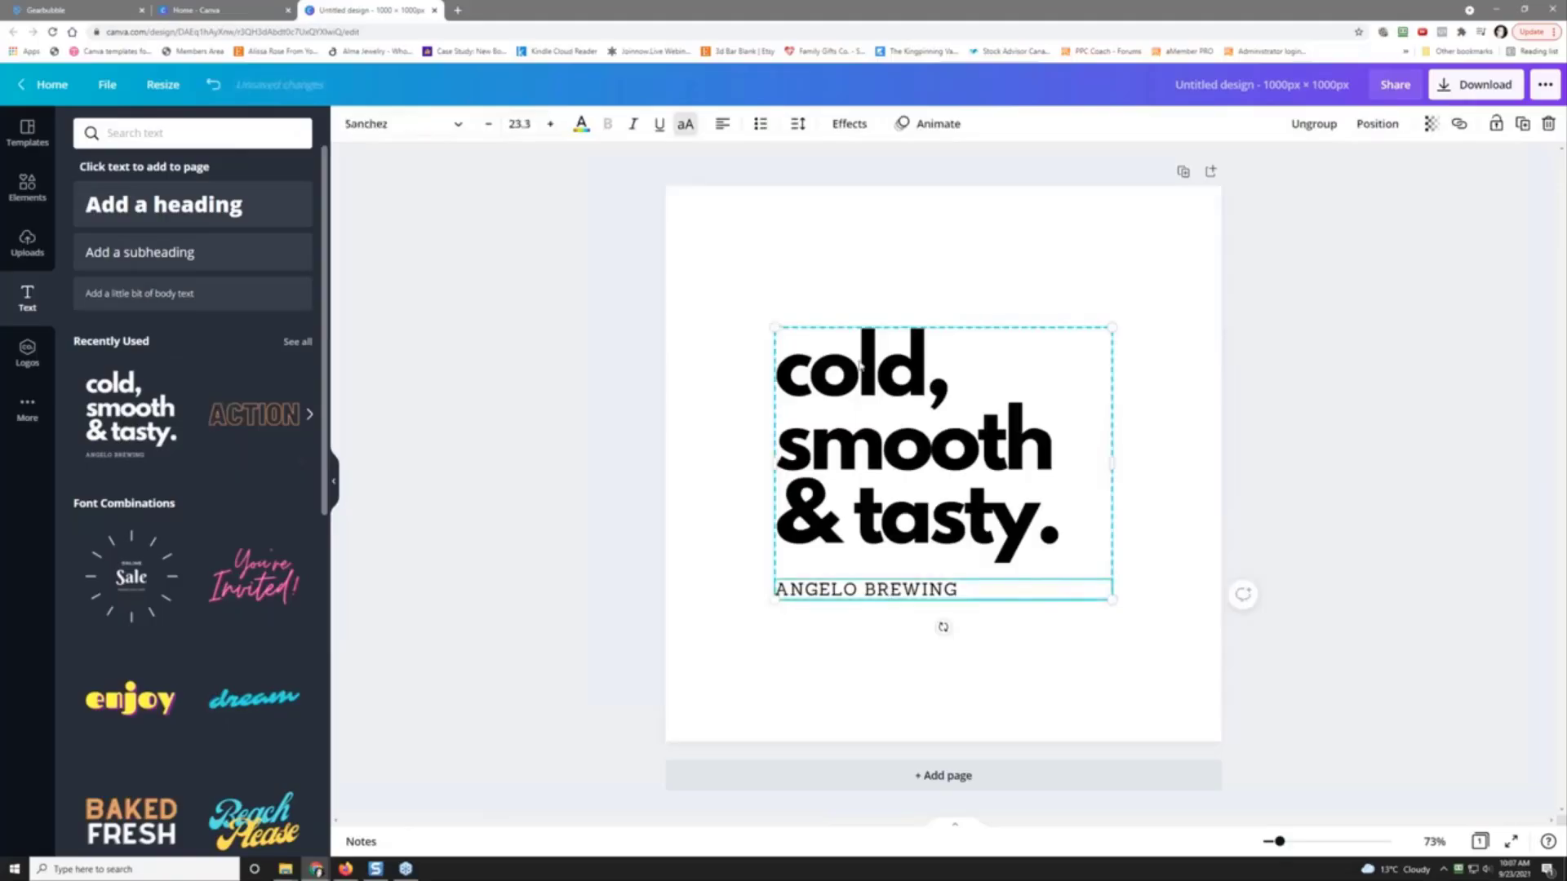
right_click(917, 588)
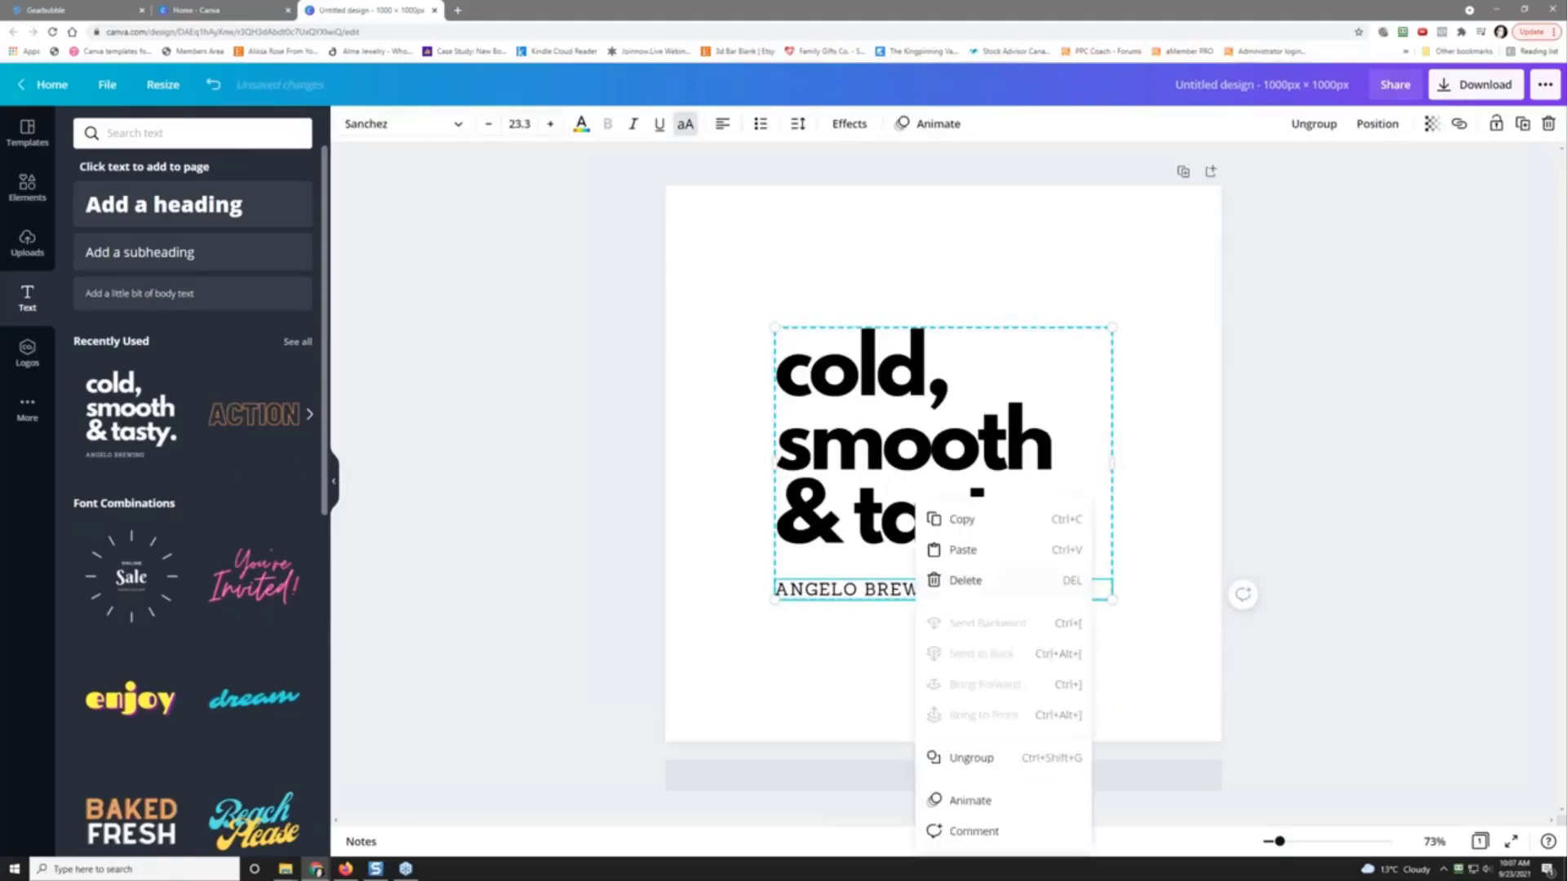
left_click(951, 578)
Step: Replace the heading text with "To My Wife", scale it to font size 52.5, and place it near the top of the page
double_click(907, 474)
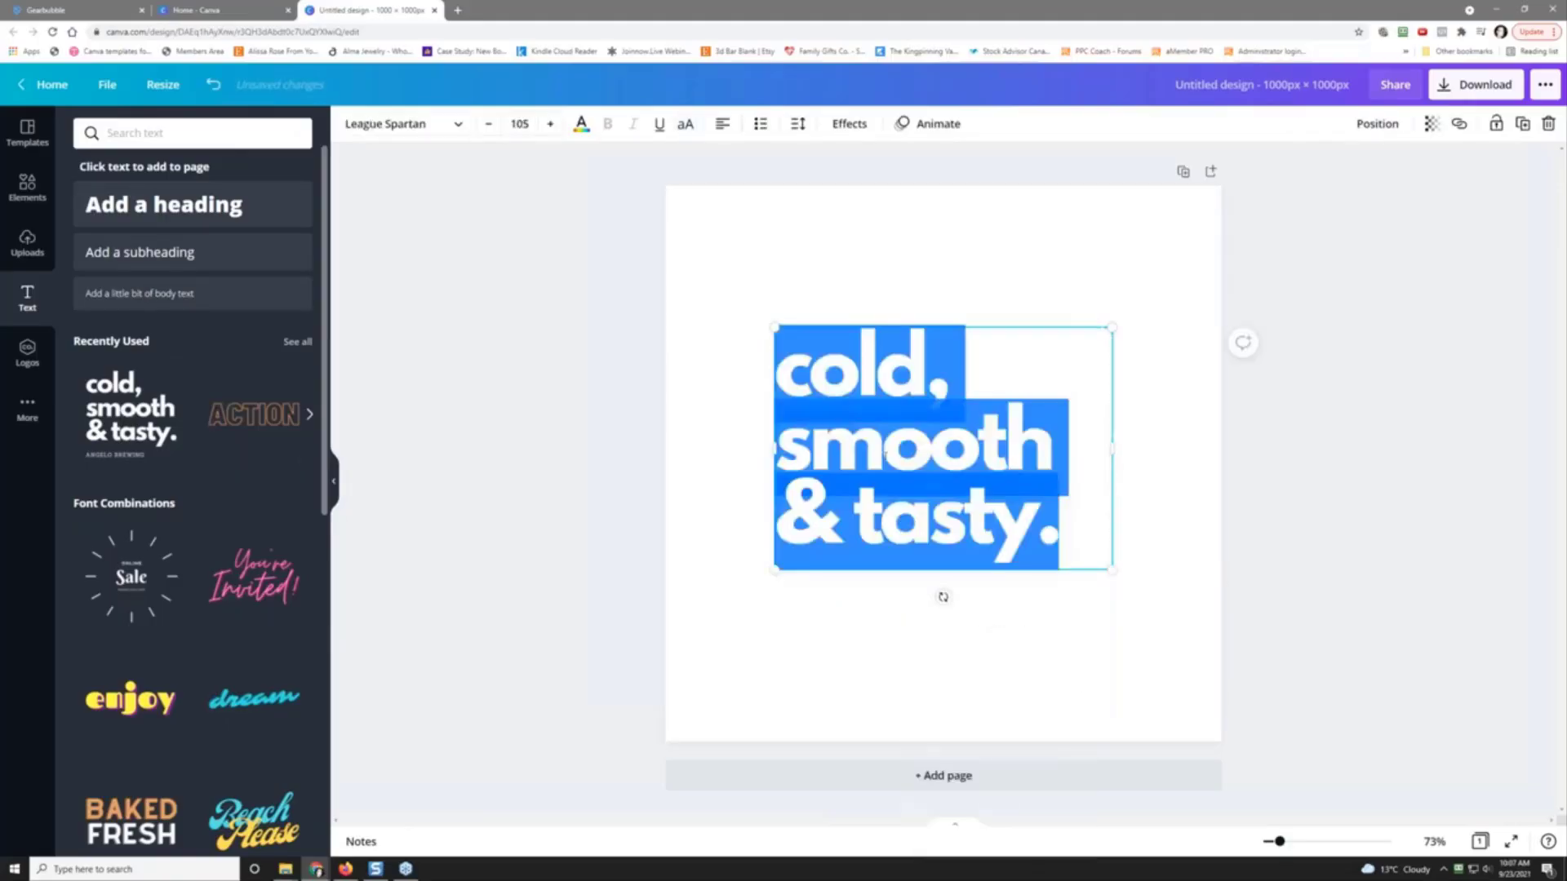
type("To My Wife")
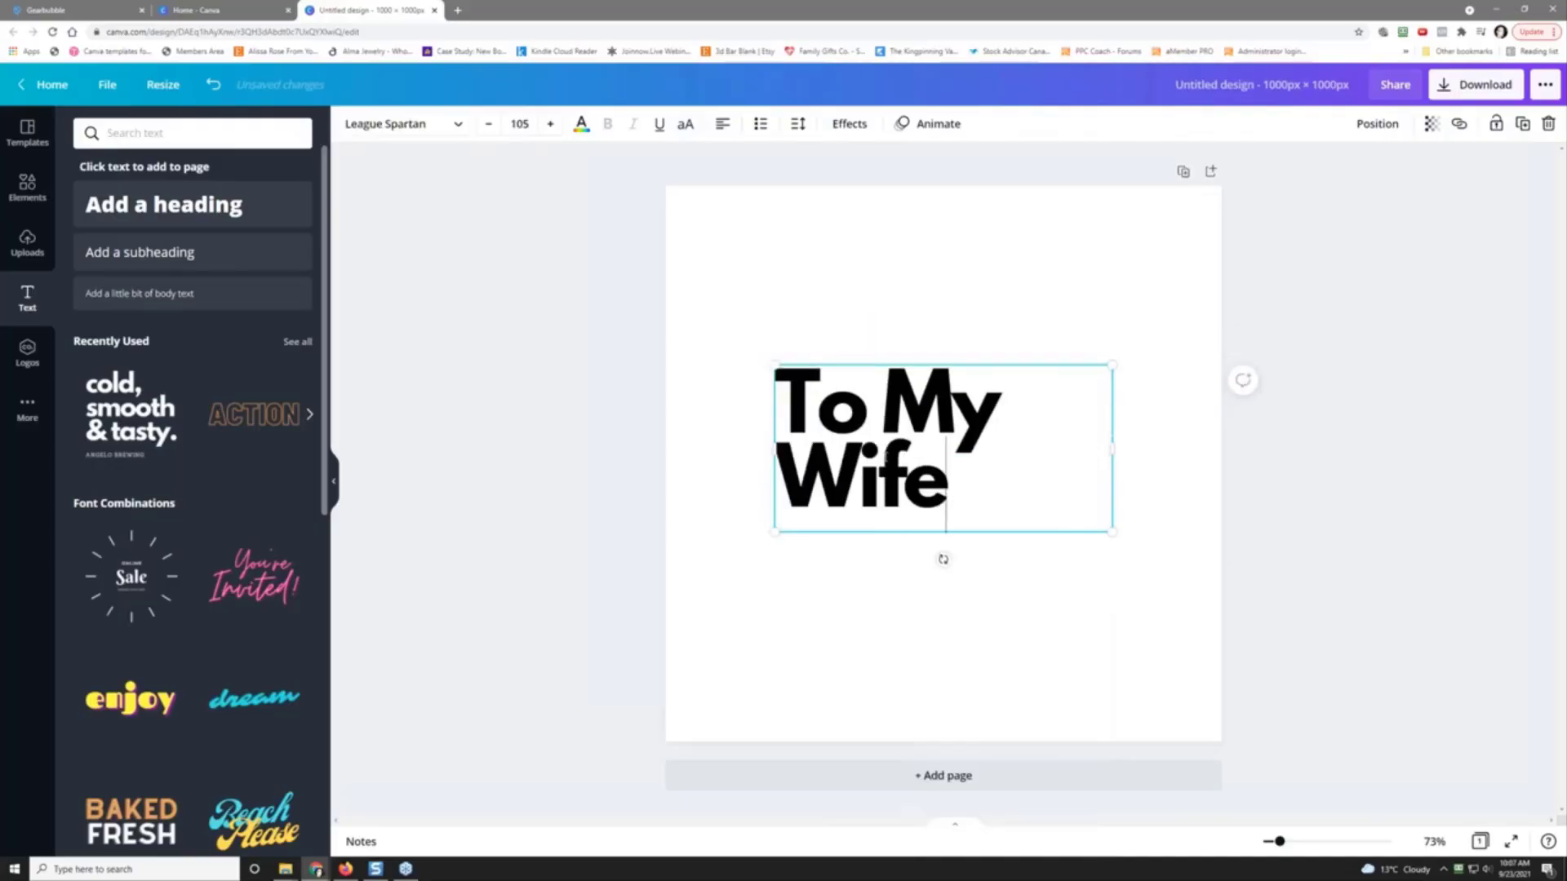
left_click_drag(1112, 532, 978, 284)
left_click(969, 491)
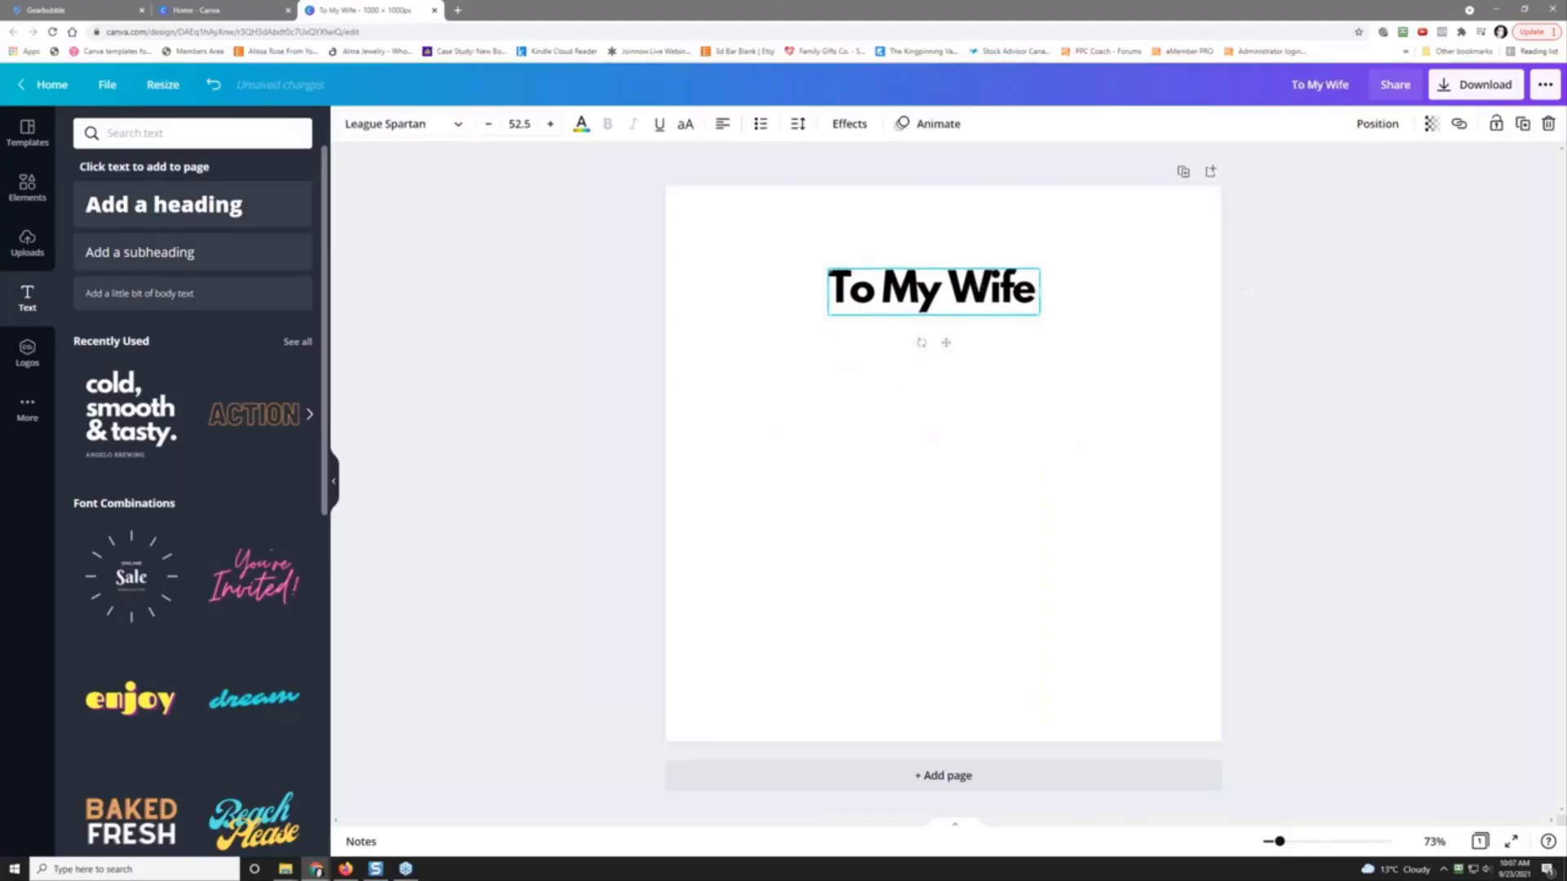
Step: Duplicate the "To My Wife" heading and move the copy to the lower part of the page
right_click(969, 296)
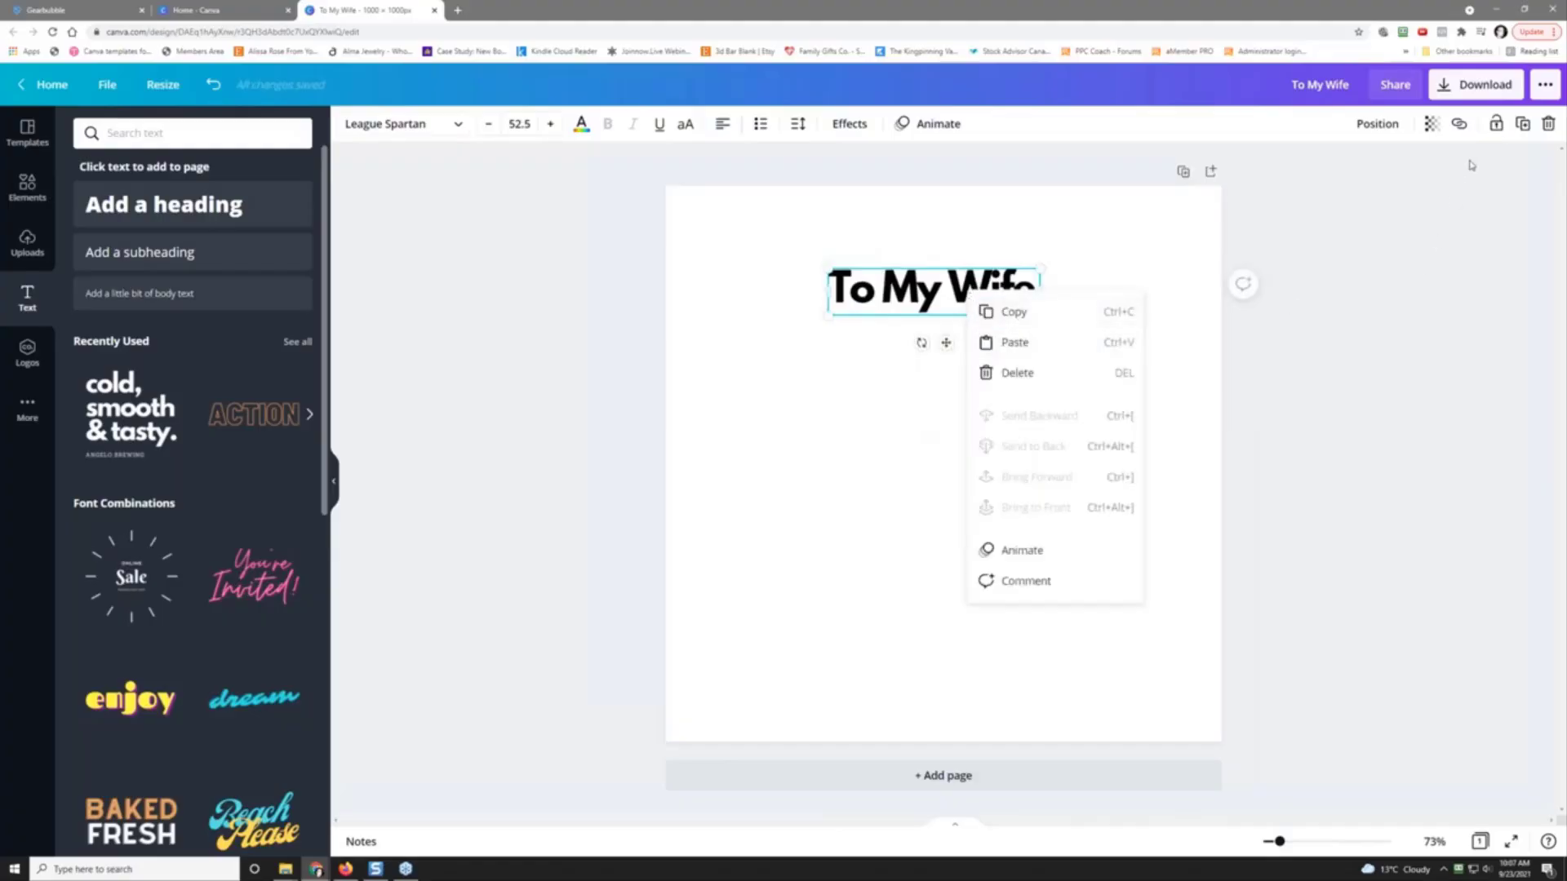
left_click(1523, 124)
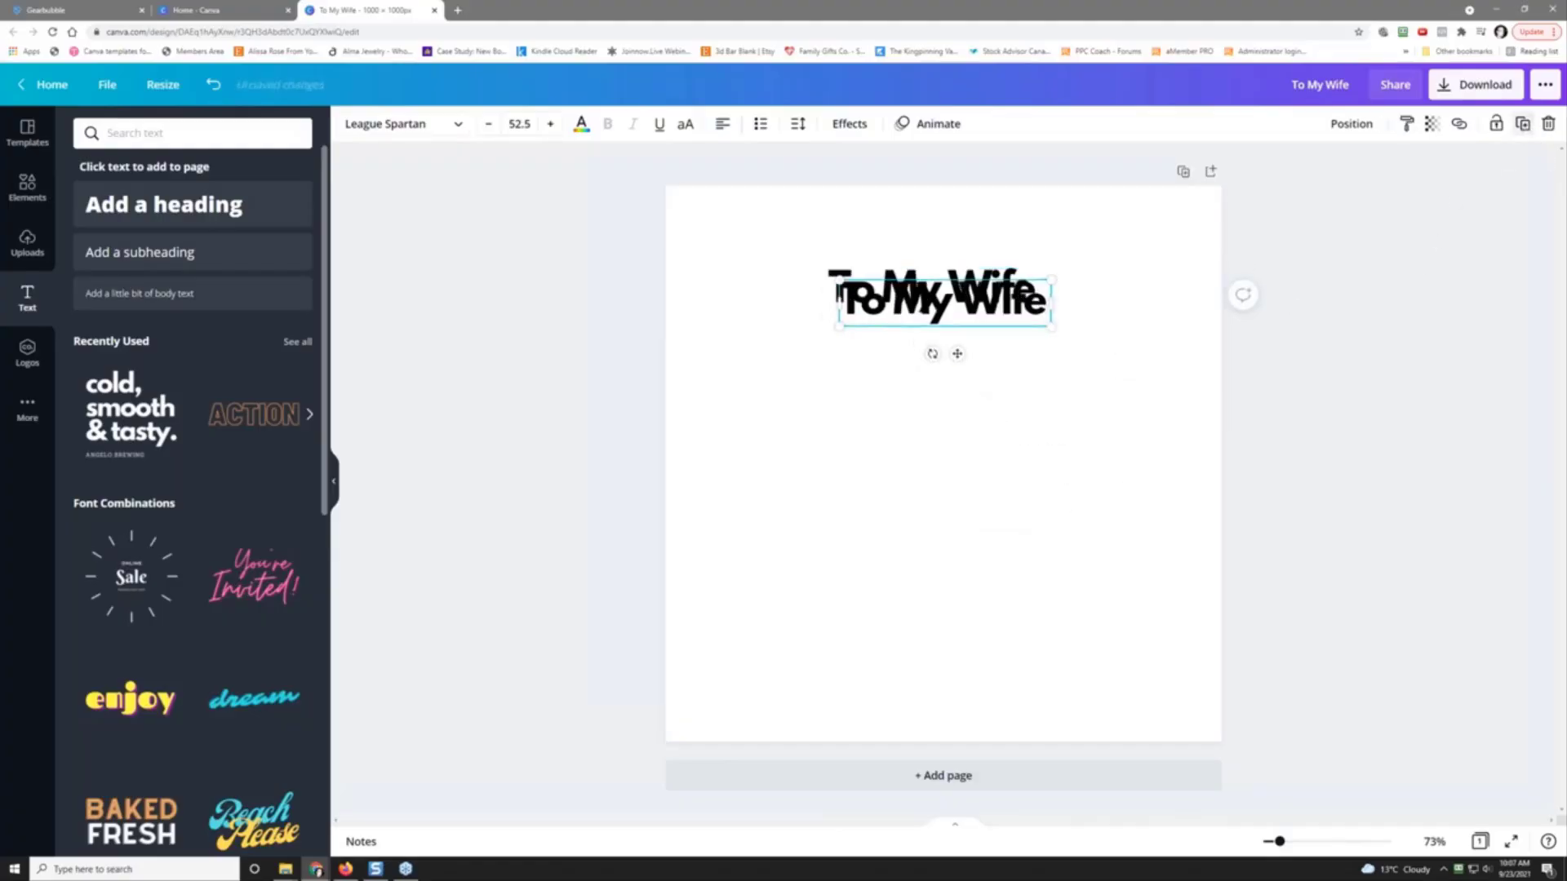
left_click_drag(930, 319, 908, 614)
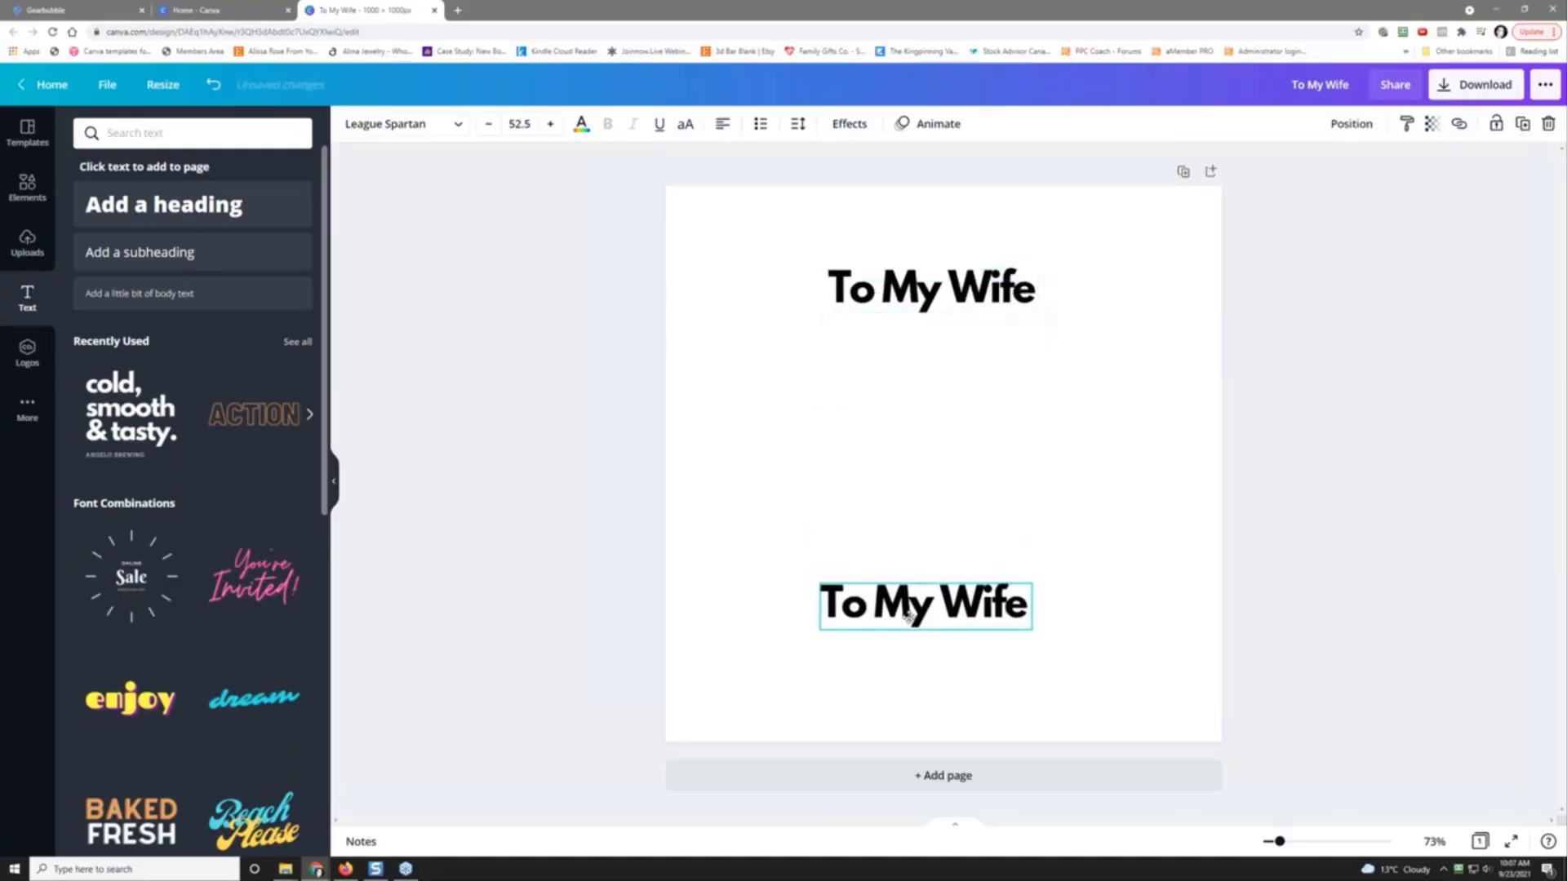
Step: Replace the lower heading copy's text with "After All These Years, YOU Are Still My Best Catch"
double_click(905, 616)
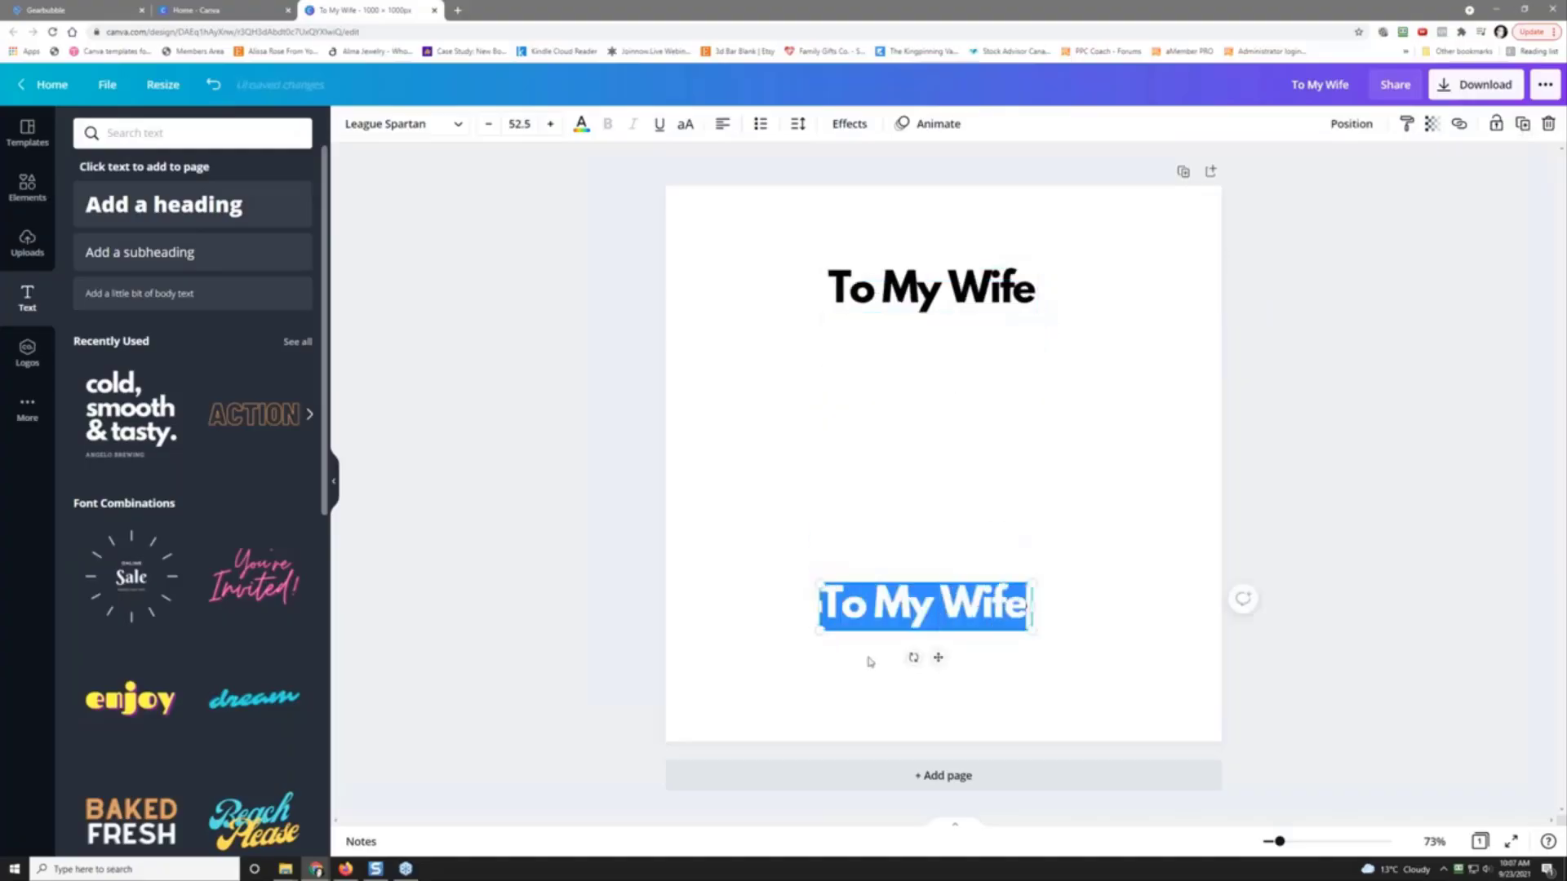
type("Afte")
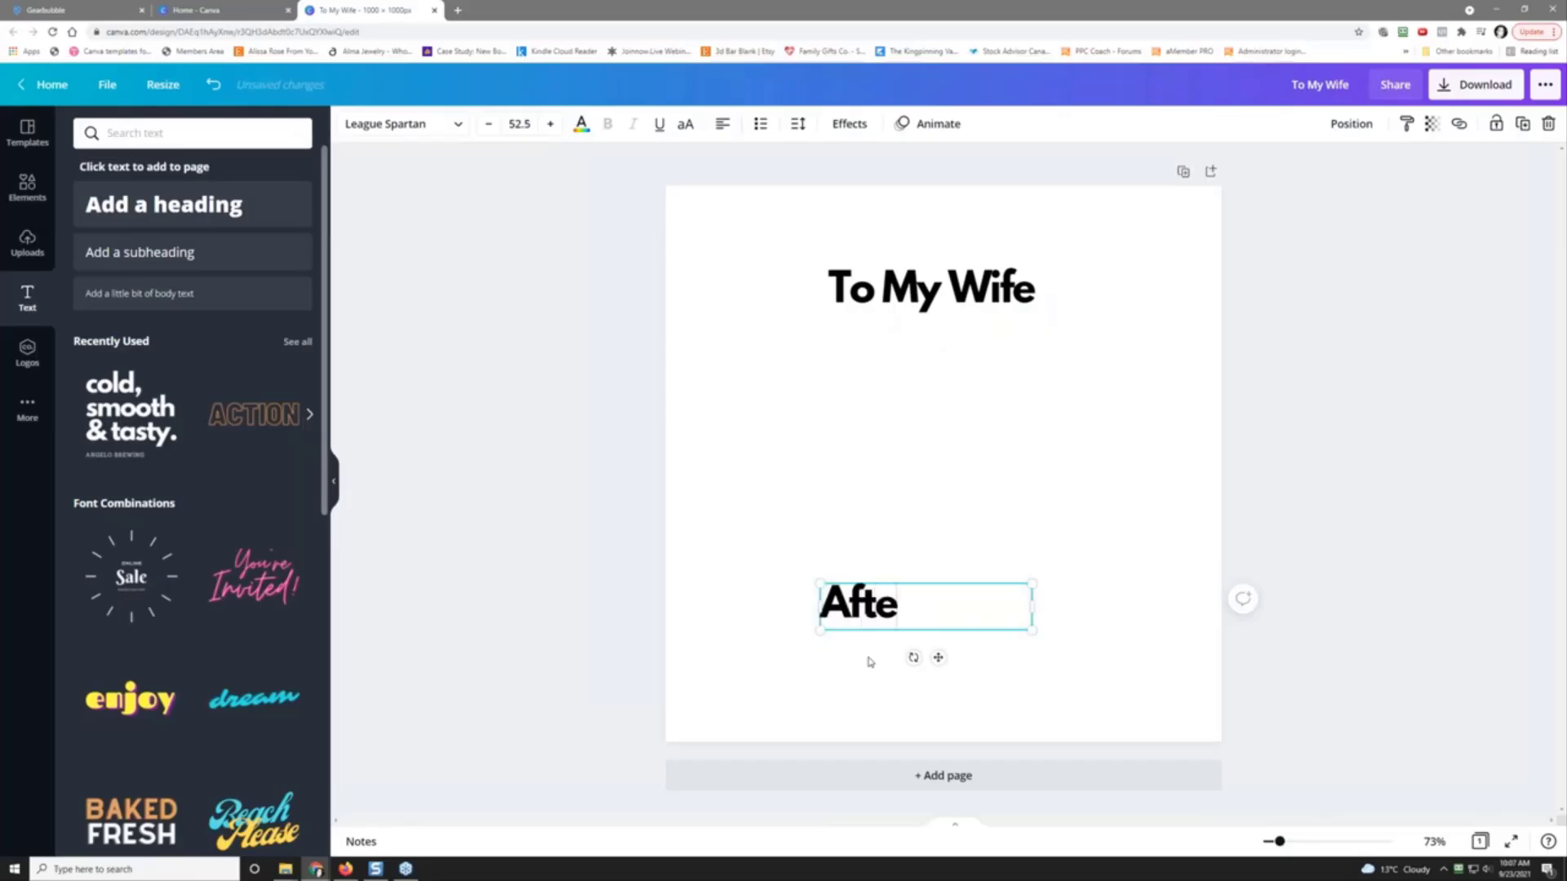
type("r All These Ye")
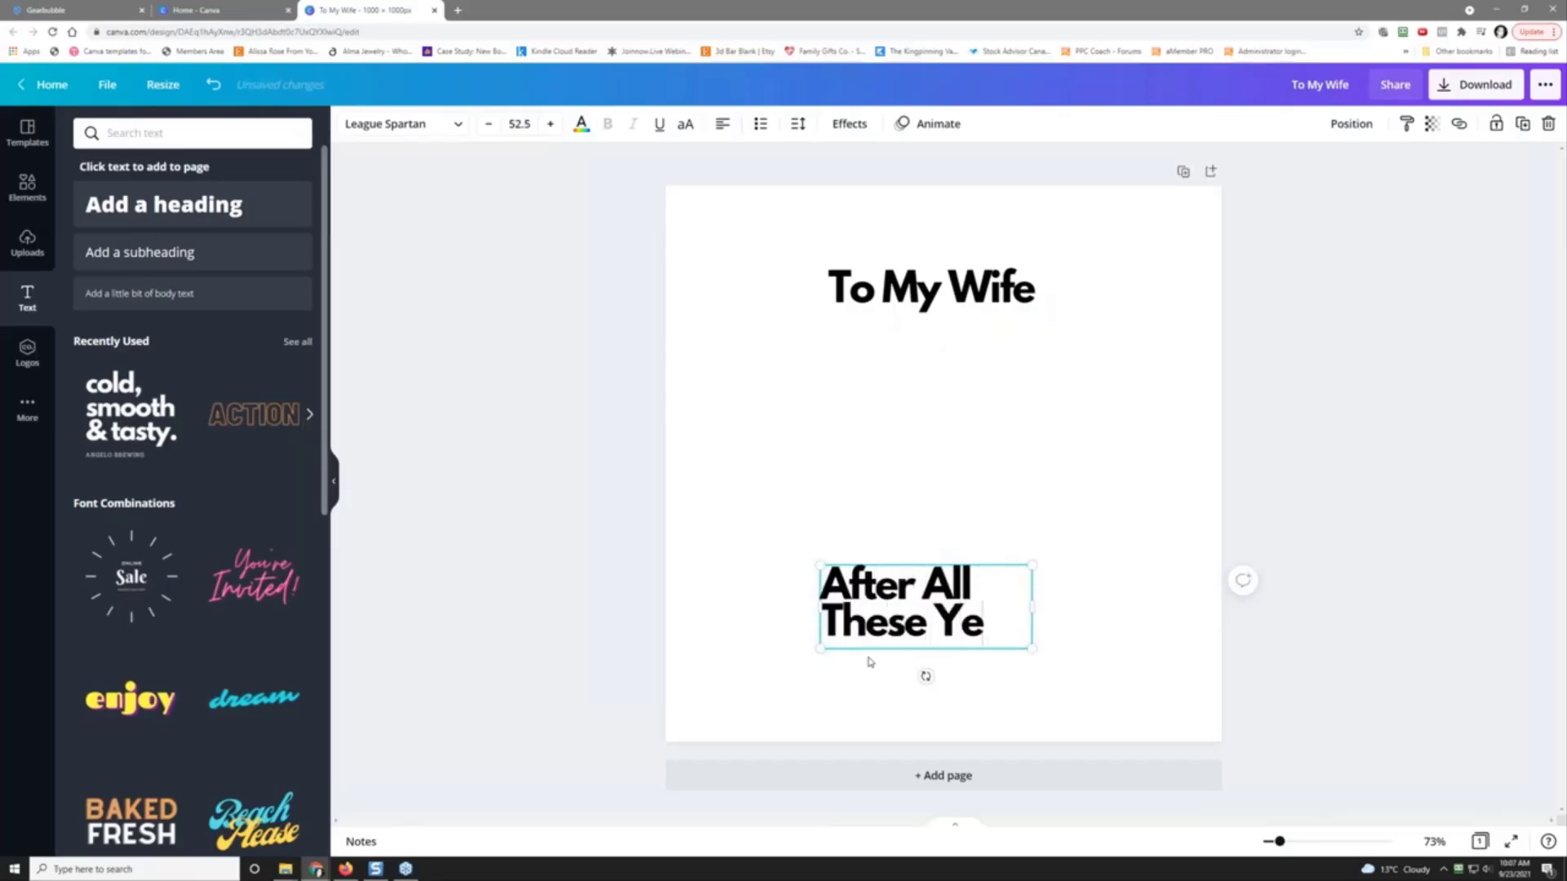
type("ars")
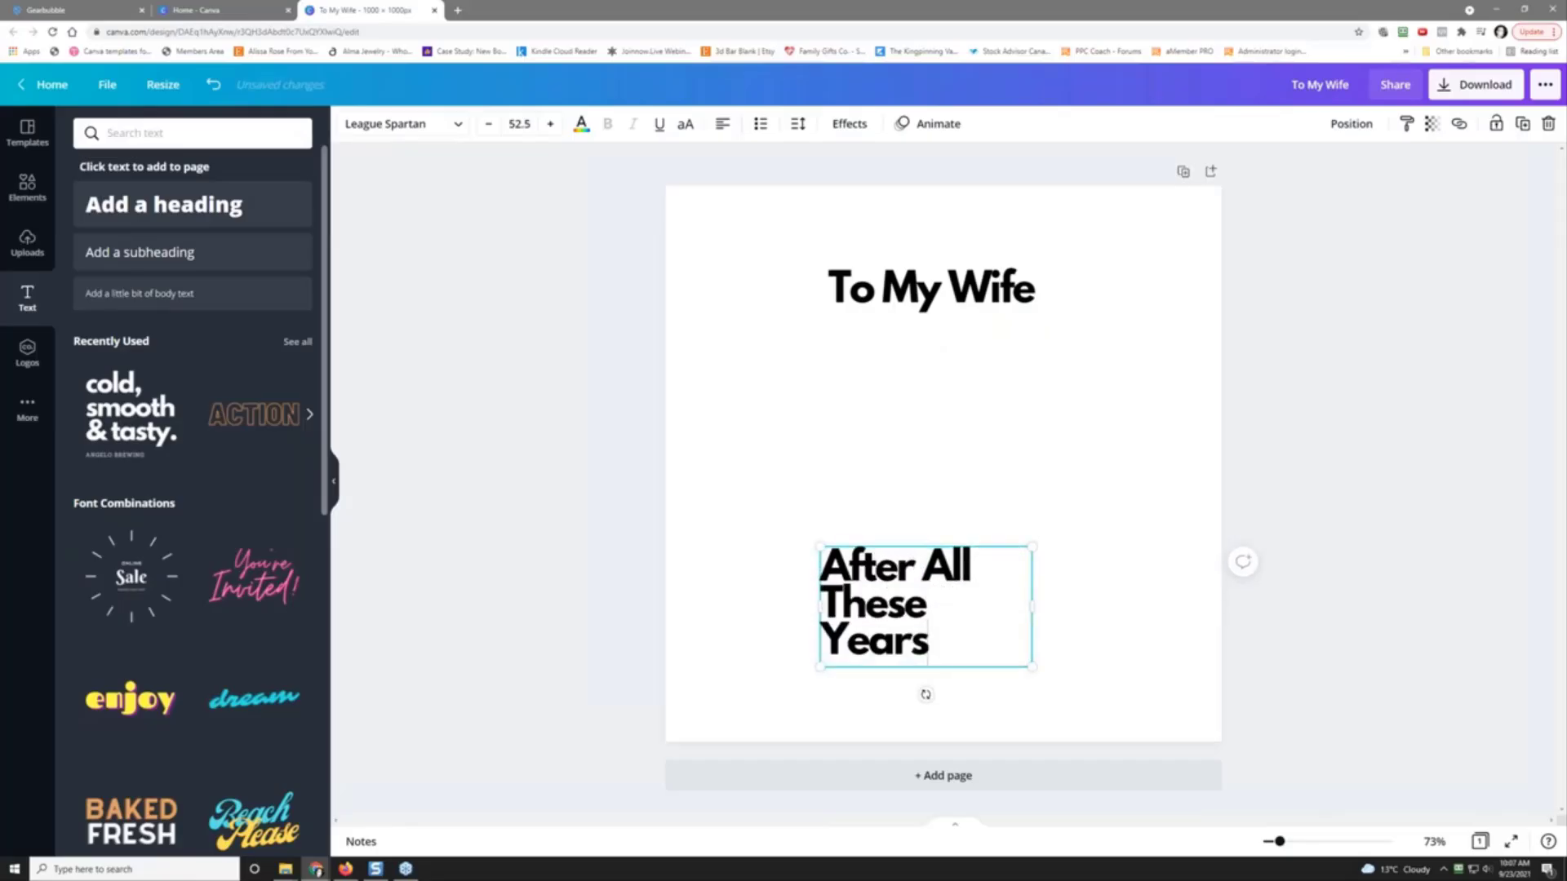
type(", YOU Are Stil")
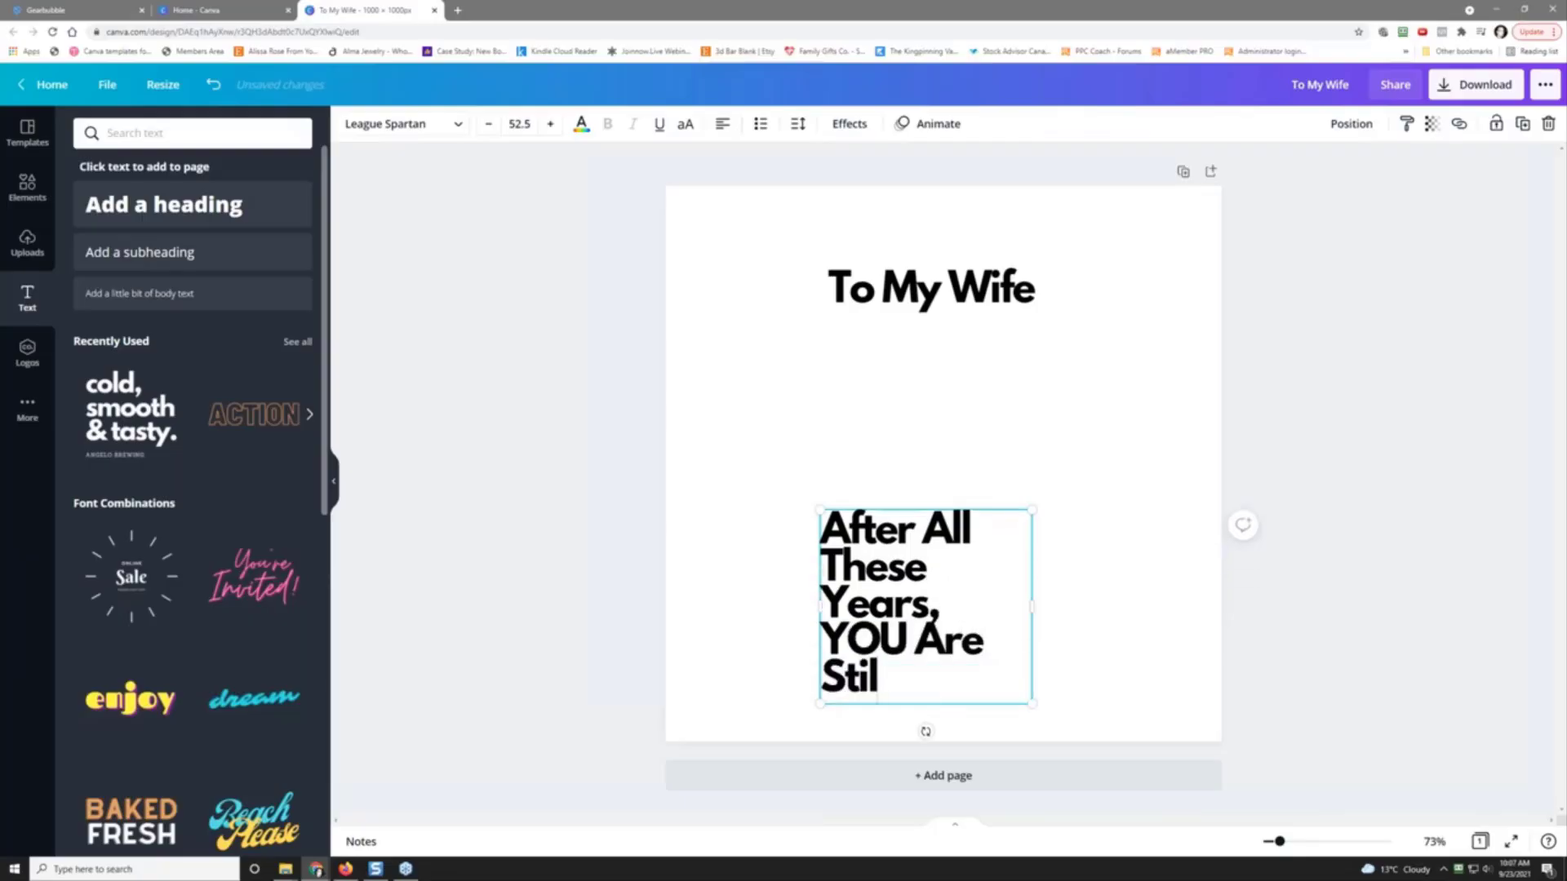
type("l My B")
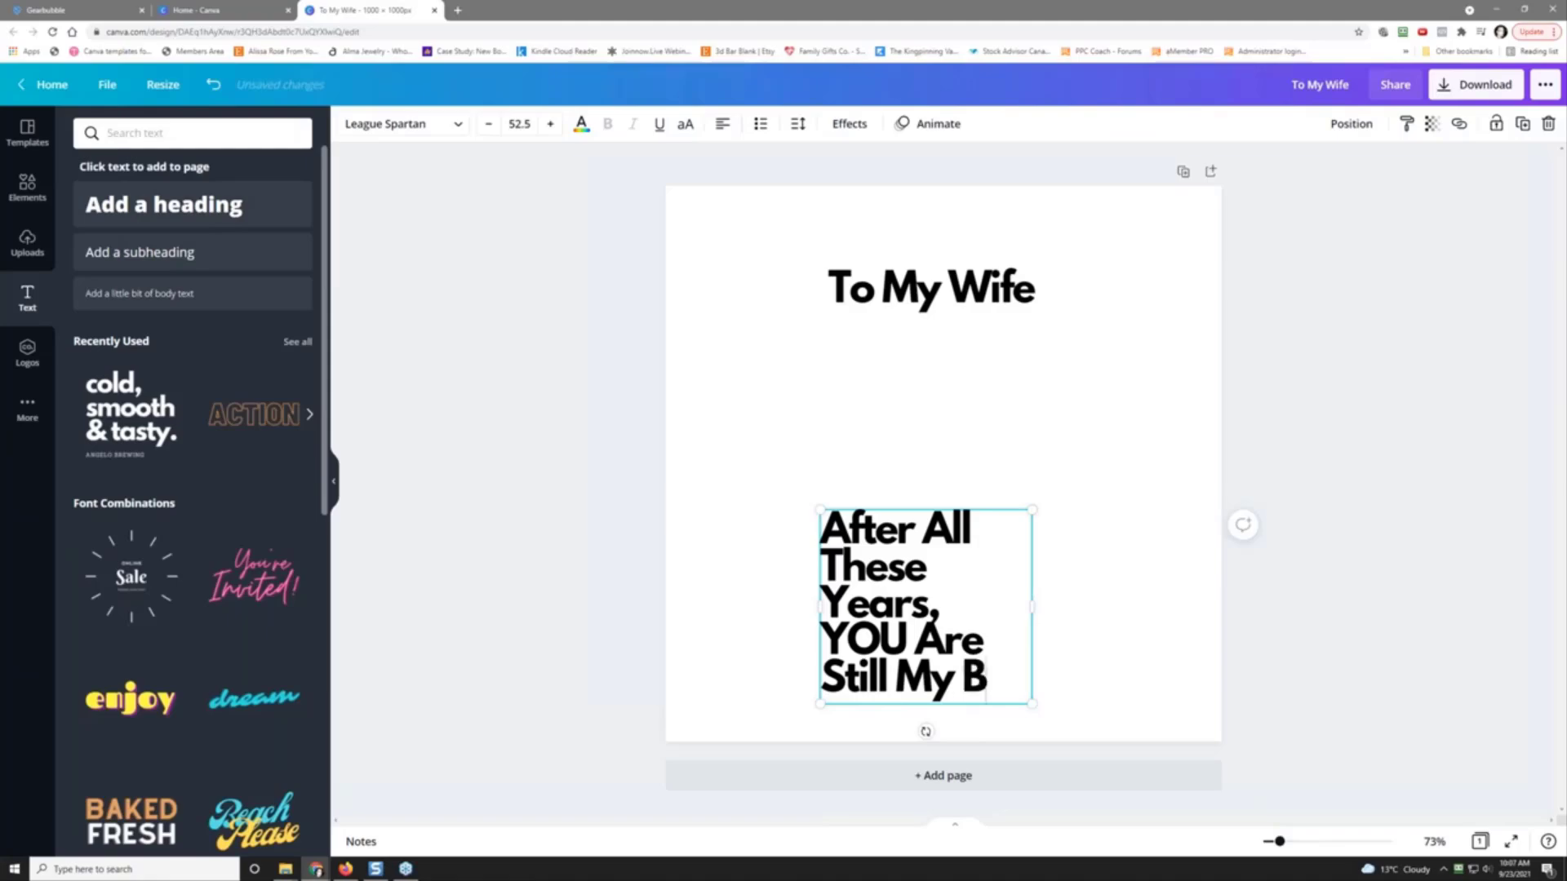
type("est Catch")
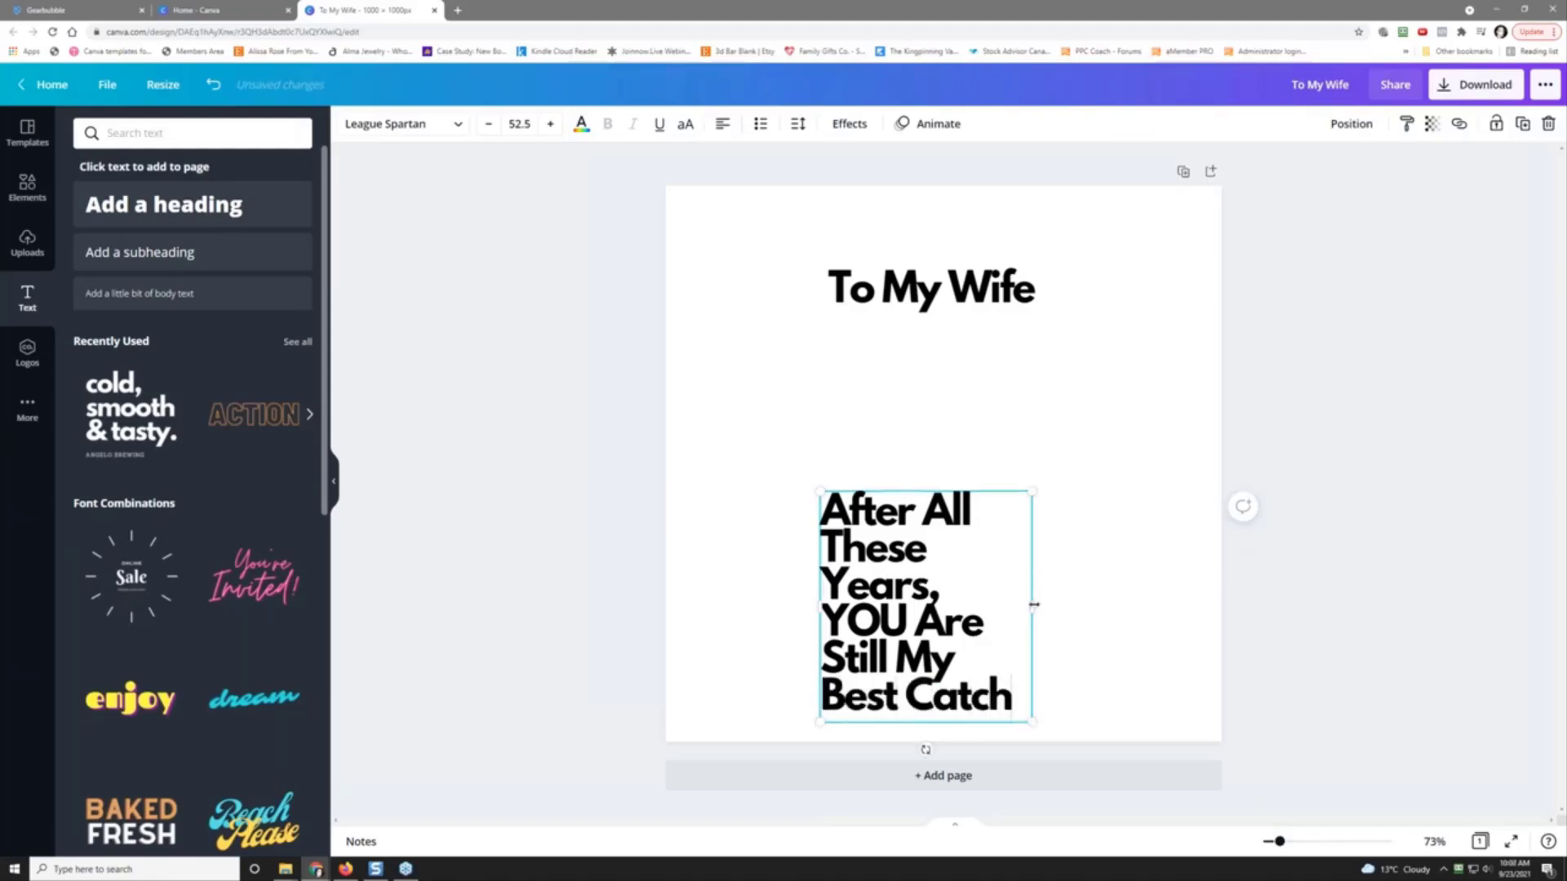
Step: Widen the quote's text box so it wraps onto three lines, centre it horizontally on the page, and centre-align its text
left_click_drag(1033, 606, 1205, 616)
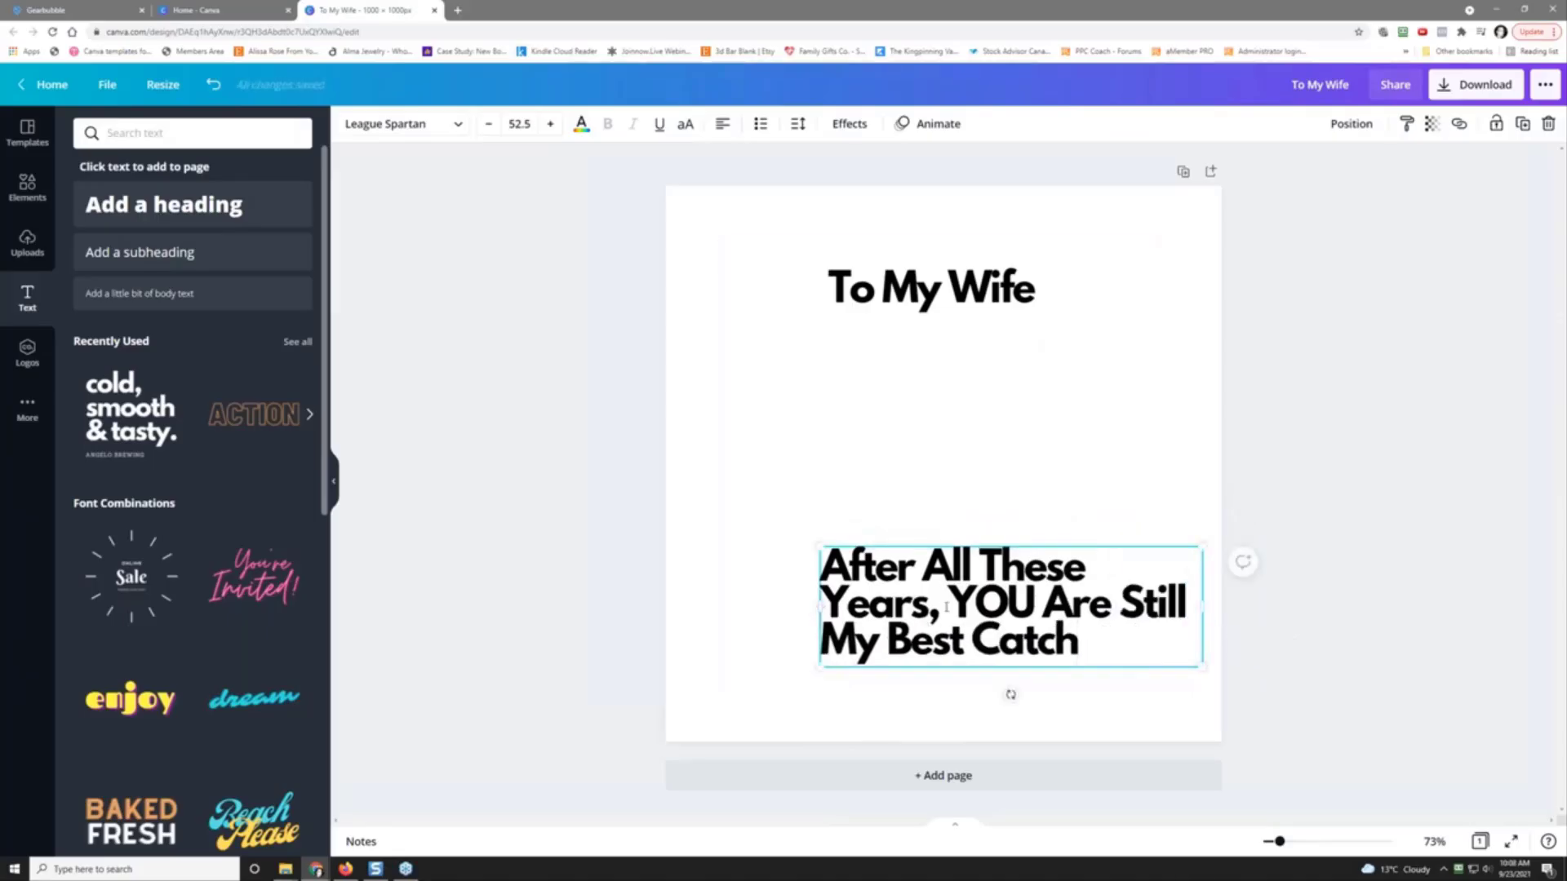
left_click(963, 516)
left_click_drag(947, 580, 918, 581)
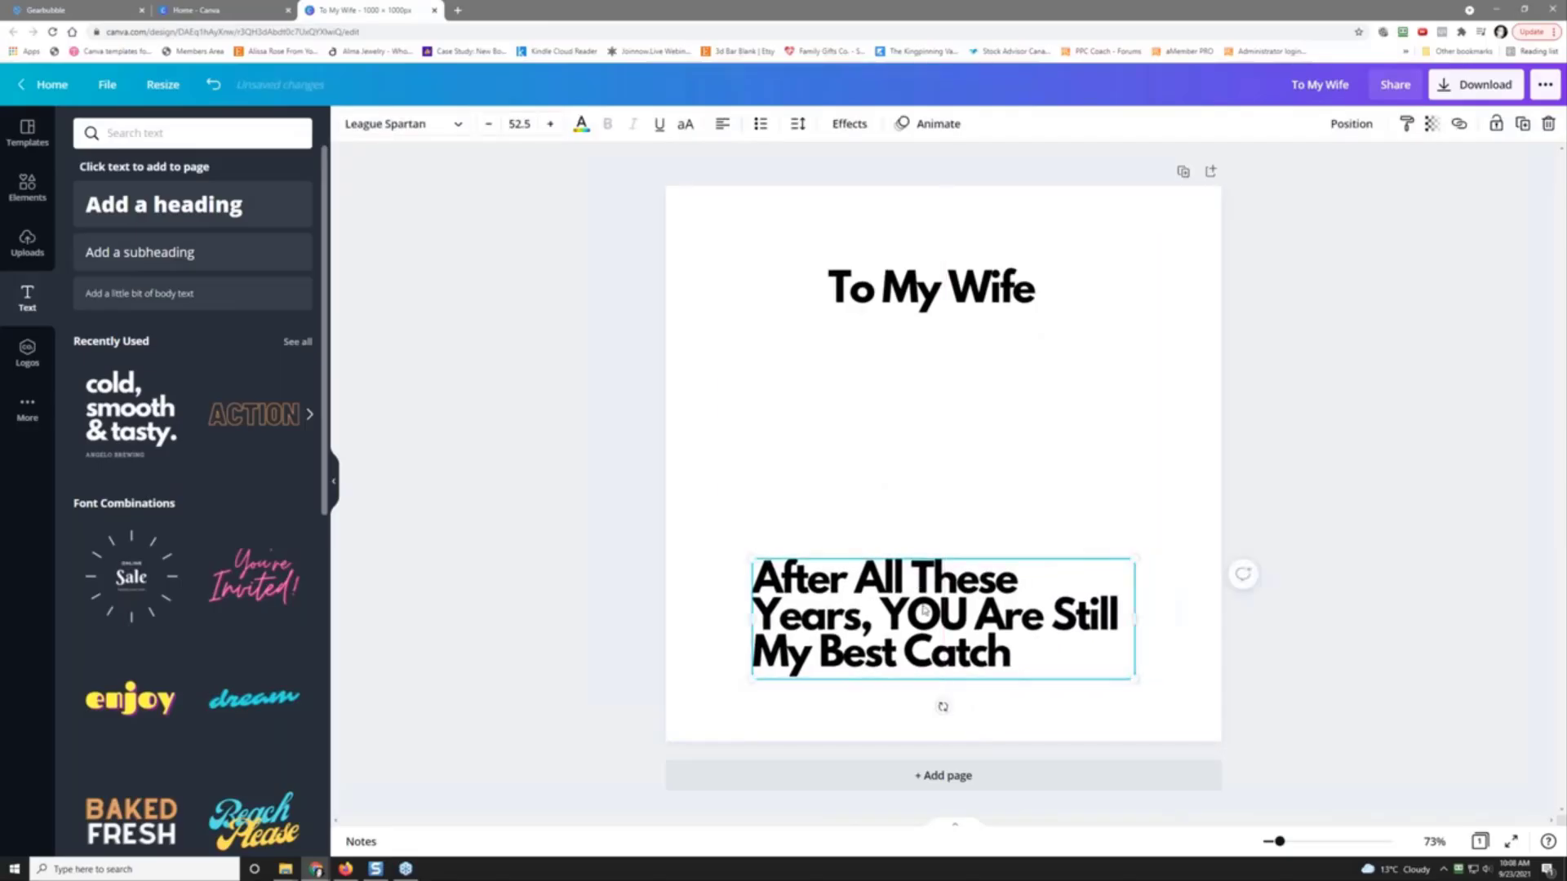
left_click(724, 124)
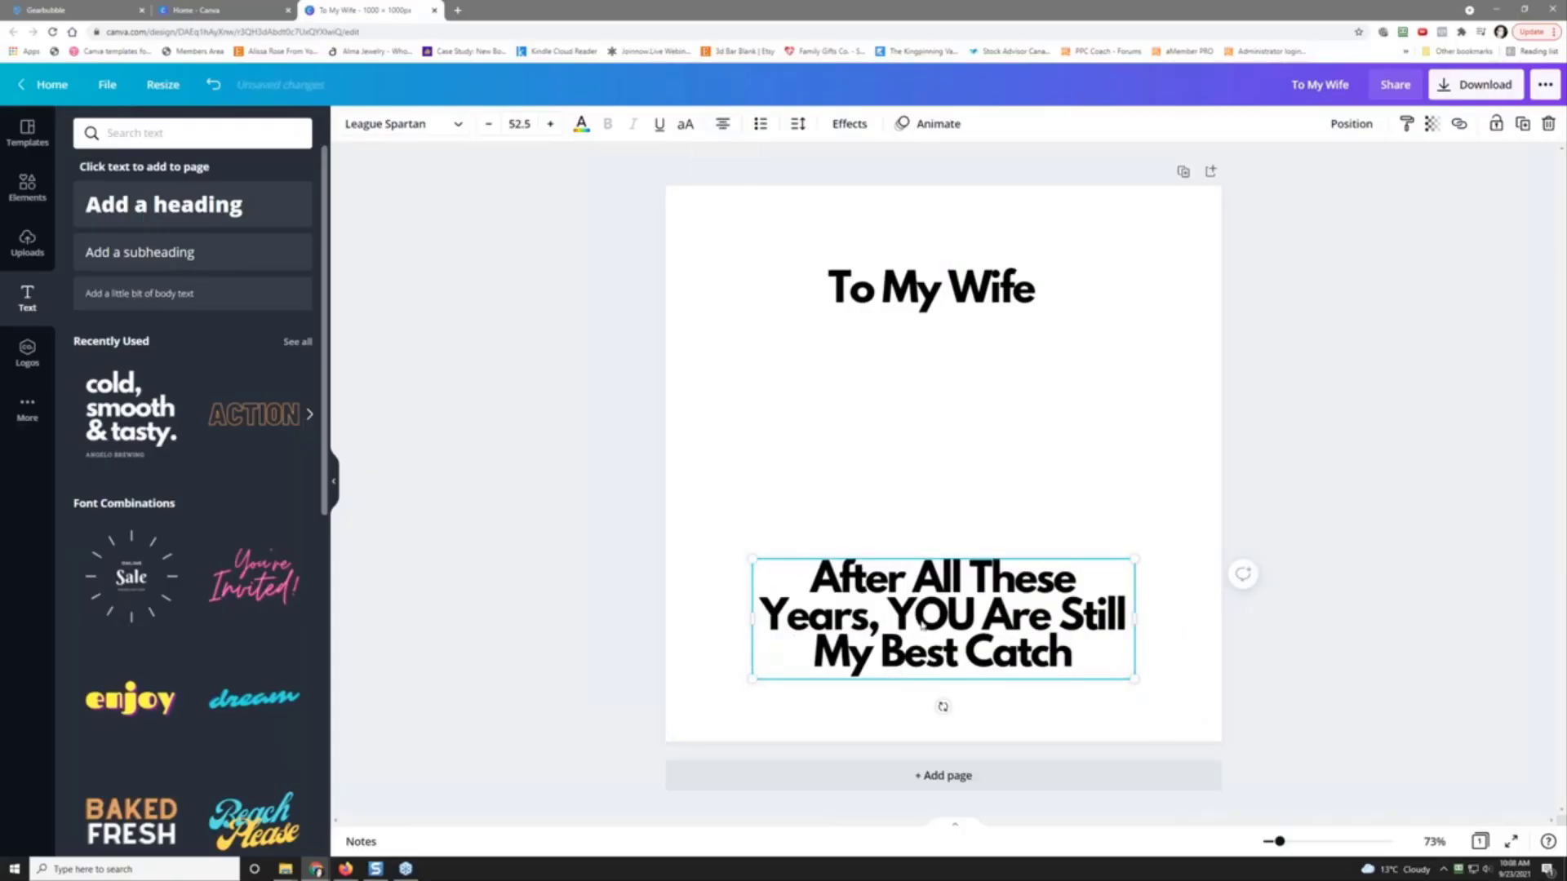
Step: Set the quote's line spacing to 1.21
left_click(799, 125)
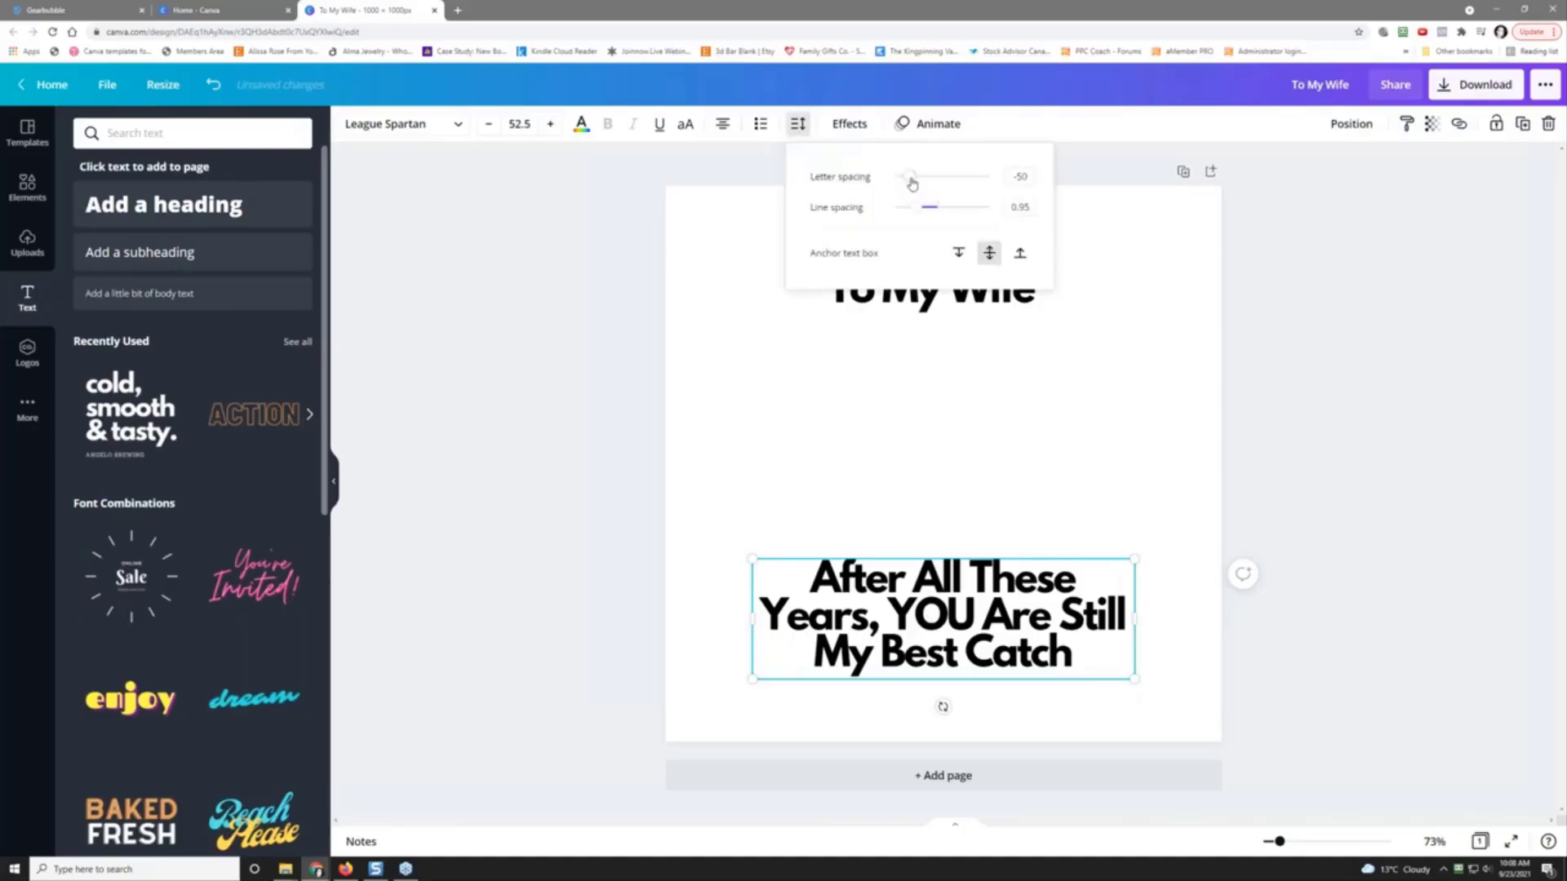
left_click_drag(919, 206, 928, 210)
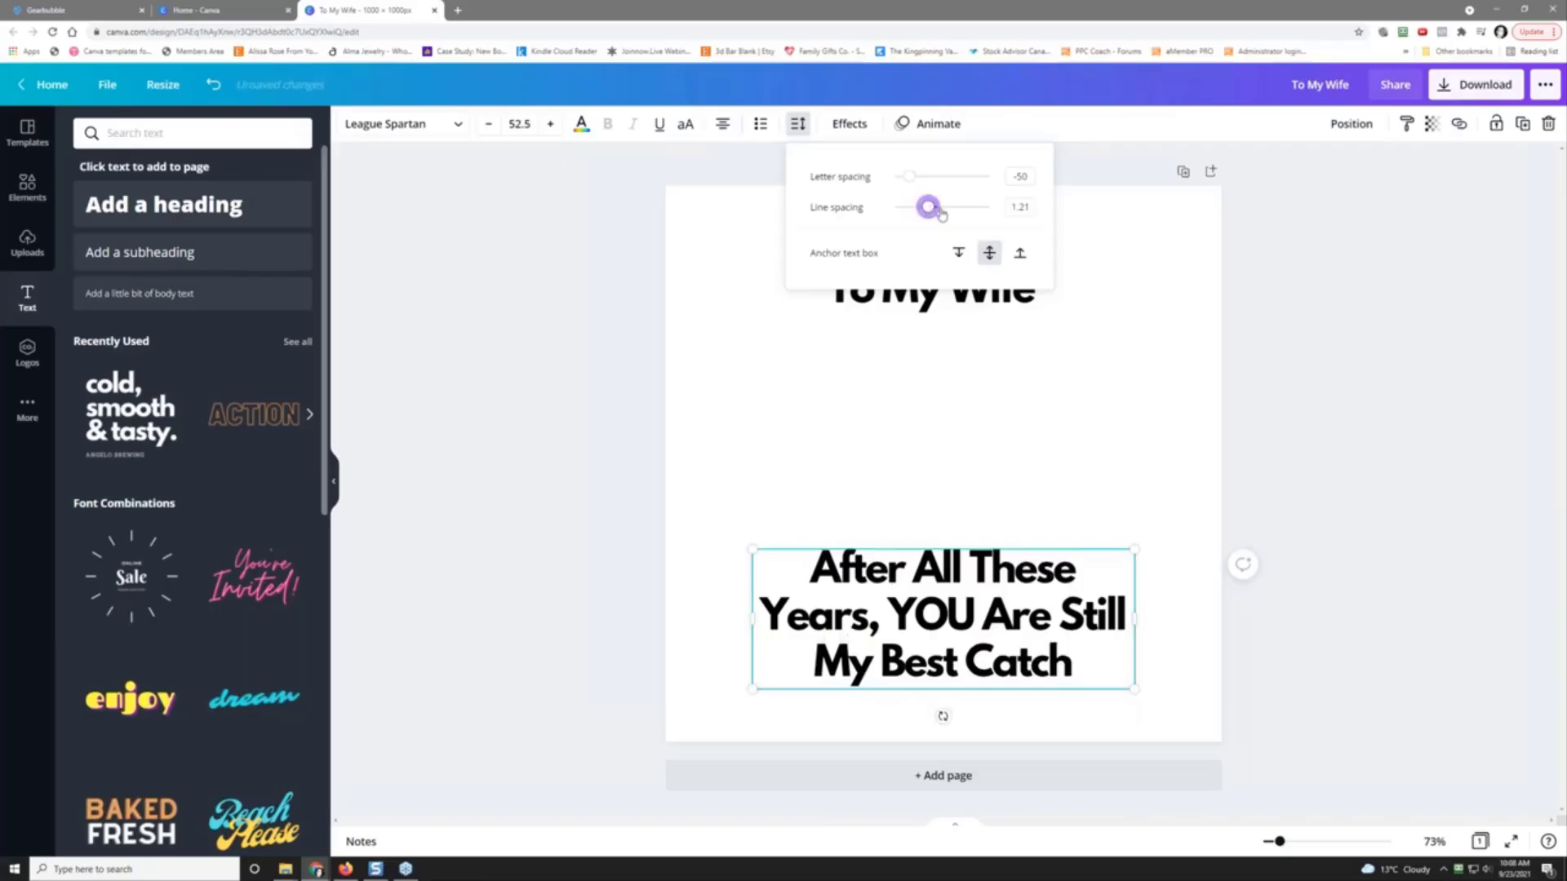
left_click(570, 548)
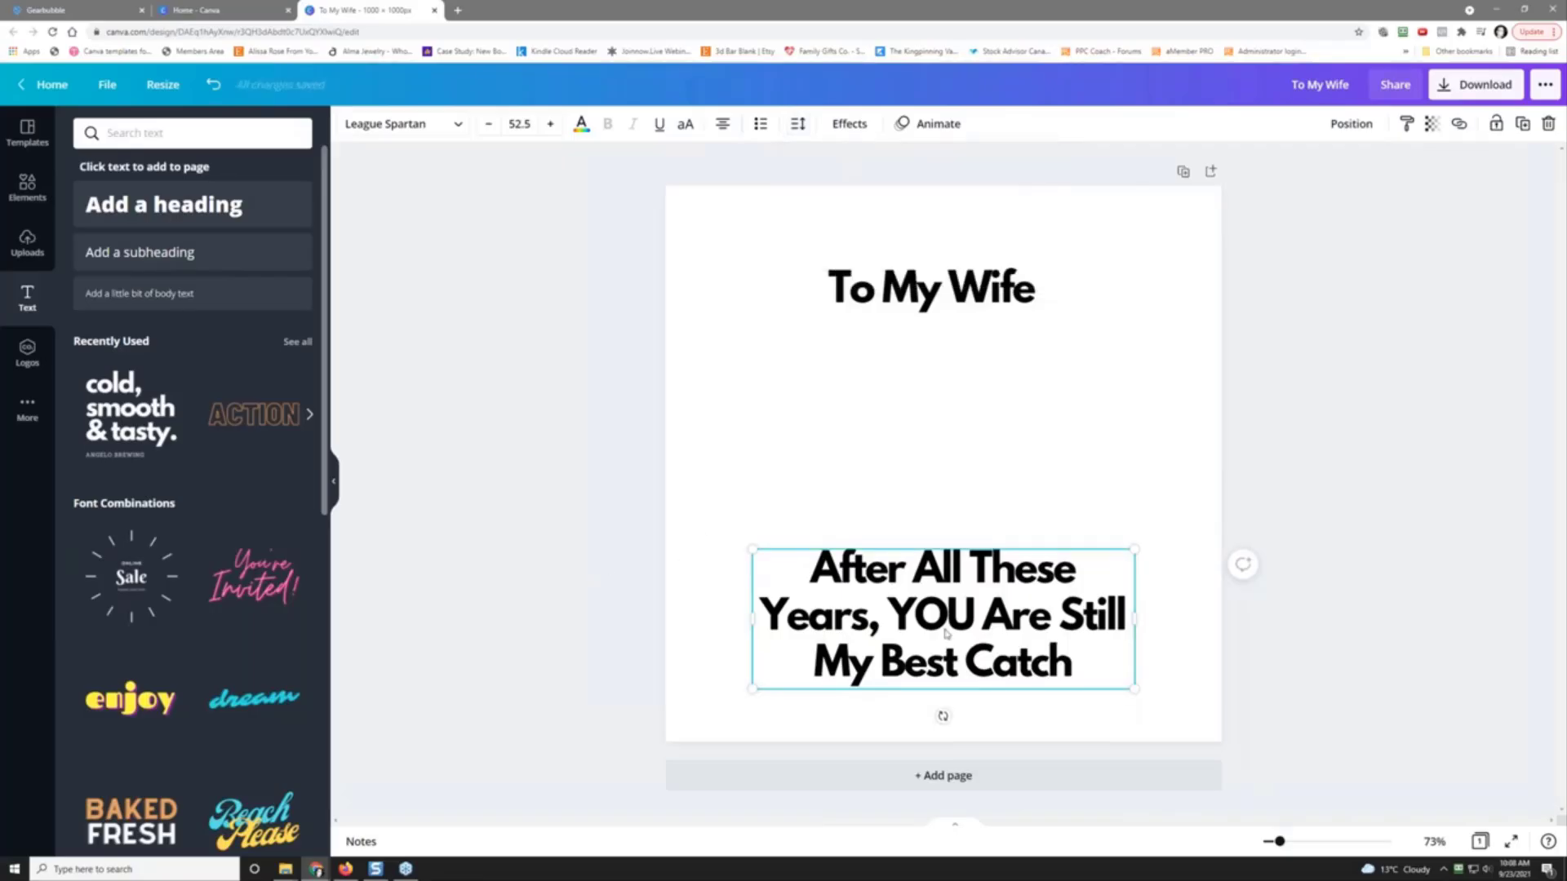
Step: Reduce the font size of the whole quote to 46.5
left_click_drag(813, 569, 1071, 665)
left_click(489, 124)
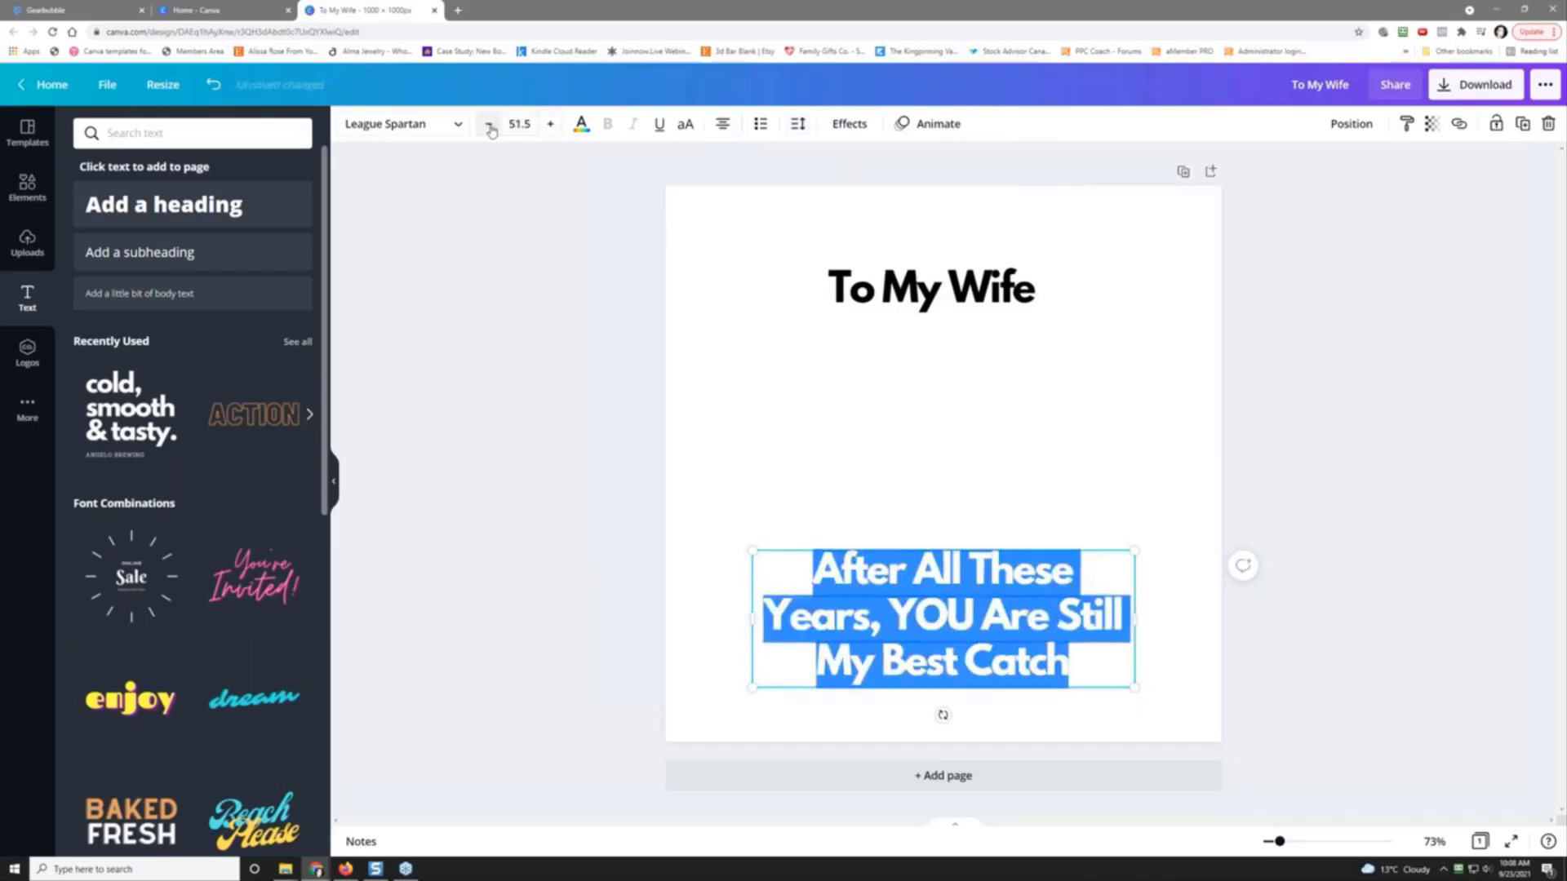
left_click(489, 125)
left_click(489, 124)
left_click(489, 124)
left_click(489, 124)
left_click(489, 124)
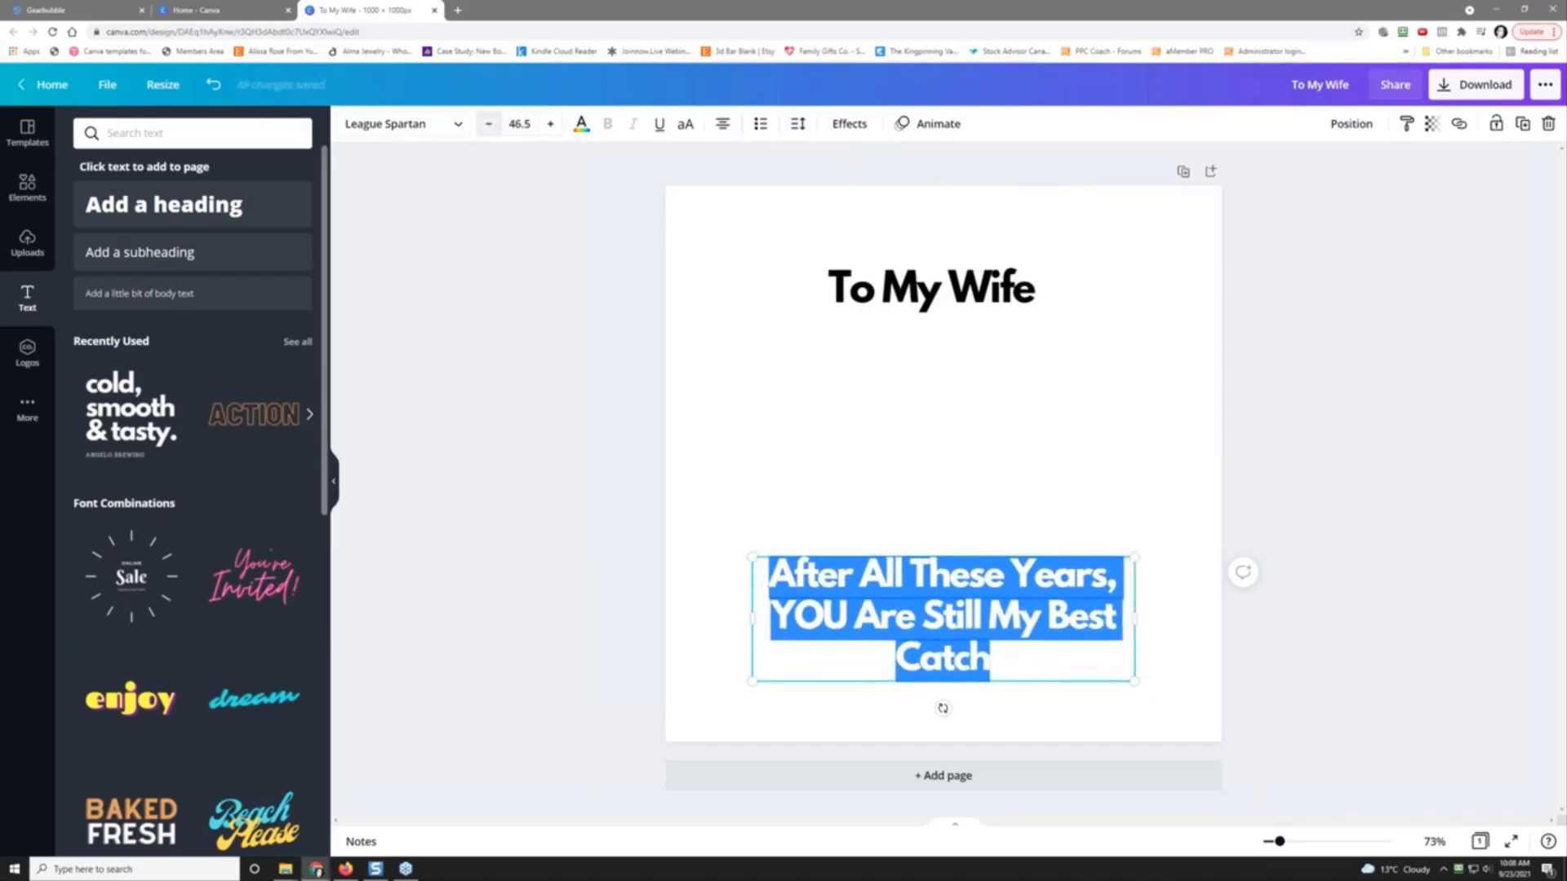
Step: Reduce the font size of the "To My Wife" heading to 50.5
left_click(906, 292)
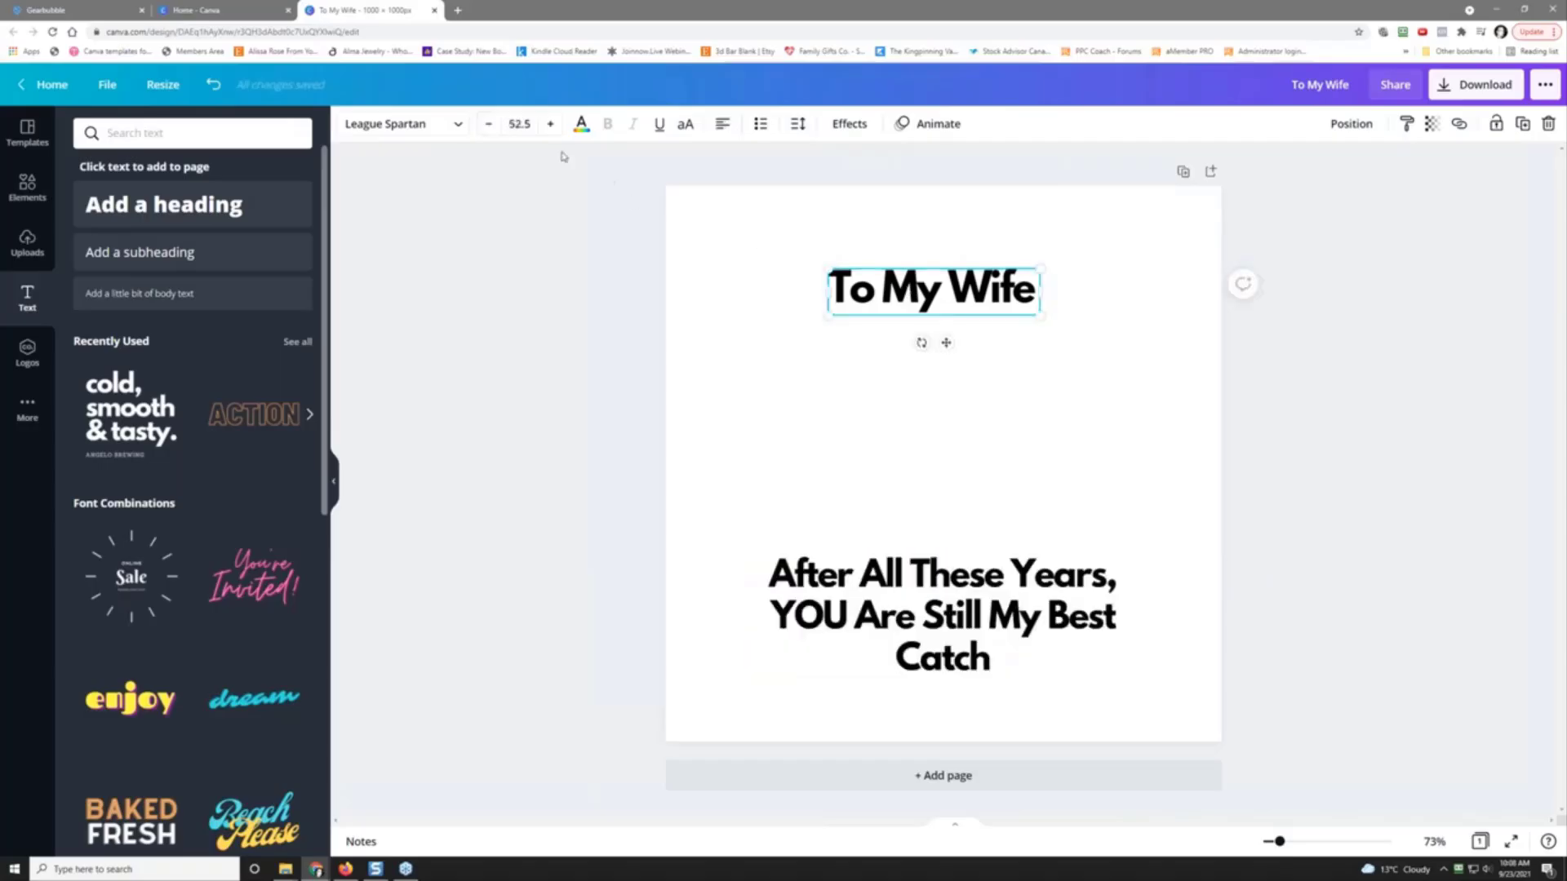
left_click(492, 126)
left_click(492, 125)
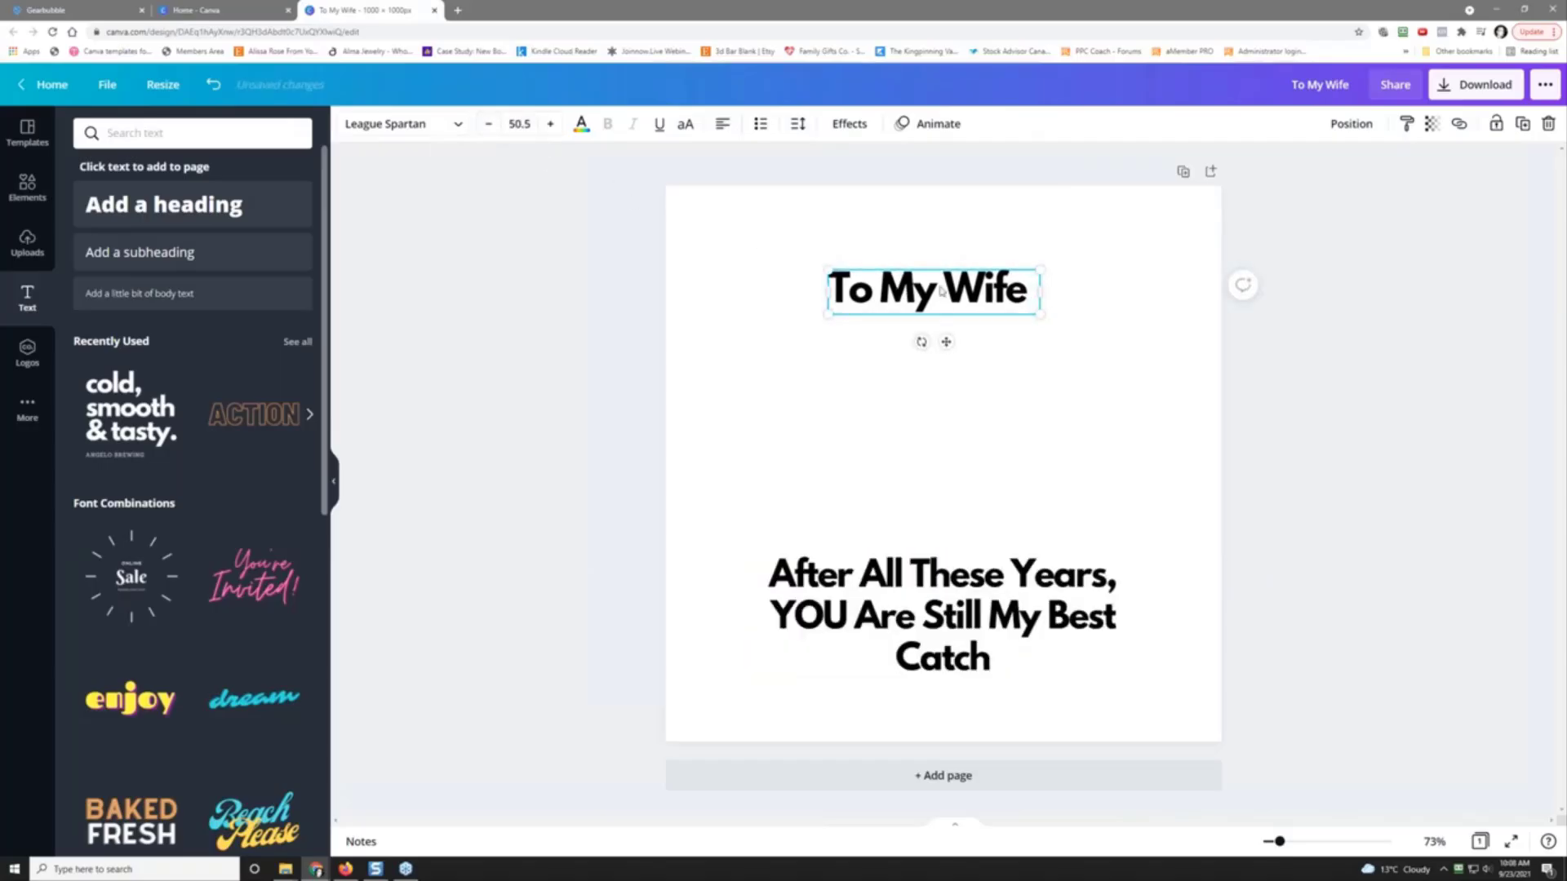
Step: Move the quote slightly higher on the page, keeping it horizontally centred, and deselect it
left_click(964, 639)
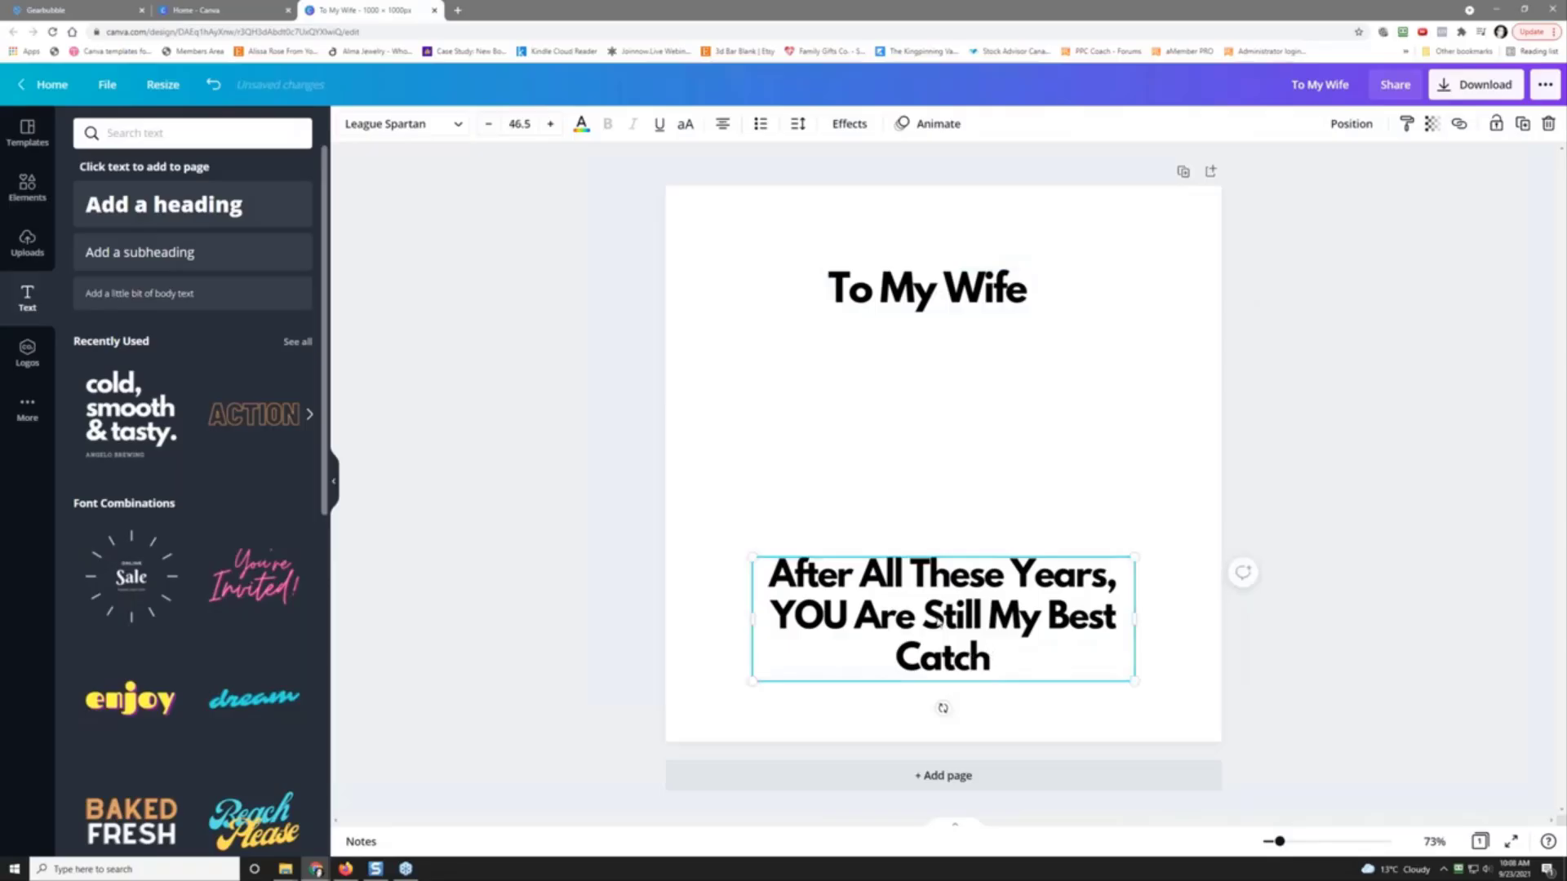
left_click_drag(936, 614, 937, 596)
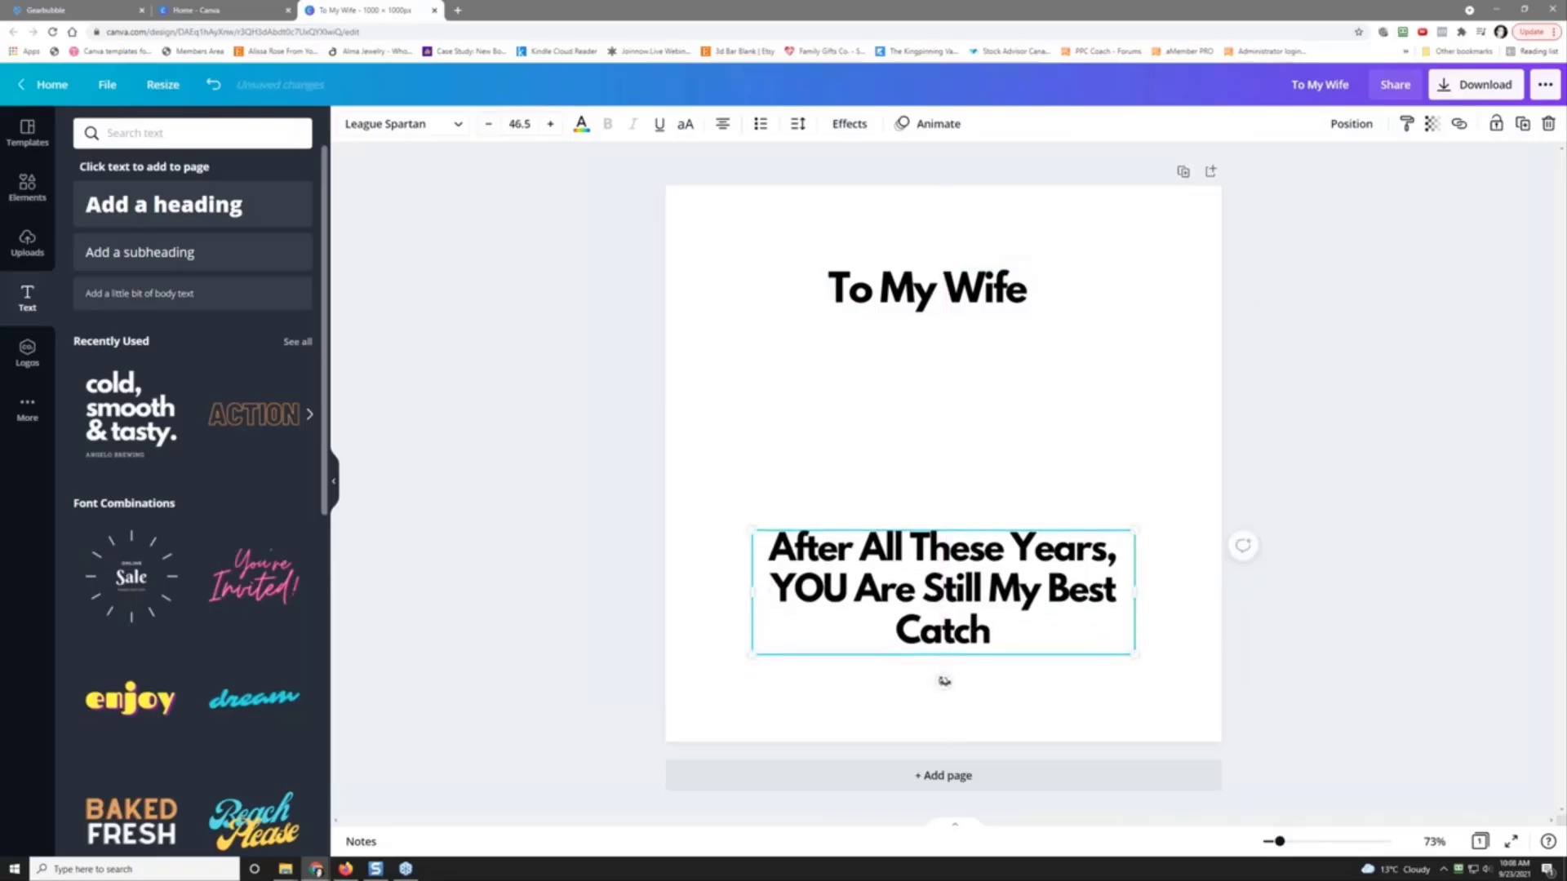
left_click(994, 688)
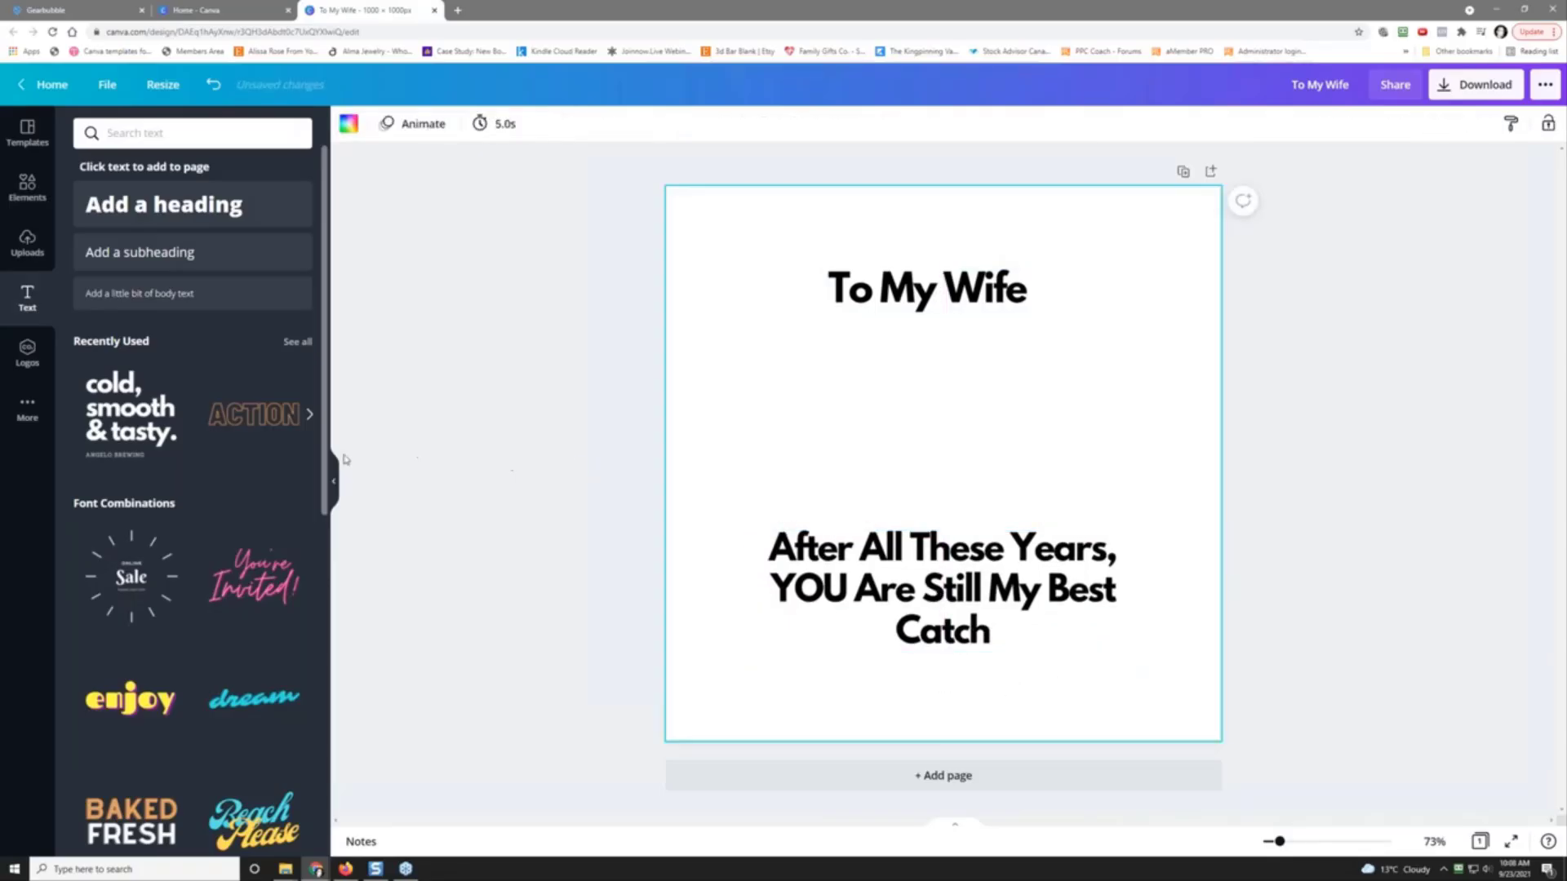
Step: Try the "You're Invited!" and "dream" font combinations on the page, deleting each one
left_click(248, 594)
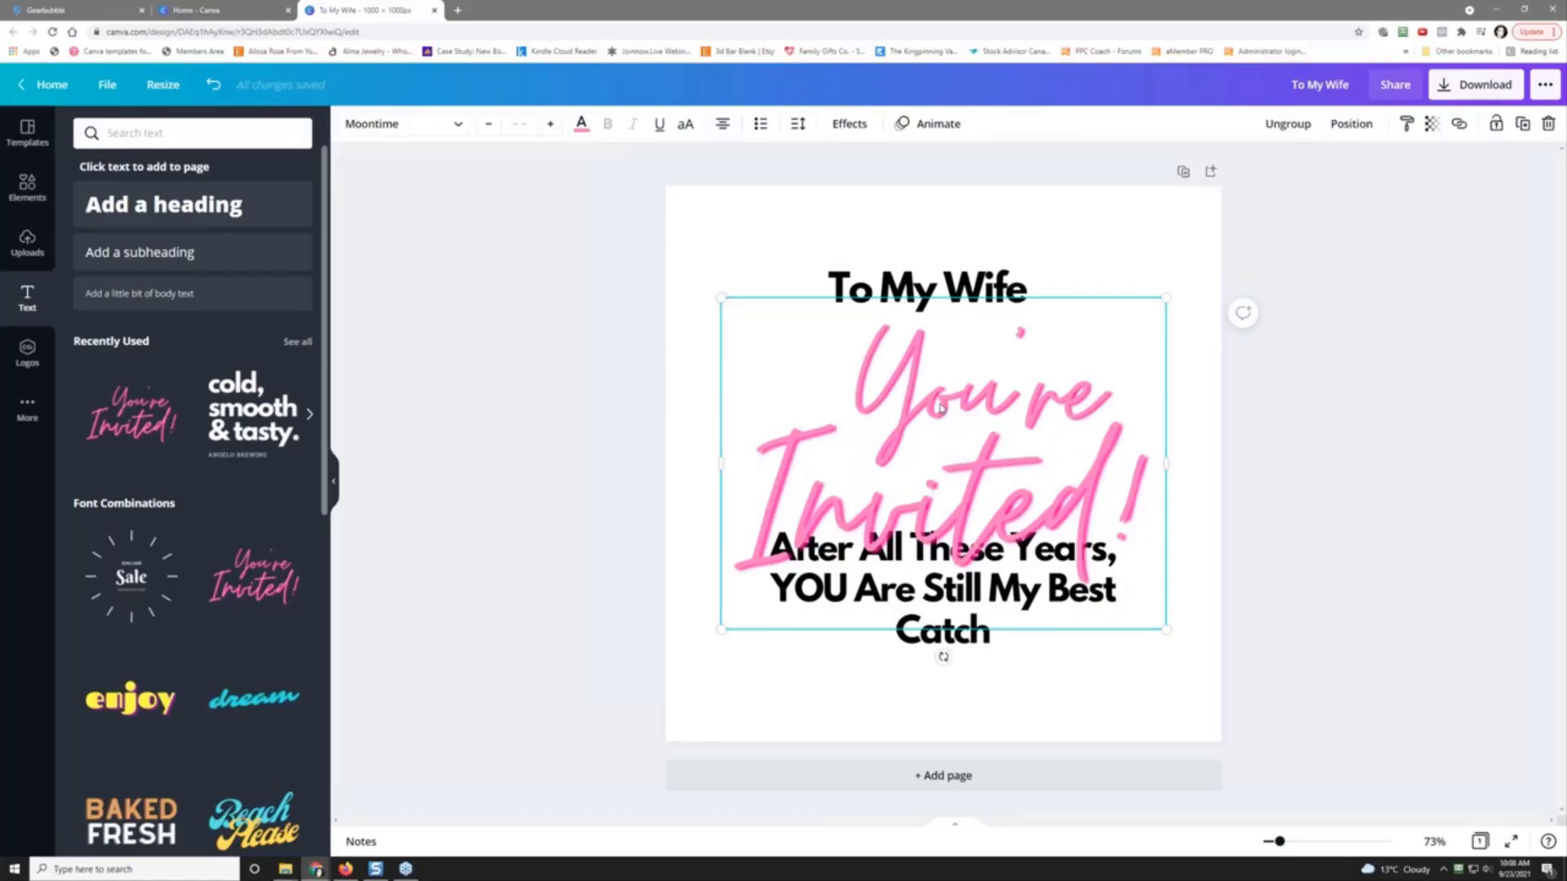
key("Delete")
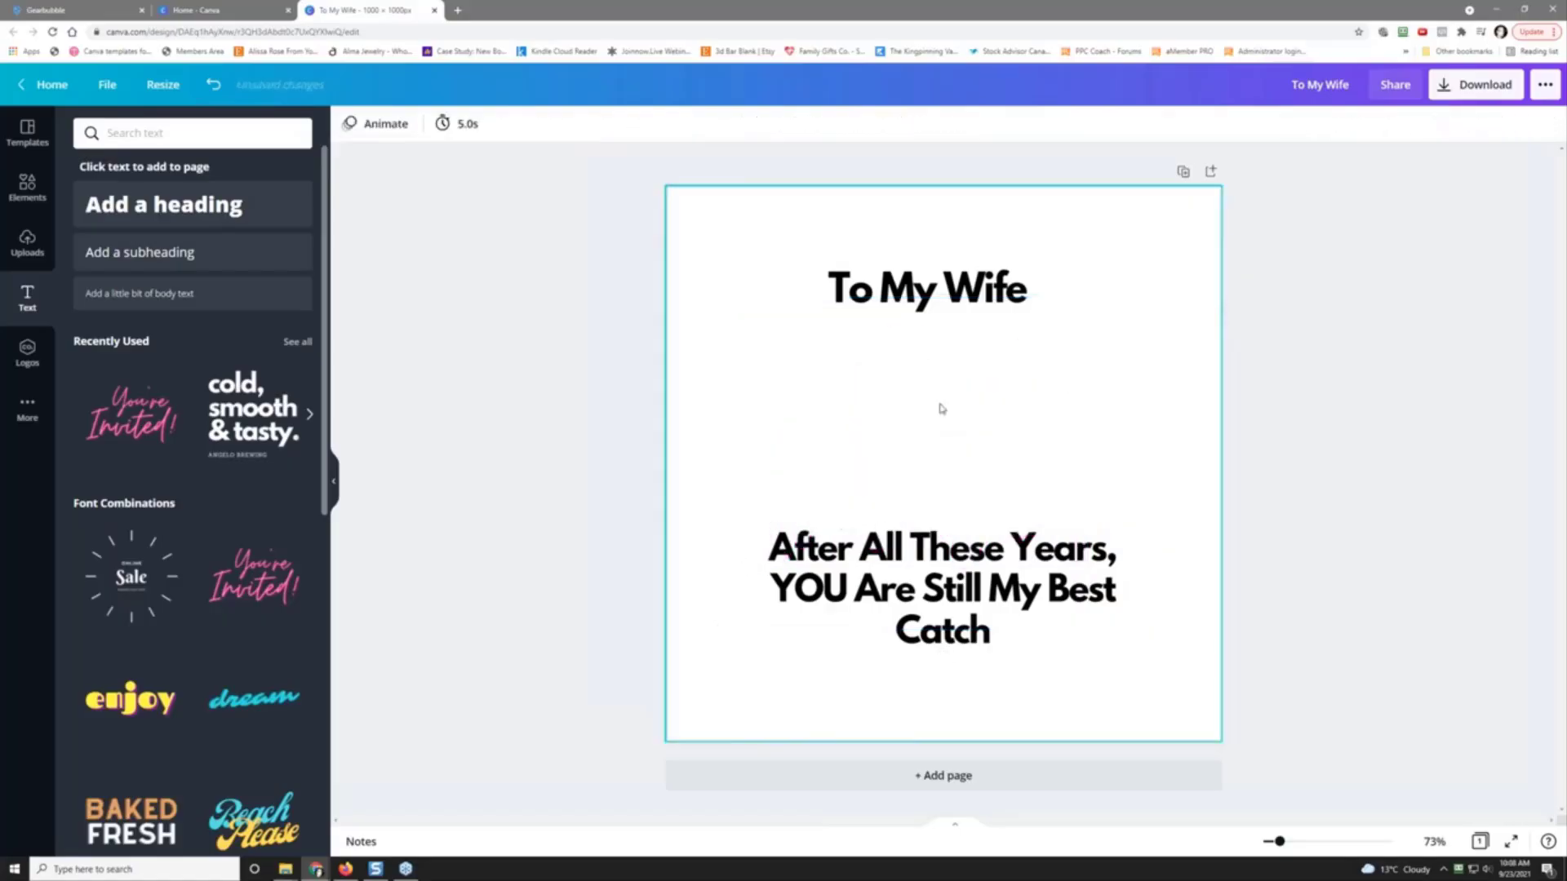
left_click(258, 709)
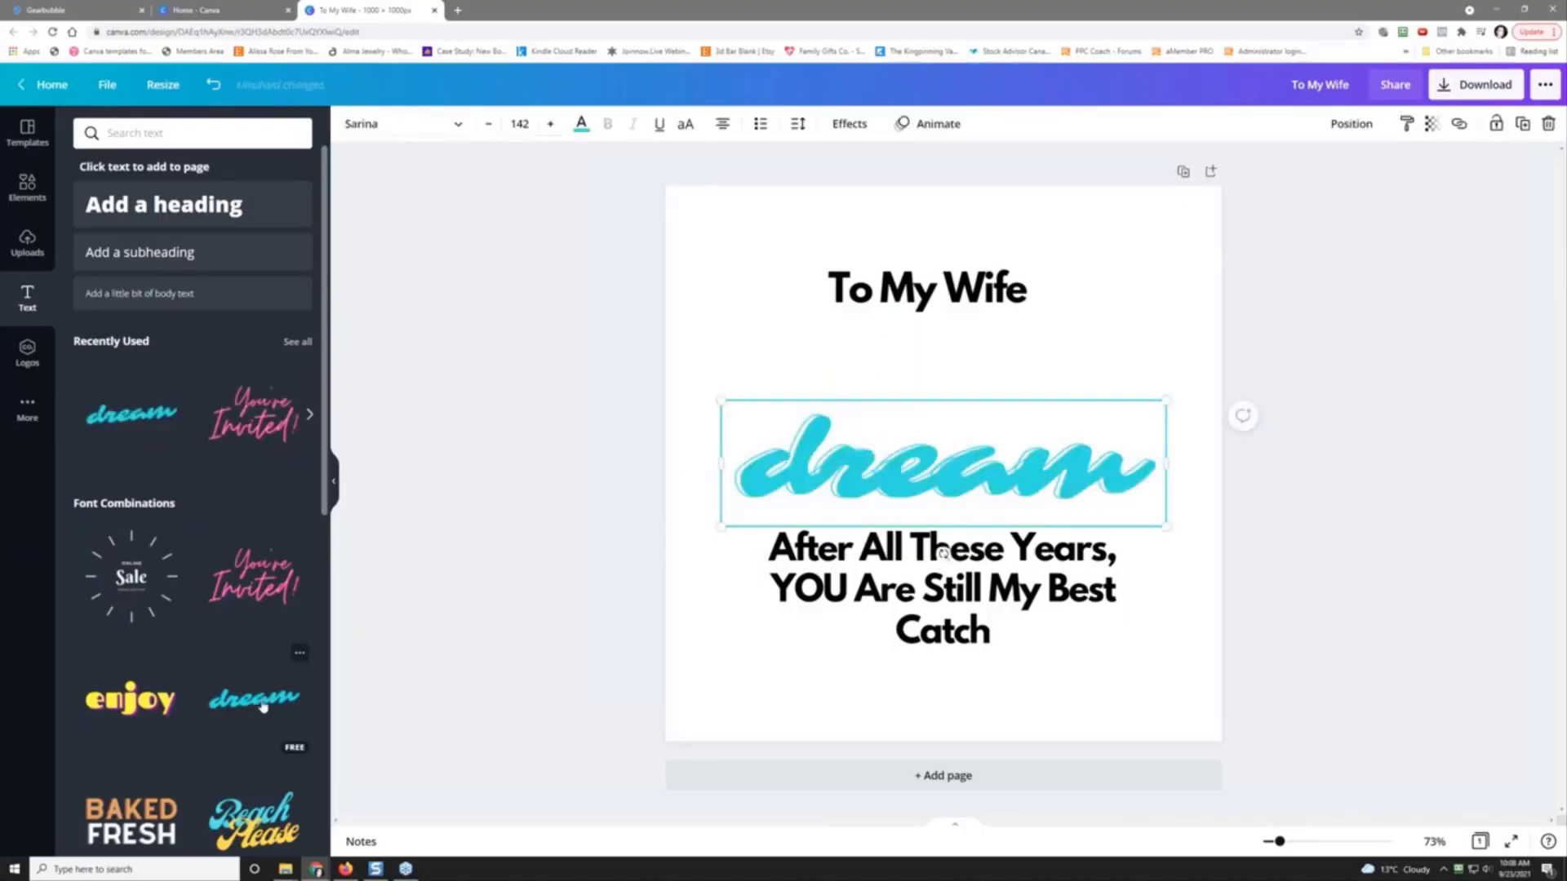
key("Delete")
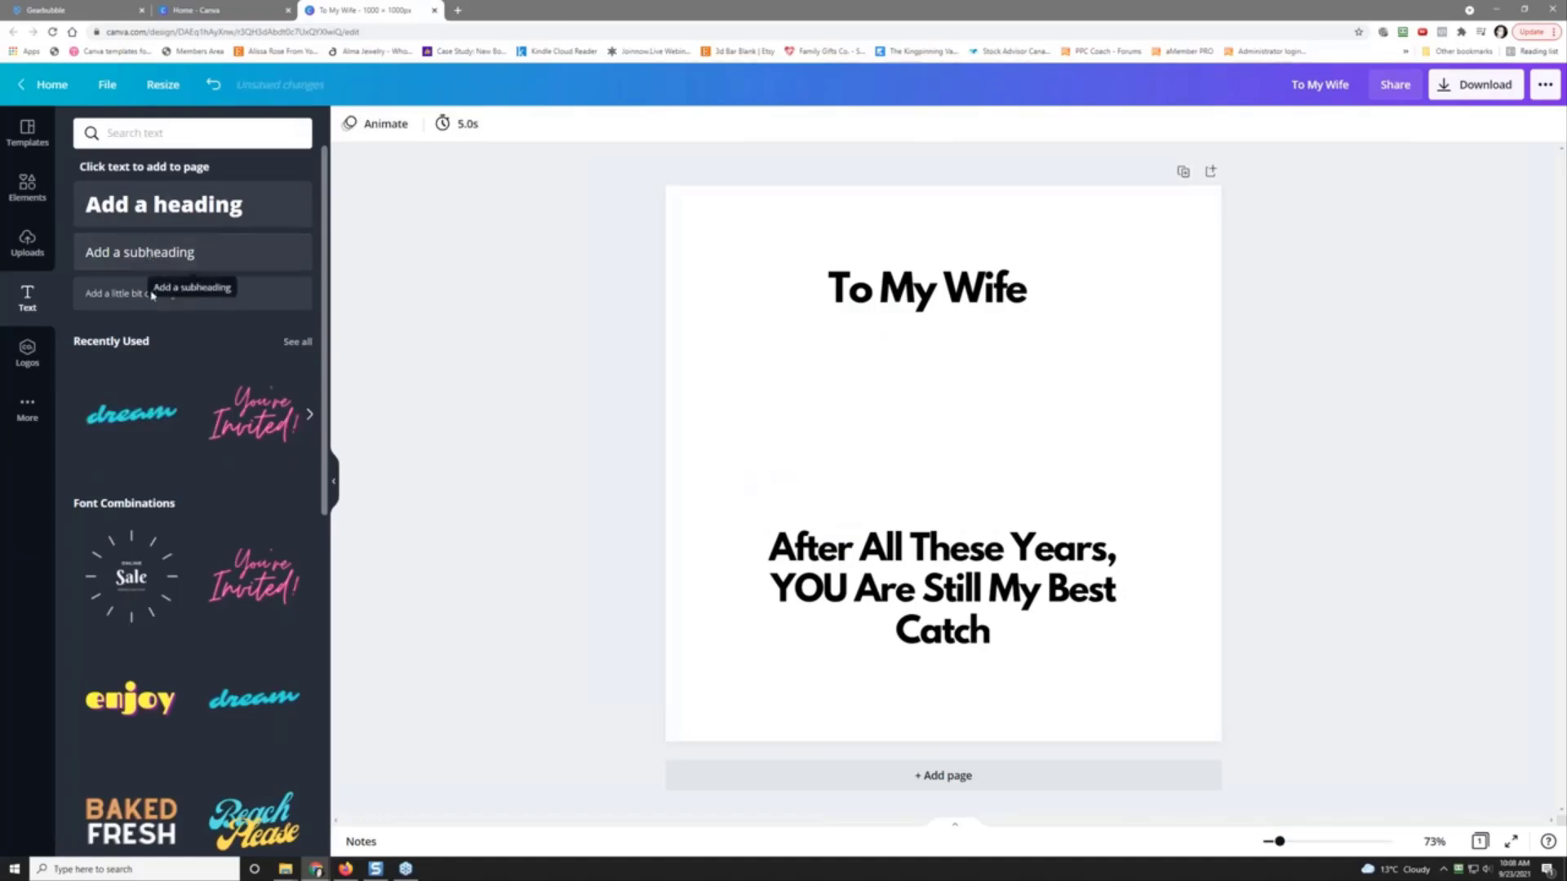
Step: Browse the available font combinations for a suitable script style
scroll(140, 307, "down", 4)
scroll(167, 306, "down", 4)
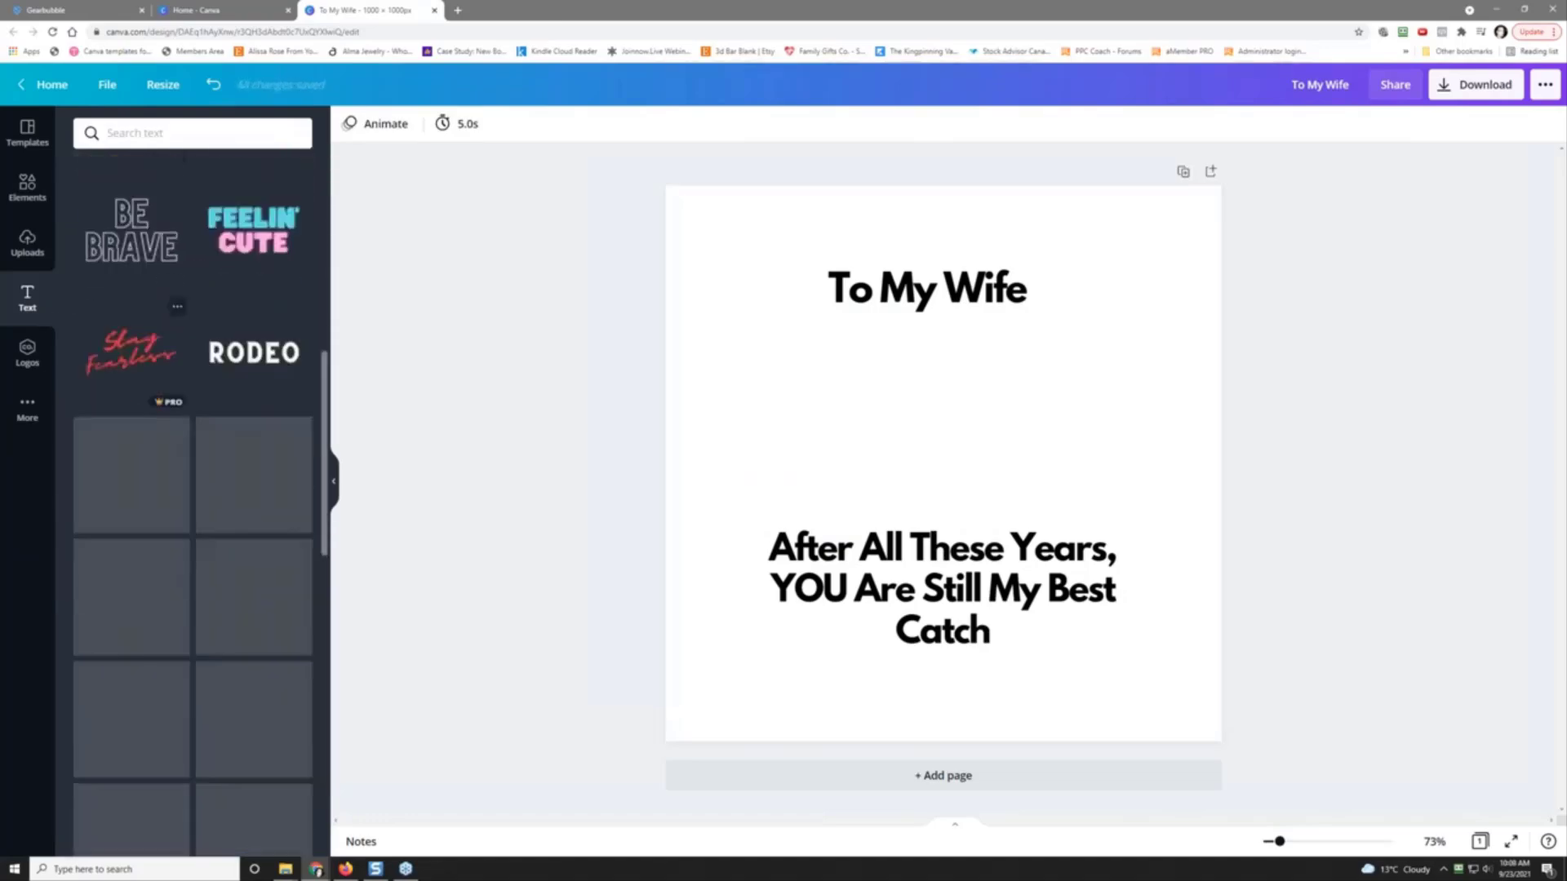
scroll(168, 305, "down", 7)
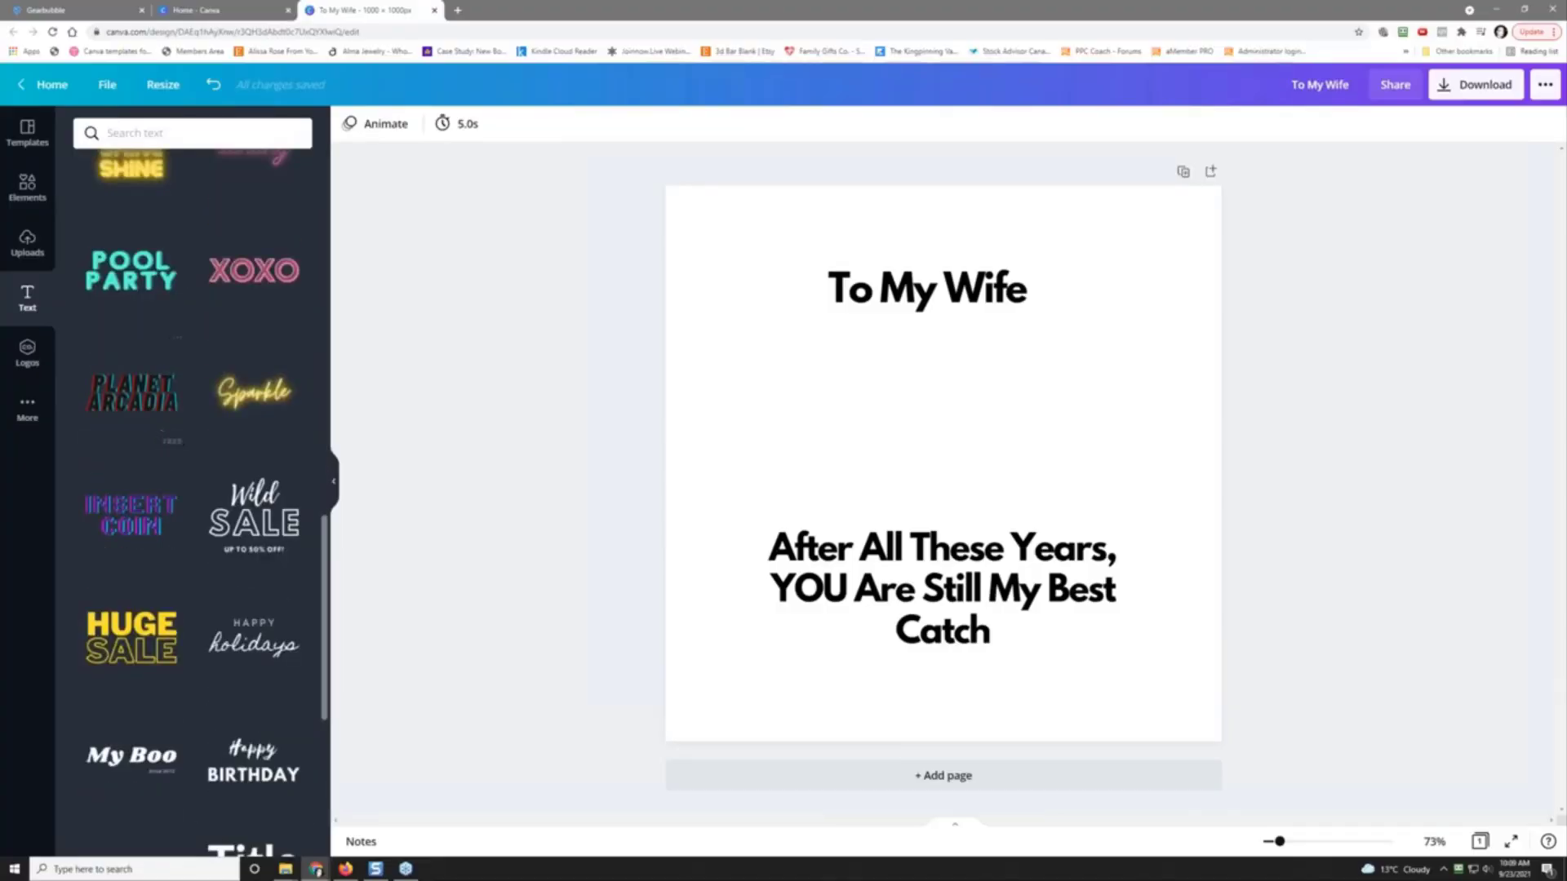
scroll(167, 453, "down", 5)
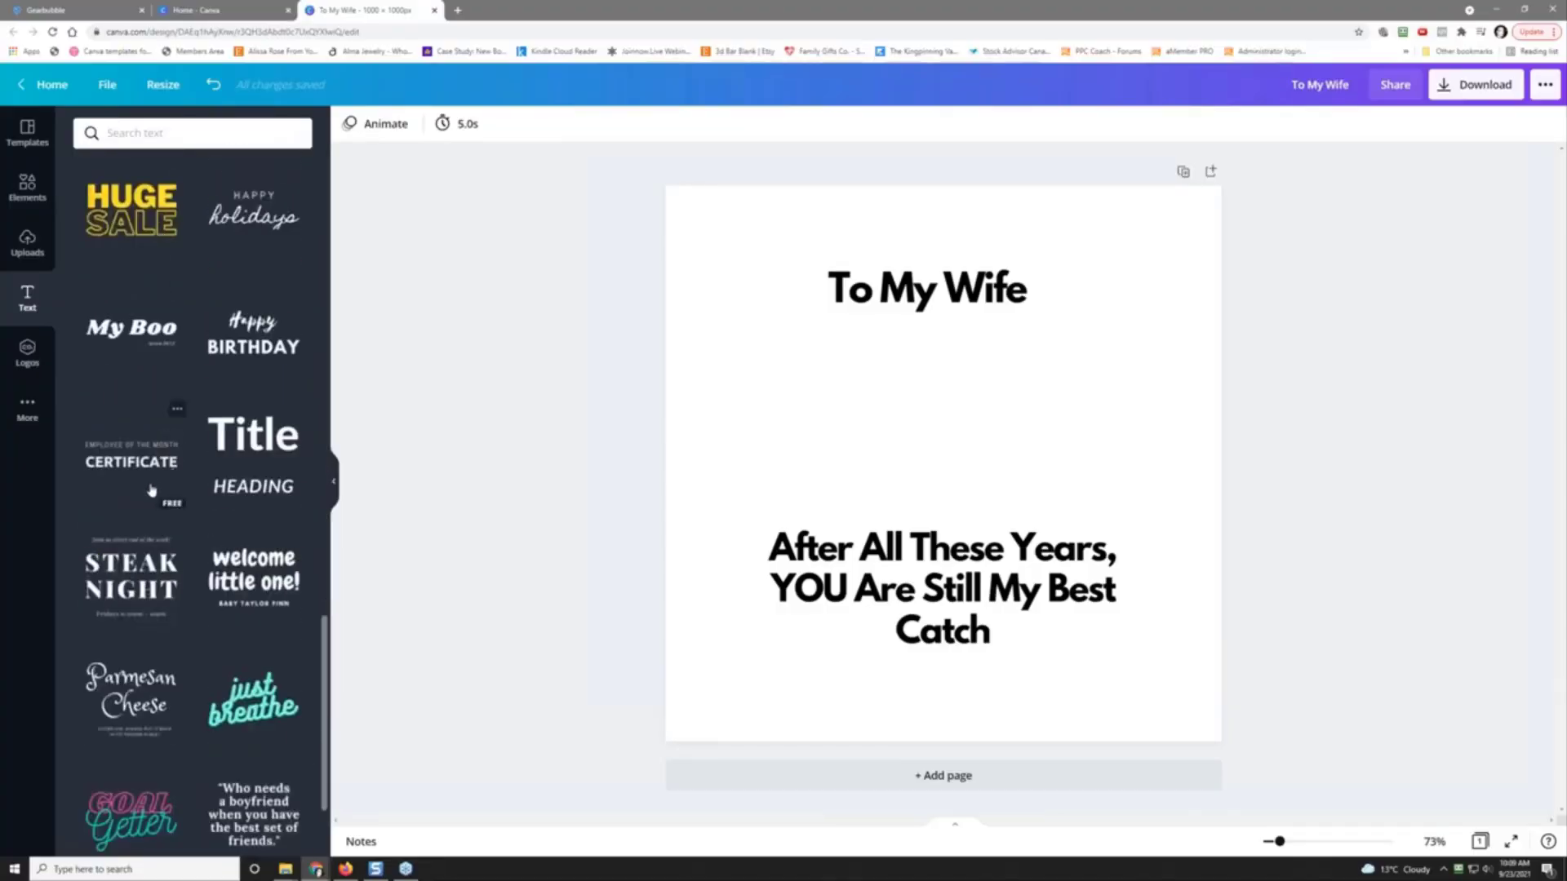
scroll(151, 489, "down", 4)
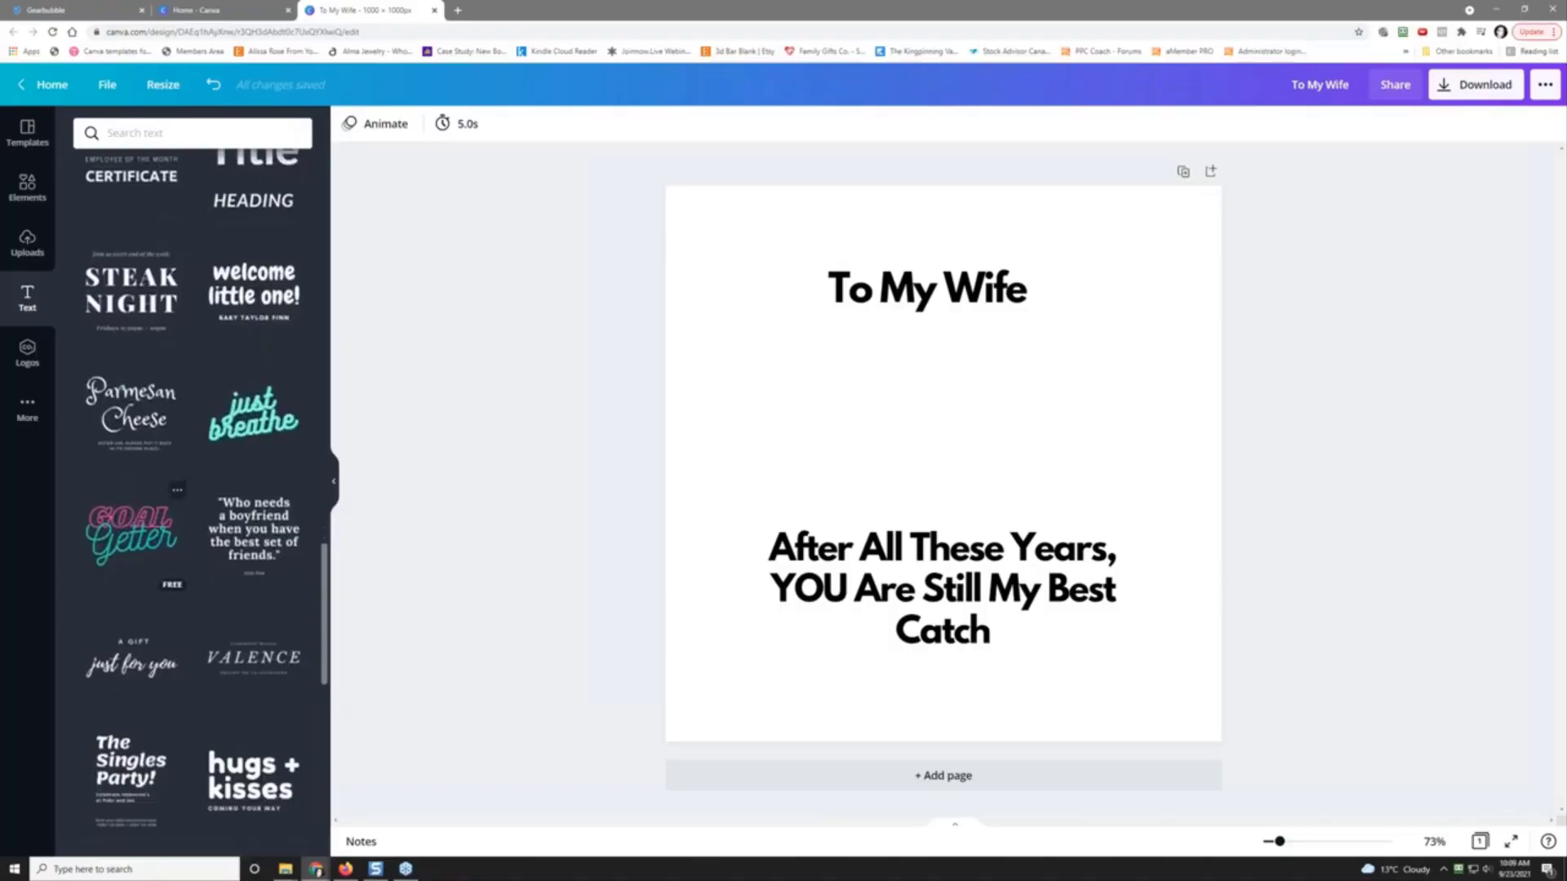
scroll(141, 473, "down", 6)
scroll(140, 473, "up", 20)
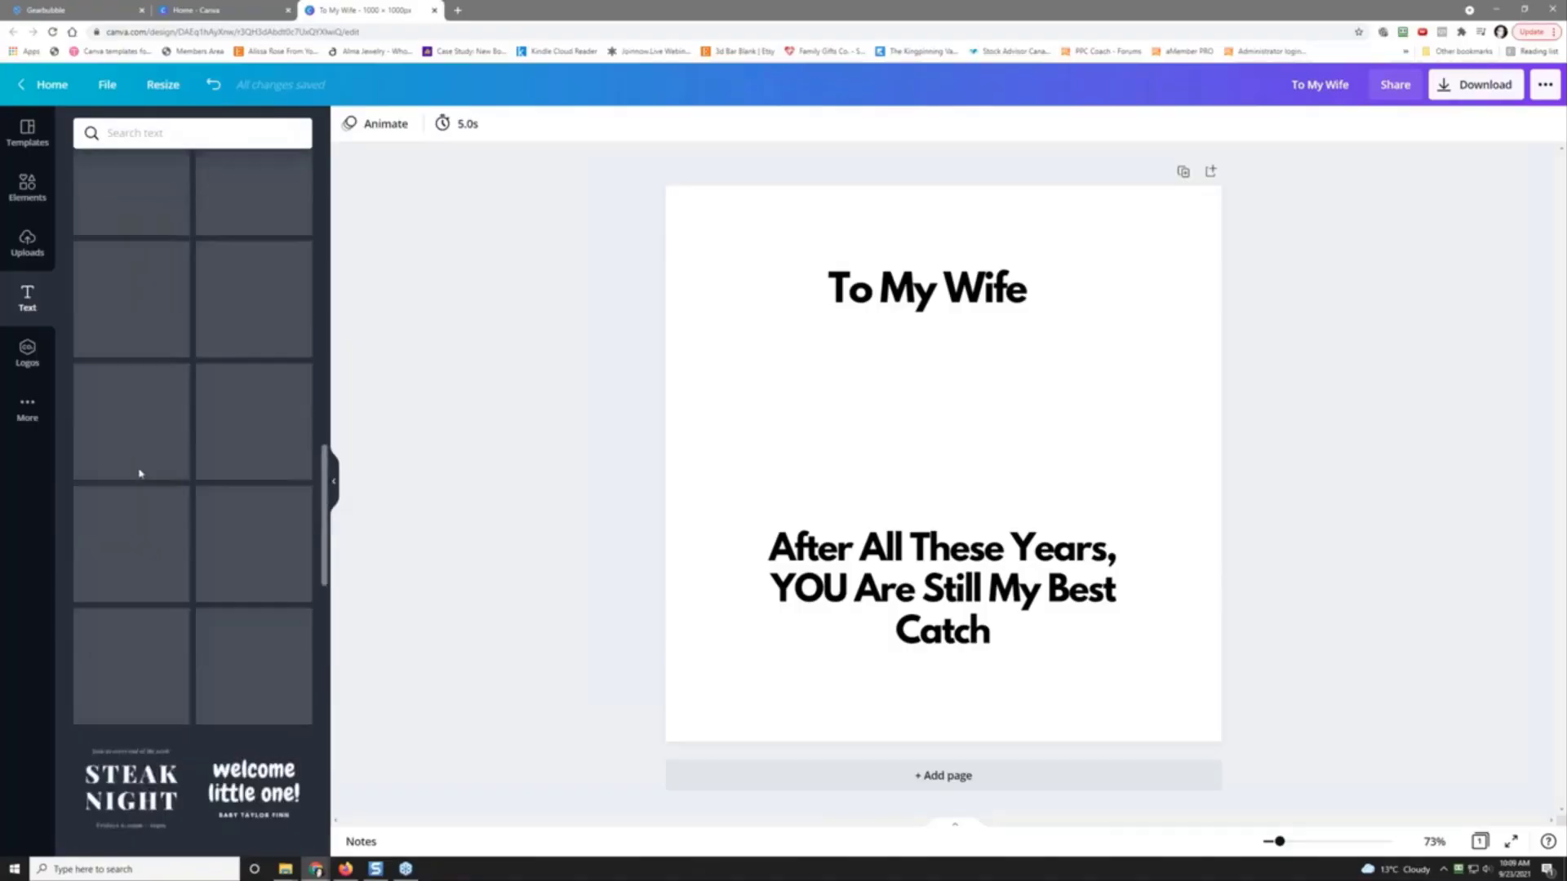
Step: Search the text styles for "cursive"
left_click(162, 139)
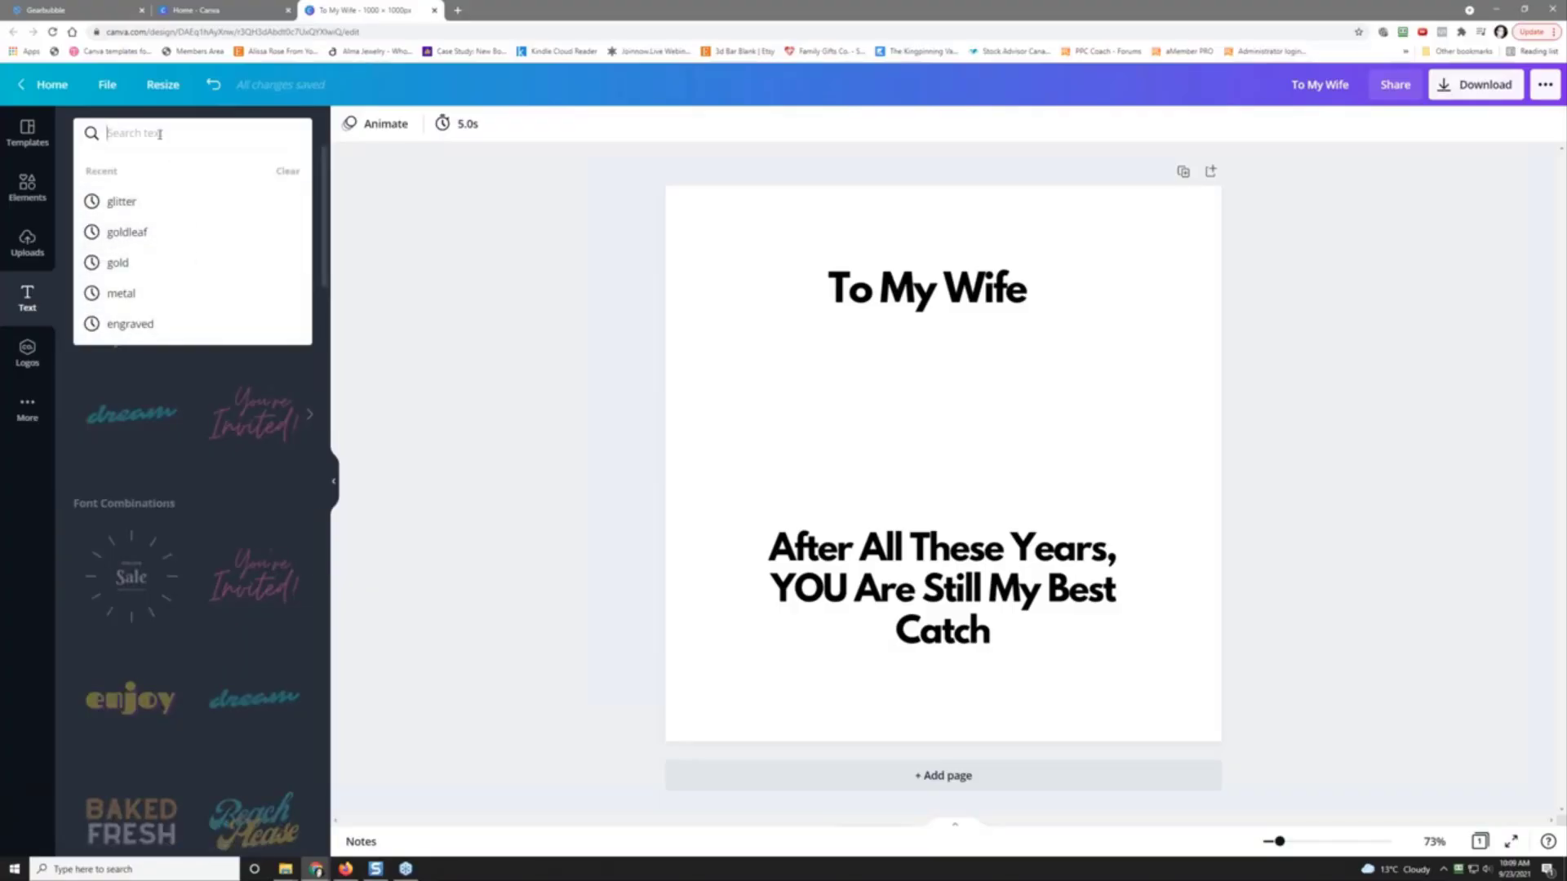
type("cur")
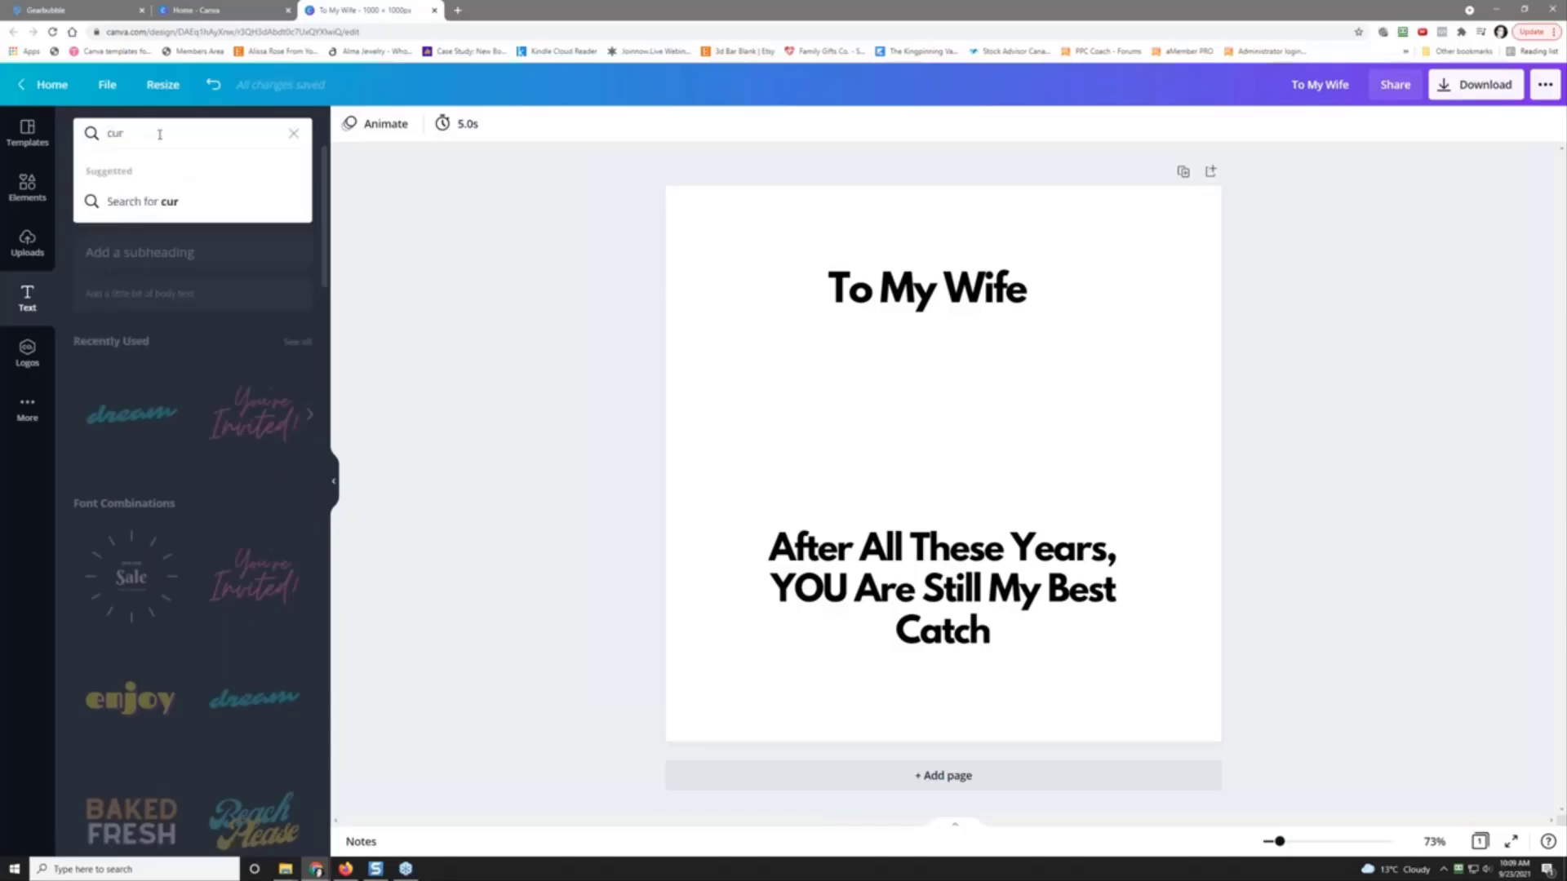
type("sive")
key("Return")
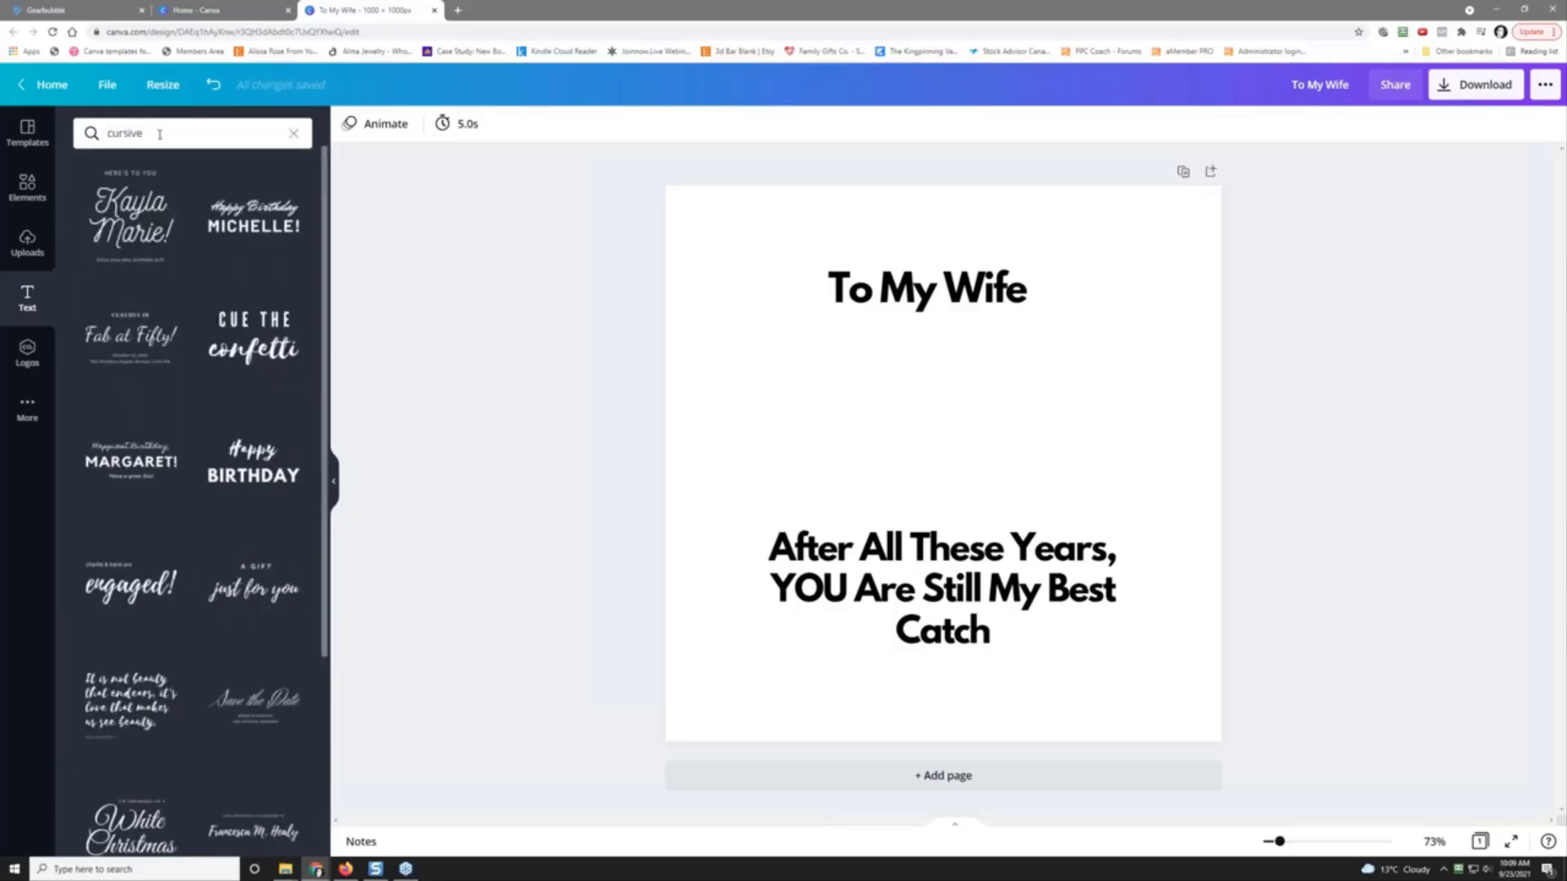
Step: Add the "Happy Birthday" cursive combination, delete its name line, and move the remaining script line centred directly beneath the quote
left_click(263, 229)
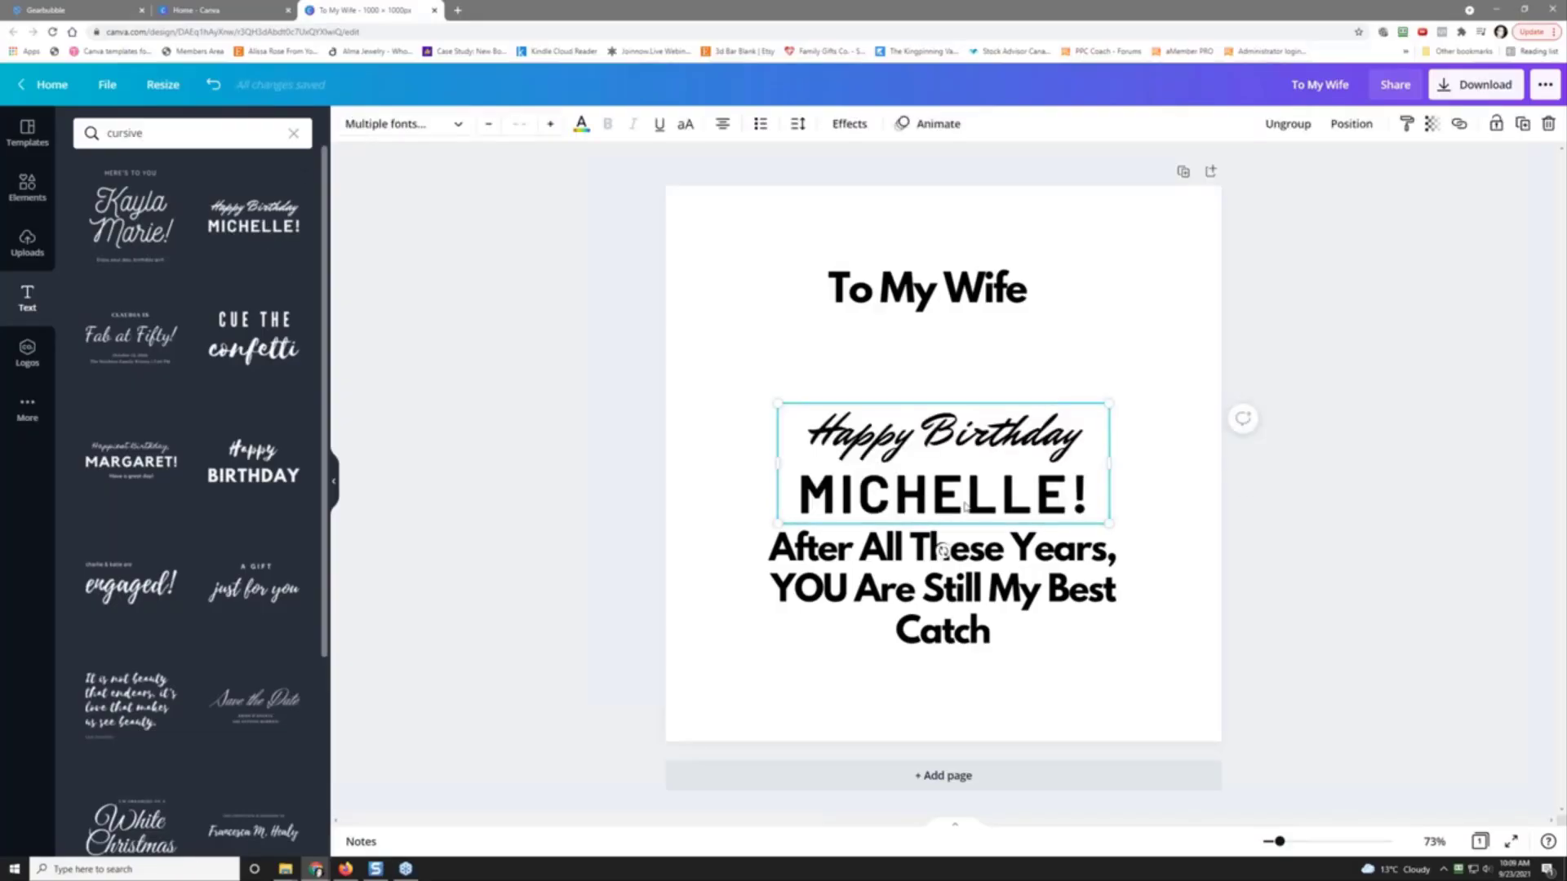
left_click(927, 498)
right_click(927, 498)
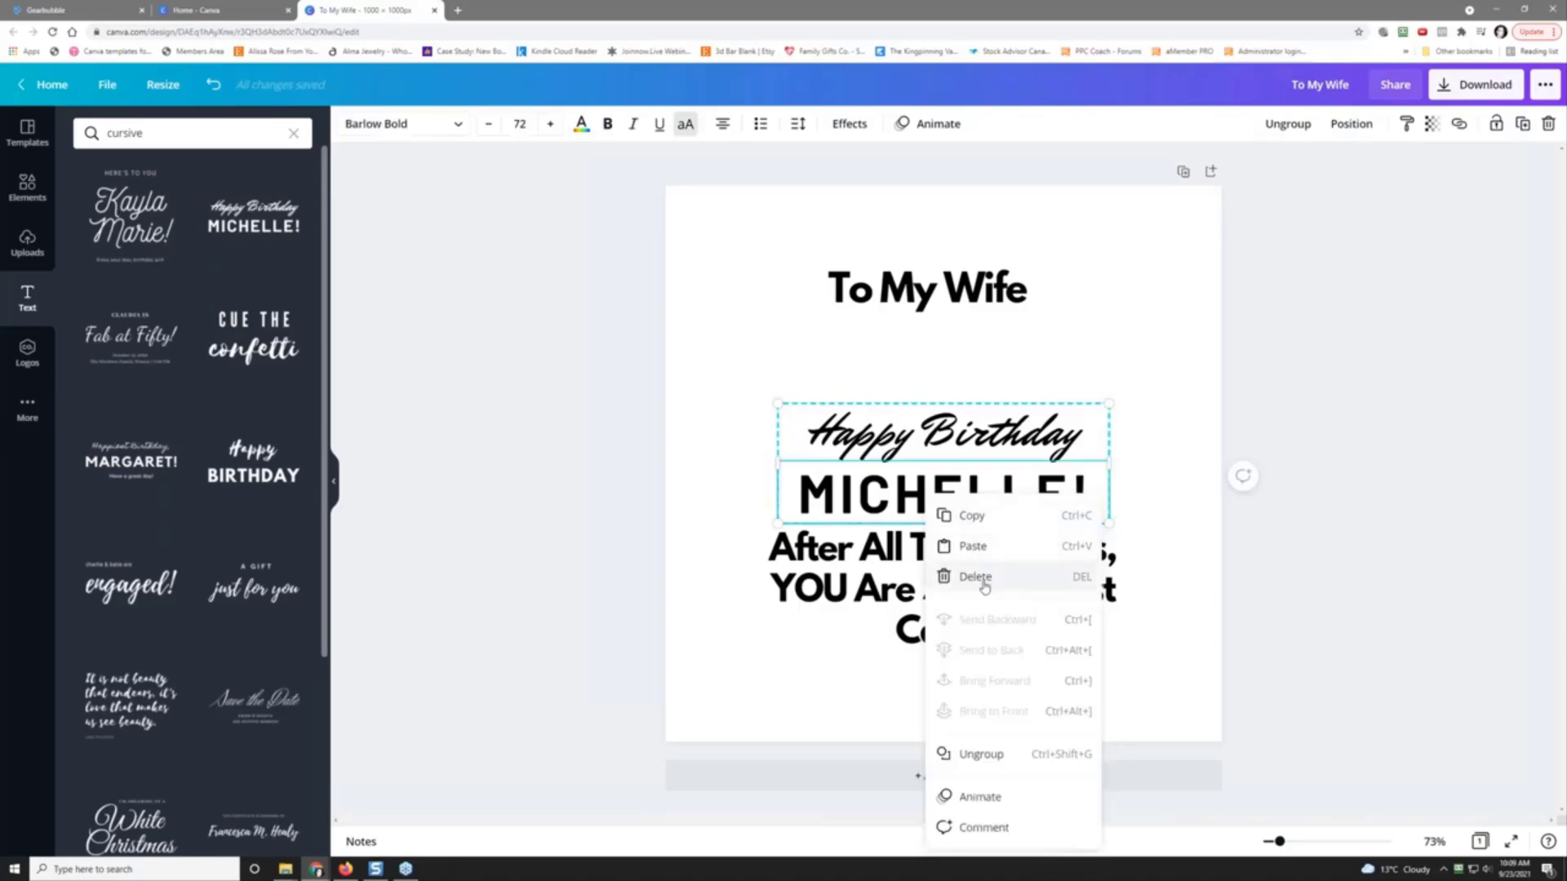
left_click(971, 574)
left_click_drag(939, 445, 934, 719)
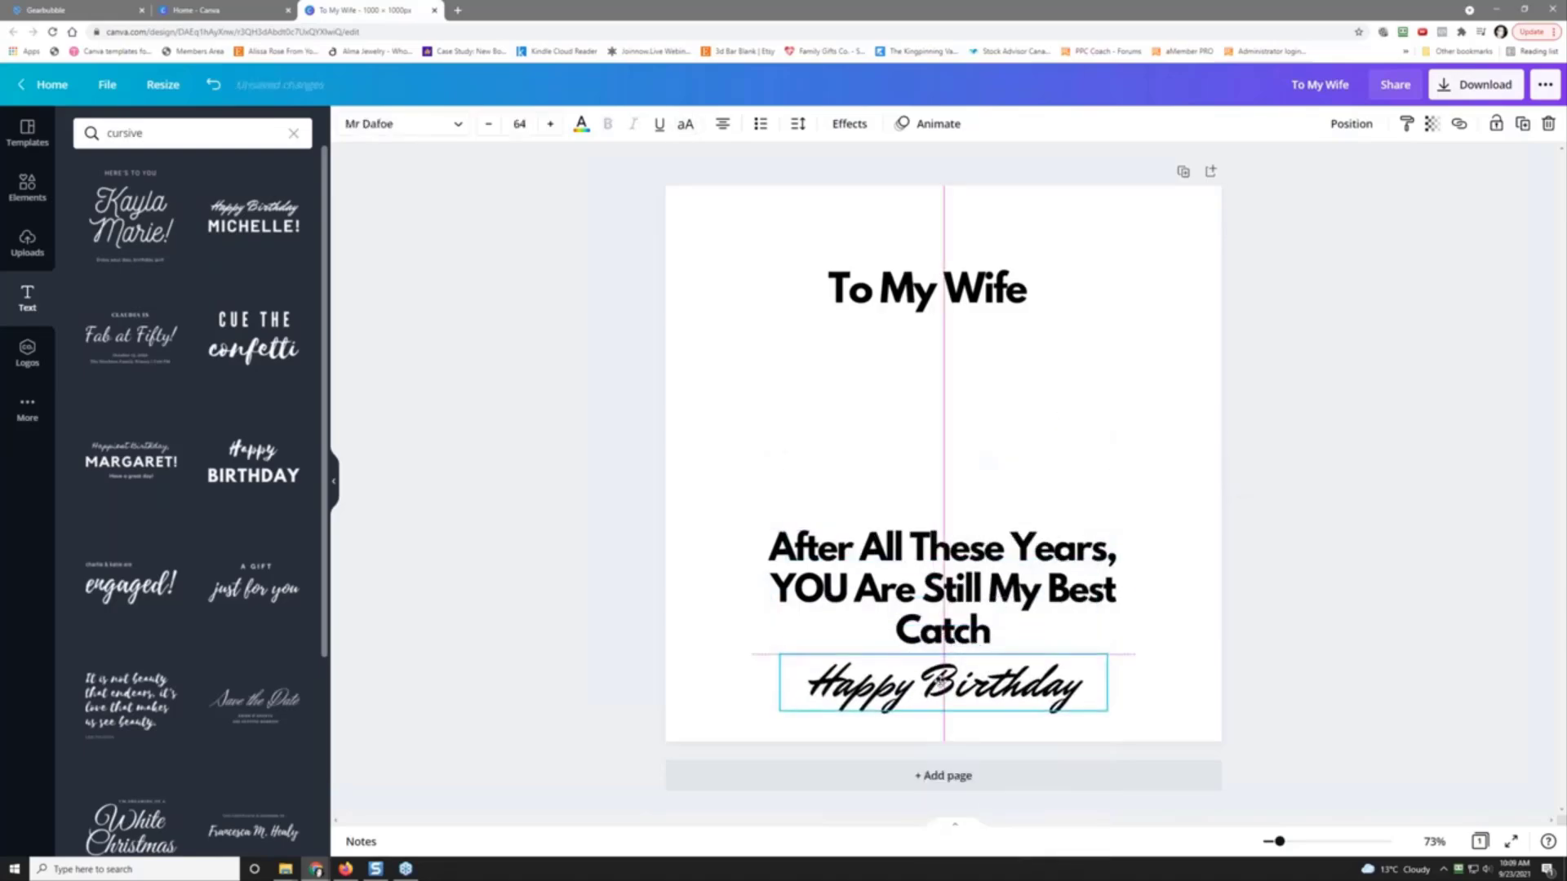
Step: Replace the script line's "Happy Birthday" text beneath the quote with "I Love You"
double_click(941, 690)
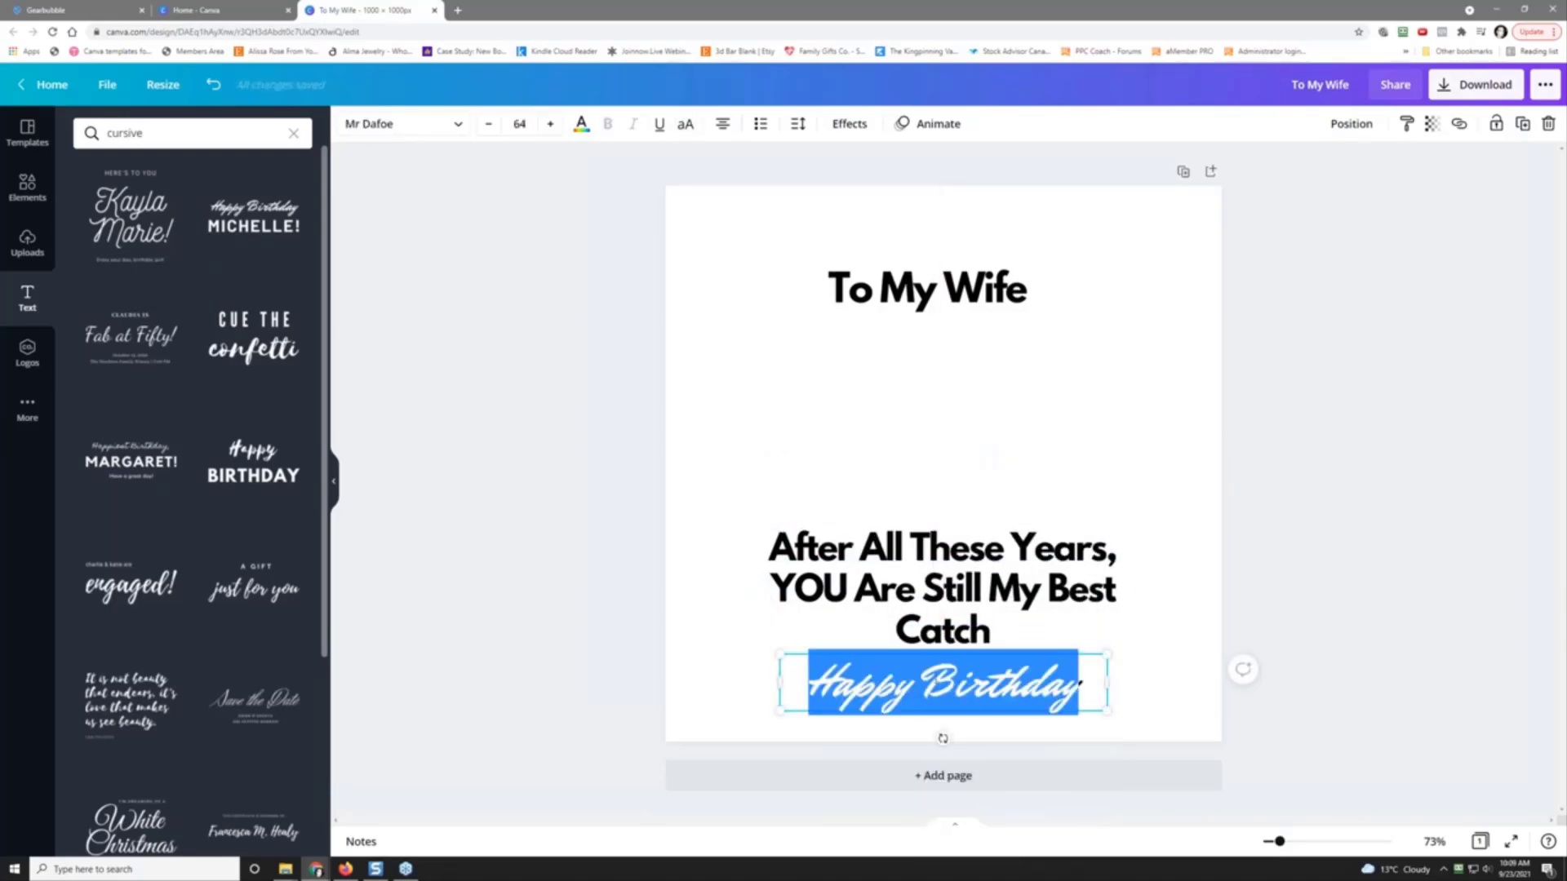
type("I LOVE")
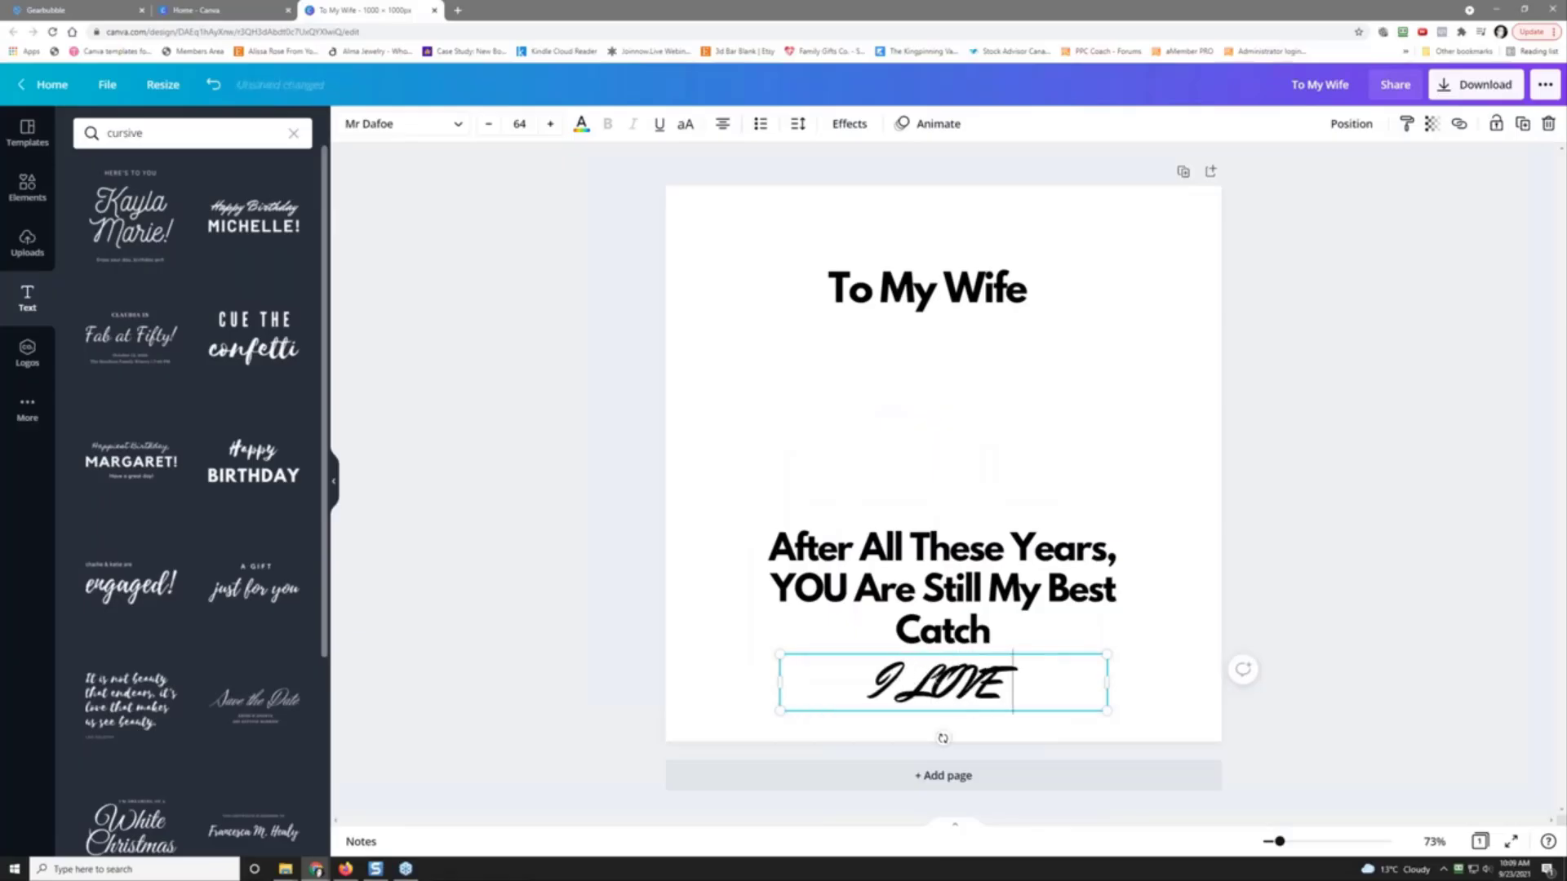
key("BackSpace")
key("BackSpace")
key("BackSpace")
type("love")
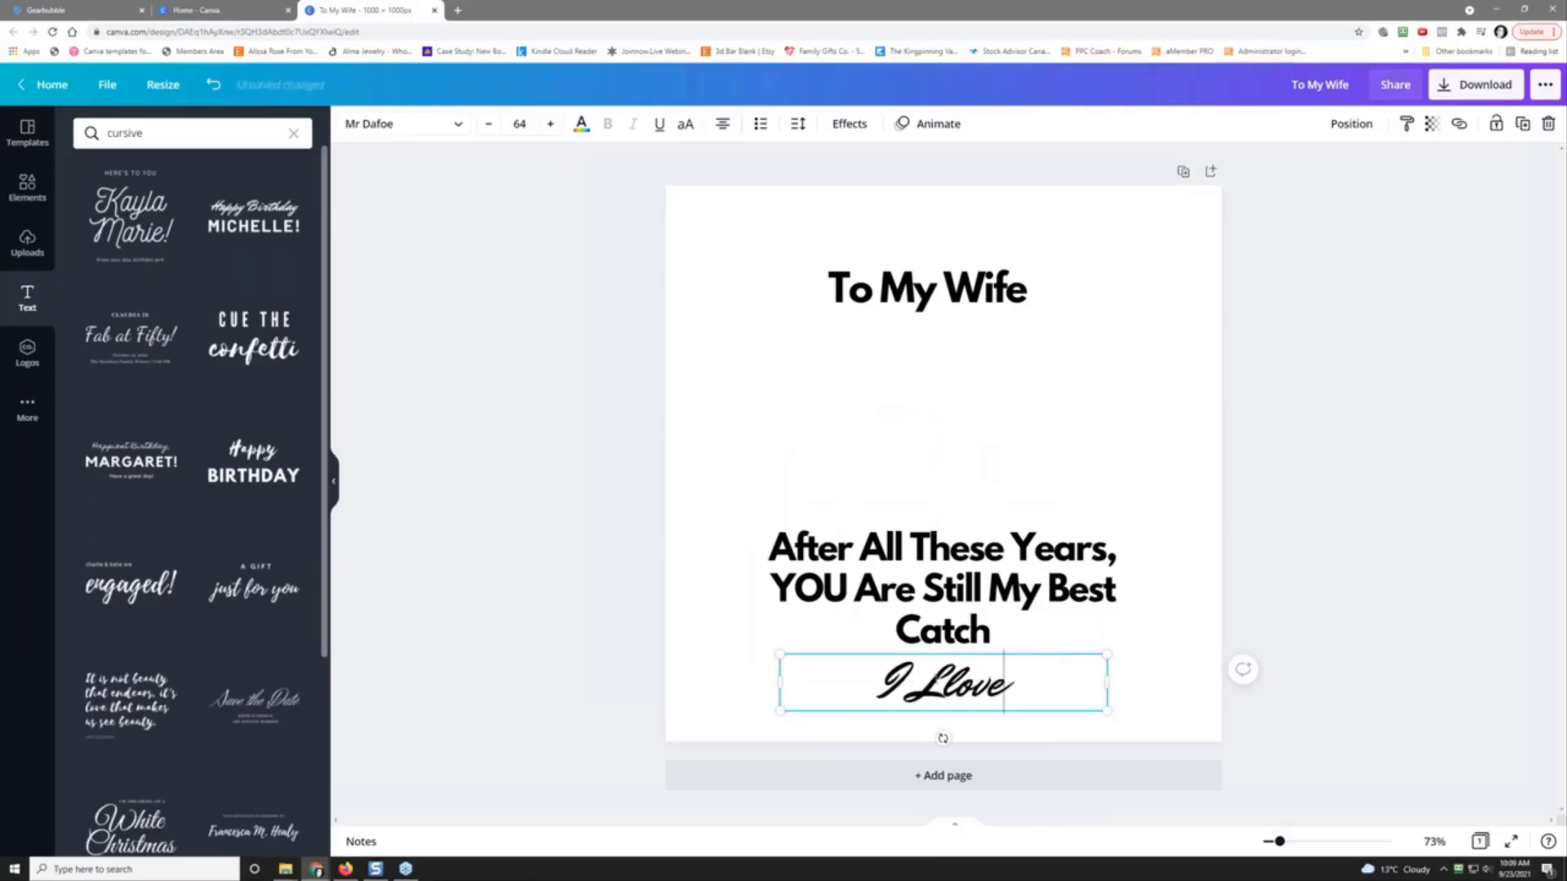
key("BackSpace")
key("BackSpace")
key("BackSpace")
key("BackSpace")
type("ove You")
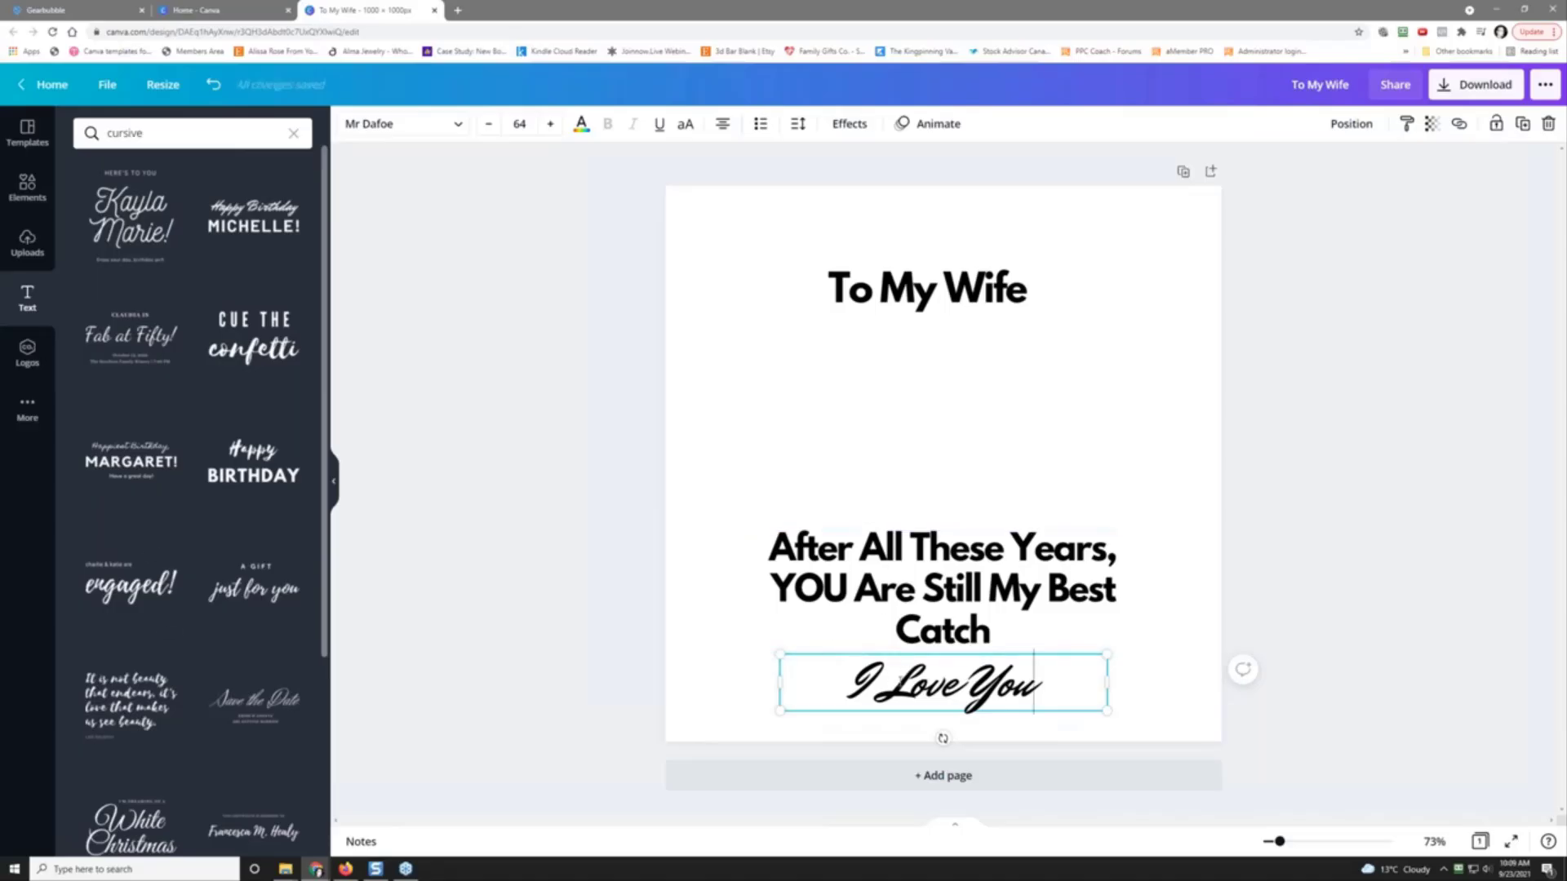
left_click(698, 603)
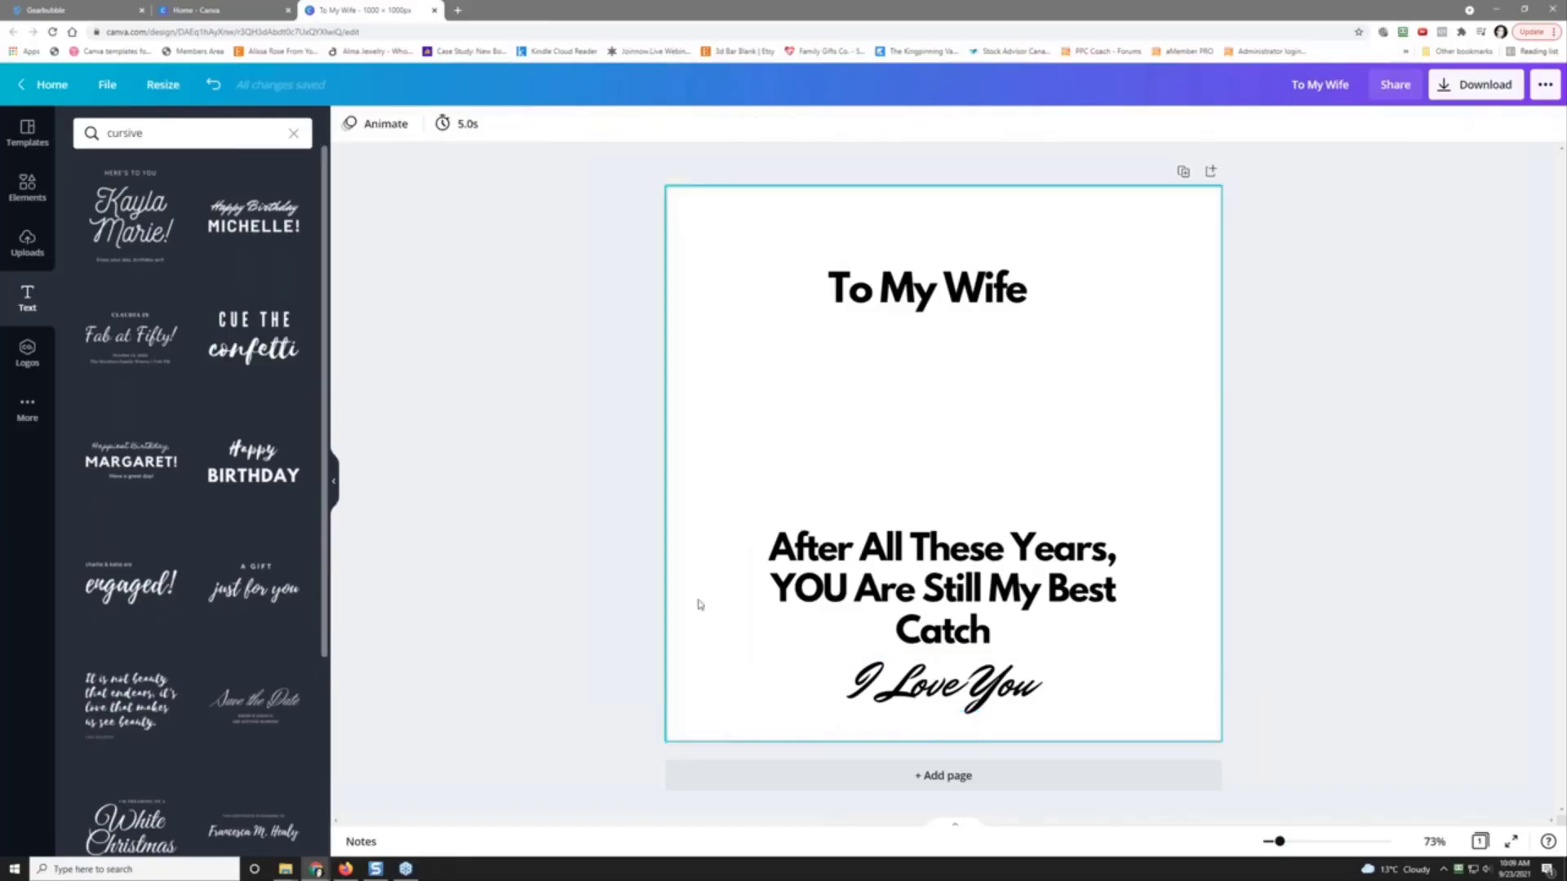
Step: Select the "To My Wife" heading, the quote and the script line, and align them all to a common horizontal centre
left_click(948, 287)
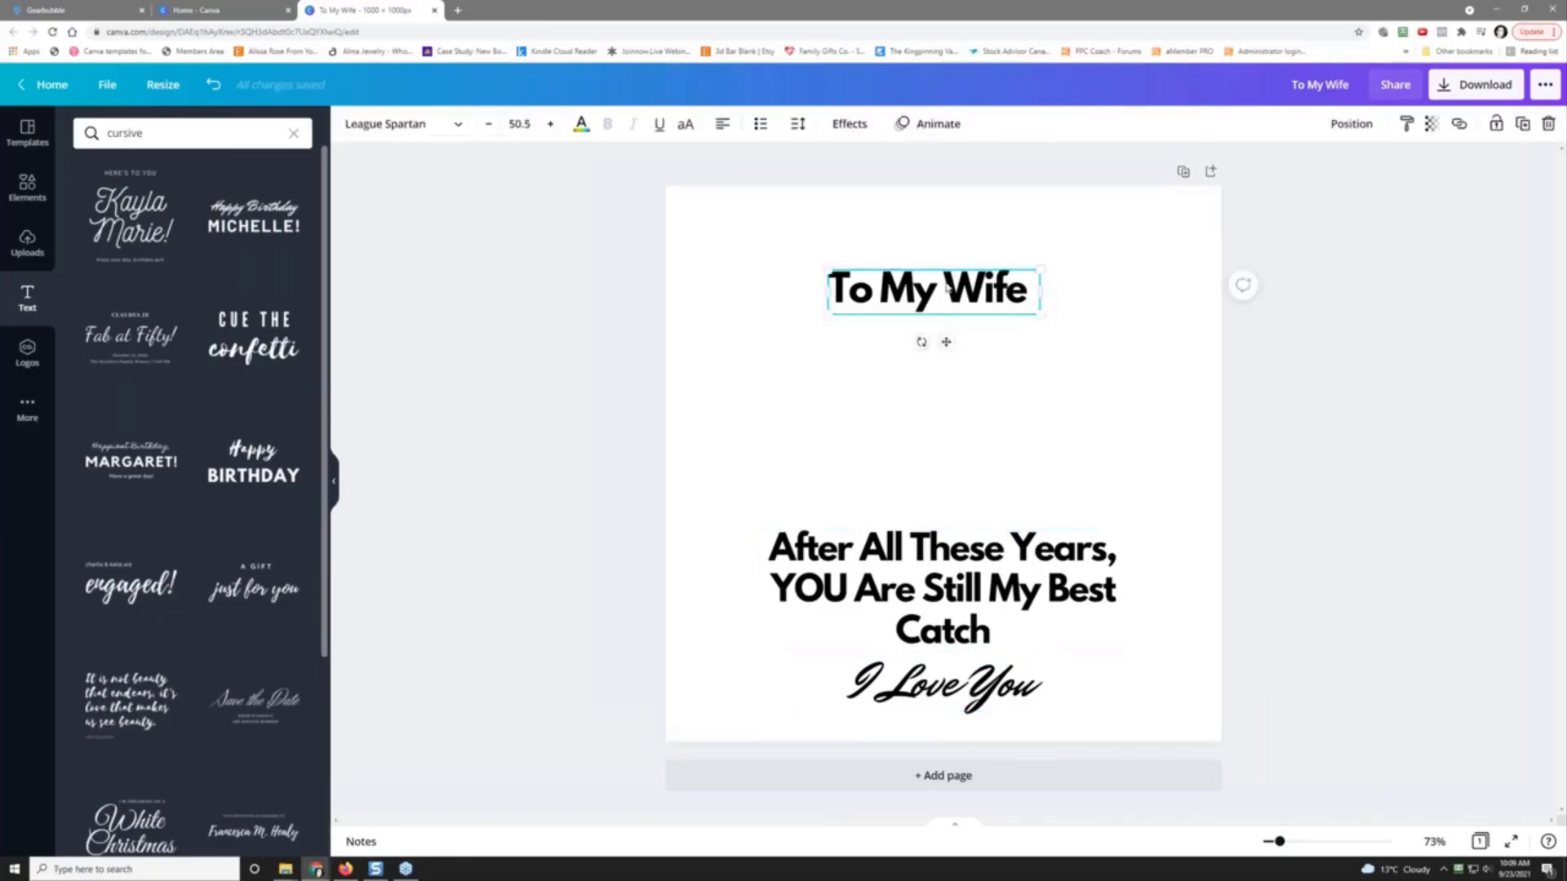
left_click(918, 571, "shift")
left_click(924, 698, "shift")
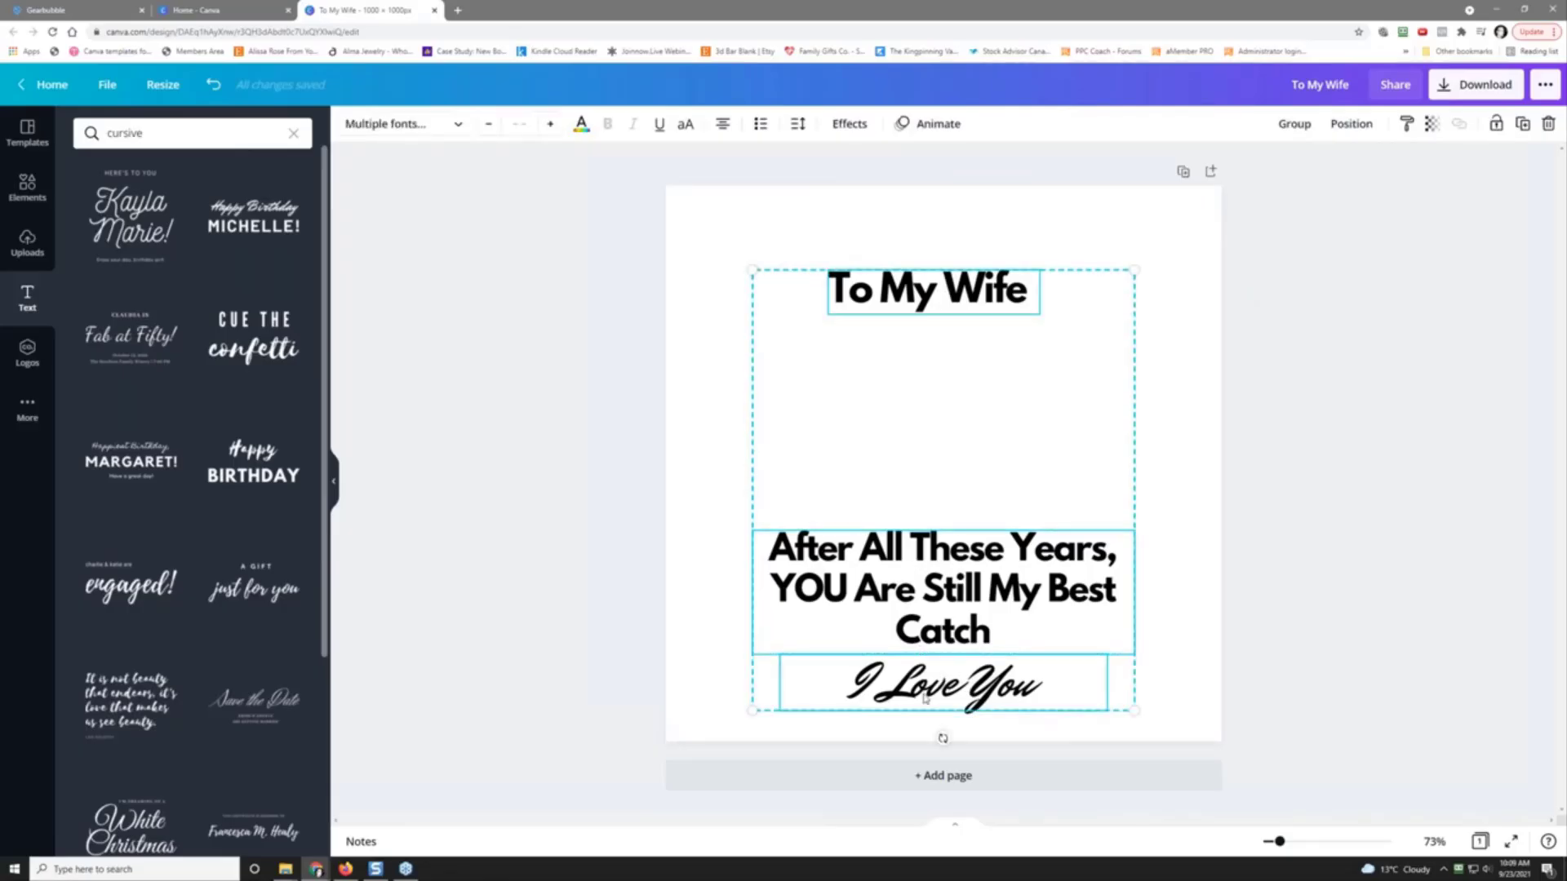
left_click(1351, 123)
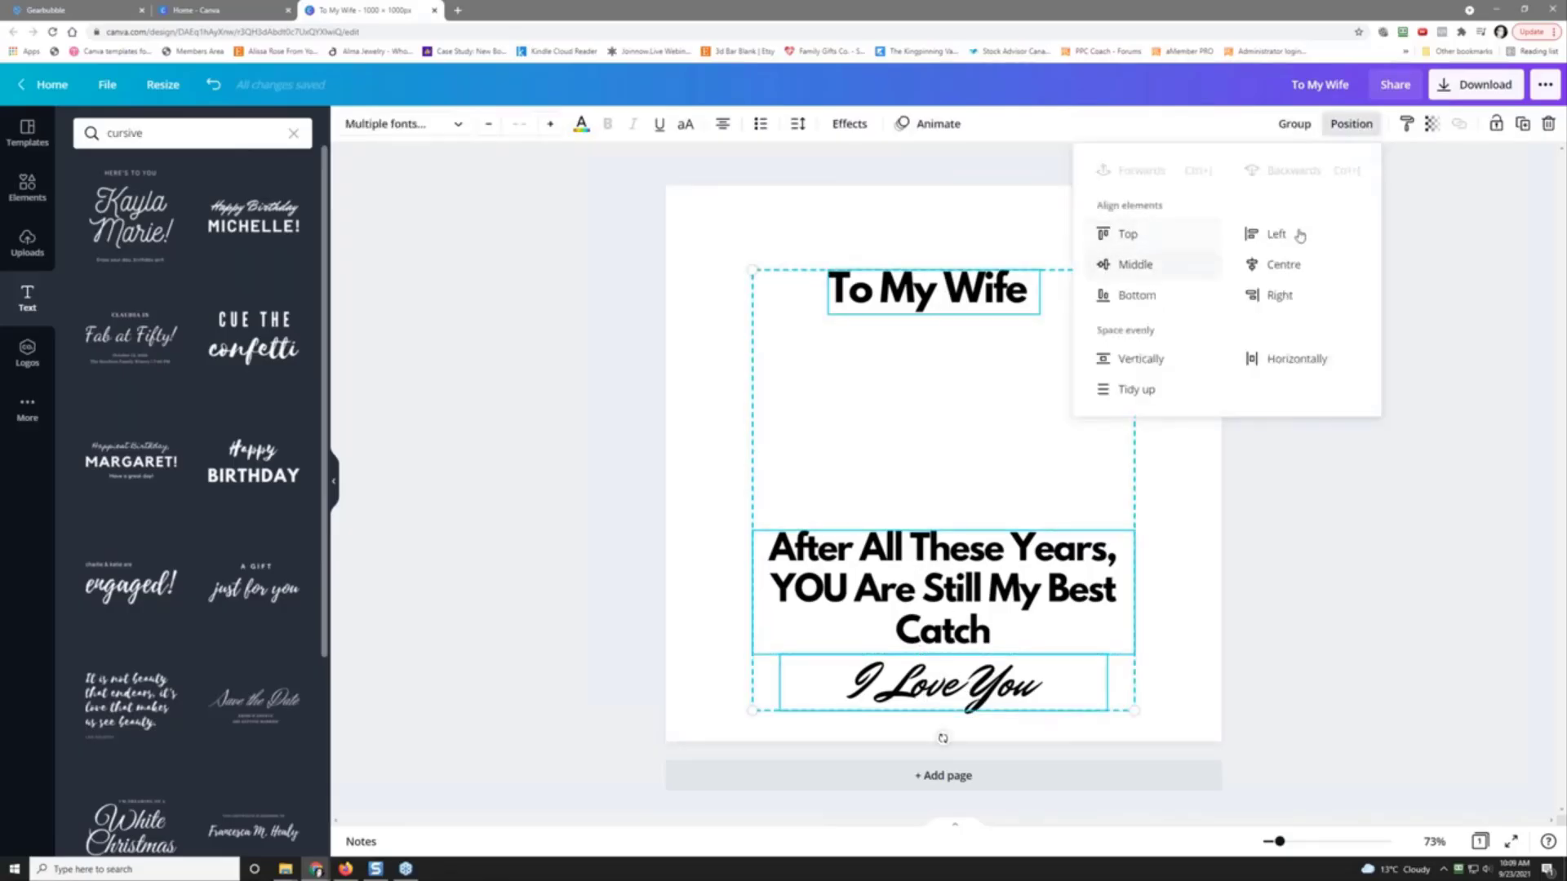
left_click(1281, 265)
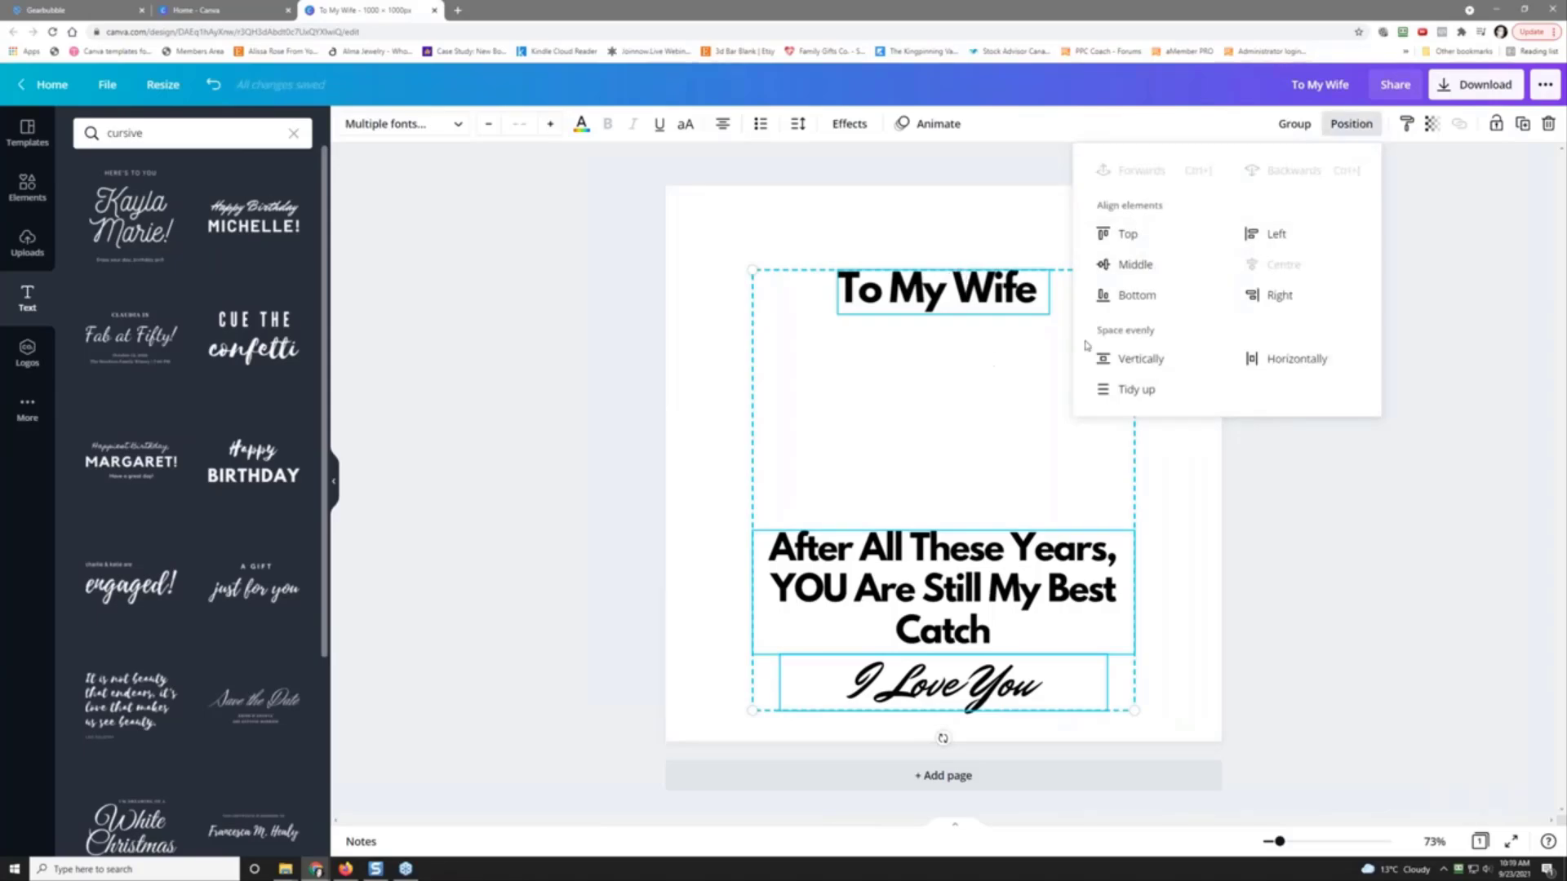
Step: Try tidying up the spacing of the three text elements, undo it, and move them together slightly higher on the page
left_click(1131, 389)
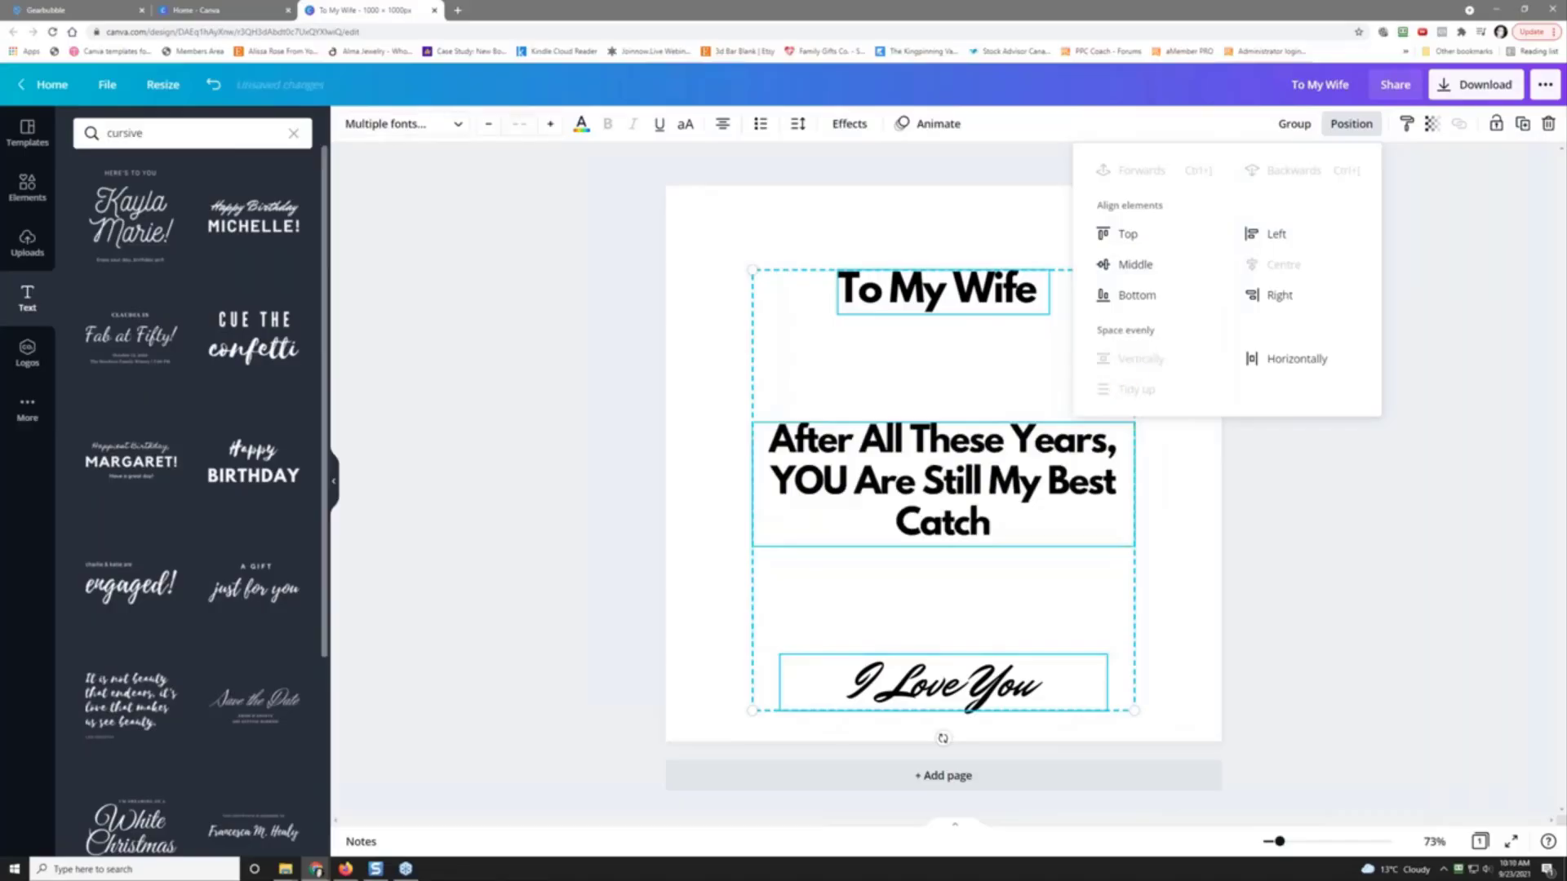
left_click(215, 87)
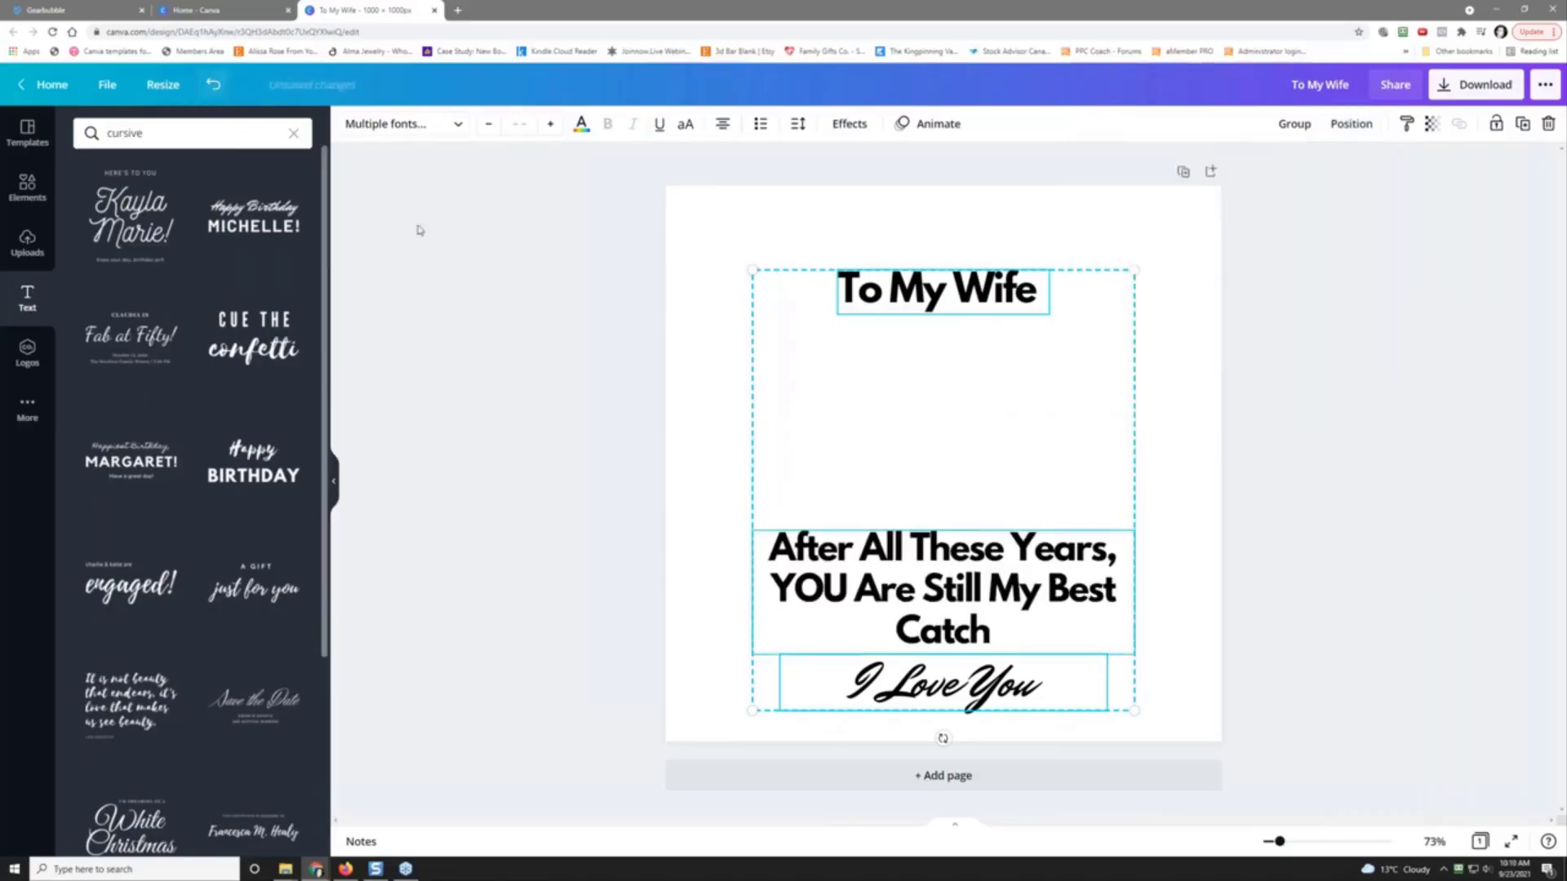
mouse_move(894, 385)
left_mouse_down()
mouse_move(895, 355)
mouse_move(897, 388)
left_mouse_up()
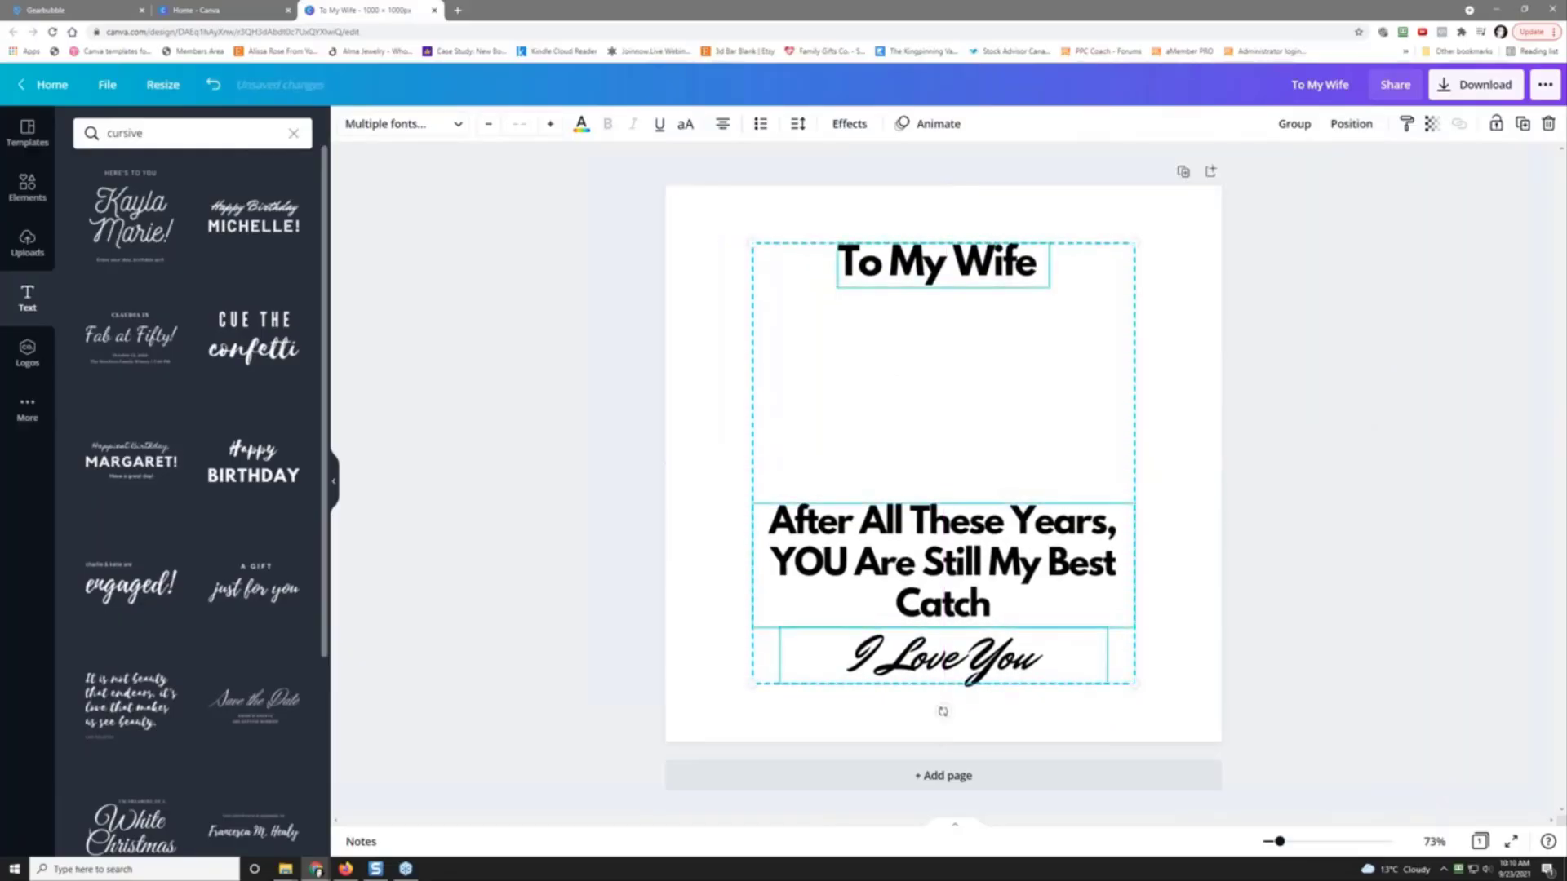
left_click(549, 497)
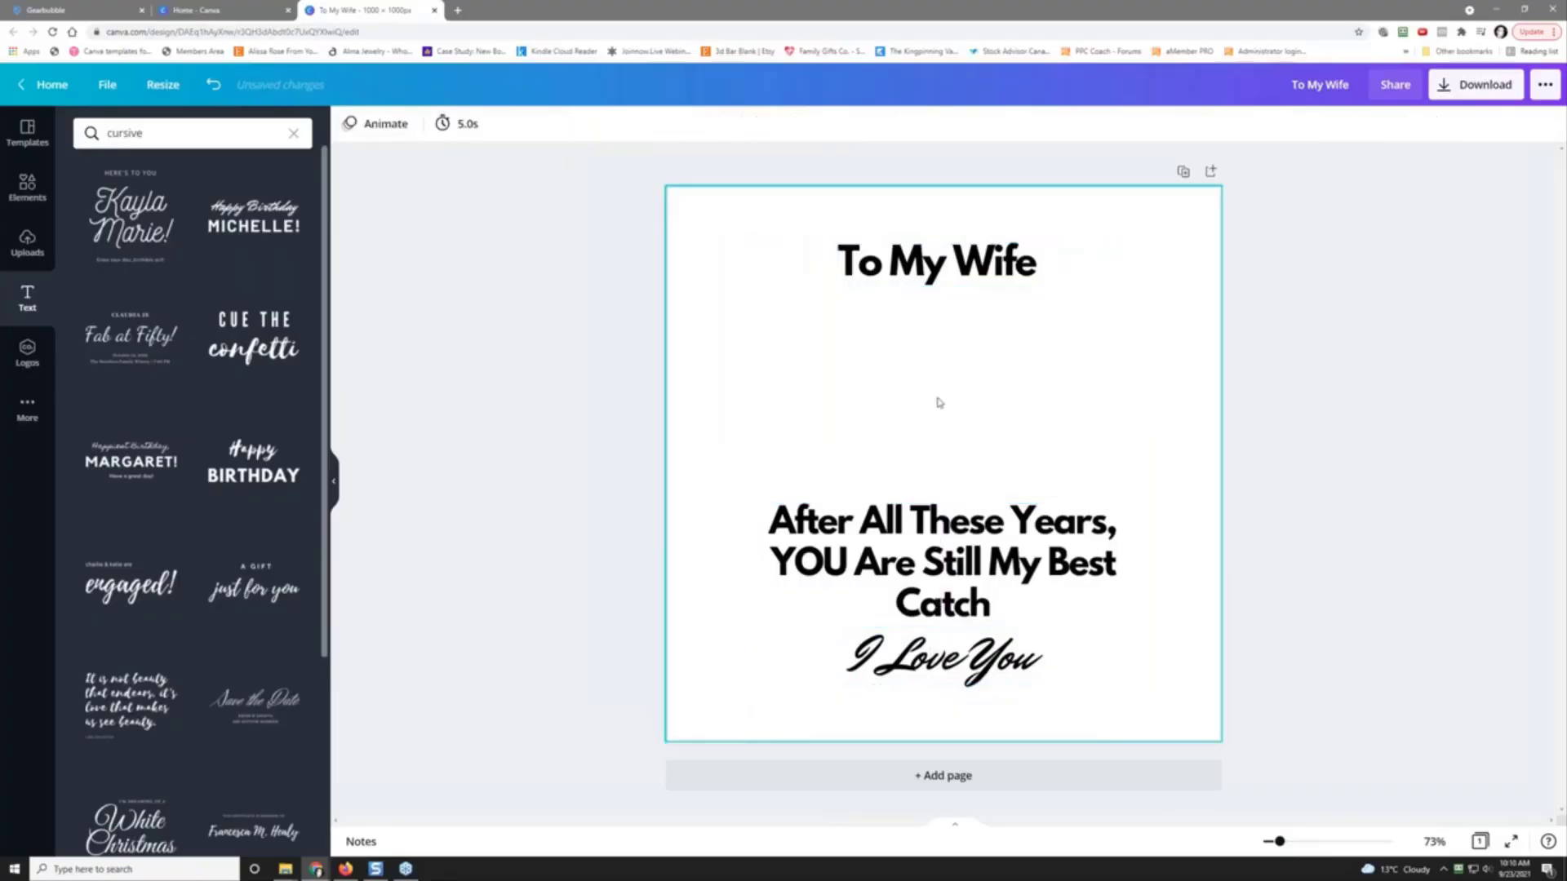
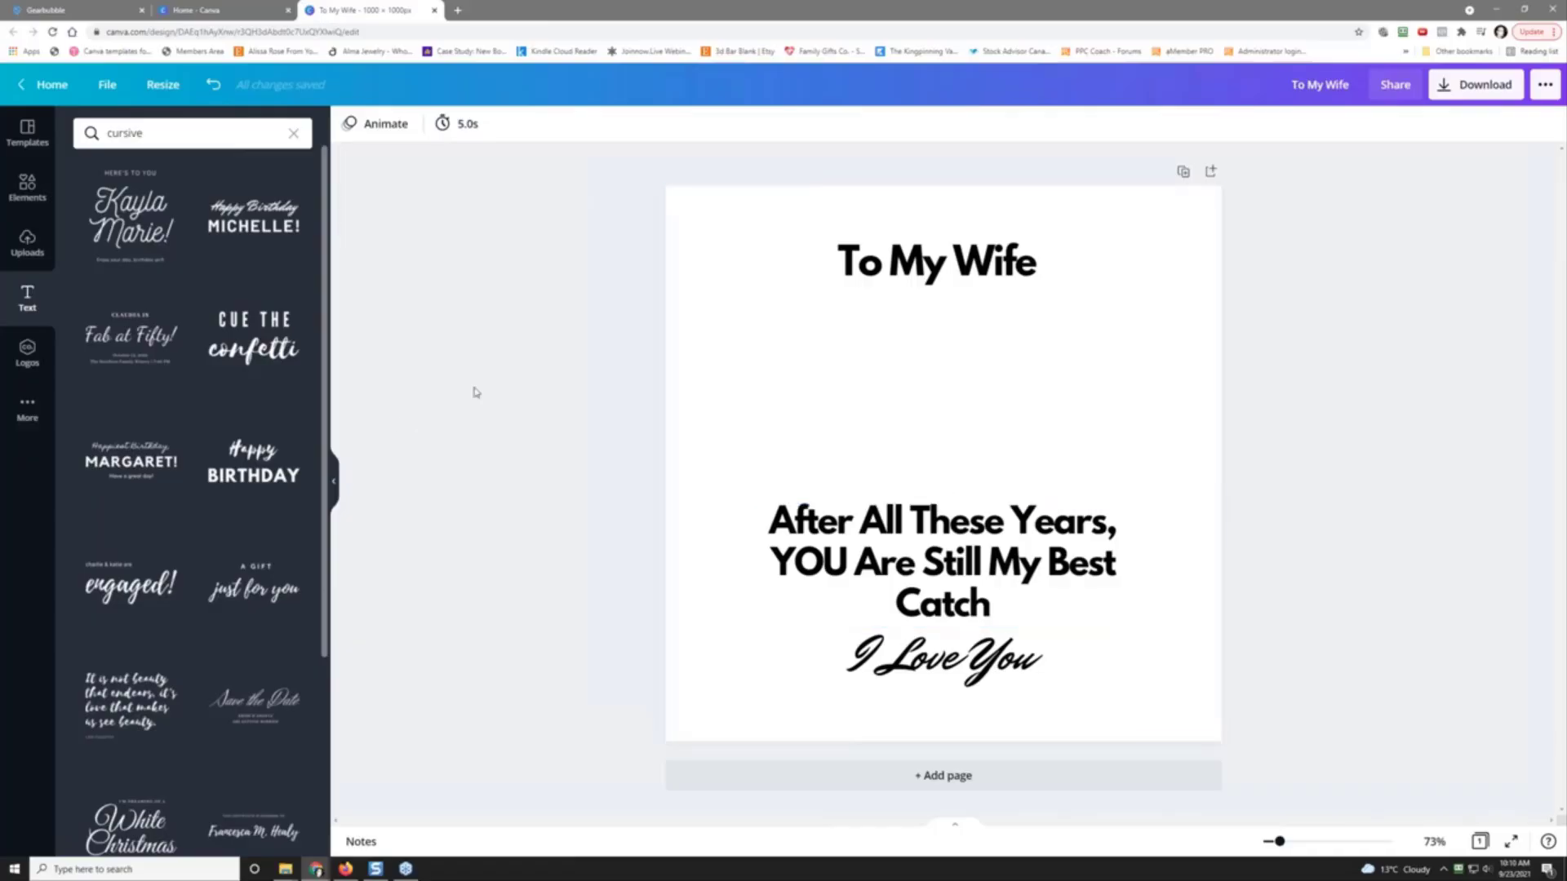
Step: Search the elements for "fishing background" and limit the results to photos
left_click(31, 196)
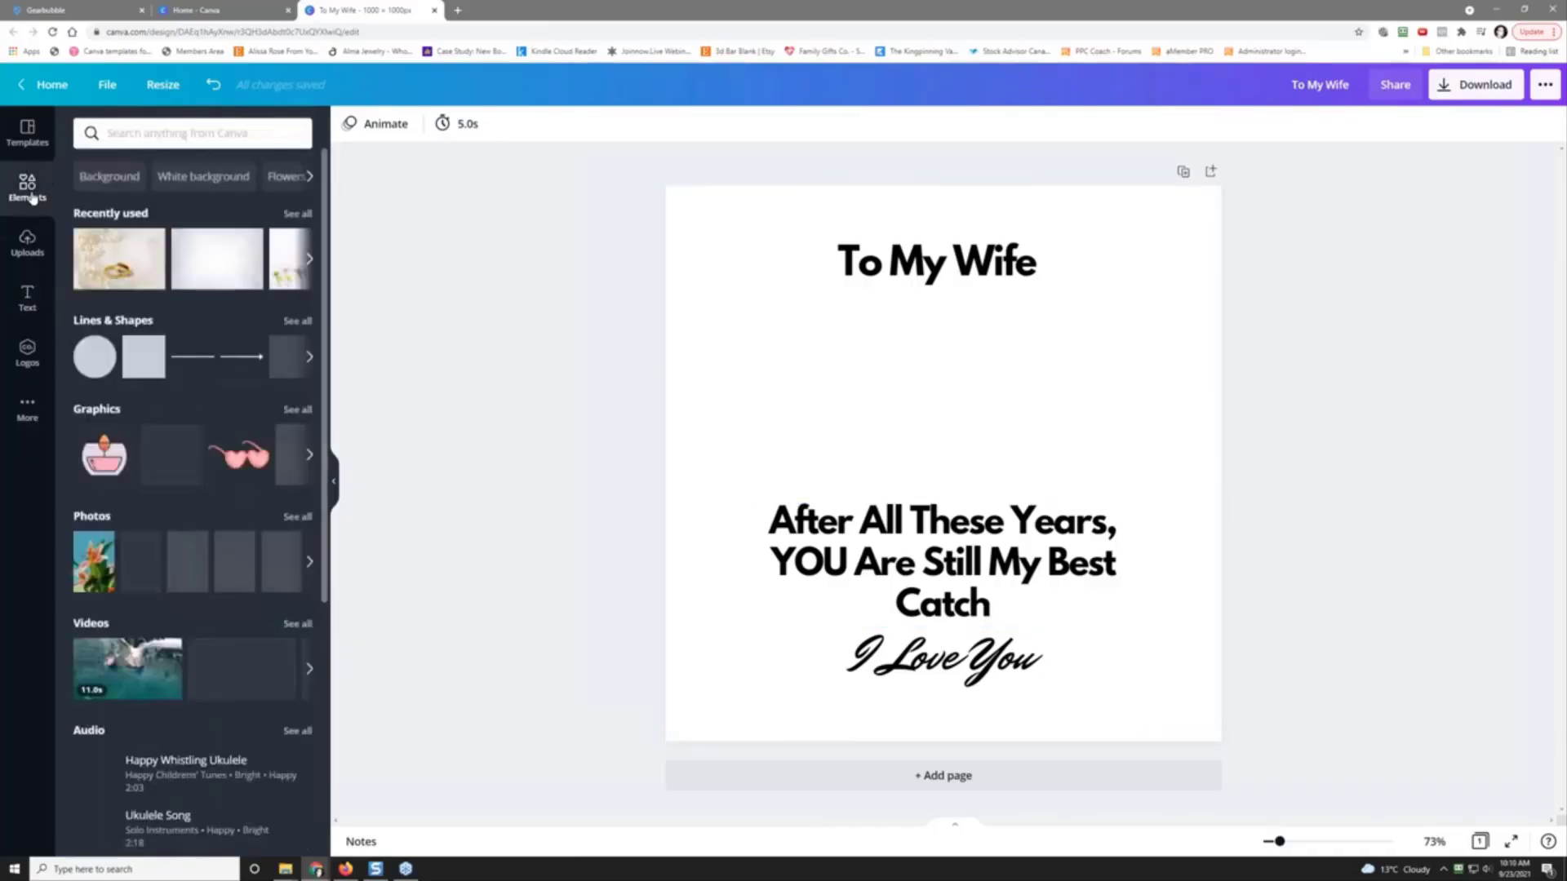
left_click(138, 134)
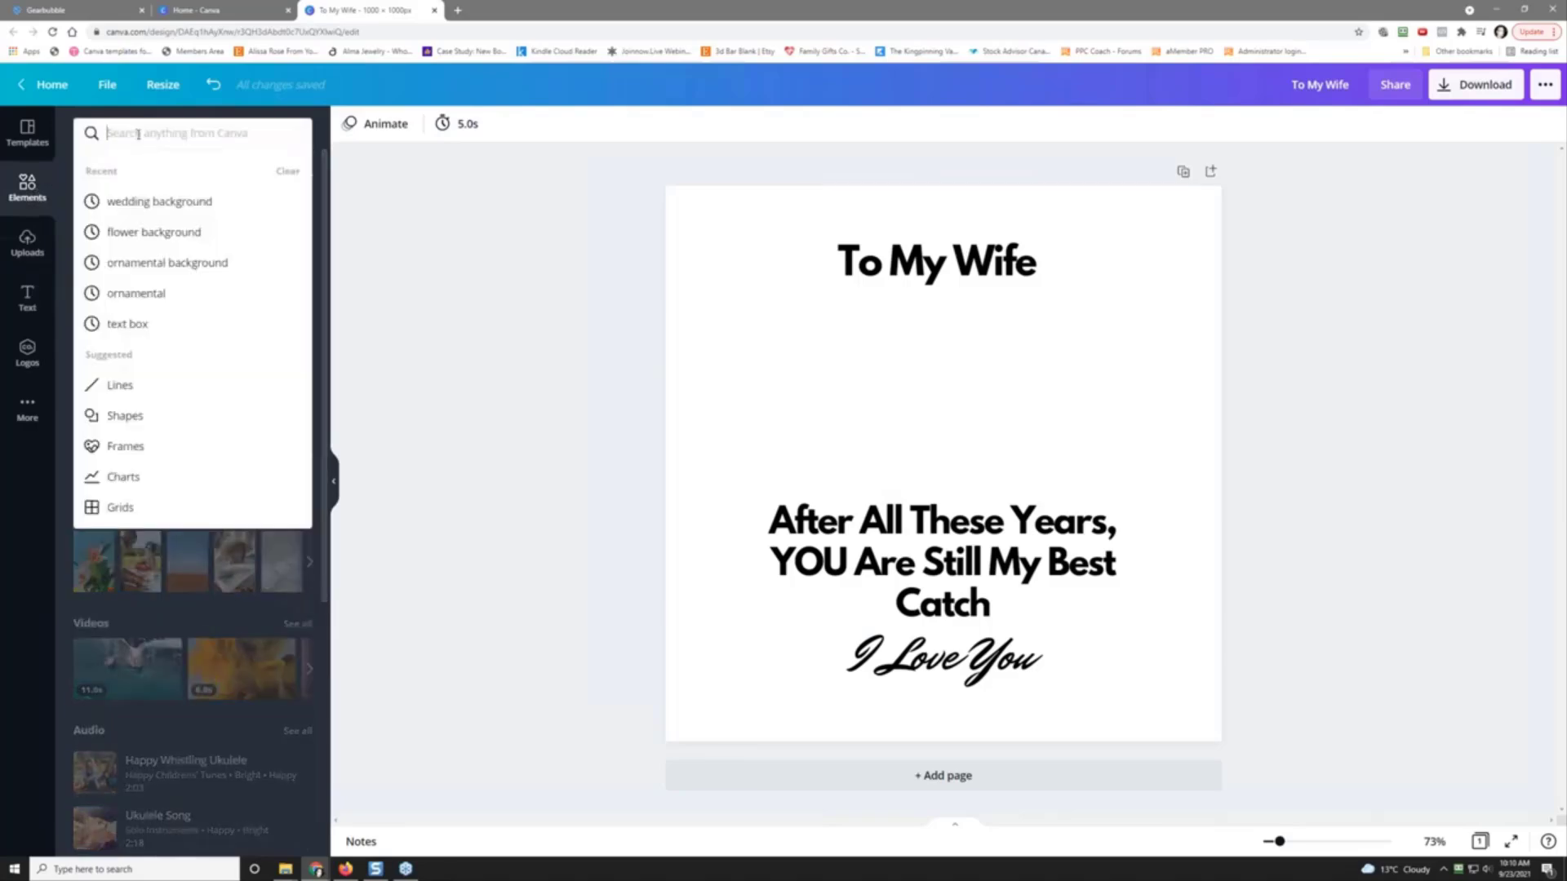
type("fish")
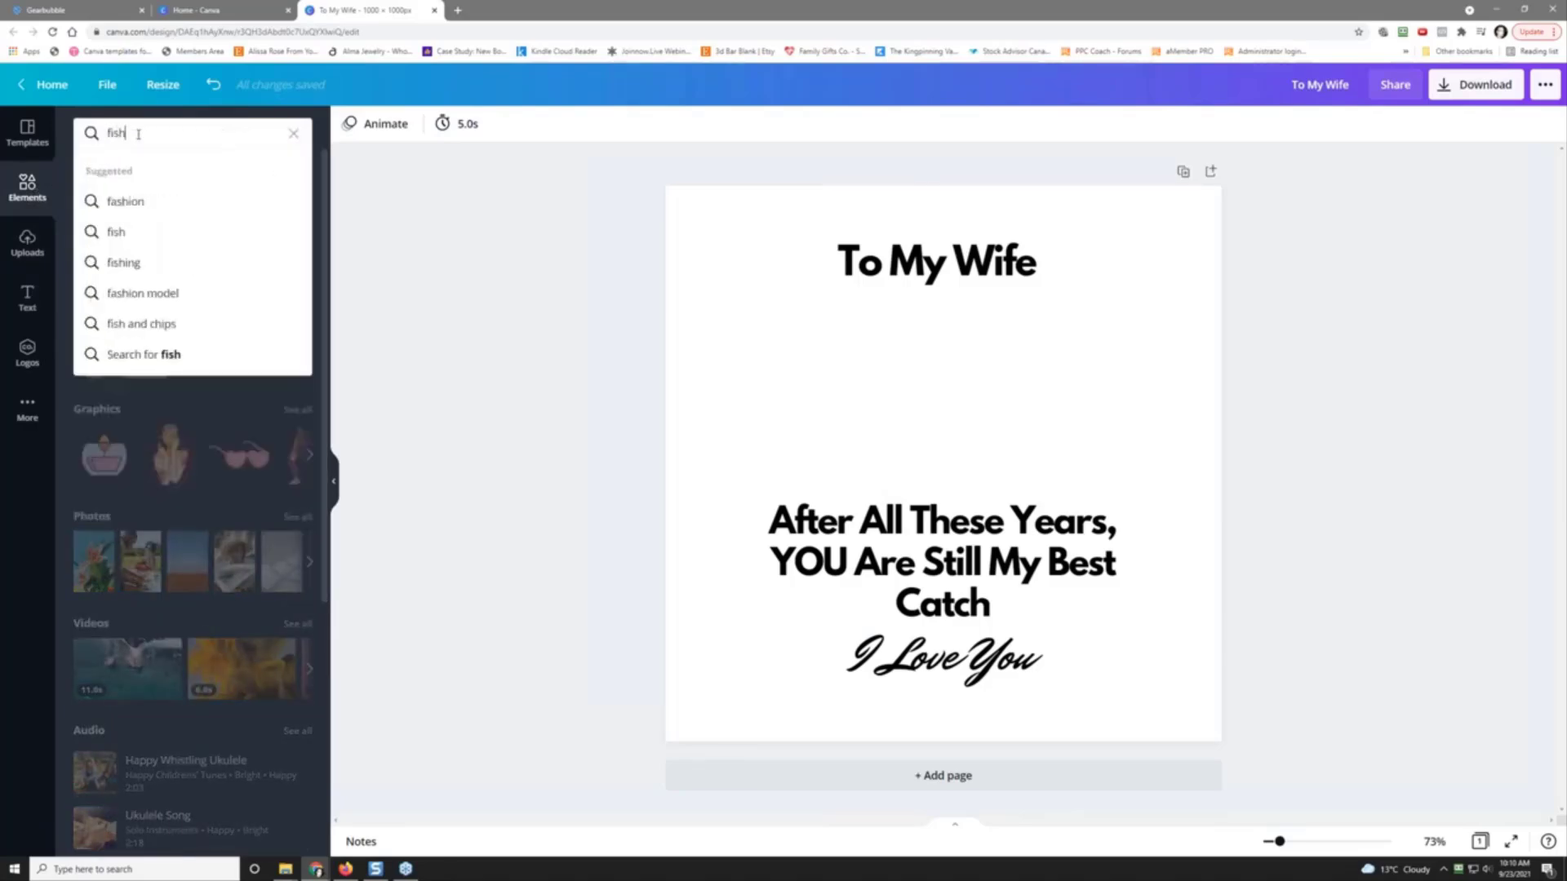
type("ing background")
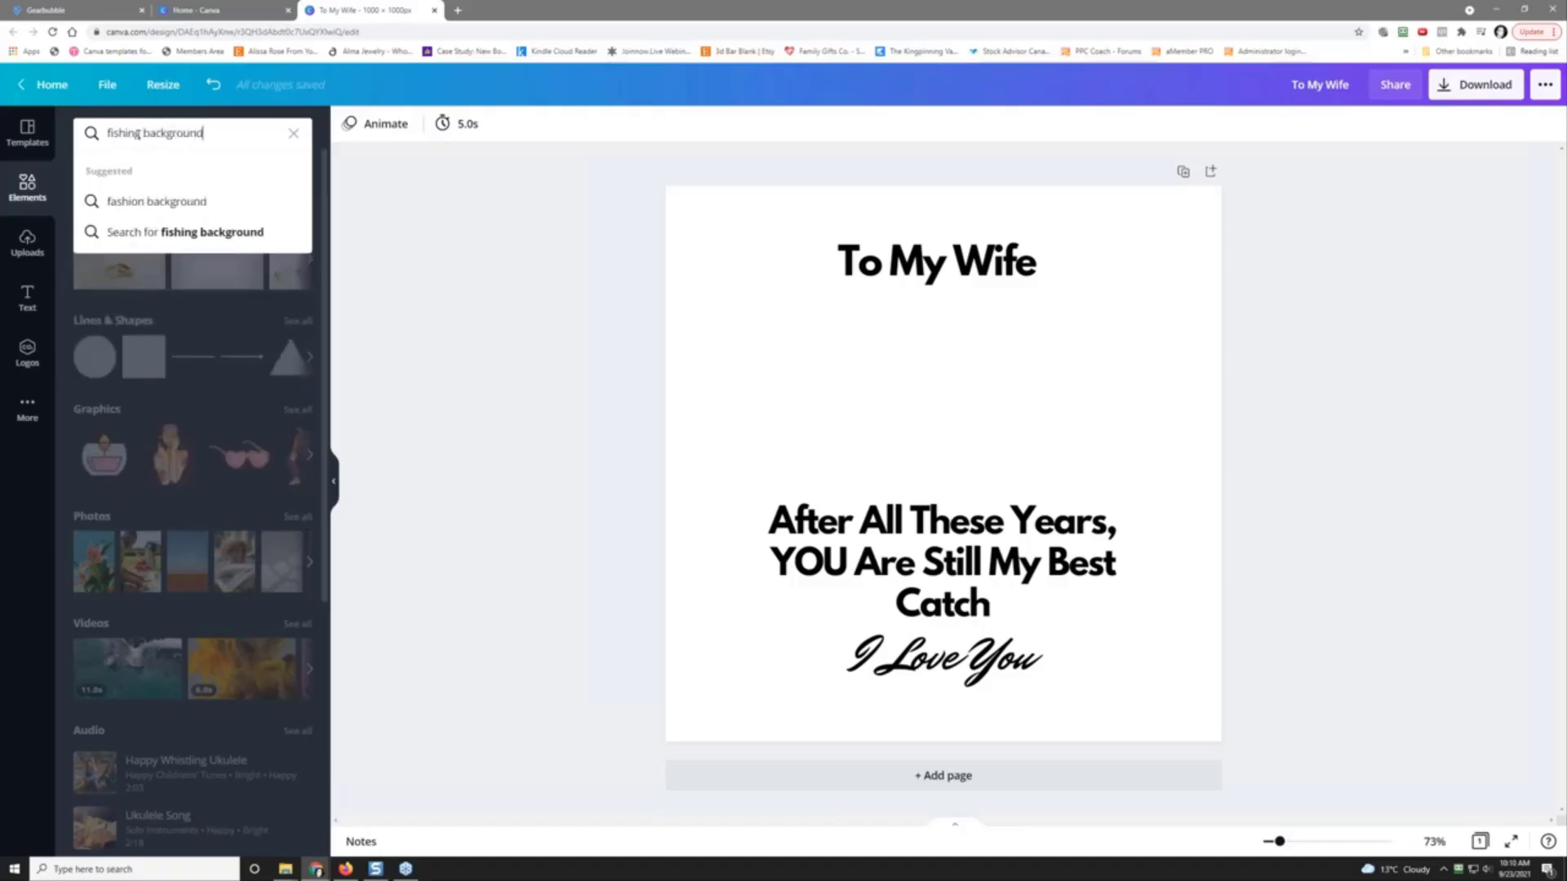
key("Return")
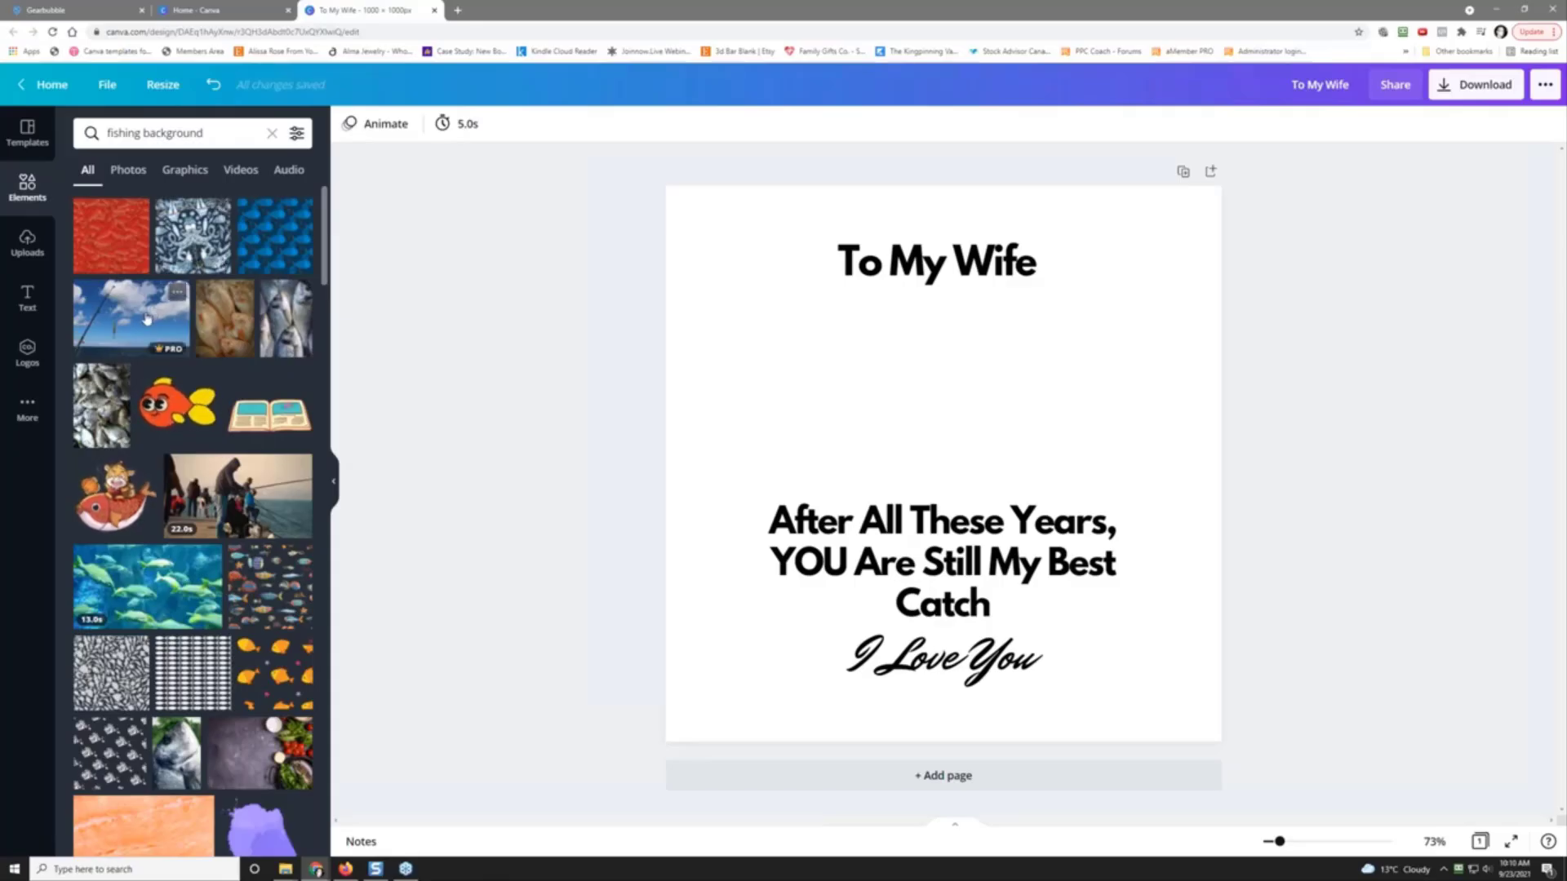
scroll(110, 451, "down", 5)
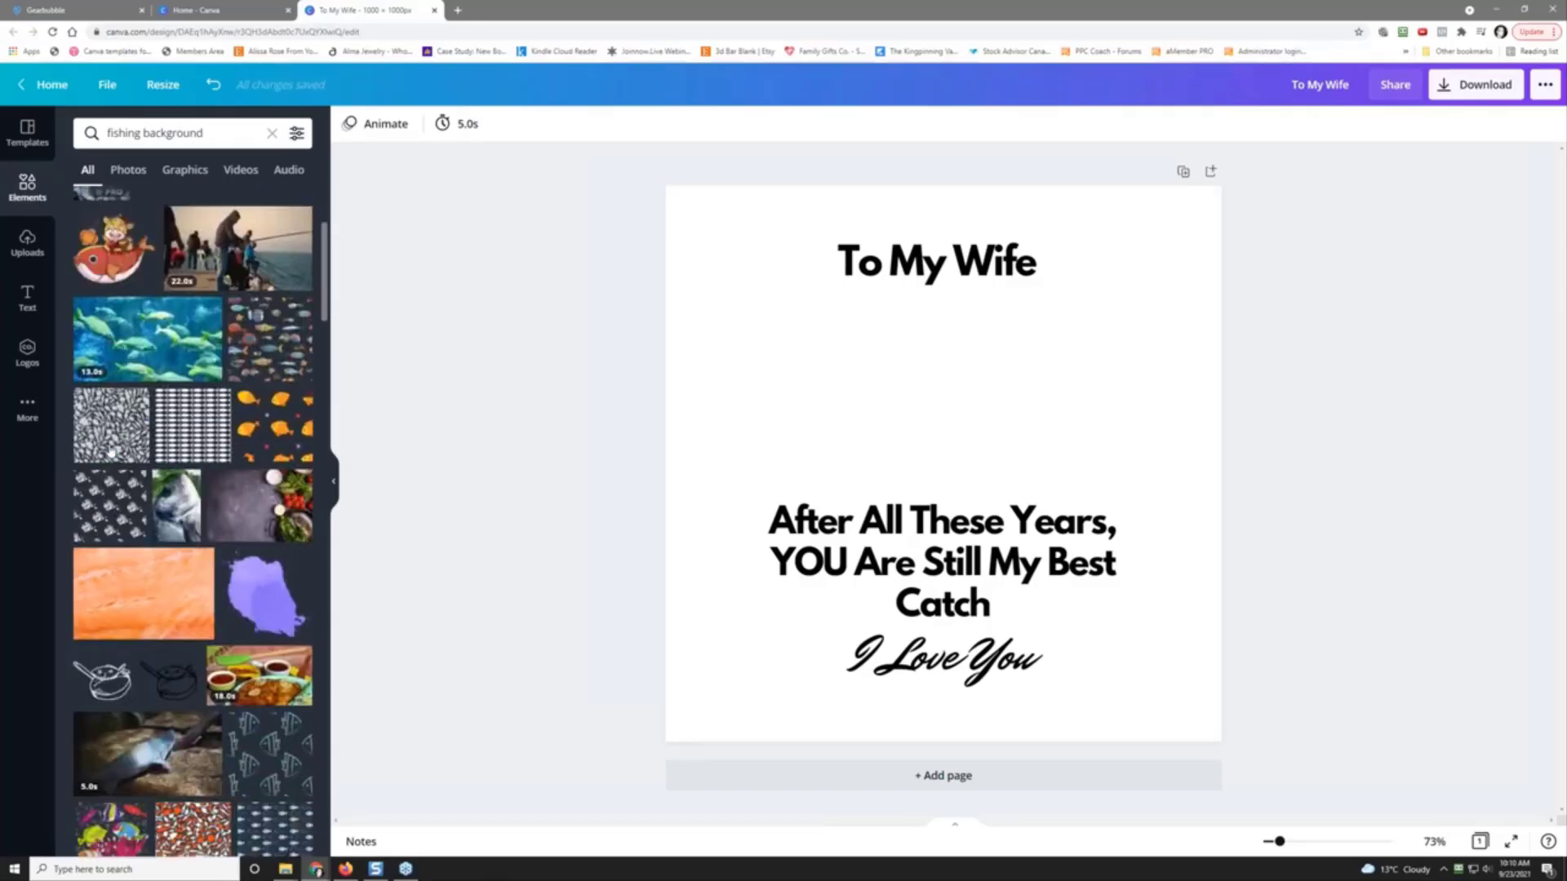
scroll(111, 245, "up", 5)
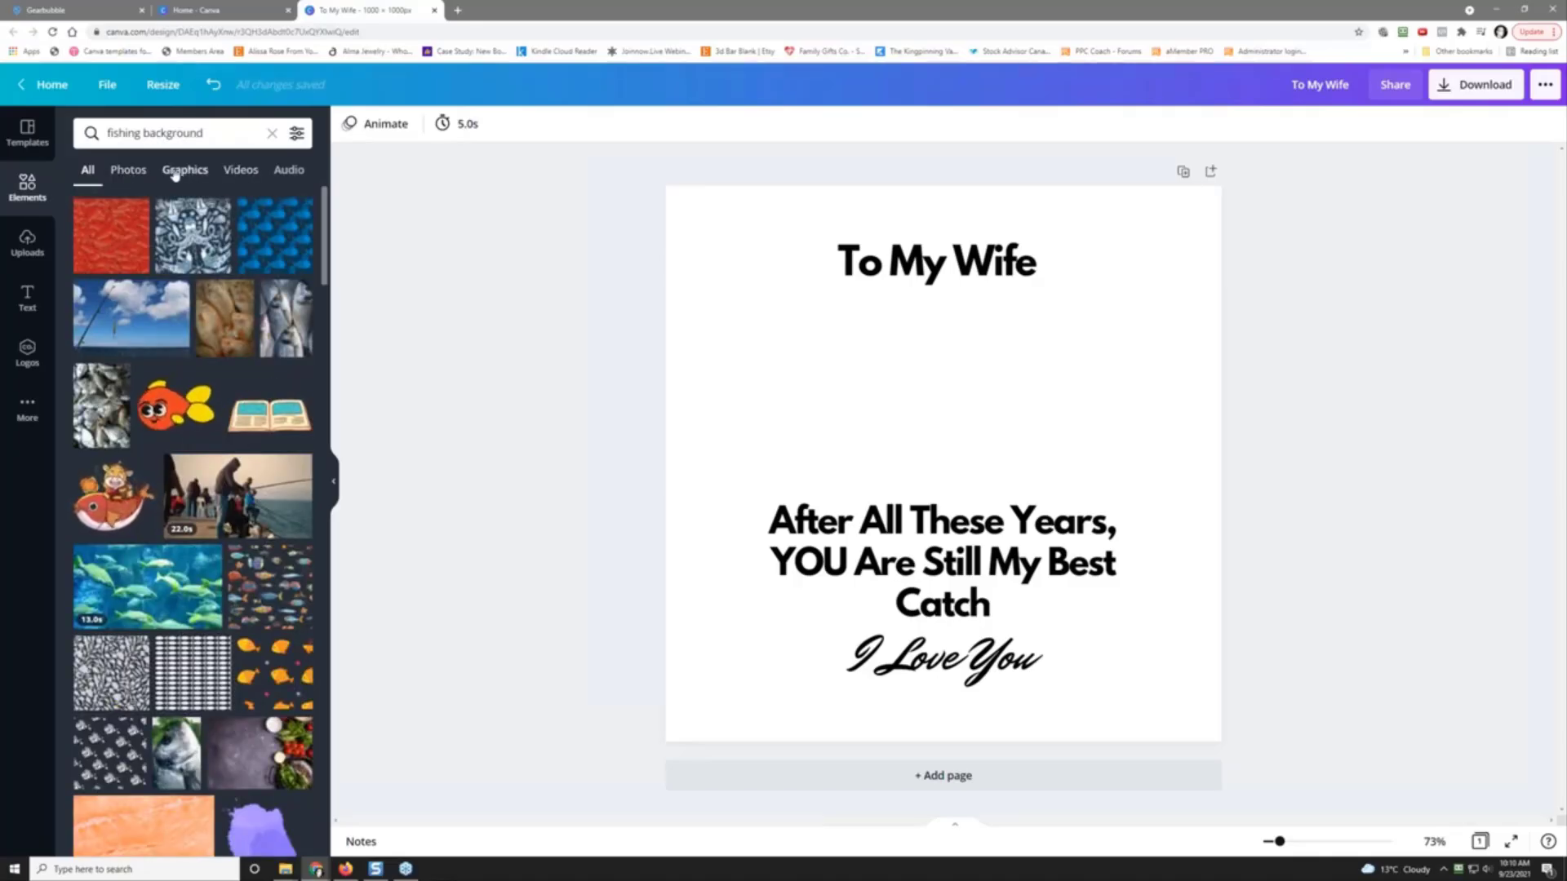
left_click(131, 172)
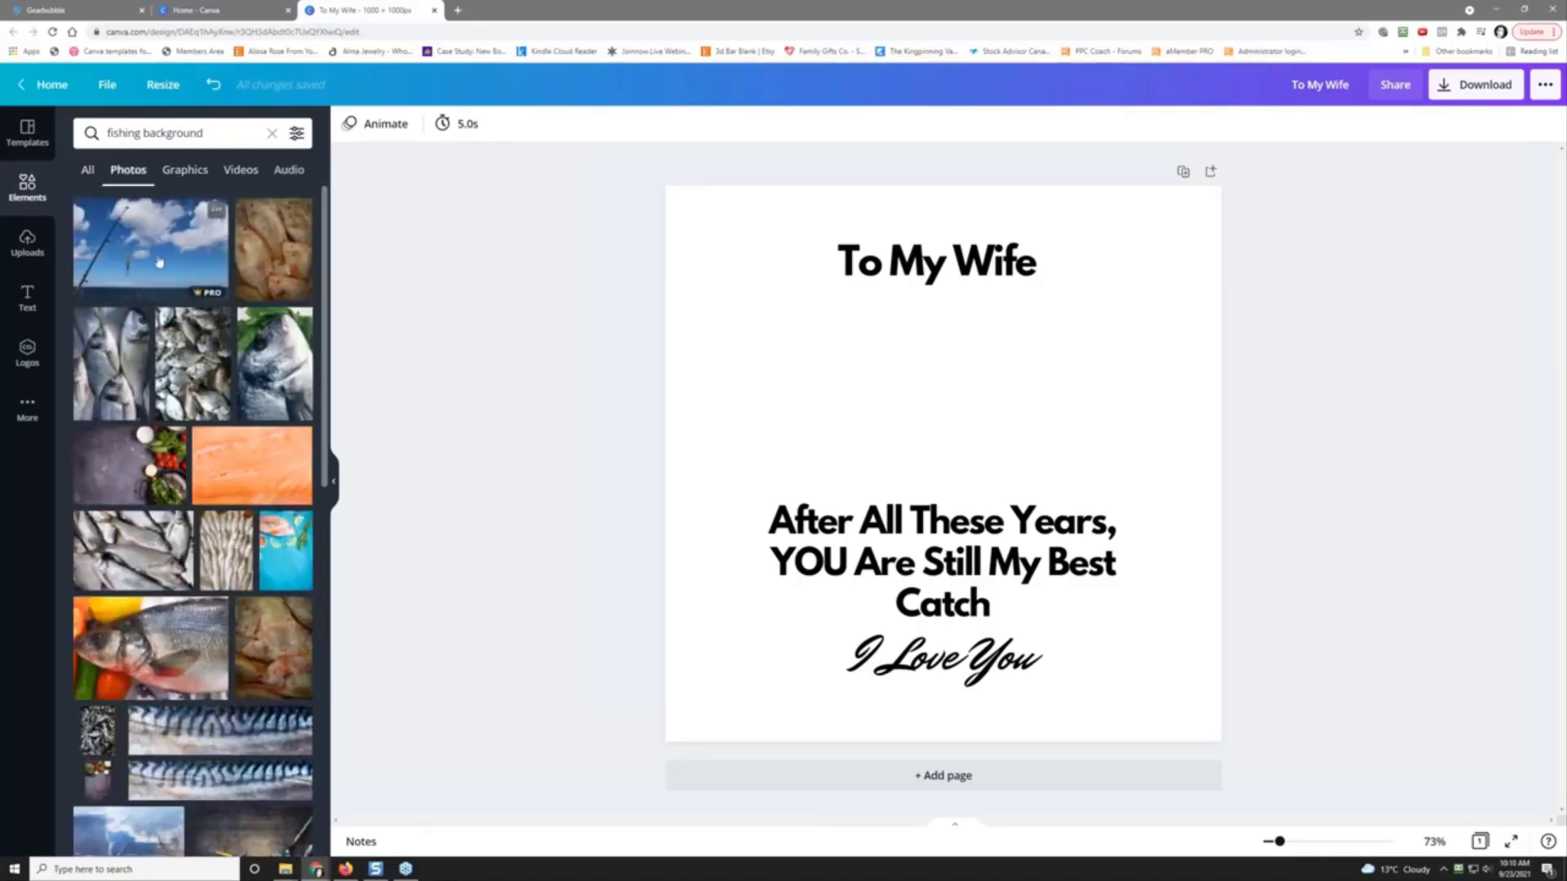
Step: Try the photo of a fishing rod and lure against a blue sky as a full-page background, and delete it
left_click(159, 261)
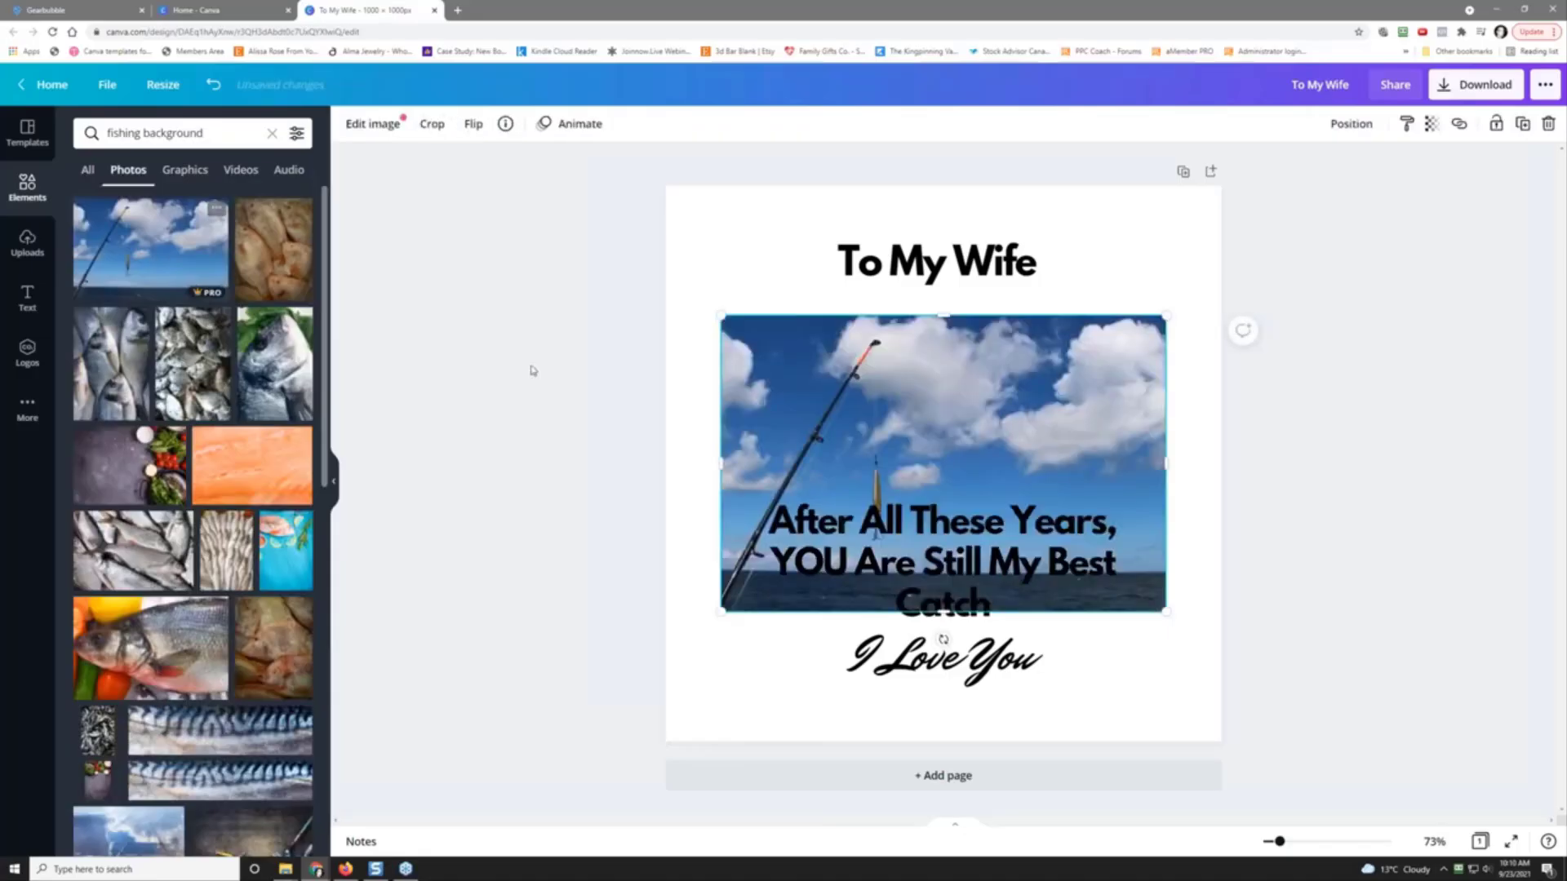
left_click_drag(752, 403, 663, 233)
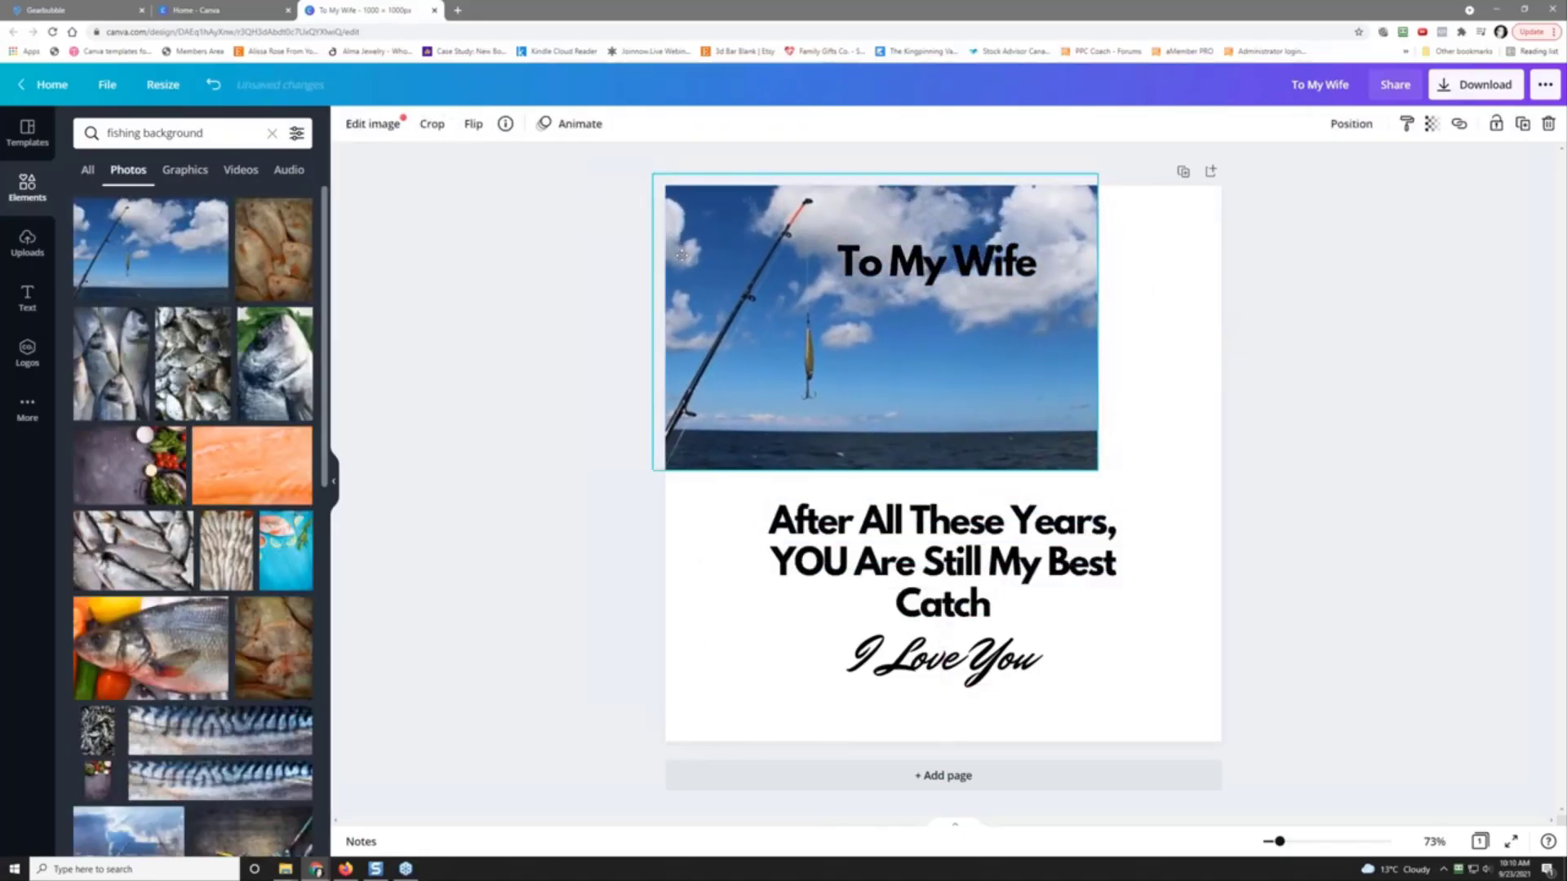
left_click_drag(1094, 471, 1520, 751)
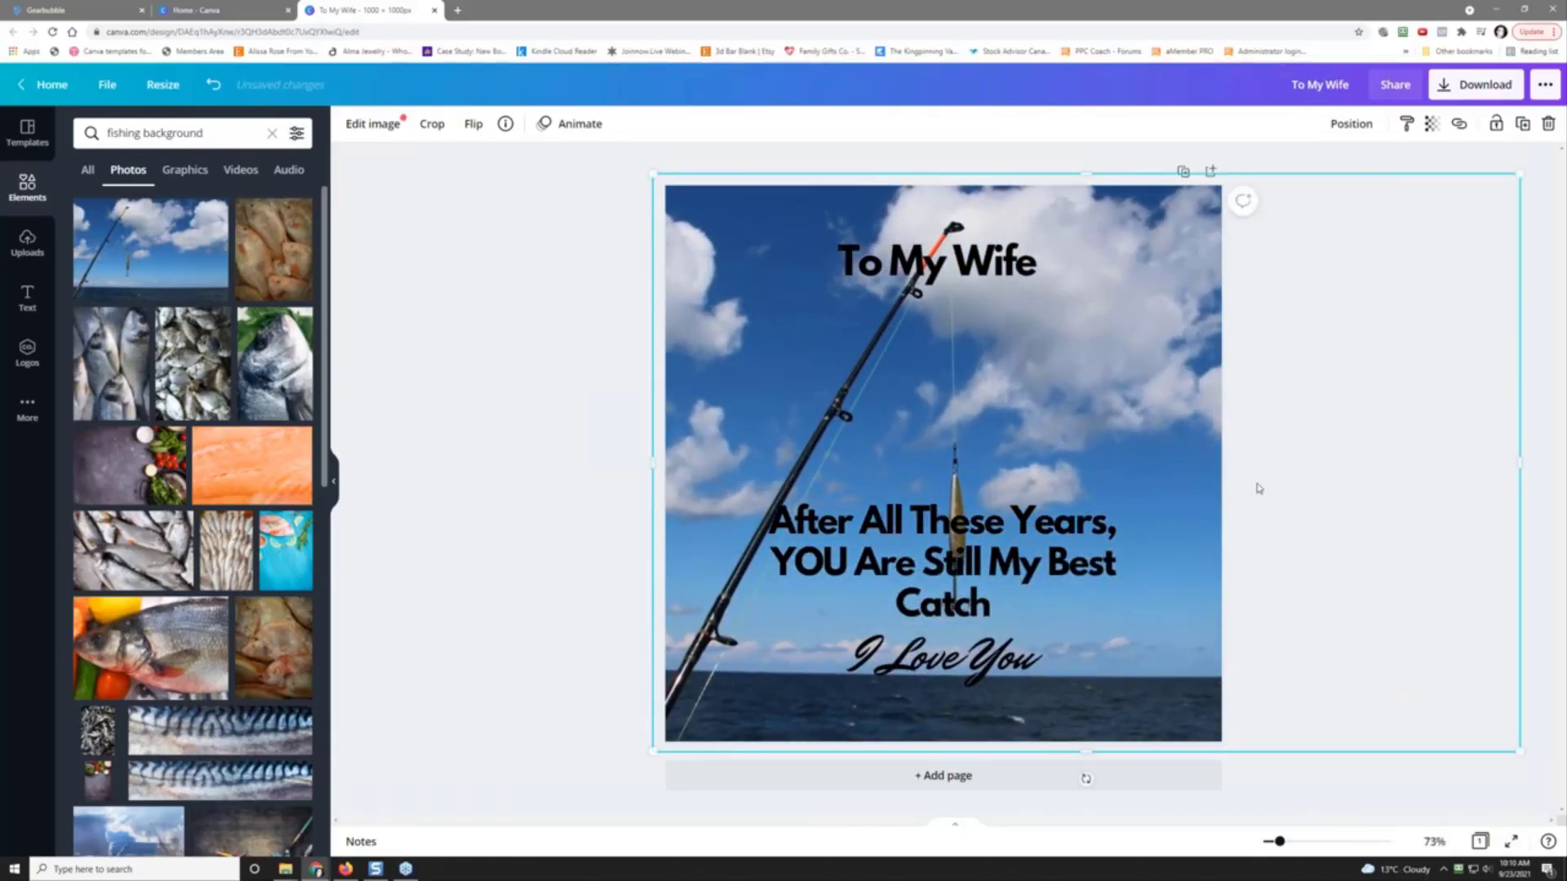
left_click_drag(1256, 487, 1135, 389)
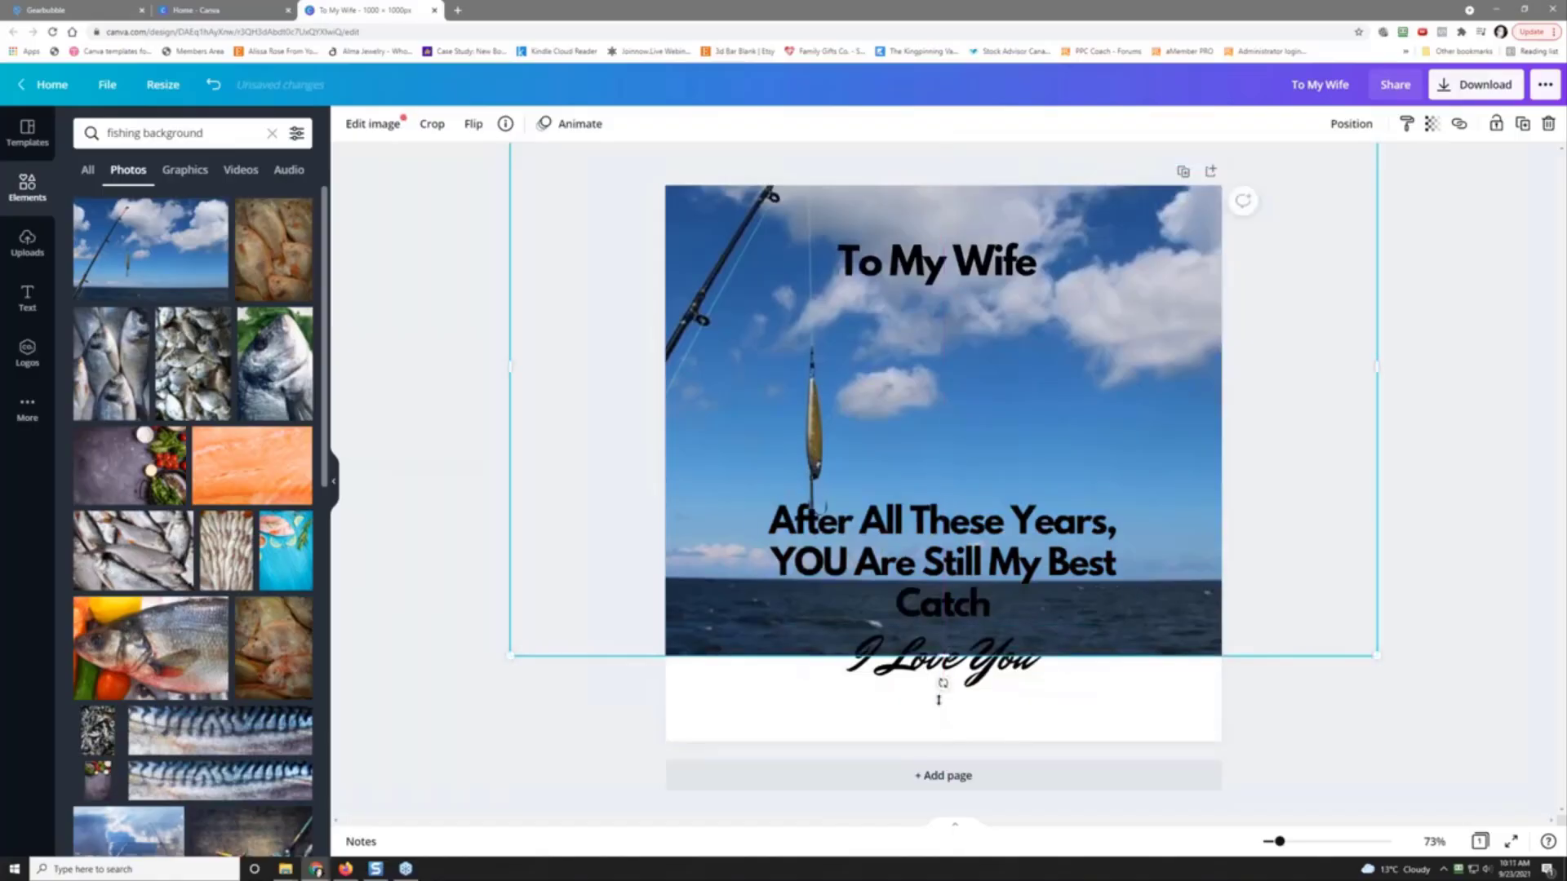
left_click_drag(939, 699, 921, 773)
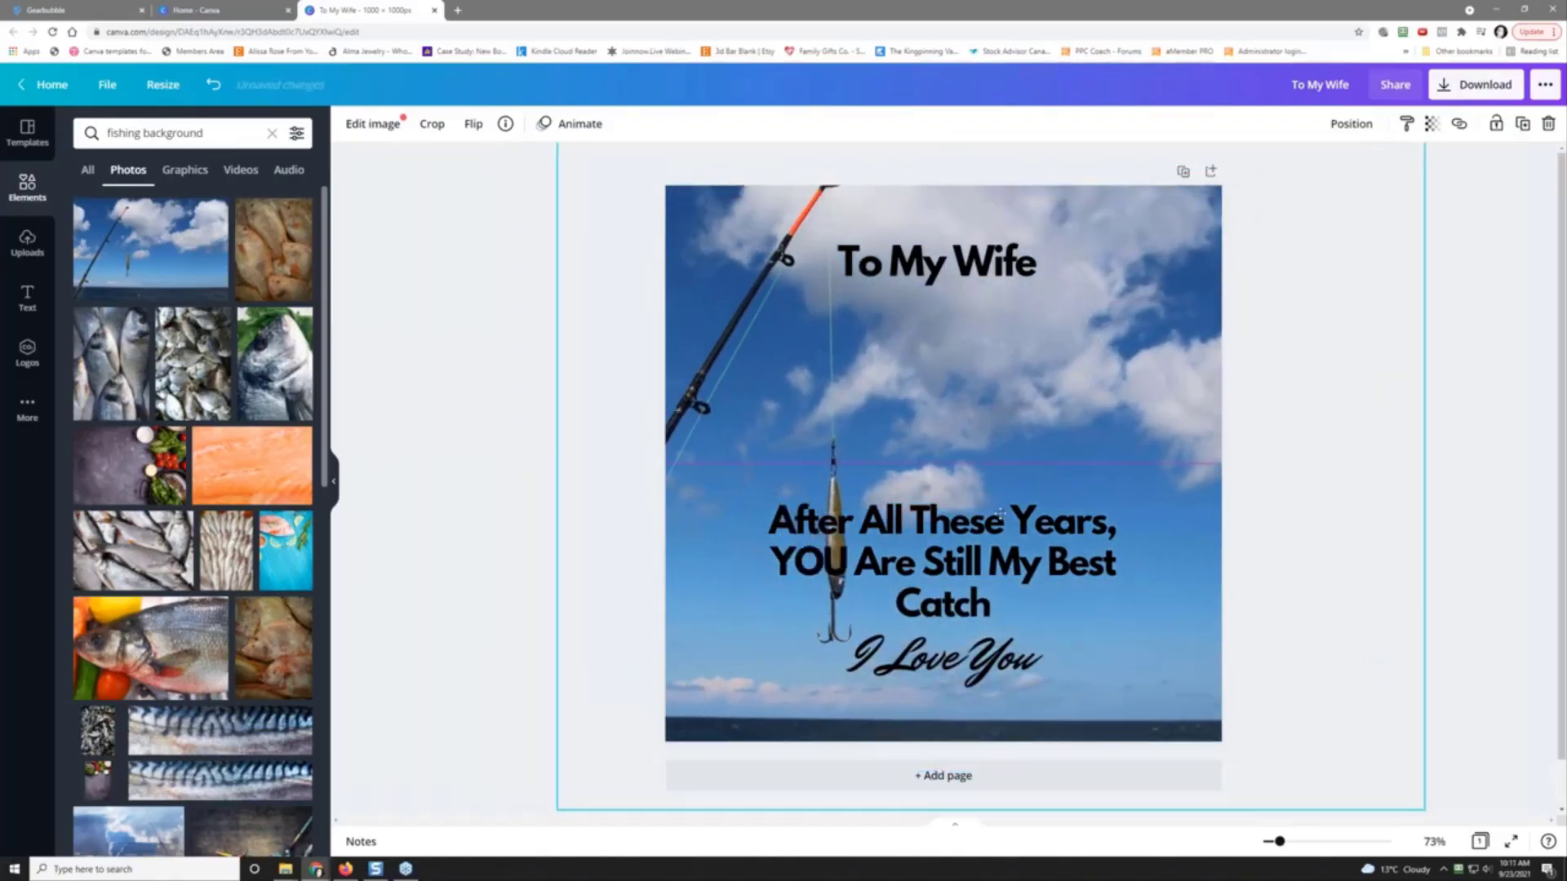
left_click_drag(1000, 515, 1031, 500)
key("Delete")
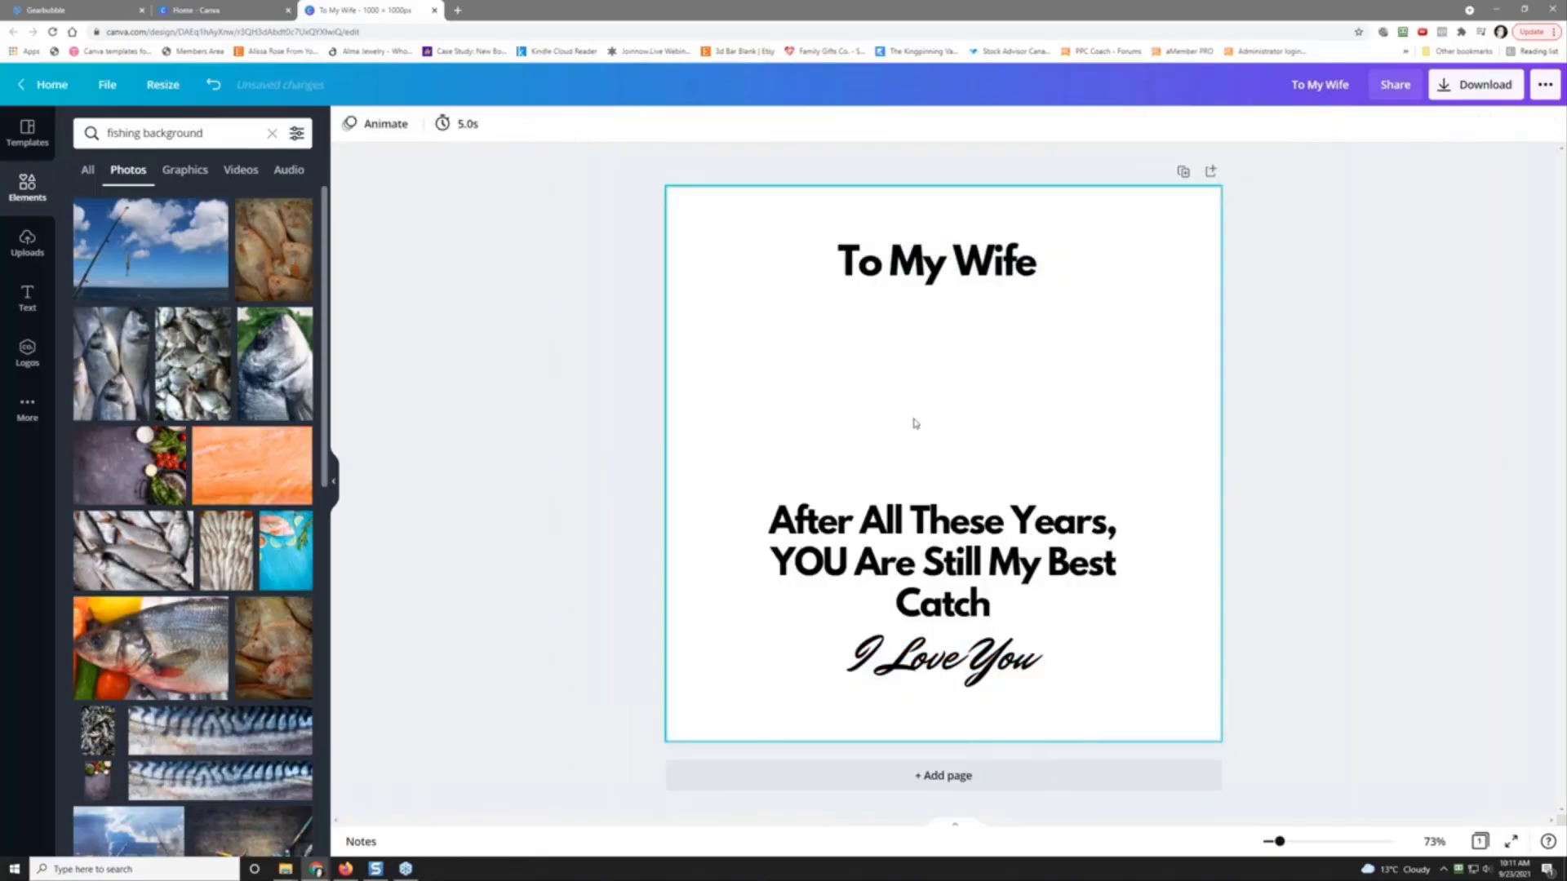
Step: Add the photo of two fishing rods over rippled, cloud-reflecting water, and enlarge and position it behind the text to cover the page
scroll(254, 382, "down", 2)
scroll(254, 382, "down", 1)
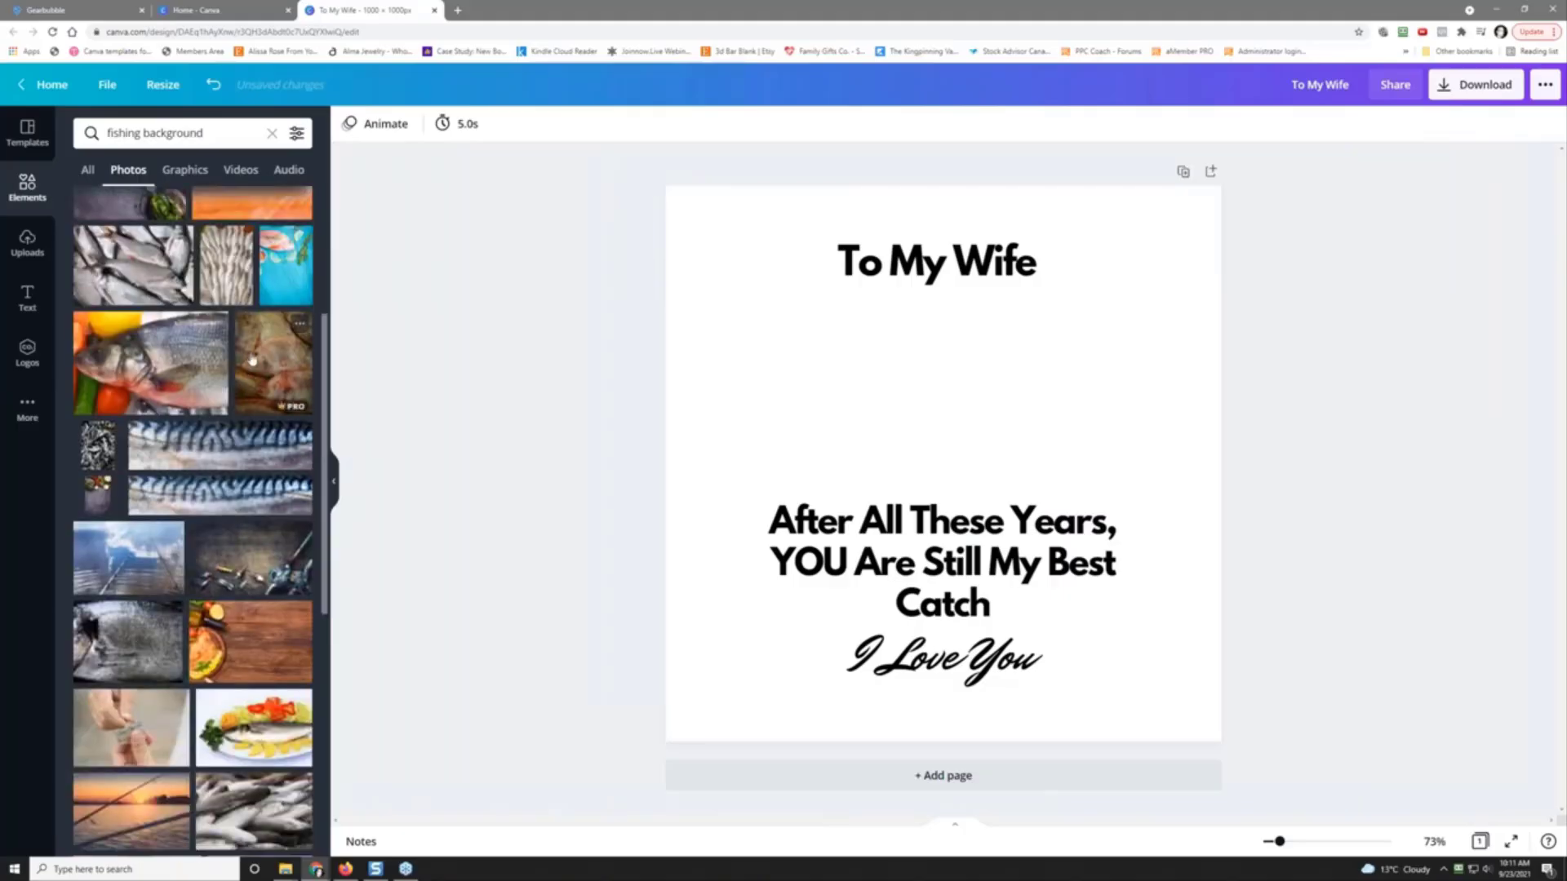
left_click(139, 569)
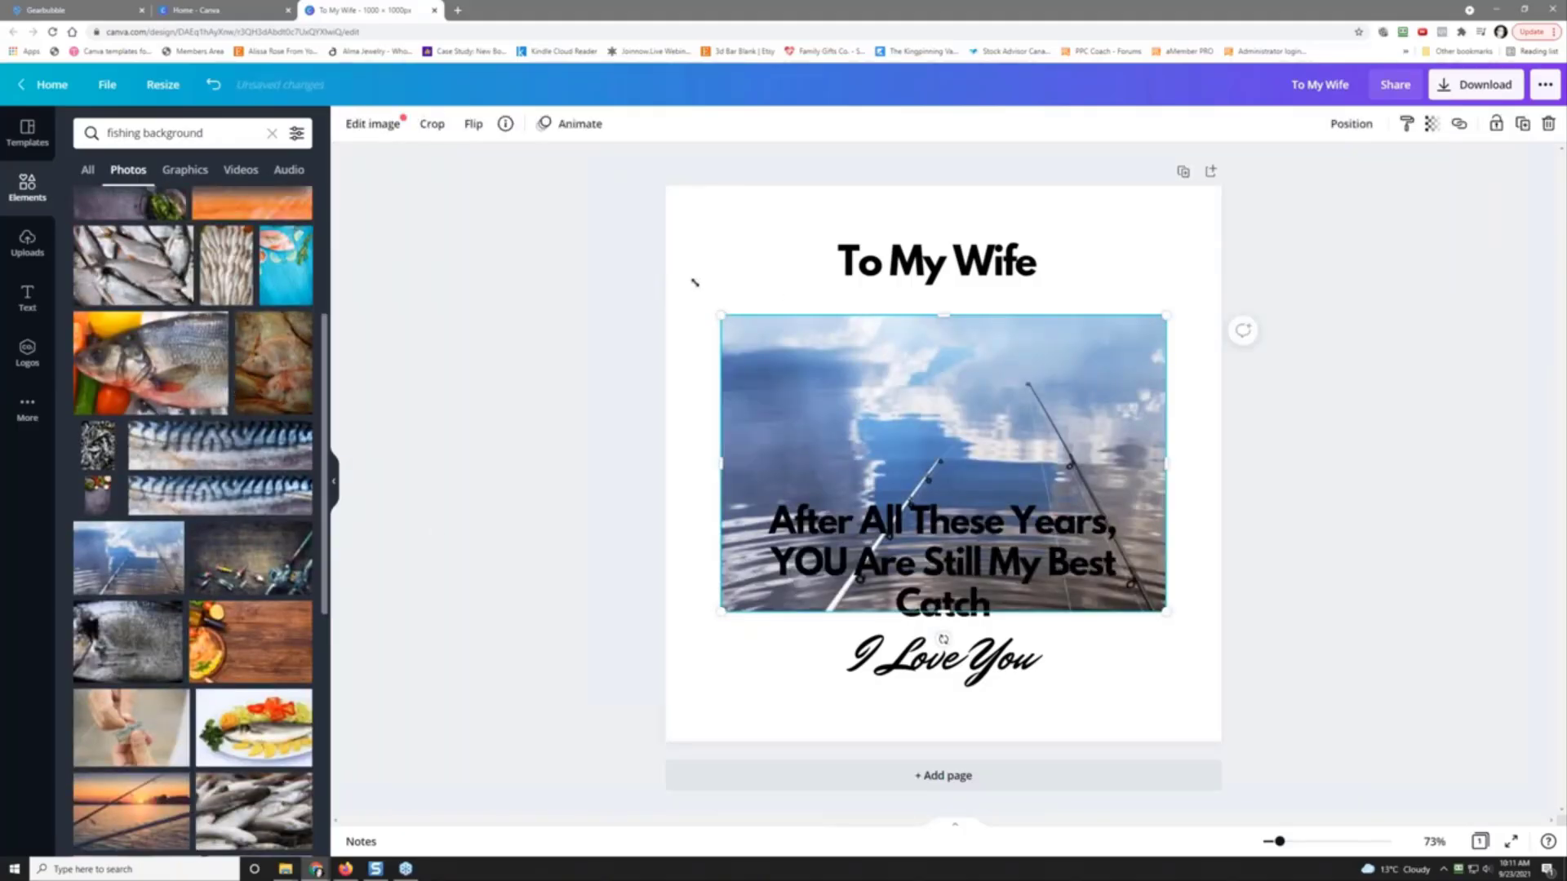
left_click_drag(721, 315, 519, 181)
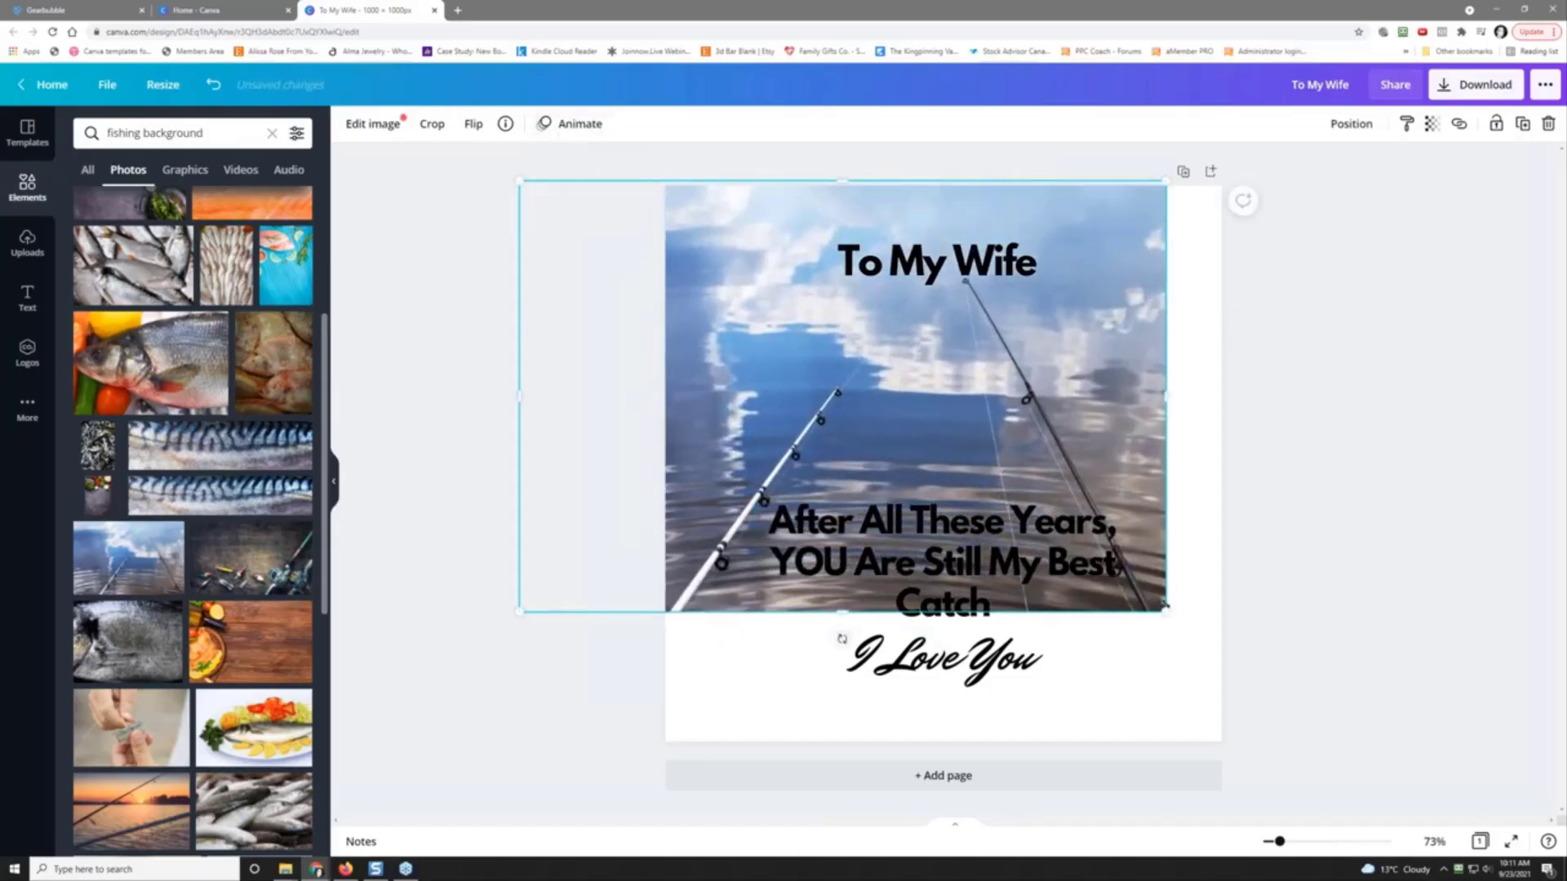
left_click_drag(1167, 608, 1461, 801)
left_click_drag(1310, 629, 1262, 595)
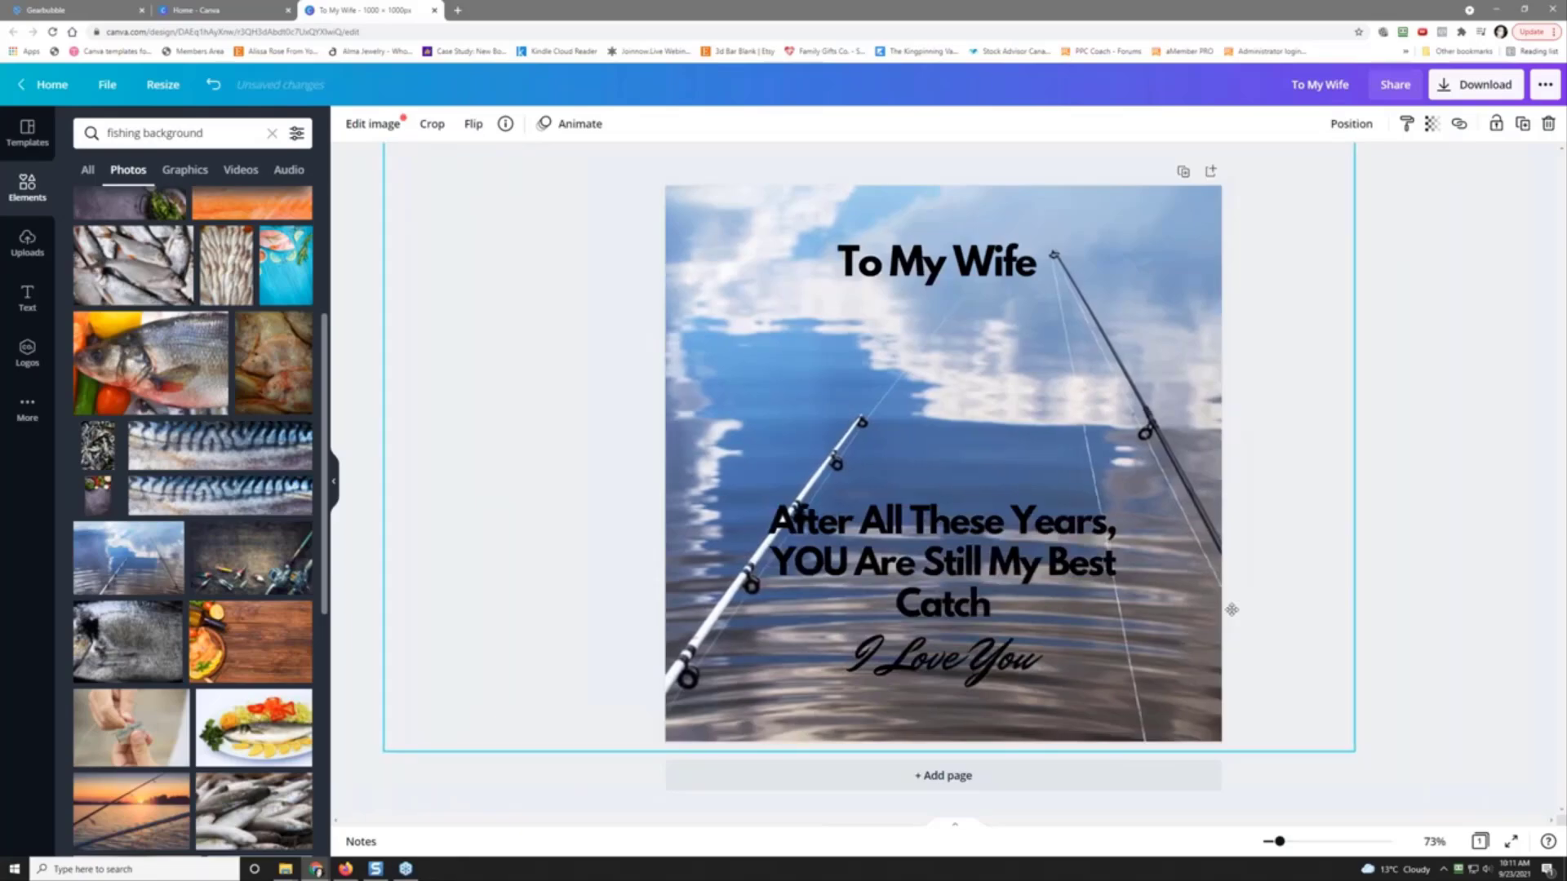
left_click_drag(1353, 748, 1436, 796)
left_click_drag(1266, 576, 1273, 551)
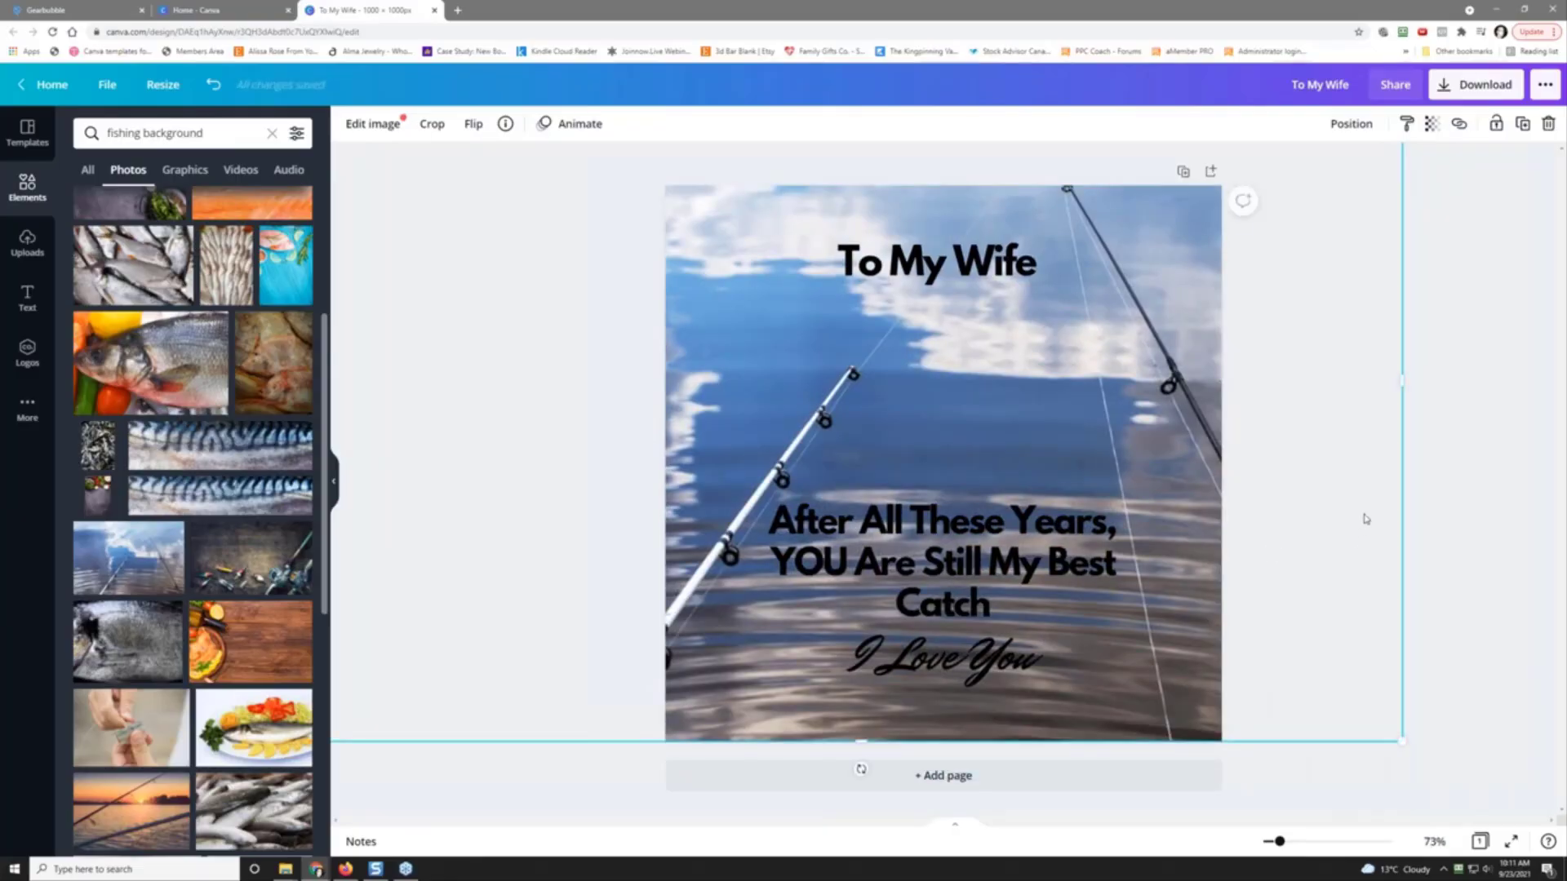
Step: Recolour the "After All These Years" quote and the "I Love You" line white
left_click(957, 553)
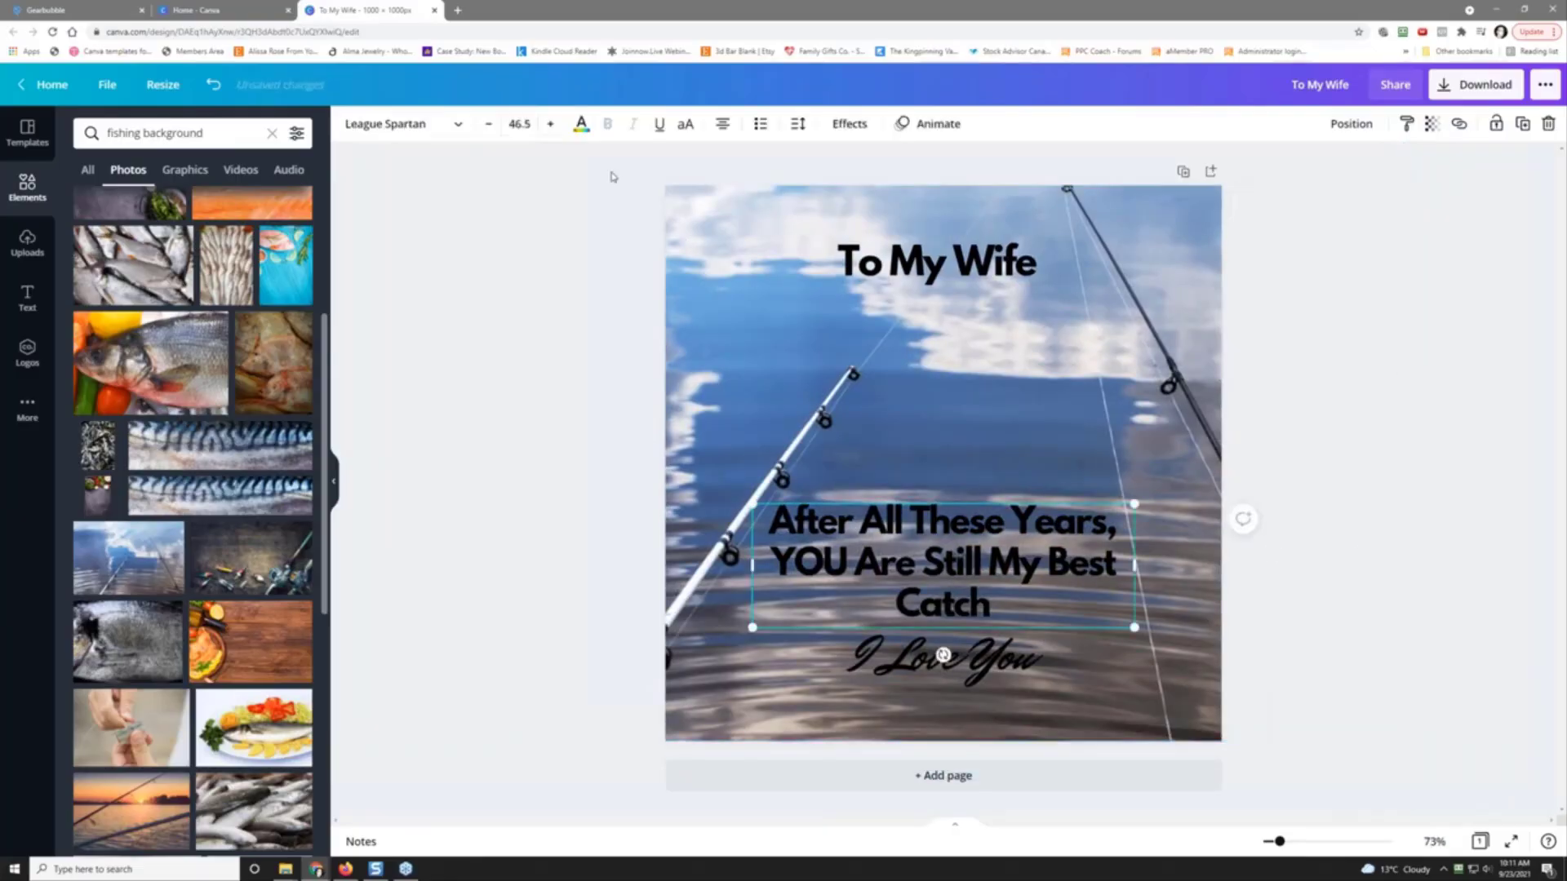
left_click(581, 125)
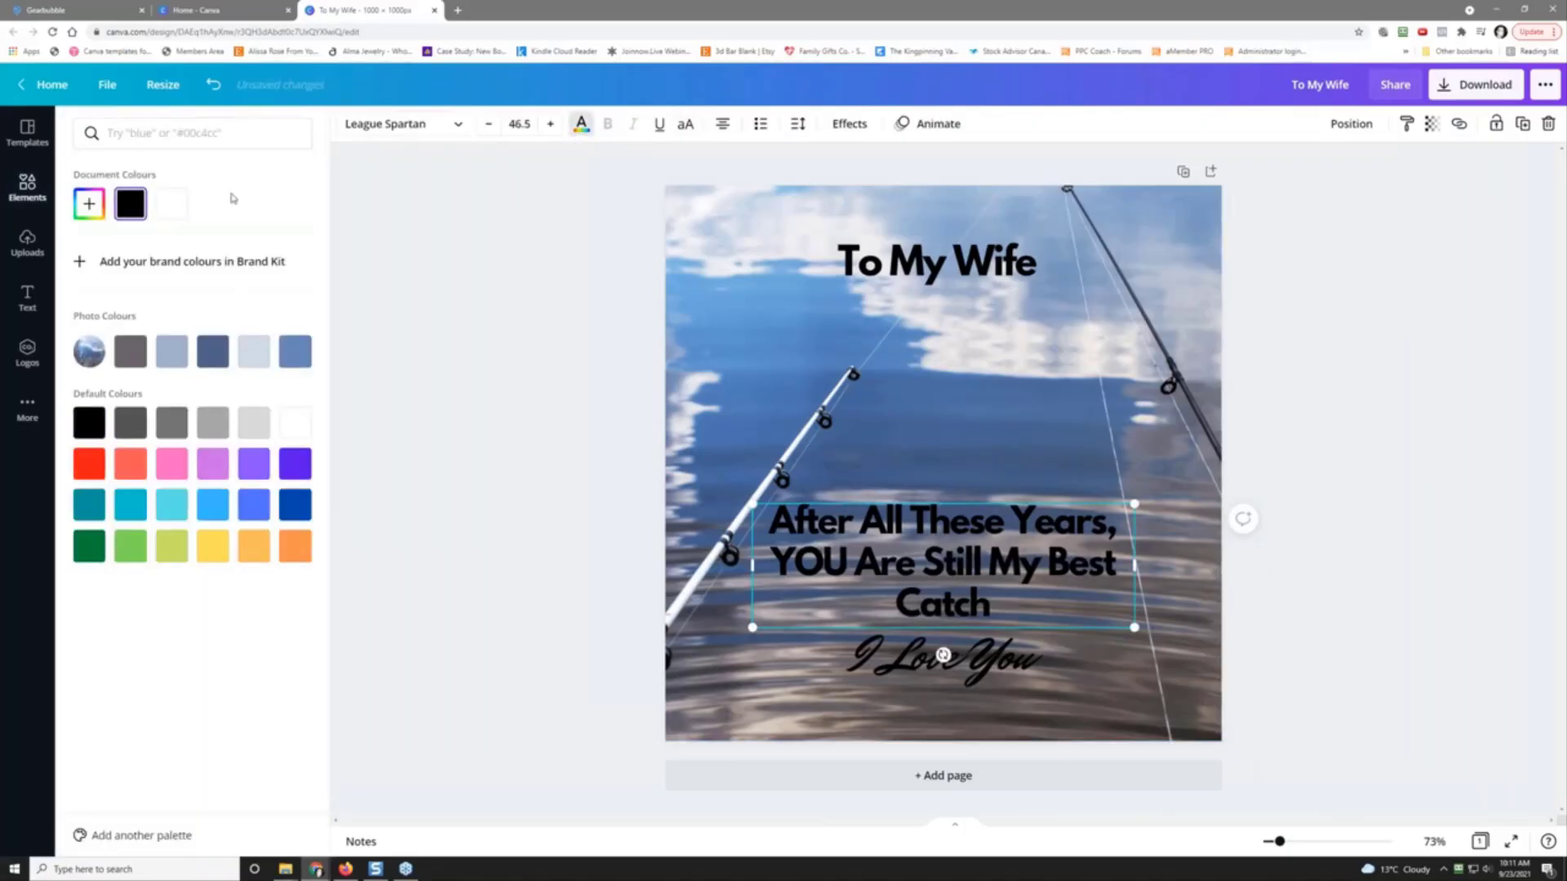
left_click(170, 209)
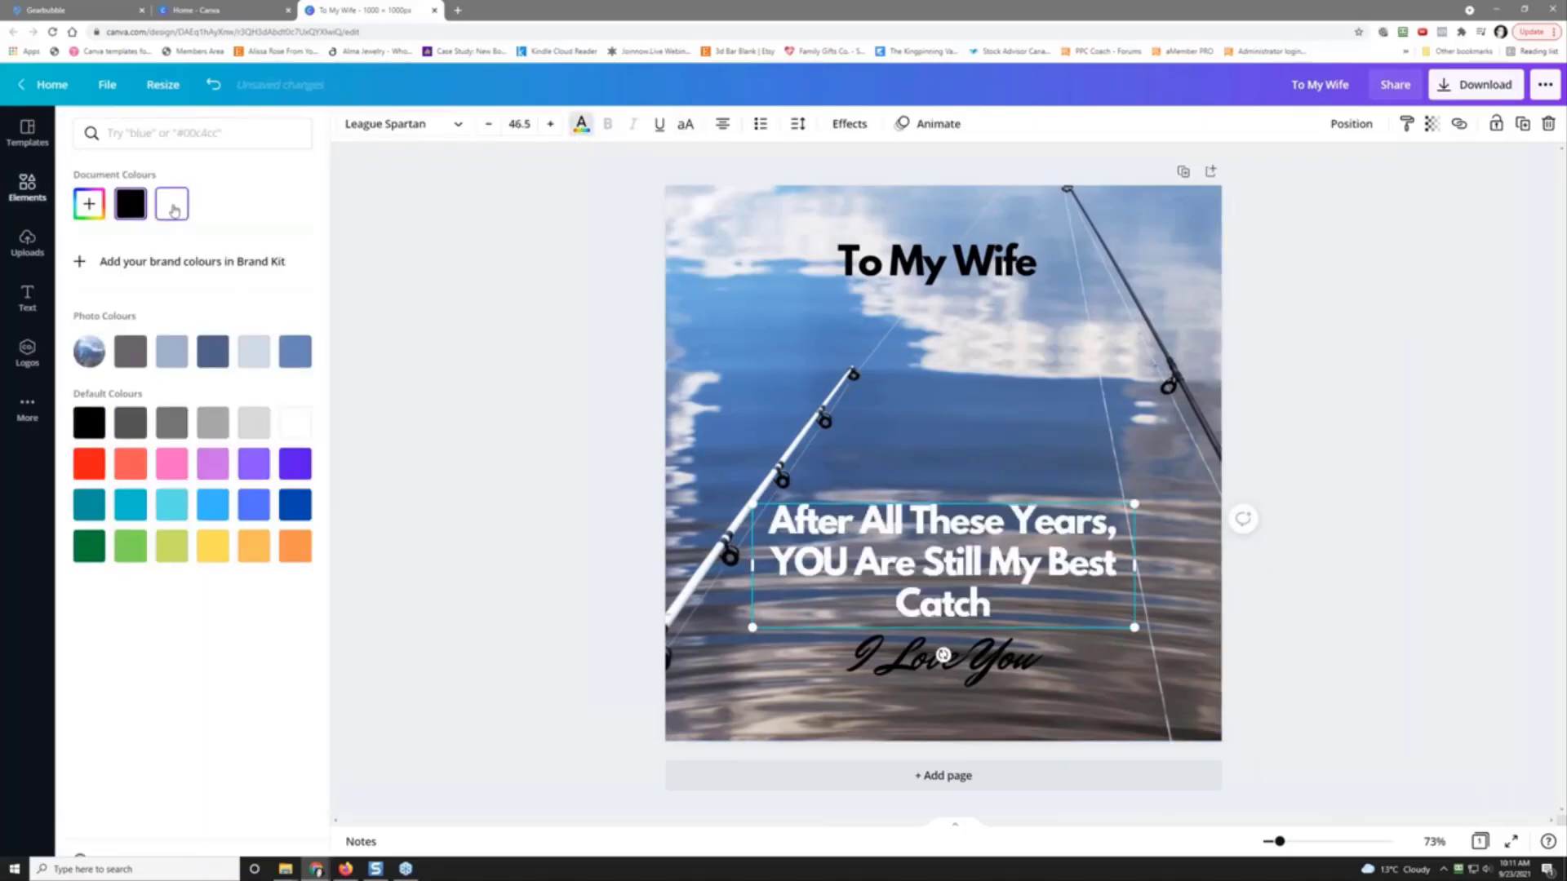
left_click(912, 667)
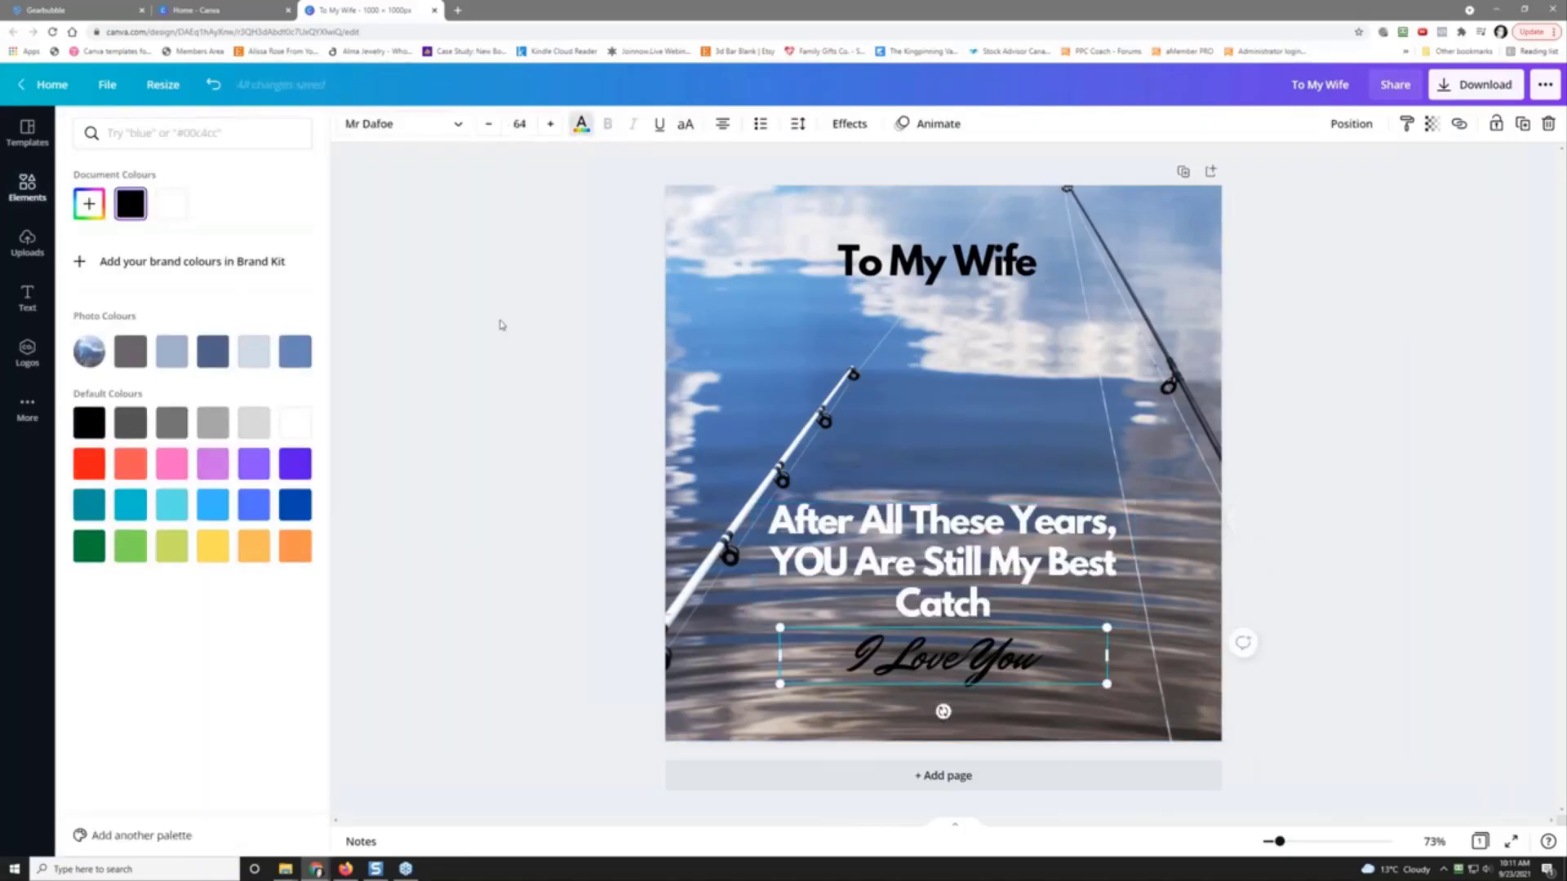
left_click(165, 209)
Step: Try white on the "To My Wife" heading and set it back to black
left_click(918, 266)
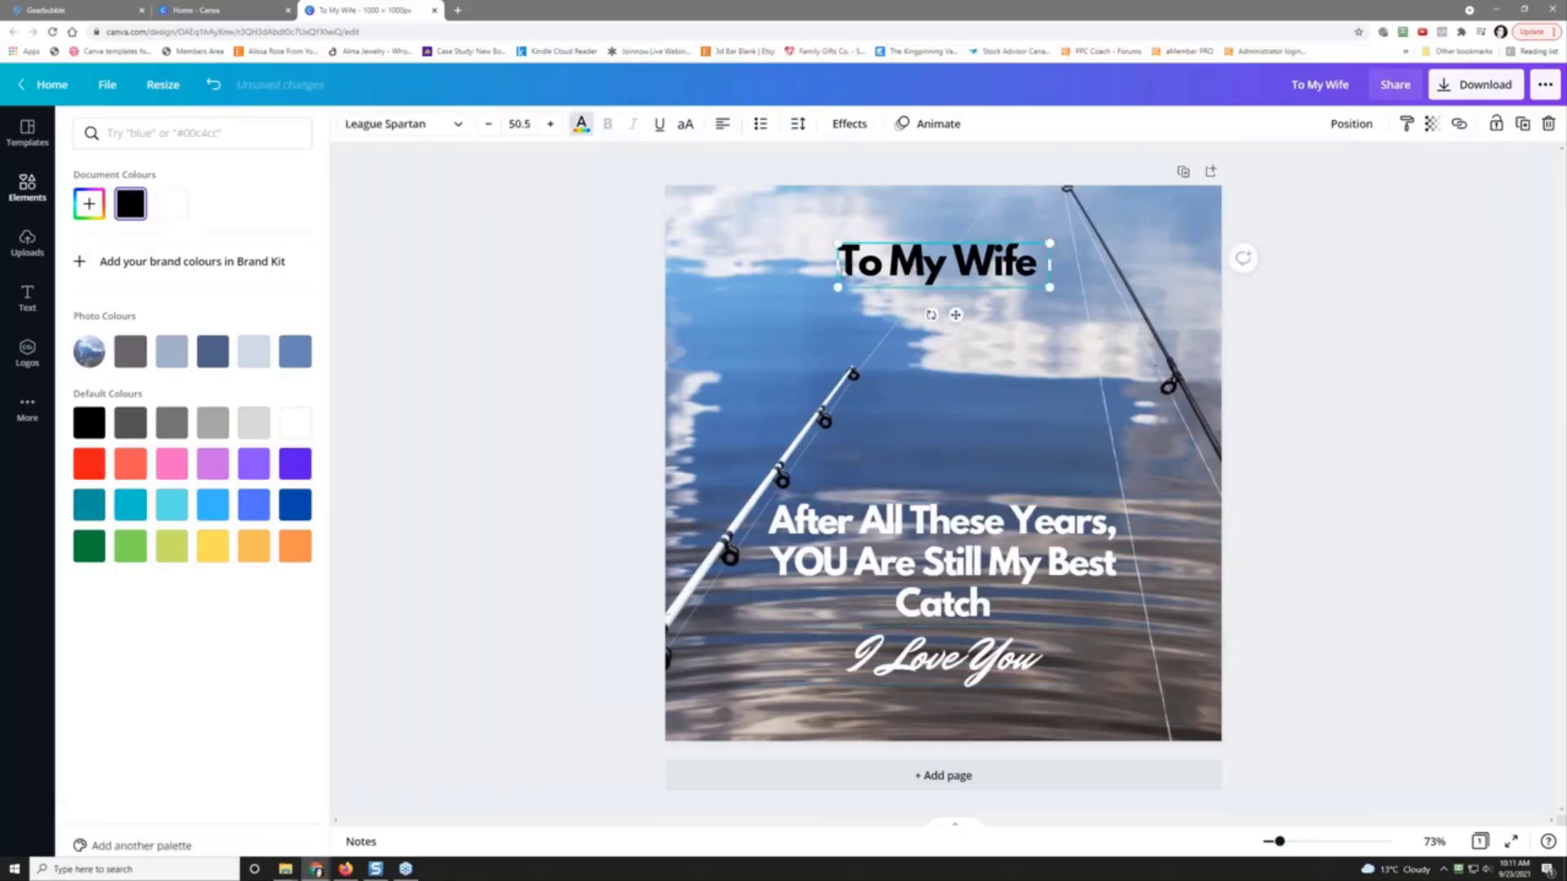
left_click(172, 204)
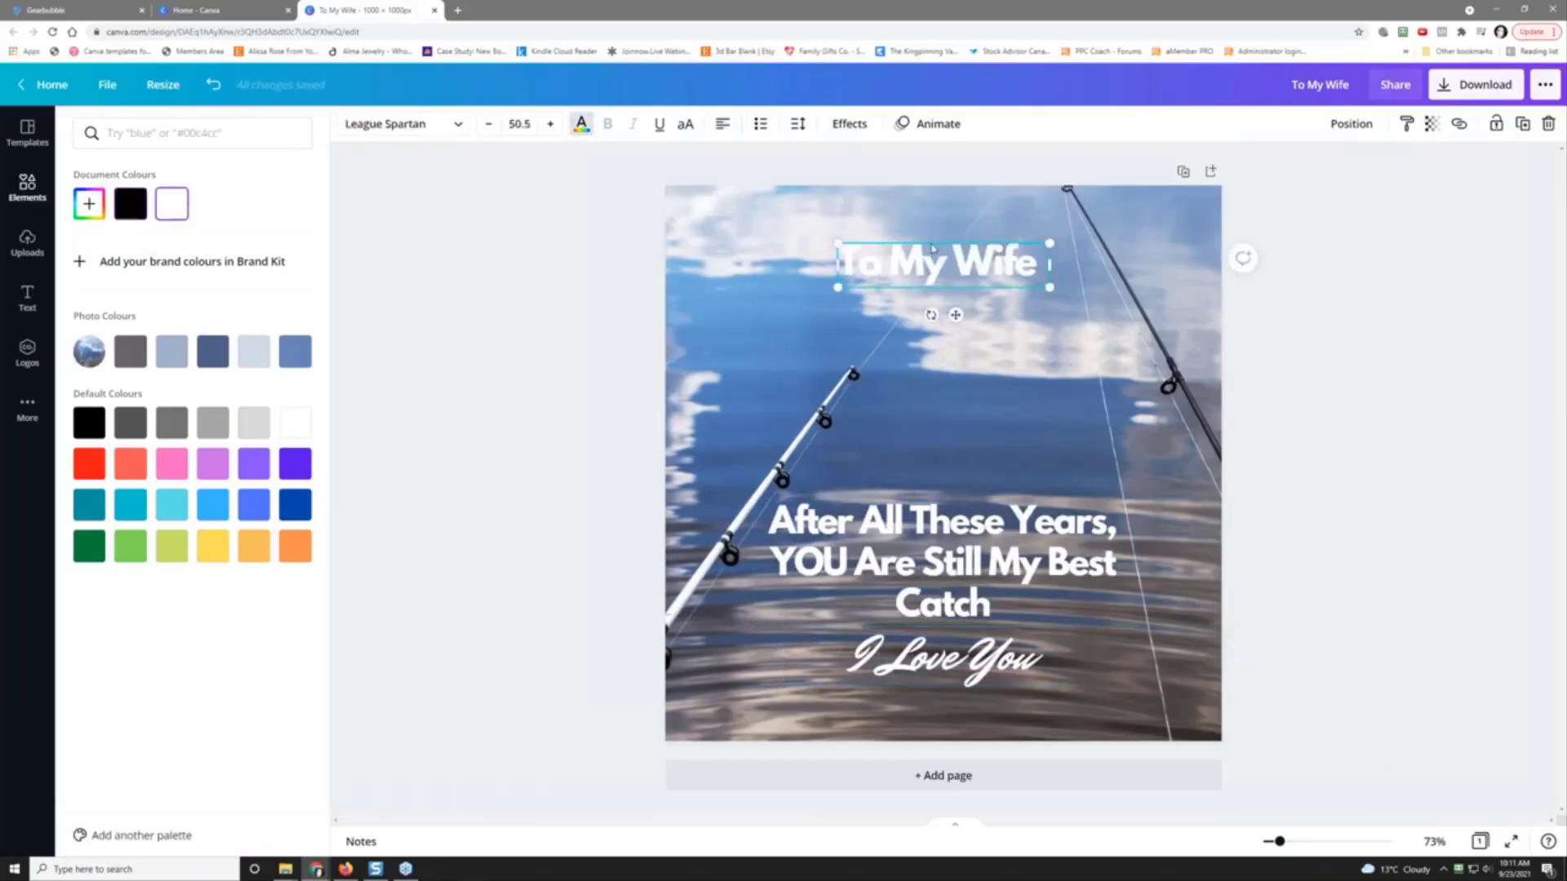
left_click(132, 206)
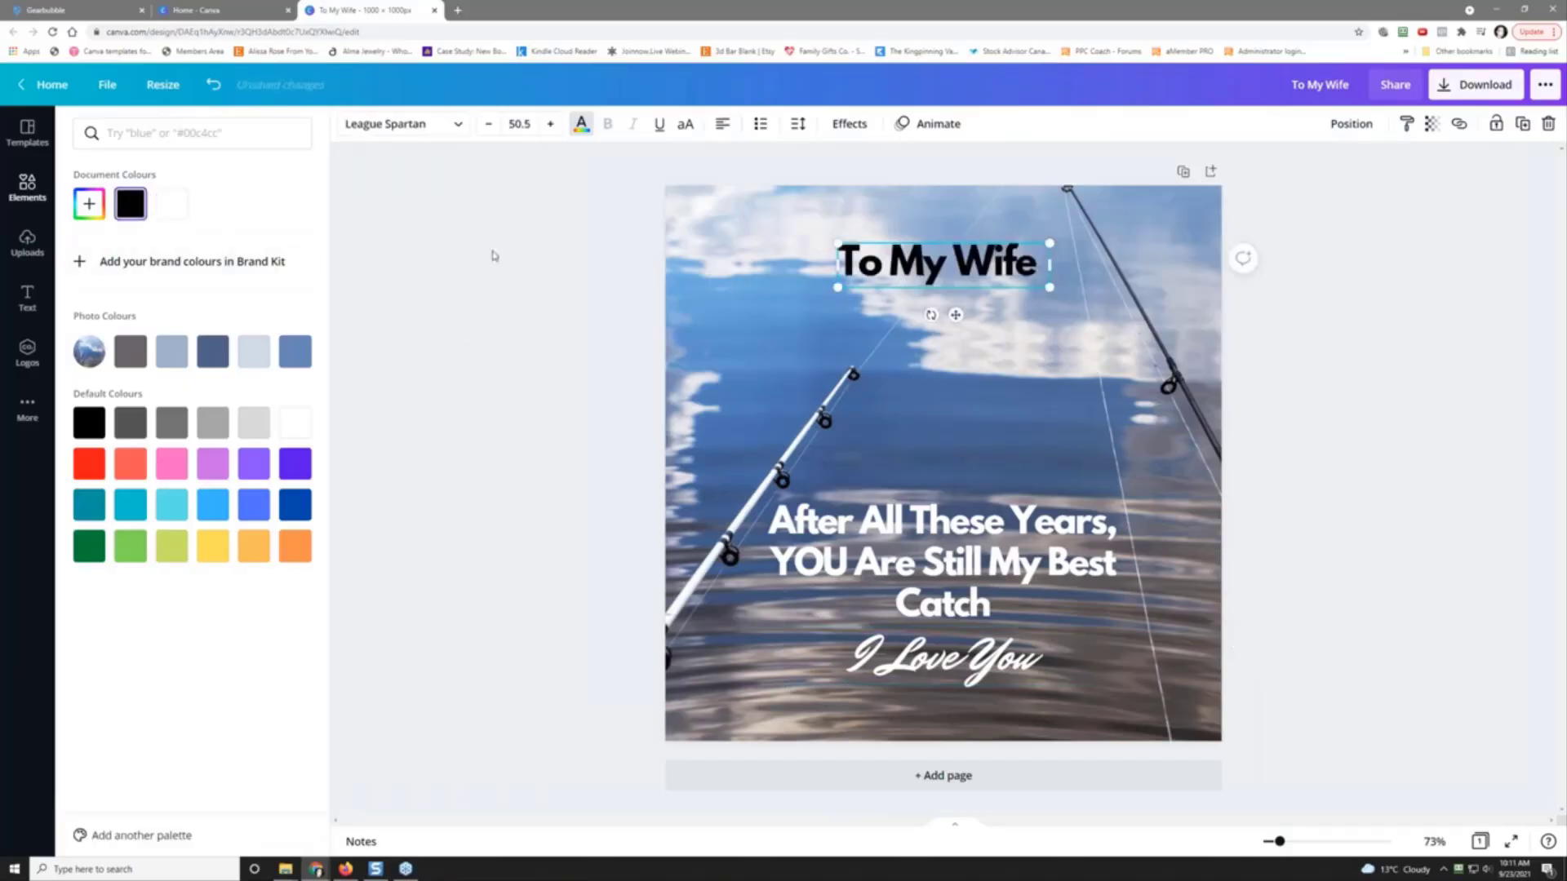
Step: Try the Hollow text effect on the "To My Wife" heading, remove it again and deselect the text
left_click(853, 126)
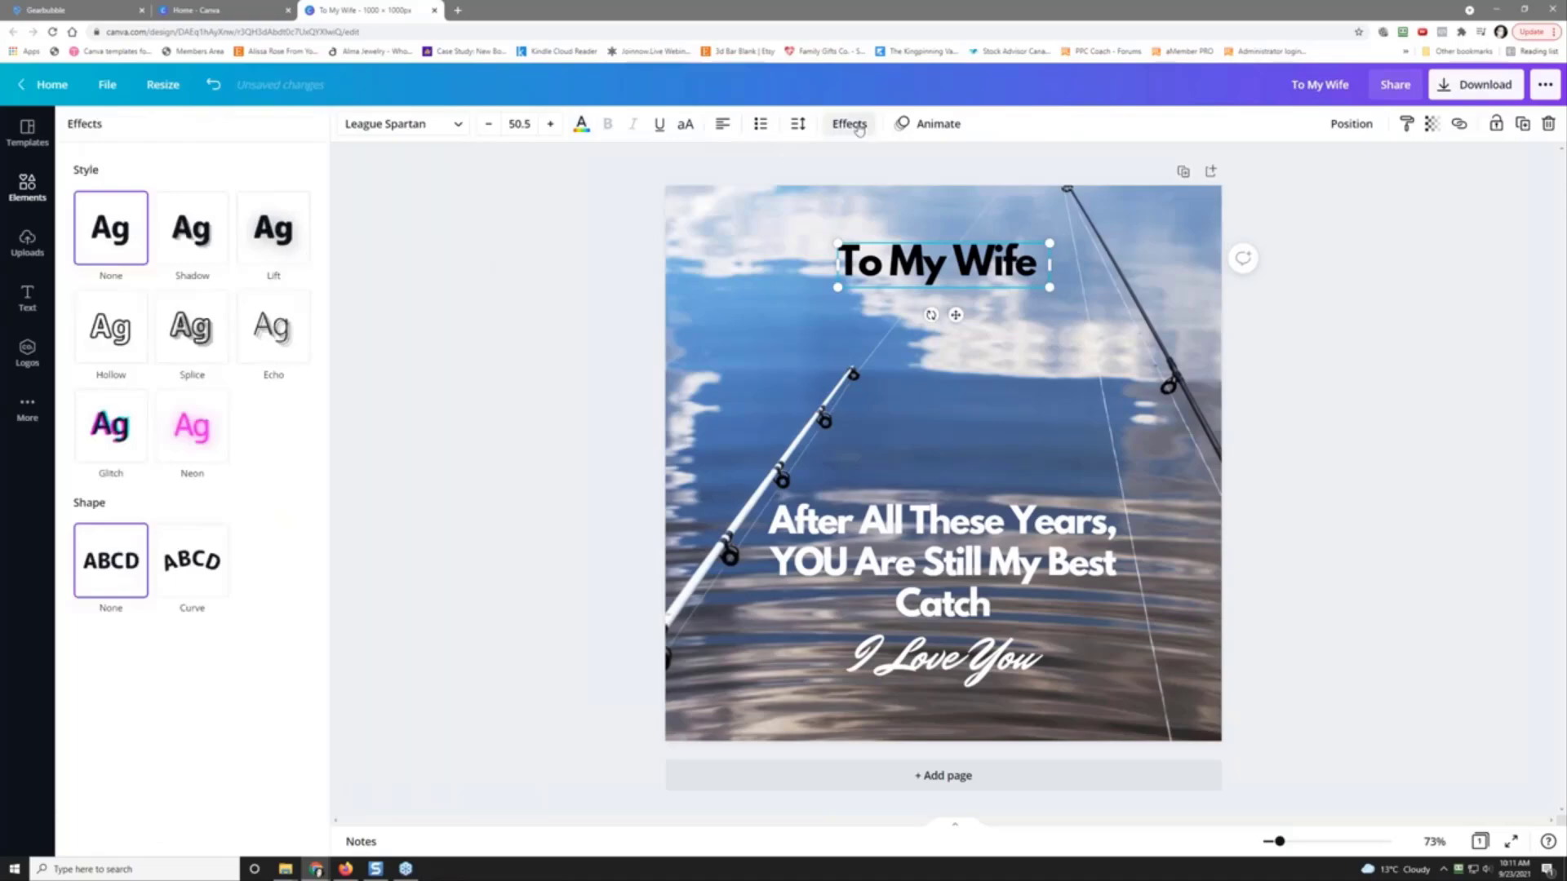
left_click(106, 341)
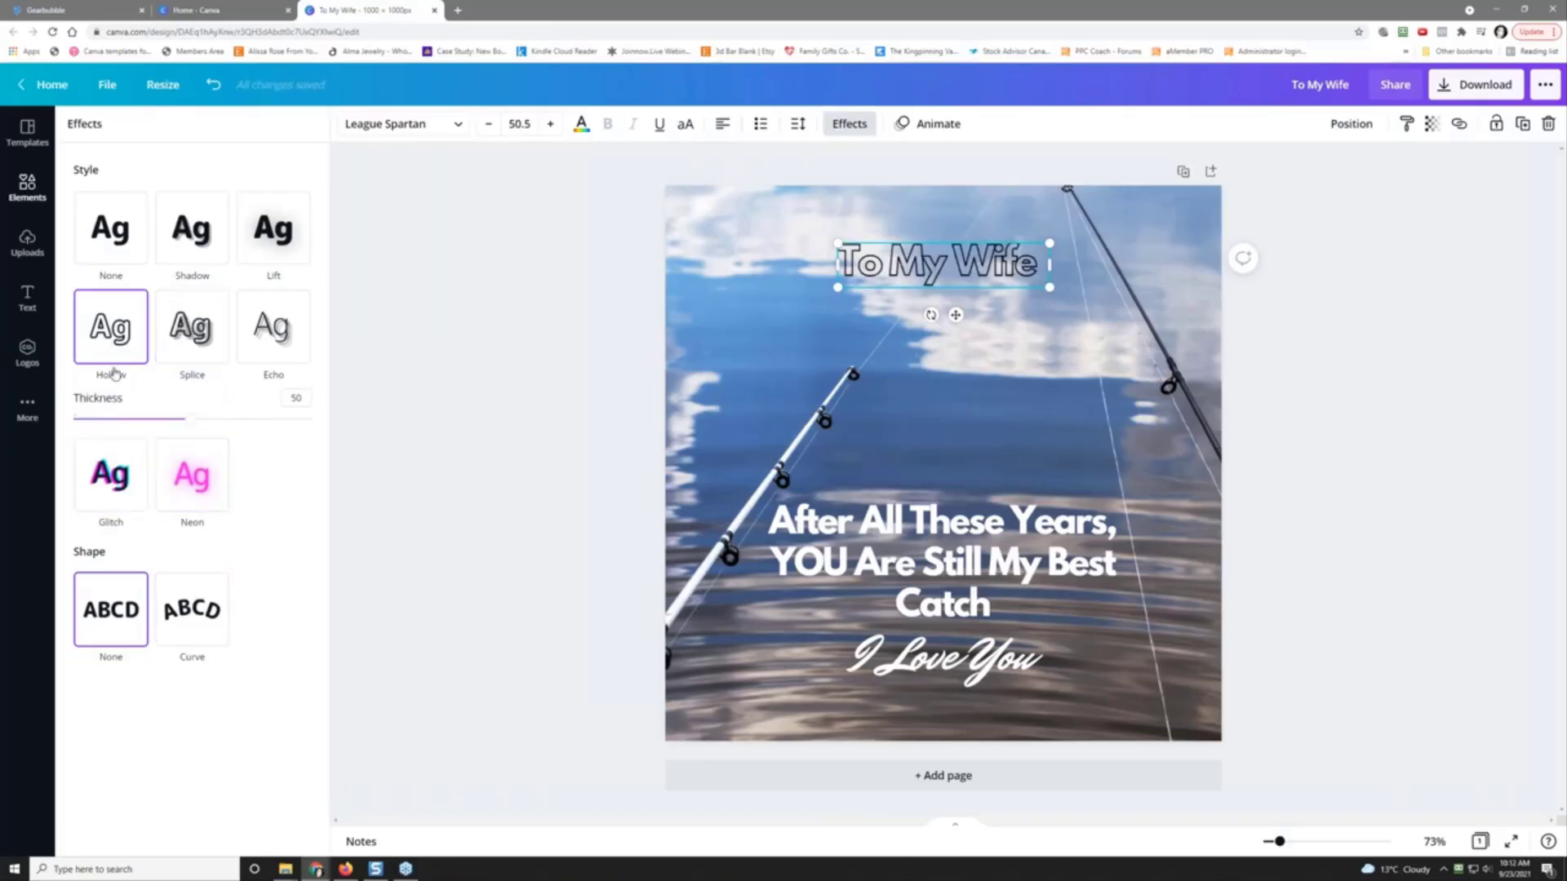
left_click(112, 239)
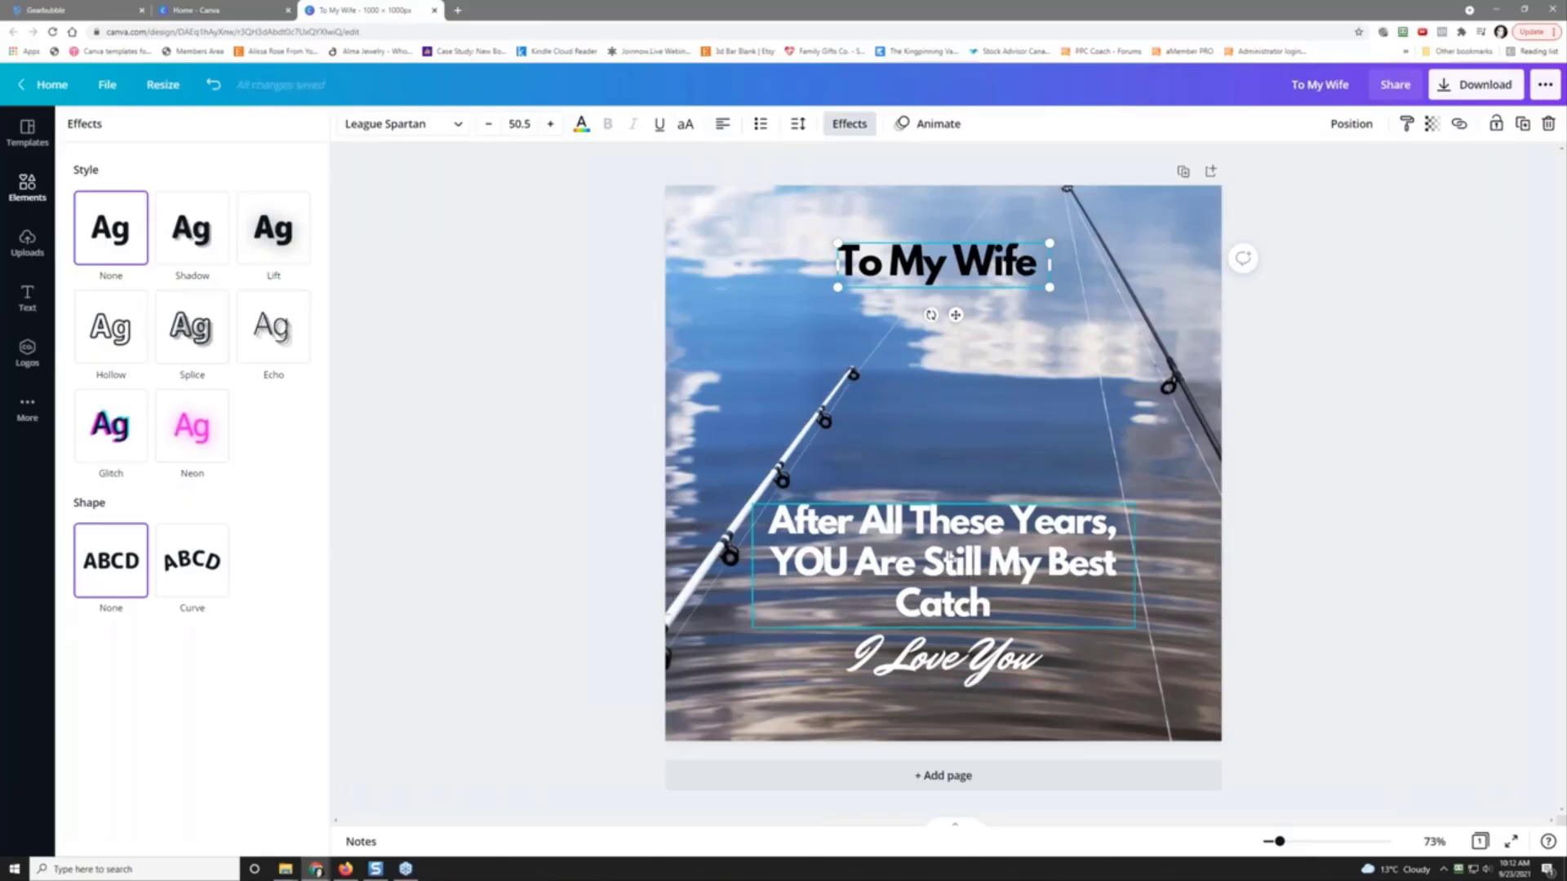
left_click(485, 386)
left_click(525, 322)
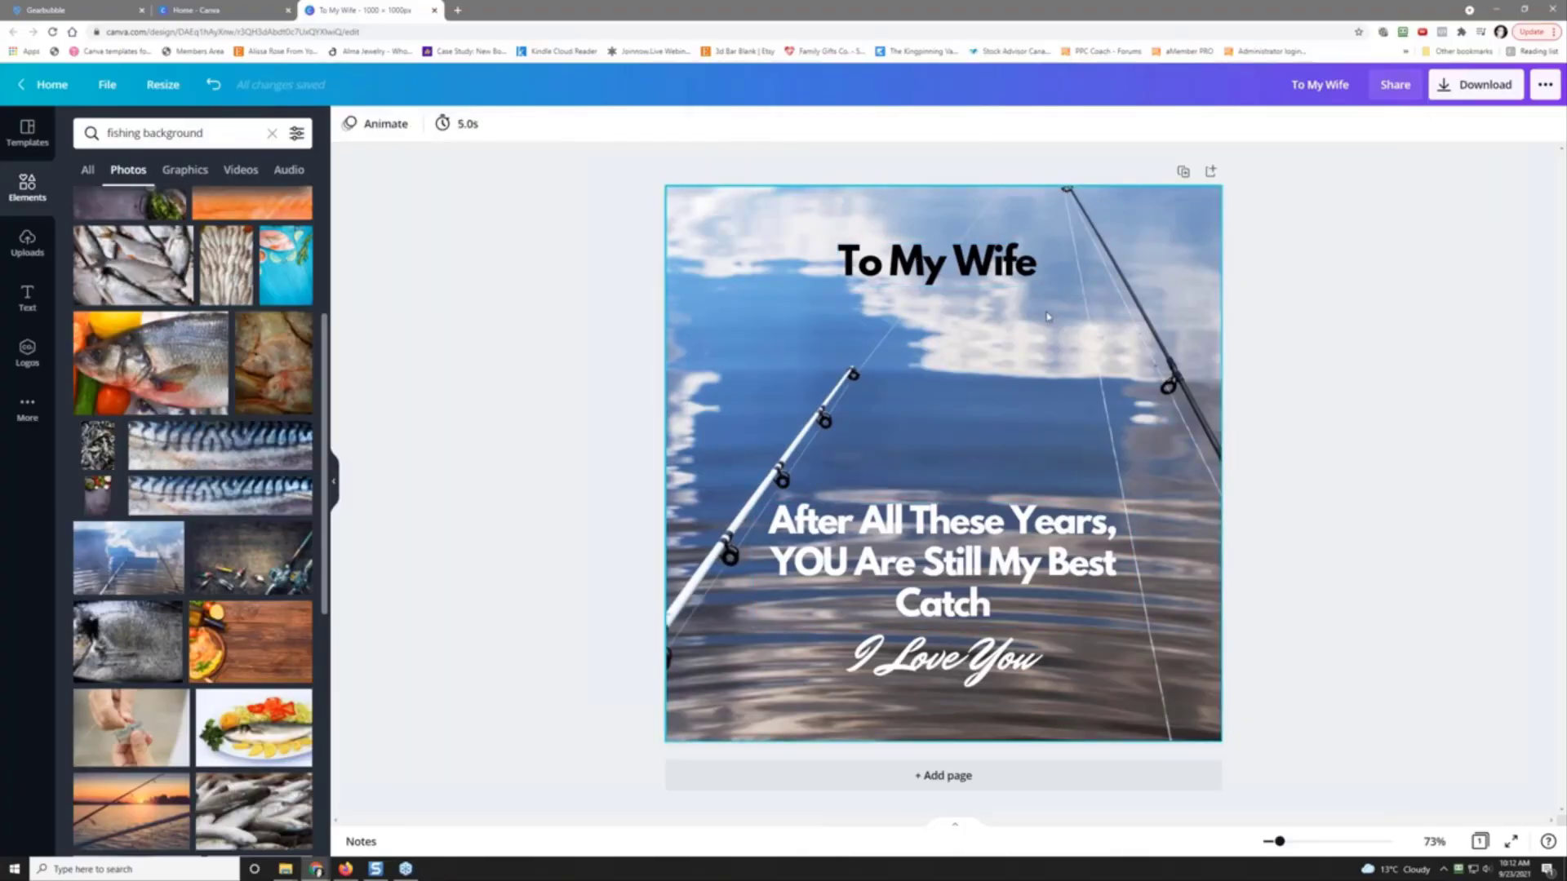
Step: Look through the "fishing background" photo results for other possible backgrounds
scroll(194, 439, "down", 5)
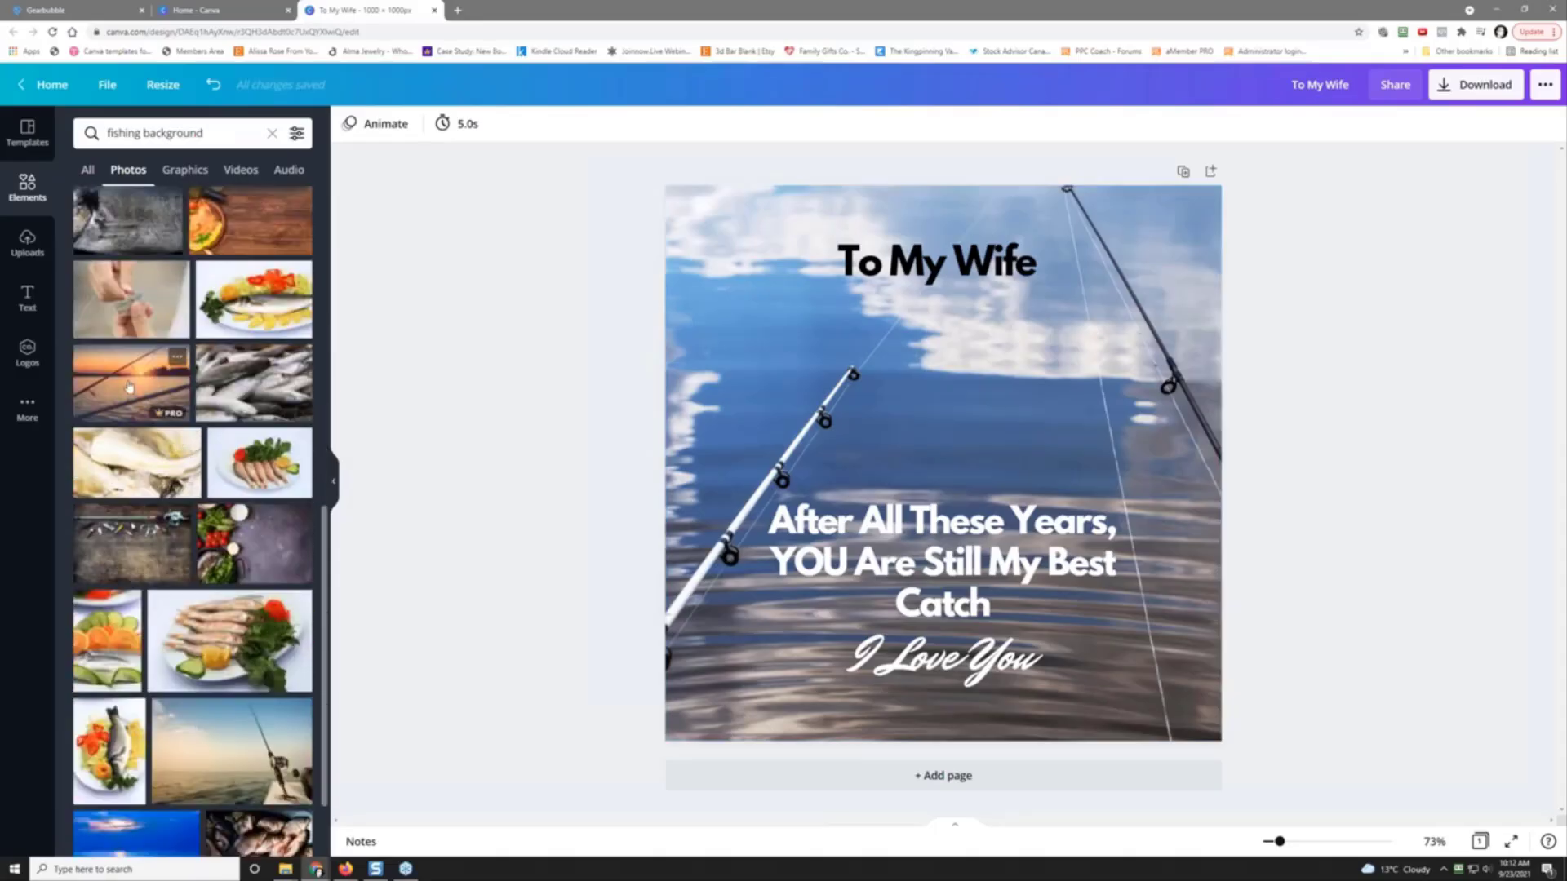
scroll(135, 408, "down", 5)
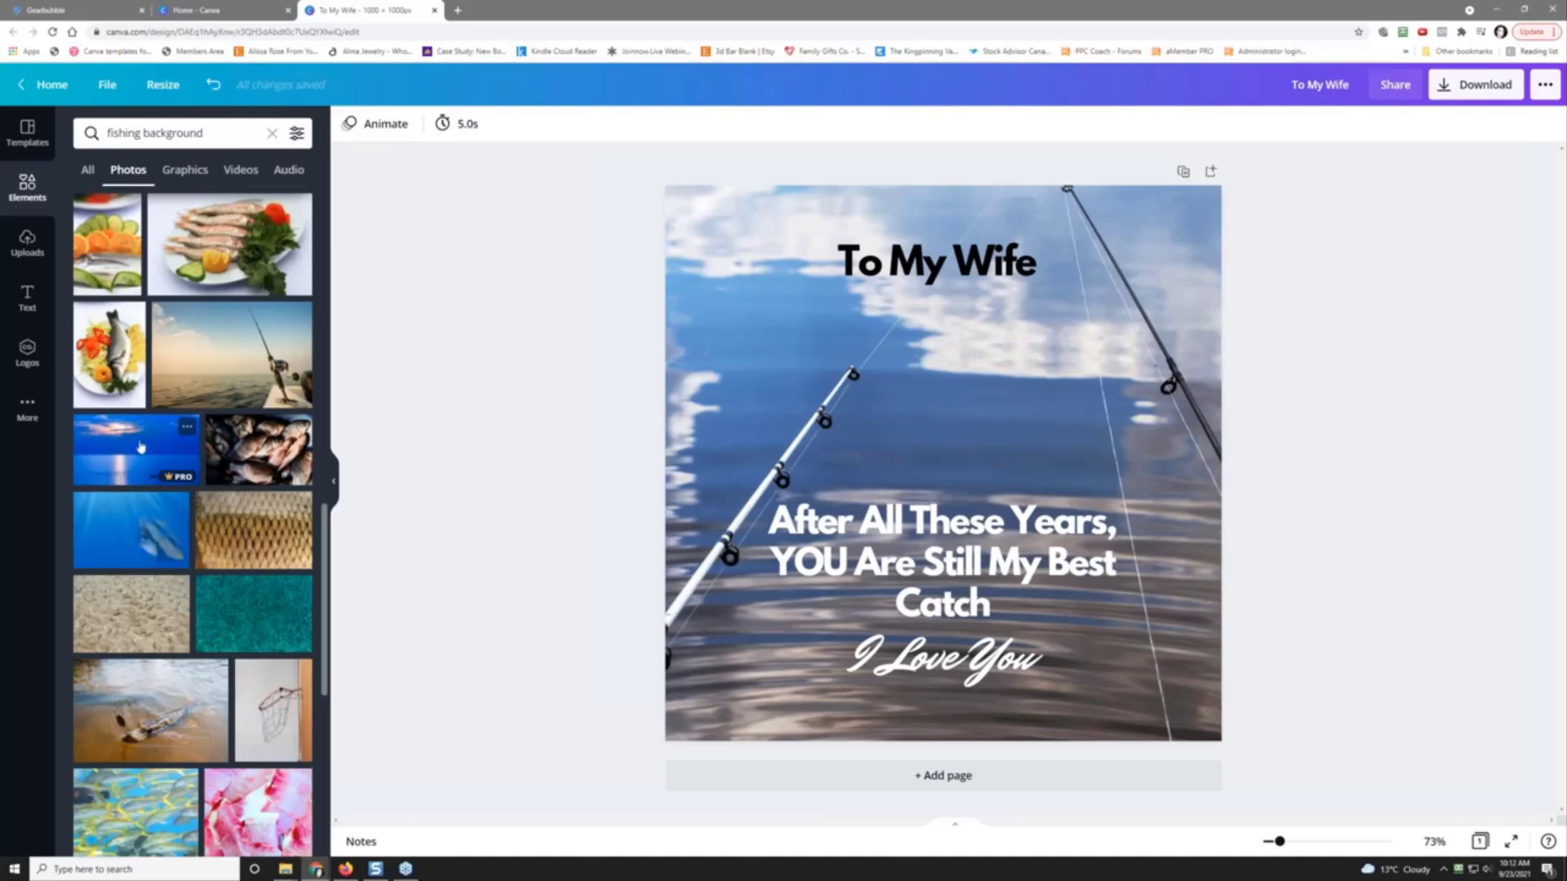
scroll(134, 453, "down", 3)
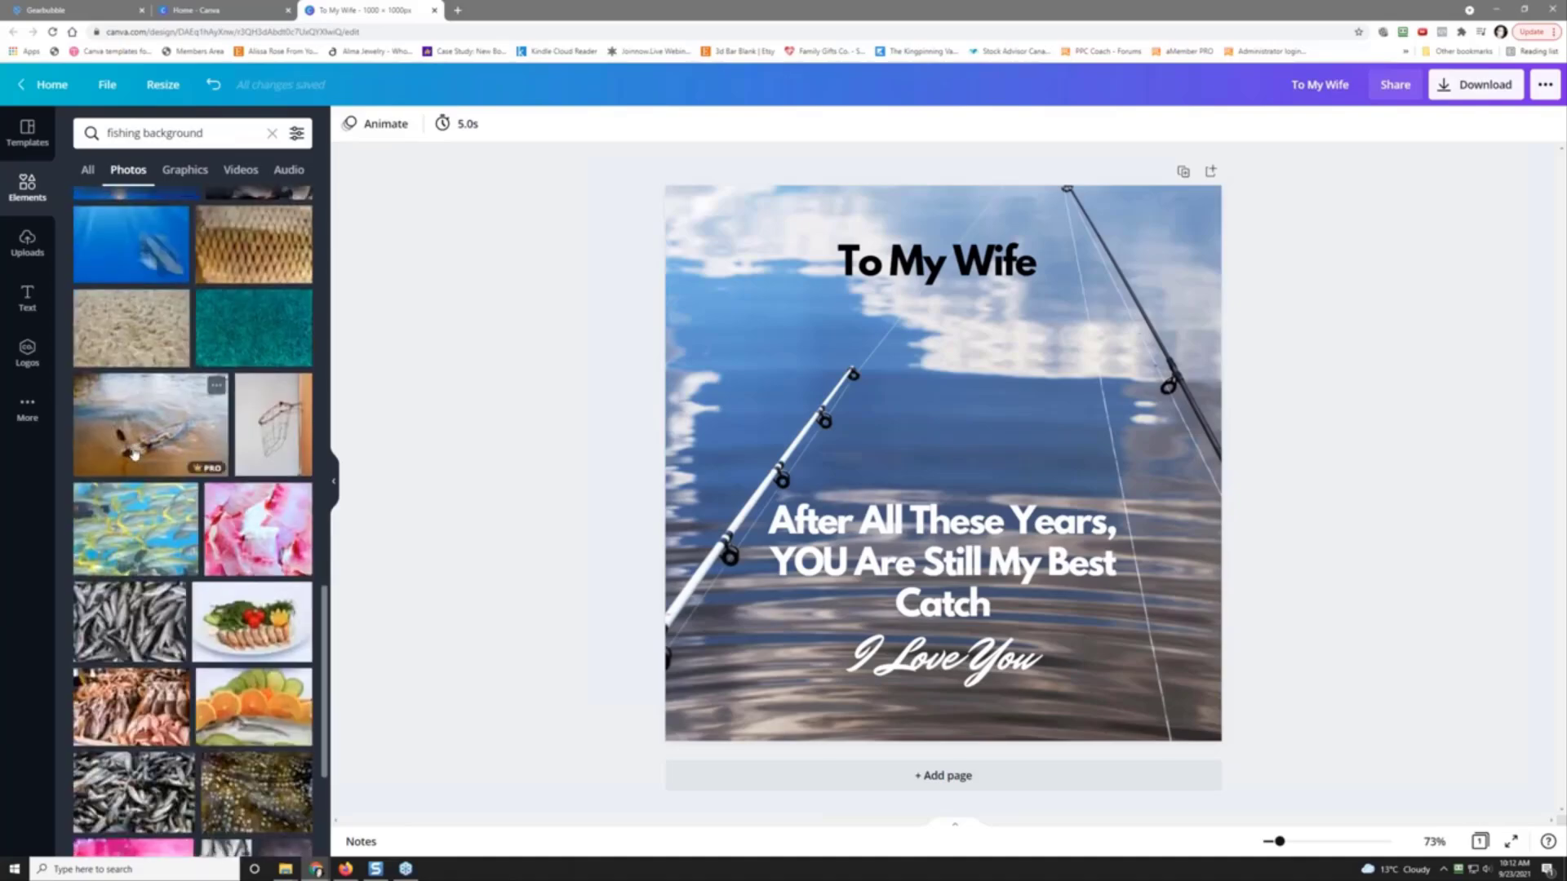
scroll(134, 456, "down", 4)
scroll(135, 455, "down", 6)
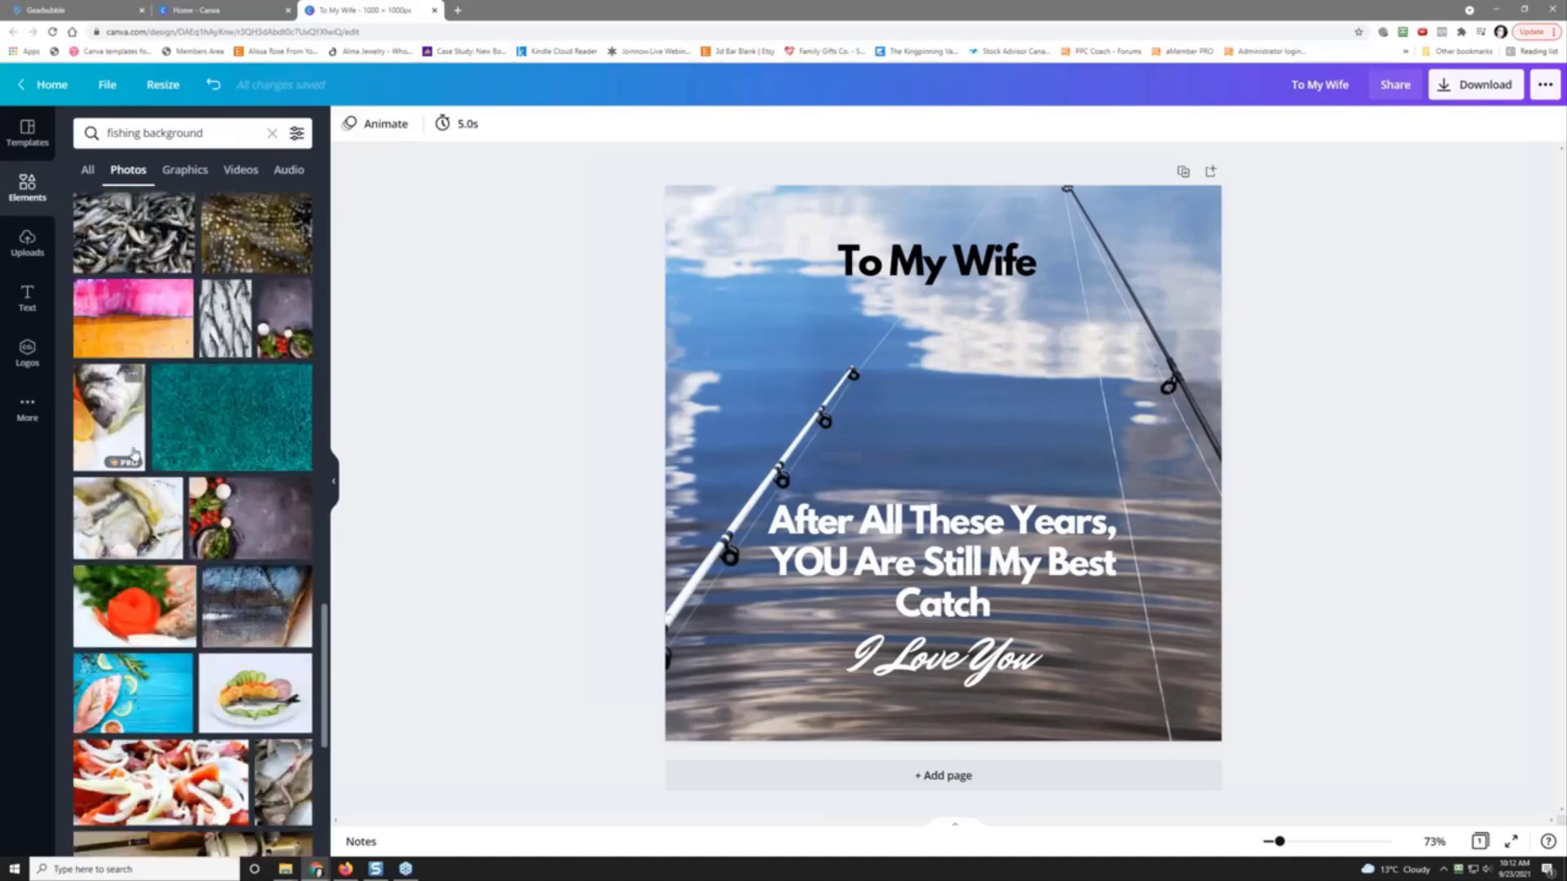
scroll(135, 455, "down", 1)
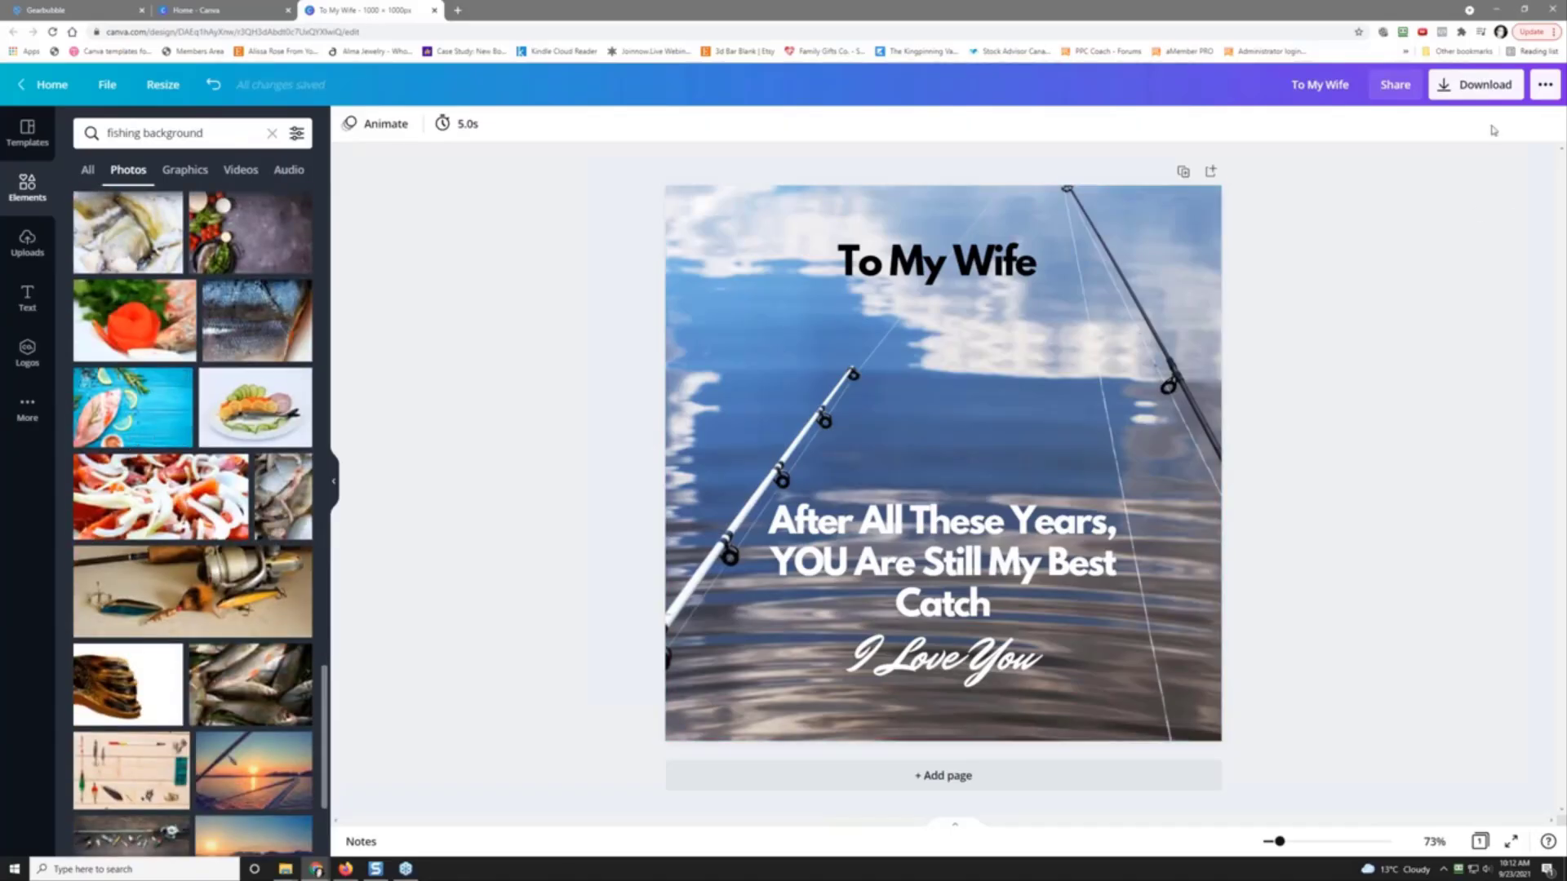
Step: Save the design to a new folder named "Challenge 25 templates" inside the "challenge 23 template" folder
left_click(107, 84)
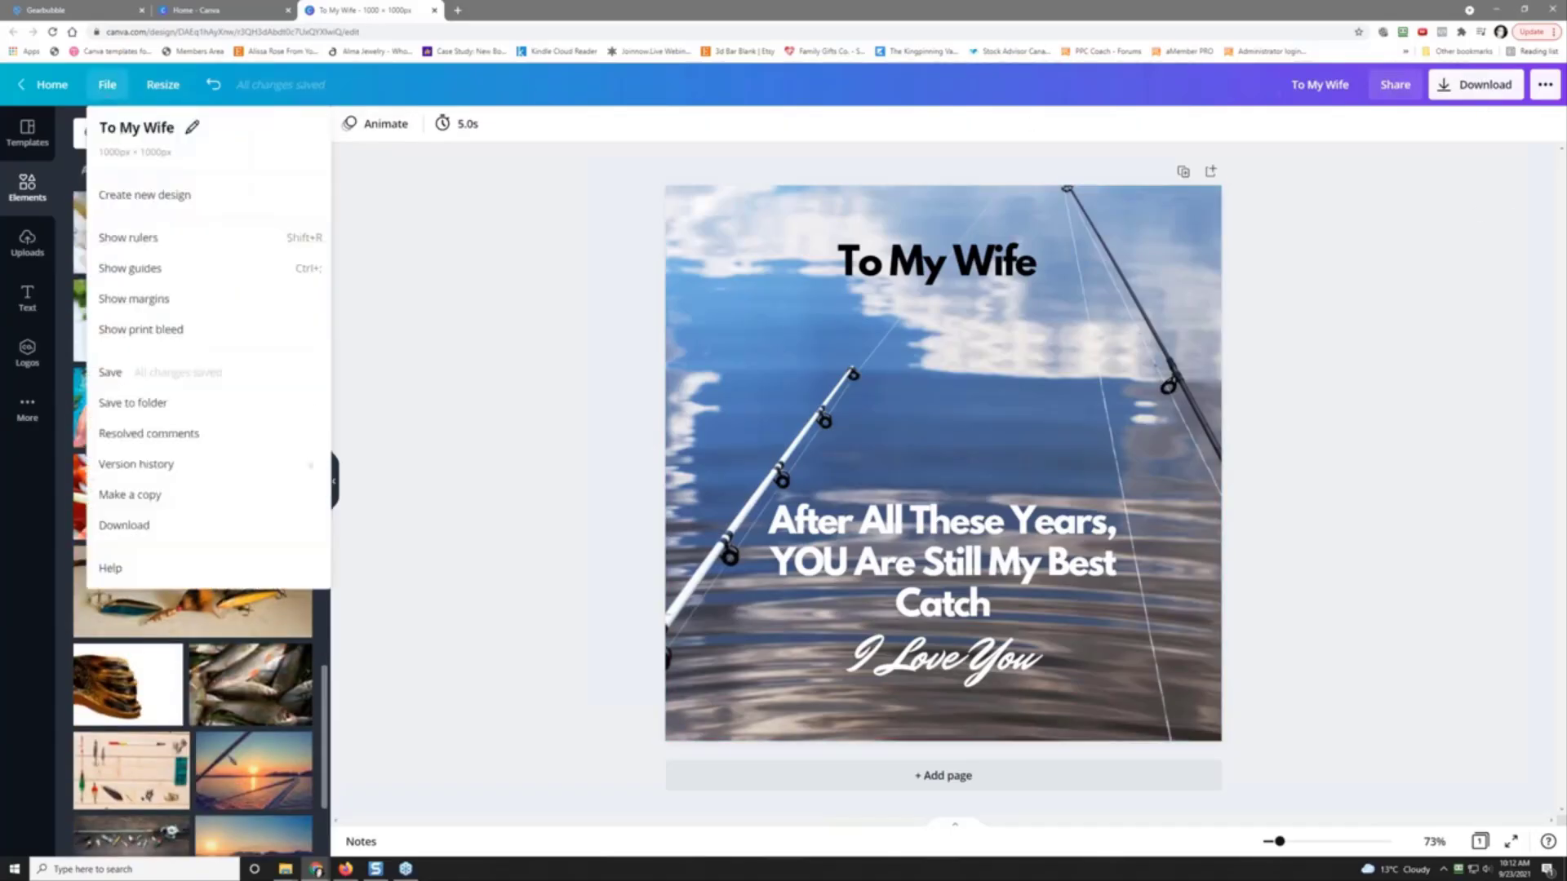
left_click(196, 410)
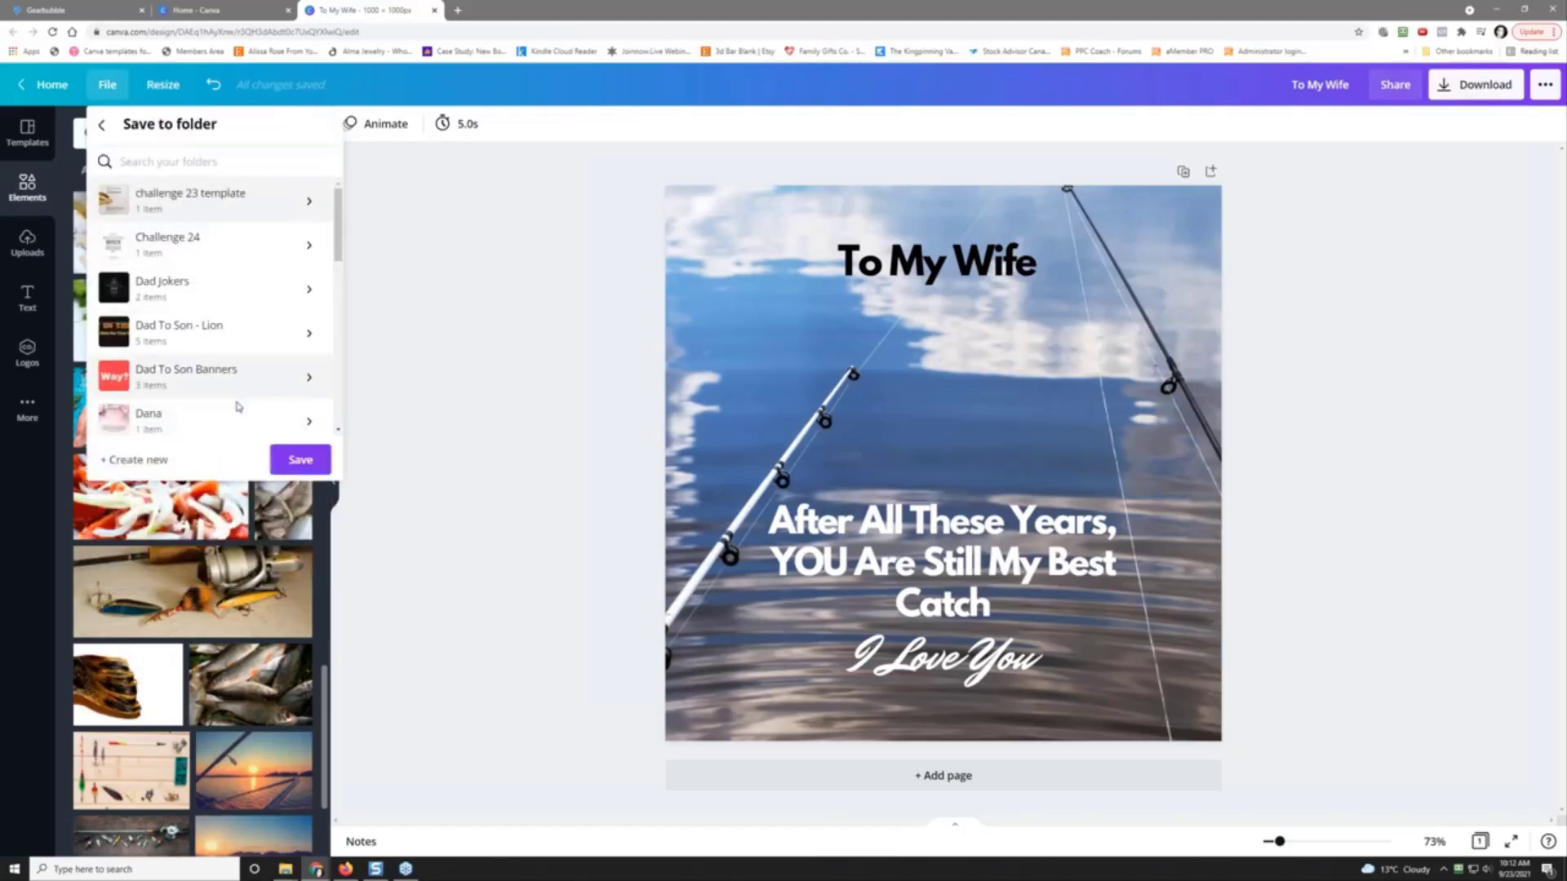
left_click(133, 460)
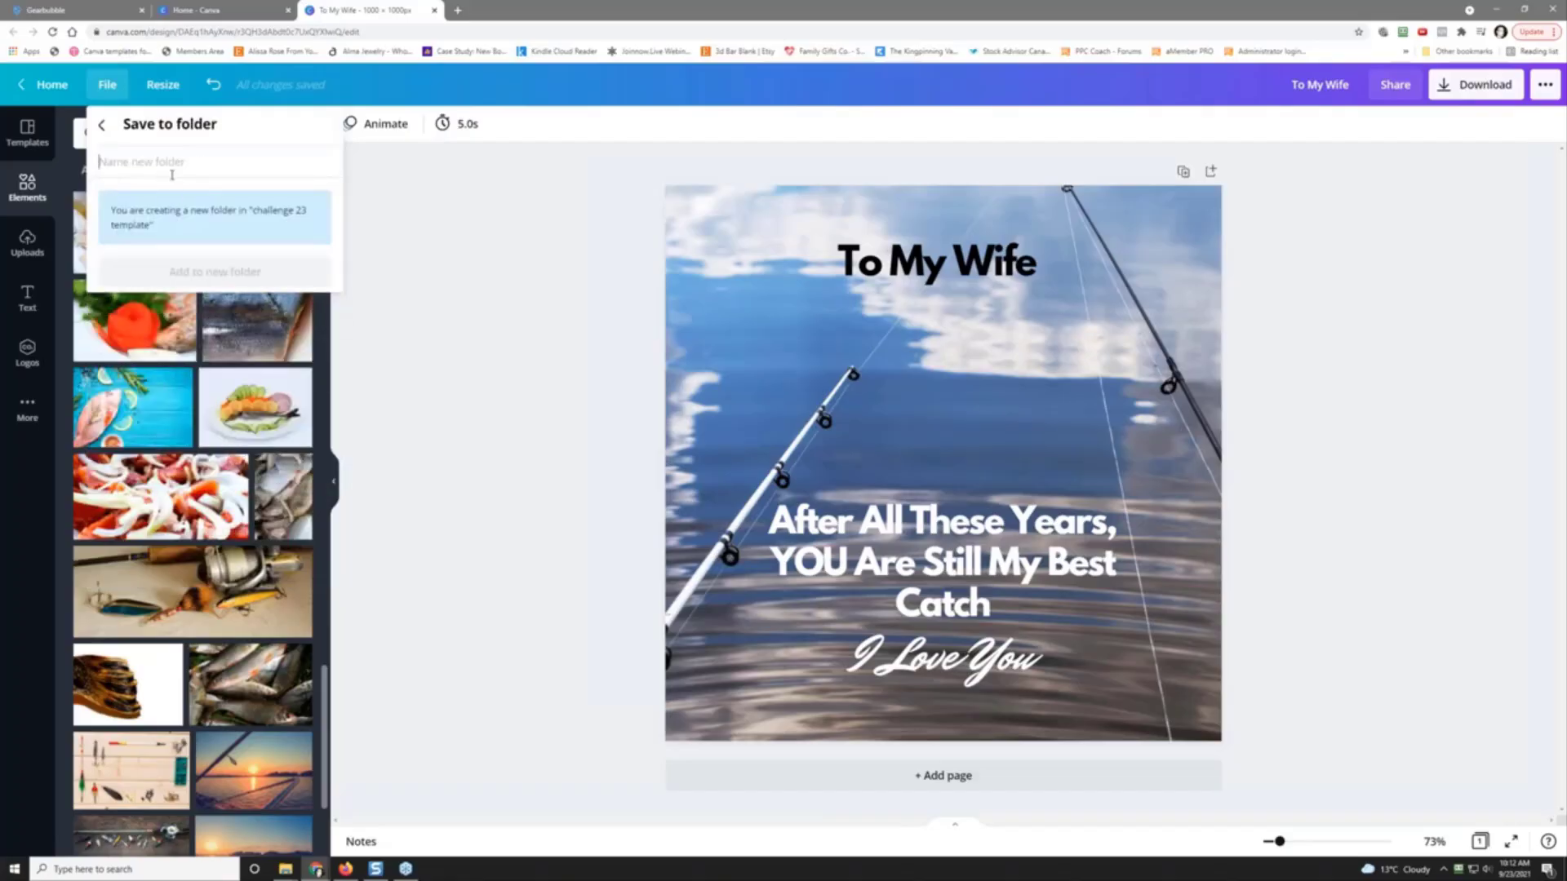
type("Challenge 25 templates")
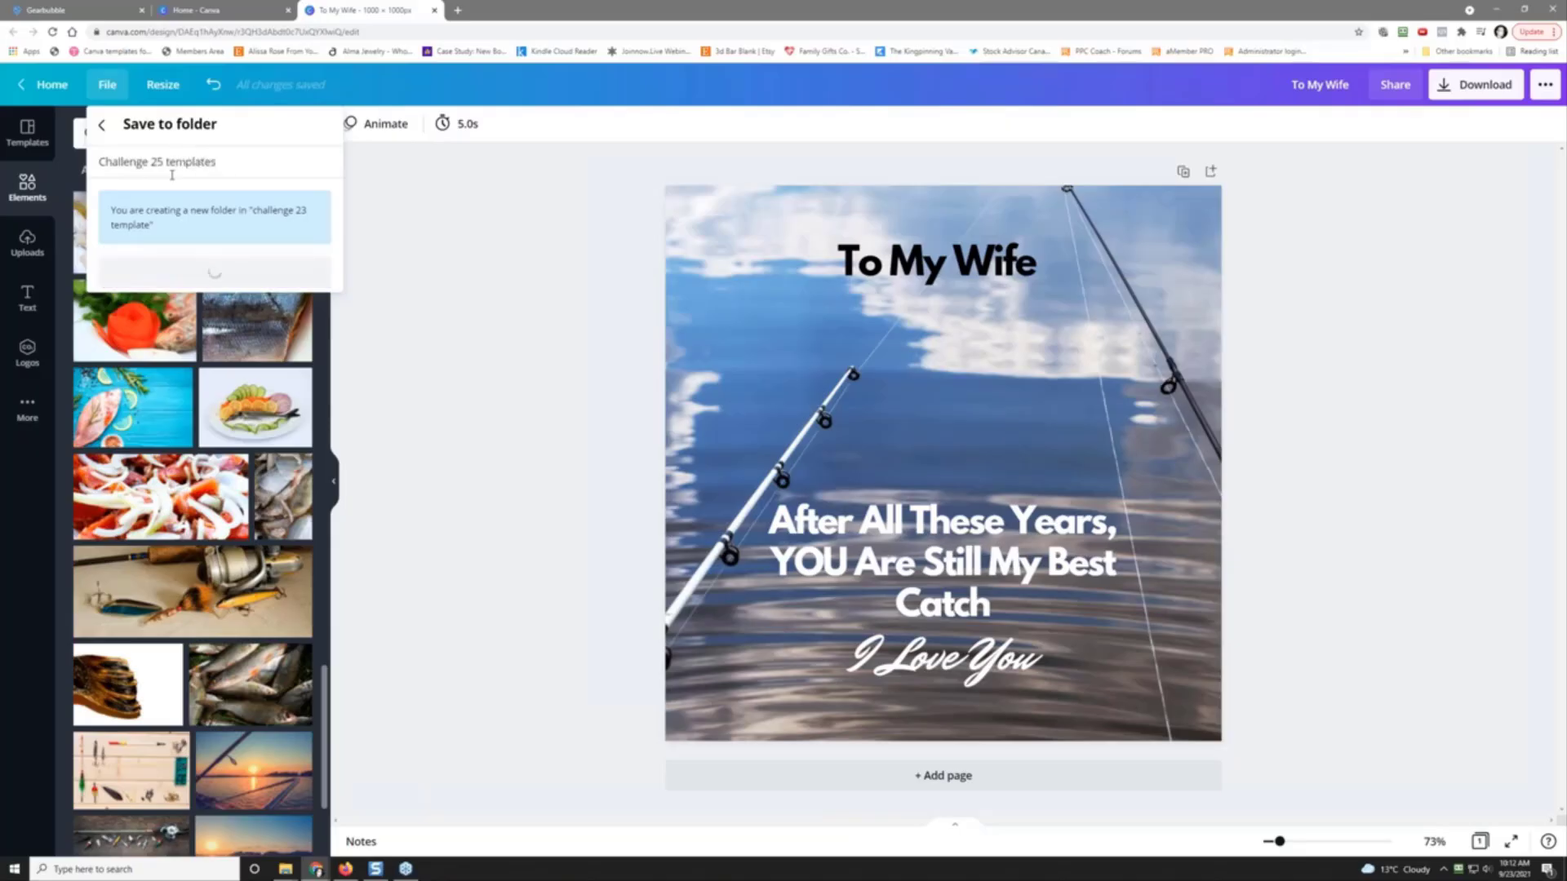
left_click(214, 272)
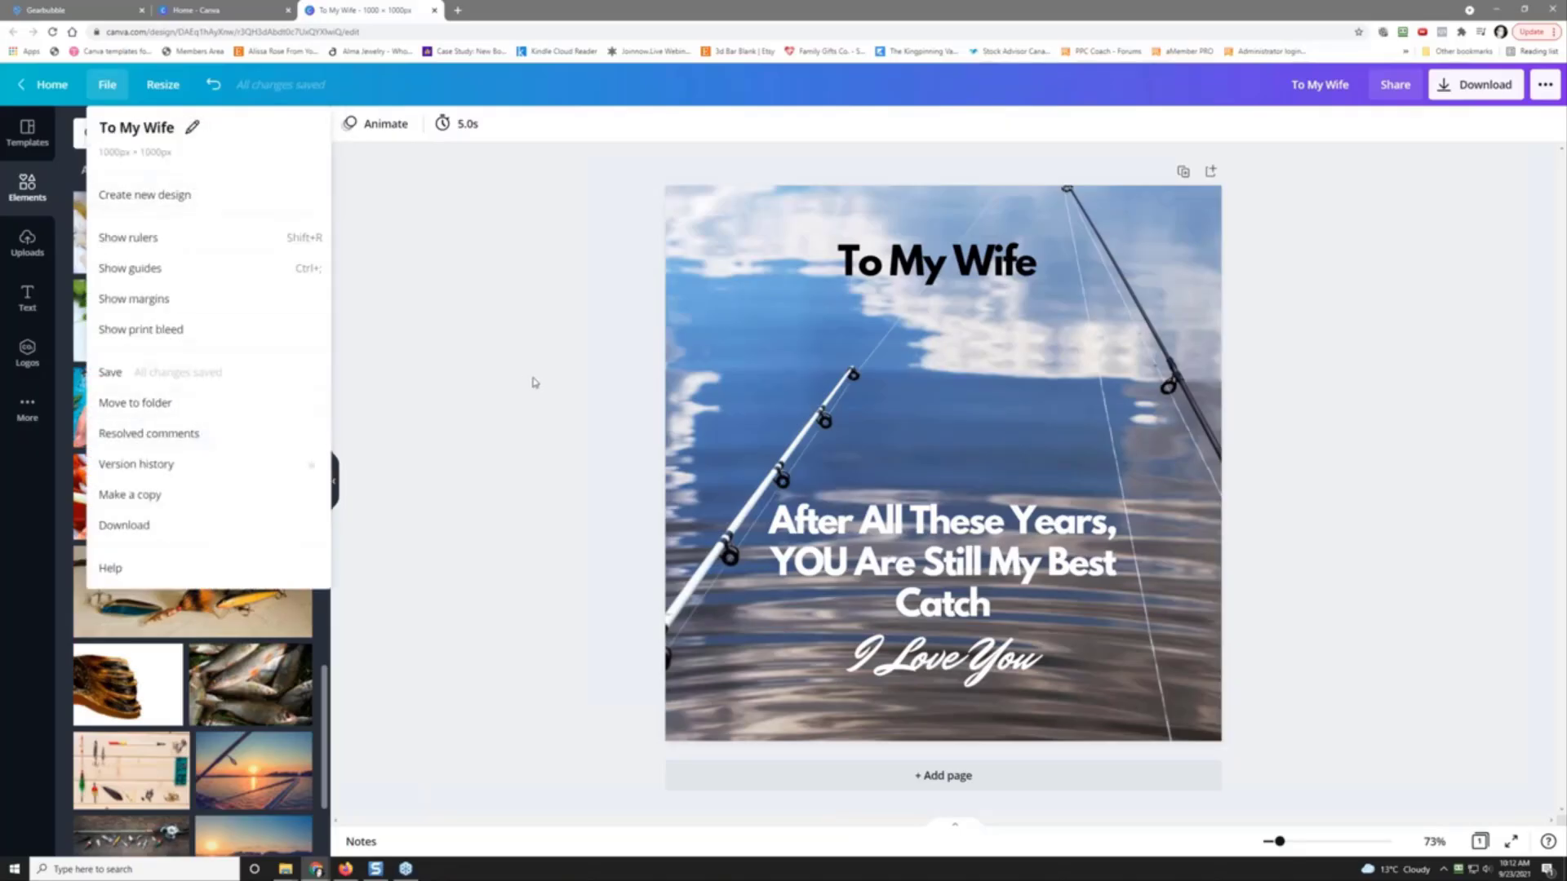
Step: Delete the fishing rods background photo and recolour the quote and the "I Love You" line black
left_click(677, 383)
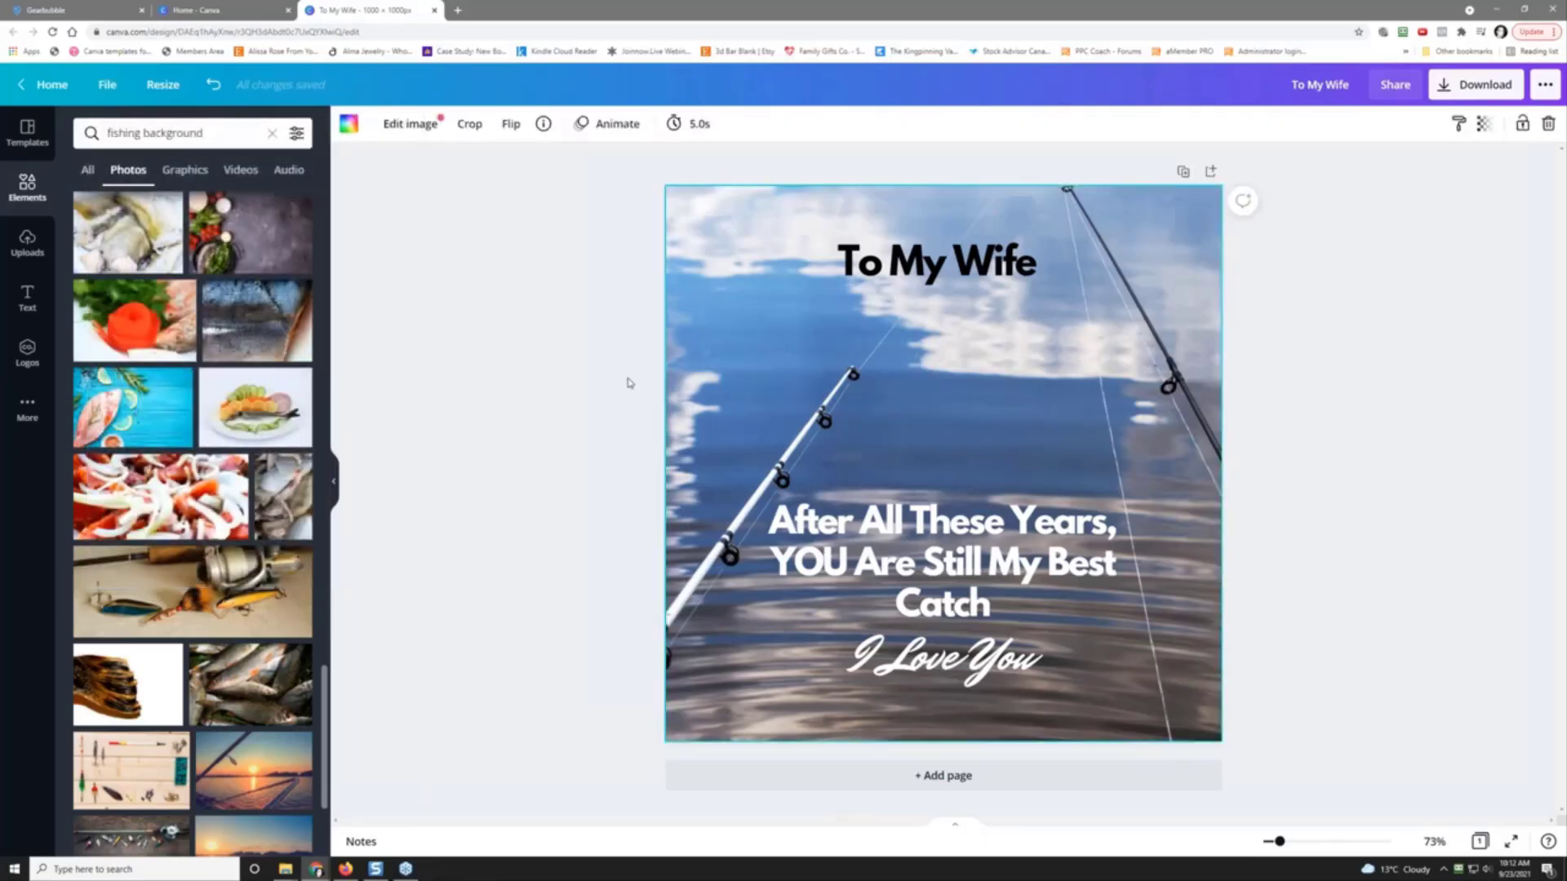
key("Delete")
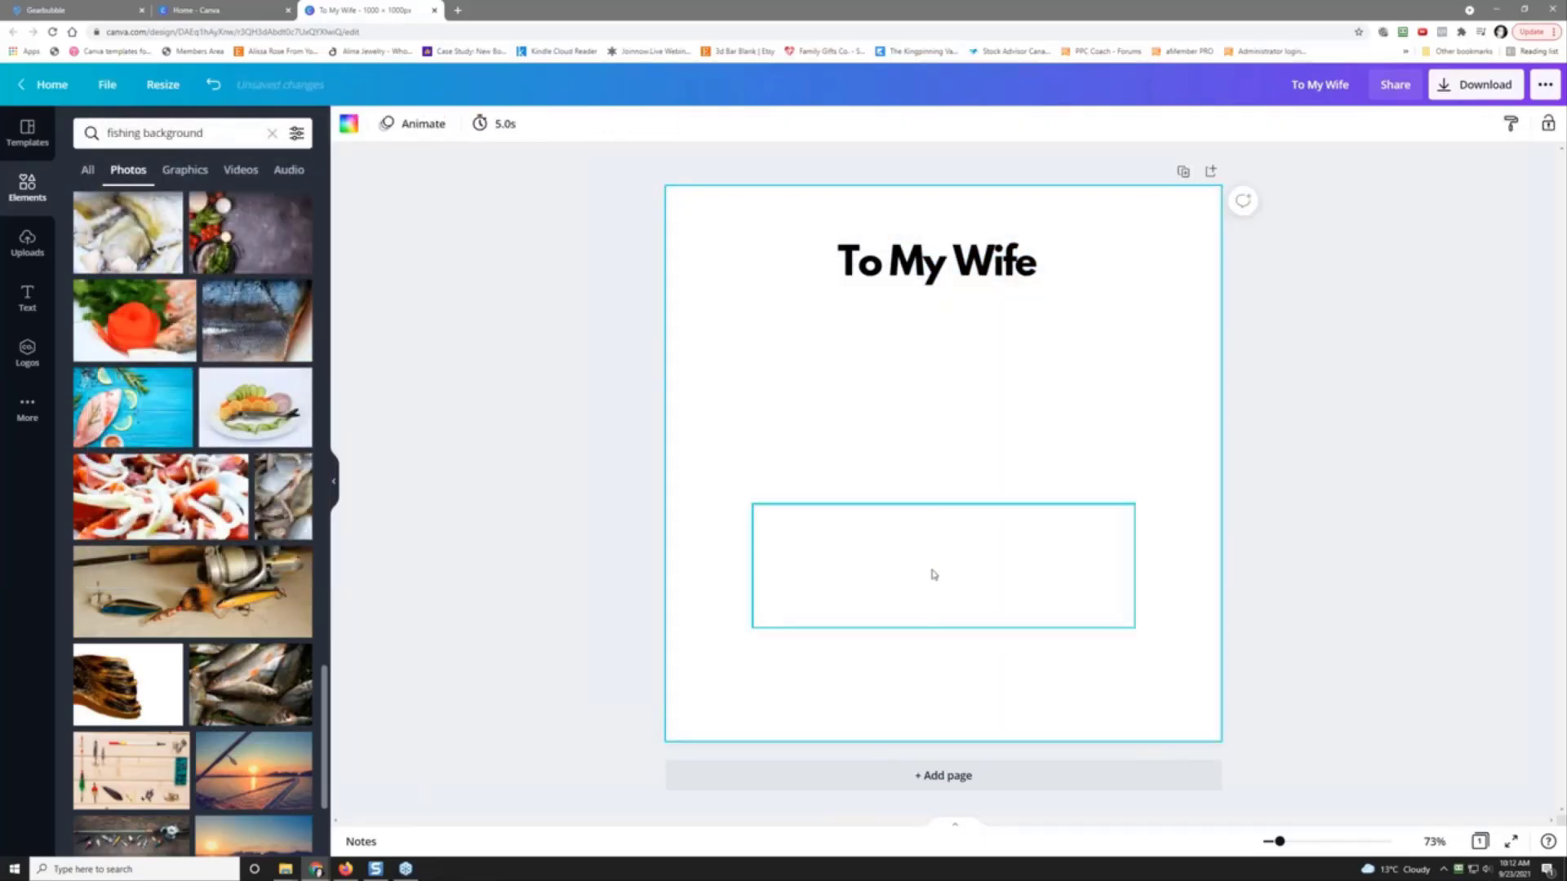
left_click(933, 574)
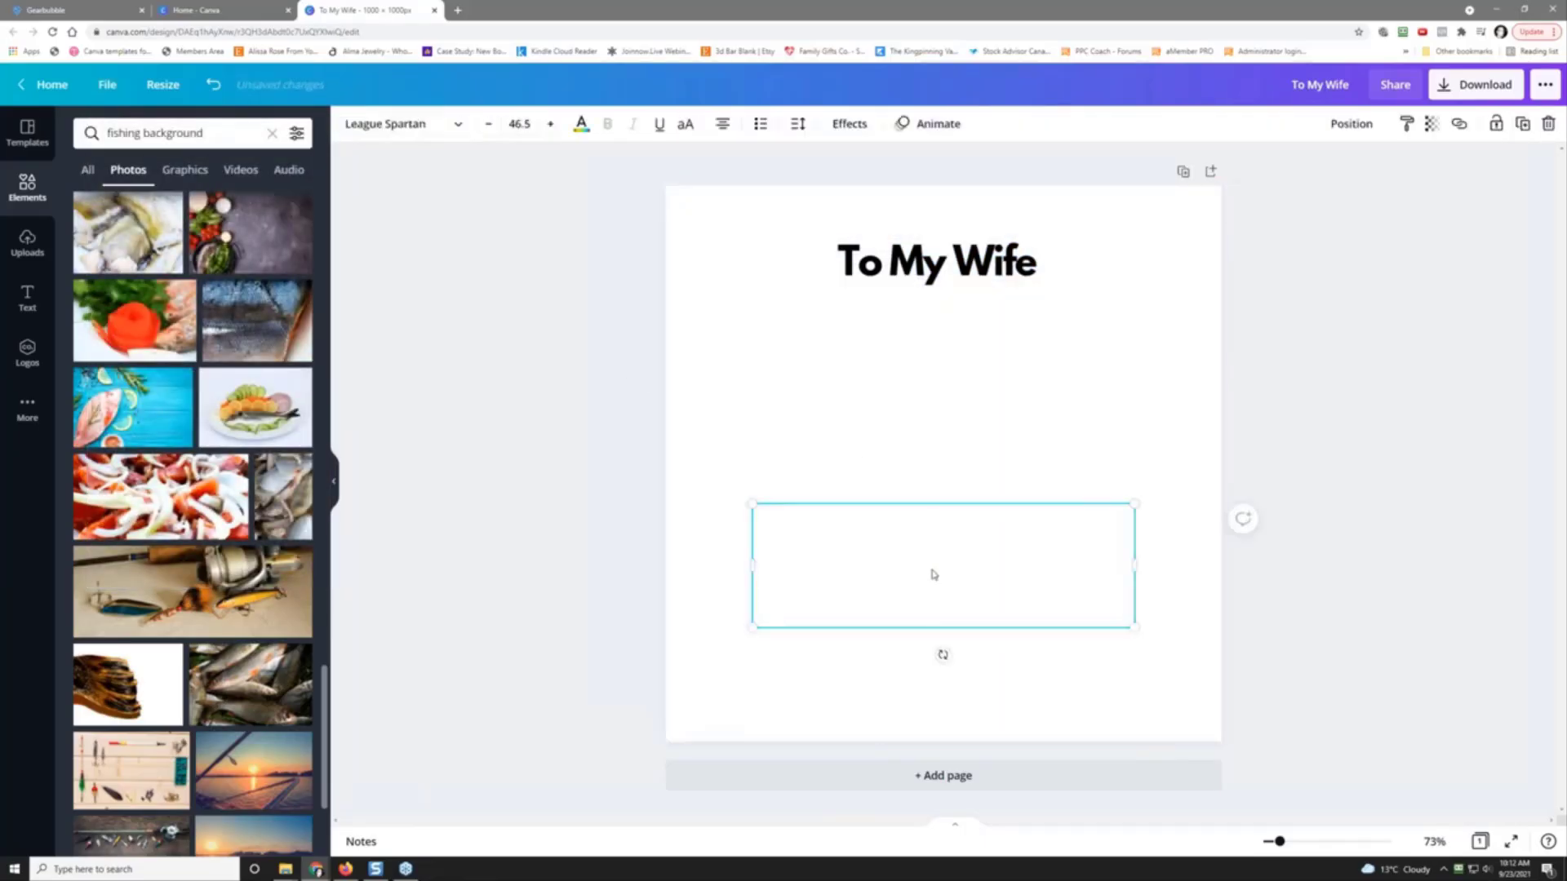
left_click(926, 670, "shift")
left_click(583, 124)
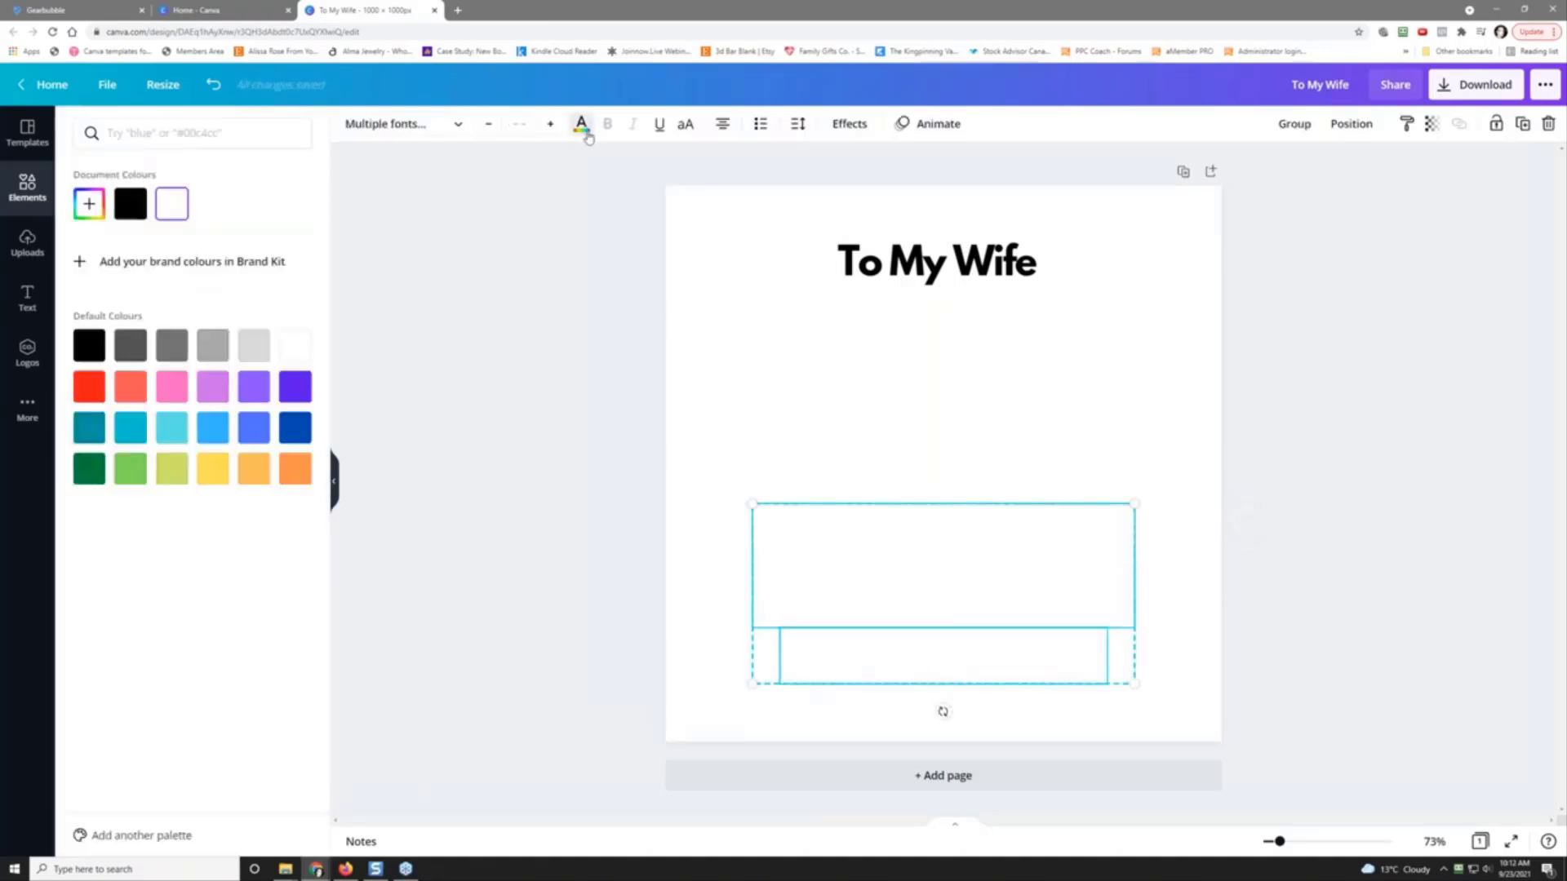
left_click(130, 203)
key("Escape")
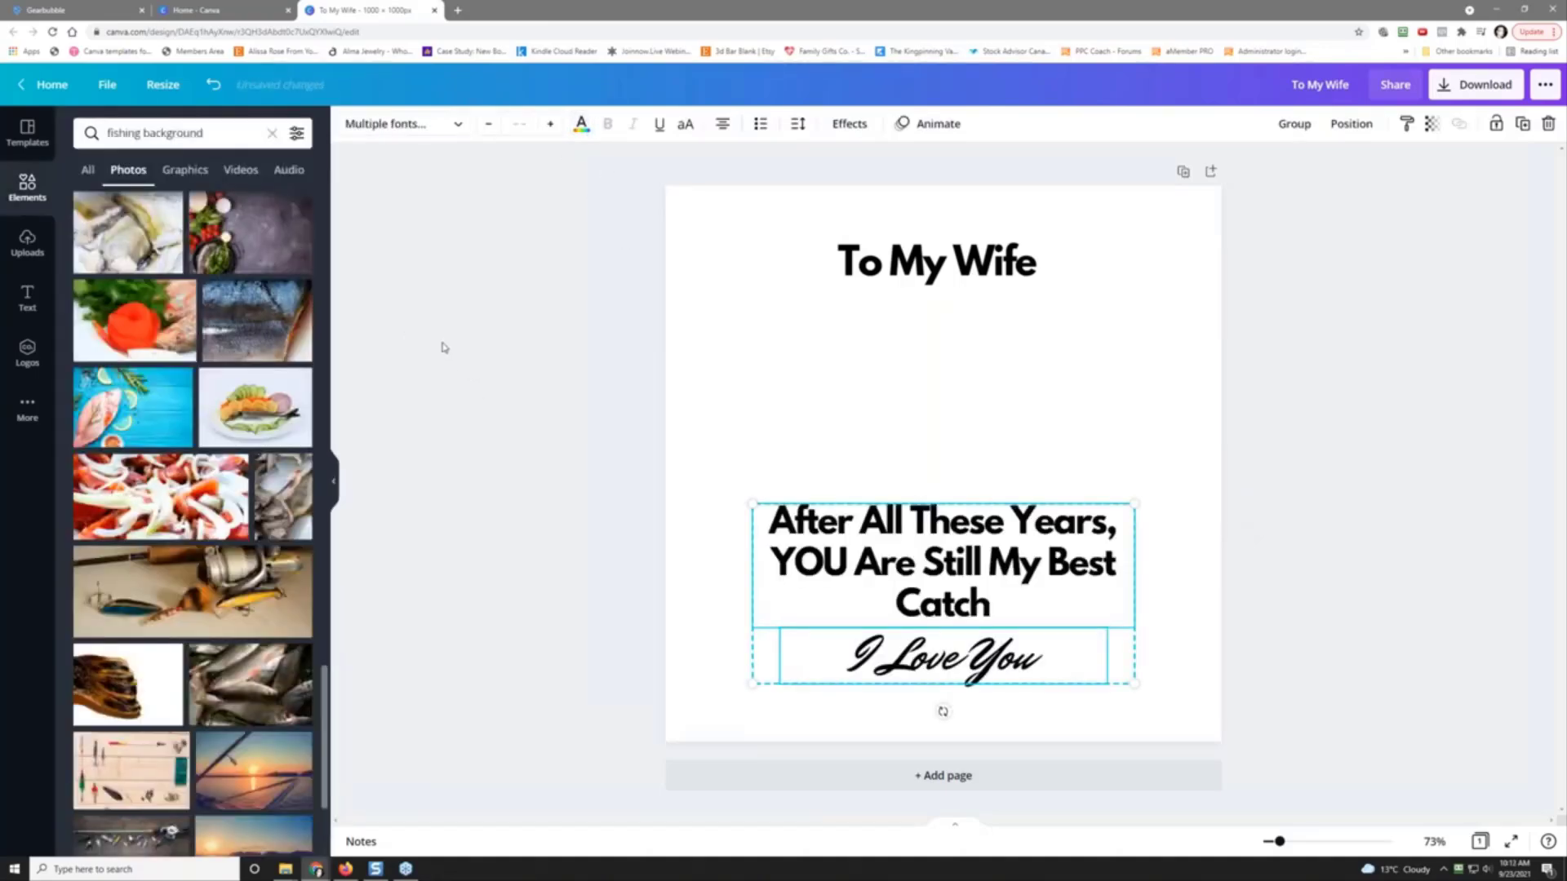
Step: Search the elements for "floral background"
left_click(235, 131)
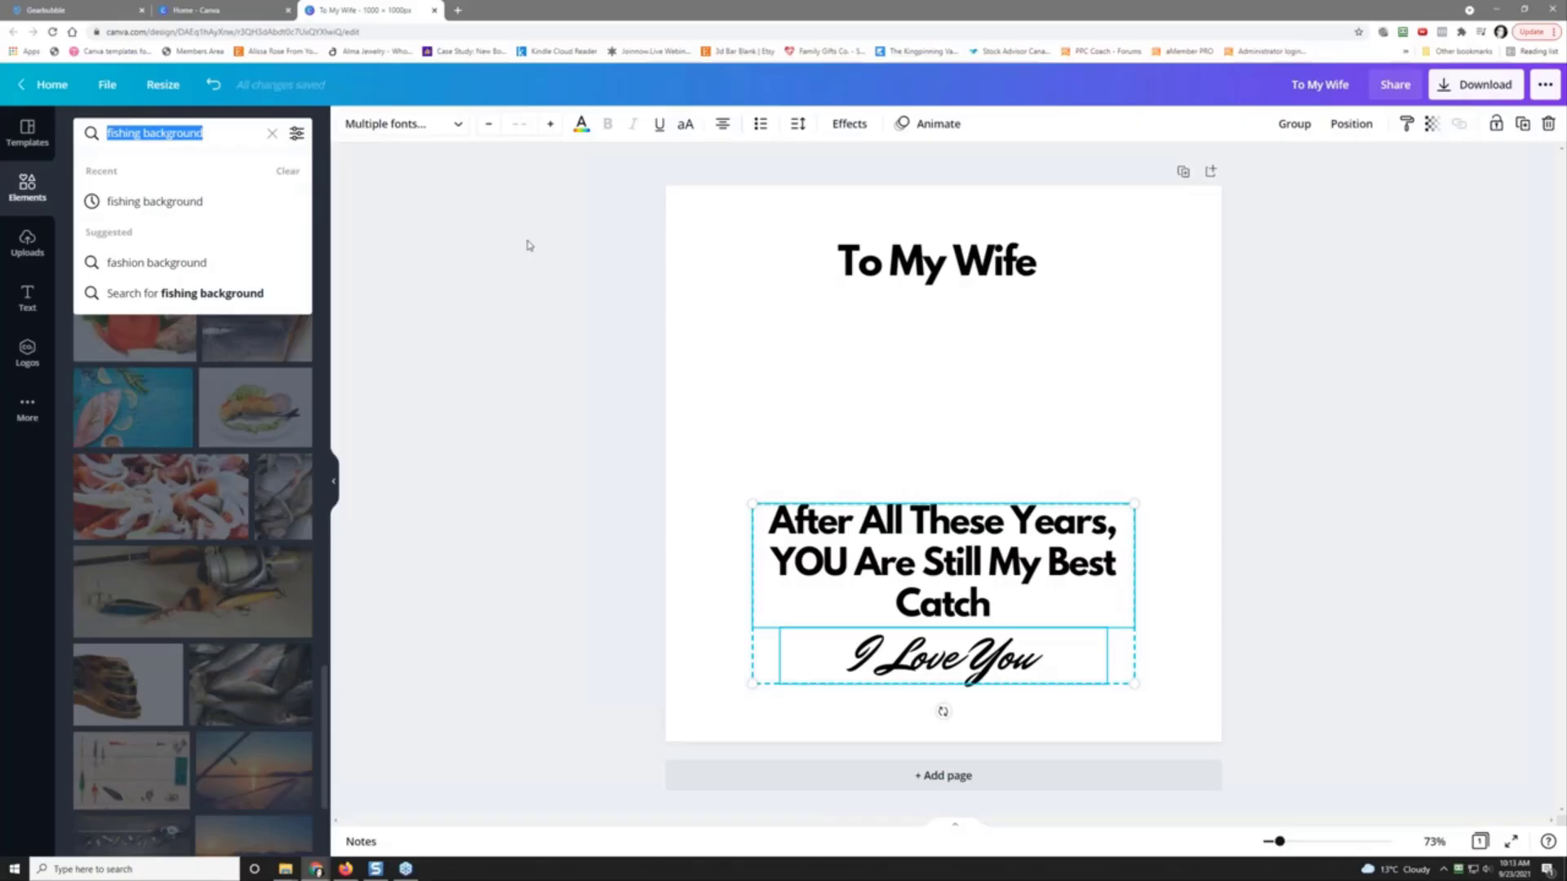
type("floral b")
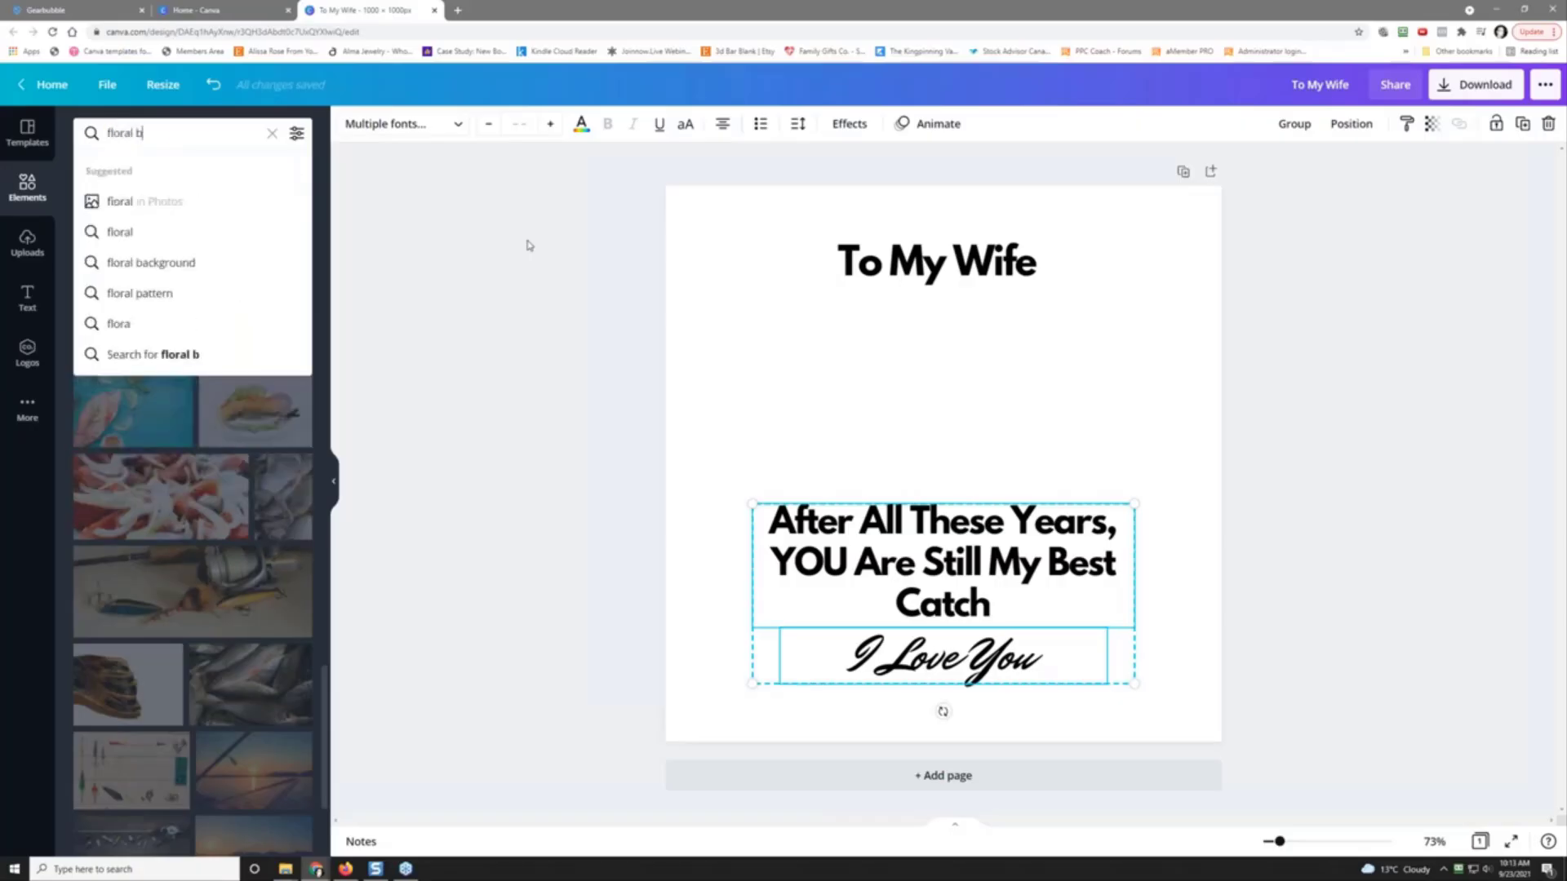
type("ackground")
key("Return")
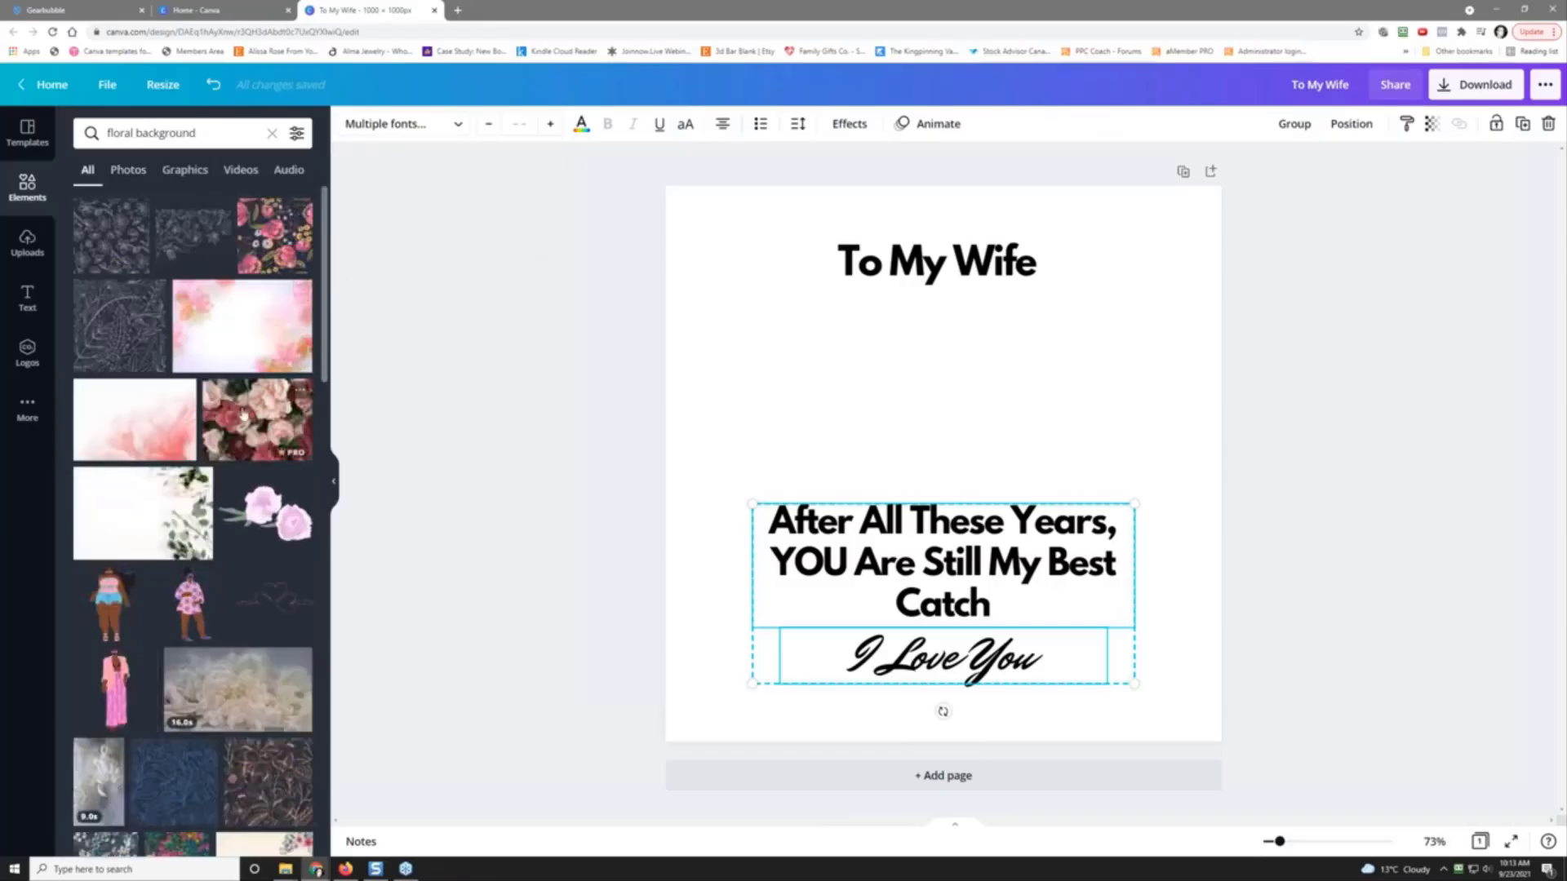
Step: Add the white background photo with translucent pink flowers and enlarge it to 1,699 × 1,132 behind the text, covering the page
left_click(228, 336)
left_click_drag(720, 315, 628, 243)
left_click_drag(1167, 612, 1401, 816)
left_click_drag(1381, 755, 1440, 794)
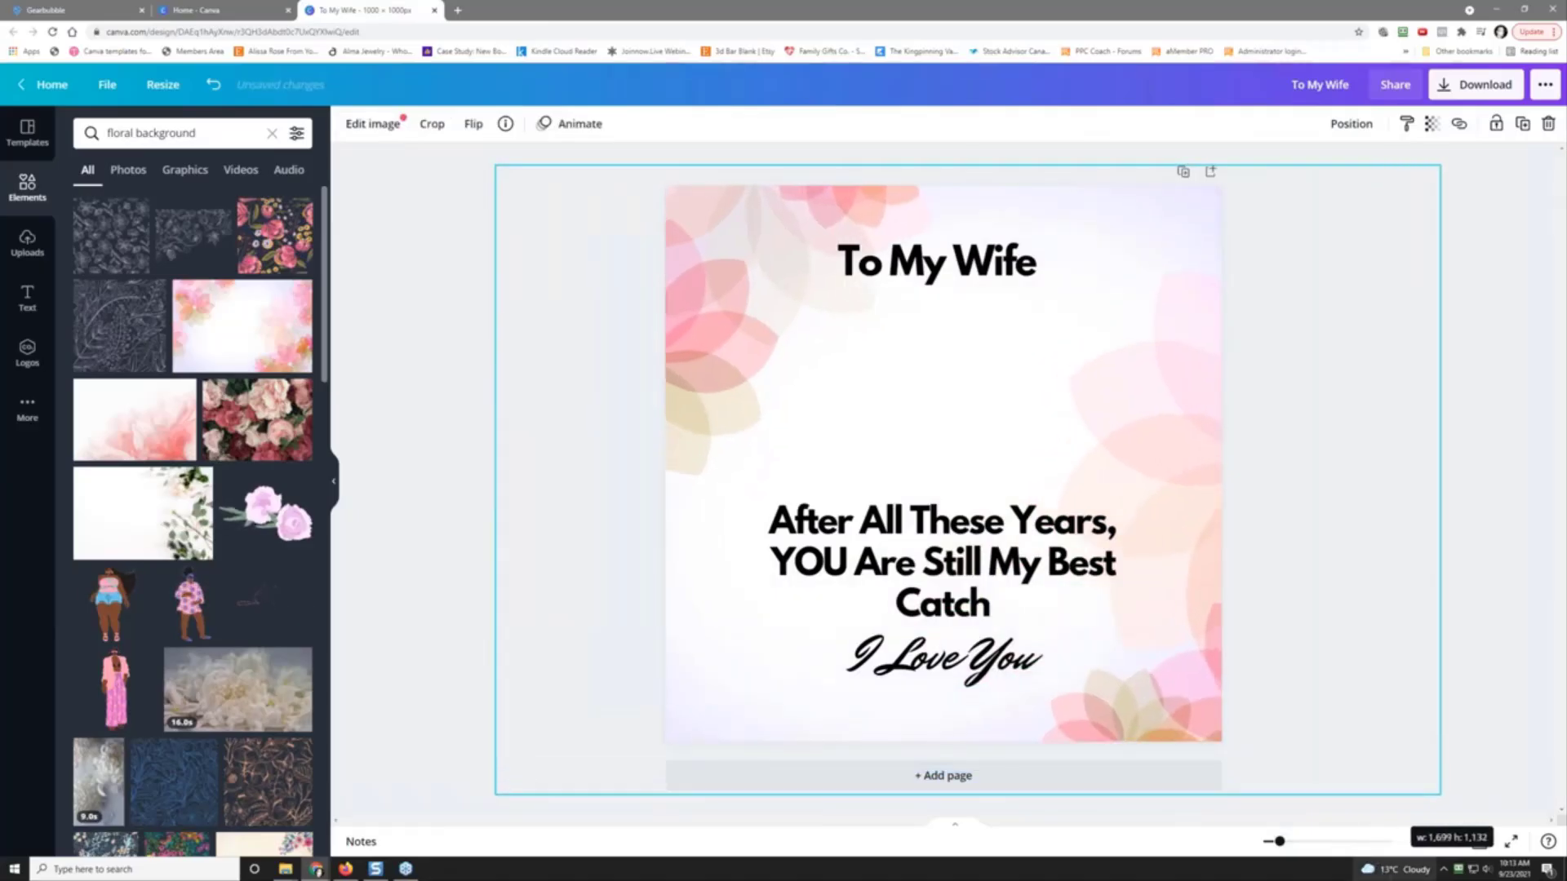
left_click(583, 532)
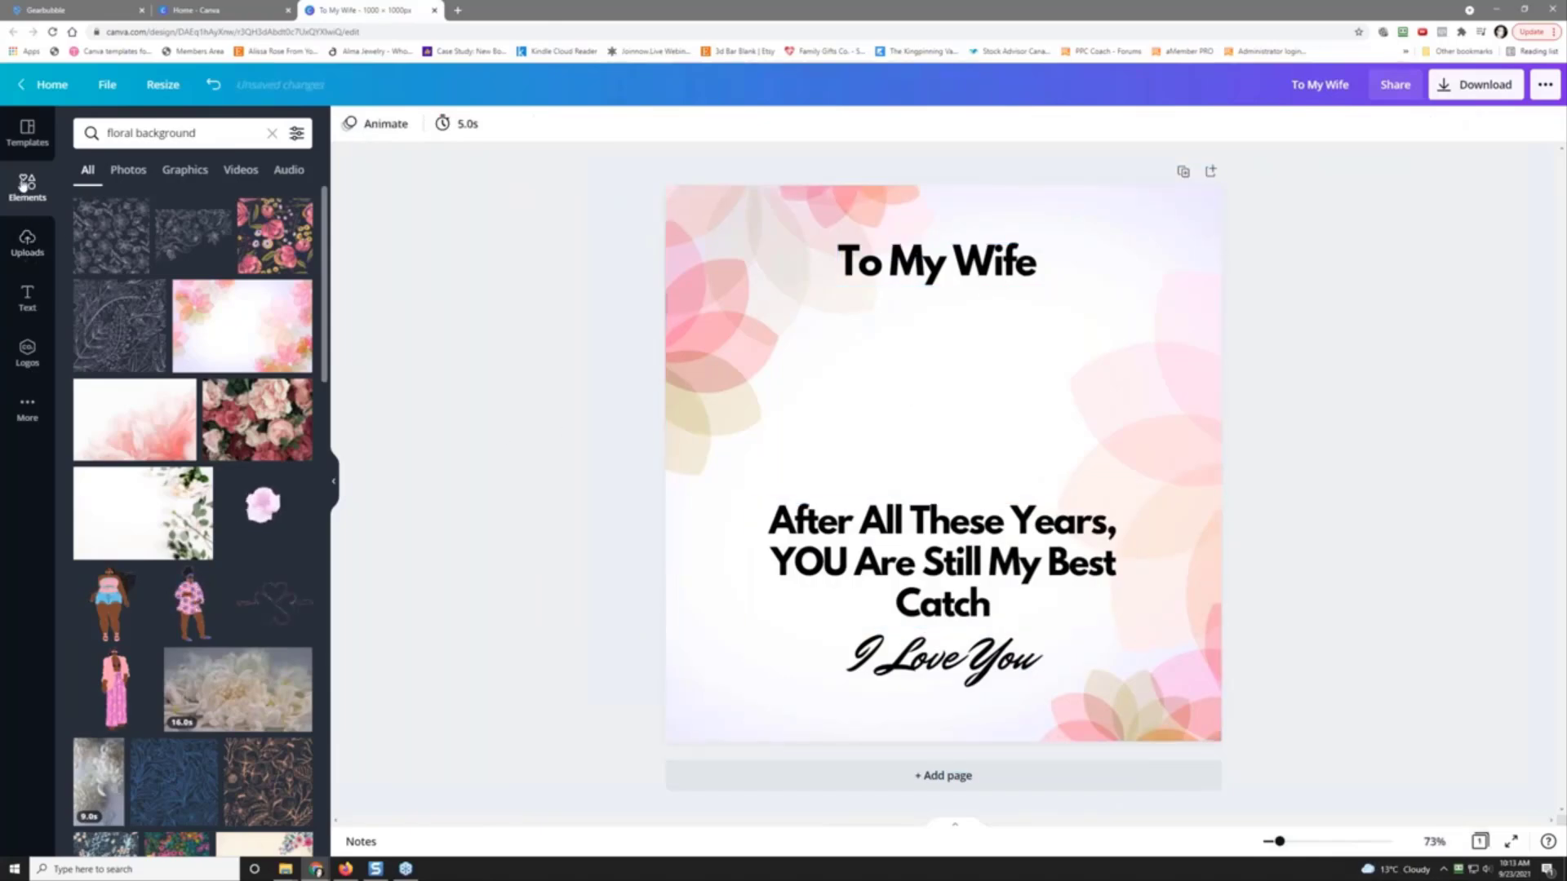
Step: Search the elements for "fishing" and limit the results to graphics
left_click_drag(195, 133, 106, 132)
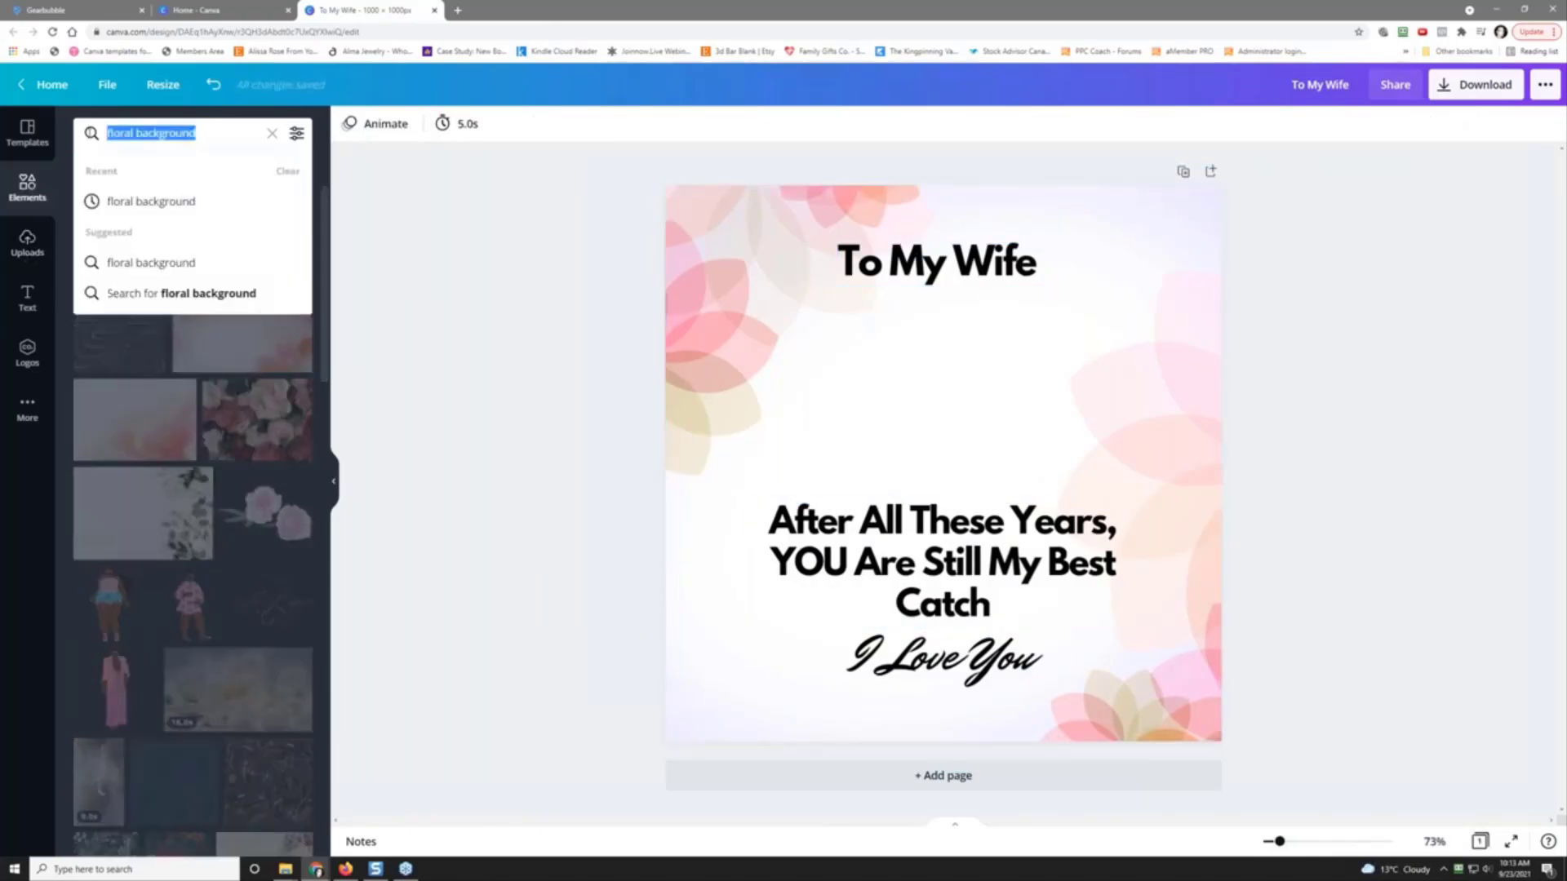
type("fishing")
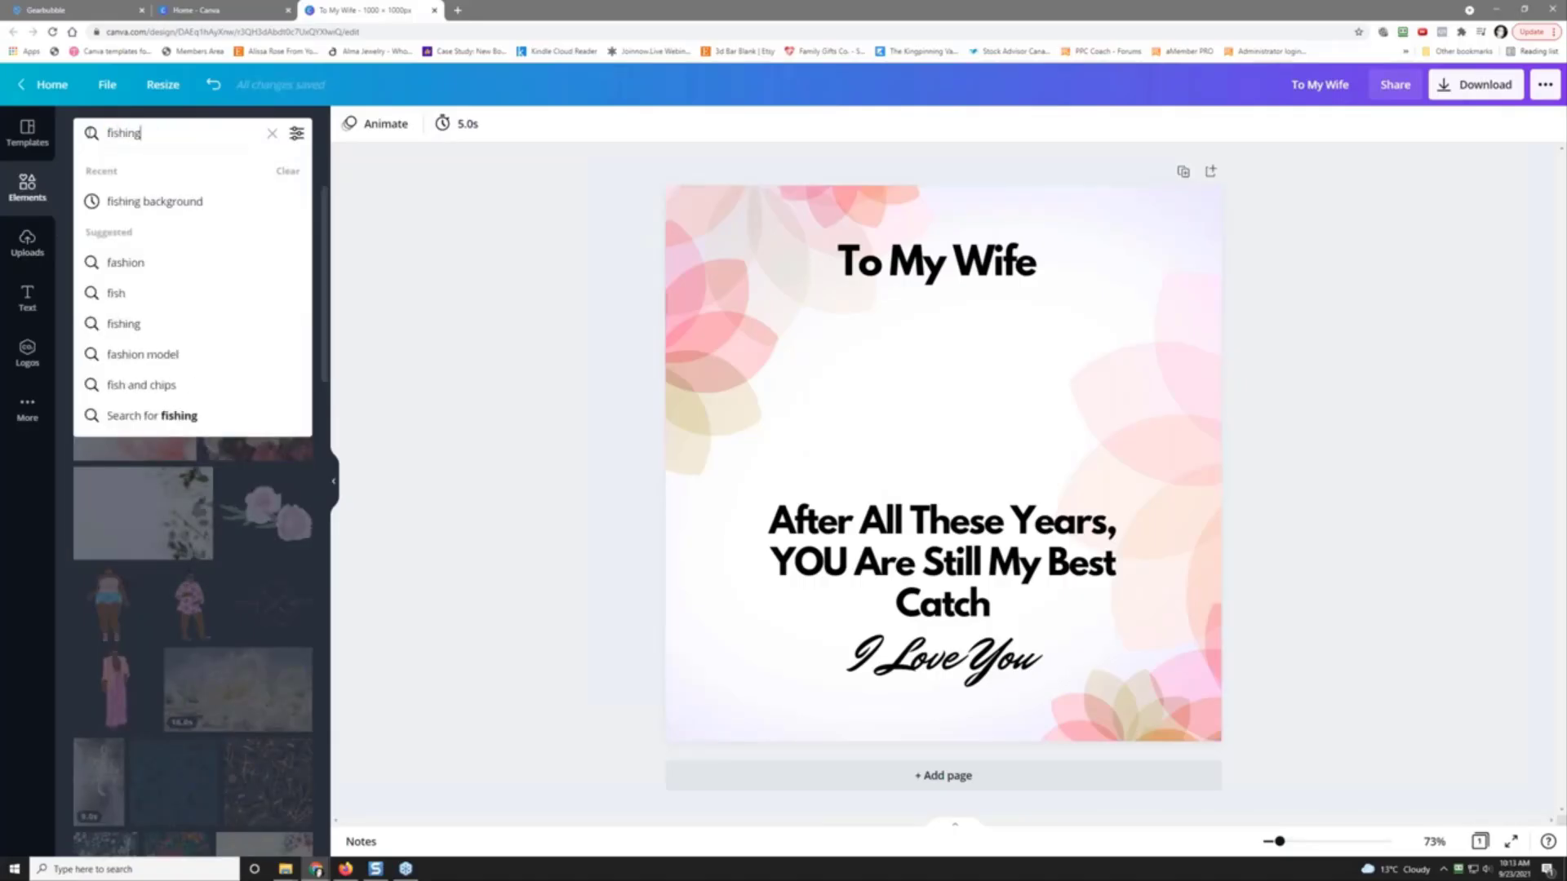
key("Return")
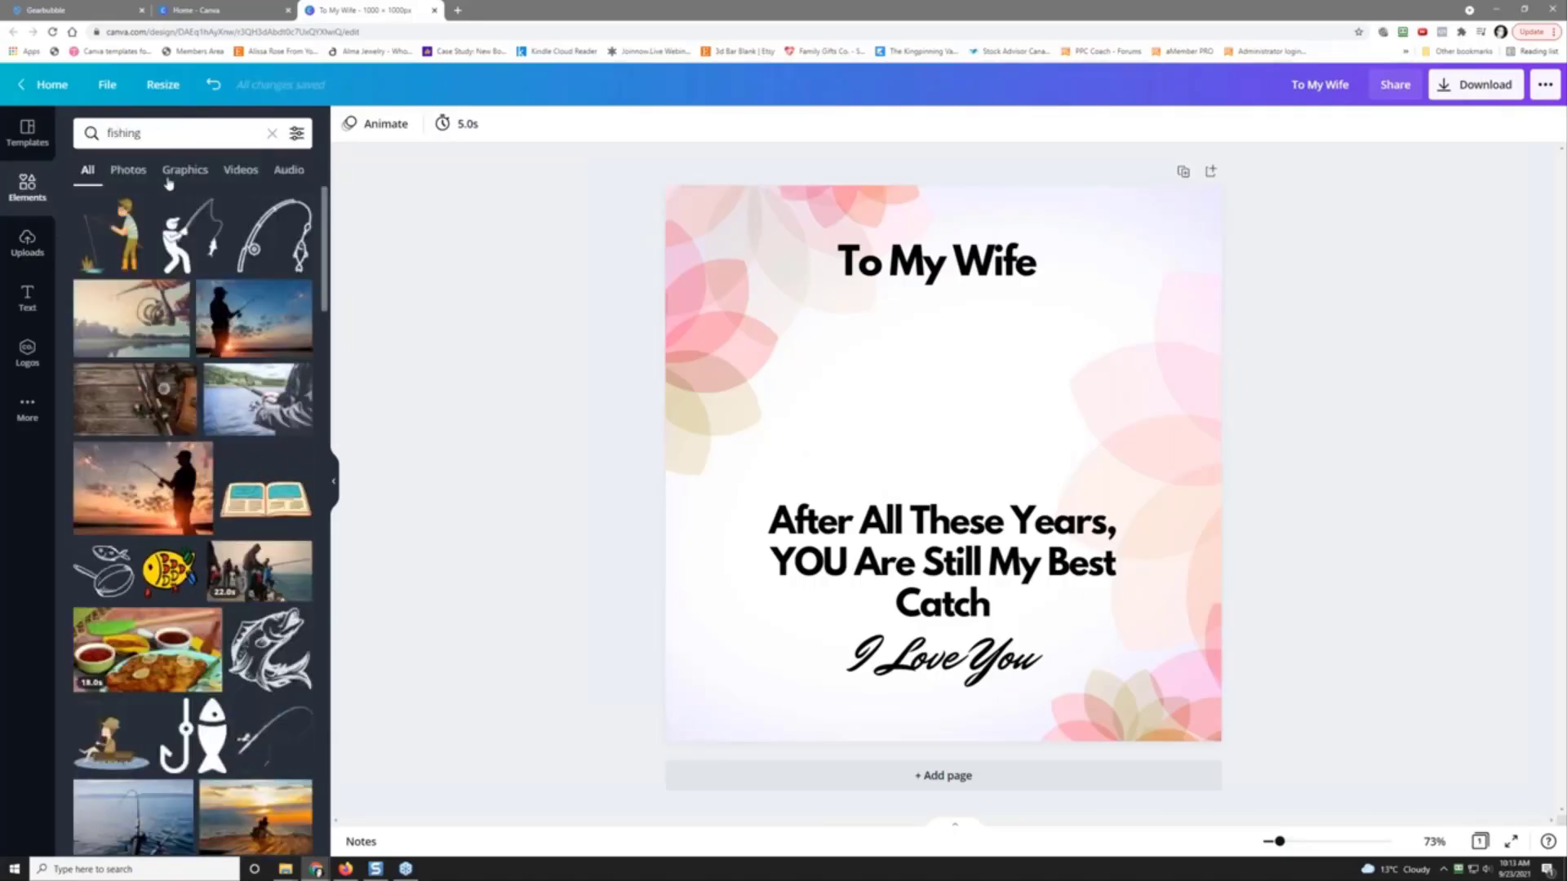
left_click(178, 172)
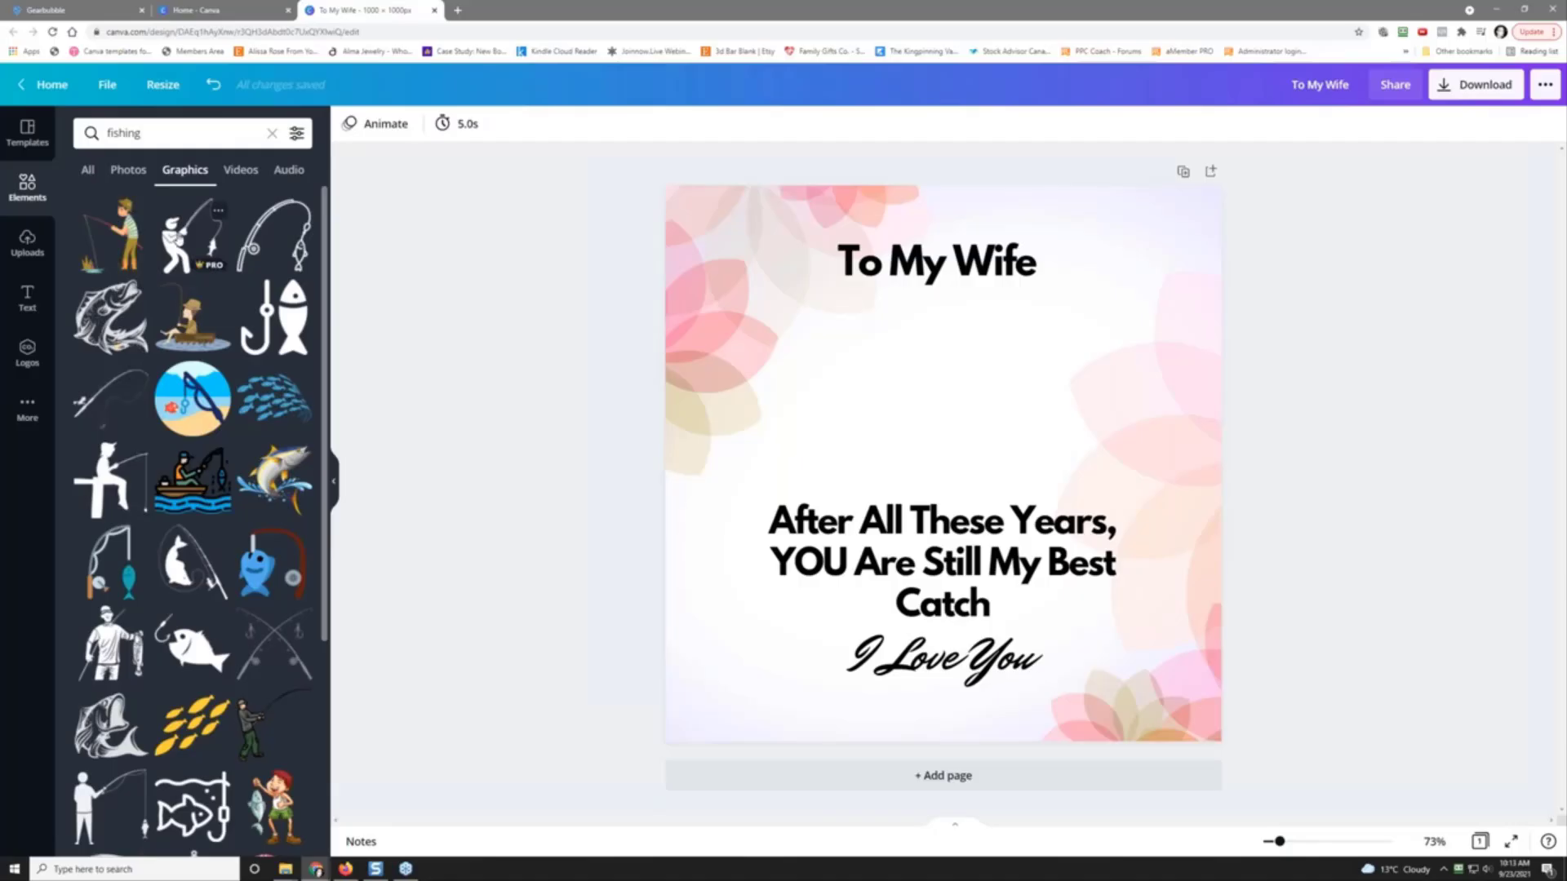
Step: Browse the fishing graphics and add the figure of a man reeling in a fish to the page
scroll(180, 457, "down", 3)
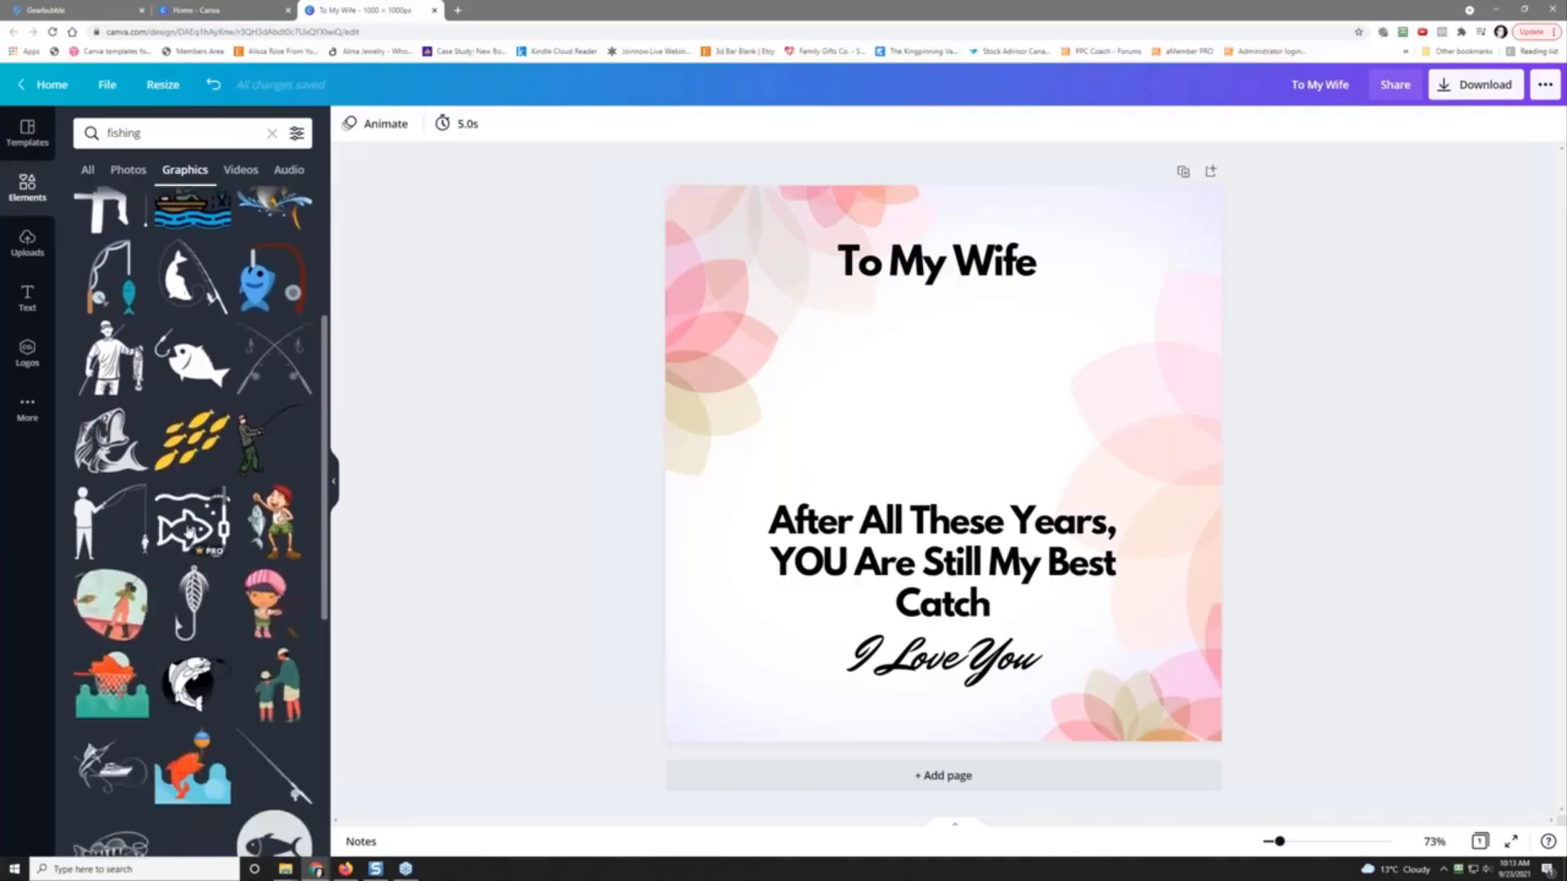
scroll(187, 532, "down", 5)
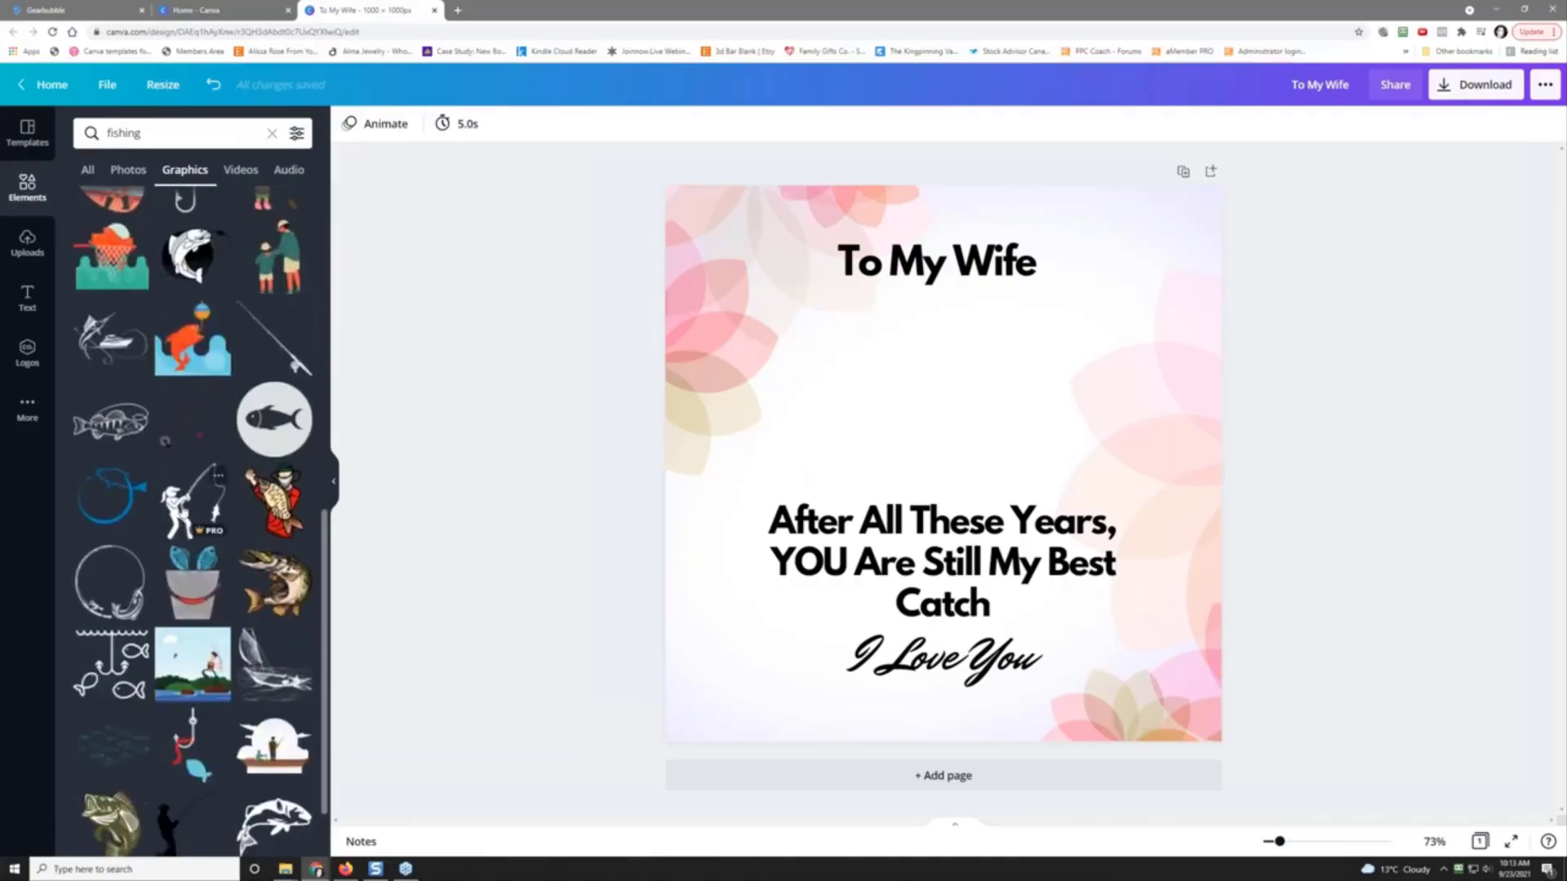
scroll(187, 522, "down", 4)
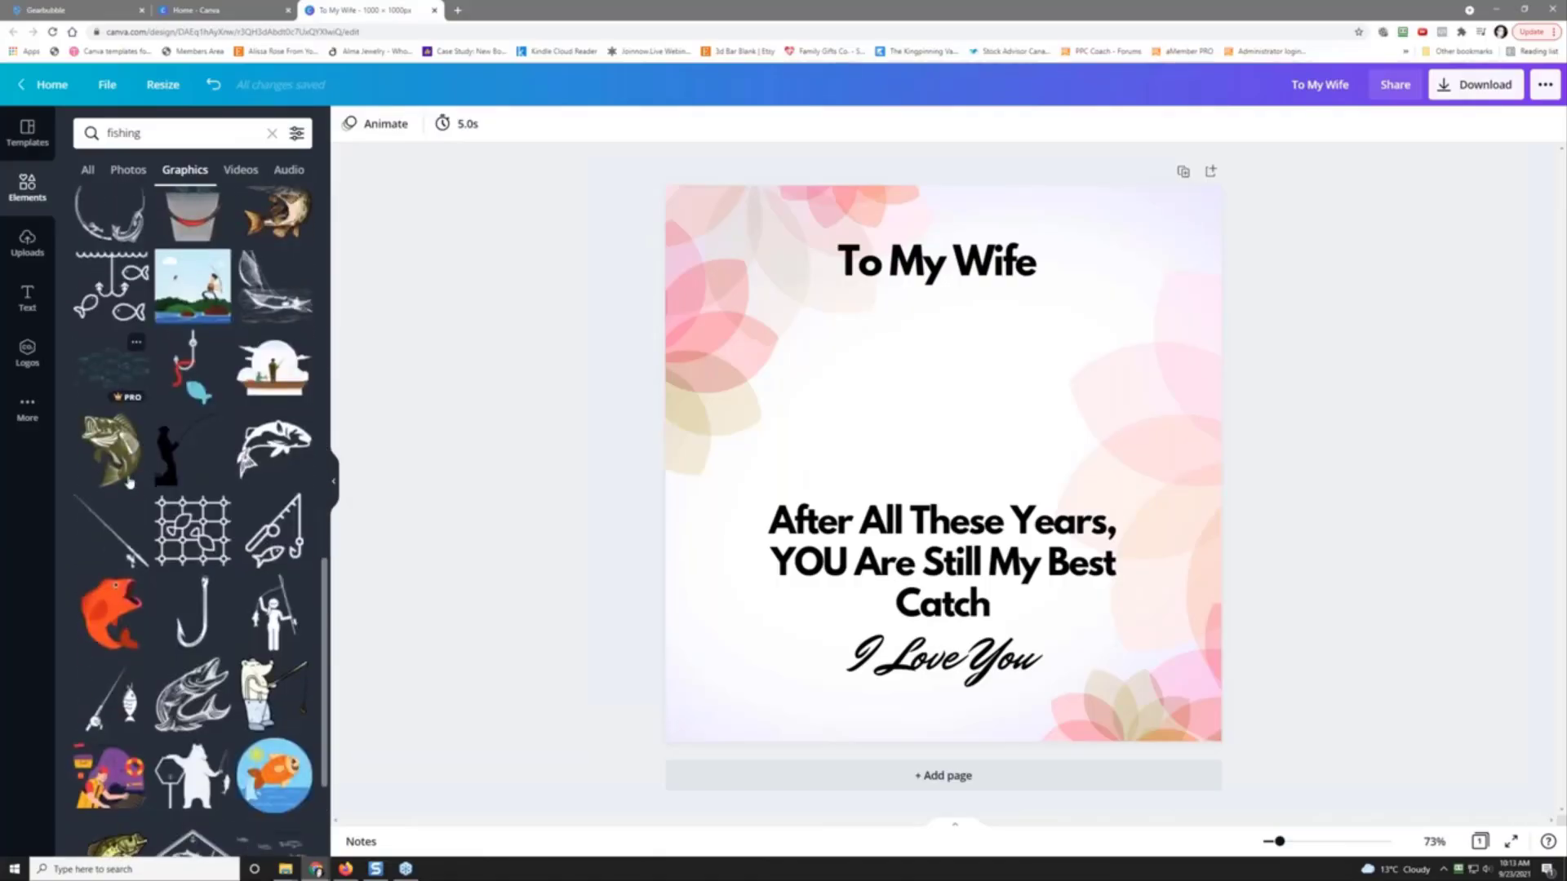
scroll(129, 483, "down", 2)
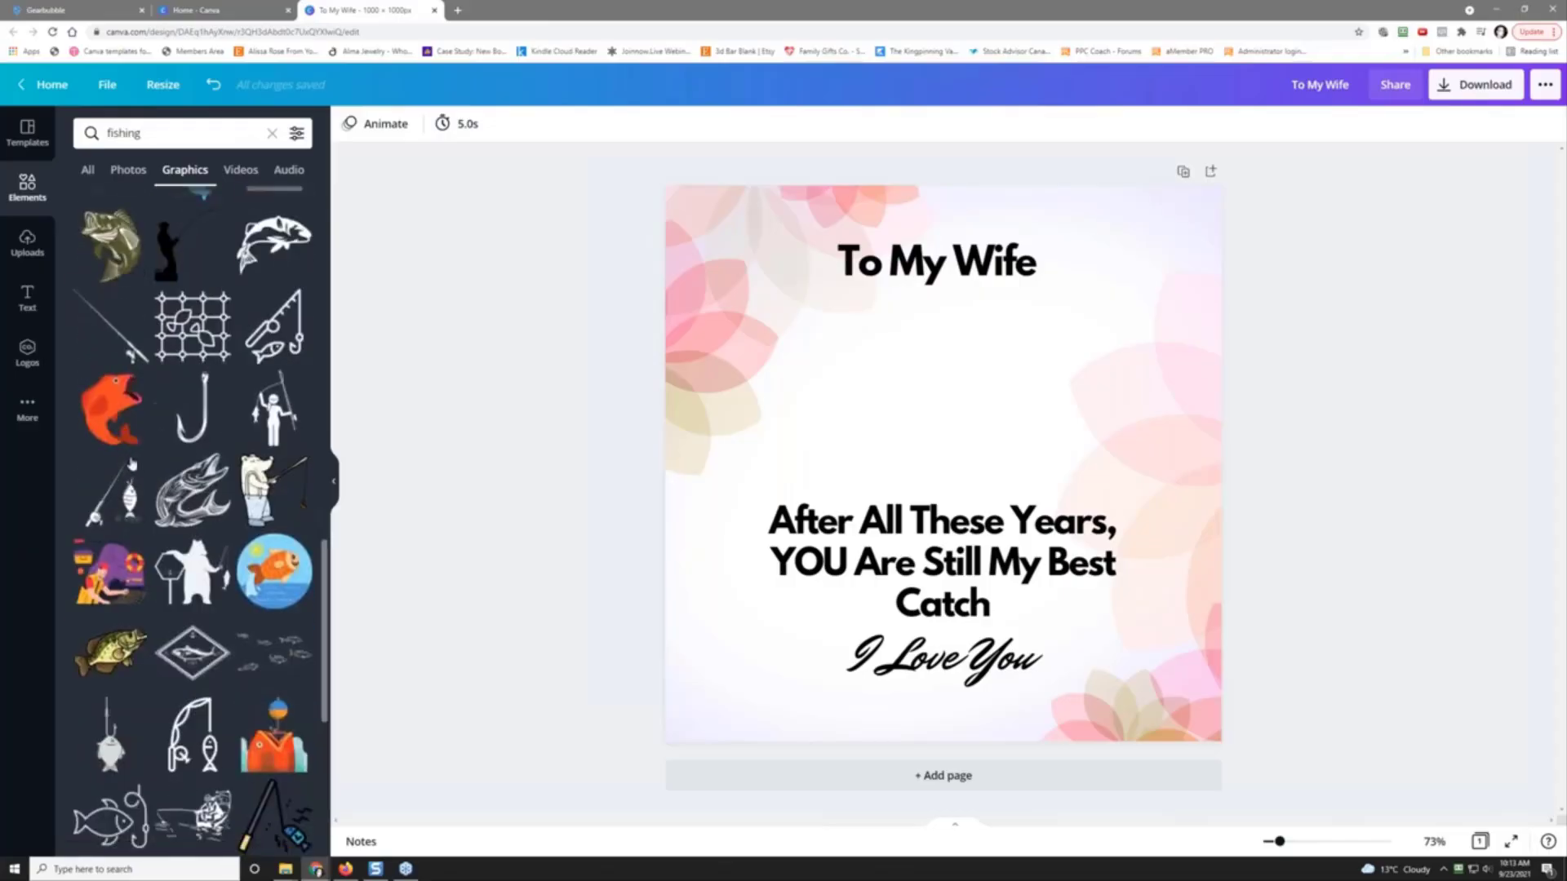
scroll(131, 470, "down", 3)
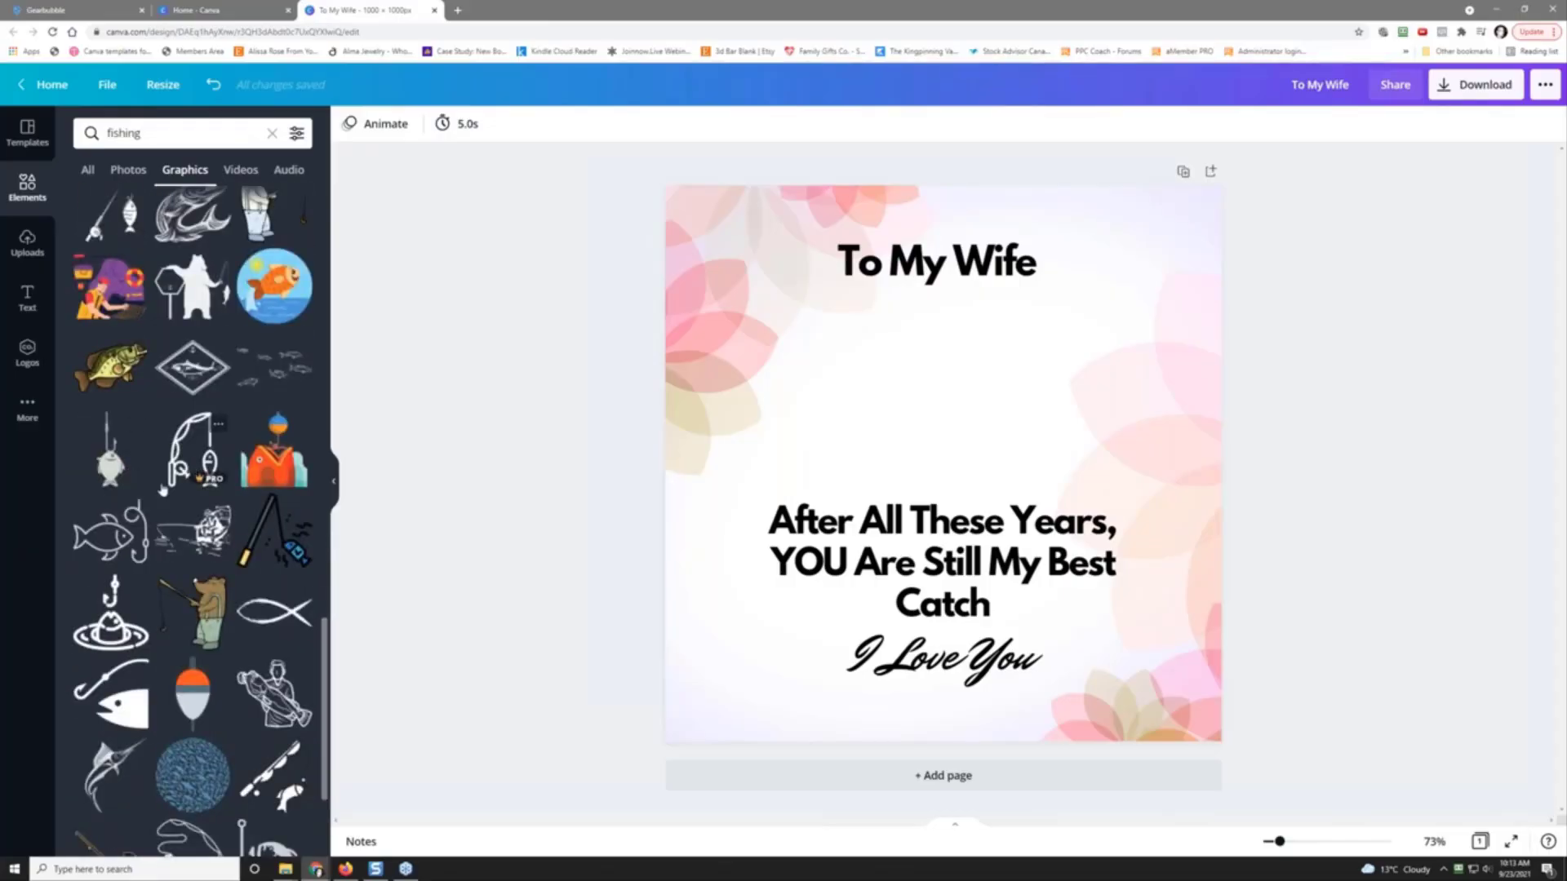
scroll(163, 490, "down", 6)
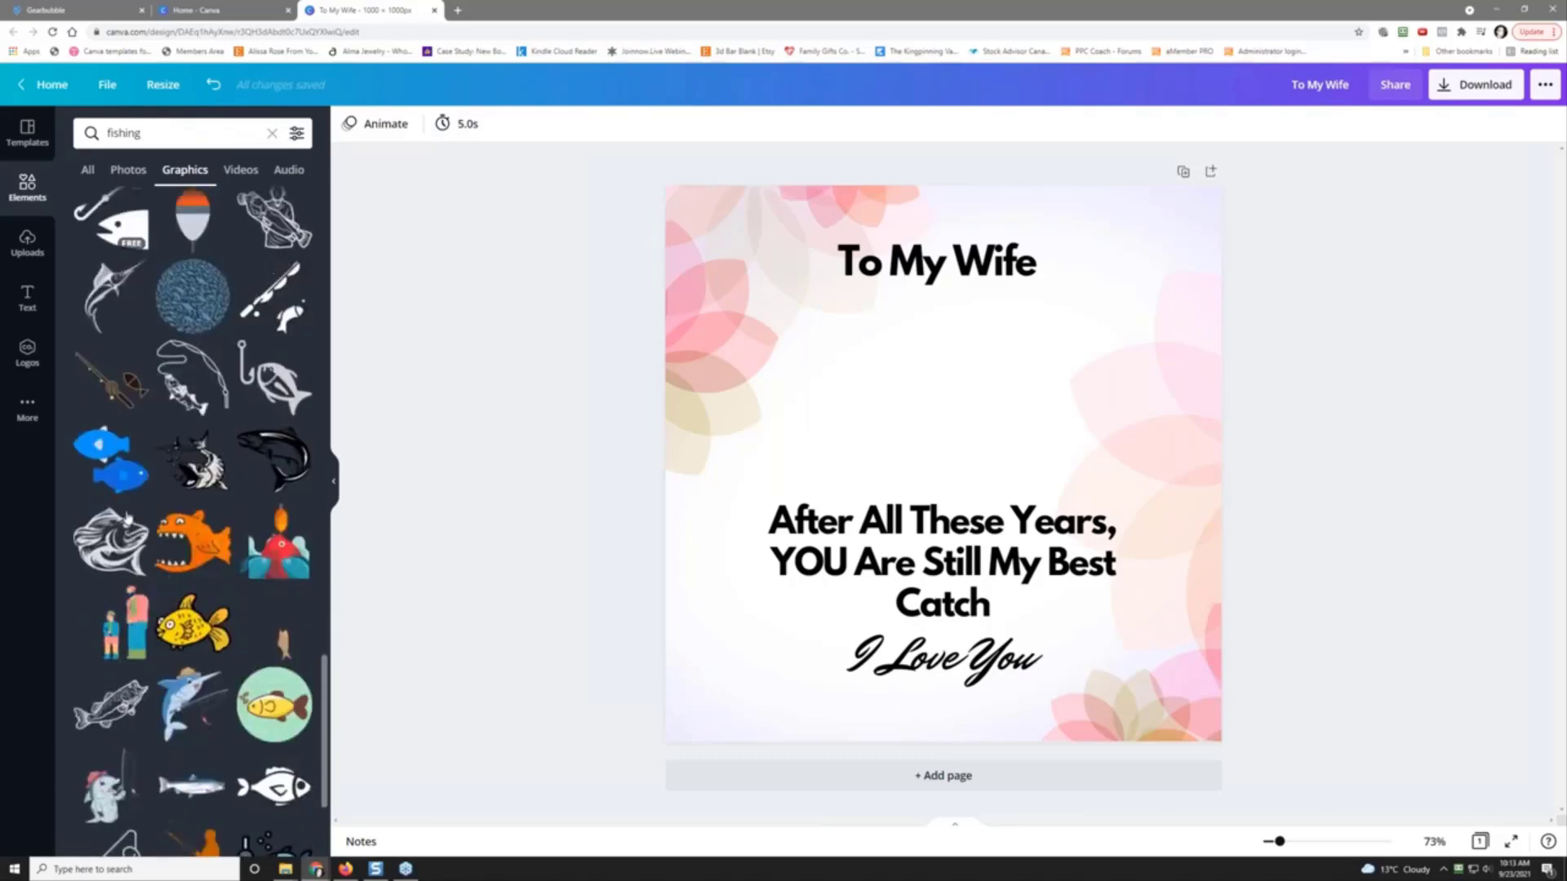
scroll(193, 237, "up", 10)
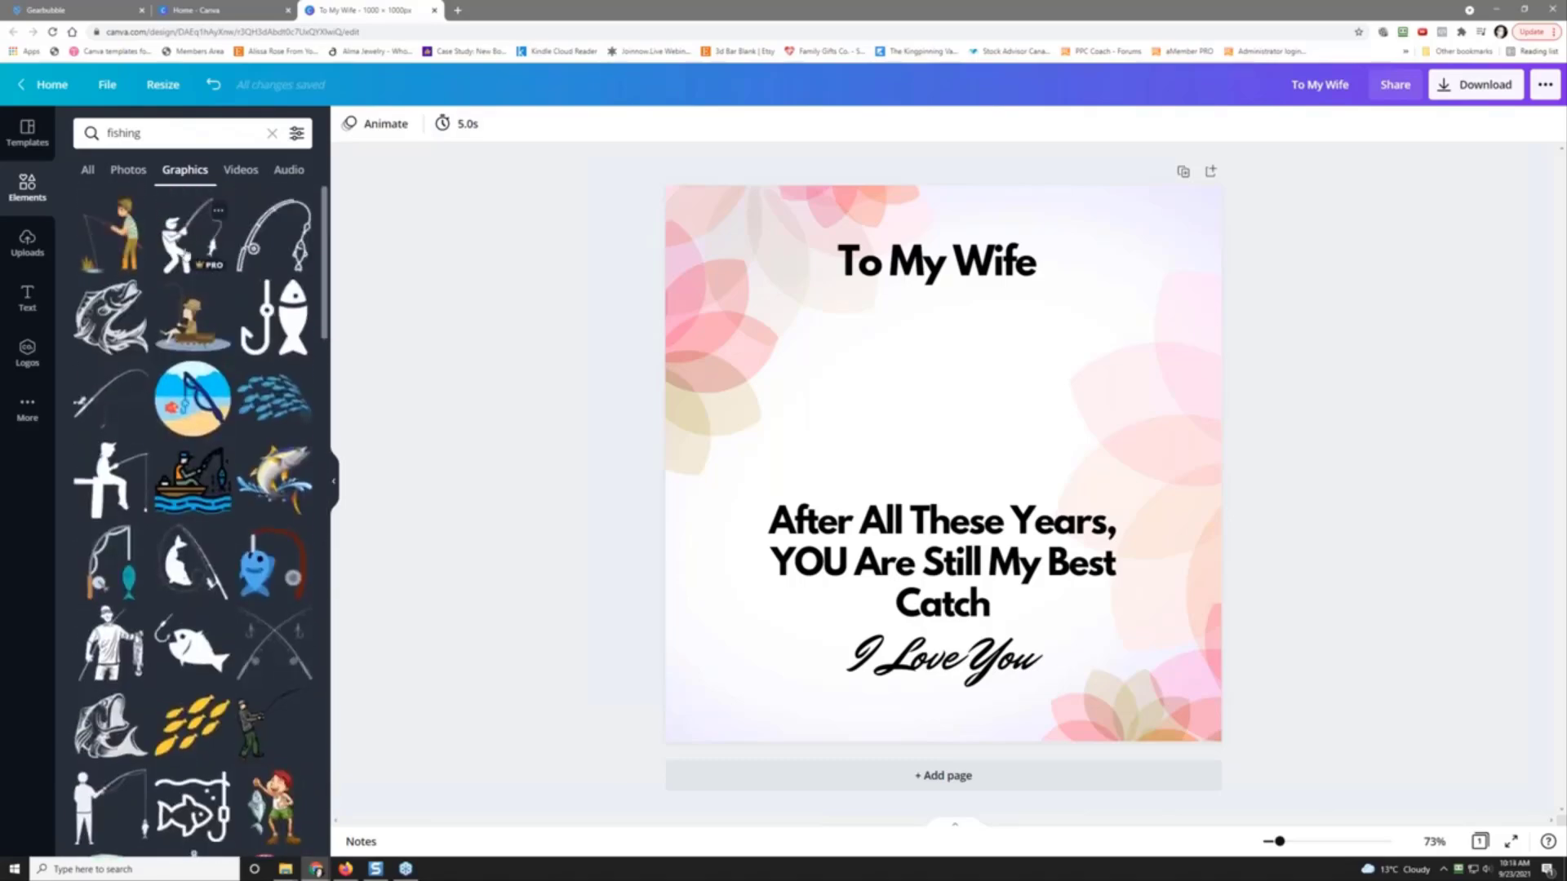
left_click(193, 237)
left_click_drag(888, 450, 724, 602)
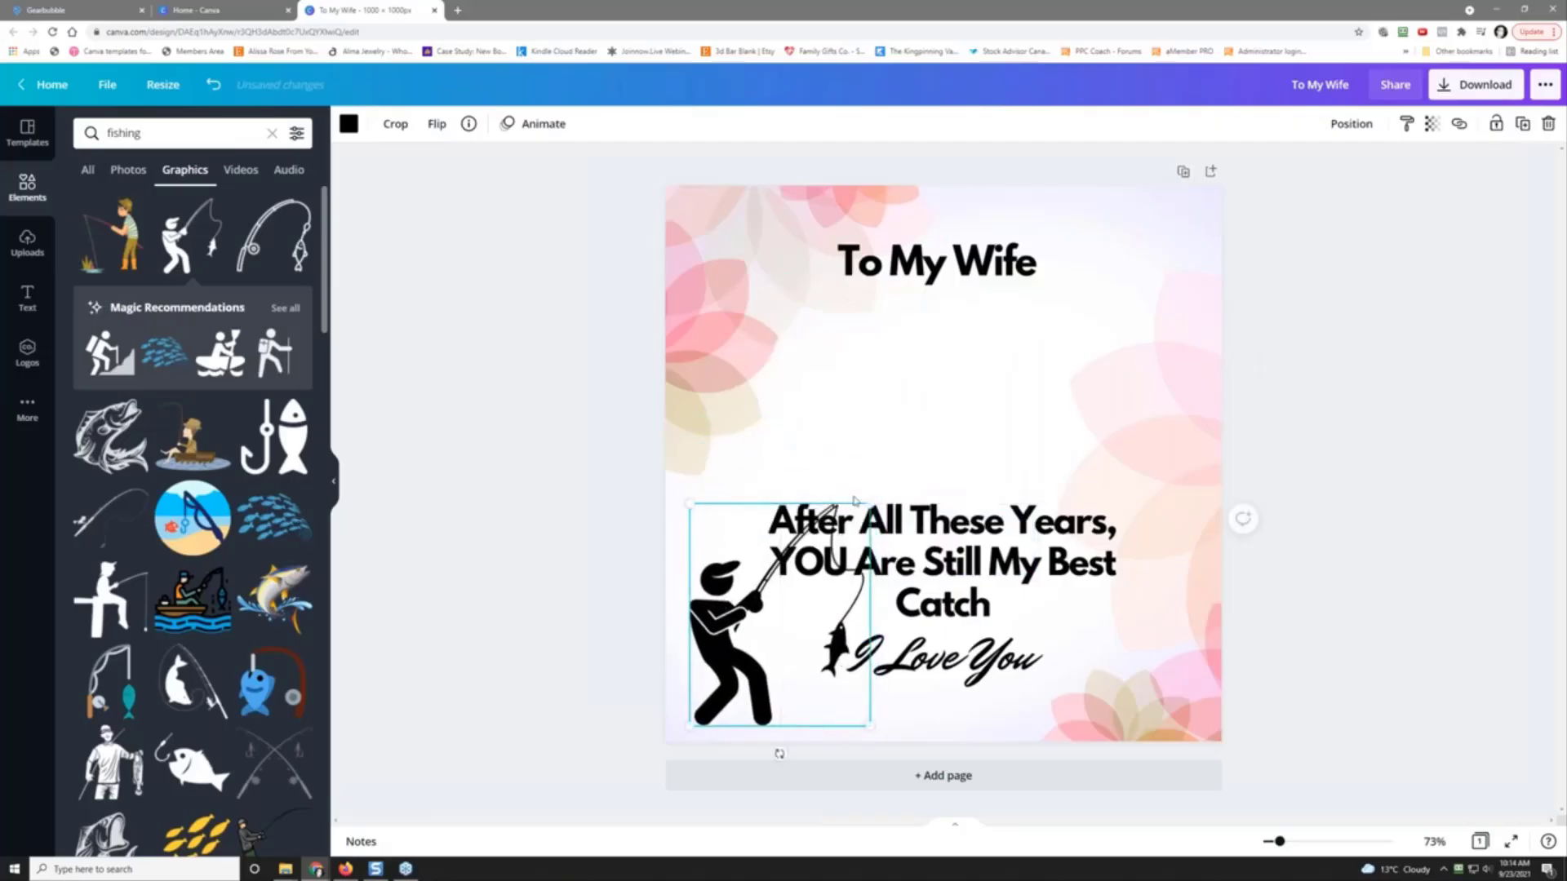
Step: Resize the fisherman graphic and centre it to fill the space between the "To My Wife" title and the quote
left_click_drag(870, 503, 797, 594)
left_click_drag(734, 659, 932, 403)
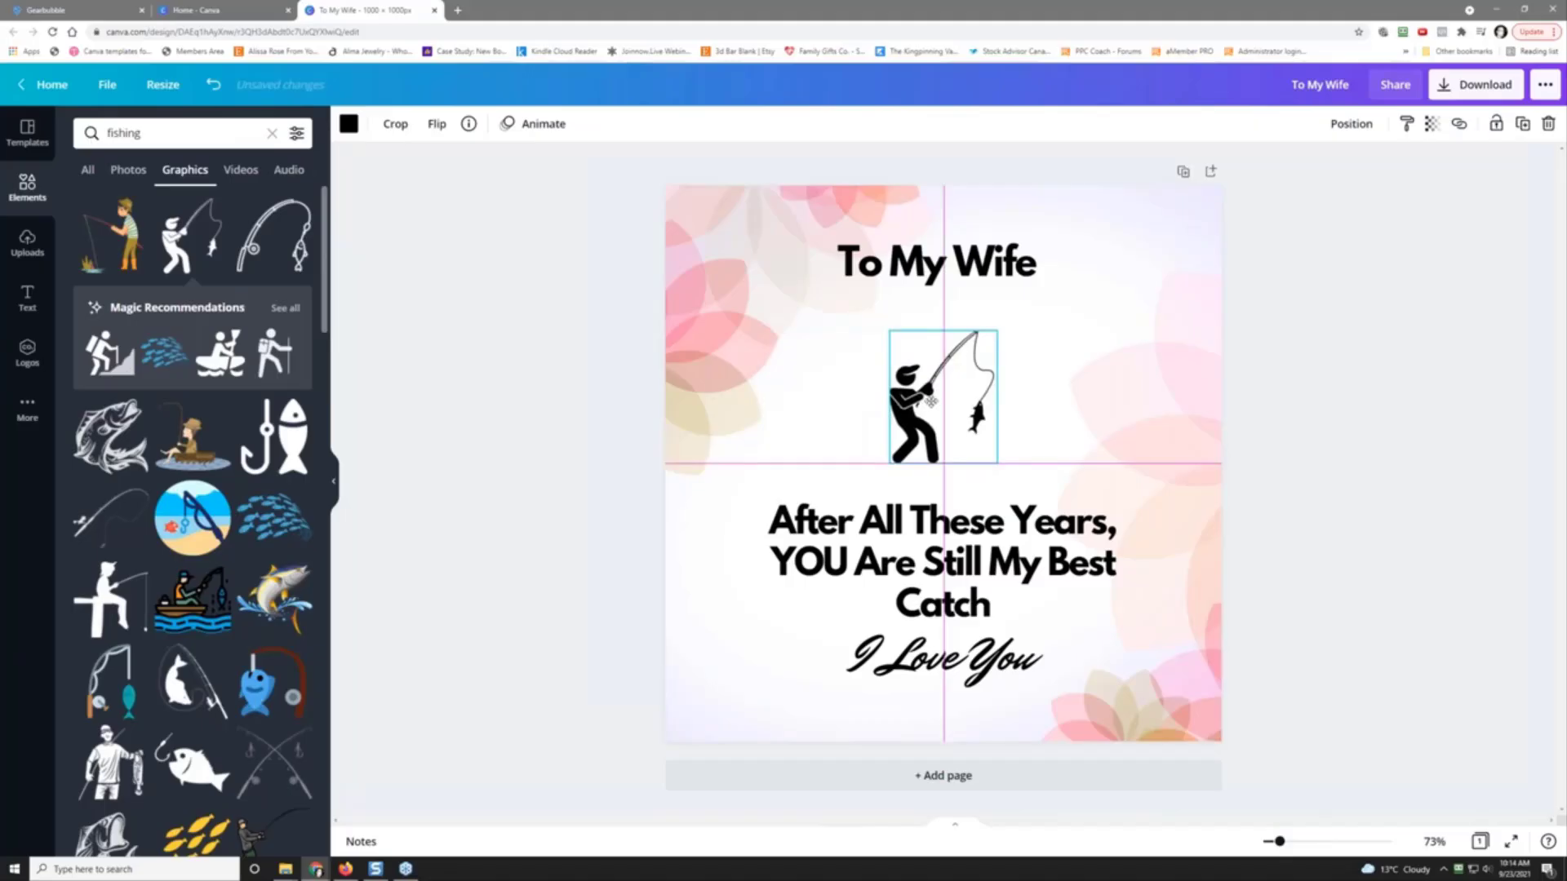
left_click_drag(931, 401, 931, 401)
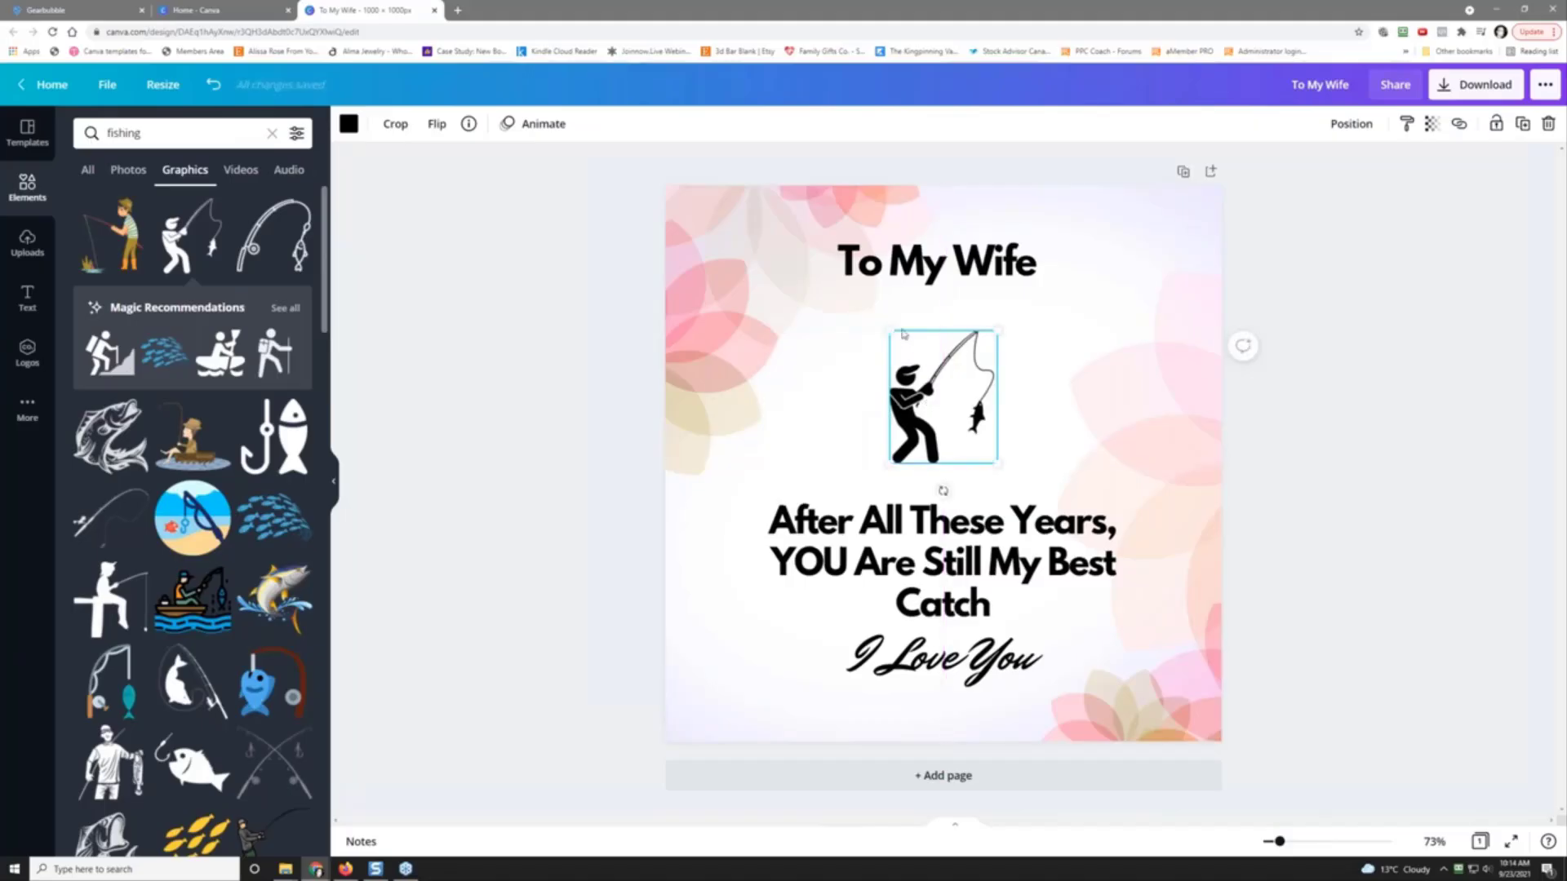
left_click_drag(871, 321, 854, 288)
left_click_drag(997, 462, 1030, 491)
left_click_drag(955, 413, 960, 418)
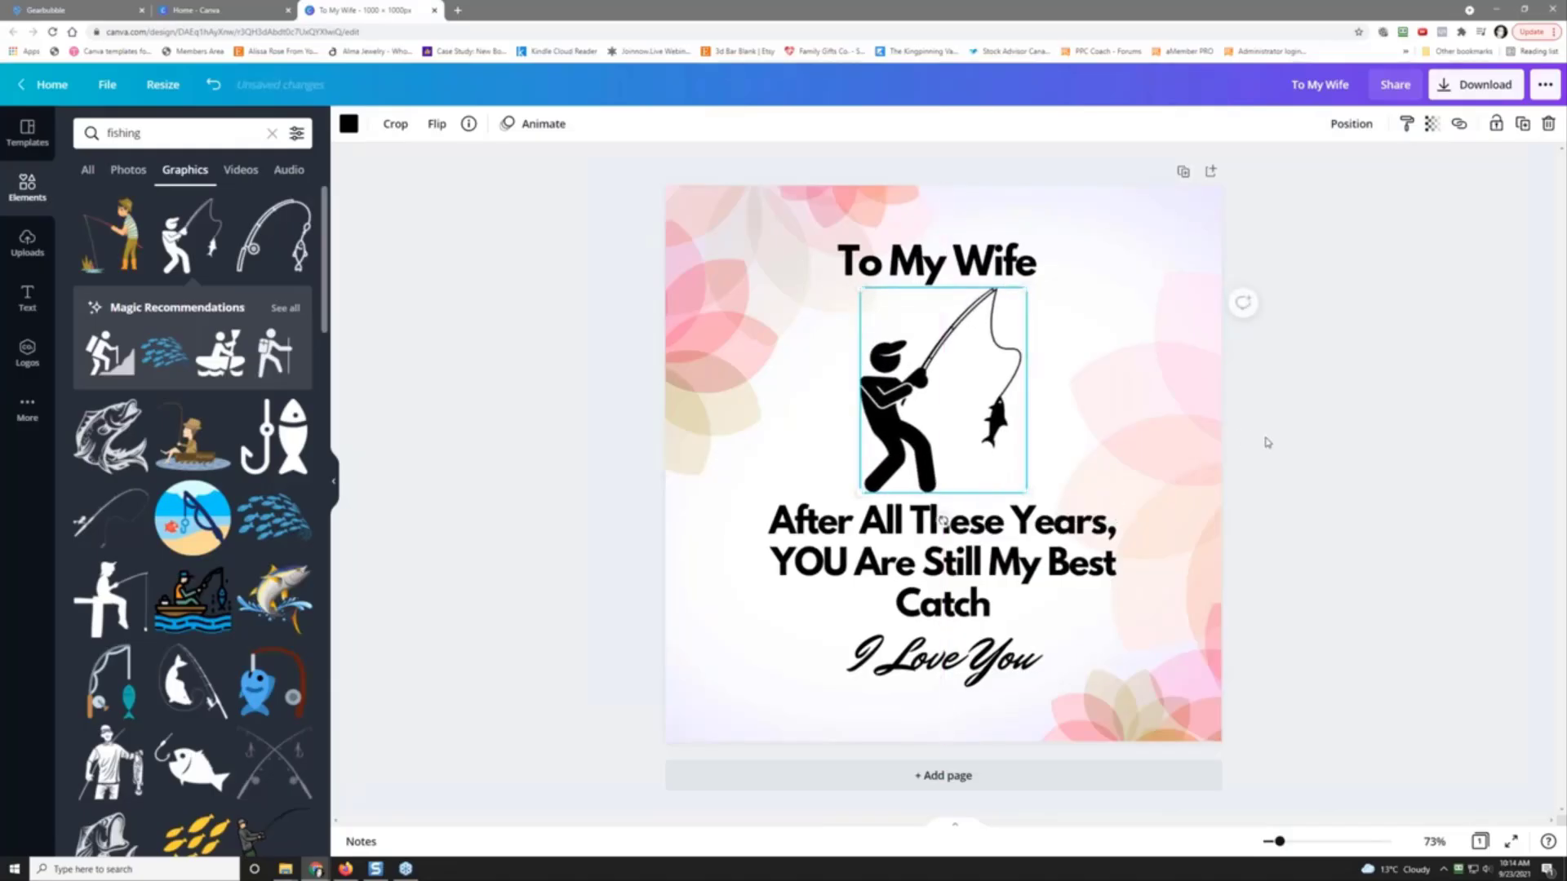
left_click(1328, 455)
Step: Shift the quote and the "I Love You" line slightly down together, and the "To My Wife" title slightly up, away from the graphic
left_click(970, 587)
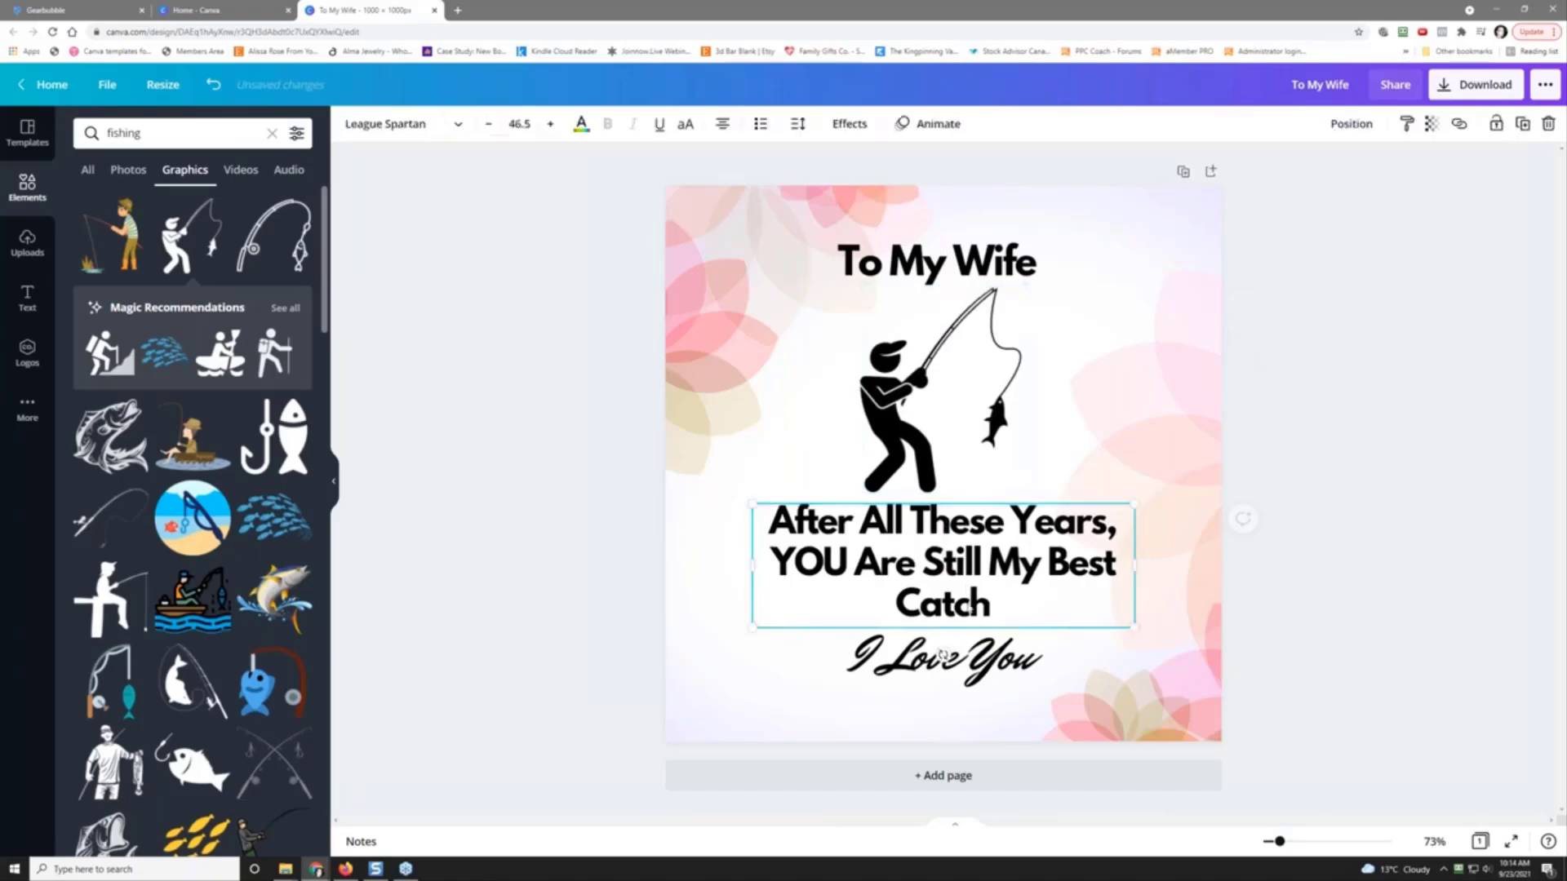
left_click(977, 667)
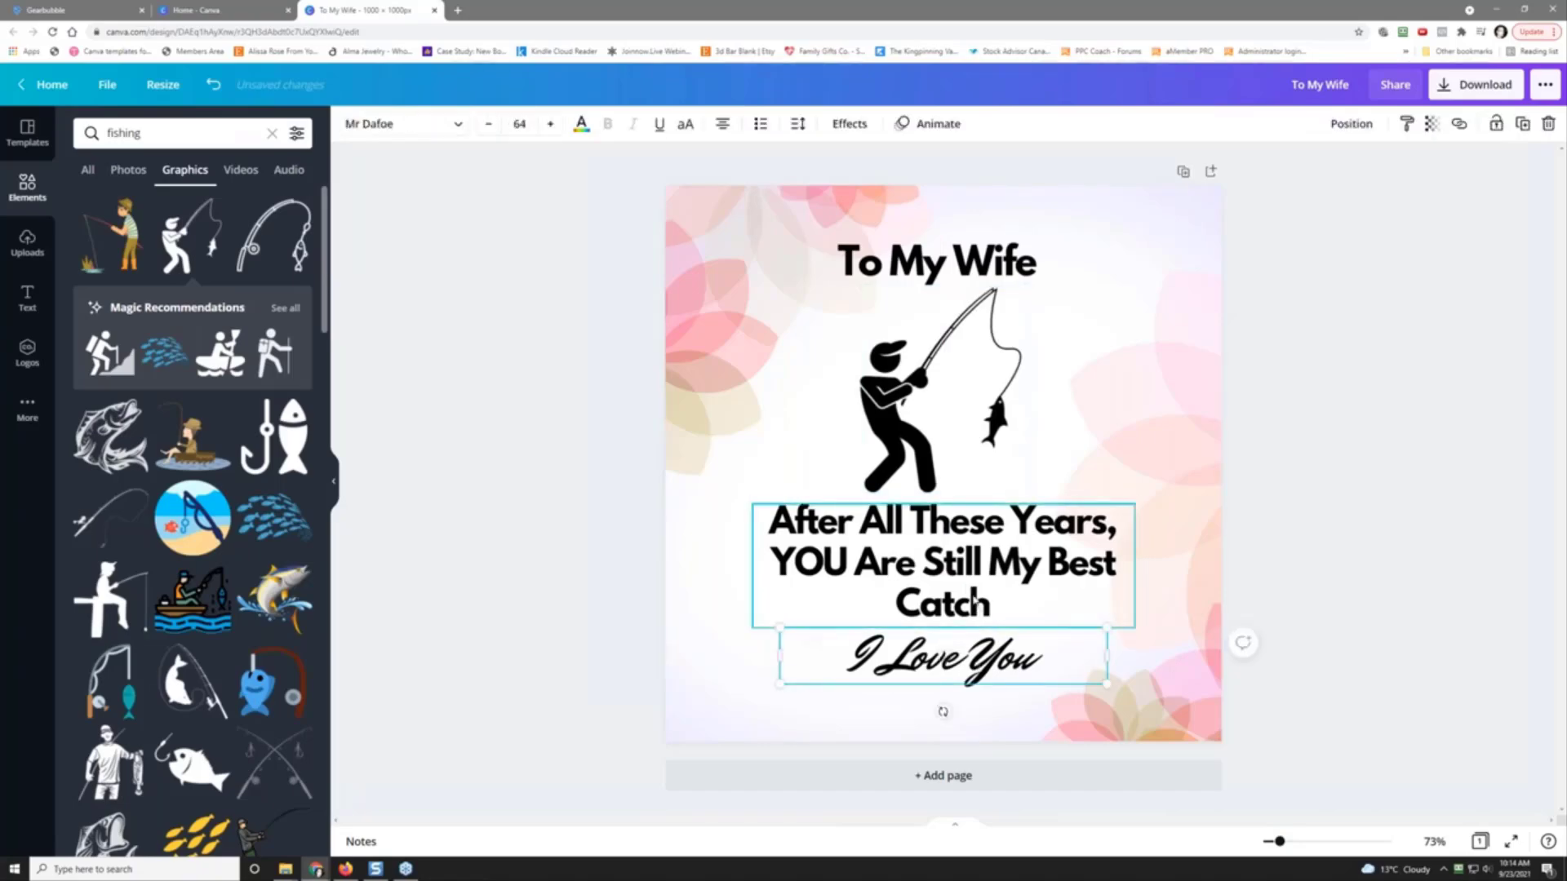
left_click(972, 604, "shift")
left_click_drag(963, 604, 963, 623)
left_click(938, 473)
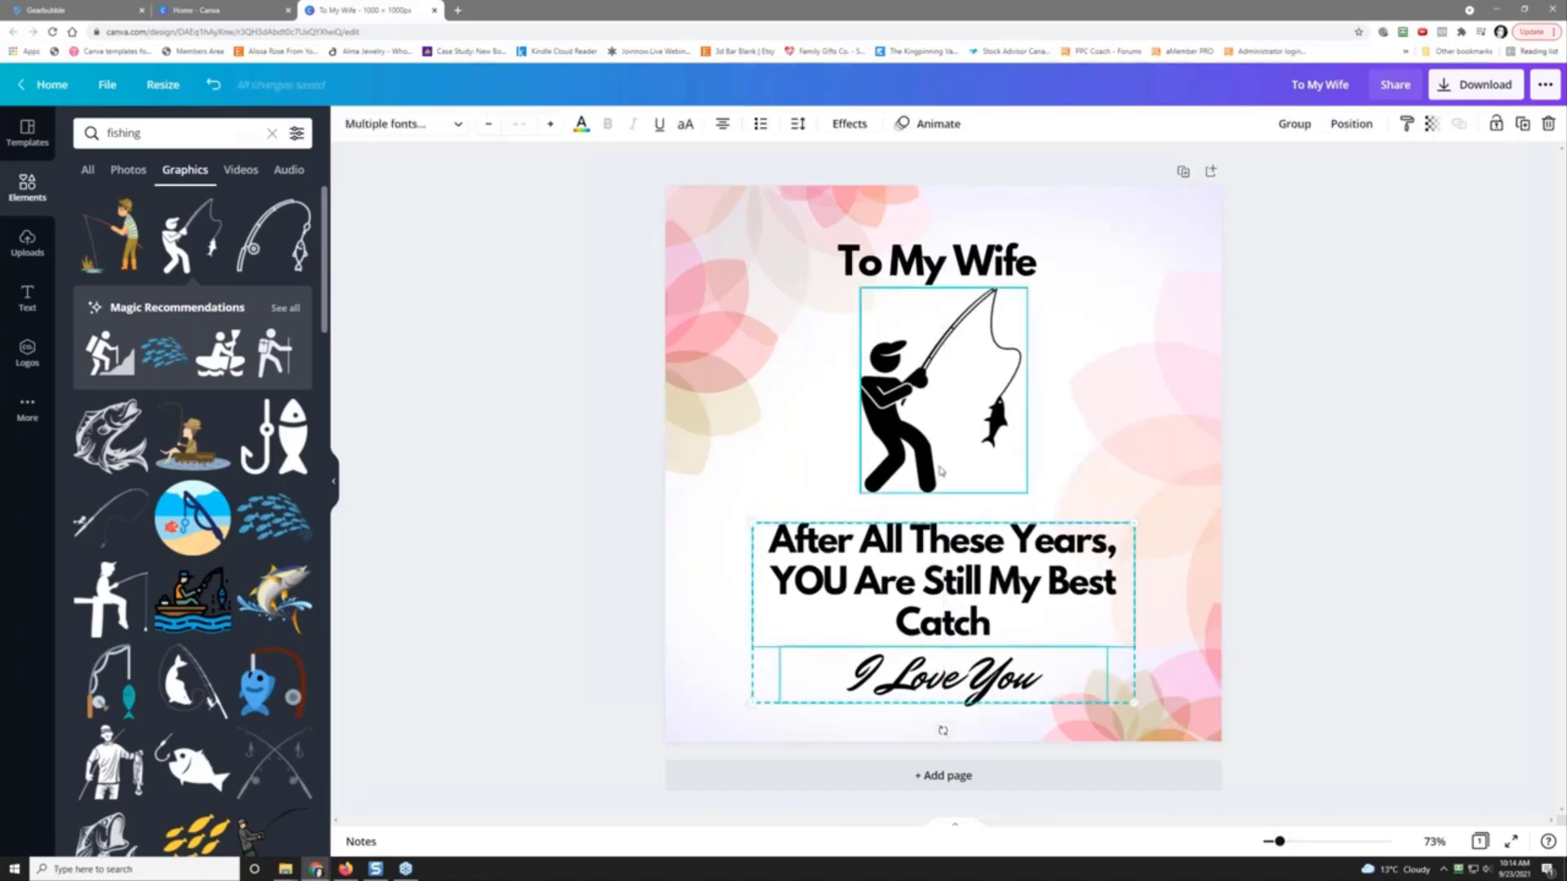
left_click(928, 270)
left_click_drag(927, 264, 928, 247)
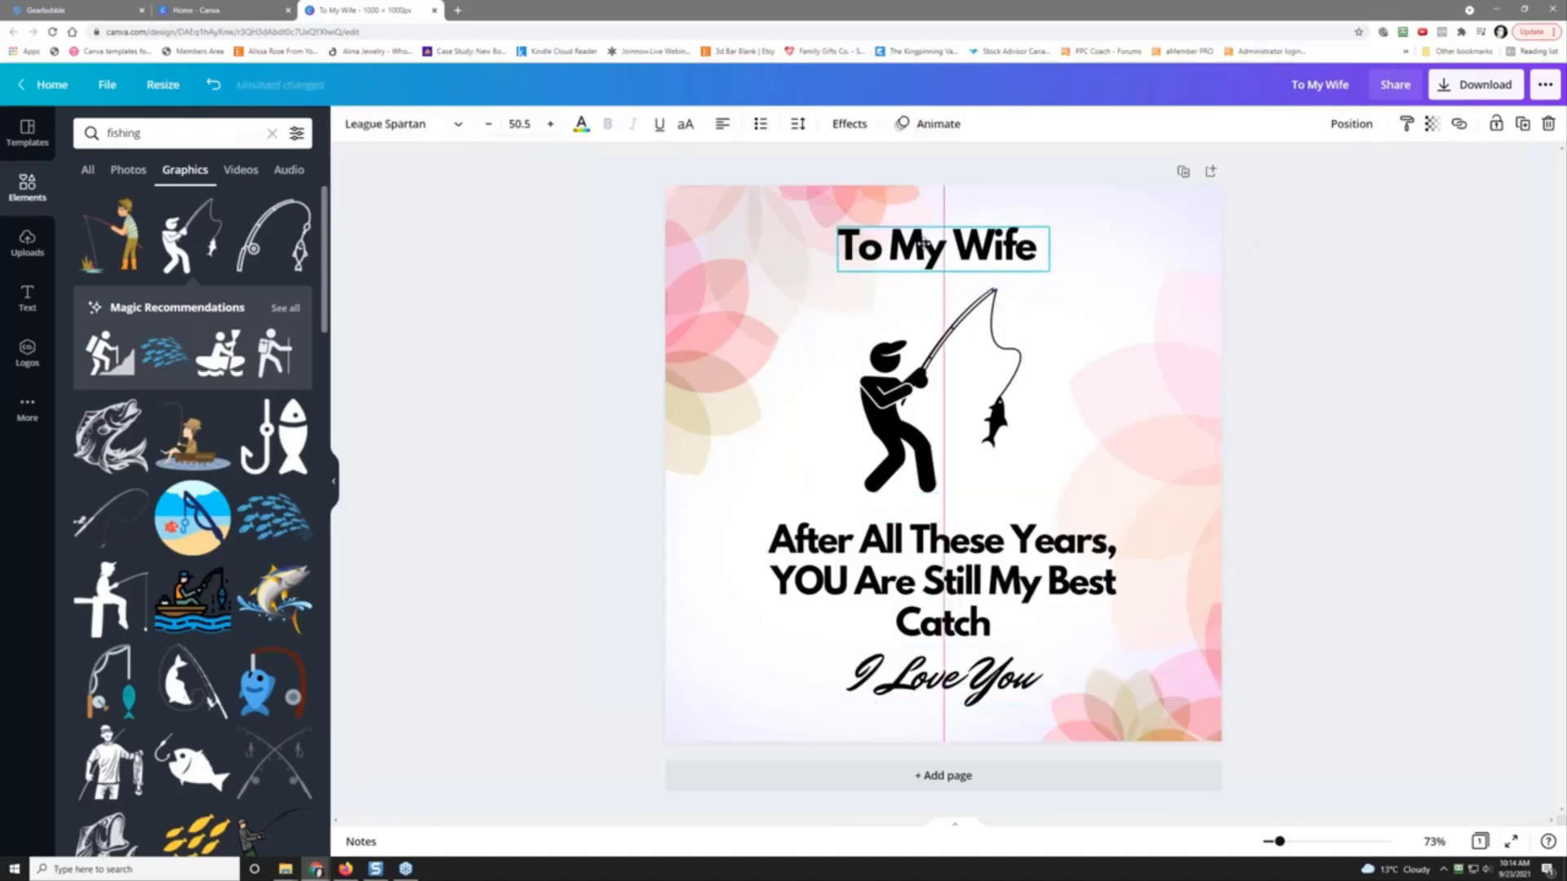
left_click(1404, 430)
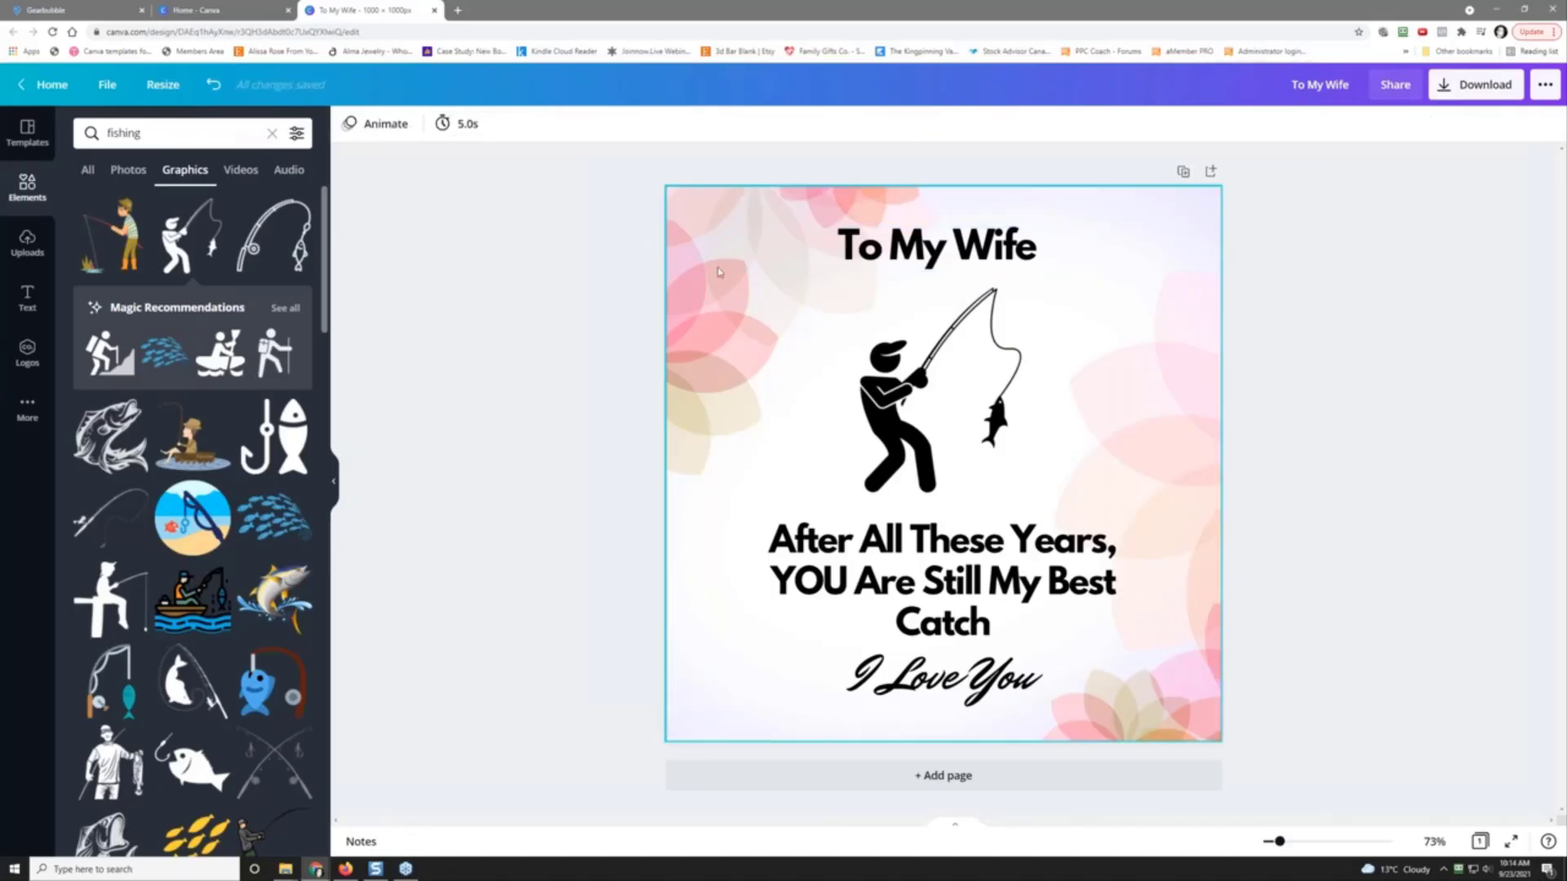
Step: Save the design and move it to the "Challenge 25 templates" folder
left_click(108, 86)
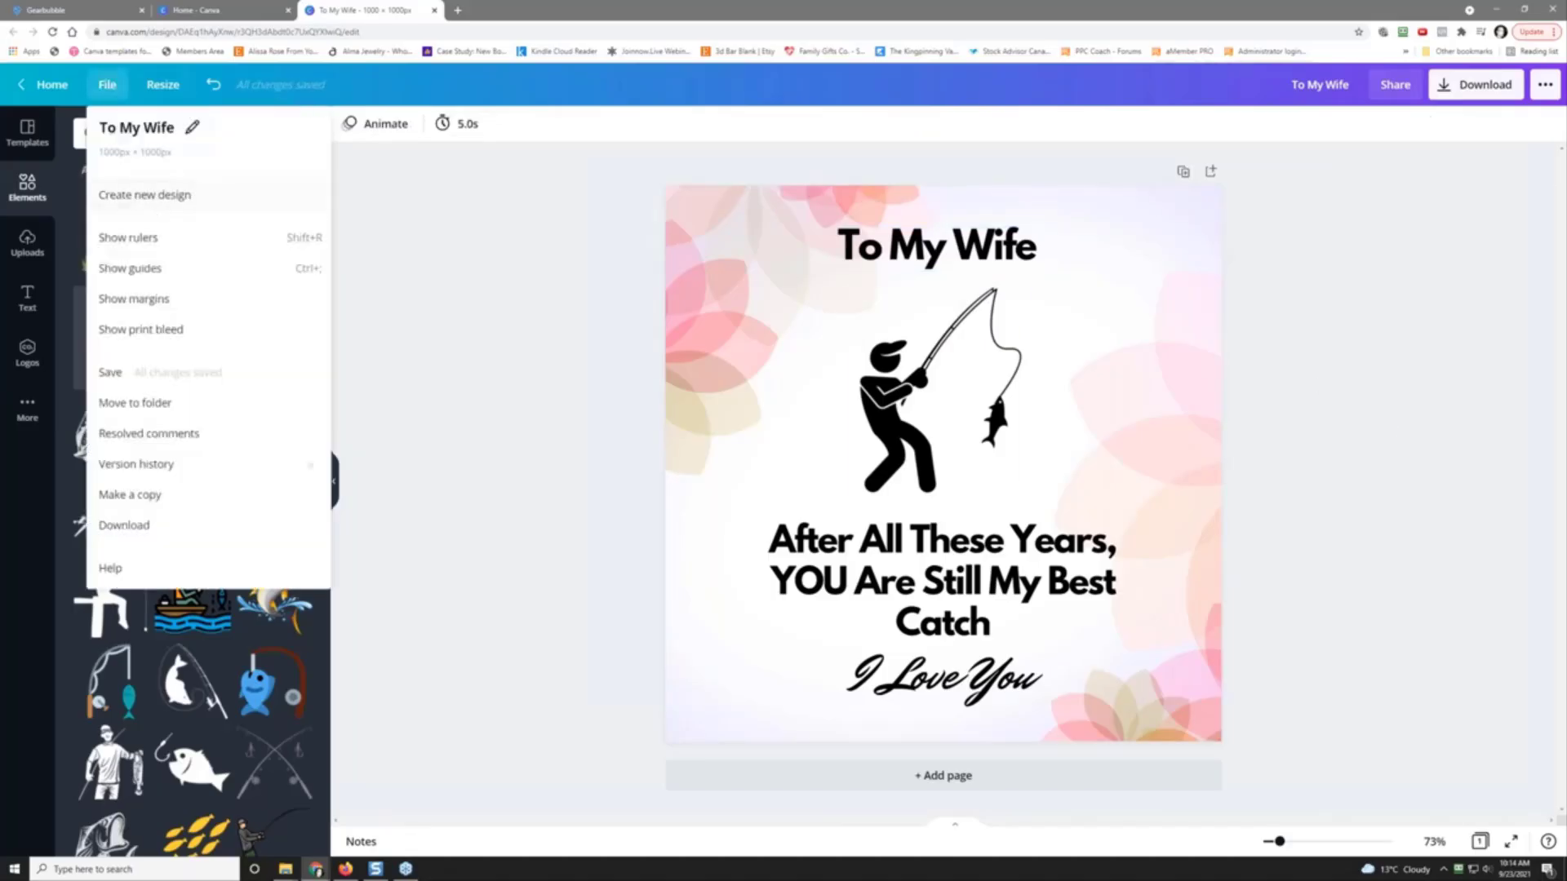
left_click(188, 375)
left_click(102, 89)
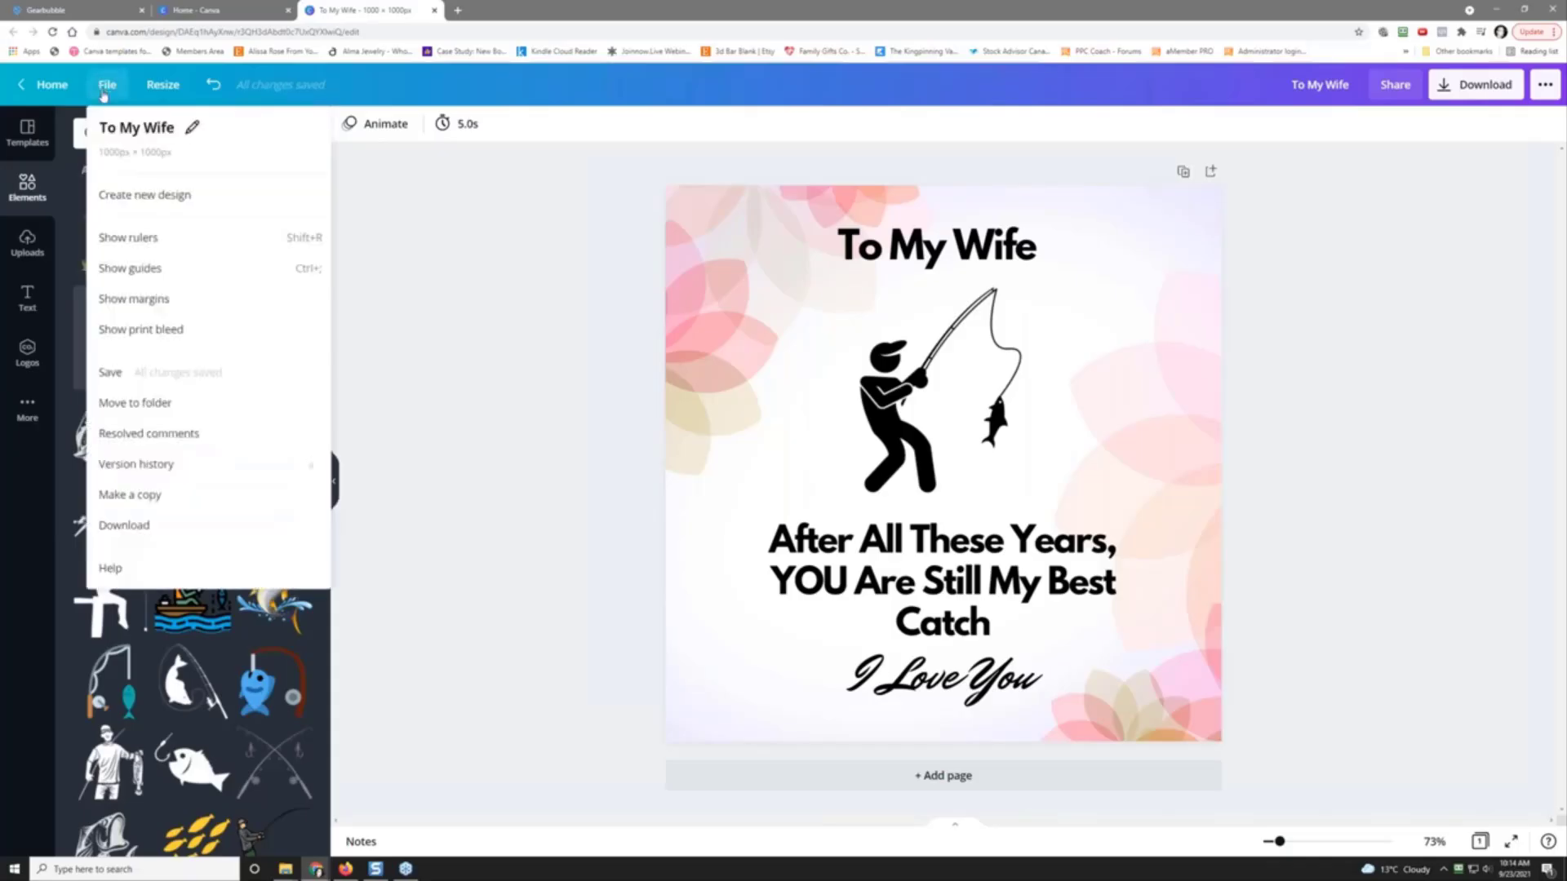
left_click(151, 414)
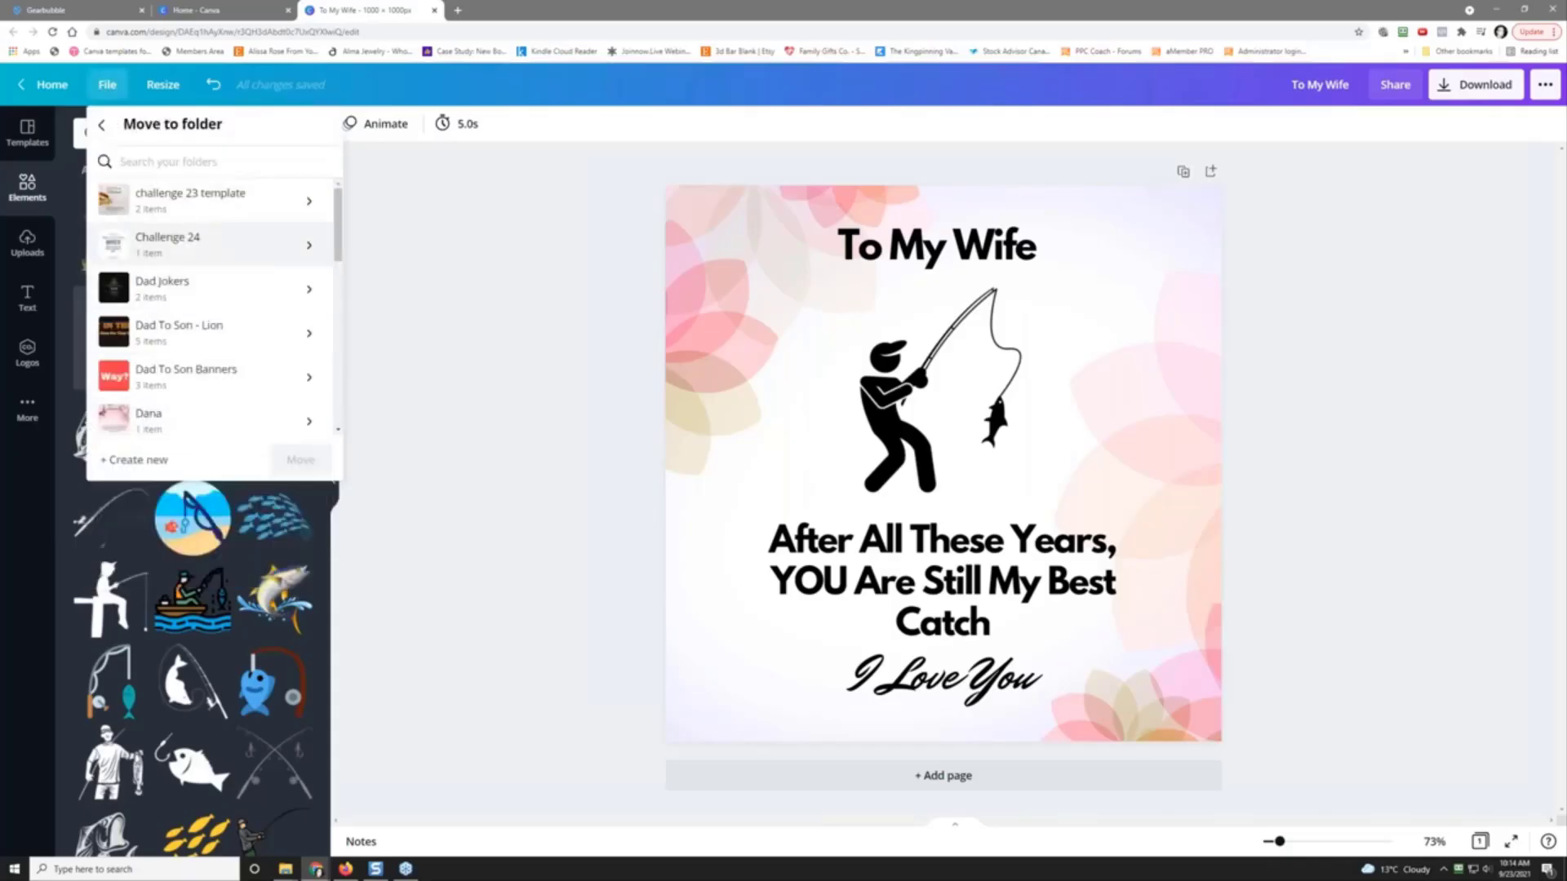
mouse_move(337, 258)
left_mouse_down()
mouse_move(335, 430)
mouse_move(352, 226)
mouse_move(348, 422)
mouse_move(348, 258)
left_mouse_up()
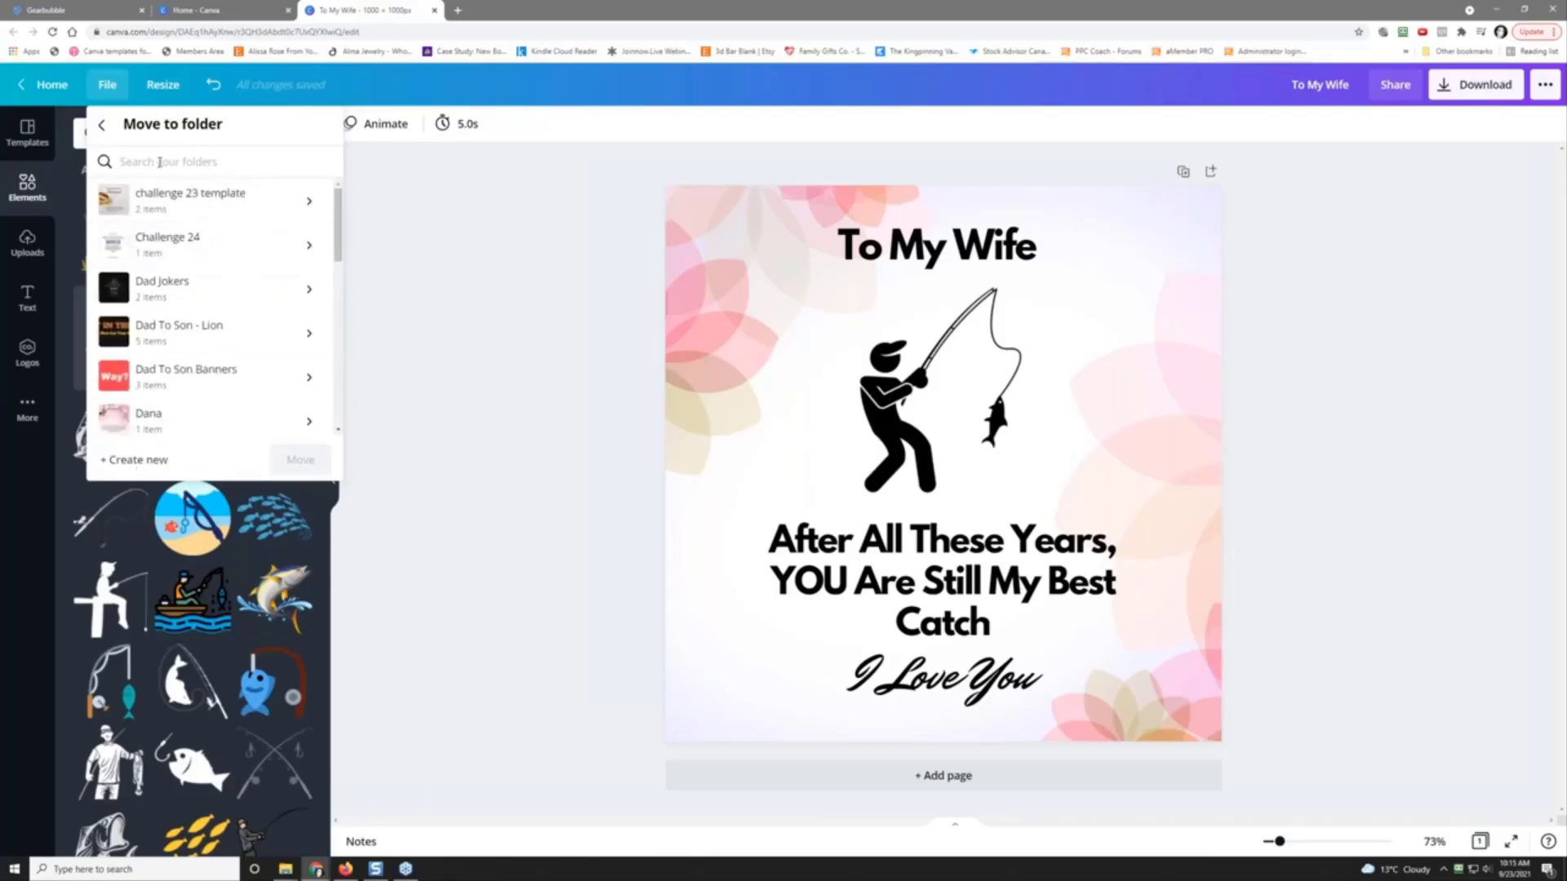
type("25")
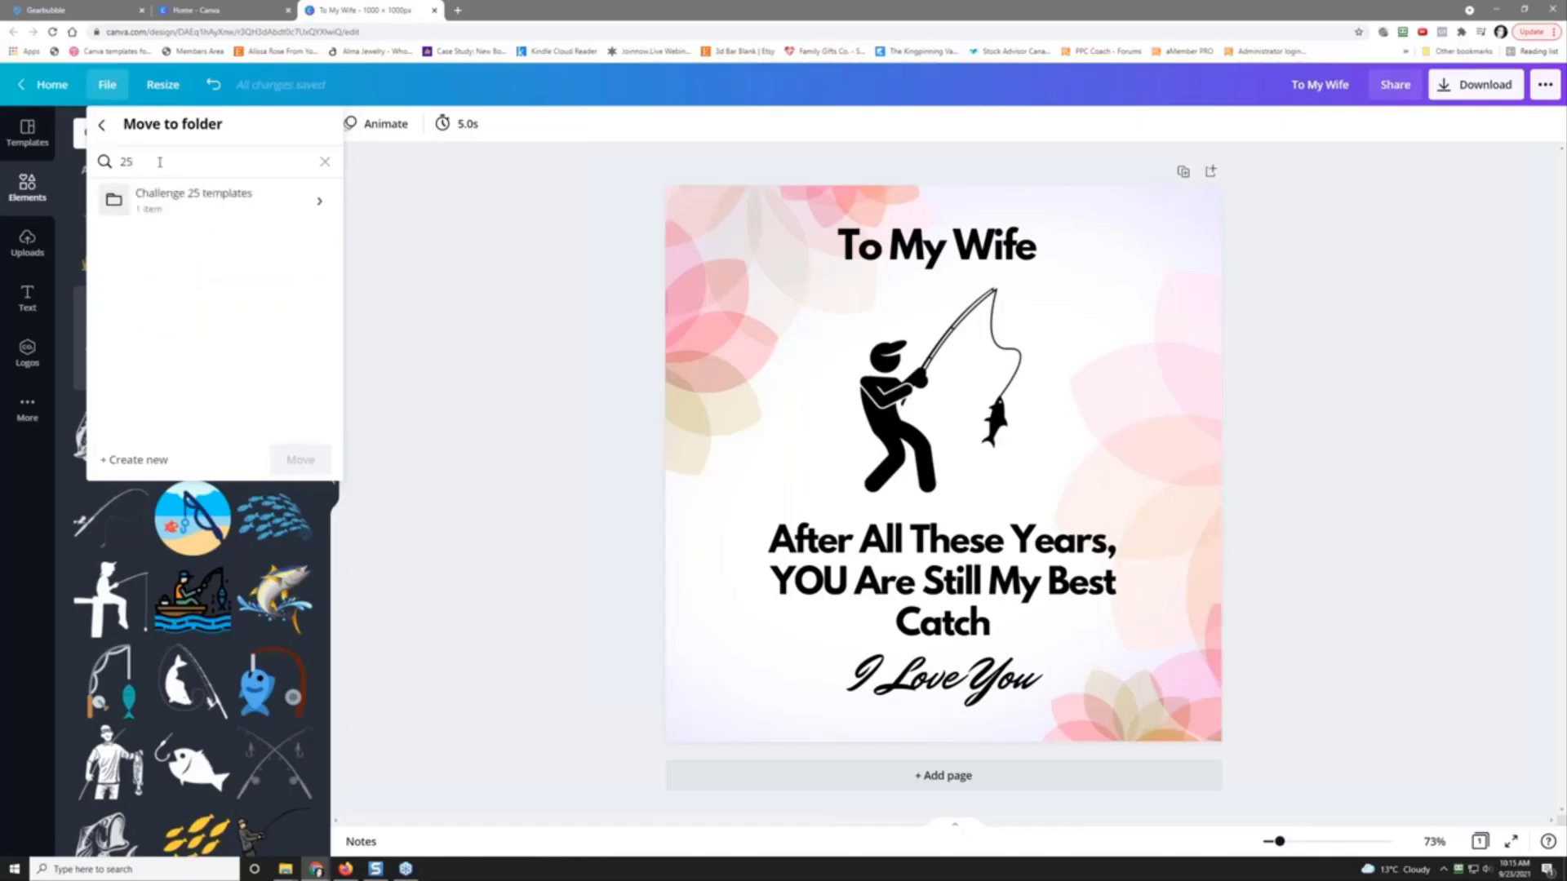
left_click(204, 203)
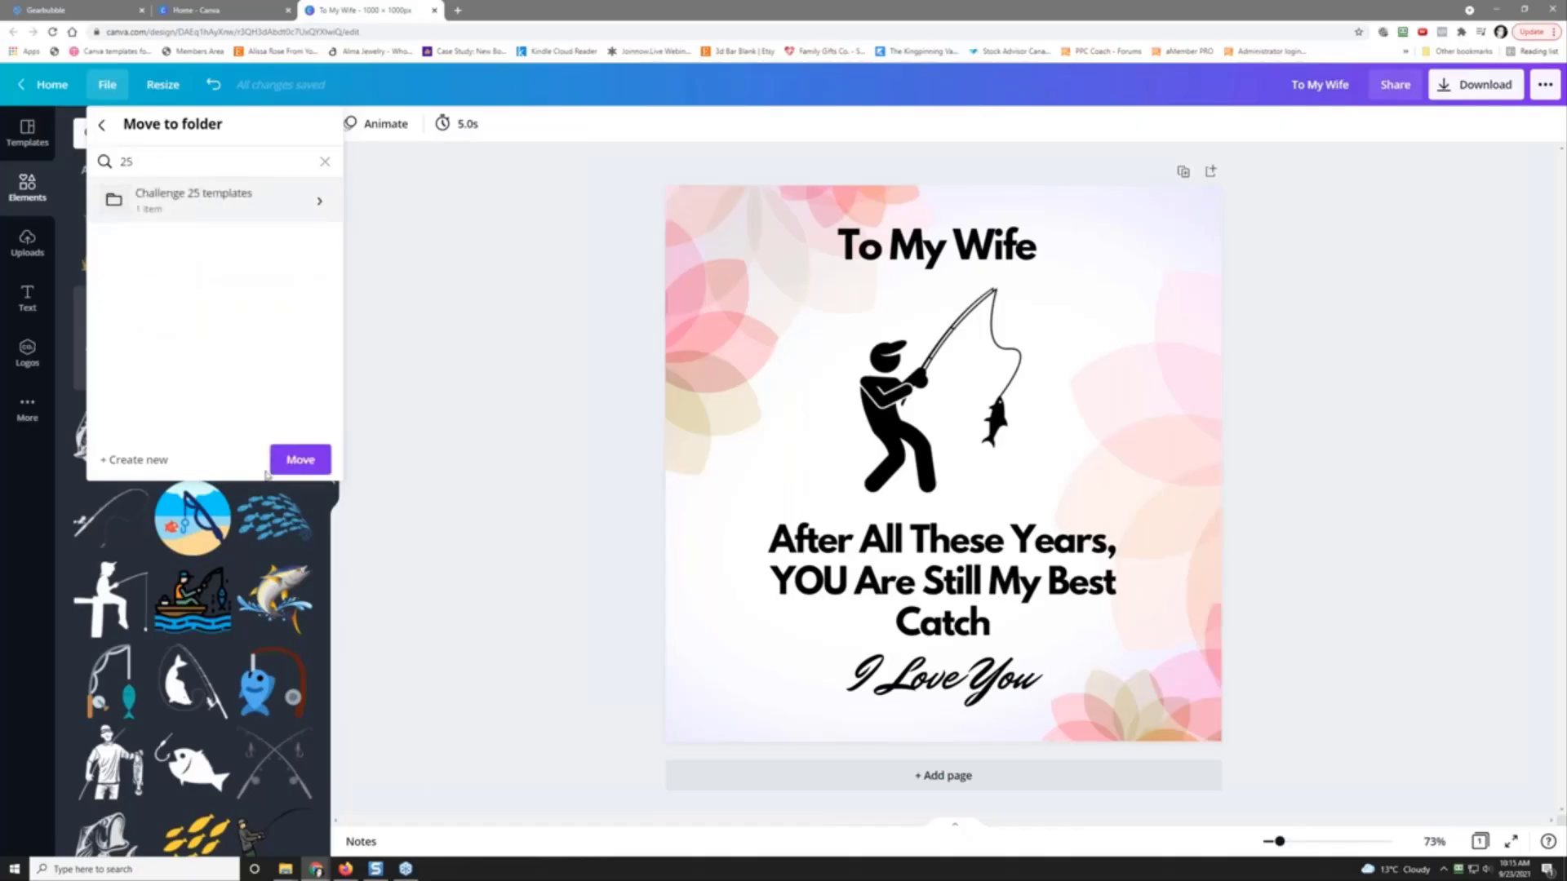
left_click(301, 461)
left_click(474, 376)
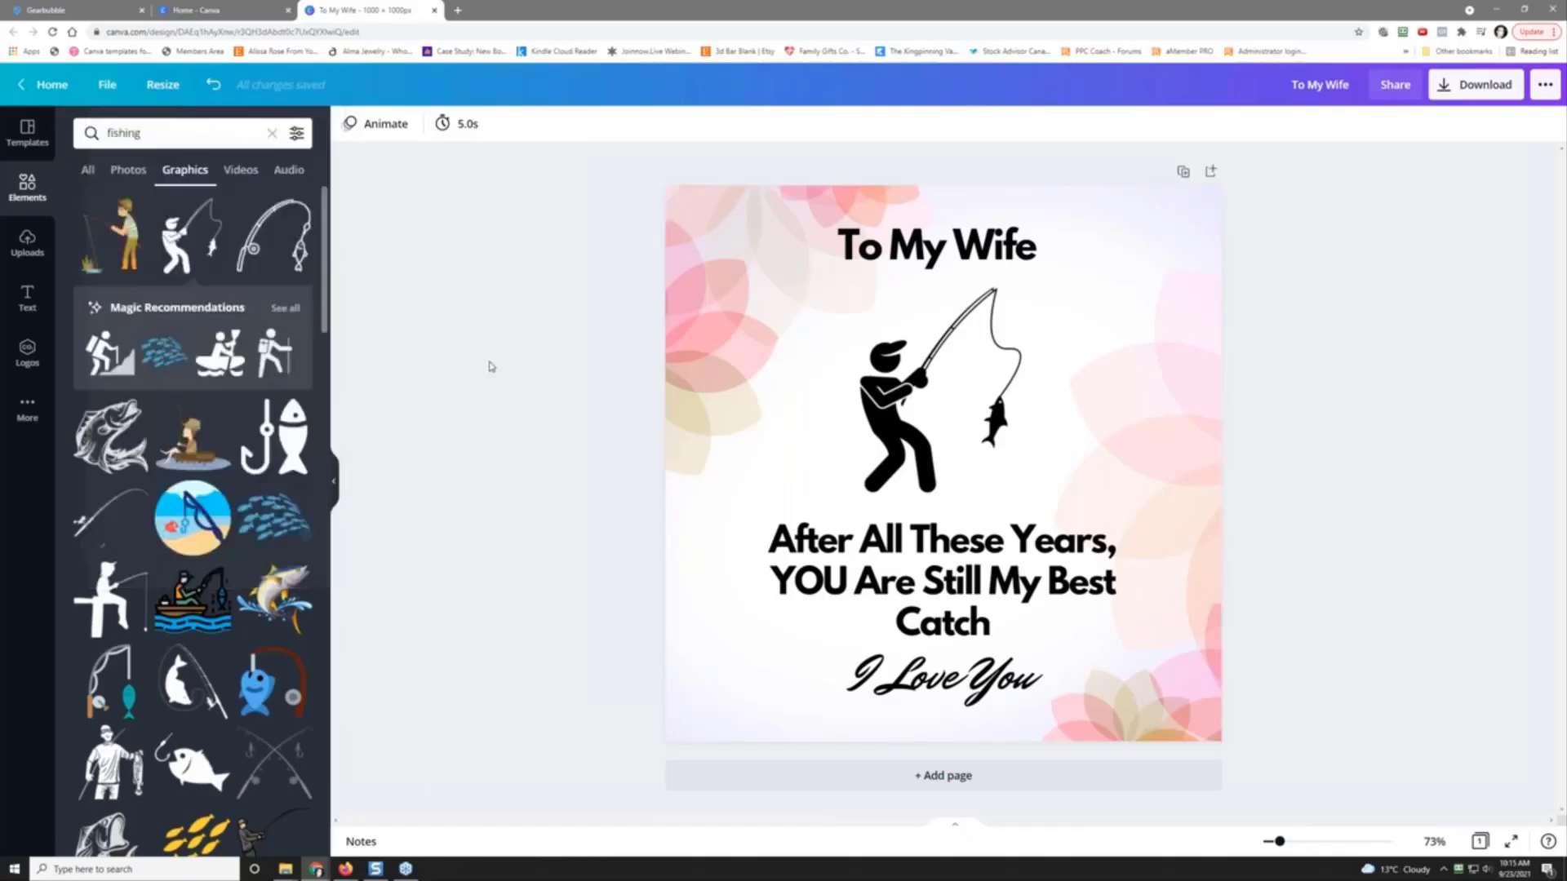
Step: Download the design as a PNG, show the file in its folder and move the folder window off the design
left_click(1485, 91)
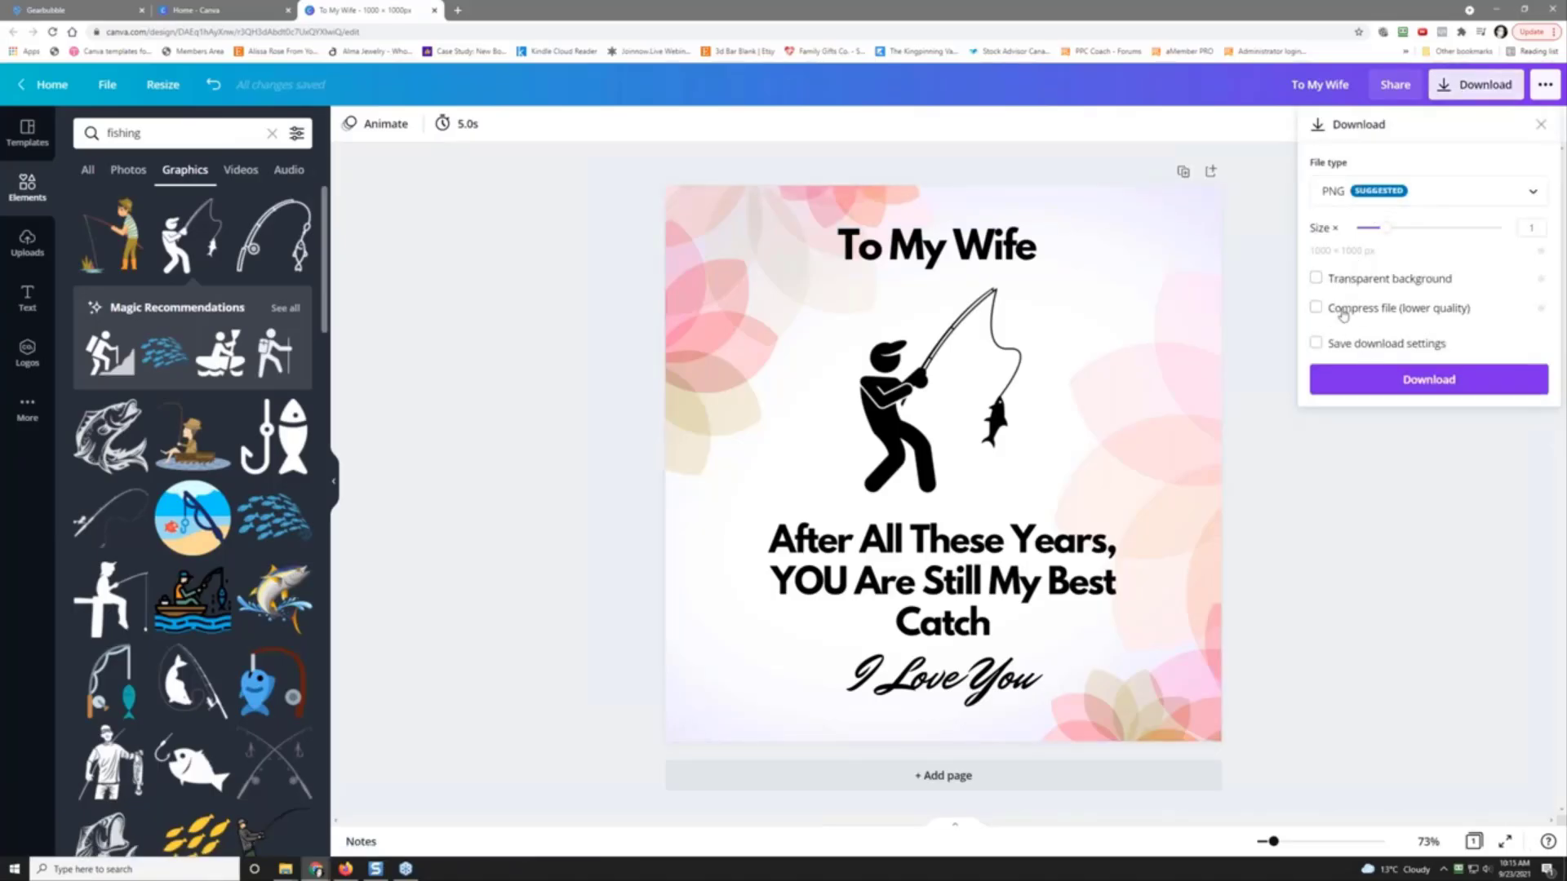
left_click(1421, 379)
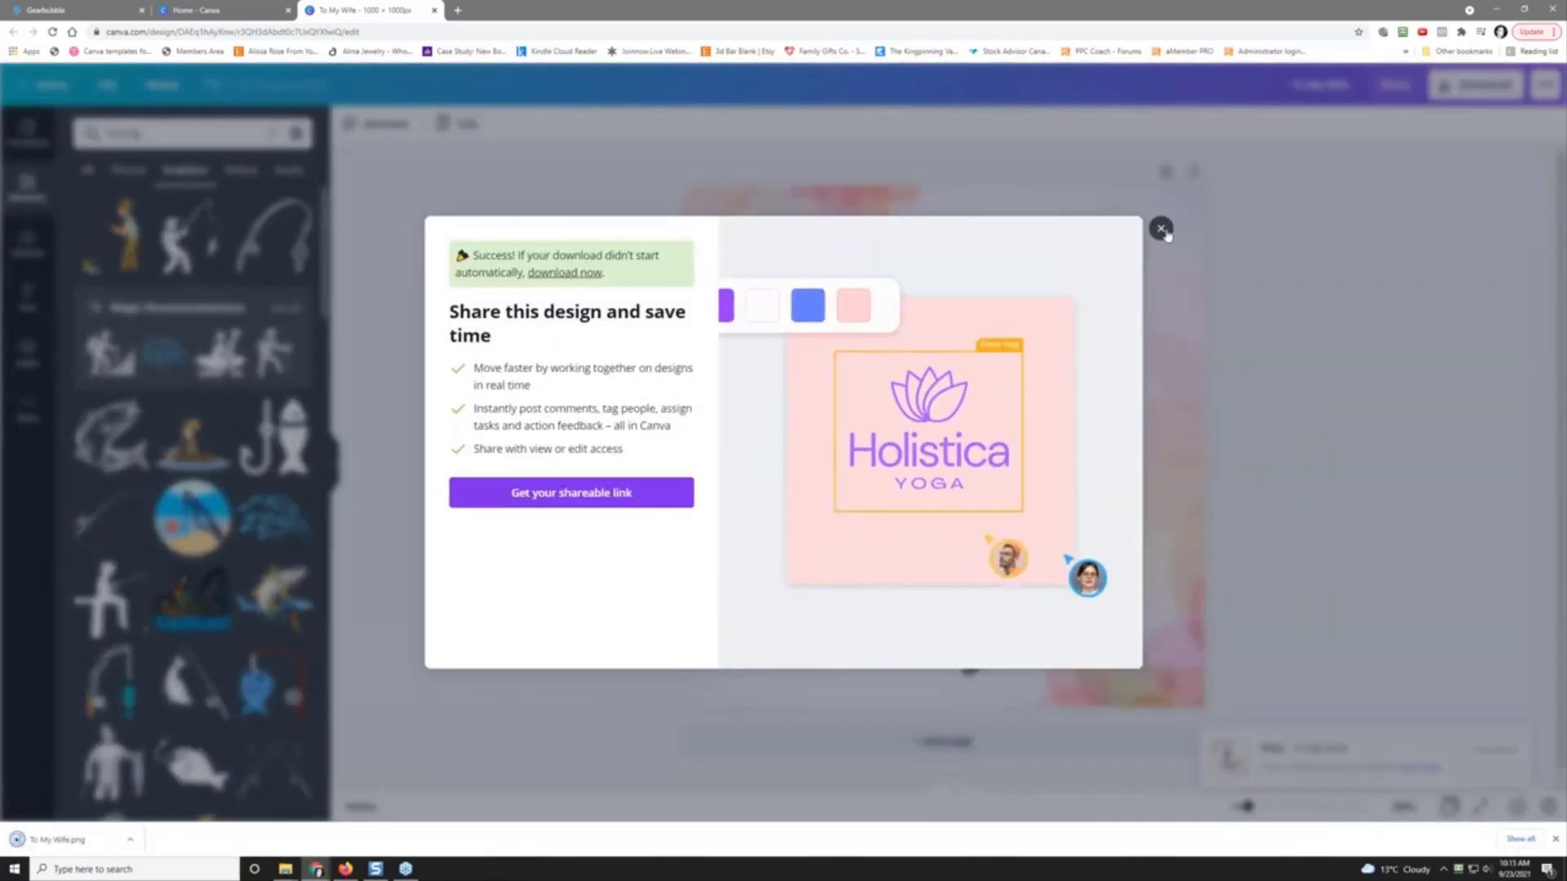
left_click(1161, 229)
left_click(130, 839)
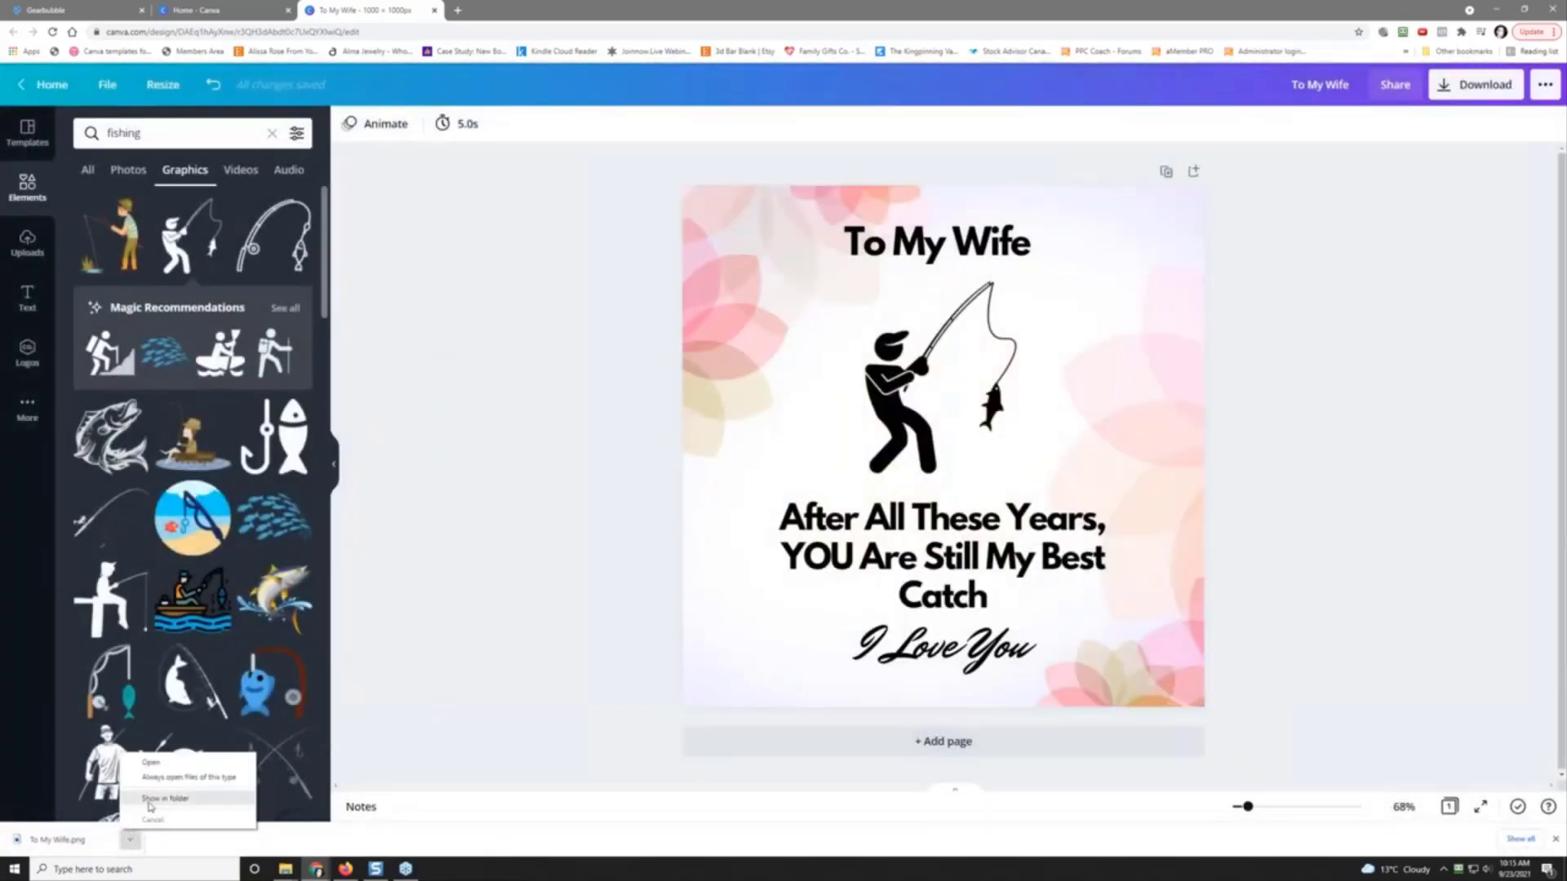
left_click(150, 806)
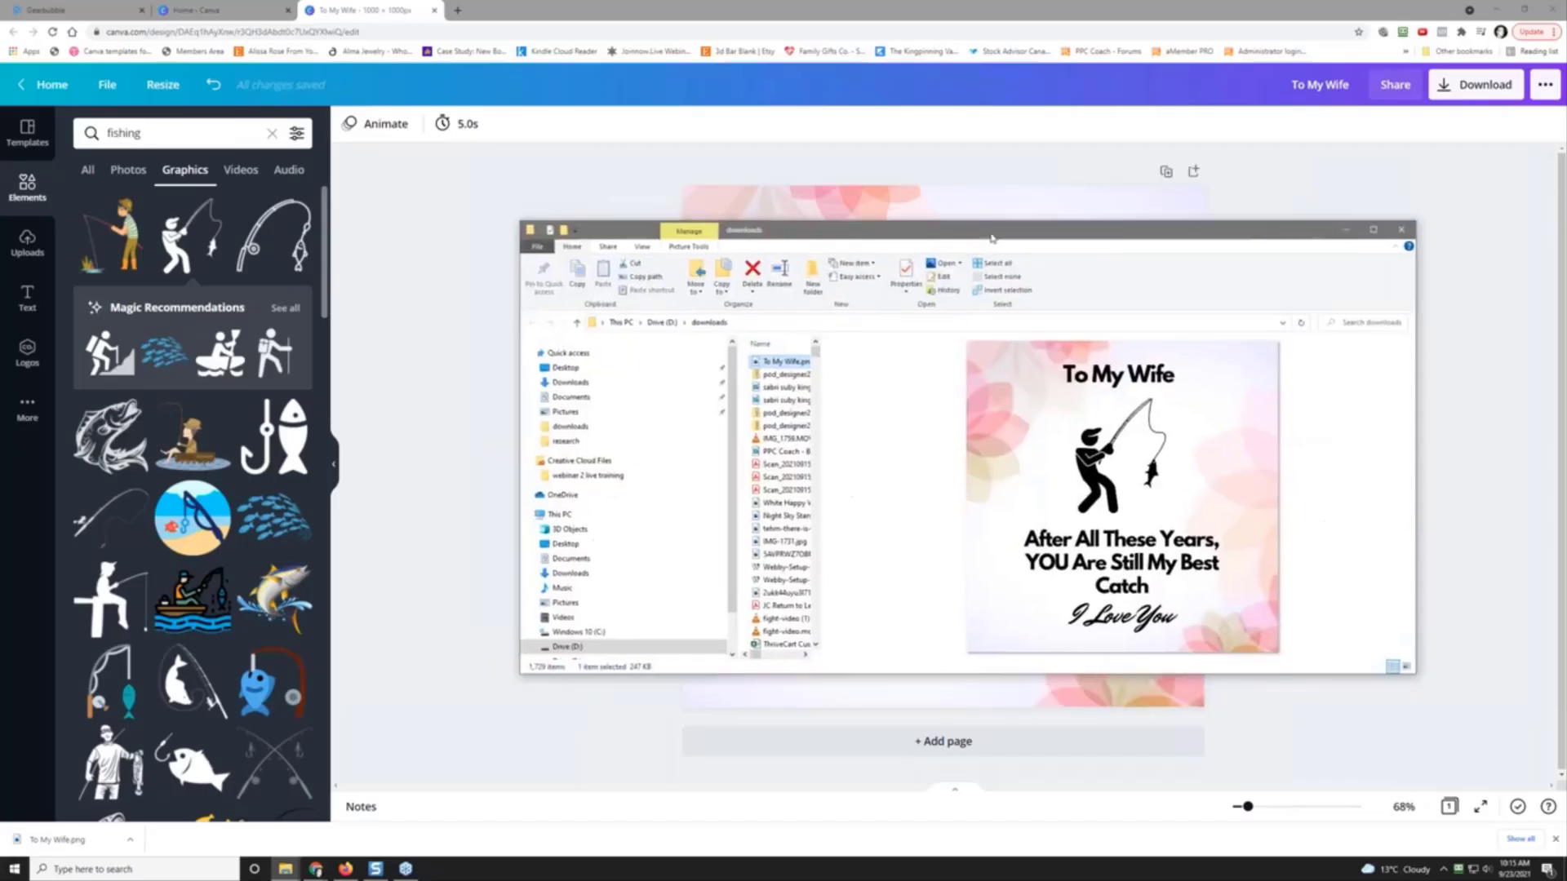
left_click_drag(997, 232, 1566, 192)
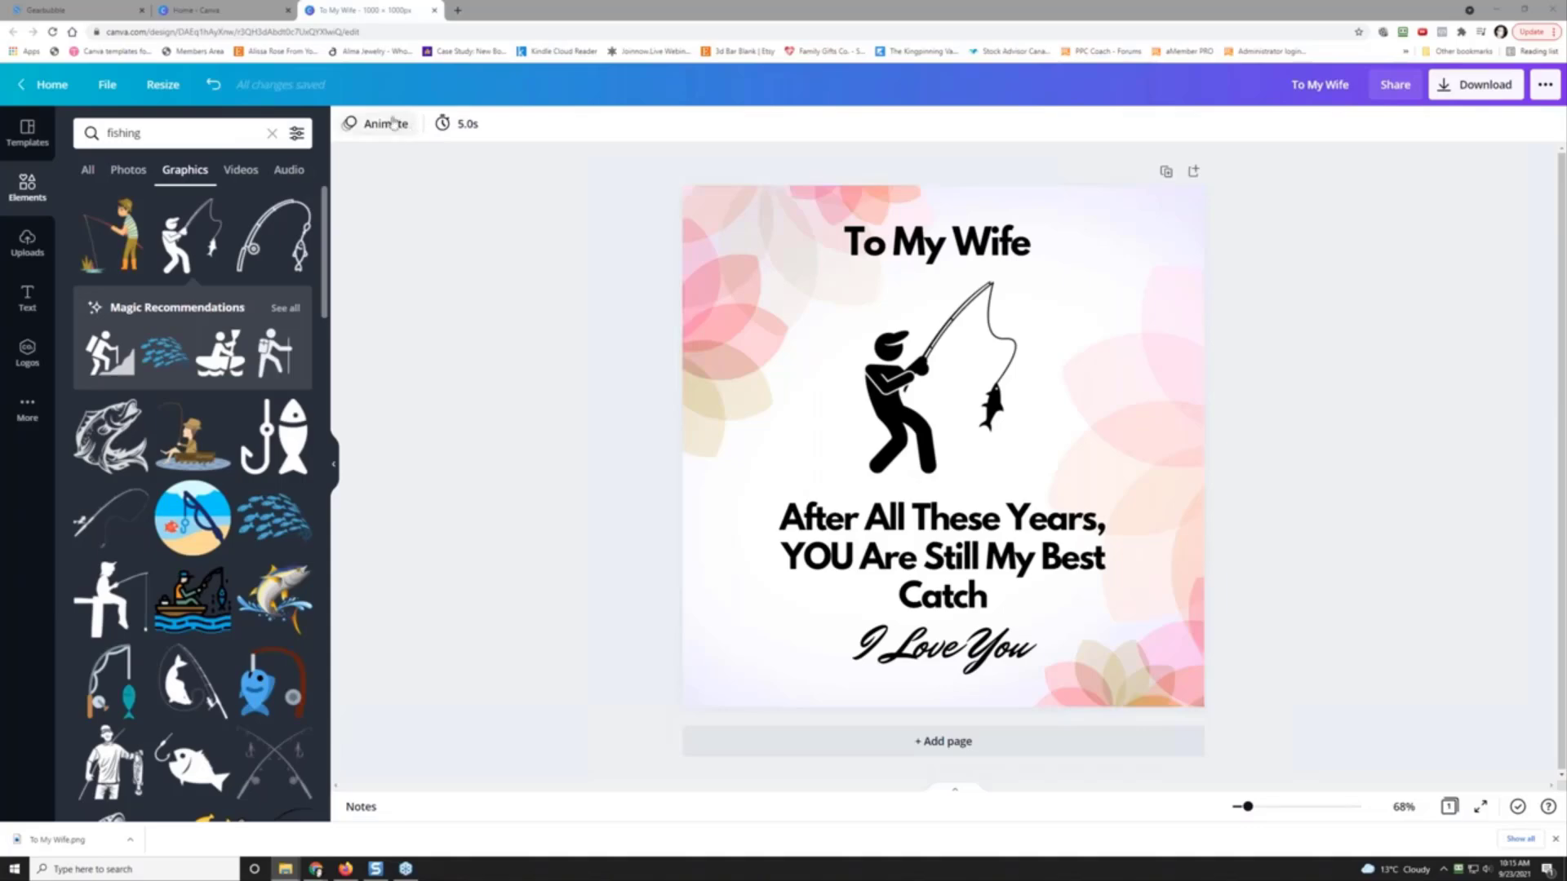
Step: Switch to Gearbubble and launch a Traditional campaign with Precious Jewelry as the product
left_click(78, 10)
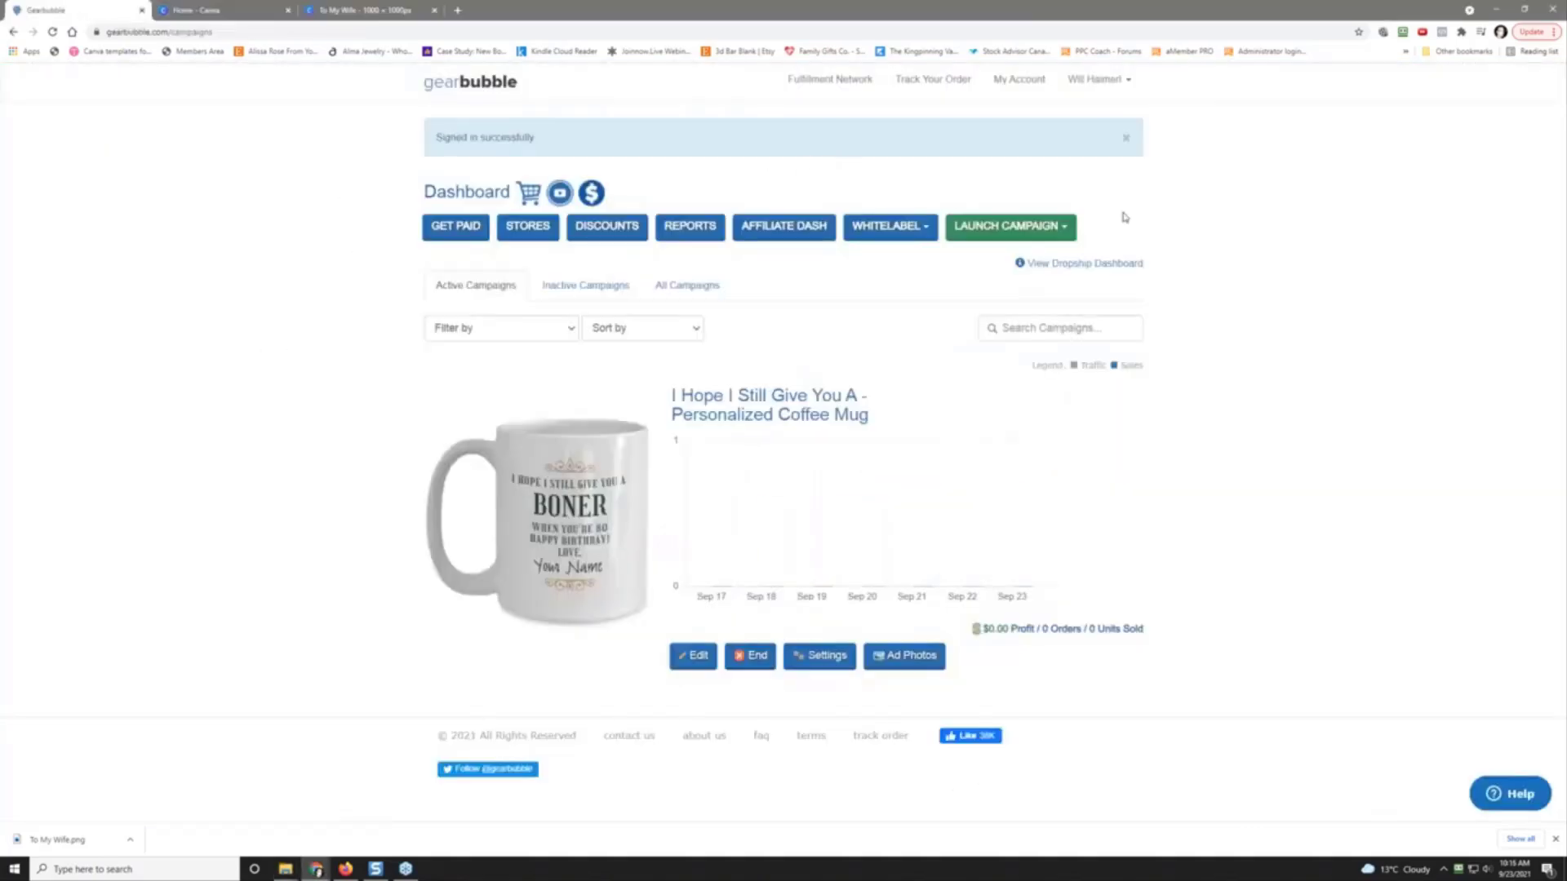
left_click(1012, 227)
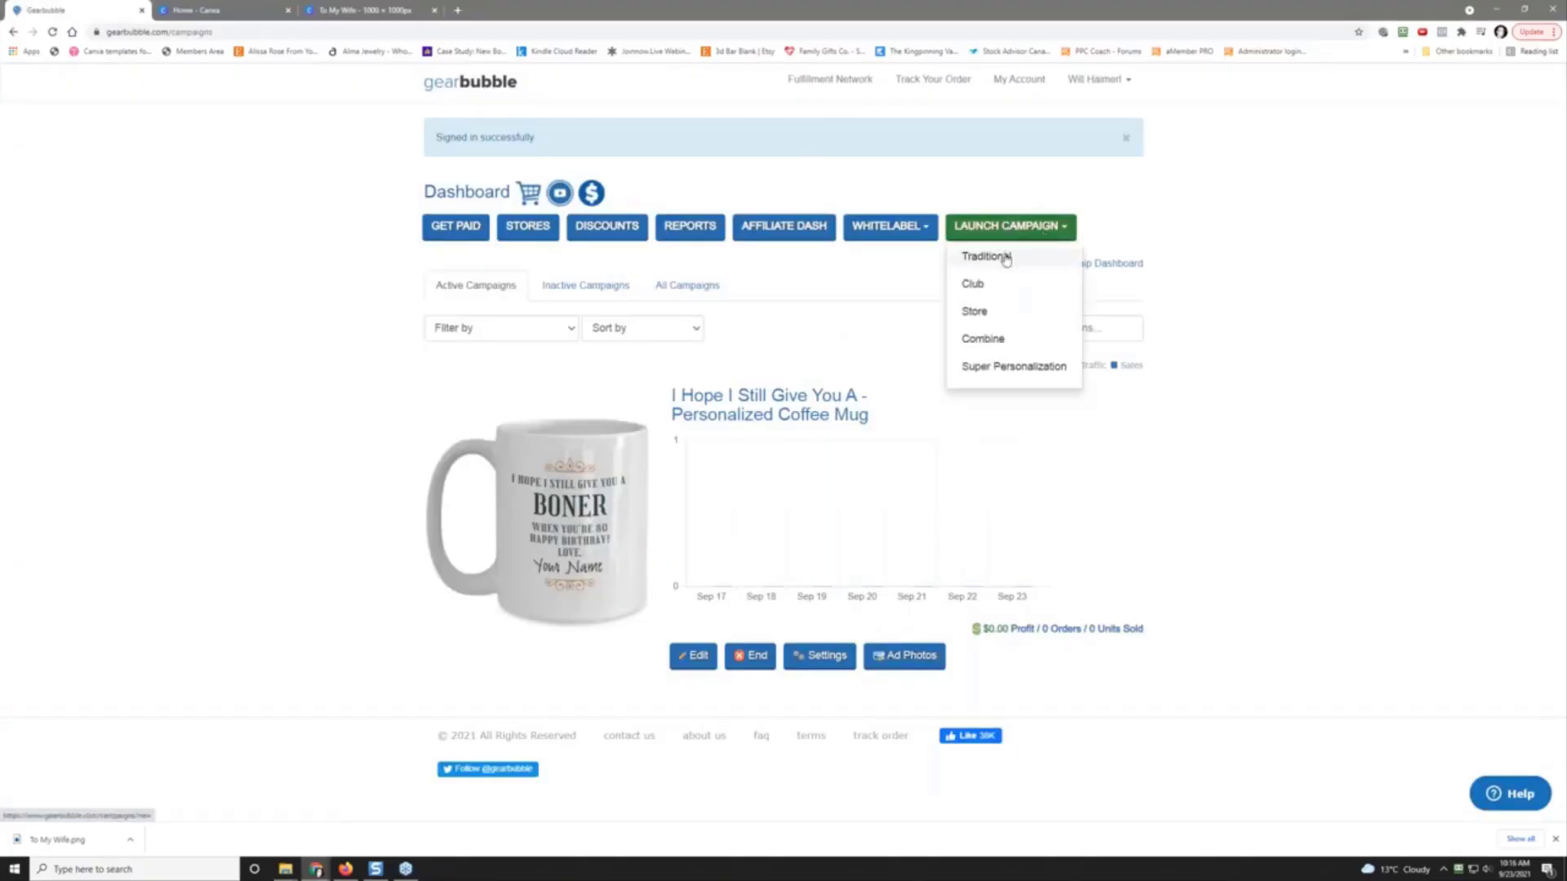
left_click(1006, 258)
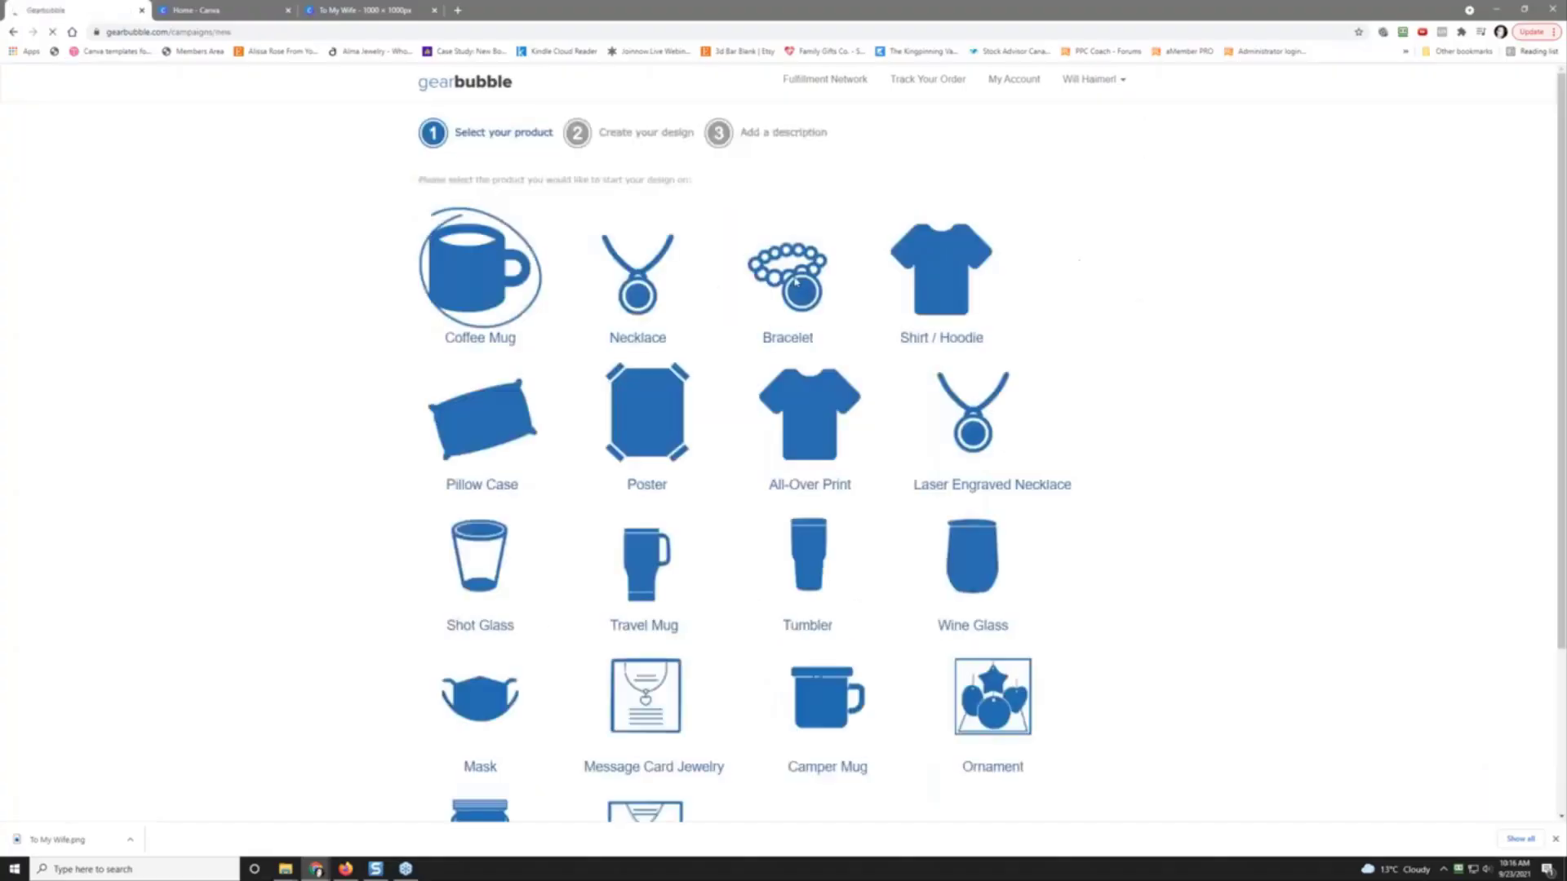
scroll(331, 548, "down", 3)
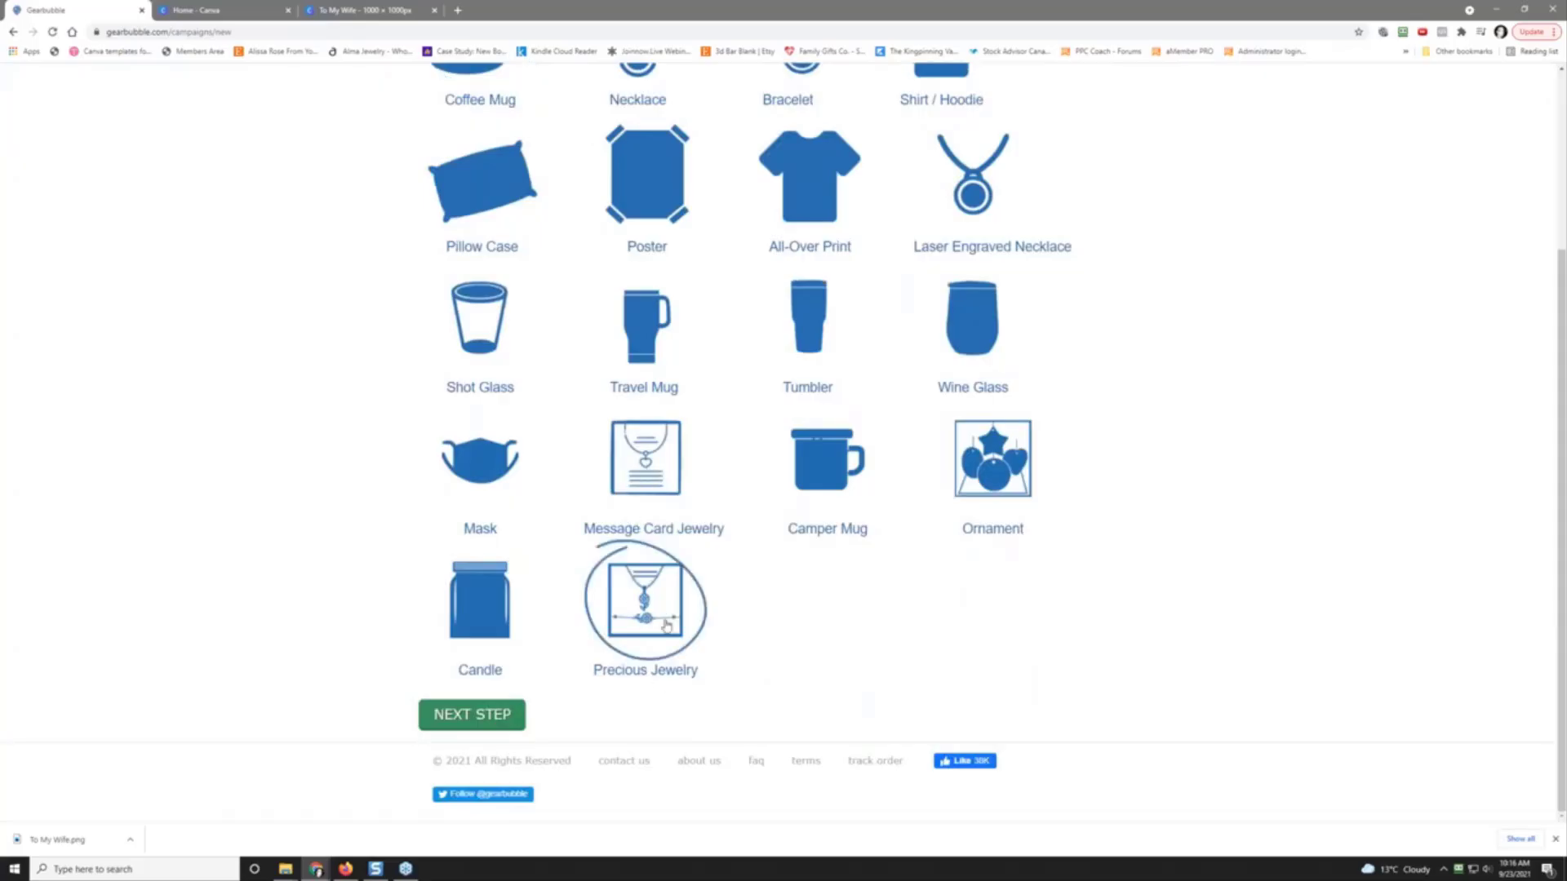
left_click(482, 722)
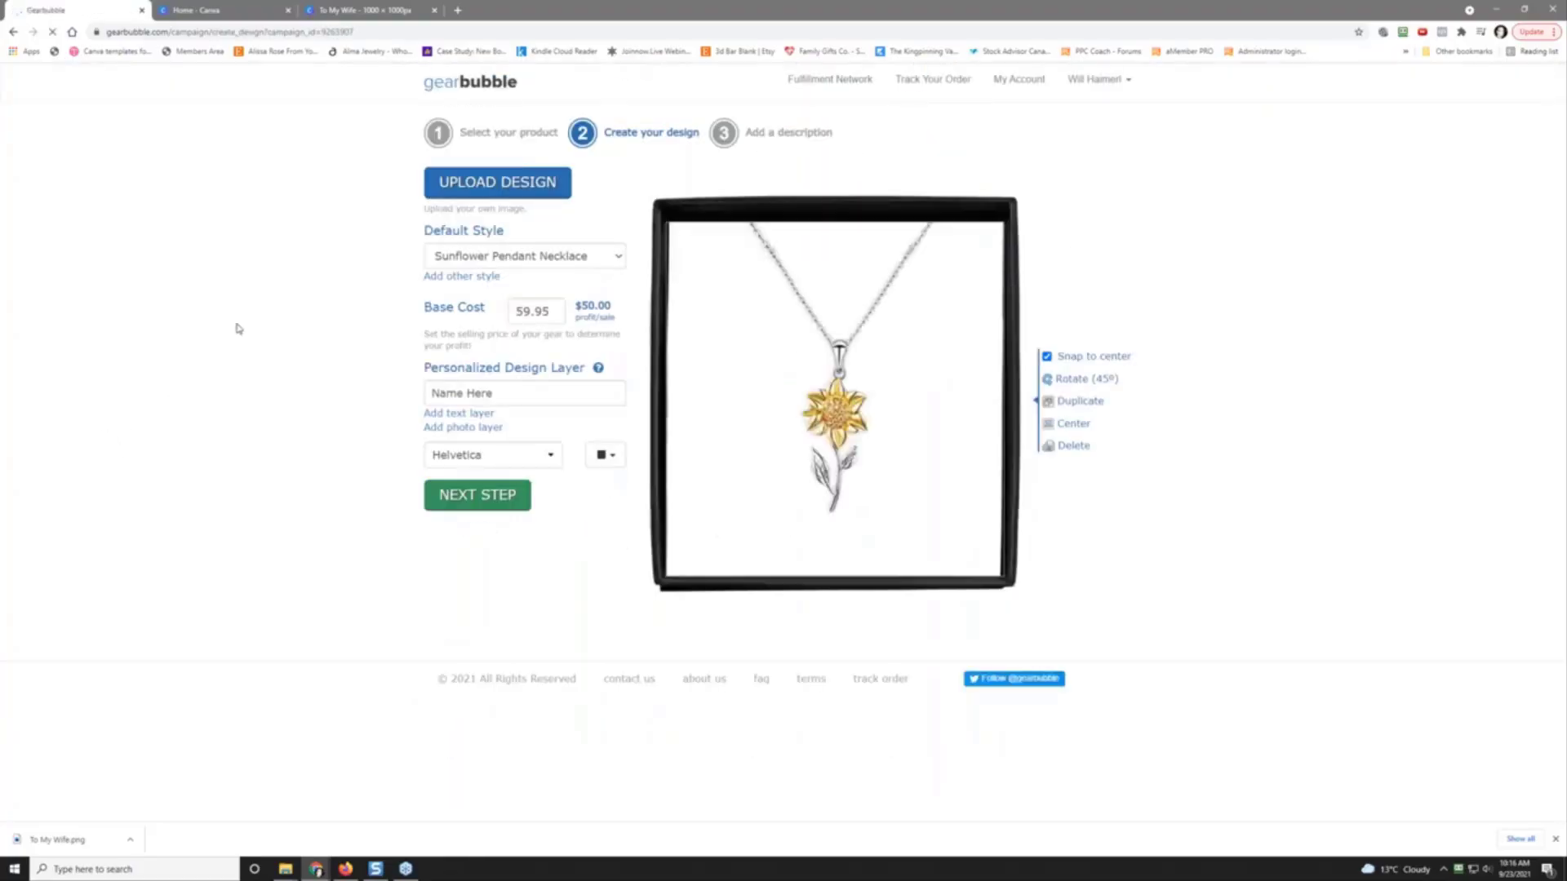
Step: Preview the Sunflower Bracelet, Love, Cross and Wishbone Dancing Necklace styles, and set the default style to Love Dancing Necklace
left_click(545, 258)
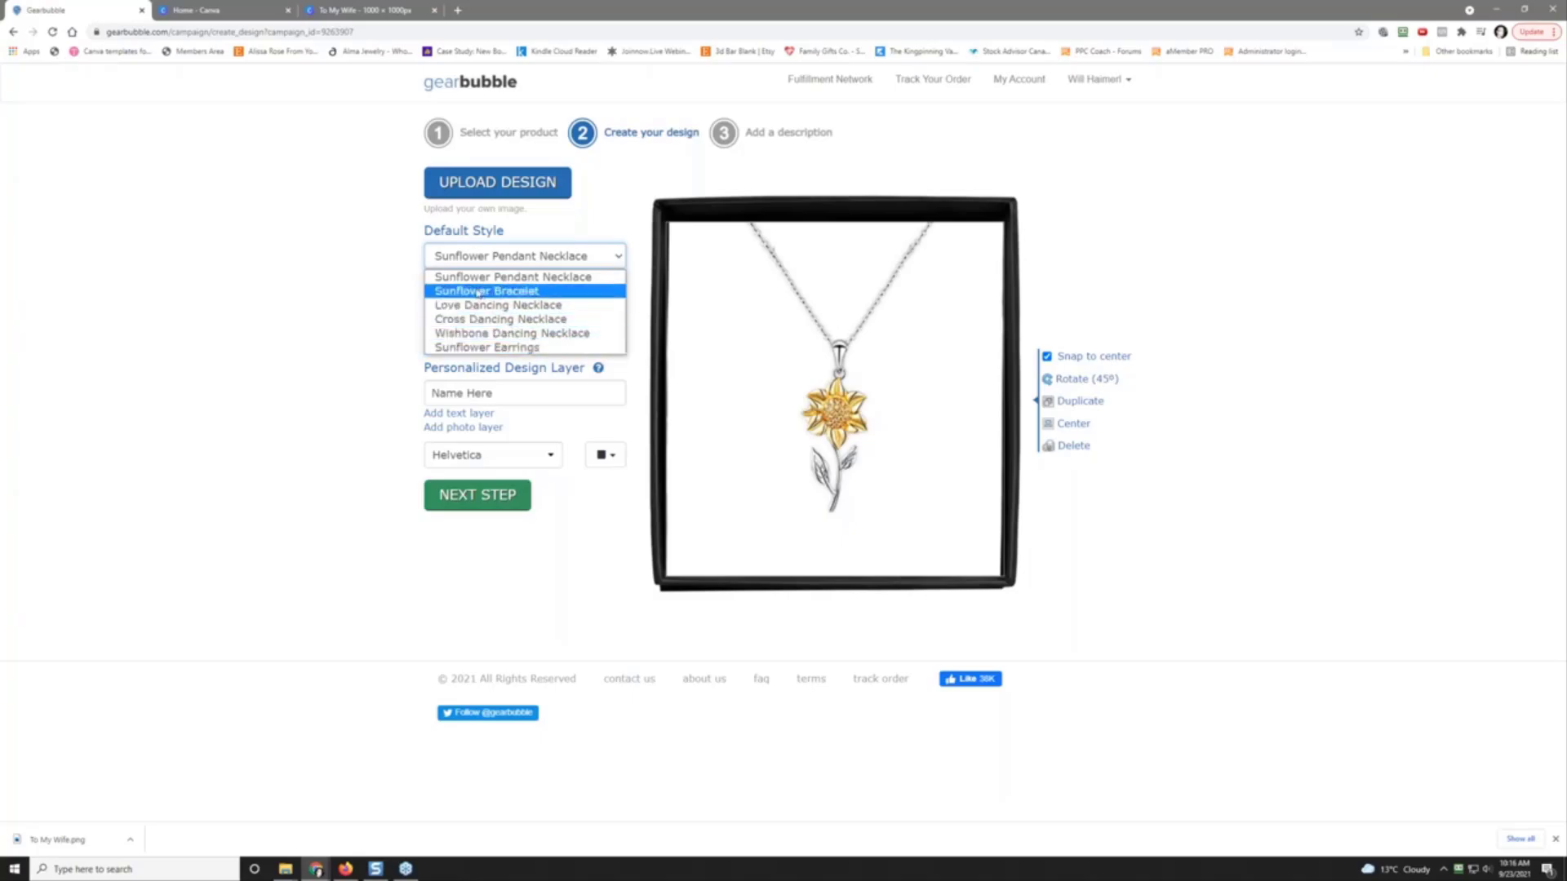
left_click(532, 291)
left_click(544, 261)
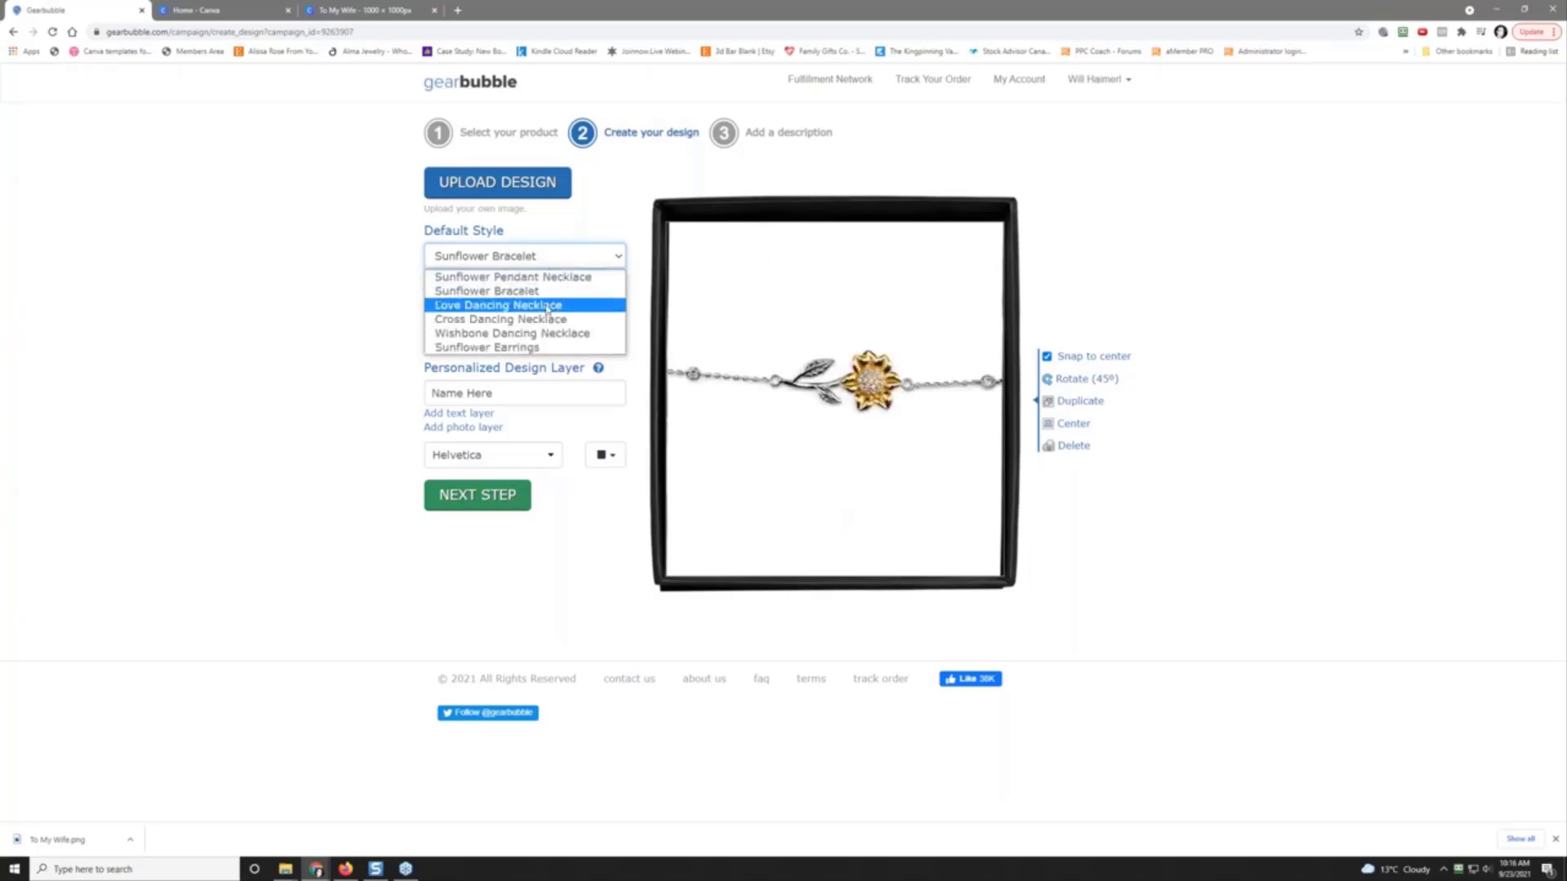
left_click(546, 305)
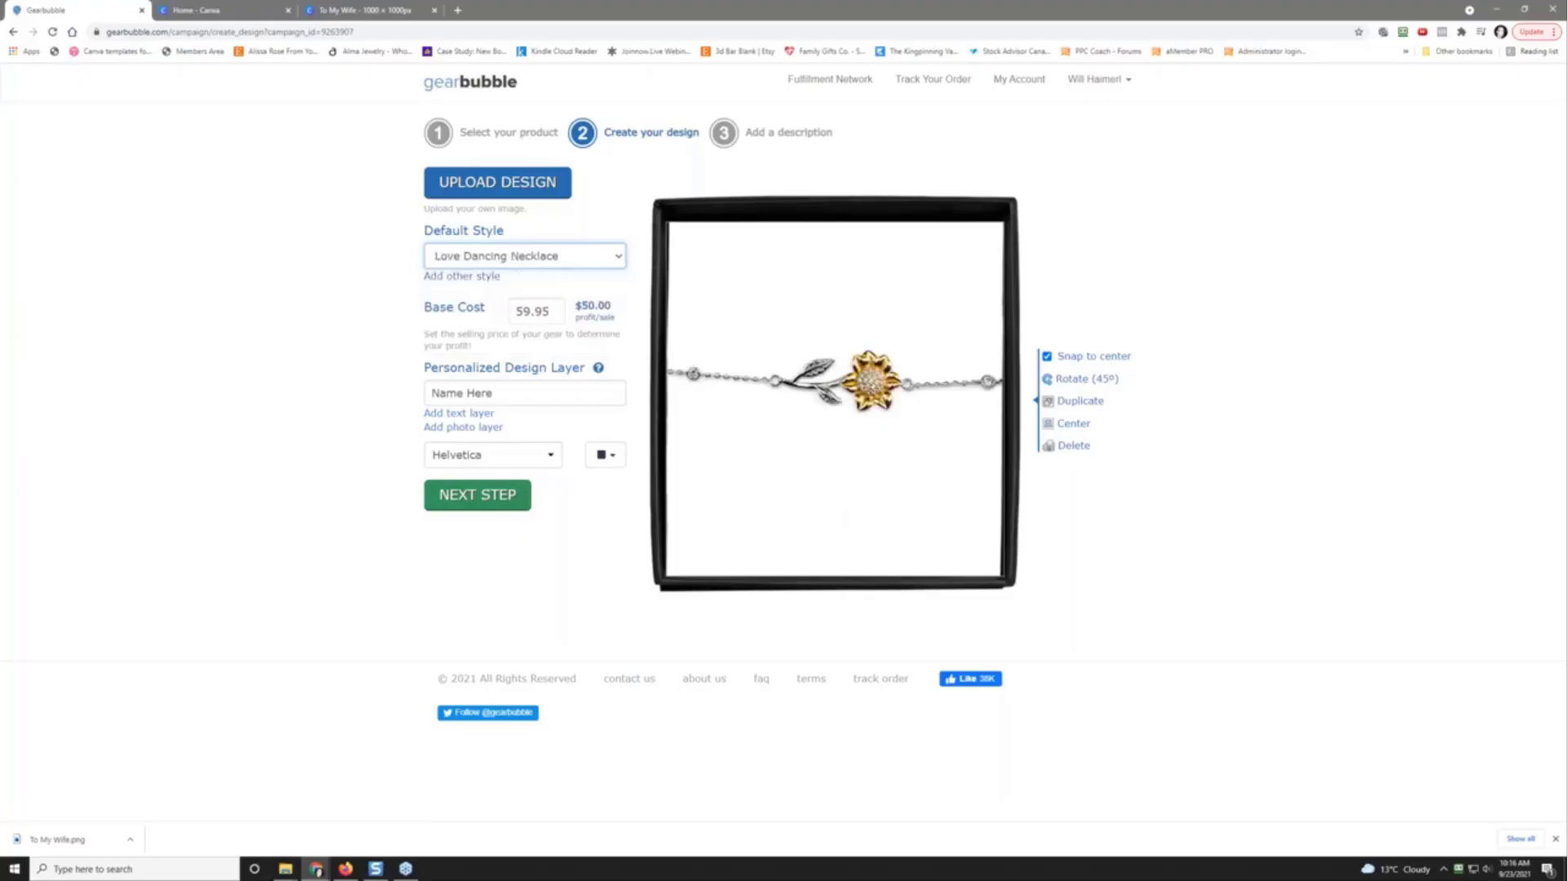
left_click(551, 260)
left_click(543, 318)
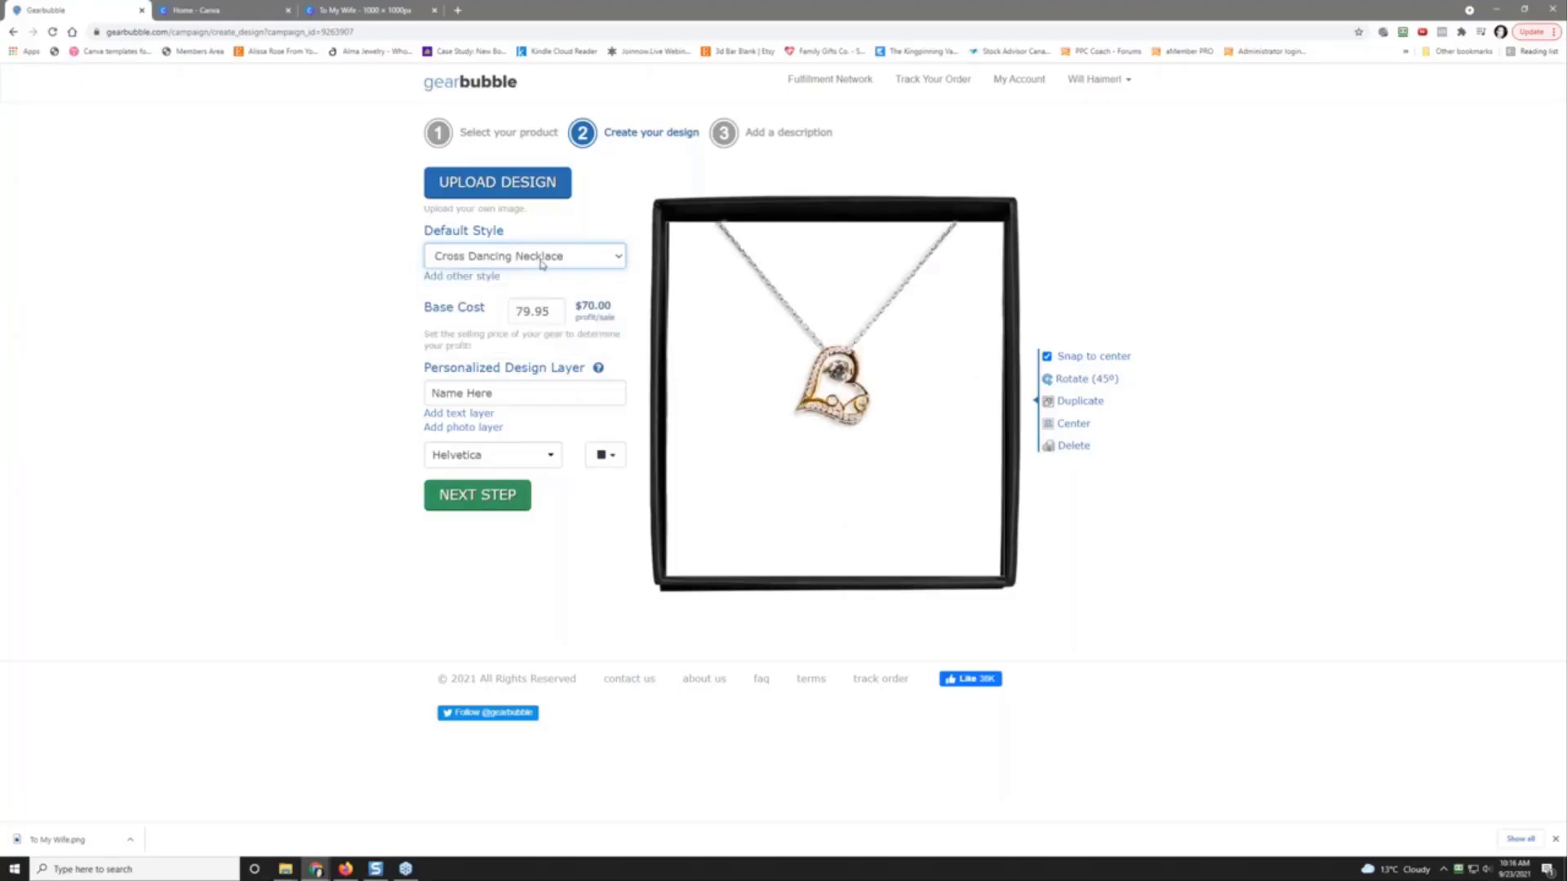
left_click(543, 261)
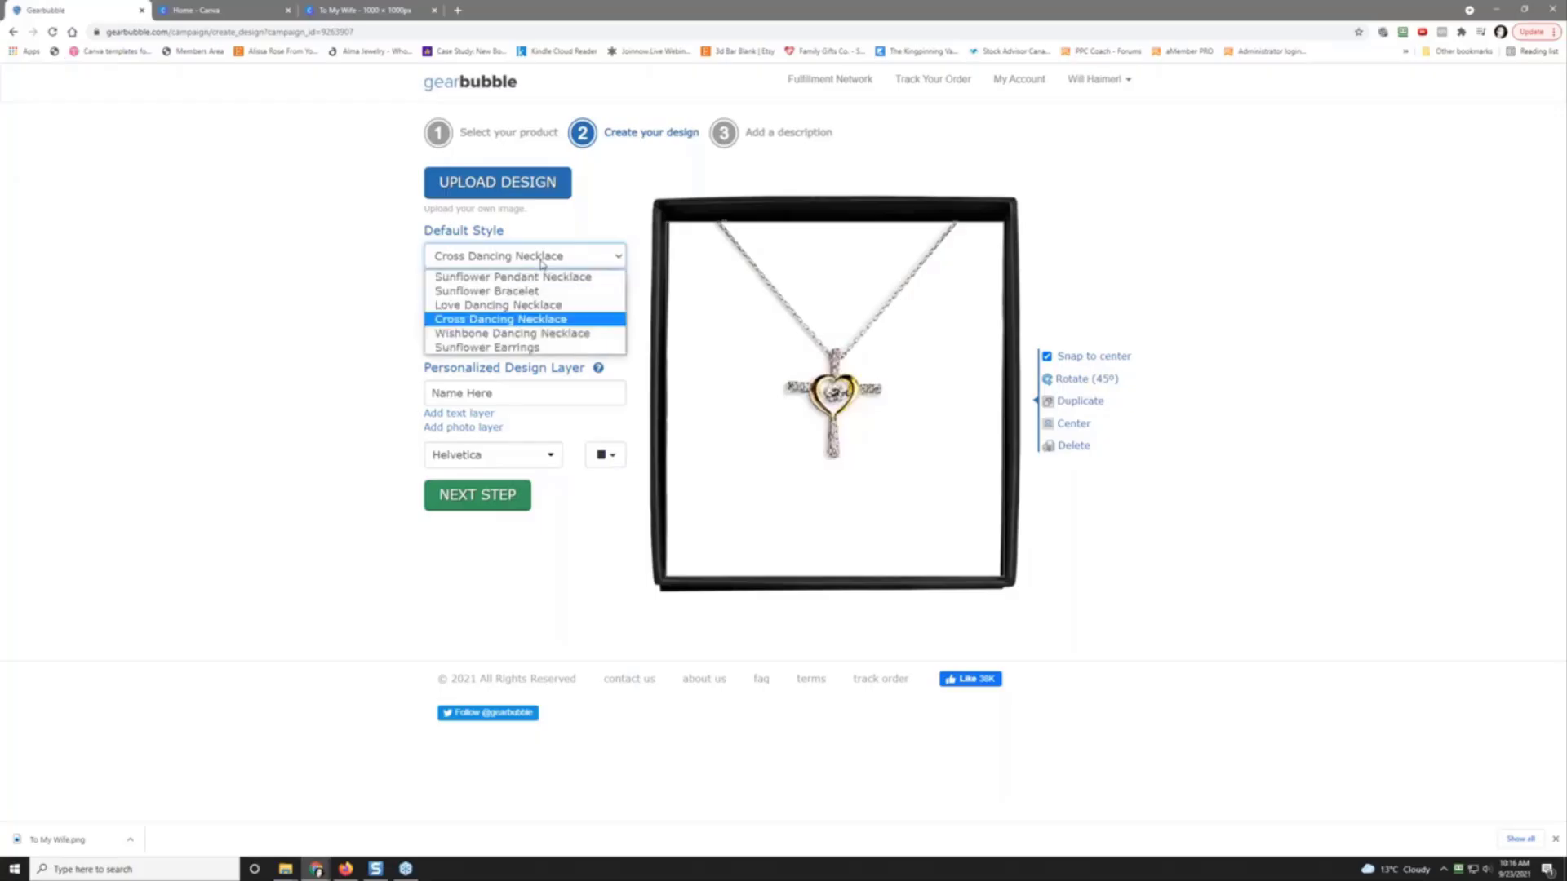
left_click(543, 333)
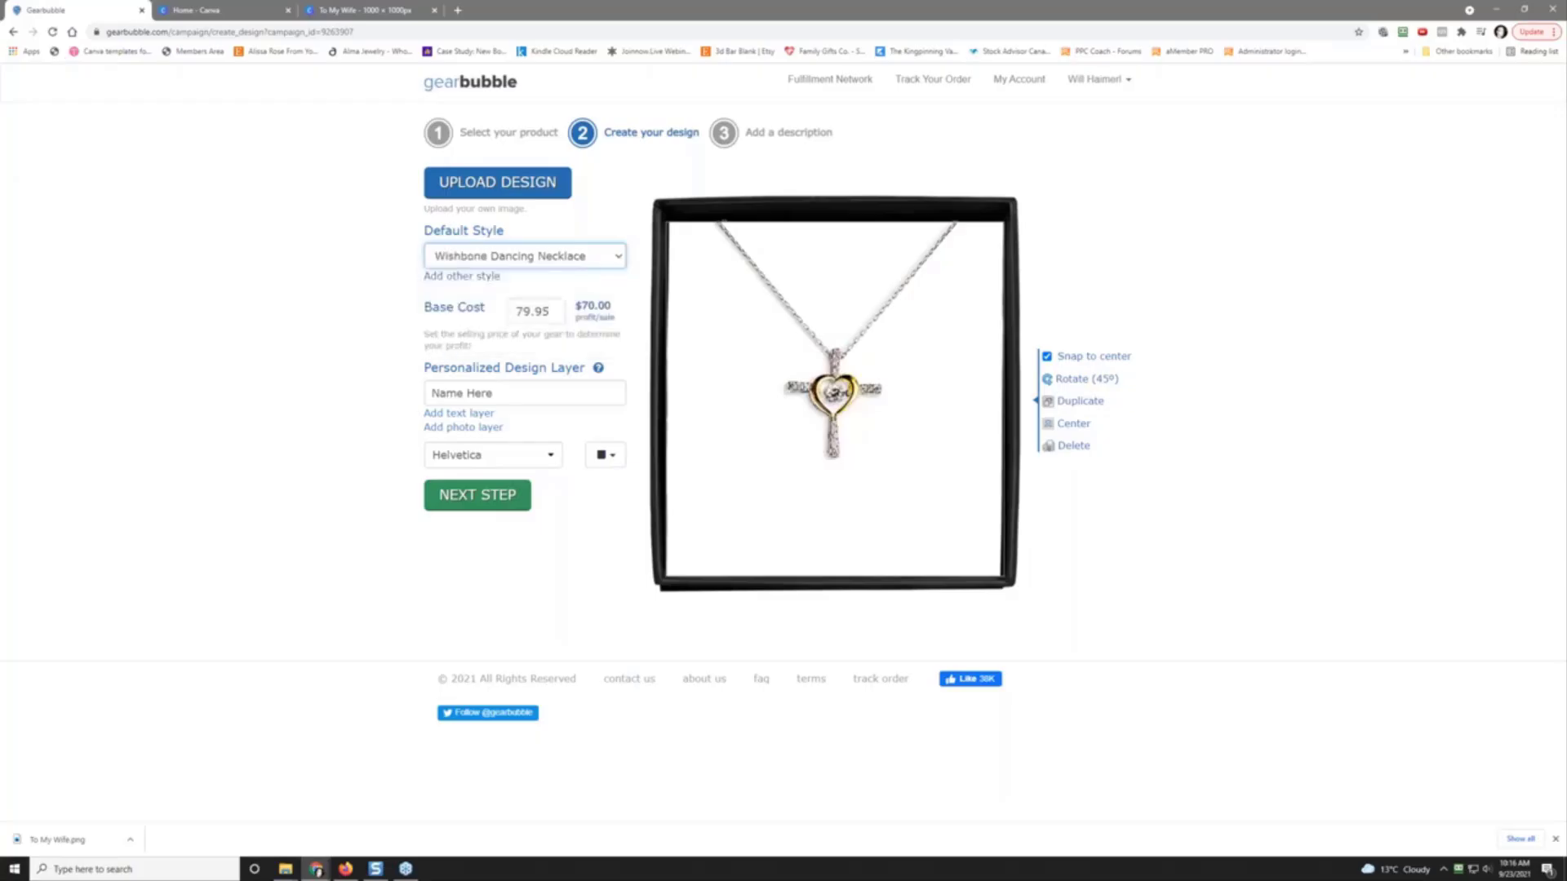
left_click(562, 259)
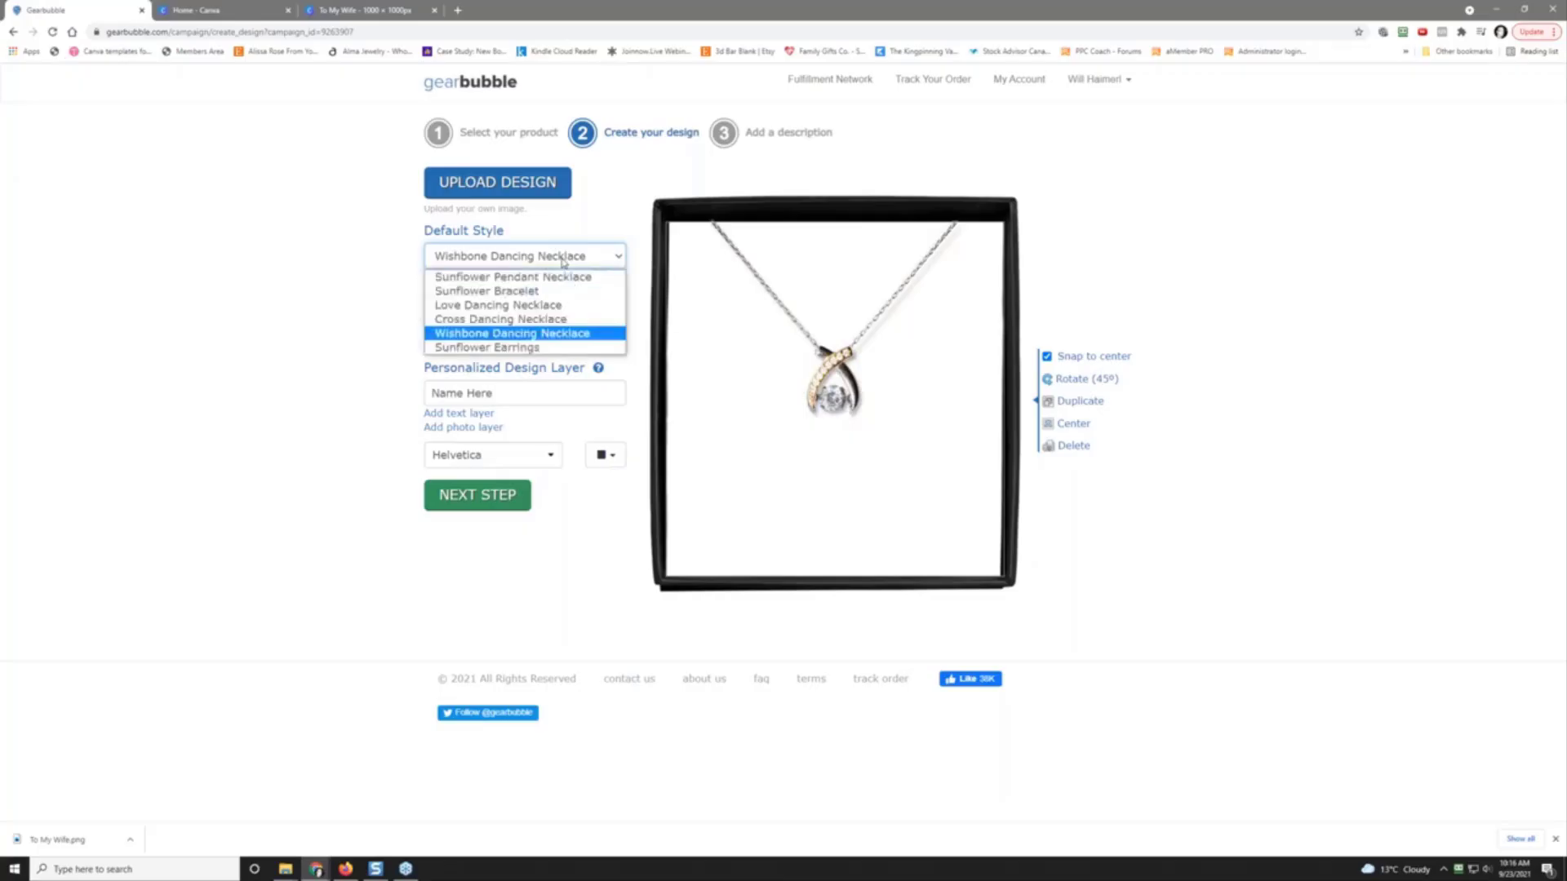
left_click(538, 304)
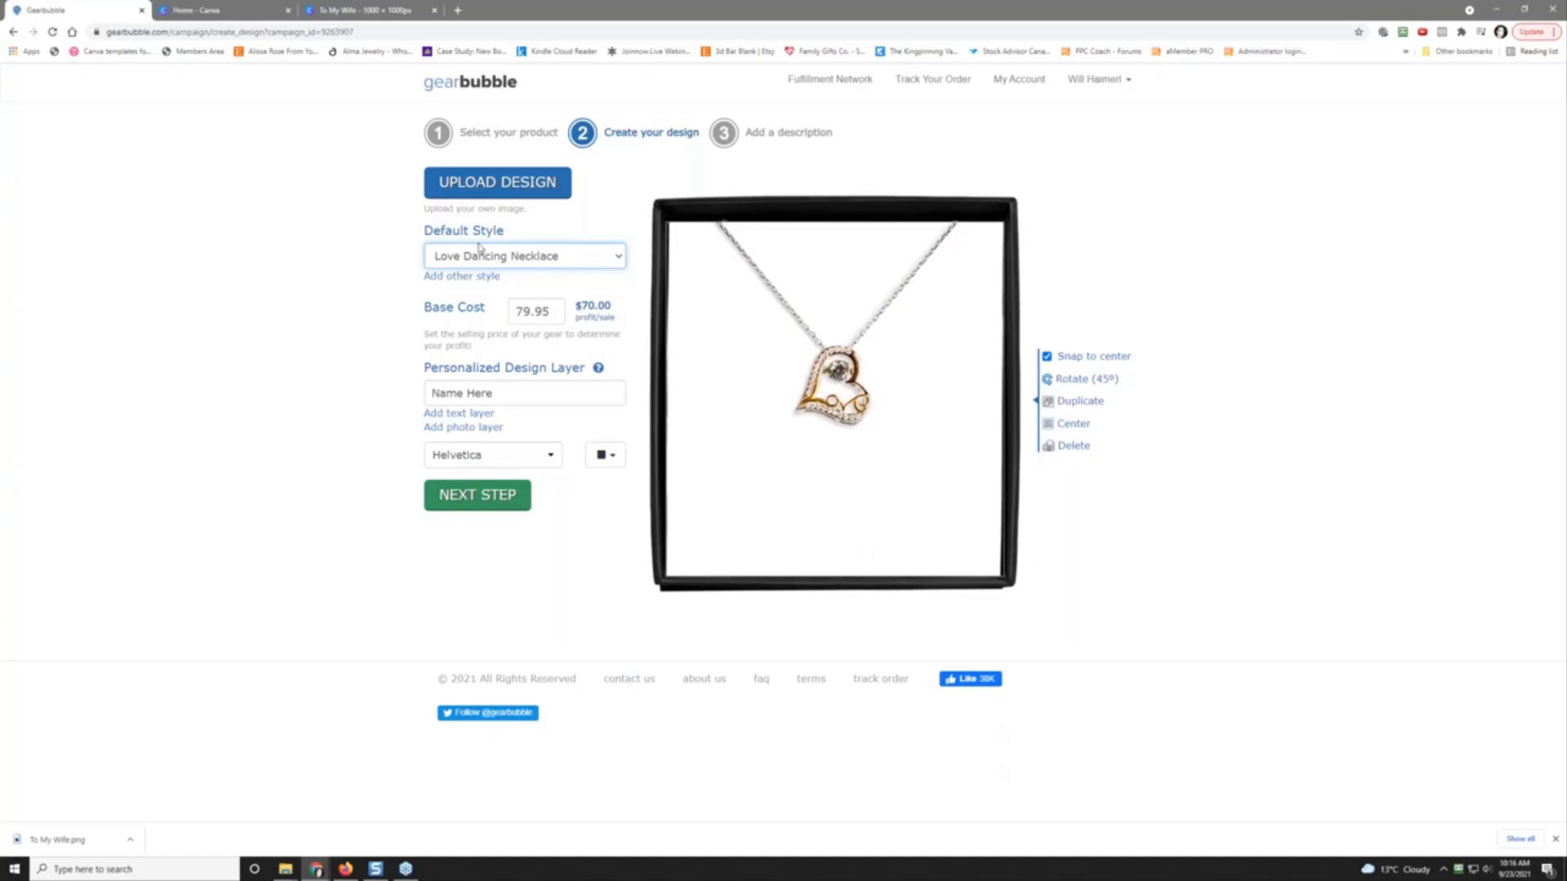
Step: Upload To My Wife.png from the downloads folder as the graphic for the Love Dancing Necklace
left_click(468, 500)
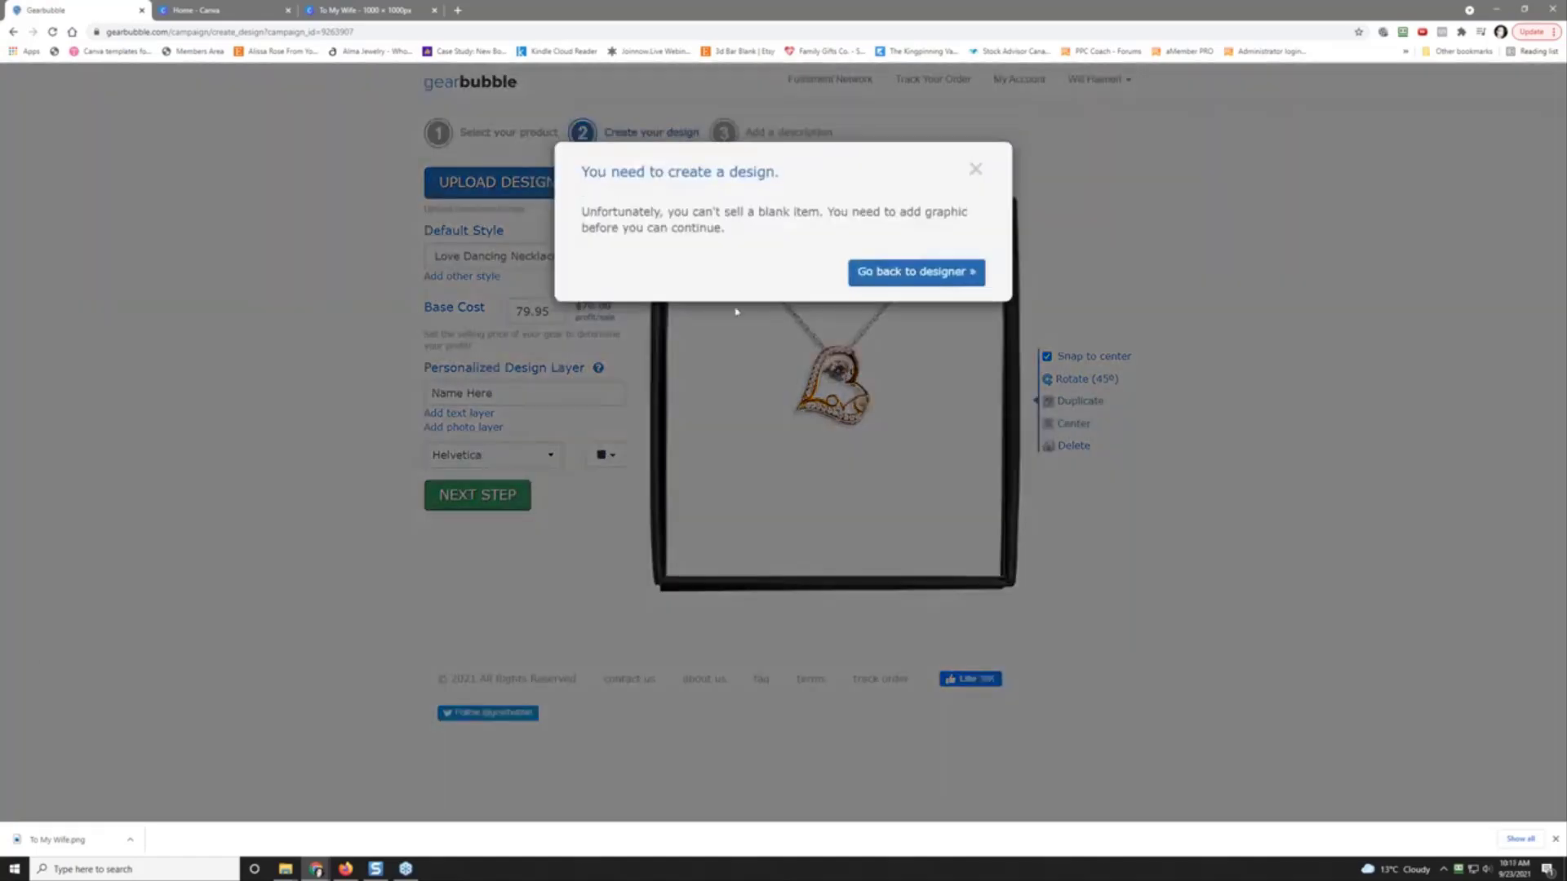
left_click(915, 276)
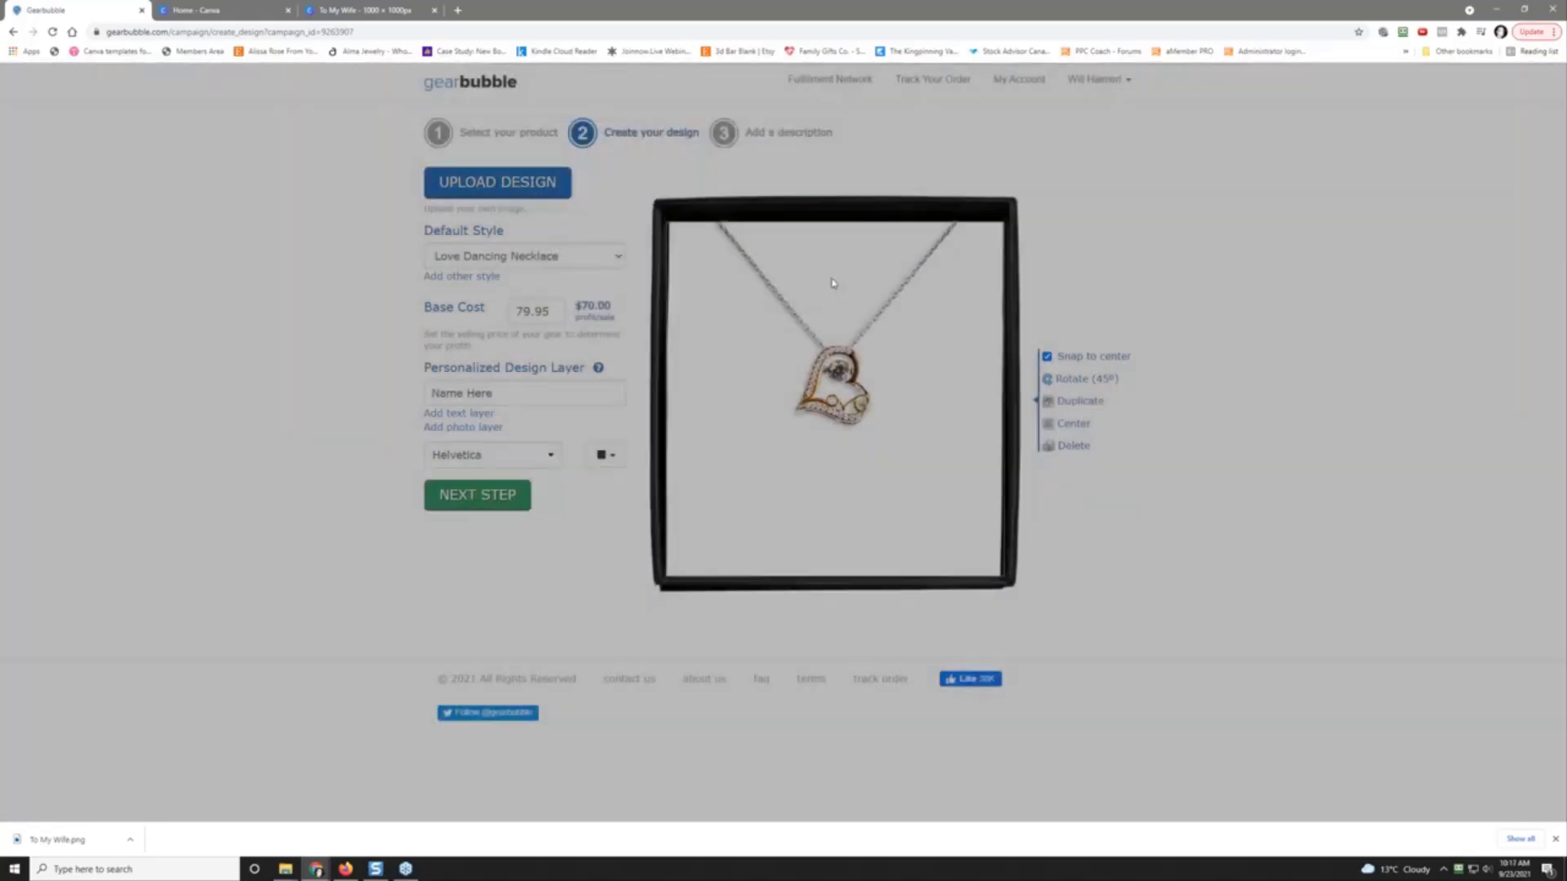
left_click(486, 190)
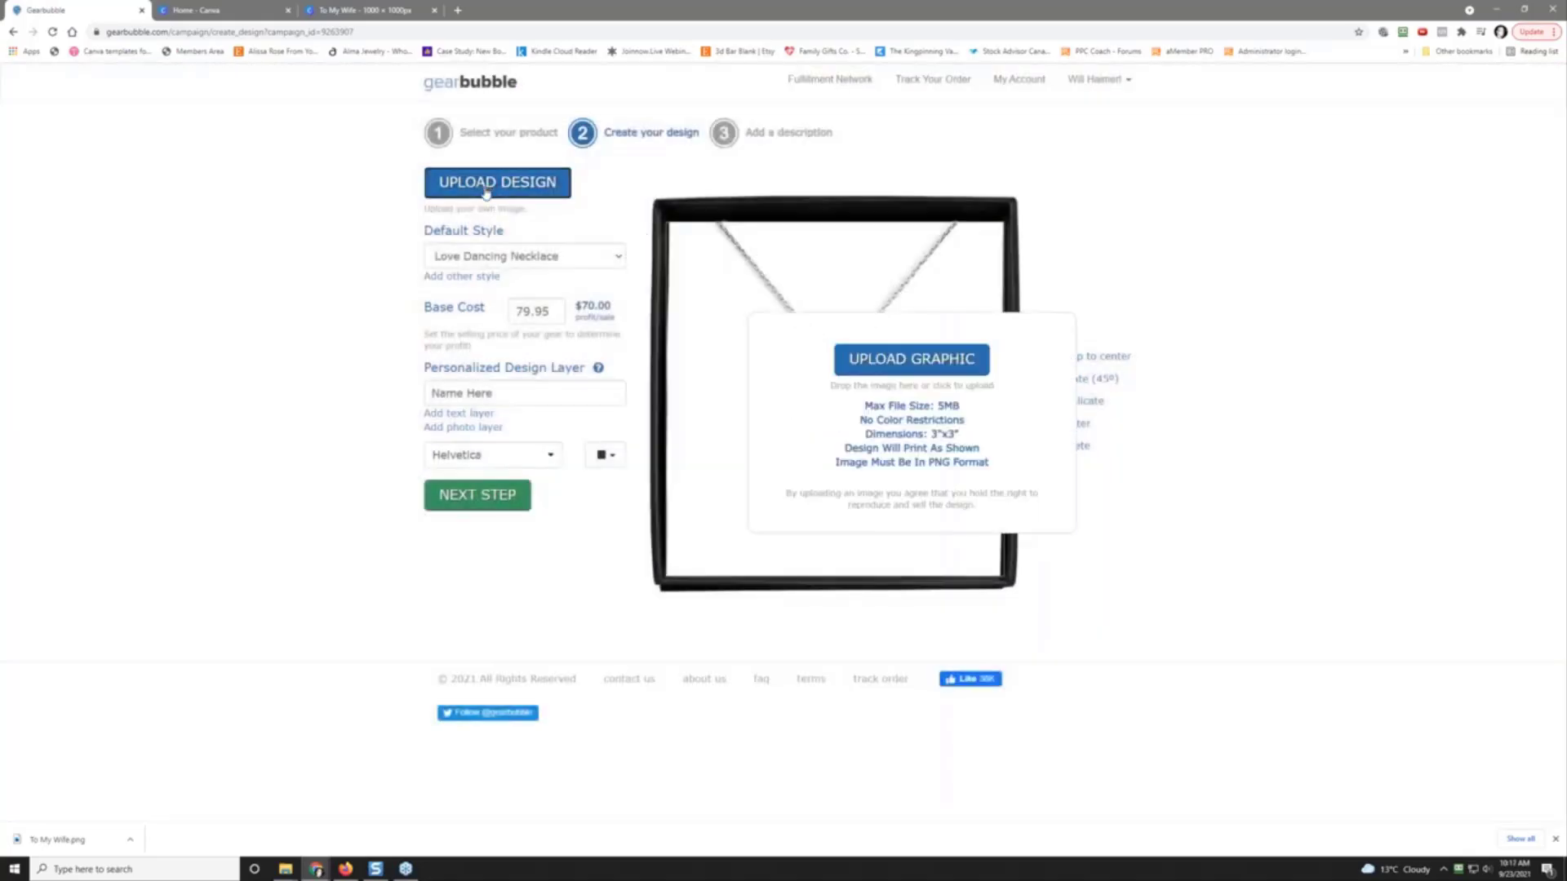
left_click(904, 361)
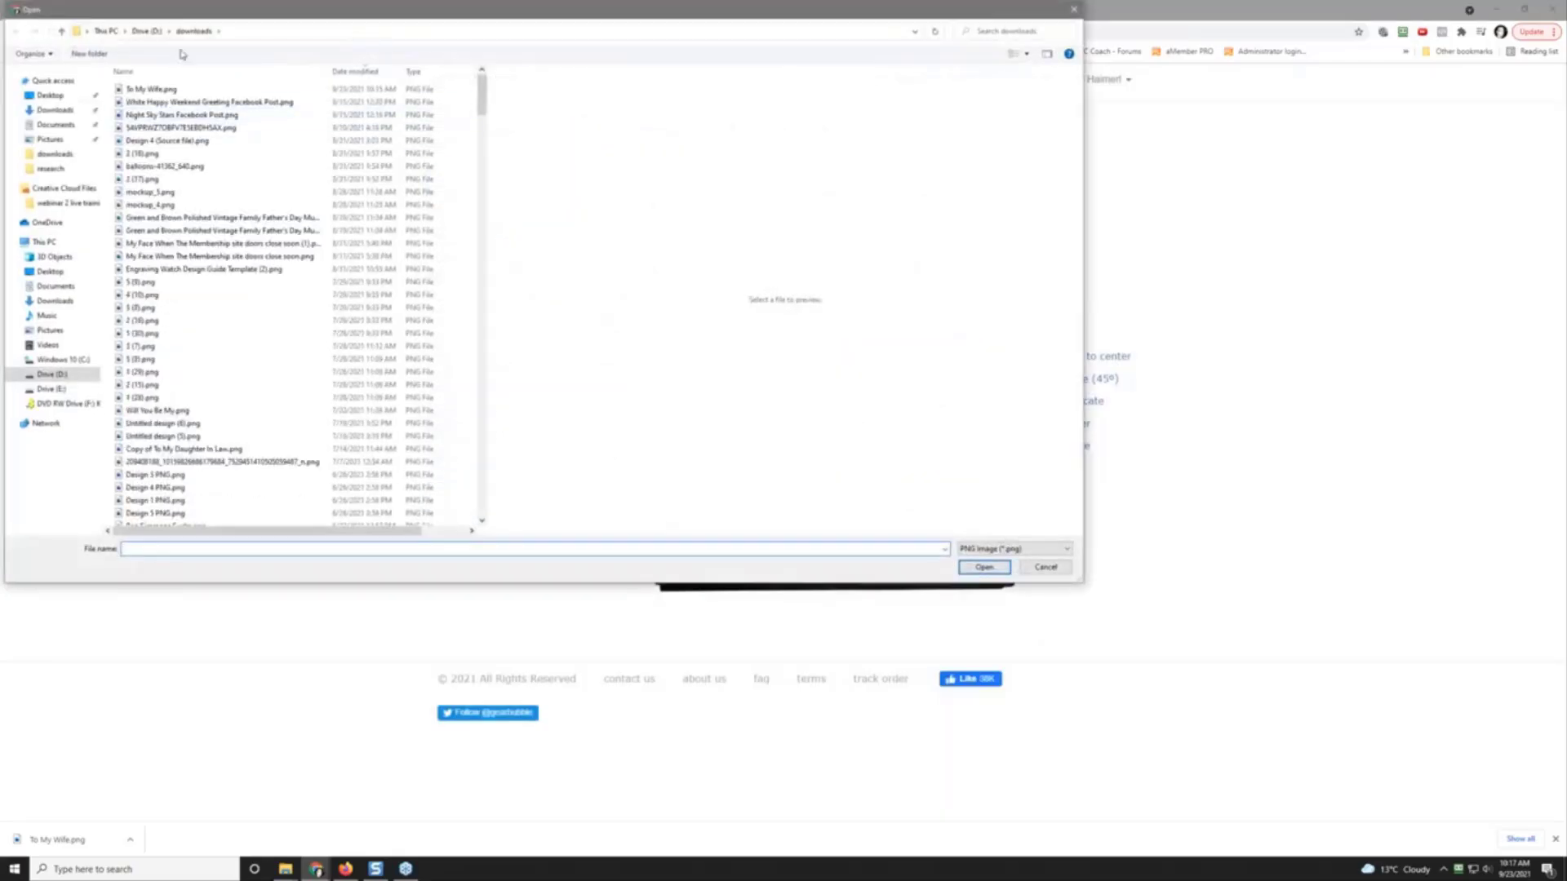
left_click(152, 89)
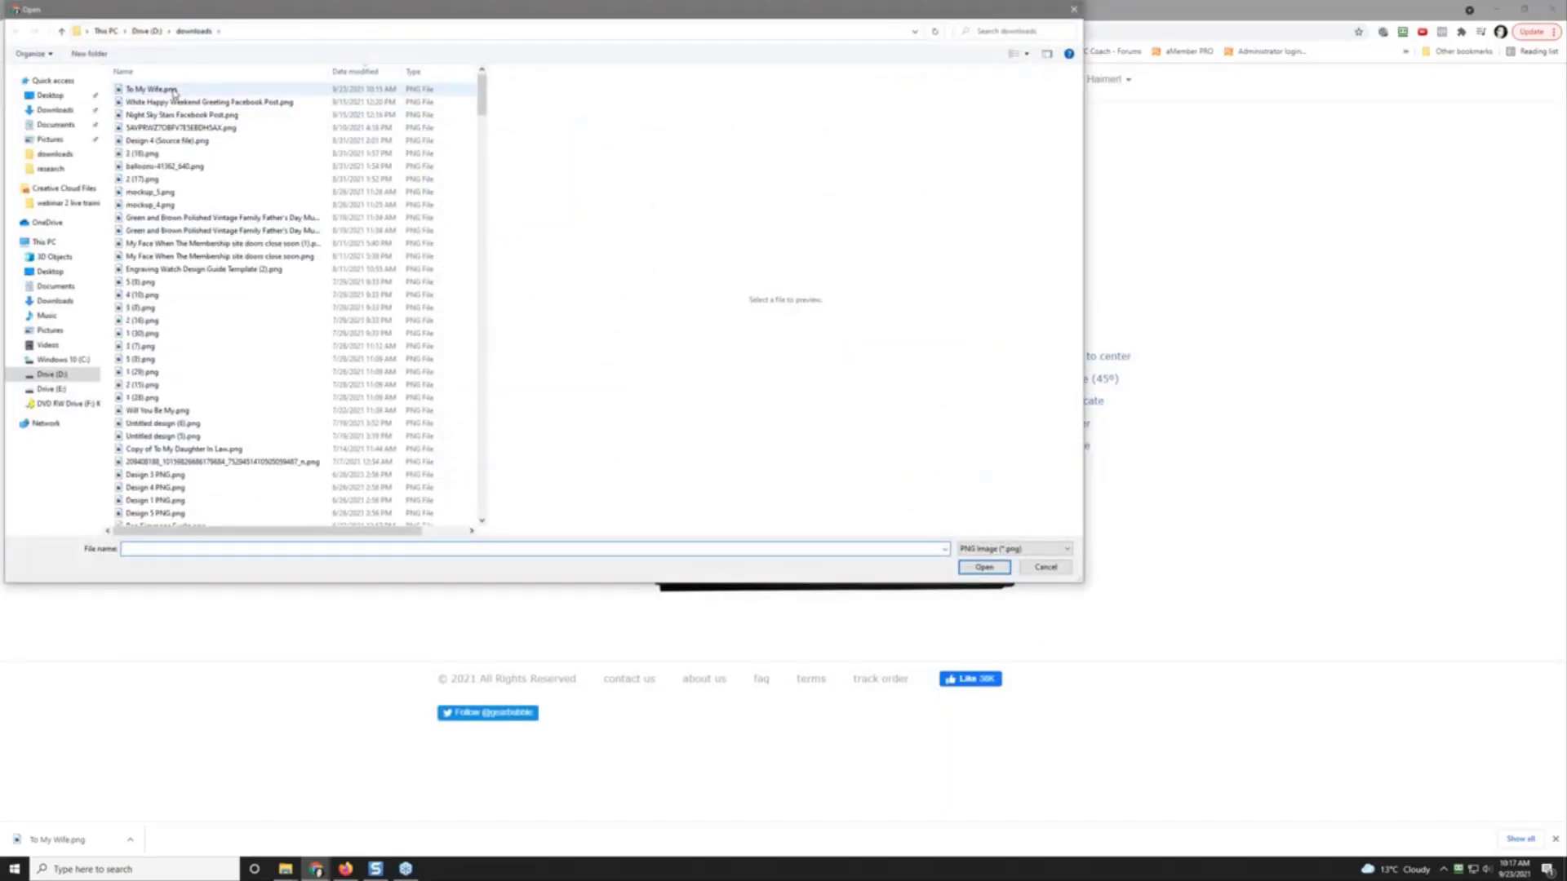
left_click(983, 567)
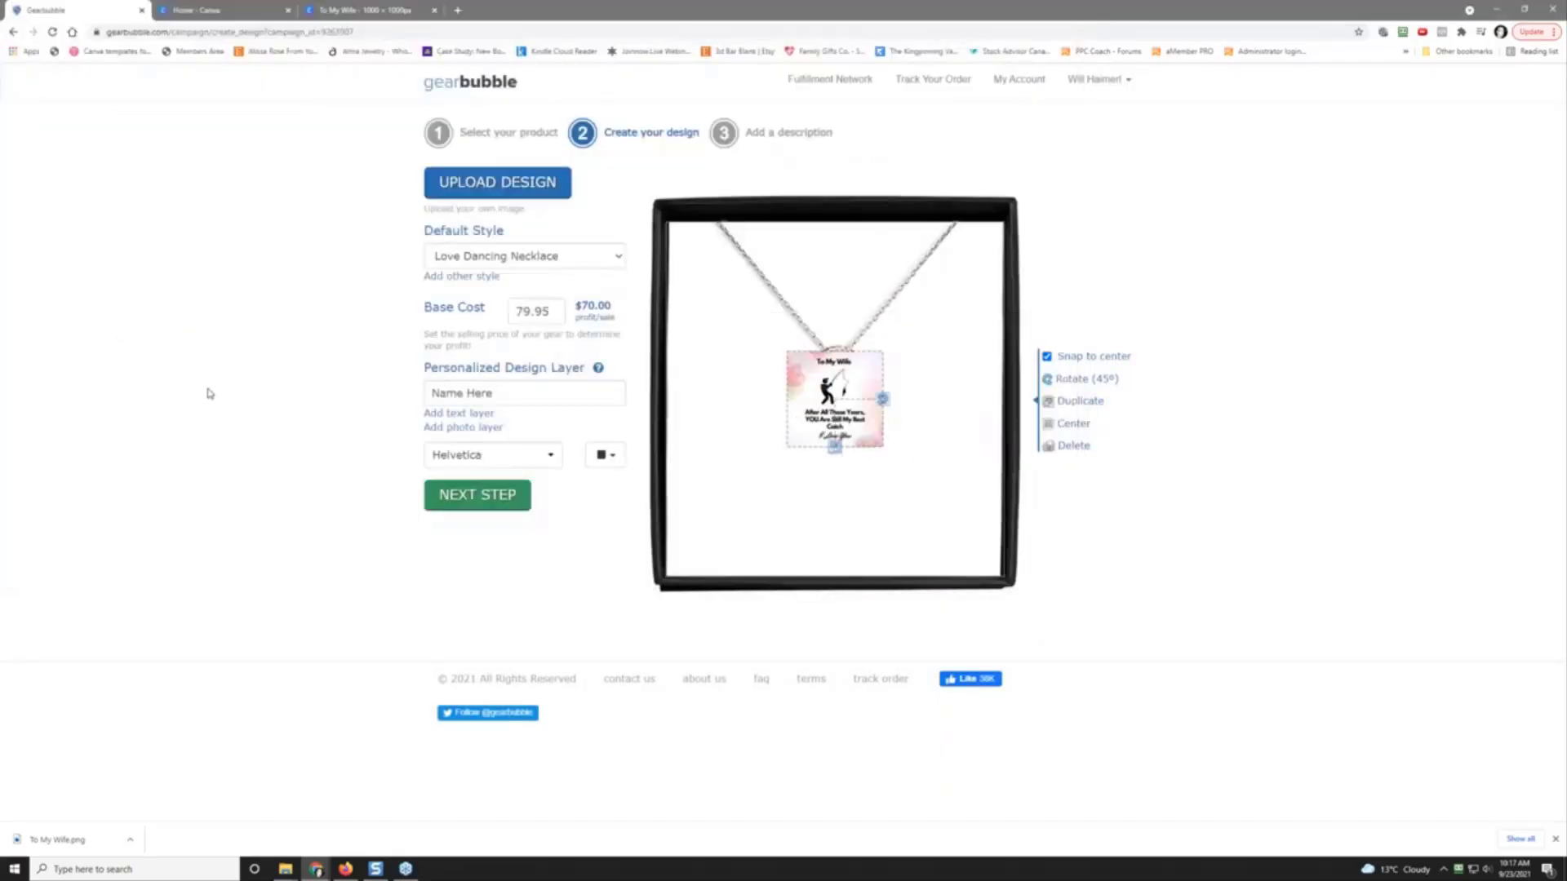
Step: Enlarge the To My Wife design to fill the whole card area of the box and continue to the description stage
left_click_drag(832, 447, 834, 589)
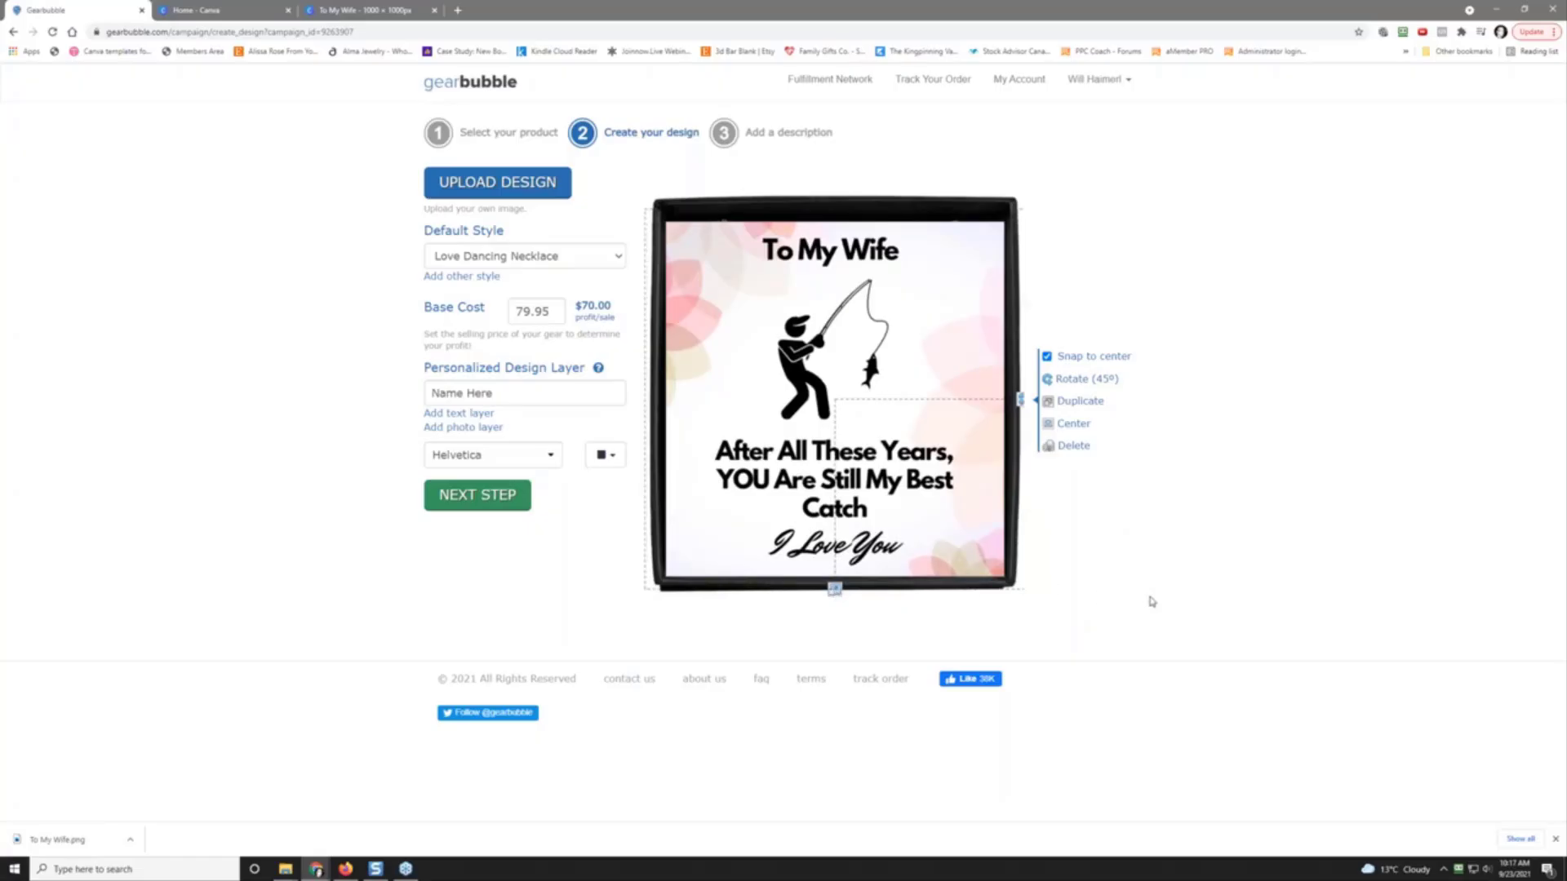
left_click(476, 495)
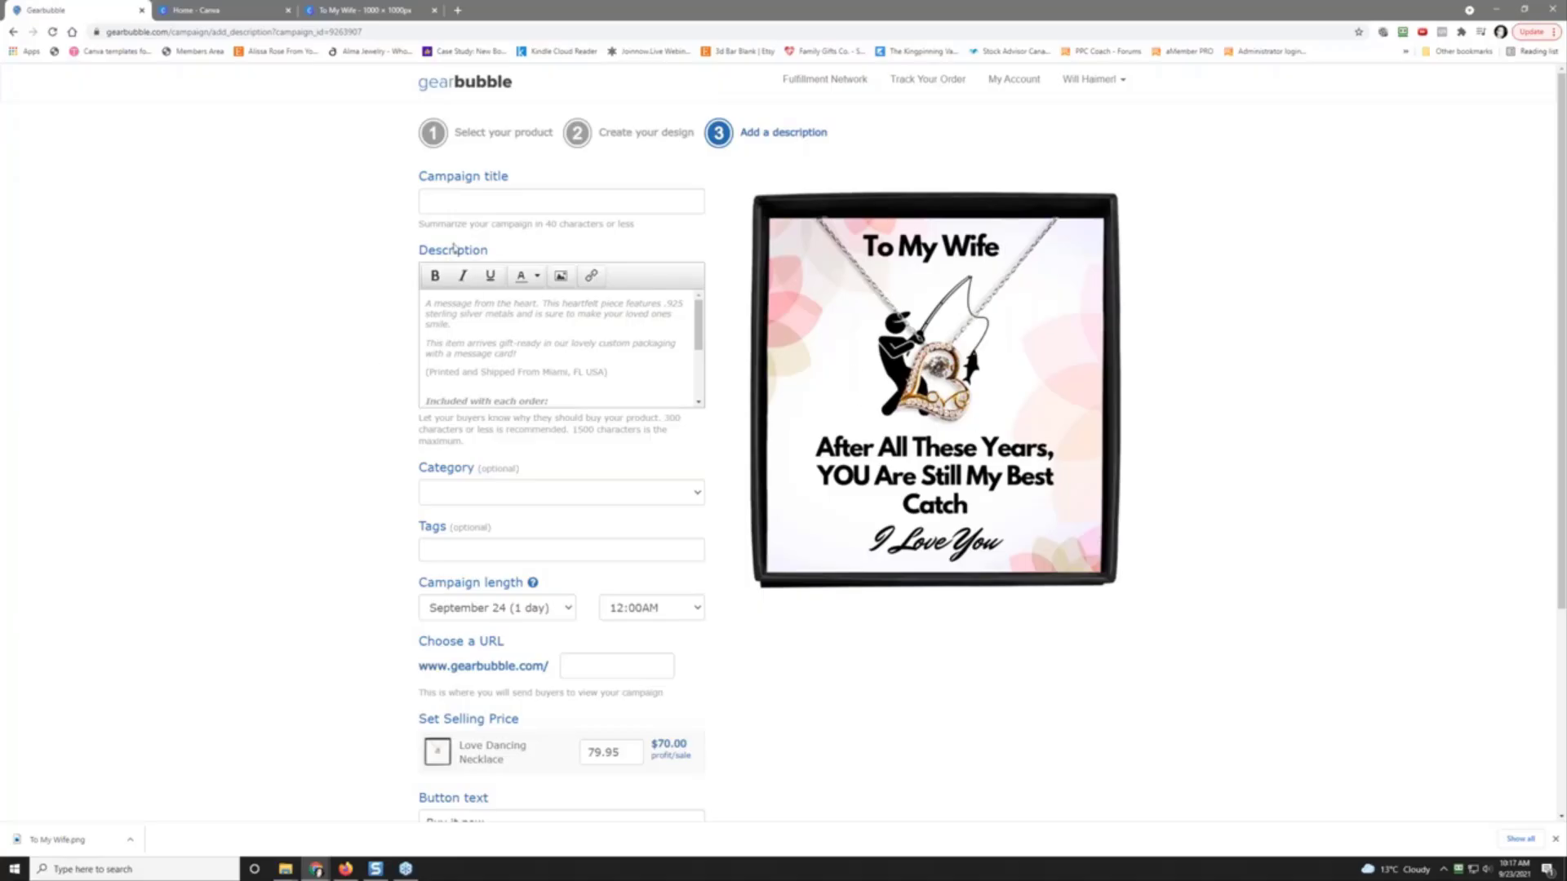
Step: Title the campaign "To My Wife - After All These Years - Heart Love Necklace"
left_click(450, 199)
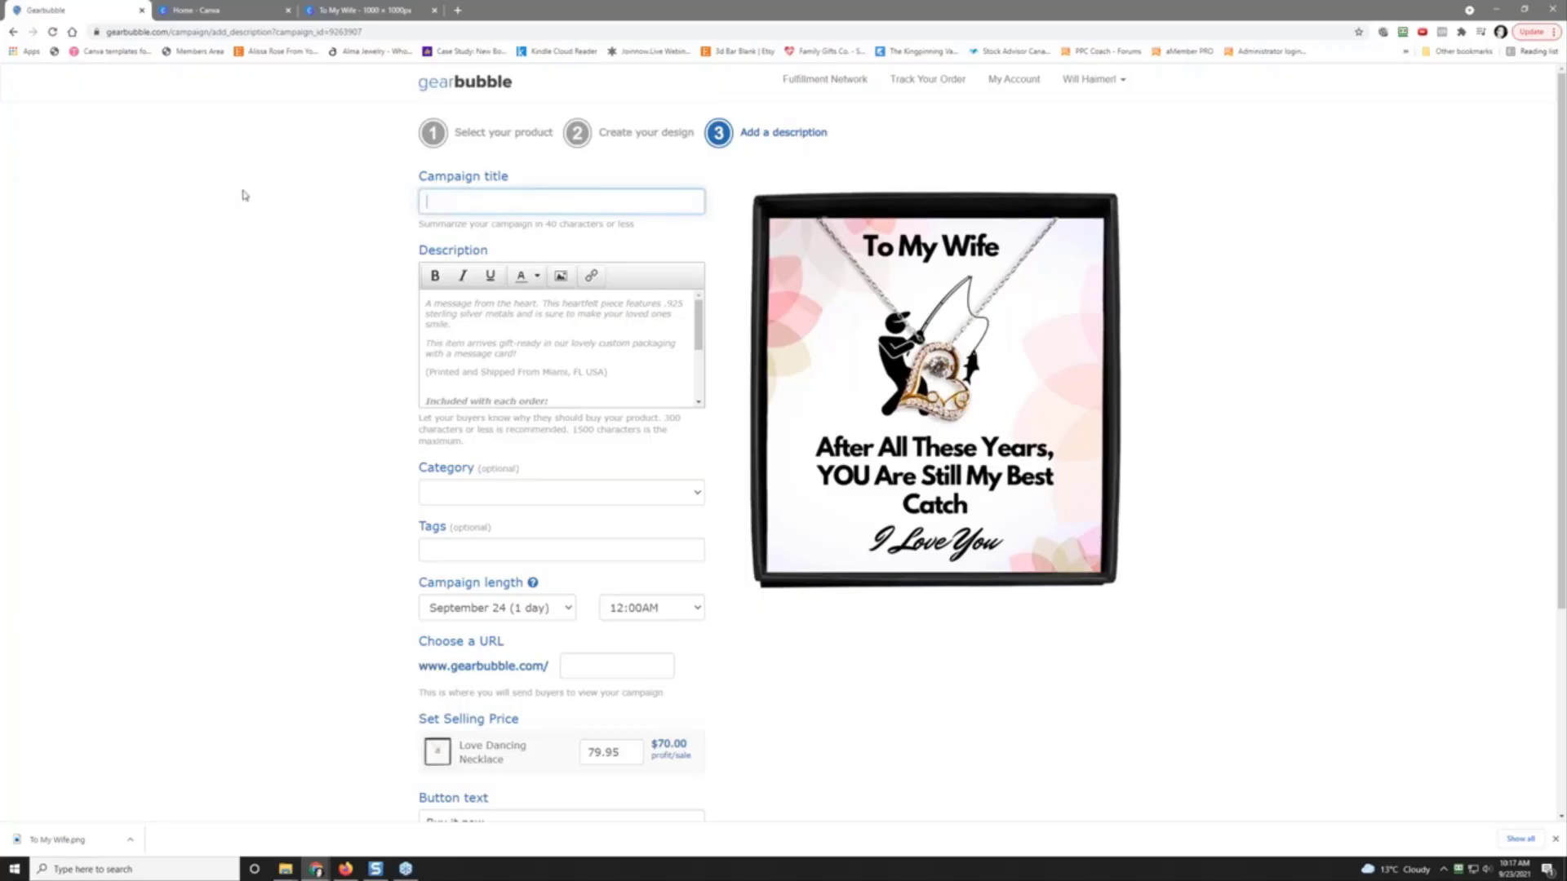
type("To My Wife - After ALll These Years - Heart ")
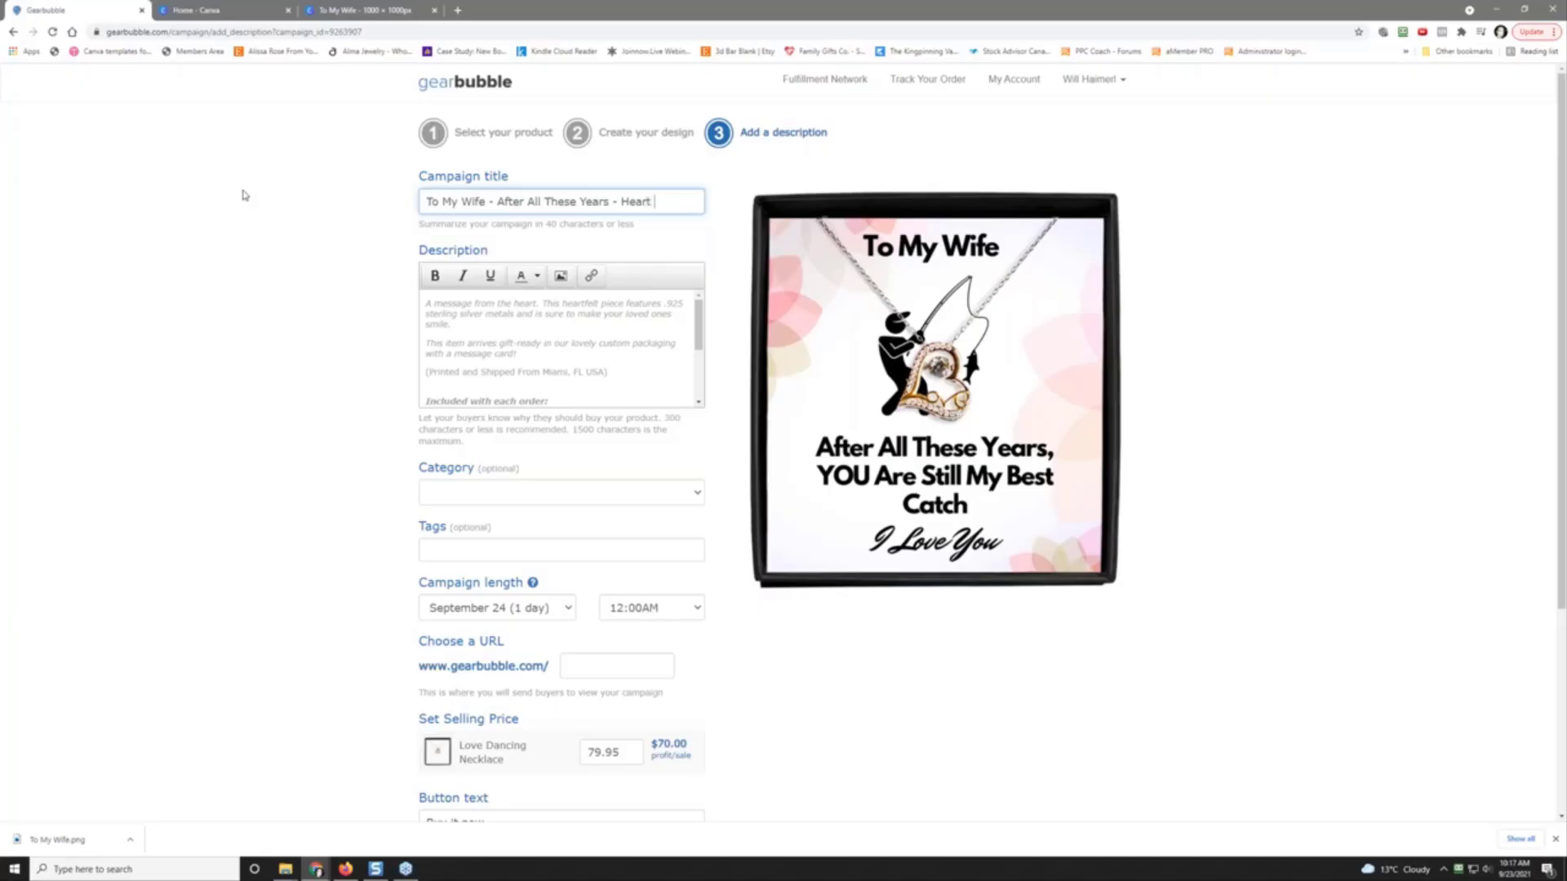
type("Love Necklace")
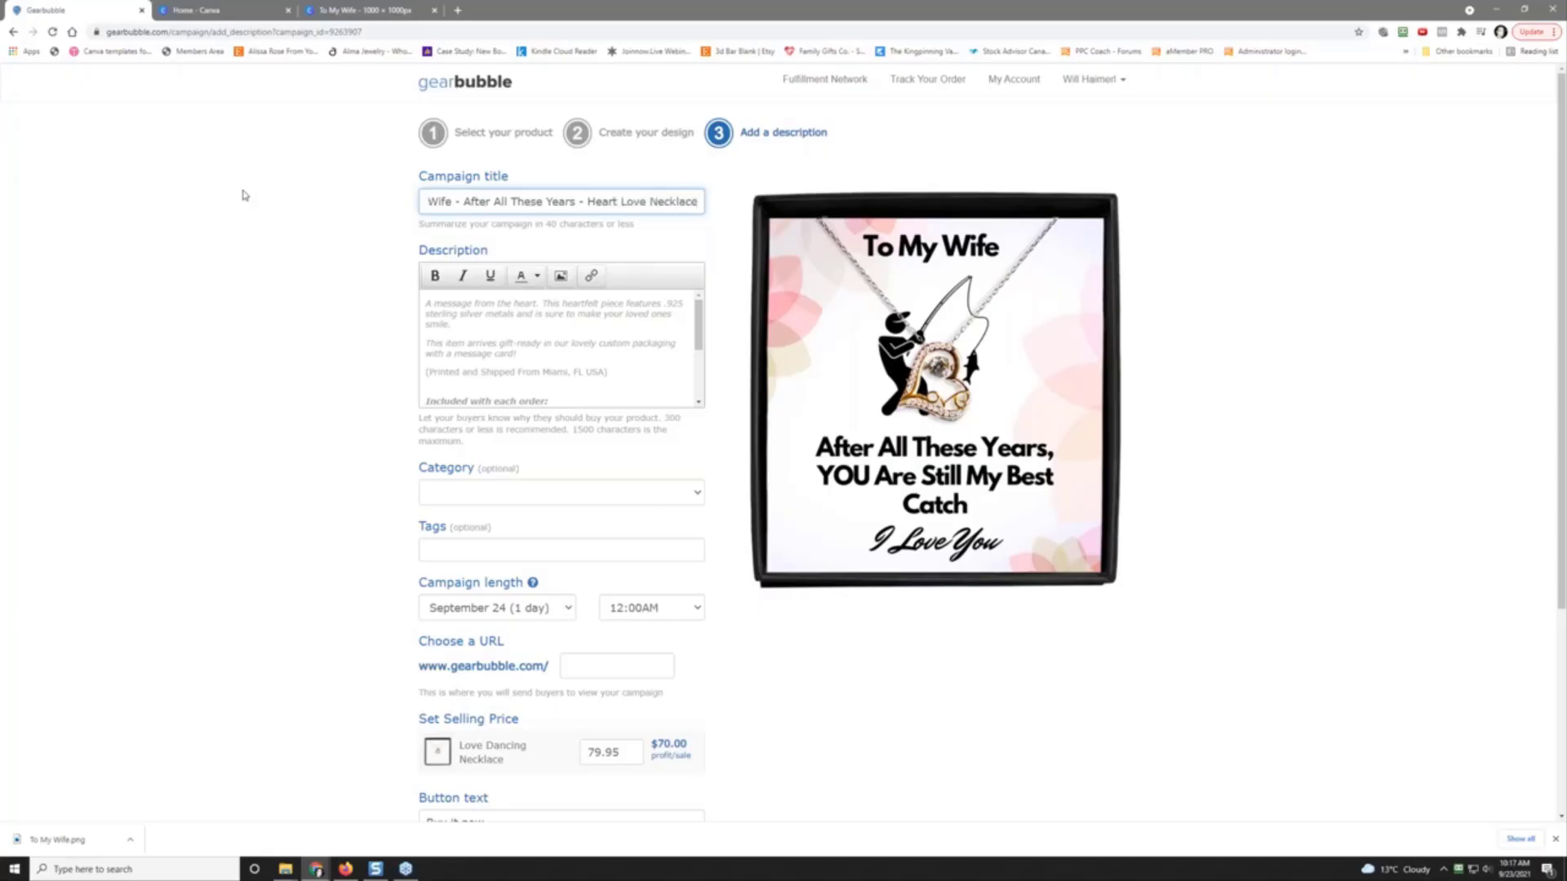
left_click(569, 337)
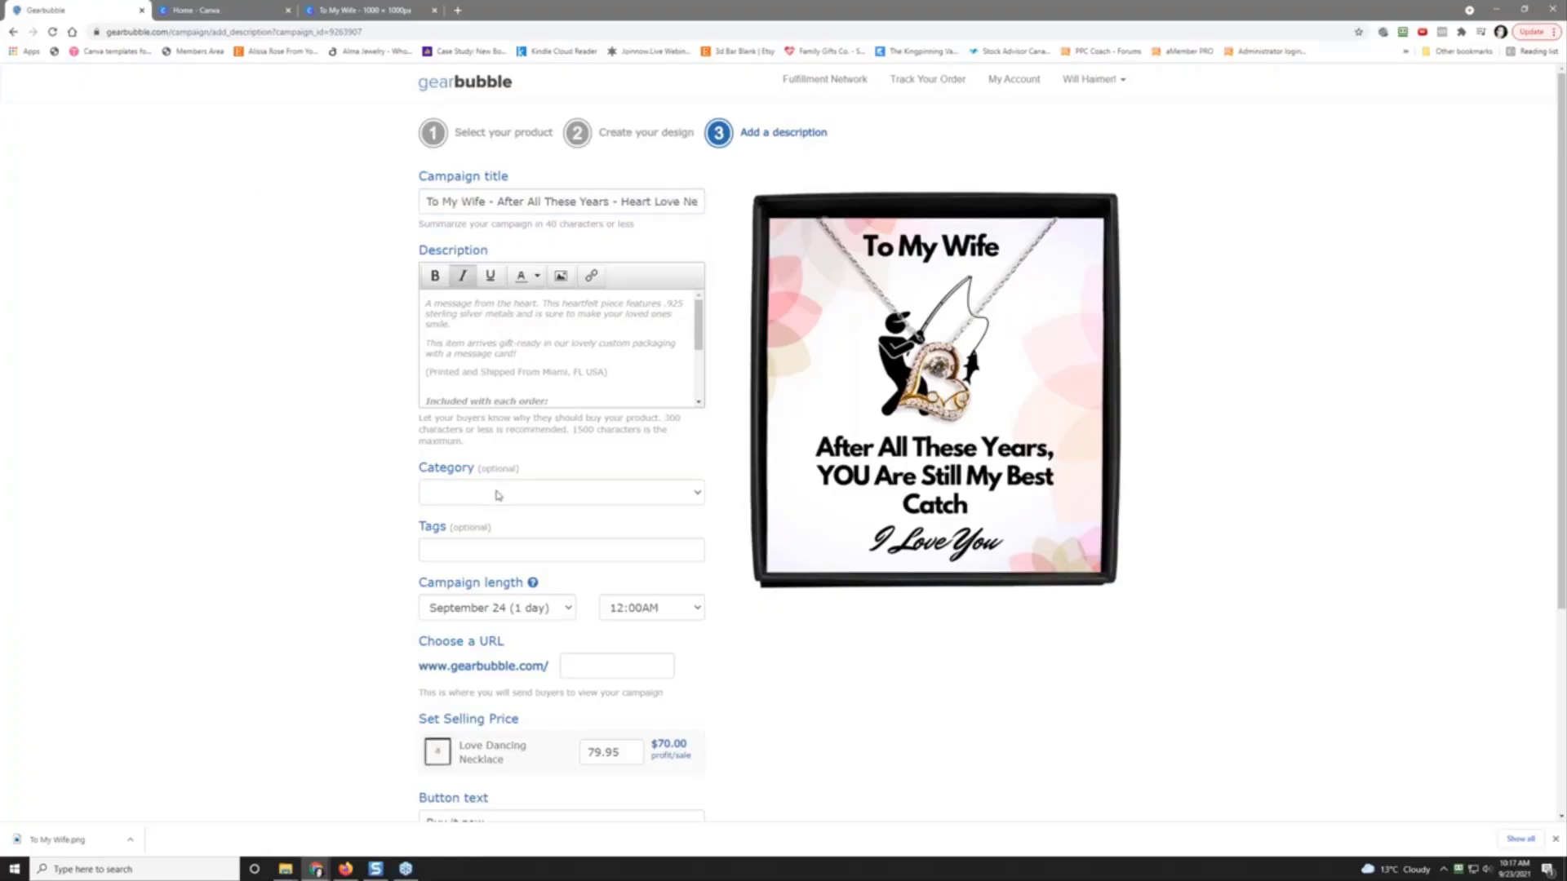
Step: Set the campaign's end time to 10:00PM and check the help note on campaign length
left_click(669, 613)
scroll(696, 549, "down", 3)
left_click(634, 536)
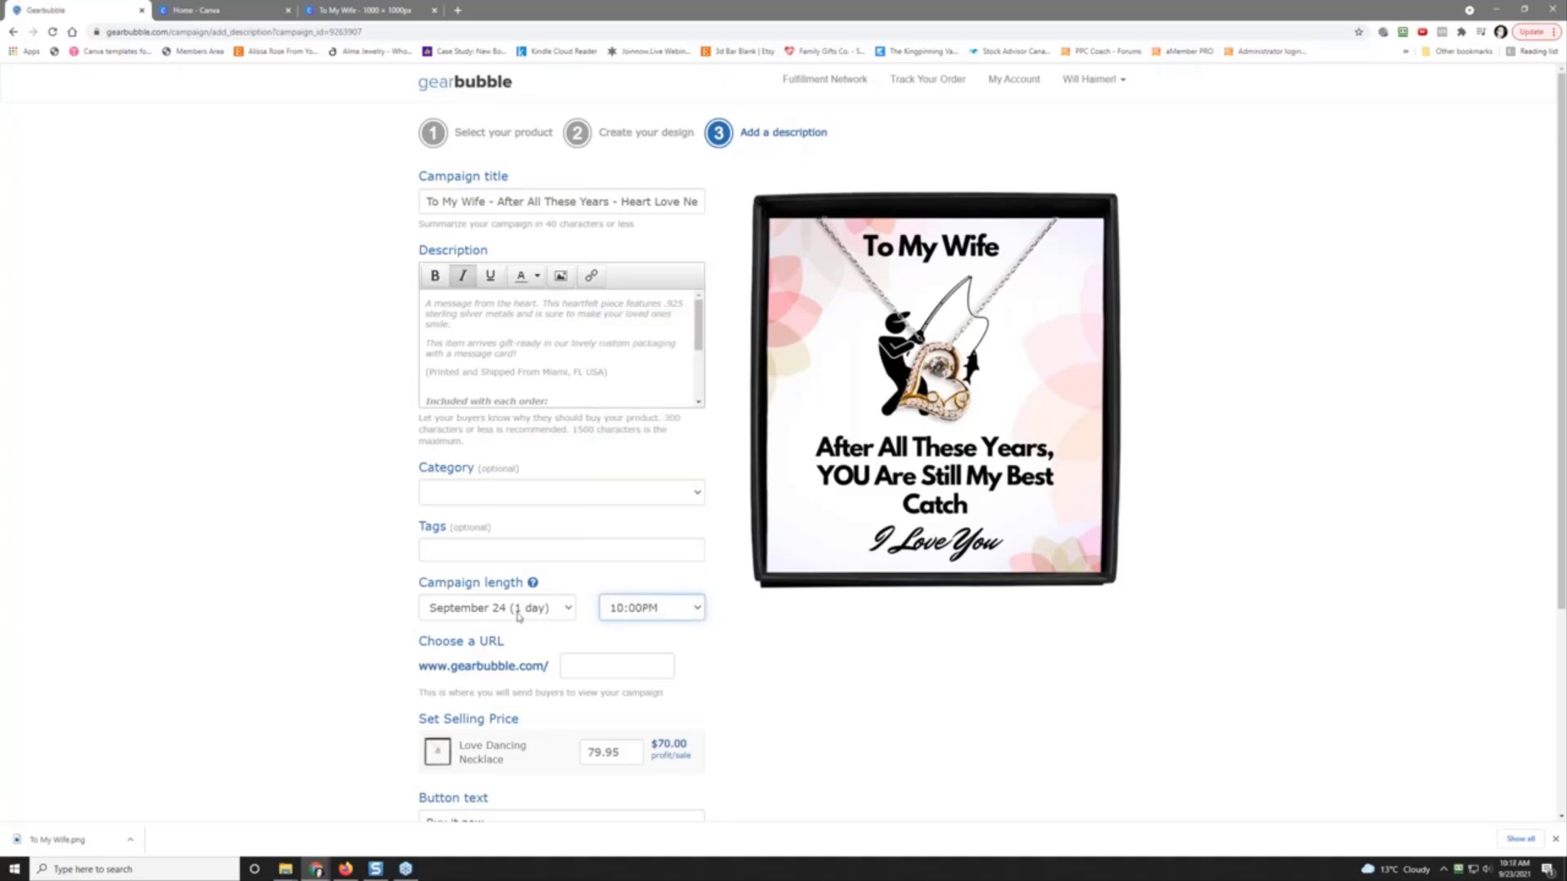
mouse_move(532, 585)
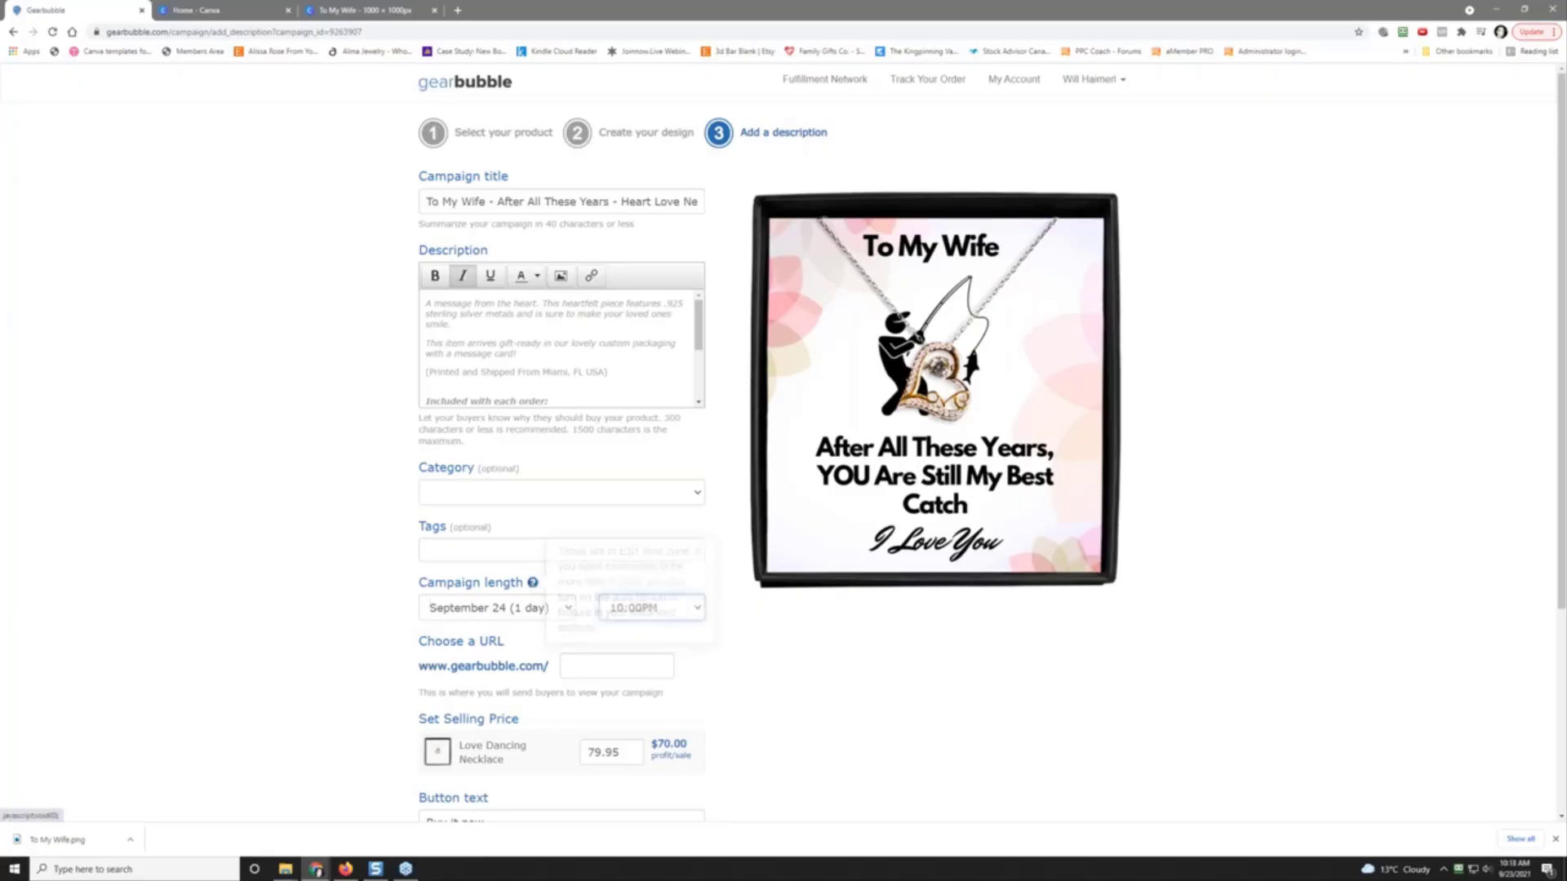
Step: Set the campaign's URL ending to tmw-catch
left_click(592, 666)
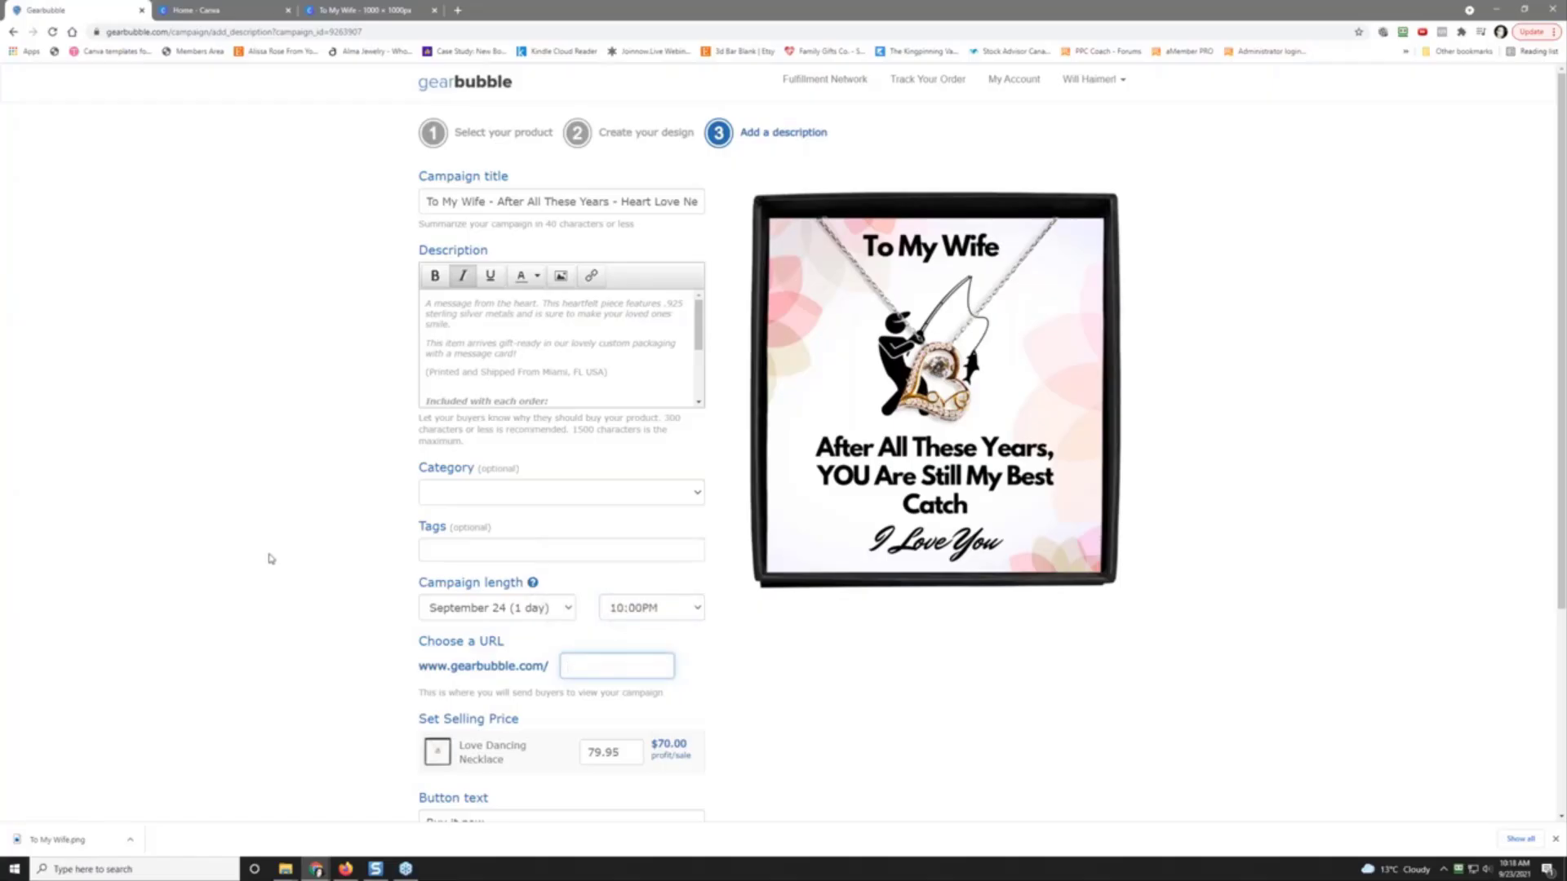
type("tm")
type("w-catch")
Step: Agree to the terms of service and launch the campaign
scroll(291, 589, "down", 3)
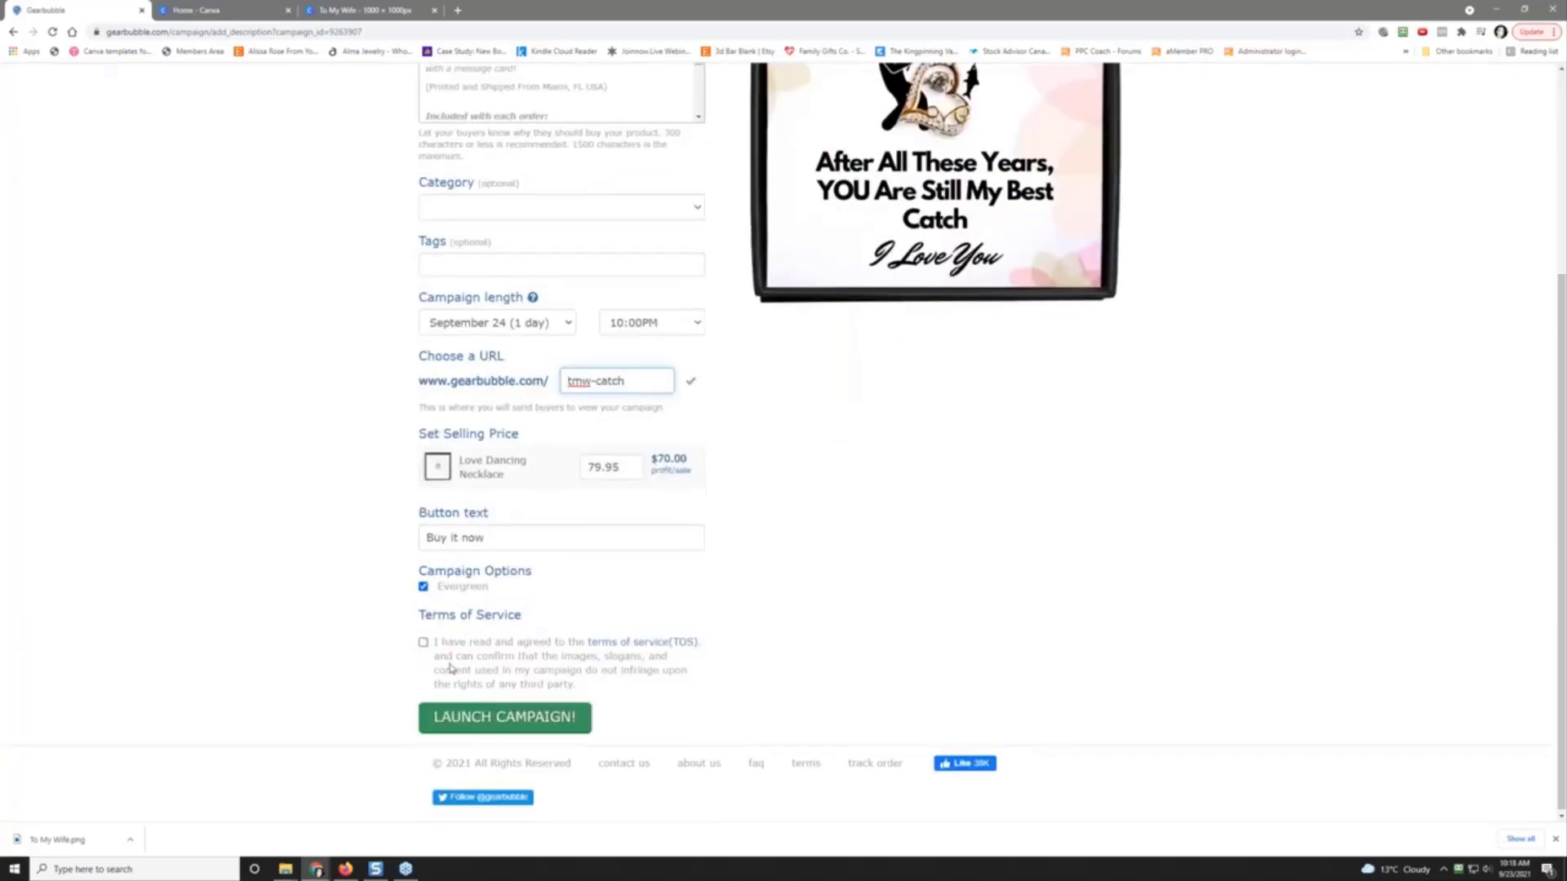
left_click(424, 642)
left_click(496, 718)
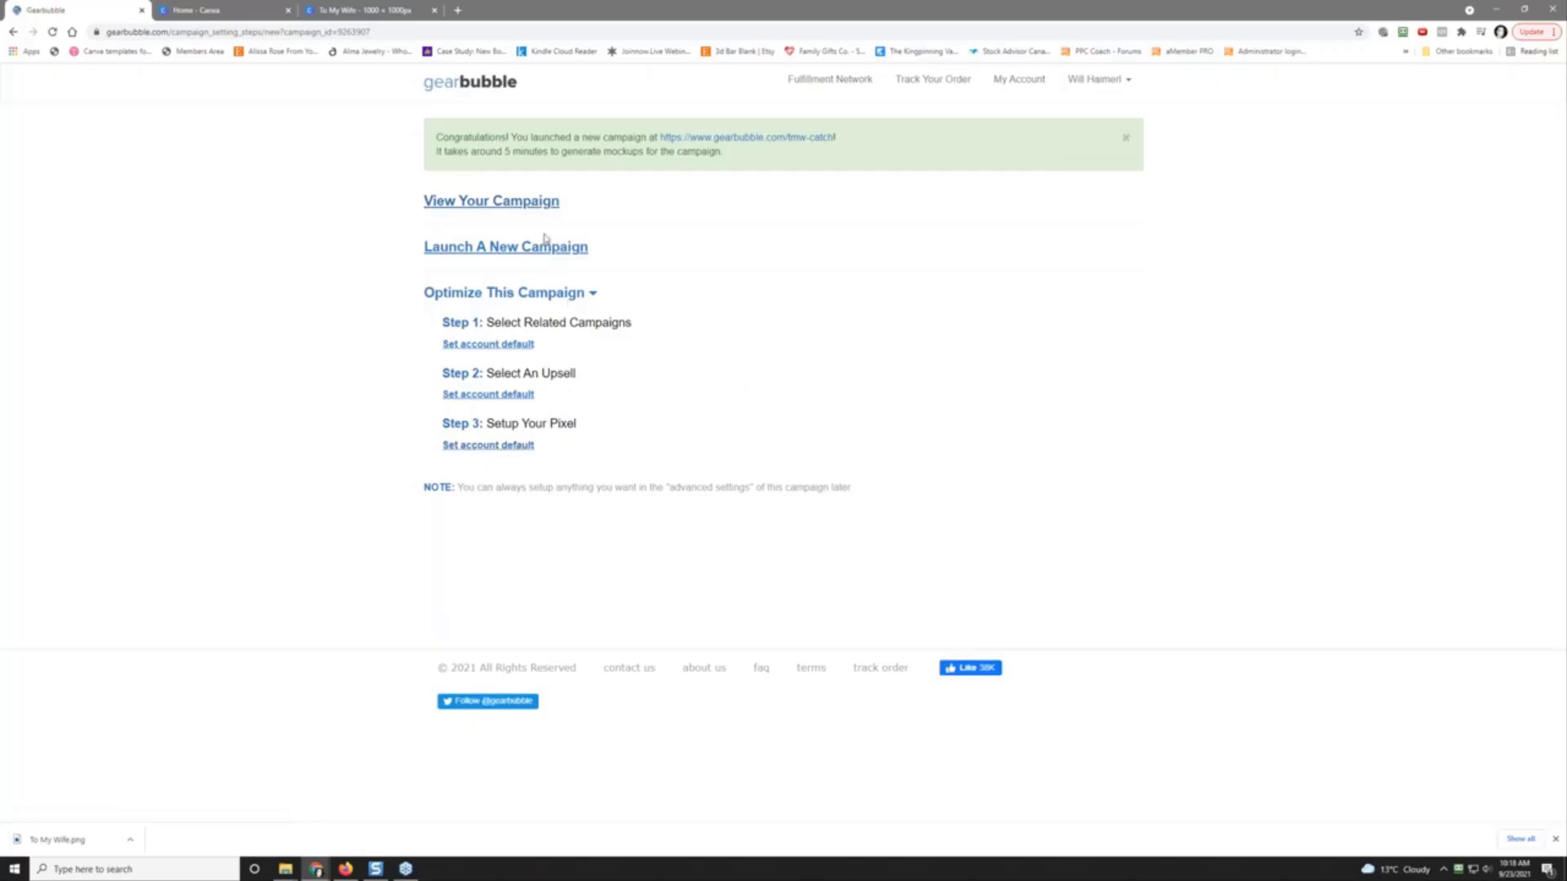
Step: View the launched campaign and begin saving its first mockup image, browsing to D:\challenges\025 - new gearbubble message card challenge
left_click(462, 204)
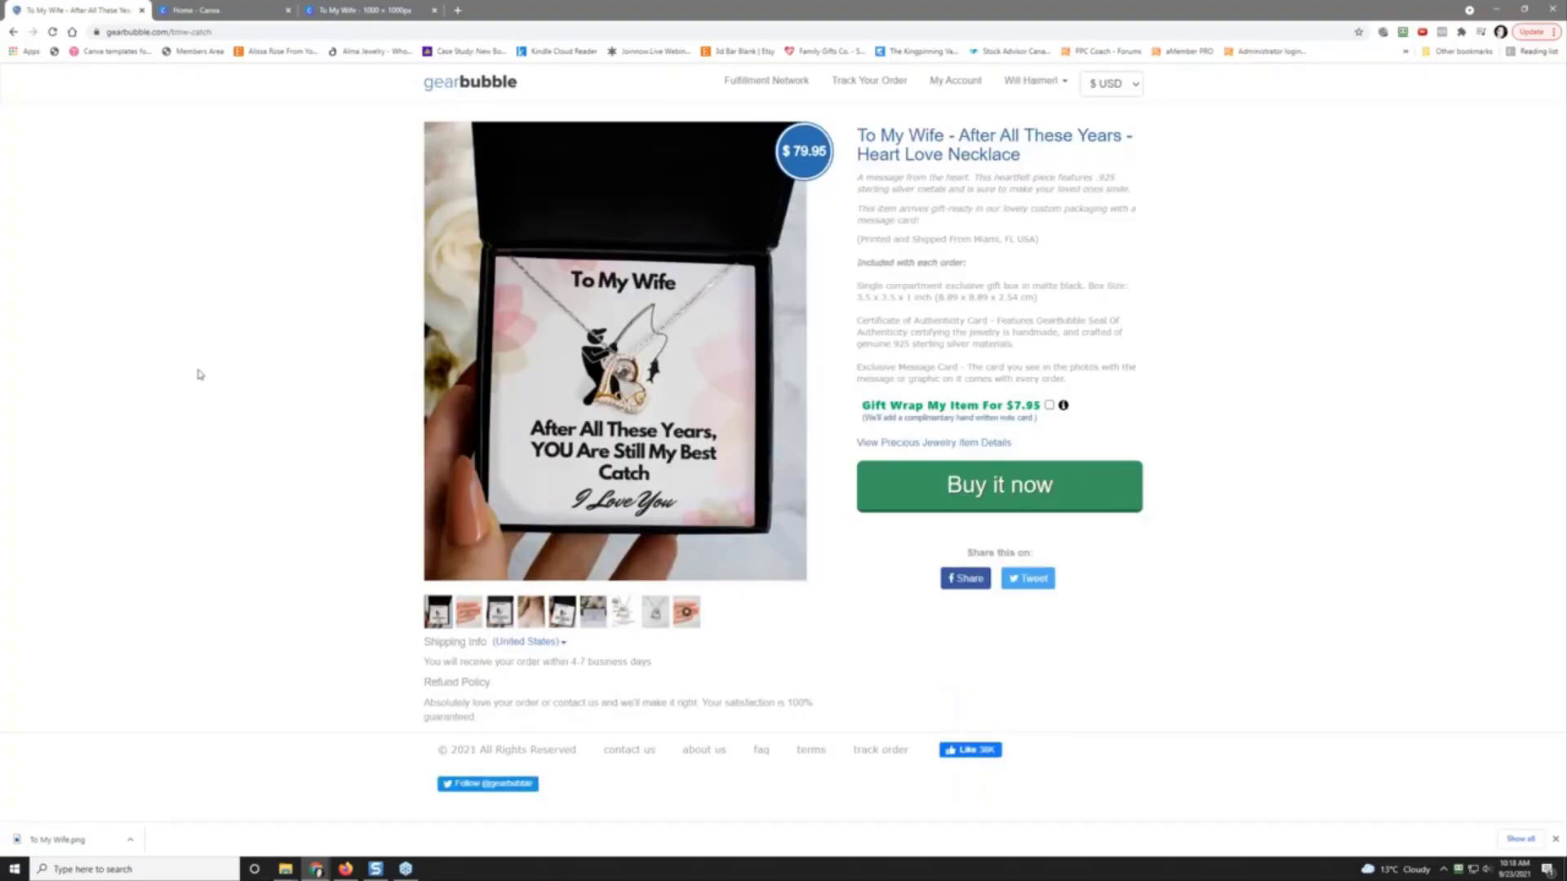
left_click(444, 621)
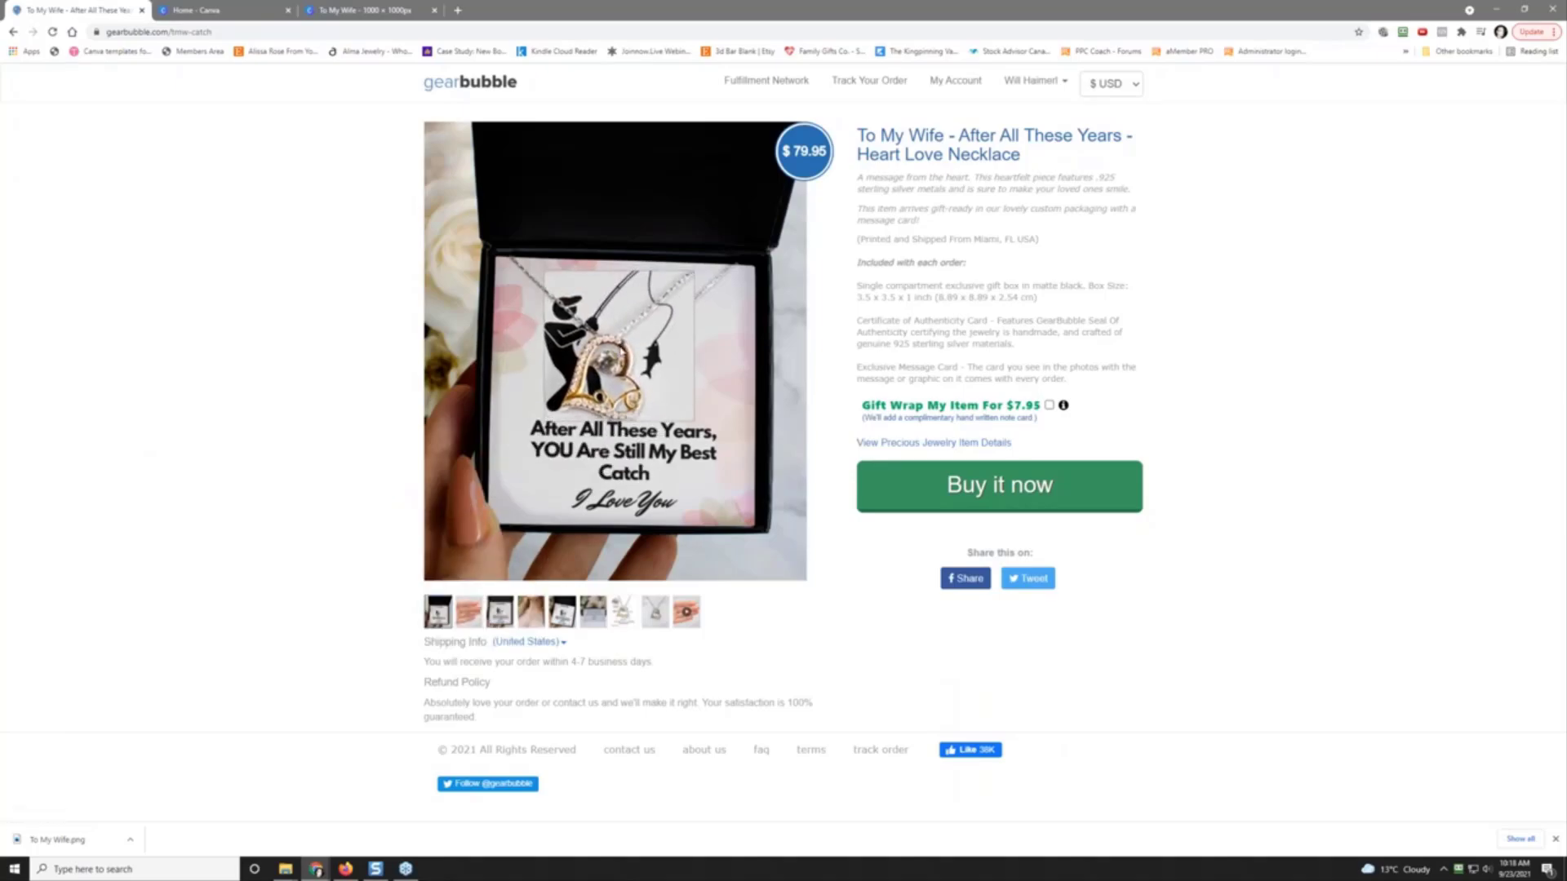
right_click(616, 347)
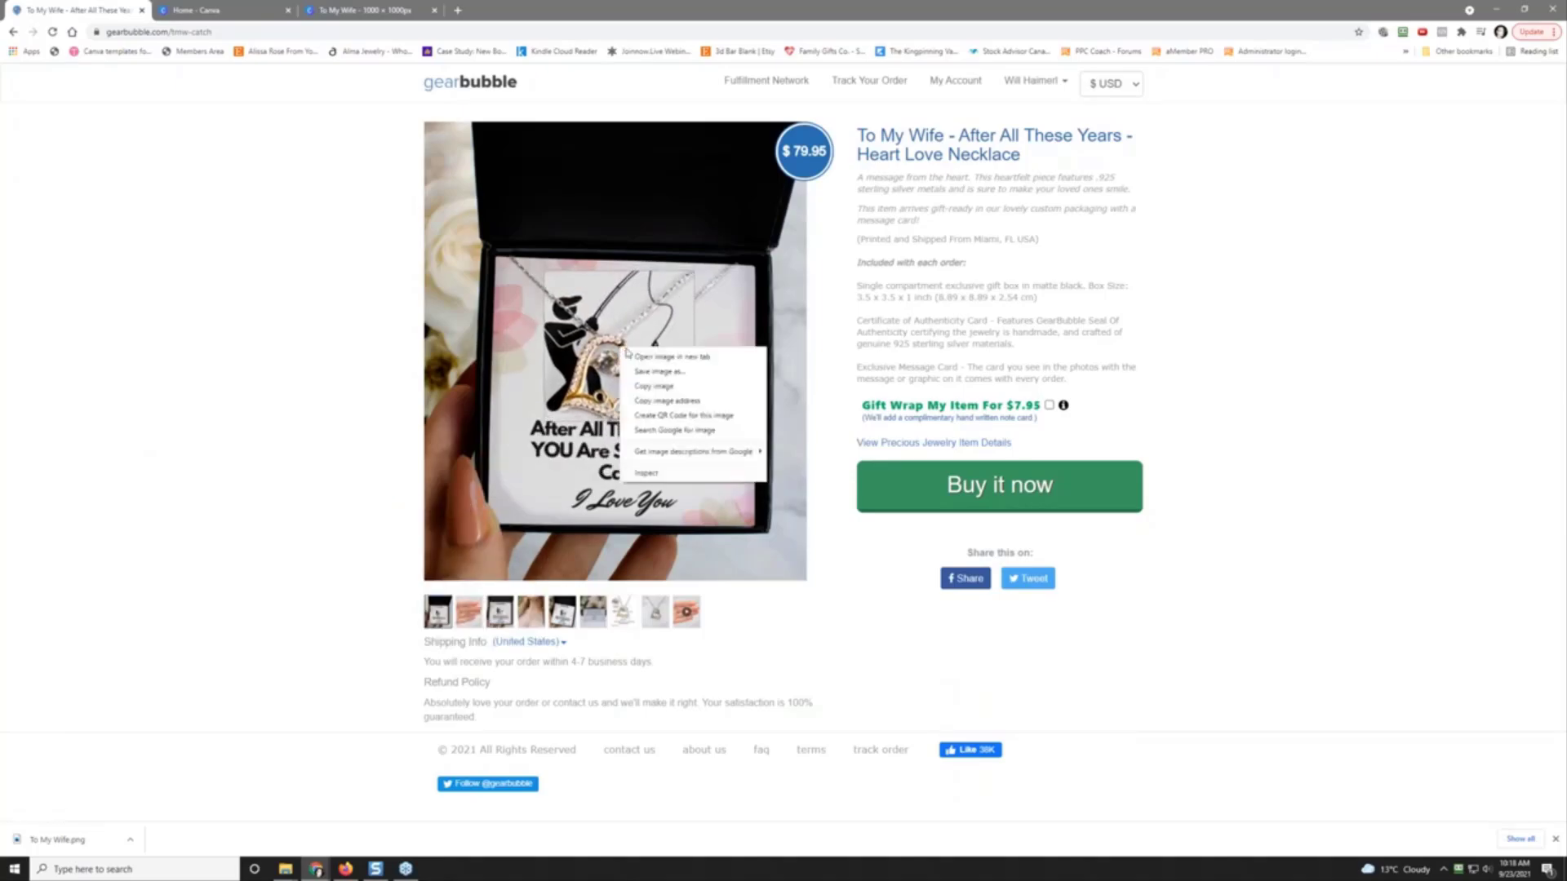
left_click(653, 372)
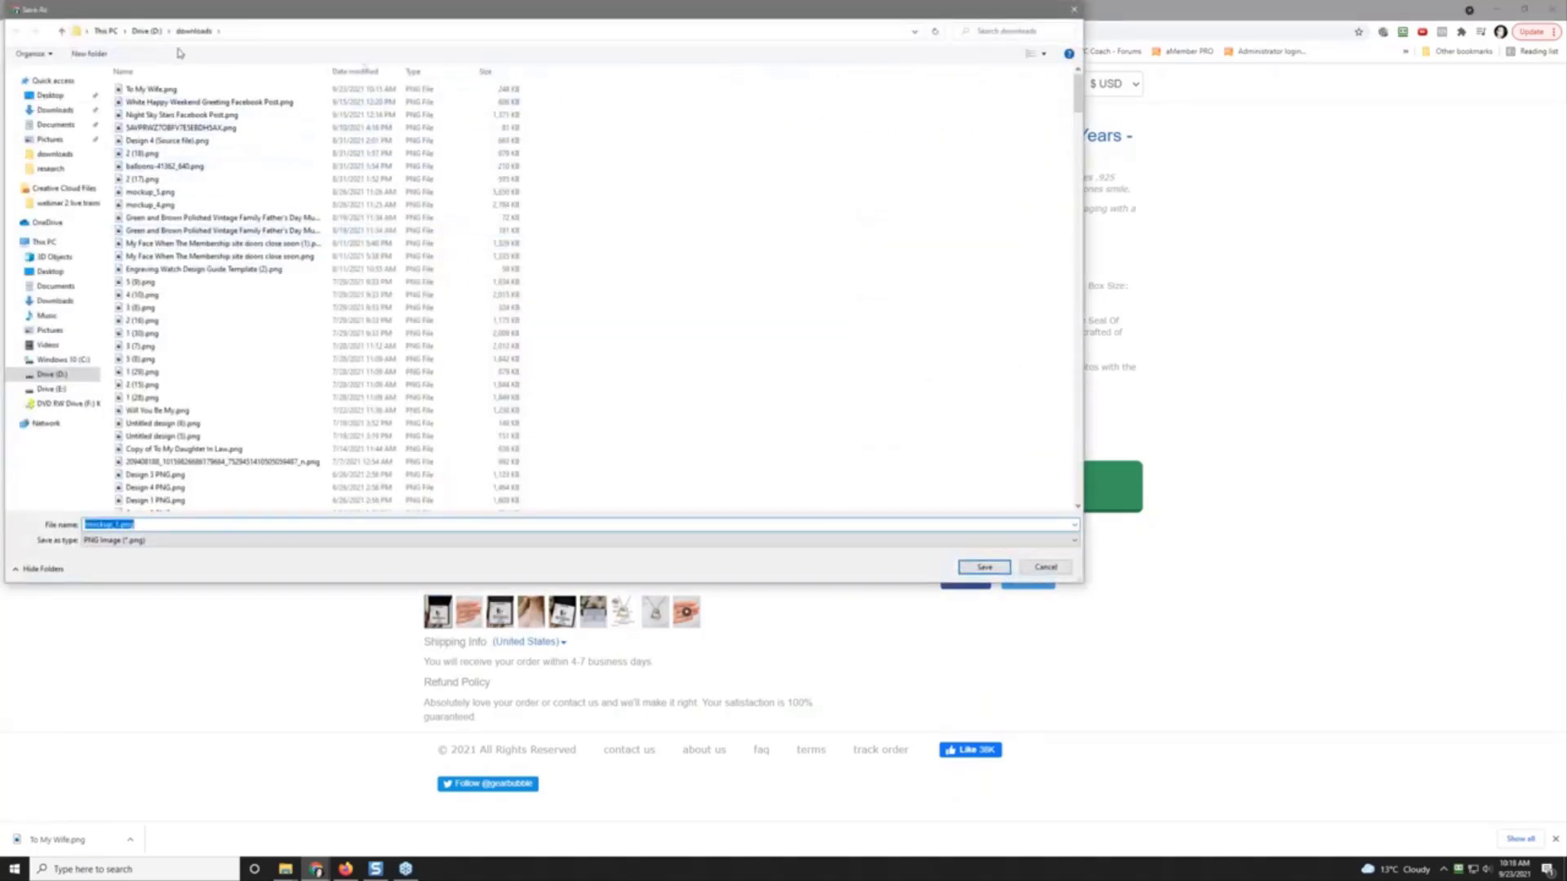
left_click(145, 30)
double_click(172, 141)
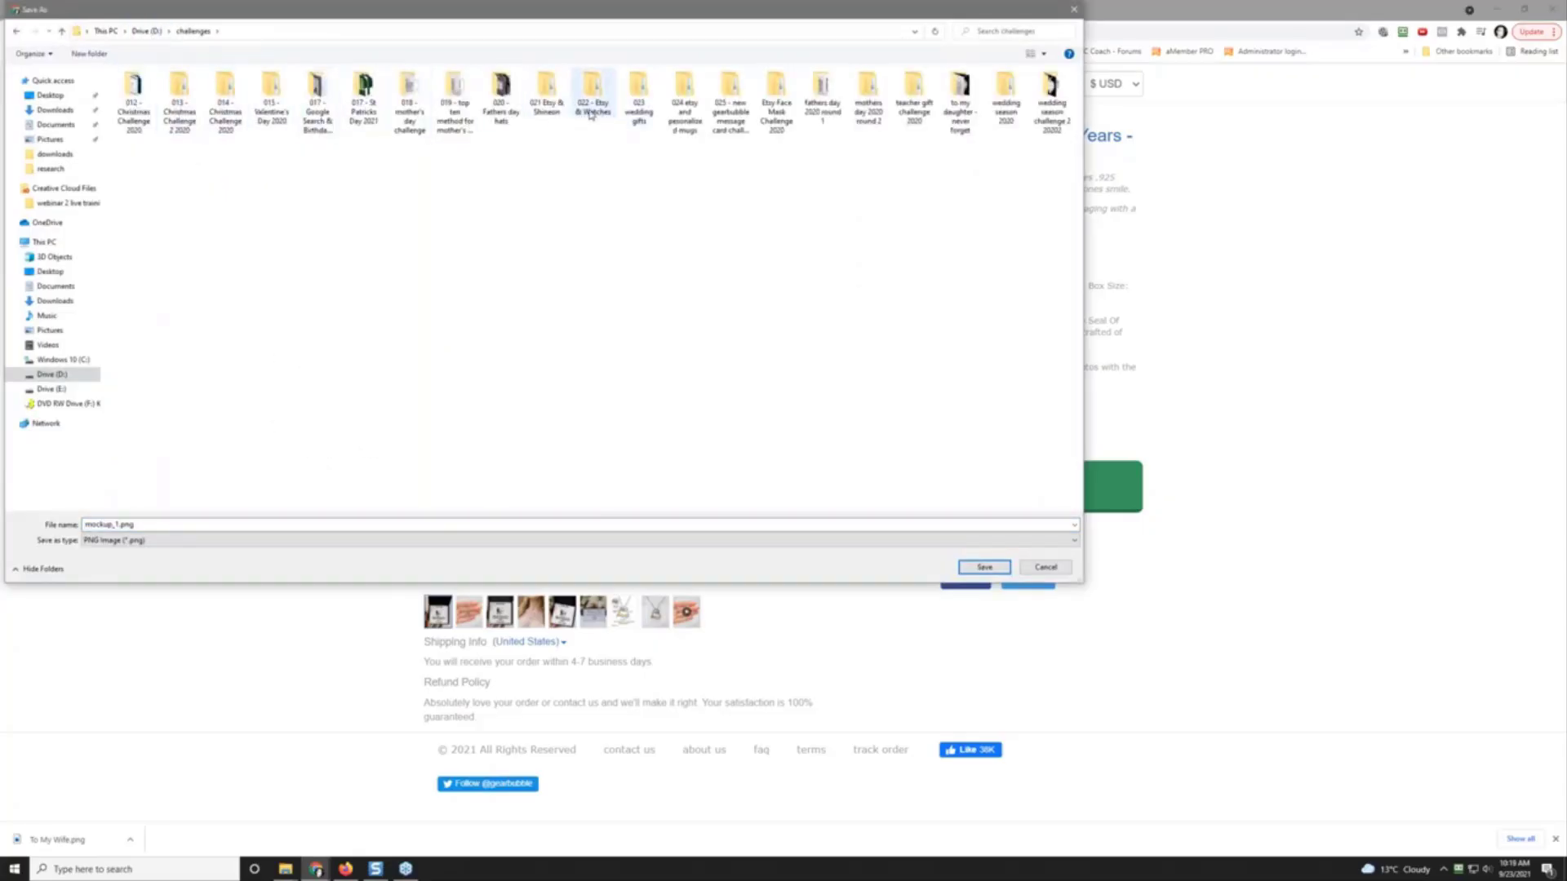
double_click(731, 111)
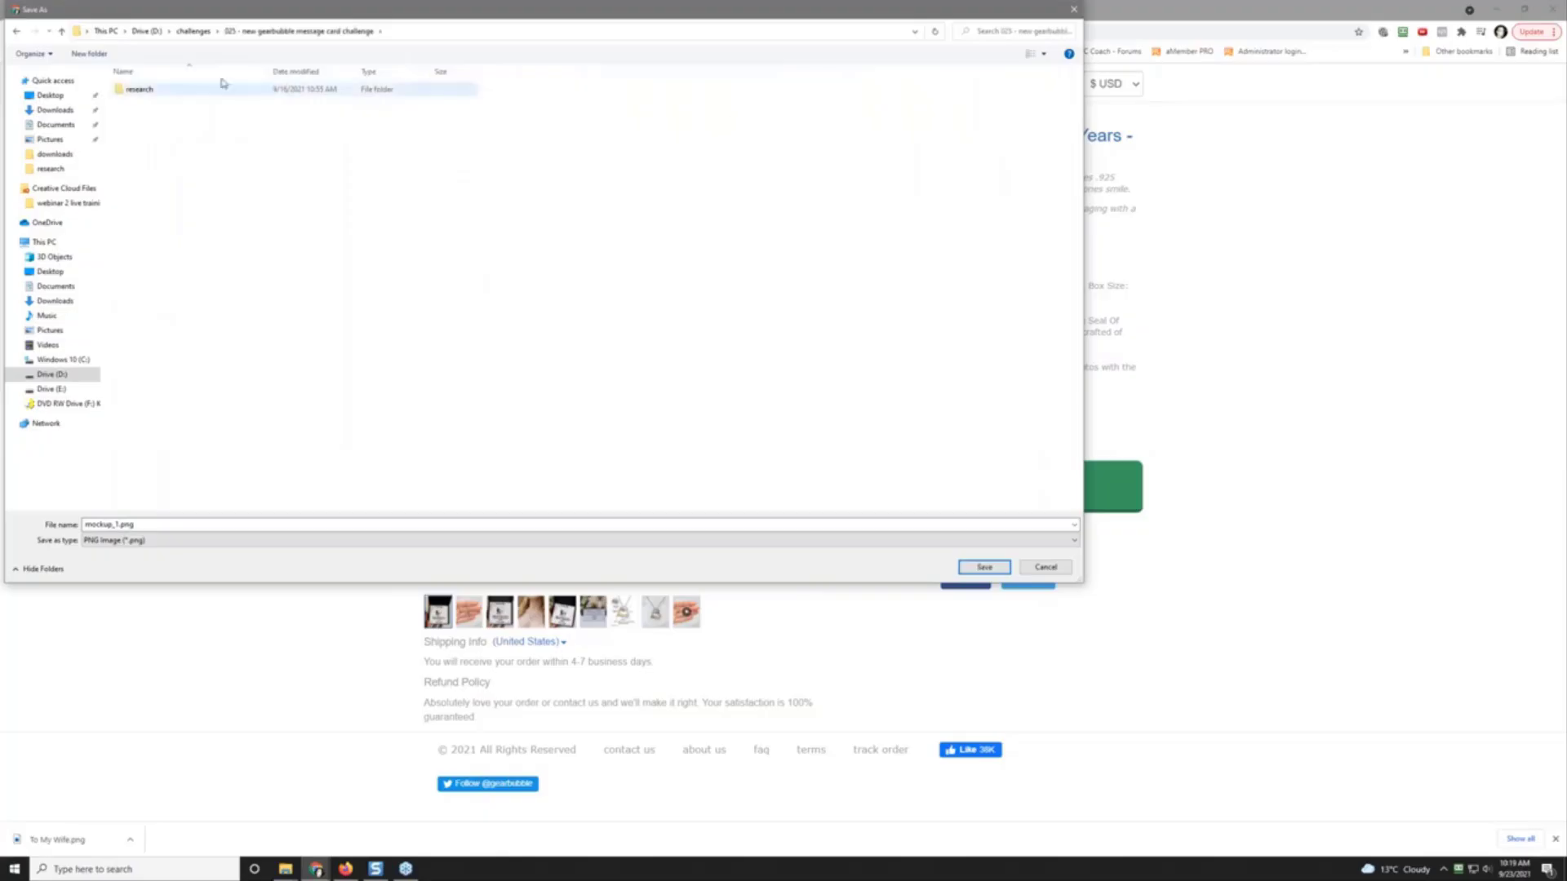
Step: Create a folder named designs inside the message card challenge folder and open it
left_click(89, 53)
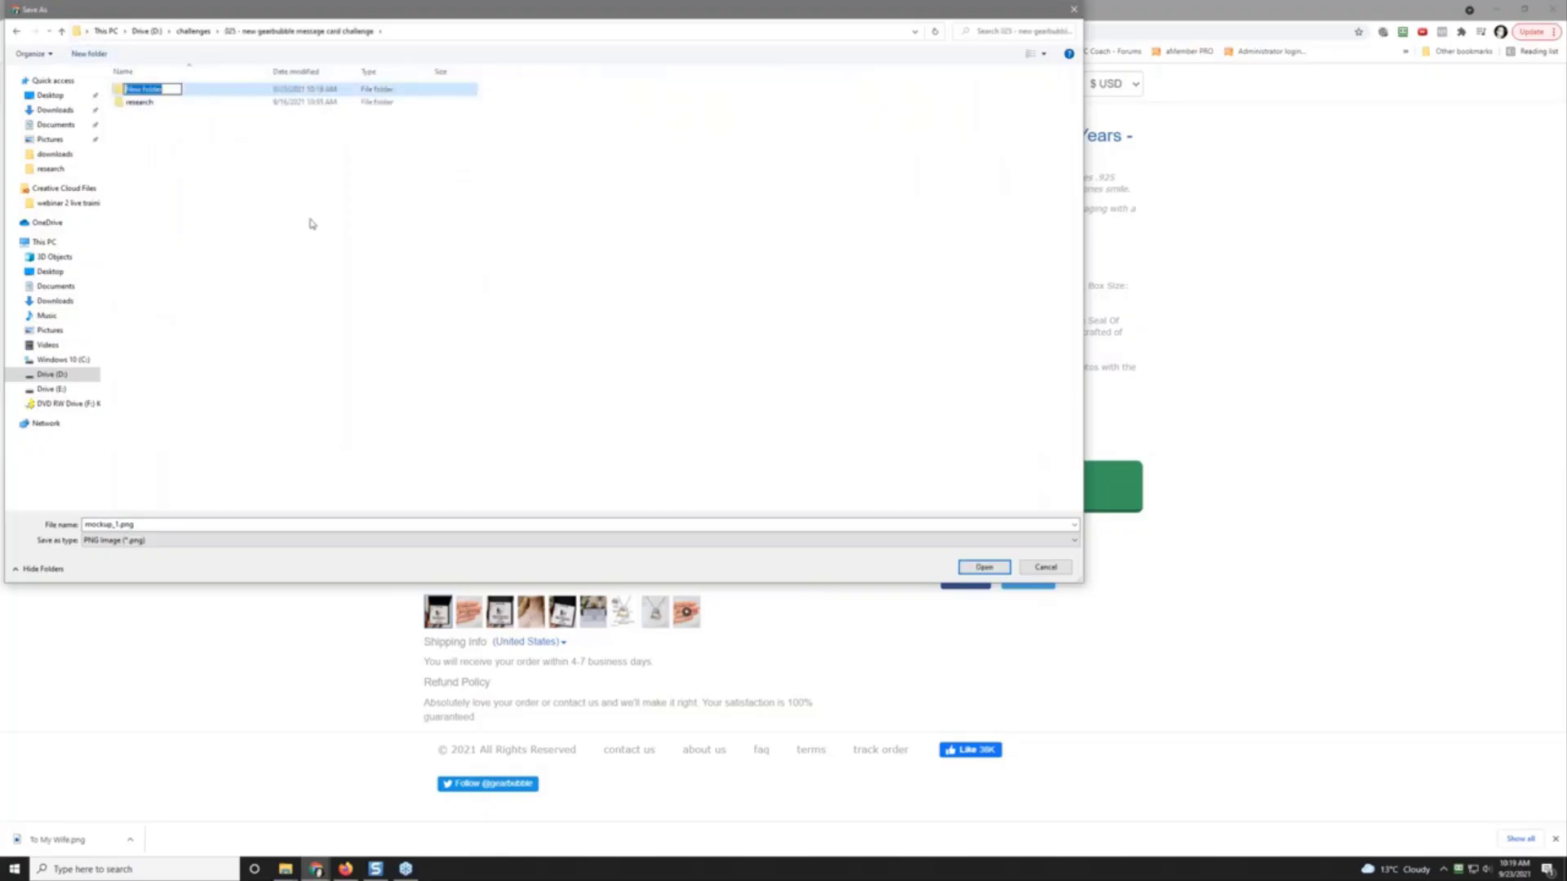
type("designs")
key("Return")
key("Return")
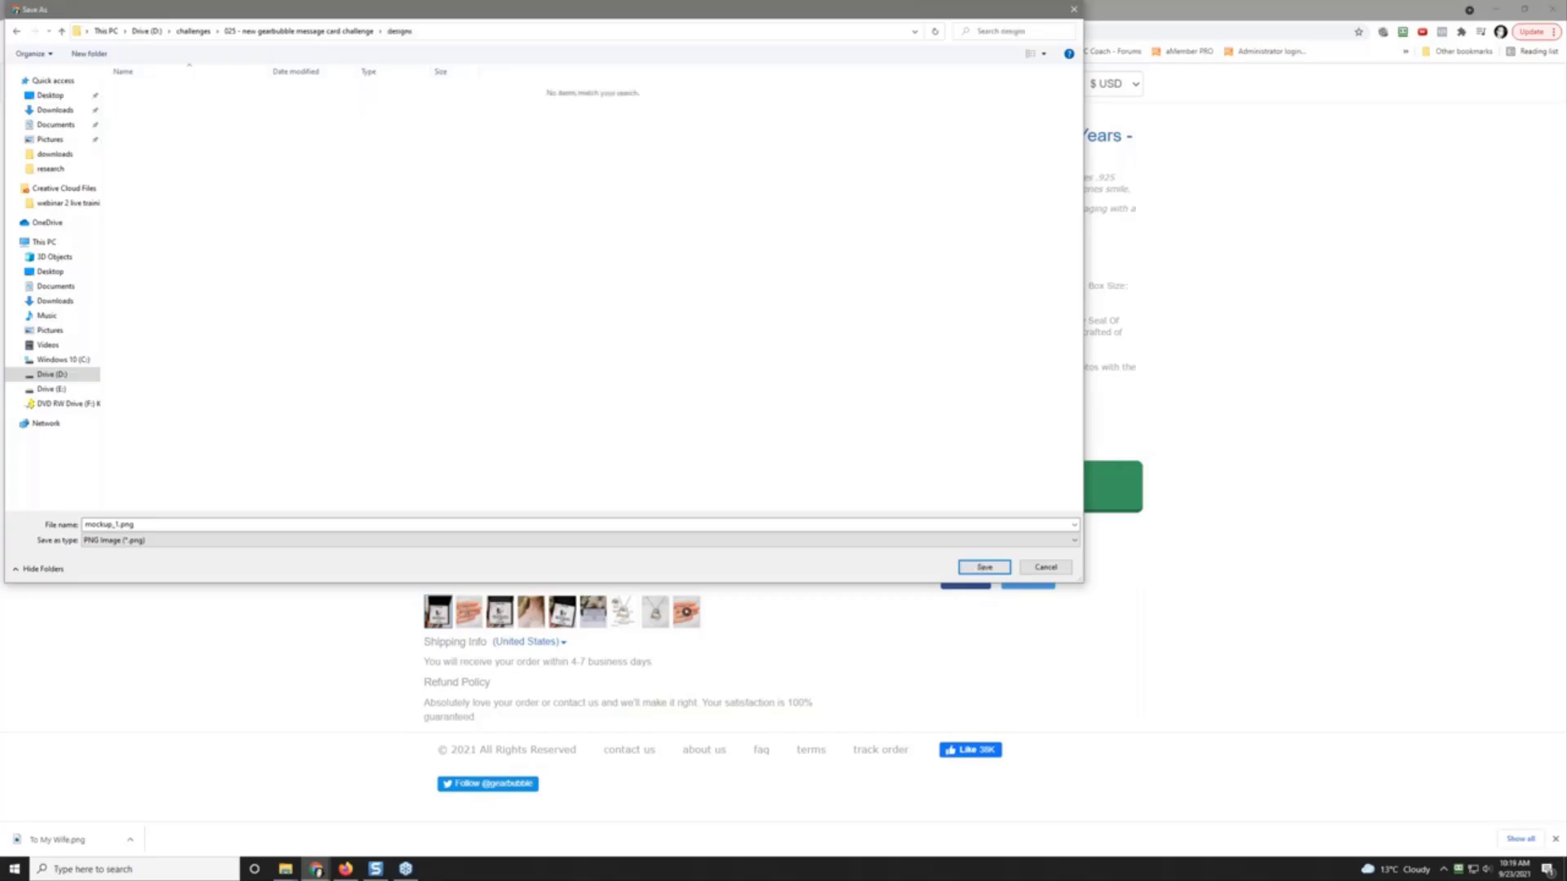
Step: Create a subfolder named "001 - To My Wife - After All These Years" and save the first mockup image in it
left_click(89, 53)
type("001")
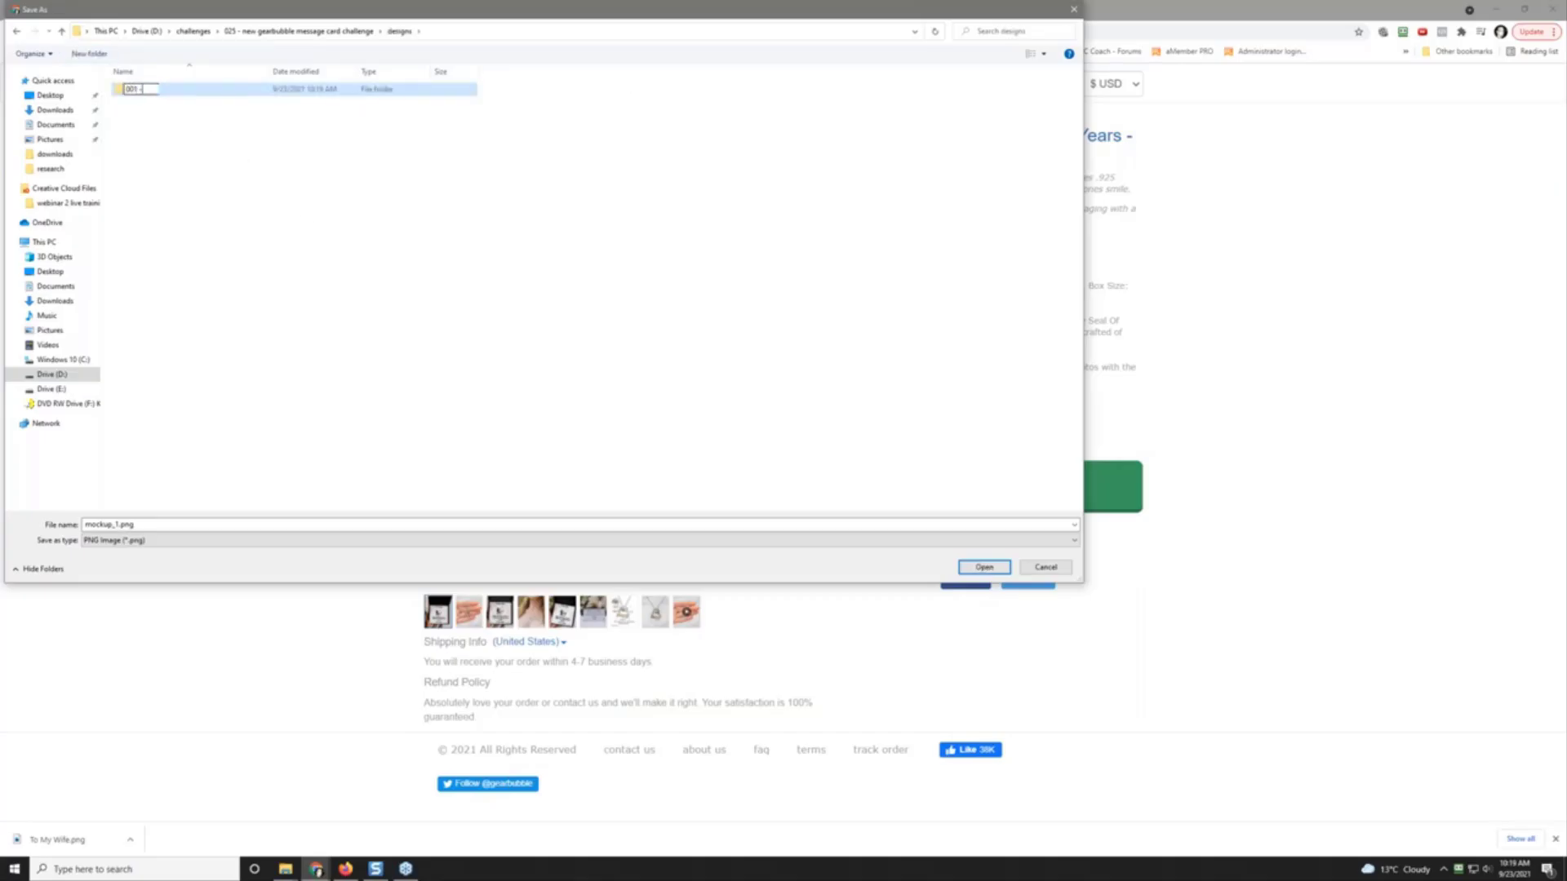
type(" - To My Wife - After All These Years")
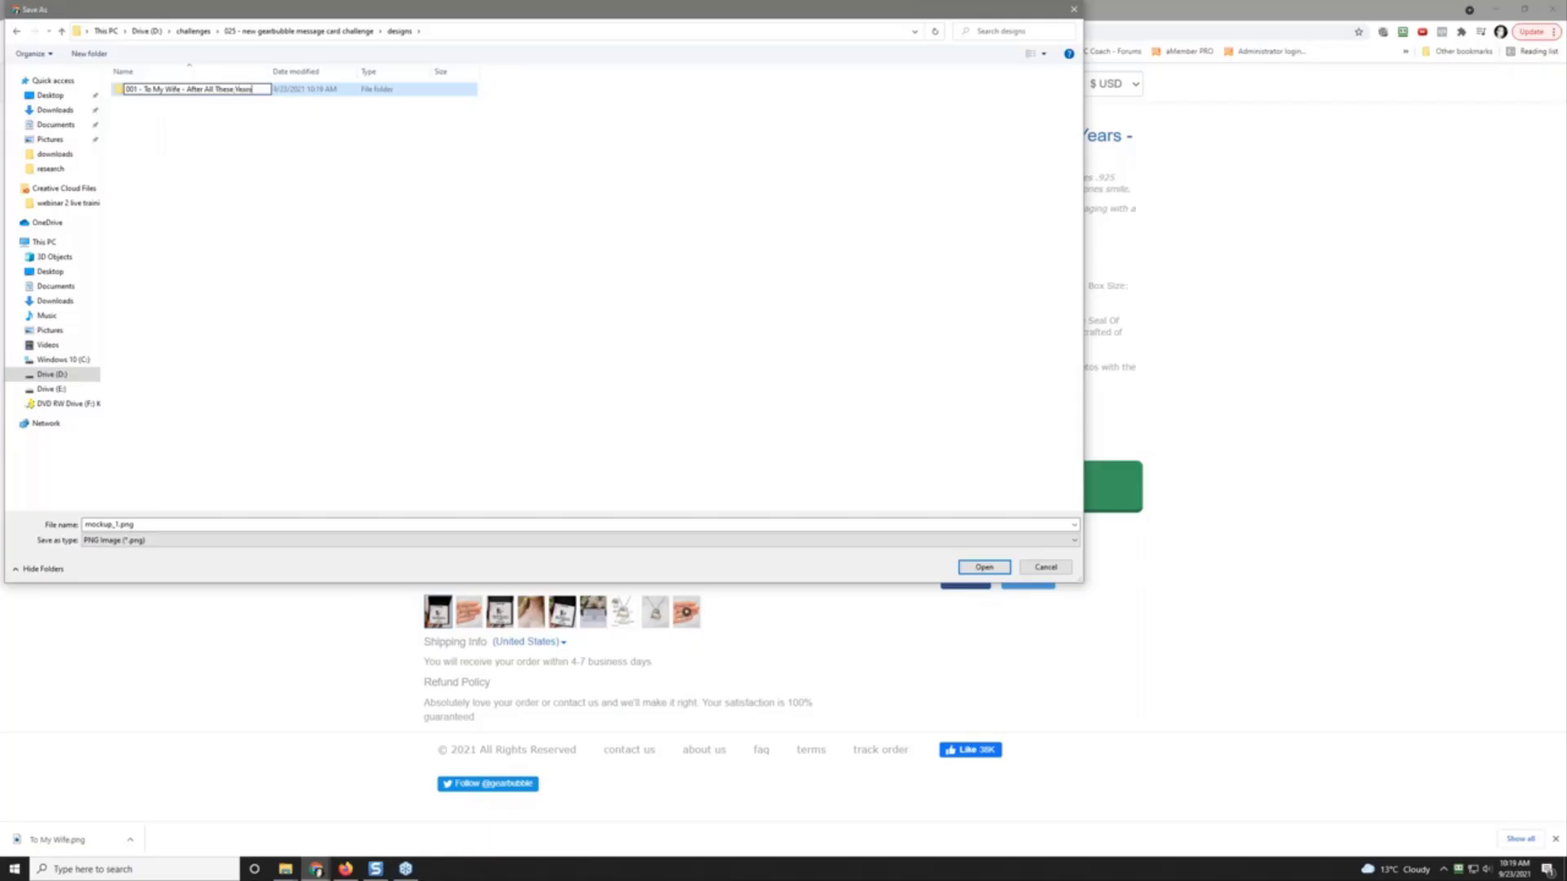
key("Return")
key("Return")
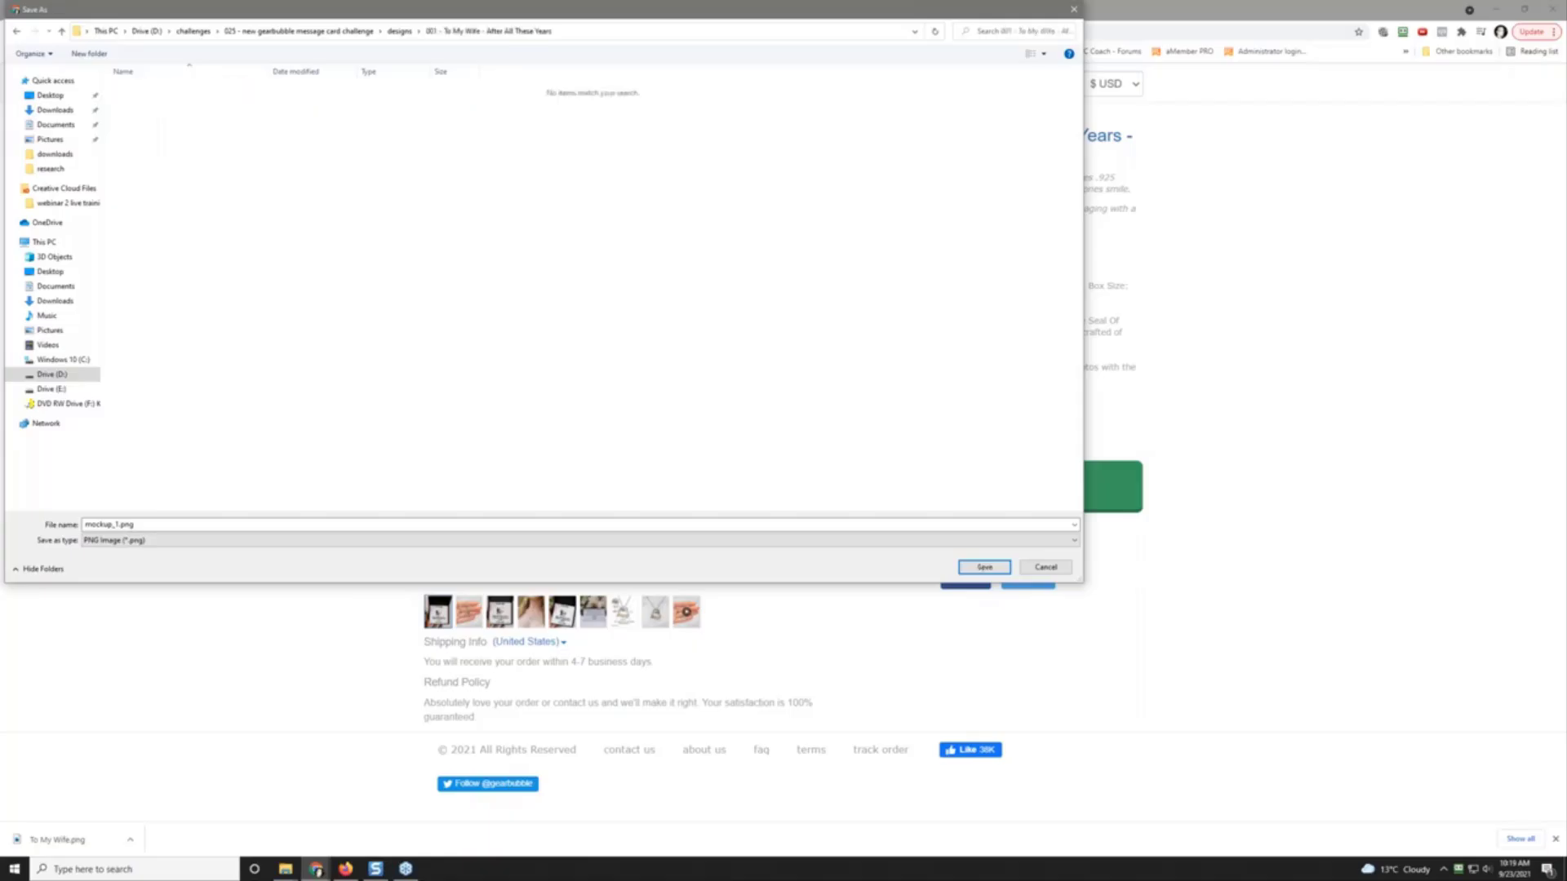
left_click(983, 567)
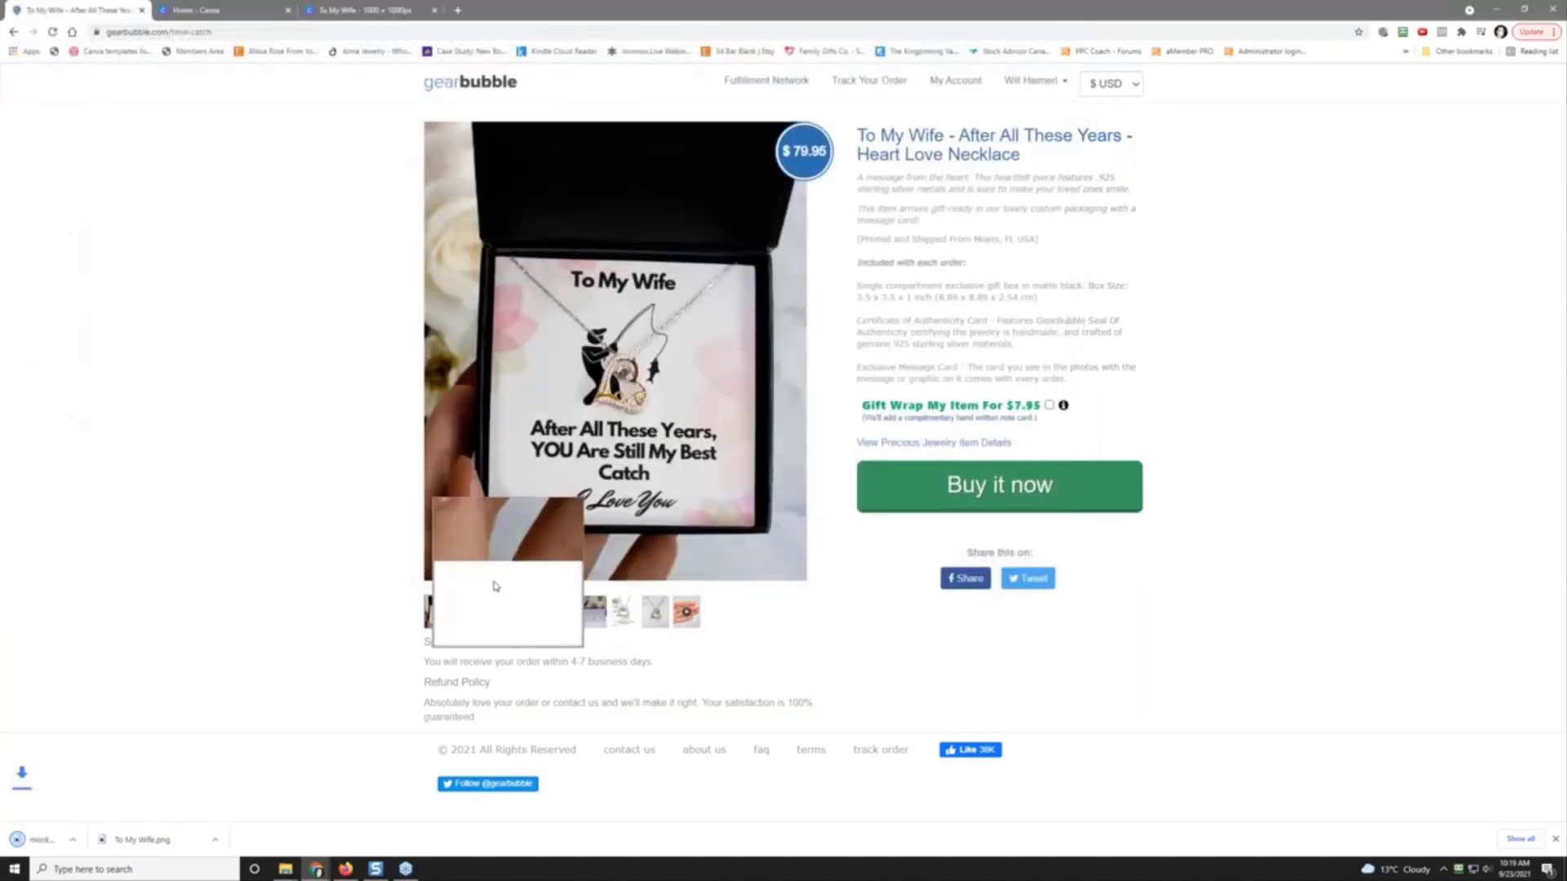
Step: Save the product photo of the necklace held in a hand to the same design folder
left_click(471, 620)
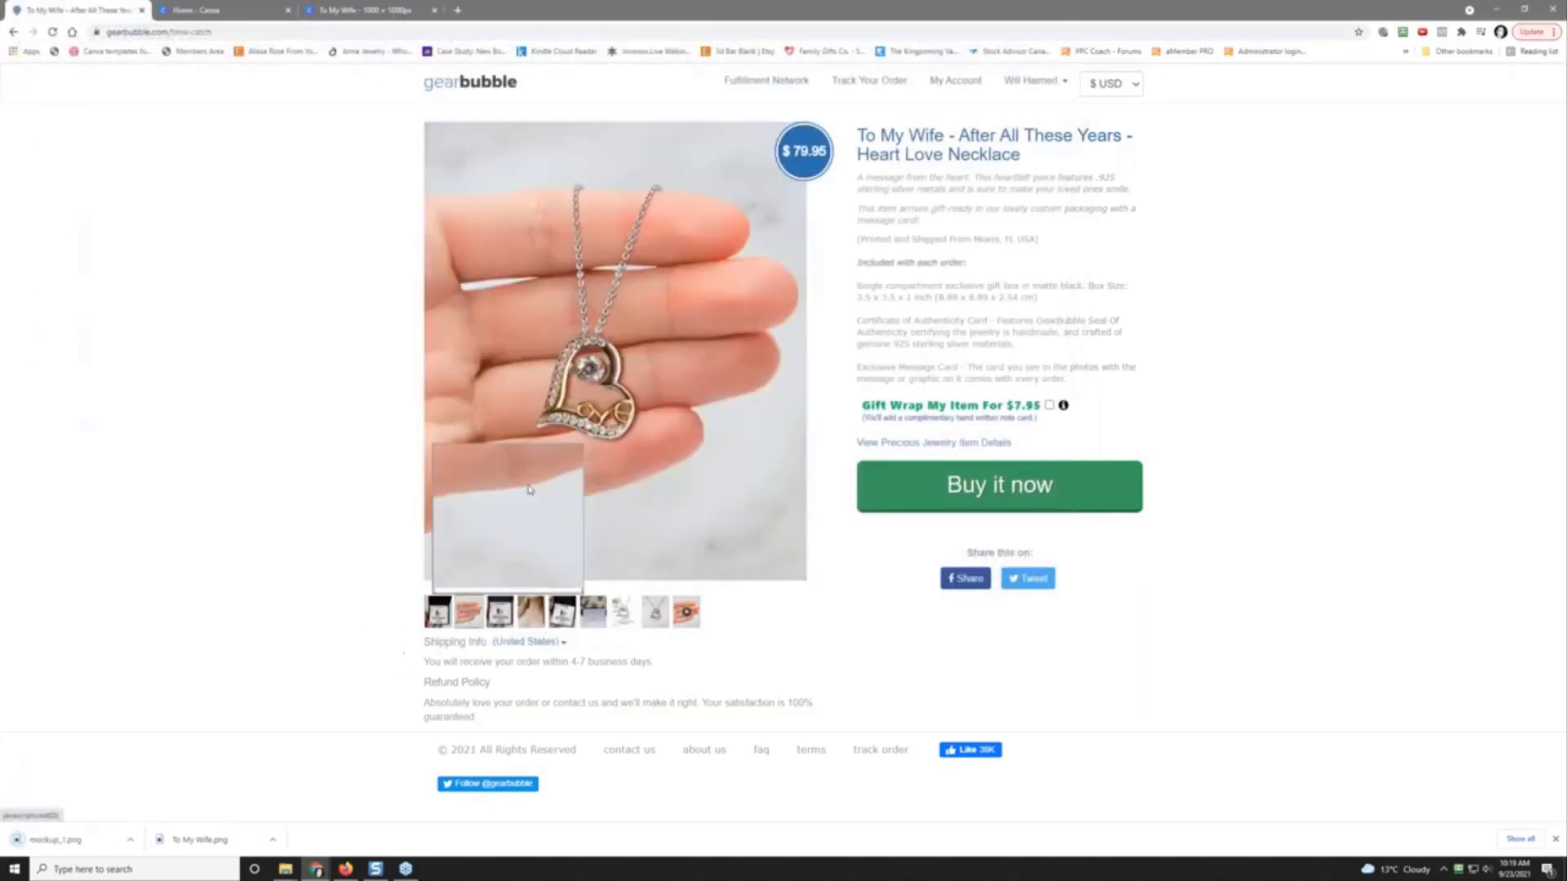
right_click(562, 368)
left_click(604, 390)
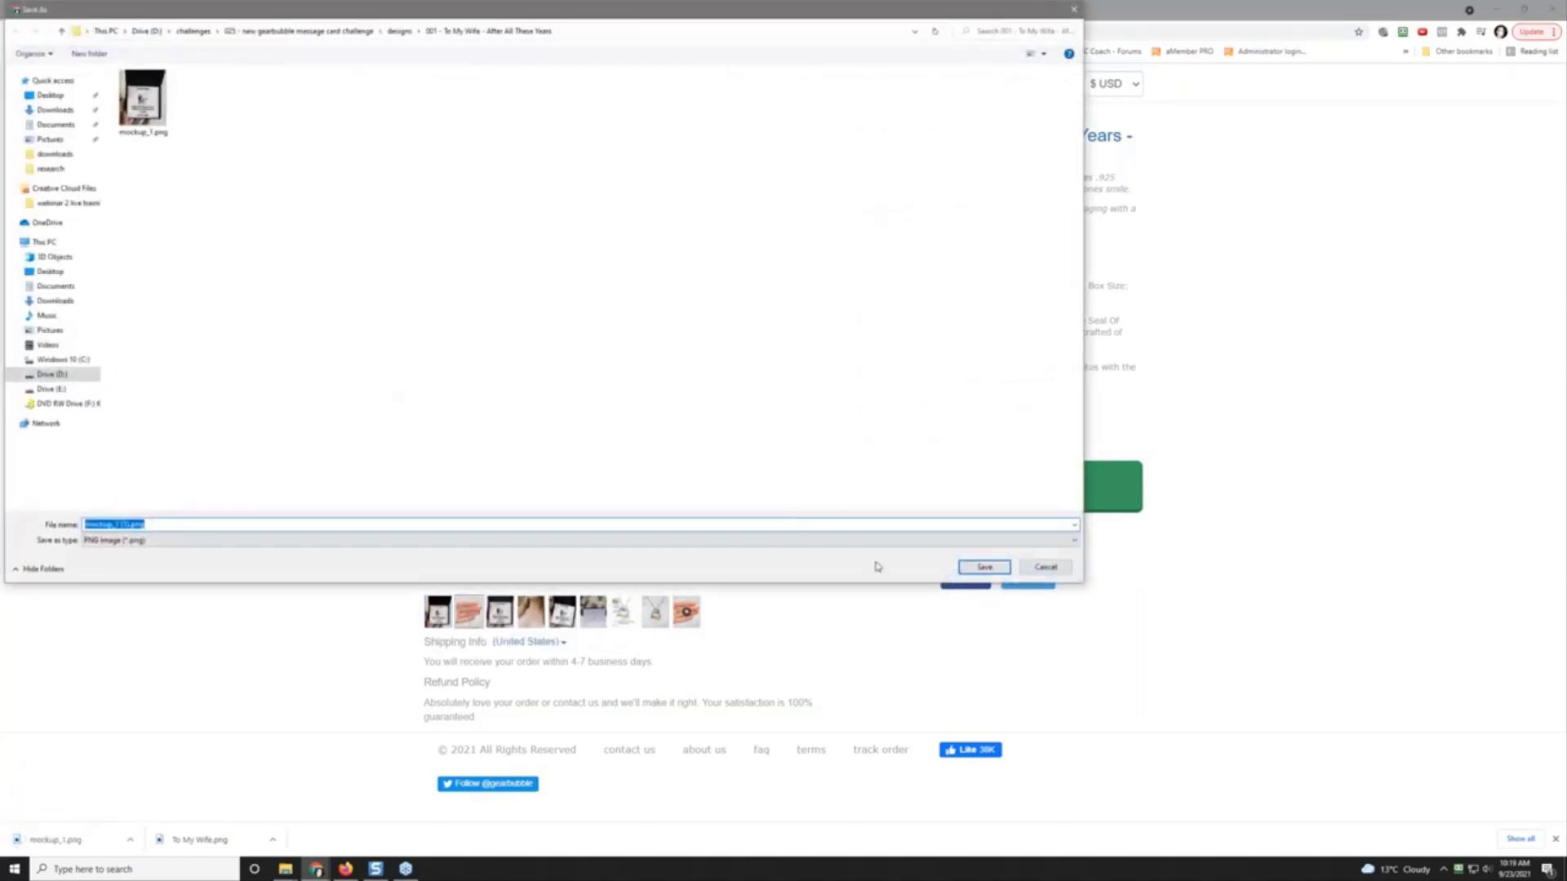
left_click(984, 566)
Step: Save the third product image, the close-up of the open gift box, to the design folder
left_click(439, 612)
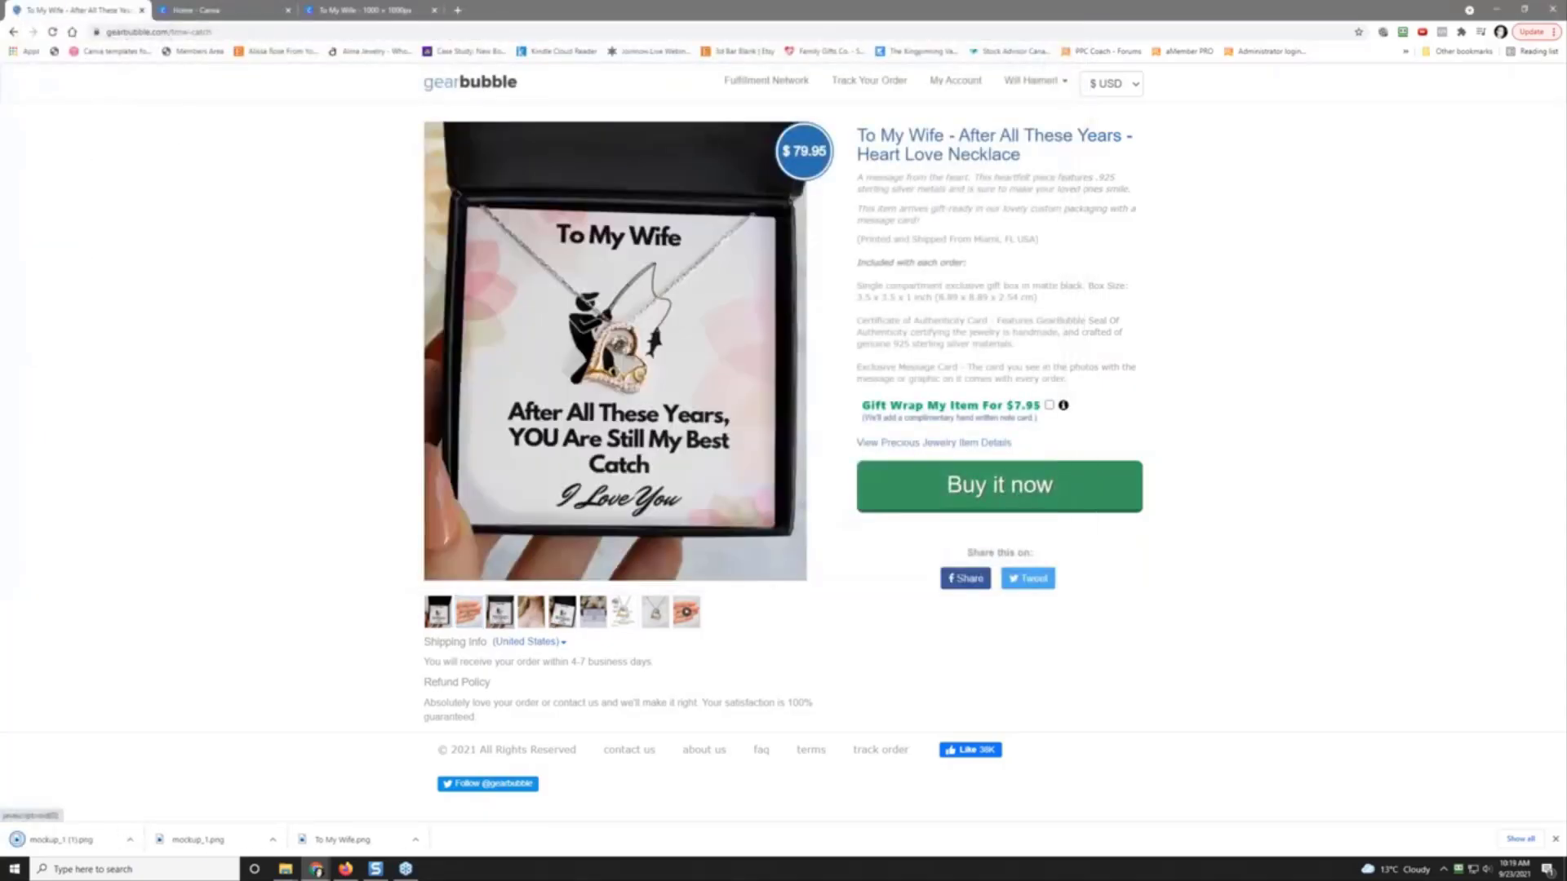
right_click(555, 400)
left_click(594, 422)
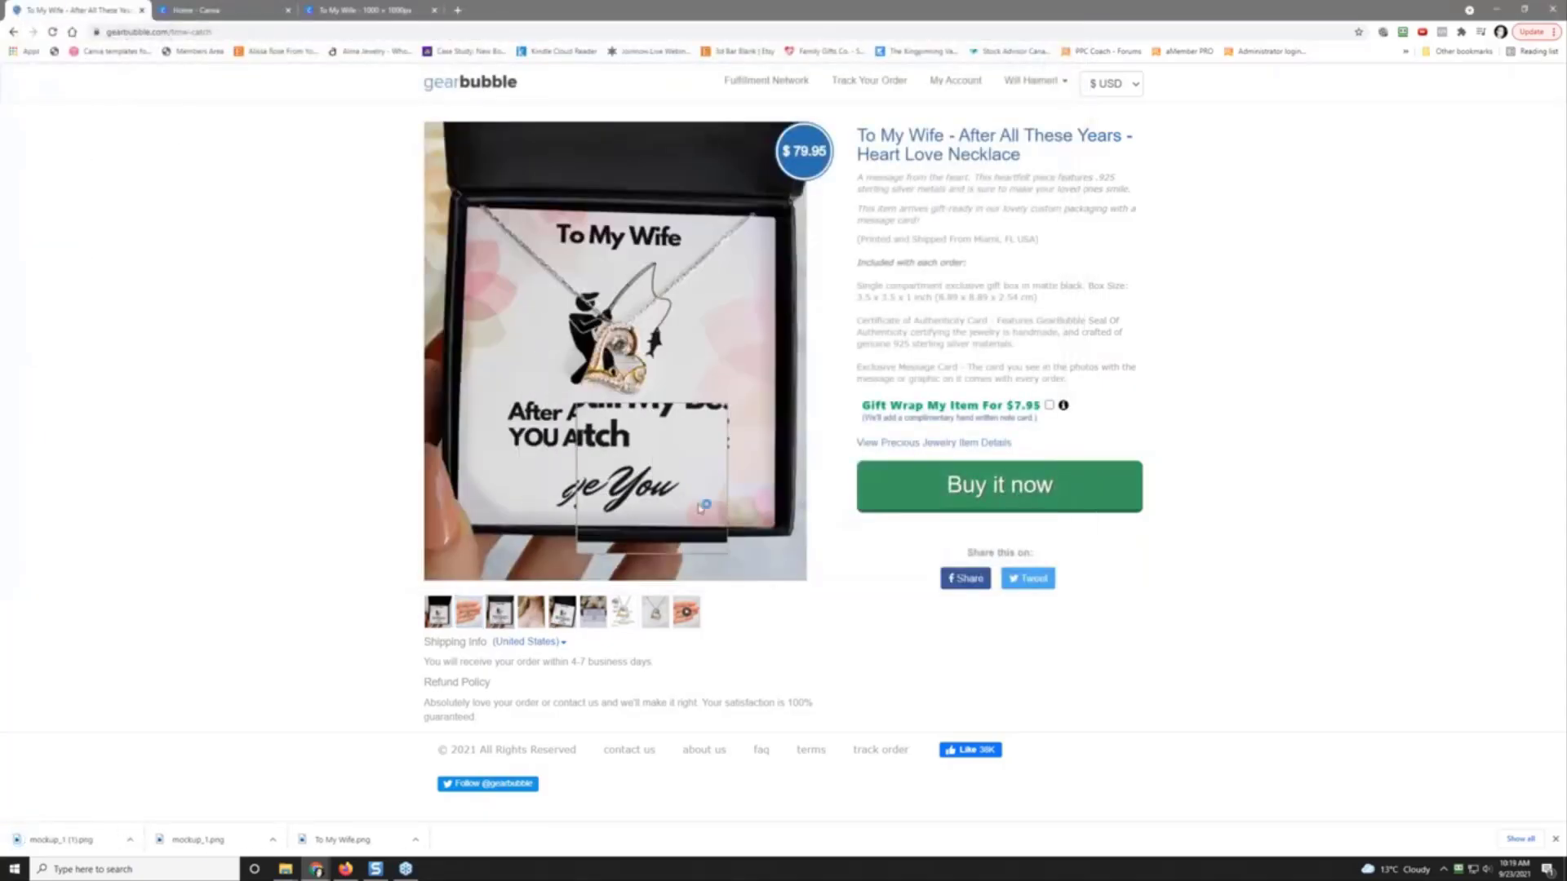
left_click(971, 569)
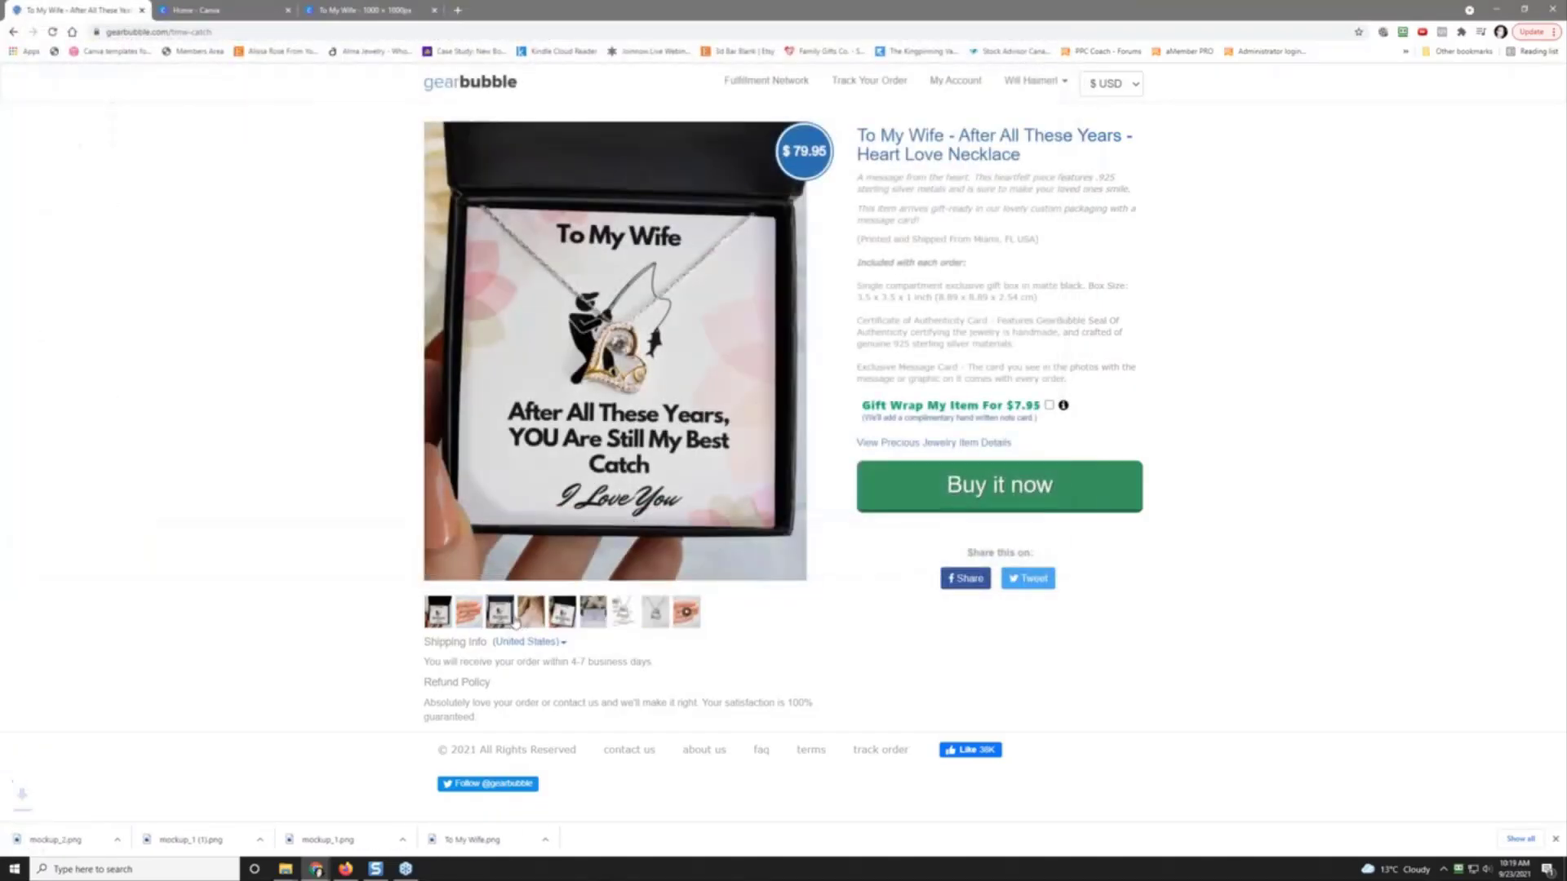
Step: Save the photo of the necklace worn around a woman's neck to the design folder
left_click(531, 612)
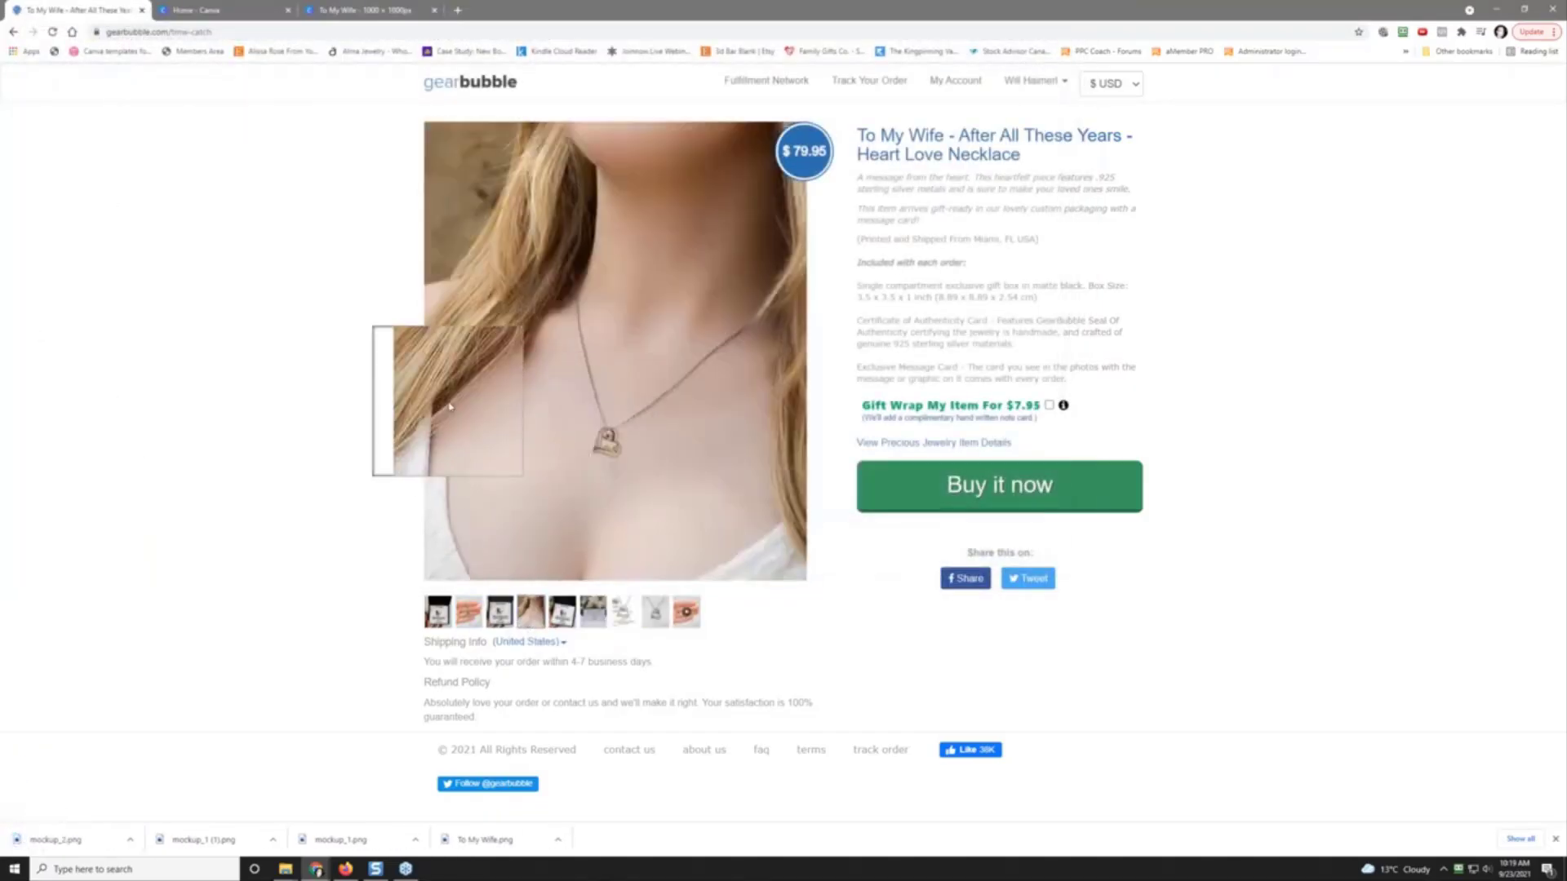
right_click(490, 400)
left_click(525, 423)
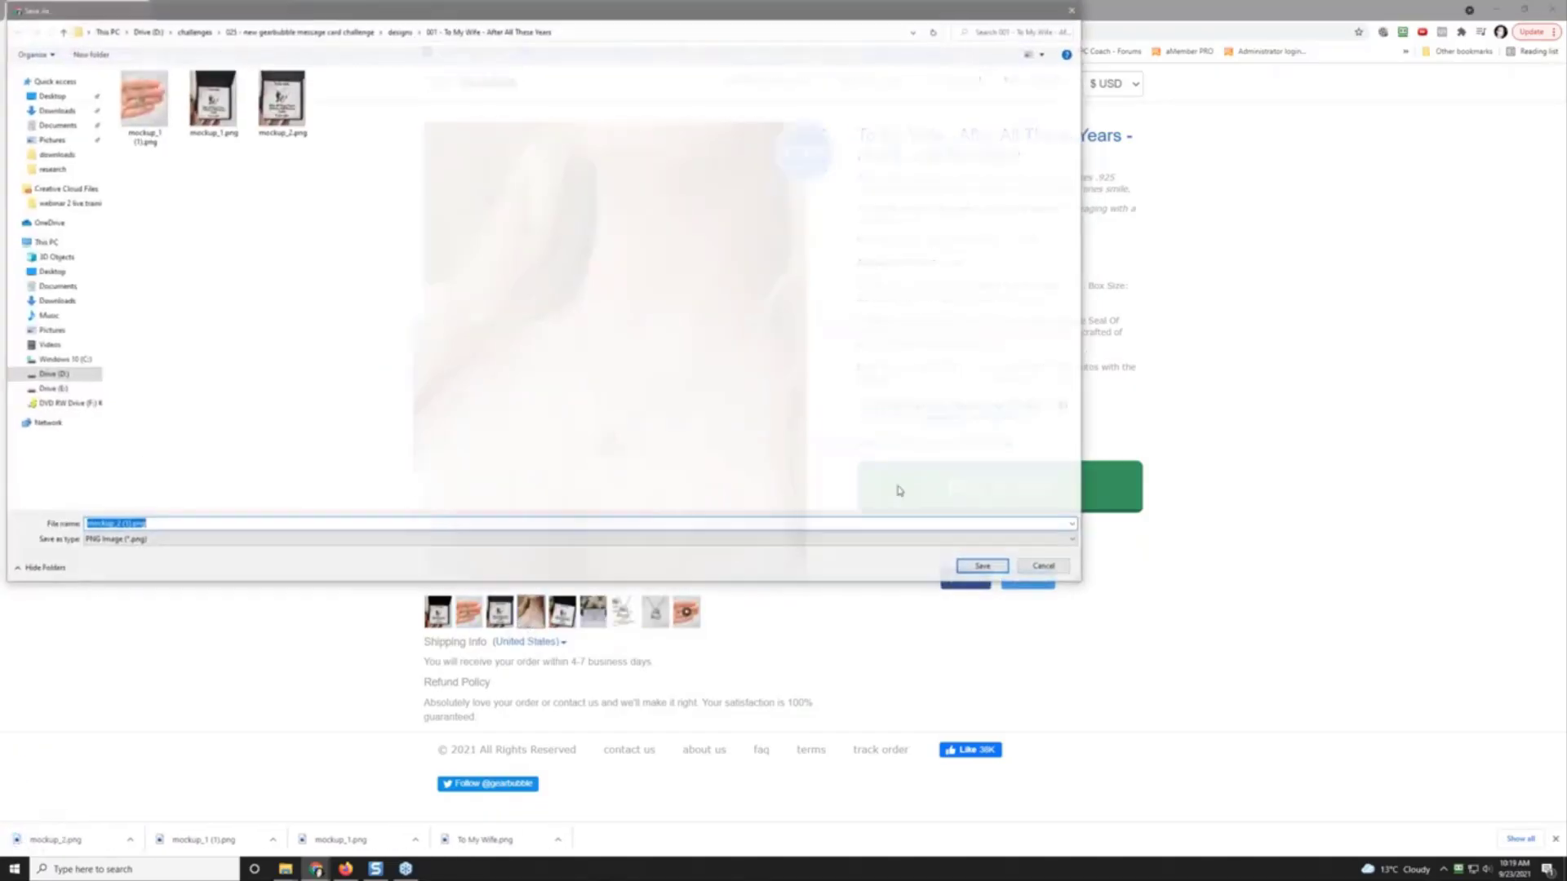
left_click(972, 569)
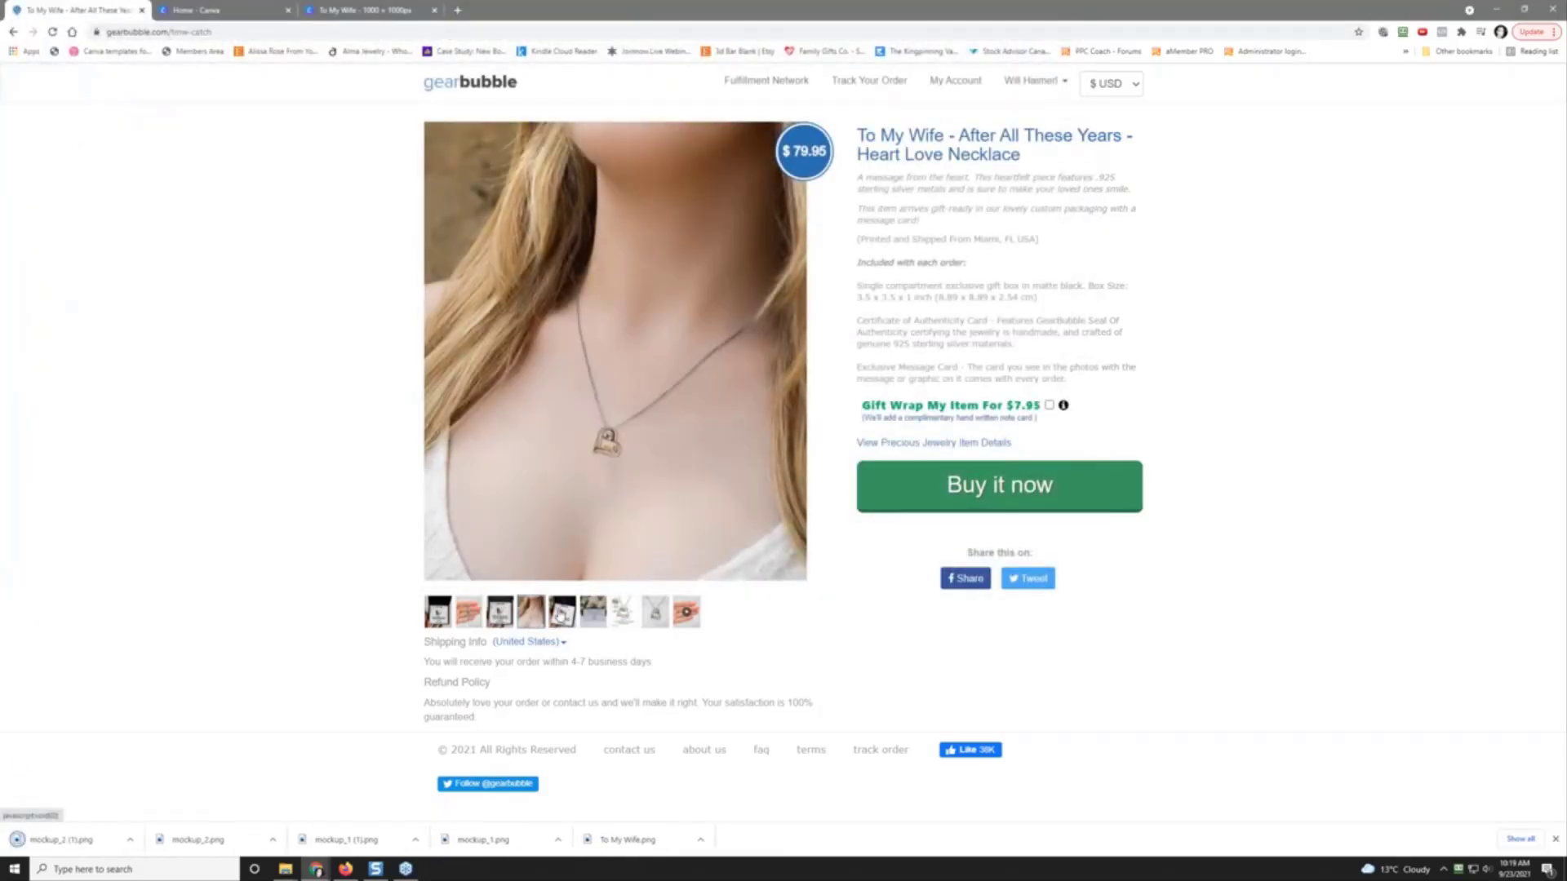
Step: Save the mockup of the tilted gift box with the message card to the design folder
left_click(624, 612)
right_click(556, 369)
left_click(589, 391)
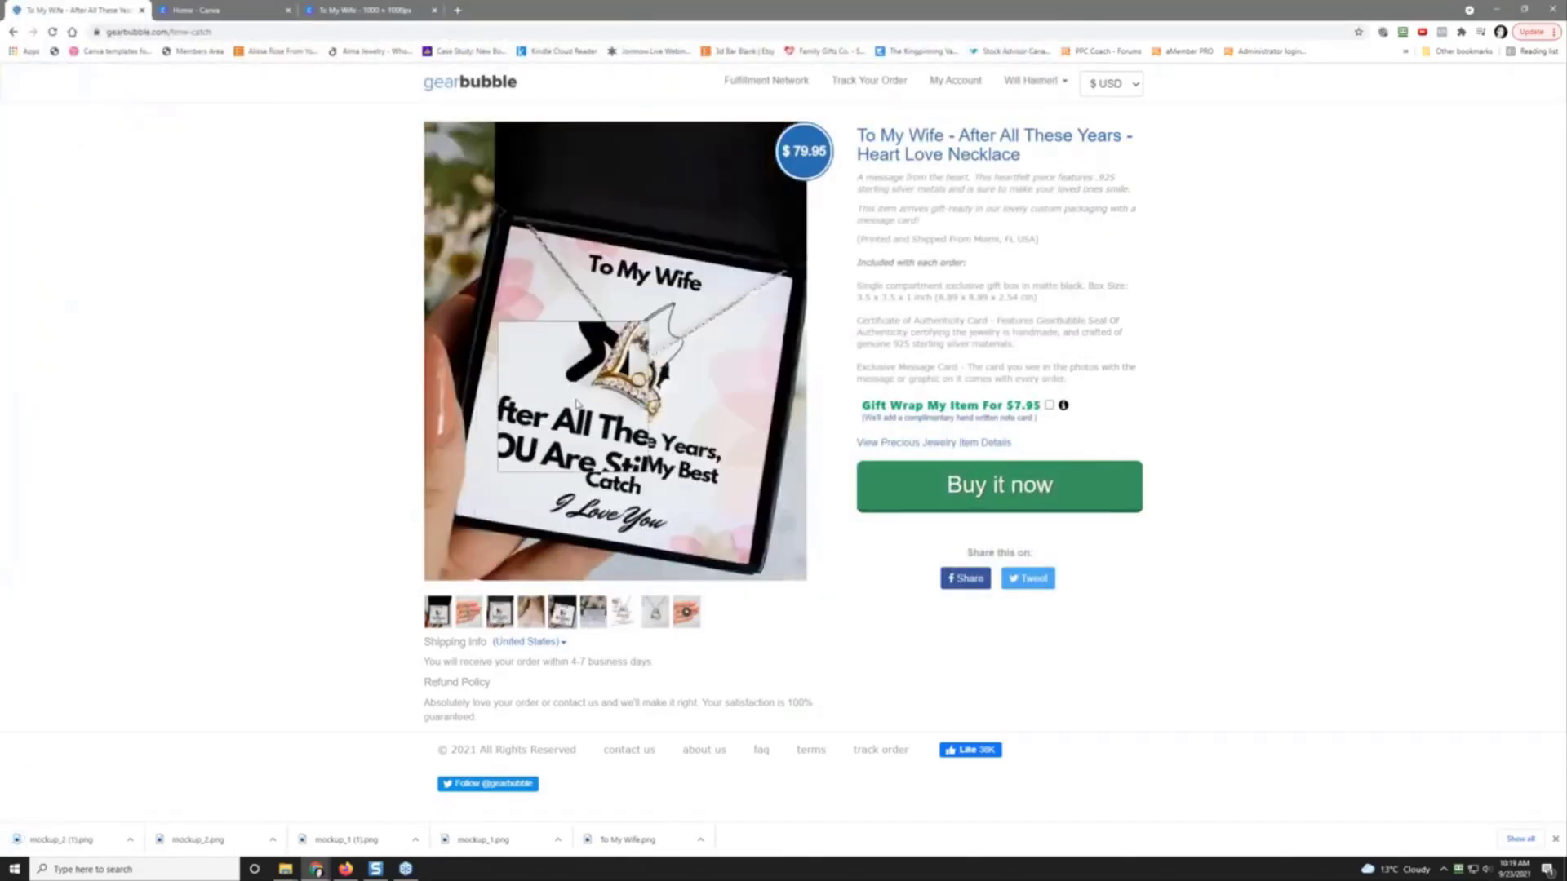
left_click(981, 567)
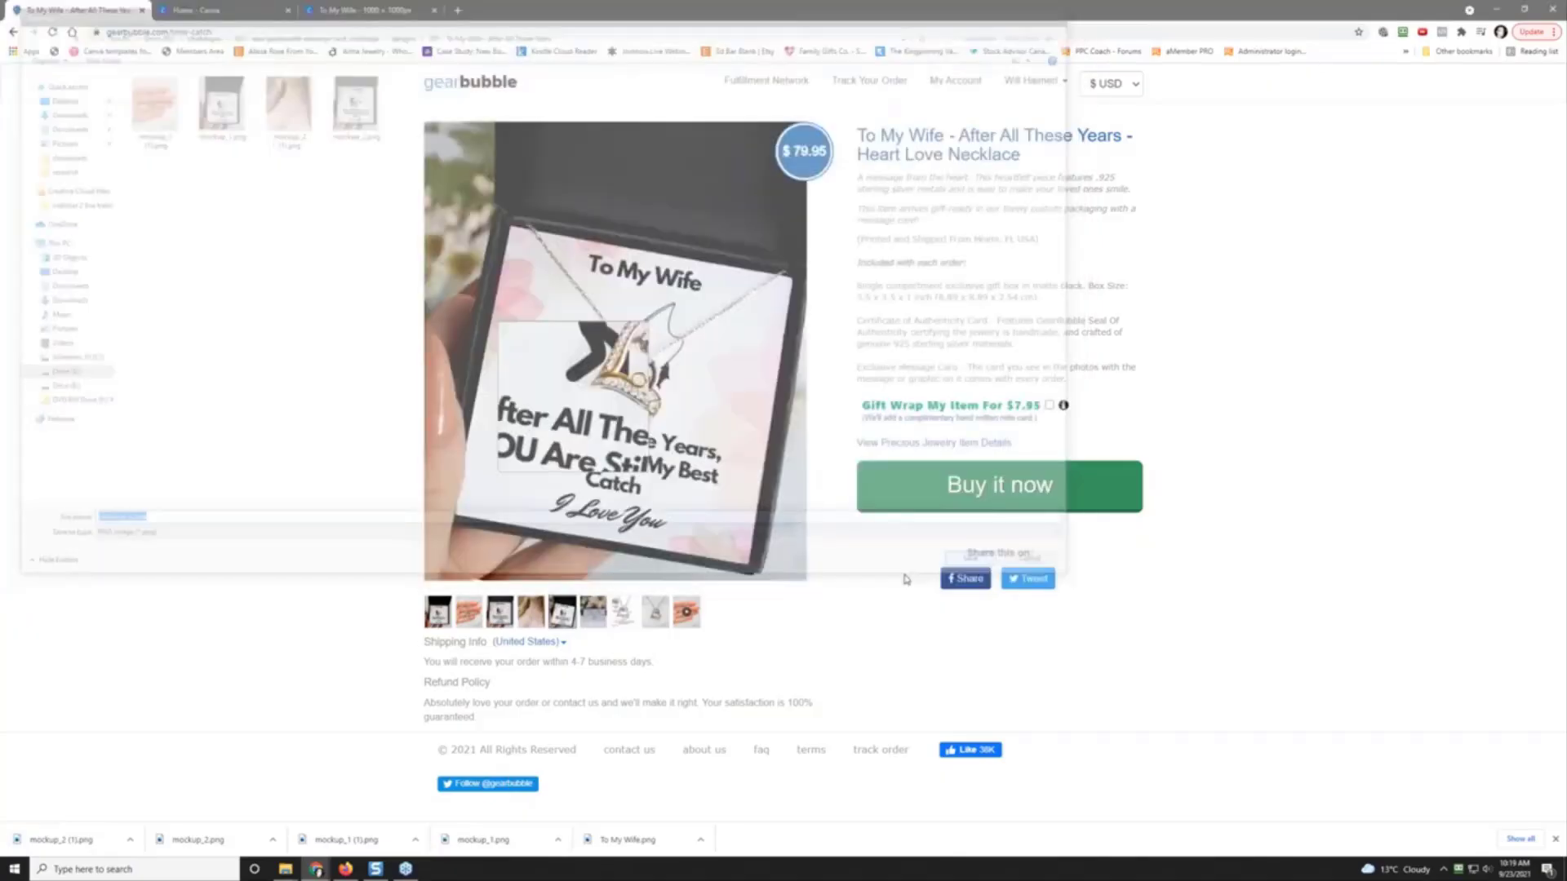
Step: Save the Certificate of Authenticity card image to the design folder
left_click(593, 613)
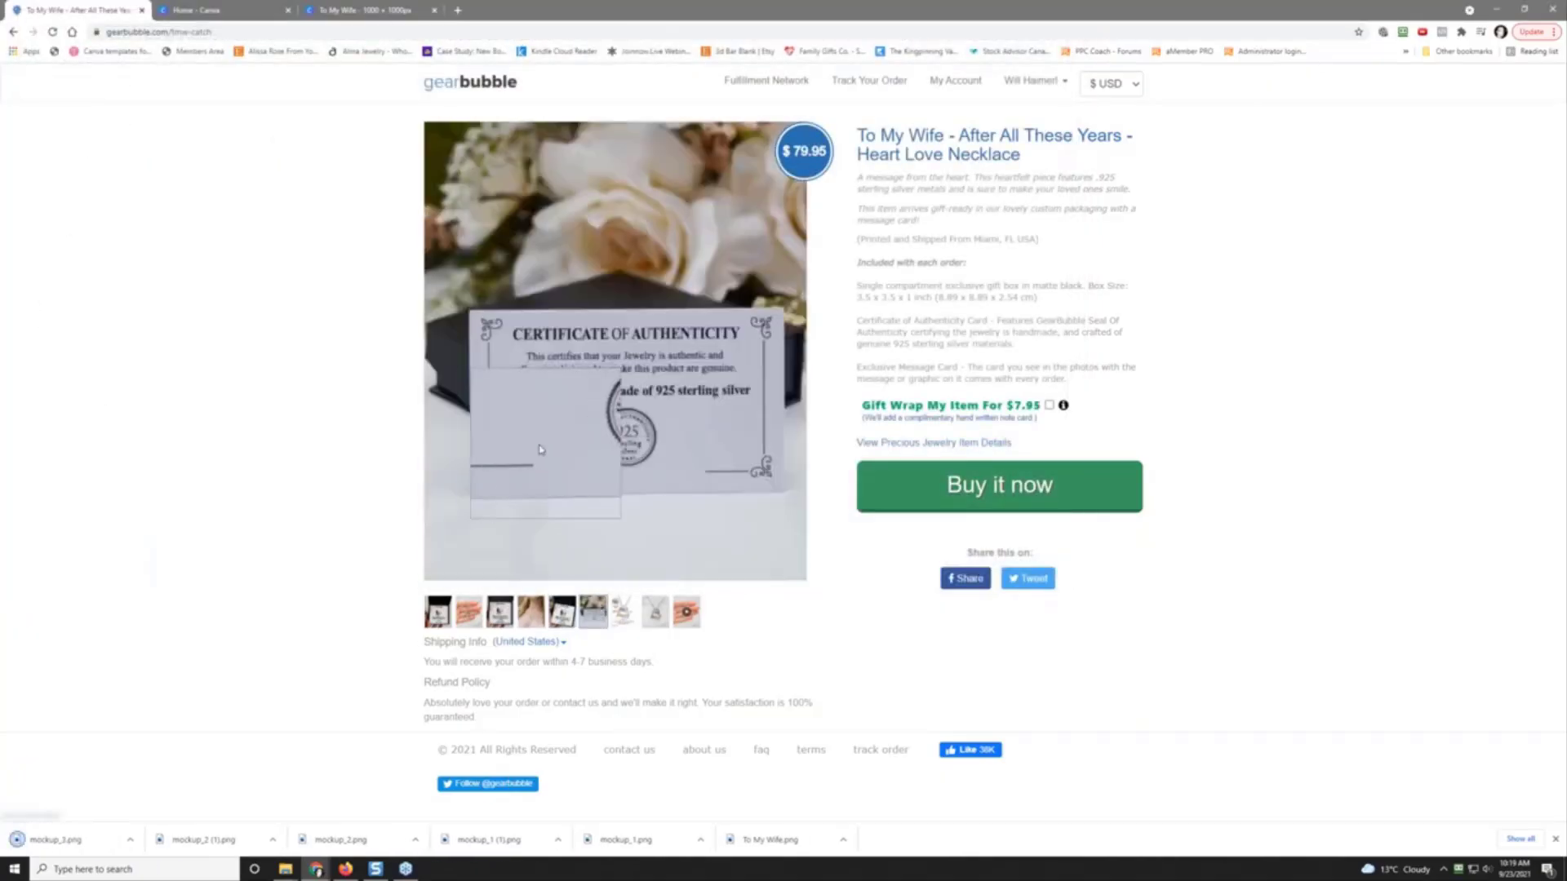
right_click(595, 316)
left_click(625, 346)
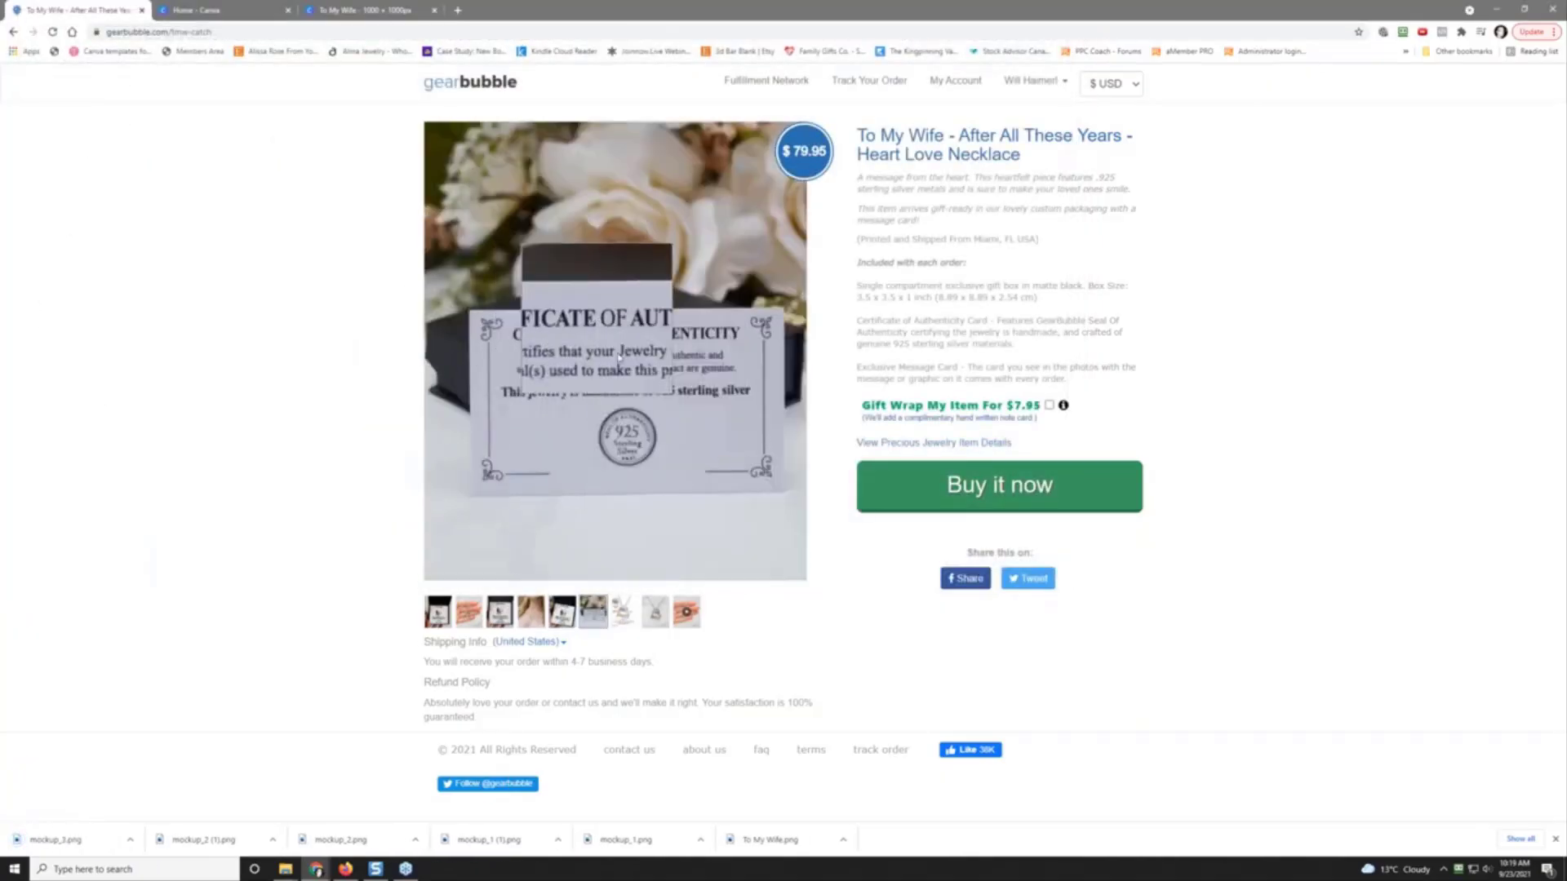
left_click(961, 567)
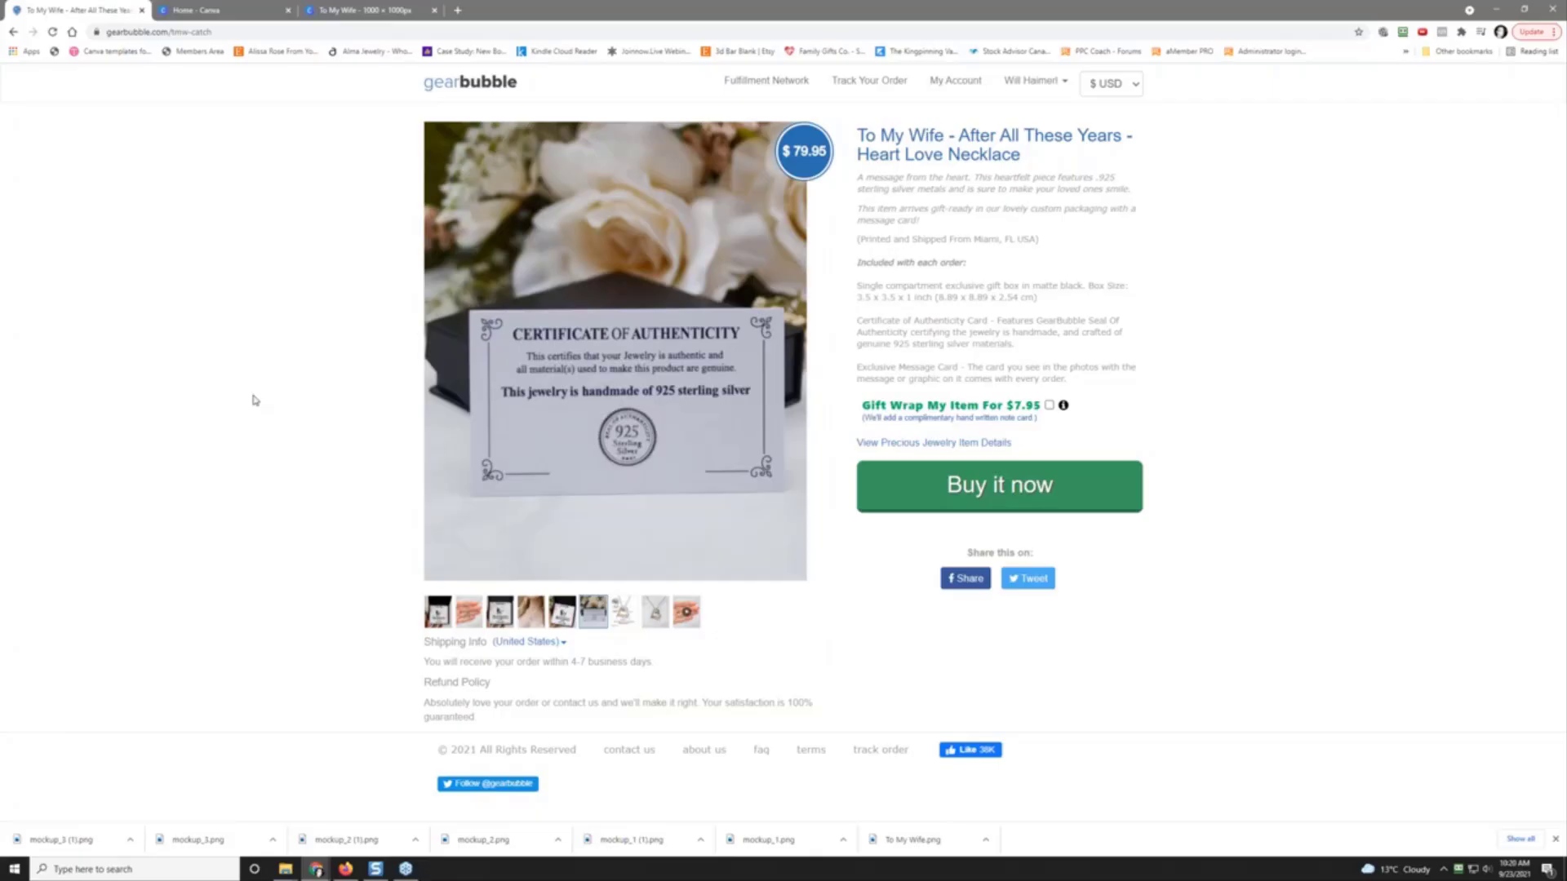
Step: Save the necklace specification image with the pendant dimensions and chain length to the design folder
left_click(623, 611)
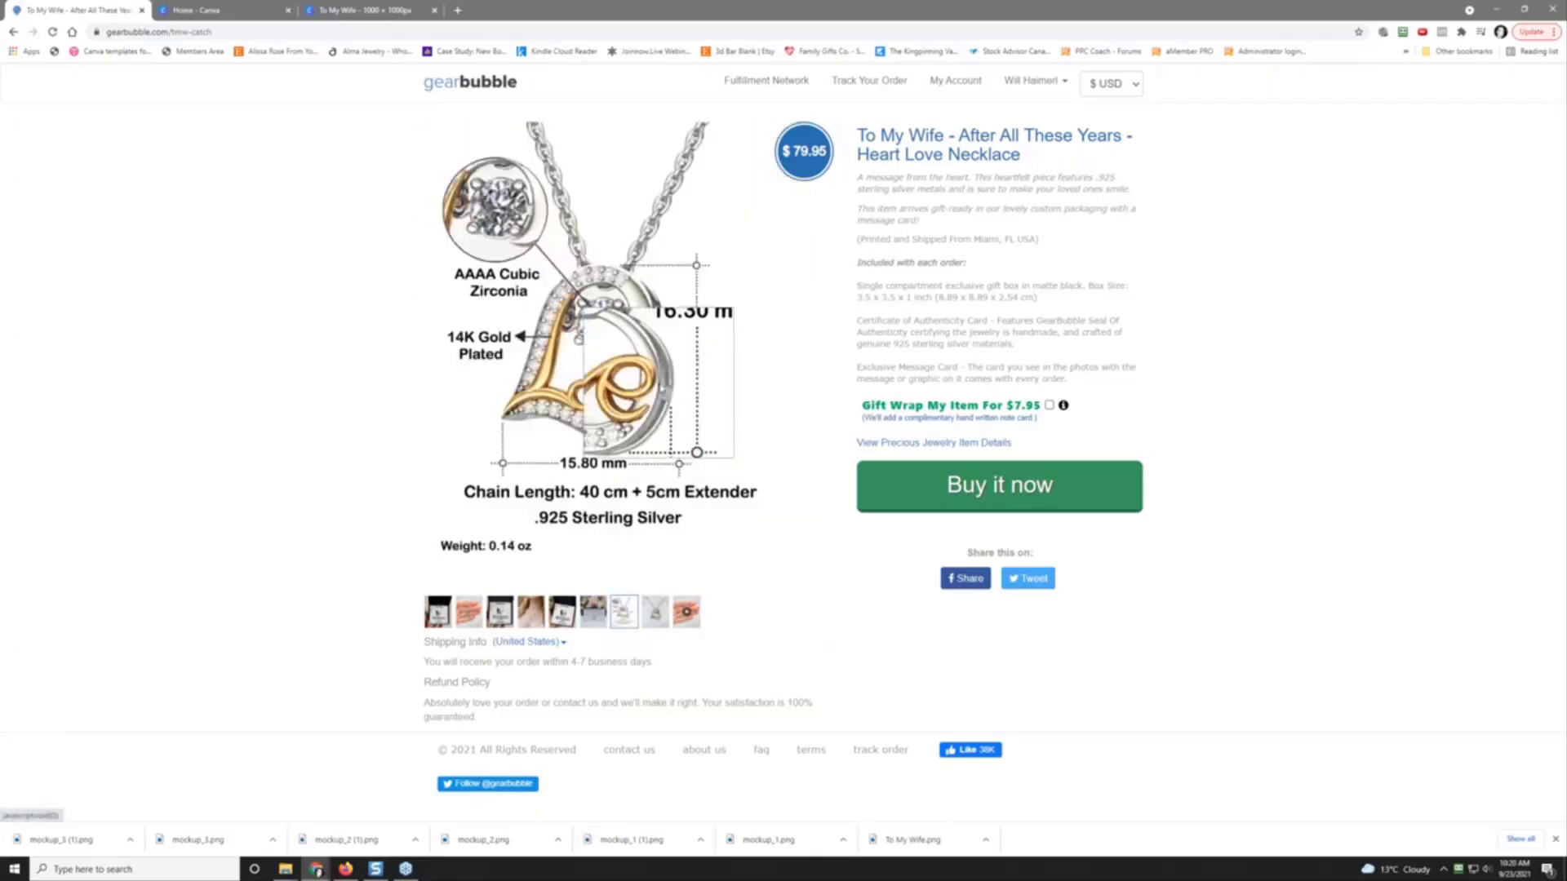
right_click(614, 347)
left_click(638, 351)
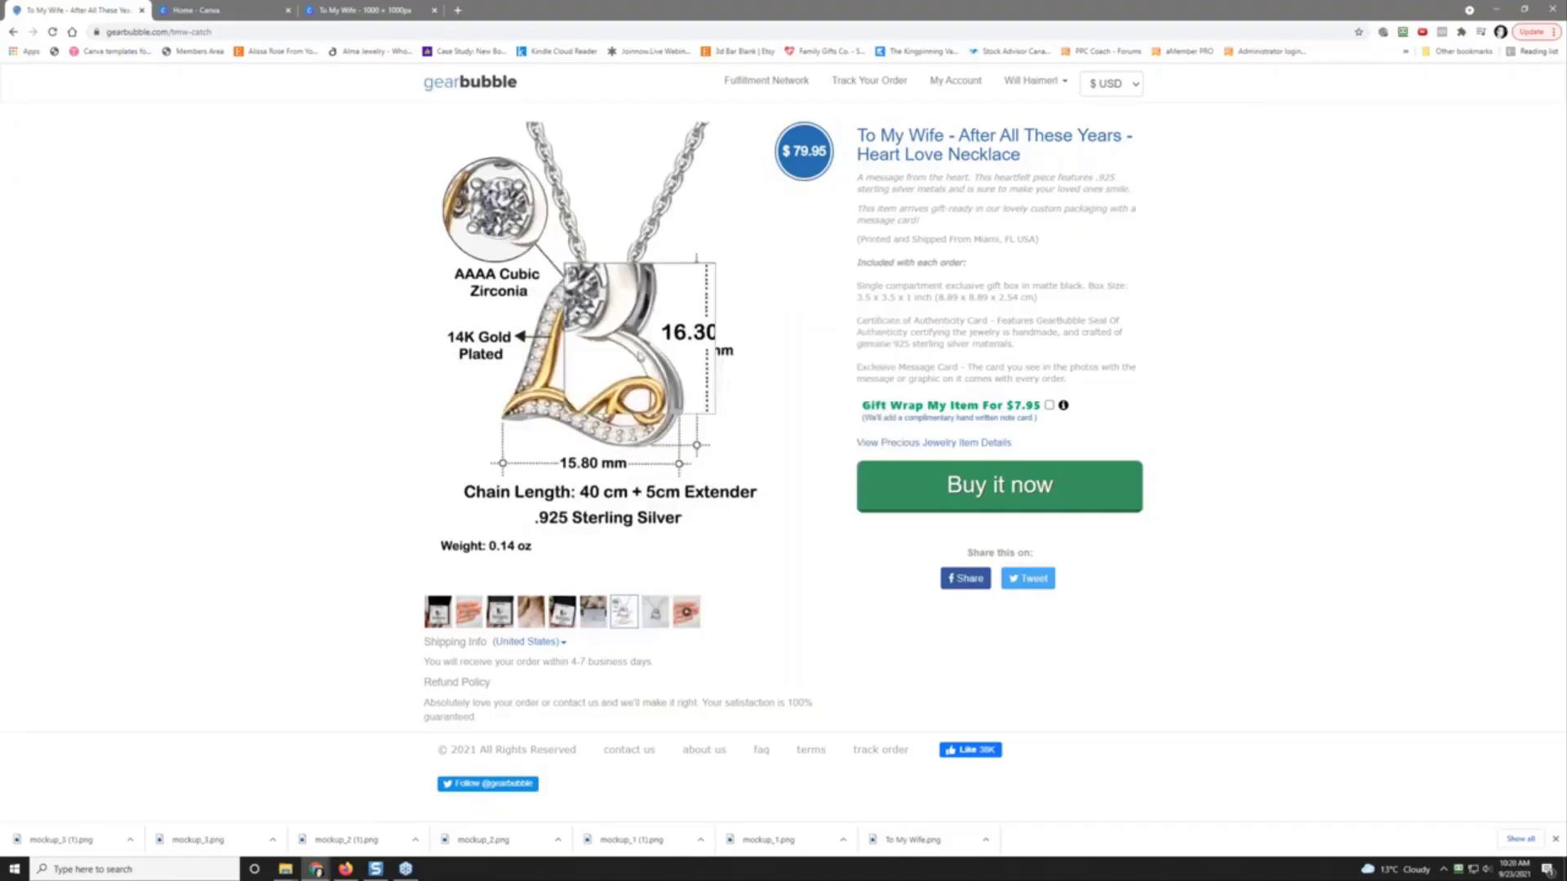
left_click(984, 567)
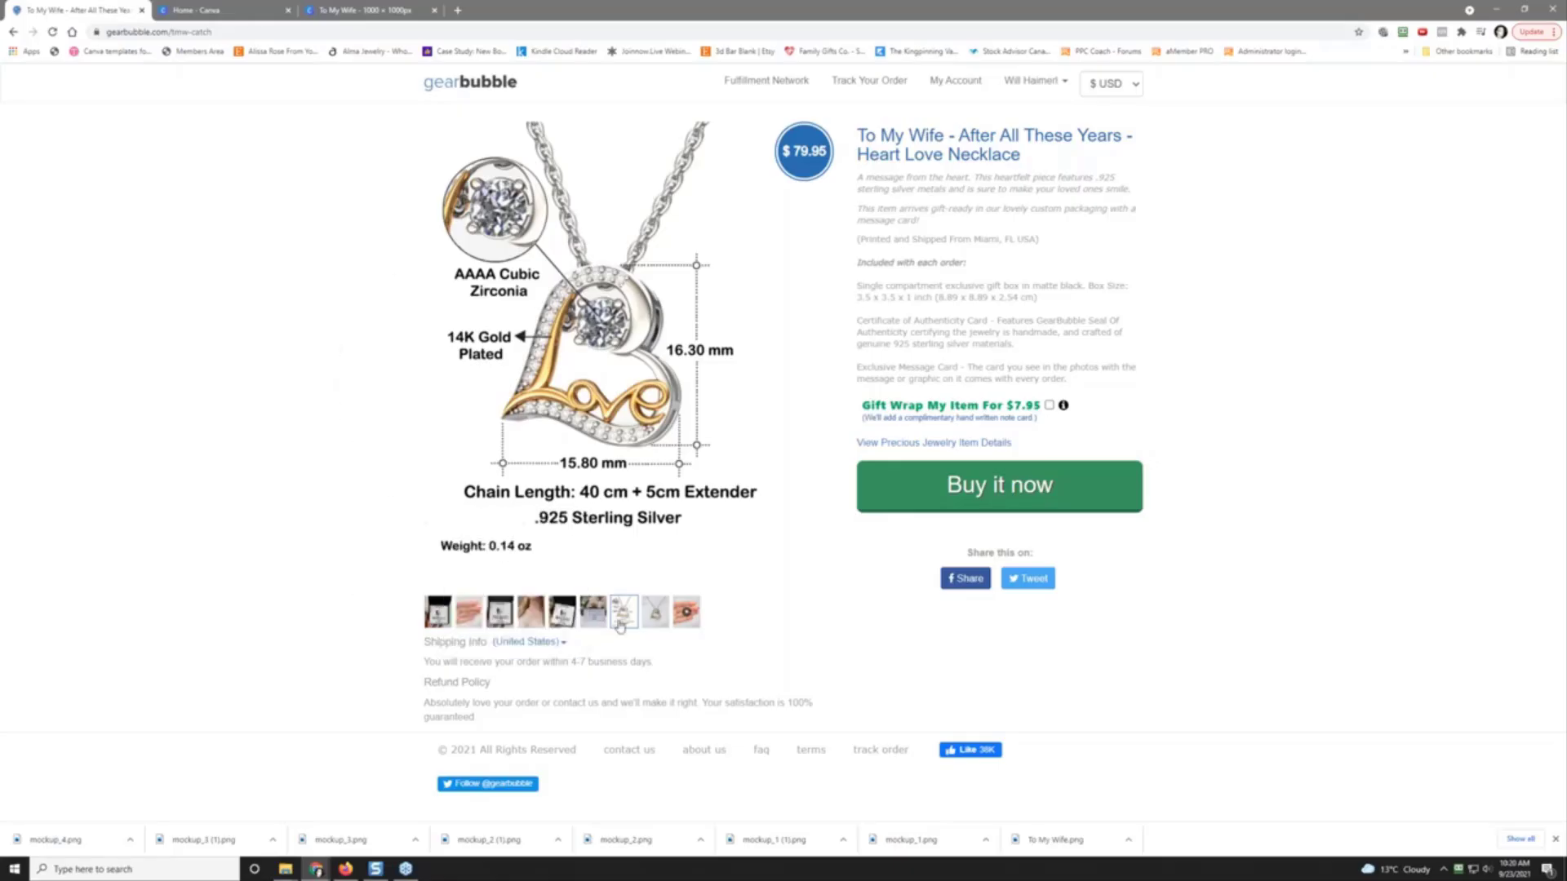
Step: Save the close-up photo of the heart pendant on the marble background to the design folder
left_click(654, 623)
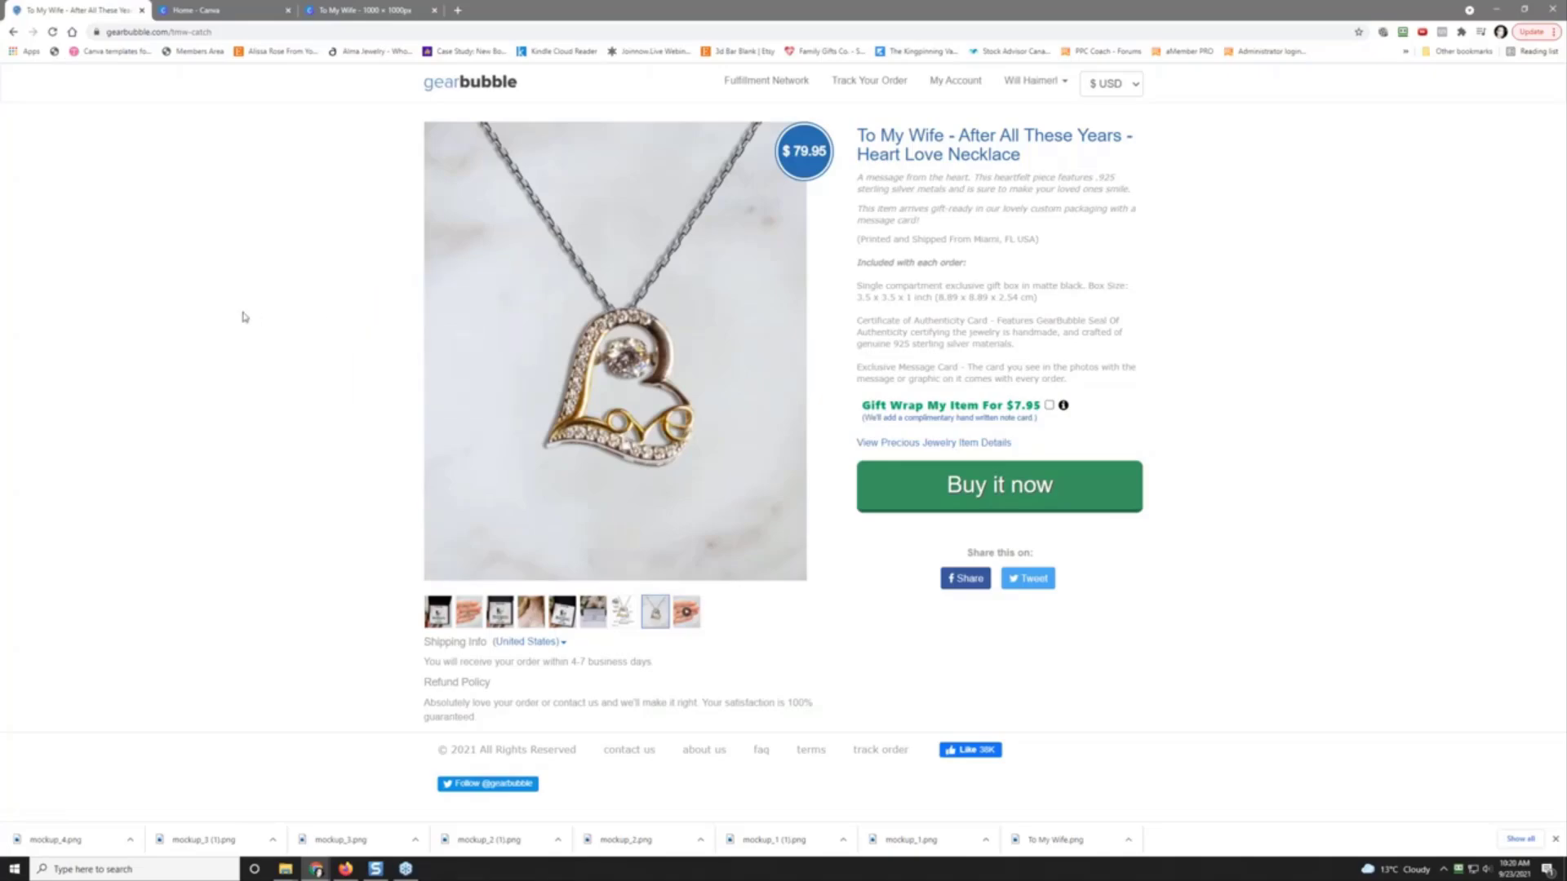
left_click(622, 612)
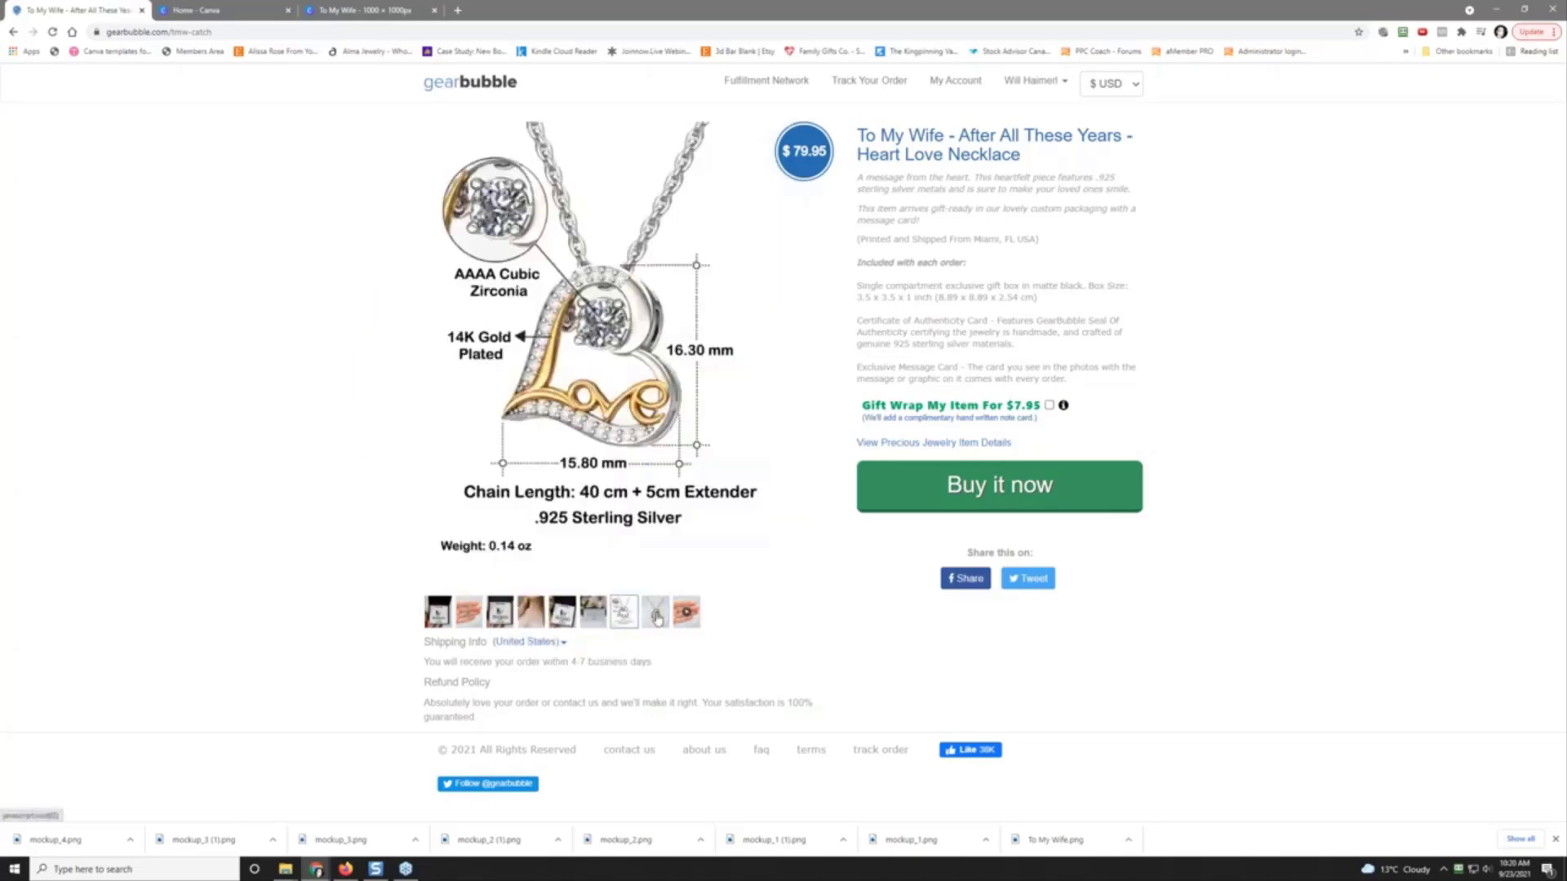
left_click(658, 620)
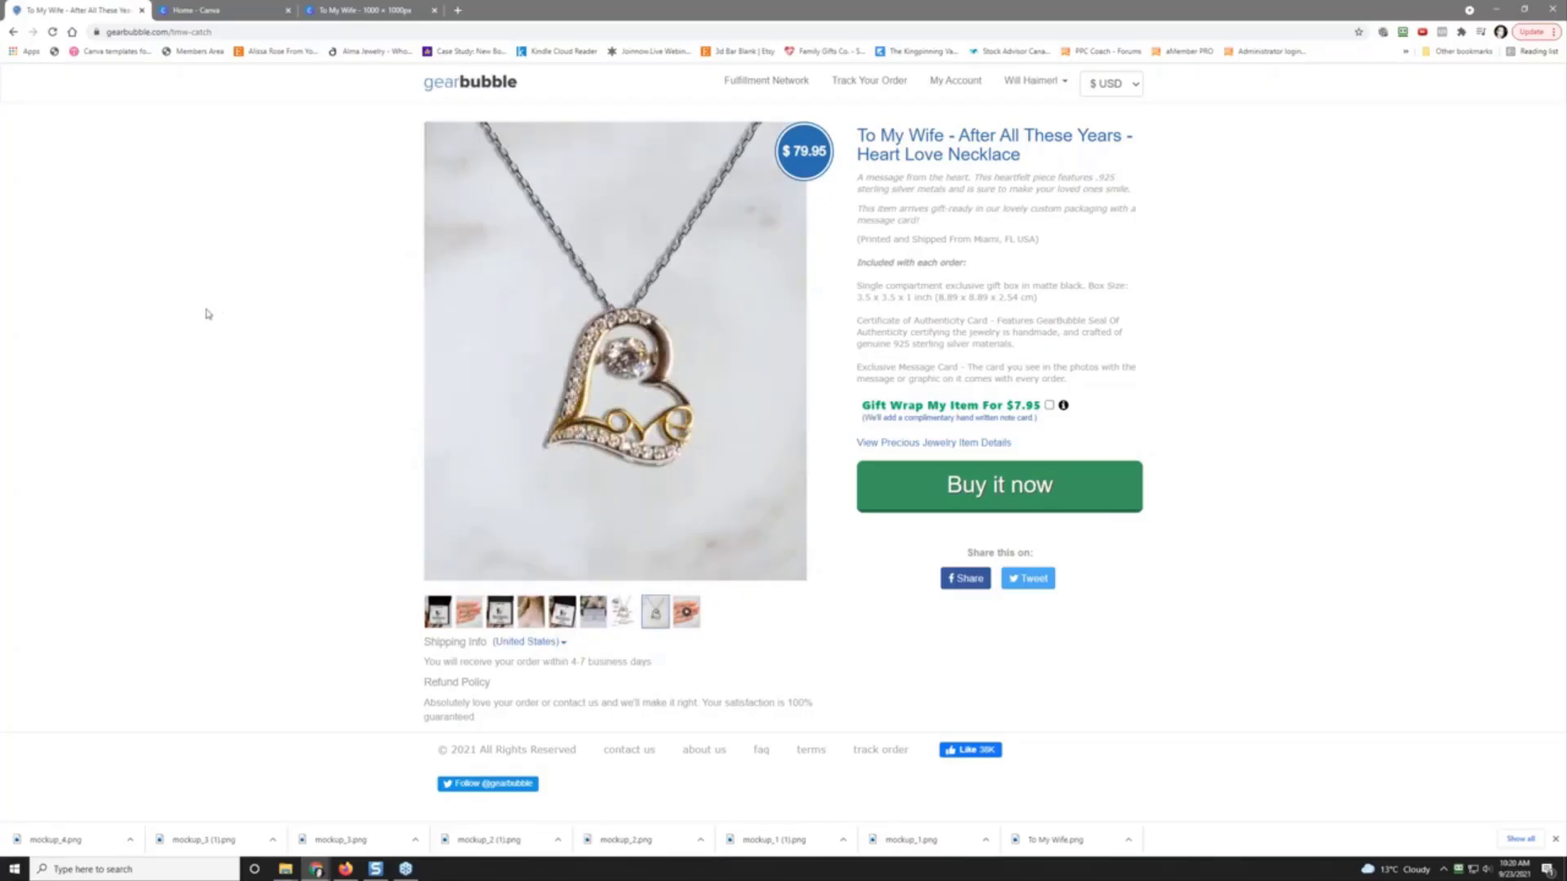
right_click(495, 283)
left_click(521, 306)
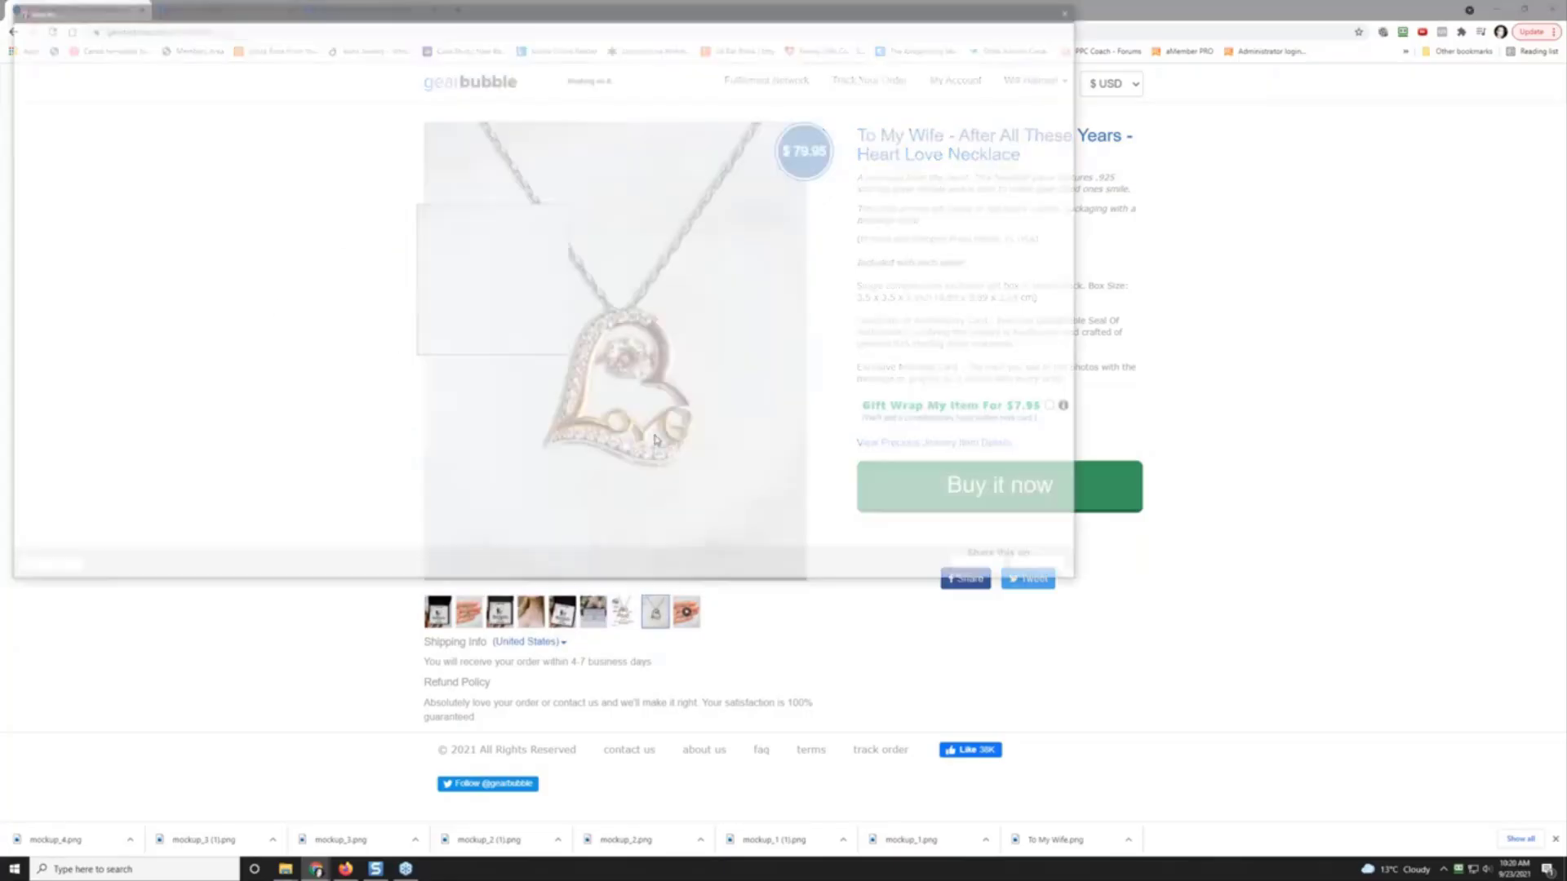
left_click(972, 569)
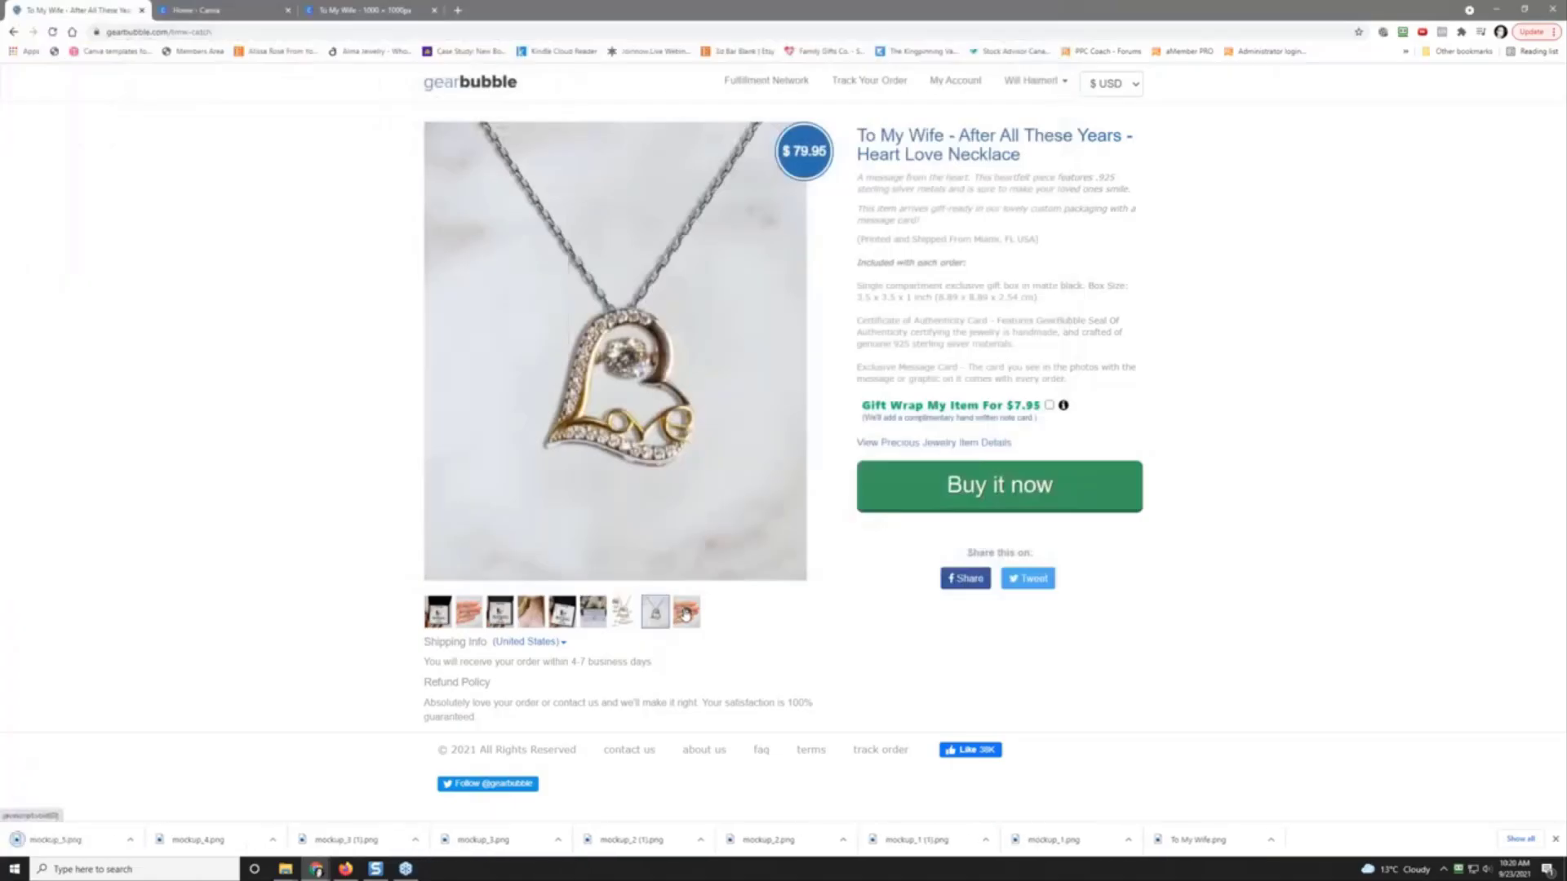
Step: Play the product video of the necklace held in a hand
left_click(685, 612)
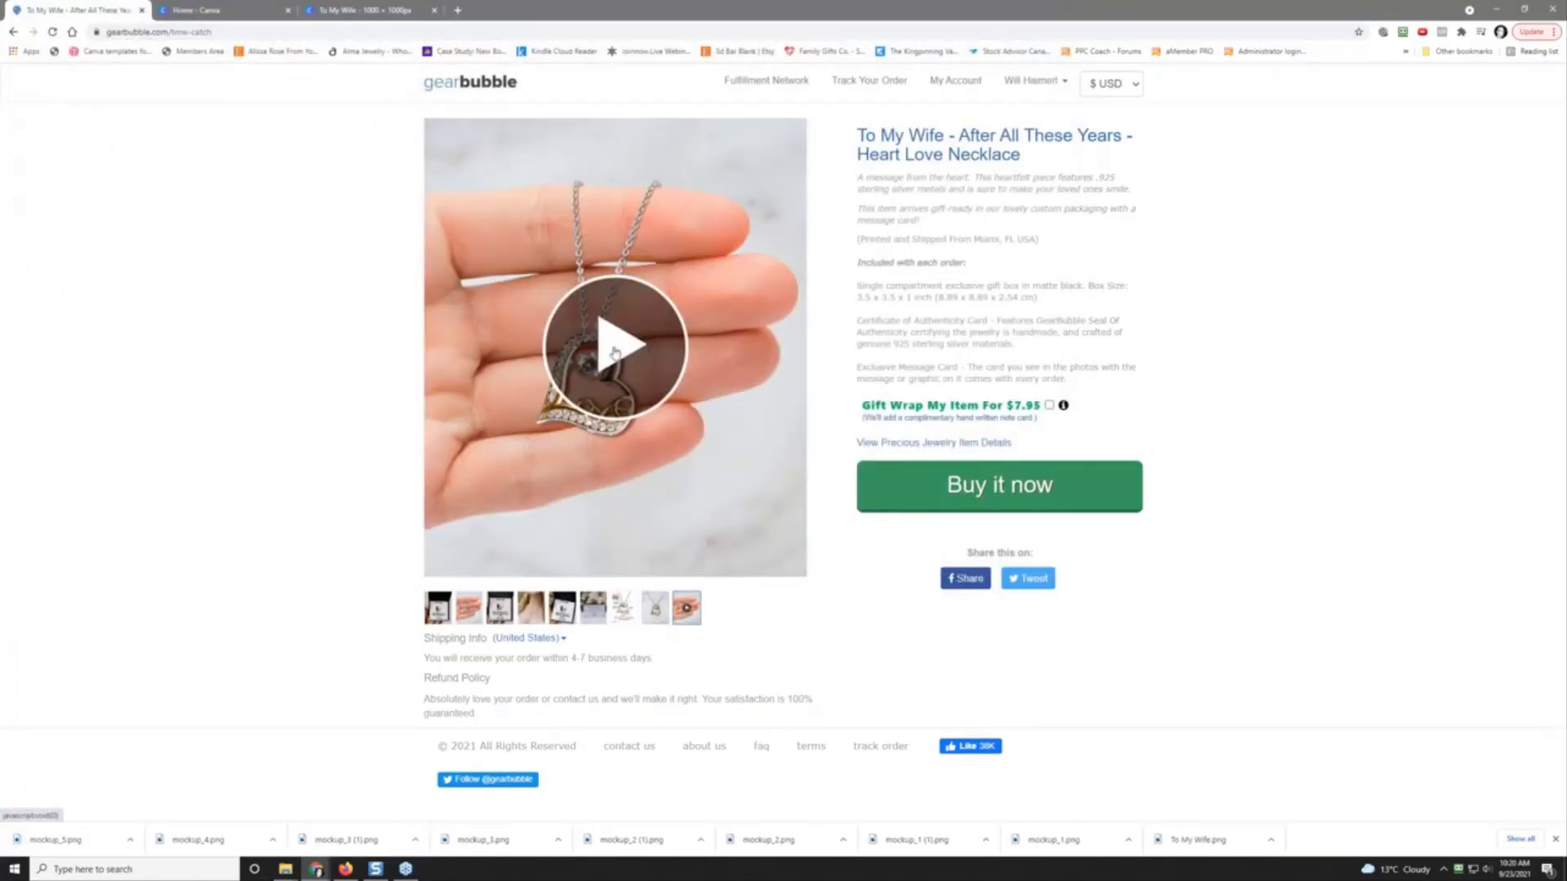
left_click(520, 368)
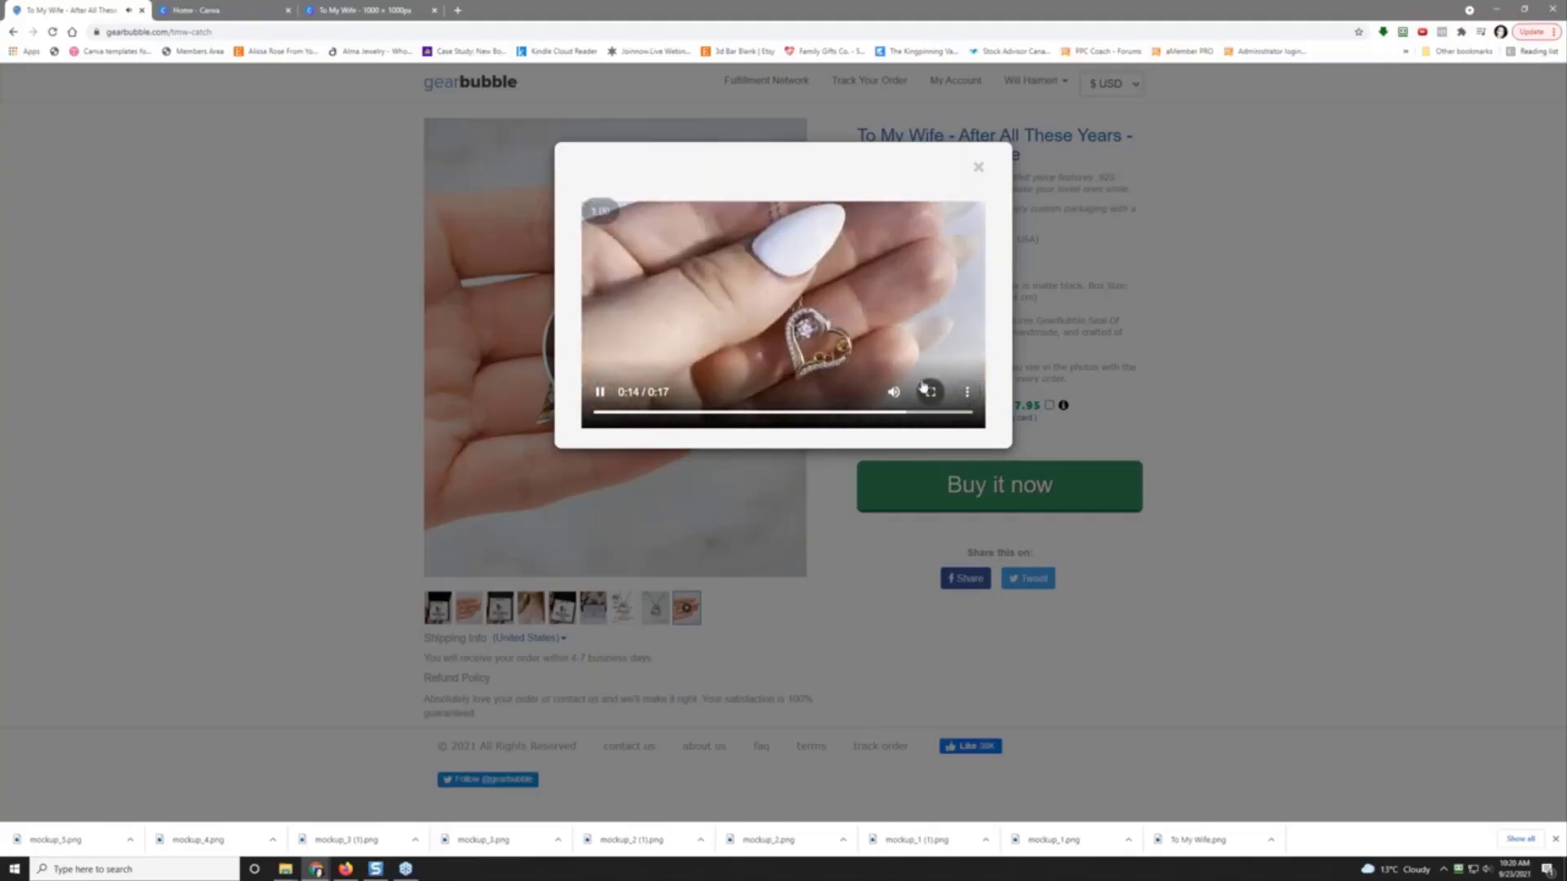
left_click(251, 328)
right_click(508, 333)
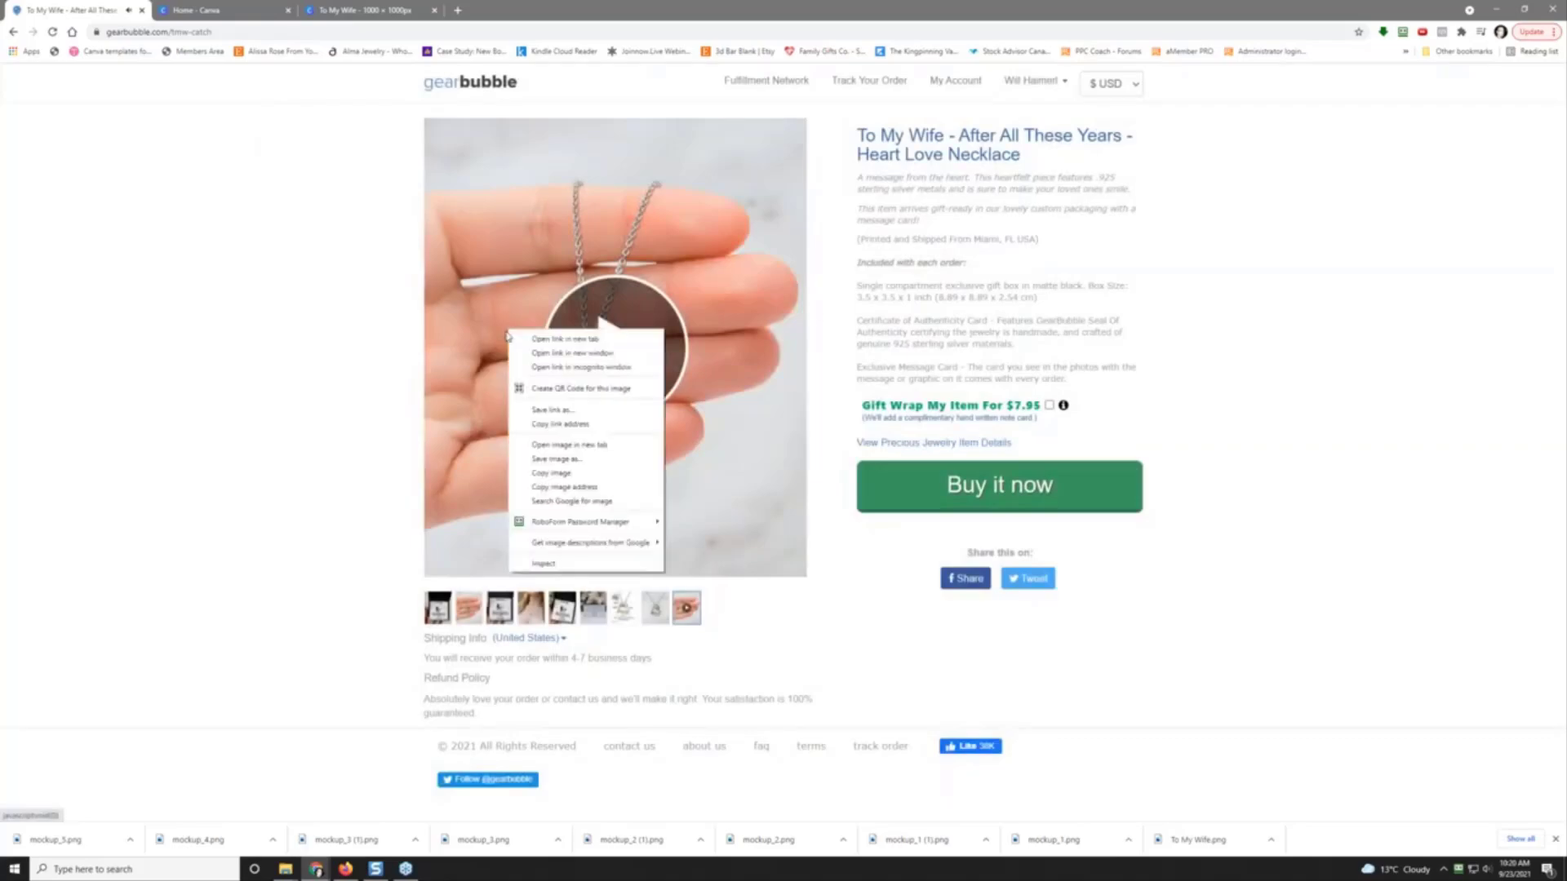
left_click(532, 293)
Step: Reopen the necklace product video, save the video file to the design folder and close the player
left_click(612, 339)
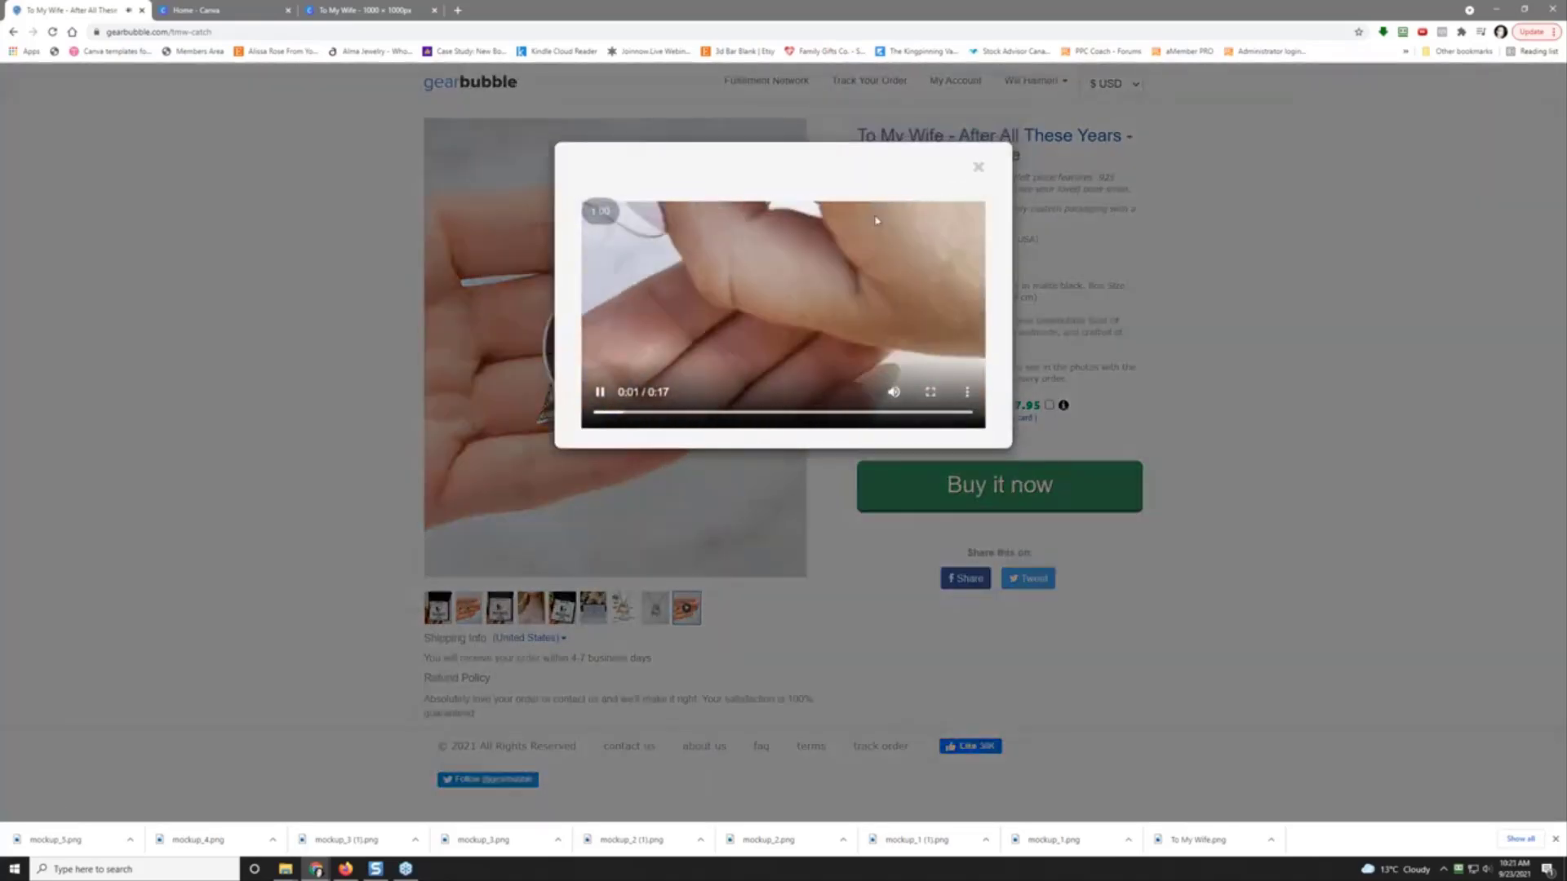
right_click(826, 293)
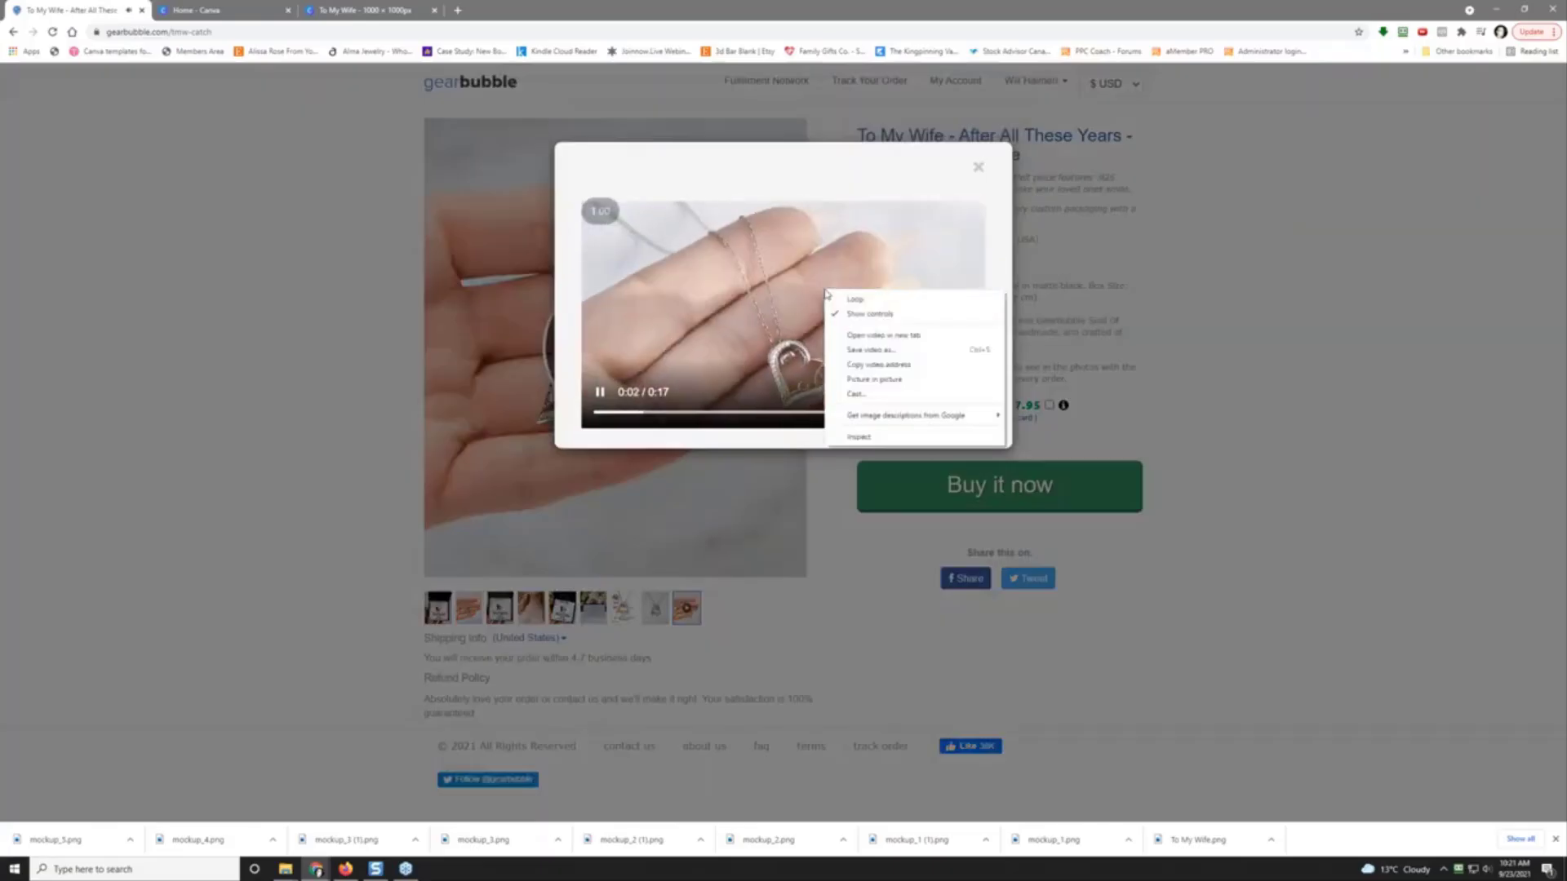
left_click(892, 352)
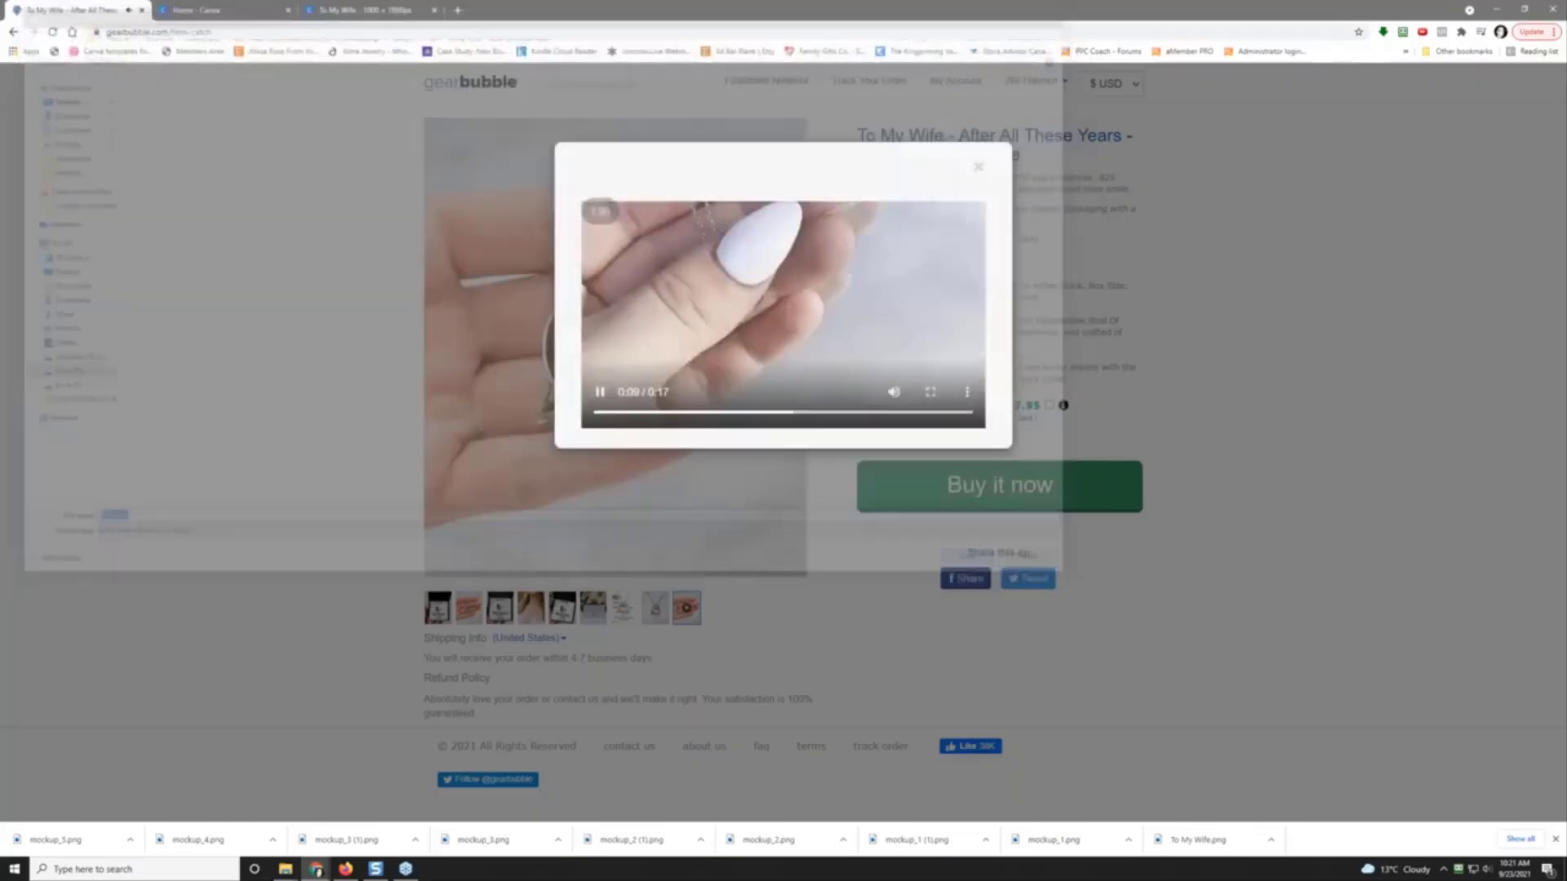
left_click(975, 568)
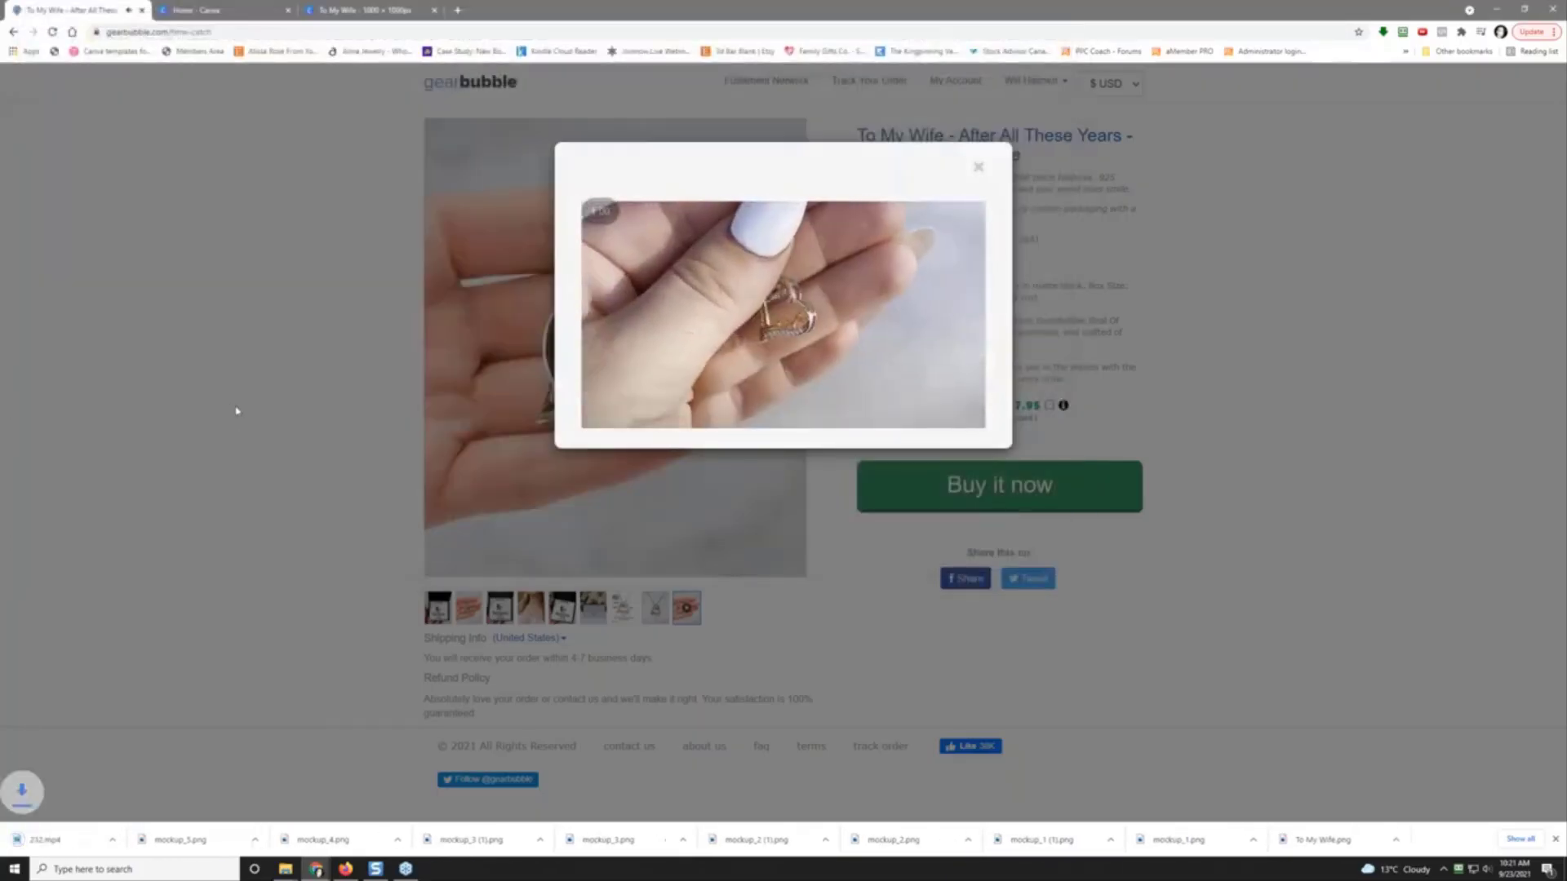
right_click(829, 304)
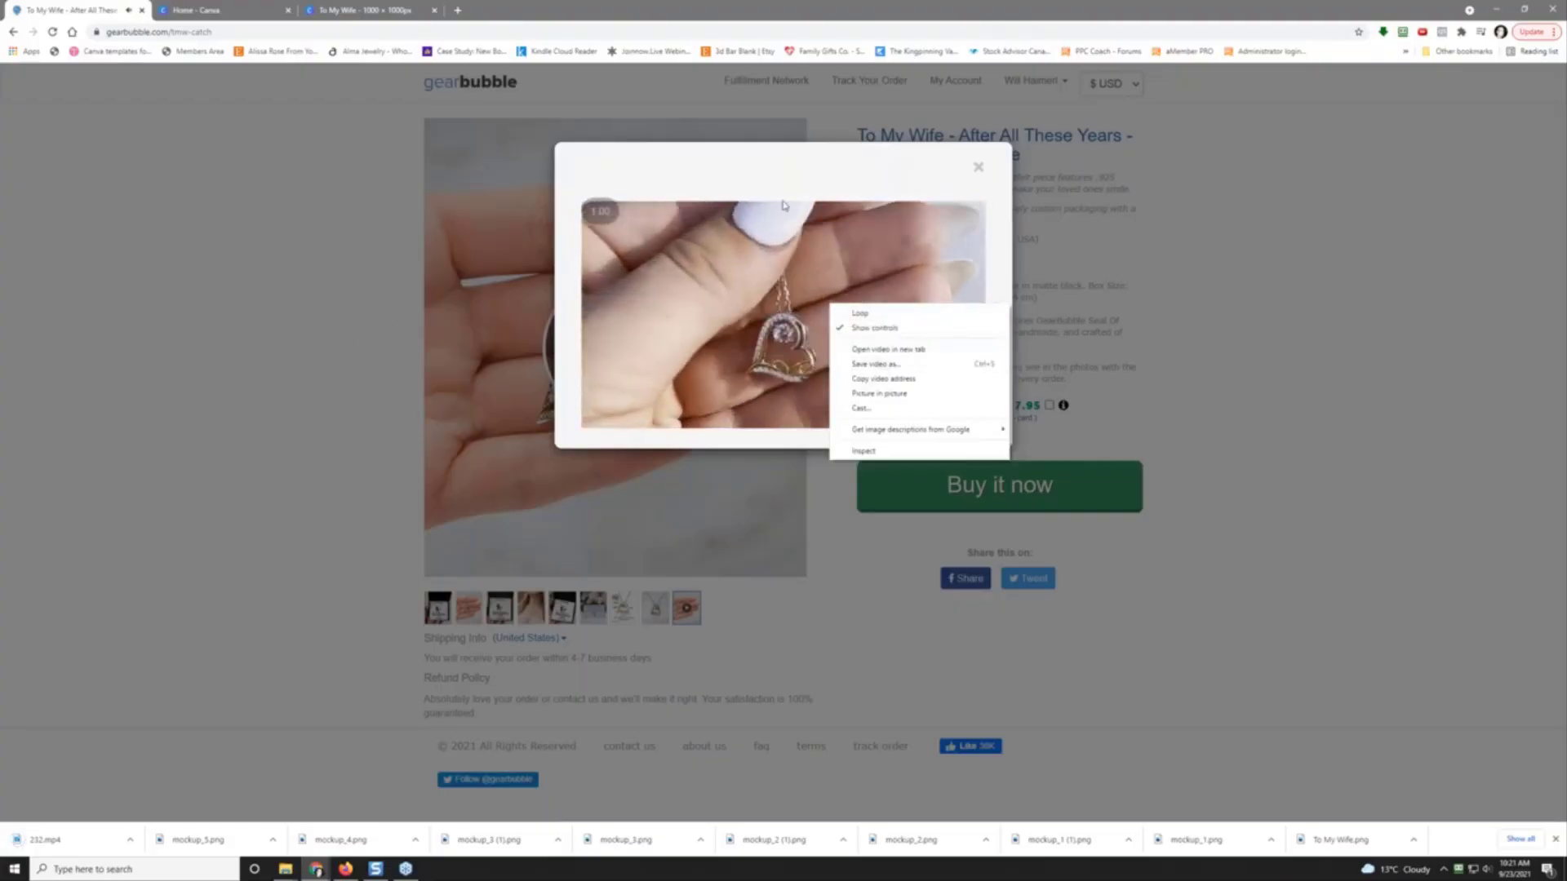
left_click(835, 184)
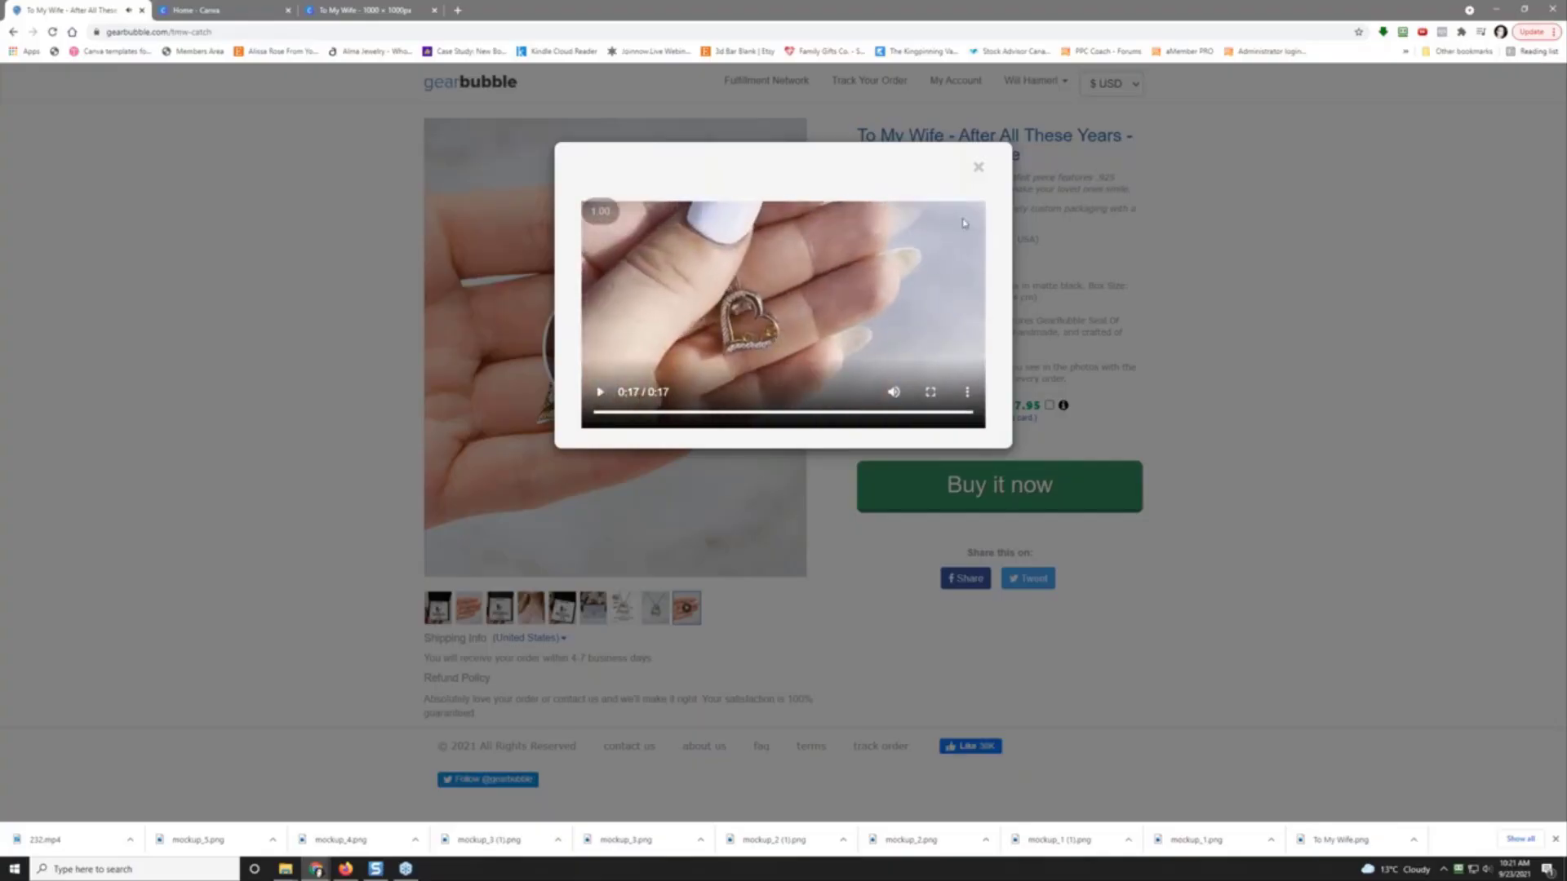
left_click(978, 169)
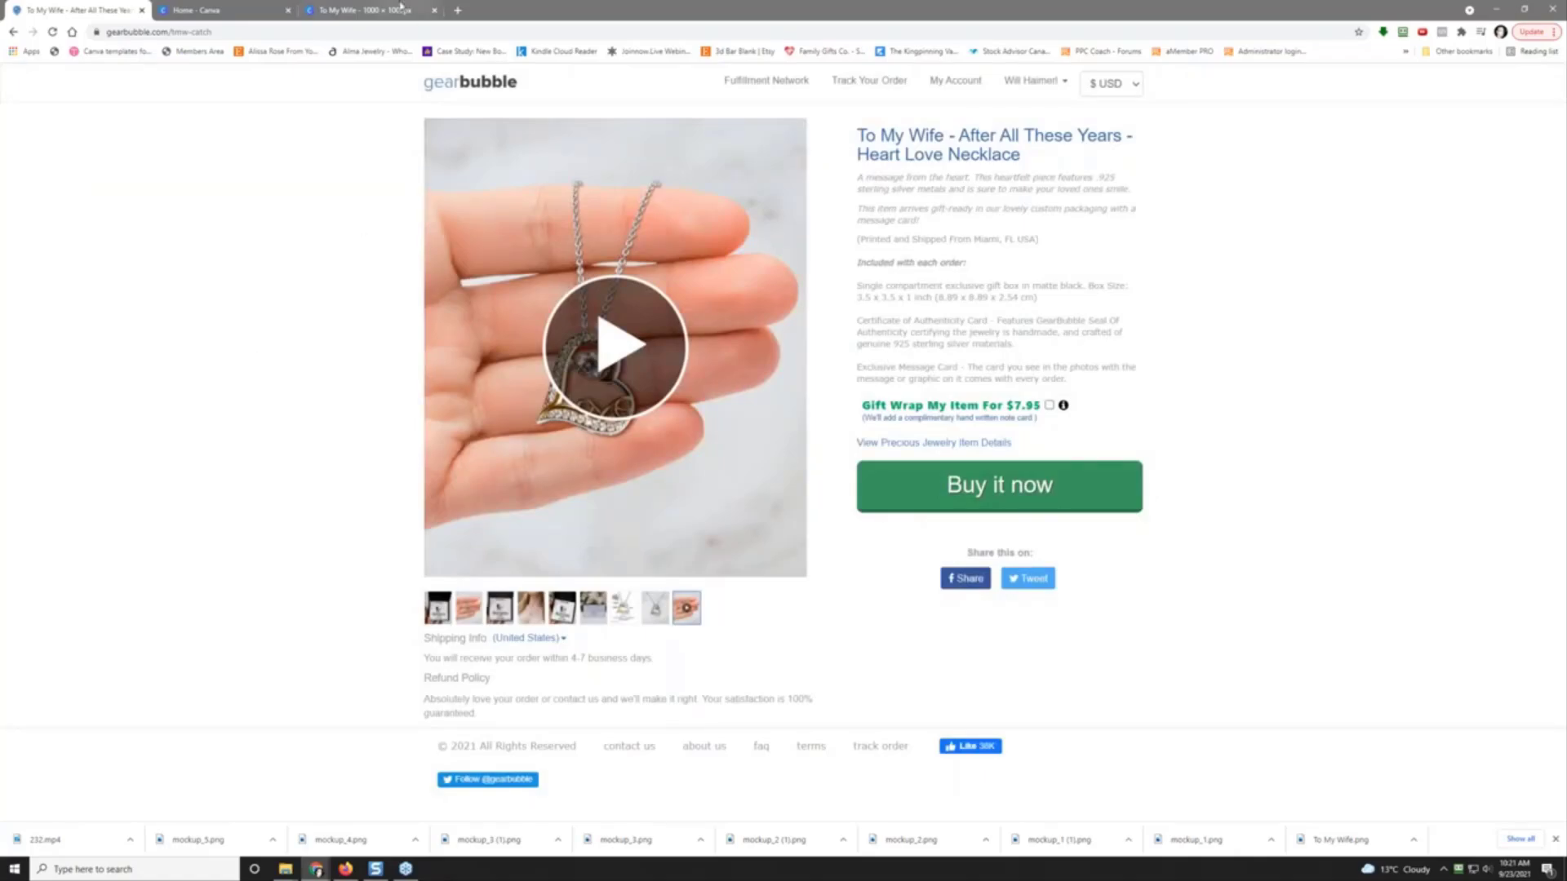
Step: Open photopea.com in a new browser tab, dismissing its introduction banner and the list of finished downloads
left_click(173, 10)
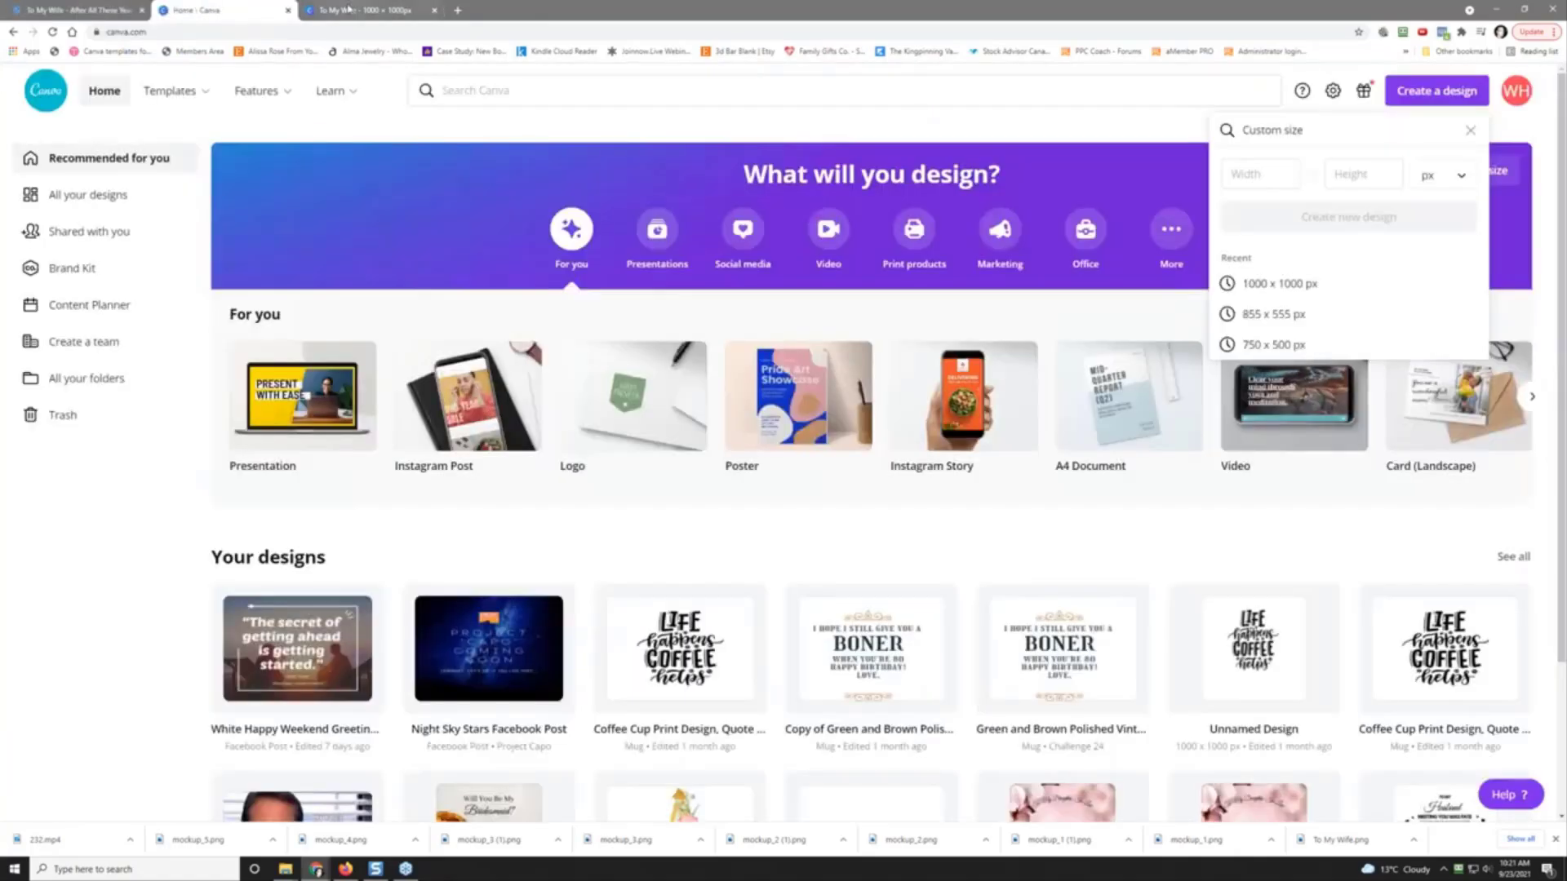
left_click(359, 10)
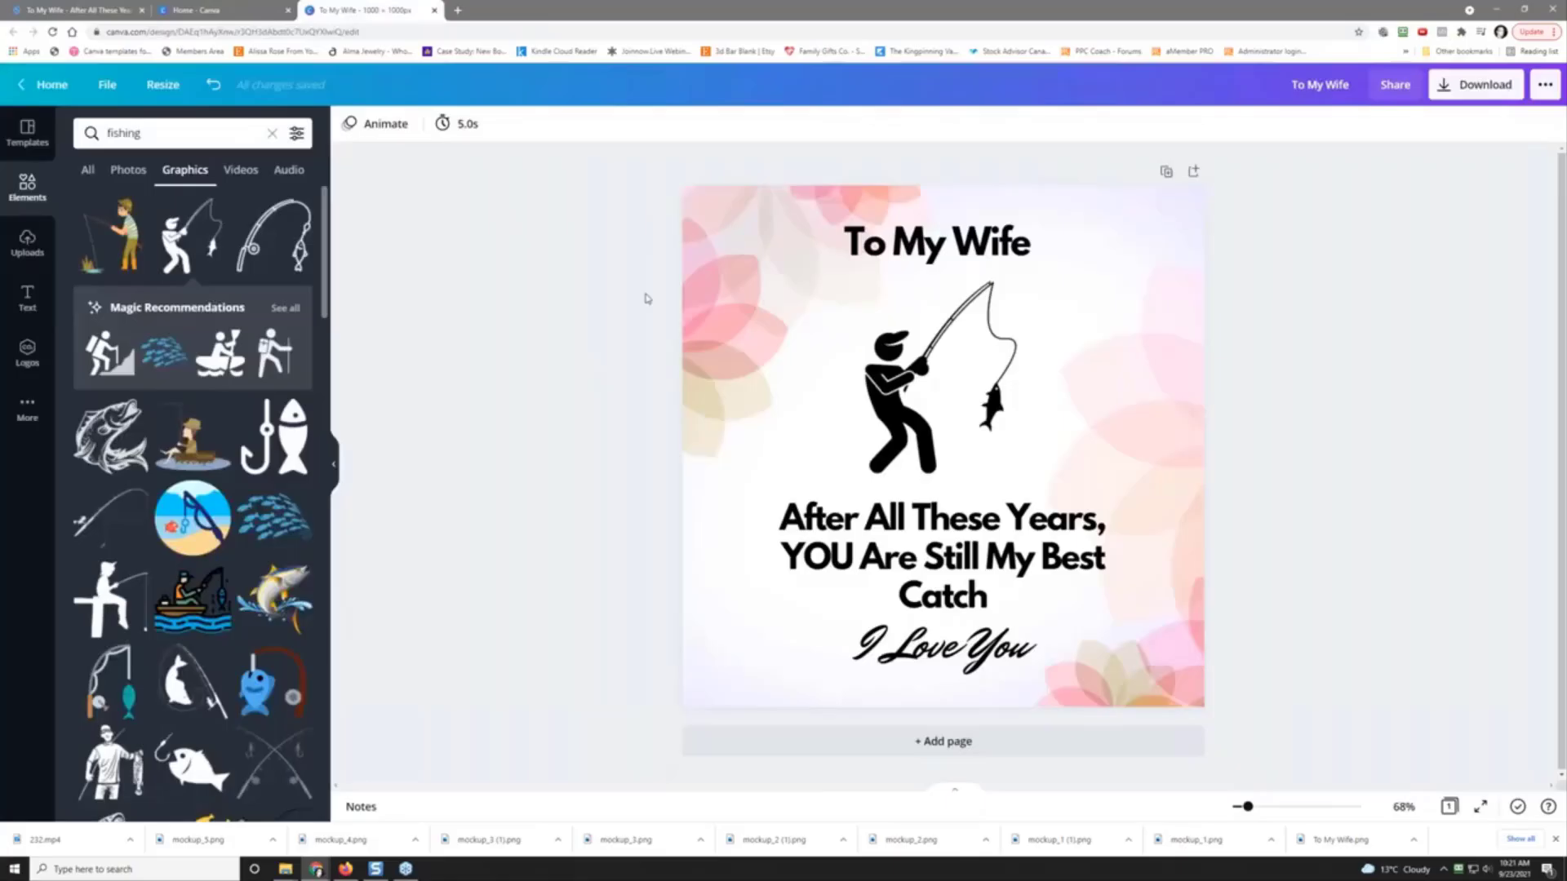
left_click(458, 10)
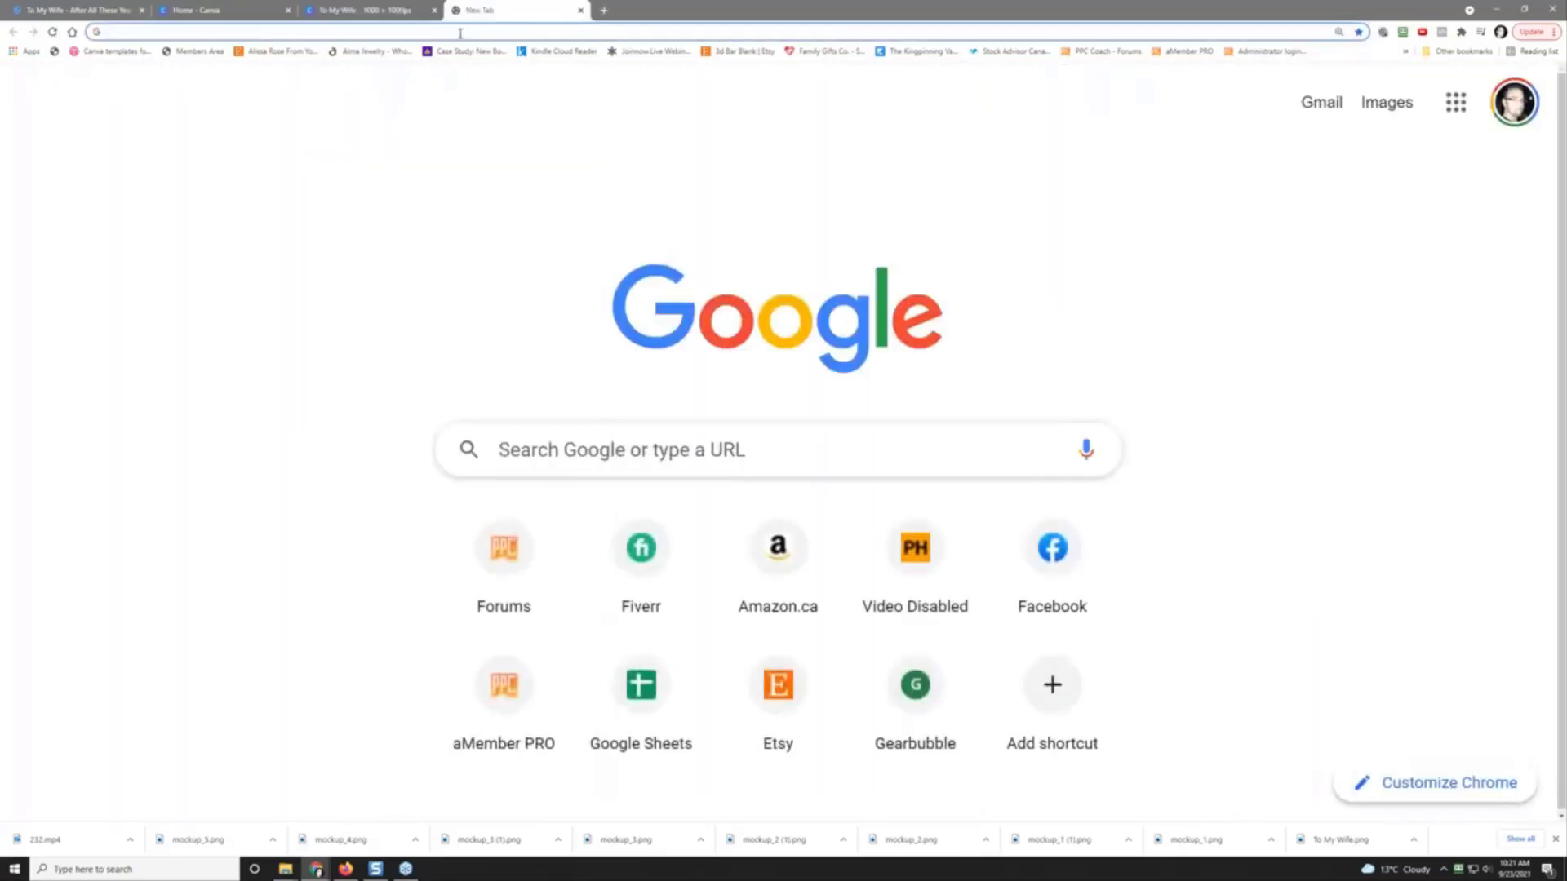
left_click(460, 33)
type("pho")
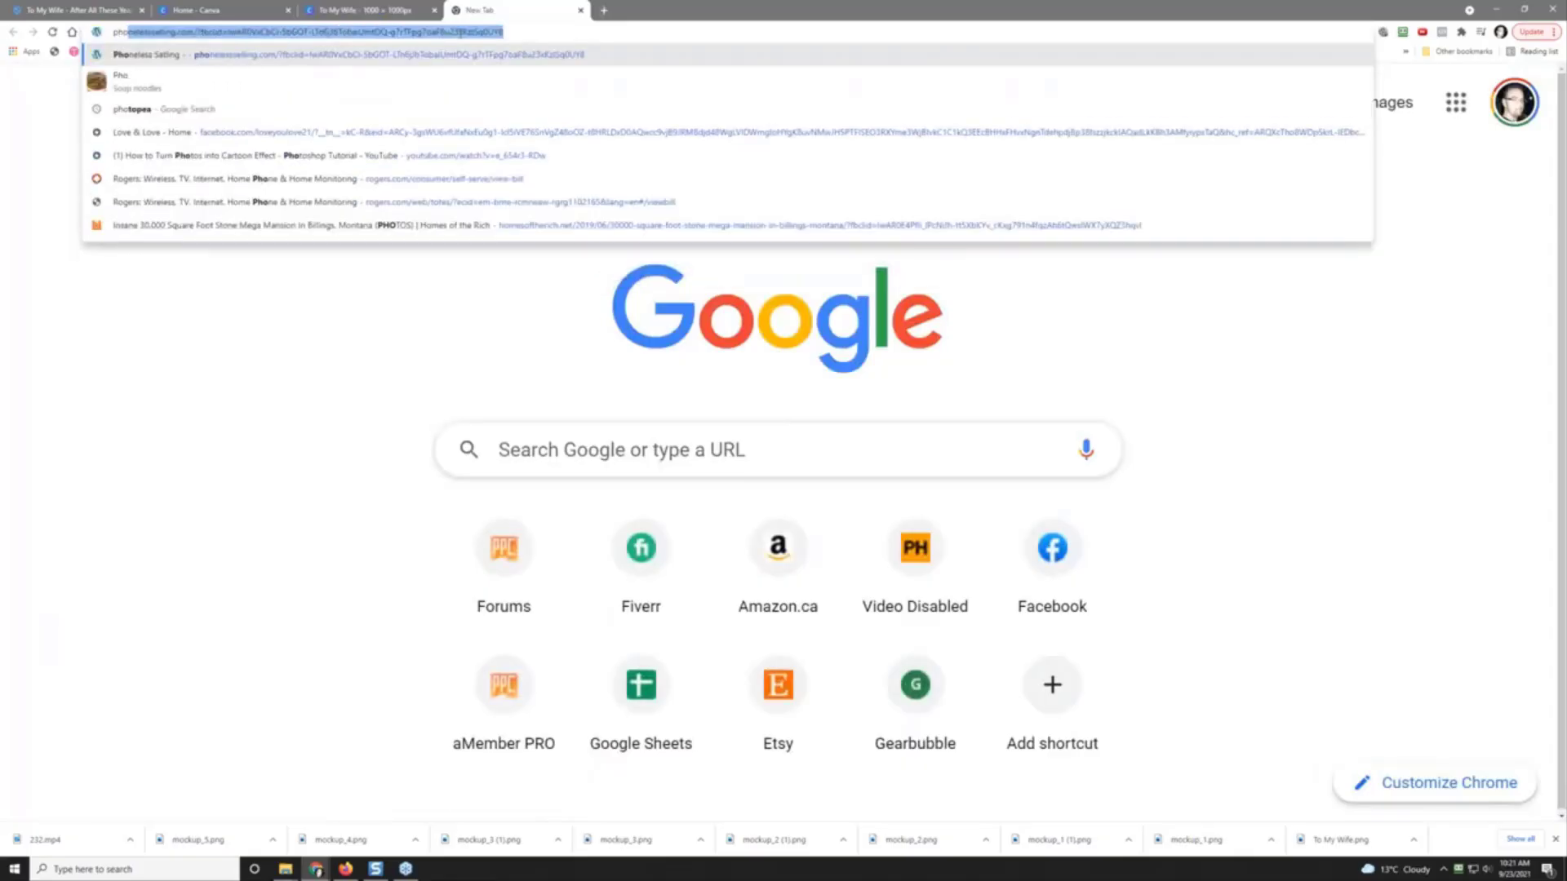
type("topea.com")
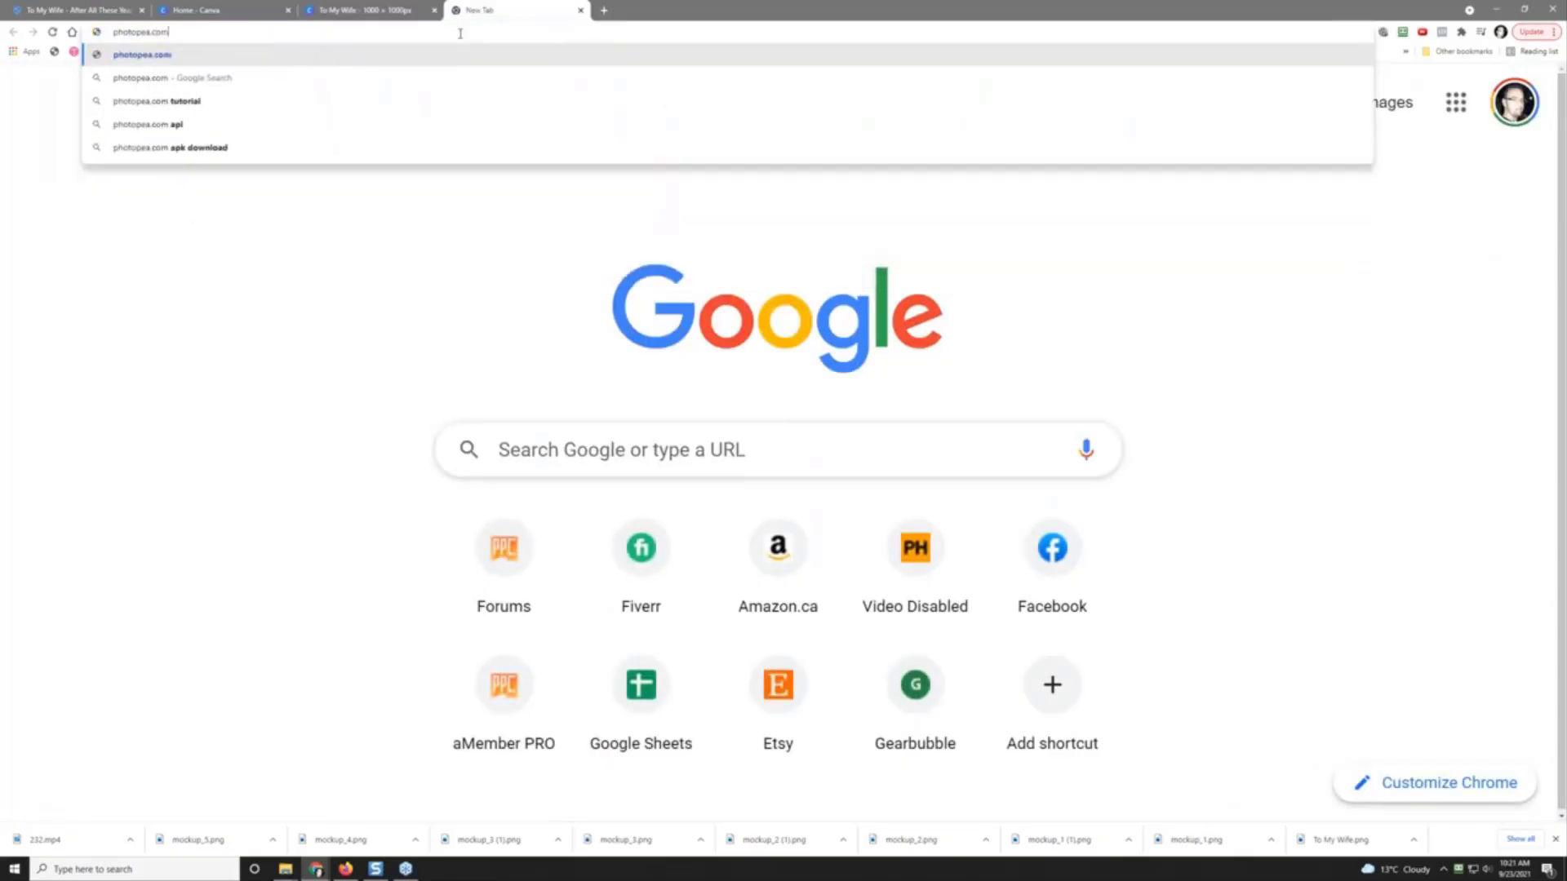
key("Return")
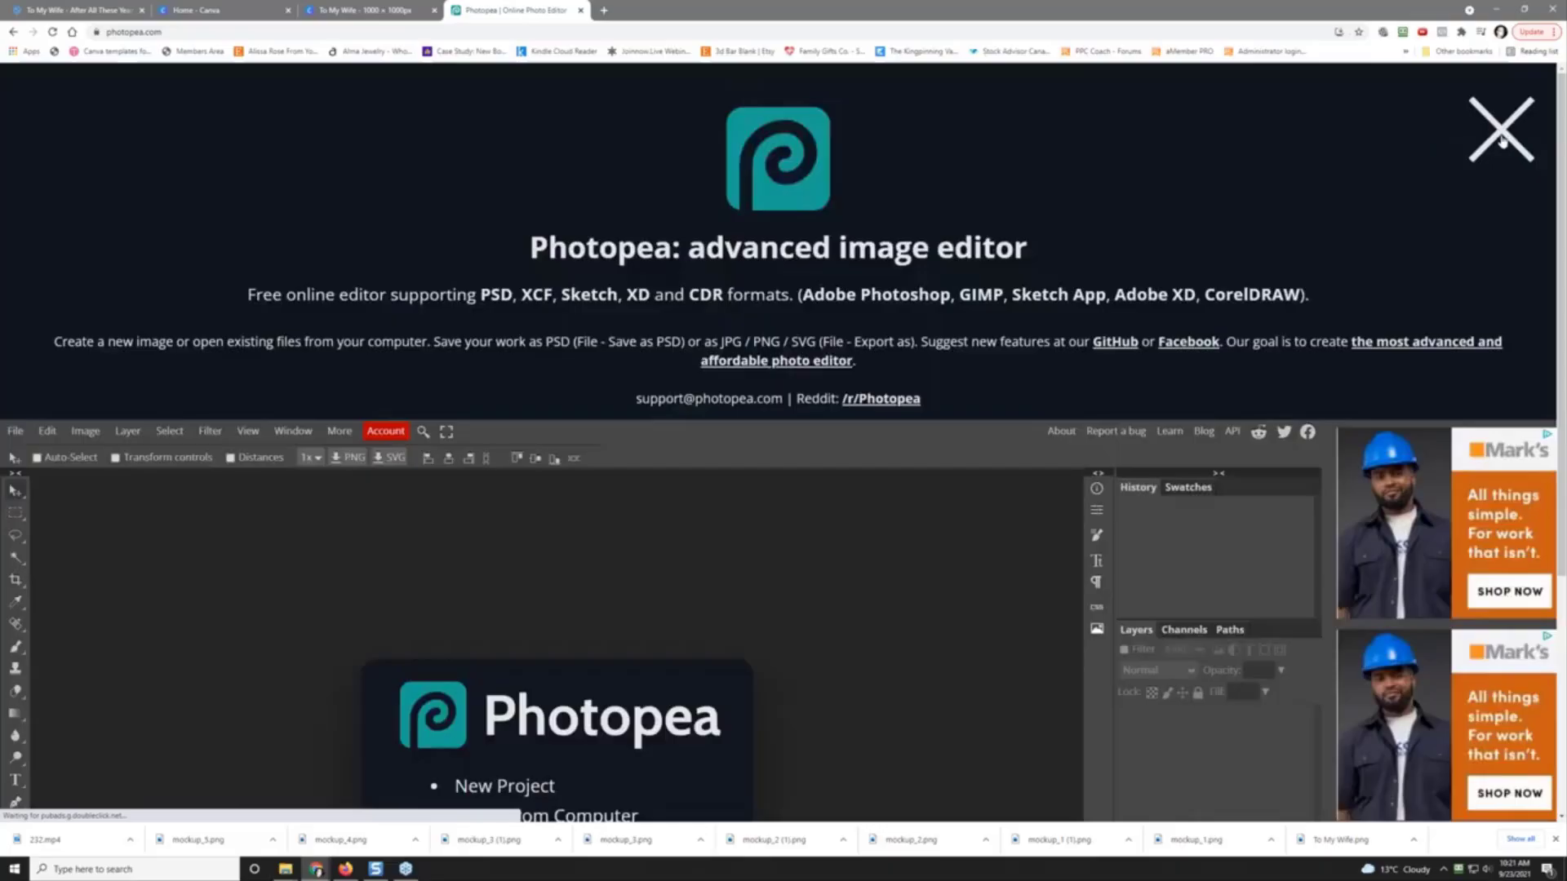
left_click(1502, 141)
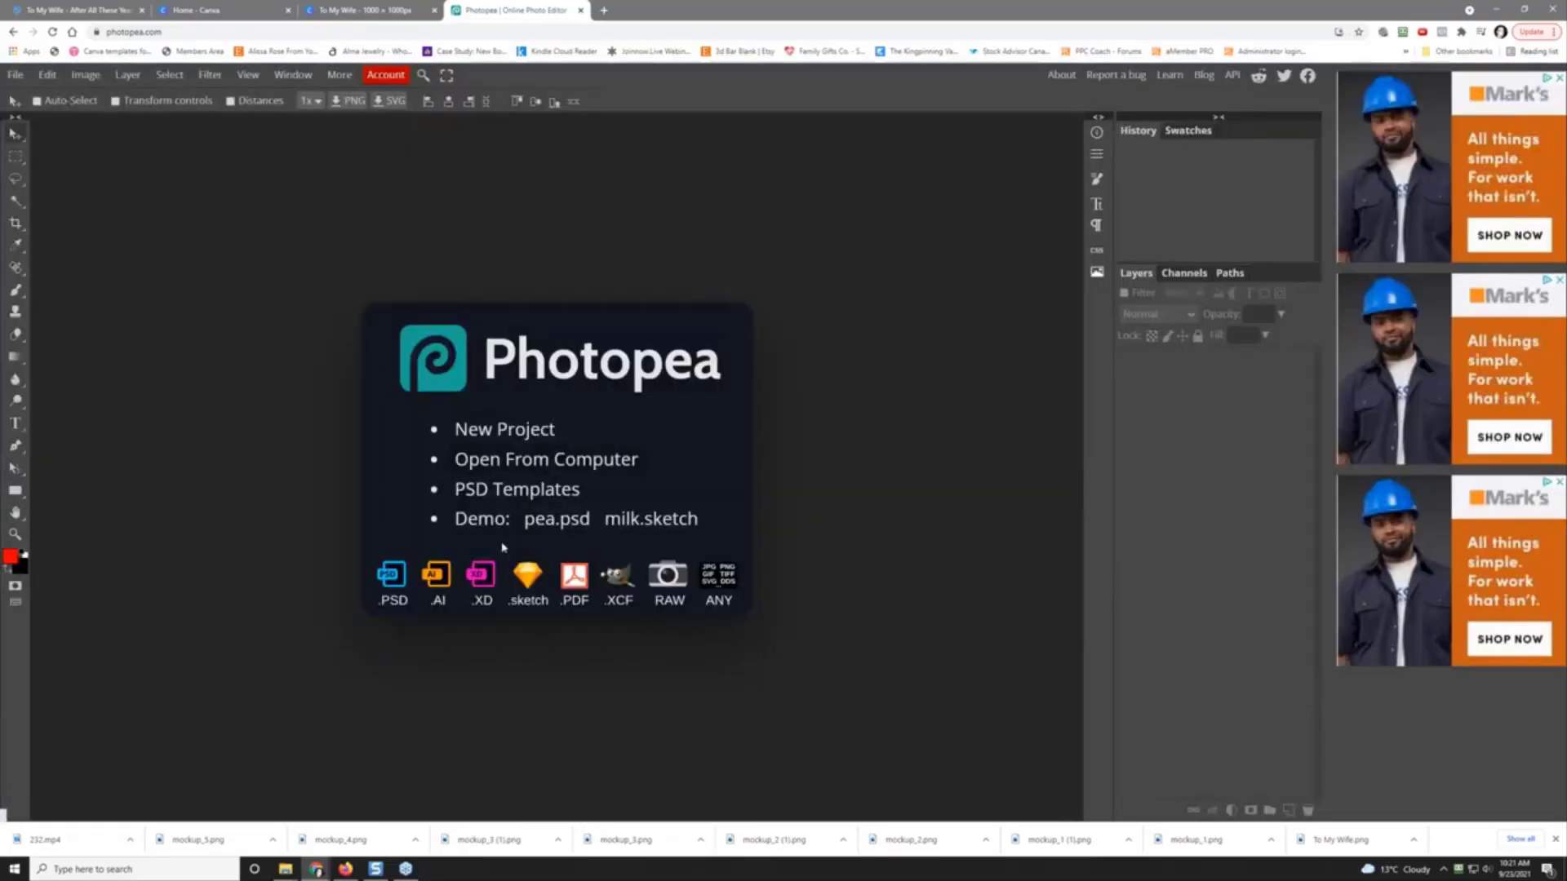
left_click(1556, 840)
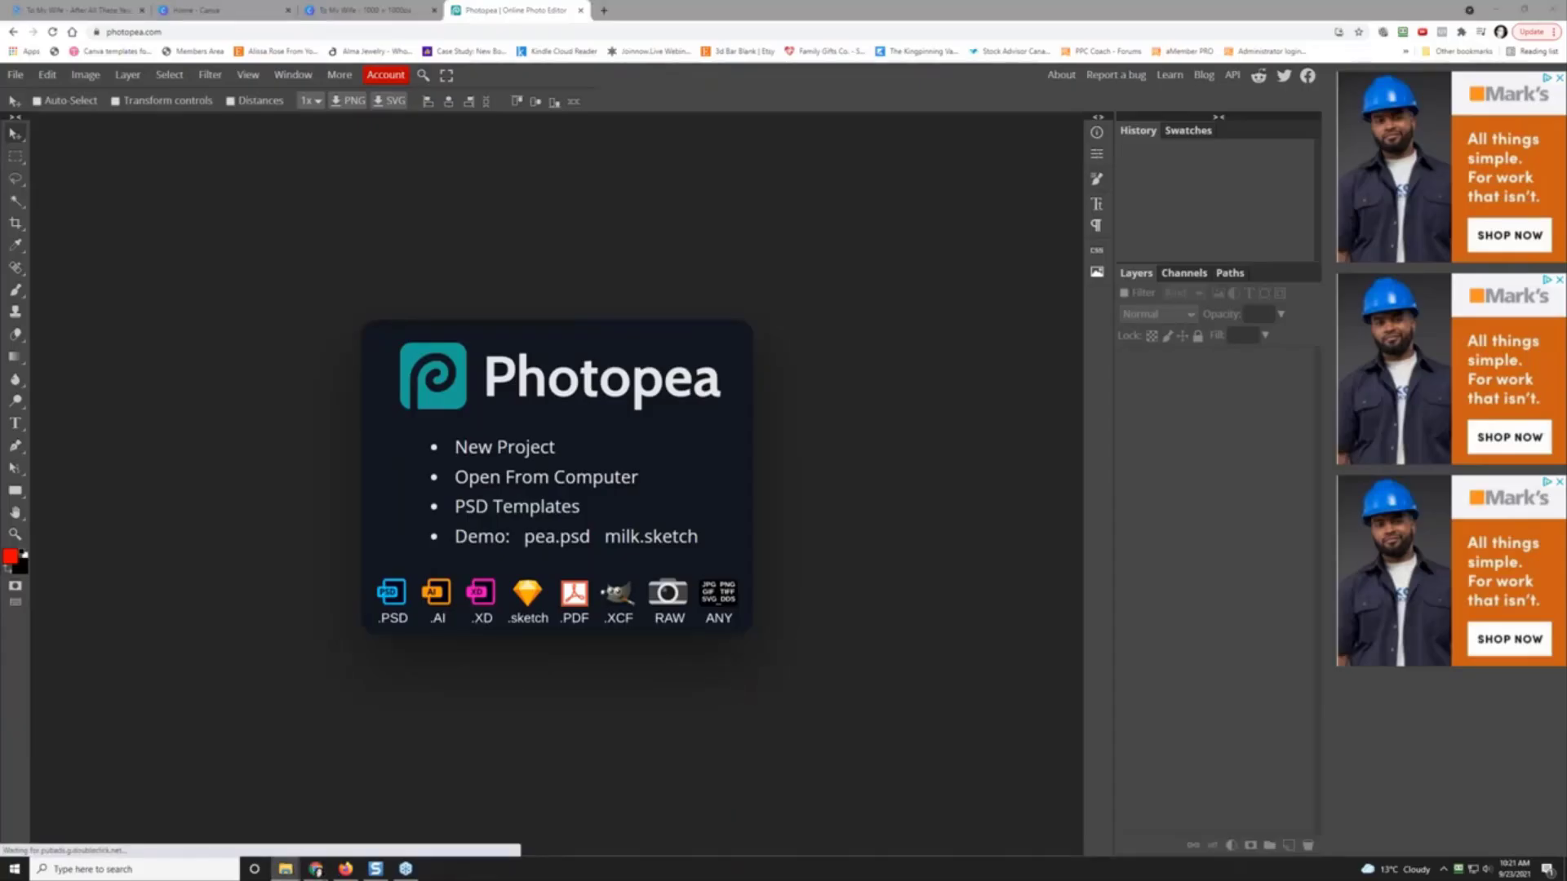
Step: Enlarge the psd_designer20 attachments folder window over the editor and widen its preview area to show Design 1 larger
left_click_drag(1566, 214, 597, 143)
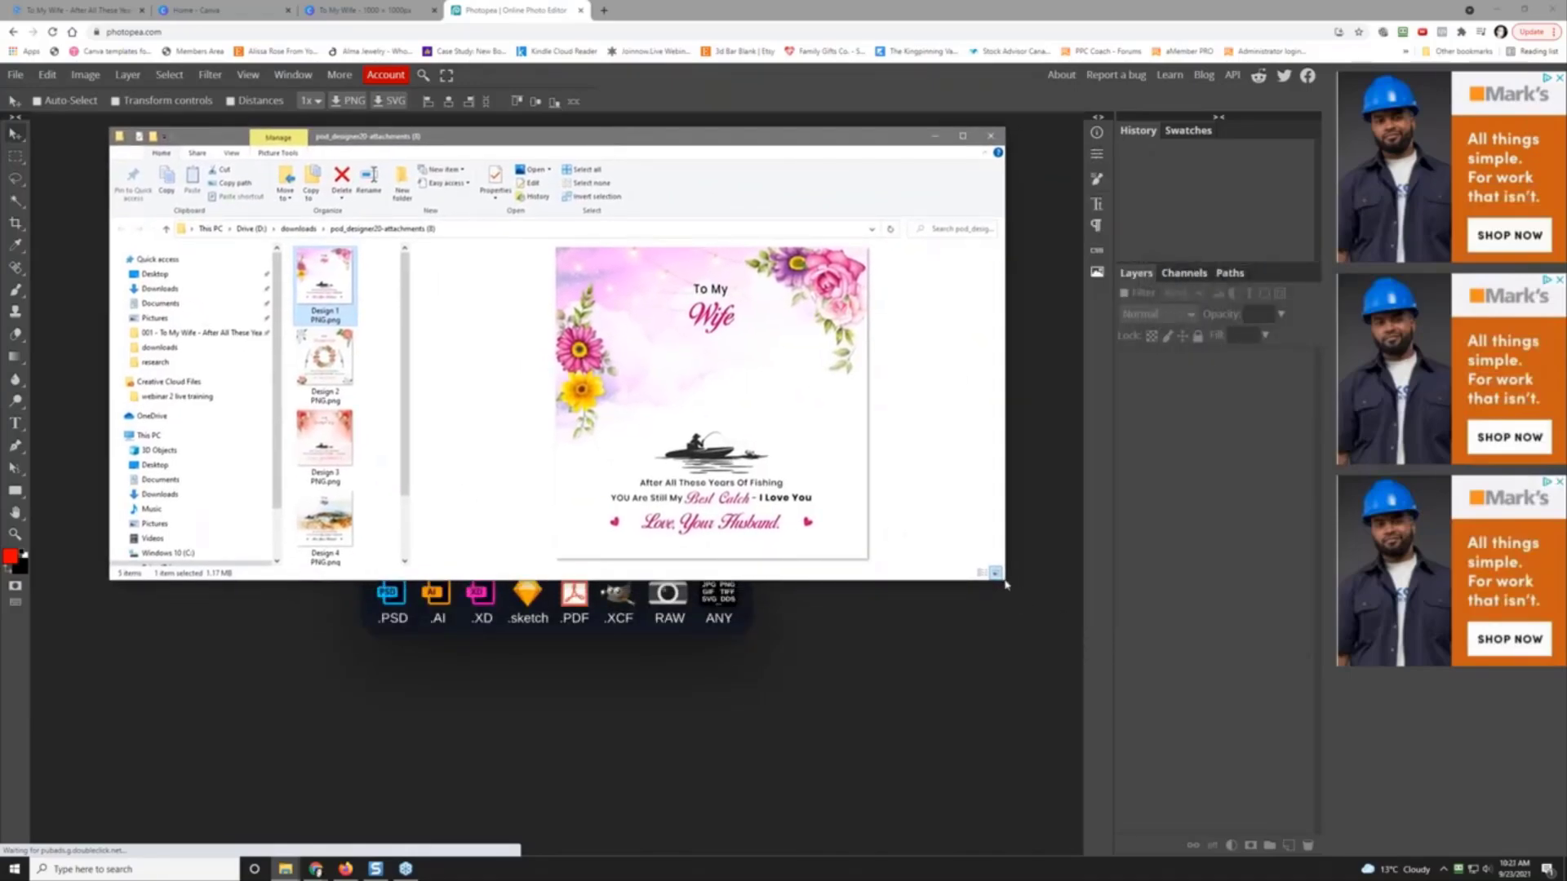
left_click_drag(1006, 583, 1364, 792)
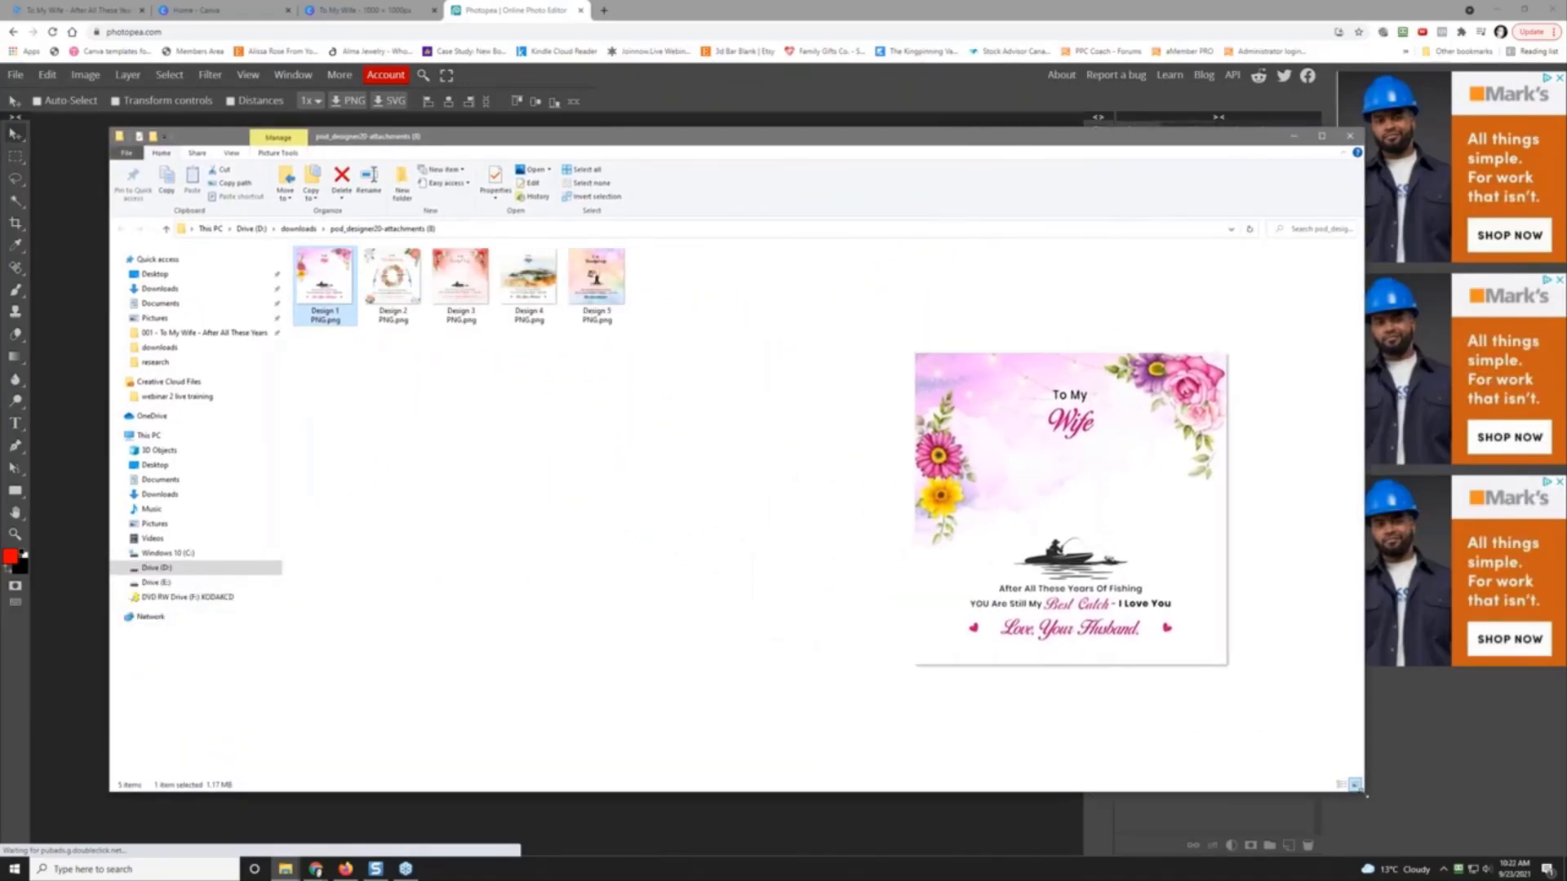
left_click_drag(770, 517, 428, 514)
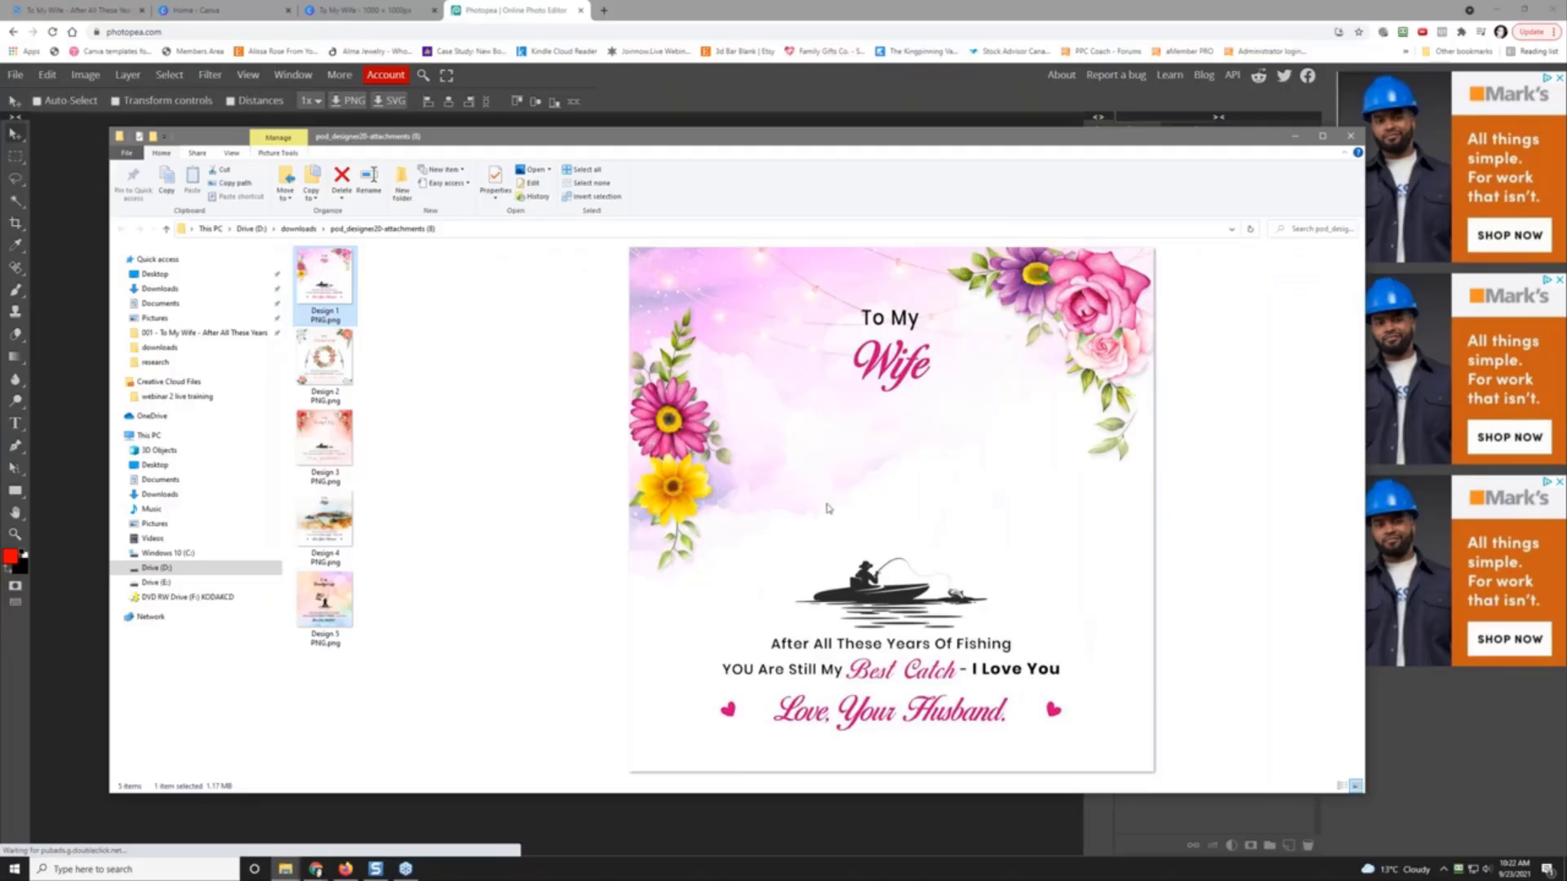
Step: Preview Designs 2 to 5 in the attachments folder, return to Design 1, and move the folder window off the editor
left_click(324, 359)
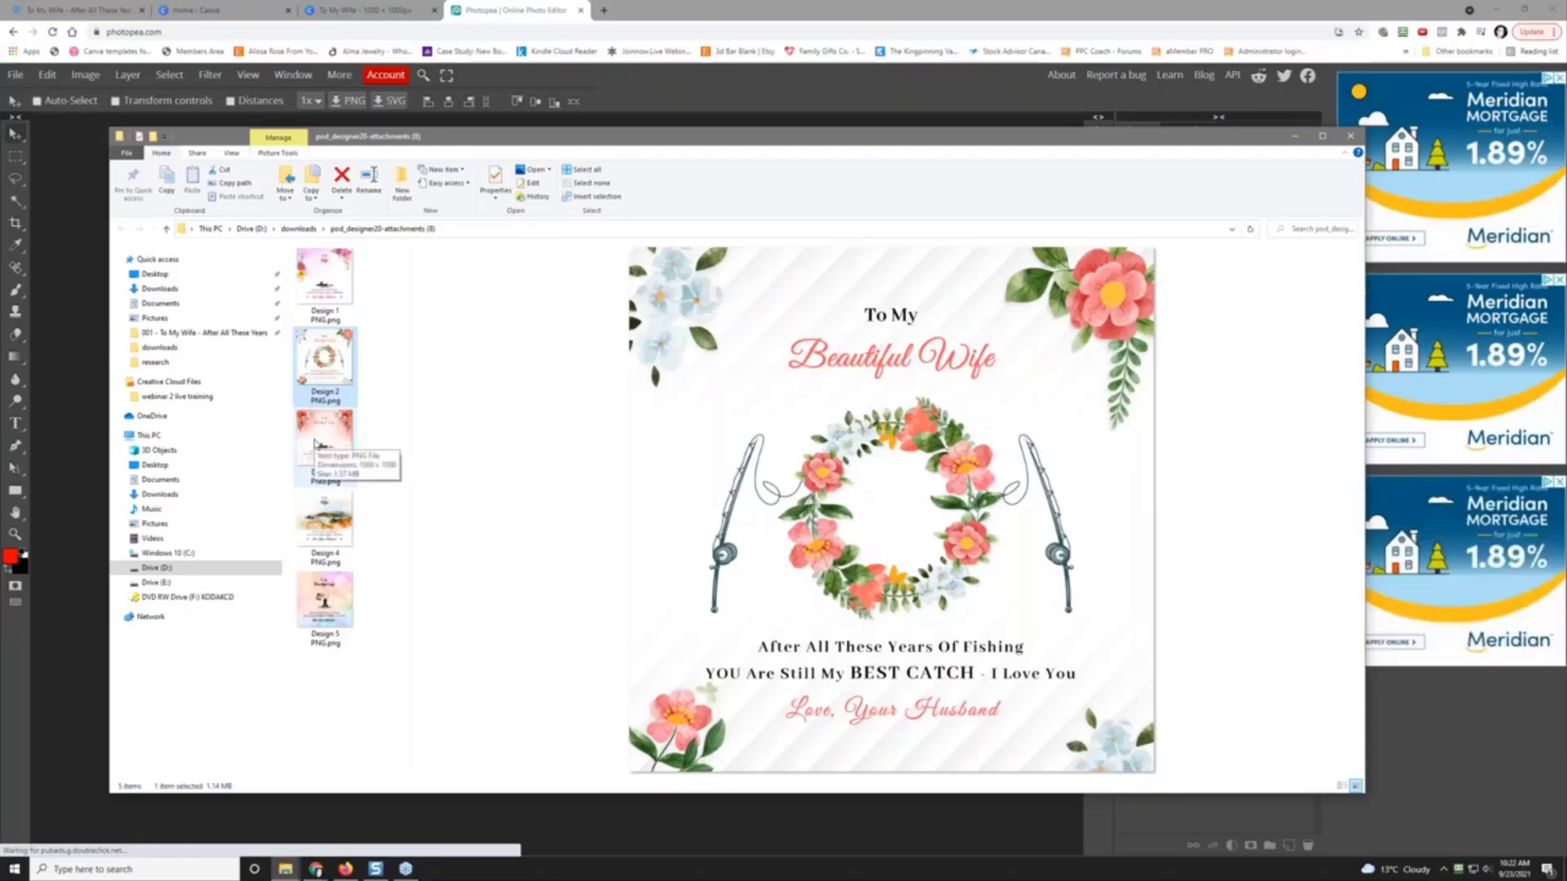
left_click(315, 444)
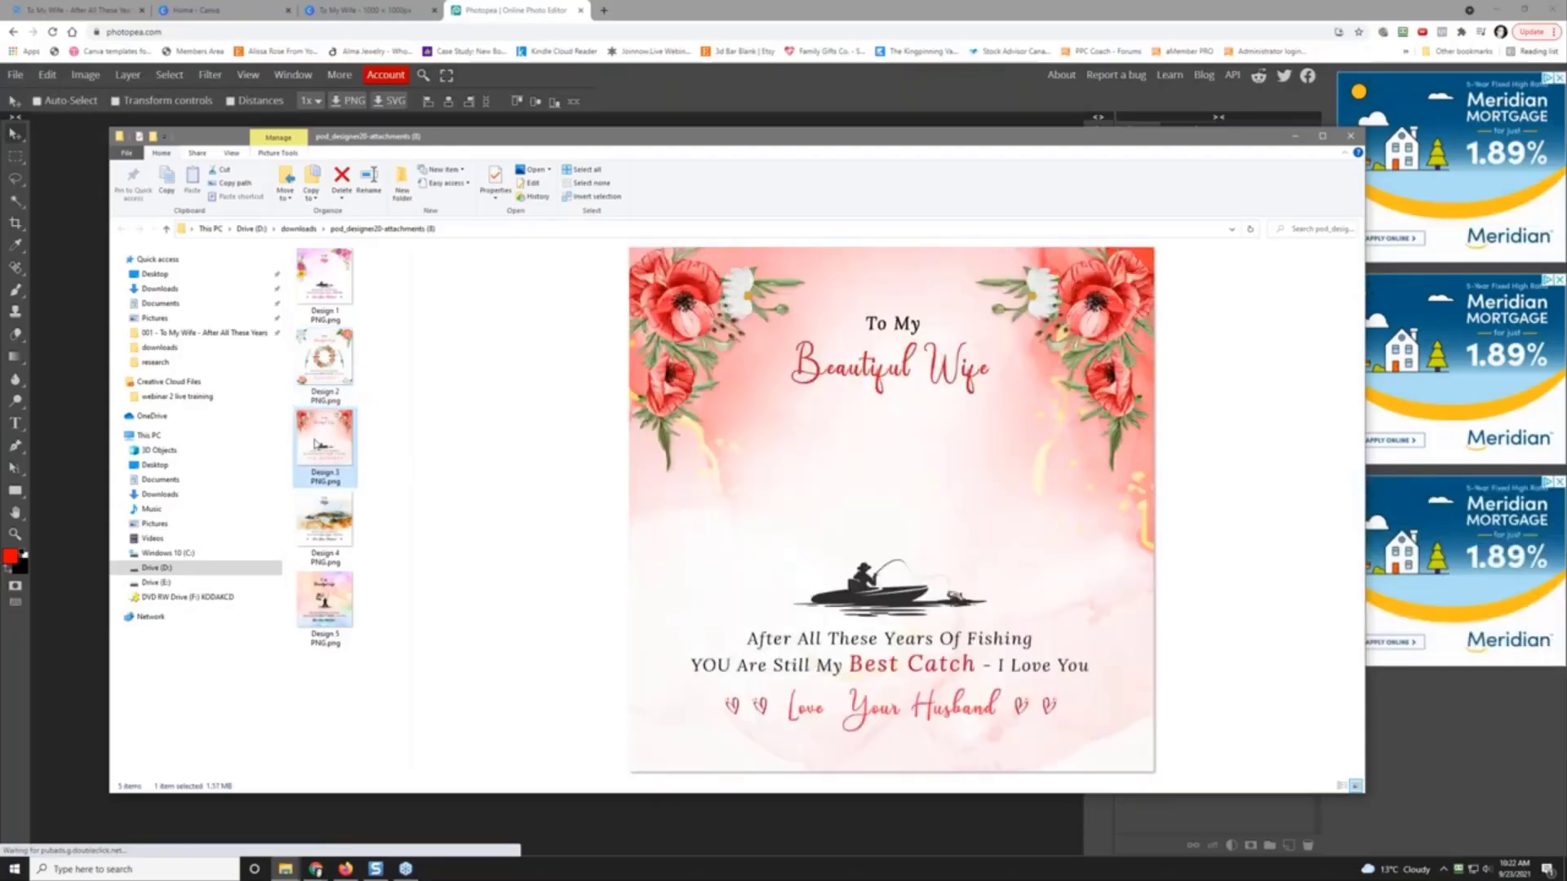
left_click(331, 526)
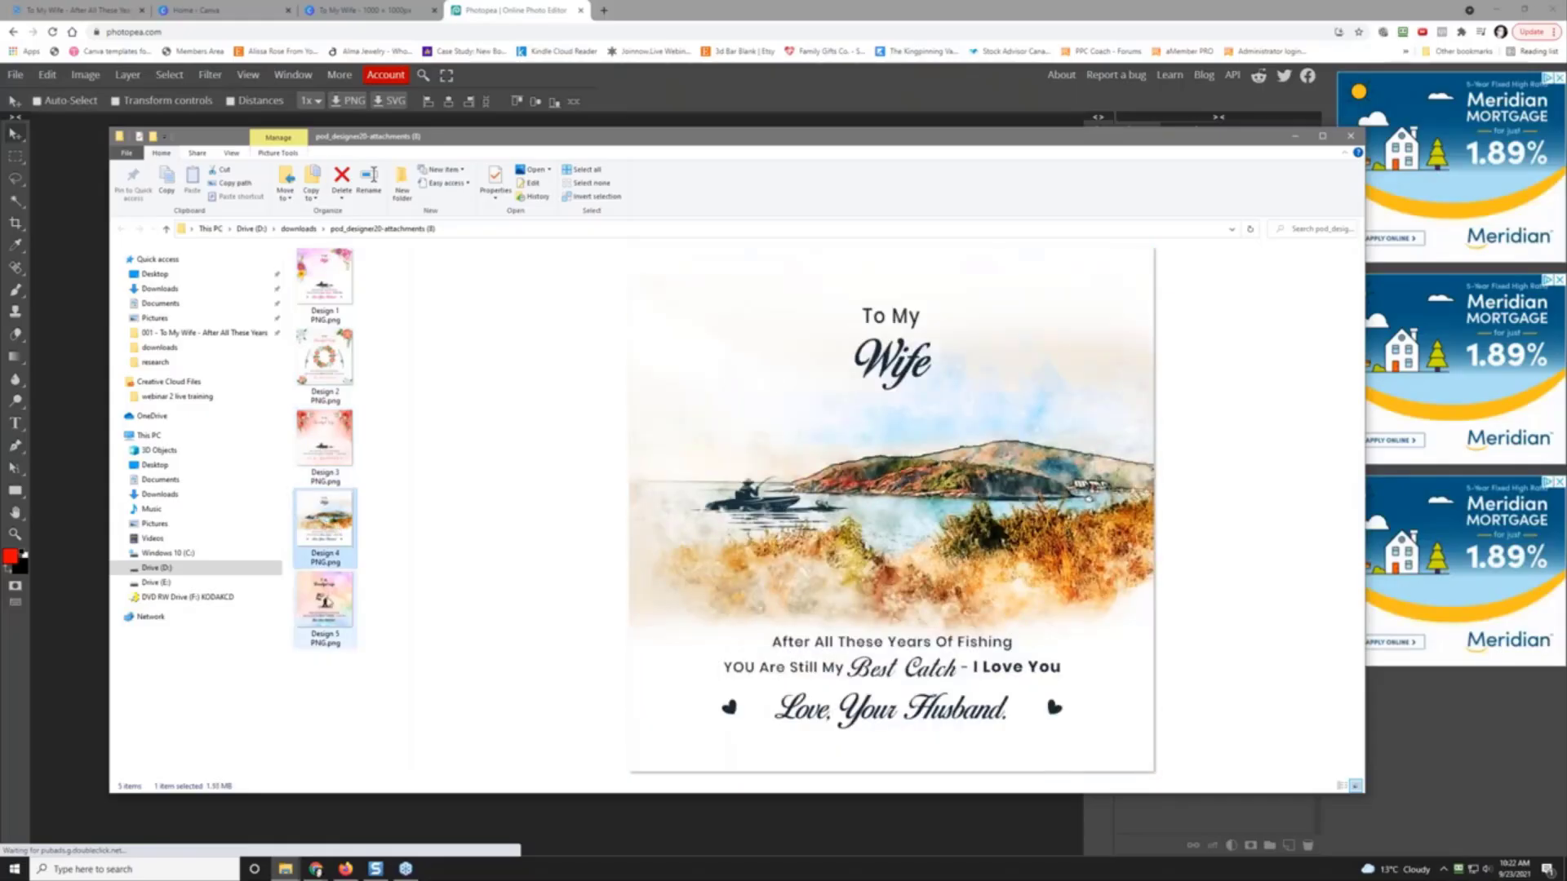
left_click(325, 601)
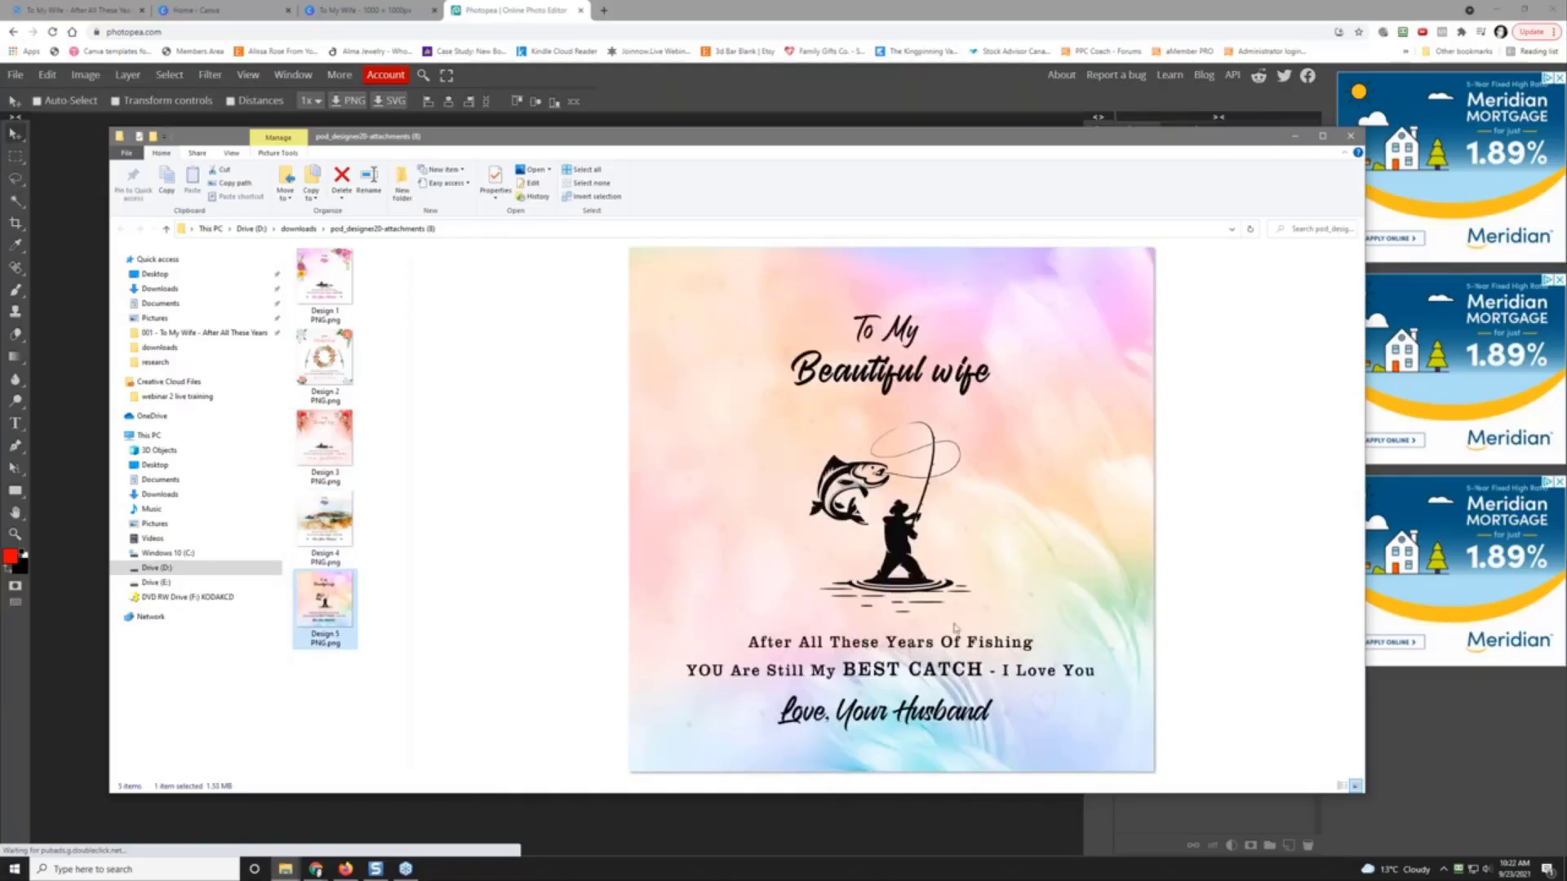
left_click(321, 277)
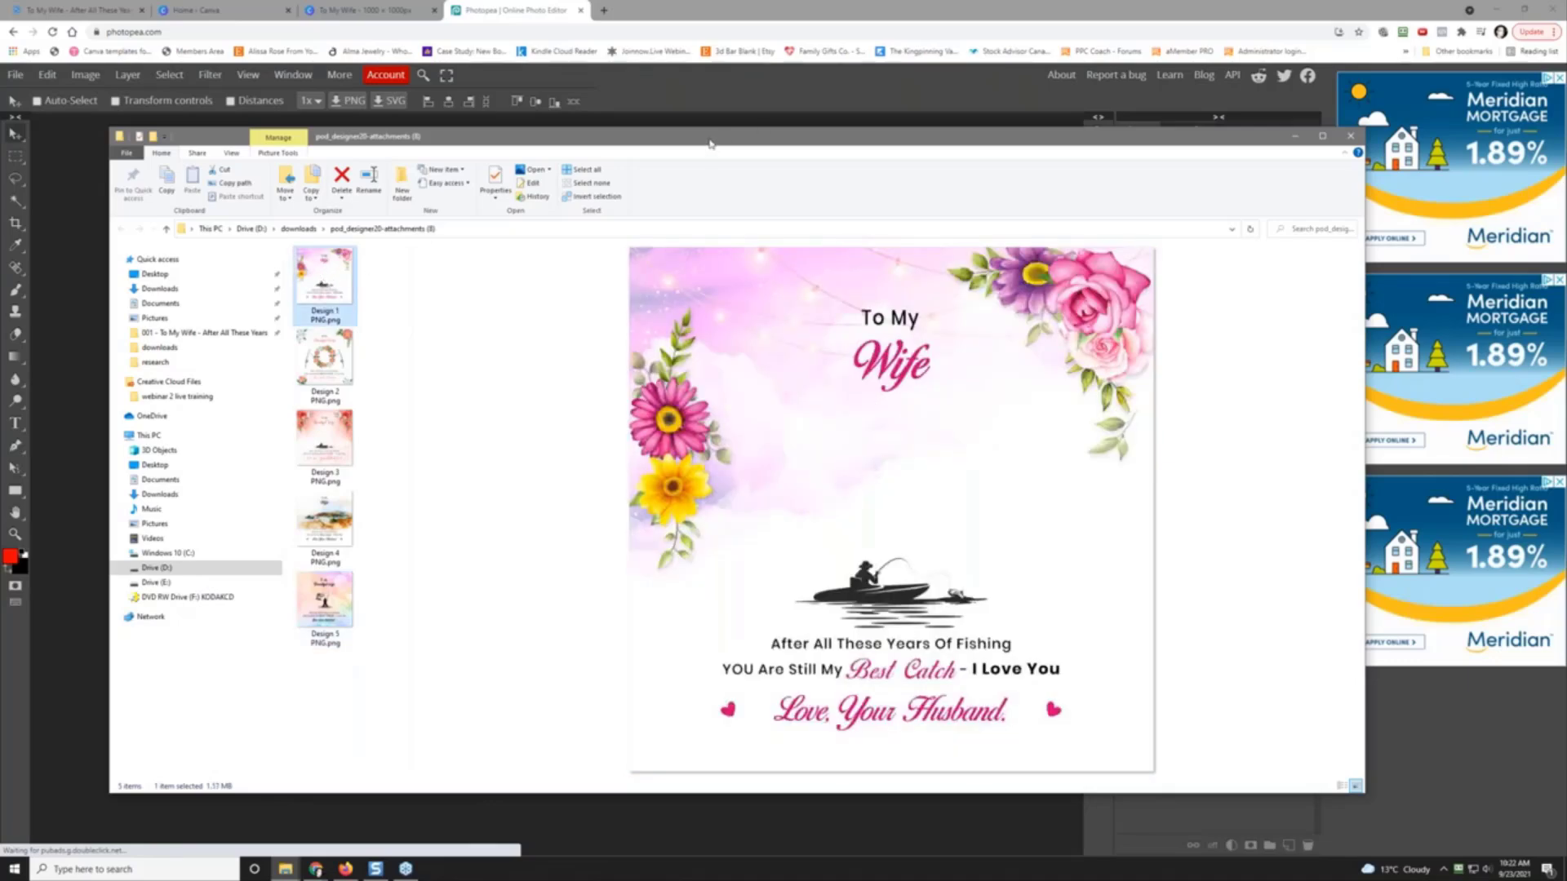
left_click_drag(716, 145, 1566, 163)
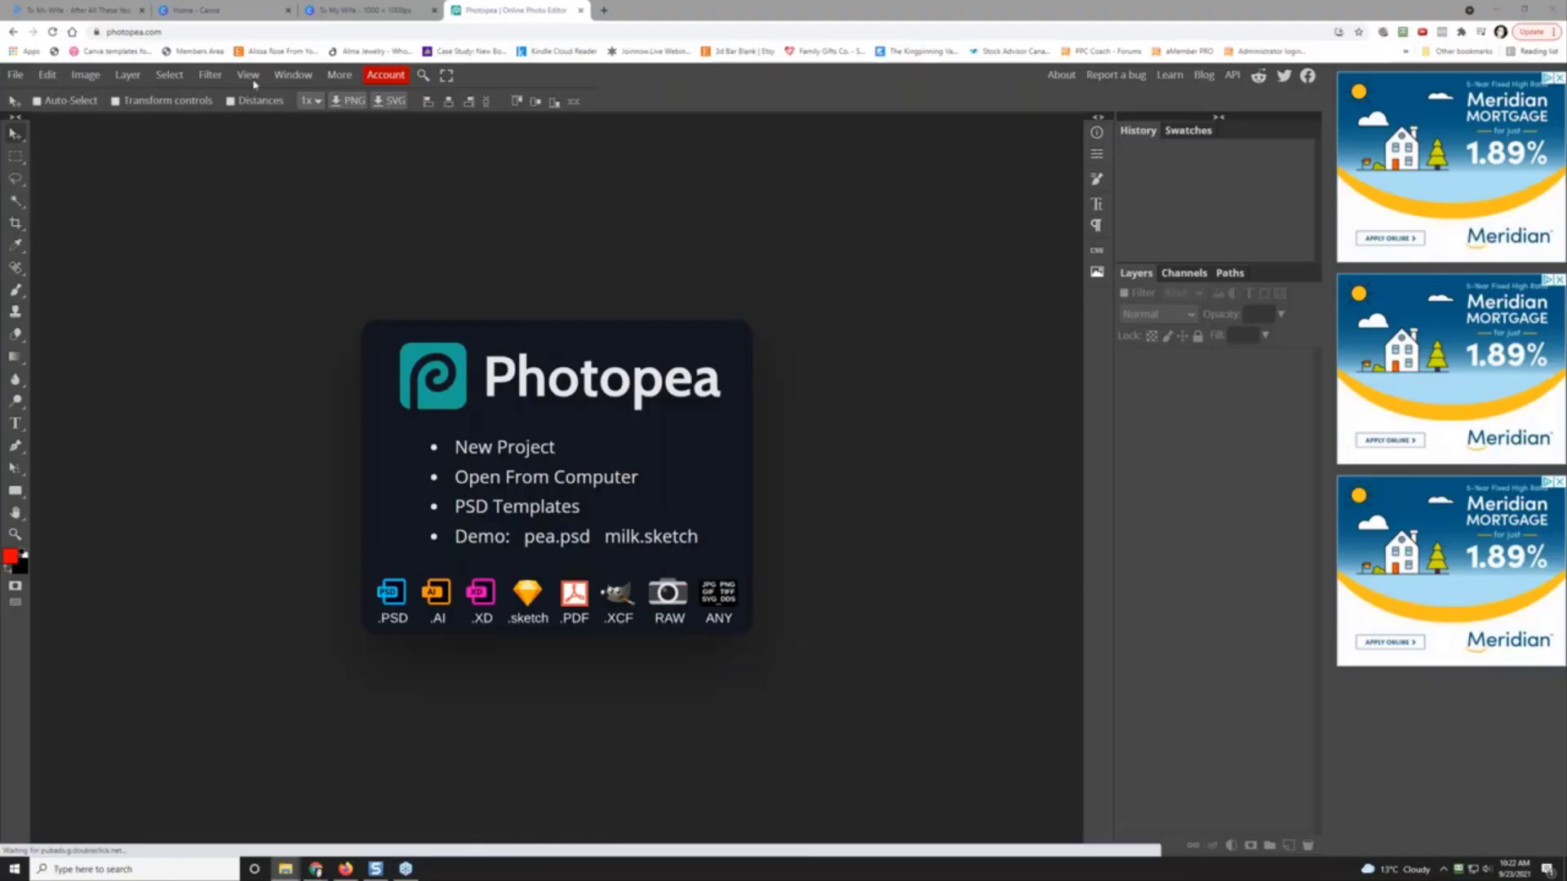
Step: Open Design 1 (Source file).psd from the psd_designer20-attachments (9) folder in Drive D's downloads
left_click(14, 74)
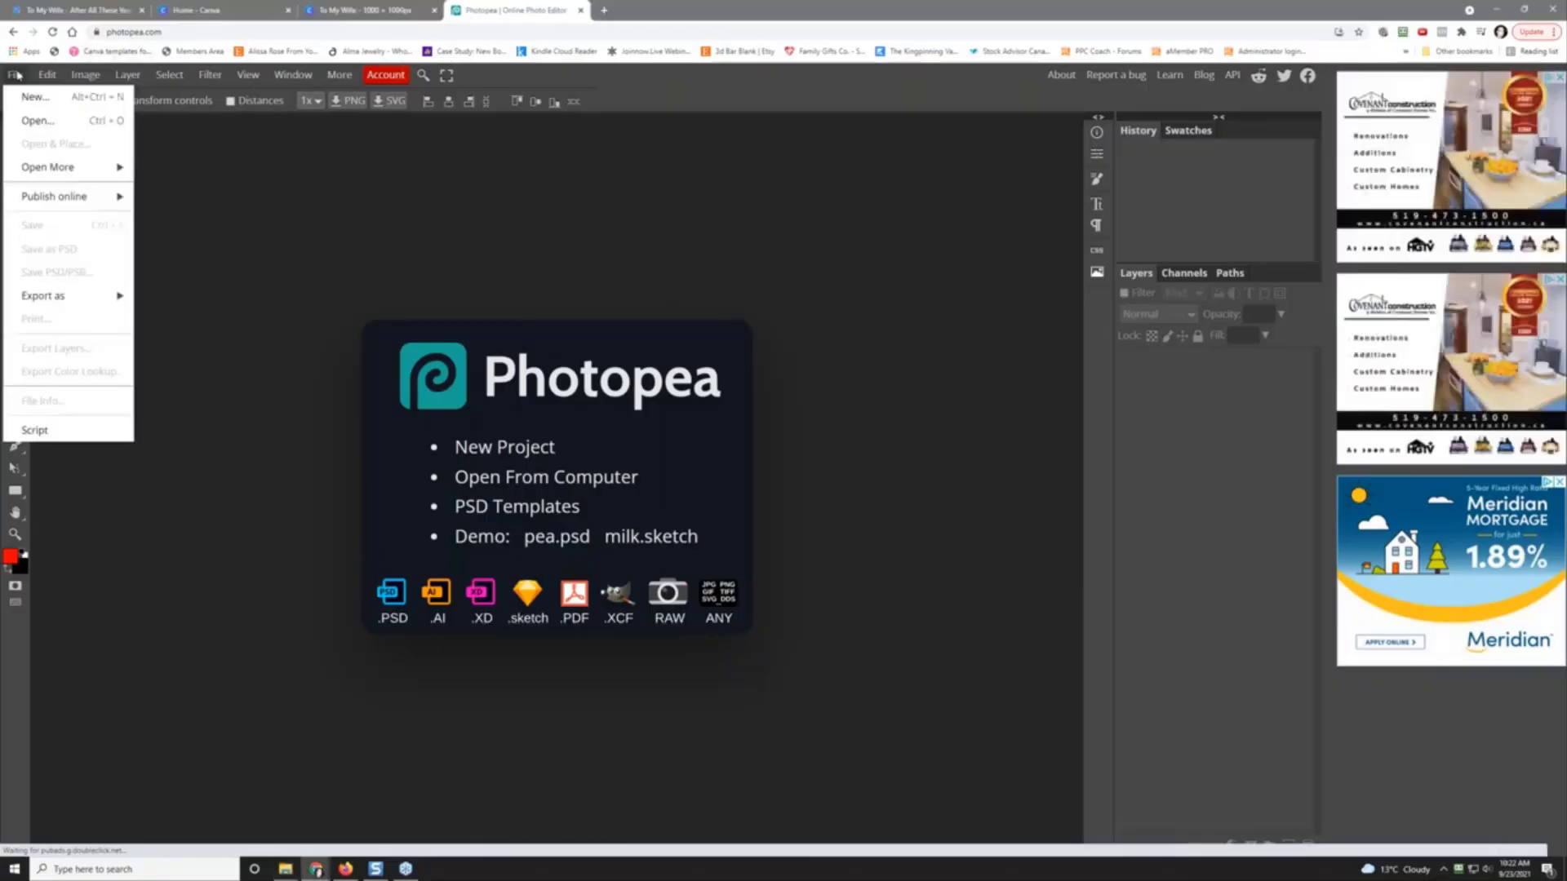
left_click(37, 121)
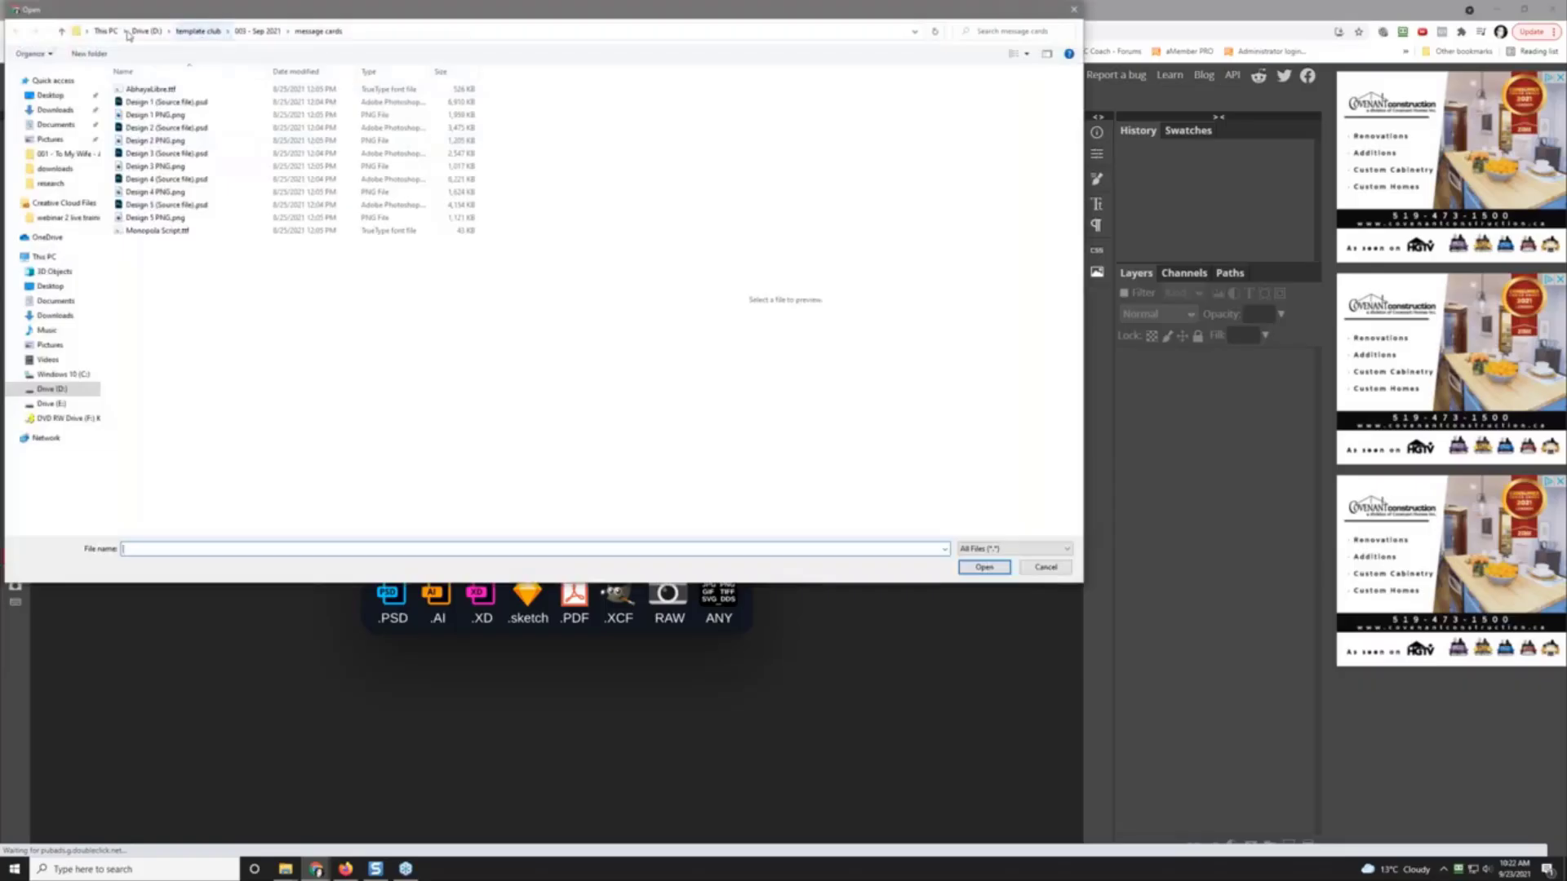
left_click(146, 31)
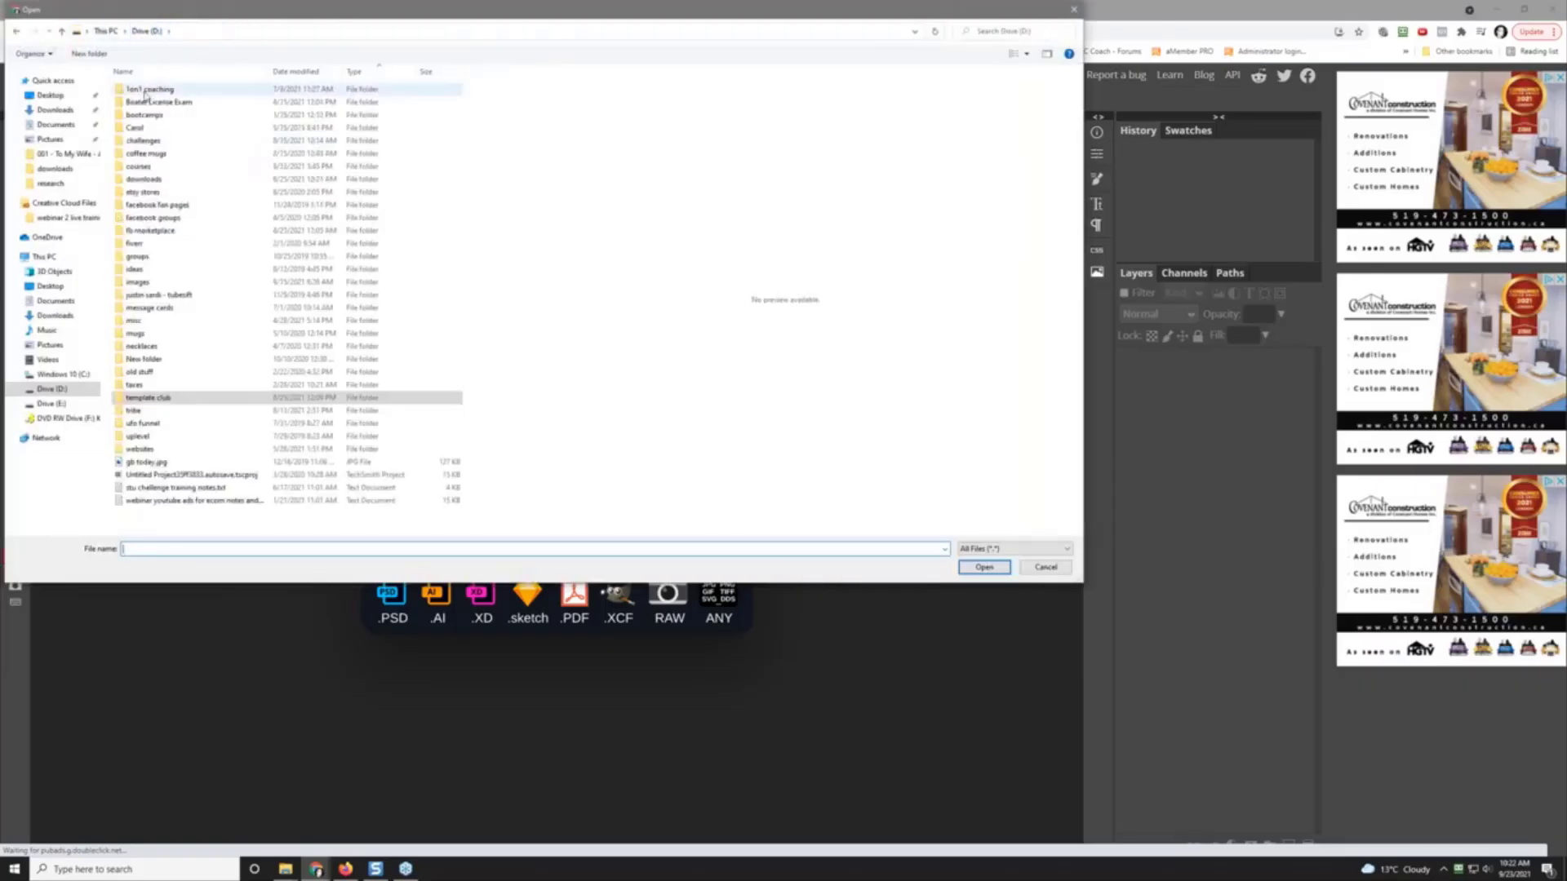
double_click(164, 181)
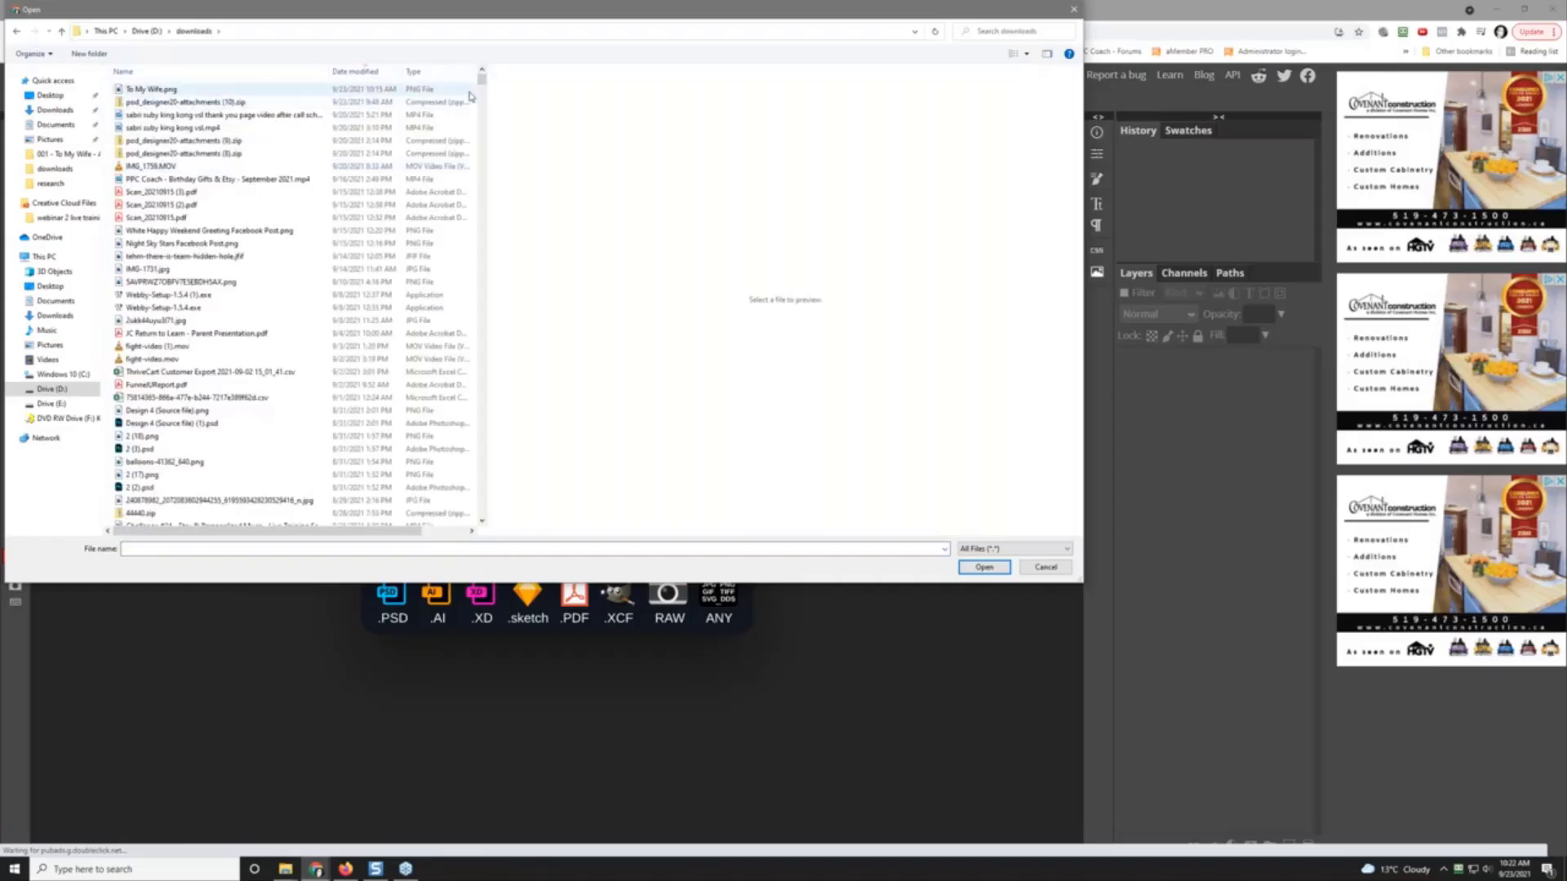
left_click_drag(481, 79, 481, 497)
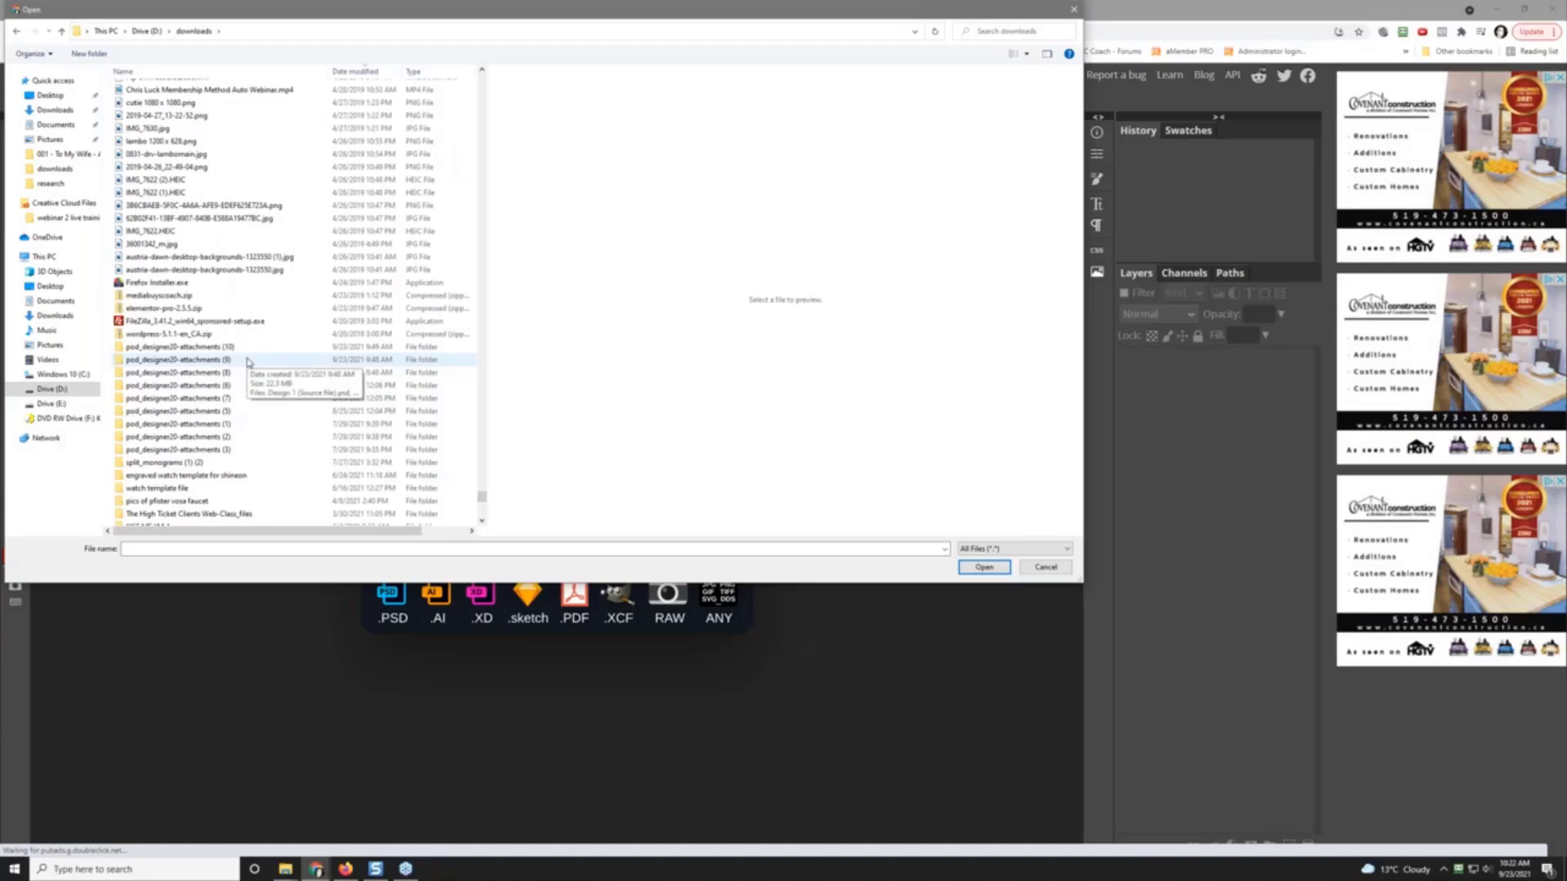
double_click(248, 361)
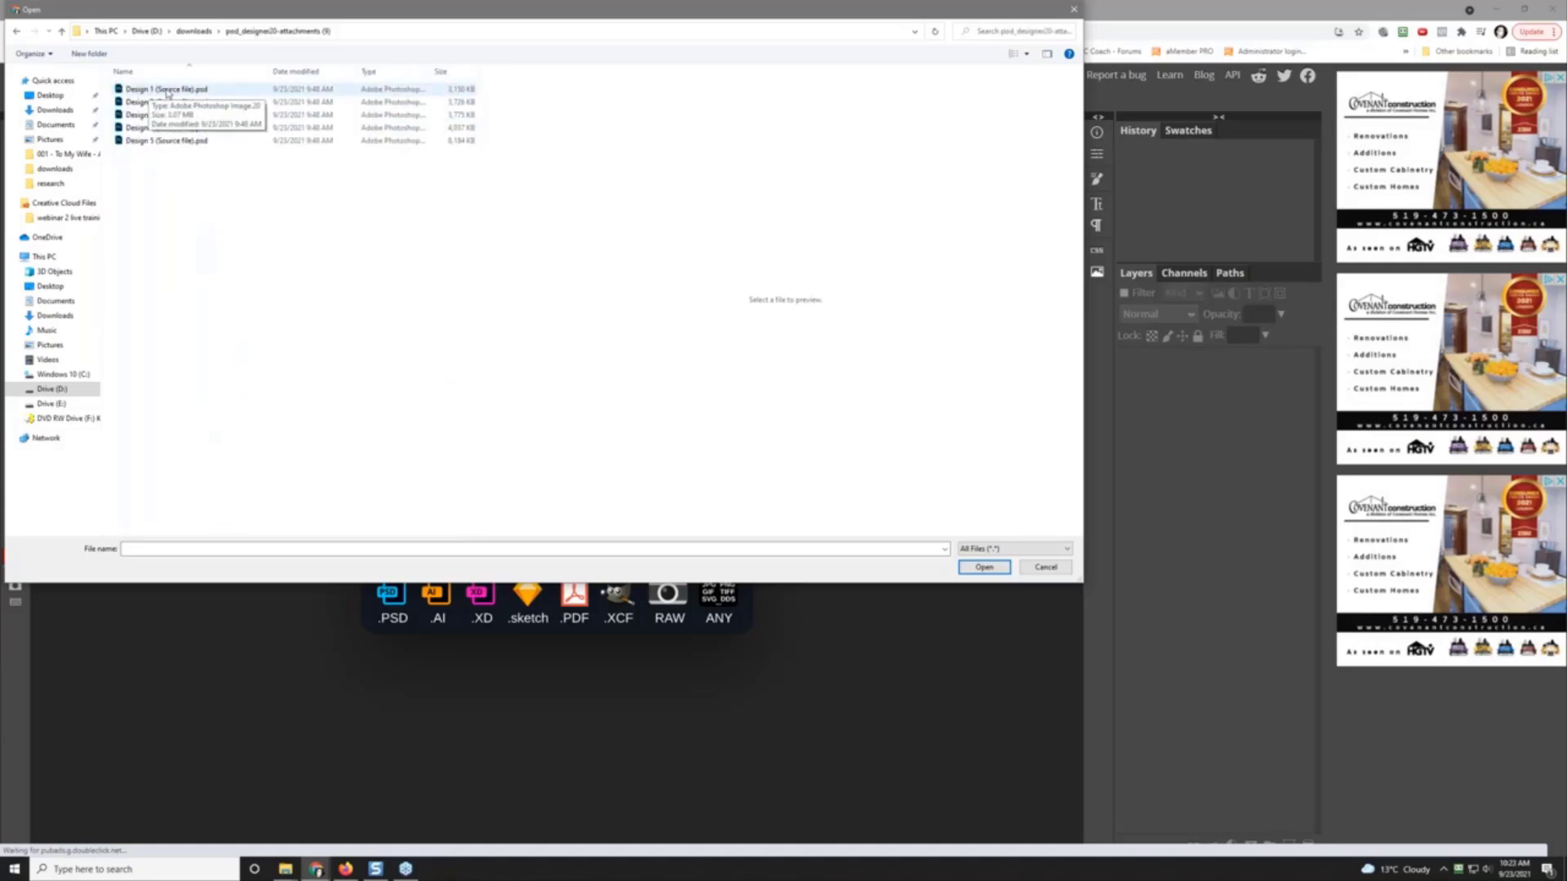
double_click(163, 89)
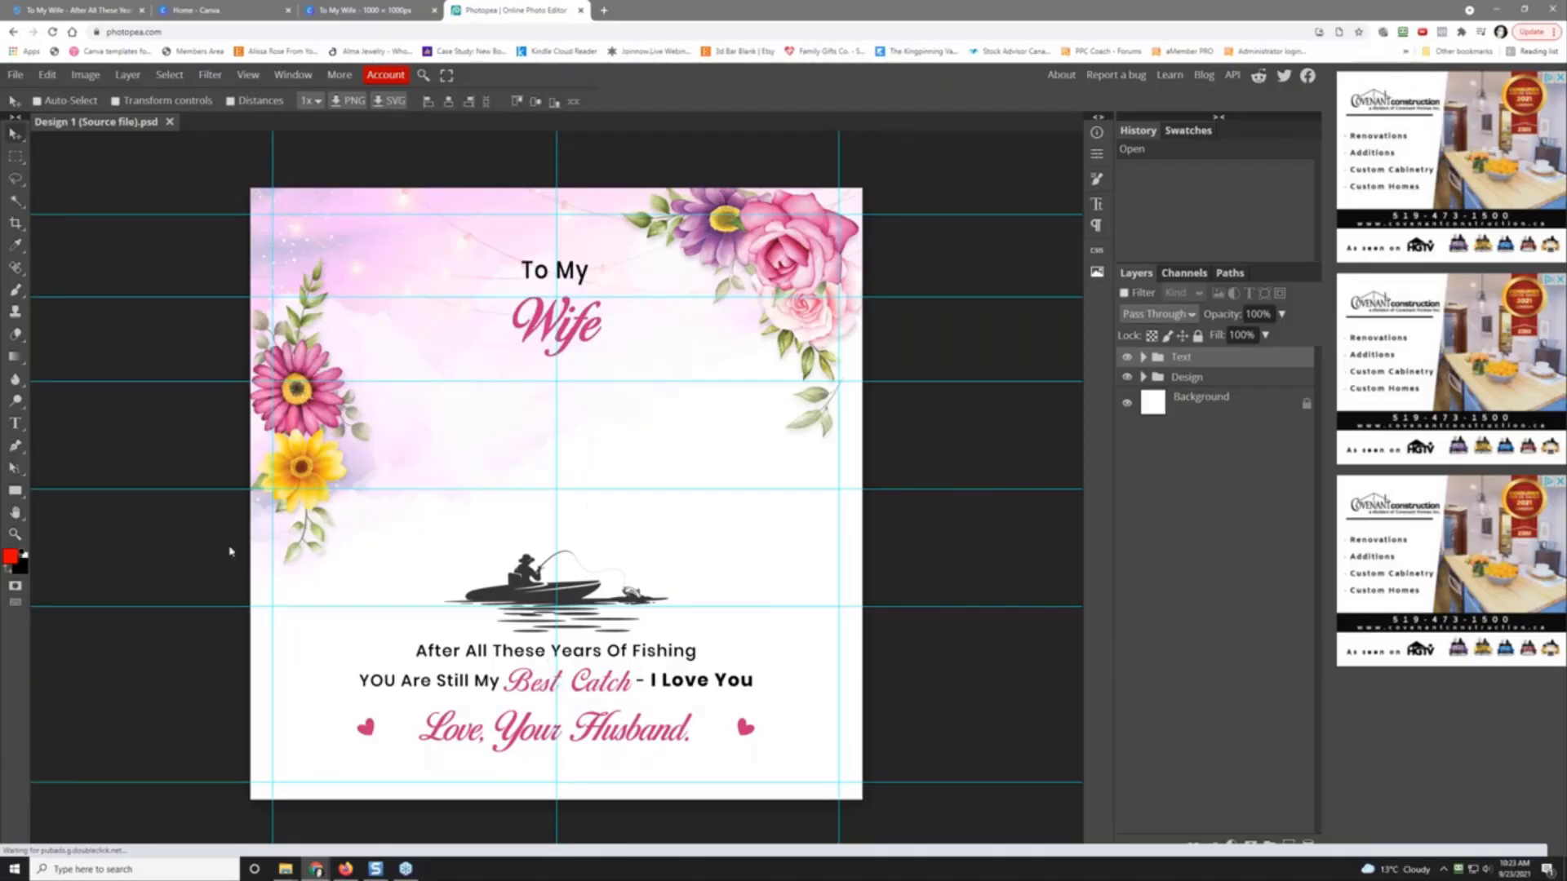
Step: Switch to the Challenge #25 Google Sheets window, enlarge it, review the fishing quotes for wives, and move it off the editor
key("alt+Tab")
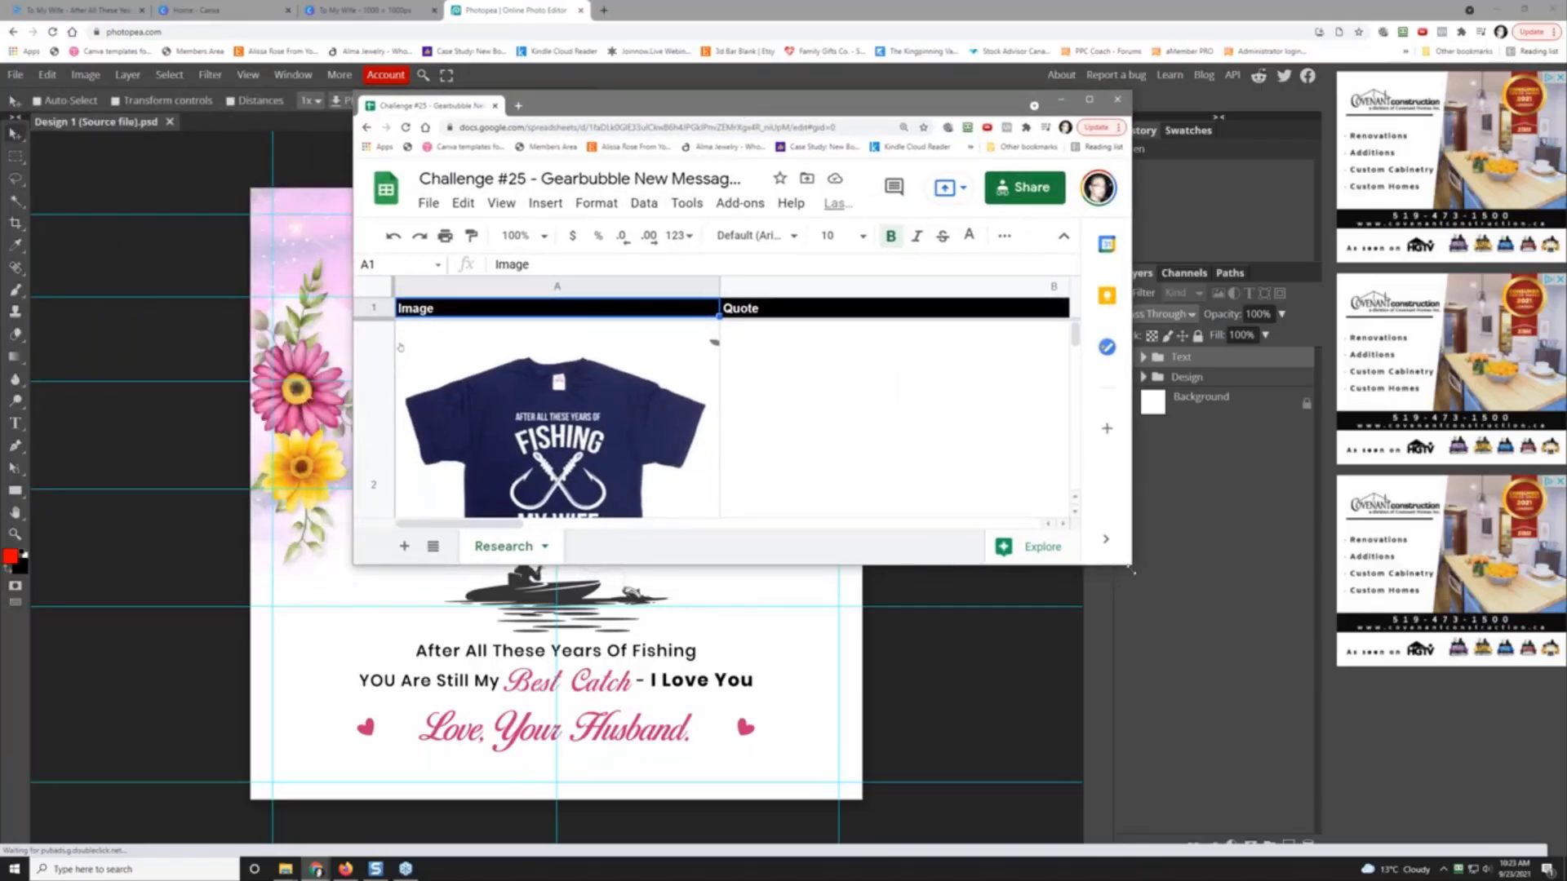
left_click_drag(1135, 572, 1382, 785)
scroll(847, 505, "down", 2)
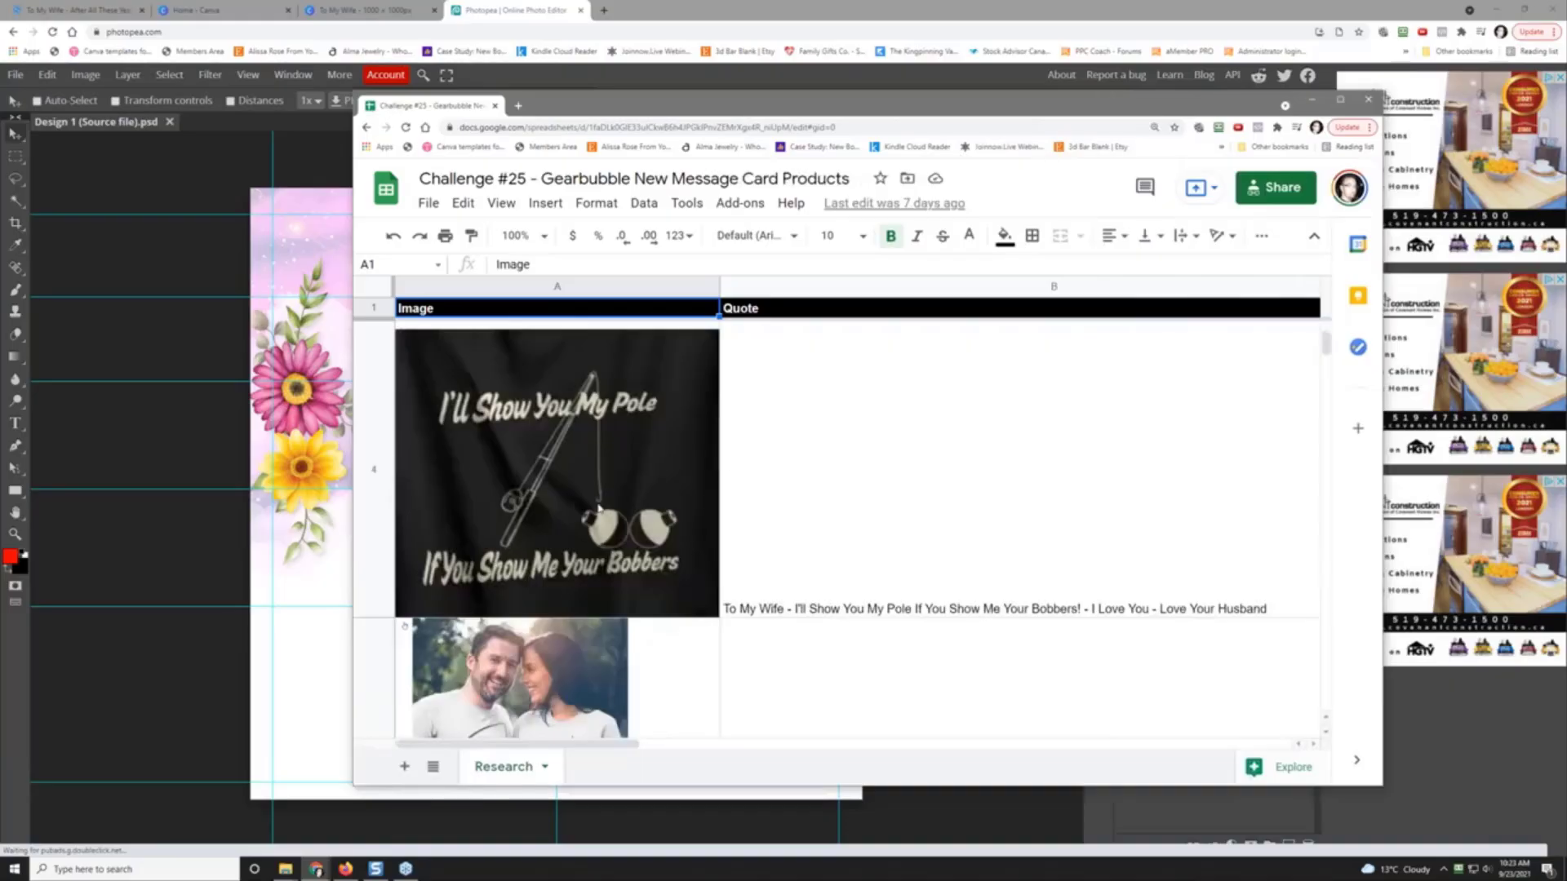
scroll(937, 511, "down", 1)
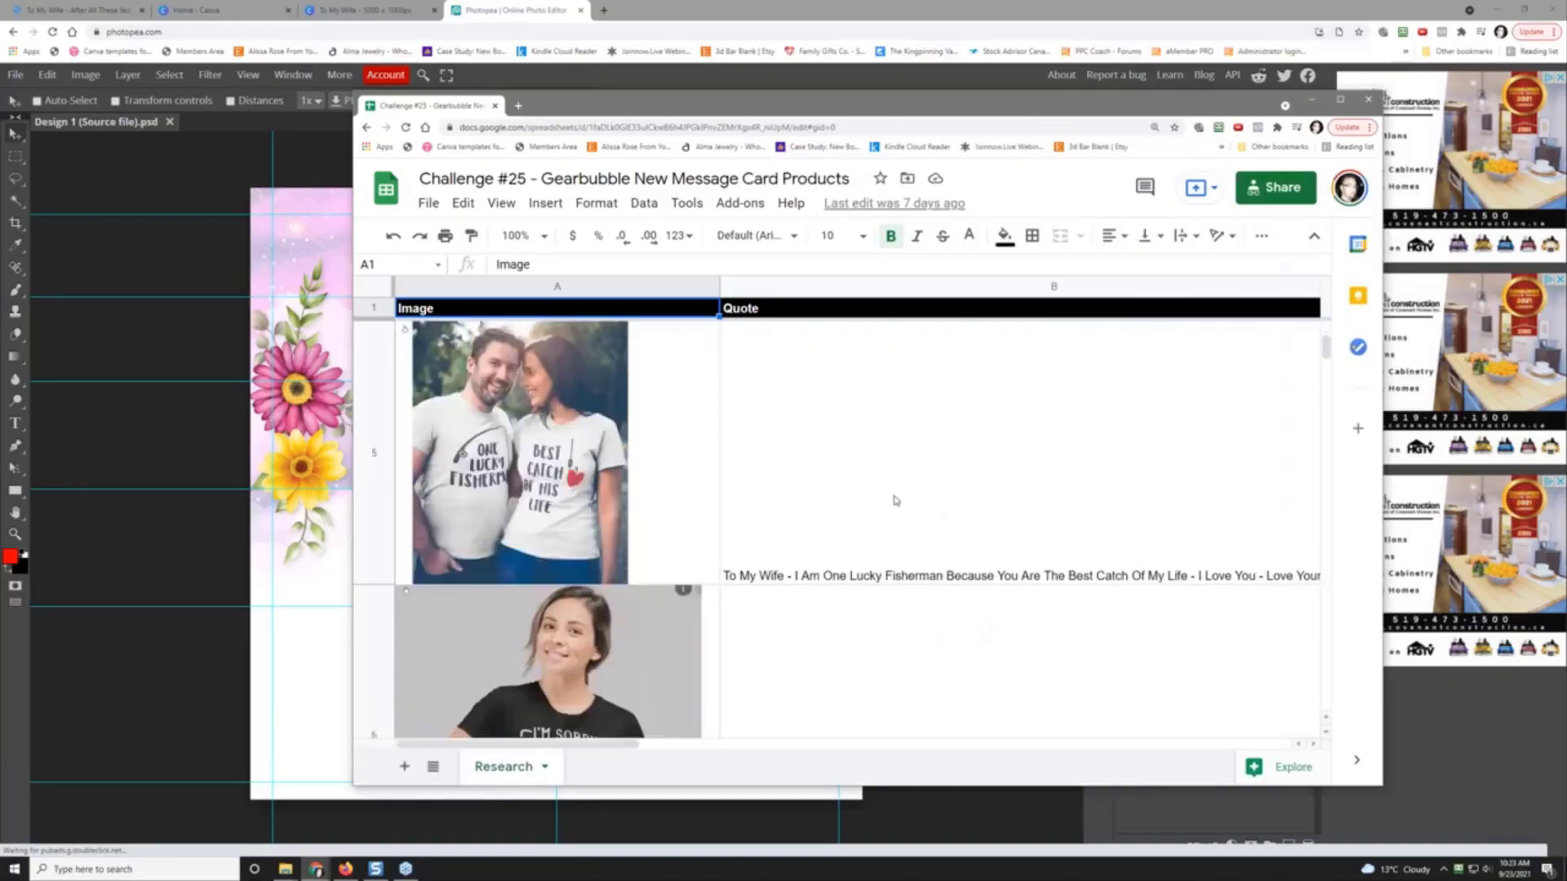
scroll(896, 501, "down", 1)
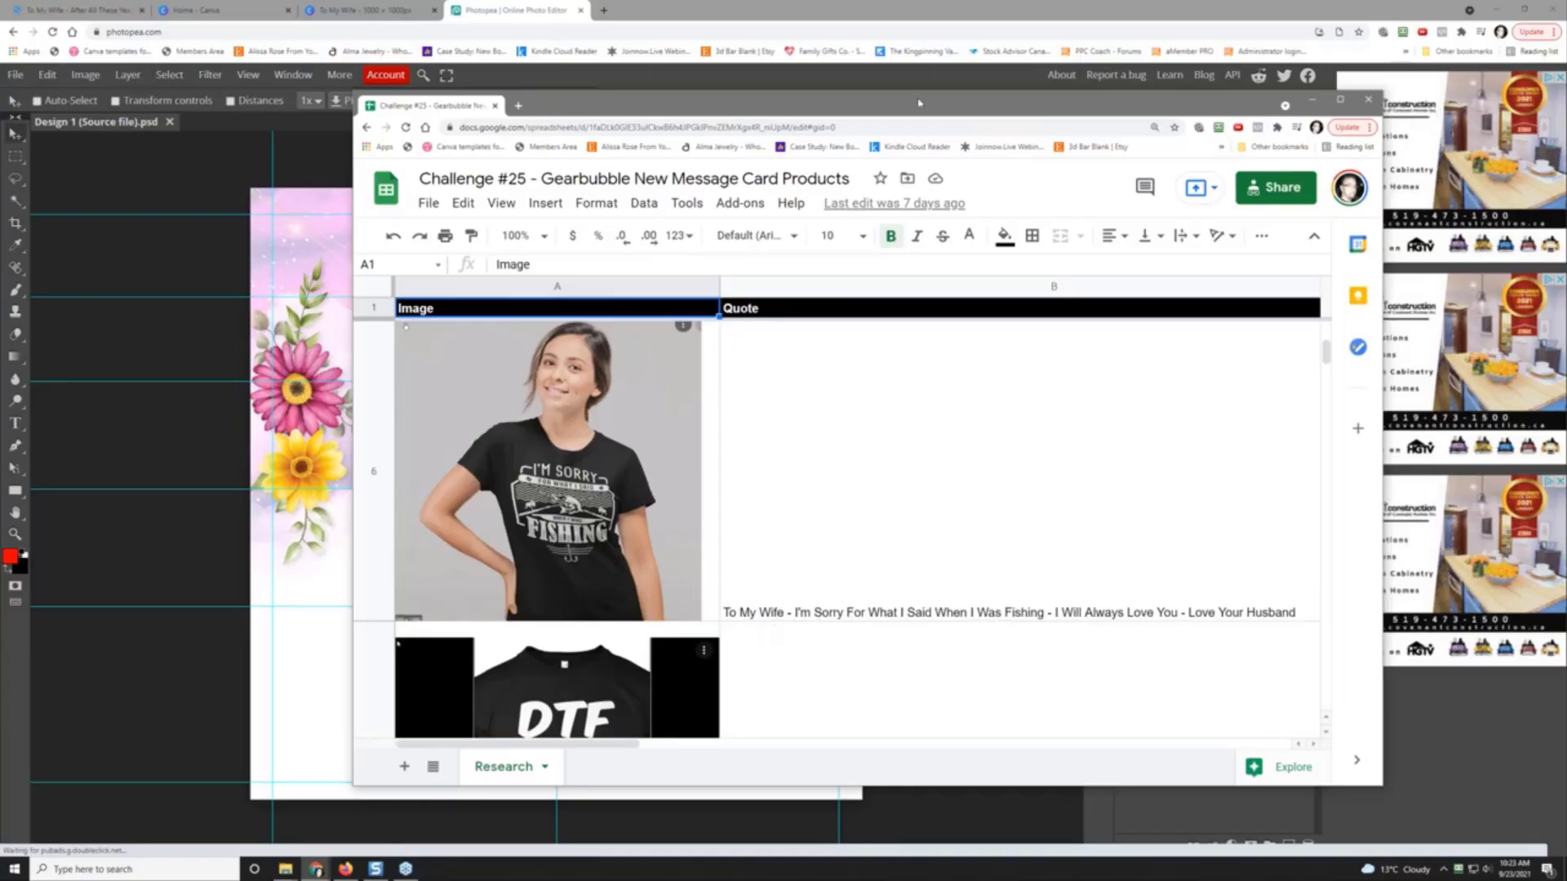
left_click_drag(918, 103, 0, 102)
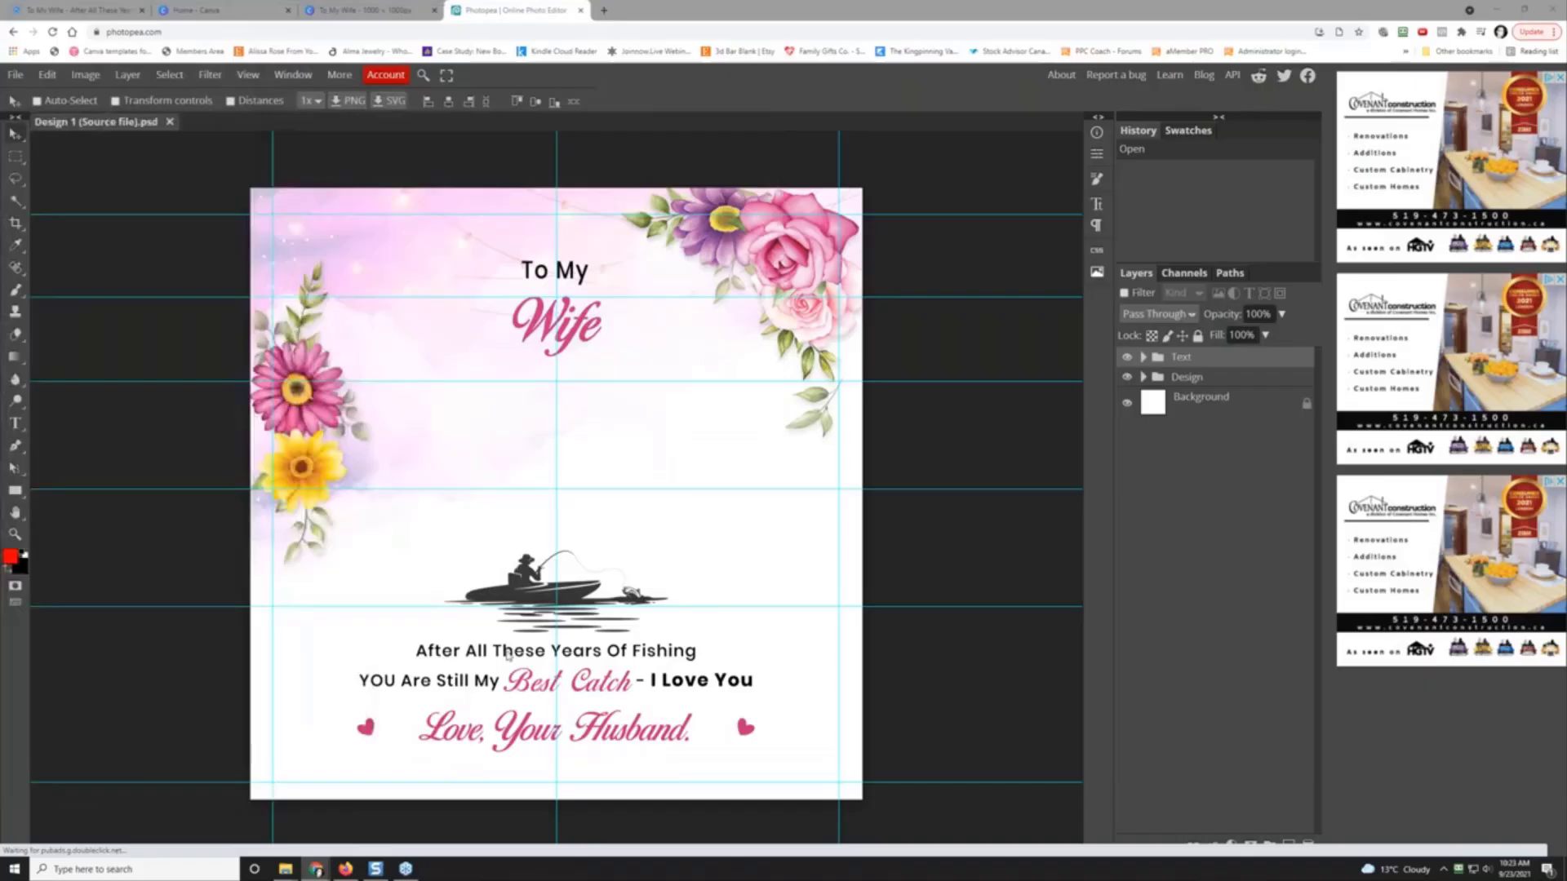
key("Right")
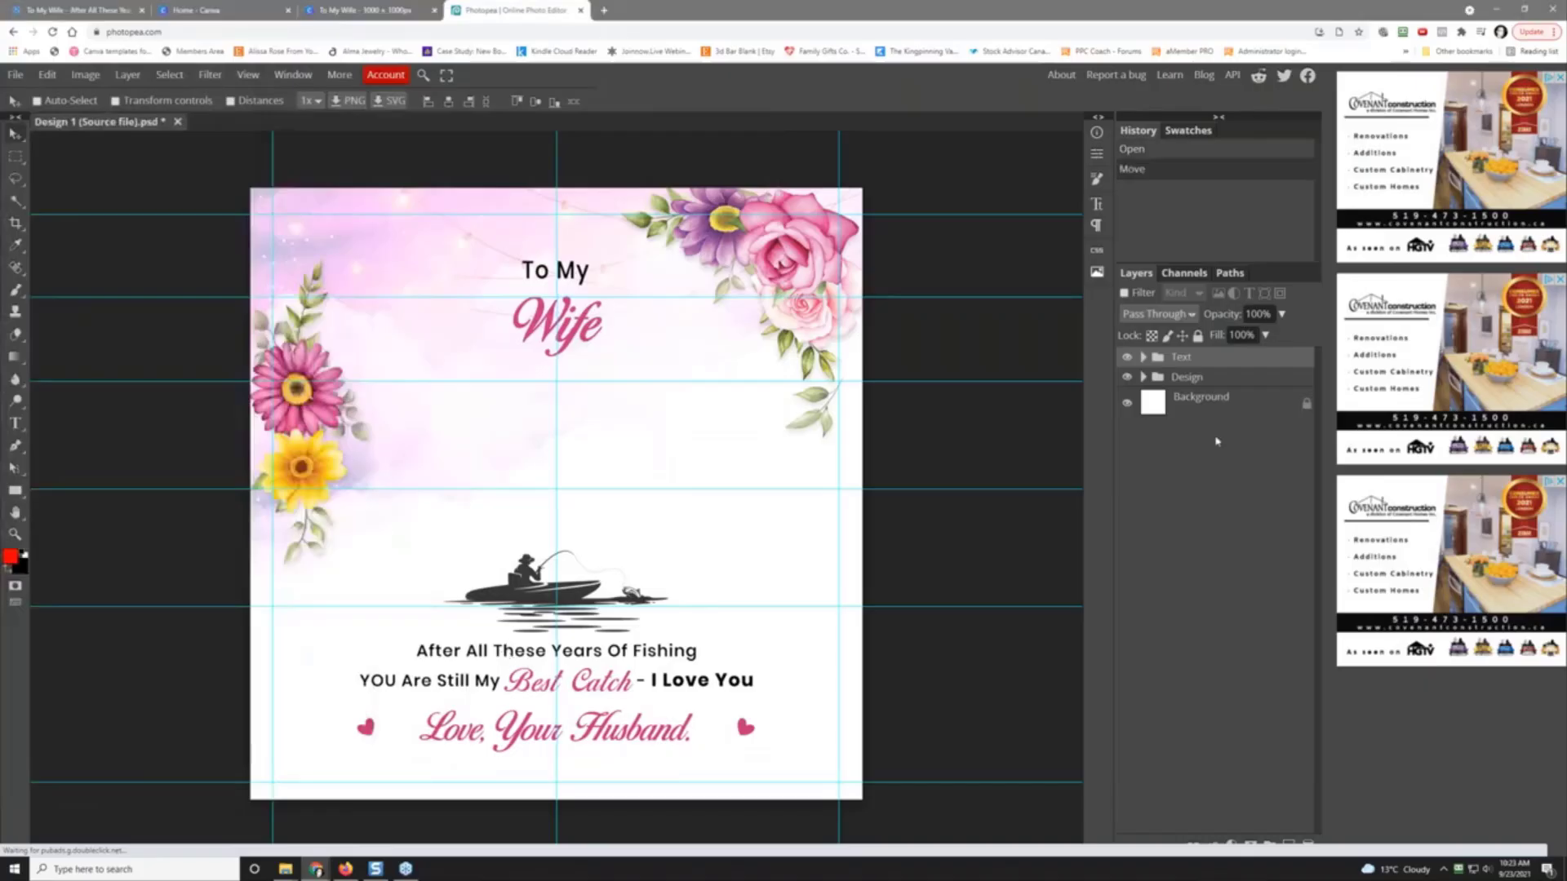
Step: Expand the Text group and check the "Love, Your Husband." layer by hiding and reshowing it
left_click(1143, 357)
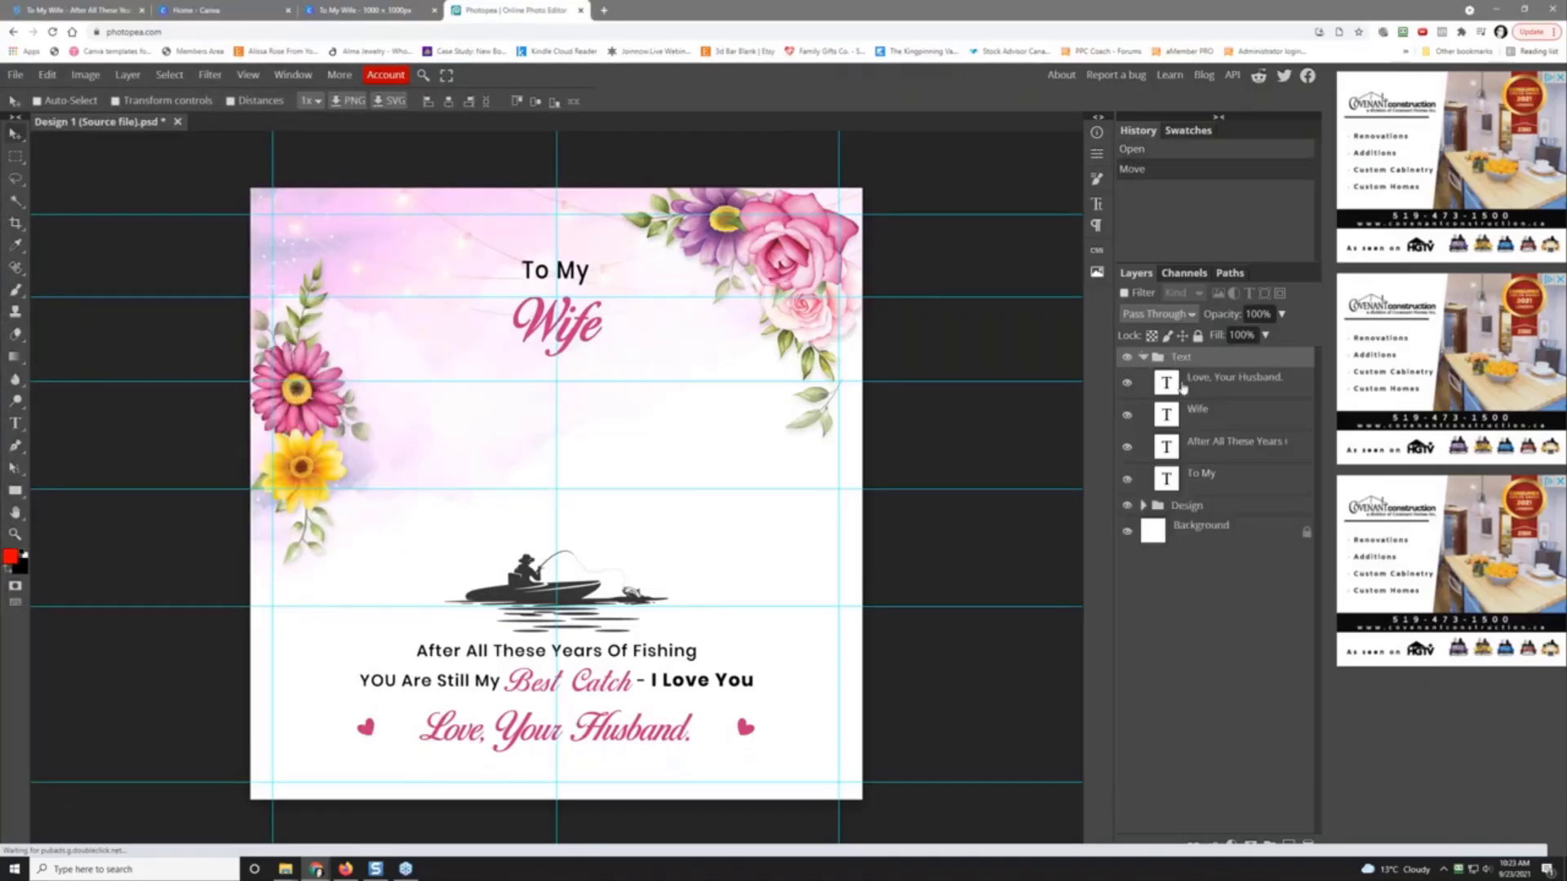
left_click(1128, 383)
left_click(1127, 383)
left_click(1127, 384)
left_click(1127, 384)
Step: Expand the Design group and check its first two Element layers by hiding and reshowing each one
left_click(1142, 506)
left_click(1128, 532)
left_click(1128, 533)
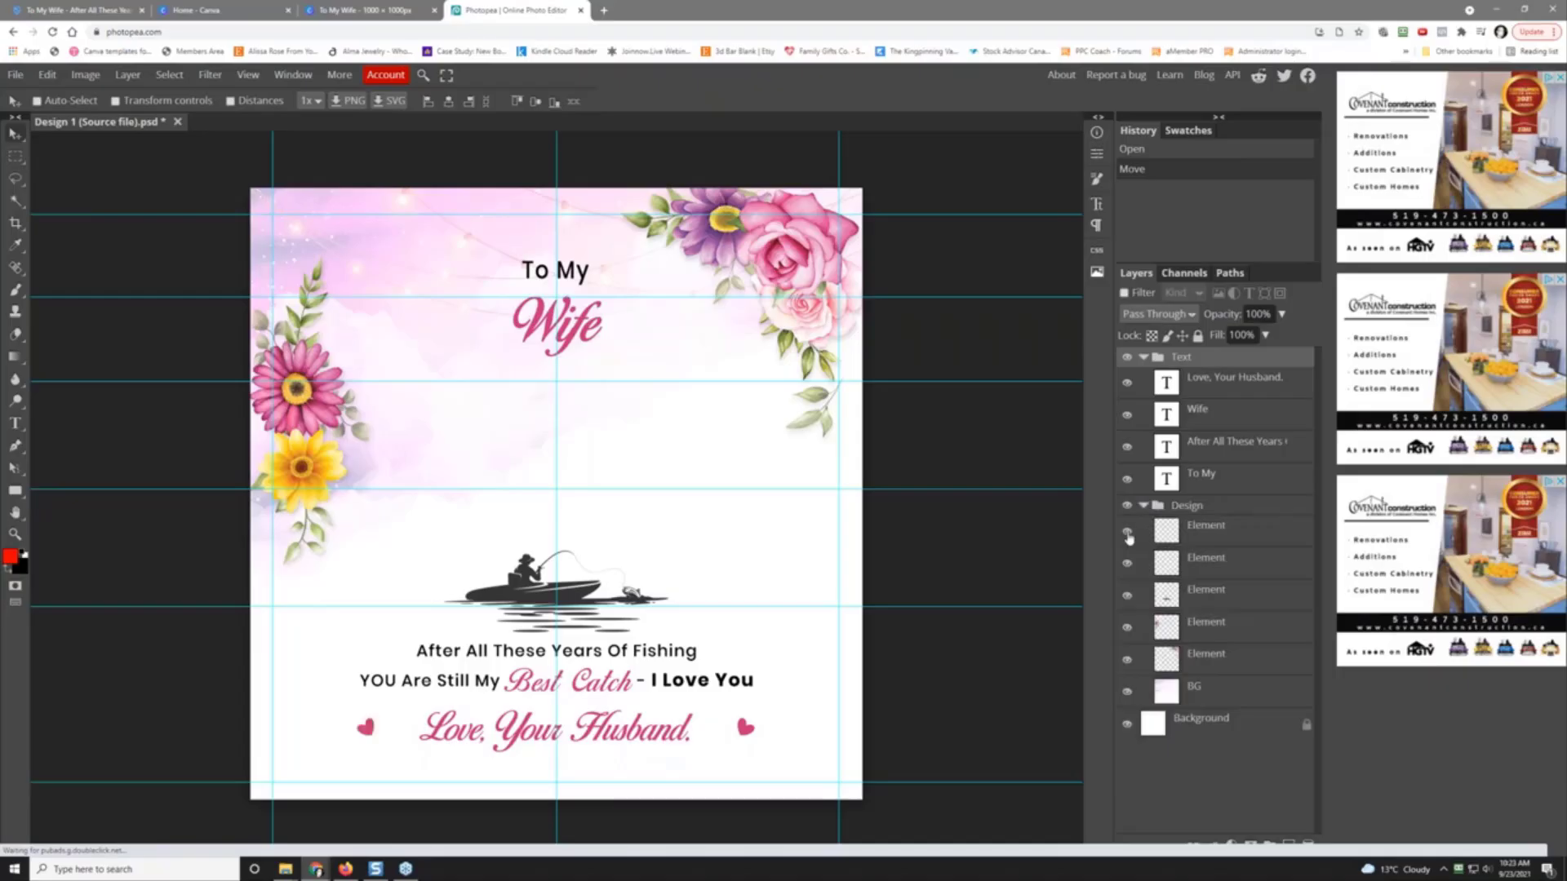
left_click(1128, 563)
left_click(1128, 565)
Step: Hide and reshow the fishing boat Element layer repeatedly to check that the boat is a separate element
left_click(1128, 597)
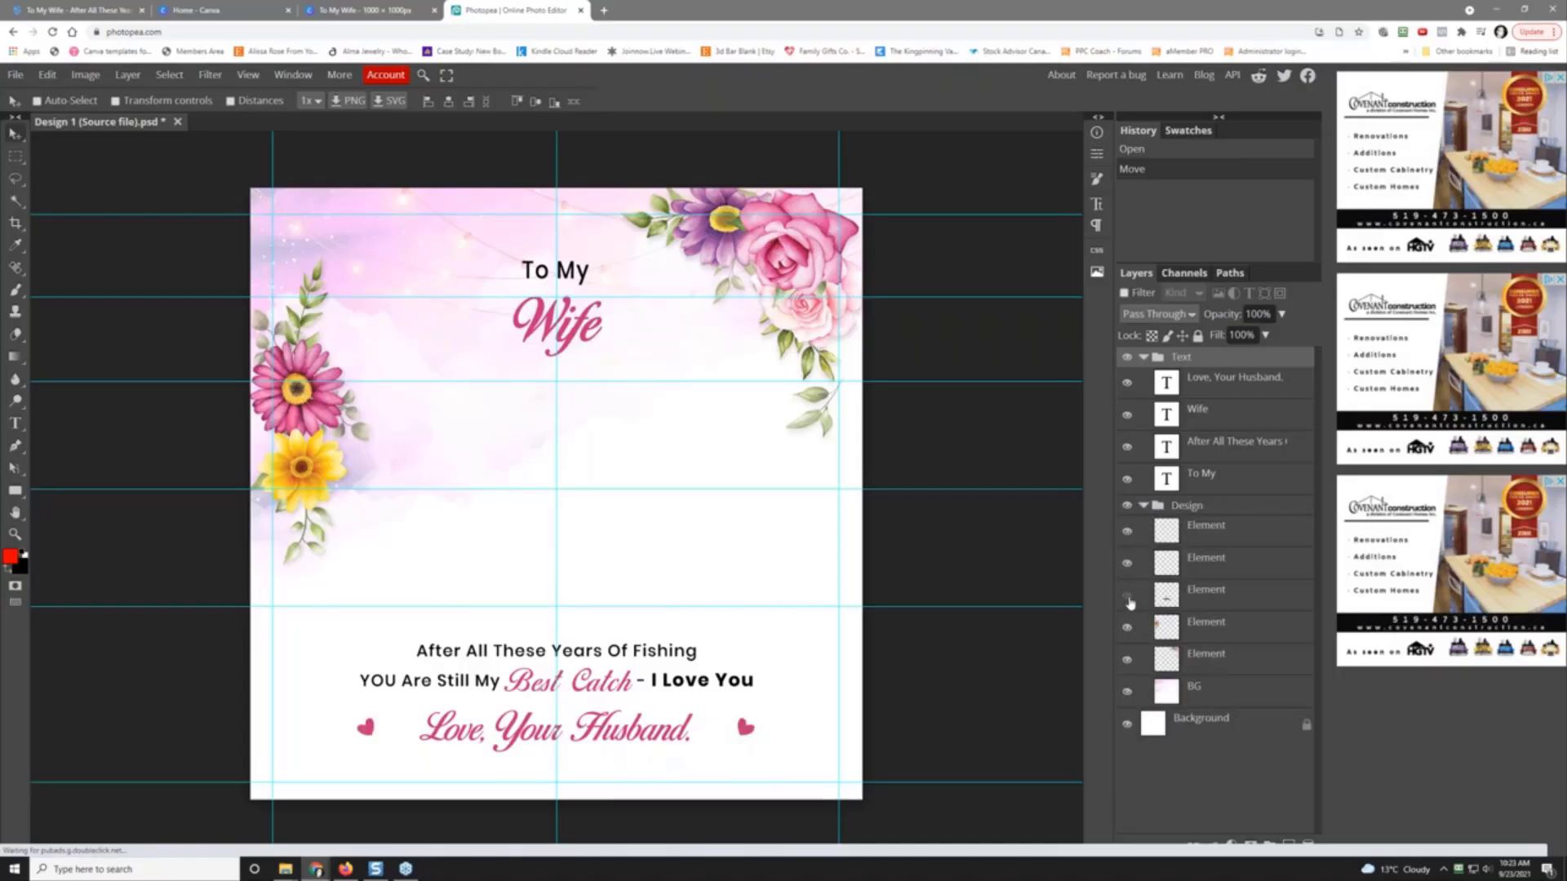
left_click(1127, 597)
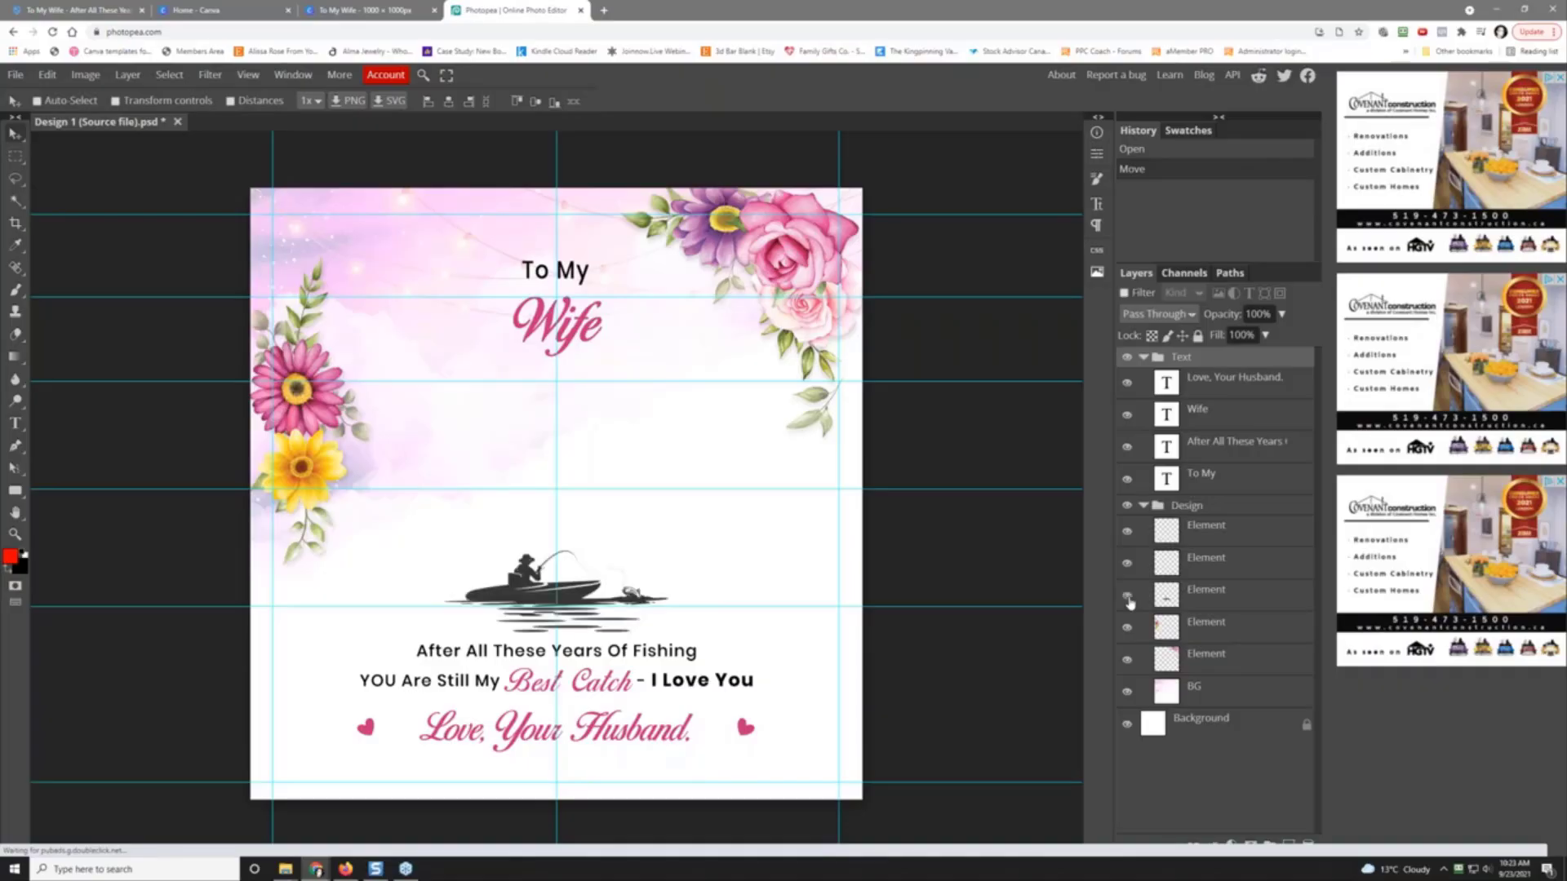
left_click(1128, 597)
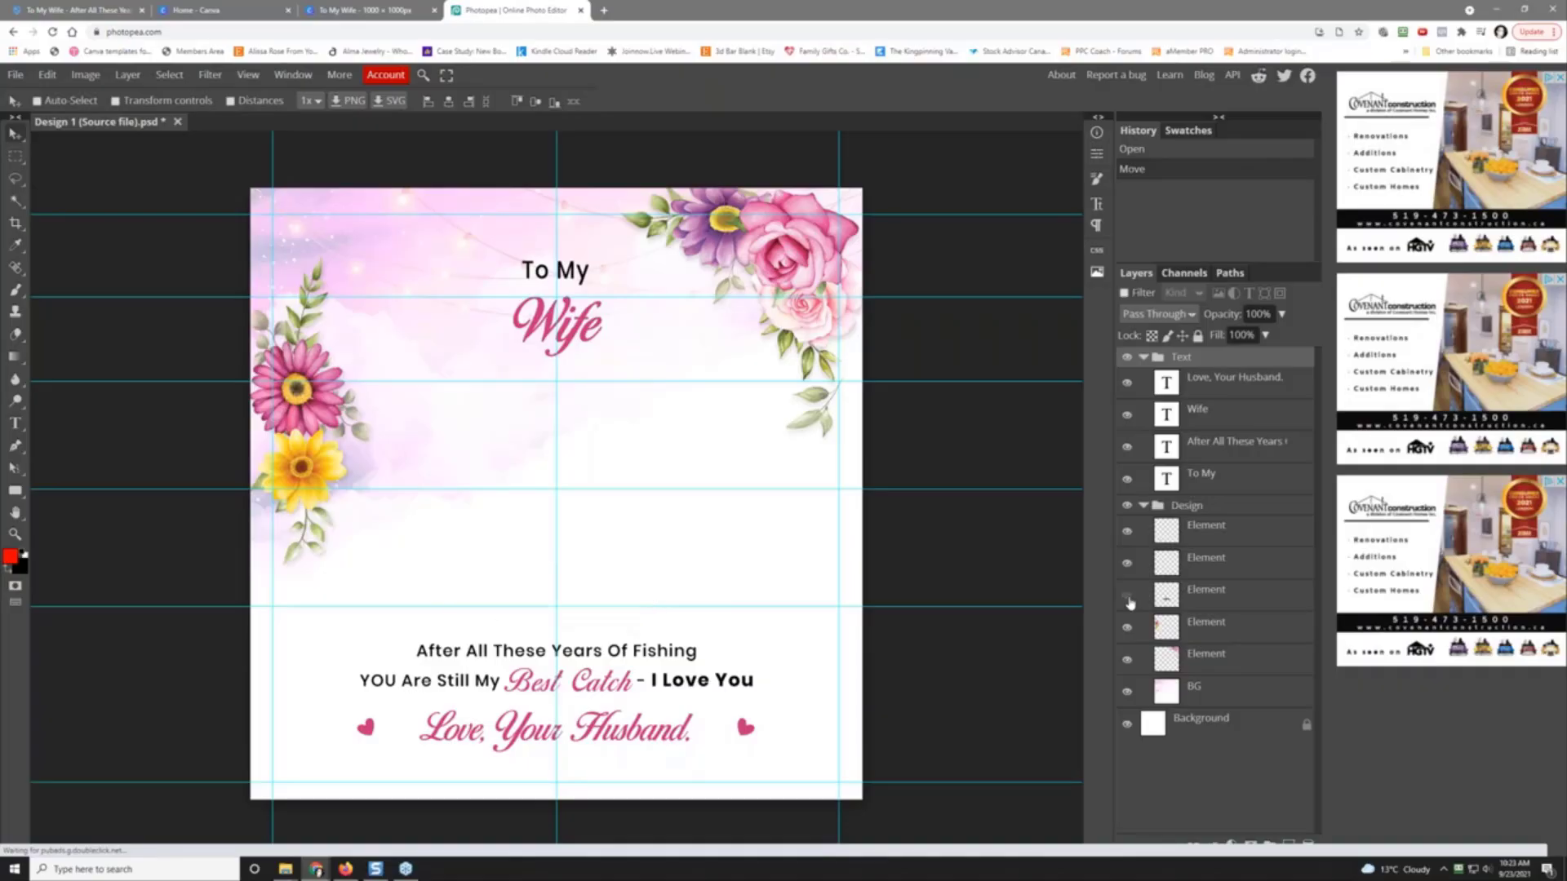
left_click(1128, 596)
left_click(1128, 596)
left_click(1128, 597)
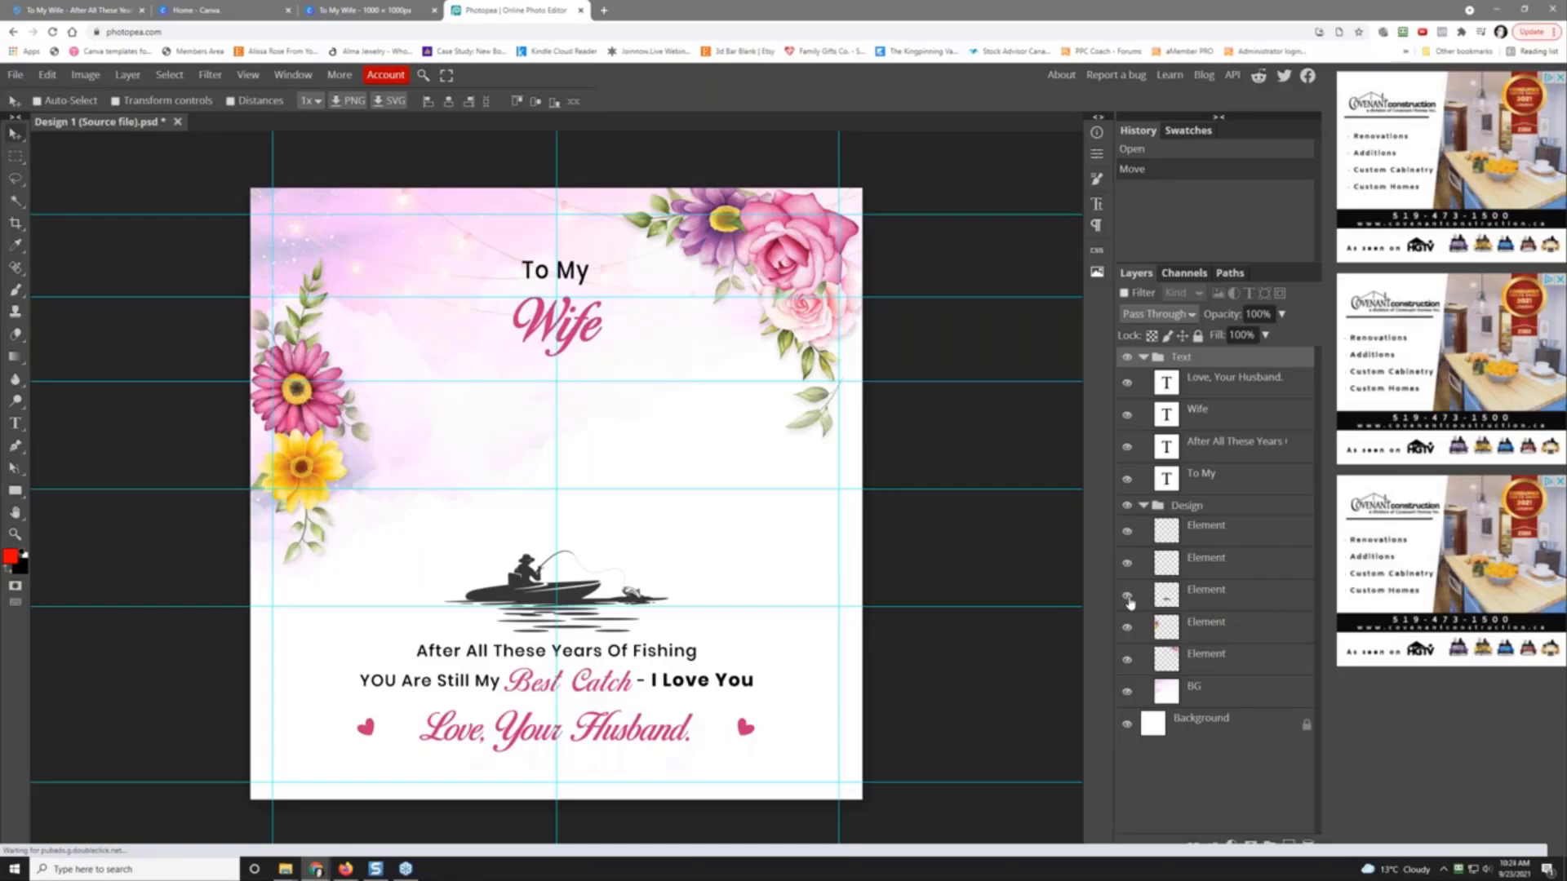
left_click(1128, 596)
left_click(1128, 597)
left_click(1128, 596)
left_click(1128, 597)
Step: Check the two flower Element layers and the BG layer by hiding each one and restoring its visibility
left_click(1127, 629)
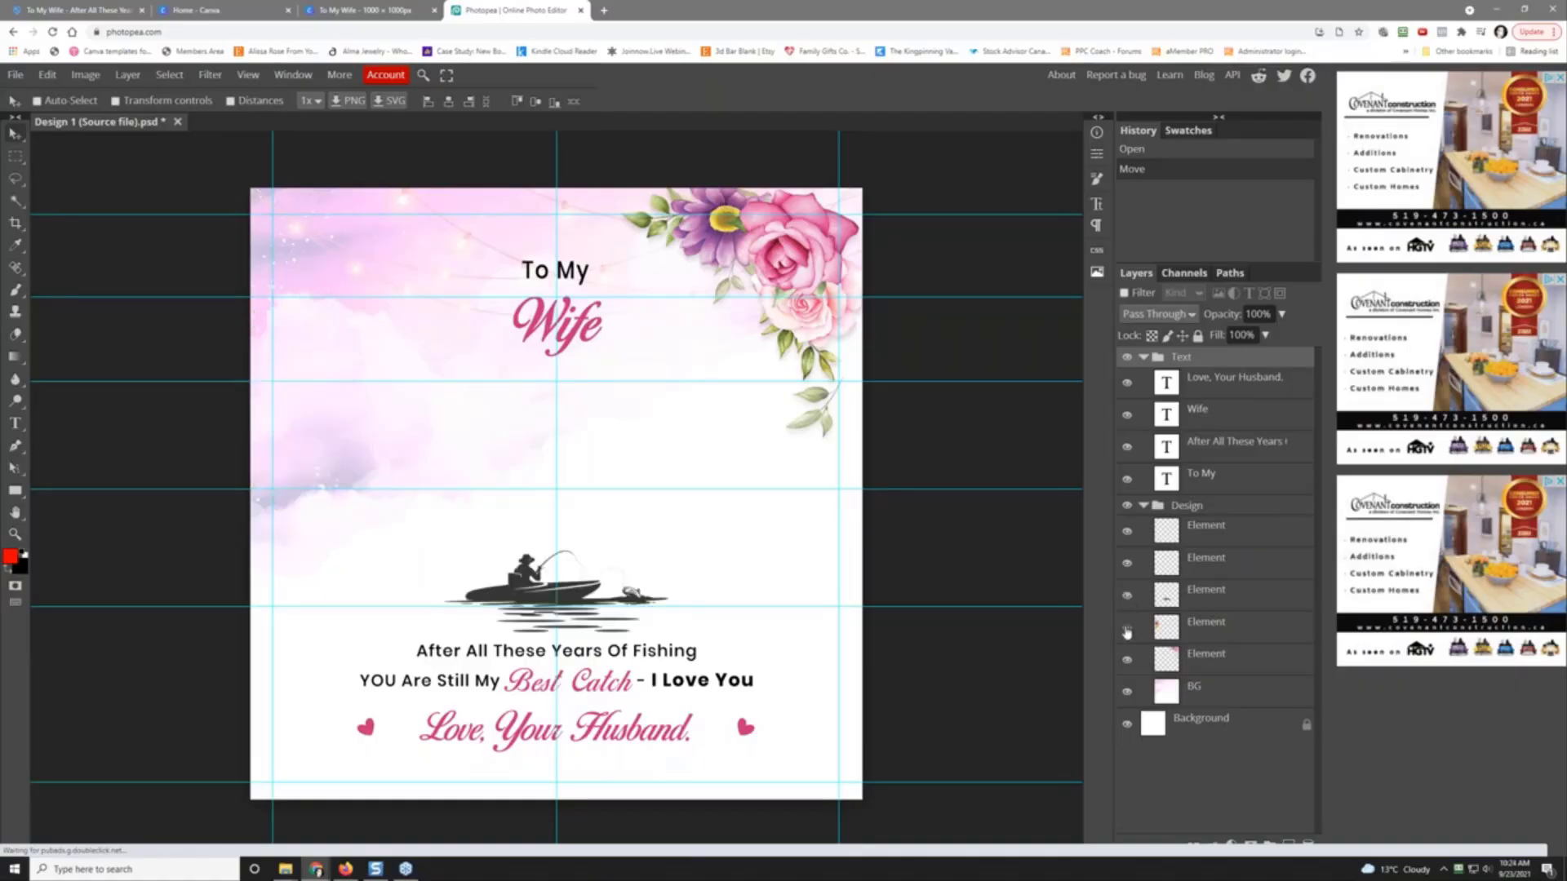
left_click(1127, 629)
left_click(1127, 660)
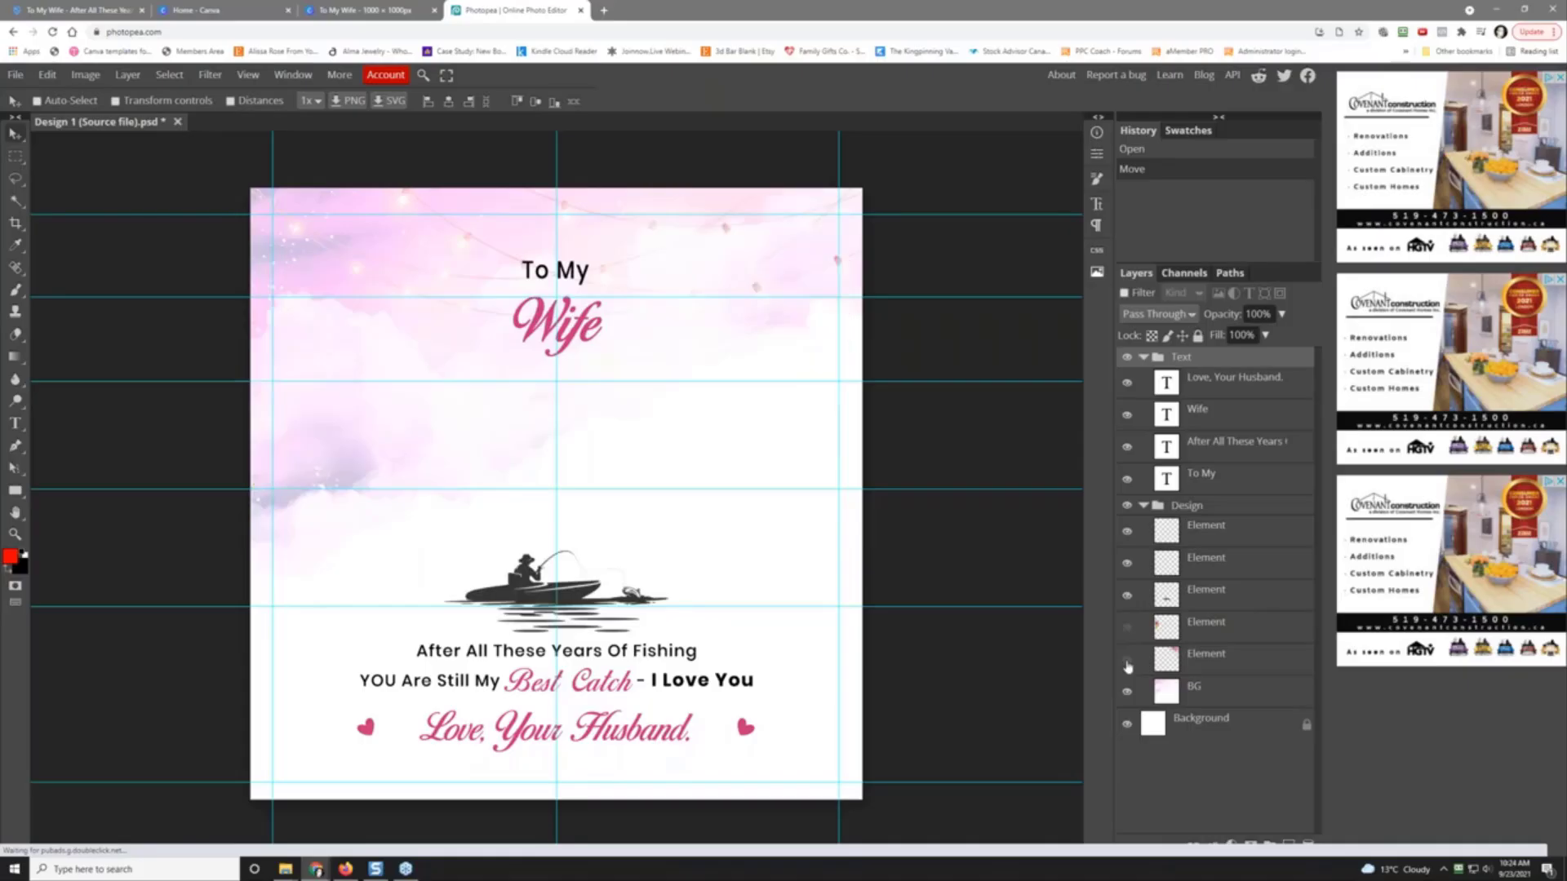
left_click(1127, 661)
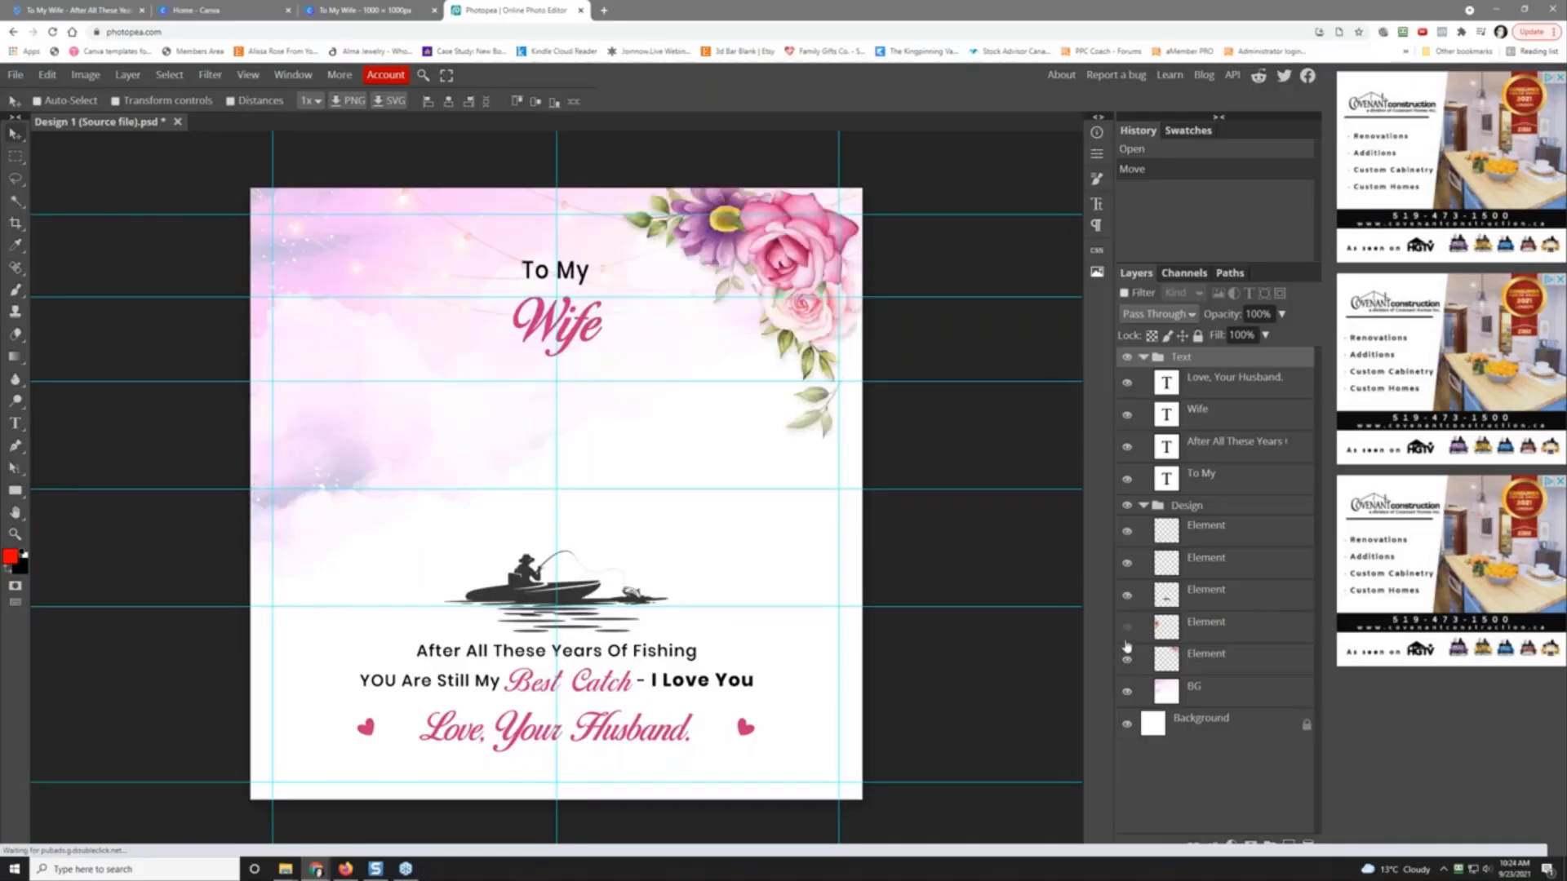
left_click(1127, 630)
left_click(1129, 693)
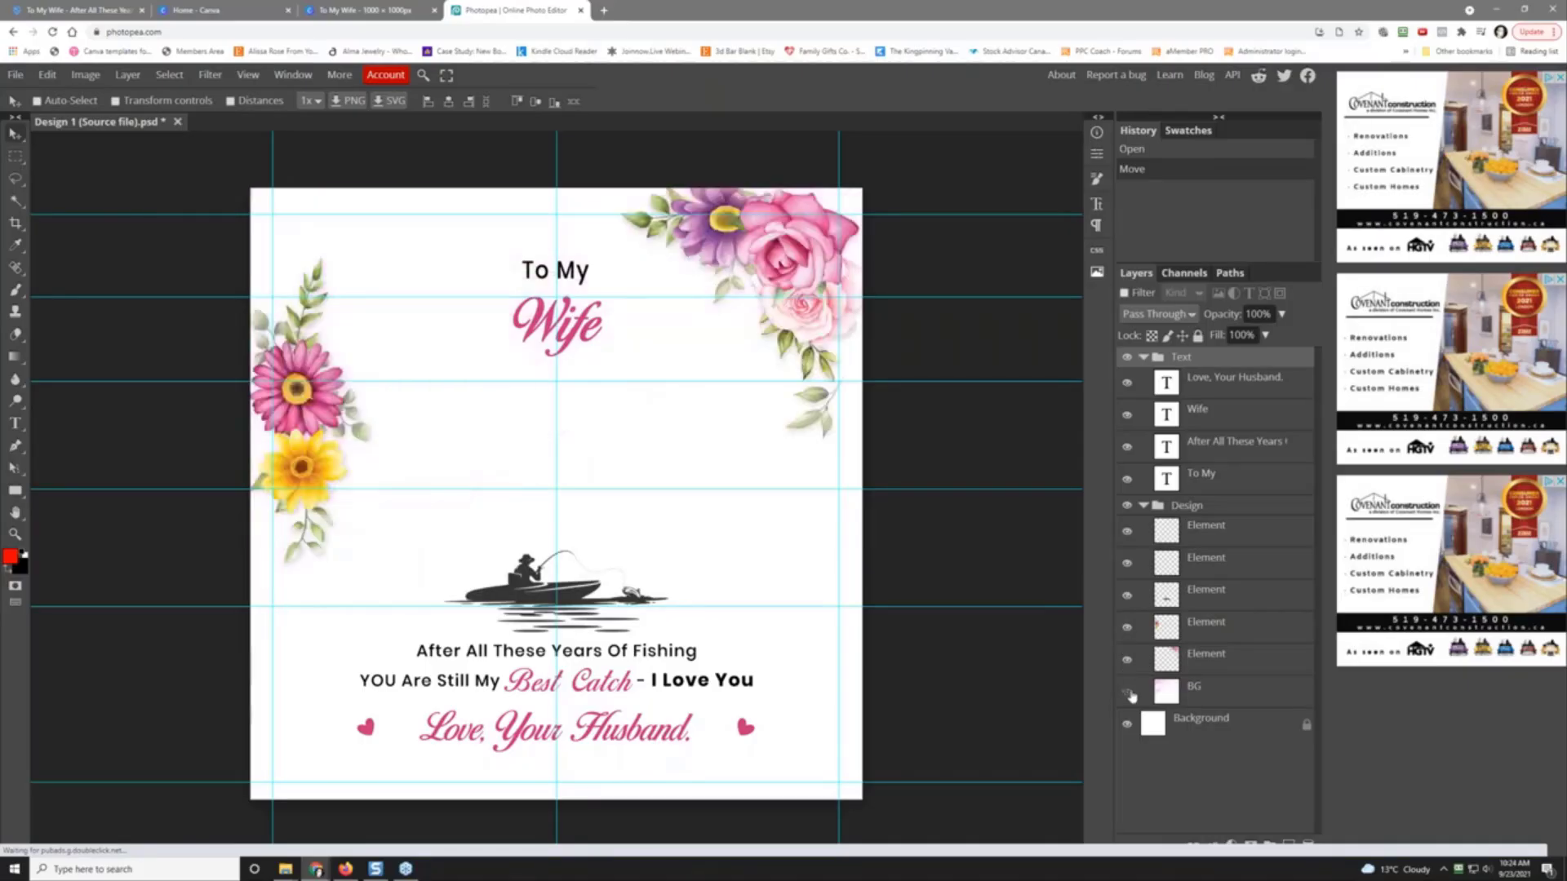
left_click(1128, 693)
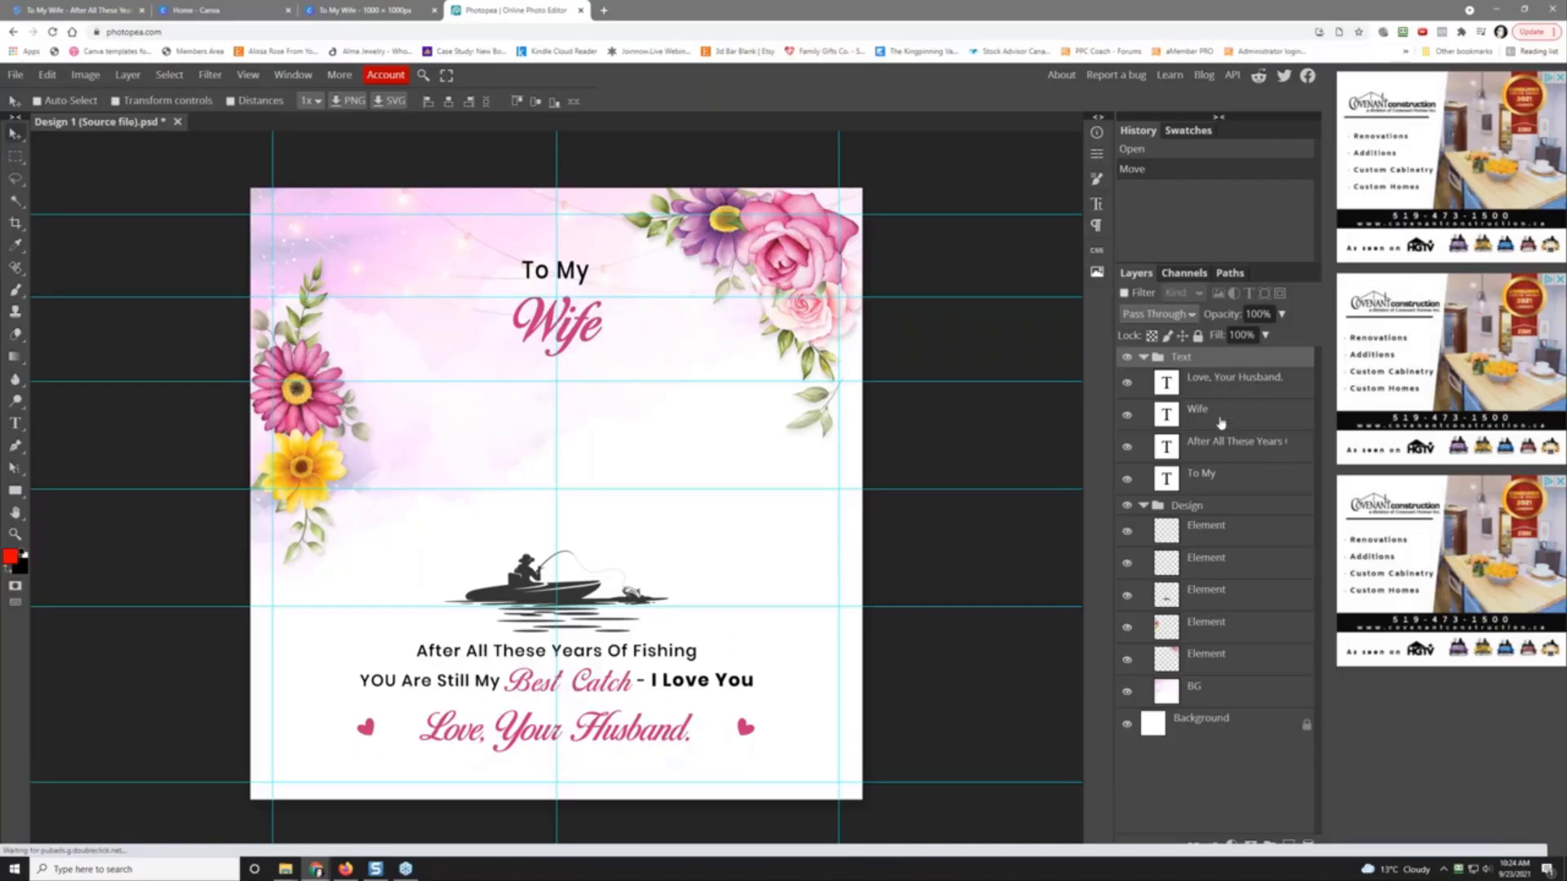
Step: Replace the first line of the fishing message text layer with "I'm Sorry For What I Said When I Was Fishing"
left_click(1226, 449)
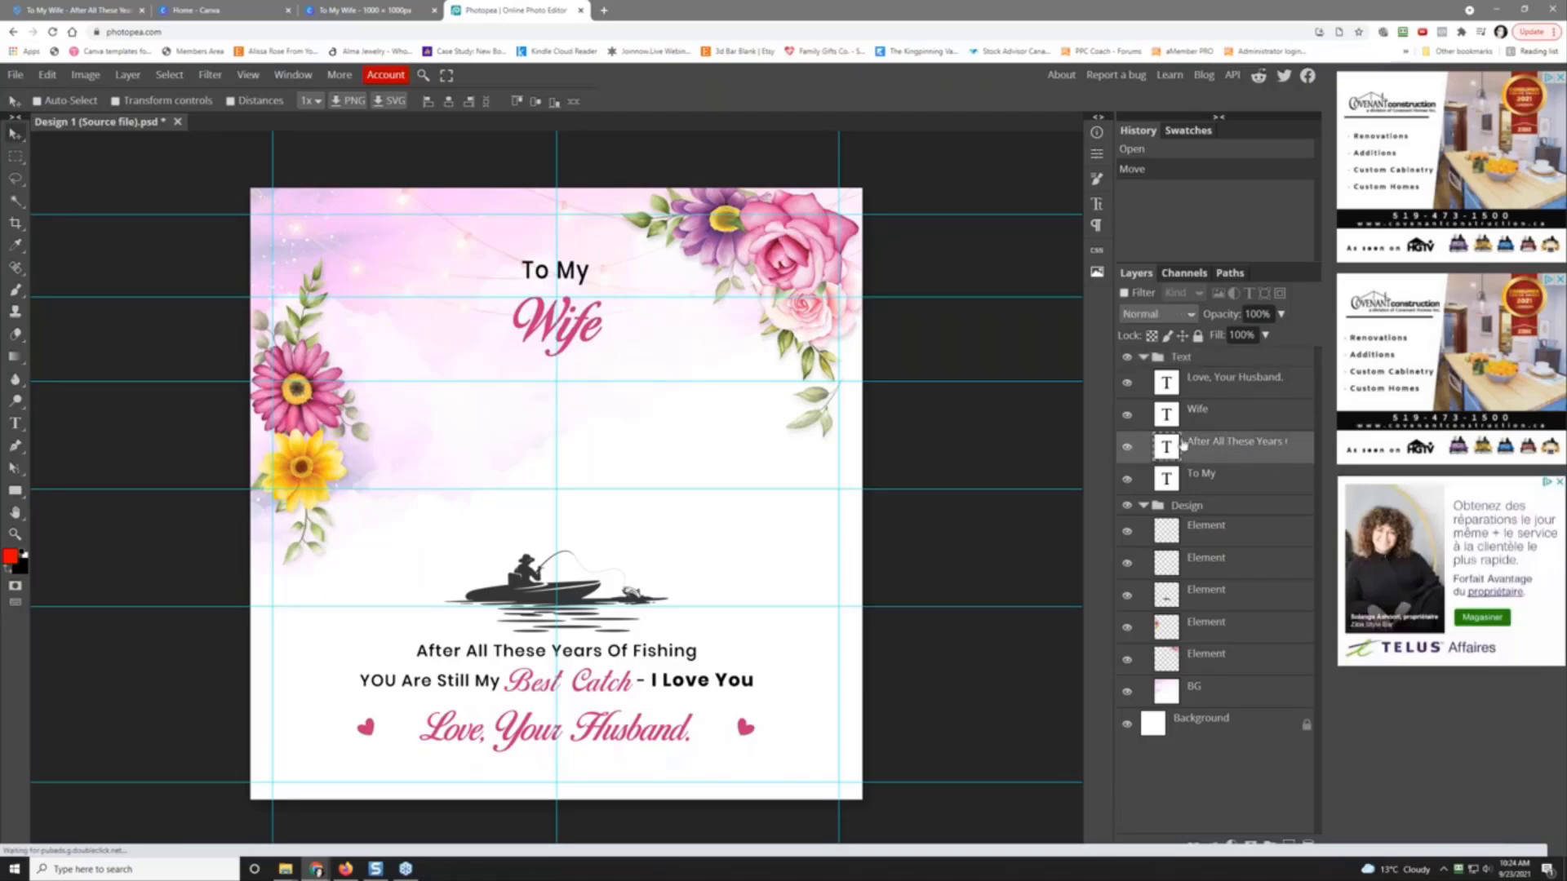
left_click(14, 424)
left_click_drag(418, 650, 698, 651)
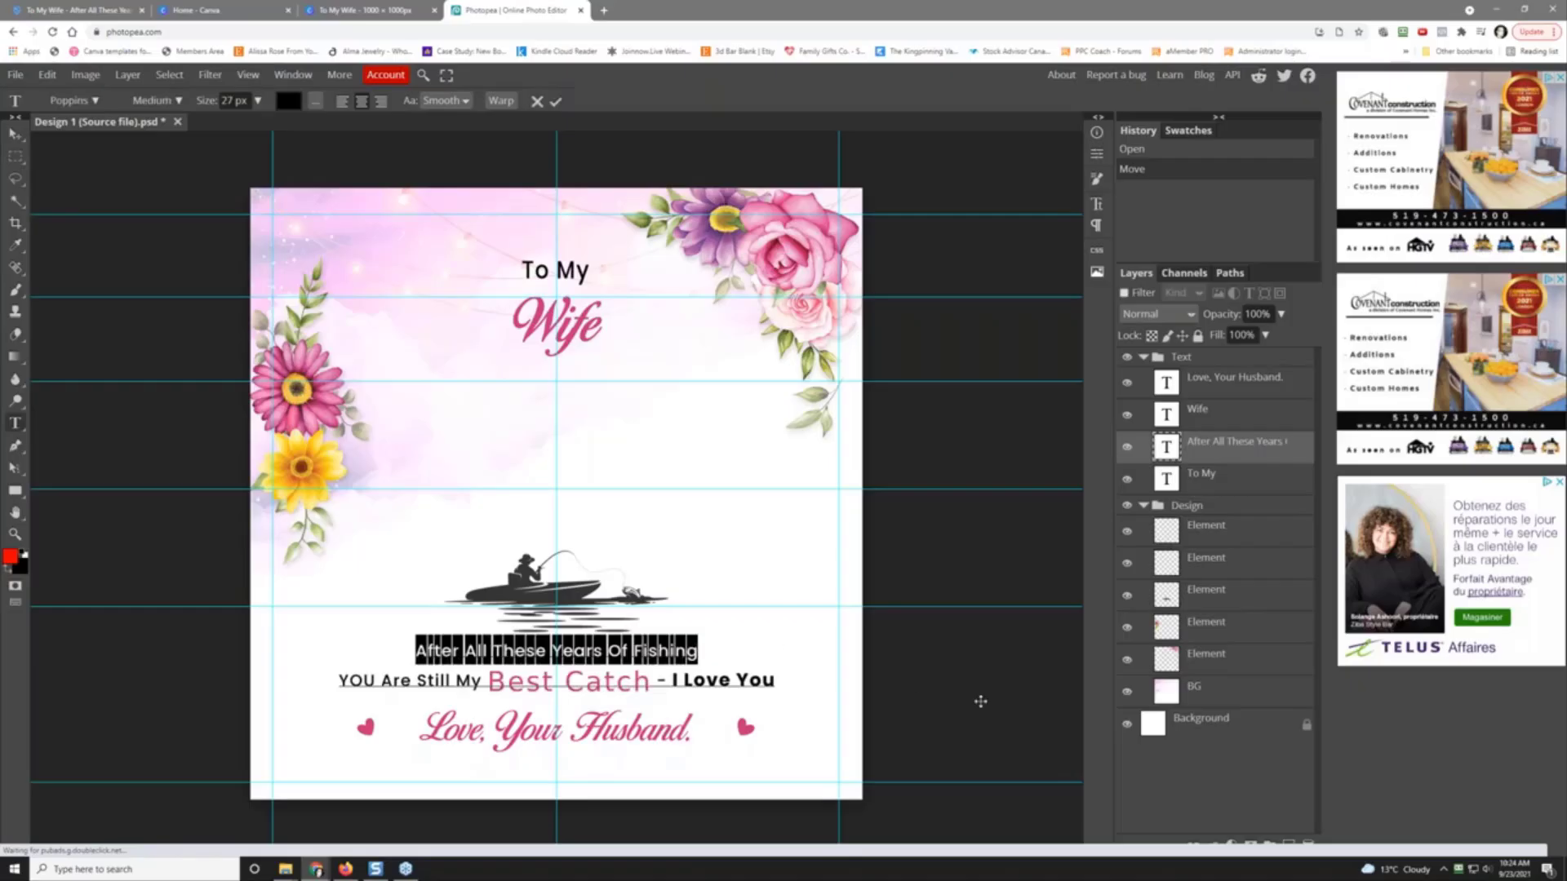
type("I'm Sorr")
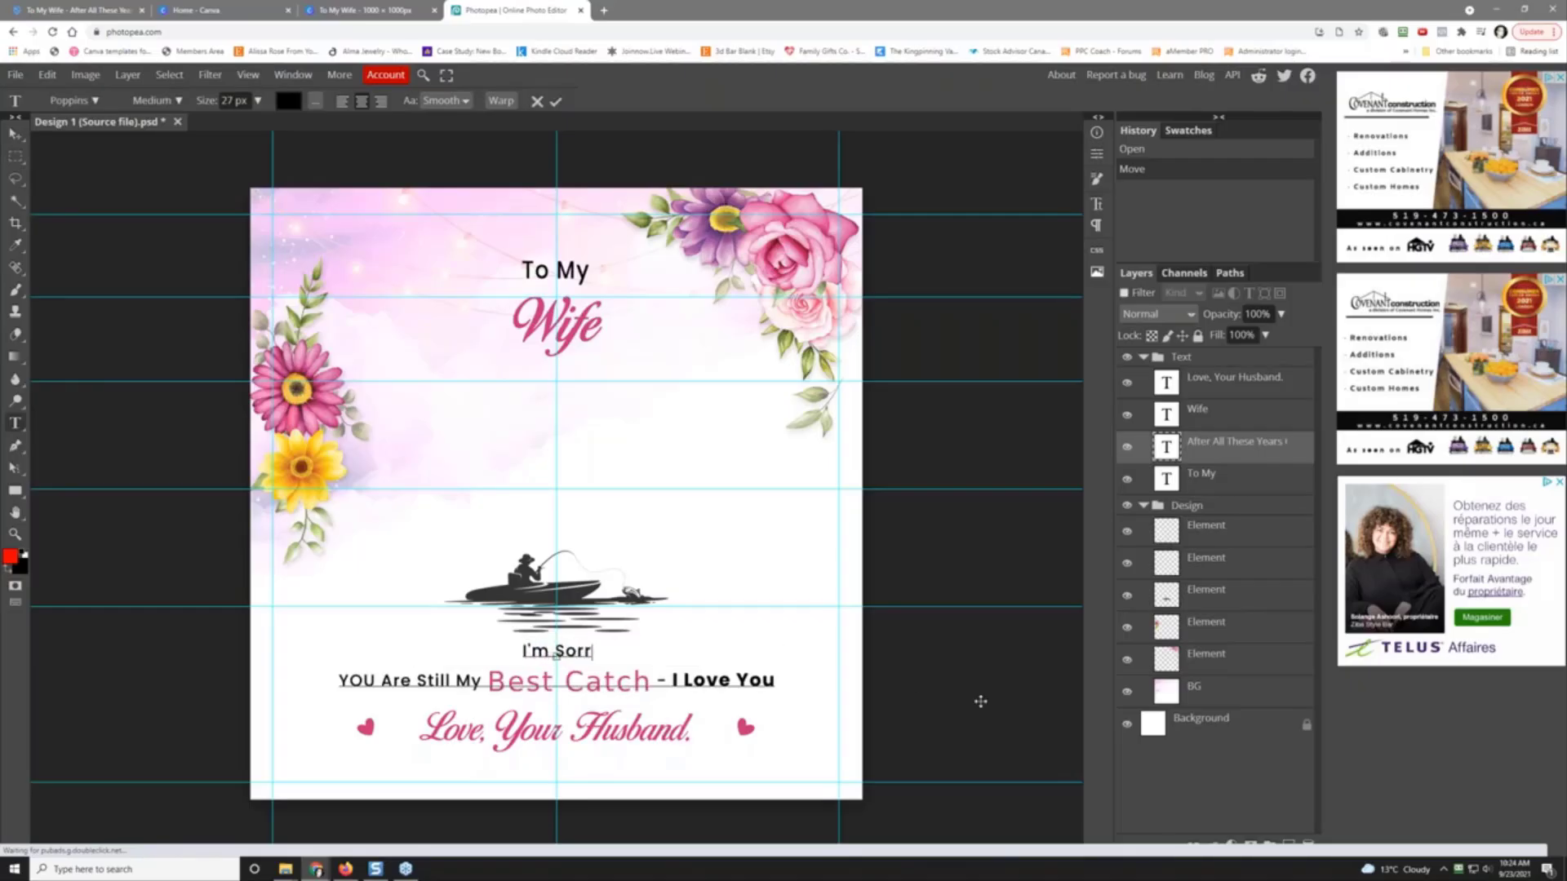
type("y For Wha")
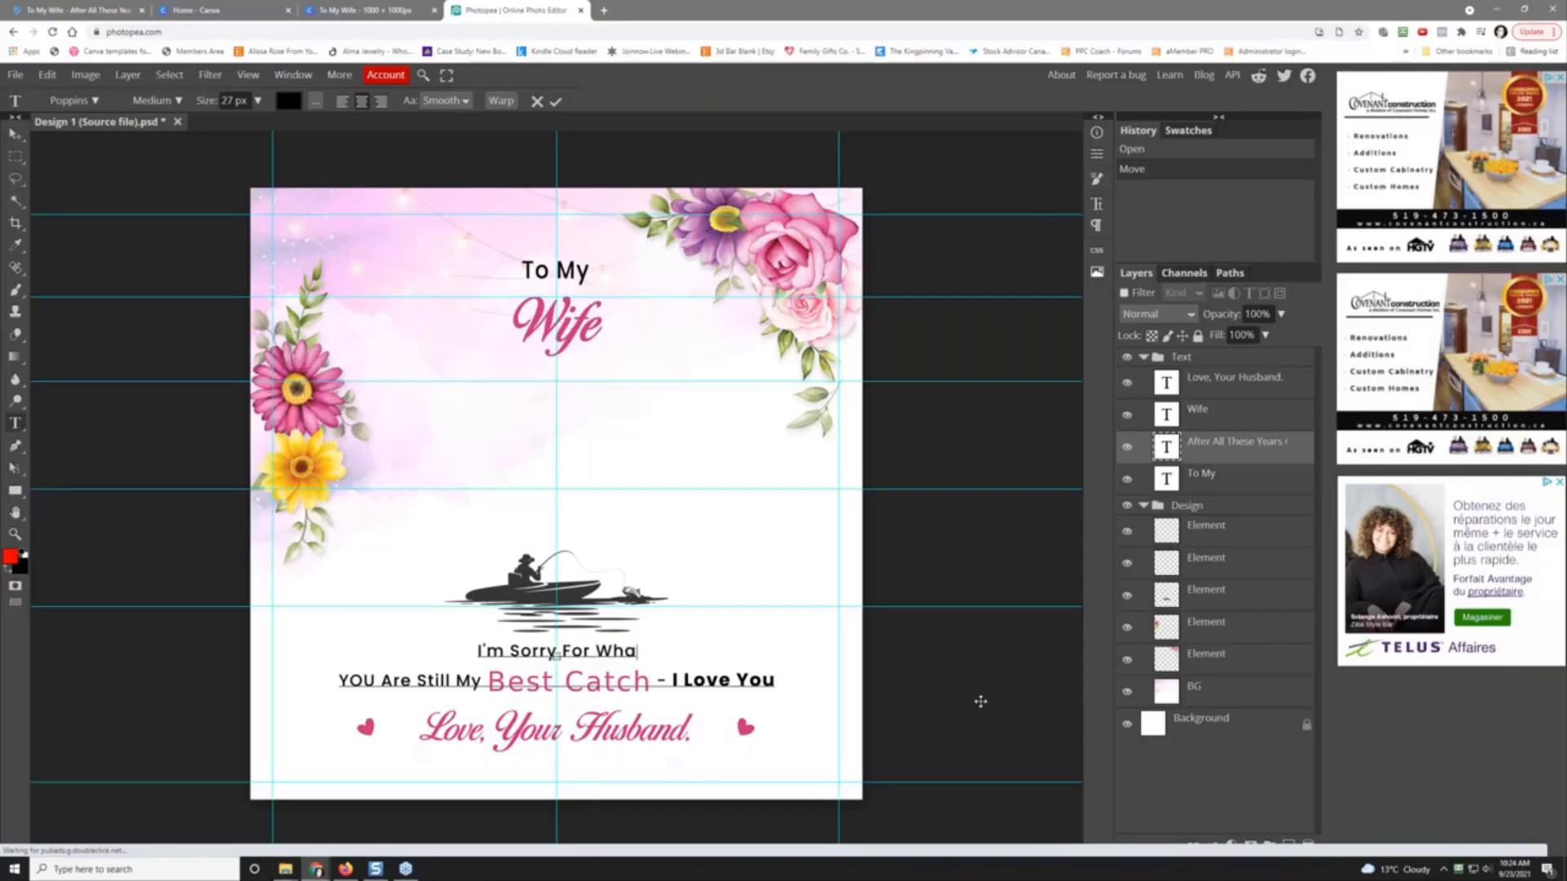
type("t I Said ")
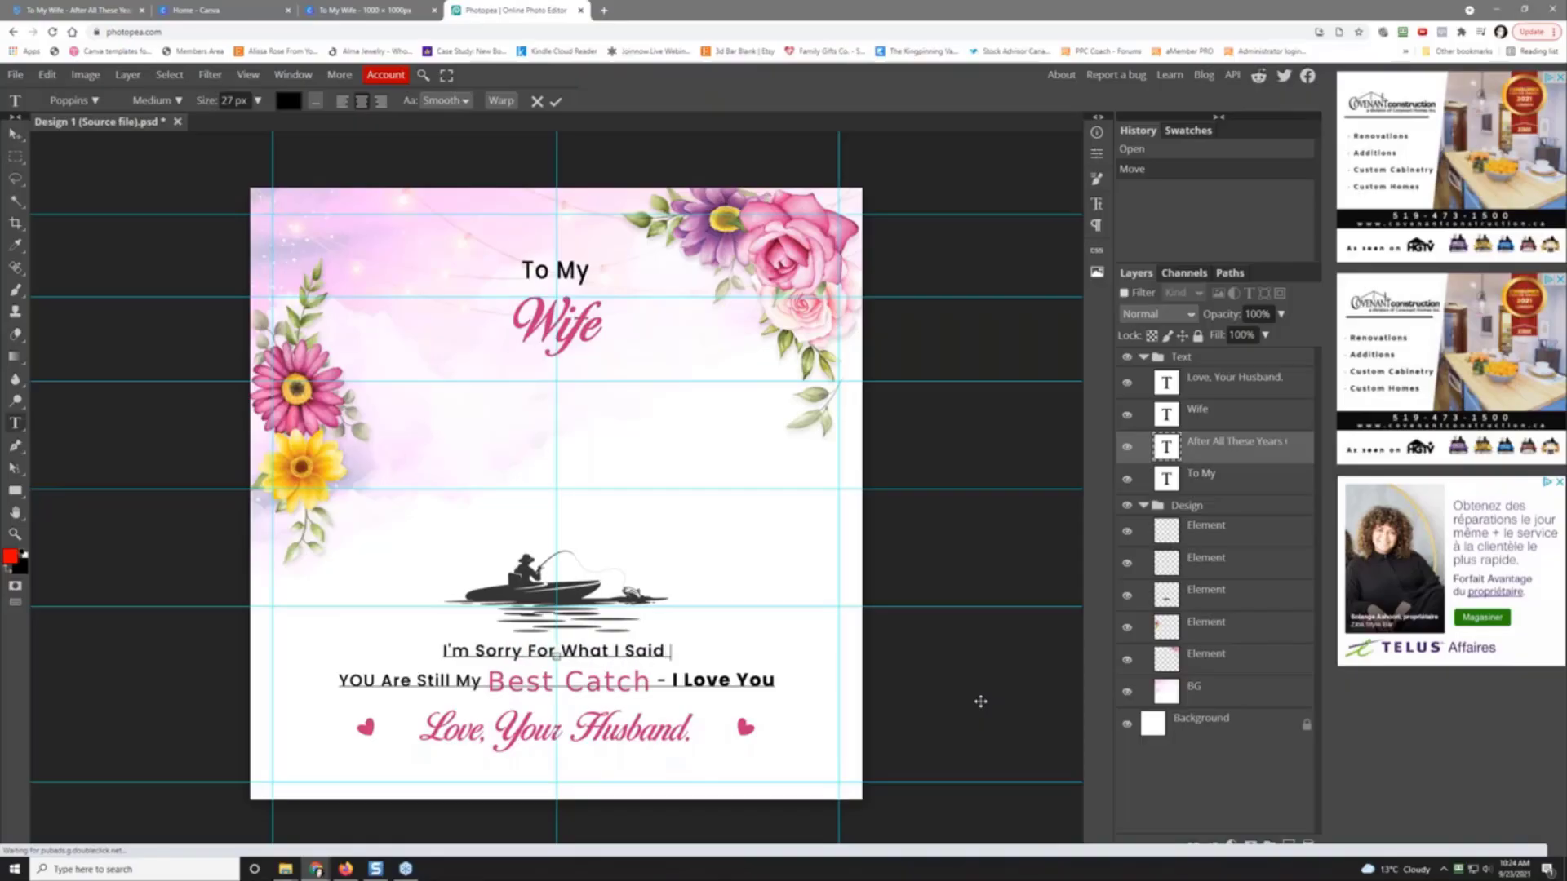
type("When I was")
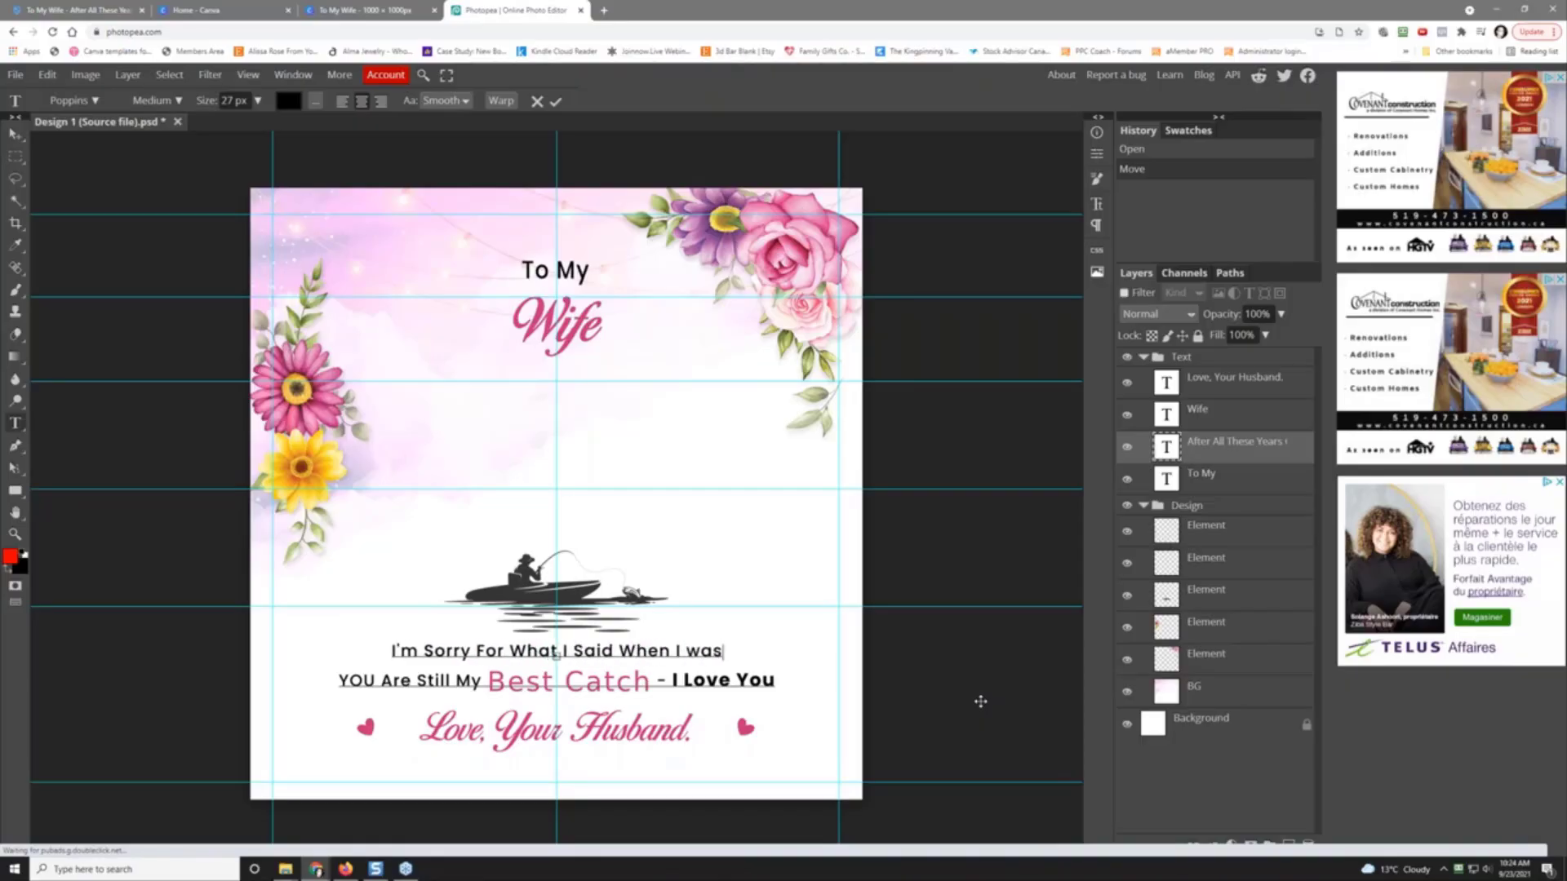
key("BackSpace")
key("BackSpace")
key("BackSpace")
type("Was F")
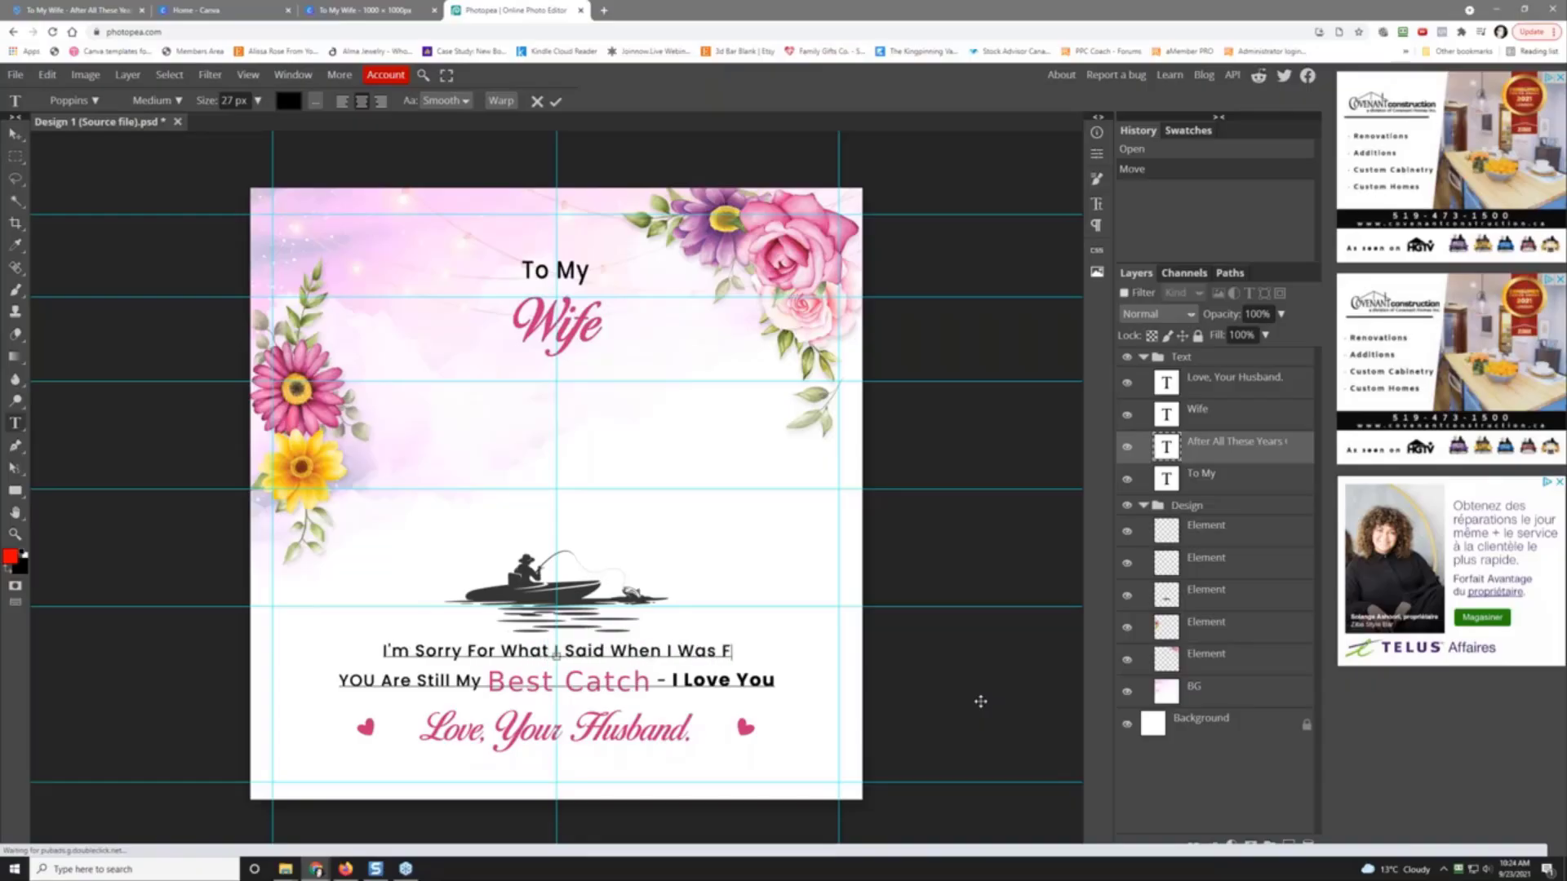
type("ishing")
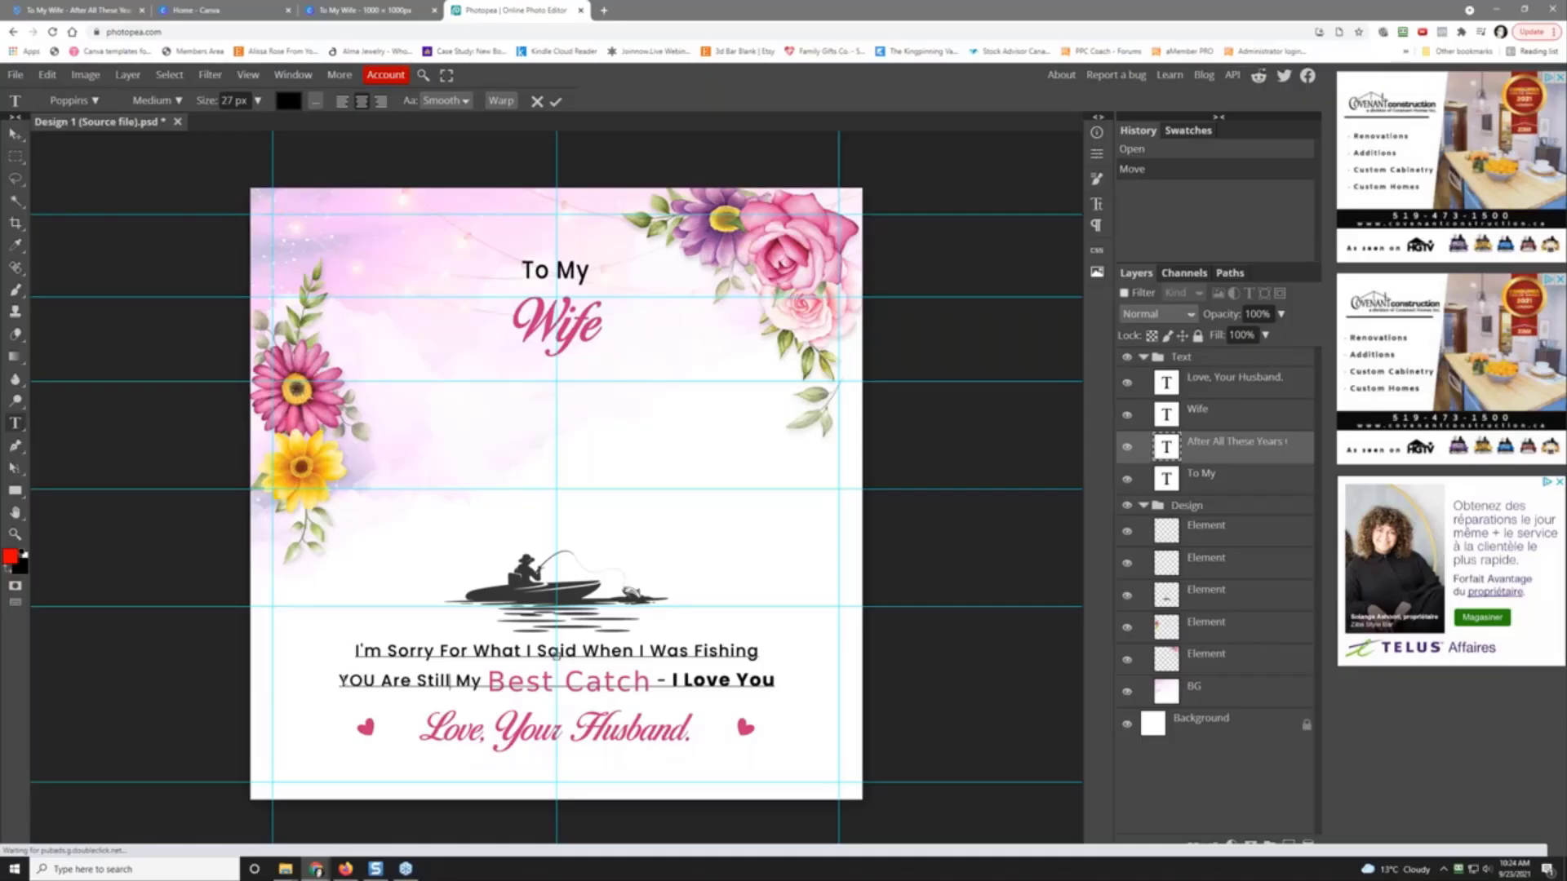
Step: Replace the message's second line, including "Best Catch", with "I Will Always Love You No Matter What I Catch"
left_click_drag(338, 680, 777, 680)
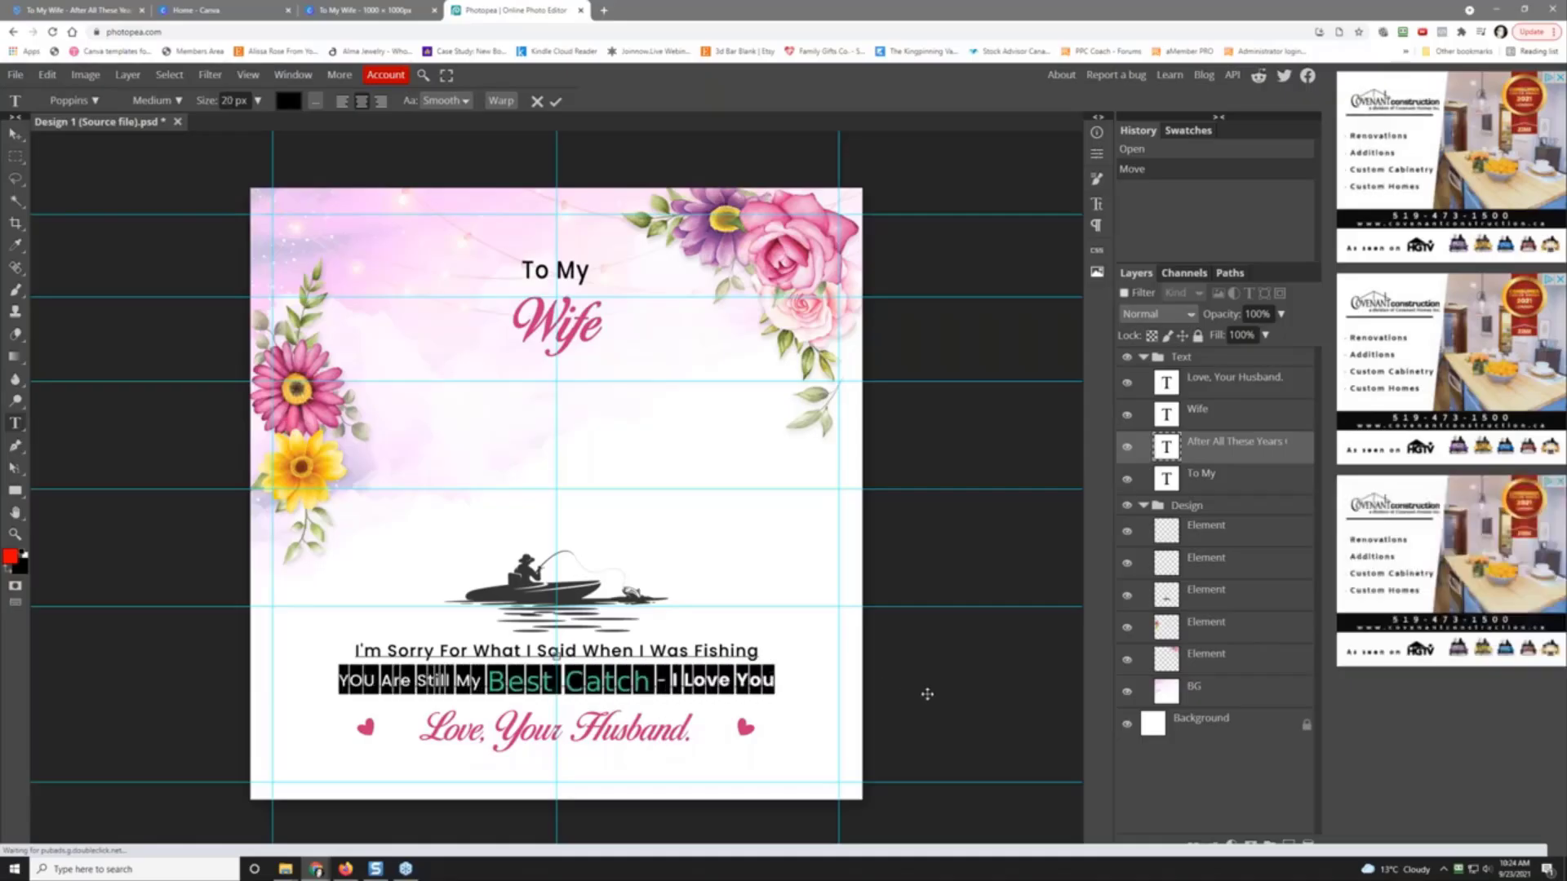
key("BackSpace")
type("I W")
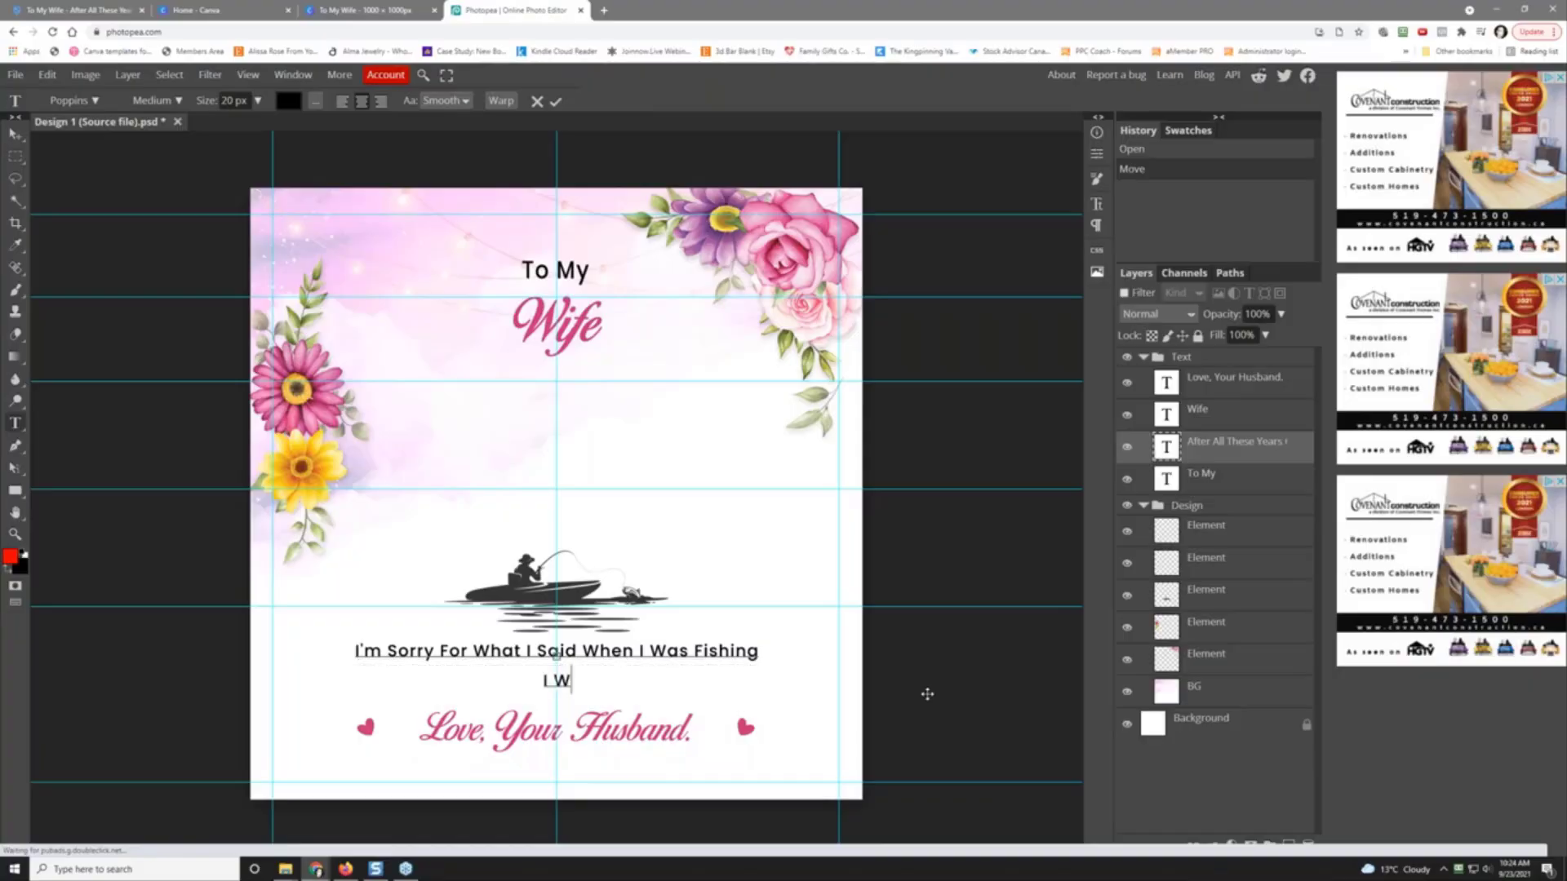
type("ill Always Love You")
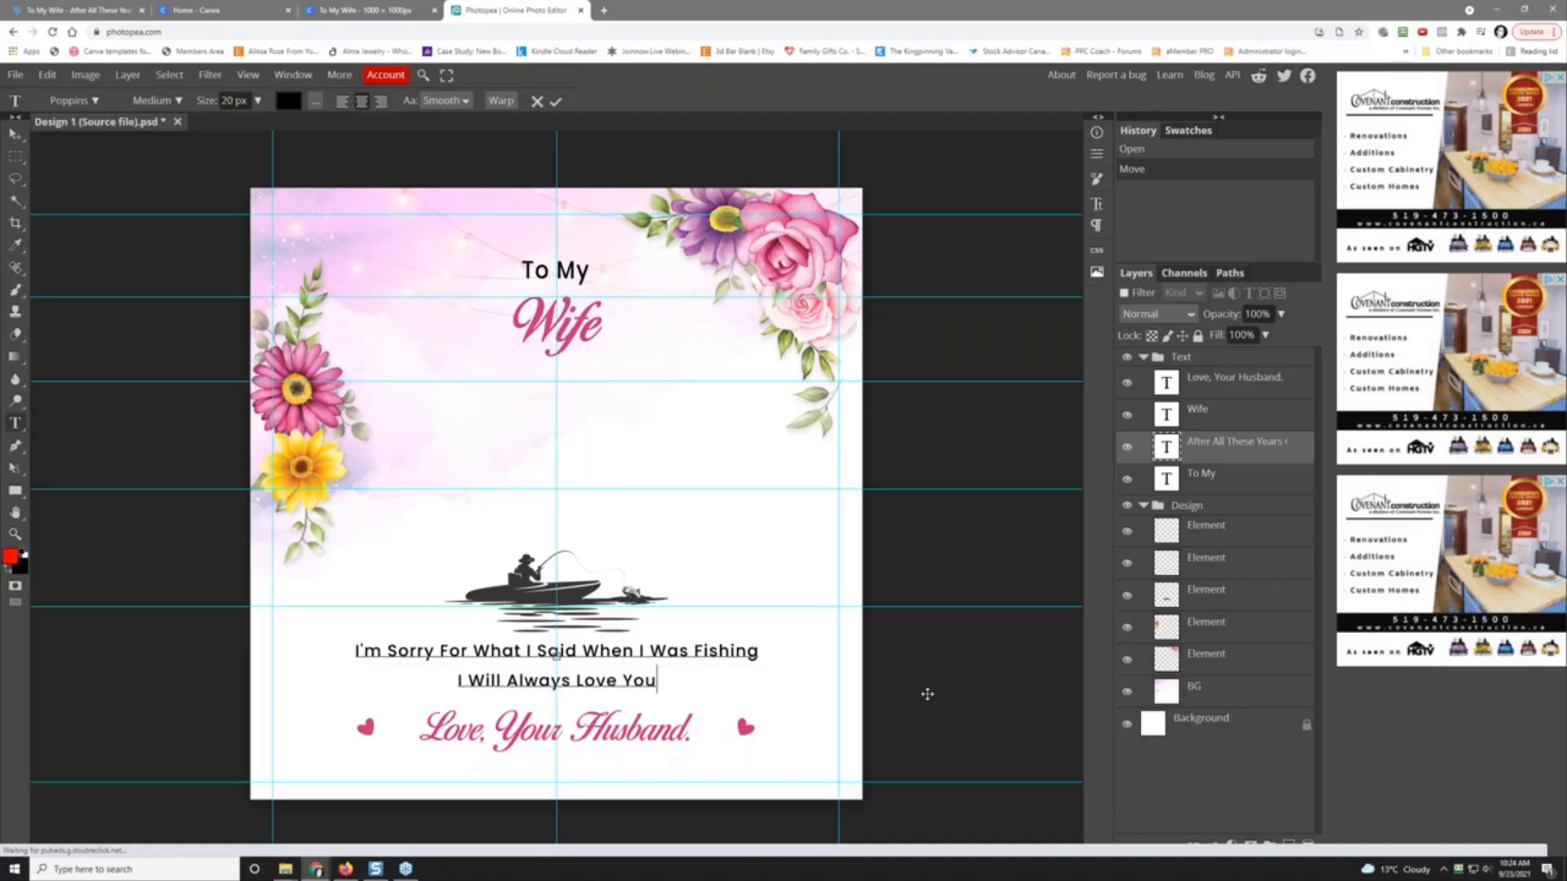
type(" No Matter ")
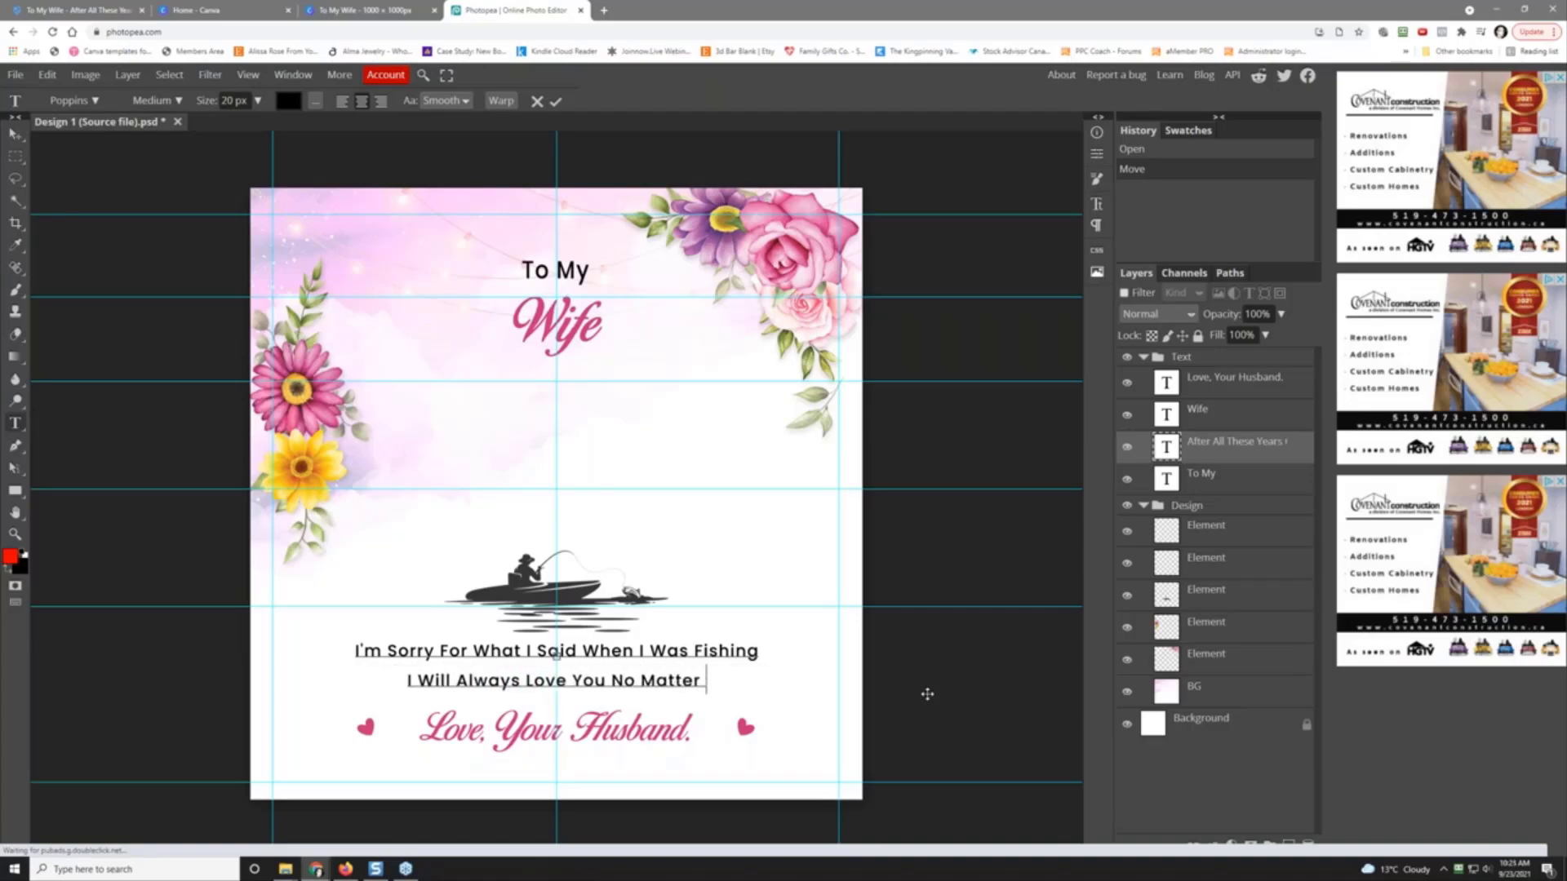
type("What I A")
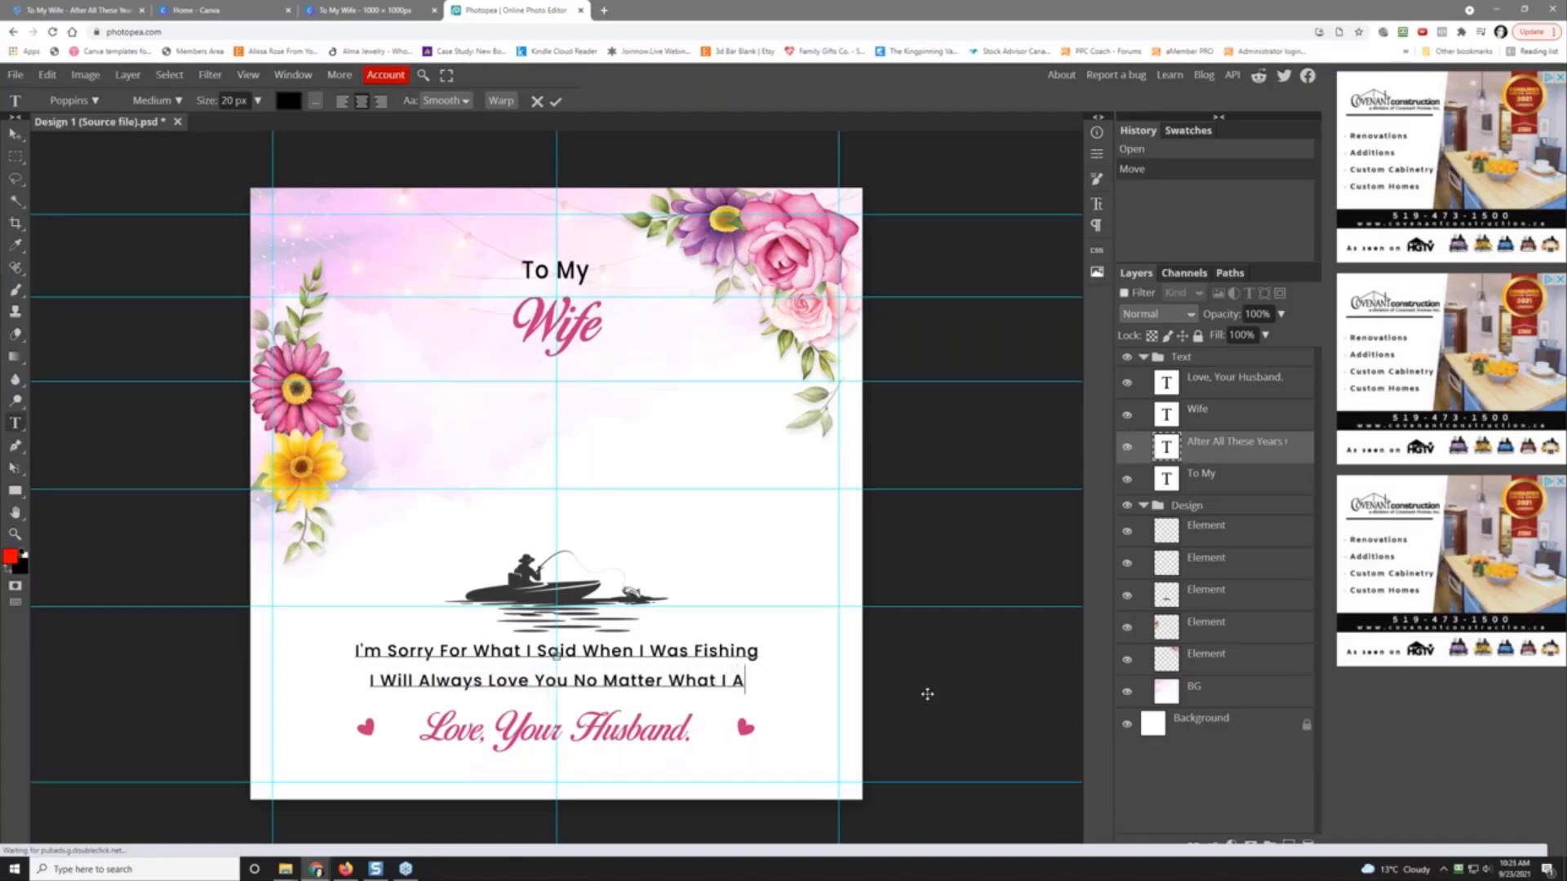
key("BackSpace")
type("Catch")
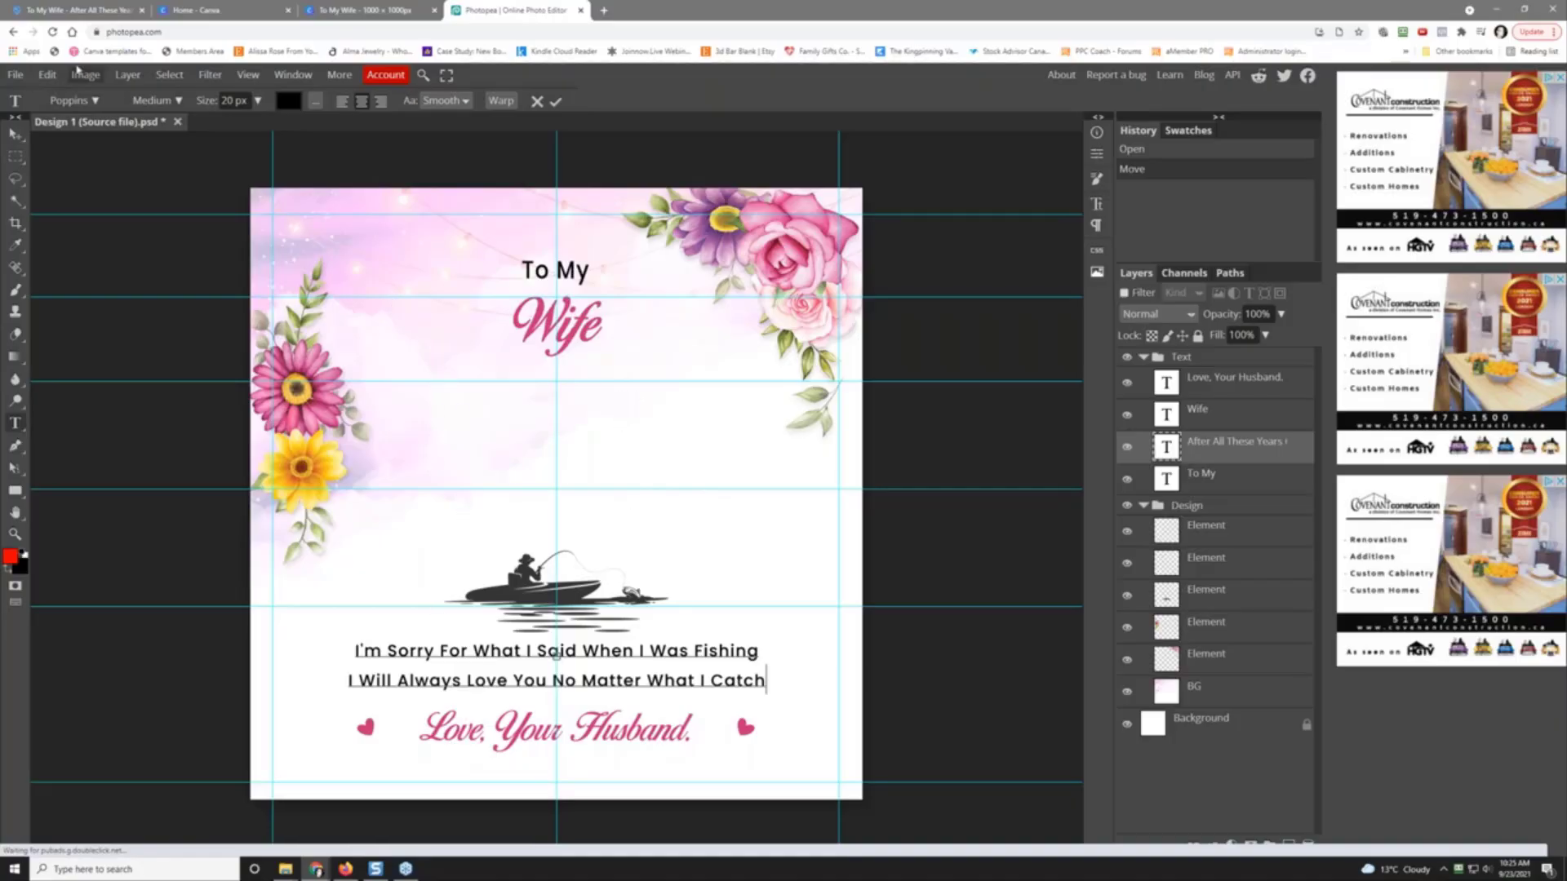
Step: Start saving the card as a PSD and browse to the designs folder of challenge 025 on drive D
left_click(20, 81)
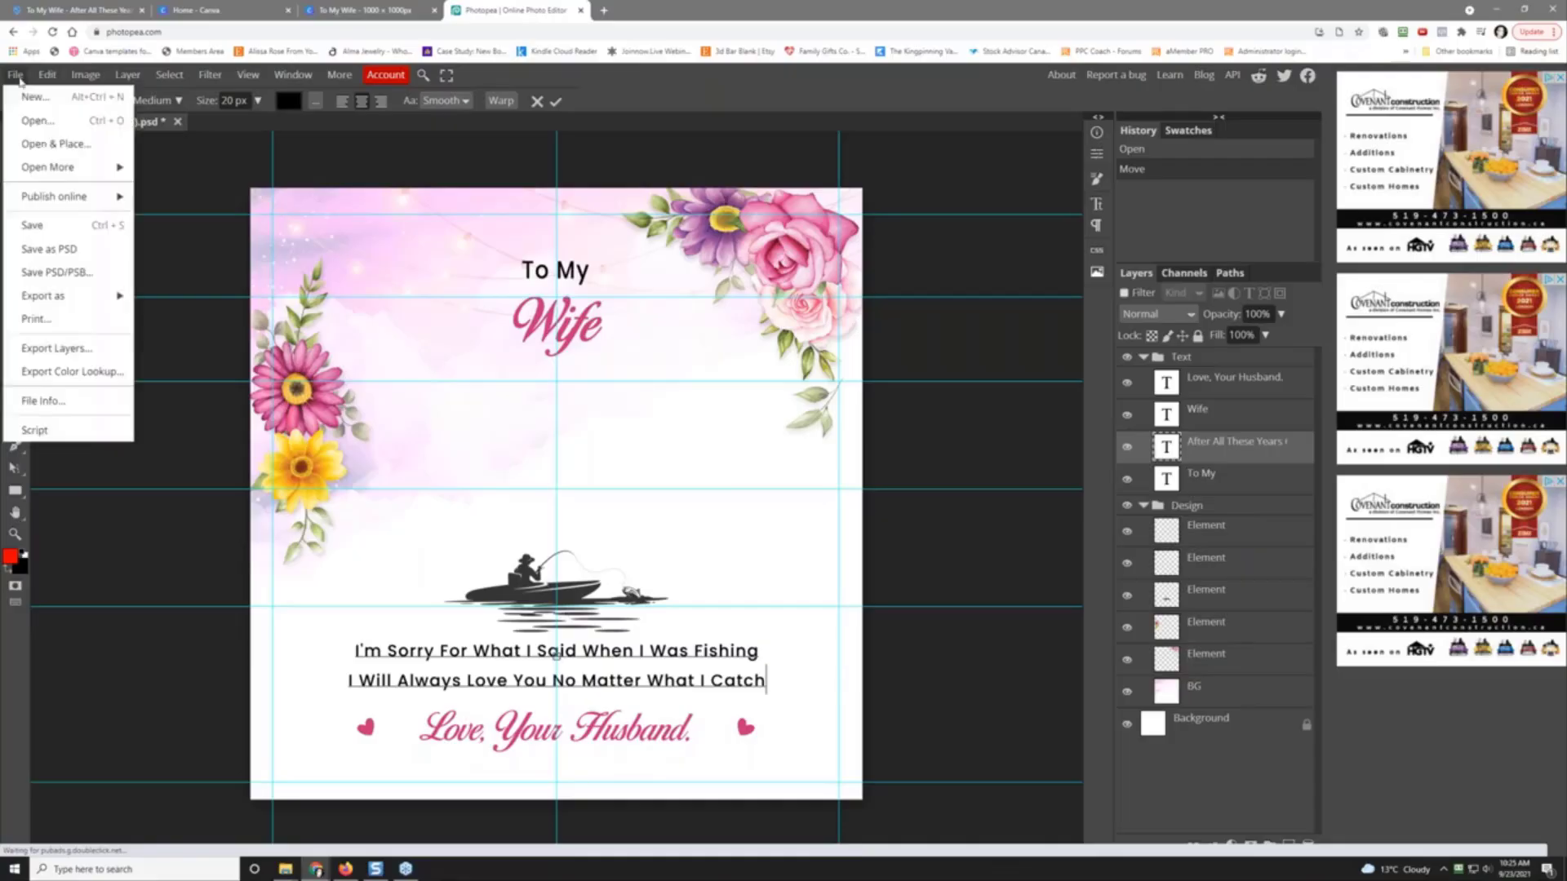
left_click(73, 249)
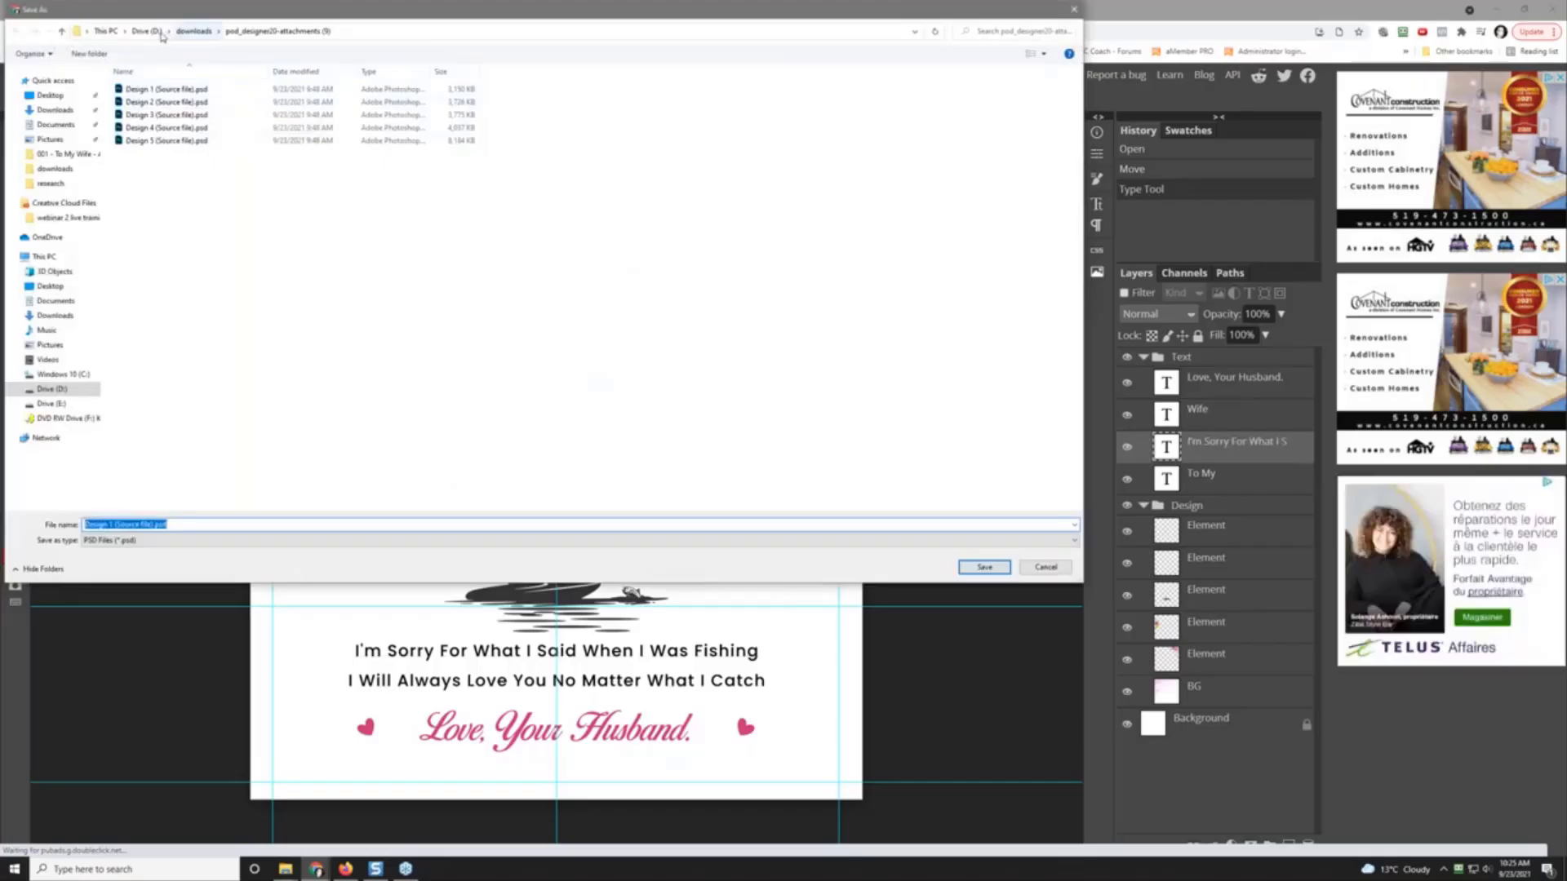
left_click(156, 33)
double_click(144, 140)
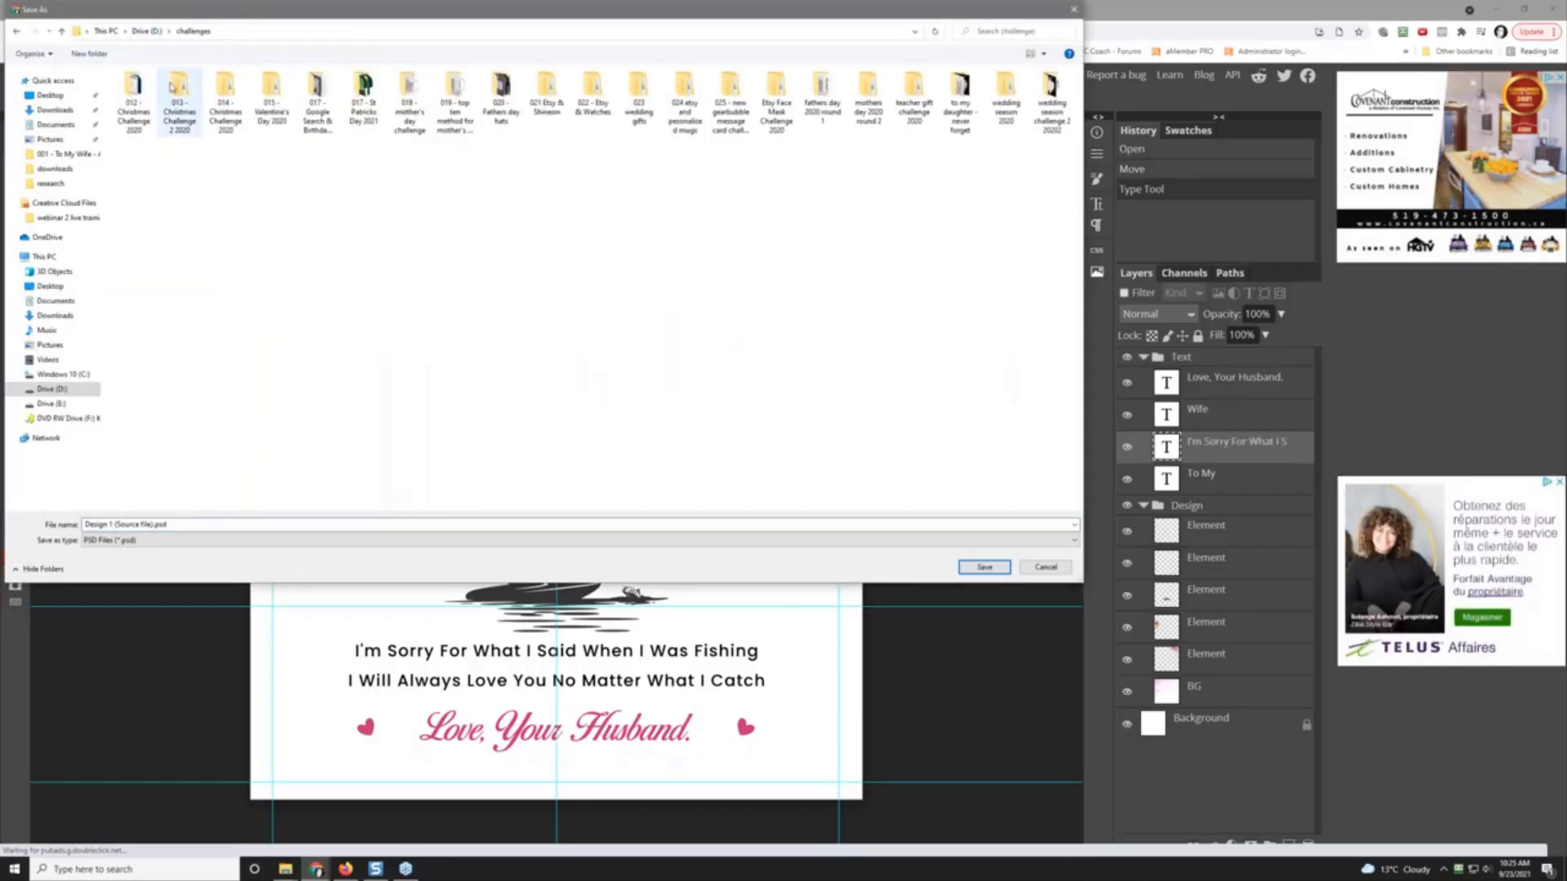
left_click(736, 114)
double_click(736, 115)
double_click(152, 90)
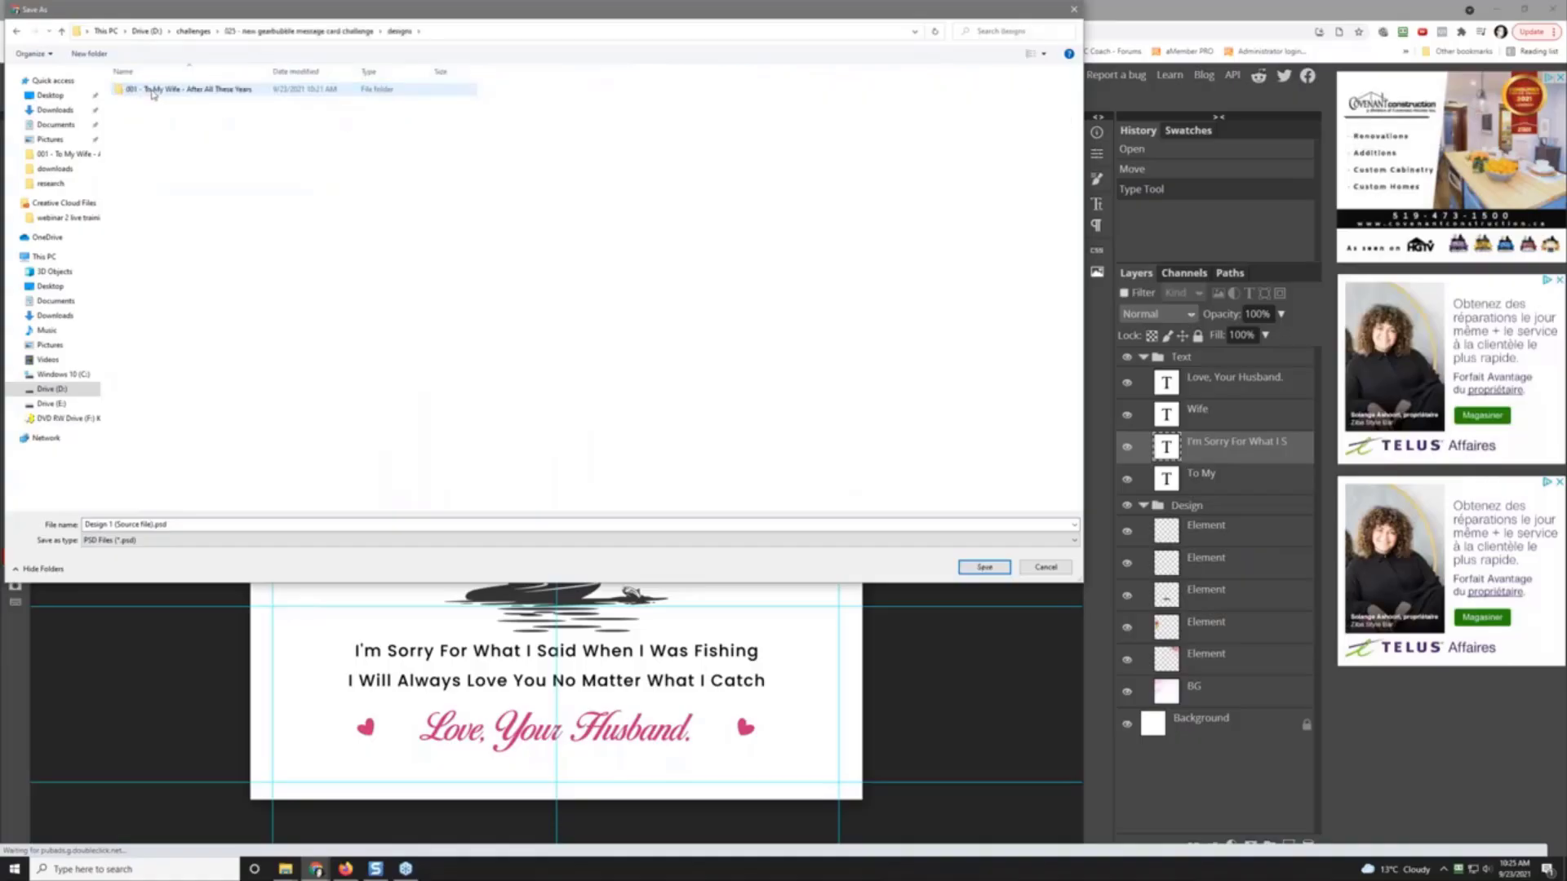
Step: Create a folder named "002 - To My Wife - I'm Sorry For What I Said" and save the PSD in it
left_click(90, 54)
type("00")
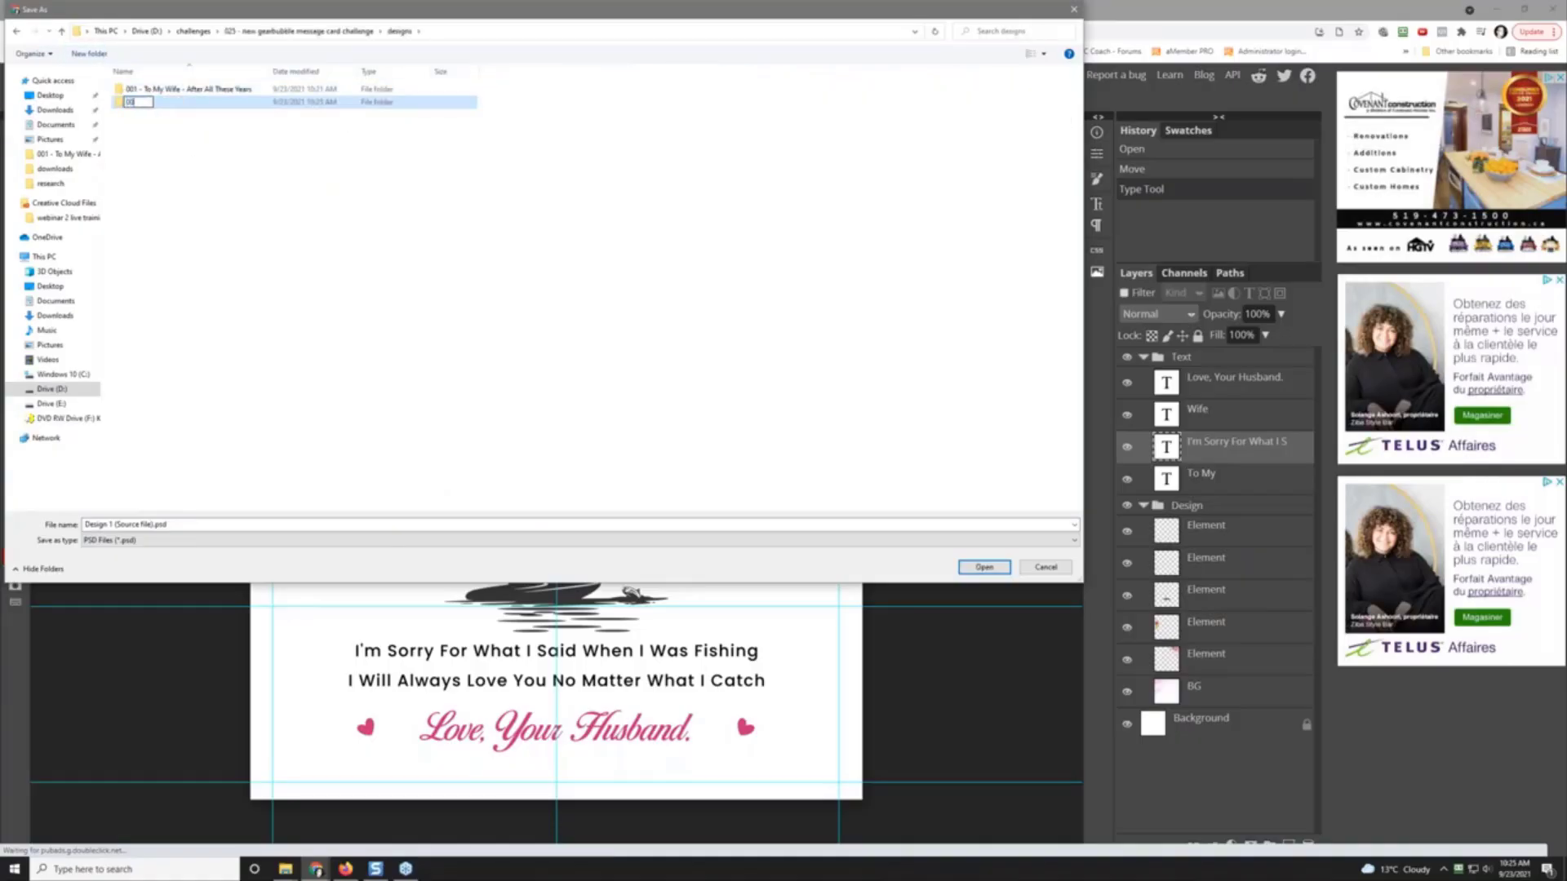
type("2 - To My Wife - I'm Sorry For What I Said")
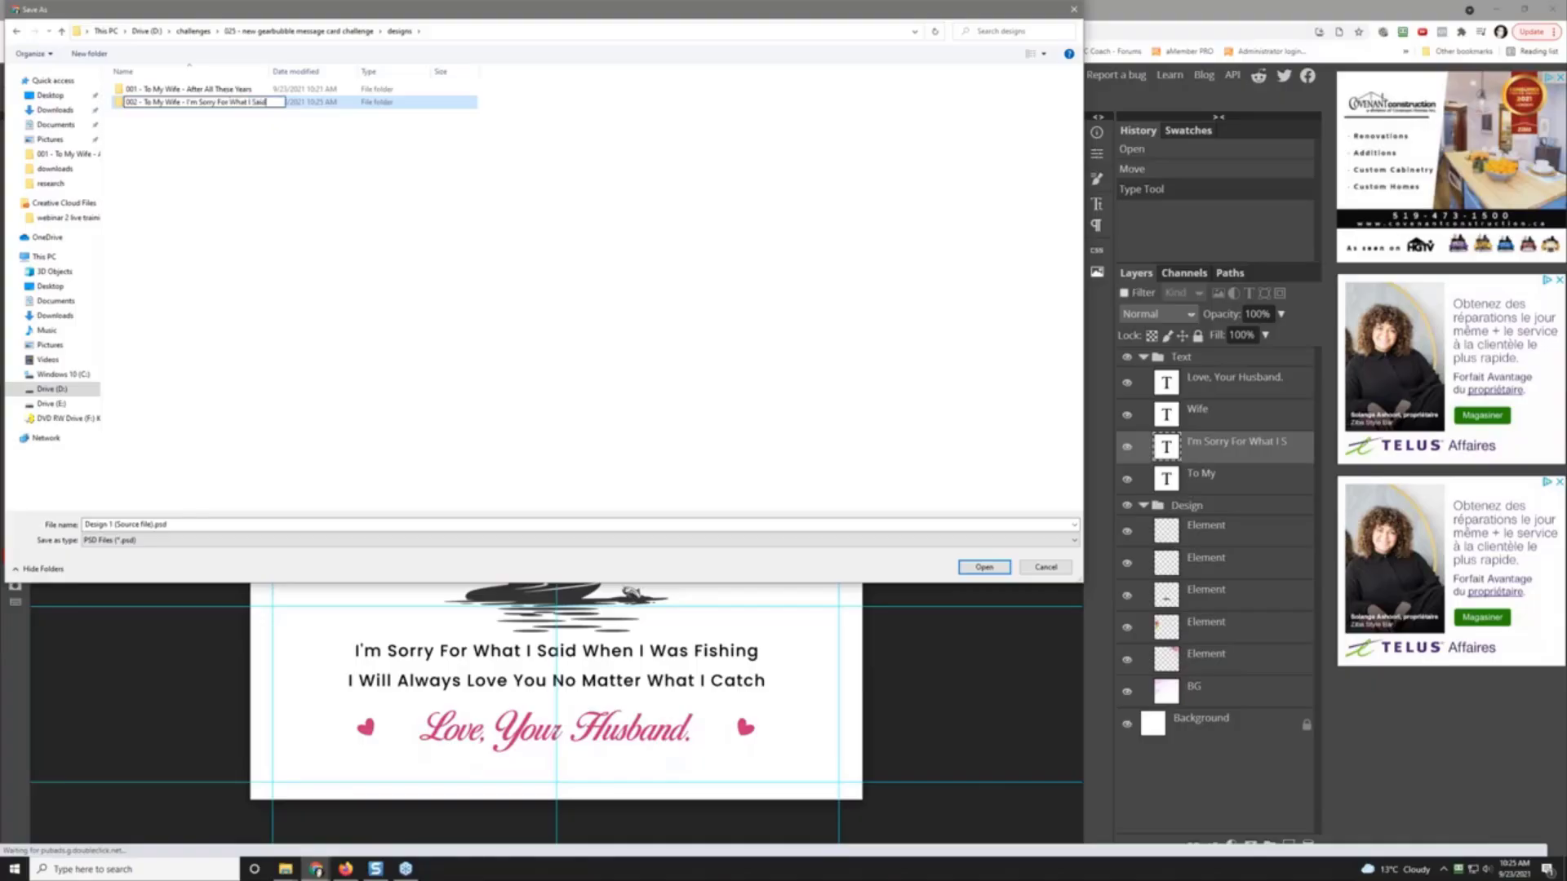
key("Return")
key("Return")
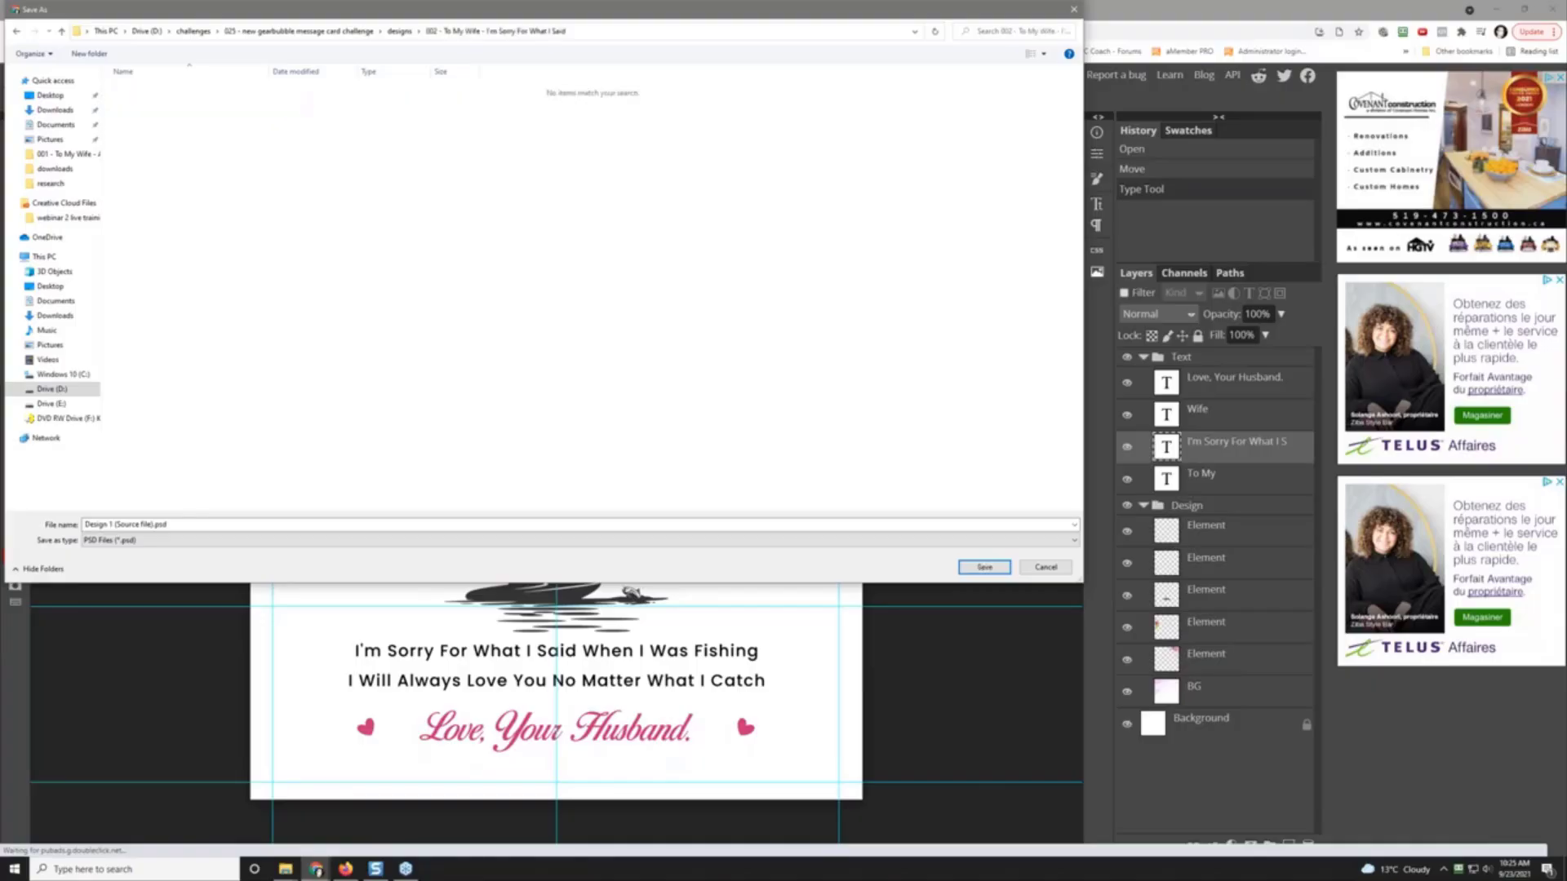
left_click(984, 566)
Step: Export the reworded card as a PNG and show the downloaded file in its folder
left_click(15, 74)
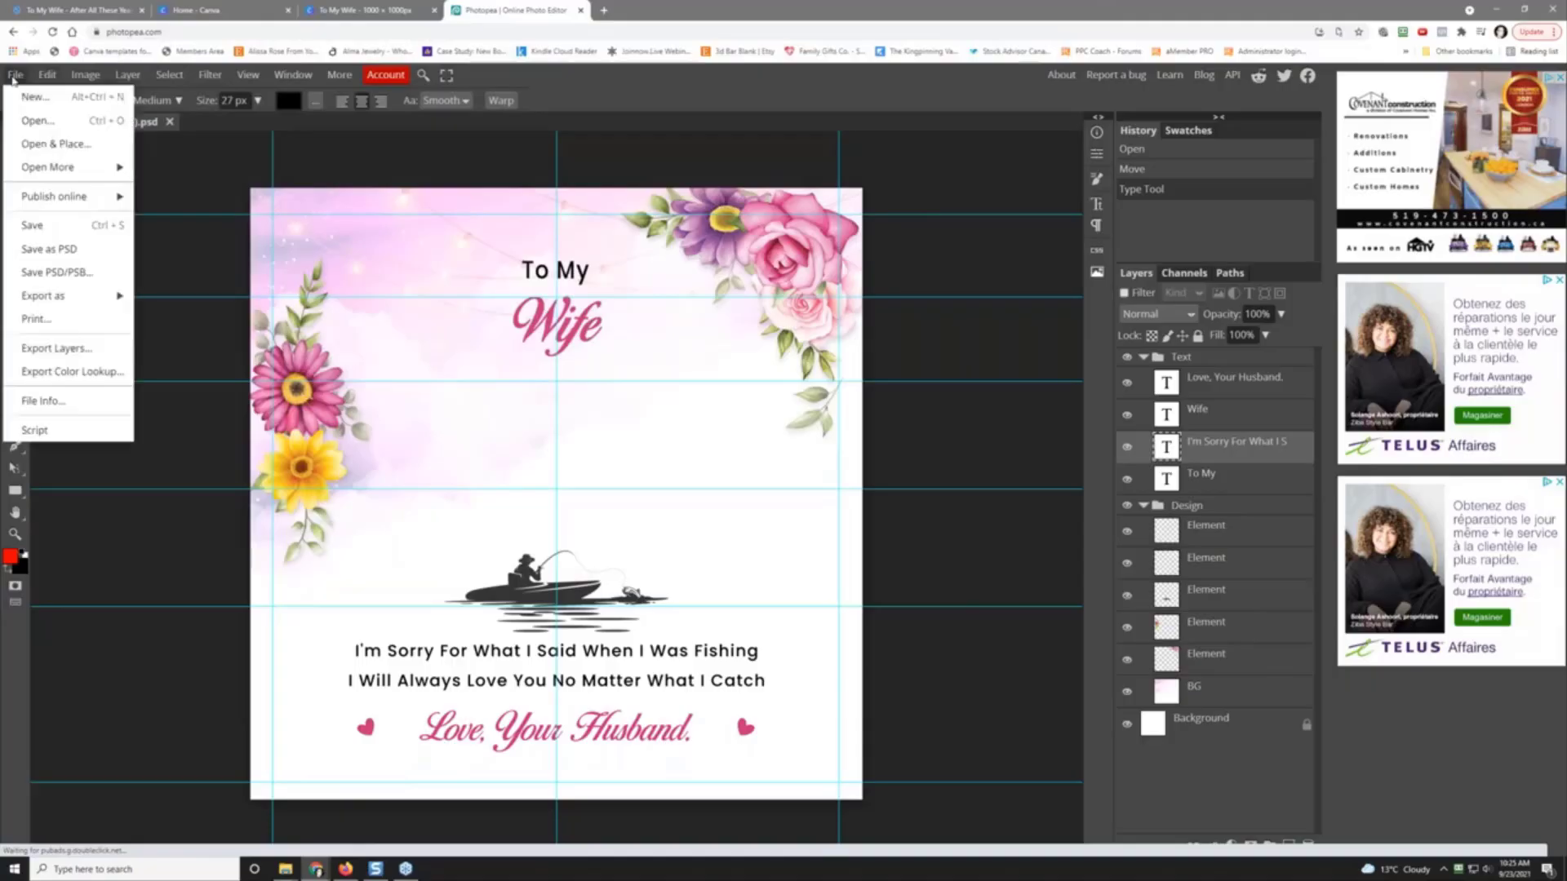
mouse_move(67, 299)
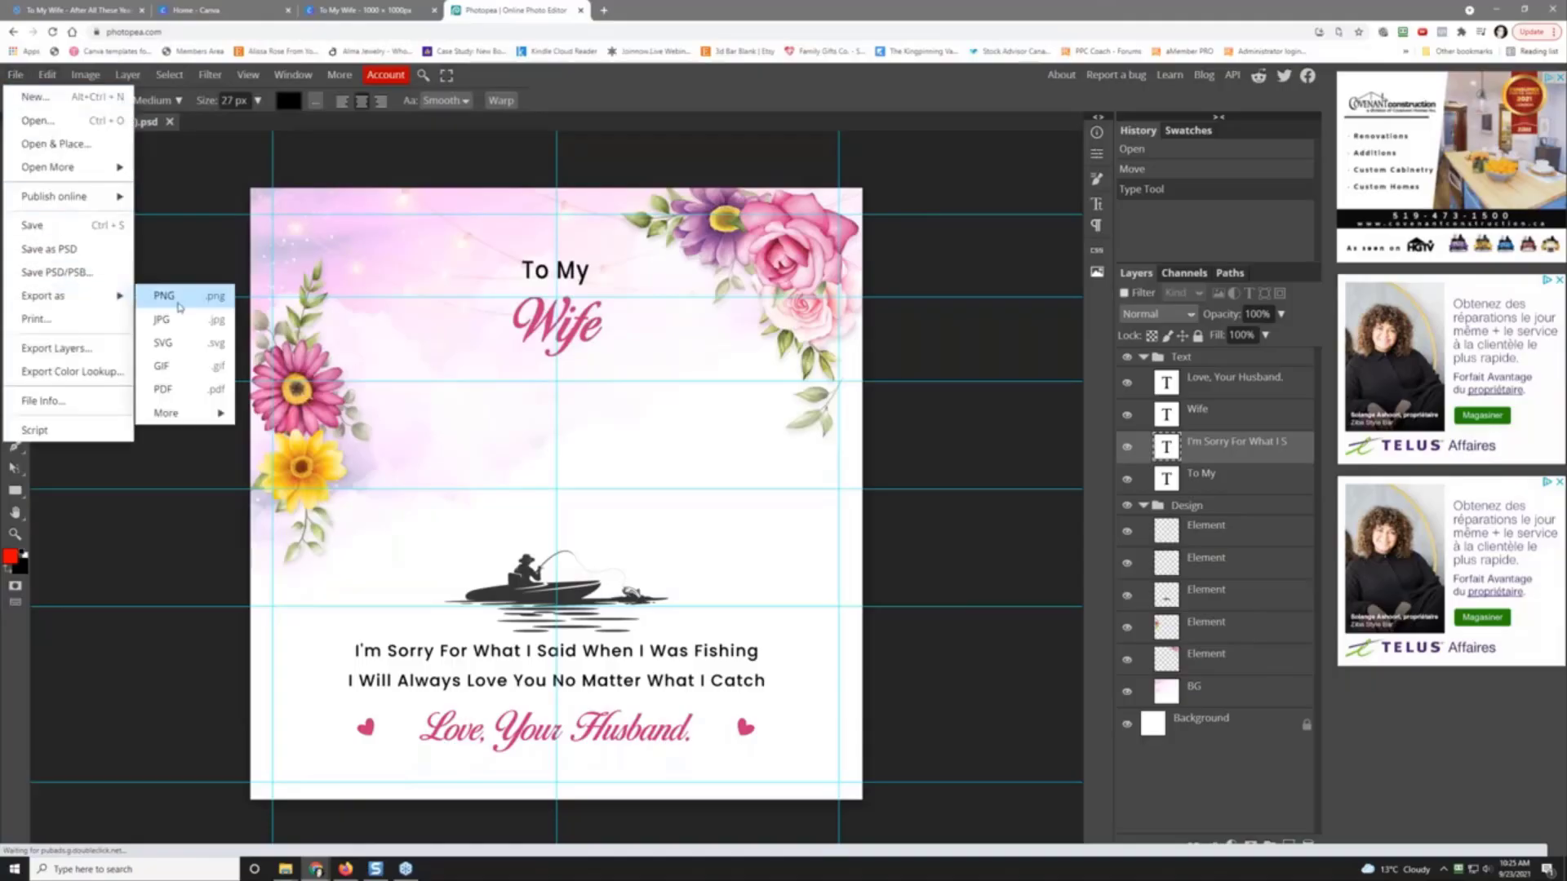
left_click(178, 300)
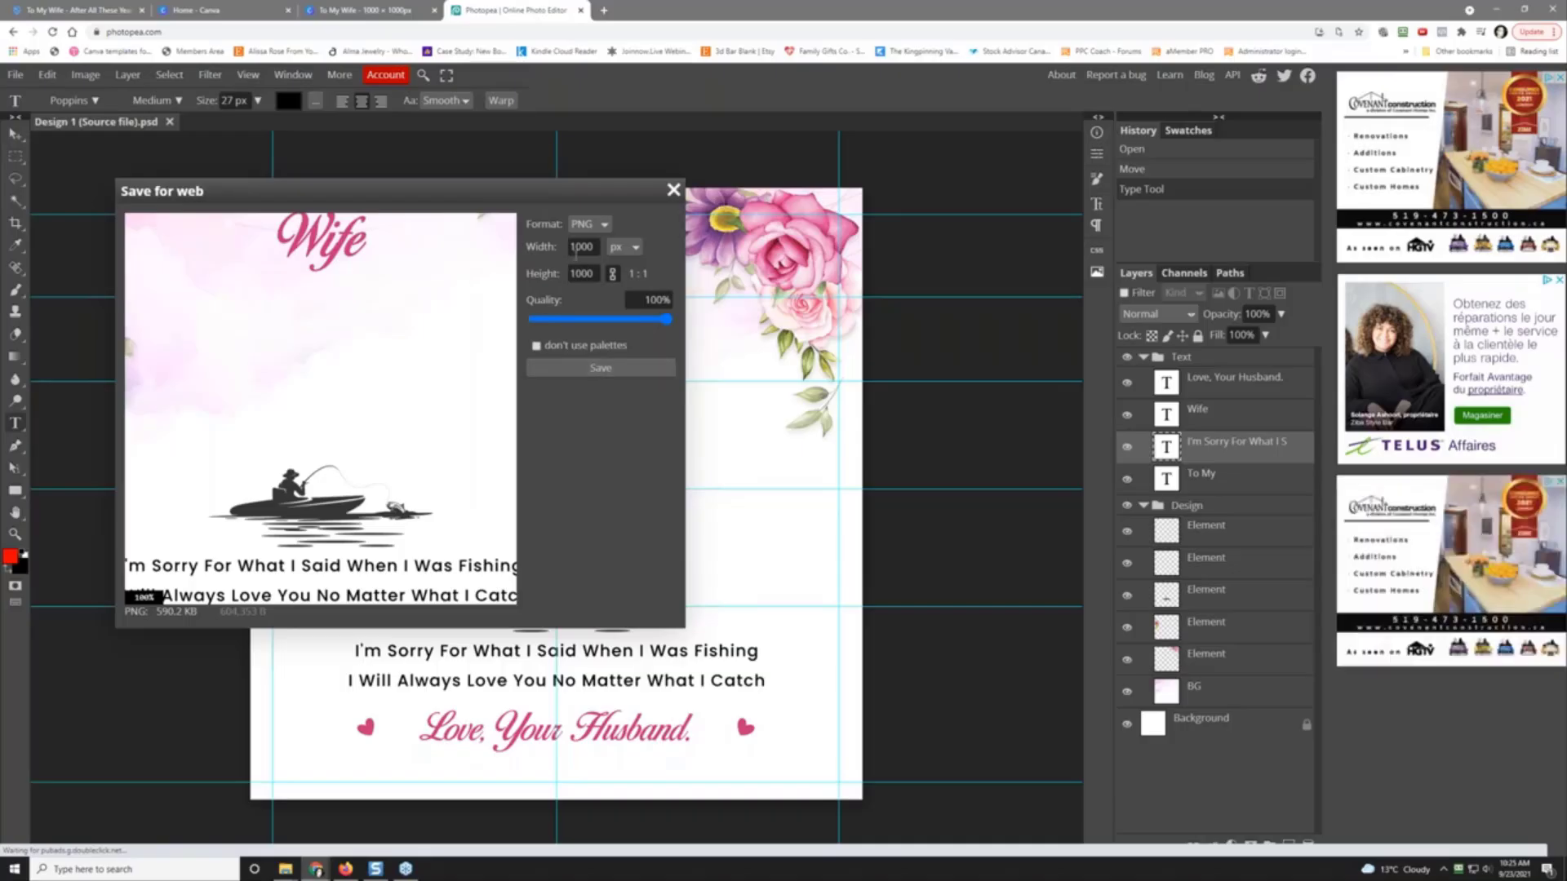
left_click(600, 368)
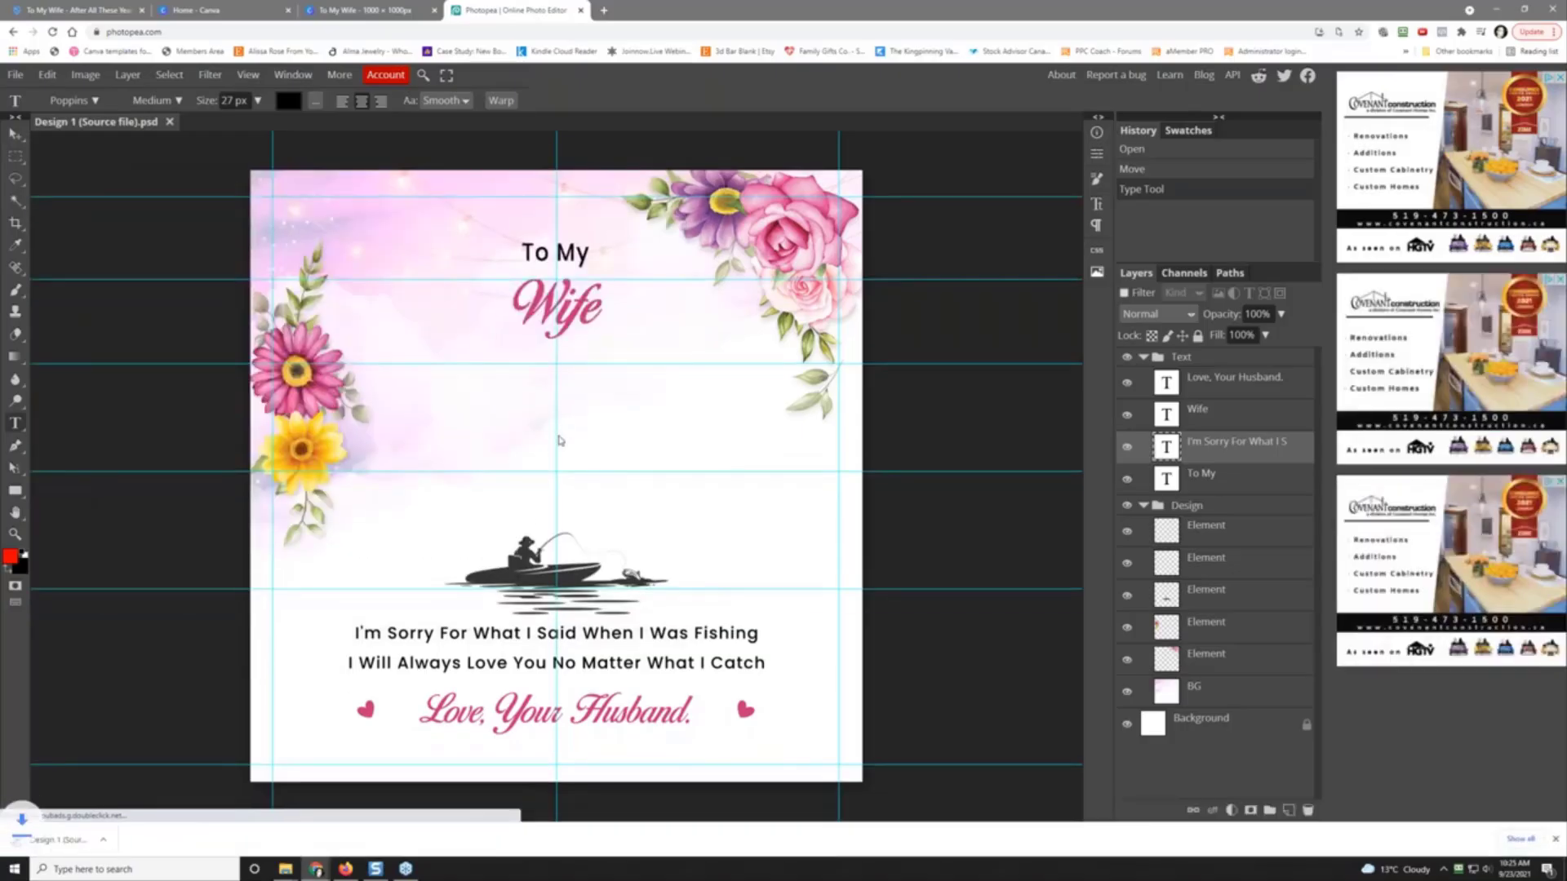
left_click(131, 841)
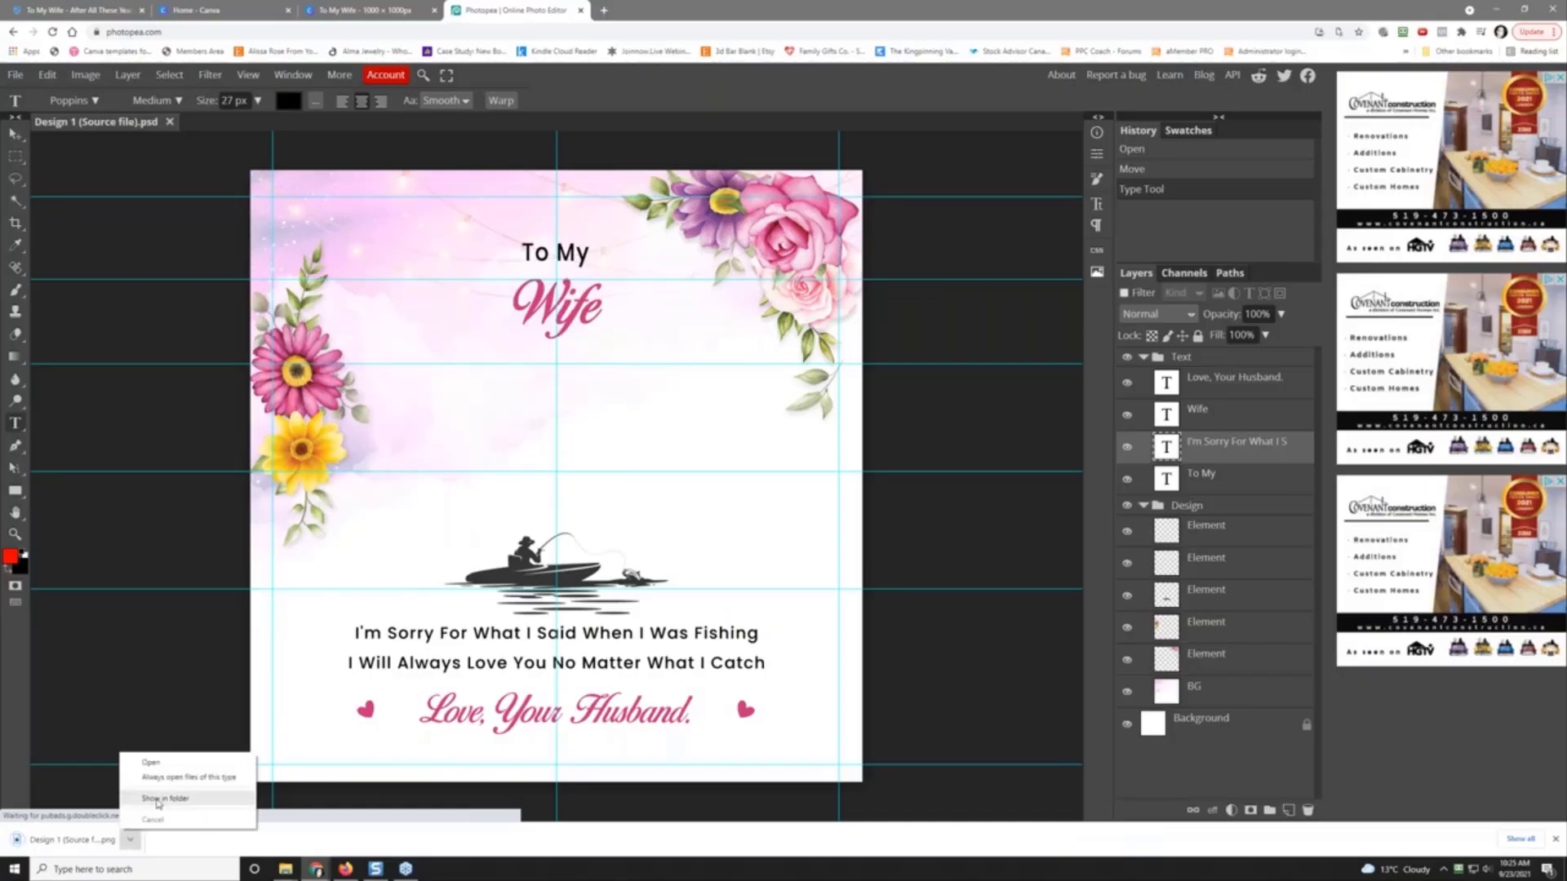
left_click(160, 800)
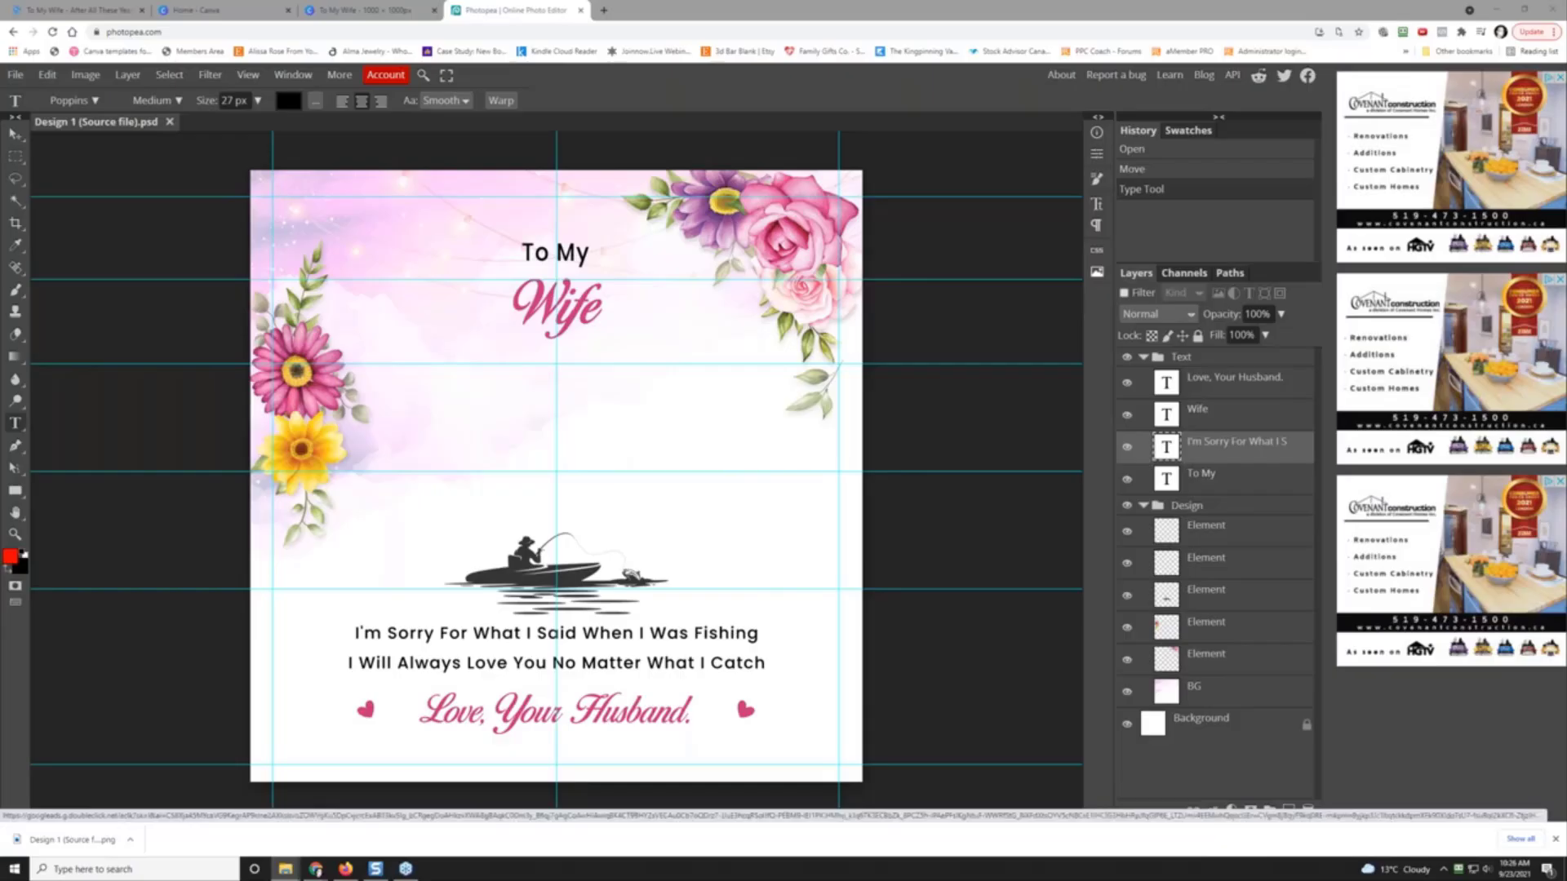
left_click_drag(1566, 163, 522, 111)
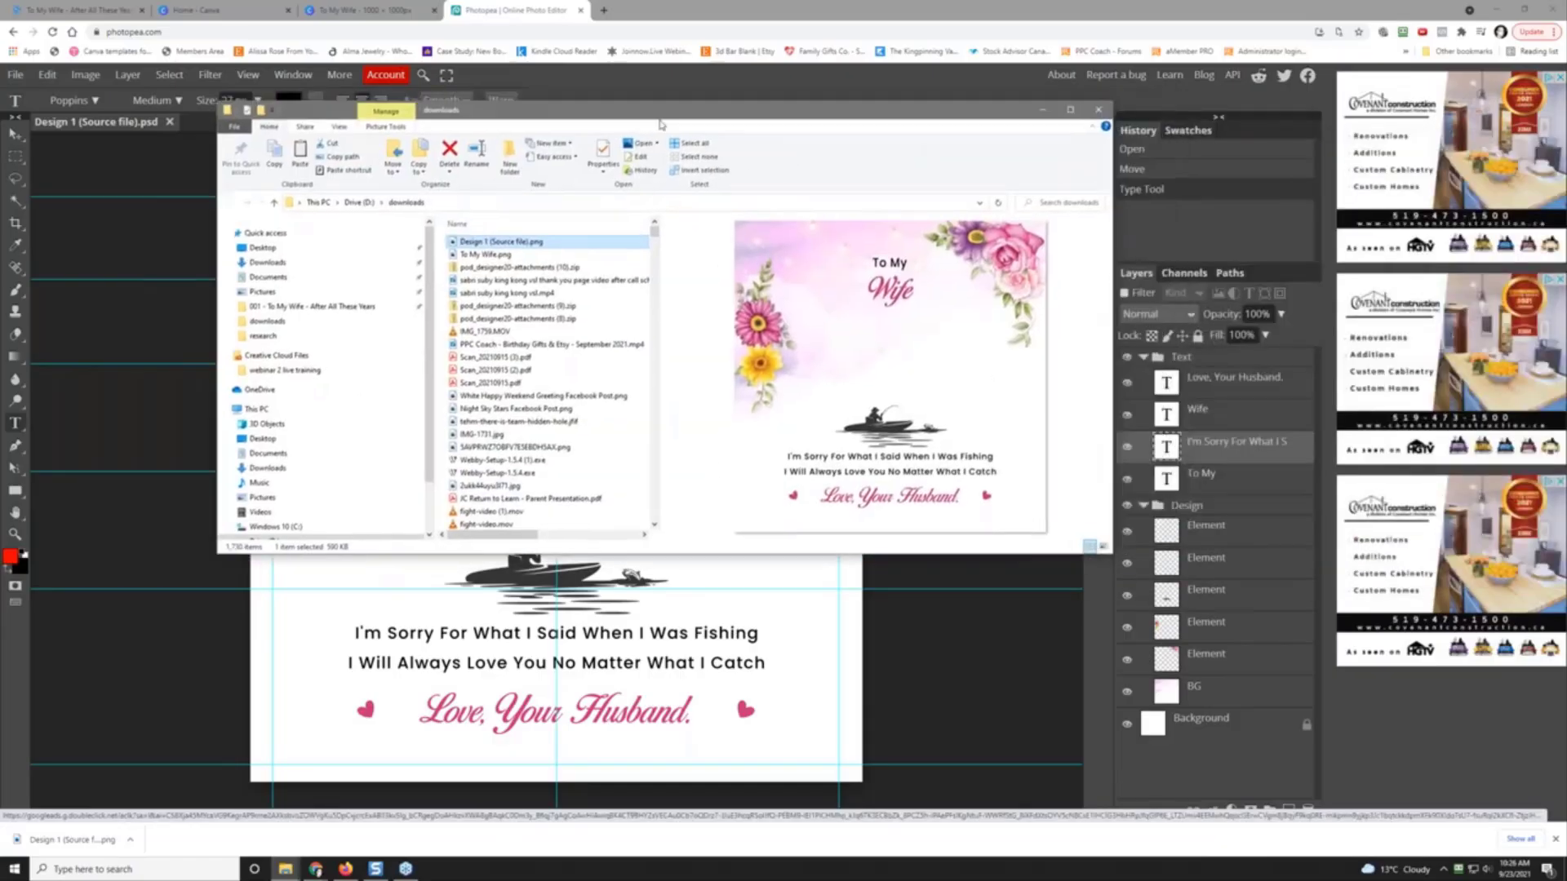
Step: Paste the exported PNG into the "002 - To My Wife - I'm Sorry For What I Said" folder in challenge 025's designs folder
left_click(364, 205)
double_click(492, 302)
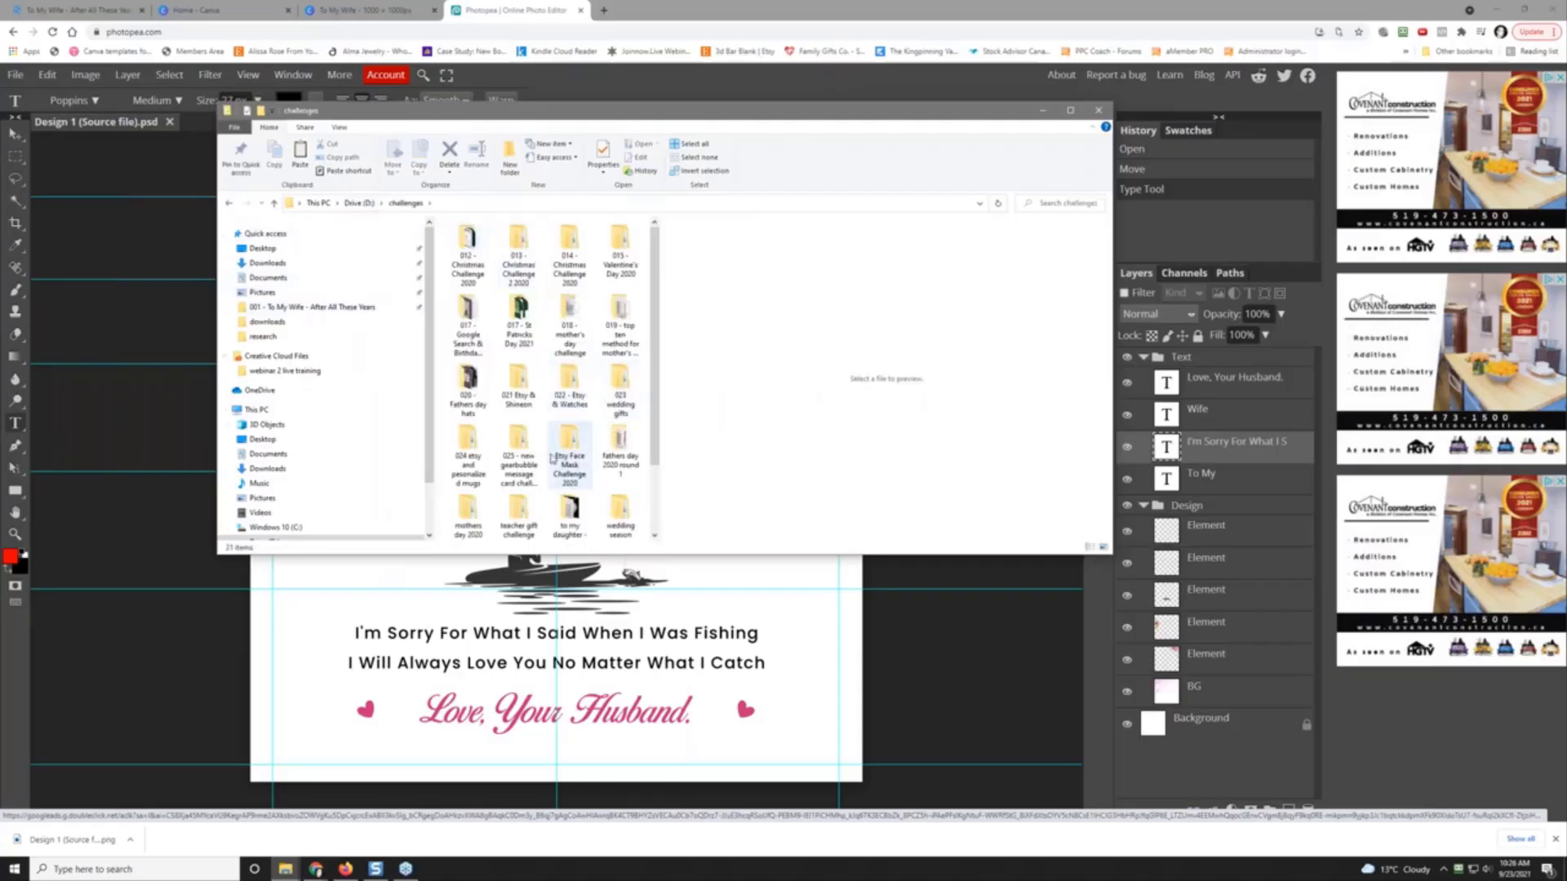
double_click(519, 457)
left_click(464, 244)
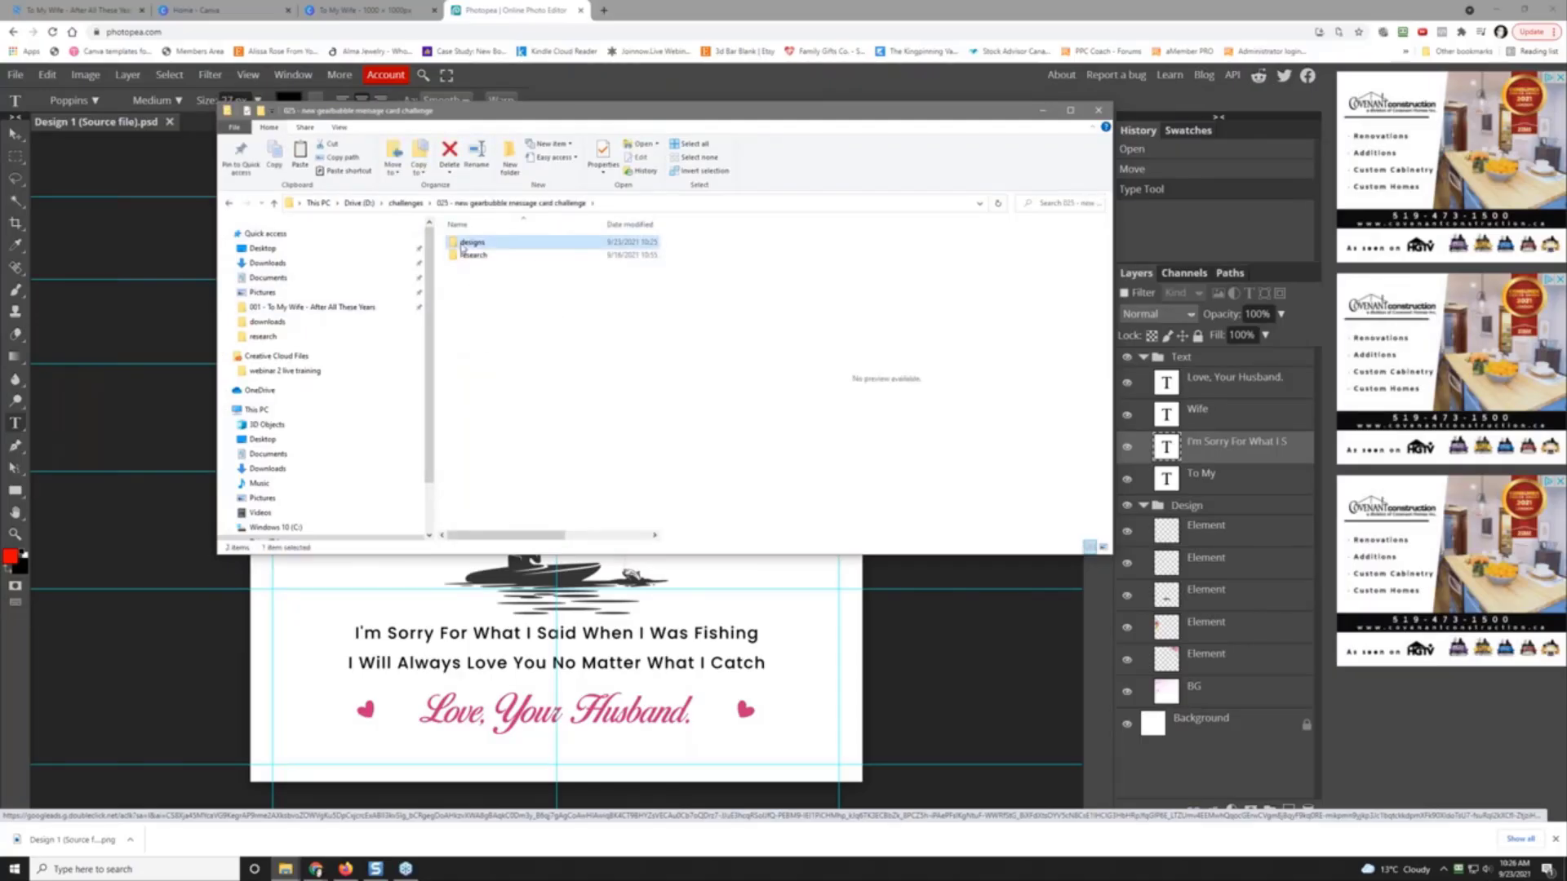
double_click(489, 243)
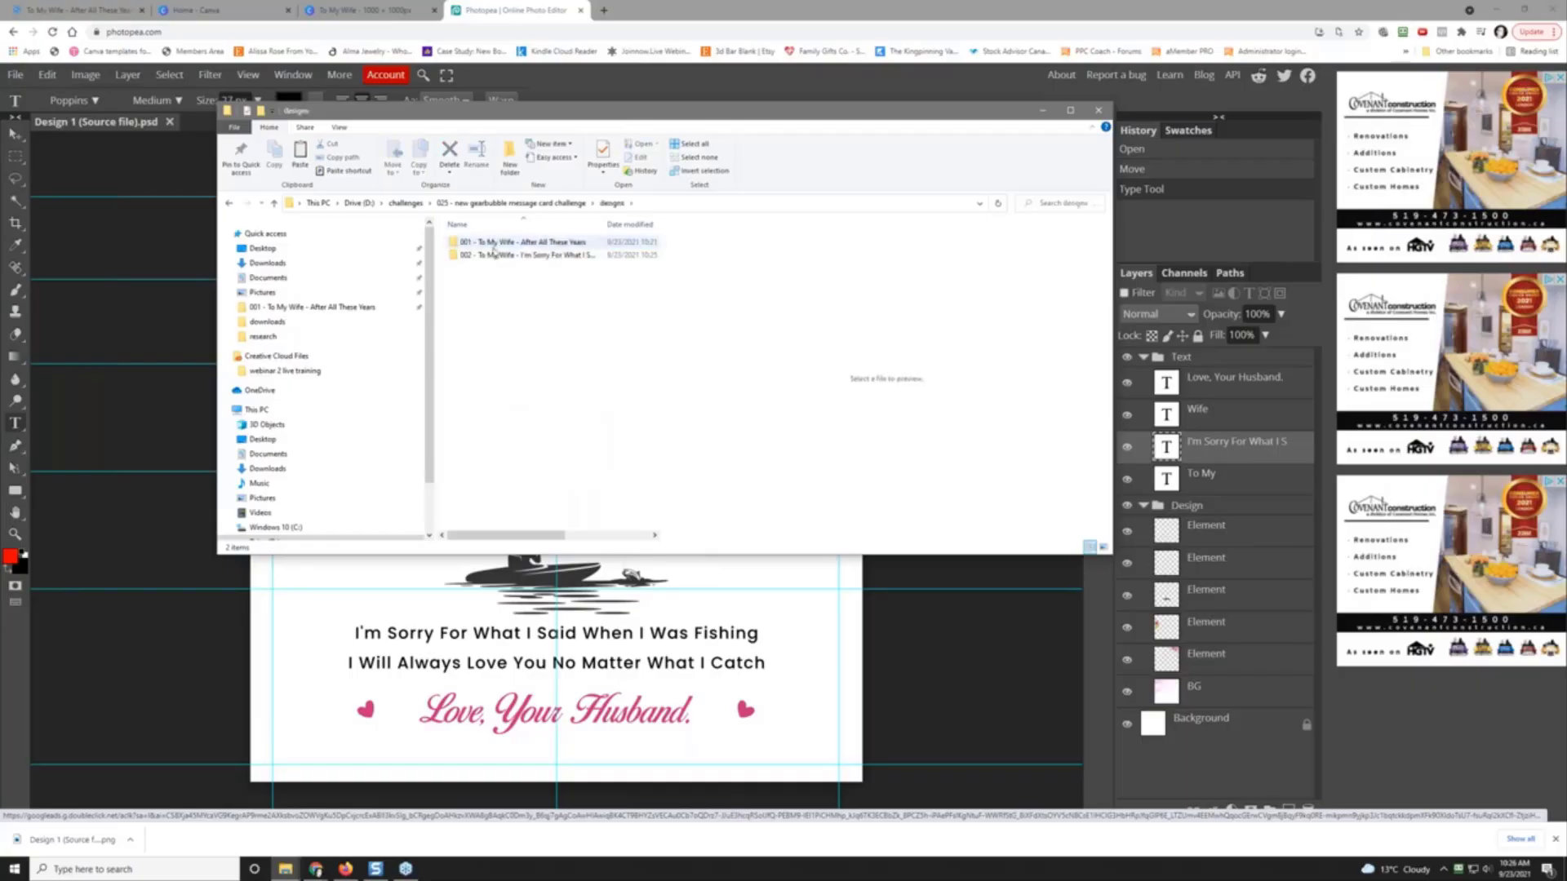
double_click(493, 254)
right_click(492, 341)
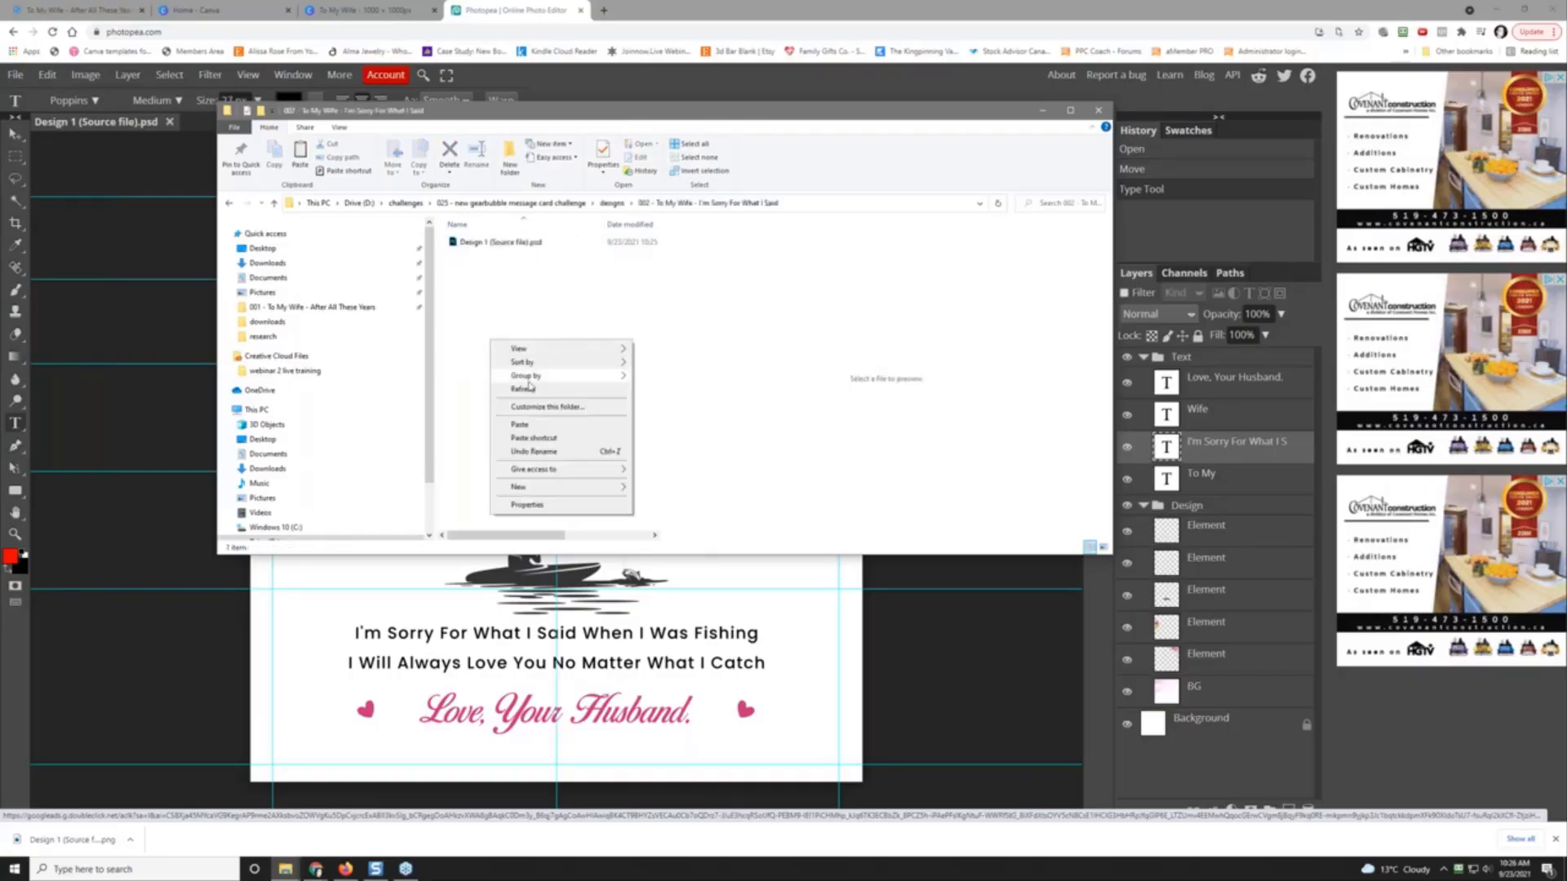
left_click(535, 452)
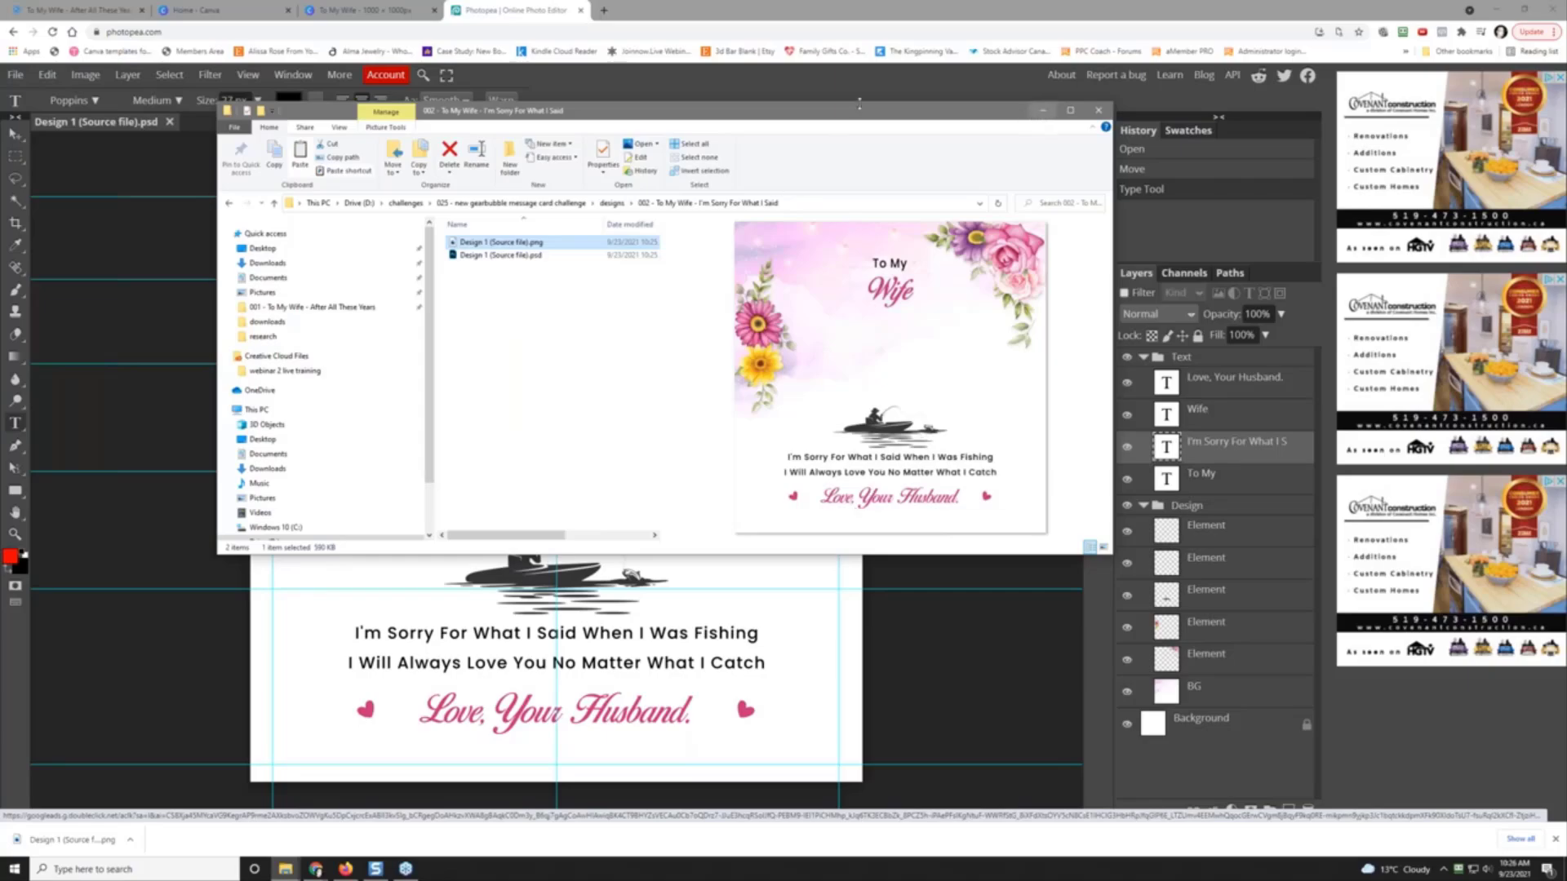
Step: Minimize the design folder window and switch from Photopea to GearBubble's account dashboard
left_click(1042, 110)
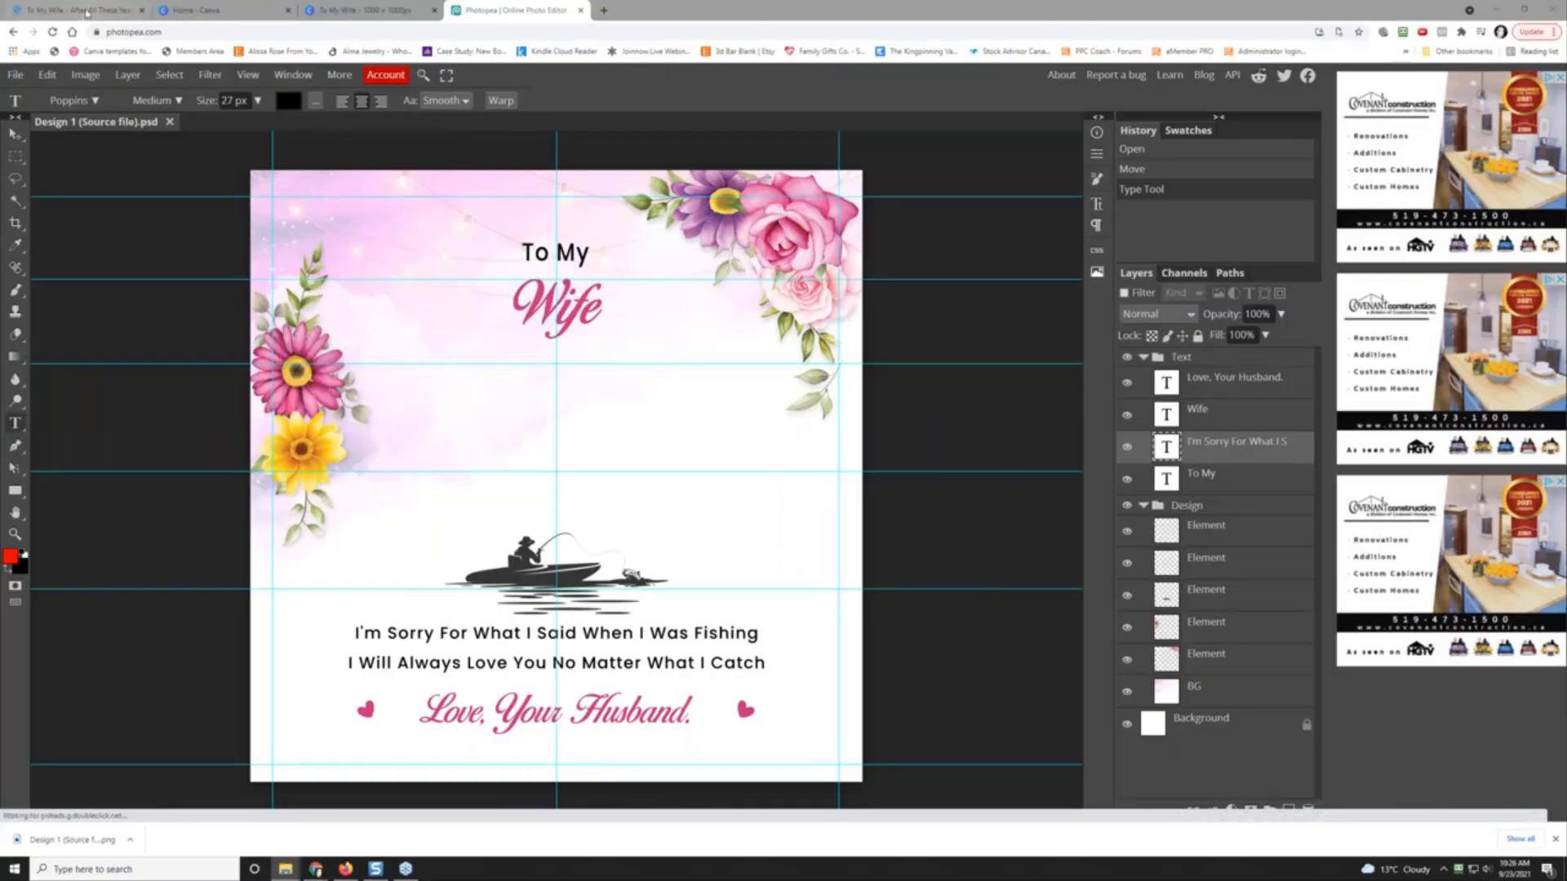
left_click(87, 12)
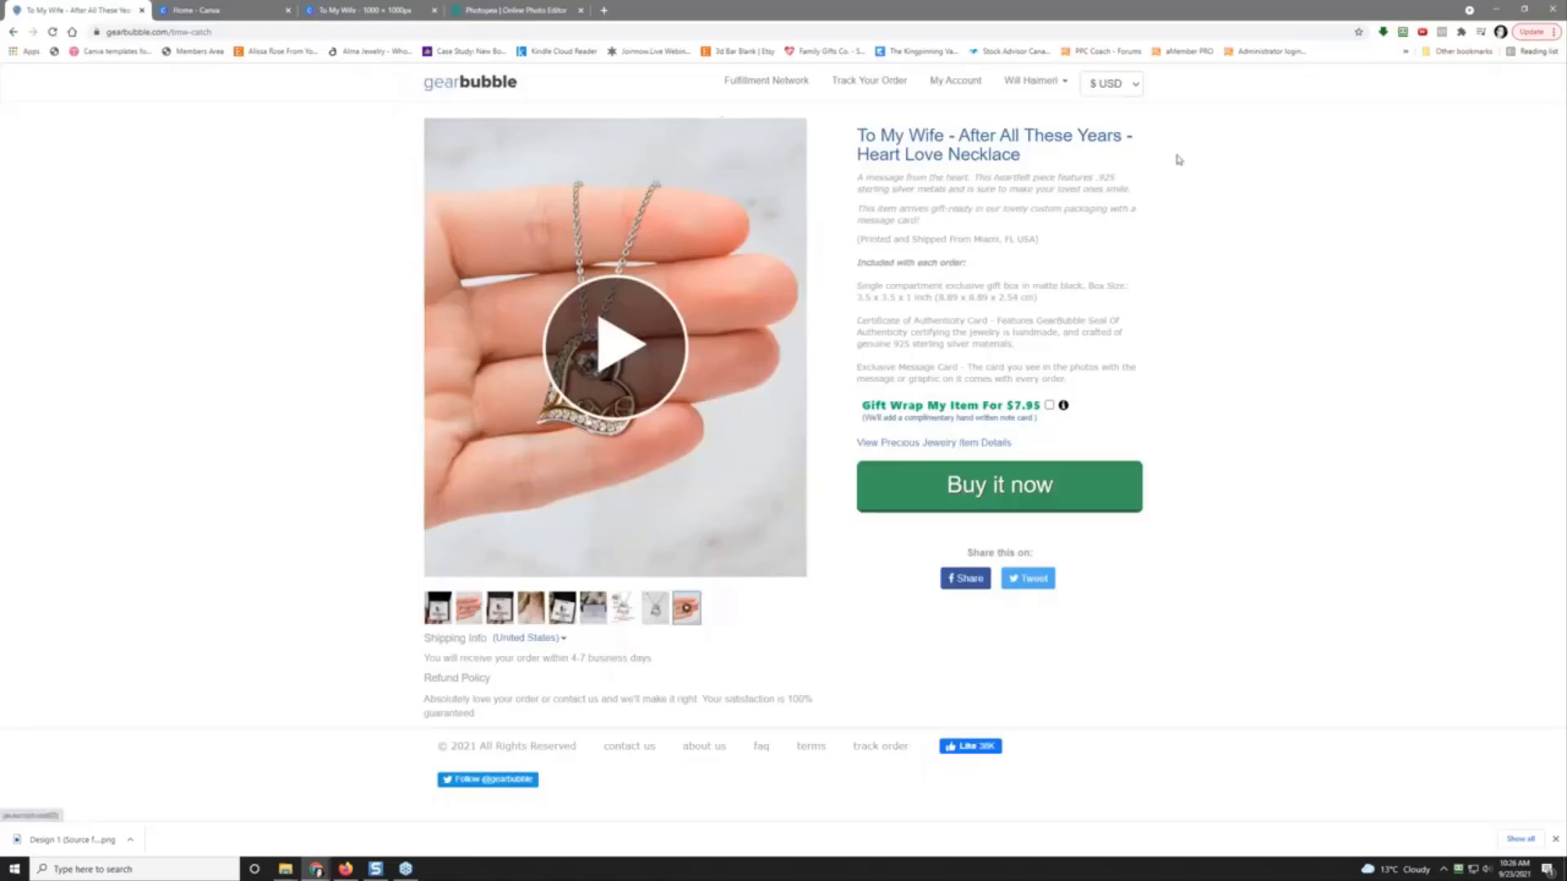
left_click(1032, 84)
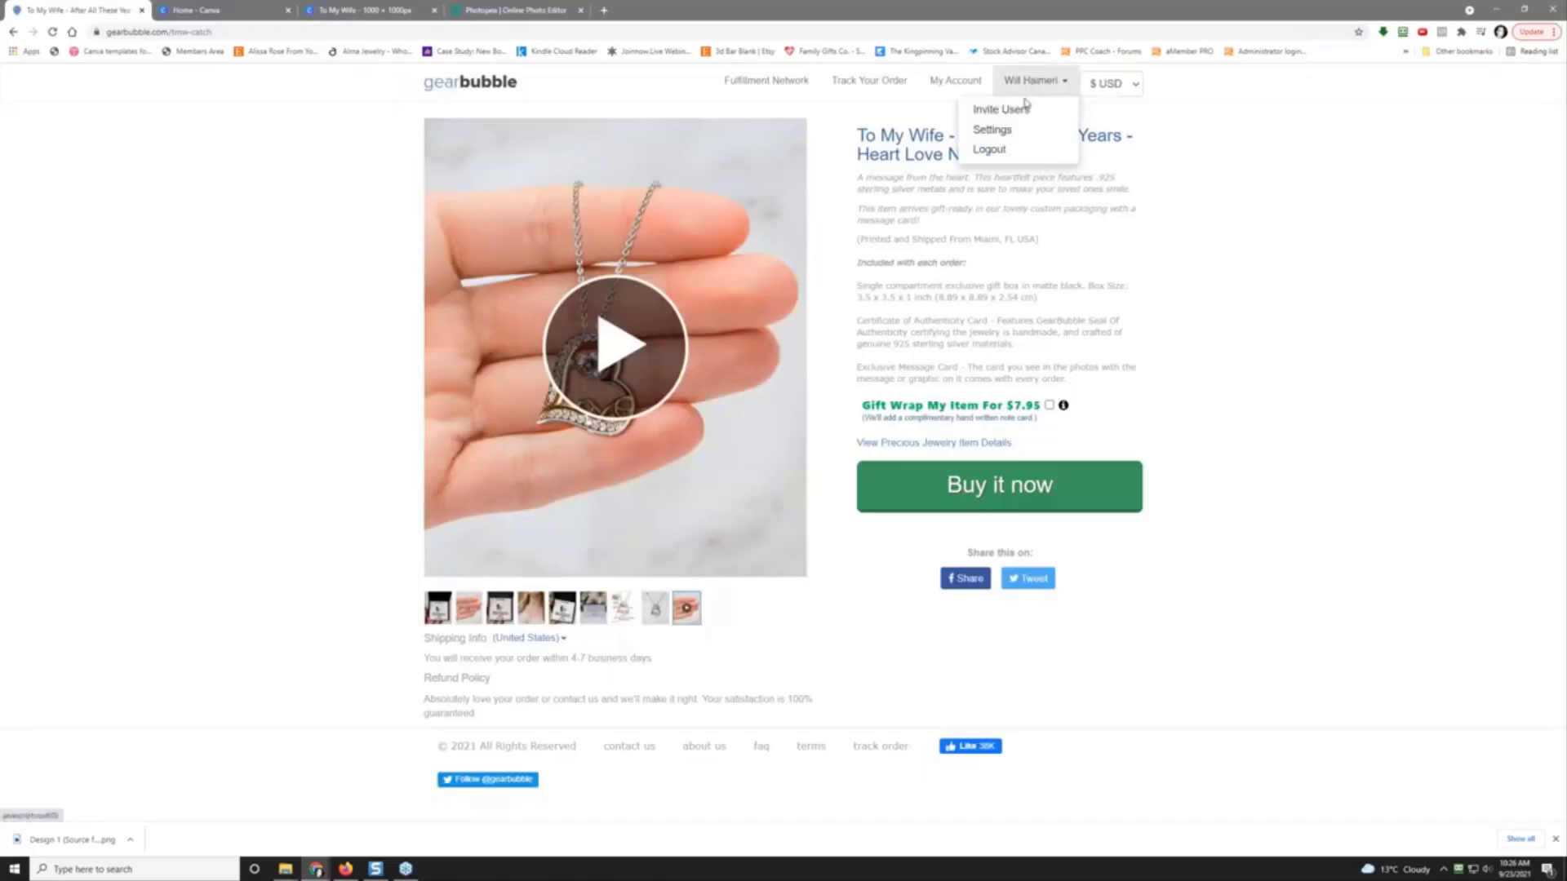
left_click(953, 84)
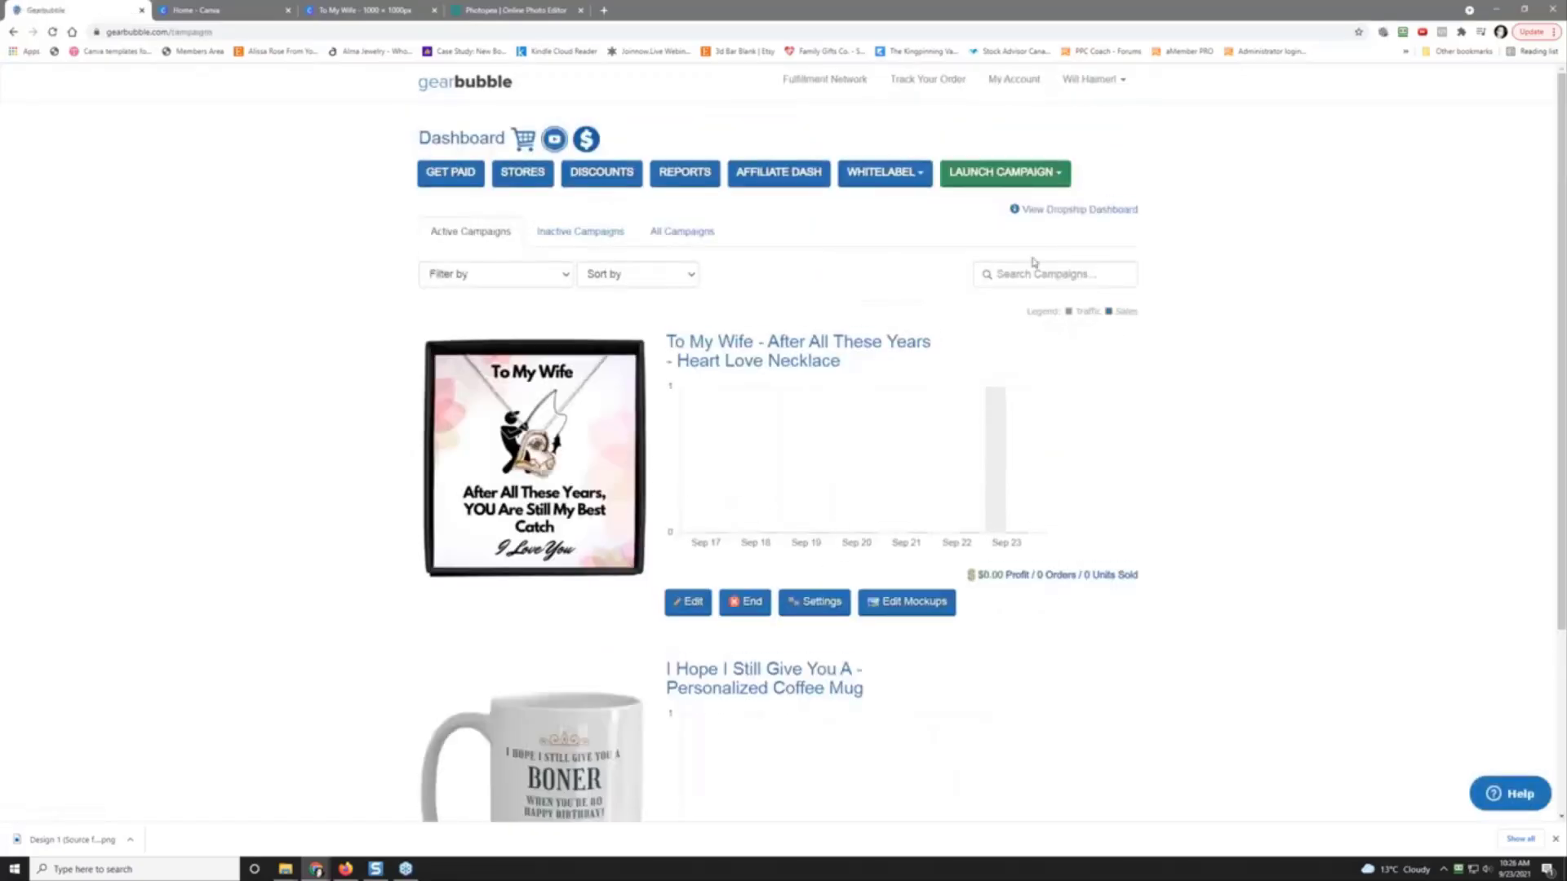
Step: Start a new Traditional campaign with Precious Jewelry as the product and proceed to the design stage
left_click(998, 179)
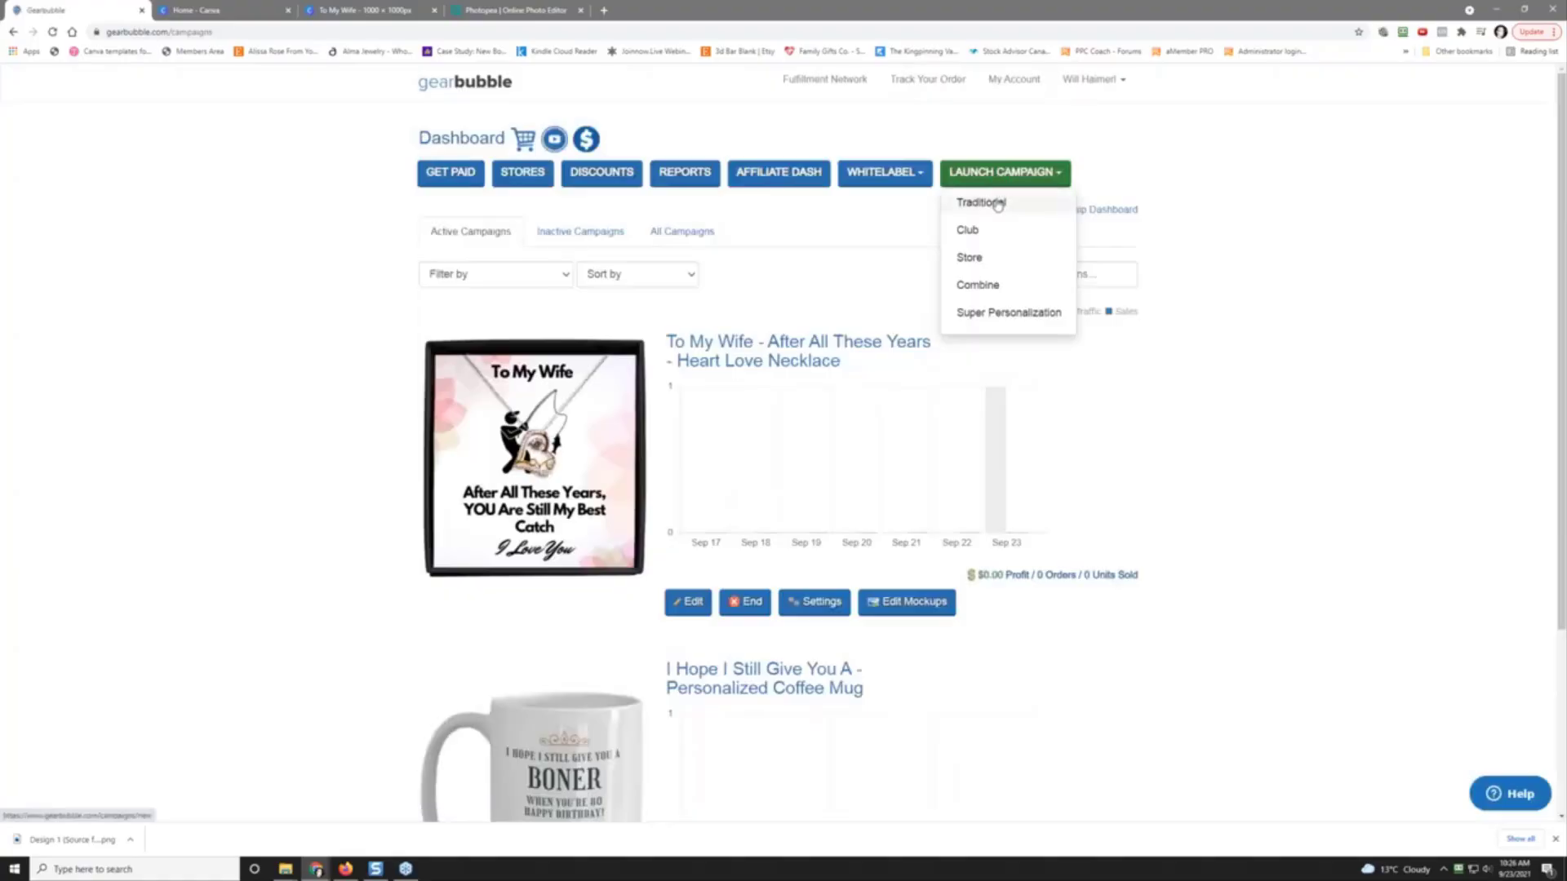
left_click(982, 203)
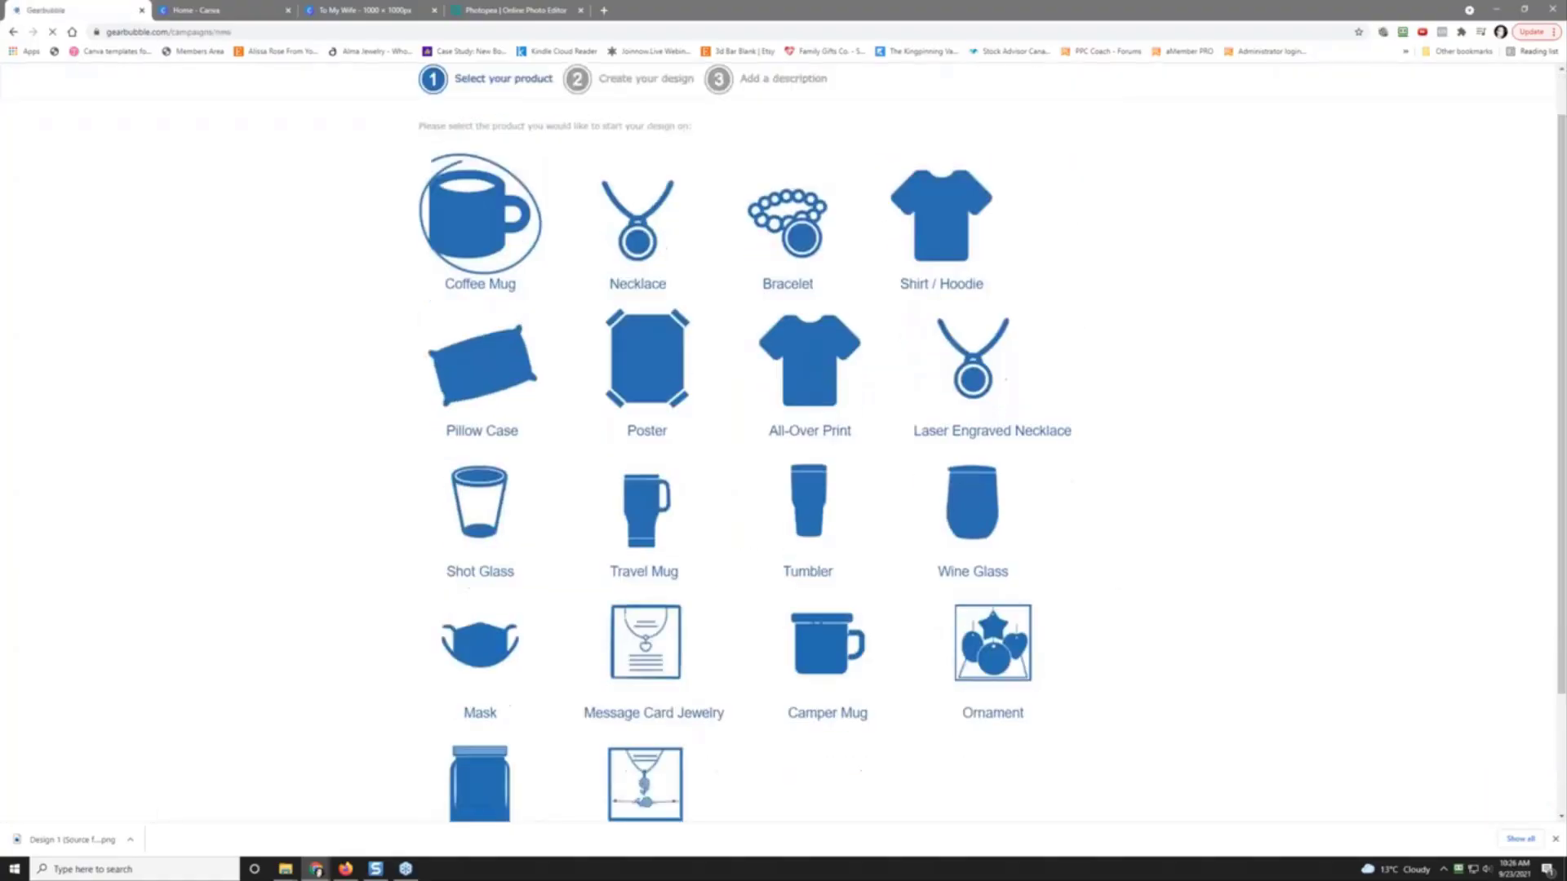
scroll(673, 670, "down", 3)
left_click(654, 655)
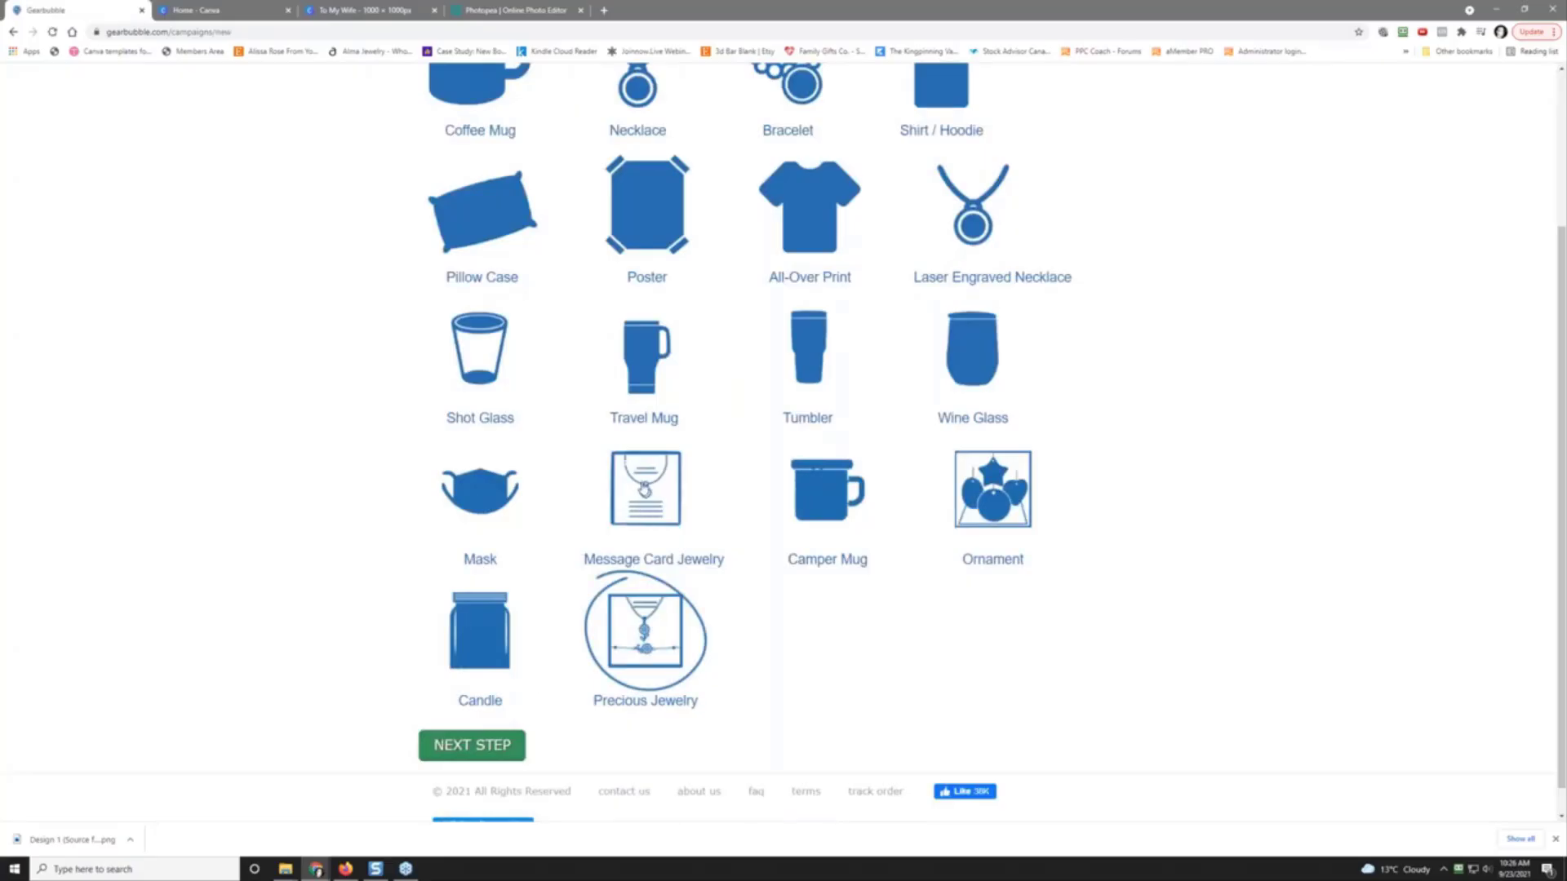
left_click(476, 747)
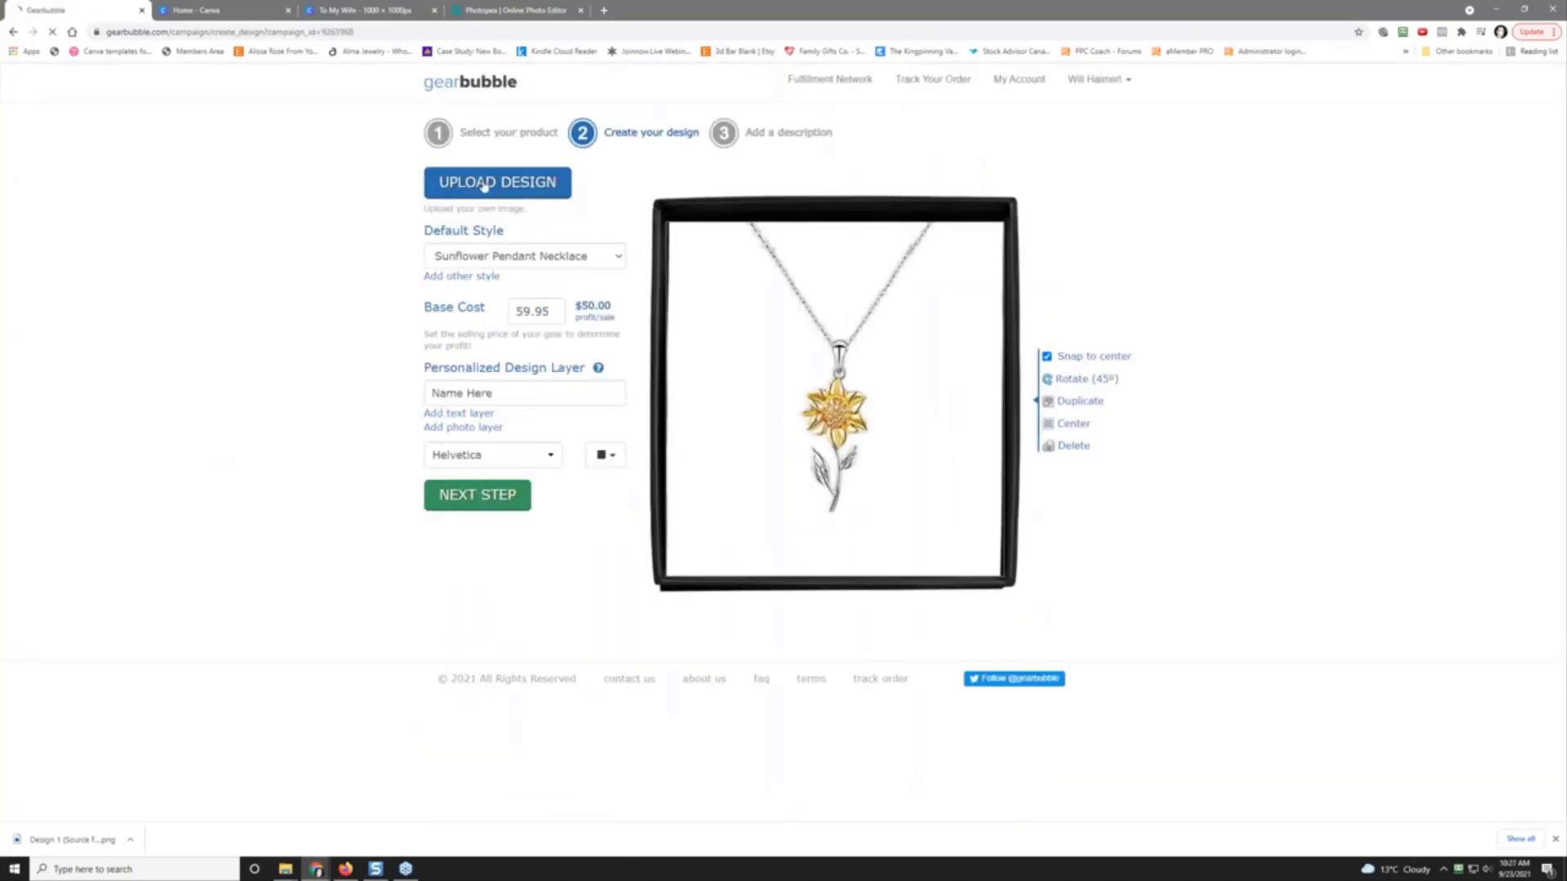
Step: Preview the Wishbone Dancing Necklace and set the default style to Cross Dancing Necklace
left_click(503, 257)
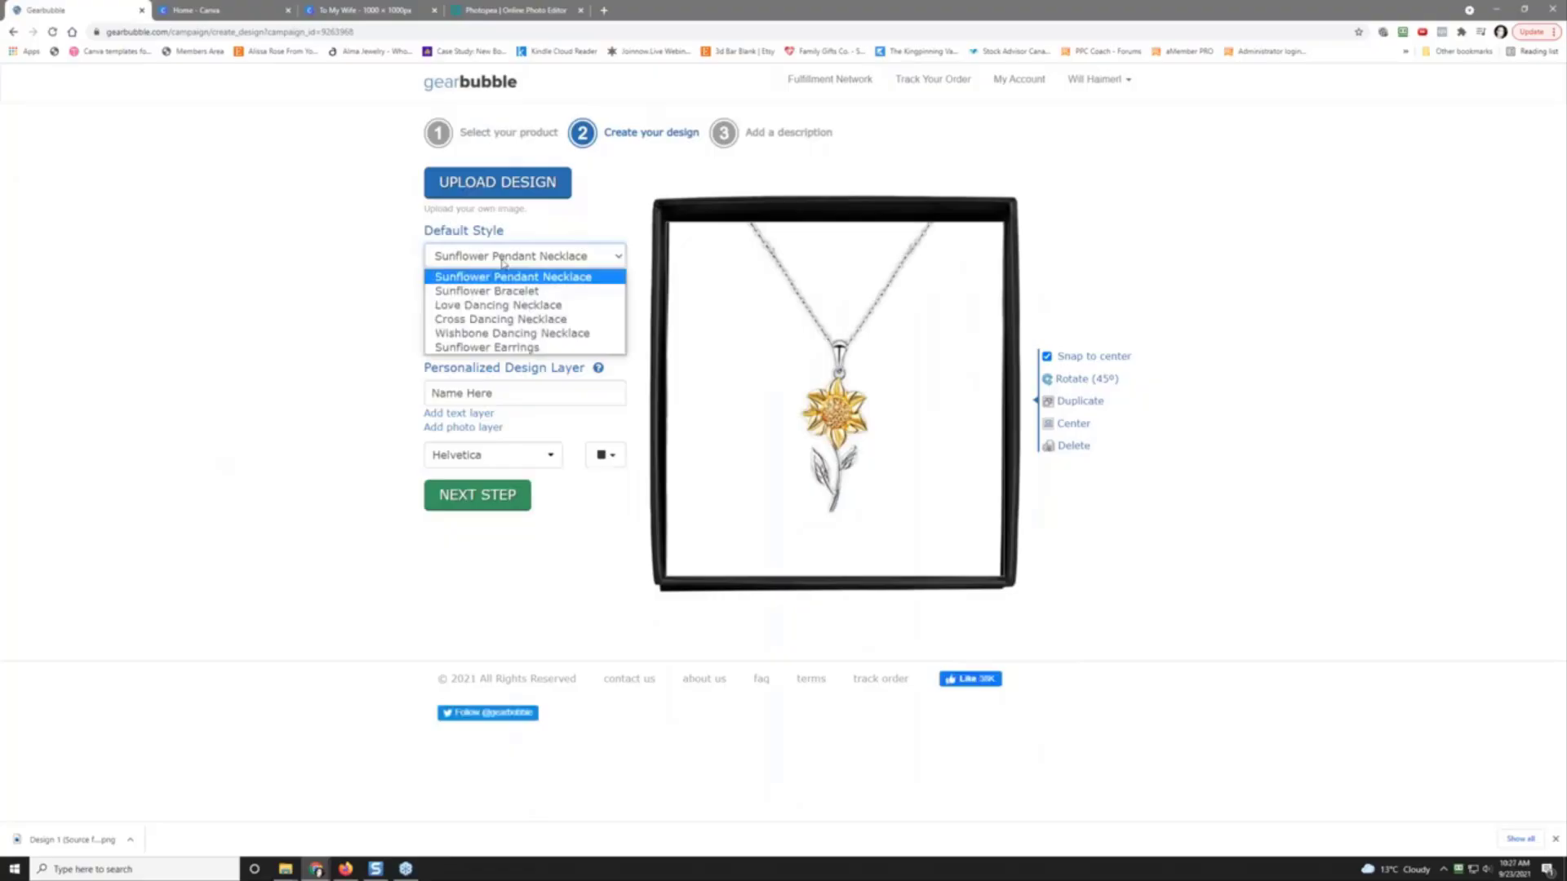
left_click(531, 333)
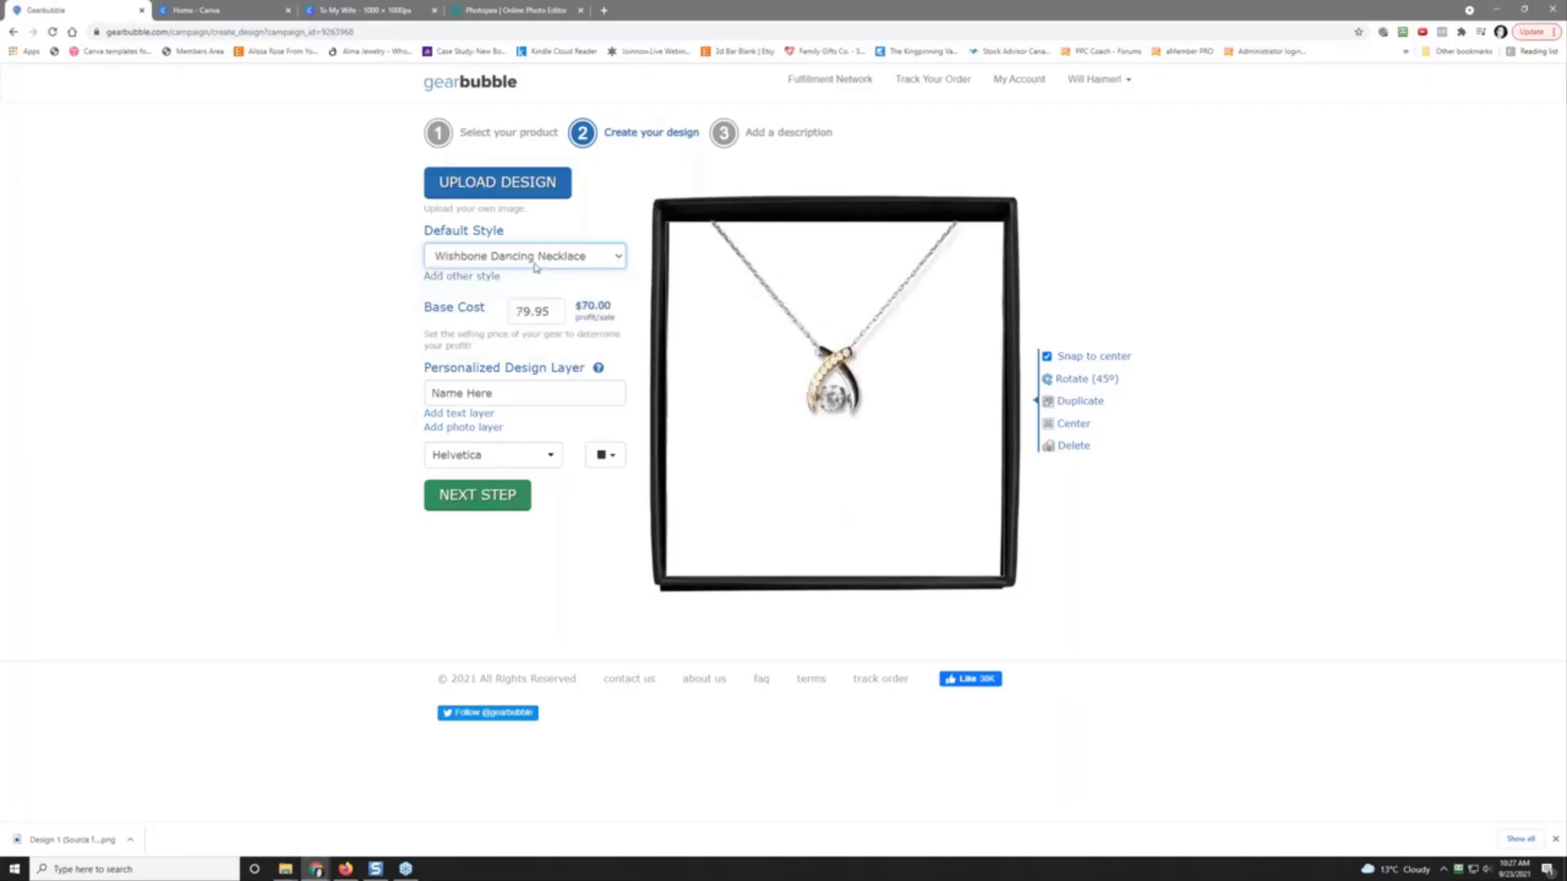
left_click(535, 258)
left_click(522, 318)
left_click(558, 260)
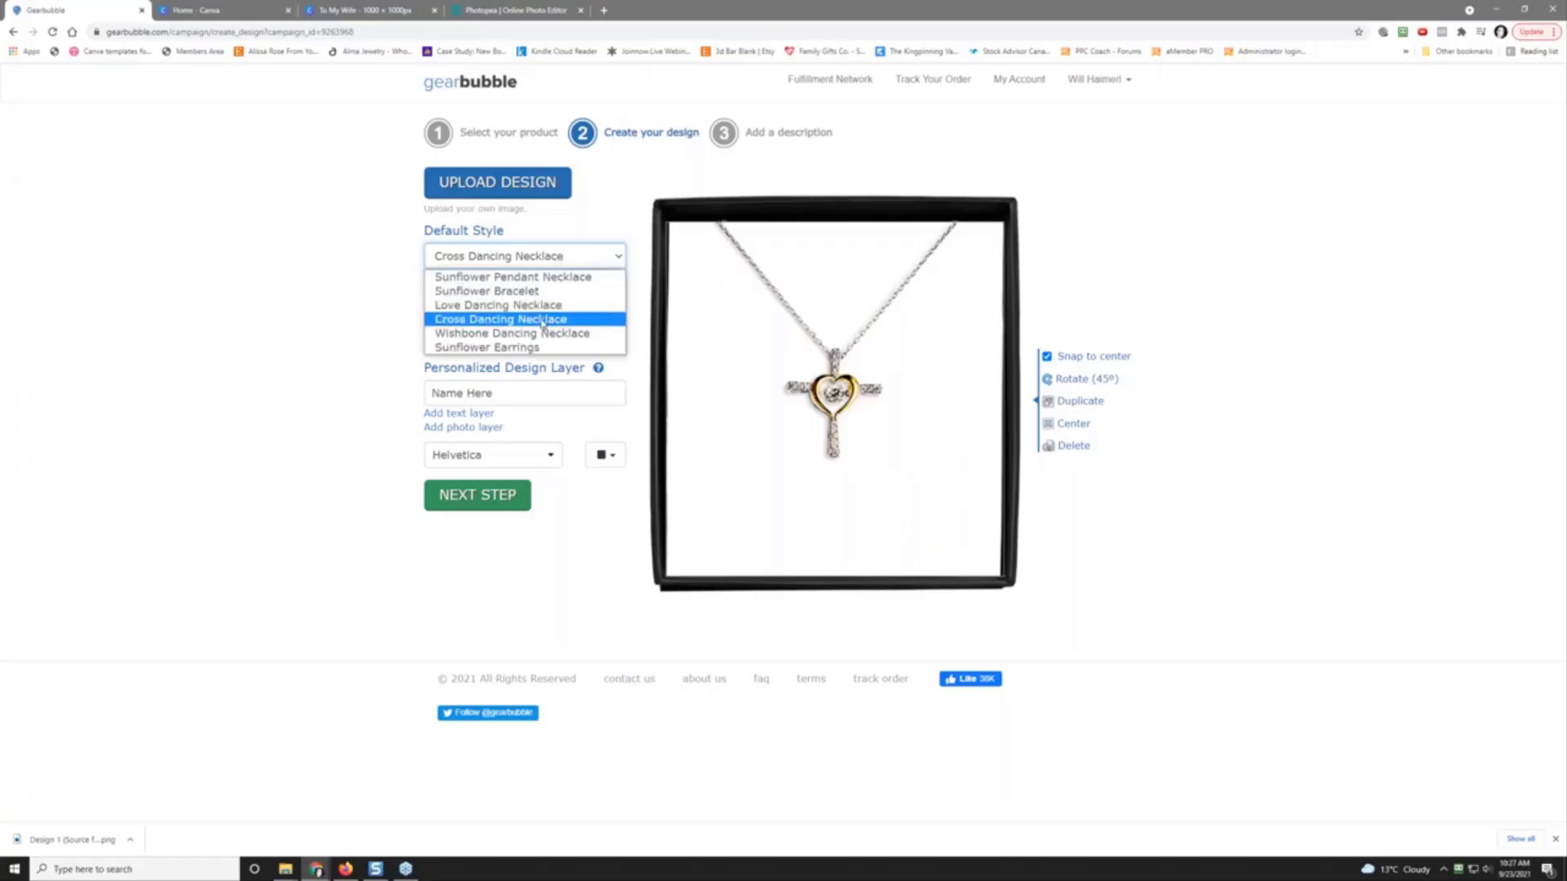
left_click(290, 324)
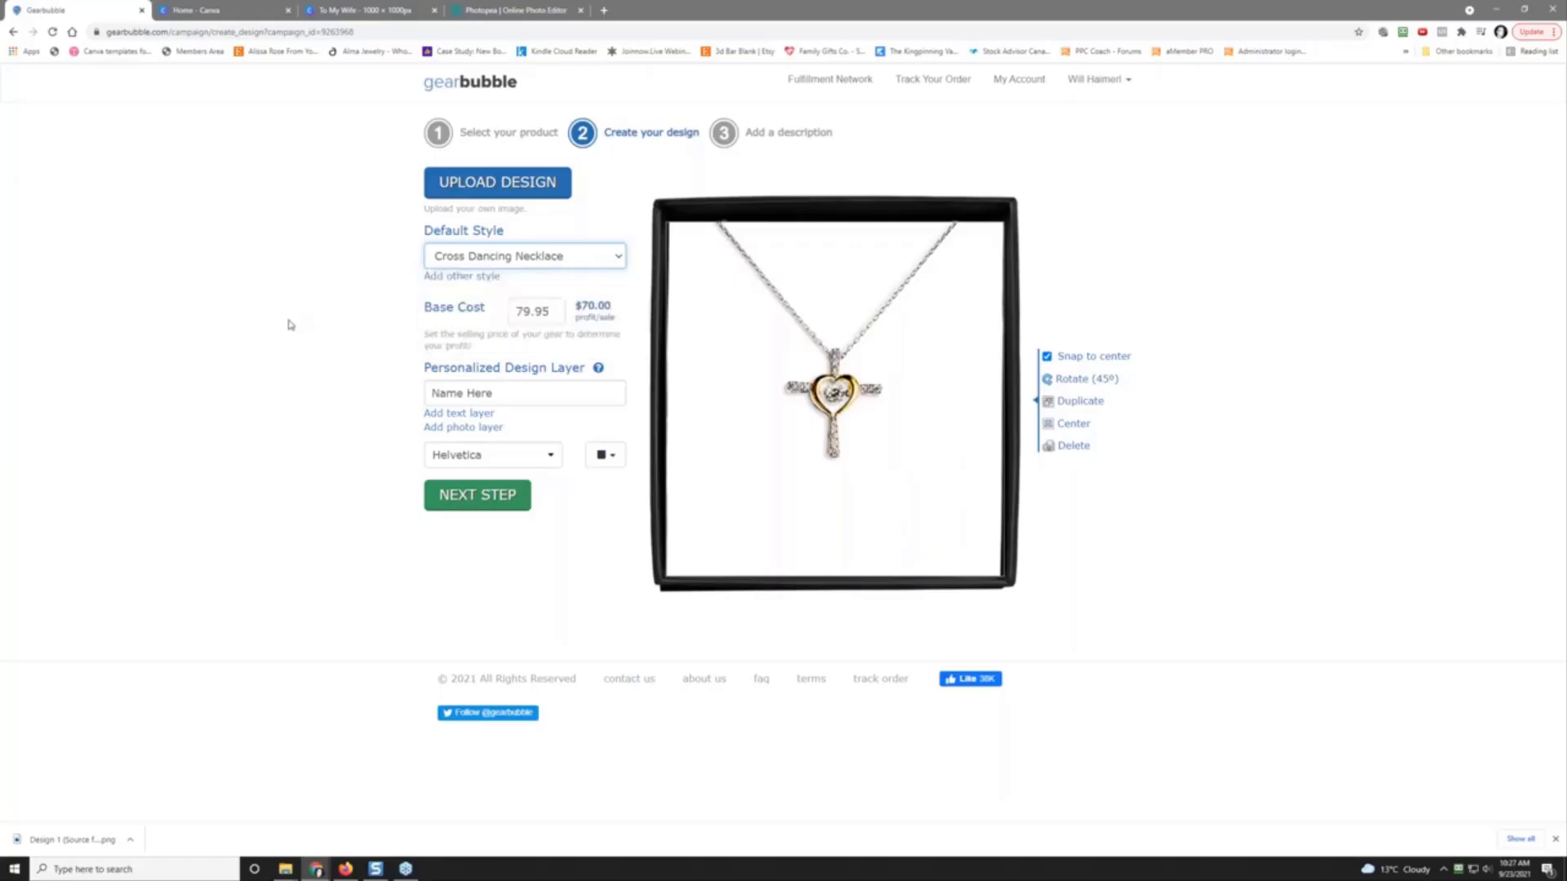
Step: Upload "Design 1 (Source file).png" from challenge 025's 002 design folder, enlarge it to fill the necklace box, and continue to the description stage
left_click(504, 187)
left_click(921, 359)
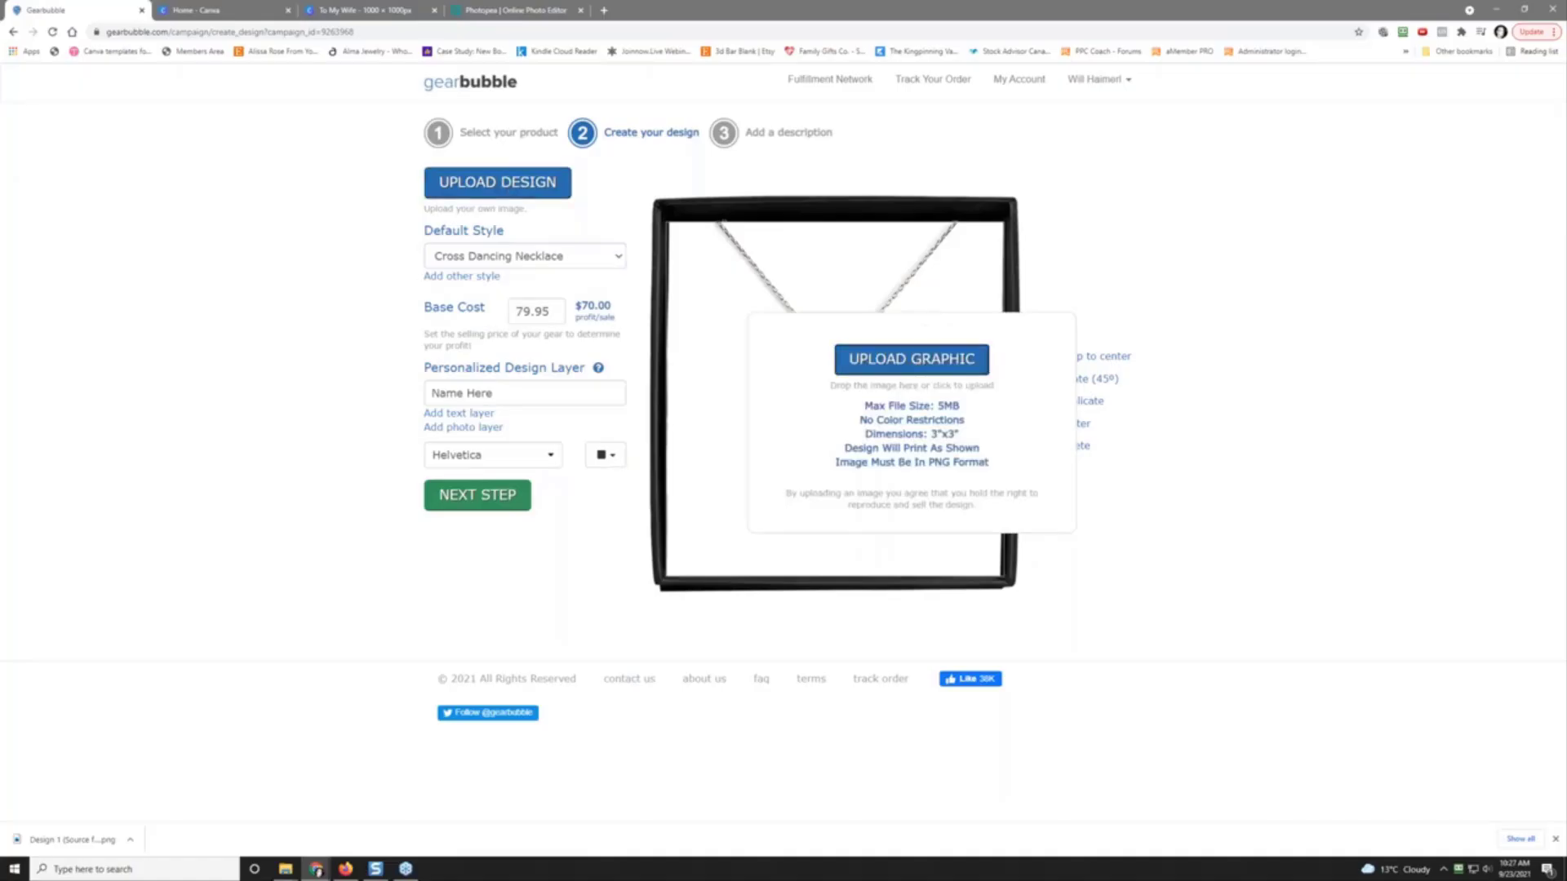
left_click(147, 31)
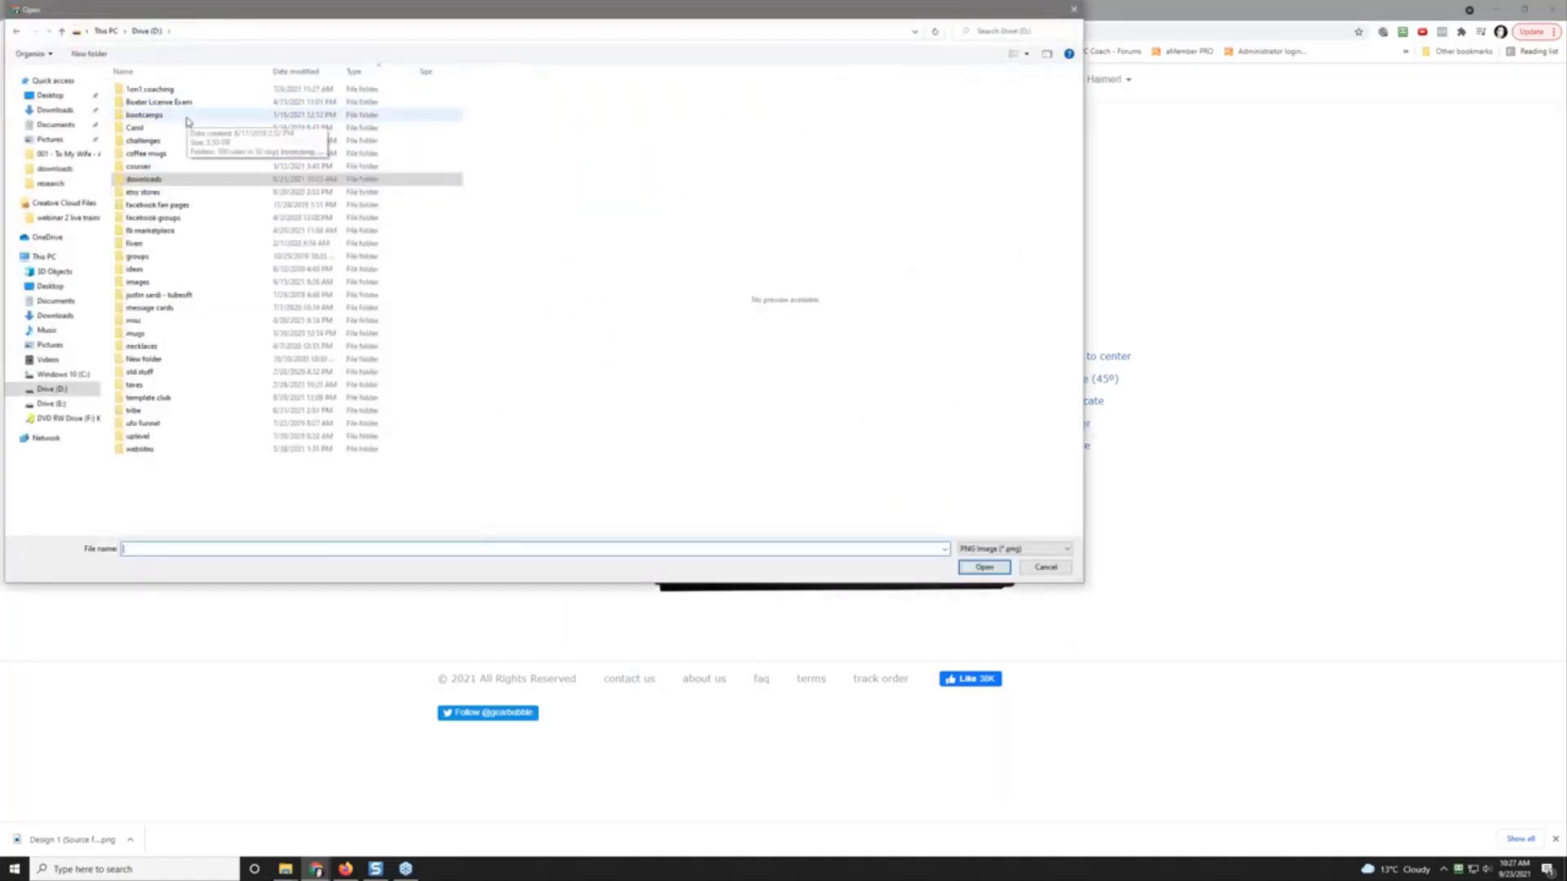
double_click(180, 143)
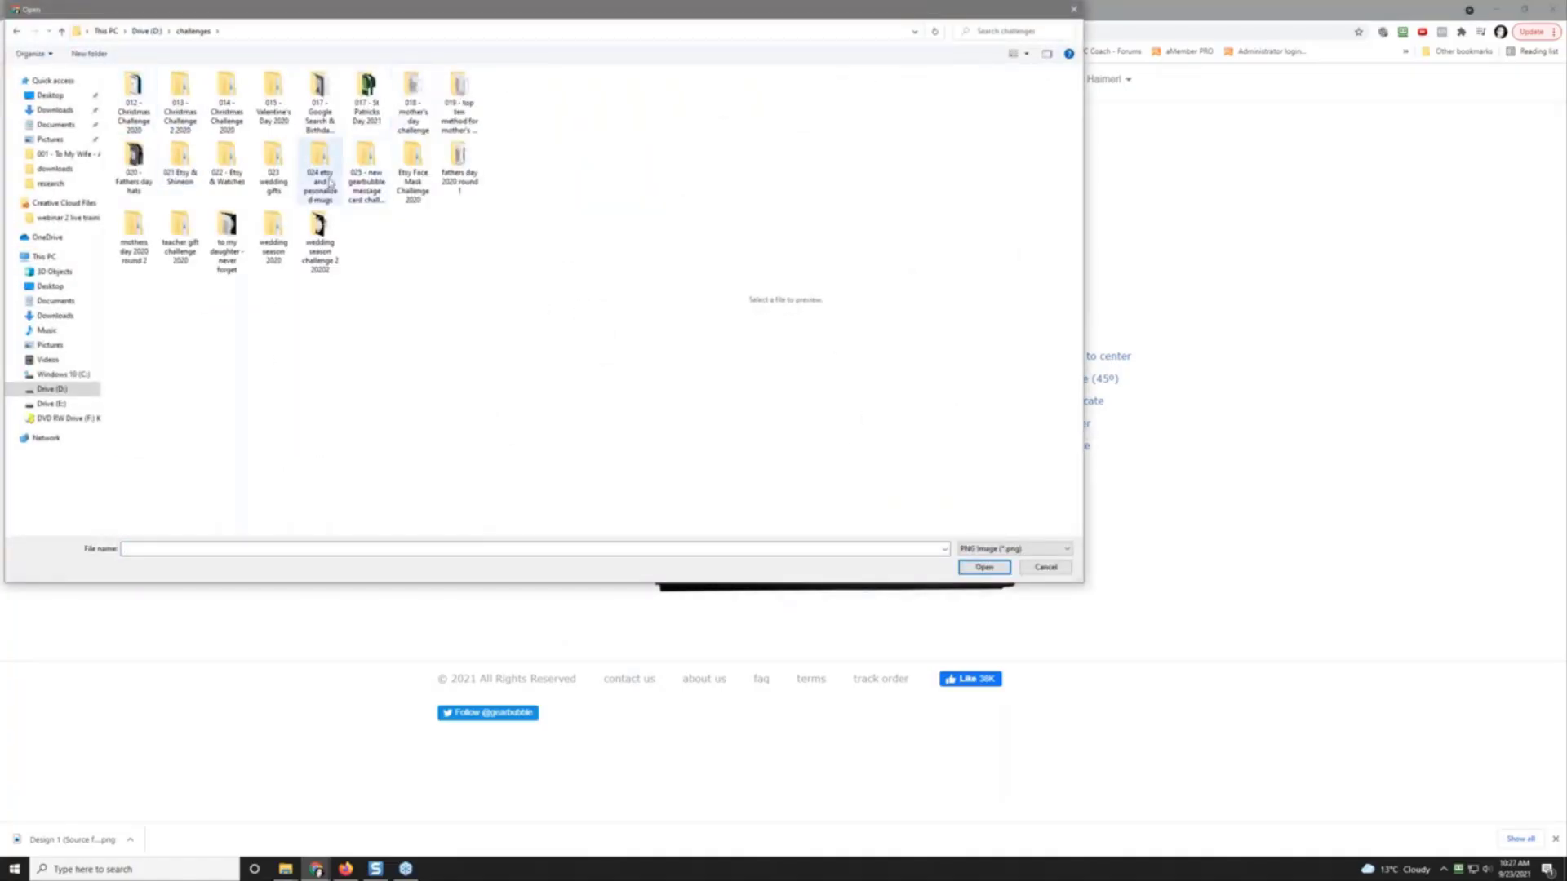
double_click(370, 180)
double_click(131, 88)
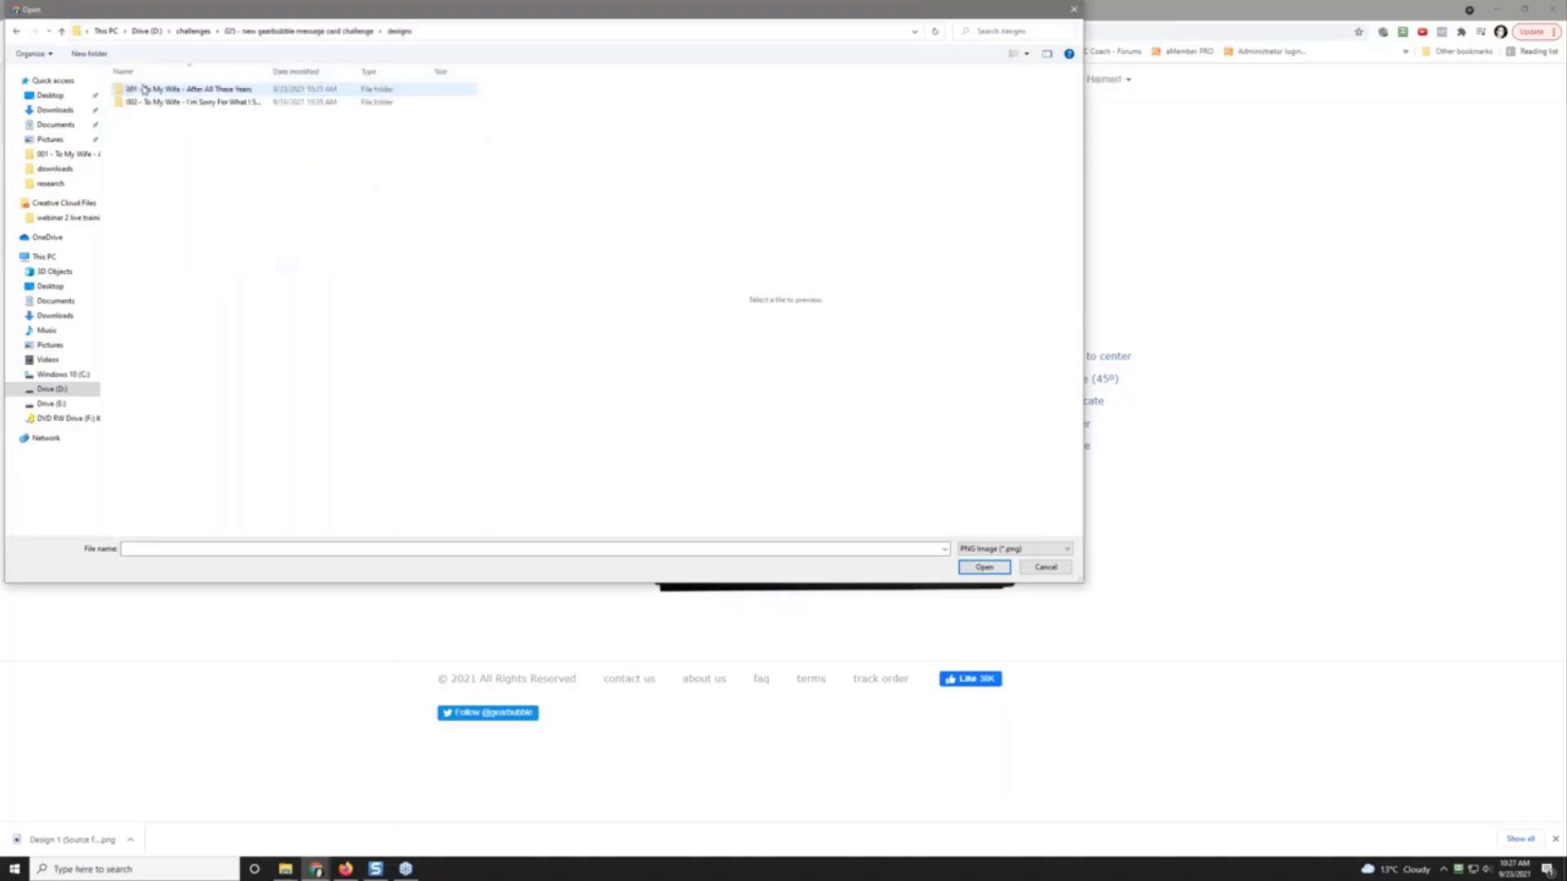
double_click(181, 102)
left_click(144, 106)
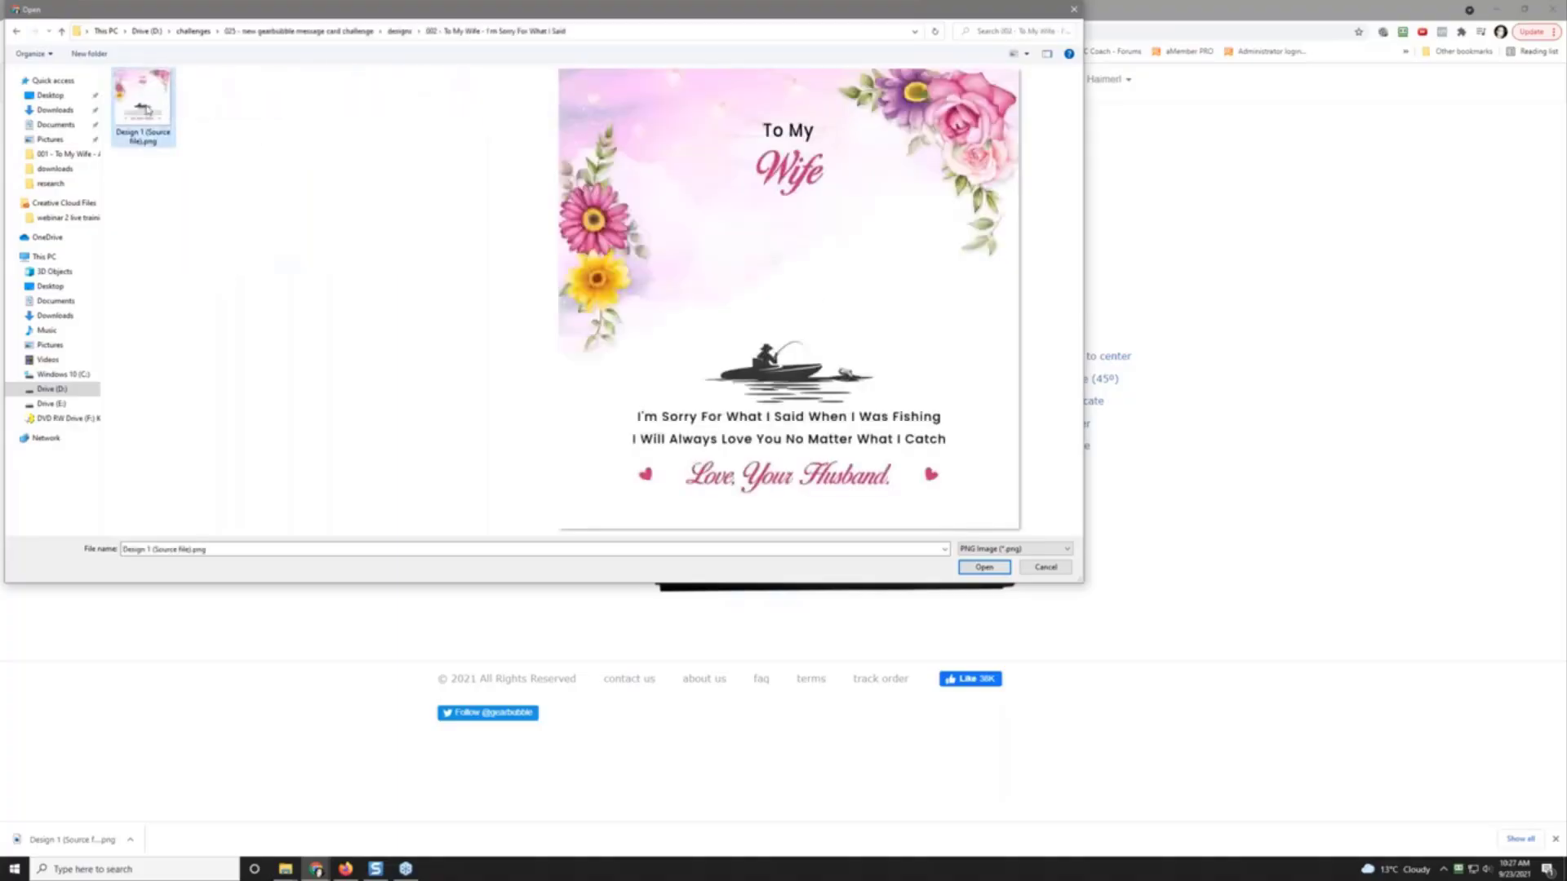
left_click(984, 567)
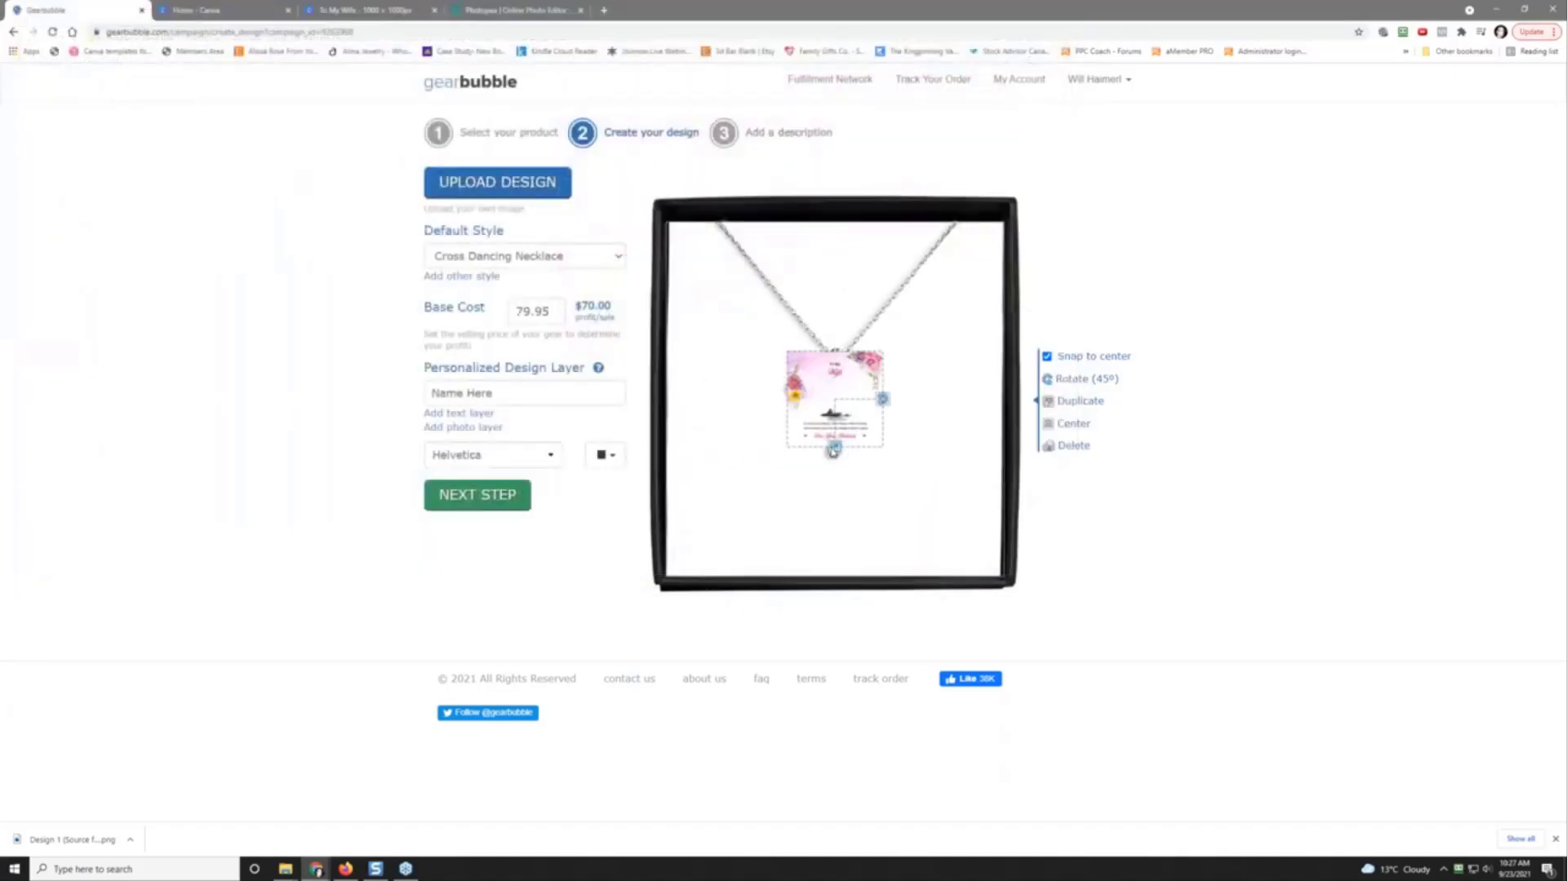
left_click_drag(833, 447, 848, 600)
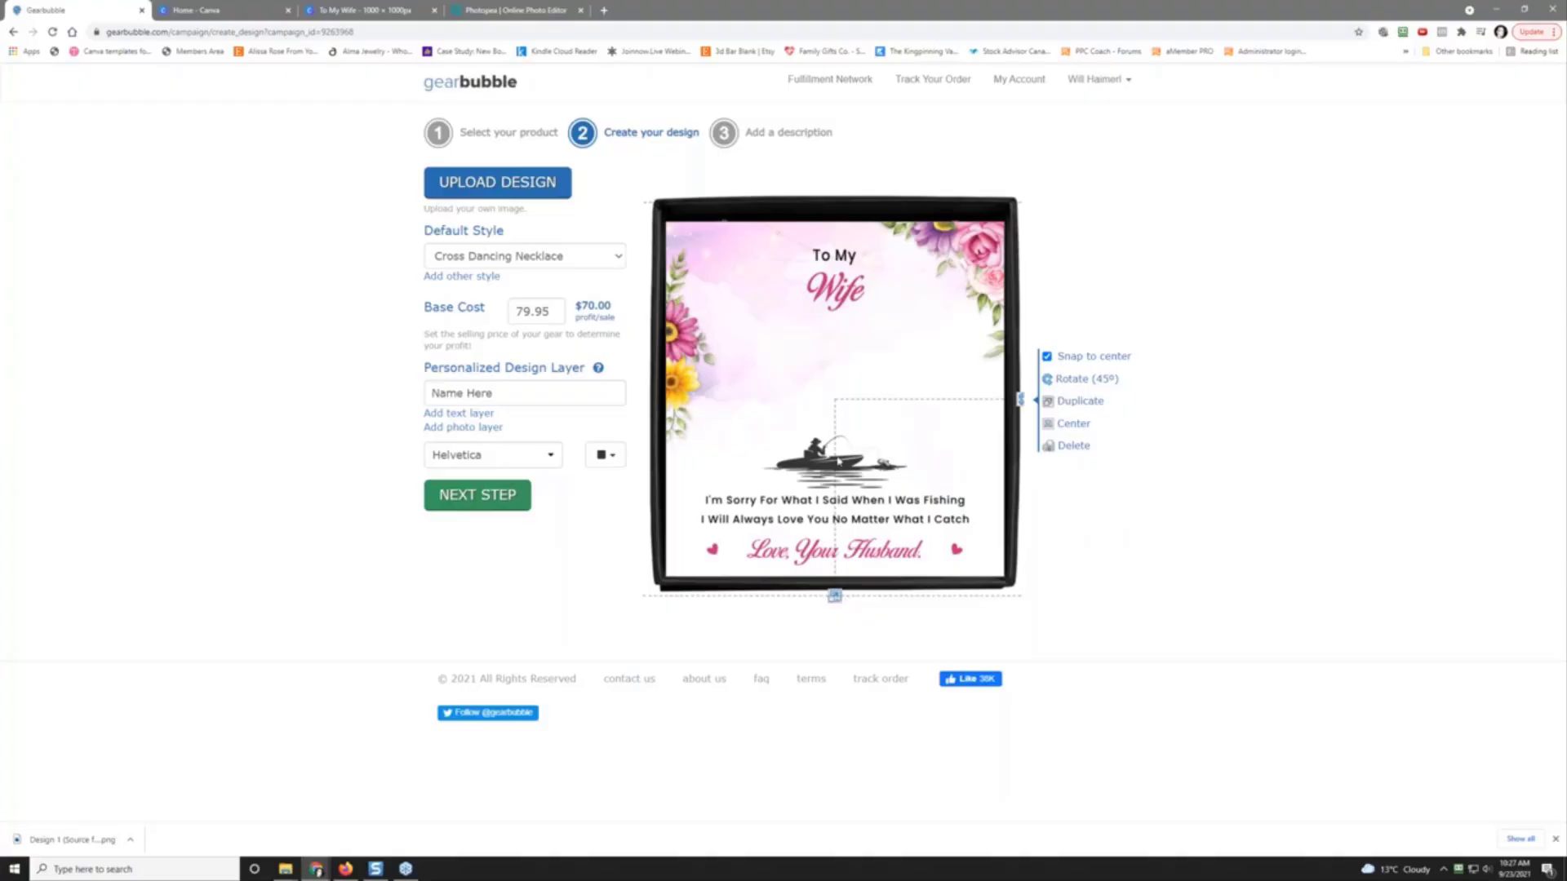
left_click(470, 498)
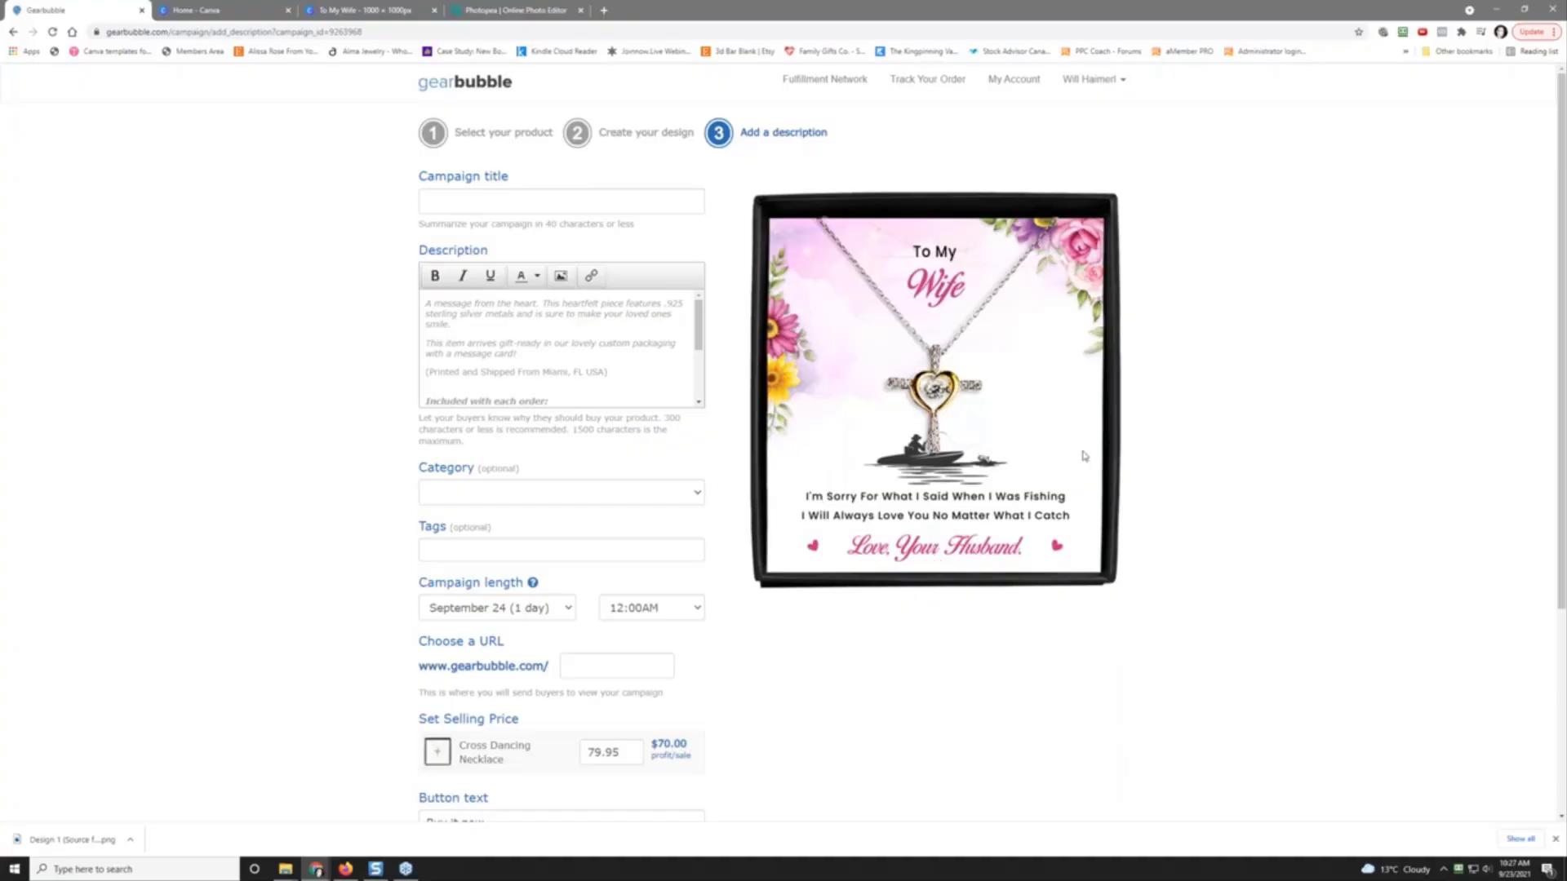
Step: Title the campaign "To My Wife - I'm Sorry For What I Said When I Was Fishing - Cross Necklace"
left_click(487, 194)
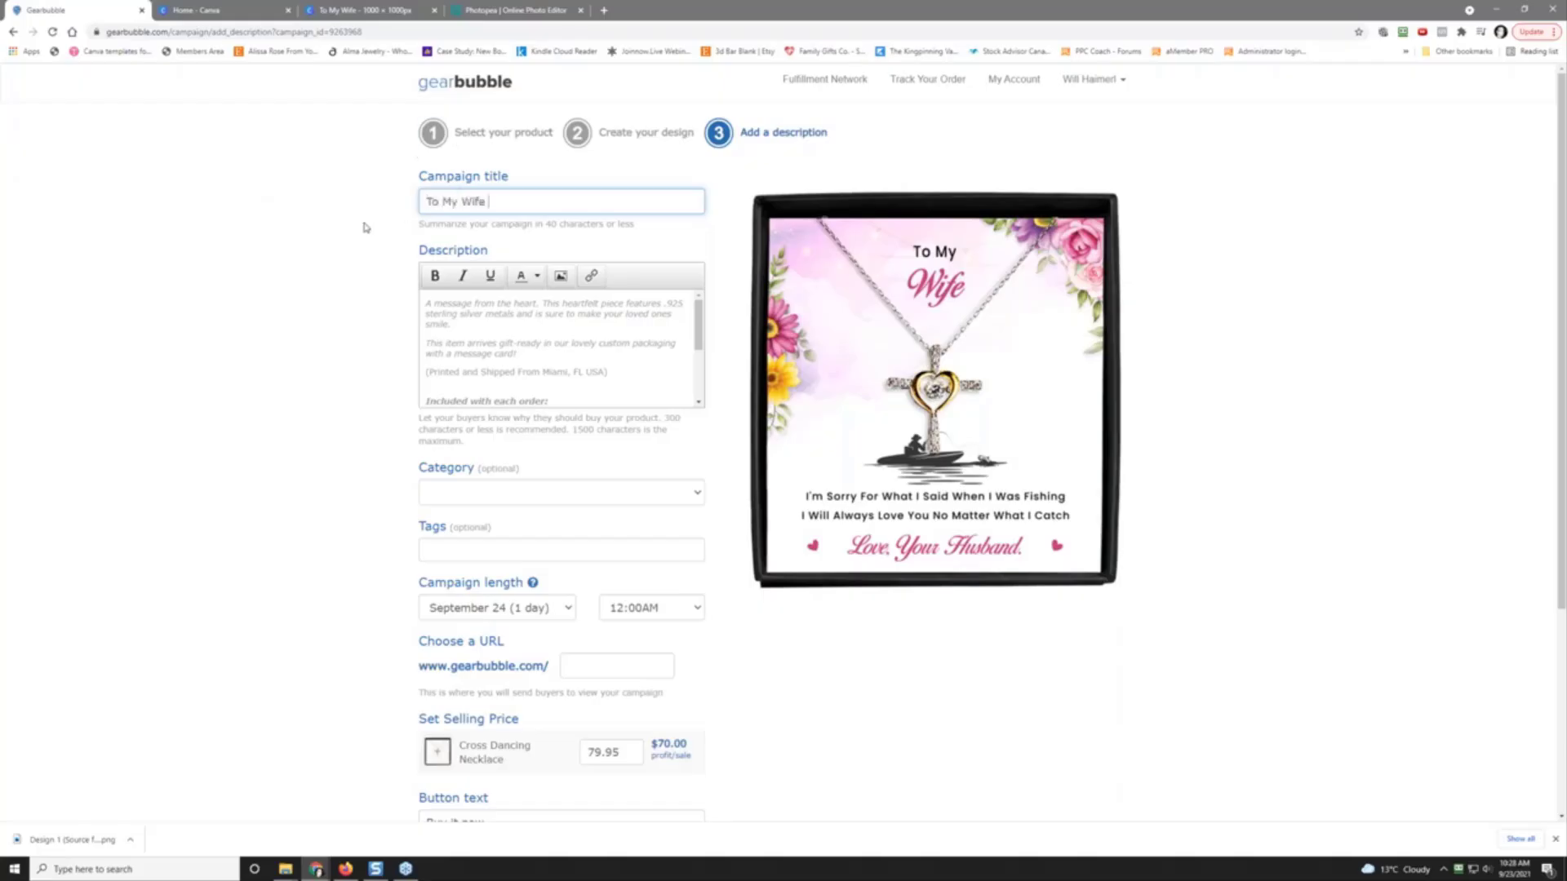
type("'m Sorry For What I Said When I")
type("Was")
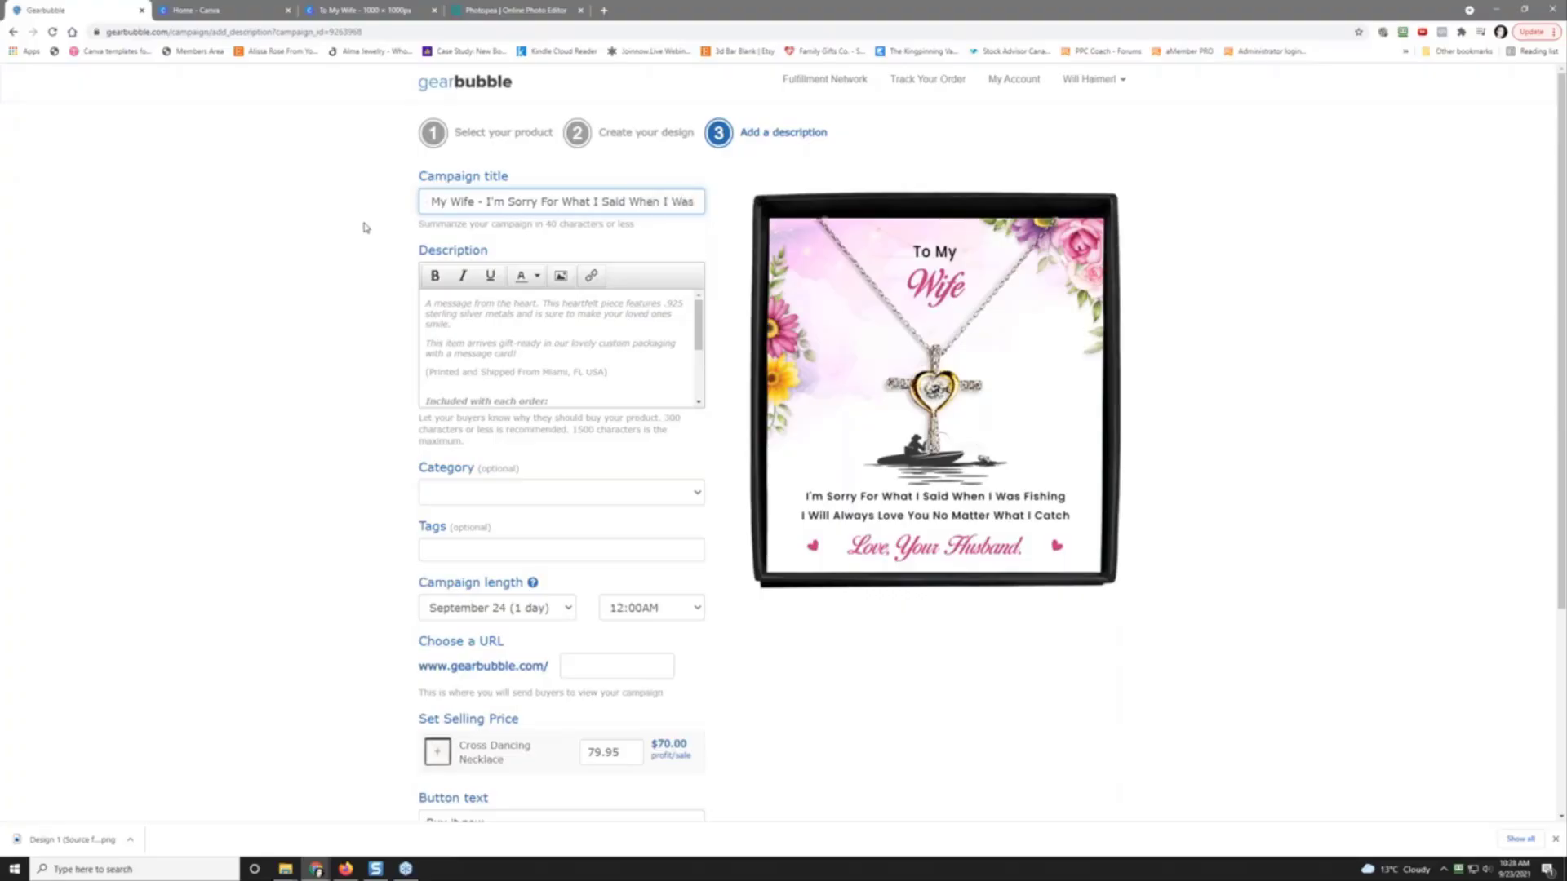
type(" Fishing")
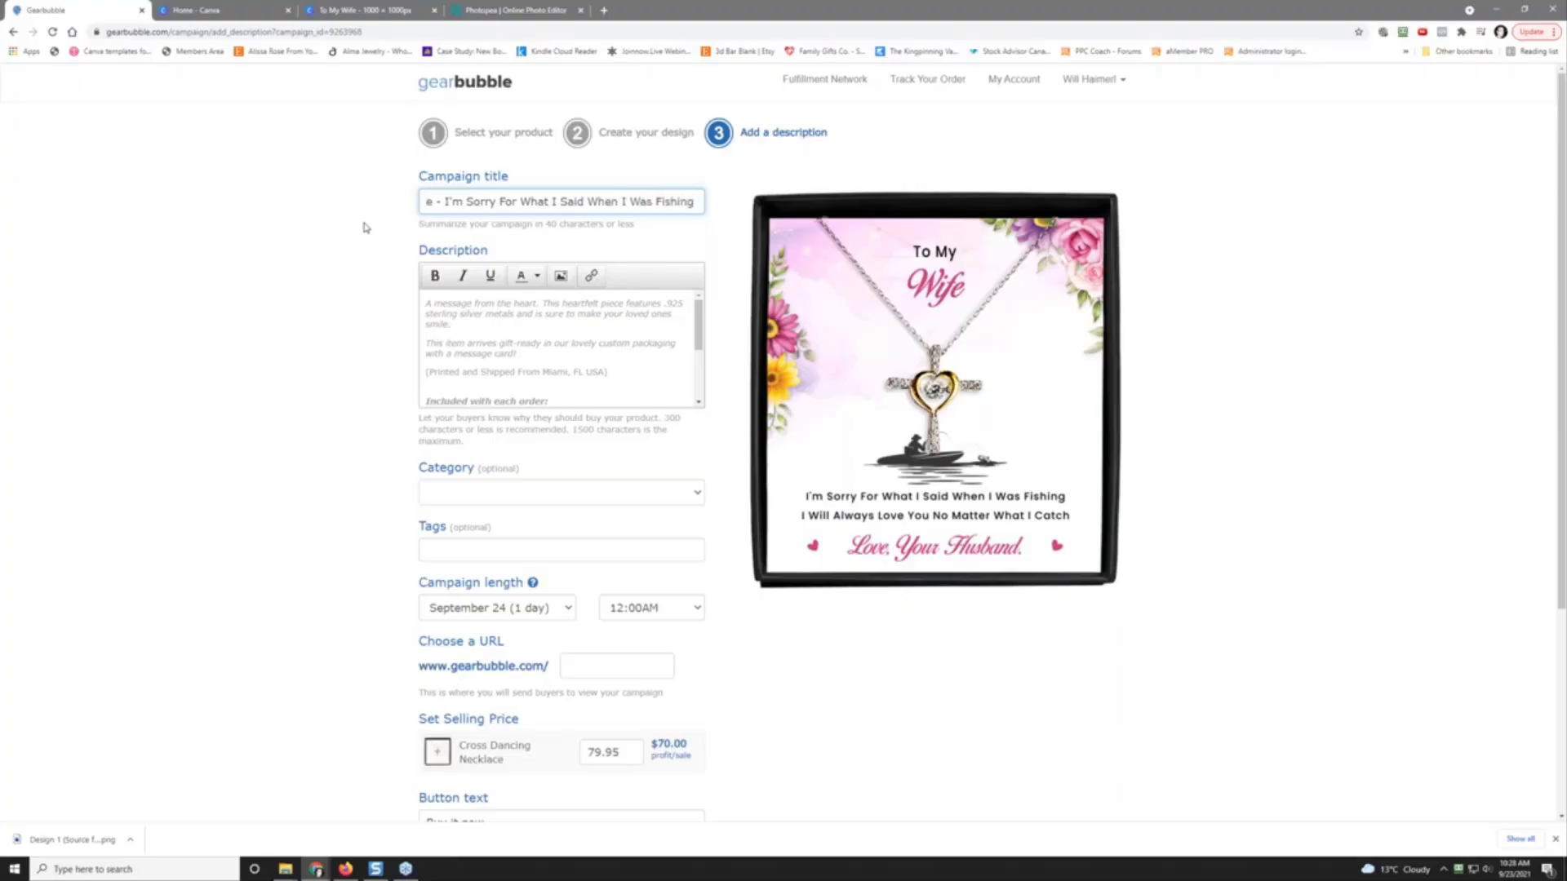
type(" - Cr")
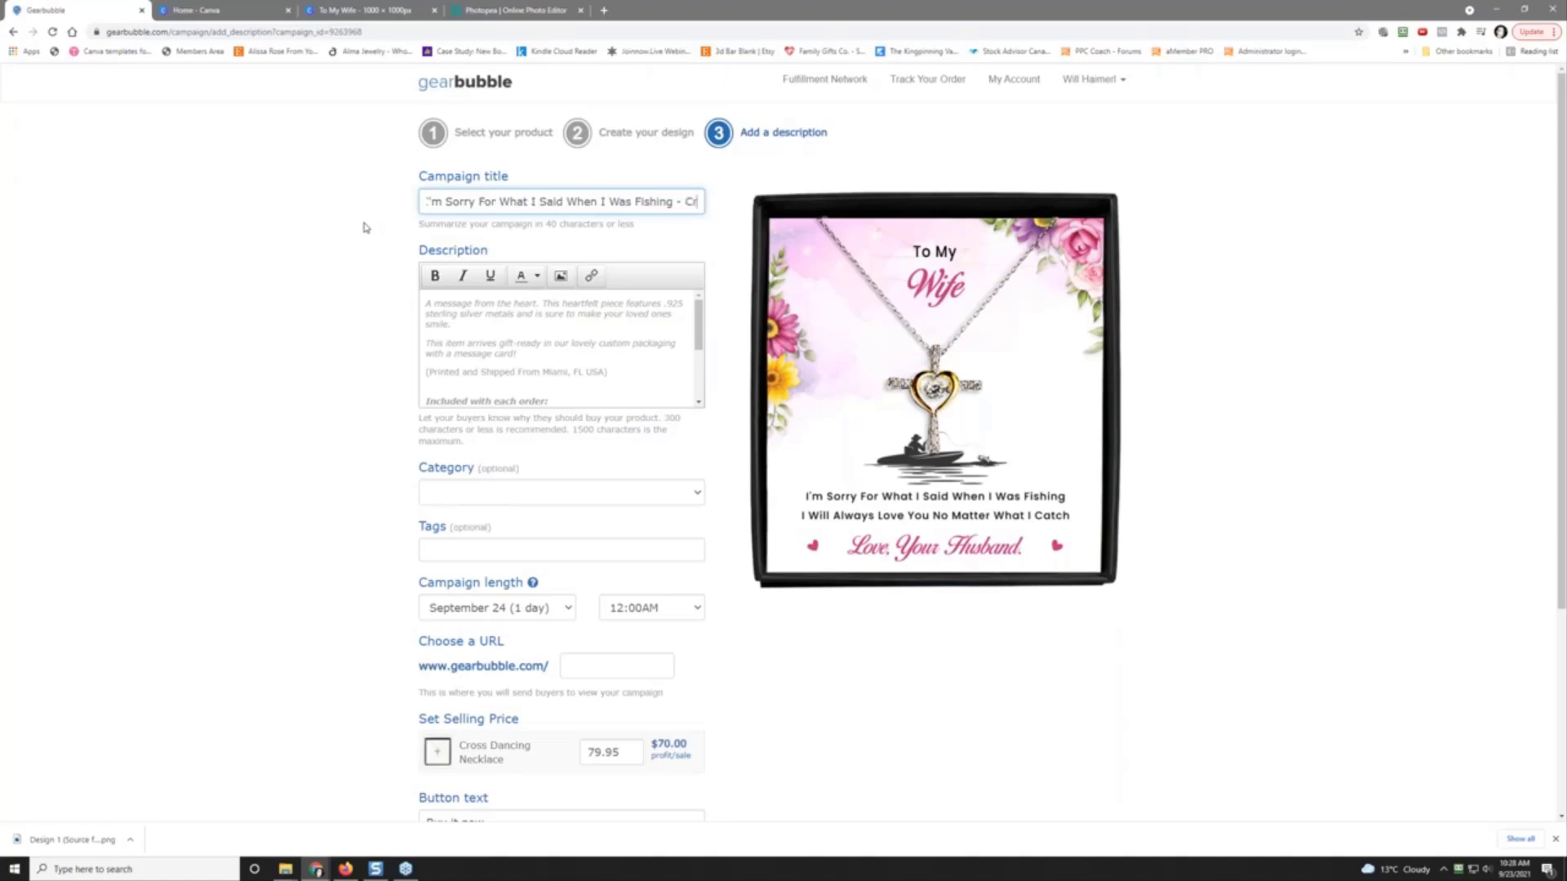
type("oss Necklace")
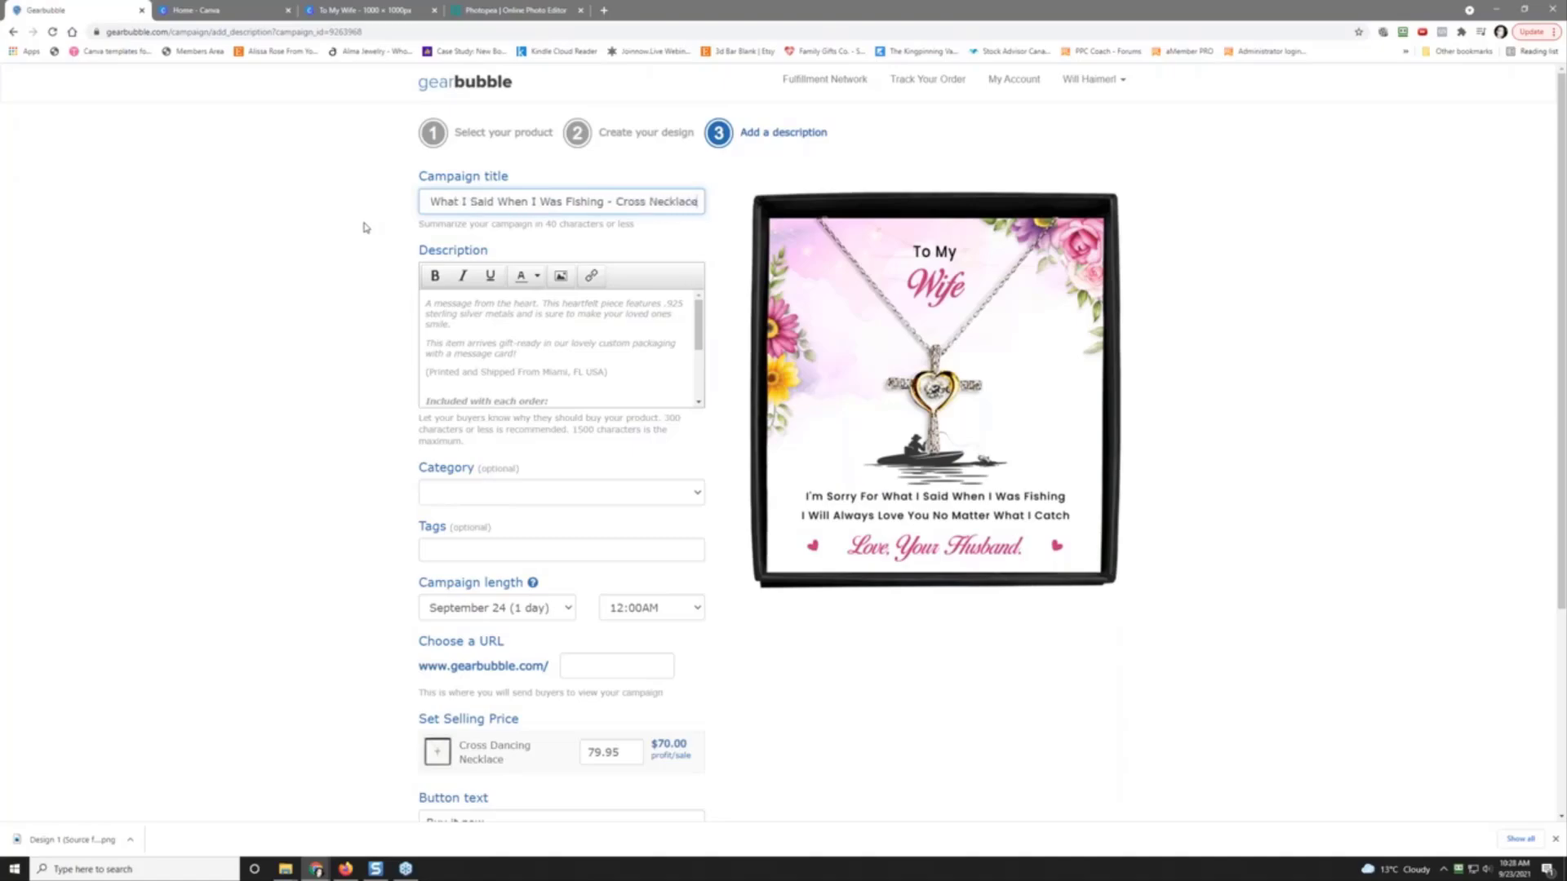
Step: Set the campaign's end time to 10:00PM and its URL ending to "tmw-sorry"
left_click(618, 604)
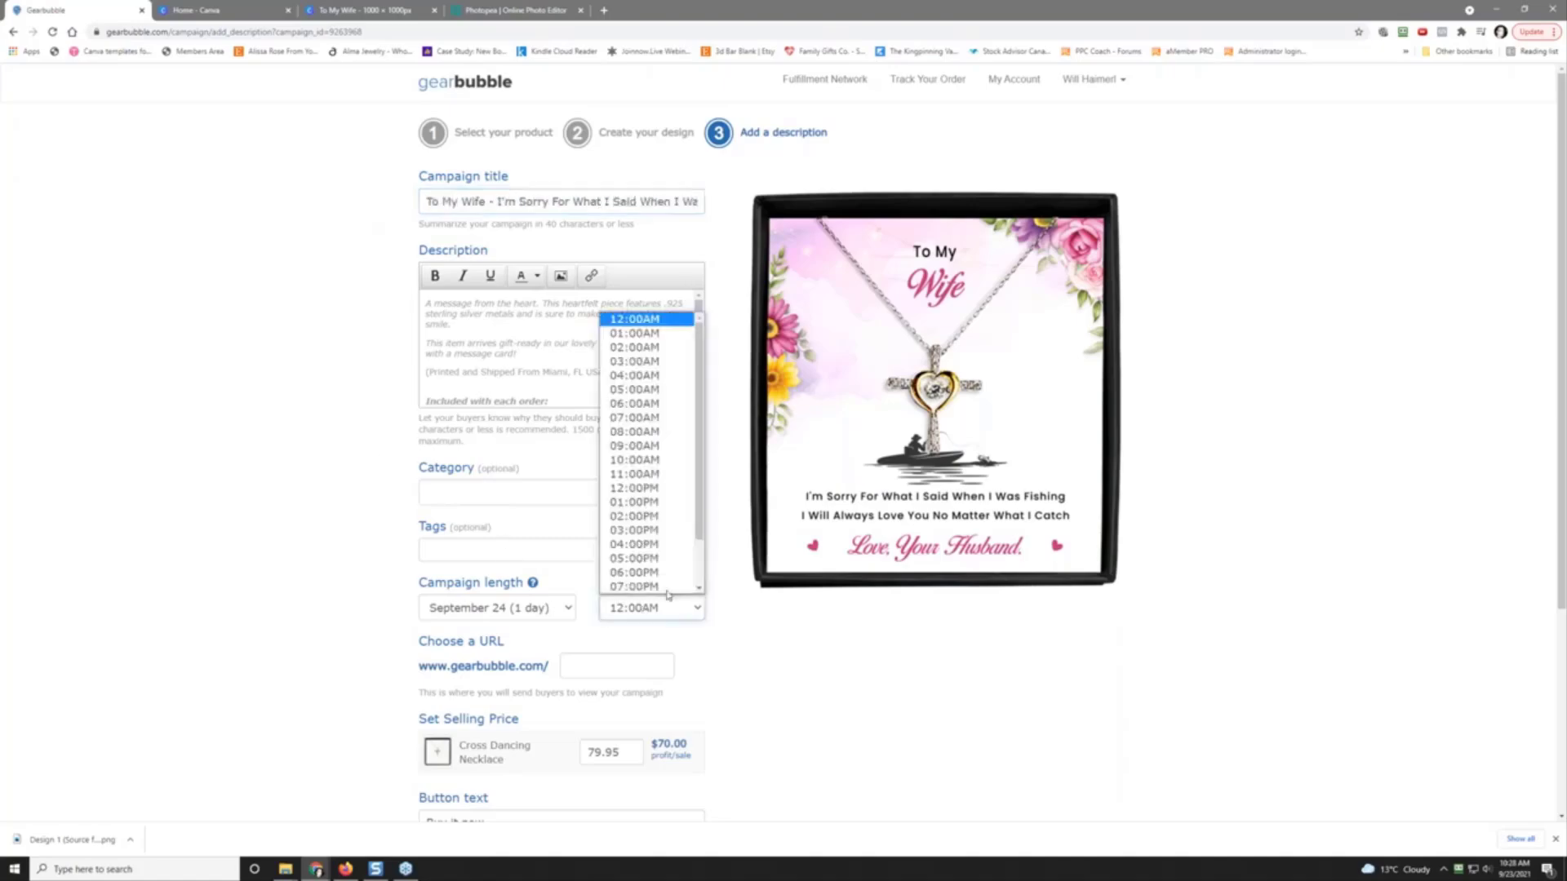
scroll(649, 571, "down", 2)
left_click(641, 572)
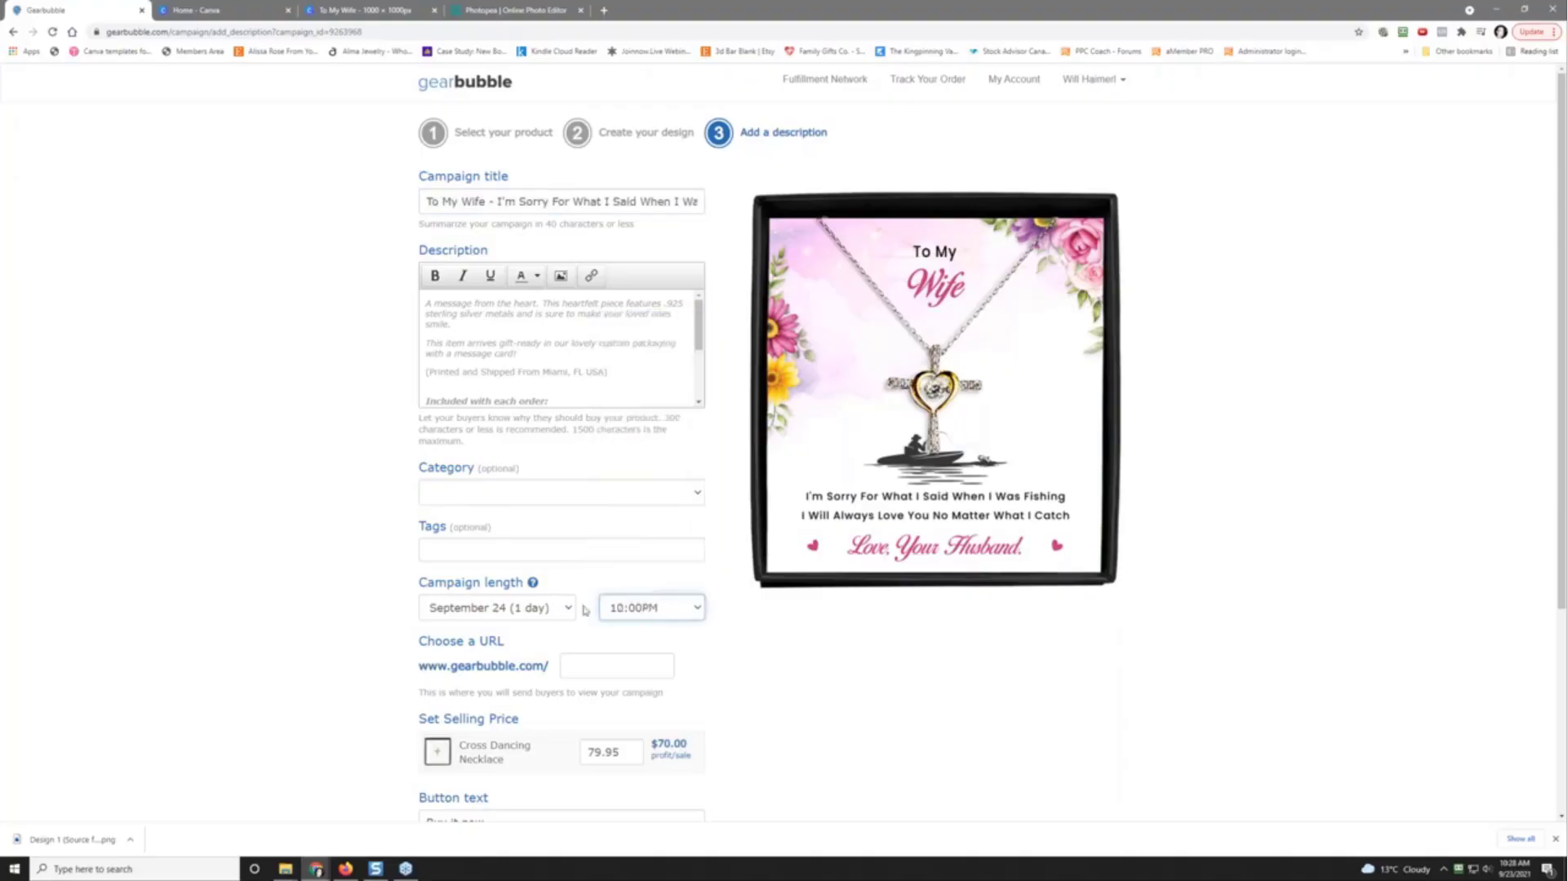
left_click(594, 676)
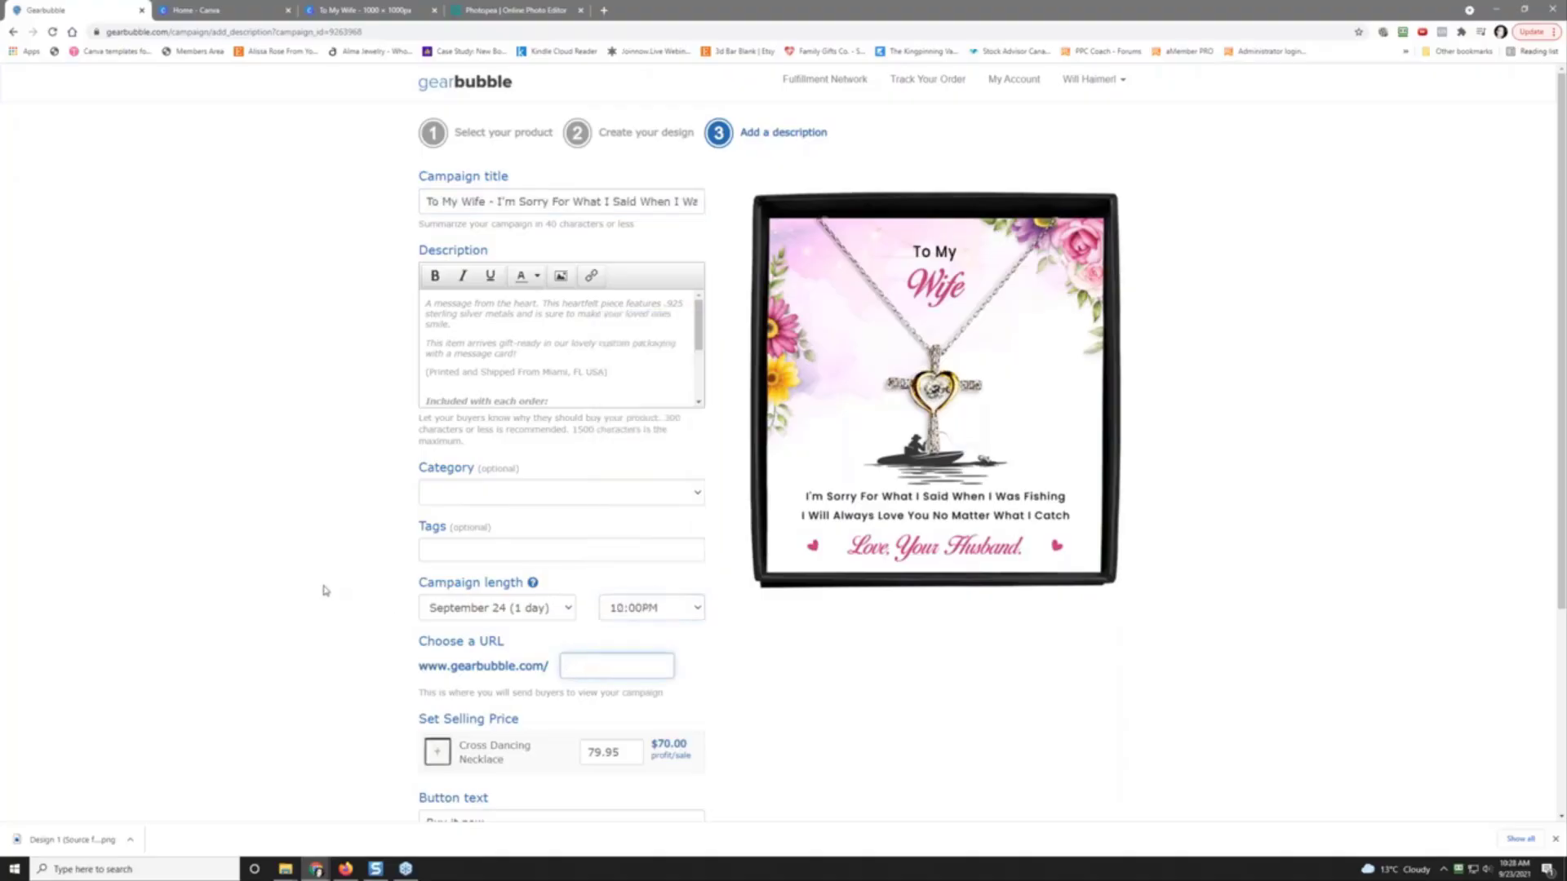
type("t")
left_click(343, 588)
Step: Agree to the terms of service and launch the cross necklace campaign
scroll(665, 416, "down", 4)
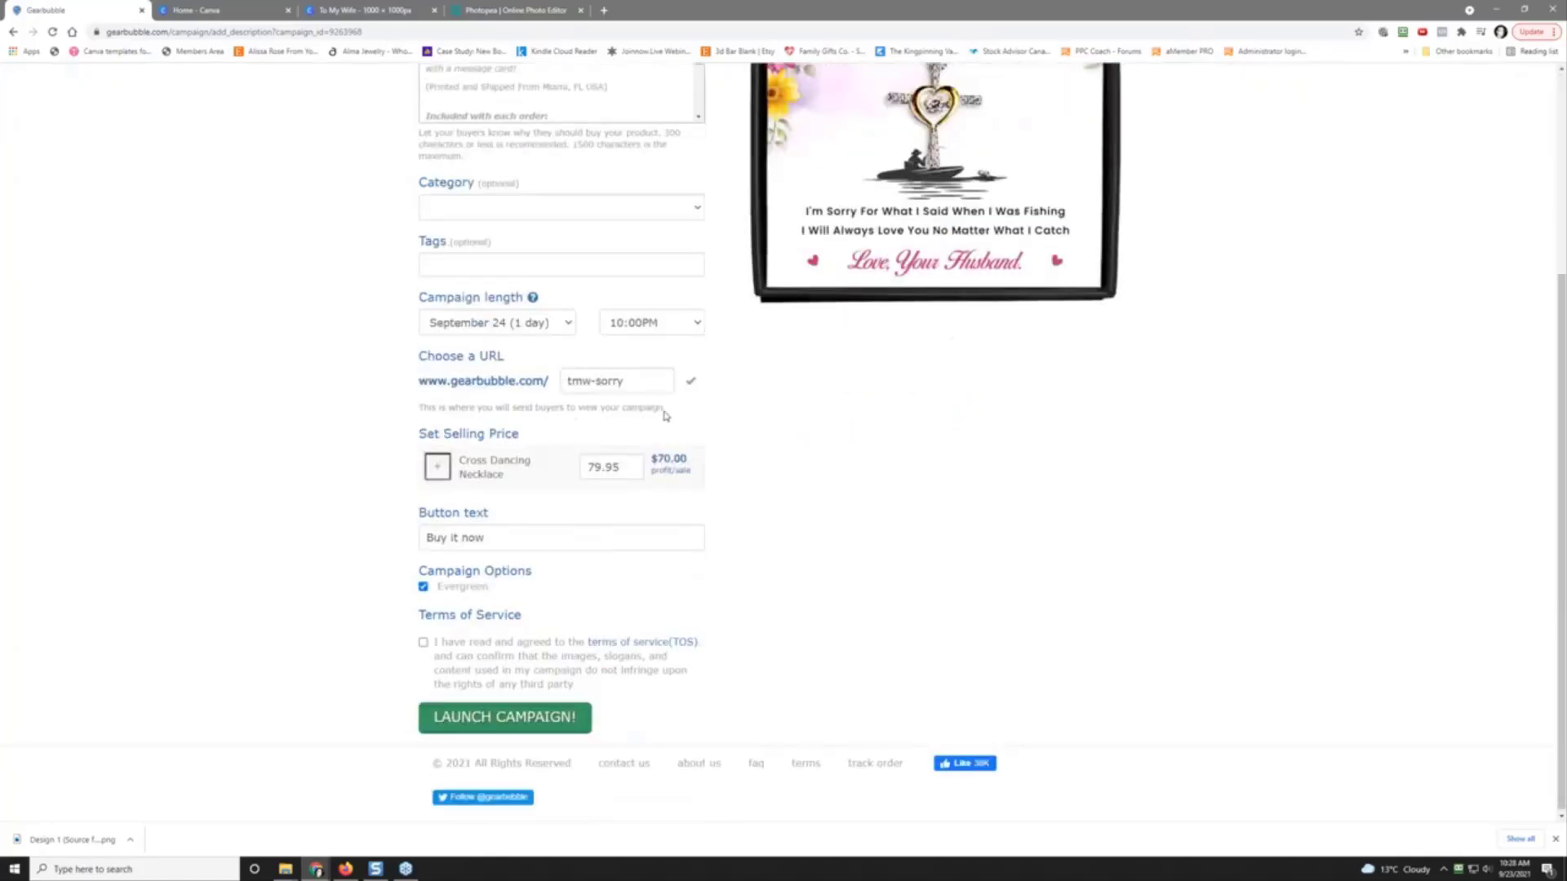
left_click(423, 643)
left_click(499, 722)
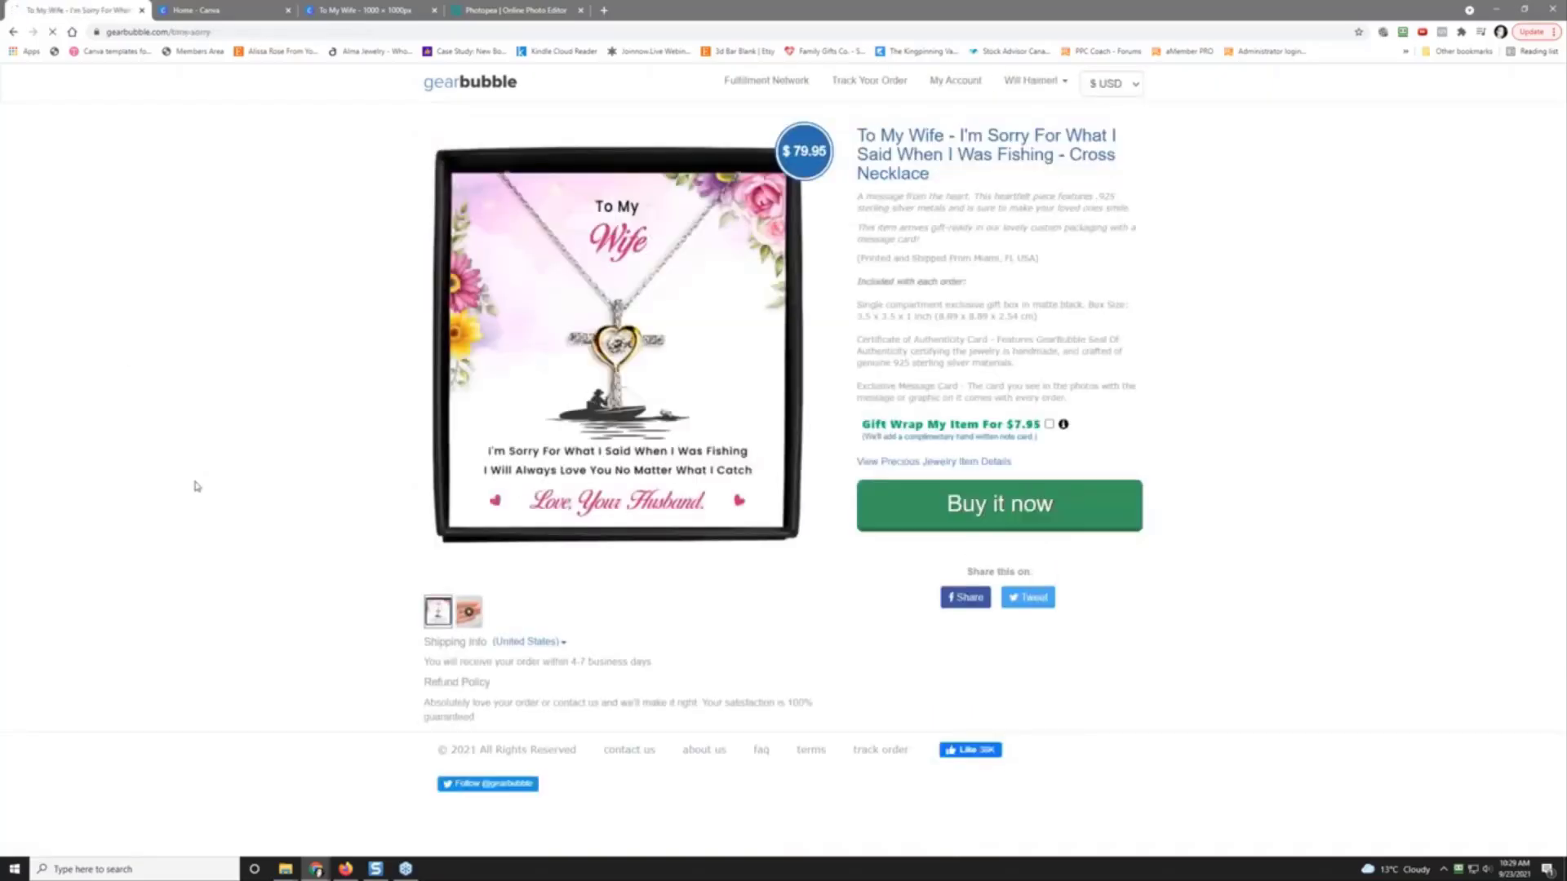
Step: View the new listing's first image and reload the page to load its product mockups
left_click(446, 613)
right_click(196, 407)
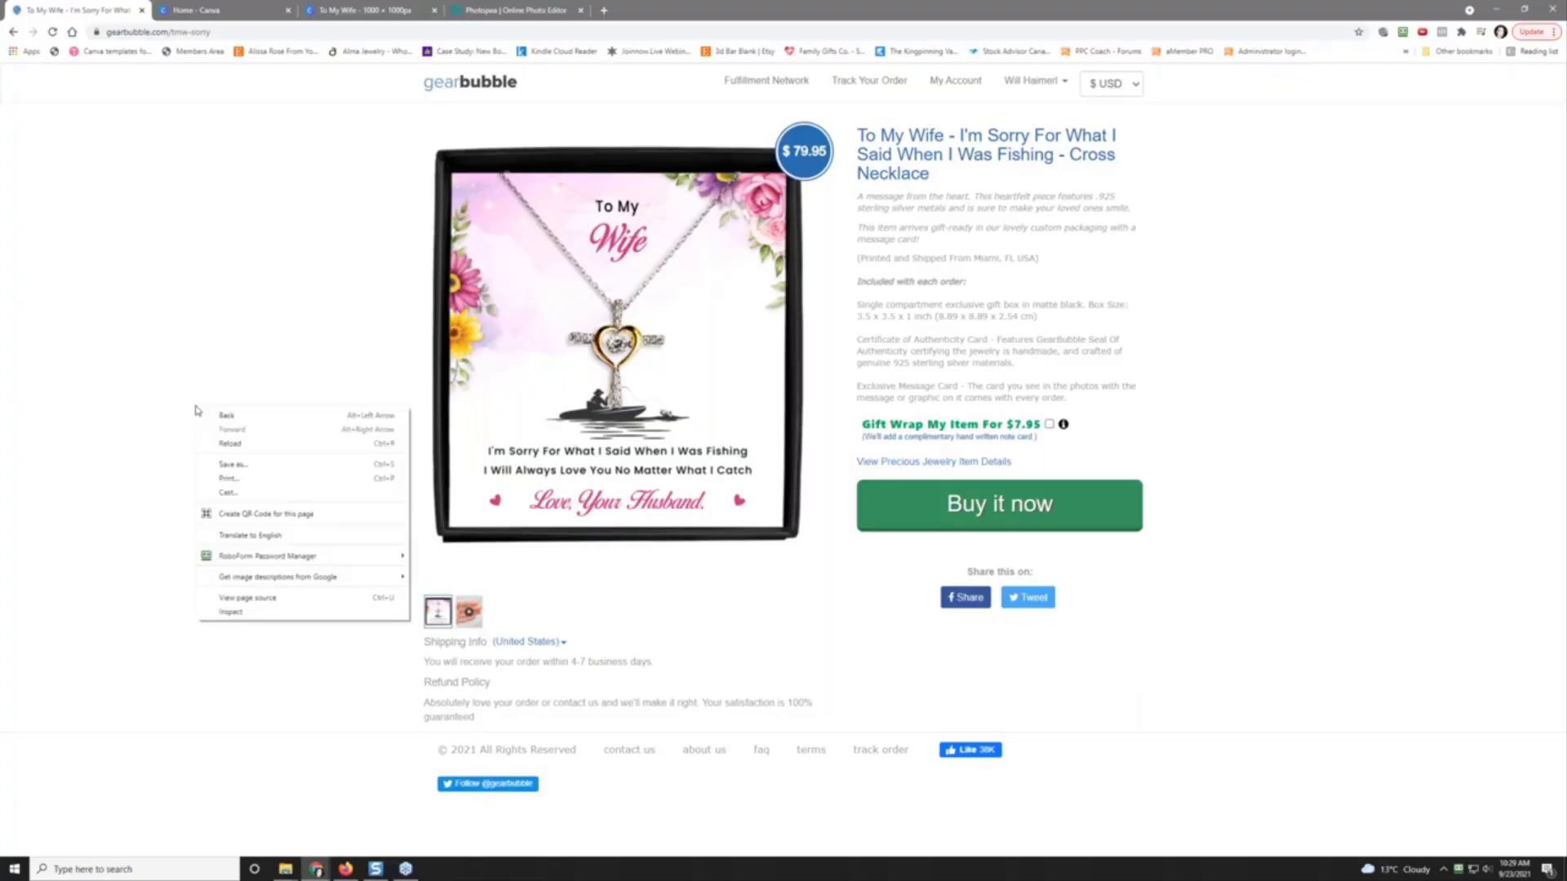
left_click(244, 444)
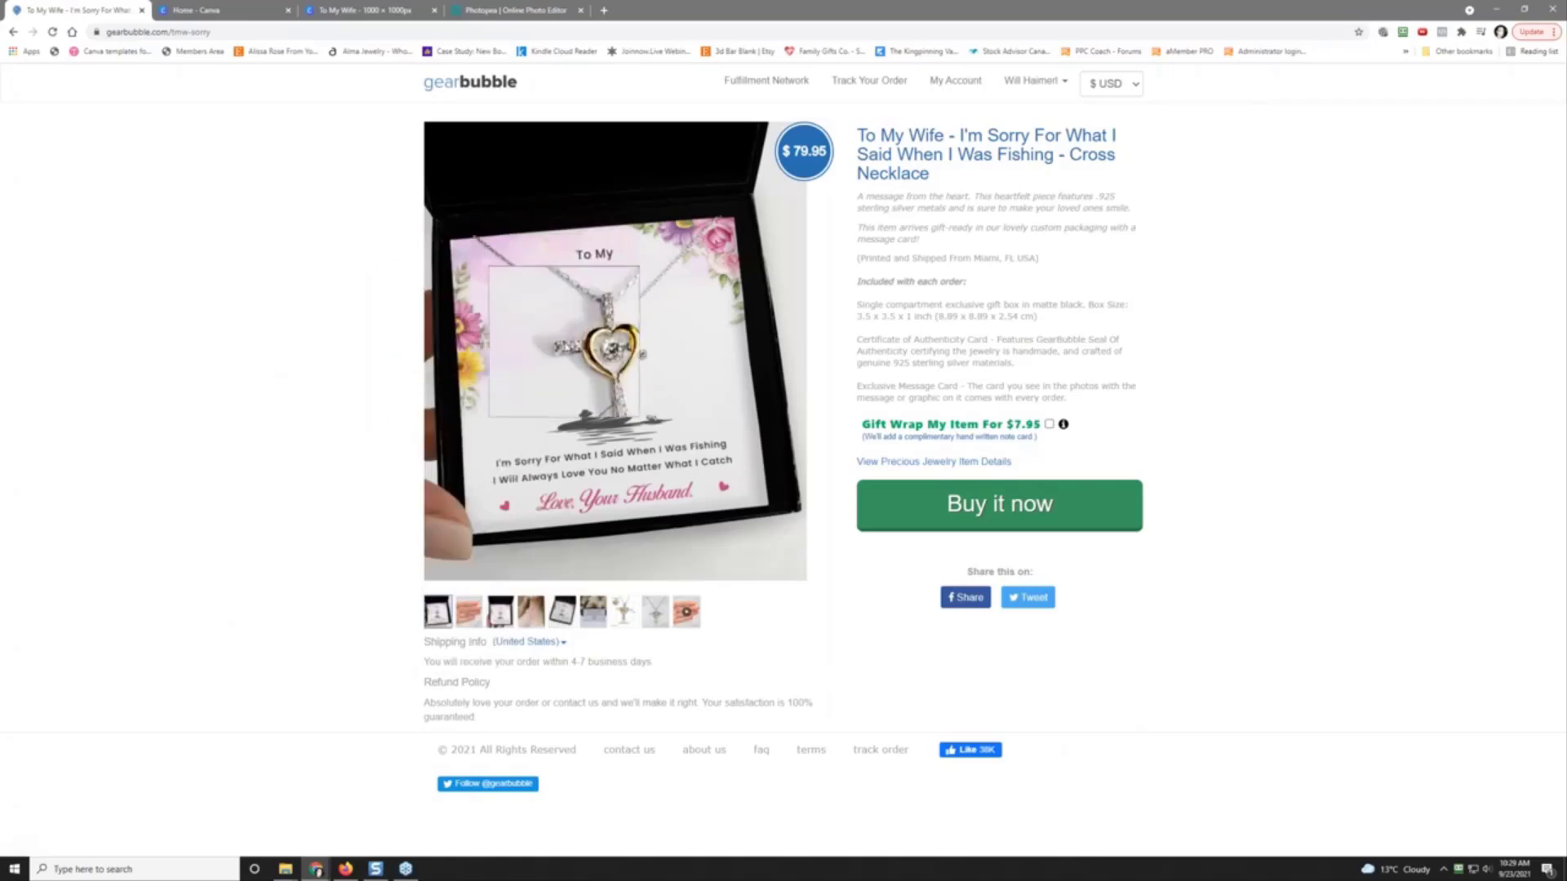
Step: Save the listing's first mockup image as "mockup_1 (2).png" in the "002 - To My Wife - I'm Sorry For What I Said" folder
right_click(566, 343)
left_click(606, 368)
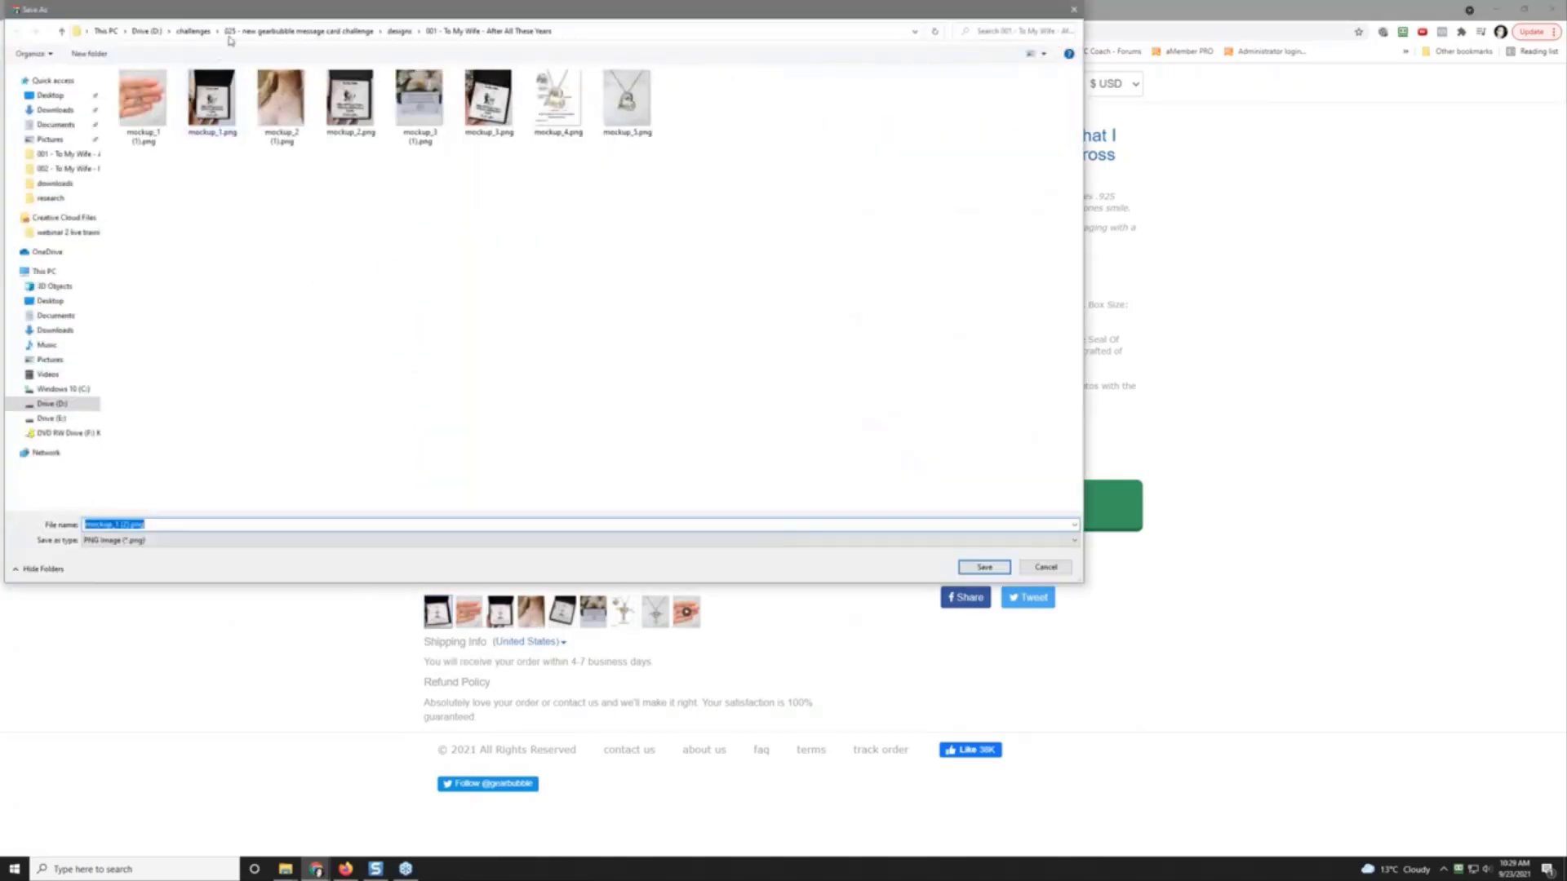
left_click(399, 31)
double_click(192, 102)
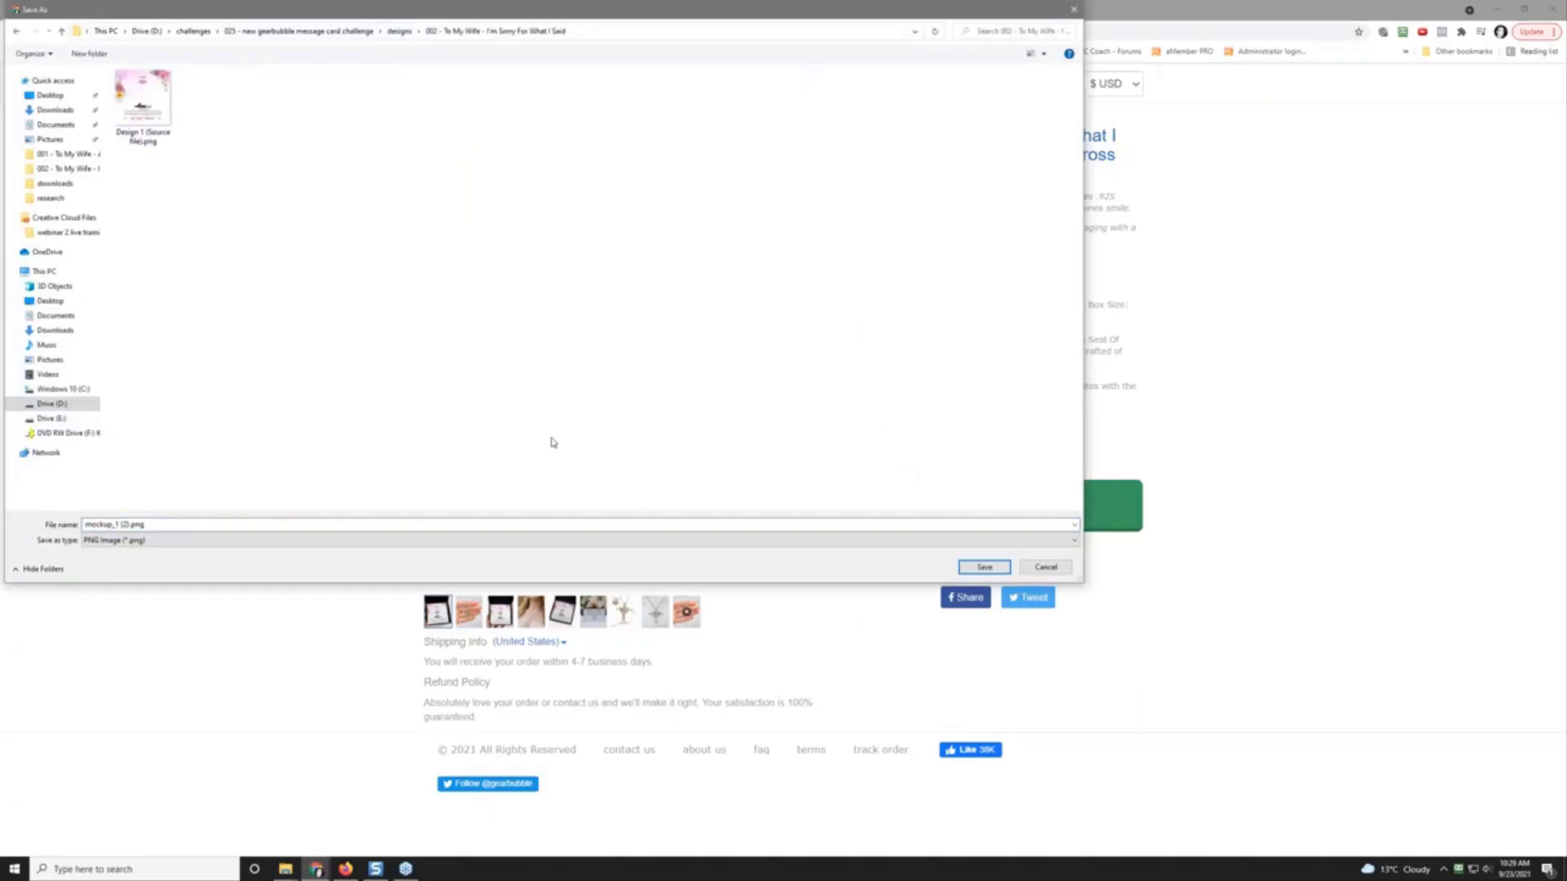
left_click(984, 567)
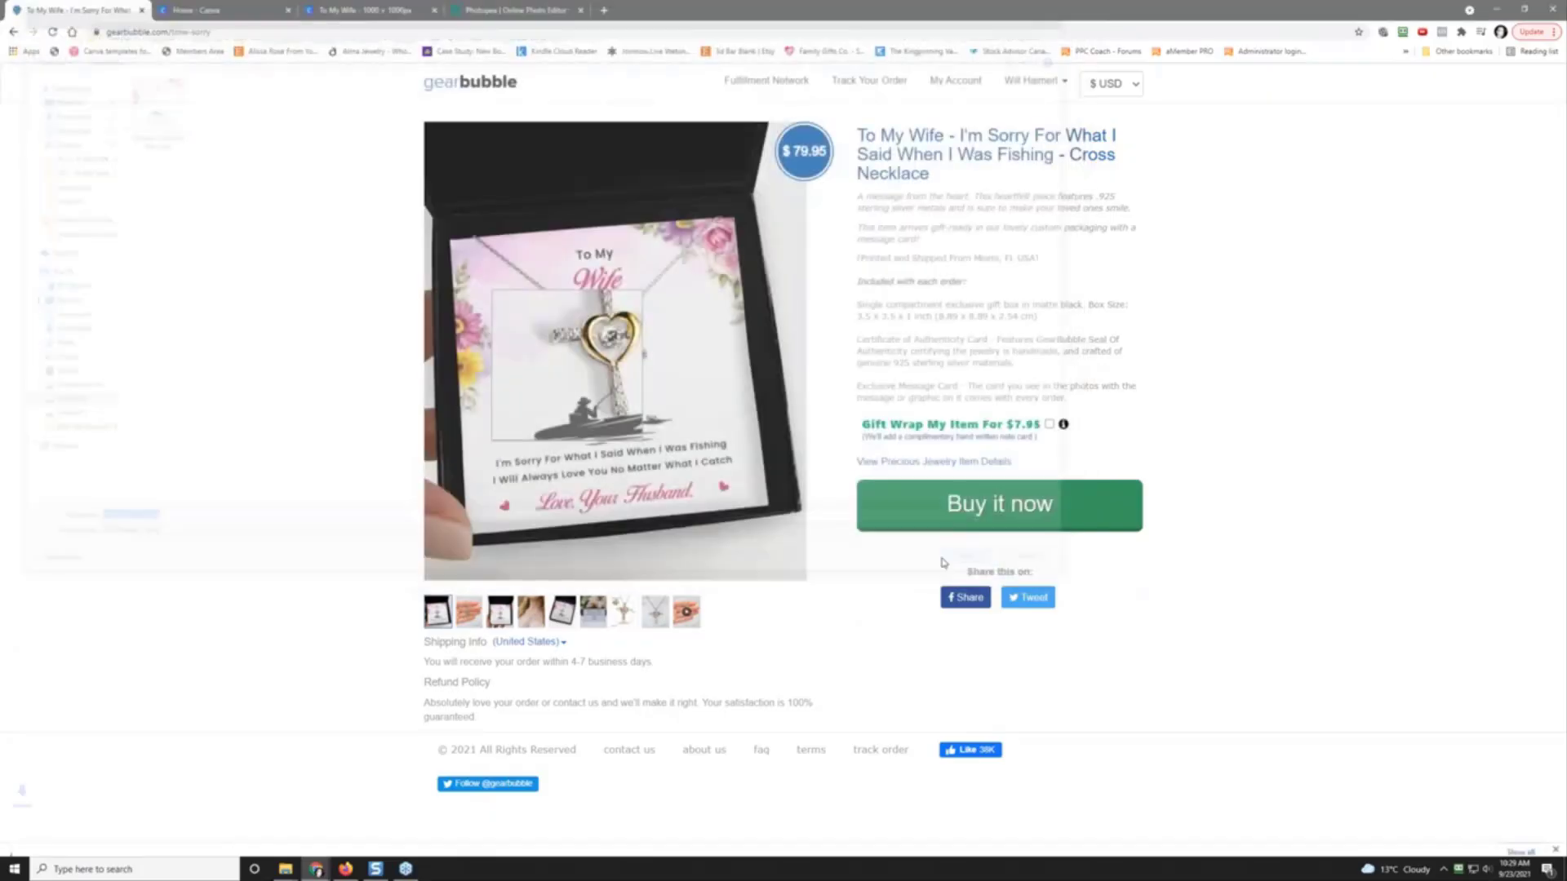
Step: Save the hand-held necklace photo as "mockup_1.png" and the upright boxed necklace photo as "mockup_2.png" in the 002 design folder
left_click(470, 613)
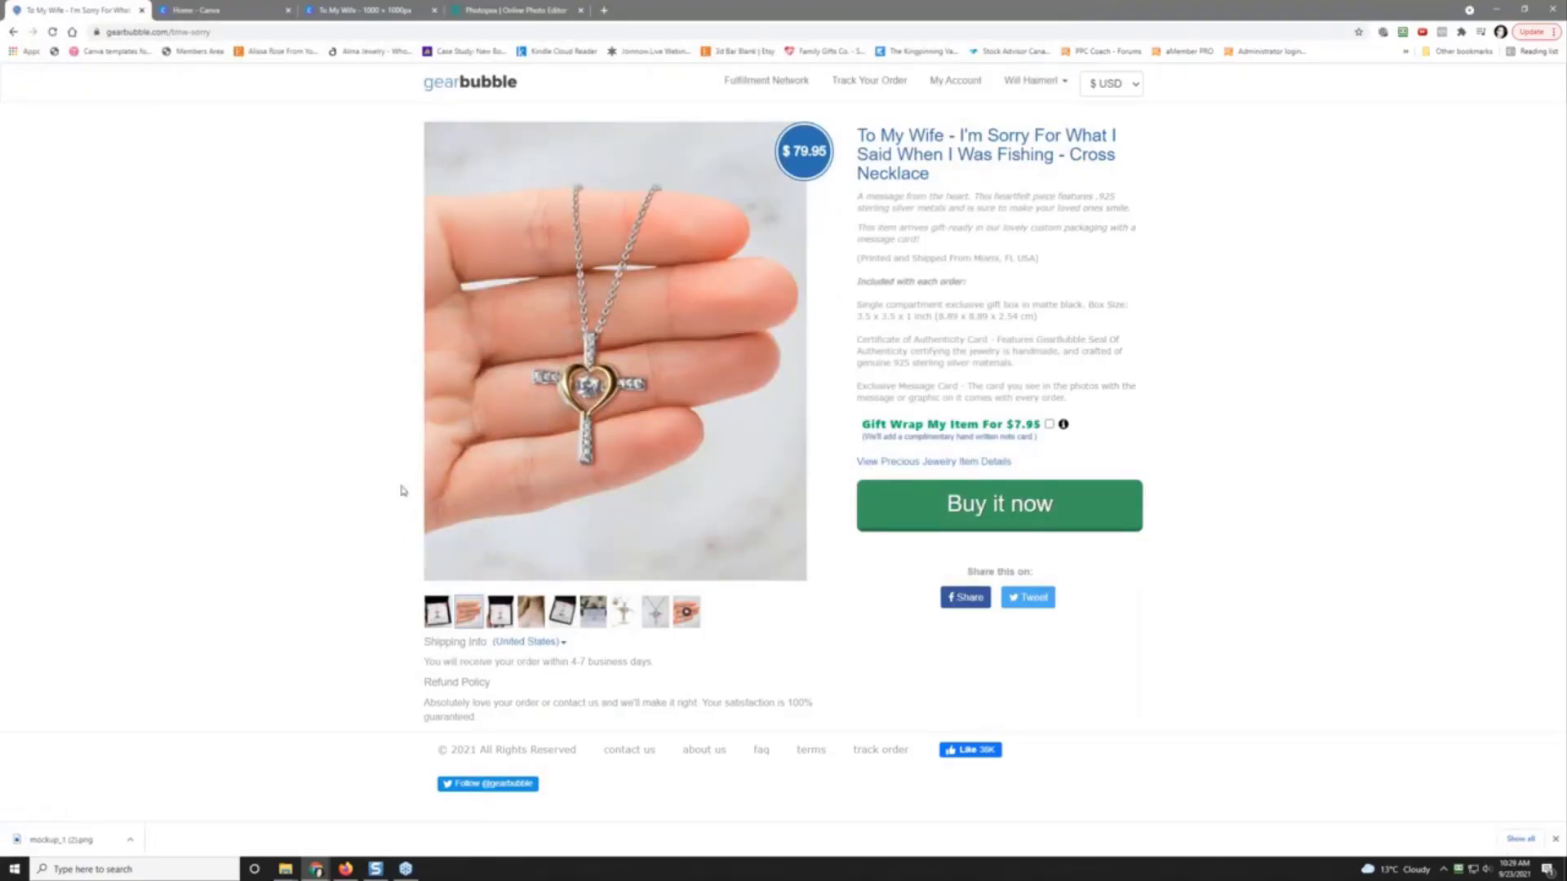
right_click(697, 320)
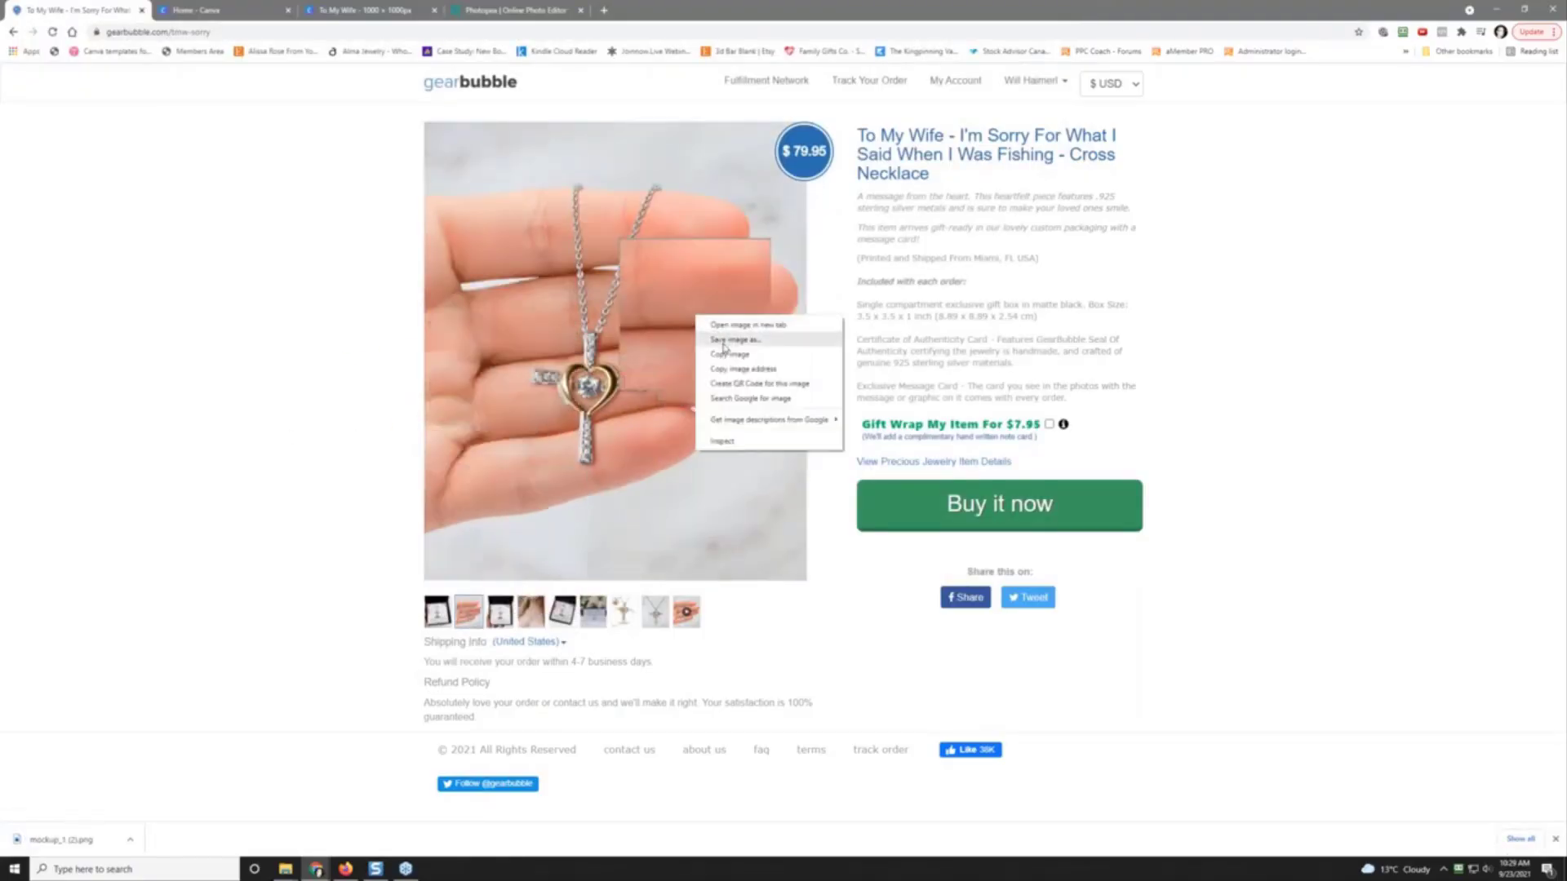
left_click(718, 339)
left_click(987, 569)
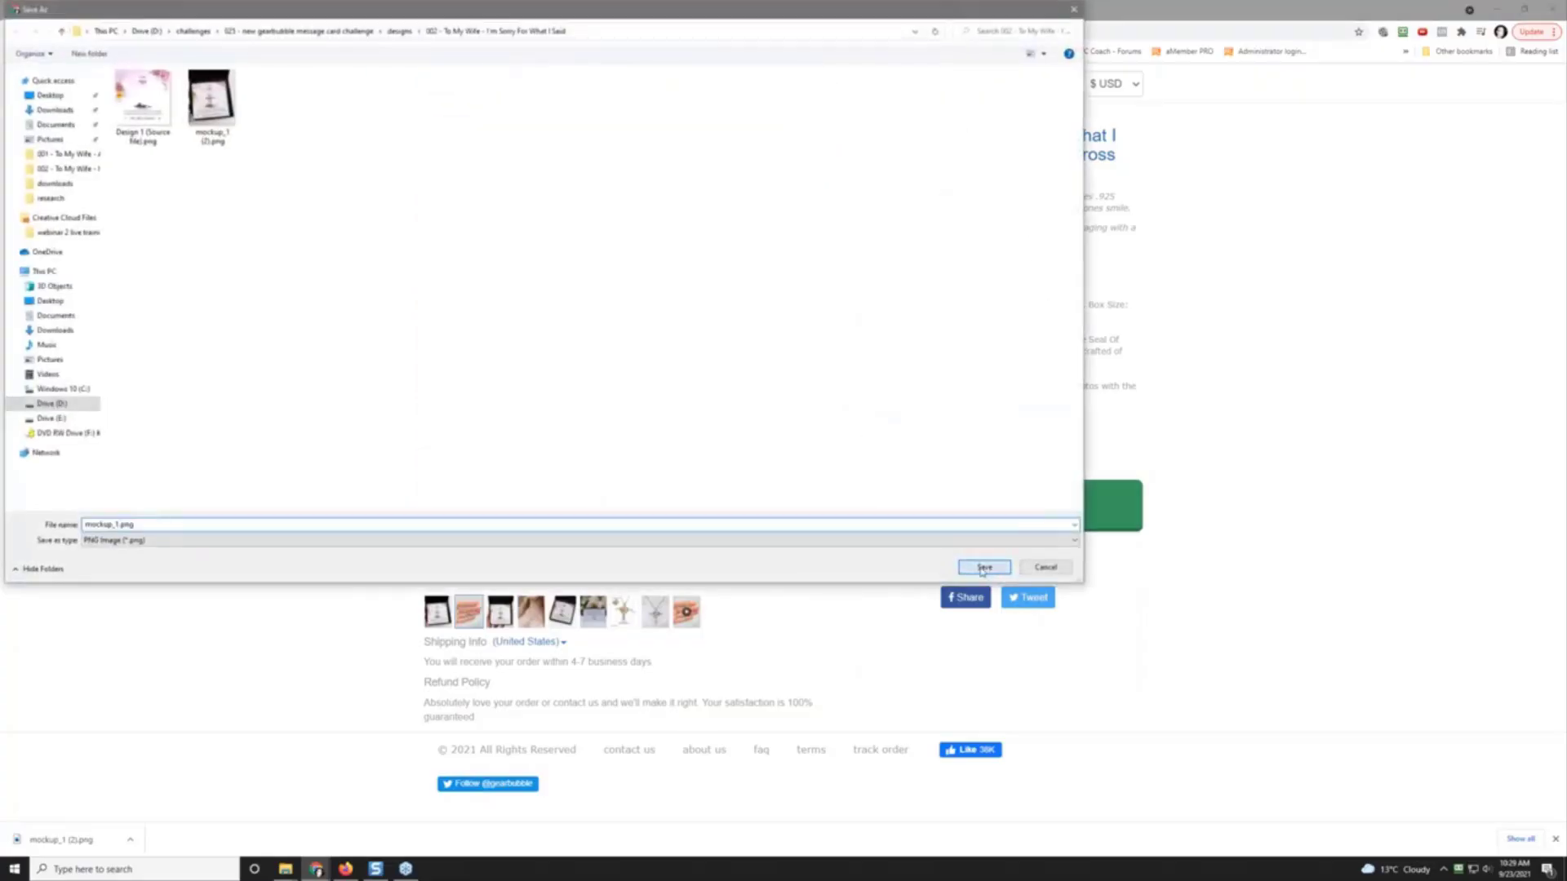
left_click(500, 614)
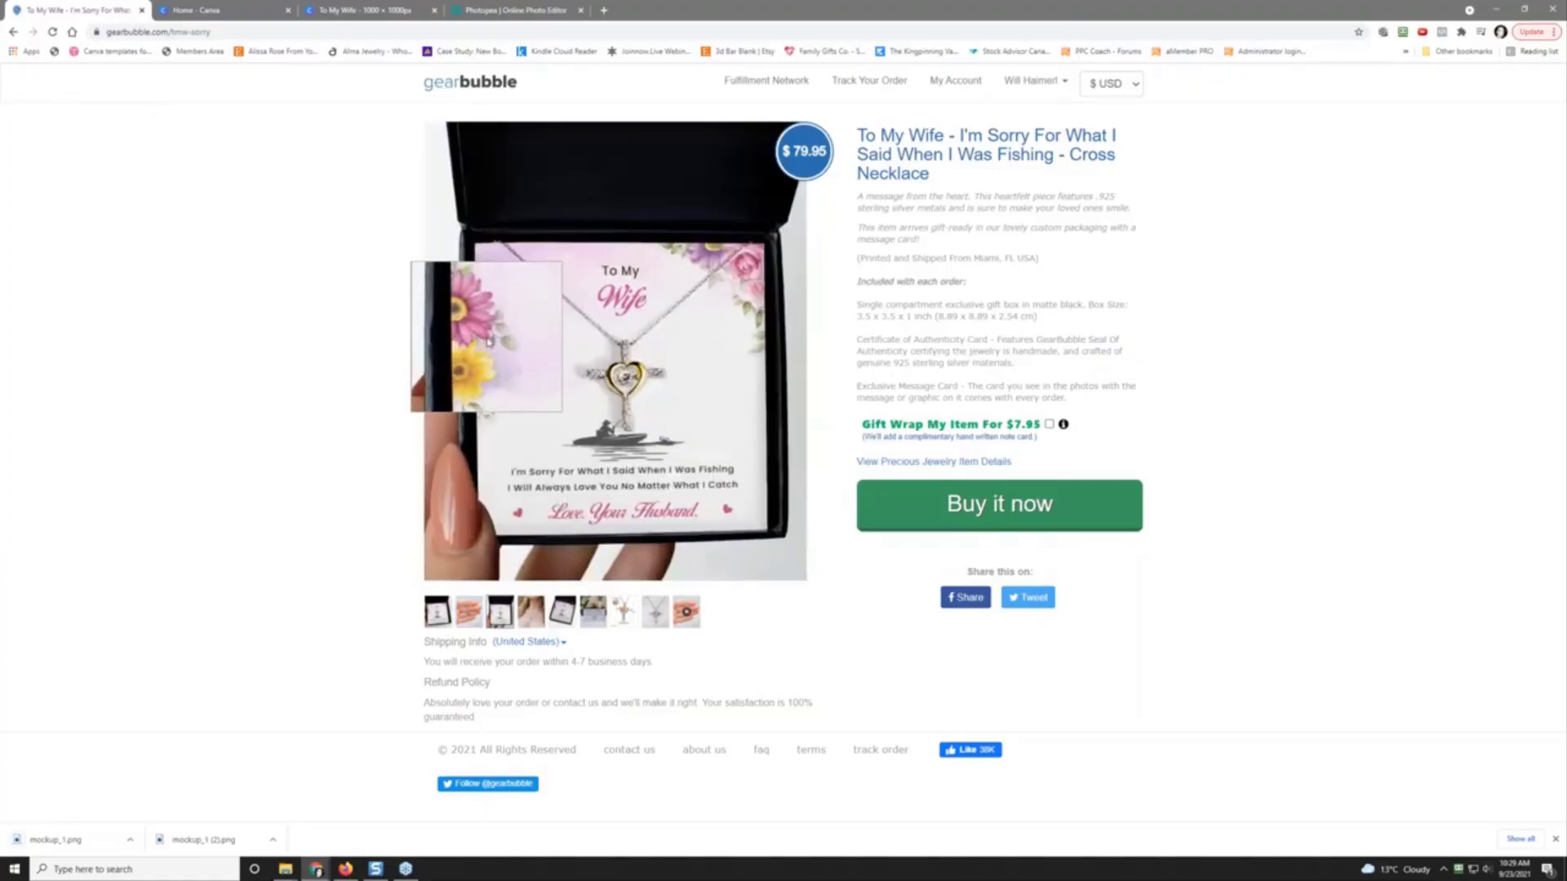
right_click(484, 338)
left_click(523, 371)
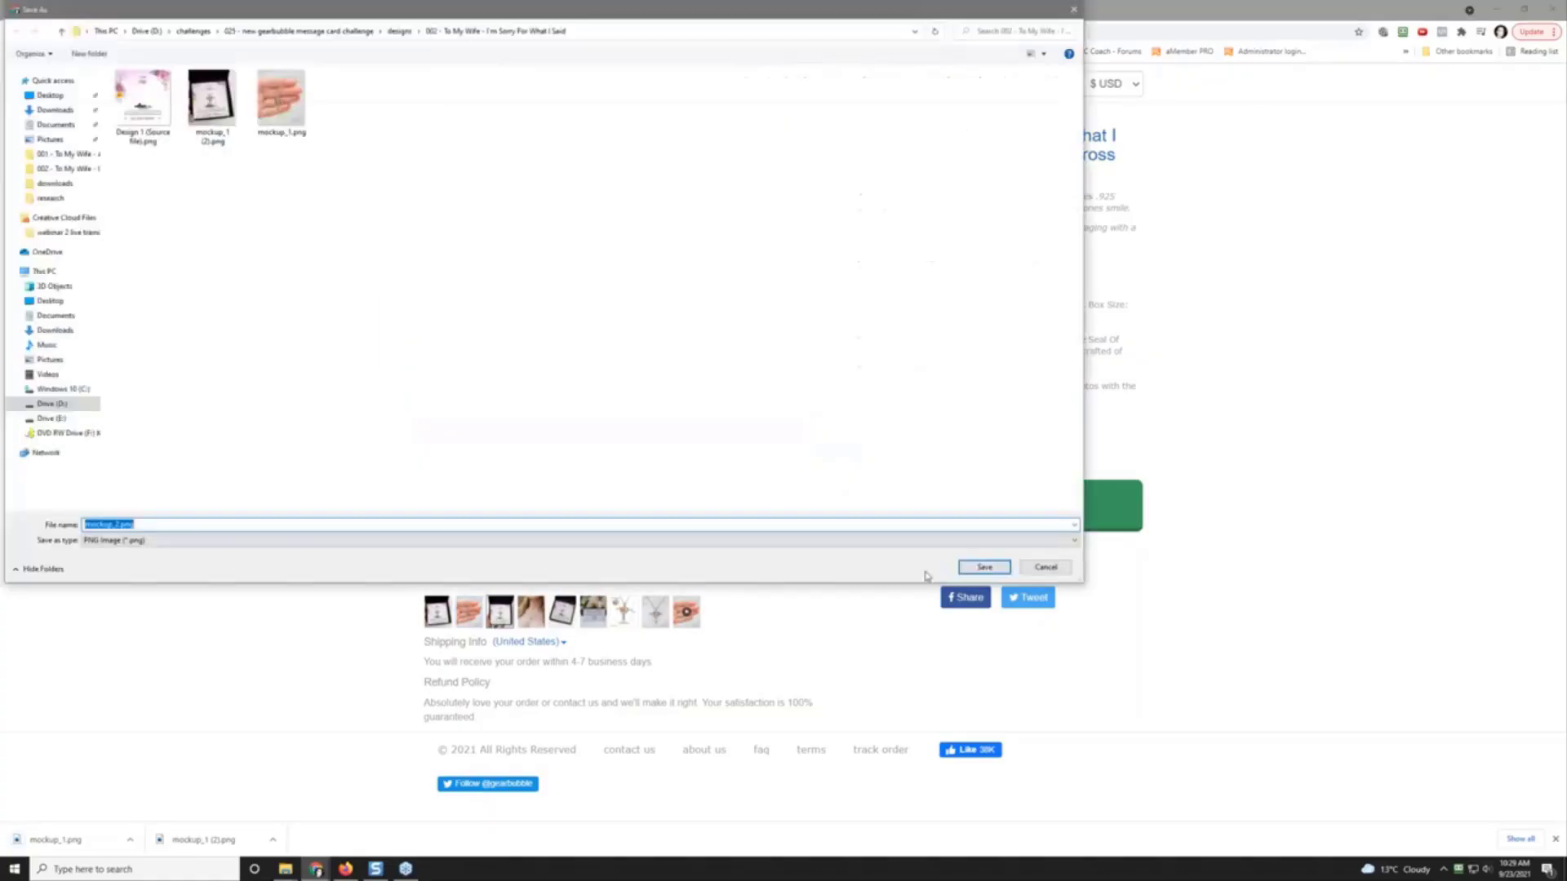
key("Return")
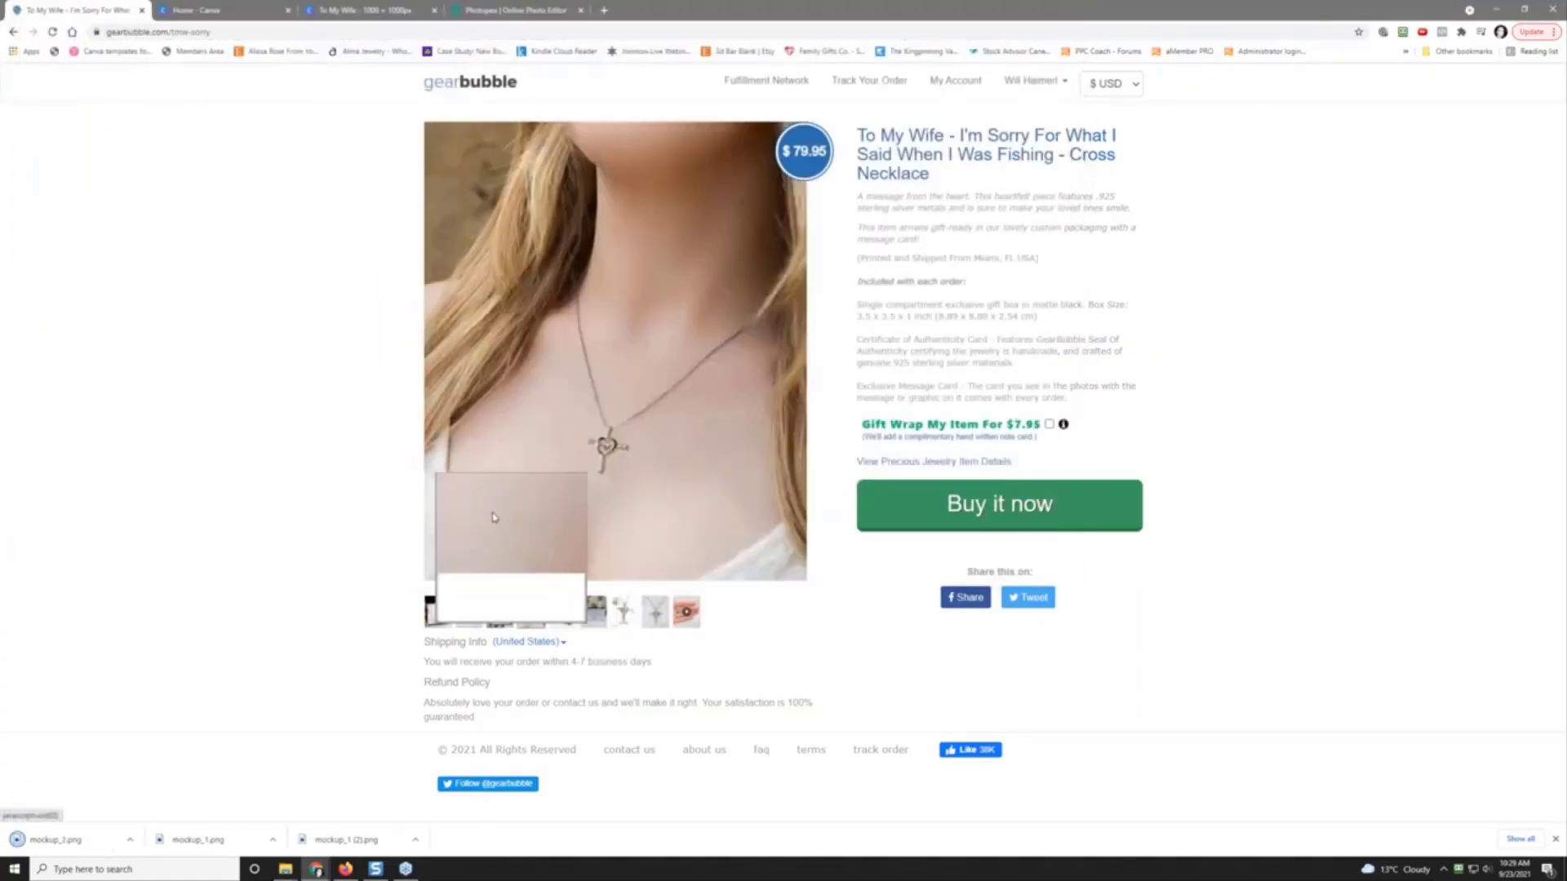
Step: Save the photo of the worn necklace as "mockup_2 (1).png" and the tilted gift box photo as "mockup_3.png" in the same folder
right_click(478, 480)
left_click(514, 502)
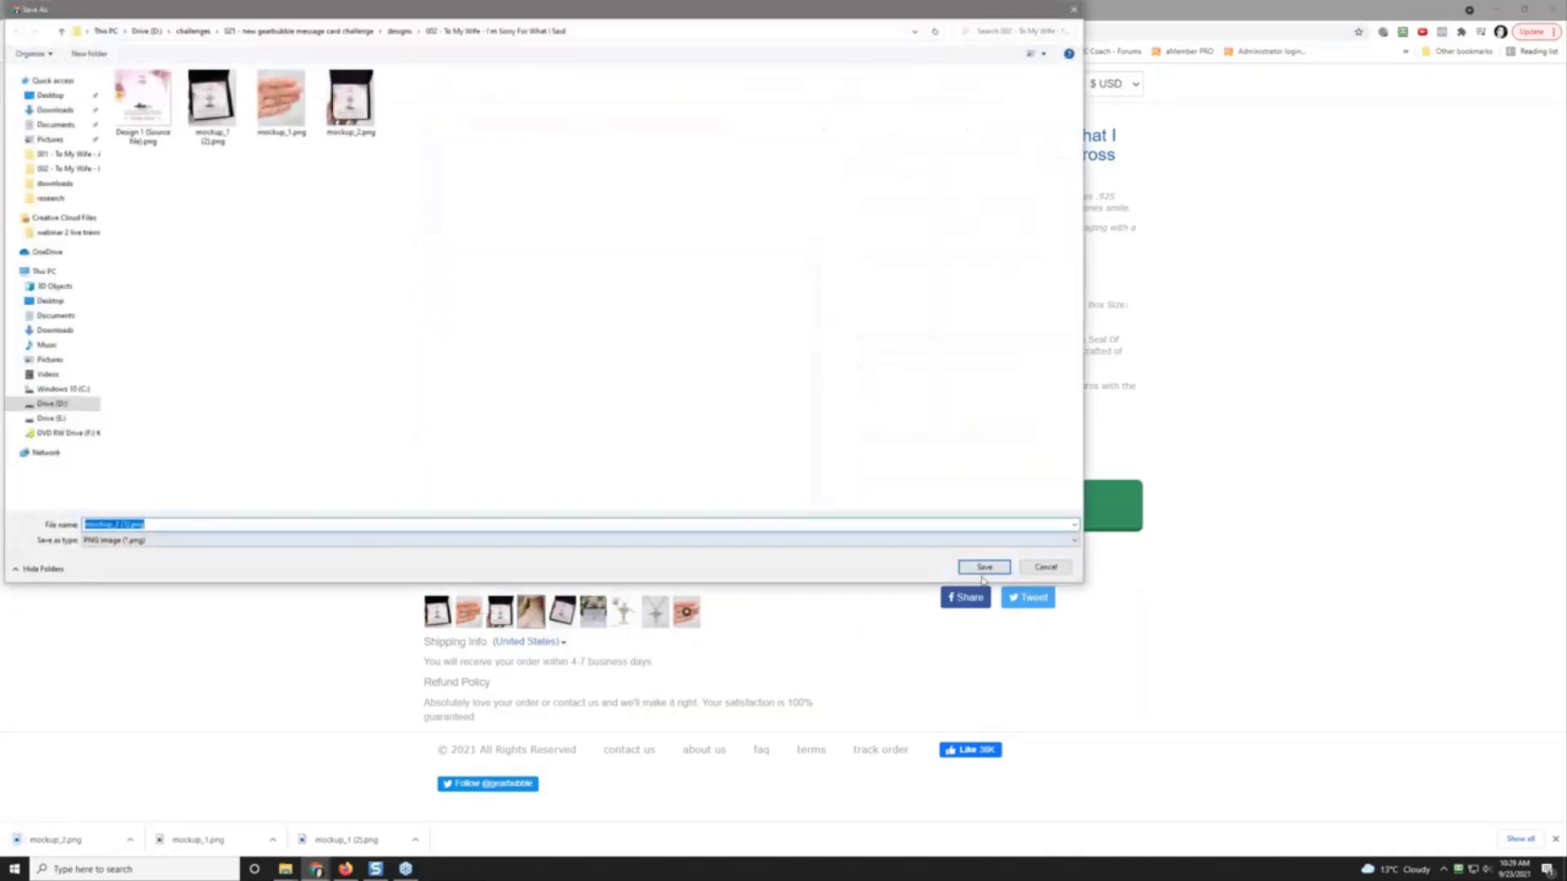
left_click(982, 566)
left_click(593, 612)
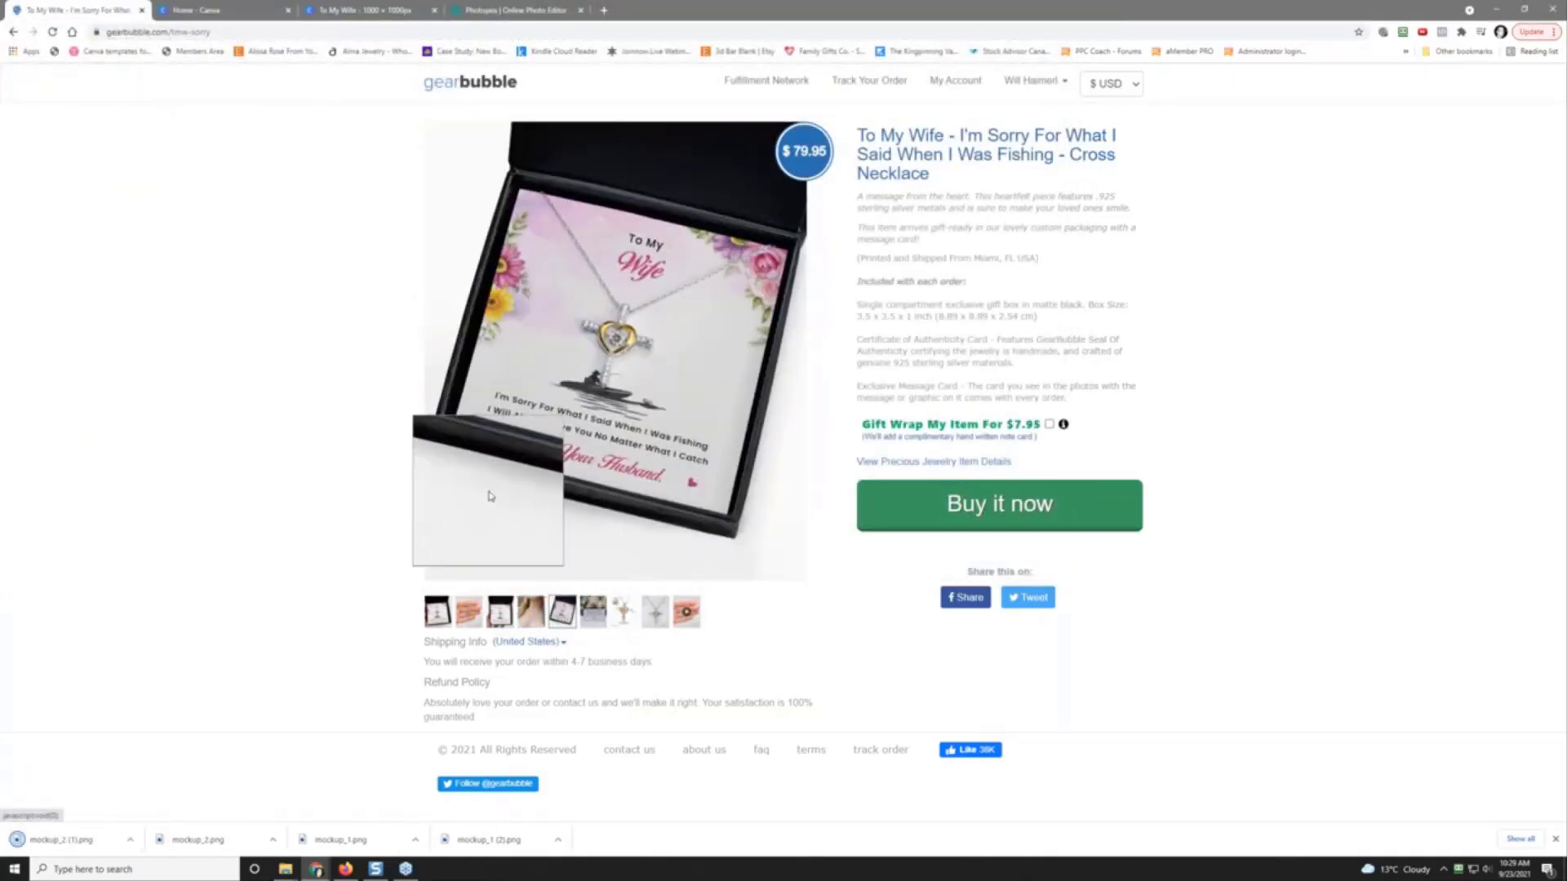
right_click(491, 495)
left_click(522, 516)
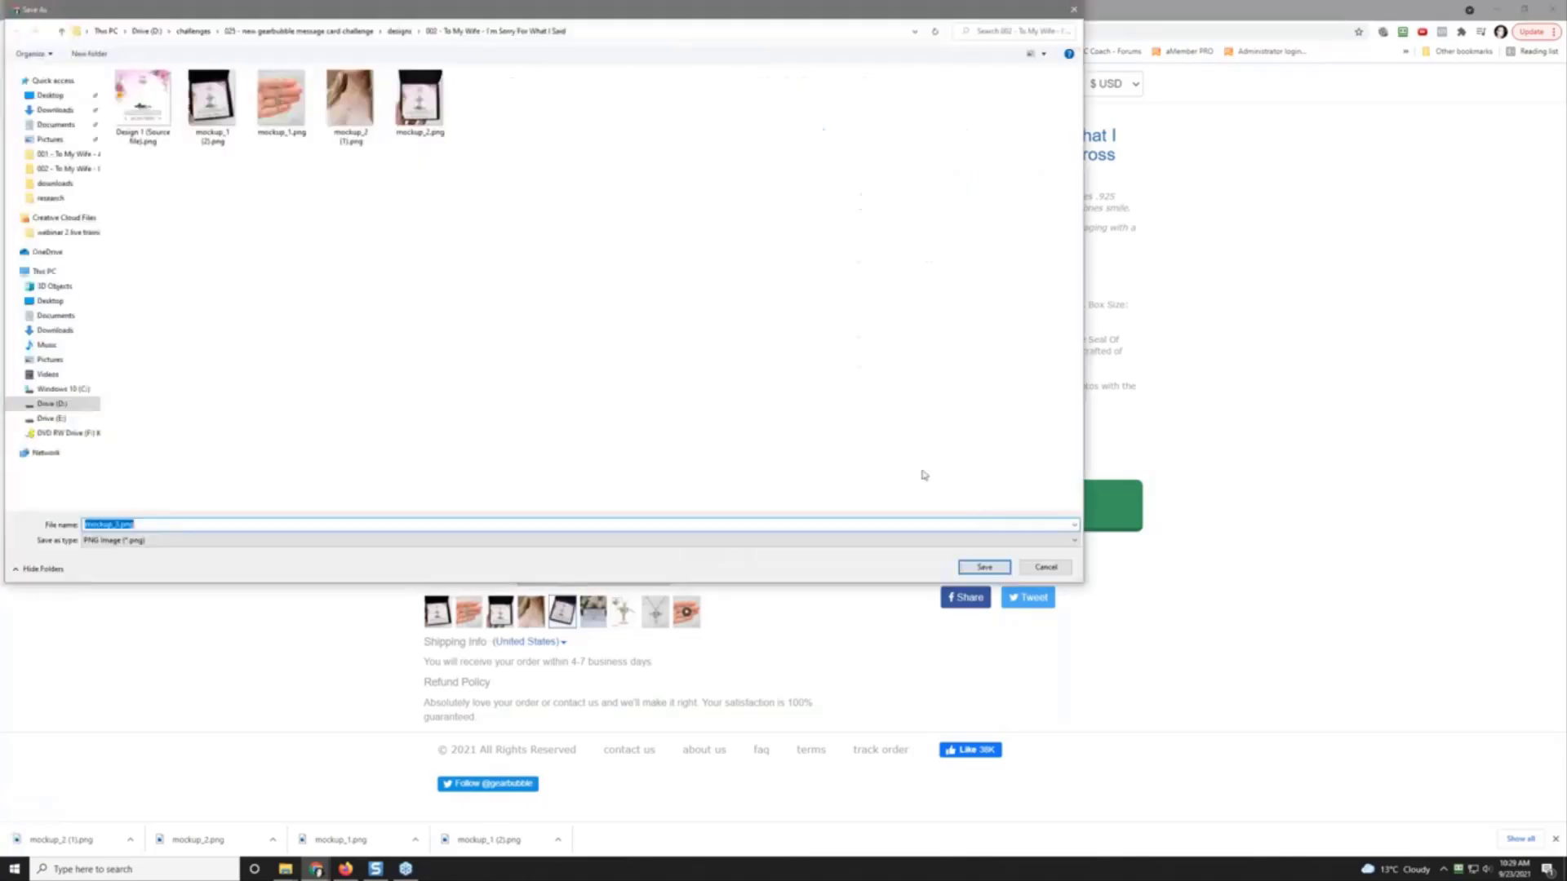
left_click(984, 567)
Step: Save the certificate of authenticity image as "mockup_3 (1).png" and the pendant dimensions image as "mockup_4.png" in the same folder
left_click(593, 612)
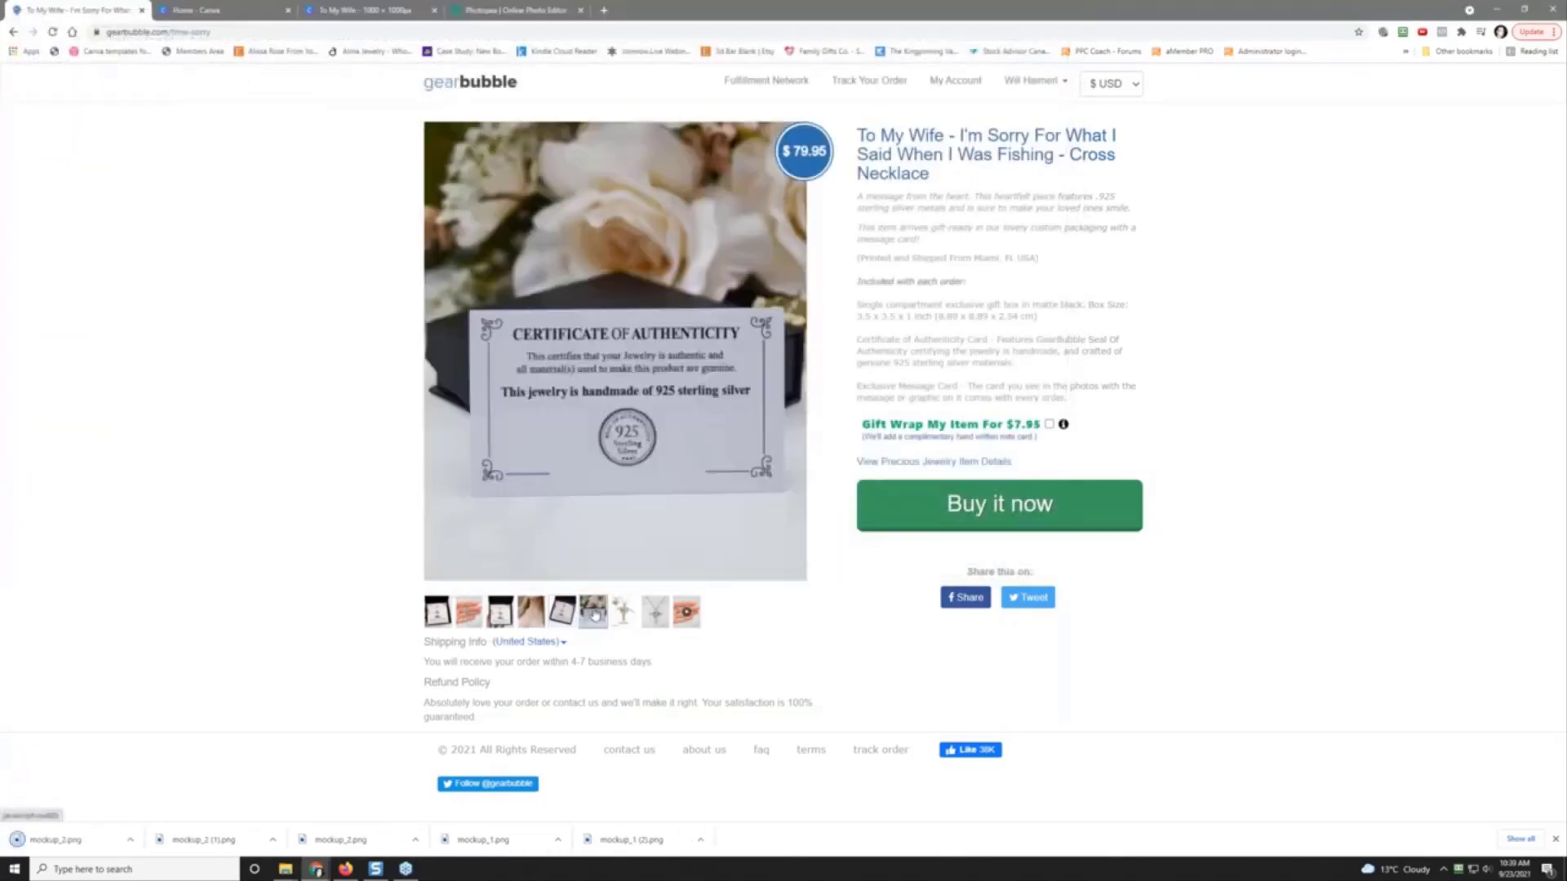
right_click(499, 443)
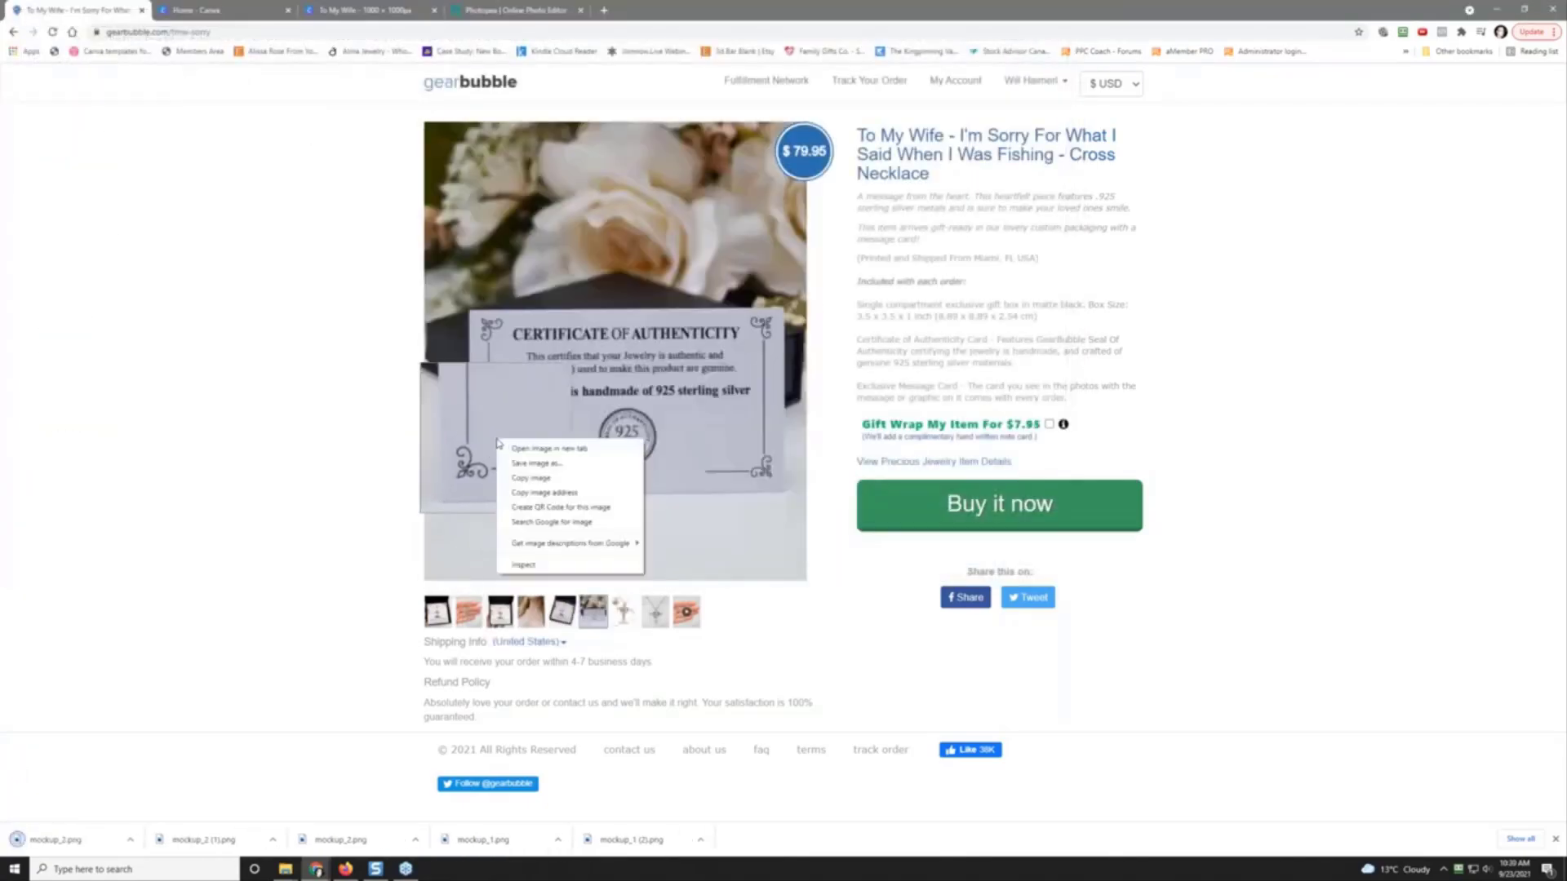
left_click(532, 463)
left_click(984, 567)
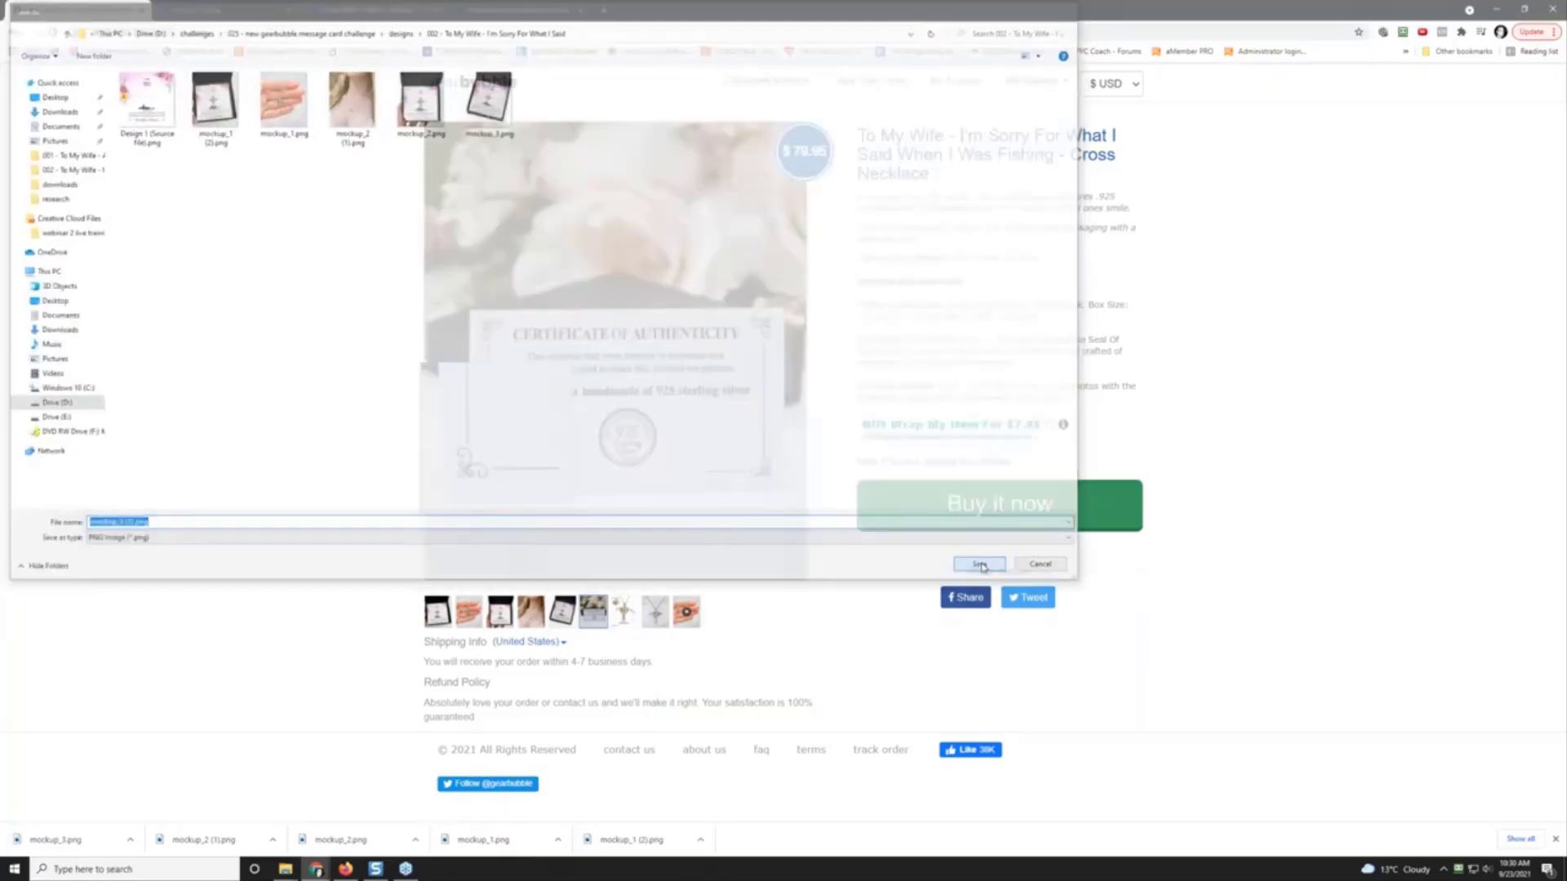
right_click(511, 451)
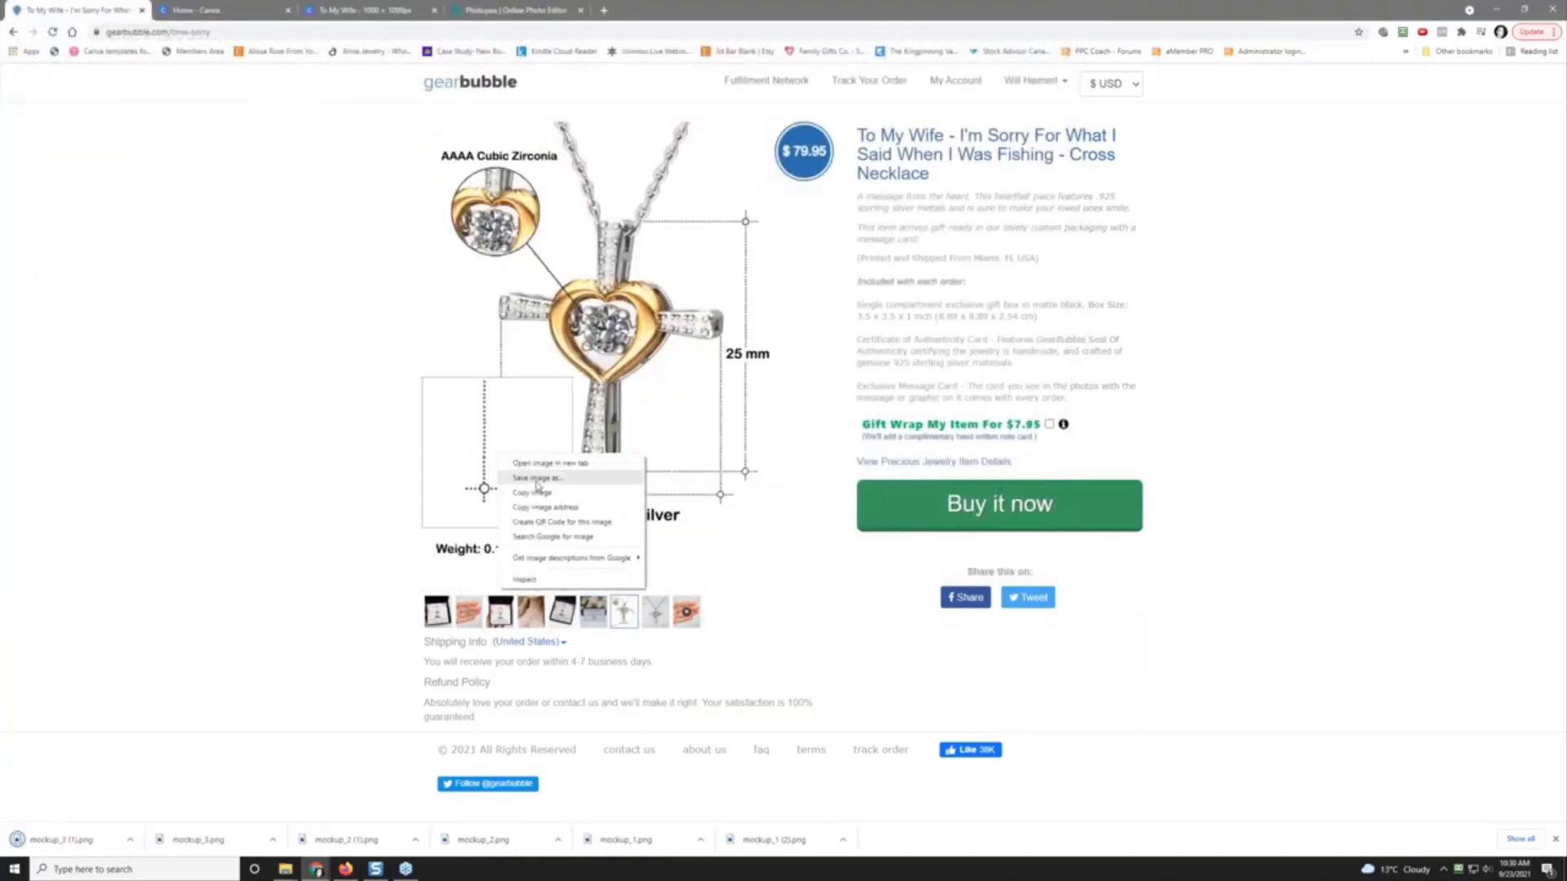
left_click(538, 471)
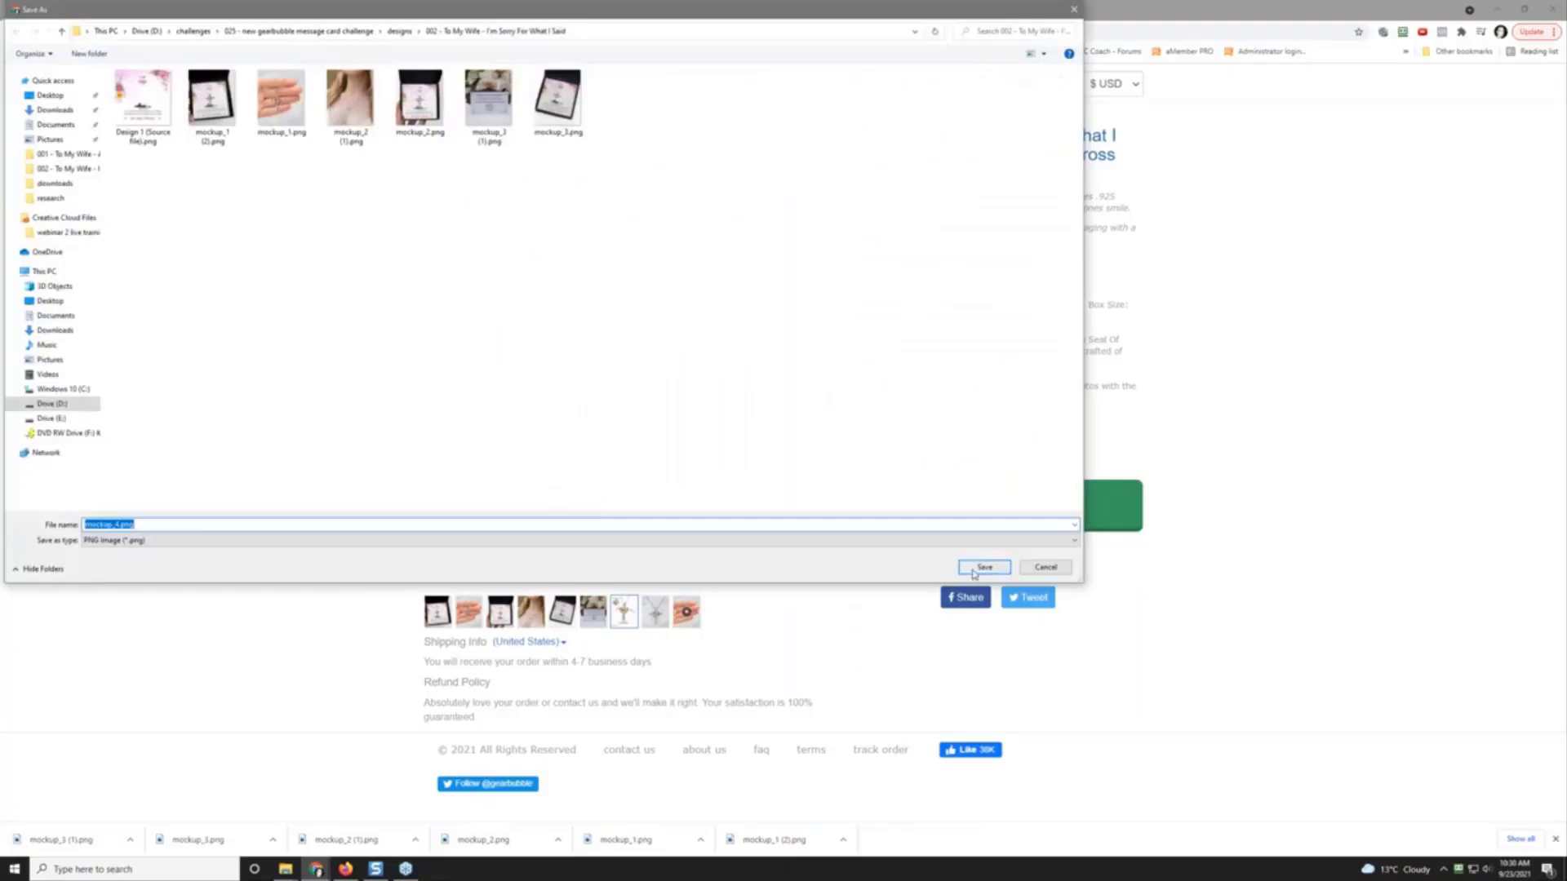
left_click(984, 566)
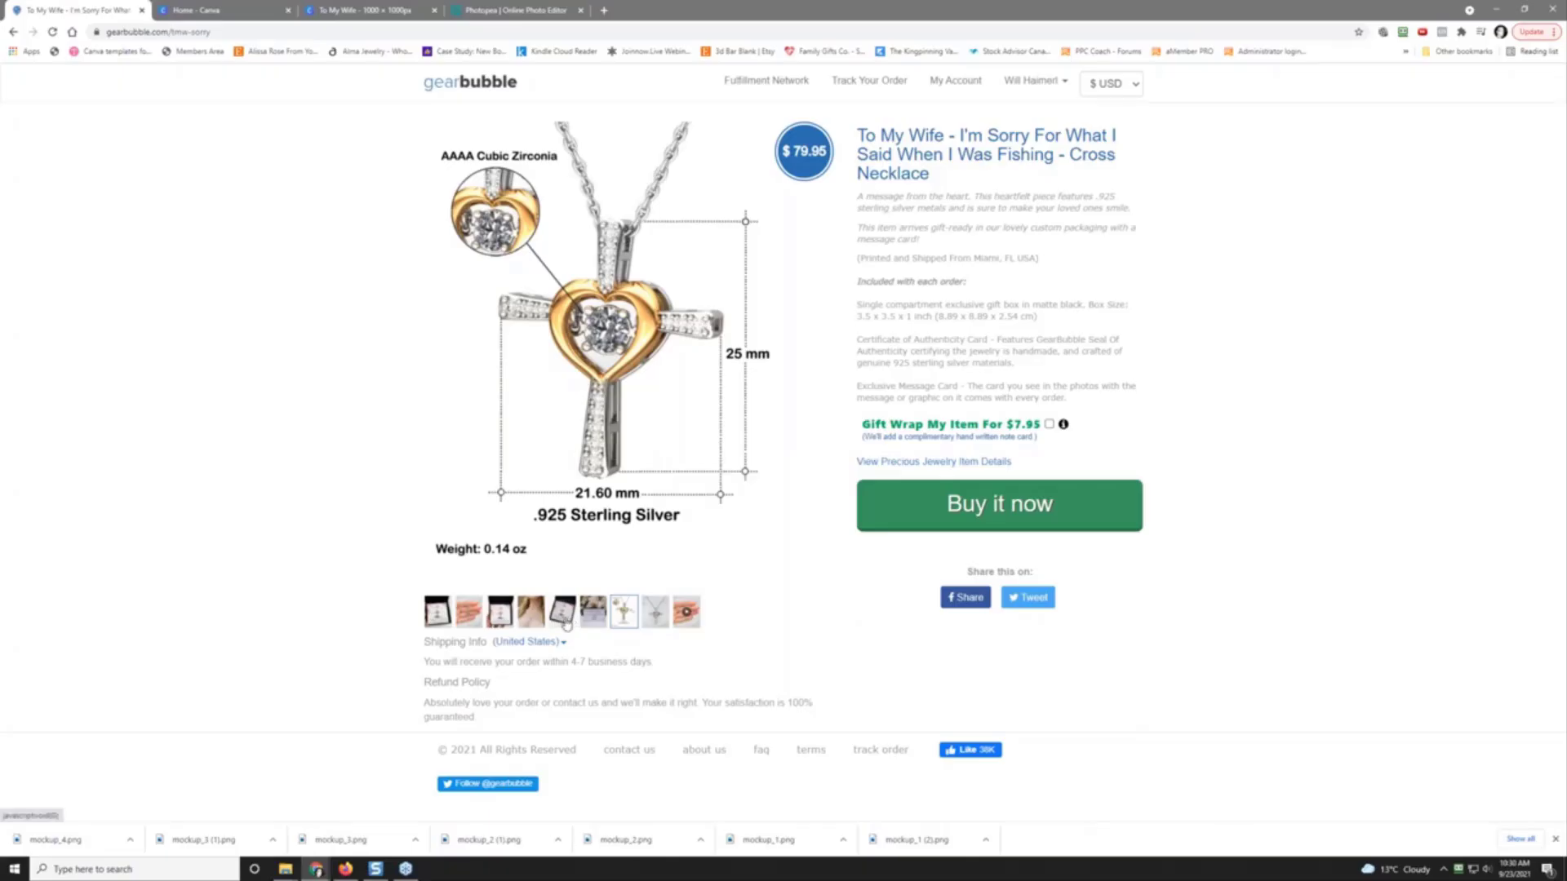
Step: Save the close-up image of the cross necklace on marble as "mockup_5.png" in the same folder
left_click(647, 623)
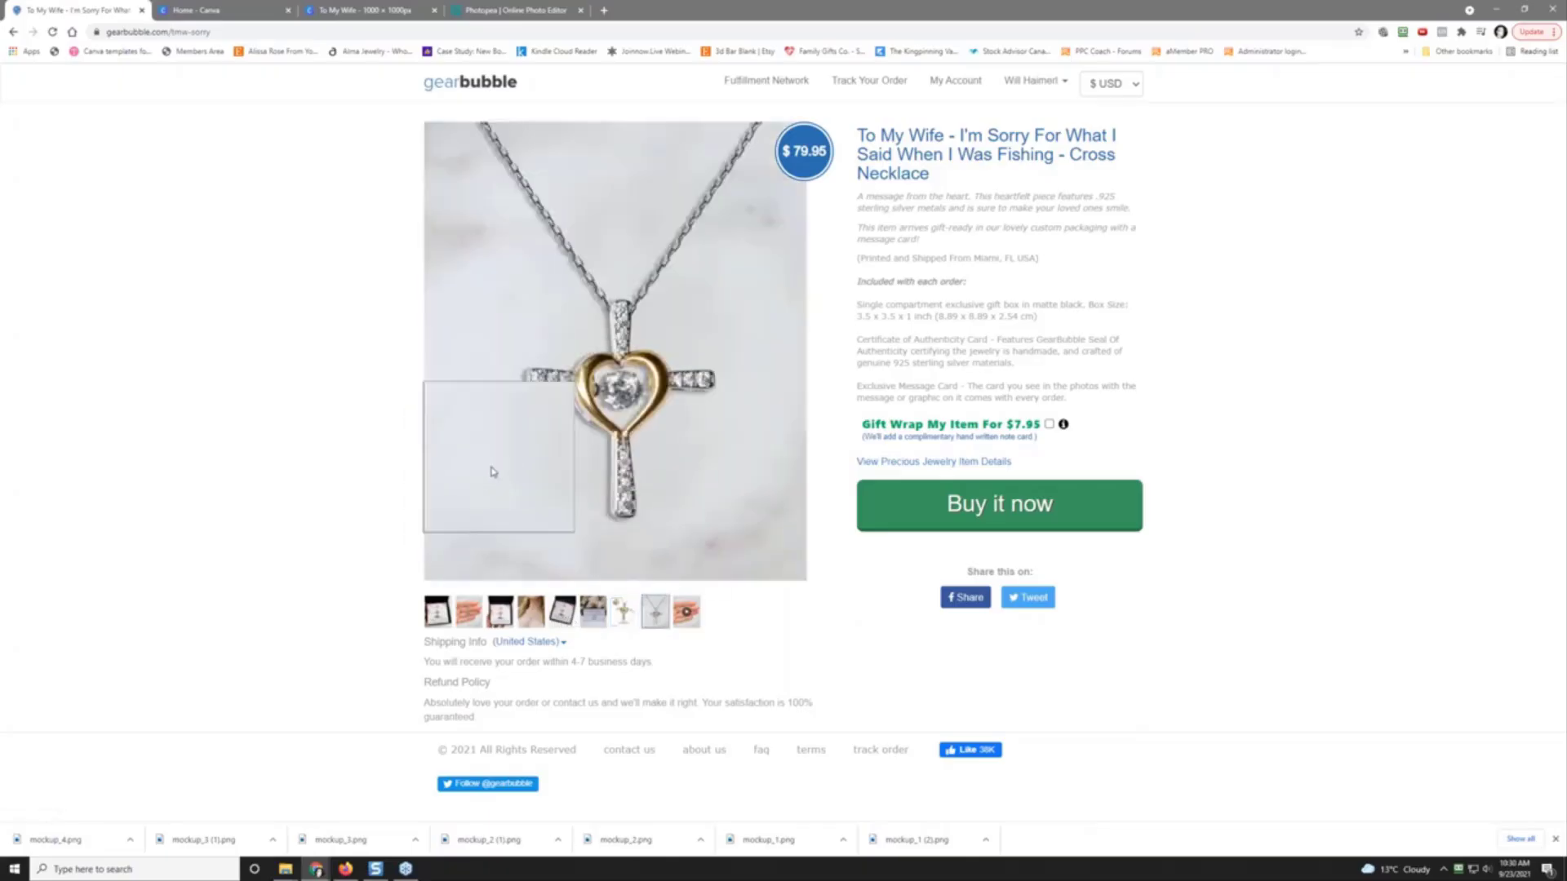
right_click(518, 451)
left_click(551, 472)
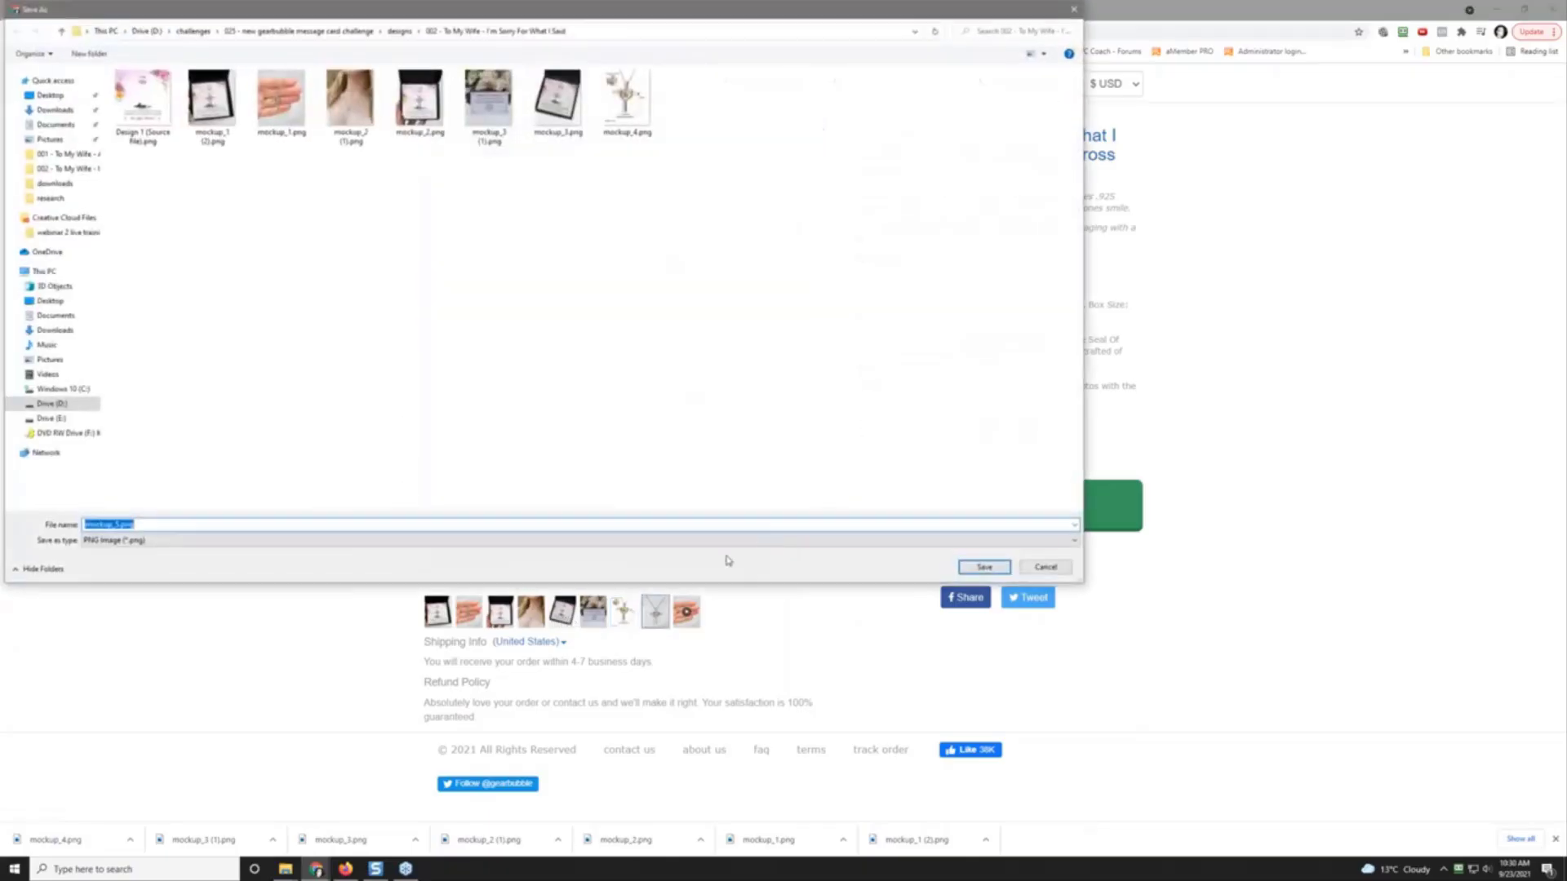
left_click(969, 569)
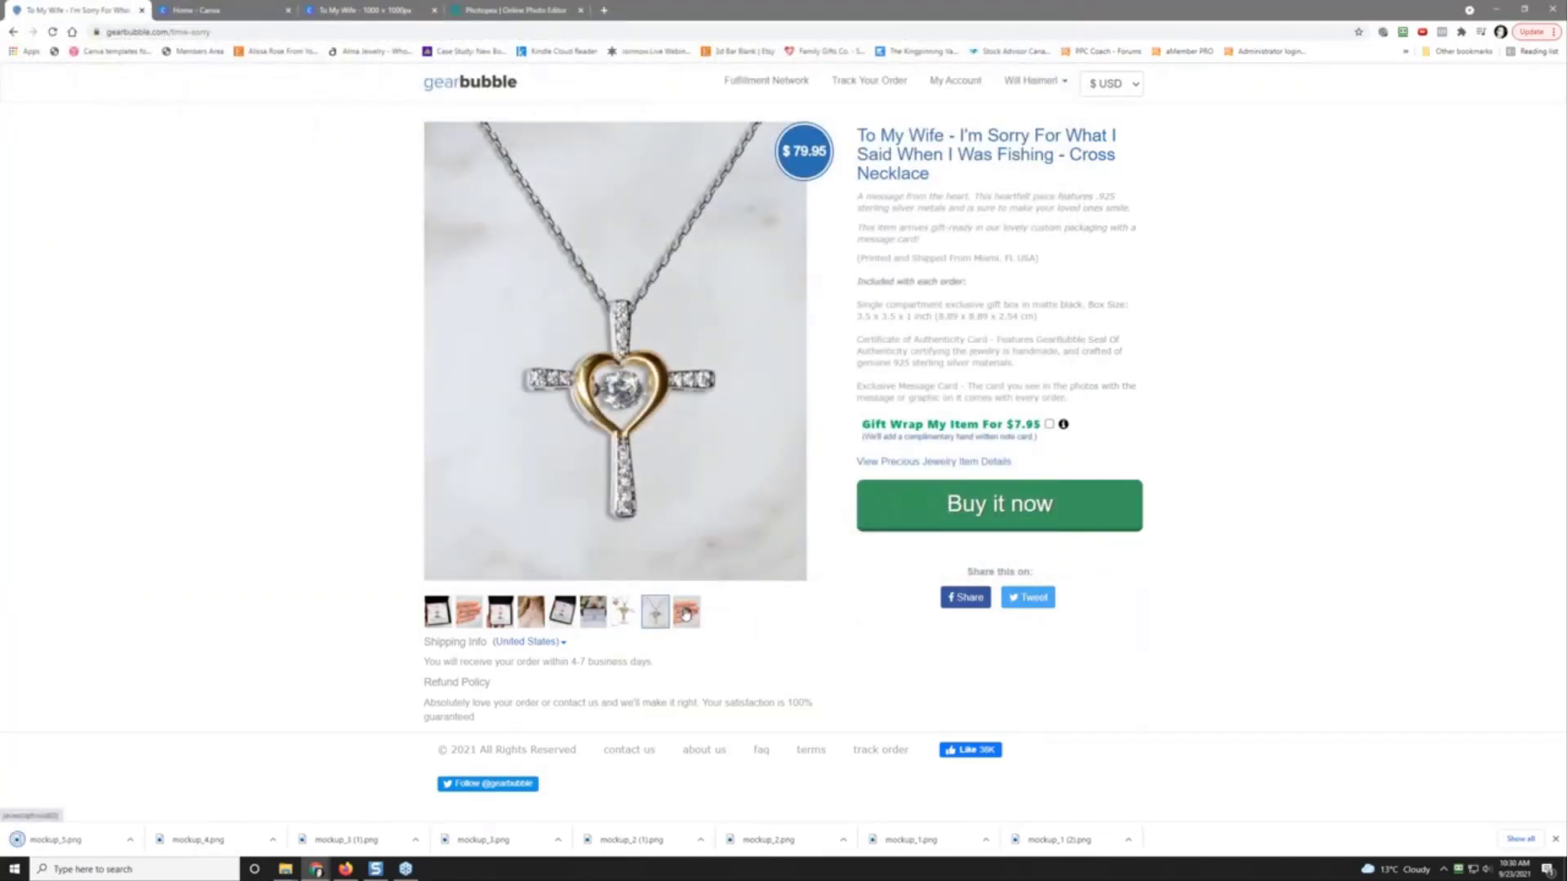
Step: Play the listing's product video, save it as an MP4 file in the 002 design folder, and close the video player
left_click(686, 613)
left_click(650, 327)
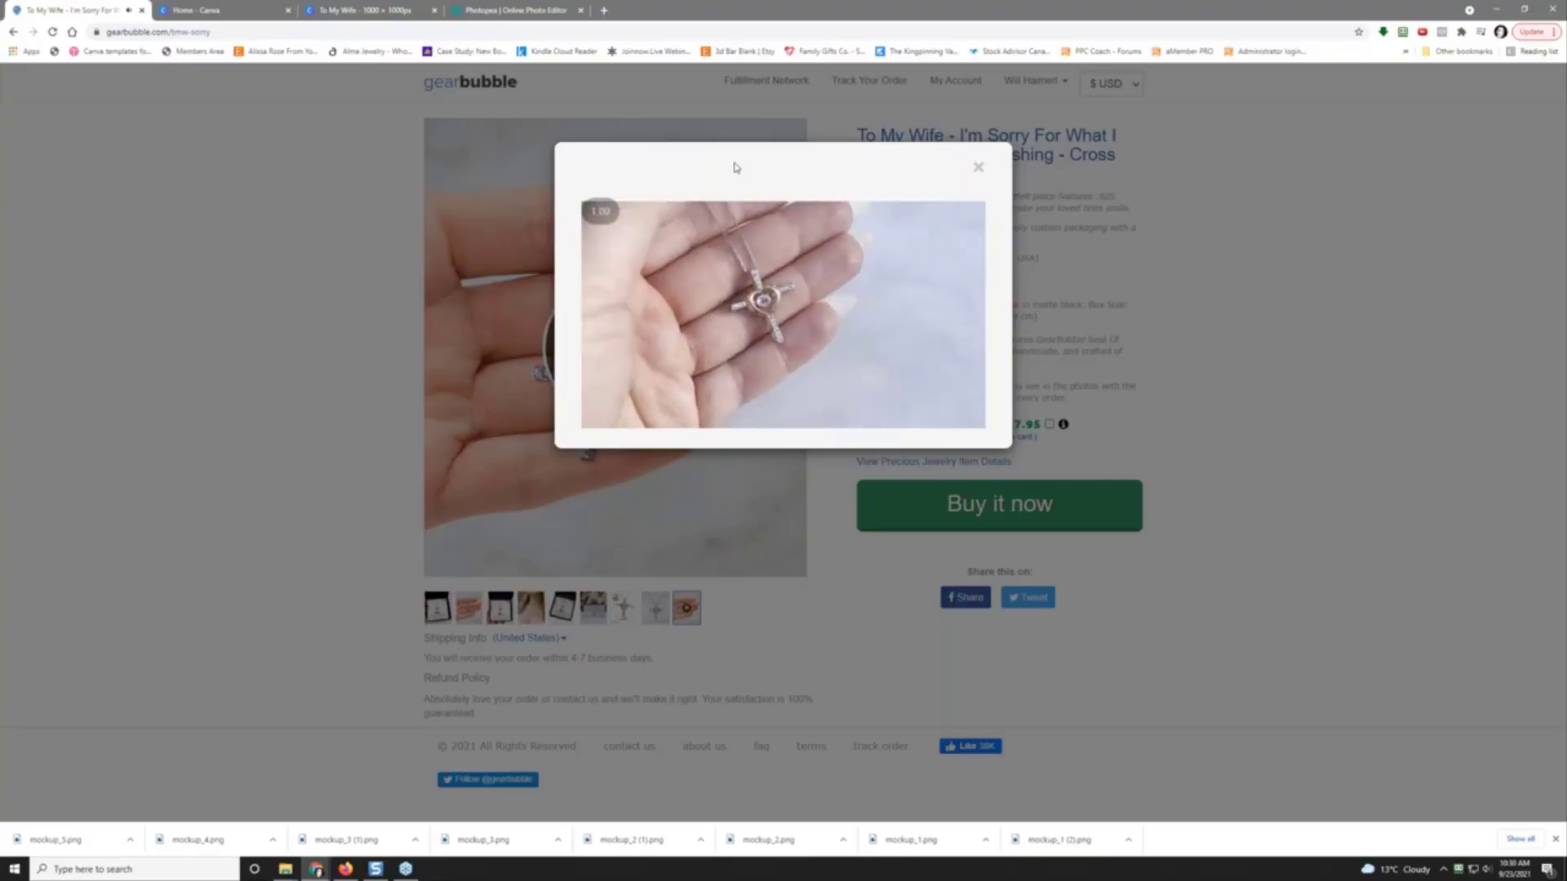
right_click(912, 308)
left_click(963, 360)
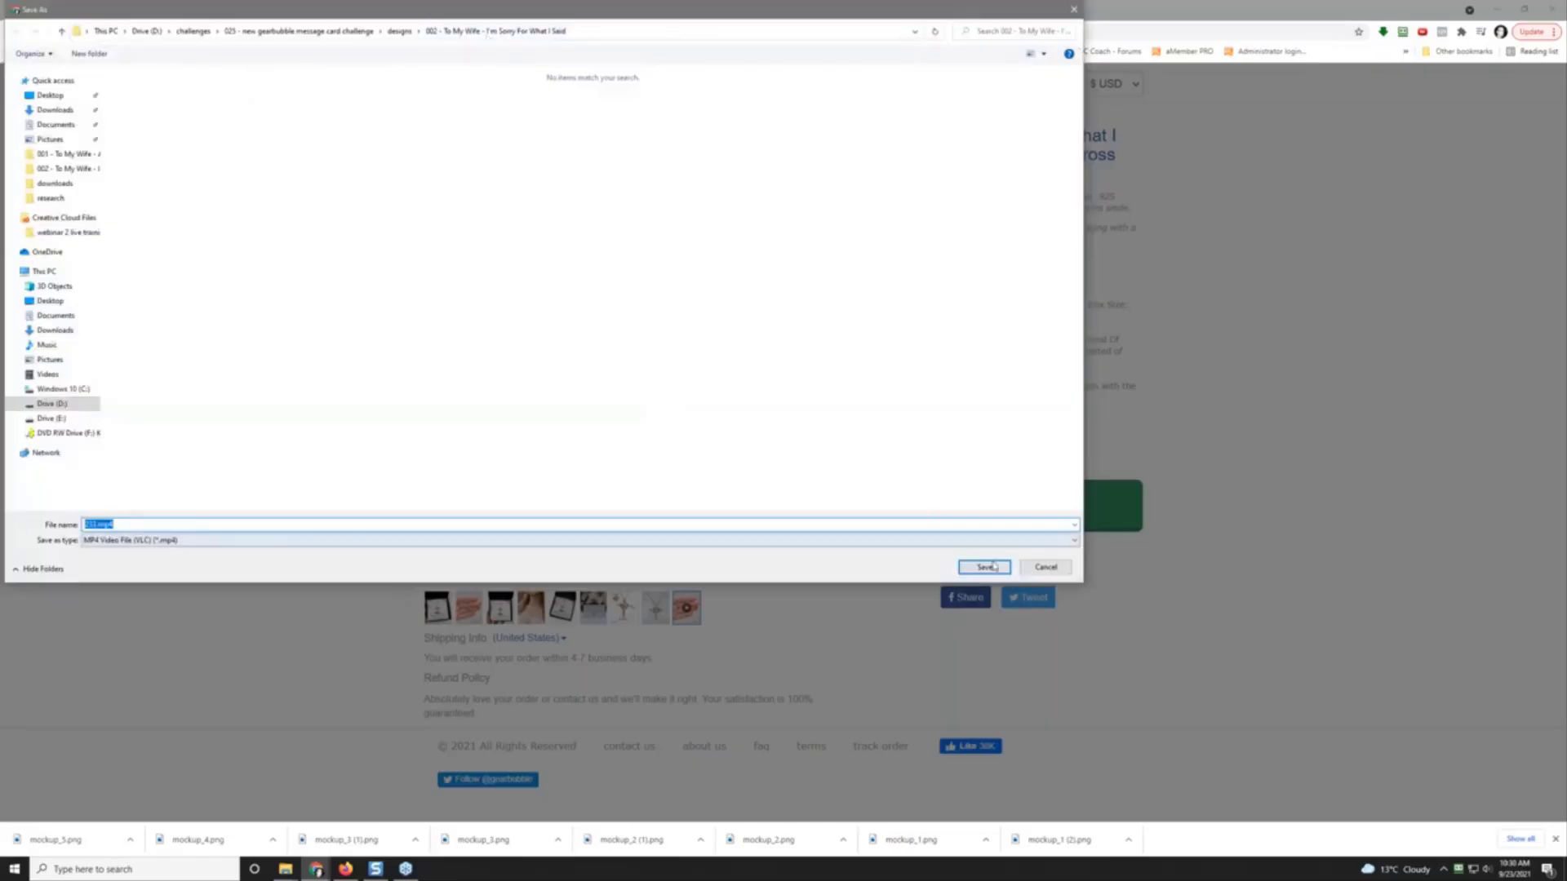
key("Return")
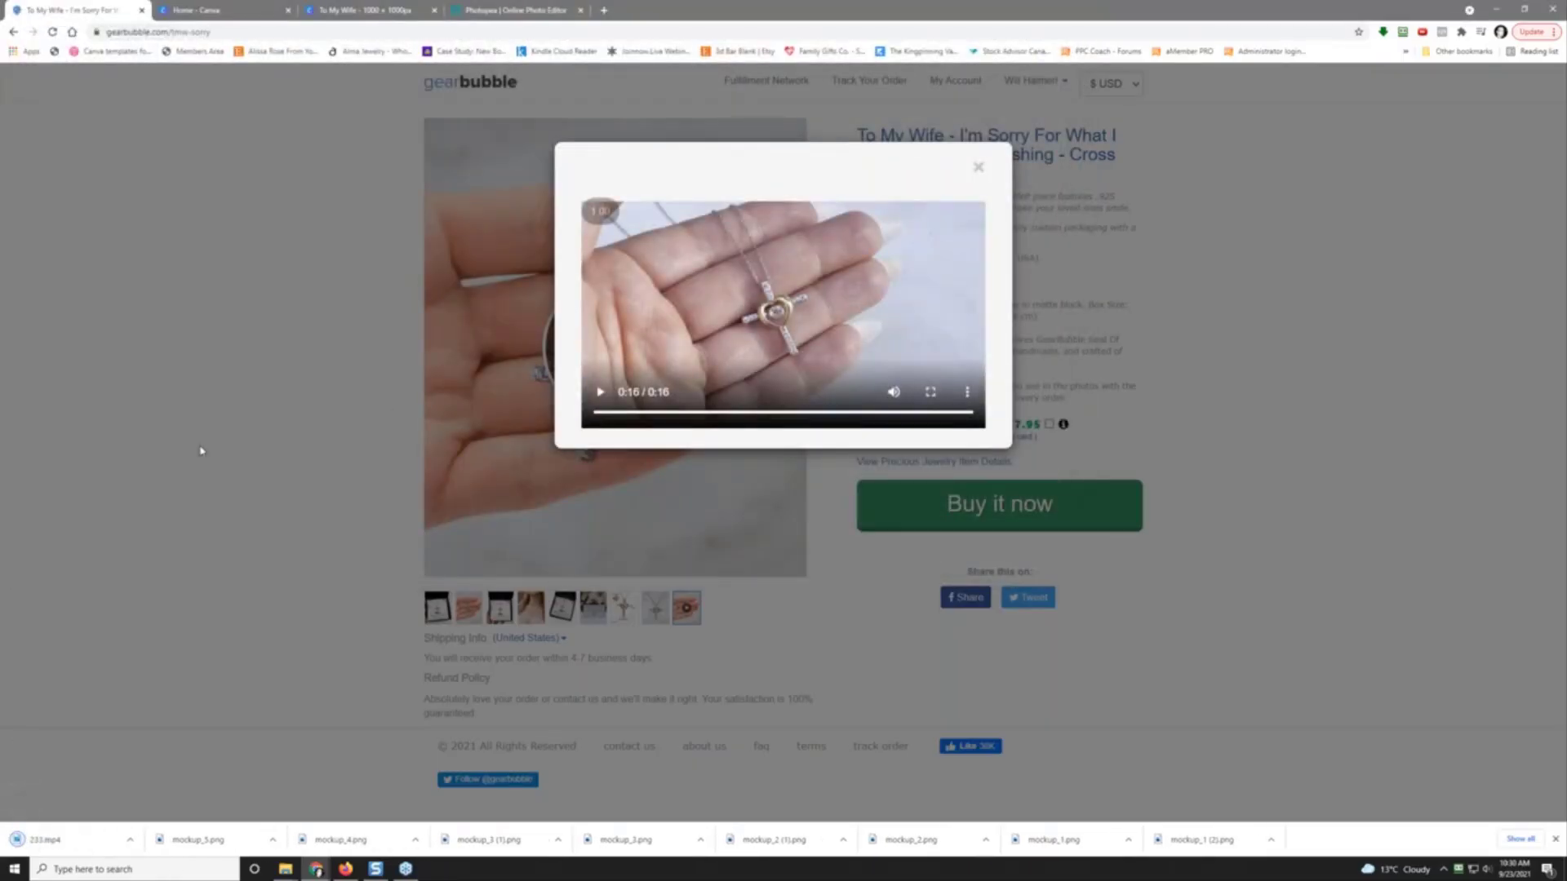
left_click(977, 170)
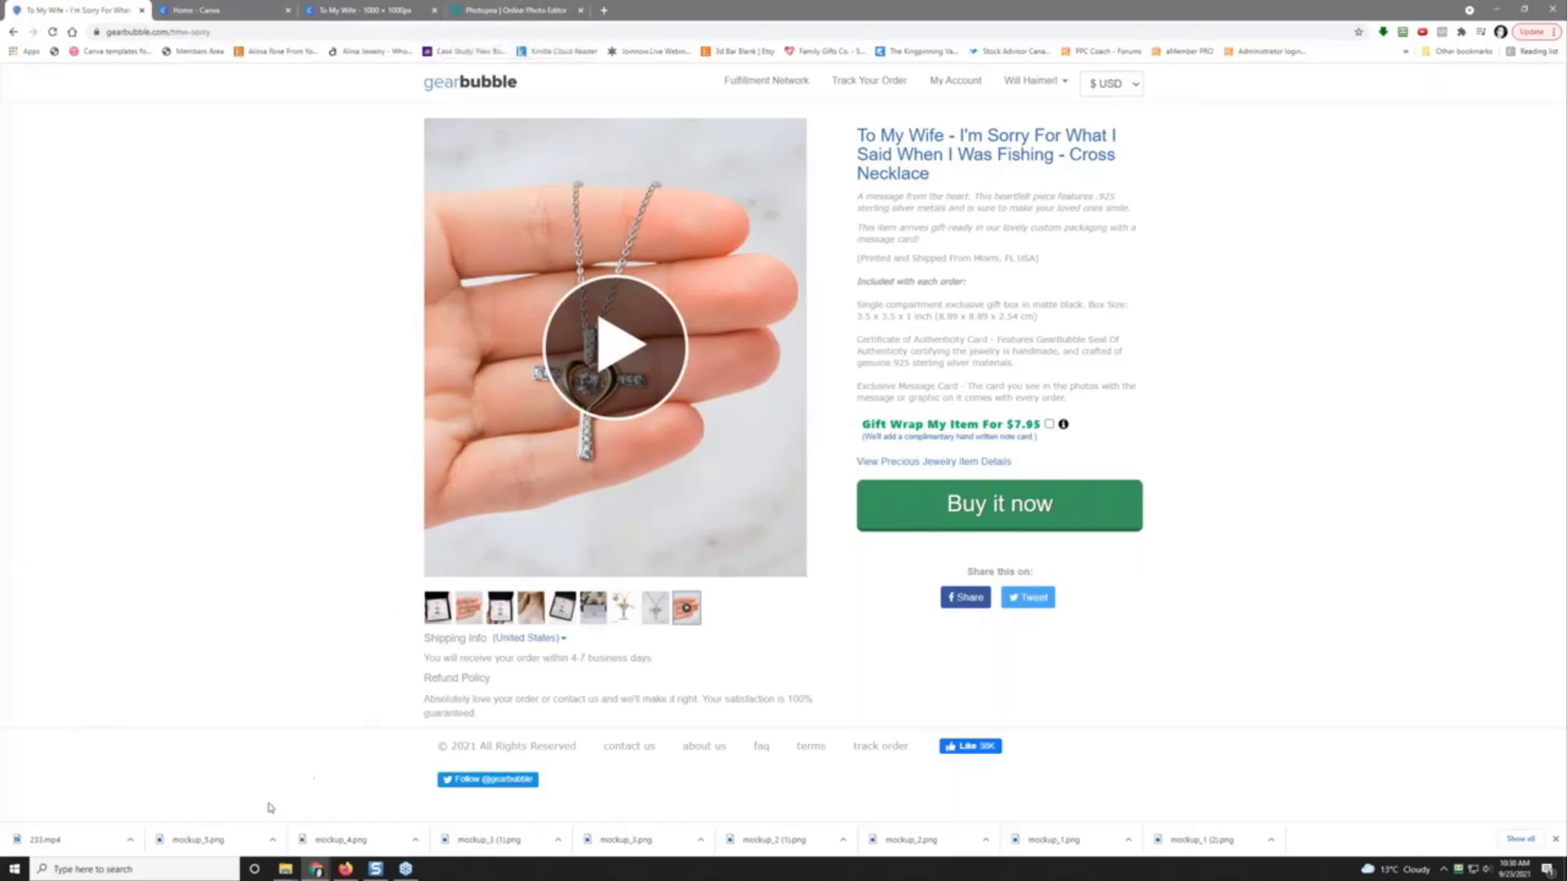
Step: Switch to Adobe Photoshop and close the recovered "ppc-coach.com" text document without saving its changes
left_click(126, 869)
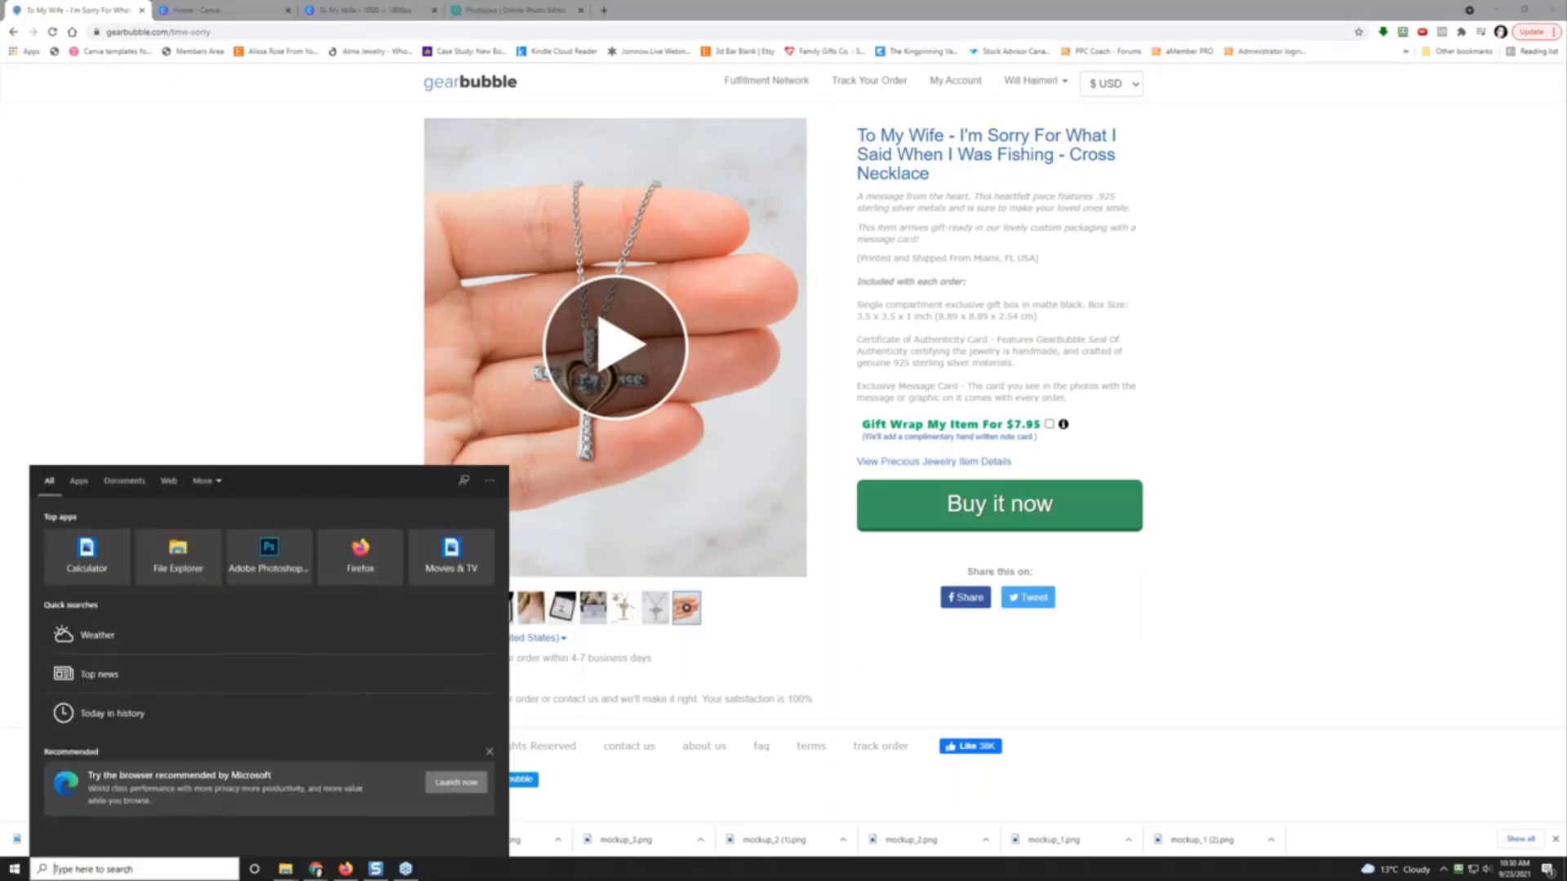
left_click(267, 560)
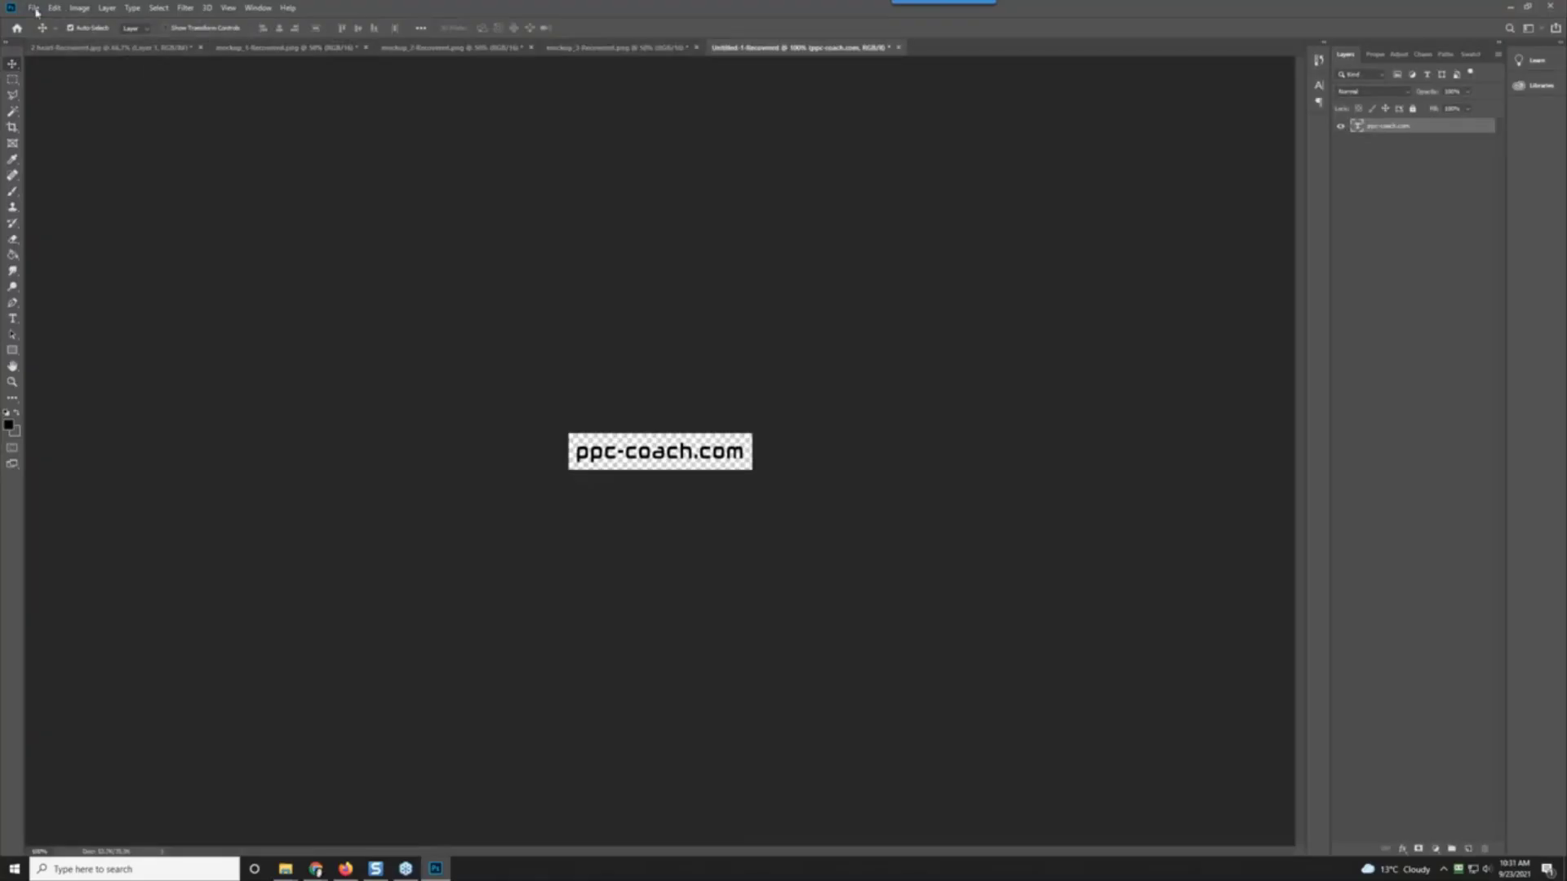
left_click(35, 9)
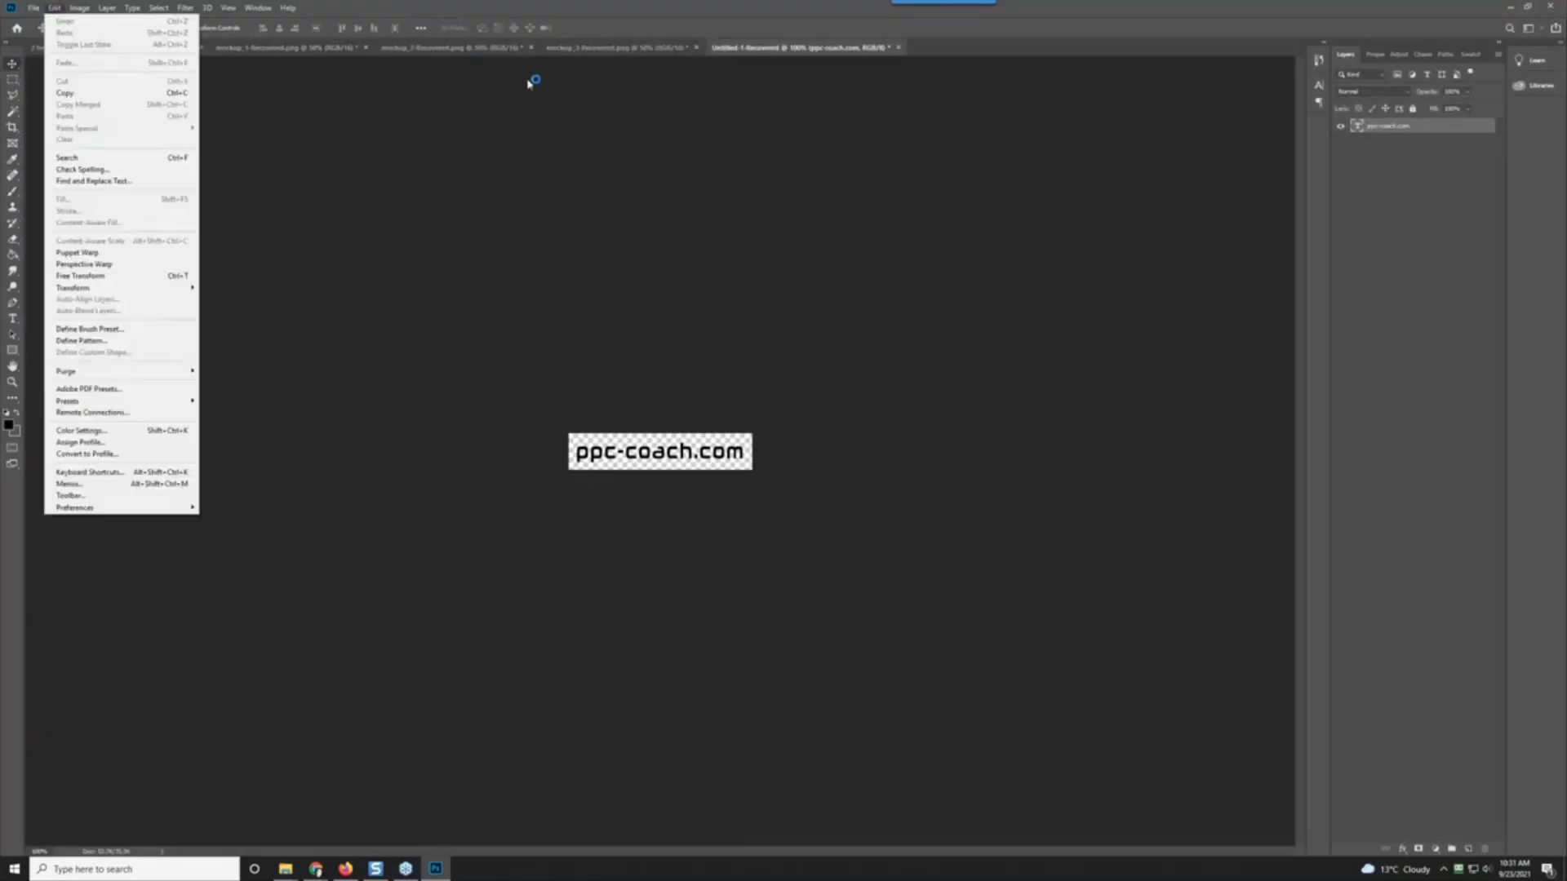
left_click(528, 98)
left_click(901, 48)
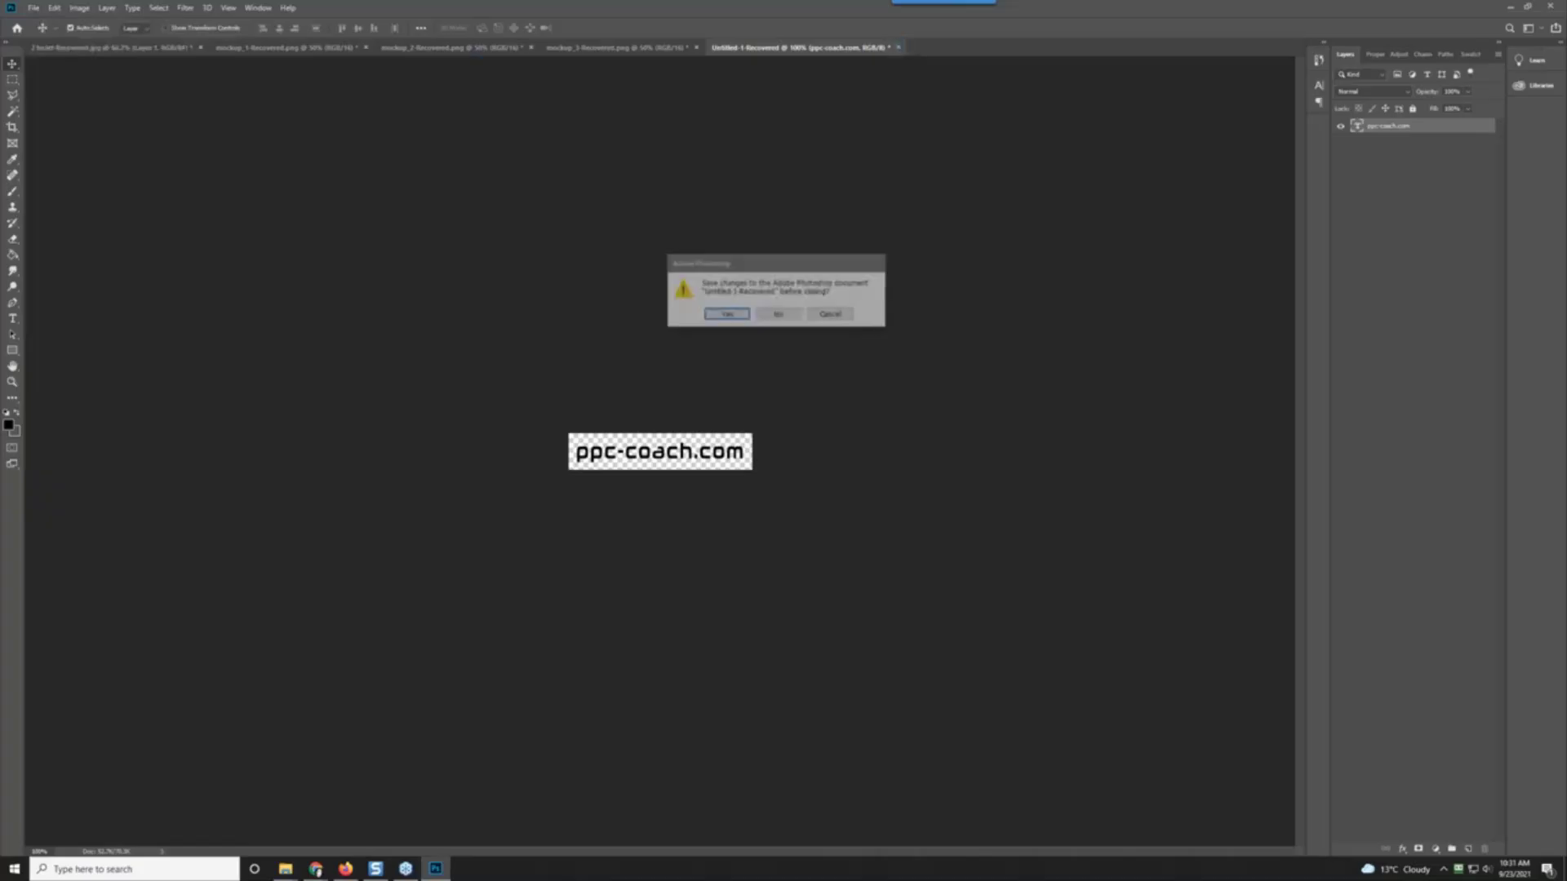
left_click(776, 315)
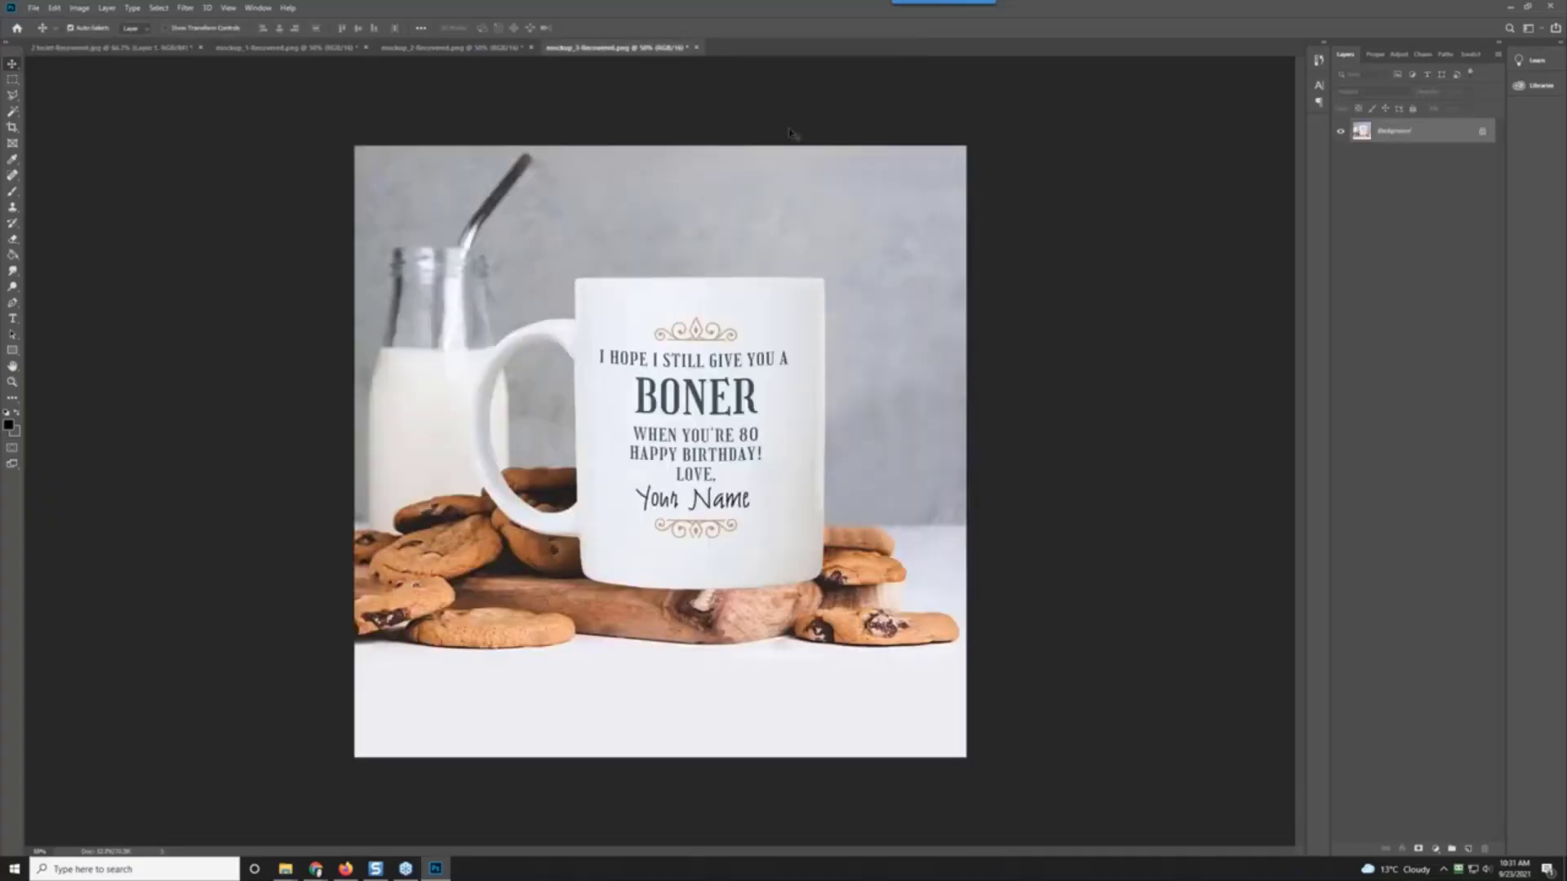
Step: Close the three recovered mug mockups and the recovered birthday heart necklace image without saving their changes
left_click(697, 48)
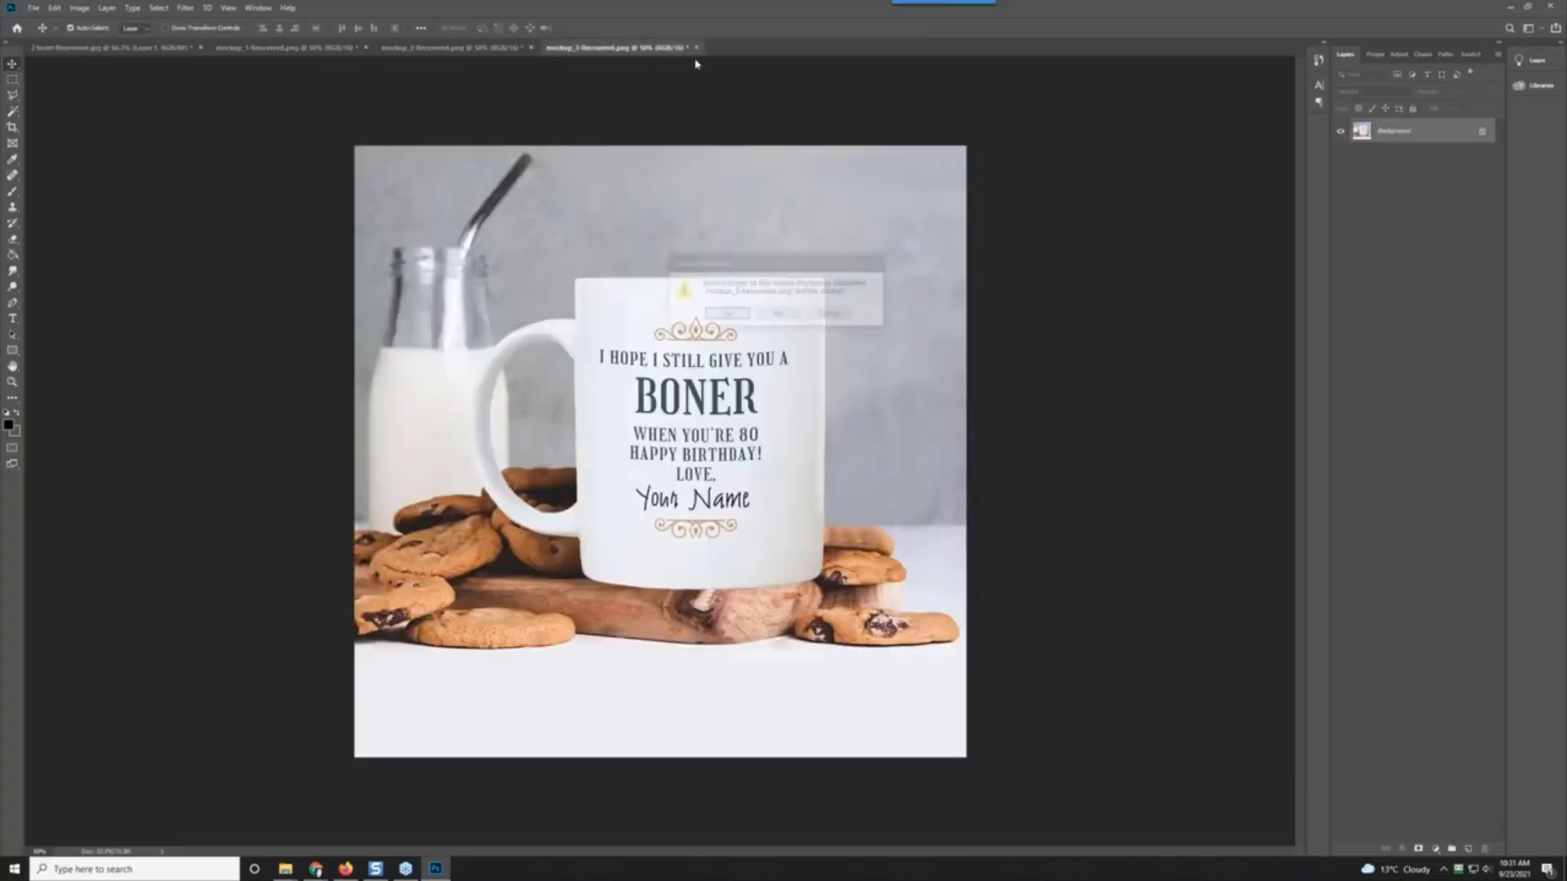
left_click(785, 320)
left_click(532, 48)
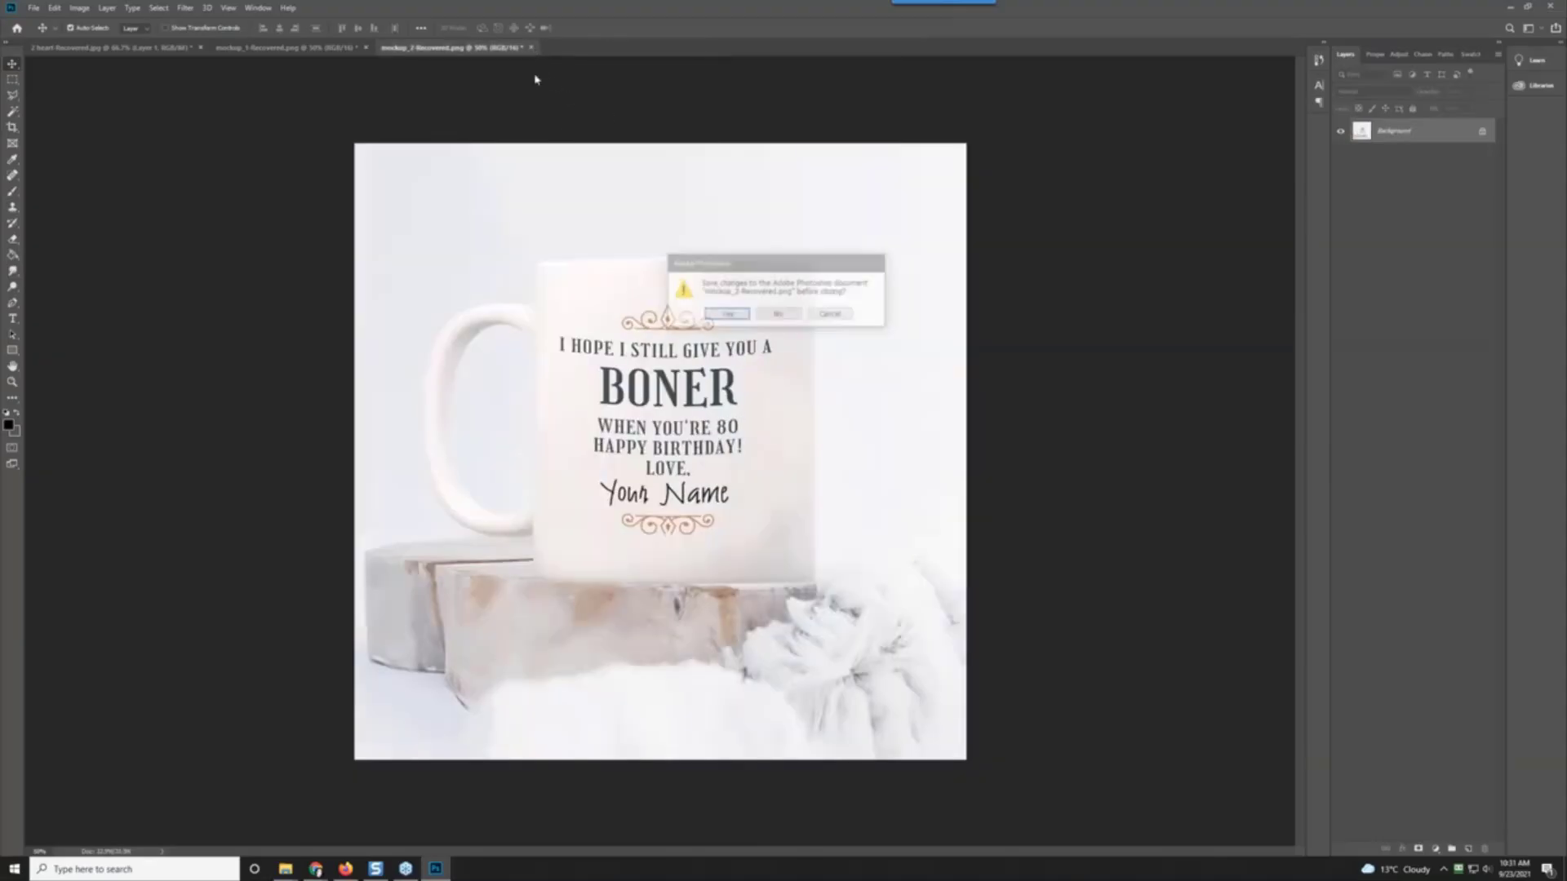
left_click(781, 316)
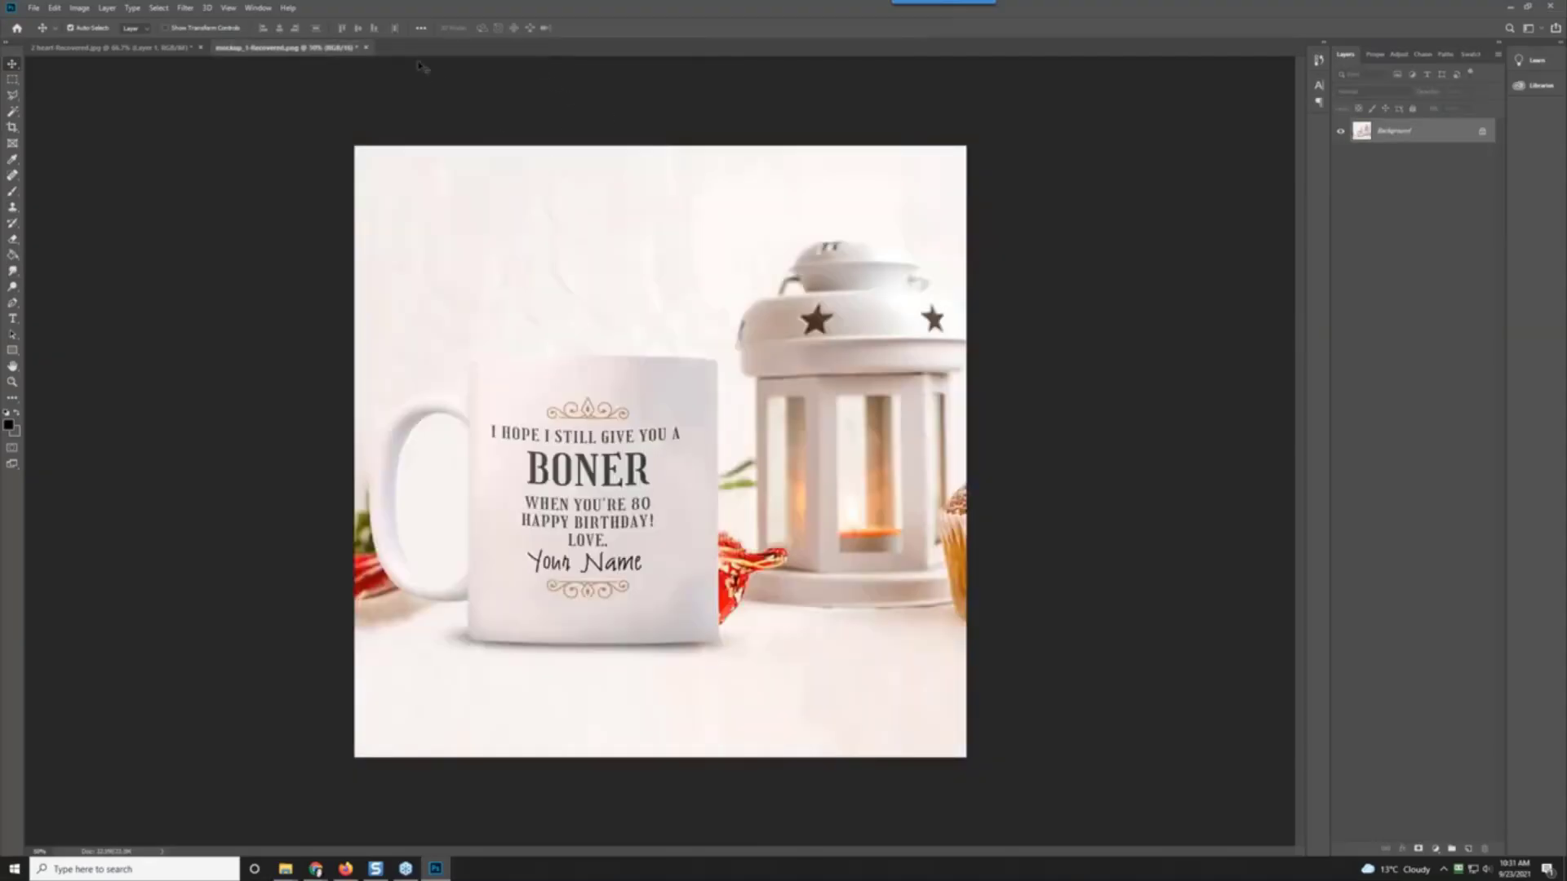
left_click(366, 48)
left_click(786, 317)
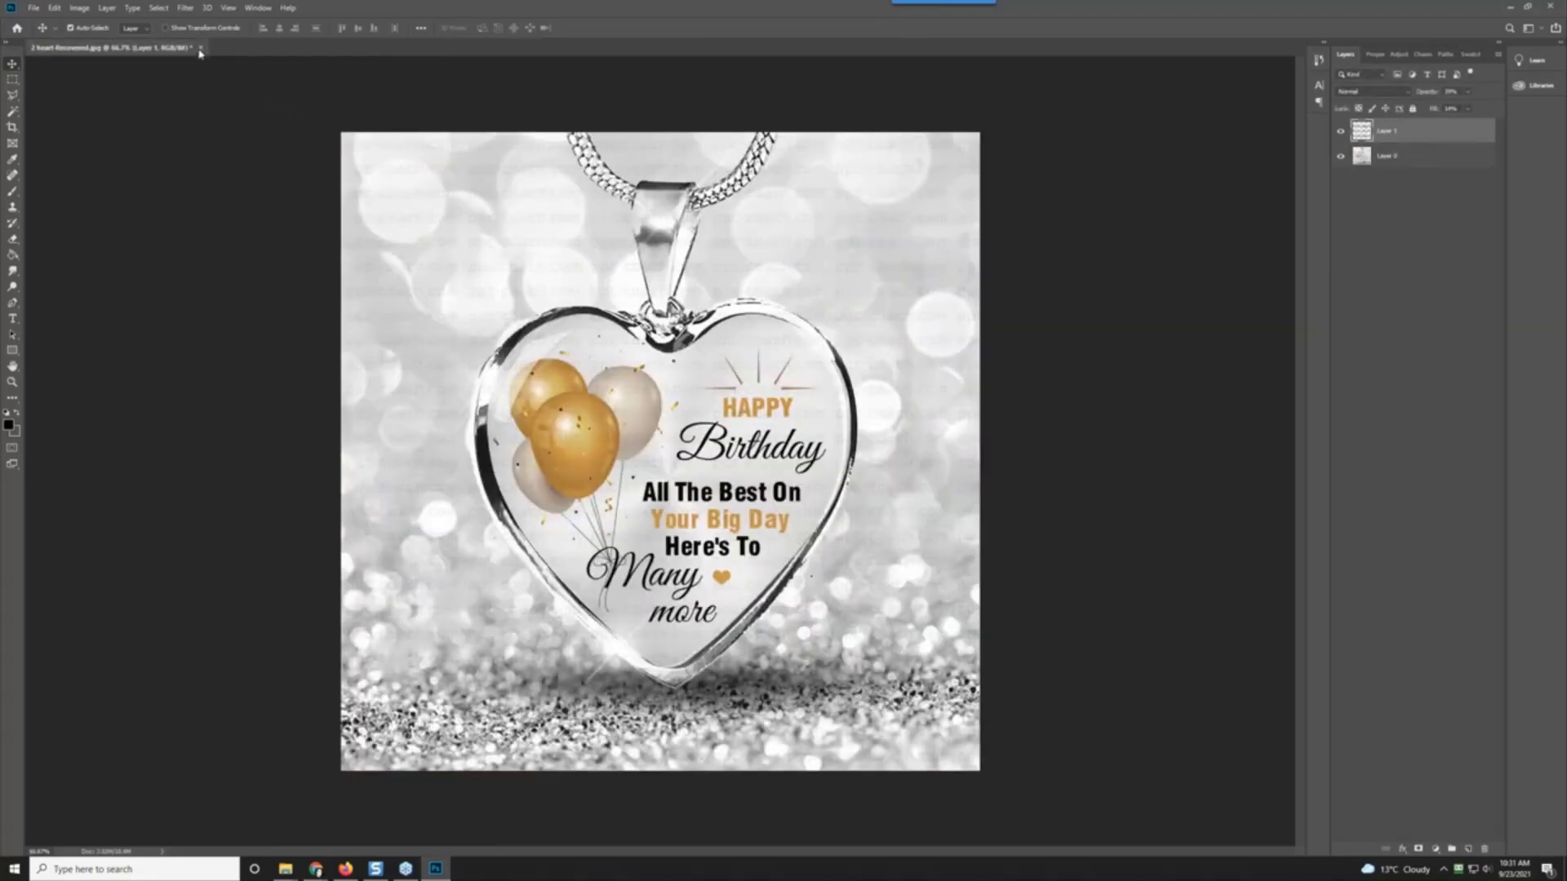
left_click(201, 47)
left_click(777, 321)
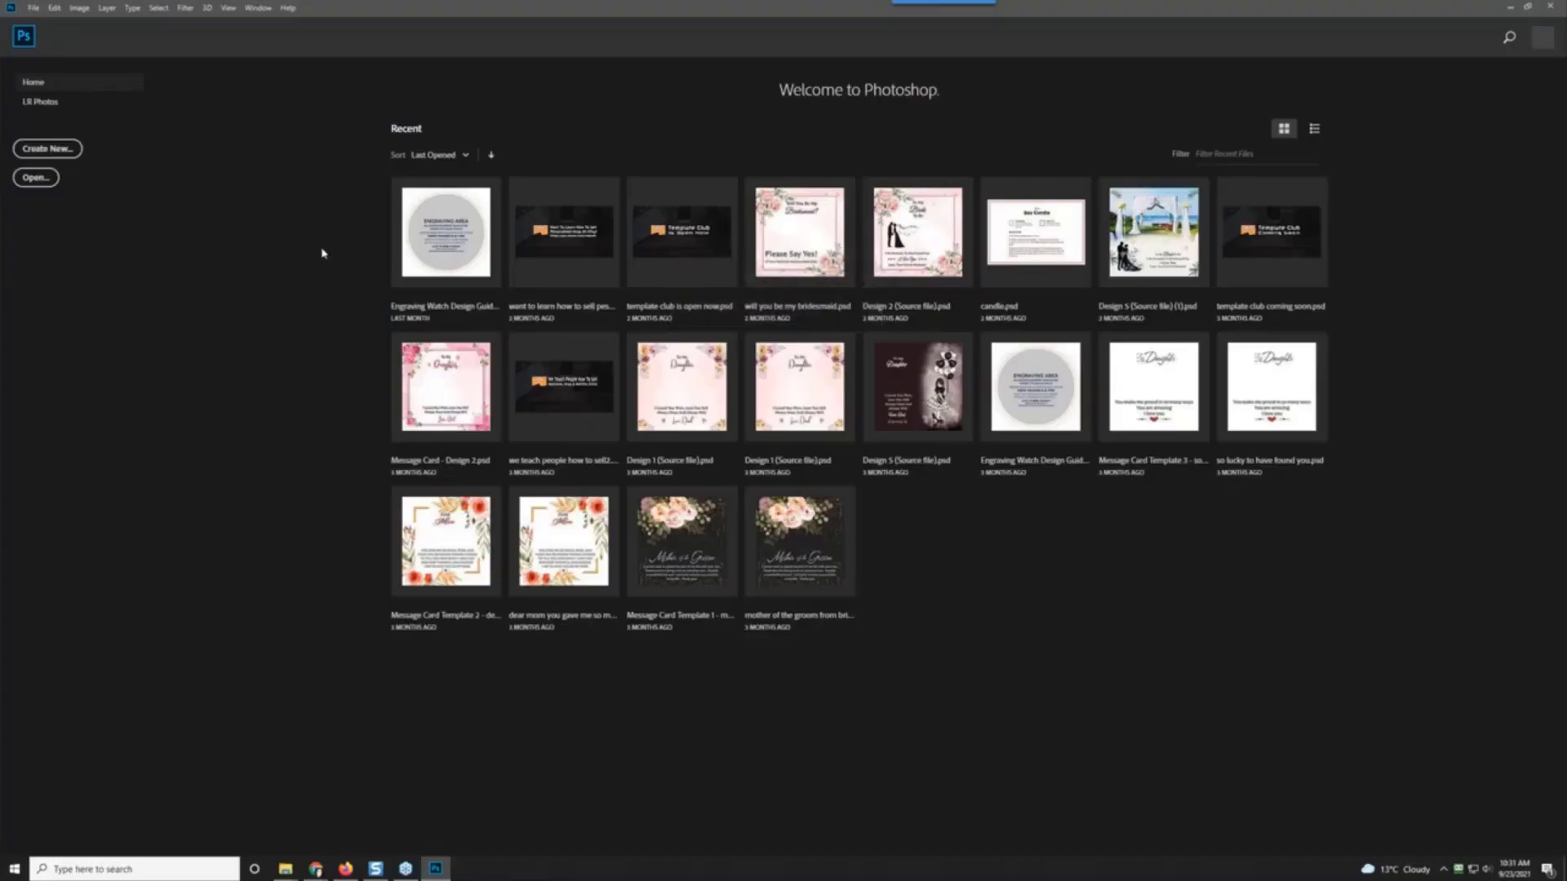
Step: Start opening a file and browse to the psd_designer20-attachments (8) folder inside downloads on Drive (D:)
left_click(33, 7)
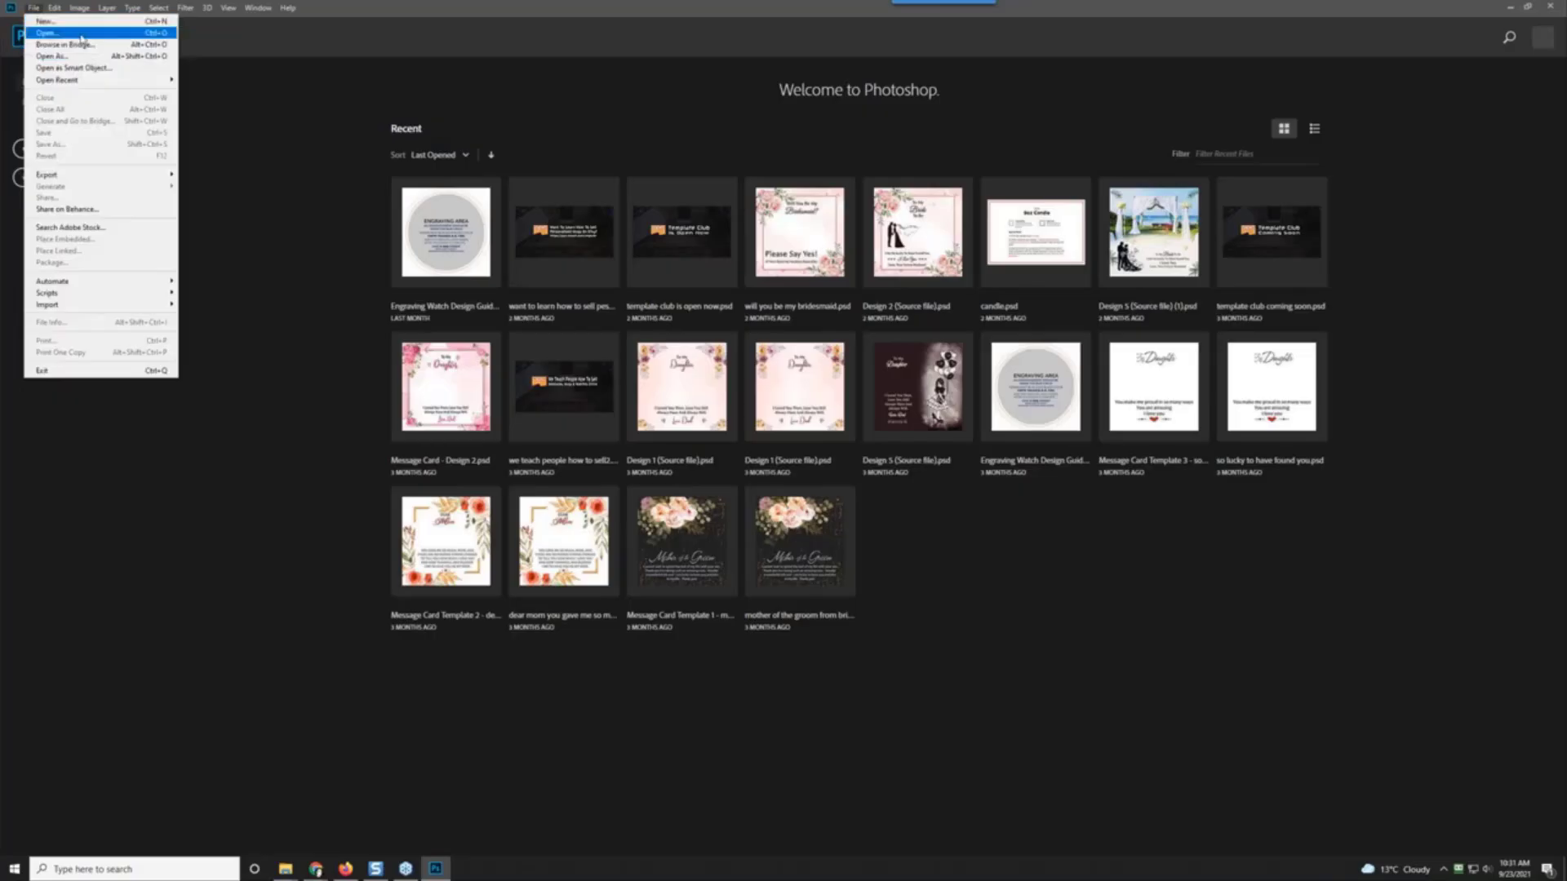
left_click(49, 33)
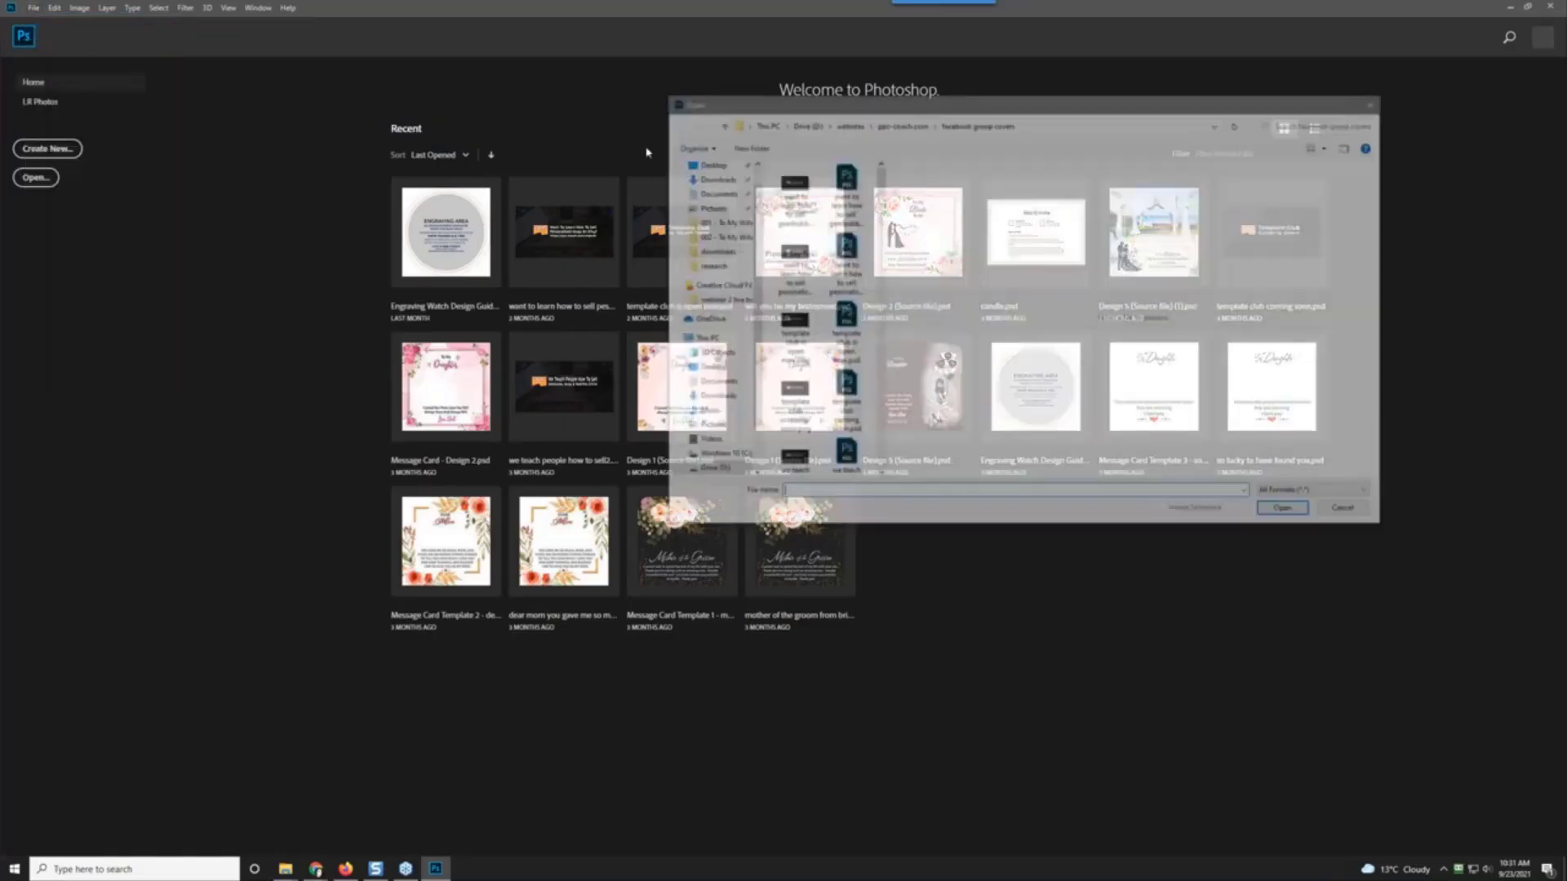
left_click(808, 124)
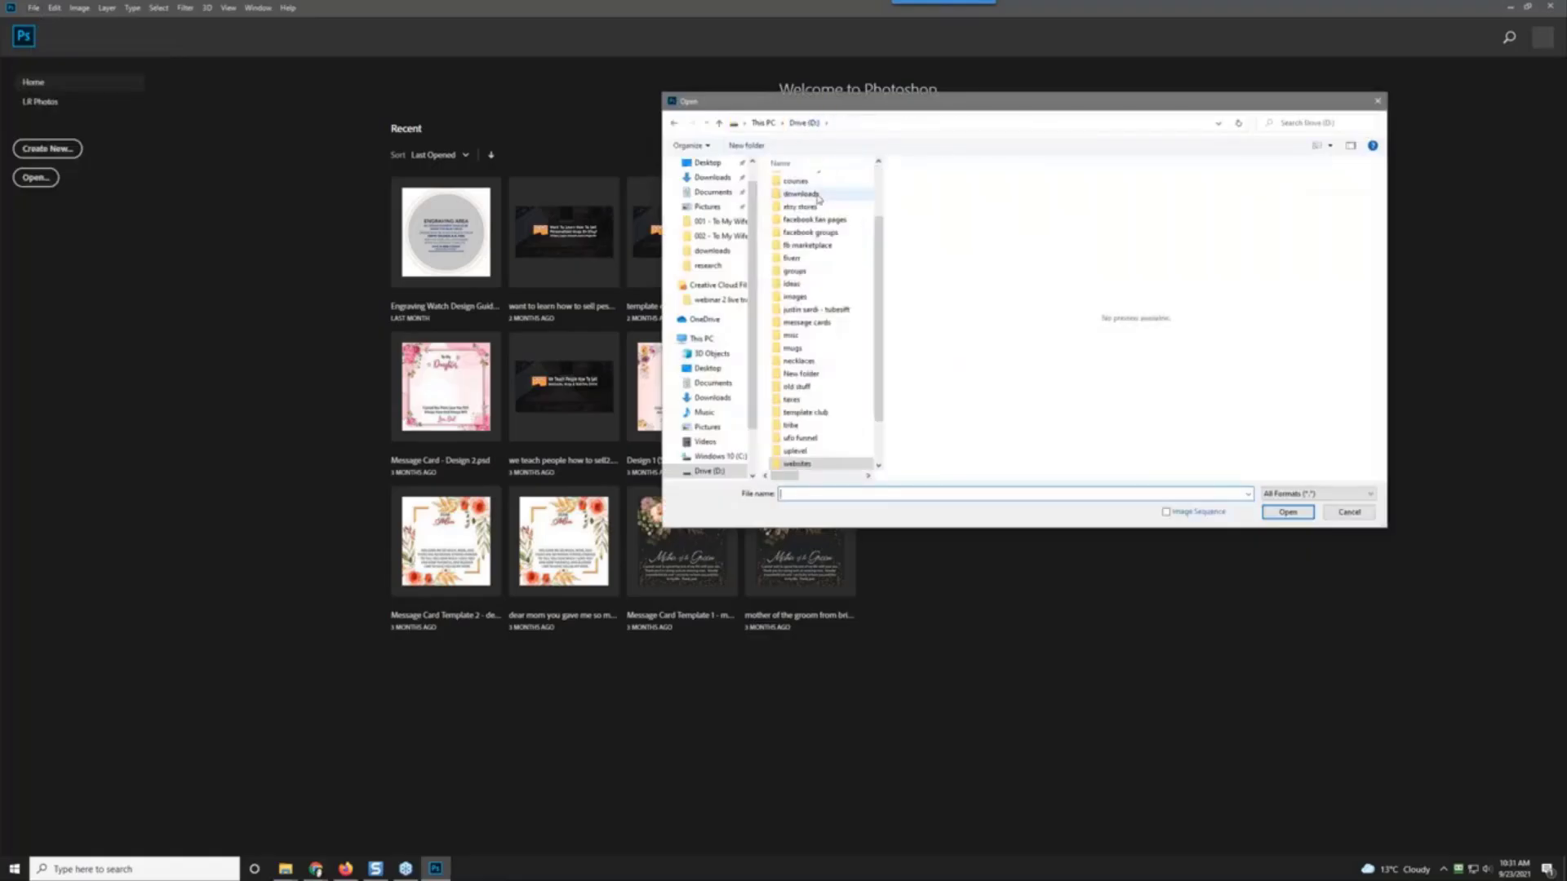
double_click(818, 196)
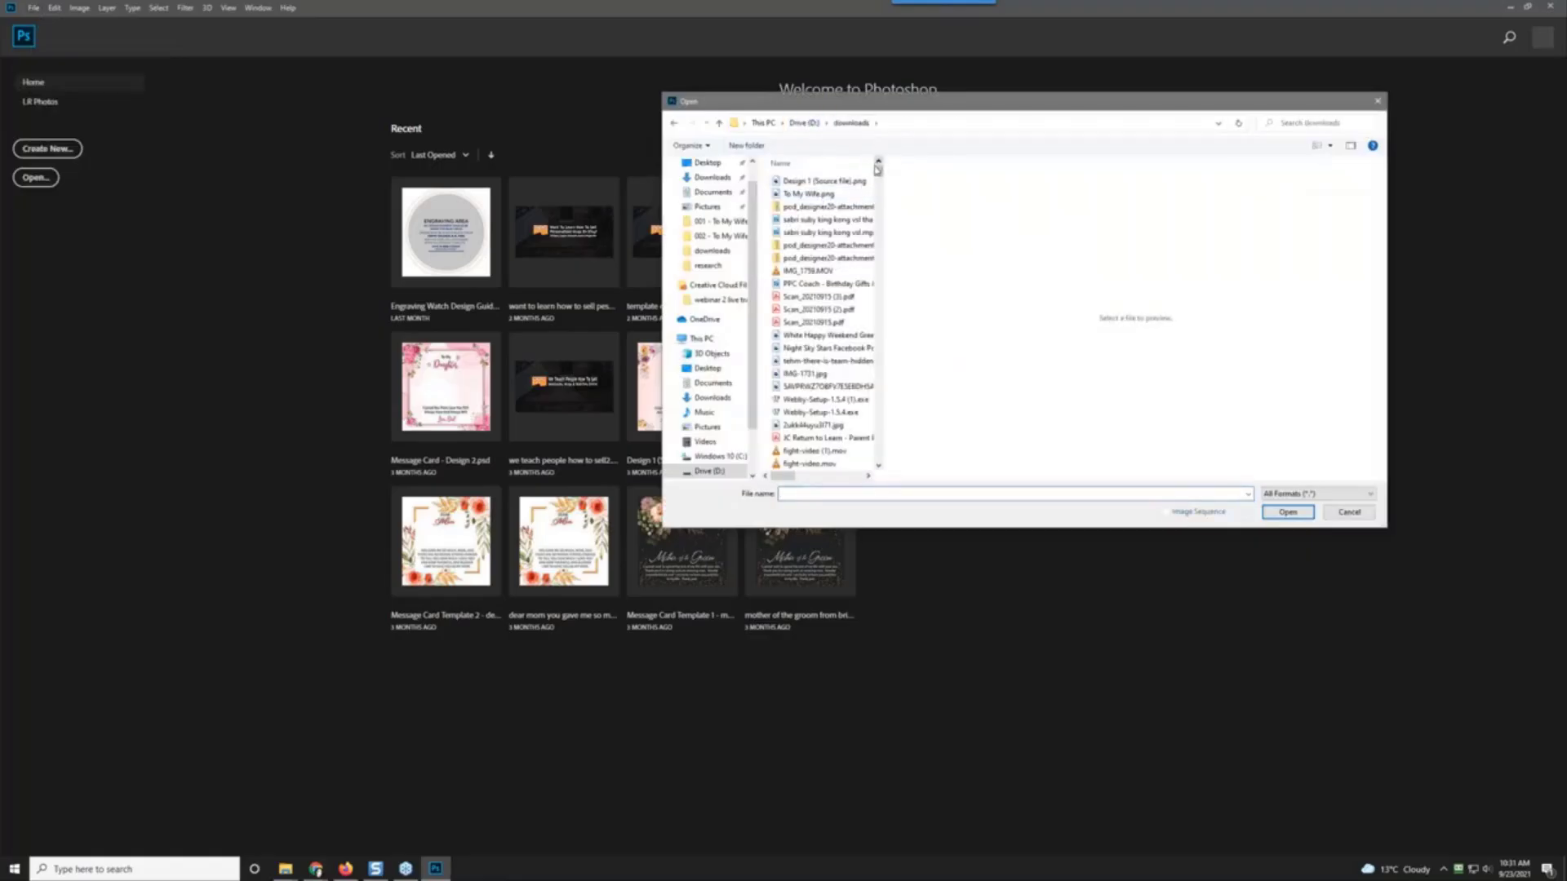
left_click_drag(879, 172, 889, 449)
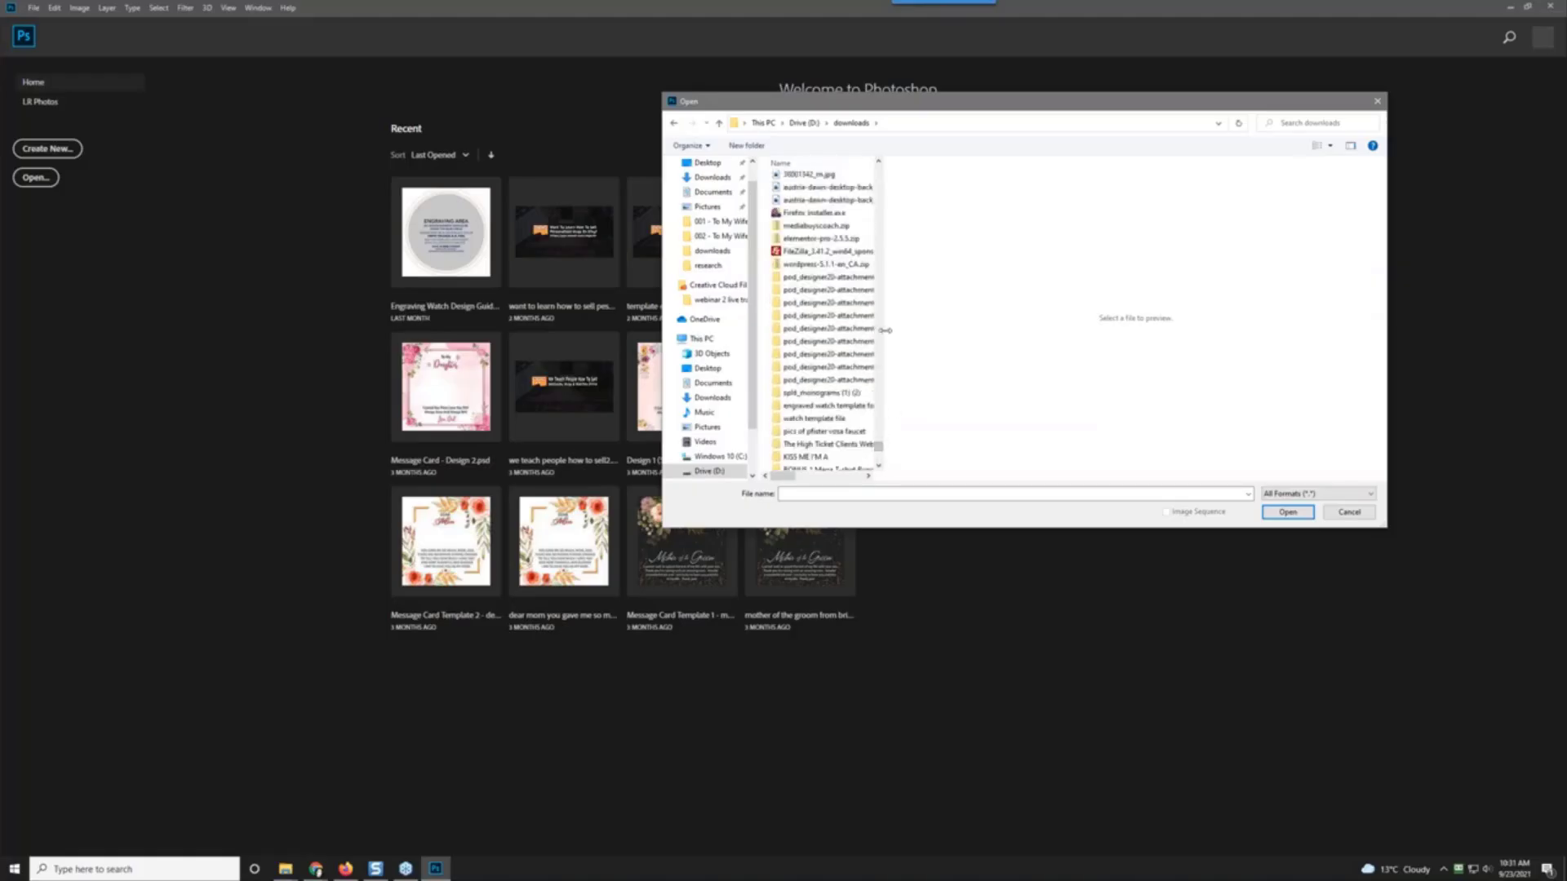
double_click(849, 303)
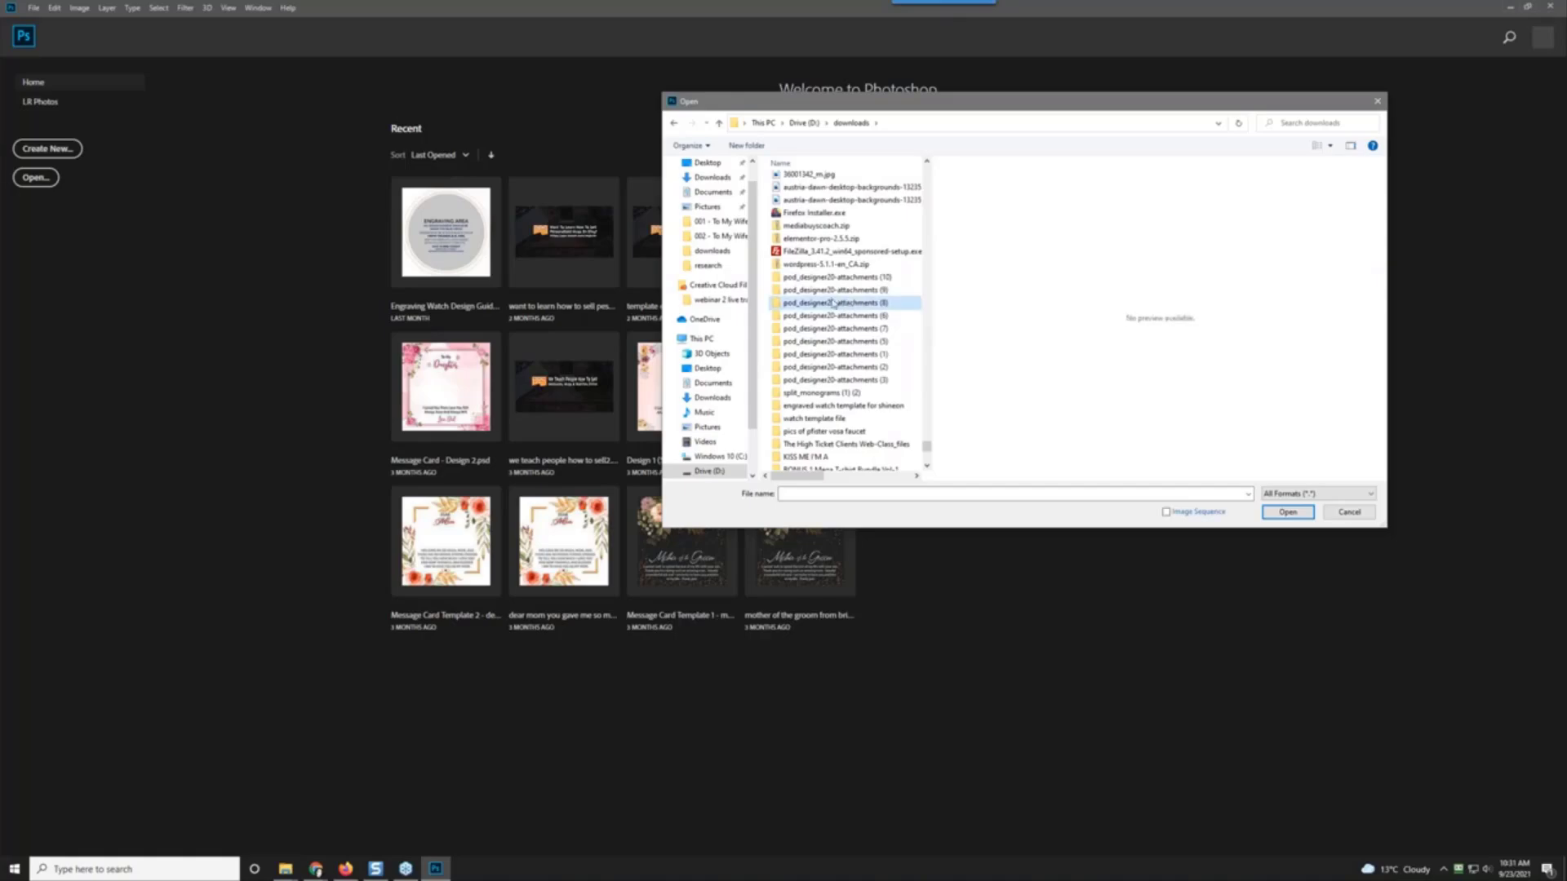
Step: Preview the five "To My Wife" fishing design PNGs one by one, returning to Design 2 PNG.png
left_click(810, 211)
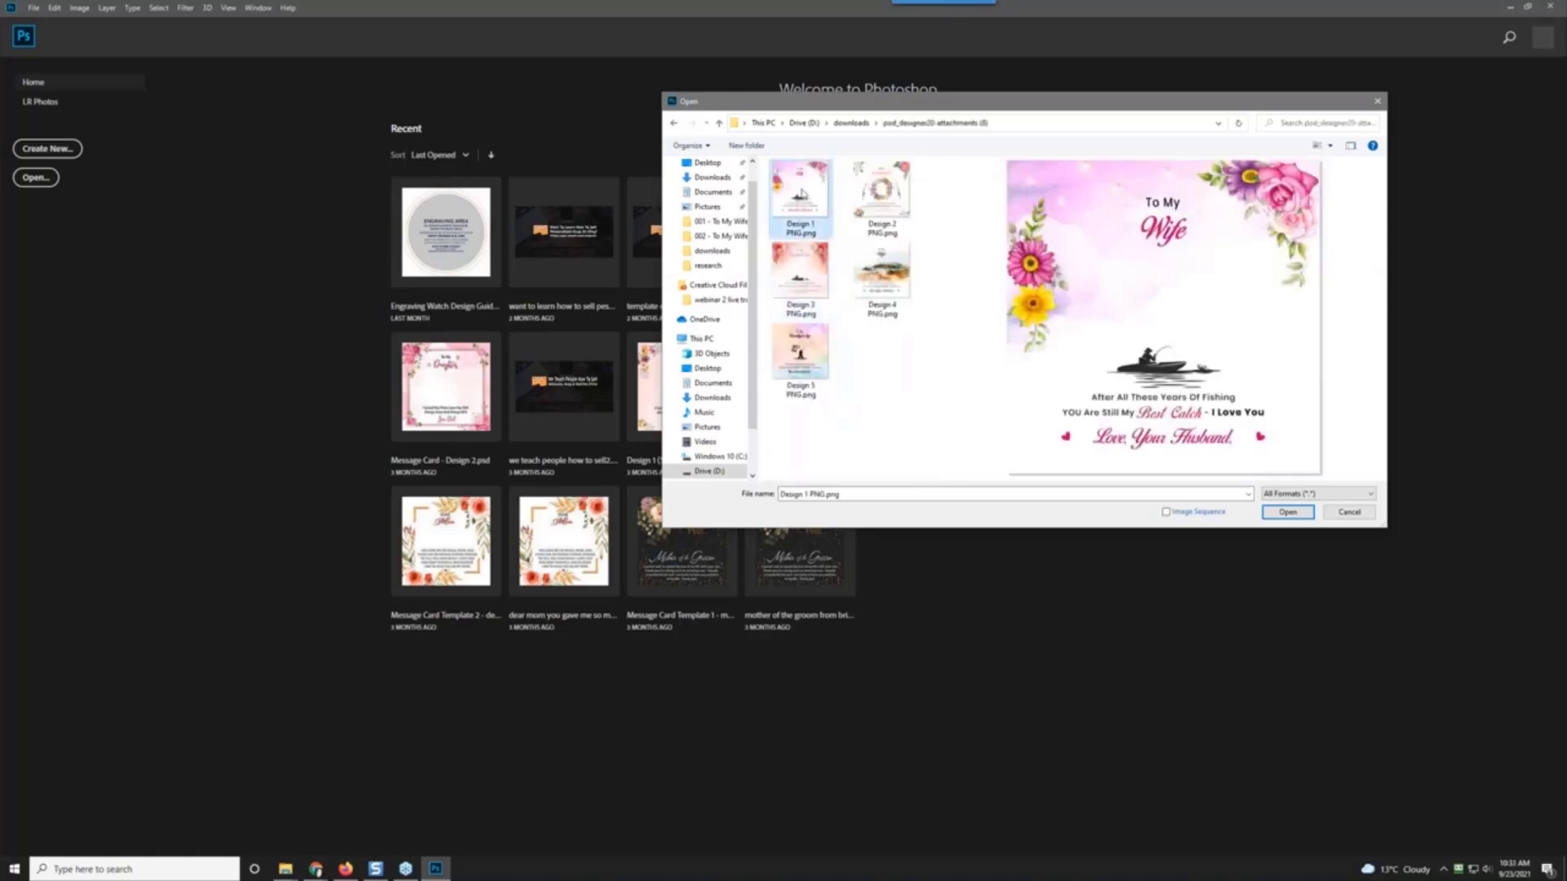
left_click(867, 188)
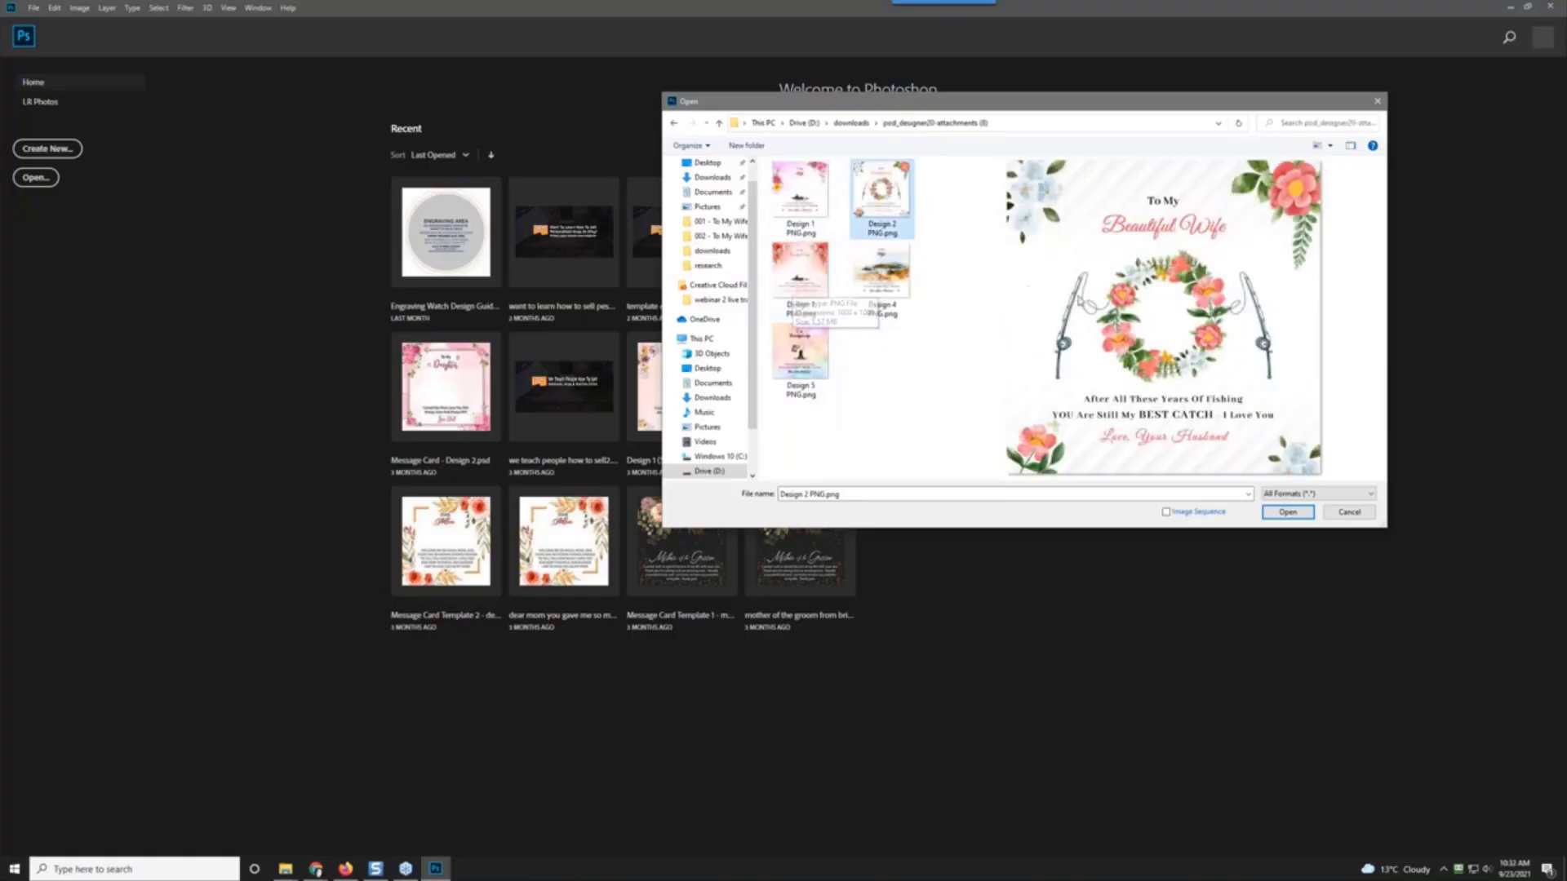
left_click(801, 271)
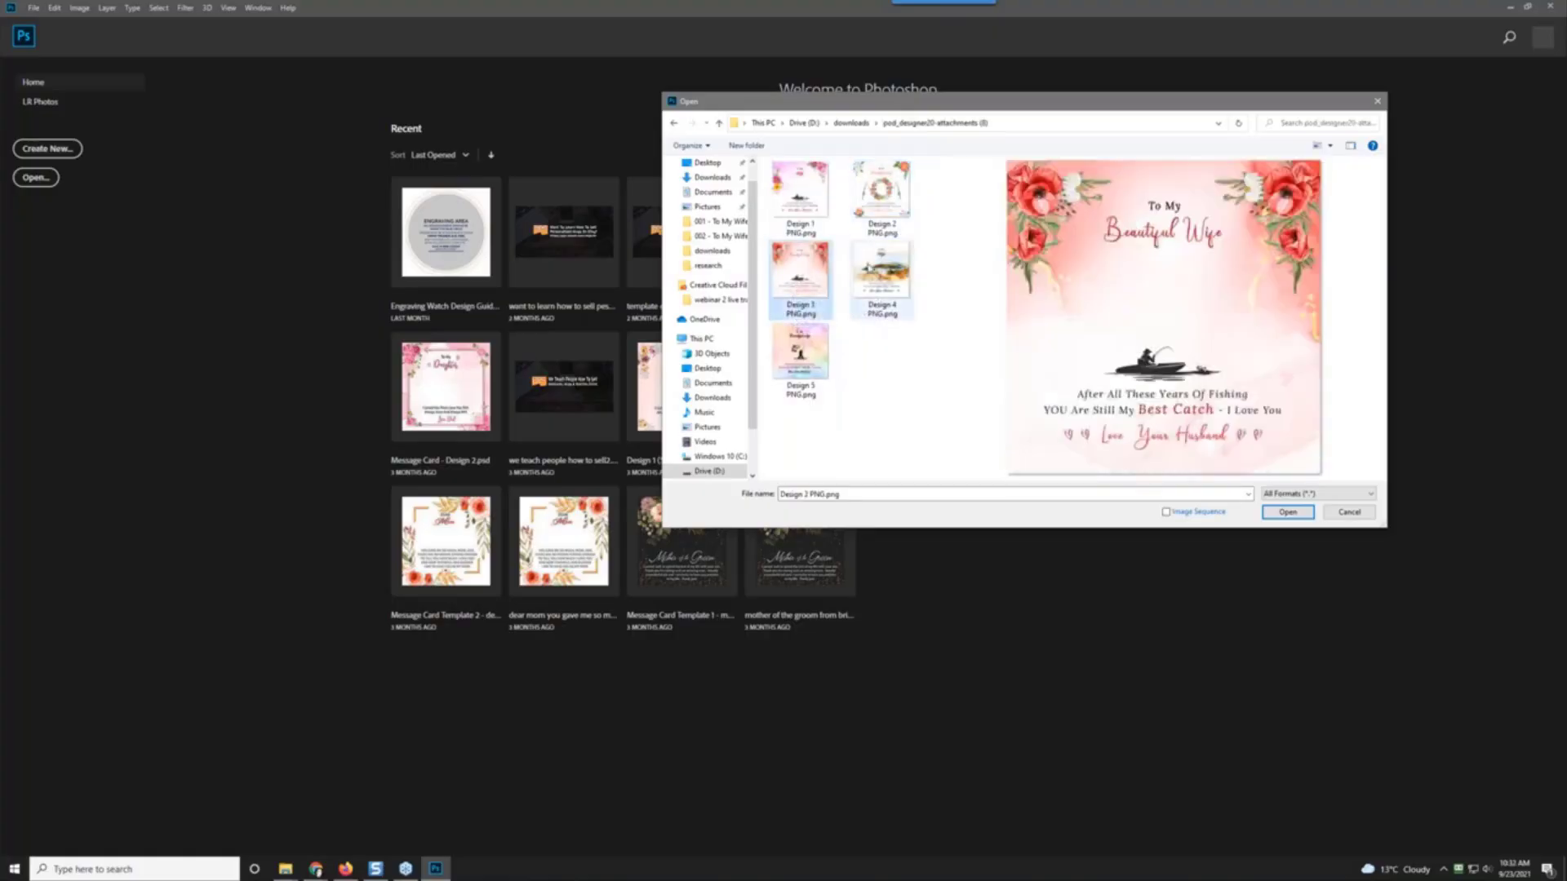
left_click(882, 274)
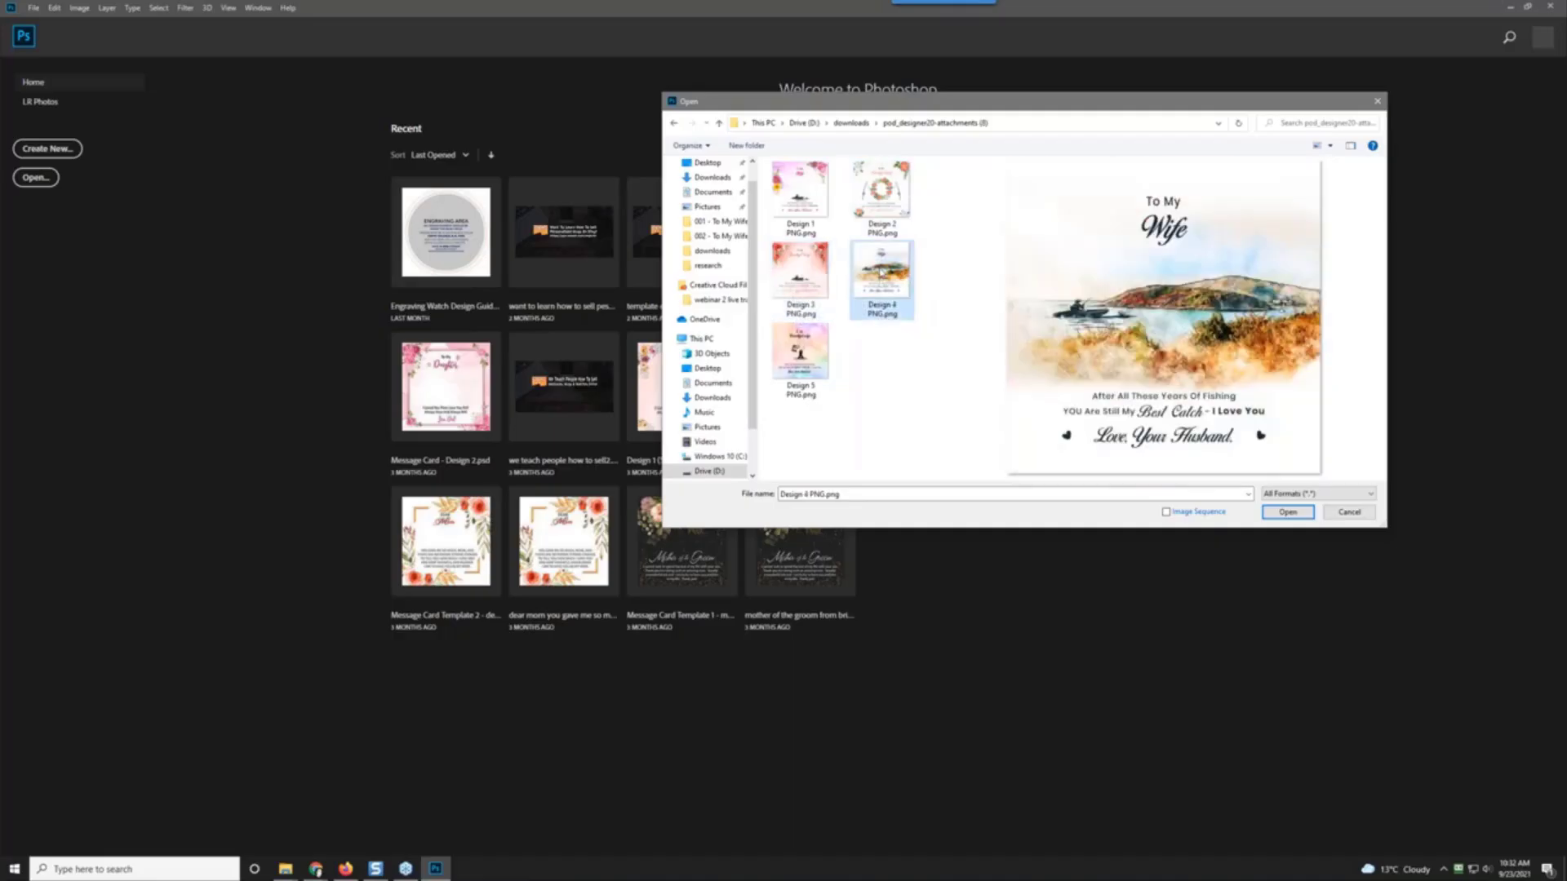
left_click(801, 355)
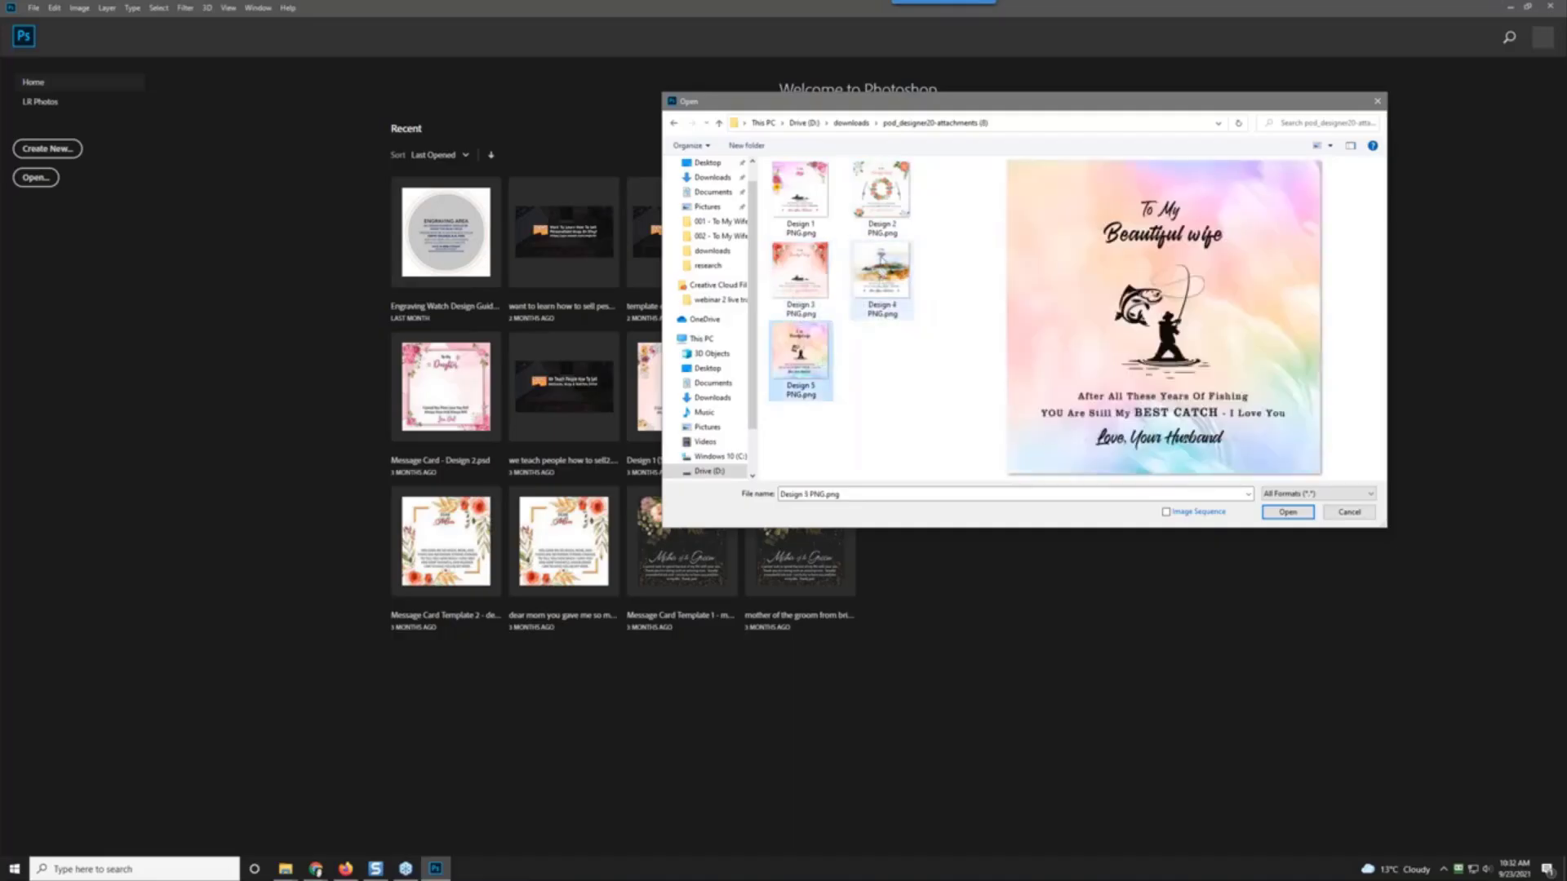
left_click(882, 195)
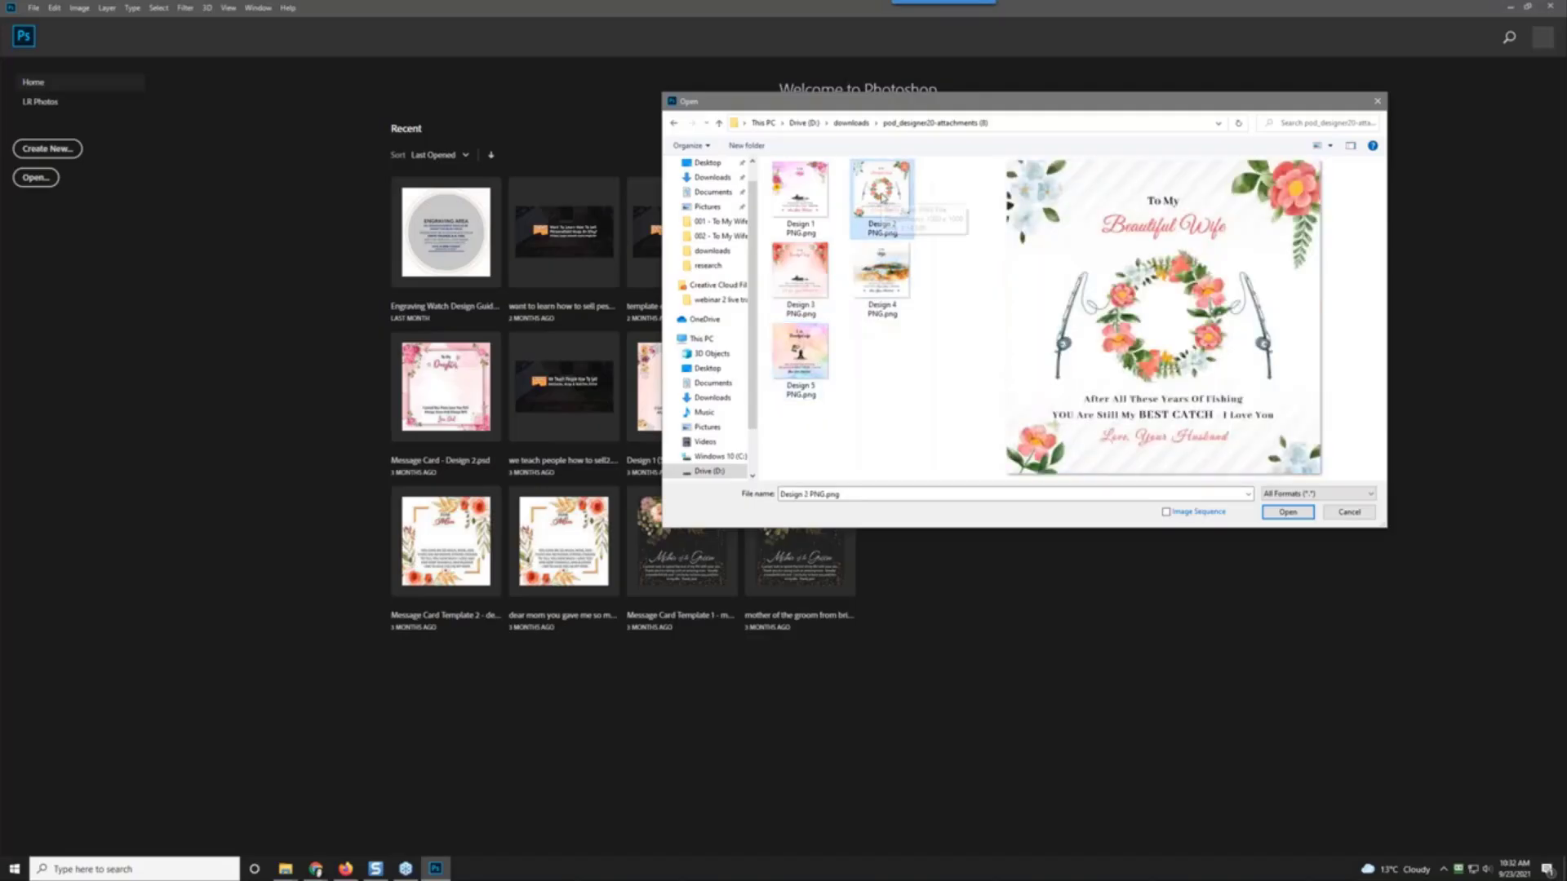
Step: Open "Design 2 (Source file).psd" from the psd_designer20-attachments (9) folder and check the replacement options for its missing AbhayaLibre Bold font
left_click(851, 122)
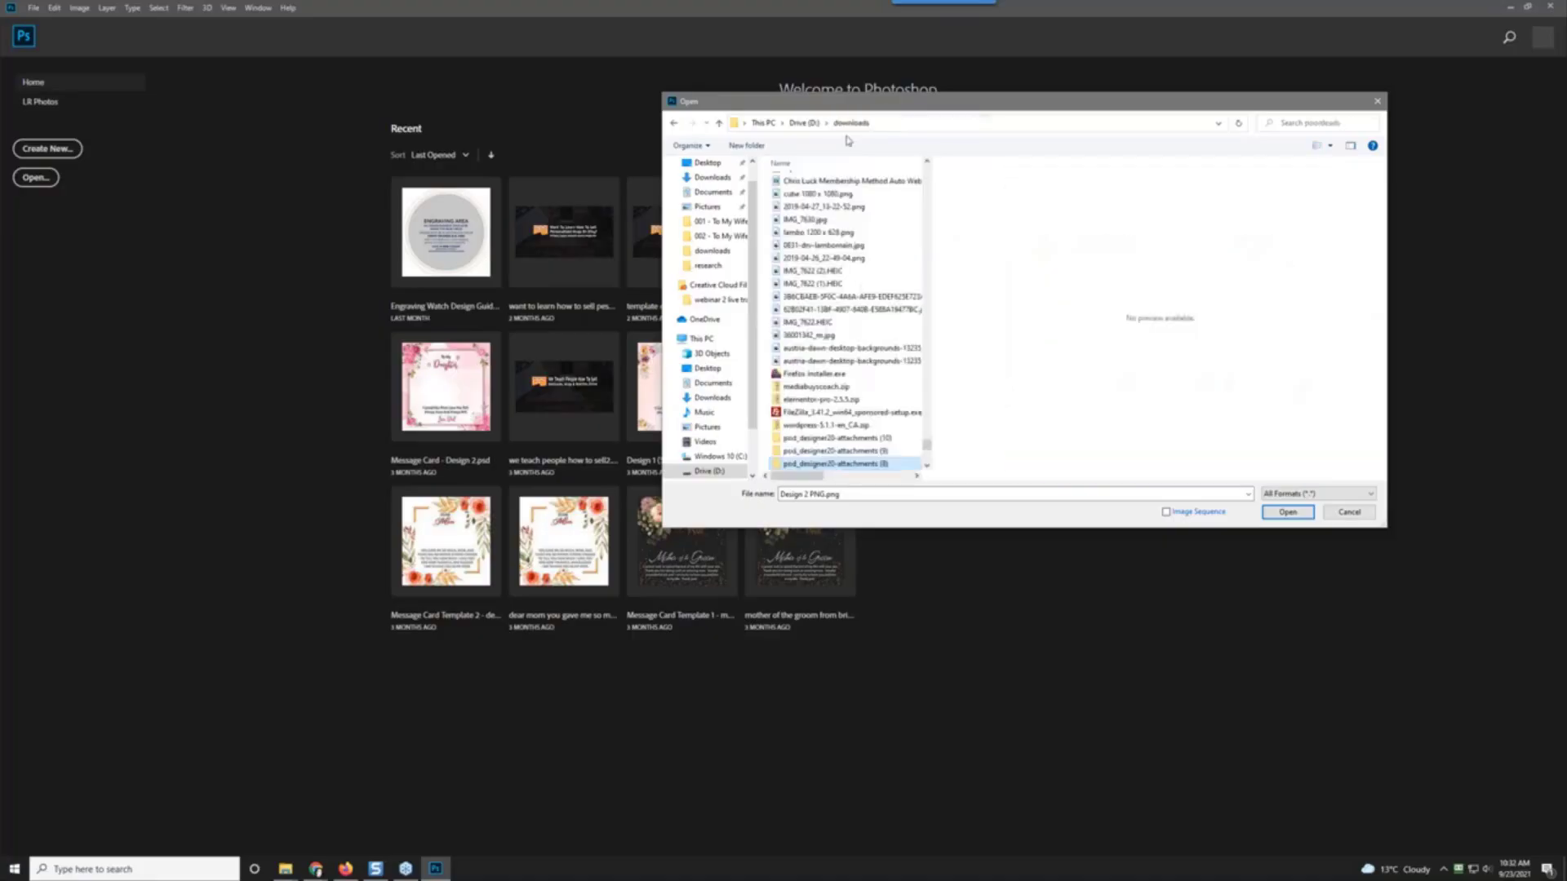
double_click(834, 451)
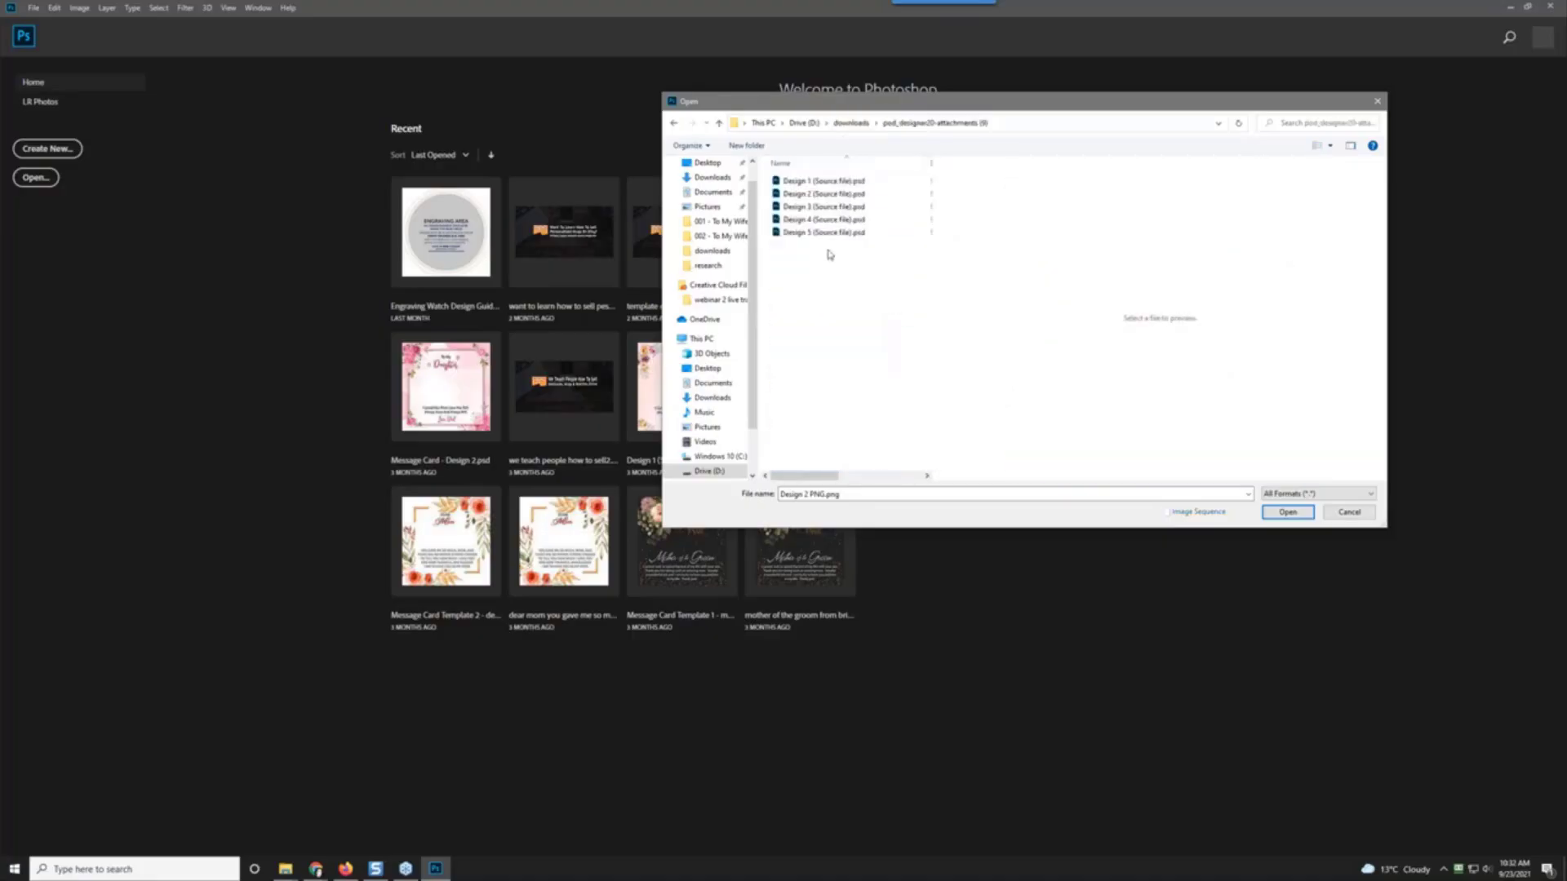
double_click(845, 195)
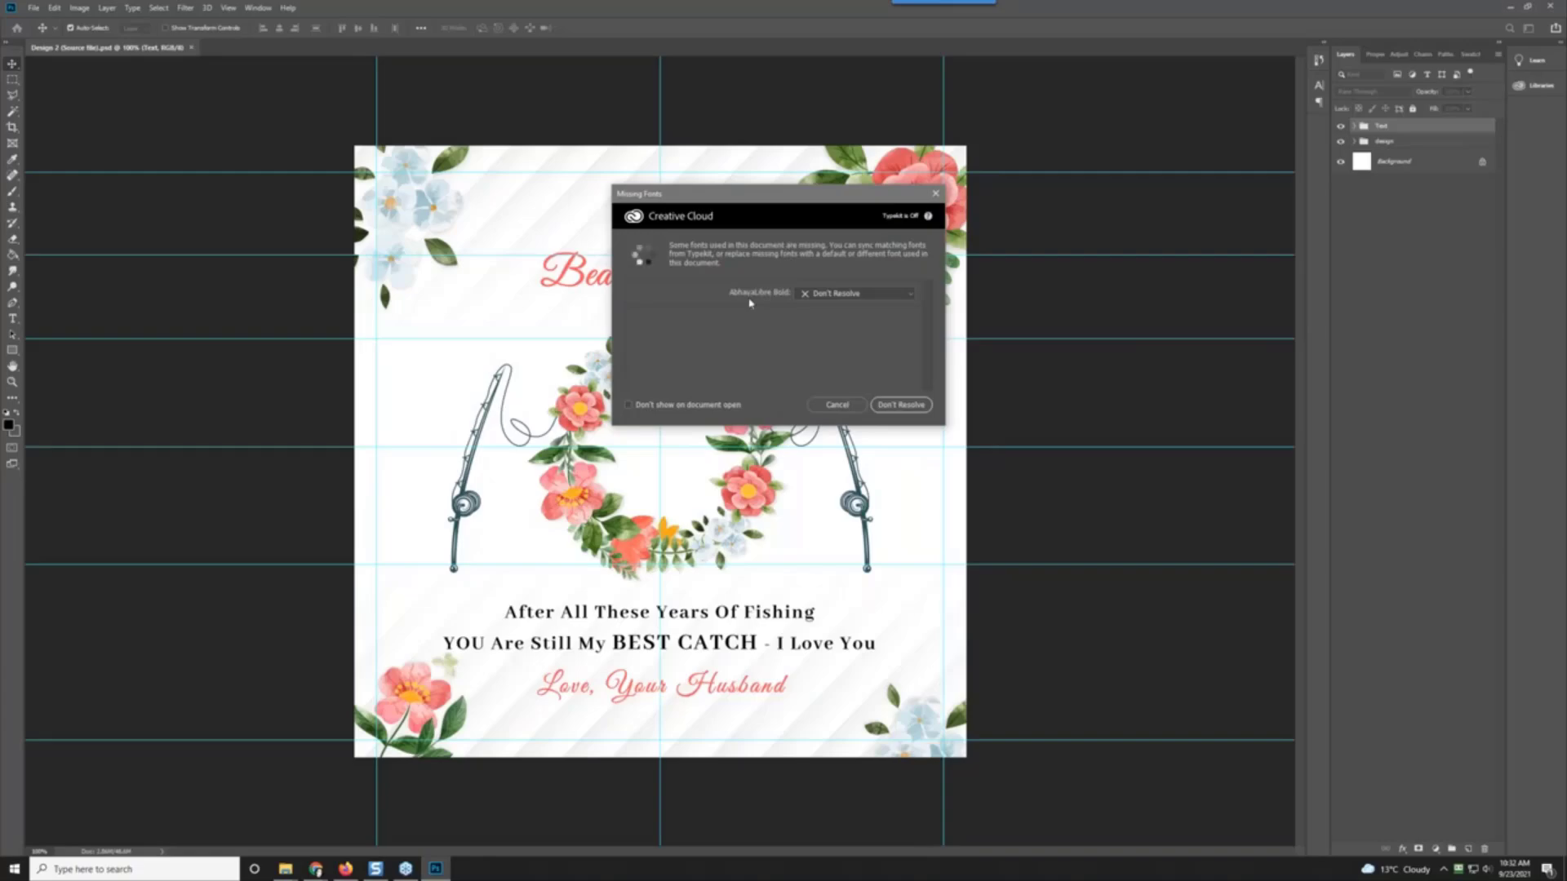
left_click(843, 295)
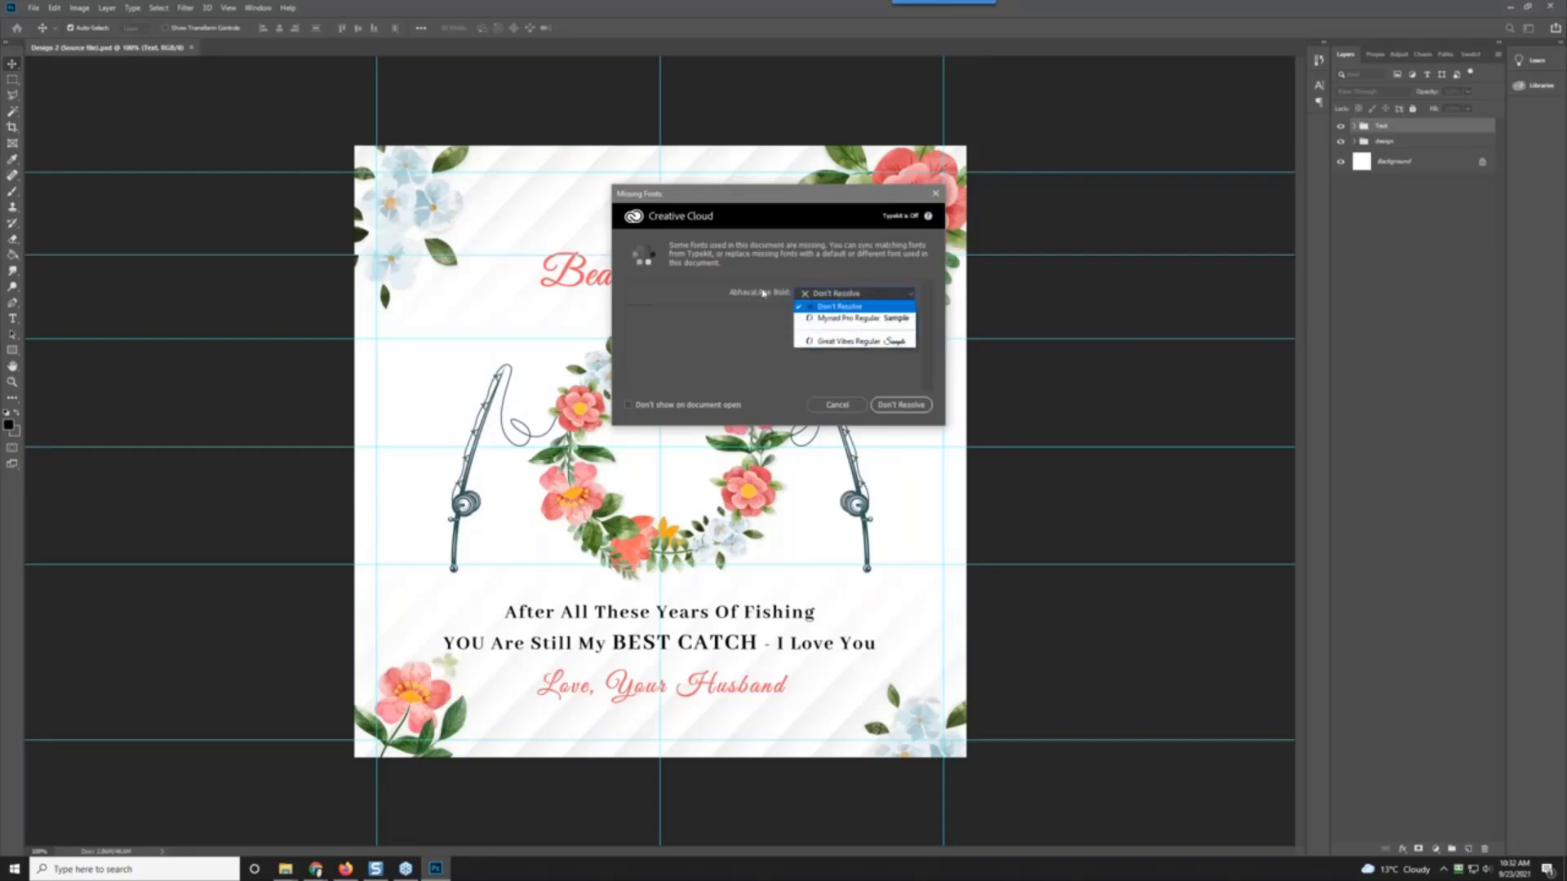
left_click(781, 246)
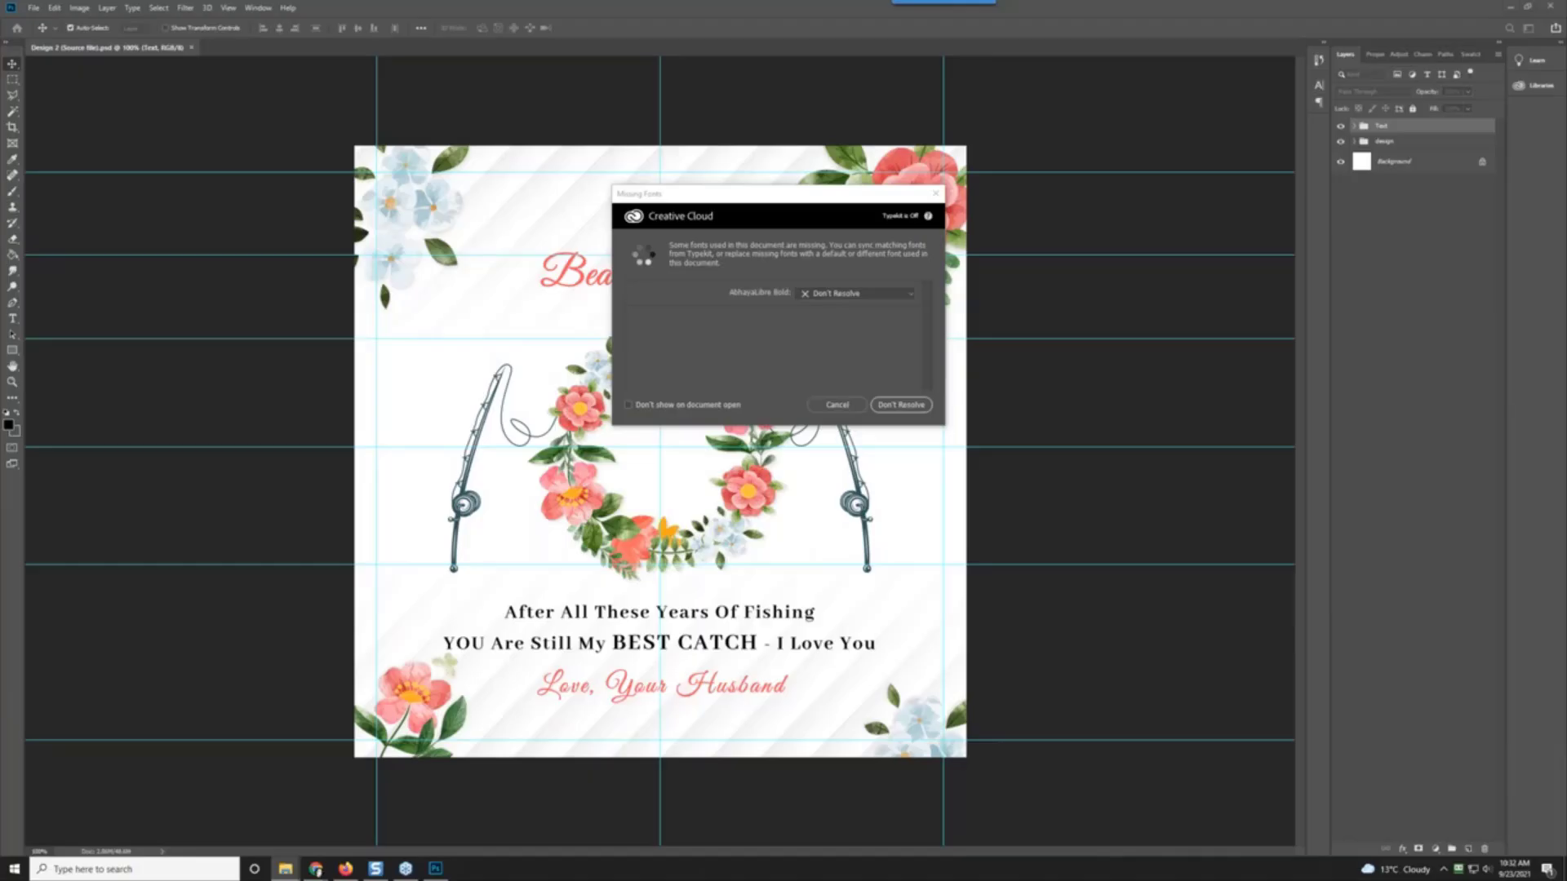
Step: Install AbhayaLibre-Bold.ttf from the psd_designer20-attachments (10) folder in File Explorer
left_click_drag(1562, 161, 760, 455)
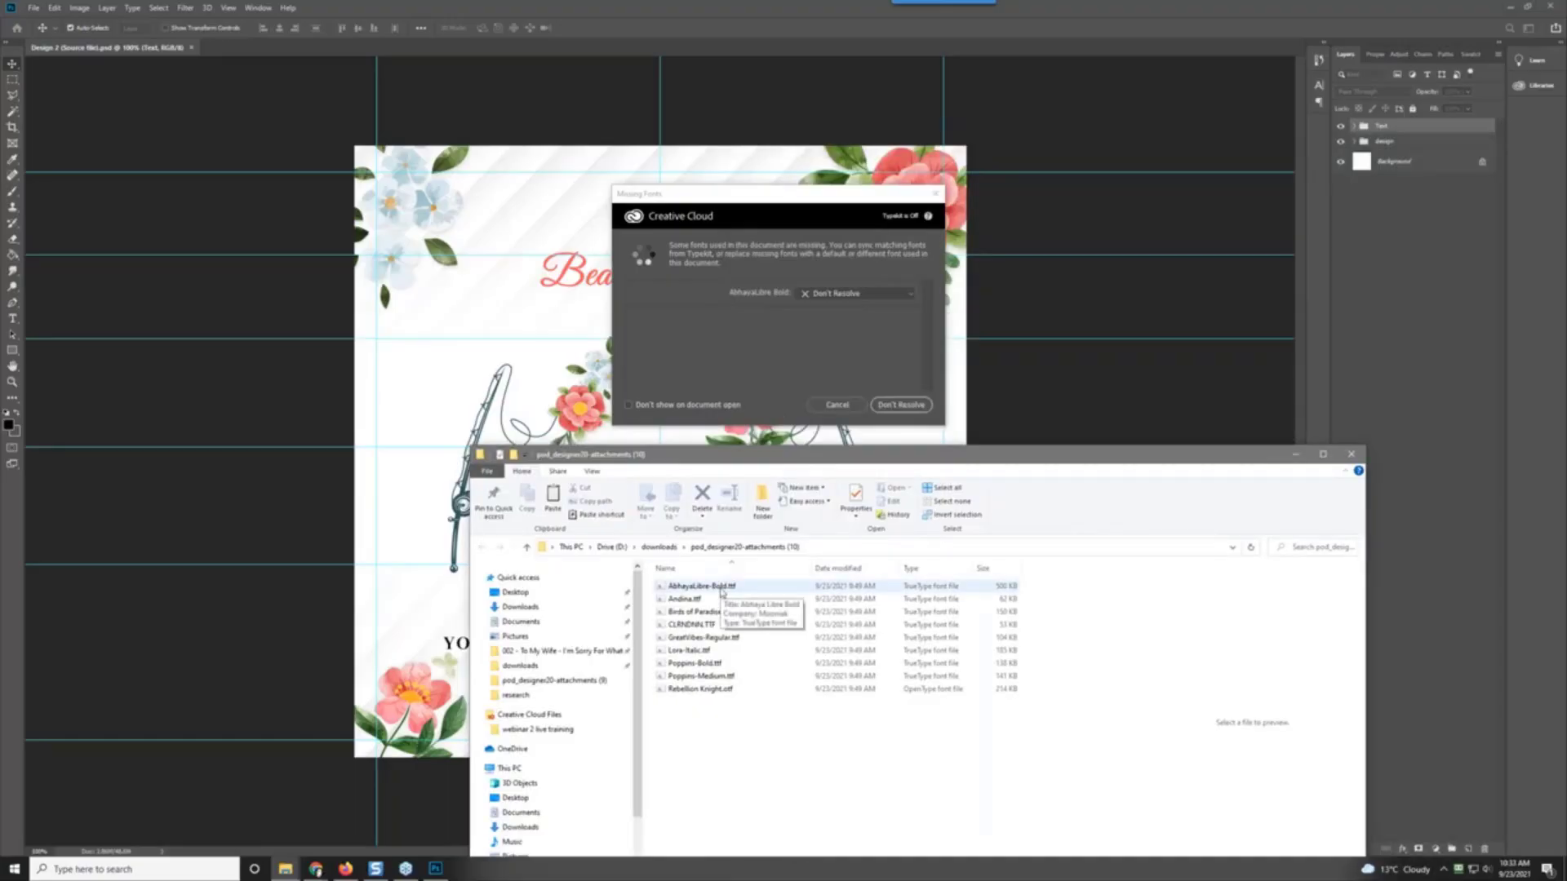
left_click(722, 589)
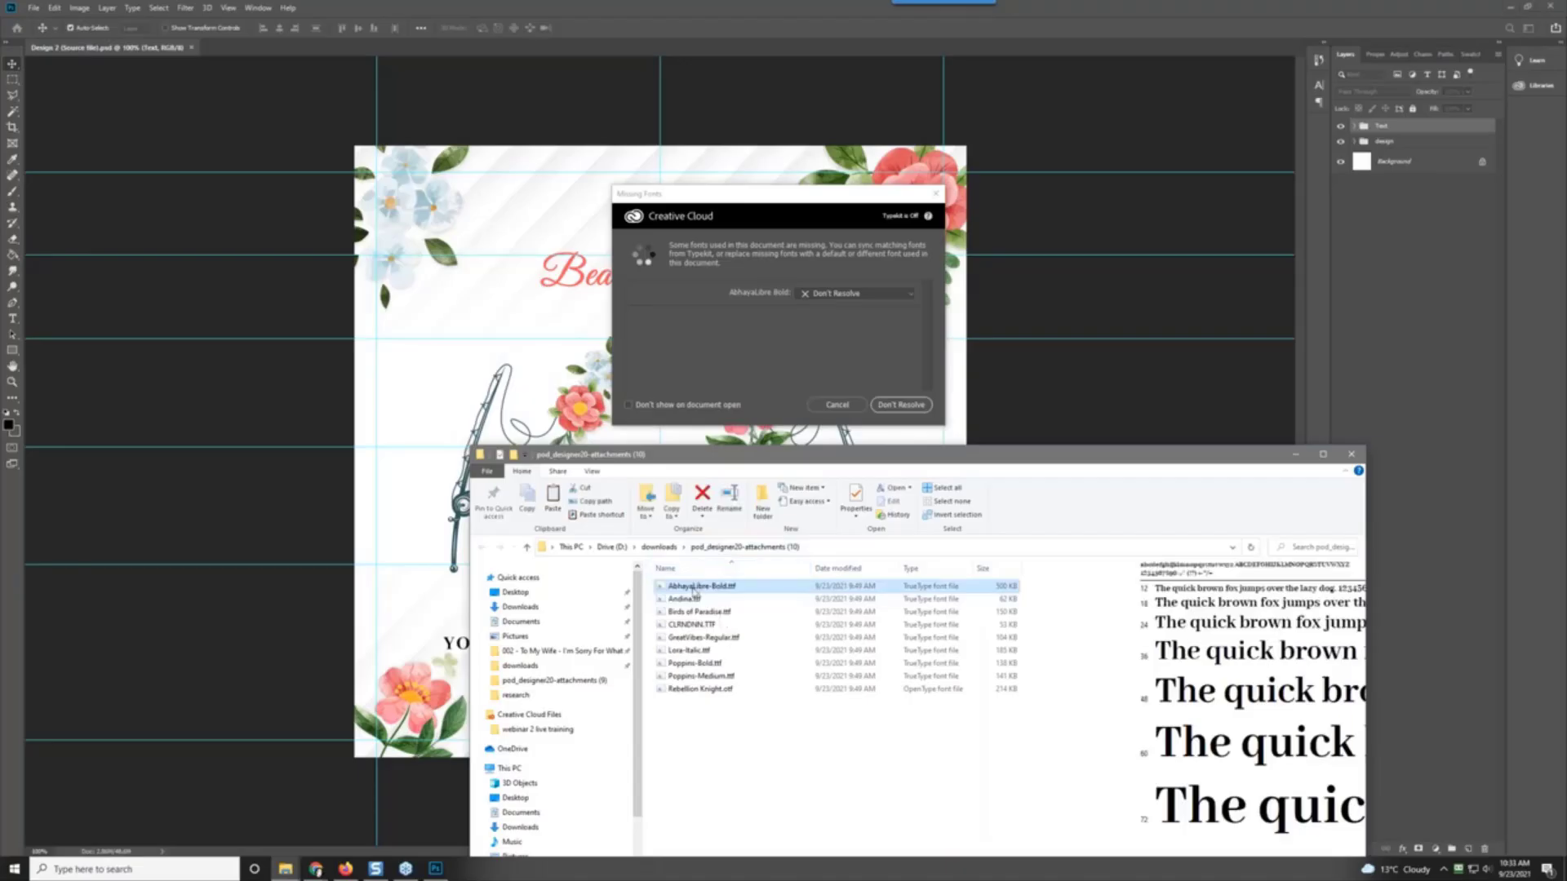
right_click(733, 592)
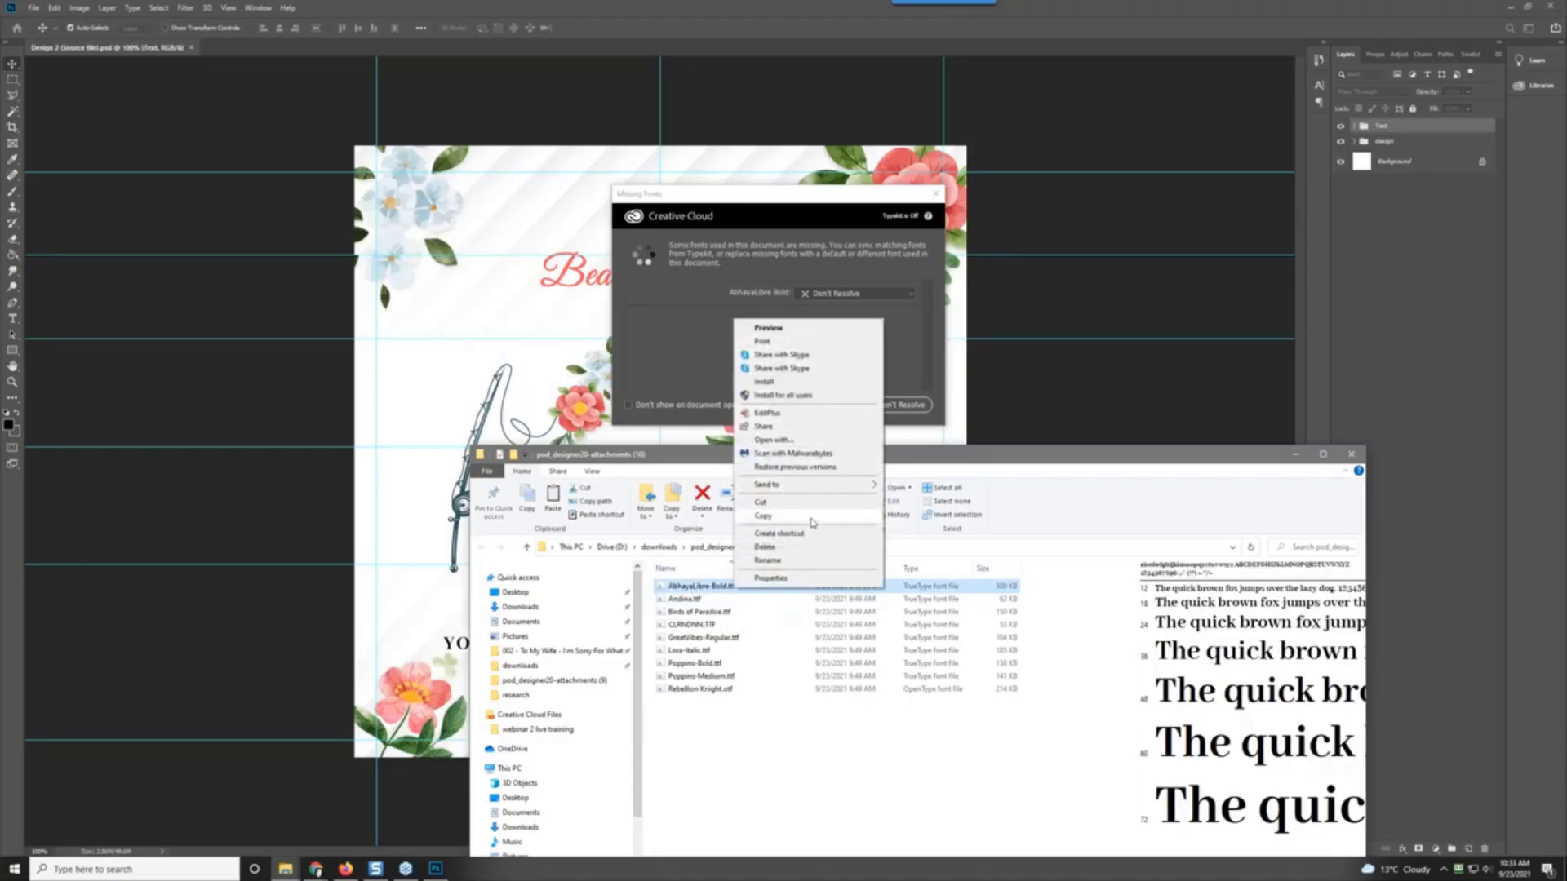
left_click(804, 383)
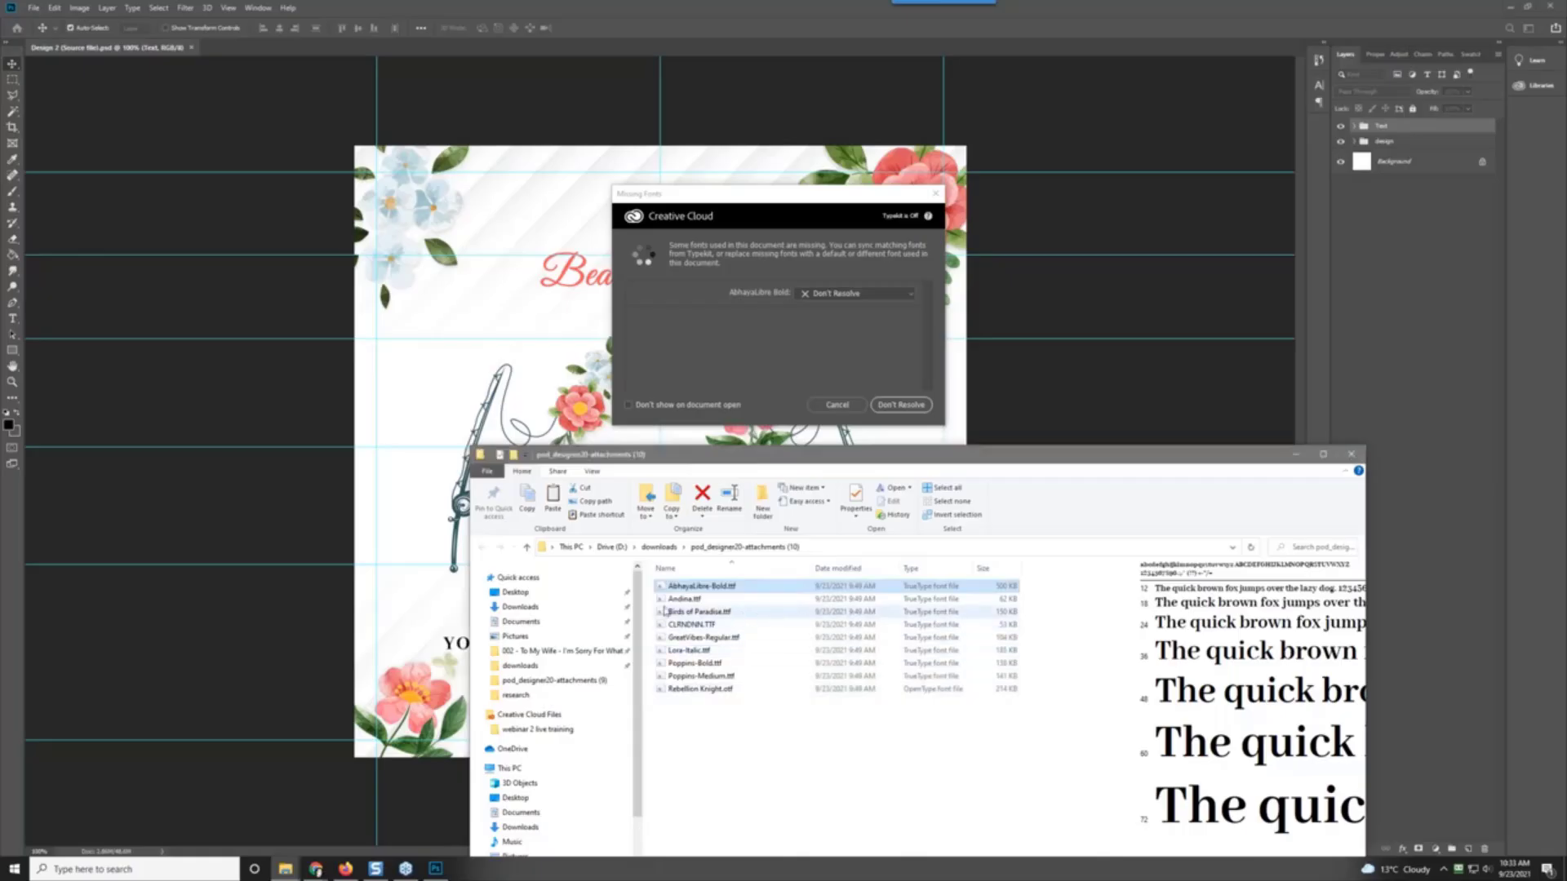
Step: Install the other eight fonts in the folder, replacing the existing Great Vibes, Lora Italic and Andina fonts, and close the folder window
left_click(664, 602)
key("shift+Down")
key("shift+Down")
key("shift+Down")
key("shift+Down")
key("shift+Down")
key("shift+Down")
key("shift+Down")
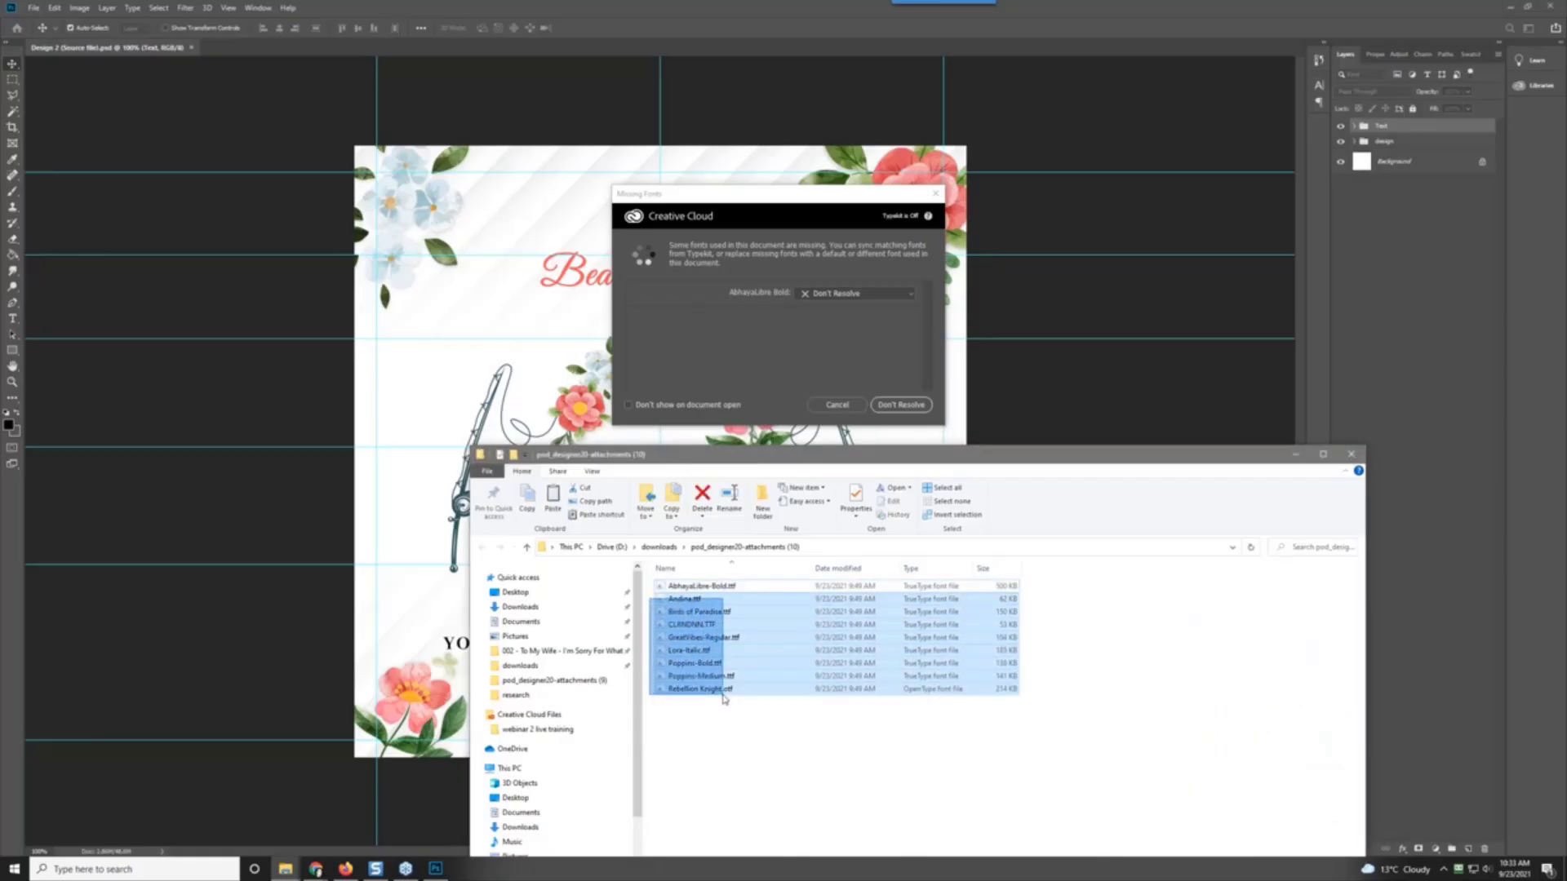
right_click(737, 645)
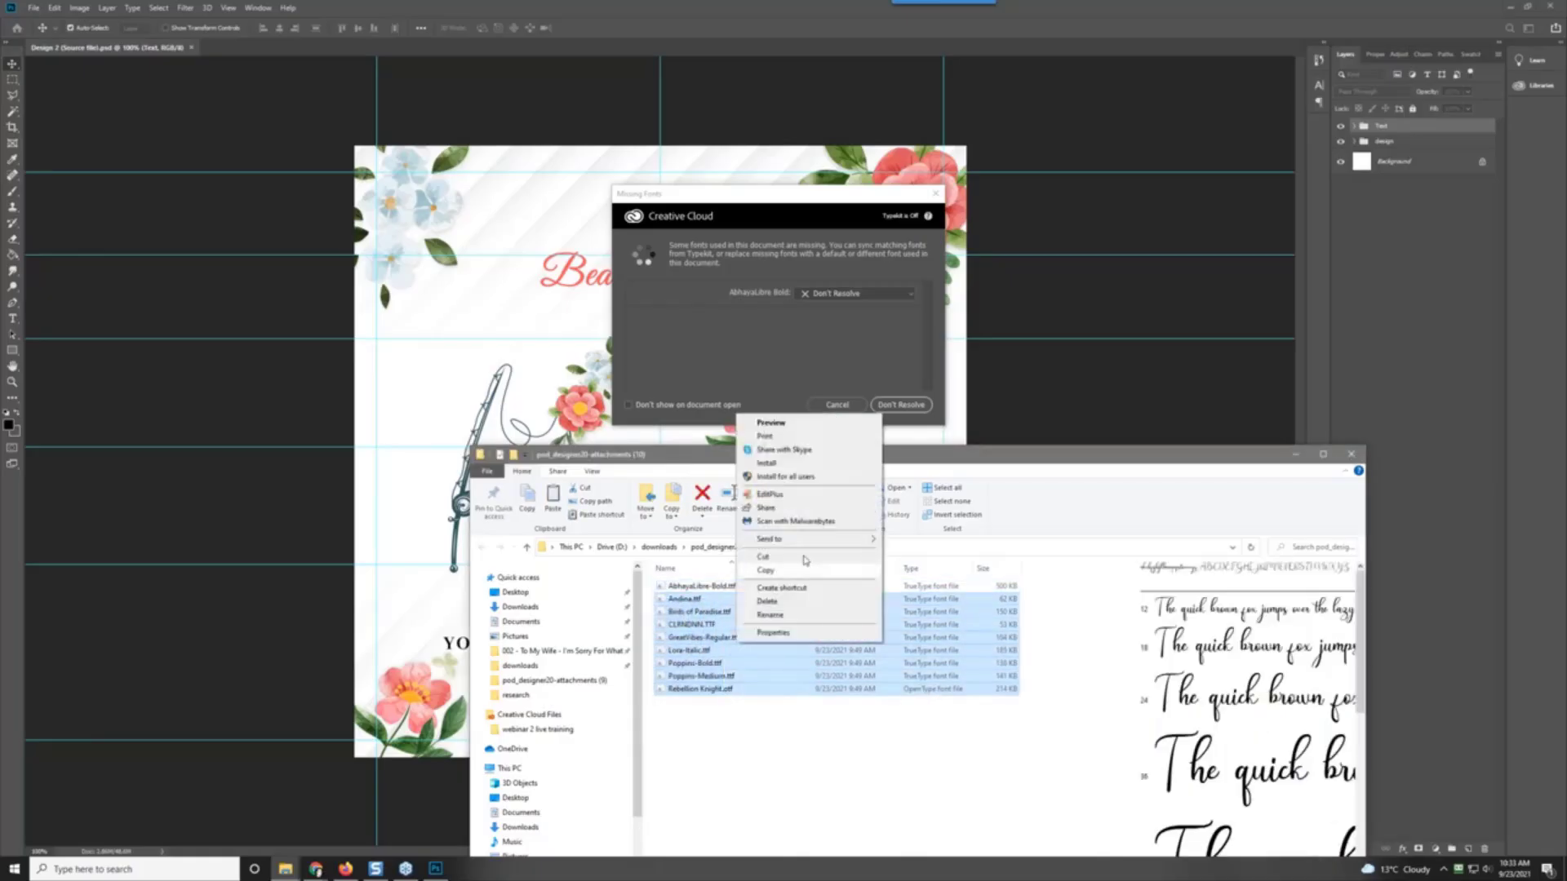
left_click(798, 463)
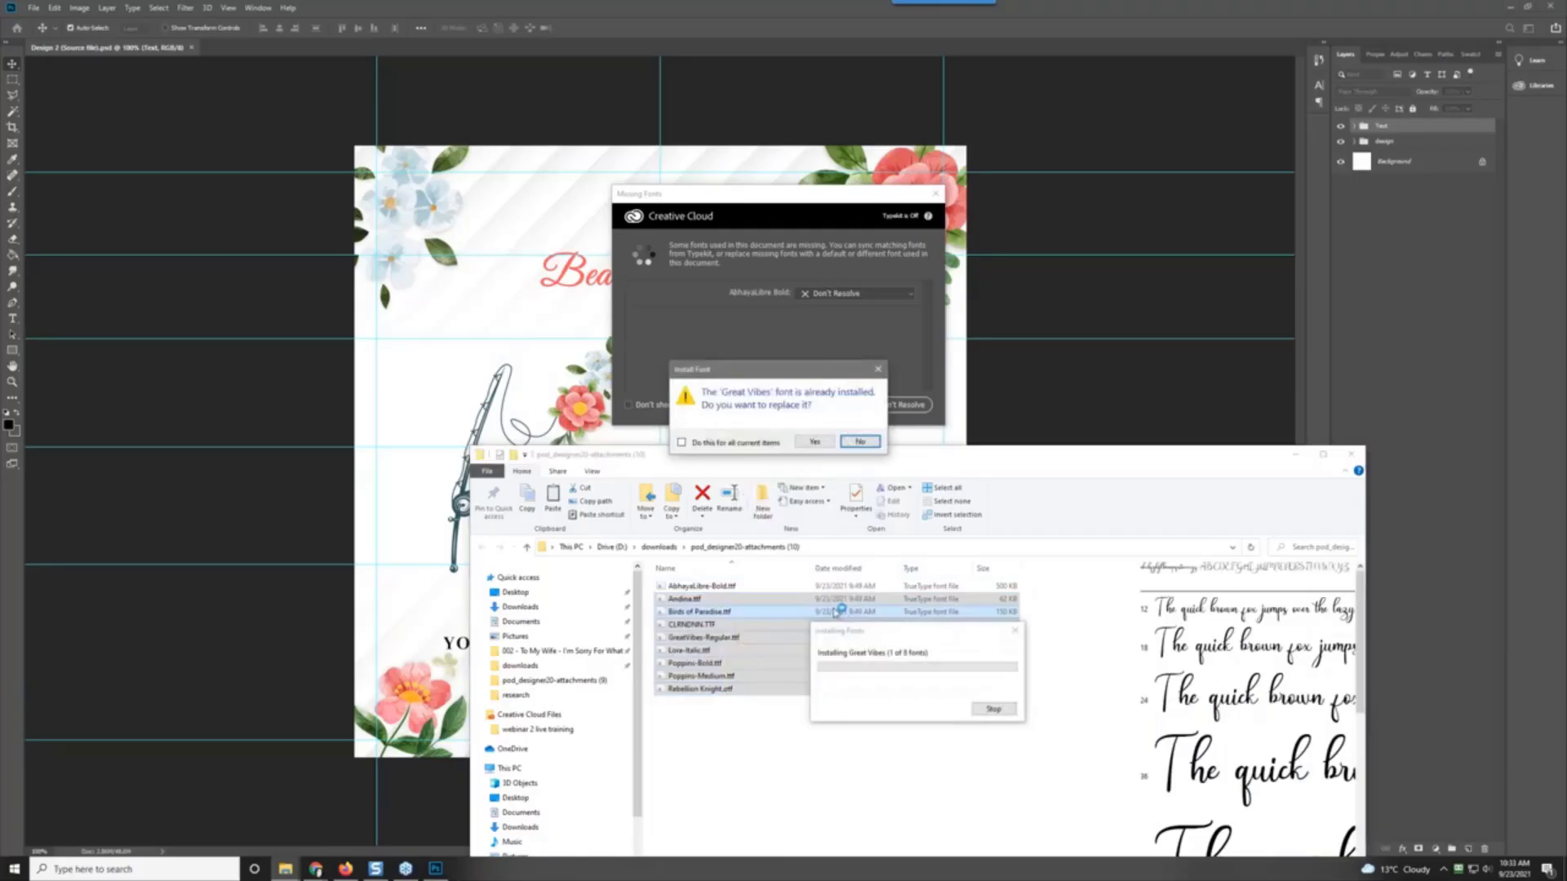
left_click(813, 443)
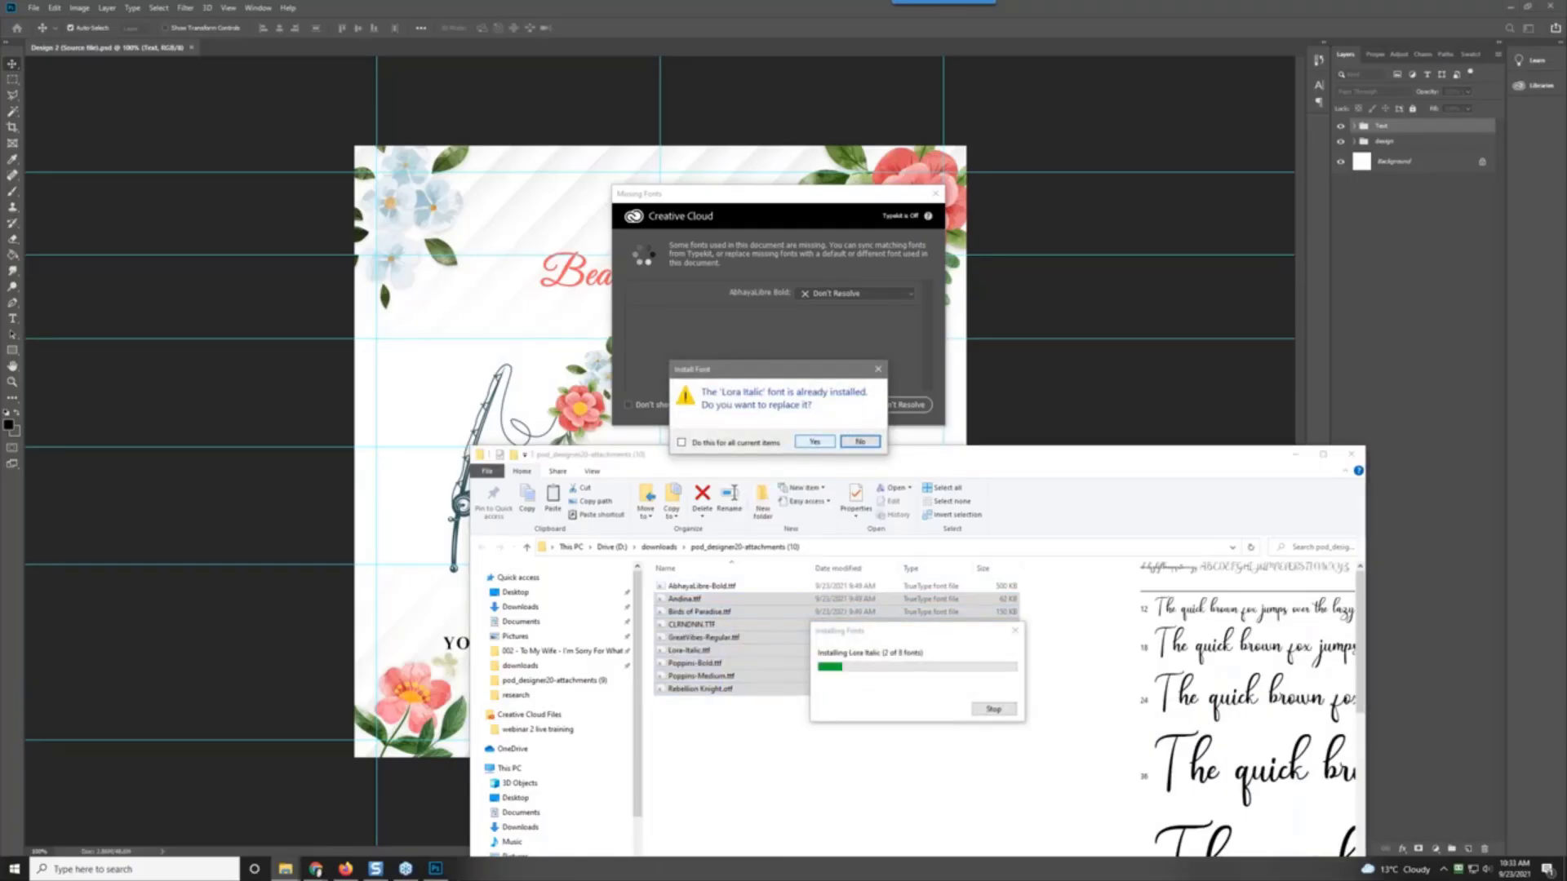
left_click(814, 442)
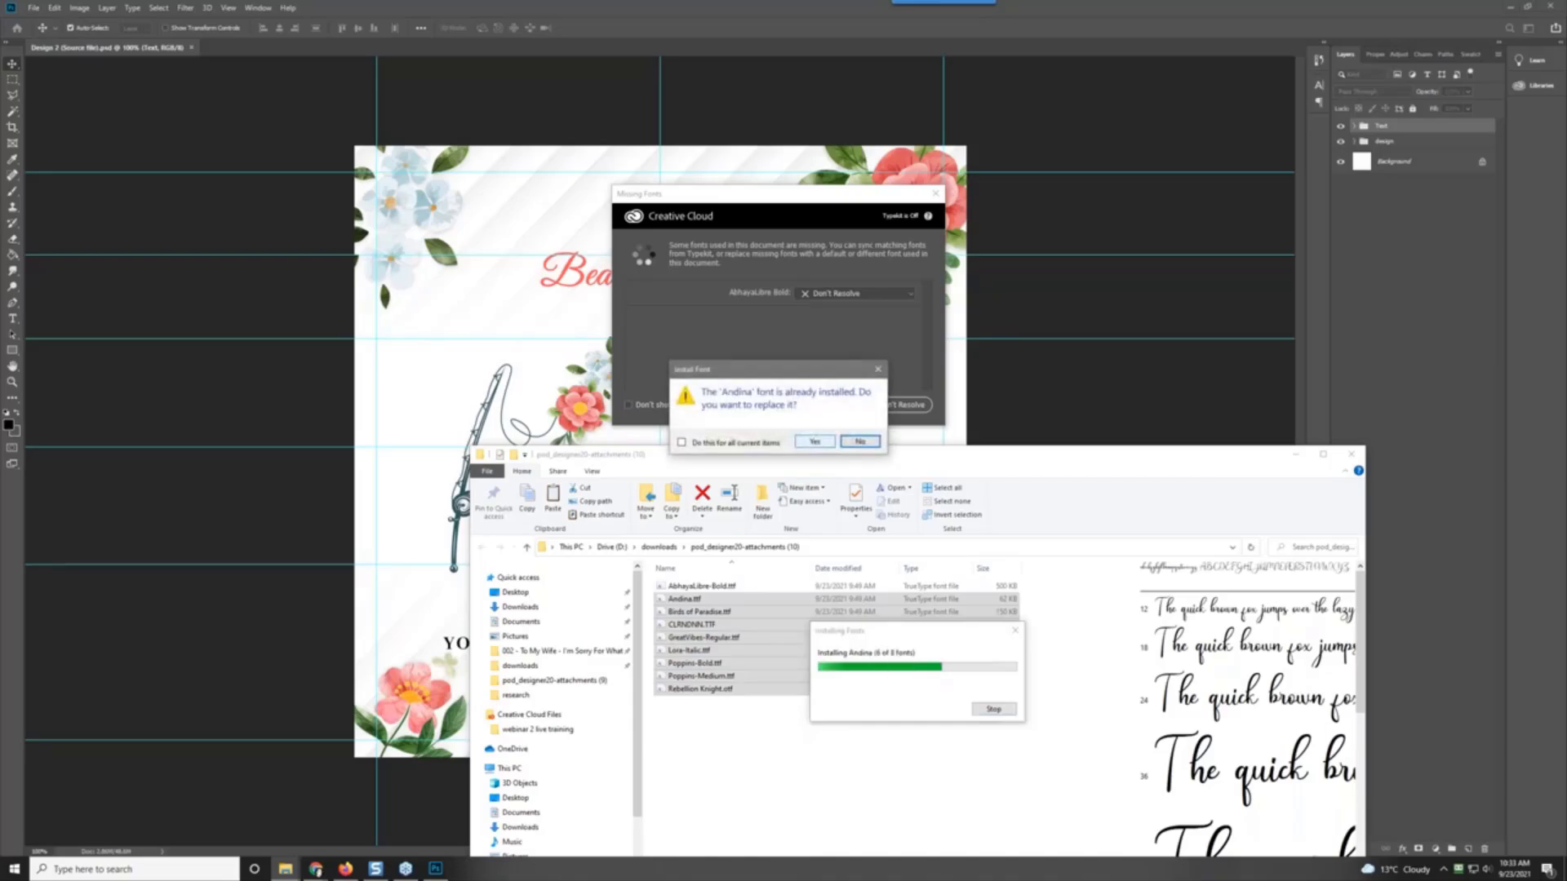
left_click(813, 442)
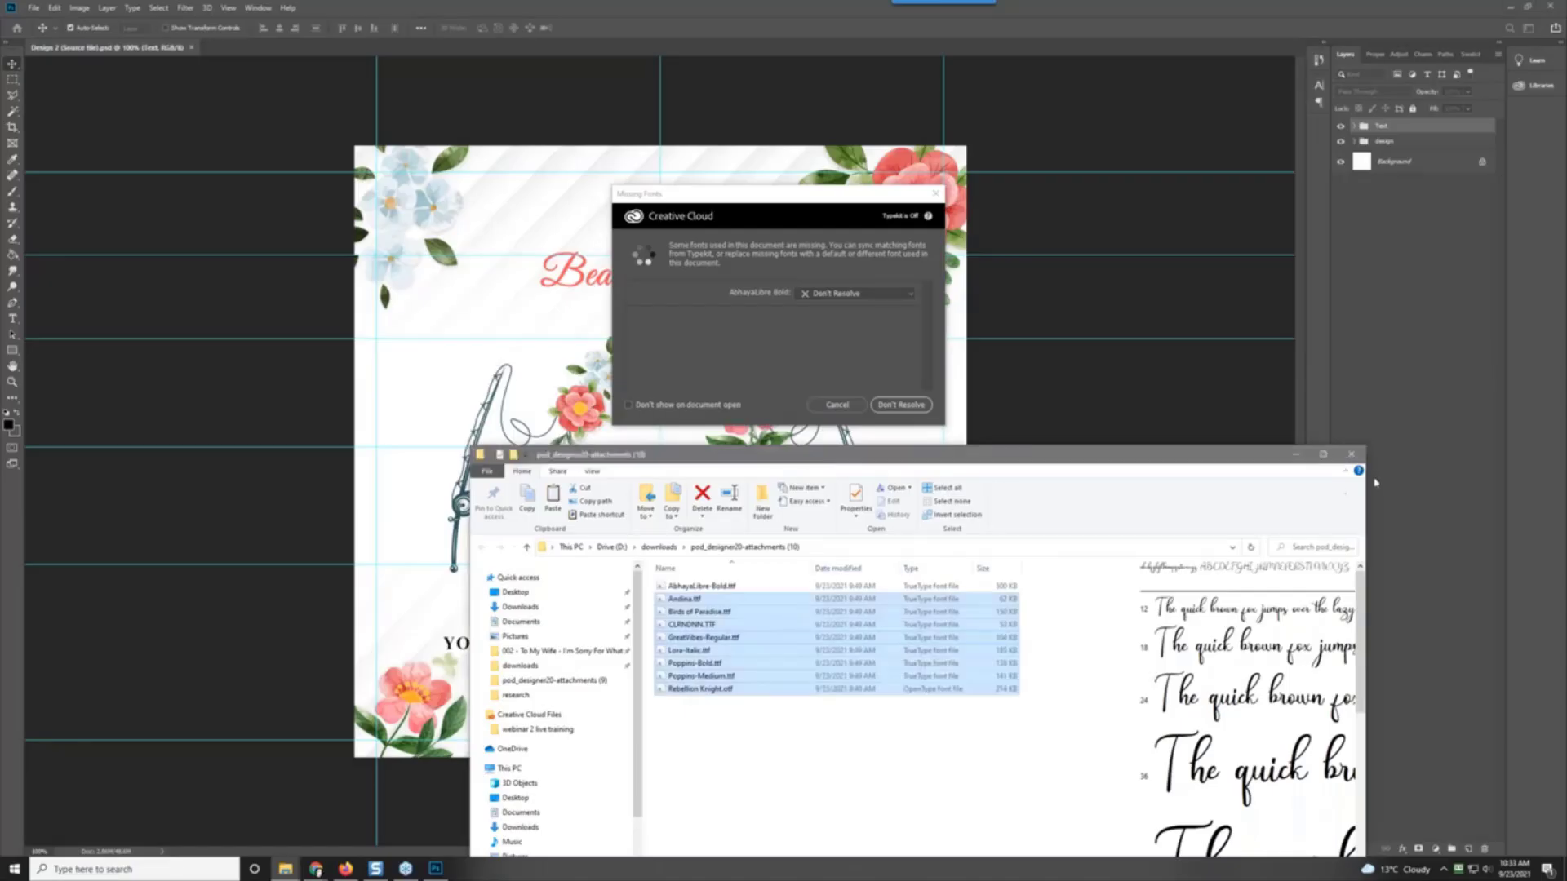
left_click(1352, 455)
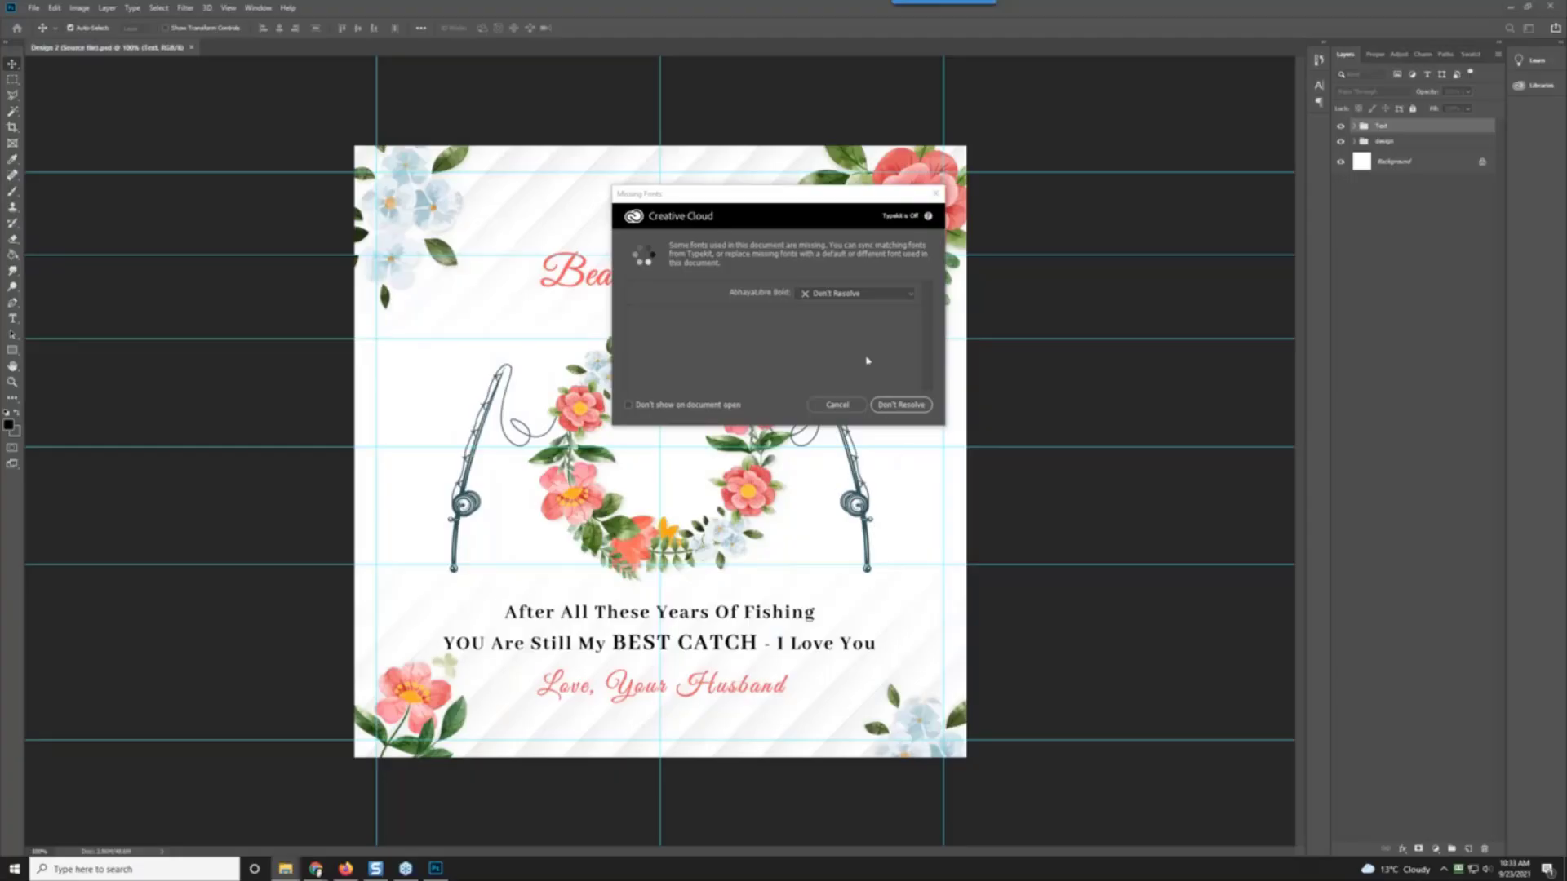
Step: Dismiss the missing fonts notice, then close and reopen "Design 2 (Source file).psd" from the recent files
left_click(936, 194)
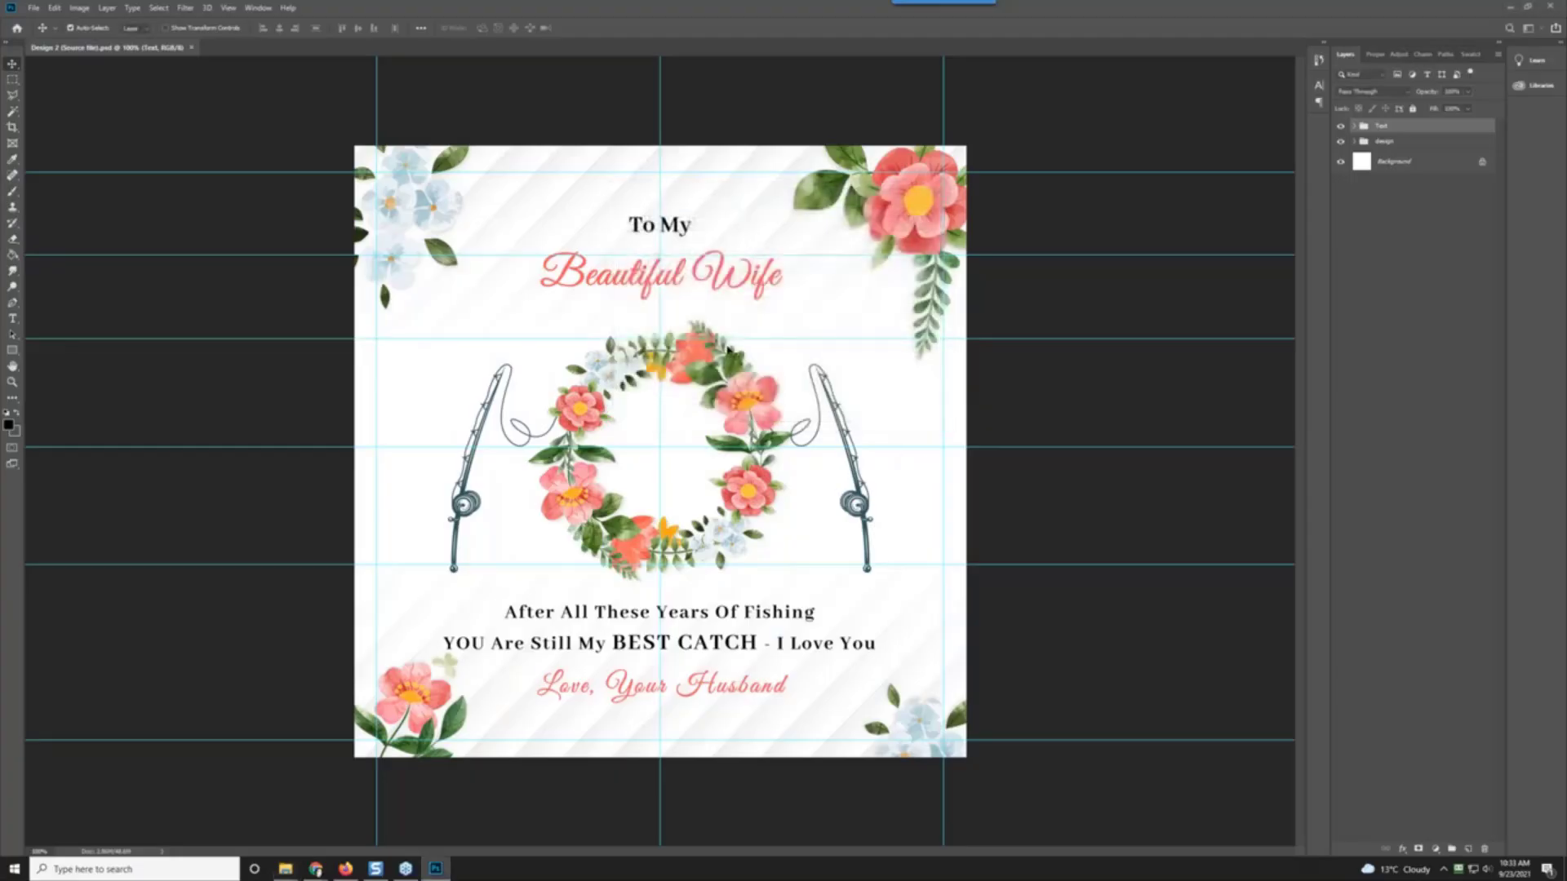
left_click(192, 49)
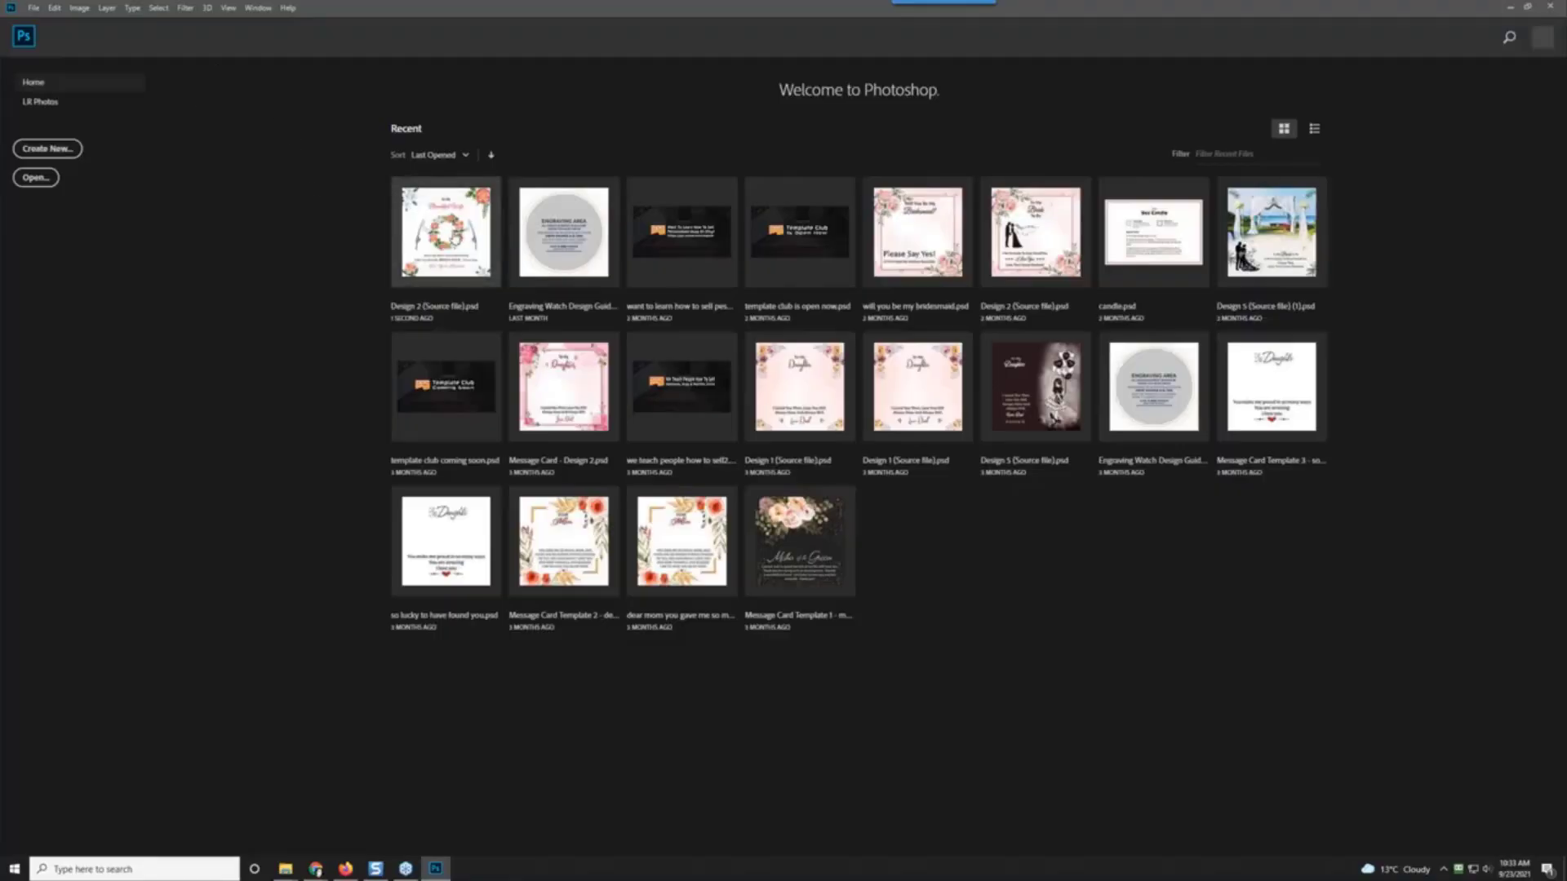
left_click(453, 237)
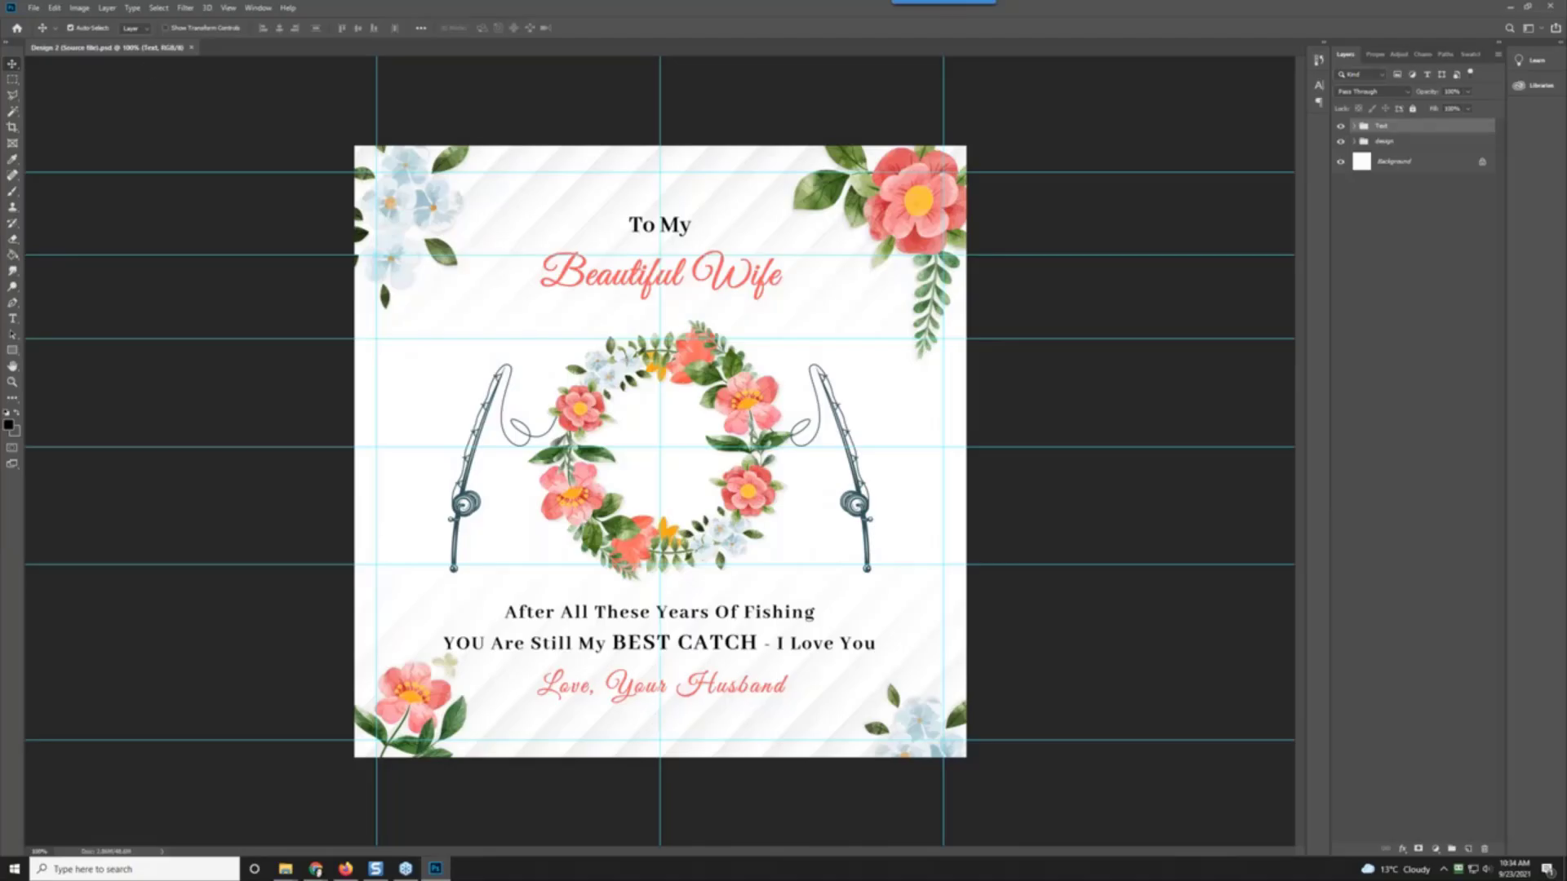
Step: Identify the four layers in the Text group by hiding and reshowing each one, and select the "After All These Years" layer
left_click(1355, 127)
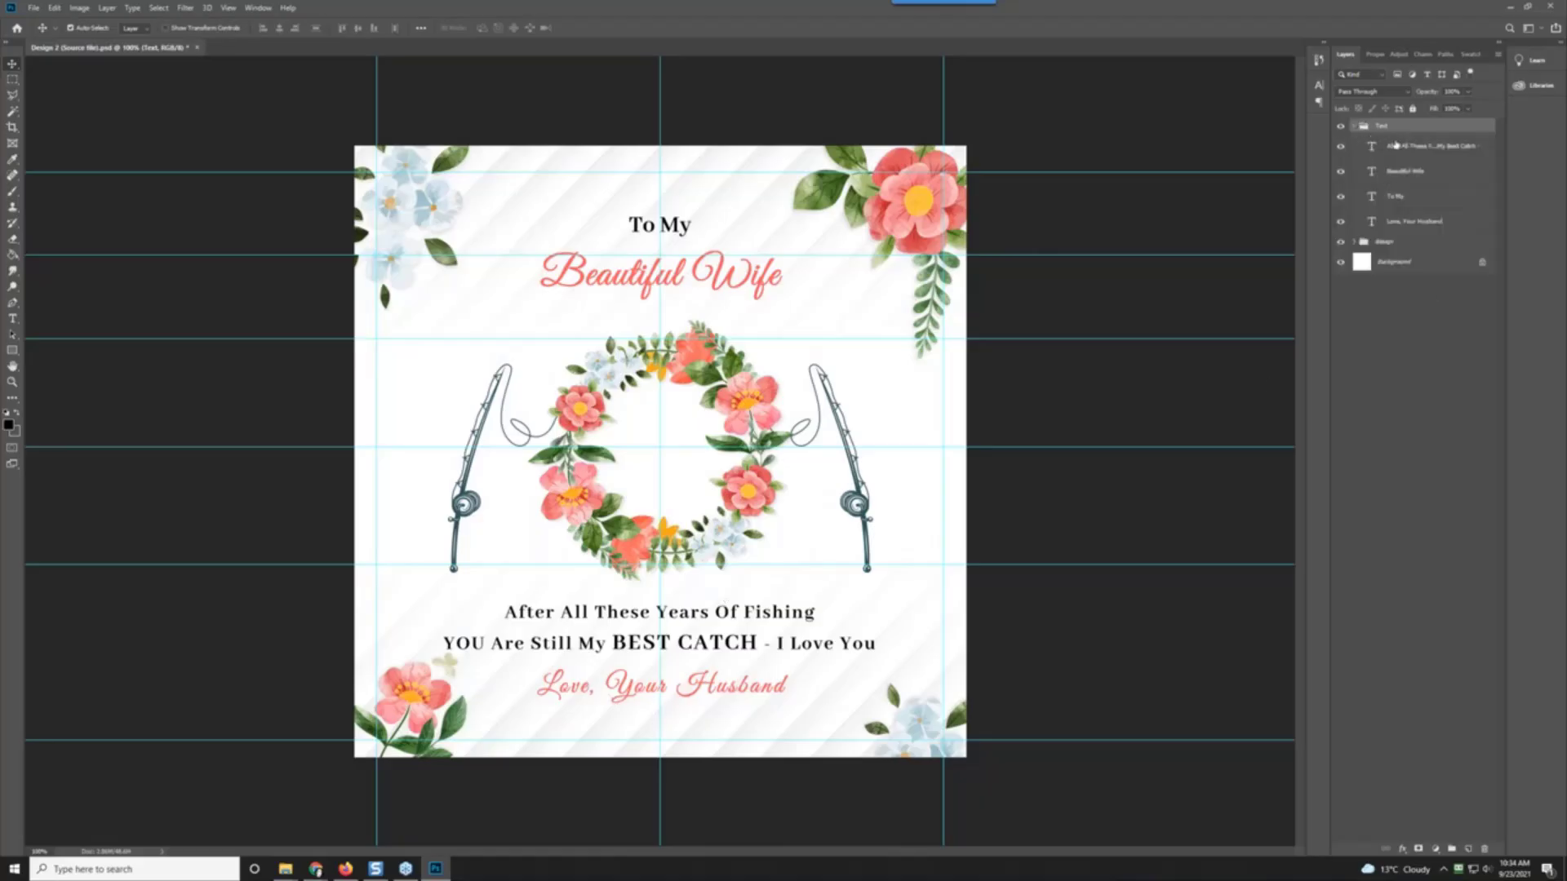
left_click(1340, 148)
left_click(1340, 148)
left_click(1342, 174)
left_click(1342, 174)
left_click(1341, 198)
left_click(1342, 198)
left_click(1341, 222)
left_click(1341, 222)
left_click(1403, 148)
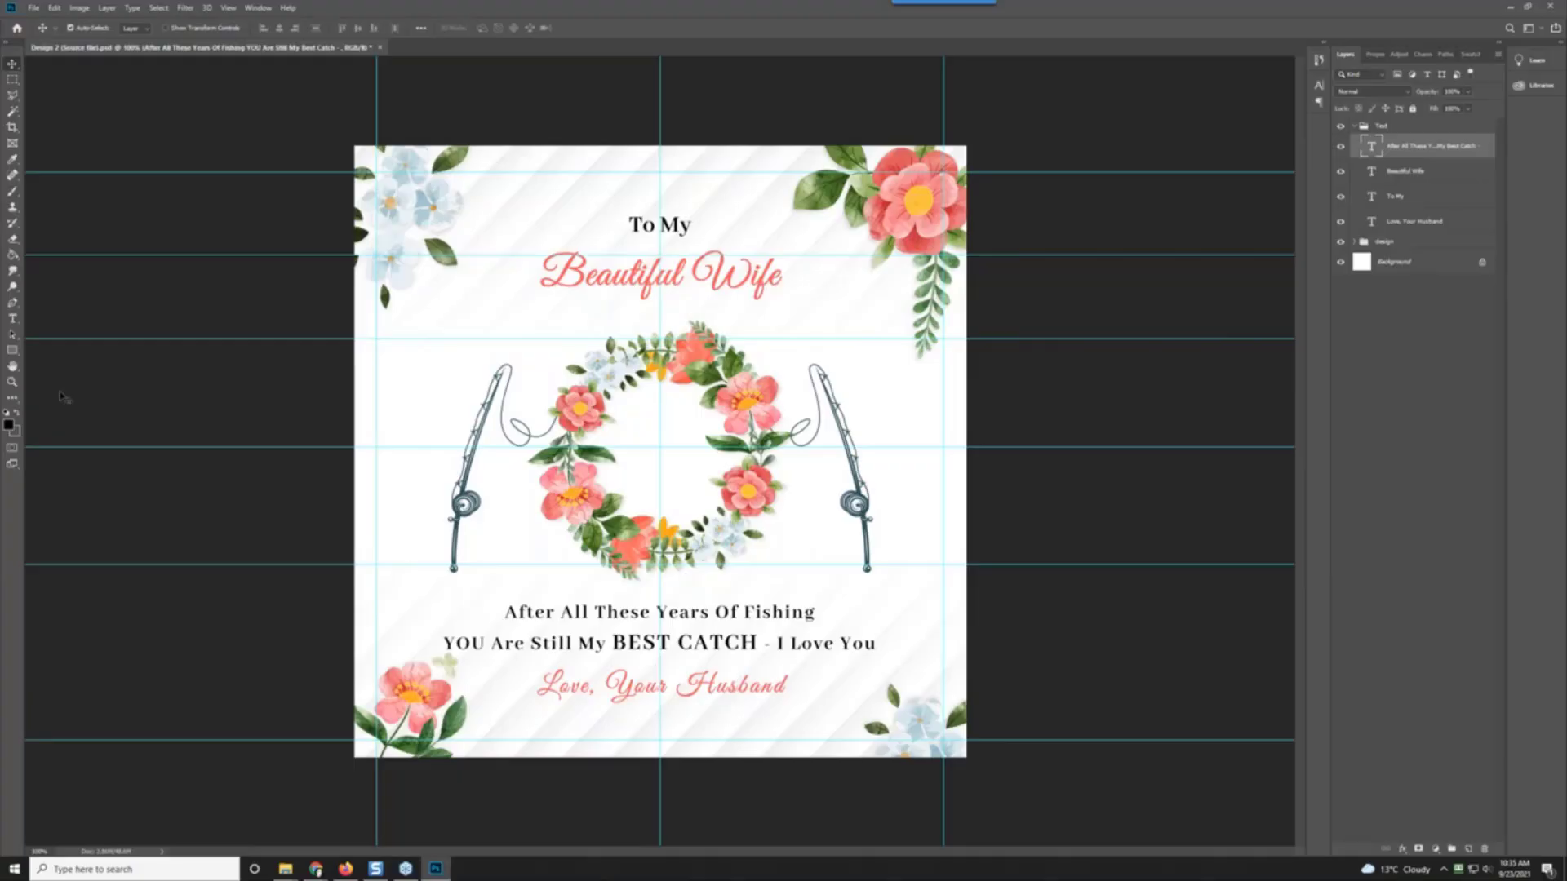
Step: Look up the "Of All The Fish In The Sea" quote in the Challenge #25 research spreadsheet, and clear its window from the artwork
left_click(316, 869)
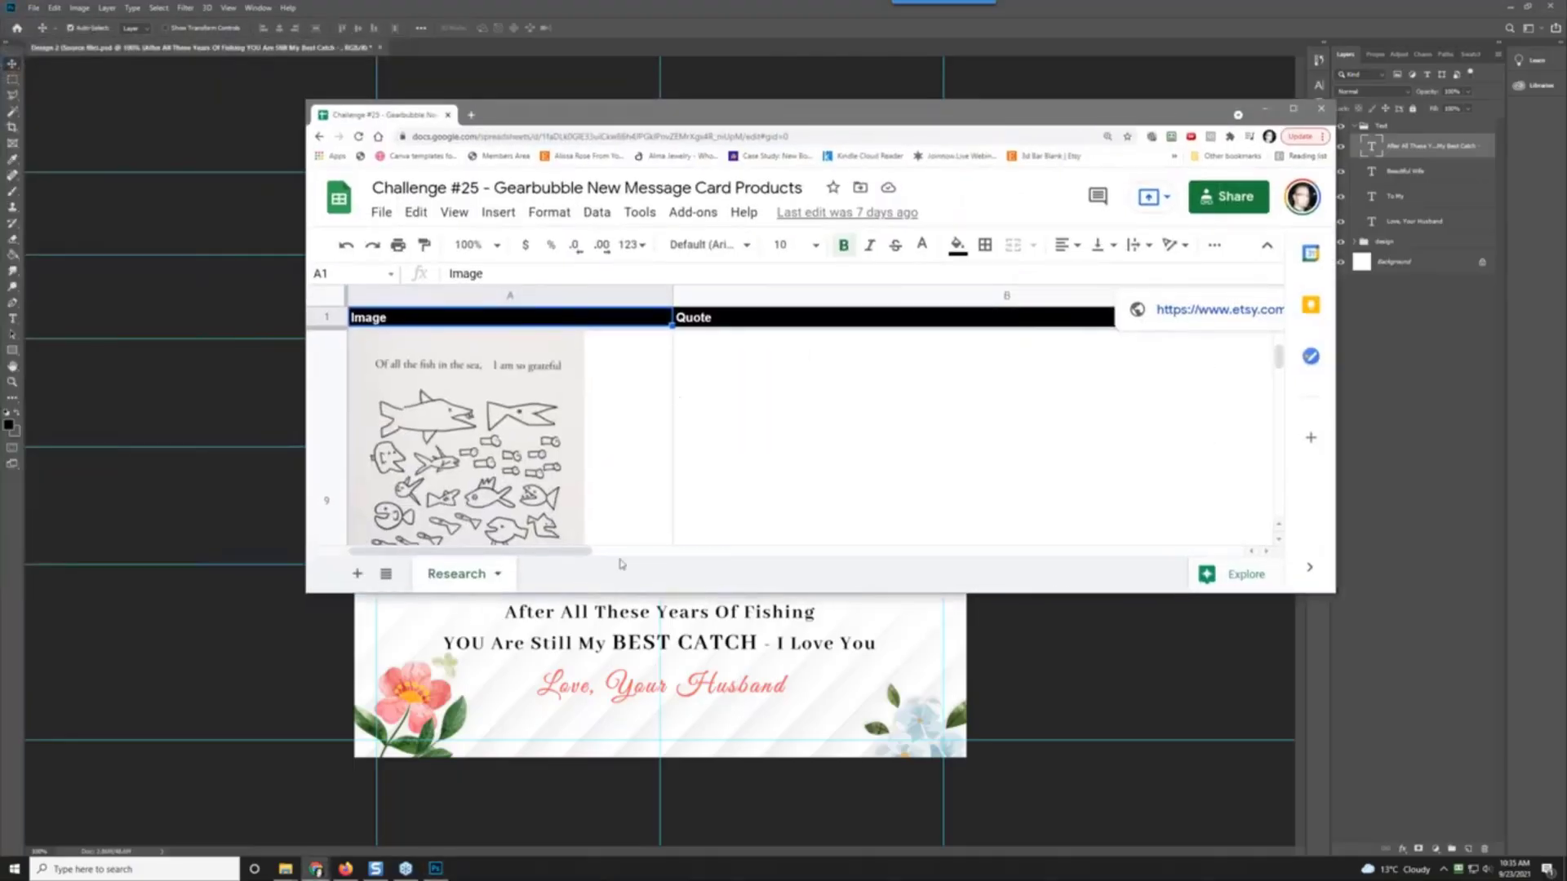
left_click_drag(632, 596, 633, 741)
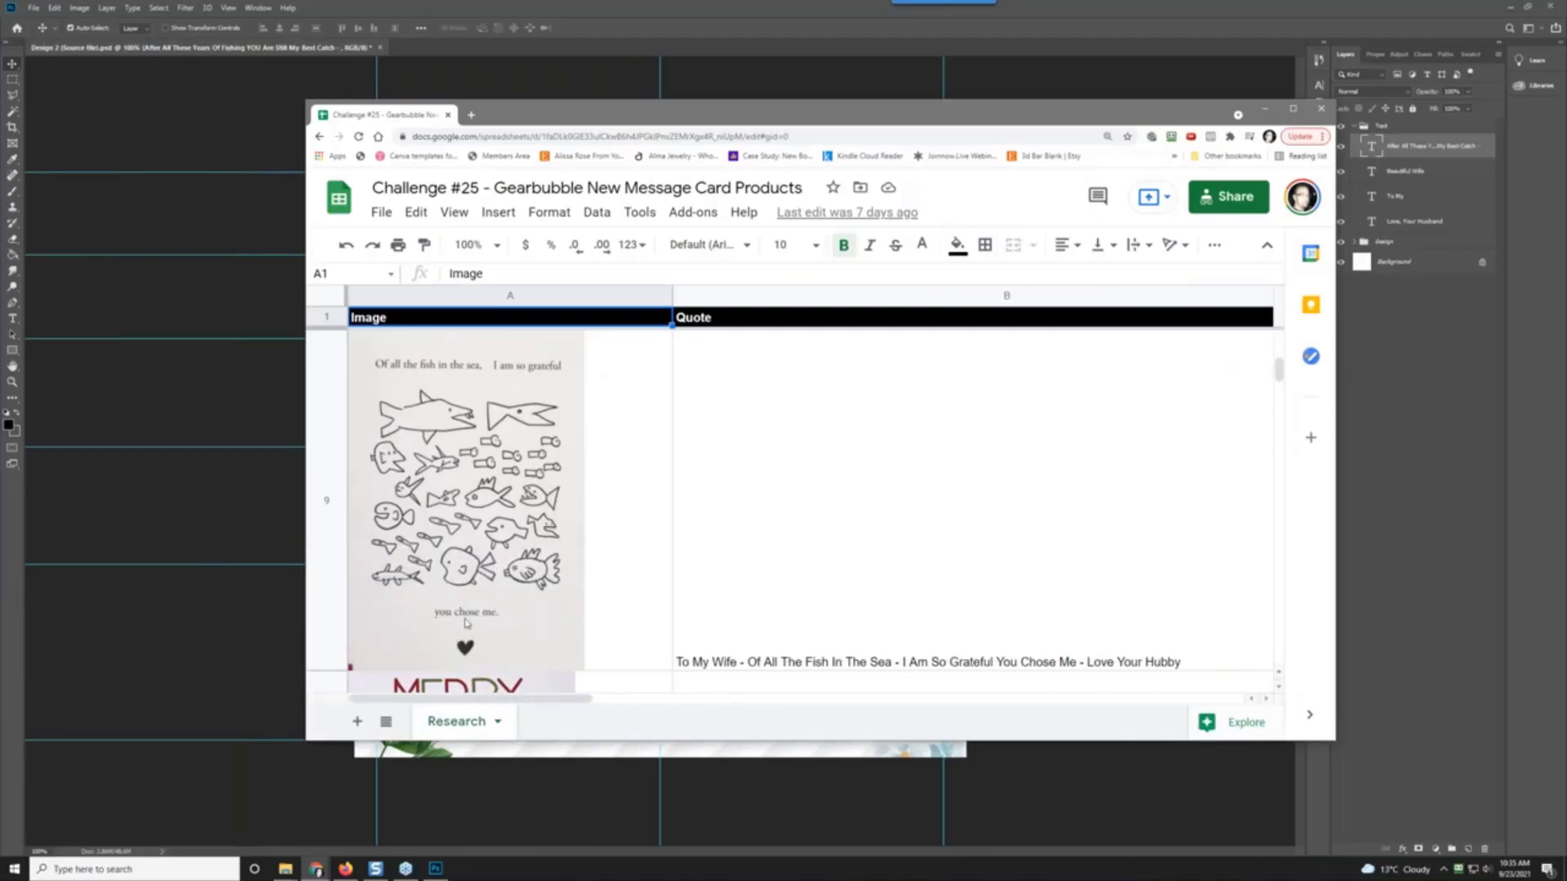
left_click_drag(749, 110, 0, 155)
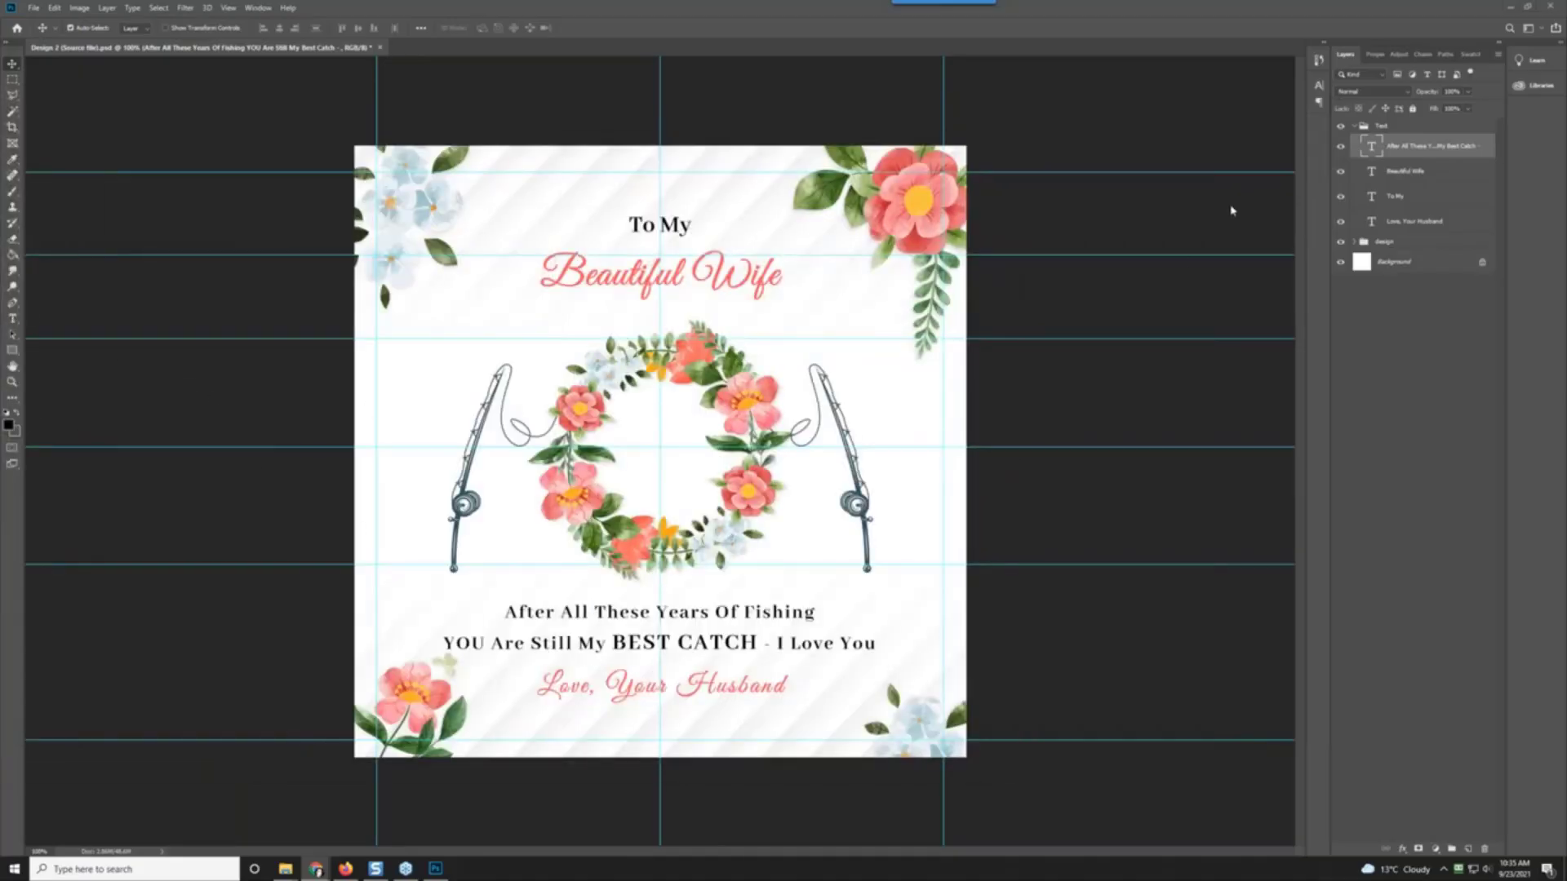
Step: Replace the card's main quote with "Of All The Fish In The Sea" on one line and "I Am So Grateful You Chose Me" below it
left_click(11, 319)
left_click(12, 319)
left_click_drag(506, 612, 874, 644)
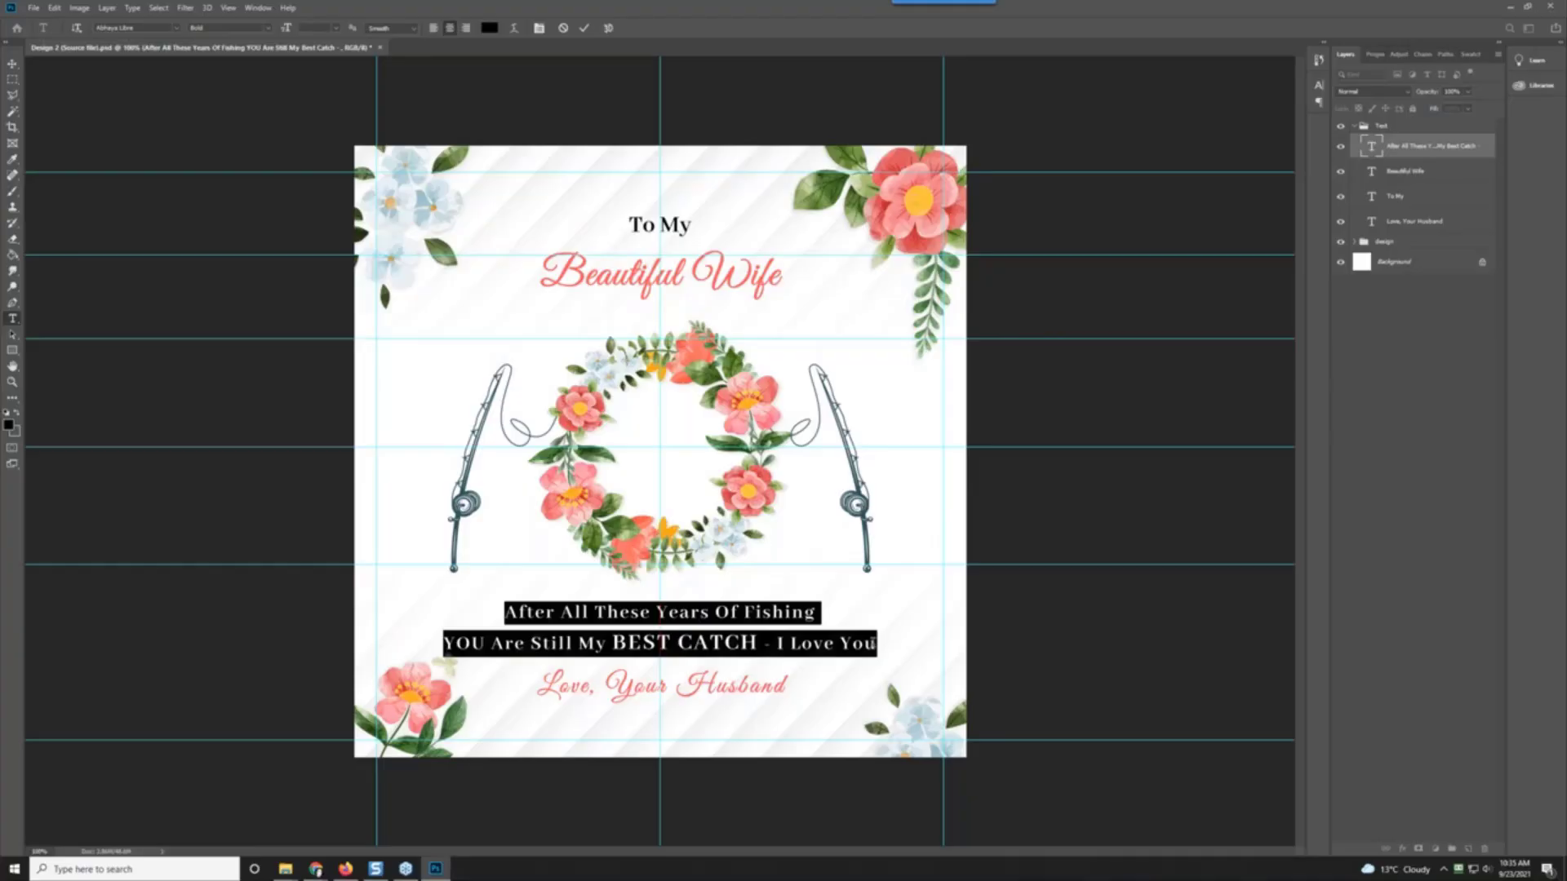
type("Of All The F")
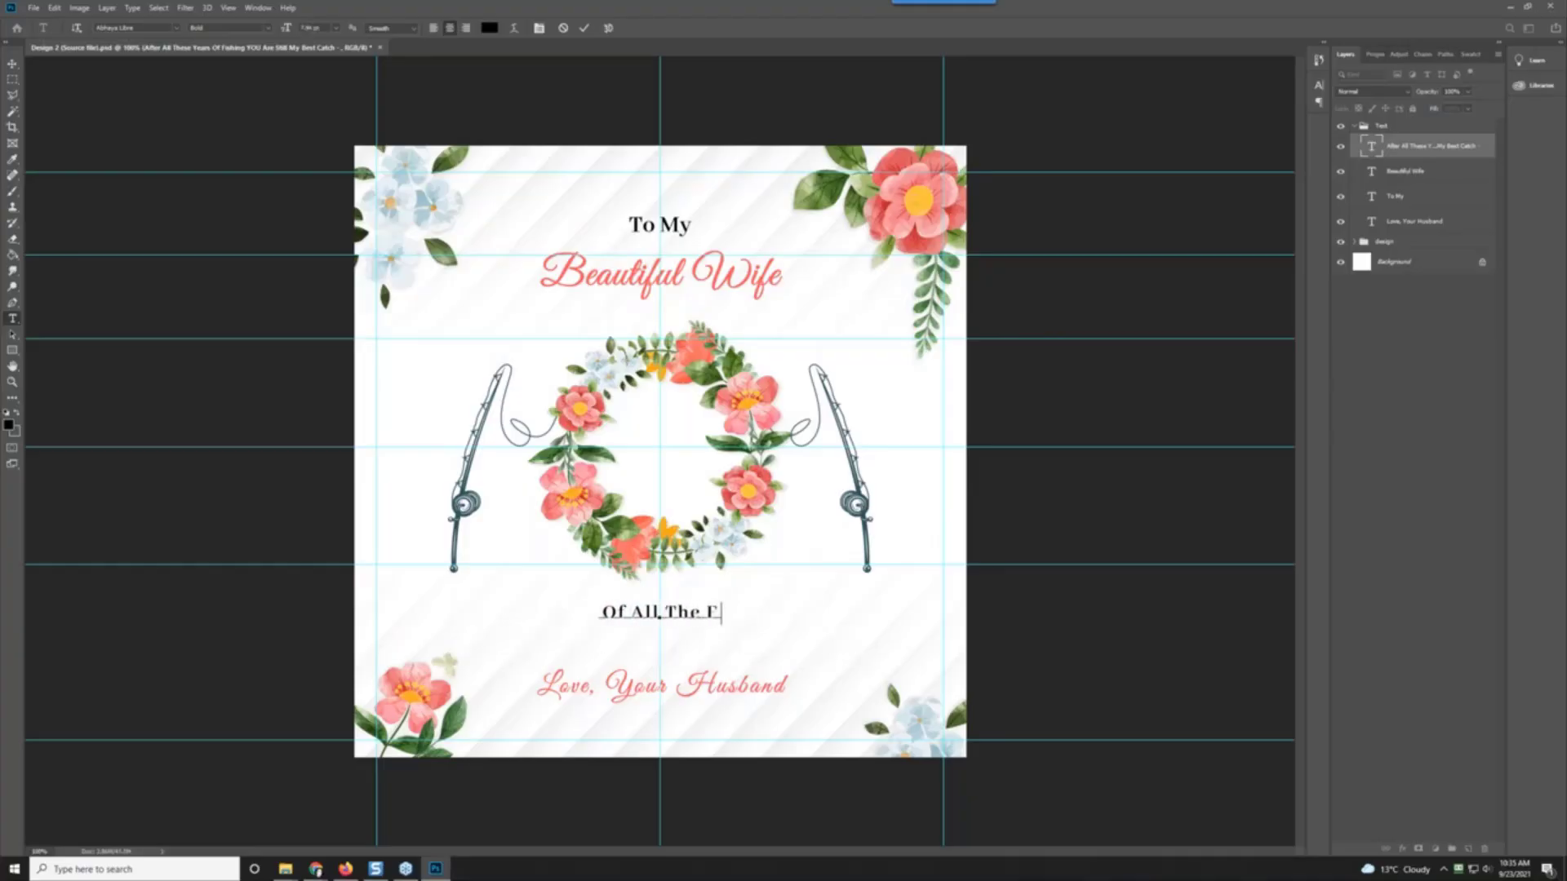
type("ish In The Sea")
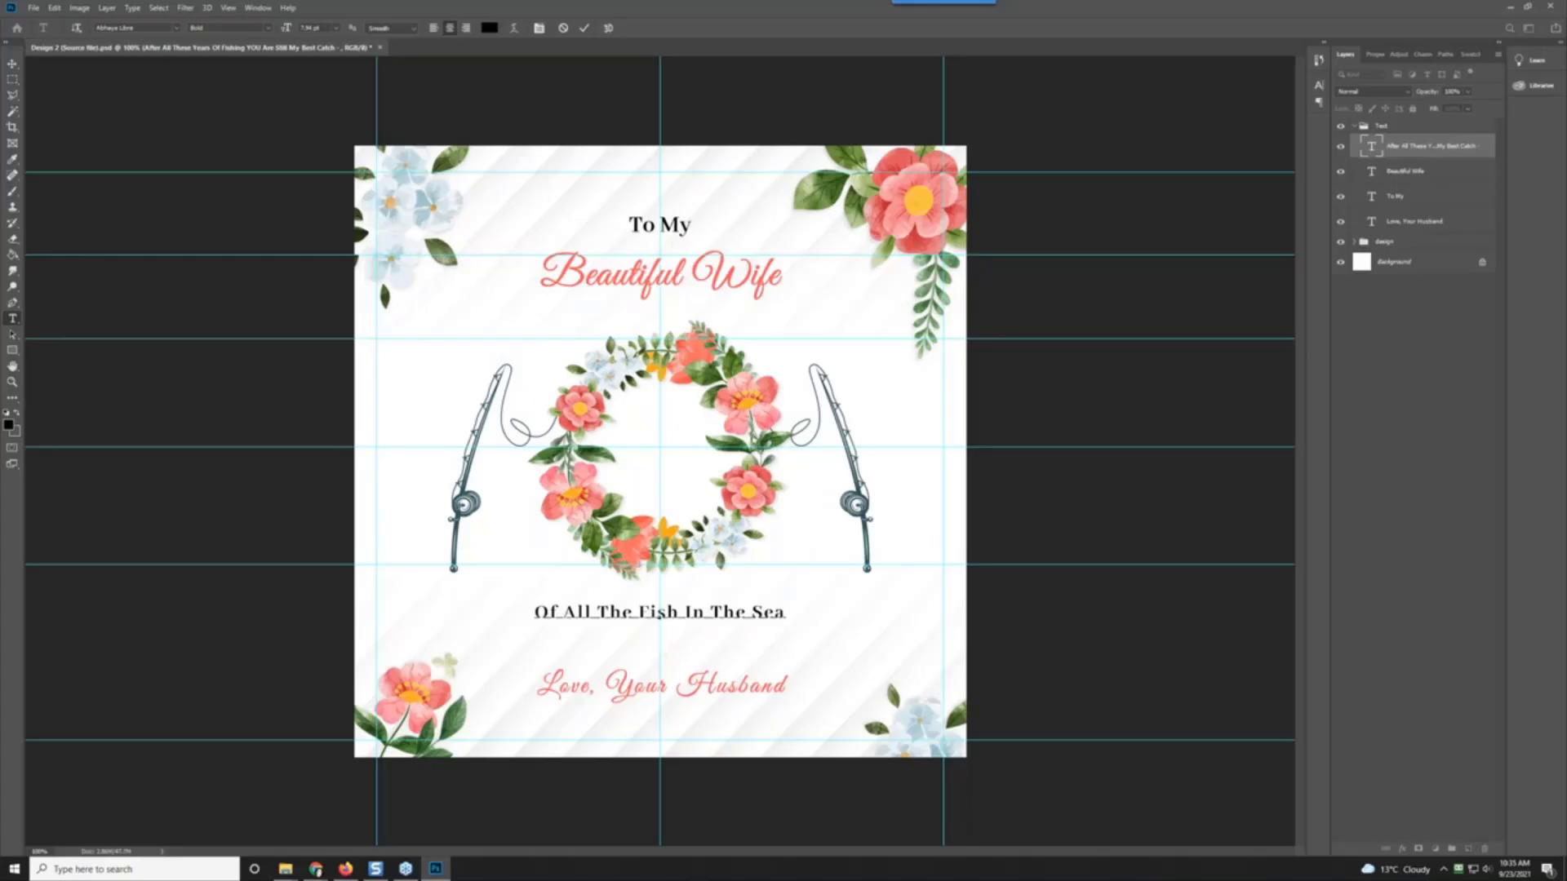
type("I Am So Grateful")
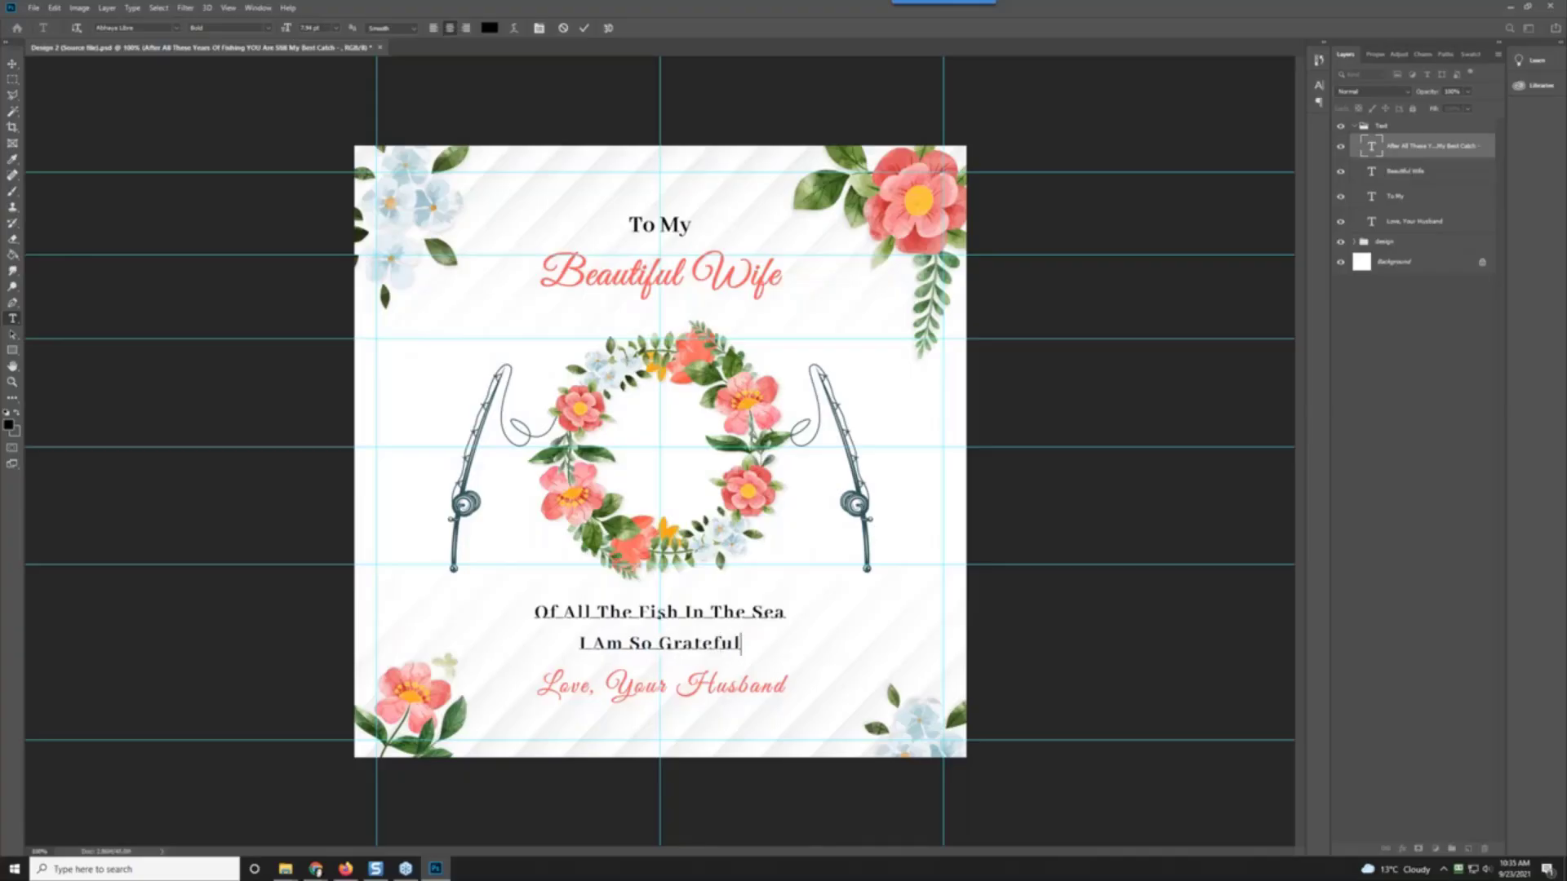
type(" You S")
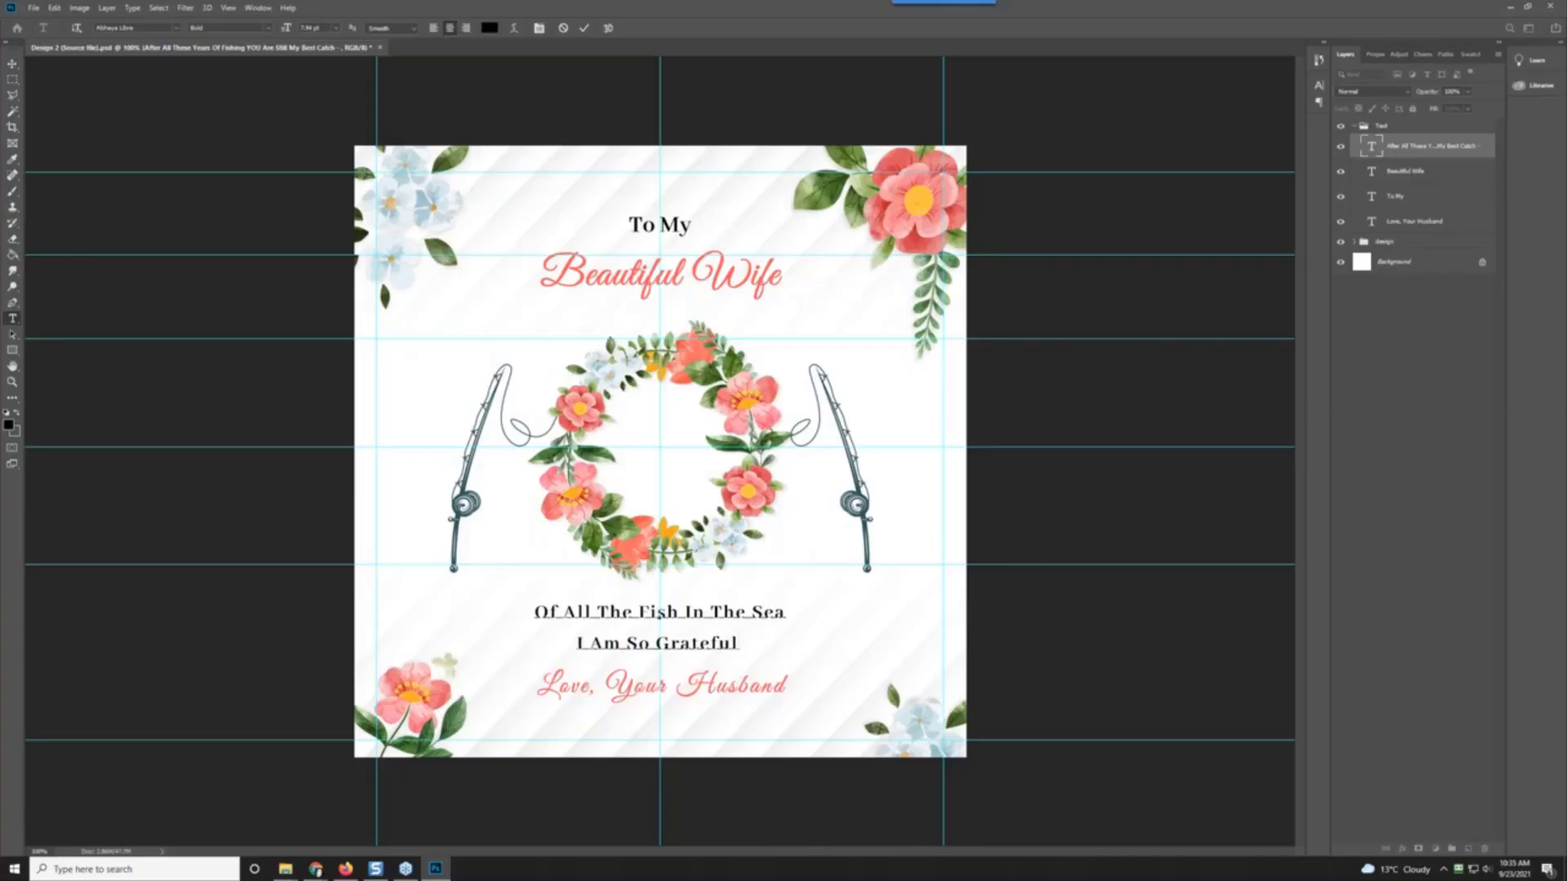
type("hose Me")
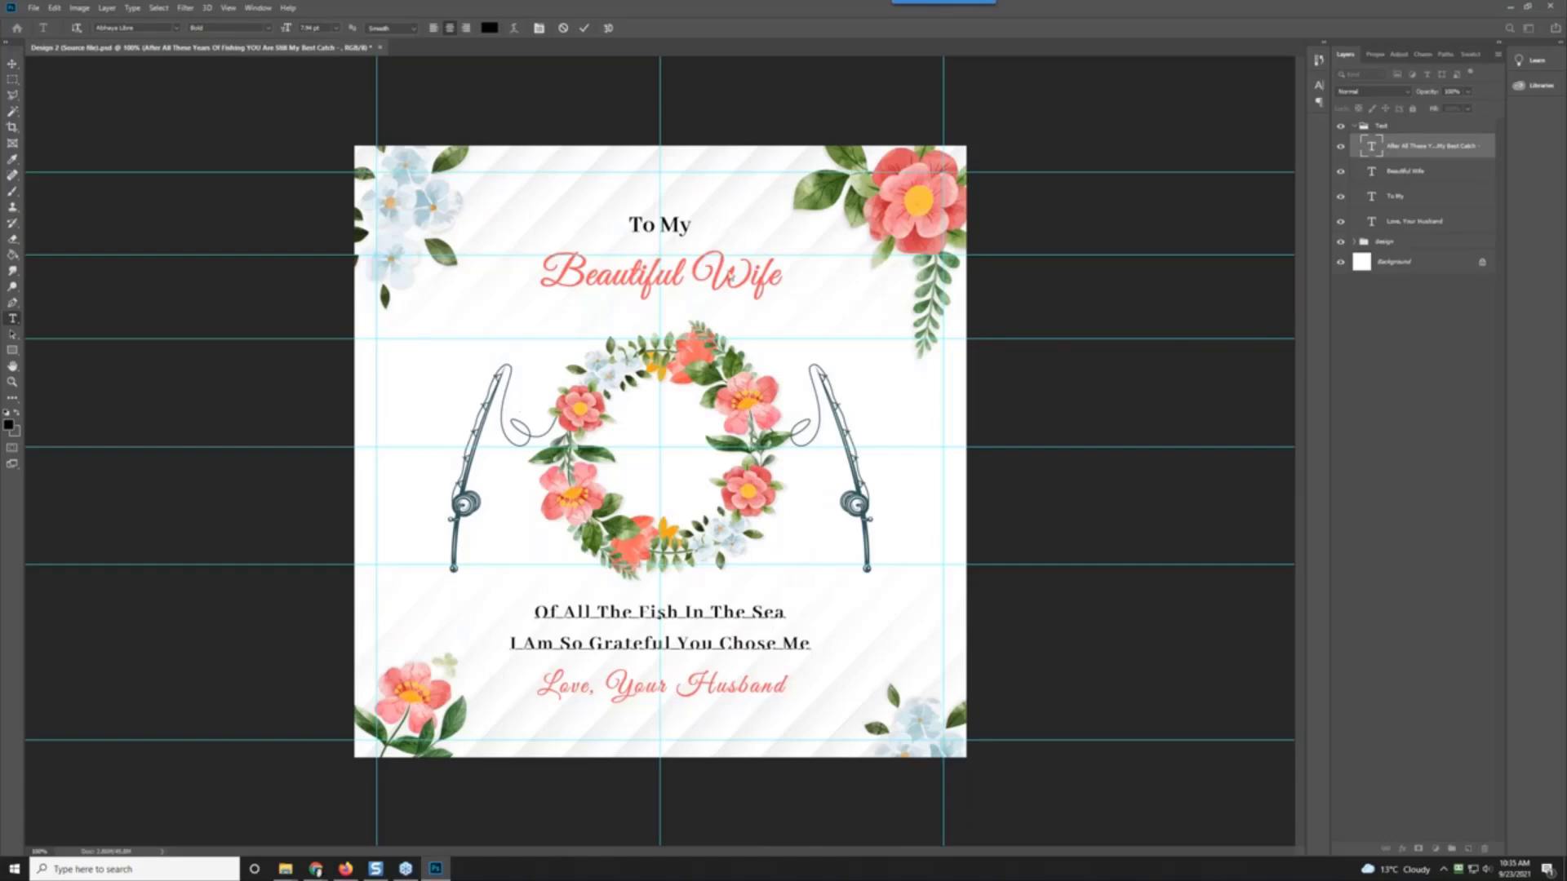
Step: Expand the design group, try the card with its floral elements hidden, and reshow all of them except the central wreath
left_click(1361, 242)
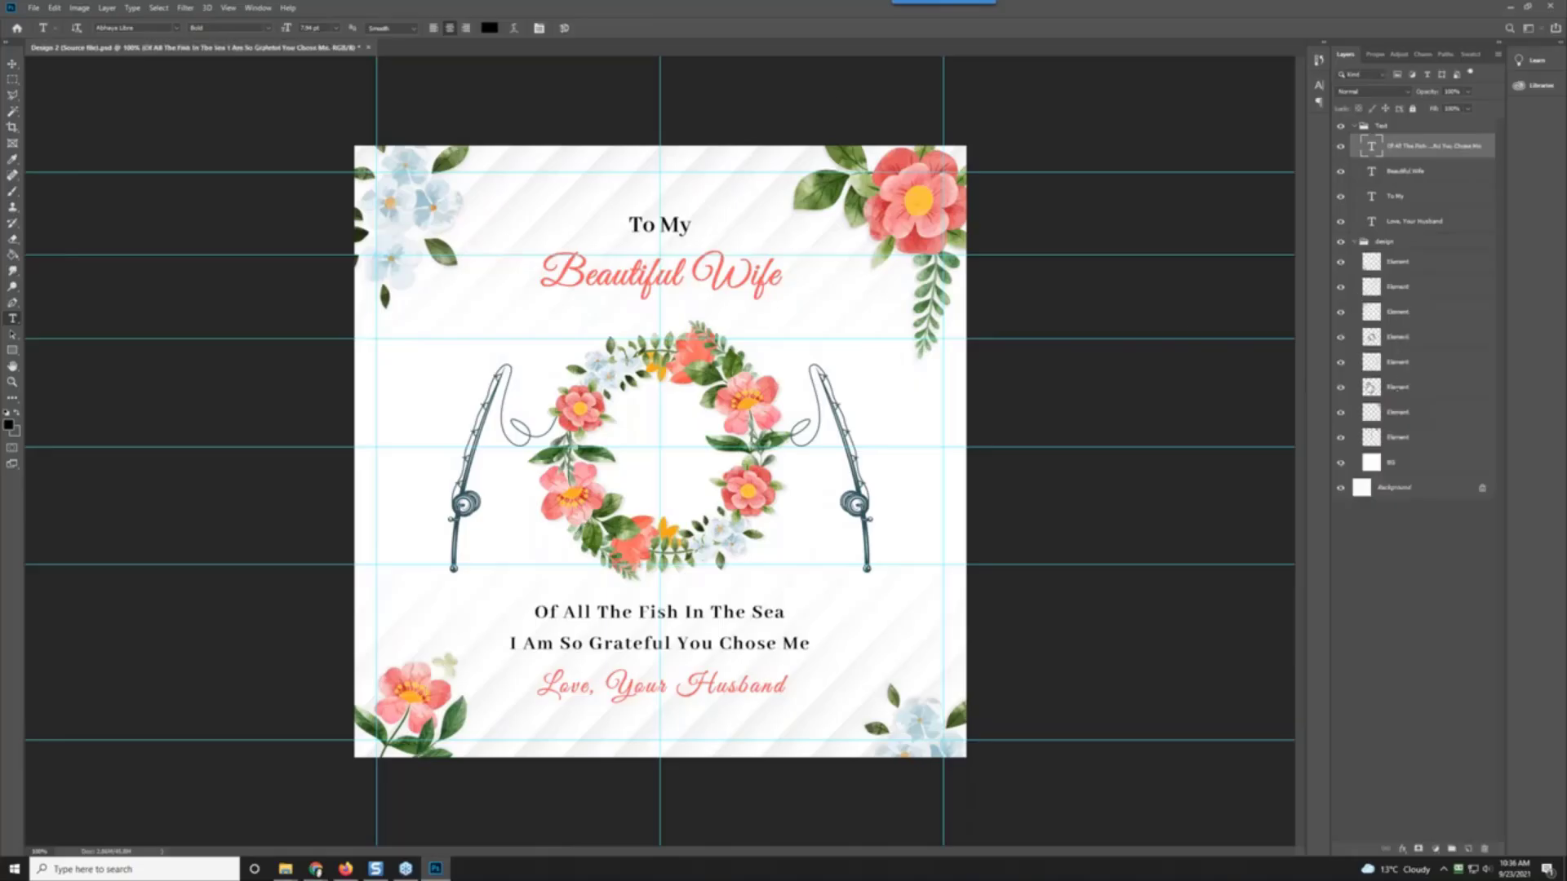
left_click(1341, 338)
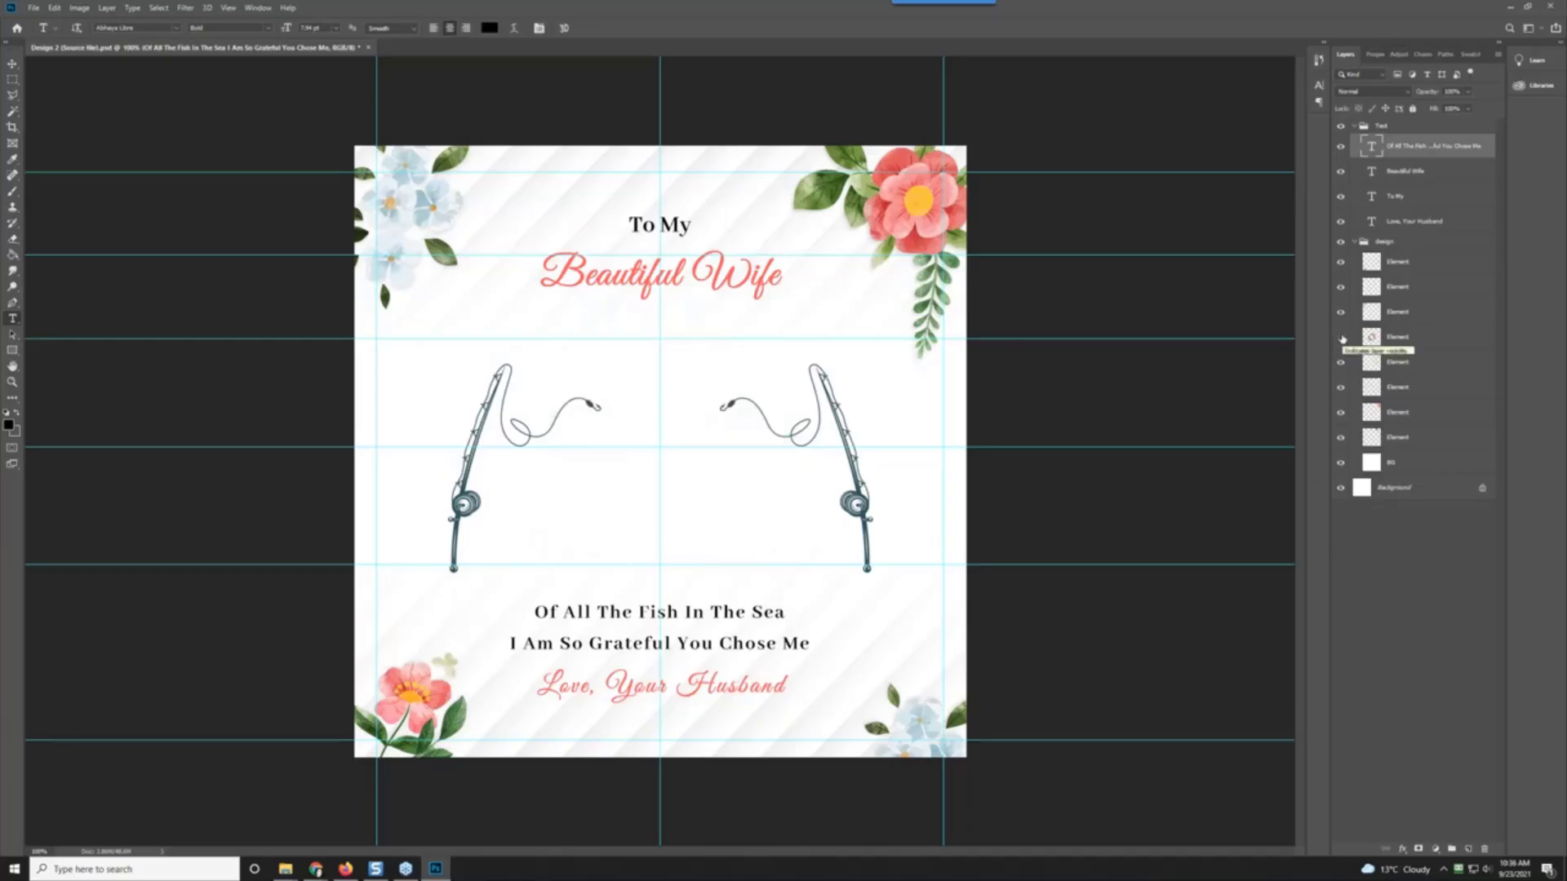
left_click(1344, 415)
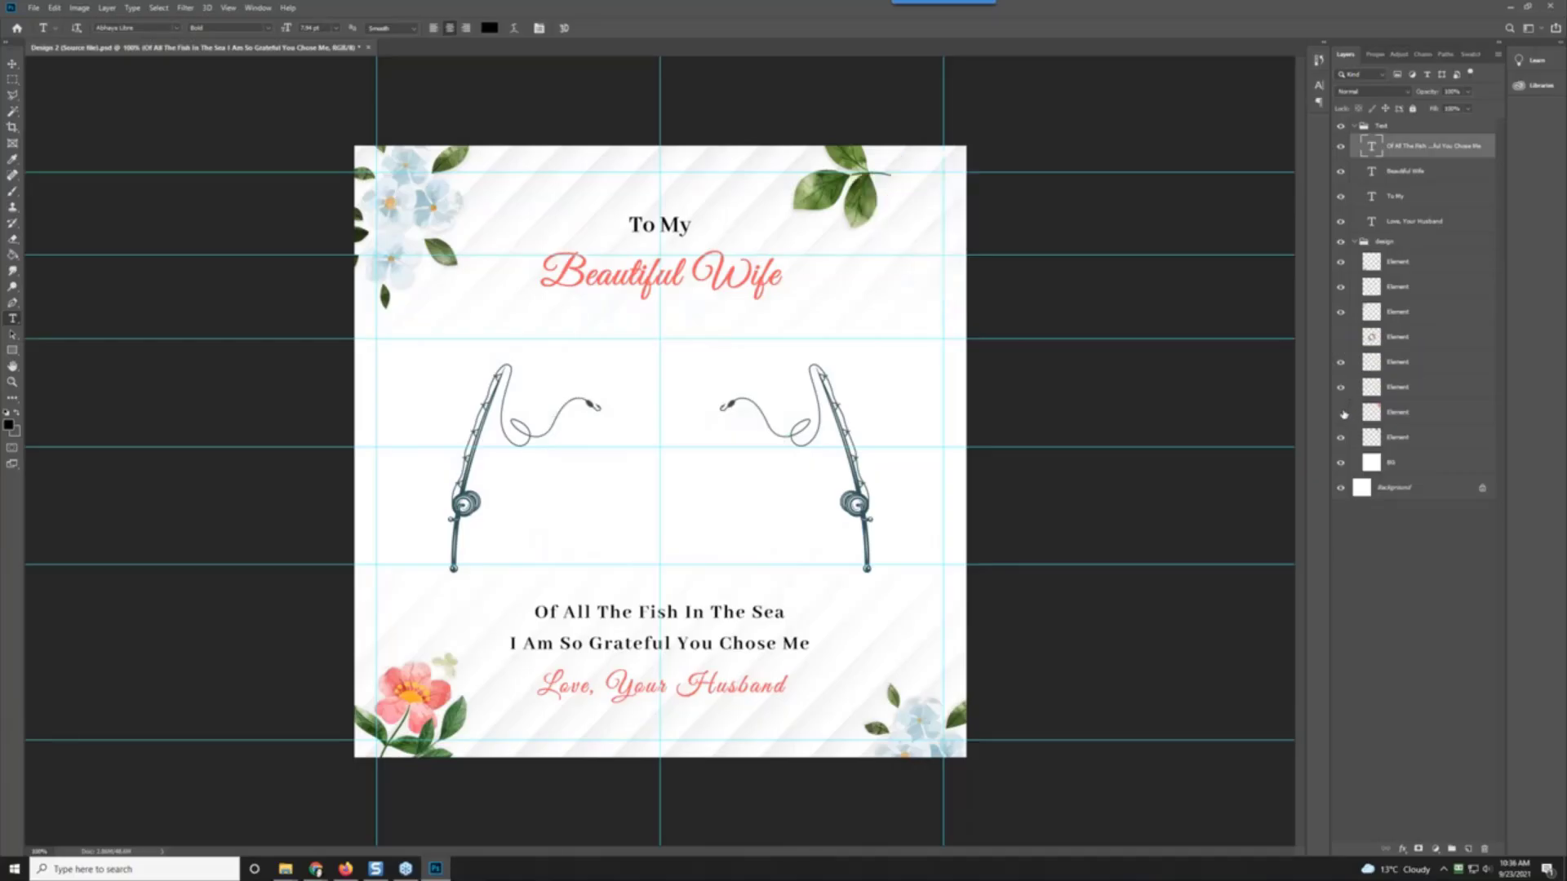
left_click(1342, 438)
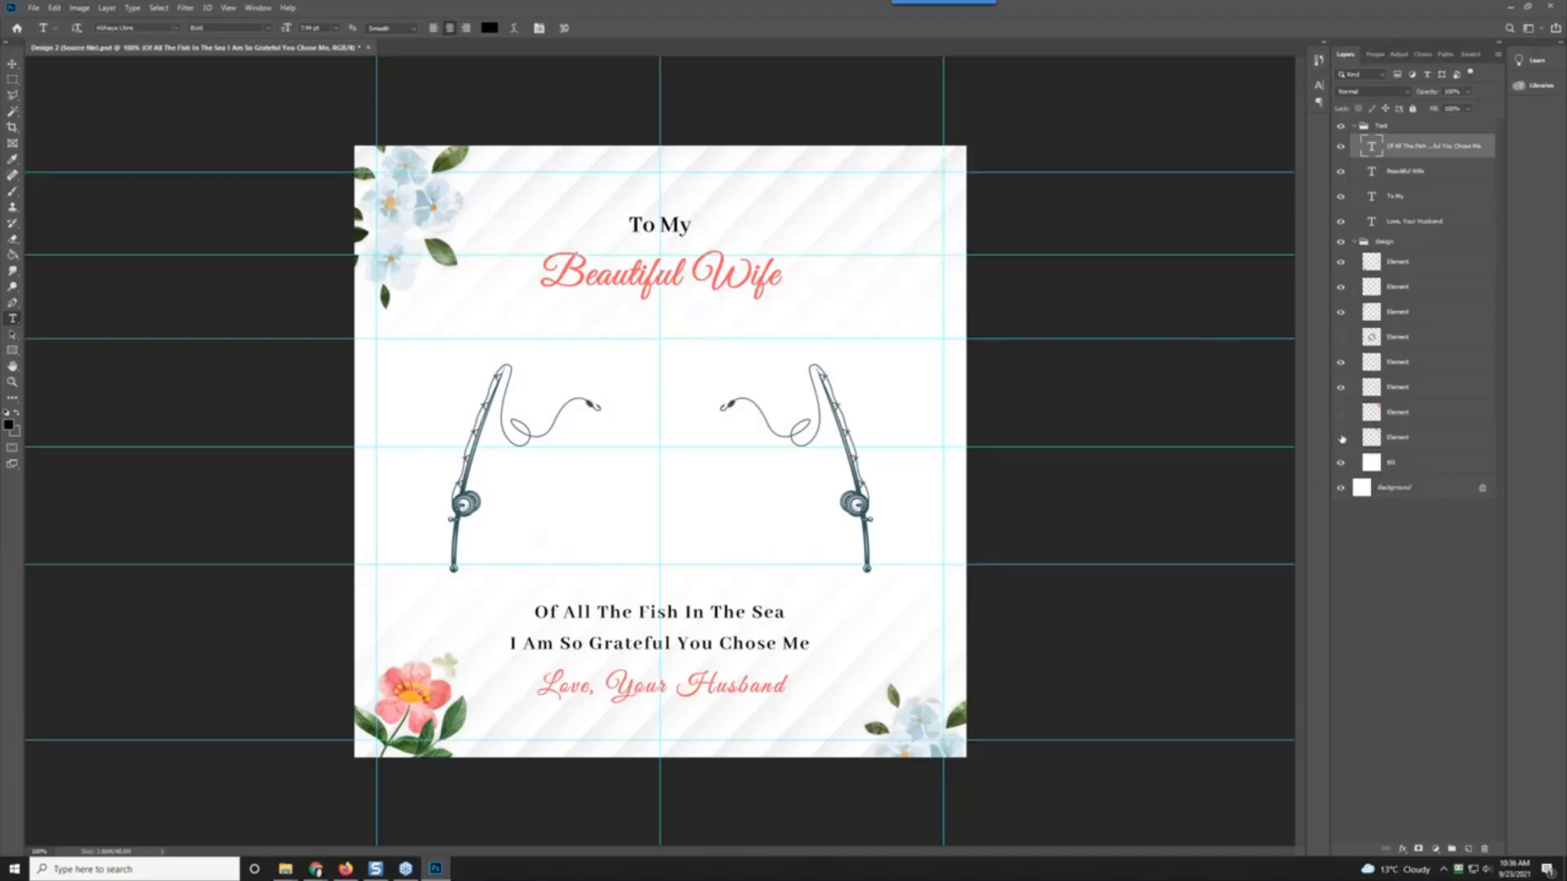
left_click(1341, 313)
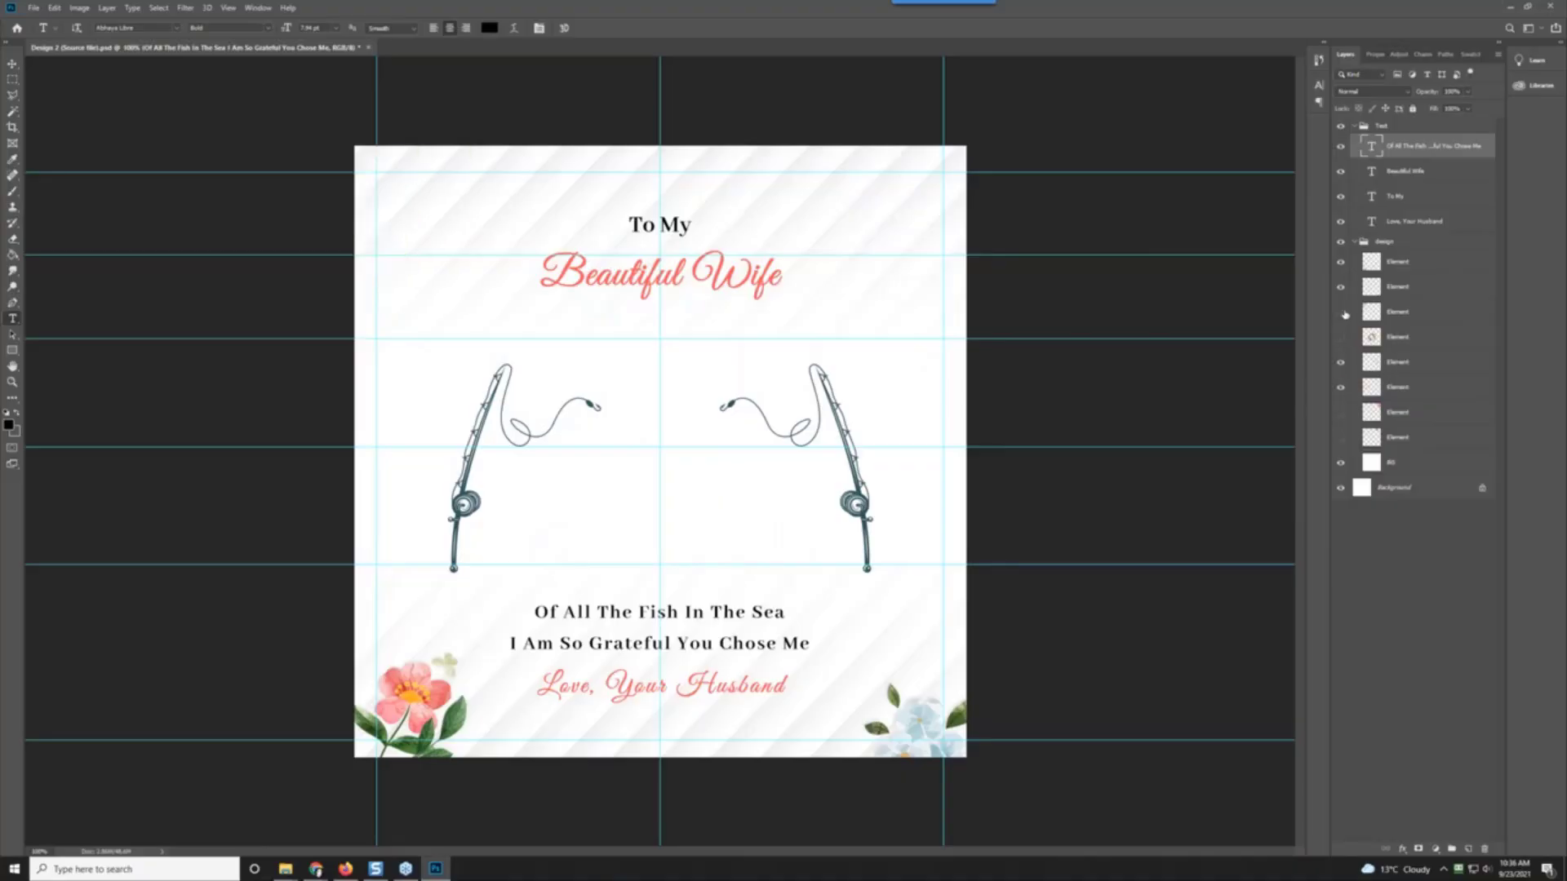
left_click(1341, 288)
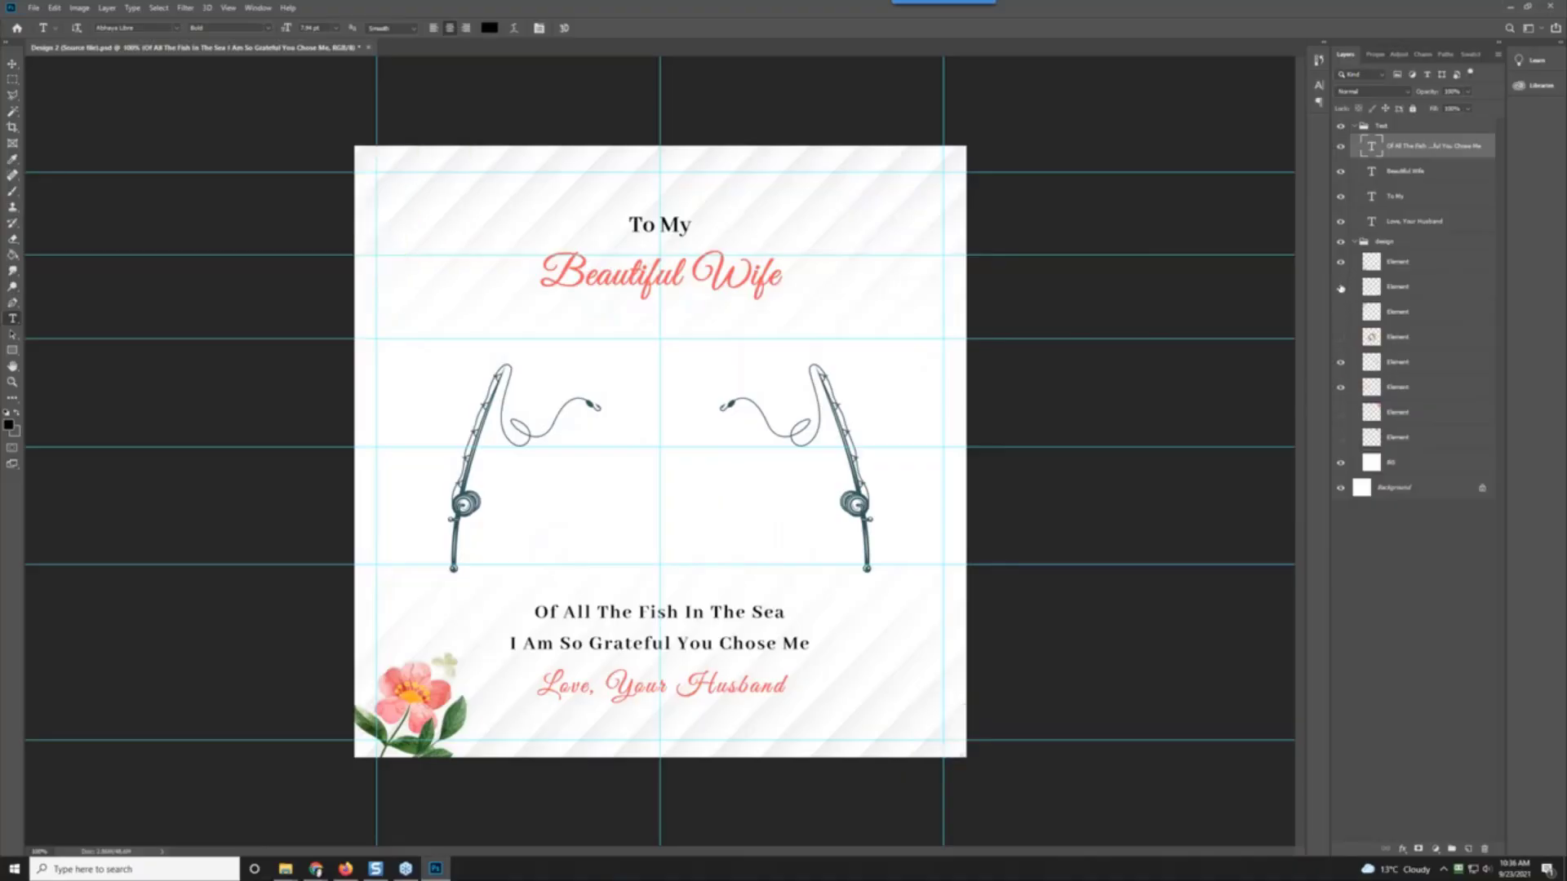
left_click(1341, 264)
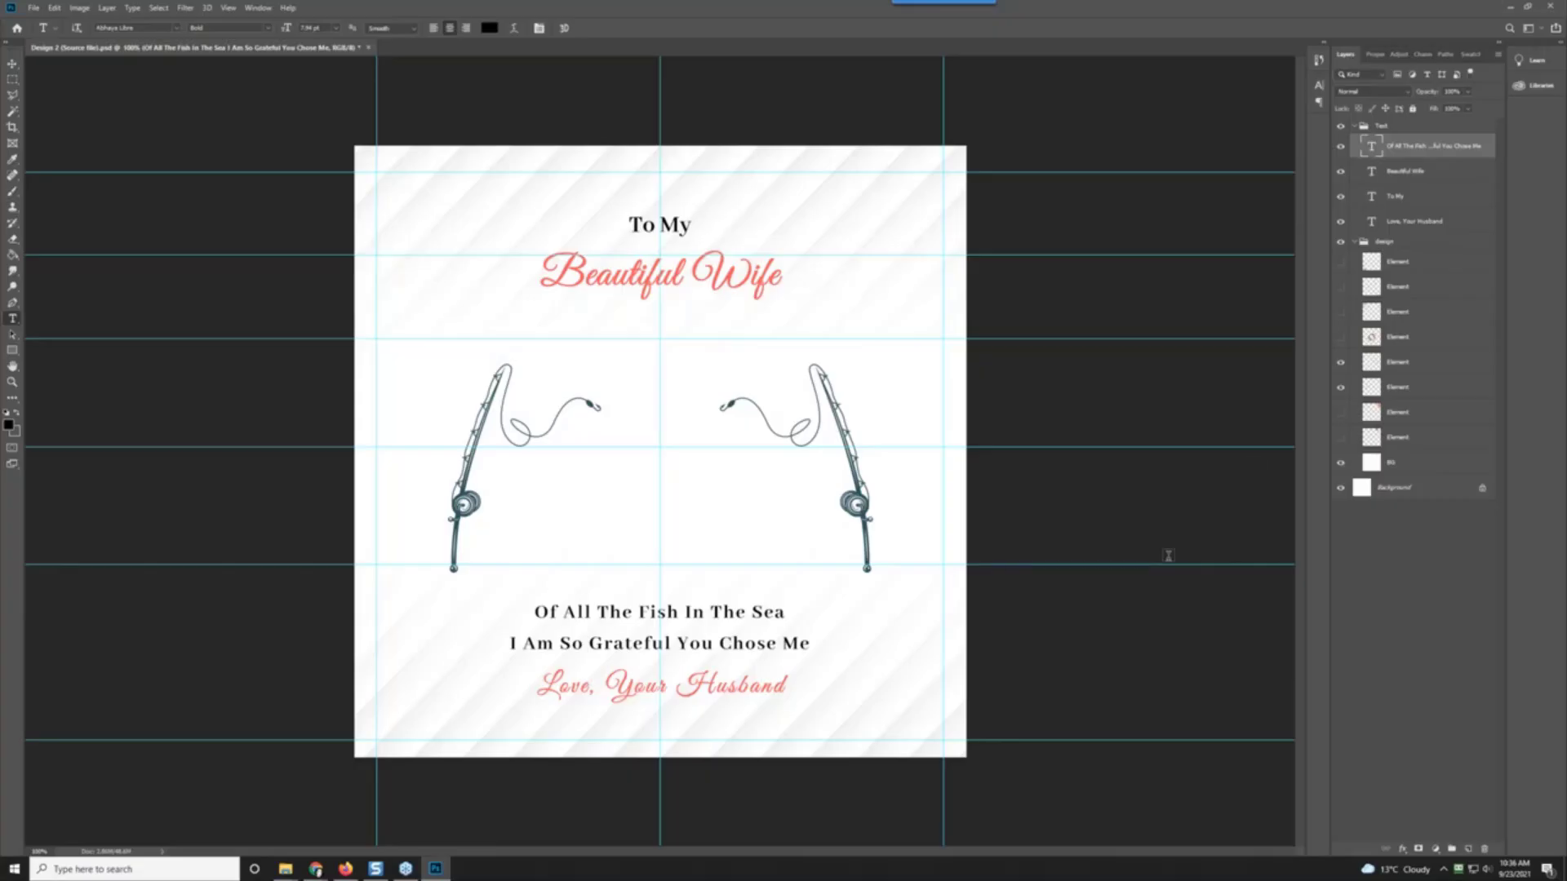
left_click_drag(1342, 267, 1342, 442)
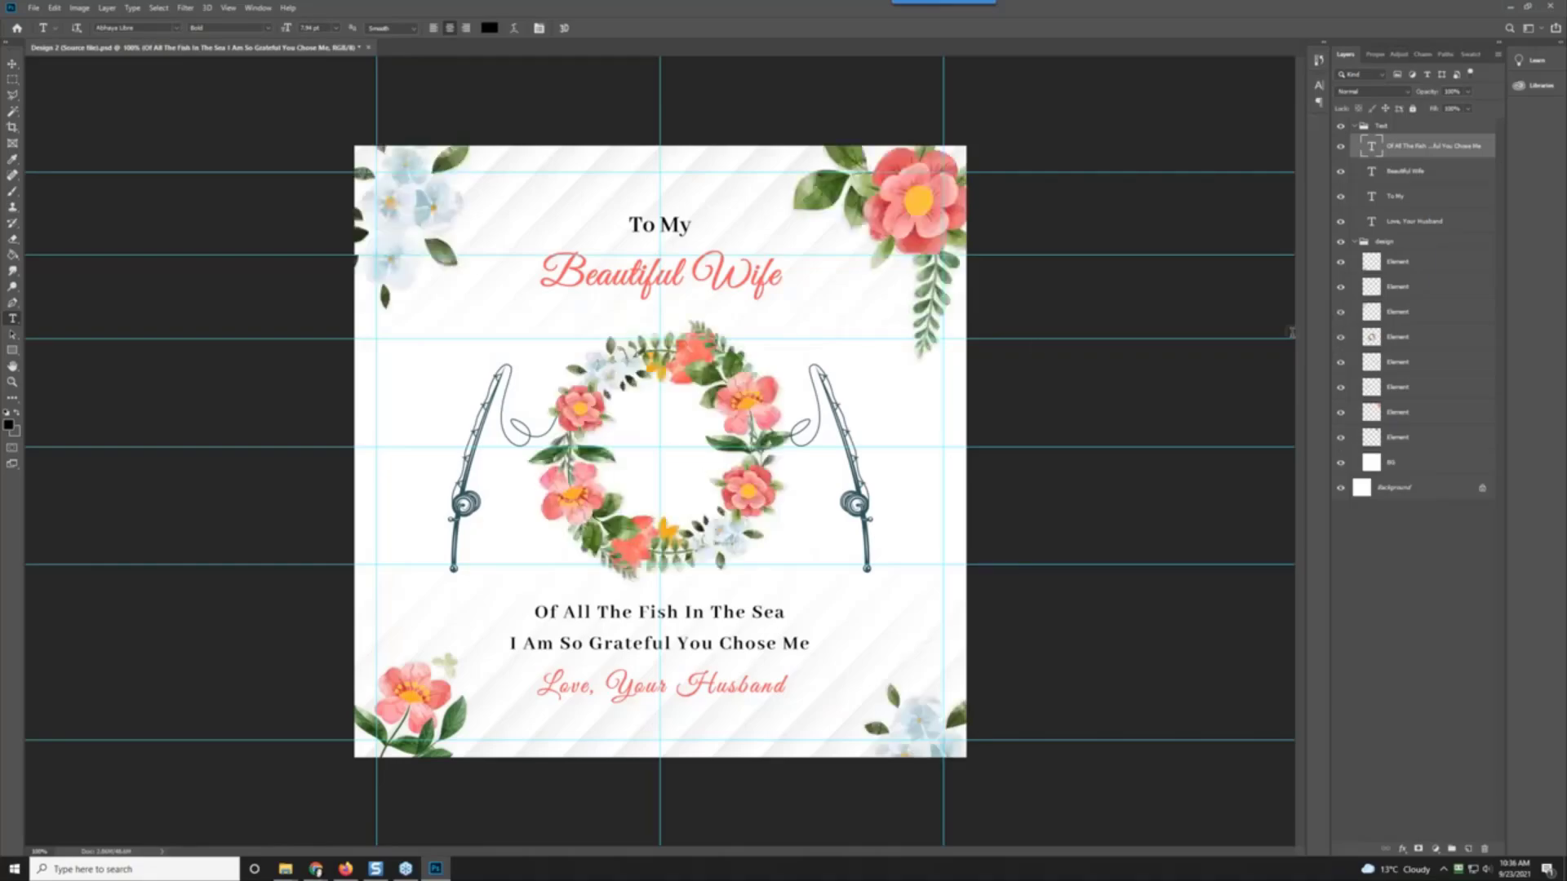
left_click(1340, 338)
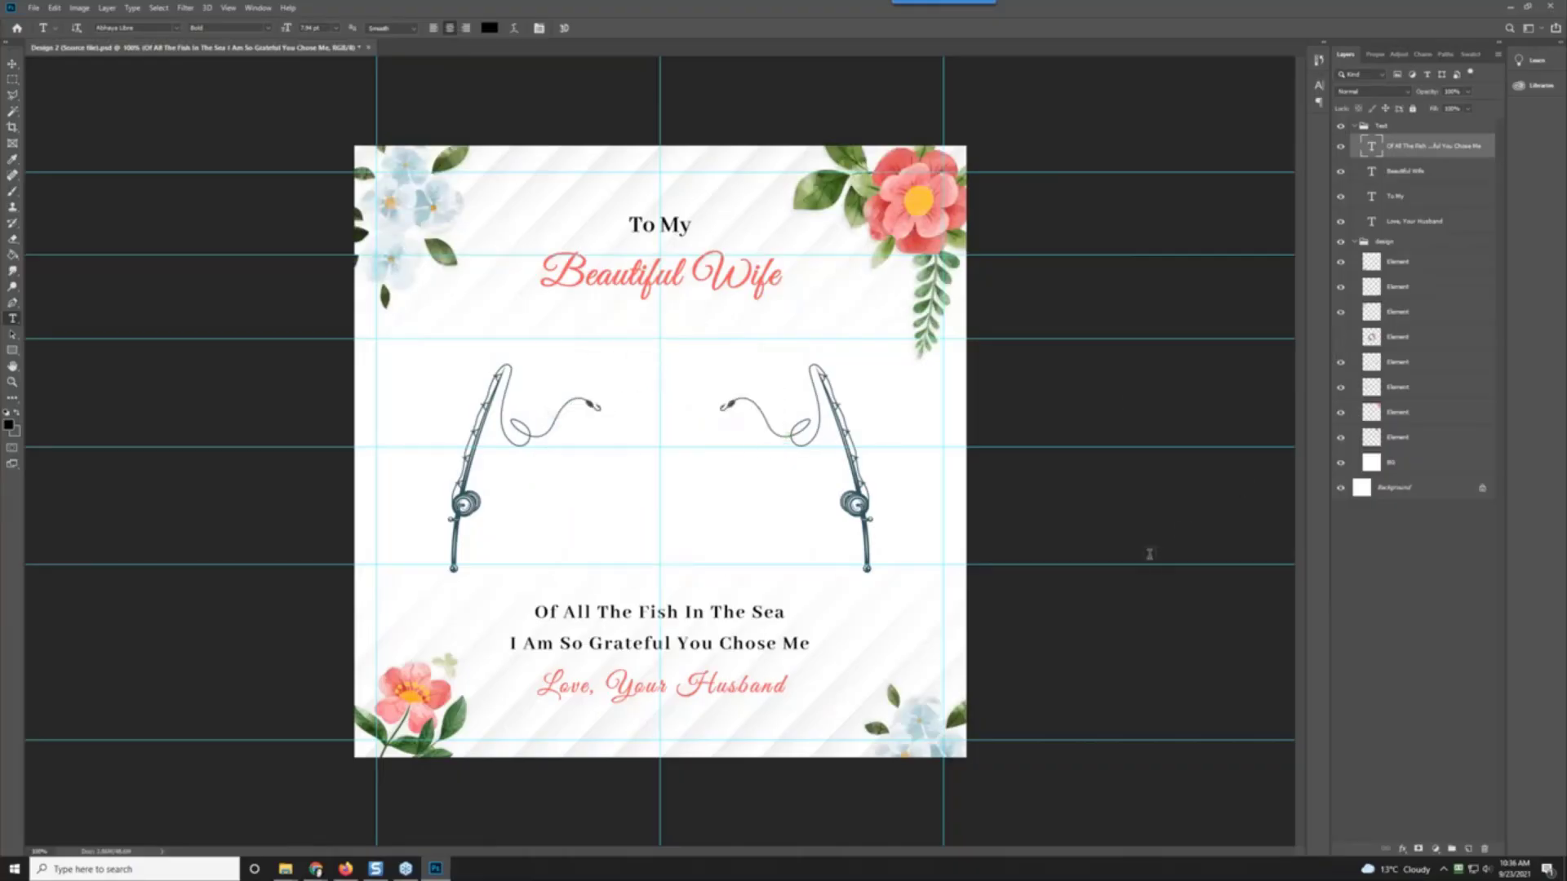
Step: Start saving the design under a new location, going to the designs folder of the 025 gearbubble message card challenge on Drive (D:)
left_click(38, 9)
left_click(61, 147)
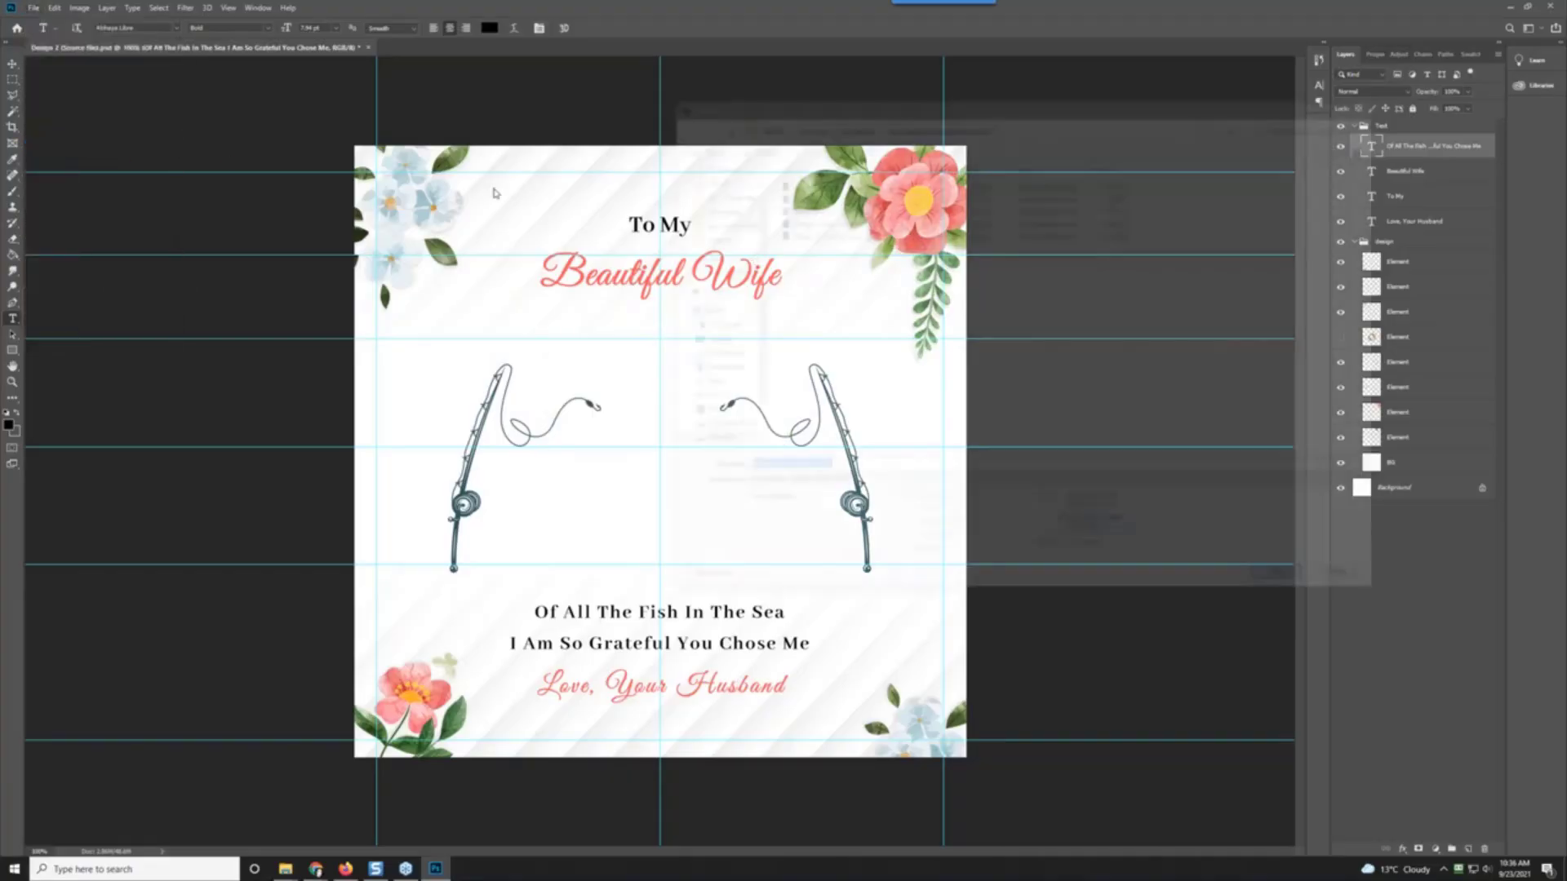
left_click(808, 122)
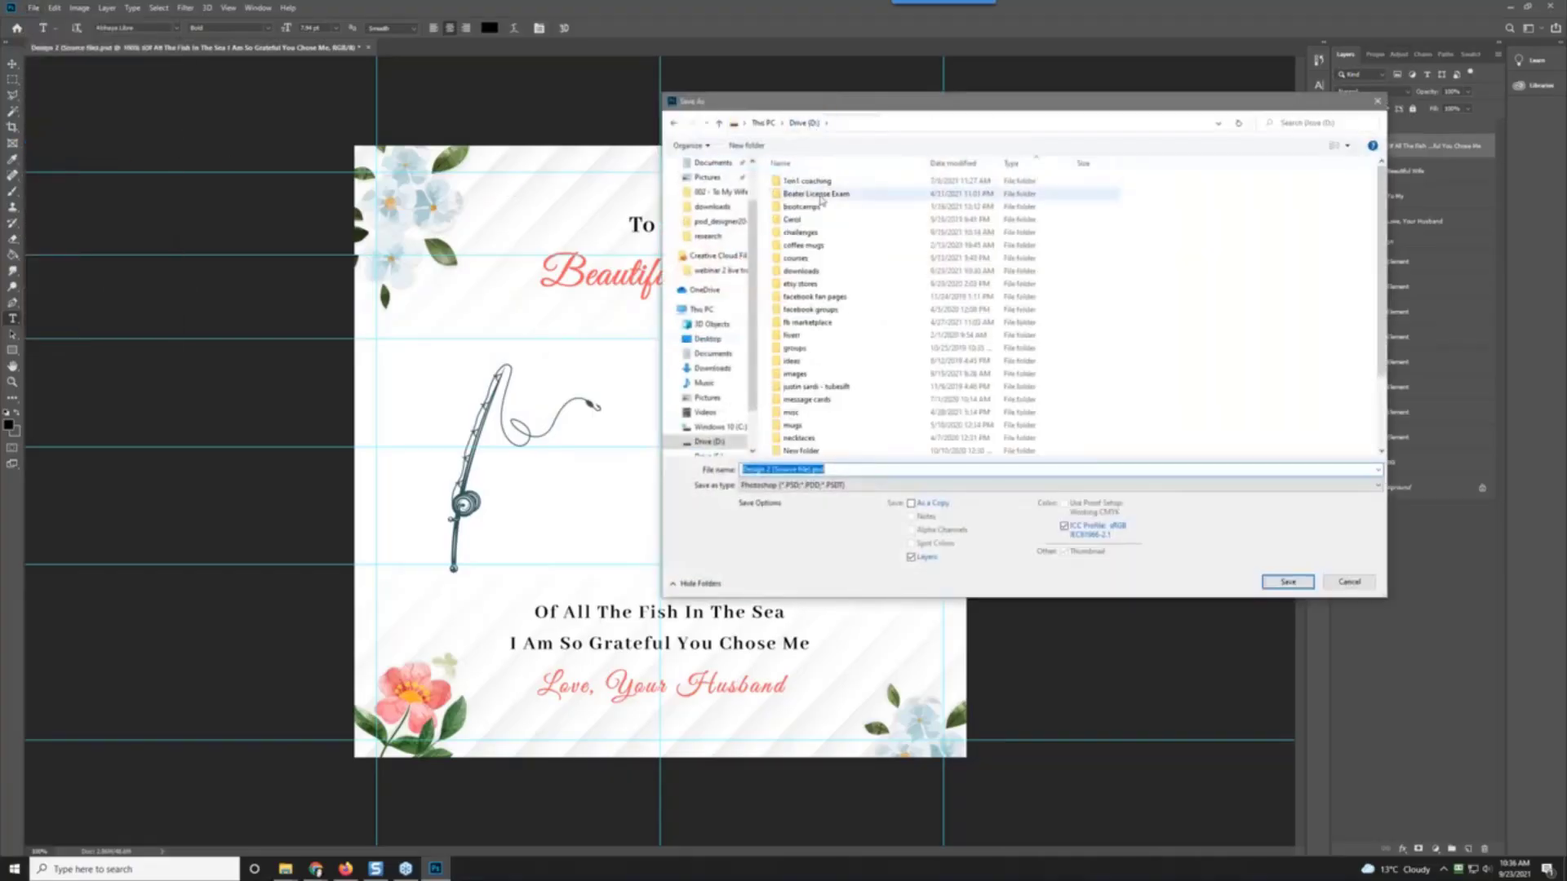
double_click(804, 233)
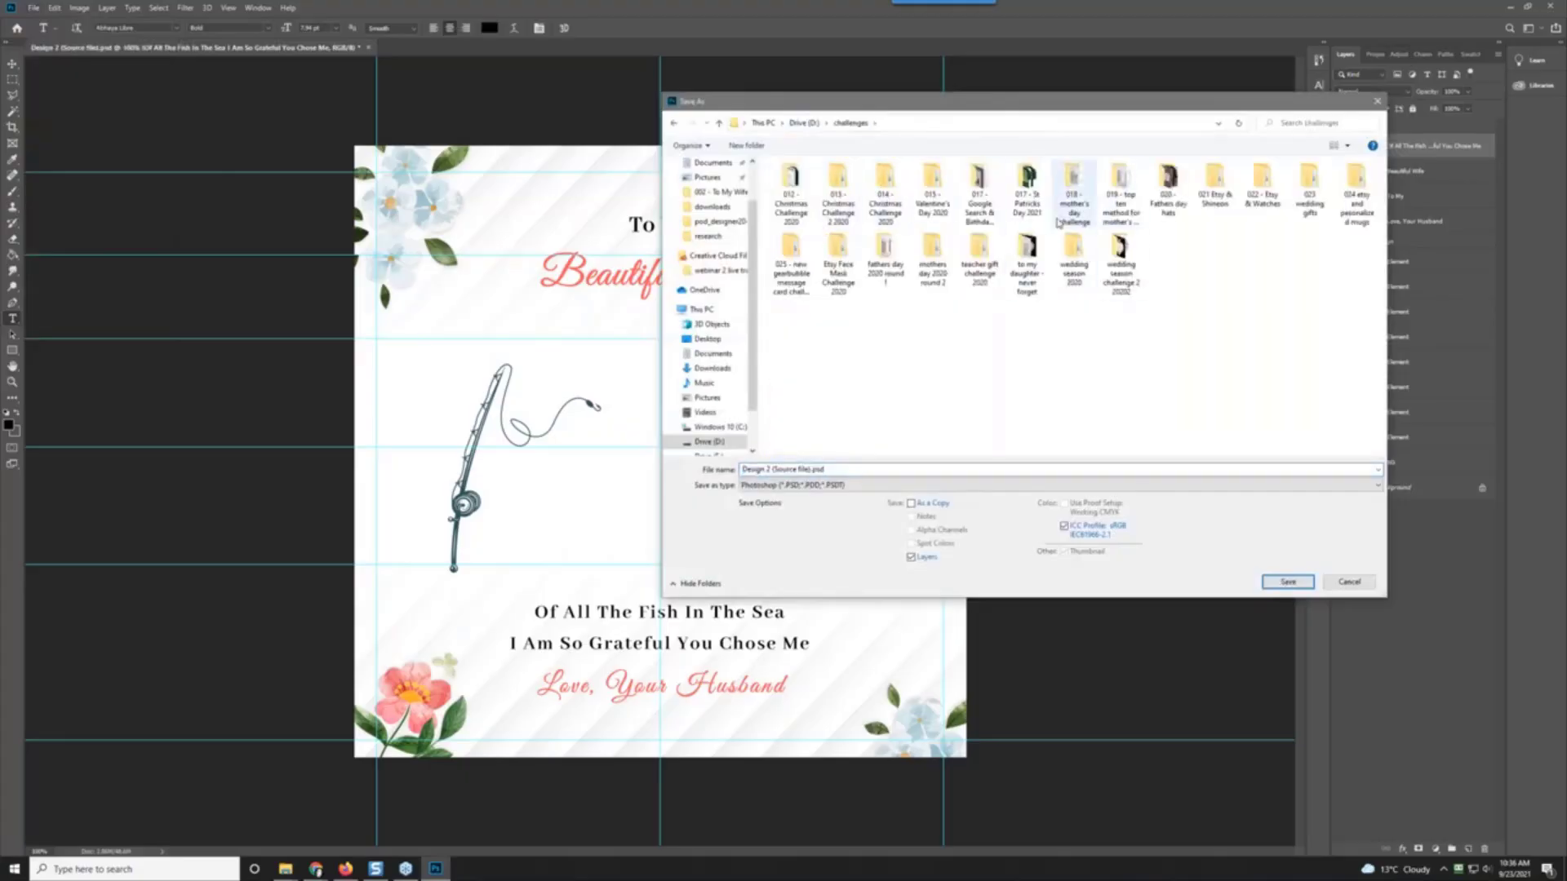
double_click(796, 282)
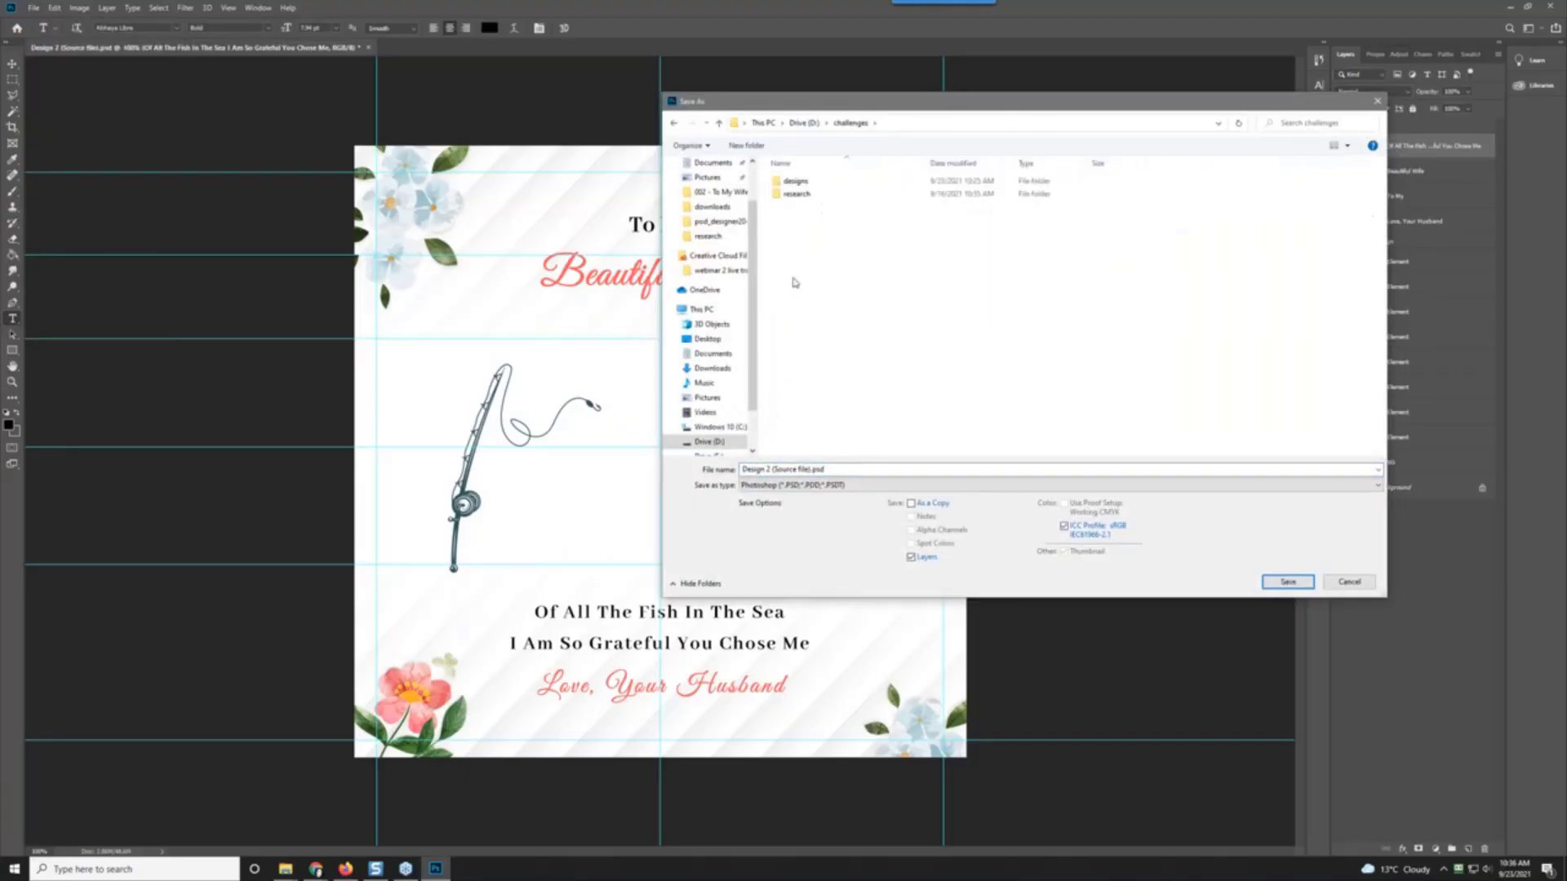
double_click(796, 181)
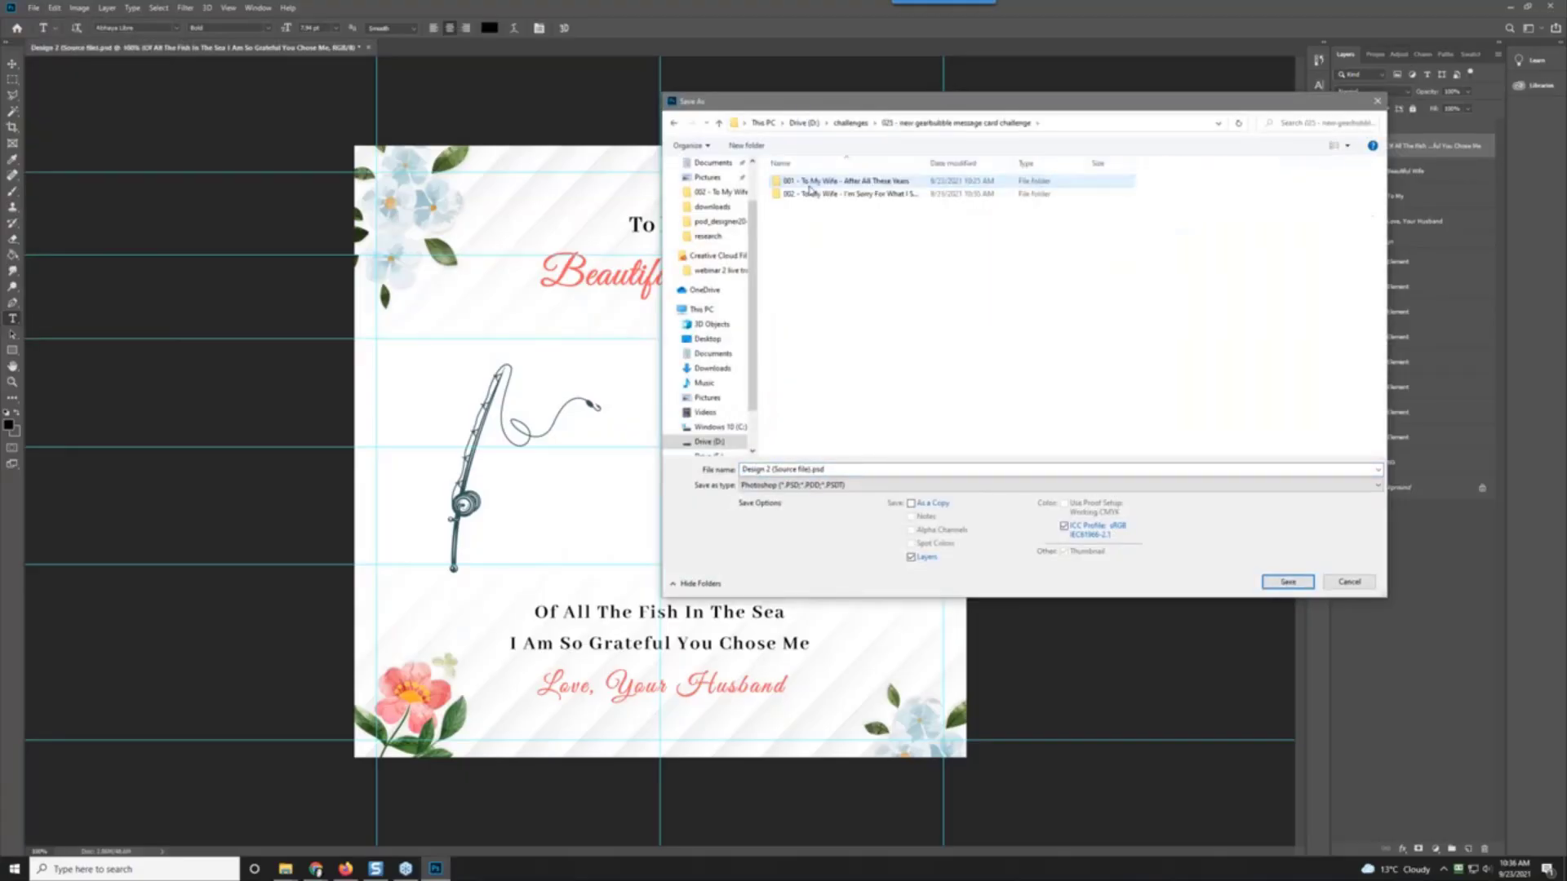
Step: Create the folder "003 - To My Wife - Of All The Fish In The Sea" and save "Design 2 (Source file).psd" in it
left_click(754, 148)
type("003 -")
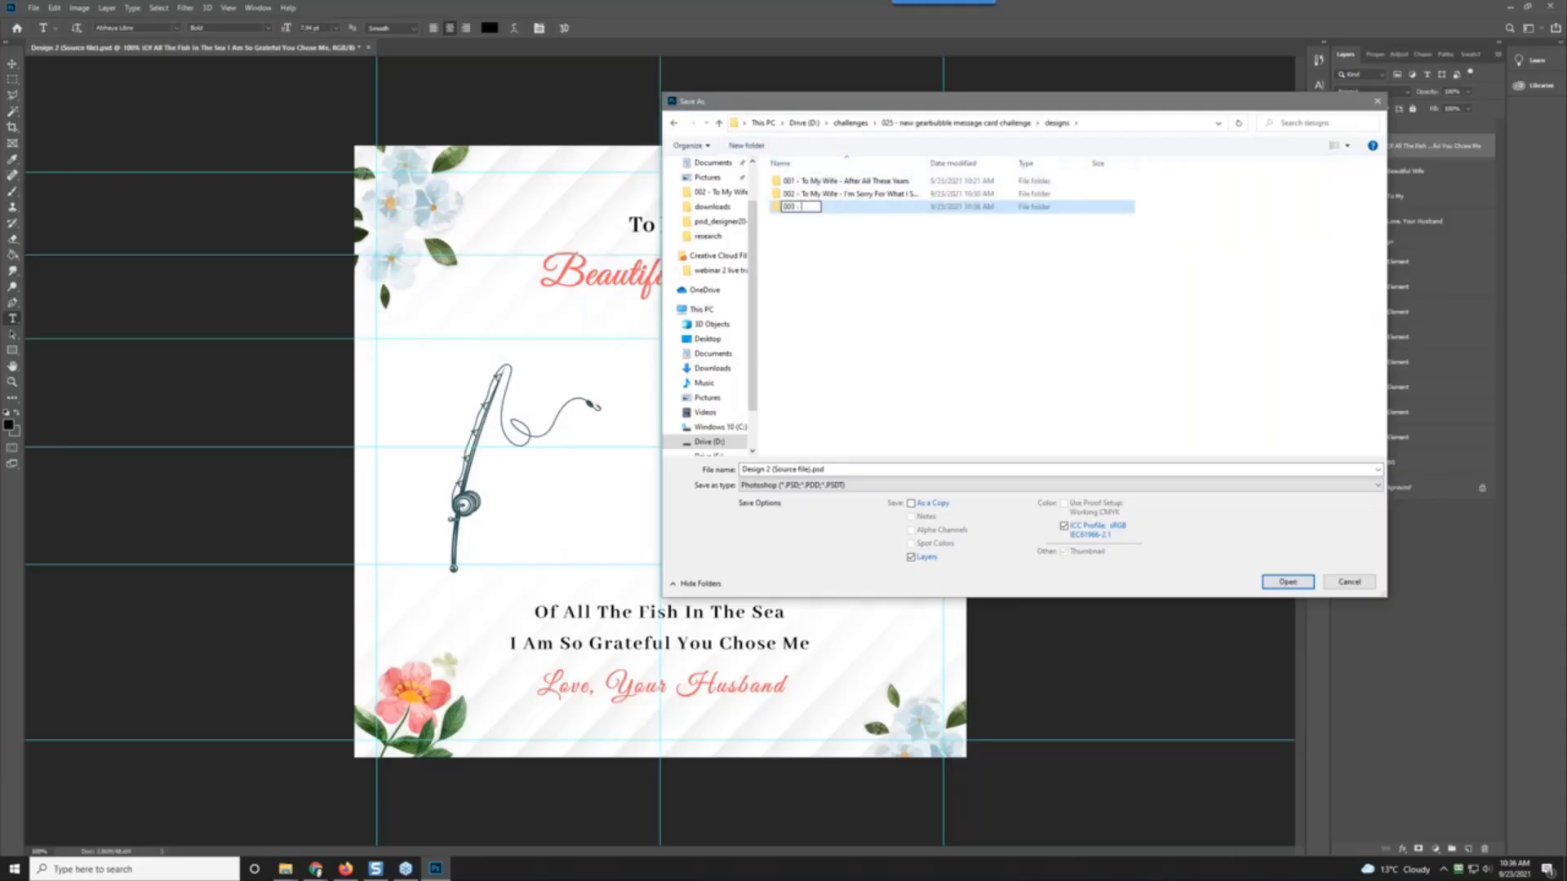
type(" To My Wife - Of All The Fish In the Se")
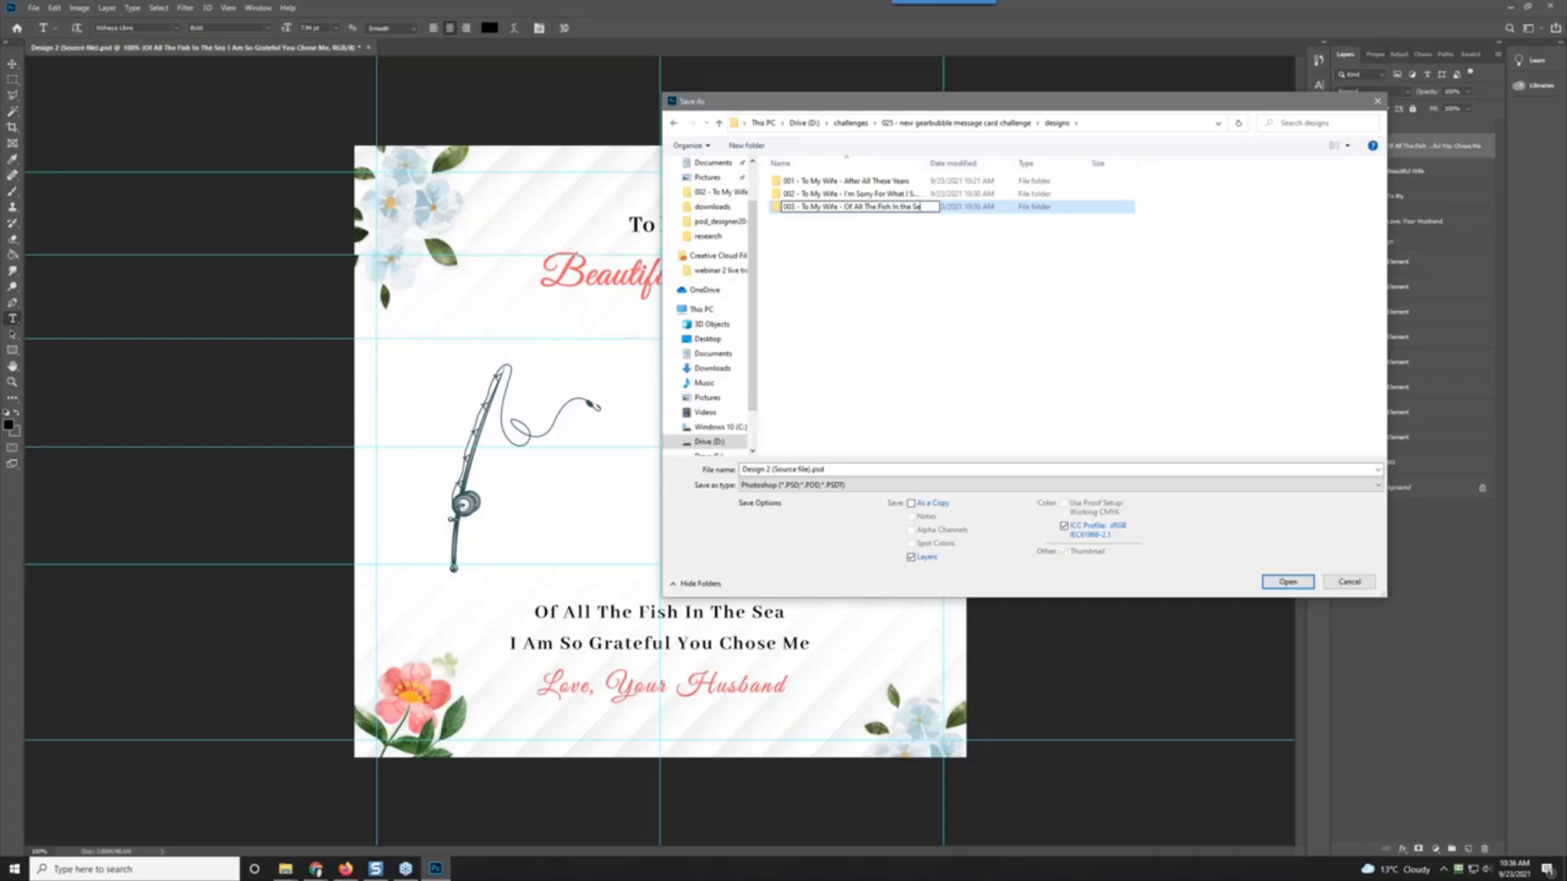
type("a")
key("BackSpace")
key("BackSpace")
key("BackSpace")
key("BackSpace")
key("BackSpace")
key("BackSpace")
key("BackSpace")
type("The Sea")
key("Return")
key("Return")
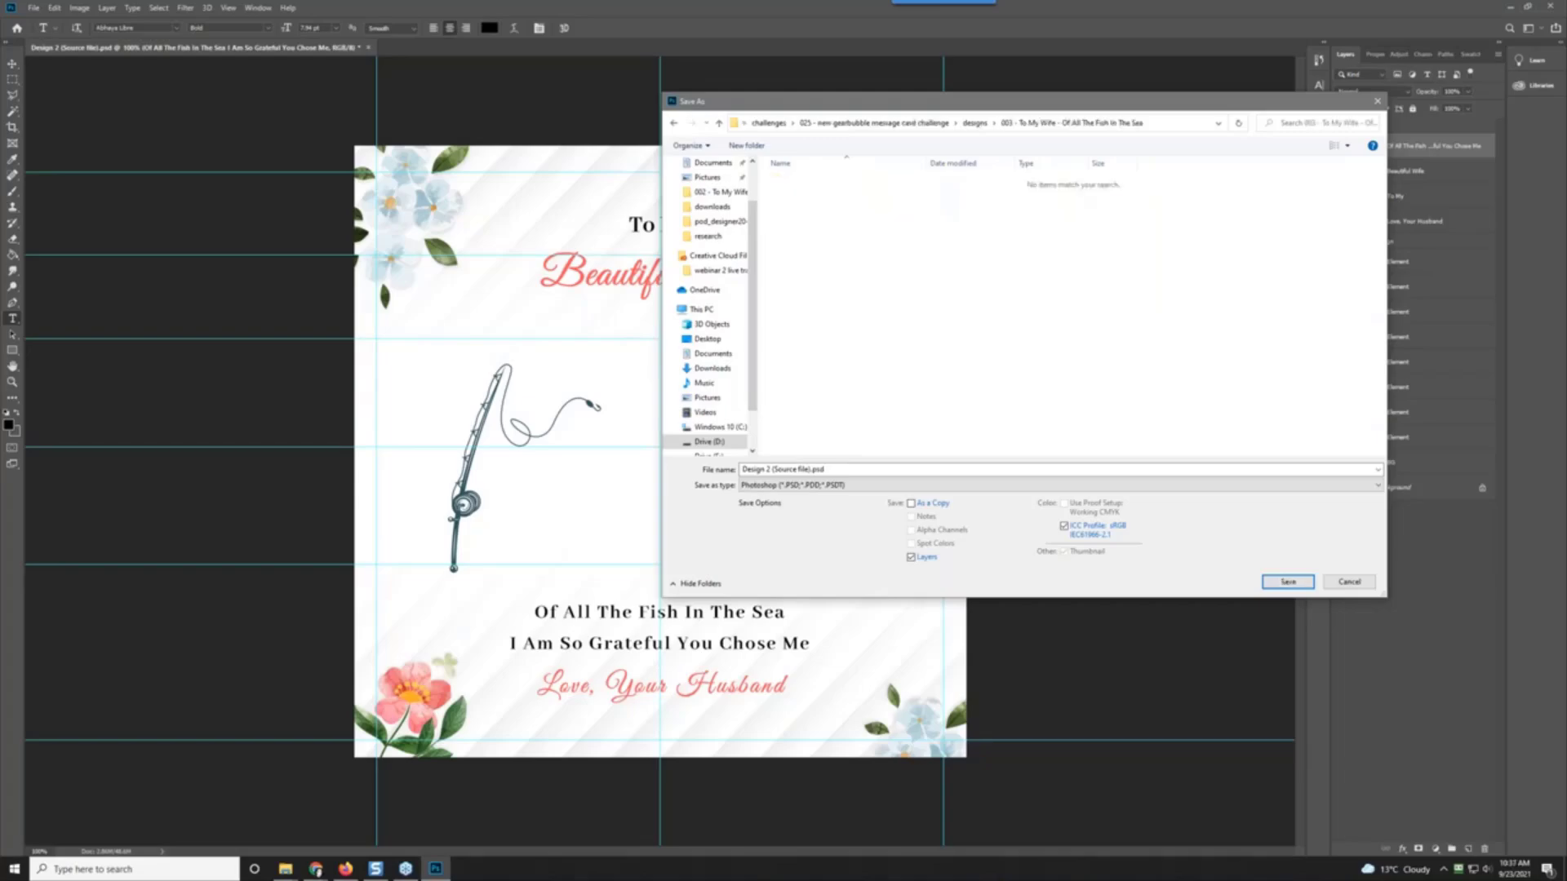
left_click(1288, 581)
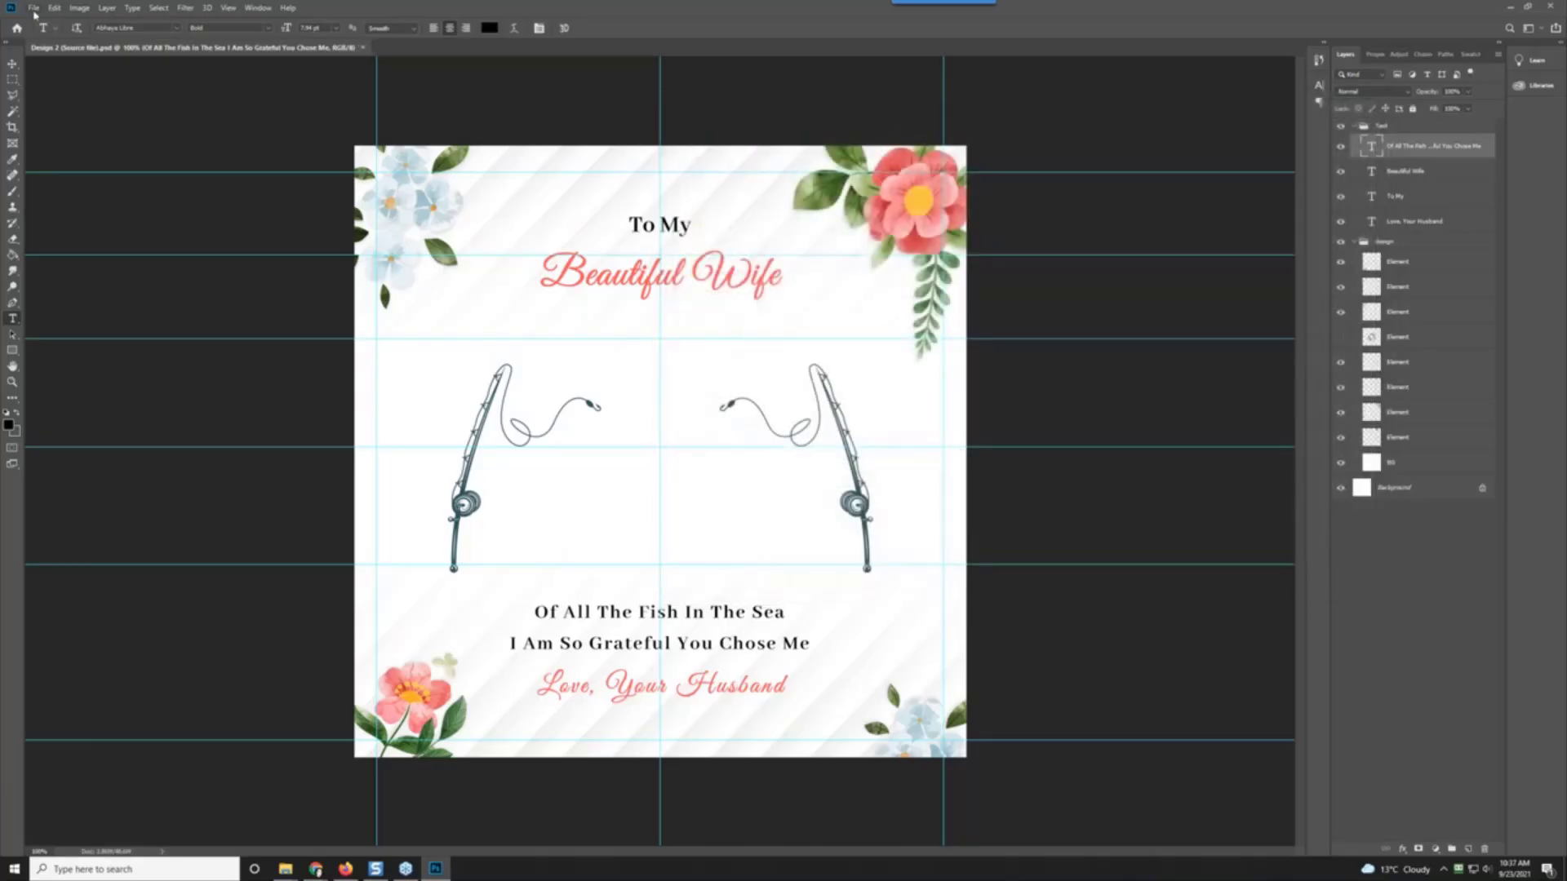
Step: Quick-export the card as a PNG into the same 003 folder, keeping the suggested file name
left_click(34, 8)
mouse_move(104, 176)
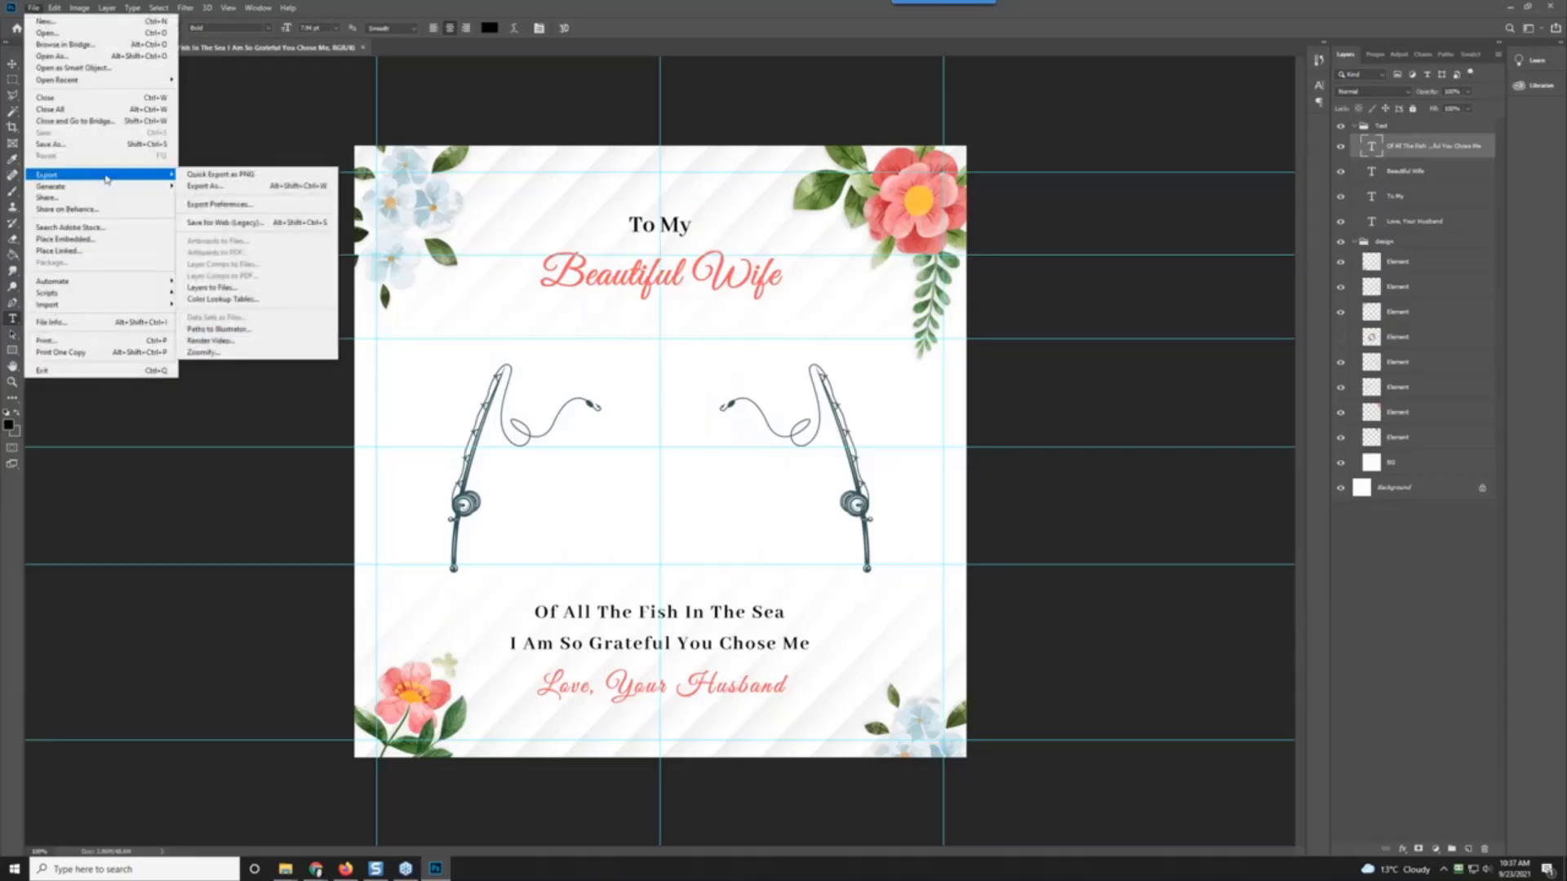
left_click(233, 175)
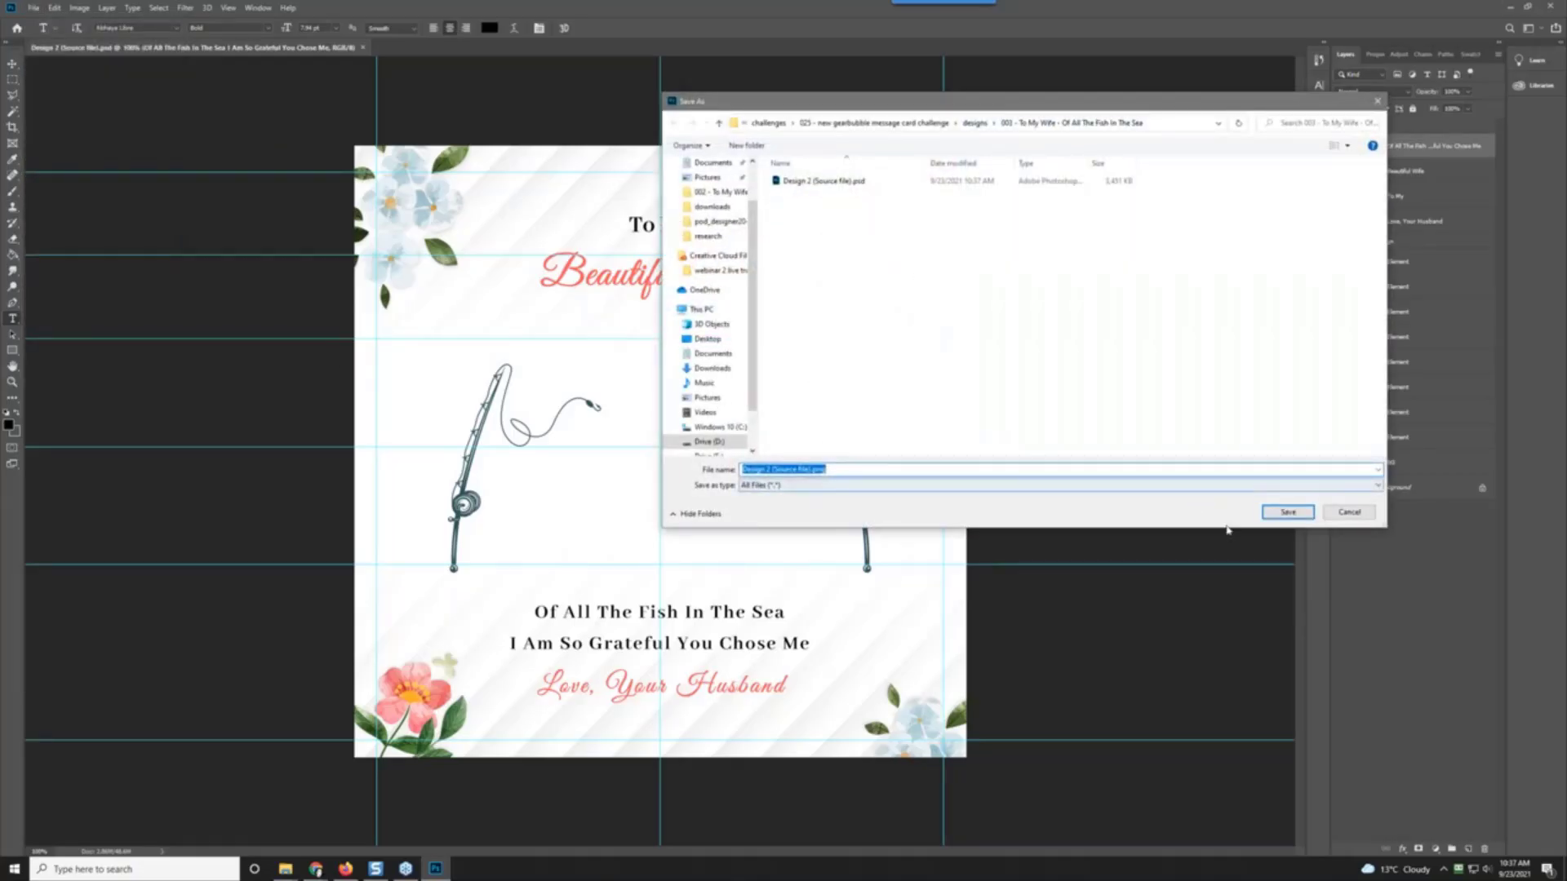
left_click(1291, 514)
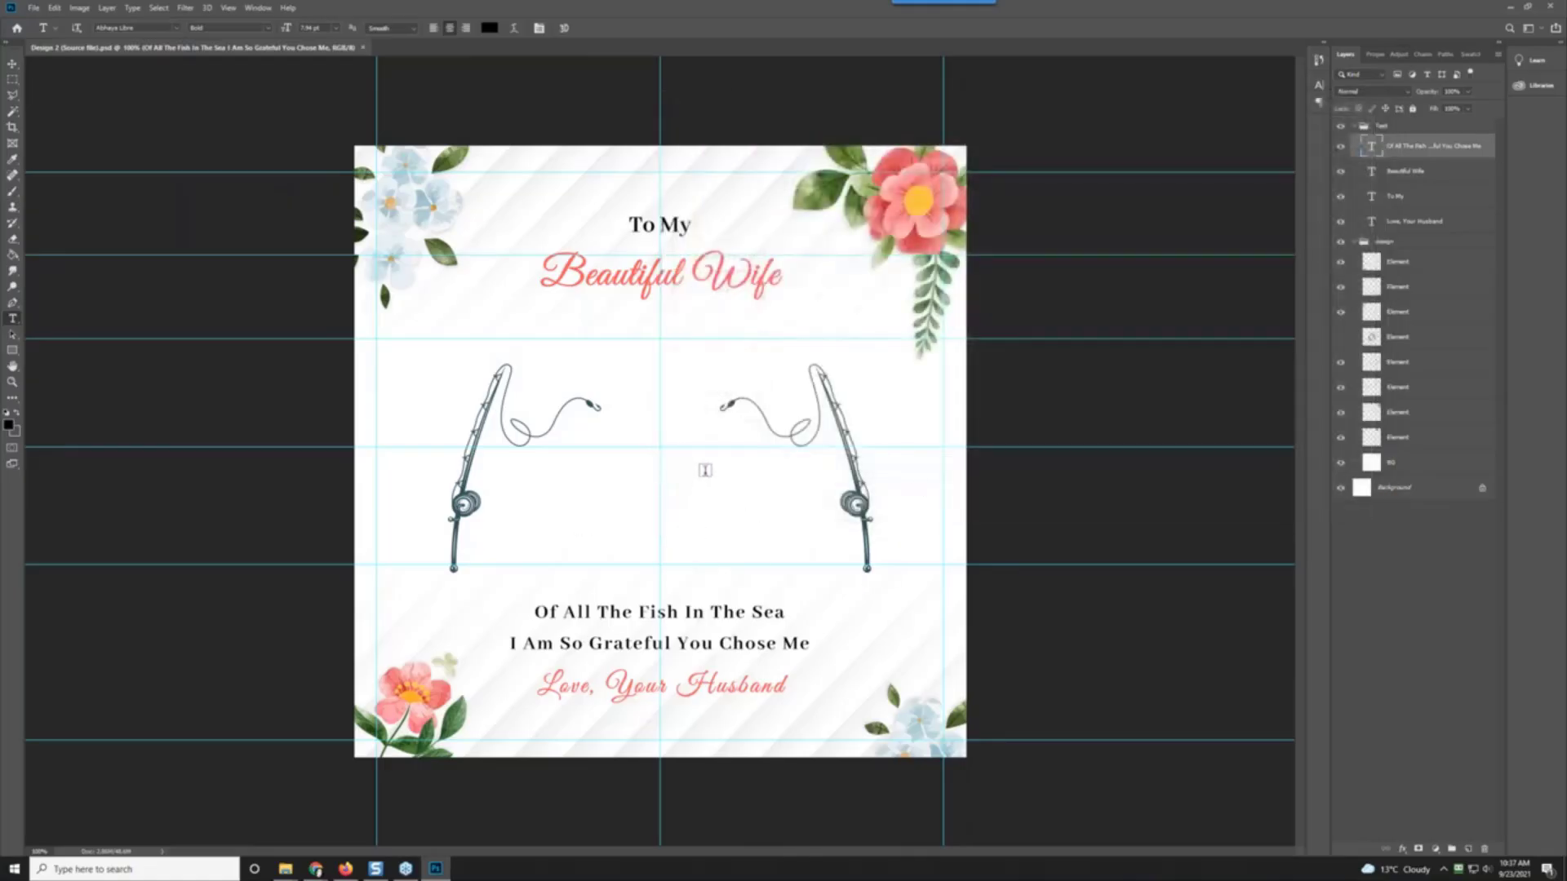
Step: Switch to the GearBubble page in Chrome, close the downloads bar, and open the account's campaign dashboard
left_click(1509, 6)
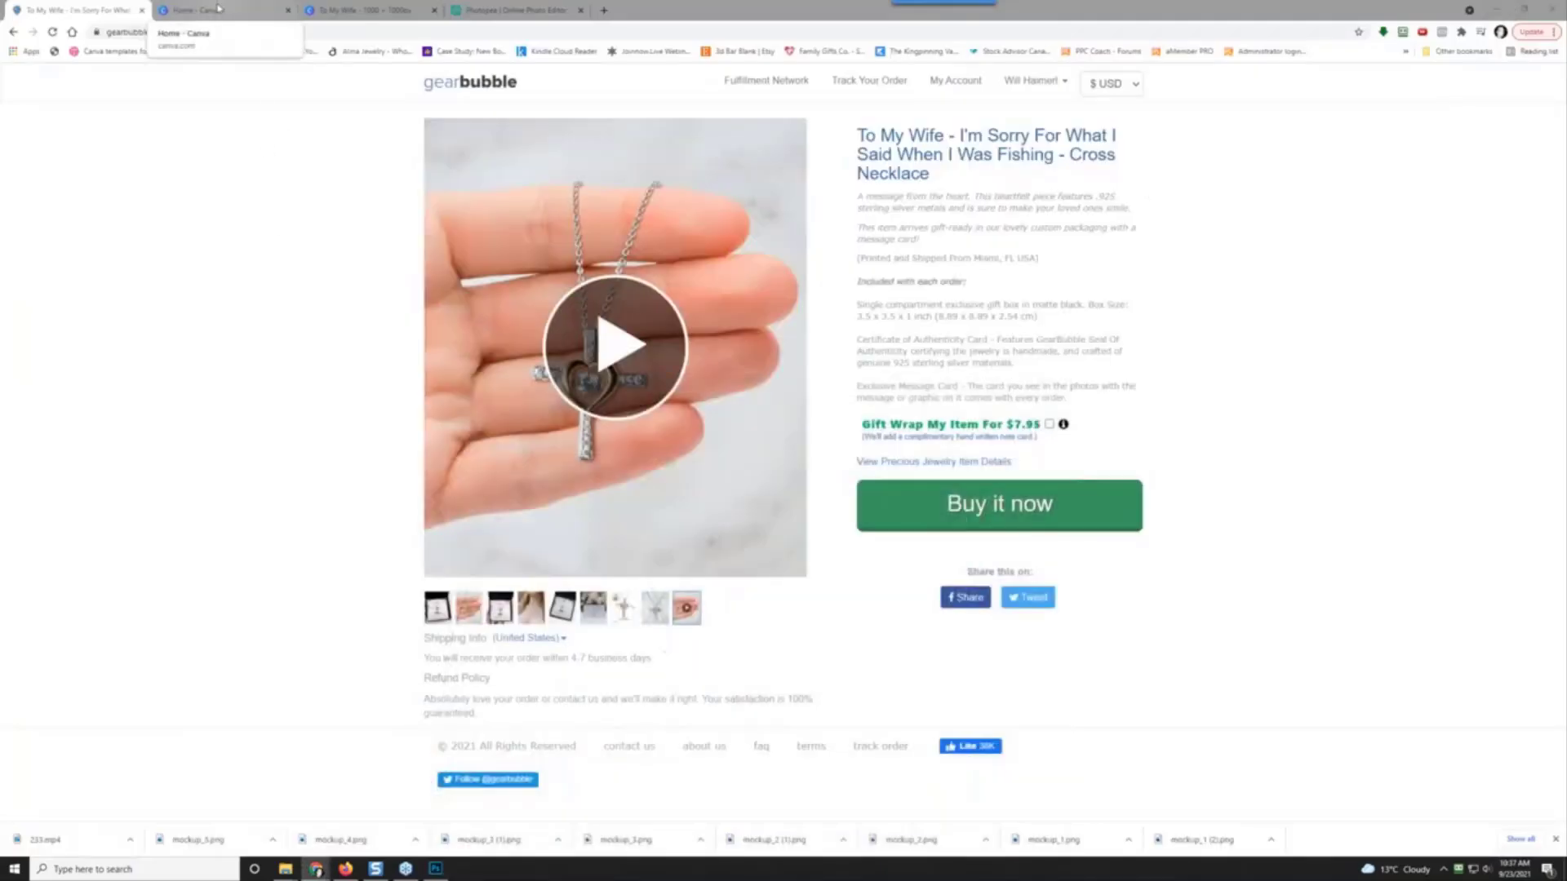
left_click(514, 9)
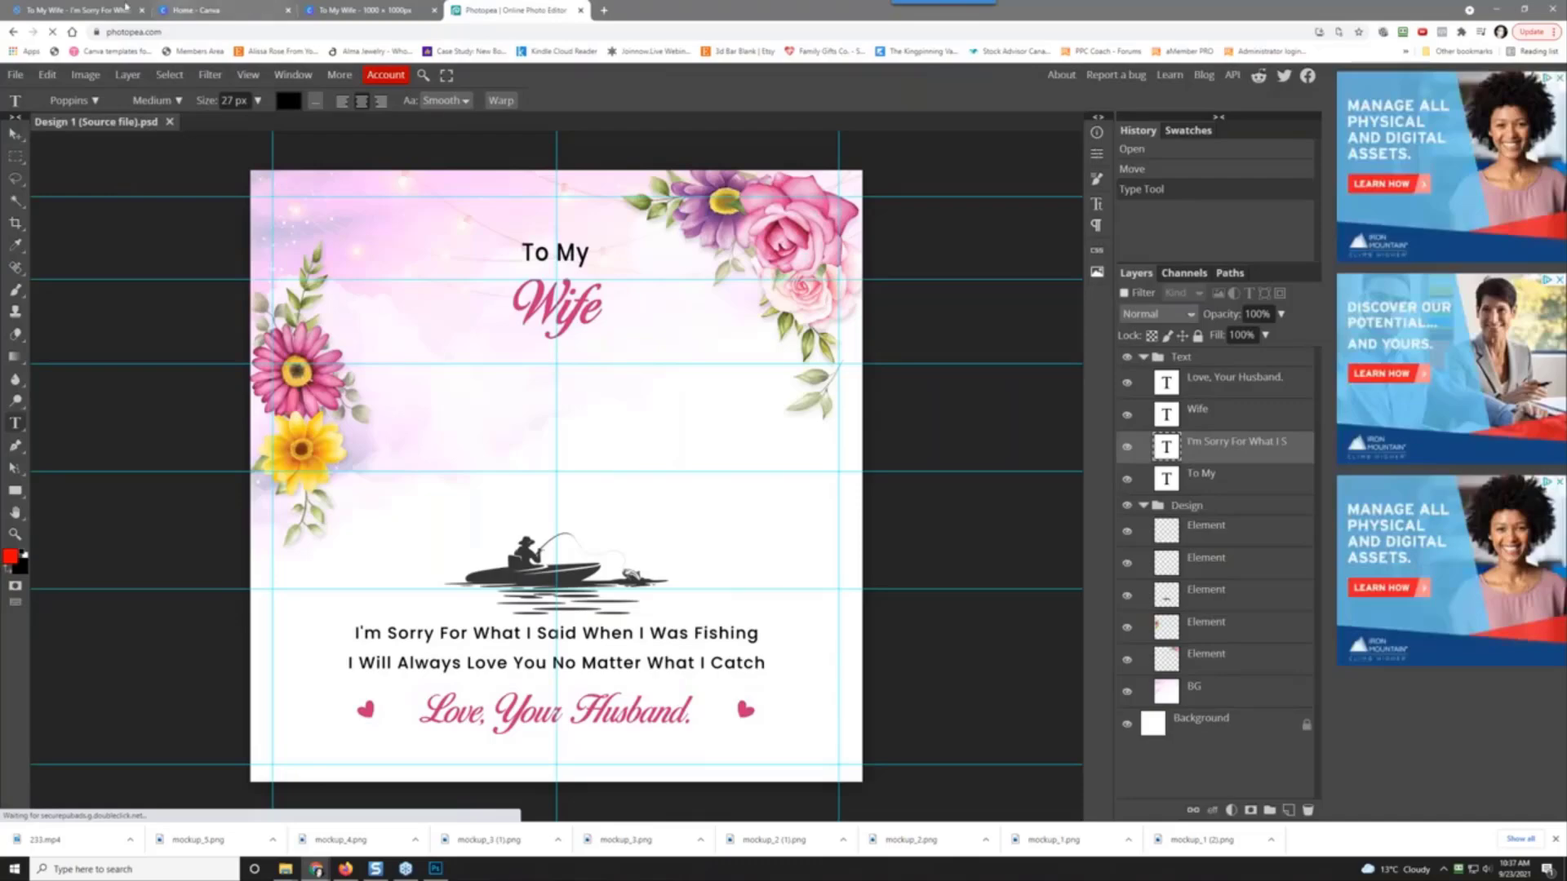
left_click(92, 9)
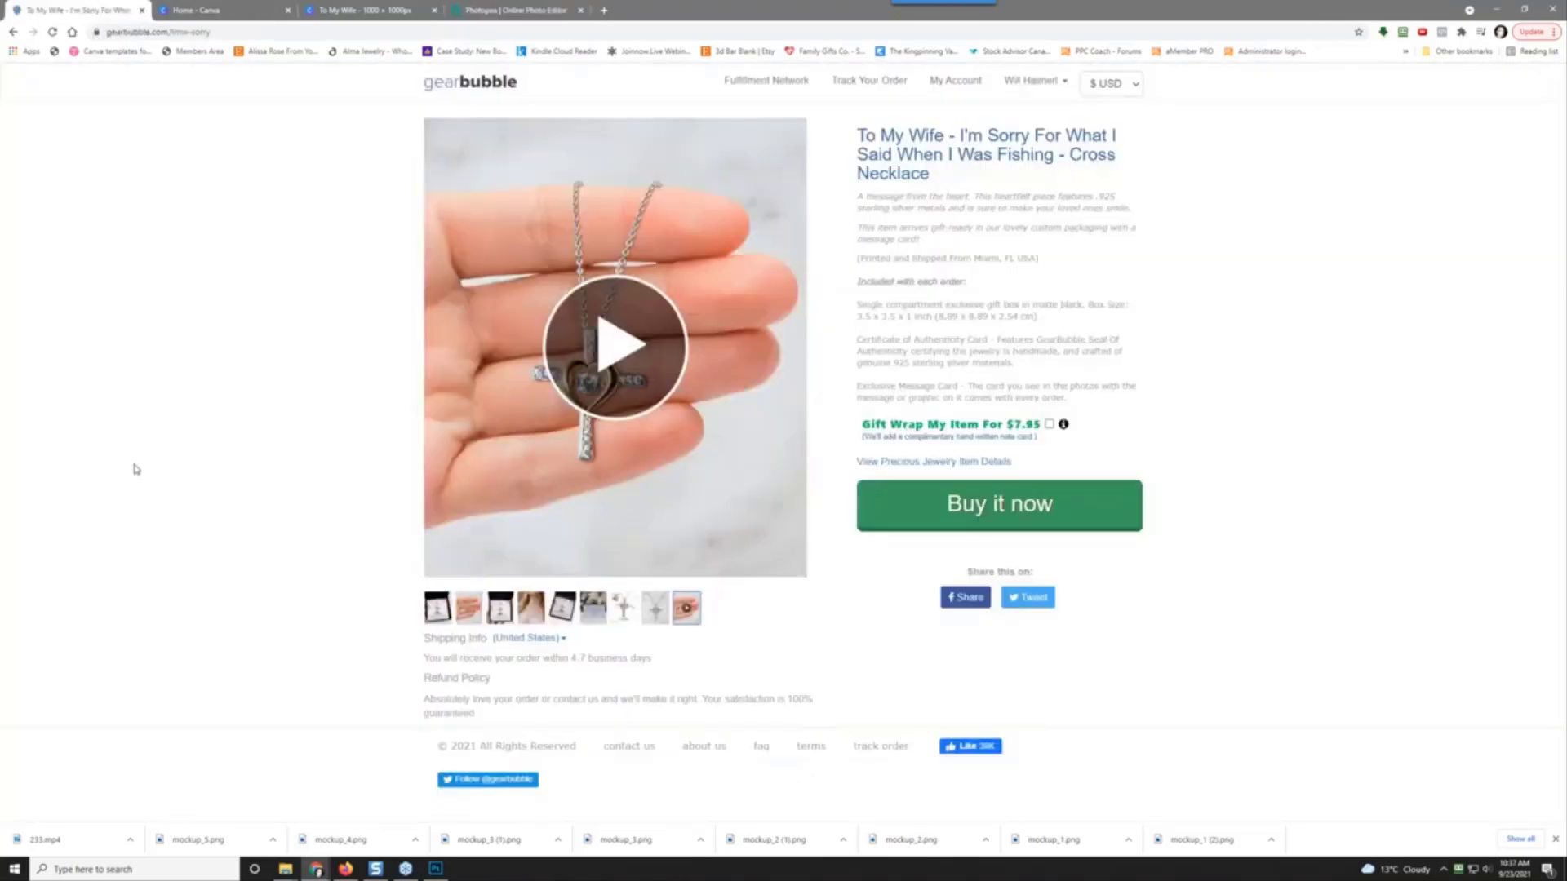
left_click(1555, 839)
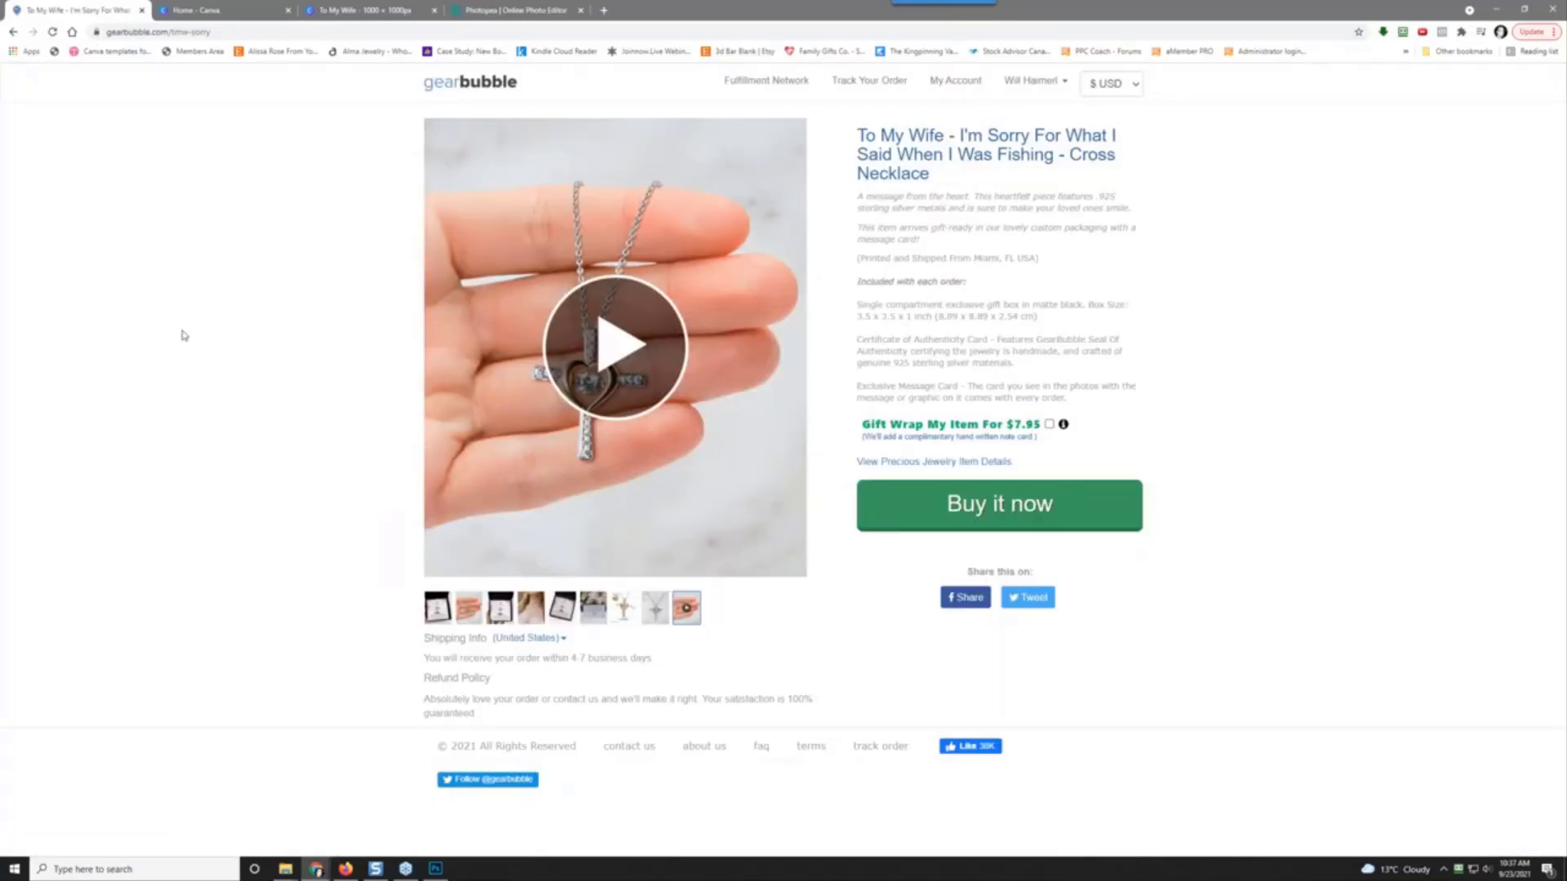
left_click(954, 88)
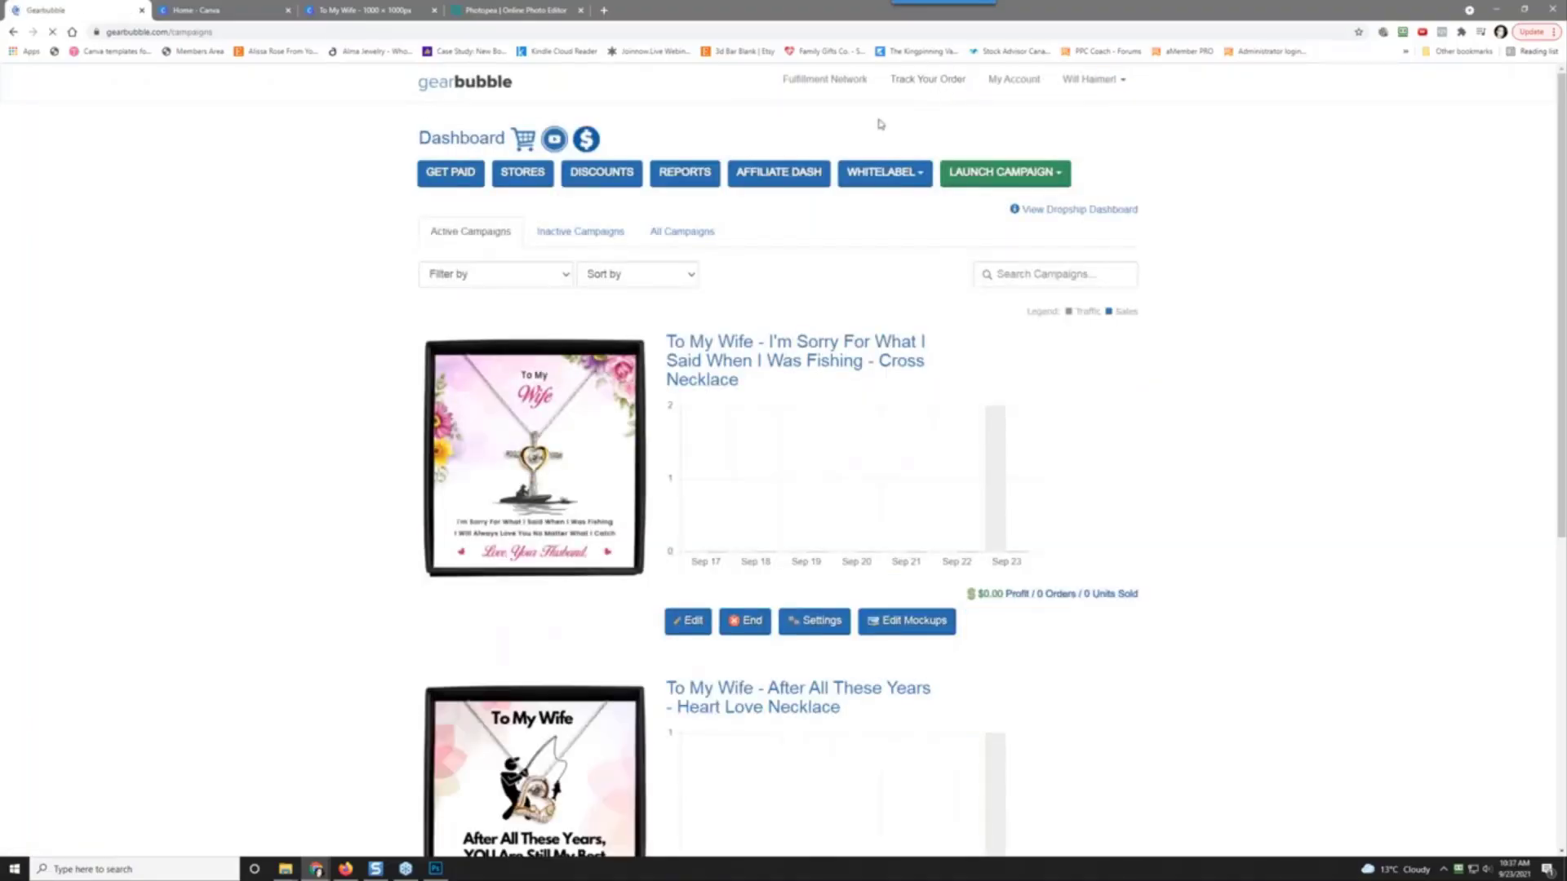
Step: Start a new traditional campaign for Precious Jewelry and set its default style to Wishbone Dancing Necklace
left_click(1019, 177)
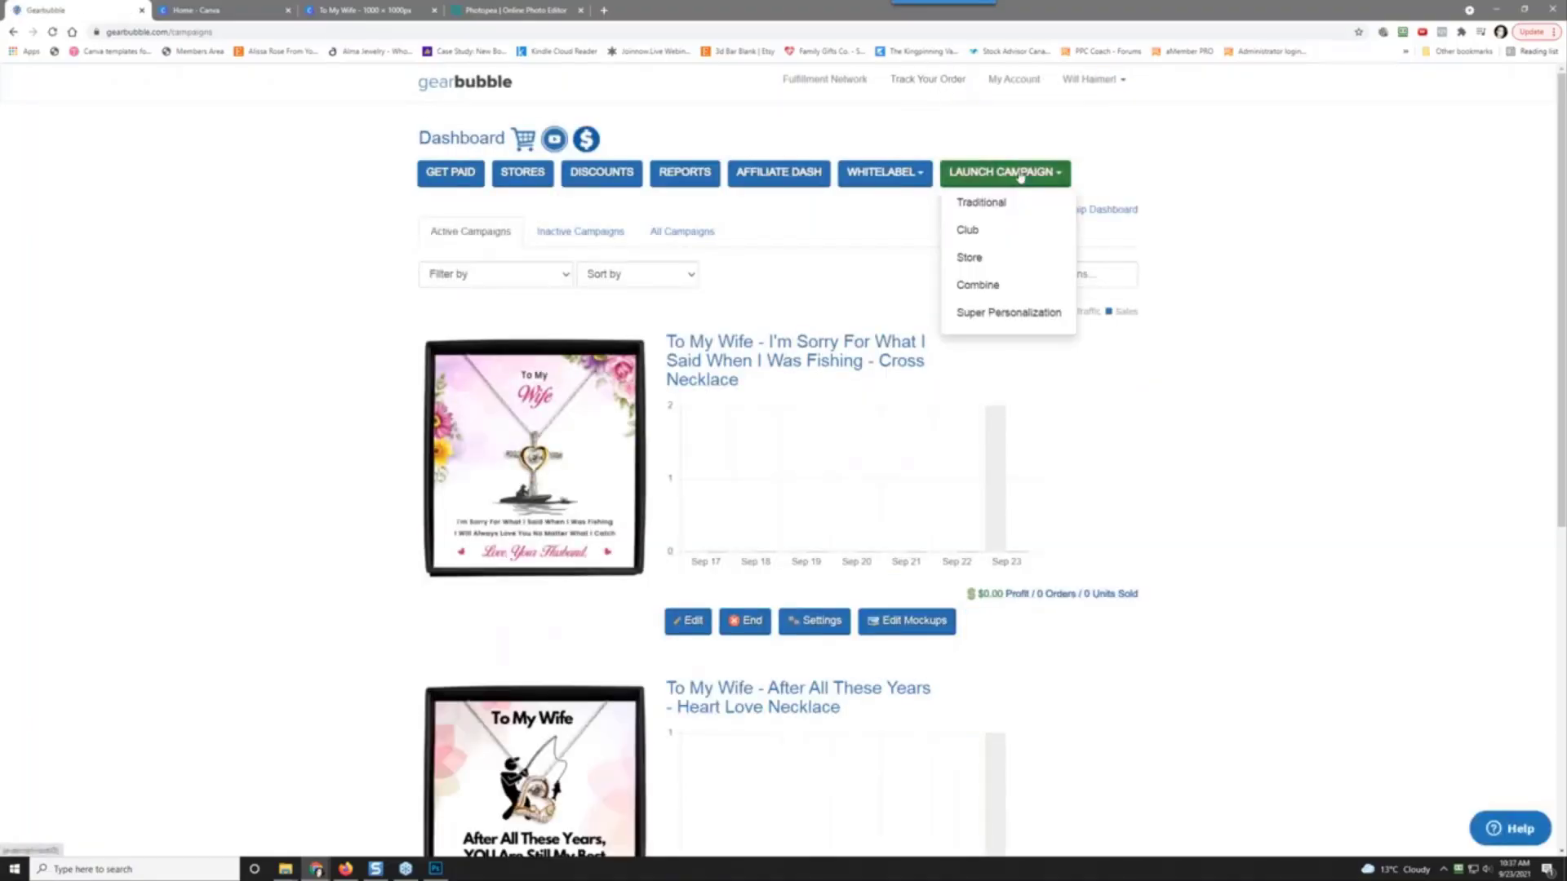
left_click(988, 203)
scroll(291, 406, "down", 3)
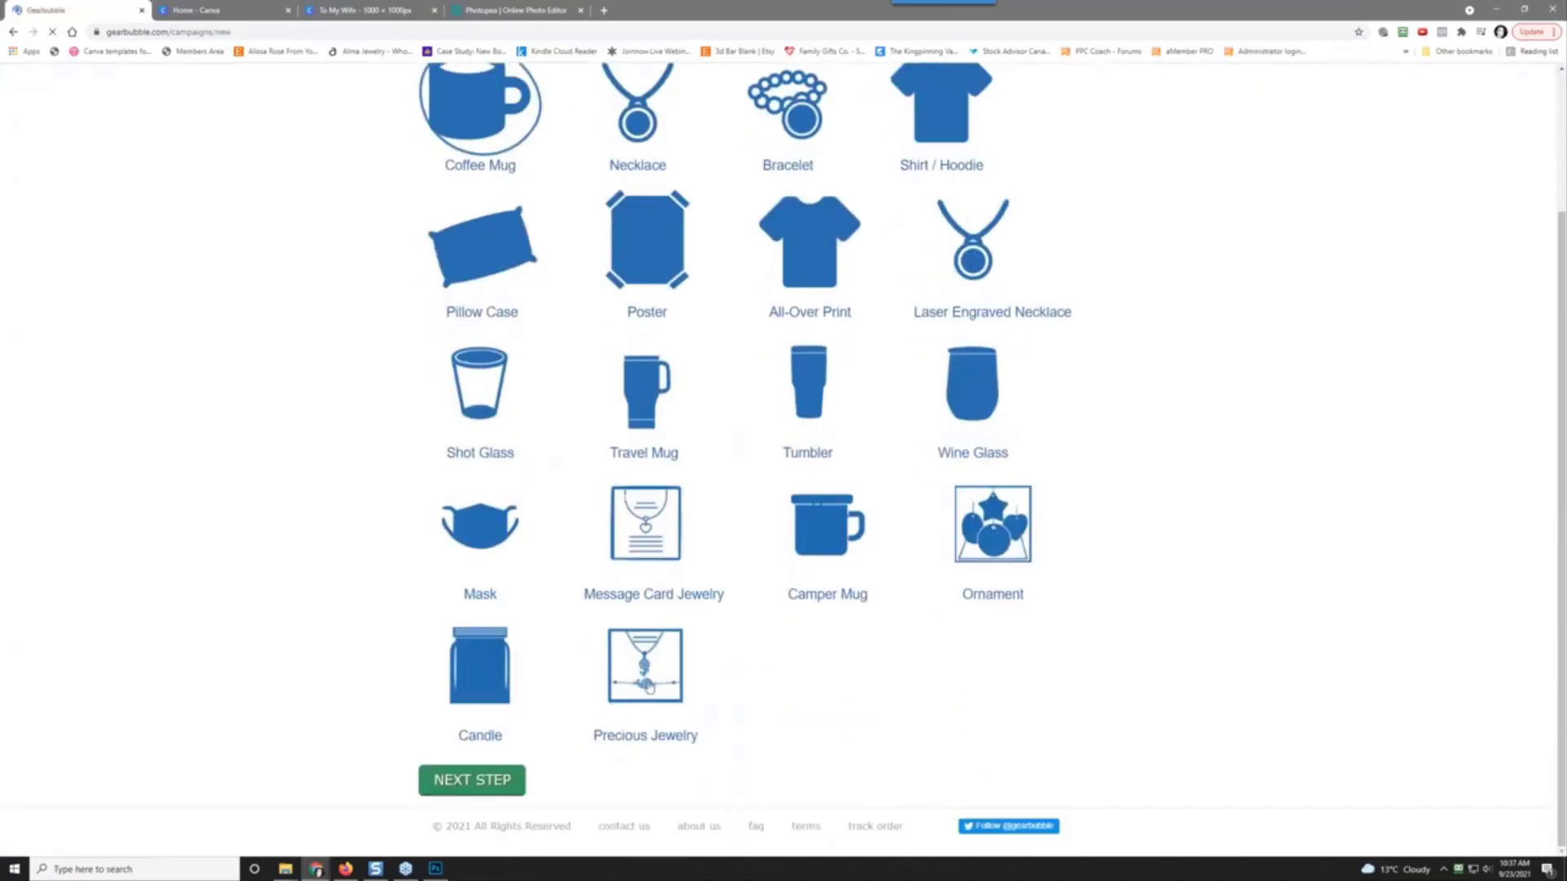
scroll(266, 537, "up", 2)
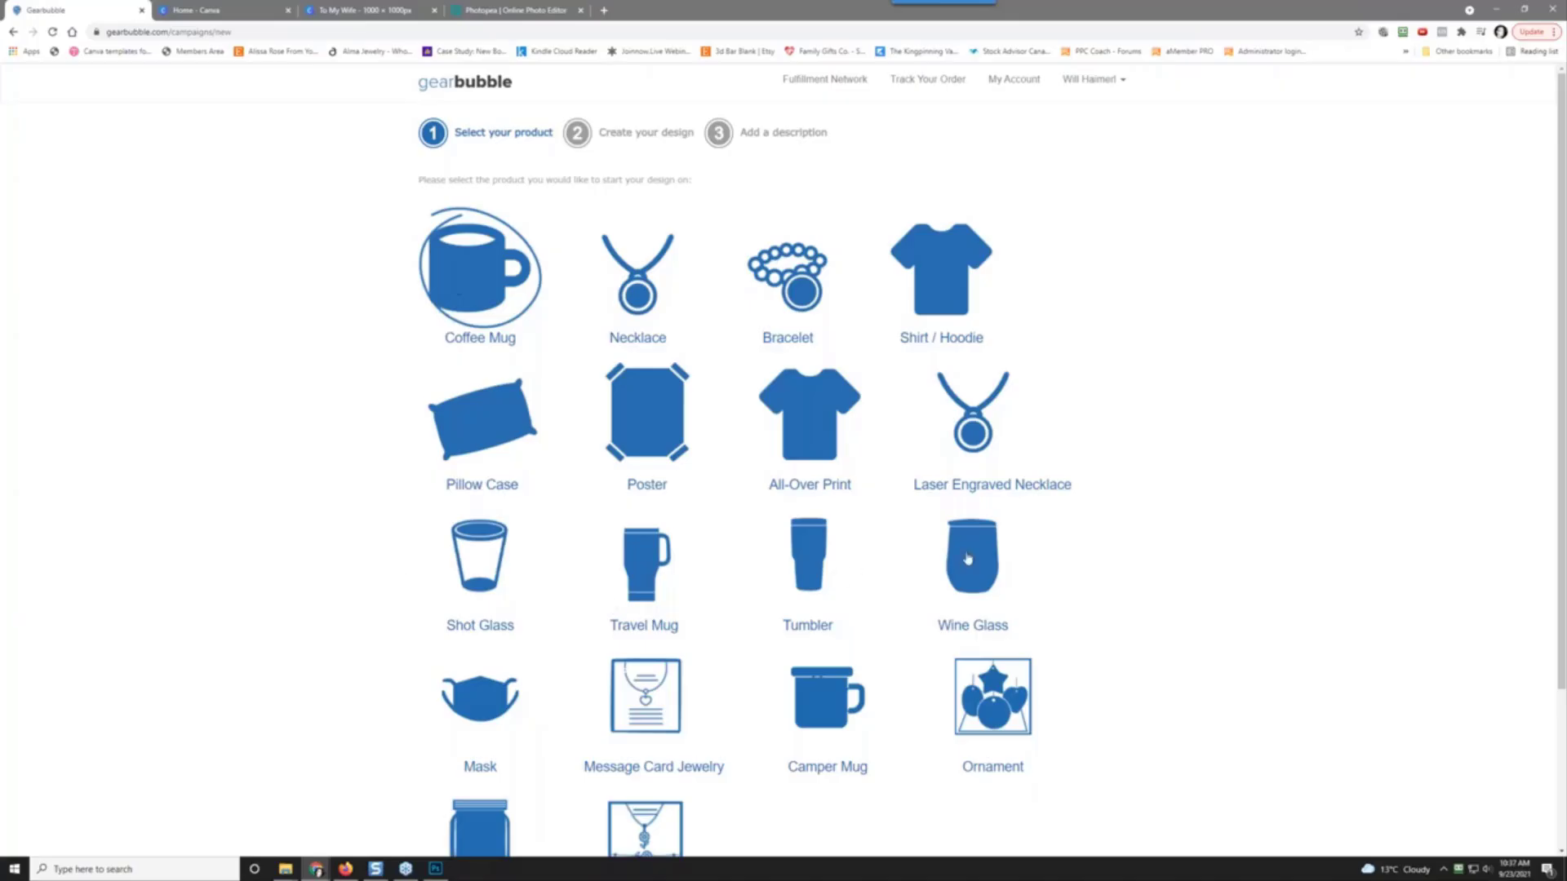
scroll(778, 752, "down", 3)
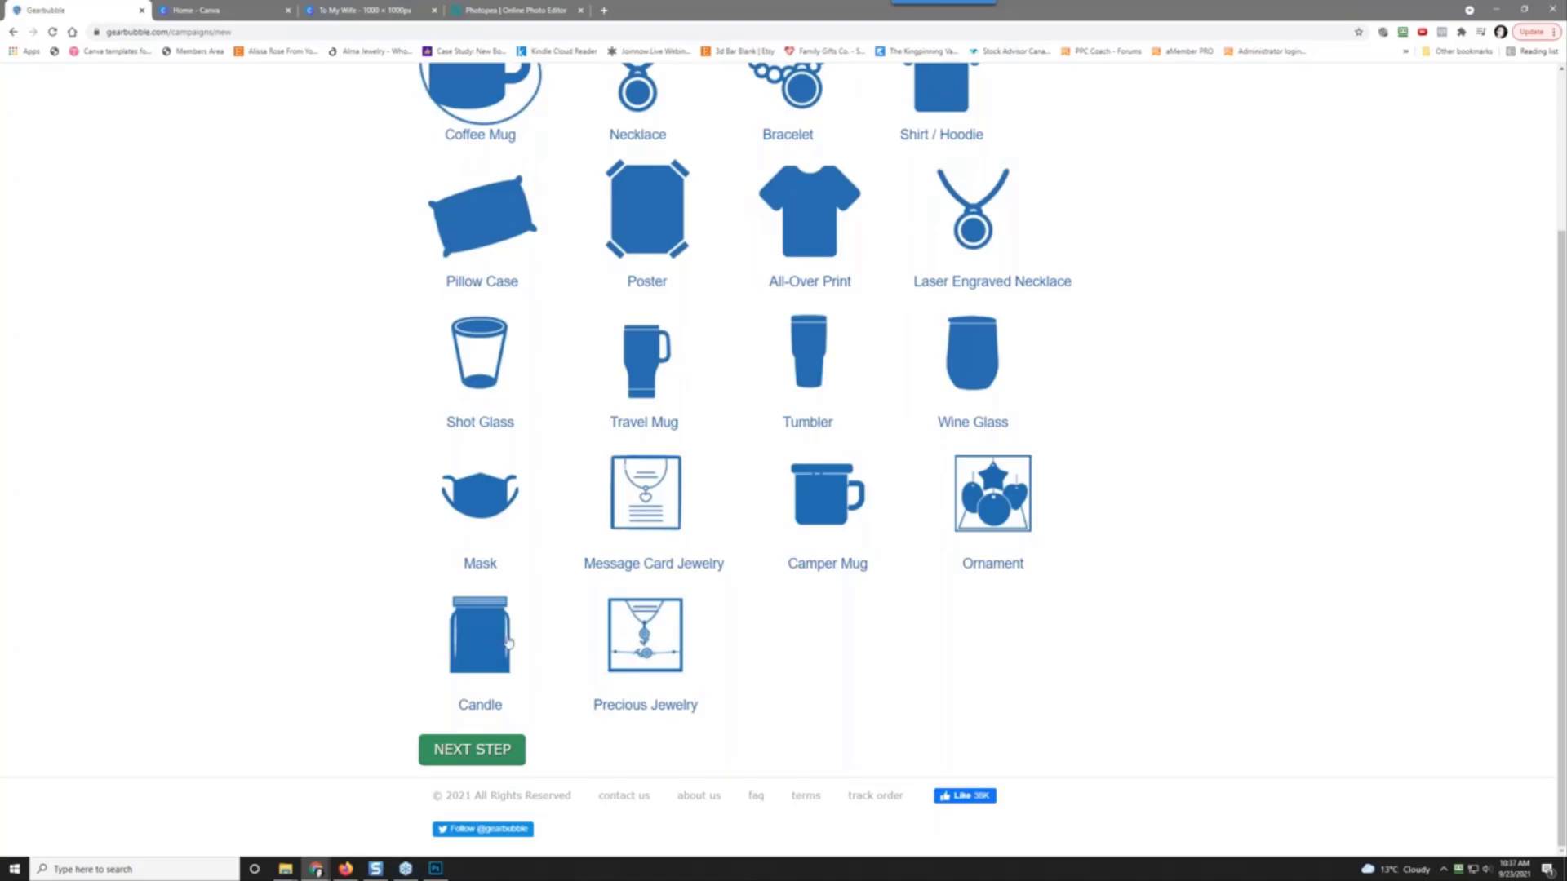
left_click(650, 644)
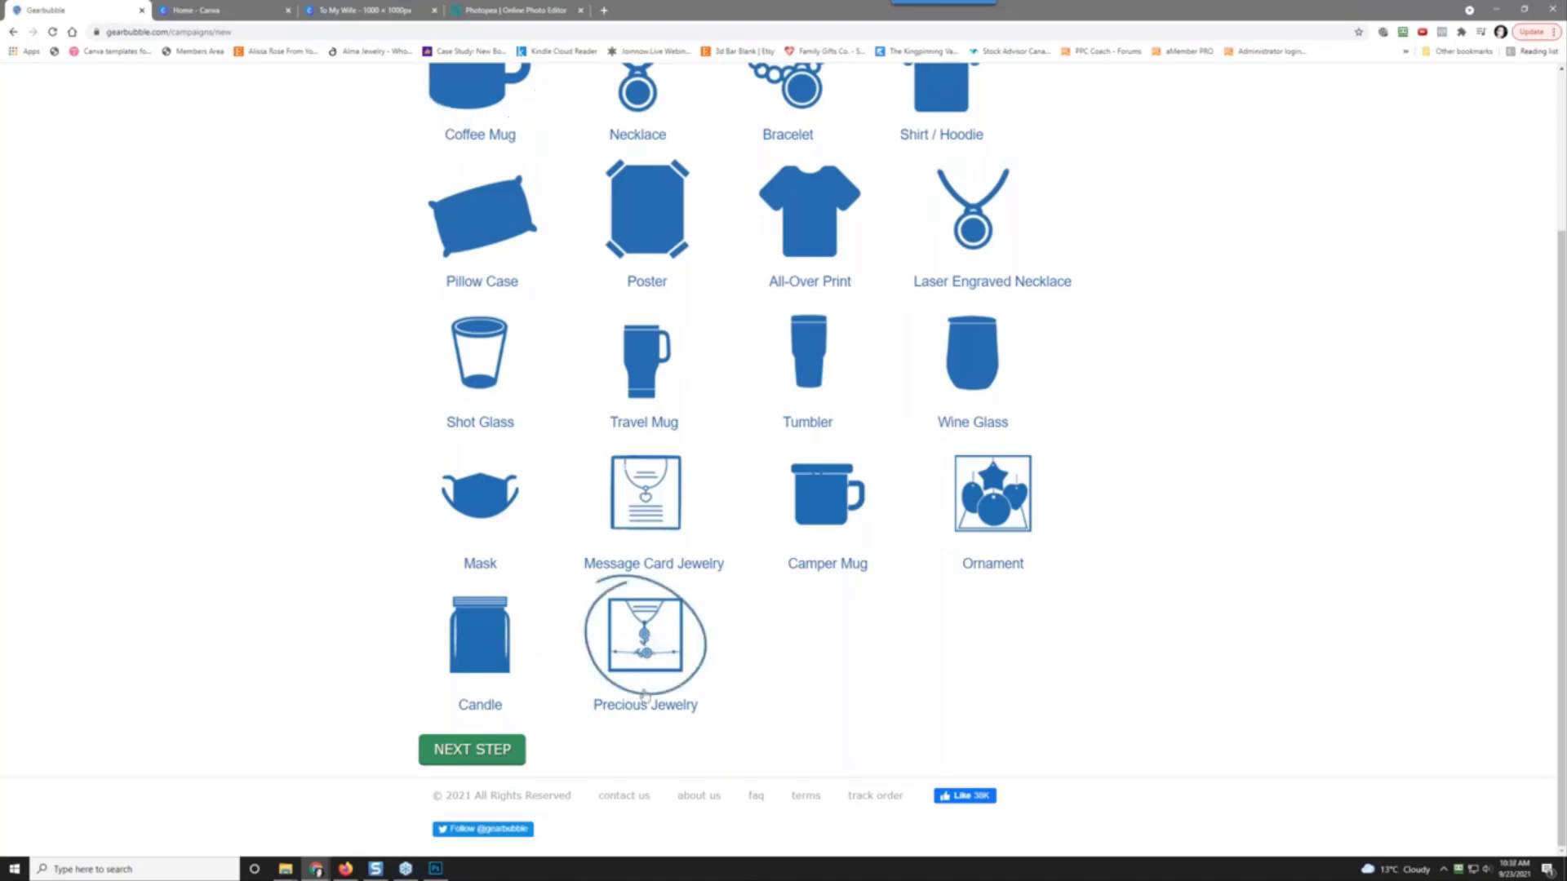
left_click(462, 751)
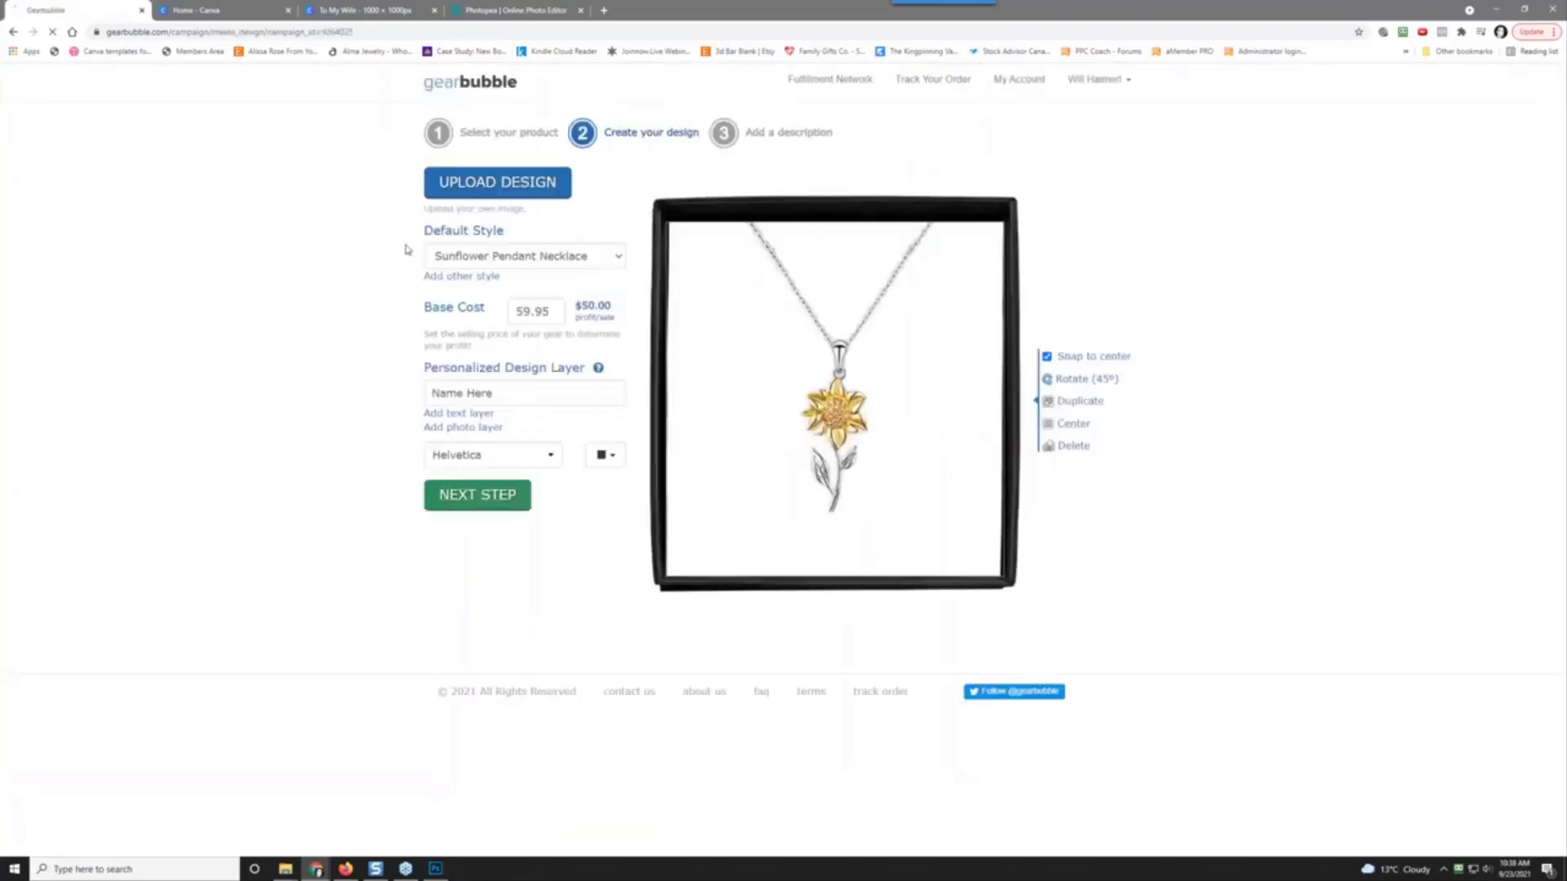
left_click(543, 256)
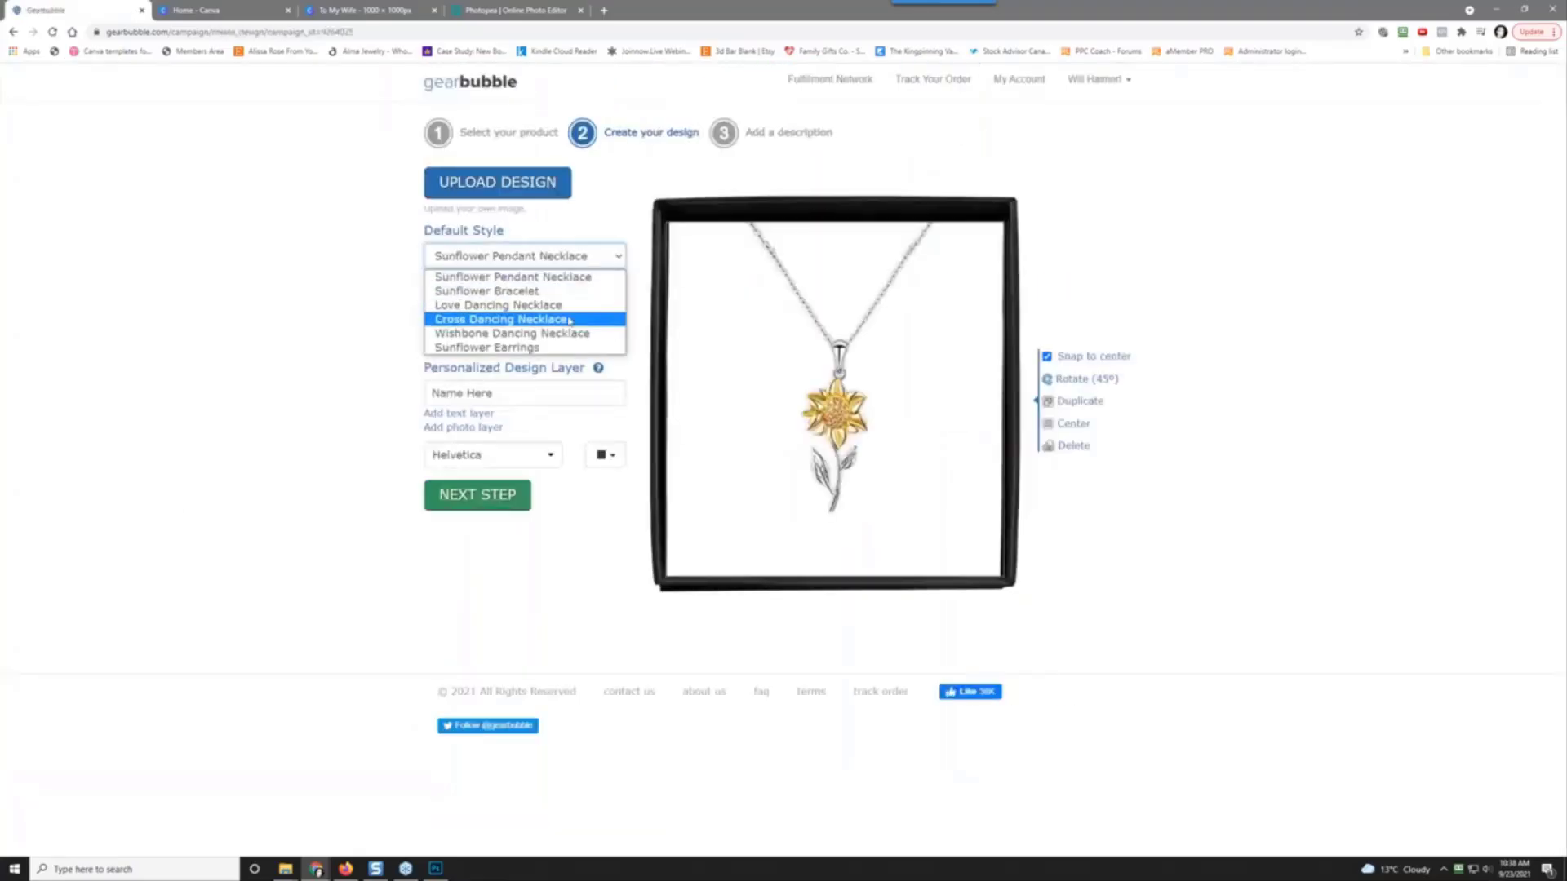
left_click(539, 333)
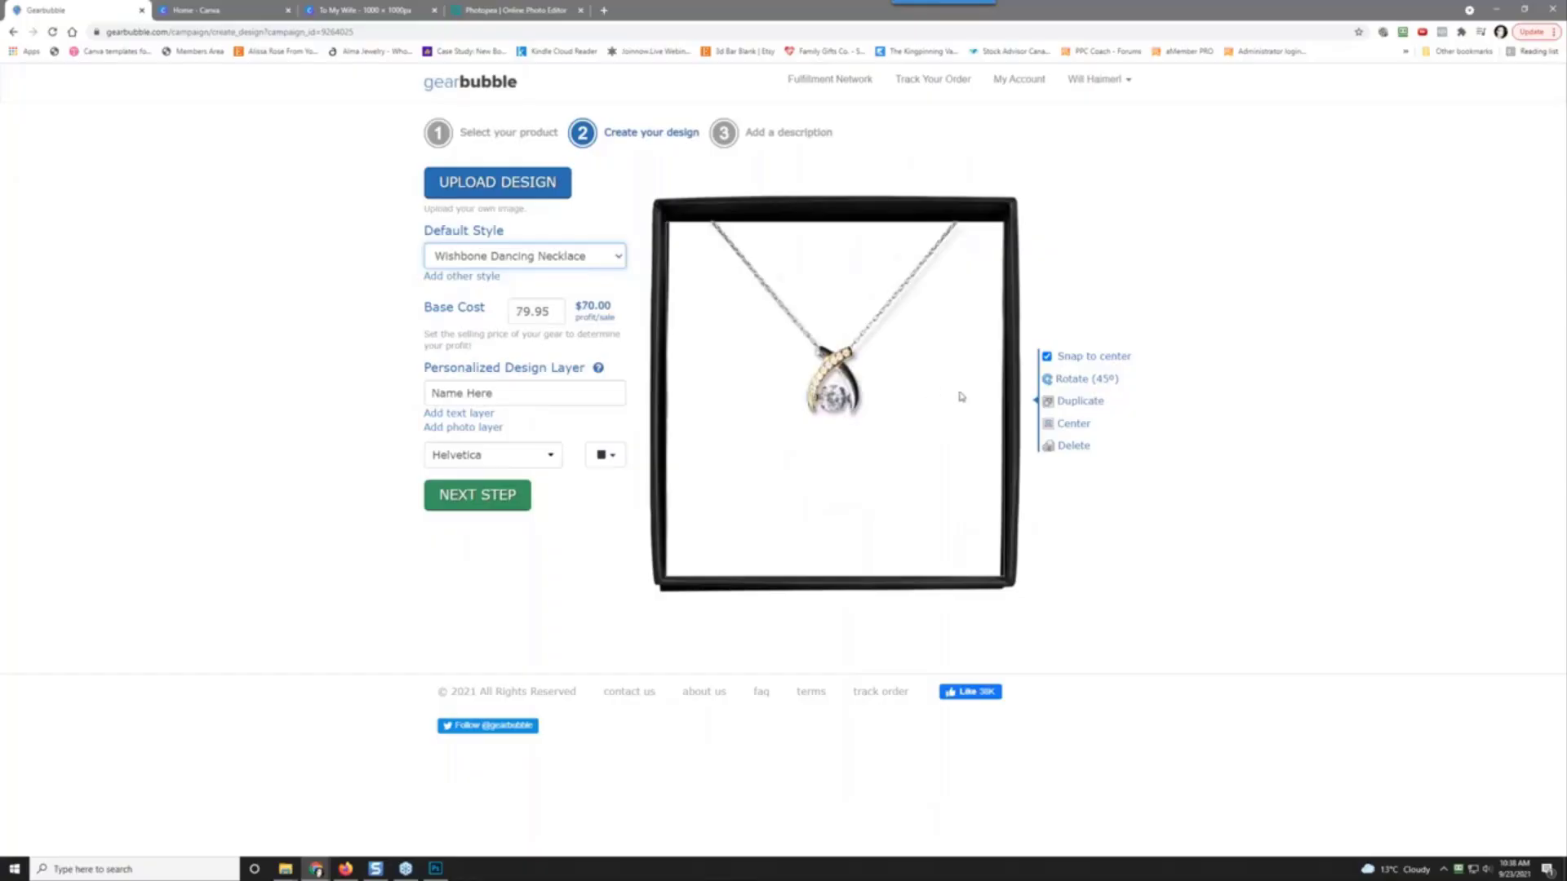
Step: Upload "Design 2 (Source file).png" from the 003 folder, enlarge it to cover the whole card, and continue to the description stage
left_click(473, 192)
left_click(913, 361)
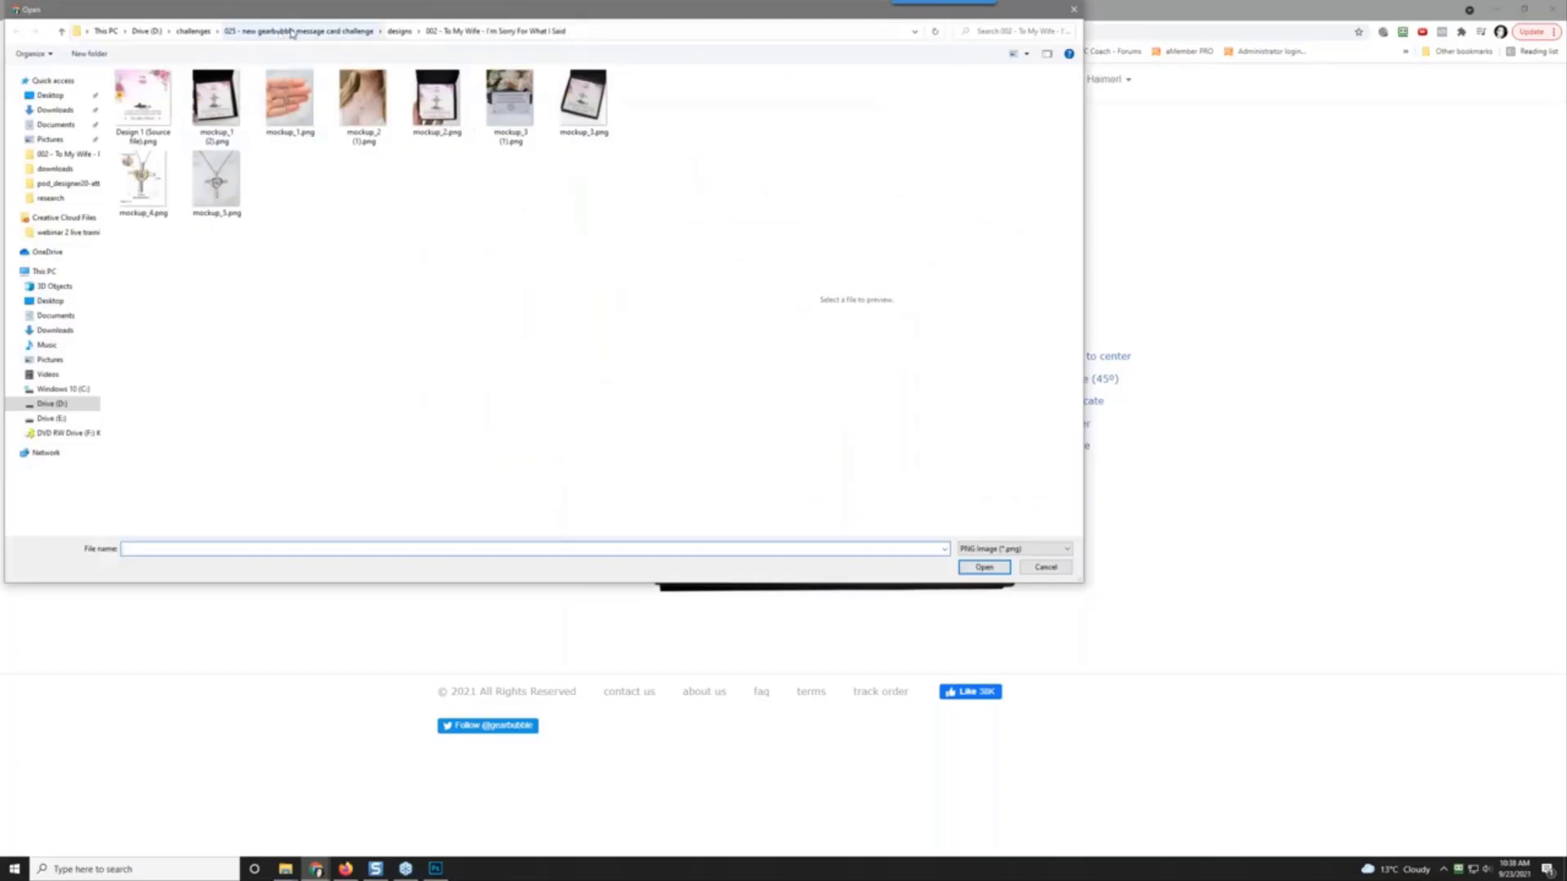
left_click(399, 31)
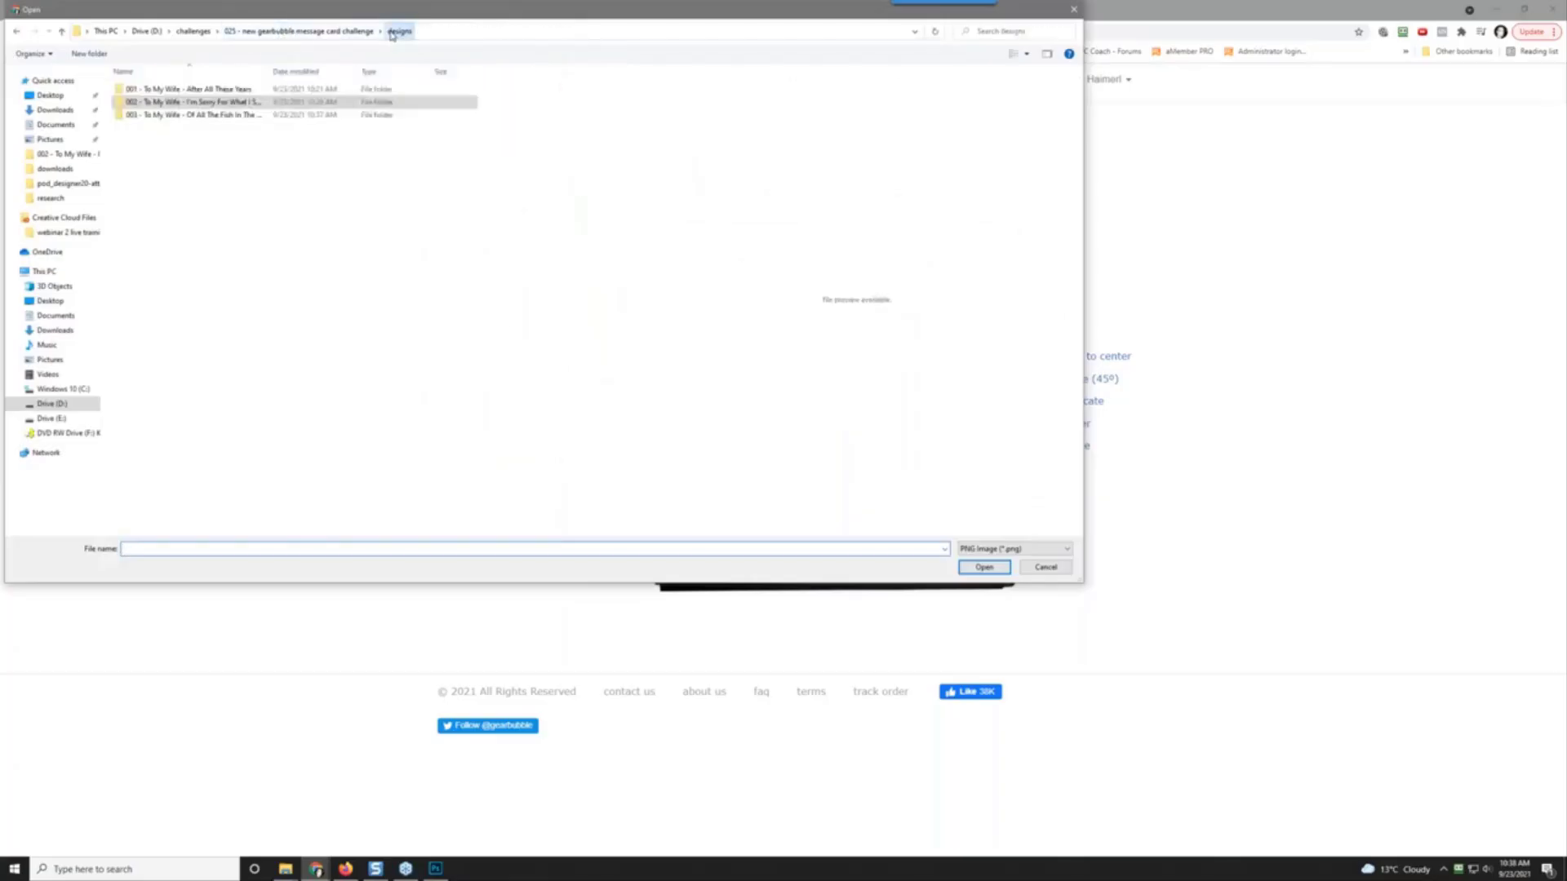
left_click(186, 117)
double_click(186, 117)
left_click(143, 102)
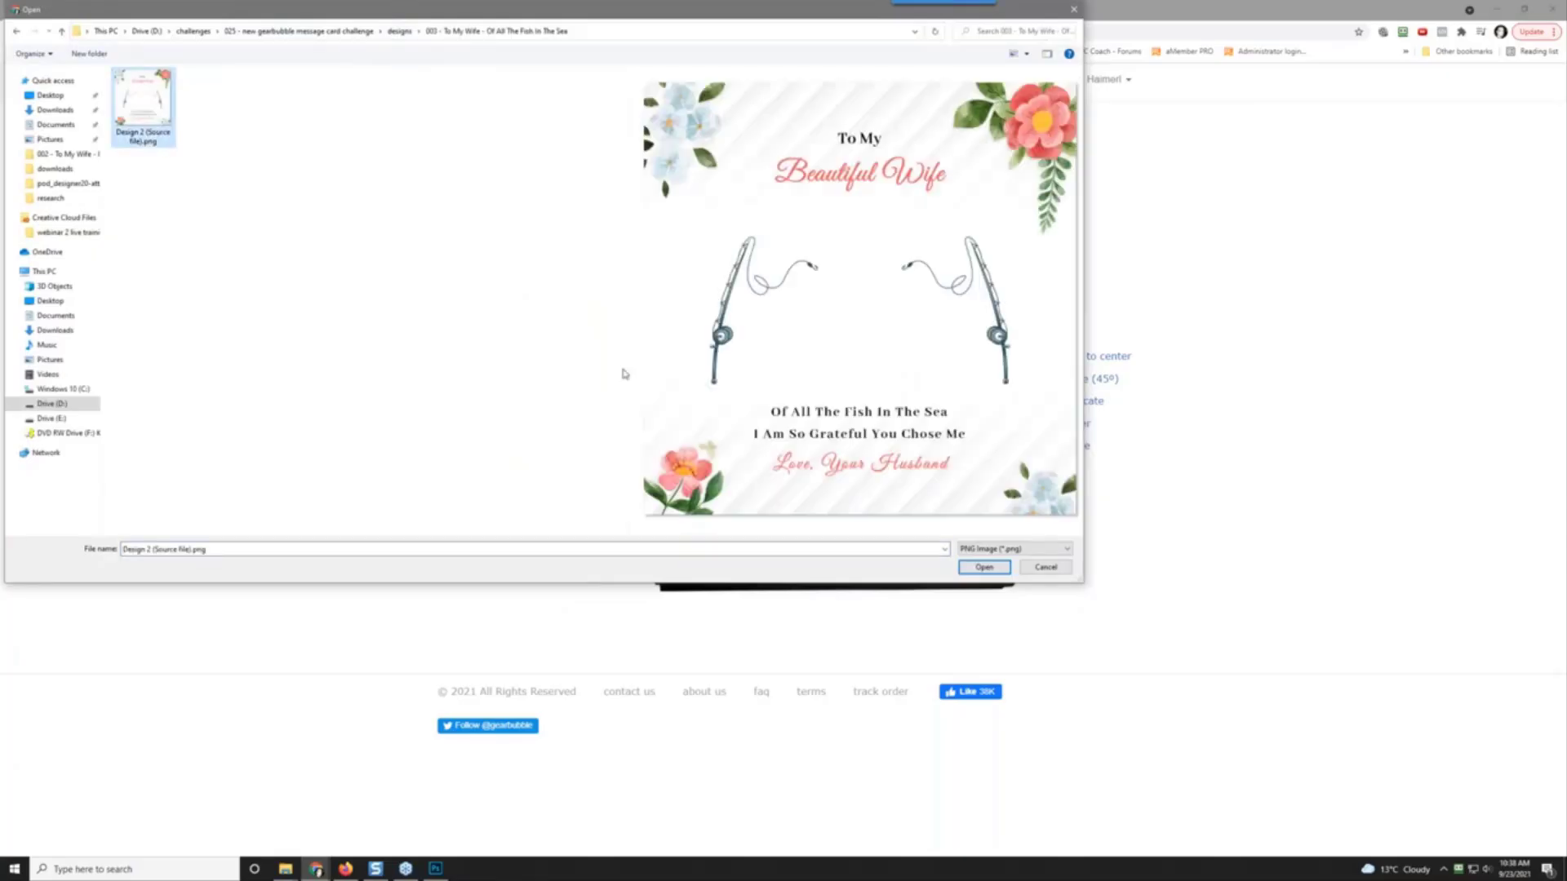
left_click(983, 567)
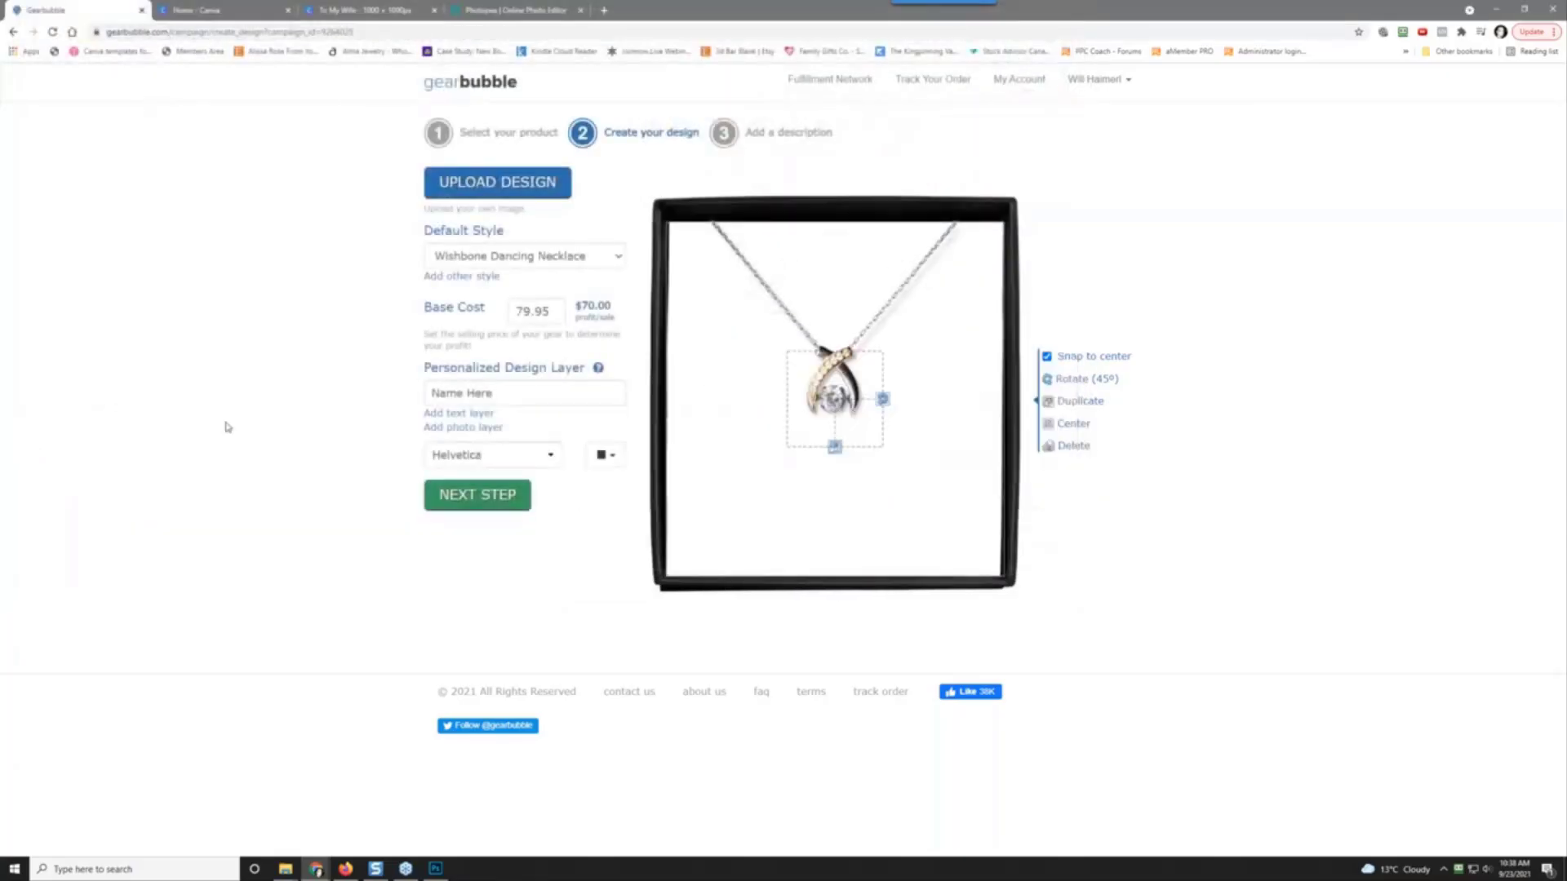
left_click_drag(834, 448, 835, 602)
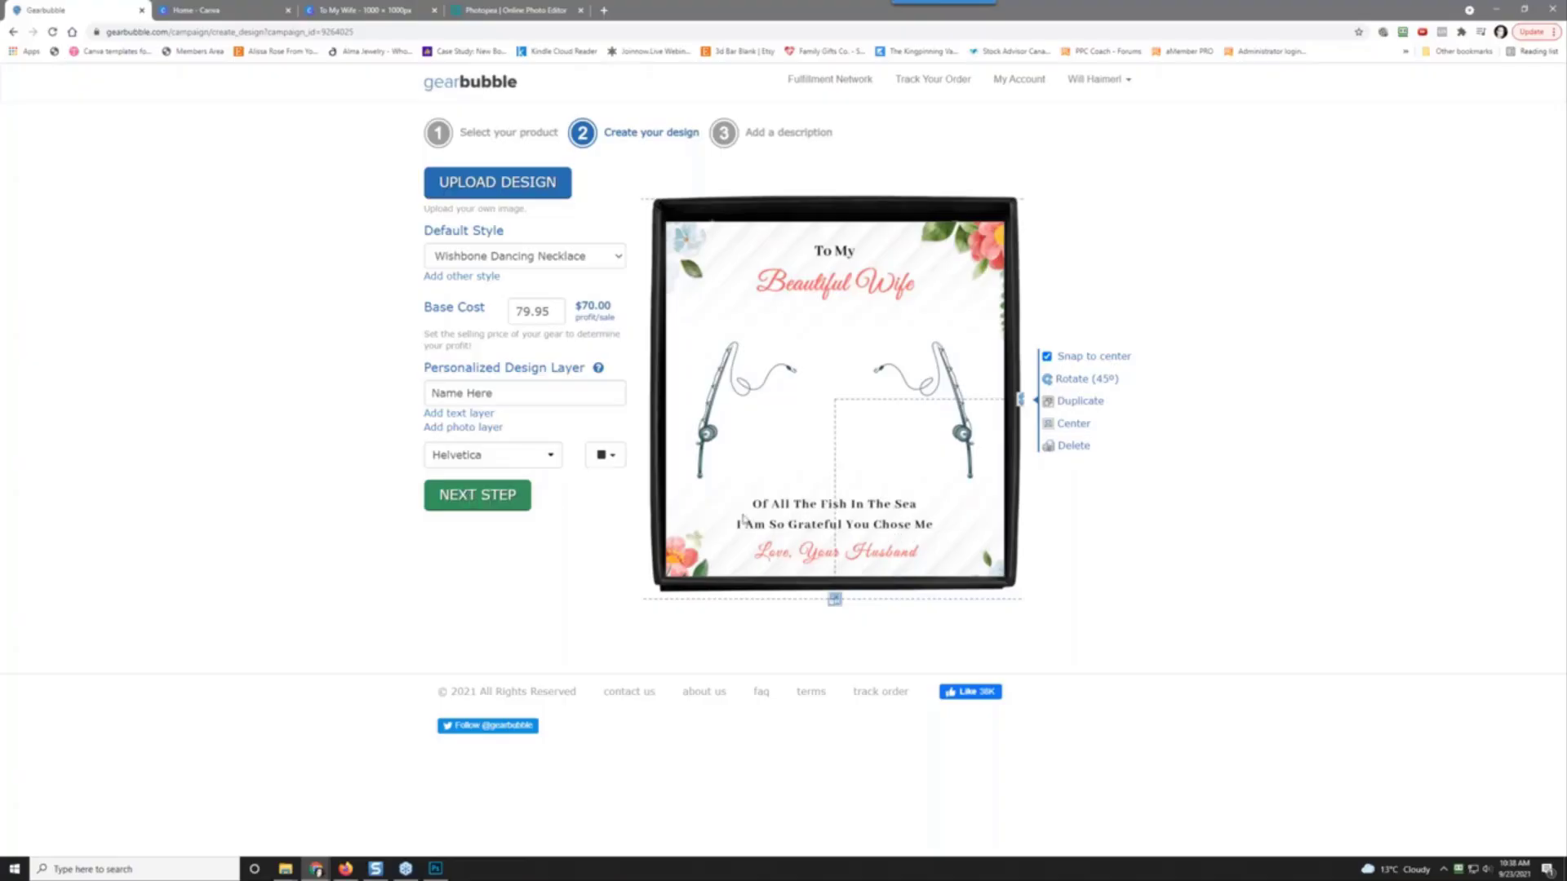
left_click(498, 495)
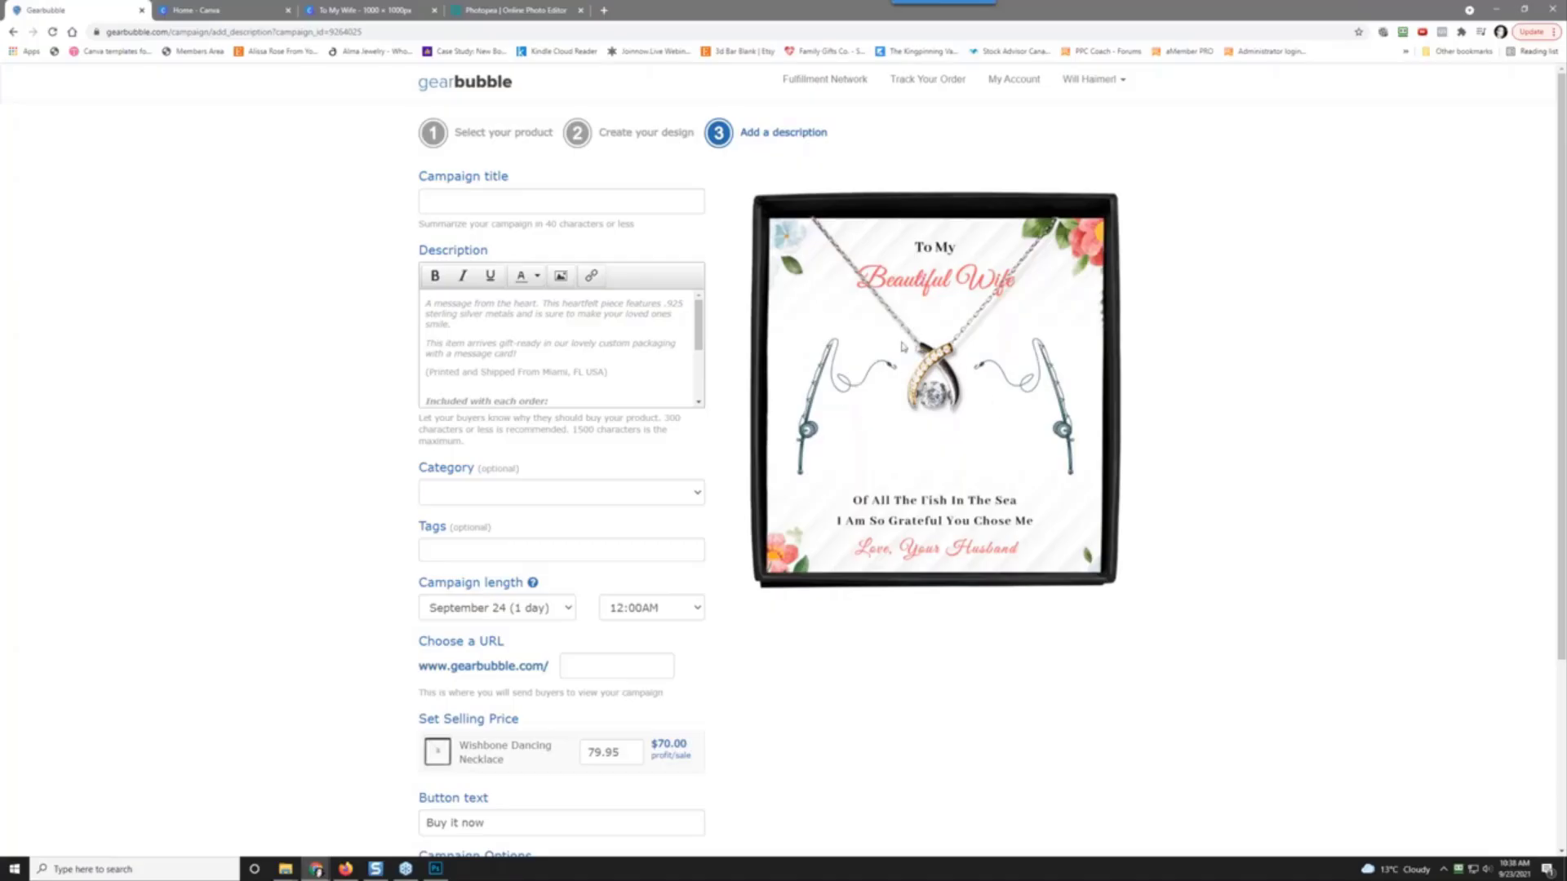
Step: Title the campaign "To My Wife - Of All The Fish In The Sea - Wishbone Necklace"
left_click(465, 203)
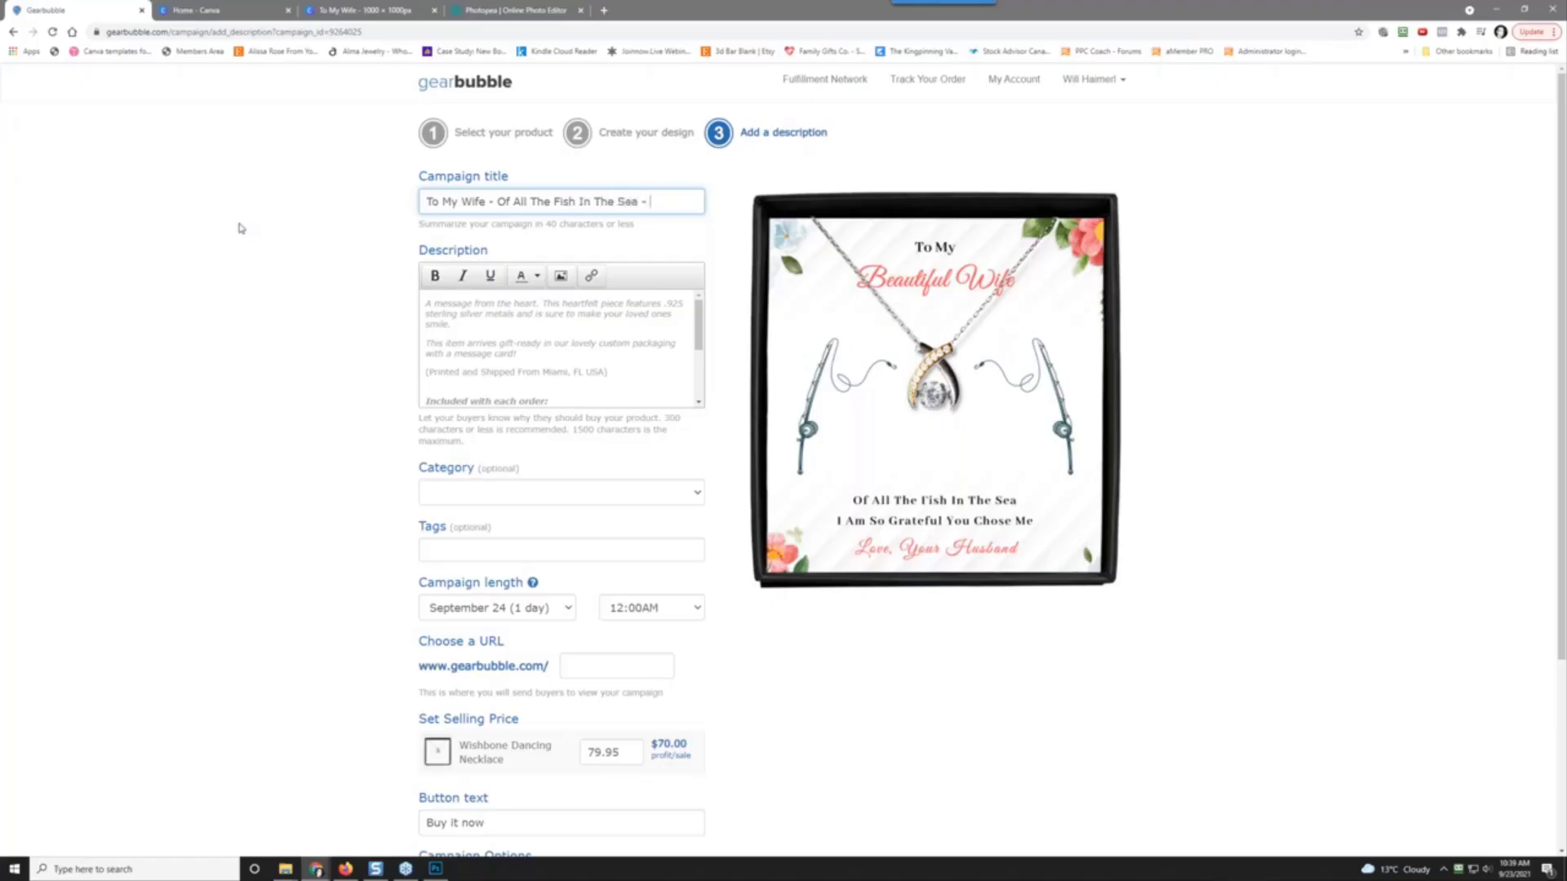
type("one")
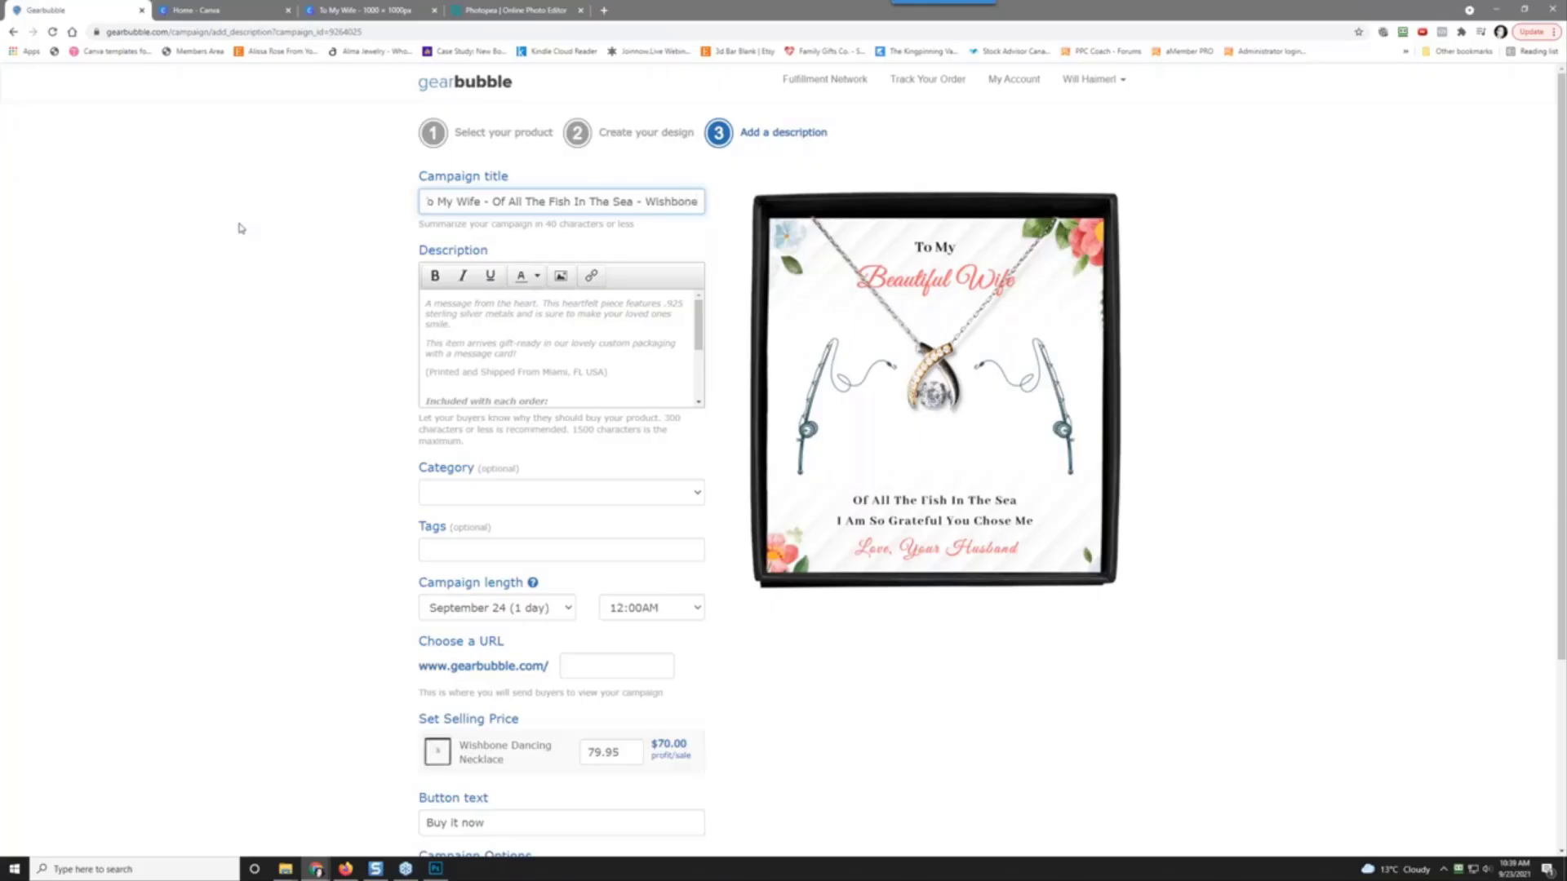
type(" Necklace")
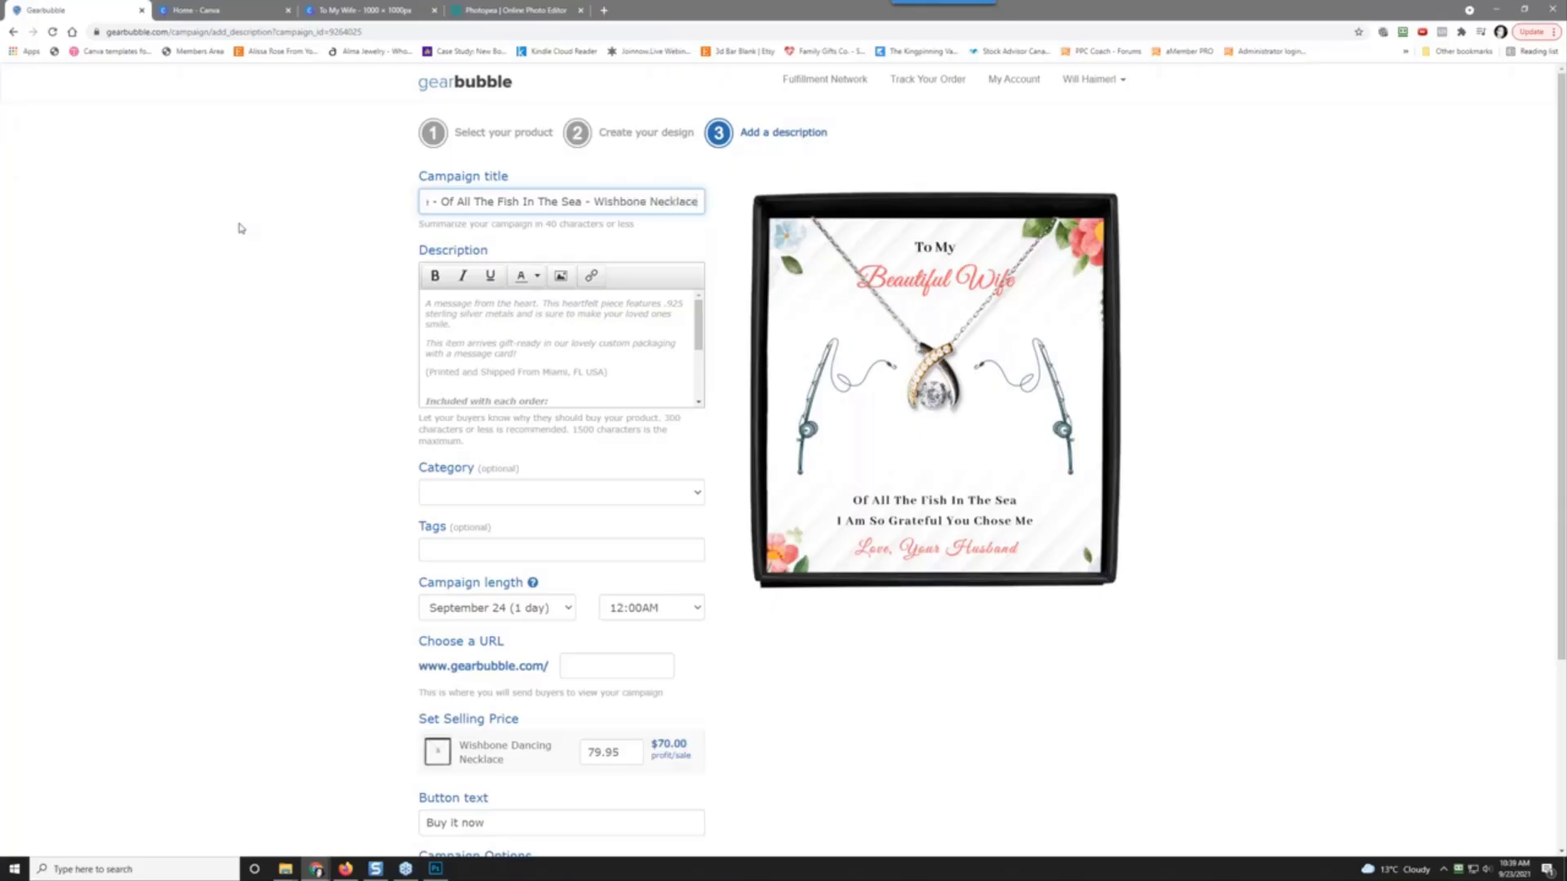
Step: Set the campaign's end time to 10:00PM and its URL ending to "tmw-of"
left_click(681, 612)
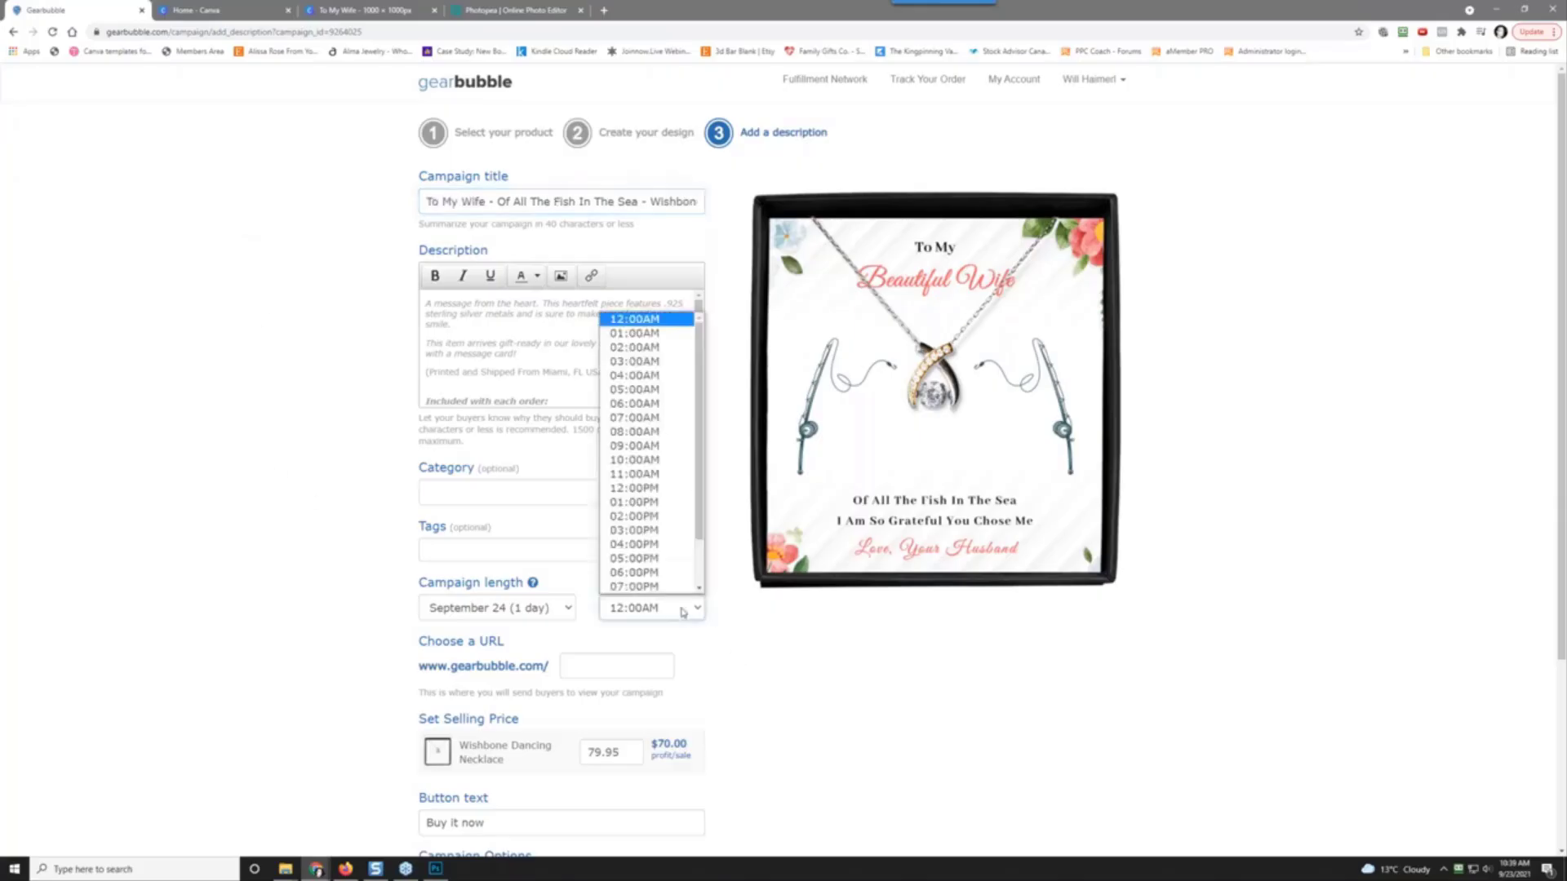
scroll(653, 490, "down", 2)
left_click(656, 575)
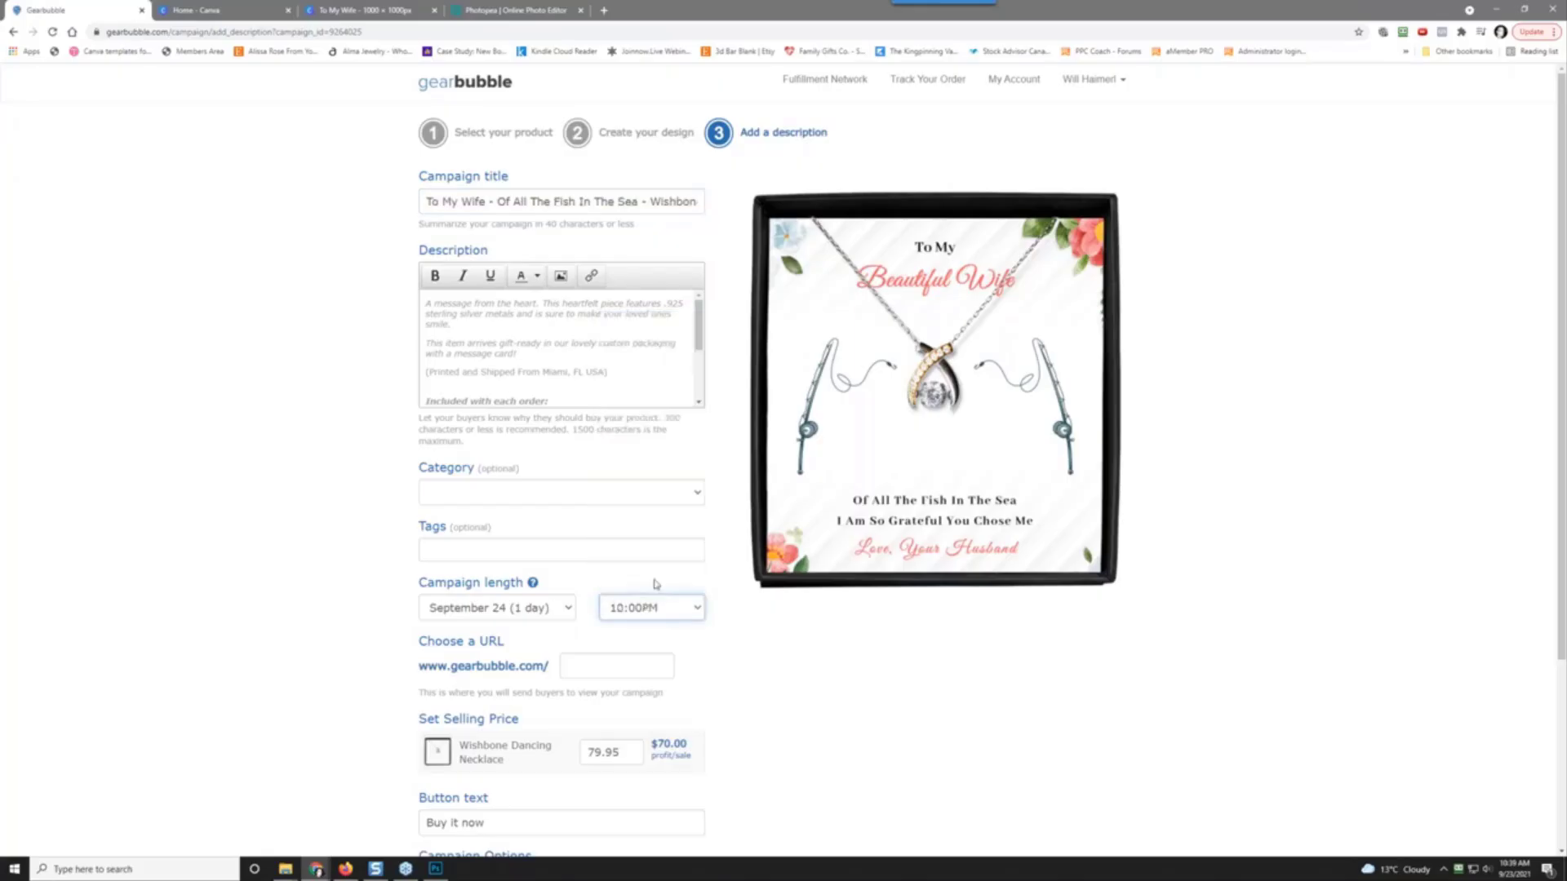
left_click(599, 673)
type("tmw")
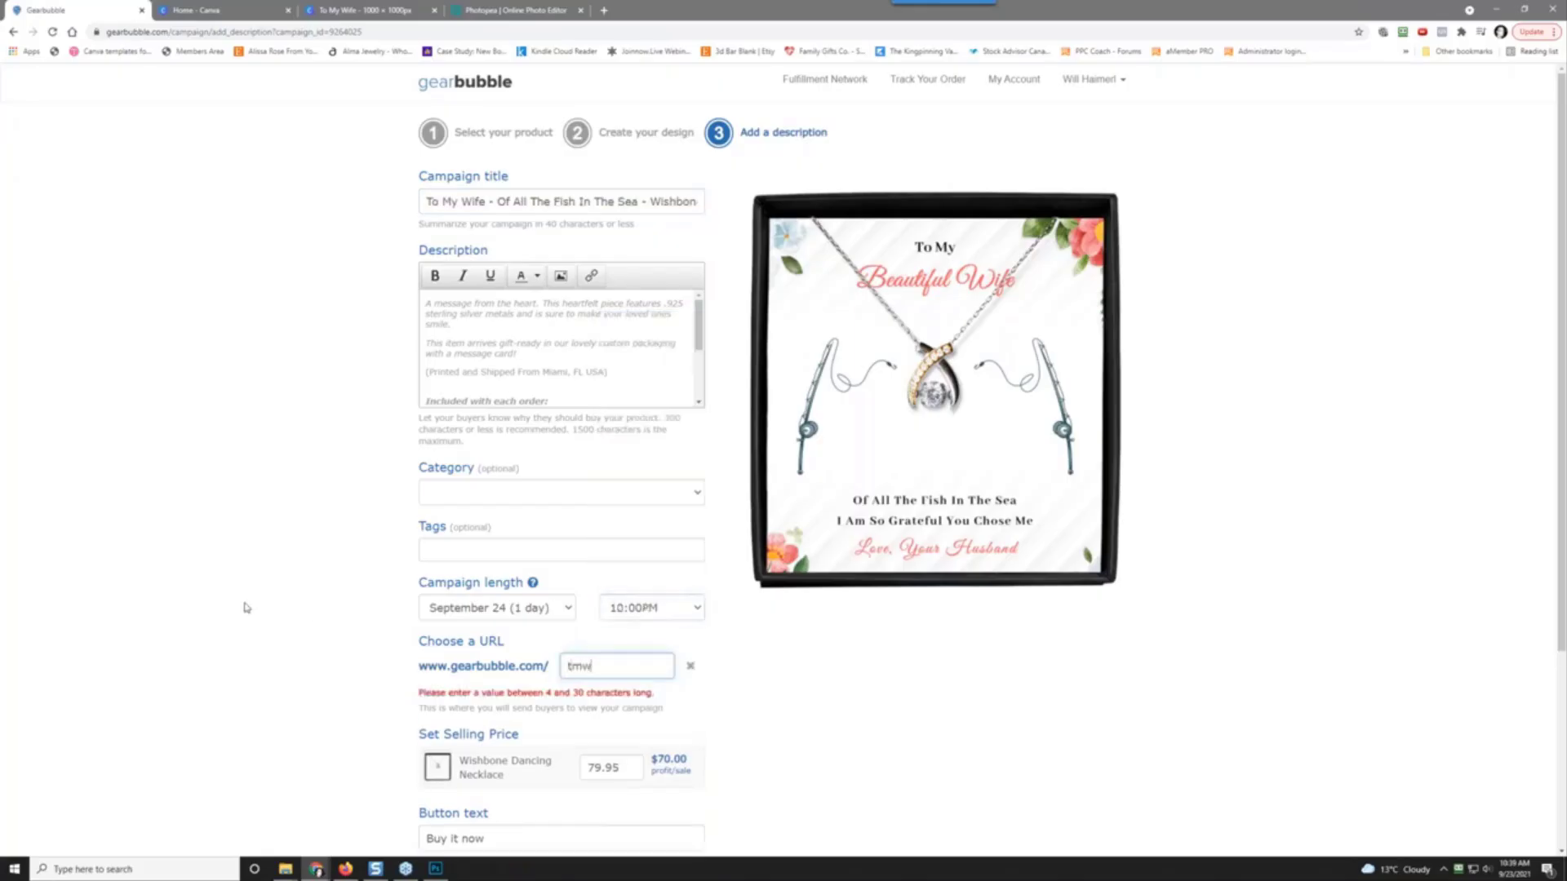
type("-of")
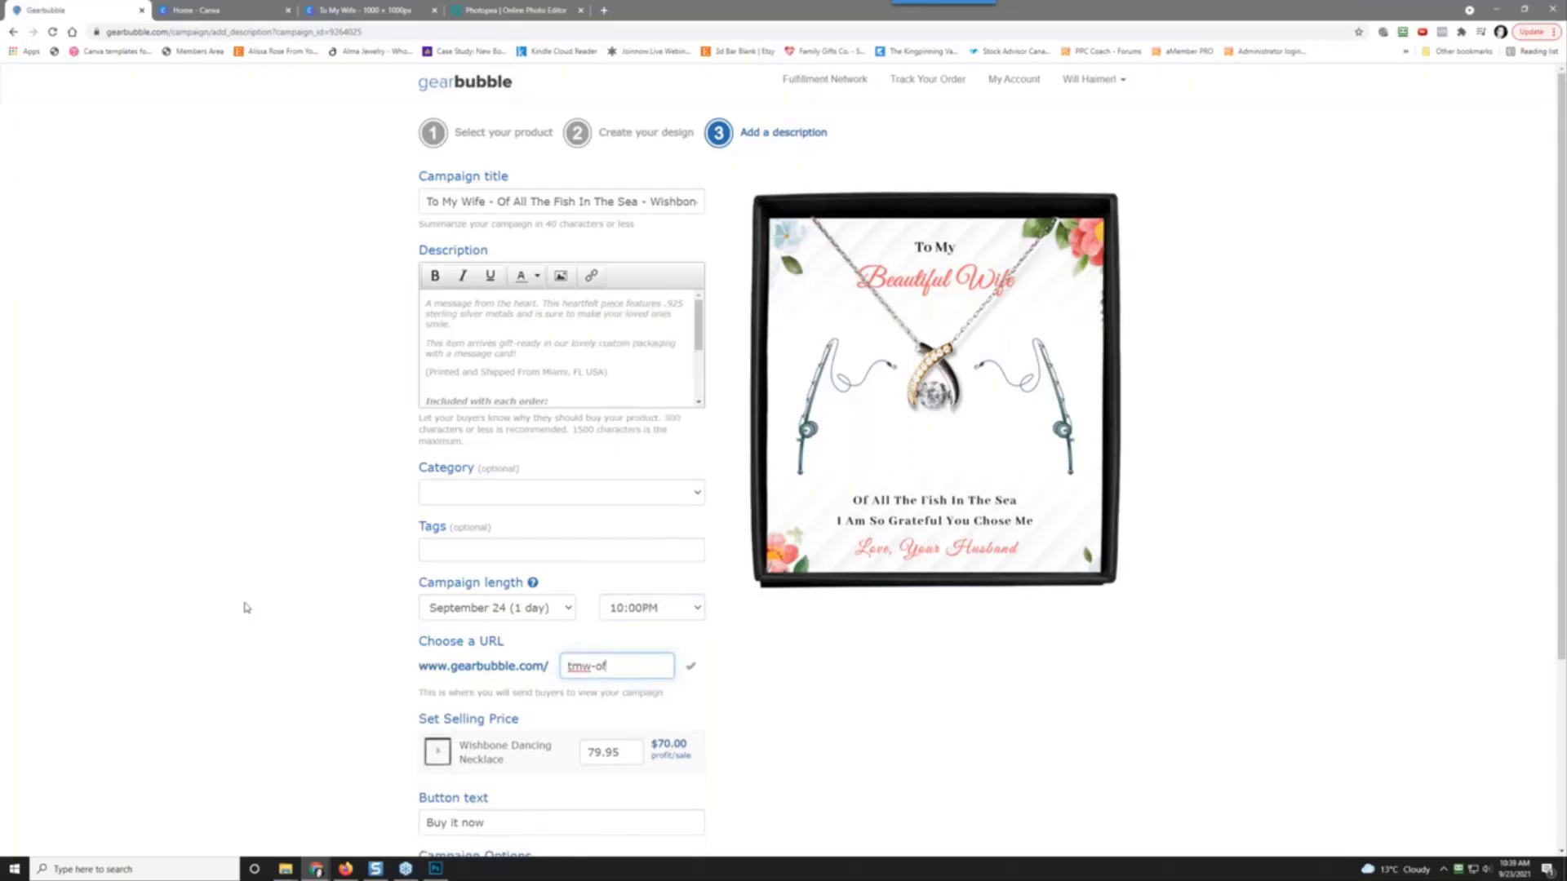
Step: Agree to the terms of service and launch the campaign
scroll(245, 608, "down", 3)
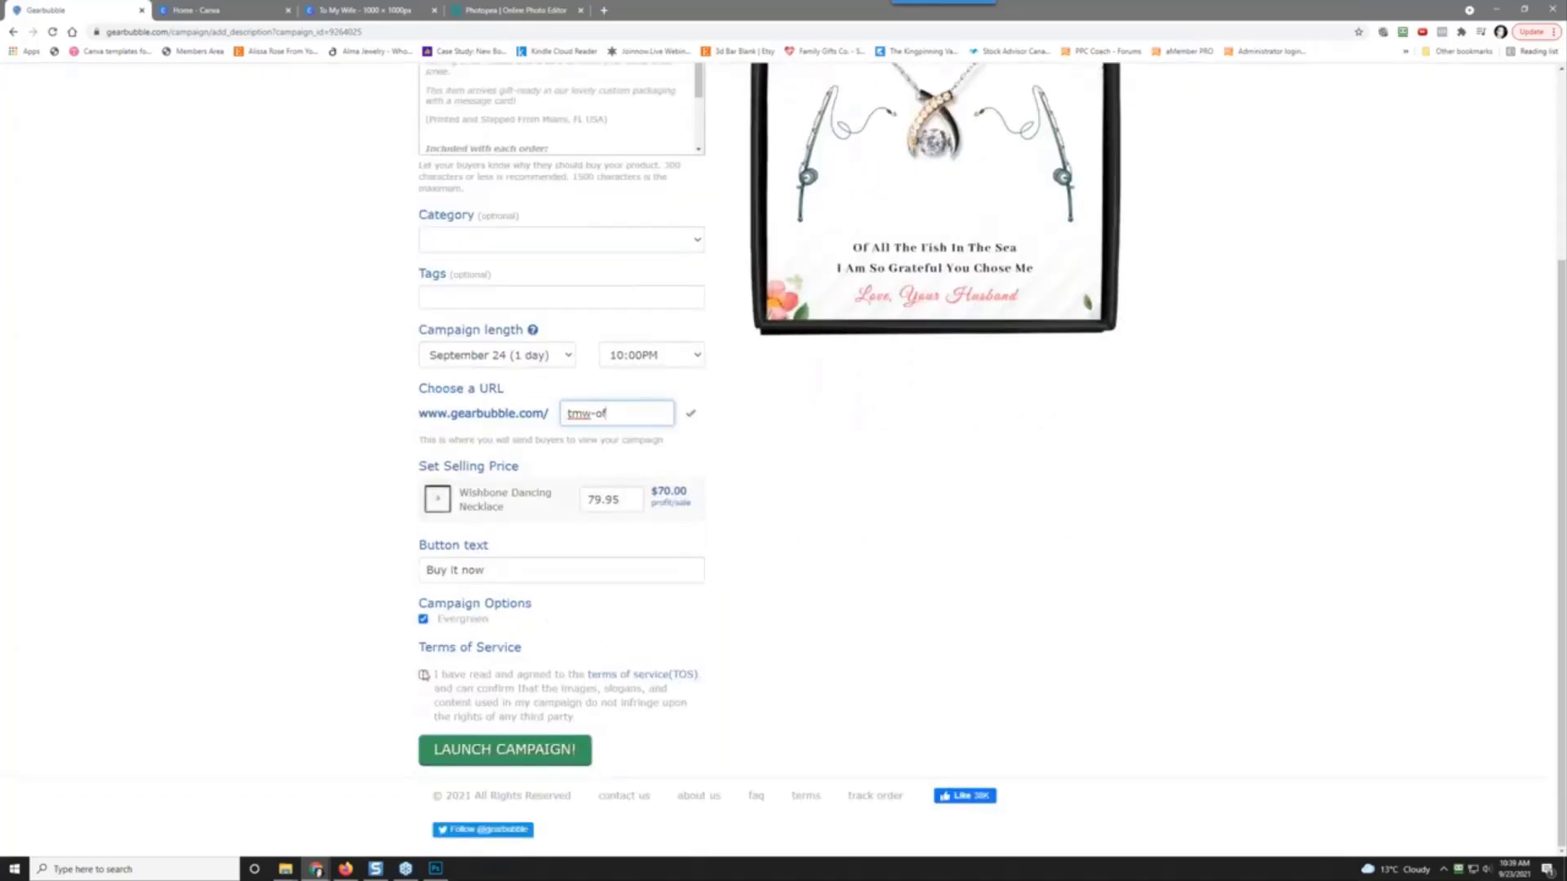
left_click(424, 676)
left_click(523, 752)
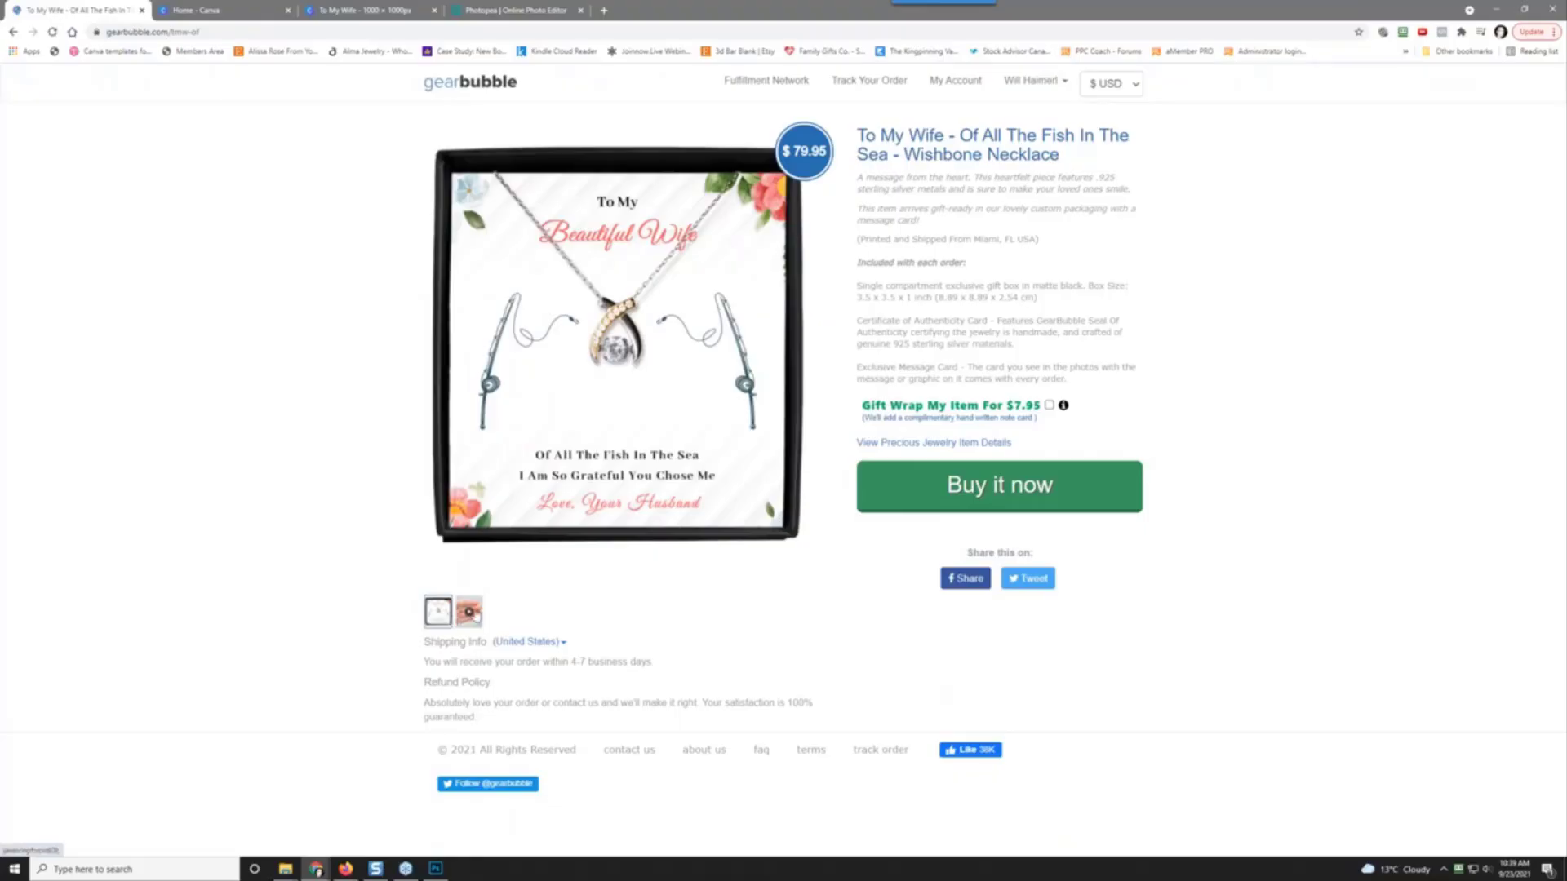
Step: Reload the campaign page and save the first mockup image as "mockup_1 (1).png" in the 003 designs folder
right_click(135, 391)
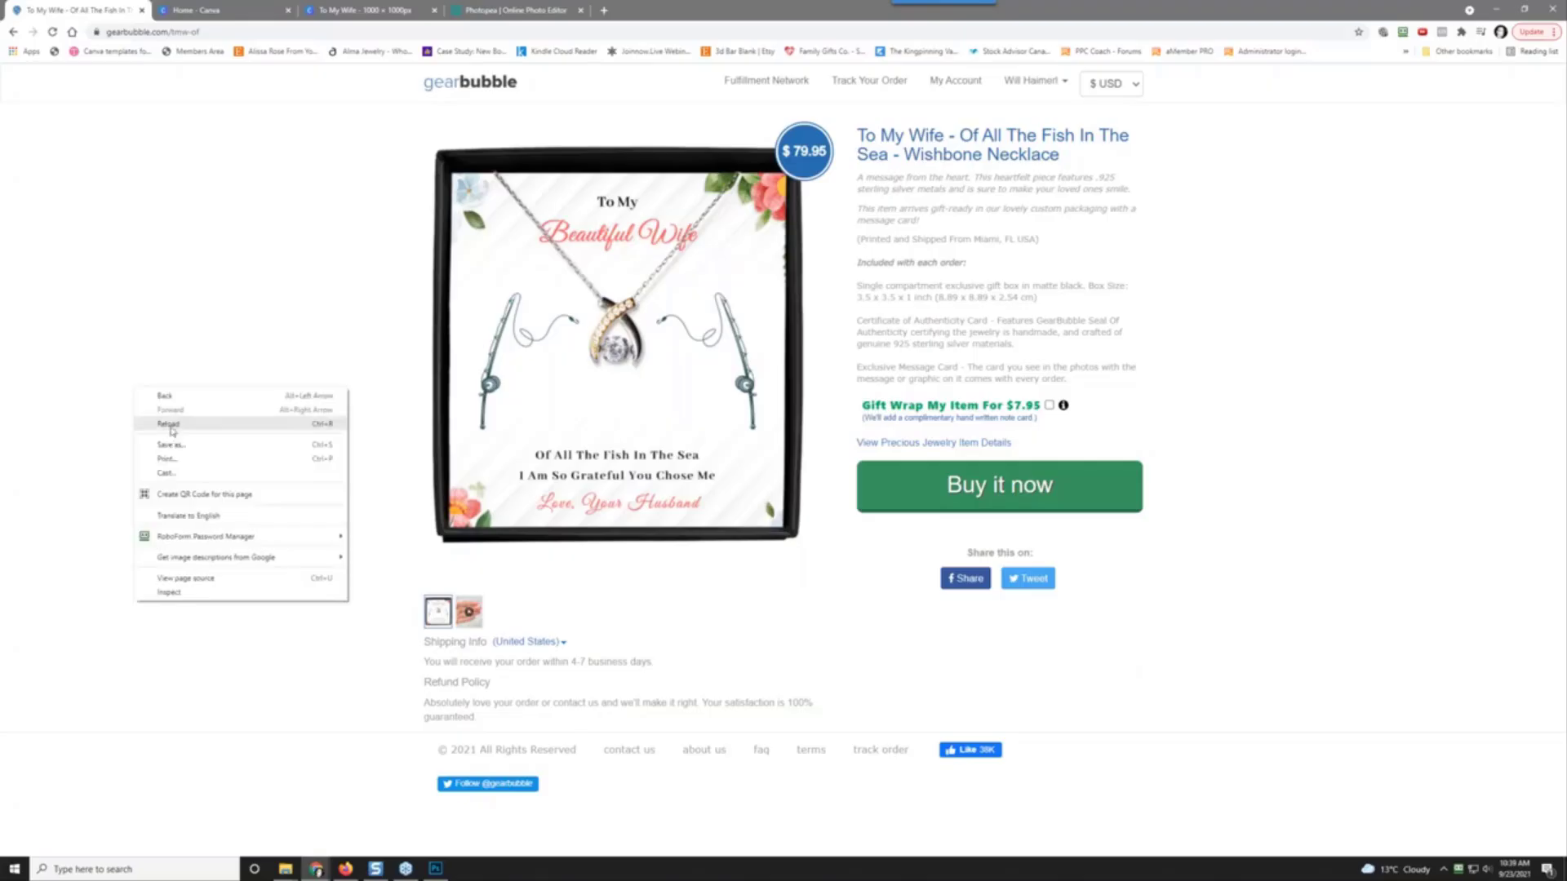
left_click(168, 431)
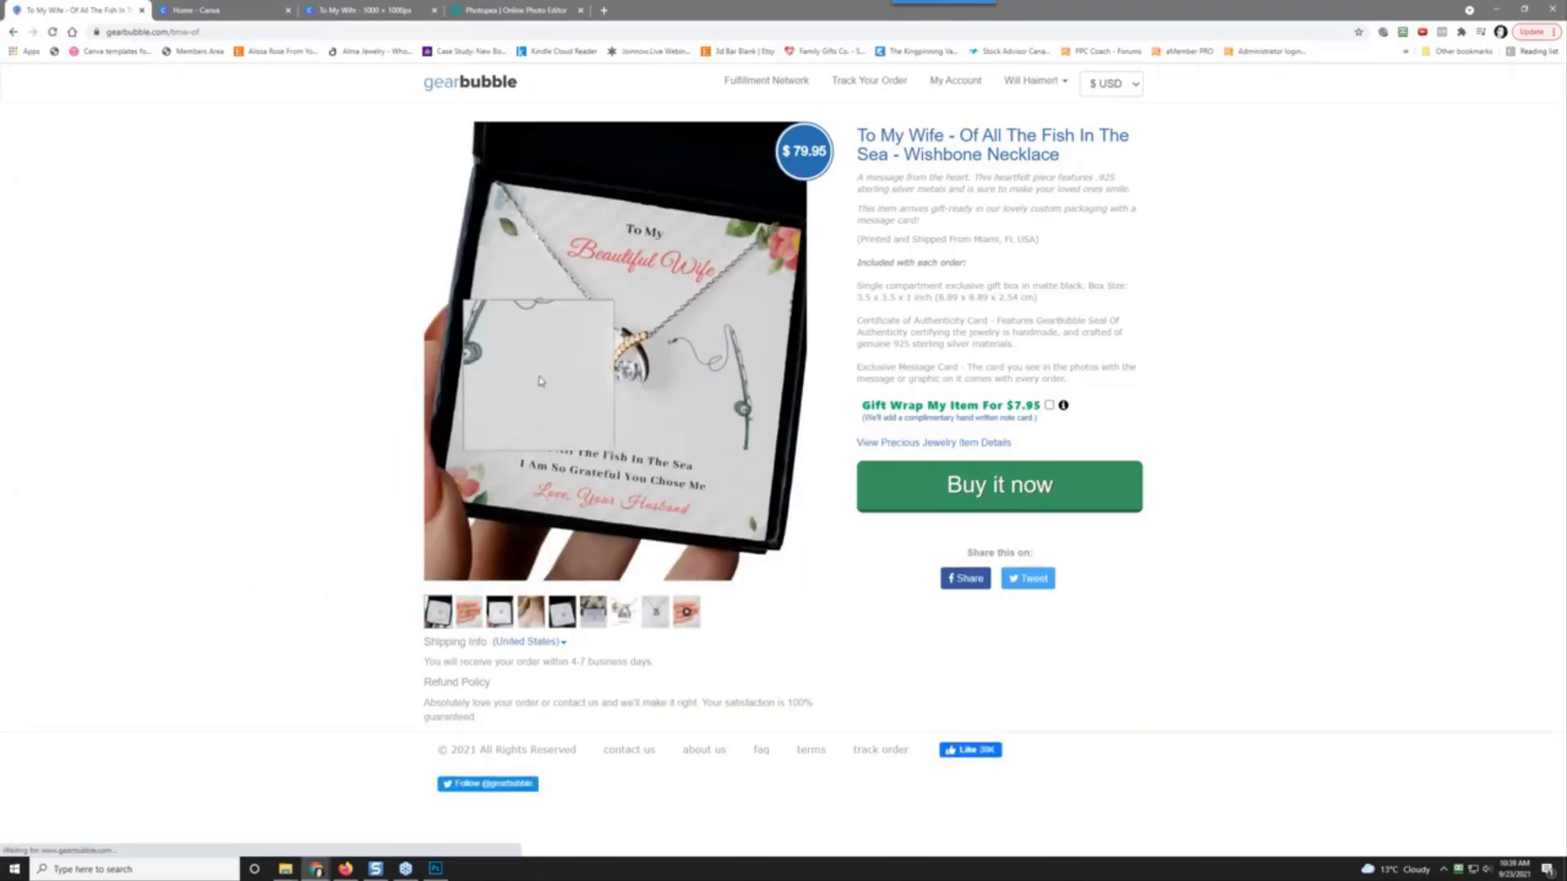
right_click(605, 380)
left_click(653, 410)
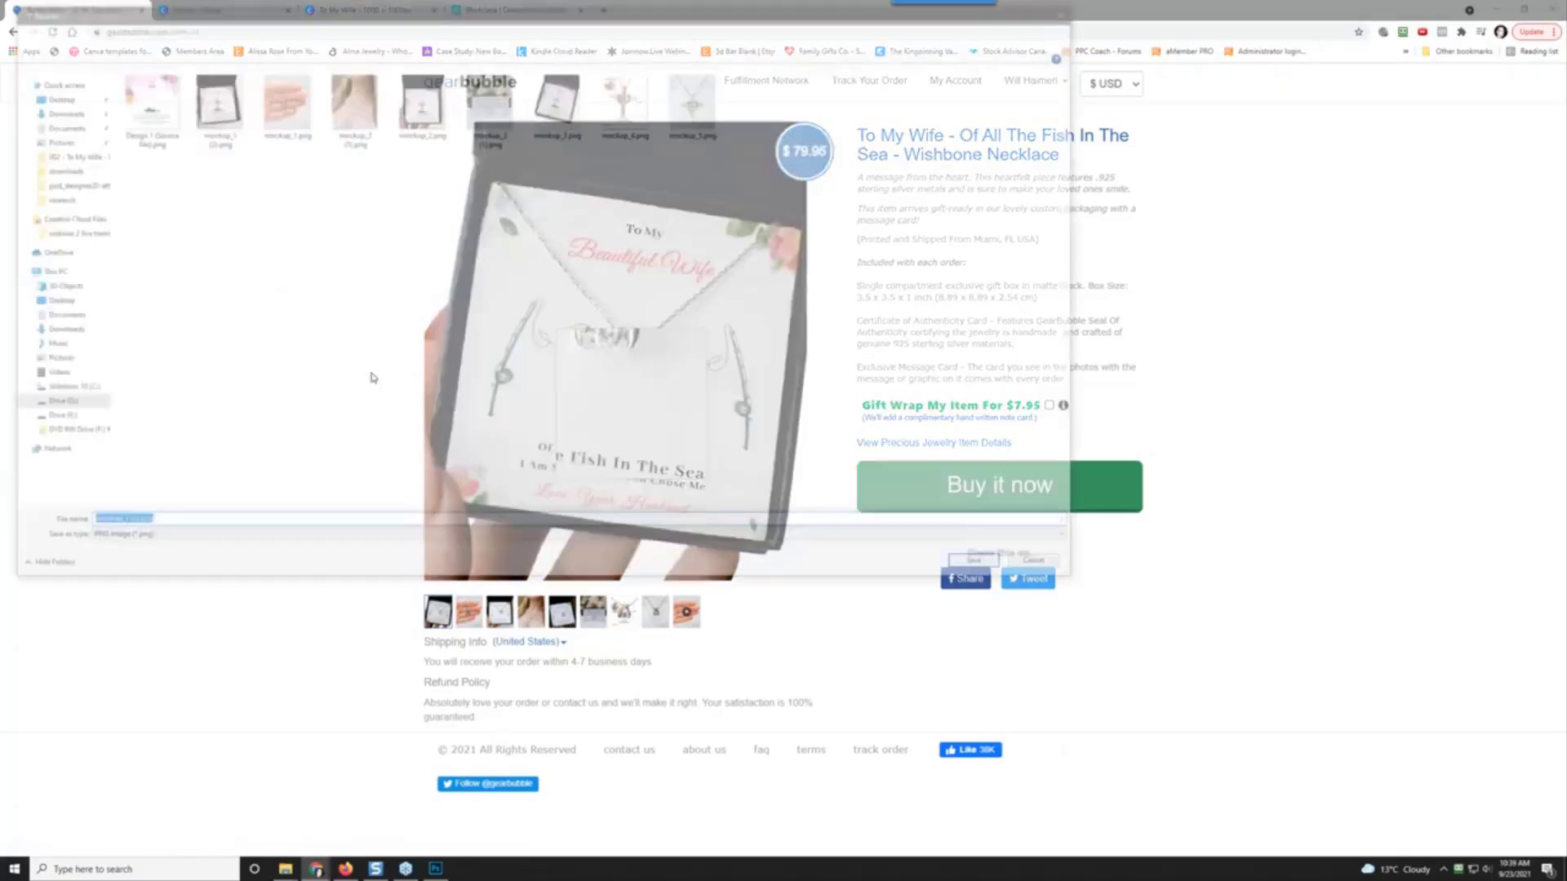
left_click(400, 31)
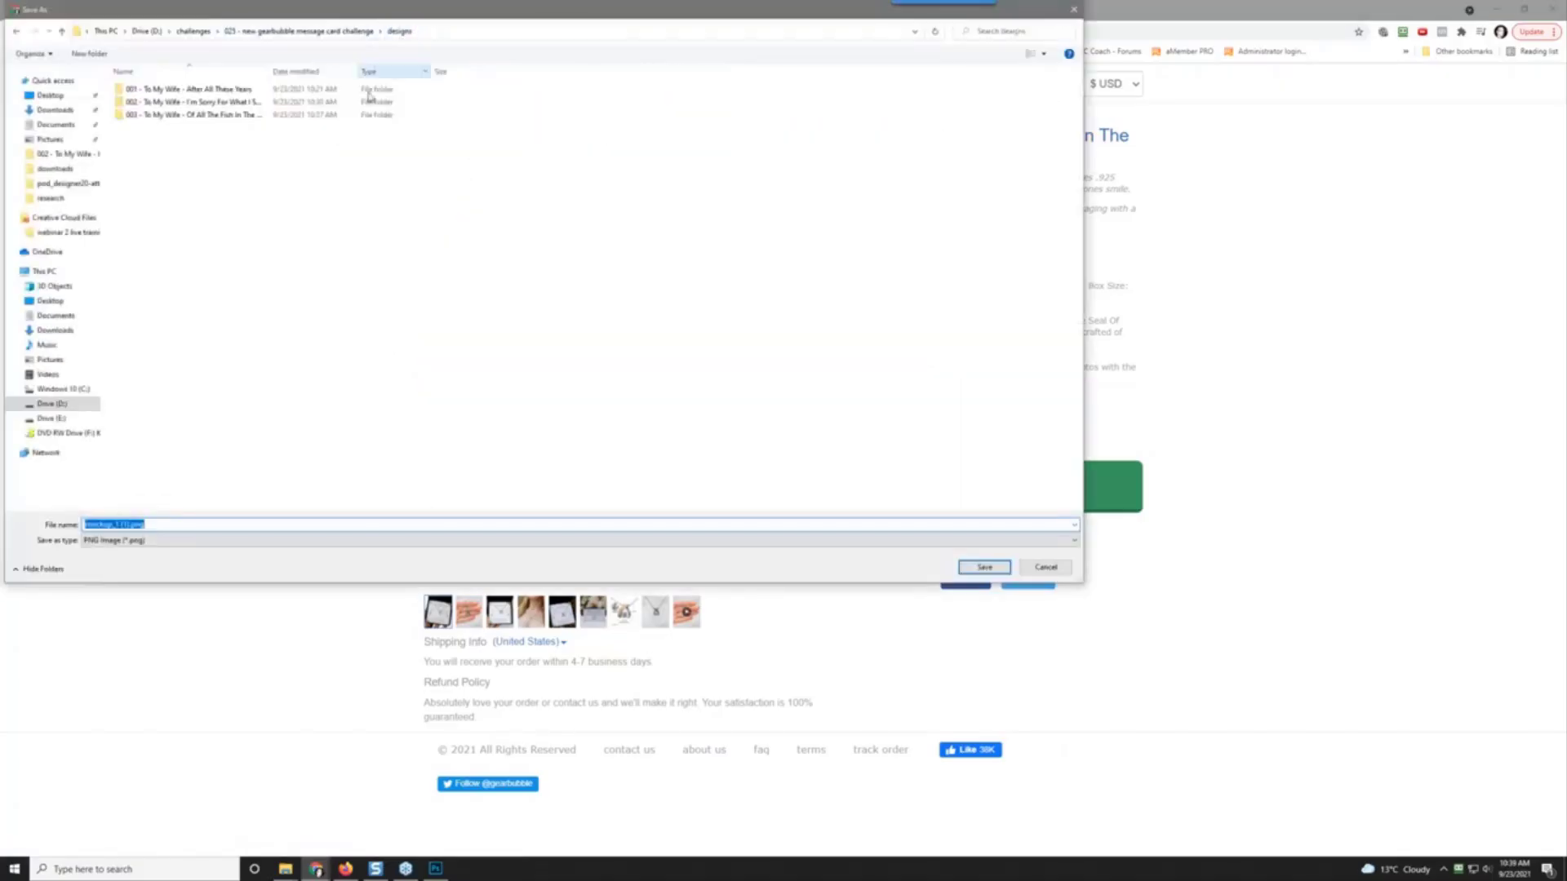
double_click(232, 115)
left_click(984, 566)
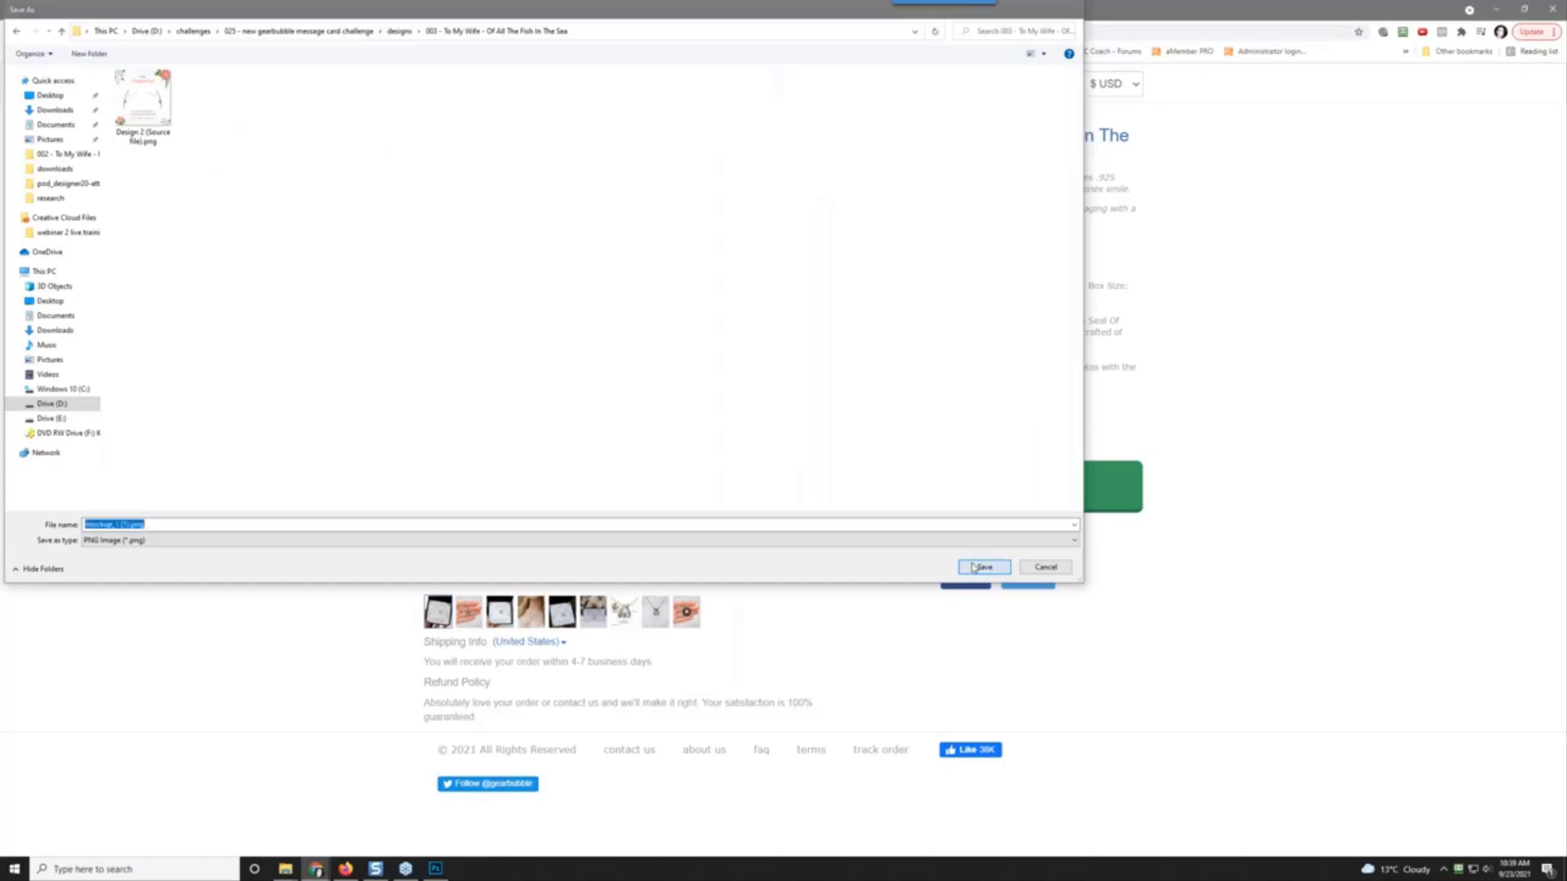
Step: Save the necklace-in-hand mockup as "mockup_1.png" and the third, boxed-card mockup as "mockup_2.png" in the 003 folder
left_click(467, 613)
right_click(551, 418)
left_click(589, 444)
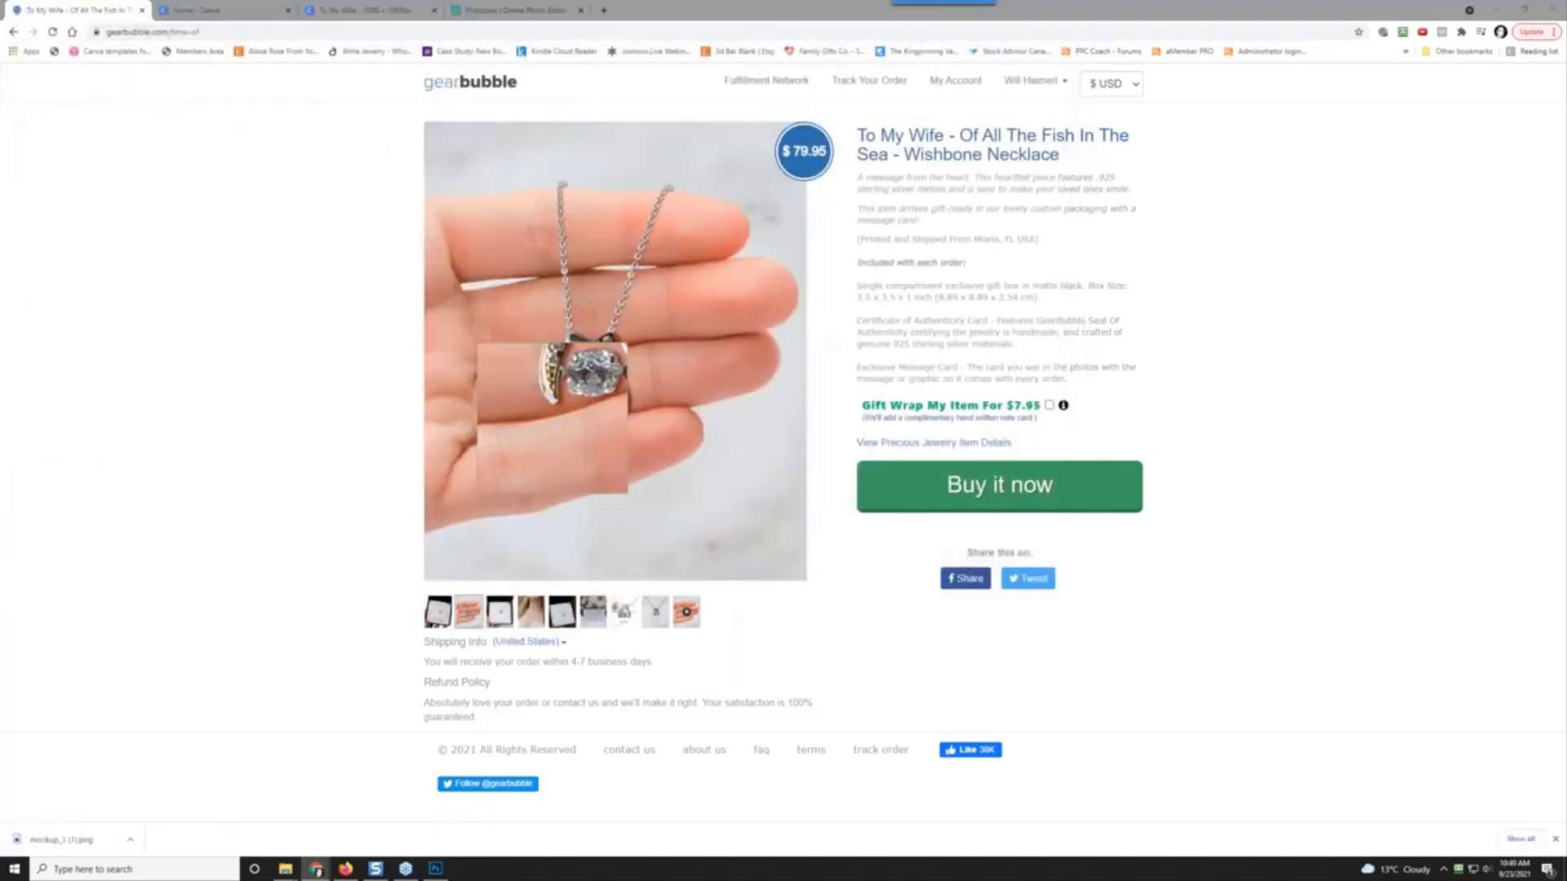
left_click(985, 568)
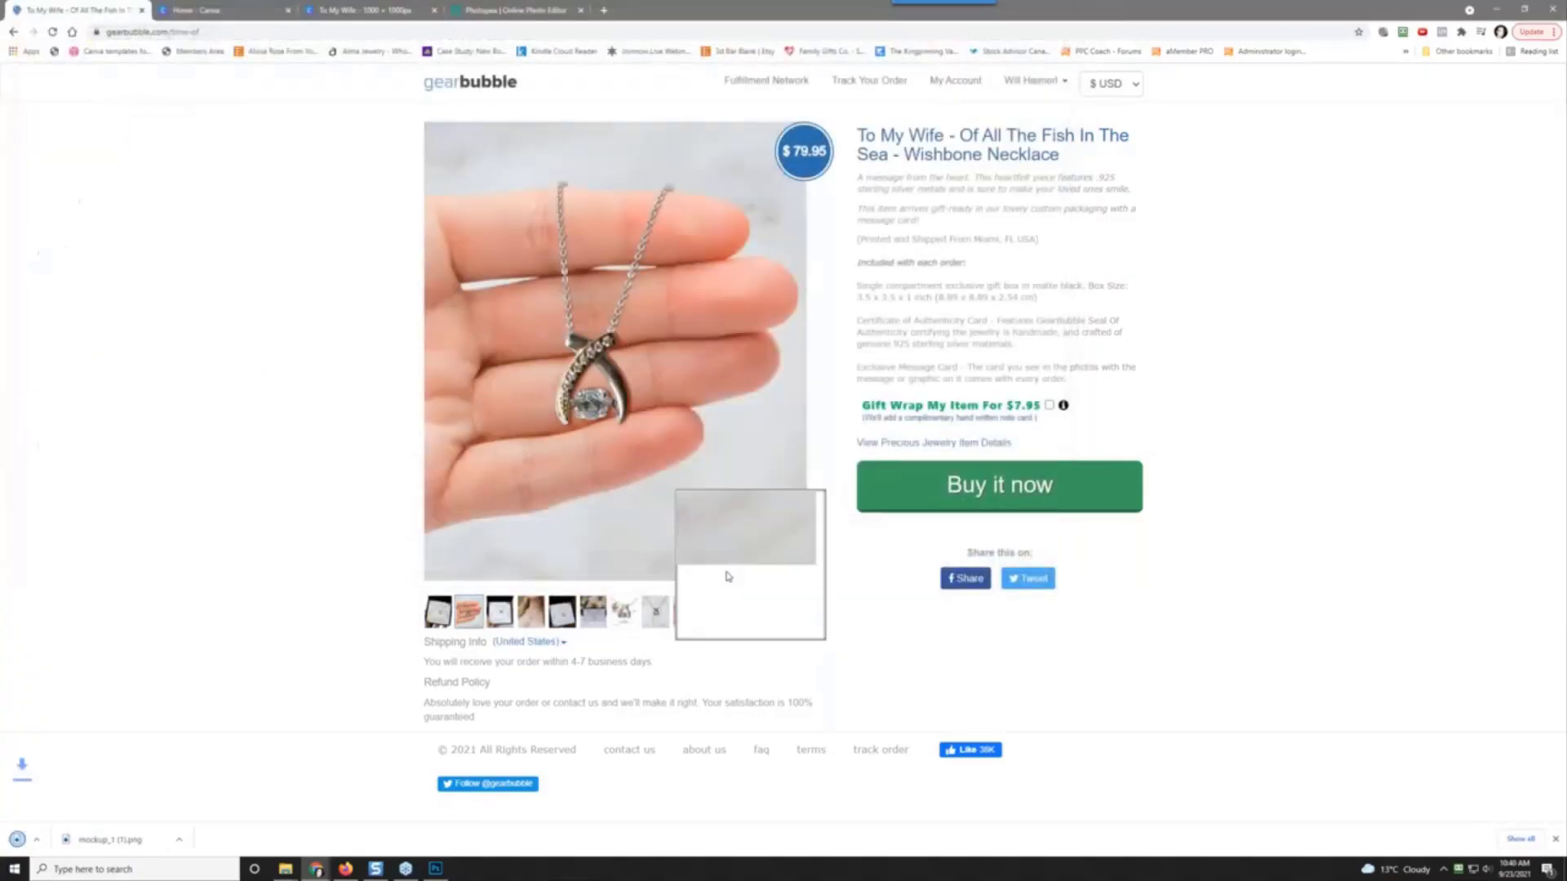
left_click(501, 617)
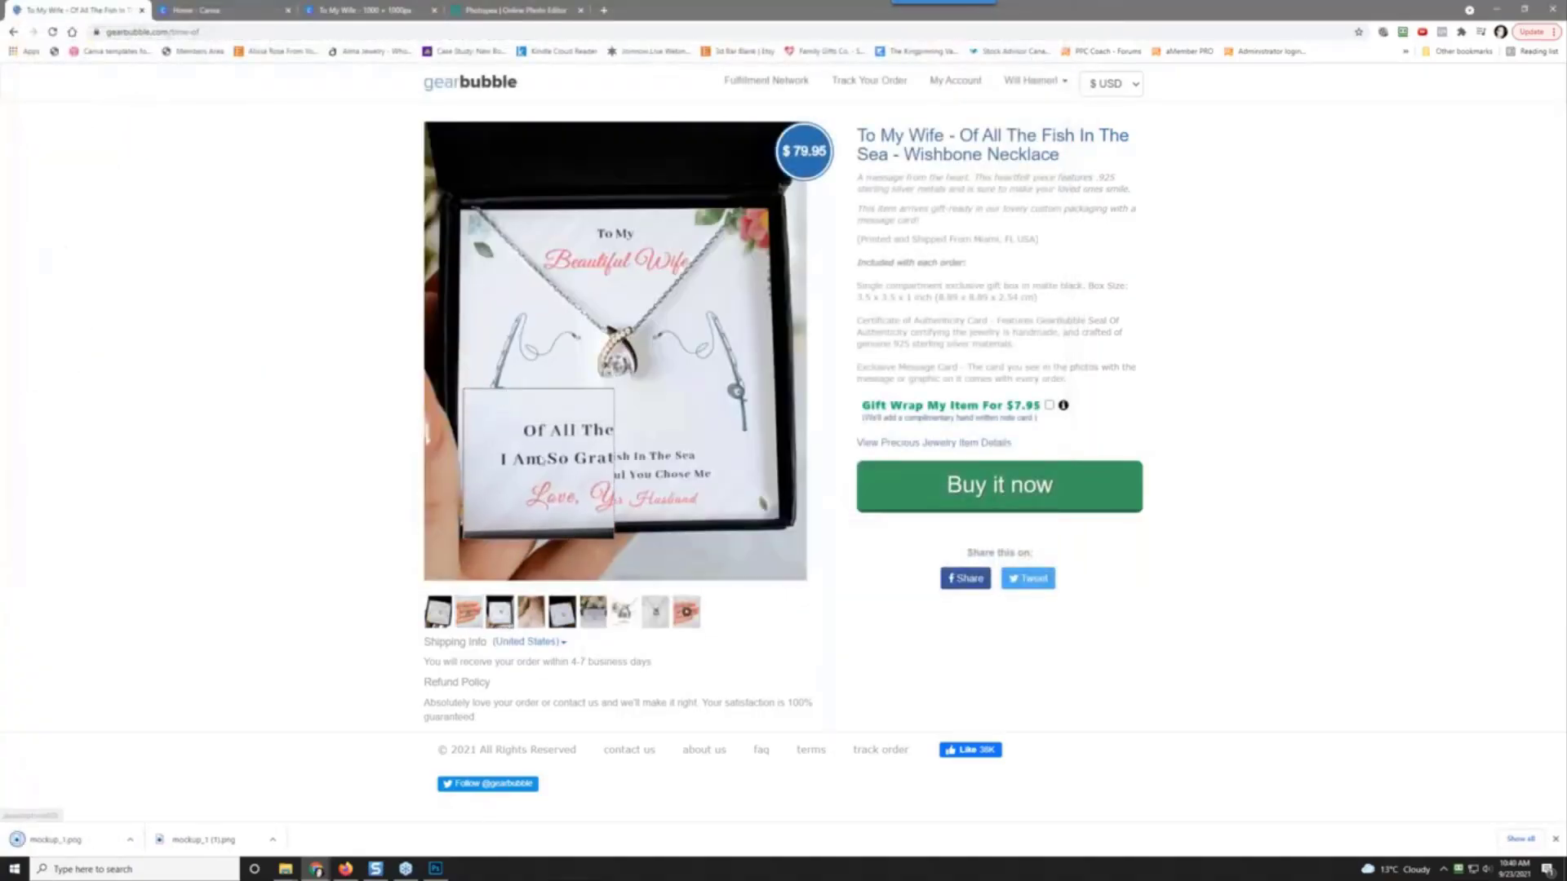
right_click(541, 449)
left_click(575, 478)
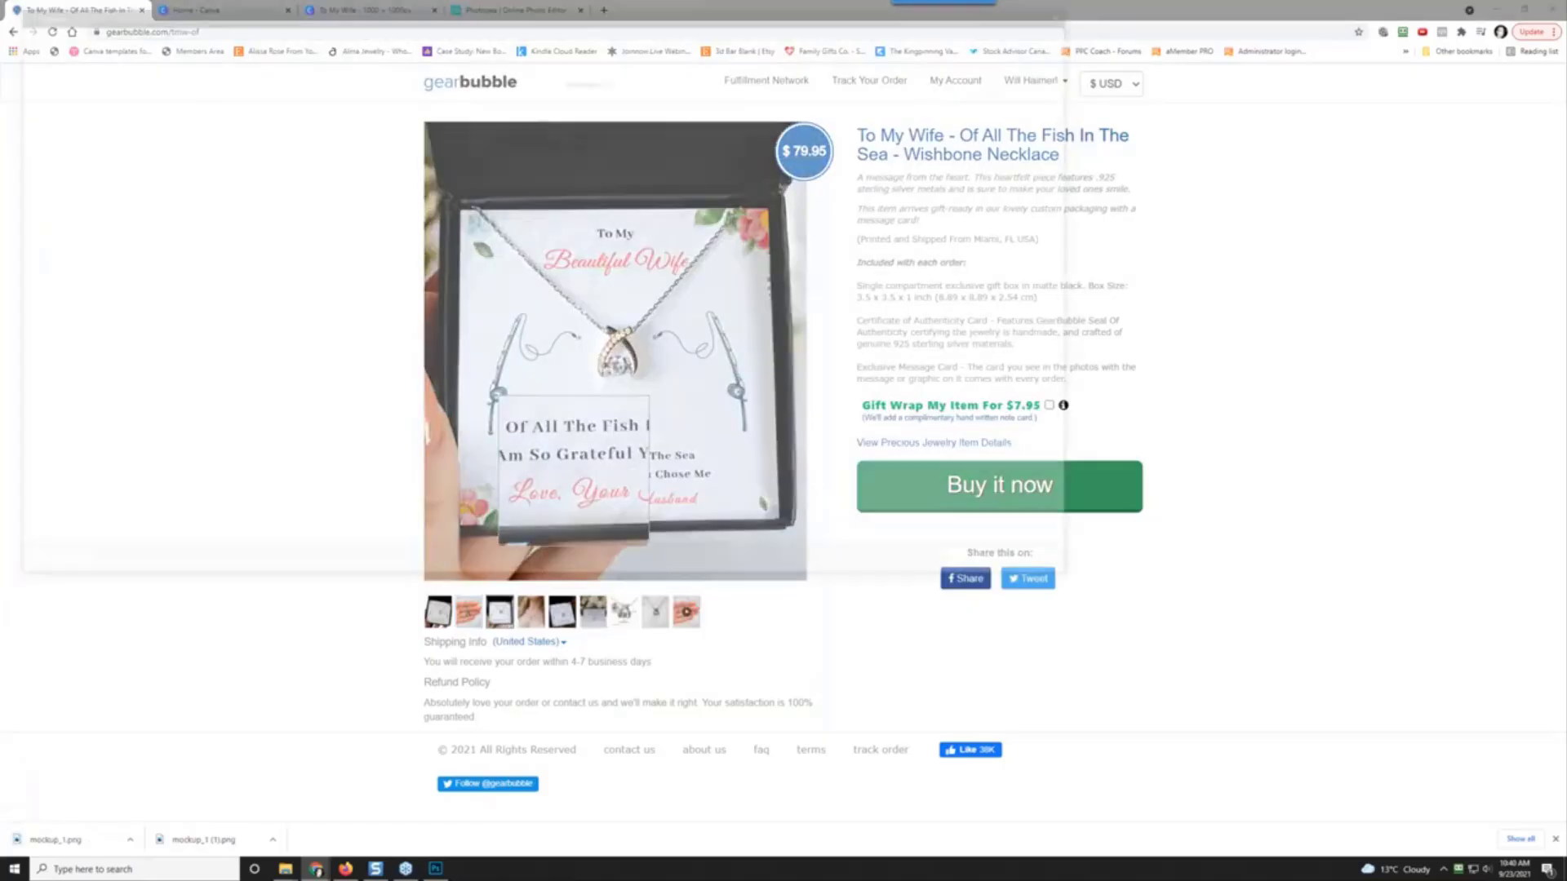
left_click(985, 567)
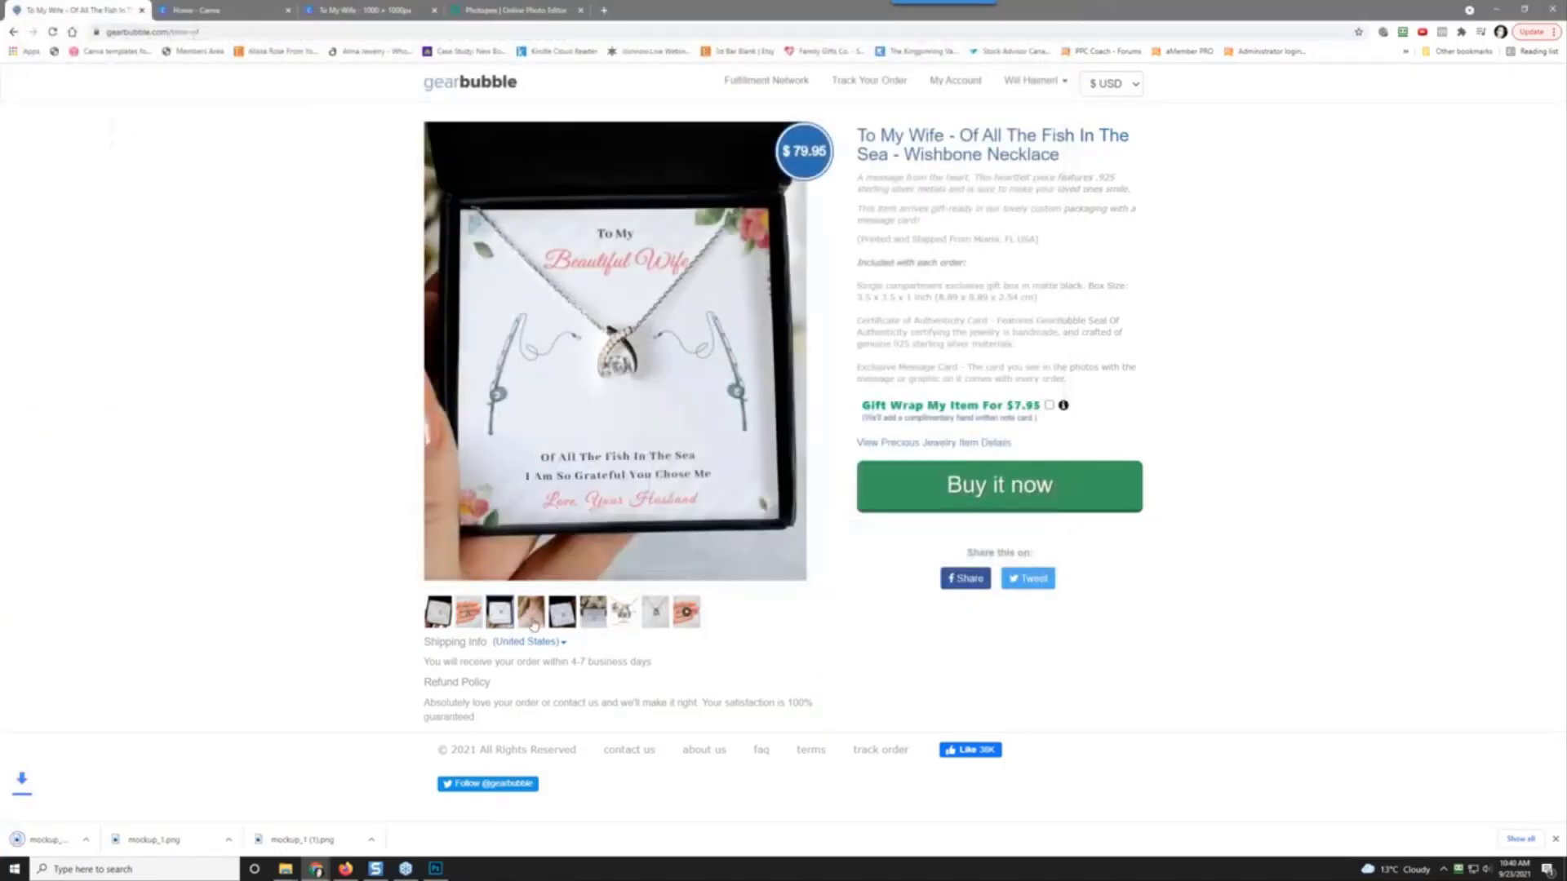
Step: Save the mockup of the woman wearing the necklace as "mockup_2 (1).png" in the 003 folder
left_click(531, 612)
right_click(562, 463)
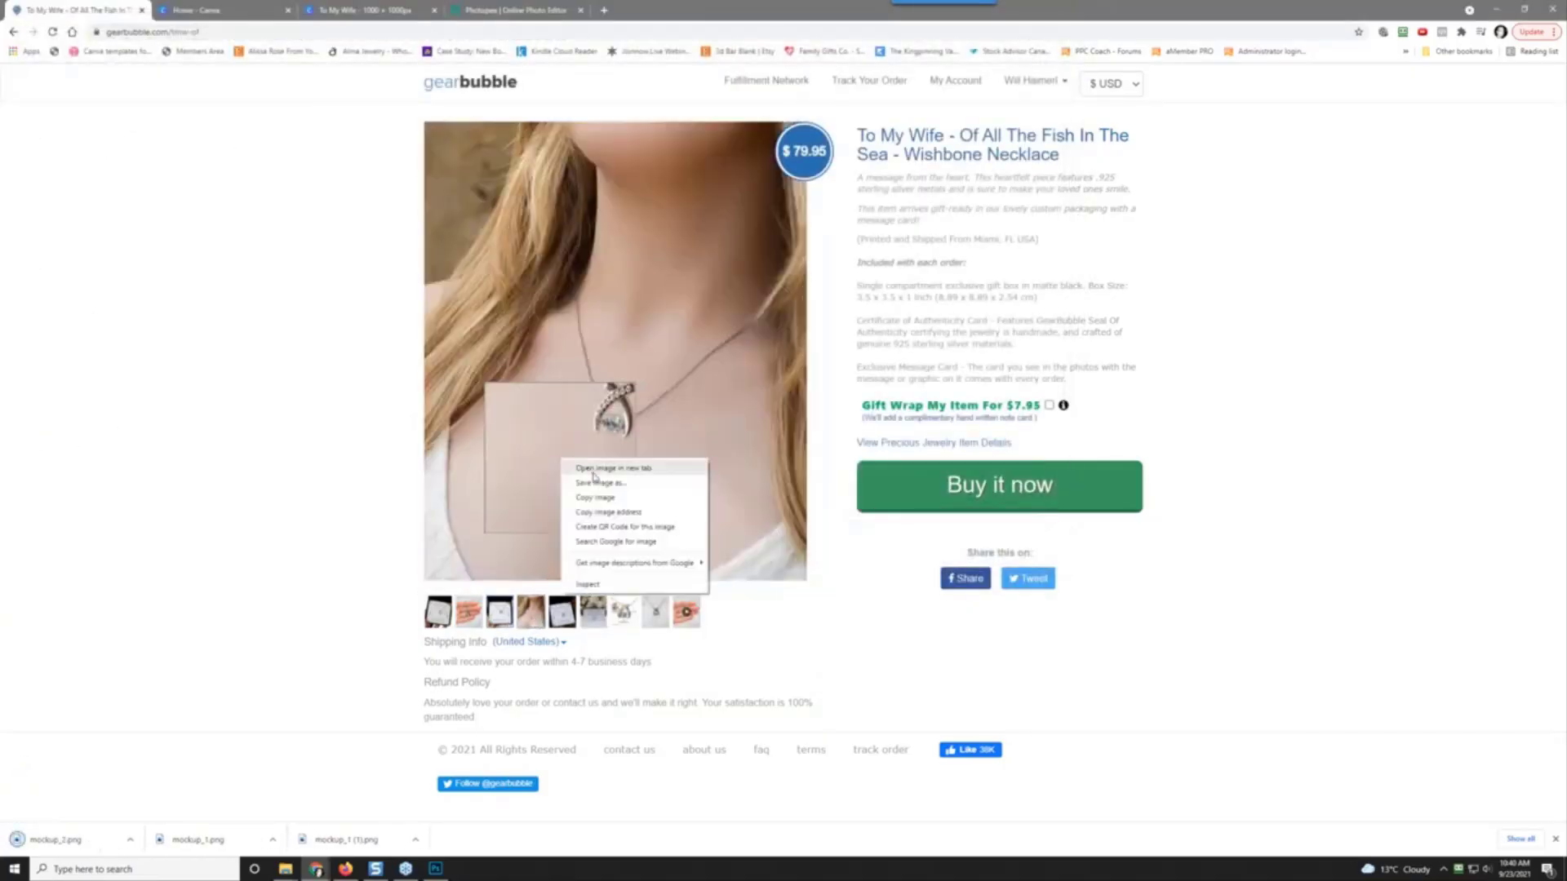
left_click(581, 479)
left_click(1008, 570)
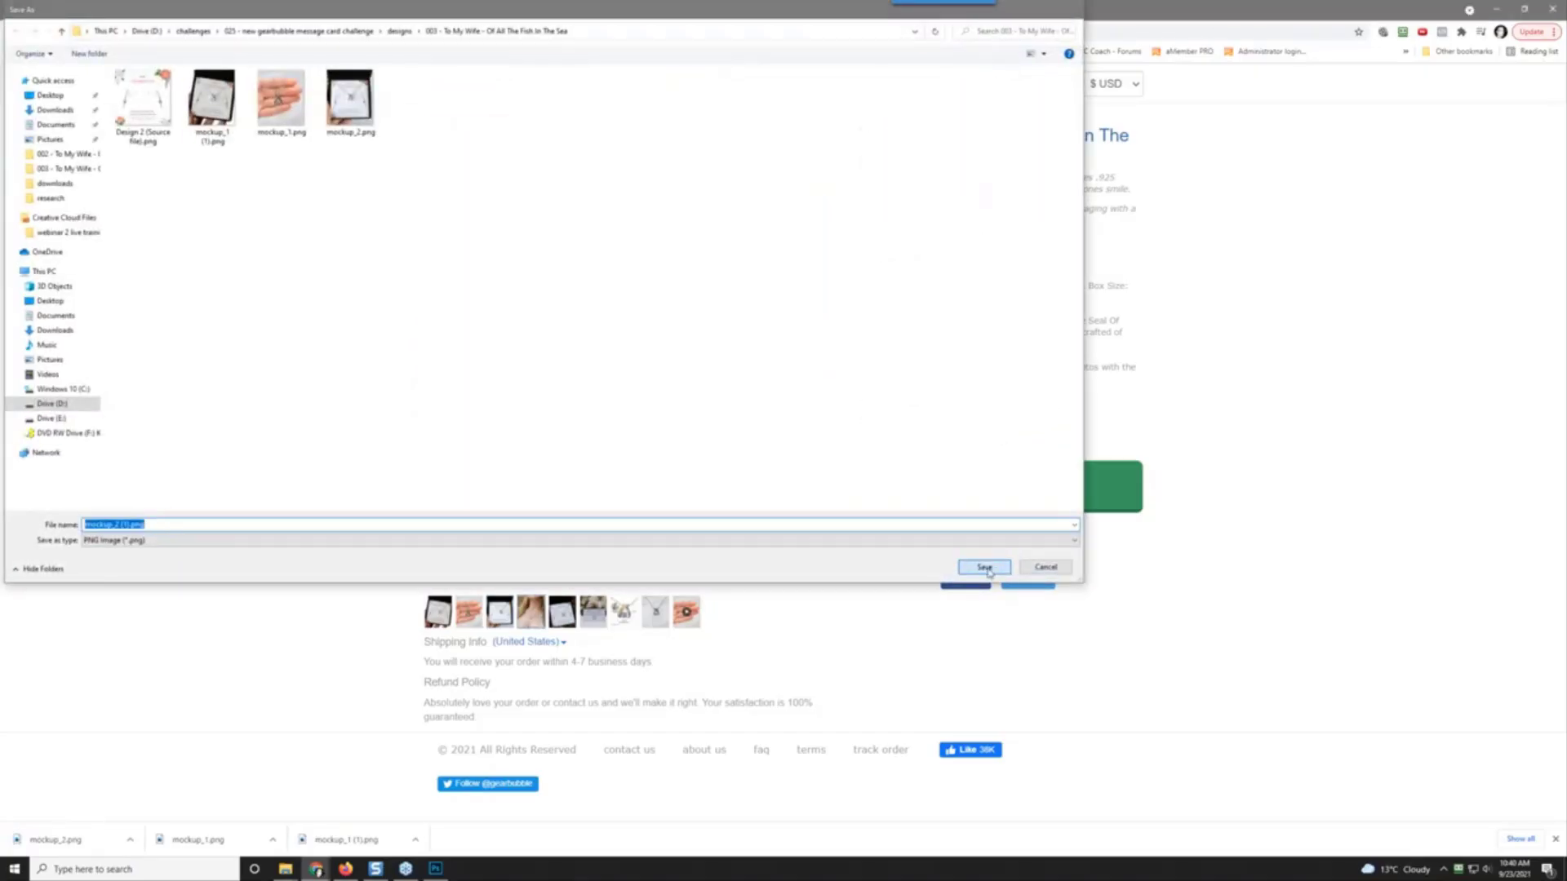
Step: Save the tilted boxed-card mockup as "mockup_3.png" and the certificate of authenticity image as "mockup_3 (1).png" in the 003 folder
left_click(562, 612)
right_click(561, 496)
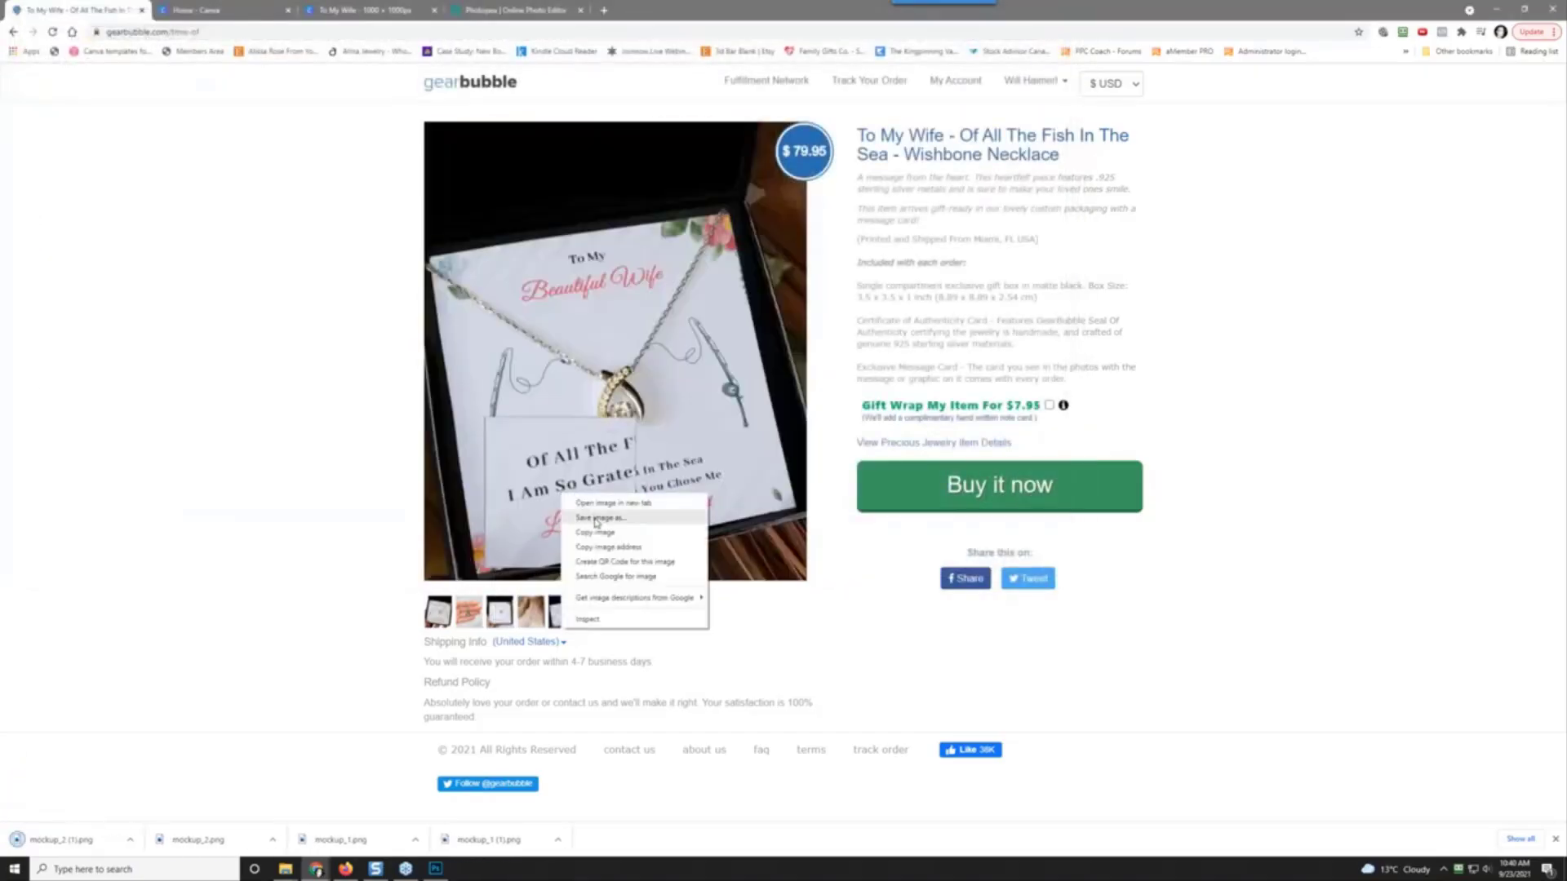
left_click(581, 512)
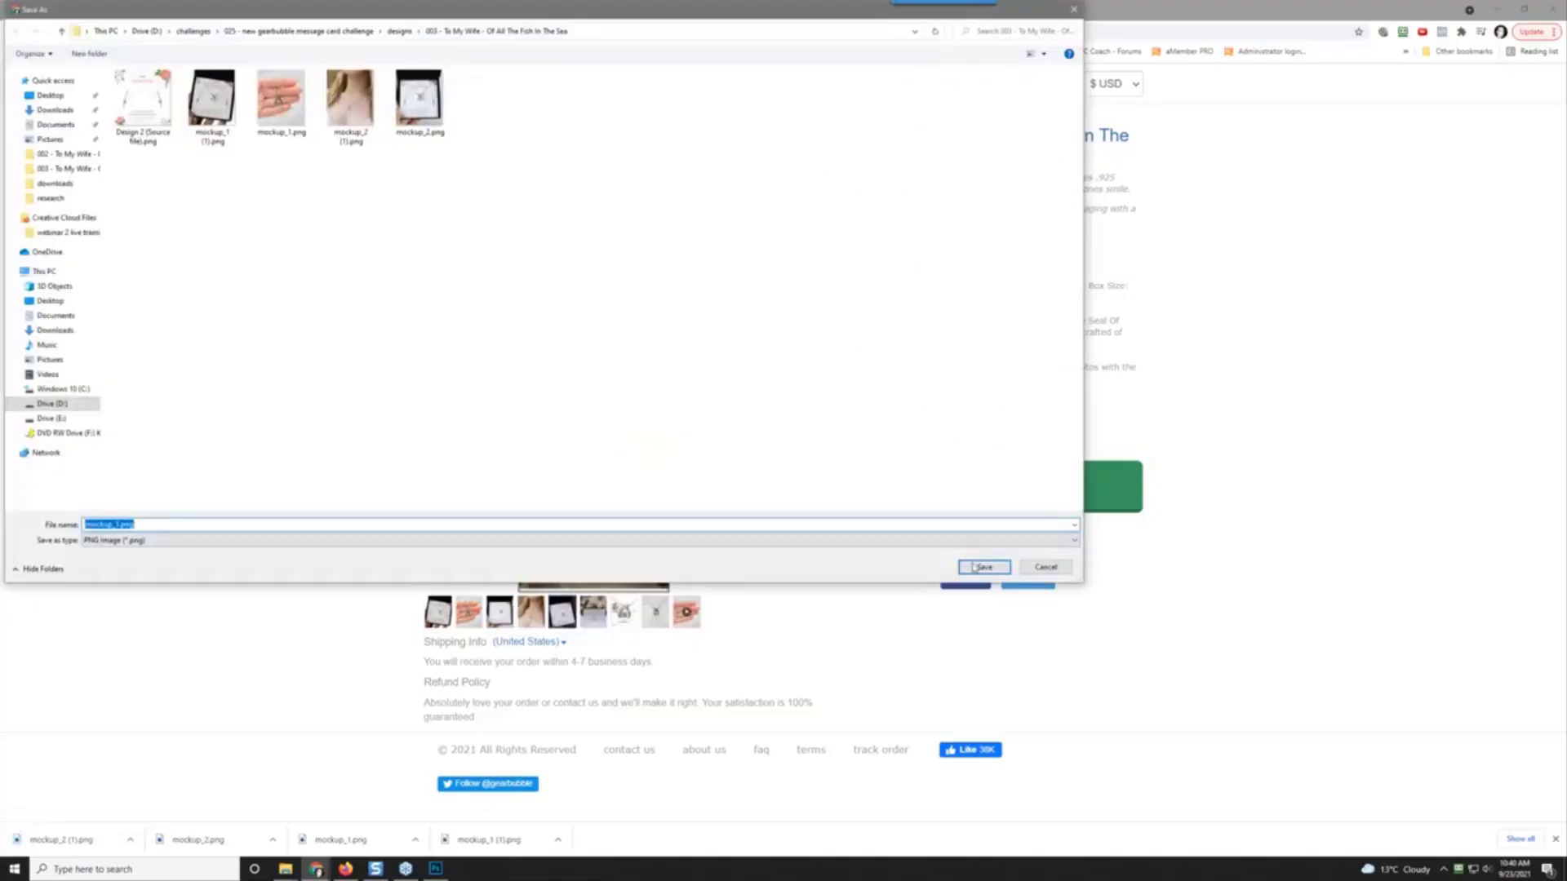
left_click(973, 567)
left_click(593, 612)
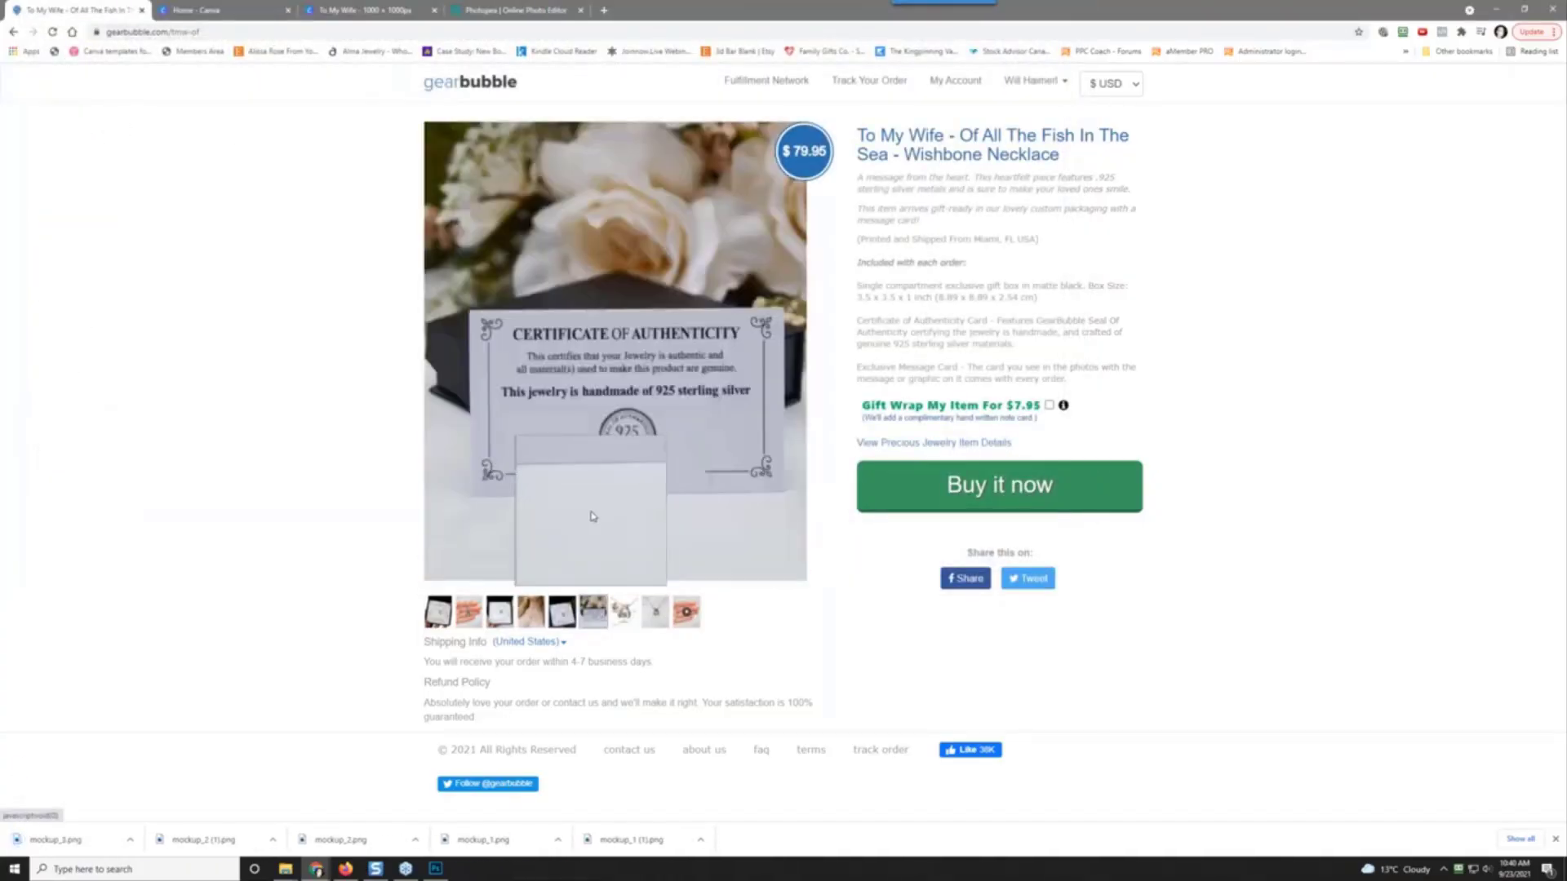
right_click(593, 516)
left_click(603, 531)
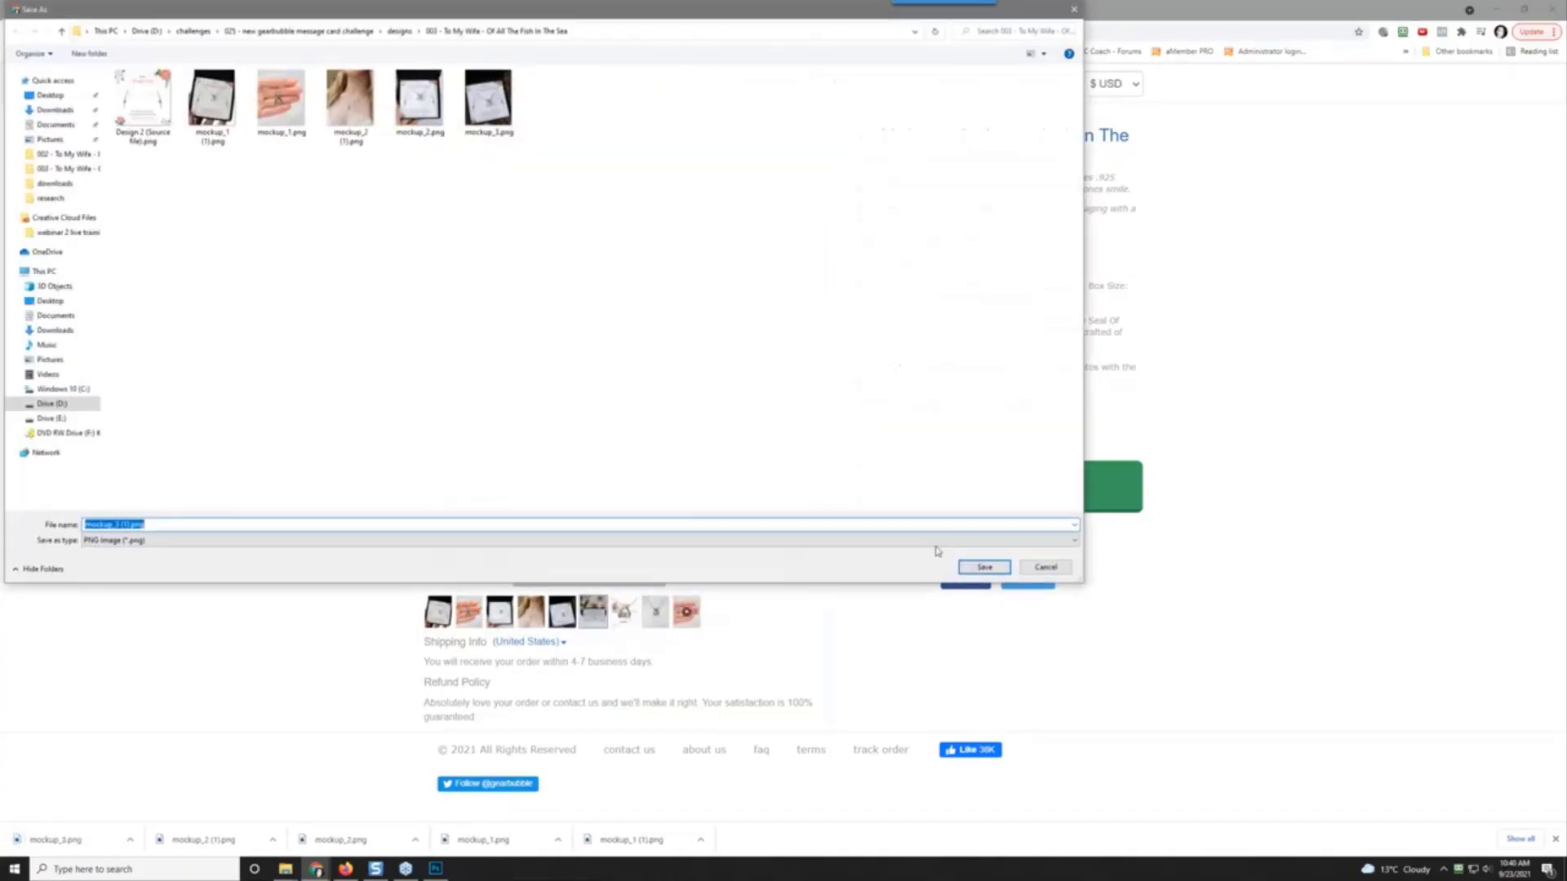
left_click(984, 567)
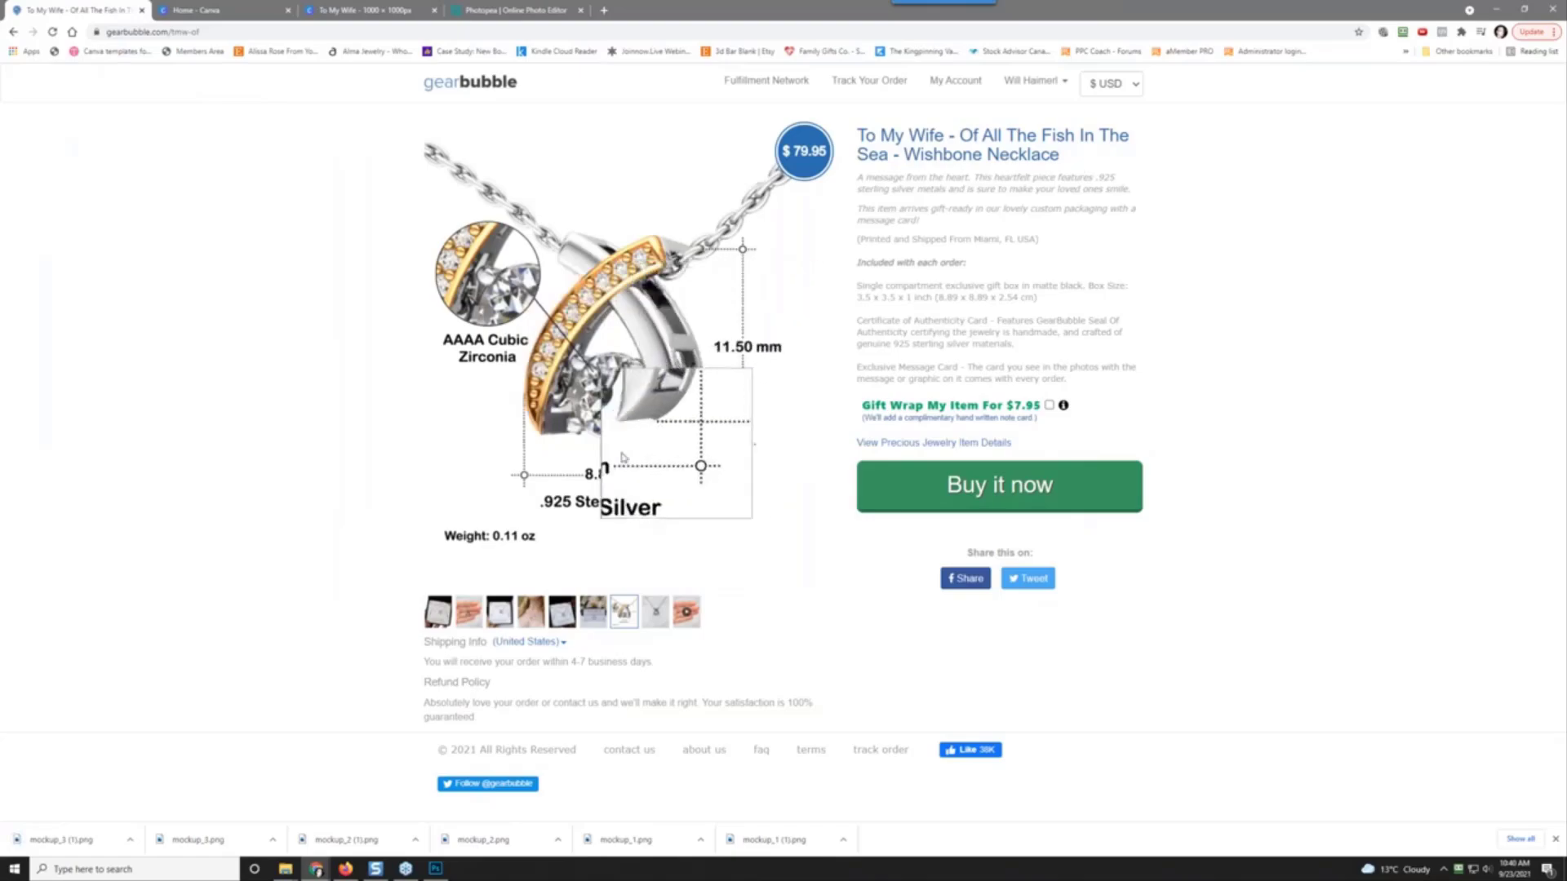
Step: Save the necklace dimensions image as "mockup_4.png" and the plain pendant photo as "mockup_5.png" in the 003 folder
right_click(536, 390)
left_click(563, 411)
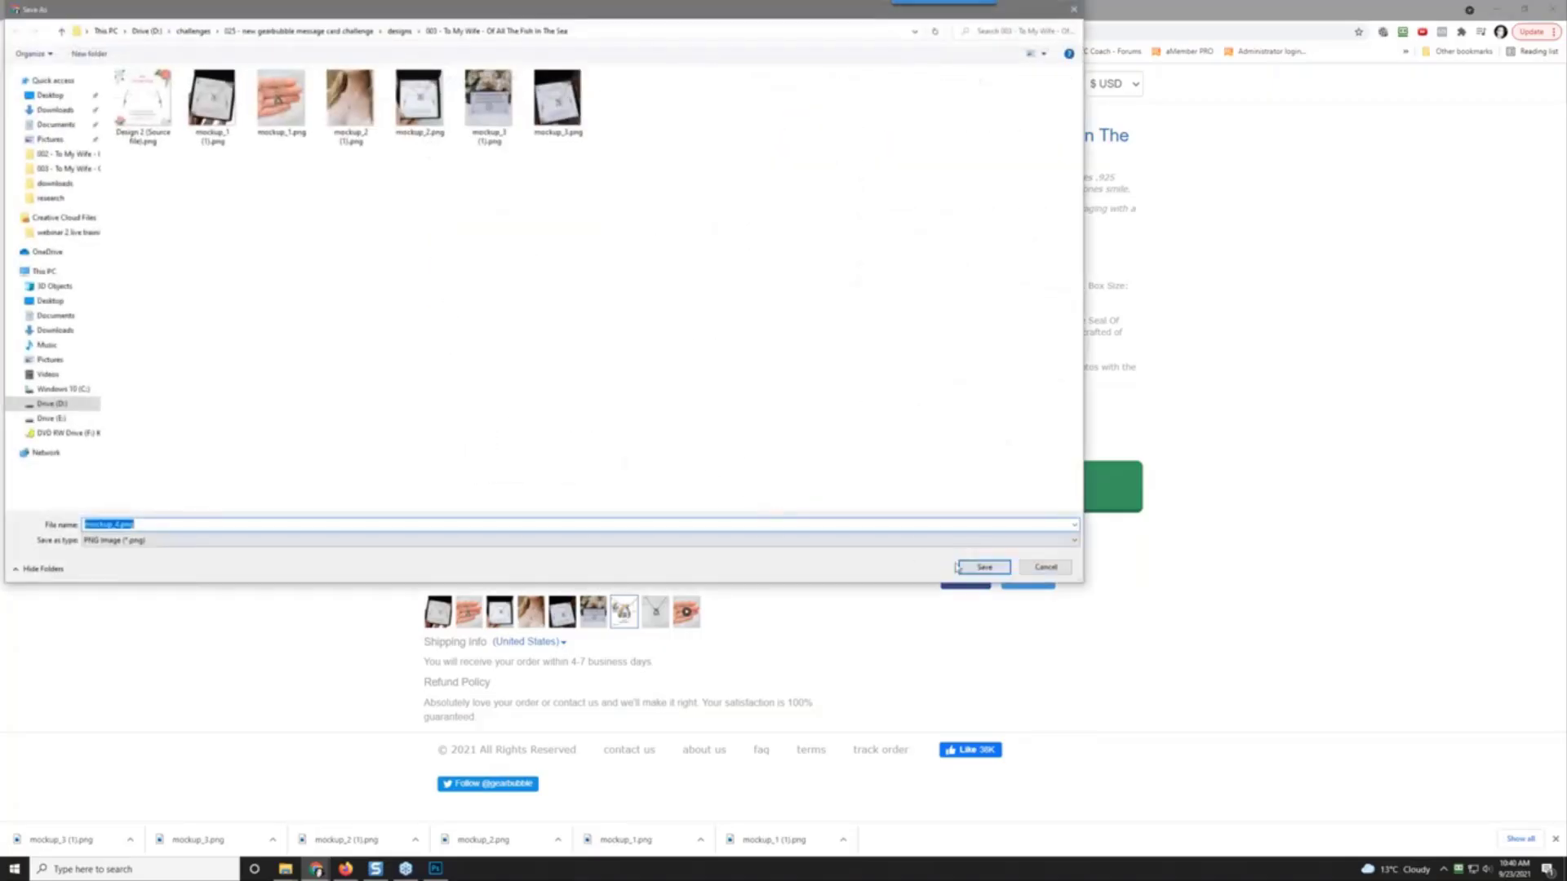
left_click(969, 568)
left_click(656, 612)
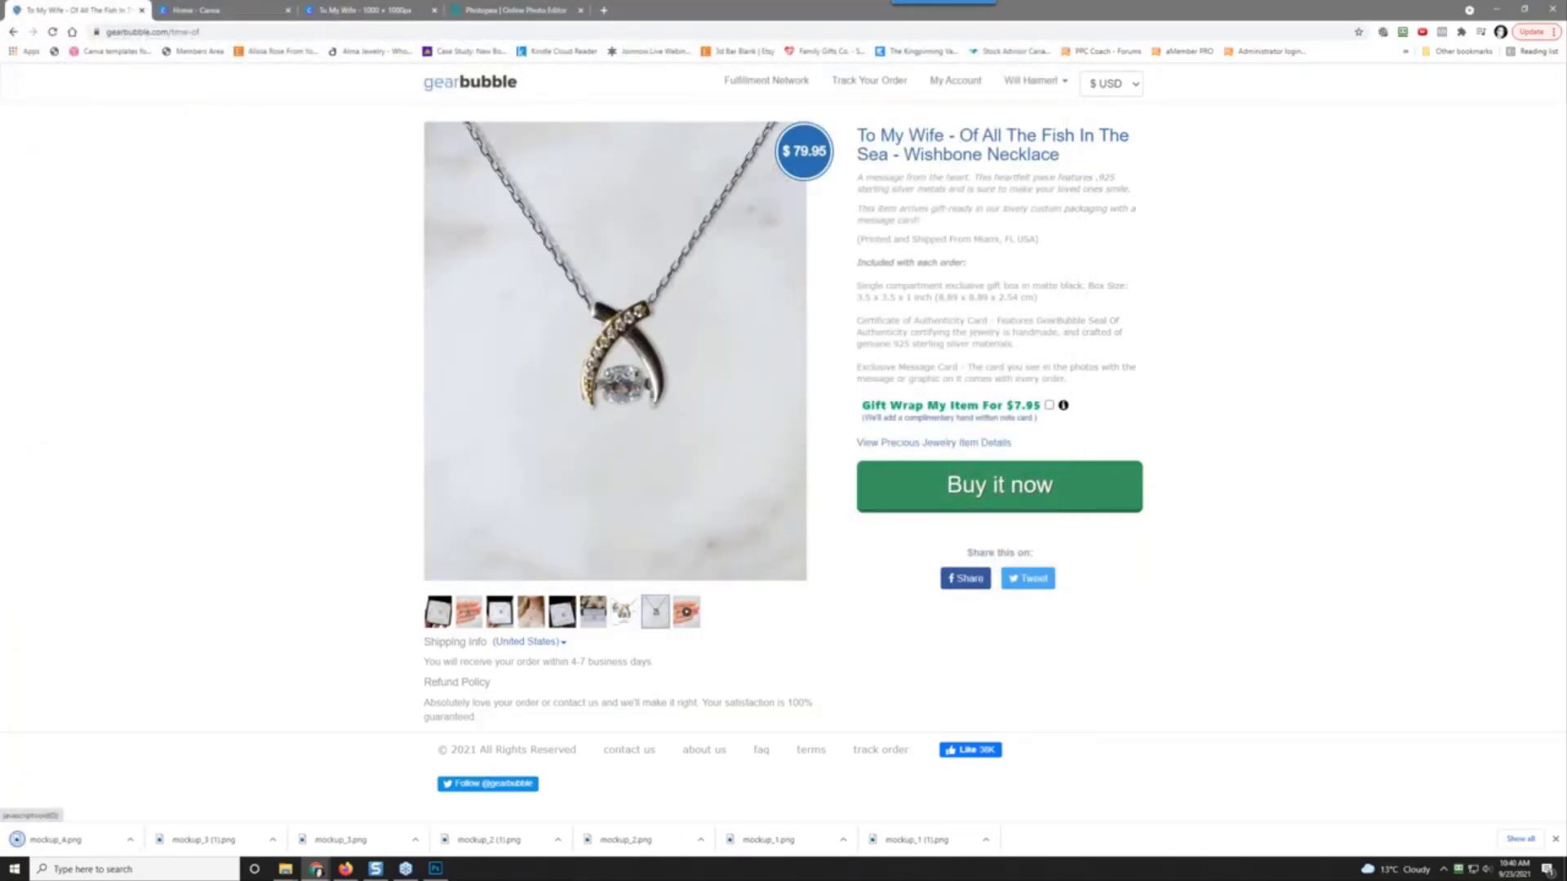
right_click(534, 422)
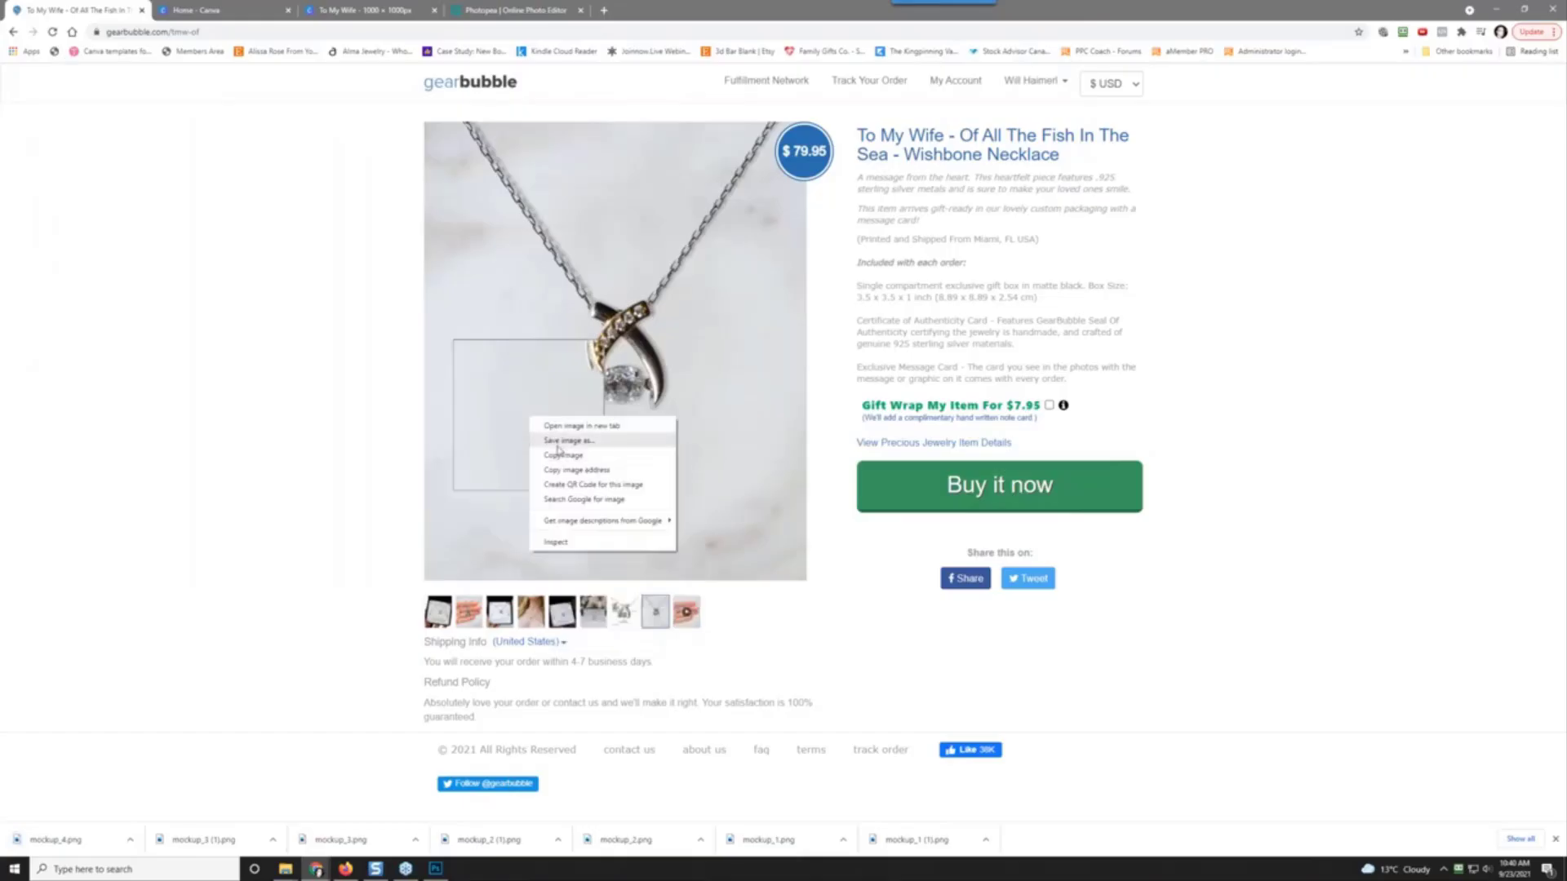
left_click(565, 440)
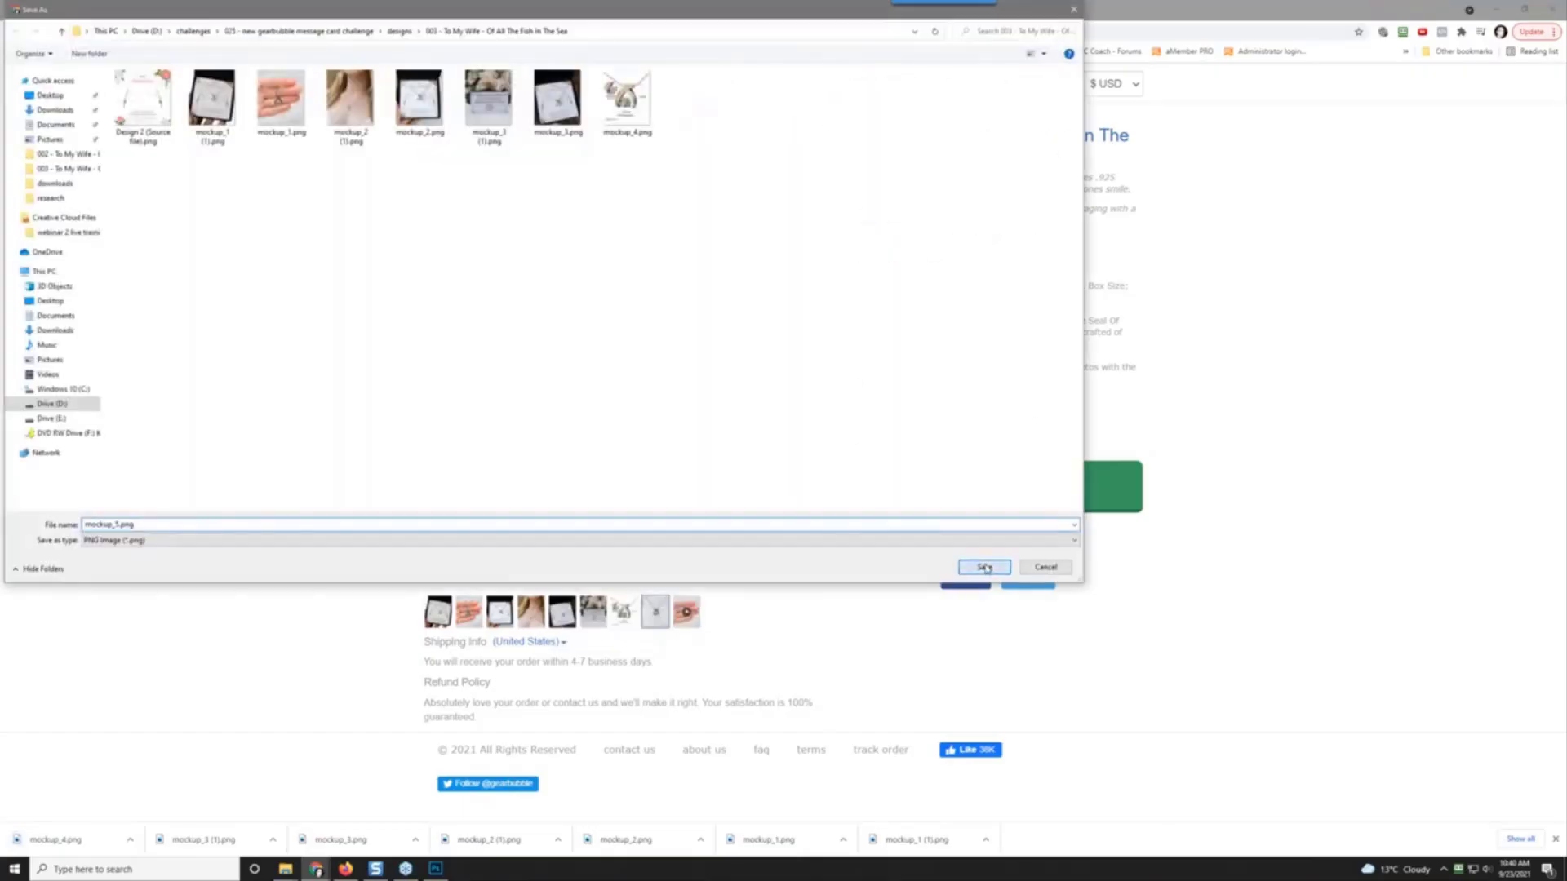
left_click(984, 567)
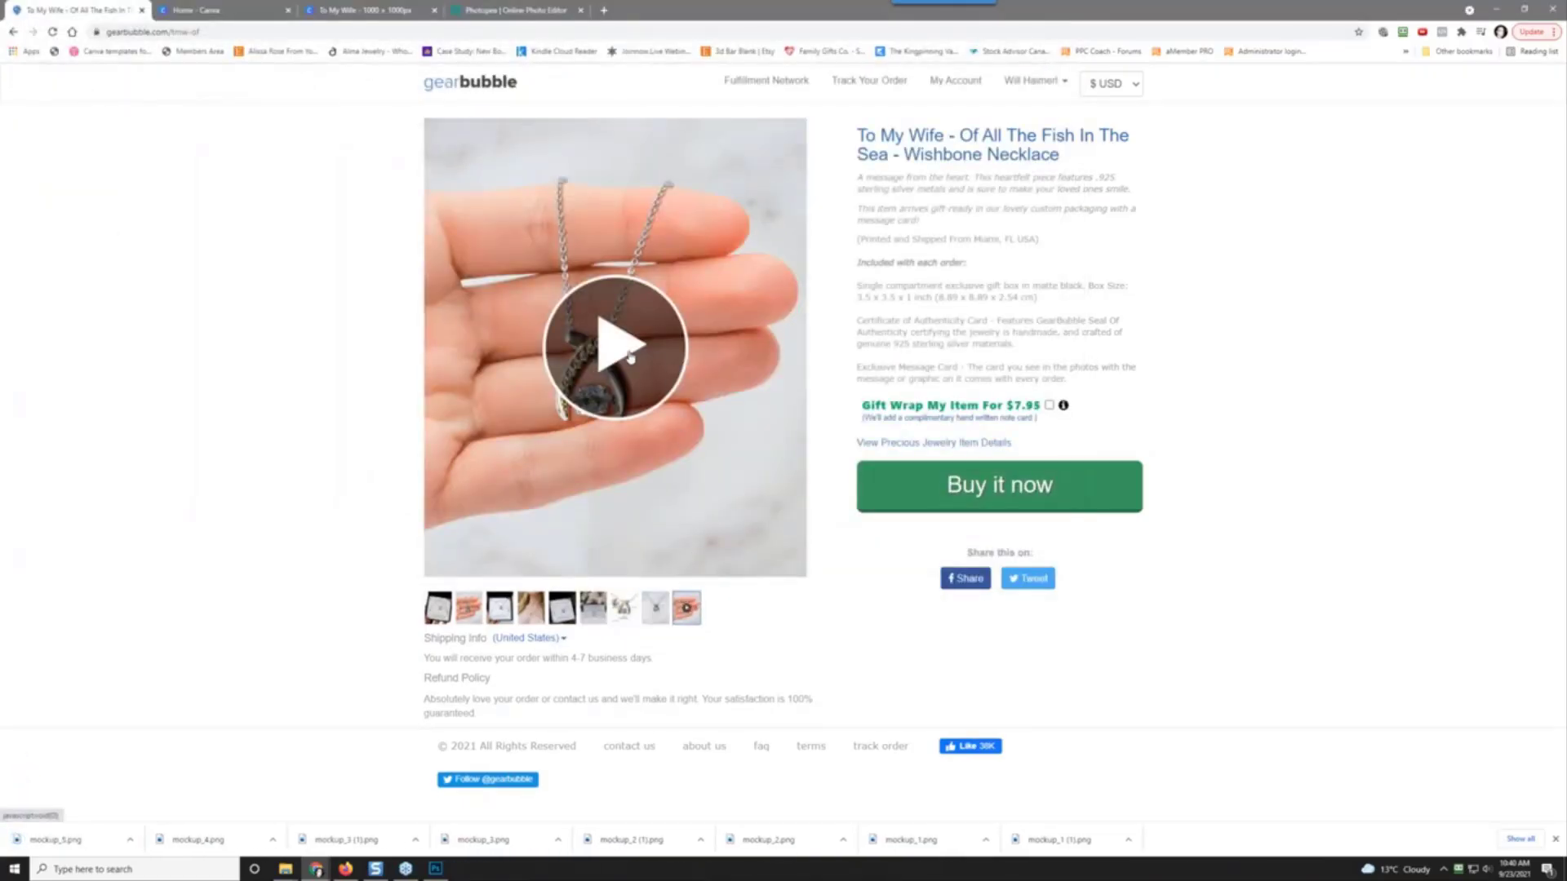
Step: Play the product video, save it as "234.mp4" in the 003 folder, and close the video player
left_click(652, 364)
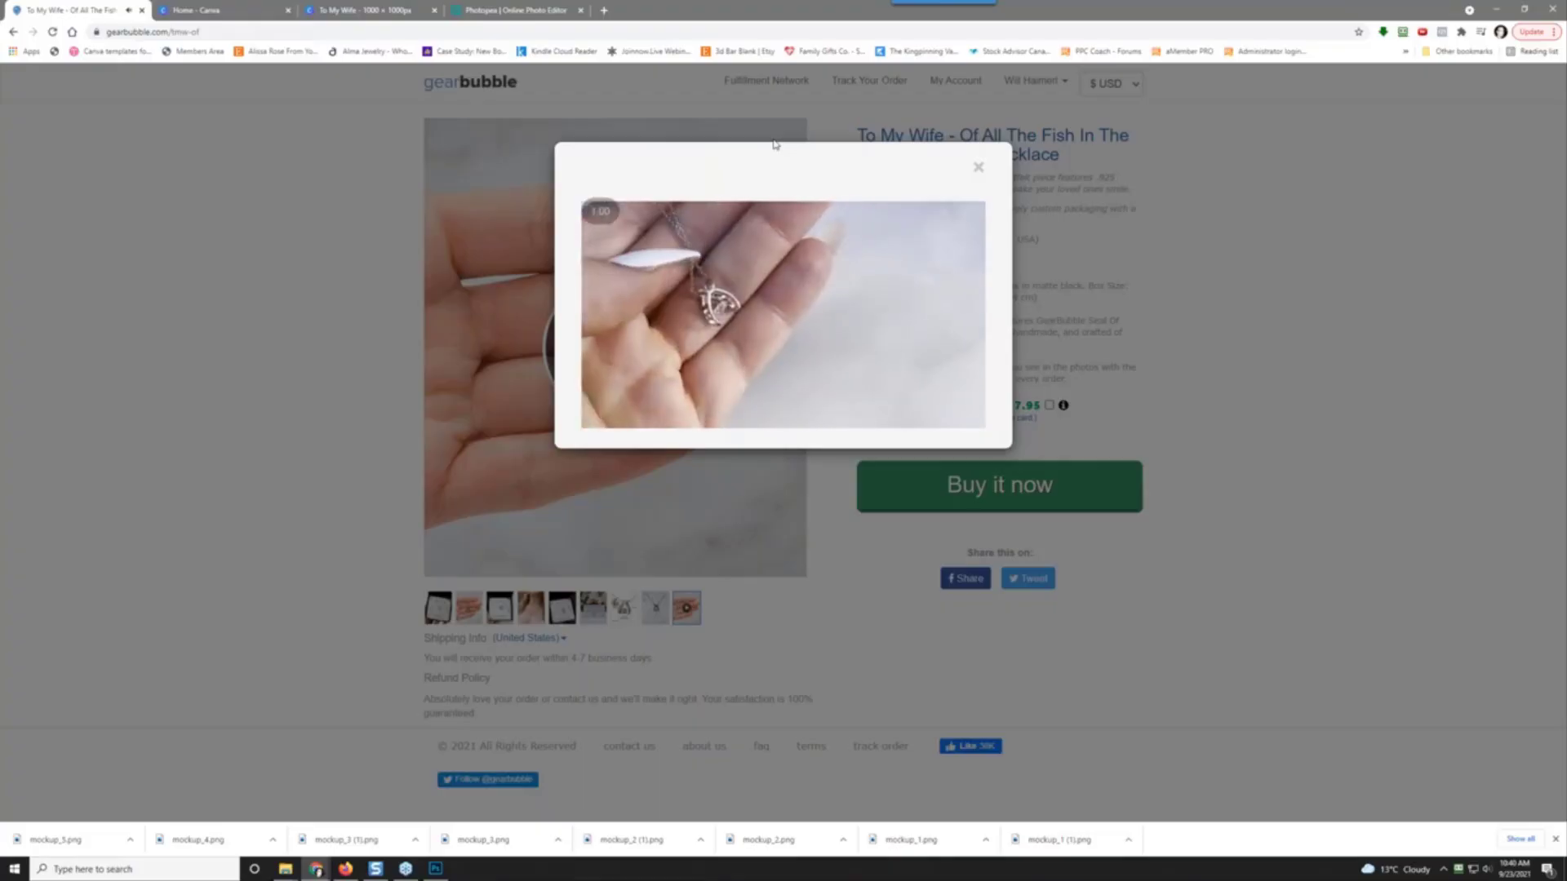
right_click(884, 277)
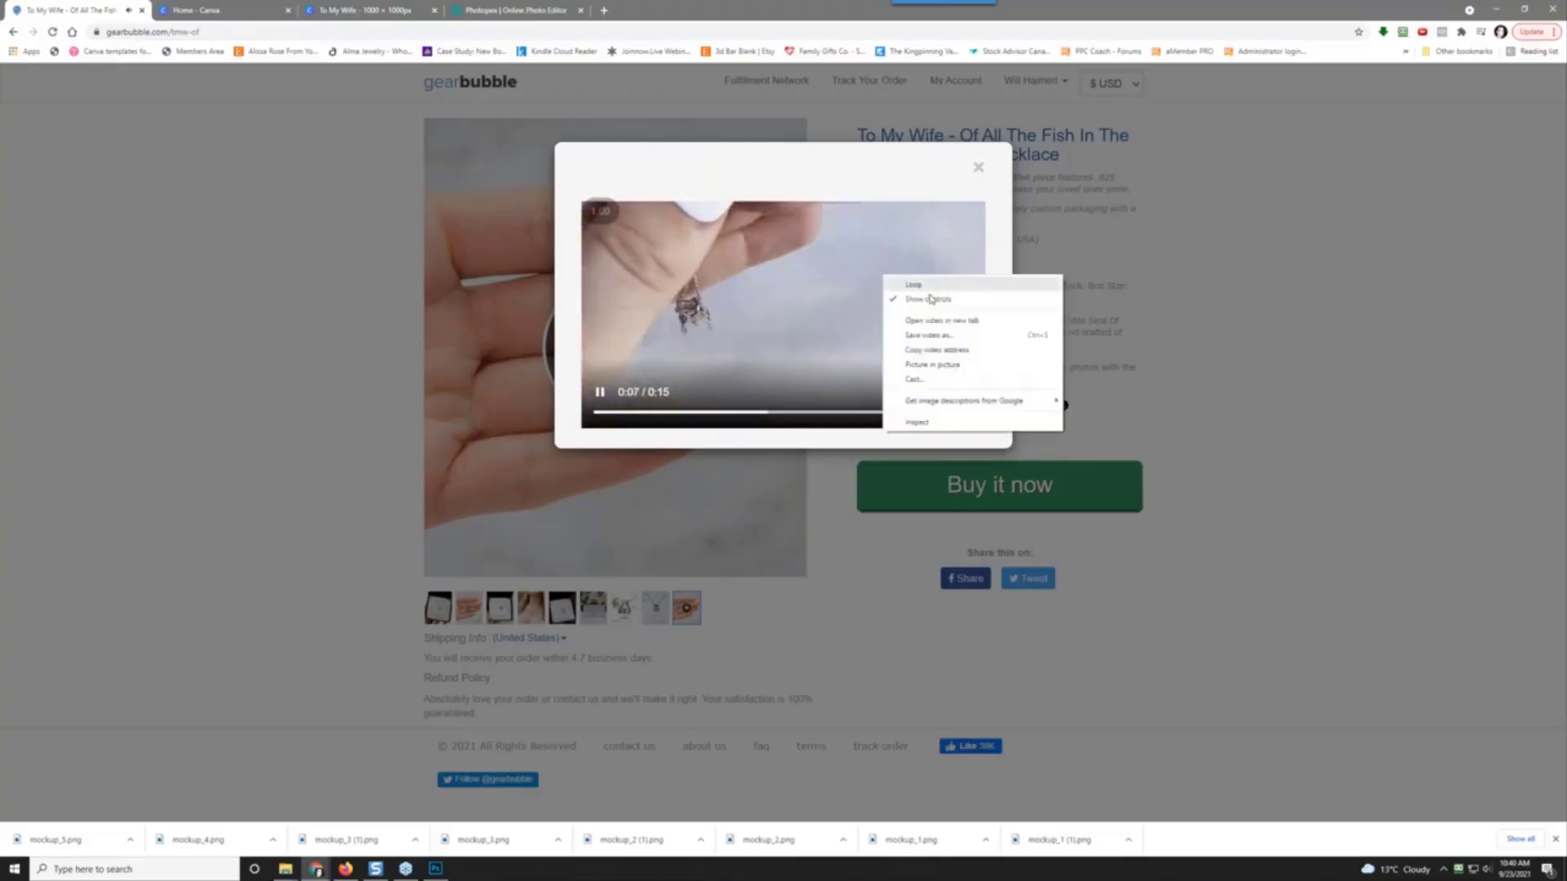
left_click(937, 341)
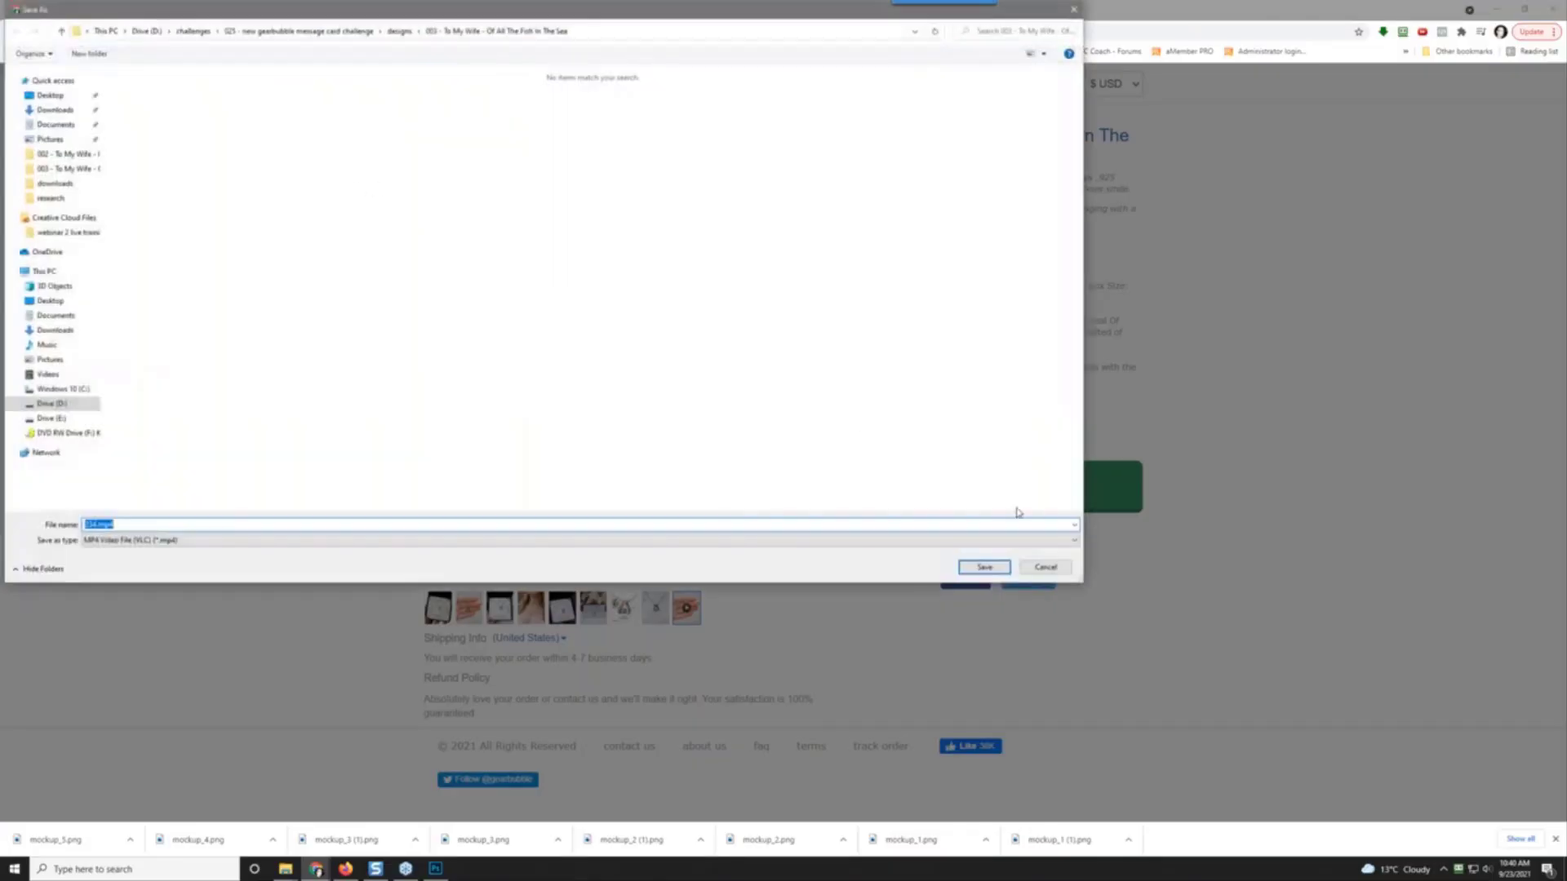
left_click(984, 567)
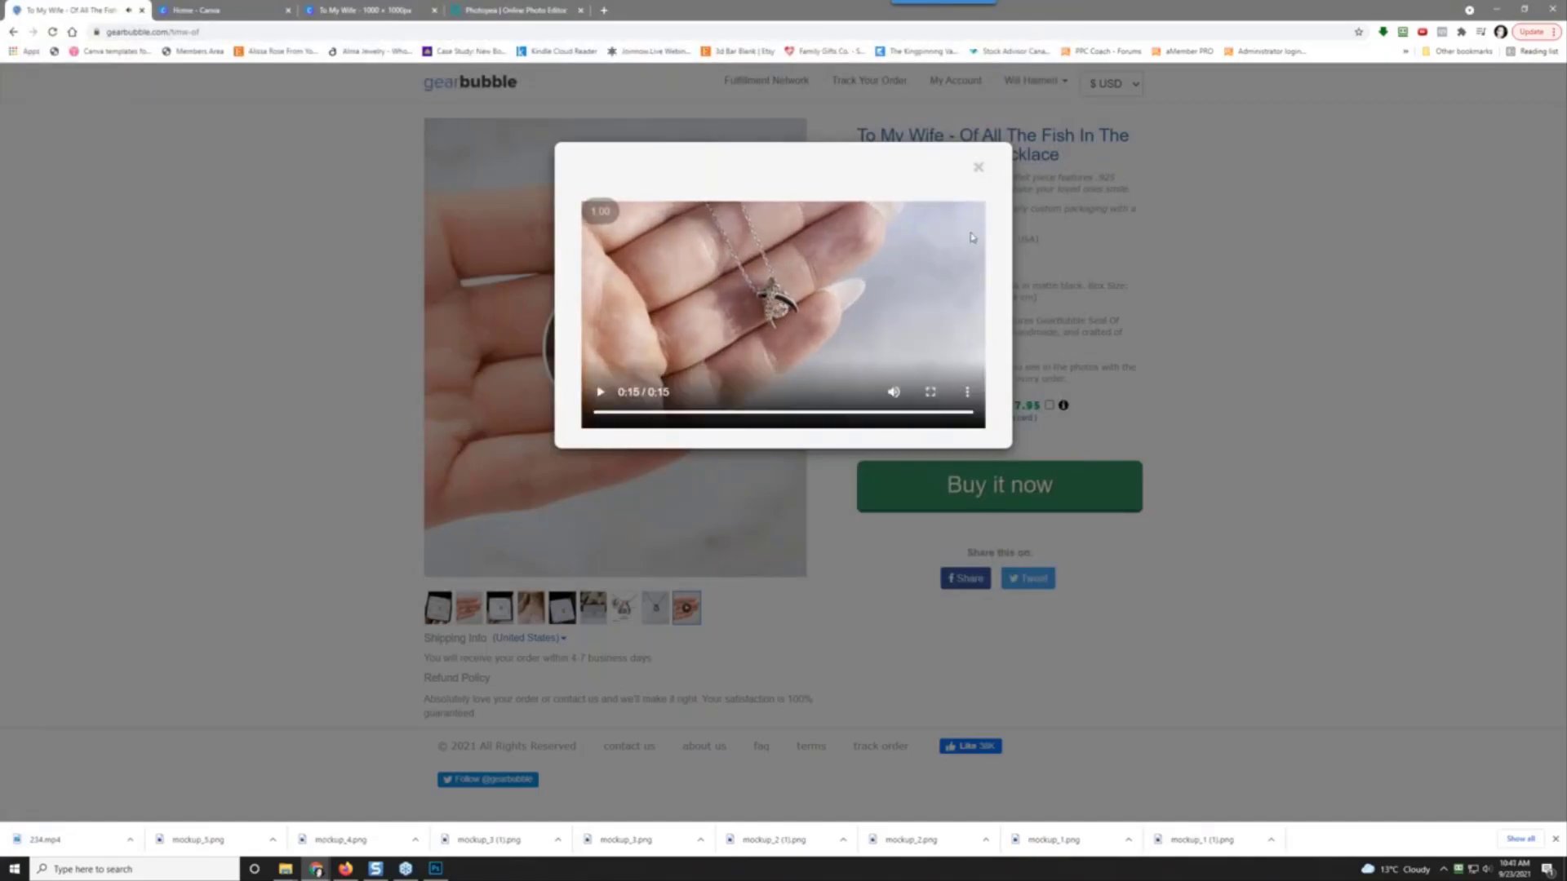
left_click(984, 173)
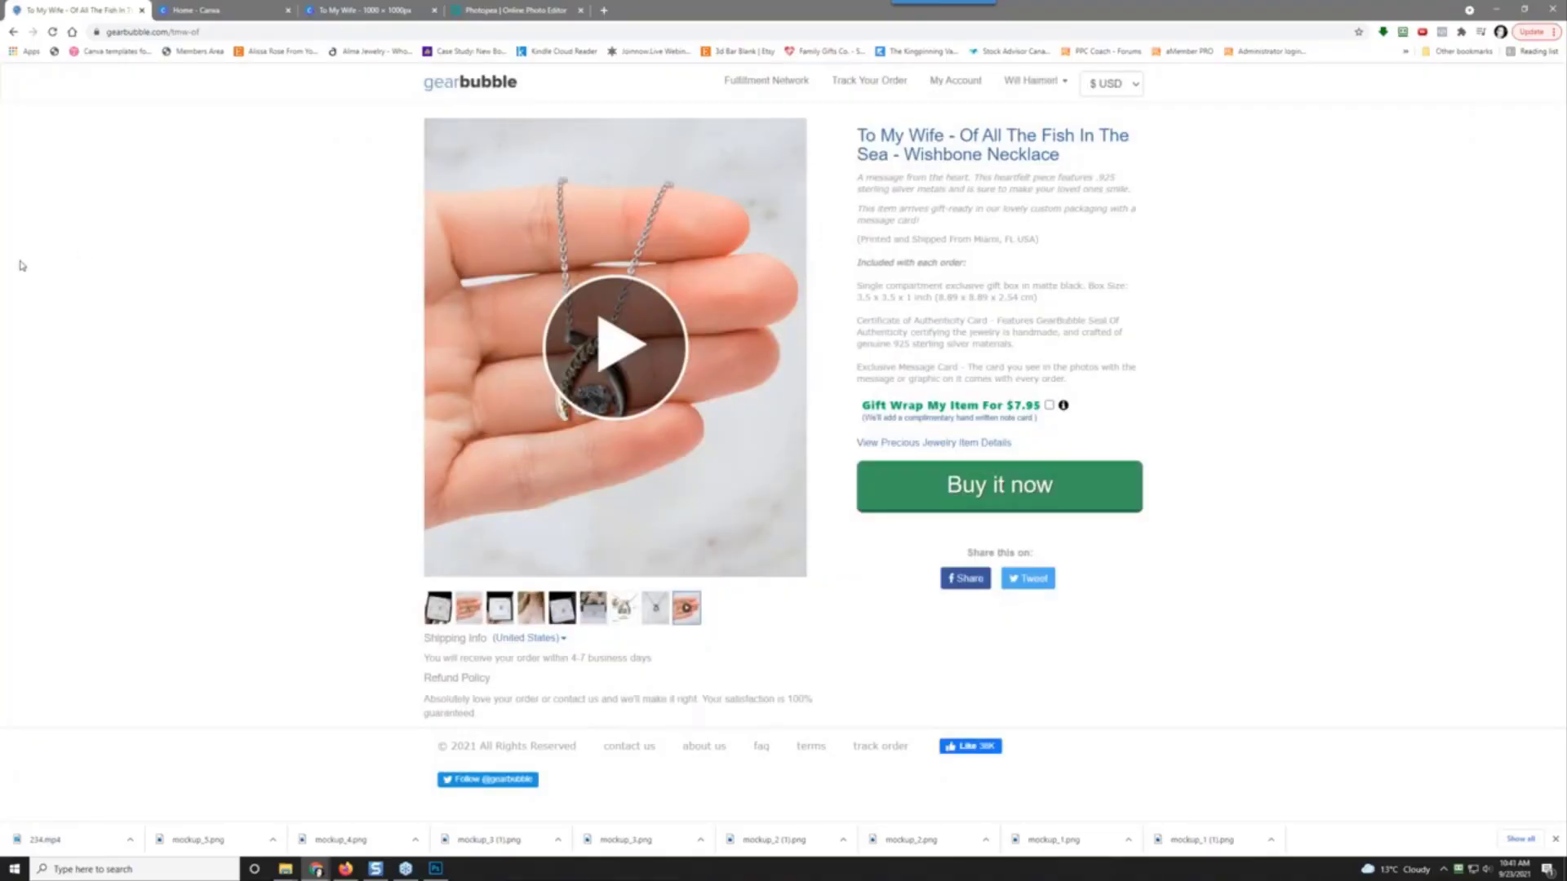
Step: Switch to the Challenge #25 research spreadsheet, maximize its window, and set the "After All These Years Of Fishing" row's status to "Launched"
key("alt+Tab")
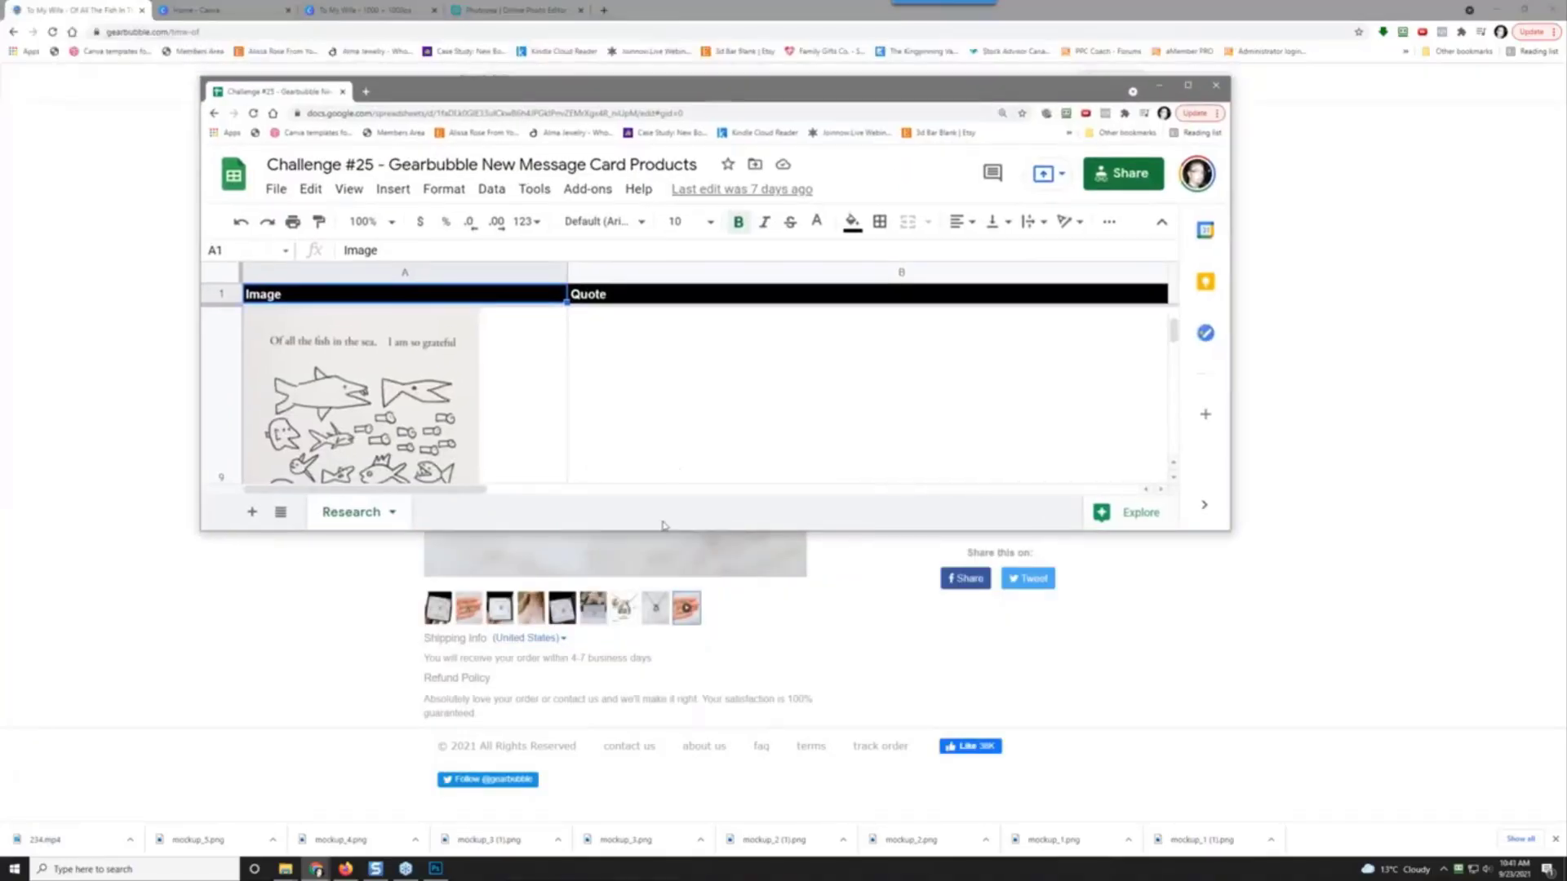
left_click_drag(660, 533, 661, 724)
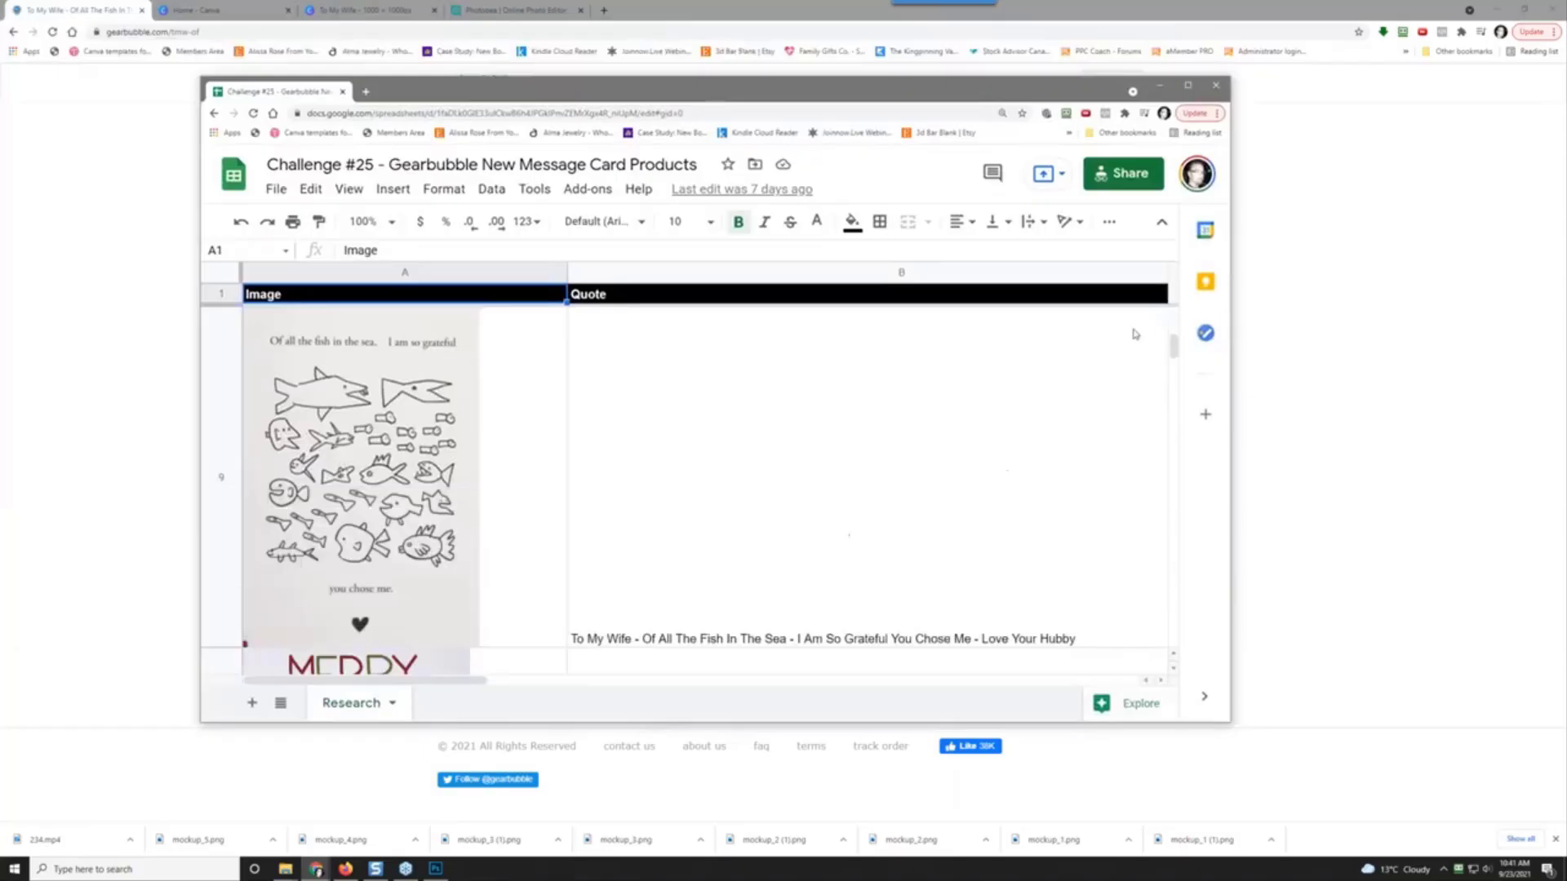
left_click(1187, 87)
scroll(618, 384, "down", 10)
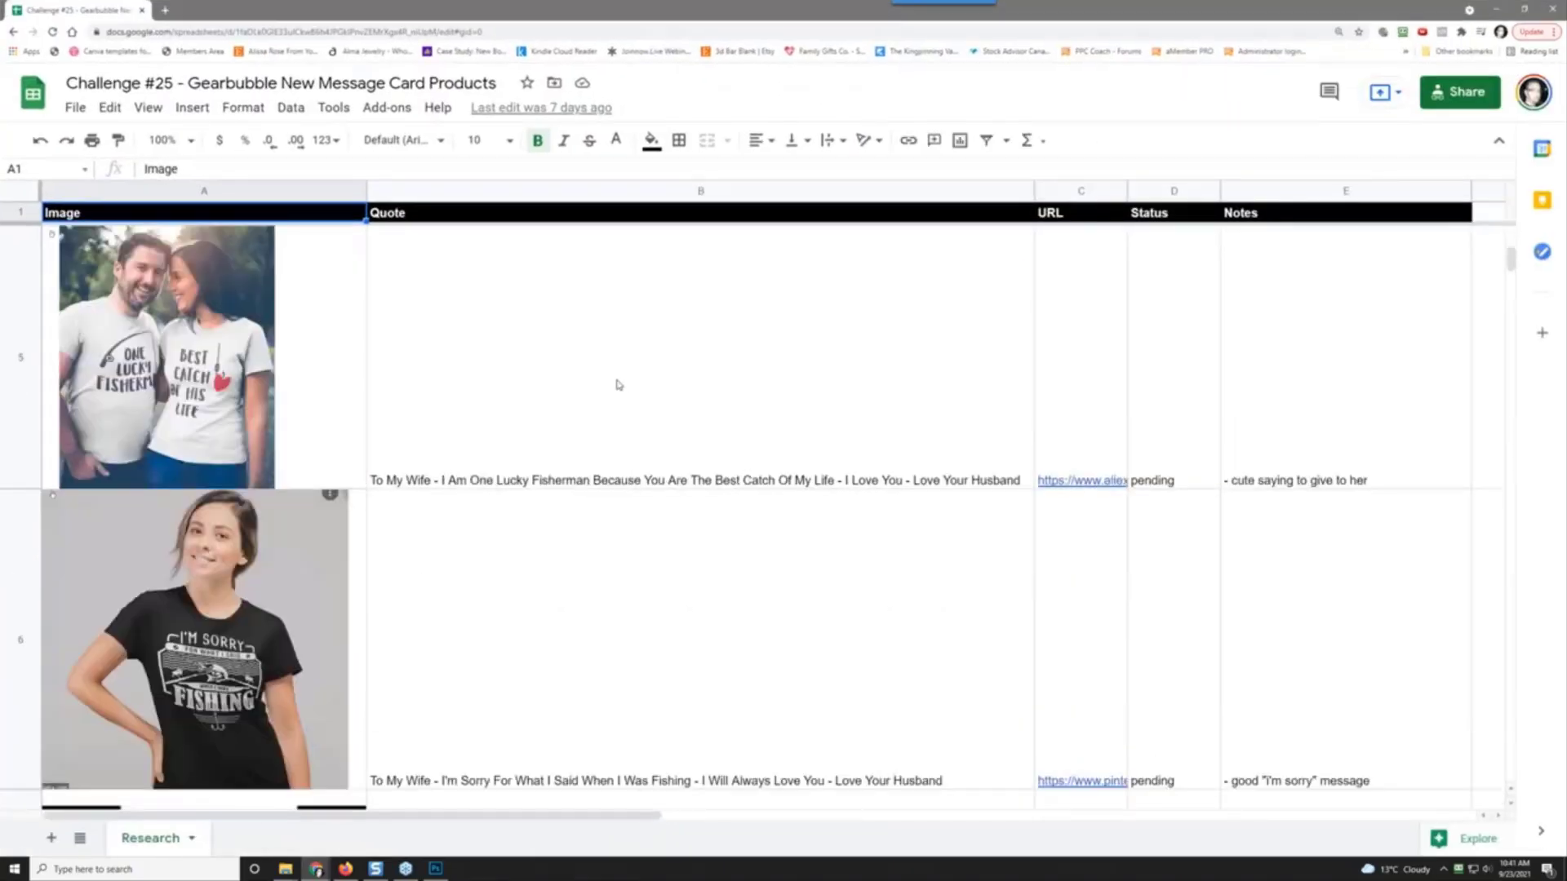
scroll(618, 385, "up", 3)
left_click(1170, 466)
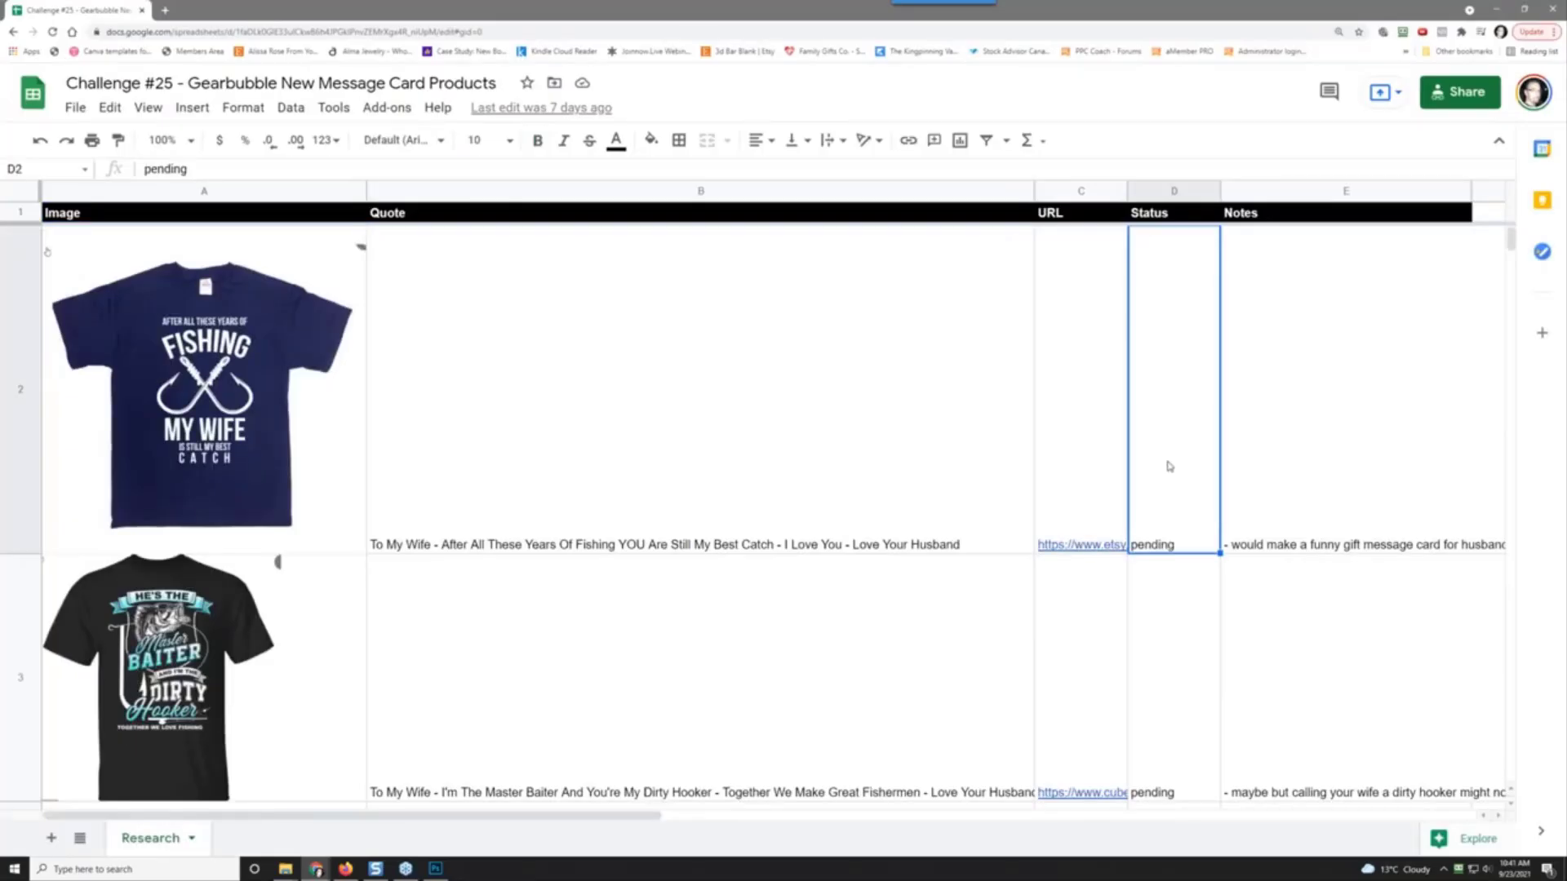
type("Launched")
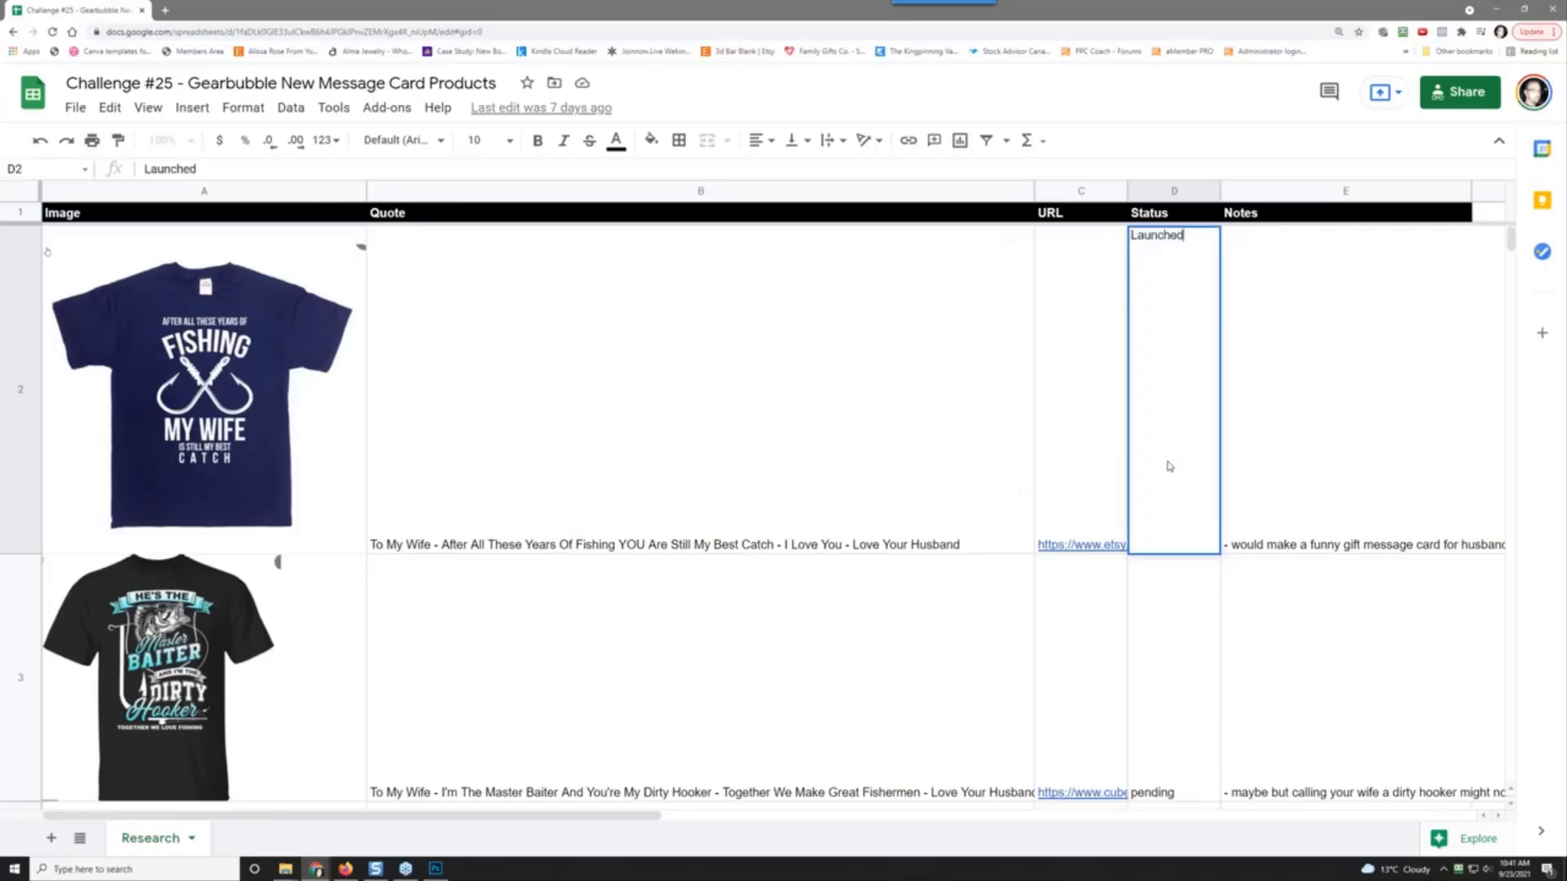
key("Return")
Step: Set the status of the "I'm Sorry For What I Said When I Was Fishing" row to "Launched"
scroll(1170, 466, "down", 3)
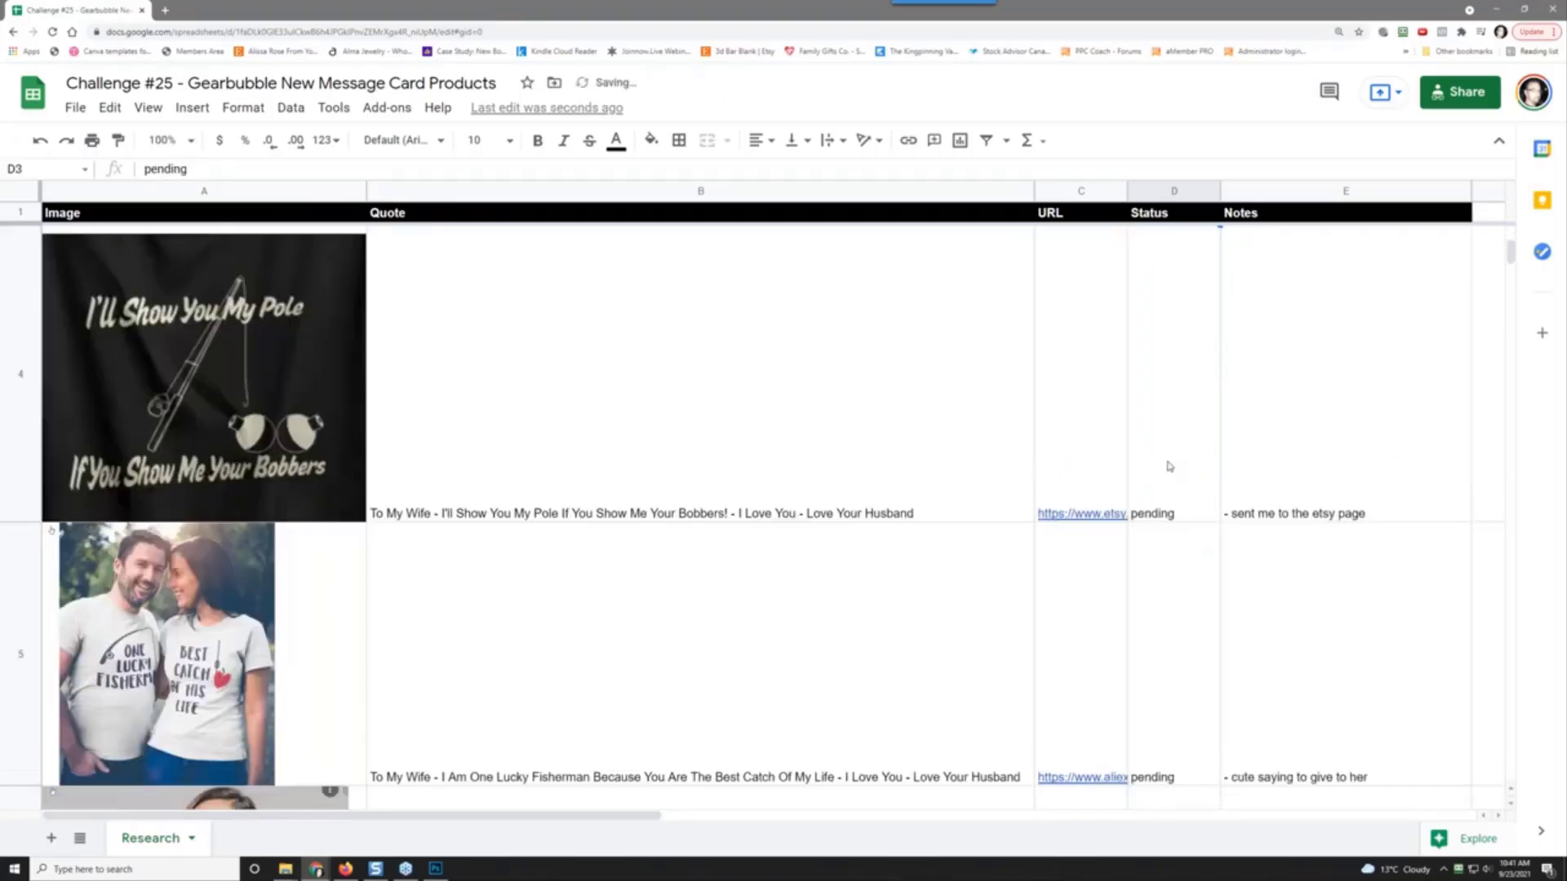
scroll(1170, 466, "down", 1)
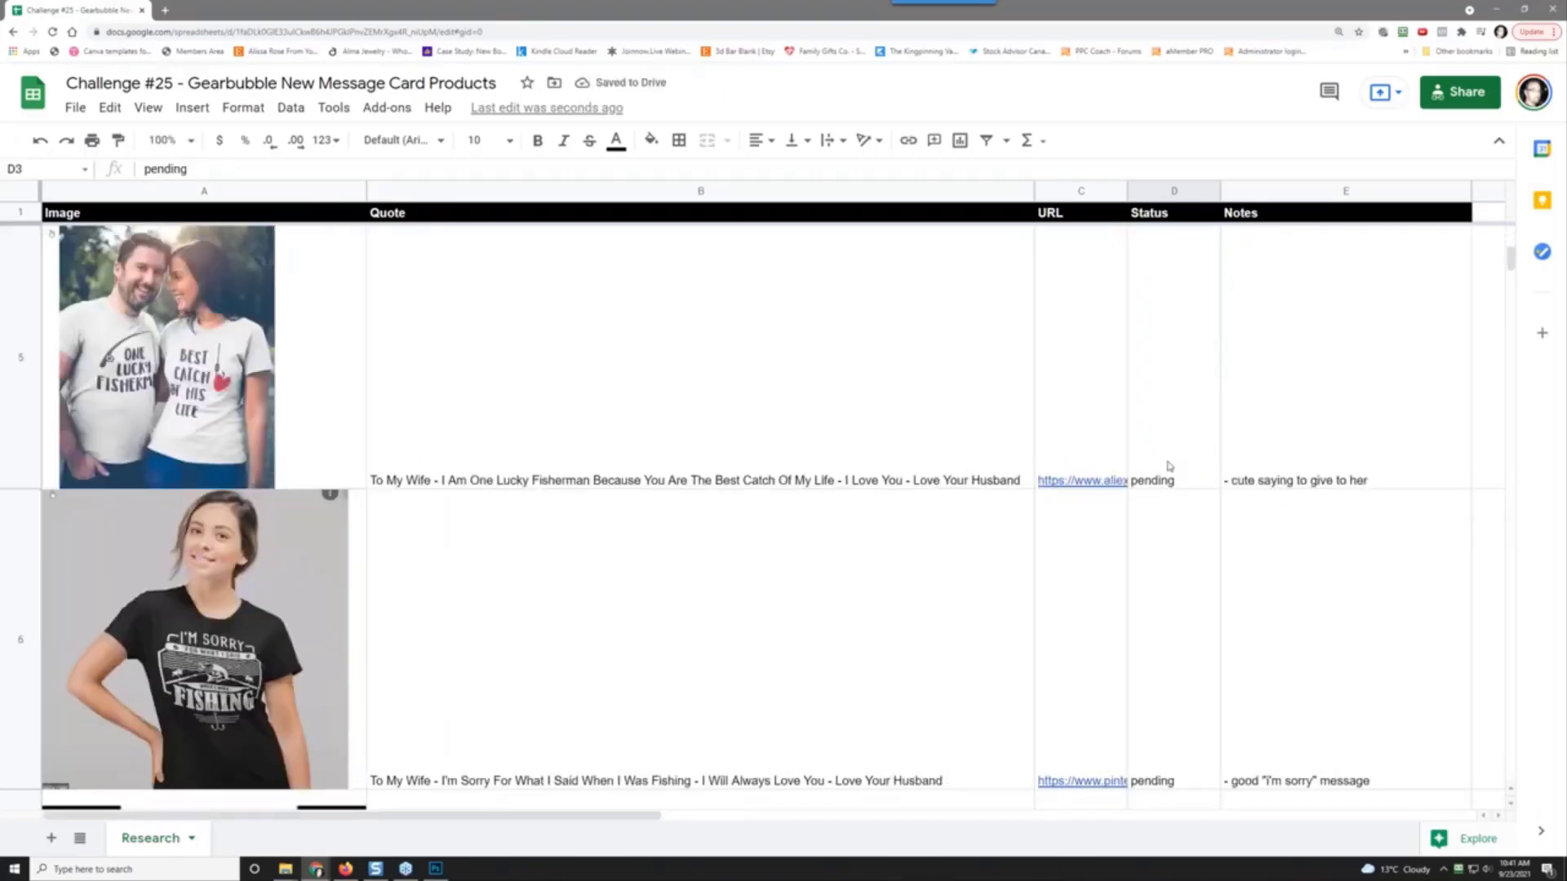
left_click(1203, 612)
type("Launched")
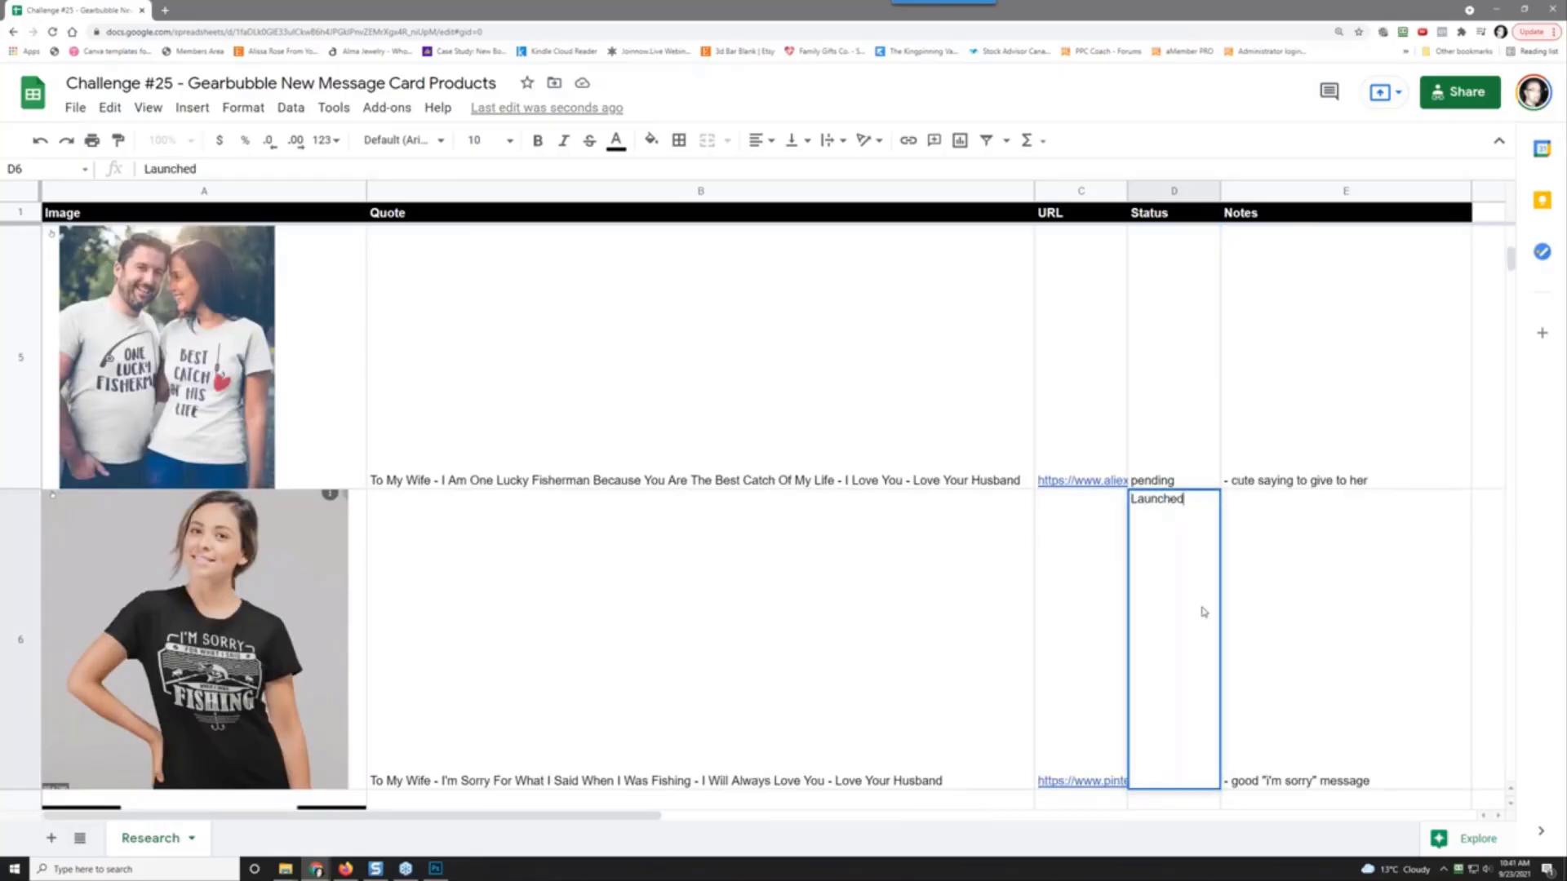
key("Return")
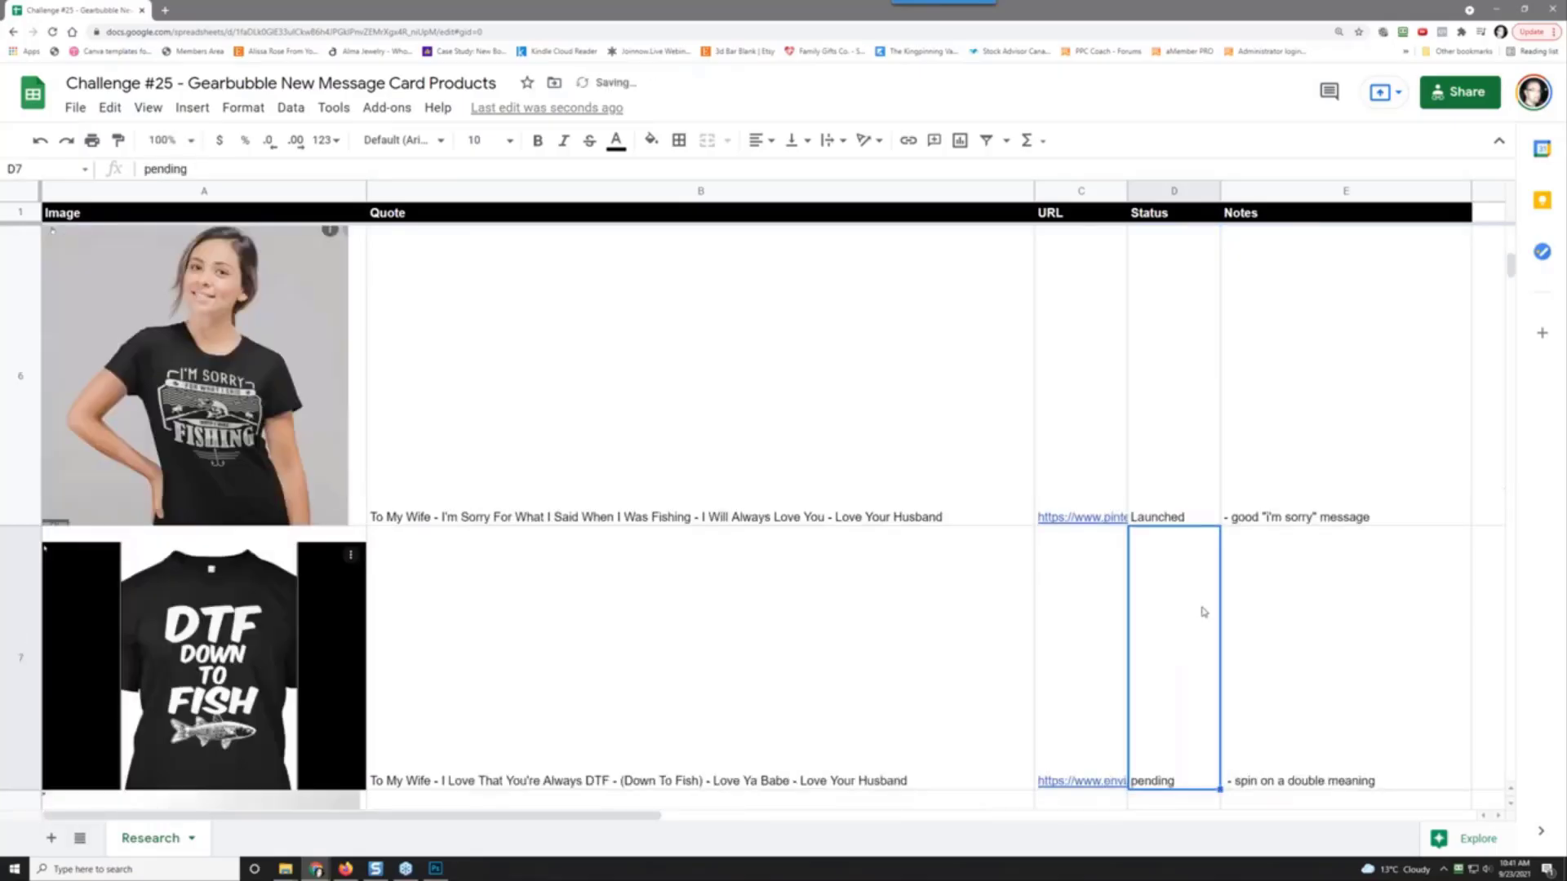
Step: Set the status of the "Of All The Fish In The Sea" row to "Launched"
scroll(1197, 596, "down", 5)
left_click(1199, 625)
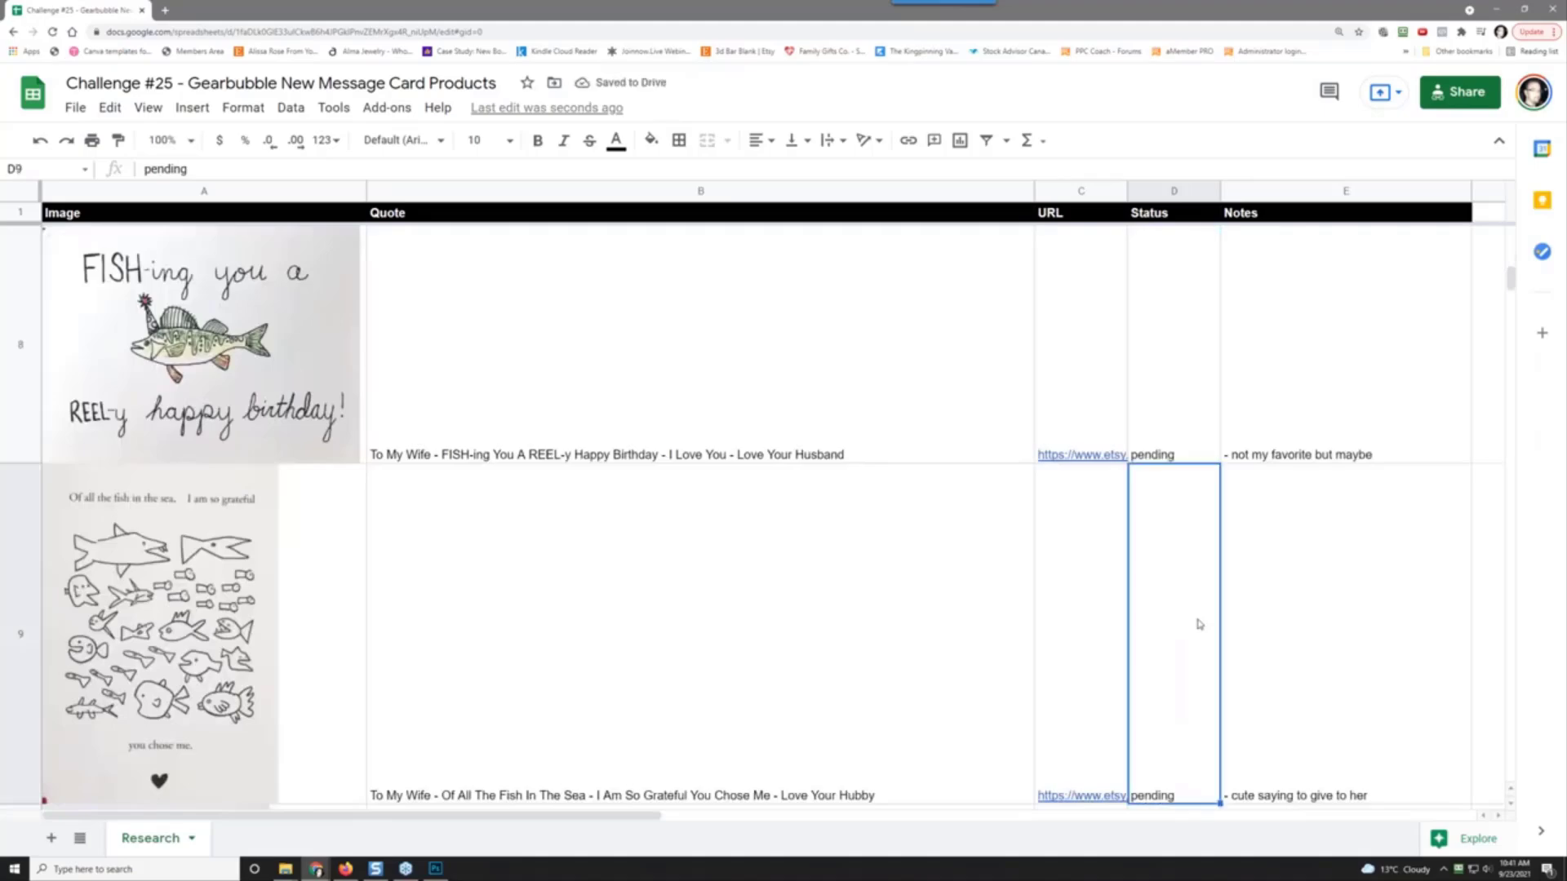
type("Launched")
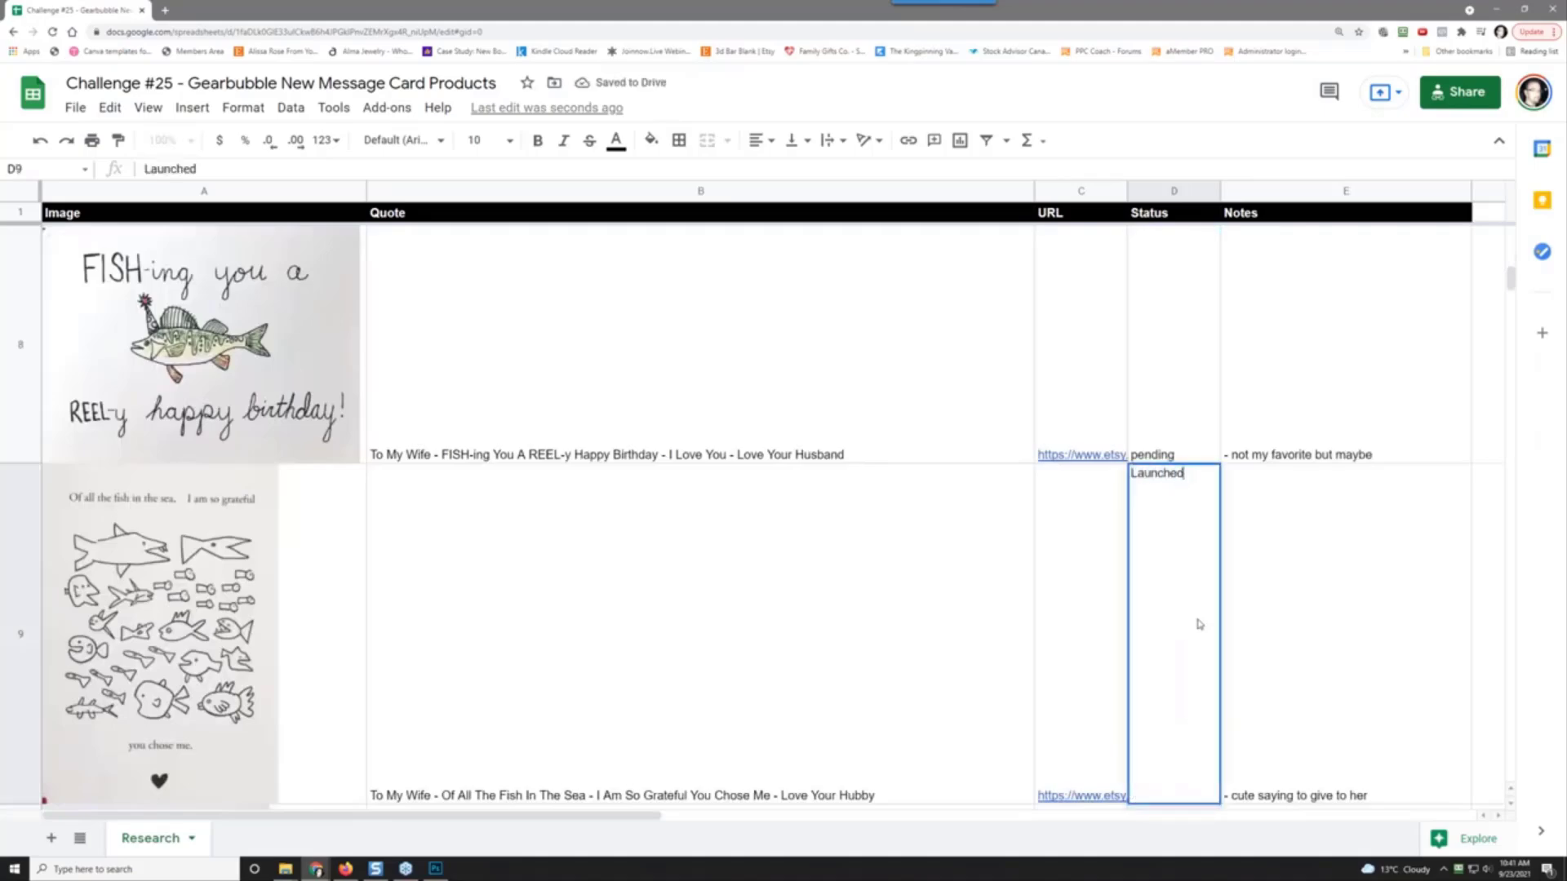
key("Return")
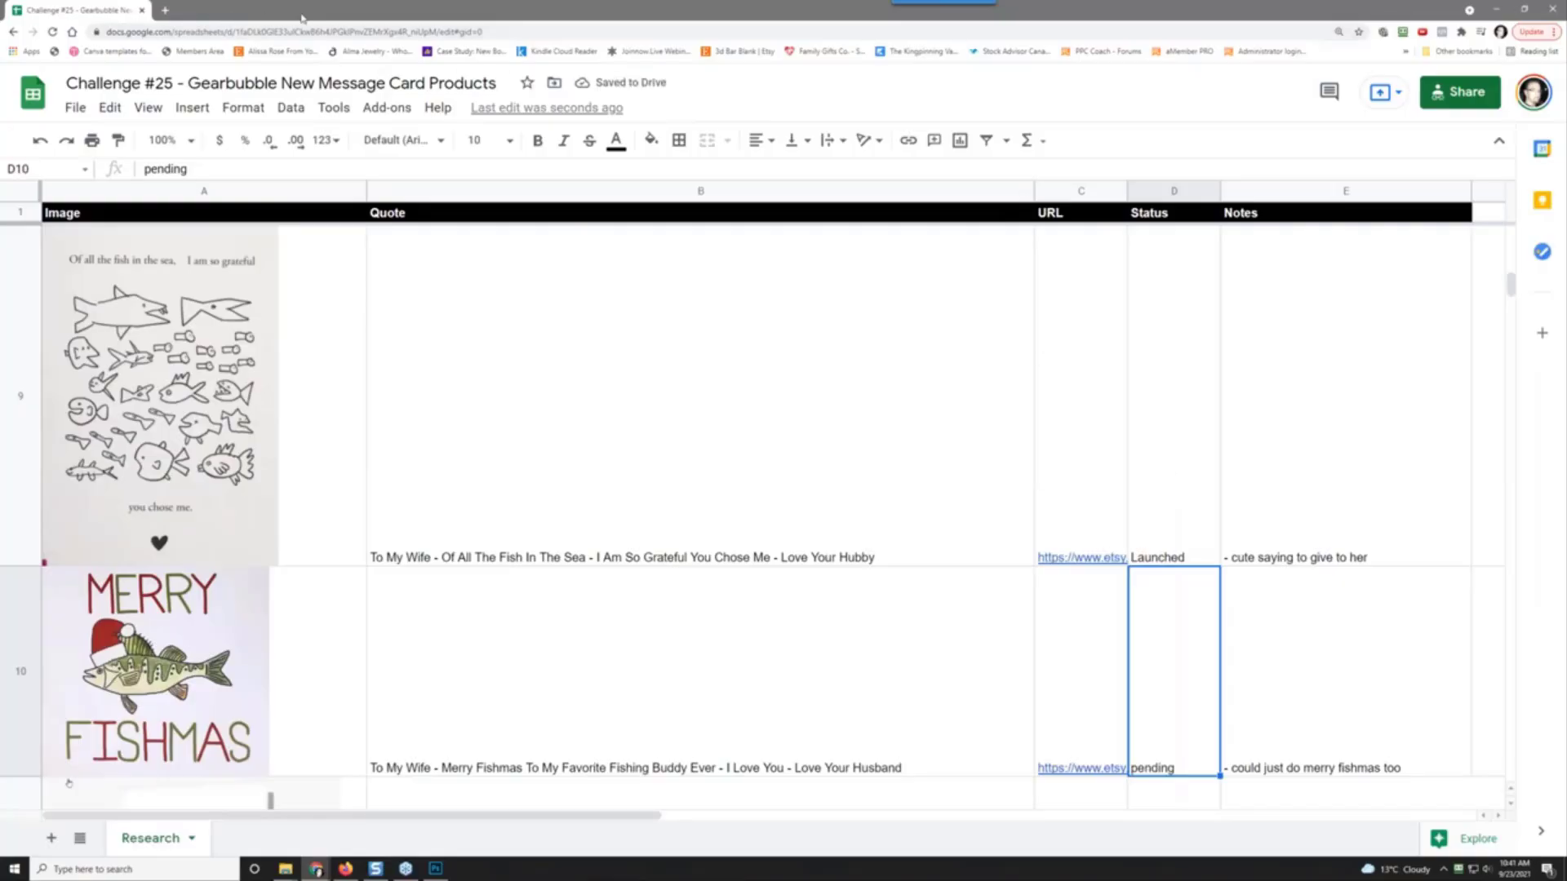
Step: Move the spreadsheet into the campaign's browser window and copy the web address of the "Of All The Fish In The Sea" campaign page
double_click(455, 13)
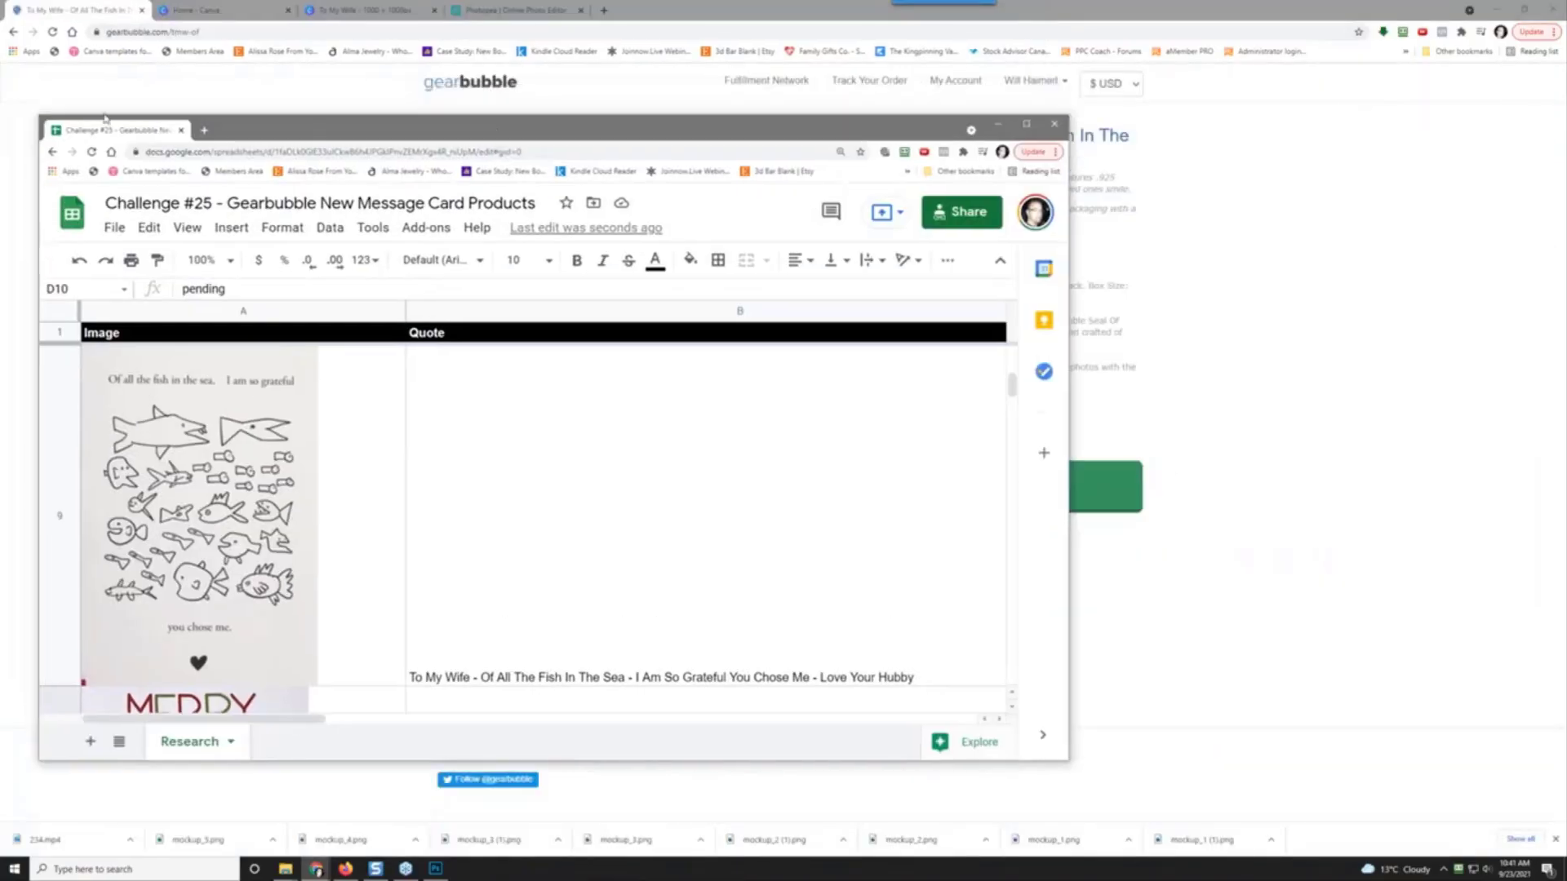
left_click_drag(123, 126, 249, 8)
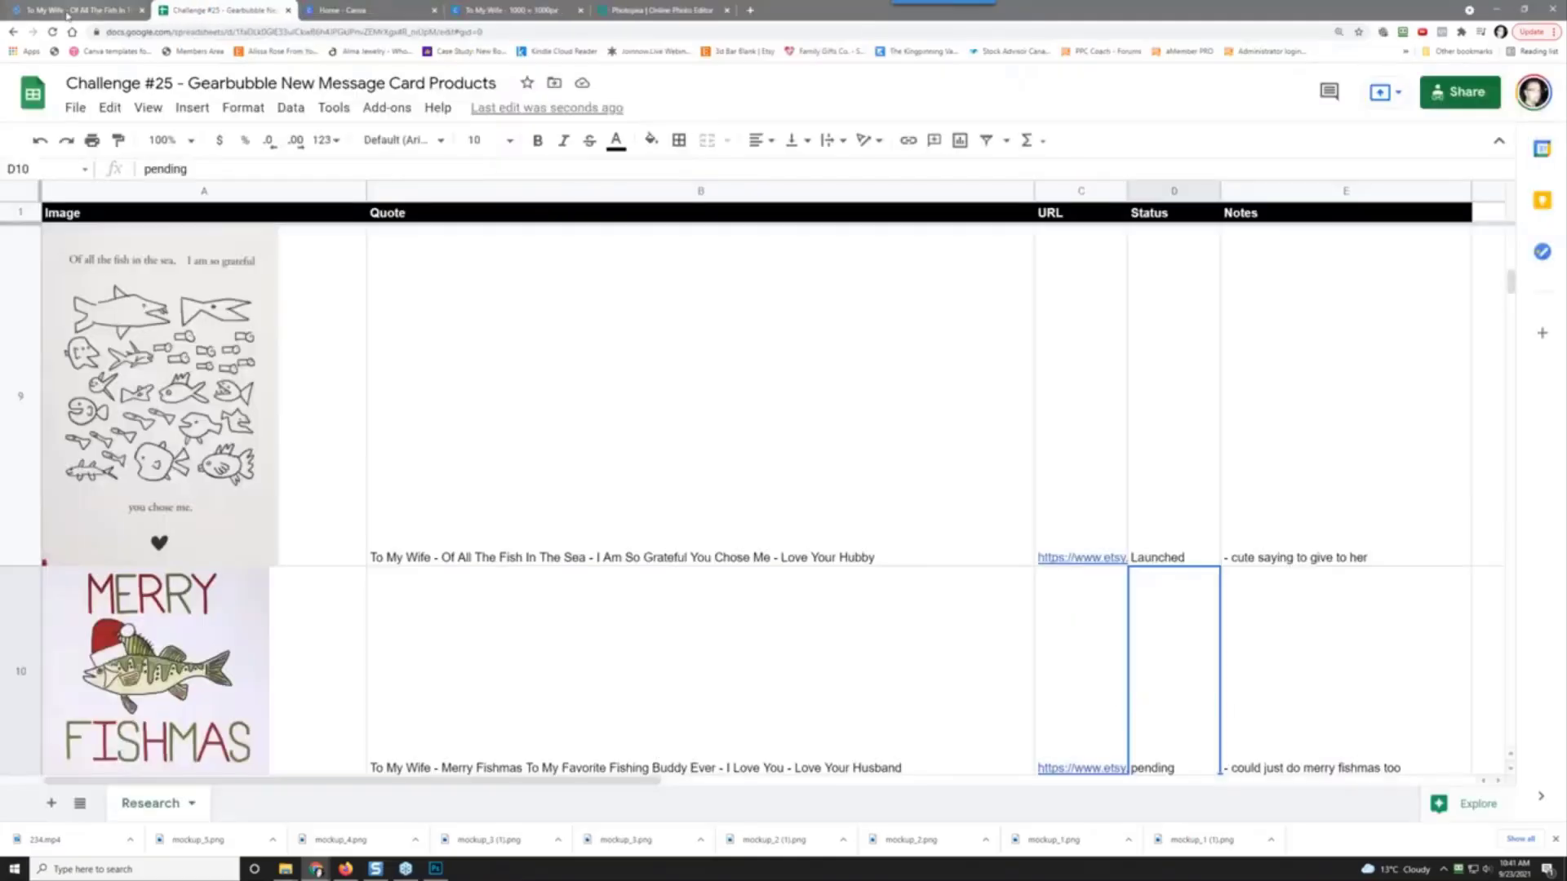
left_click(79, 10)
left_click(179, 31)
right_click(181, 32)
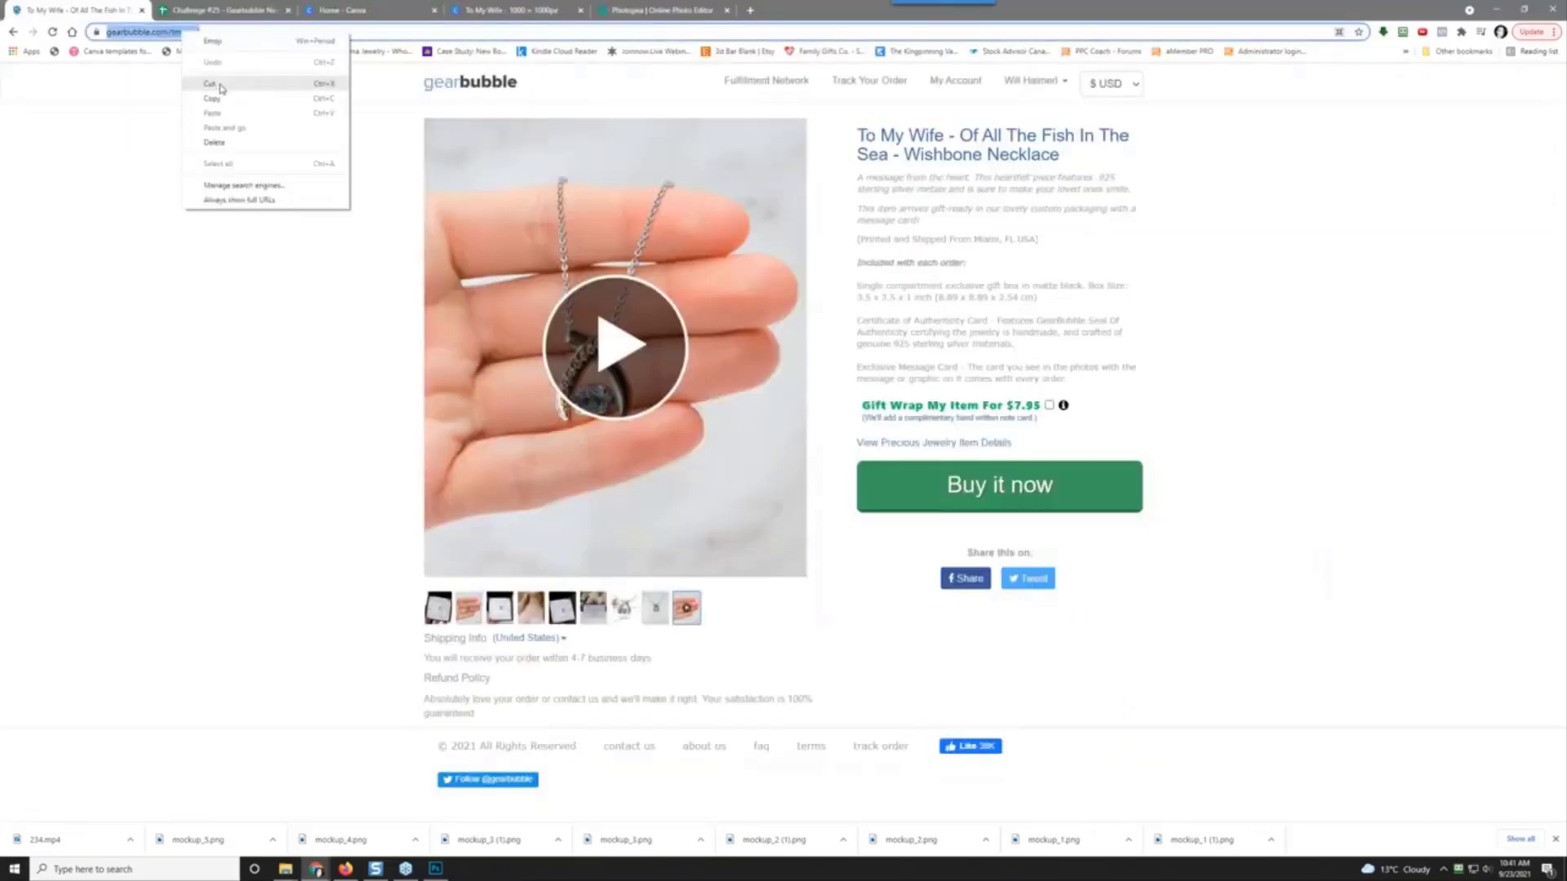
left_click(208, 96)
left_click(235, 12)
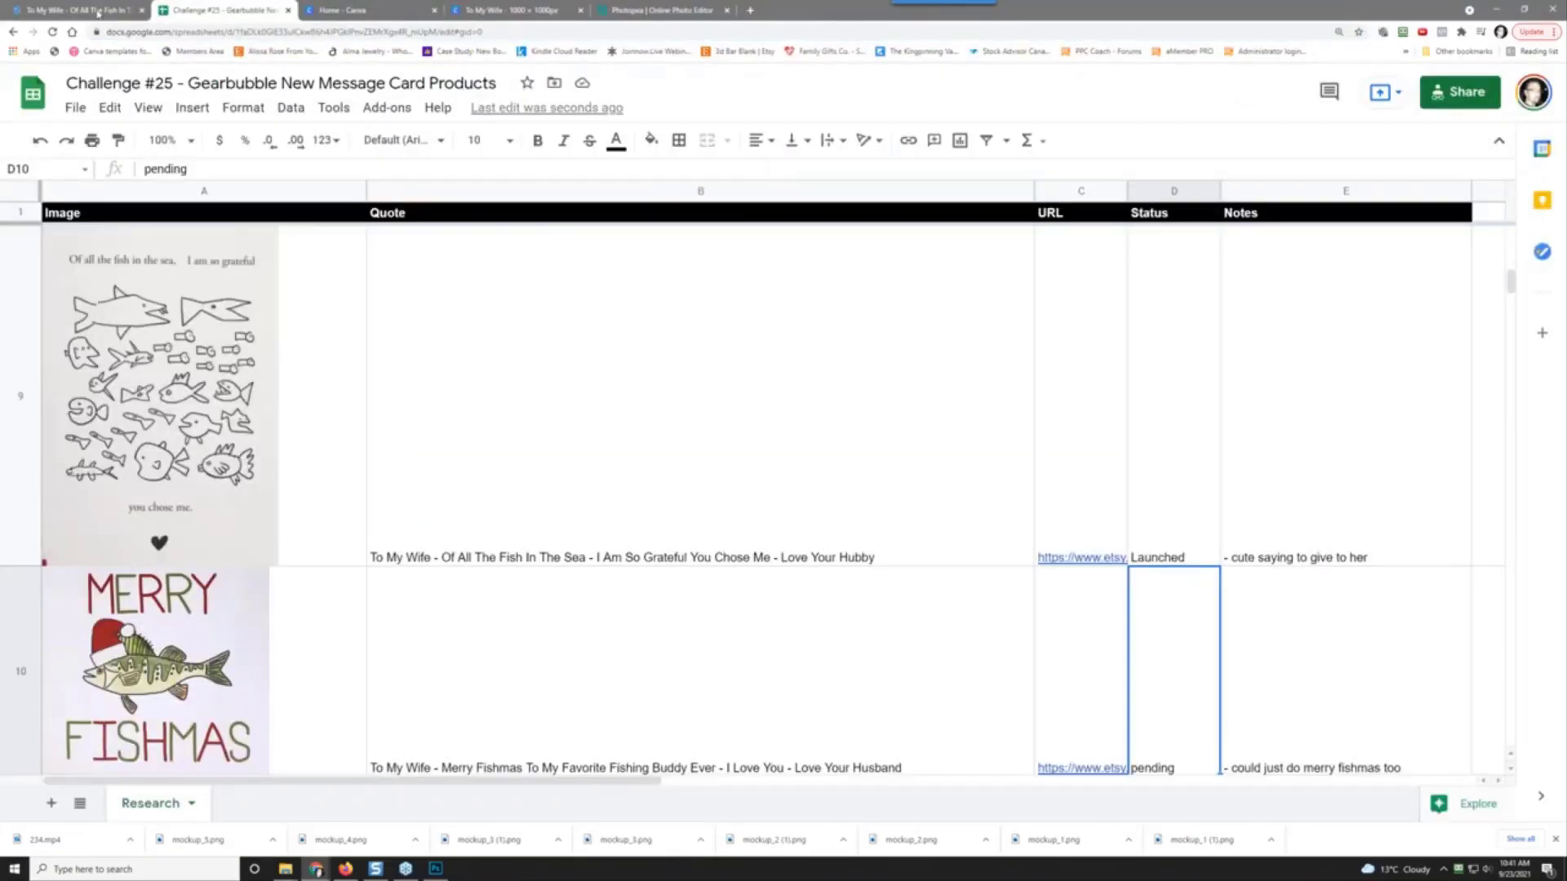
Step: View the first mockup image on the campaign page and return to the research spreadsheet
left_click(95, 11)
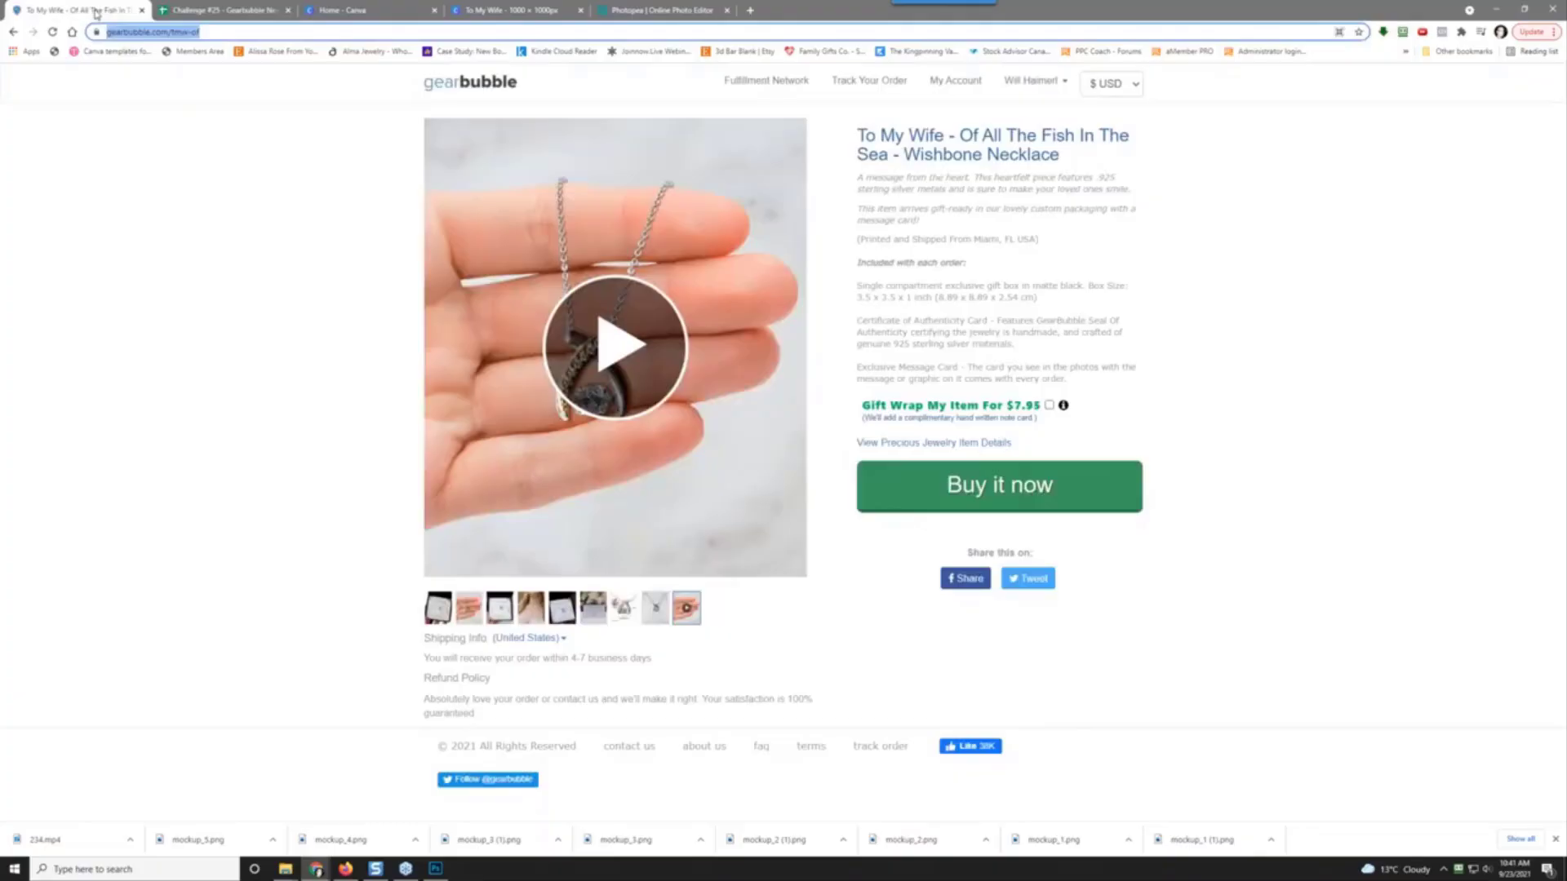
left_click(434, 610)
key("ctrl+Tab")
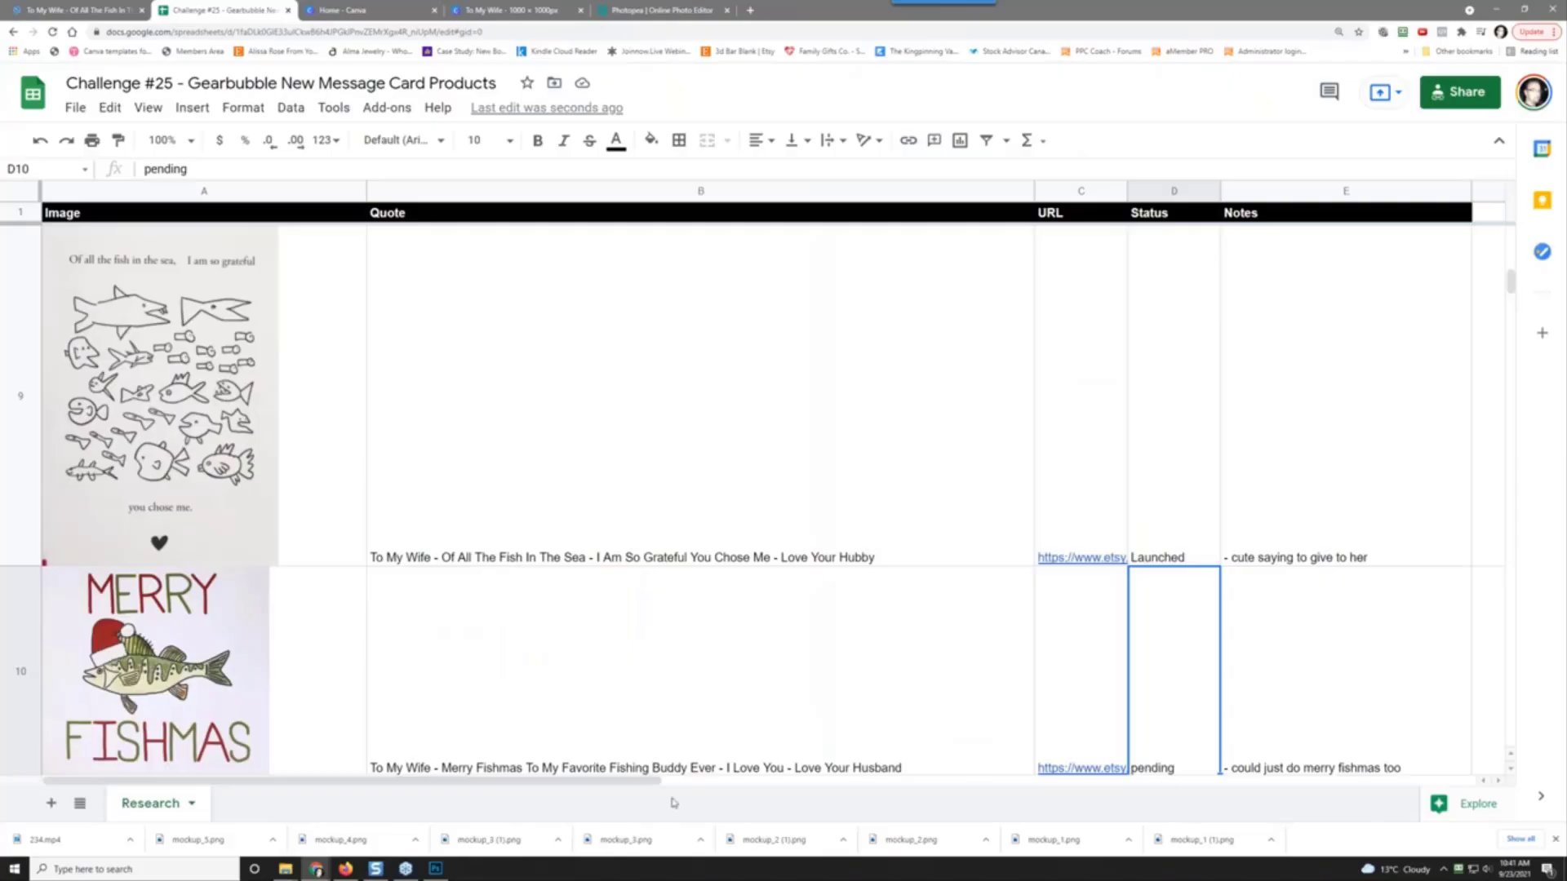
Step: Paste the copied campaign address into the Notes cell of the "Of All The Fish In The Sea" row, replacing the existing note
left_click_drag(618, 790, 743, 805)
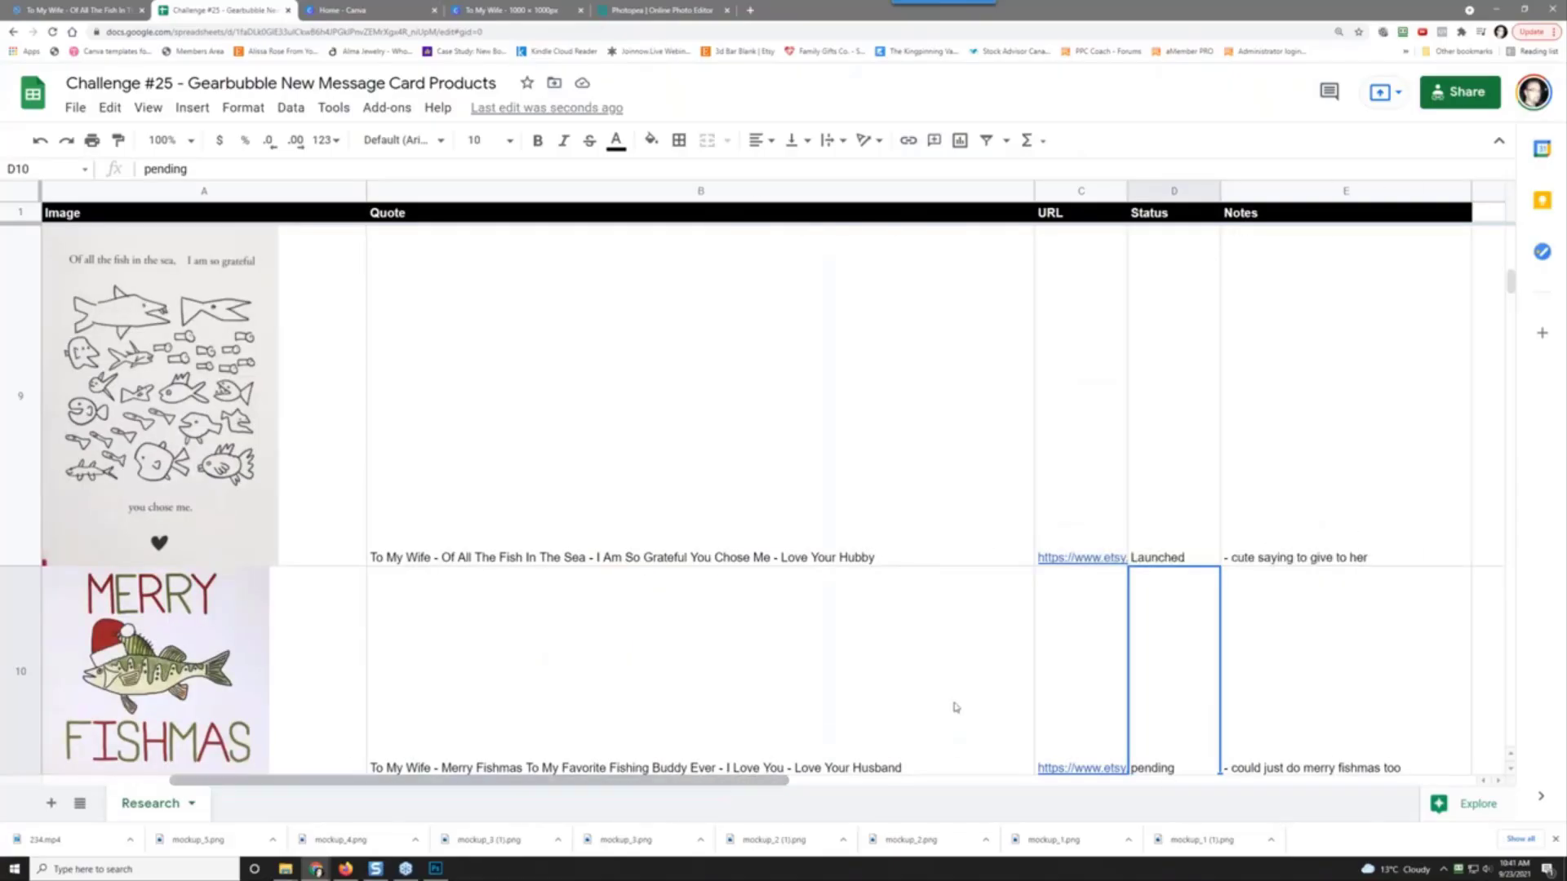
left_click(1335, 473)
right_click(1315, 486)
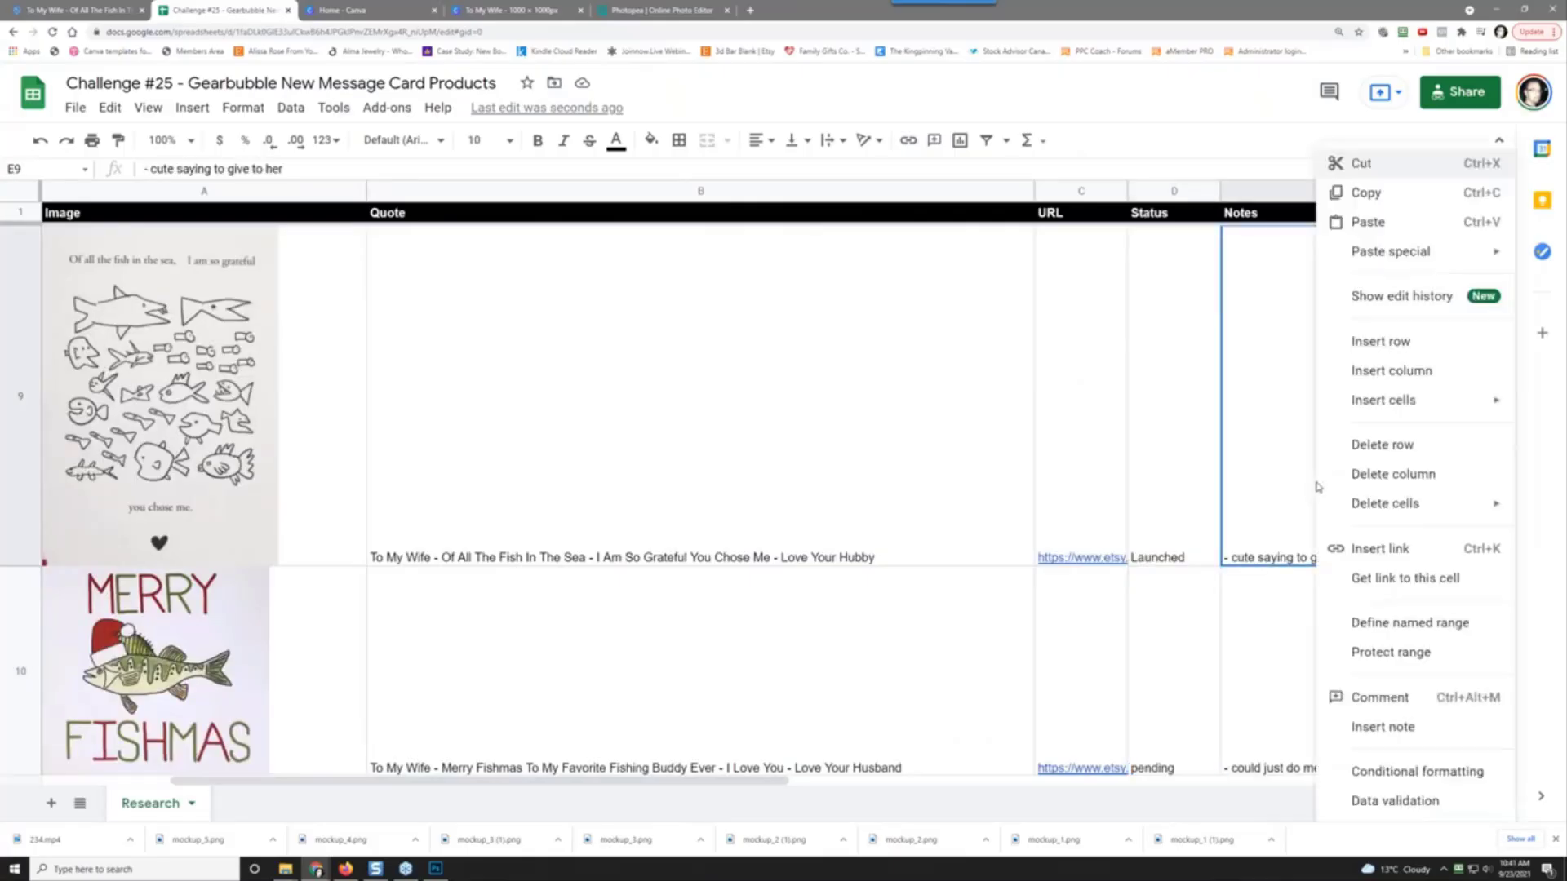
left_click(1385, 219)
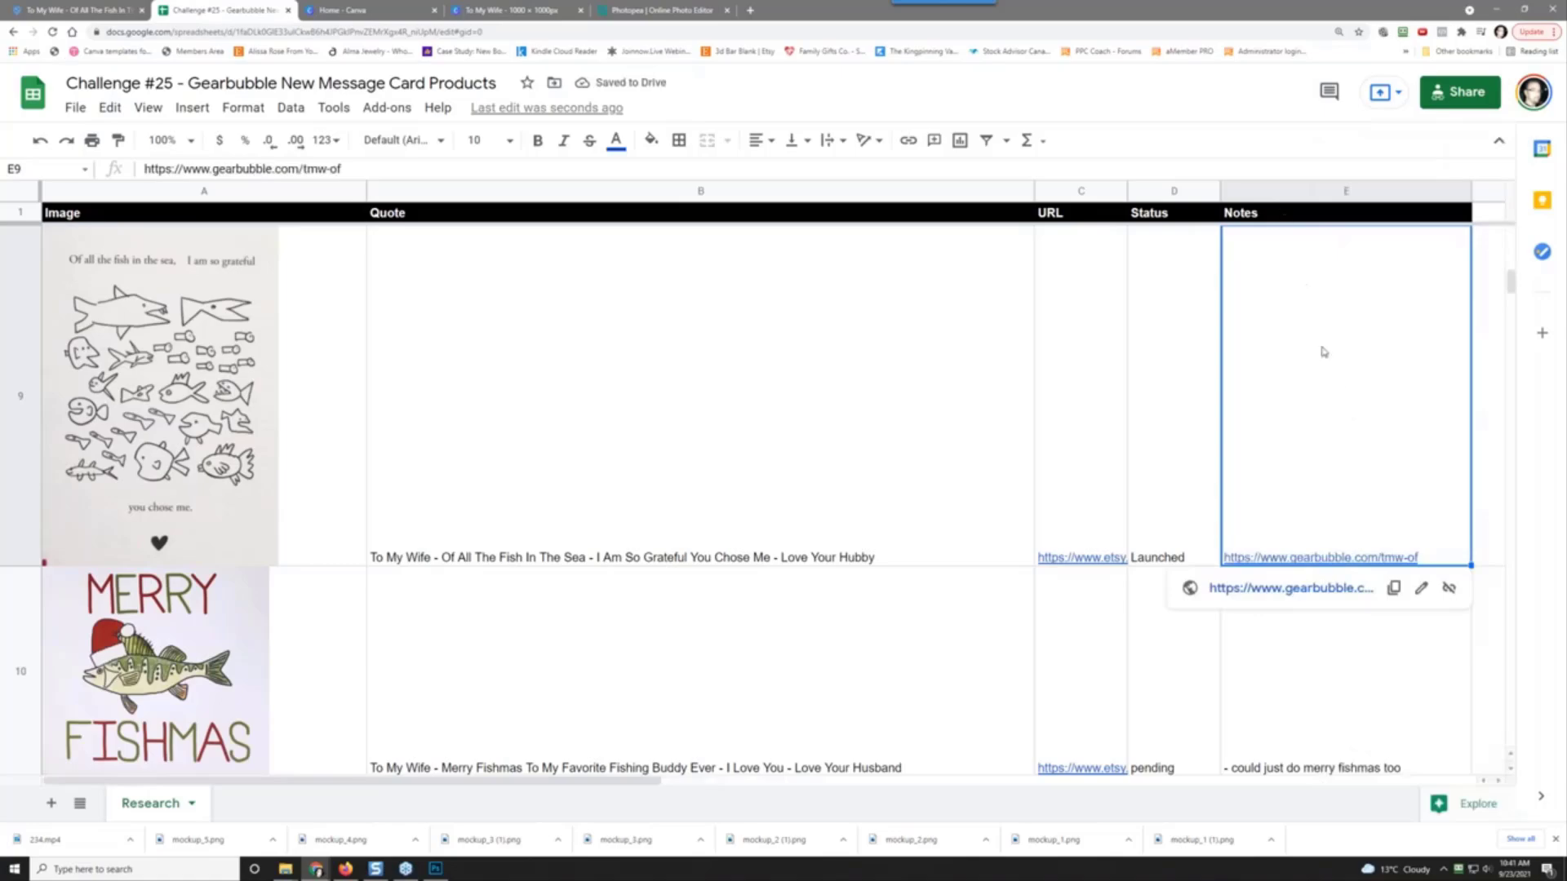
Step: Open the GearBubble campaign list and copy the link address of the "I'm Sorry For What I Said When I Was Fishing" campaign
left_click(77, 10)
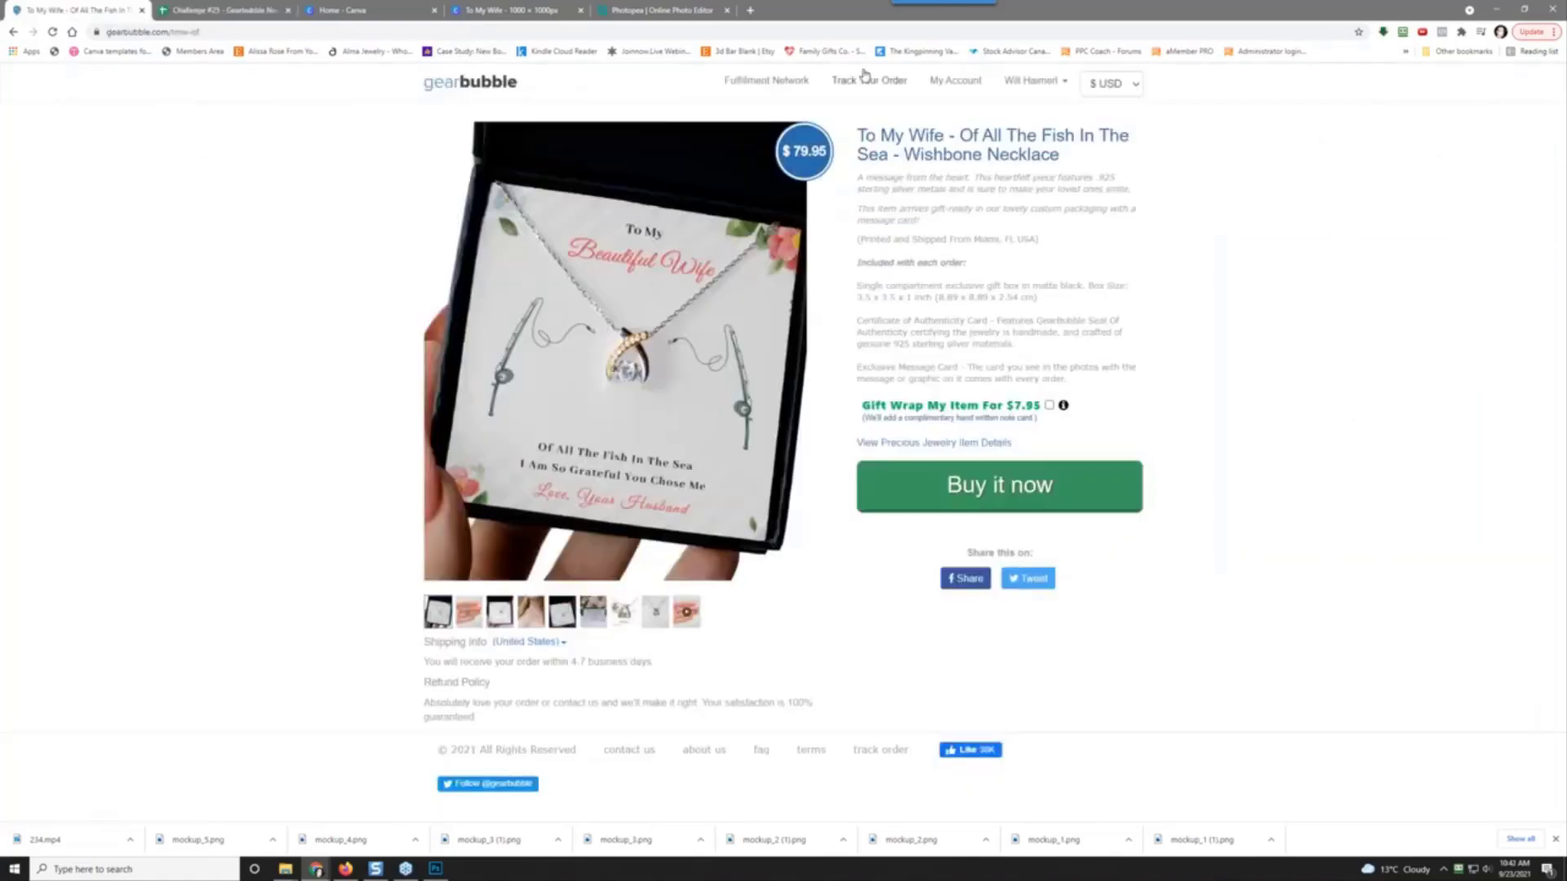
left_click(957, 81)
scroll(735, 444, "down", 3)
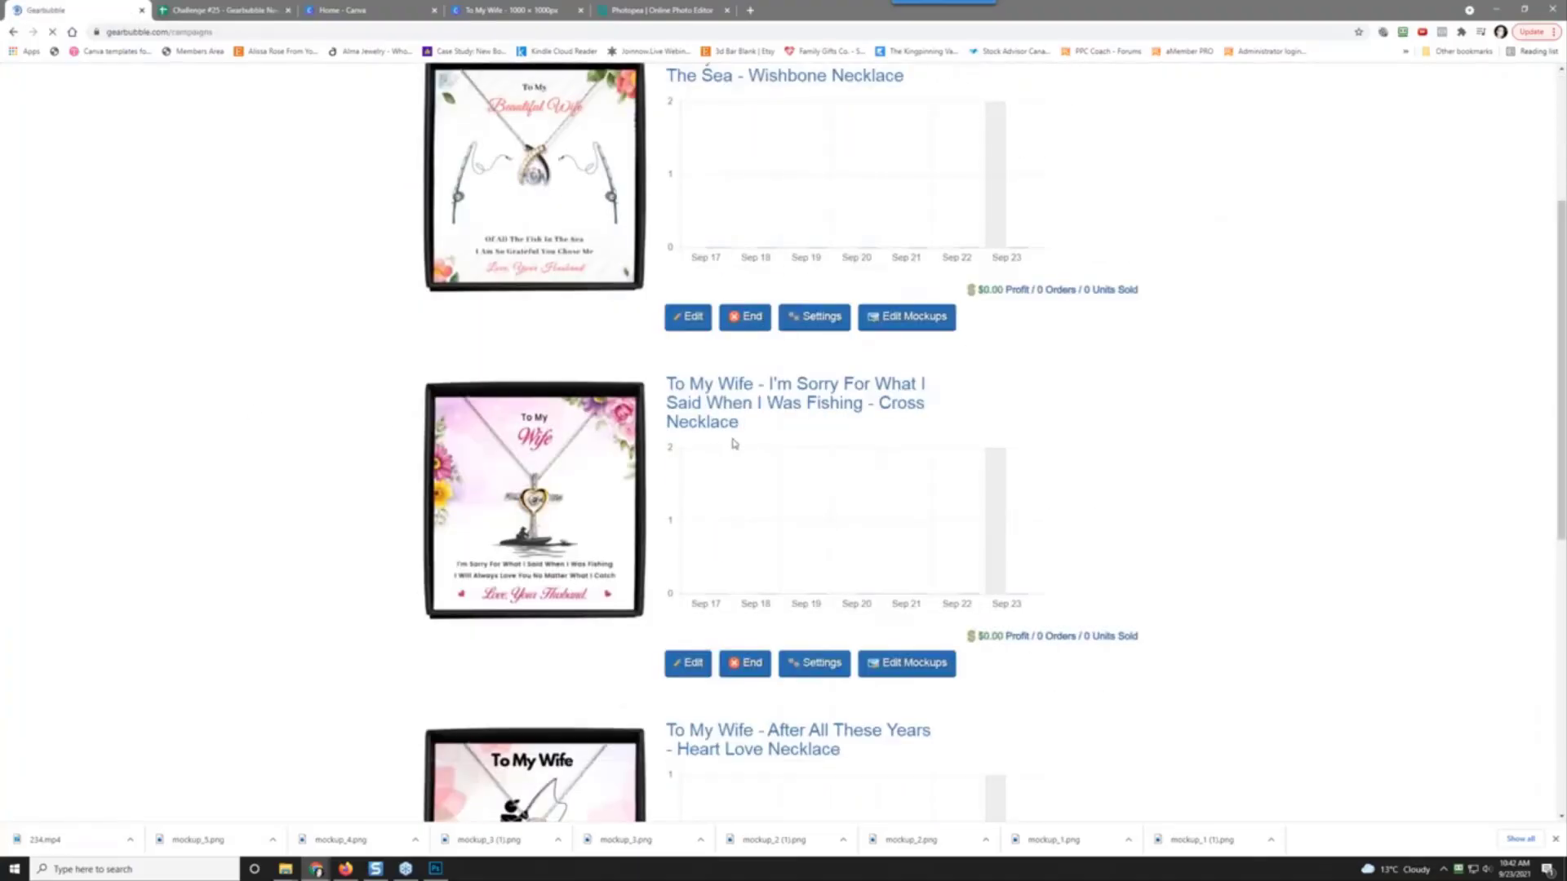
right_click(758, 394)
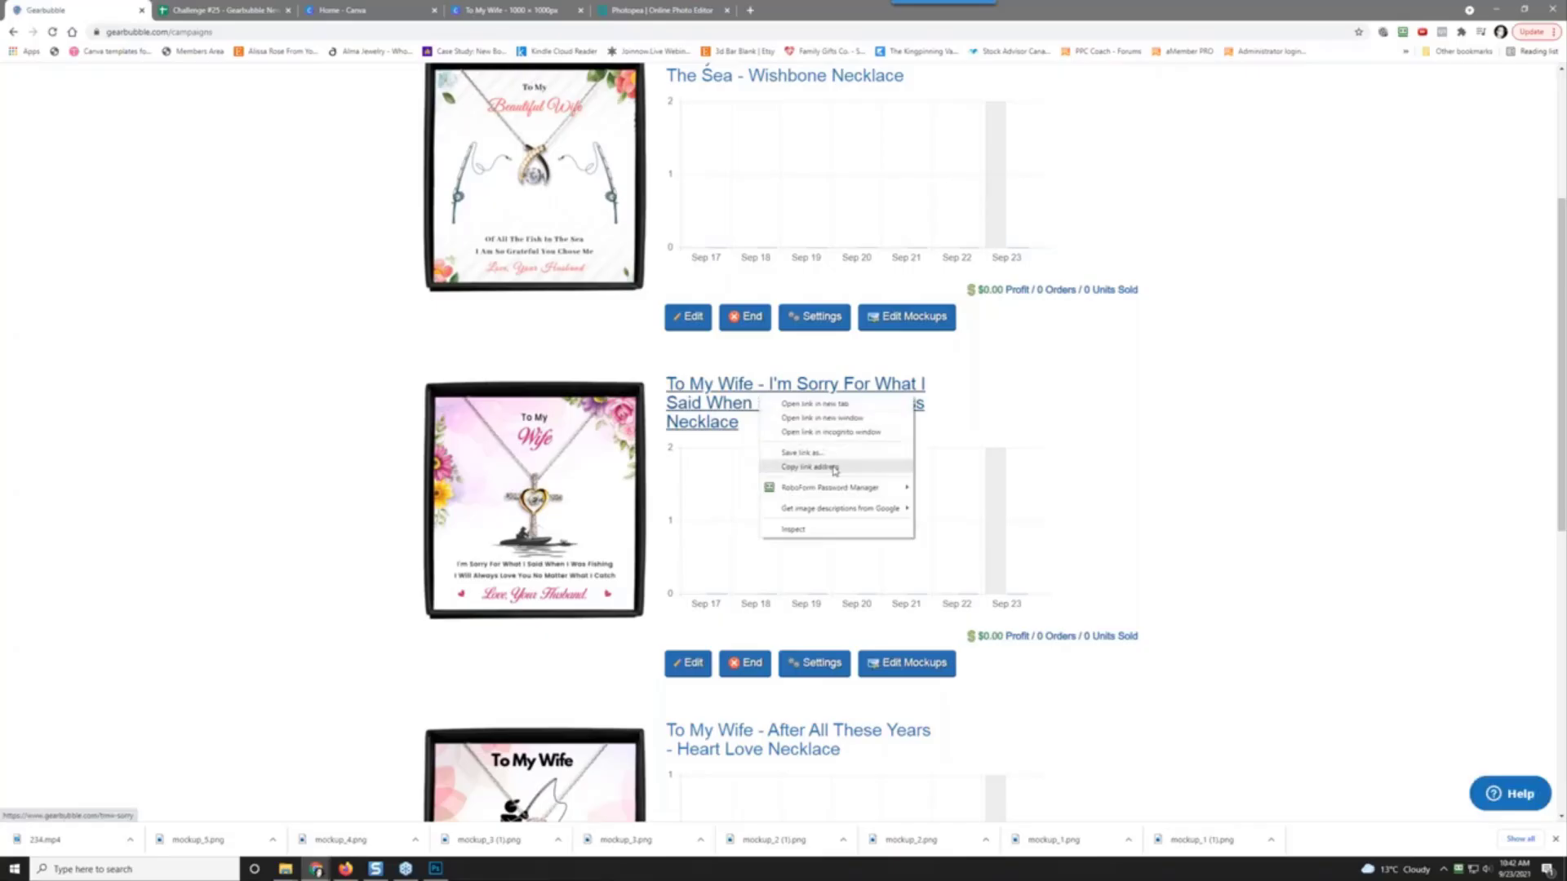
left_click(834, 468)
Step: Replace the note in the "I'm Sorry For What I Said When I Was Fishing" spreadsheet row with the copied campaign link
left_click(222, 10)
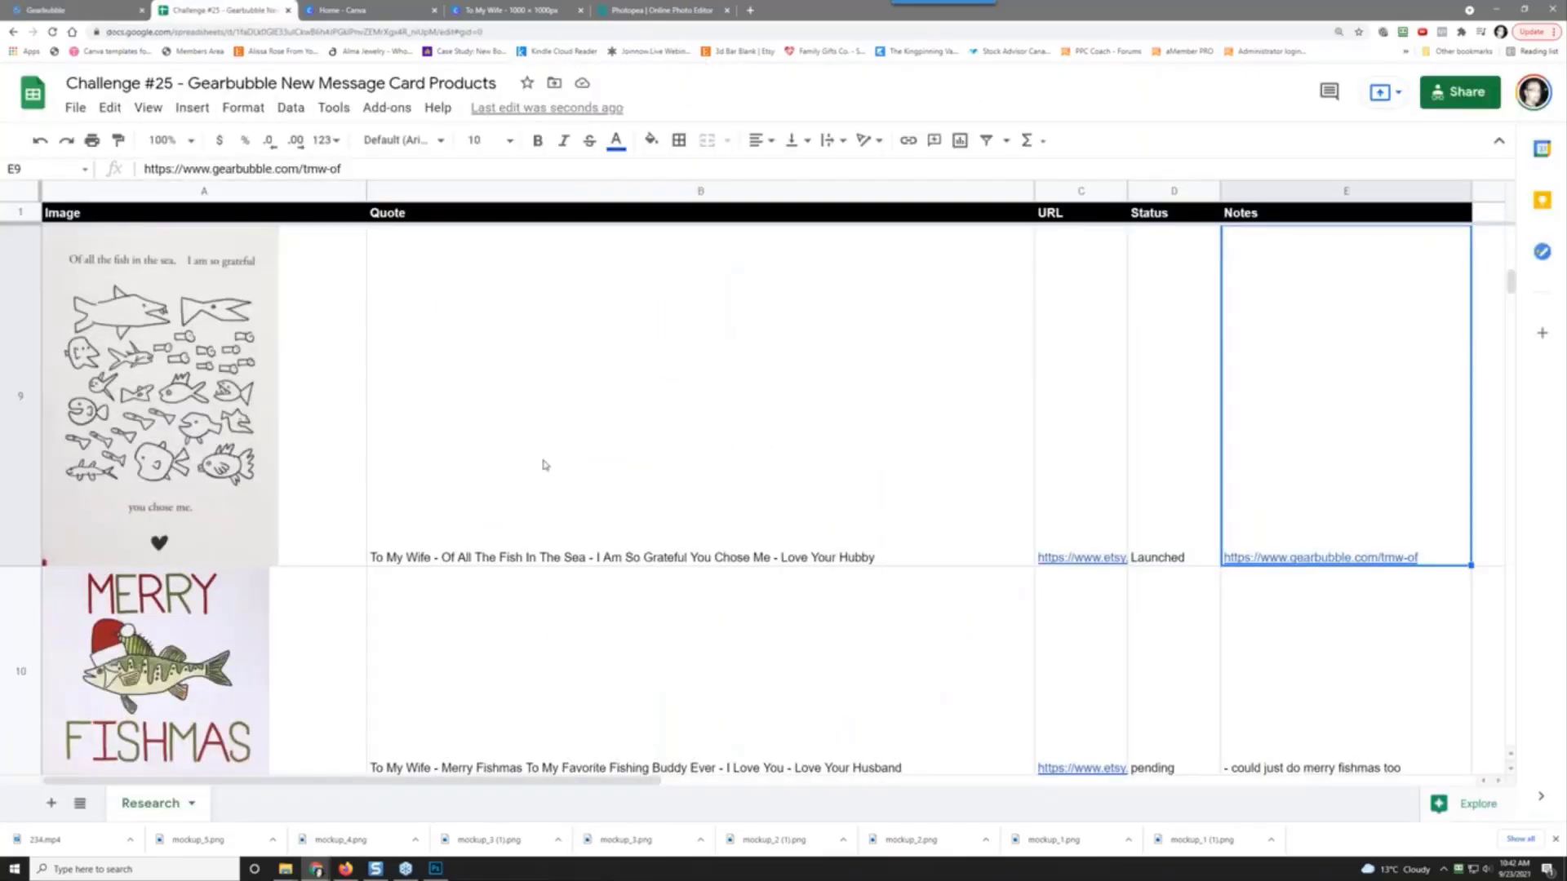
scroll(544, 464, "up", 5)
scroll(544, 465, "up", 3)
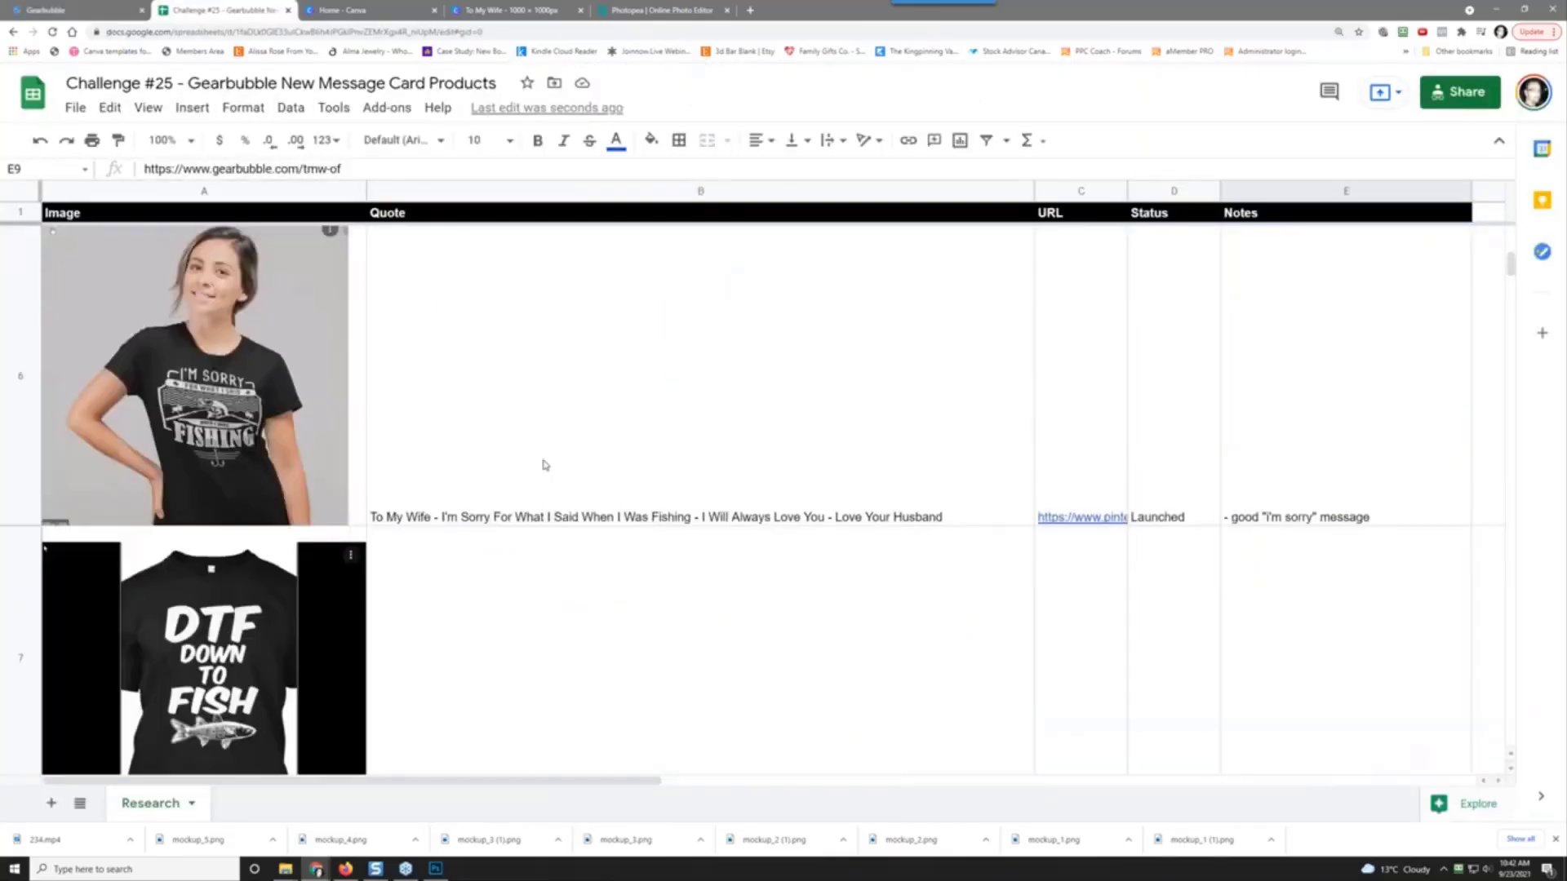
left_click(1306, 437)
right_click(1310, 438)
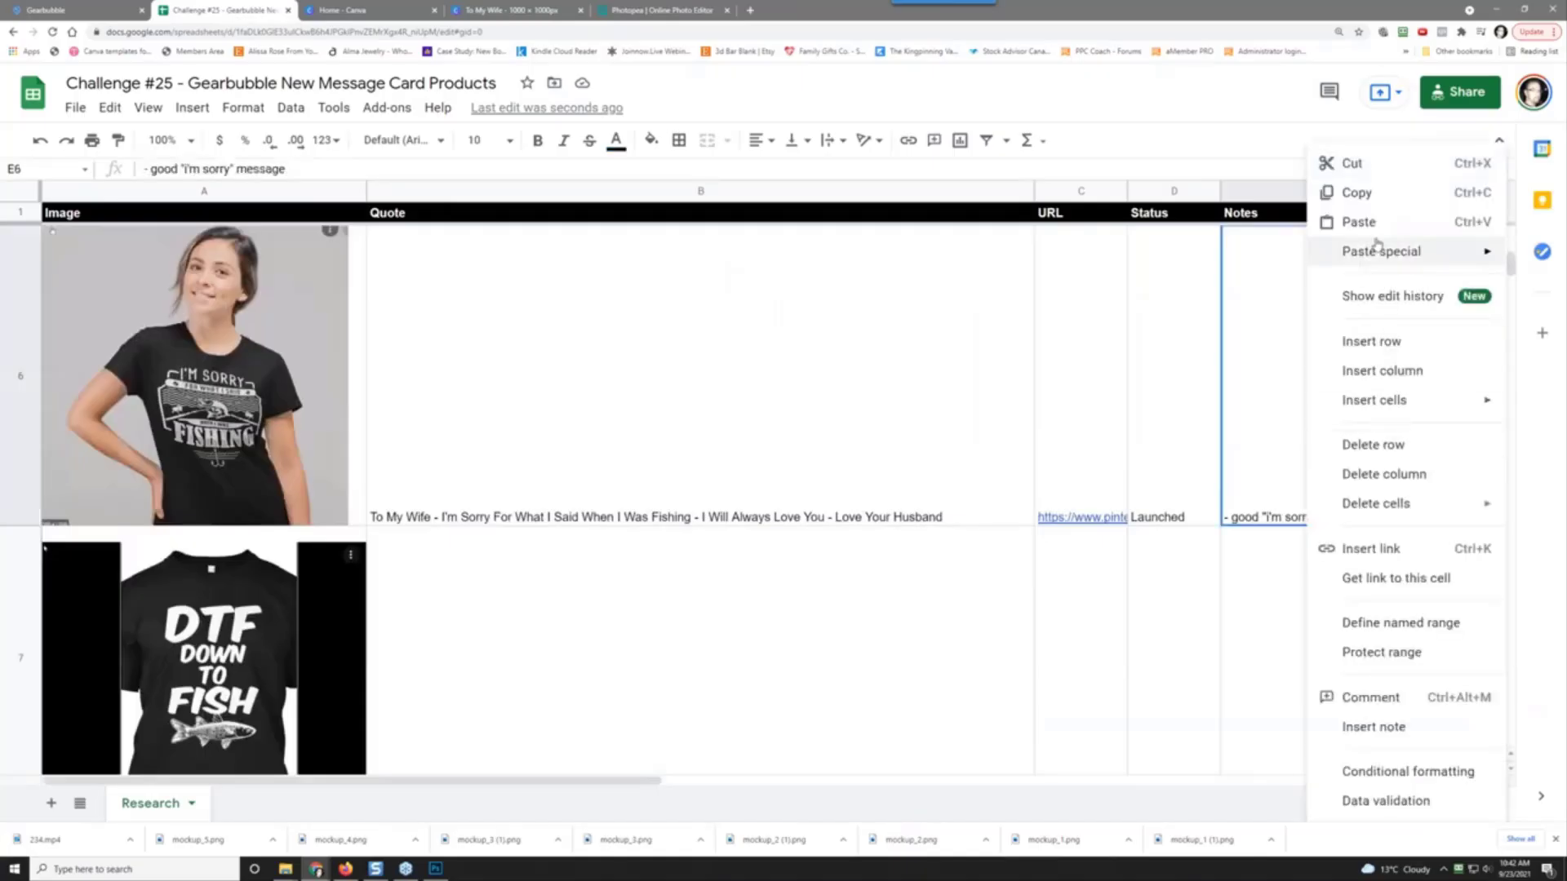
left_click(1359, 222)
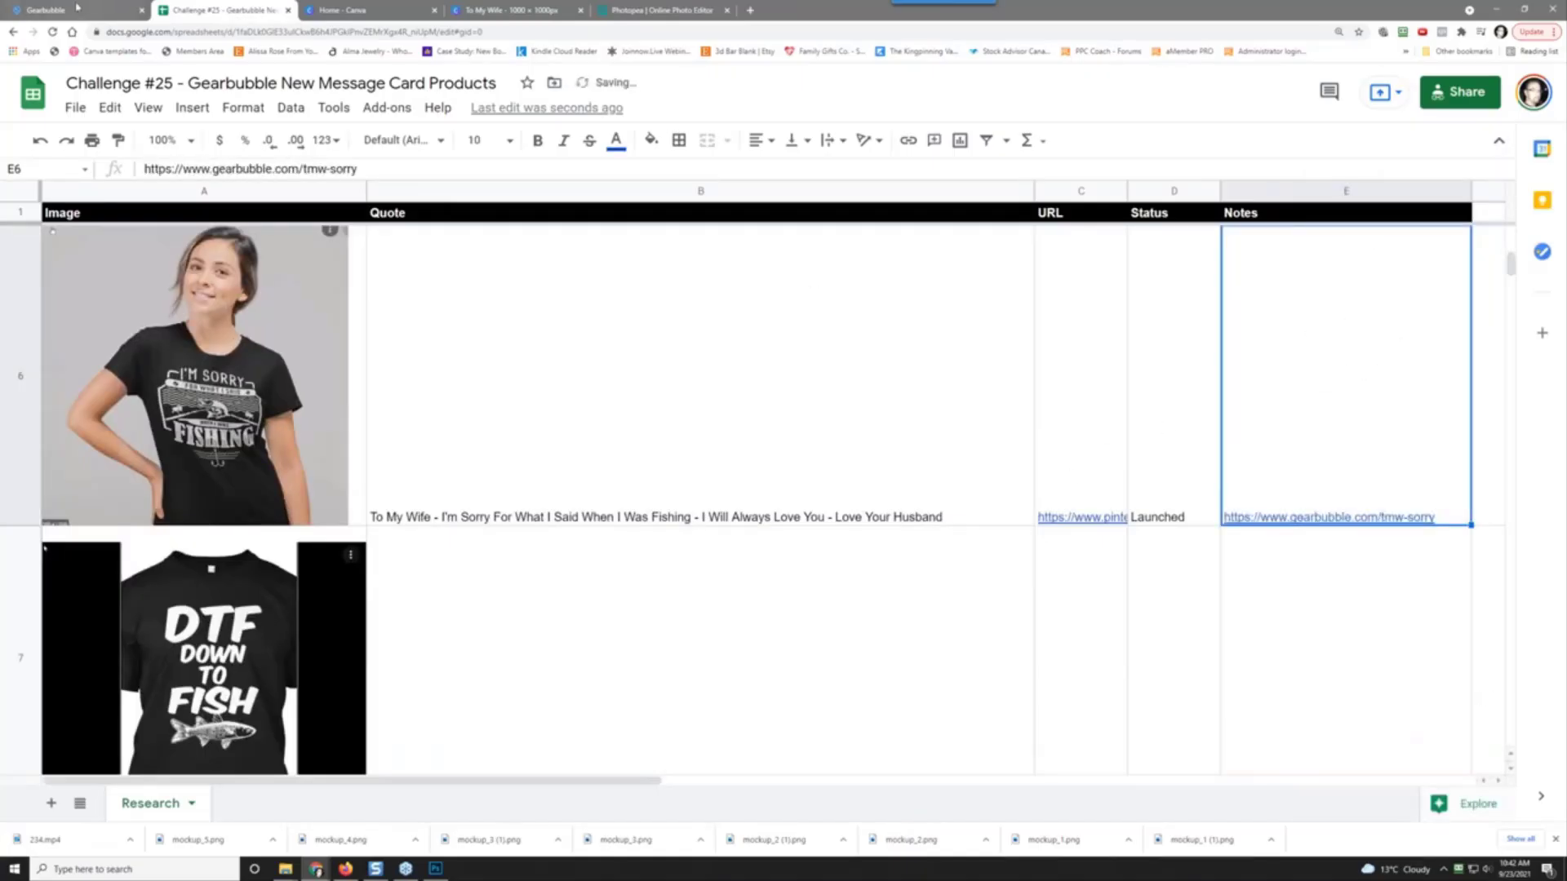
Step: Copy the link address of the "After All These Years - Heart Love Necklace" campaign from the GearBubble campaign list
key("ctrl+shift+Tab")
scroll(298, 371, "up", 4)
scroll(292, 367, "down", 8)
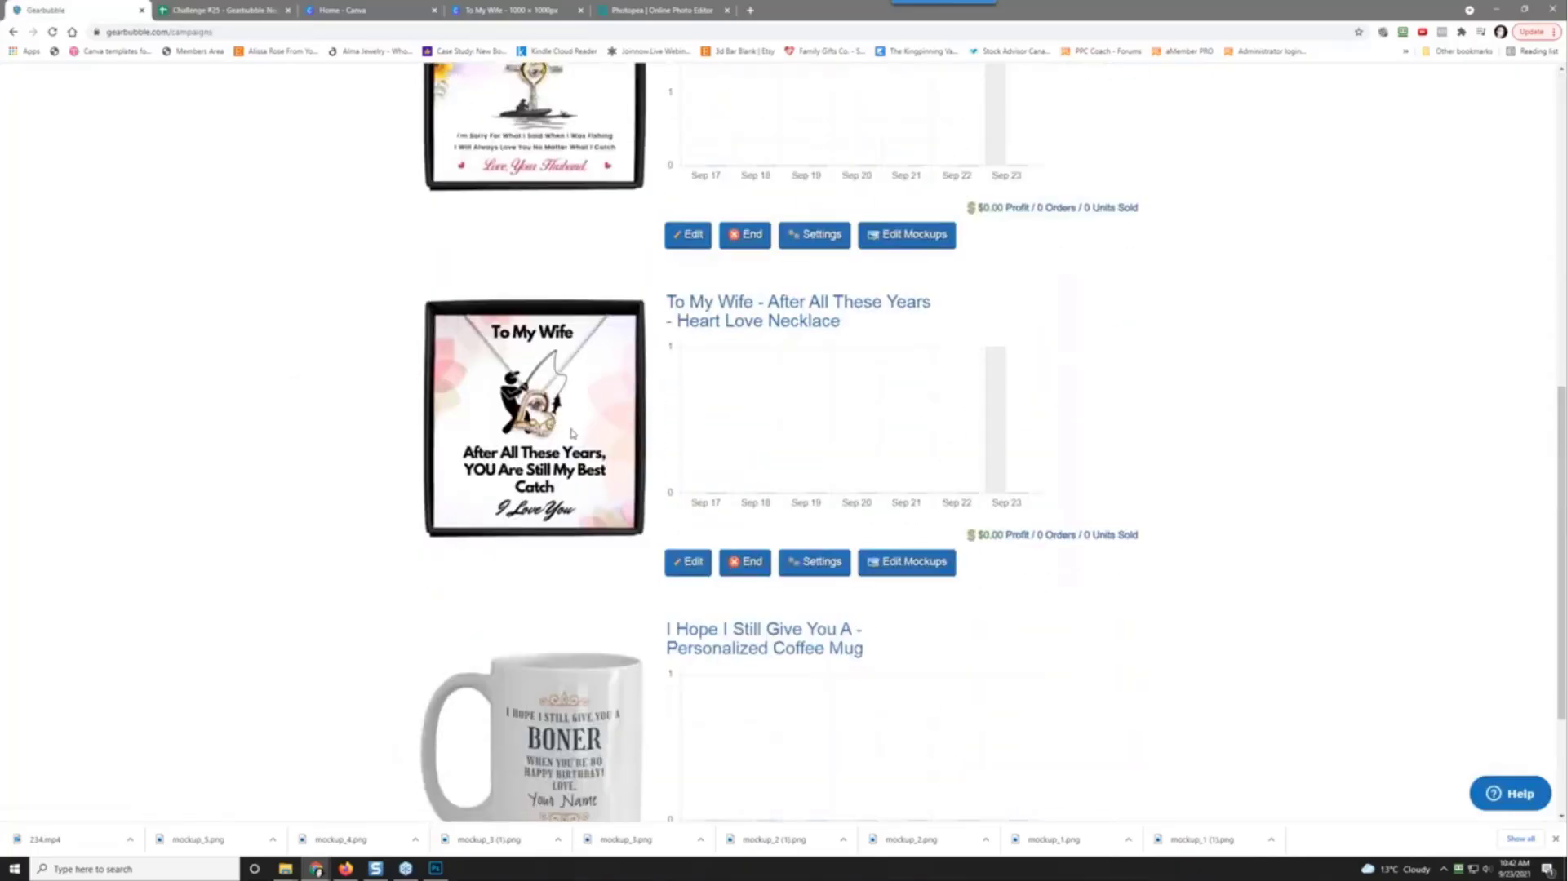
right_click(772, 313)
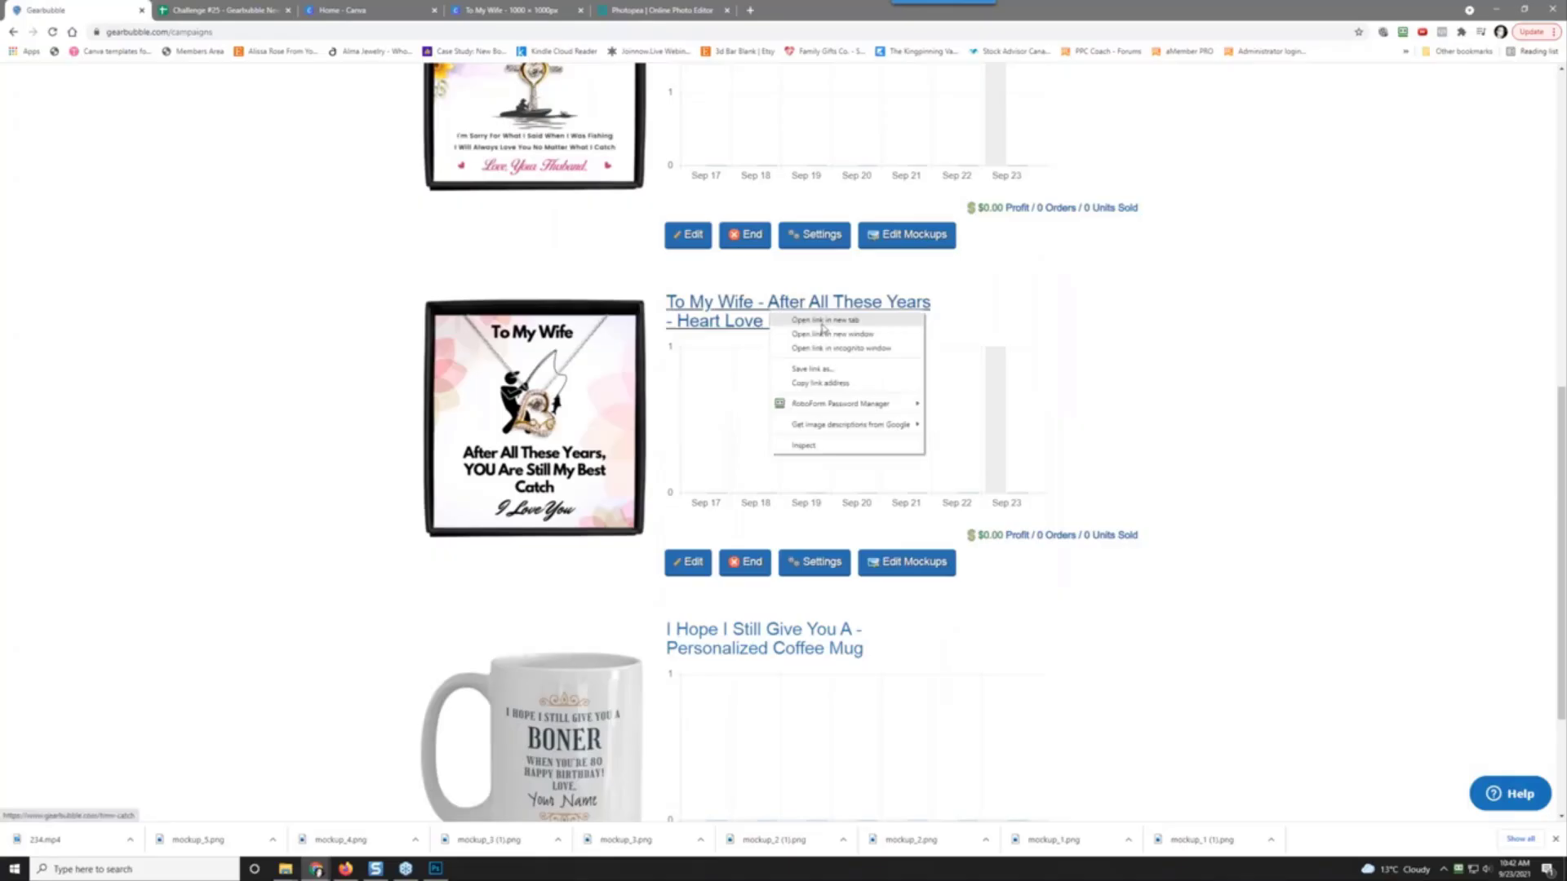
left_click(832, 382)
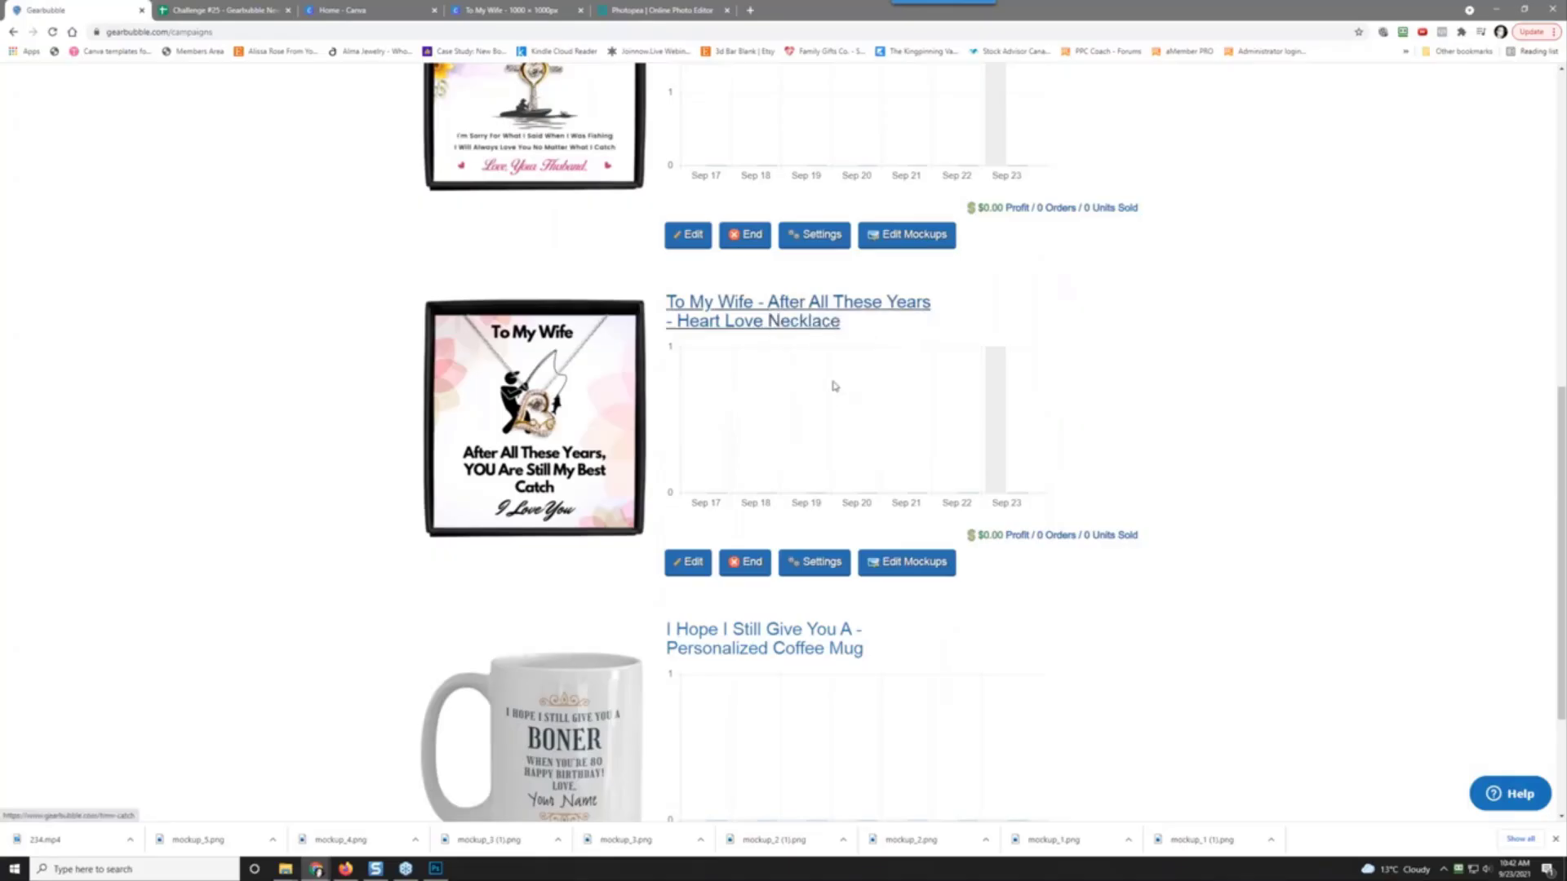
Step: Replace the note in the "After All These Years Of Fishing" spreadsheet row with the copied campaign link
left_click(187, 12)
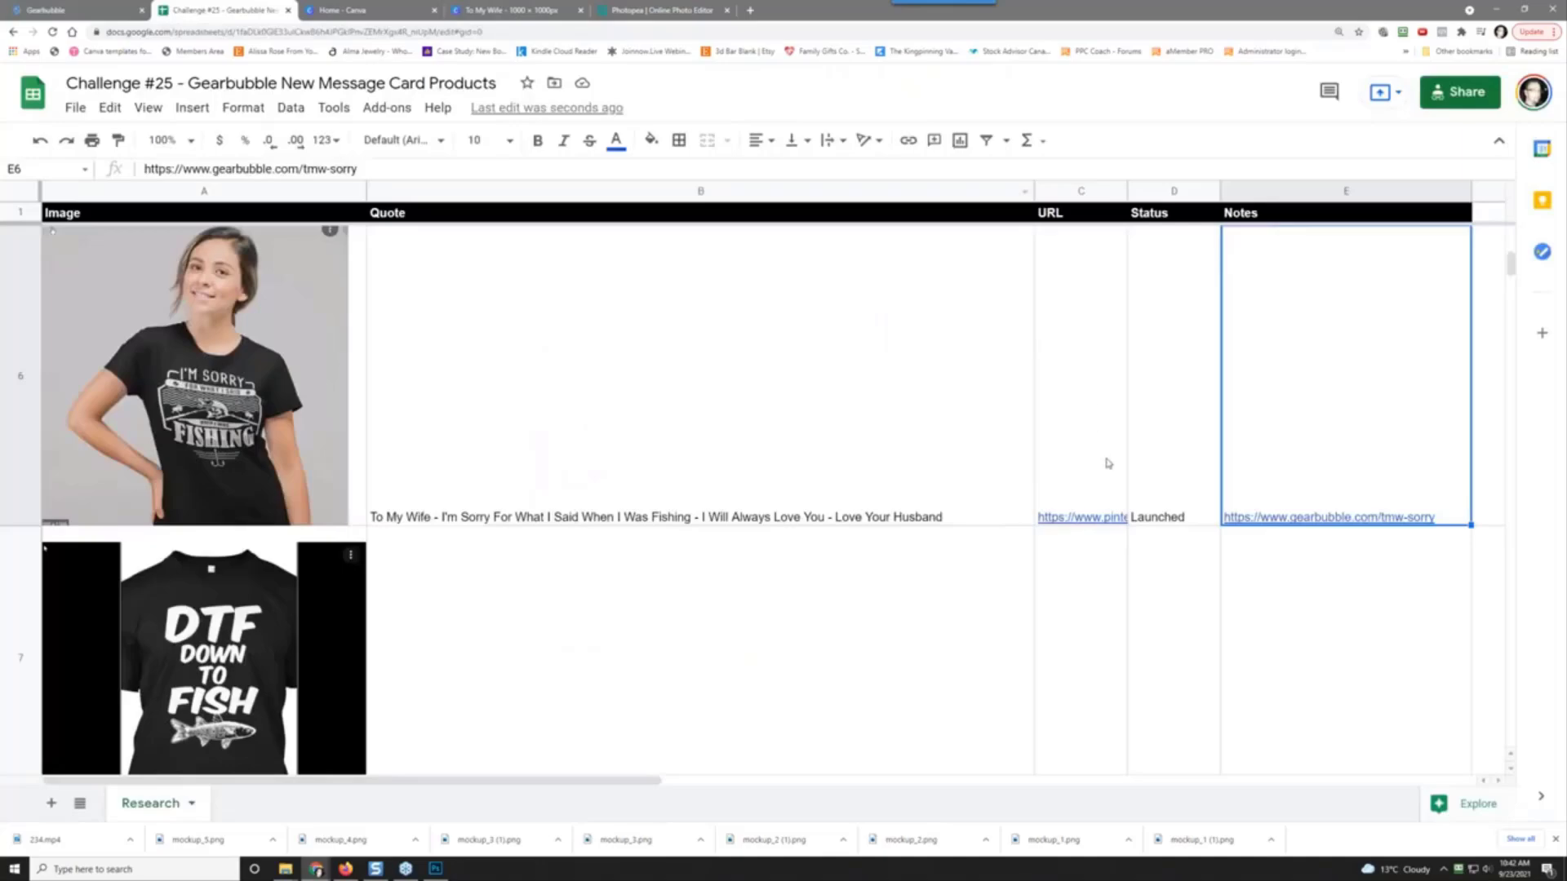
scroll(1110, 461, "up", 3)
right_click(1373, 445)
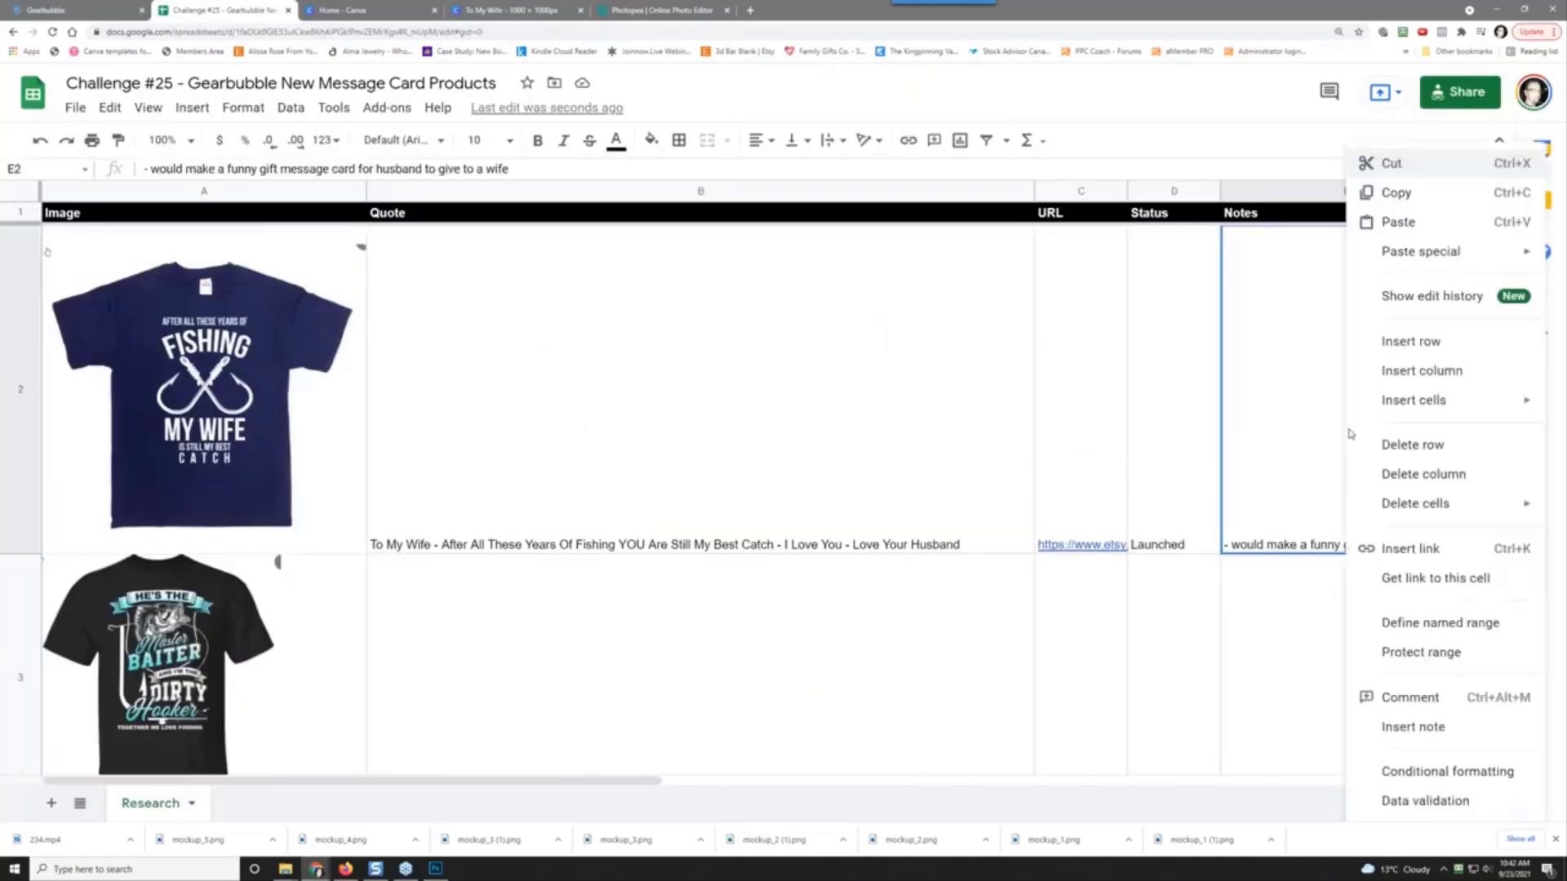
left_click(1398, 222)
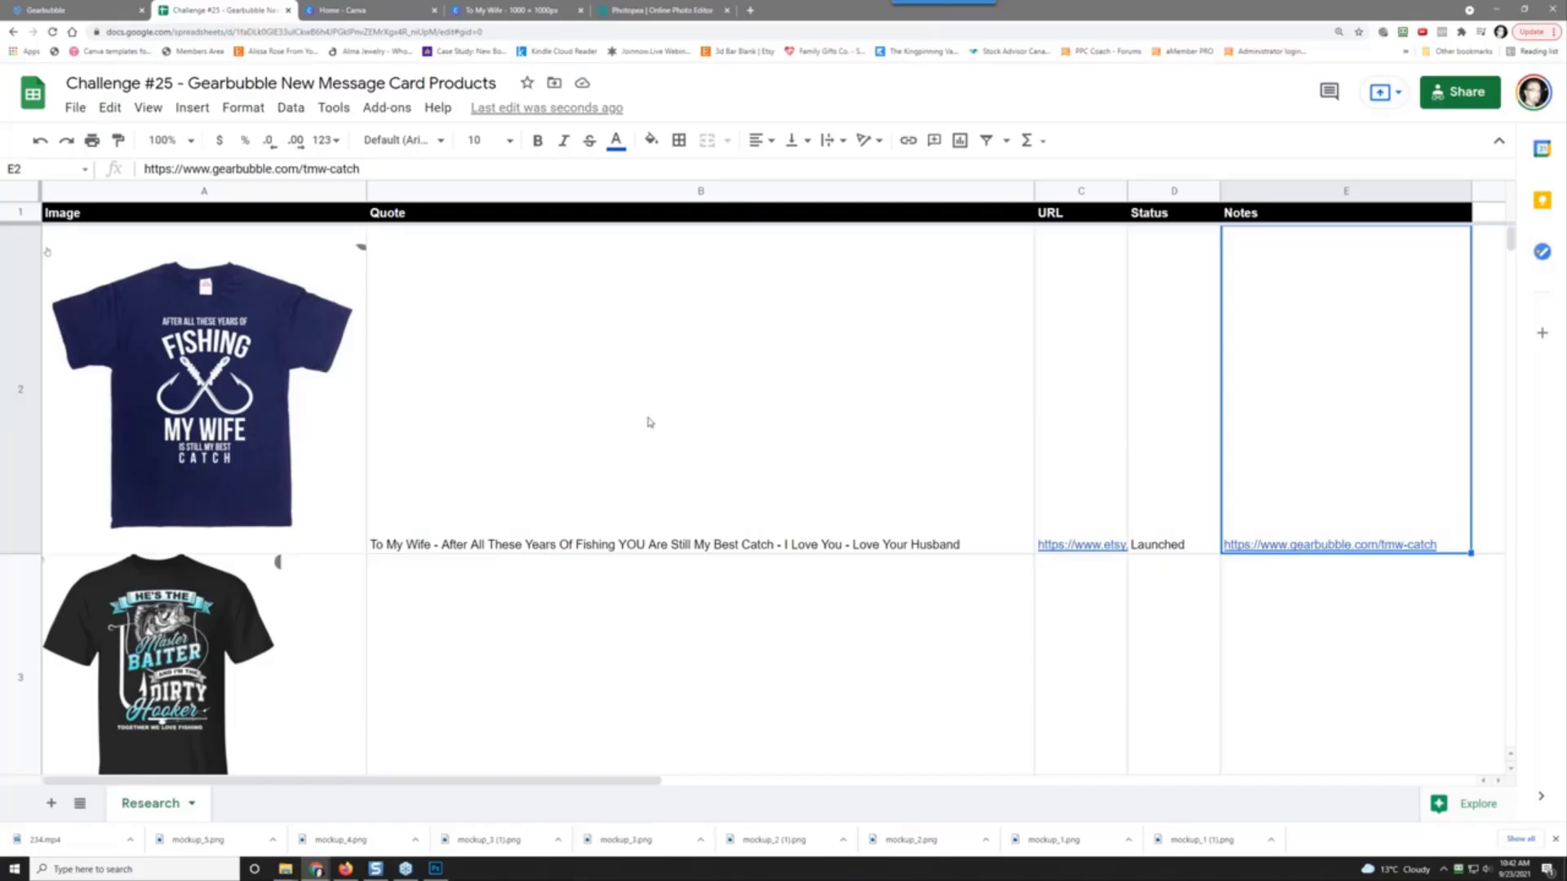
Step: Review the mockup images of the "Of All The Fish In The Sea" wishbone necklace campaign and return to the campaign dashboard
left_click(65, 9)
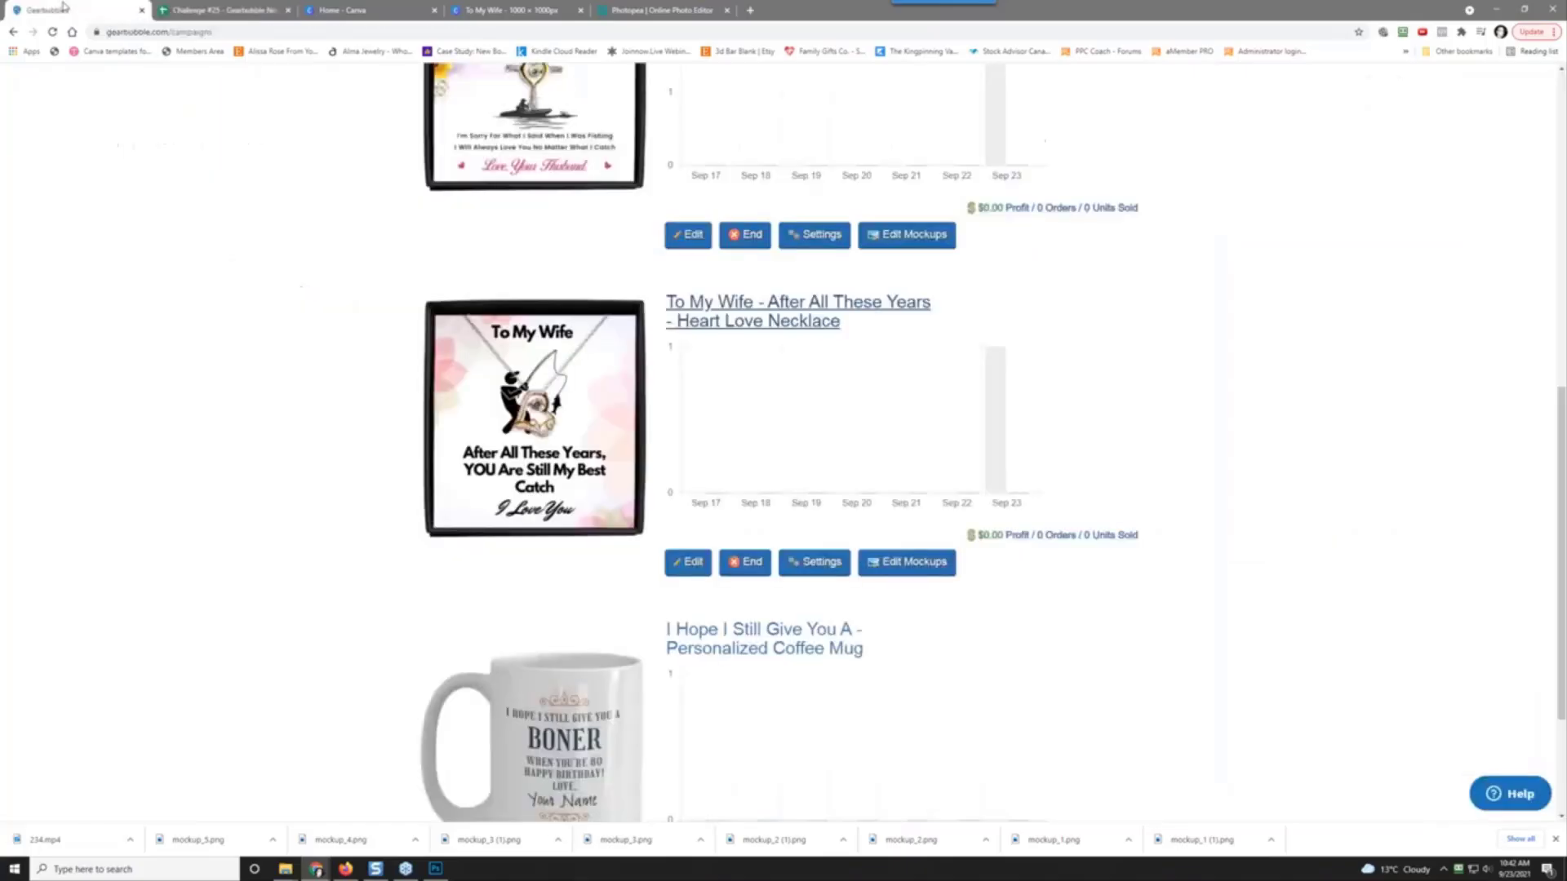
scroll(199, 339, "up", 6)
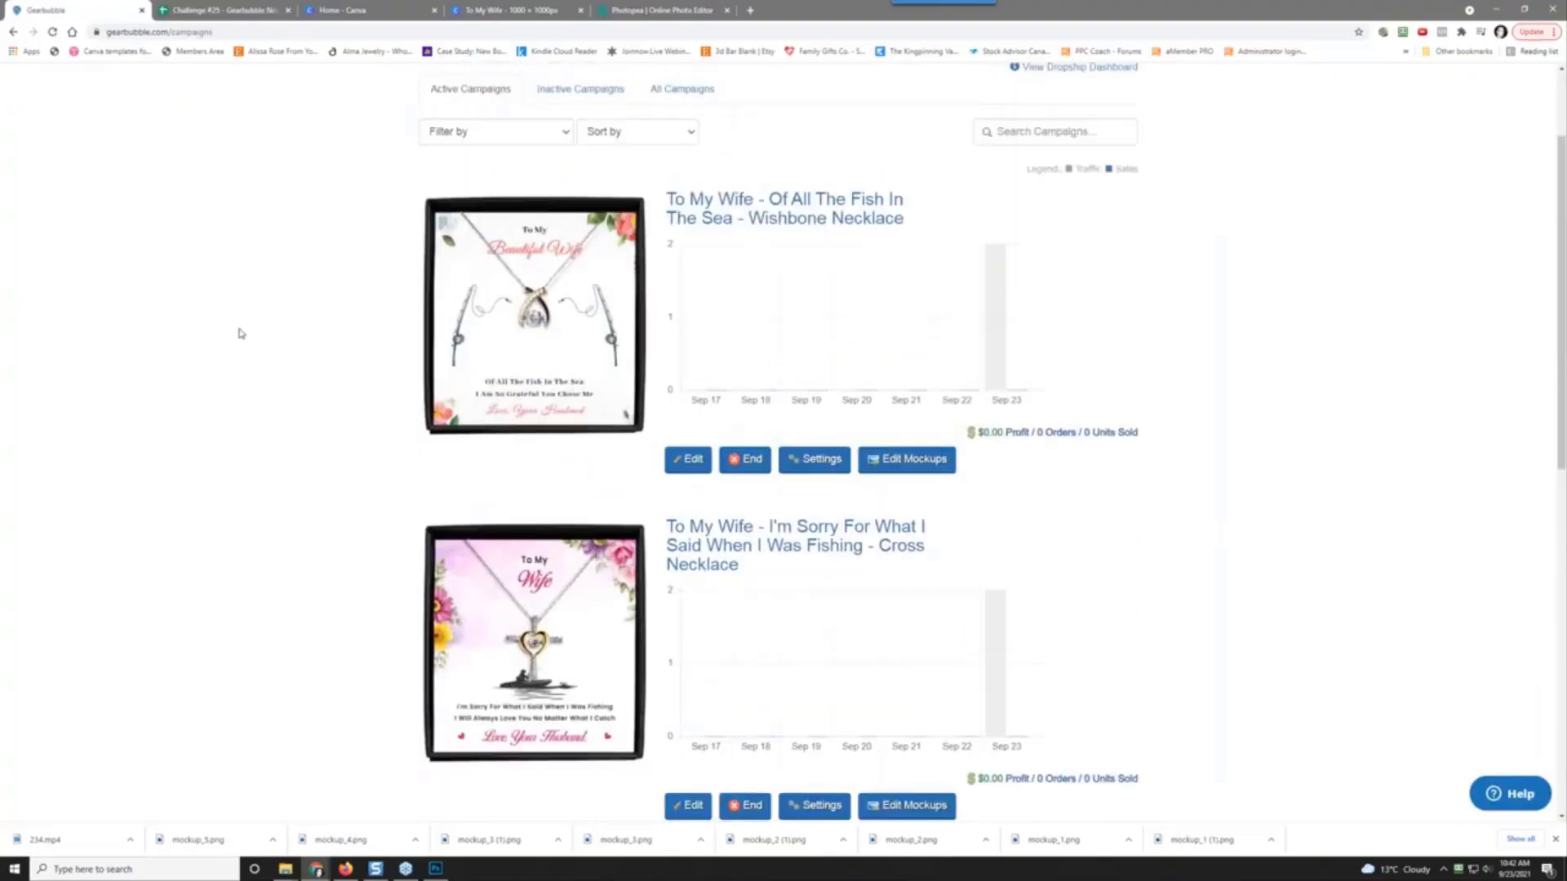
left_click(1555, 839)
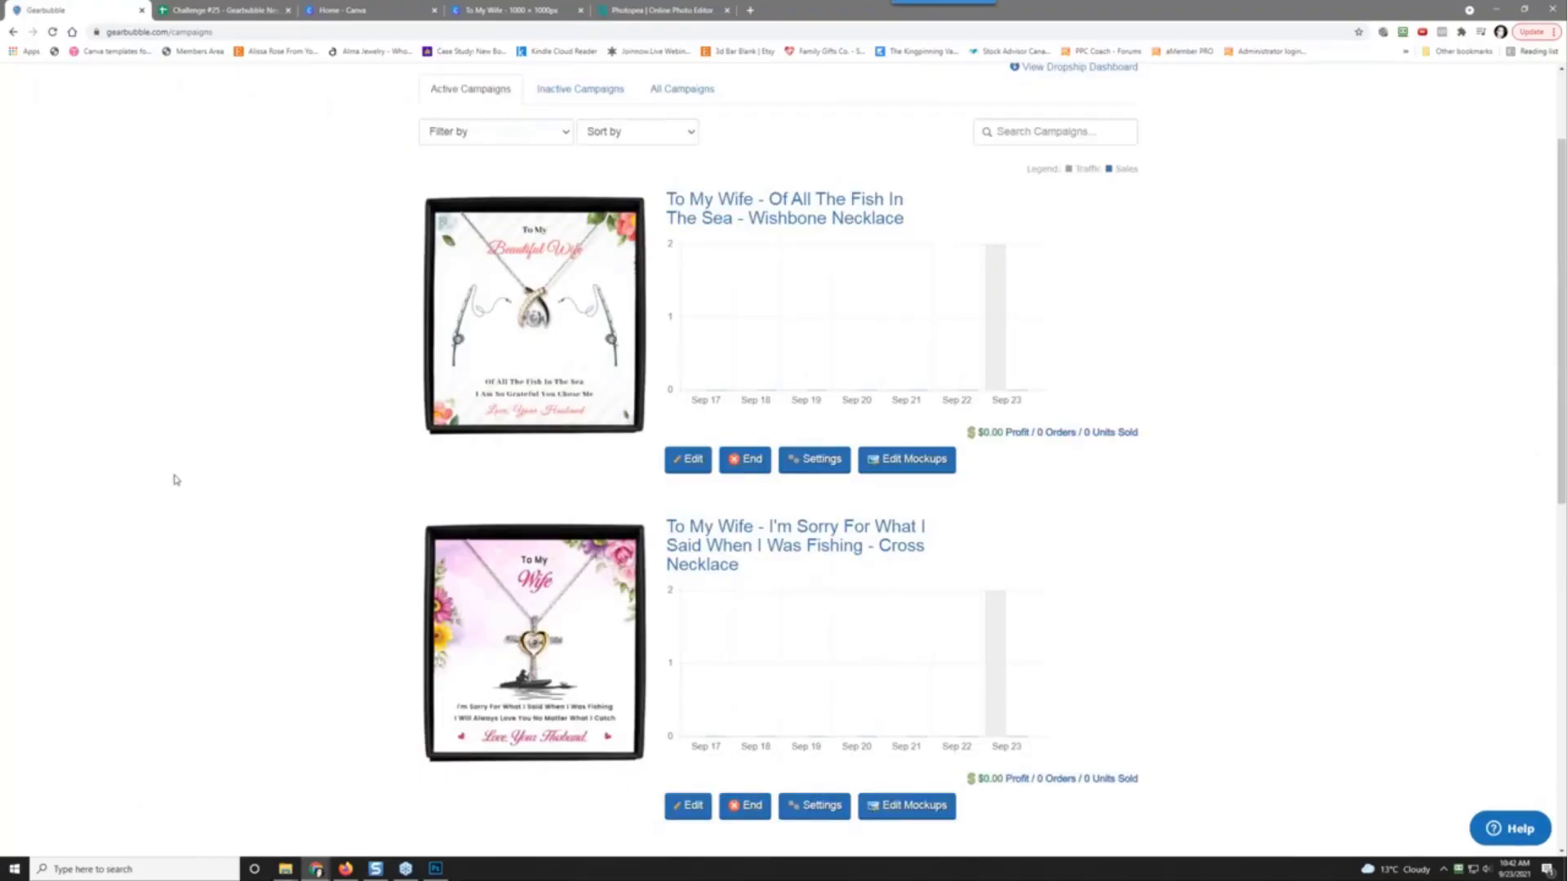
scroll(266, 473, "up", 2)
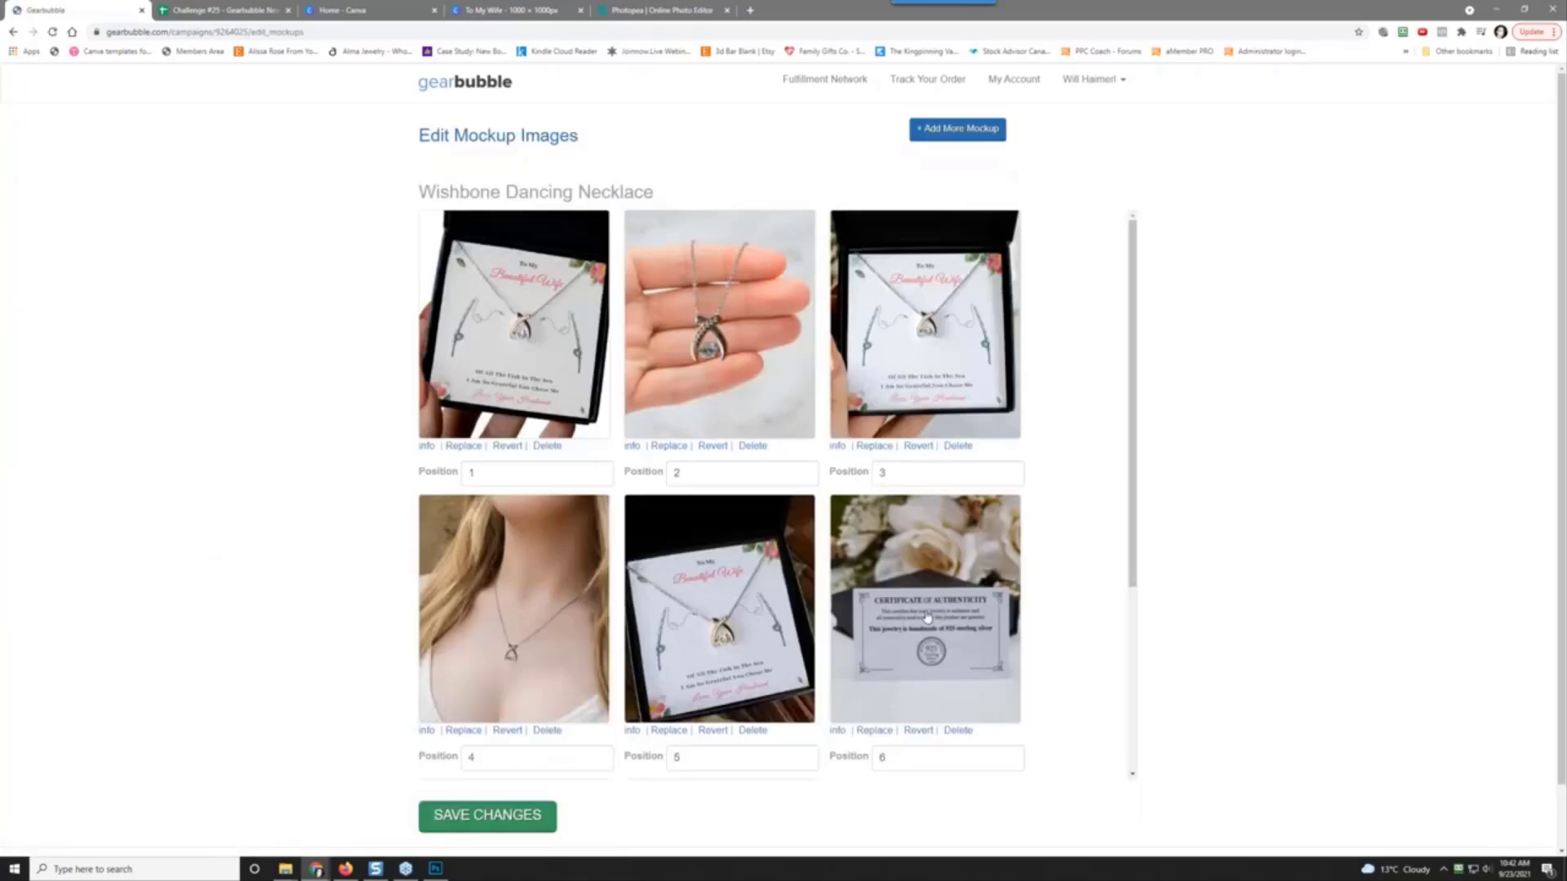
left_click_drag(1132, 563, 1154, 517)
left_click(1030, 79)
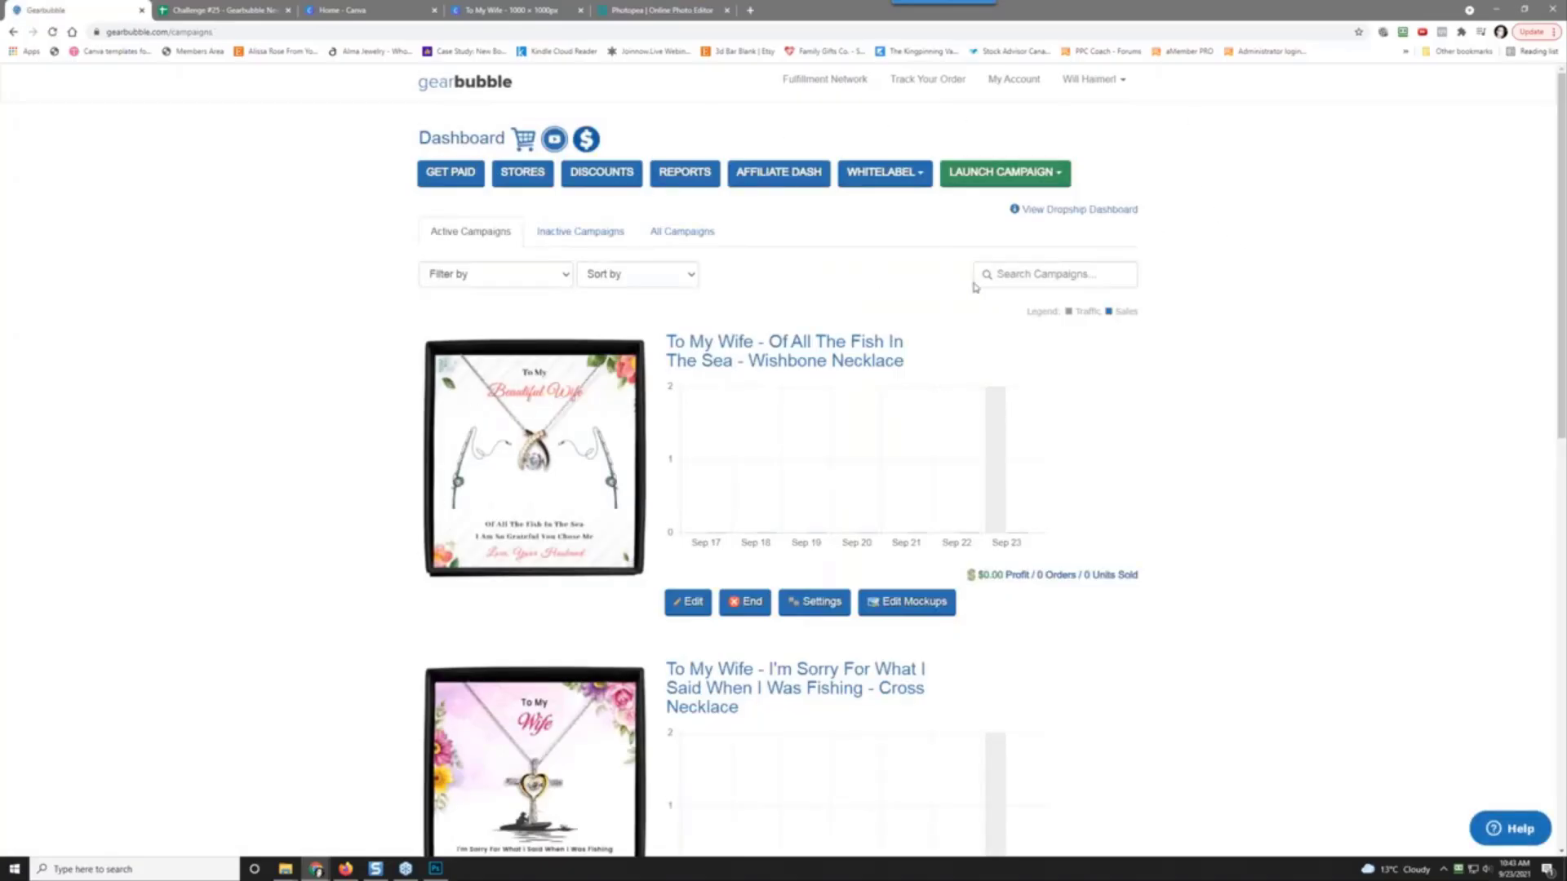
Step: Open the BlissDesignInnovate Etsy store's new product list in the dropship dashboard and view the Heart Love Necklace campaign's Etsy configuration
left_click(1091, 211)
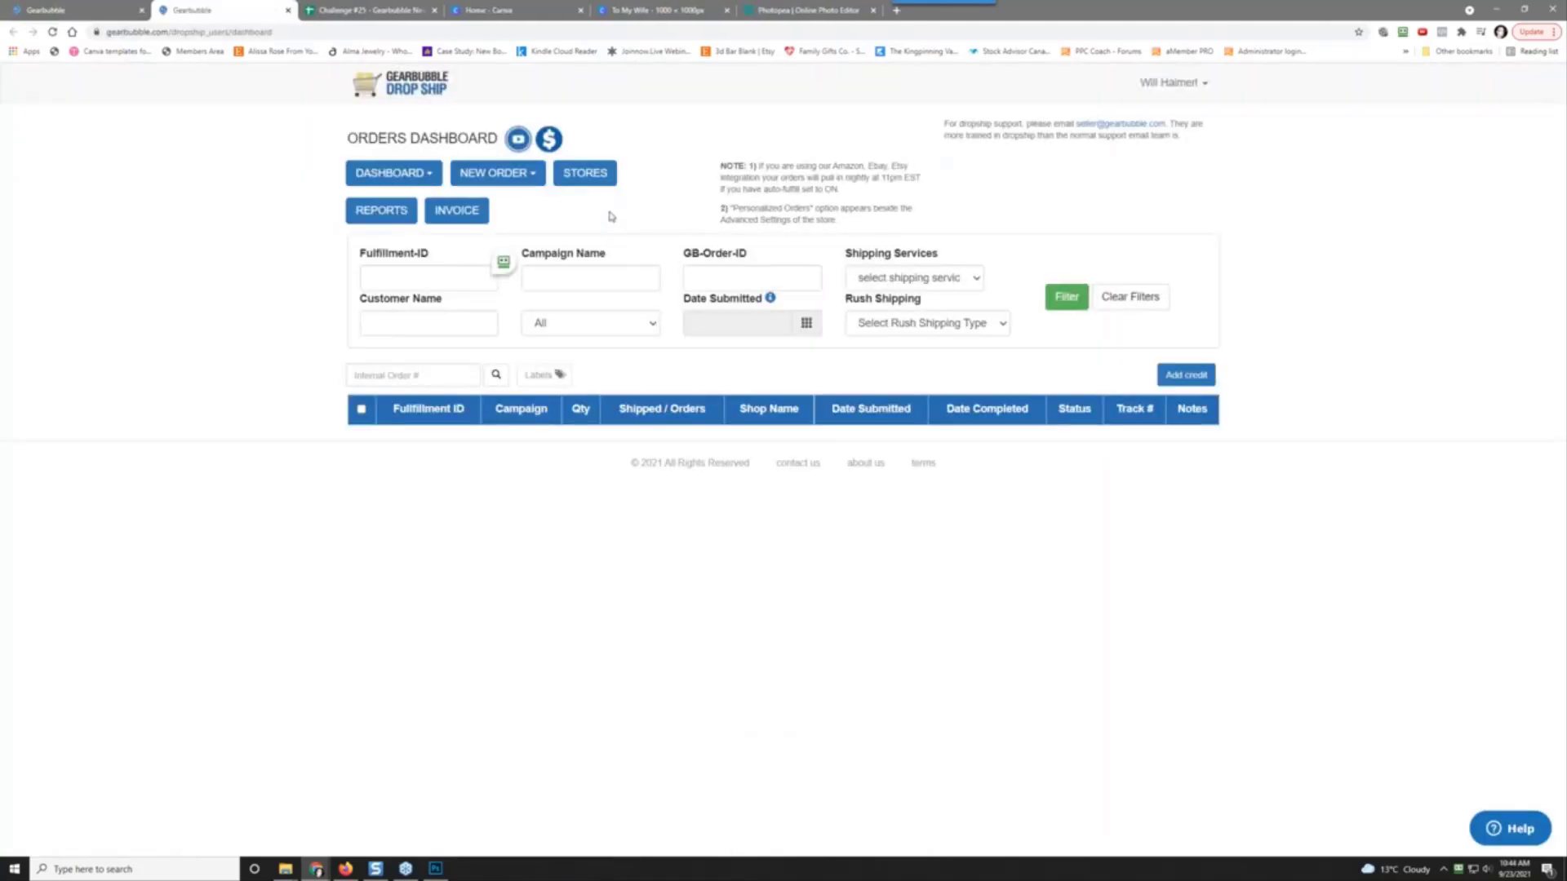
left_click(595, 176)
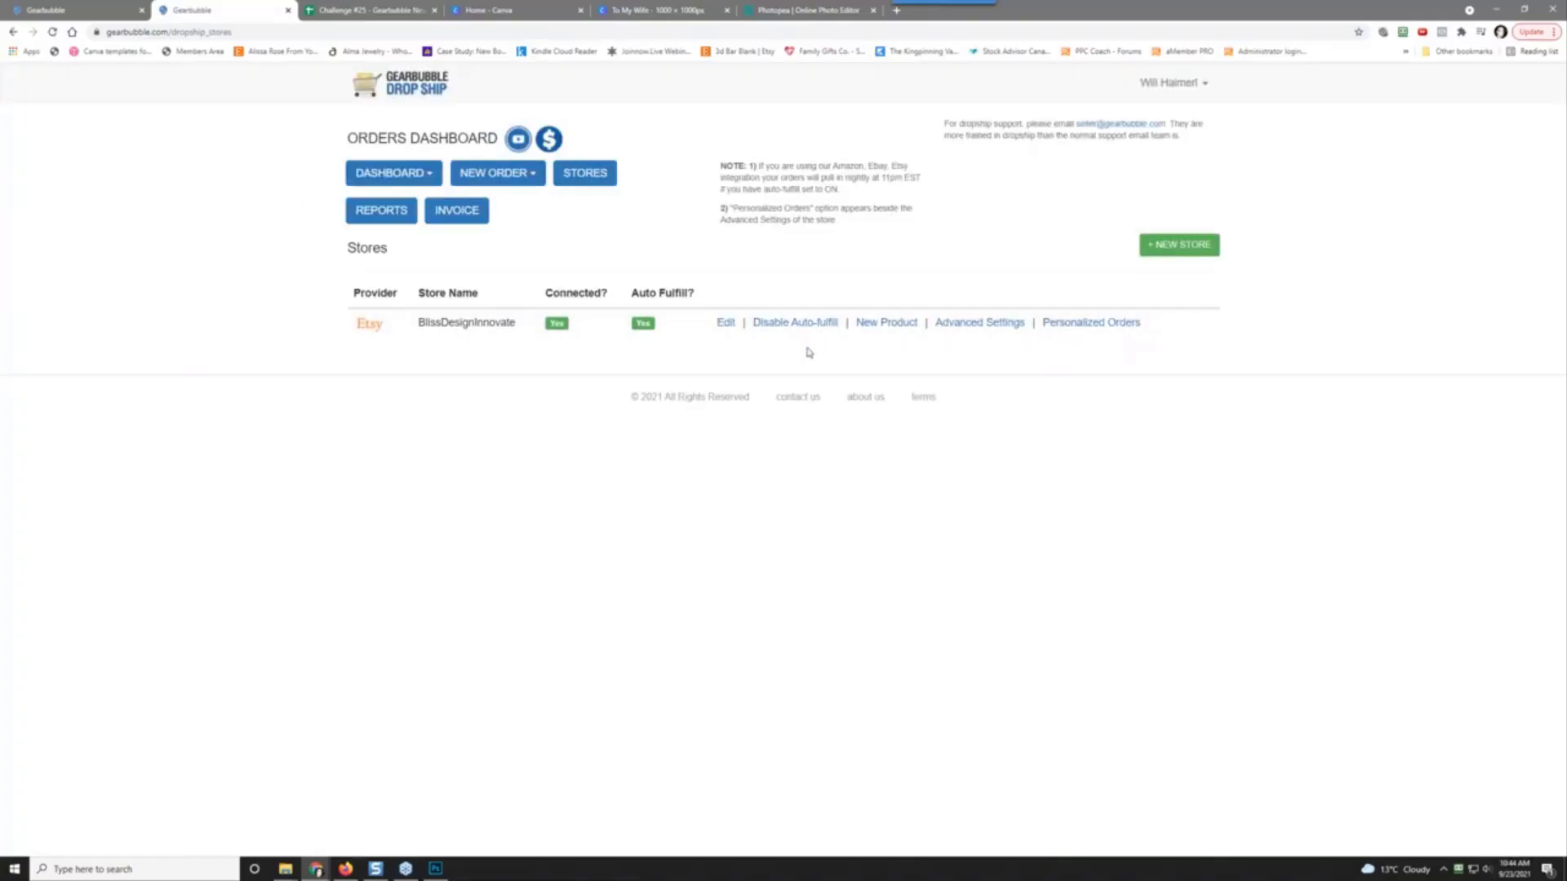
left_click(882, 325)
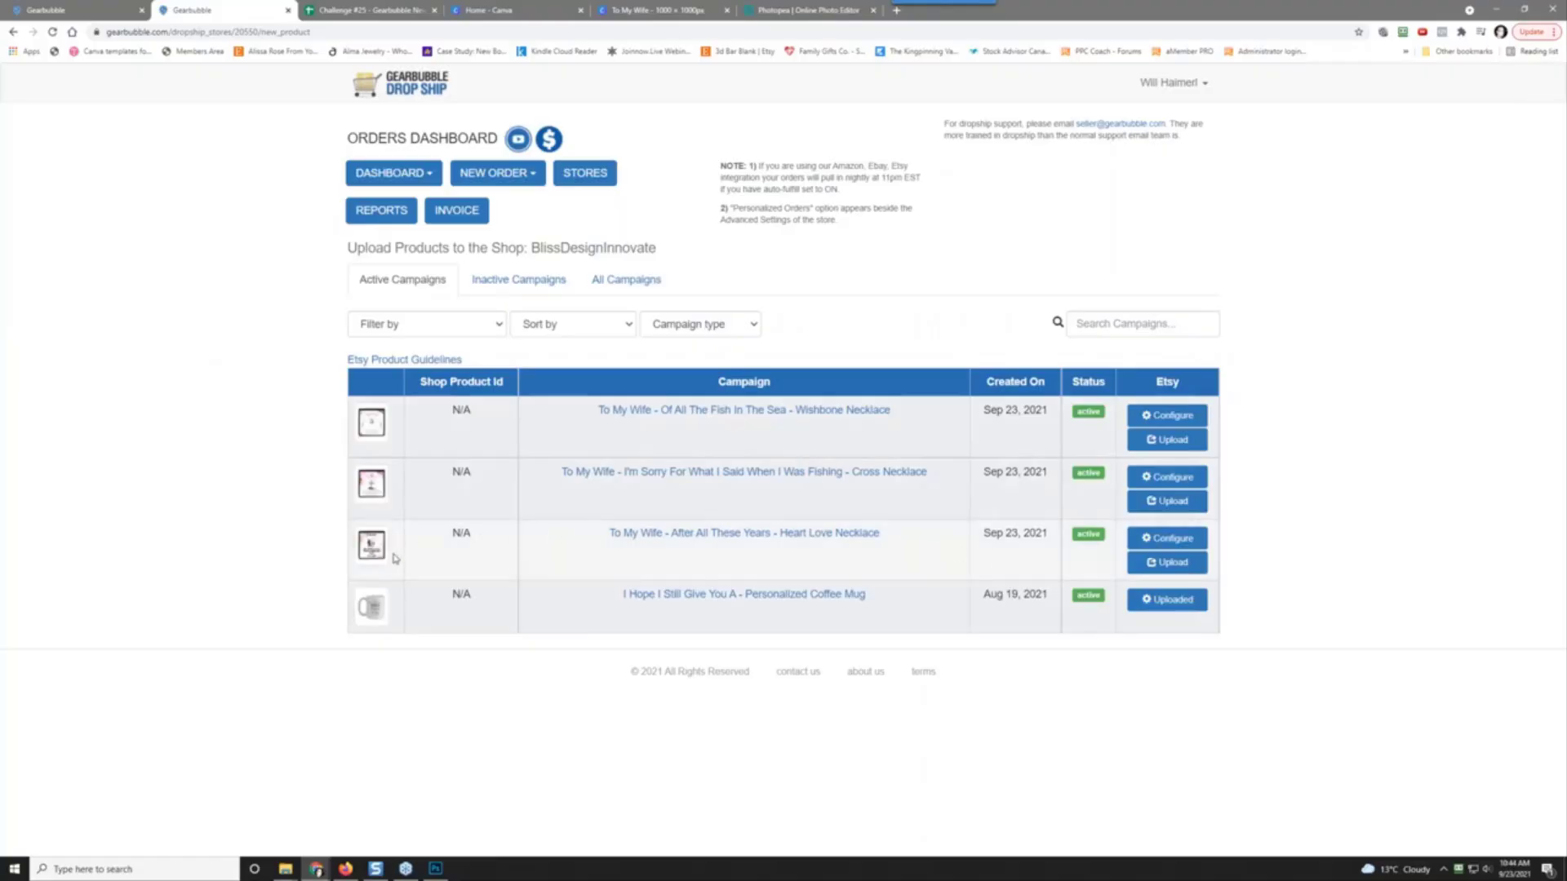
left_click(1166, 539)
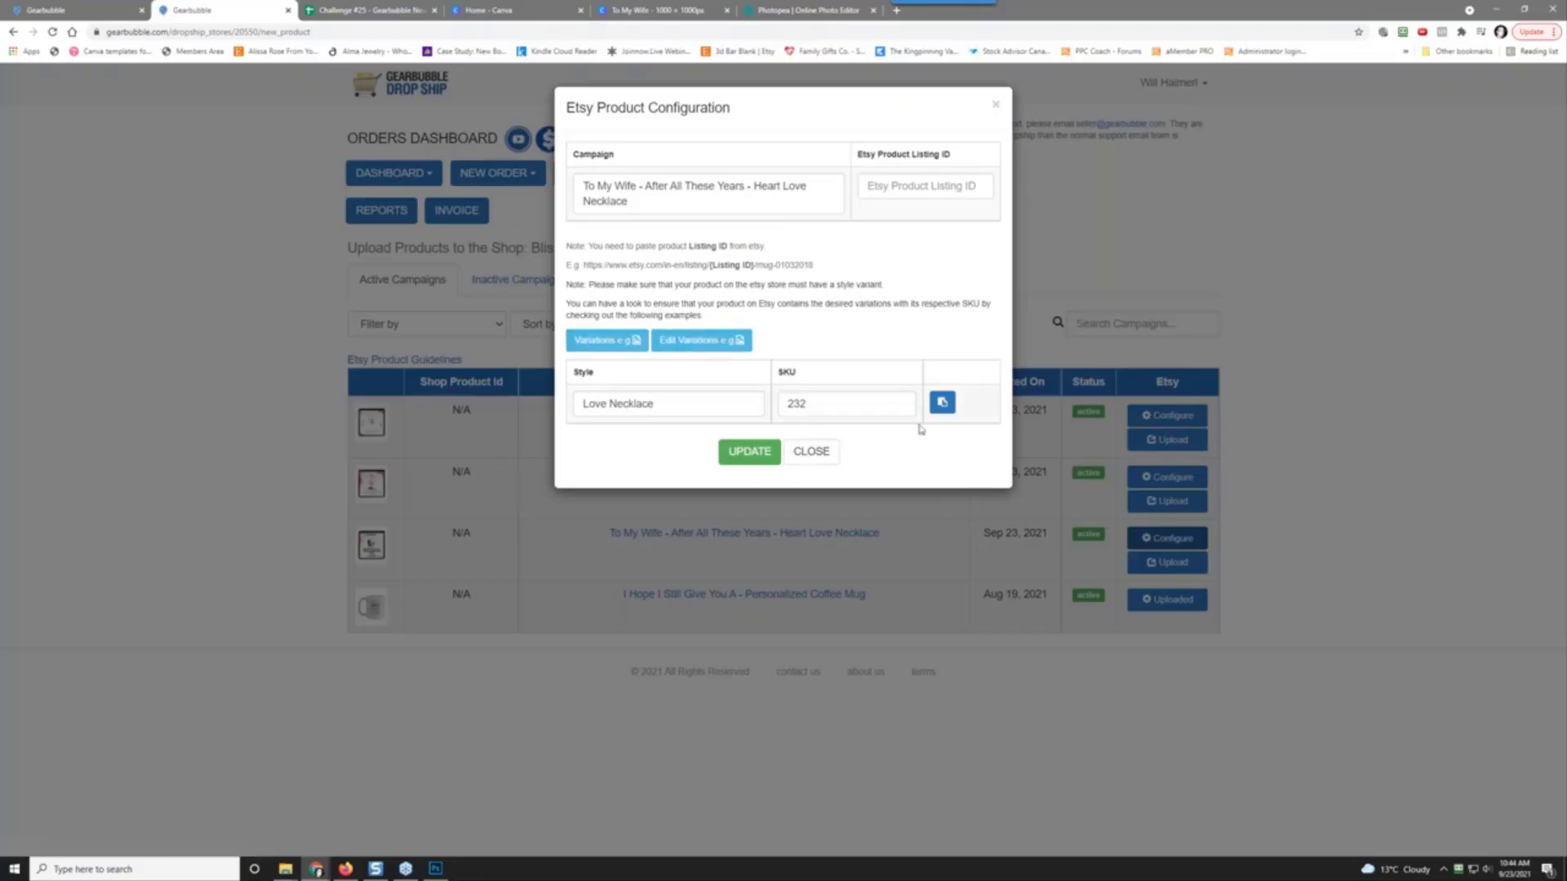
left_click(808, 454)
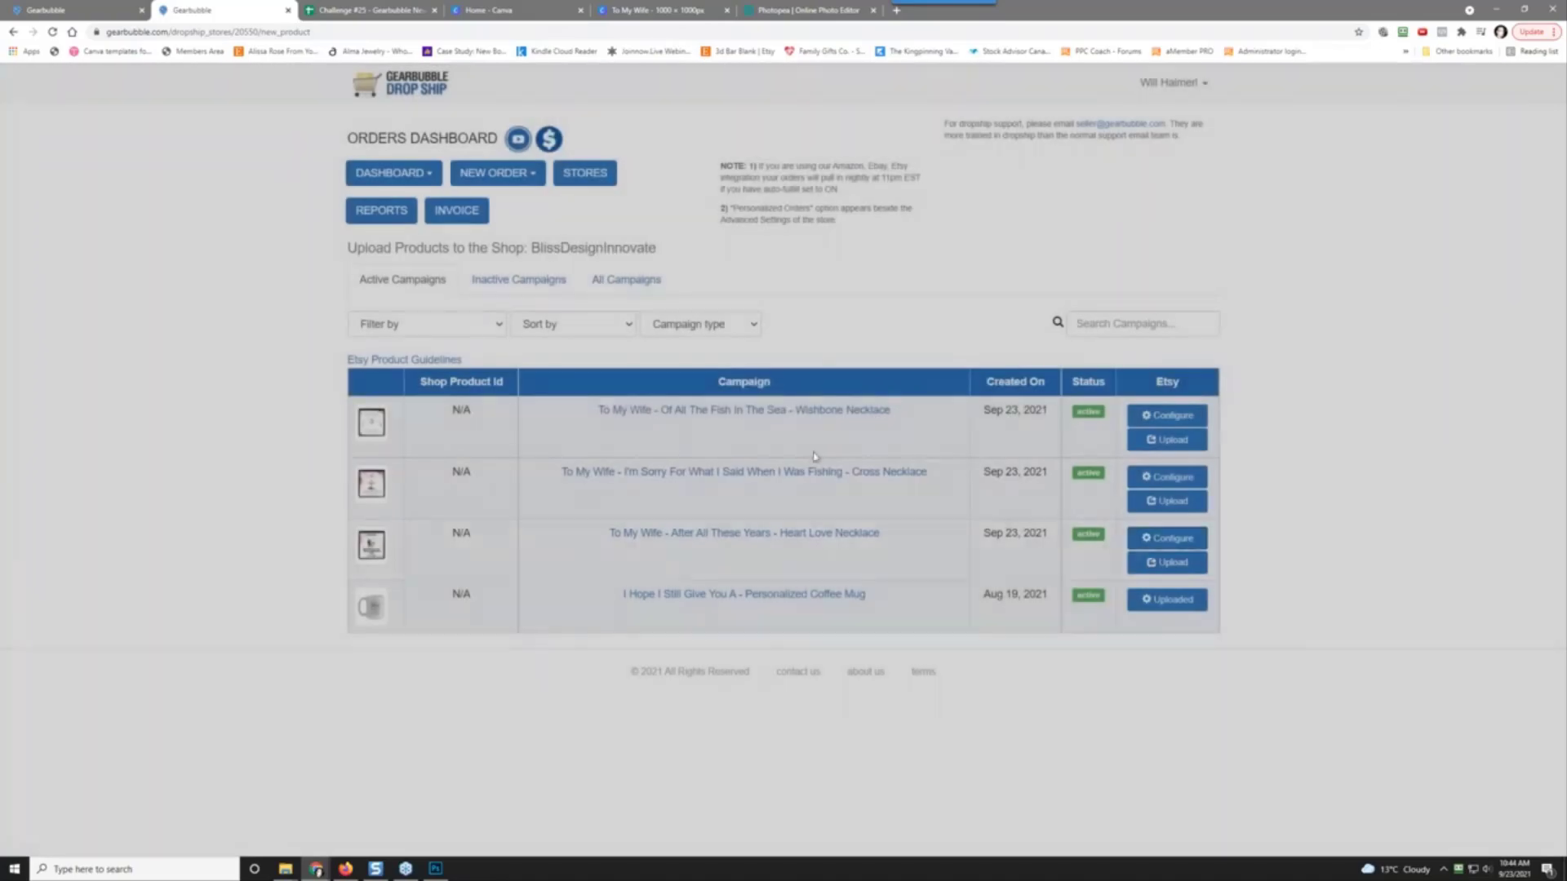
Step: Upload the Heart Love Necklace, Cross Necklace and Wishbone Necklace campaigns to the Etsy shop
left_click(1167, 563)
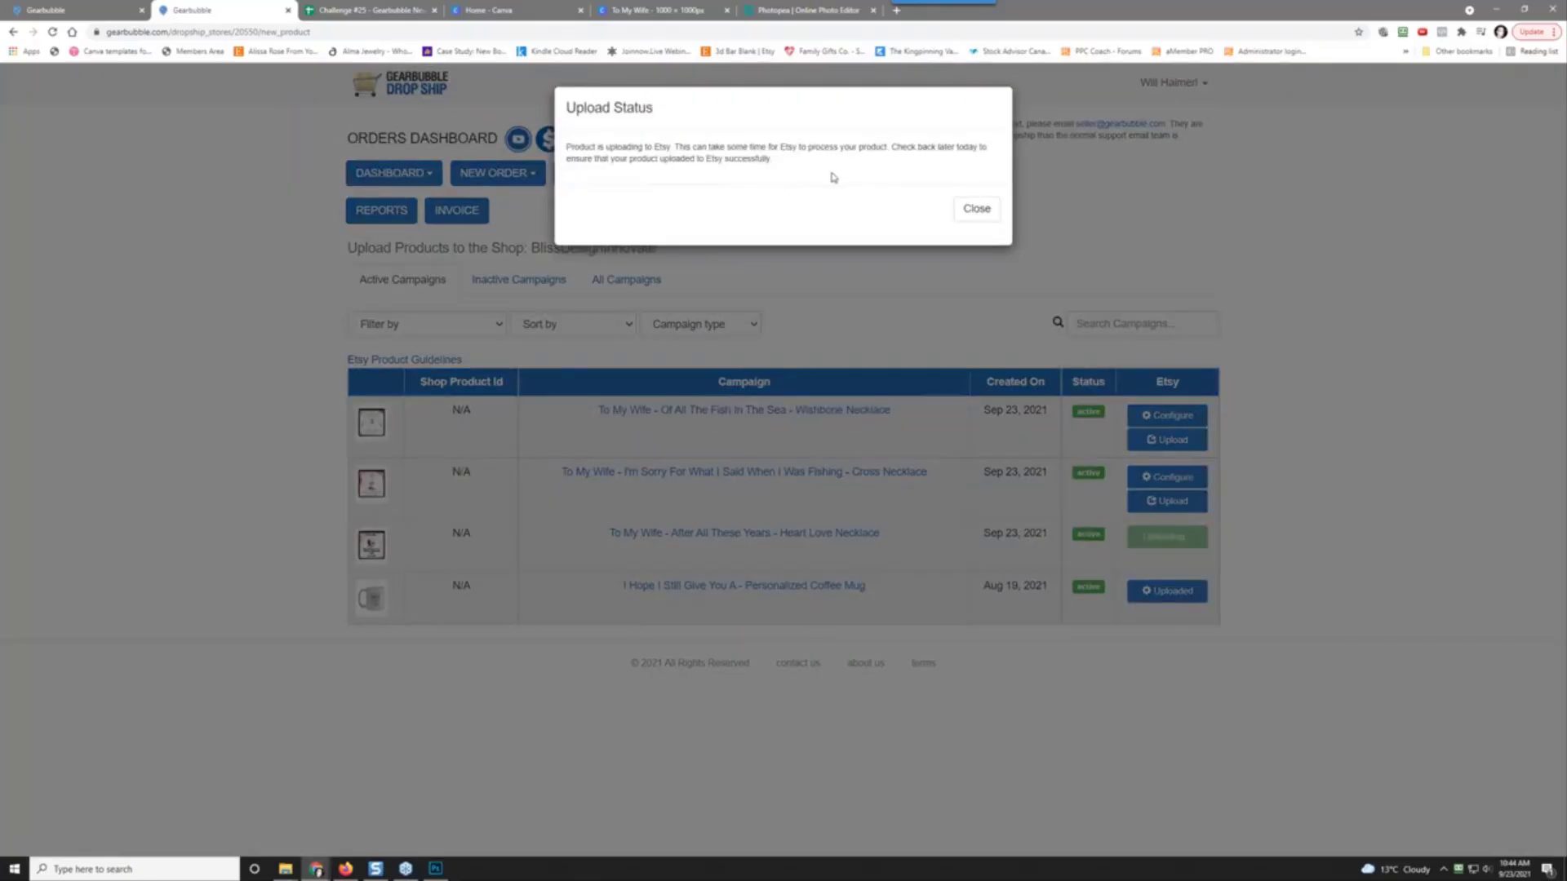
left_click(976, 209)
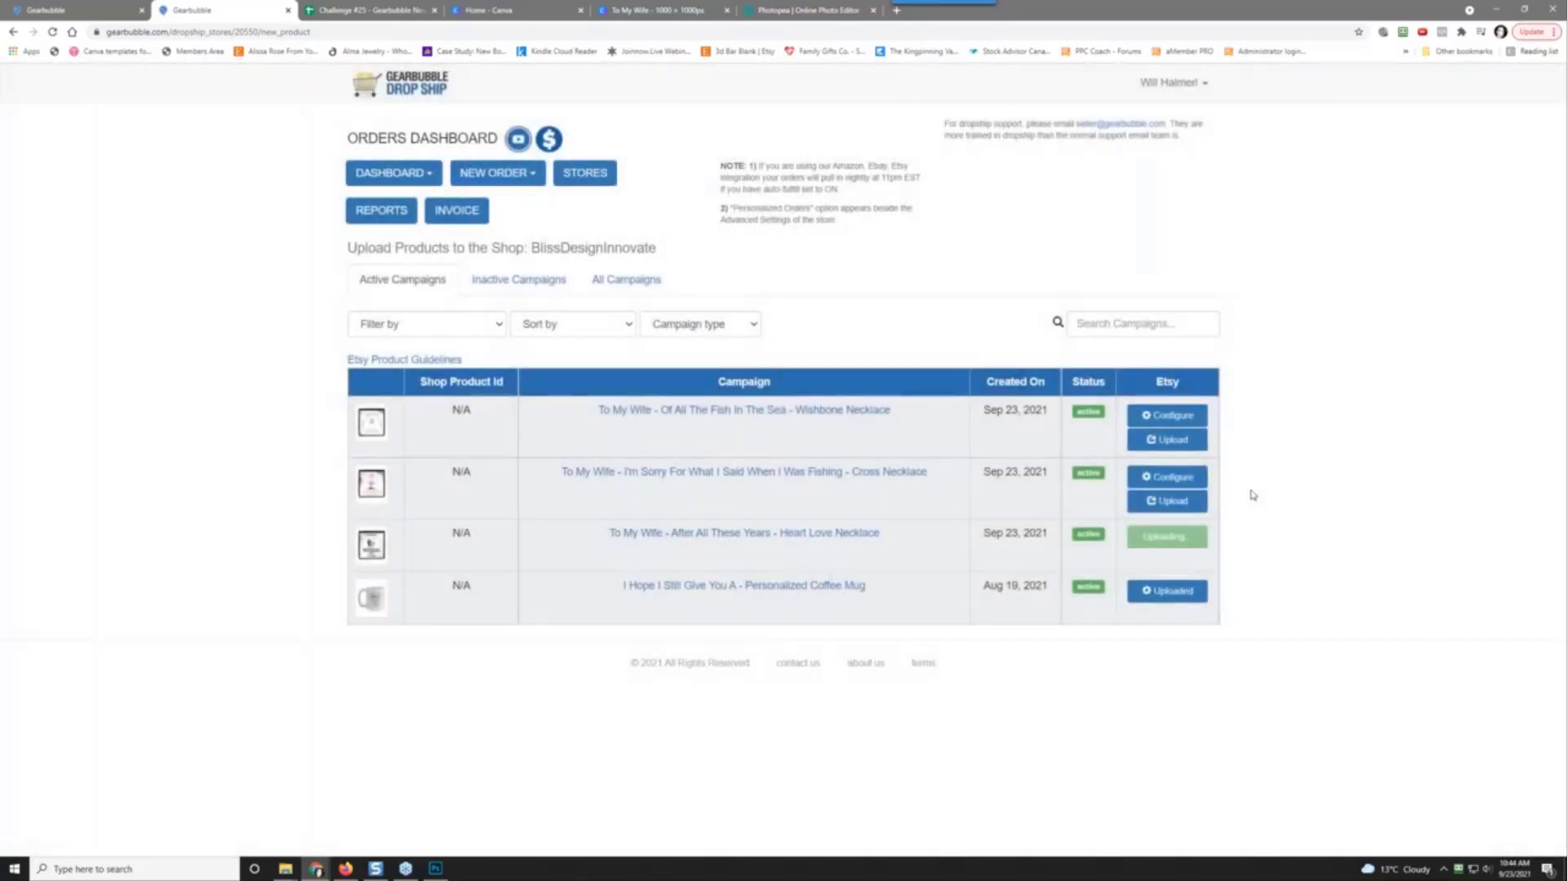
left_click(1175, 501)
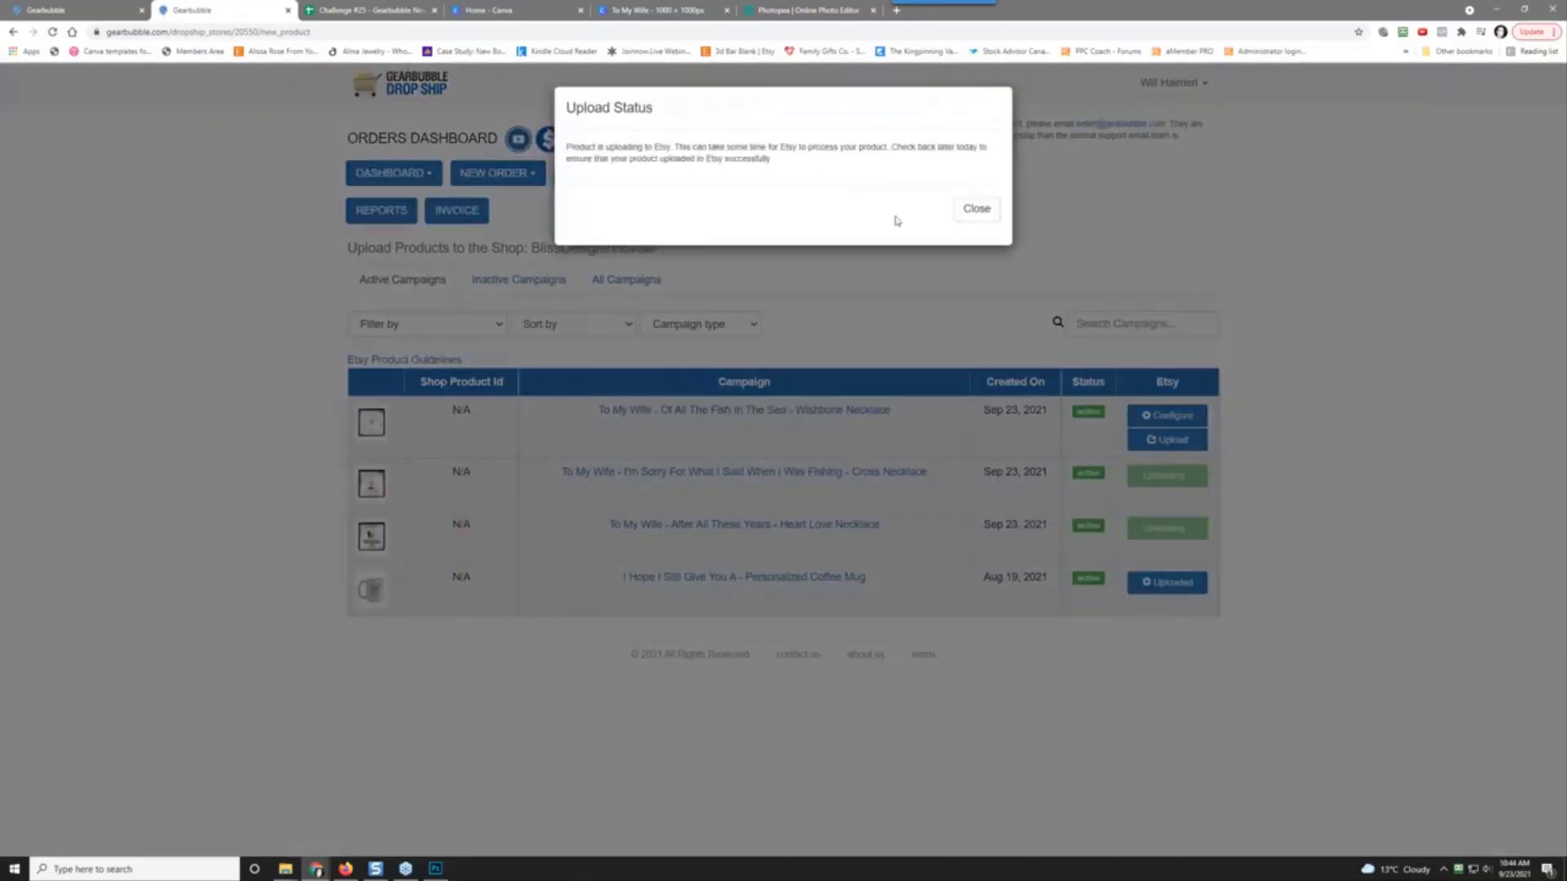
left_click(977, 209)
left_click(1175, 441)
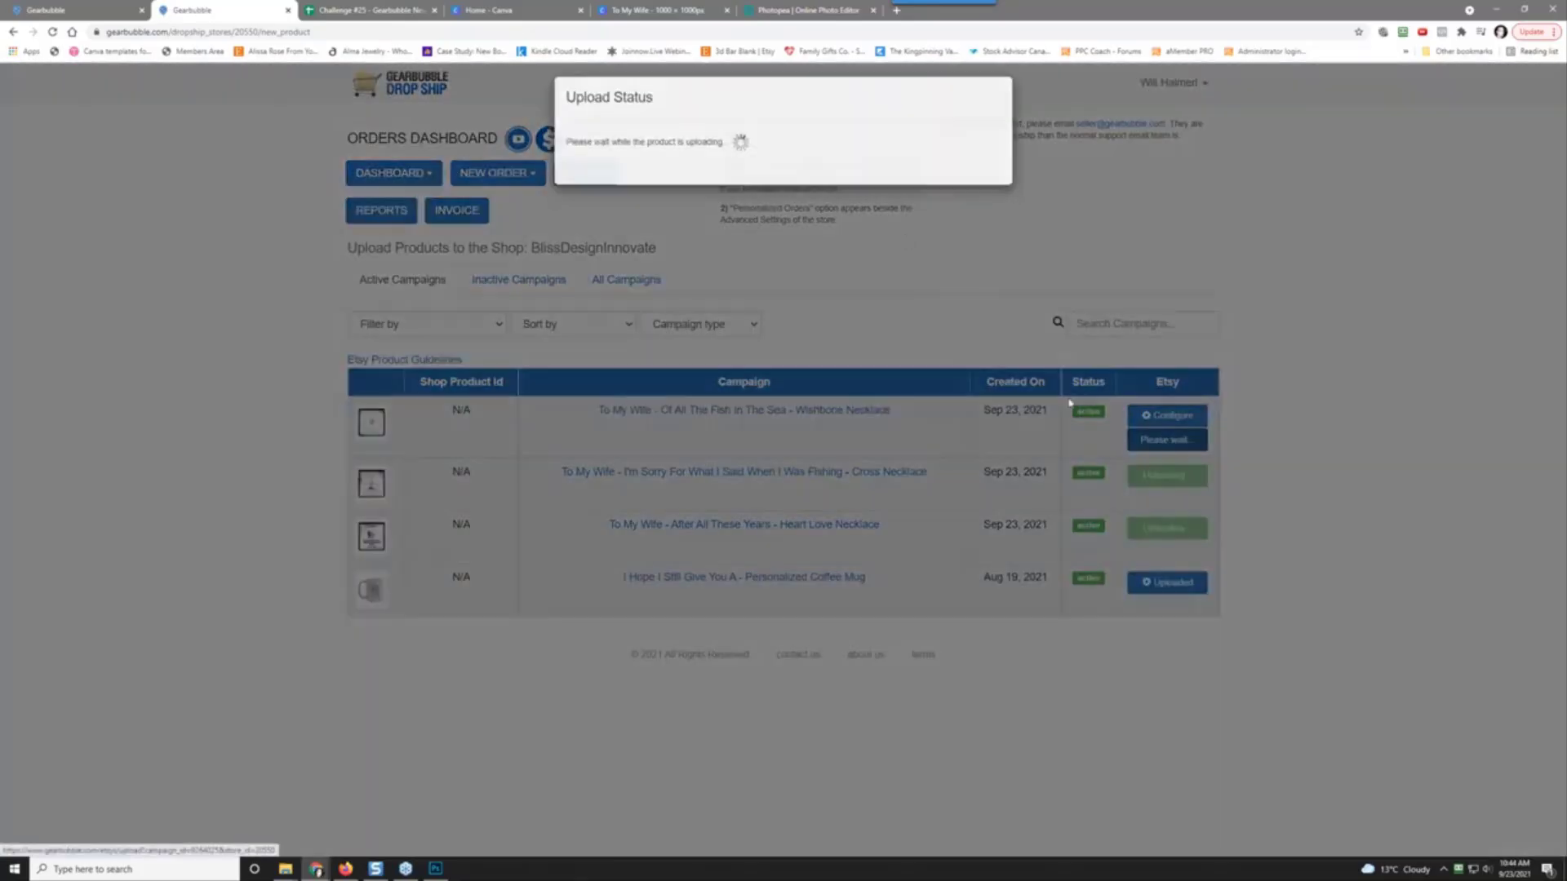
Step: Dismiss the upload status notice and review the active necklace and mug campaigns on the campaigns dashboard
left_click(977, 209)
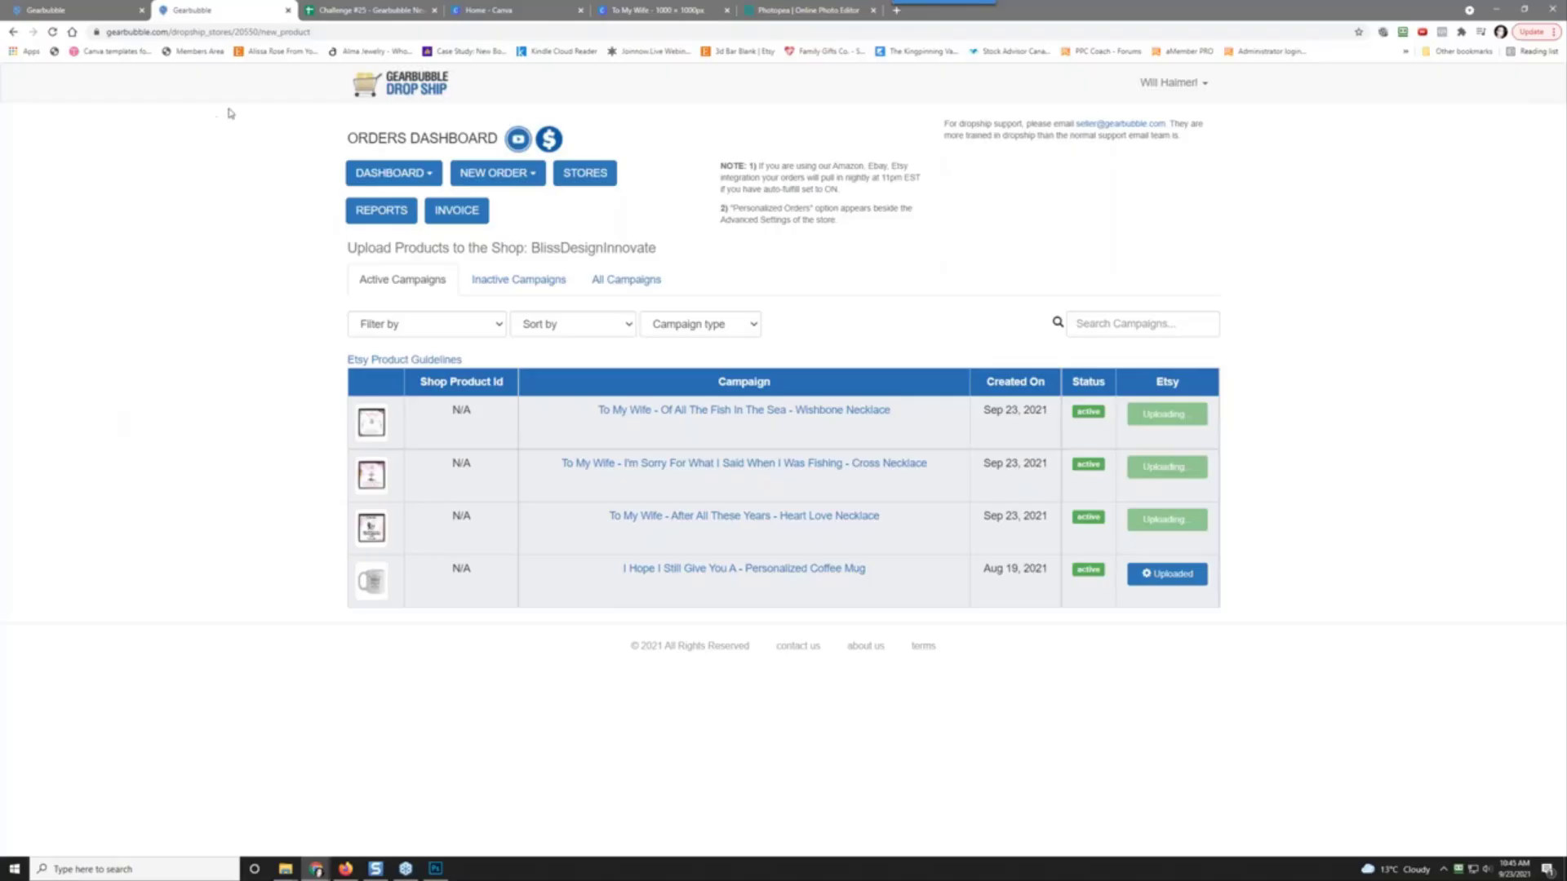
left_click(98, 10)
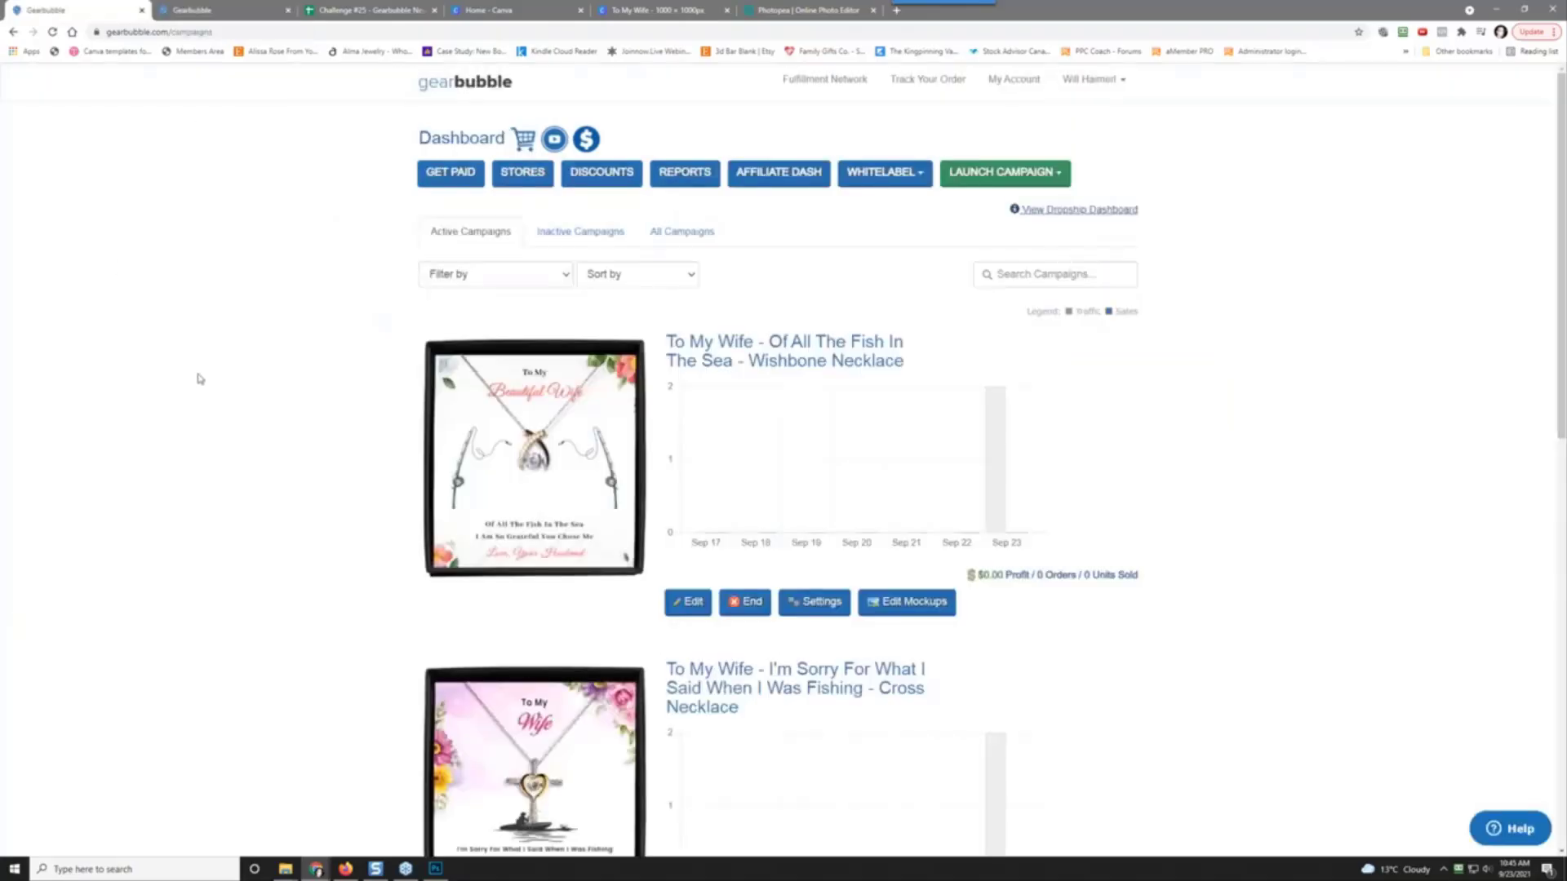
scroll(204, 414, "down", 7)
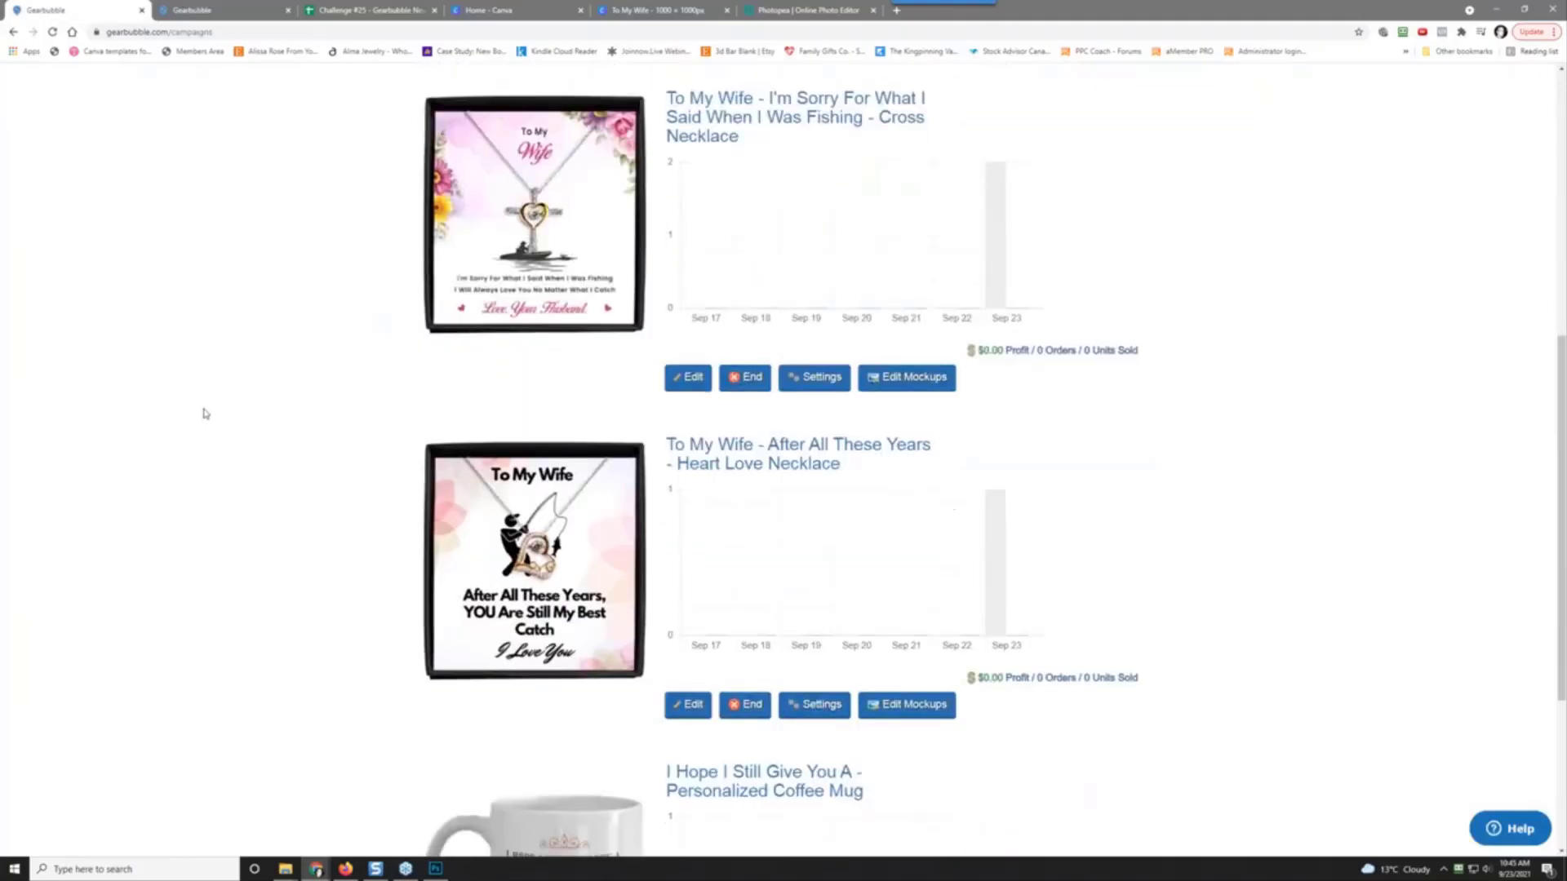
scroll(205, 413, "up", 7)
scroll(205, 414, "down", 7)
scroll(205, 414, "up", 1)
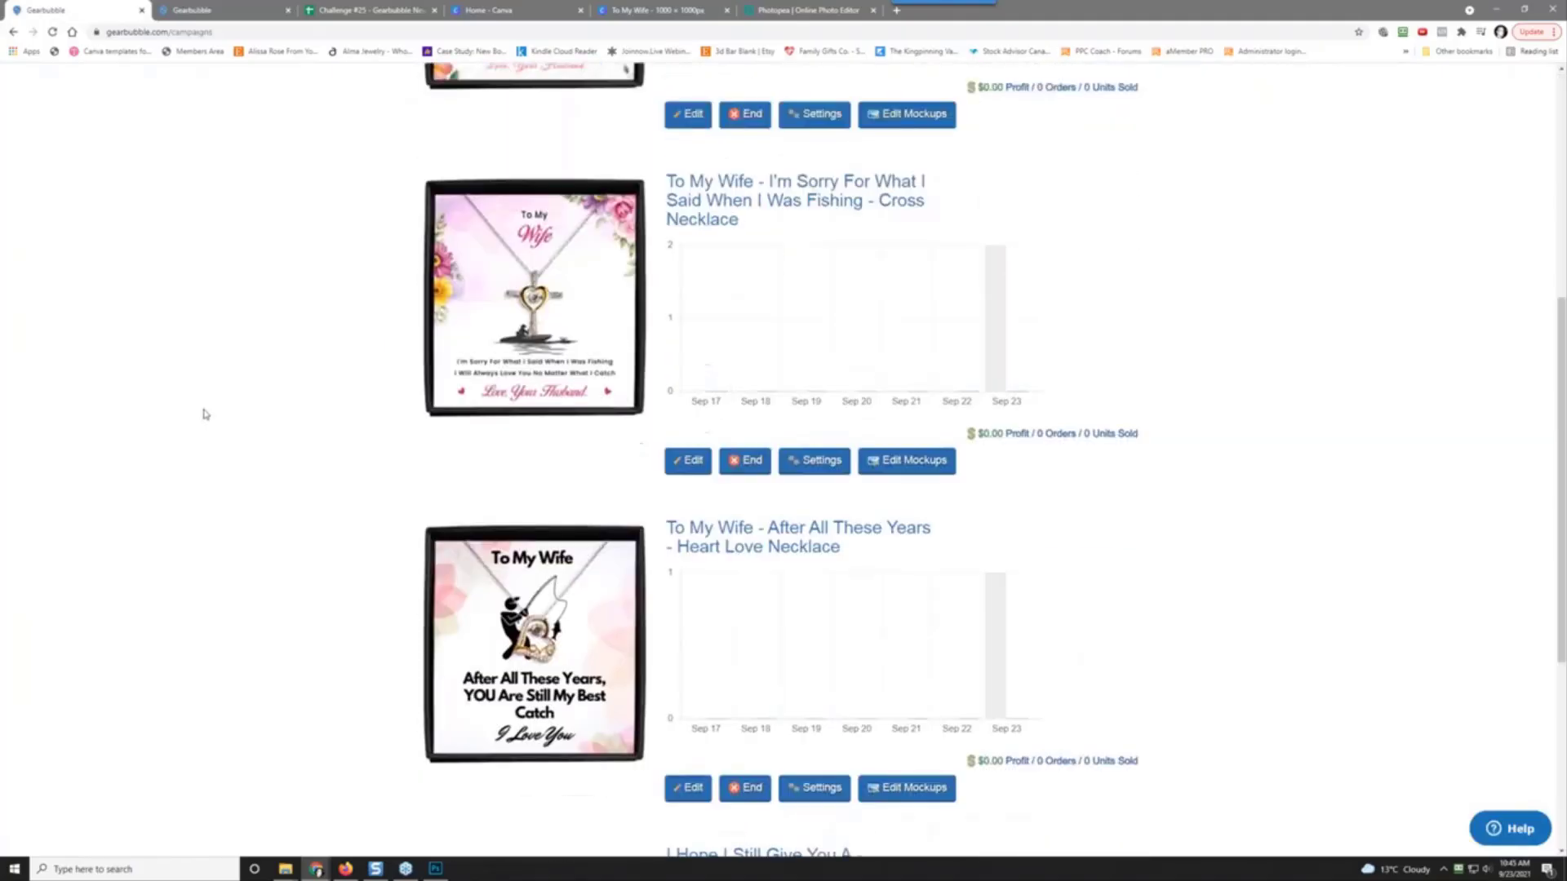
scroll(205, 413, "up", 2)
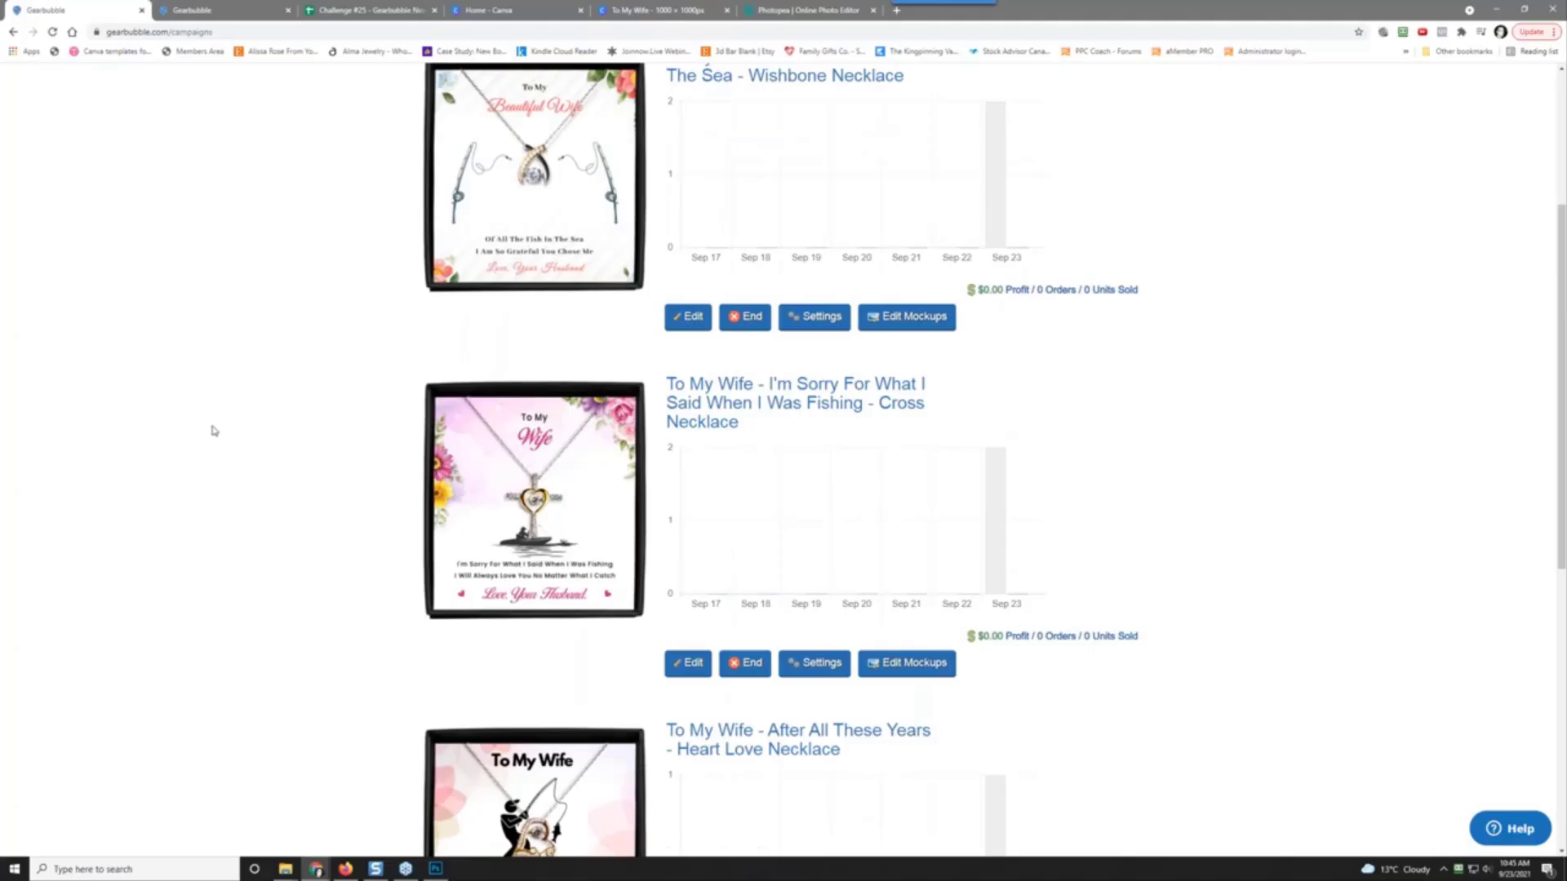
scroll(210, 430, "up", 3)
scroll(186, 534, "down", 8)
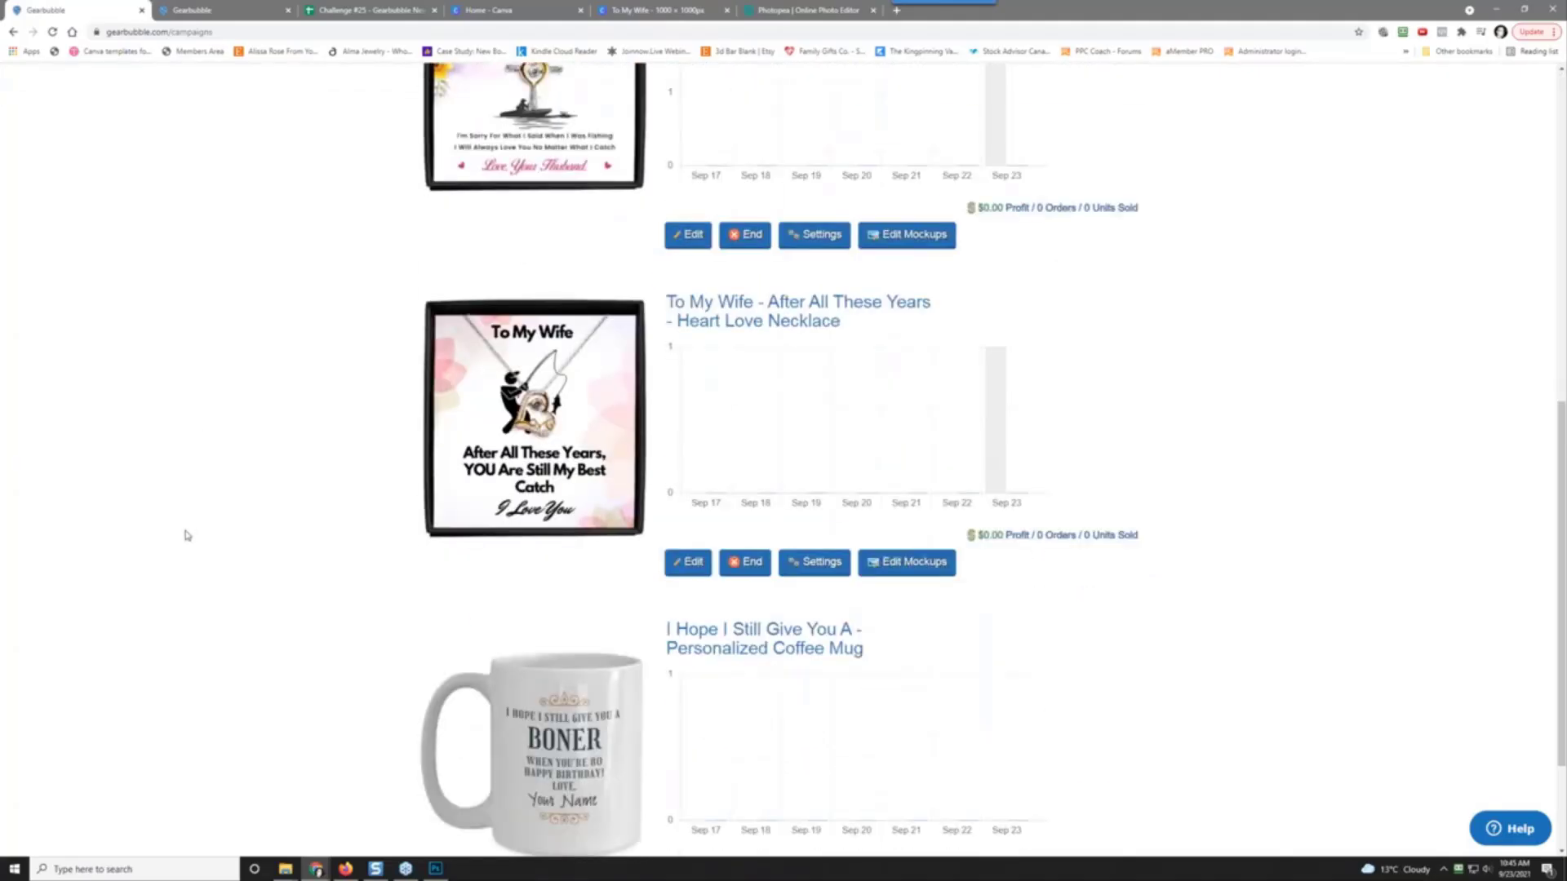
scroll(187, 535, "up", 8)
scroll(185, 434, "down", 8)
scroll(211, 372, "up", 3)
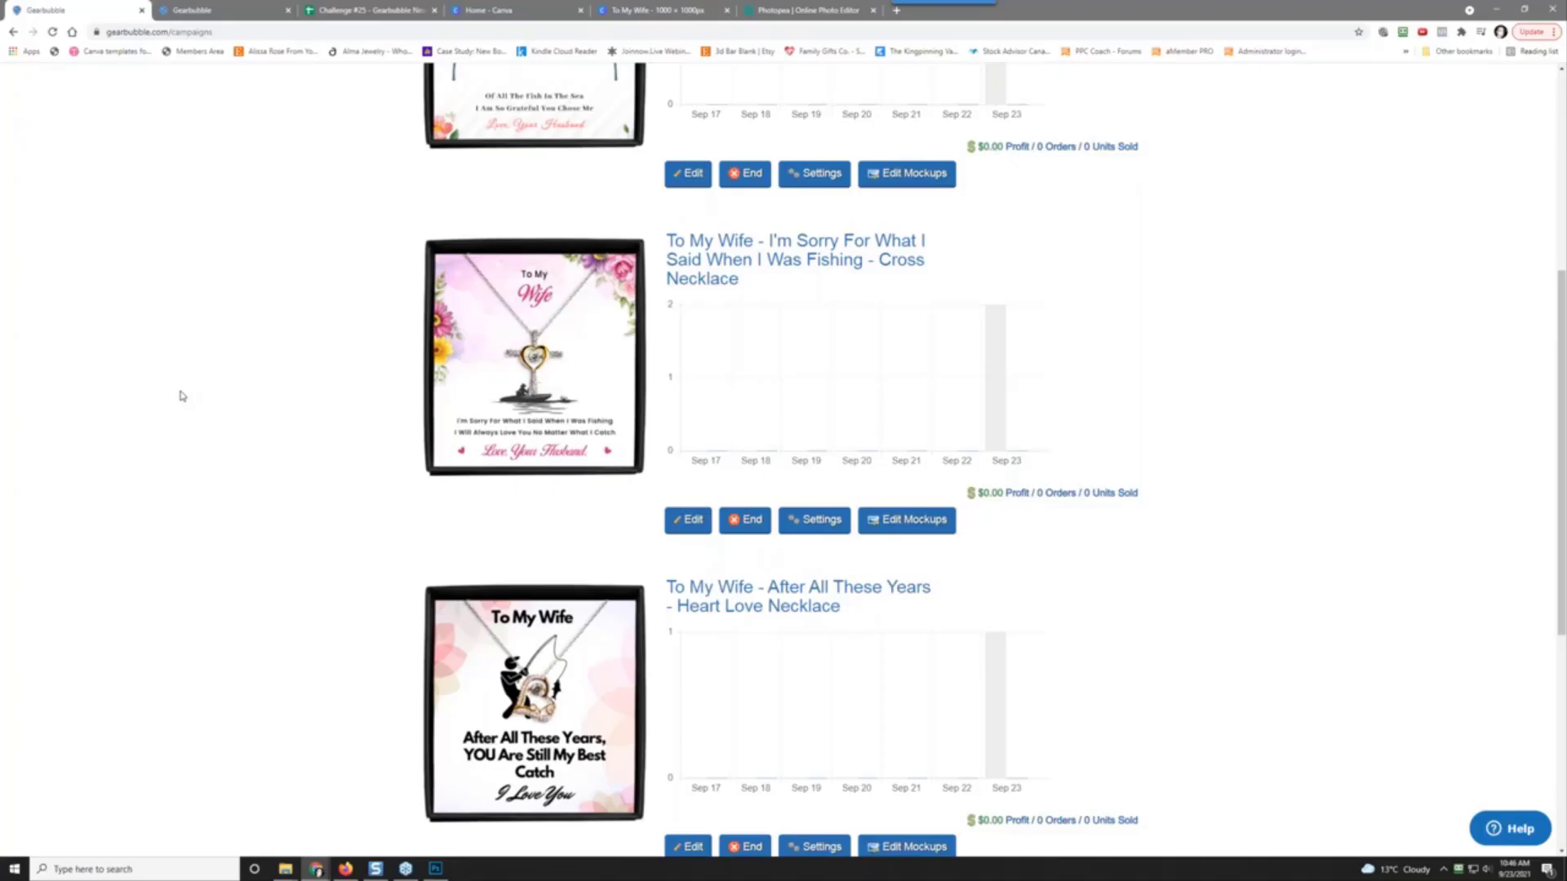
Step: Open the sales page of the "To My Wife - After All These Years - Heart Love Necklace" campaign in a new tab
right_click(793, 600)
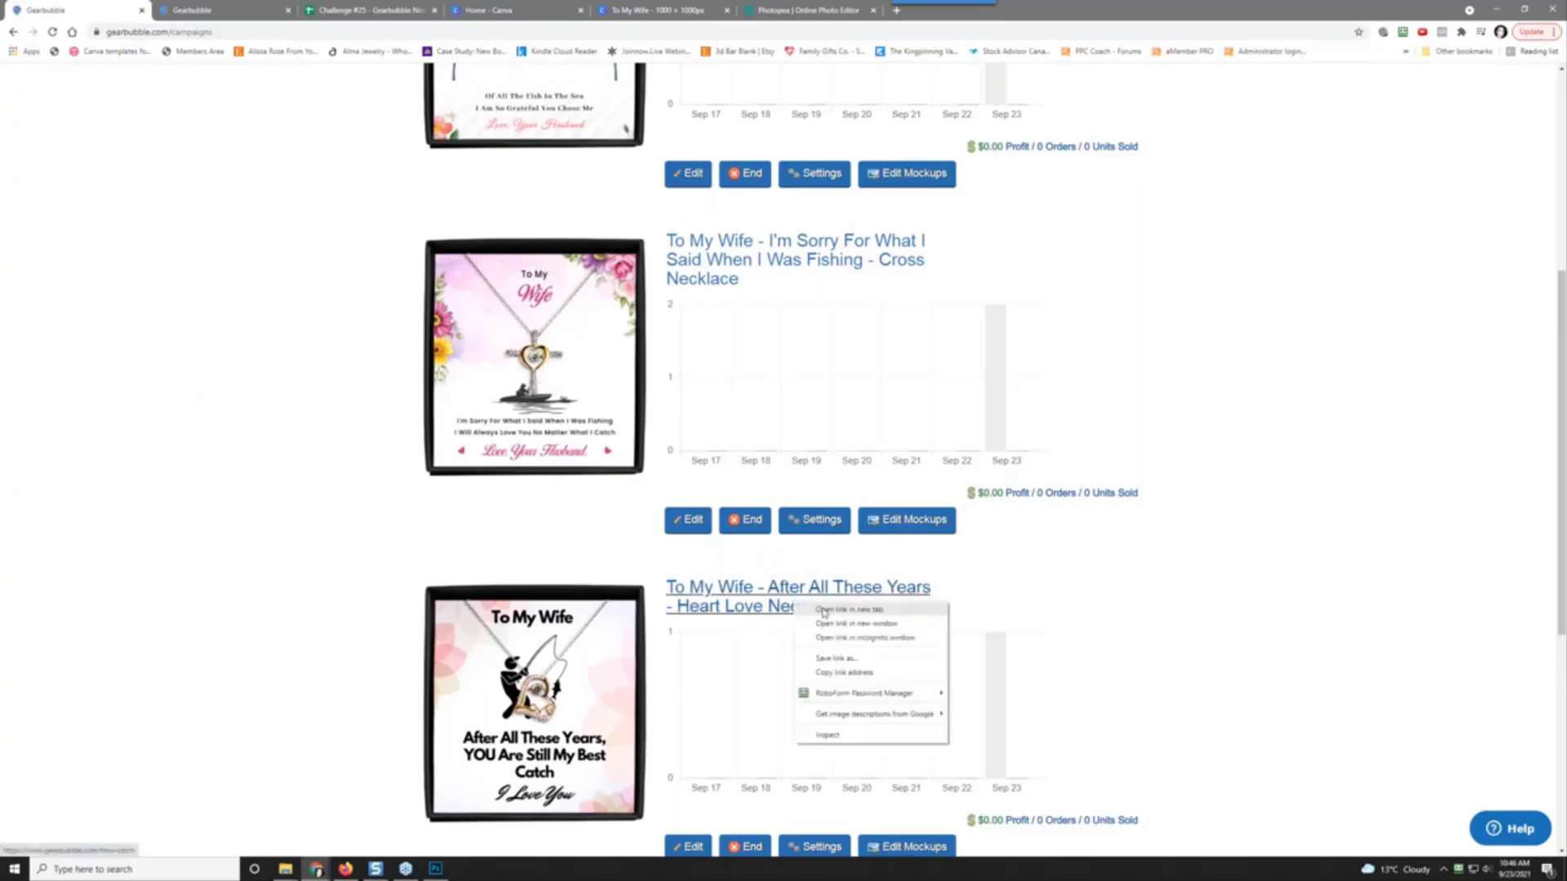
left_click(824, 610)
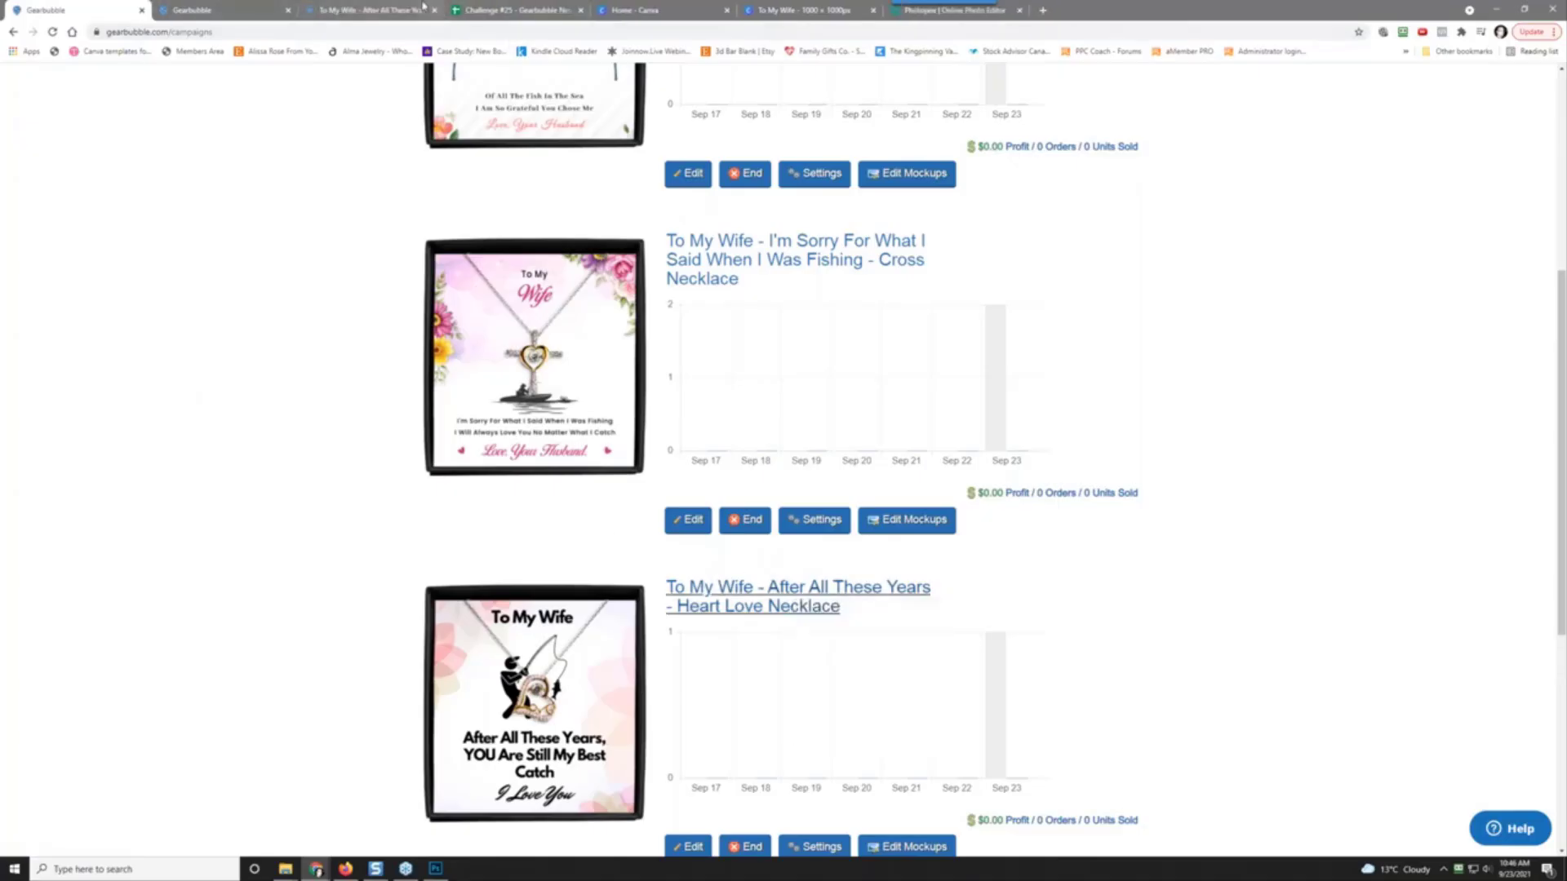
left_click(381, 8)
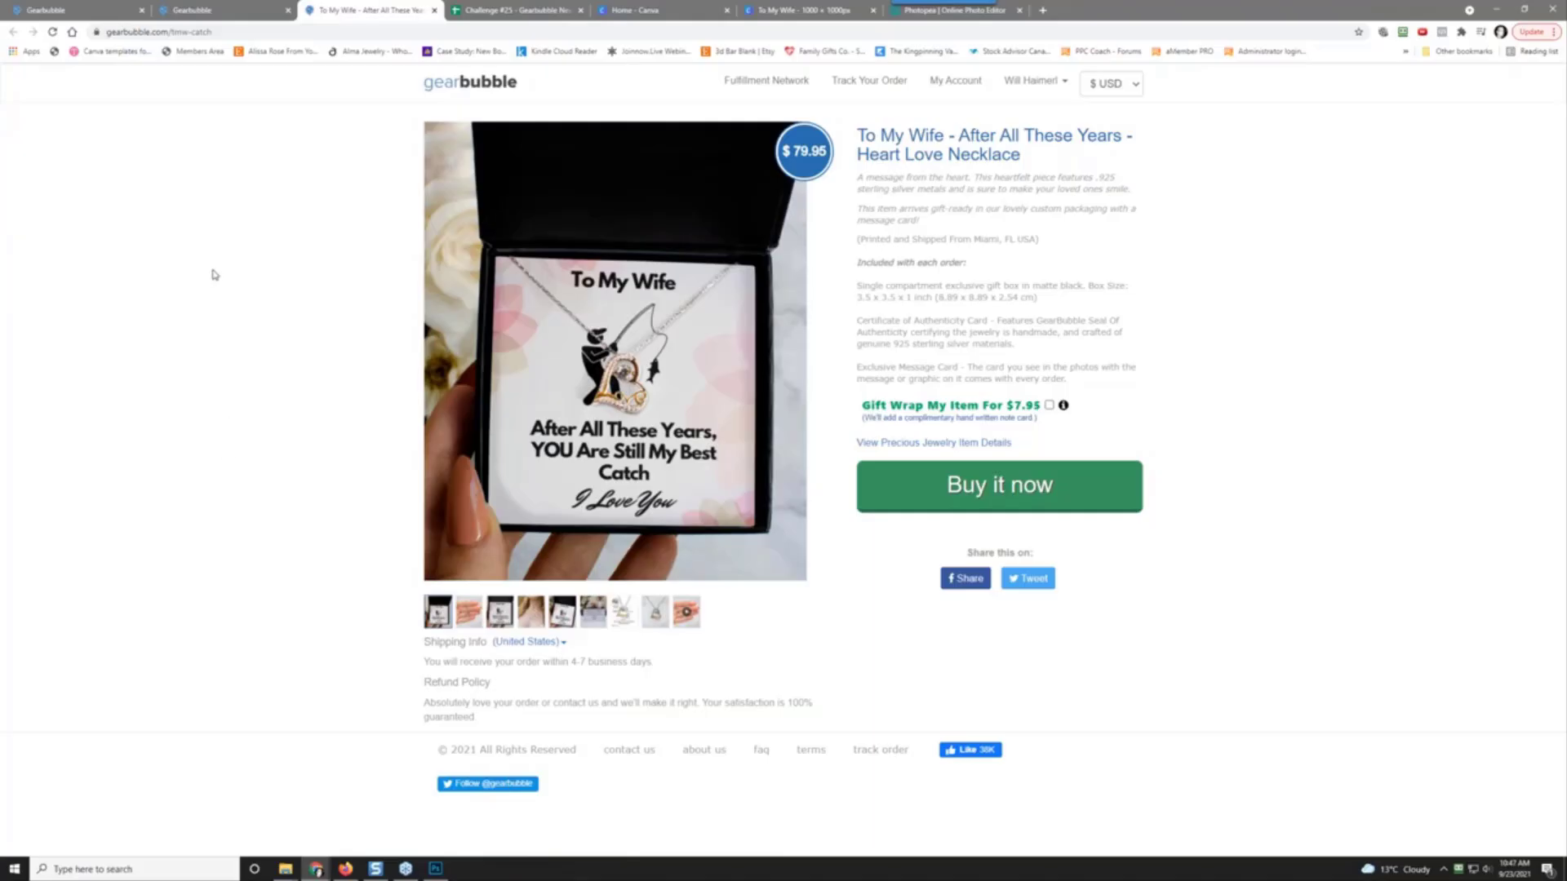
left_click(1035, 80)
left_click(1009, 131)
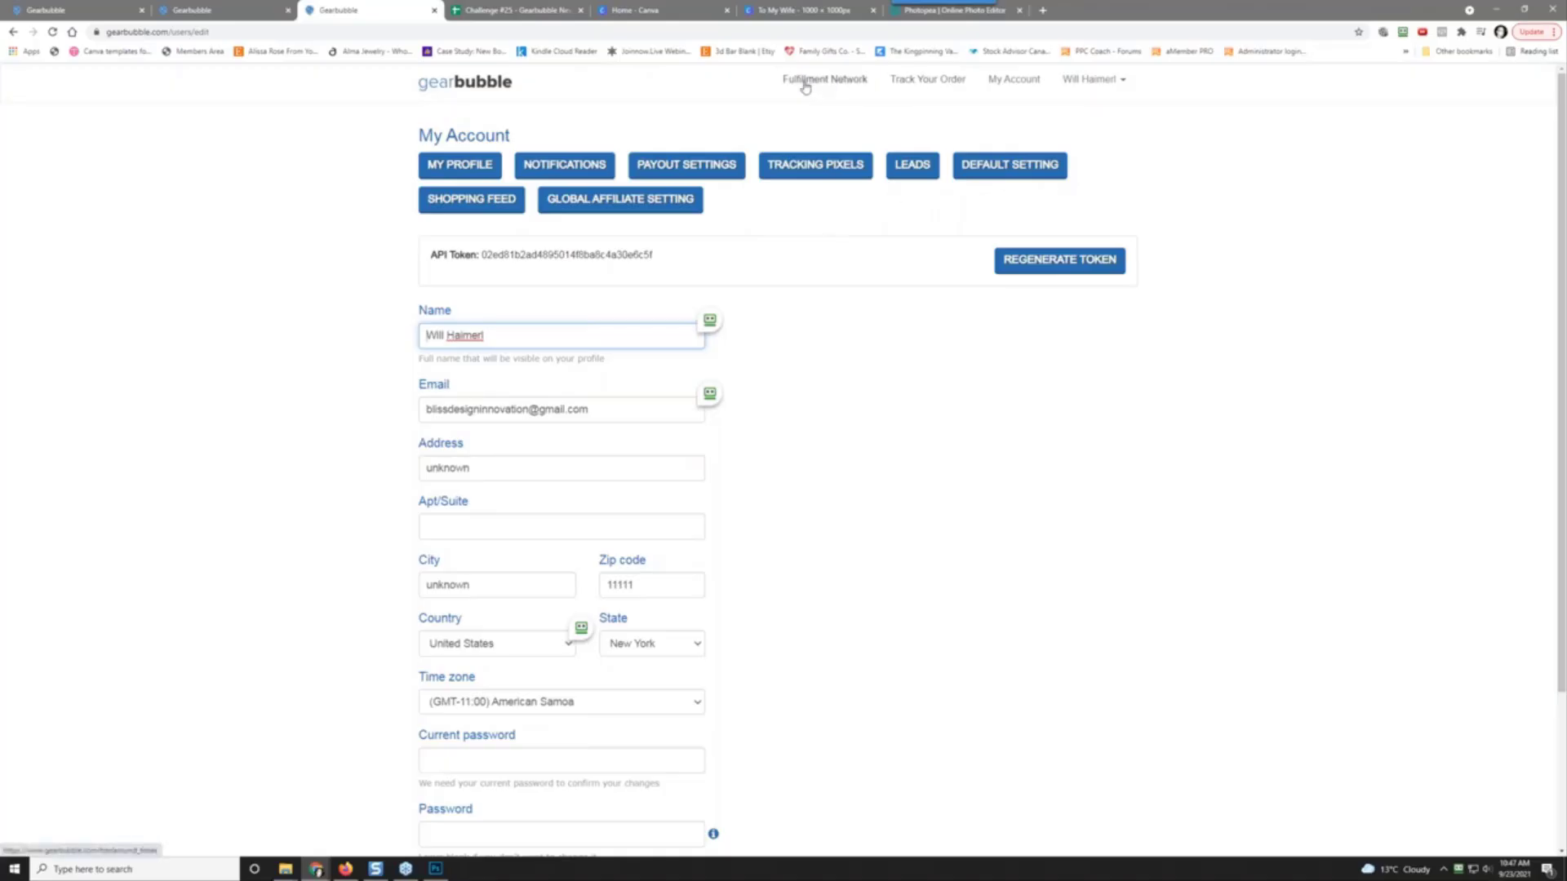
left_click(1114, 94)
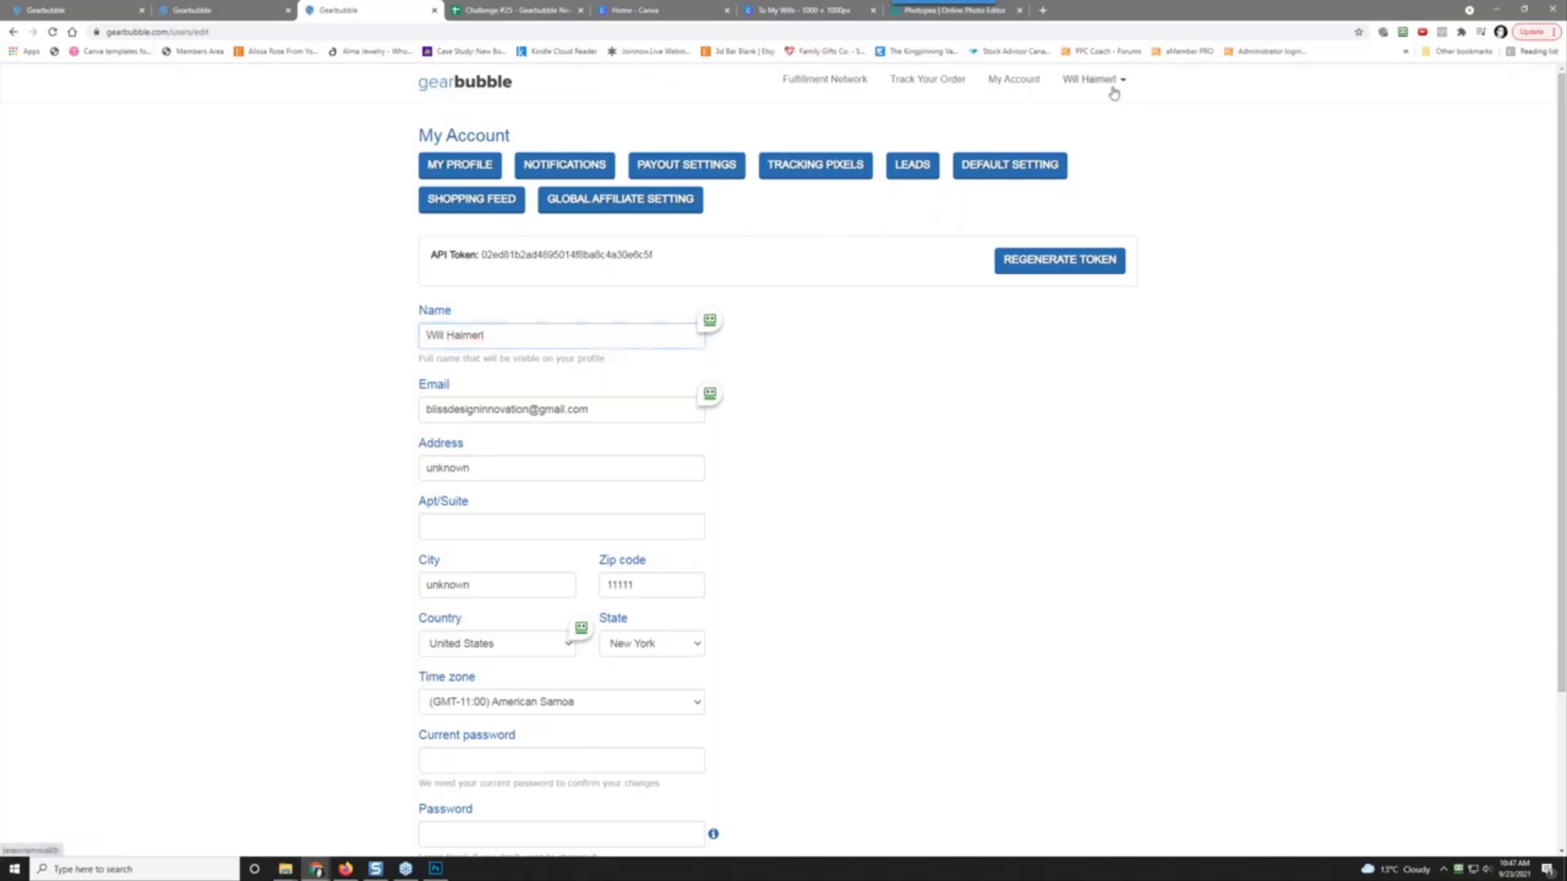
left_click(1114, 91)
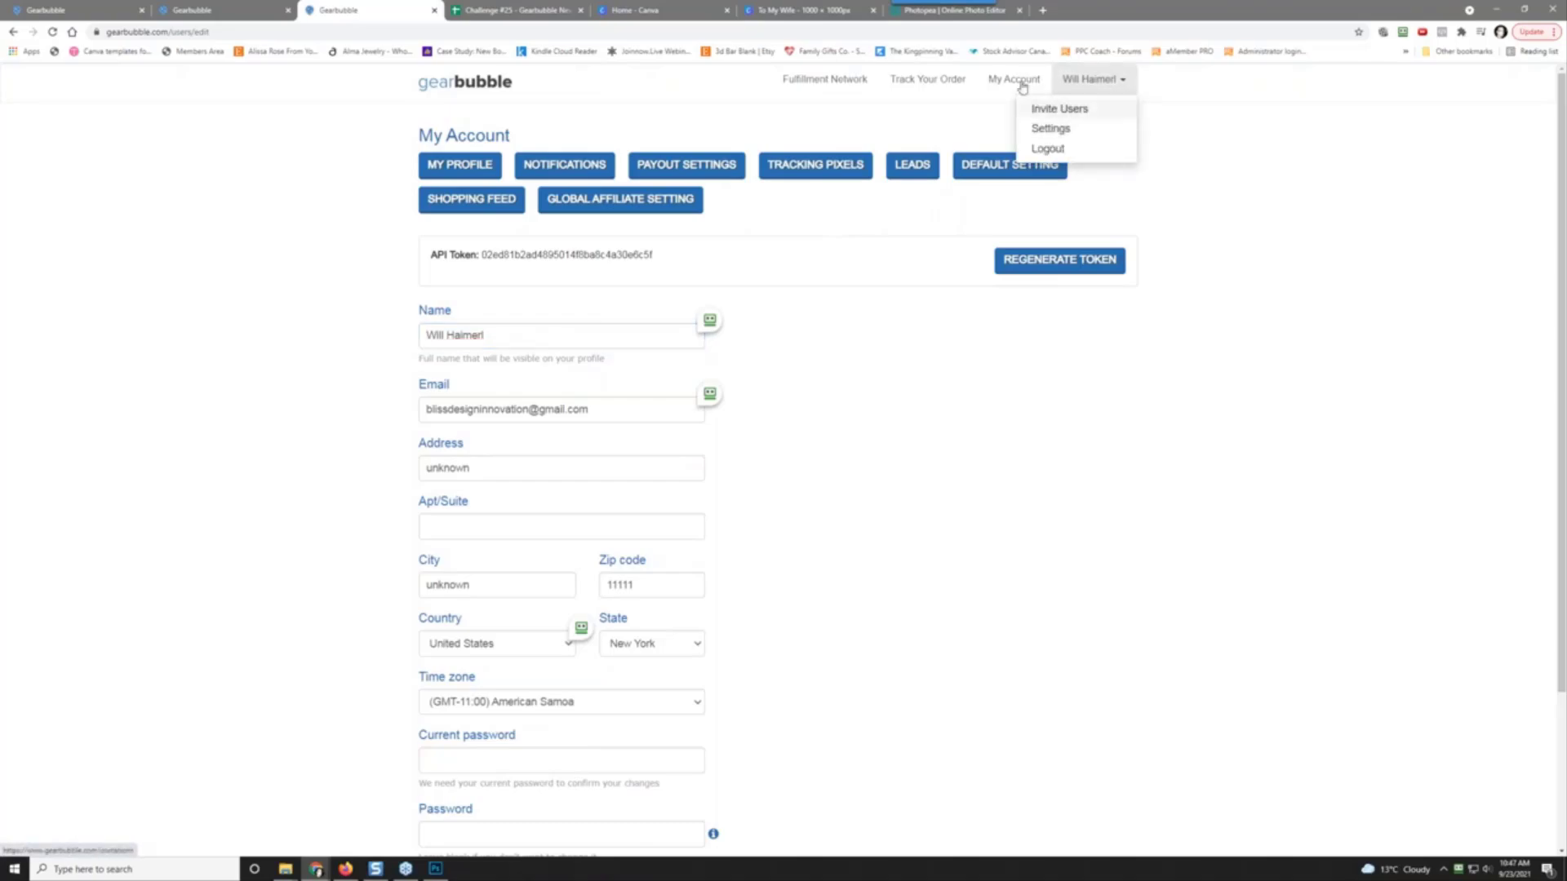
Step: Open the whitelabel domain registration form and highlight its annual fee and SSL certificate coverage
left_click(1018, 82)
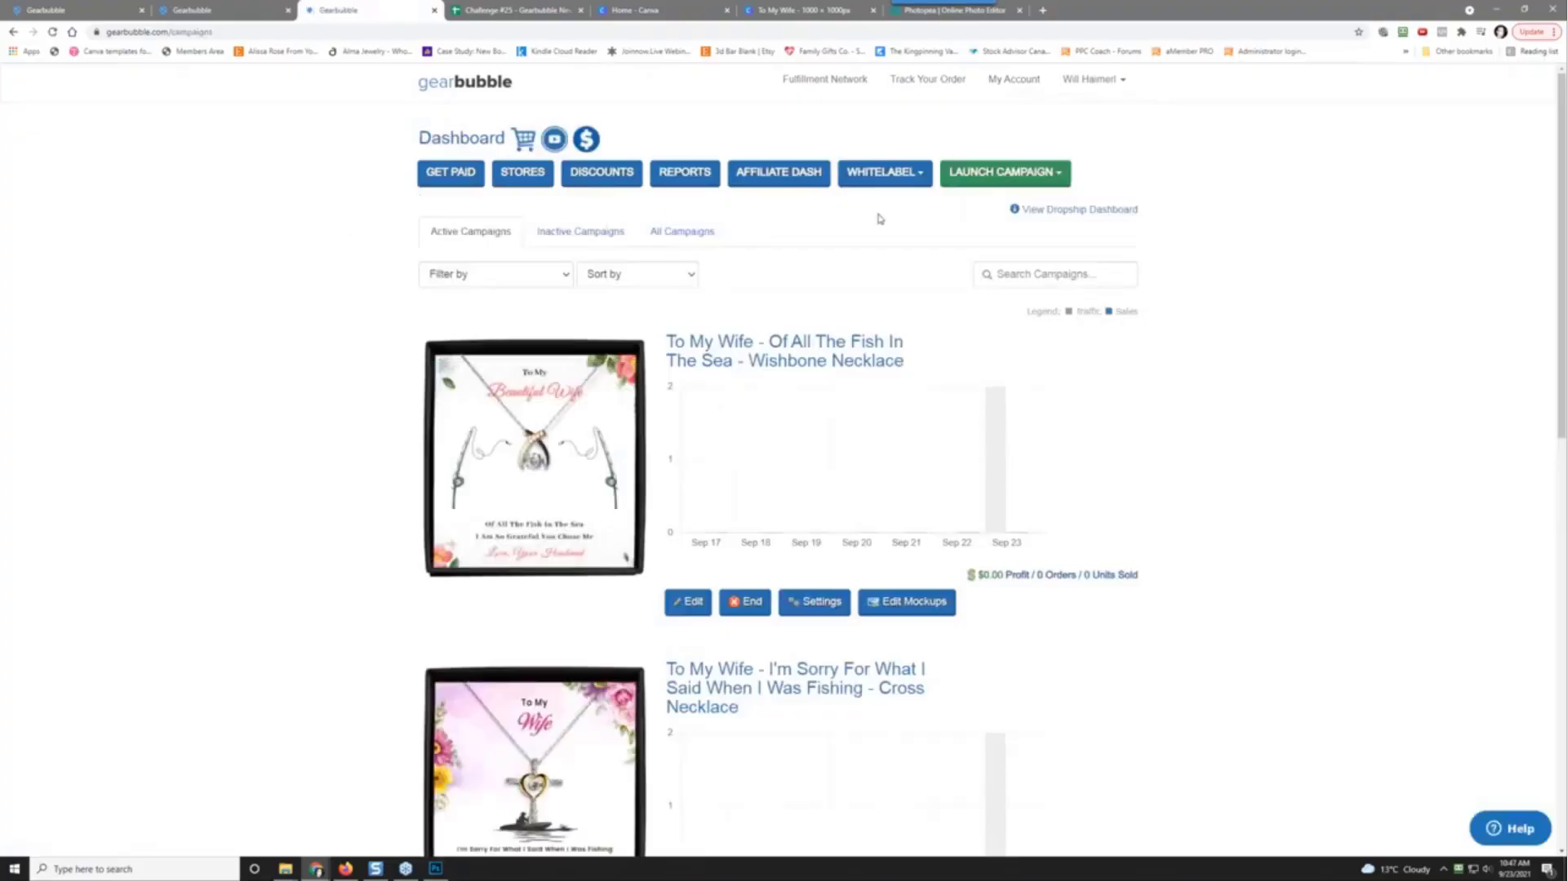
left_click(897, 181)
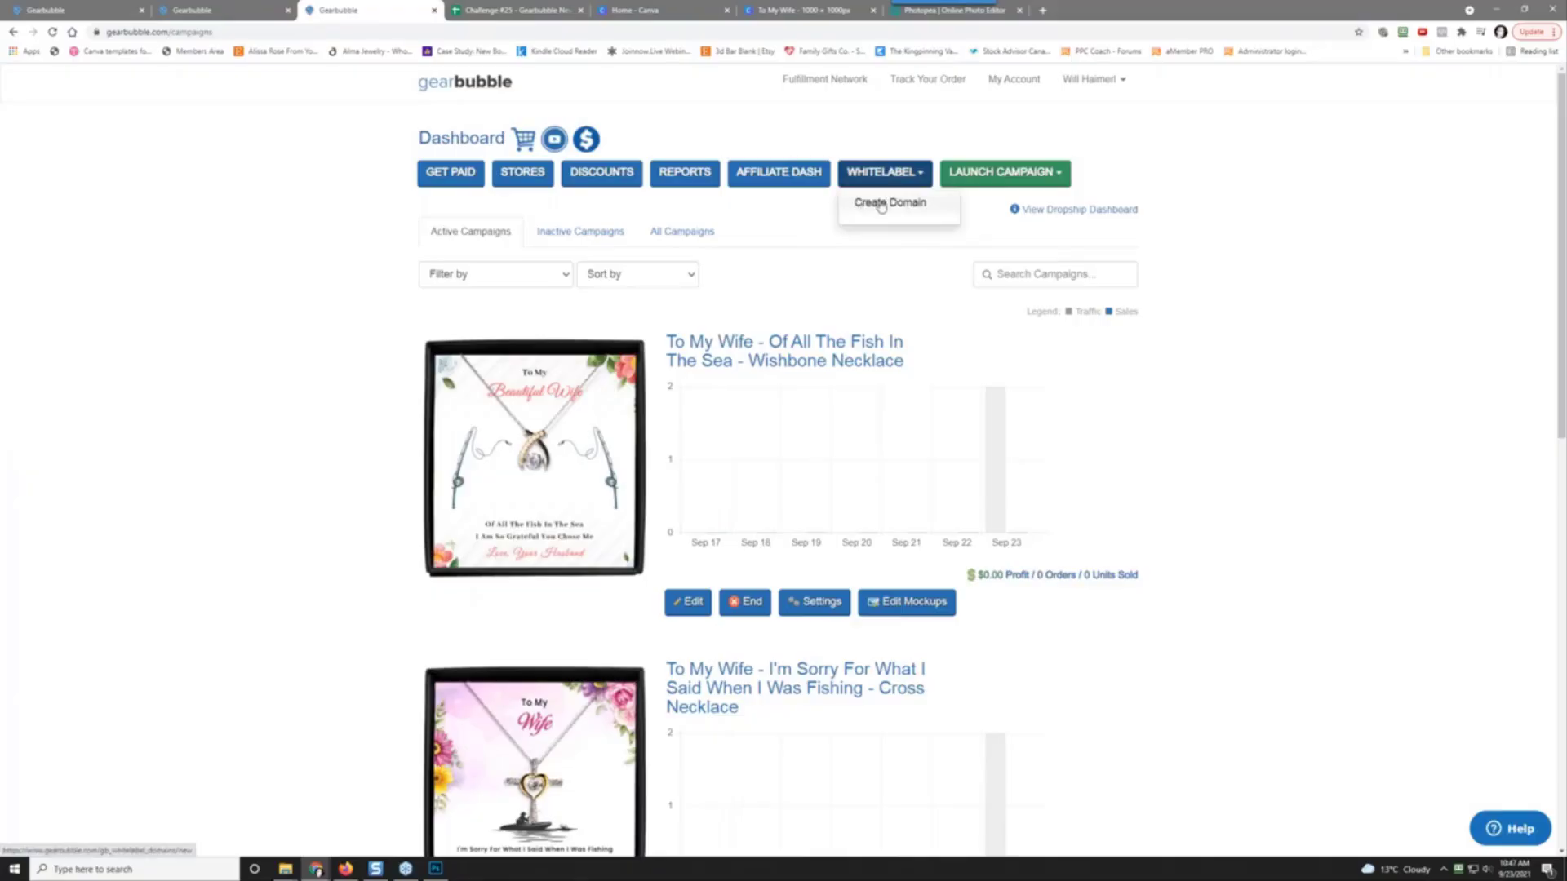
left_click(881, 204)
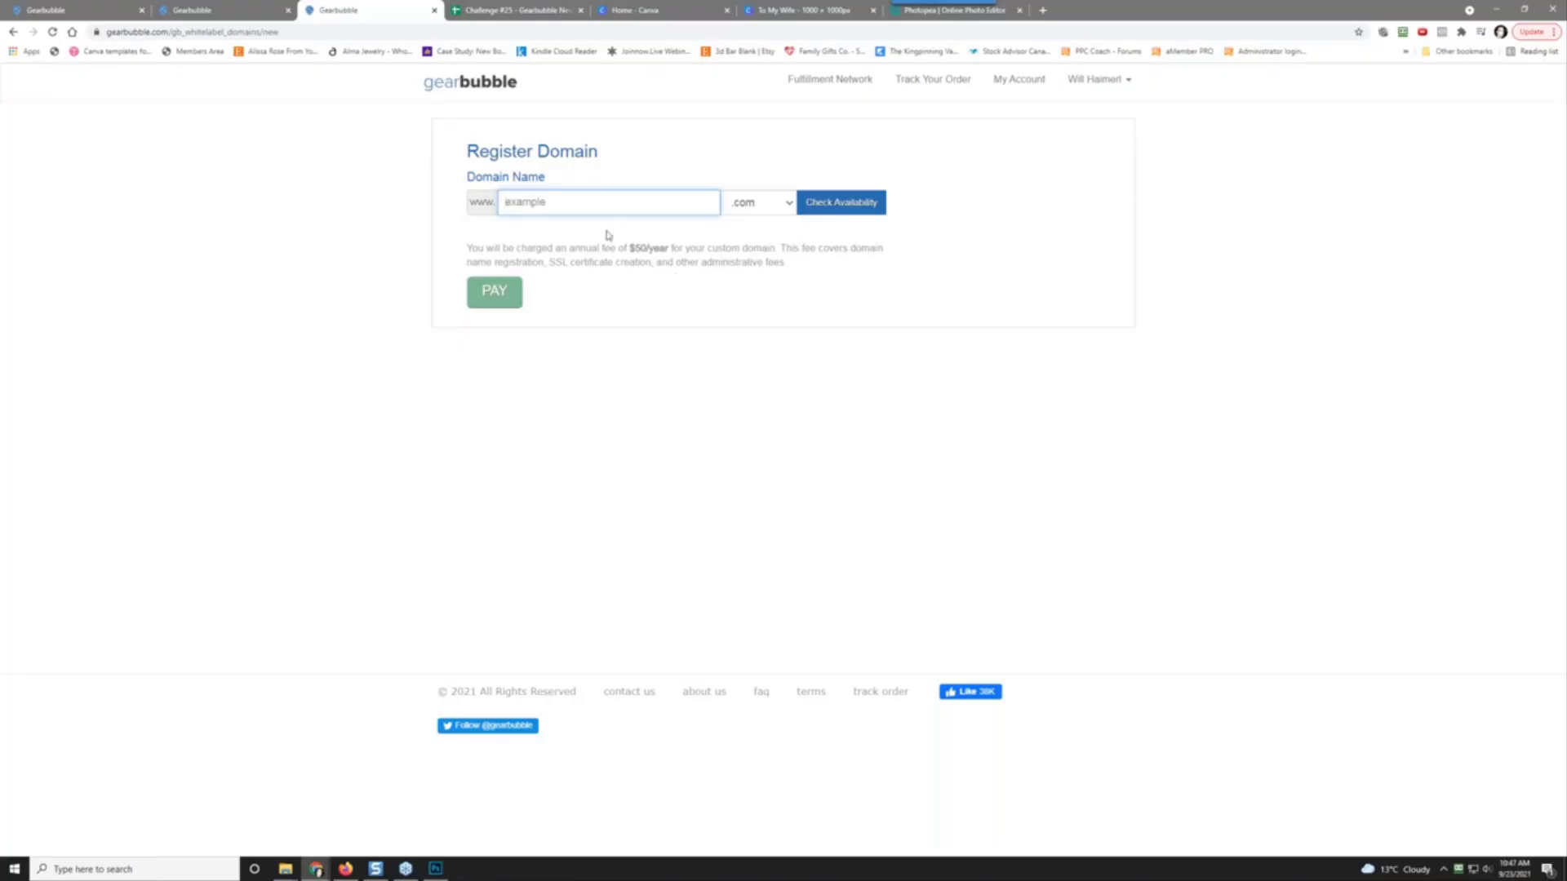
left_click_drag(630, 248, 671, 248)
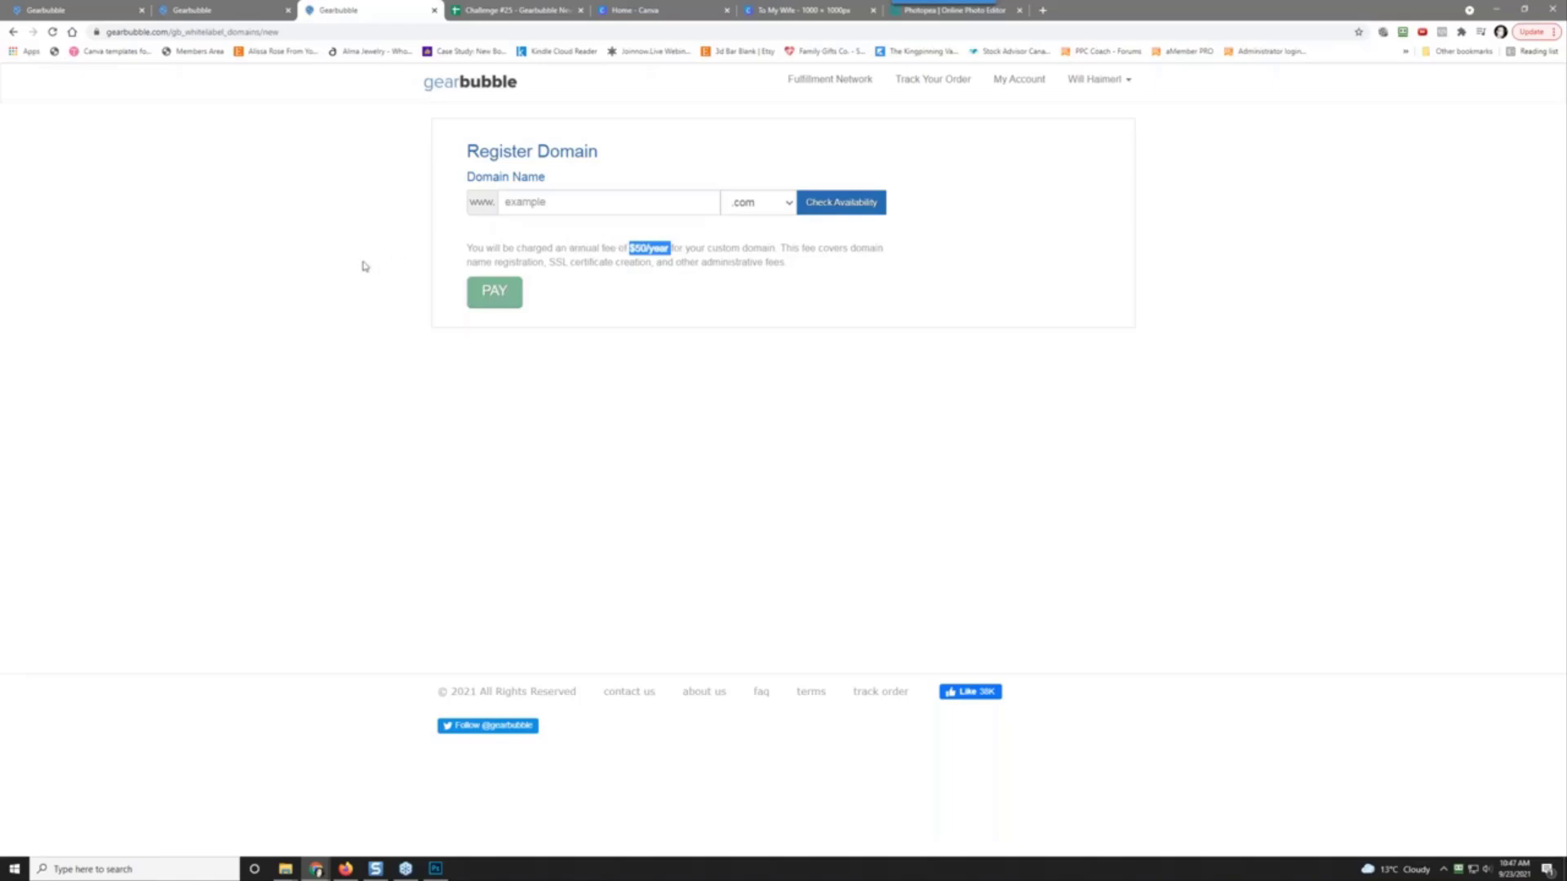
left_click_drag(549, 262, 653, 262)
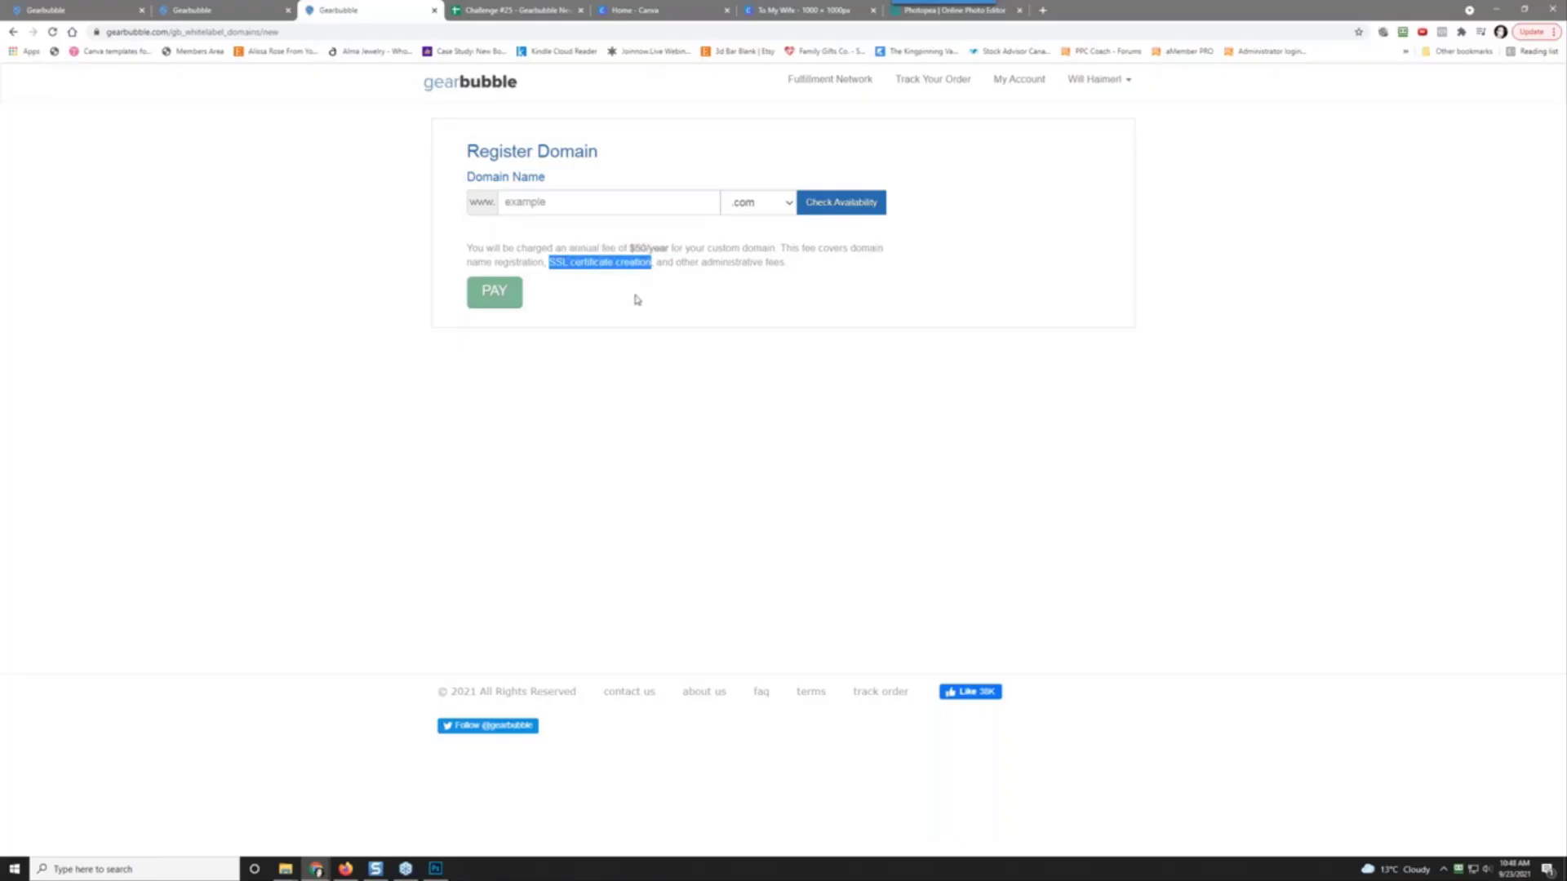
Step: Check whether the domain bliss.com is available for the whitelabel store
left_click(541, 204)
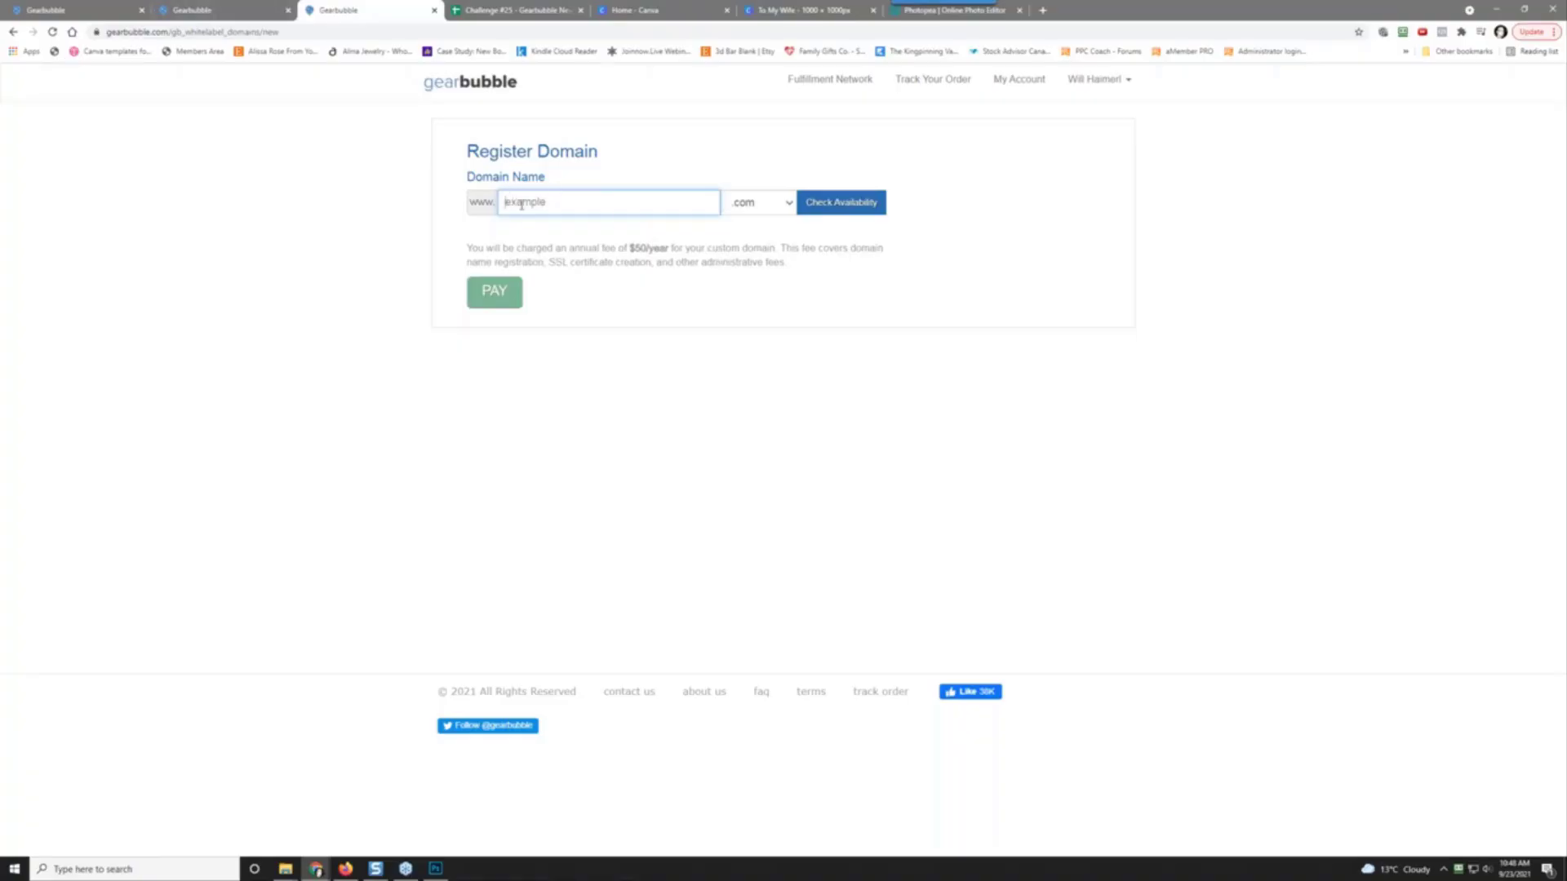
left_click(235, 12)
left_click(371, 14)
type("bliss")
left_click(829, 203)
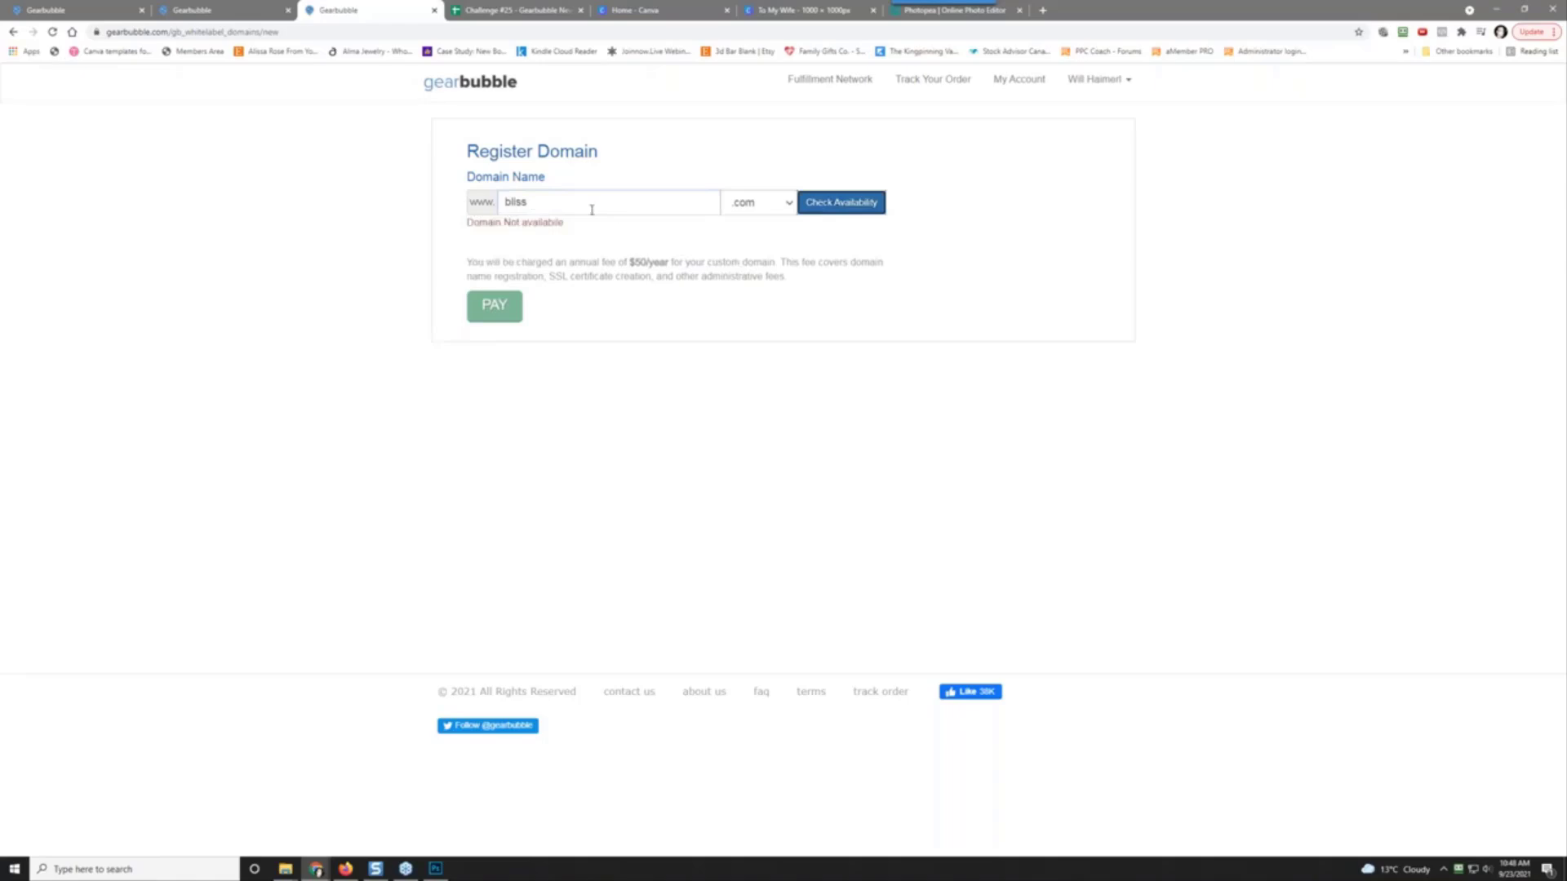
Step: Open the Heart Love Necklace sales page again in a new tab and highlight the gearbubble part of its web address
left_click(223, 8)
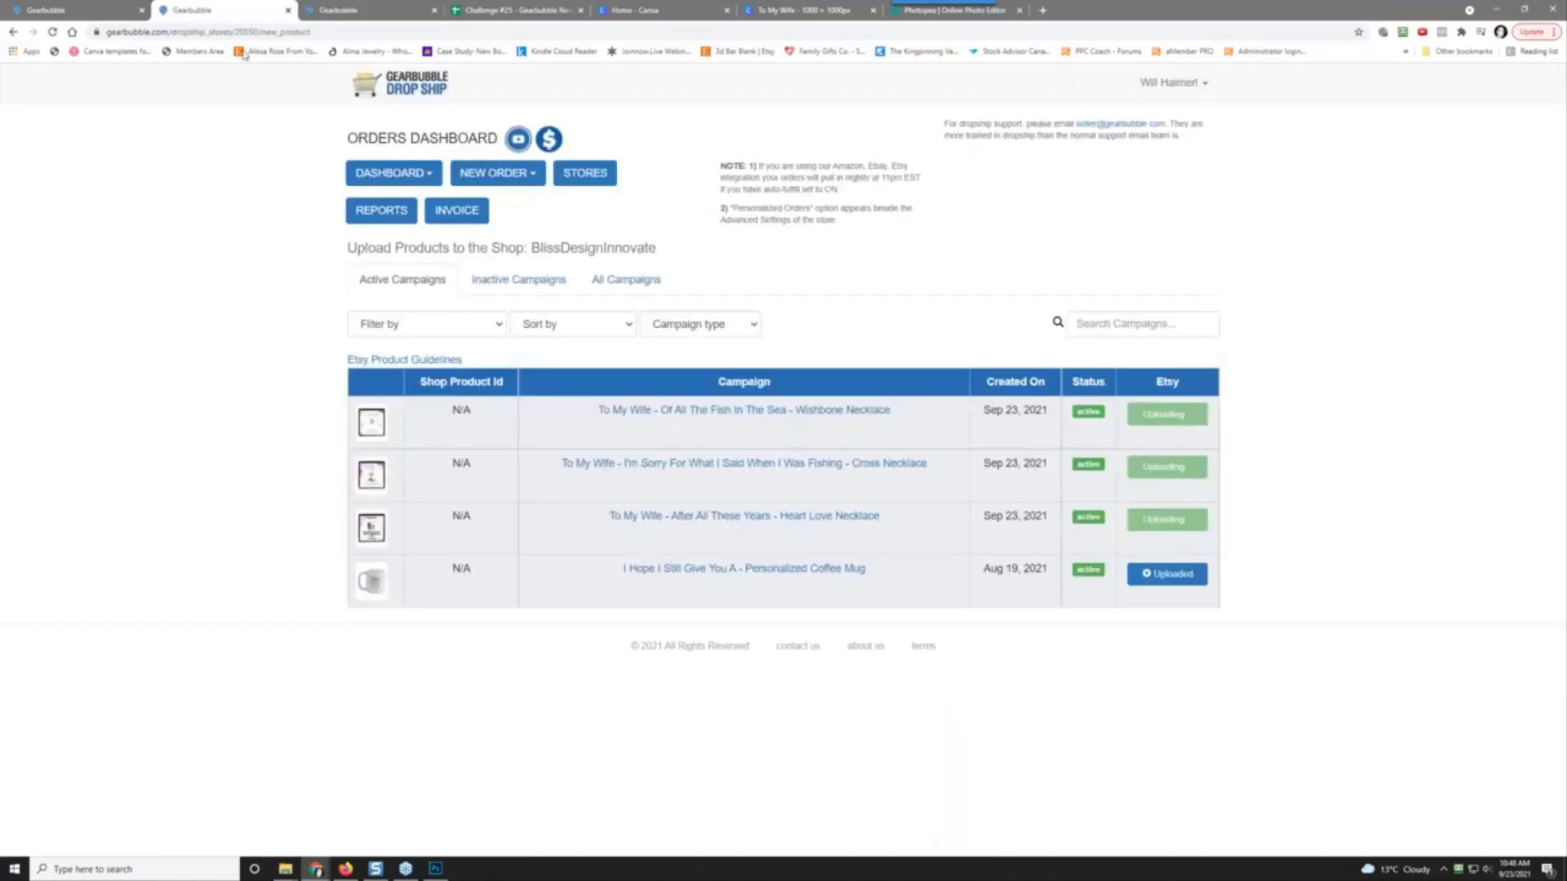
left_click(371, 10)
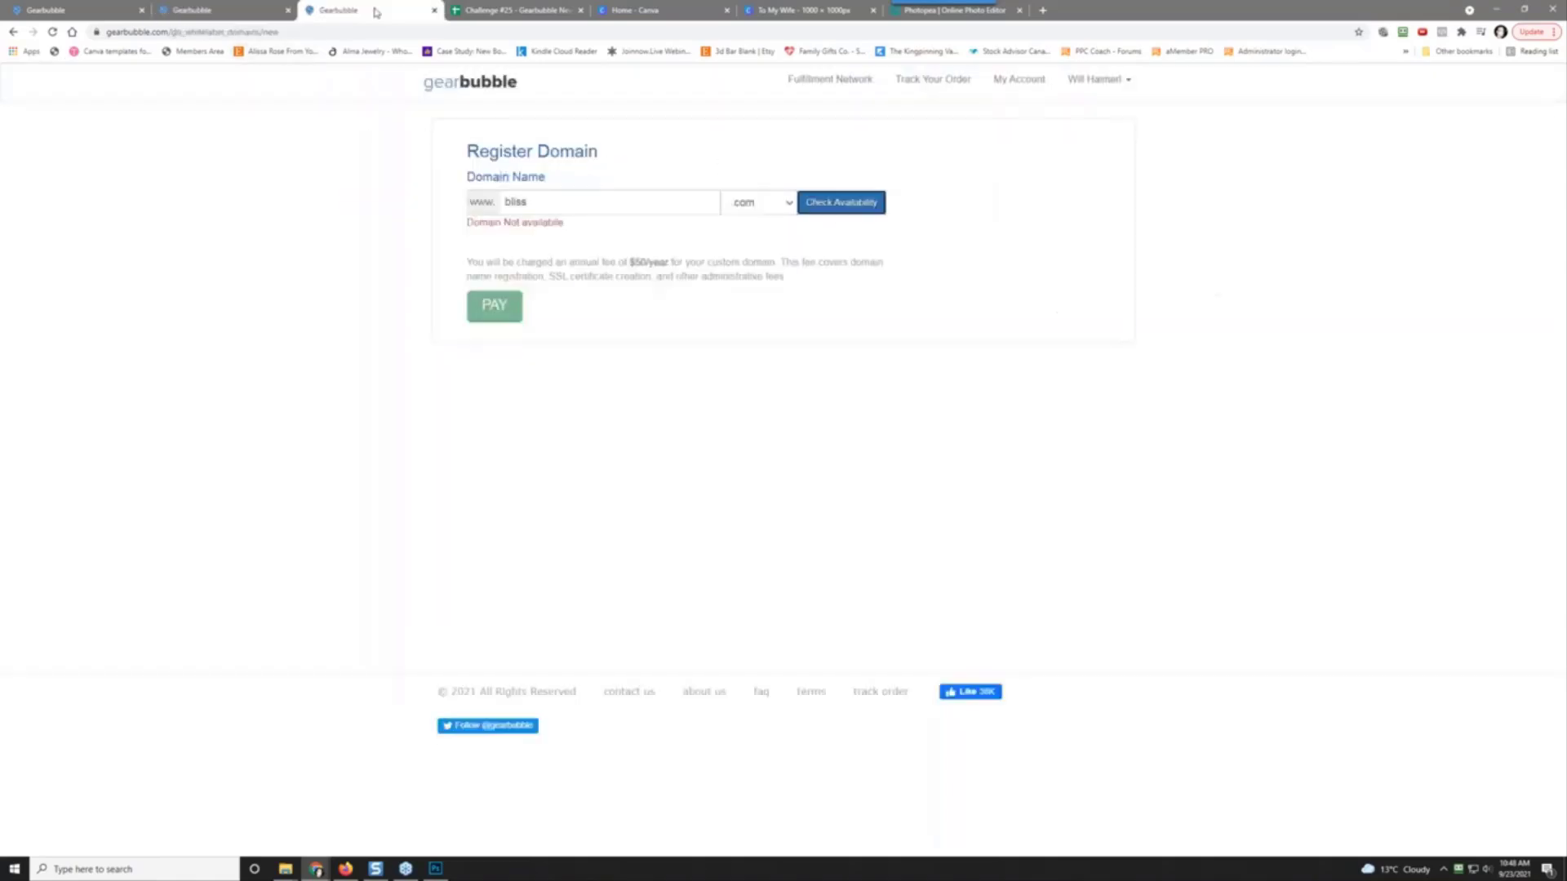
left_click(111, 8)
right_click(748, 598)
left_click(783, 608)
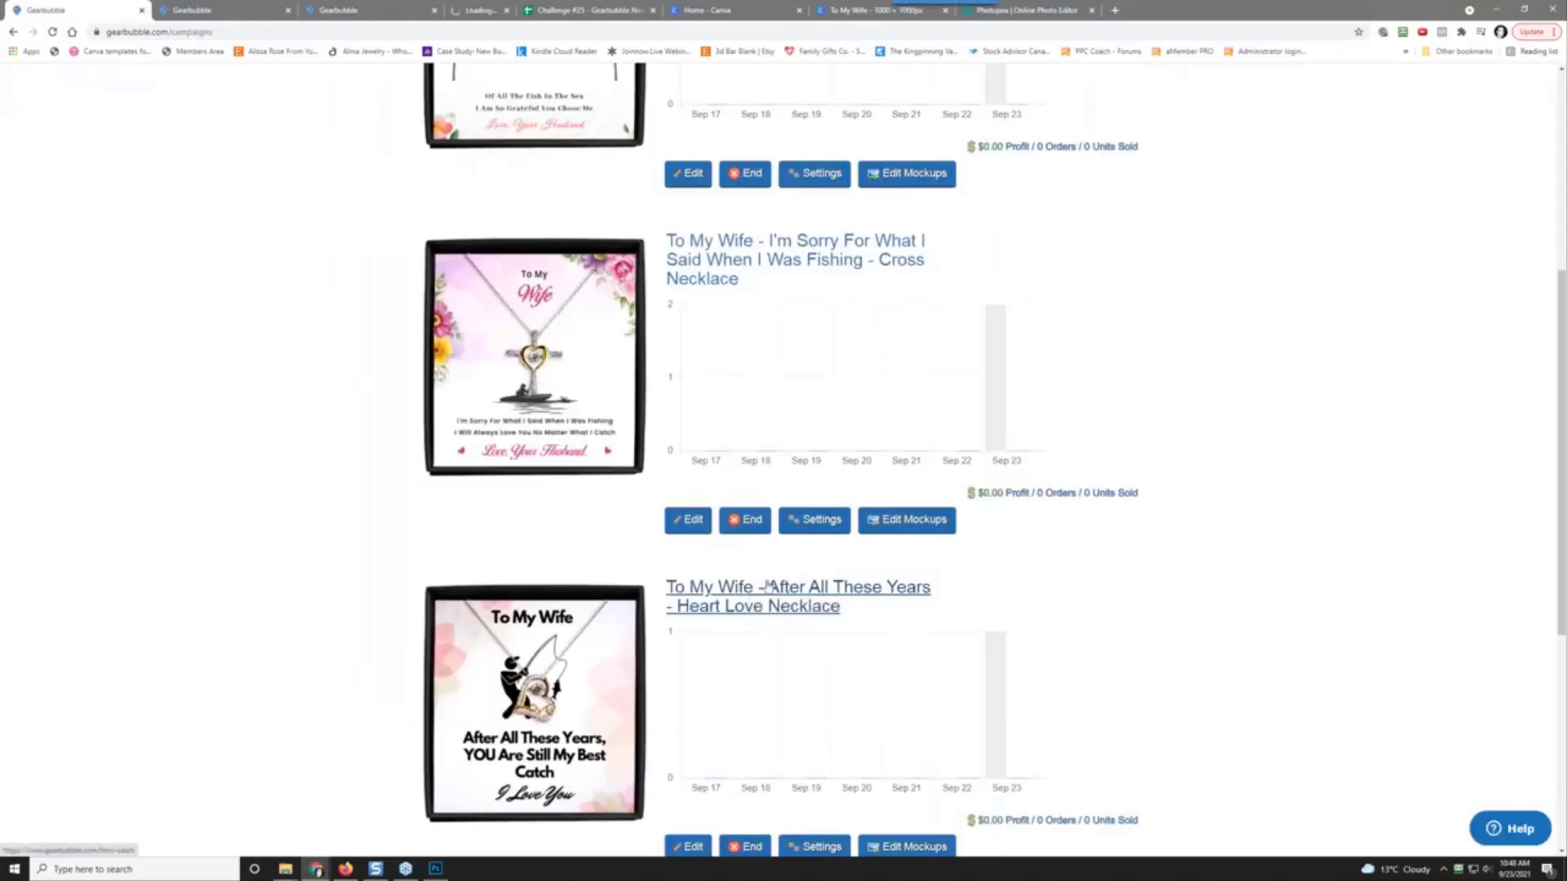
left_click(480, 10)
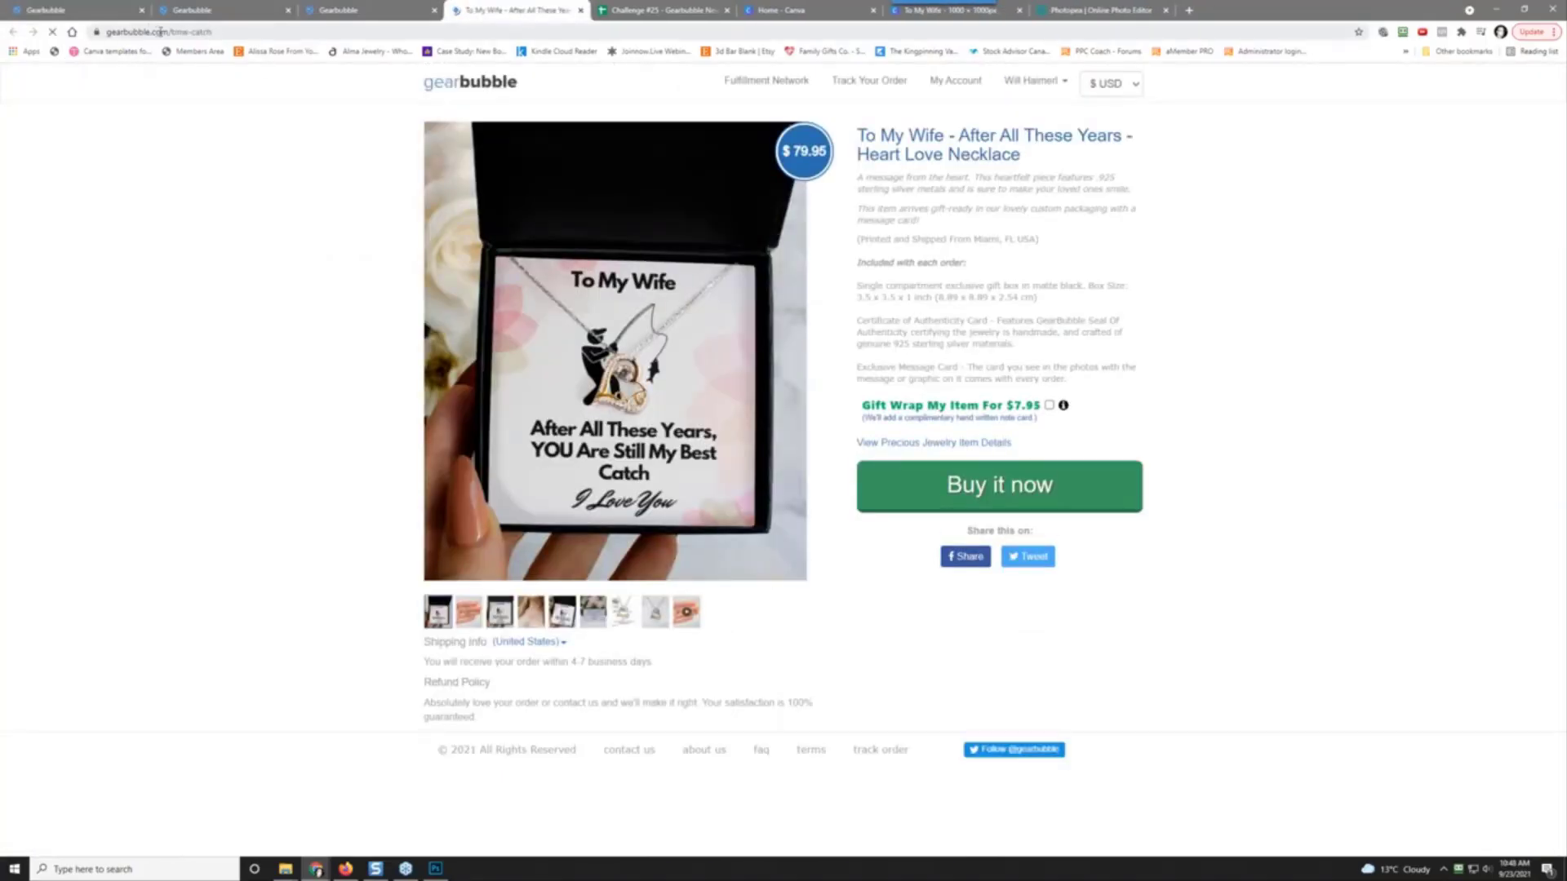
left_click(159, 31)
double_click(157, 32)
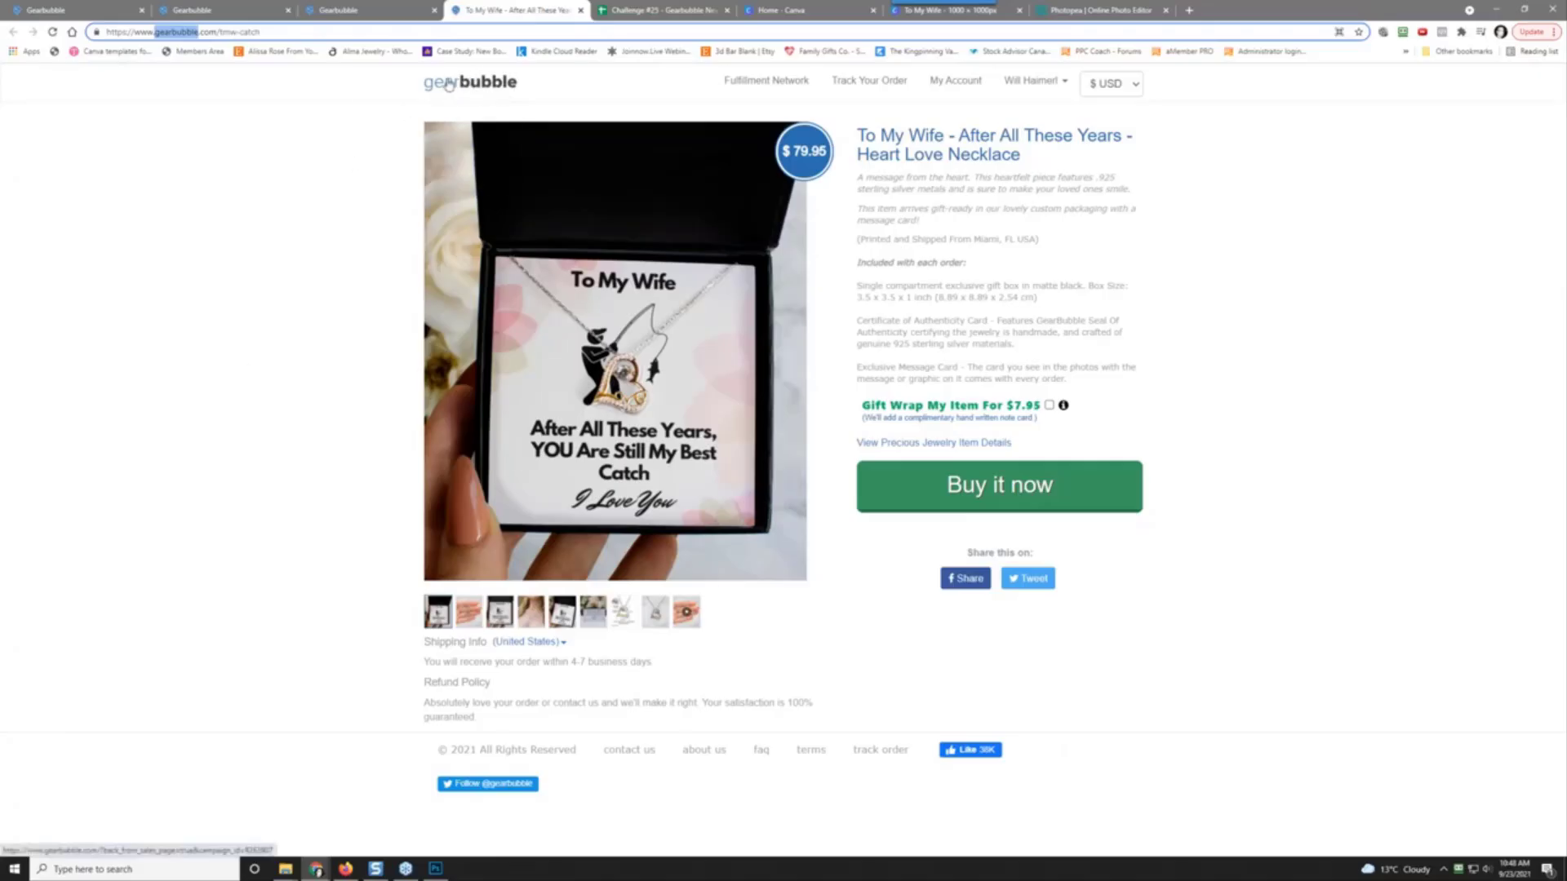
Step: Compare the domain registration form and the dropship product list with the Heart Love Necklace sales page
left_click(373, 8)
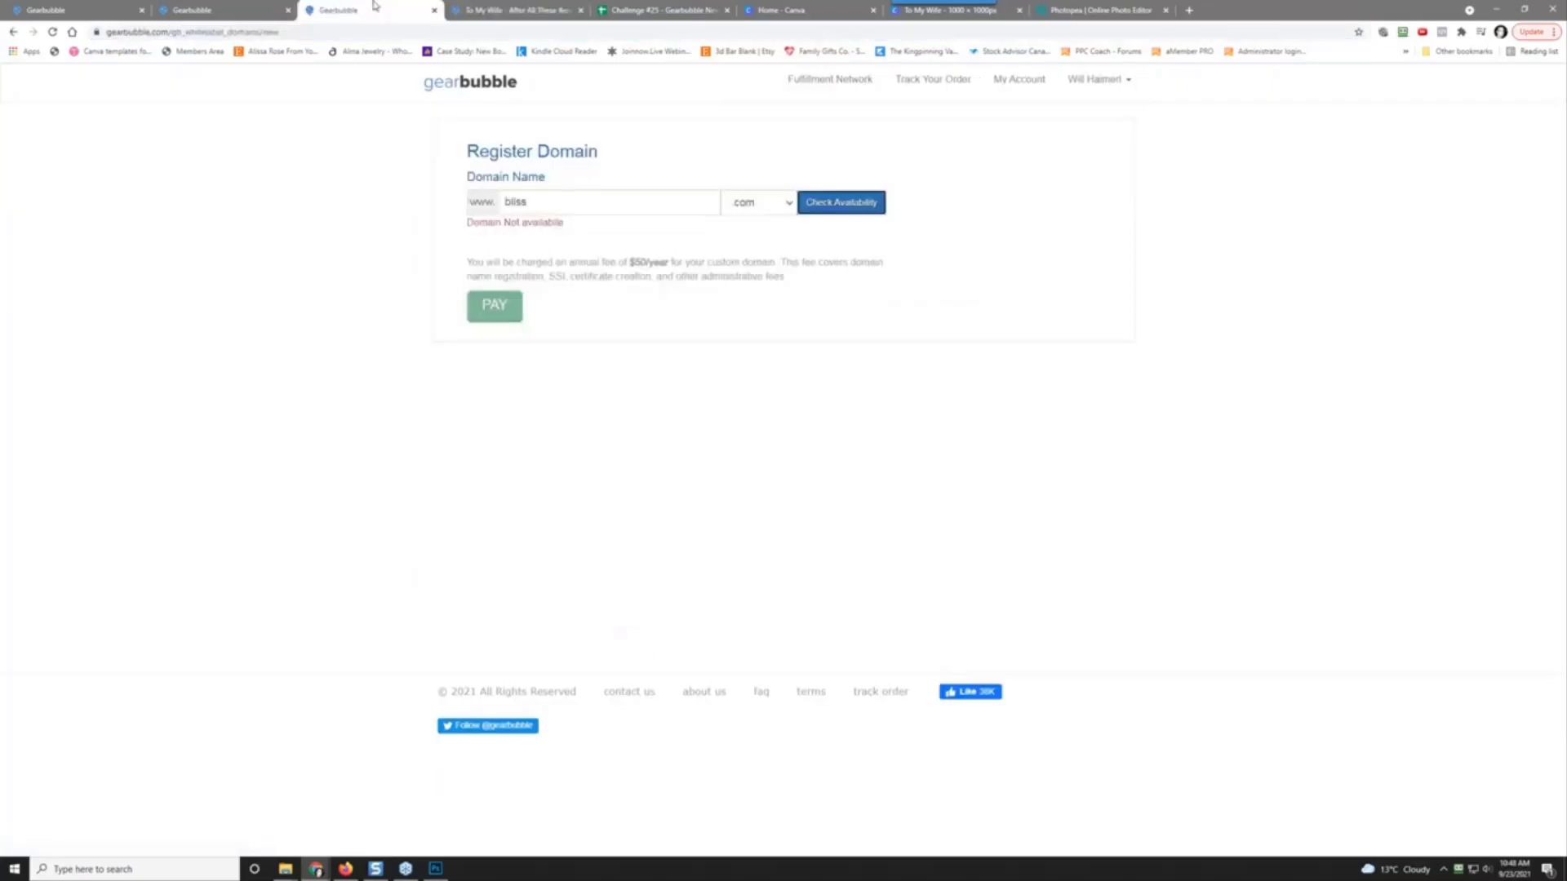
left_click(480, 10)
left_click(339, 10)
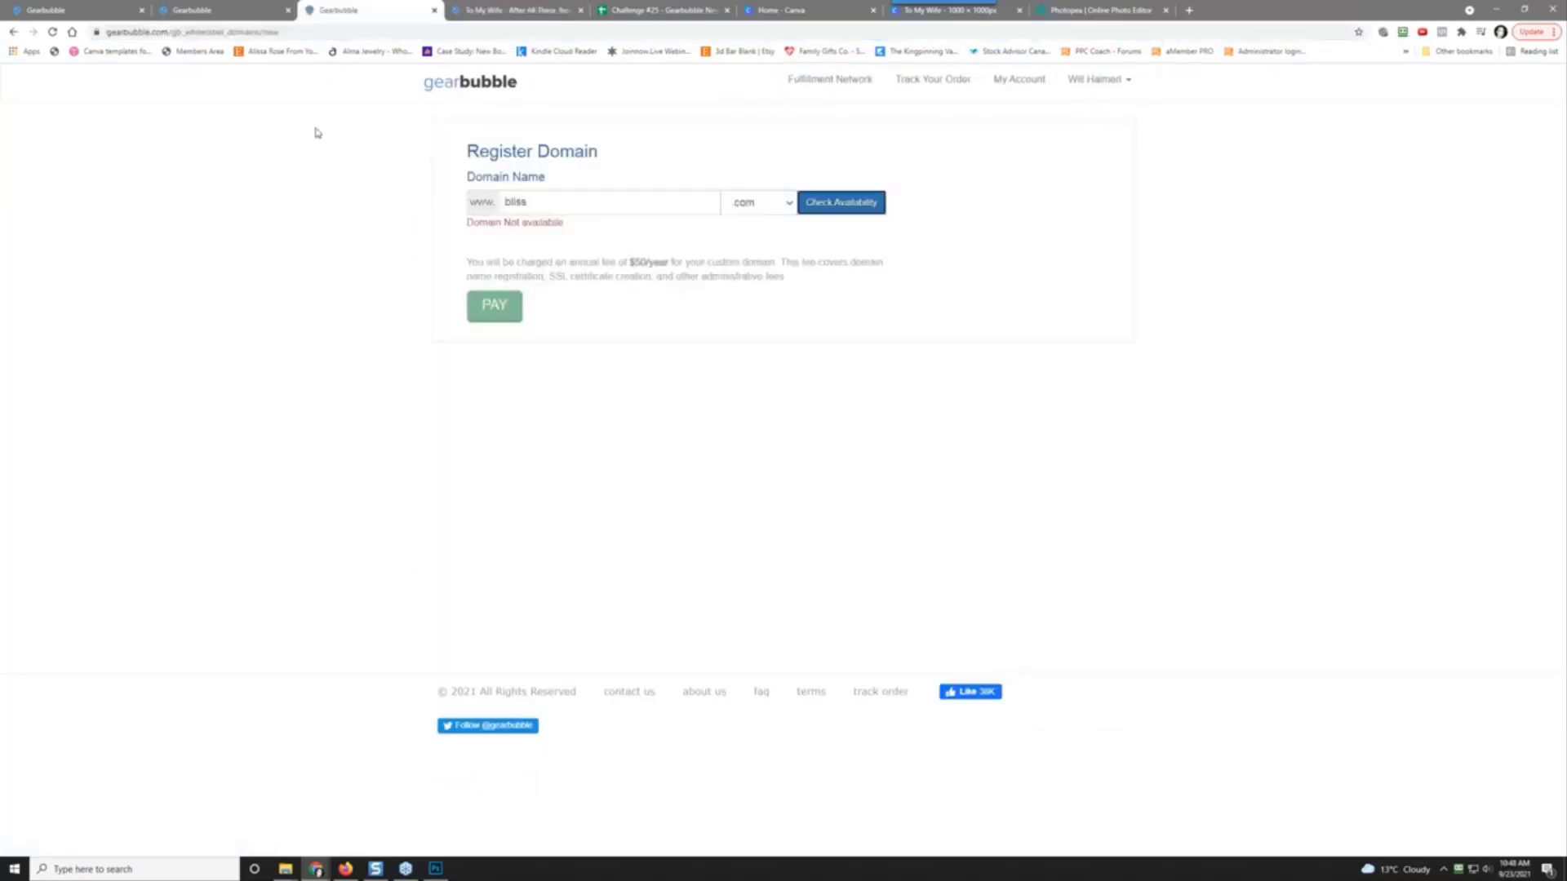
left_click(229, 12)
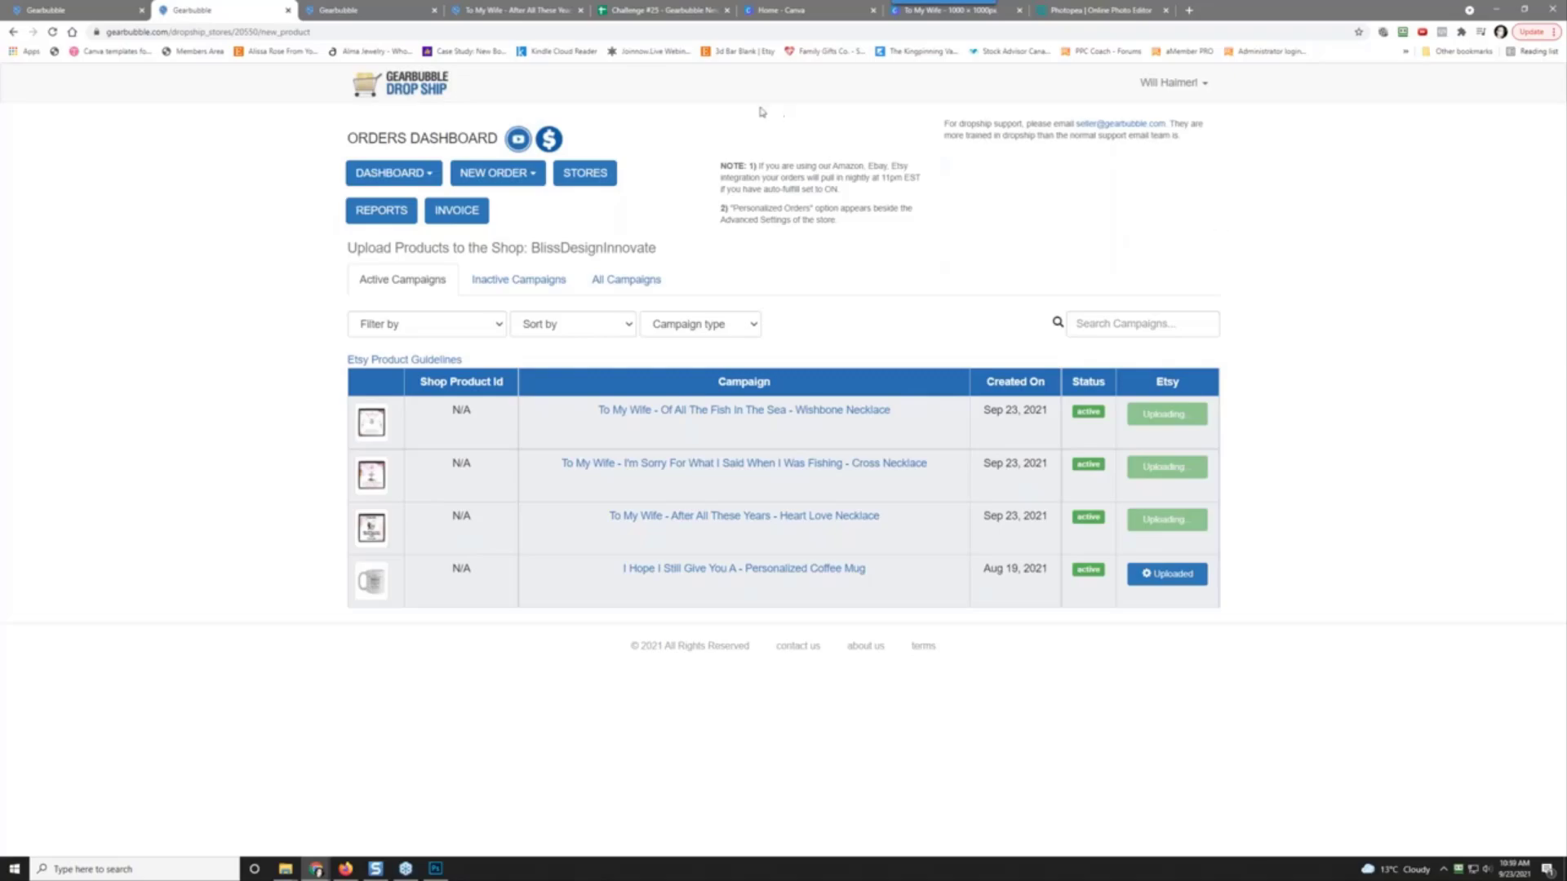
left_click(367, 12)
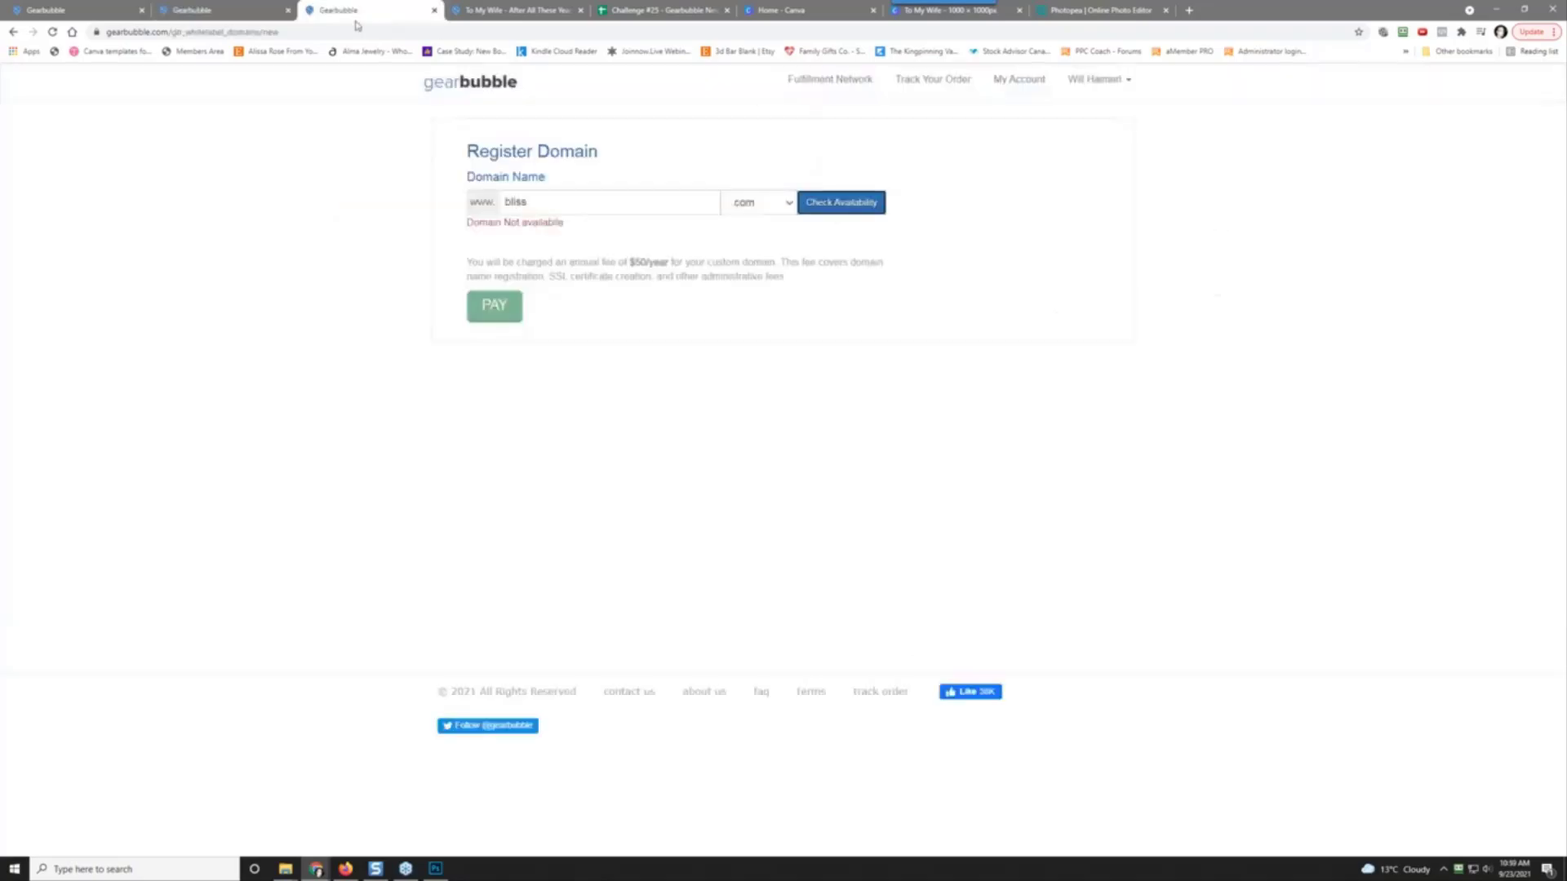
left_click(457, 10)
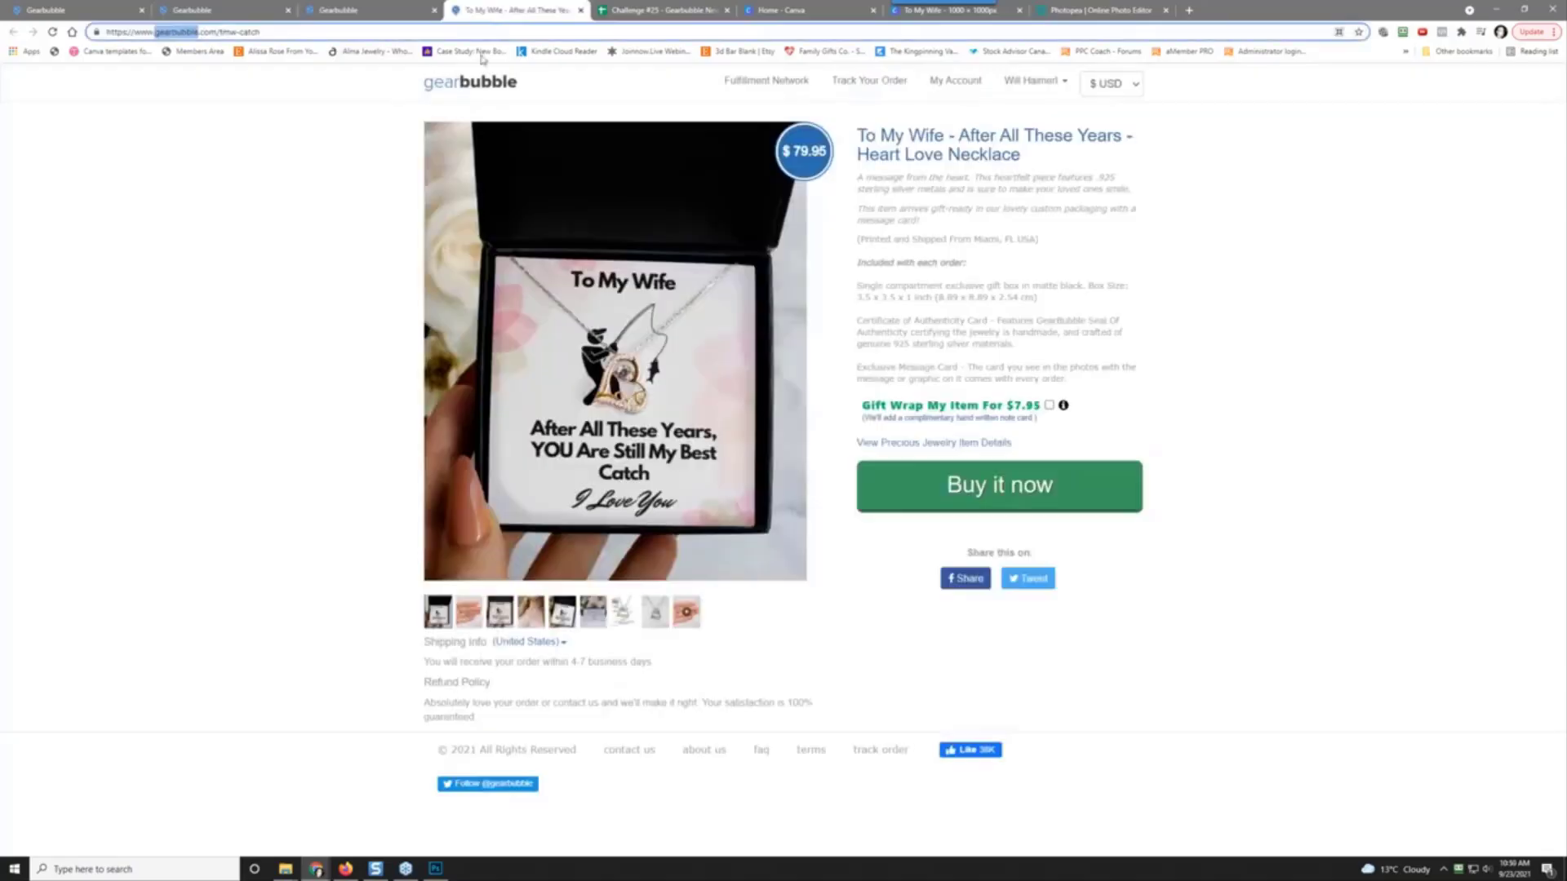
Step: Enable the $7.95 gift wrap option on the necklace sales page and activate its custom note field
left_click(200, 165)
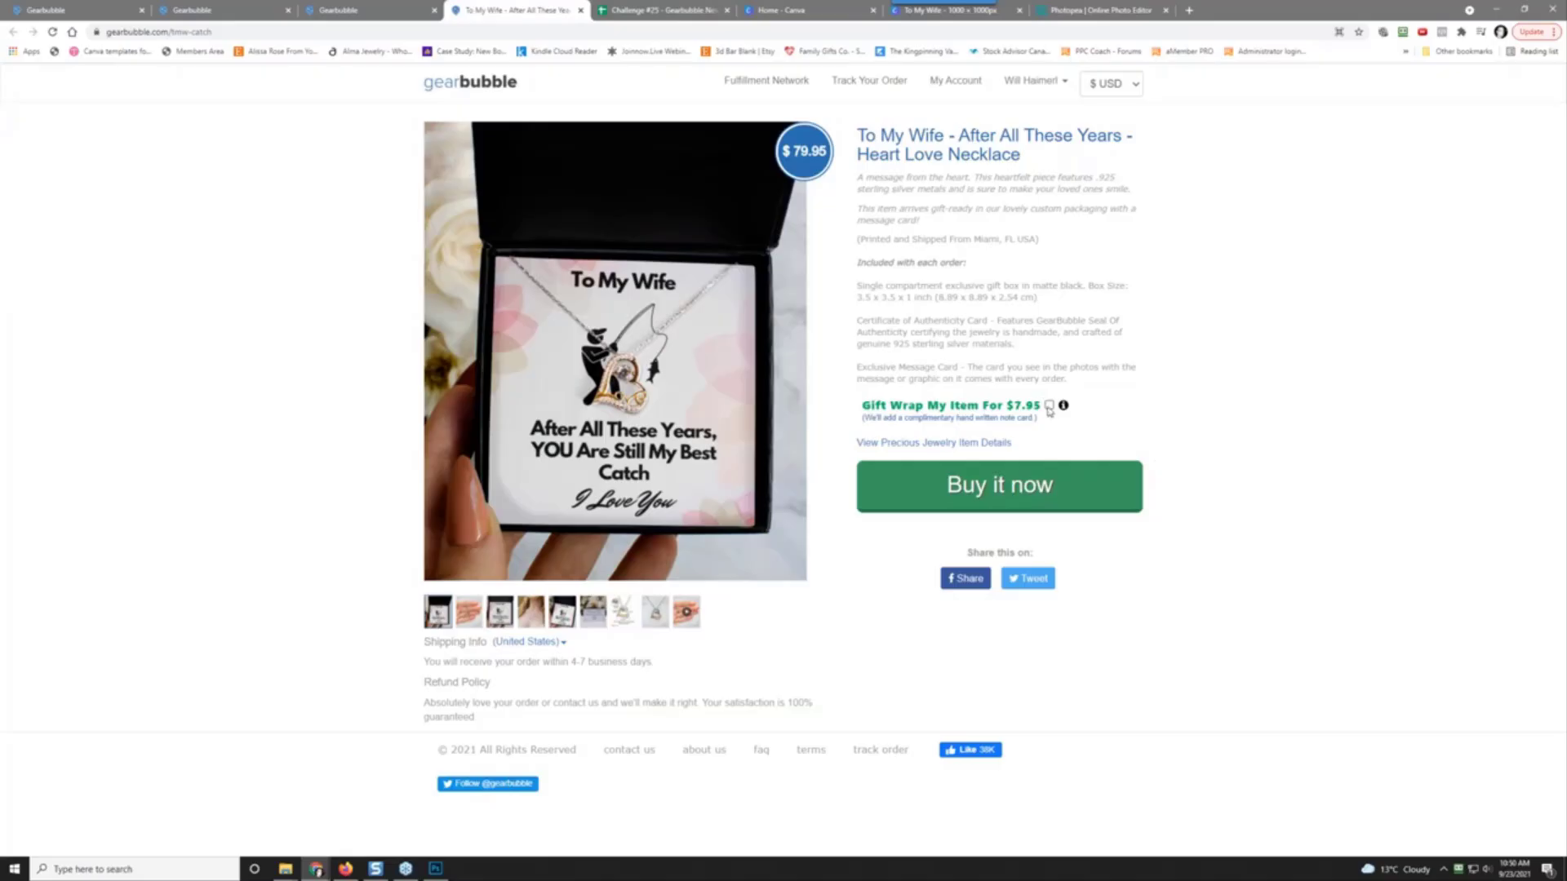
mouse_move(1065, 409)
left_click(1050, 405)
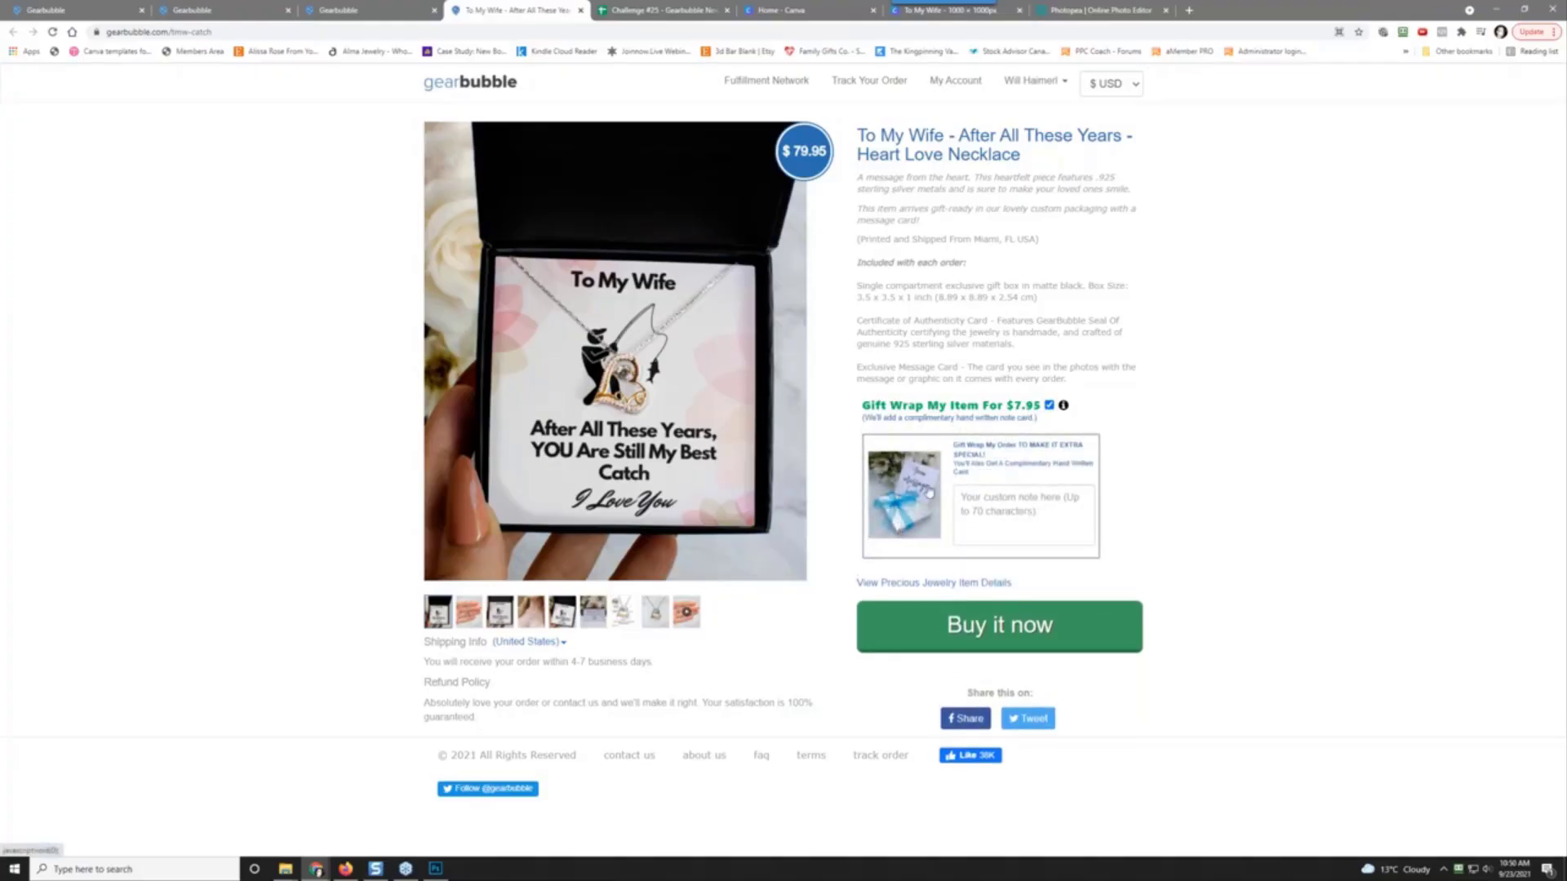
left_click(1004, 506)
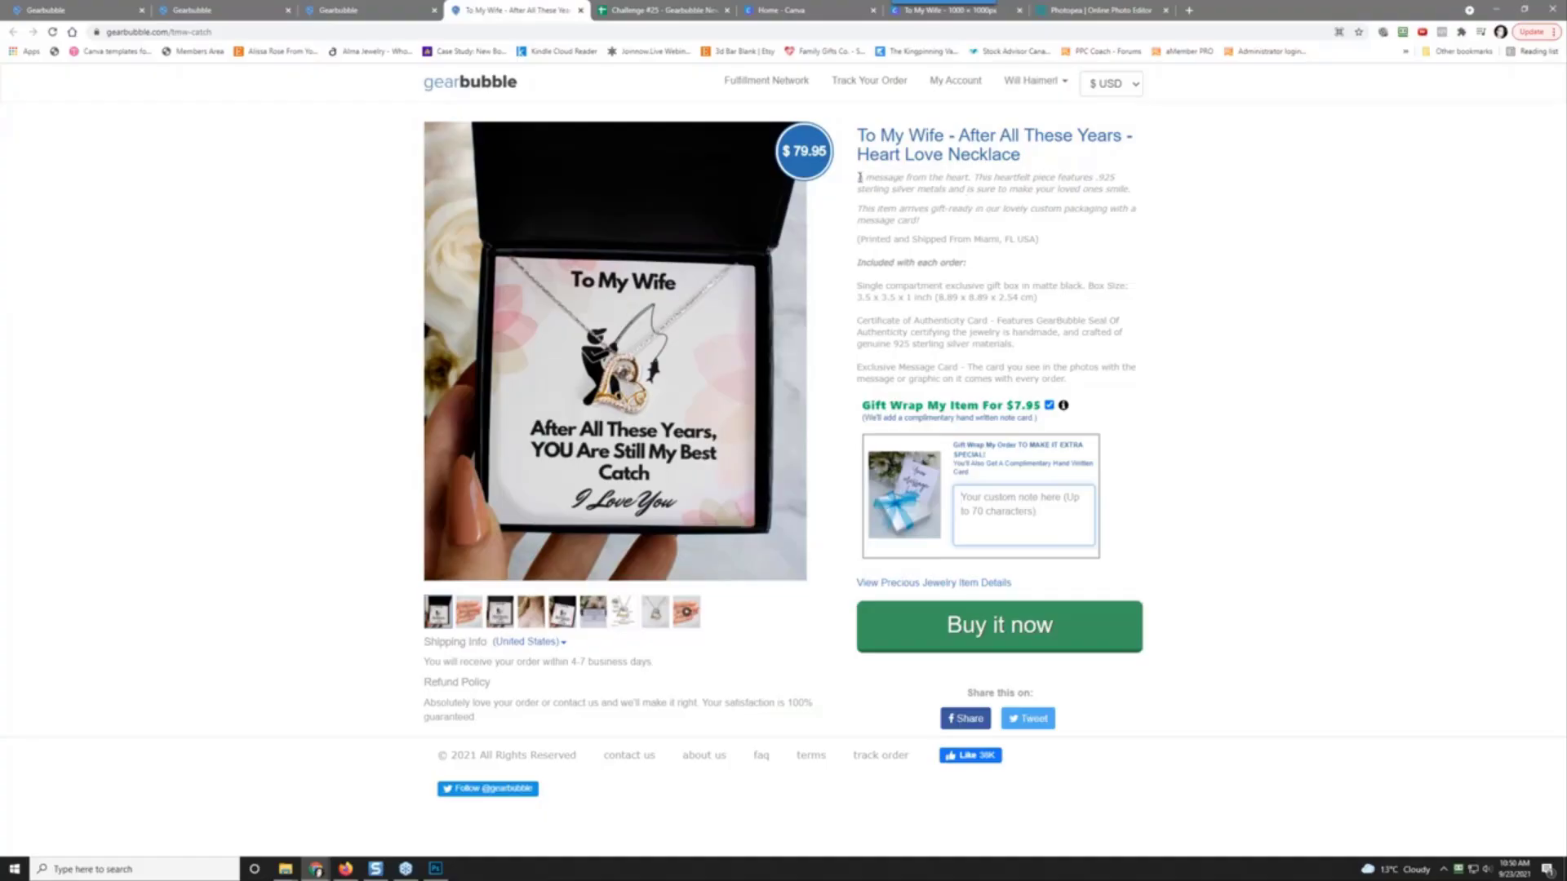
Step: Highlight the opening description paragraph on the Heart Love Necklace sales page and open that necklace's campaign for editing
left_click_drag(859, 177, 1171, 195)
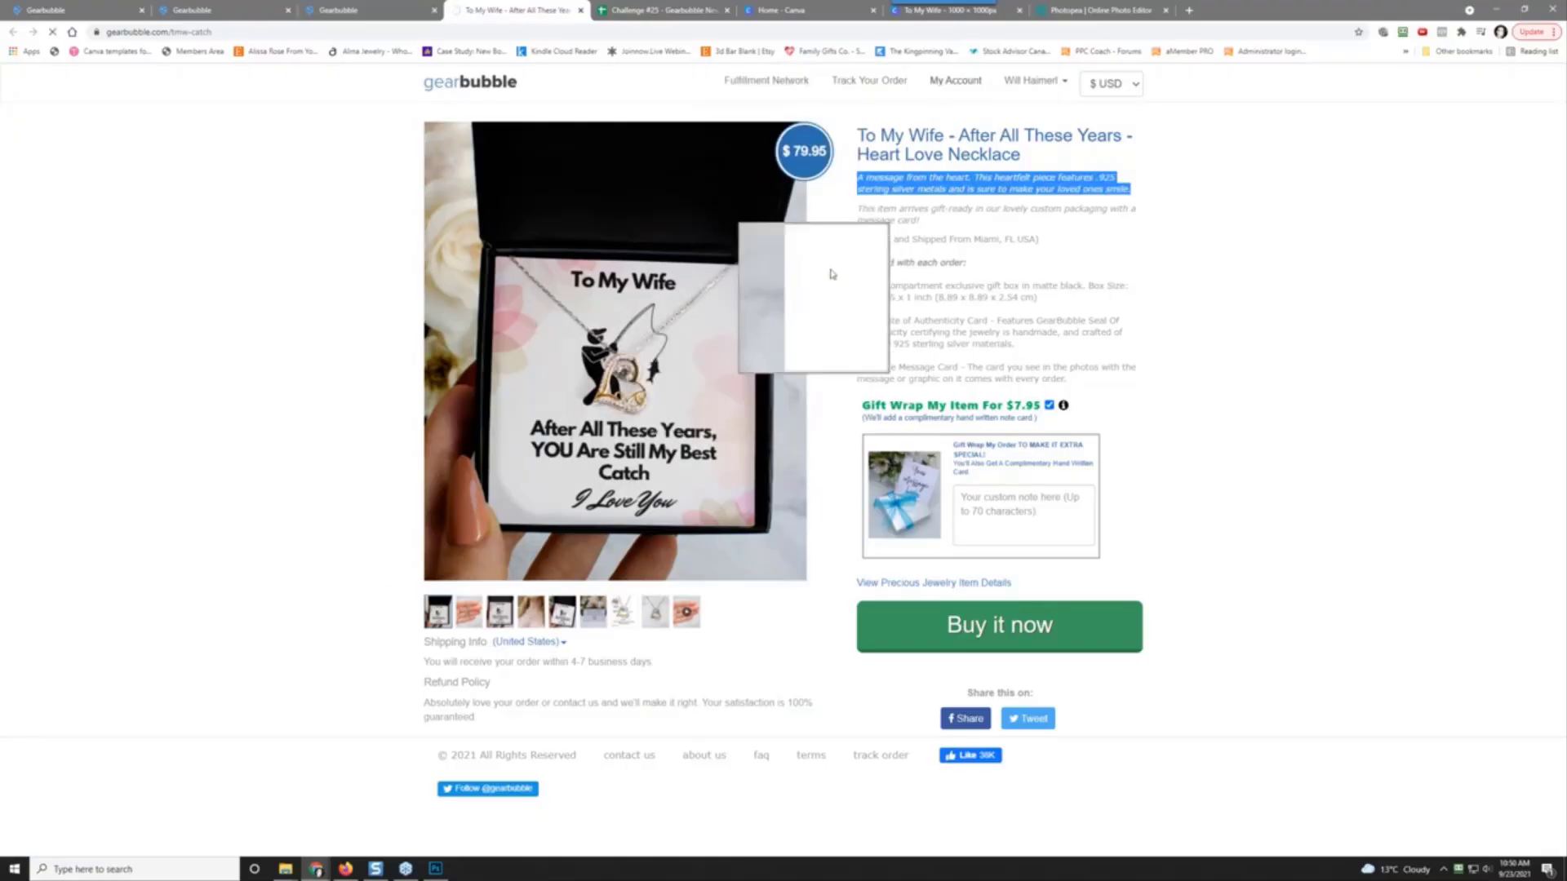
scroll(514, 668, "down", 7)
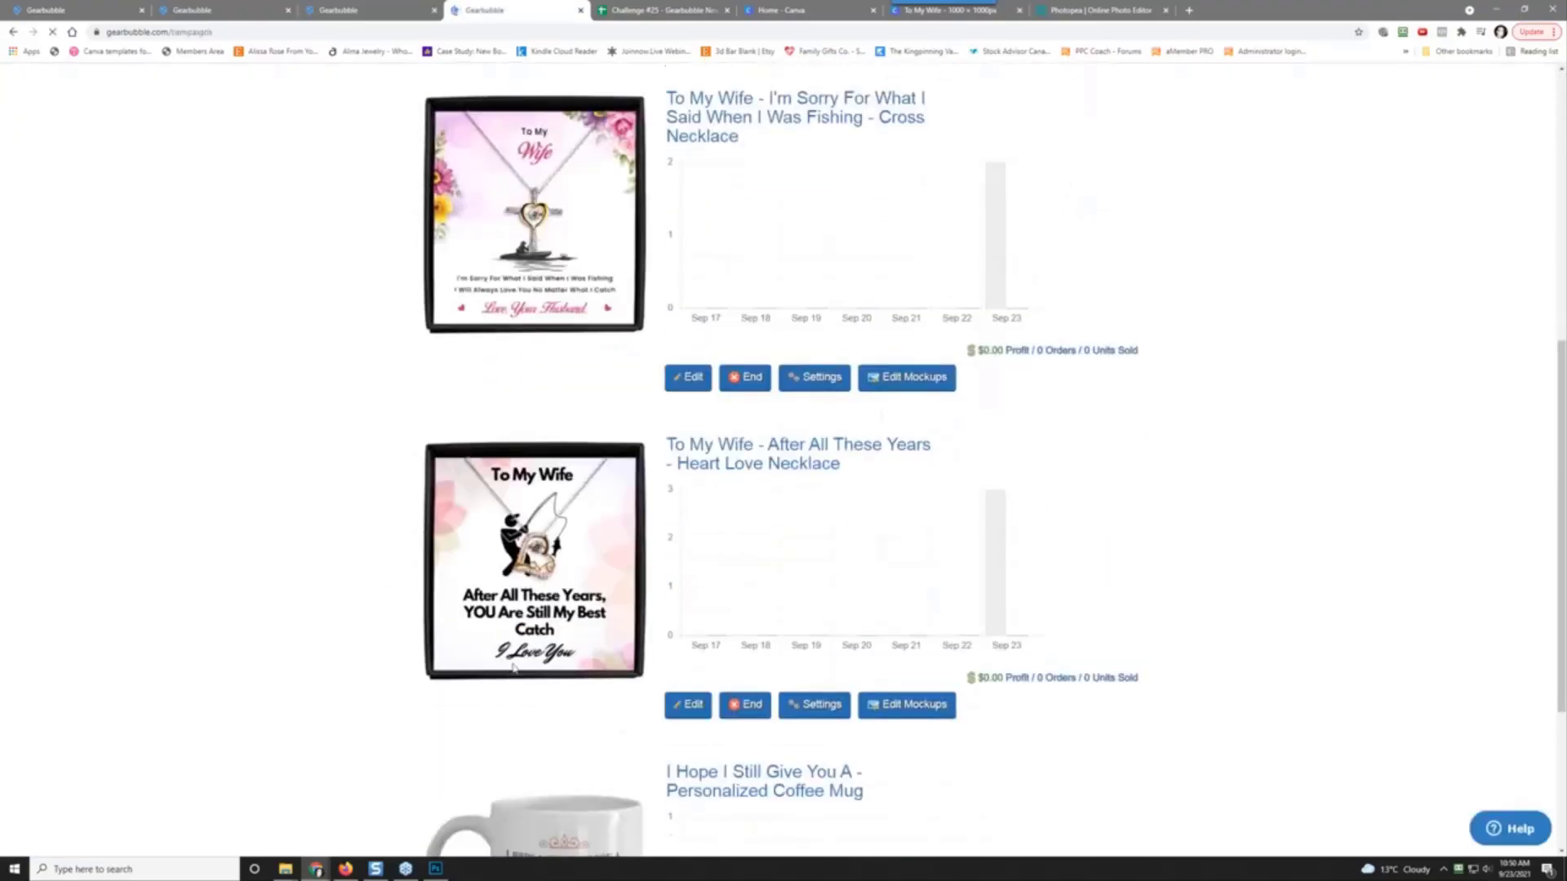
left_click(693, 707)
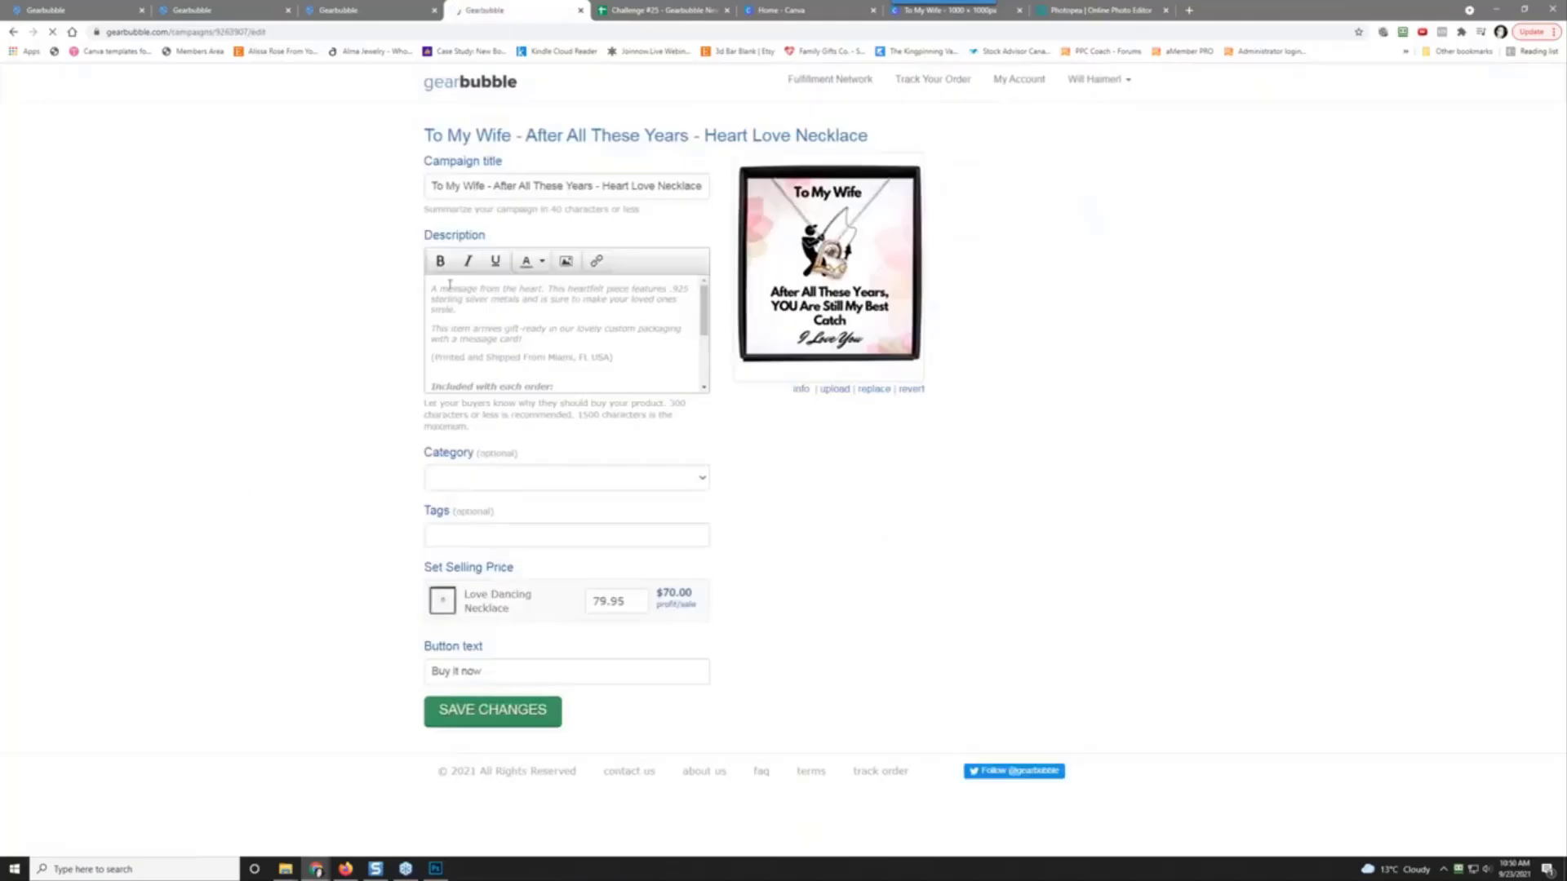
Step: Review the campaign's Description text from the opening message through the Exclusive Message Card paragraph
mouse_move(432, 287)
left_mouse_down()
mouse_move(676, 398)
mouse_move(458, 287)
left_mouse_up()
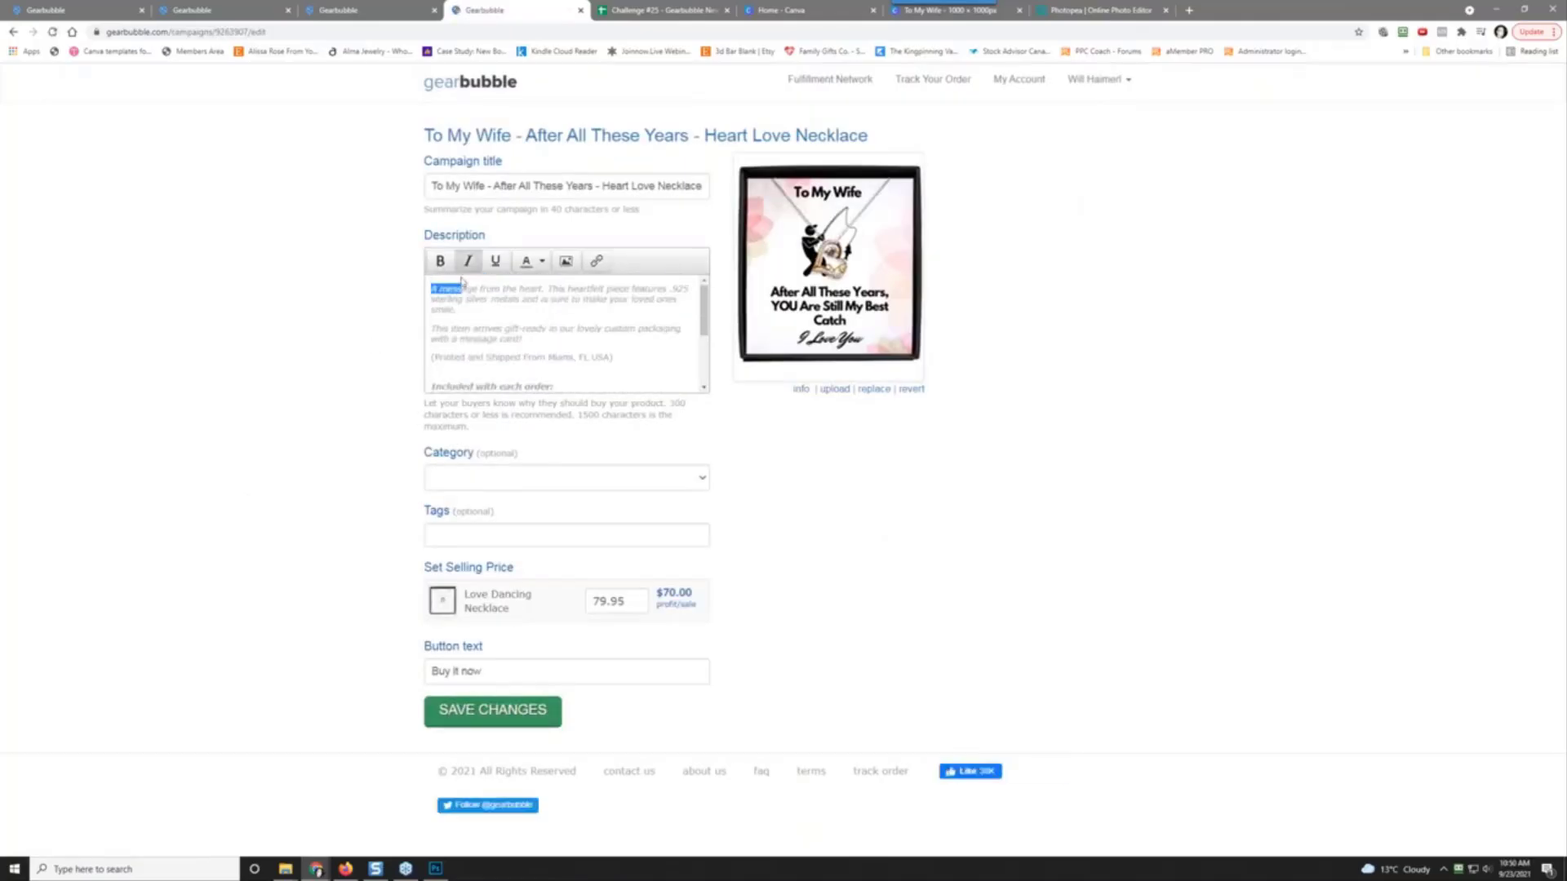
left_click(470, 300)
left_click_drag(701, 326, 719, 383)
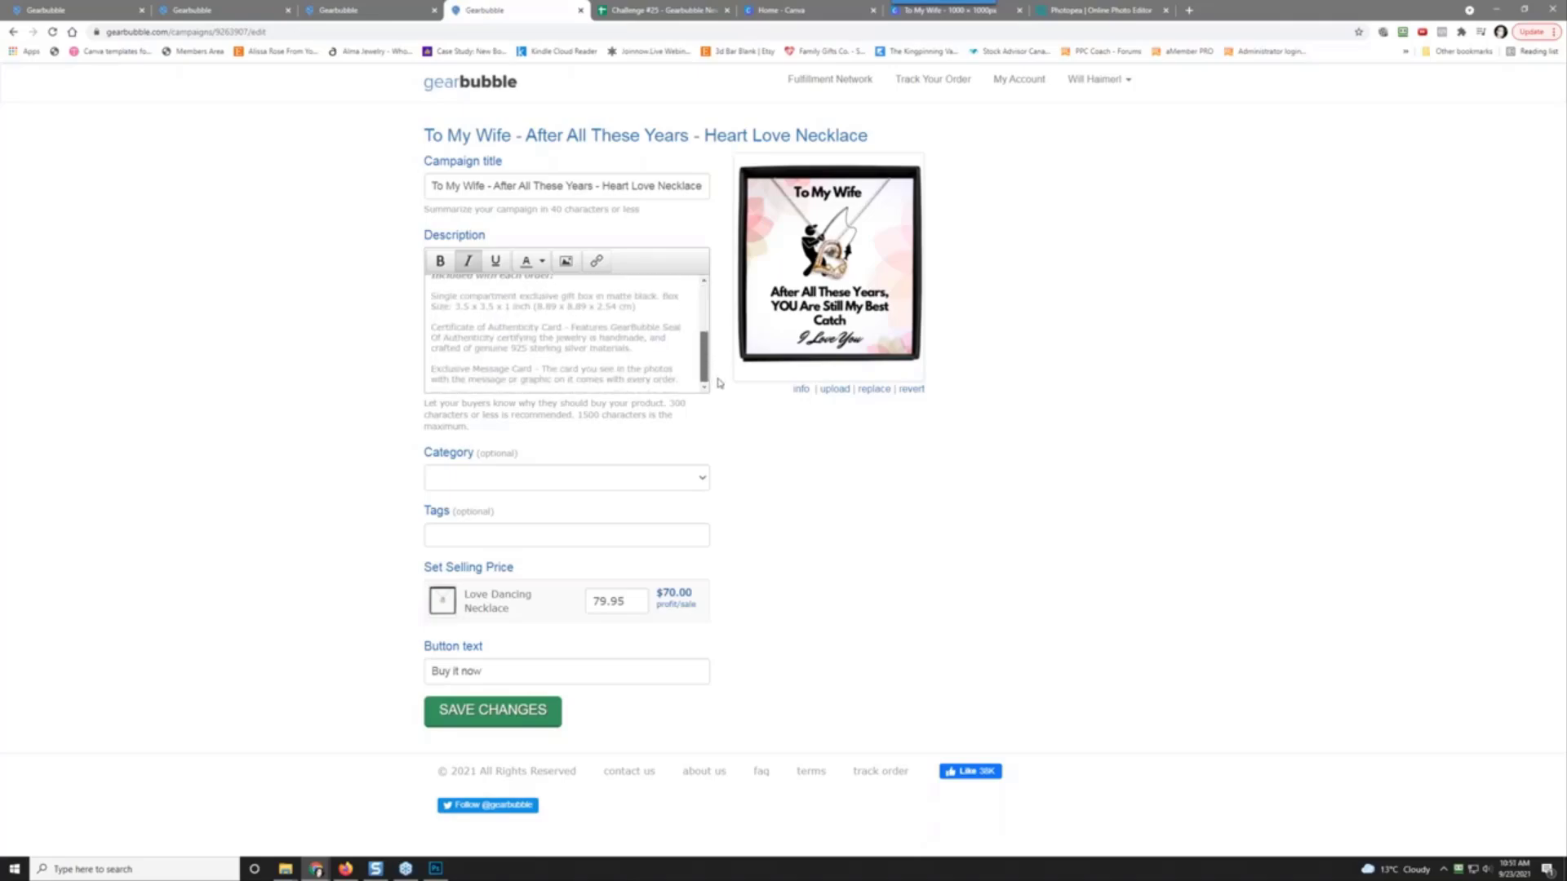
scroll(483, 325, "up", 5)
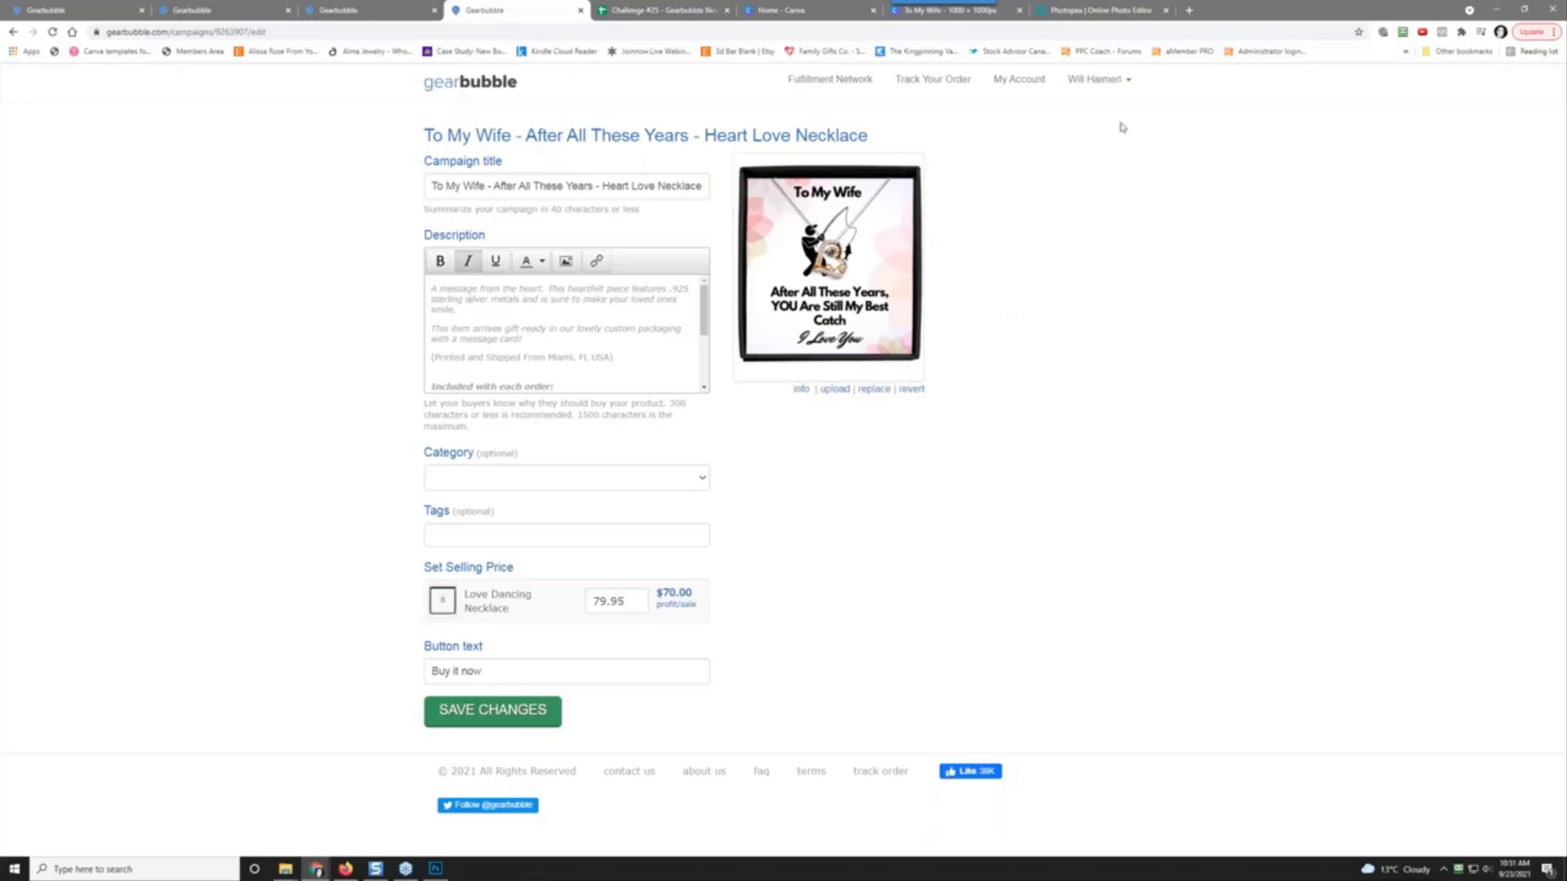
Step: Open gearbubble.com in a new incognito window and go to the GearBubble Pro page for starting an eCommerce brand
left_click(1189, 9)
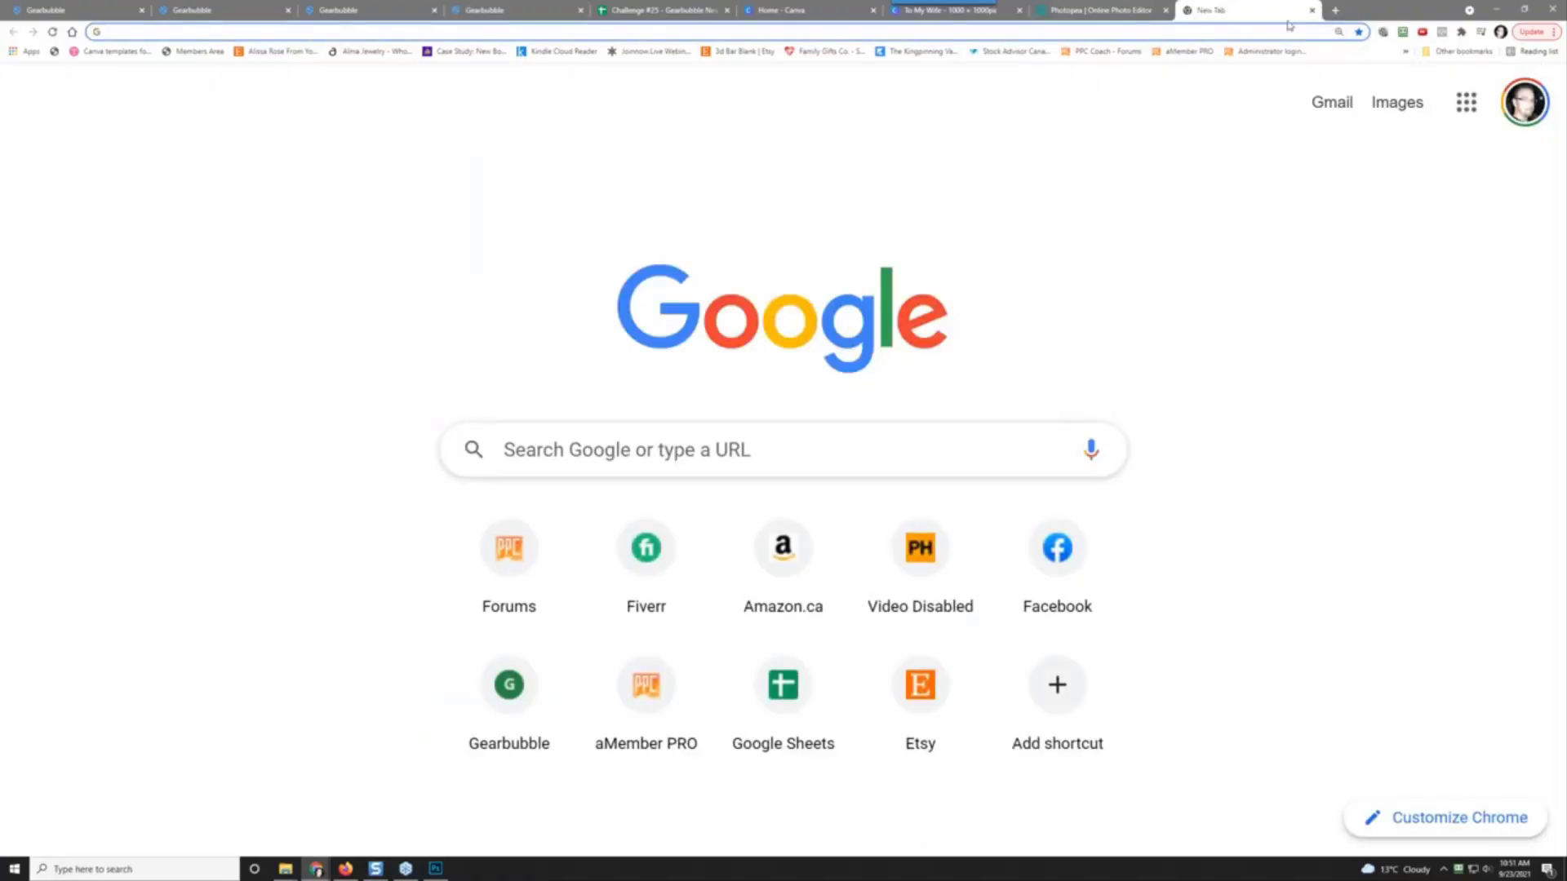
left_click(1554, 32)
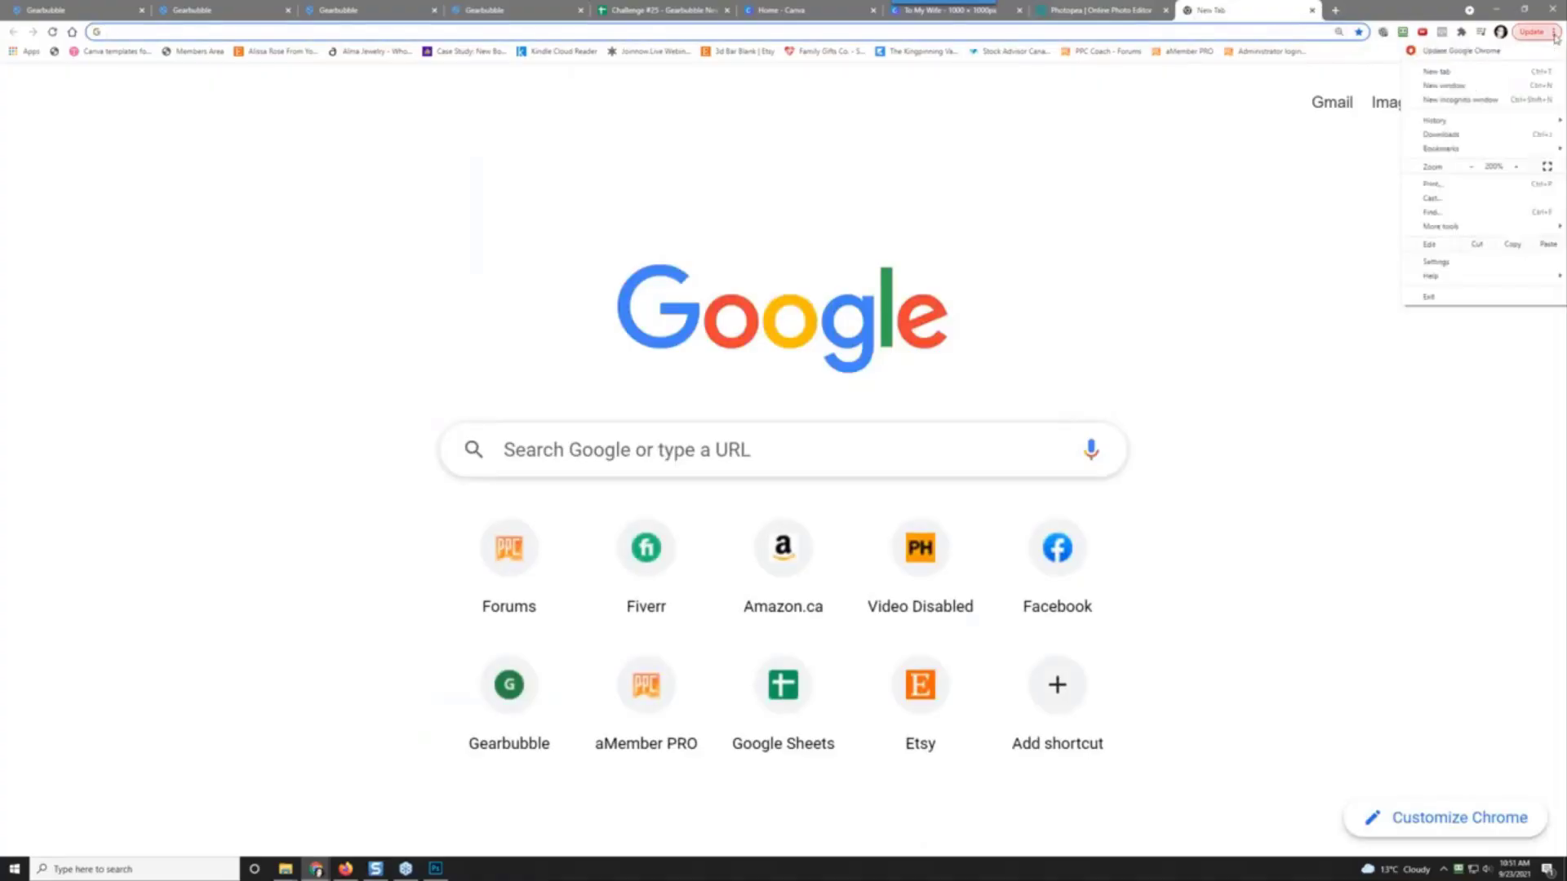
left_click(1452, 99)
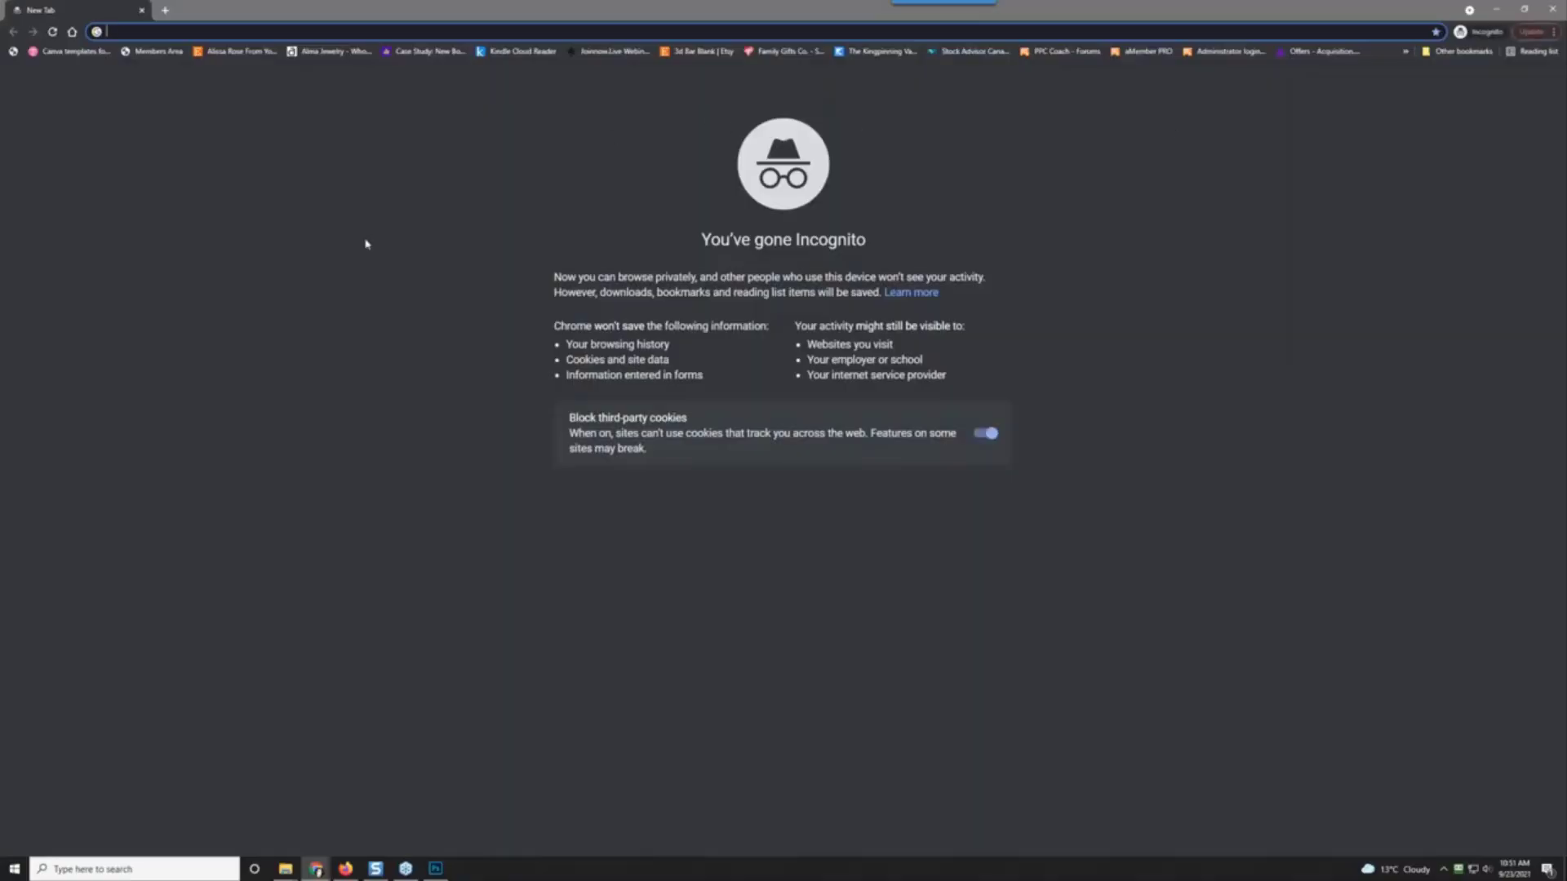
type("gearbubble.com")
key("Return")
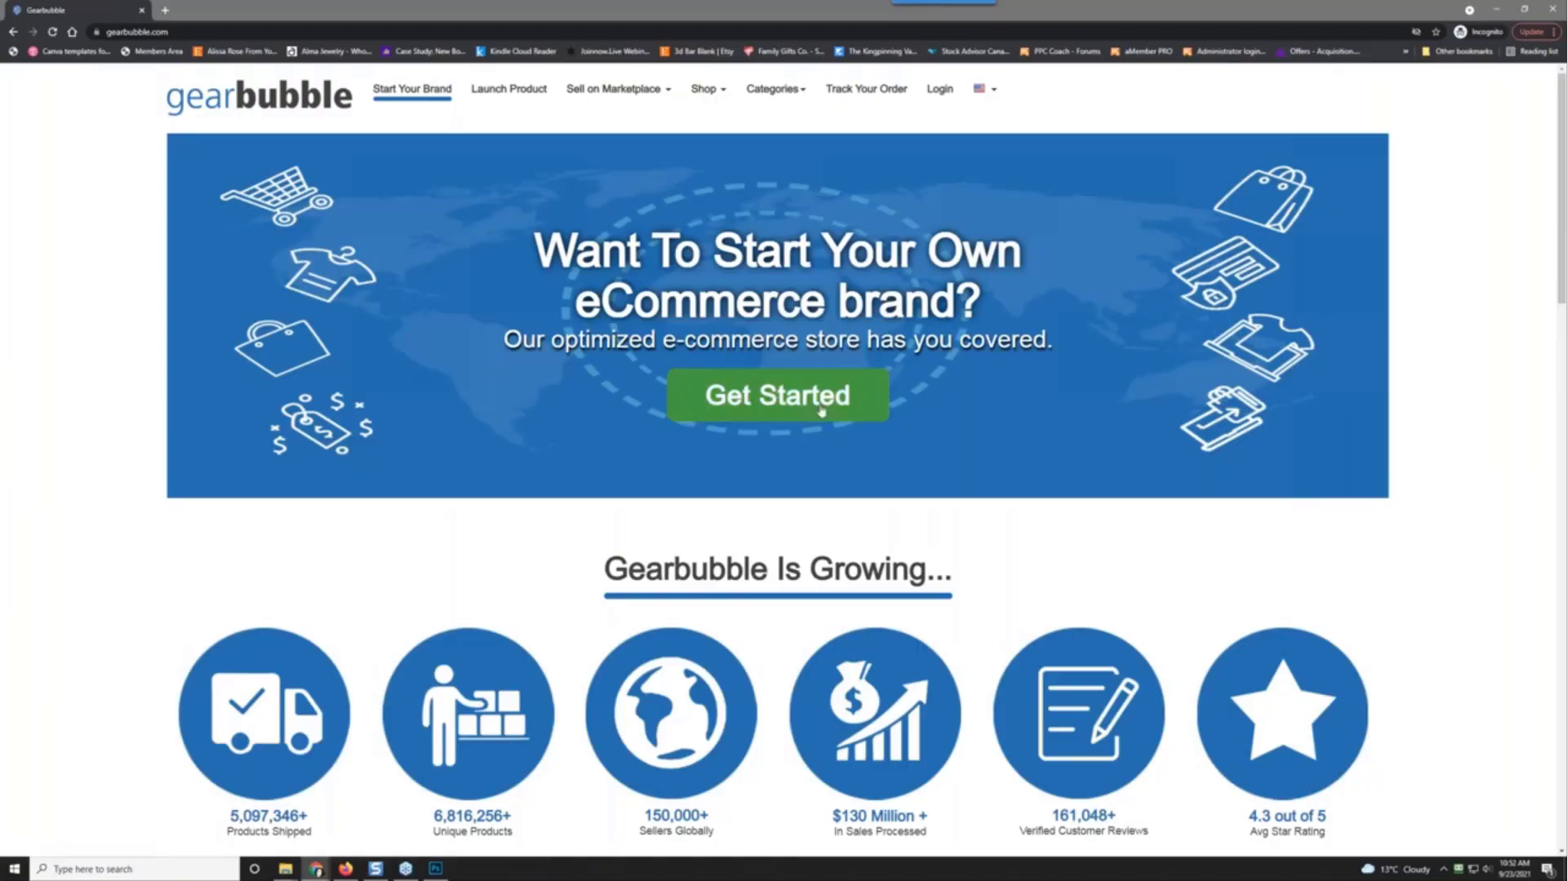
left_click(773, 395)
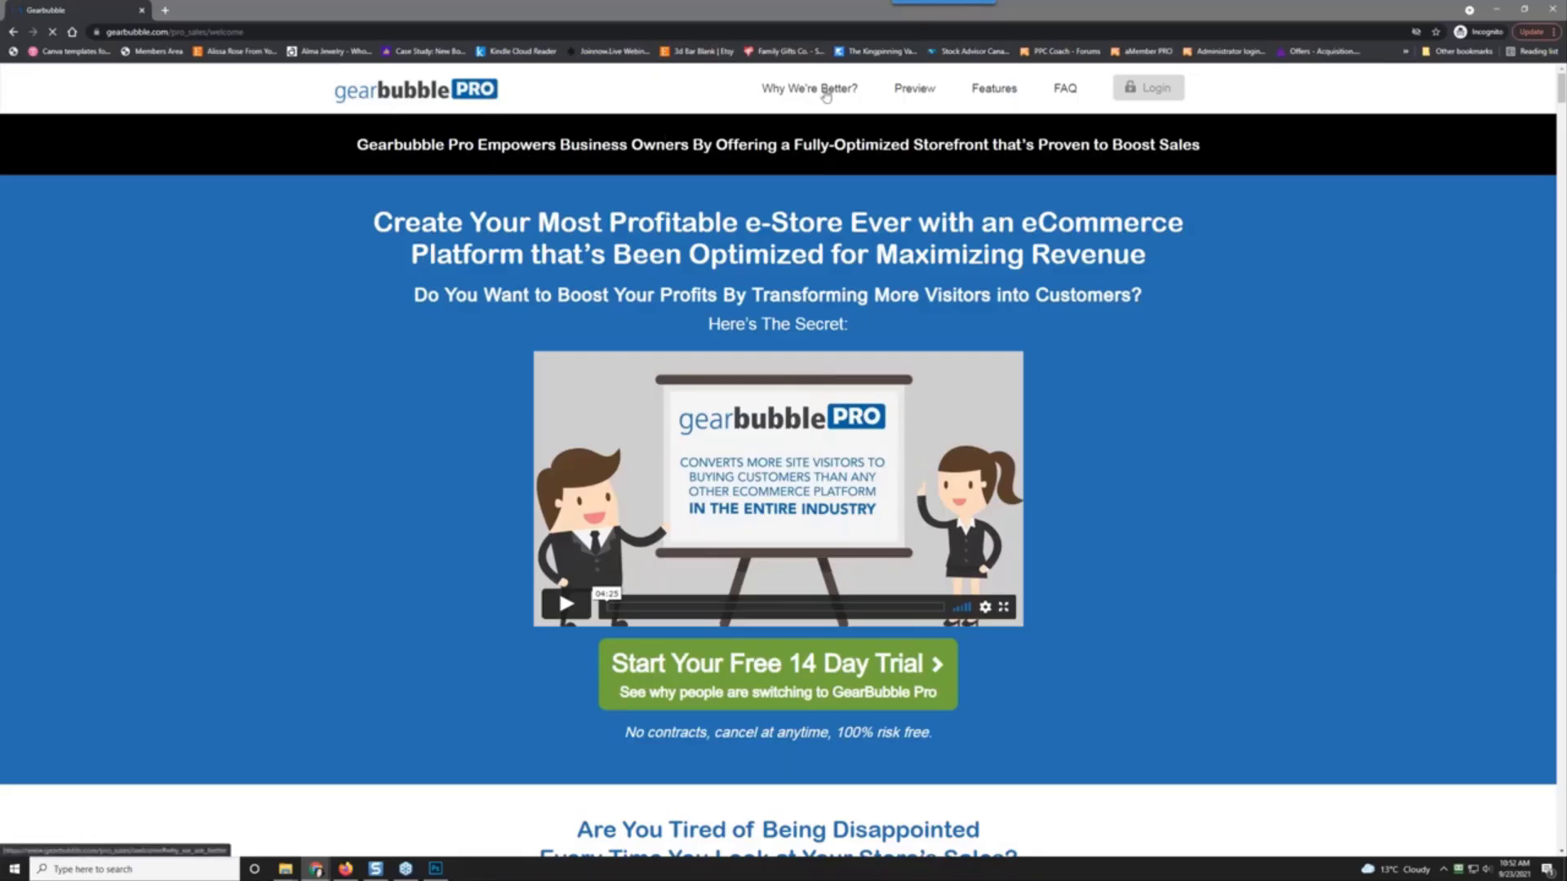
Step: Read through the GearBubble Pro page's storefront benefits, seller testimonials, trial offer and section on switching from a different platform
scroll(301, 460, "down", 4)
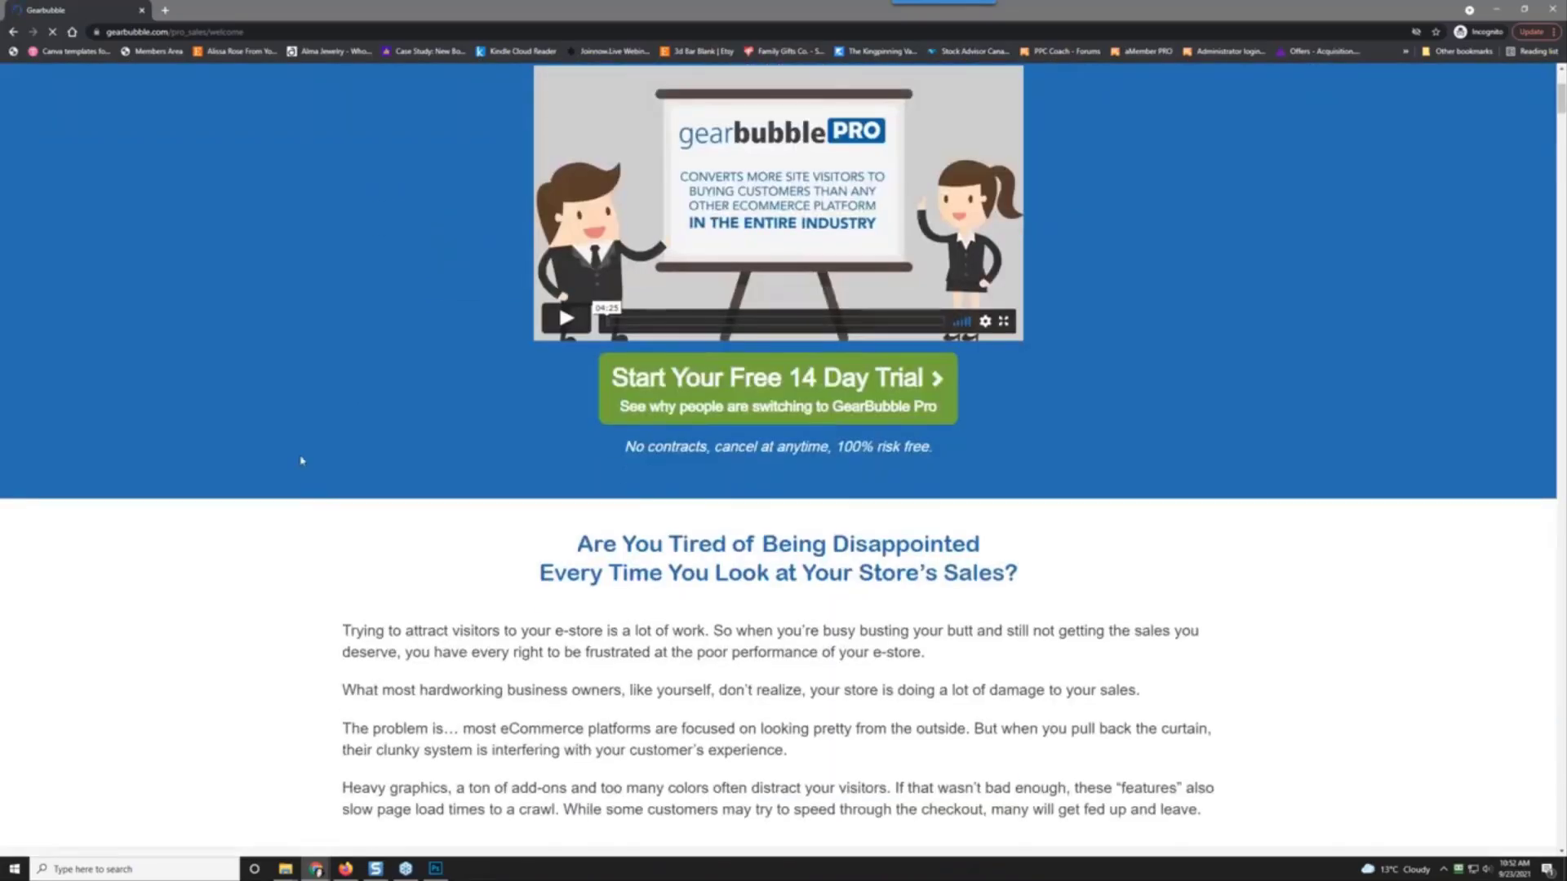
scroll(301, 461, "down", 3)
scroll(247, 479, "down", 5)
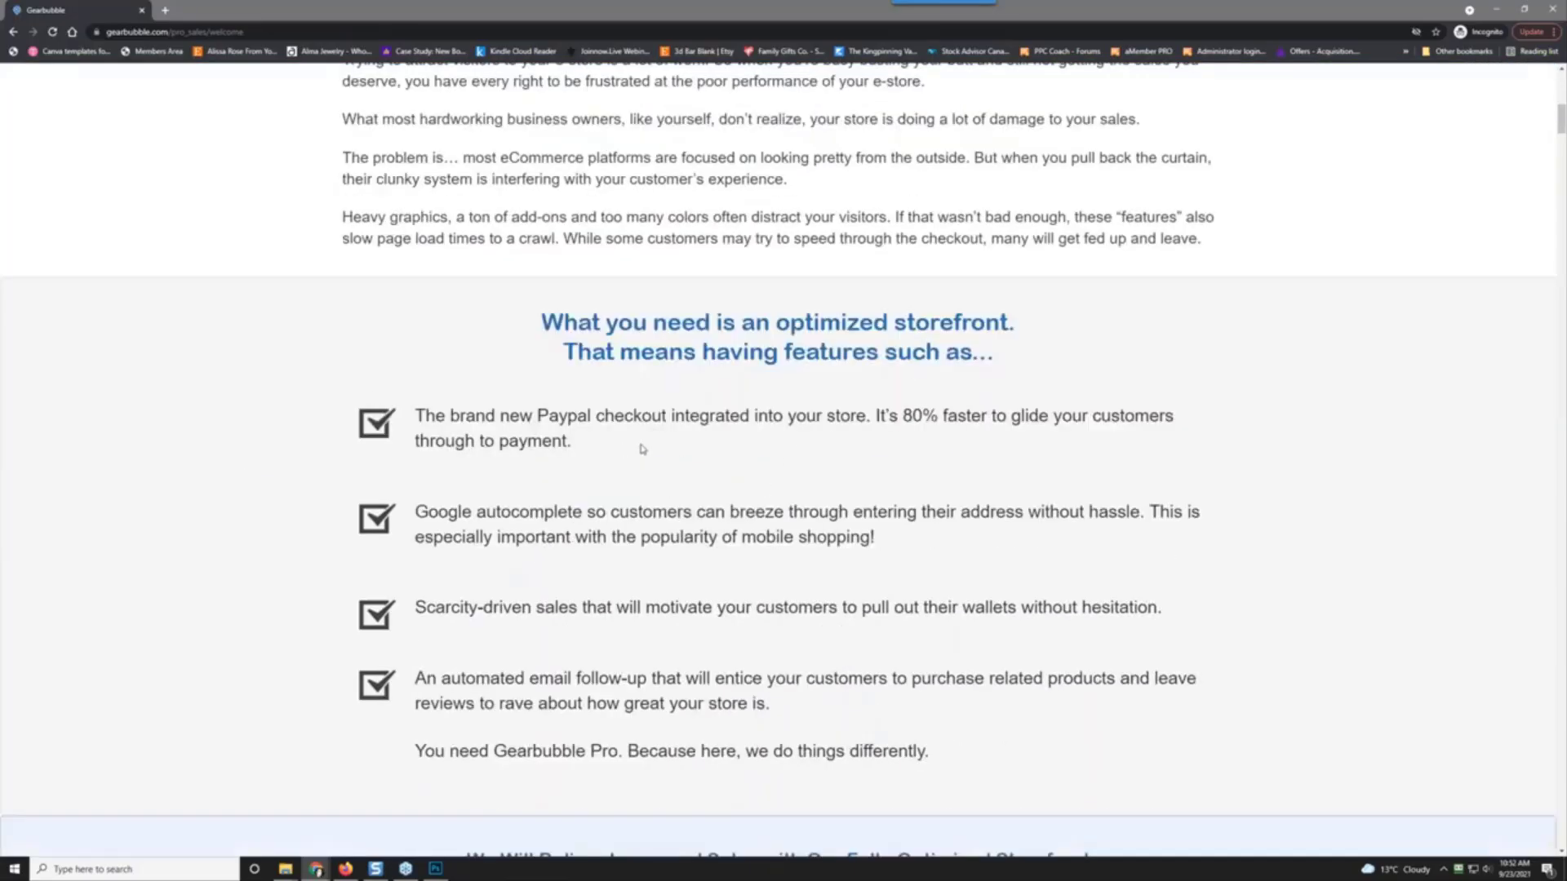
scroll(299, 529, "down", 6)
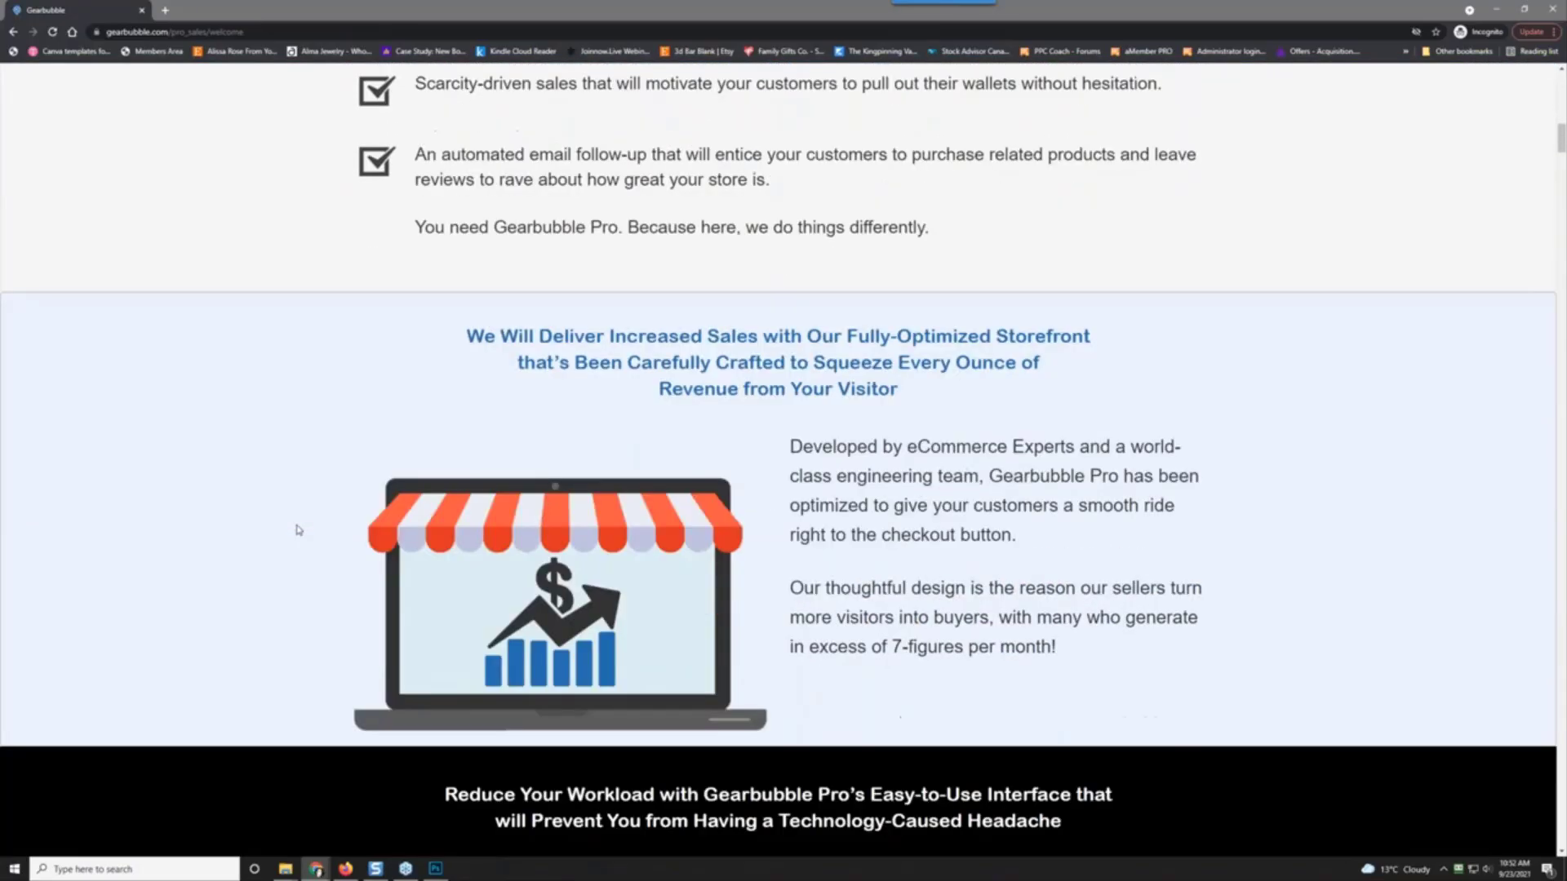
scroll(298, 529, "down", 7)
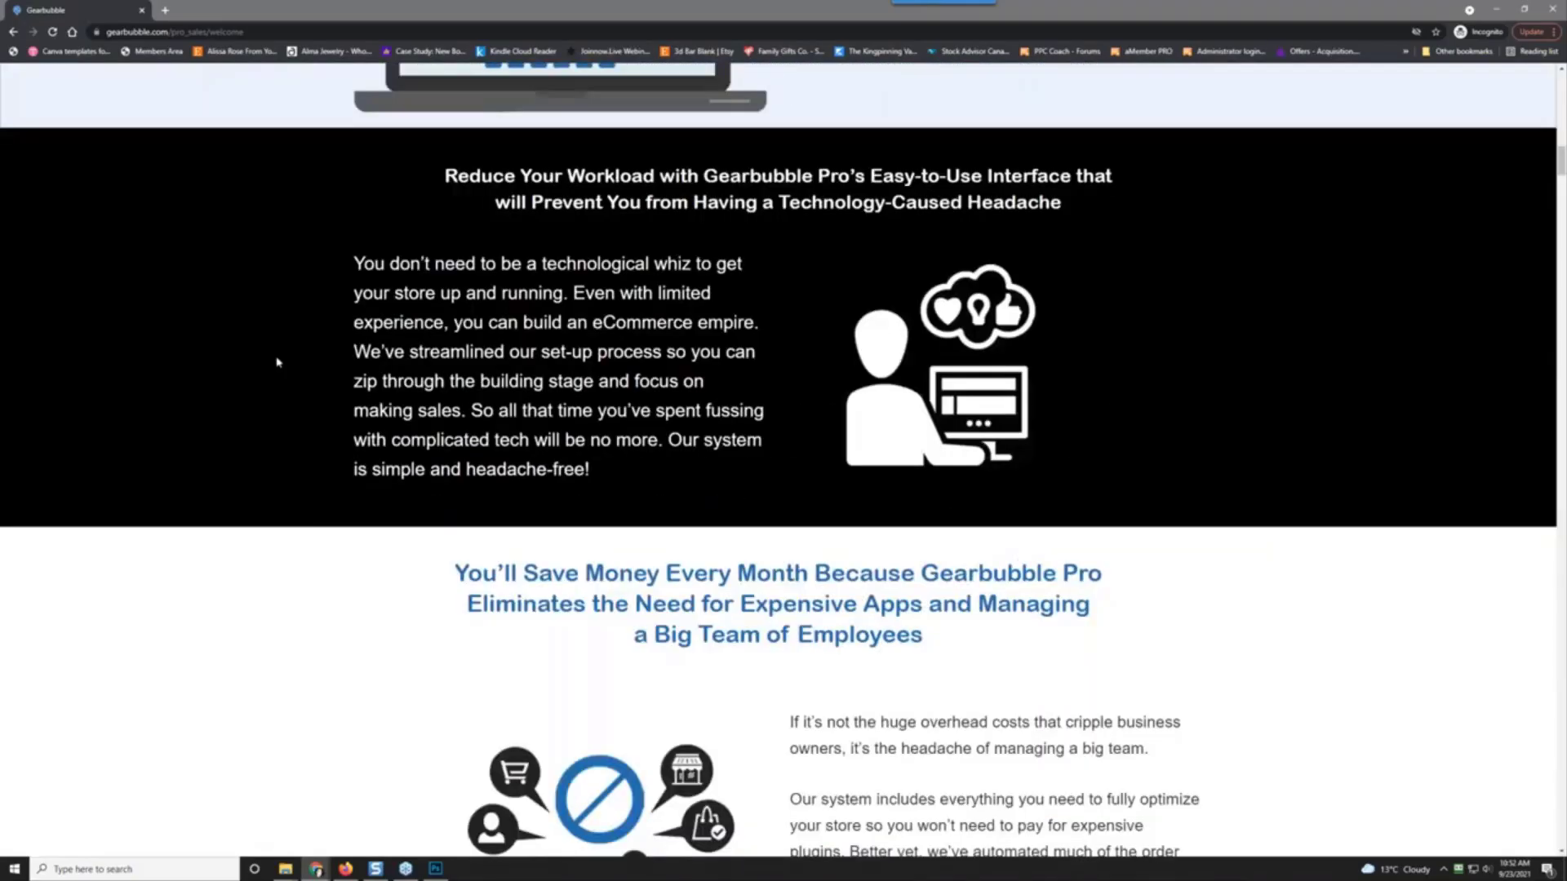
scroll(265, 361, "down", 5)
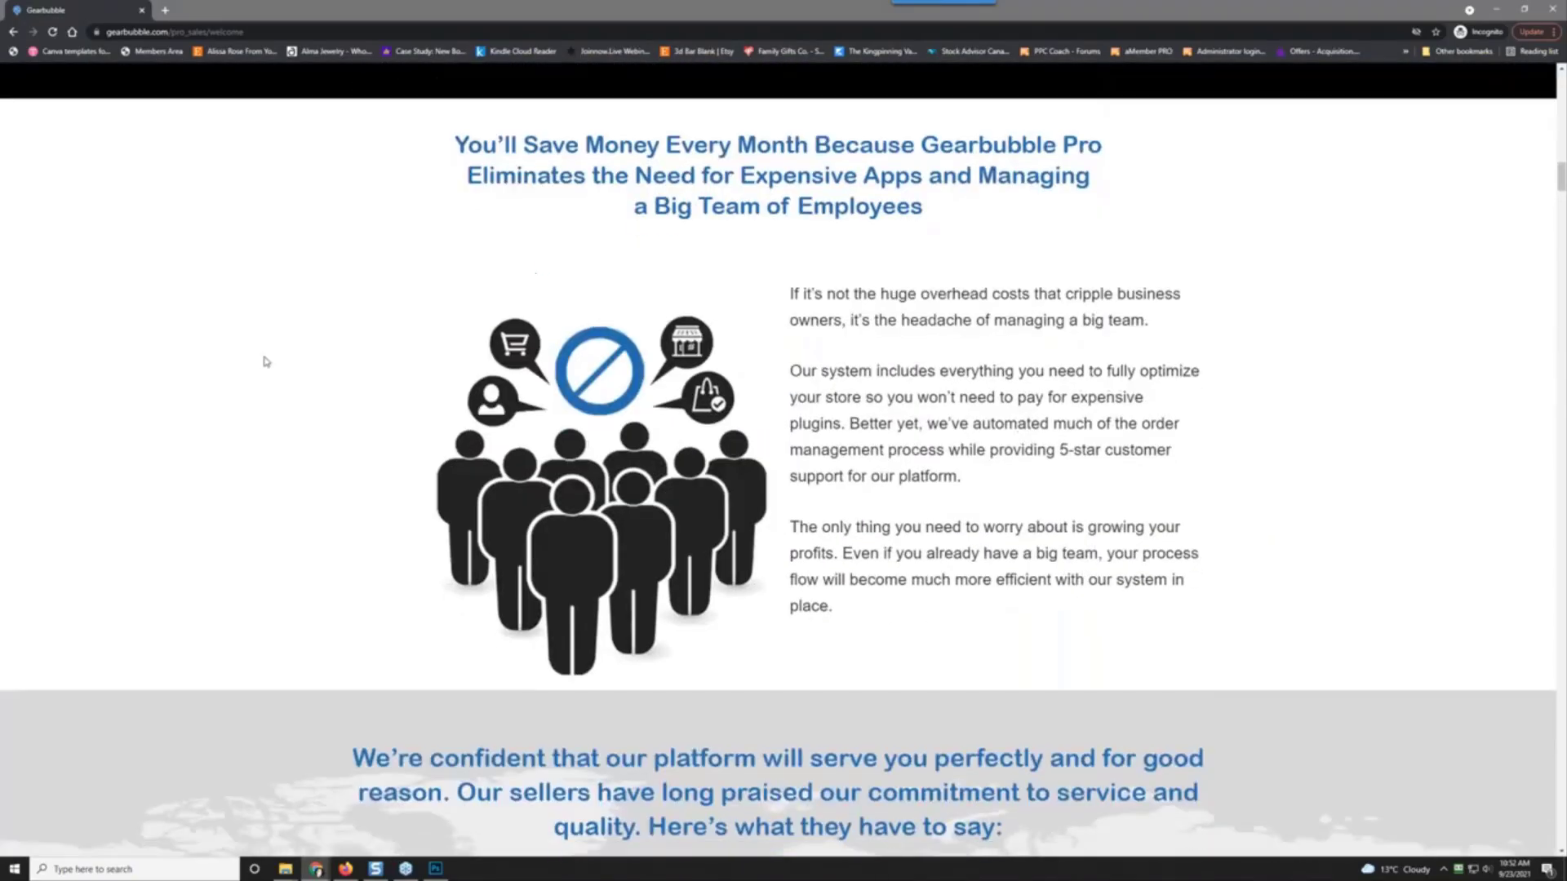
scroll(264, 362, "down", 5)
scroll(275, 357, "down", 4)
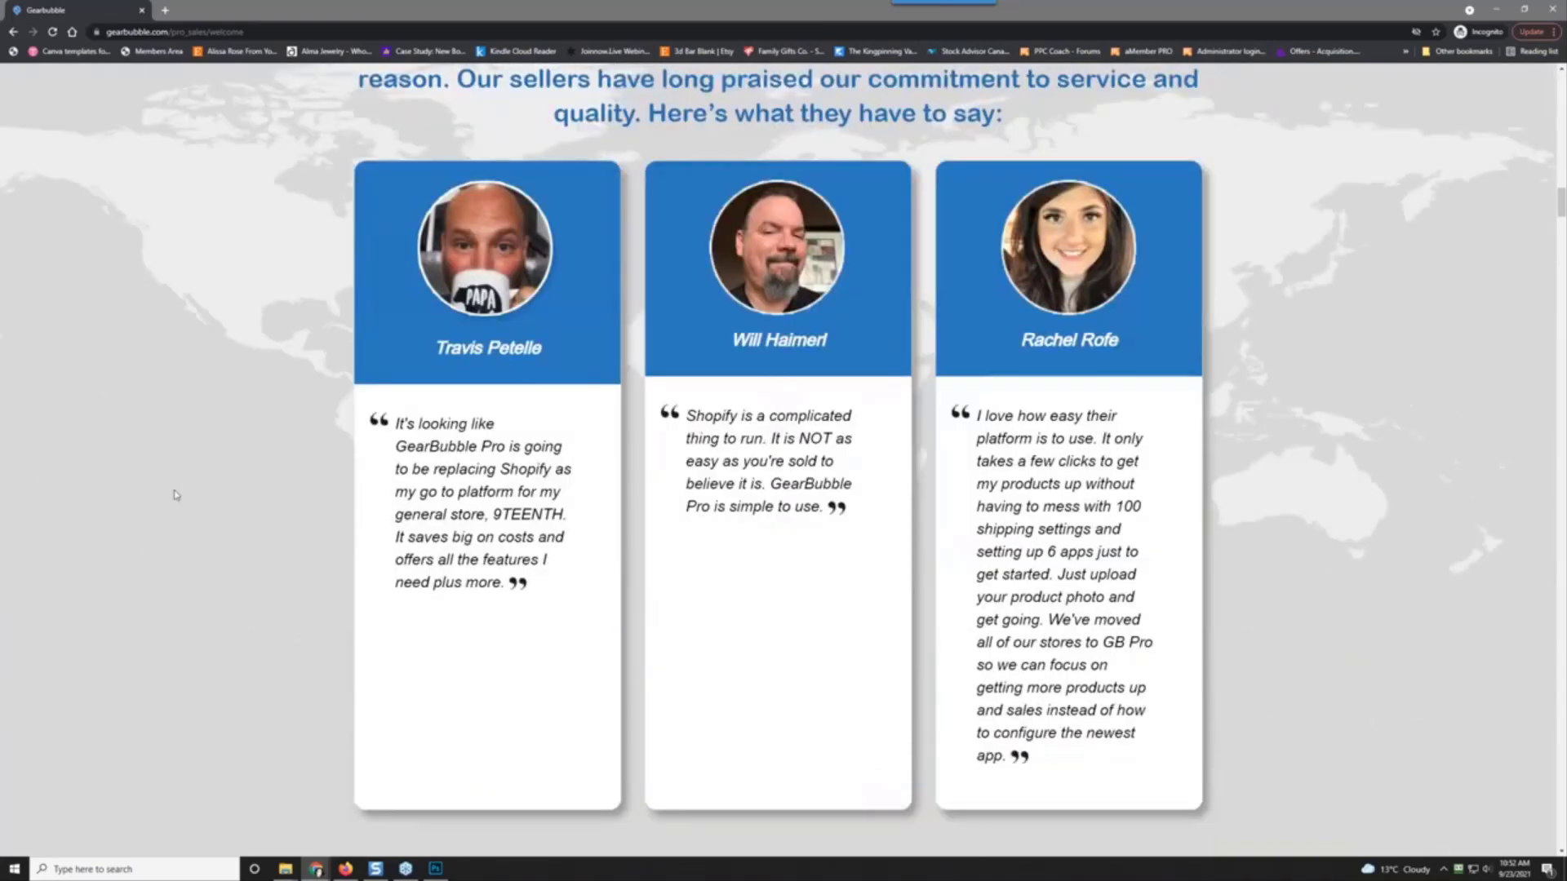
scroll(173, 495, "down", 8)
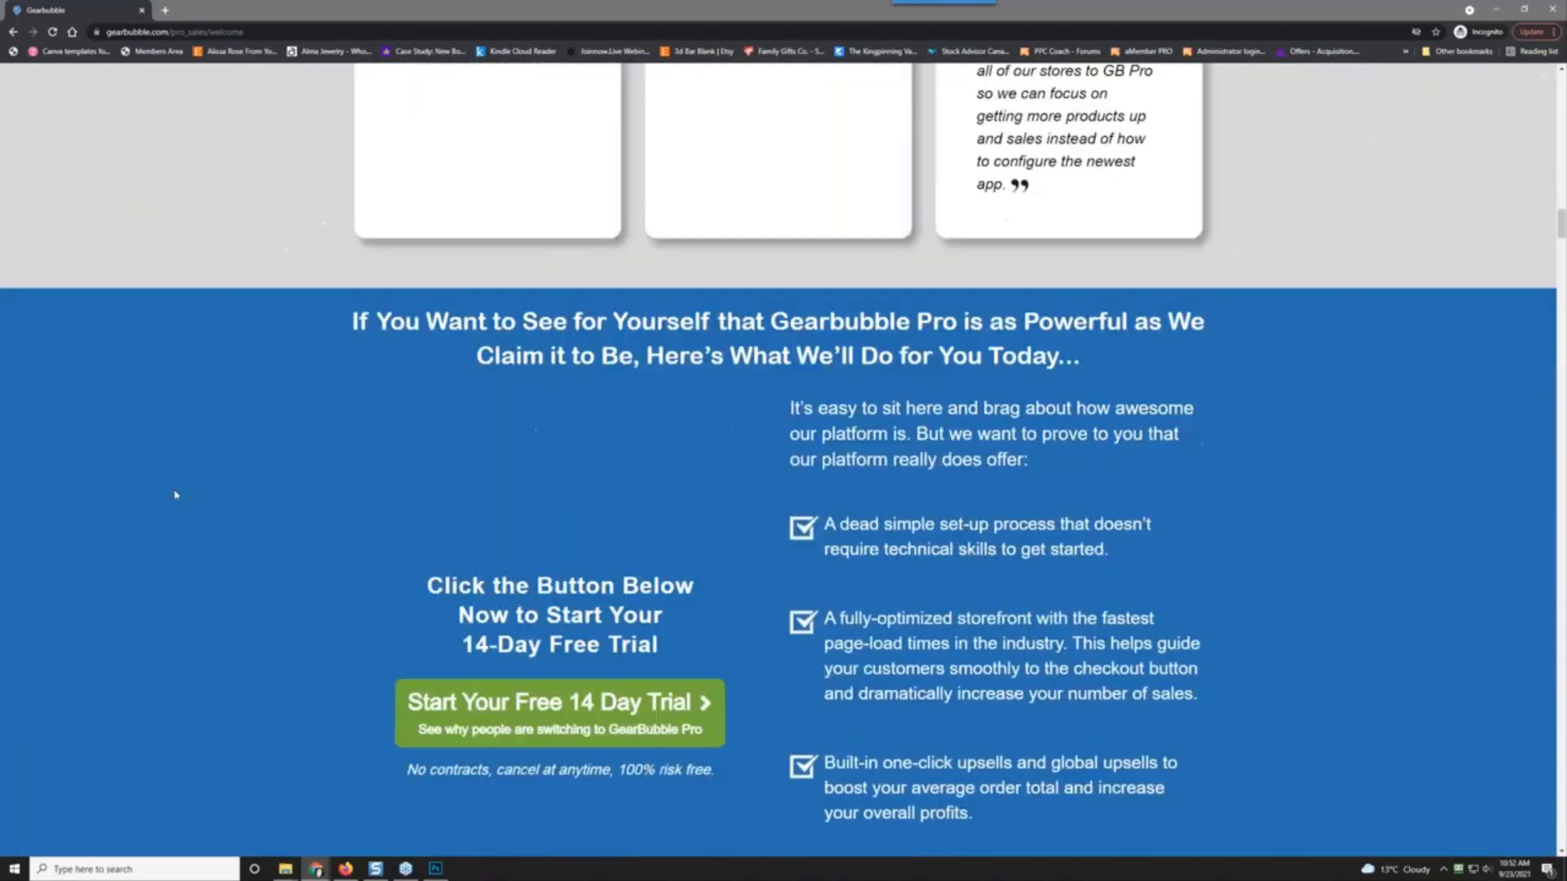
scroll(174, 494, "up", 6)
scroll(174, 495, "down", 7)
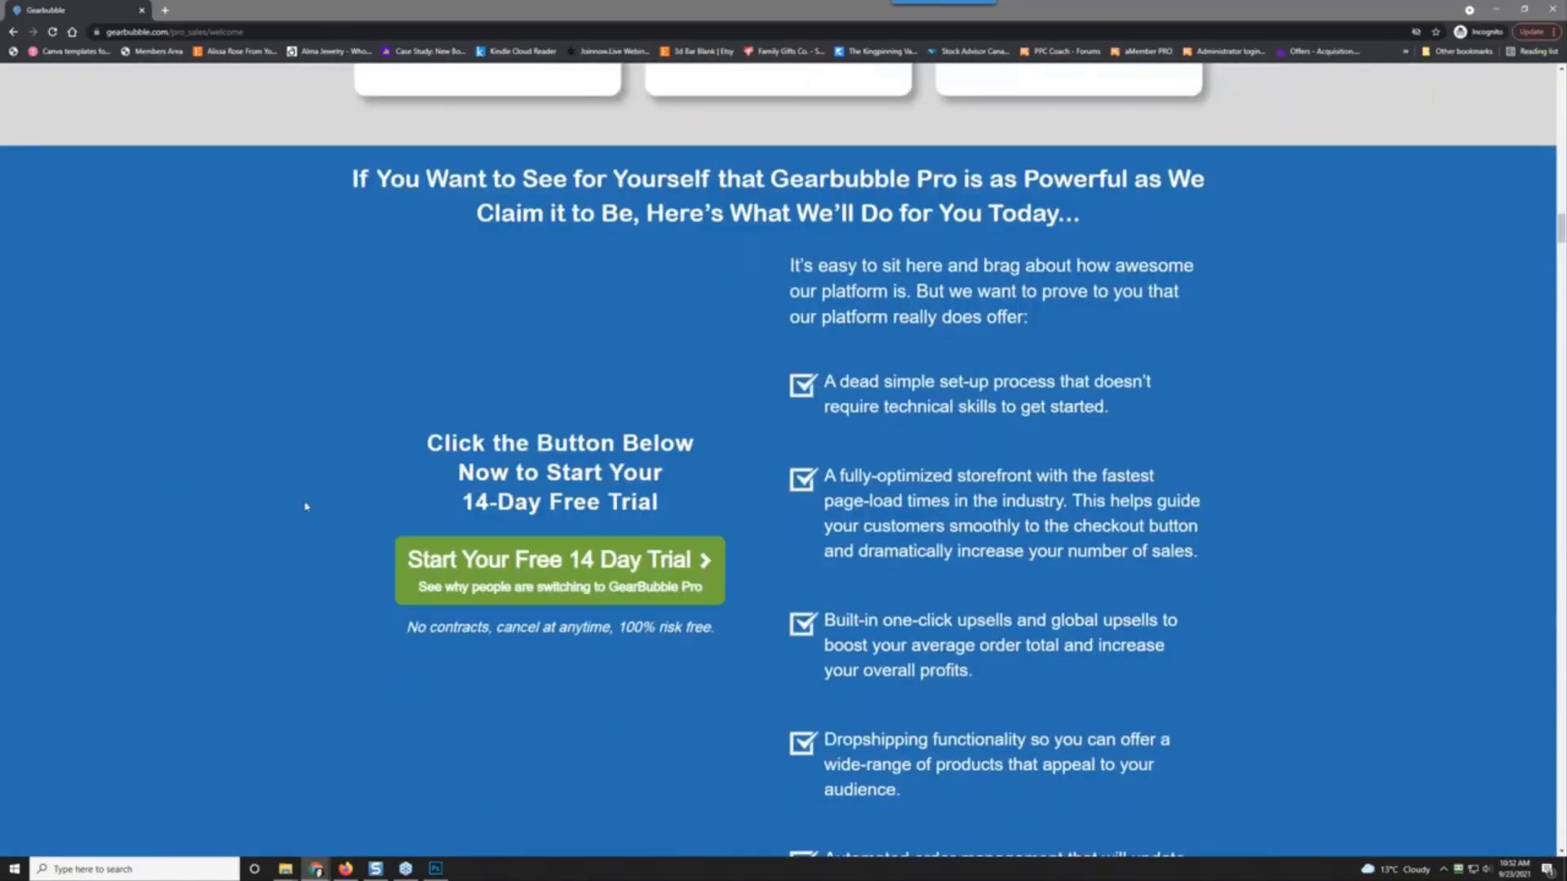
scroll(306, 507, "down", 12)
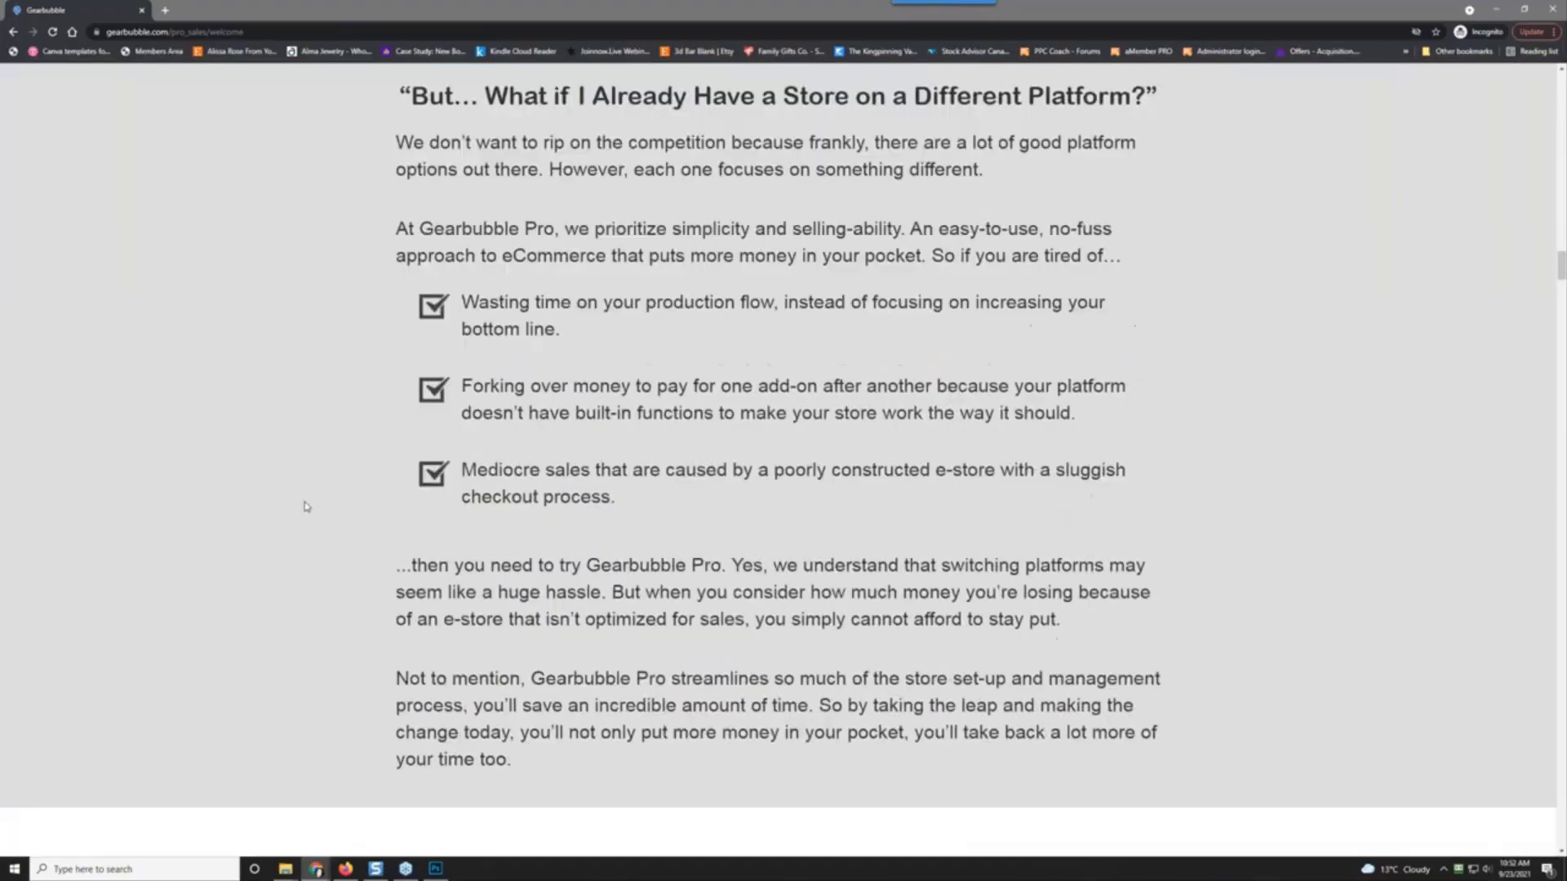
Step: Examine the GearBubble Pro feature previews, from the dashboard and e-store creation down to the five setup steps
scroll(306, 506, "down", 10)
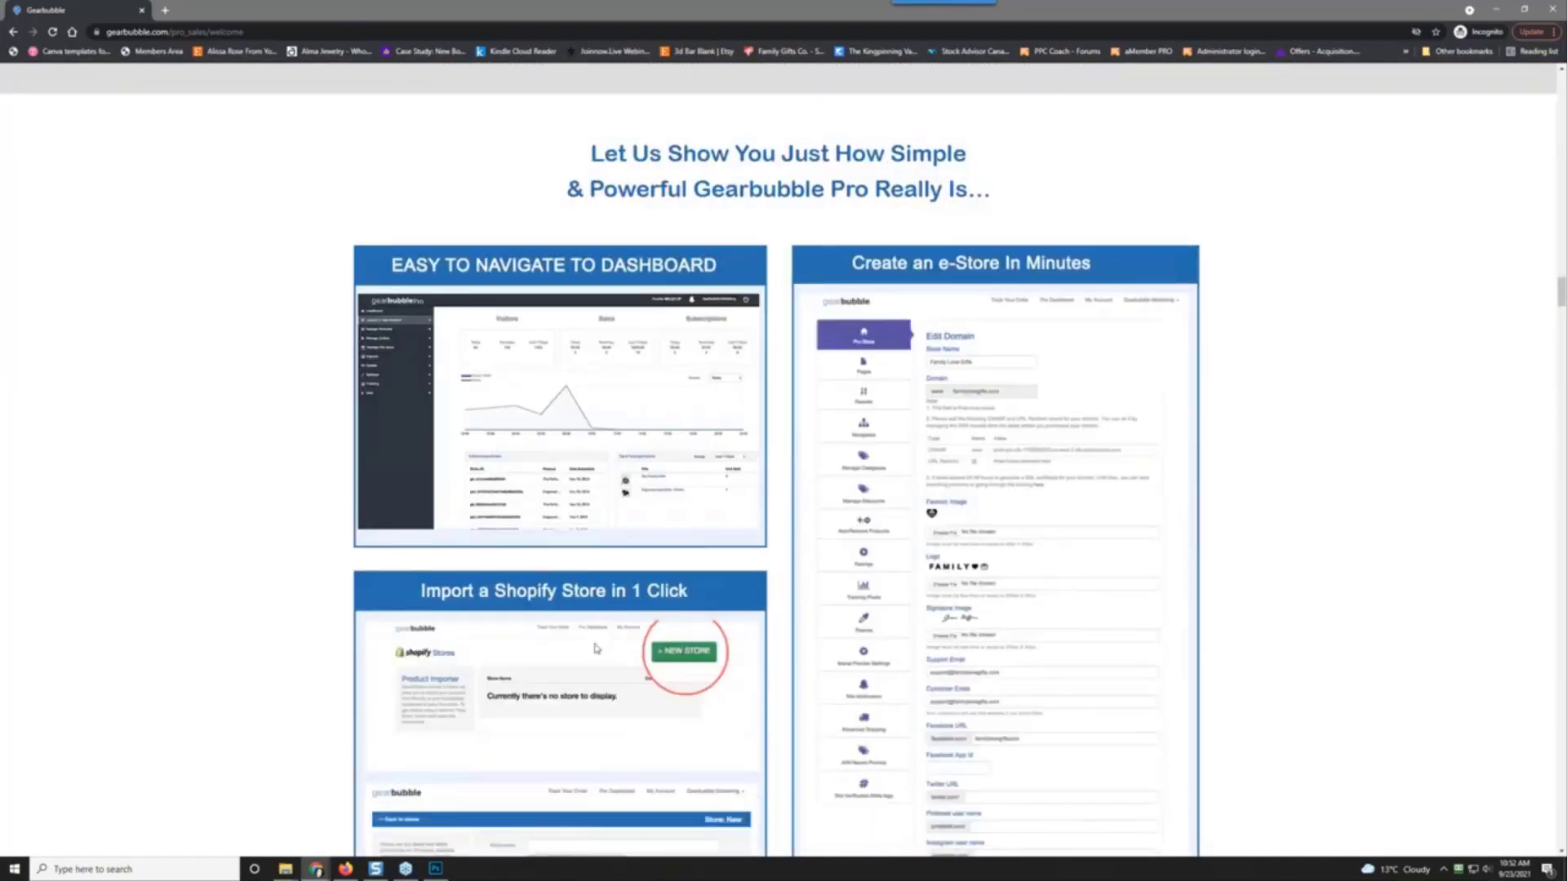
scroll(257, 493, "down", 3)
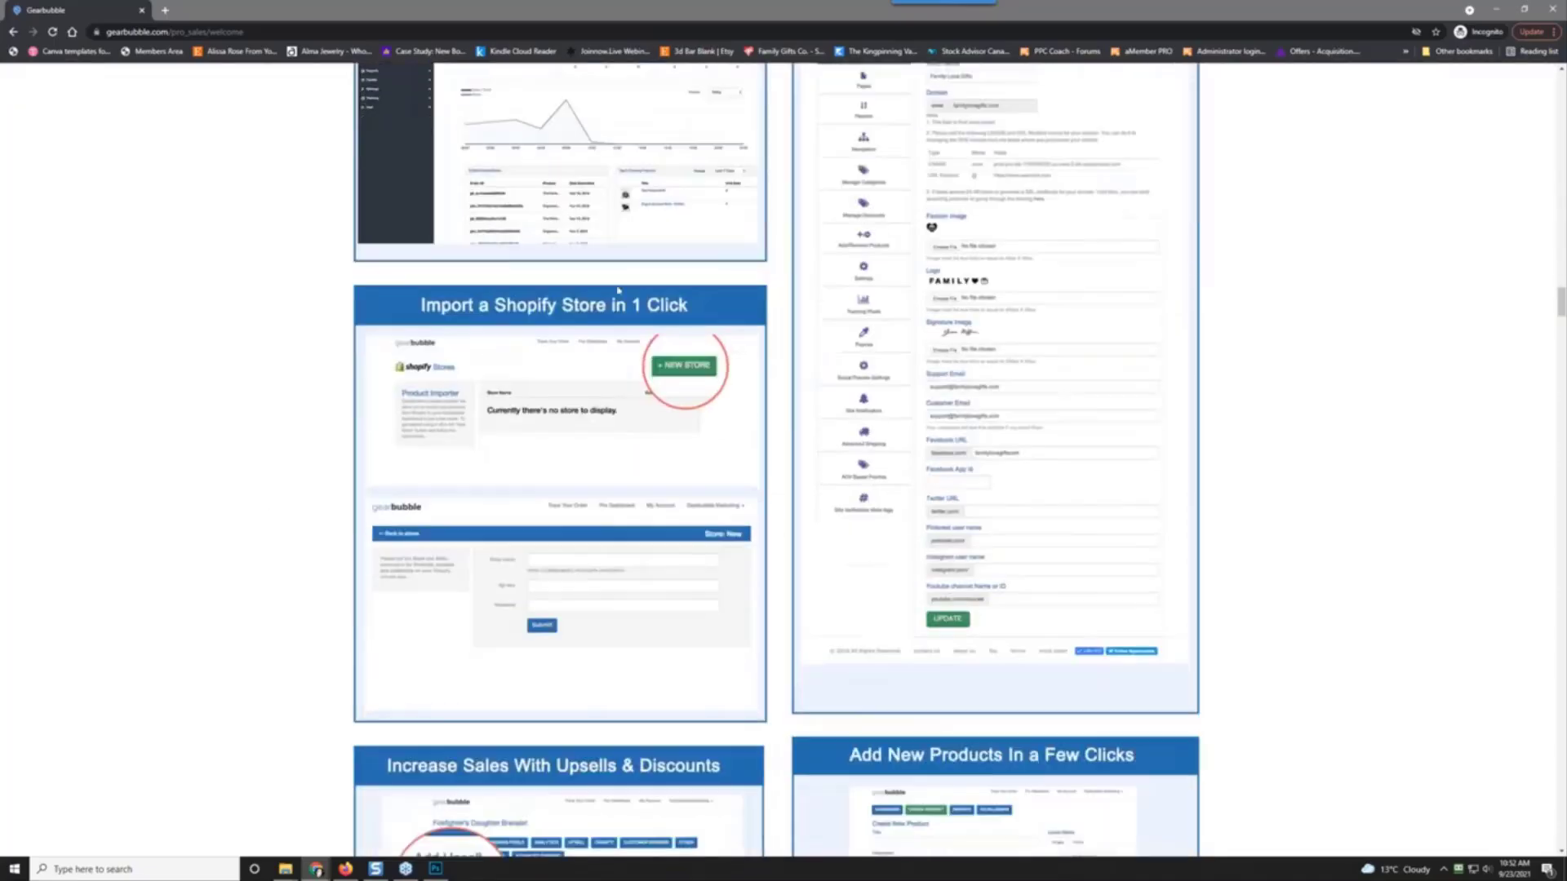
scroll(888, 228, "up", 2)
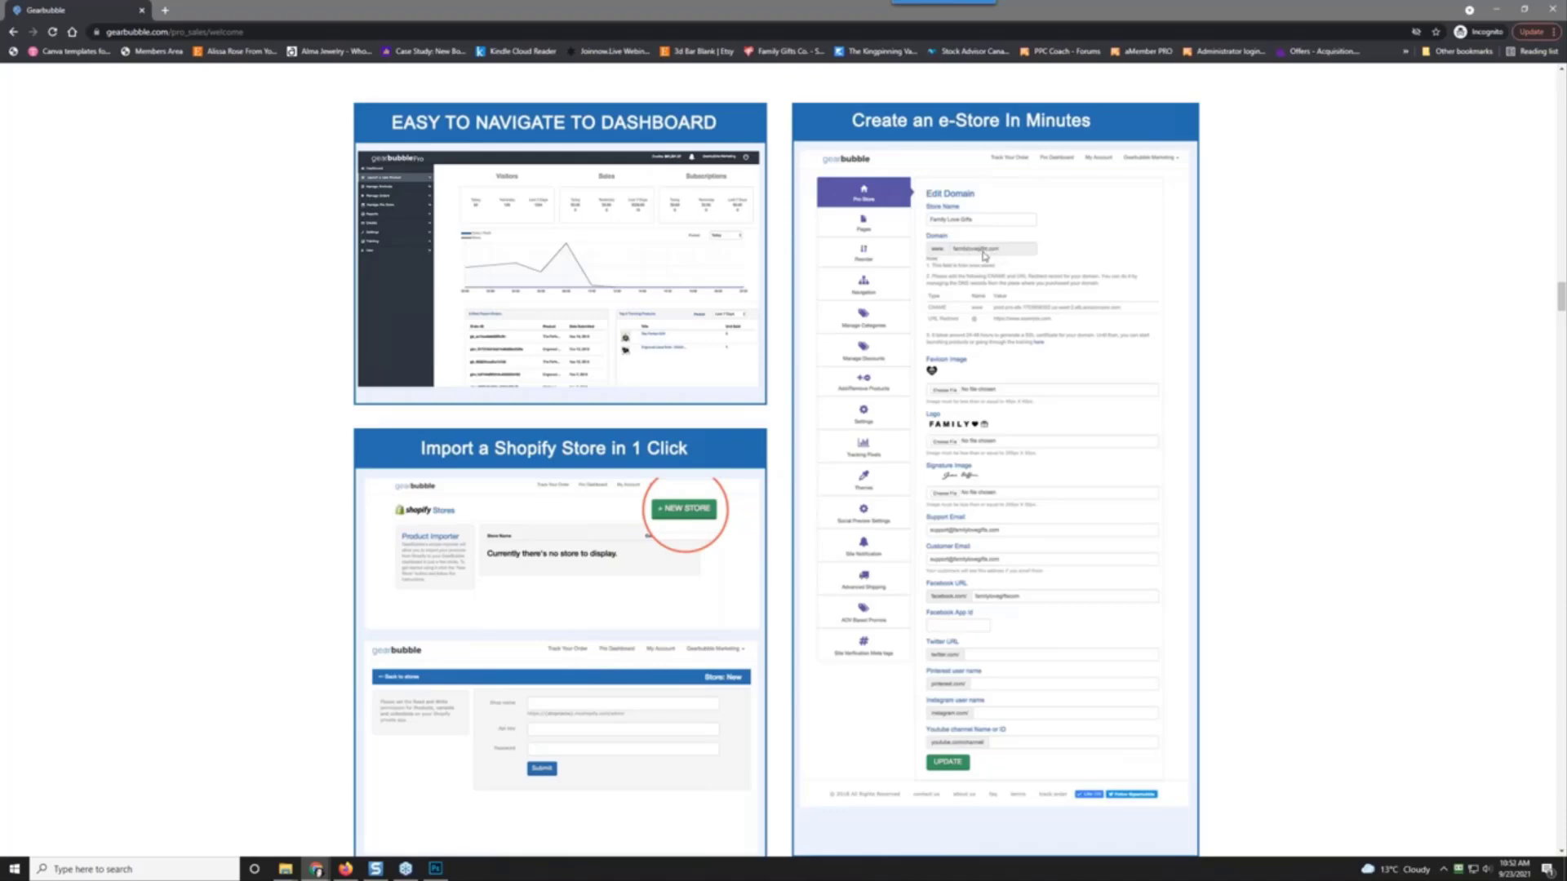
scroll(228, 383, "down", 9)
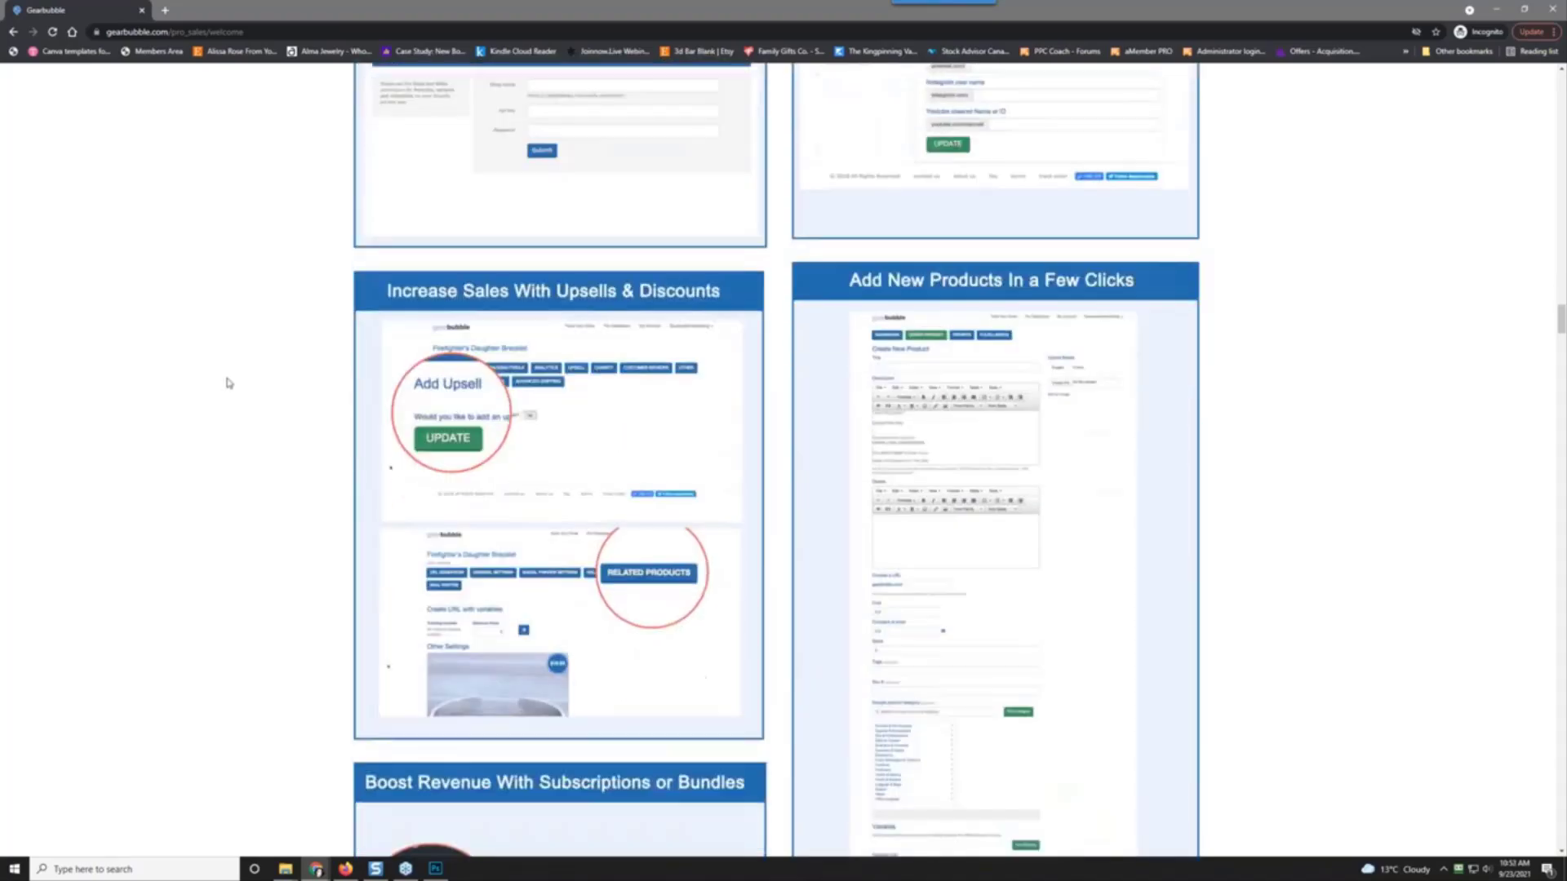
scroll(229, 383, "down", 5)
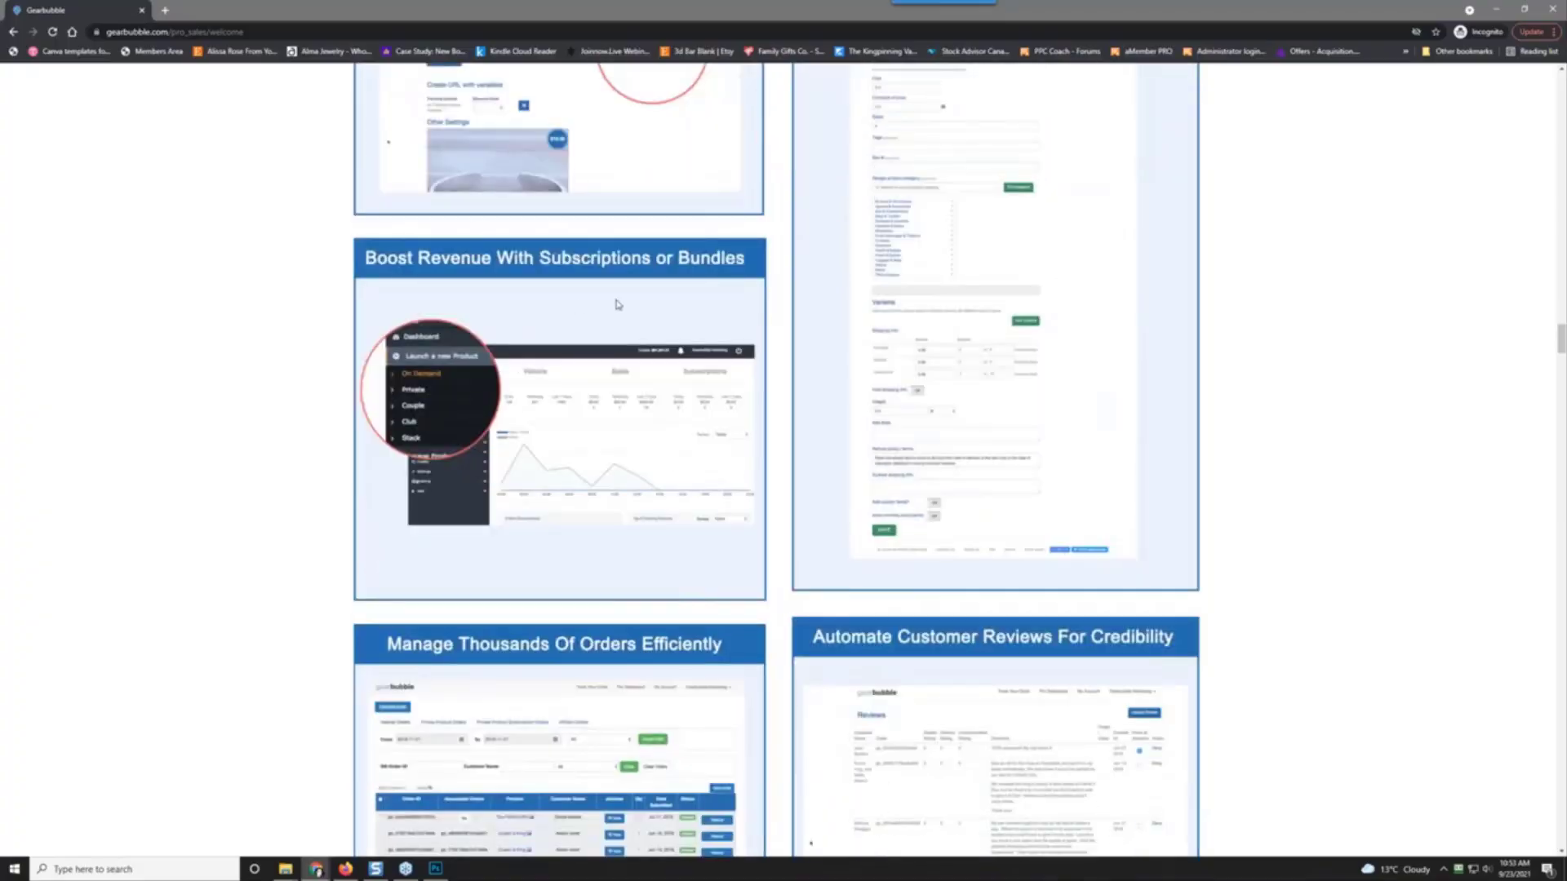
scroll(618, 304, "down", 3)
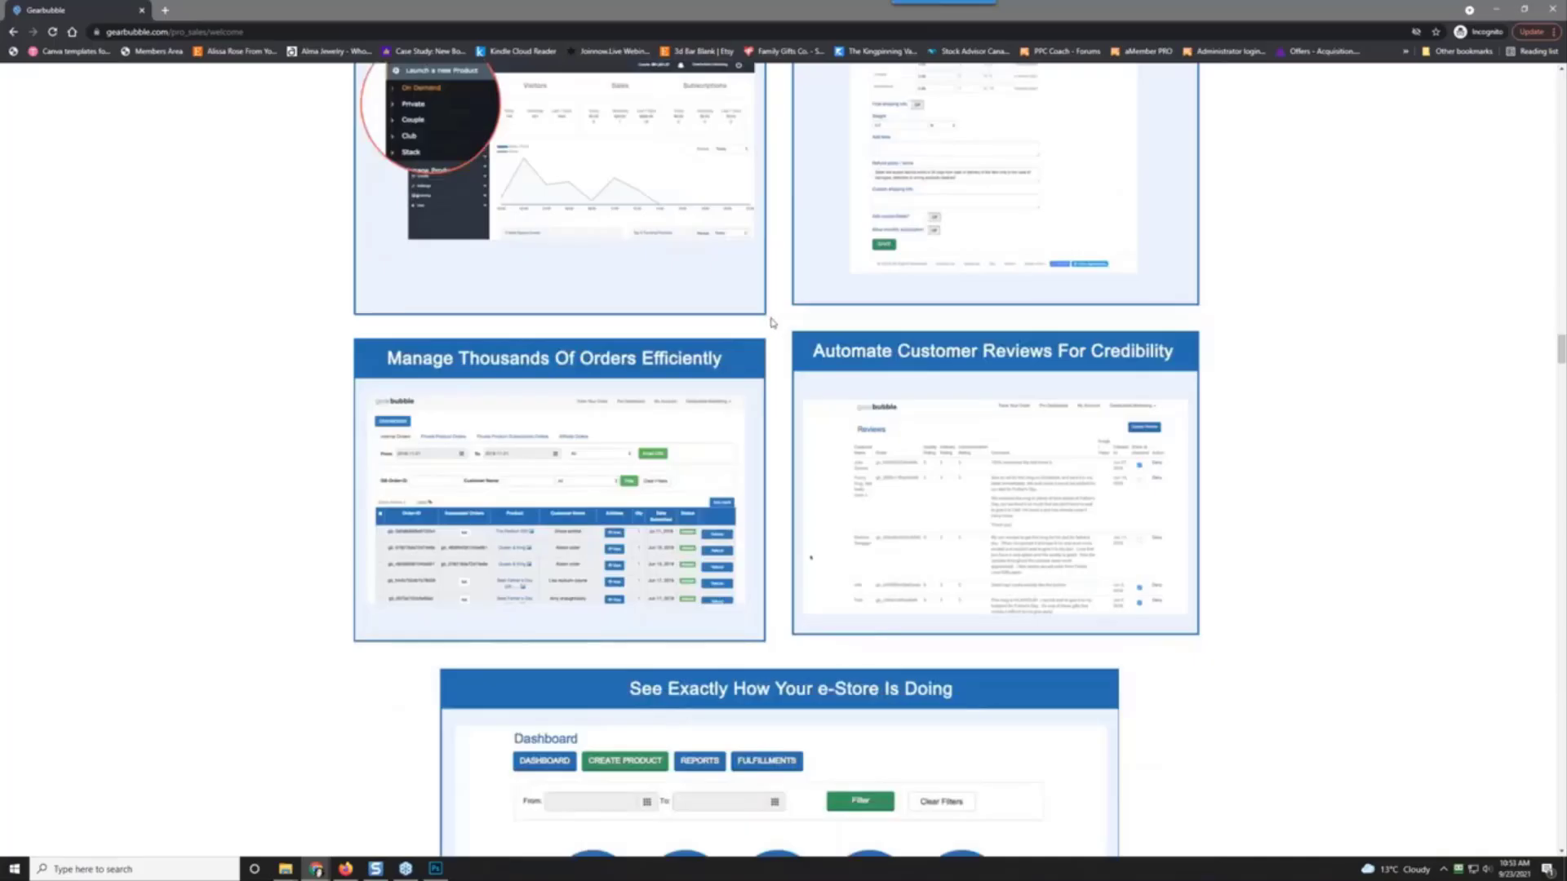
scroll(771, 324, "down", 3)
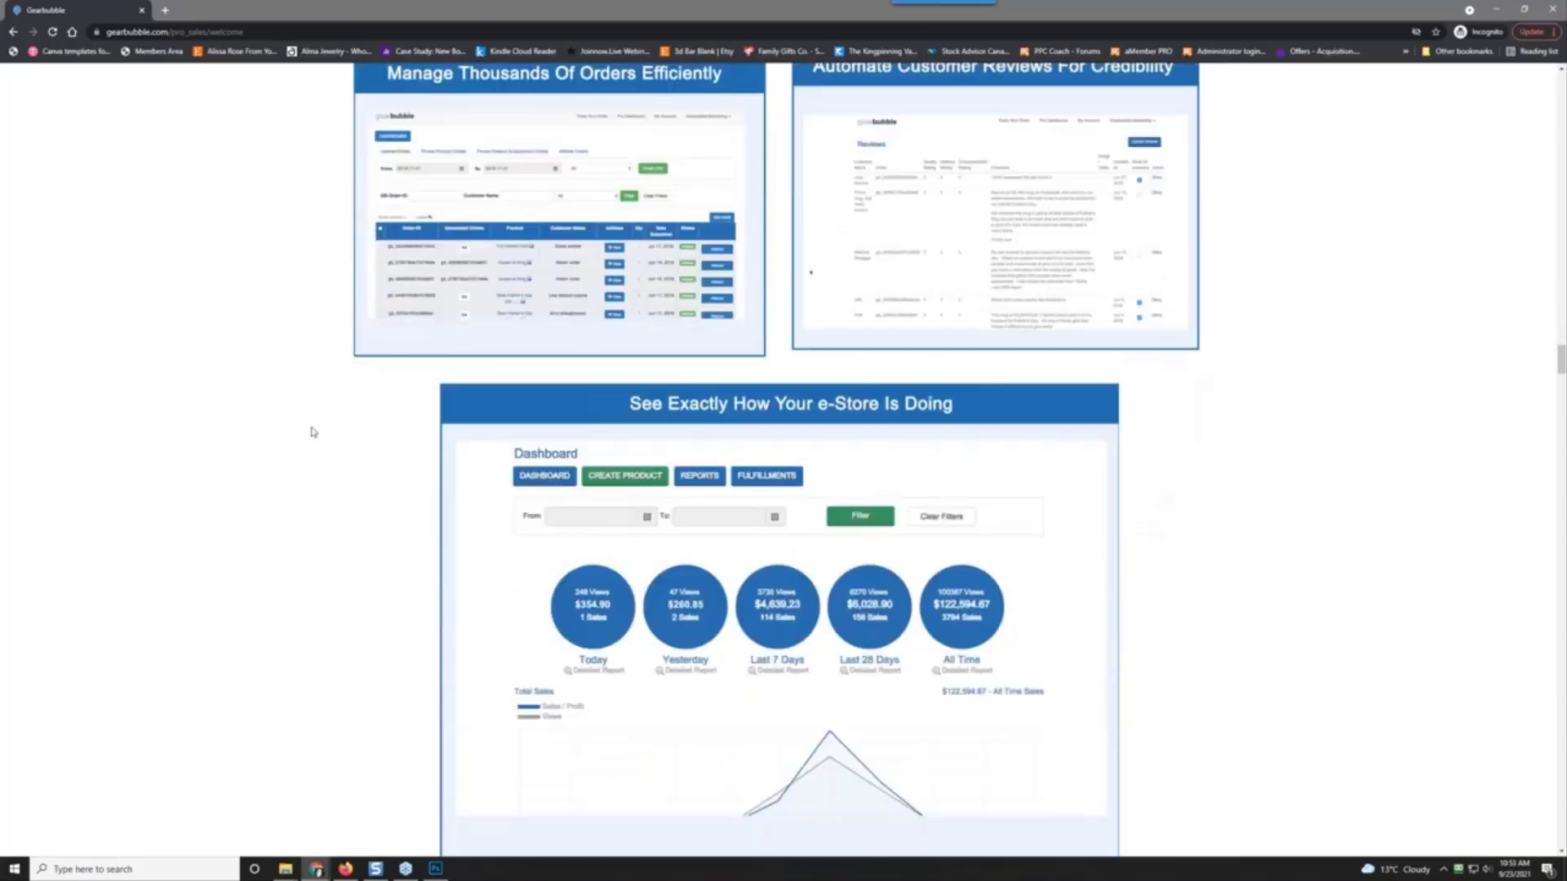
scroll(239, 451, "down", 3)
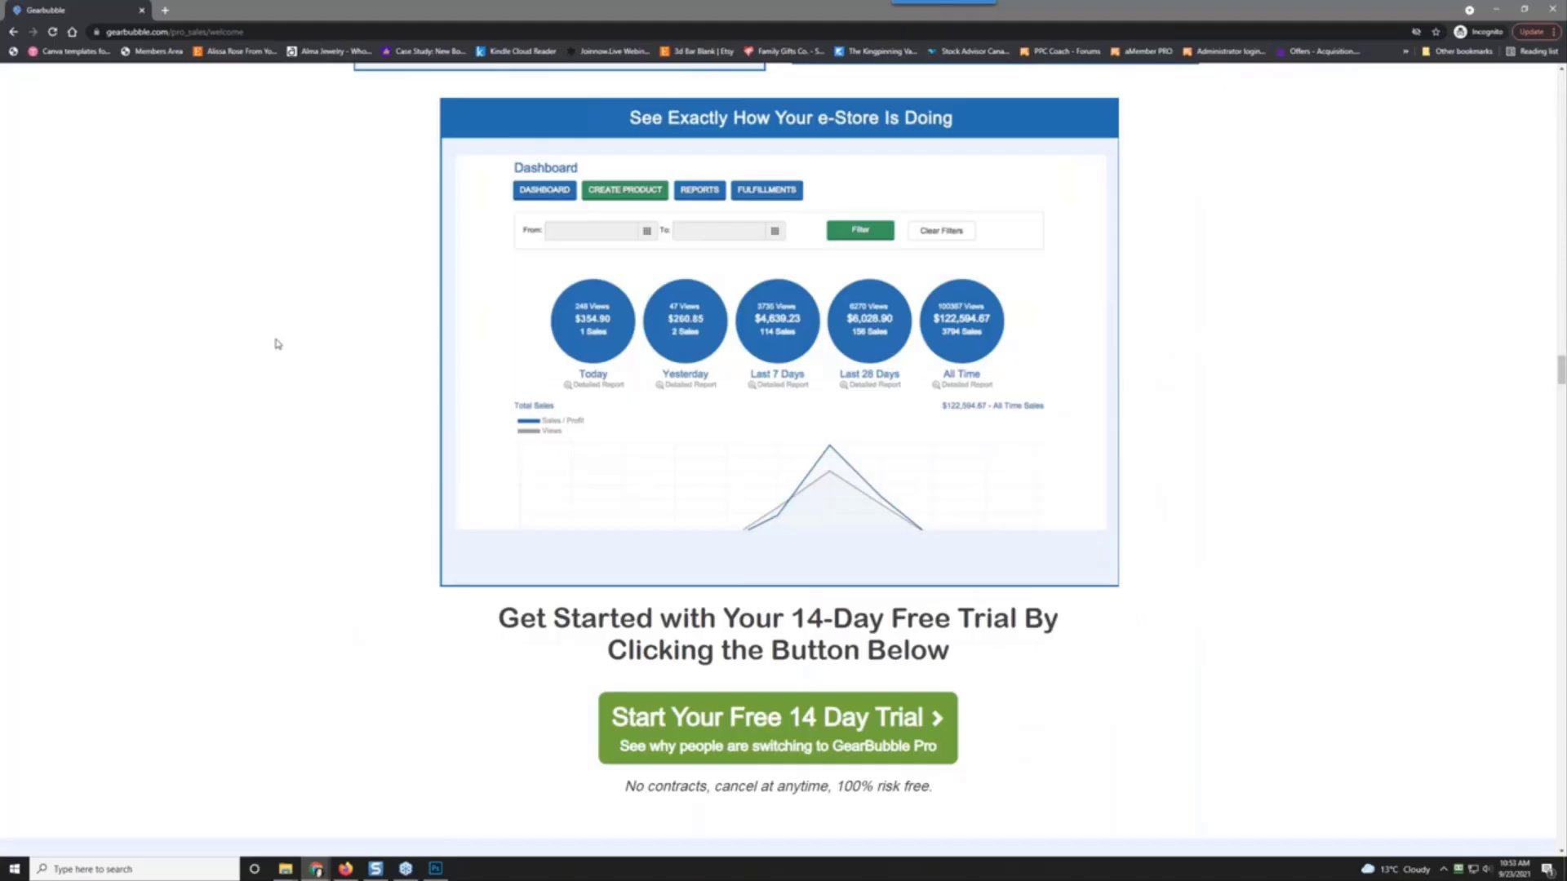
scroll(285, 433, "down", 6)
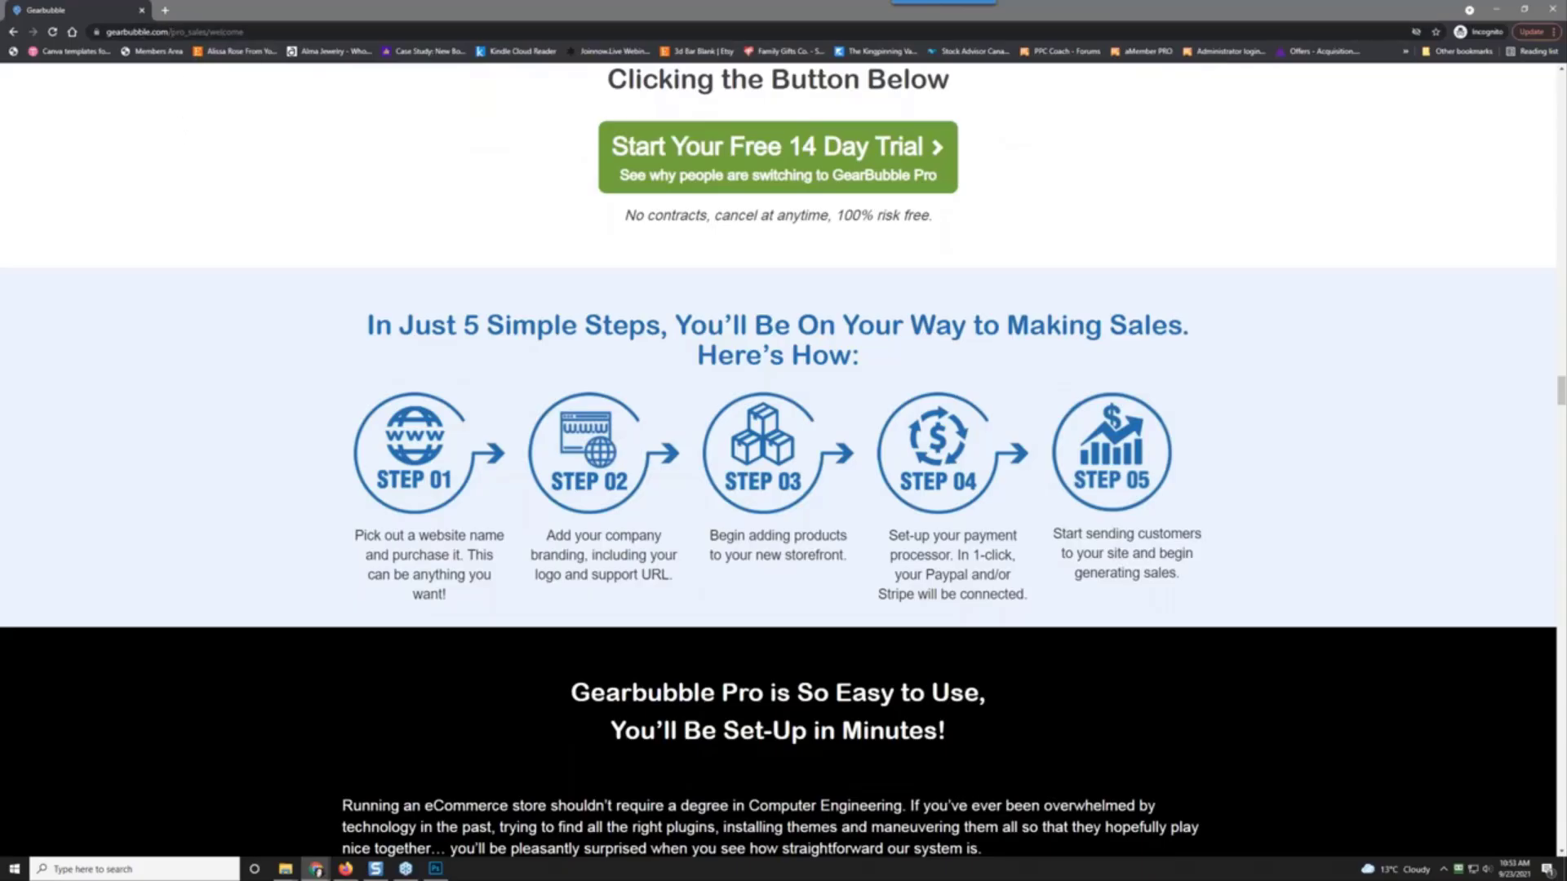
Step: Open aliexpress.com in a new incognito tab
left_click(165, 10)
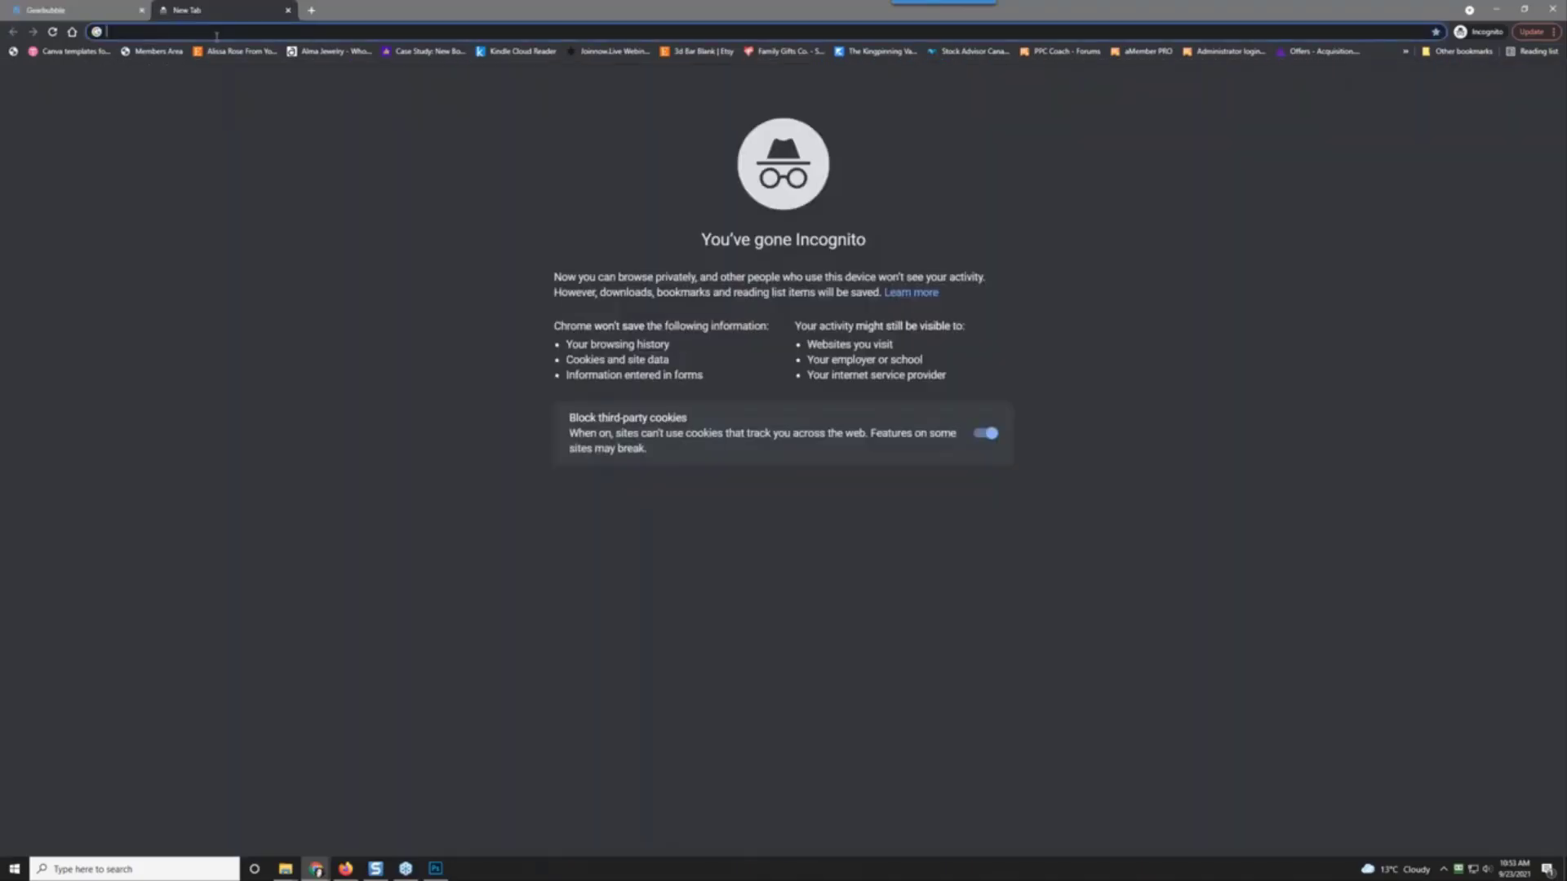
type("aliexp")
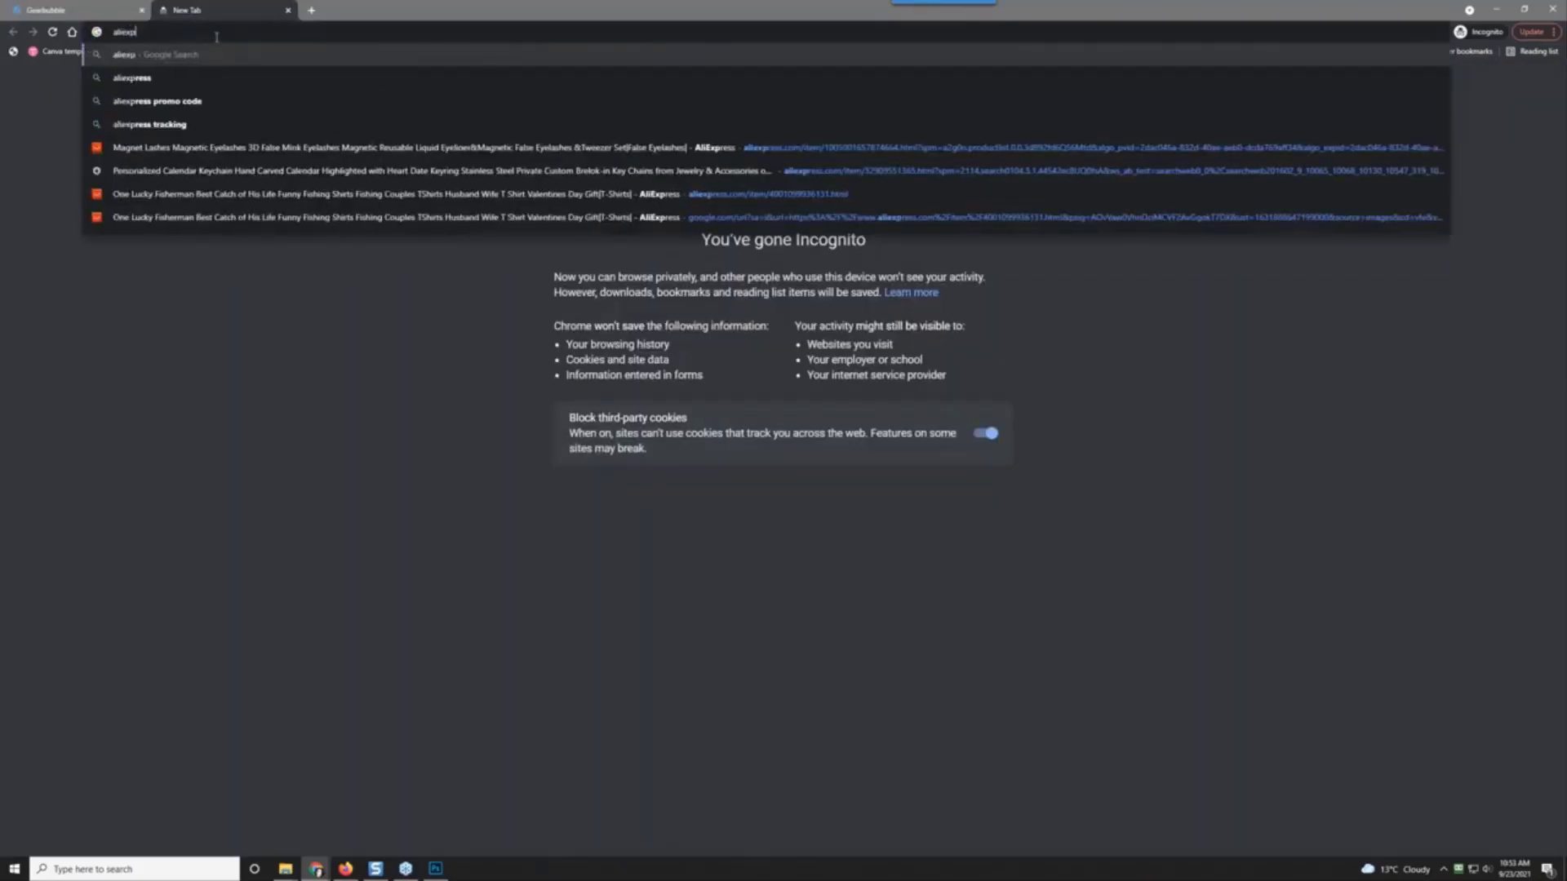
type("ress.com")
key("Return")
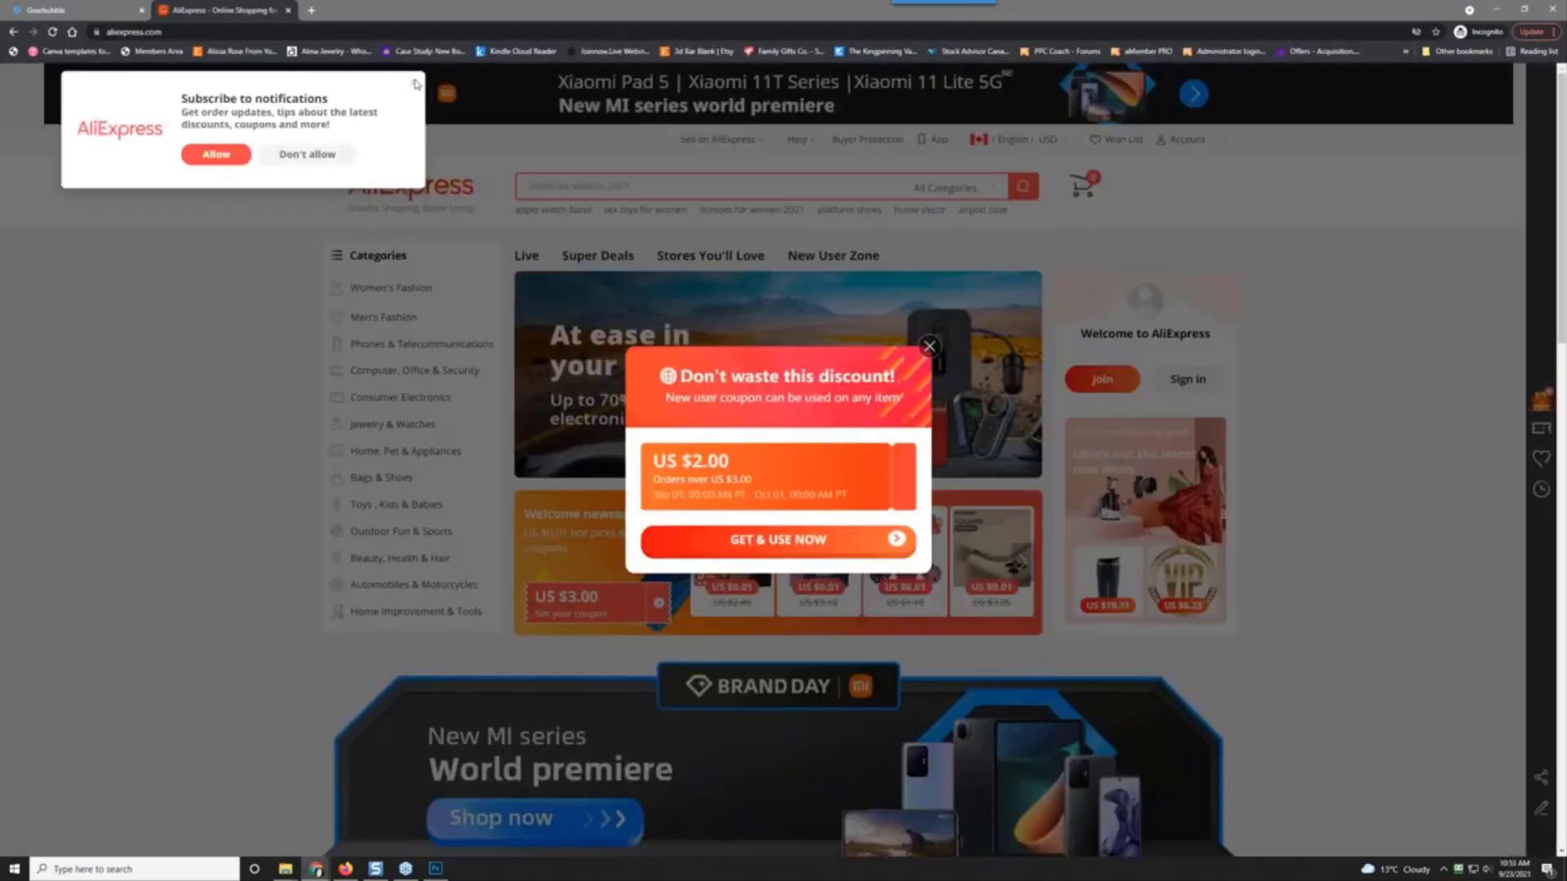
Step: Dismiss the notification and discount pop-ups on AliExpress and search for "cross necklace"
left_click(416, 84)
left_click(929, 349)
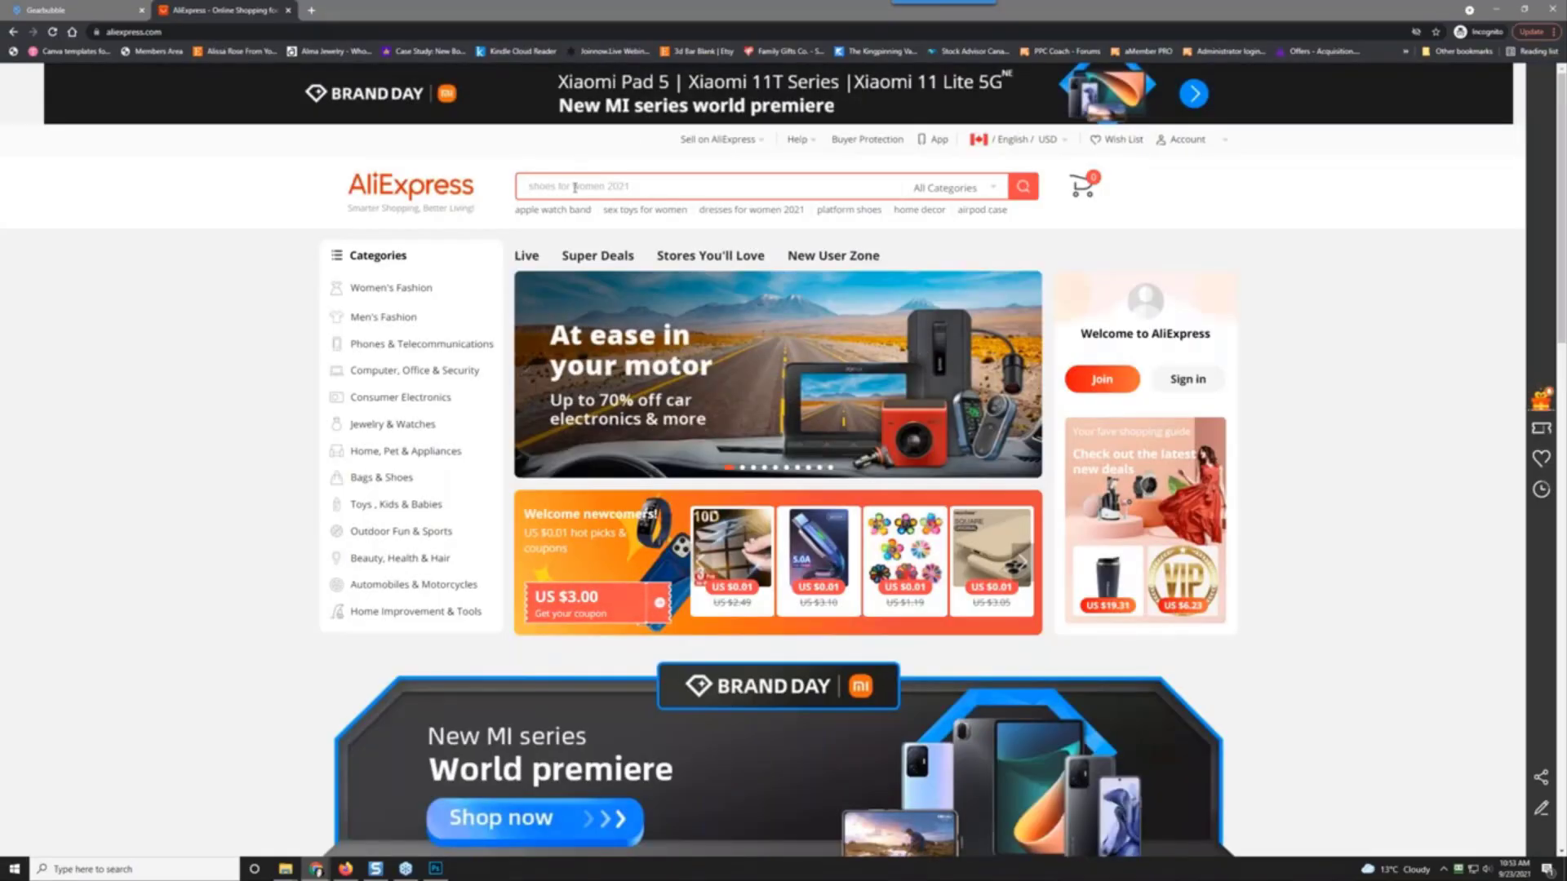
type("cross necklace")
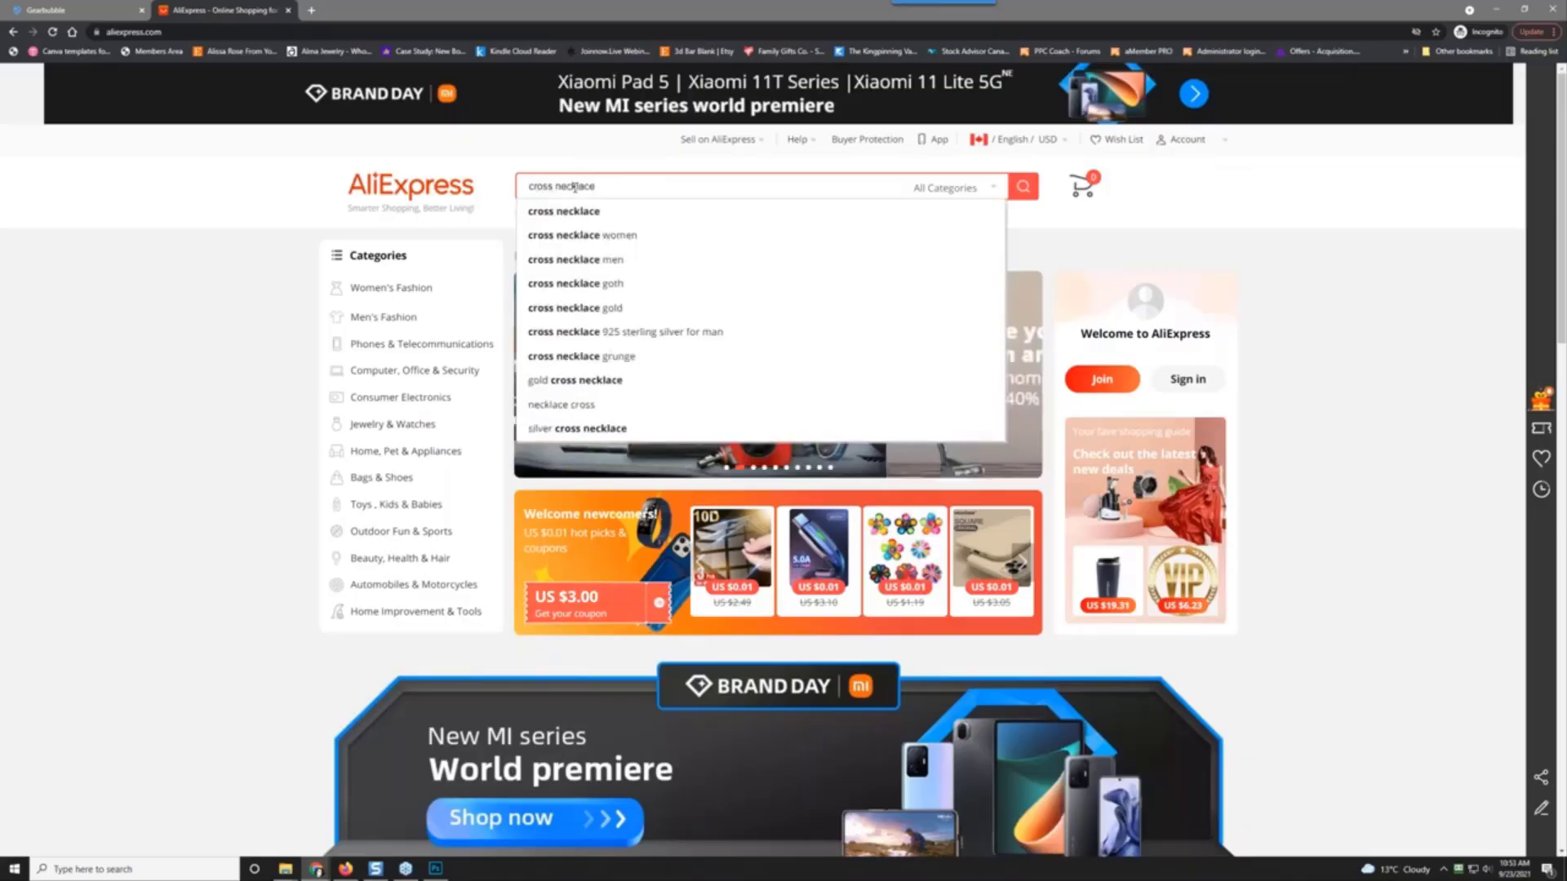
key("Return")
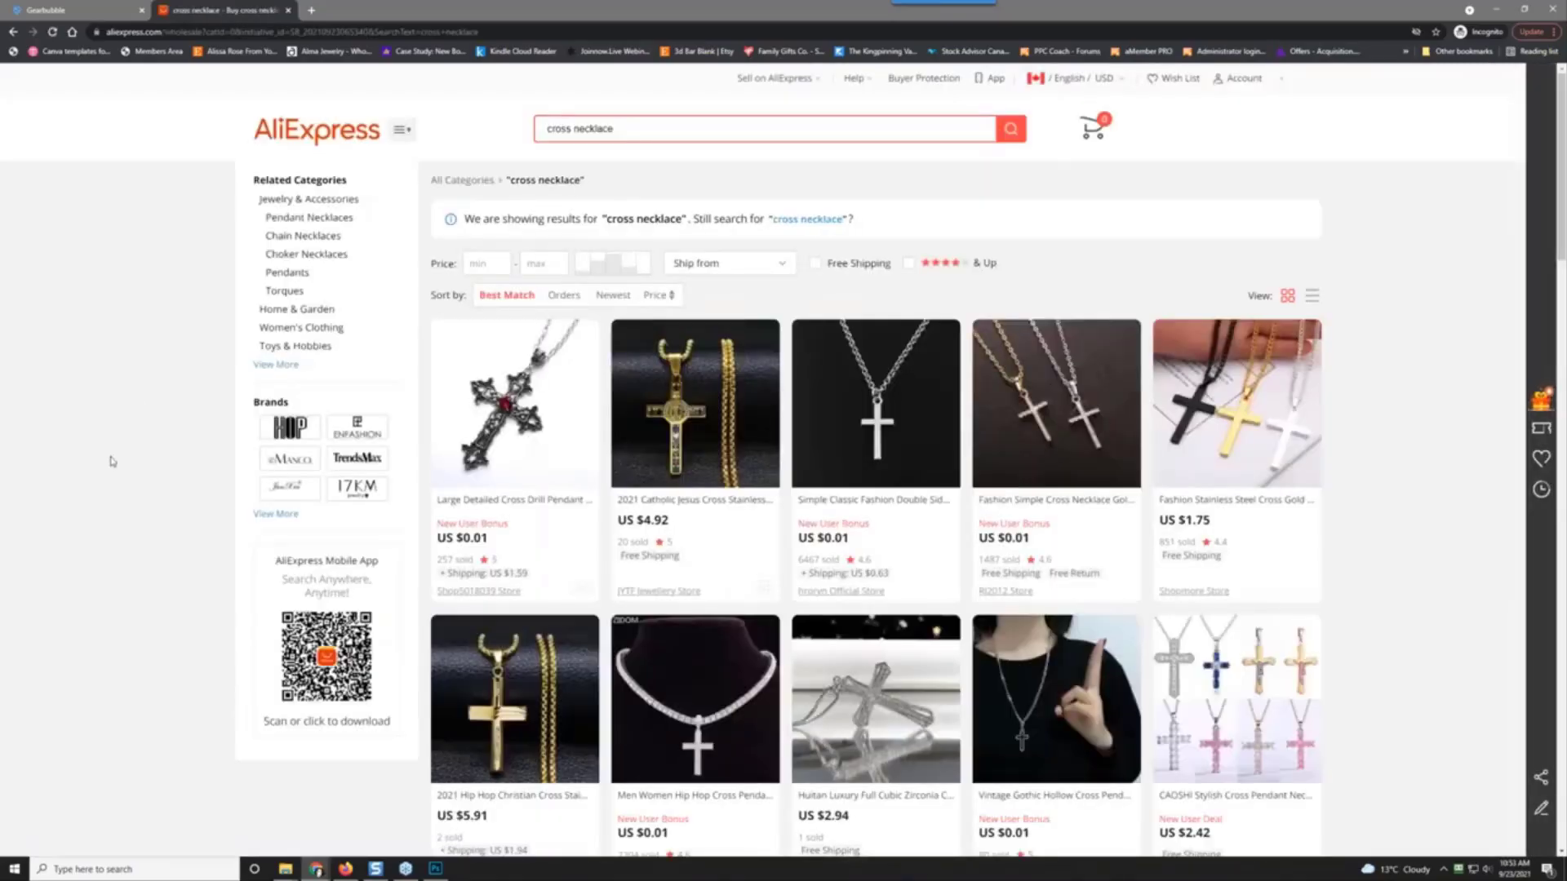
Step: Browse the cross necklace results, open the Christ Baroque Cross Pendant listing and view its second product photo
scroll(183, 491, "down", 3)
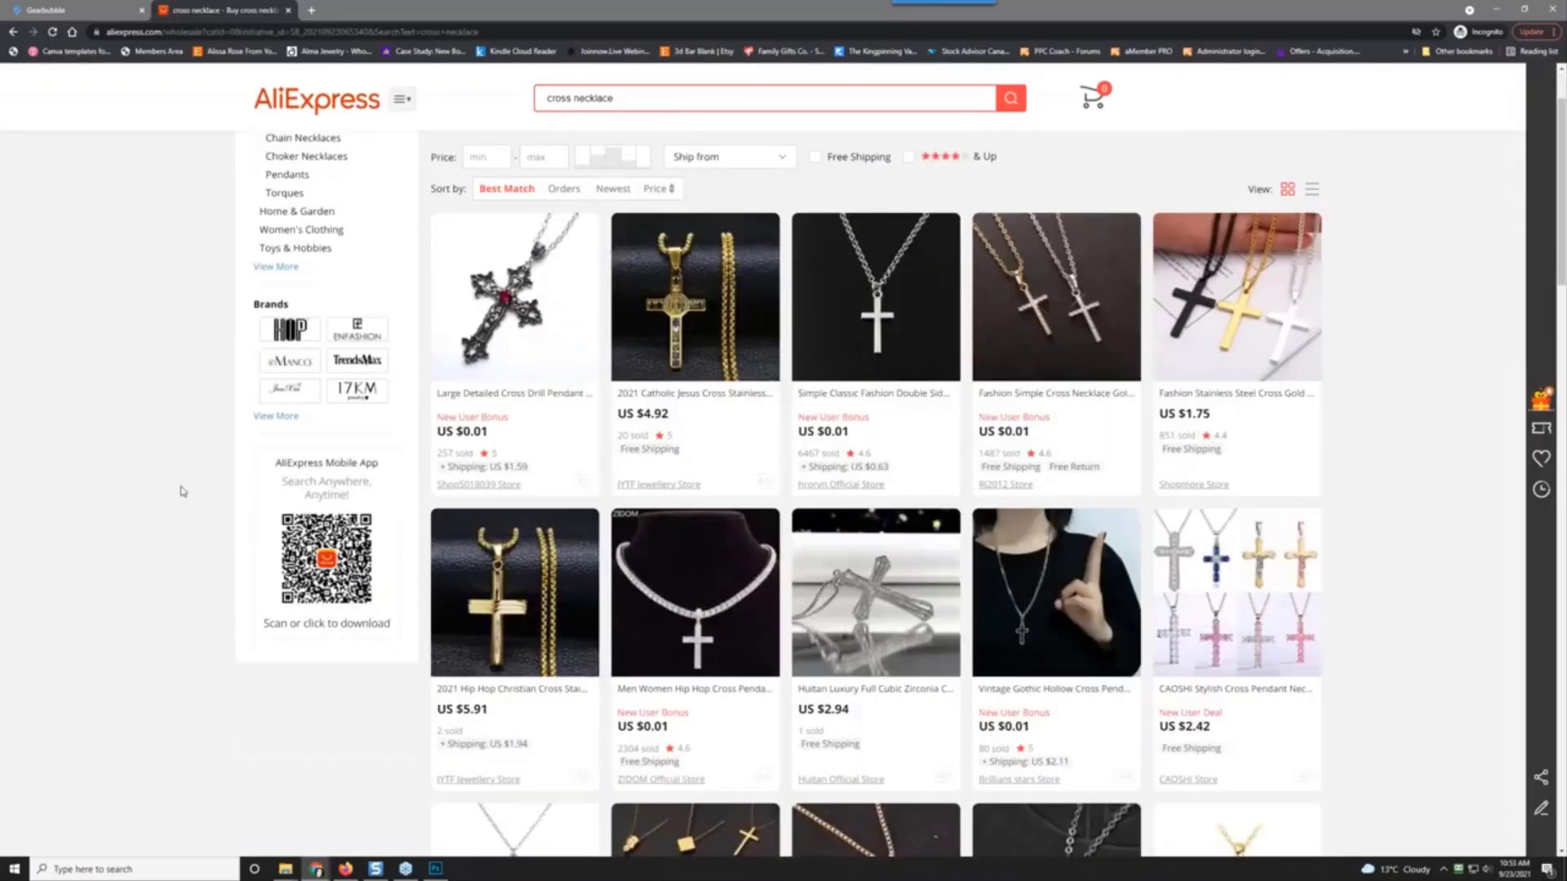
scroll(183, 491, "down", 3)
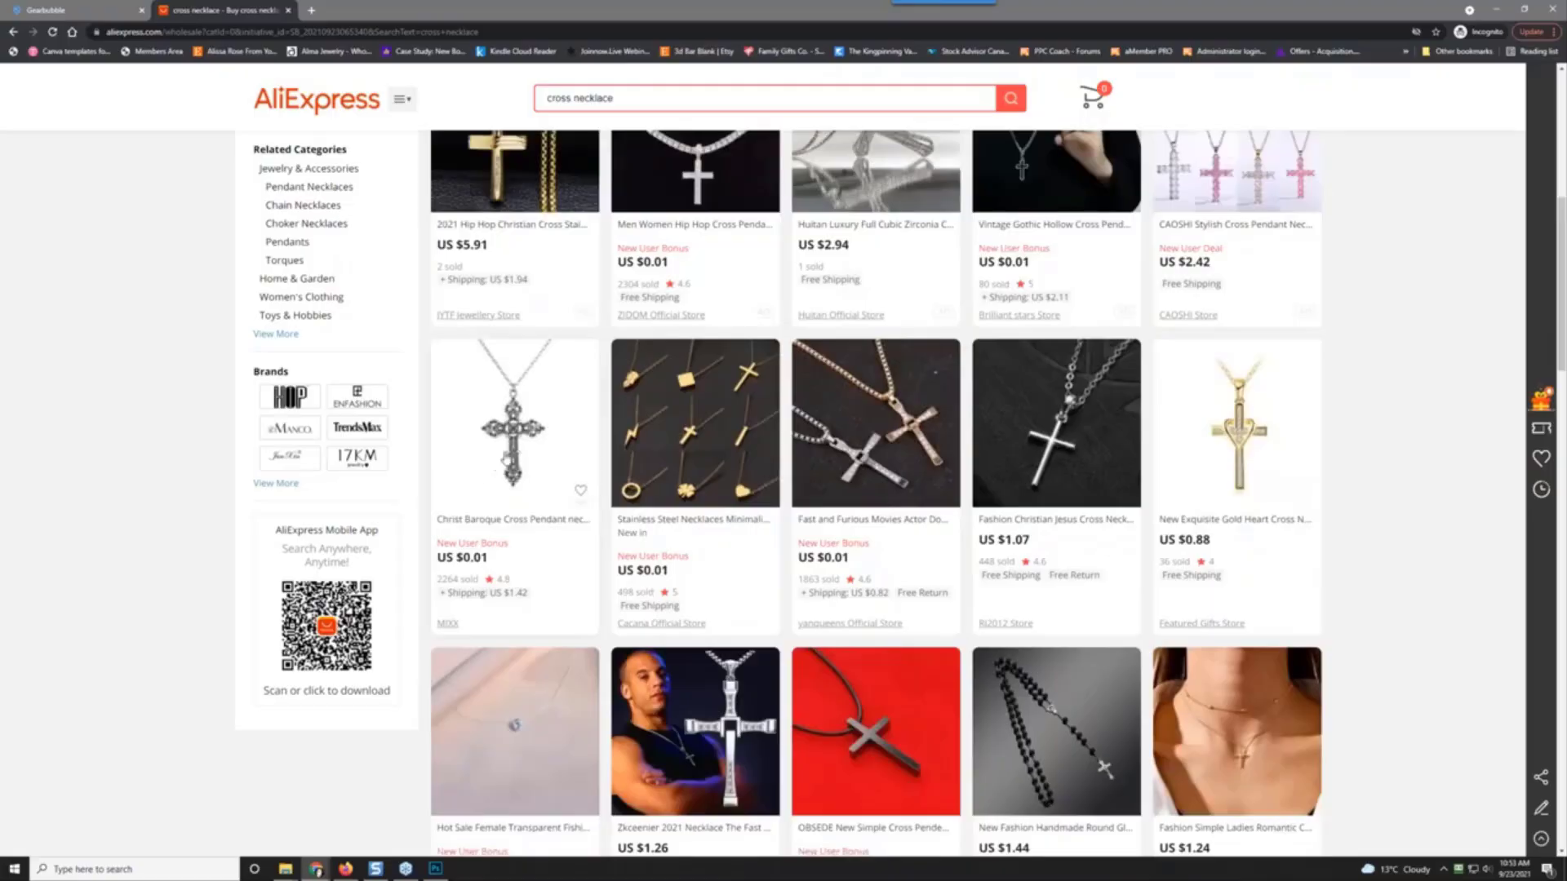
left_click(505, 457)
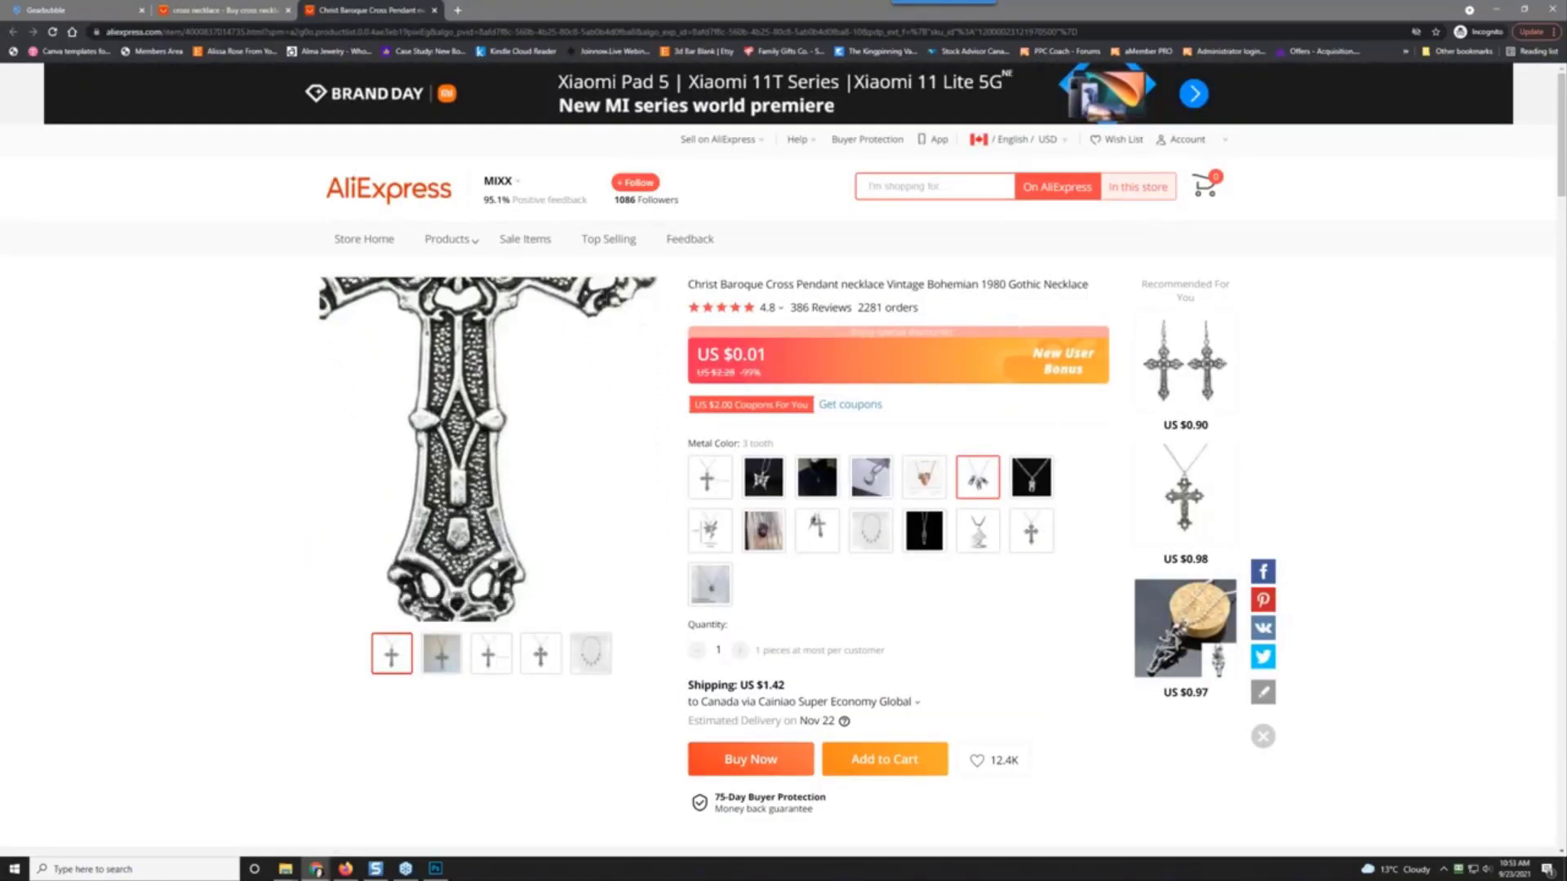
left_click(442, 653)
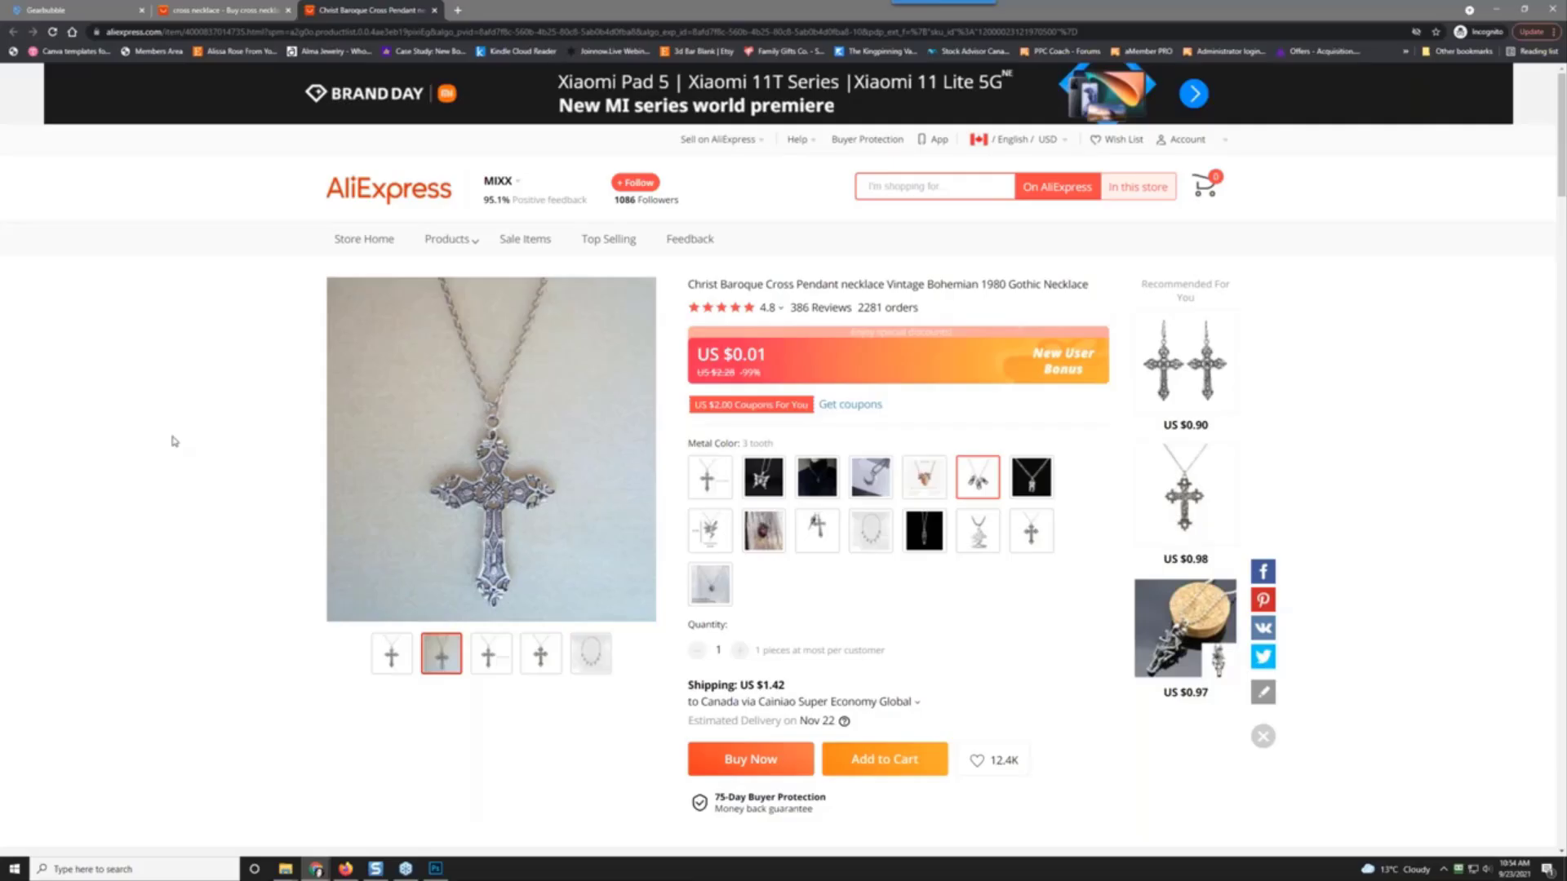
Step: Search AliExpress for "fireplace", open the Romantic Portable USB Powered flame lamp listing and play its product video
left_click(897, 185)
type("fireplace")
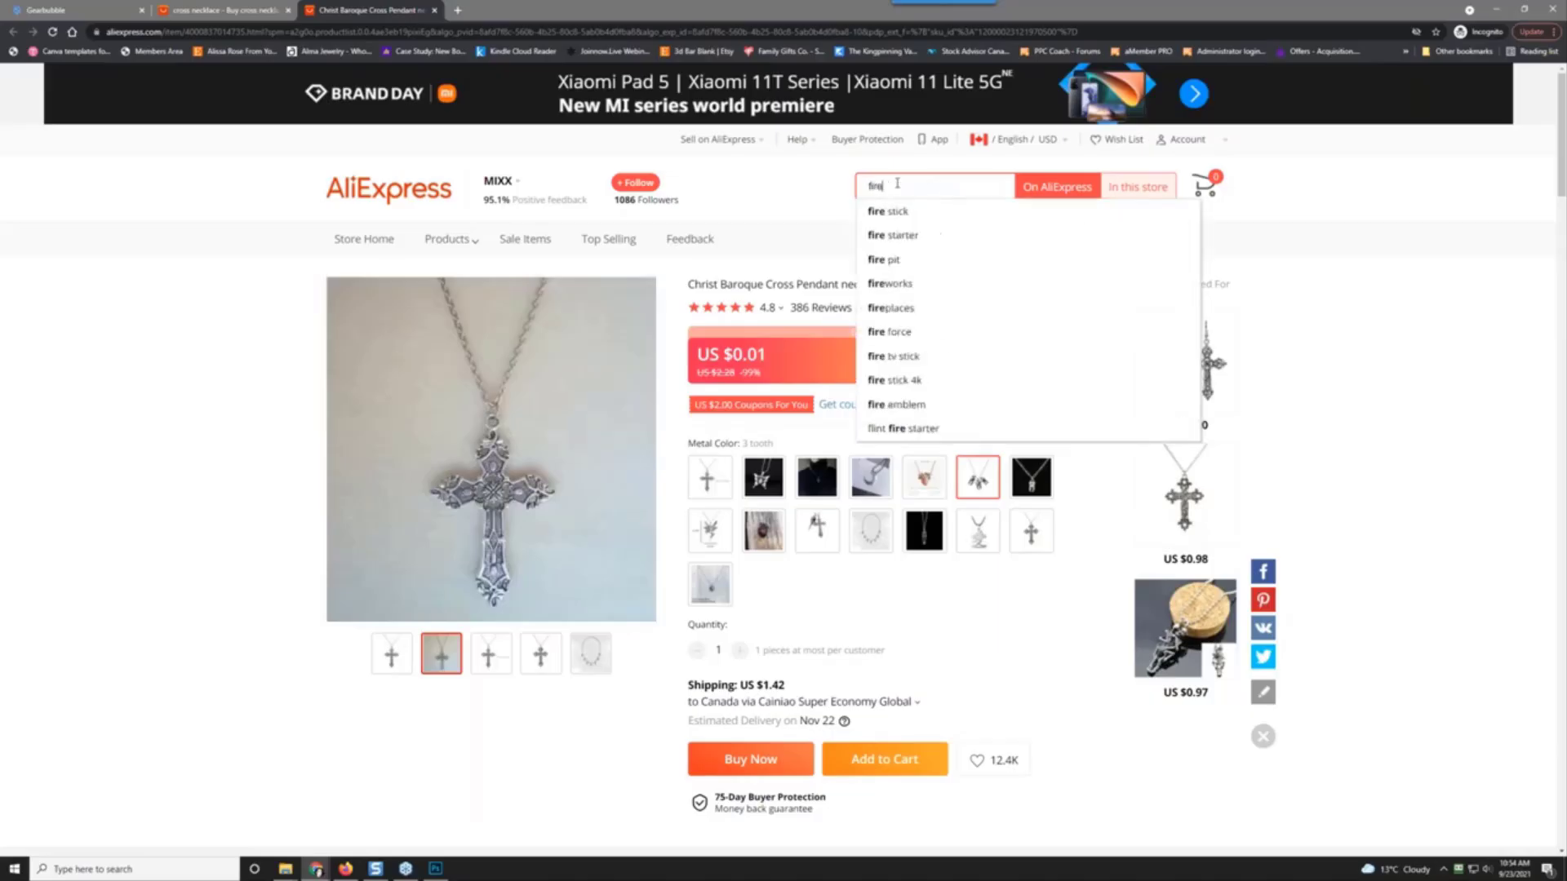
key("Return")
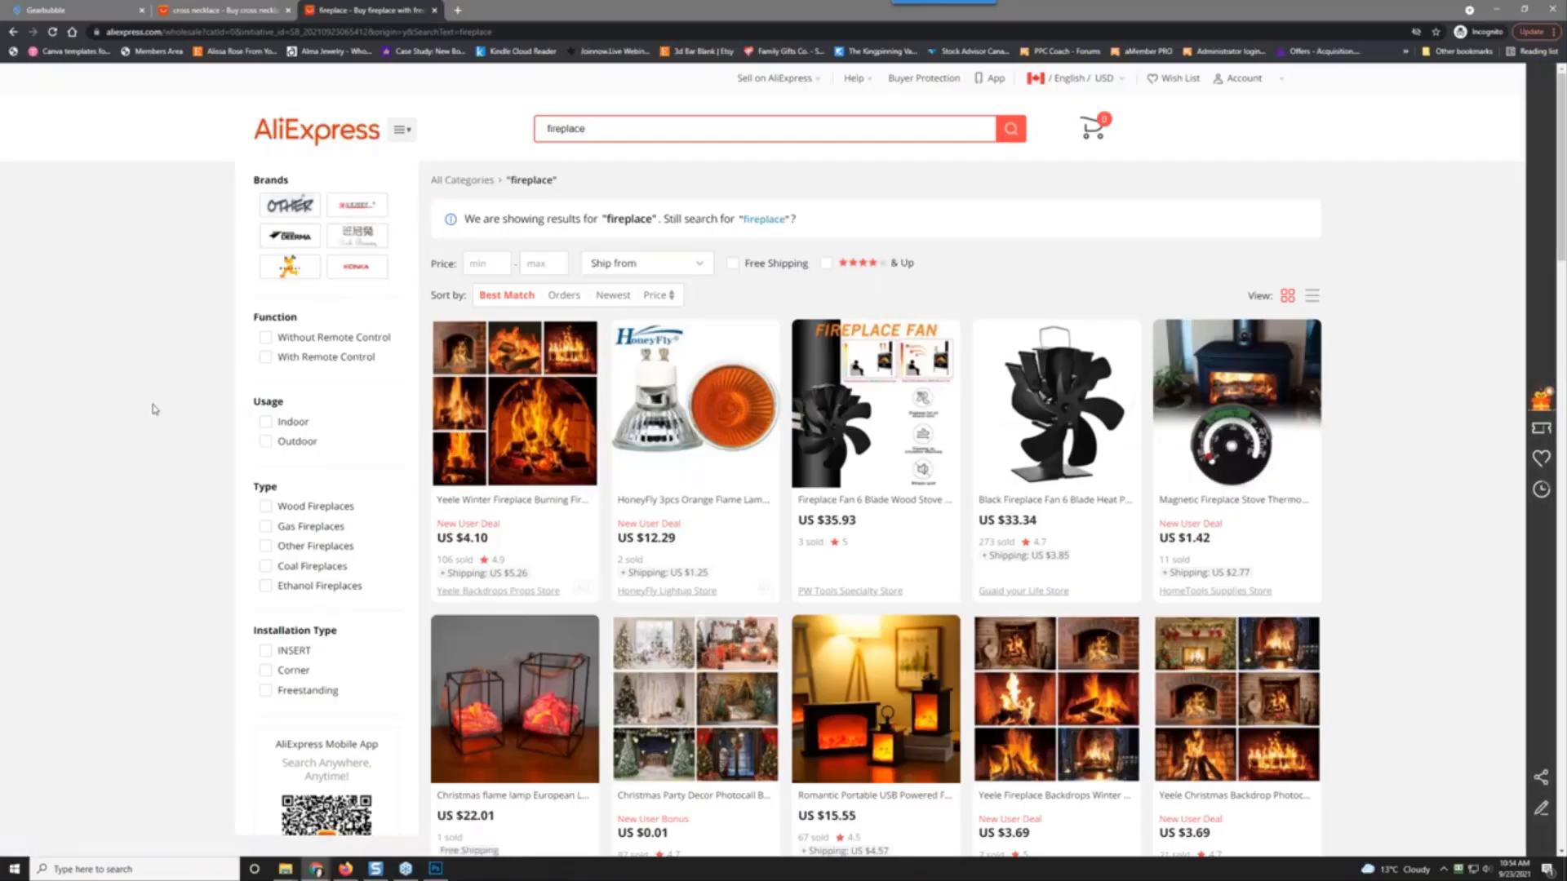
scroll(155, 408, "down", 2)
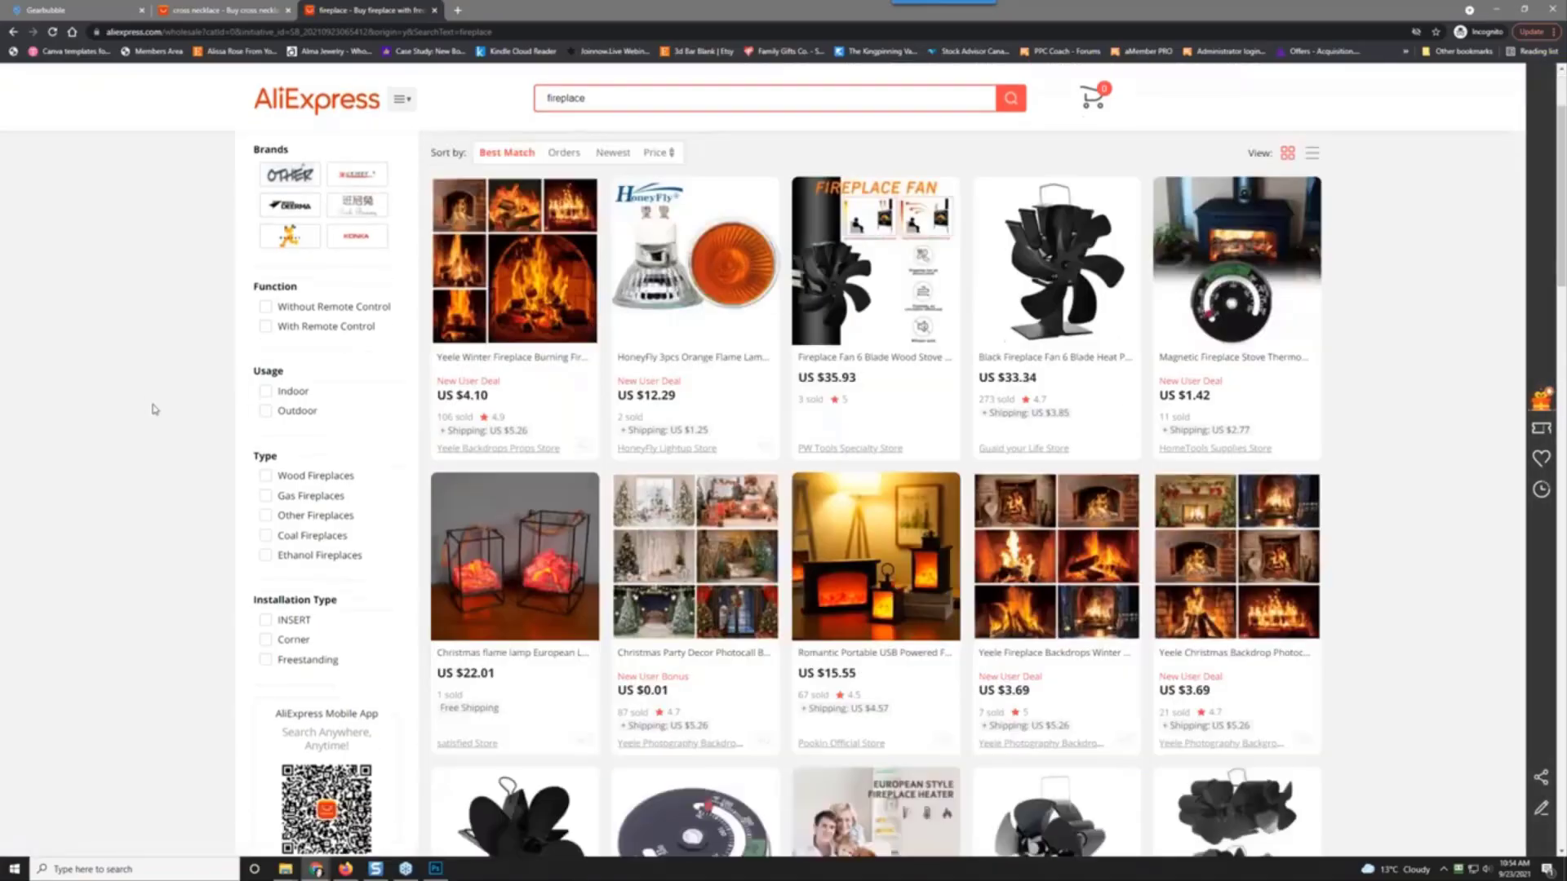
scroll(155, 409, "down", 4)
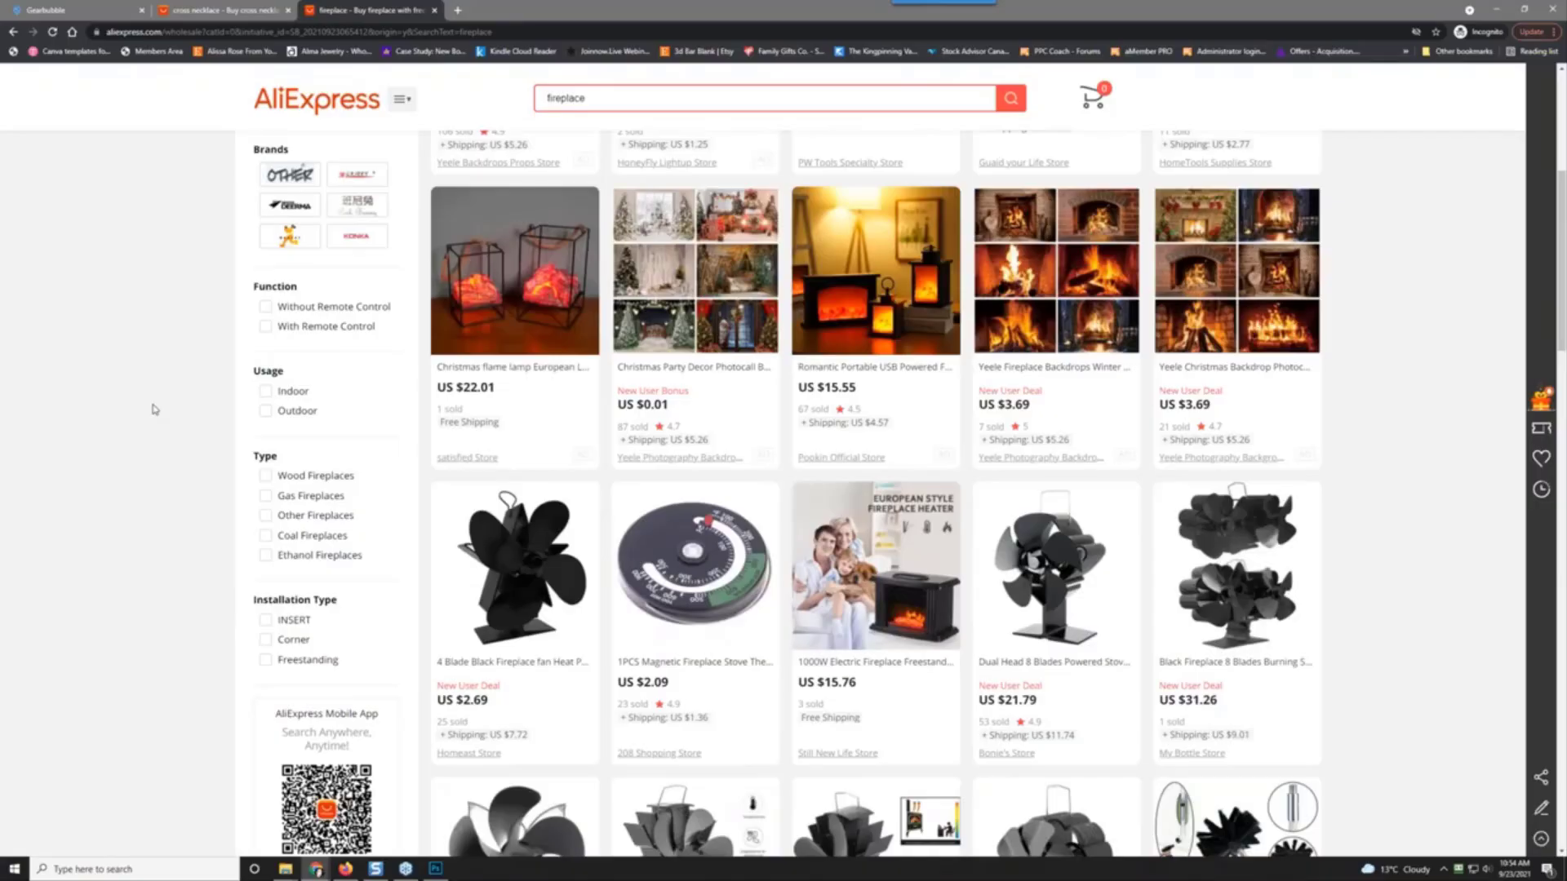
left_click(870, 263)
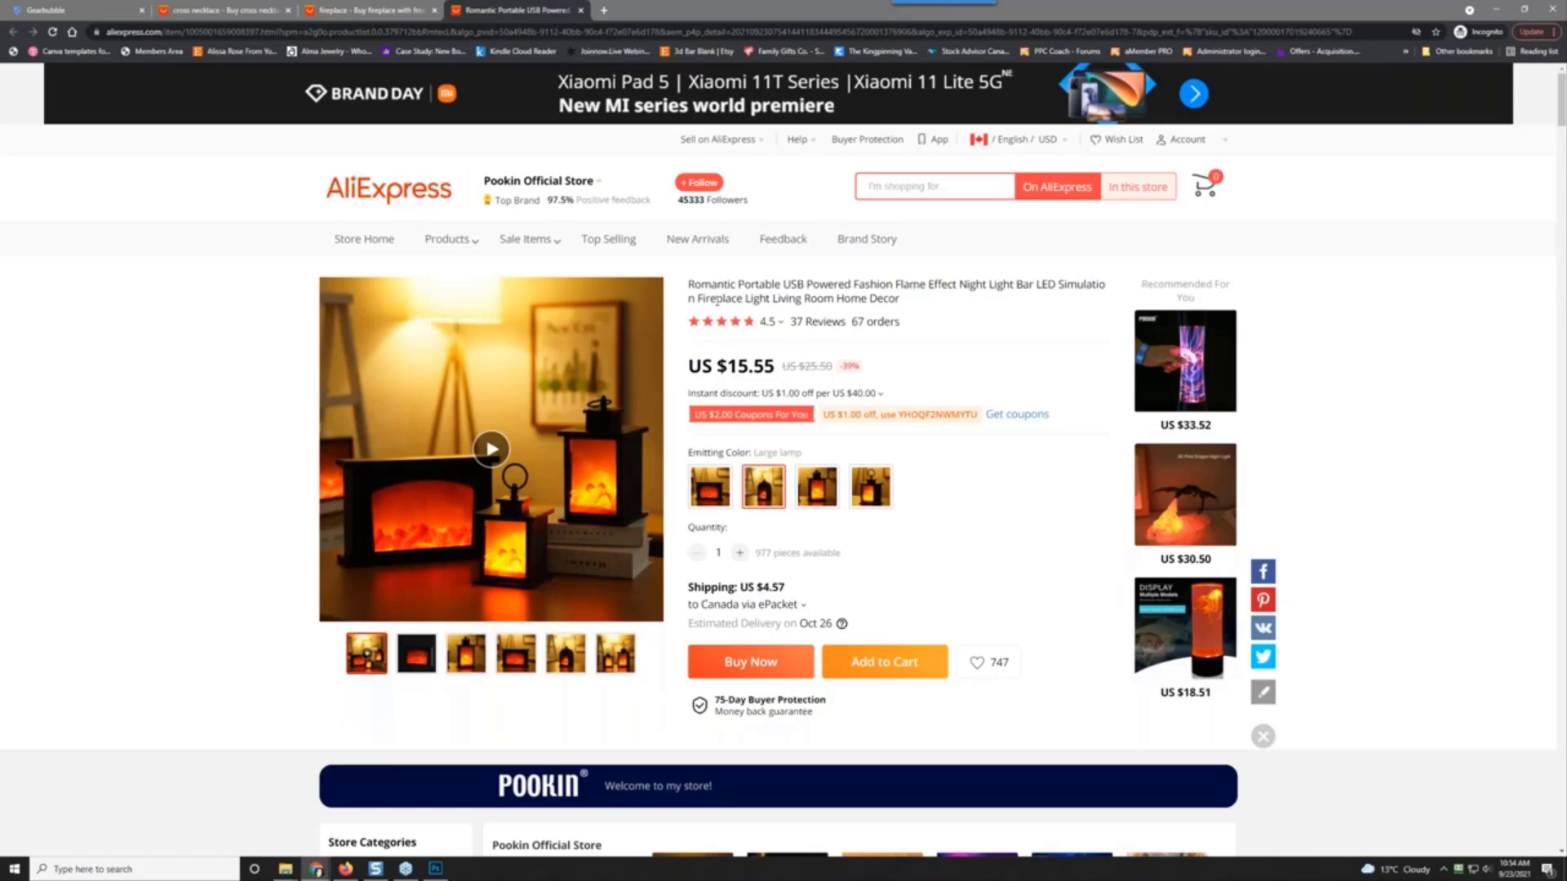
left_click(492, 448)
Step: Open the recommended 3D Print LED Fire Dragon lamp, play its video and look through its product photos
left_click(1201, 516)
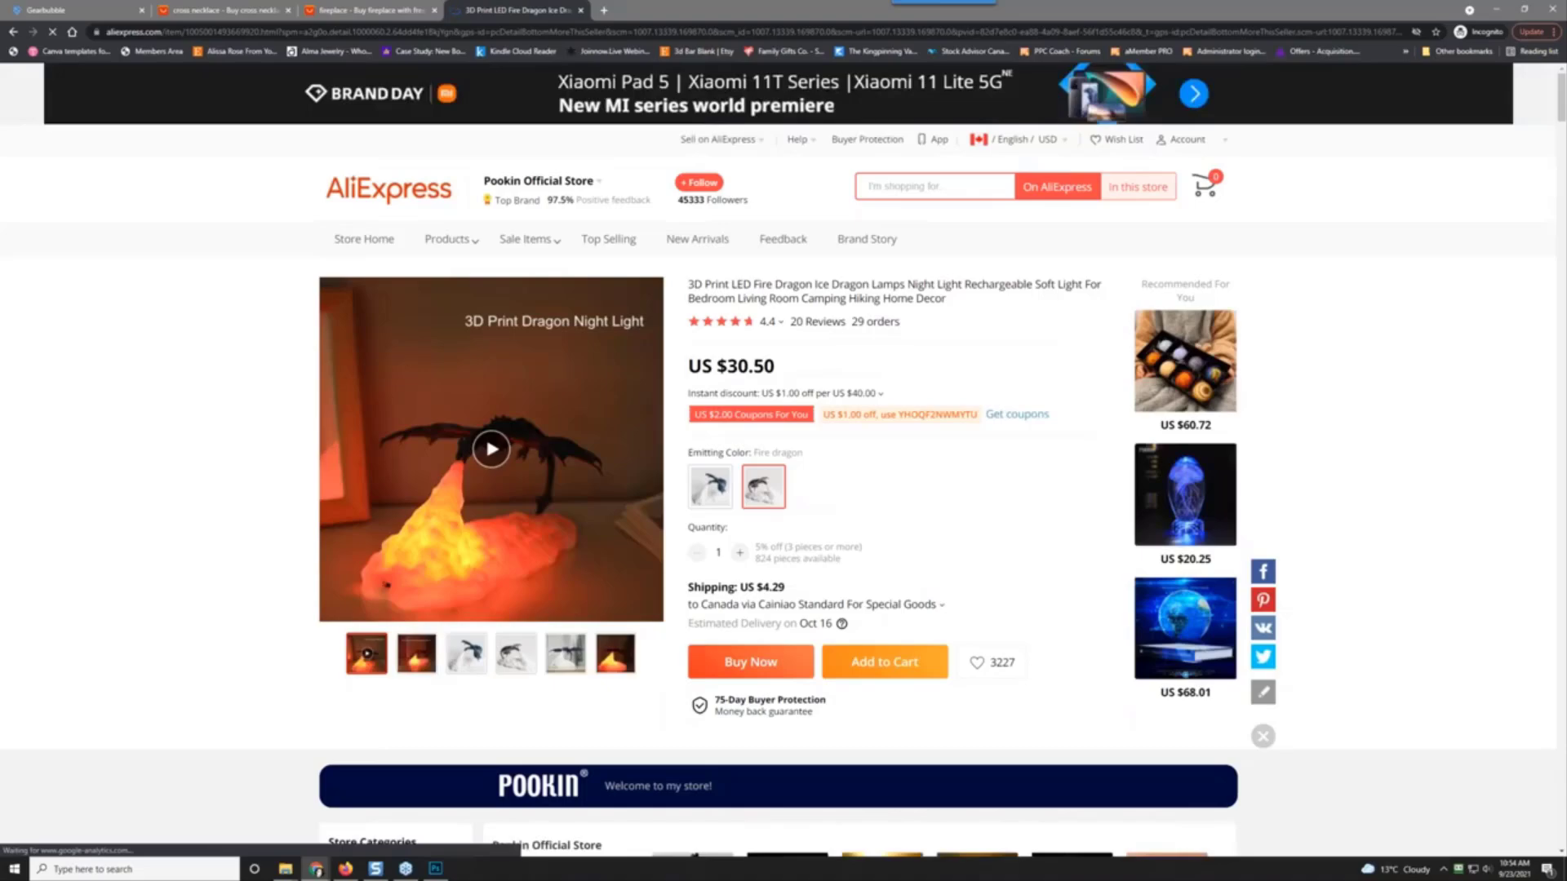
left_click(491, 449)
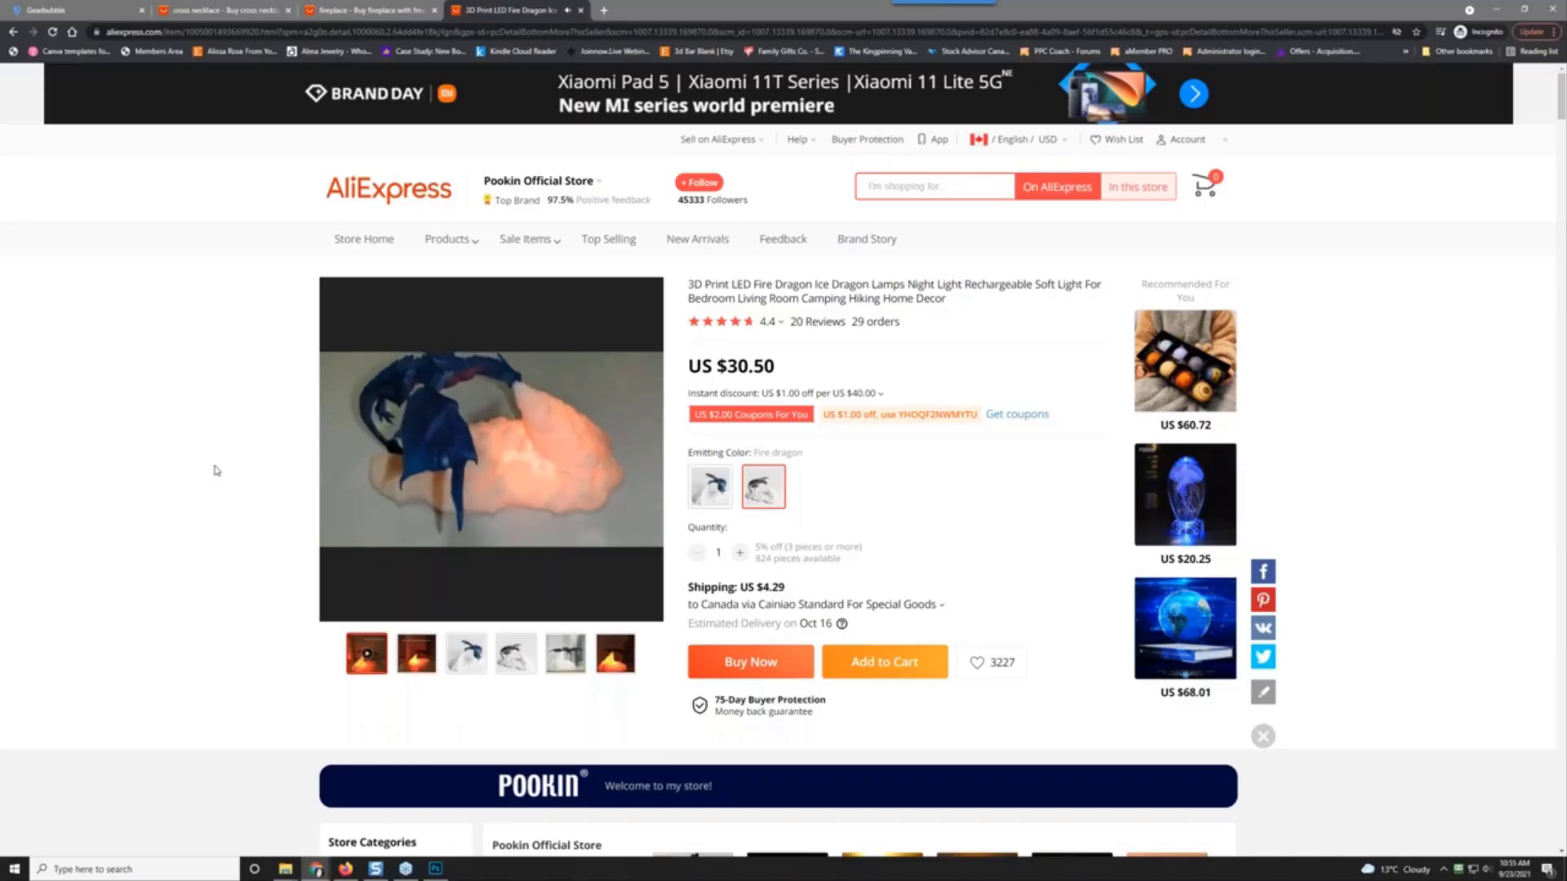
left_click(416, 661)
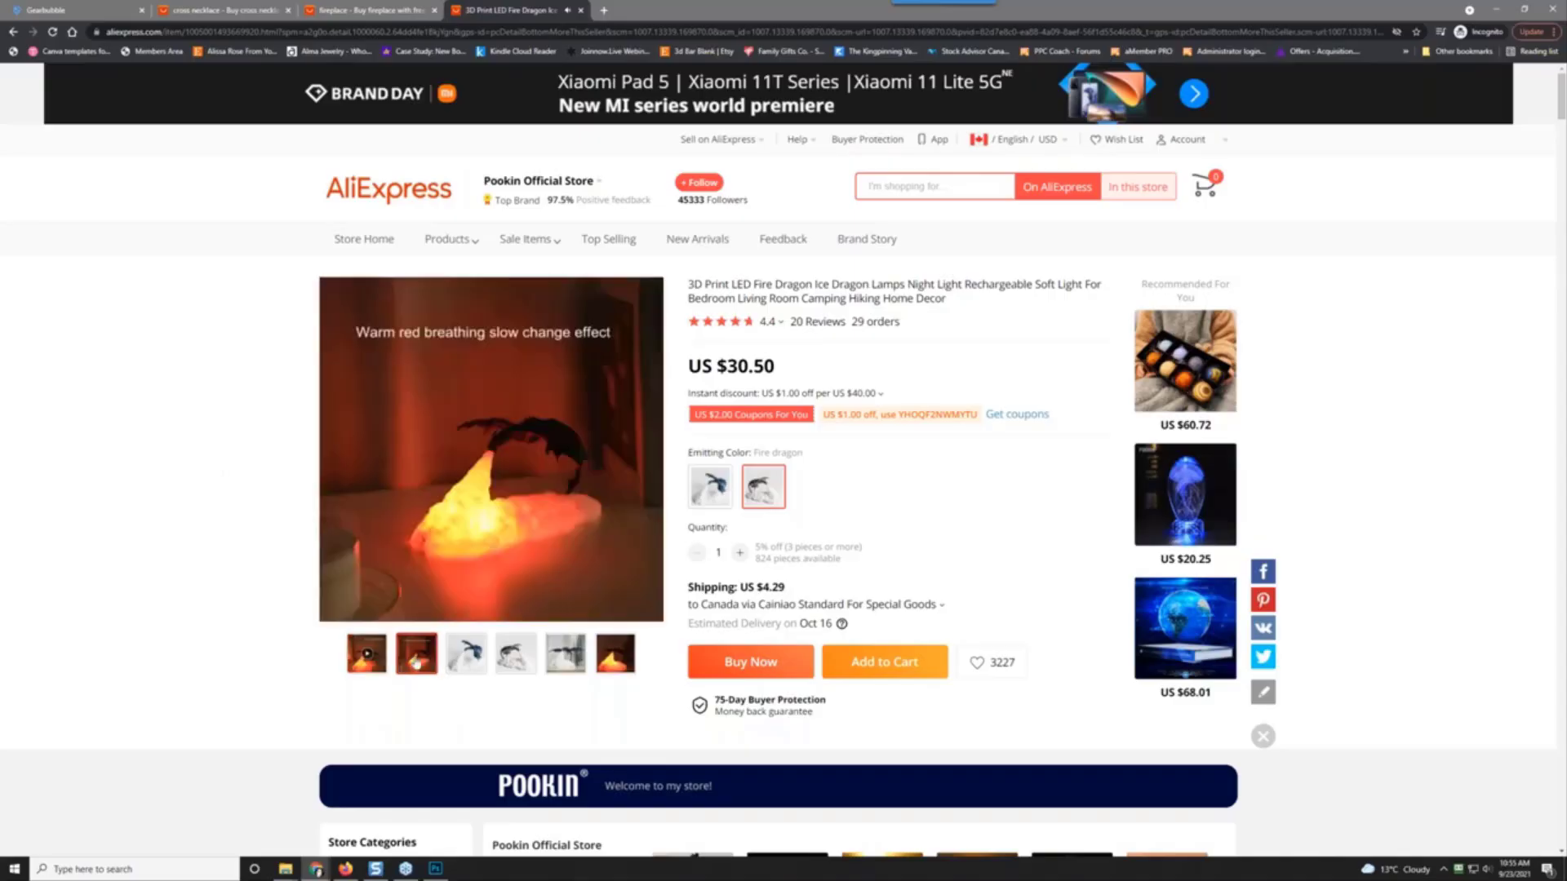
left_click(462, 656)
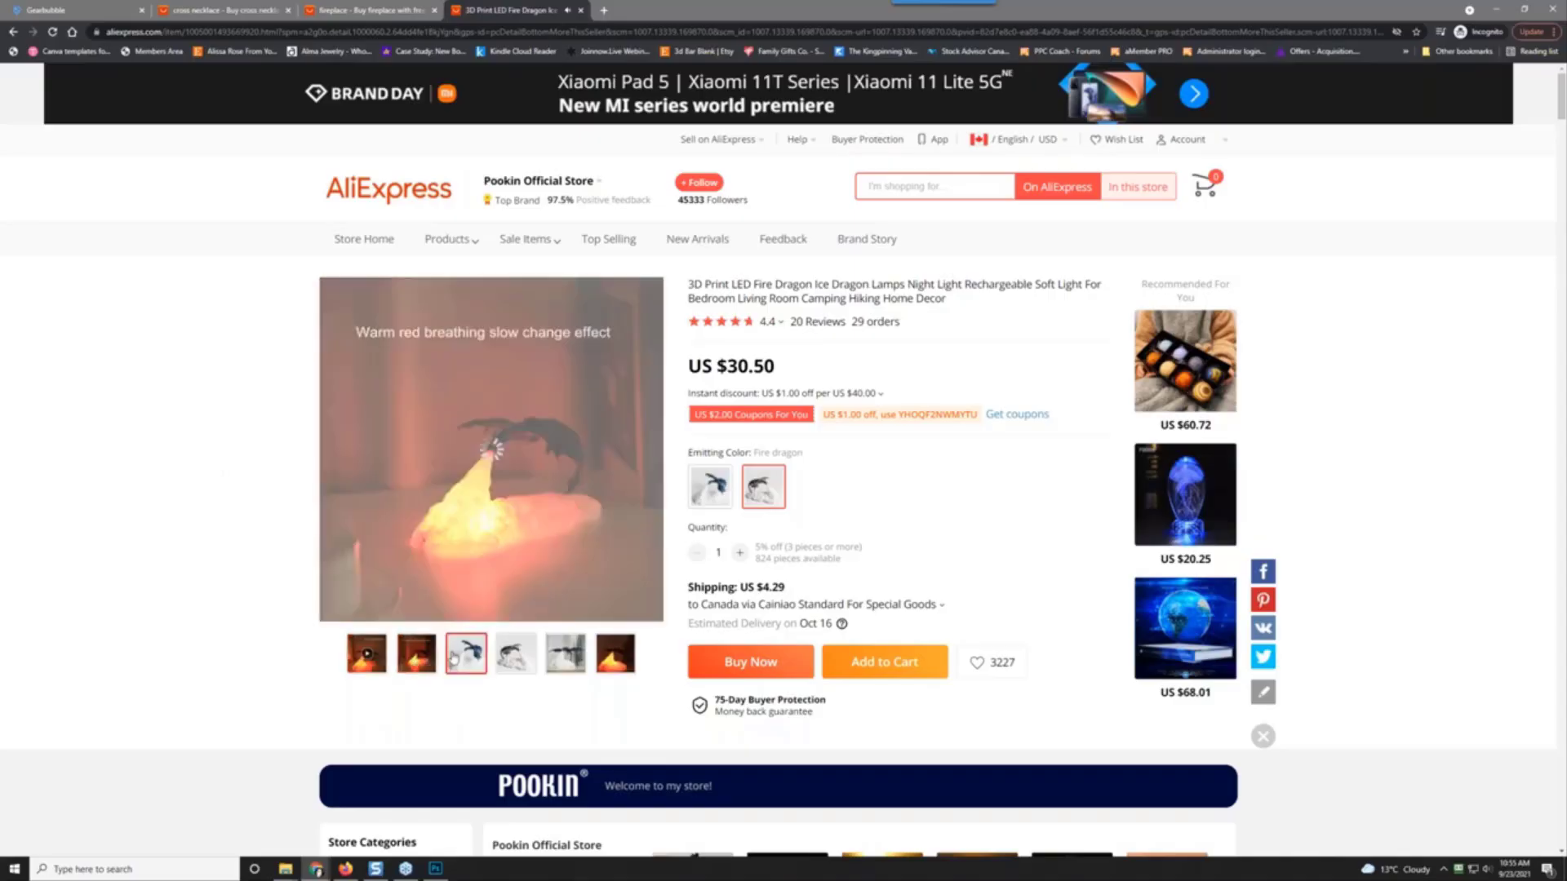
left_click(504, 658)
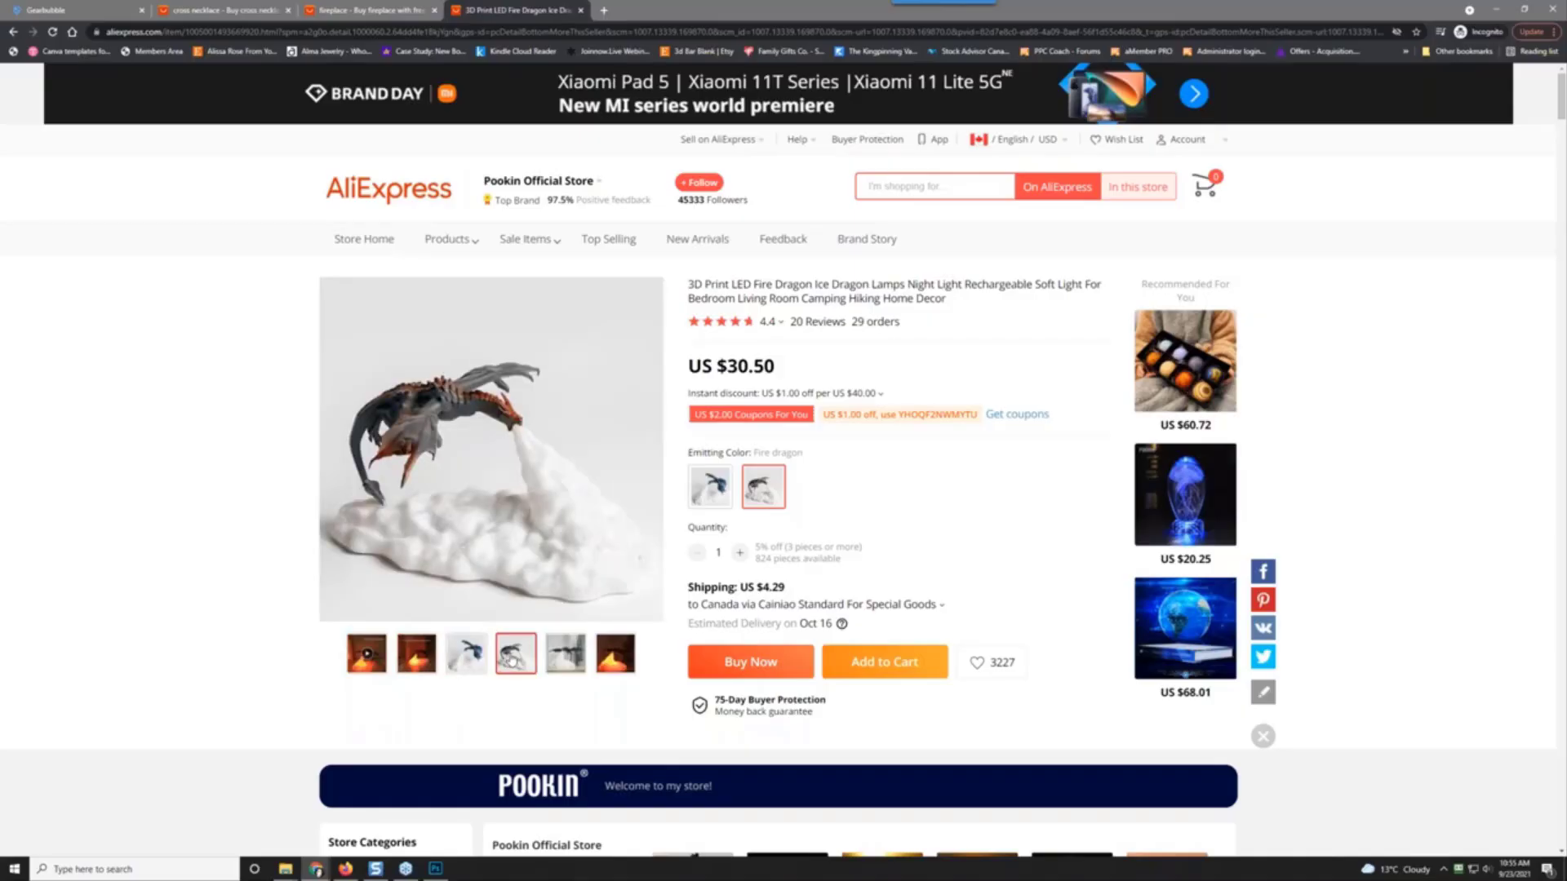
left_click(562, 659)
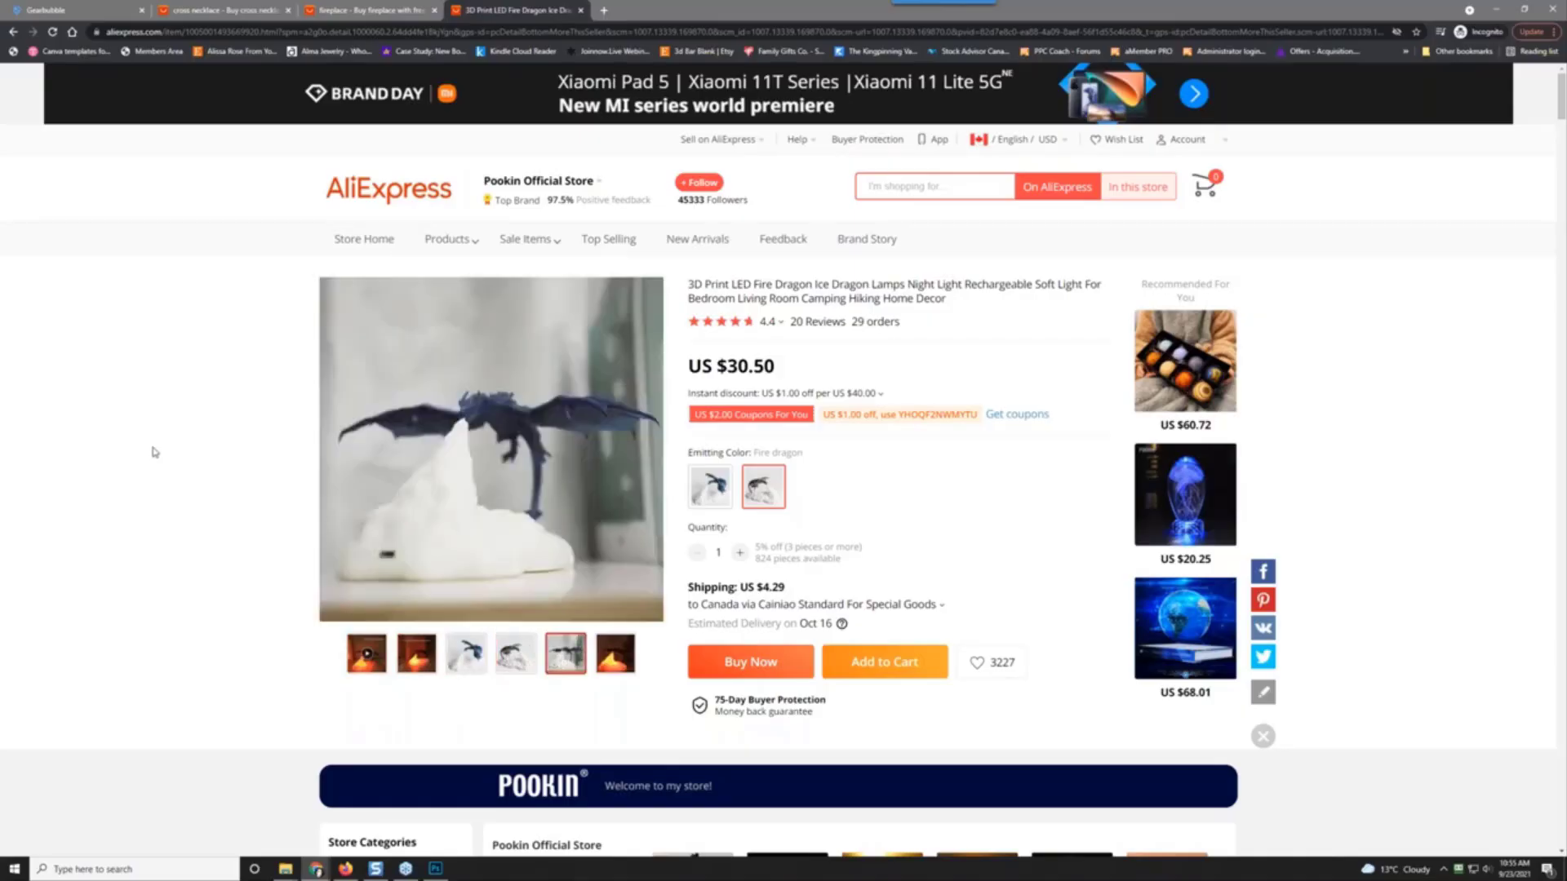
left_click(615, 657)
left_click(516, 654)
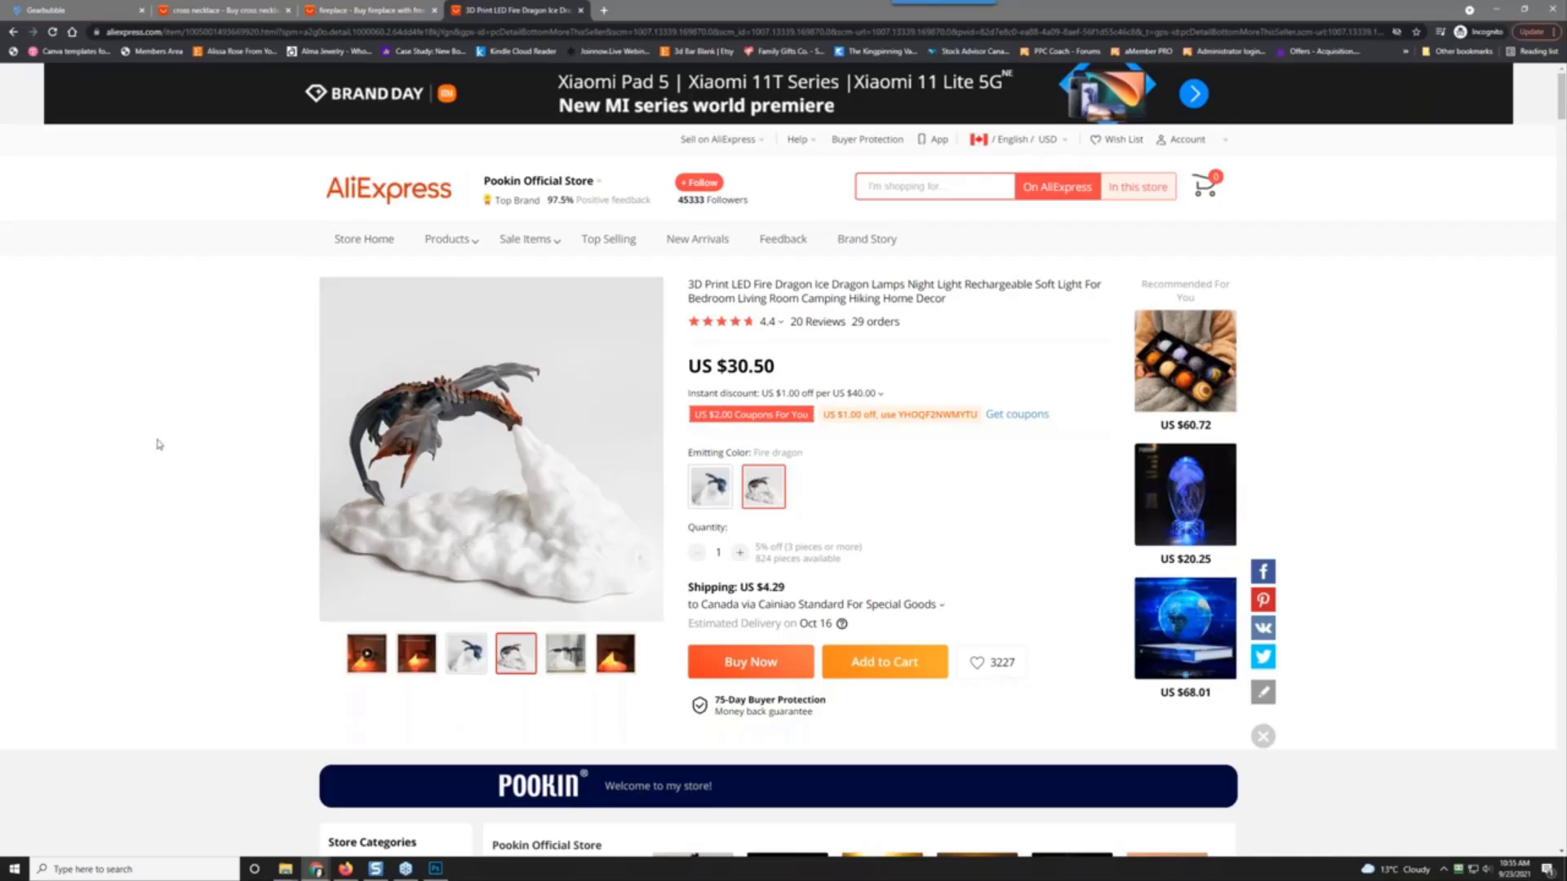
Step: Return to the GearBubble Pro page and read through its setup benefits and included features, including Dropified integration and dropshipping
left_click(92, 8)
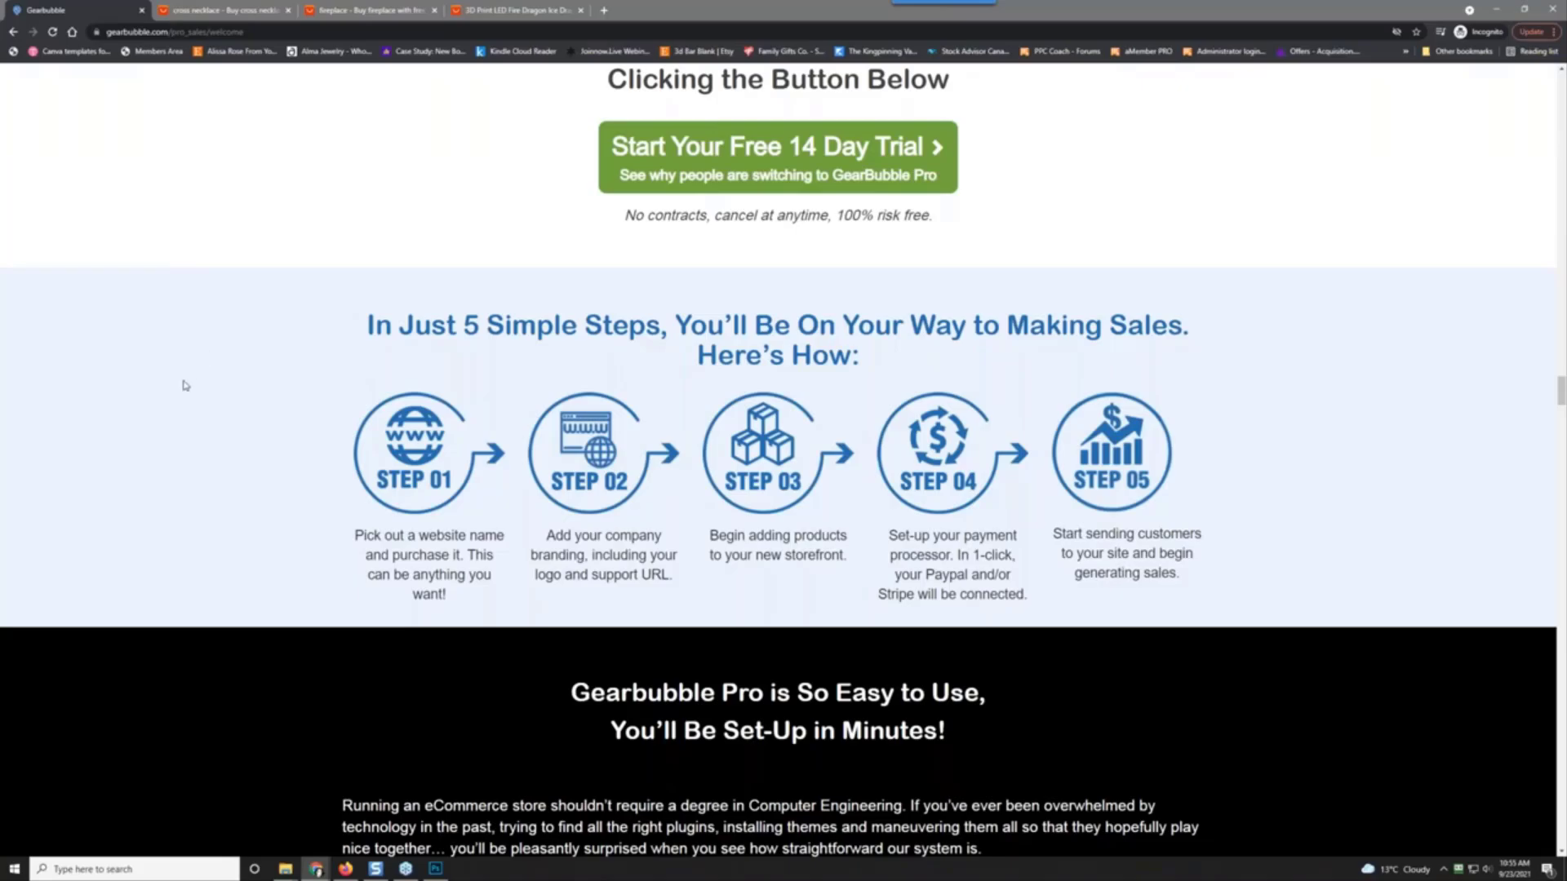
scroll(155, 416, "down", 1)
scroll(155, 416, "down", 15)
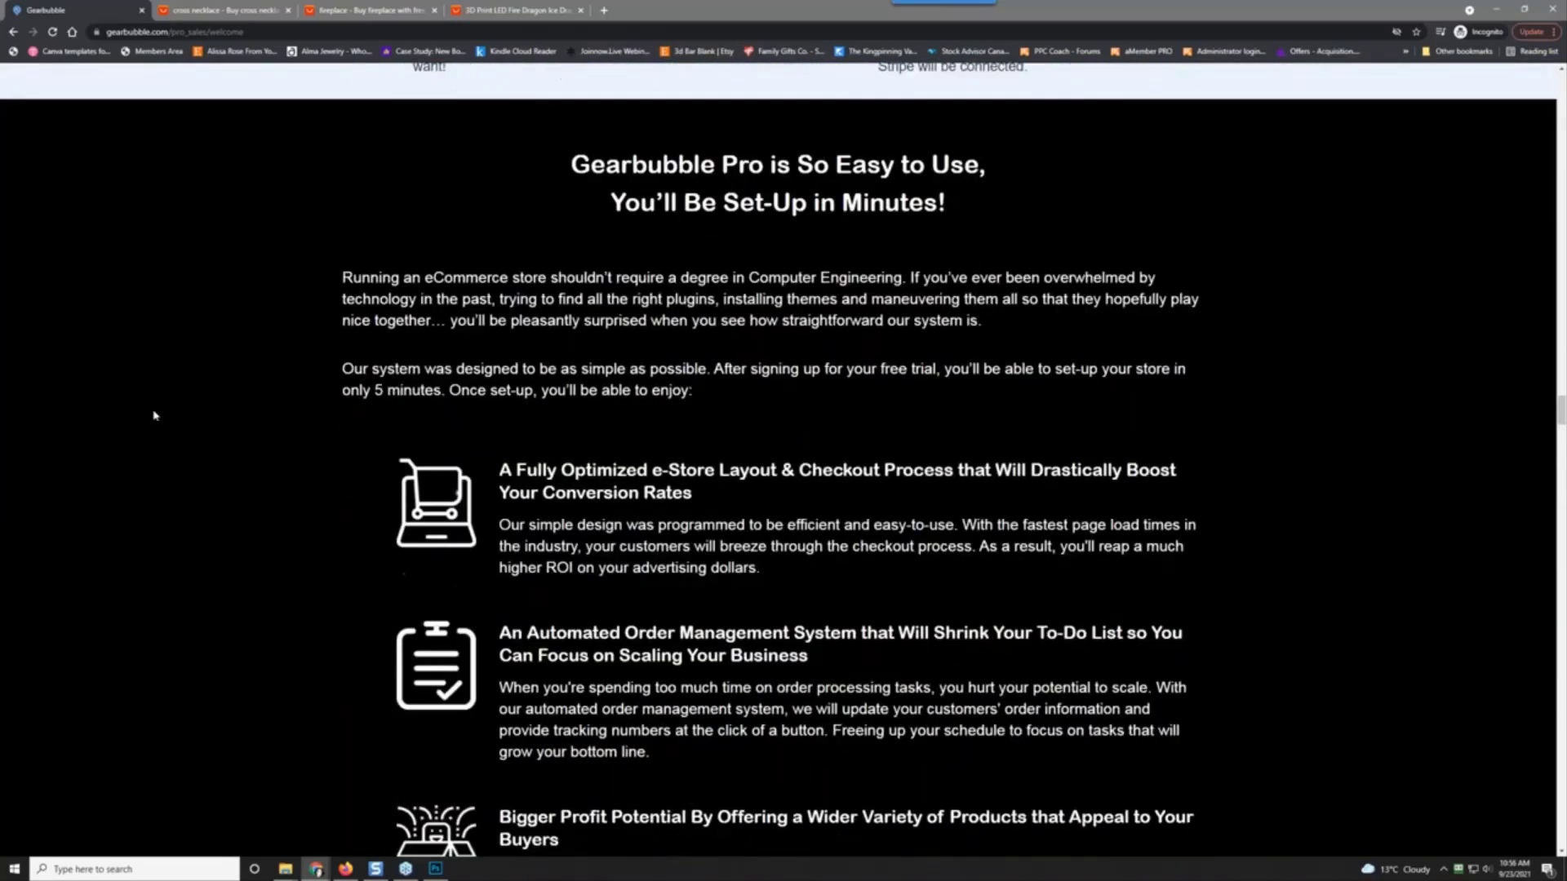
scroll(155, 416, "down", 8)
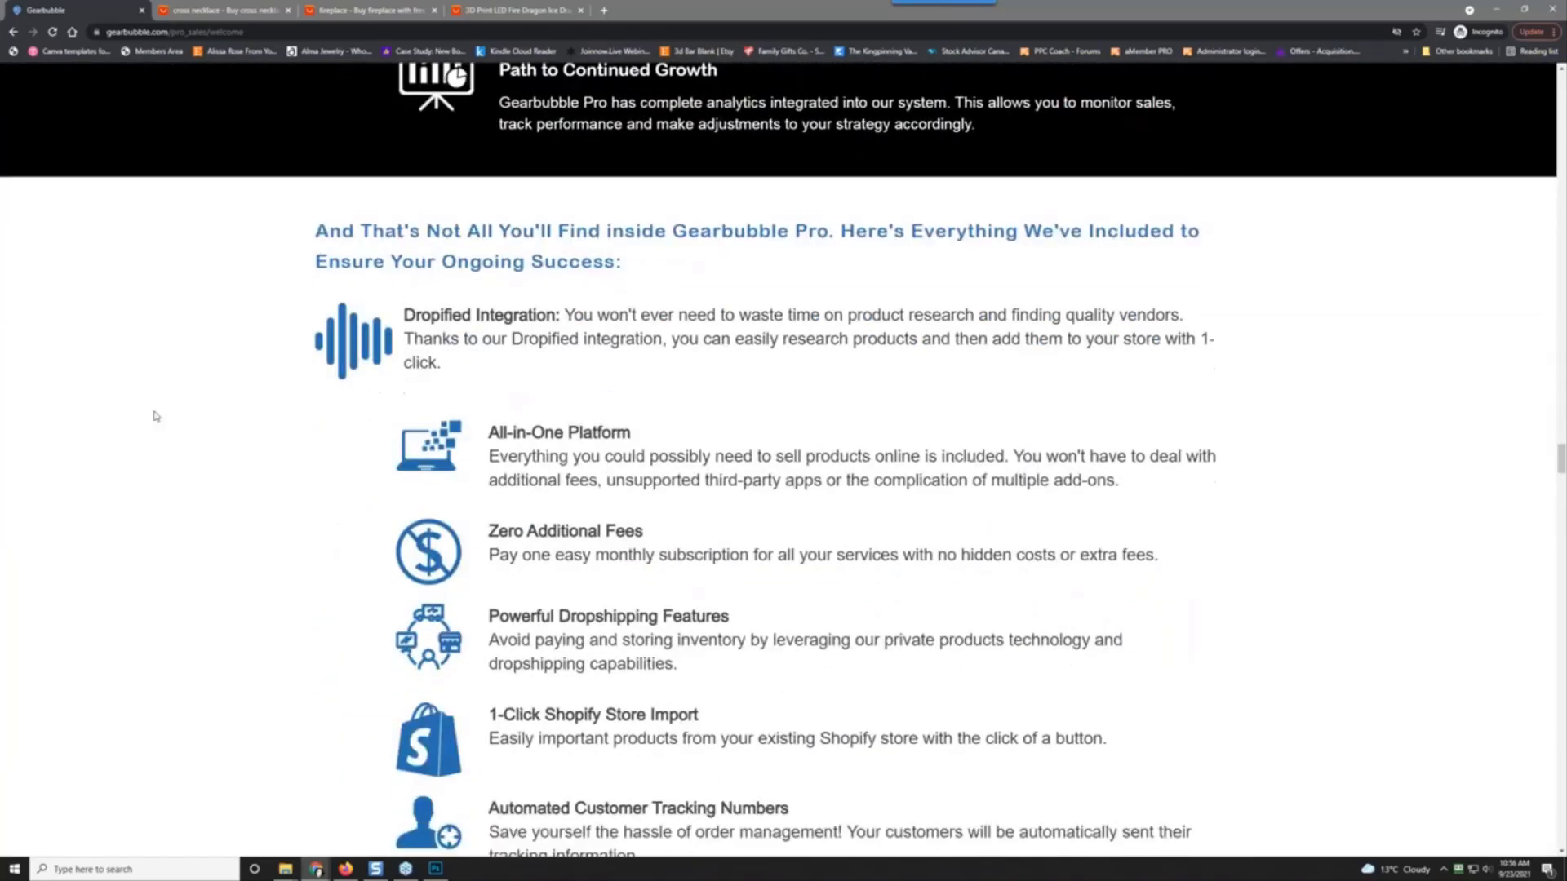
scroll(156, 416, "down", 20)
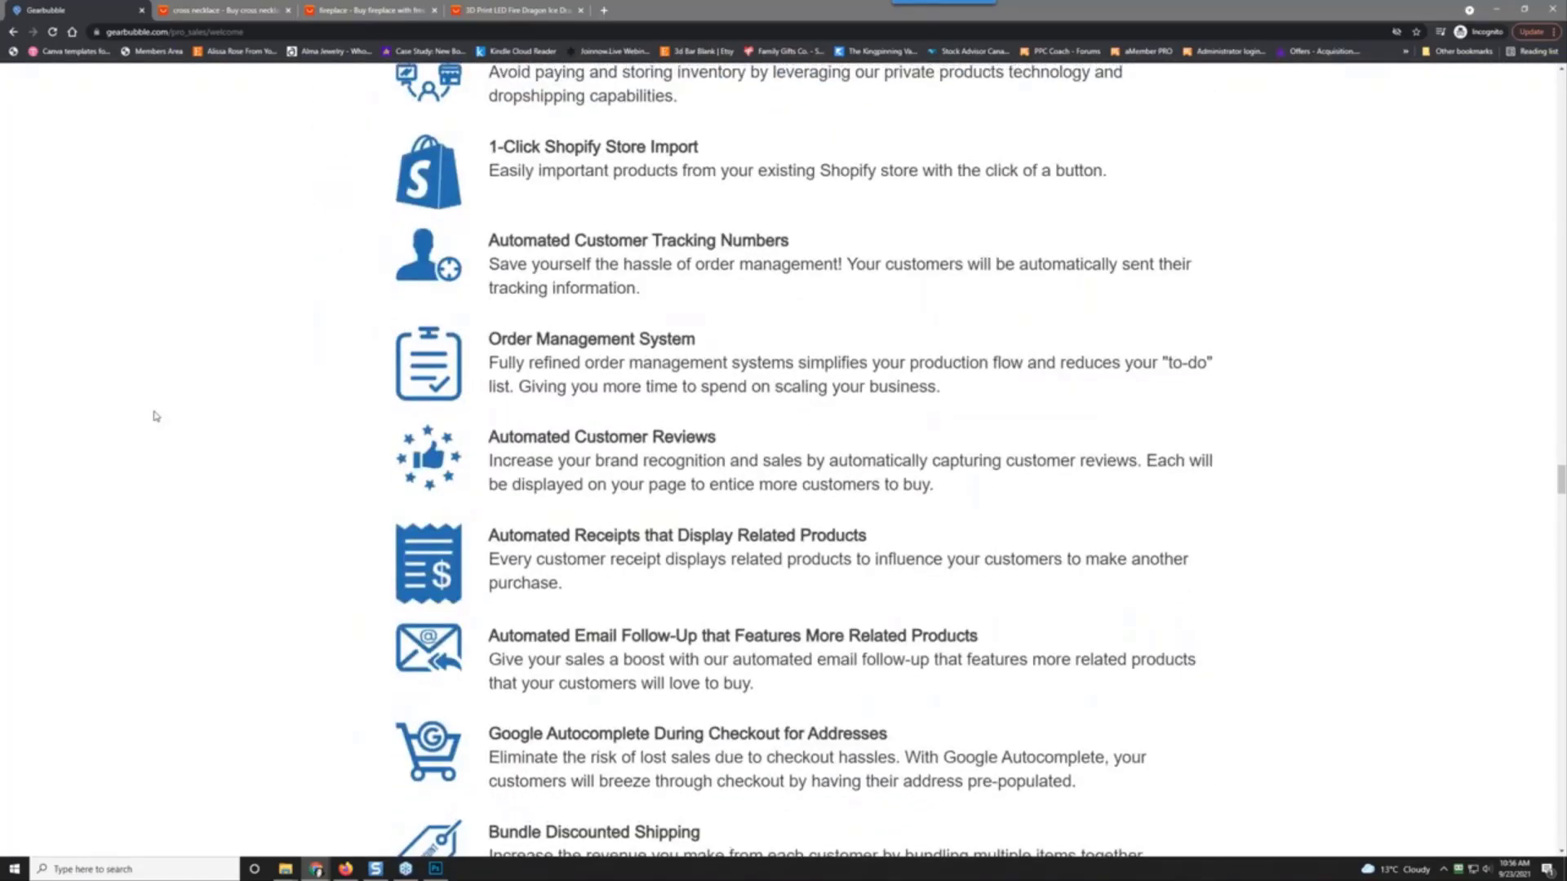
scroll(150, 411, "up", 20)
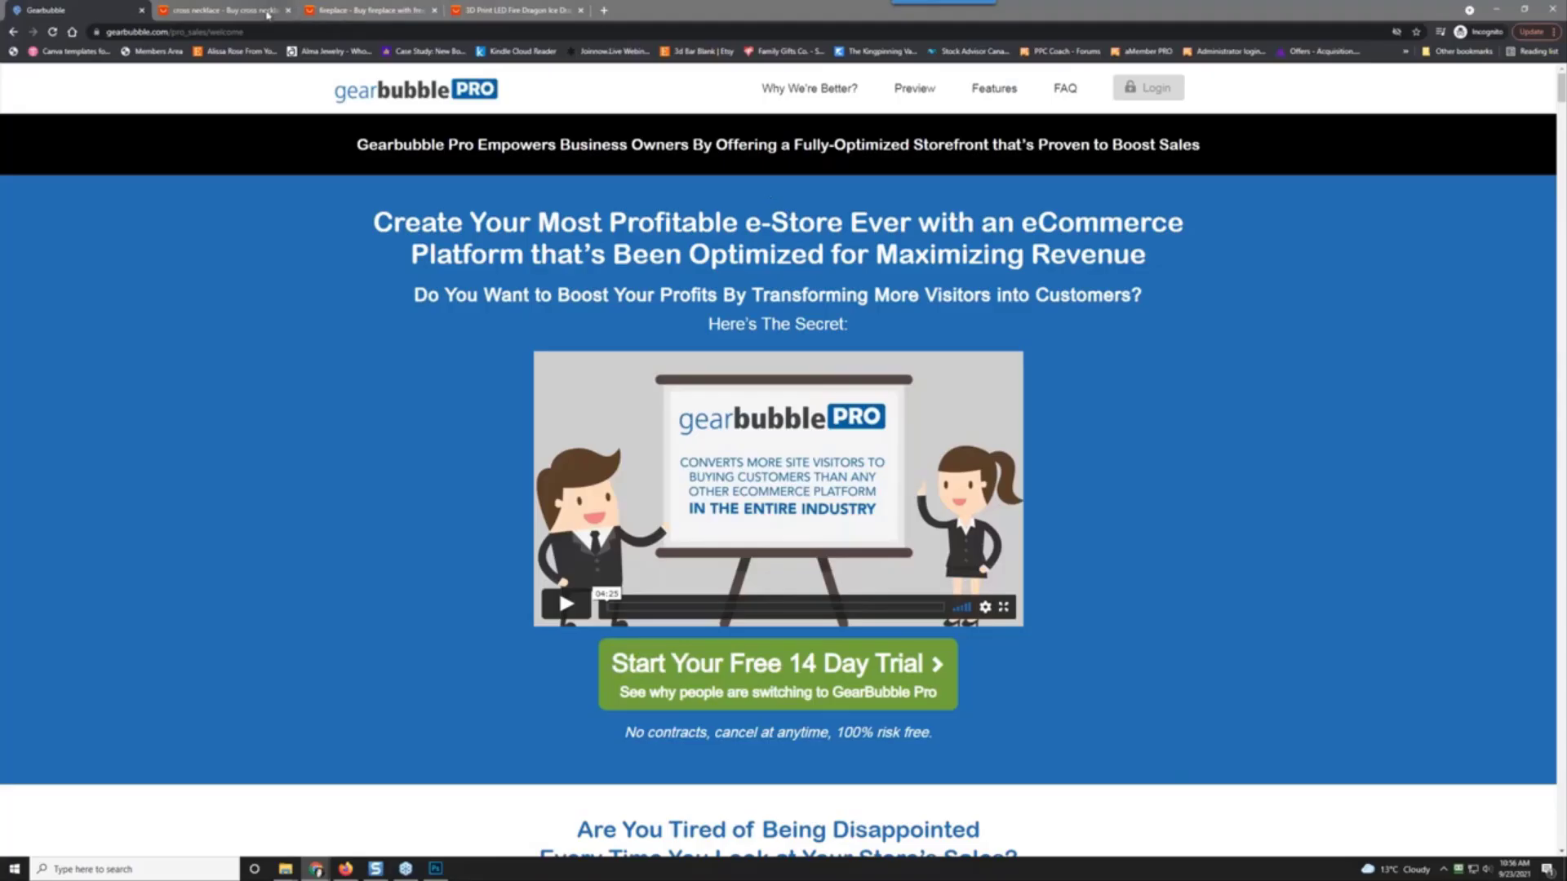
Step: Go back to the dragon lamp listing, open the recommended 3D Magnetic Levitation globe lamp and play its video
left_click(515, 10)
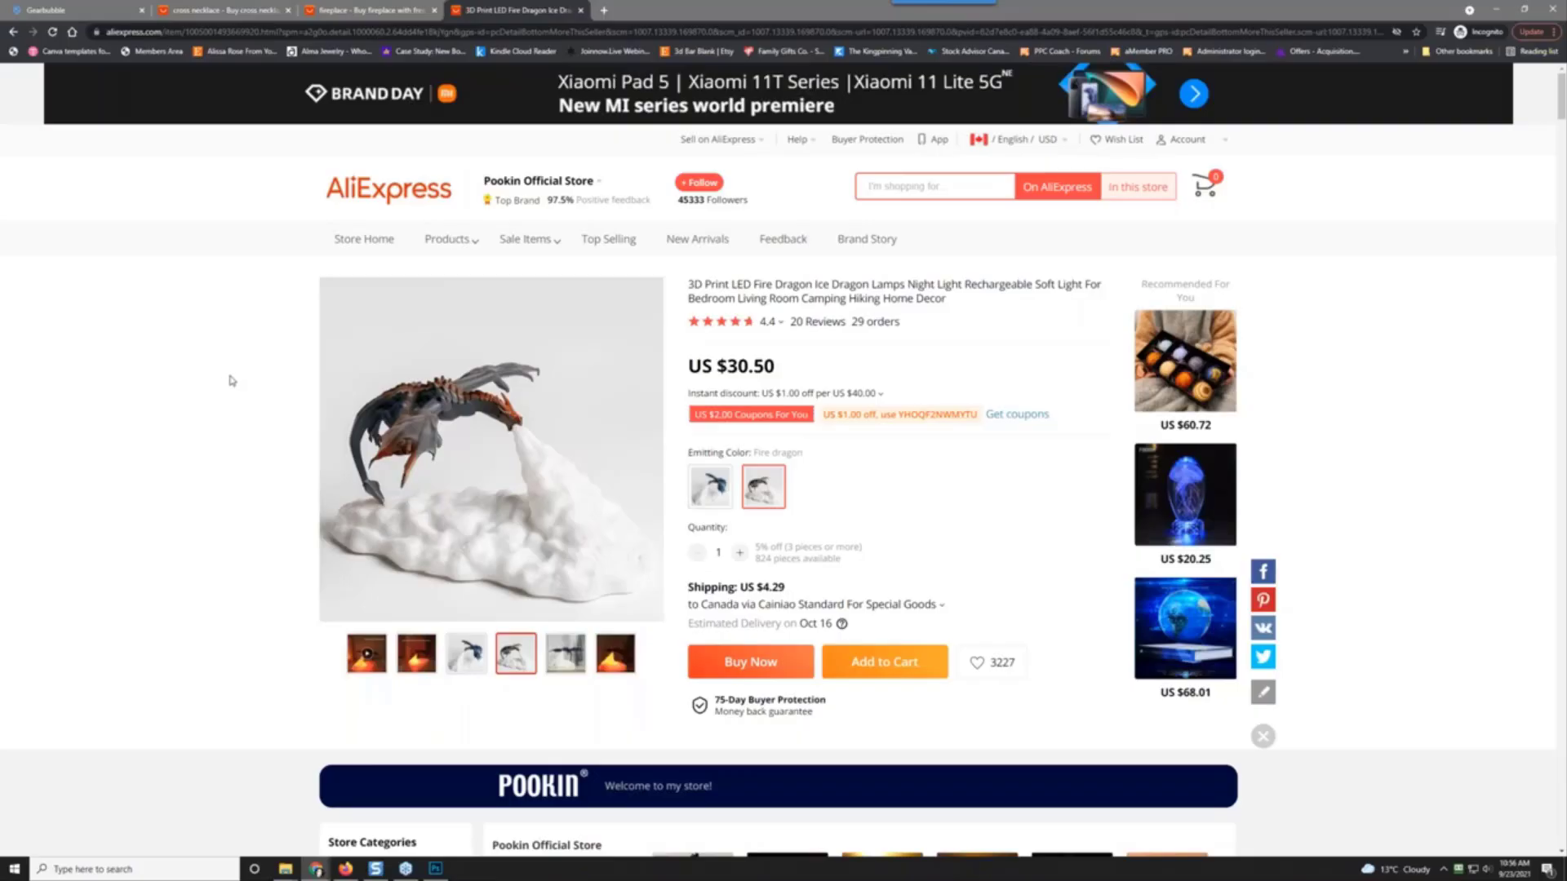
left_click(1173, 609)
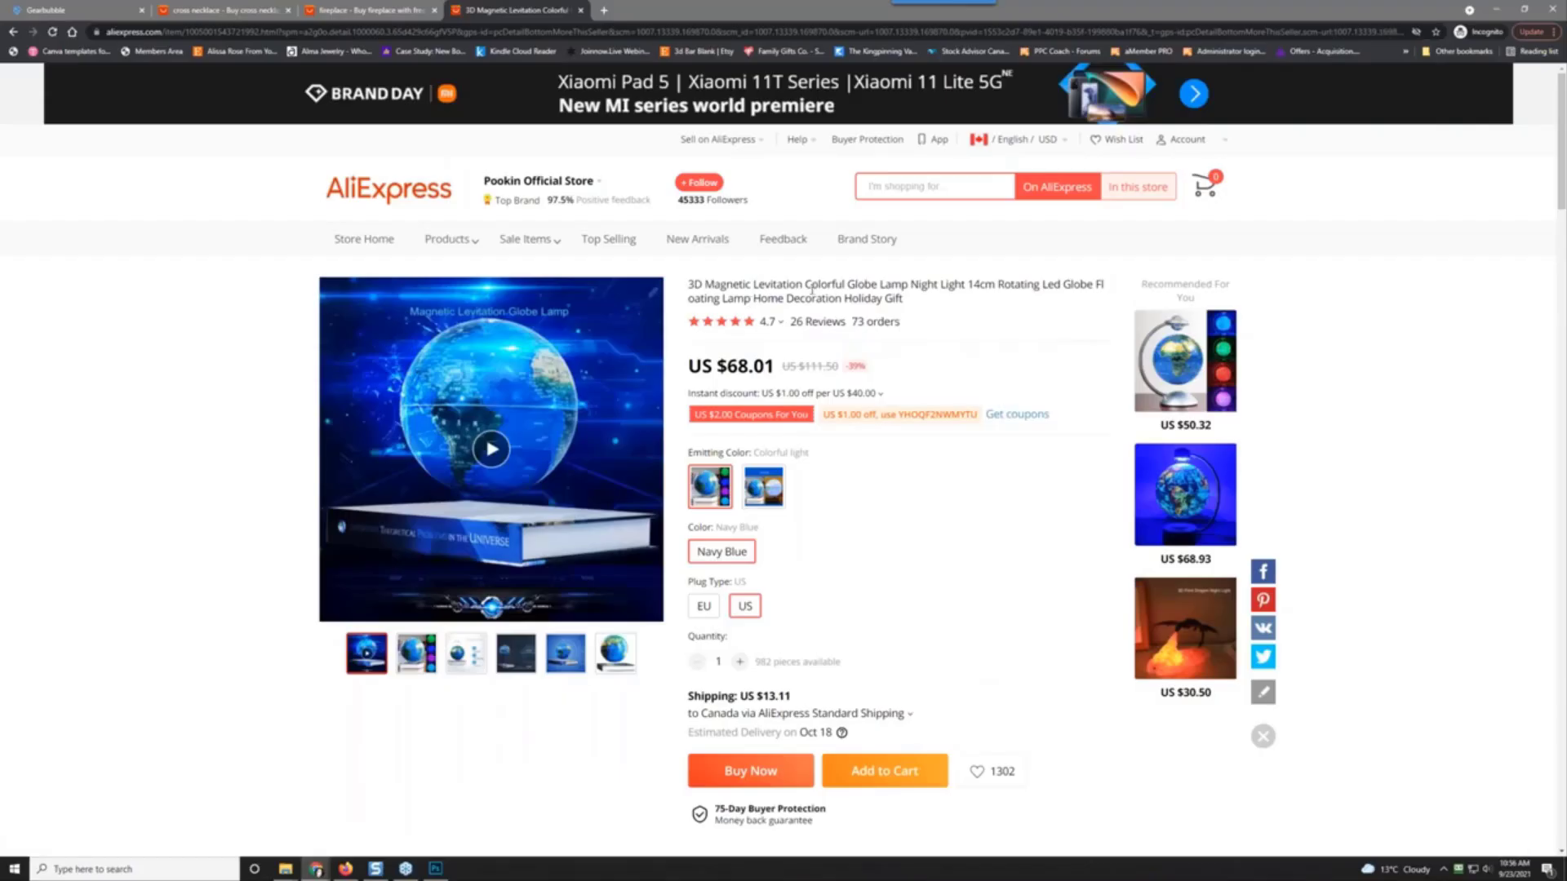
left_click(490, 448)
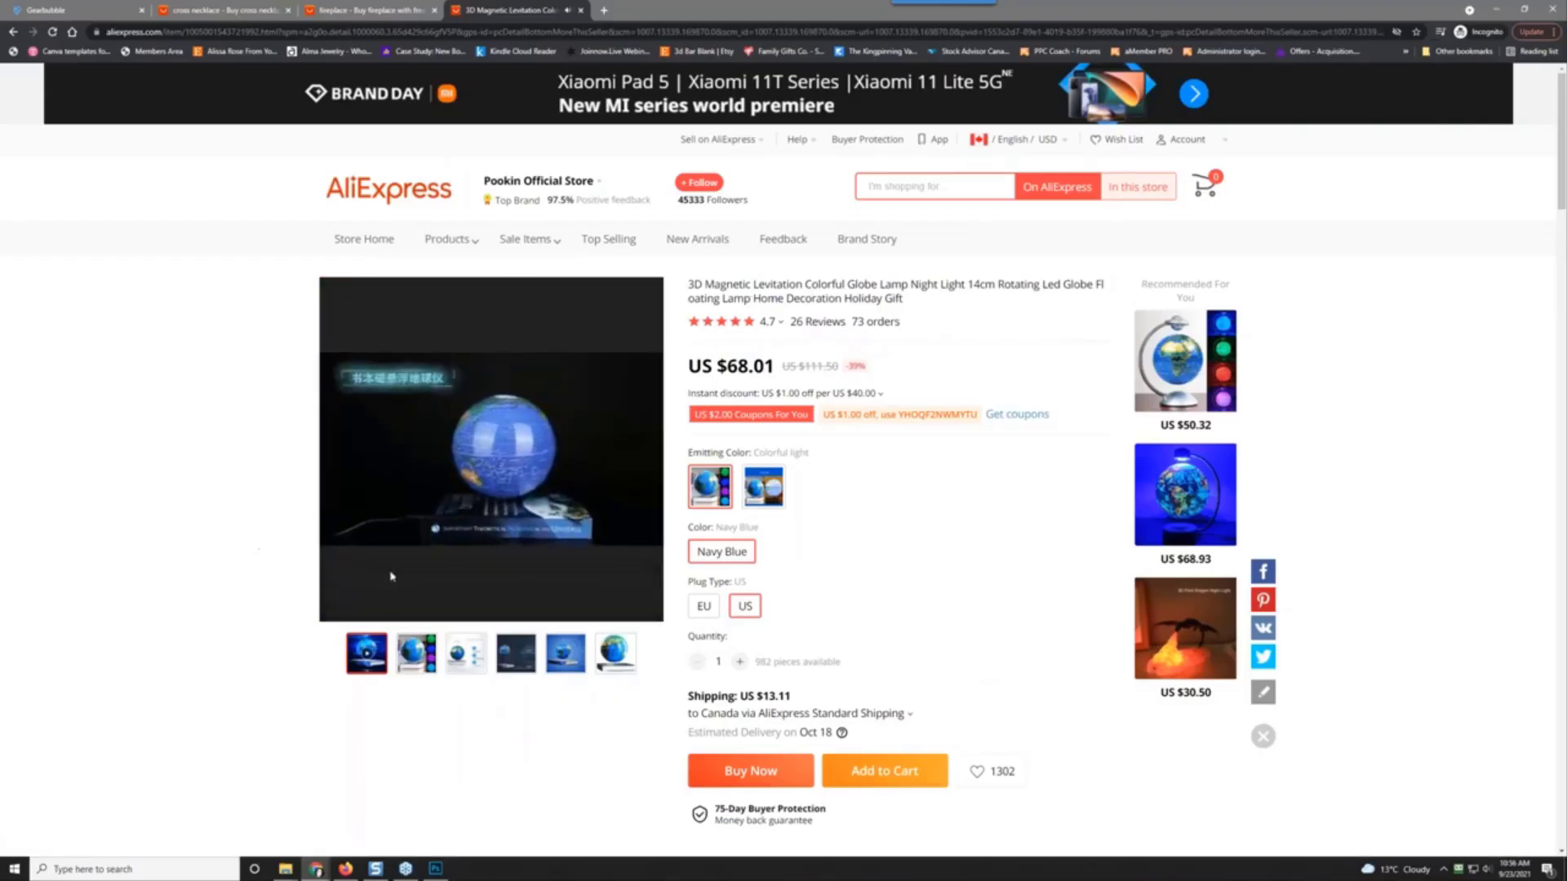
mouse_move(598, 586)
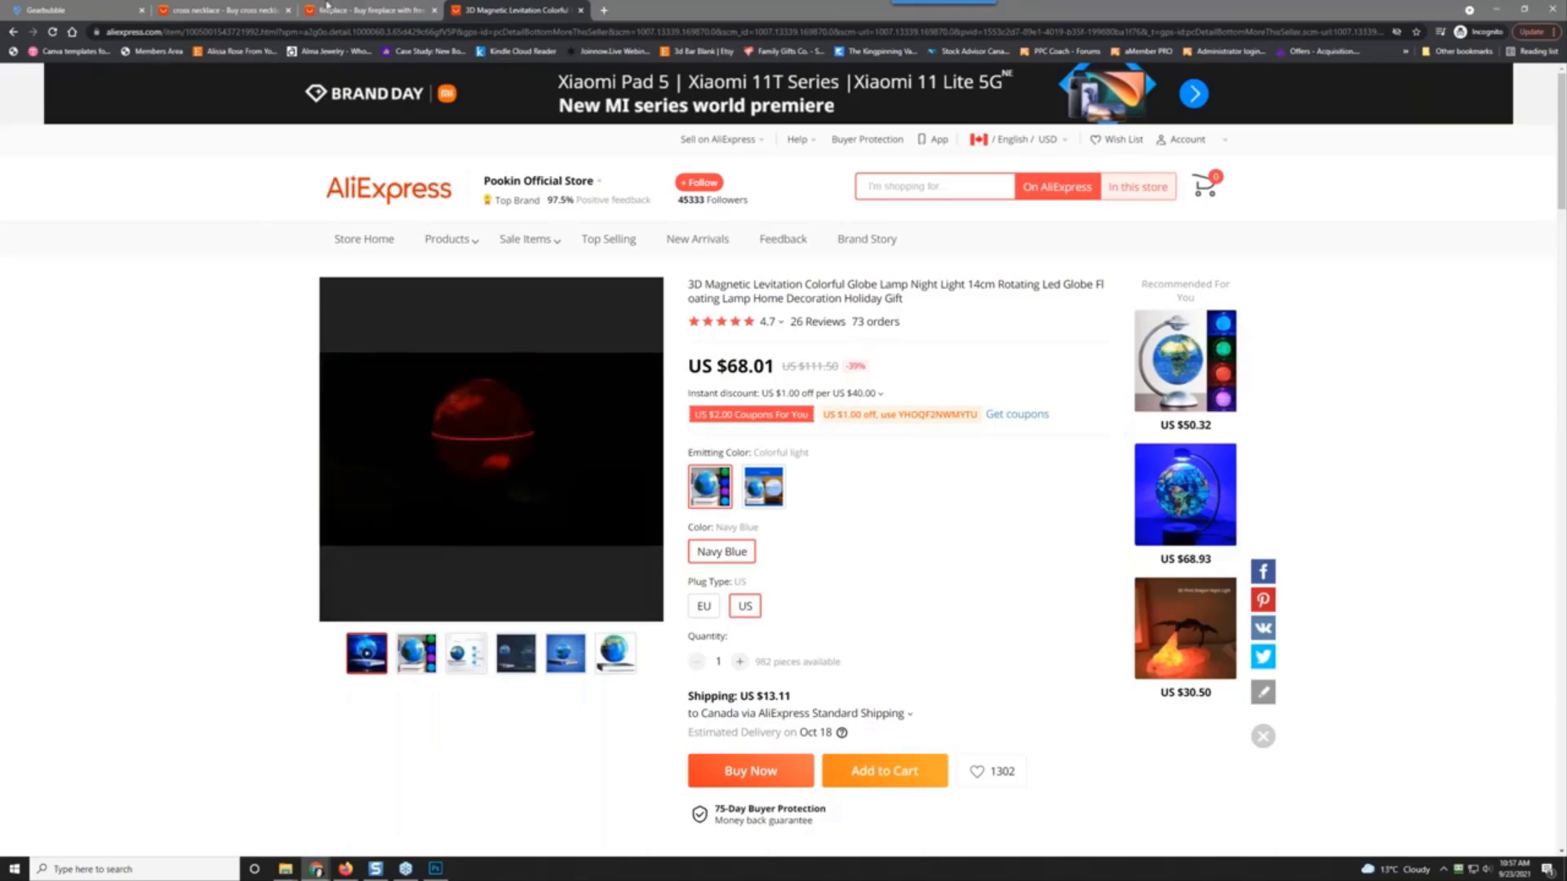
Step: Minimize the incognito window and review the active necklace campaigns on the GearBubble dashboard
left_click(78, 10)
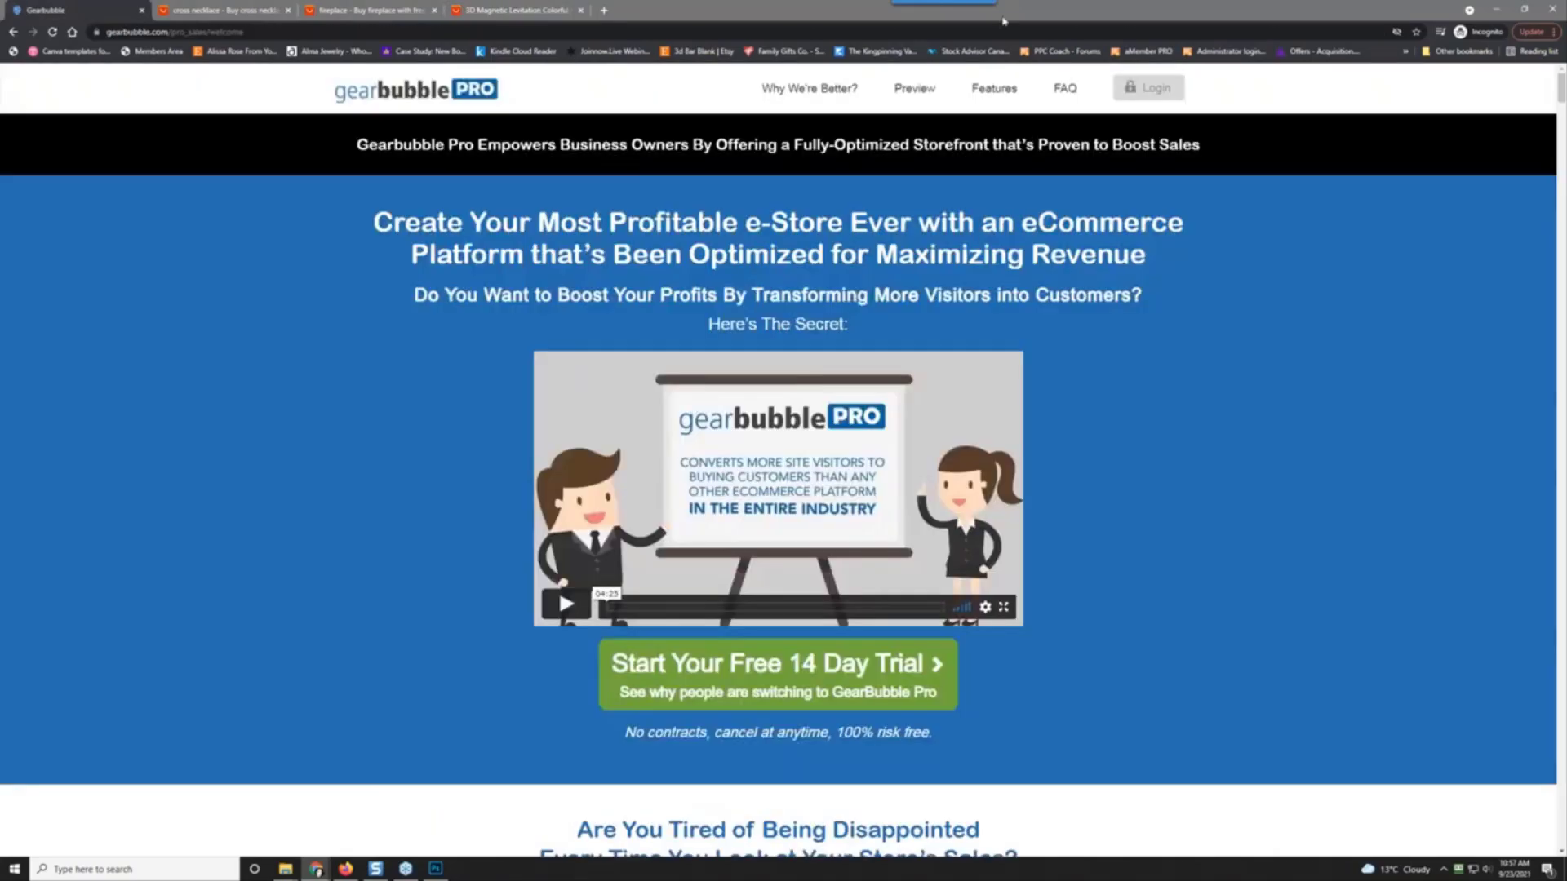
left_click(1496, 8)
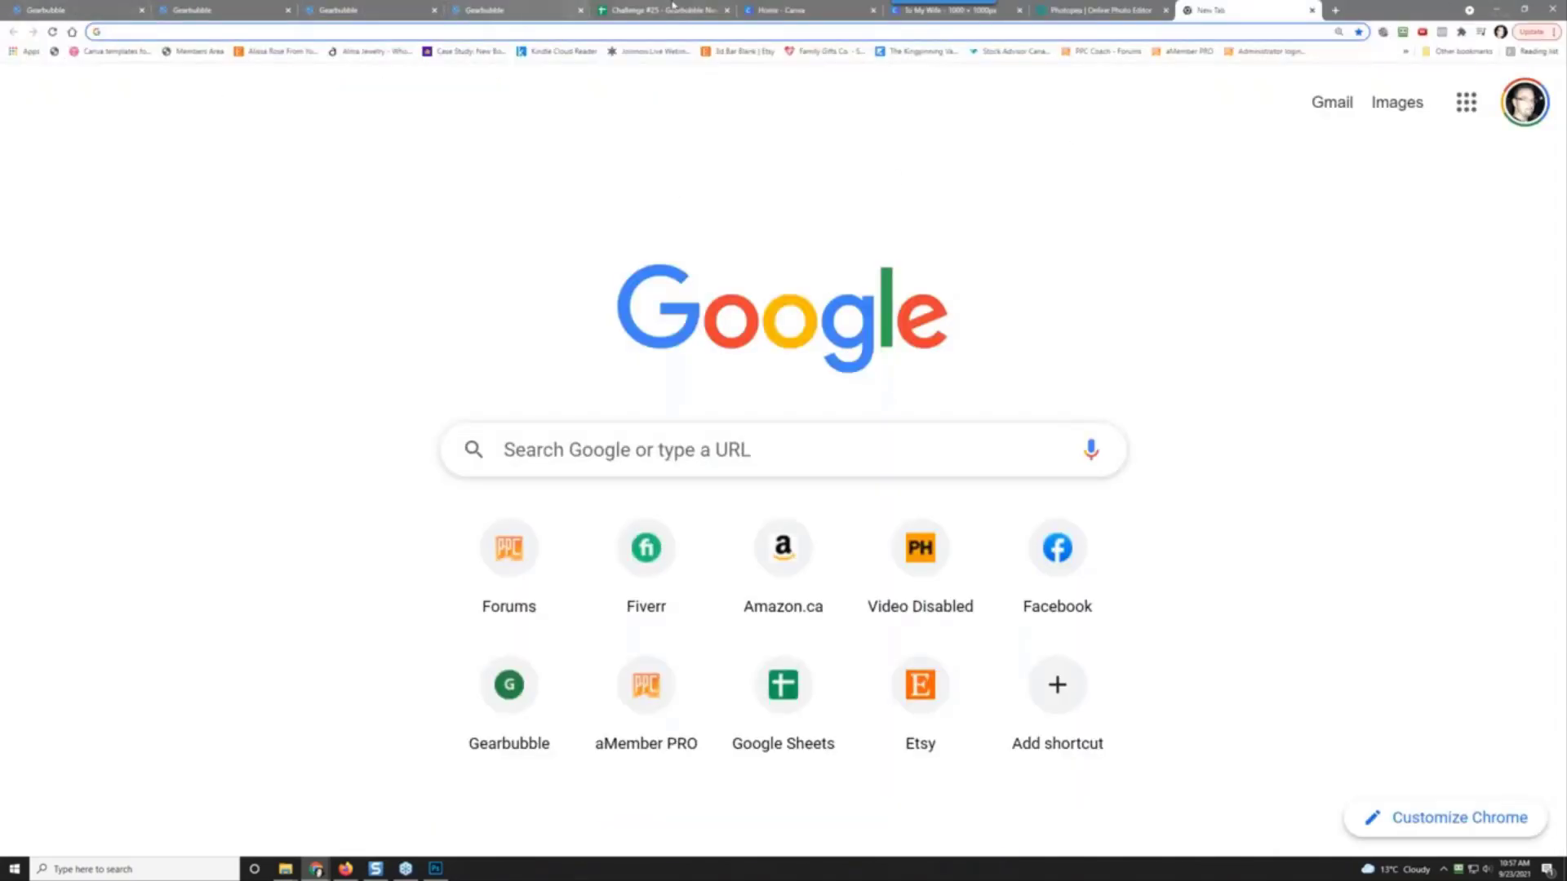
left_click(114, 10)
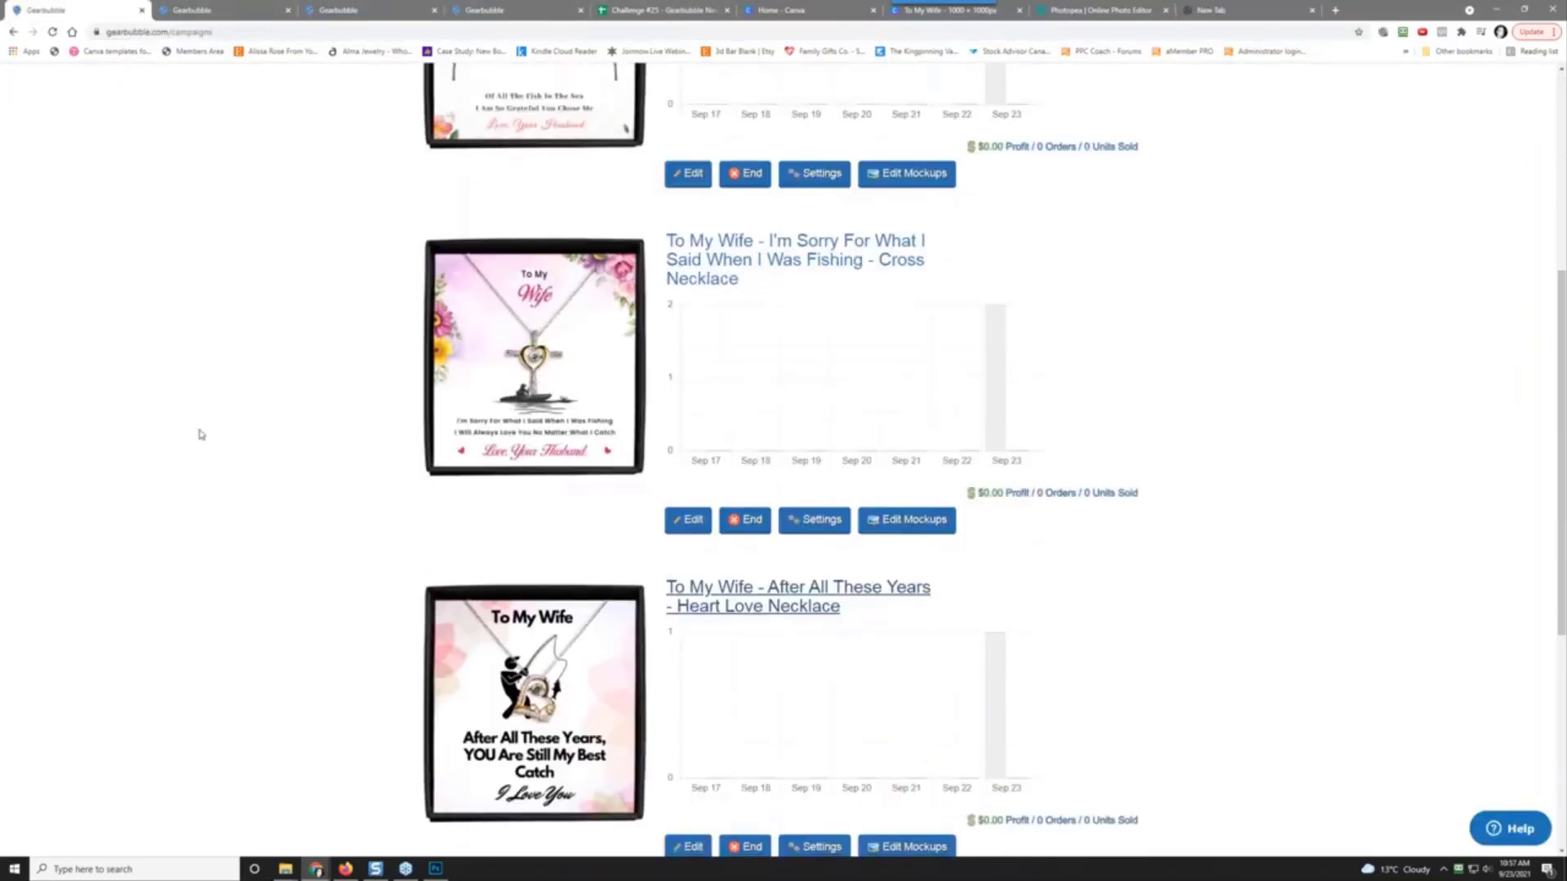
scroll(248, 511, "up", 3)
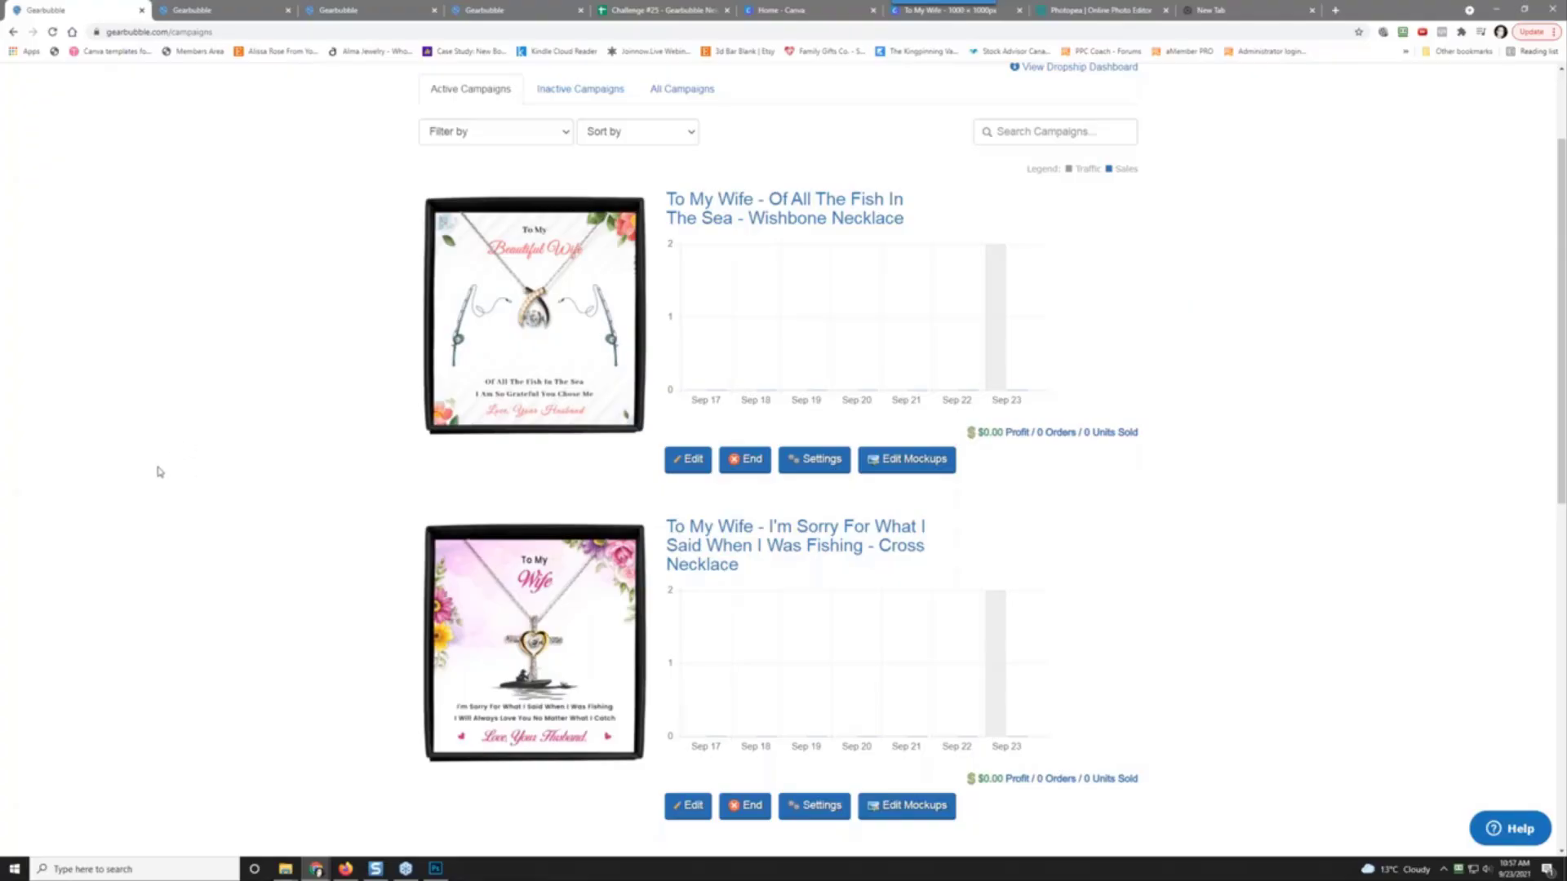
scroll(168, 420, "up", 3)
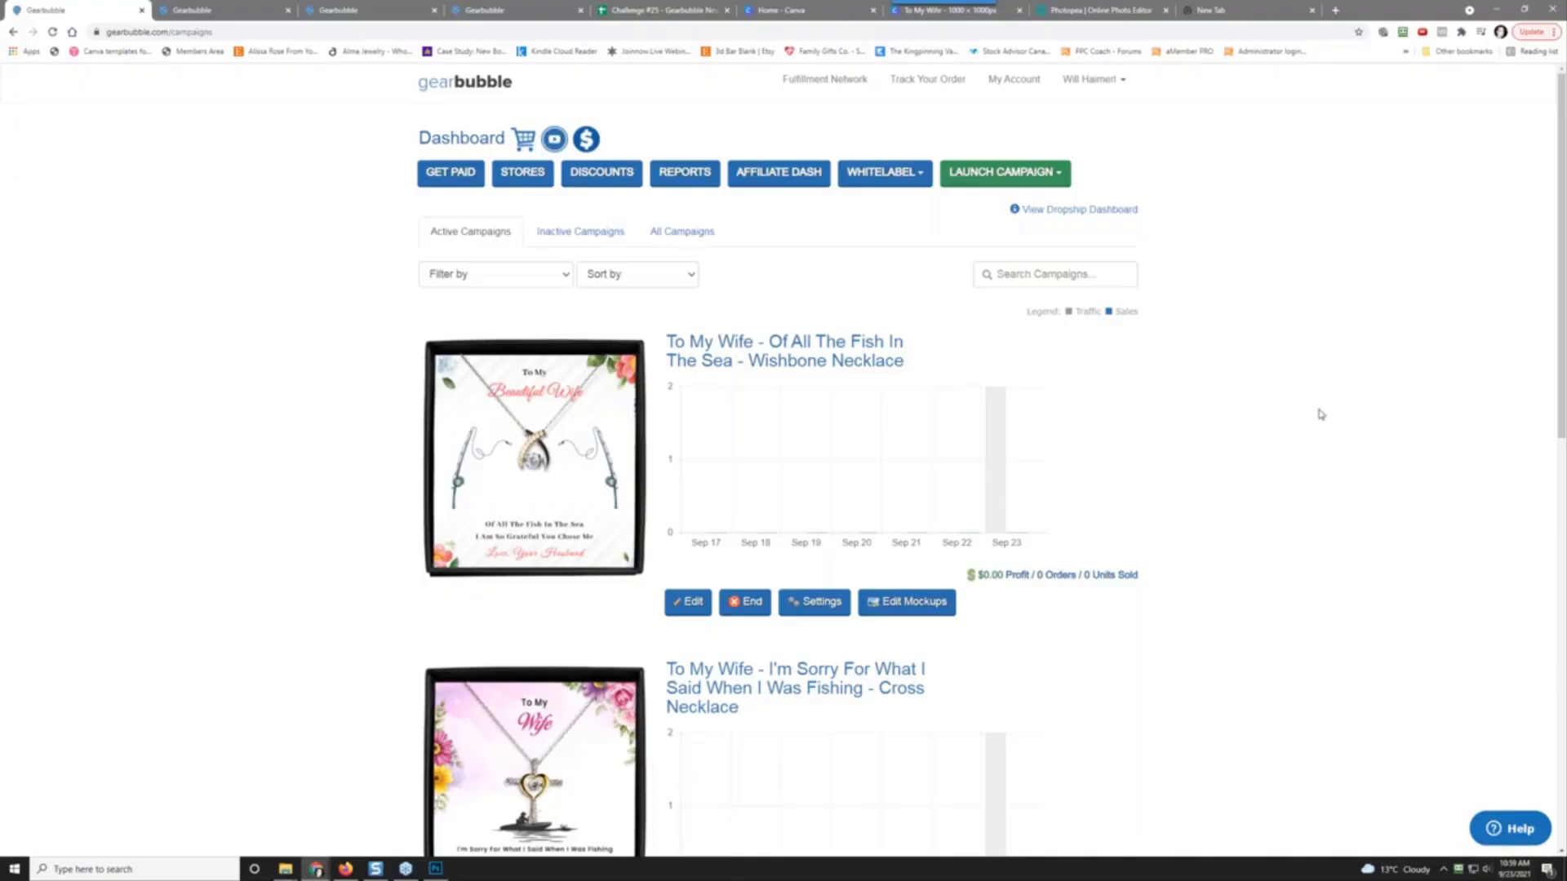
scroll(1321, 414, "down", 5)
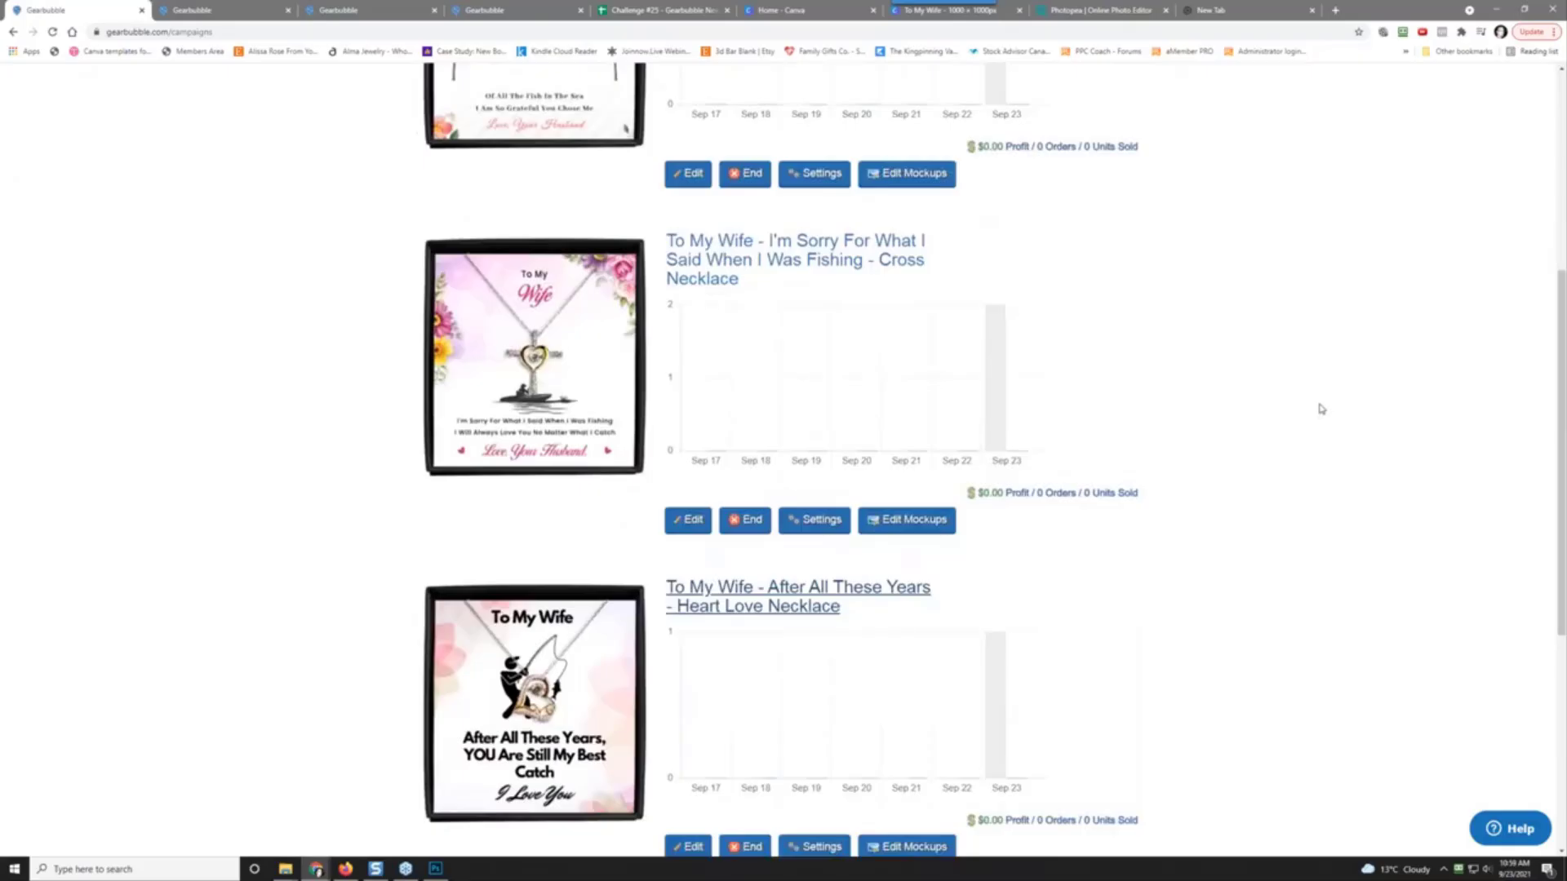
scroll(1321, 409, "up", 5)
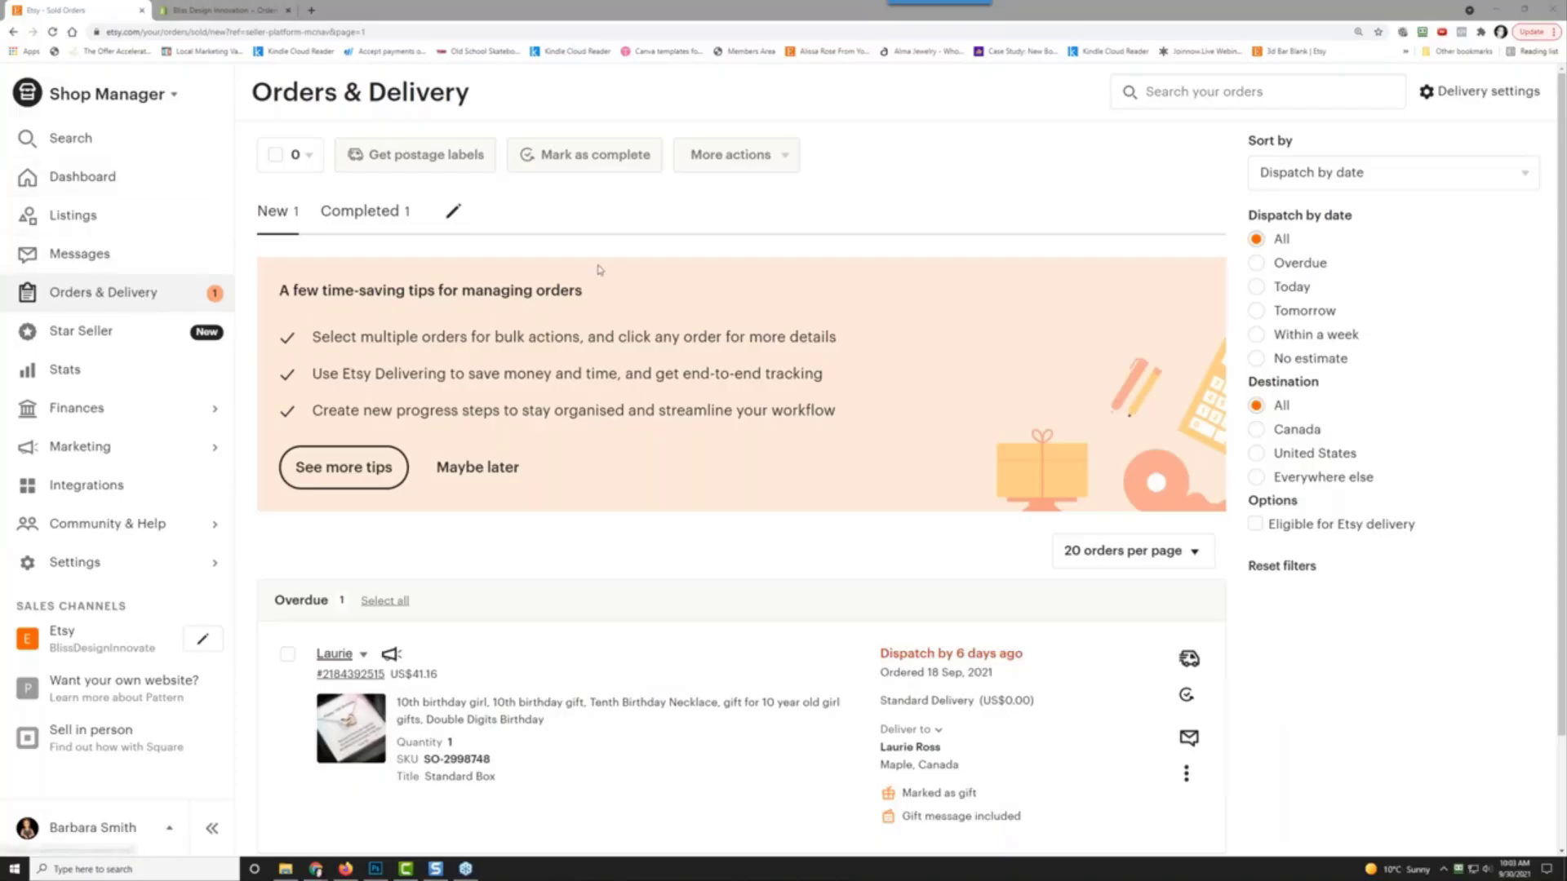
Step: View the overdue necklace order in Etsy's Orders & Delivery and open the BlissDesignInnovate shop page in a new tab
scroll(581, 565, "down", 2)
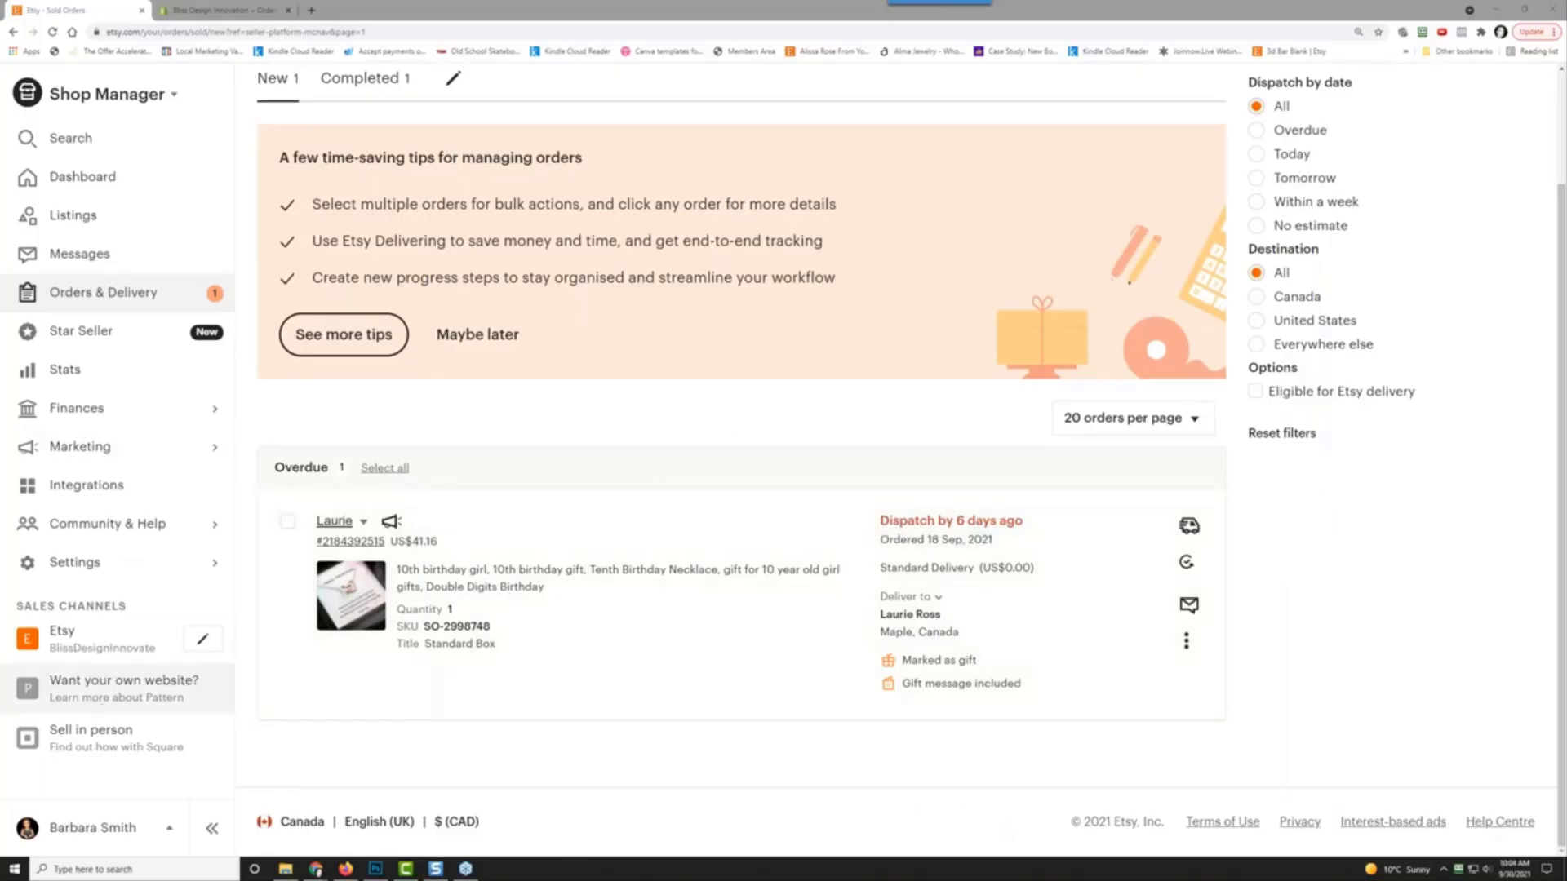
right_click(76, 643)
left_click(122, 656)
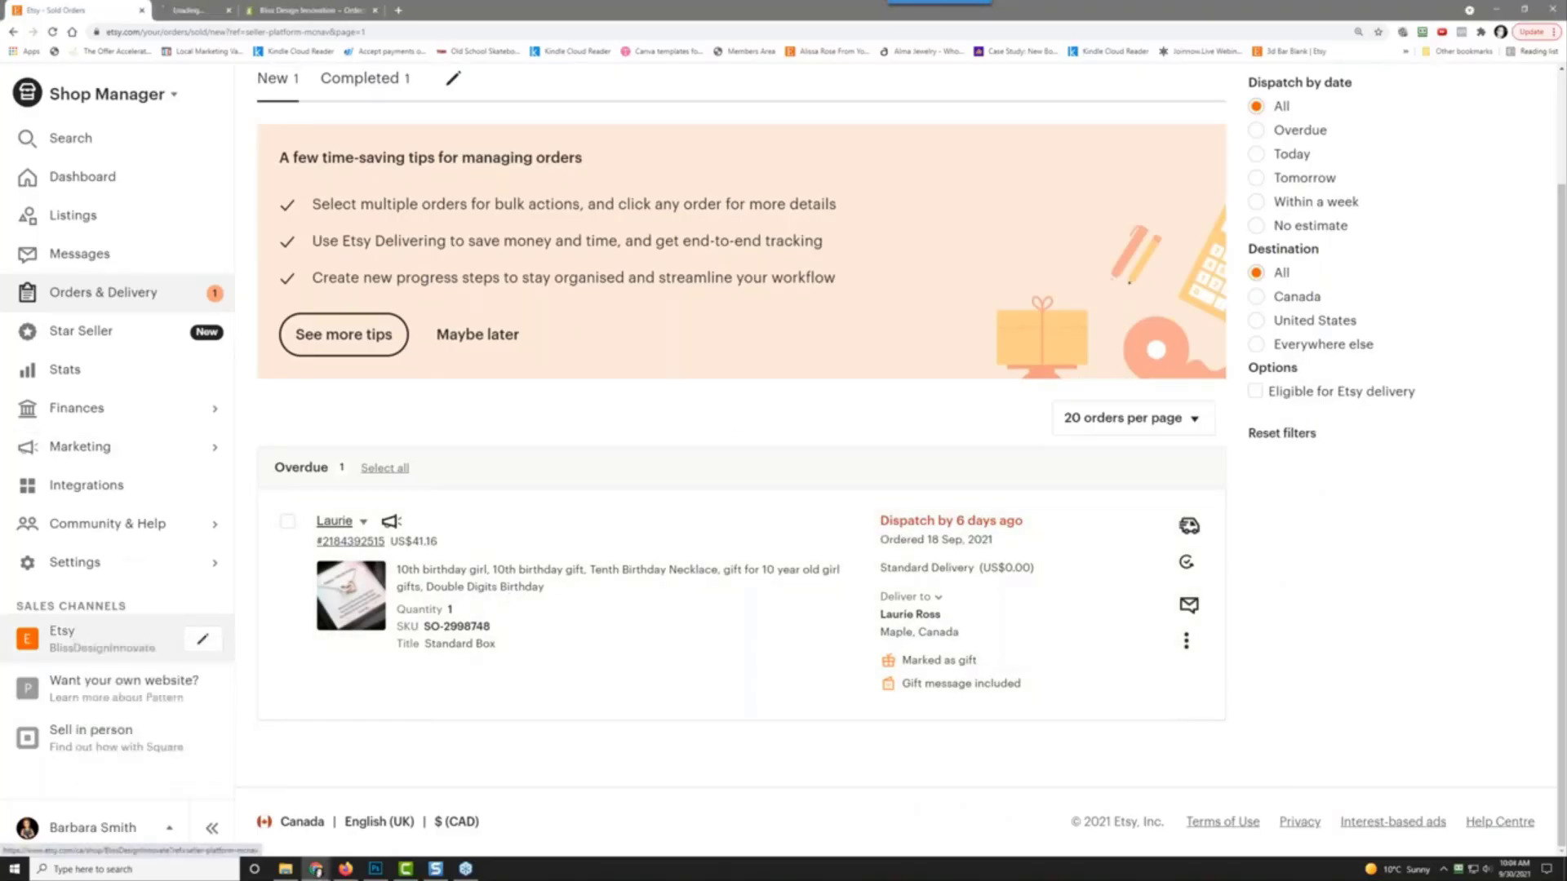
left_click(208, 6)
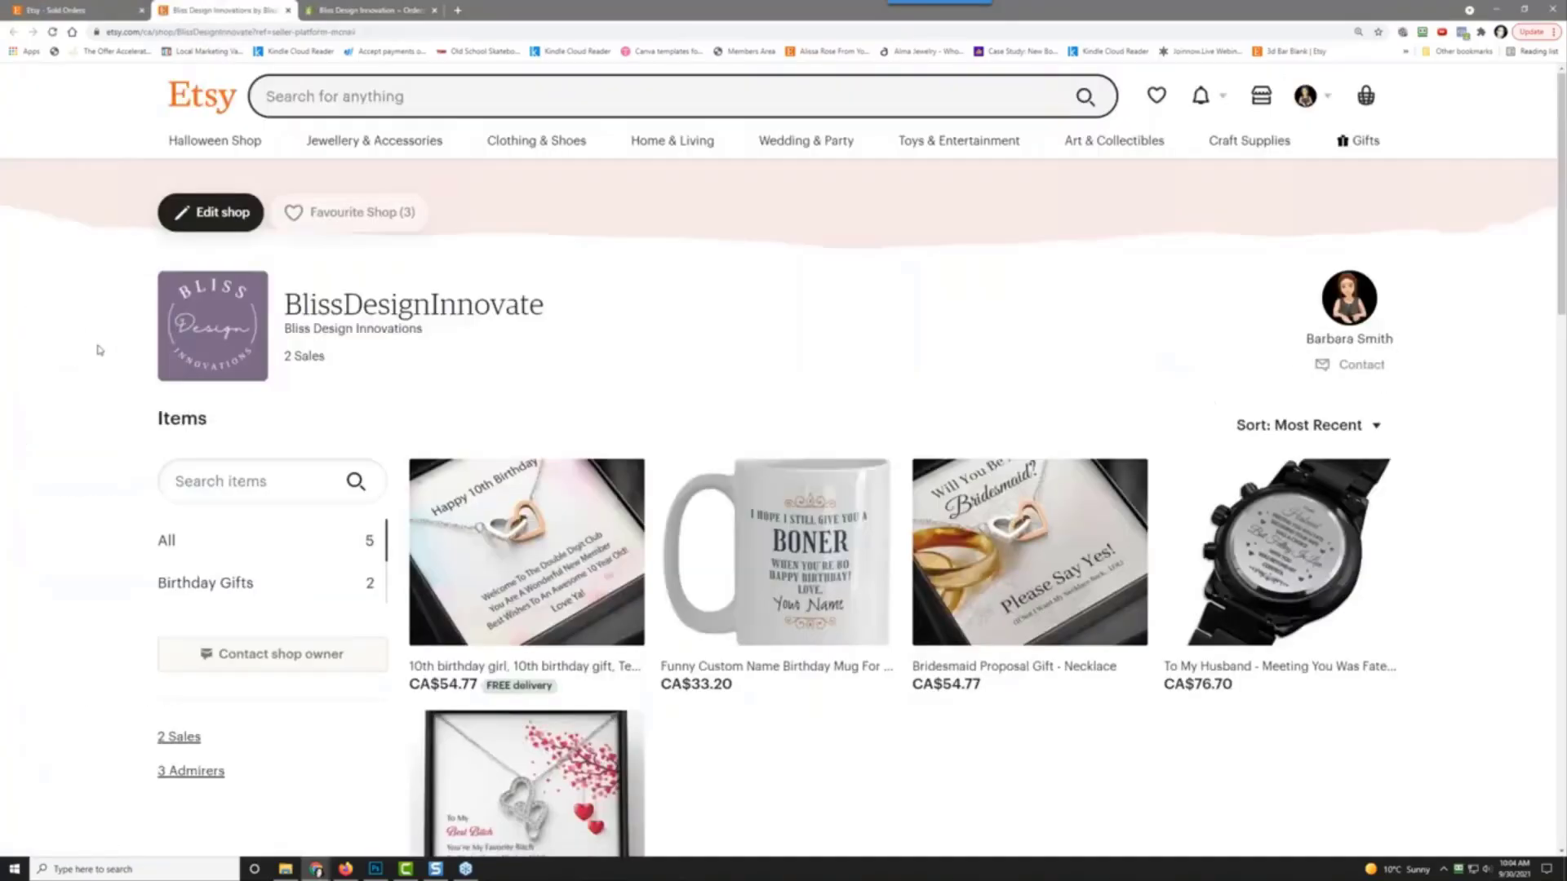
Step: Look over the BlissDesignInnovate shop's items, then return to Orders & Delivery and check the overdue necklace order
scroll(92, 386, "down", 2)
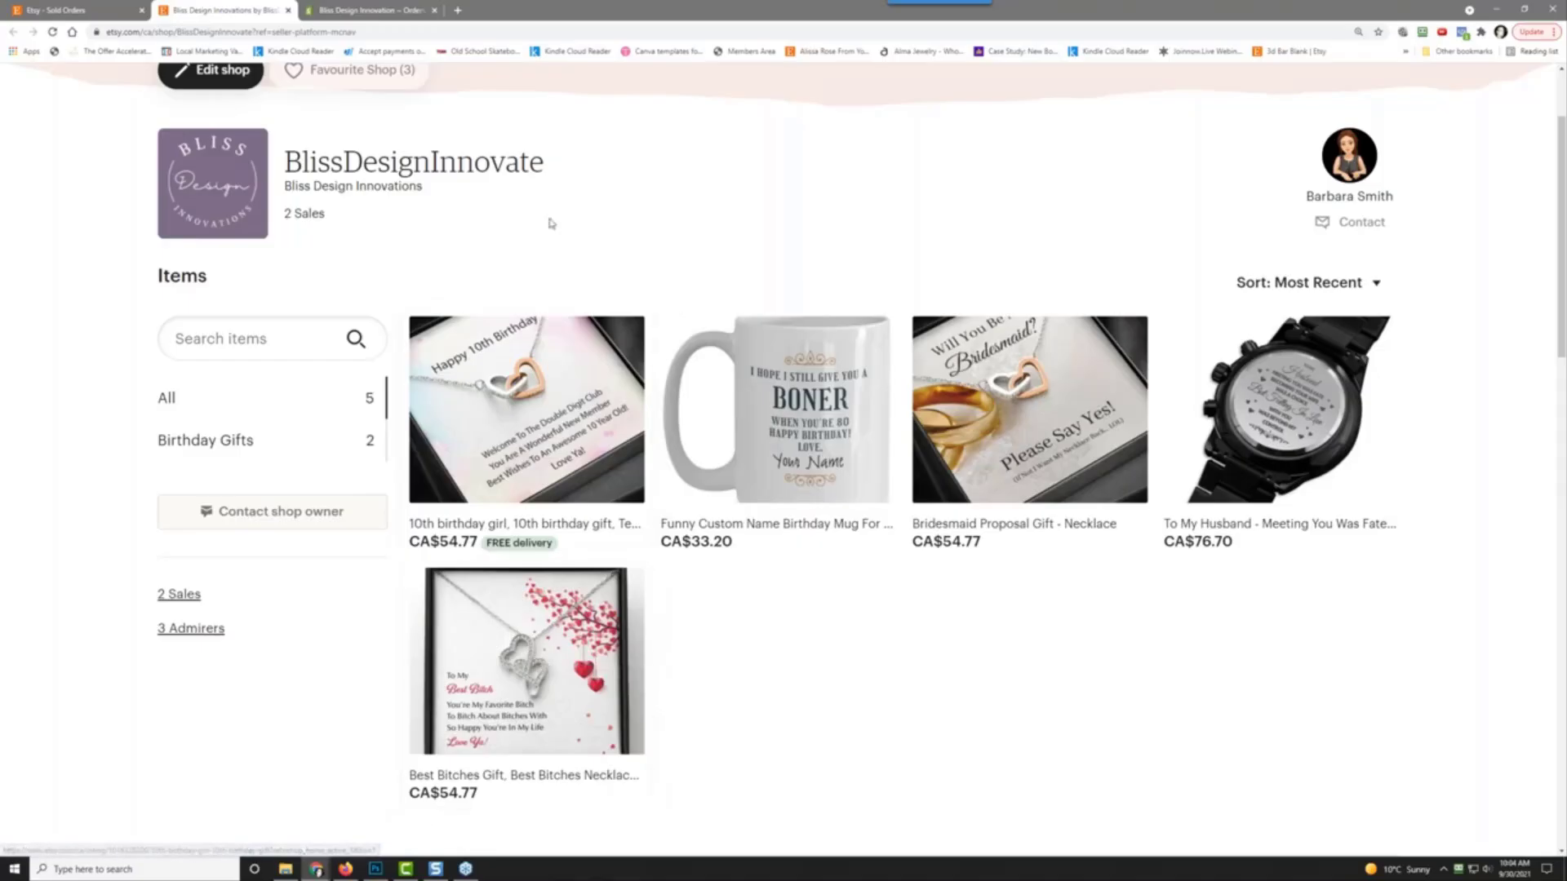
left_click(73, 10)
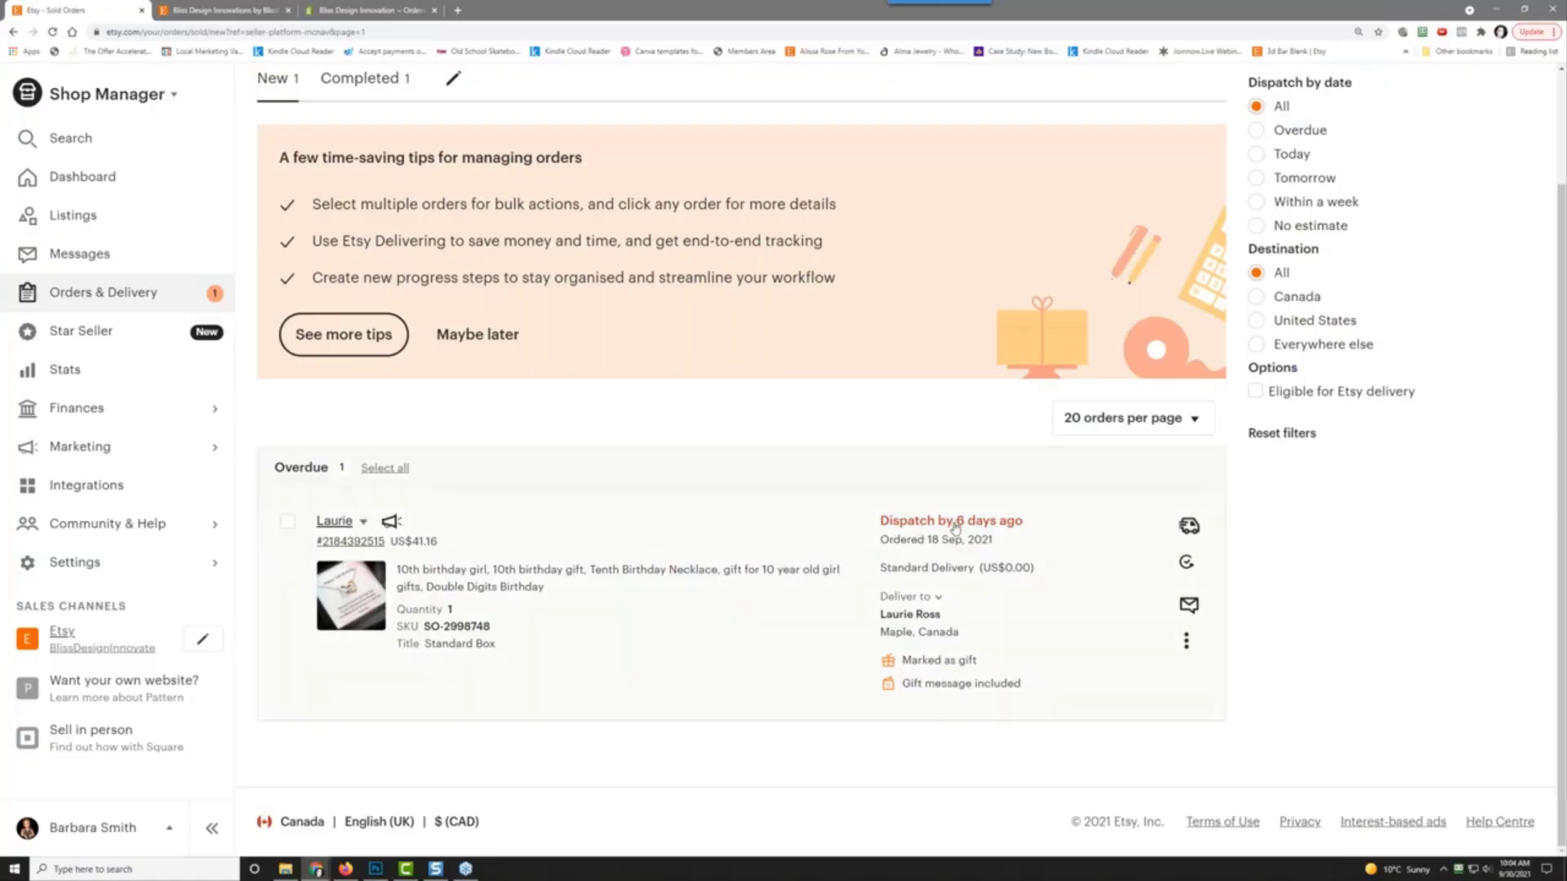
scroll(565, 458, "up", 2)
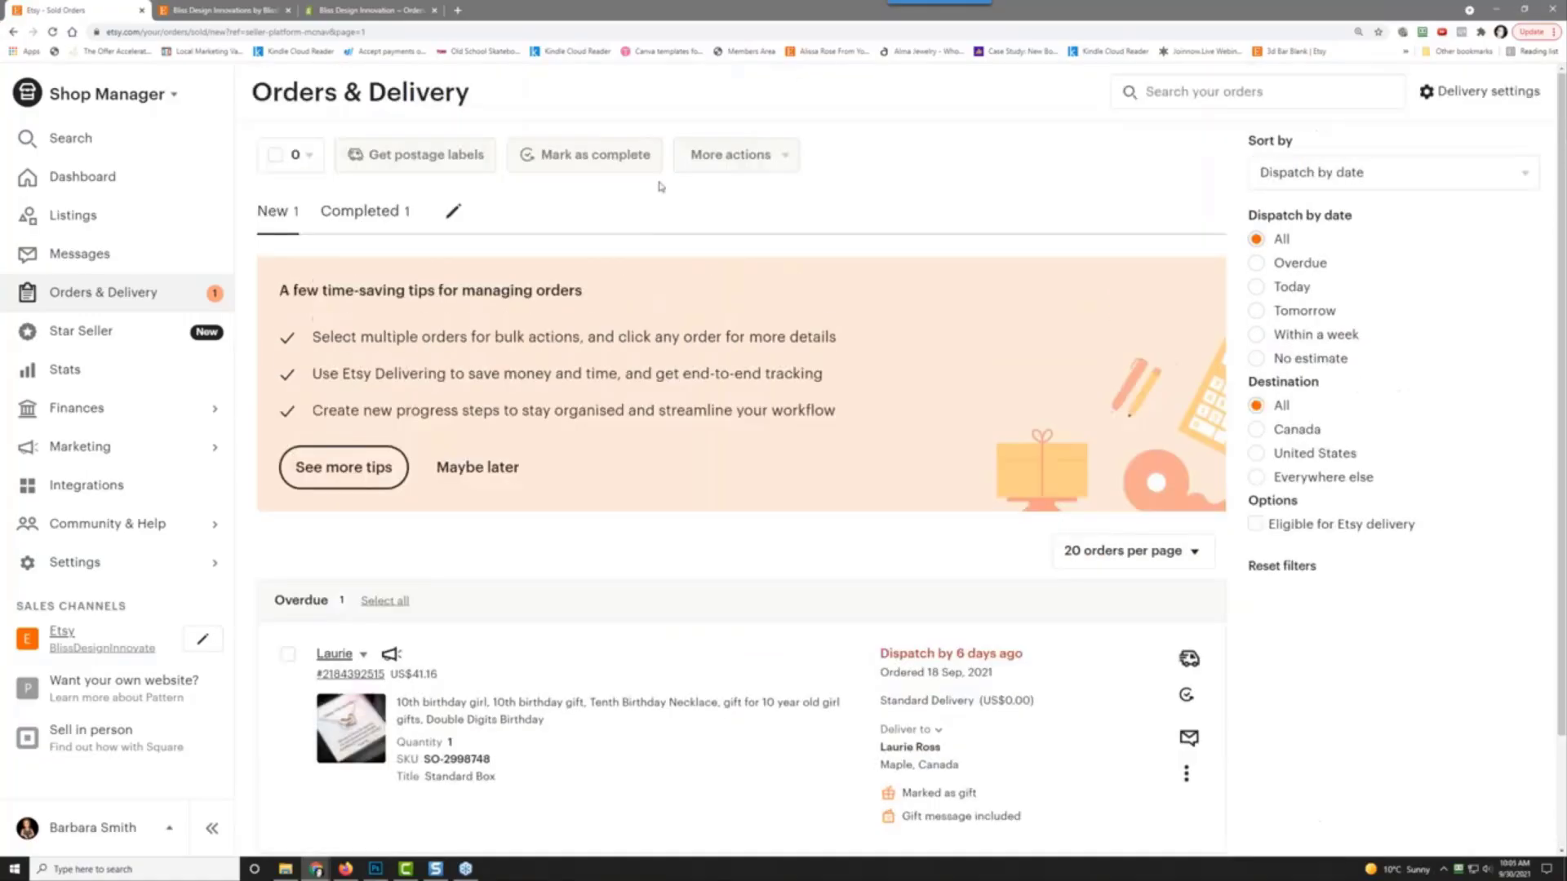
Step: Switch to the Bliss Design Innovation Shopify admin, open the unfulfilled birthday necklace order and review its details
left_click(330, 11)
left_click(59, 128)
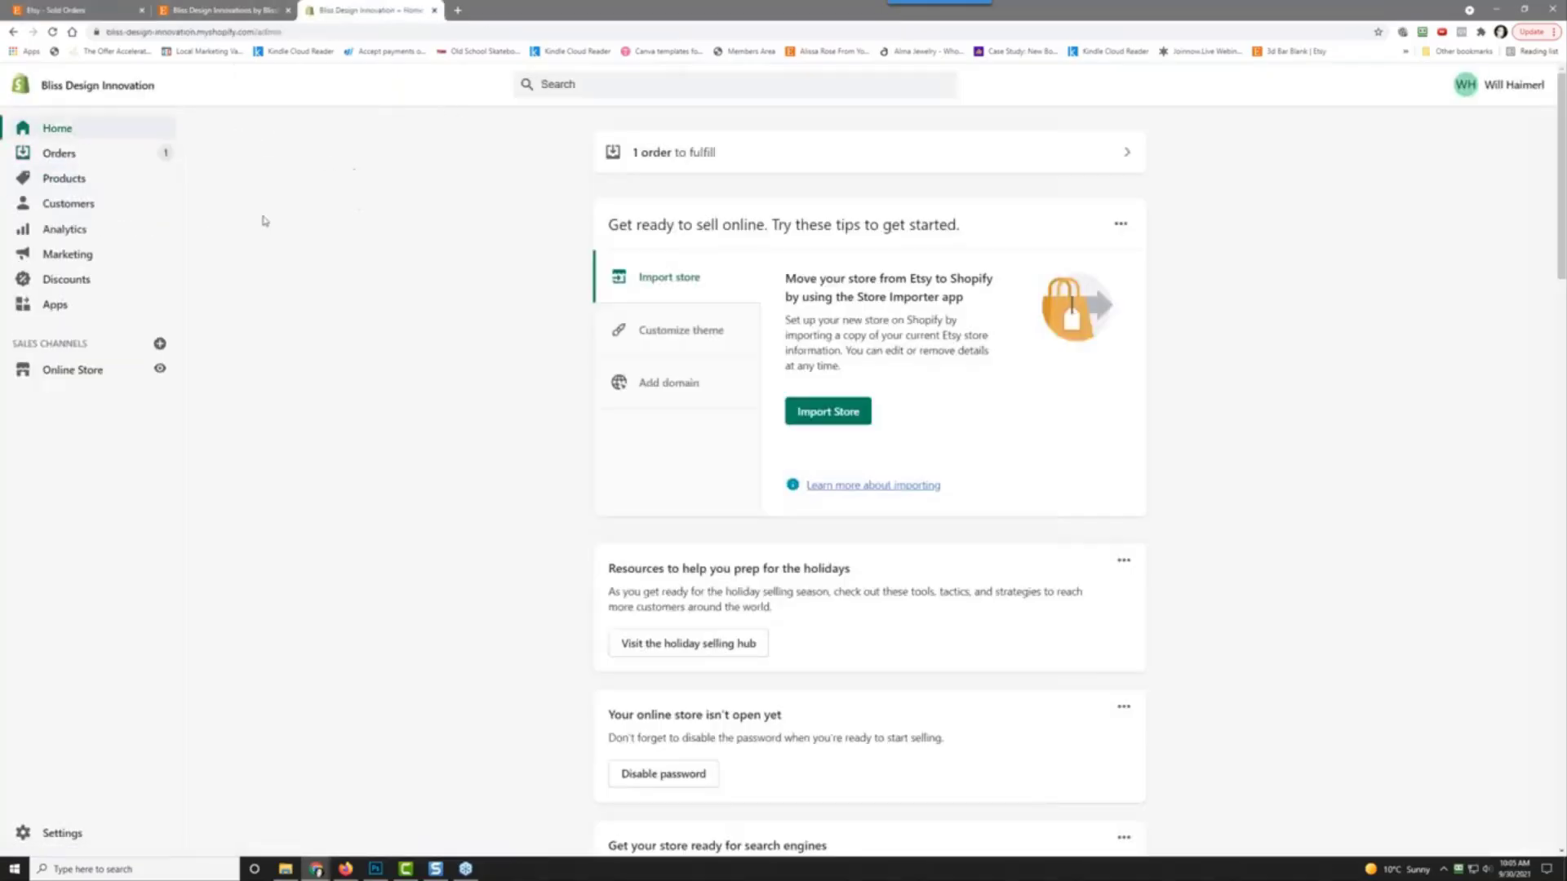
left_click(60, 153)
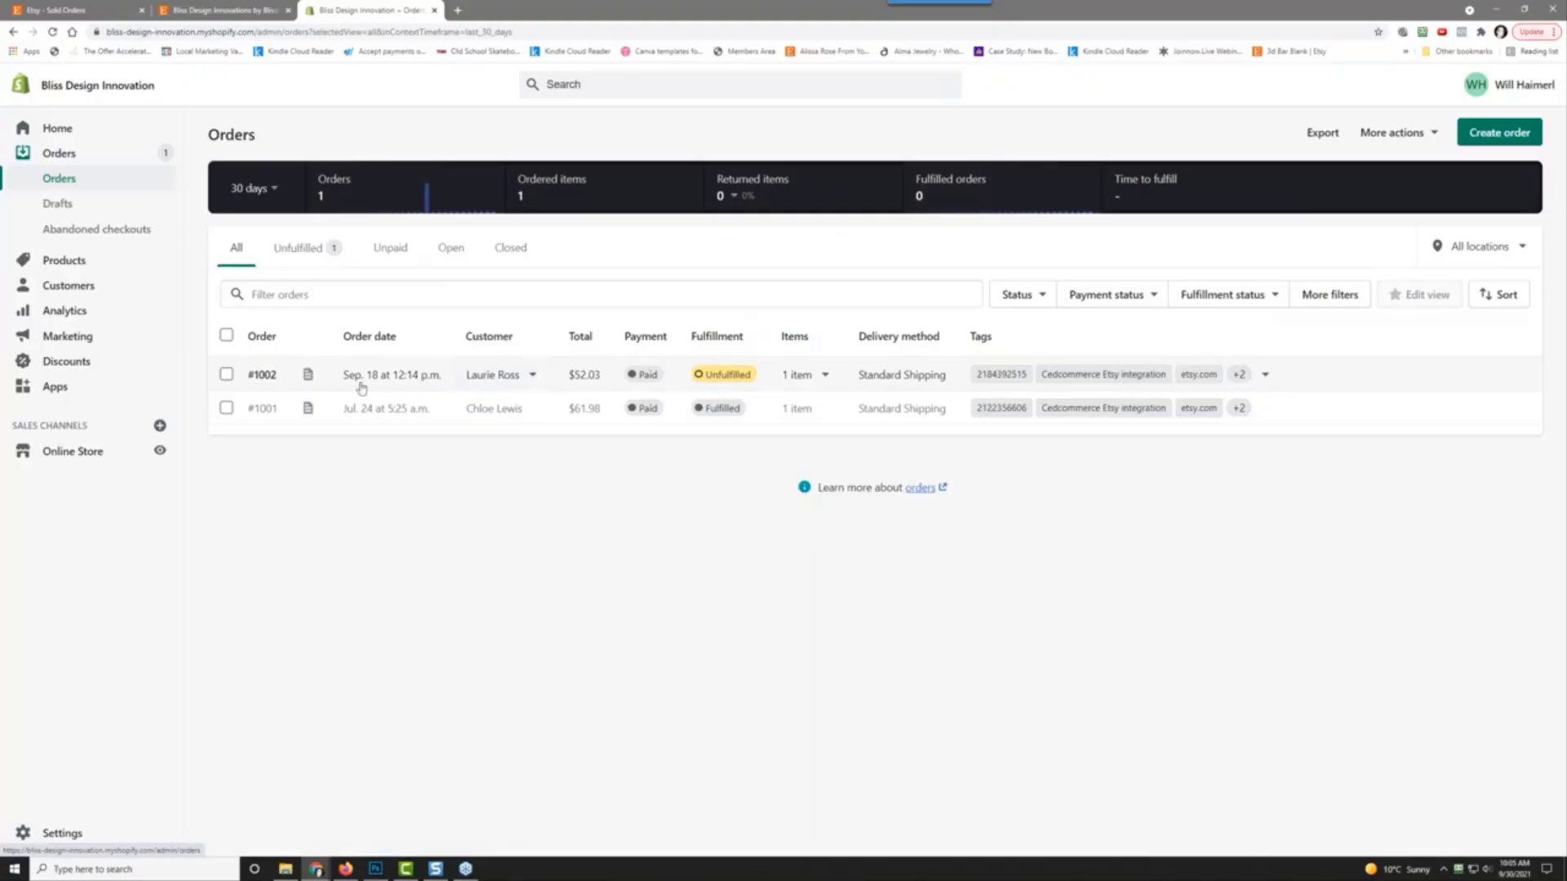
left_click(263, 377)
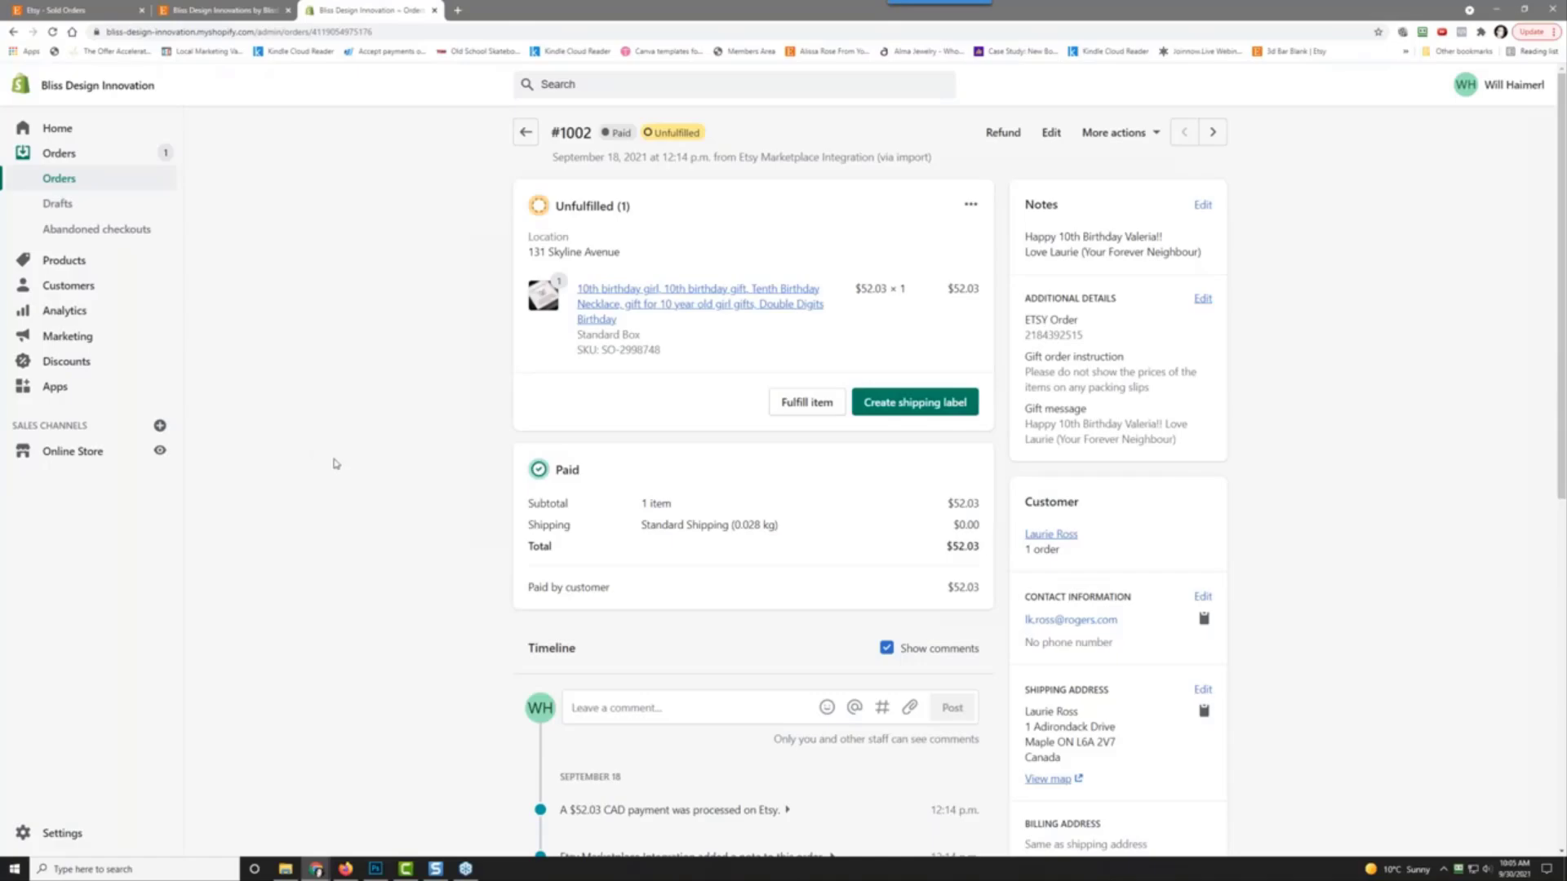
scroll(334, 461, "down", 3)
scroll(336, 453, "up", 5)
Step: Open the orders of the ShineOn Profits On-Demand app and release the hold on the order requiring manual review
left_click(82, 387)
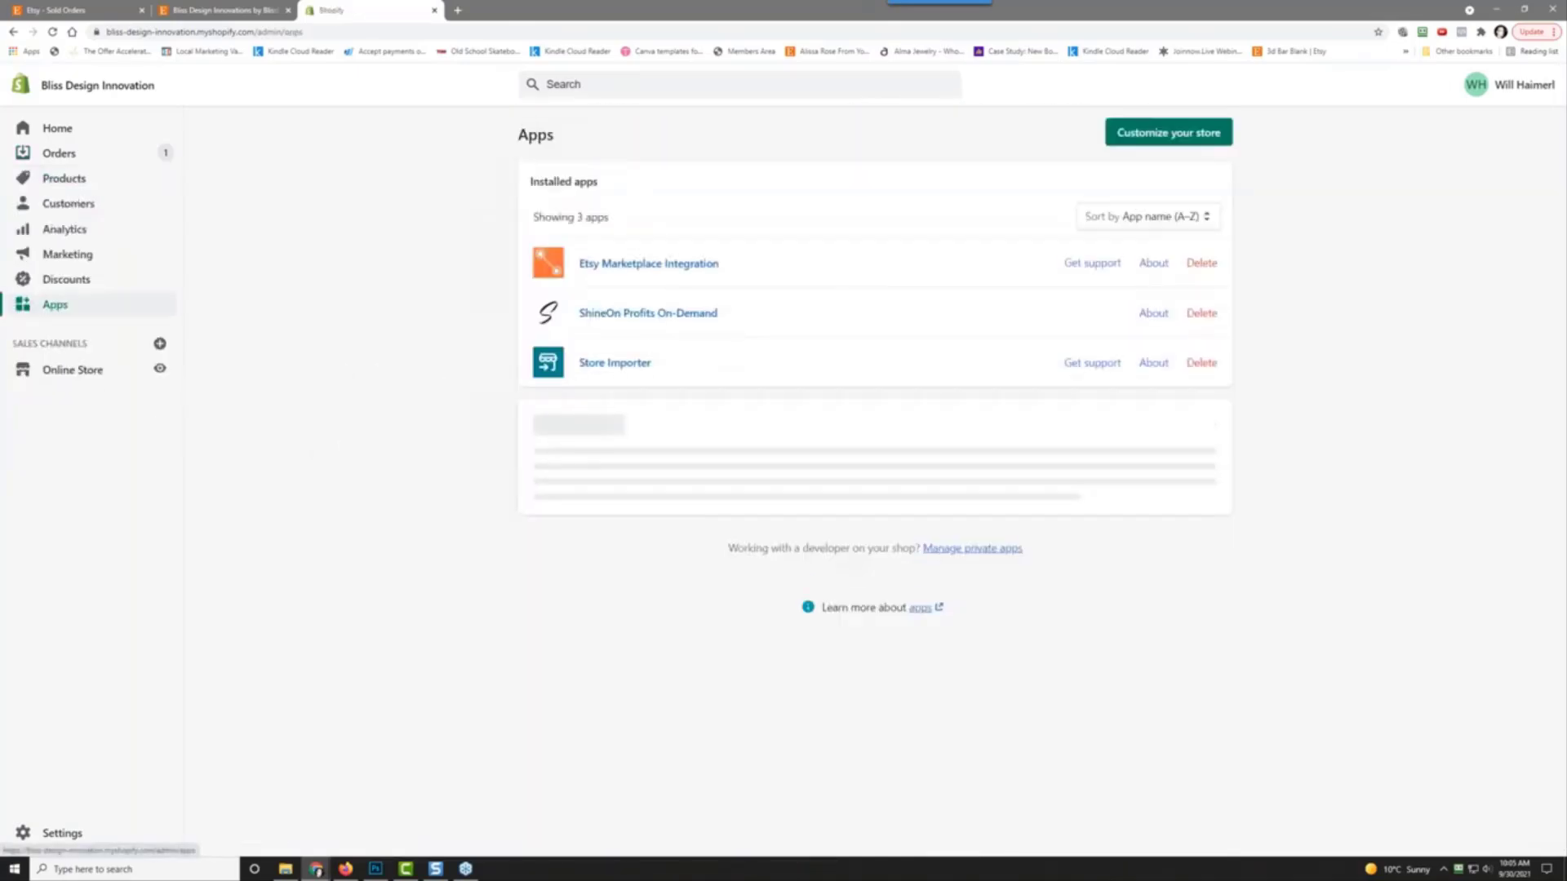
left_click(624, 314)
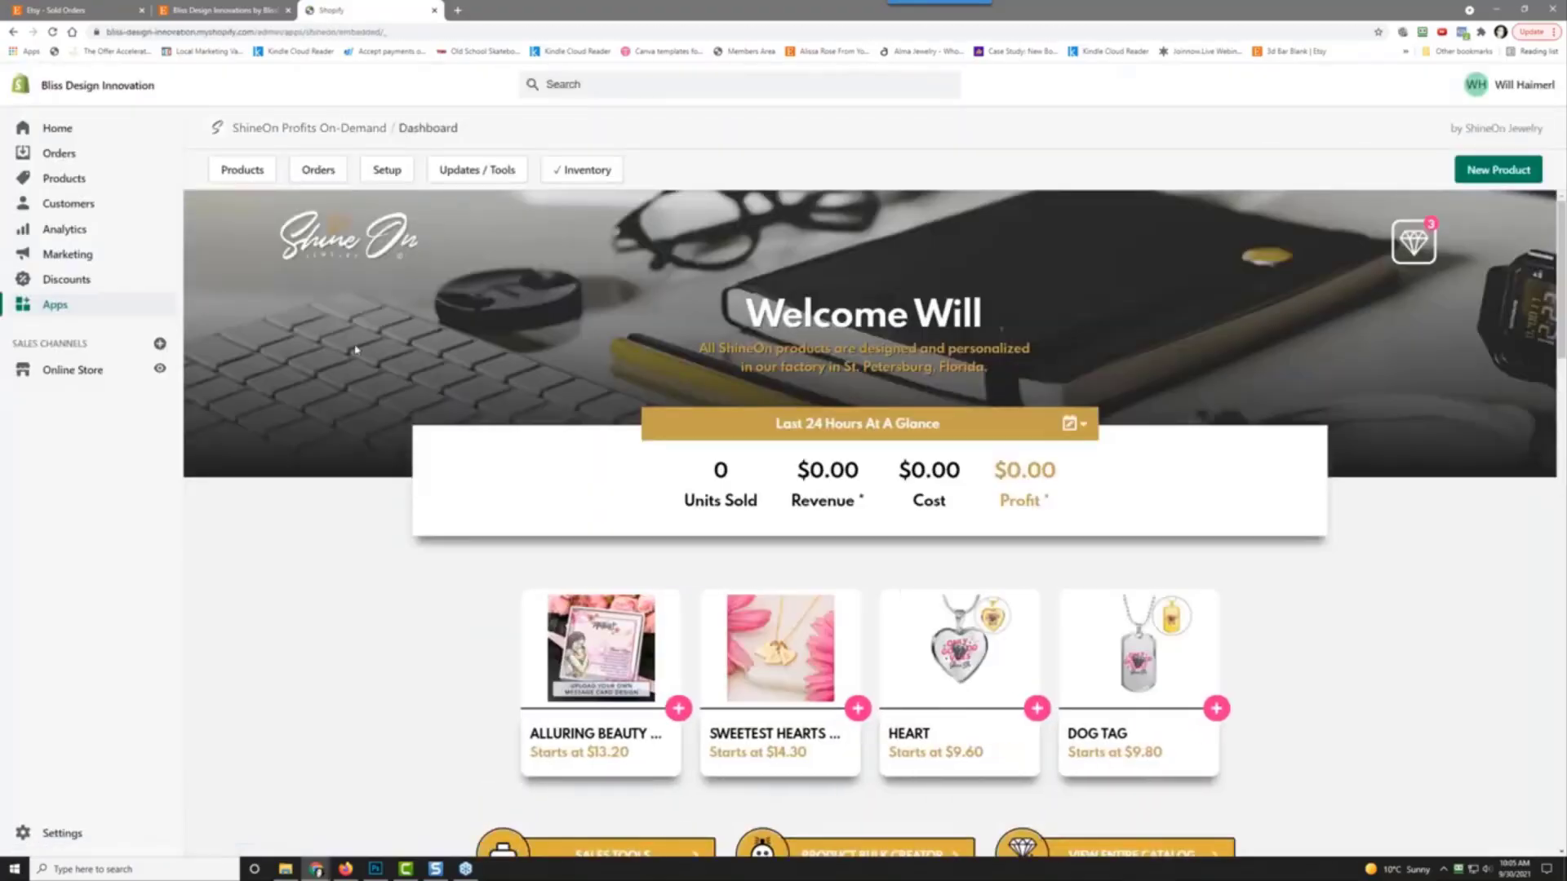
left_click(316, 169)
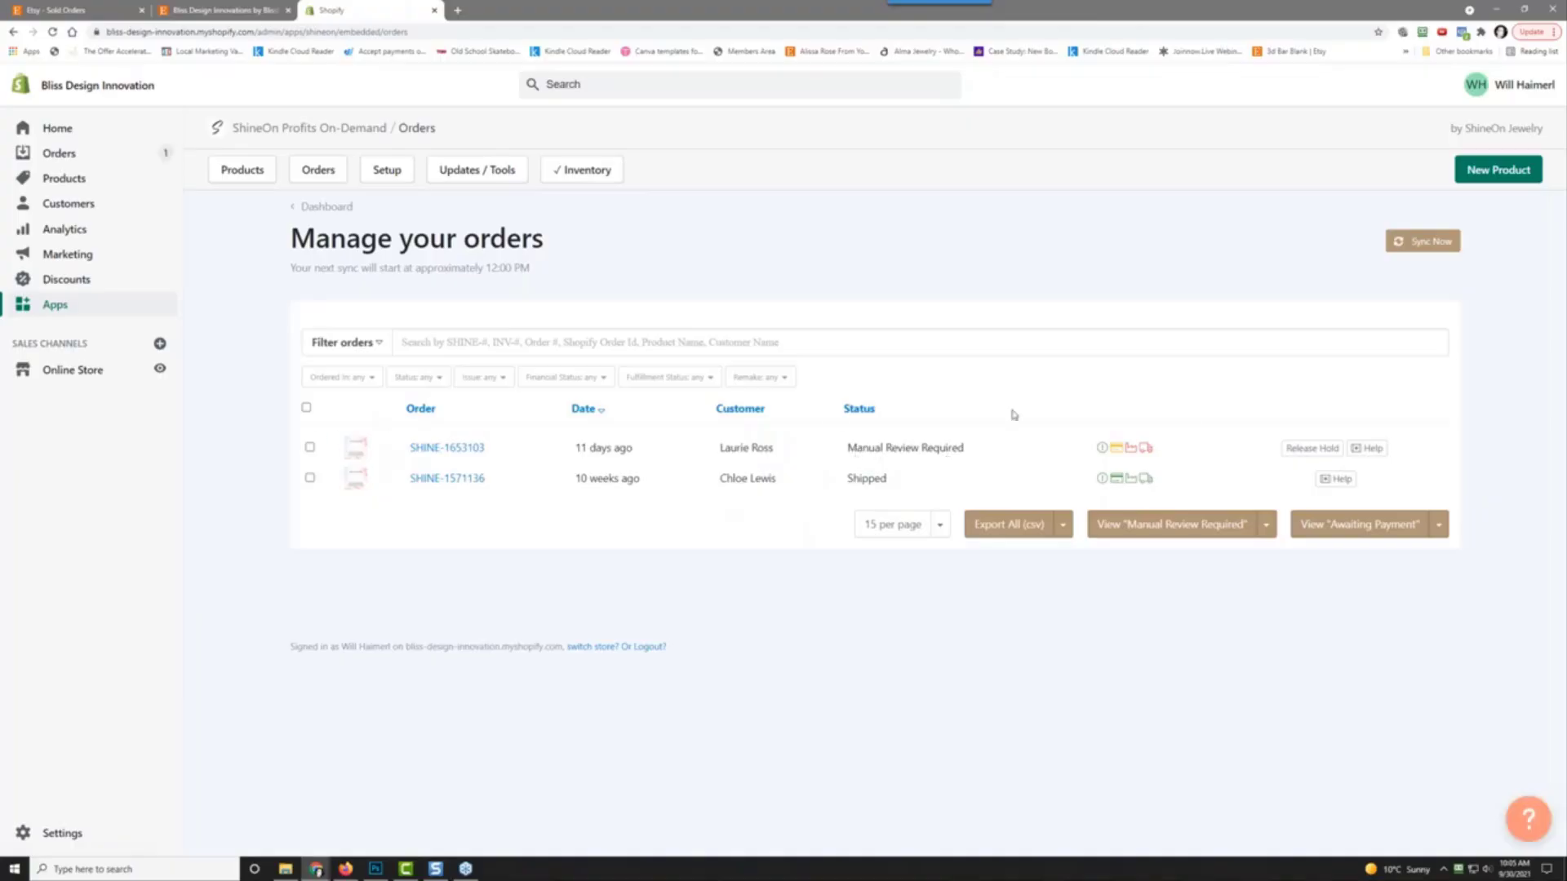
left_click(1309, 448)
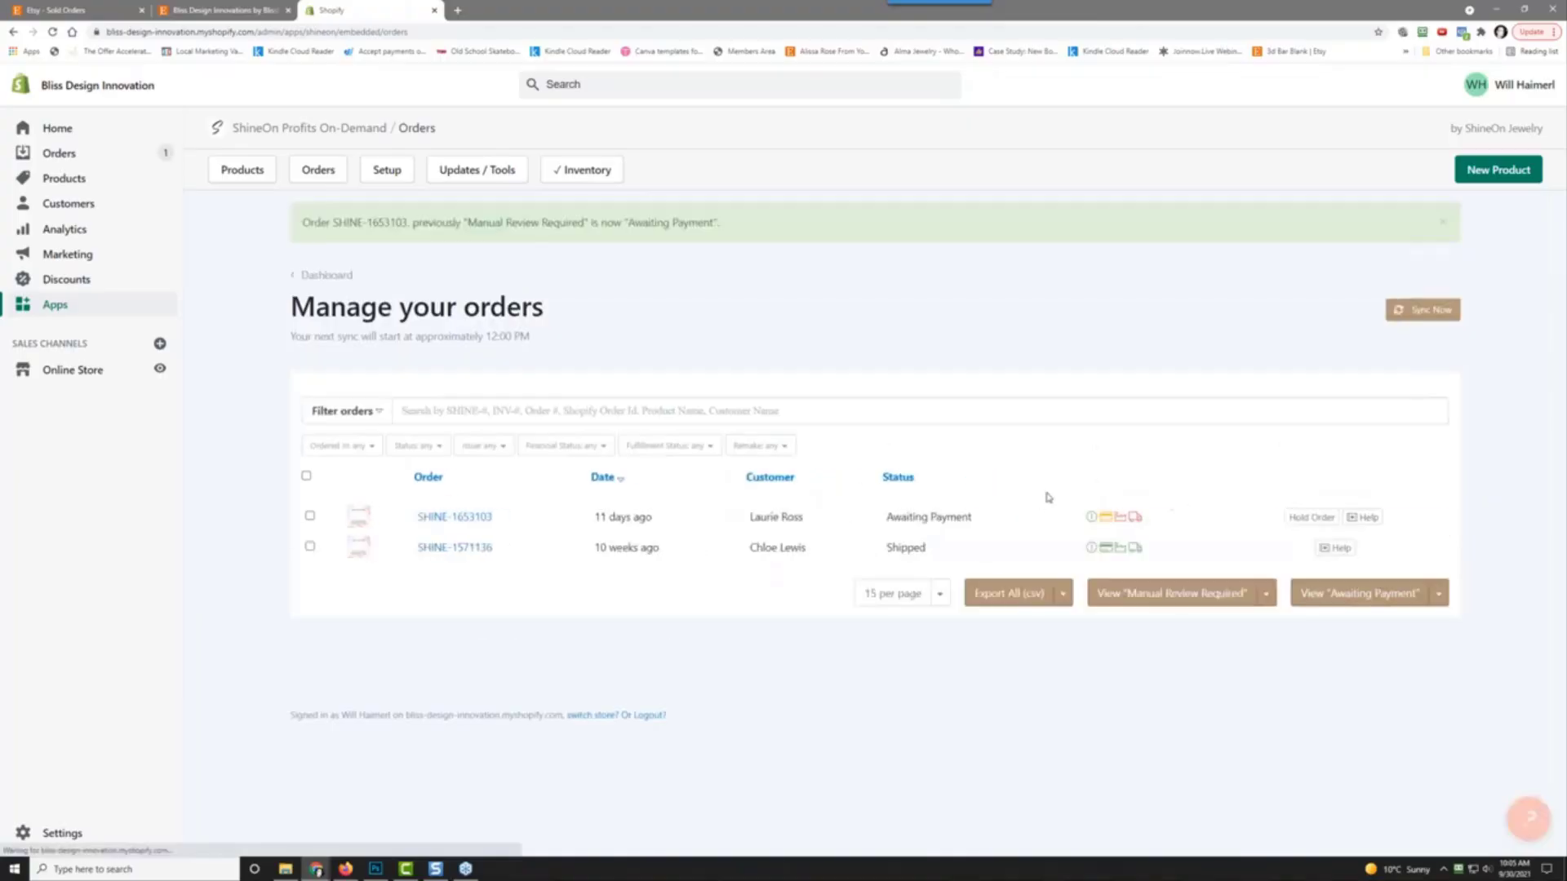
Step: Pay for all "Awaiting Payment" ShineOn orders with the default PayPal option, then remove the status filter from the order list
left_click(310, 516)
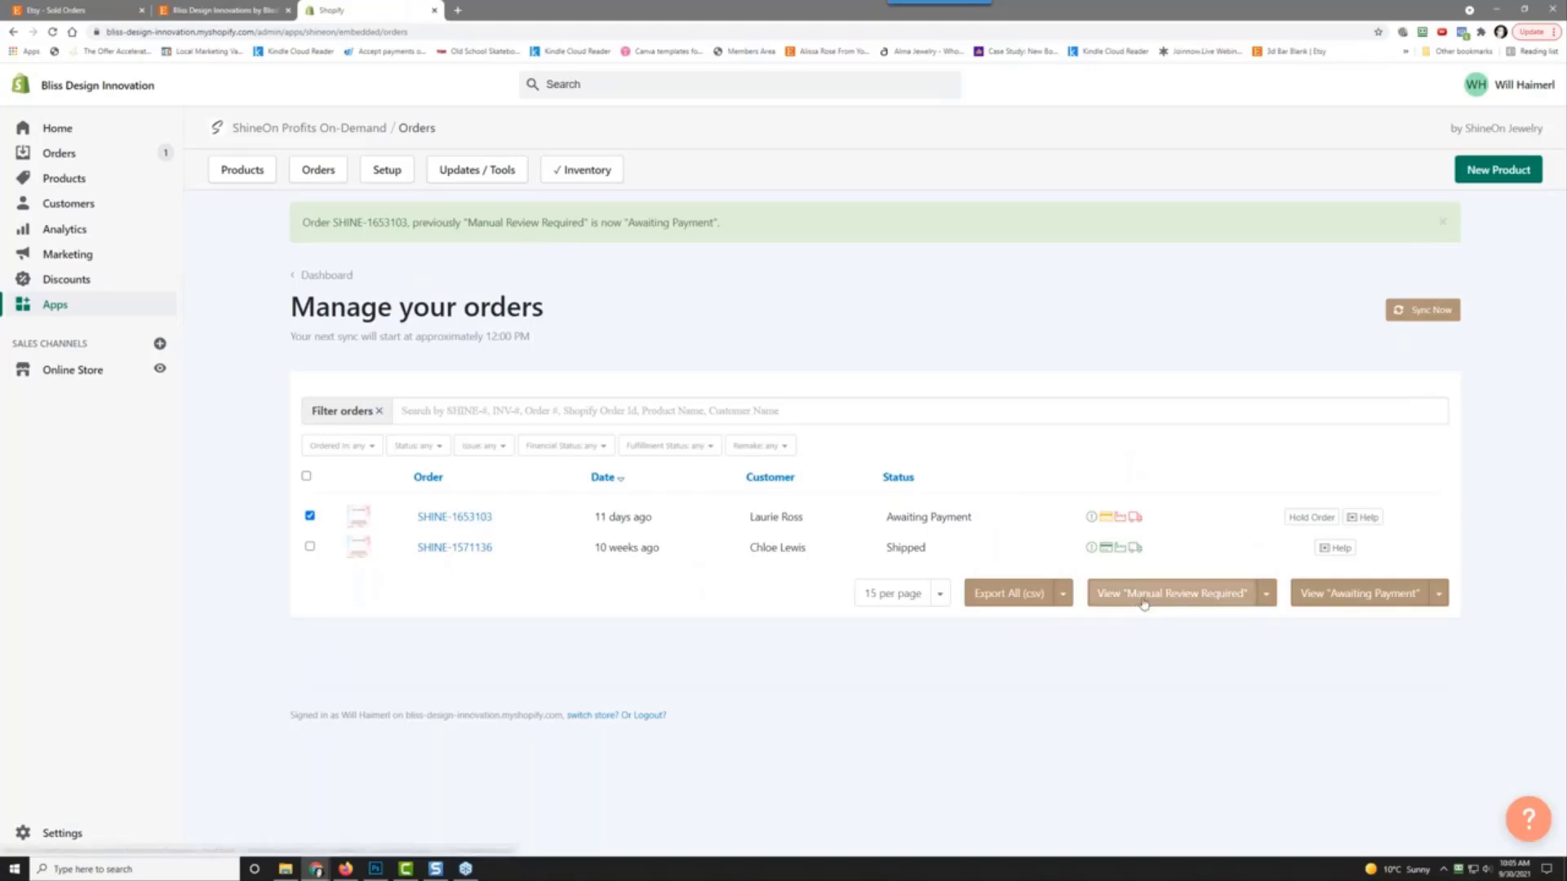
left_click(1381, 593)
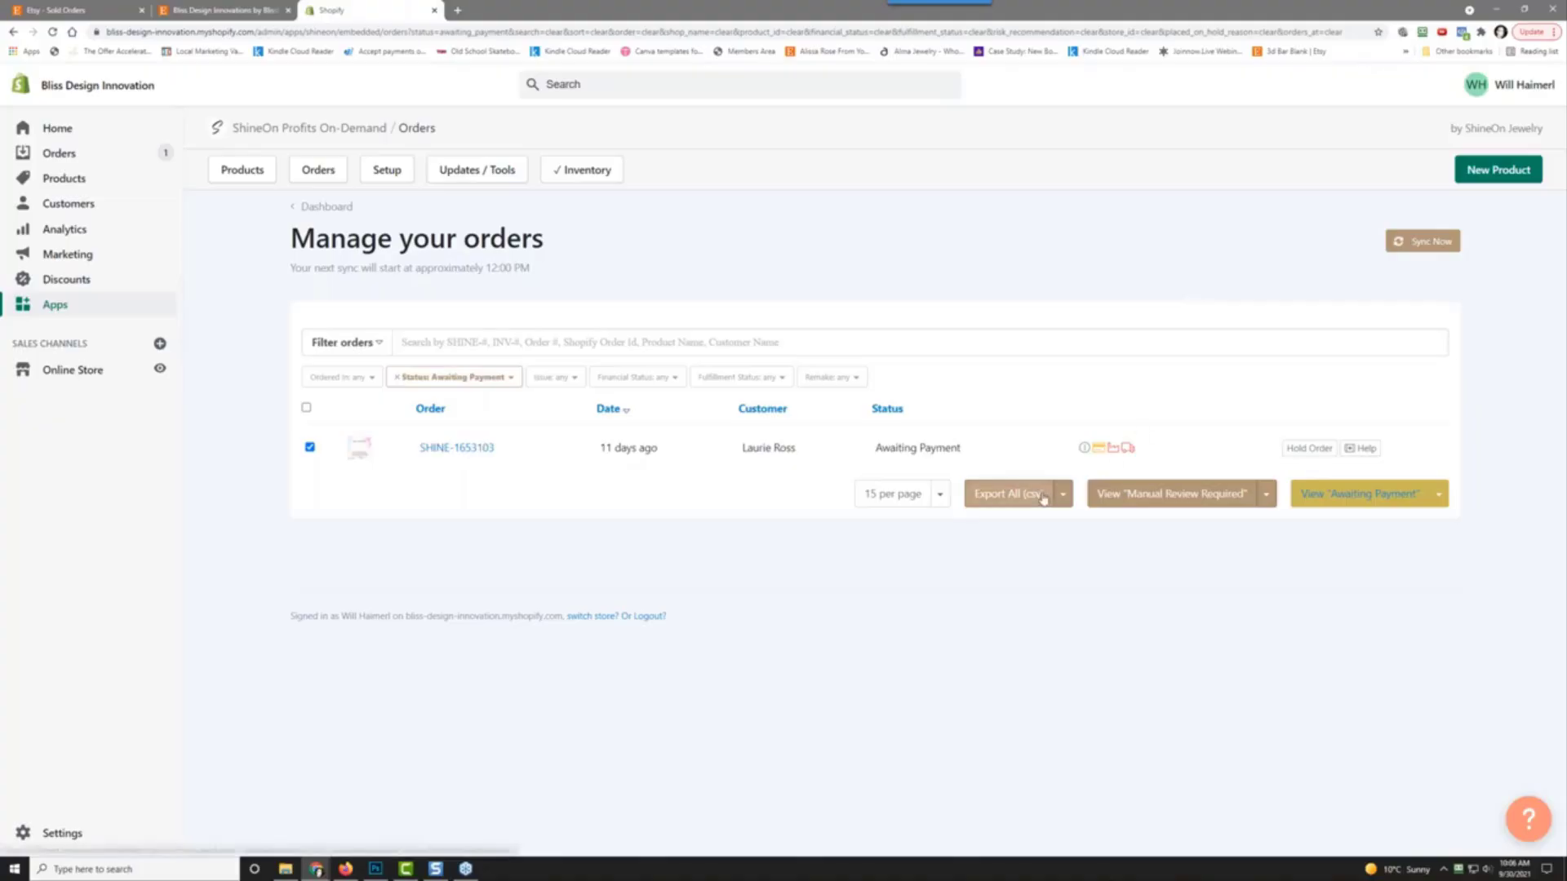
left_click(1436, 494)
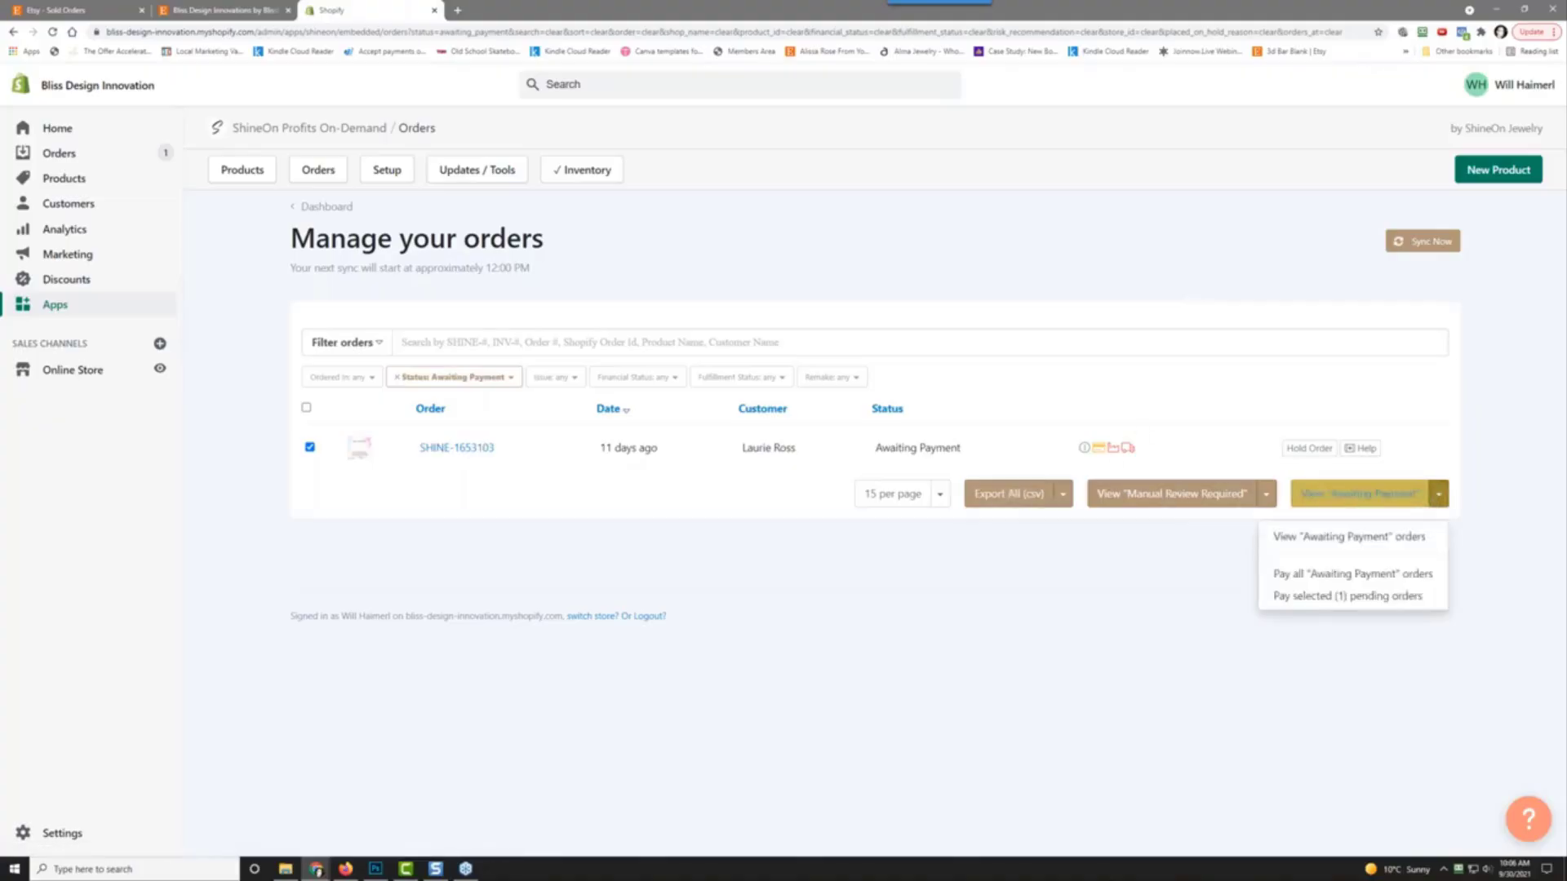
left_click(1409, 576)
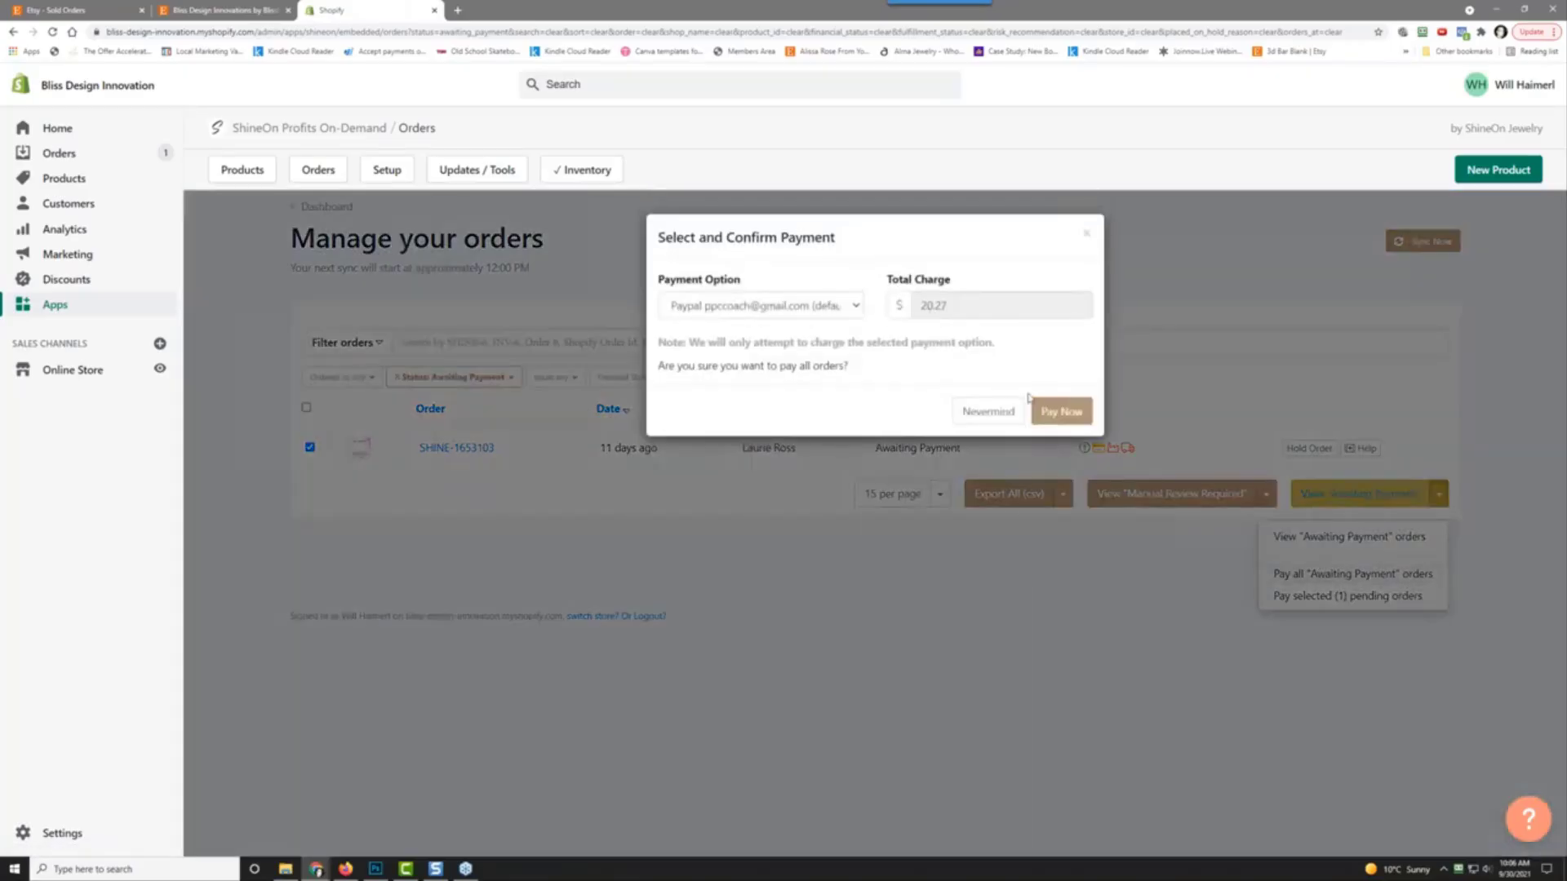
left_click(1057, 413)
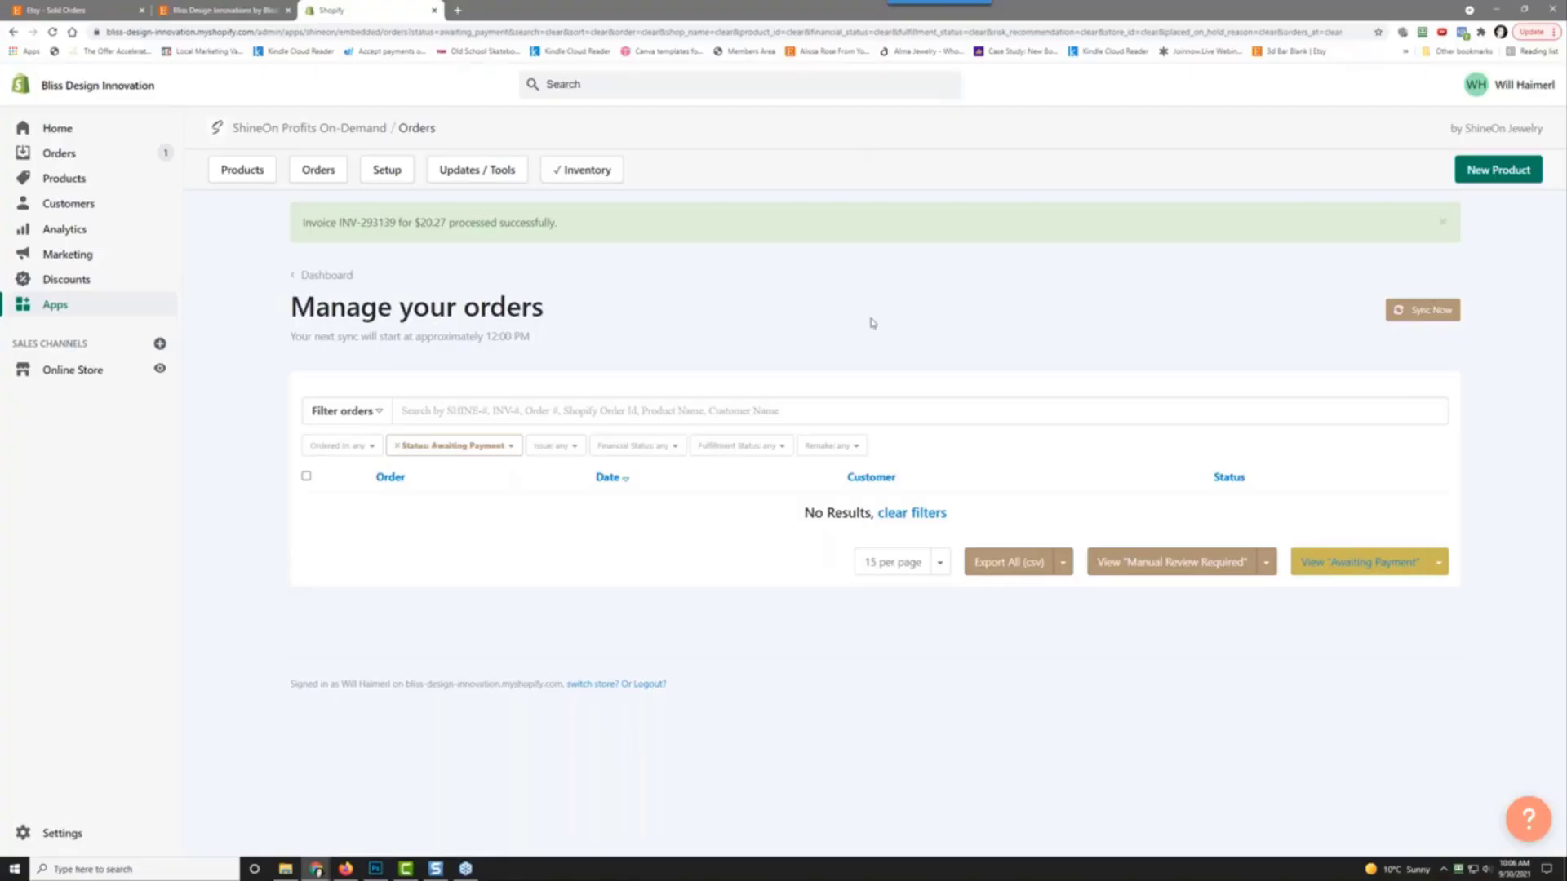
left_click(397, 447)
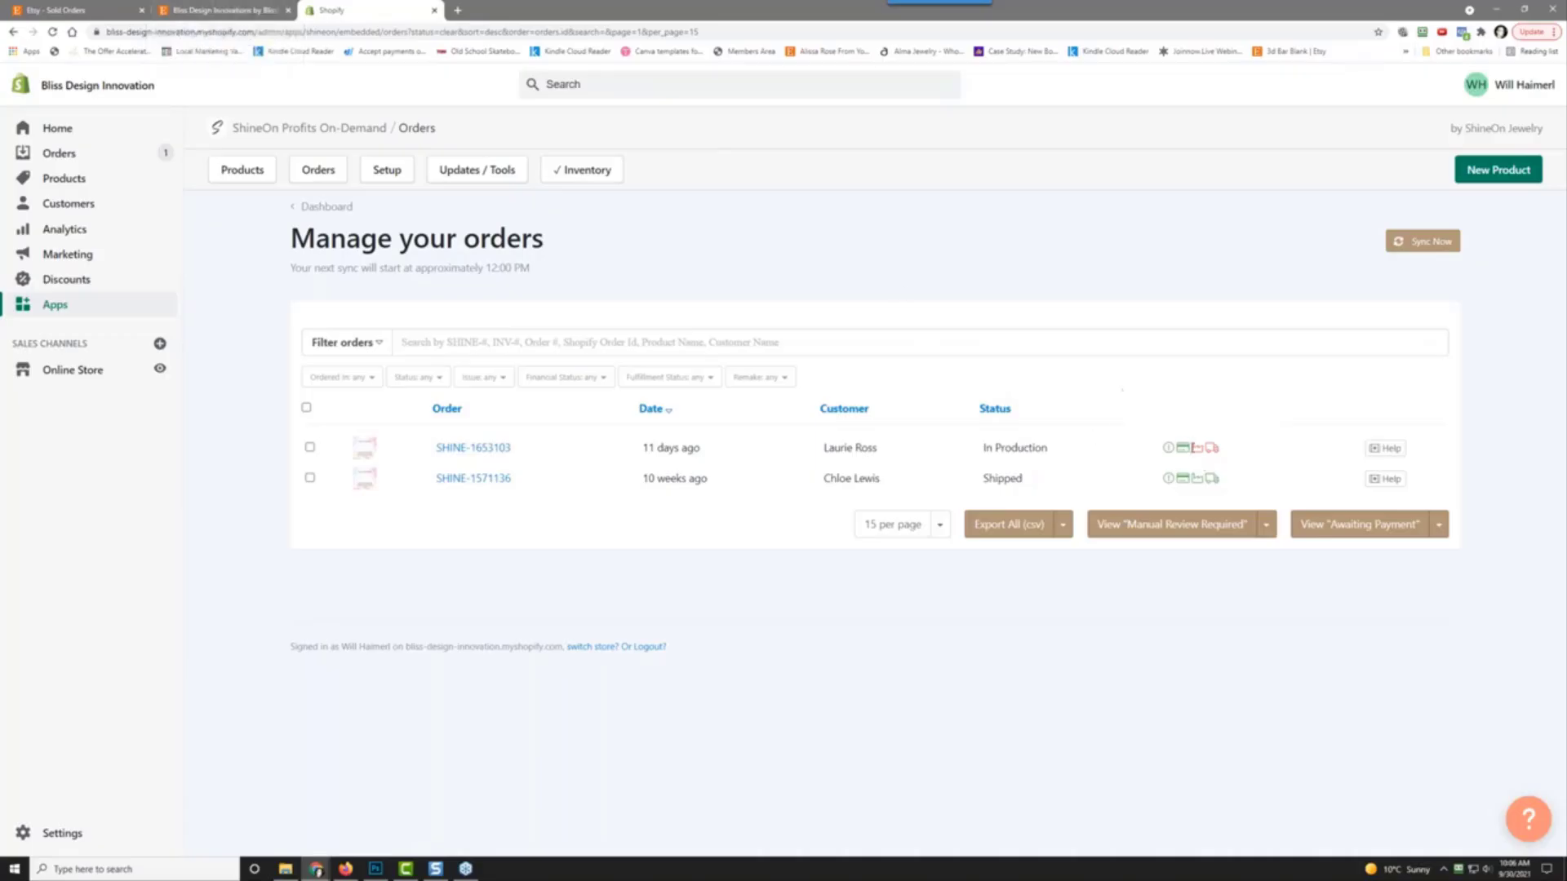
mouse_move(1196, 453)
Step: Return to Etsy's overdue order, open a message to the buyer and insert the greeting "Hello," above the invoice link
left_click(58, 7)
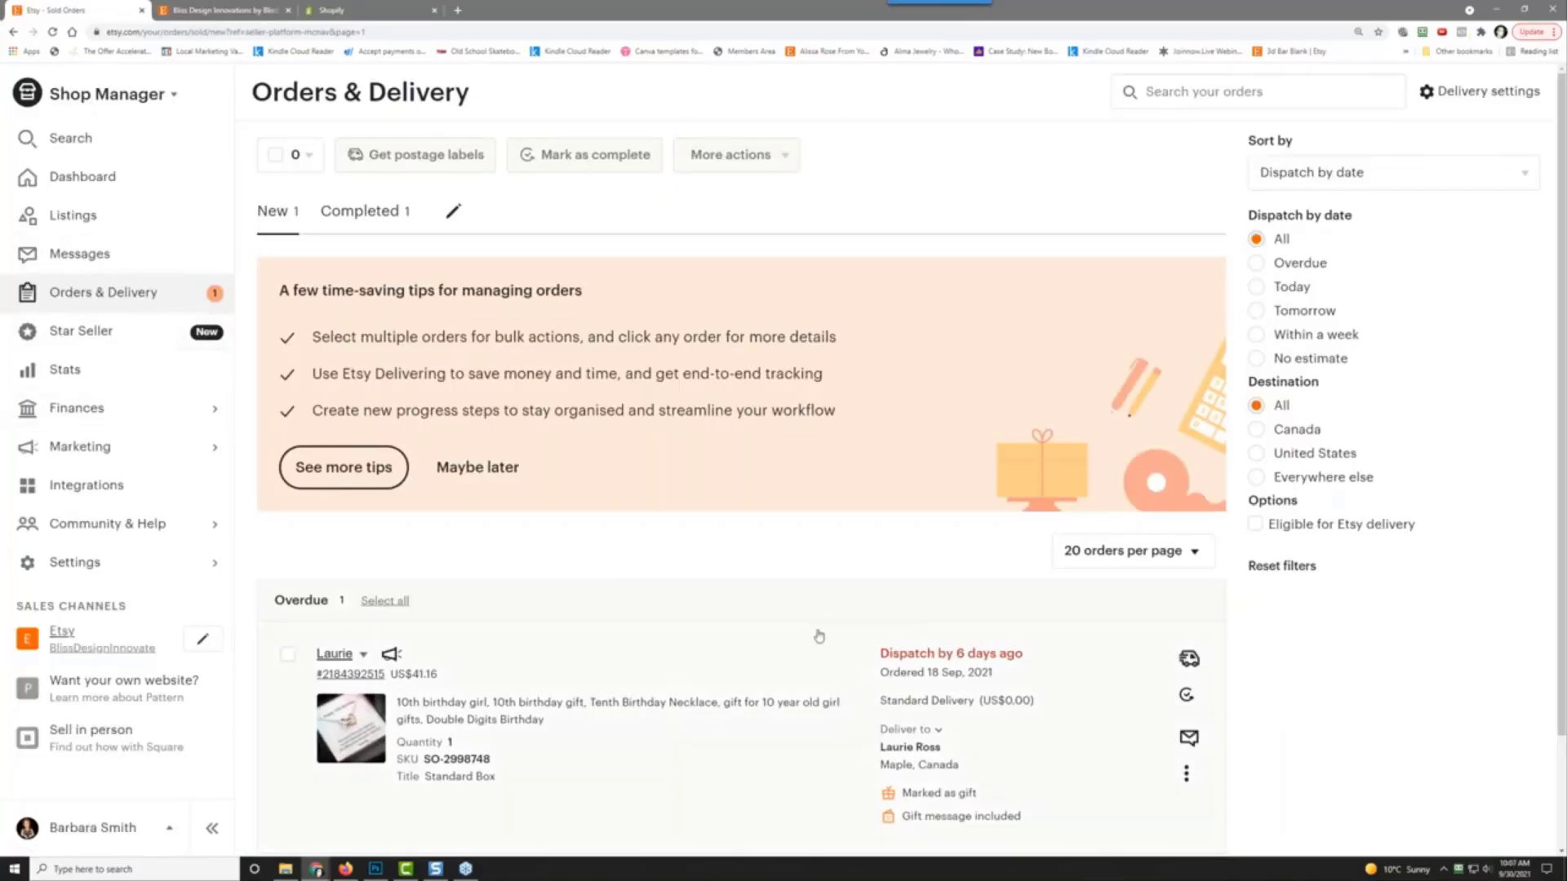
scroll(800, 645, "down", 3)
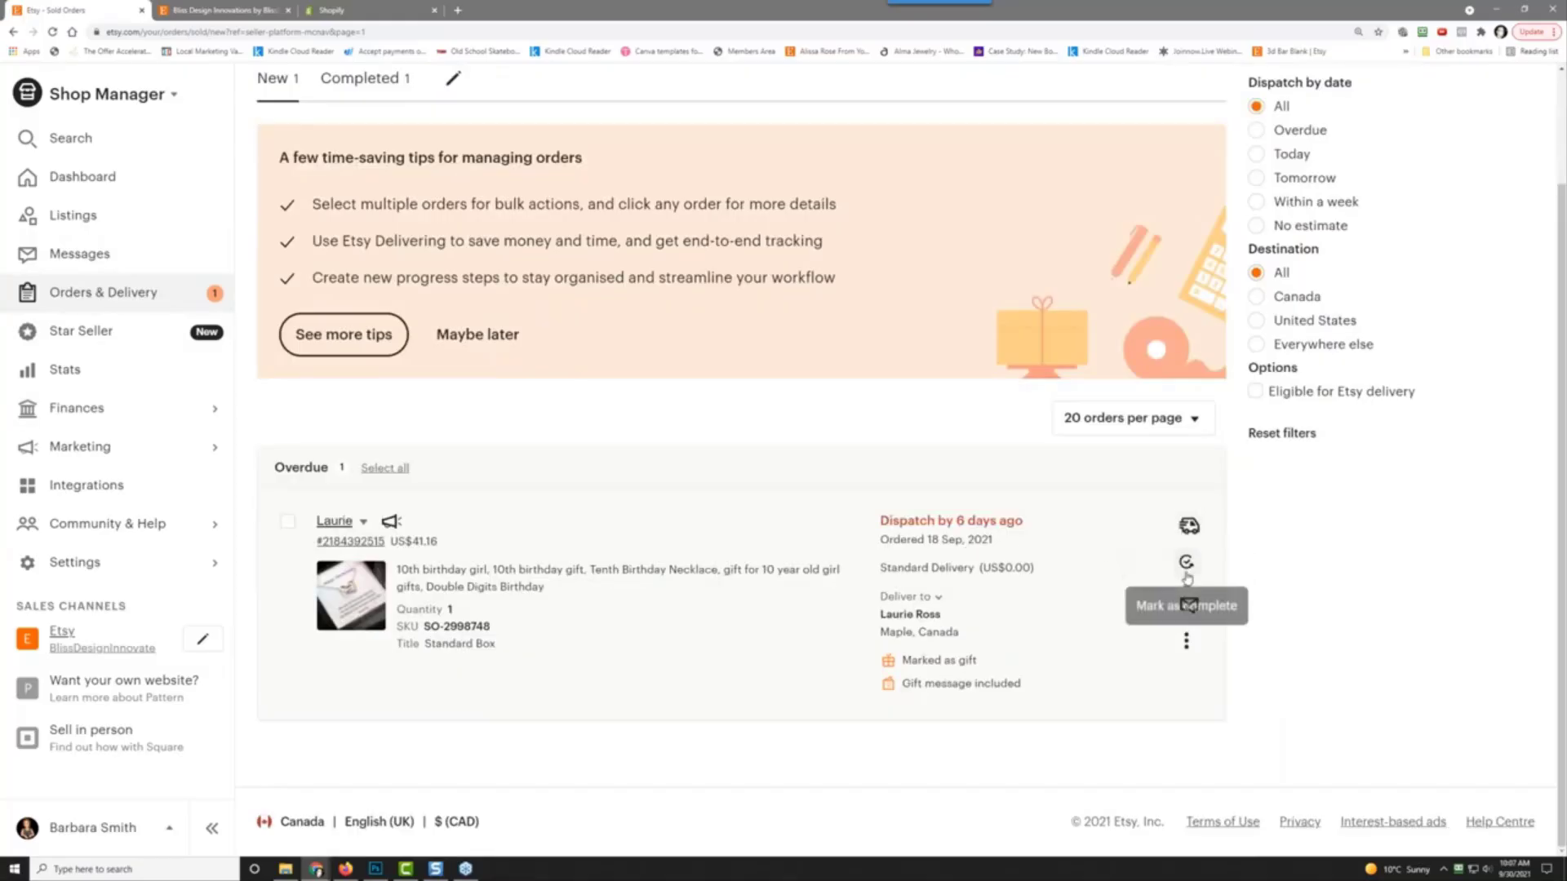
left_click(1191, 606)
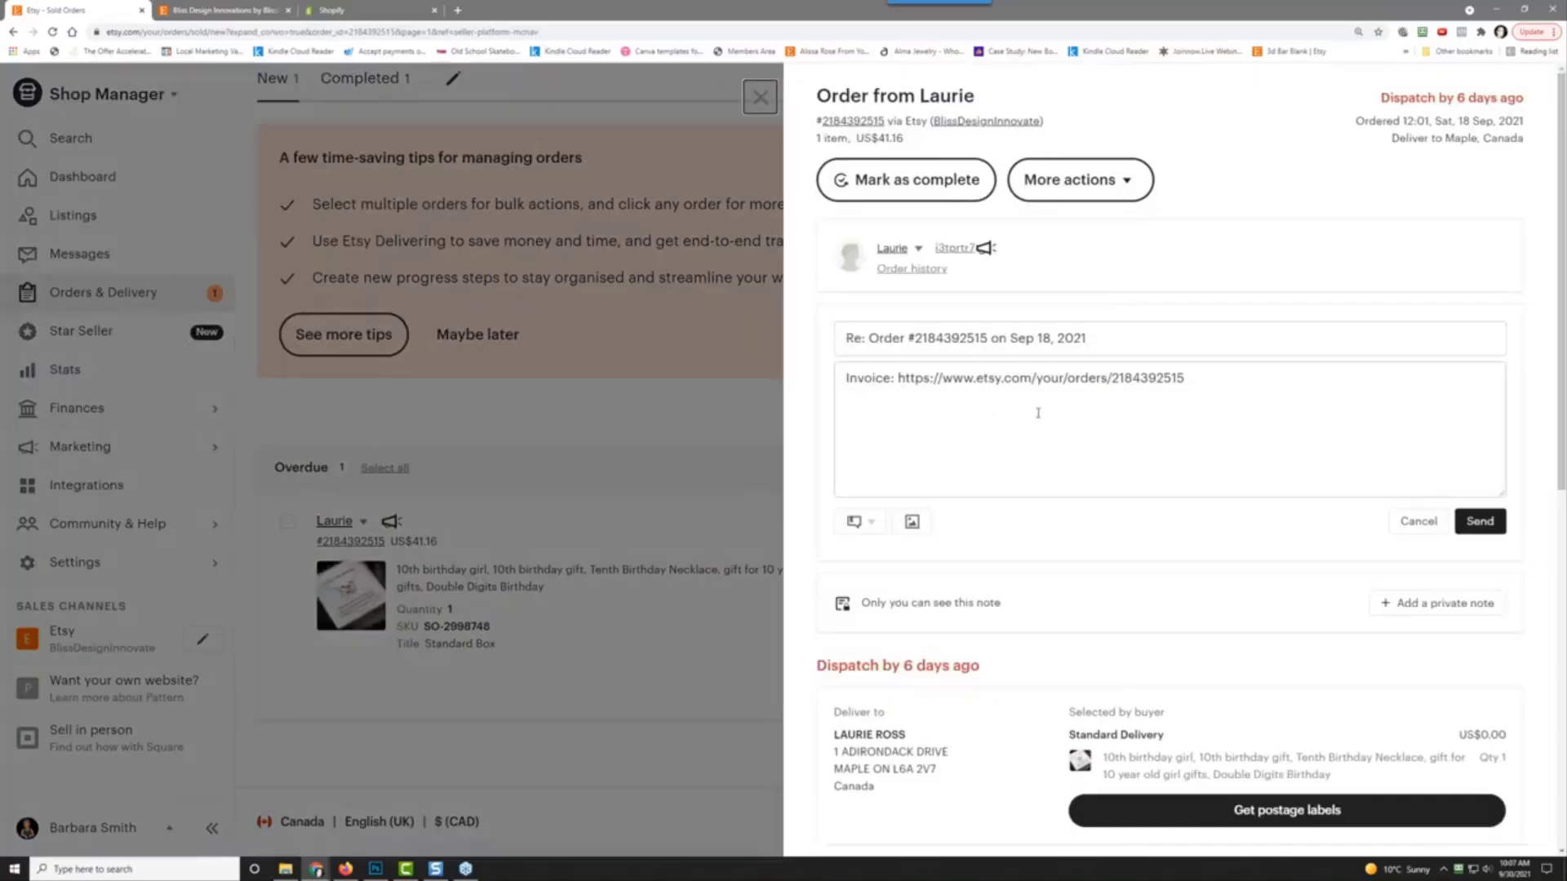
left_click(1195, 375)
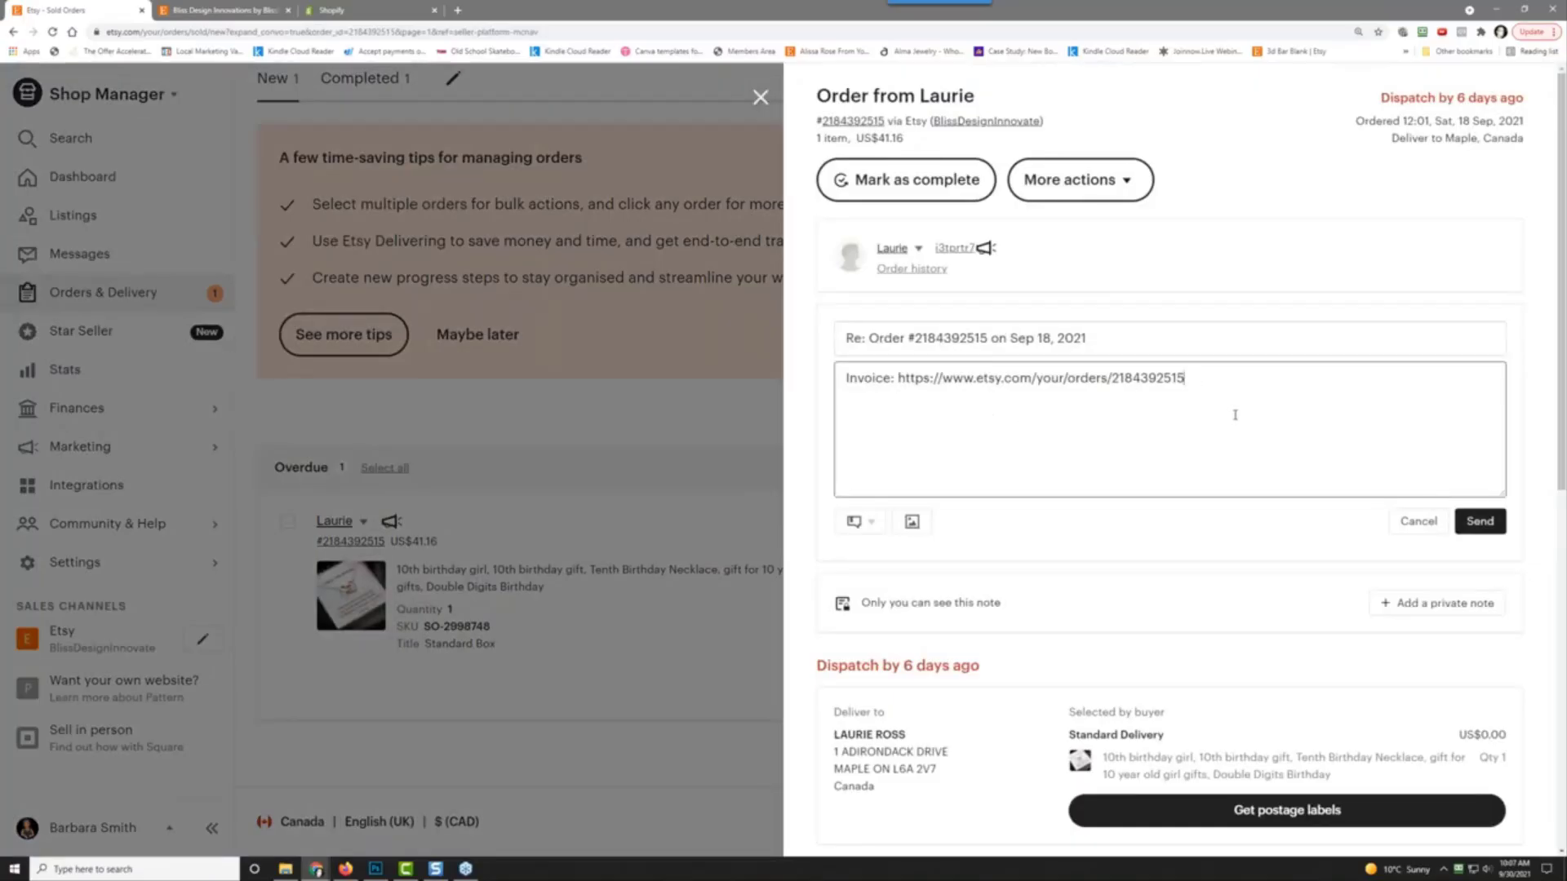
key("Return")
key("Return")
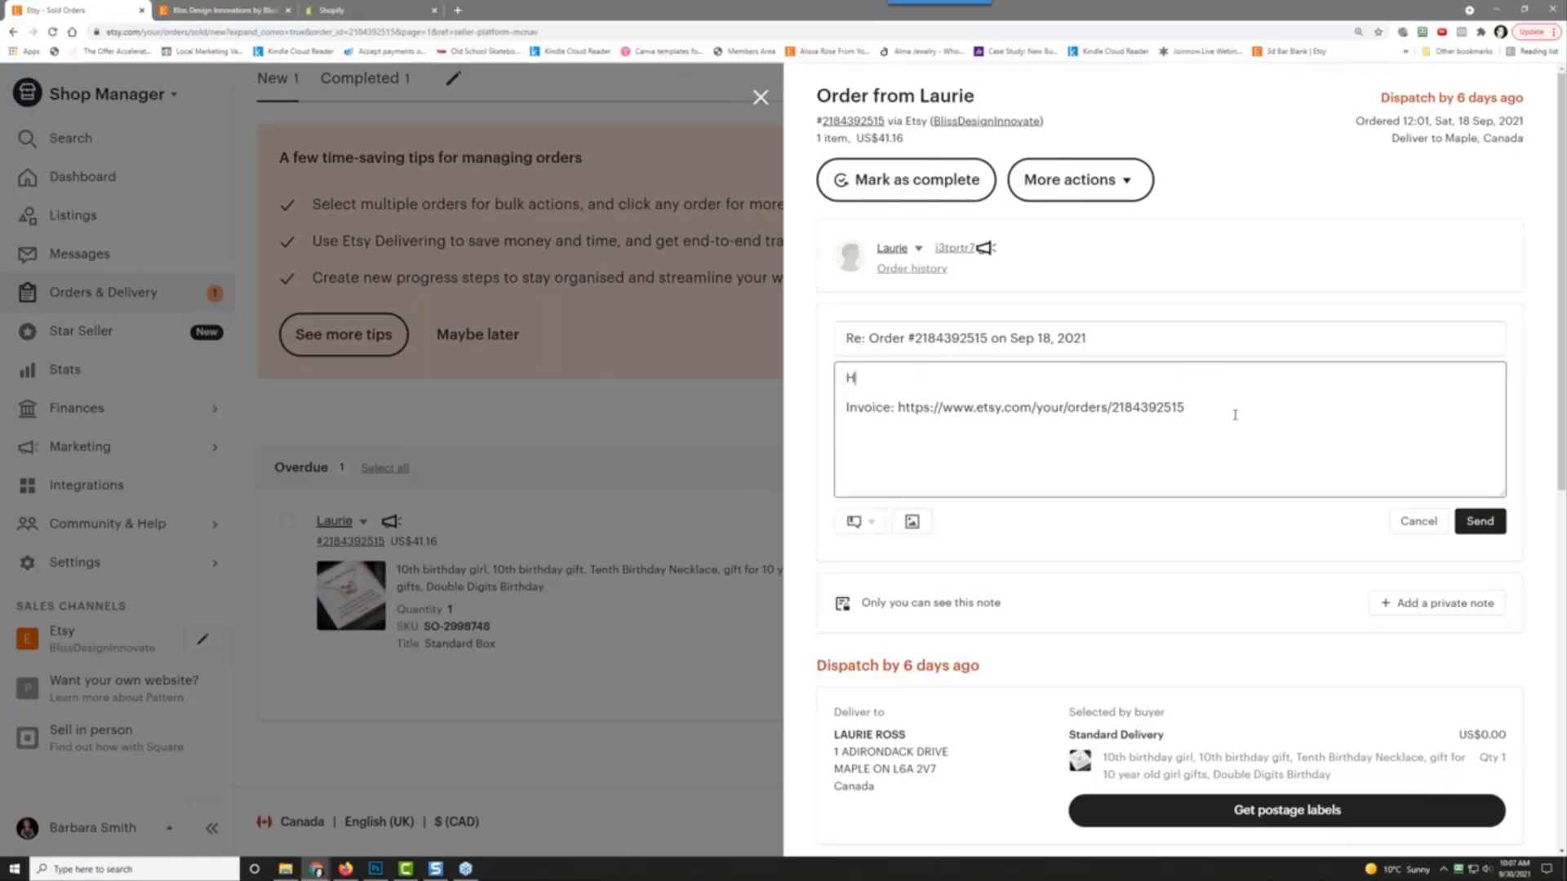
type("Hello,")
key("Return")
key("Return")
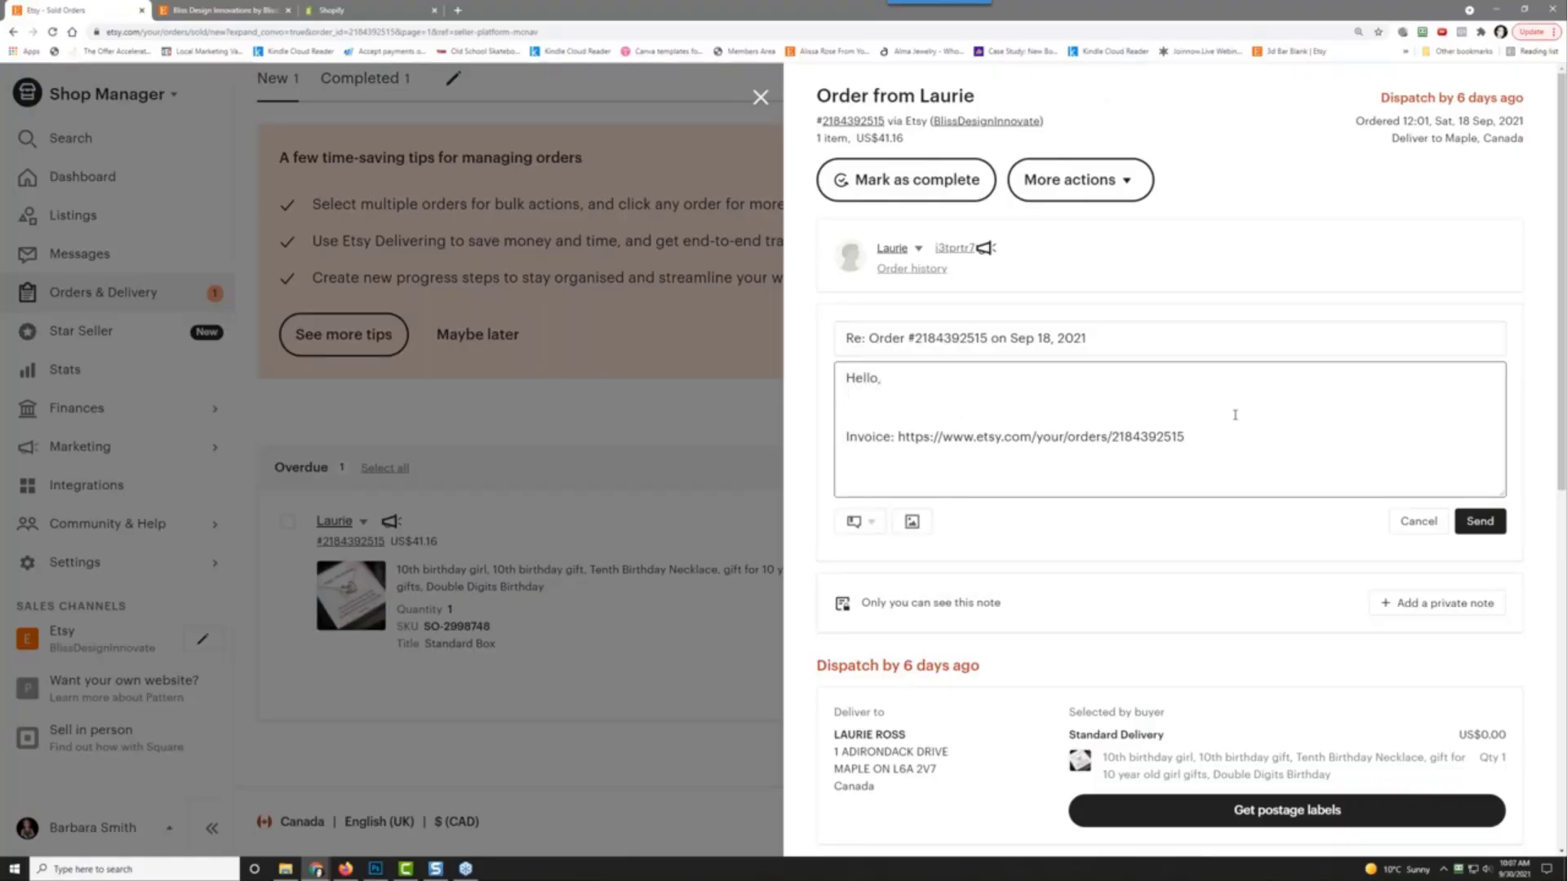
Step: Add the line "We didn't forget about you!" below the greeting in the buyer message
type("YO")
type("We didn't forget ")
type("about yoU")
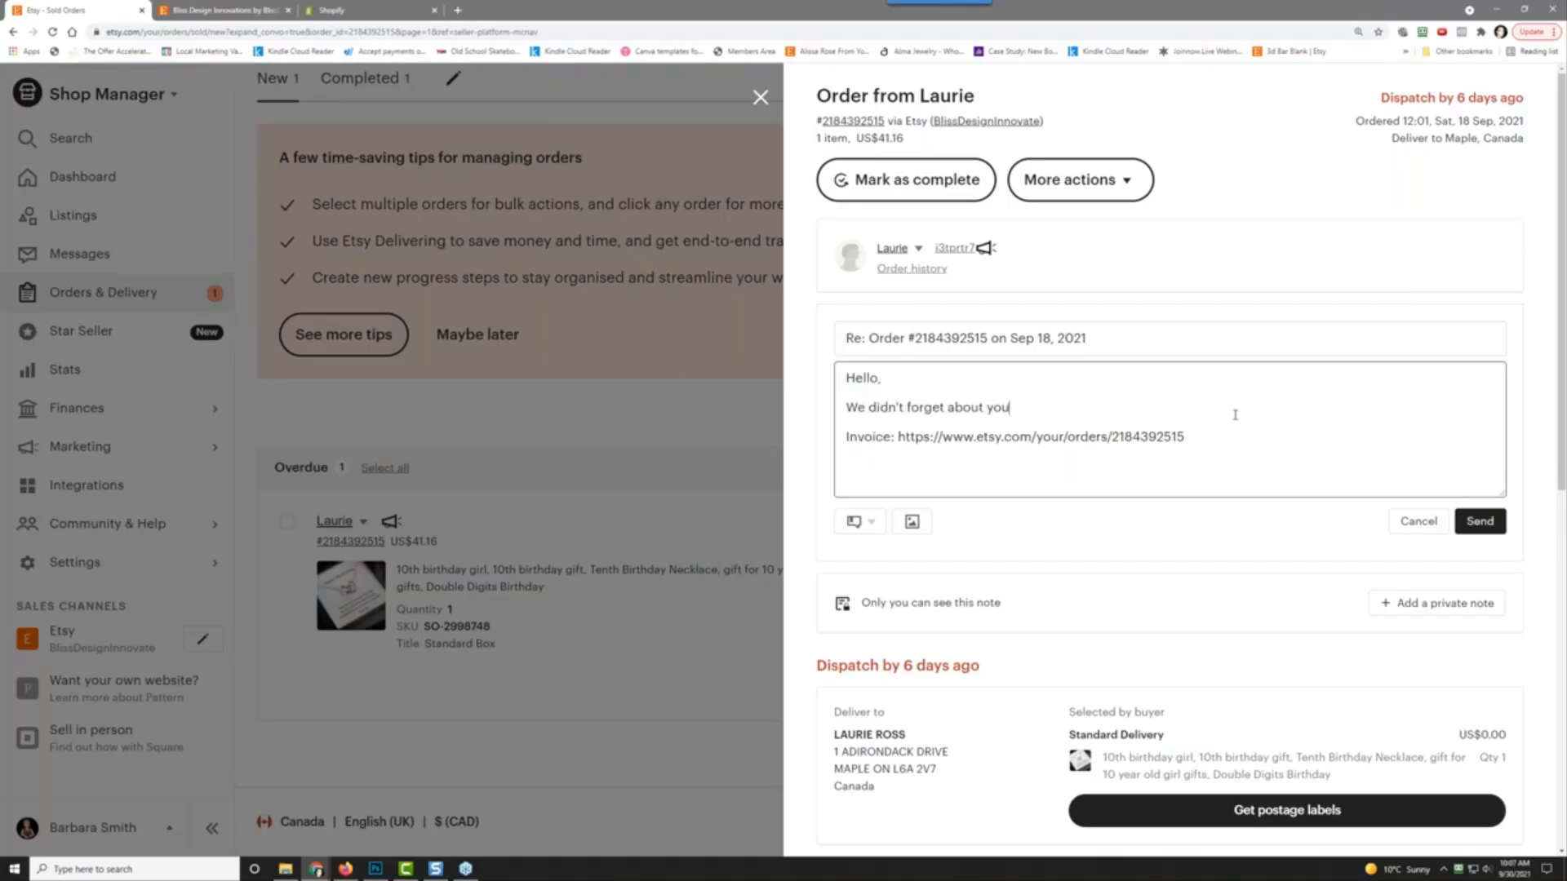
type("!")
key("Return")
Step: Add the lines "Your order should have a tracking number very soon." and "We will email that to you as soon as we have it."
type("Your orde")
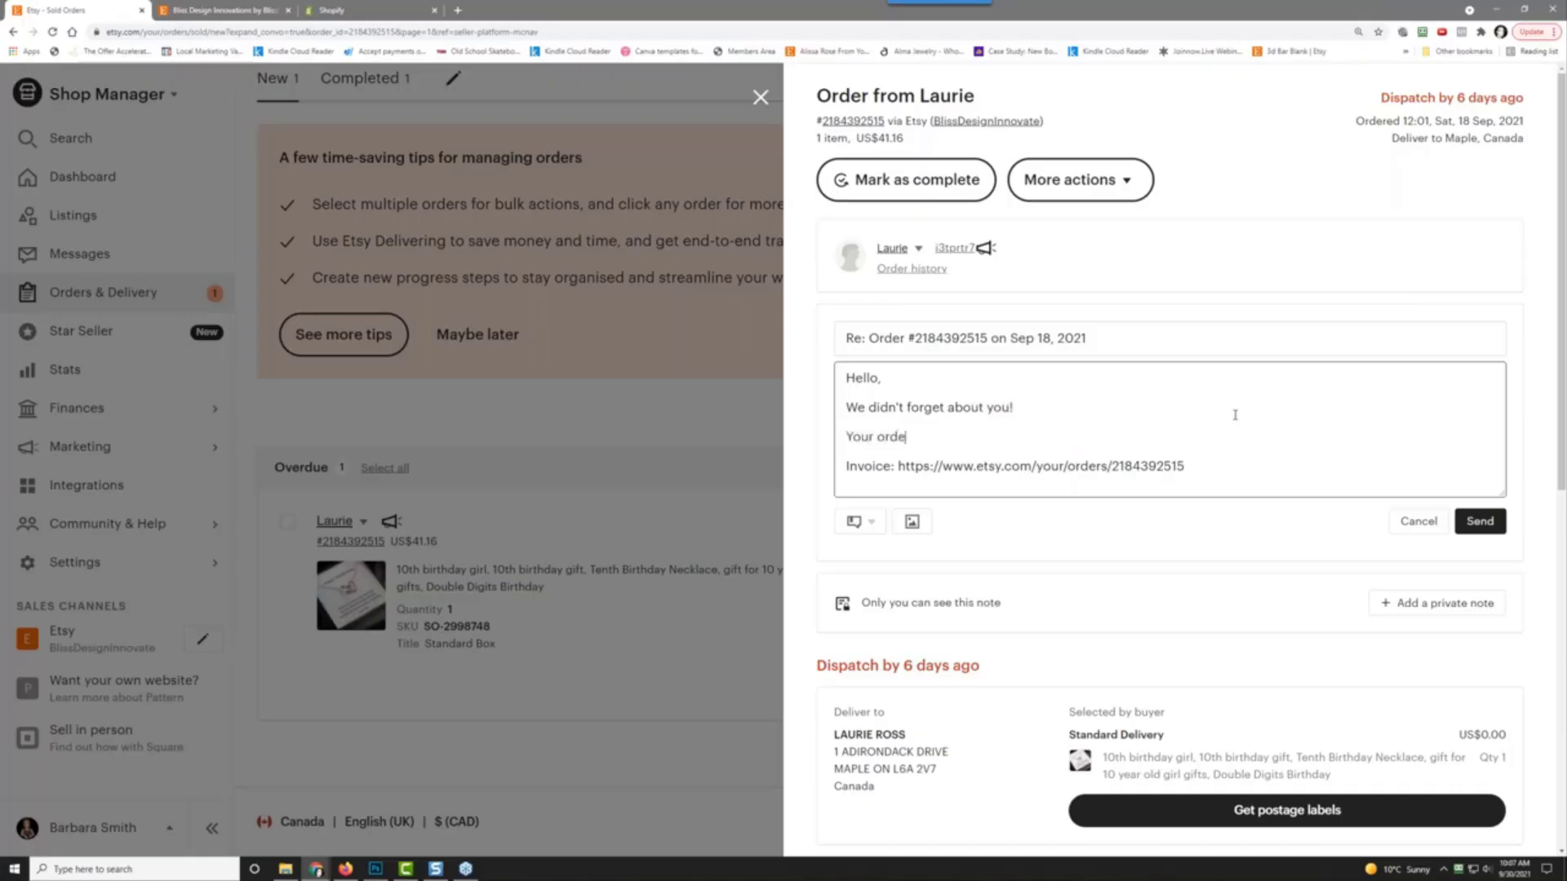
type("r should have a tracking nubmer")
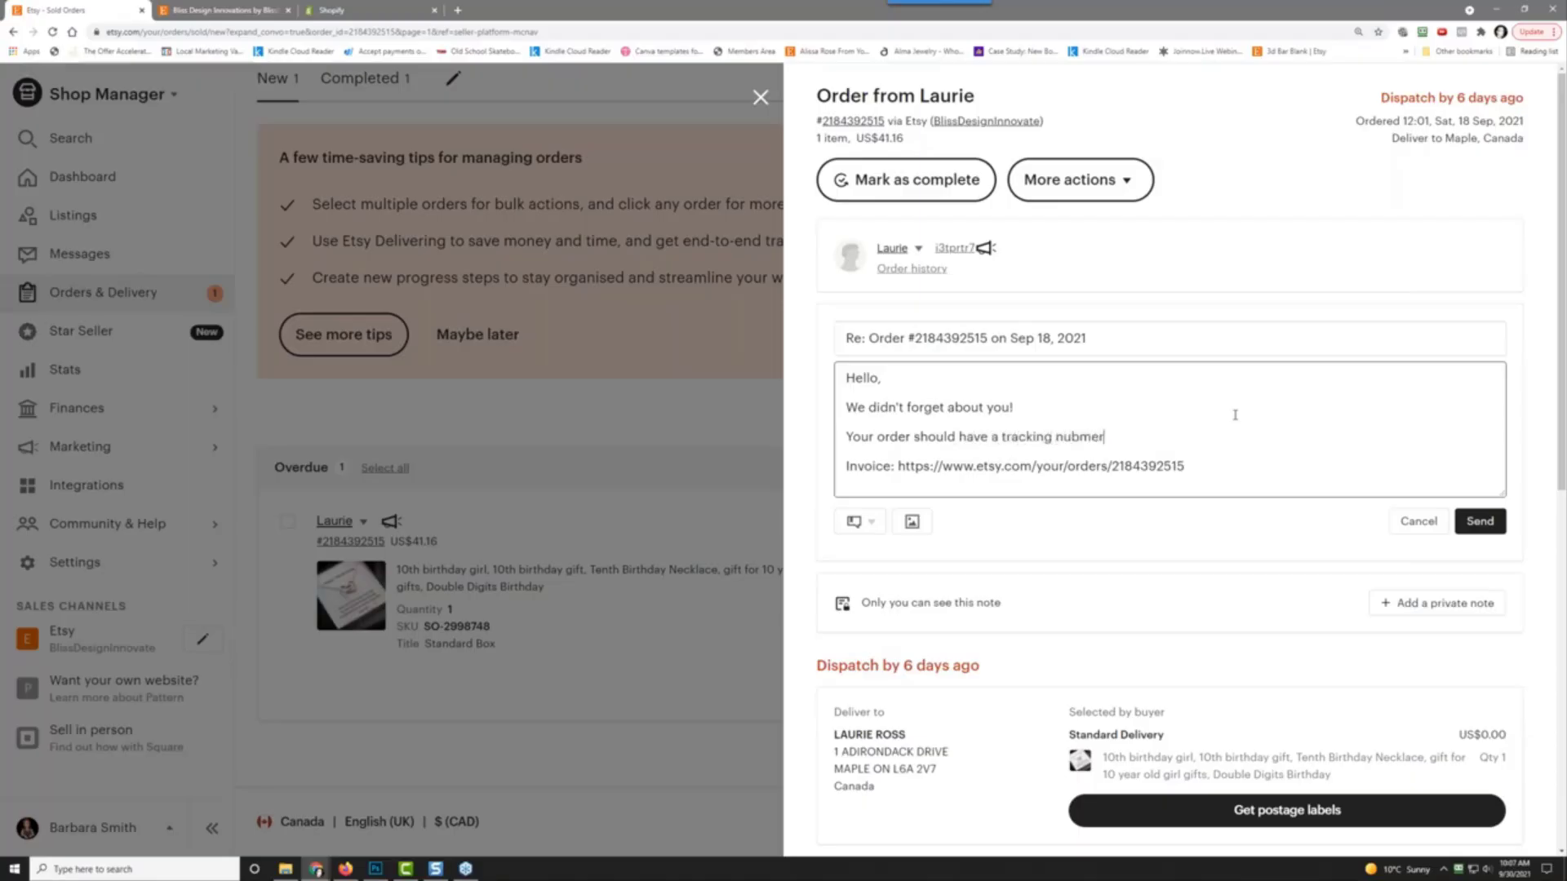
key("BackSpace")
key("BackSpace")
key("BackSpace")
key("BackSpace")
type("mber very soon.")
key("Return")
type("We wil")
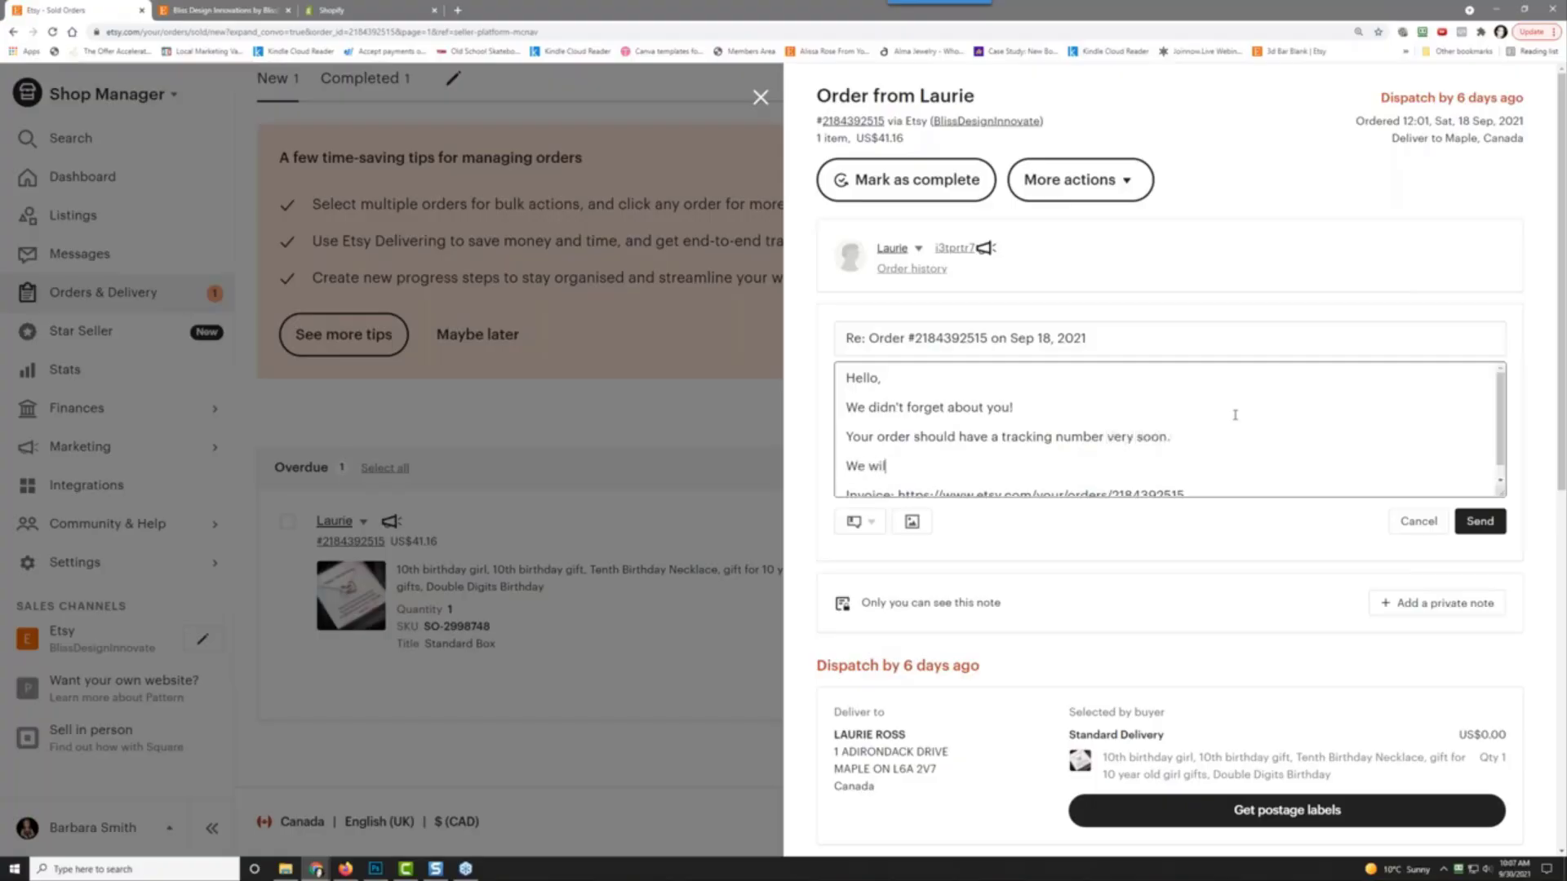
type("l email that to yo")
type("u as soon as we have it.")
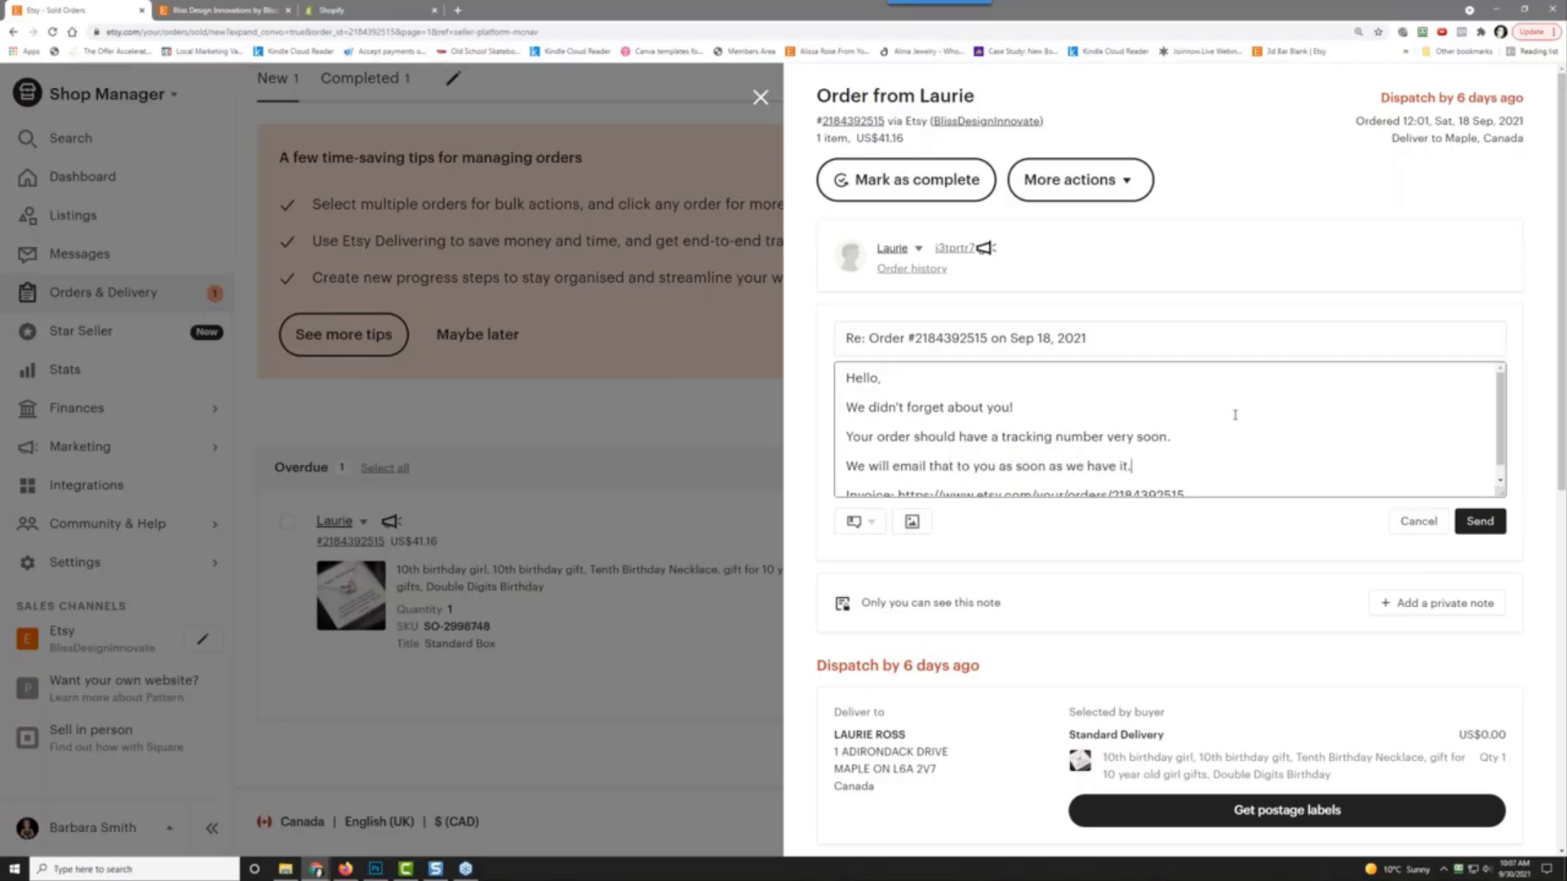
Step: Add the line "Thank you for your business." below the invoice link in the message
key("Down")
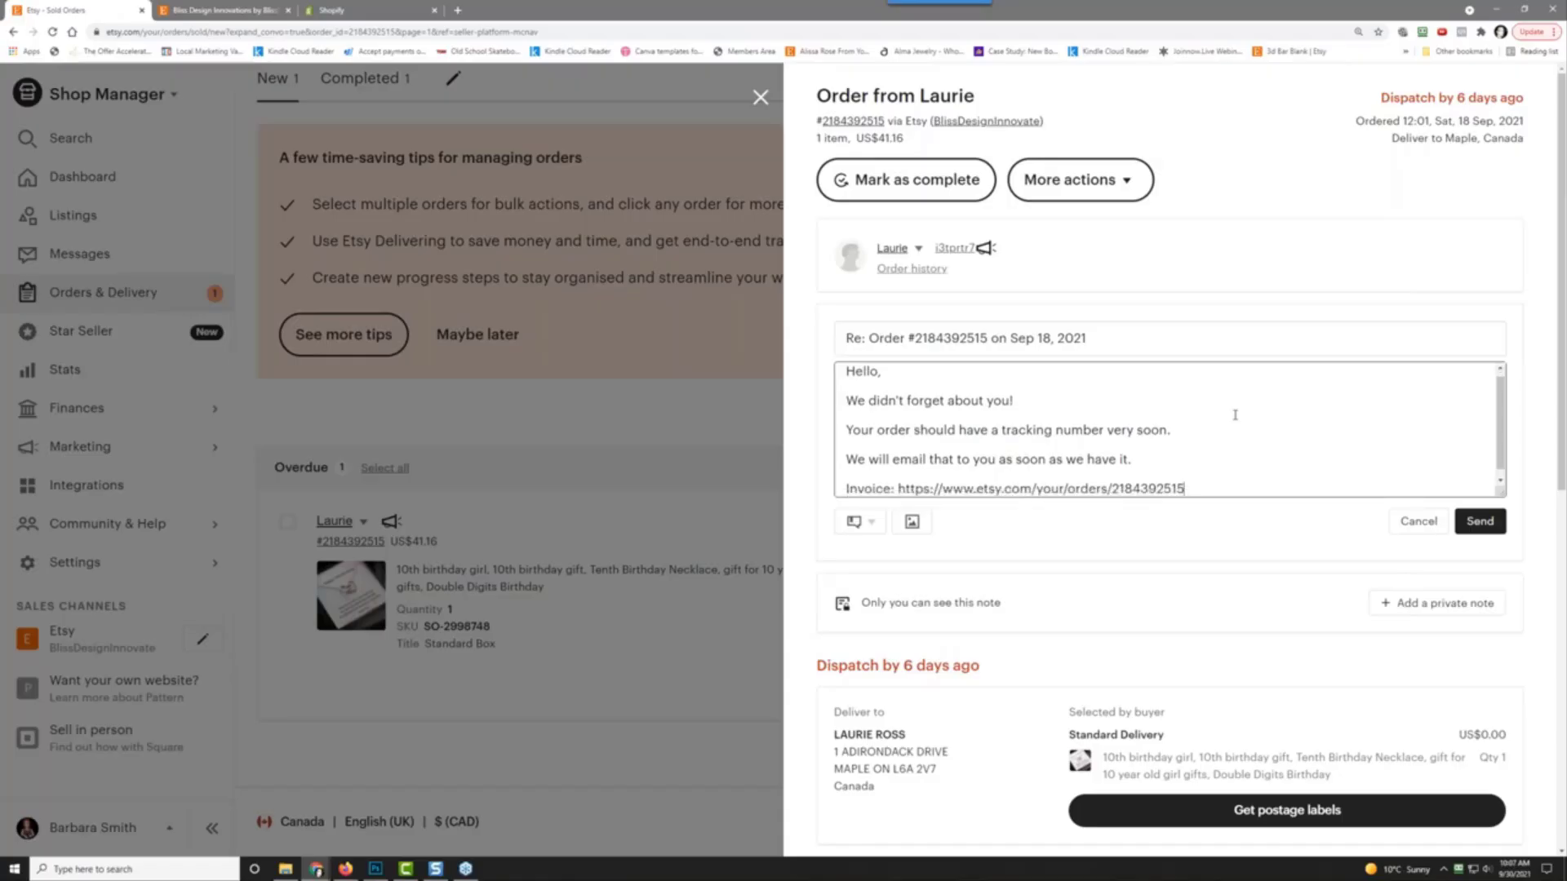
key("Down")
key("Return")
key("Return")
type("Thansk for")
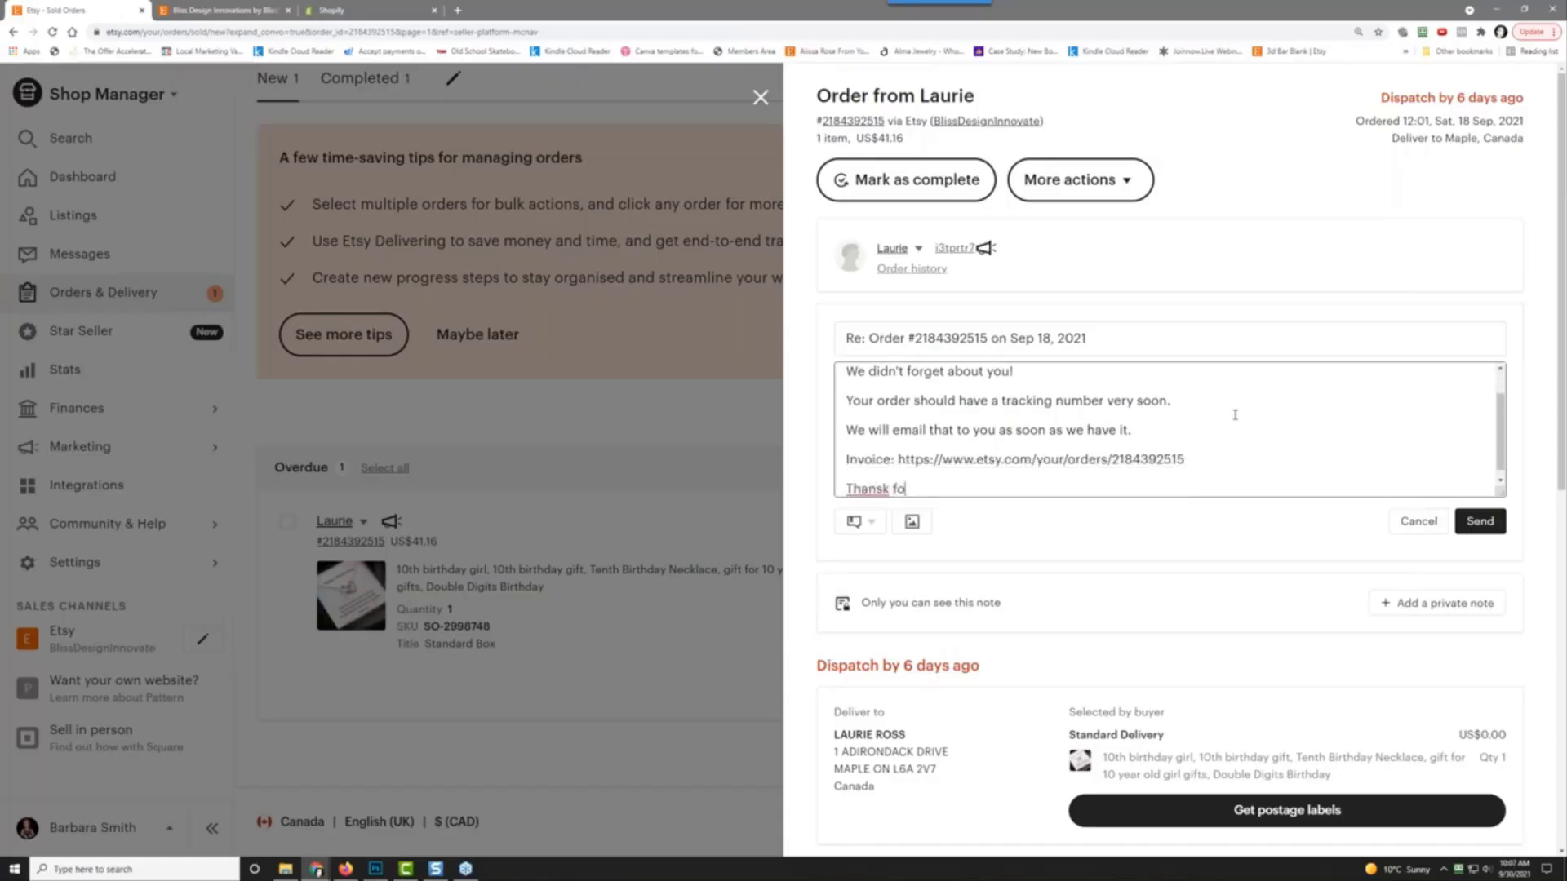
key("BackSpace")
key("BackSpace")
key("BackSpace")
key("BackSpace")
key("BackSpace")
type("k you fo ryou")
key("BackSpace")
key("BackSpace")
key("BackSpace")
key("BackSpace")
key("BackSpace")
type("r your business.")
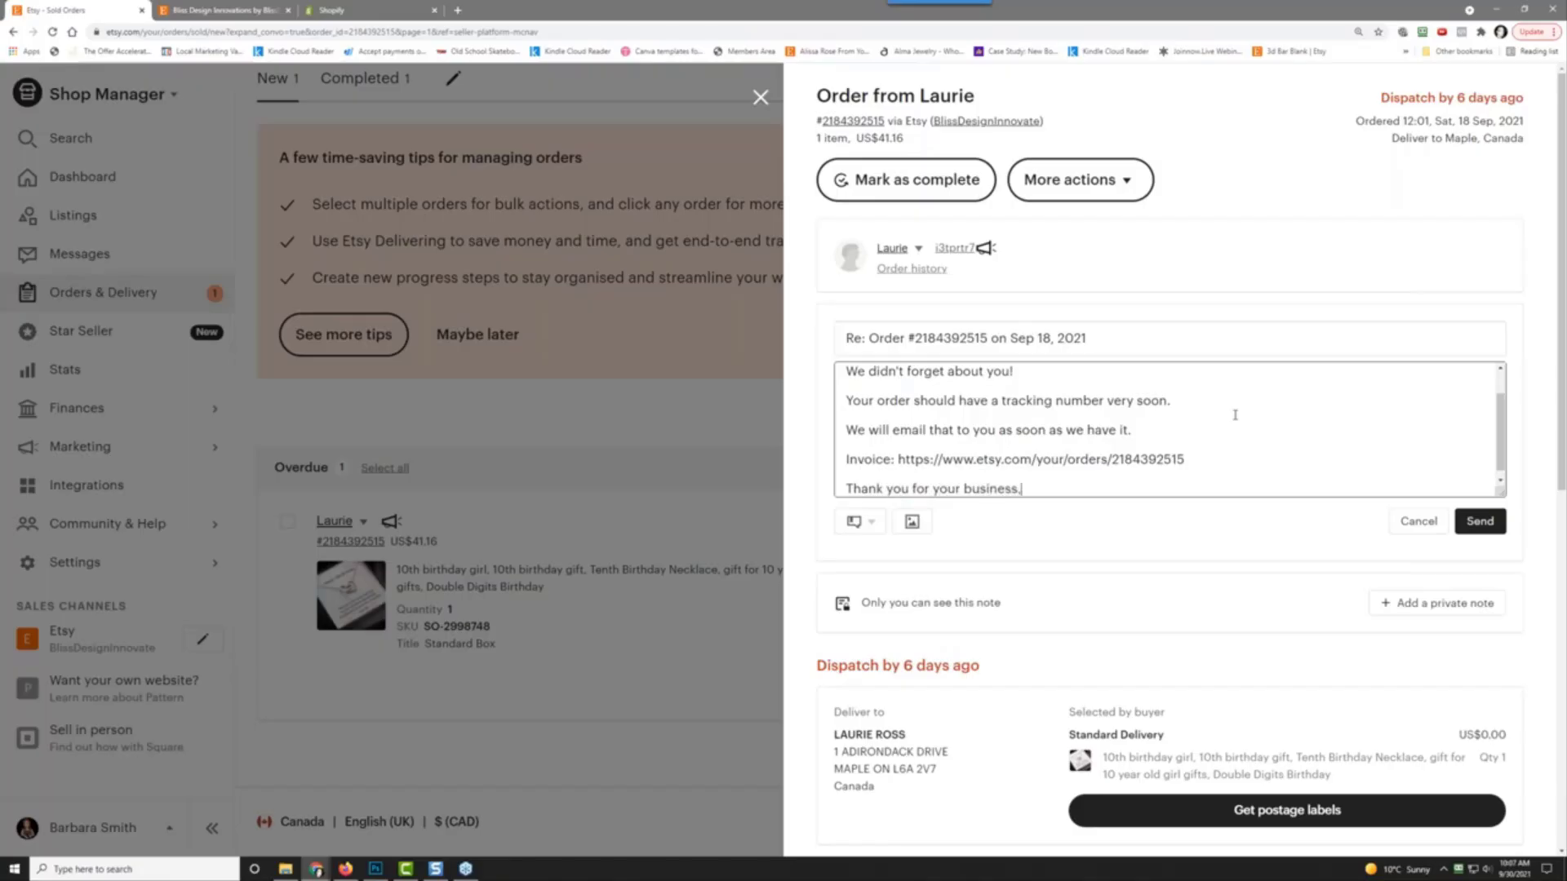
Step: Close the message with "All the best," and the signature "Bliss Design Innovate Etsy Shop"
key("Return")
type("All the ber")
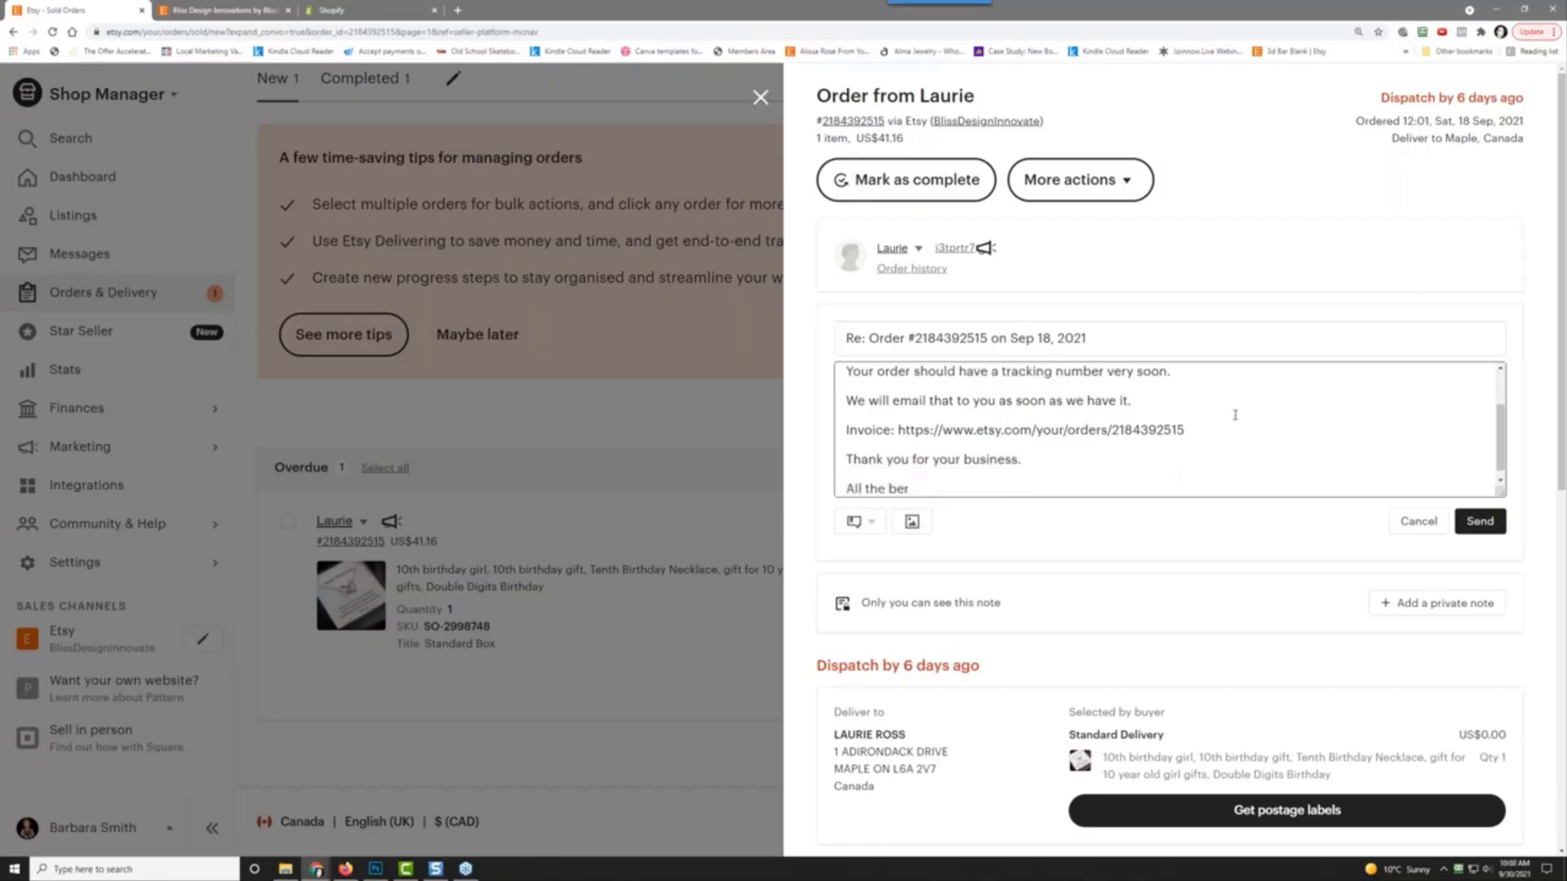
key("BackSpace")
type("st,")
key("Return")
type("Bliss De")
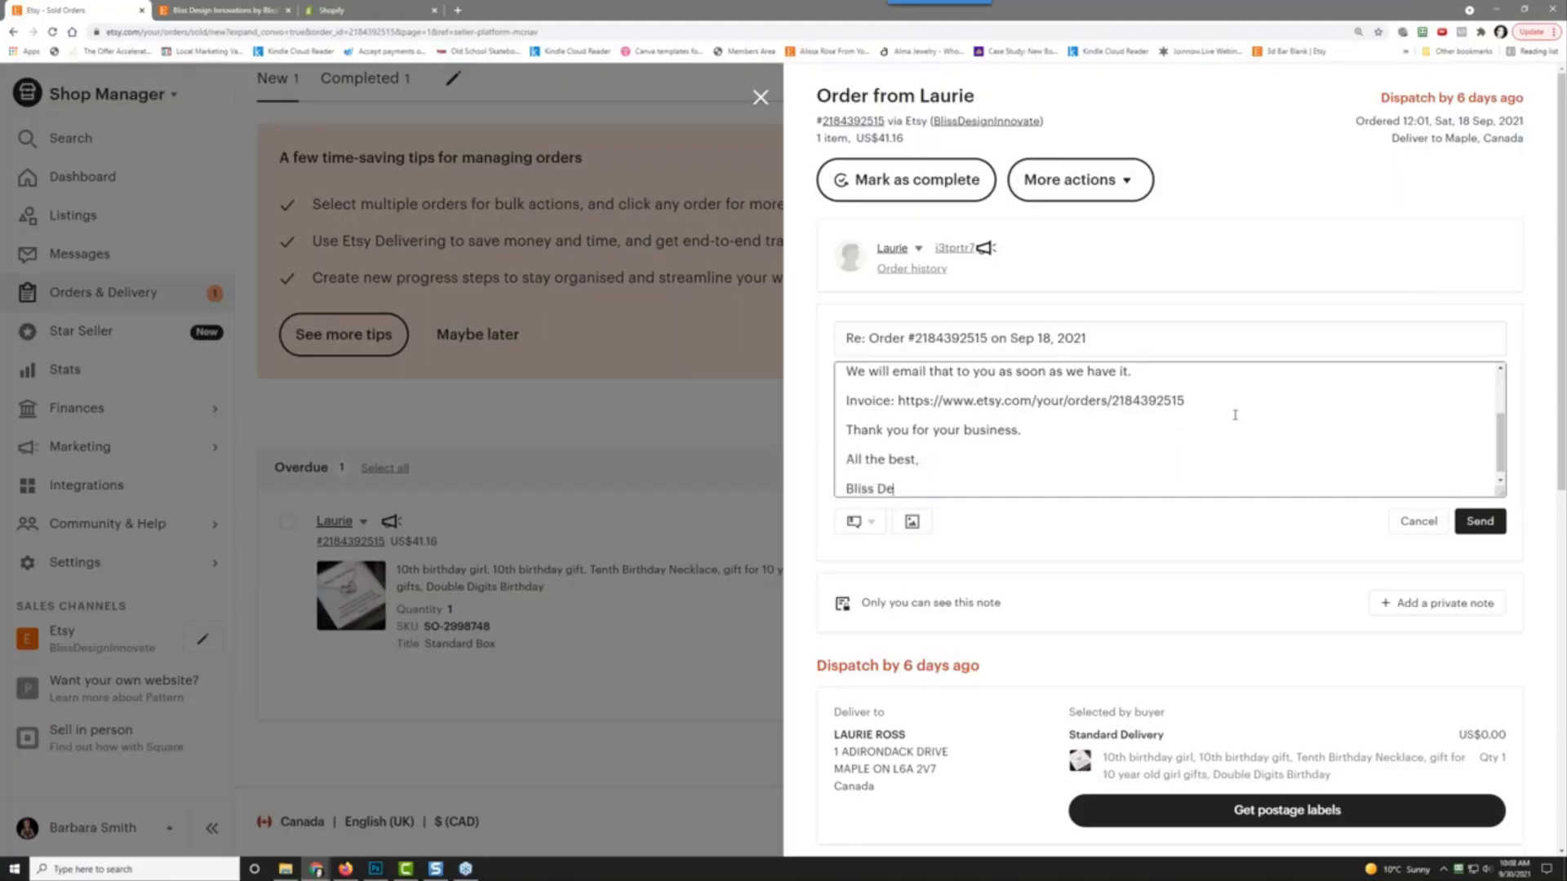
type("sign Inn")
key("BackSpace")
key("BackSpace")
key("BackSpace")
type("Innovate Etsy Shop")
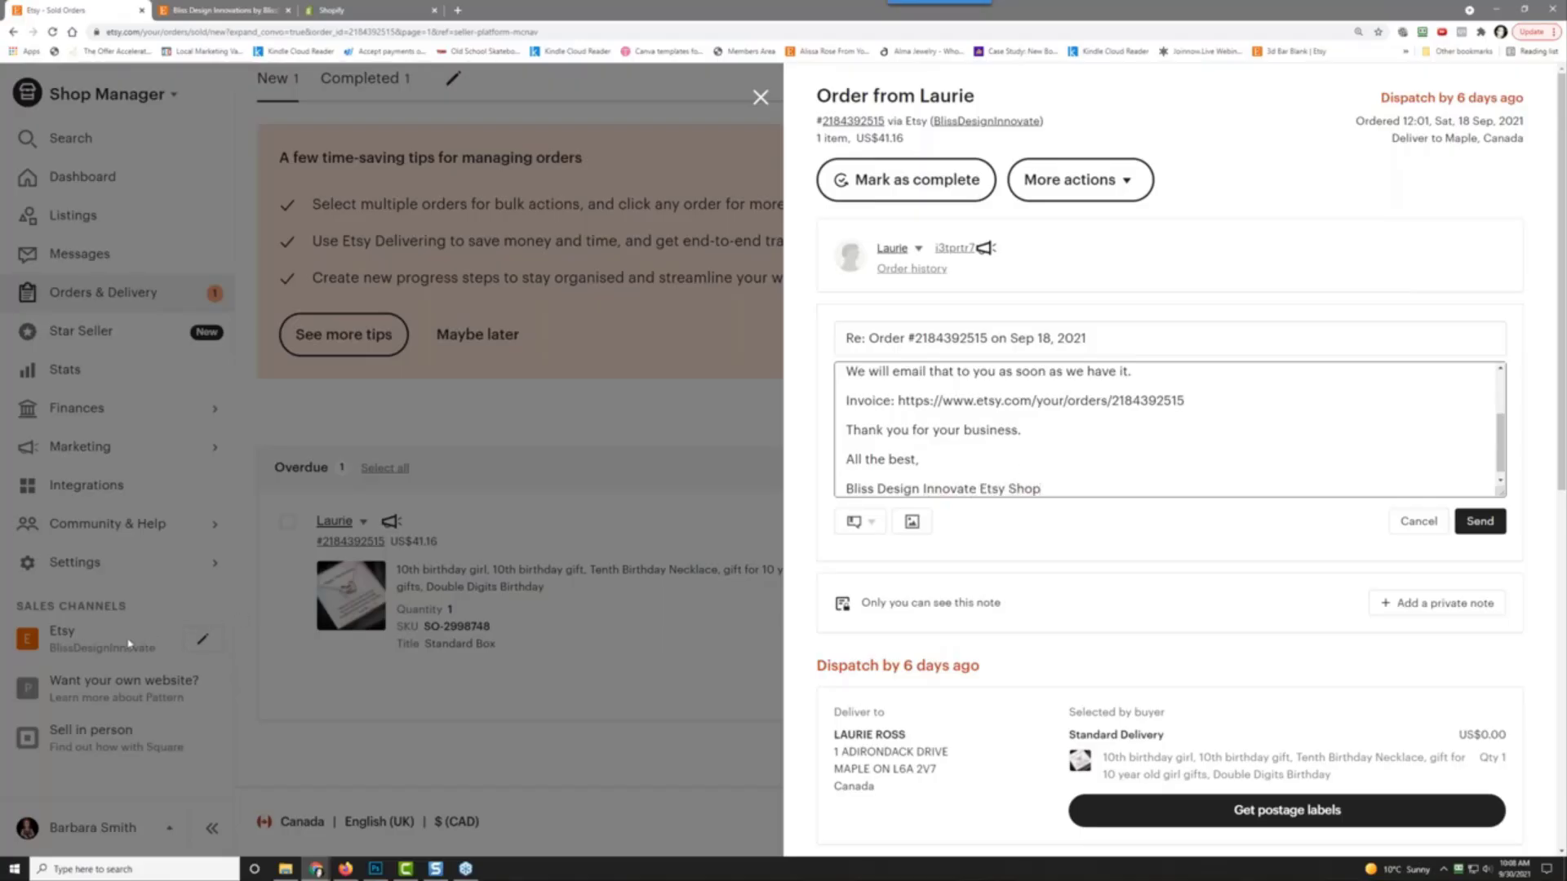
Step: Check the finished message from the signature up to the greeting and send it to the buyer
left_click(921, 490)
left_click(971, 488)
scroll(1003, 416, "up", 3)
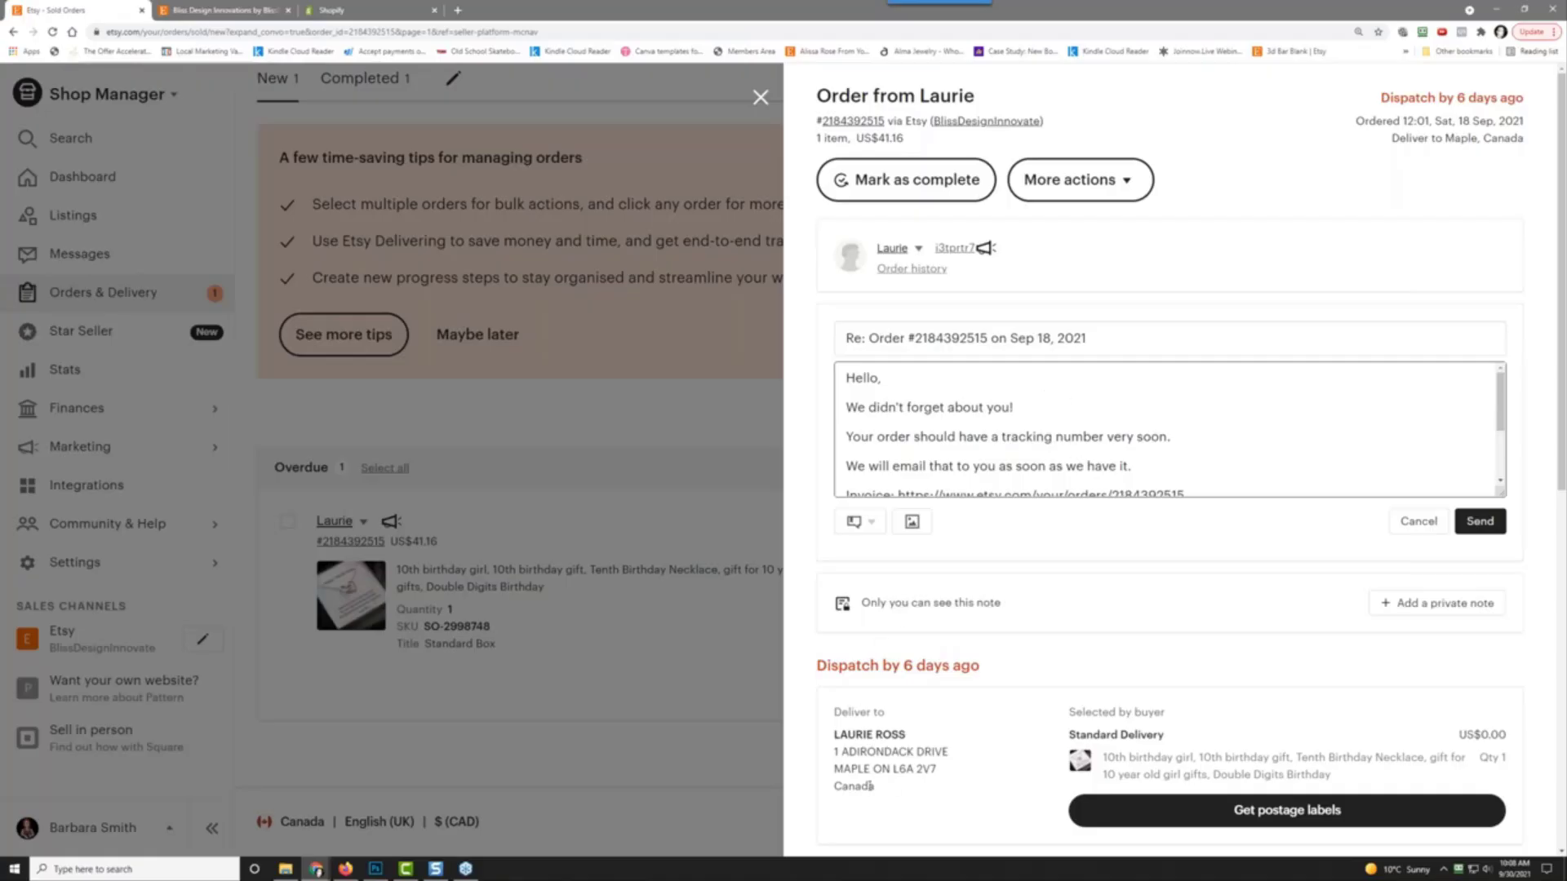
left_click(1486, 529)
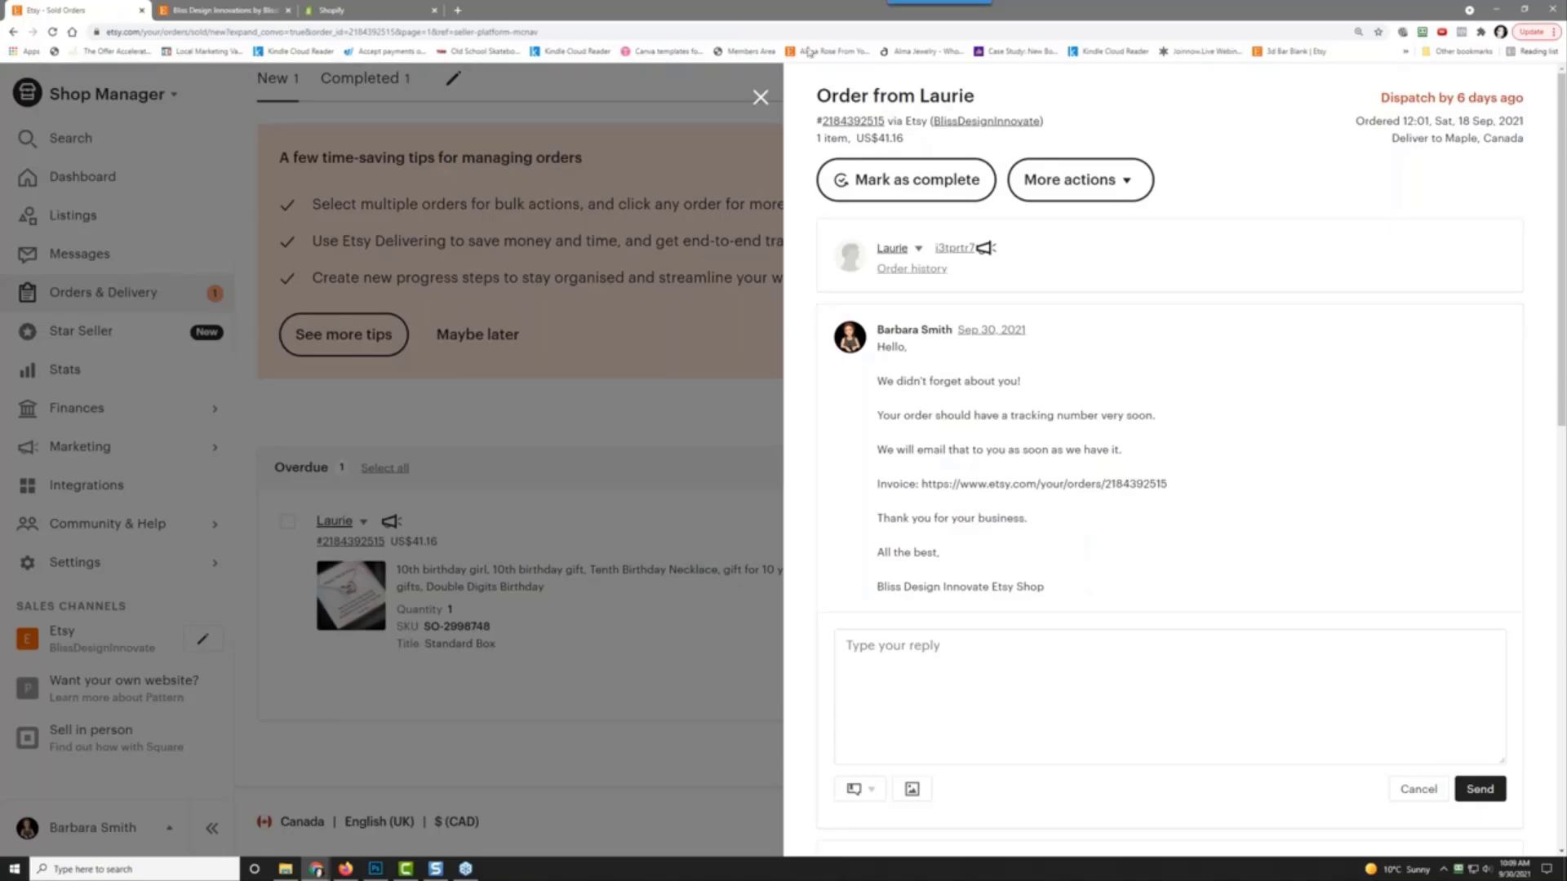
Step: Close the order's details and look over the shop's public page before returning to the orders list
left_click(762, 97)
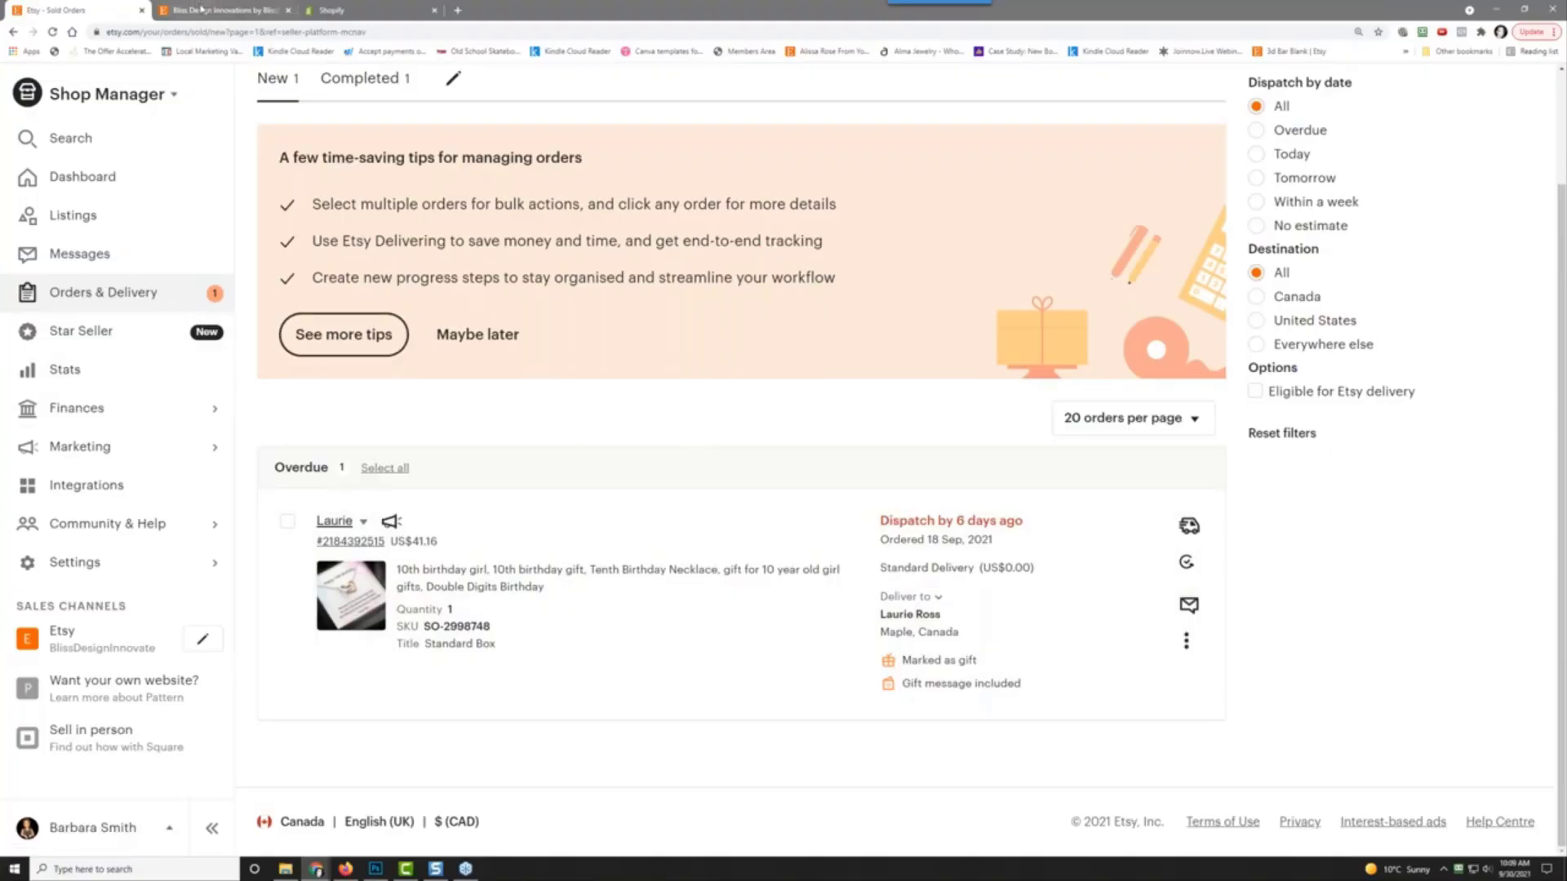
key("ctrl+Tab")
scroll(830, 214, "up", 2)
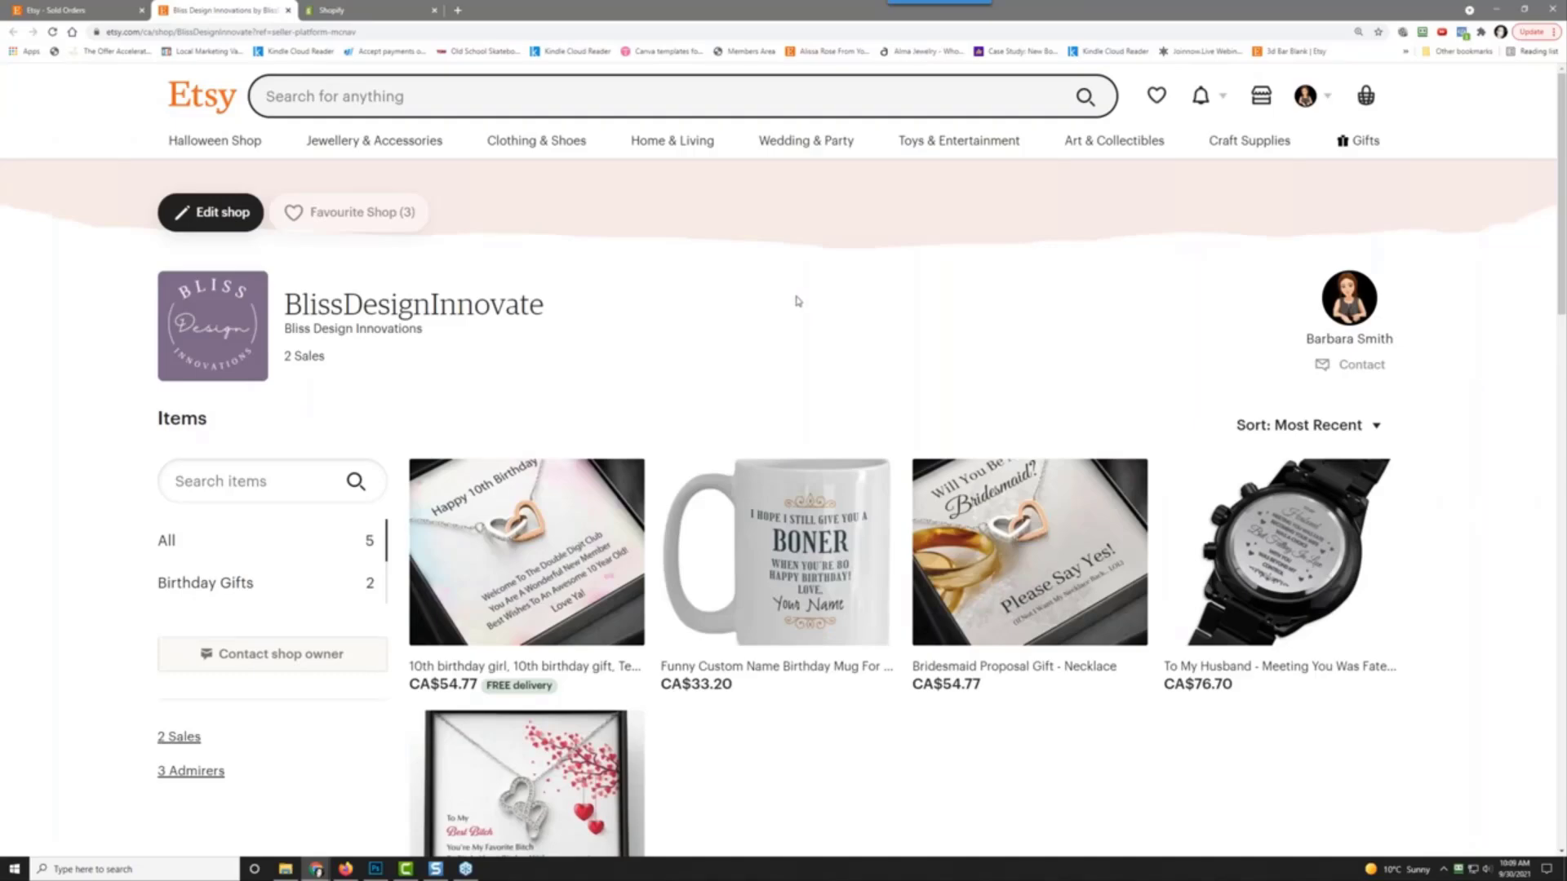
left_click(16, 8)
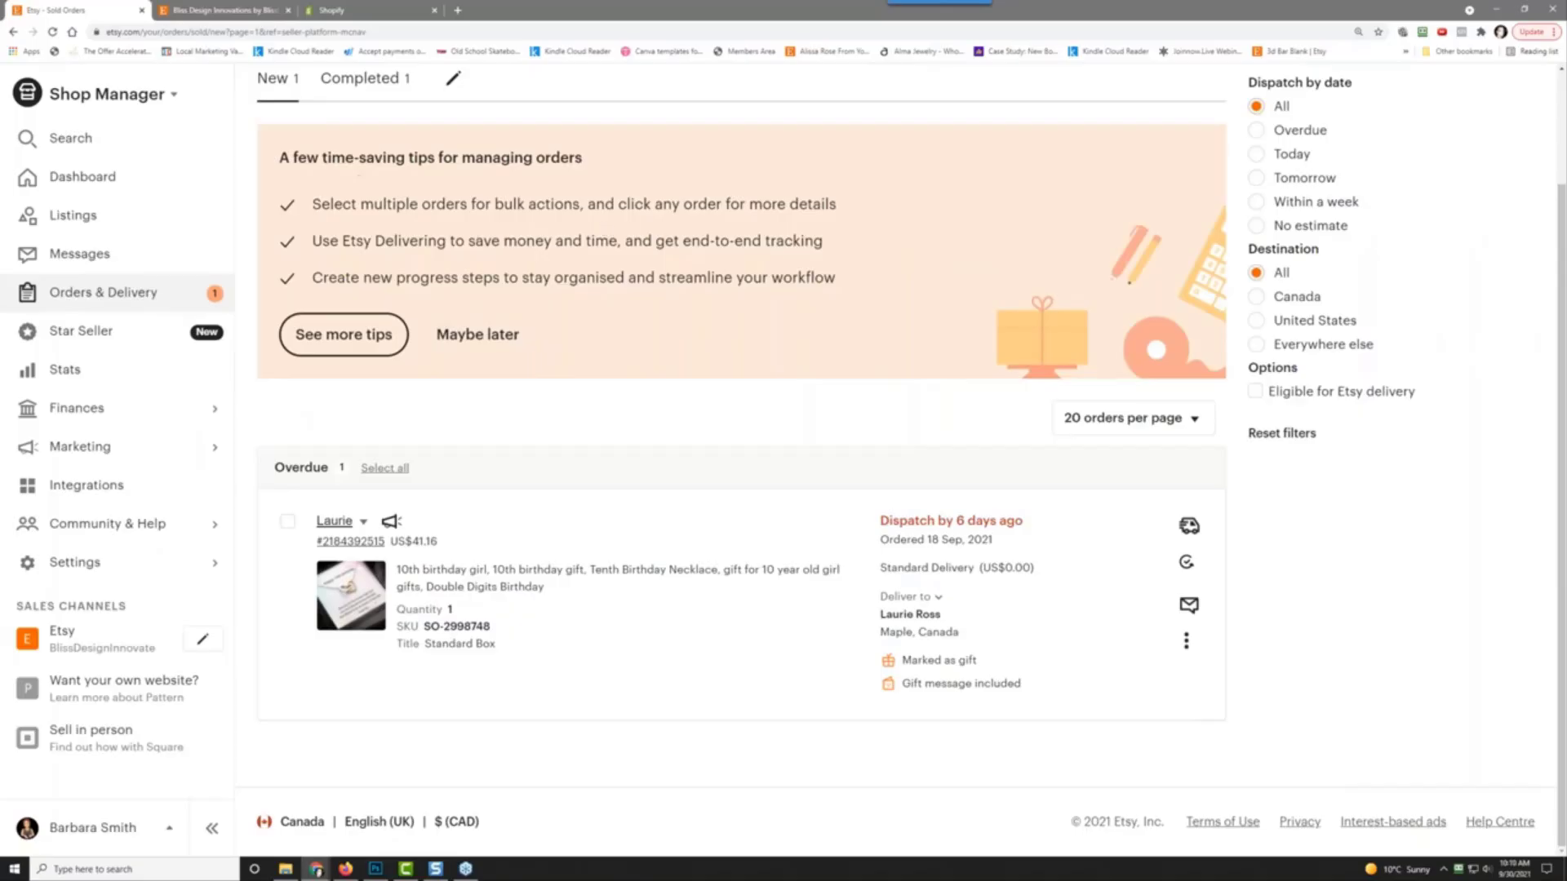
Step: Dismiss the order-management tips and open the draft listing "To my wife - of all the fish in the sea - wishbone necklace"
left_click(460, 336)
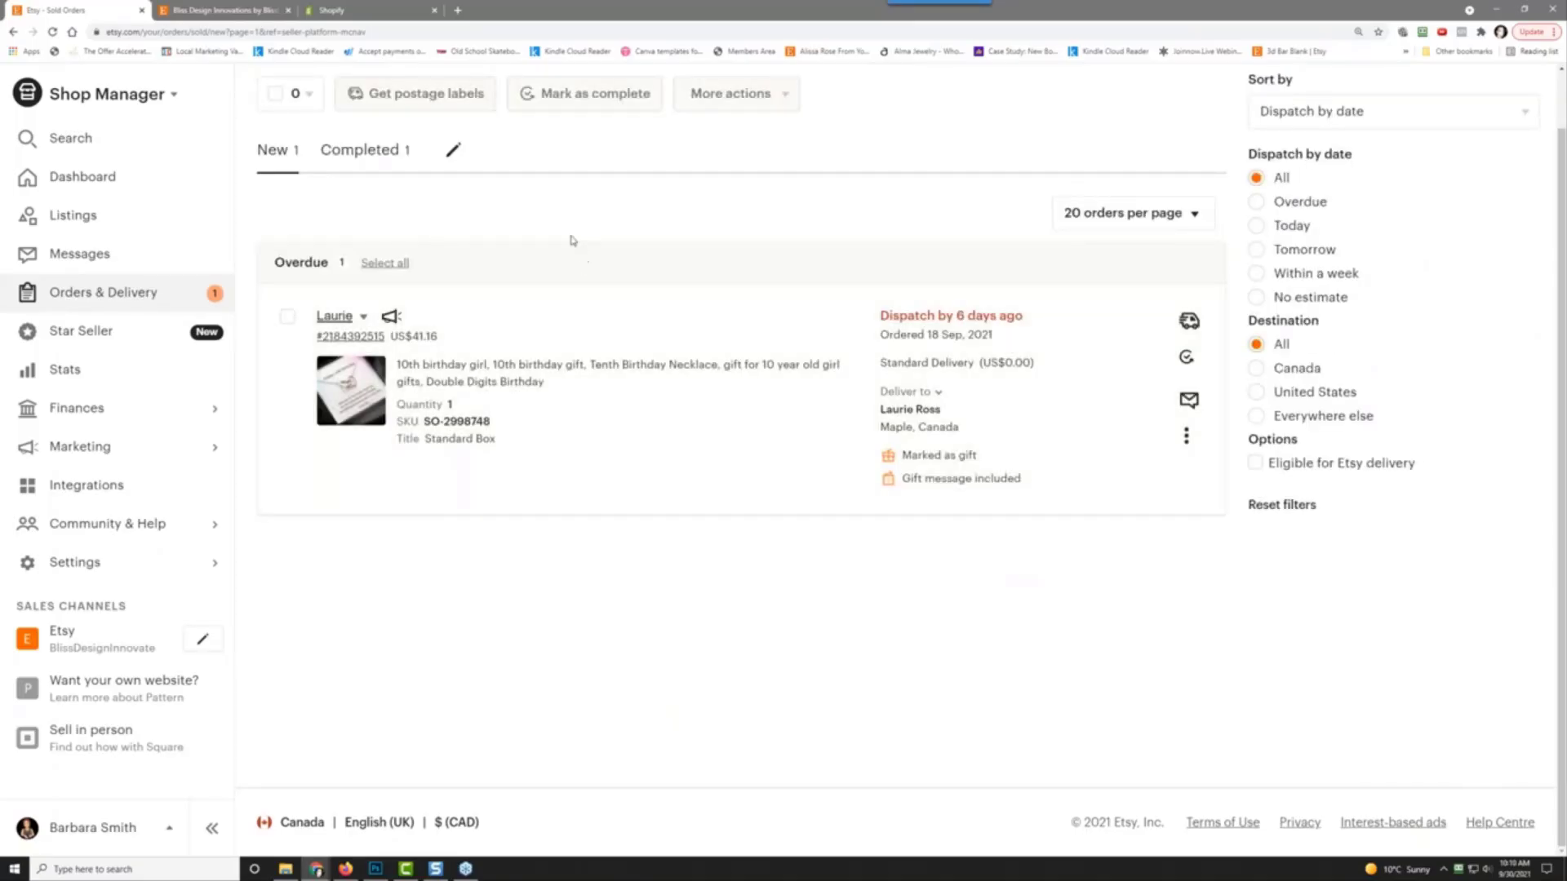
left_click(82, 216)
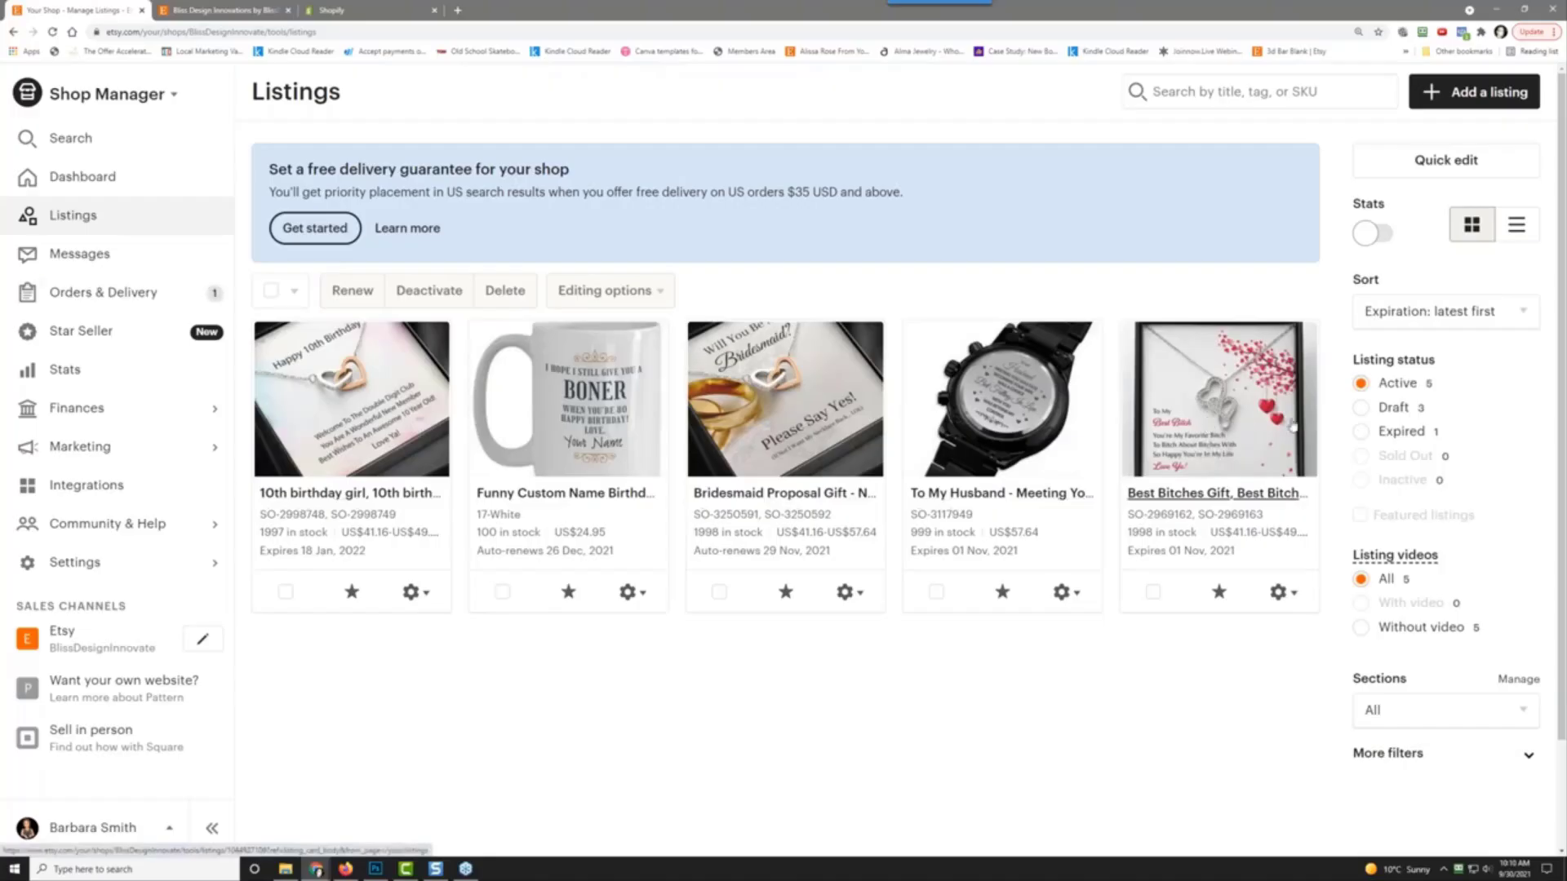
left_click(229, 10)
left_click(120, 14)
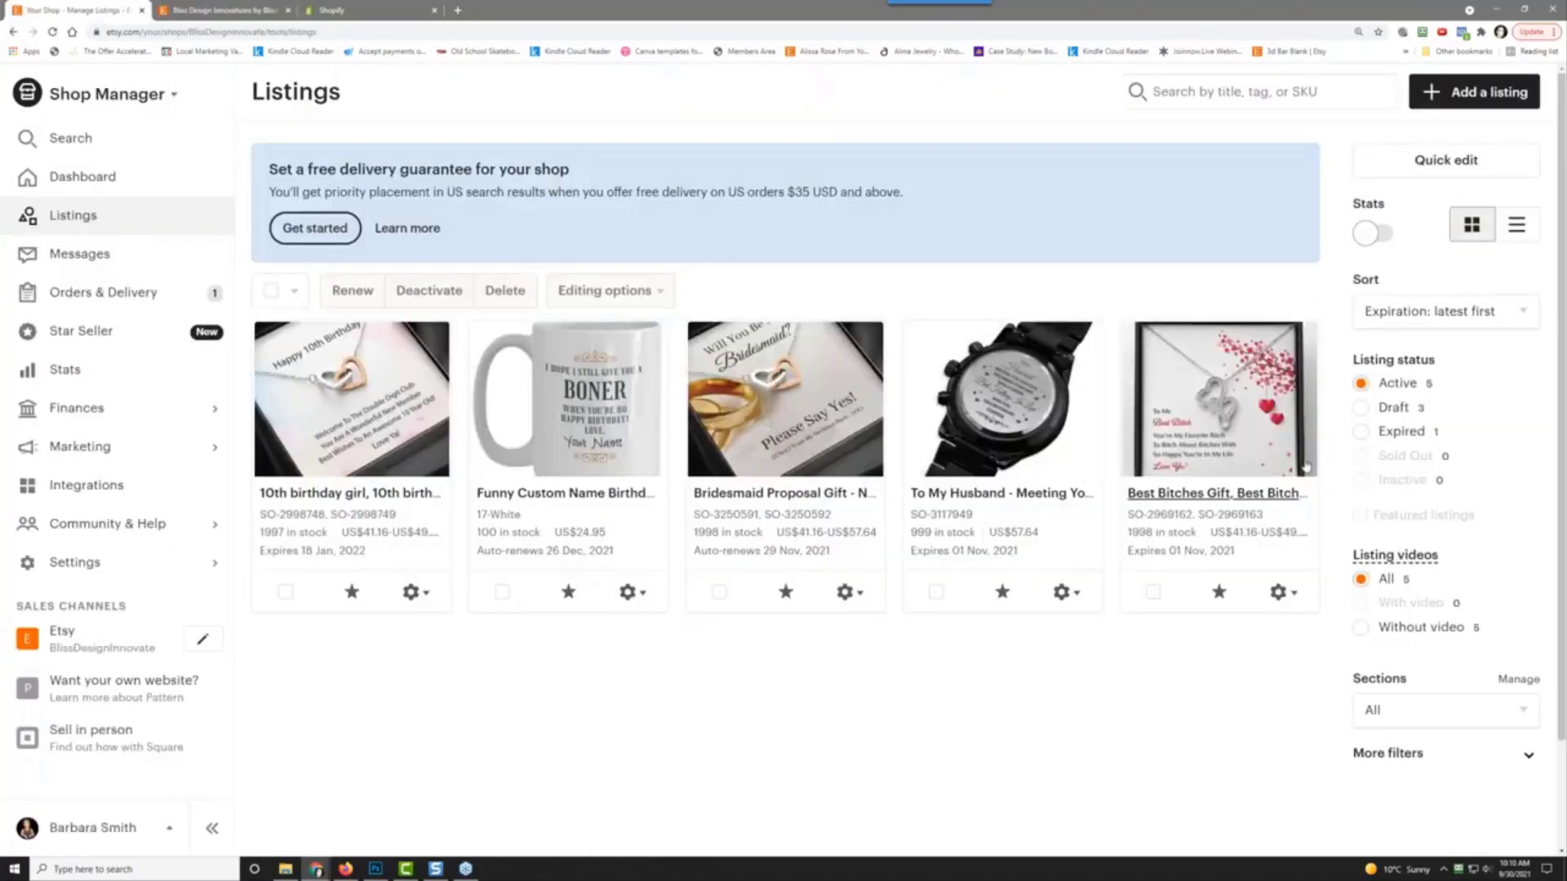
left_click(1361, 408)
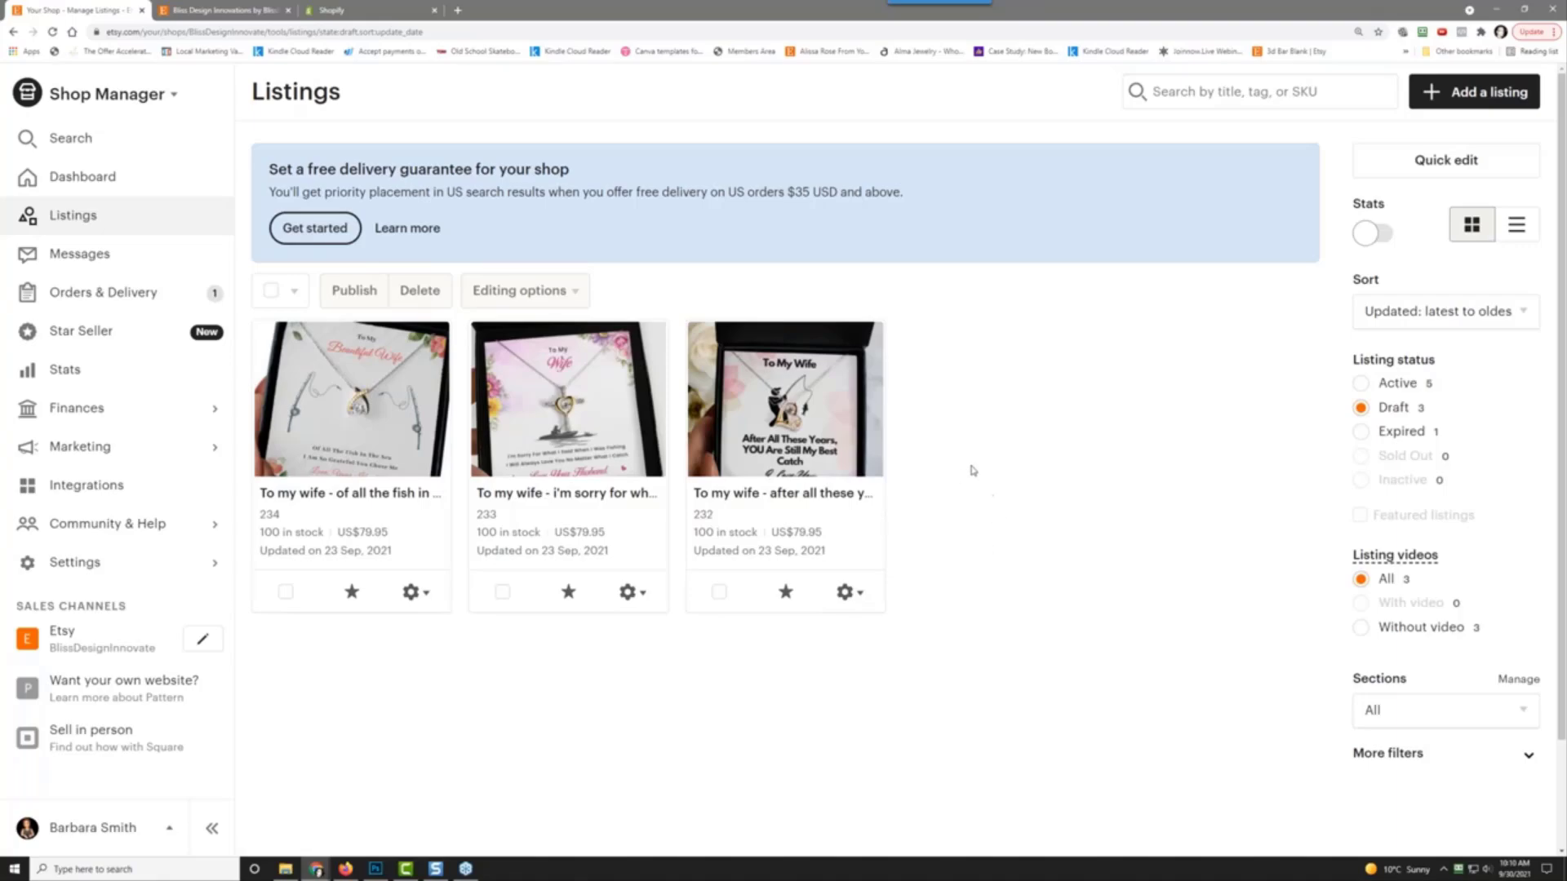
left_click(365, 423)
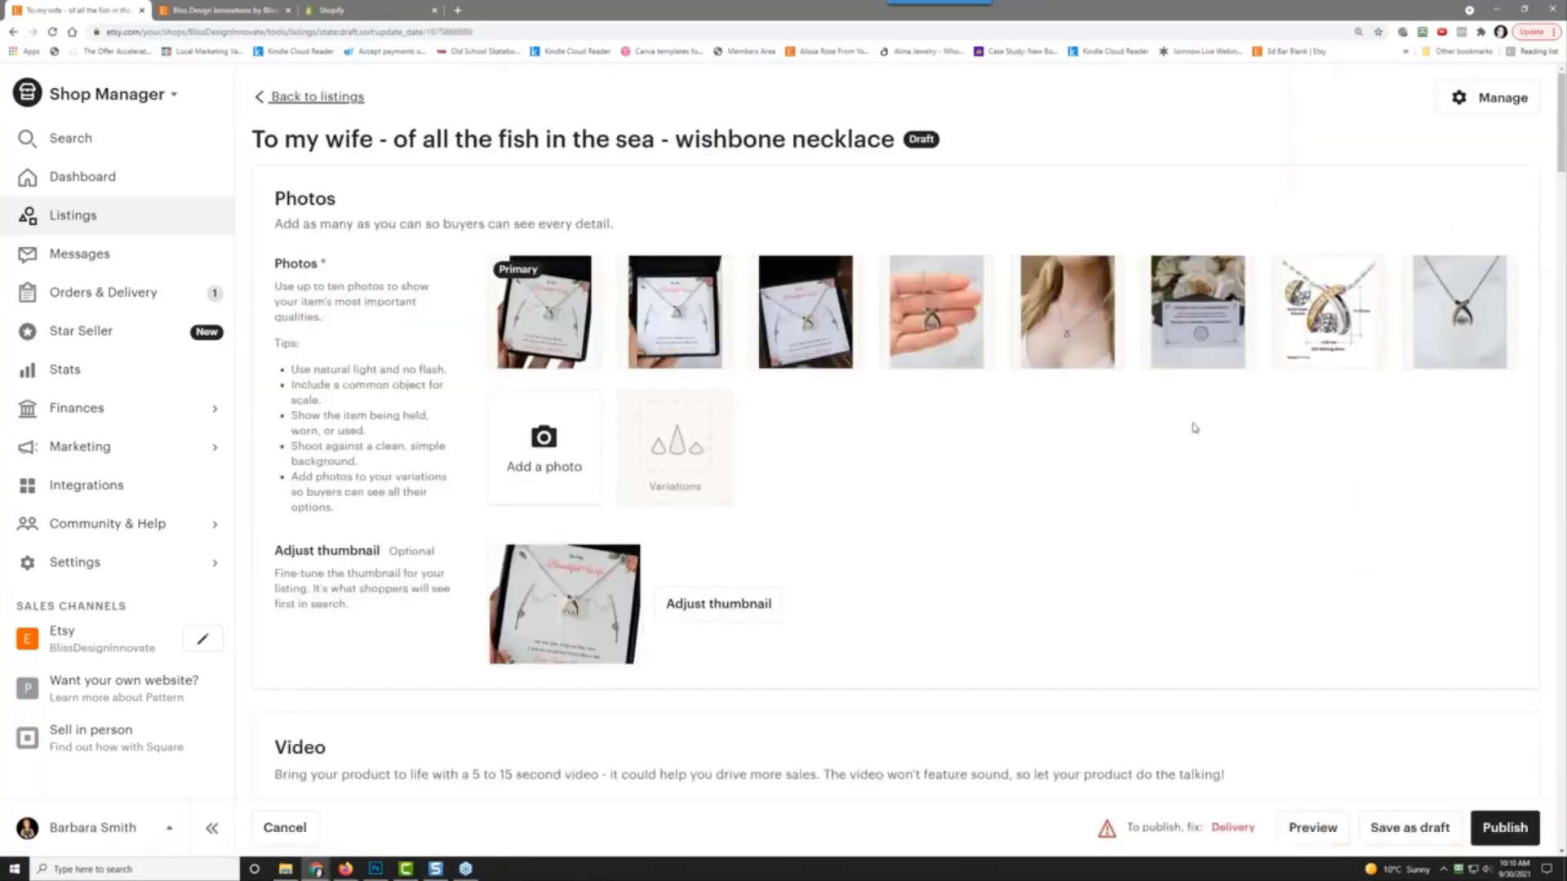
Step: Start adding a video to the listing and browse to the "designs" folder of "025 - new gearbubble message card challenge" on Drive (D:)
mouse_move(677, 326)
scroll(410, 615, "down", 3)
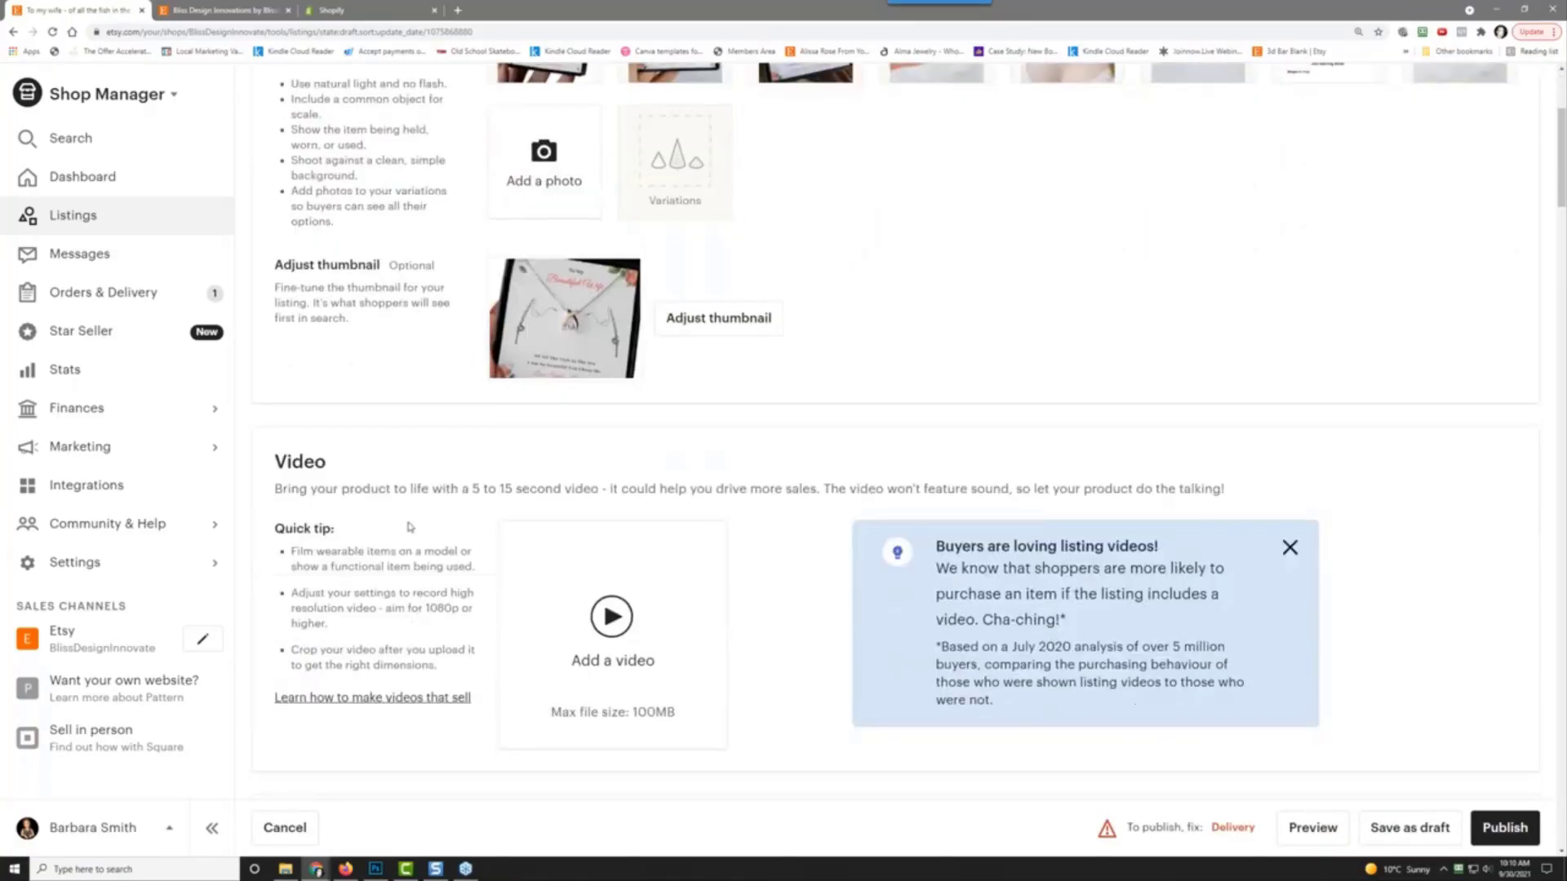
scroll(408, 526, "up", 2)
scroll(406, 526, "down", 1)
scroll(423, 458, "up", 3)
scroll(438, 654, "down", 4)
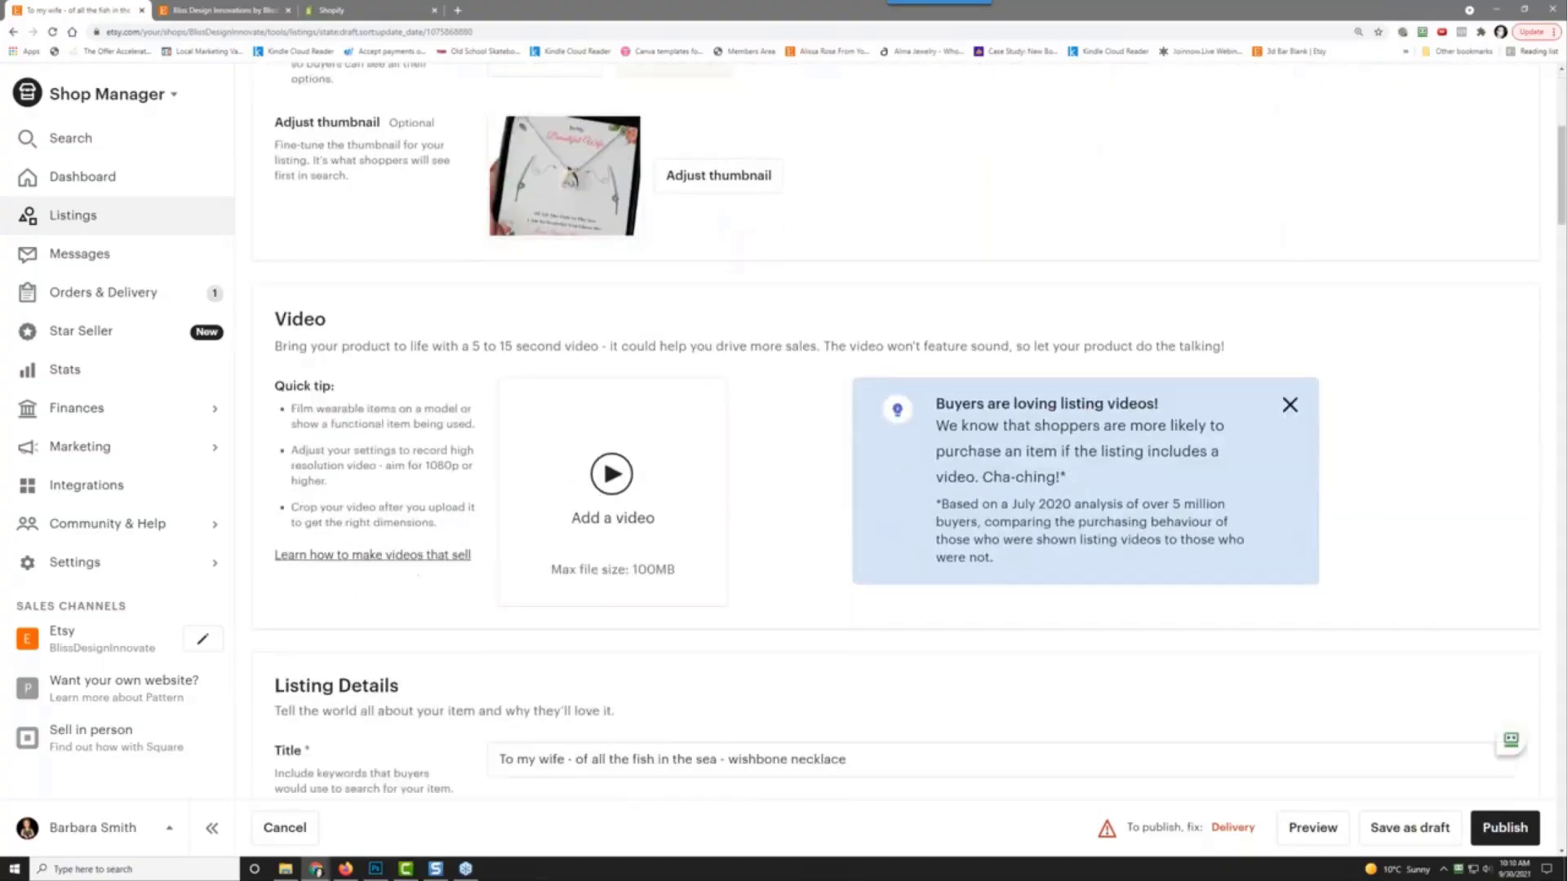
left_click(614, 490)
left_click(151, 33)
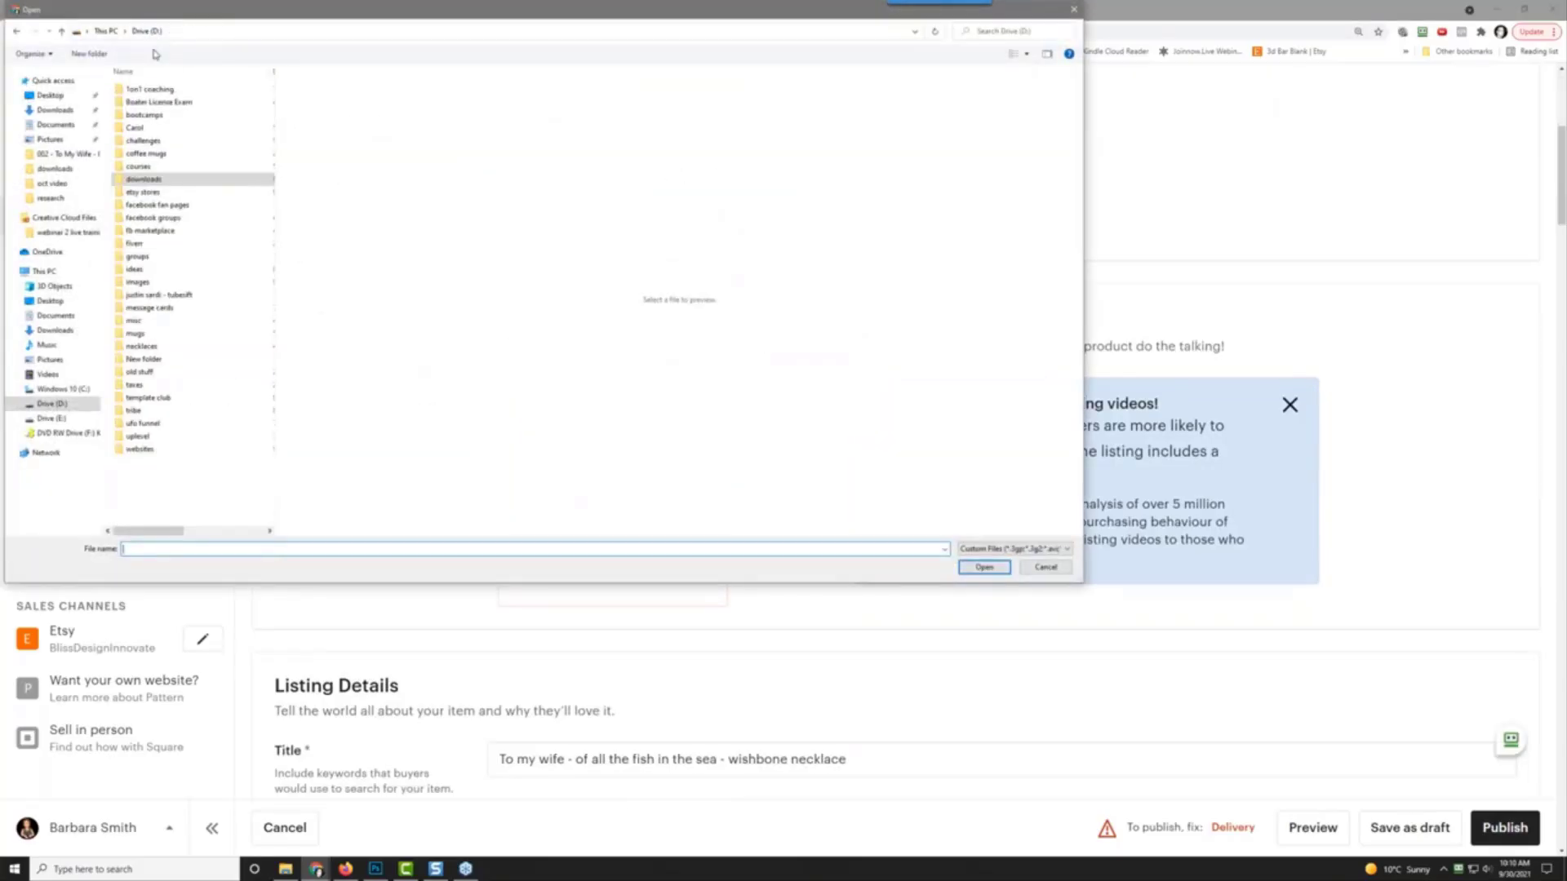
double_click(160, 141)
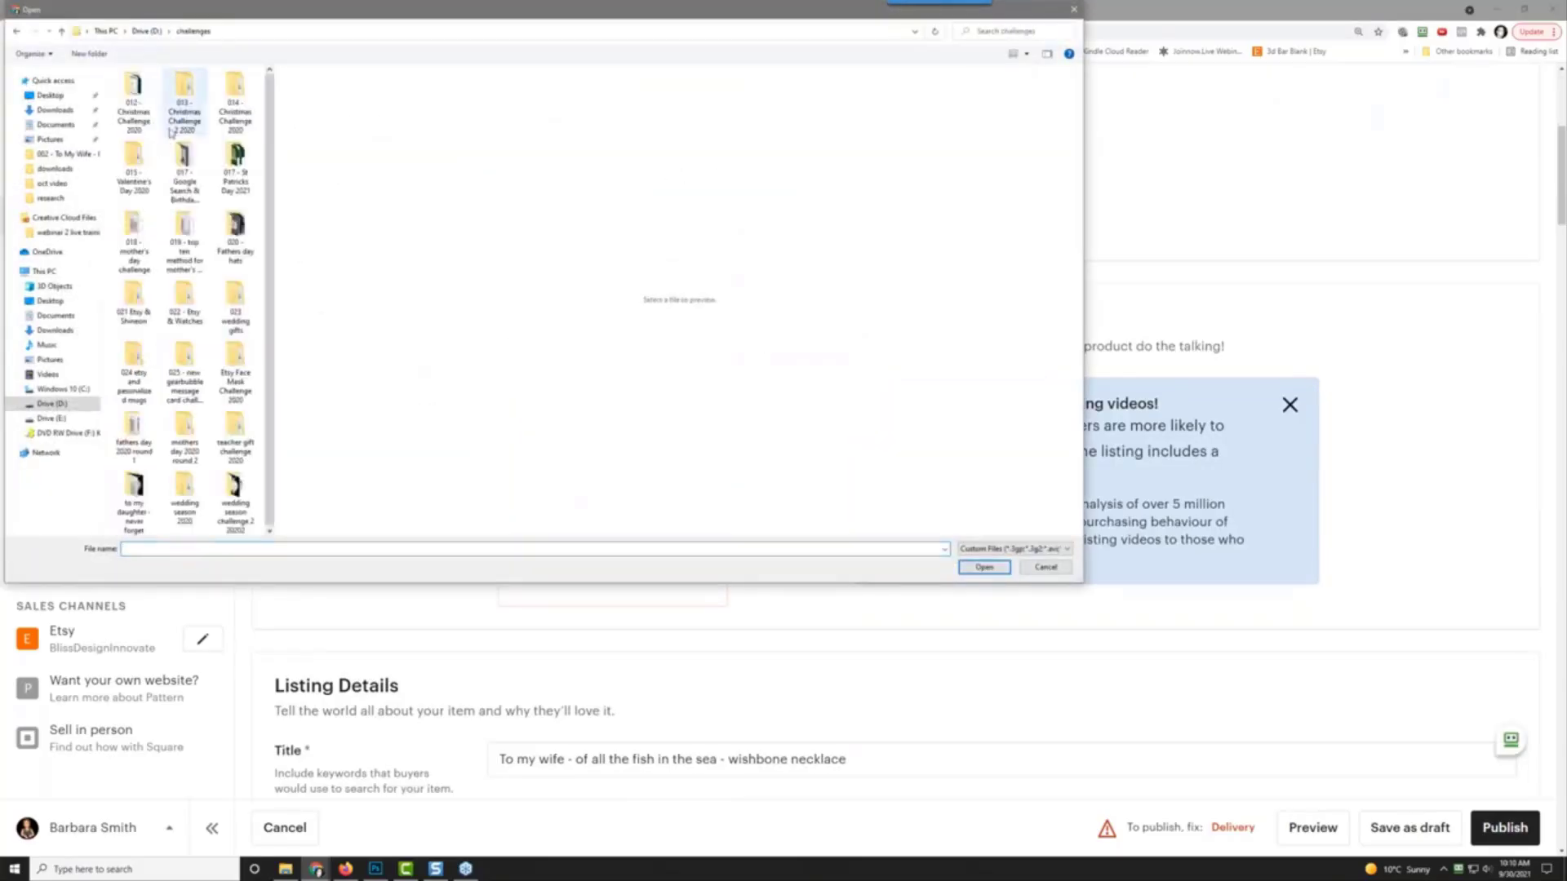
double_click(193, 372)
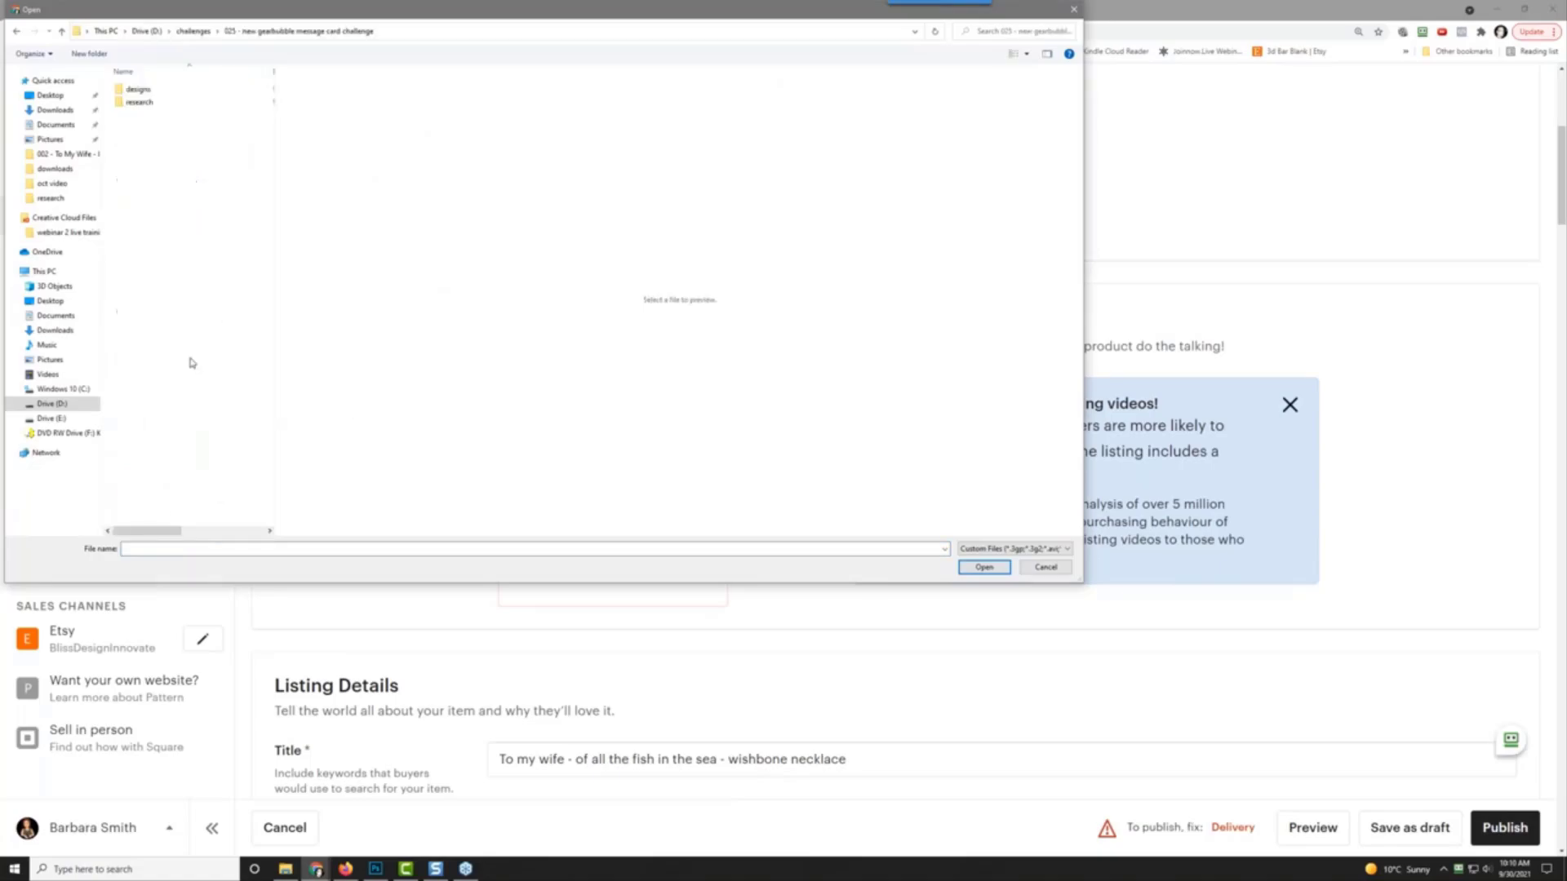
double_click(139, 90)
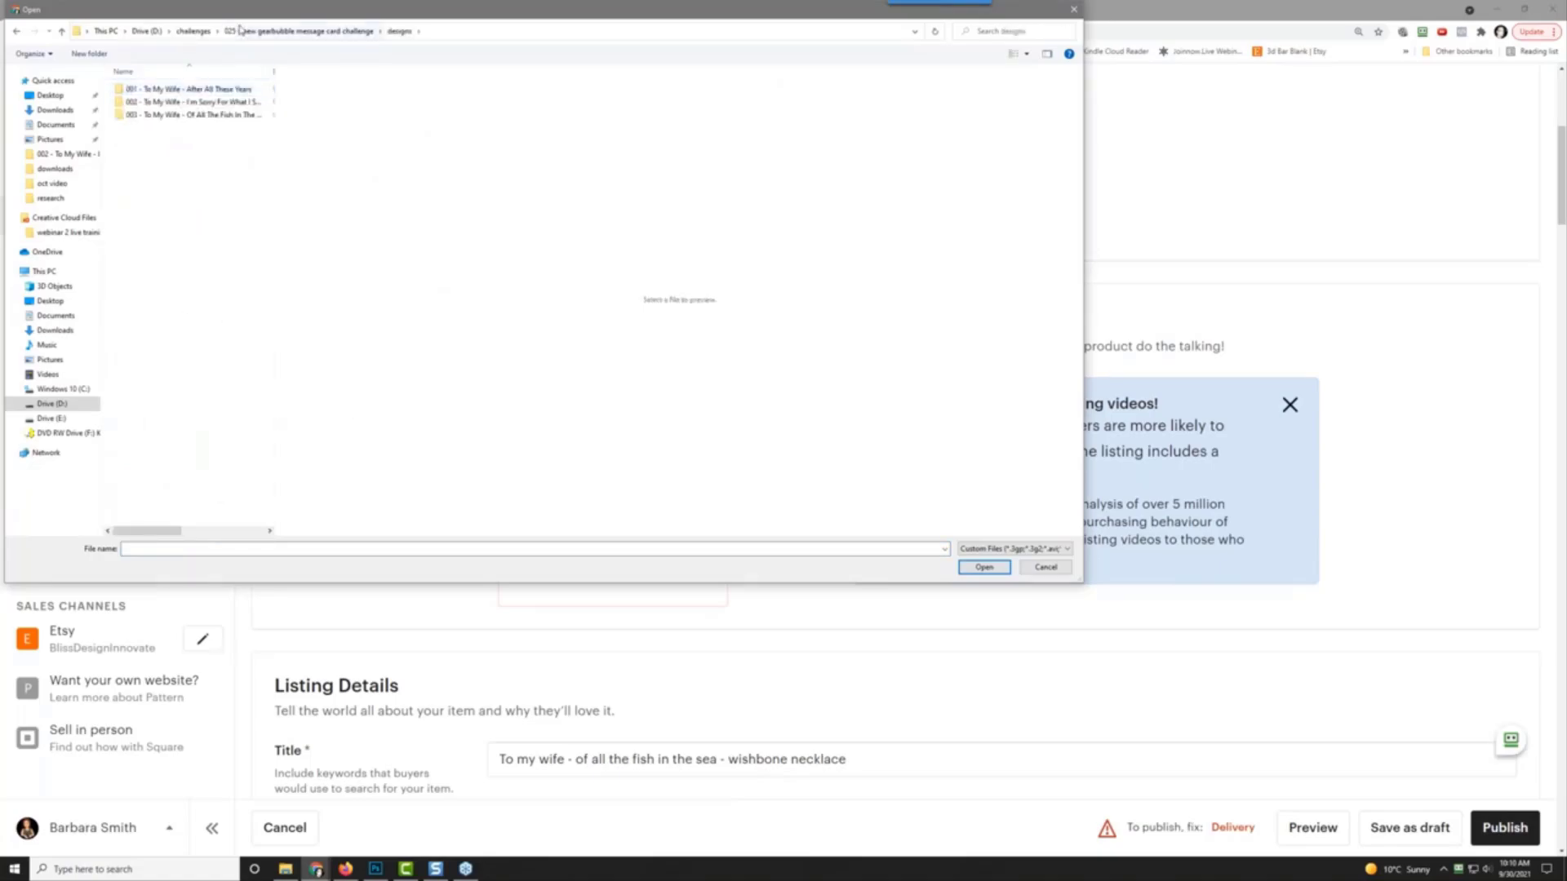
Step: Upload the necklace video from the folder "003 - To My Wife - Of All The Fish" to the listing
left_click_drag(413, 2, 391, 369)
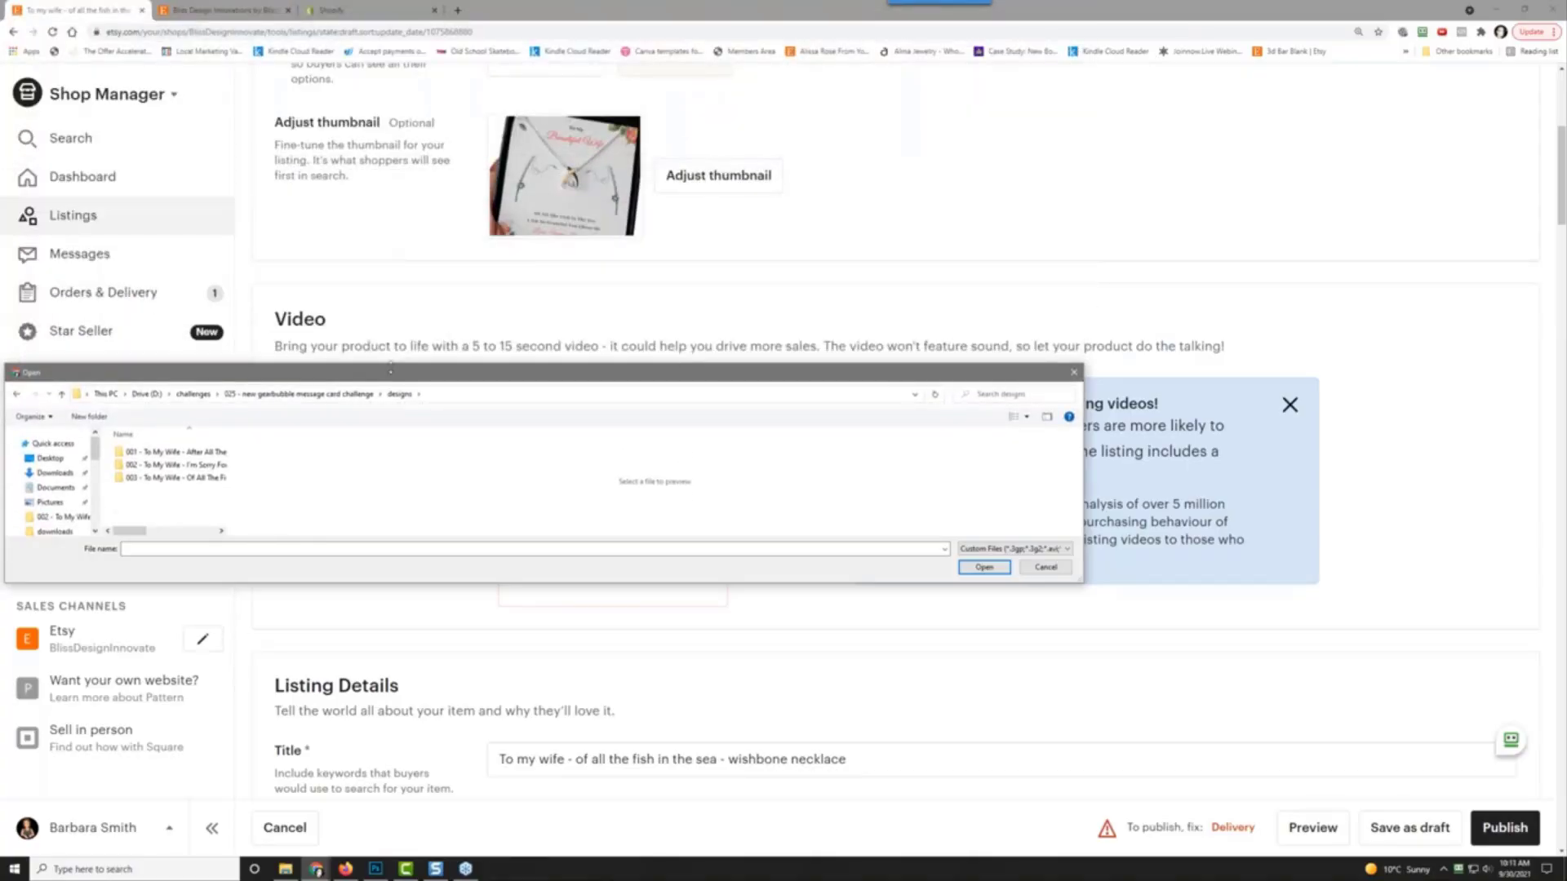
left_click_drag(391, 299, 383, 75)
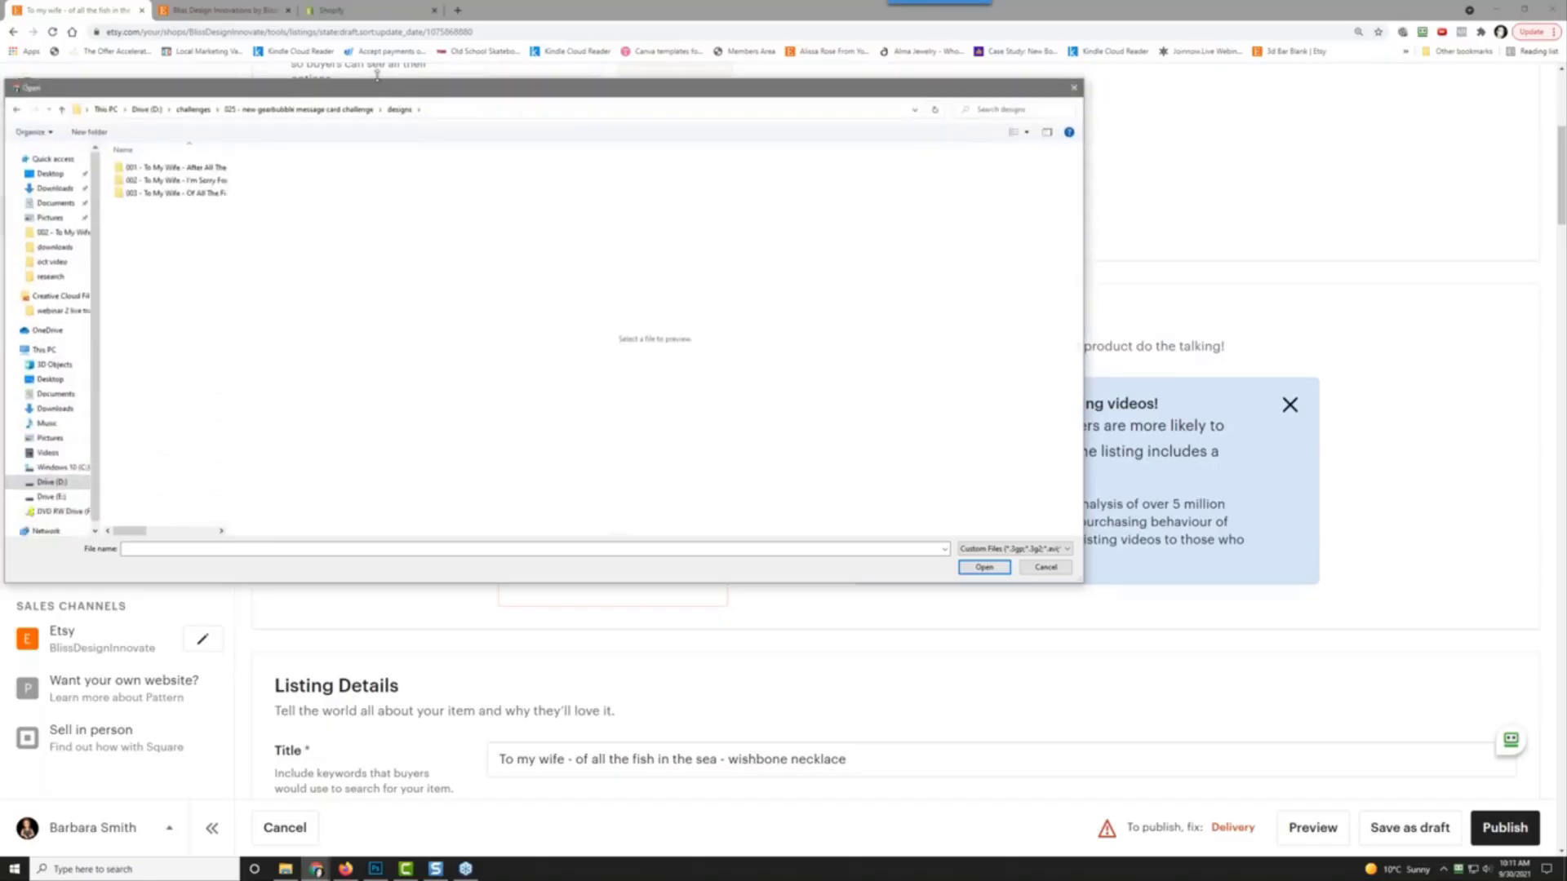
double_click(199, 189)
double_click(132, 187)
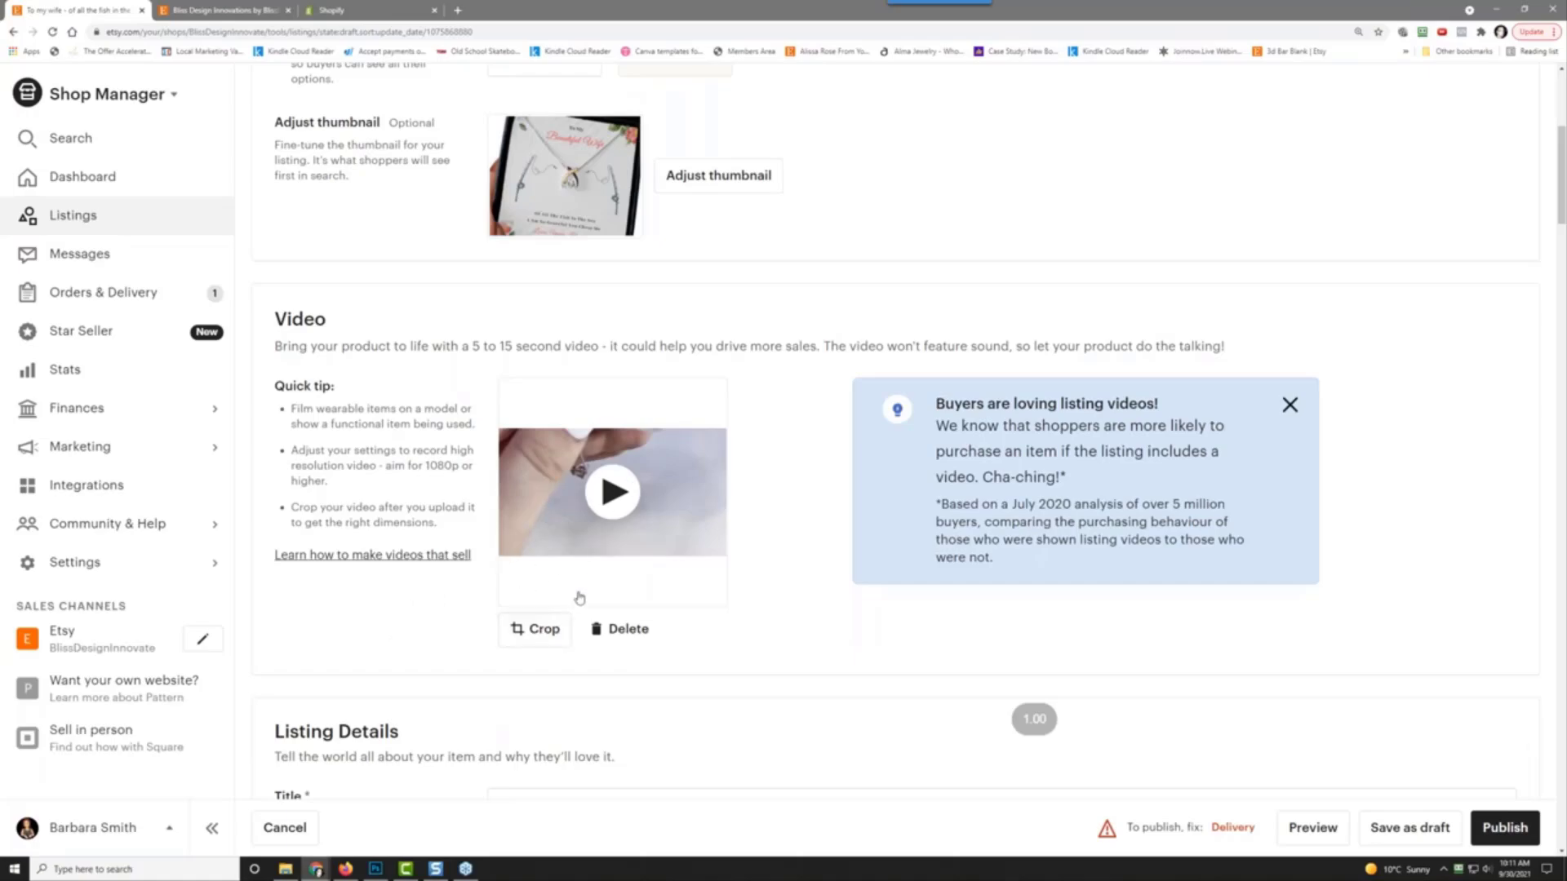
Step: Preview the necklace footage in the video crop settings and apply them without choosing an aspect ratio
left_click(533, 629)
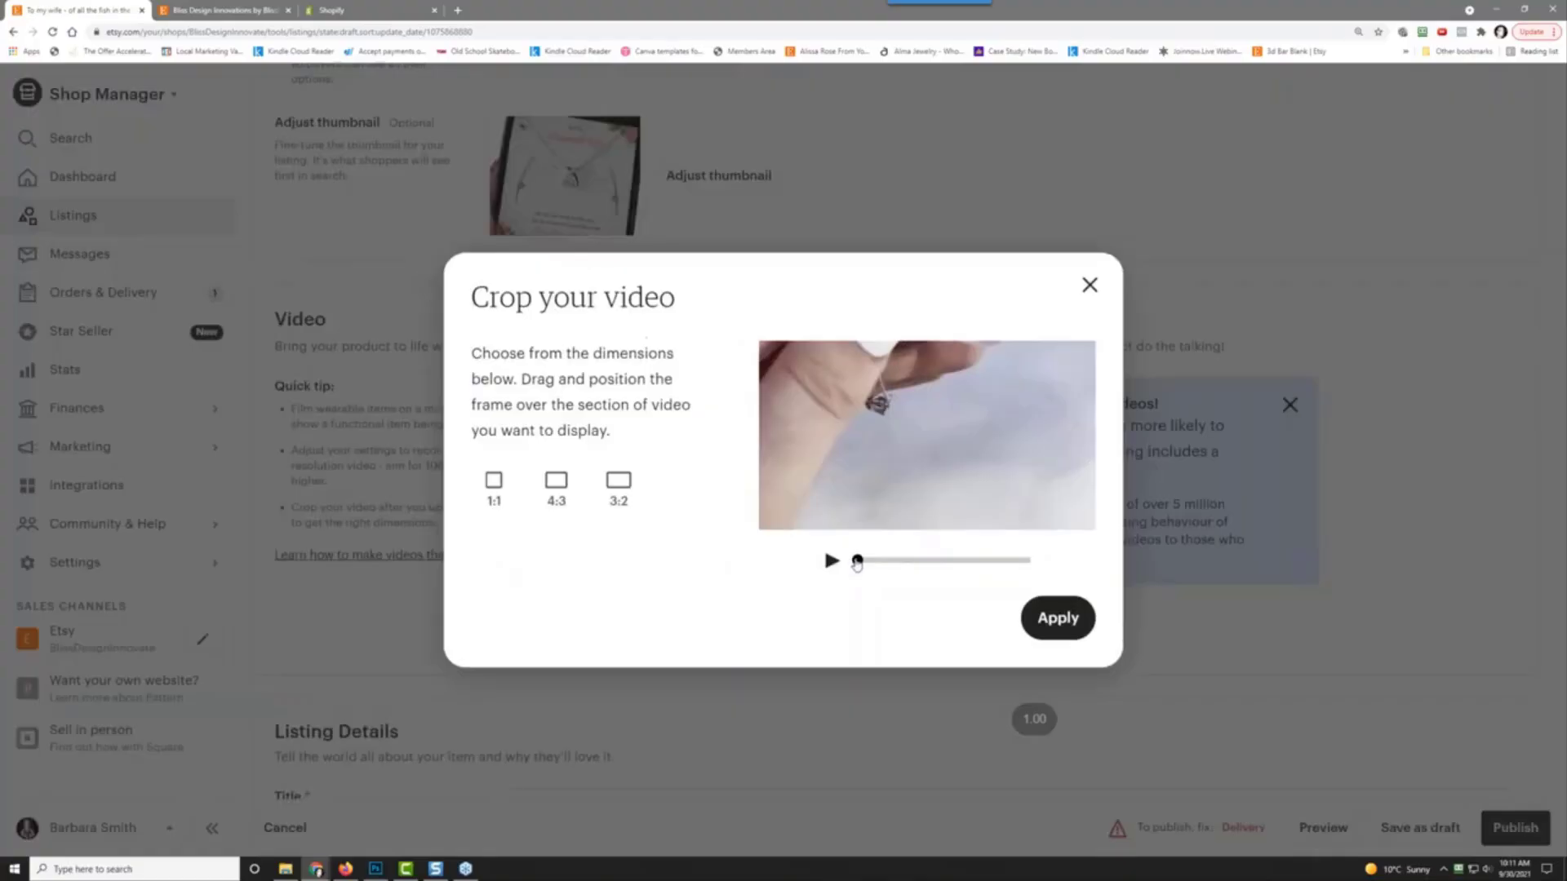
left_click_drag(857, 561, 883, 563)
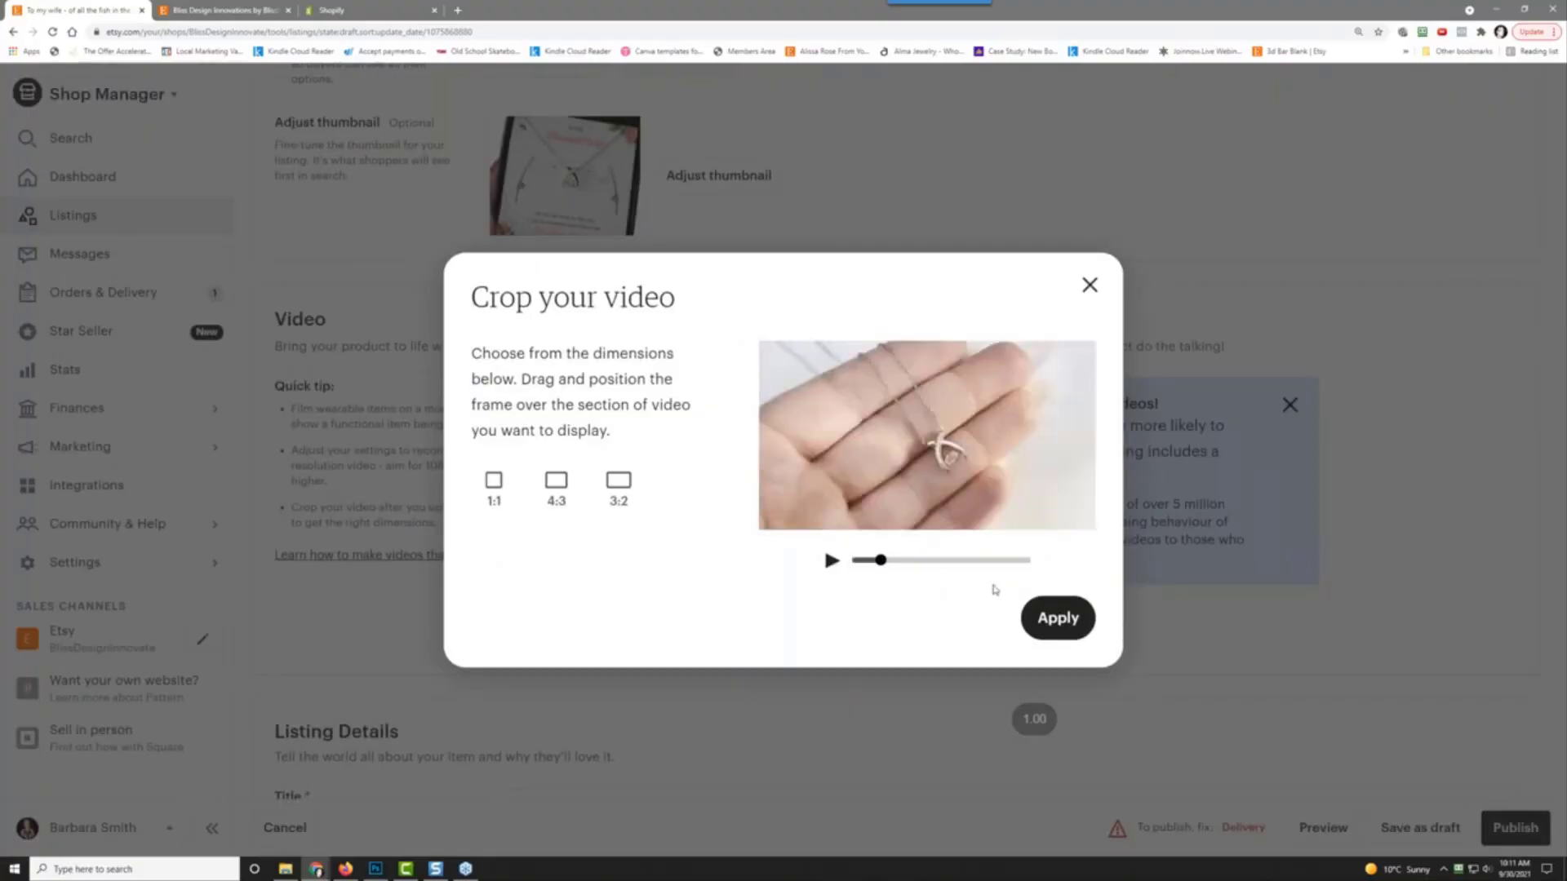
left_click(1064, 624)
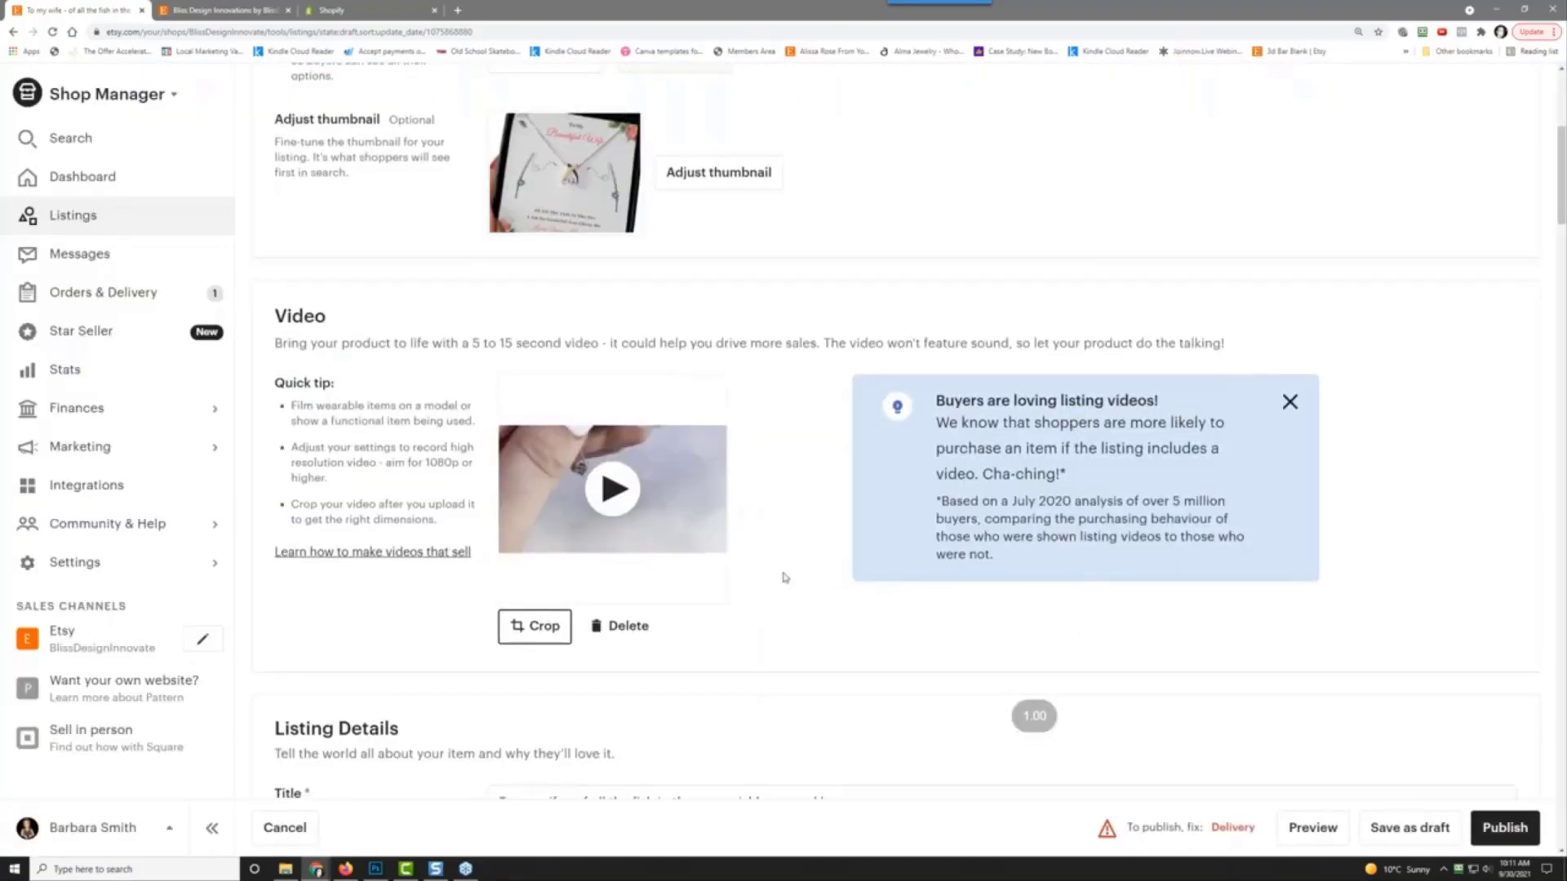
Step: Review the draft's title and photos and compare them with the products on the public shop page
scroll(784, 580, "down", 3)
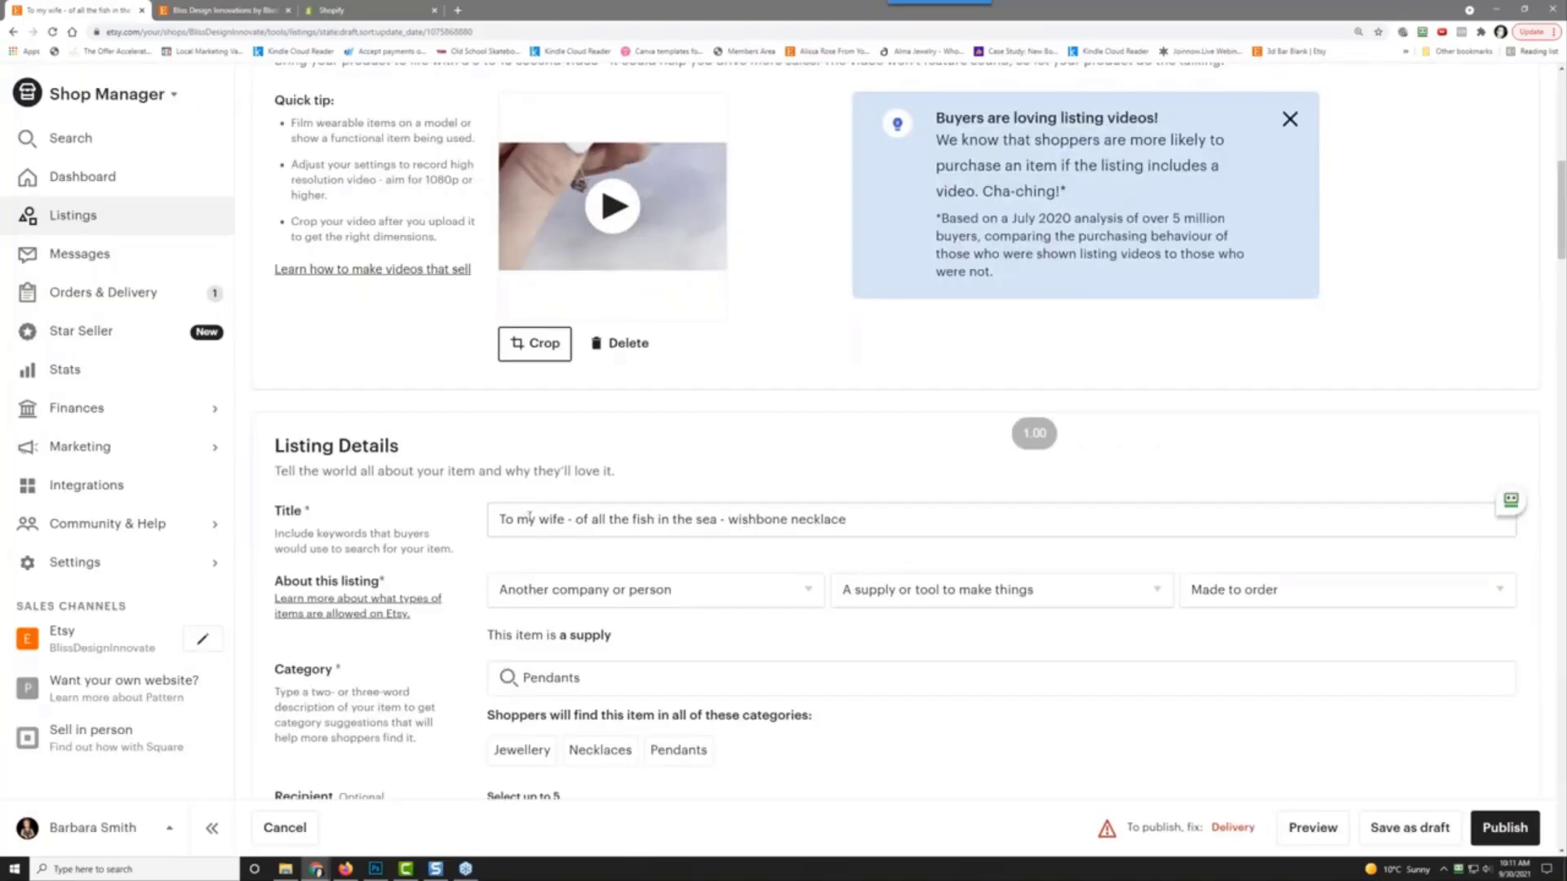
triple_click(519, 518)
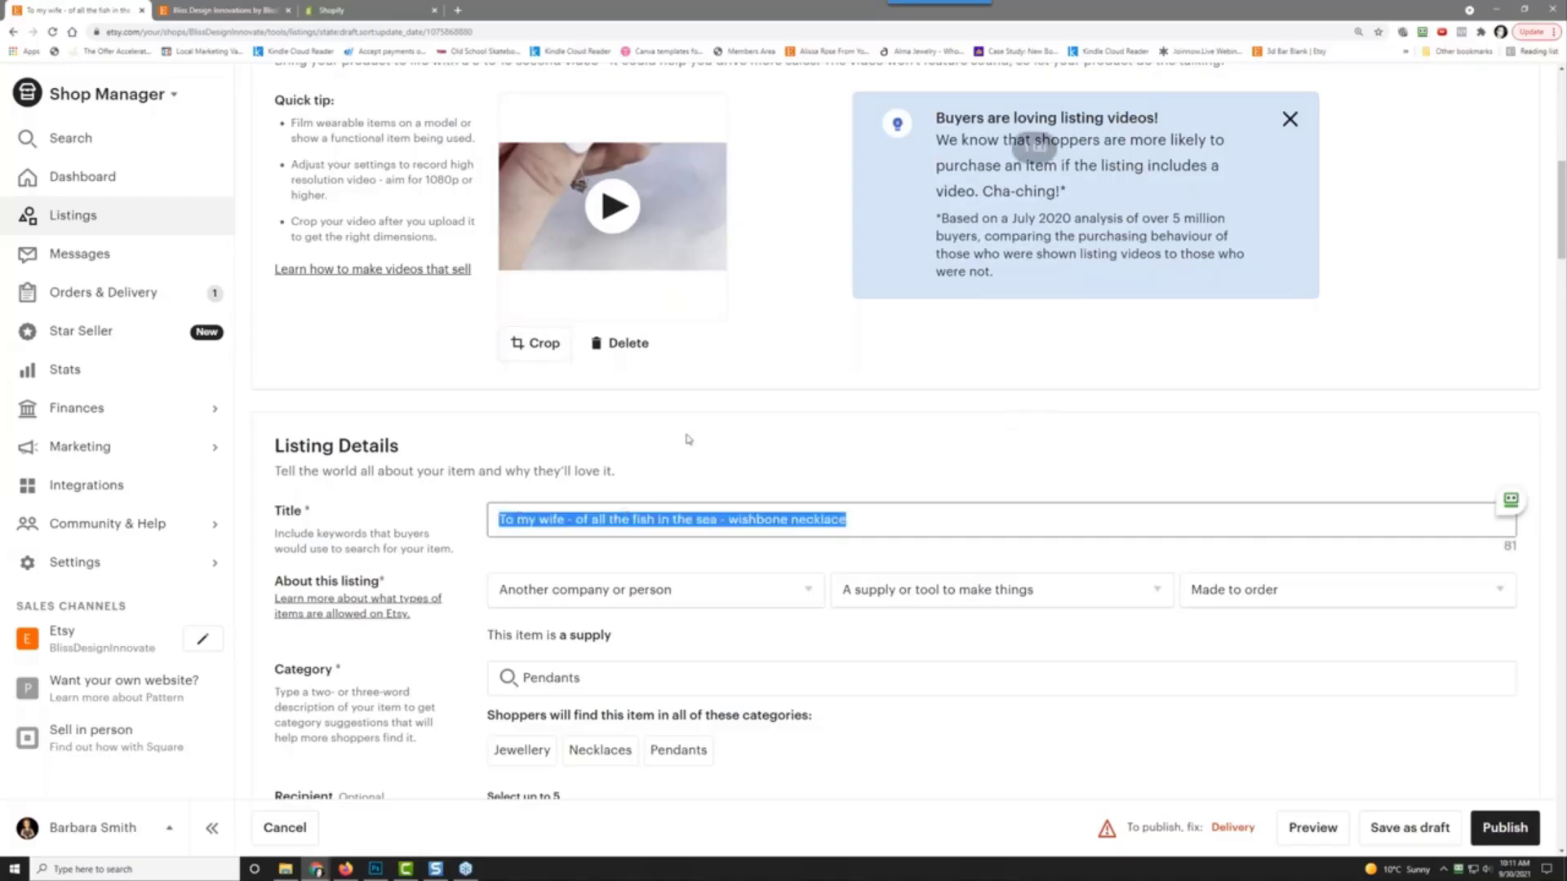
scroll(343, 331, "up", 9)
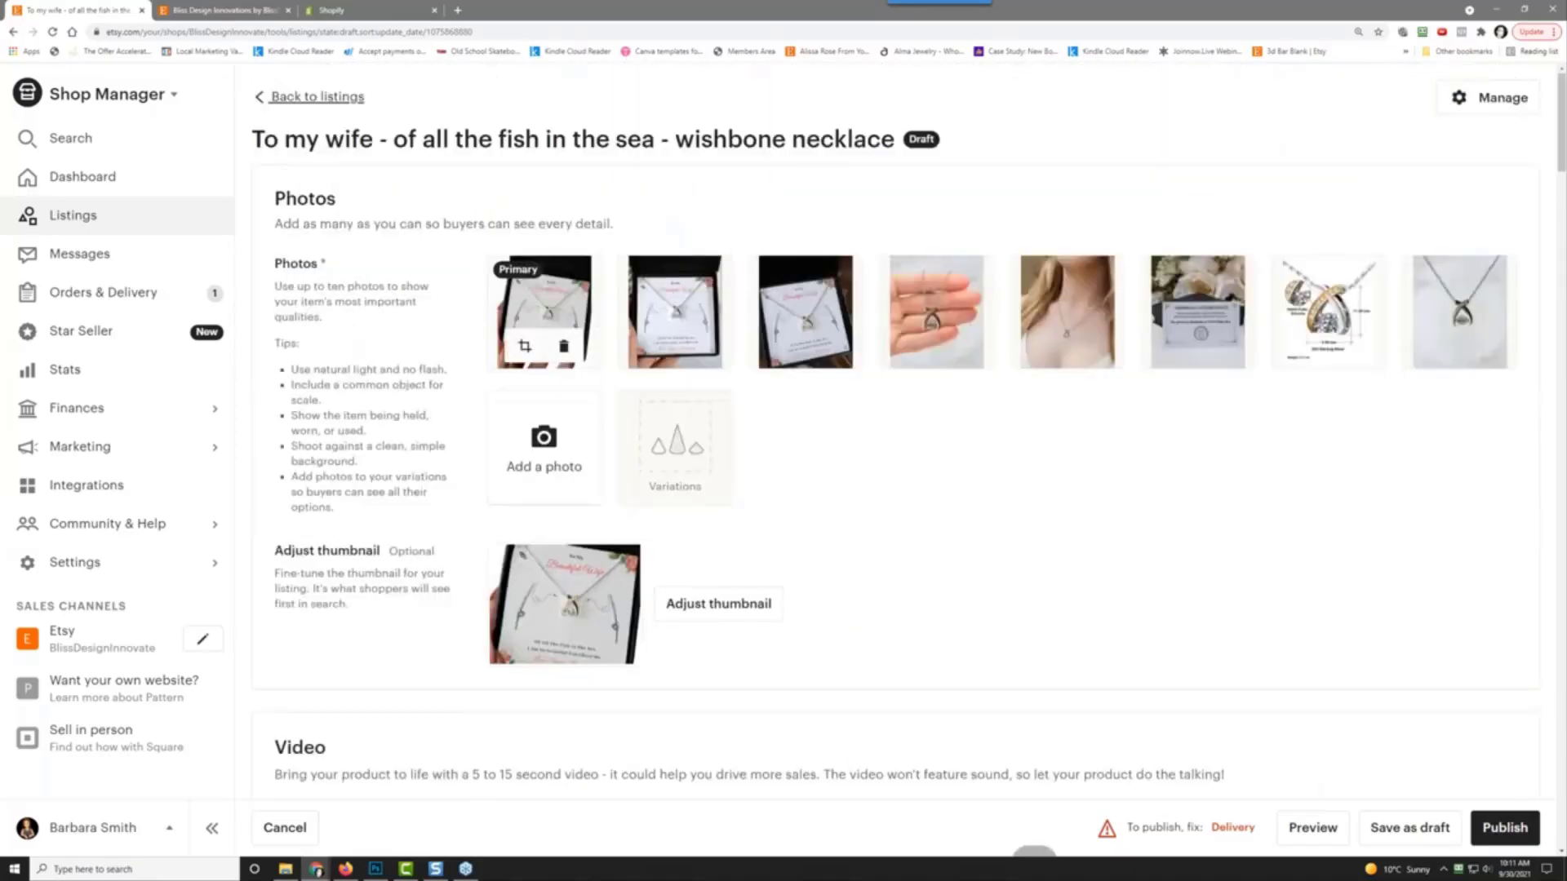
left_click(191, 10)
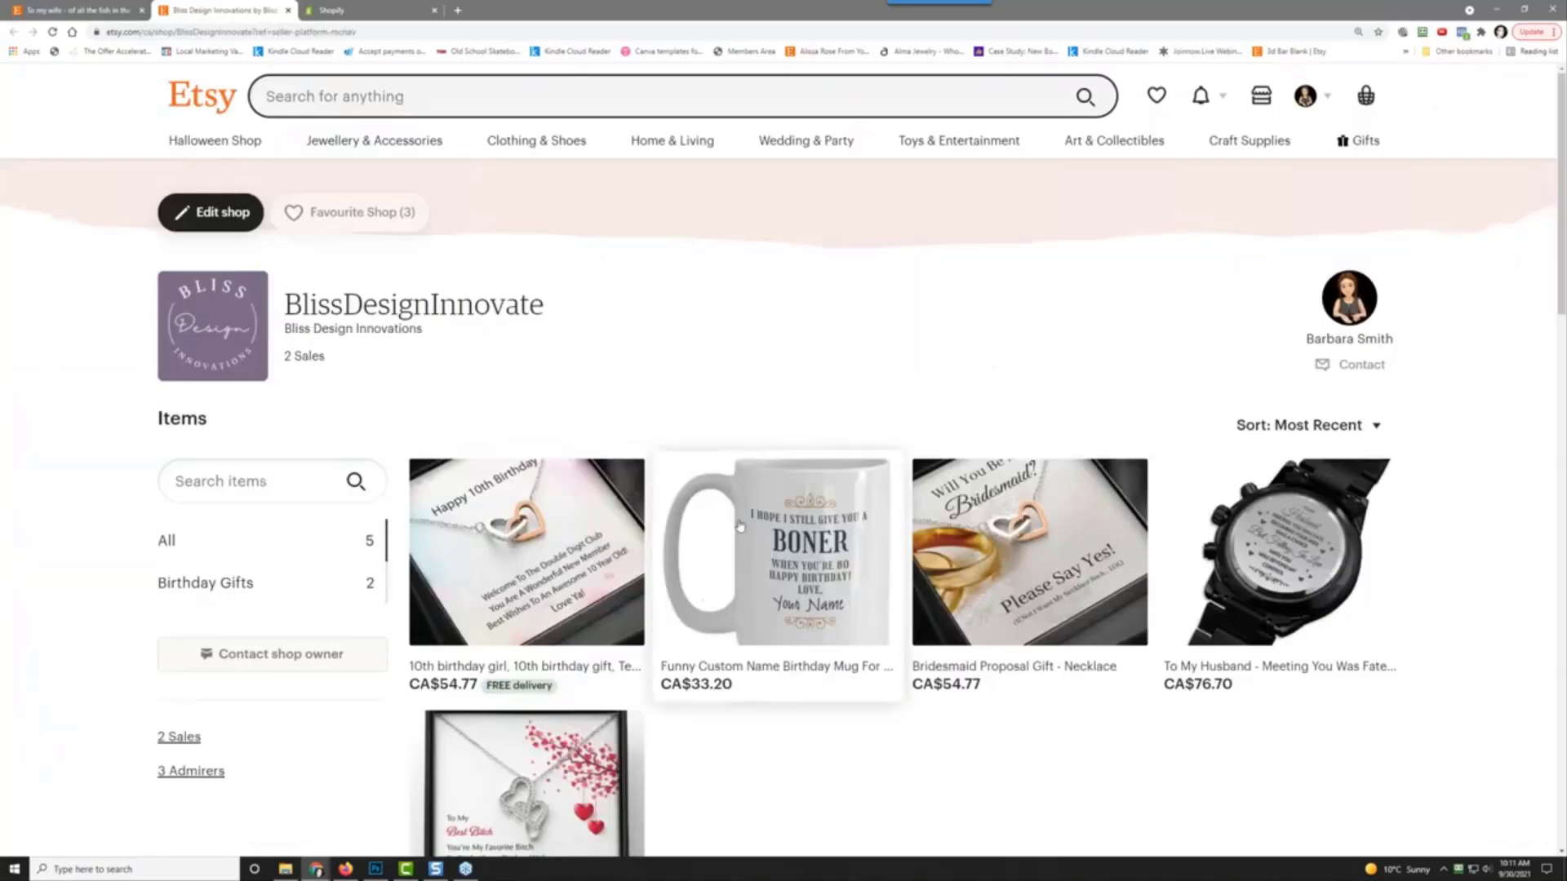
left_click(78, 10)
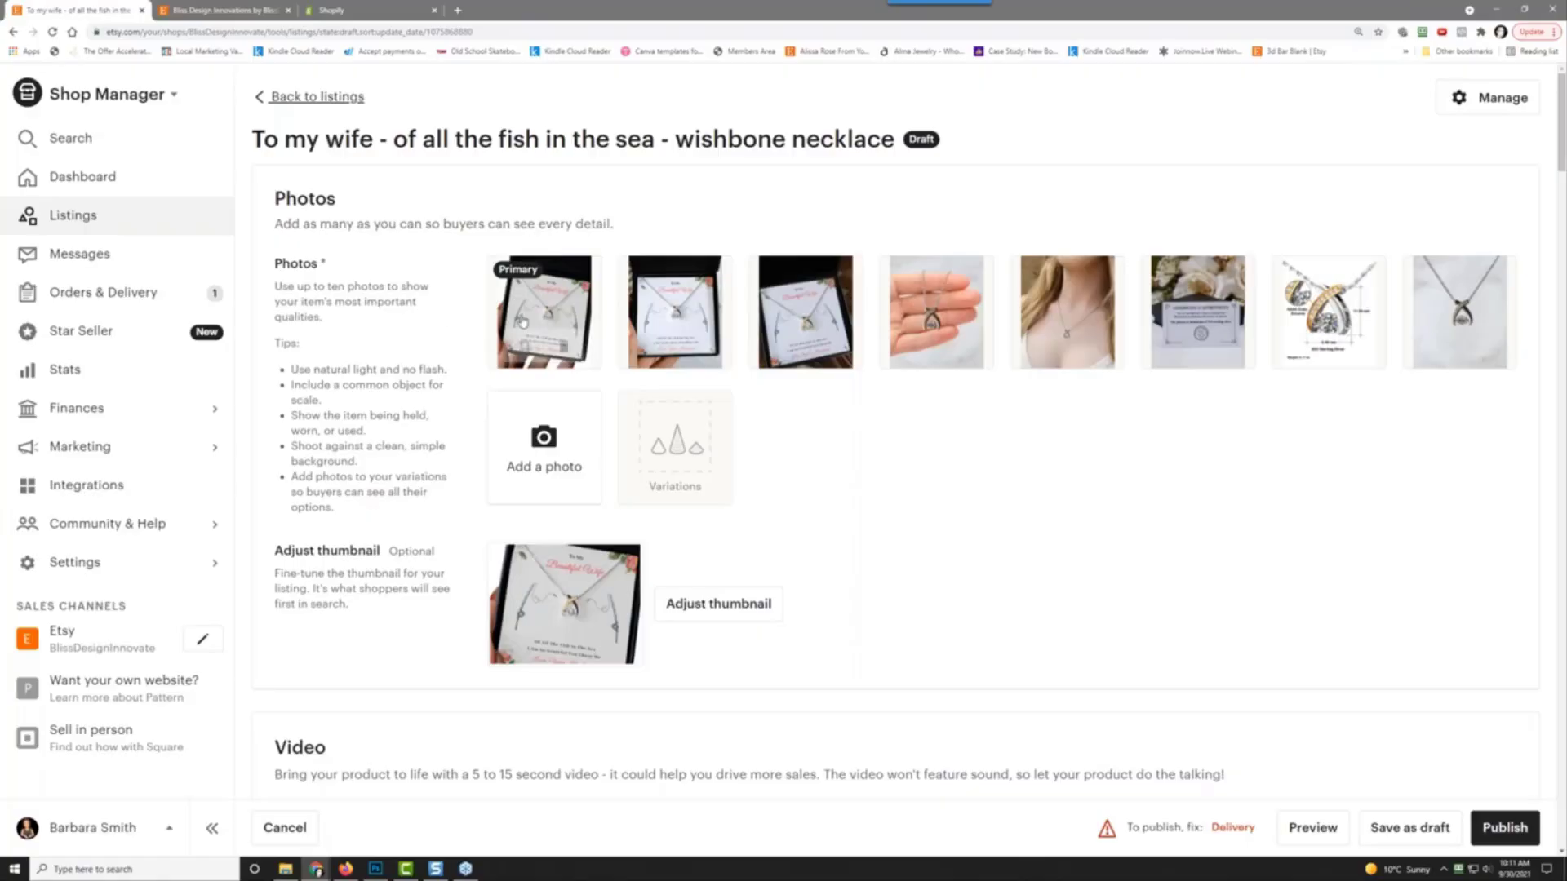
right_click(558, 321)
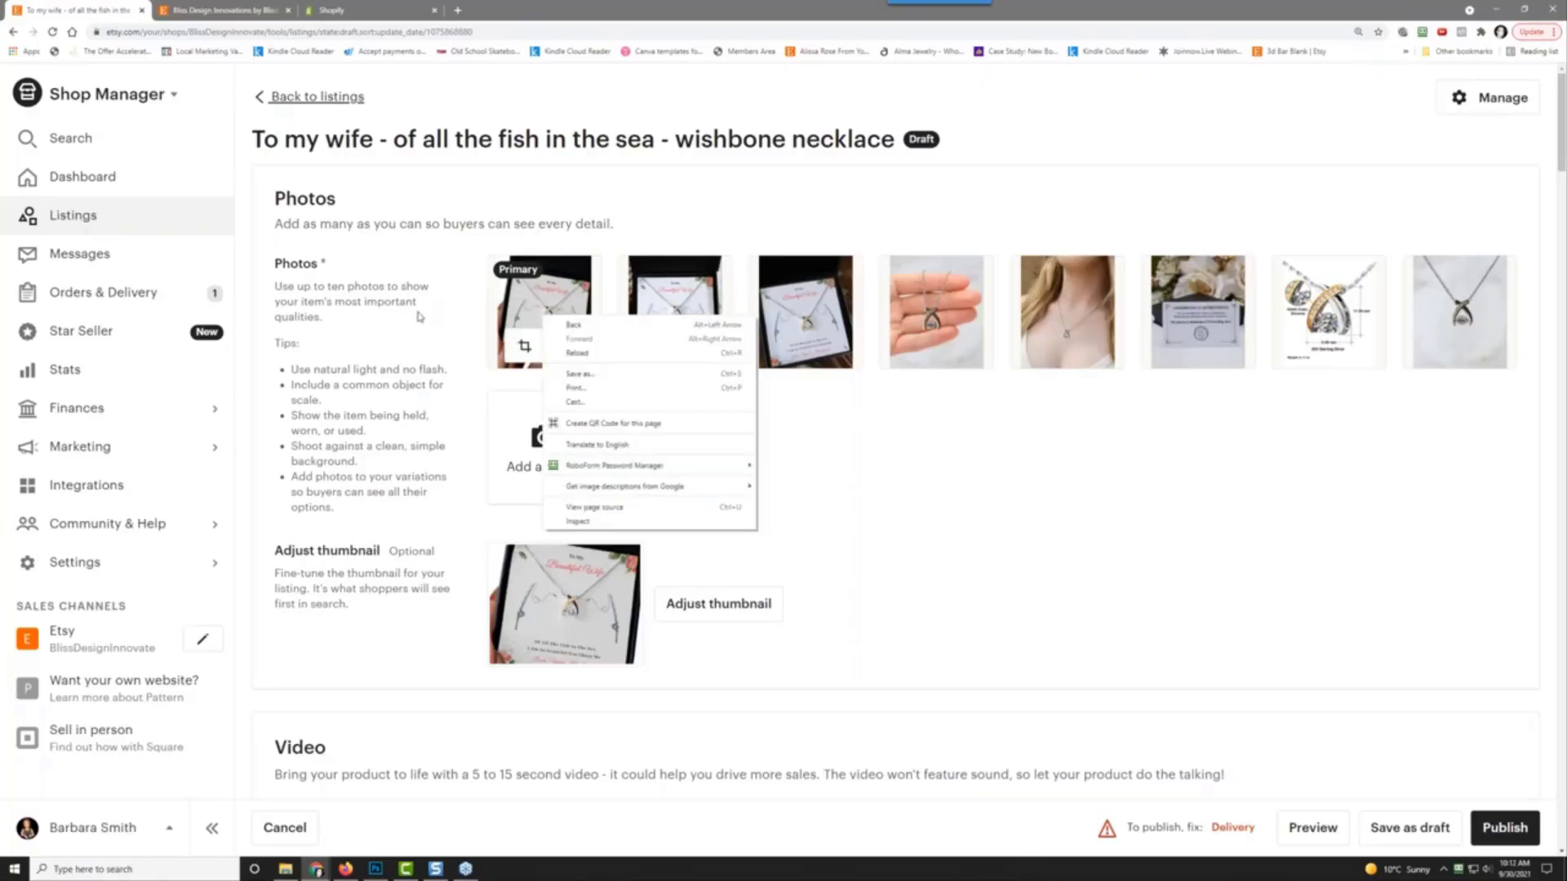
left_click(389, 329)
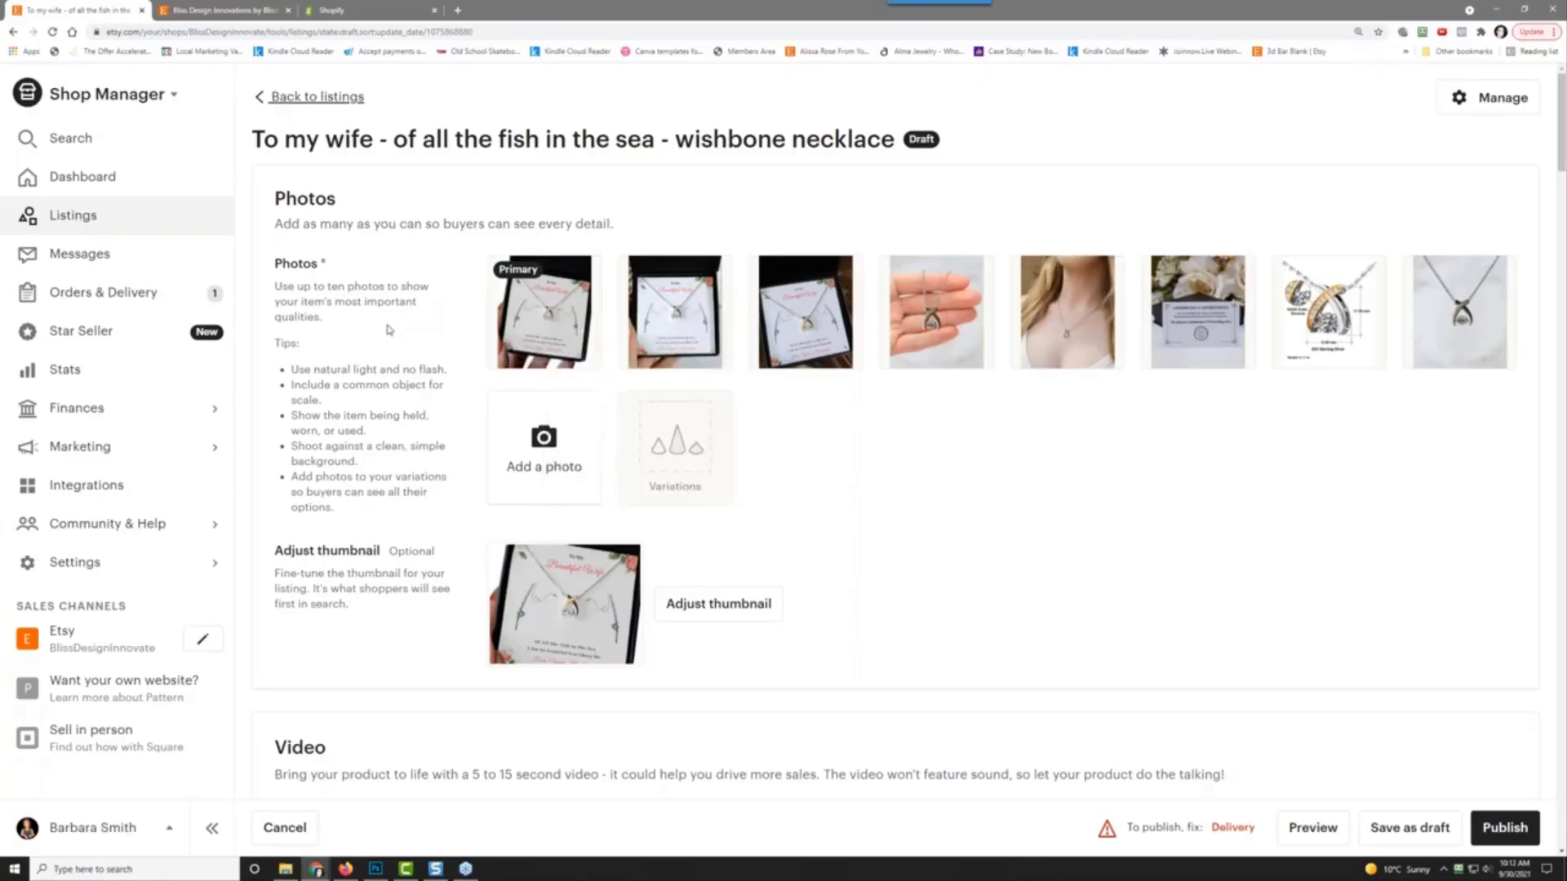
Step: Try to preview the draft listing and examine the required information in its Delivery section
left_click(1326, 828)
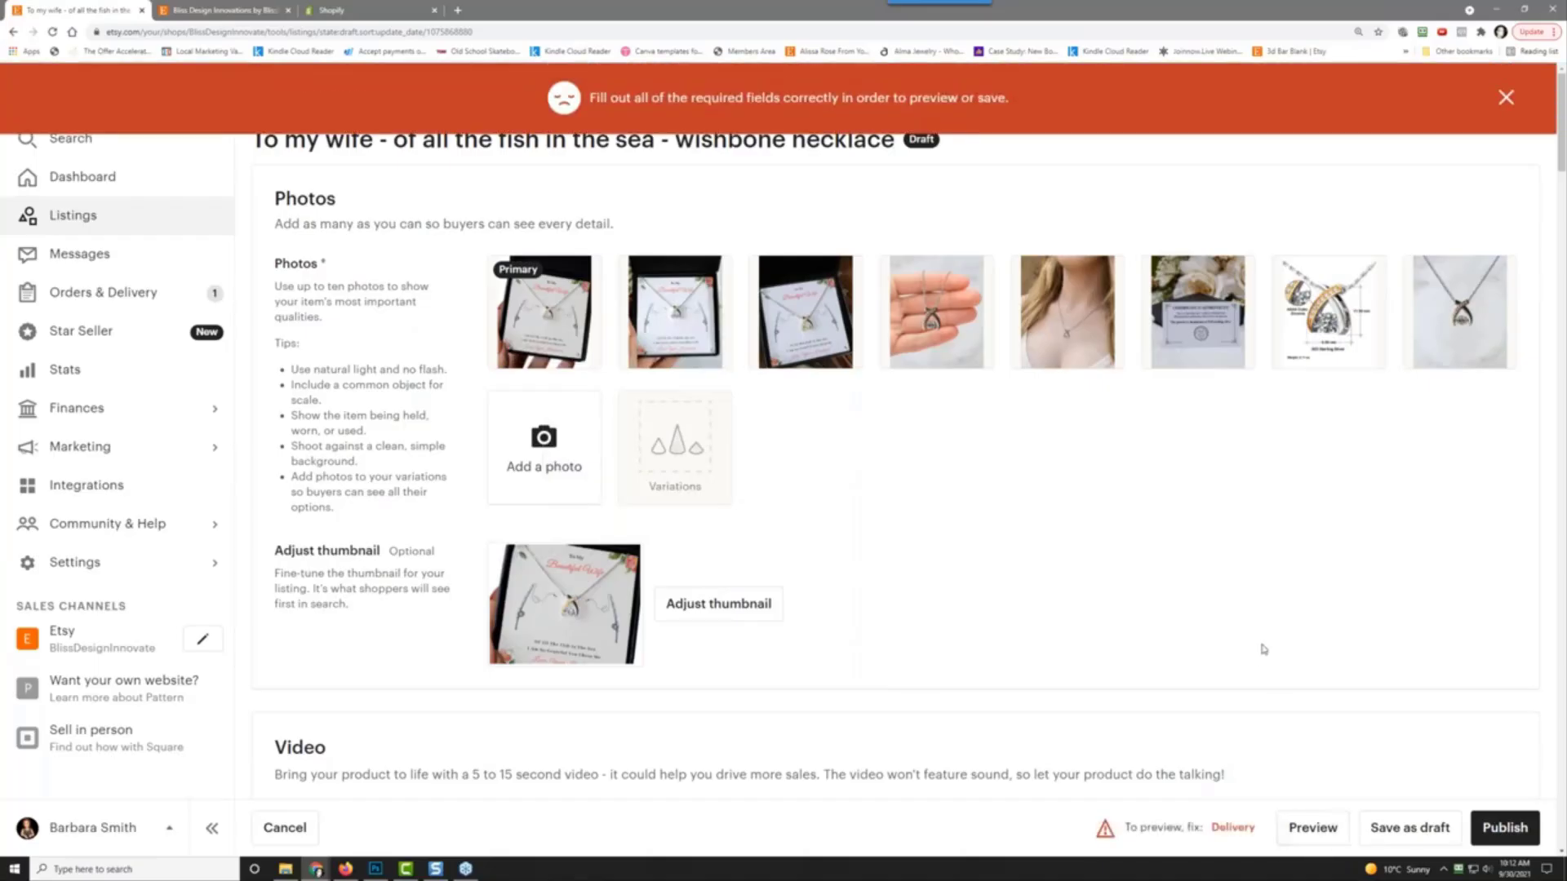
scroll(1264, 649, "down", 20)
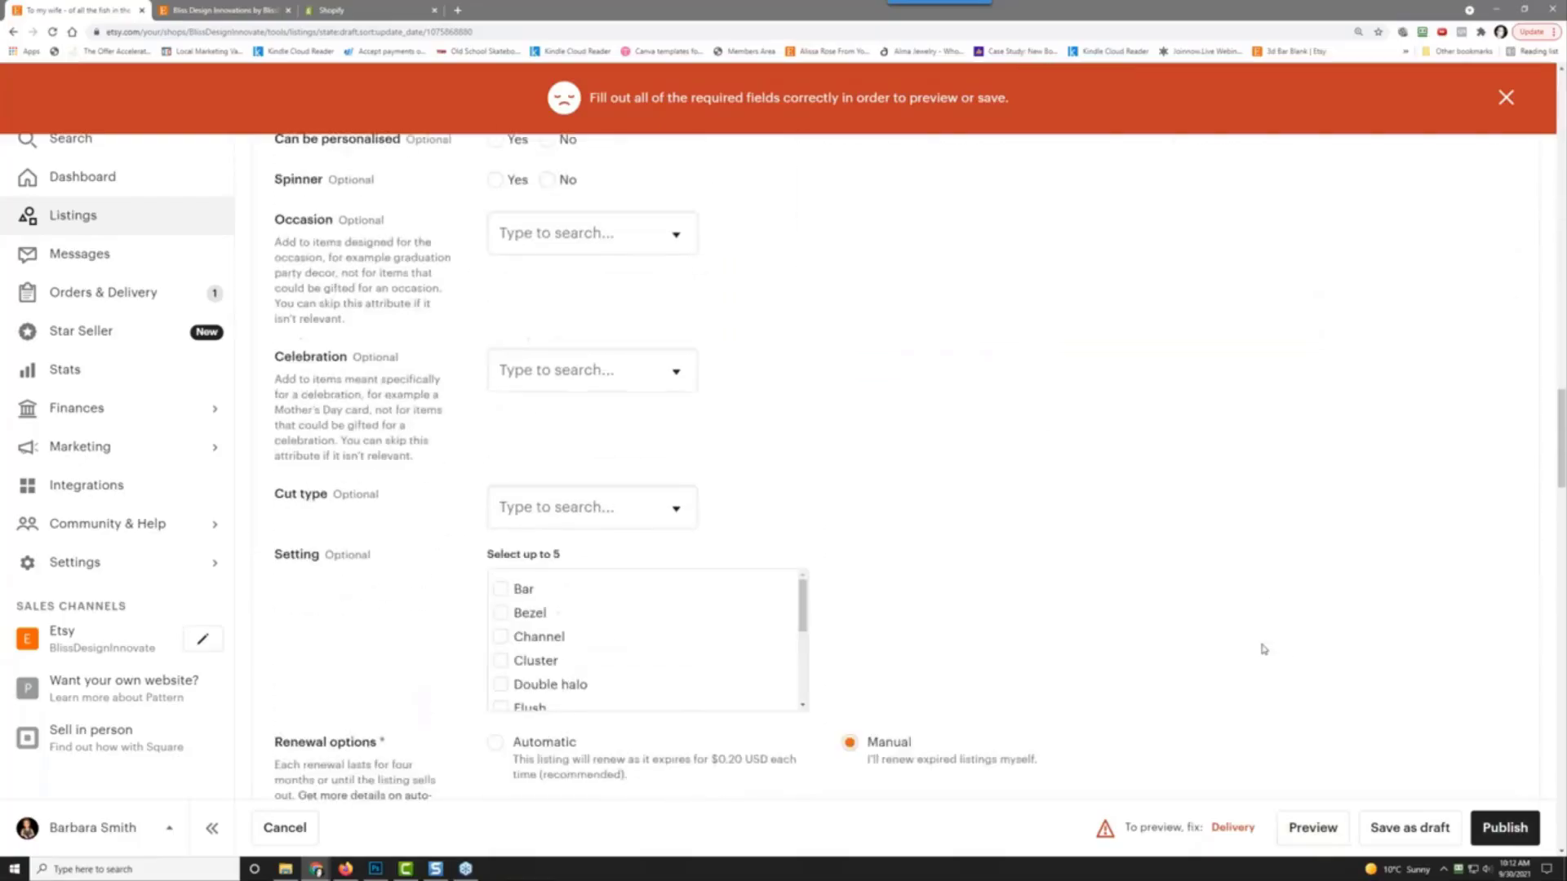
scroll(1263, 649, "down", 10)
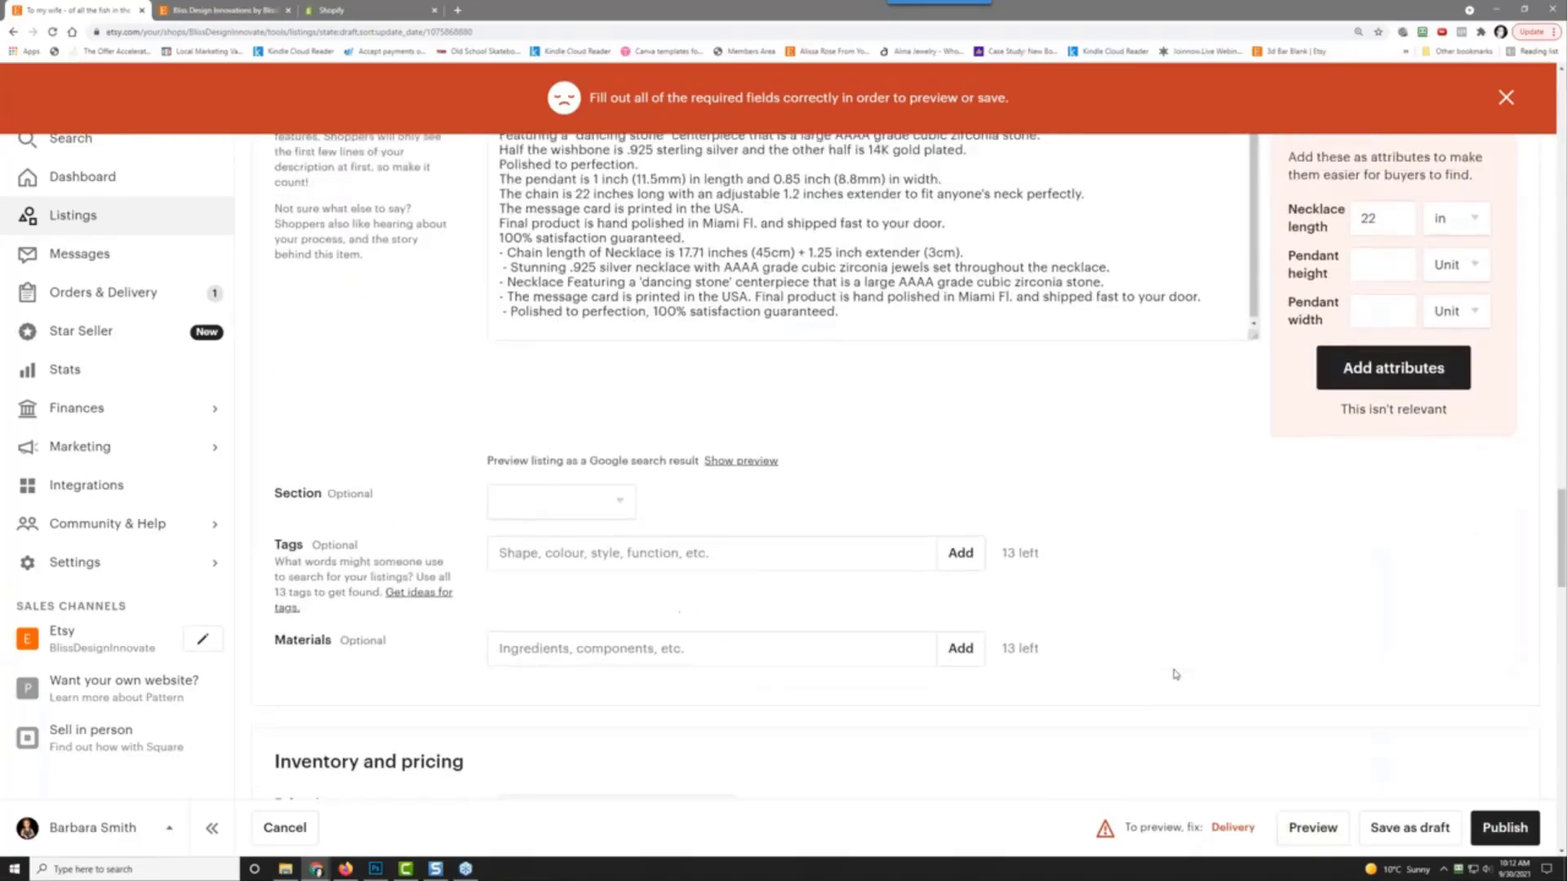
scroll(1180, 673, "down", 10)
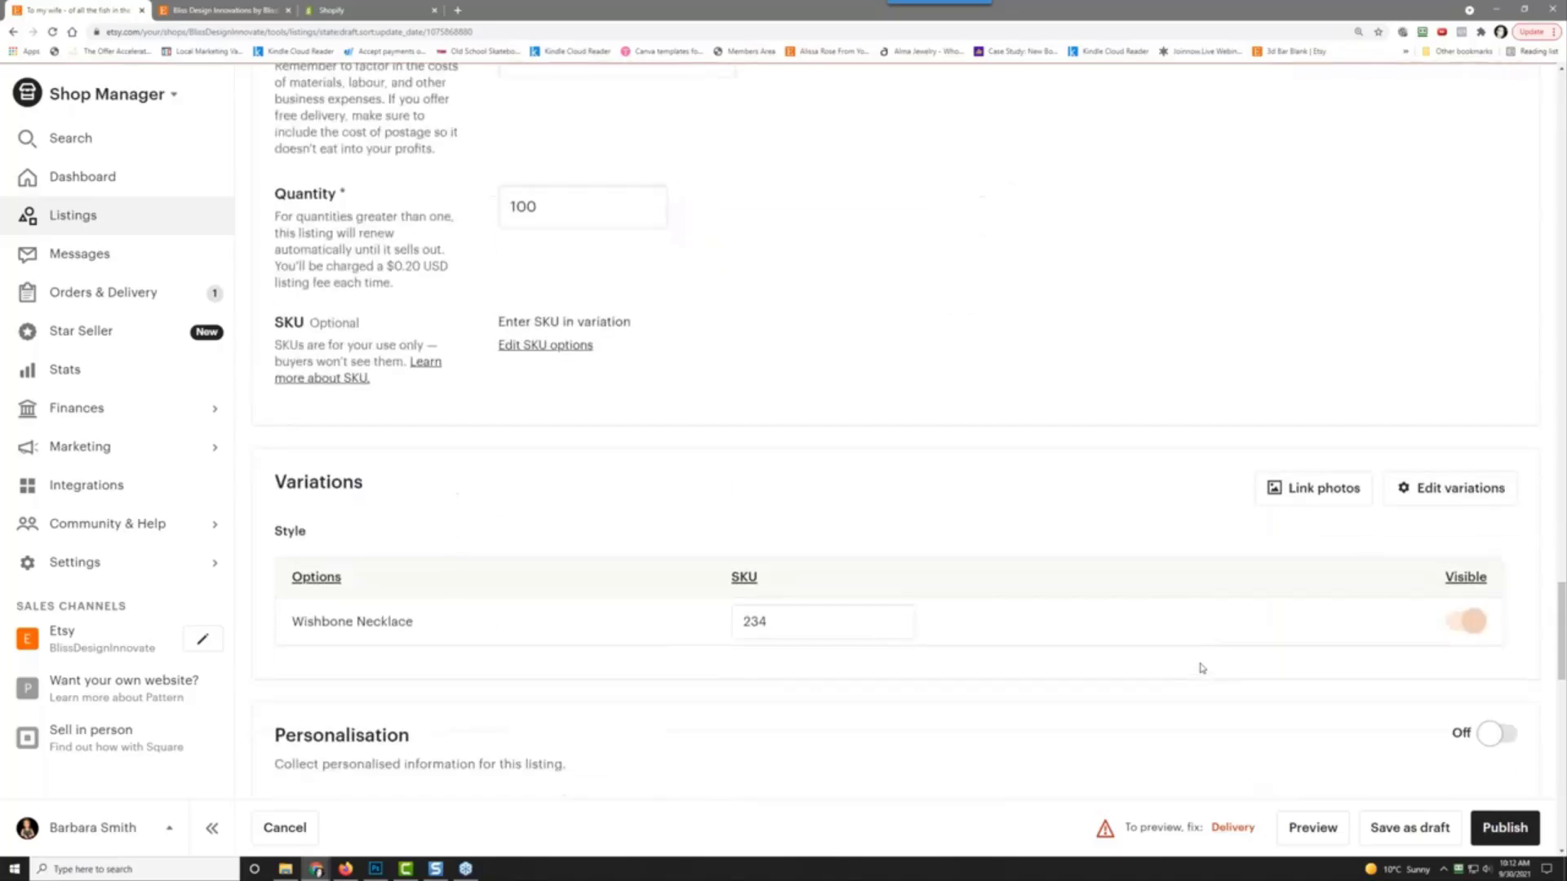
scroll(1202, 668, "down", 4)
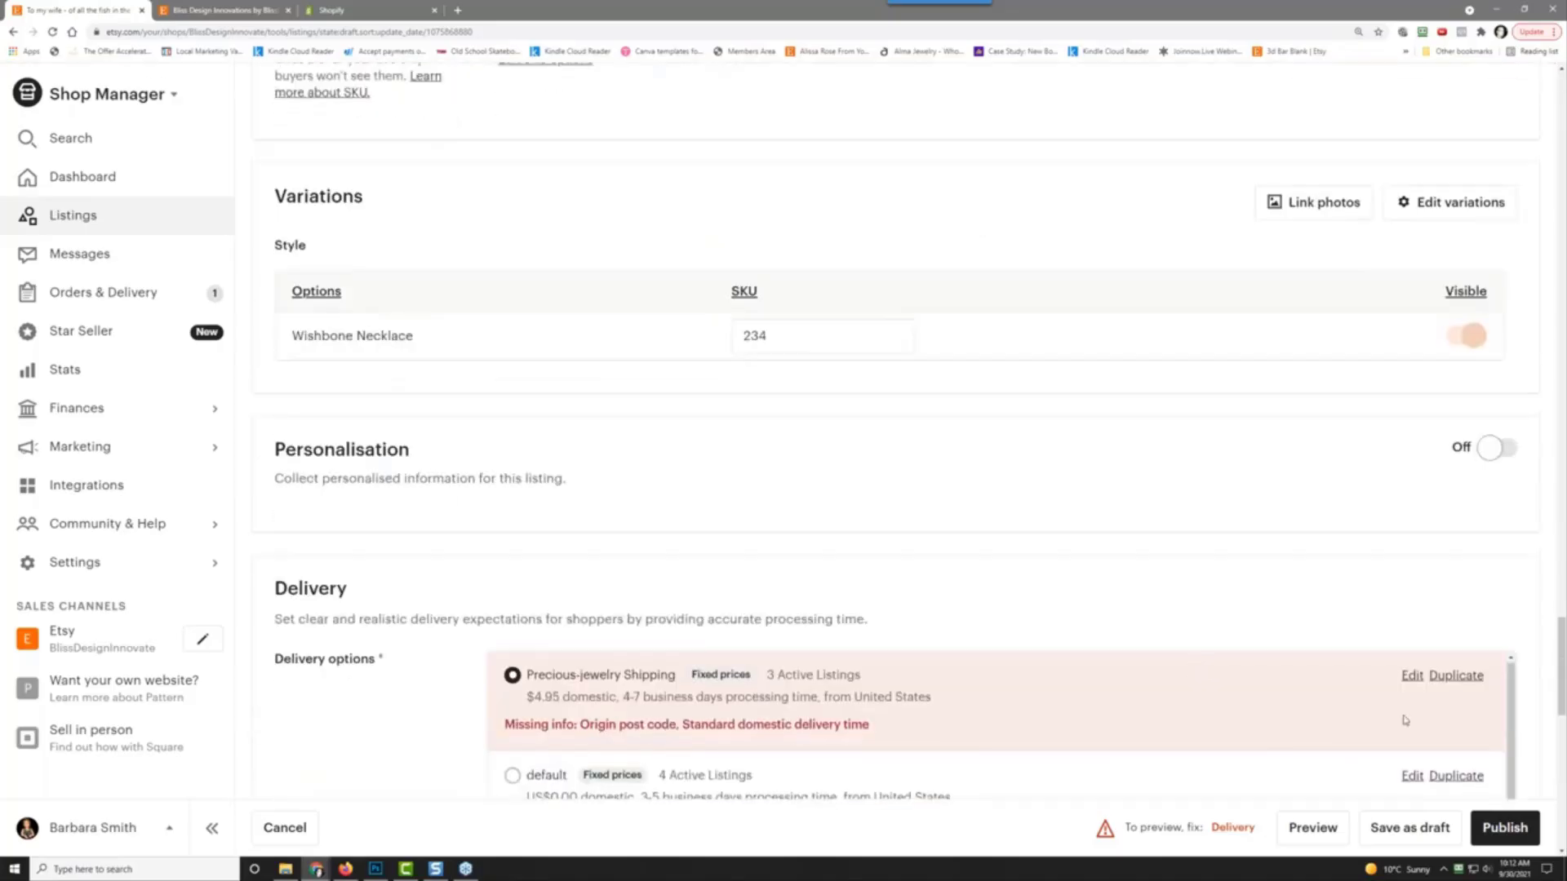
scroll(1151, 657, "down", 4)
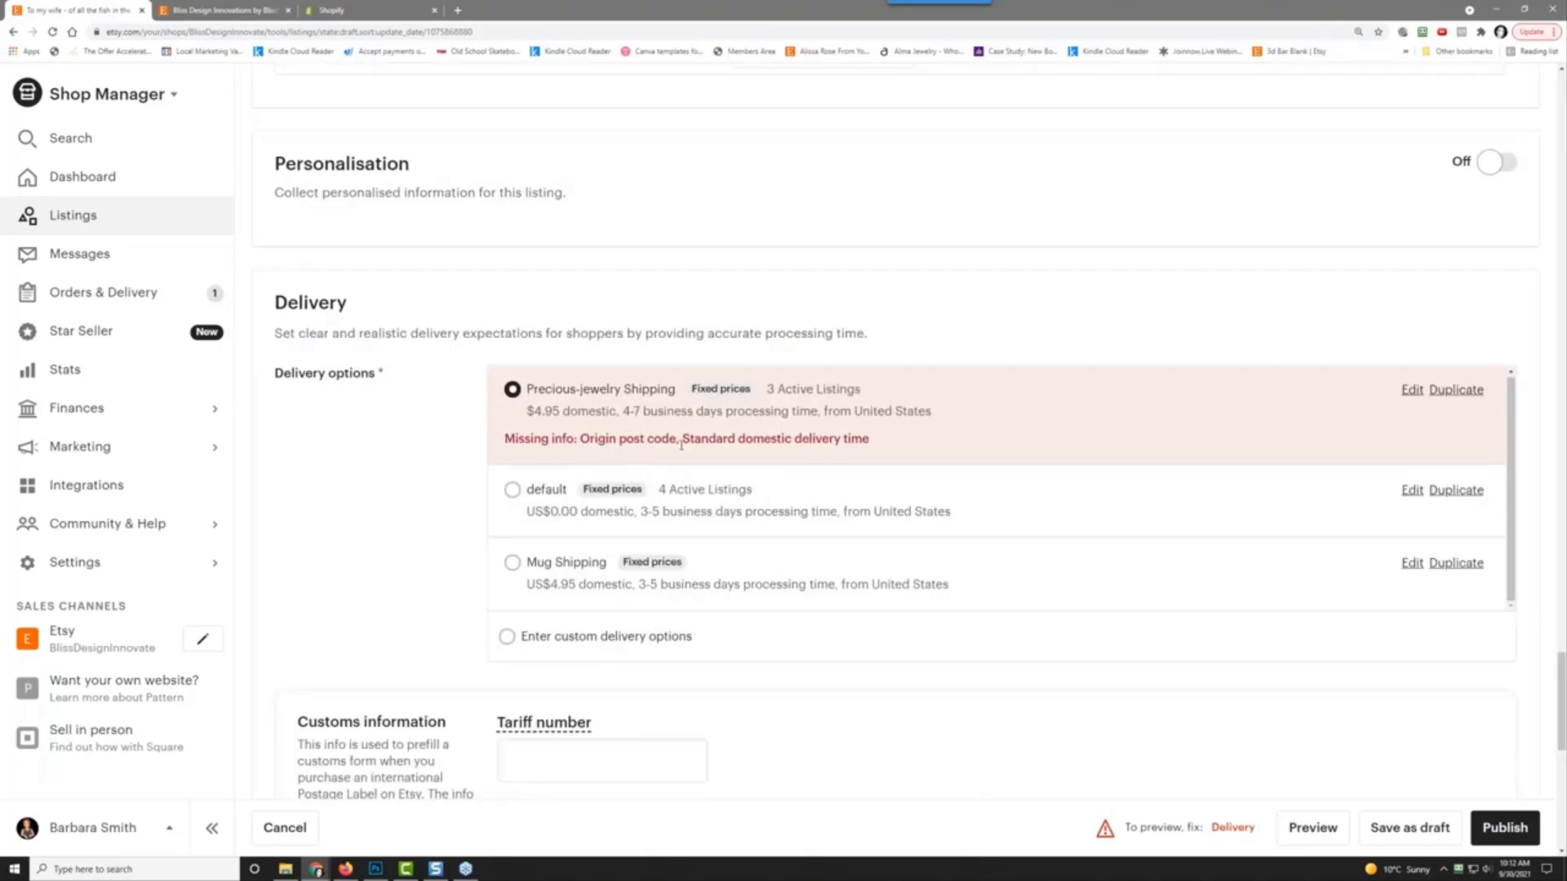
Step: Open Facebook in a new browser tab
left_click(458, 11)
left_click(457, 30)
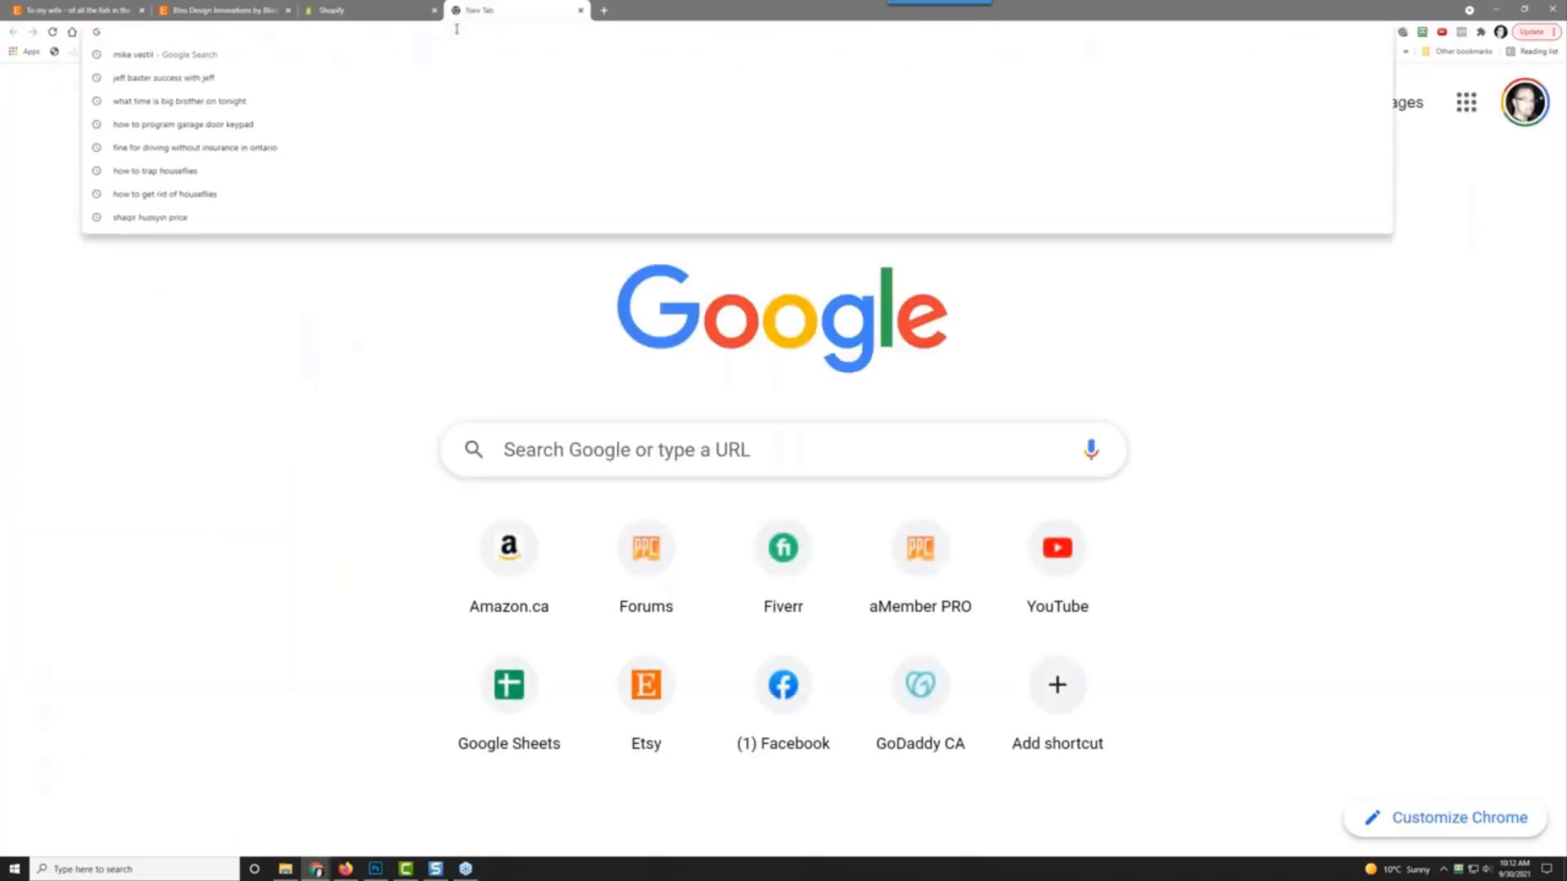
left_click(782, 686)
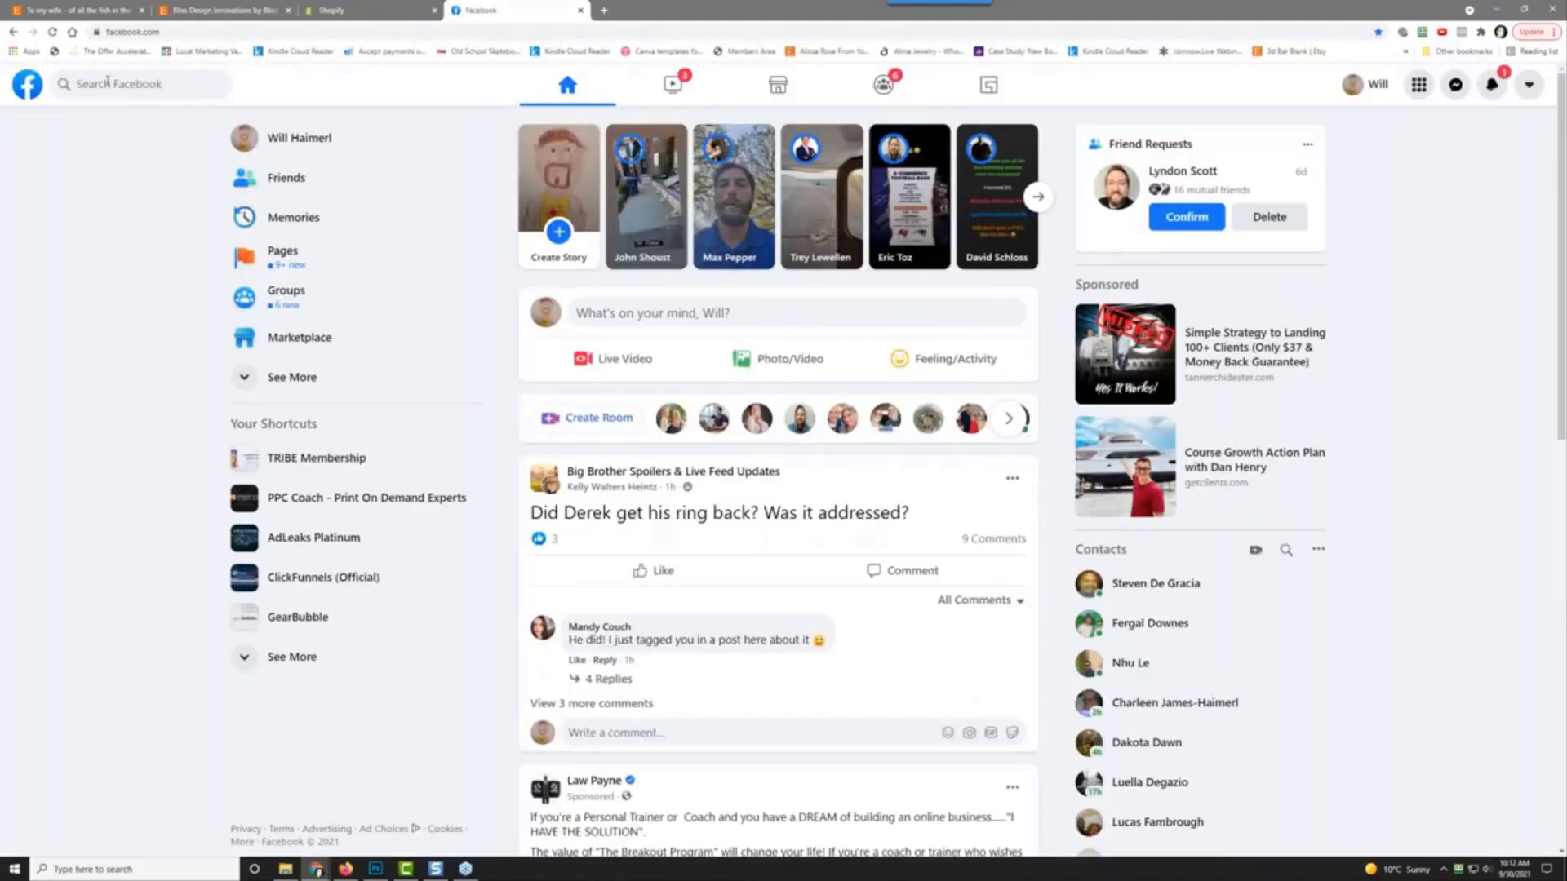
Step: Search Facebook for gearbubble
left_click(108, 81)
type("g")
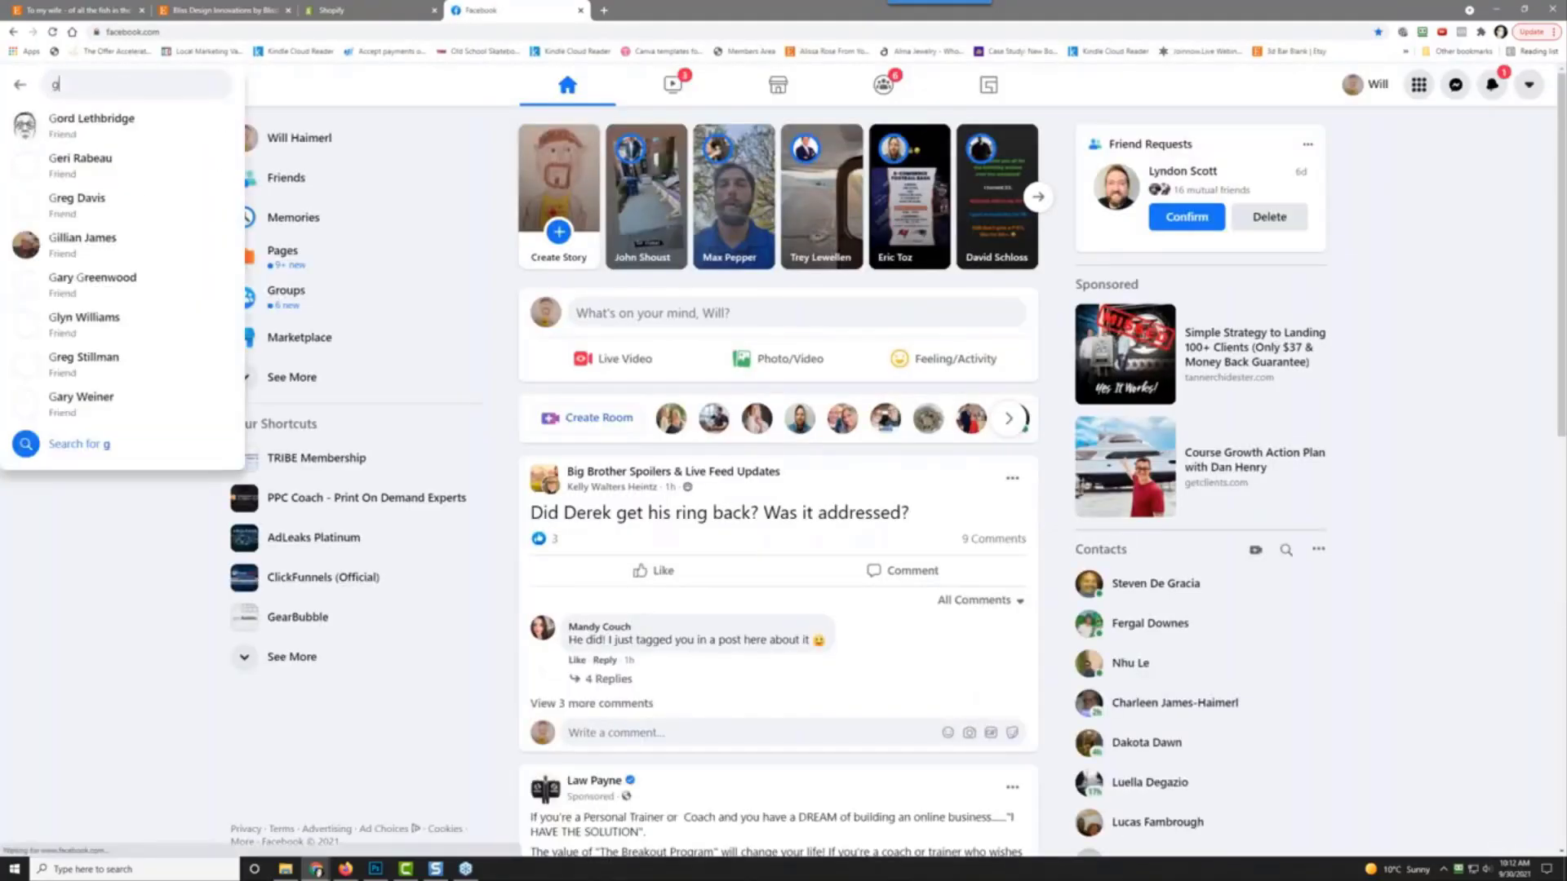
type("earbubble")
key("Return")
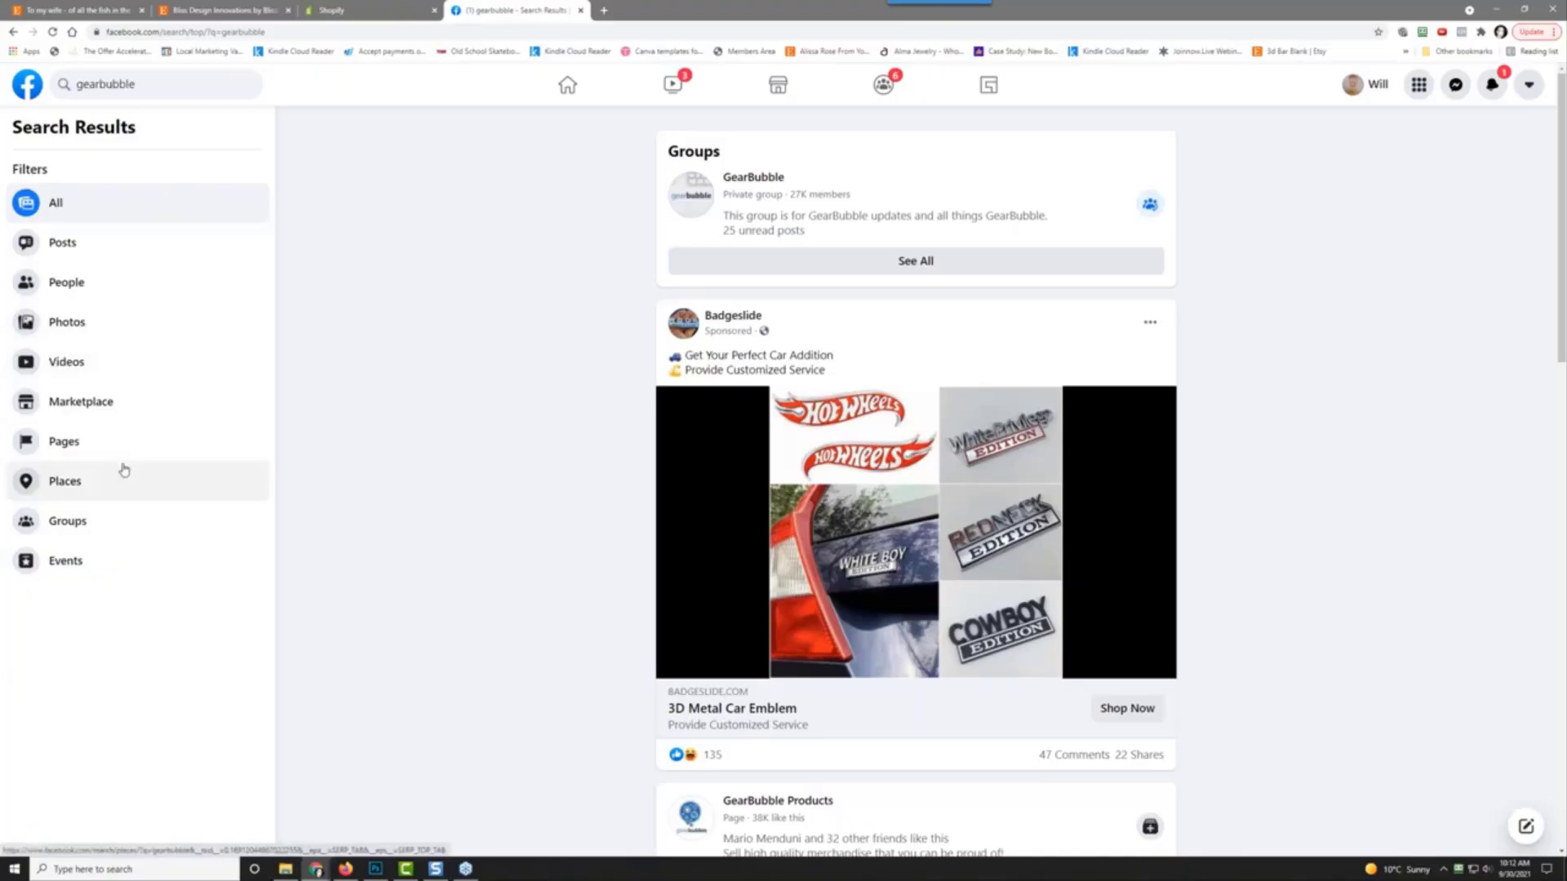
Step: Refine the Facebook search to gearbubble origin zip code
left_click(156, 83)
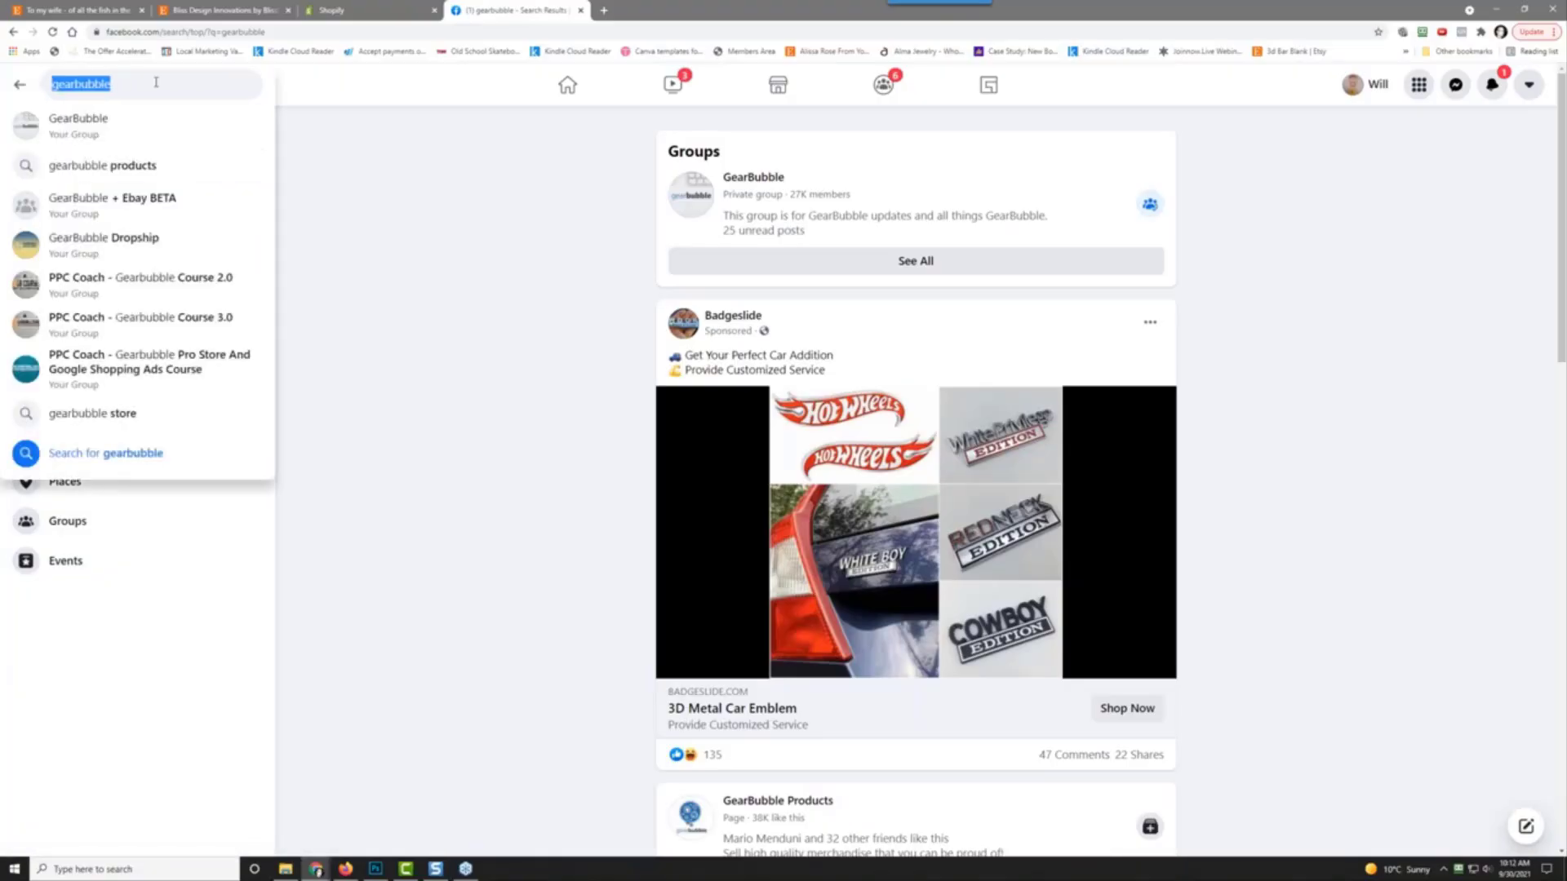
left_click(156, 83)
type("origin post")
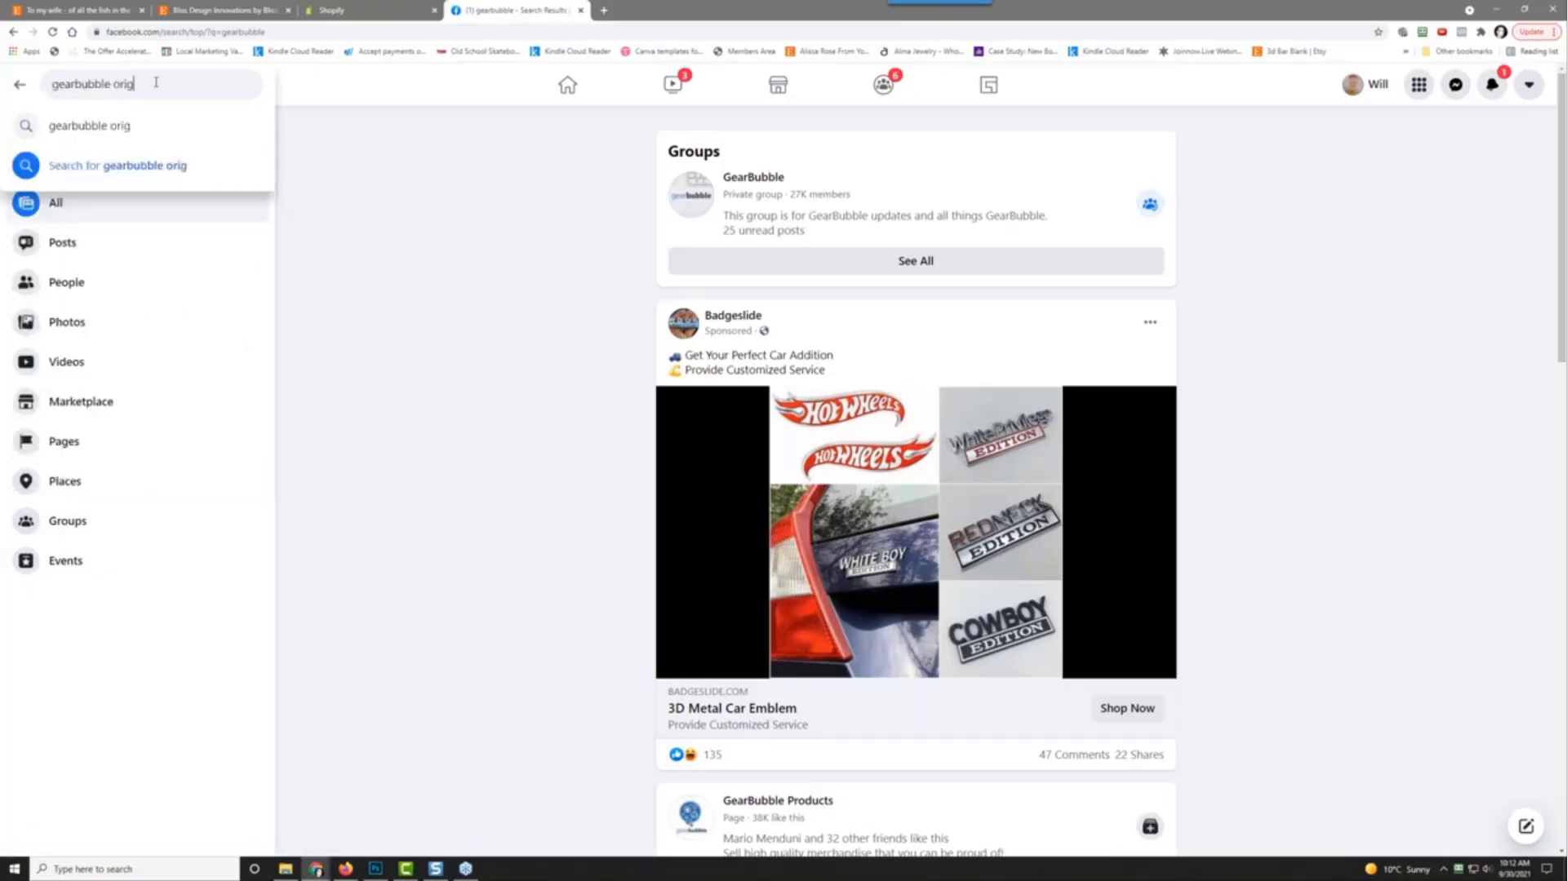
key("BackSpace")
key("BackSpace")
key("BackSpace")
key("BackSpace")
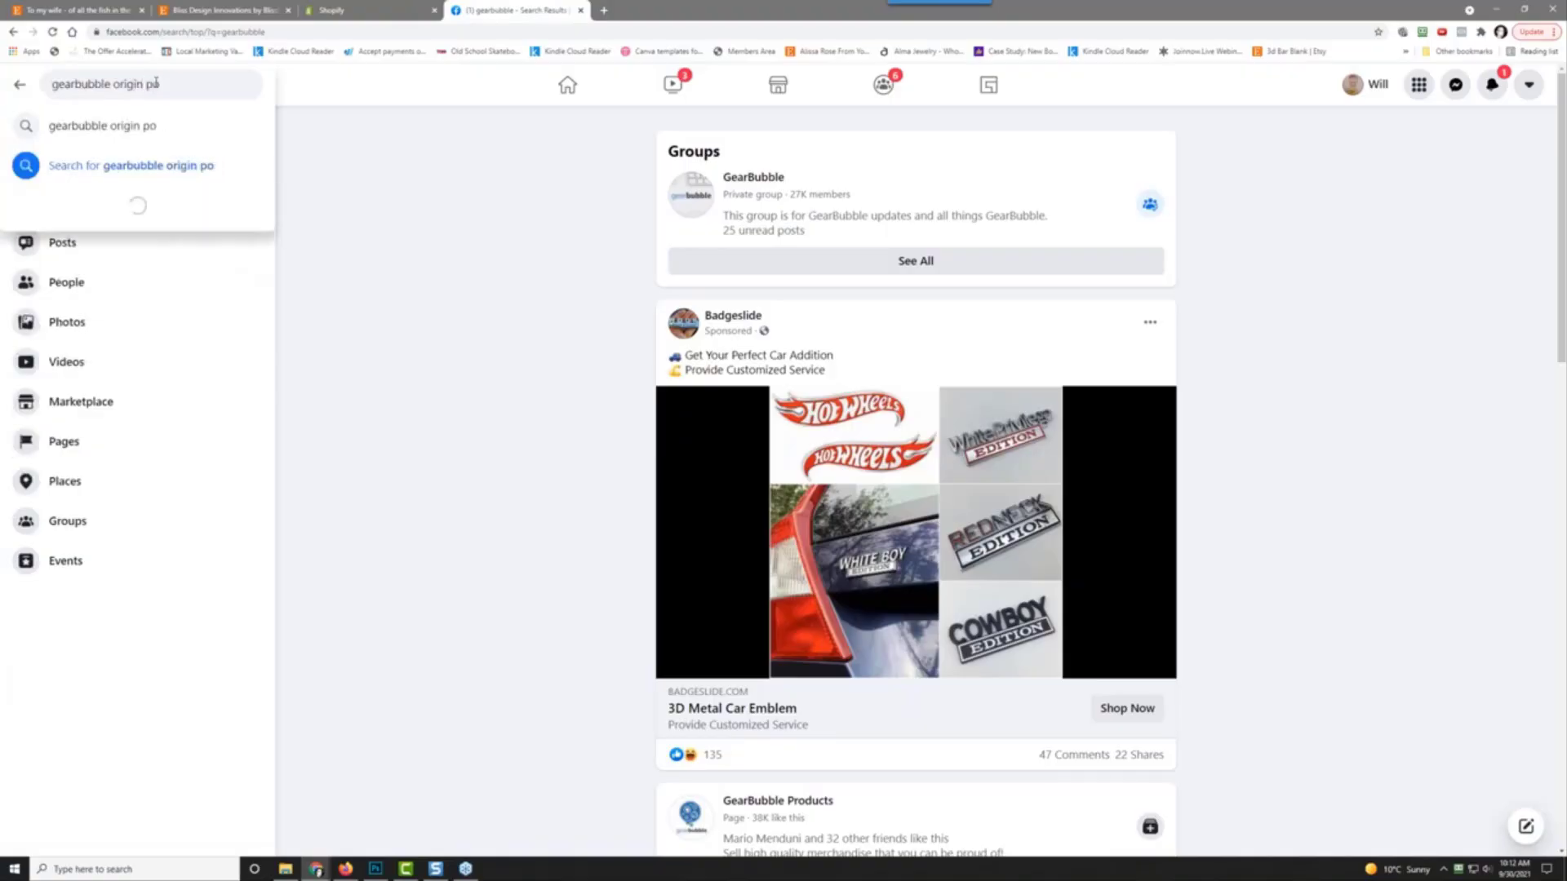
type("zip code")
key("Return")
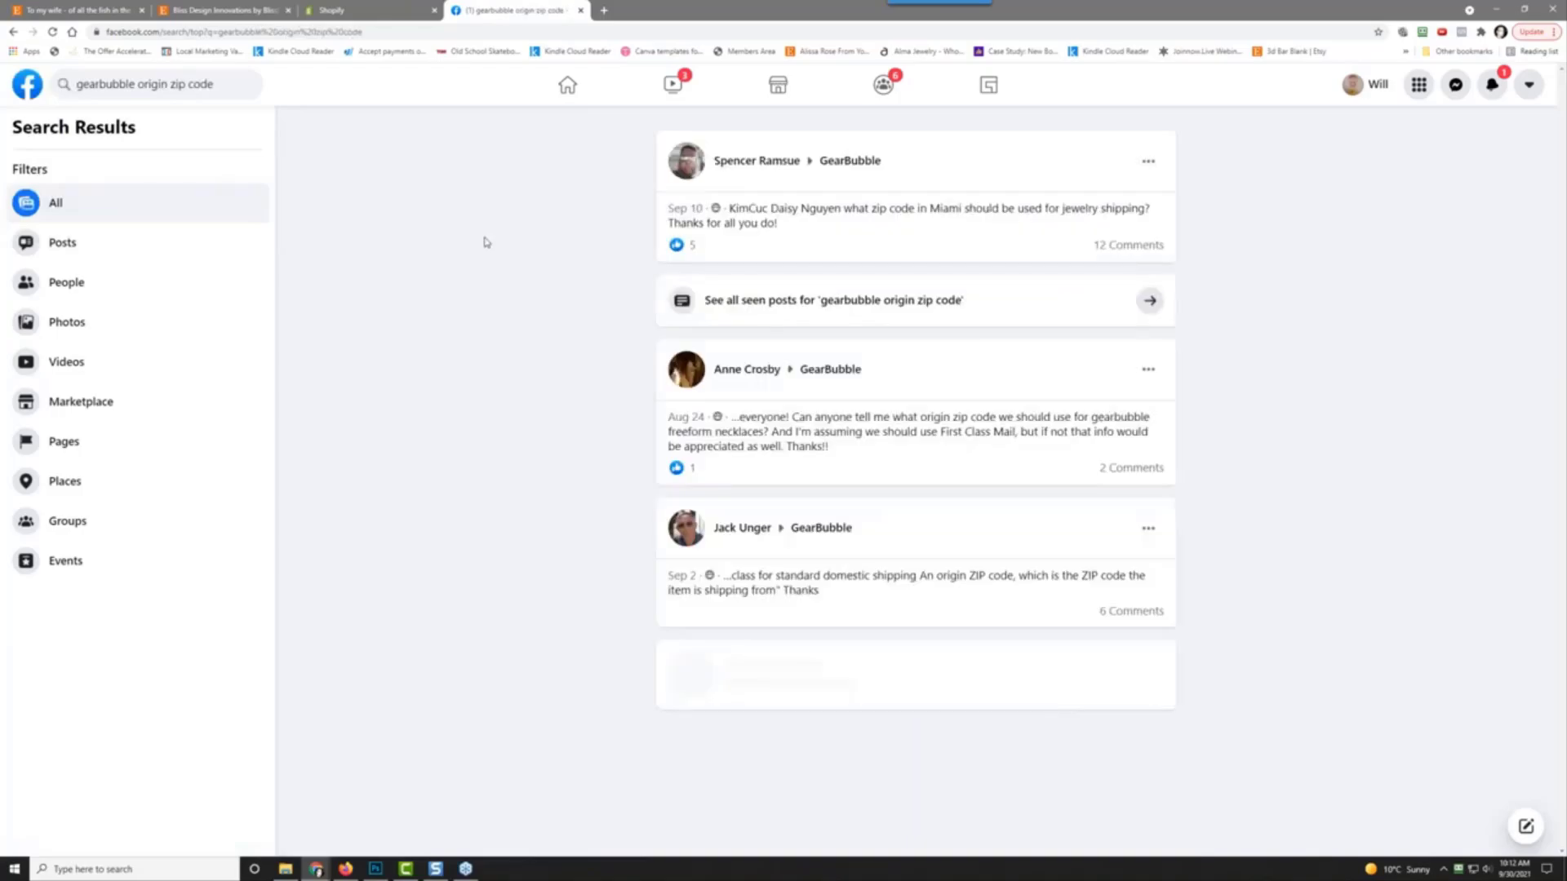
Step: Open the post asking for the jewelry shipping zip code and copy the necklaces and bracelets code from the admin's full comment
left_click(925, 236)
scroll(536, 384, "down", 2)
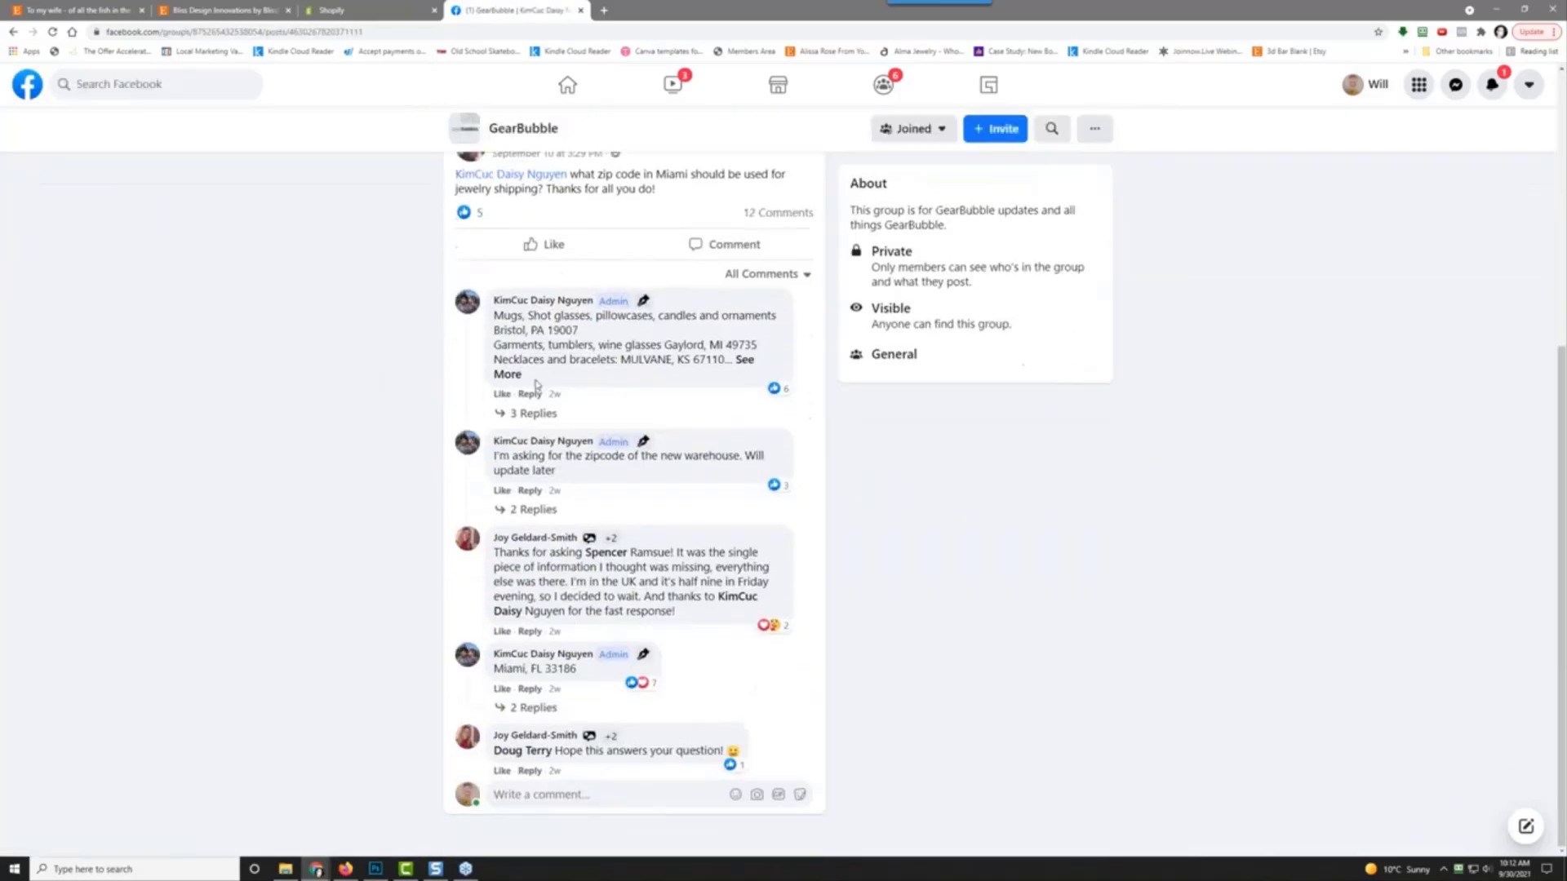
left_click(509, 375)
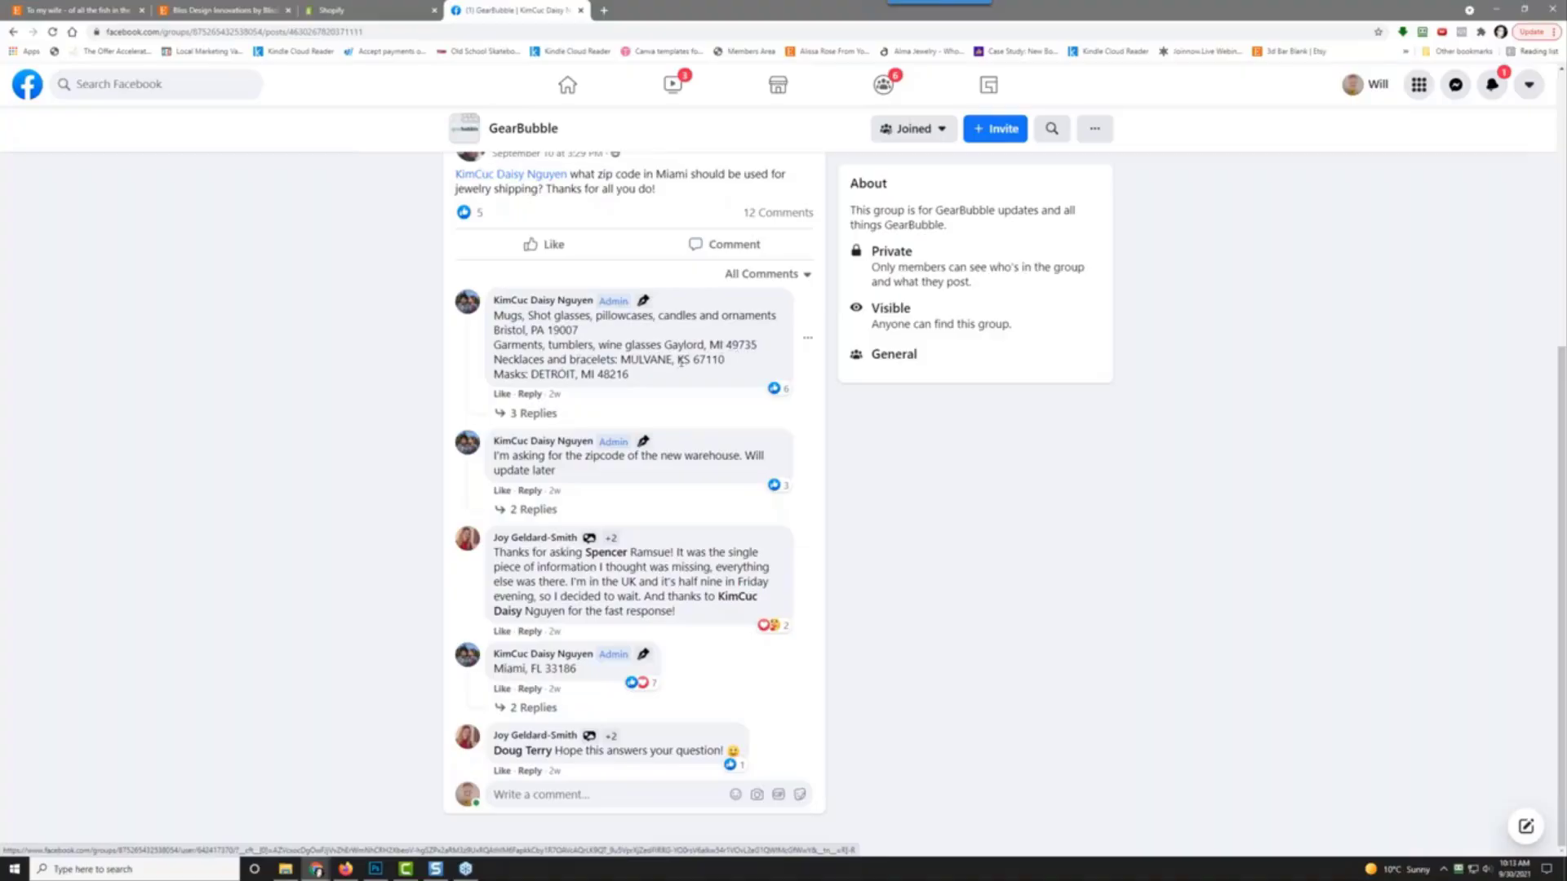
left_click_drag(693, 359, 729, 366)
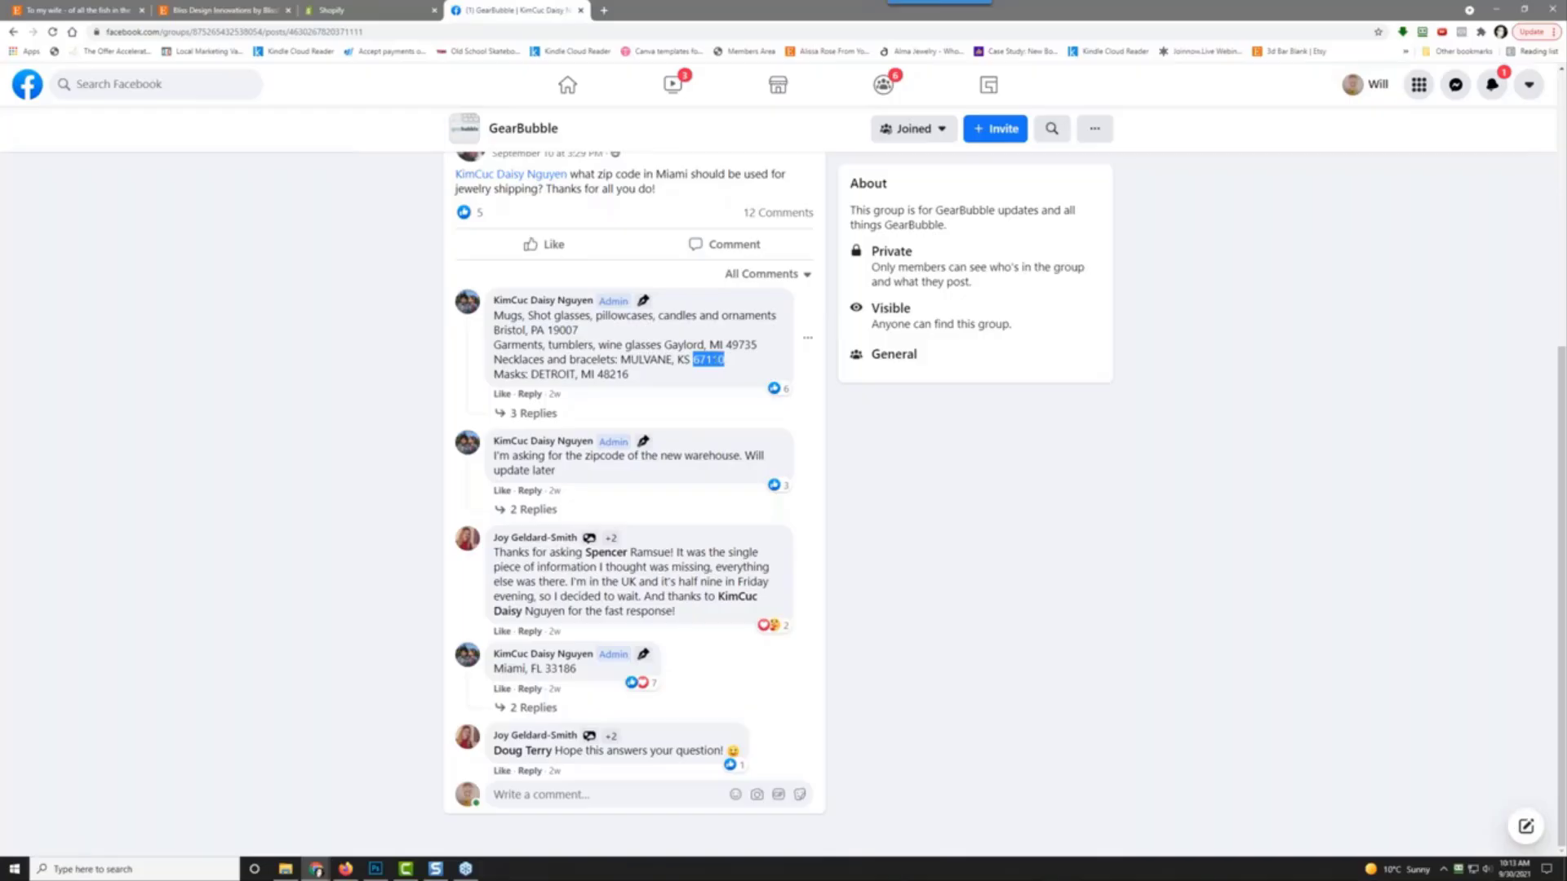
right_click(718, 363)
left_click(743, 378)
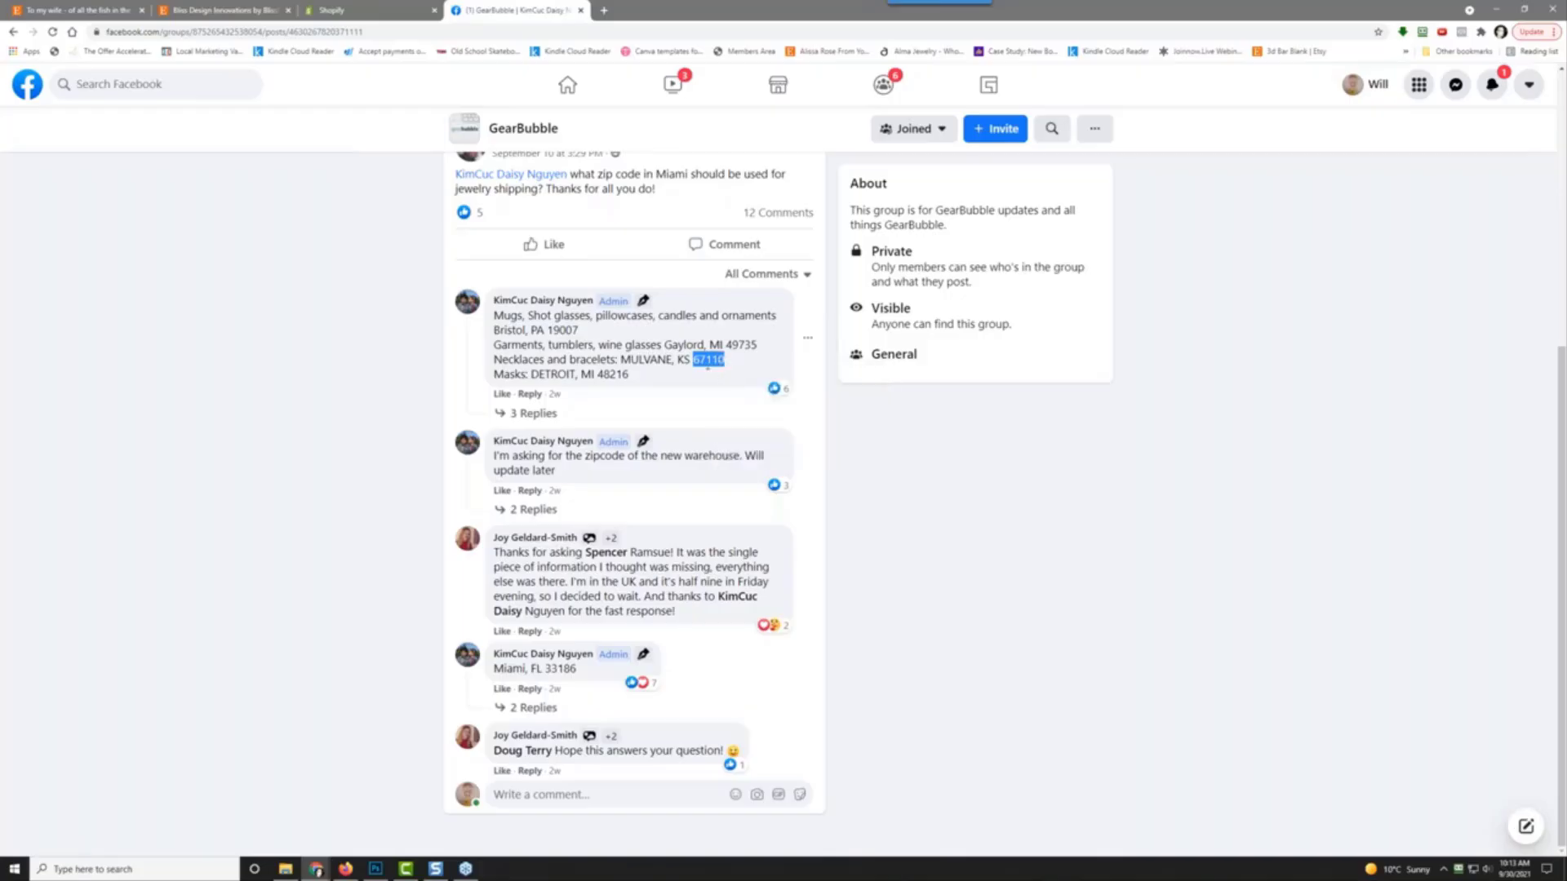
Step: Back in the Etsy draft listing, set the Precious-jewelry Shipping profile's origin post code to 67110
left_click(248, 12)
left_click(77, 10)
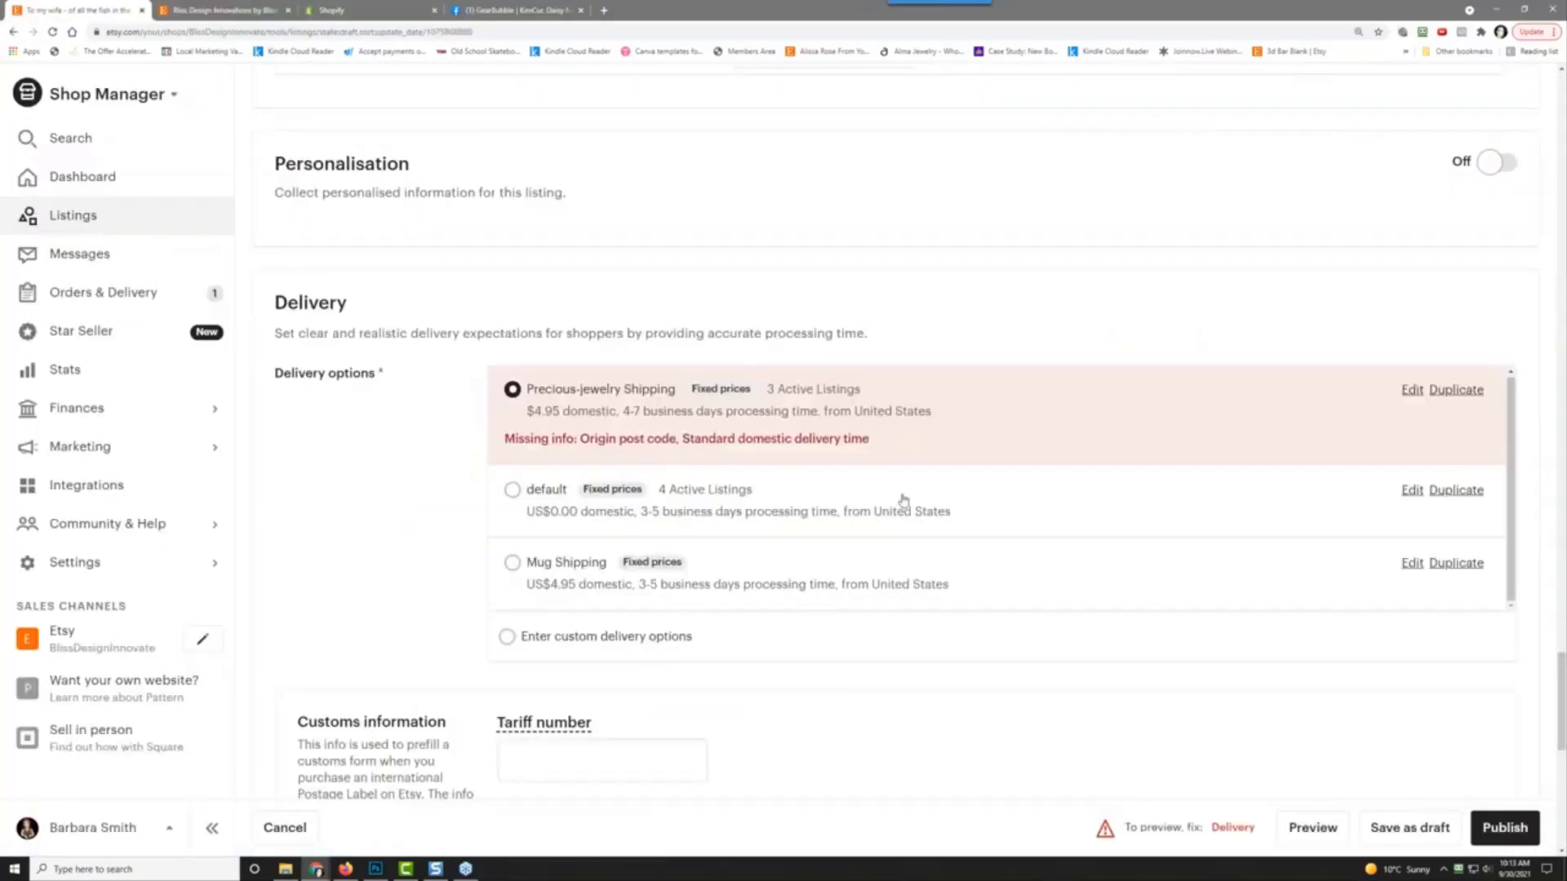
left_click(1411, 390)
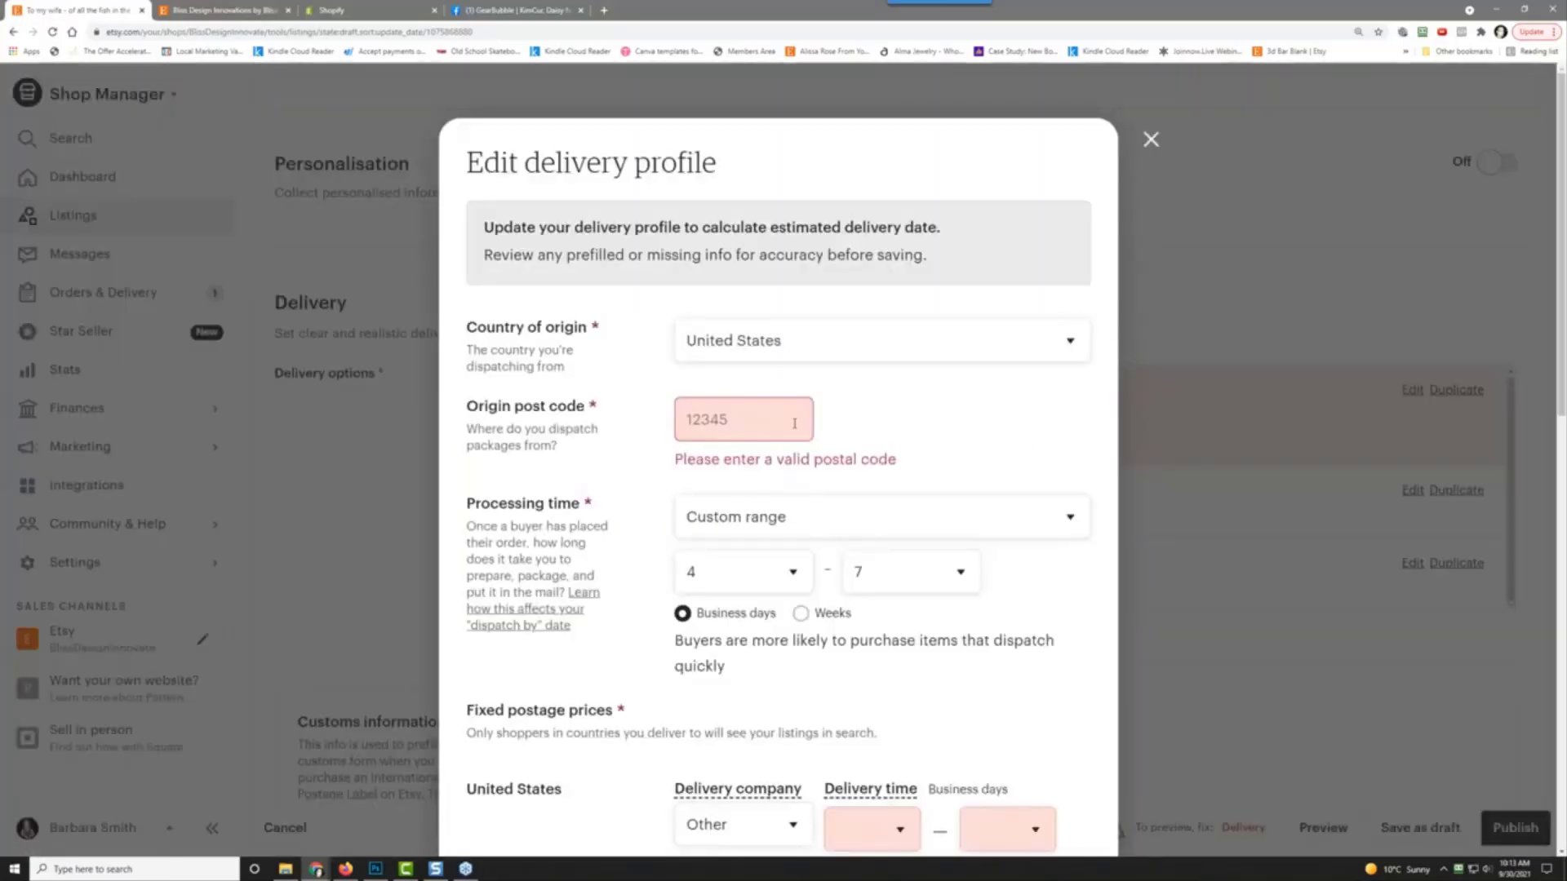
right_click(714, 419)
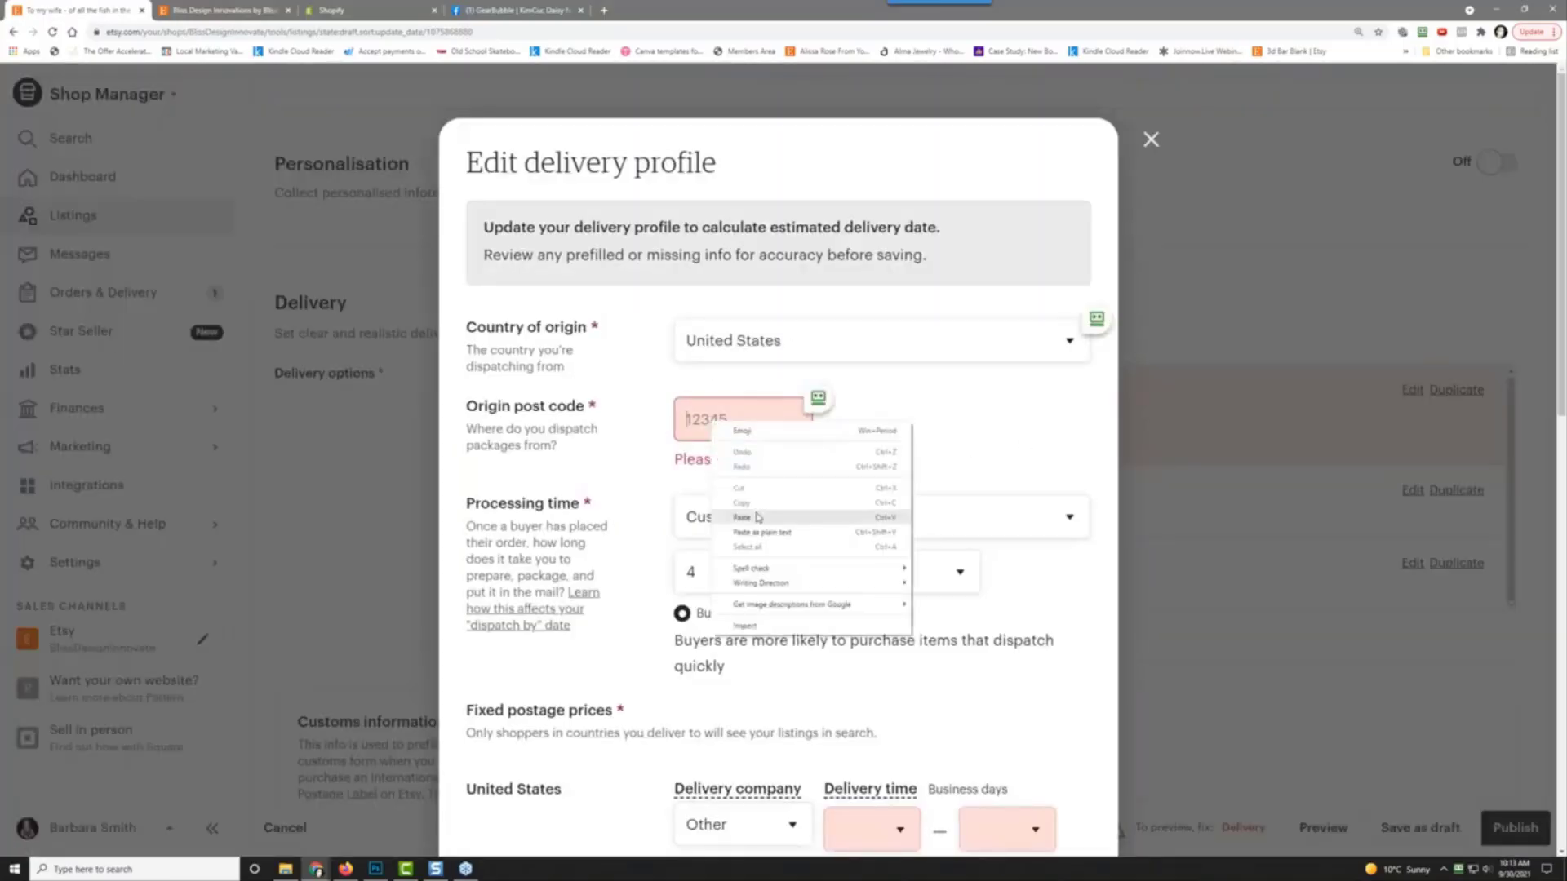
left_click(759, 515)
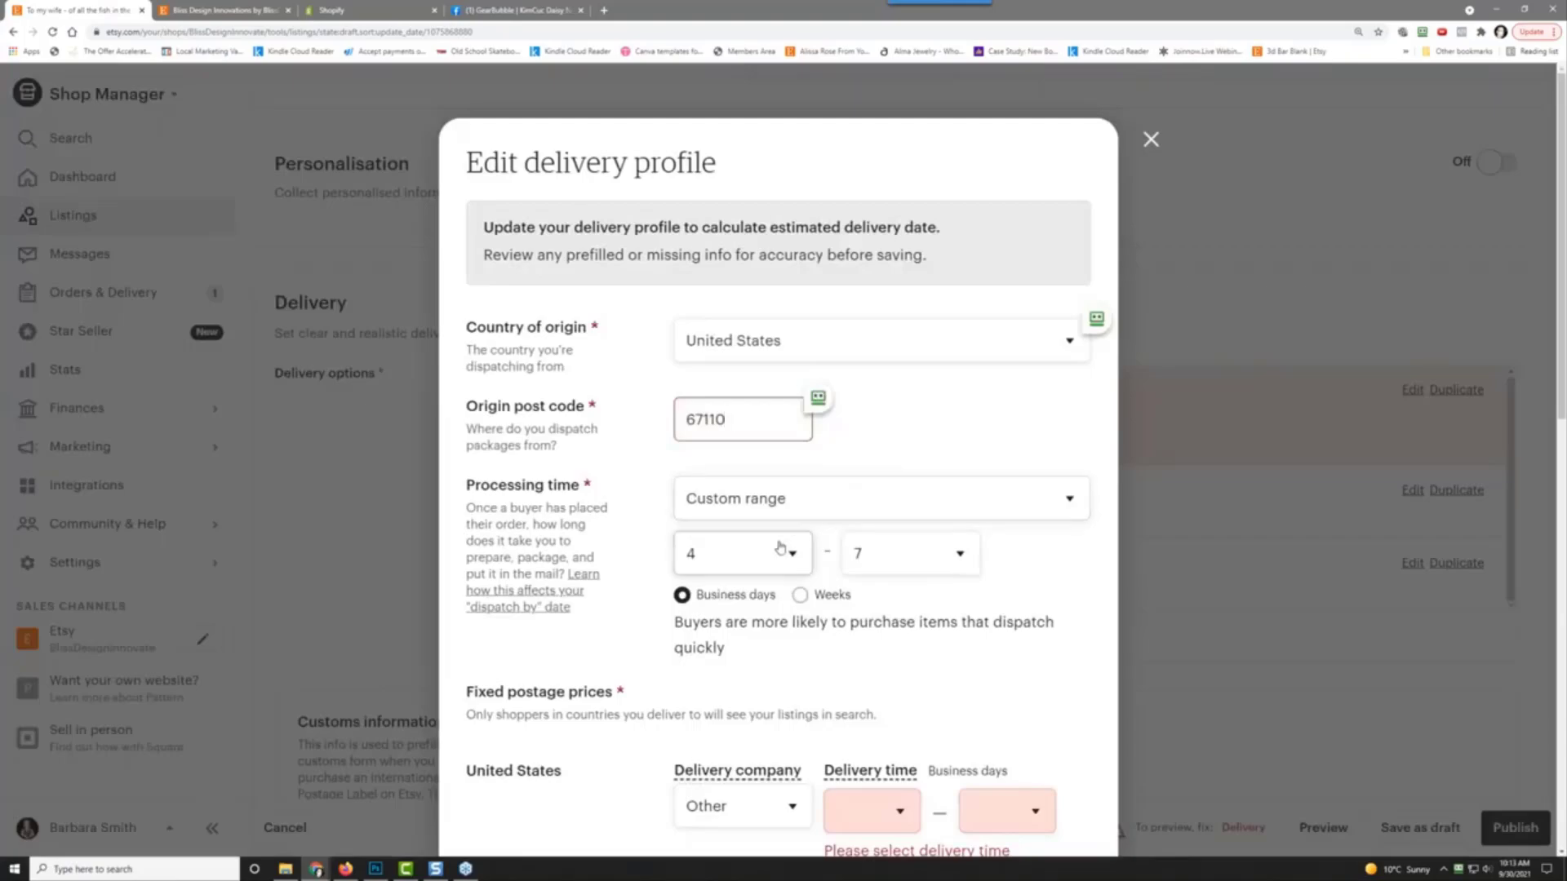
Step: Set the United States delivery time to 7–10 business days and save the delivery profile
scroll(612, 623, "down", 3)
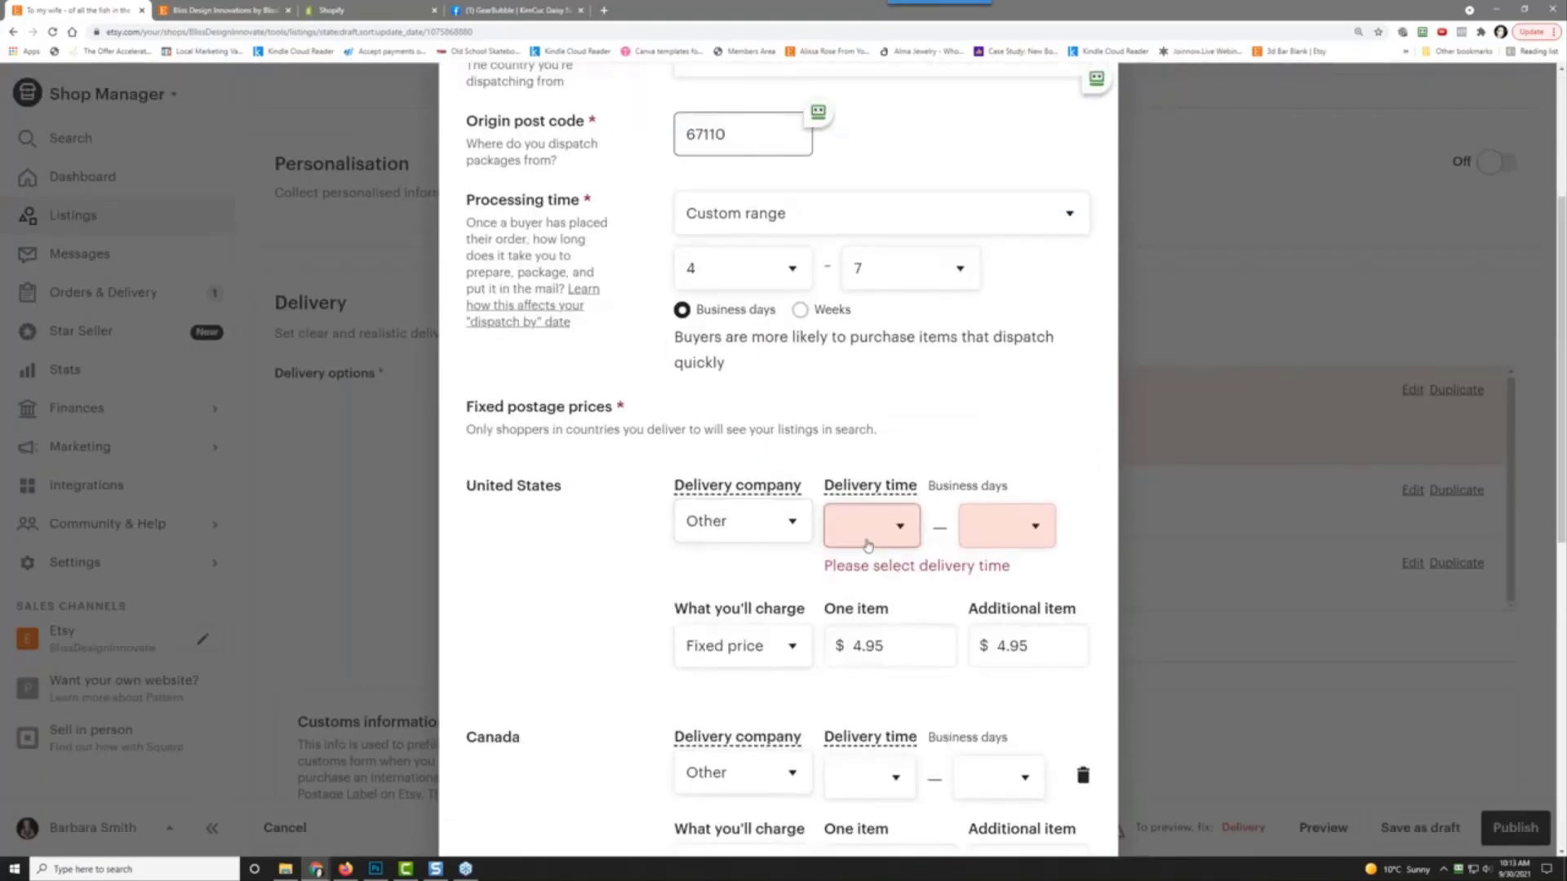
left_click(867, 546)
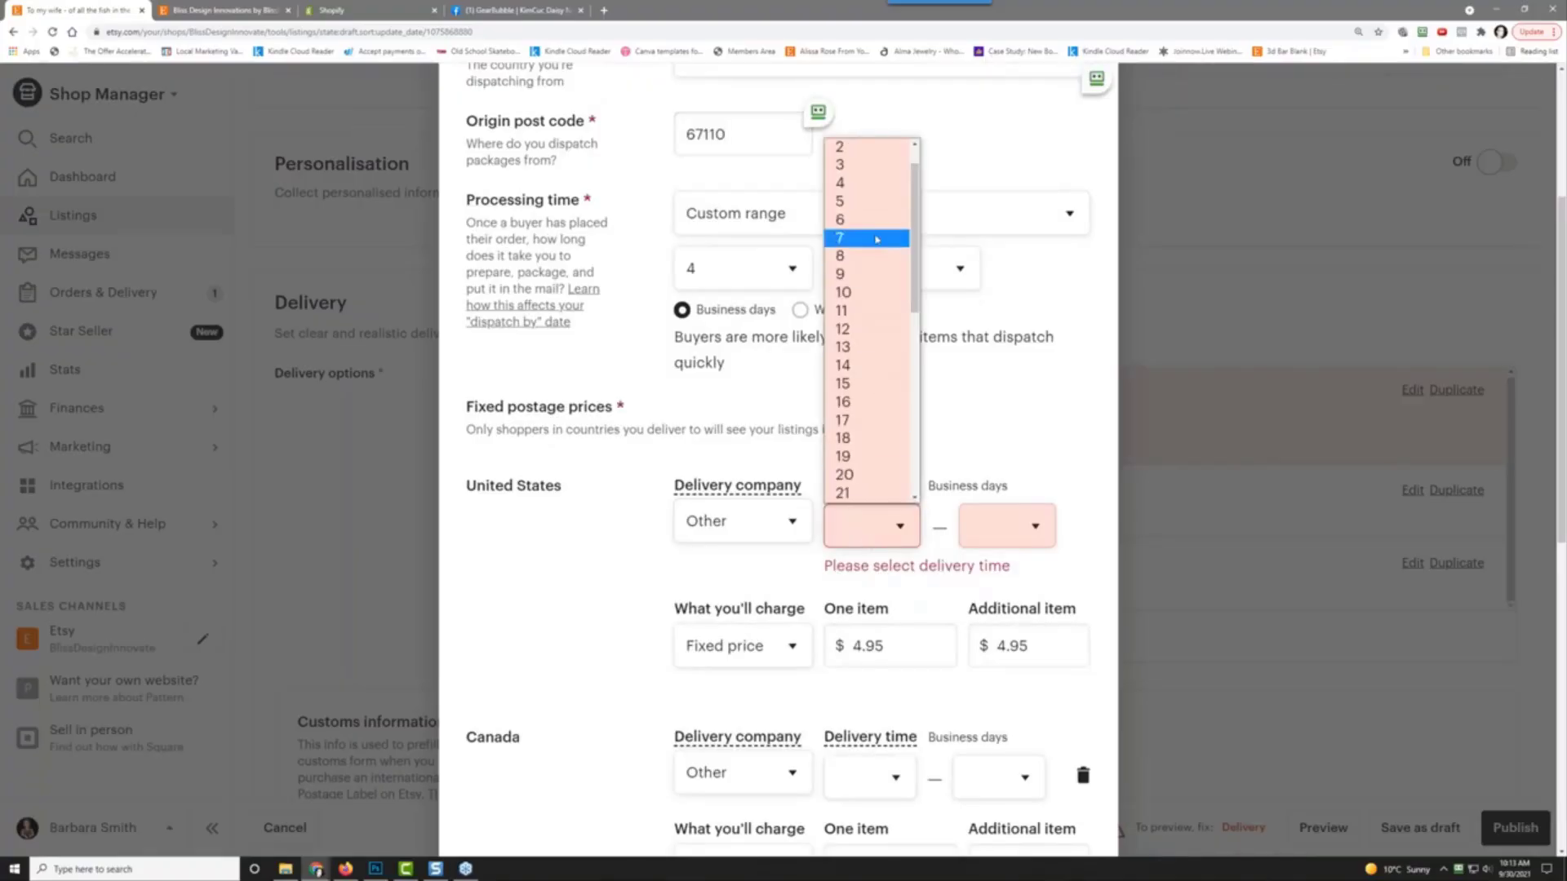
left_click(877, 239)
left_click(992, 527)
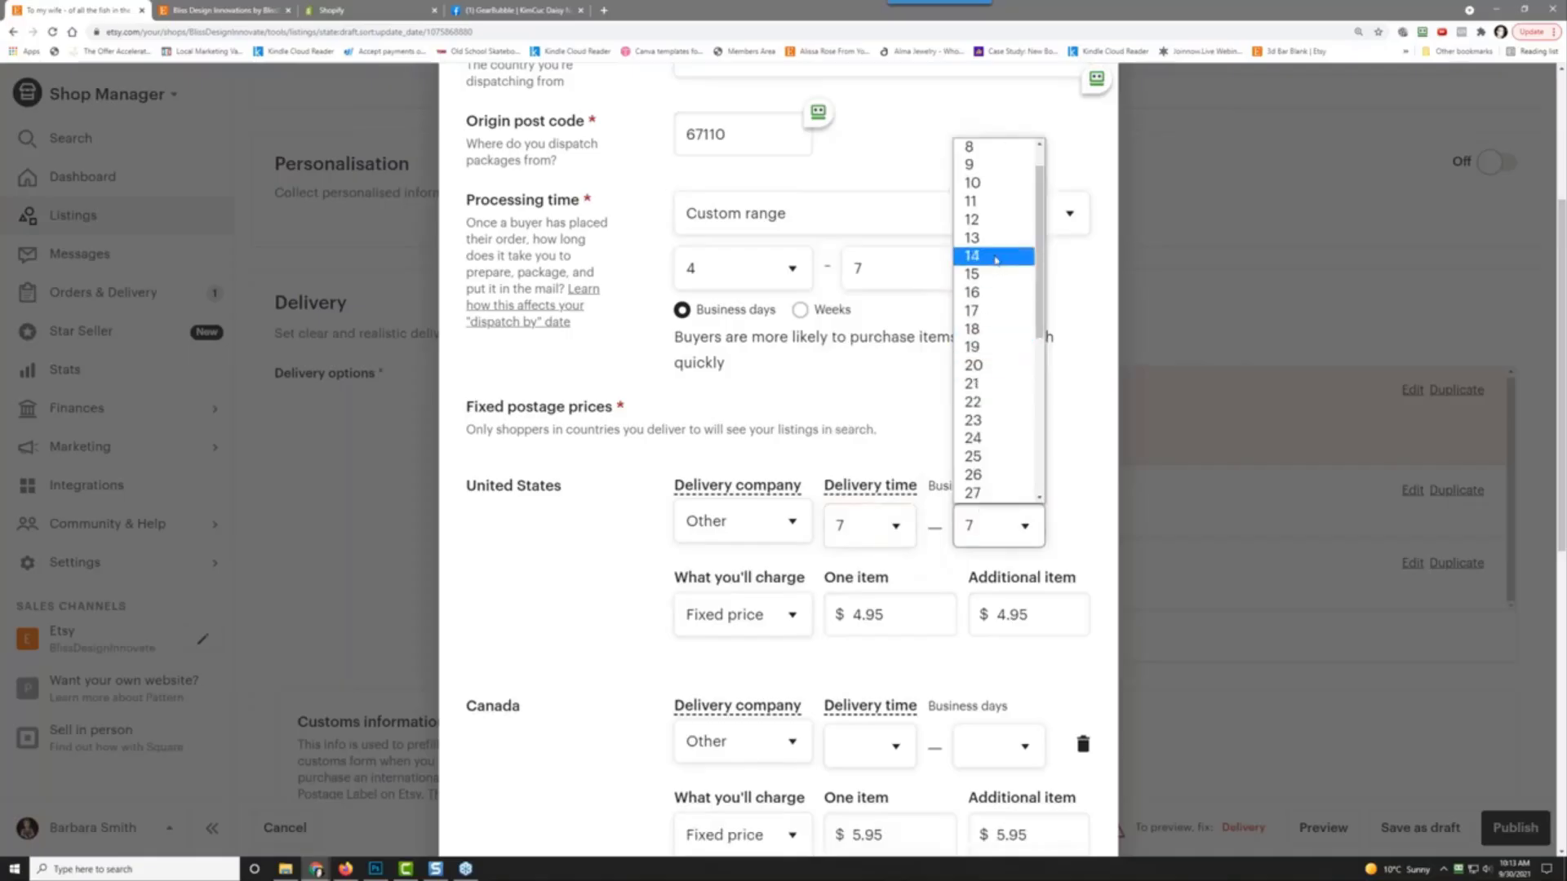
left_click(999, 189)
scroll(596, 571, "down", 3)
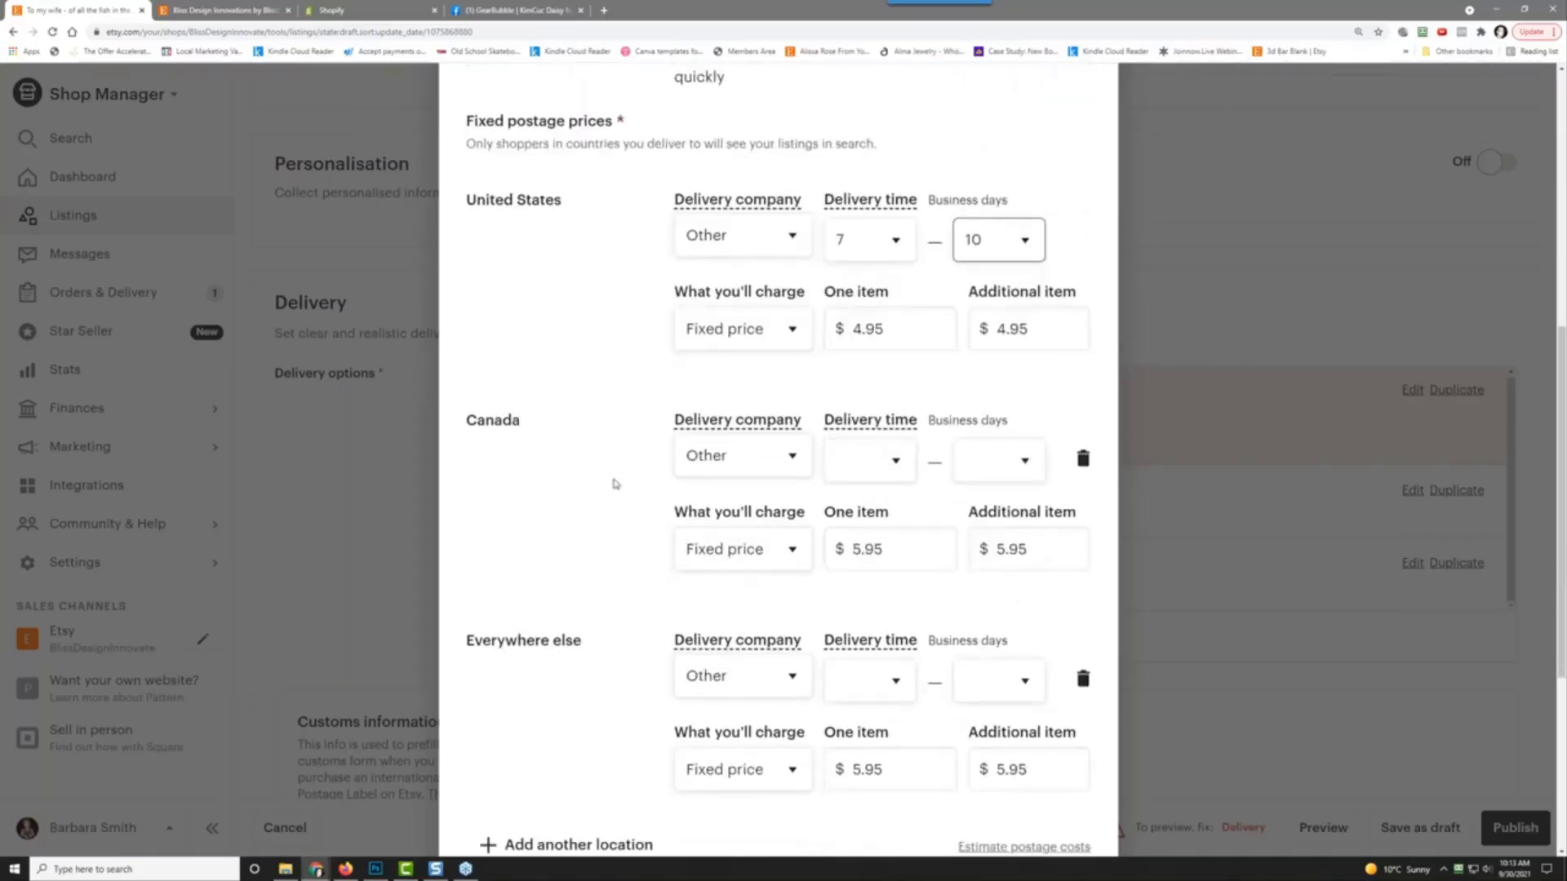
scroll(616, 482, "down", 4)
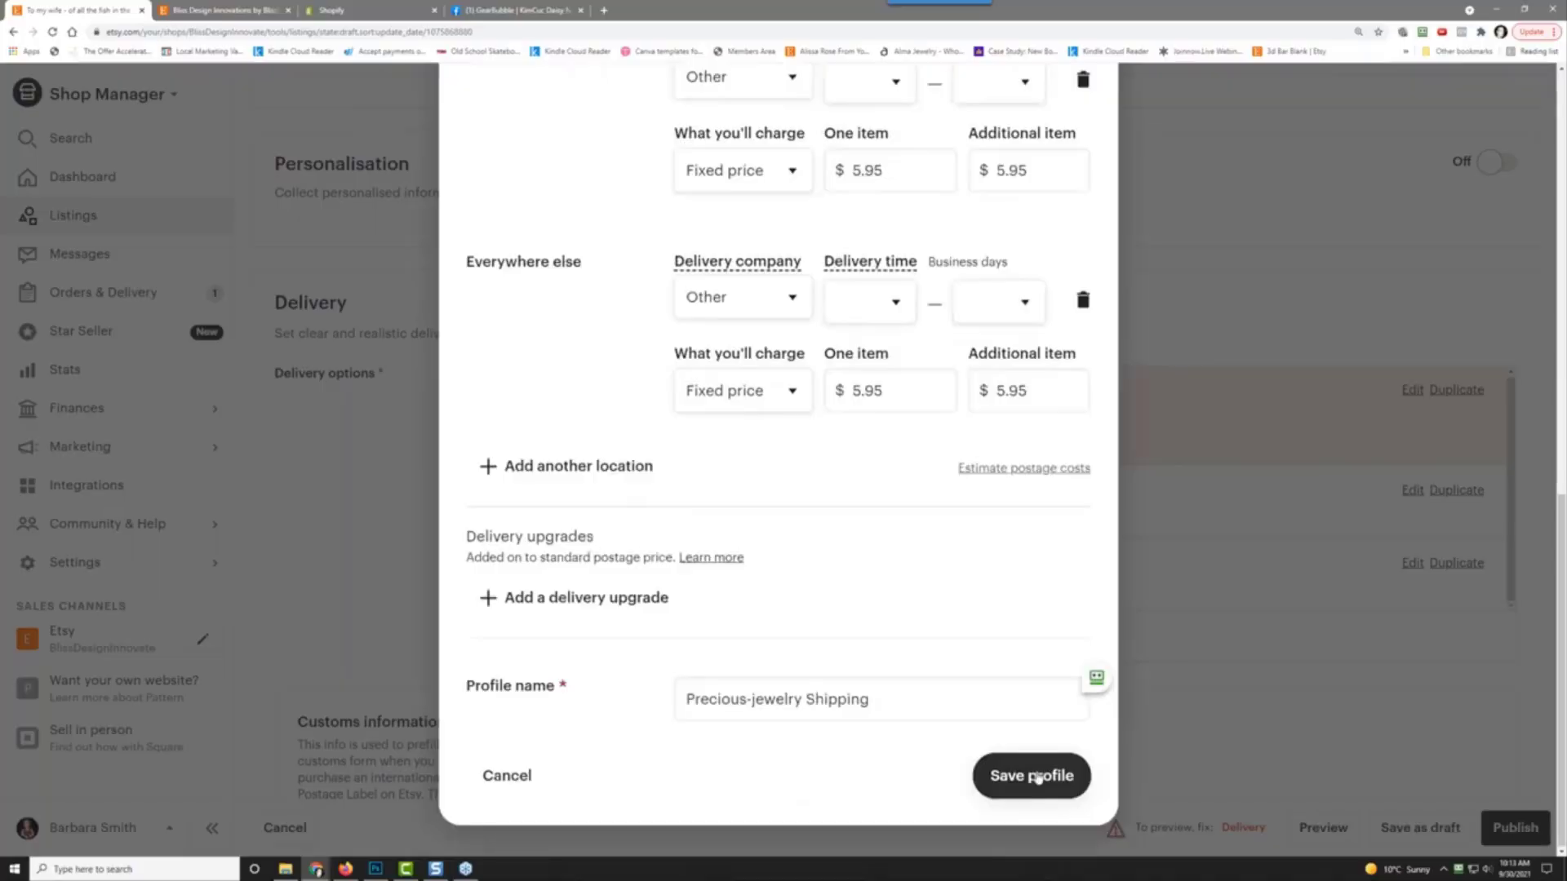
left_click(1037, 777)
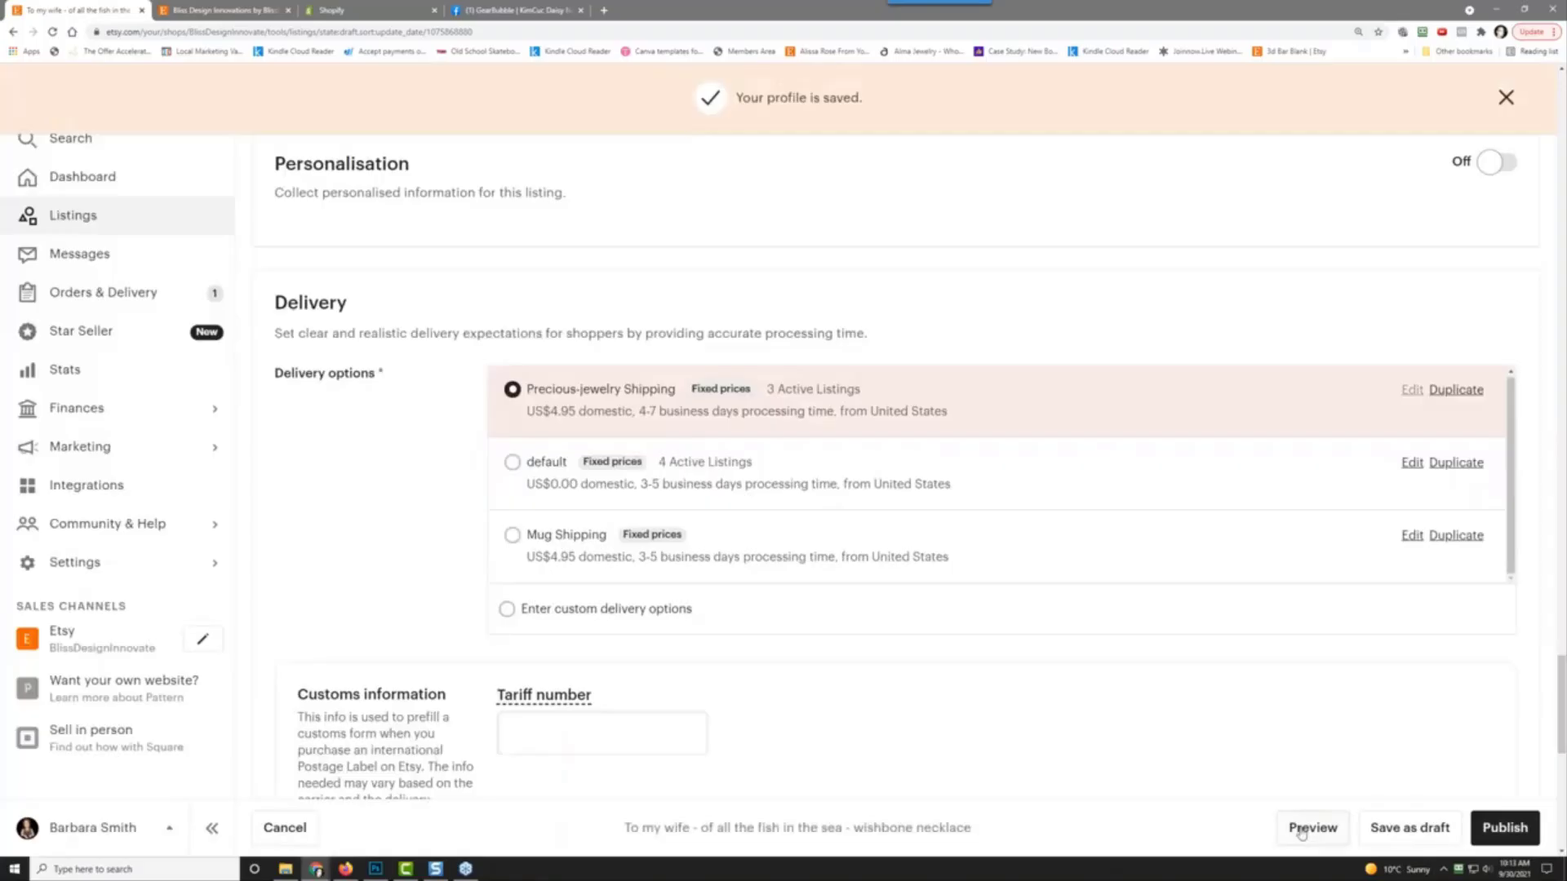
Step: Save the wishbone necklace listing as a draft and reopen it from the draft listings
left_click(1301, 830)
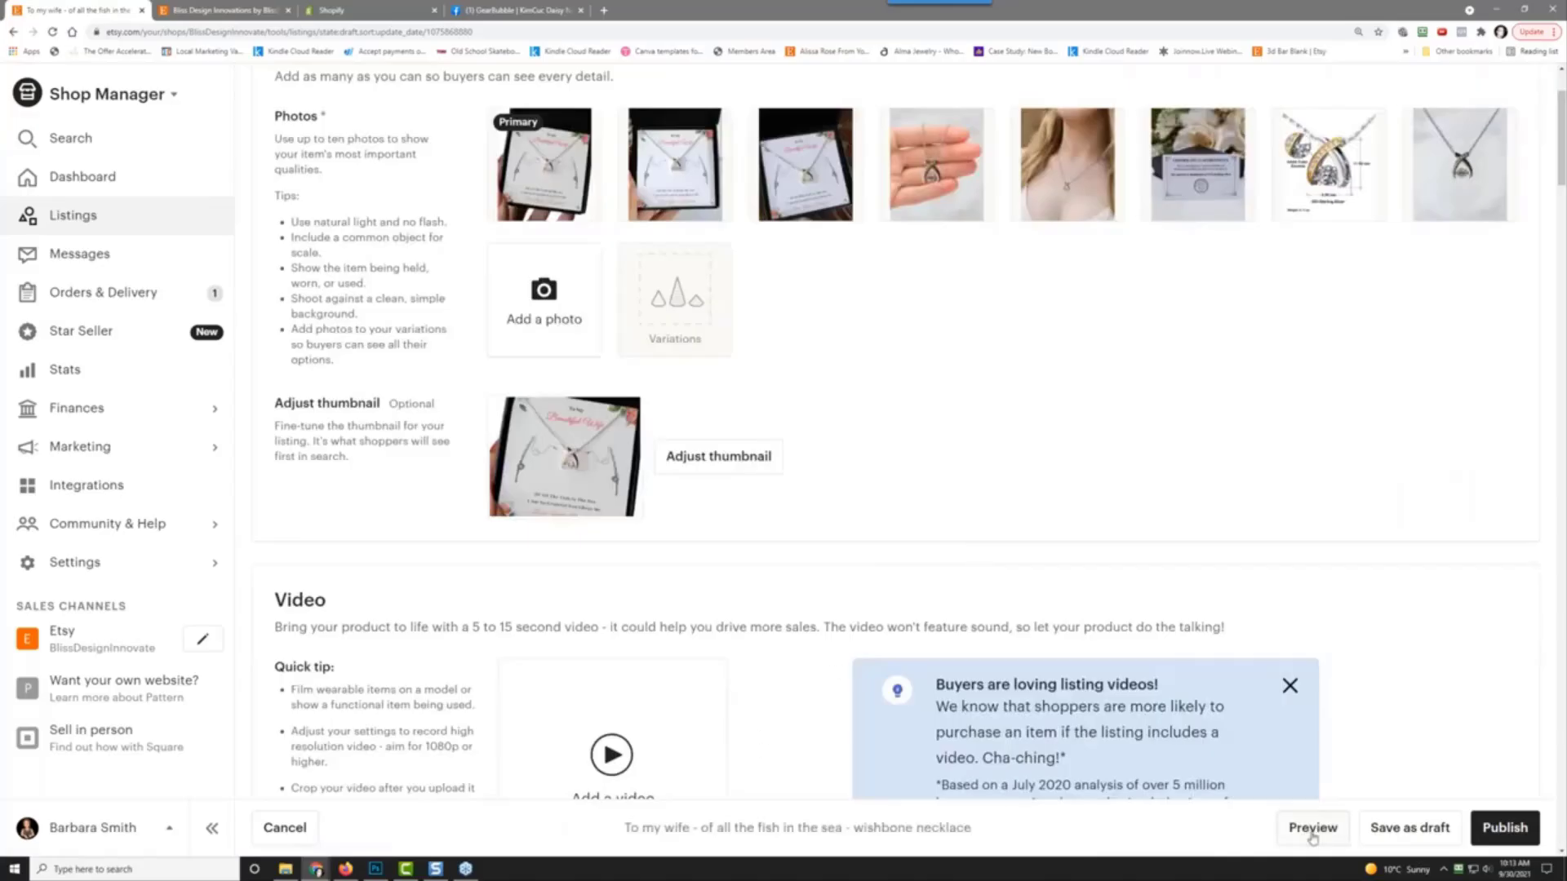
left_click(1392, 838)
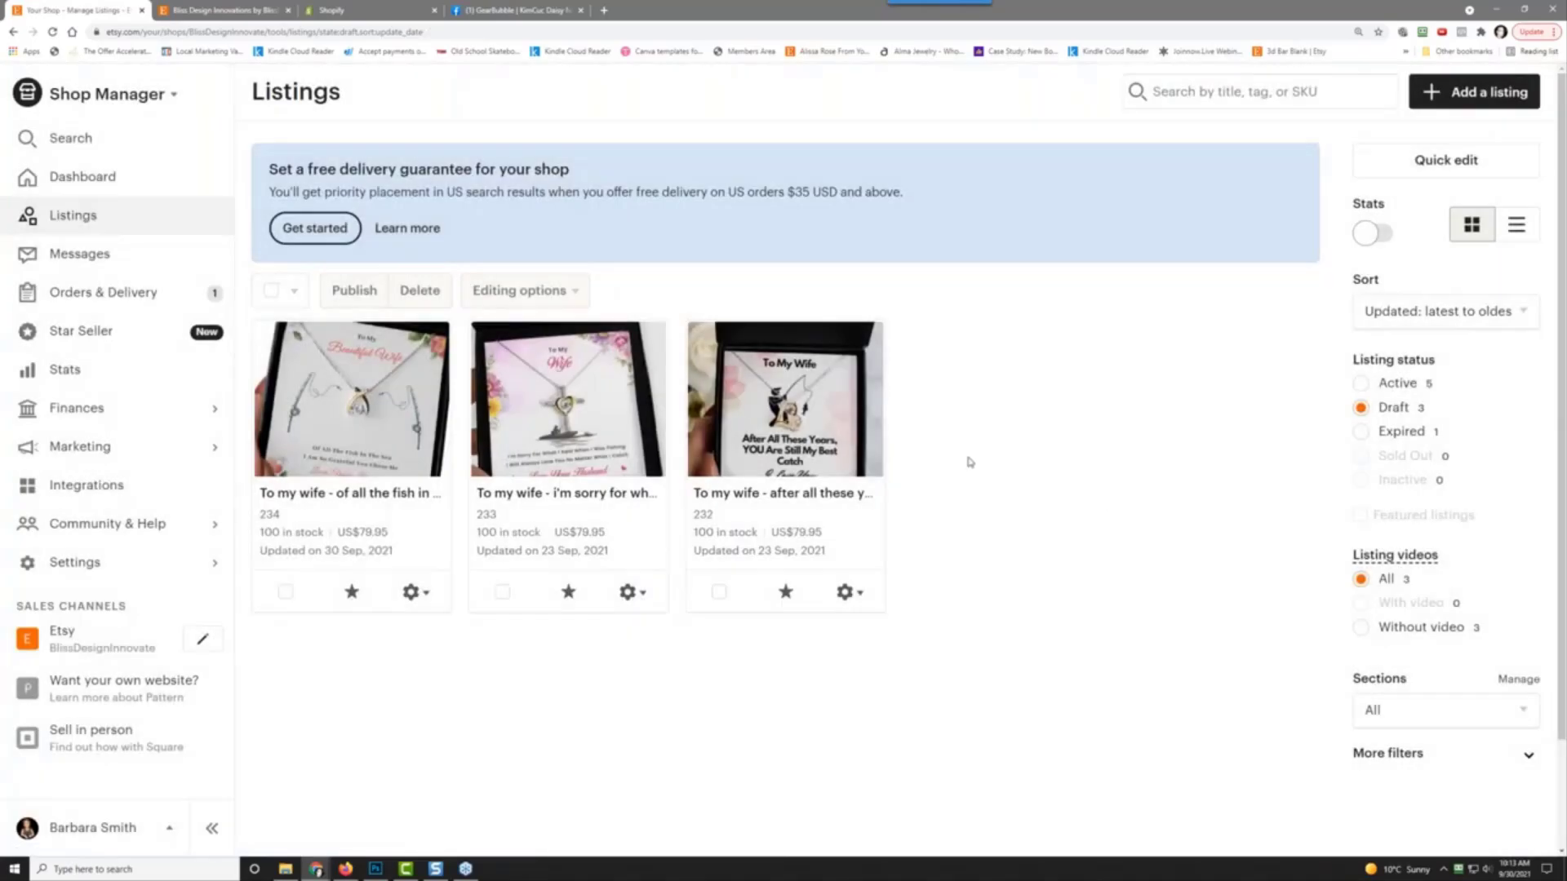
left_click(415, 591)
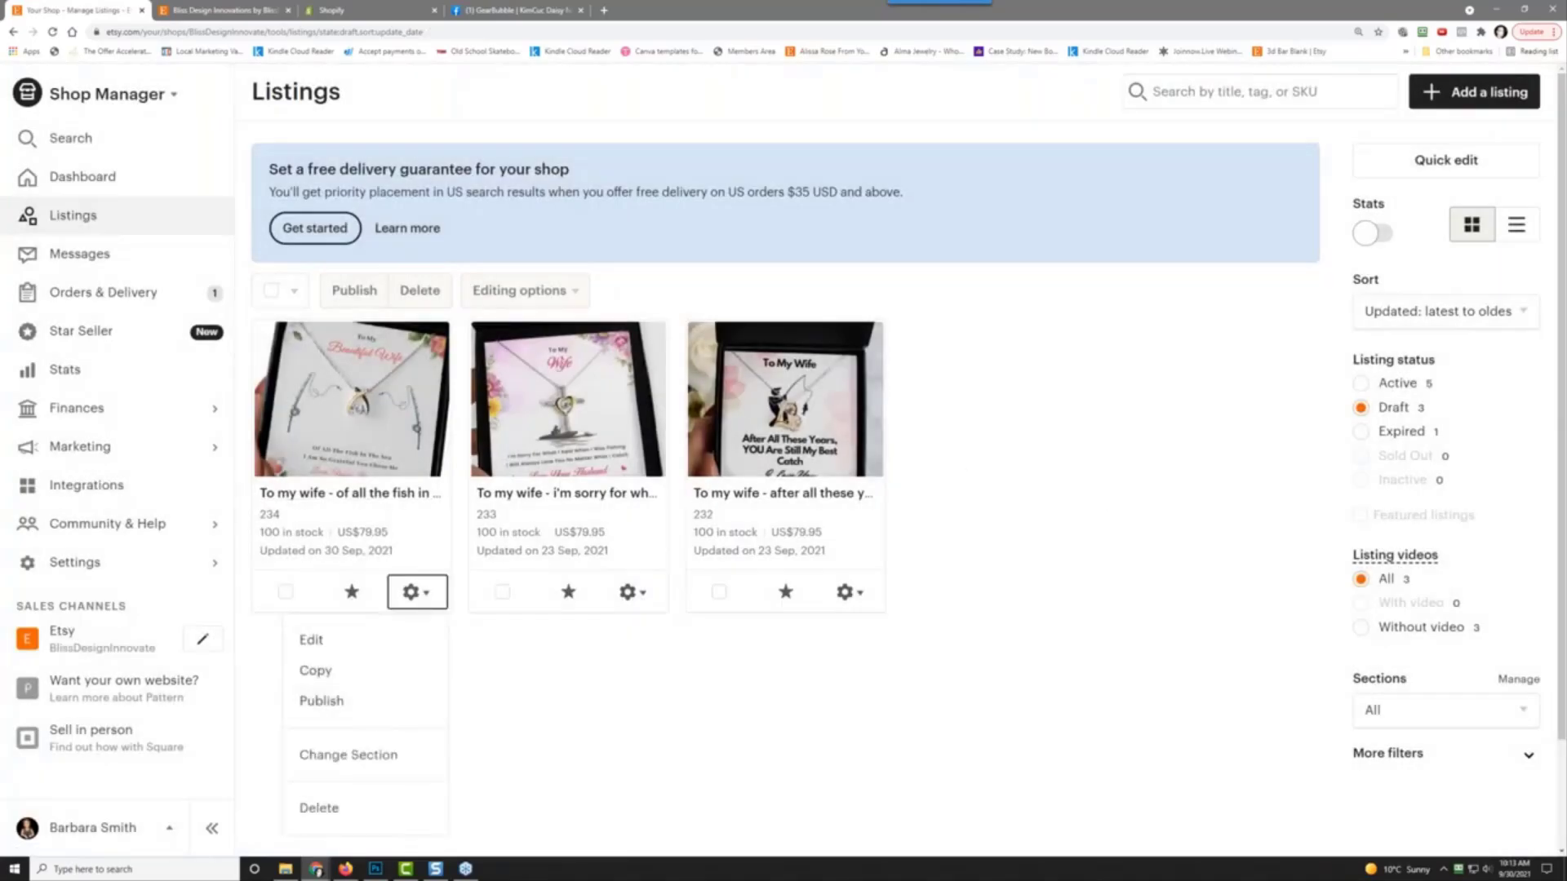
scroll(378, 800, "down", 2)
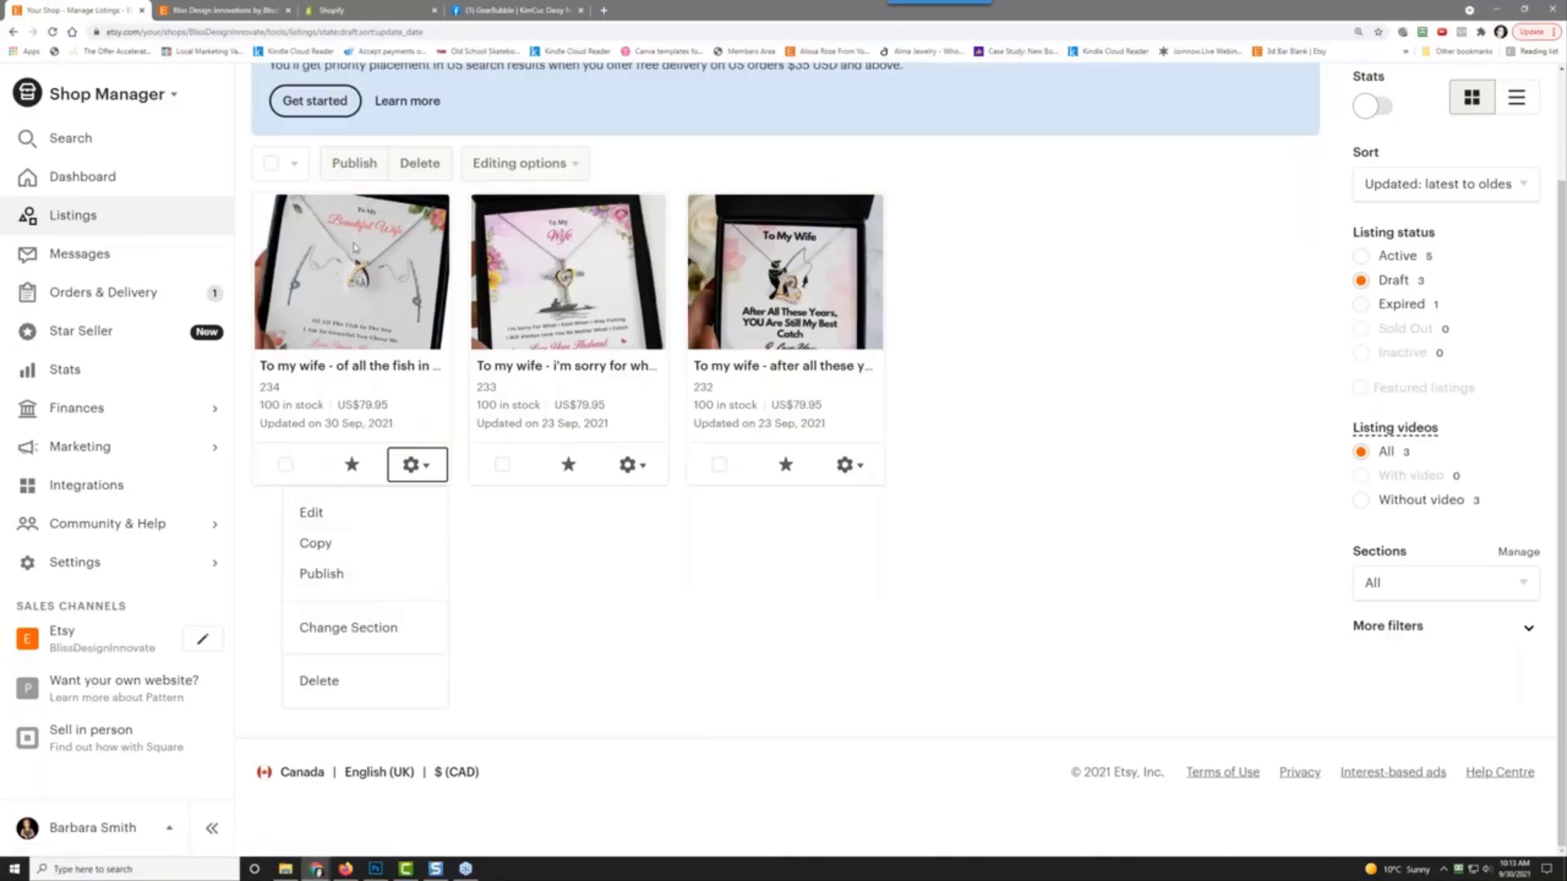
left_click(350, 269)
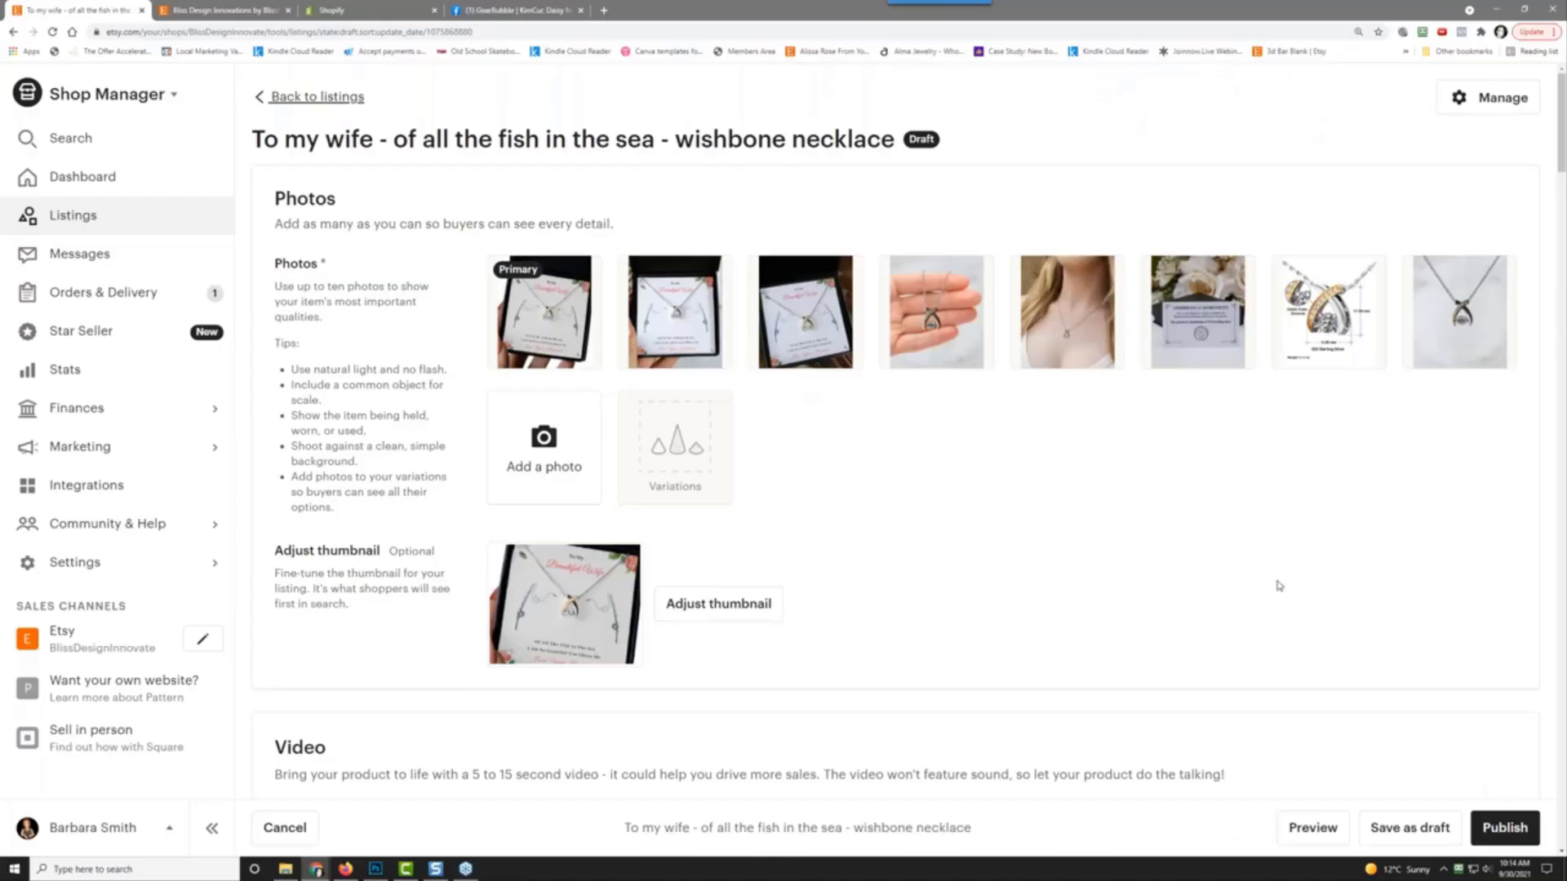
Step: Try again to preview the reopened draft listing
left_click(1325, 845)
left_click(1286, 829)
Step: In File Explorer, find the 003 - To My Wife - Of All The Fish In The Sea designs folder and view Design 2 (Source file).png
mouse_move(532, 341)
left_click(285, 869)
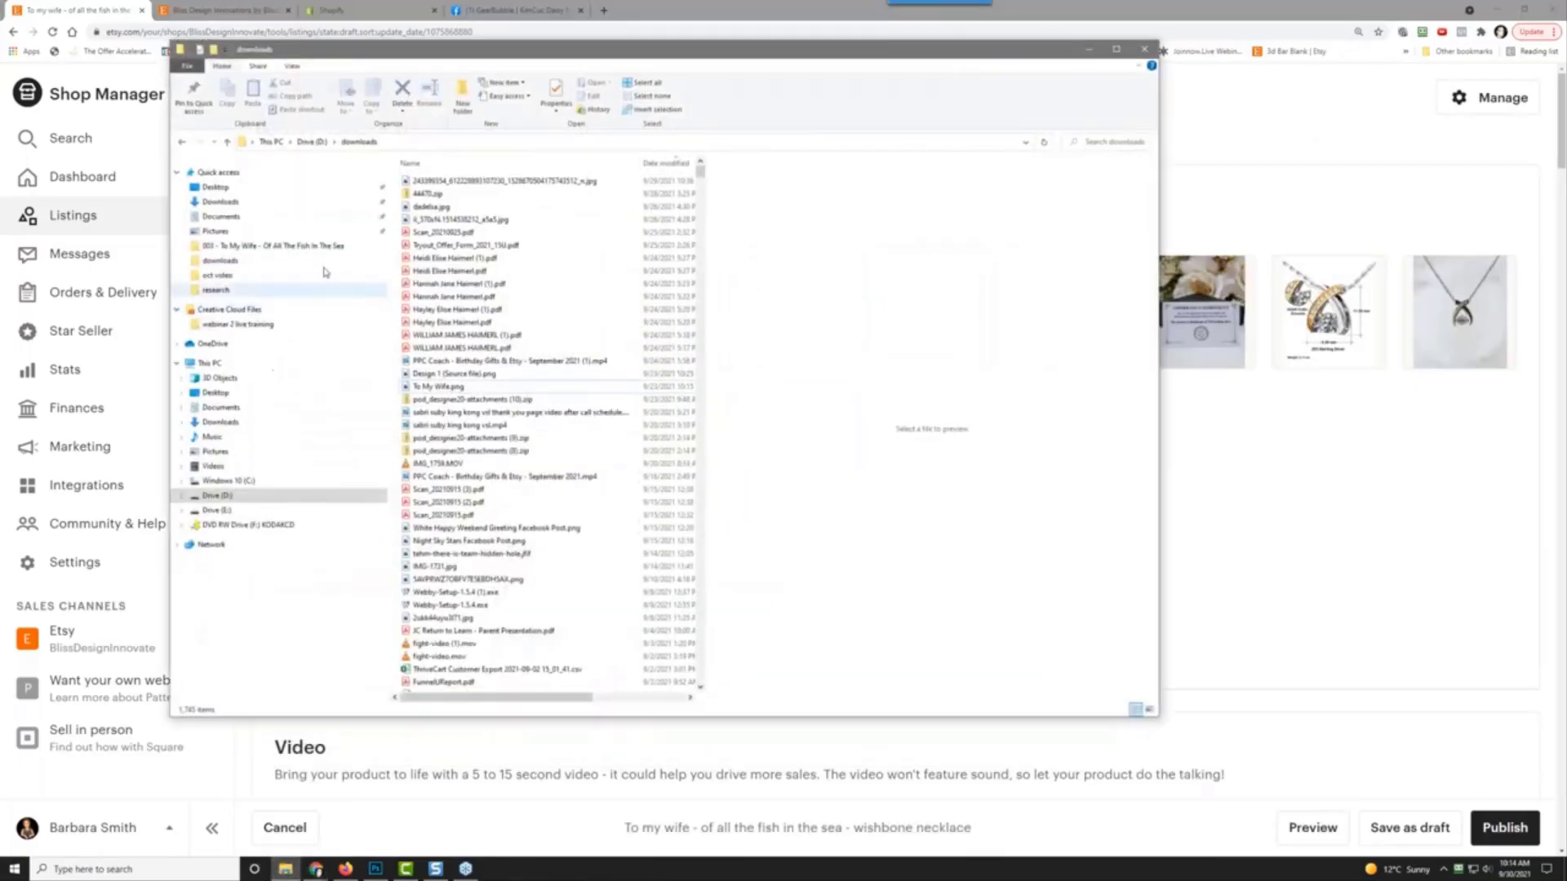
left_click(311, 141)
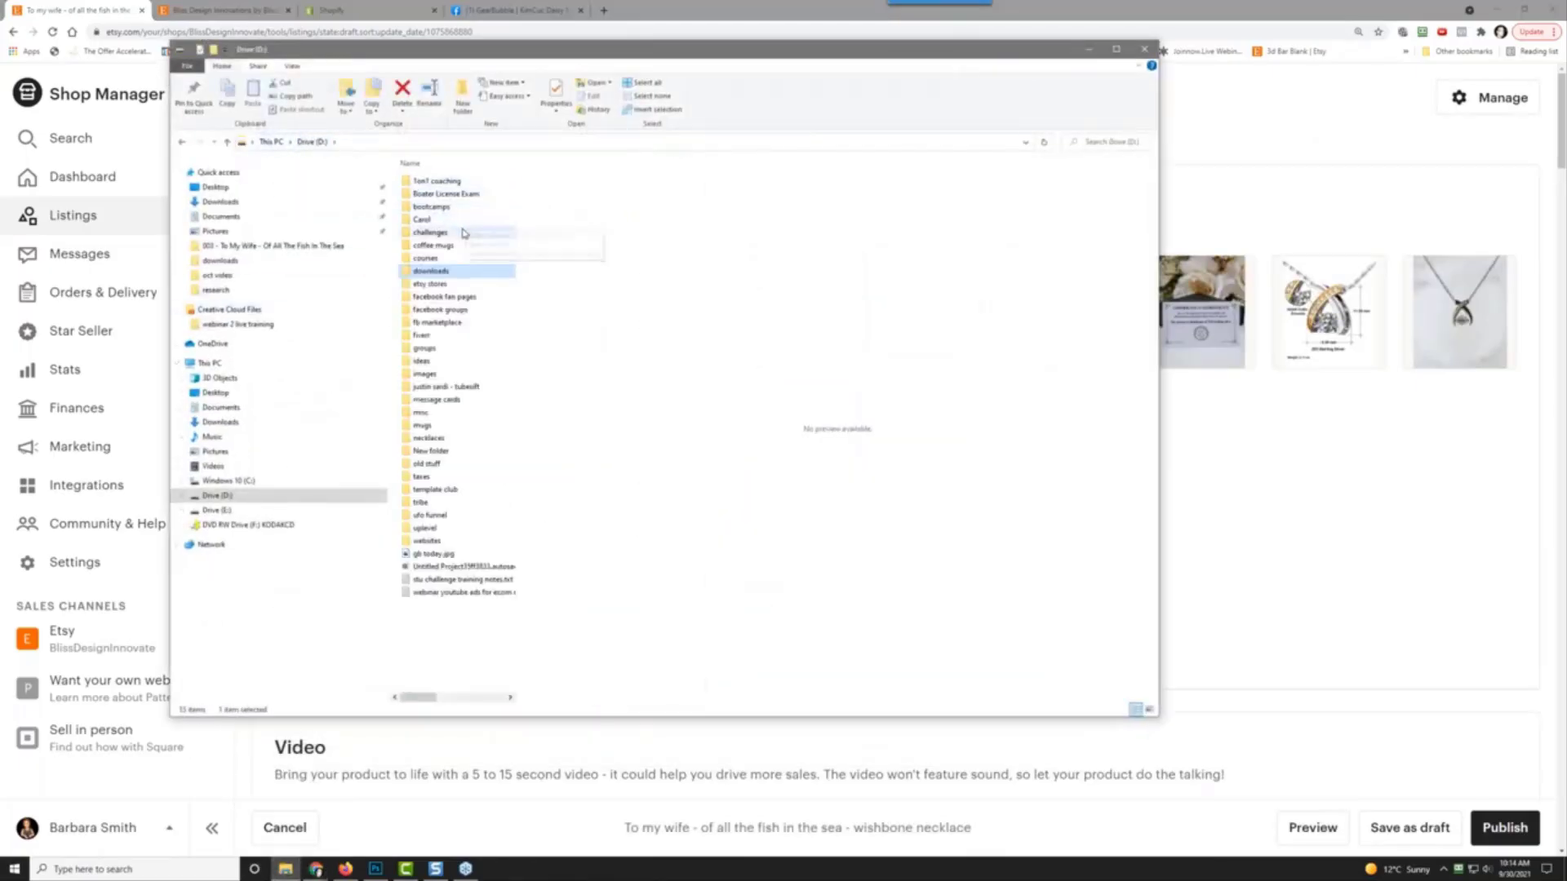
double_click(462, 233)
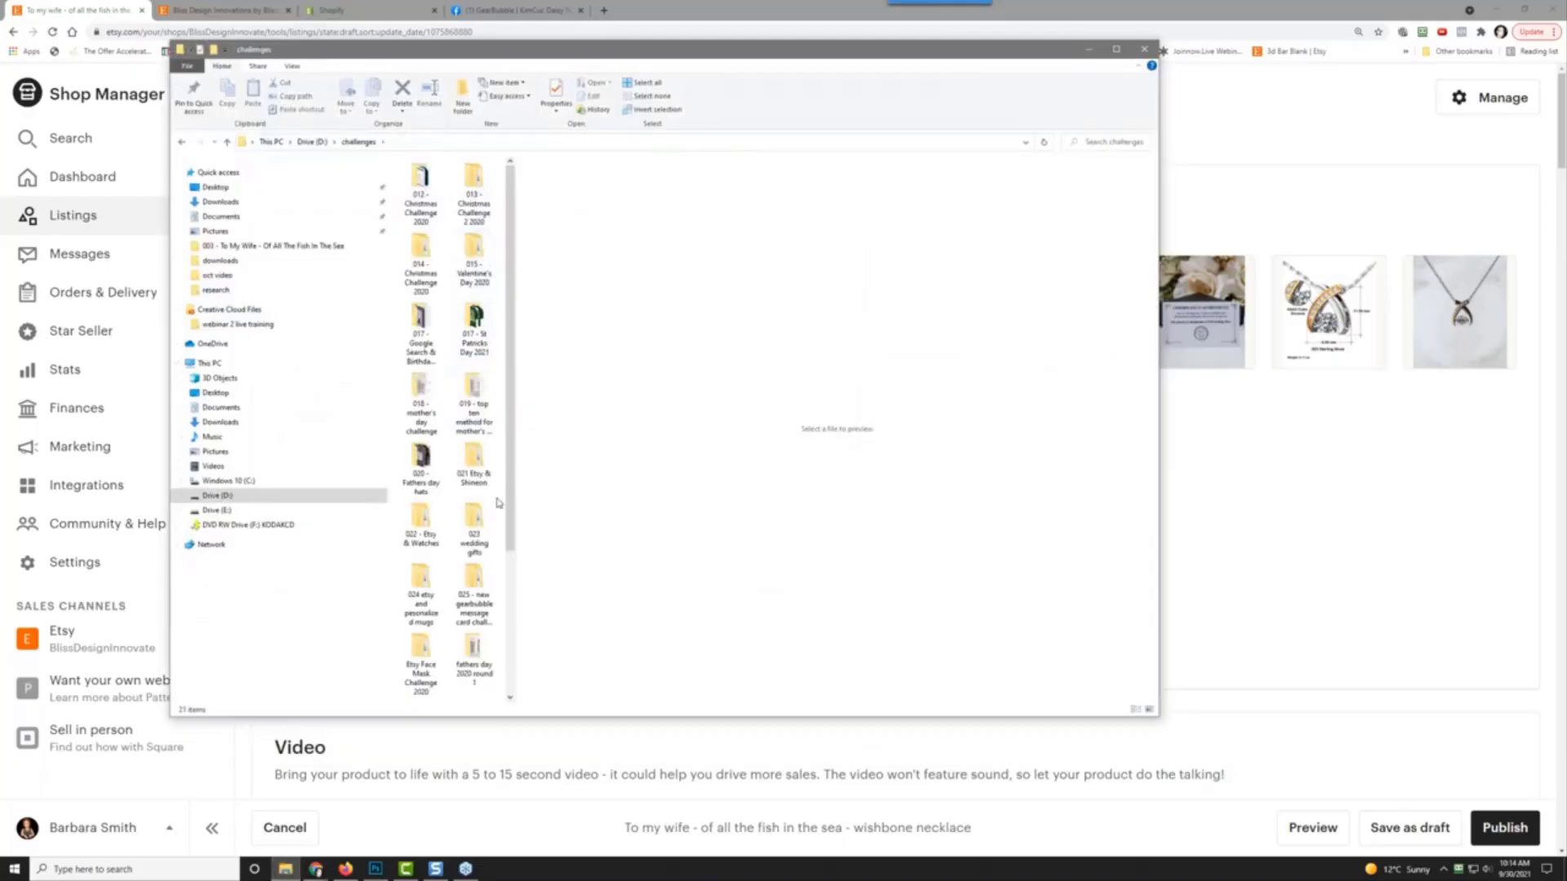
double_click(456, 607)
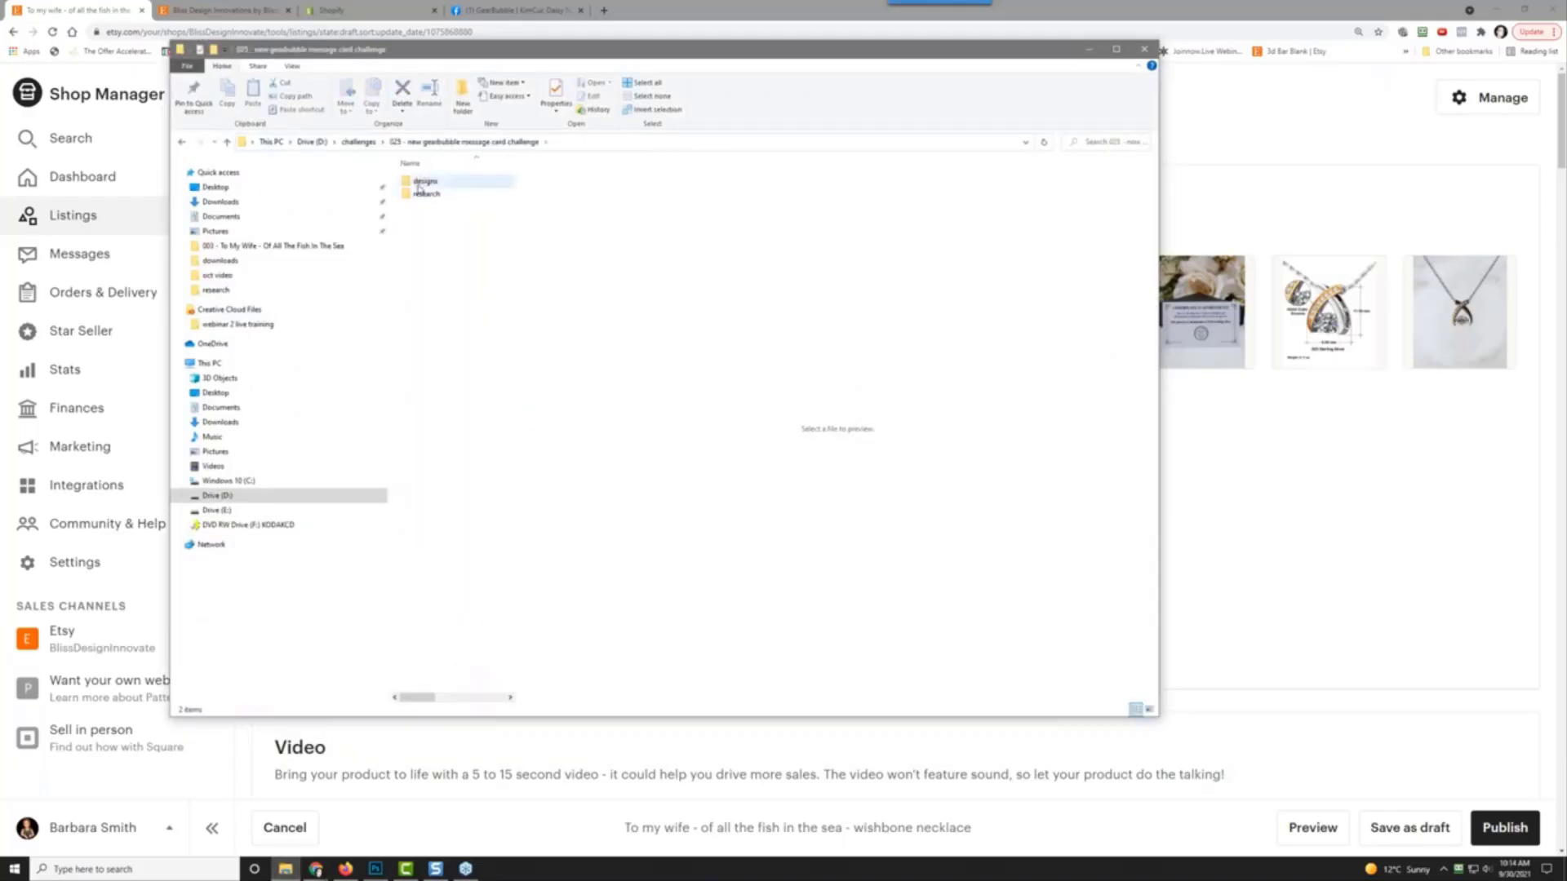
double_click(423, 181)
double_click(454, 207)
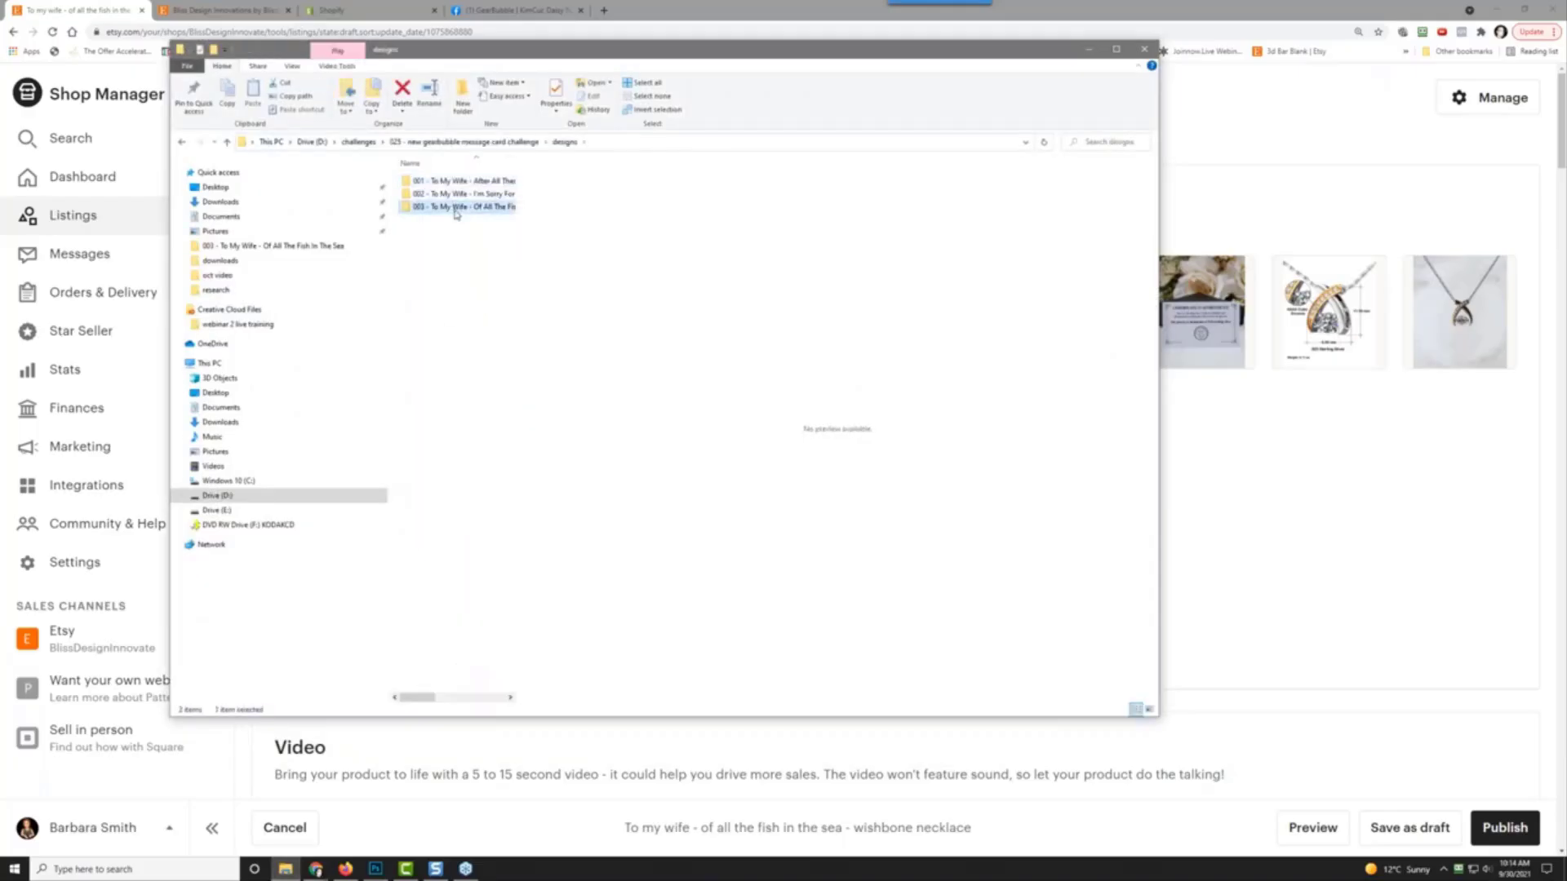
left_click(438, 283)
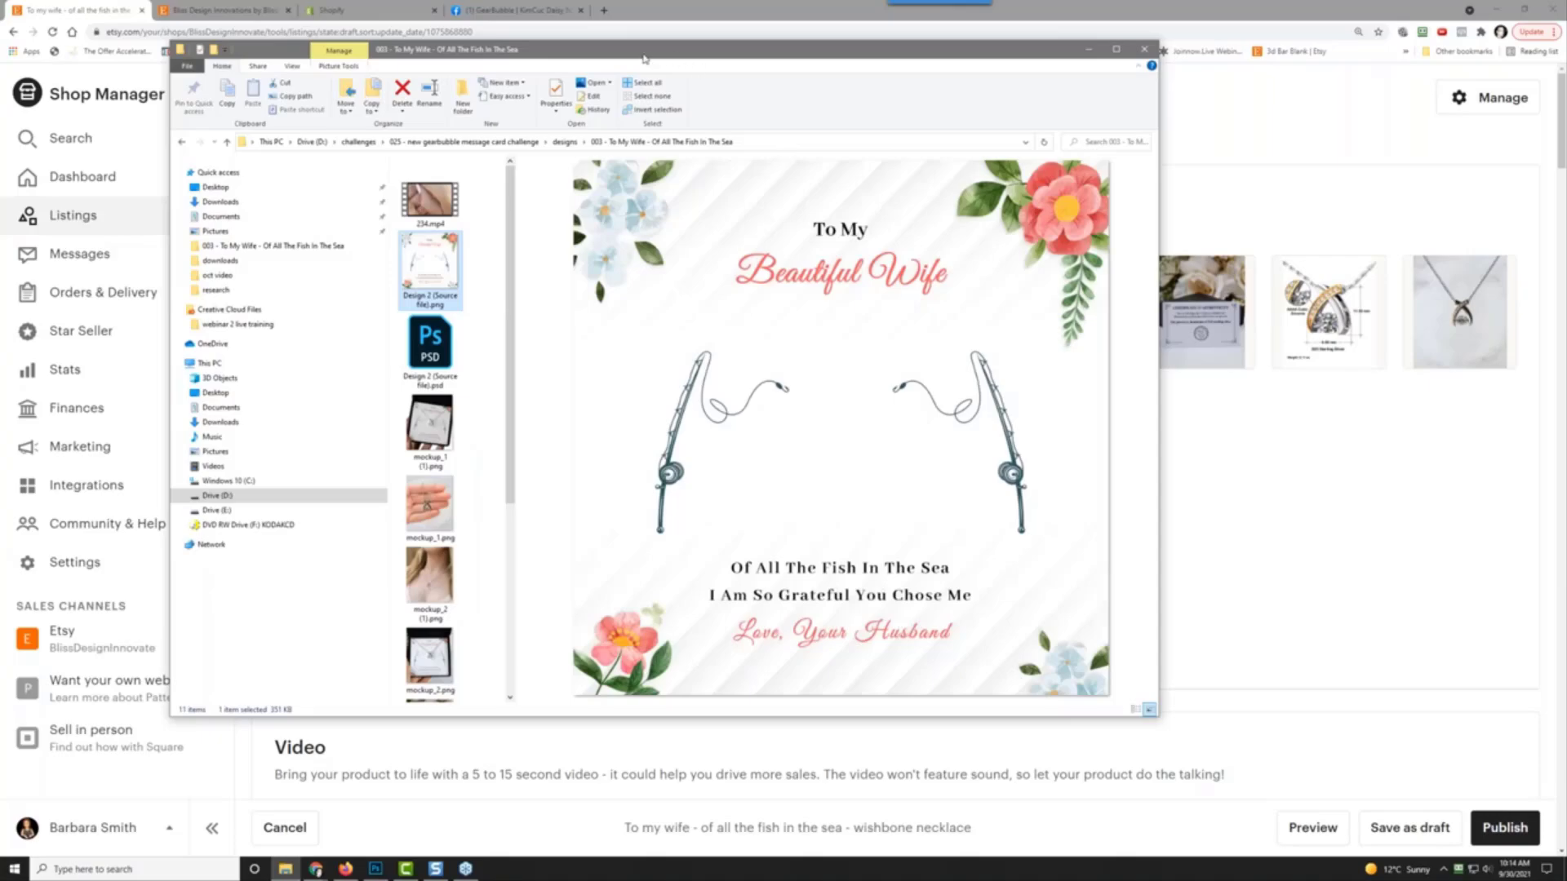
left_click_drag(629, 59, 598, 62)
left_click(1052, 51)
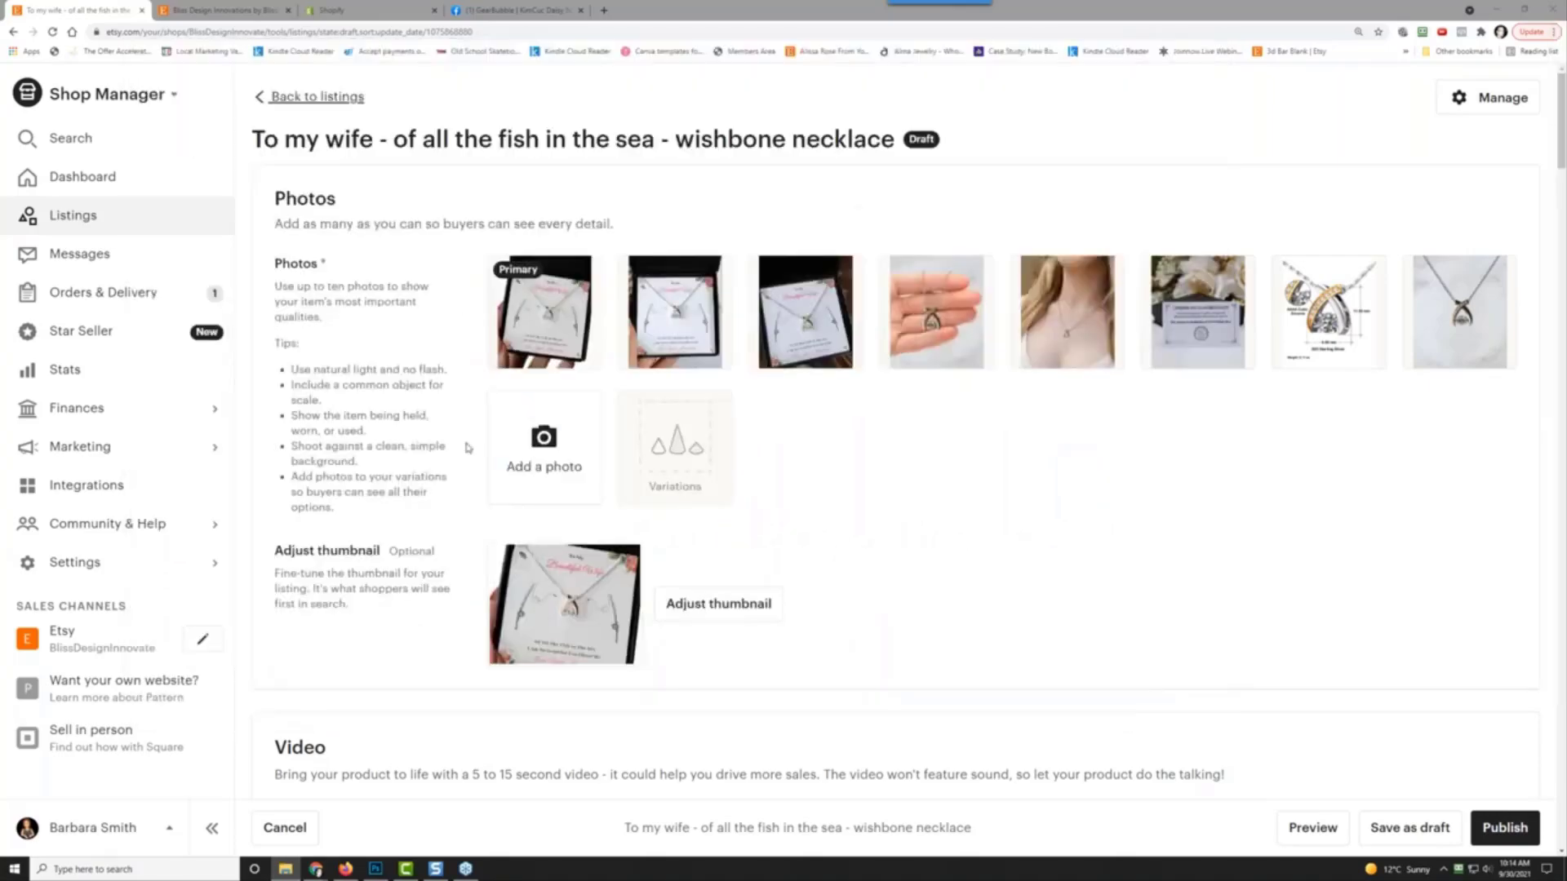
Step: Add the video 234.mp4 to the wishbone necklace draft listing
scroll(419, 403, "down", 2)
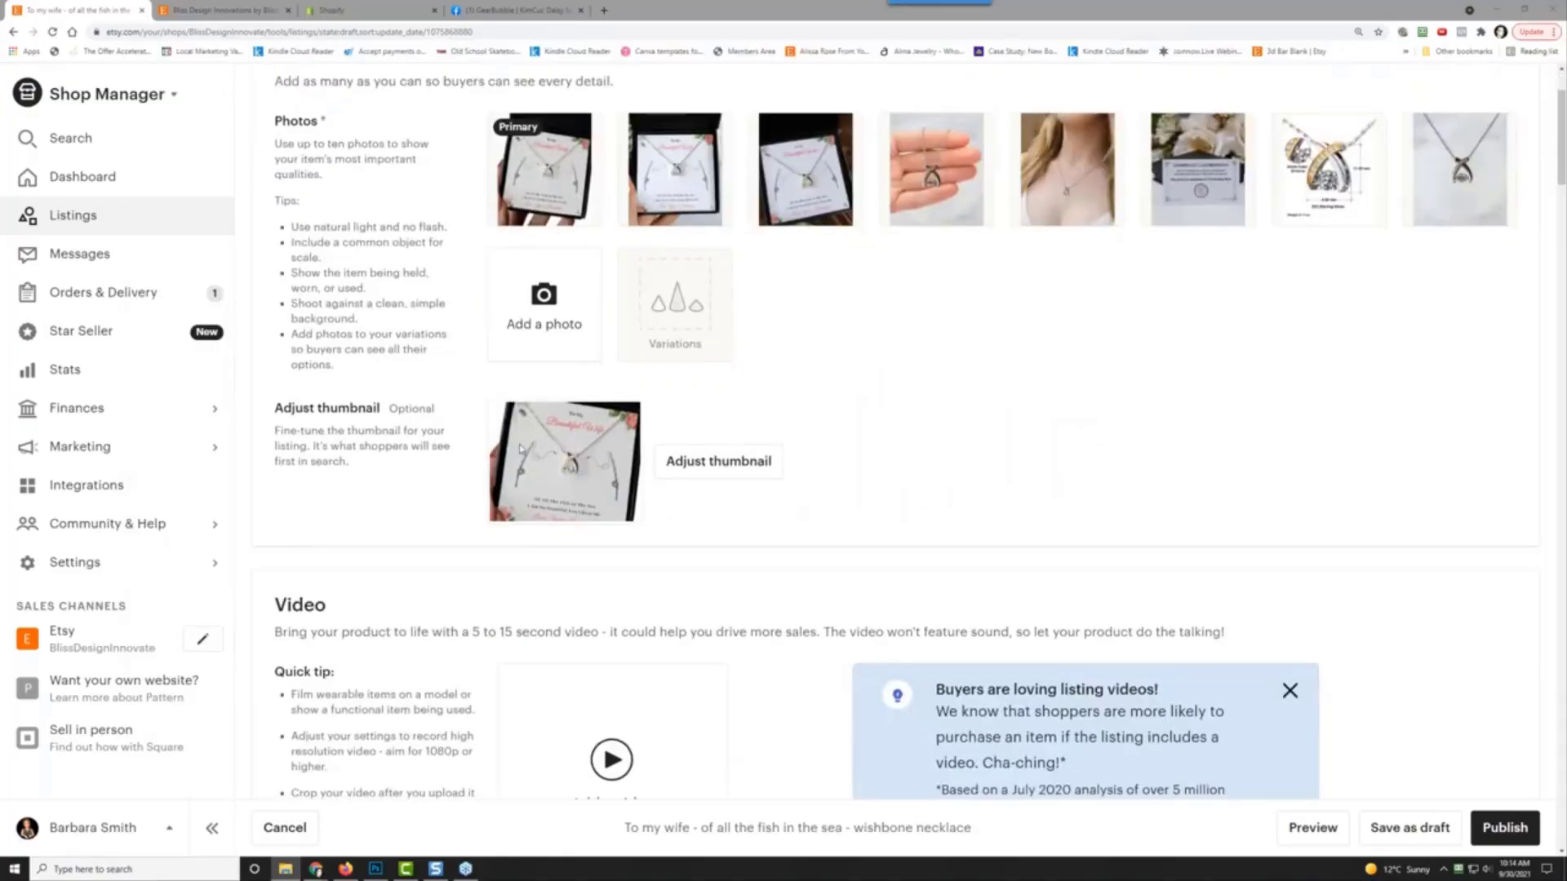
scroll(401, 428, "down", 4)
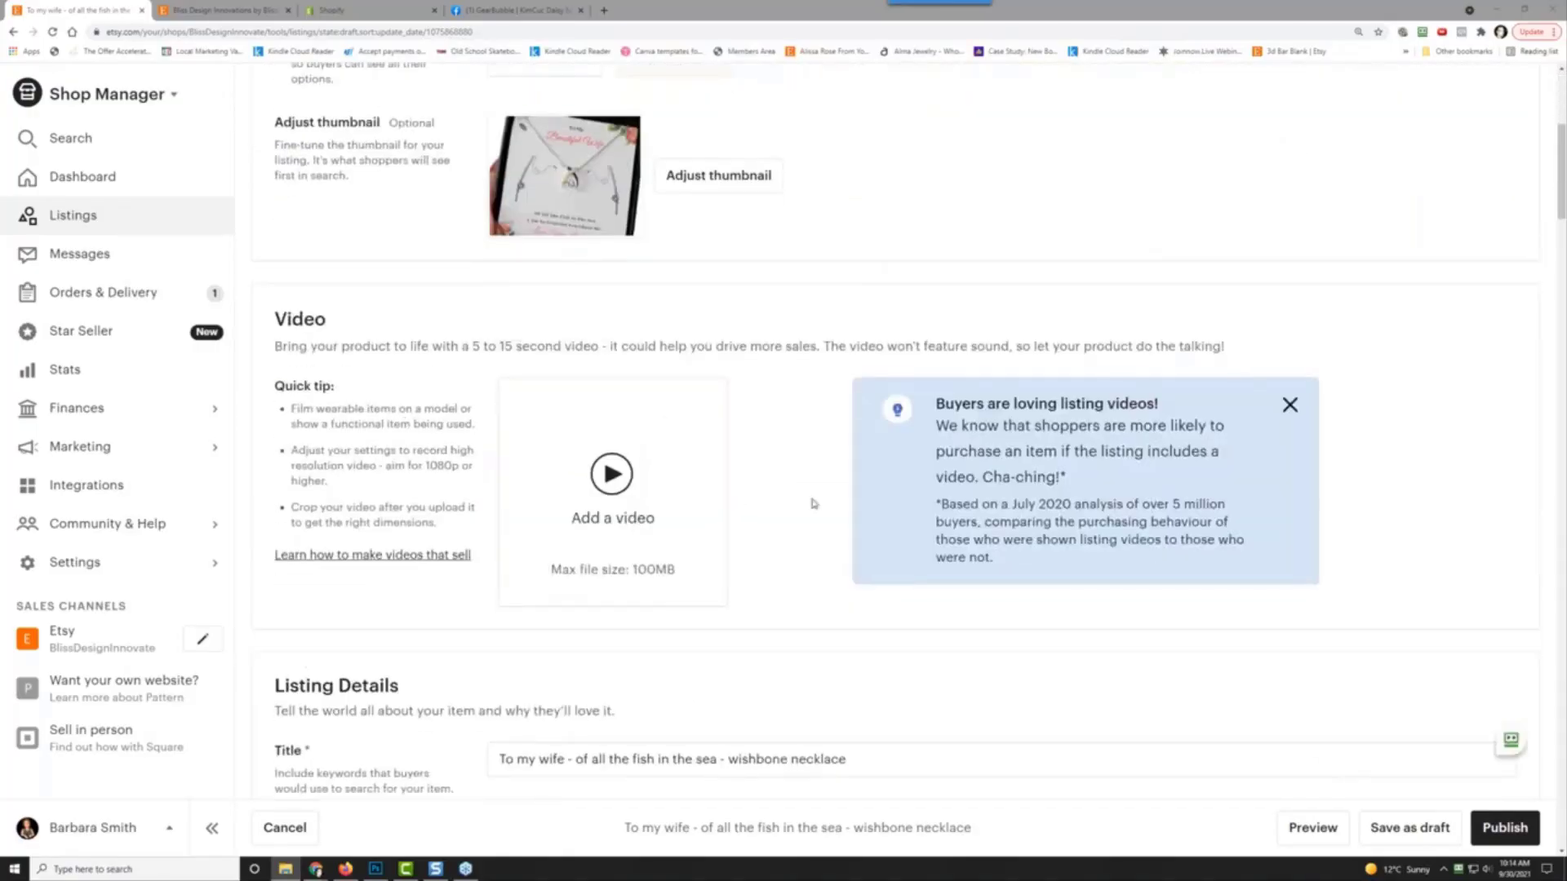
left_click(618, 490)
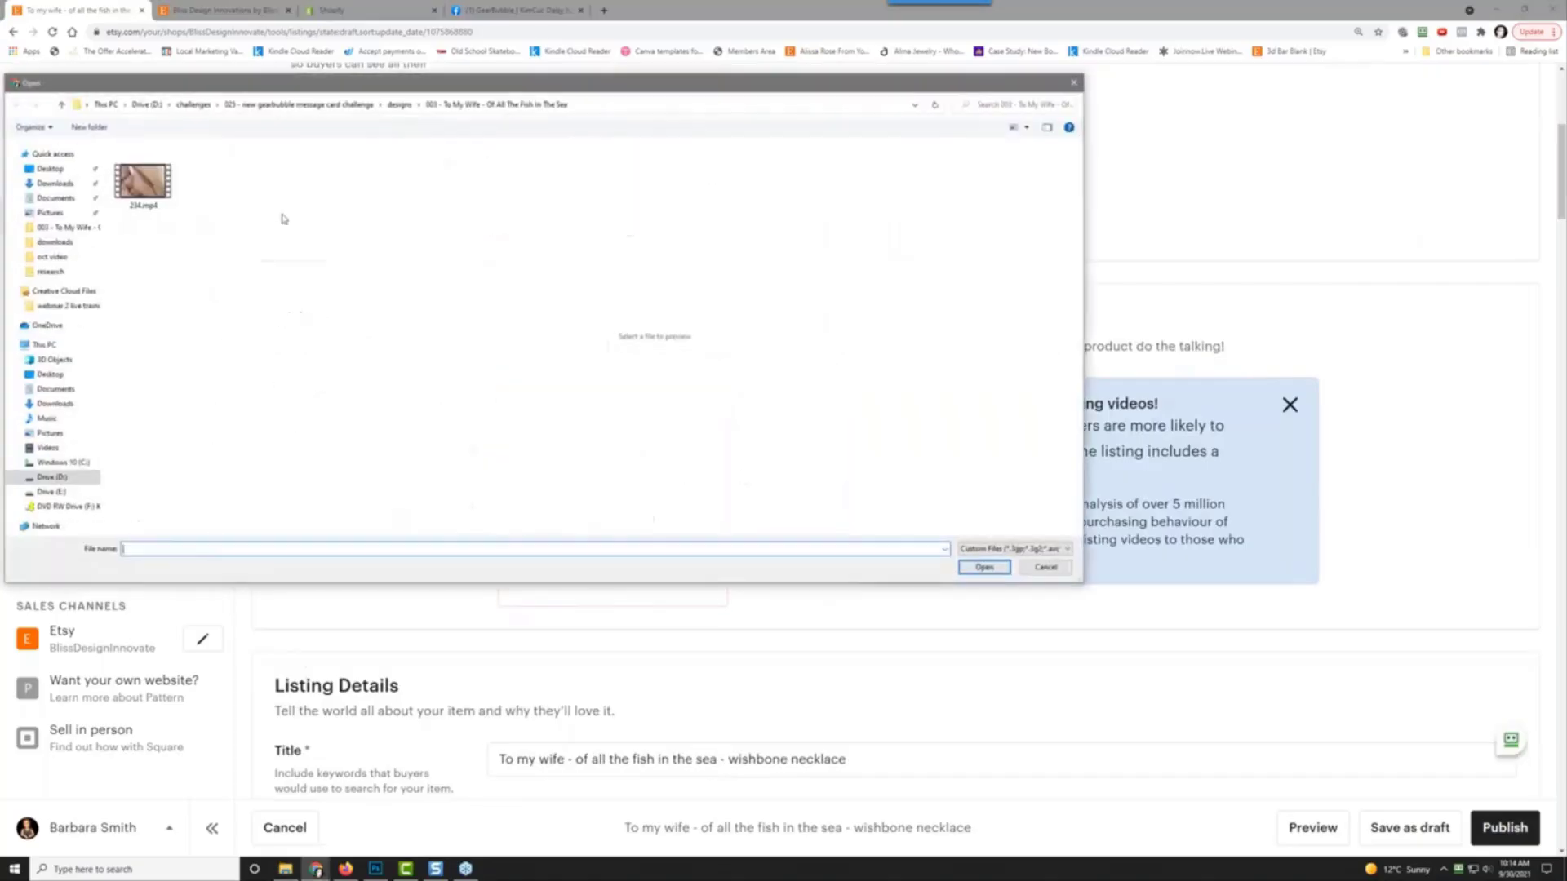
left_click(143, 181)
left_click(984, 567)
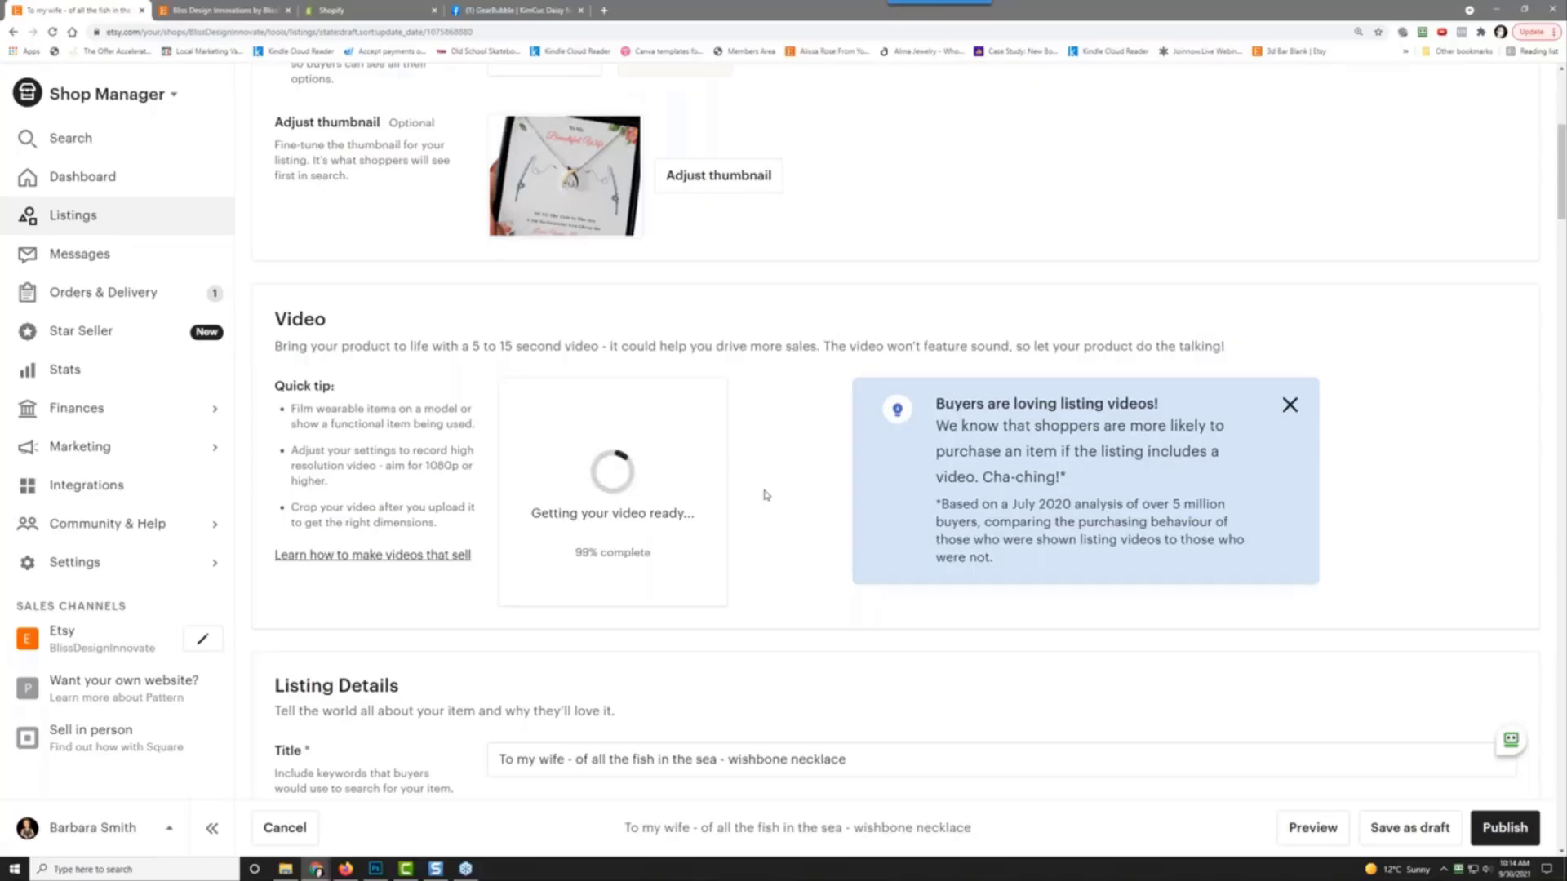
scroll(798, 384, "down", 3)
scroll(790, 304, "up", 3)
scroll(790, 302, "down", 3)
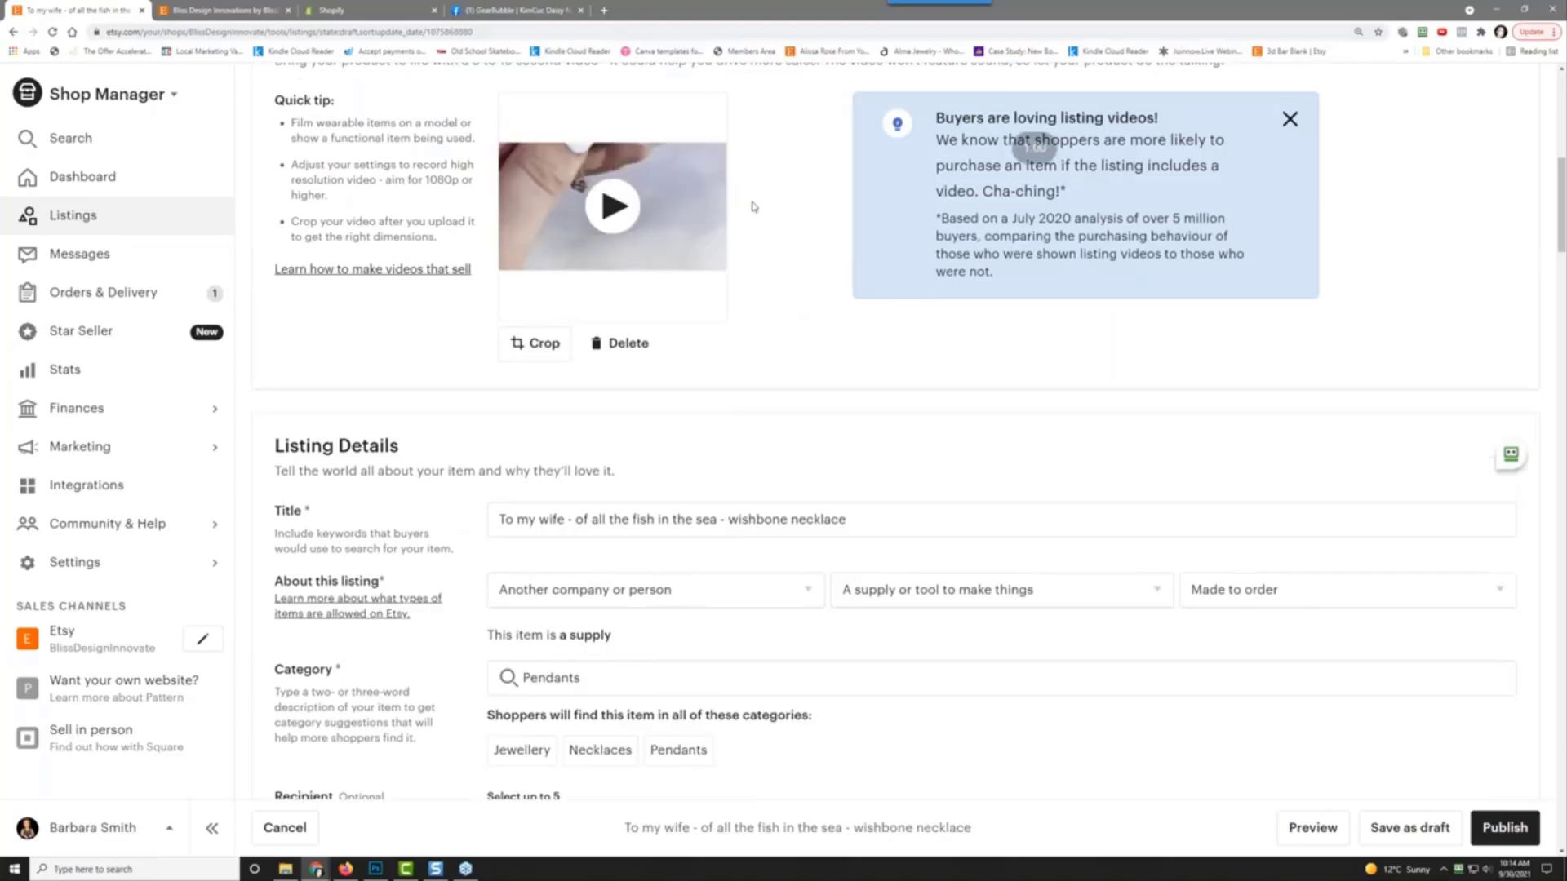
Step: Save the wishbone necklace listing with its video as a draft and reopen it for editing
left_click(1413, 831)
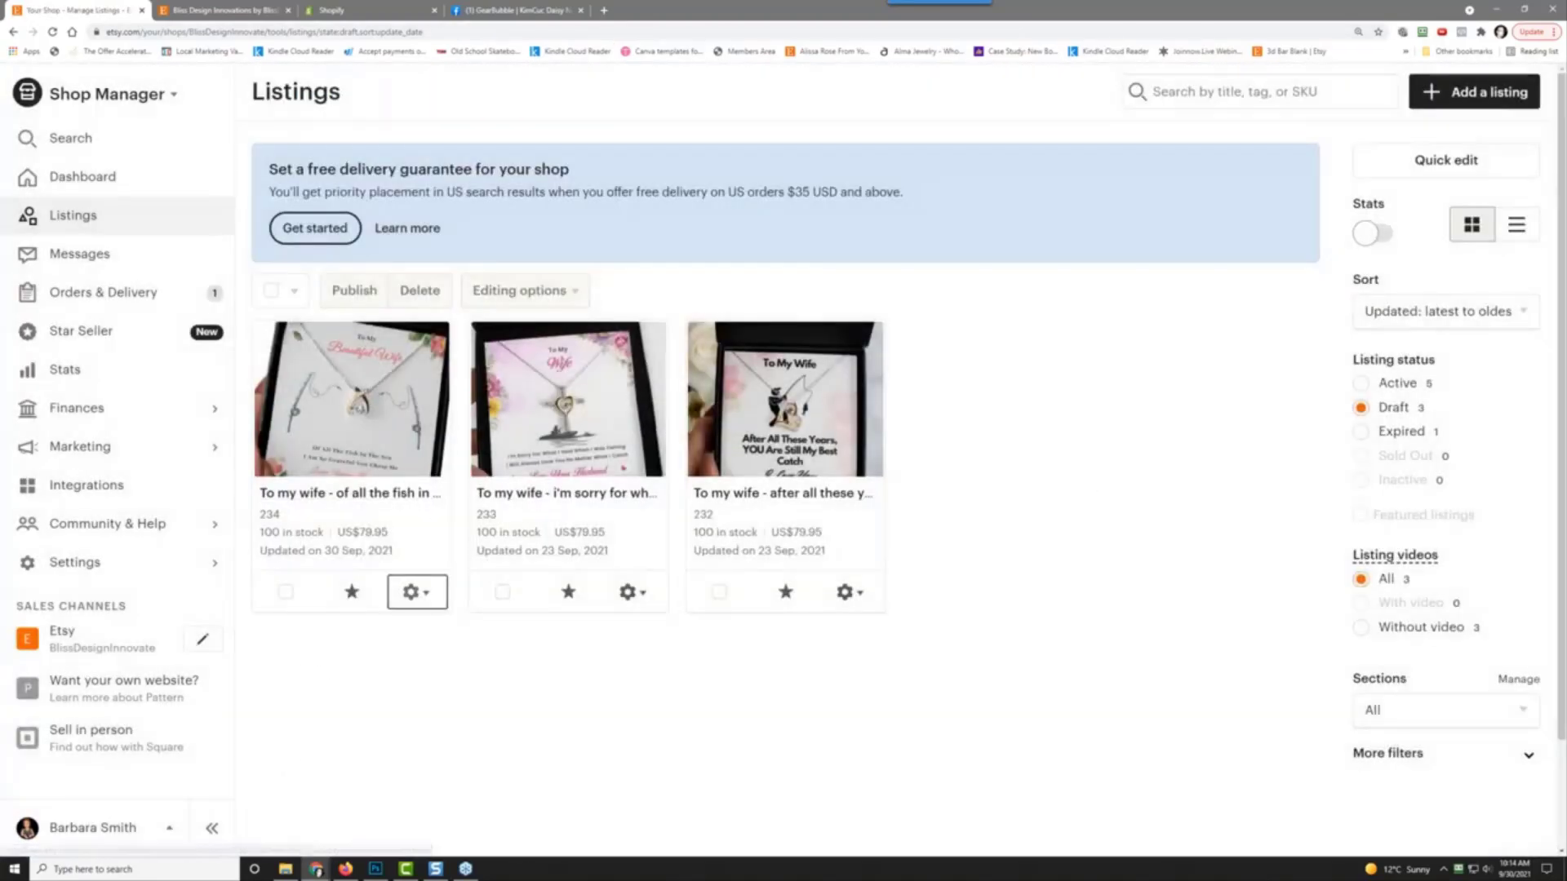
left_click(417, 592)
left_click(392, 643)
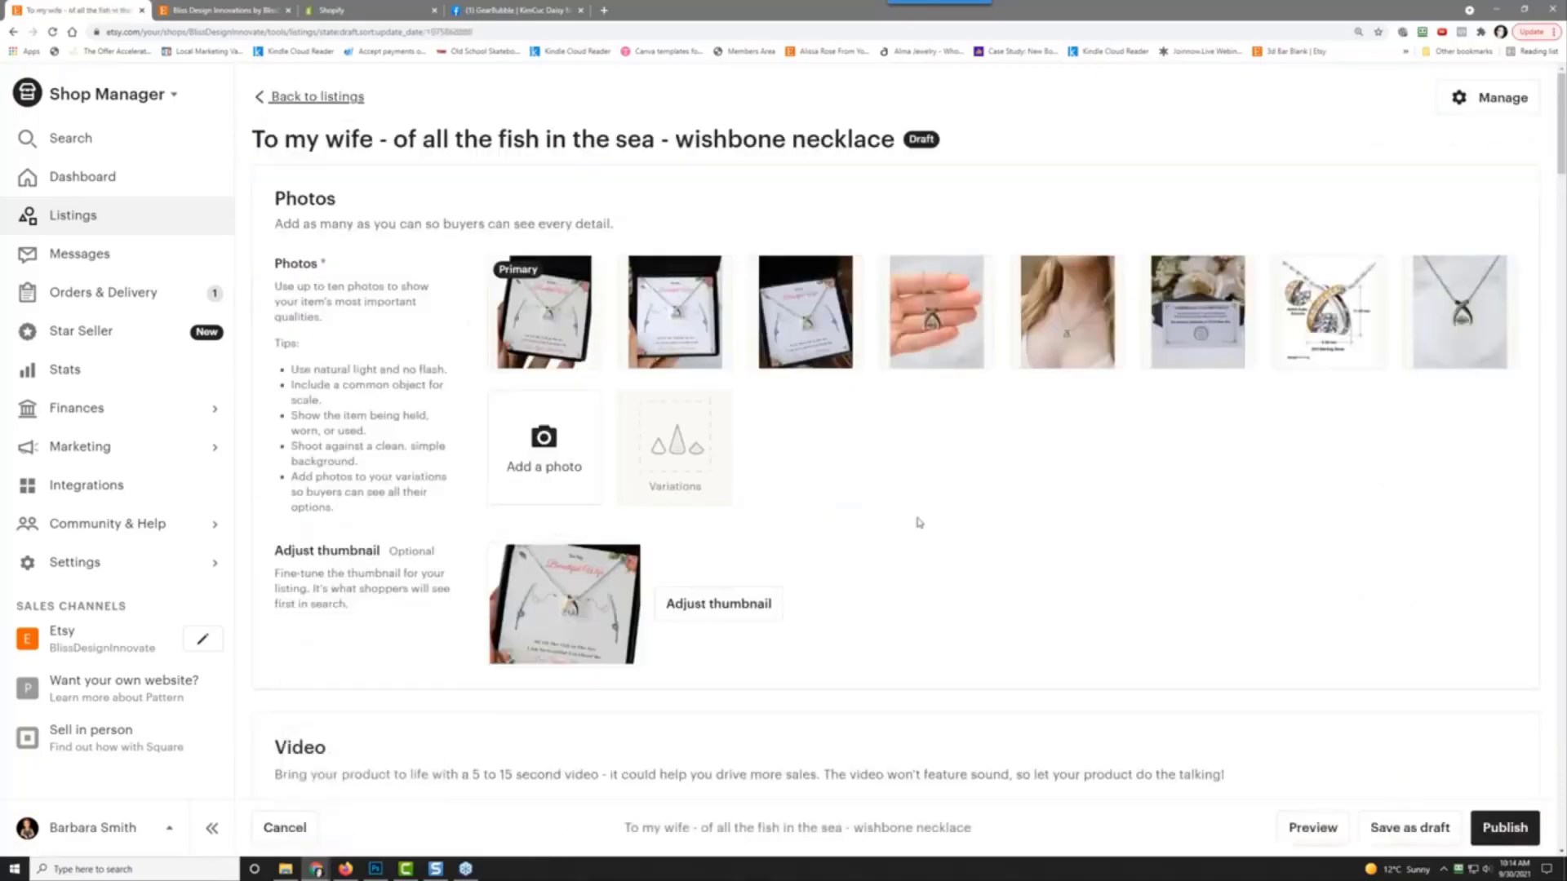
Step: Review the draft's video, listing details, optional attributes, description, tags, pricing and delivery options
scroll(919, 522, "down", 3)
scroll(850, 612, "down", 4)
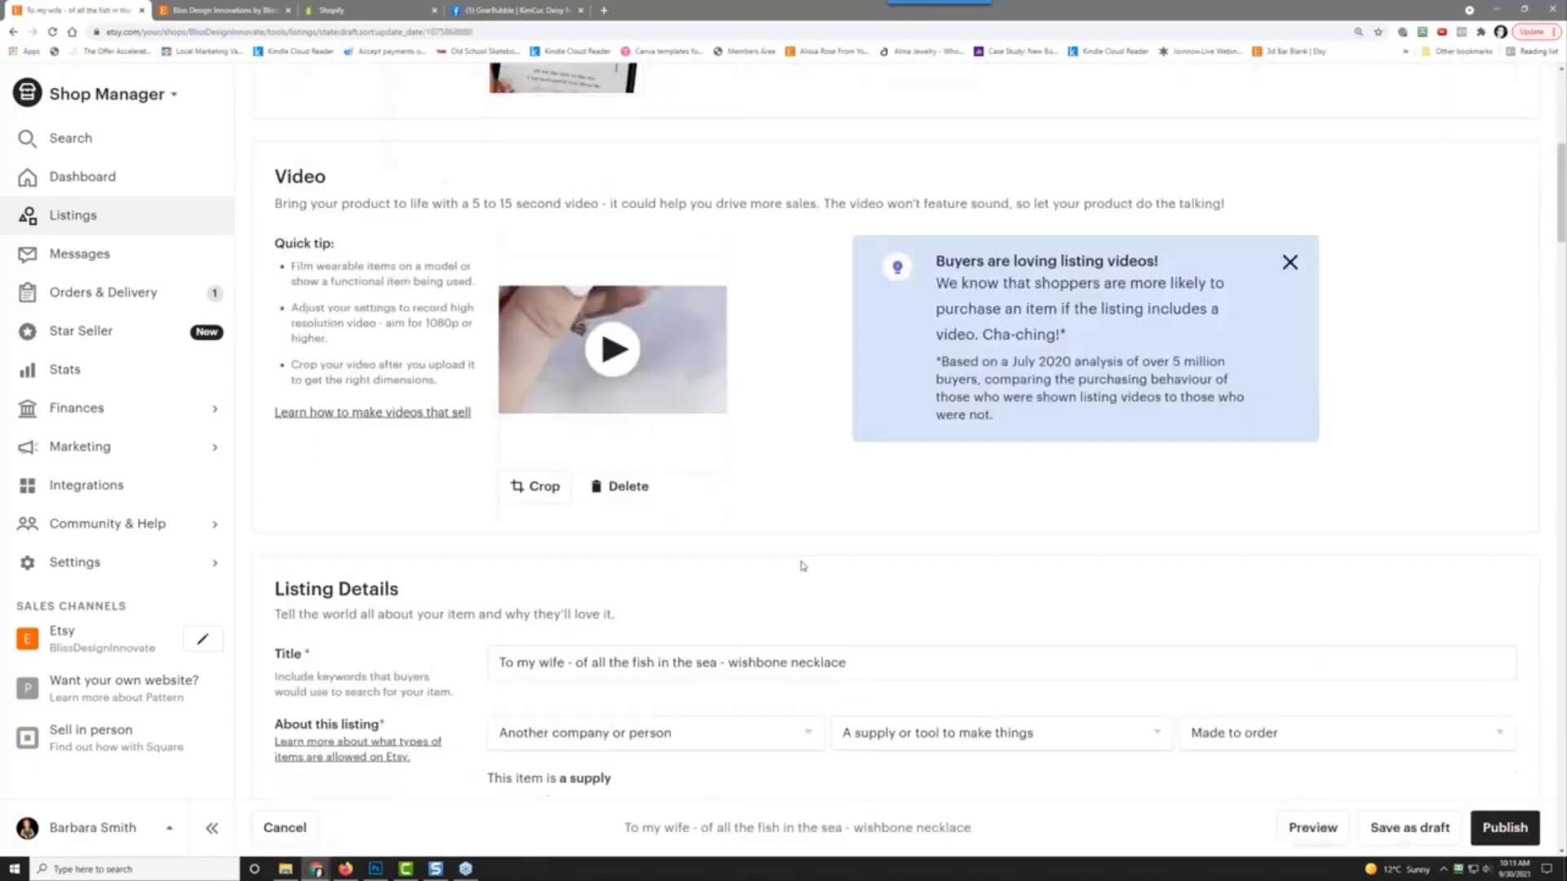
scroll(438, 531, "down", 3)
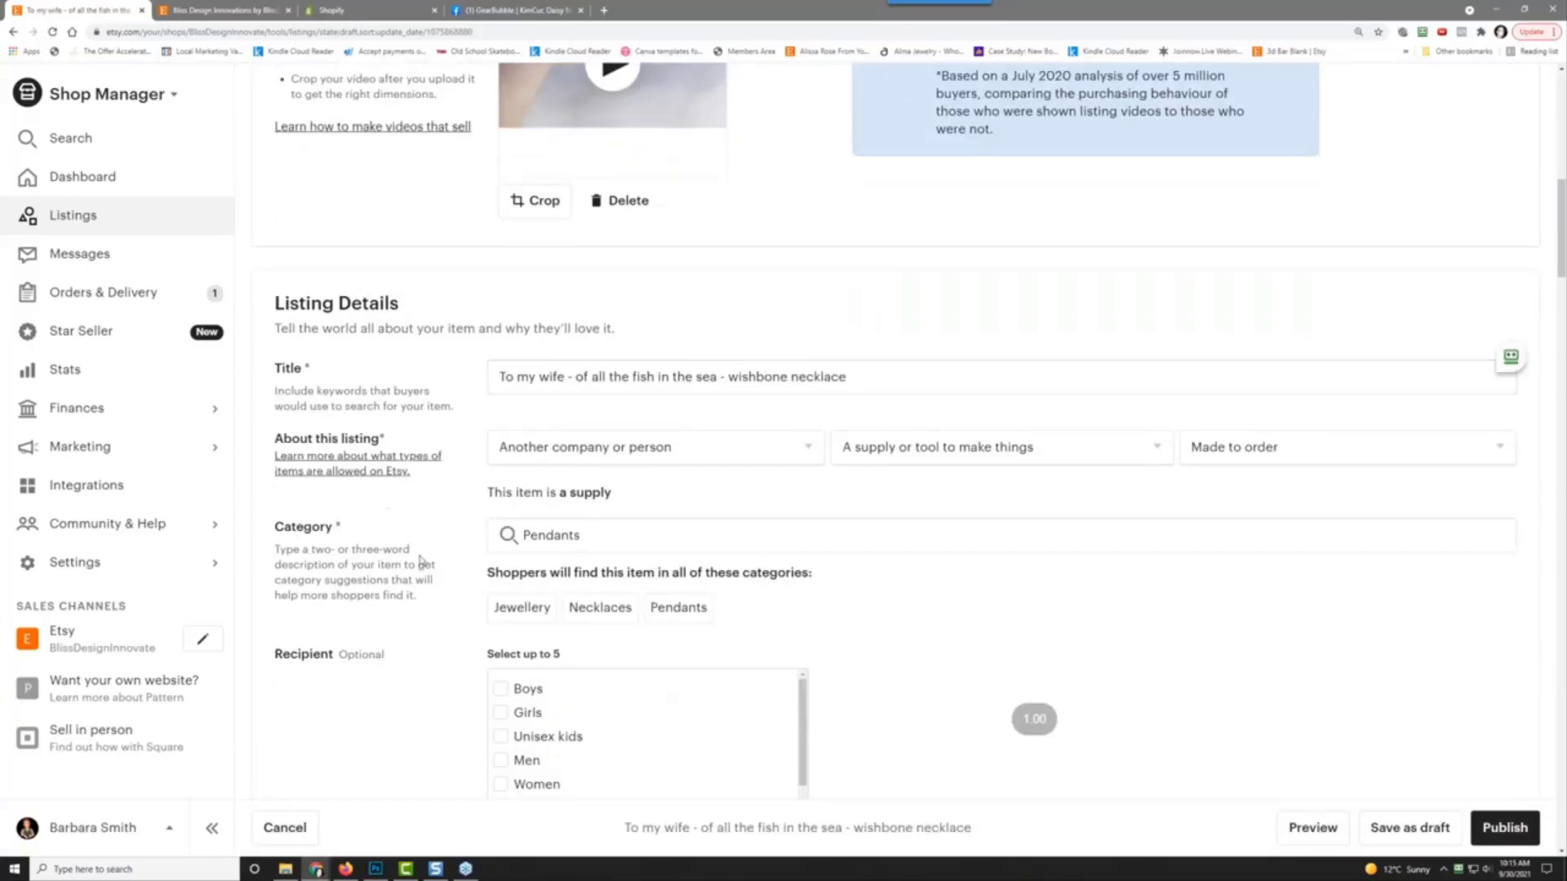
scroll(420, 560, "down", 3)
scroll(416, 658, "down", 3)
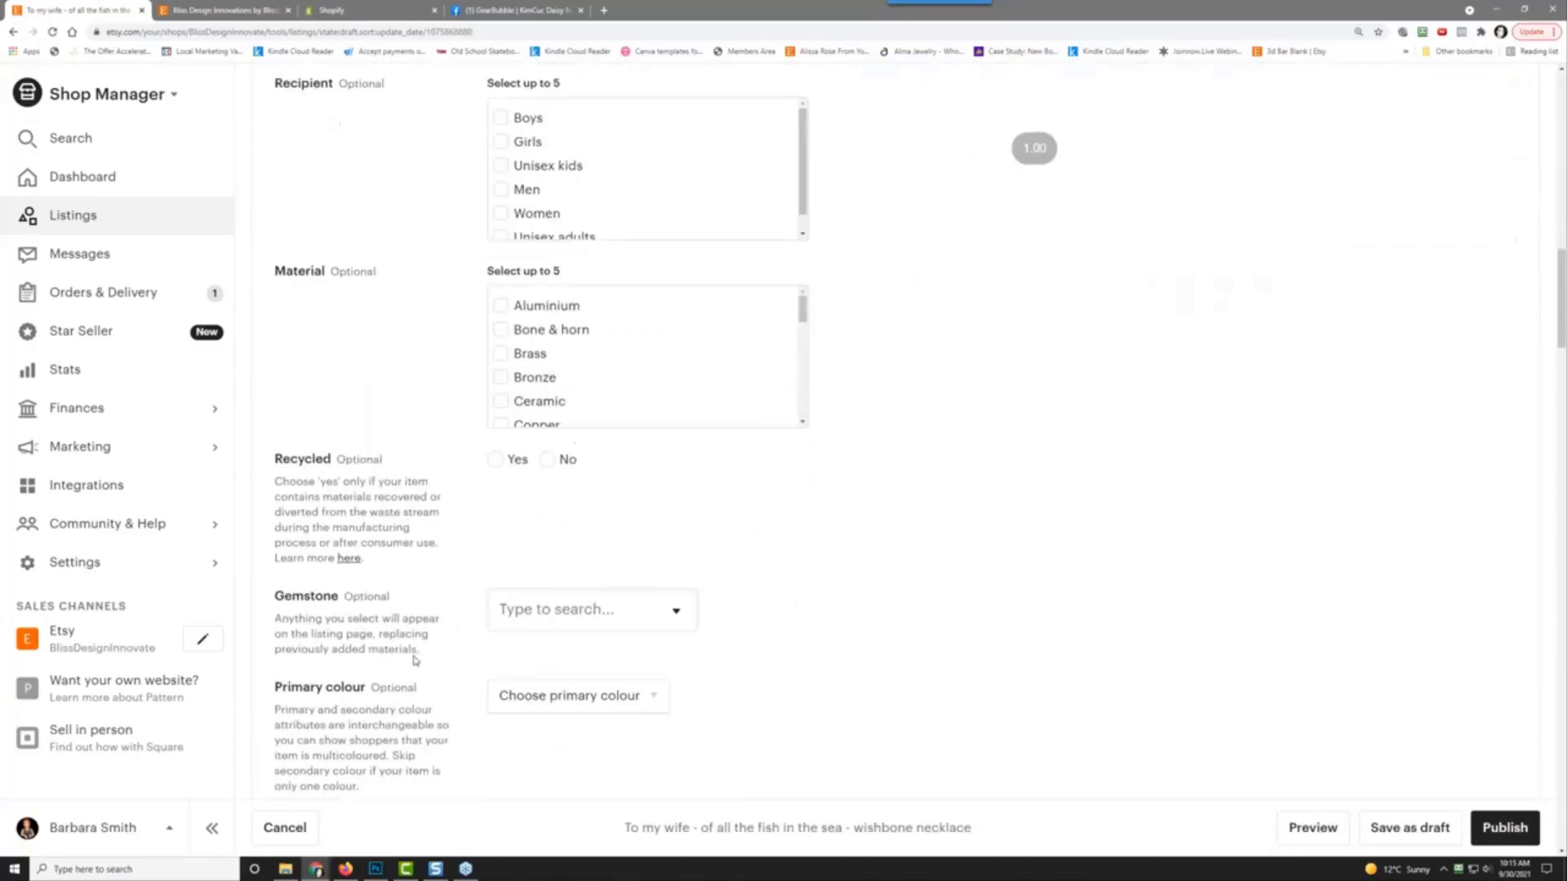
scroll(421, 563, "down", 3)
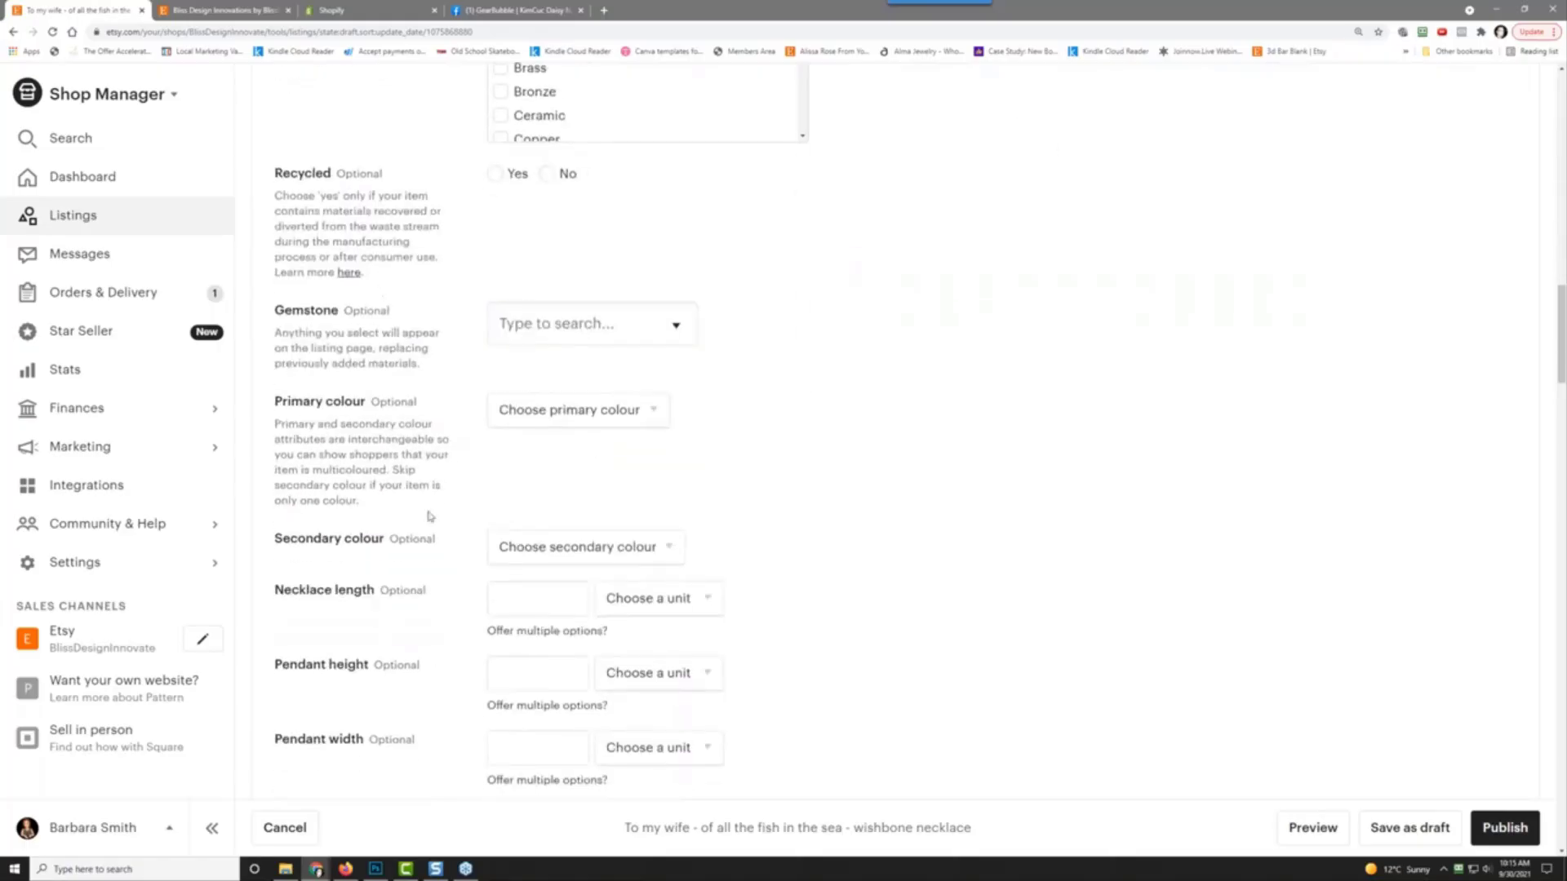
scroll(428, 519, "down", 3)
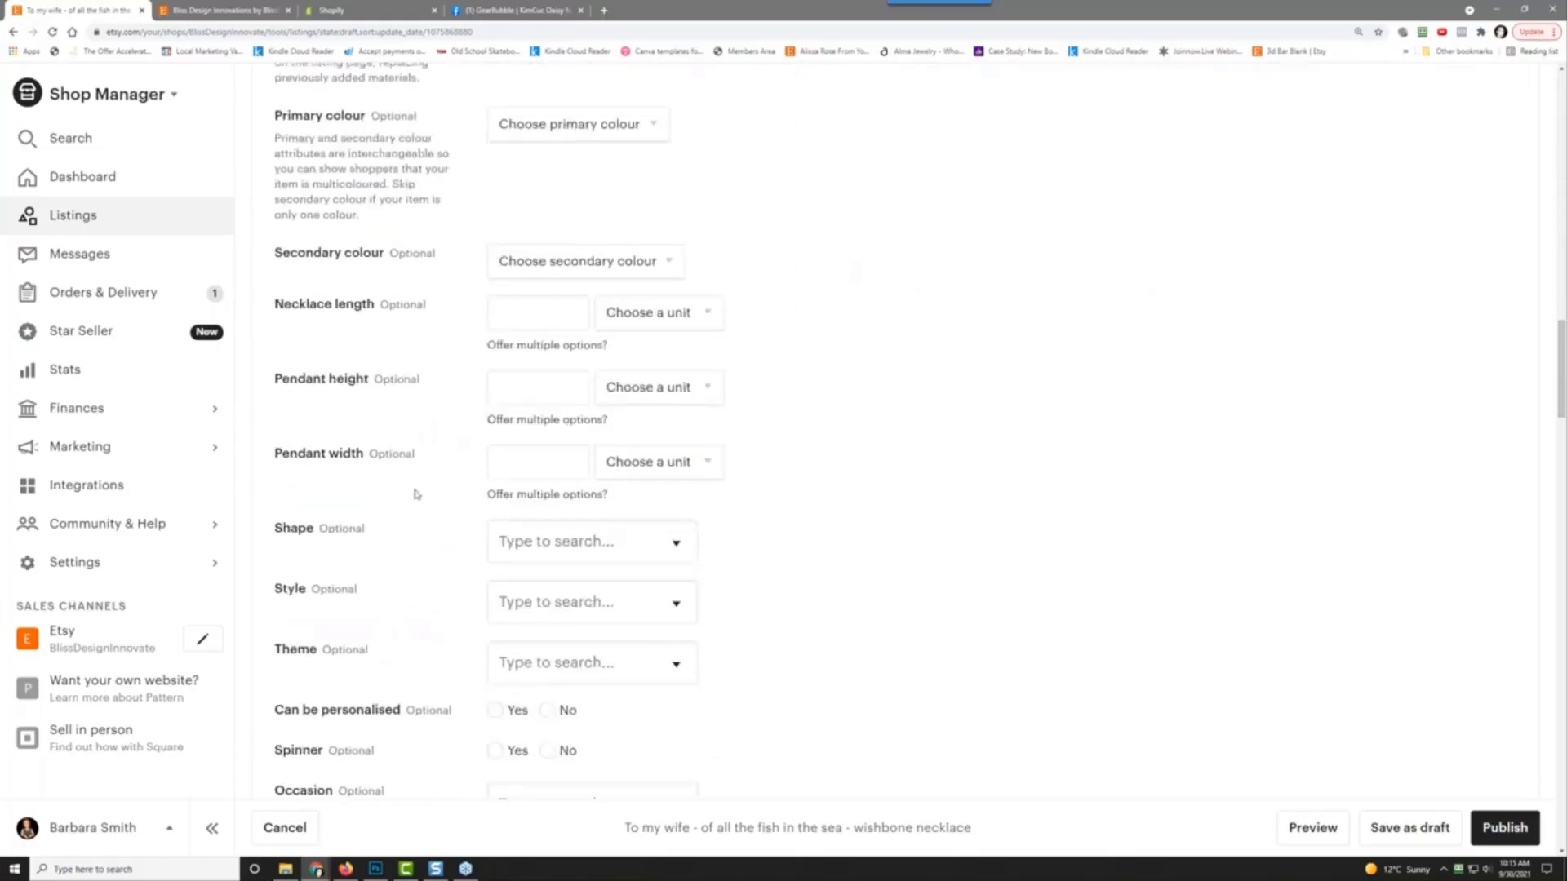
scroll(424, 495, "down", 3)
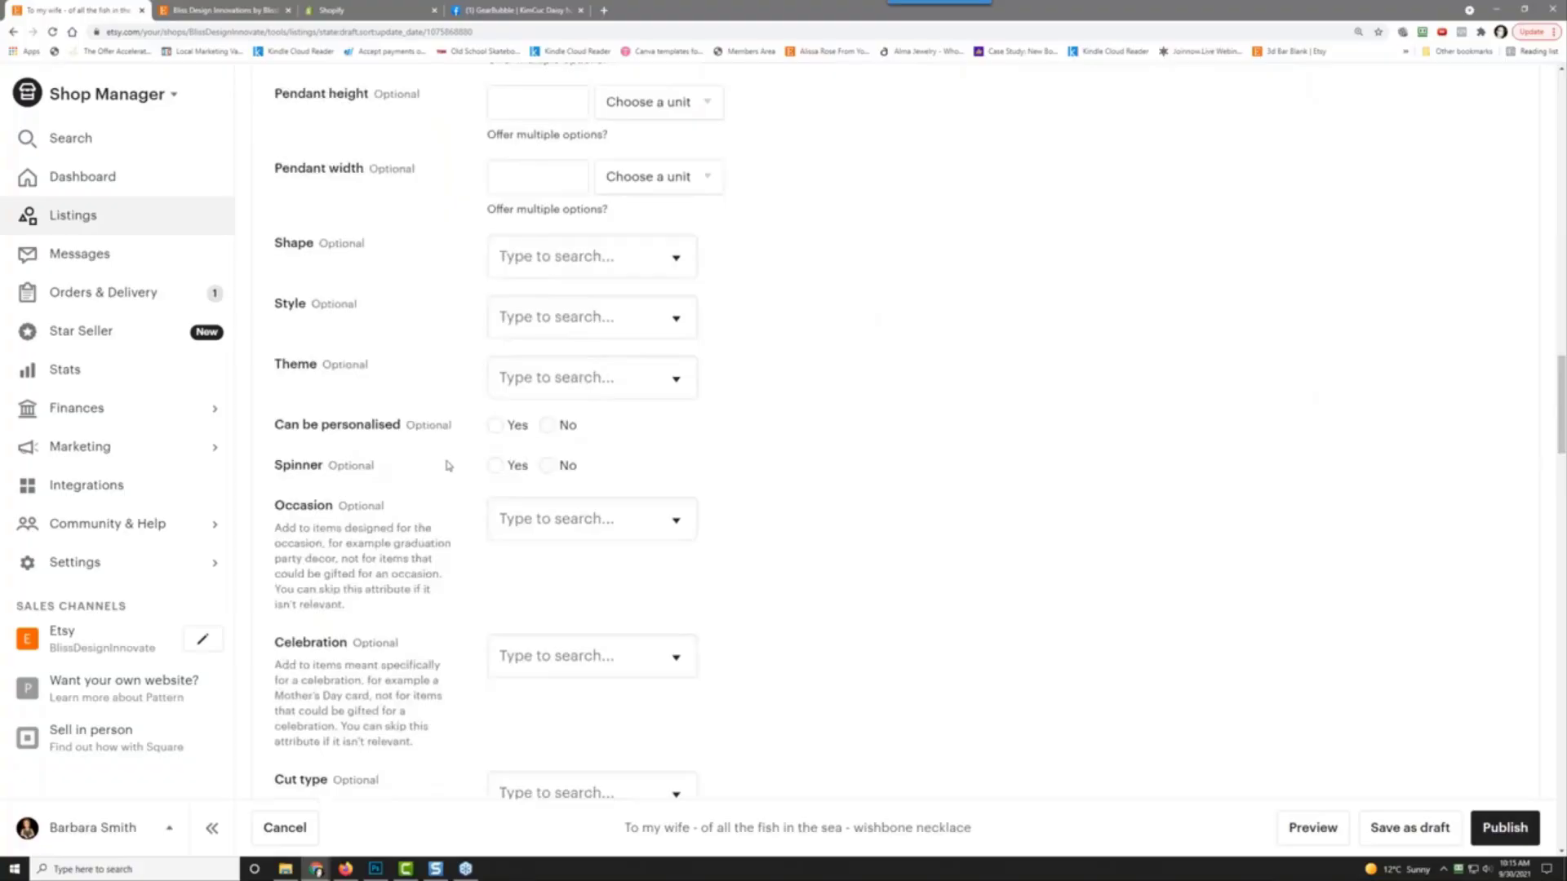
scroll(448, 481, "down", 1)
scroll(448, 483, "down", 10)
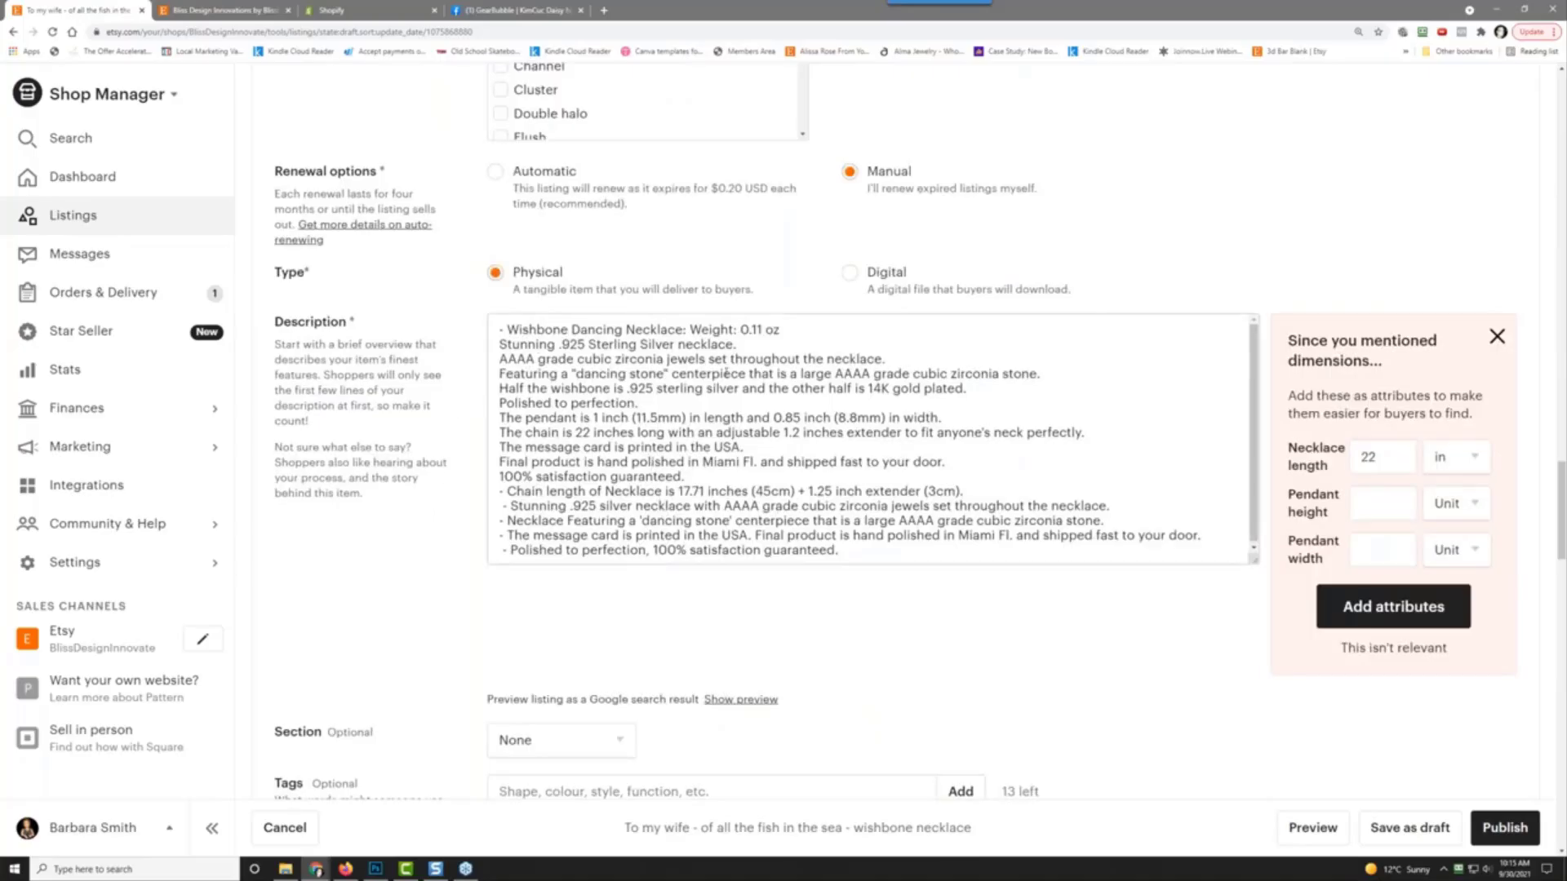
scroll(413, 563, "down", 3)
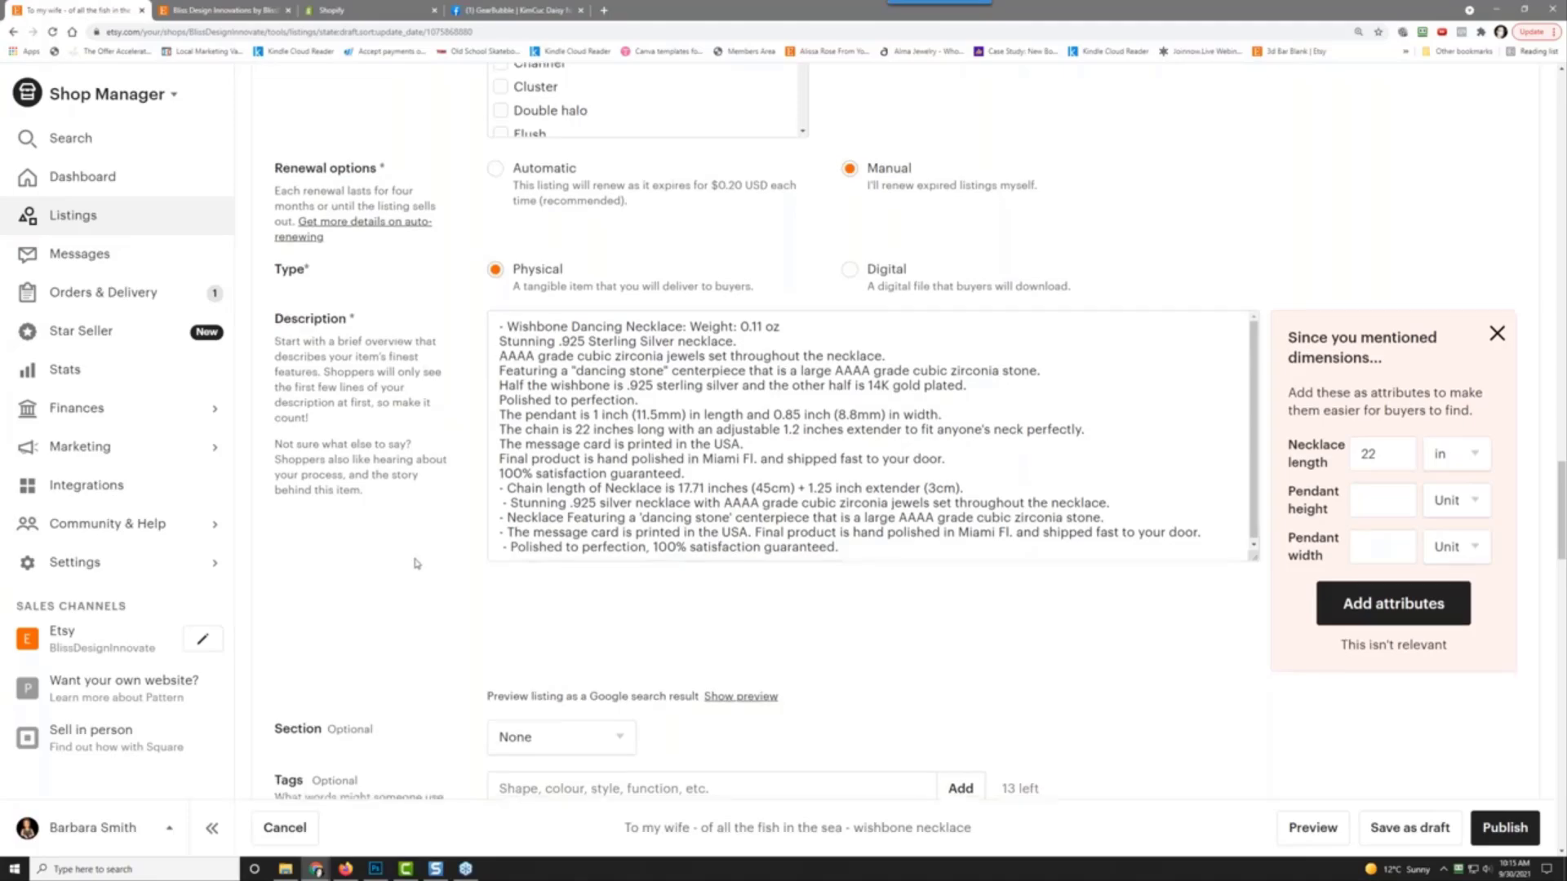
scroll(420, 549, "down", 3)
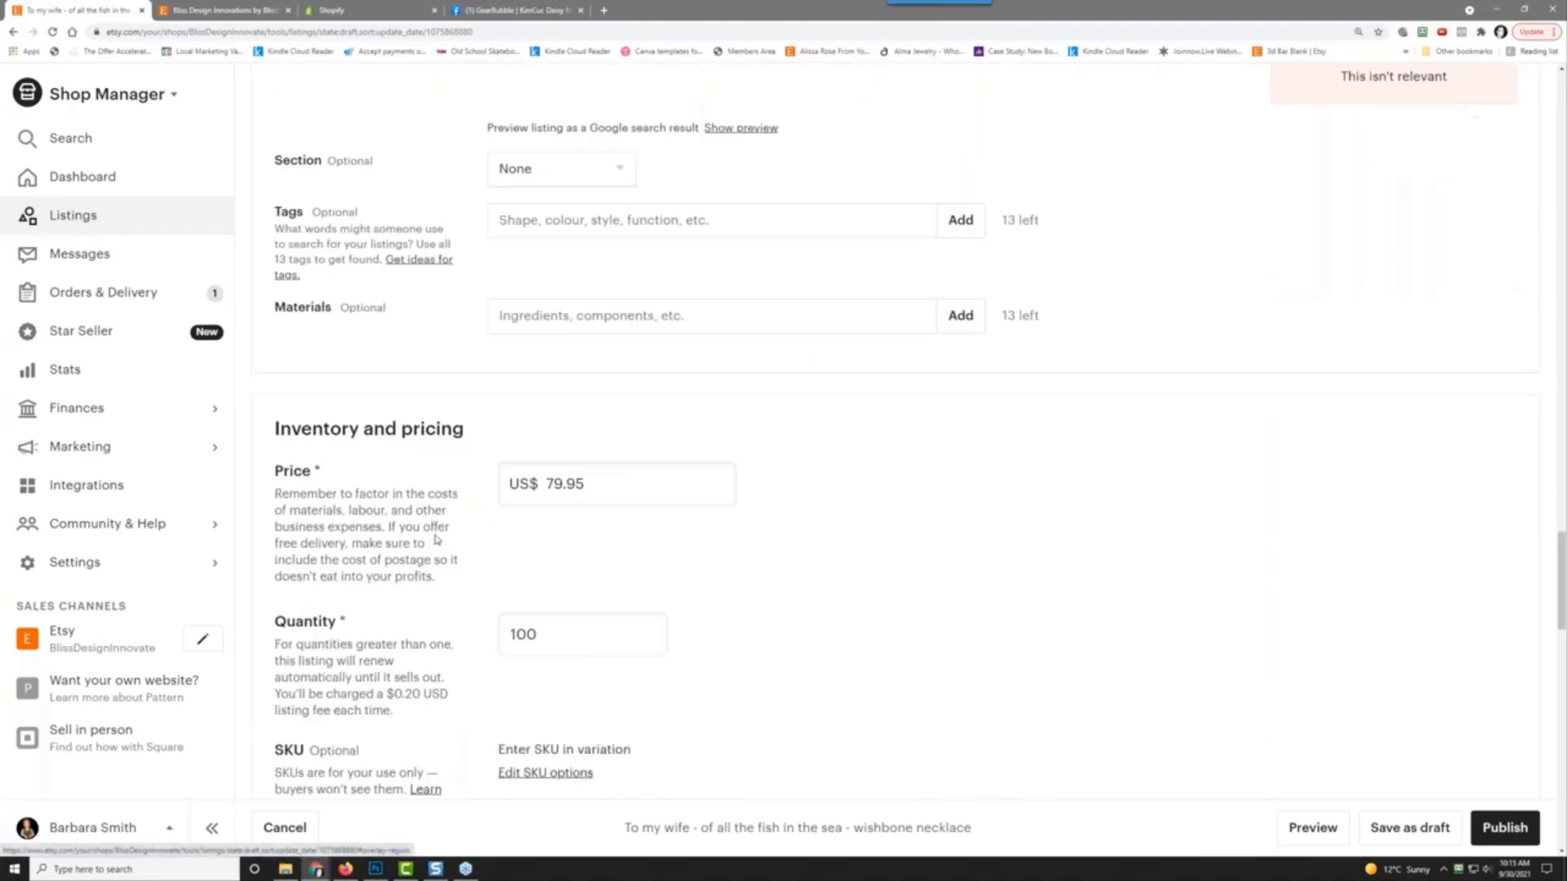
scroll(461, 501, "down", 4)
scroll(435, 530, "down", 5)
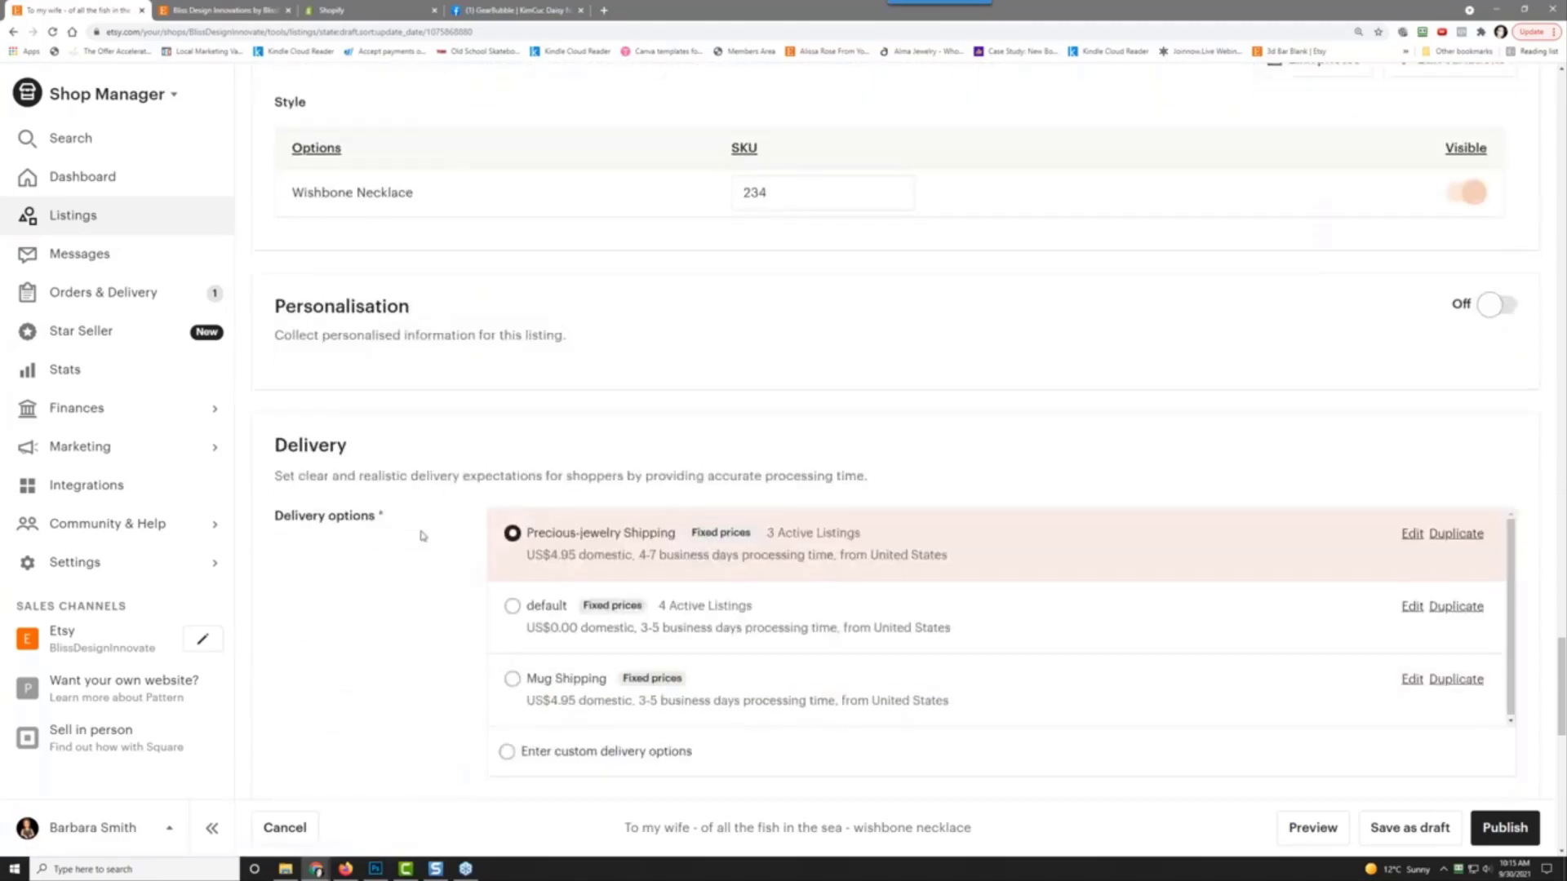
scroll(422, 536, "up", 20)
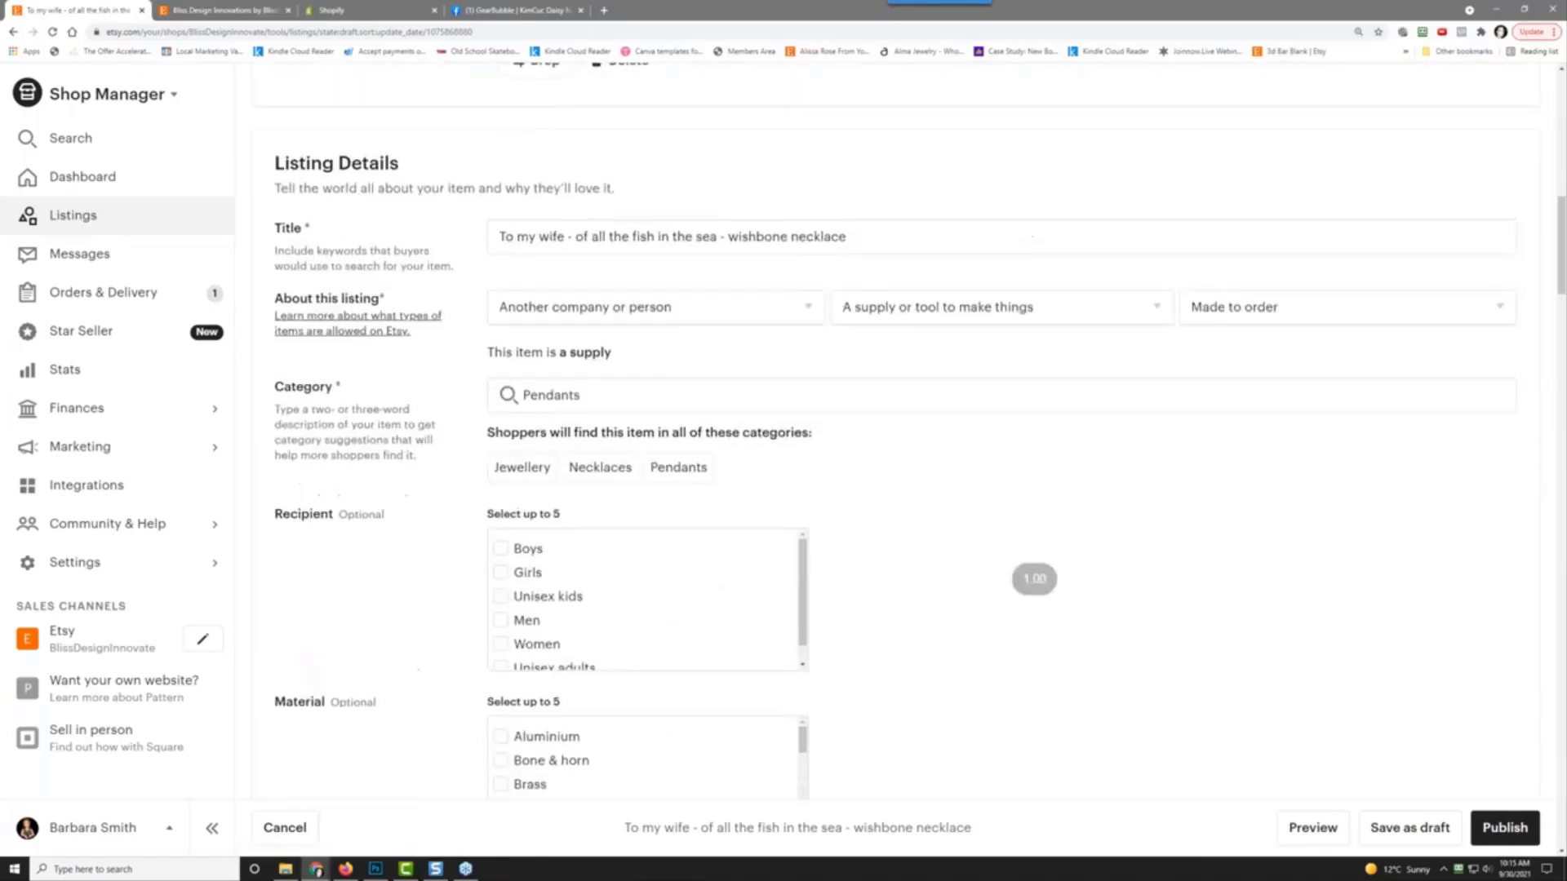
scroll(616, 376, "up", 2)
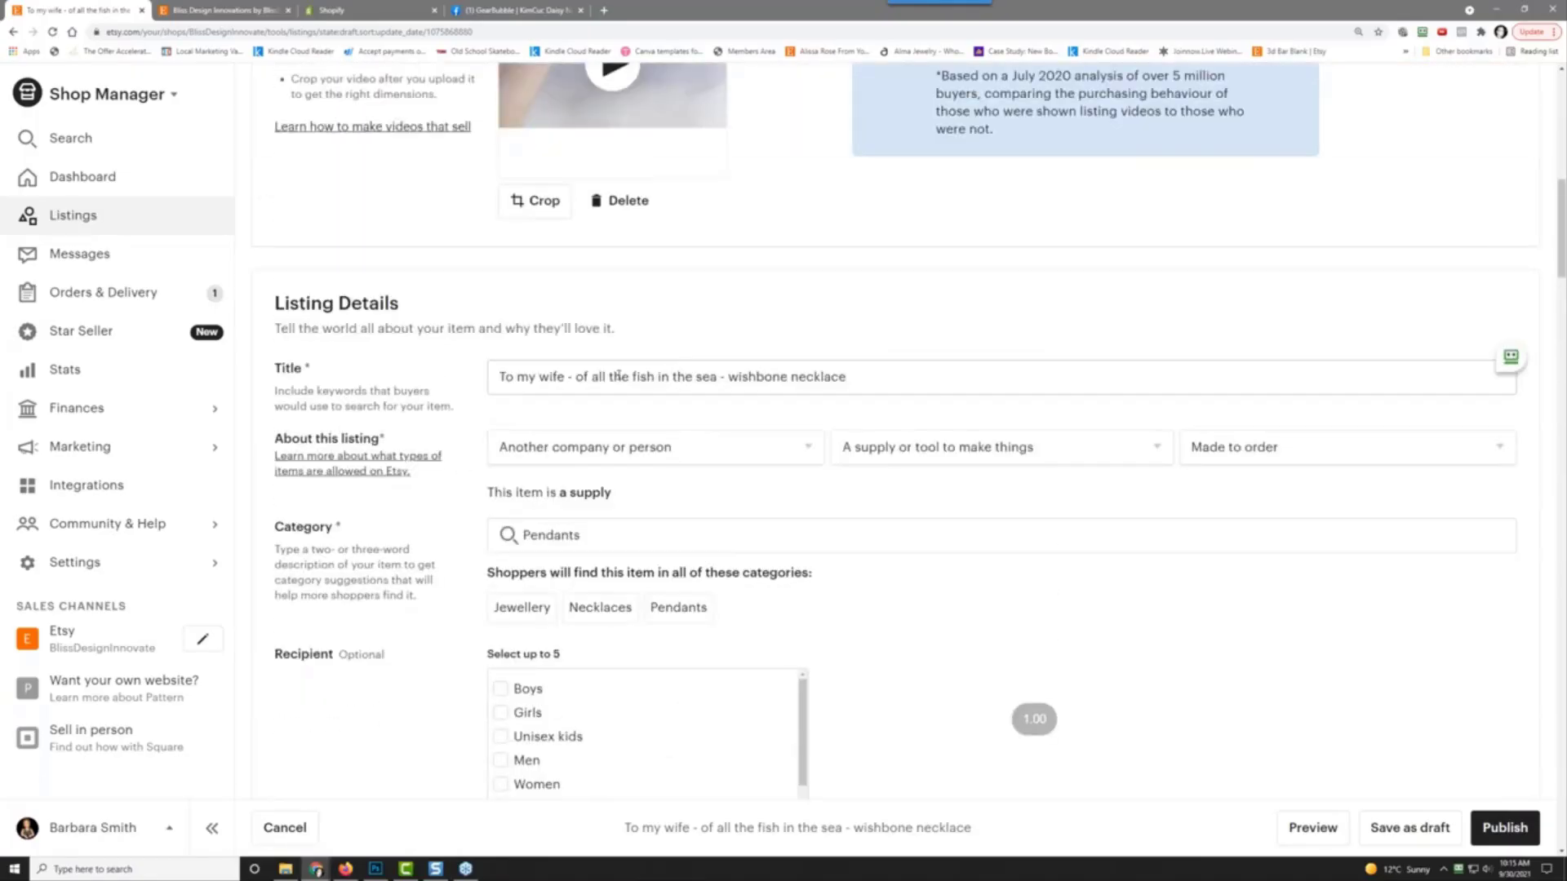
scroll(454, 510, "down", 8)
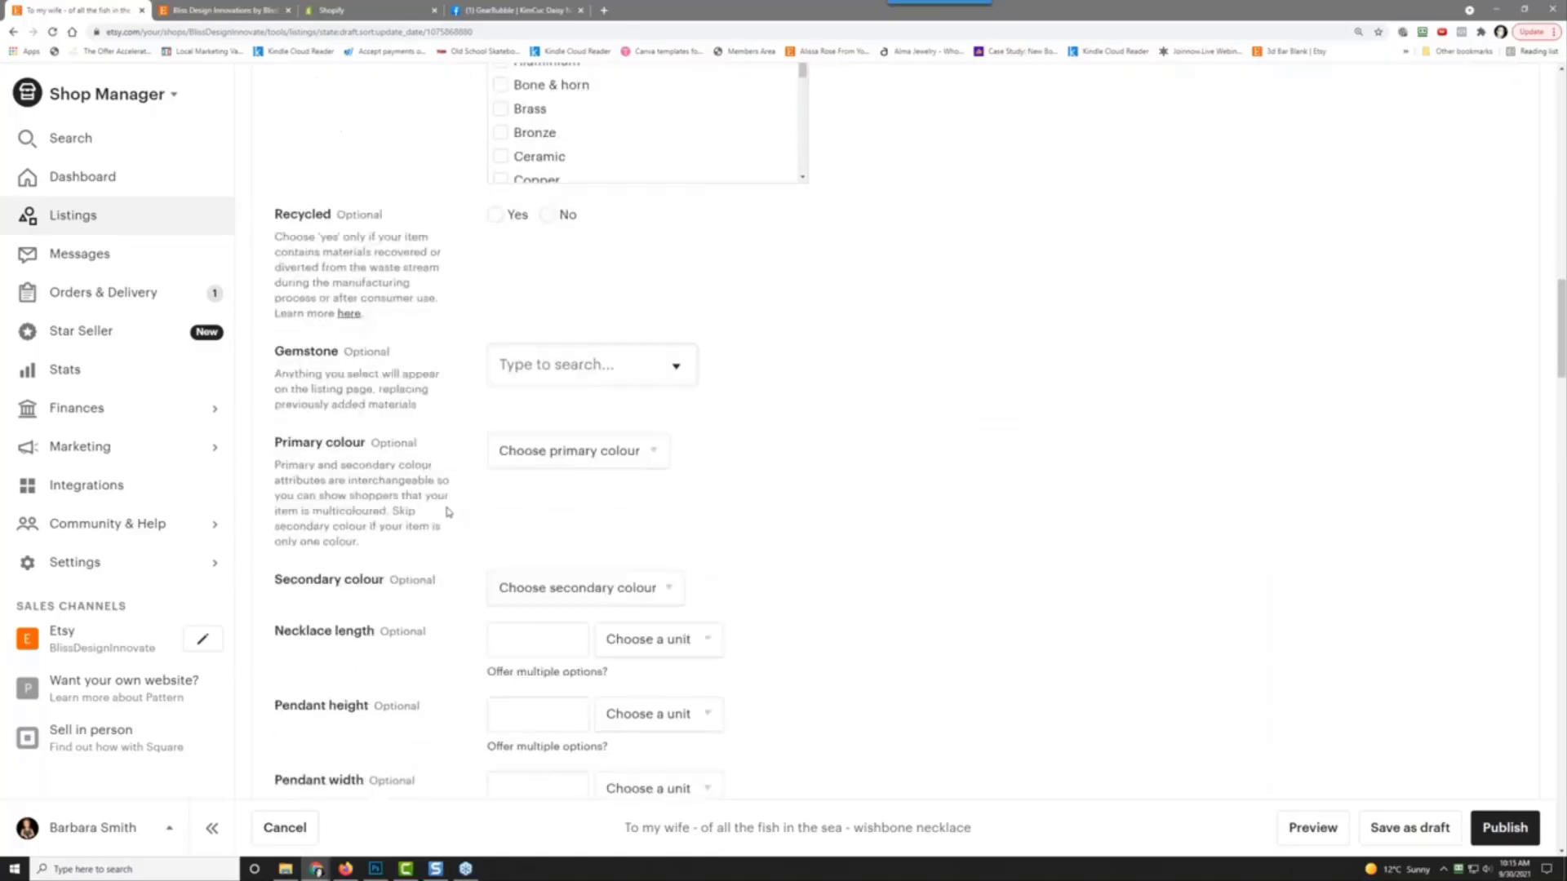
scroll(454, 505, "up", 5)
scroll(453, 506, "up", 15)
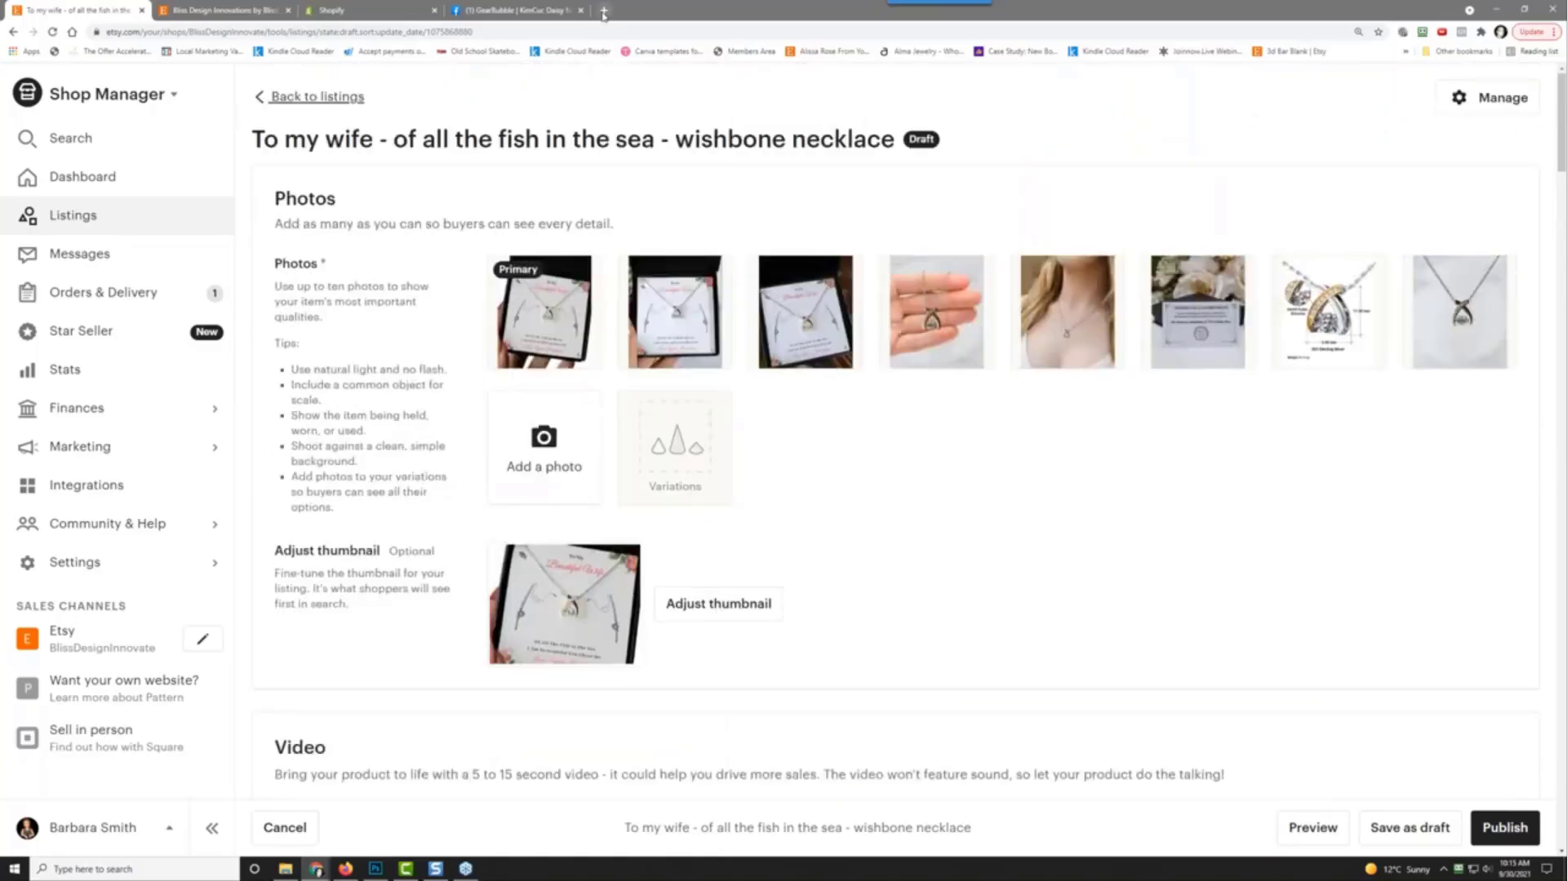
Step: Open erank.com in a new tab and log in with the saved account e-mail and password
left_click(603, 10)
left_click(589, 33)
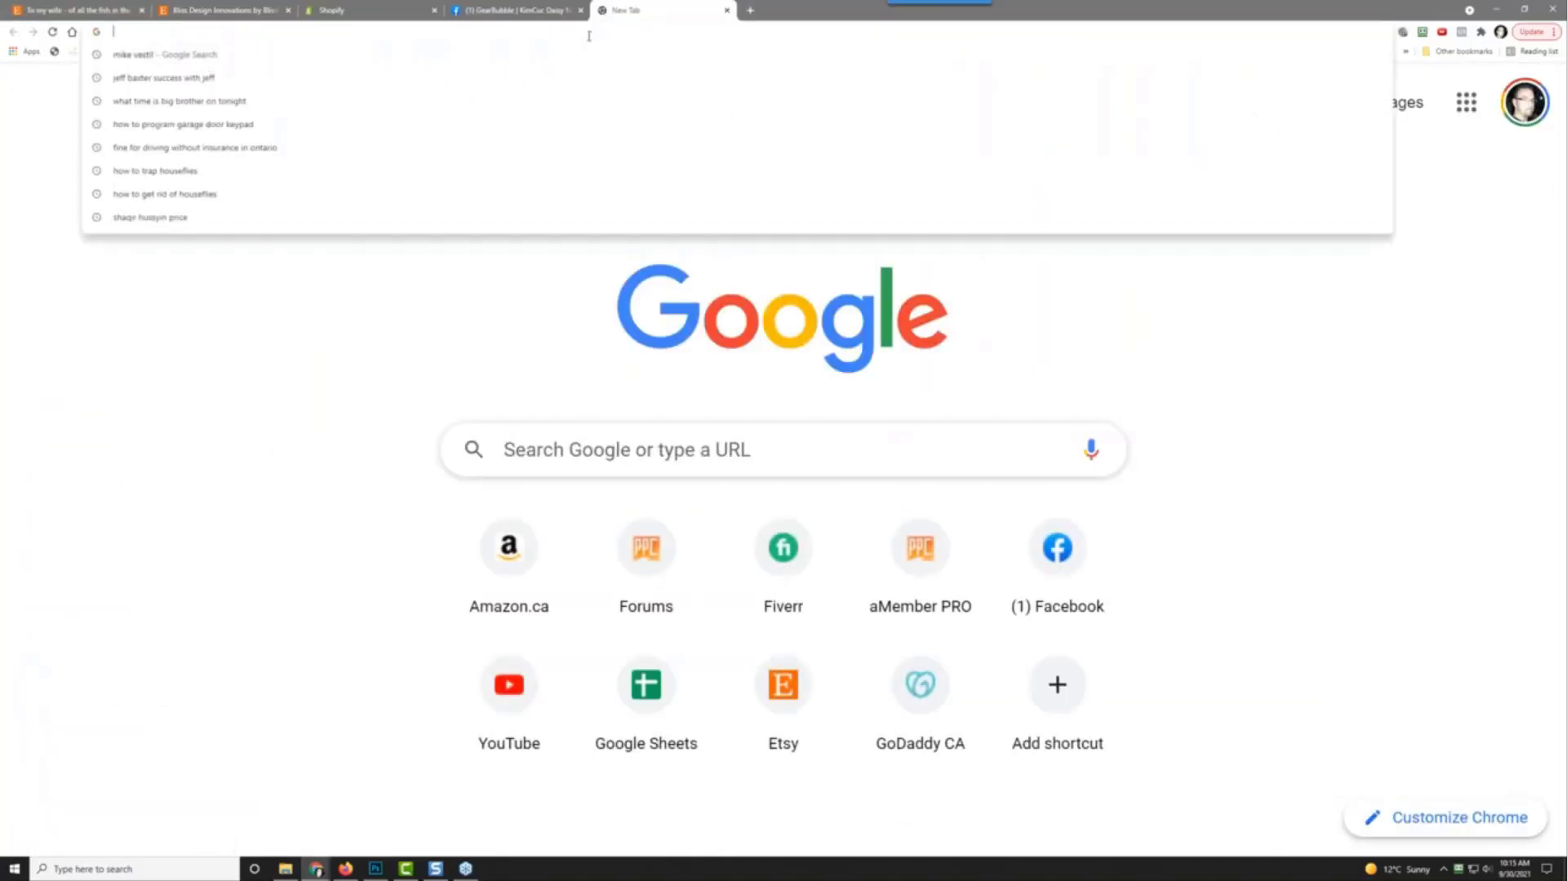
type("erank.com")
key("Return")
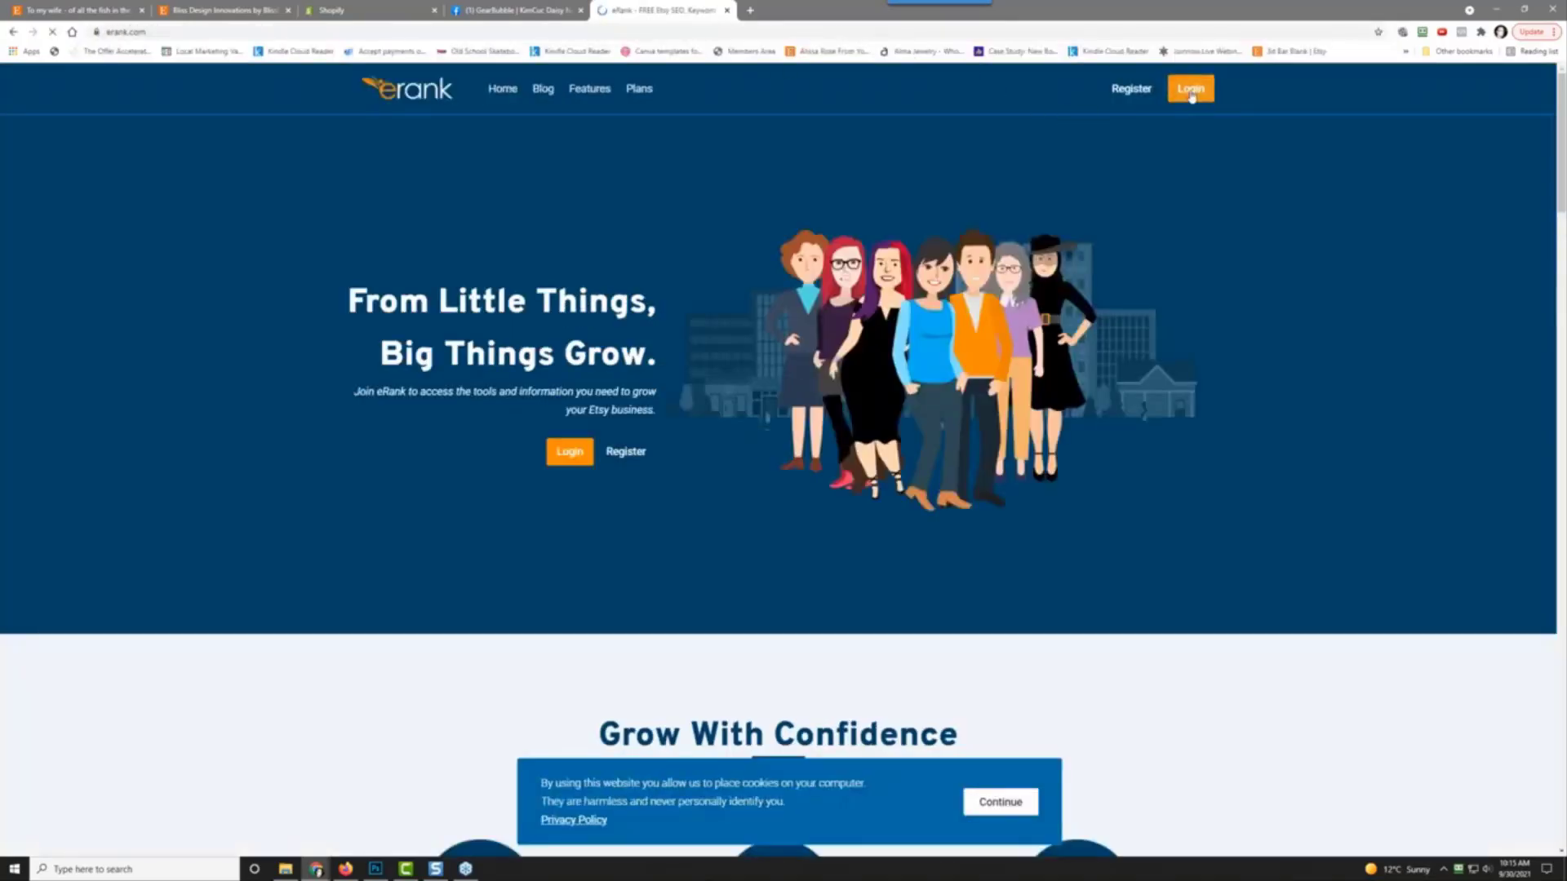
left_click(1193, 92)
left_click(903, 390)
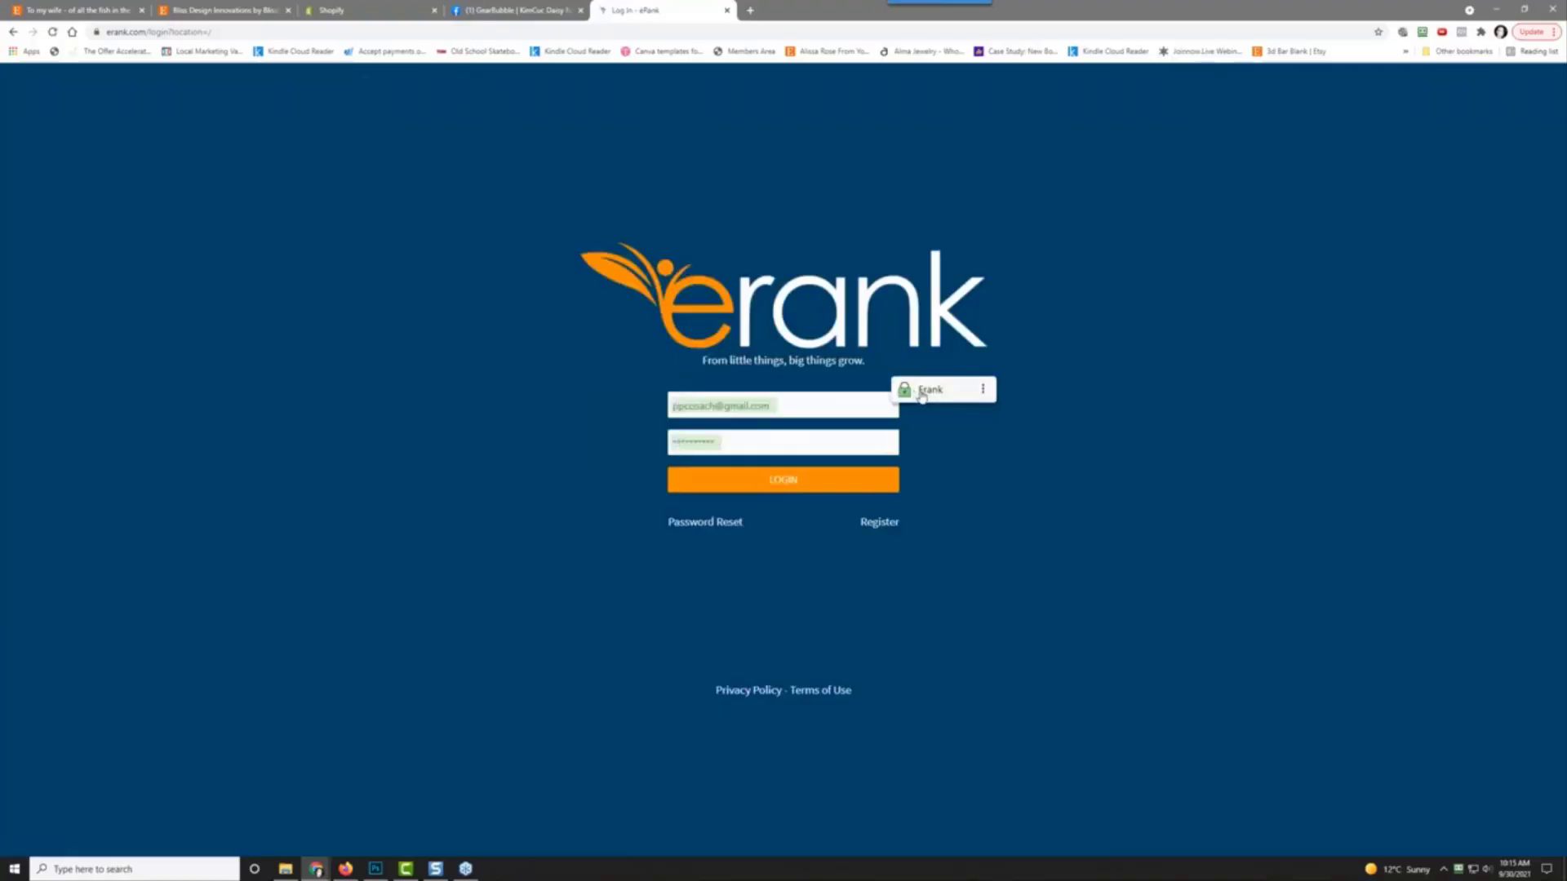
left_click(922, 392)
key("Return")
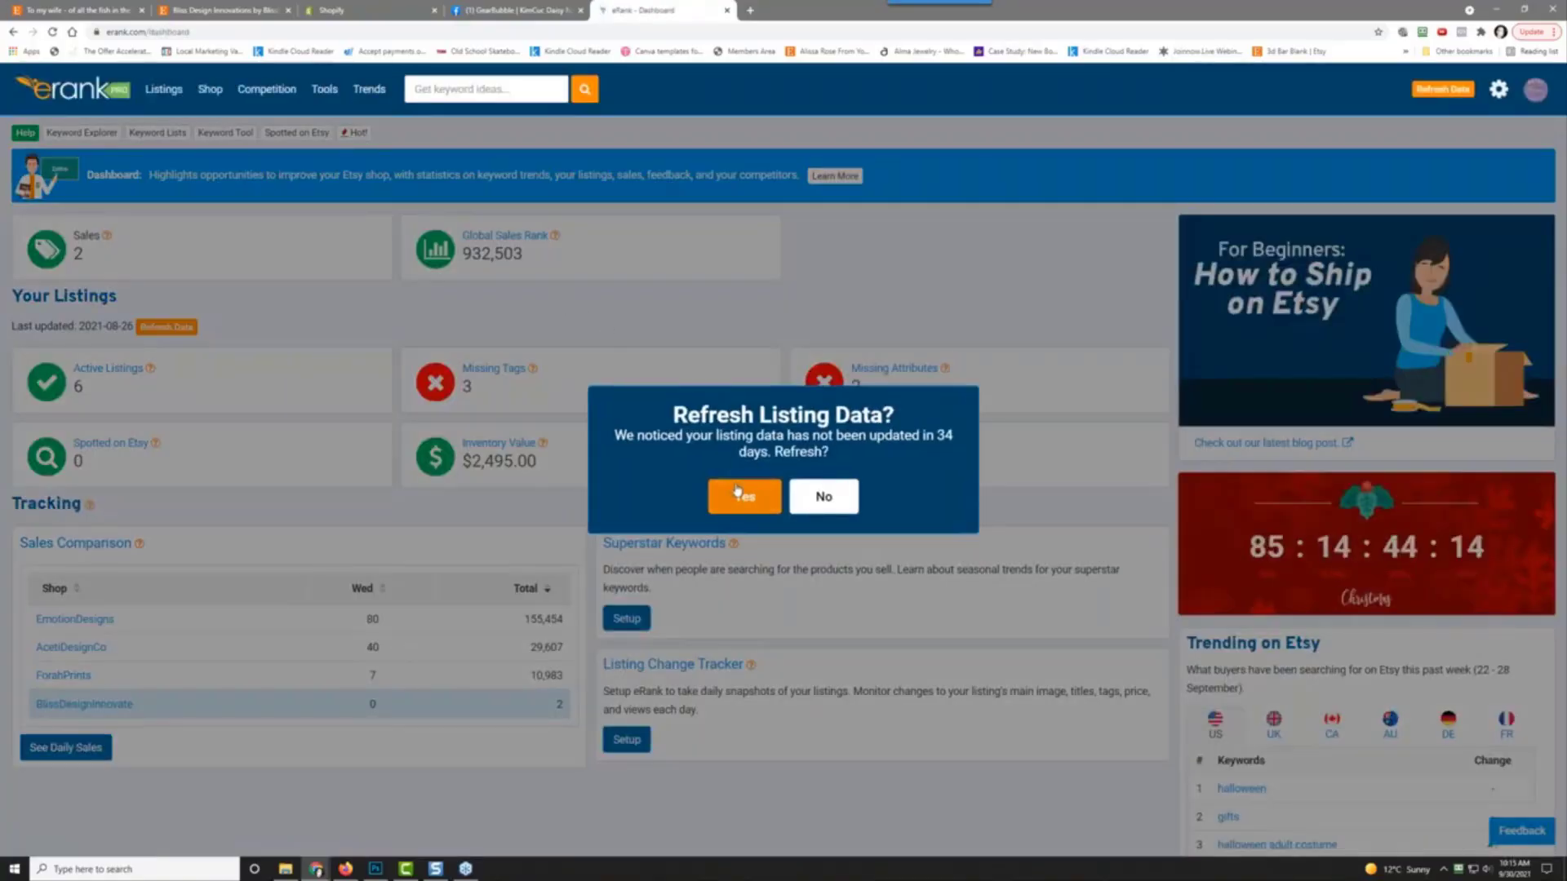
Step: Refresh the shop's listing data in eRank and open the Missing Tags report
left_click(738, 493)
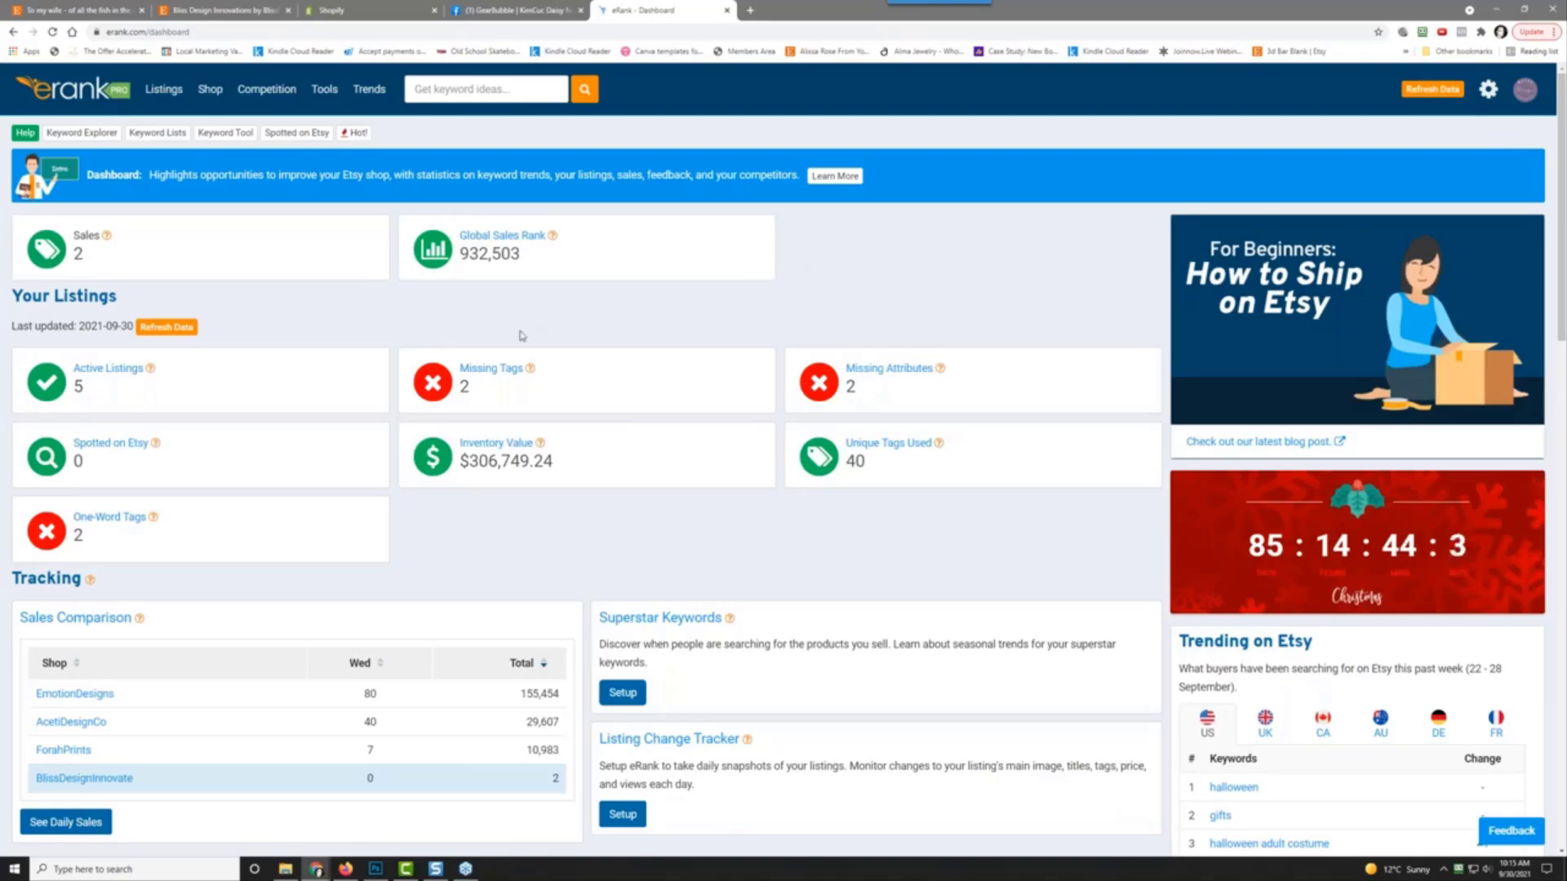
left_click(490, 369)
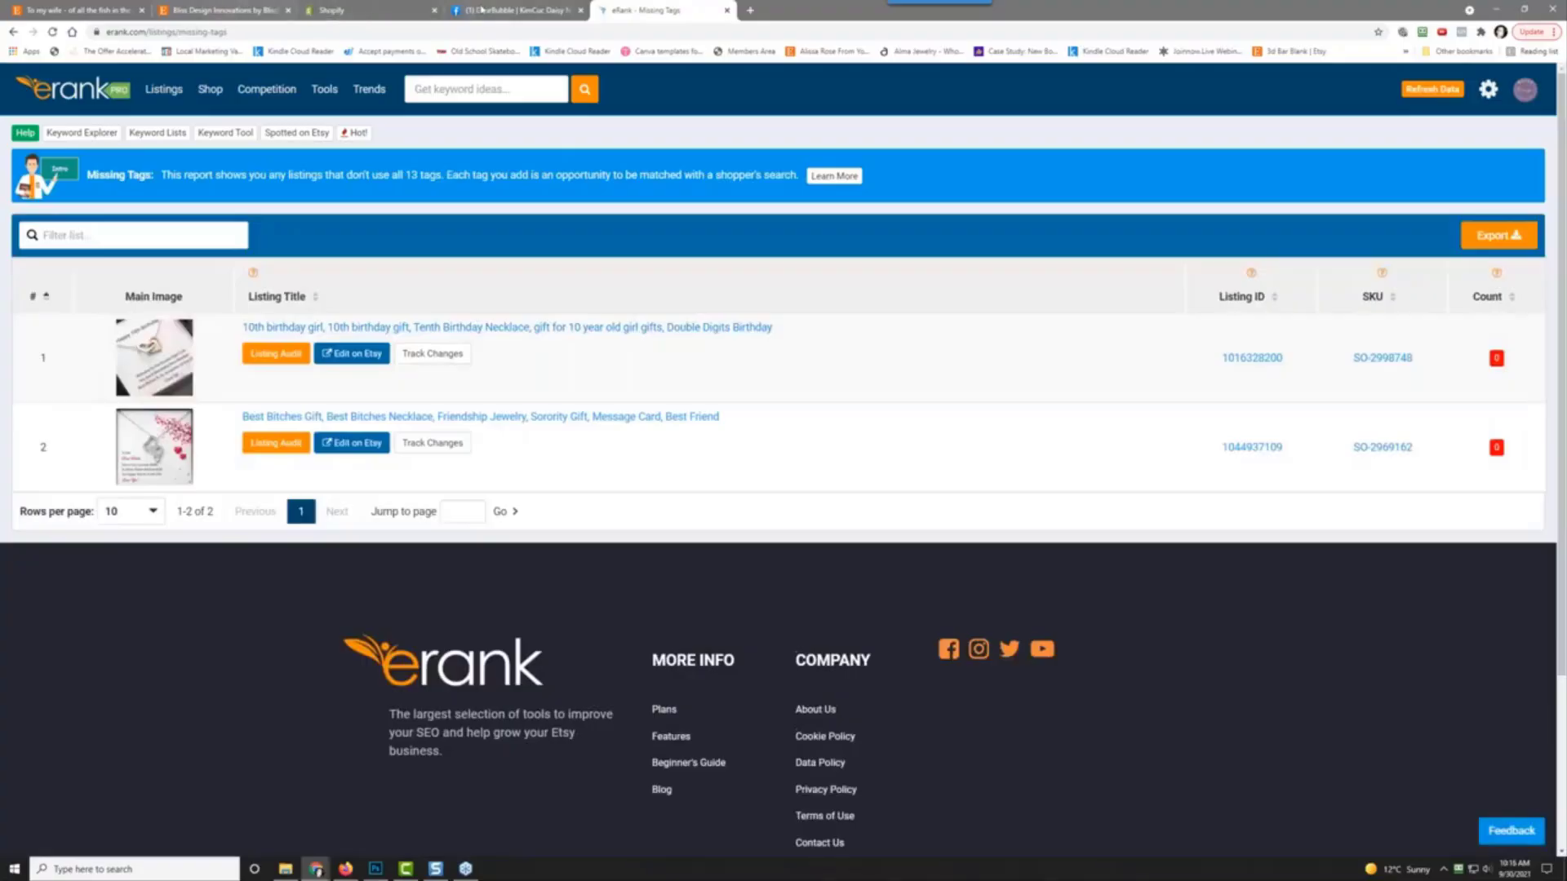
Step: Return to the Etsy wishbone necklace draft and publish it, agreeing to the US$0.20 listing fee
left_click(90, 10)
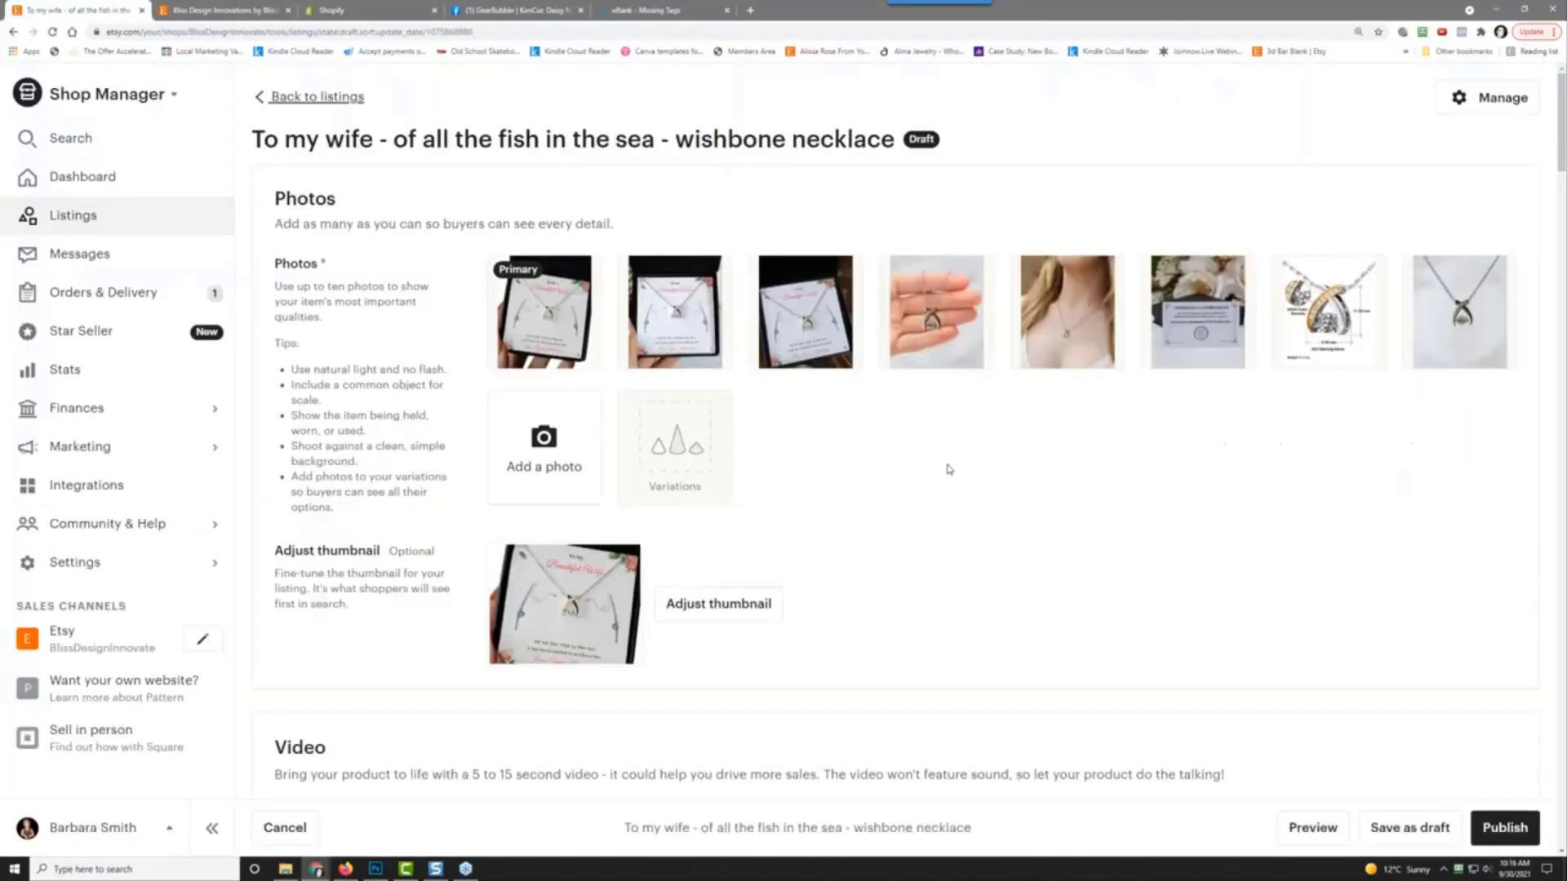
left_click(1505, 826)
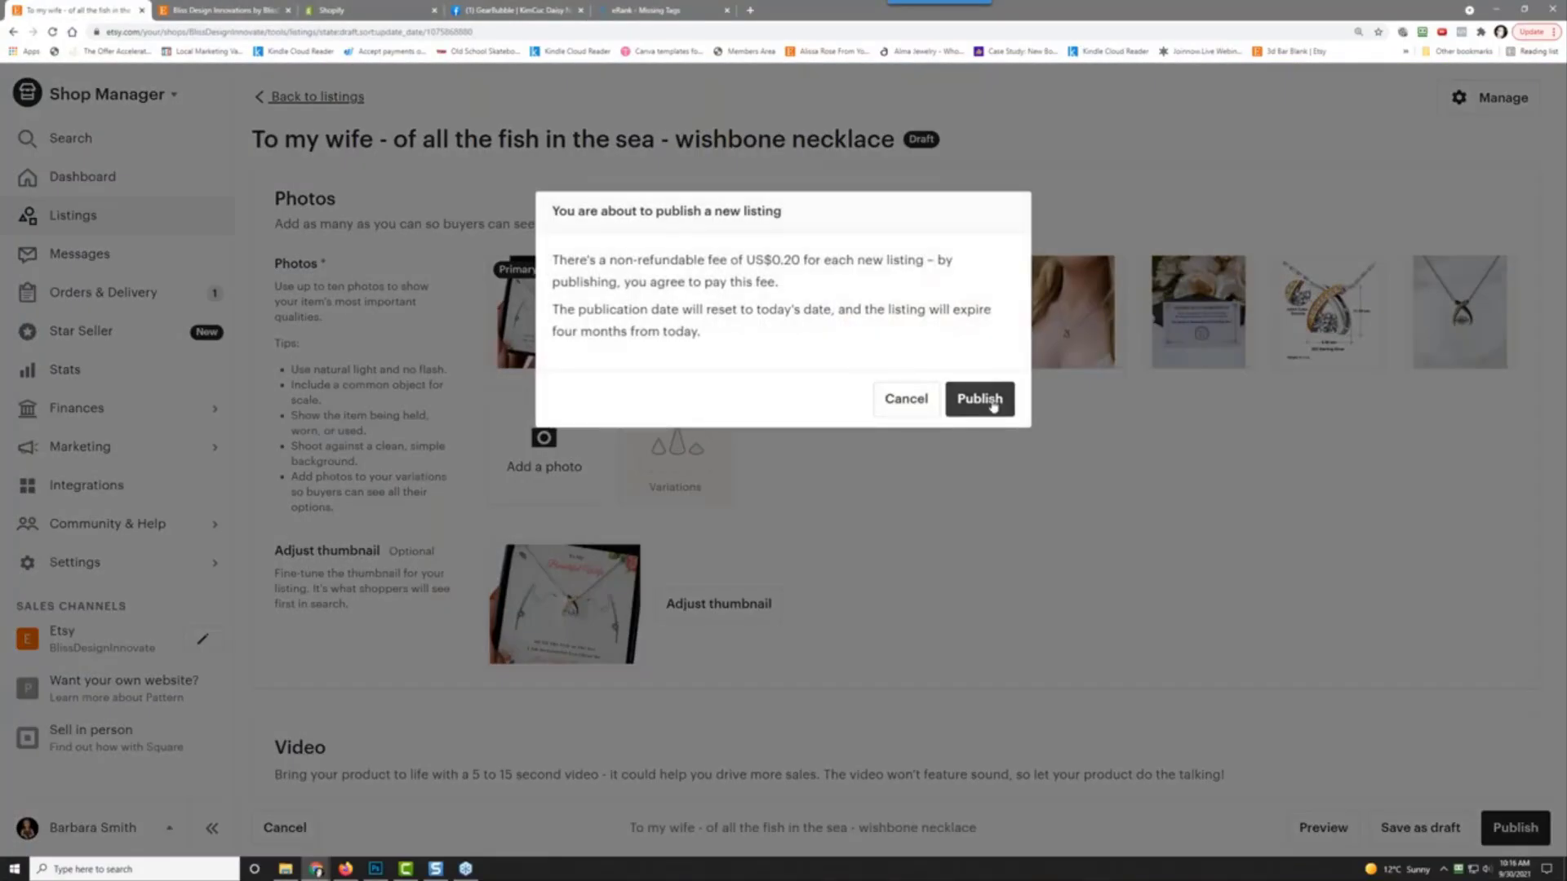
left_click(980, 399)
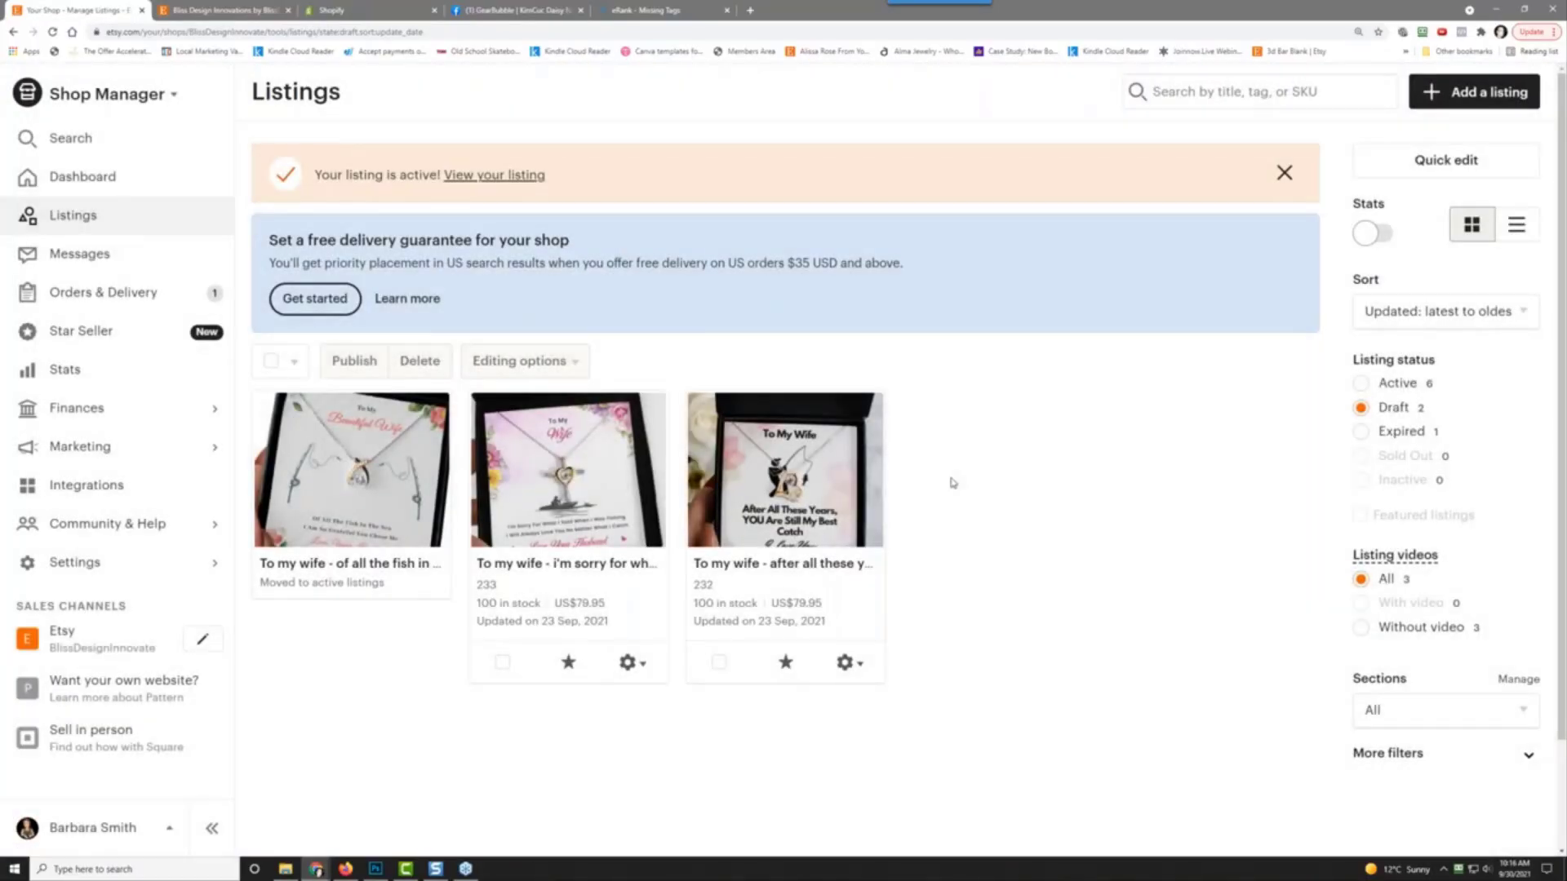
Step: View the published wishbone necklace listing and check its photos, price, delivery policies and description
left_click(514, 176)
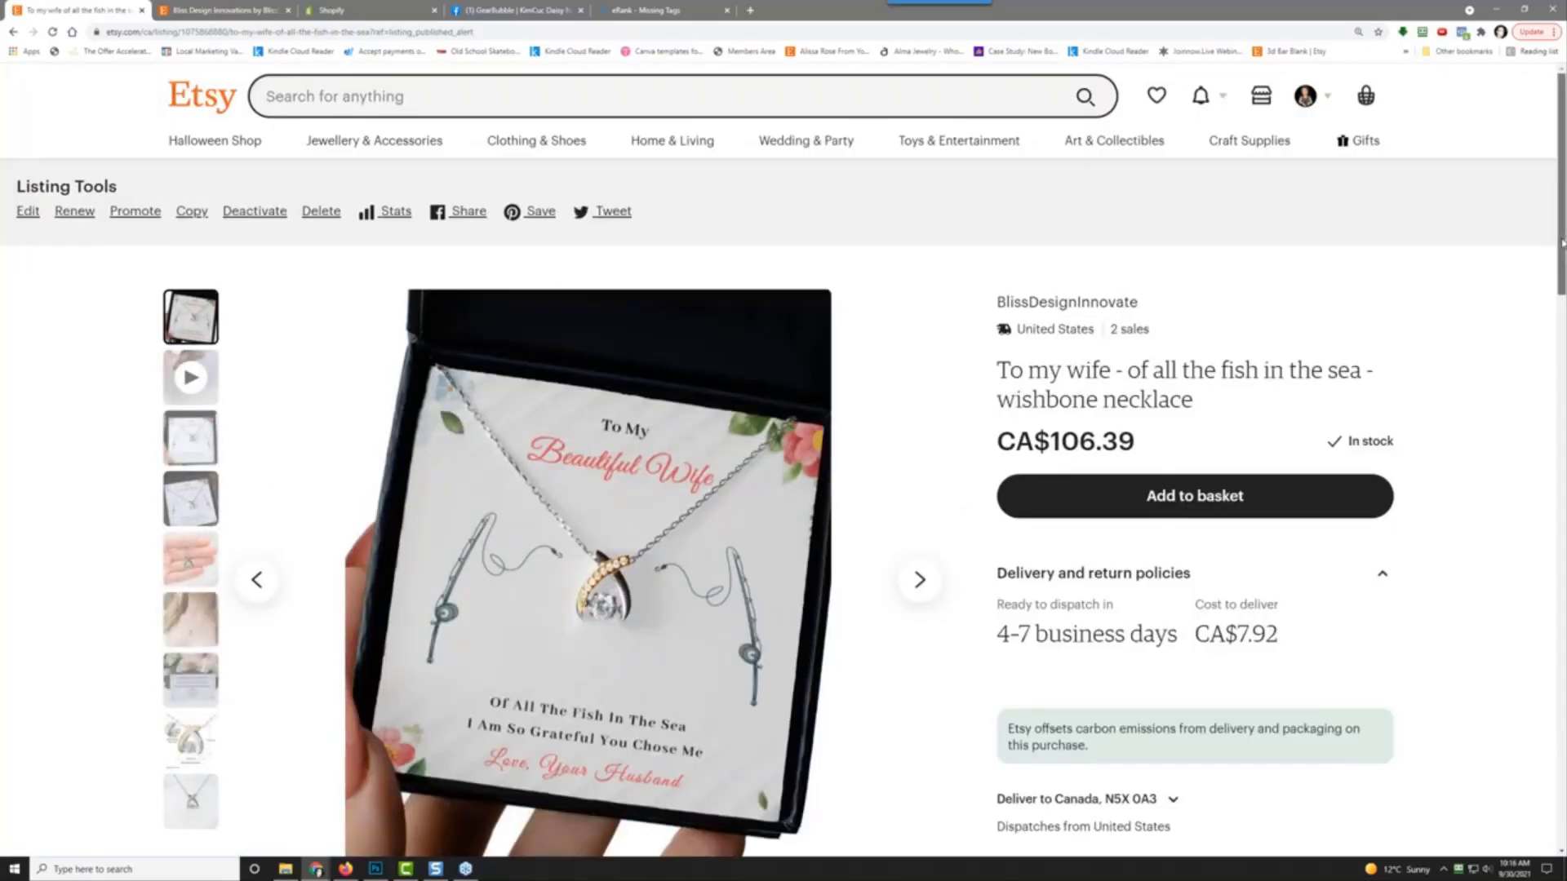
scroll(1476, 312, "down", 2)
scroll(783, 460, "down", 8)
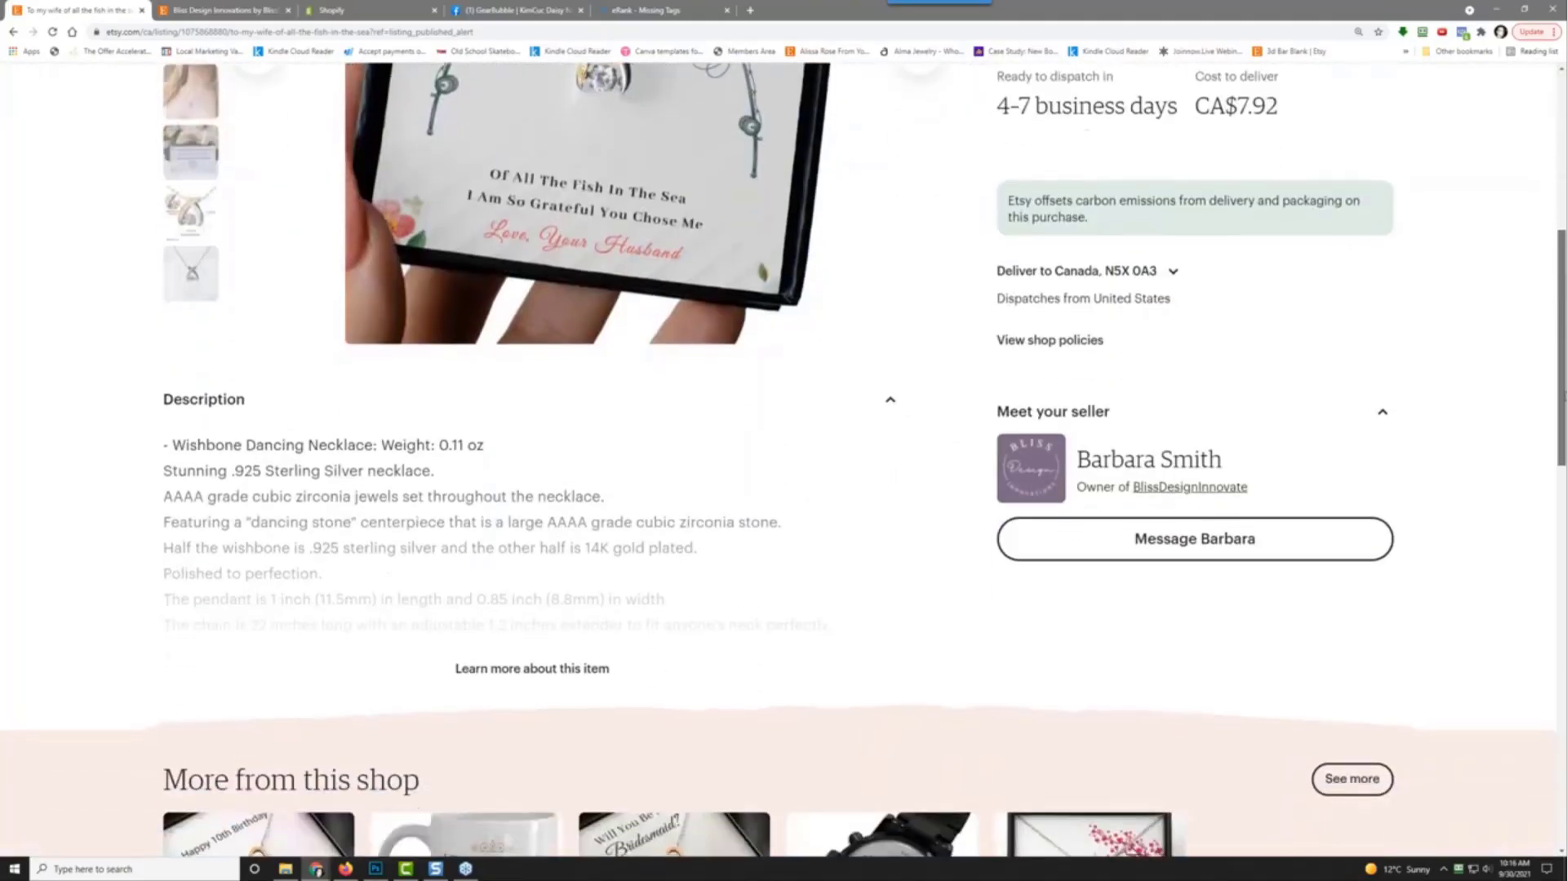
scroll(1191, 490, "up", 10)
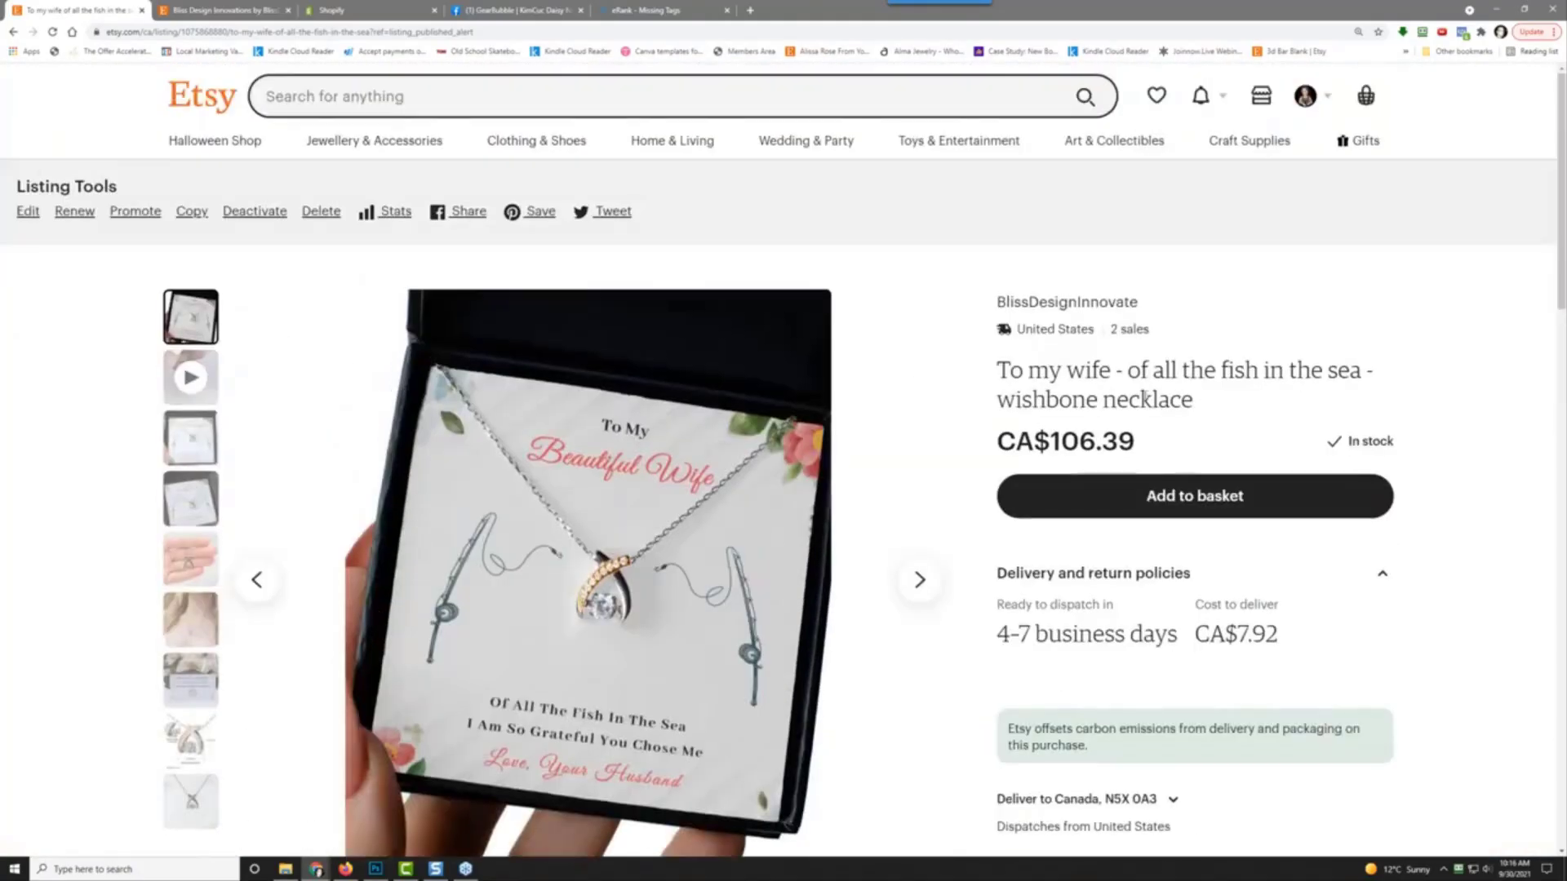
scroll(1192, 490, "down", 2)
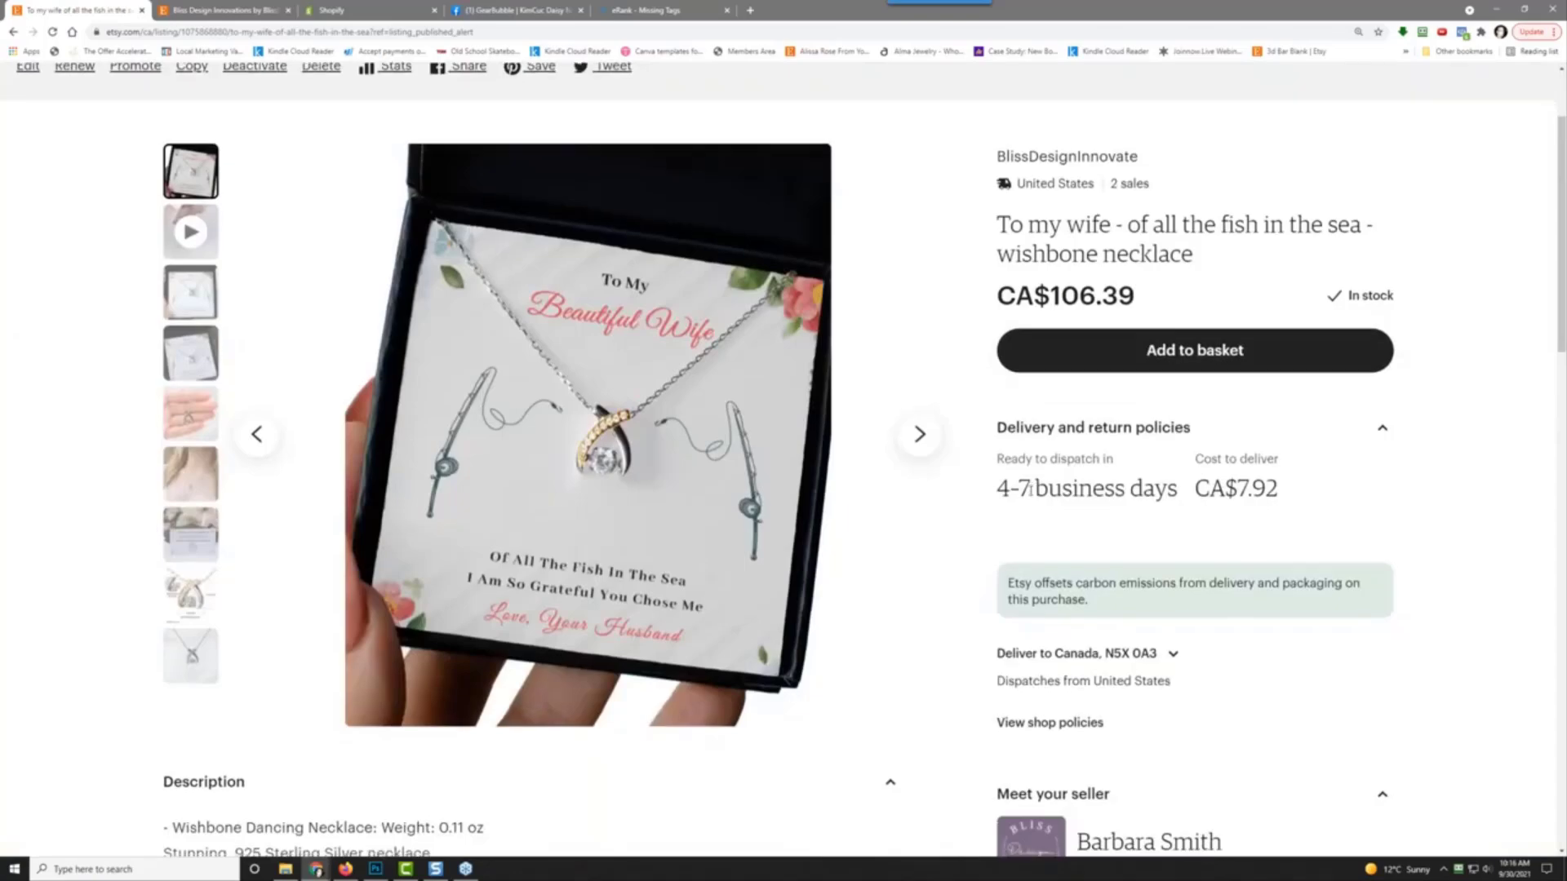
scroll(1030, 490, "down", 2)
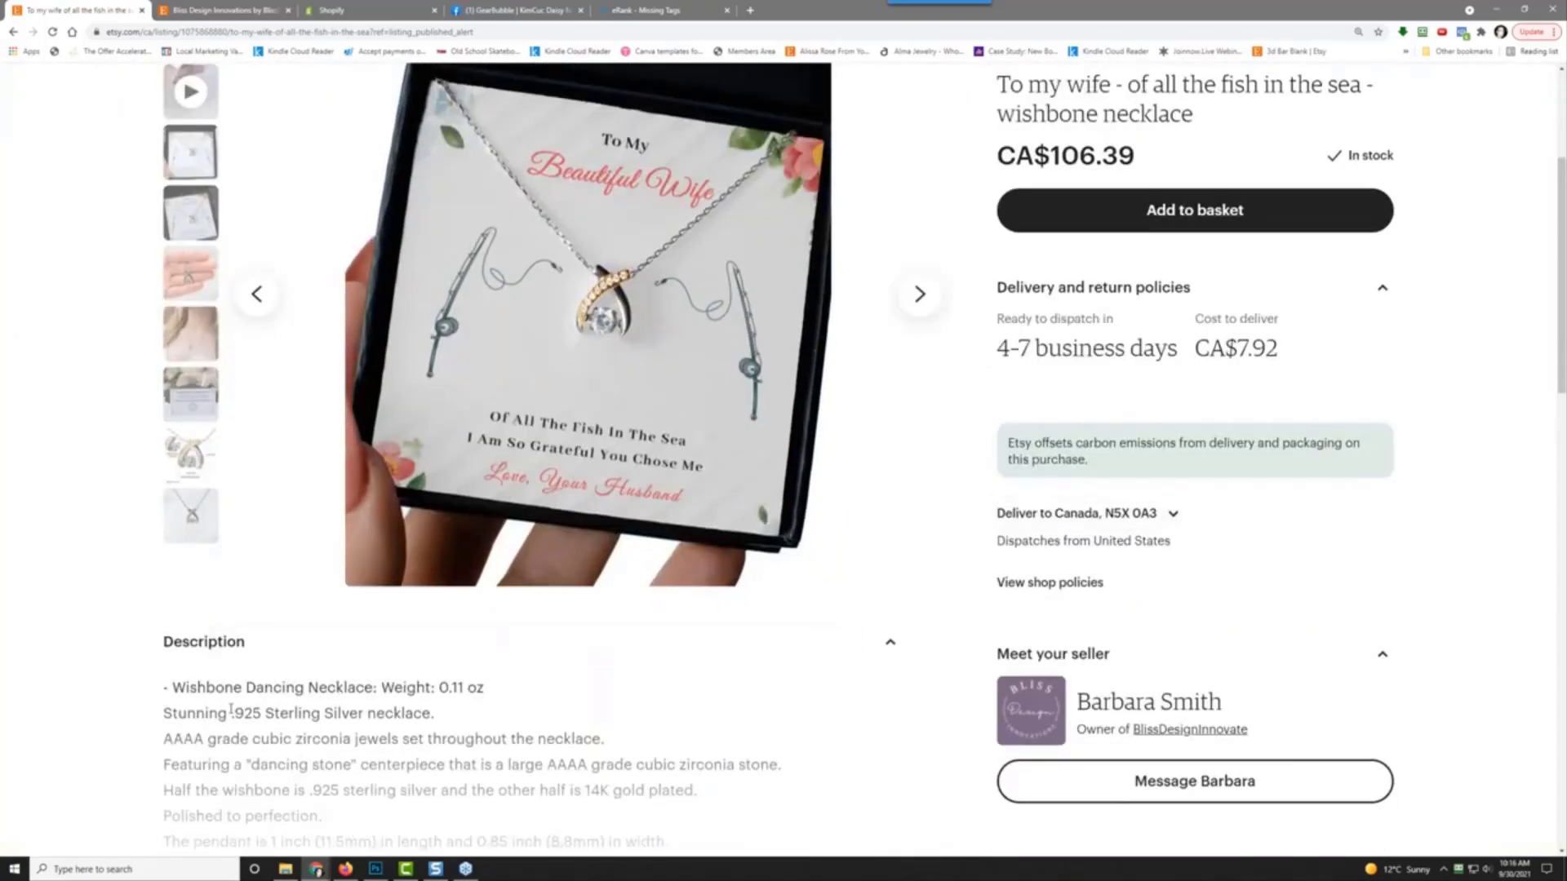
Step: Expand and read the full description of the published wishbone necklace listing
scroll(219, 706, "down", 2)
left_click(463, 769)
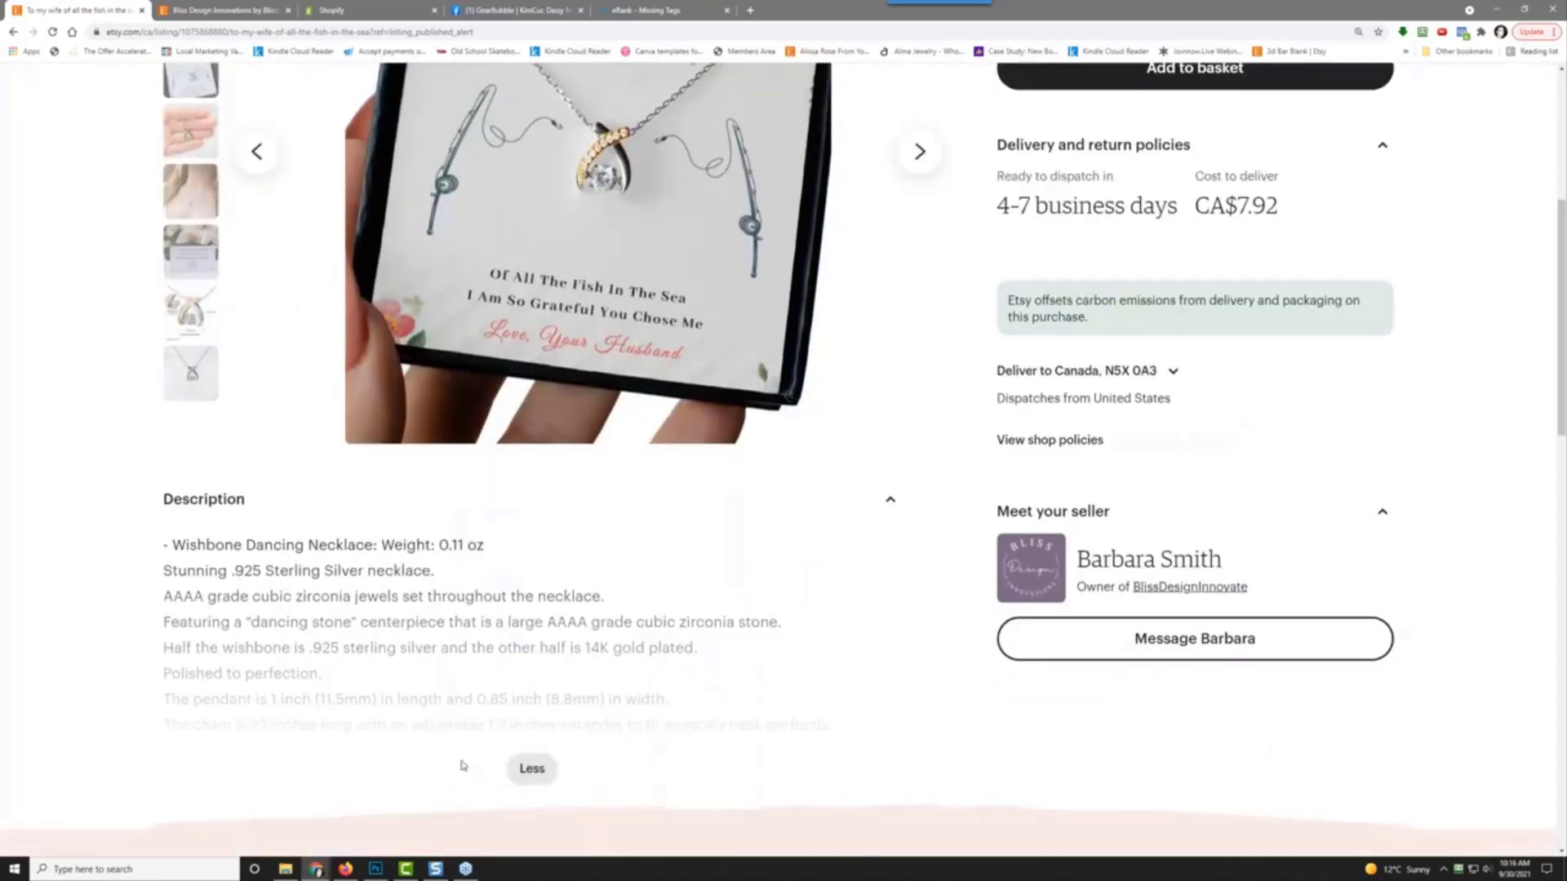
scroll(228, 626, "down", 2)
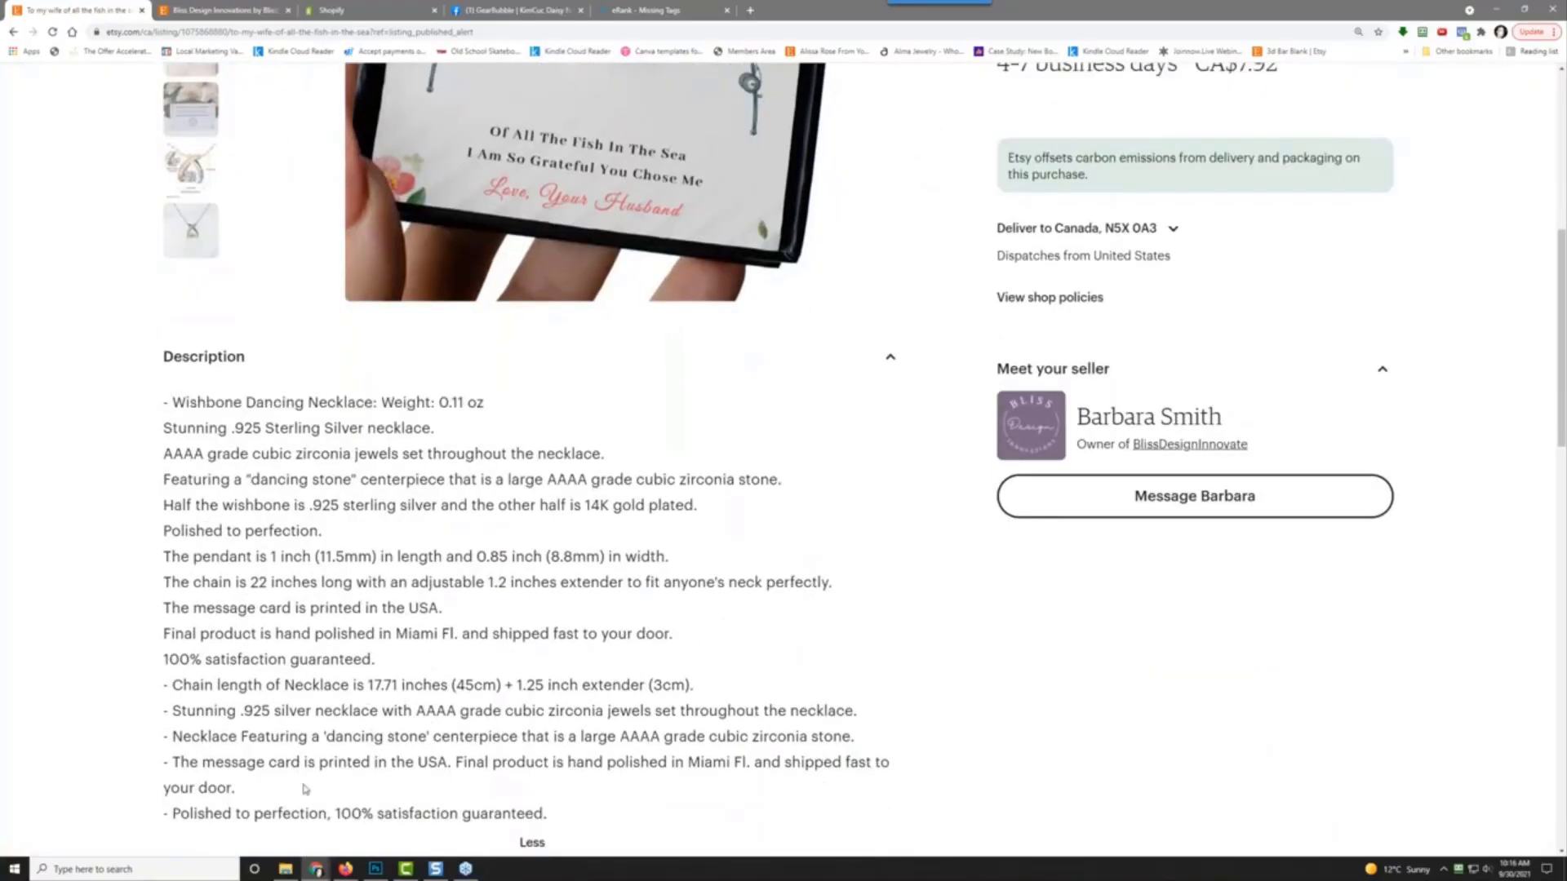
scroll(359, 678, "up", 6)
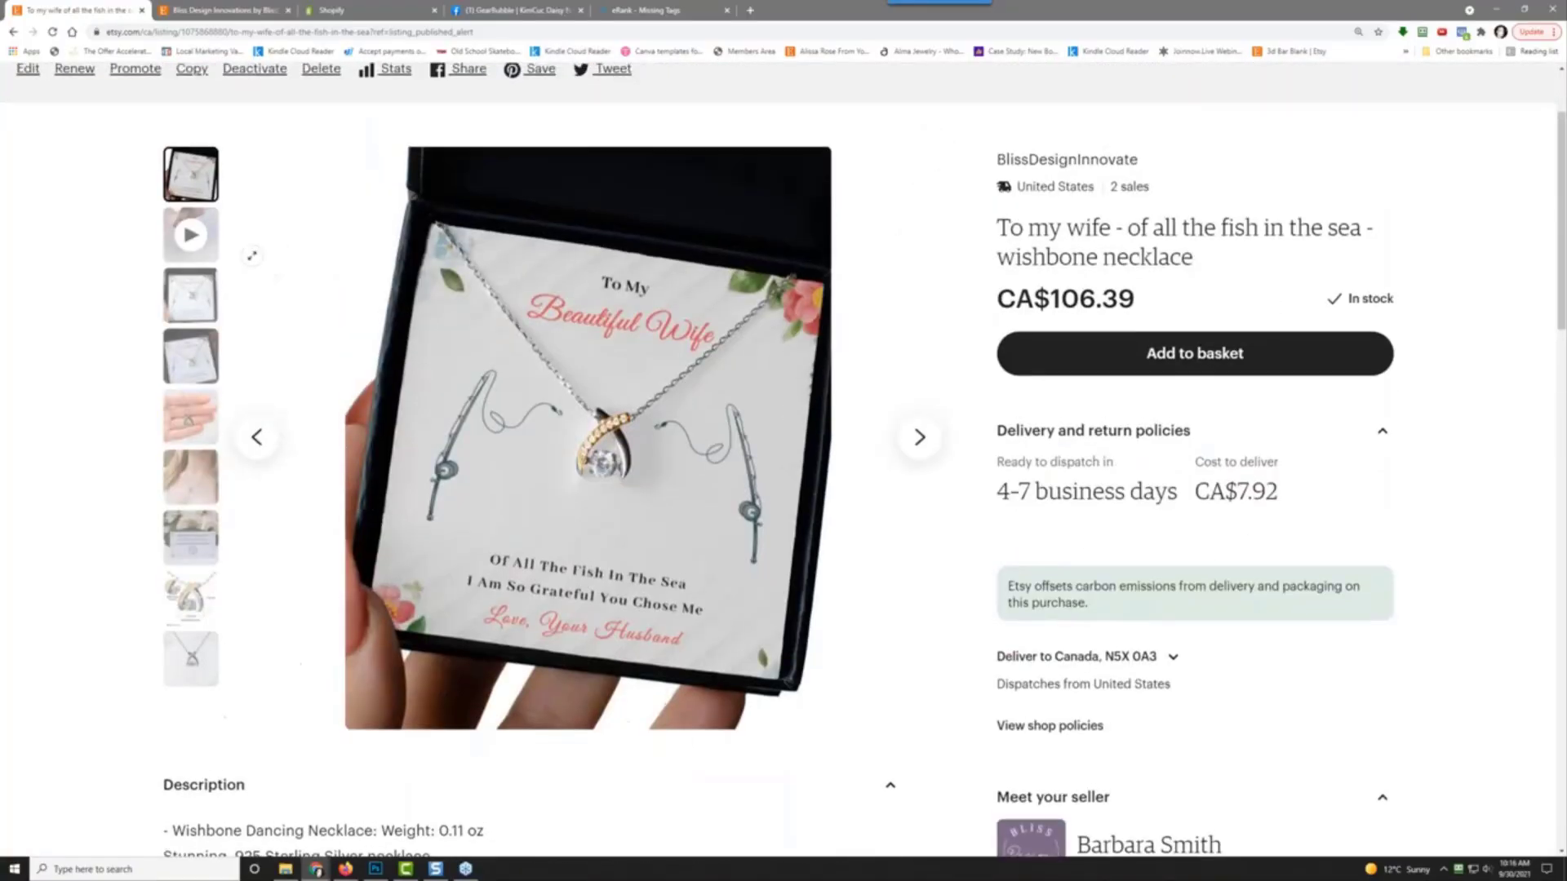
Step: Return to eRank's Missing Tags report, refresh the shop's listing data and go to the eRank dashboard
left_click(645, 10)
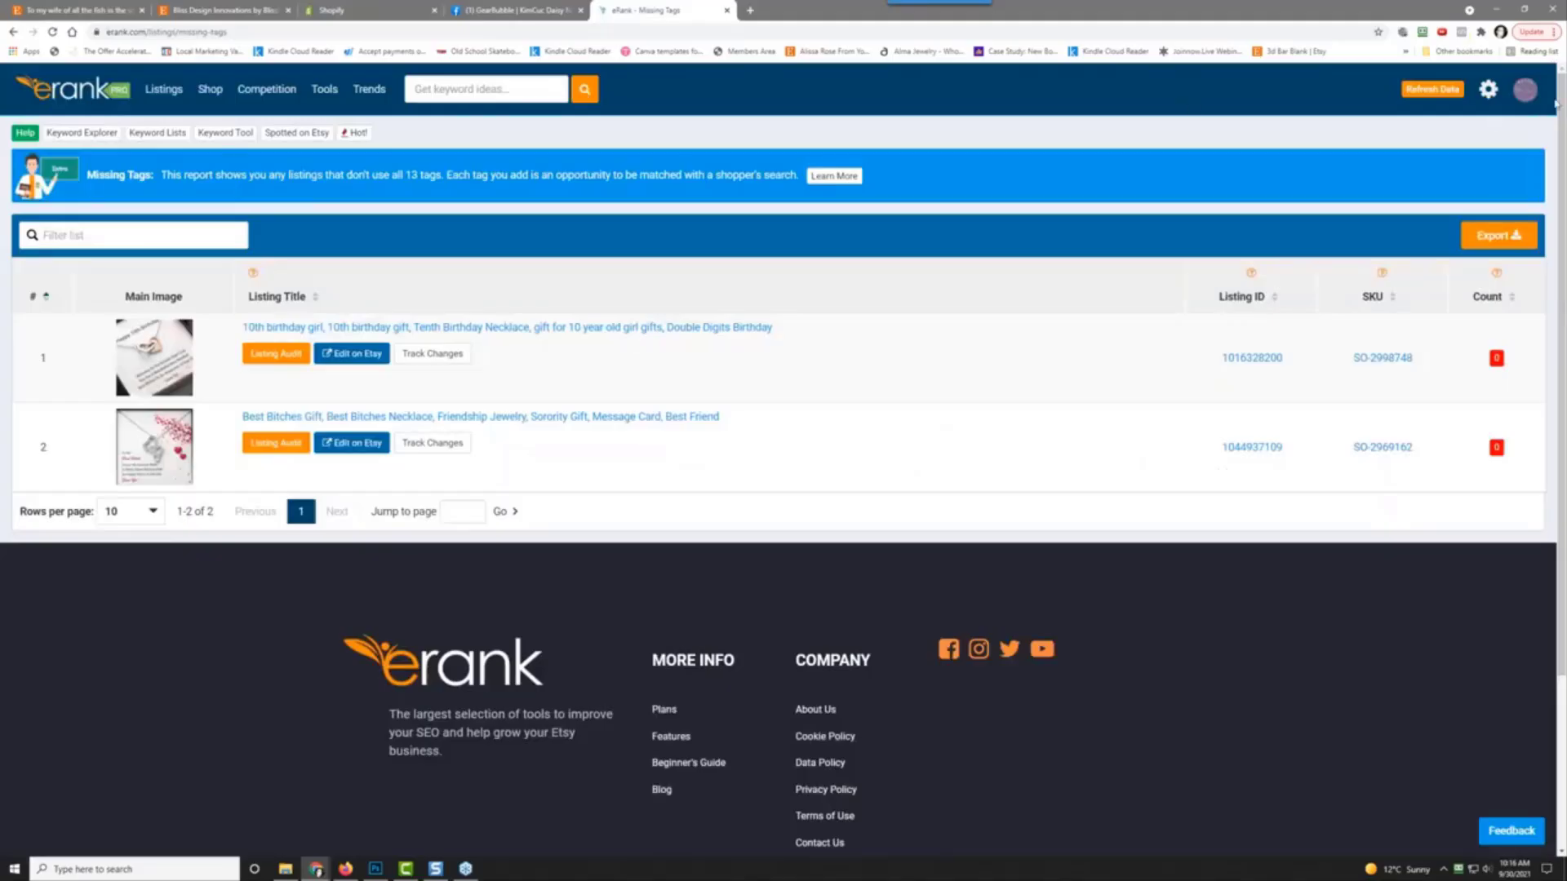
left_click(1429, 89)
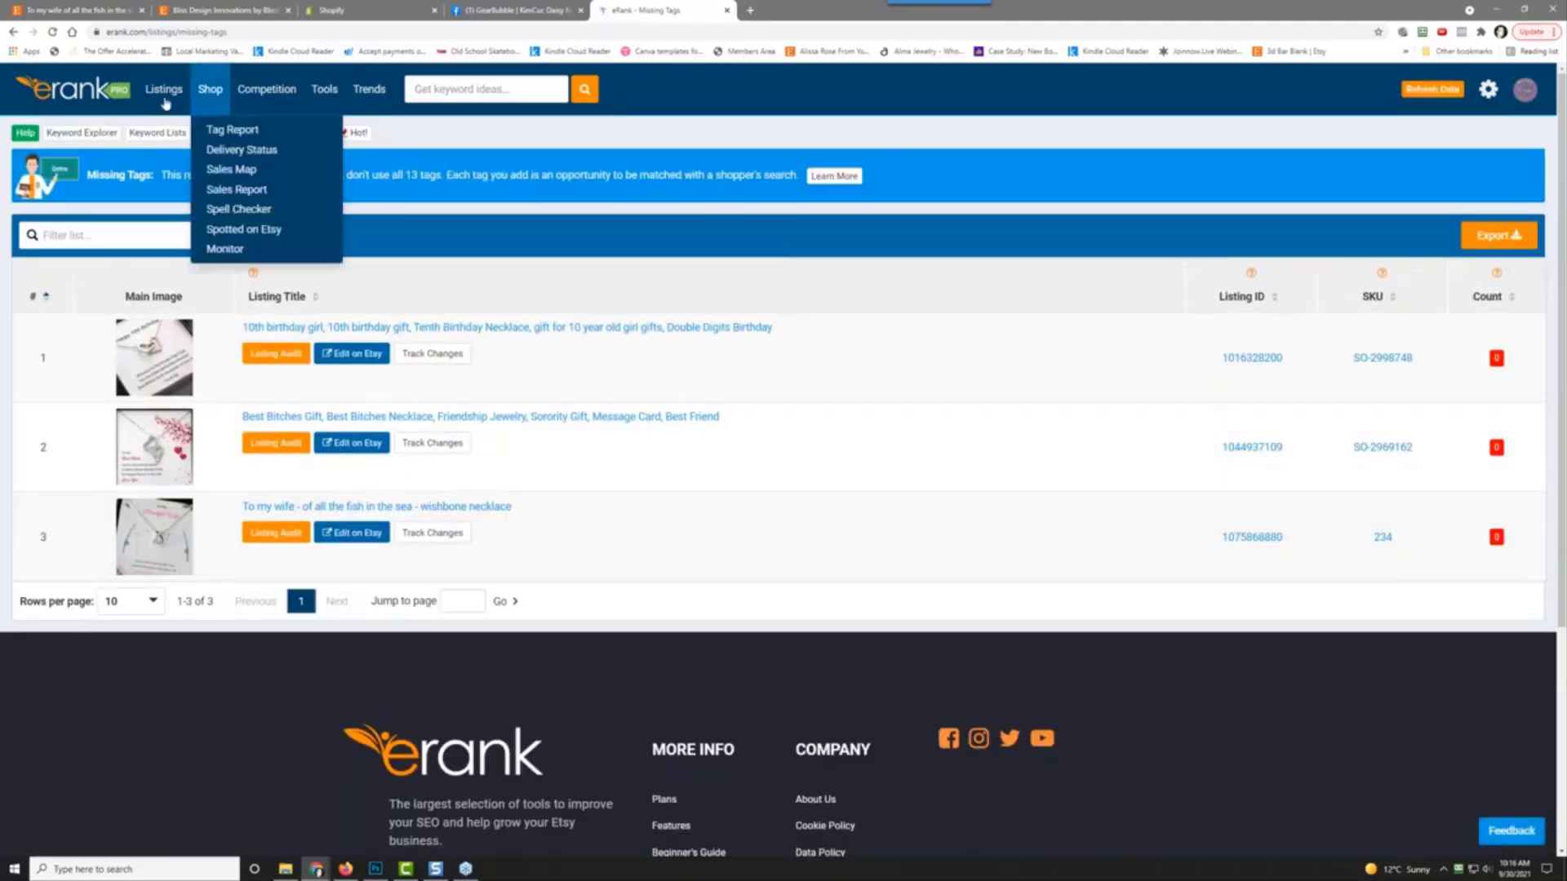
left_click(84, 90)
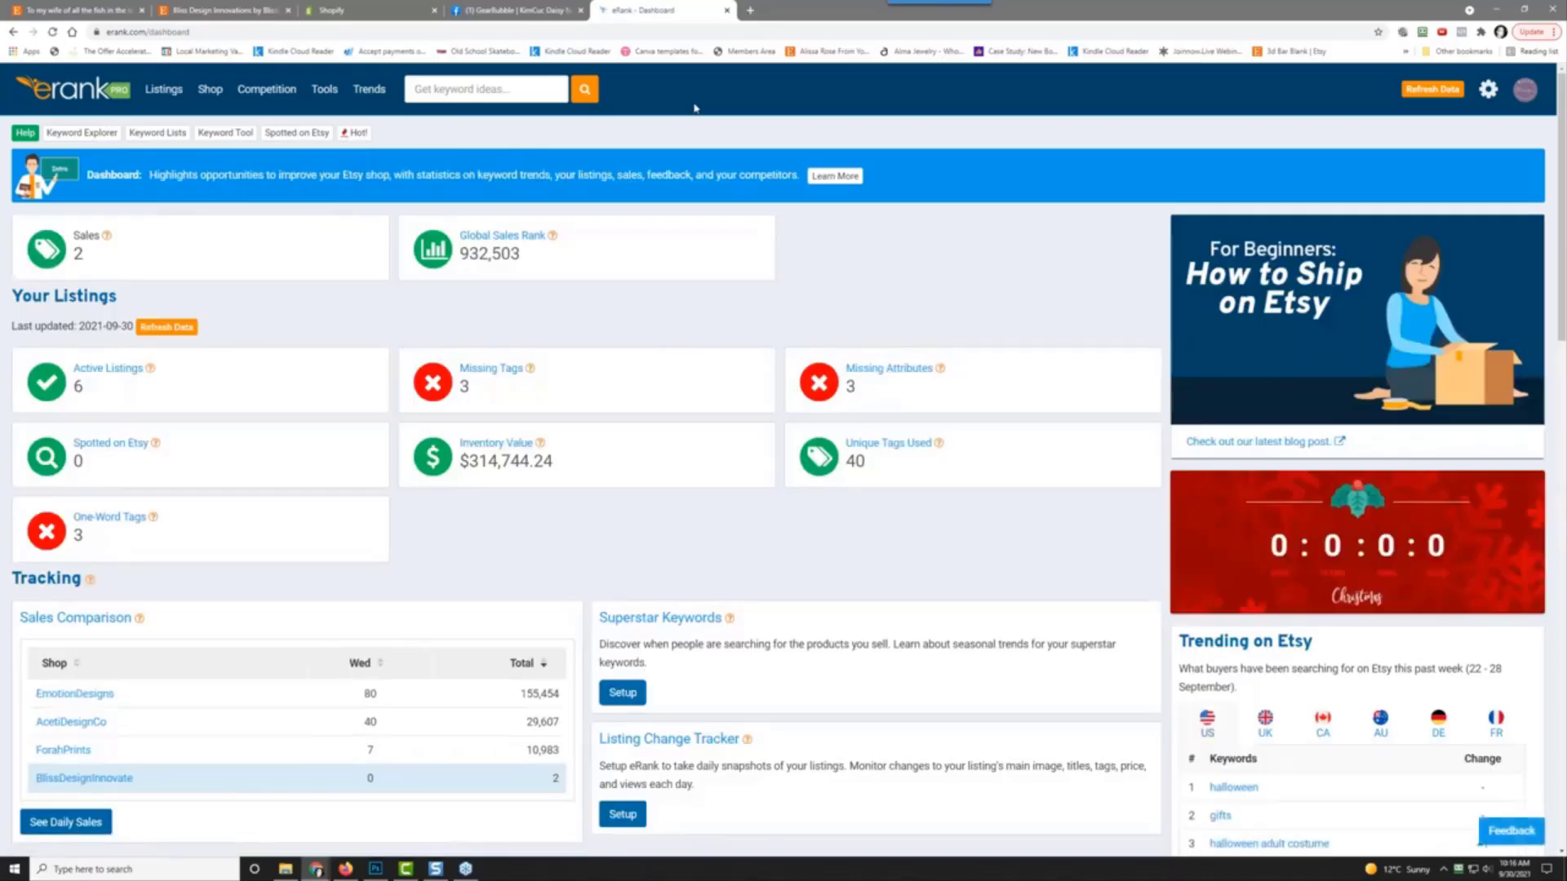
Step: Open the Listing Audit for the "To my wife - of all the fish in the sea" necklace and review its grade, tips and statistics
mouse_move(324, 96)
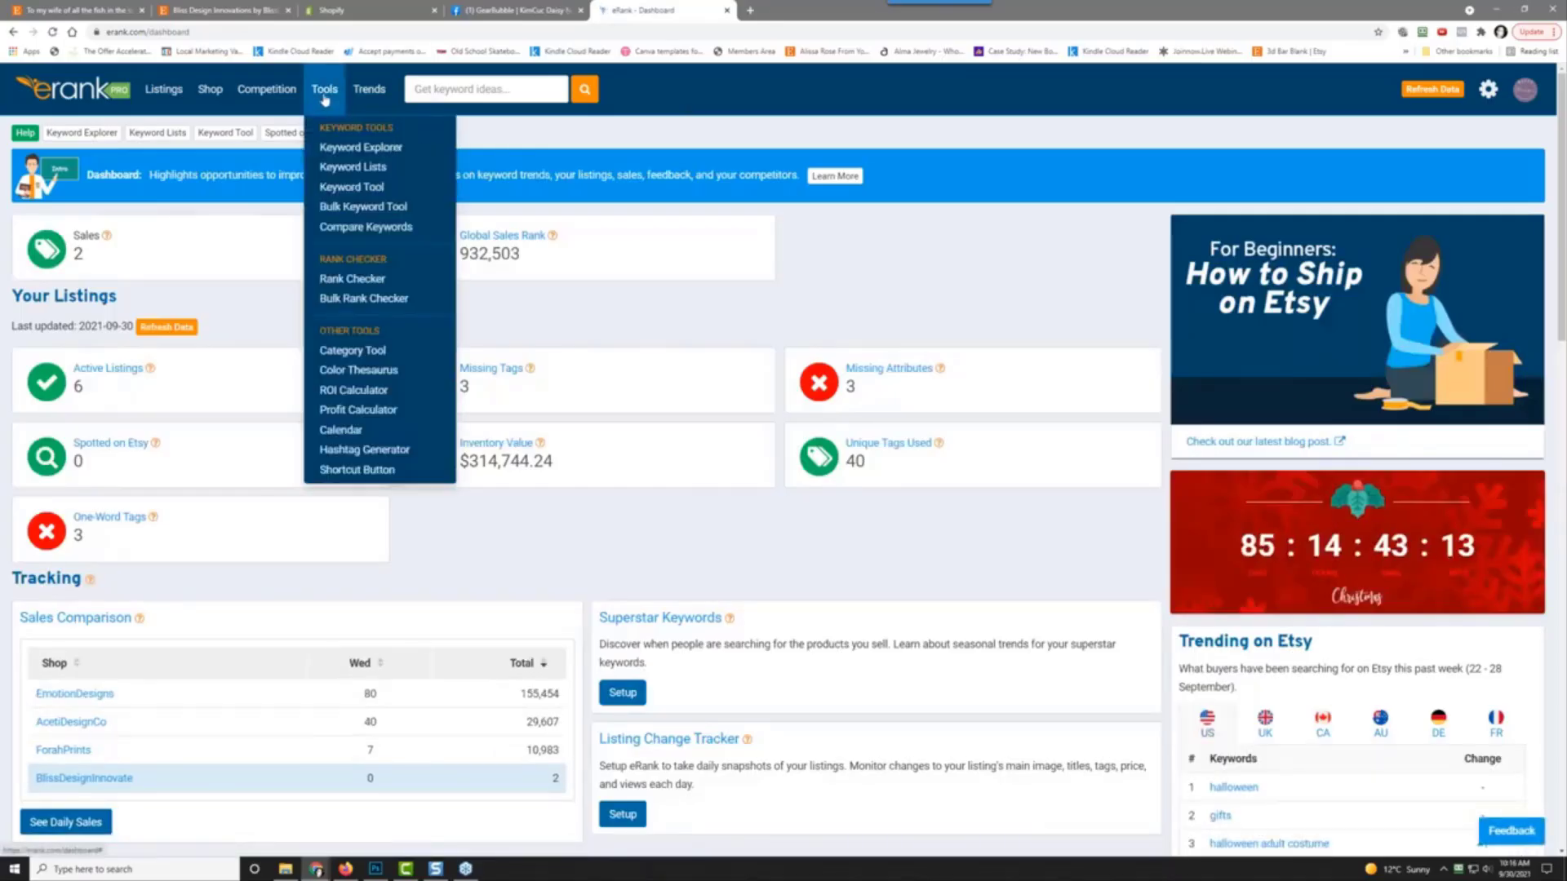
mouse_move(164, 92)
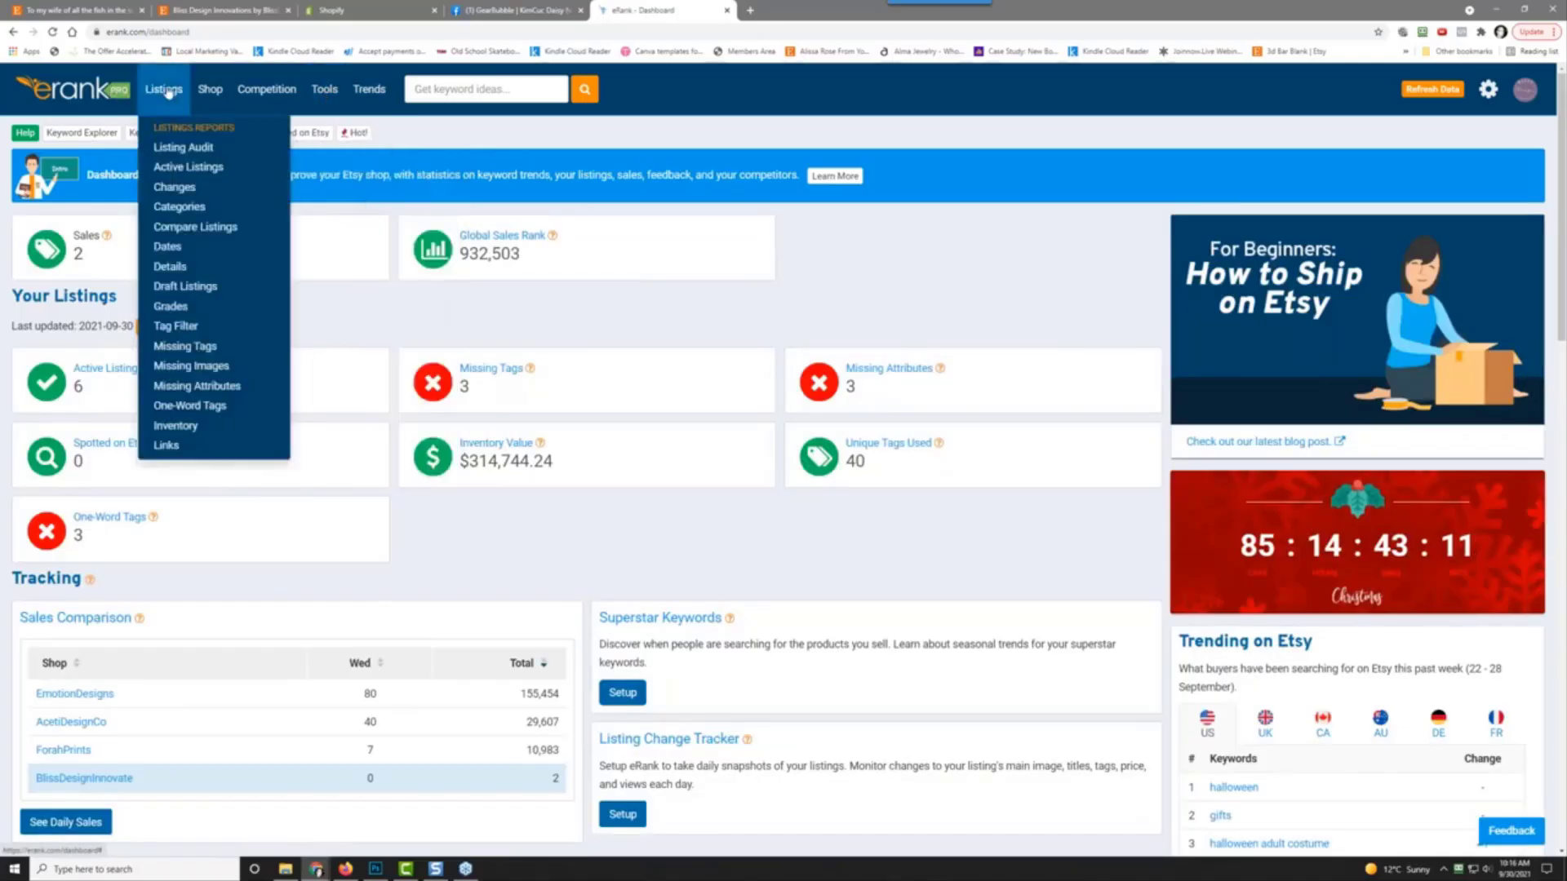
left_click(203, 153)
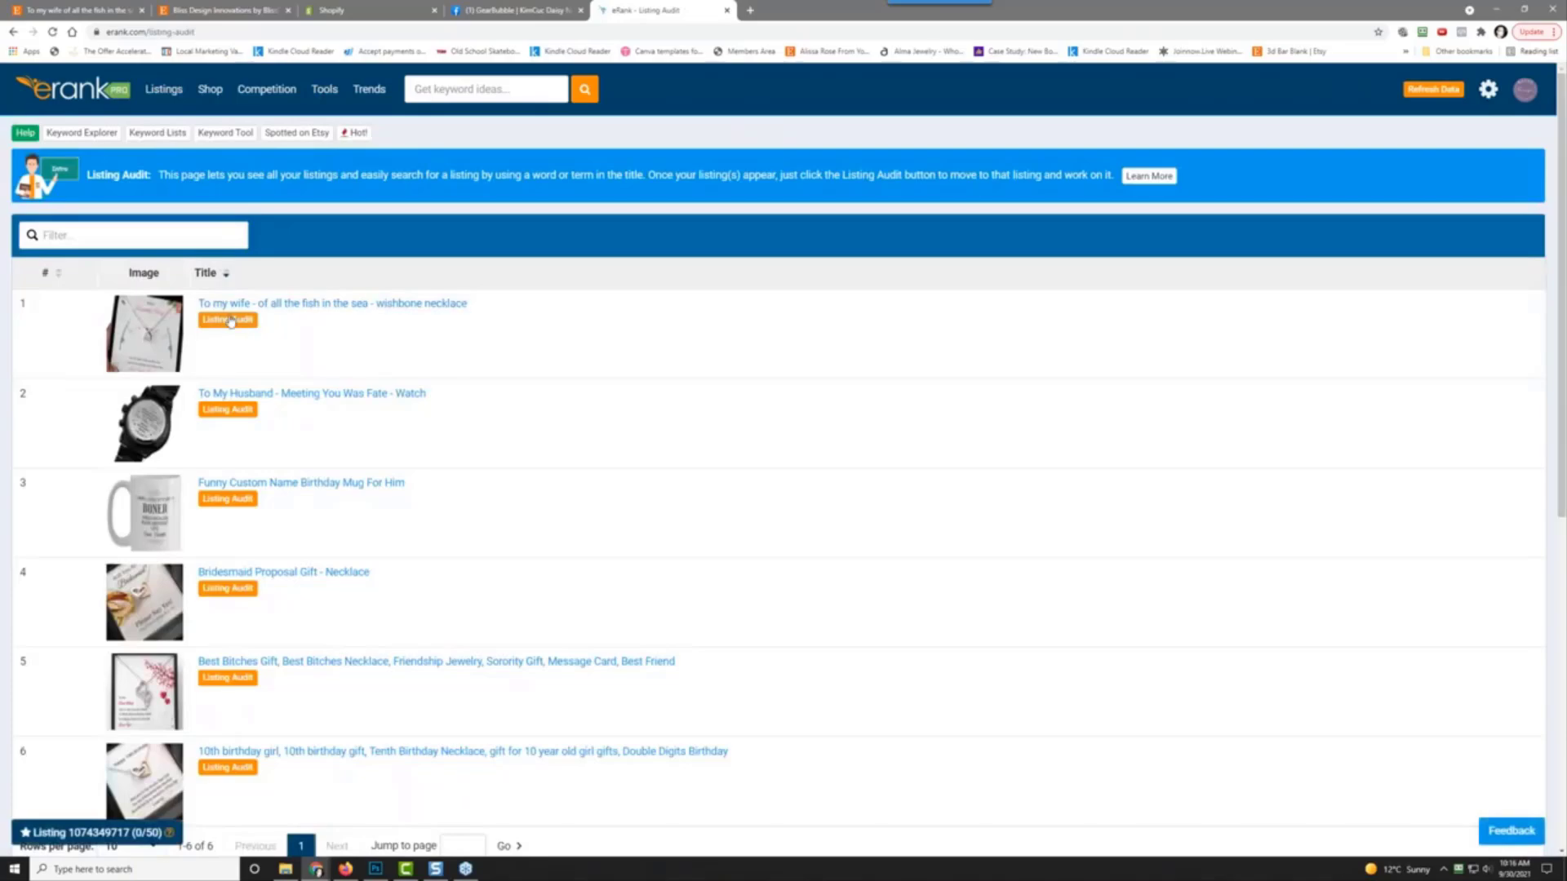
scroll(374, 496, "down", 2)
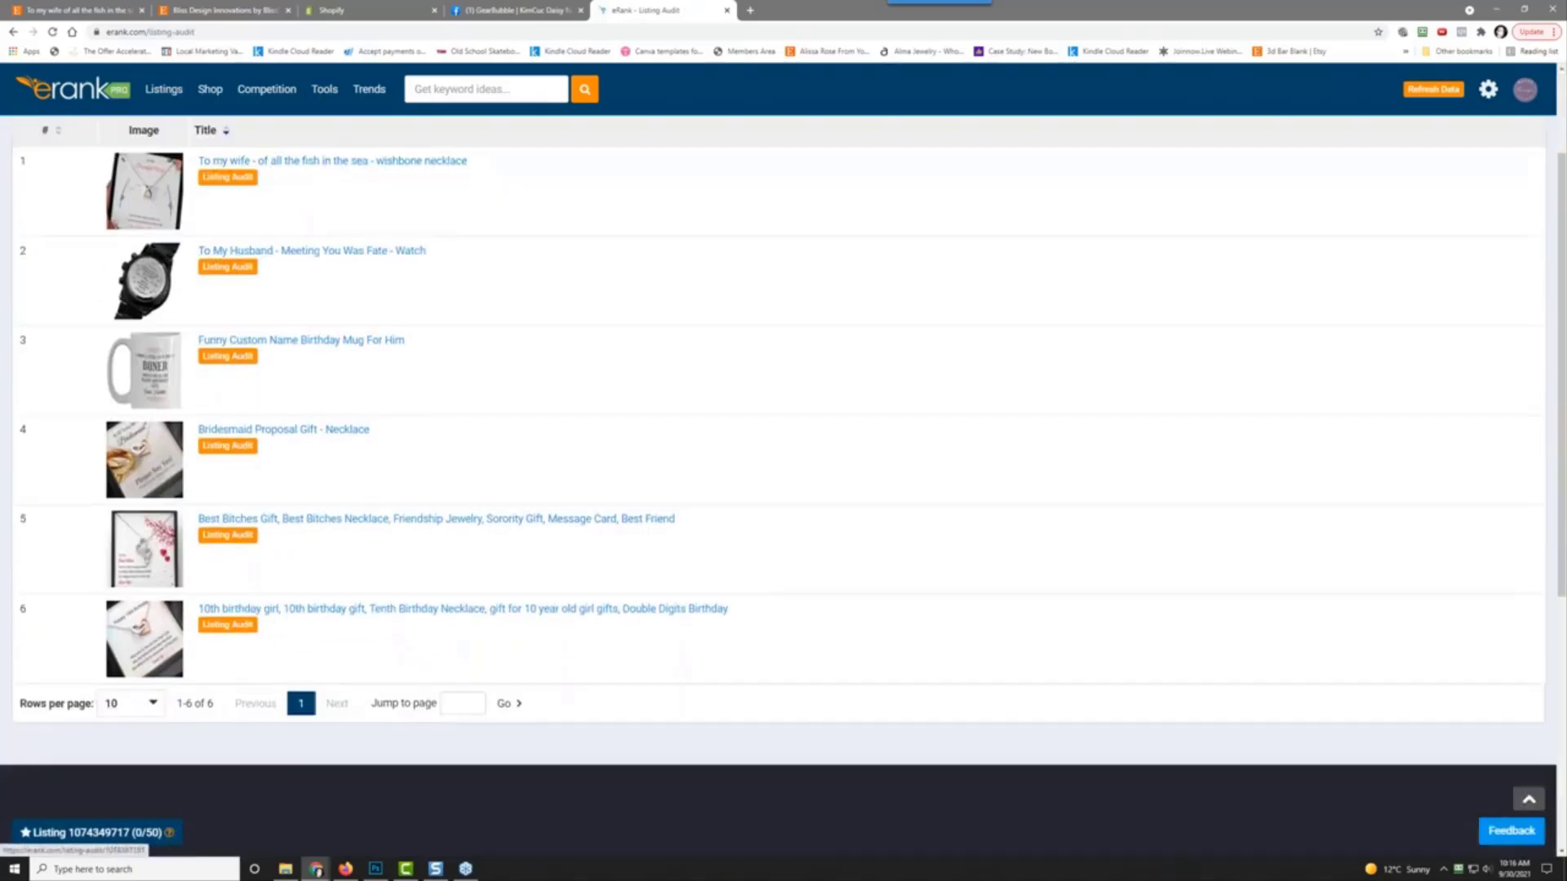
scroll(244, 368, "up", 2)
left_click(217, 319)
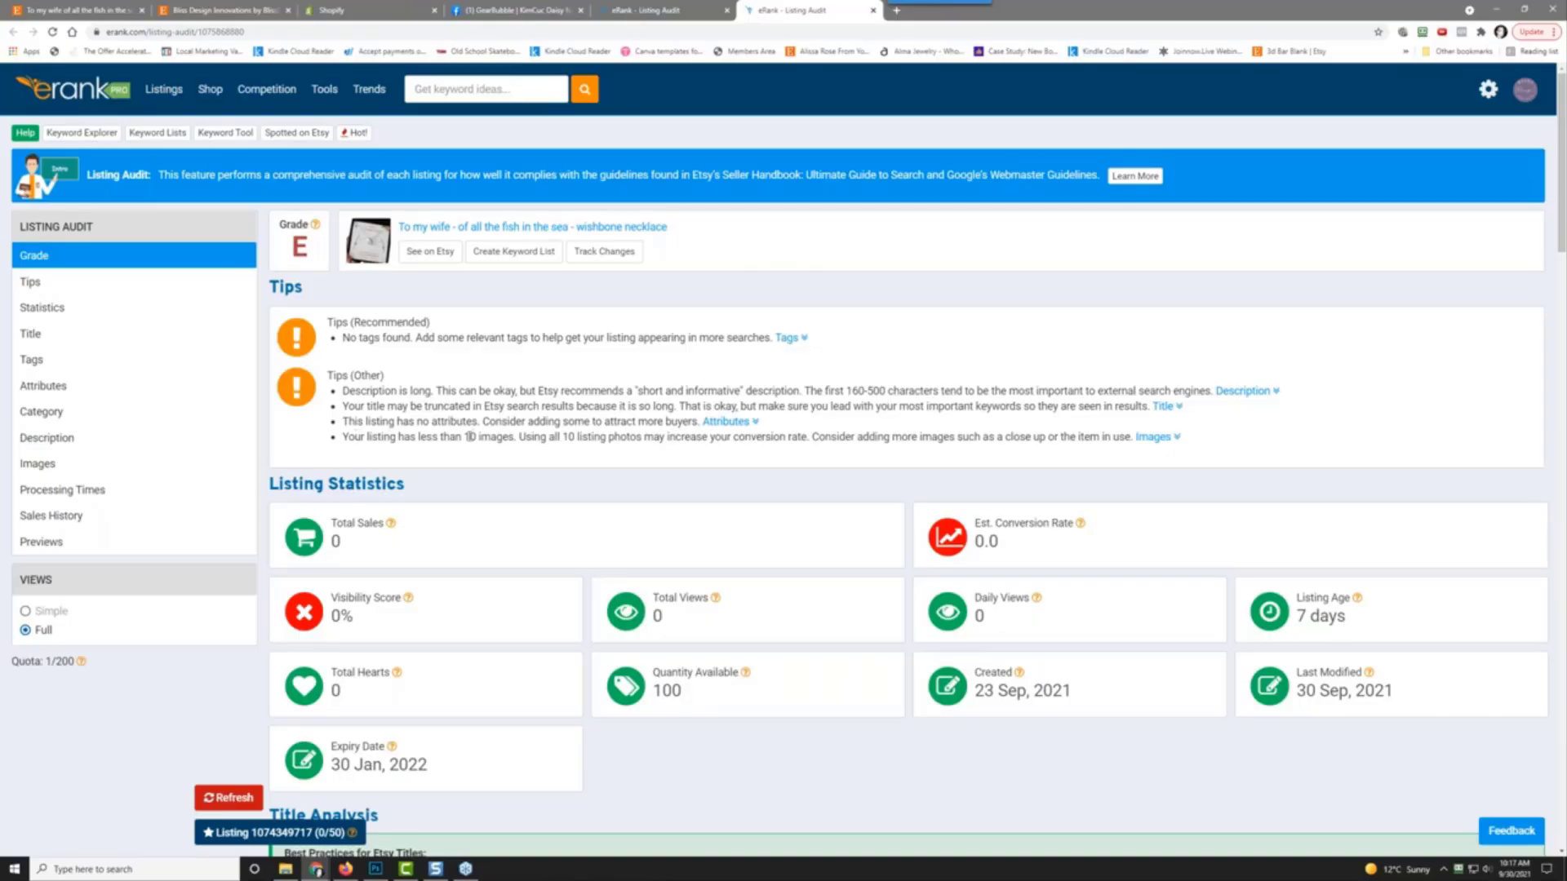
scroll(471, 467, "down", 3)
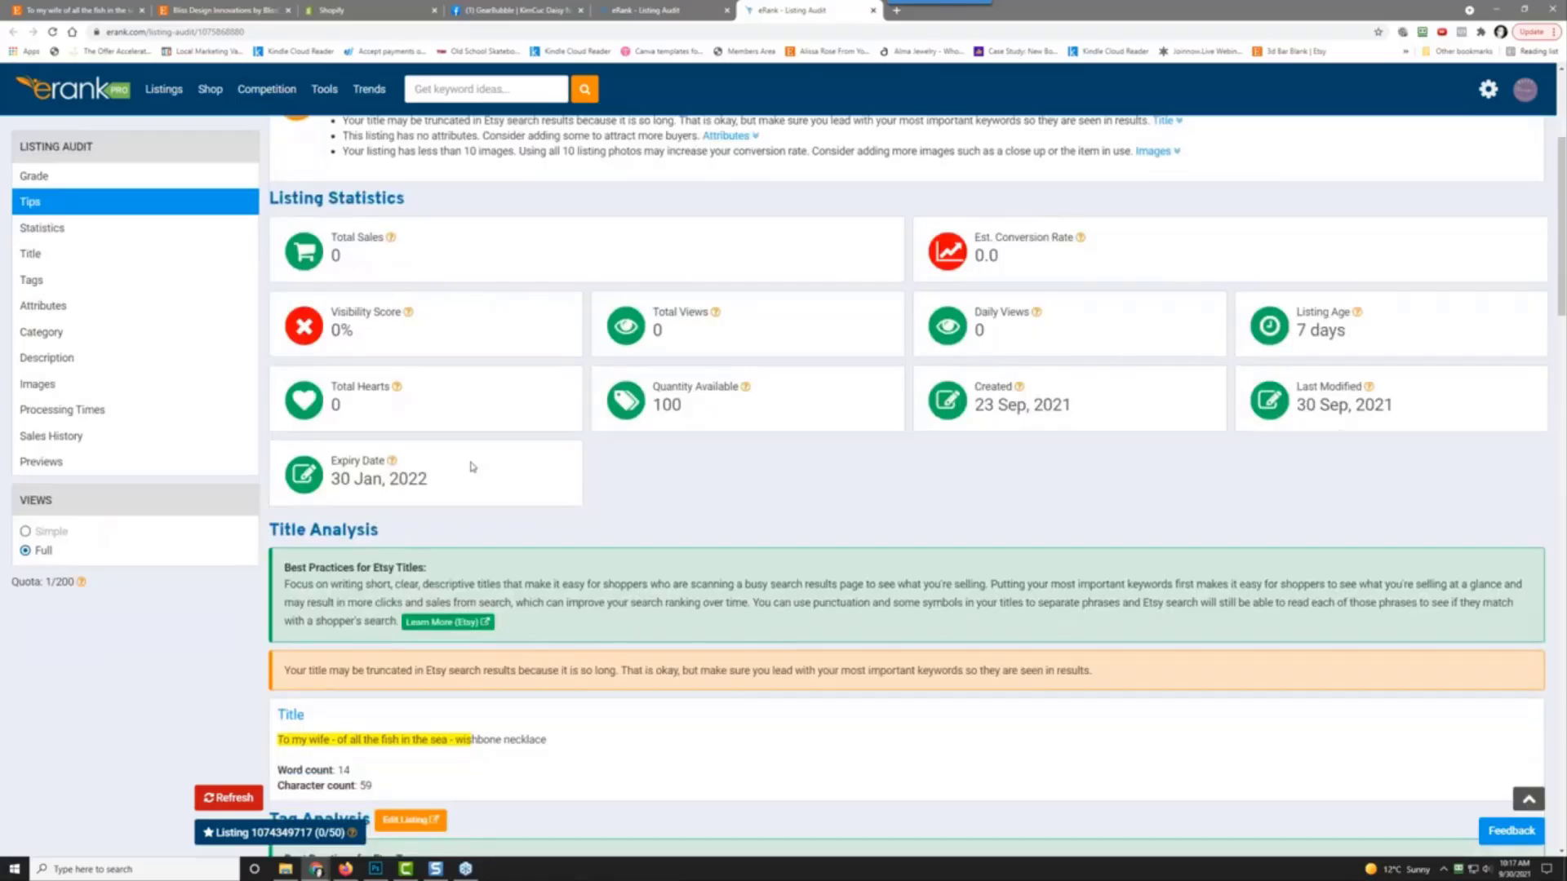
scroll(472, 466, "up", 3)
Step: Open eRank's Keyword Explorer in a new browser tab and search for "gift for wife"
mouse_move(315, 226)
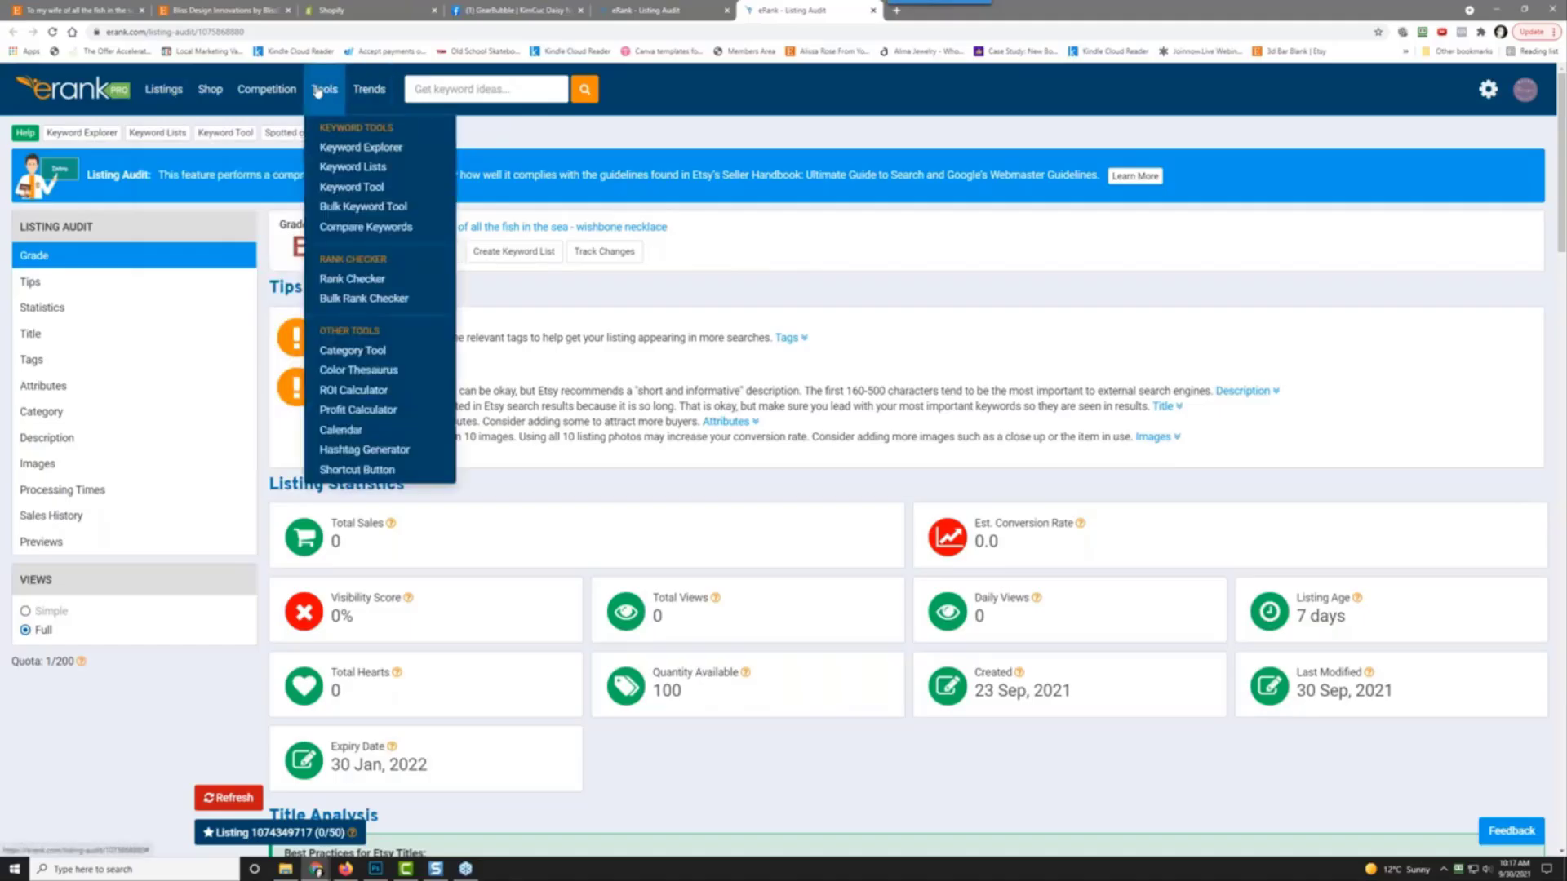
right_click(346, 149)
left_click(577, 127)
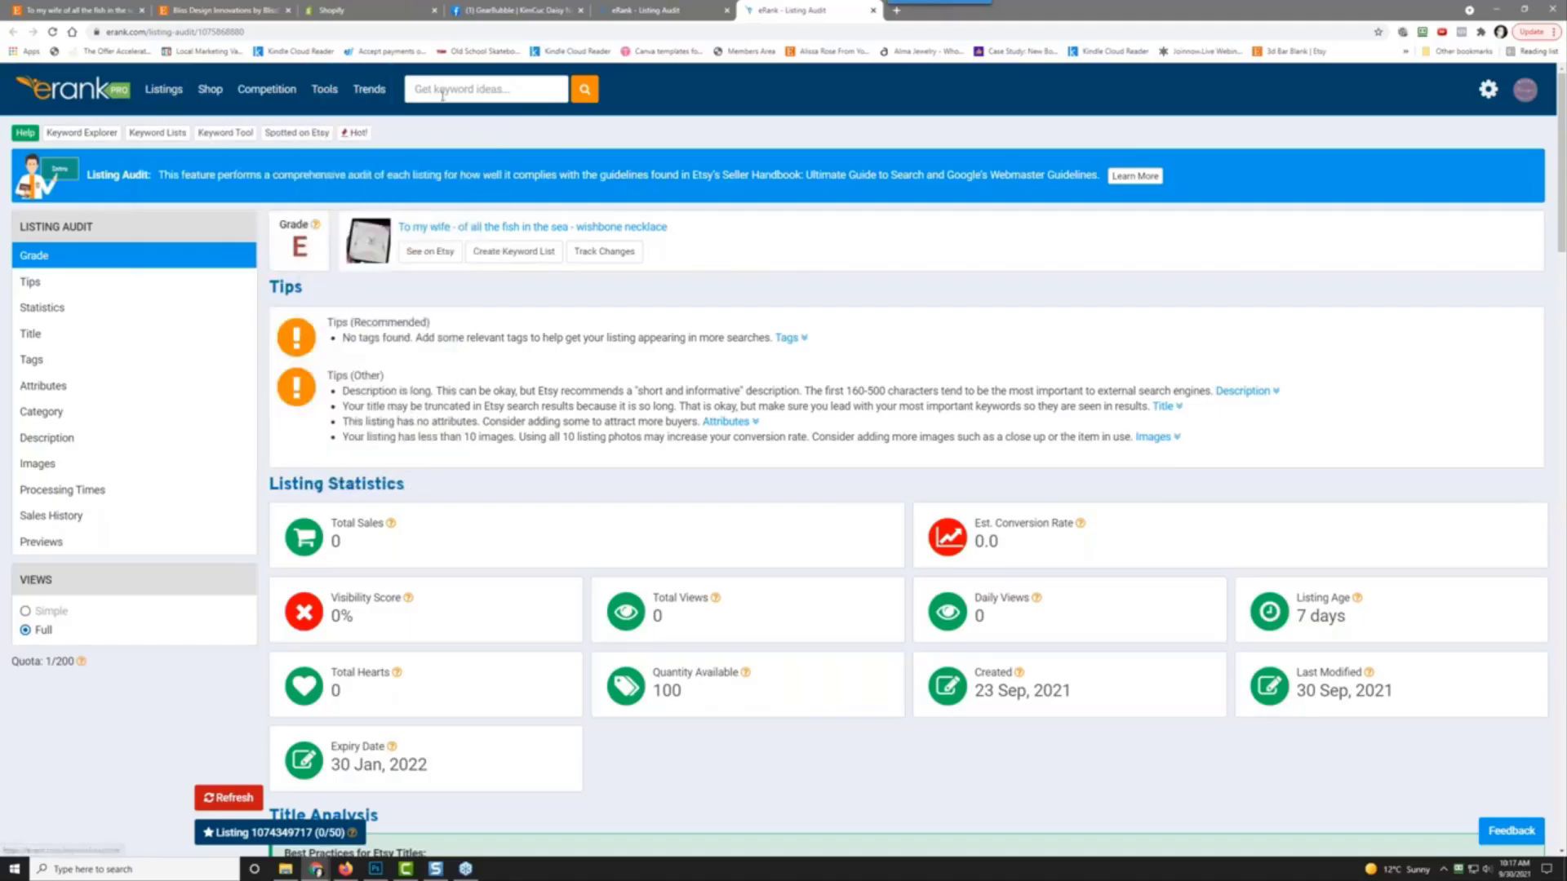
mouse_move(327, 91)
right_click(340, 151)
left_click(381, 157)
left_click(918, 21)
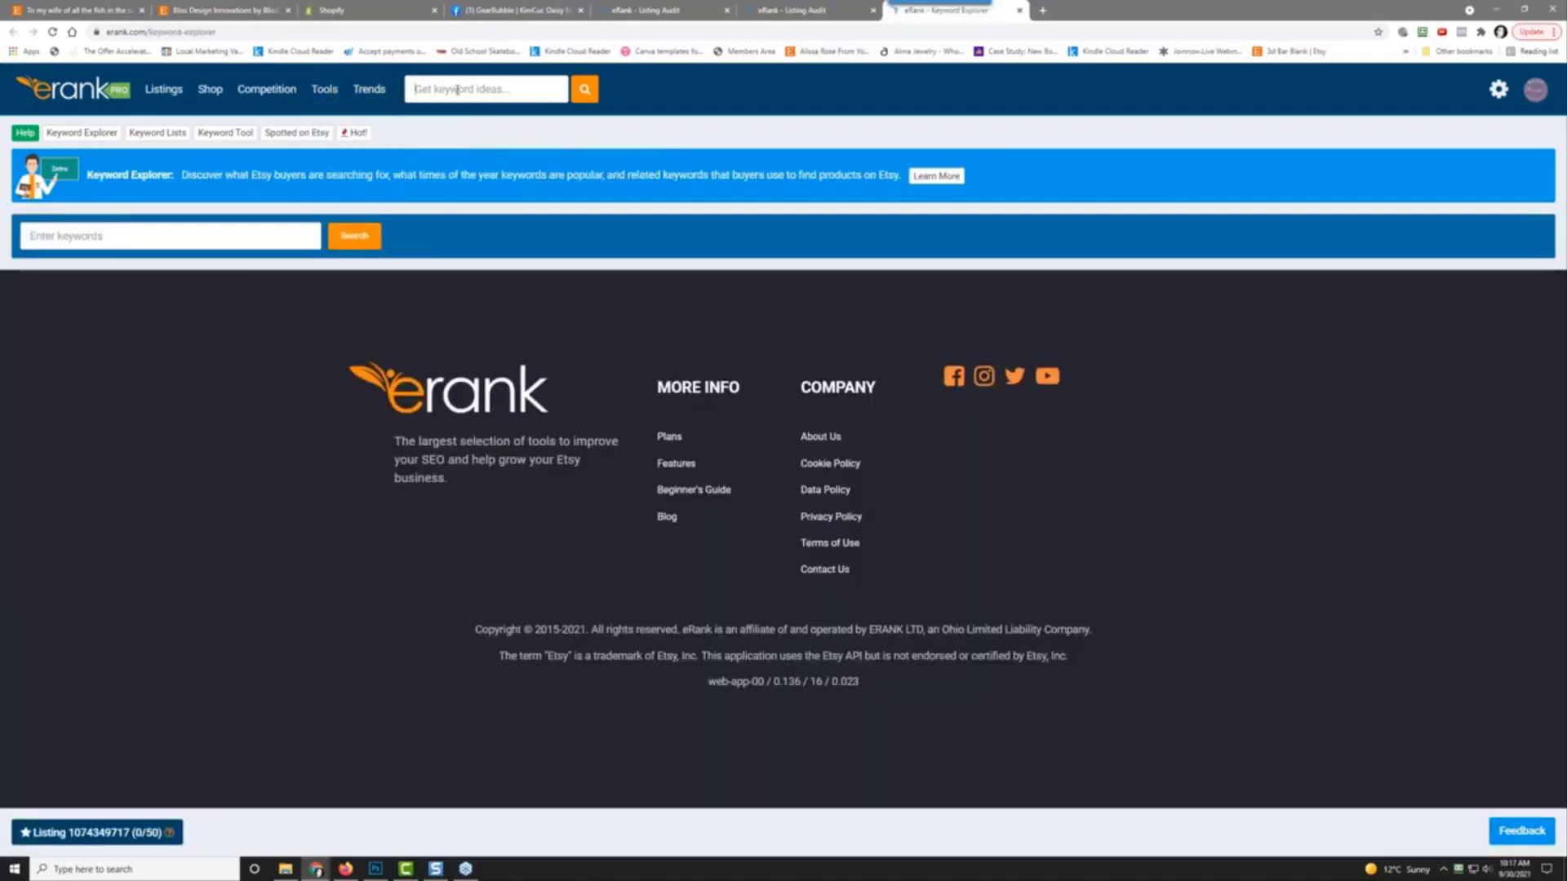
type("gift for wife")
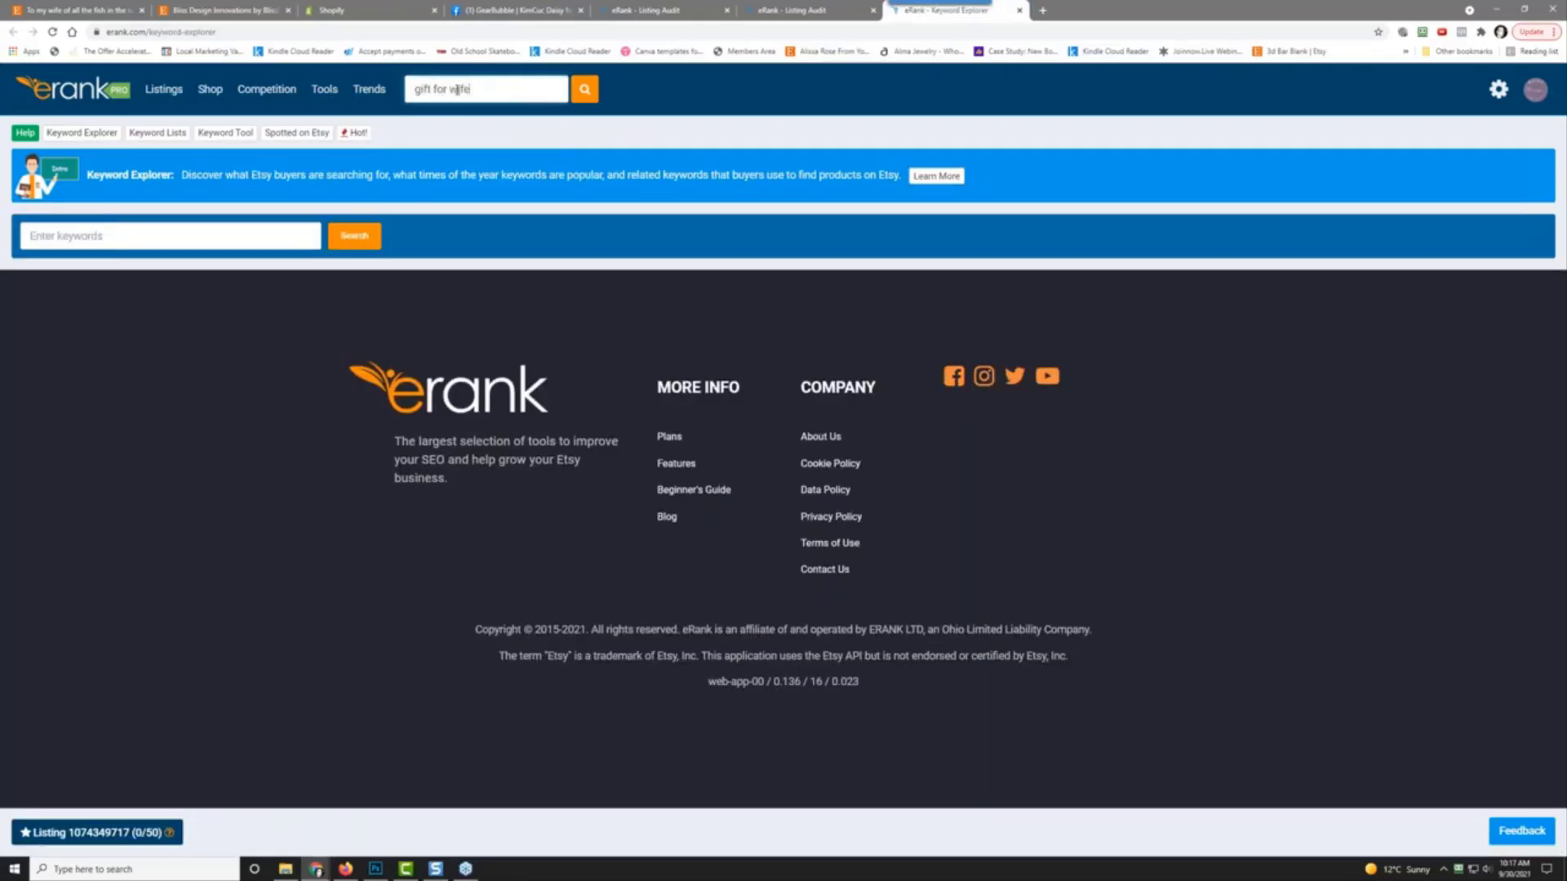
key("Return")
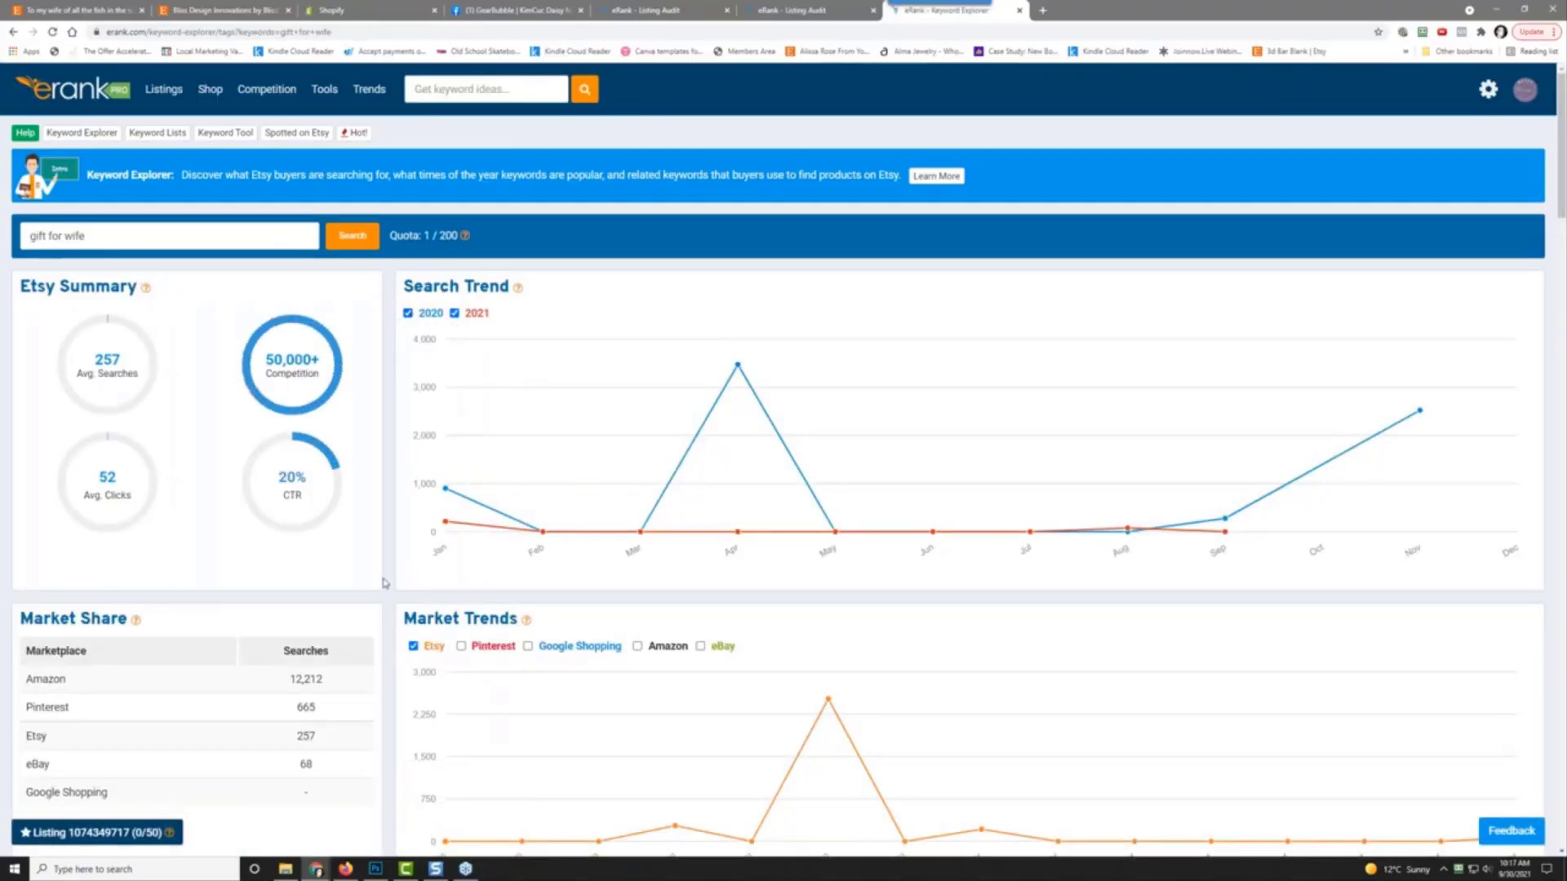
Step: Go to the Related Searches for the keyword and check them against the "To My Beautiful Wife" message card design in its folder
scroll(386, 595, "down", 10)
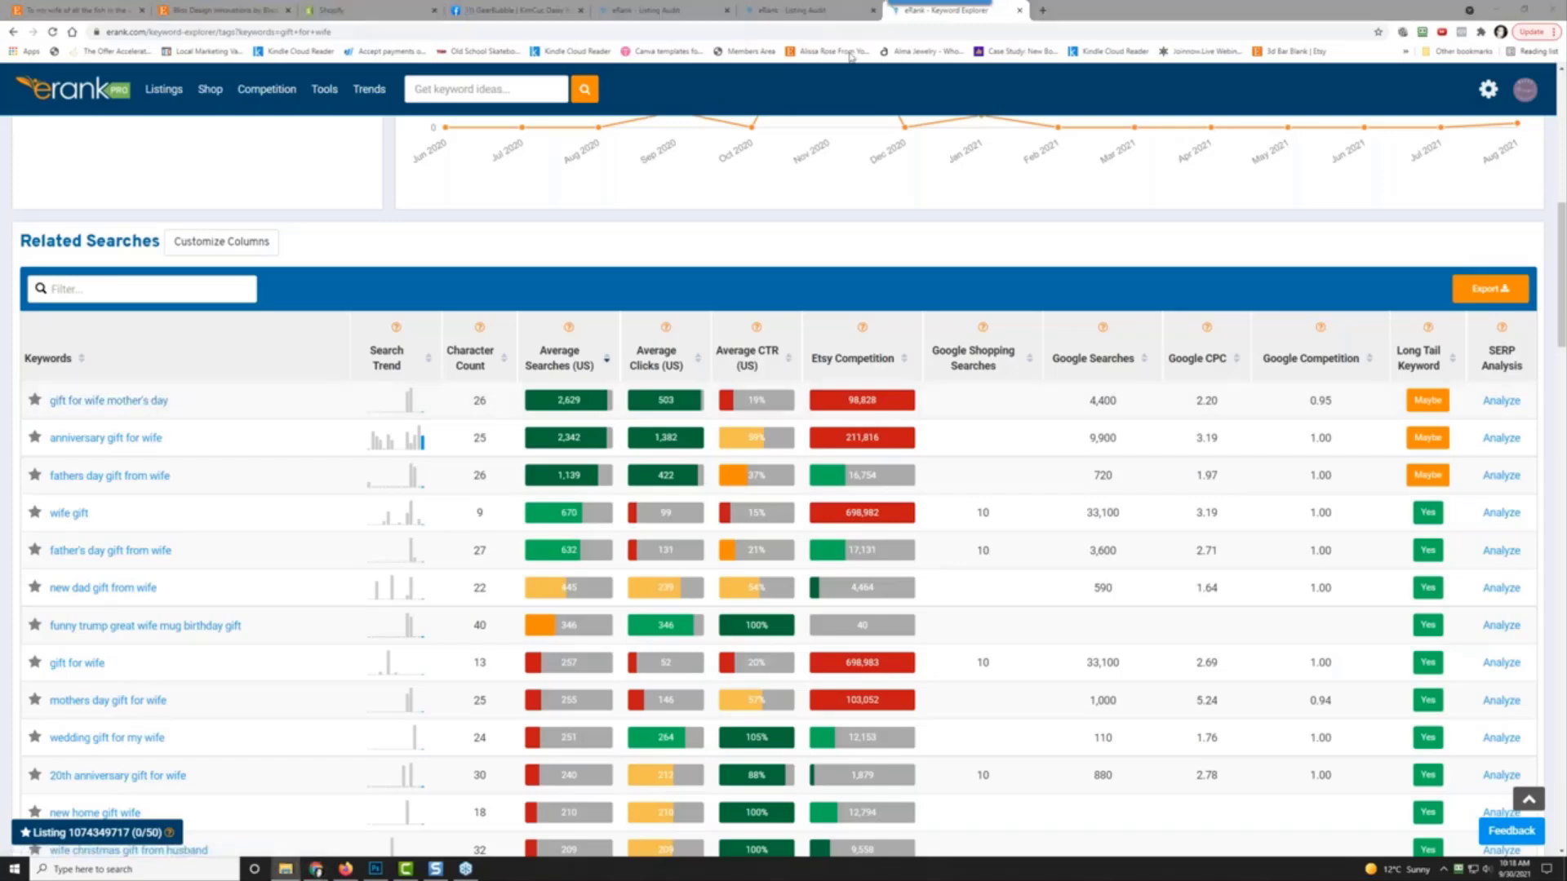
left_click_drag(1566, 98, 824, 31)
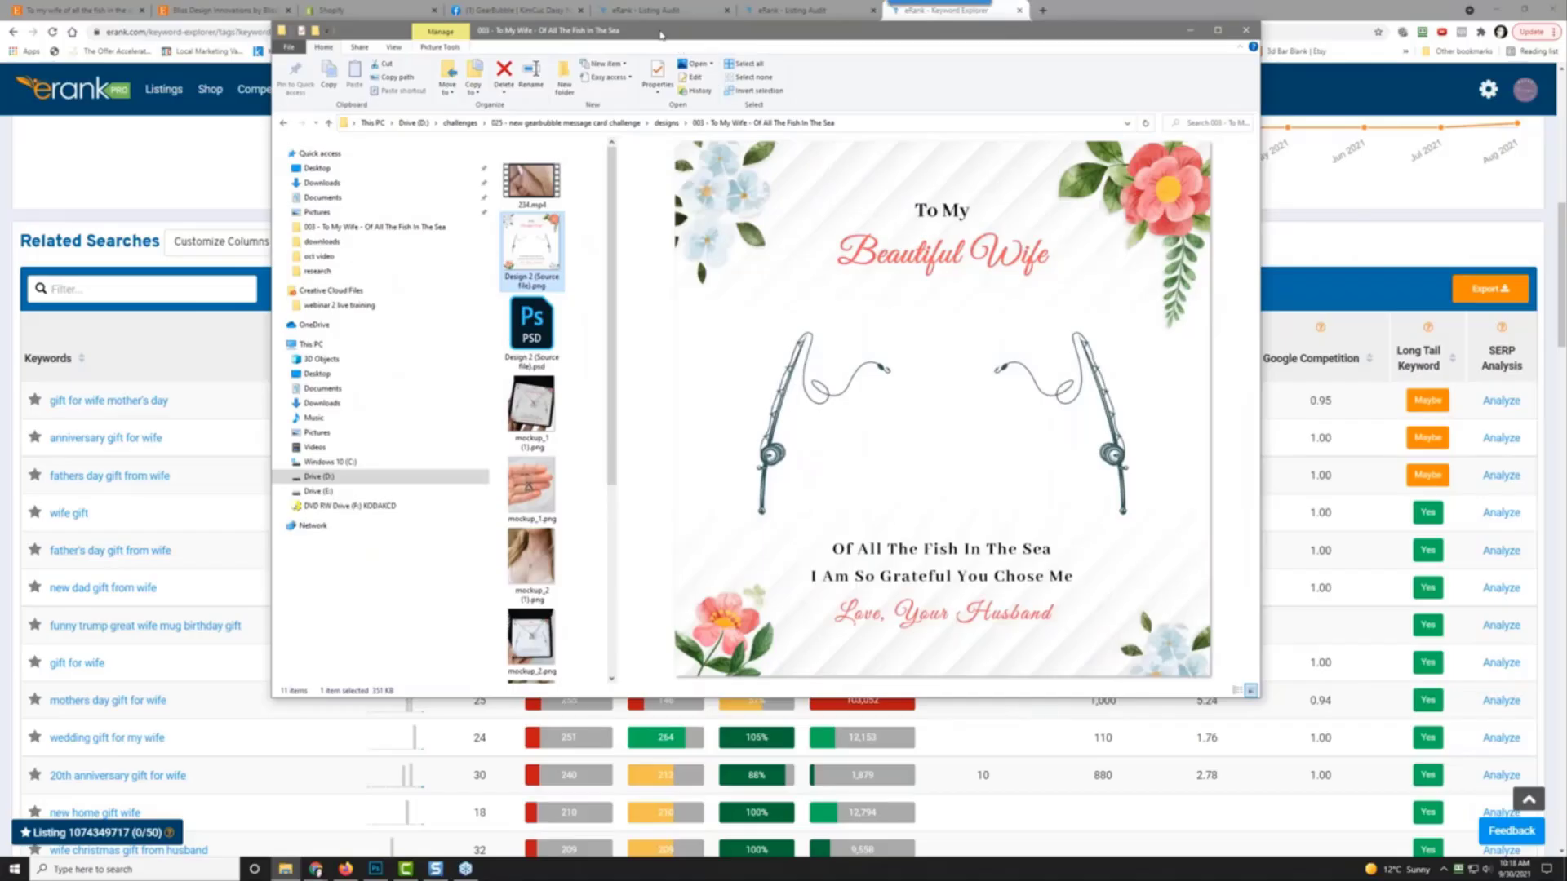
left_click_drag(663, 33, 1566, 34)
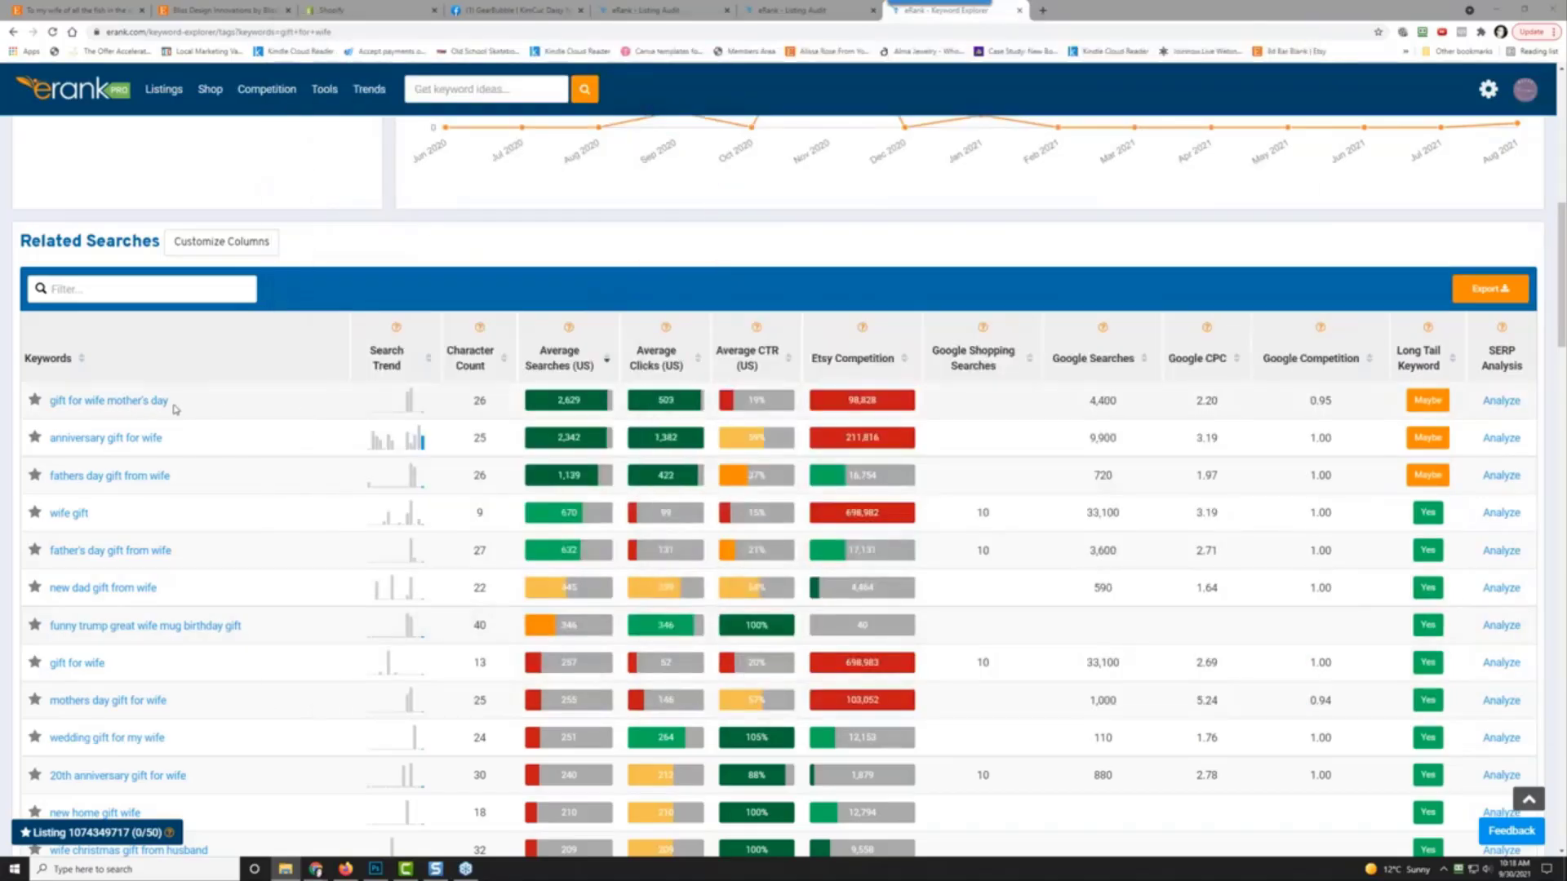
Step: Examine the related keywords' character counts, average searches, clicks and Etsy competition, along with the Market Trends chart
double_click(477, 403)
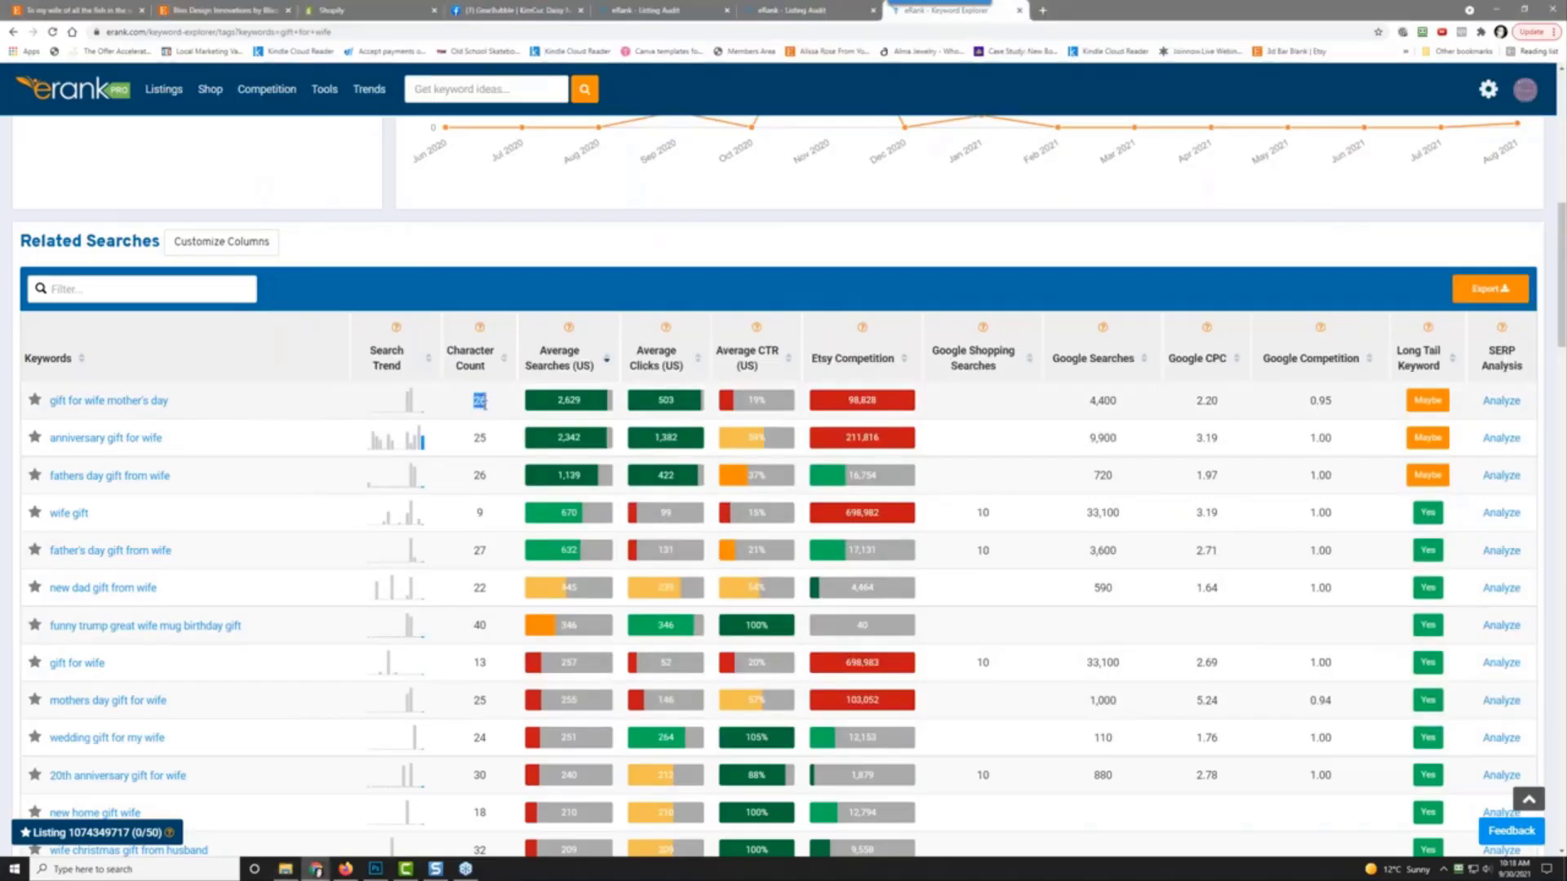
left_click(479, 401)
double_click(480, 400)
left_click(478, 401)
double_click(879, 399)
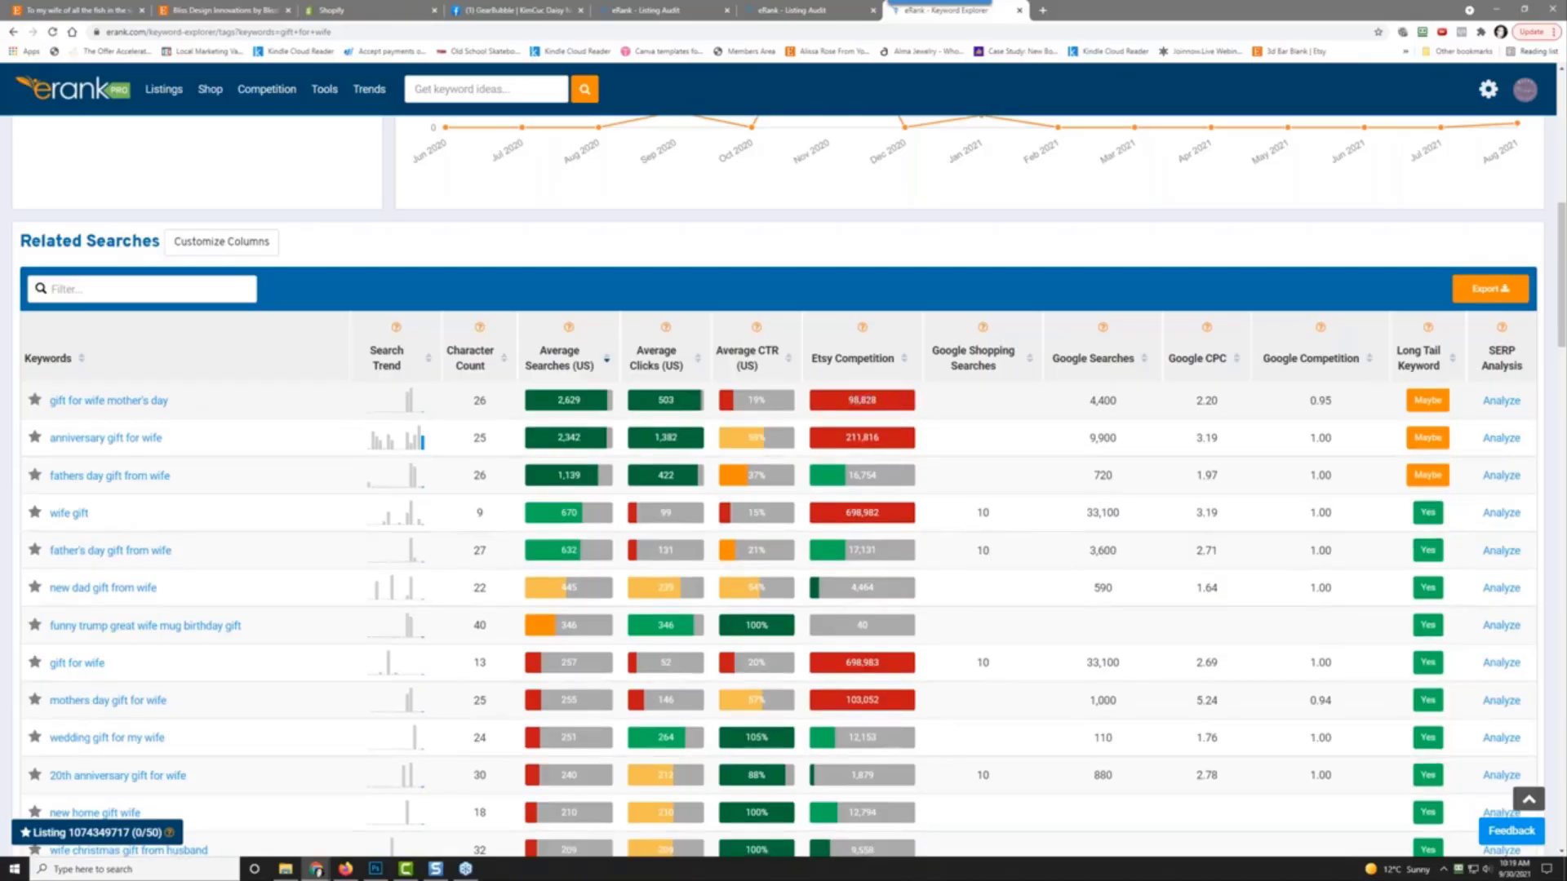
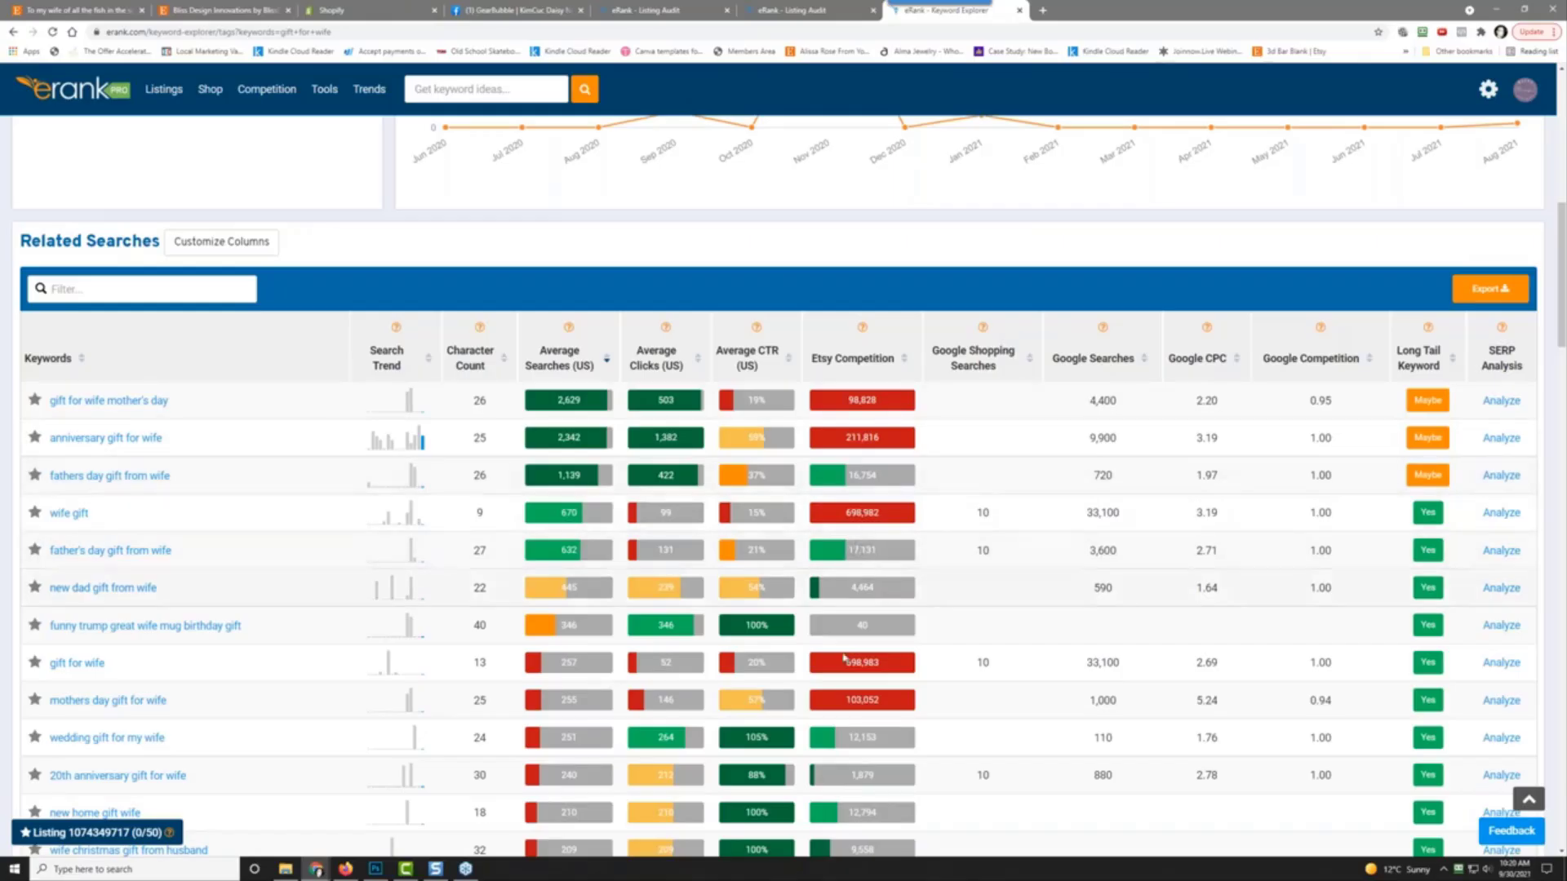
scroll(856, 734, "down", 1)
scroll(858, 735, "down", 3)
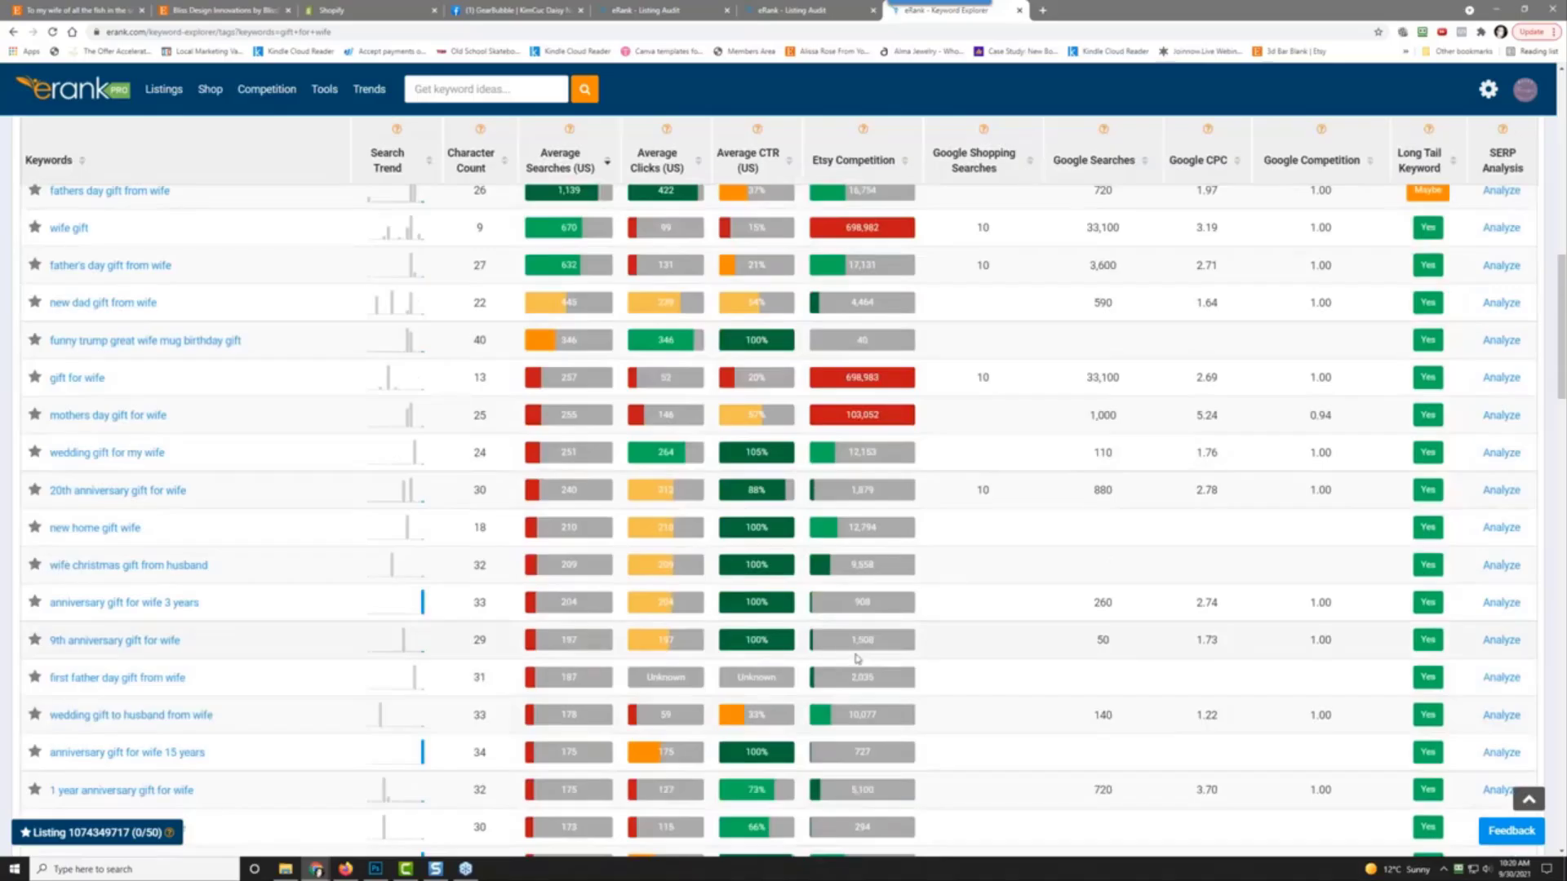
scroll(851, 631, "up", 7)
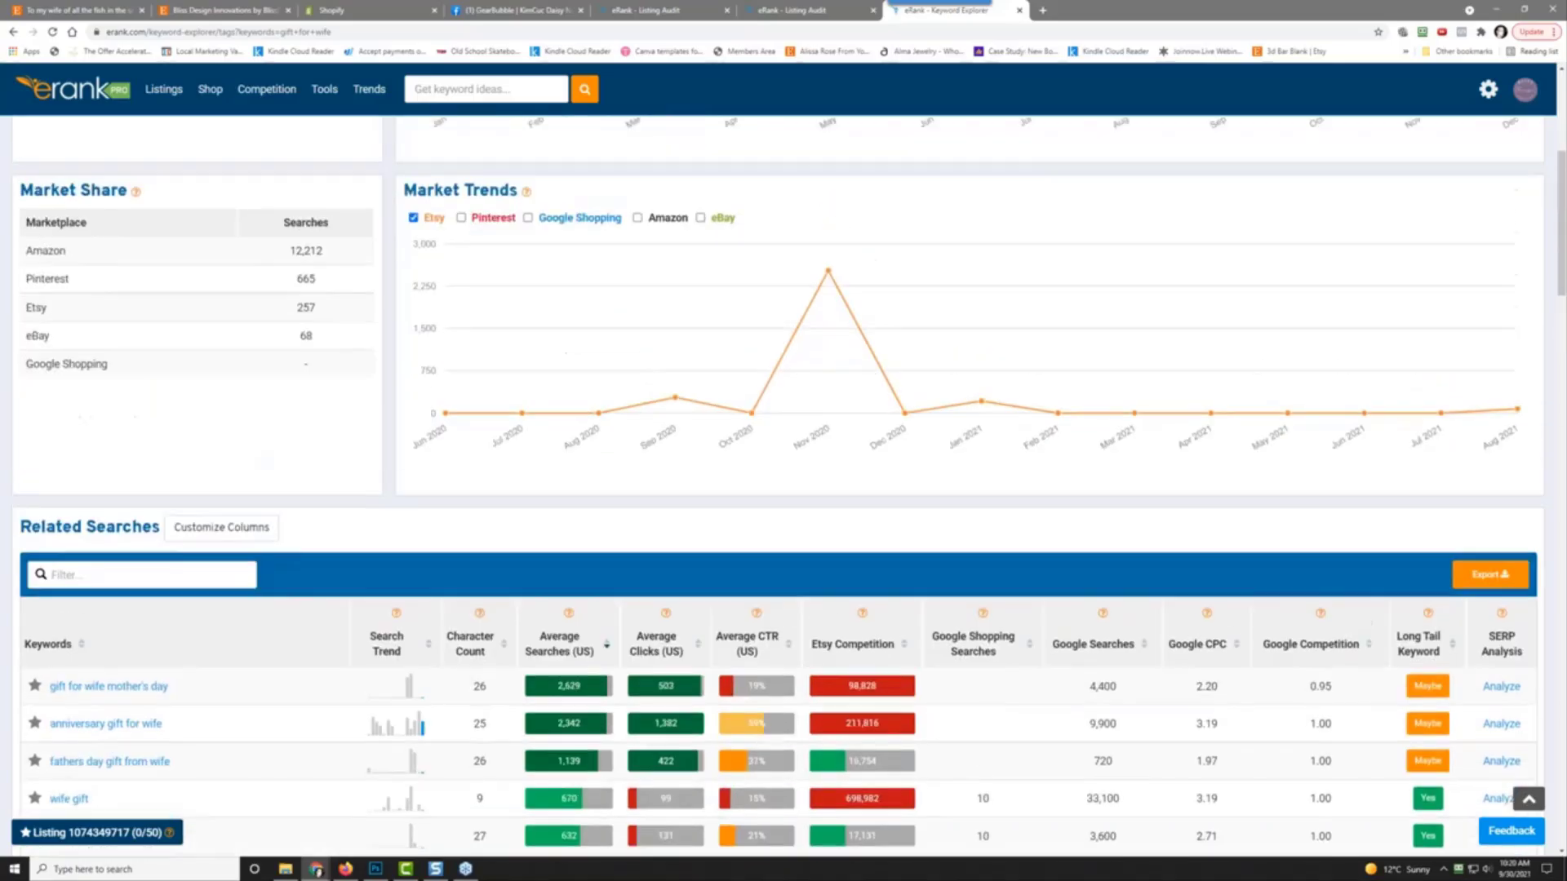
scroll(960, 512, "down", 5)
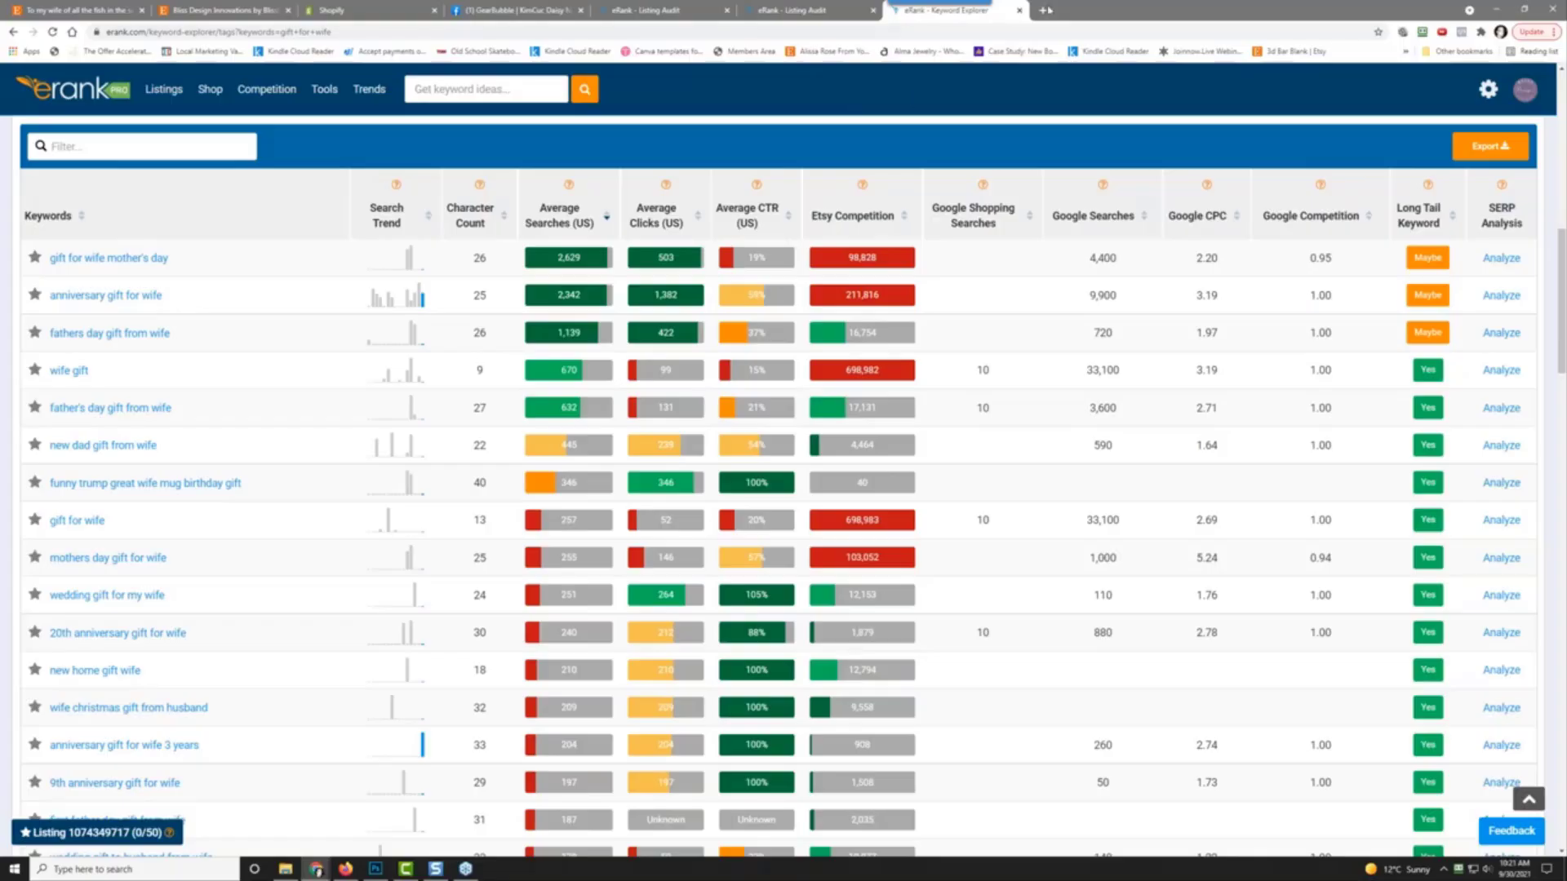
Step: Restore the eRank browser window to a tall, narrow size along one side of the desktop, showing the Related Searches table
left_click(1523, 9)
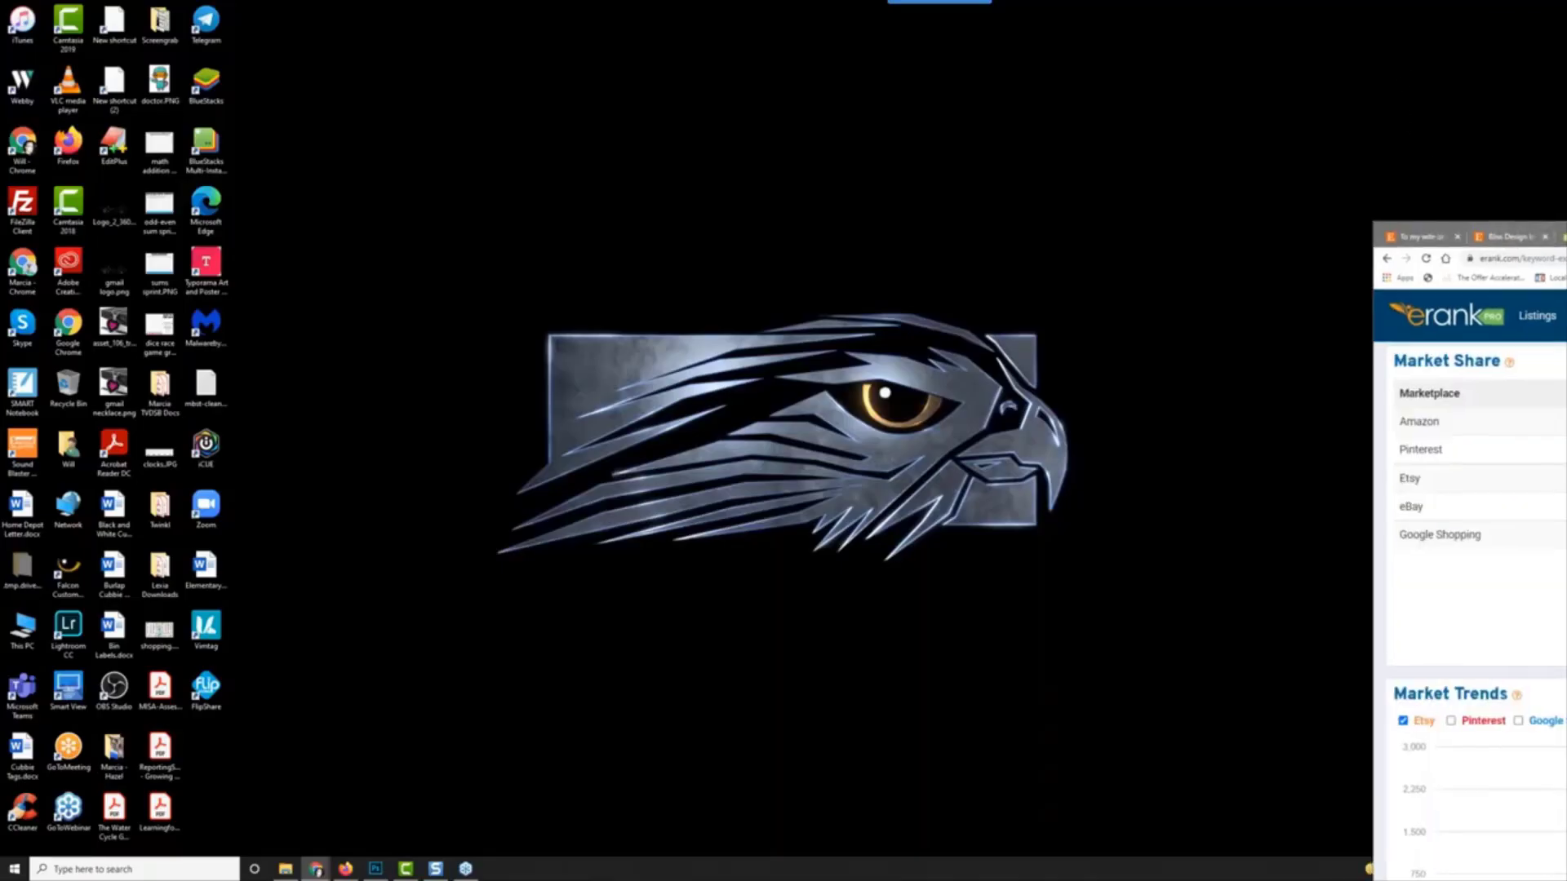
left_click_drag(1566, 233, 529, 19)
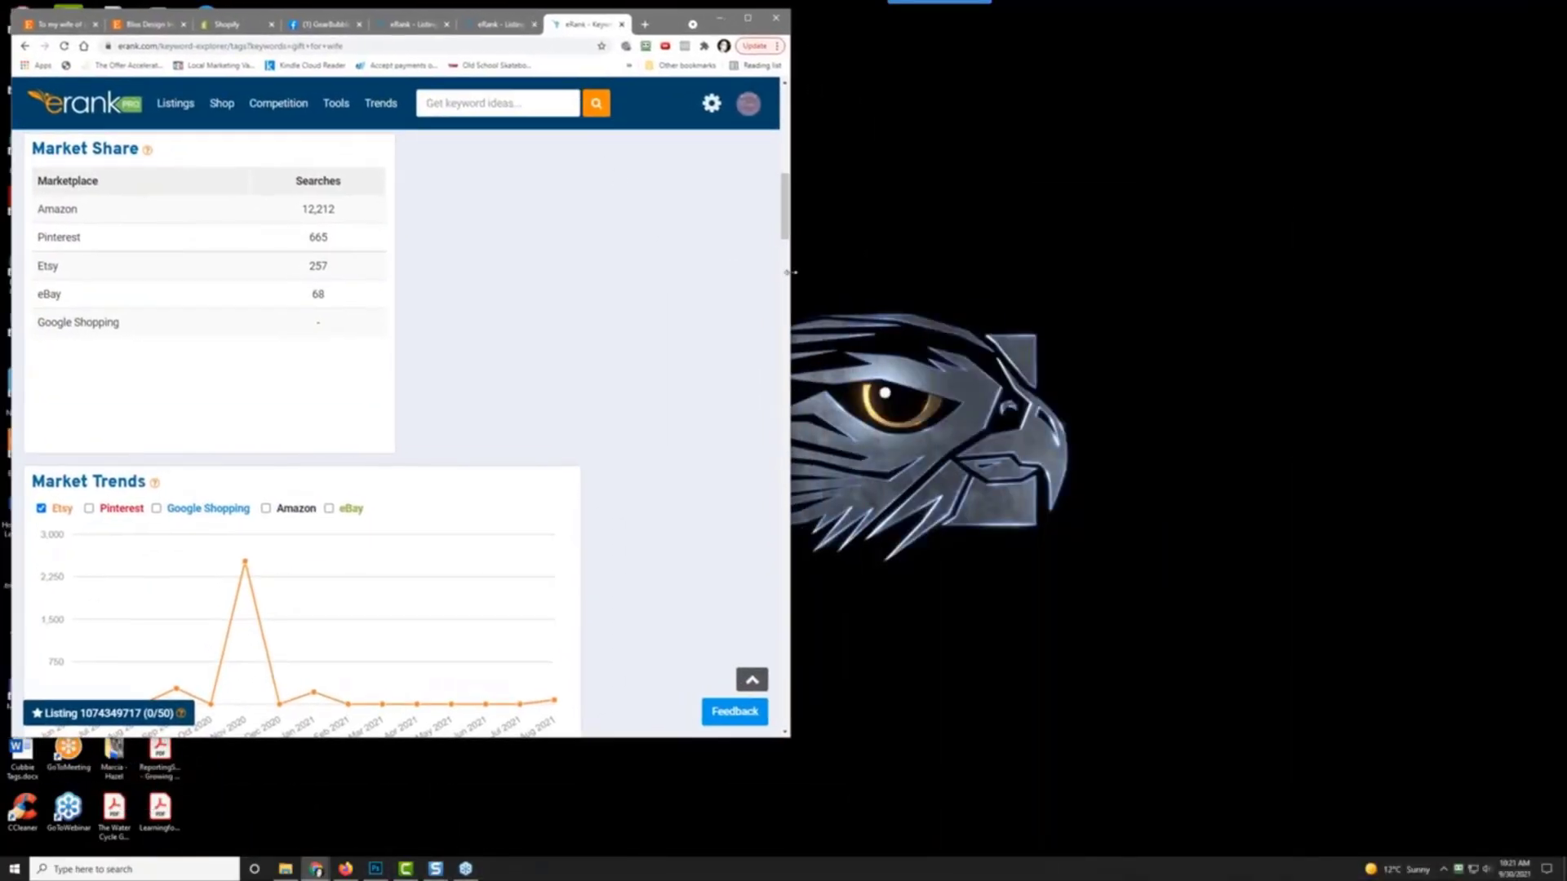
left_click_drag(785, 274, 620, 285)
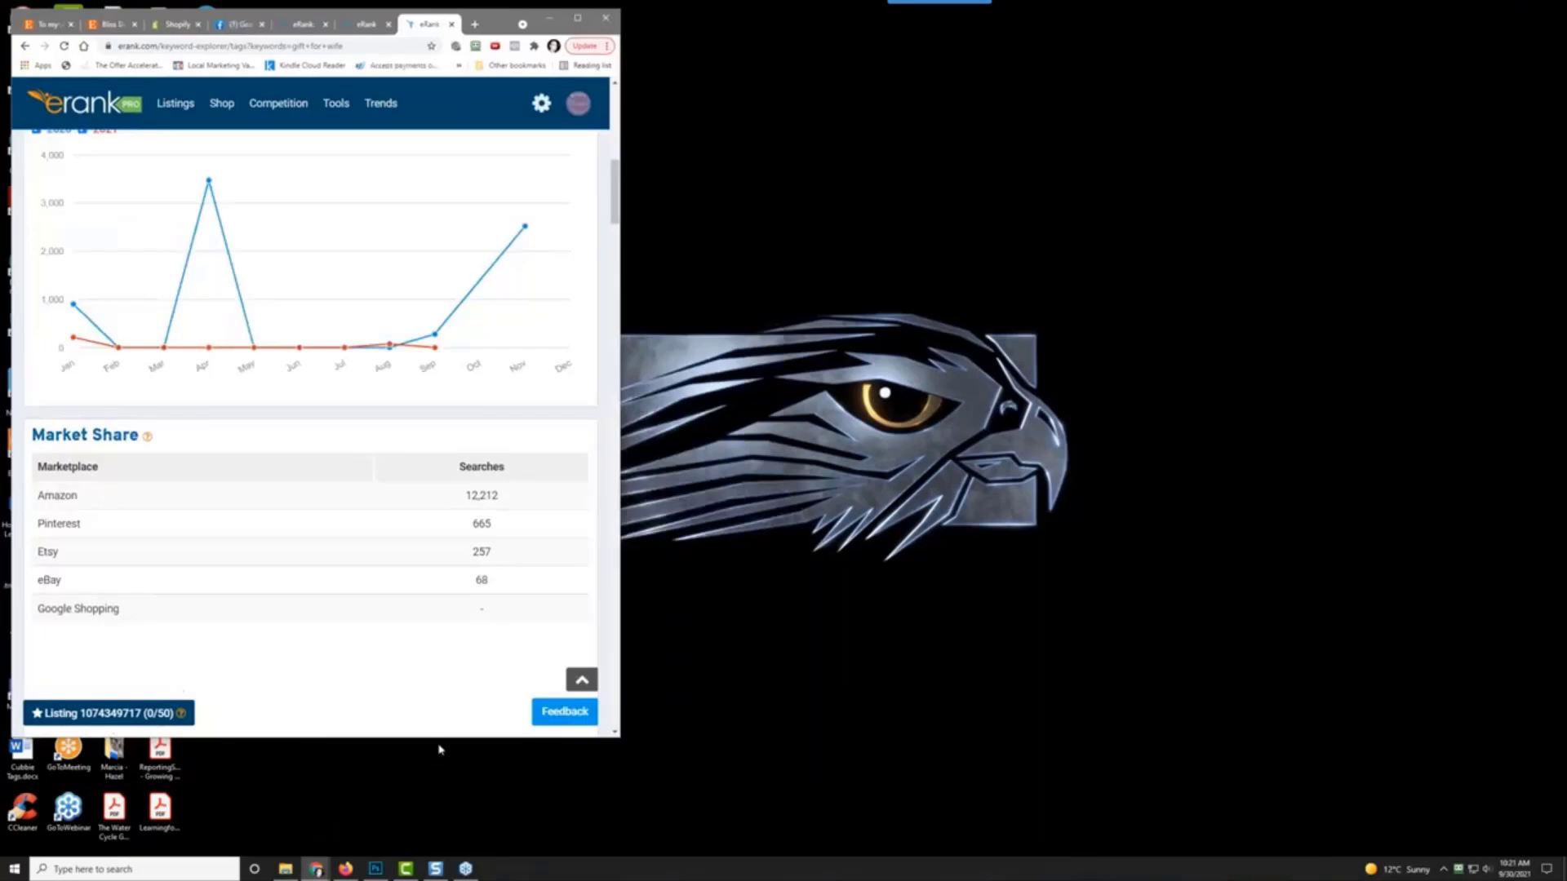
left_click_drag(439, 739, 420, 842)
scroll(365, 642, "down", 3)
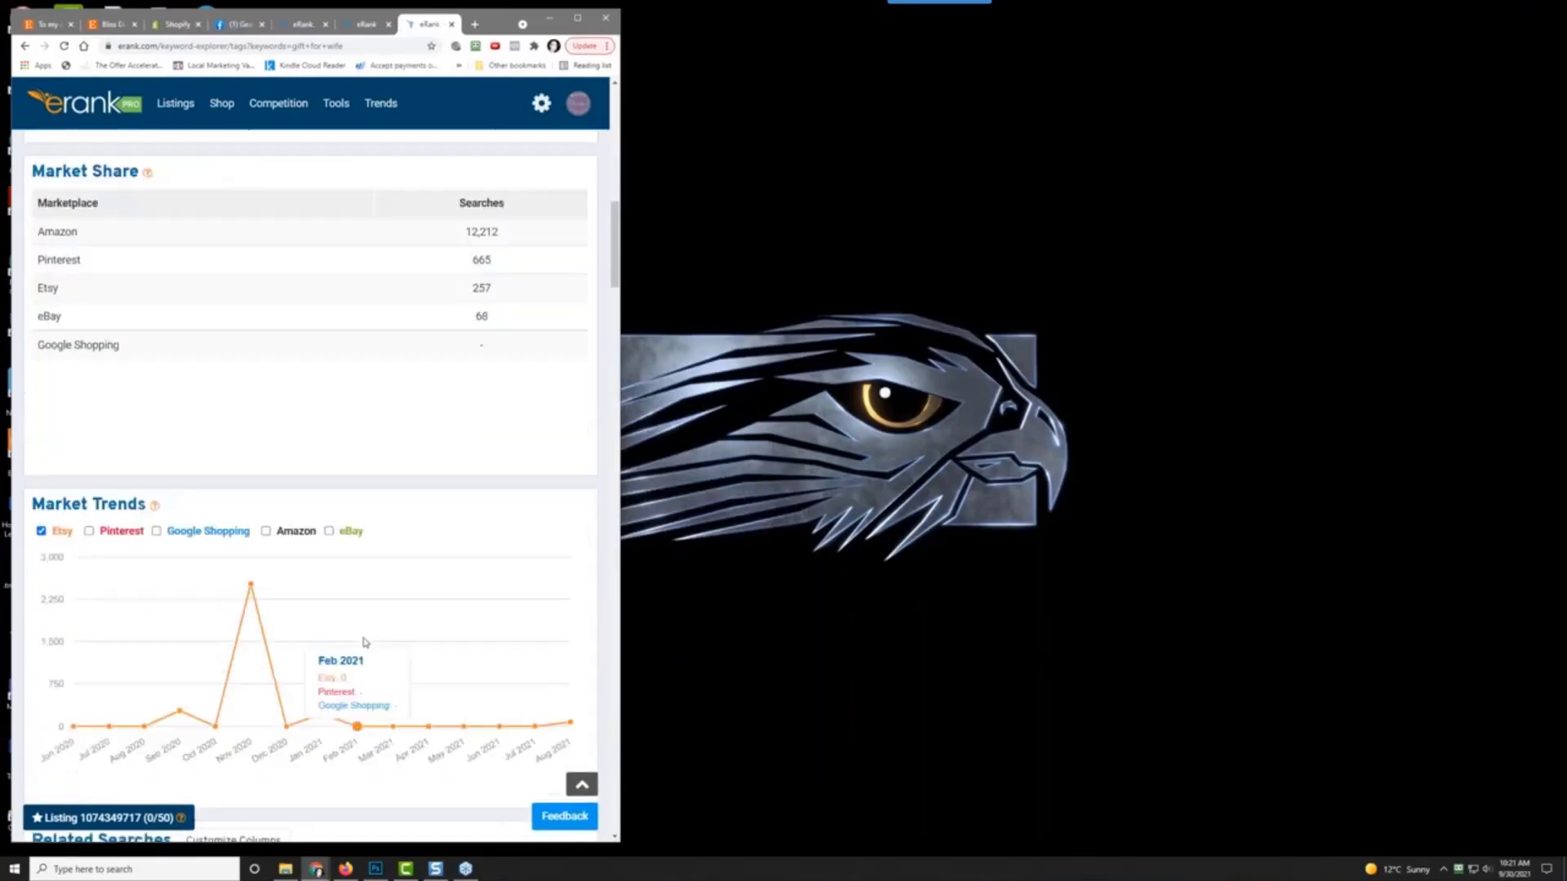
scroll(364, 642, "down", 9)
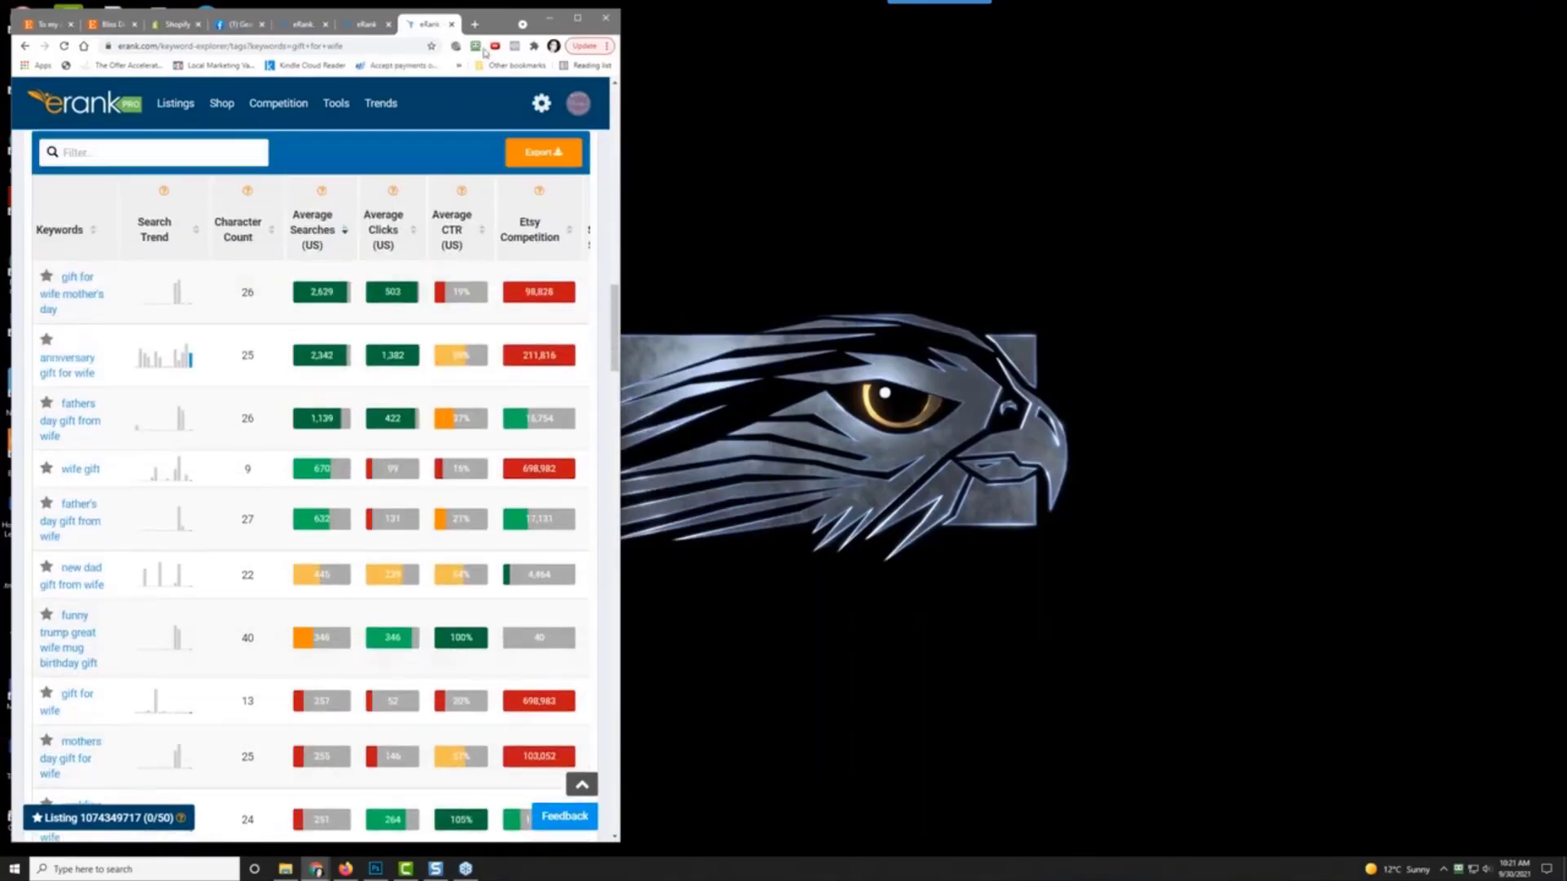
Step: Detach a new browser tab into its own window, size it side by side with the eRank window, and open Google Sheets in it
left_click(475, 24)
left_click_drag(457, 24, 974, 27)
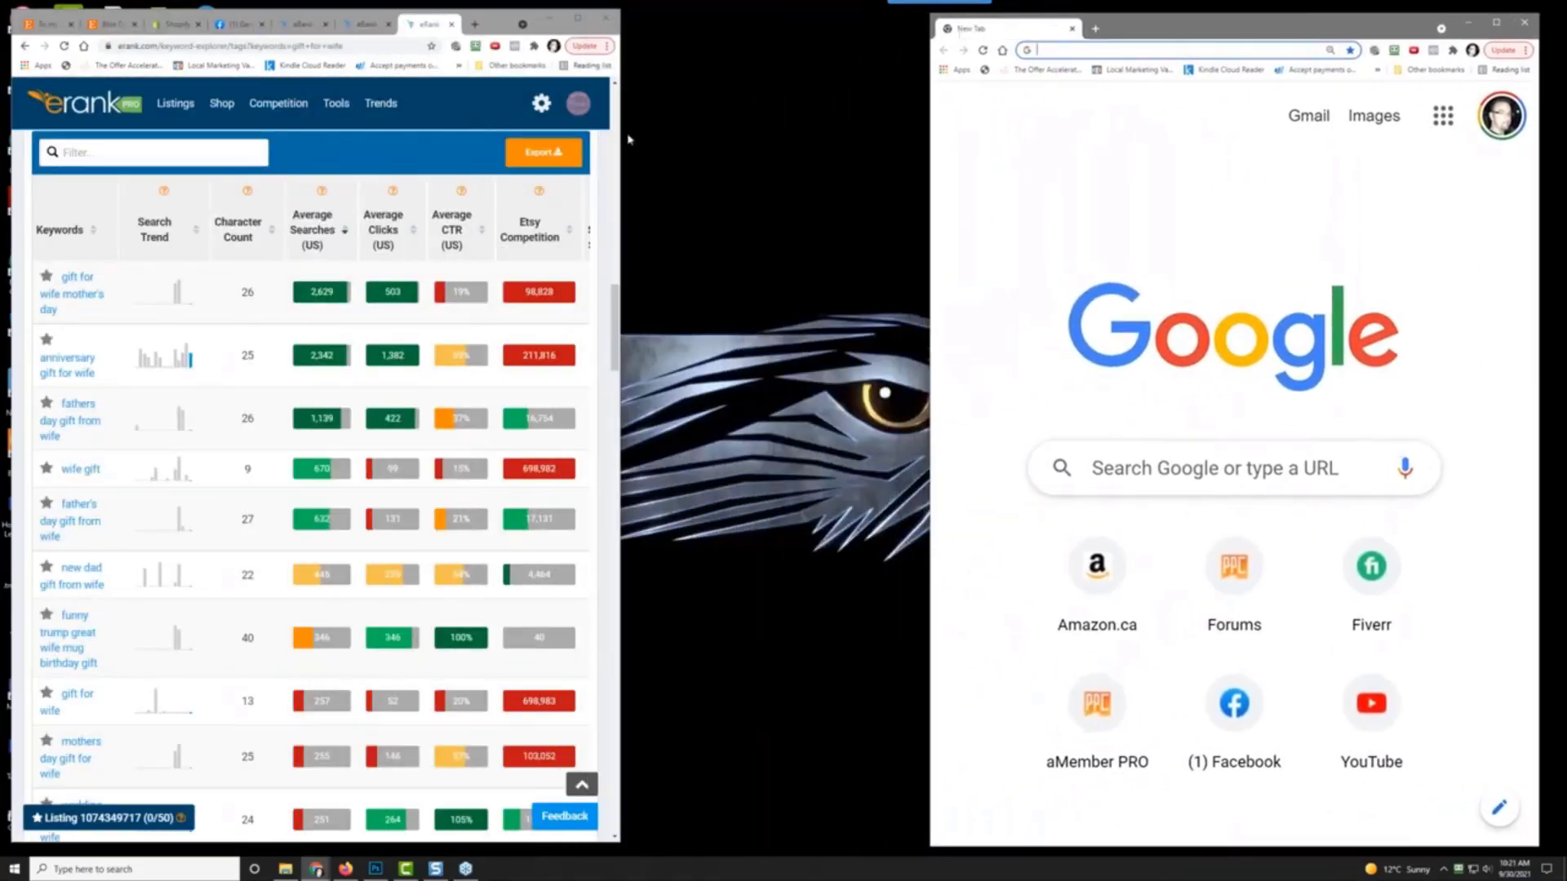
left_click_drag(626, 139, 724, 140)
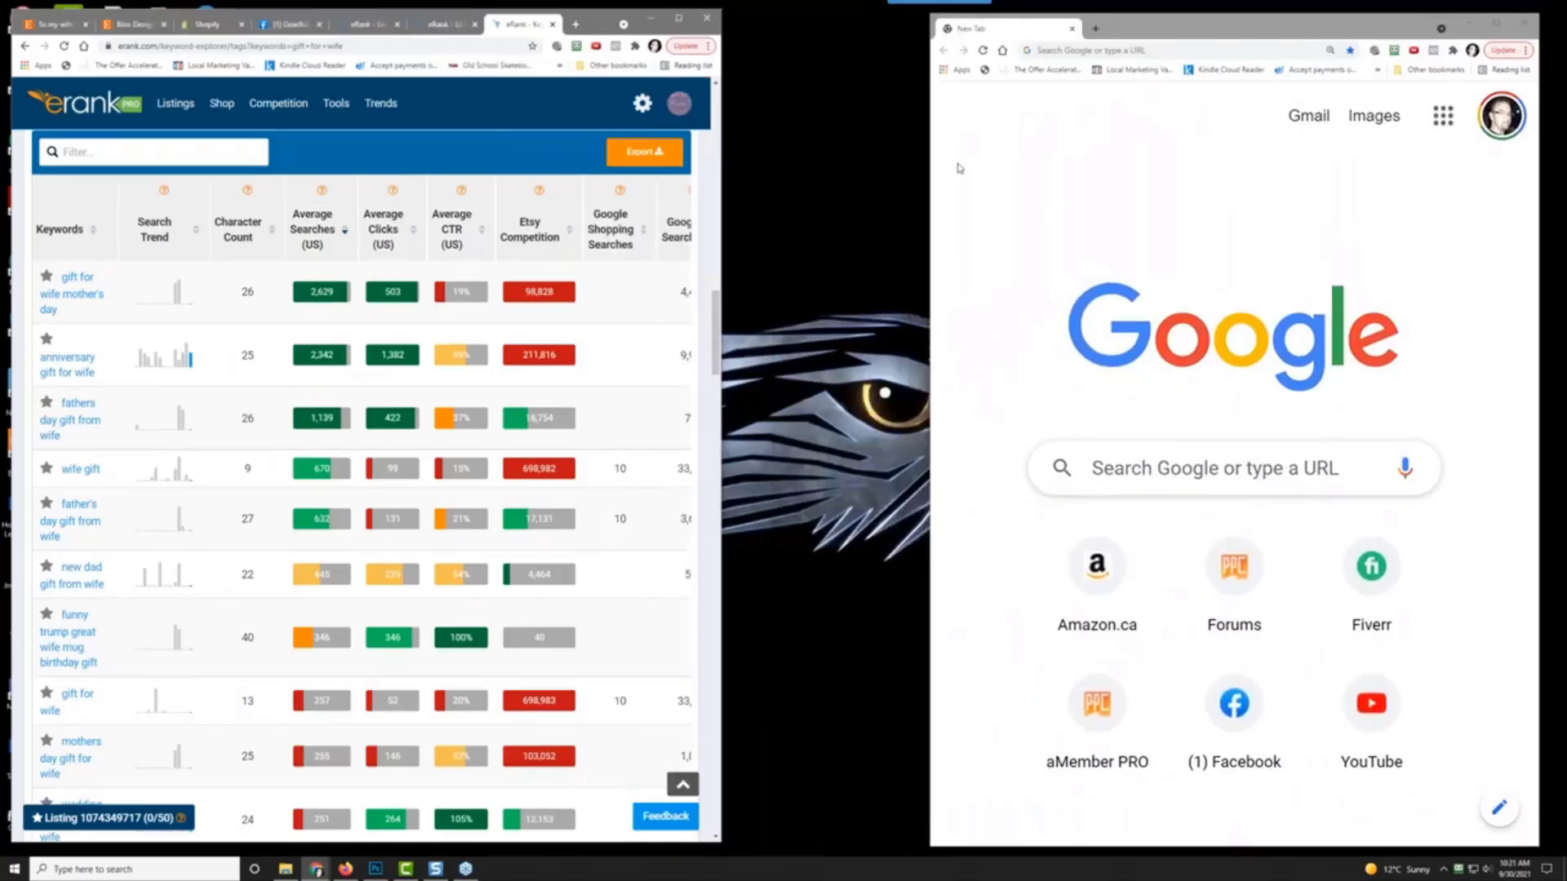
left_click(936, 173)
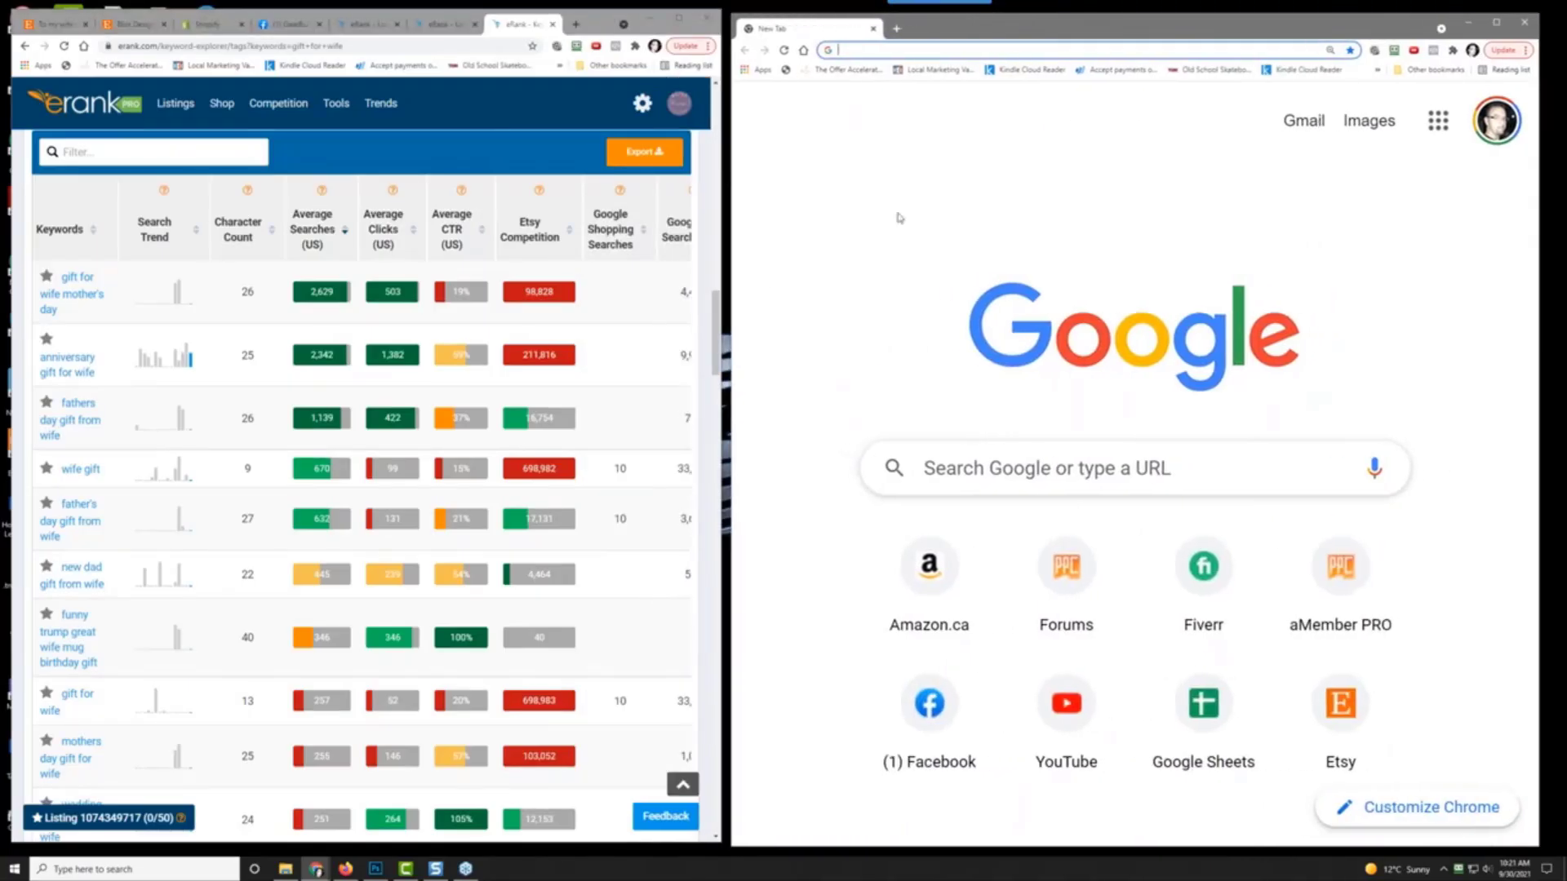
left_click(1203, 706)
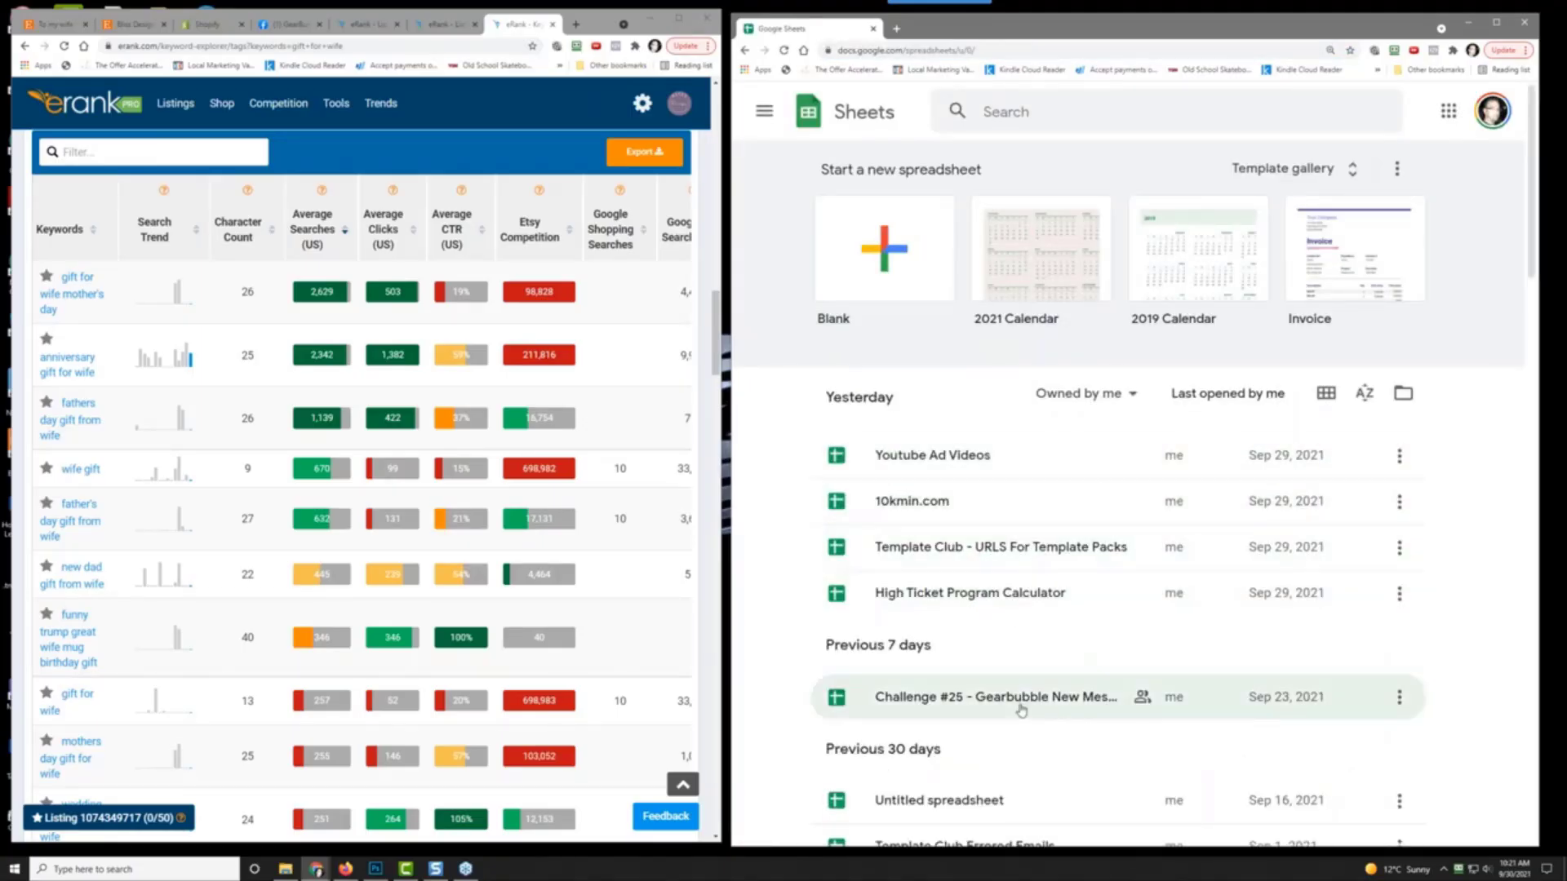
Step: Open the "Challenge #25 - Gearbubble New Mes..." spreadsheet and add a new sheet named Tags
left_click(1021, 707)
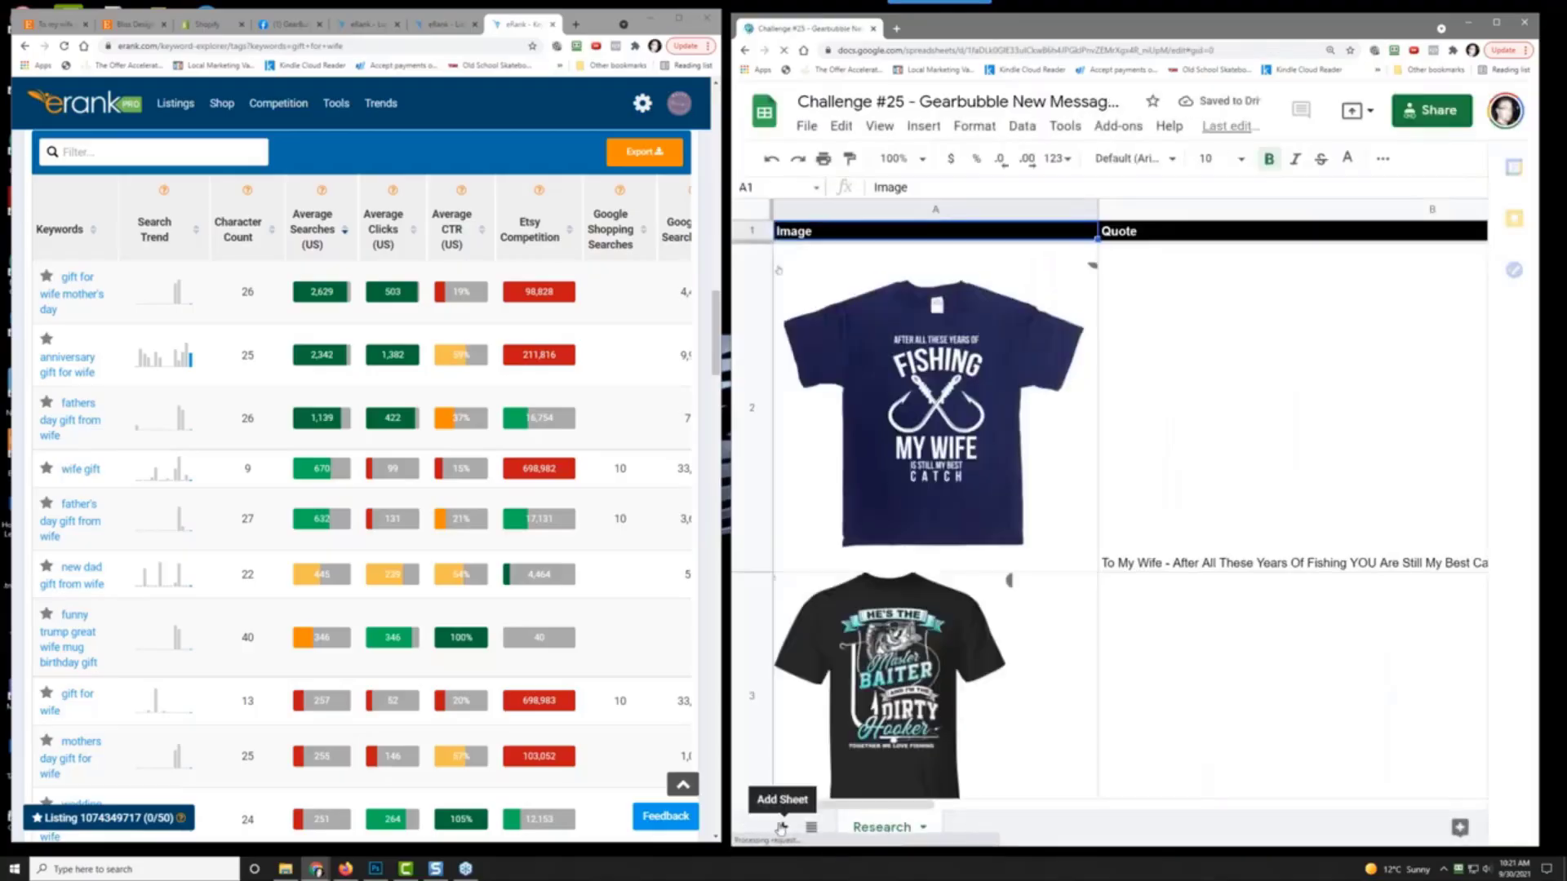
left_click(781, 826)
double_click(974, 830)
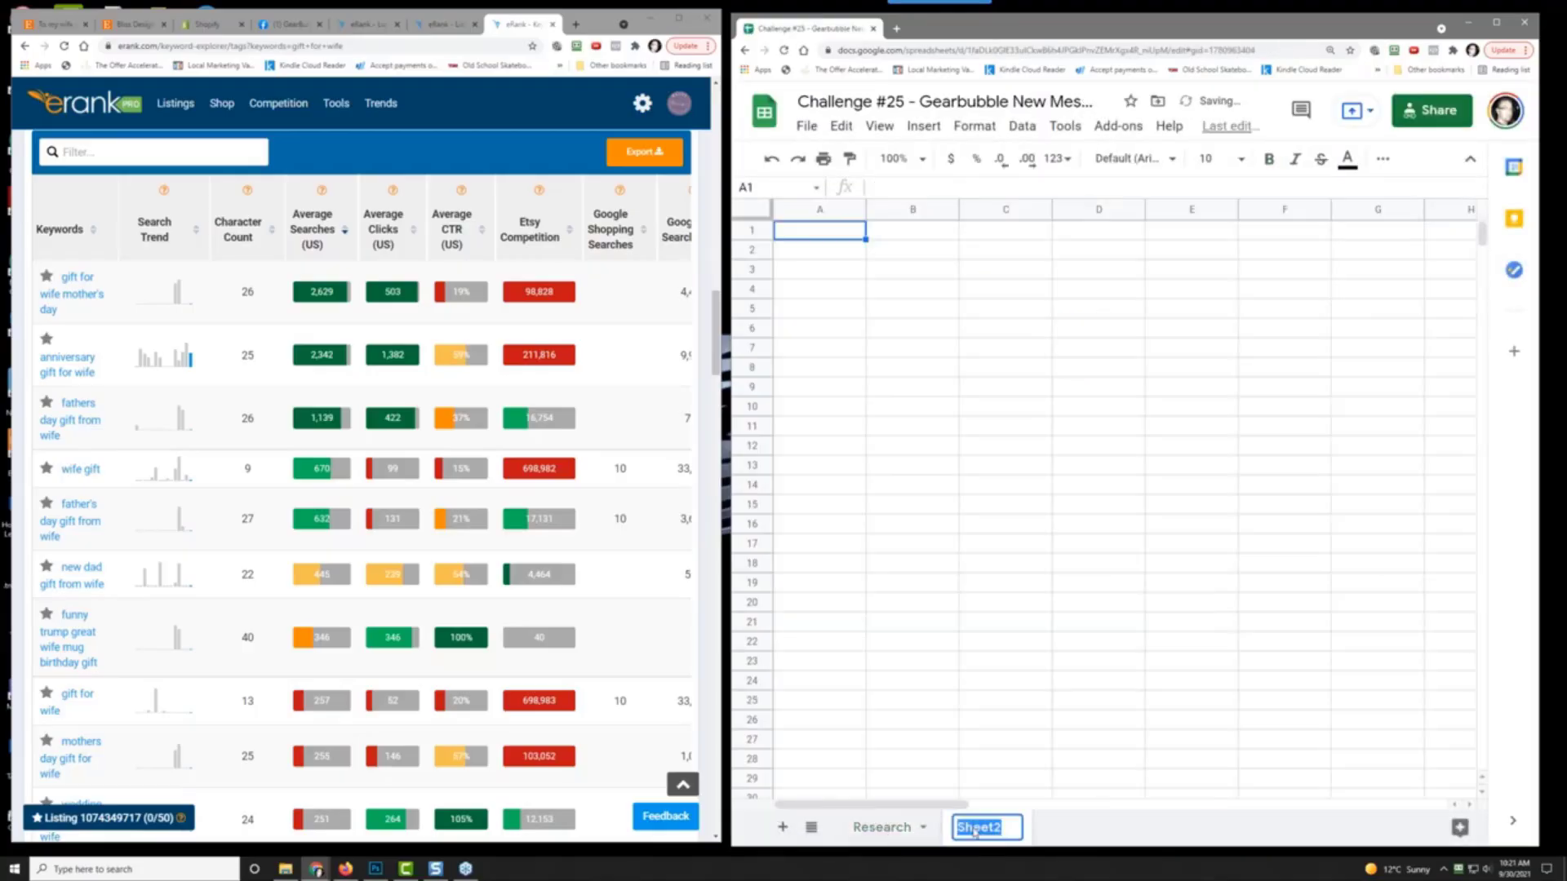
type("Tags")
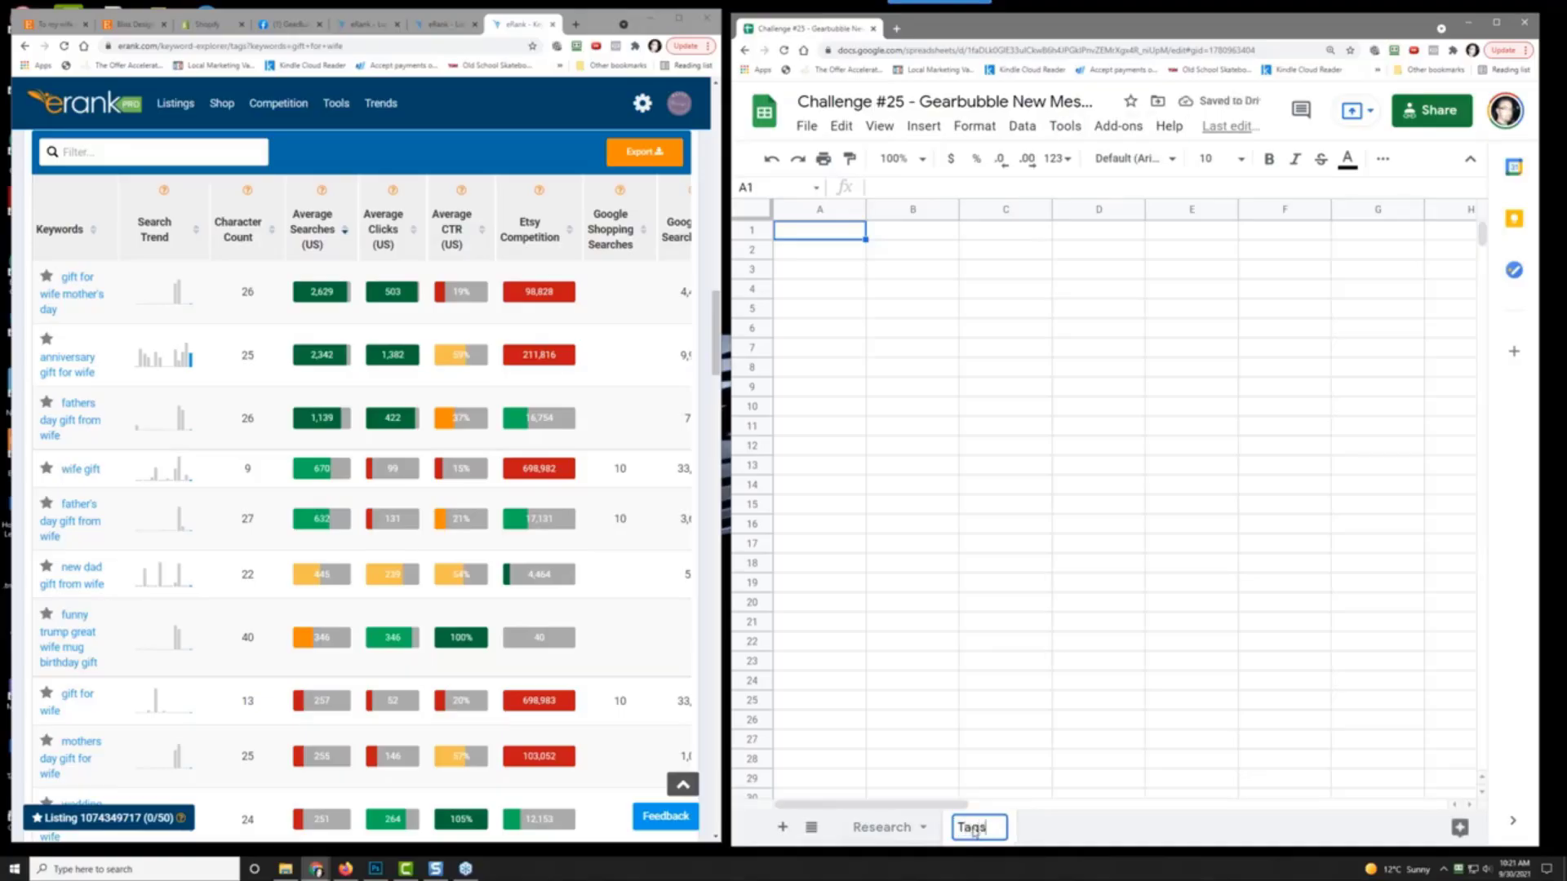
key("Return")
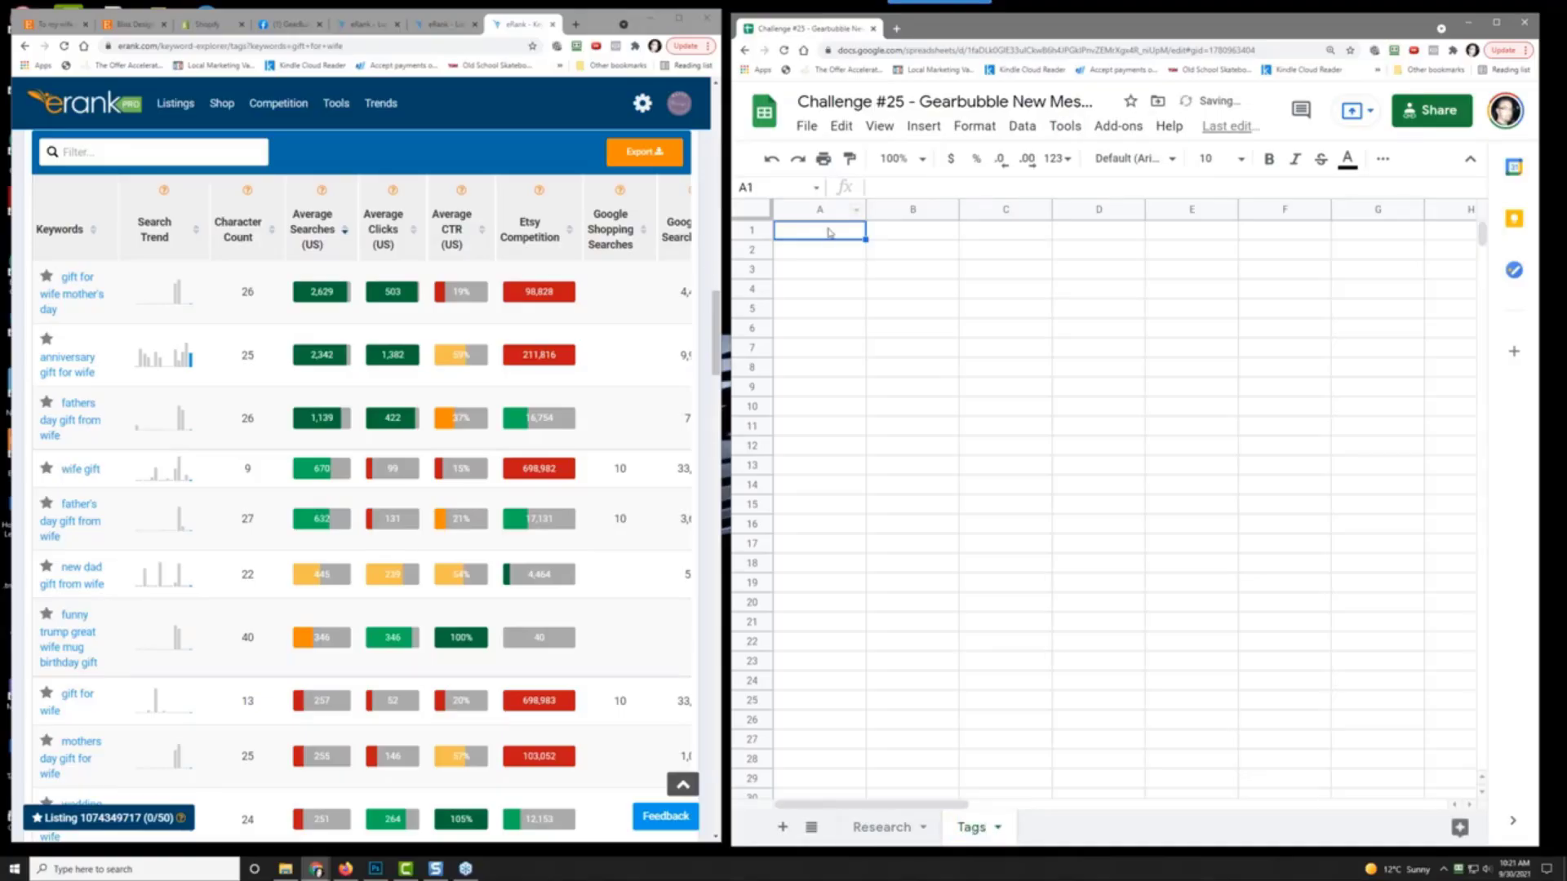
Step: Enter the headers Niche in A1 and Tags in B1, with "Gift For Wife" as the first niche in A2
type("Niche")
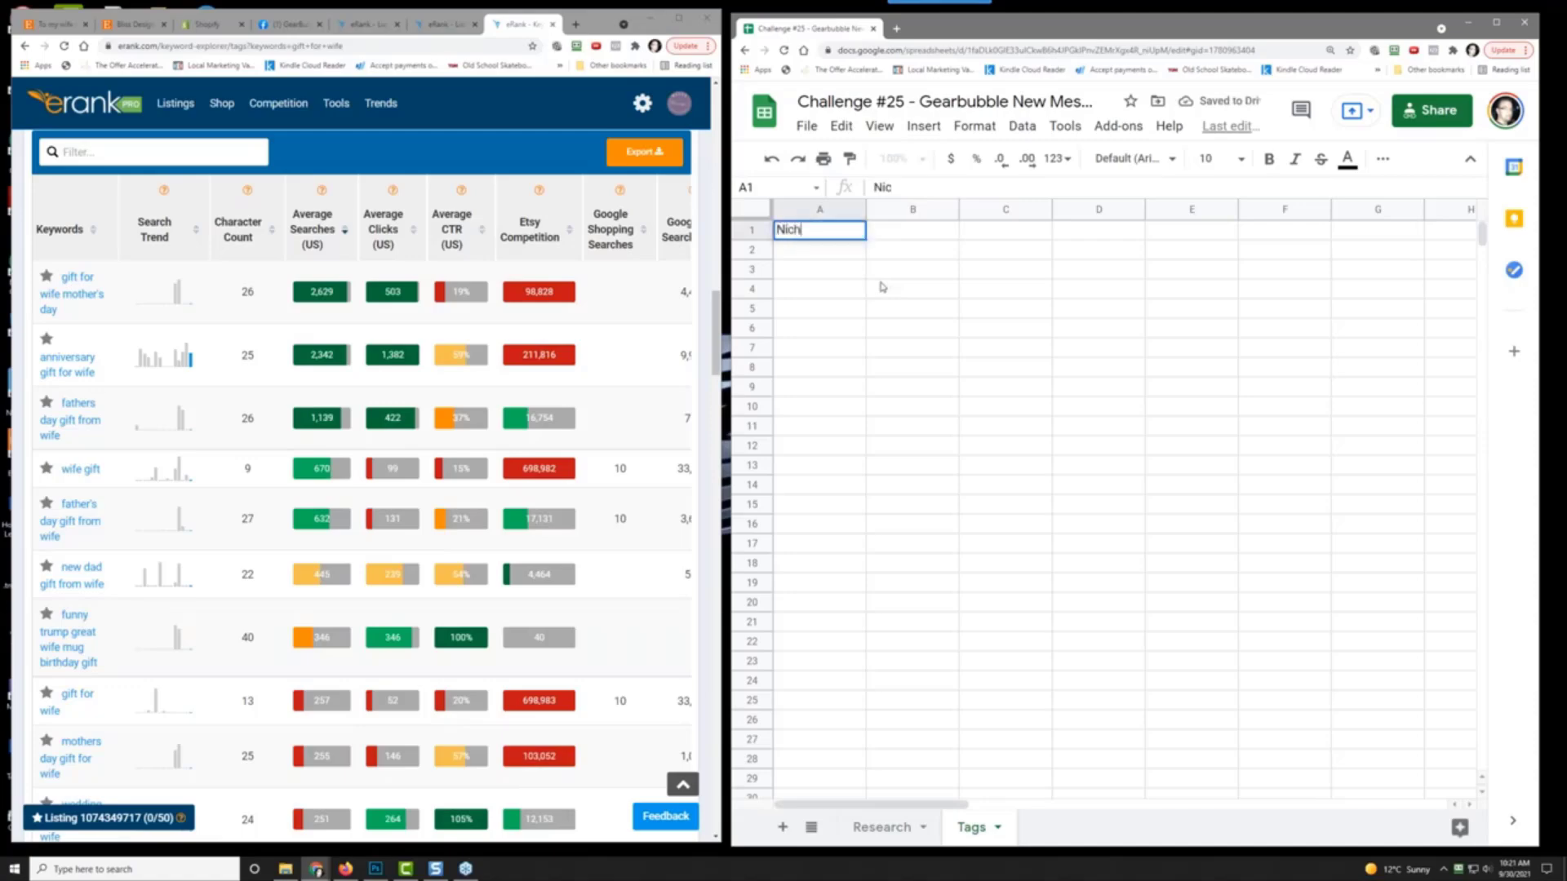
key("Tab")
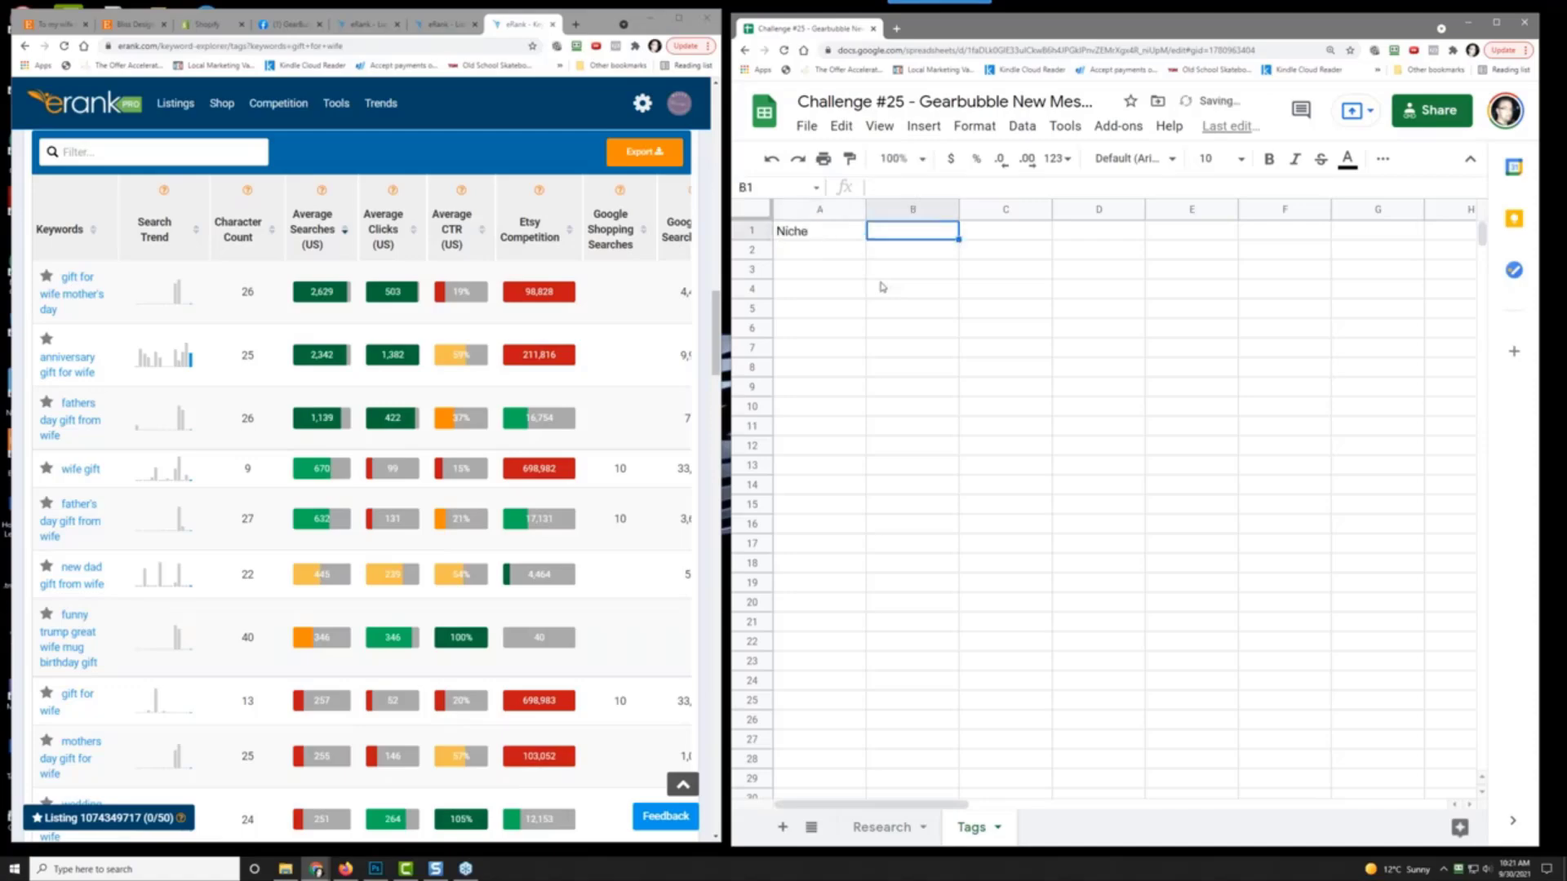
type("Tags")
key("Return")
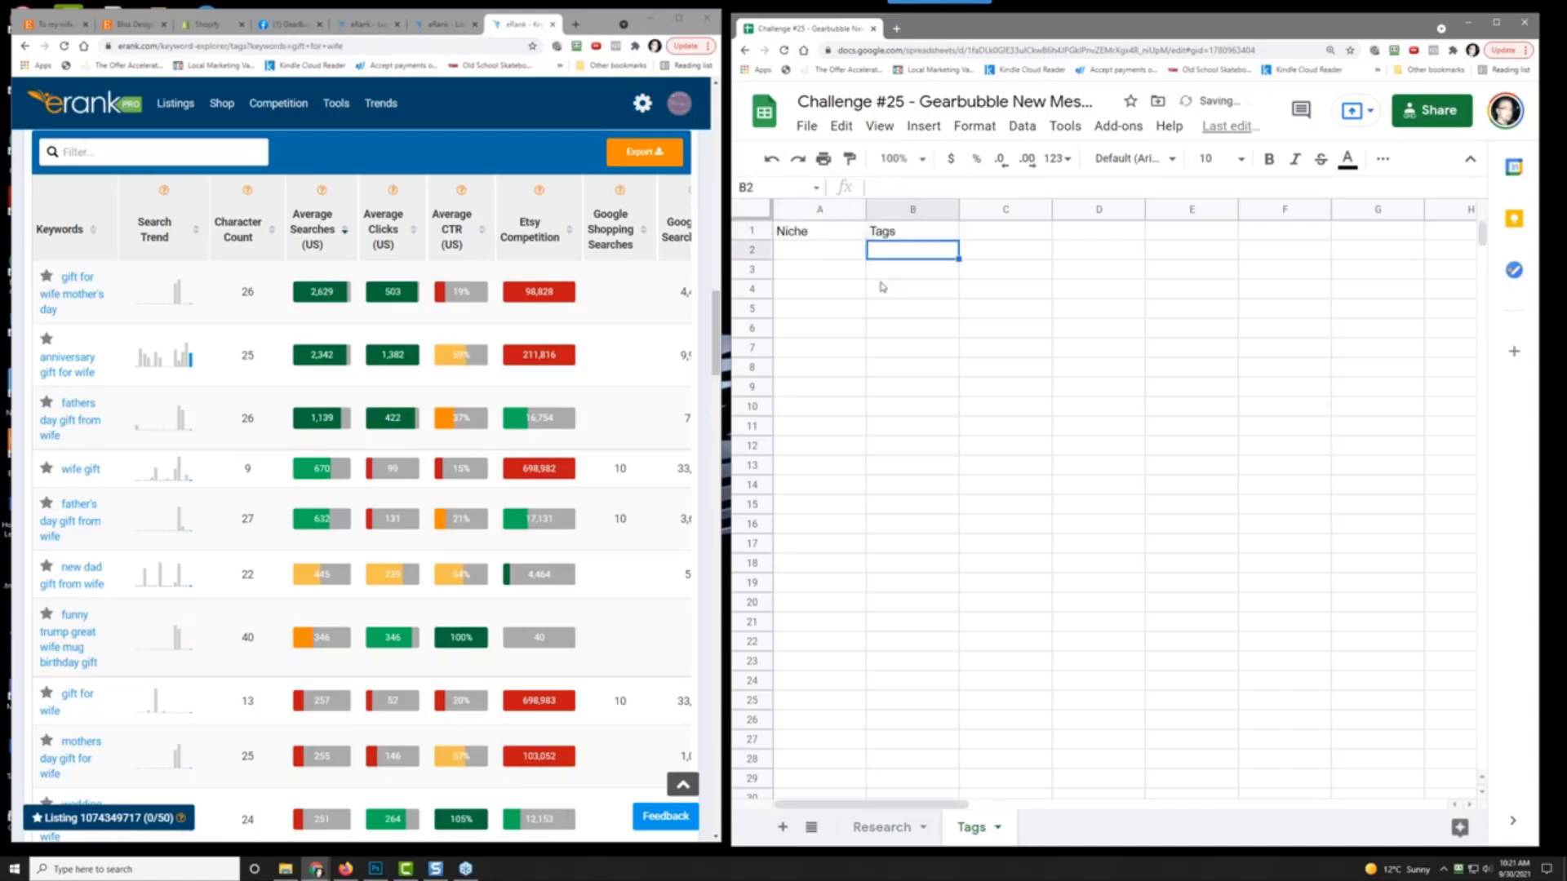
key("Return")
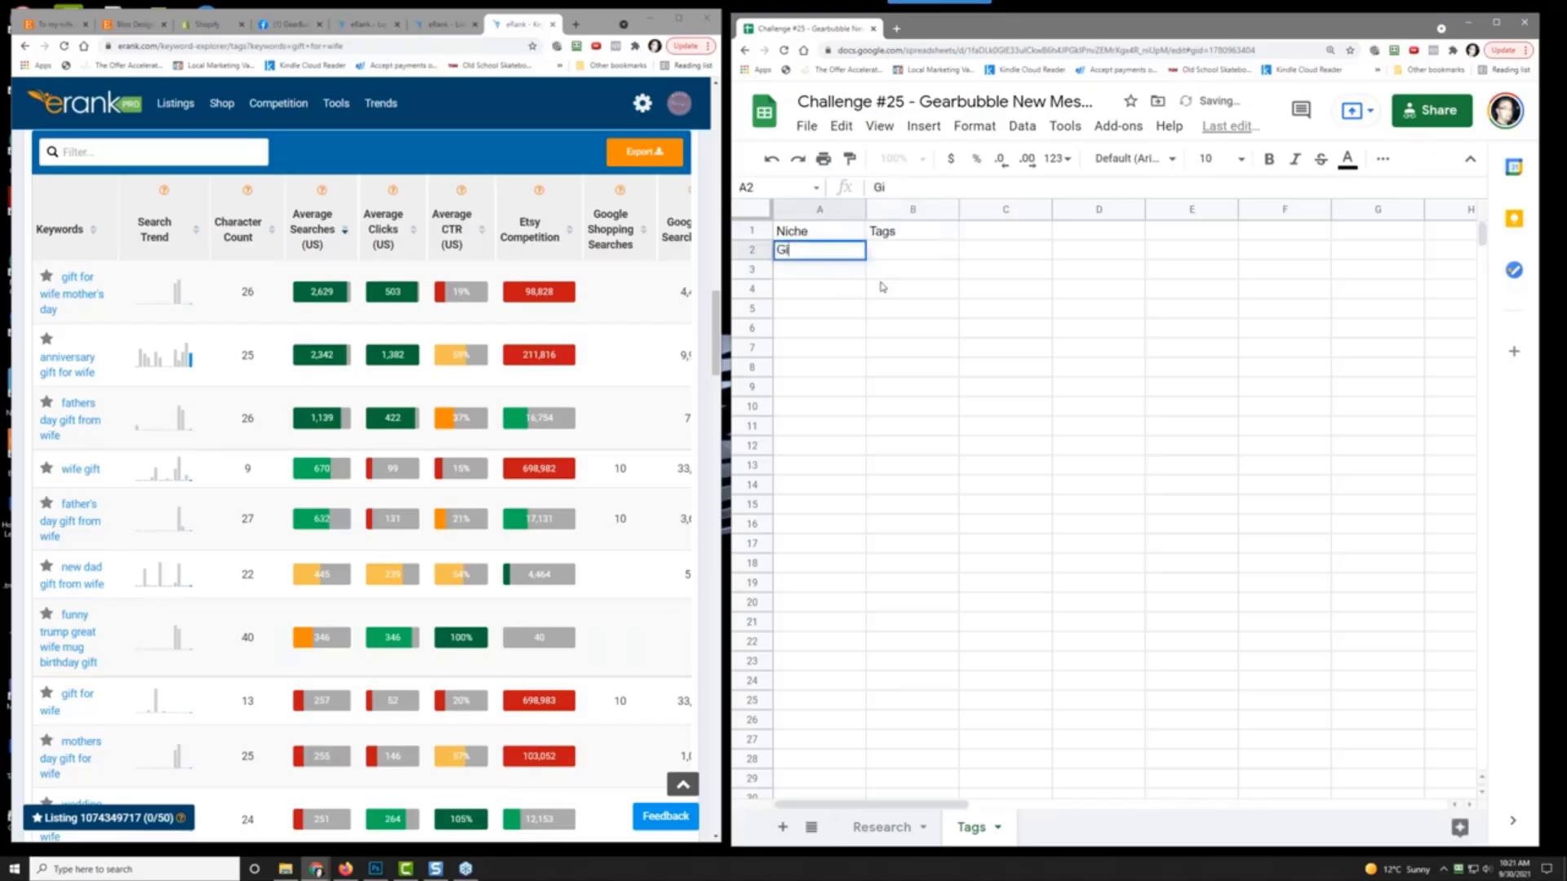
type("Gift For Wife")
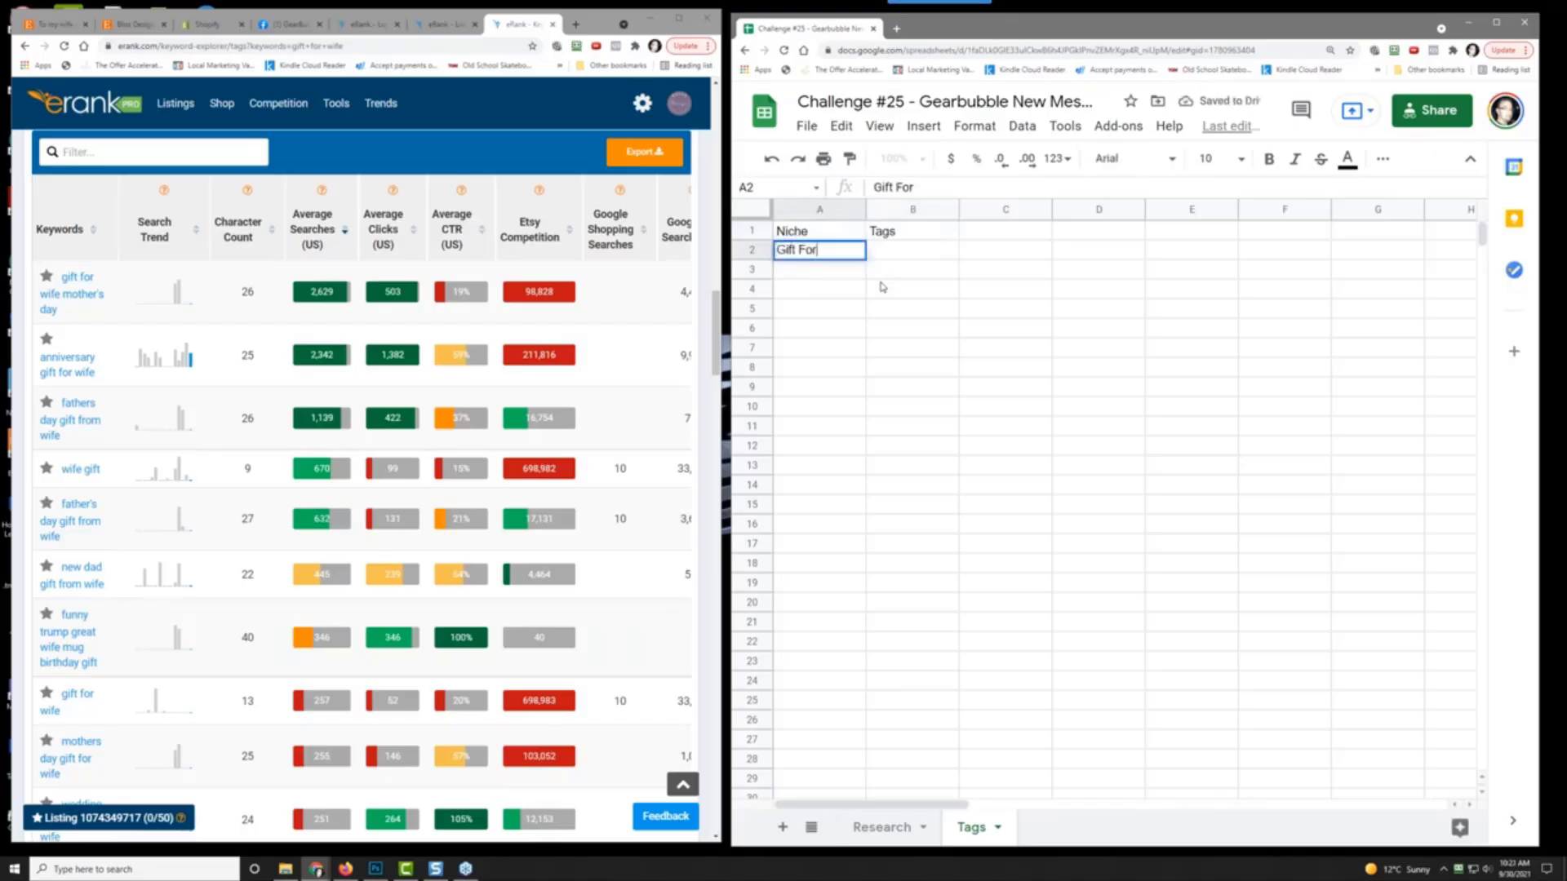
key("Tab")
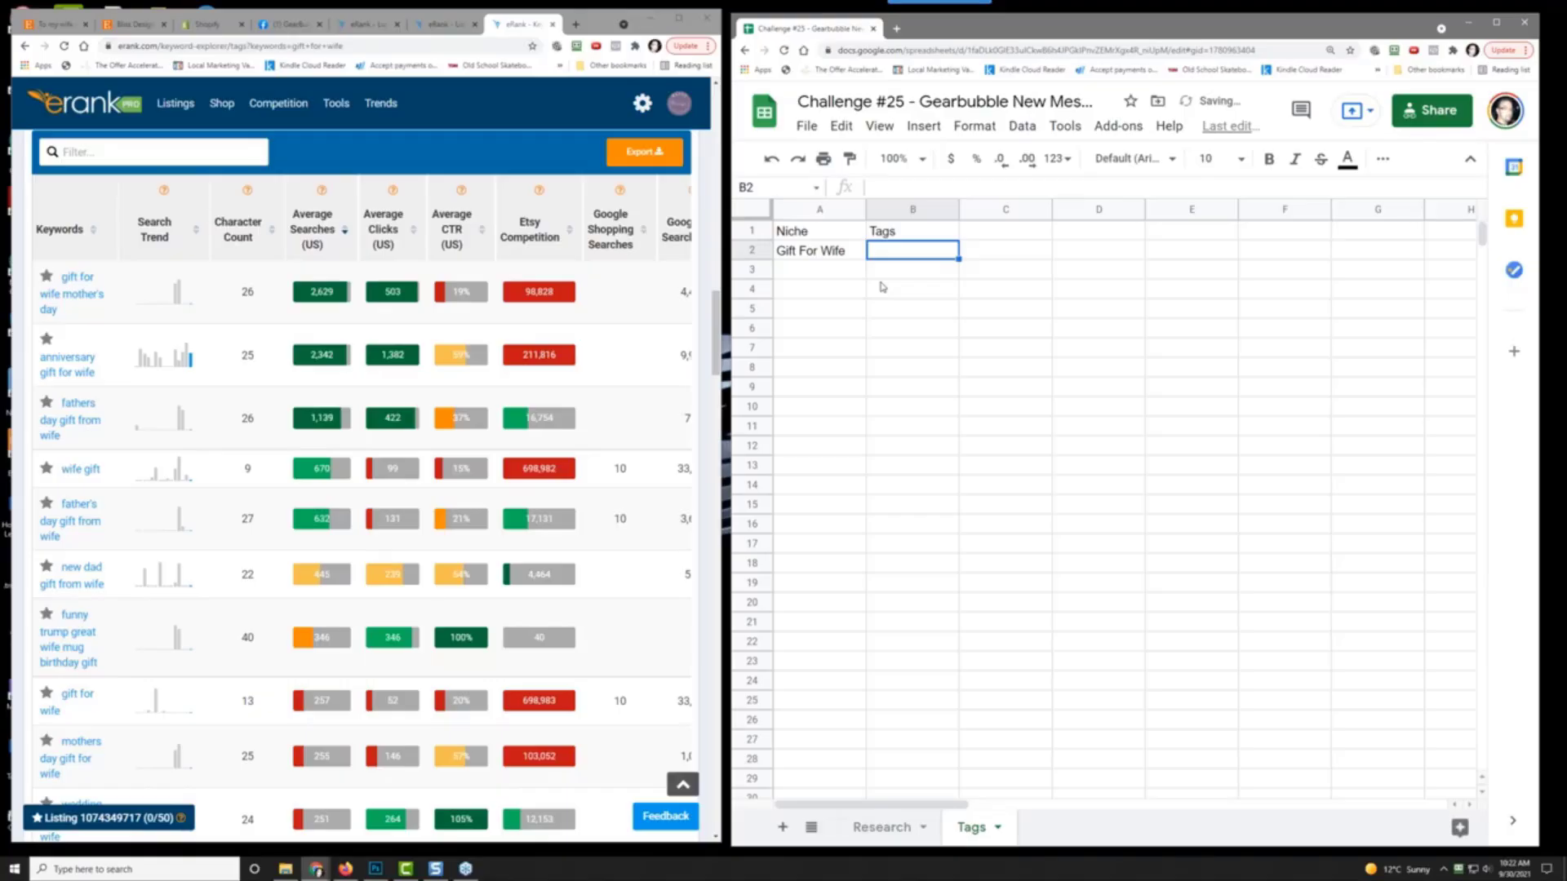
Step: Format the Niche and Tags header cells with bold white text on a black fill
left_click_drag(821, 235, 904, 238)
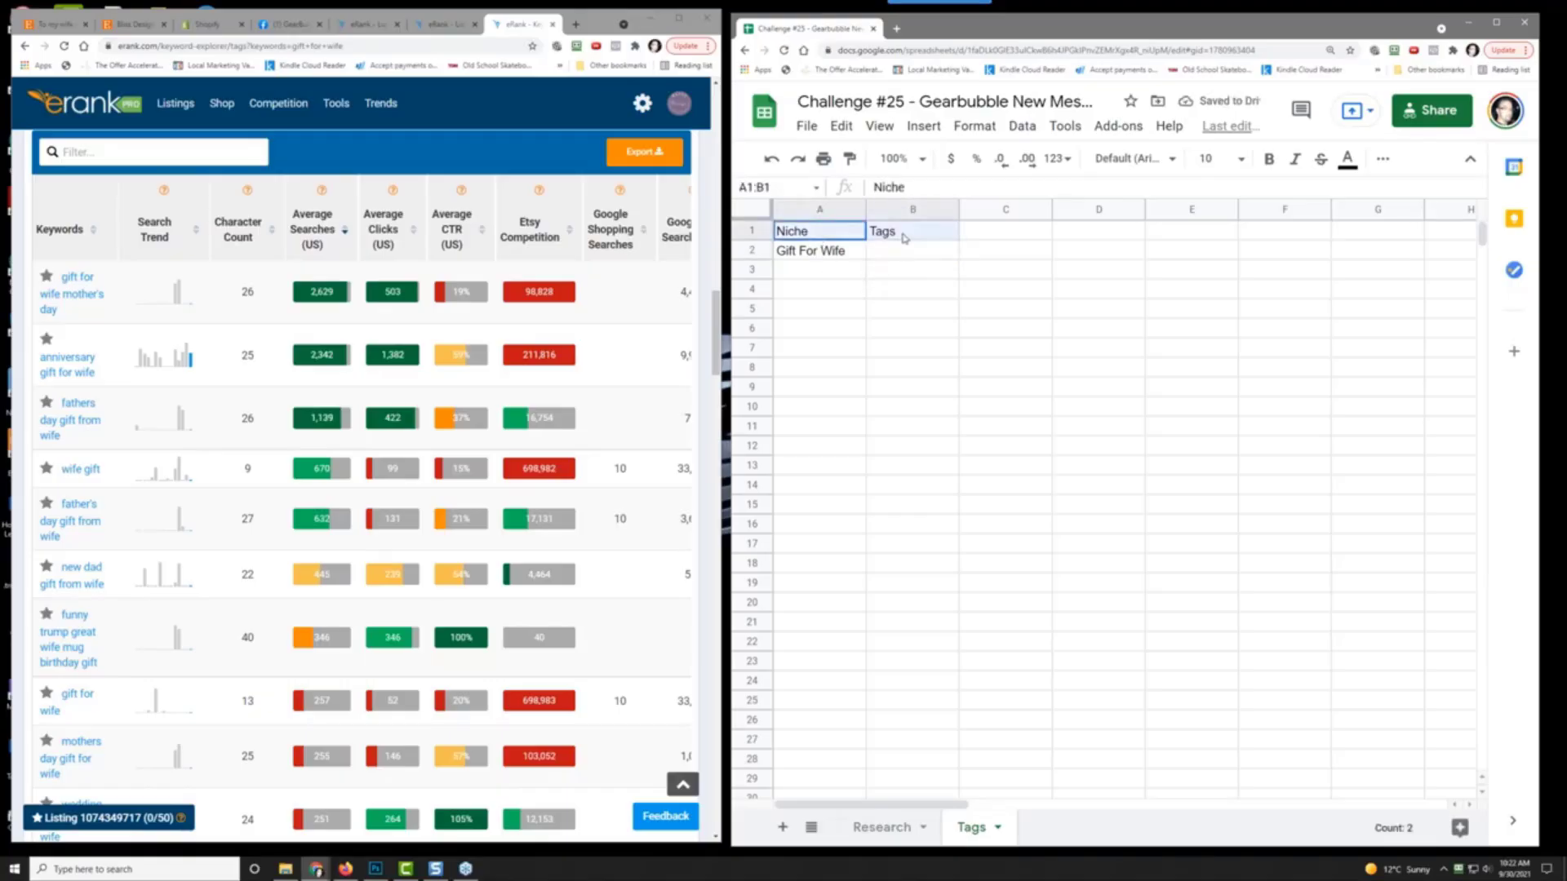
left_click(1270, 163)
left_click(1348, 158)
left_click(1339, 220)
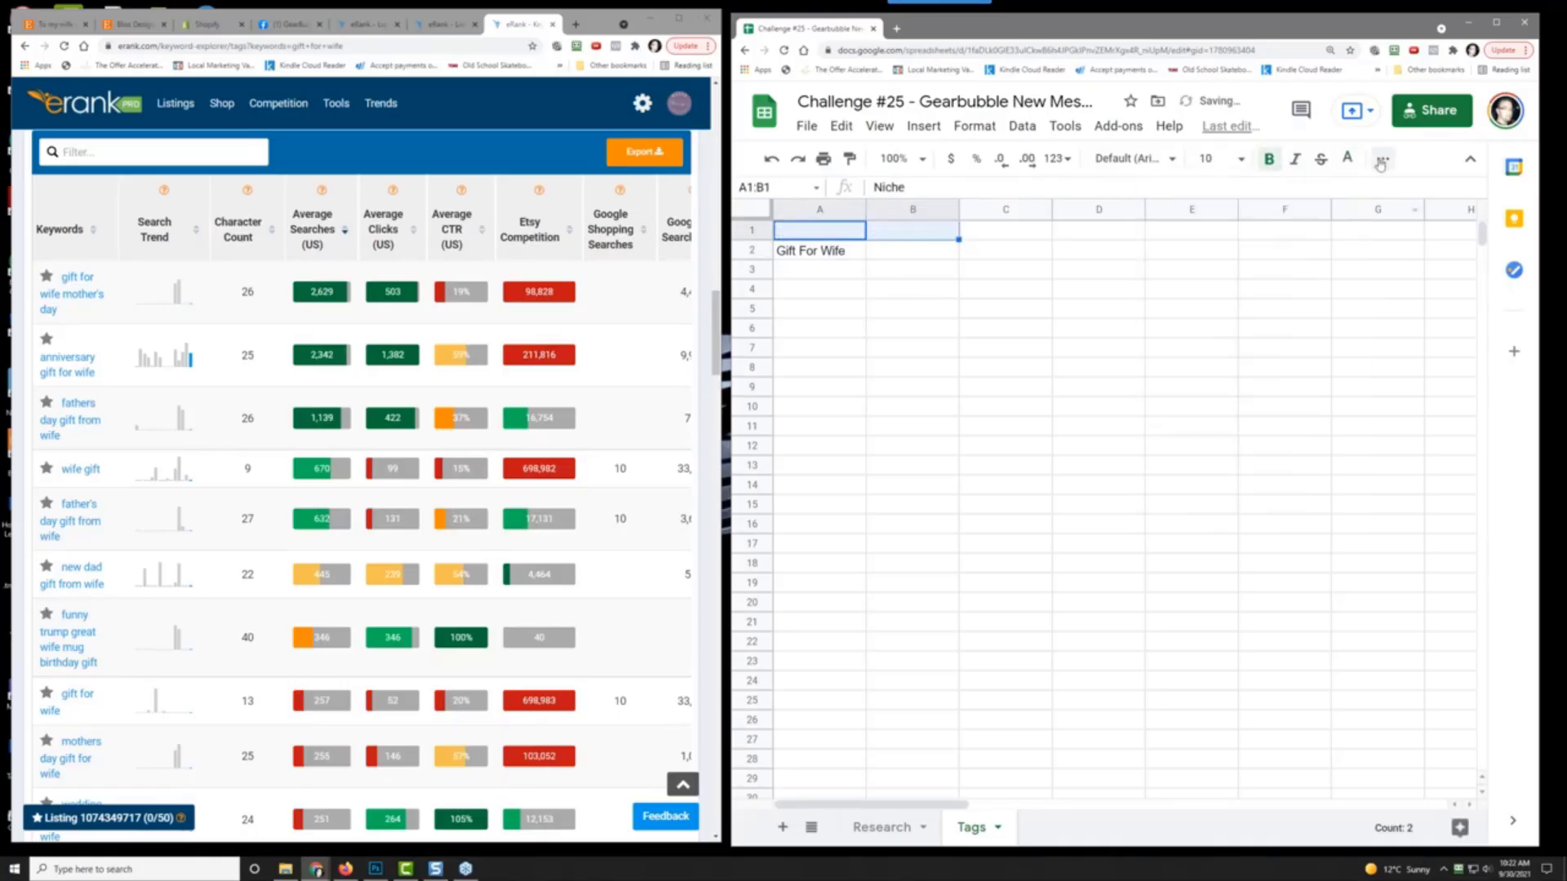
left_click(1380, 161)
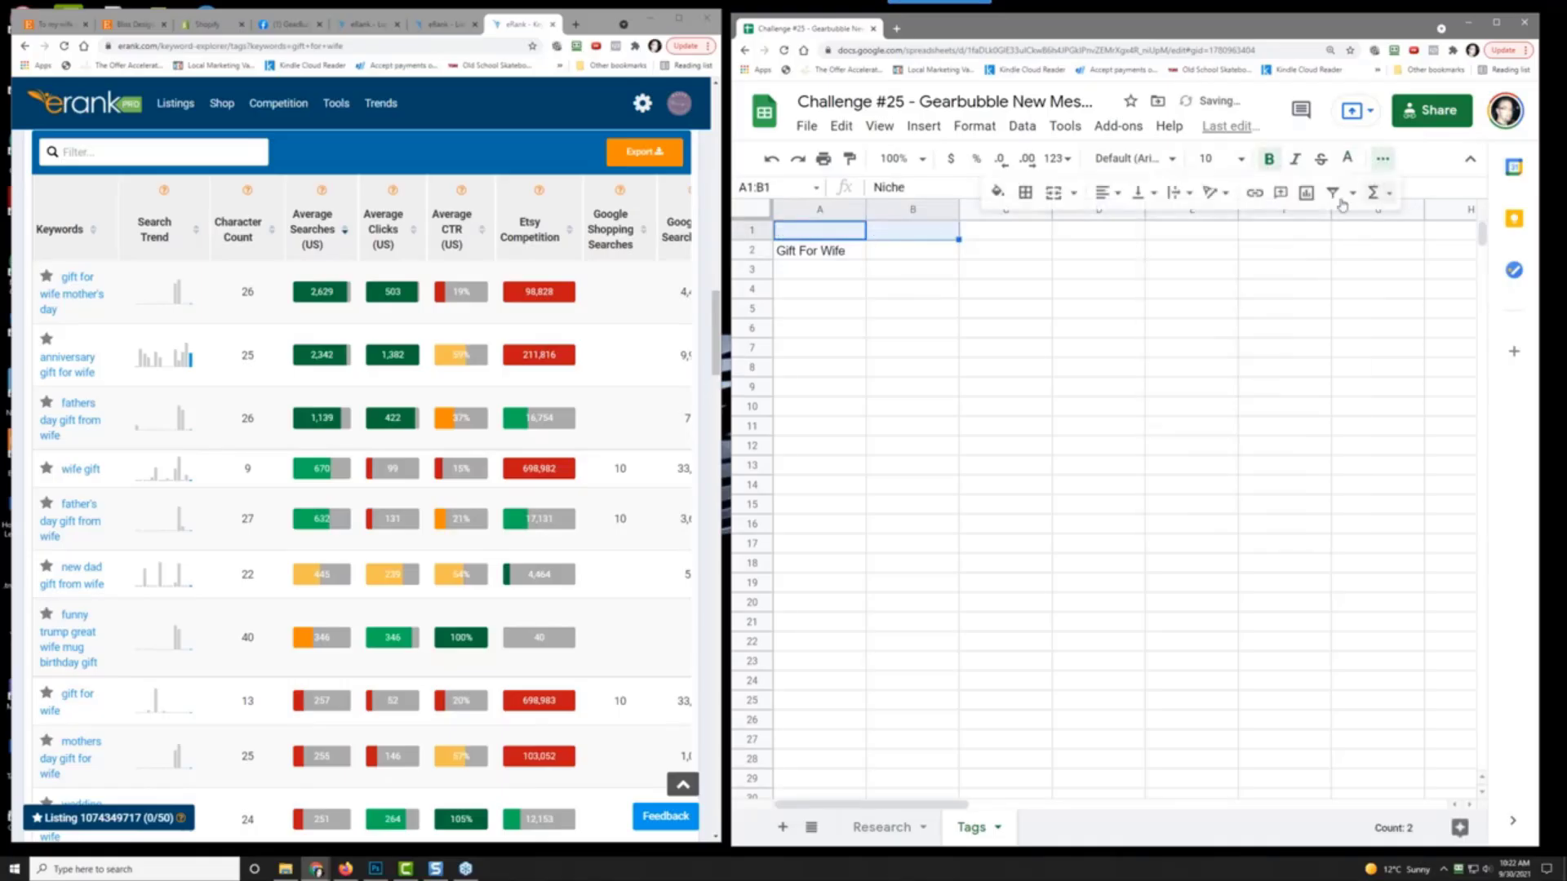
left_click(997, 194)
left_click(1006, 257)
Step: Freeze the header row and widen the Tags column to fill most of the visible sheet
left_click(754, 230)
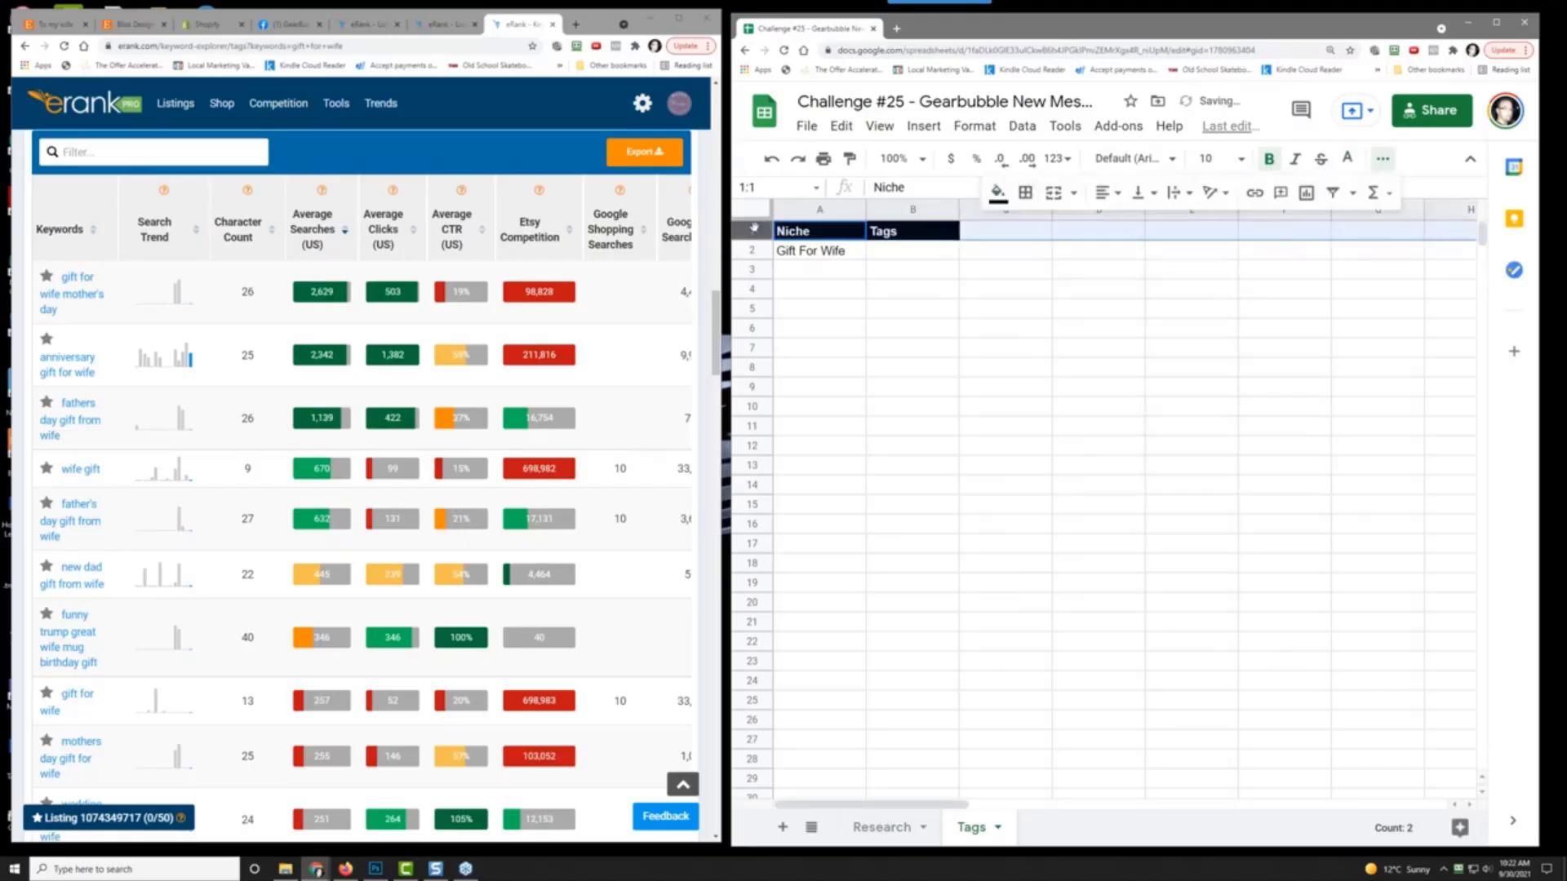
left_click(879, 126)
mouse_move(976, 163)
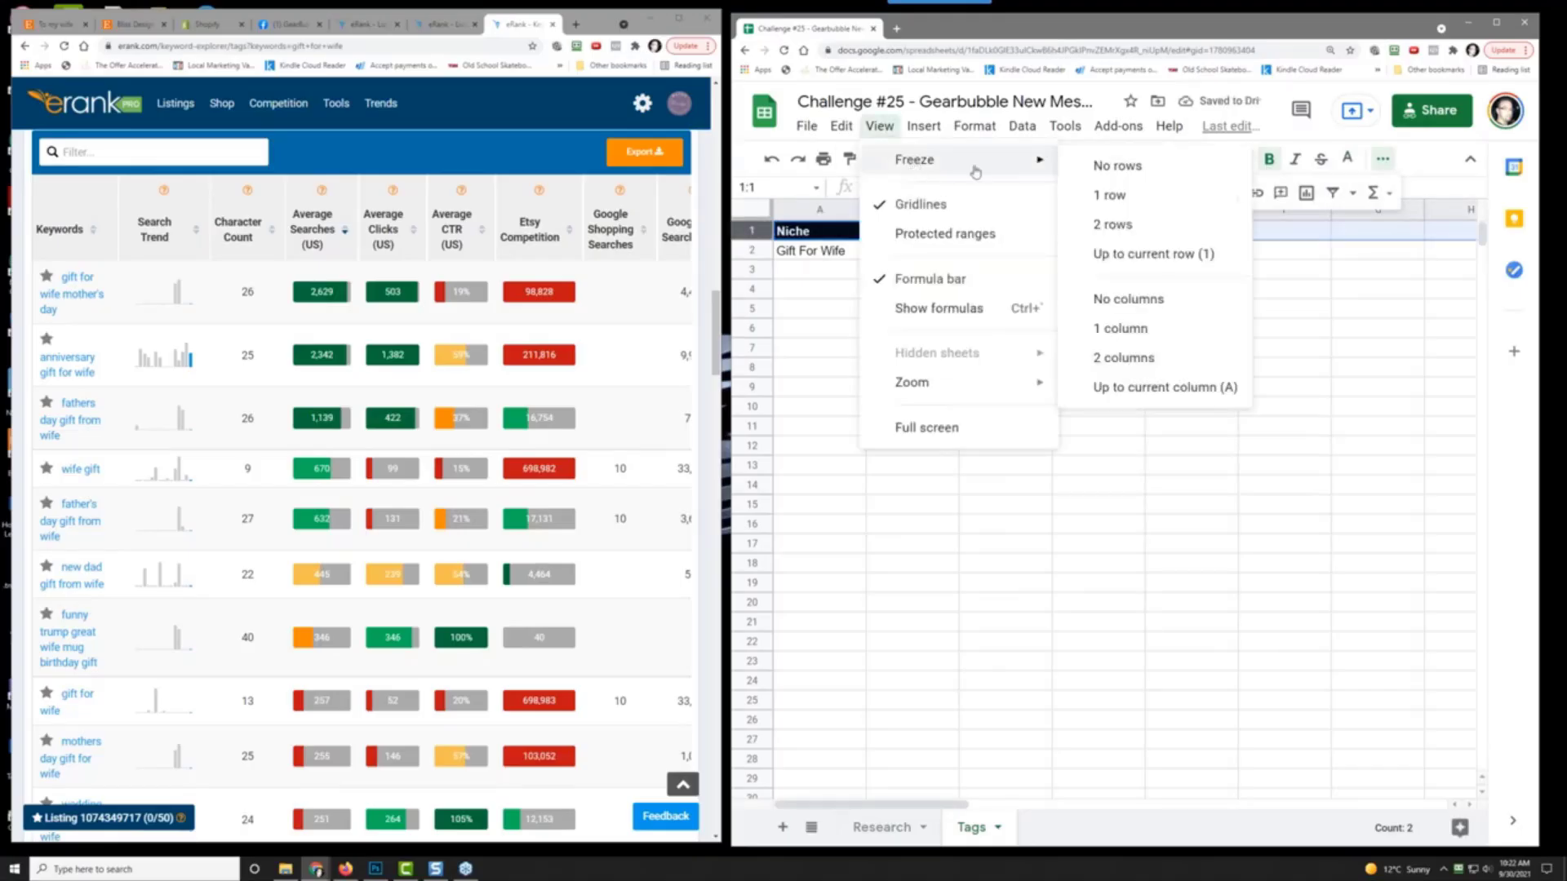
left_click(1153, 198)
left_click(893, 365)
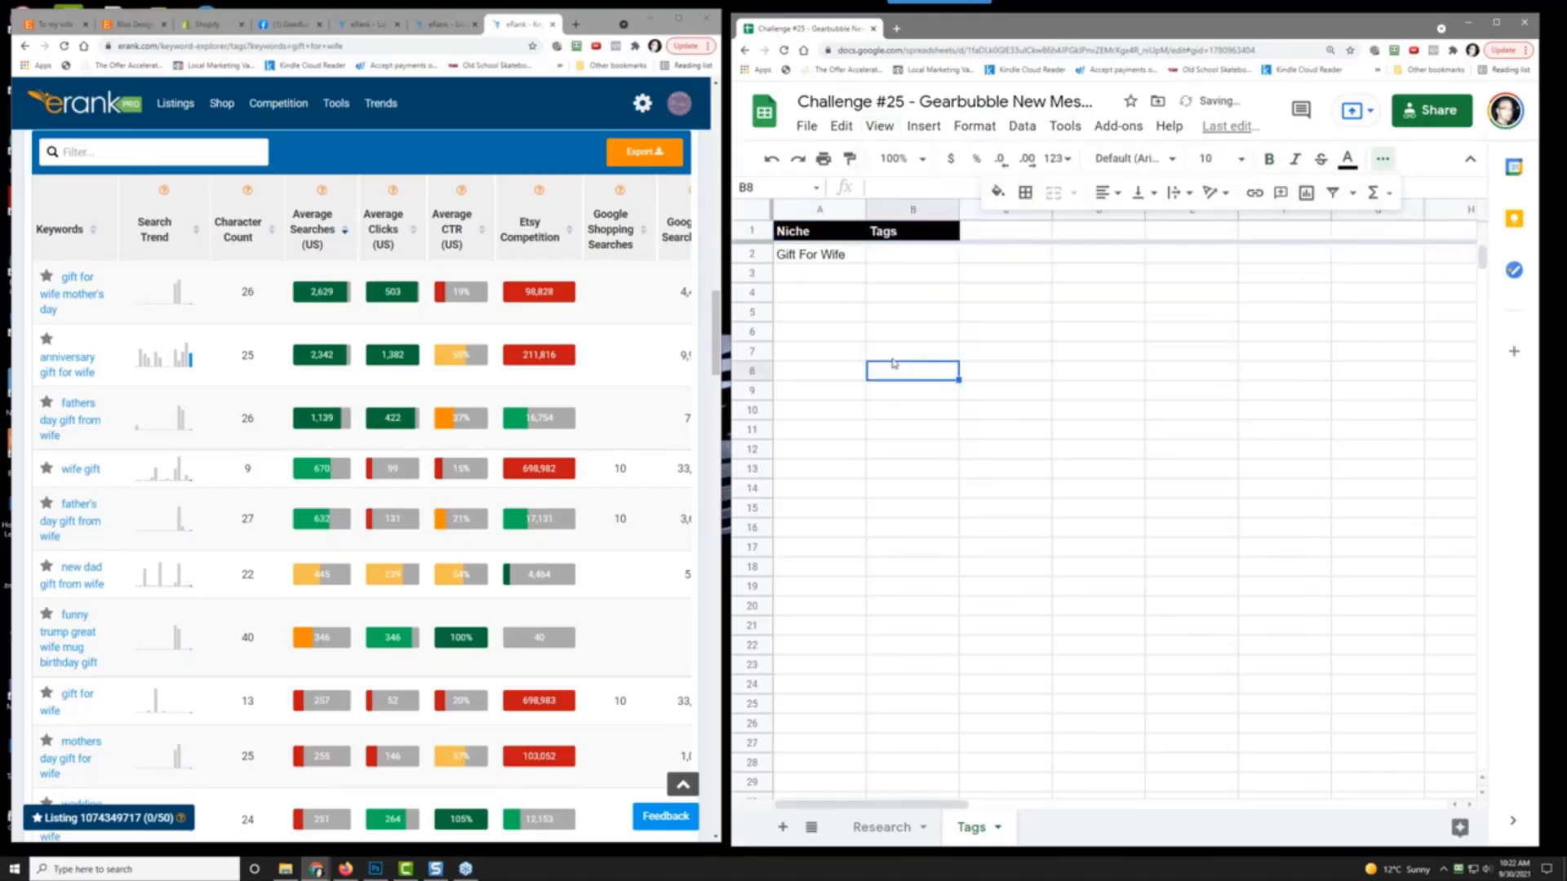
left_click(892, 262)
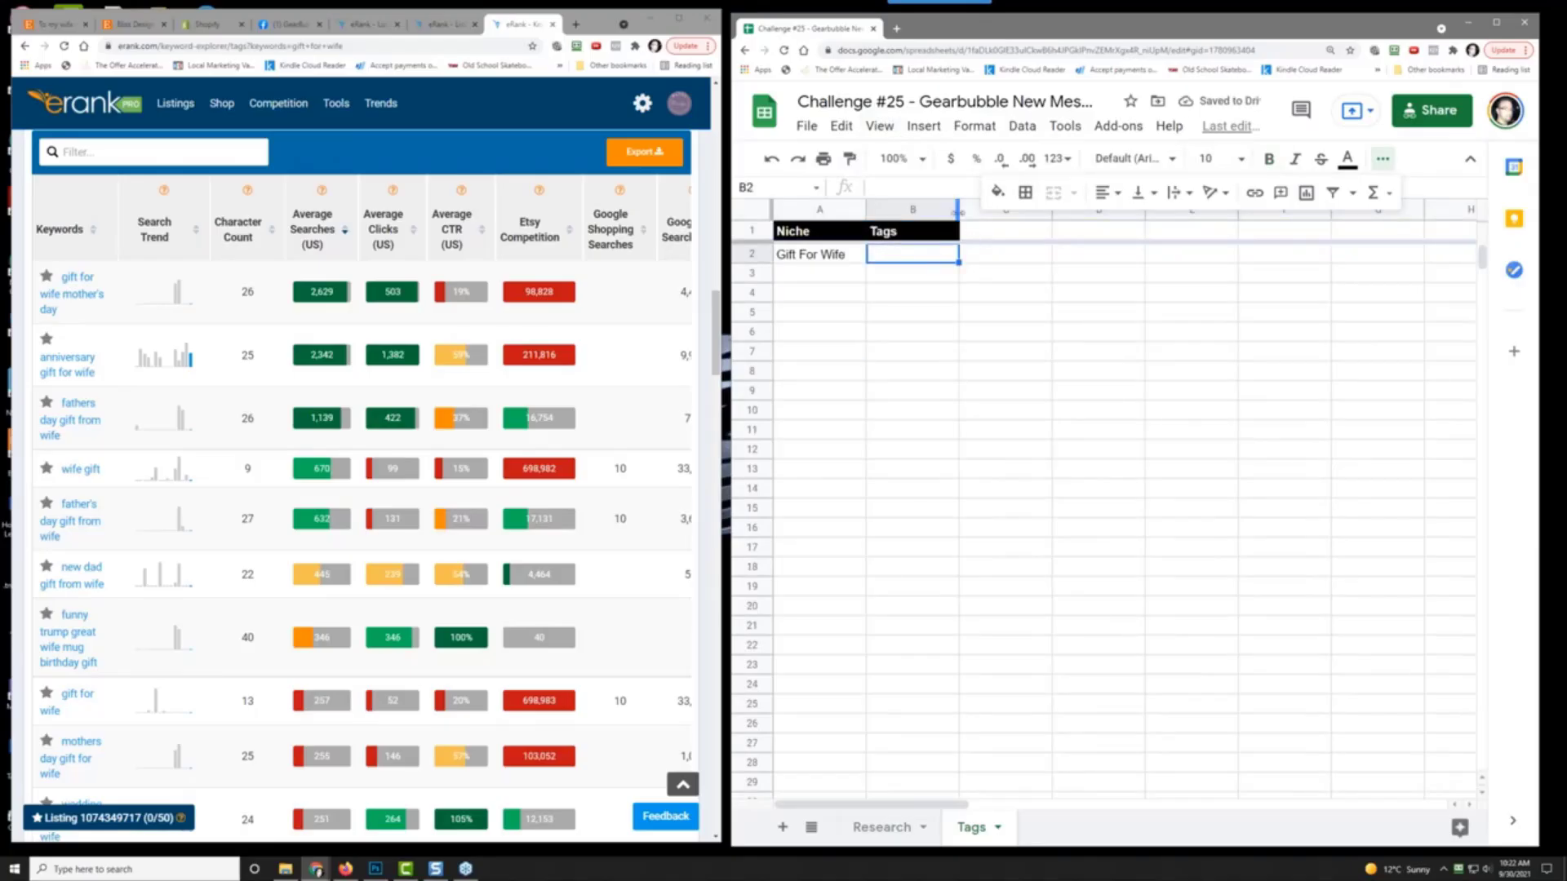
left_click_drag(959, 214, 1407, 230)
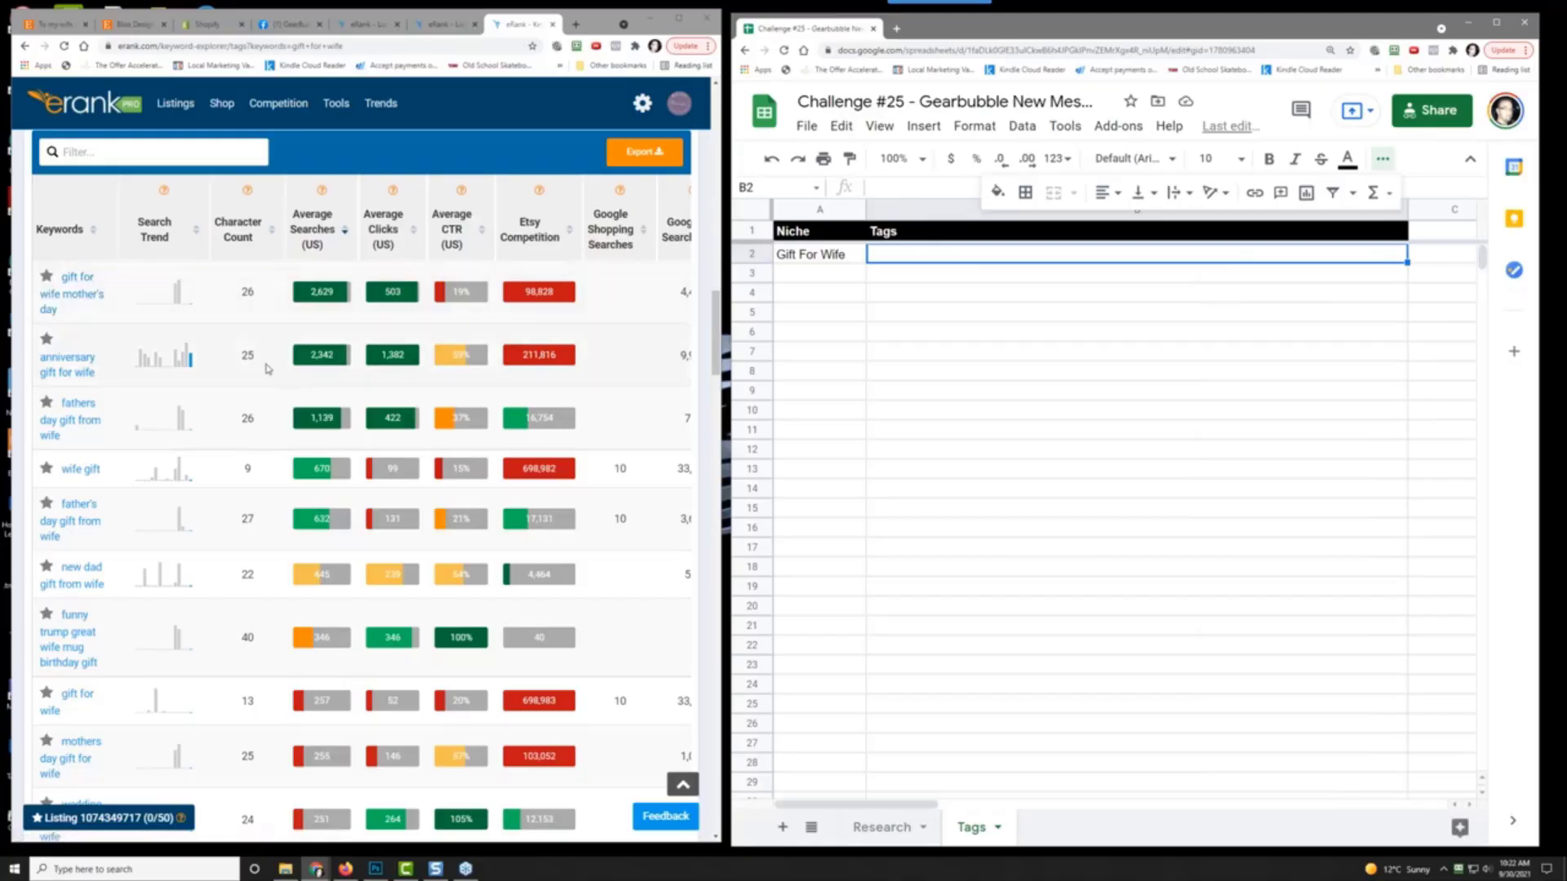
Step: Sort eRank's related searches by character count, longest first, and find the keywords of 20 characters or fewer
left_click(248, 233)
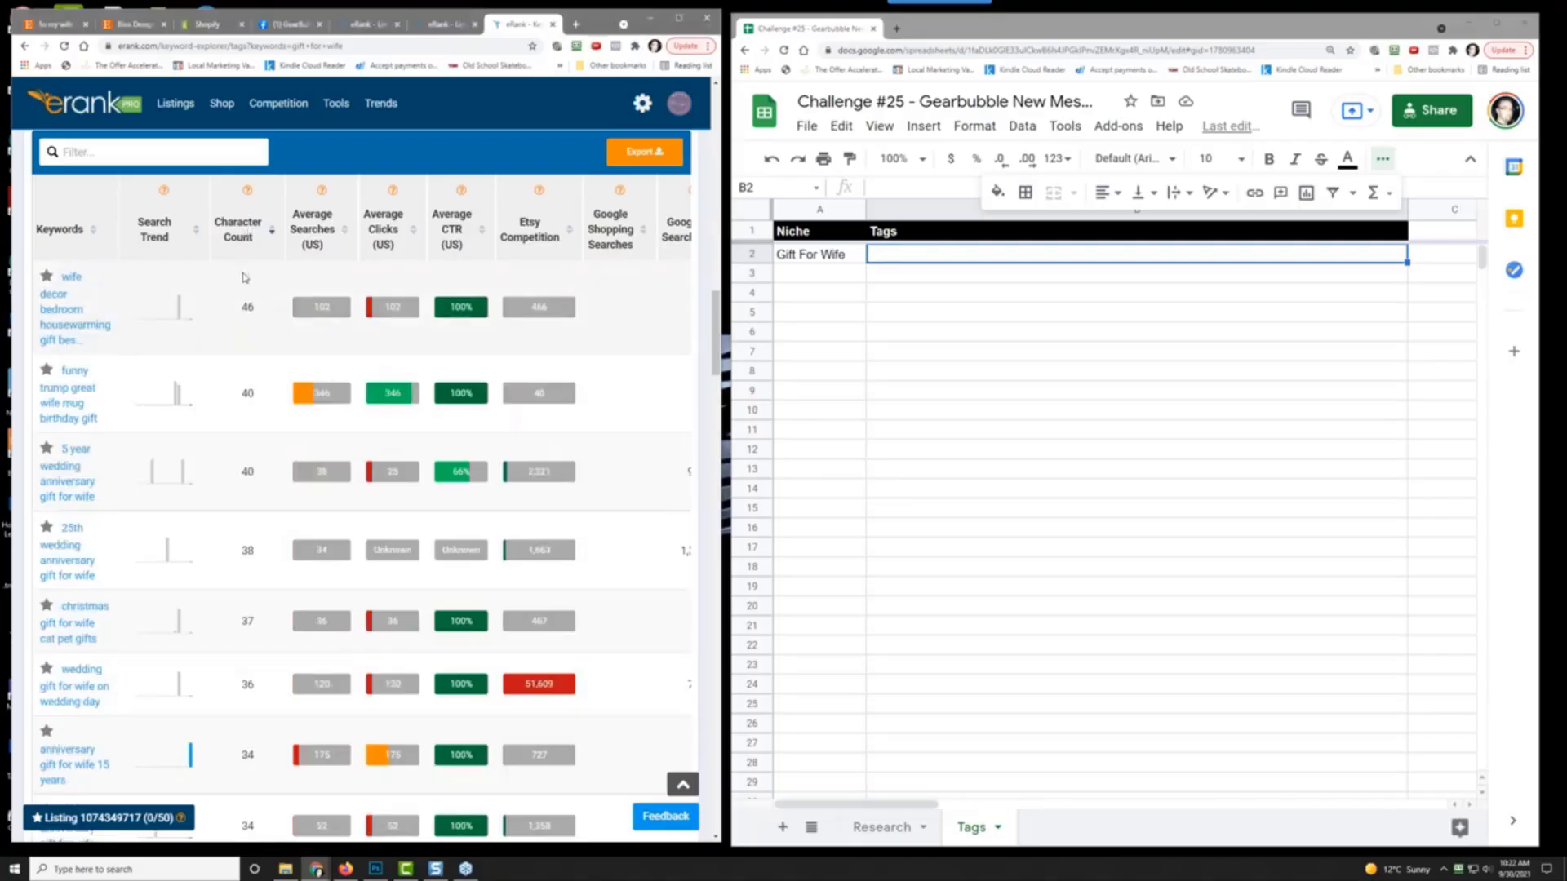
scroll(243, 277, "down", 20)
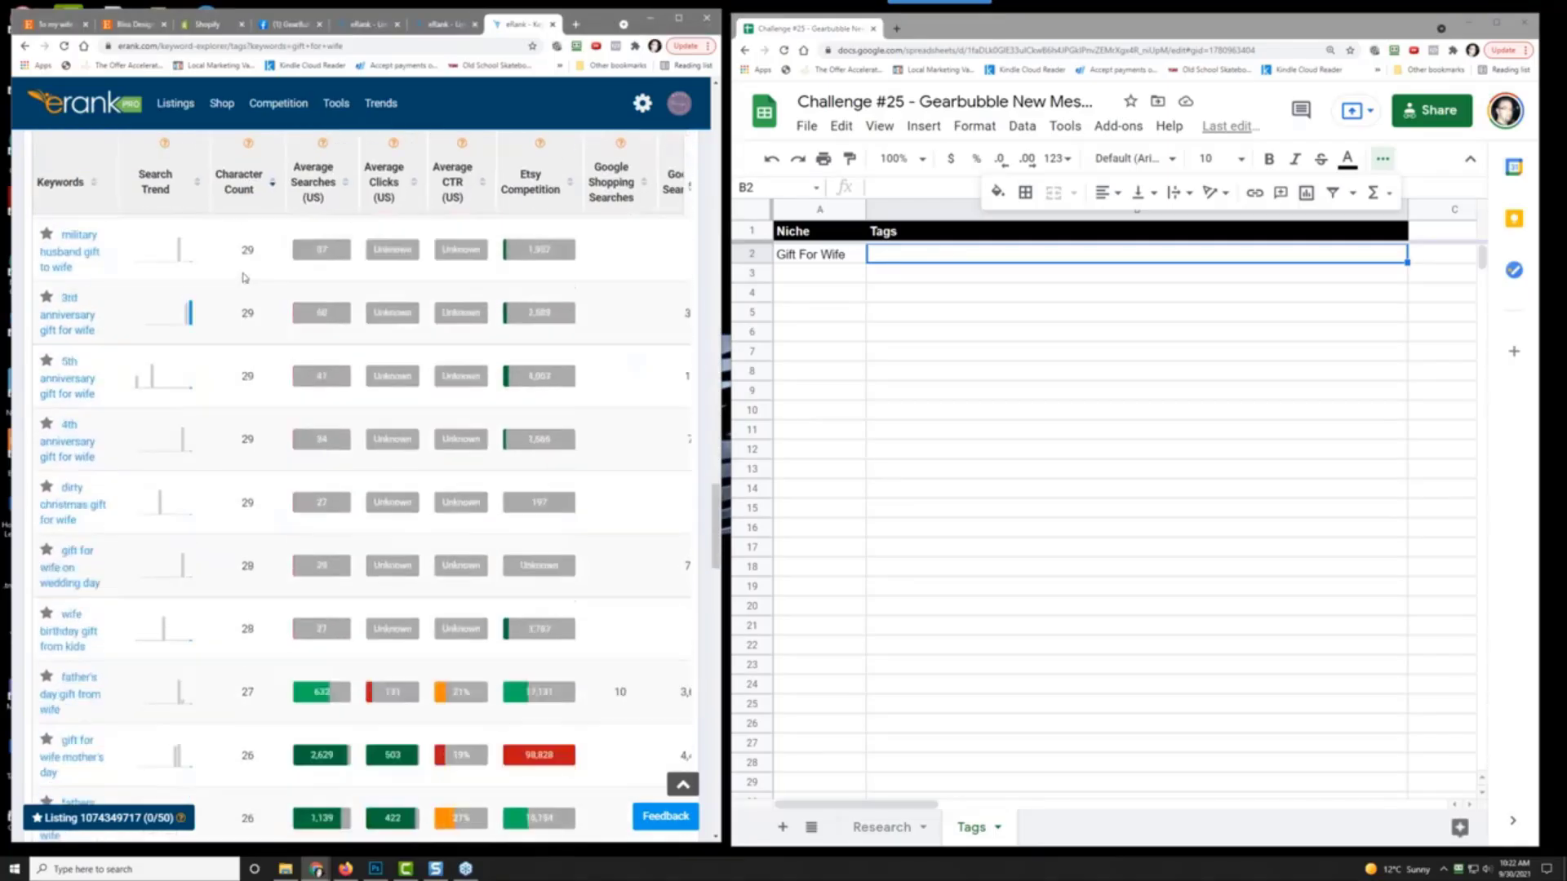
scroll(243, 277, "down", 10)
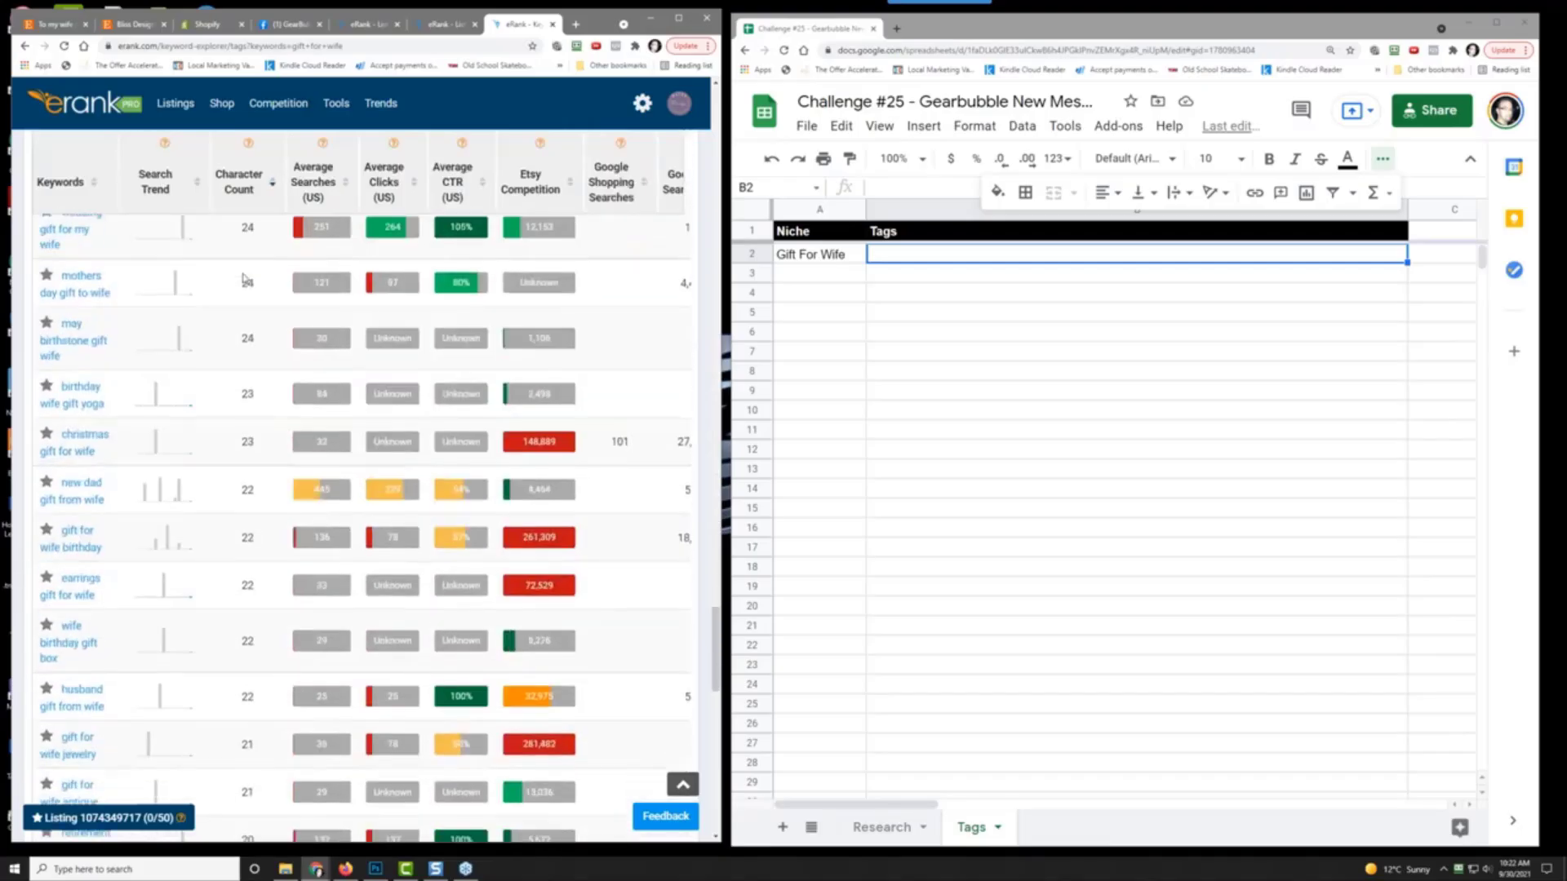
scroll(245, 280, "down", 5)
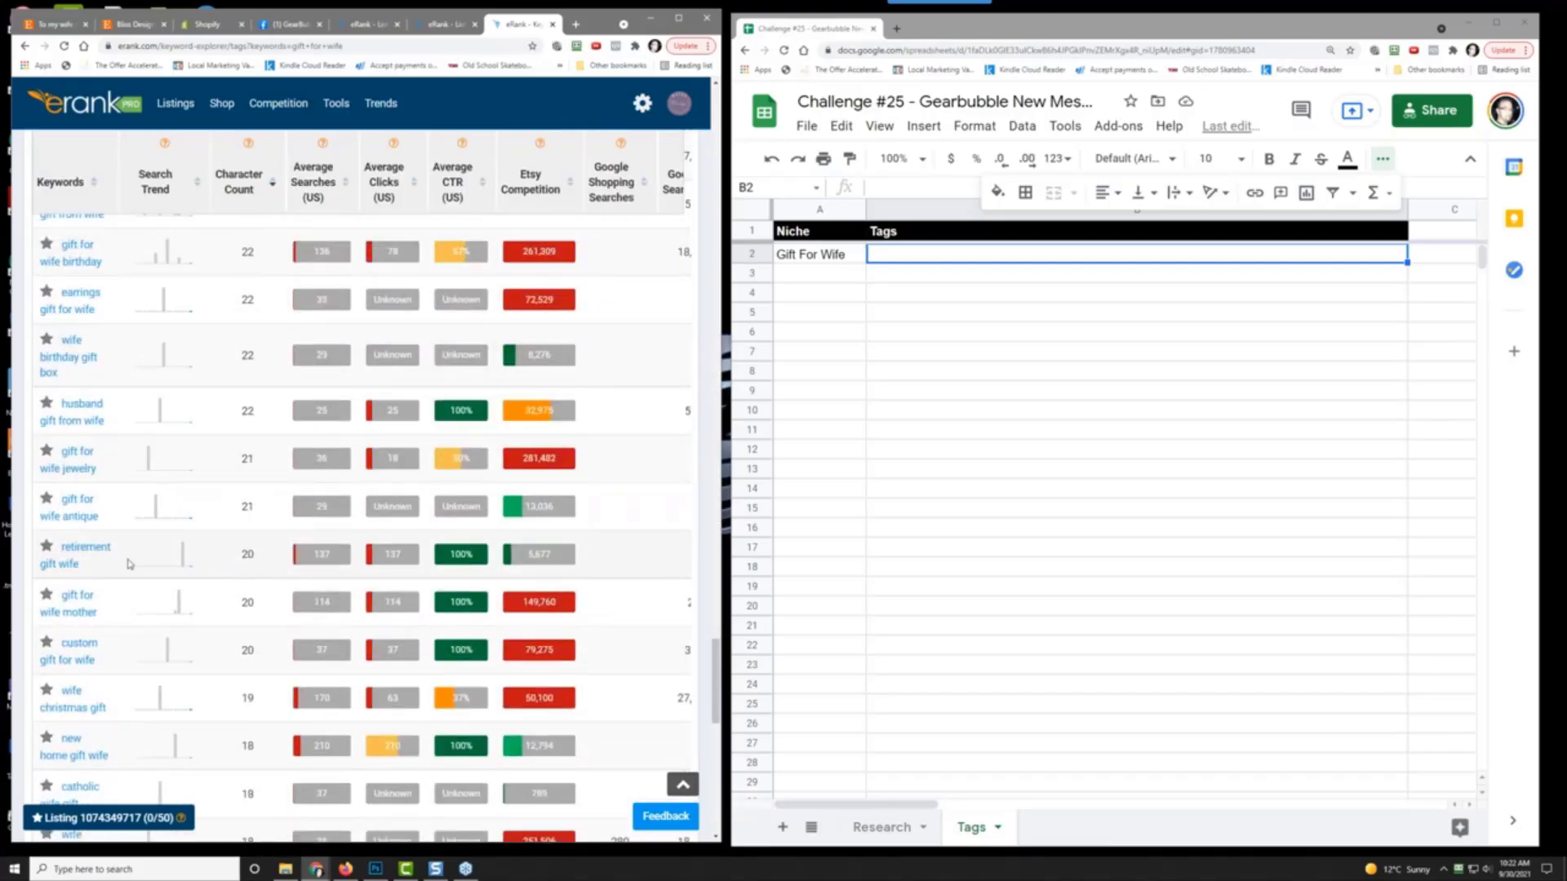
scroll(94, 565, "down", 1)
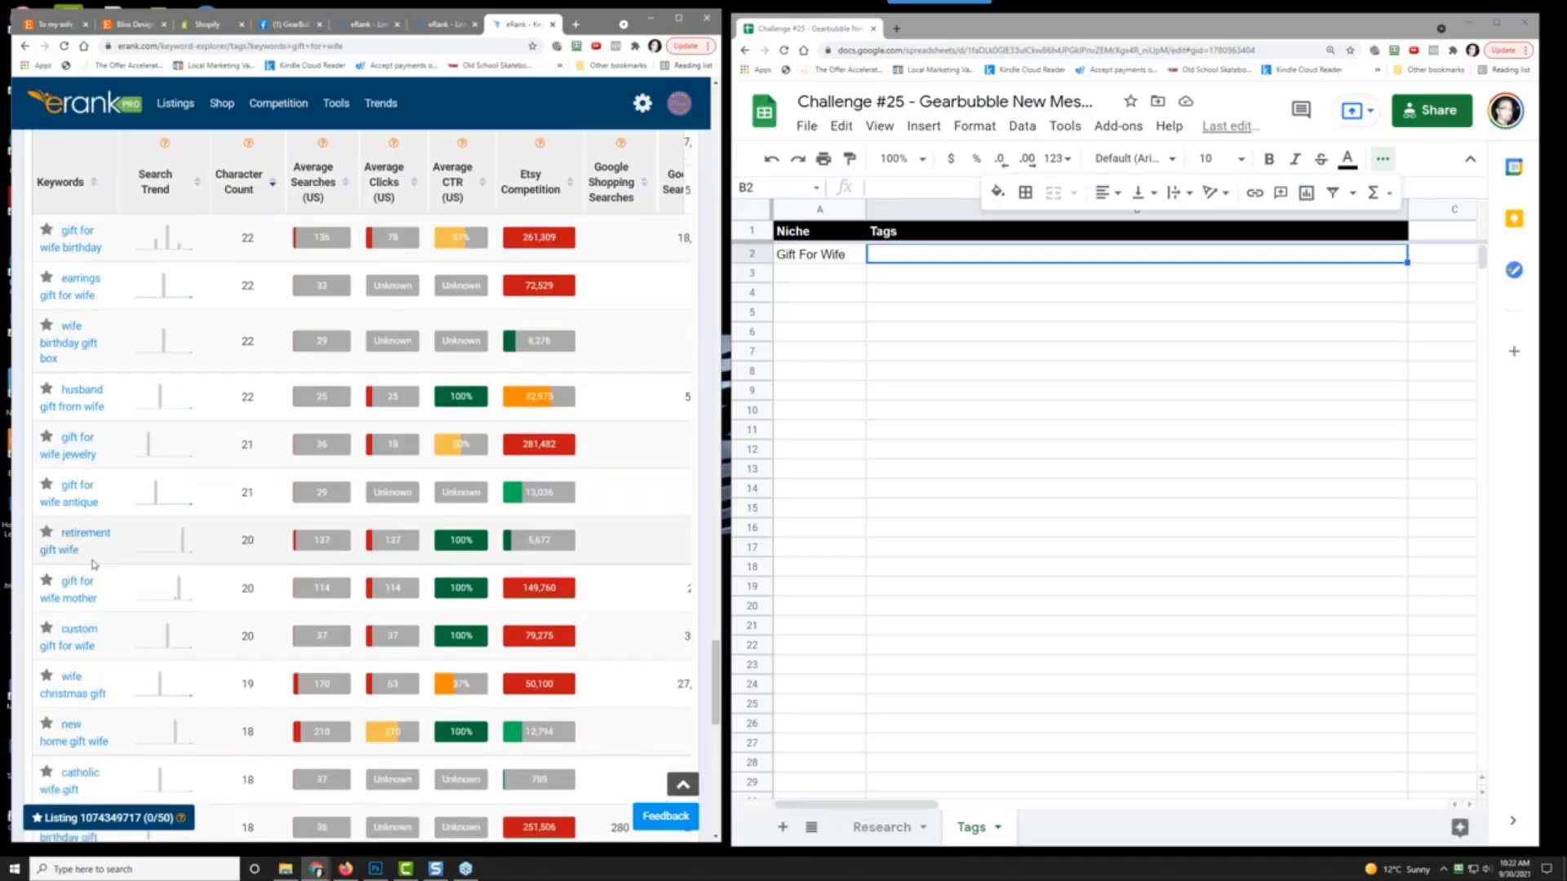
scroll(94, 564, "down", 3)
Step: Enter the tags "retirement gift for wife, gift for wife mother, wife christmas gift, new home gift wife" in B2 for the Gift For Wife niche
left_click(891, 260)
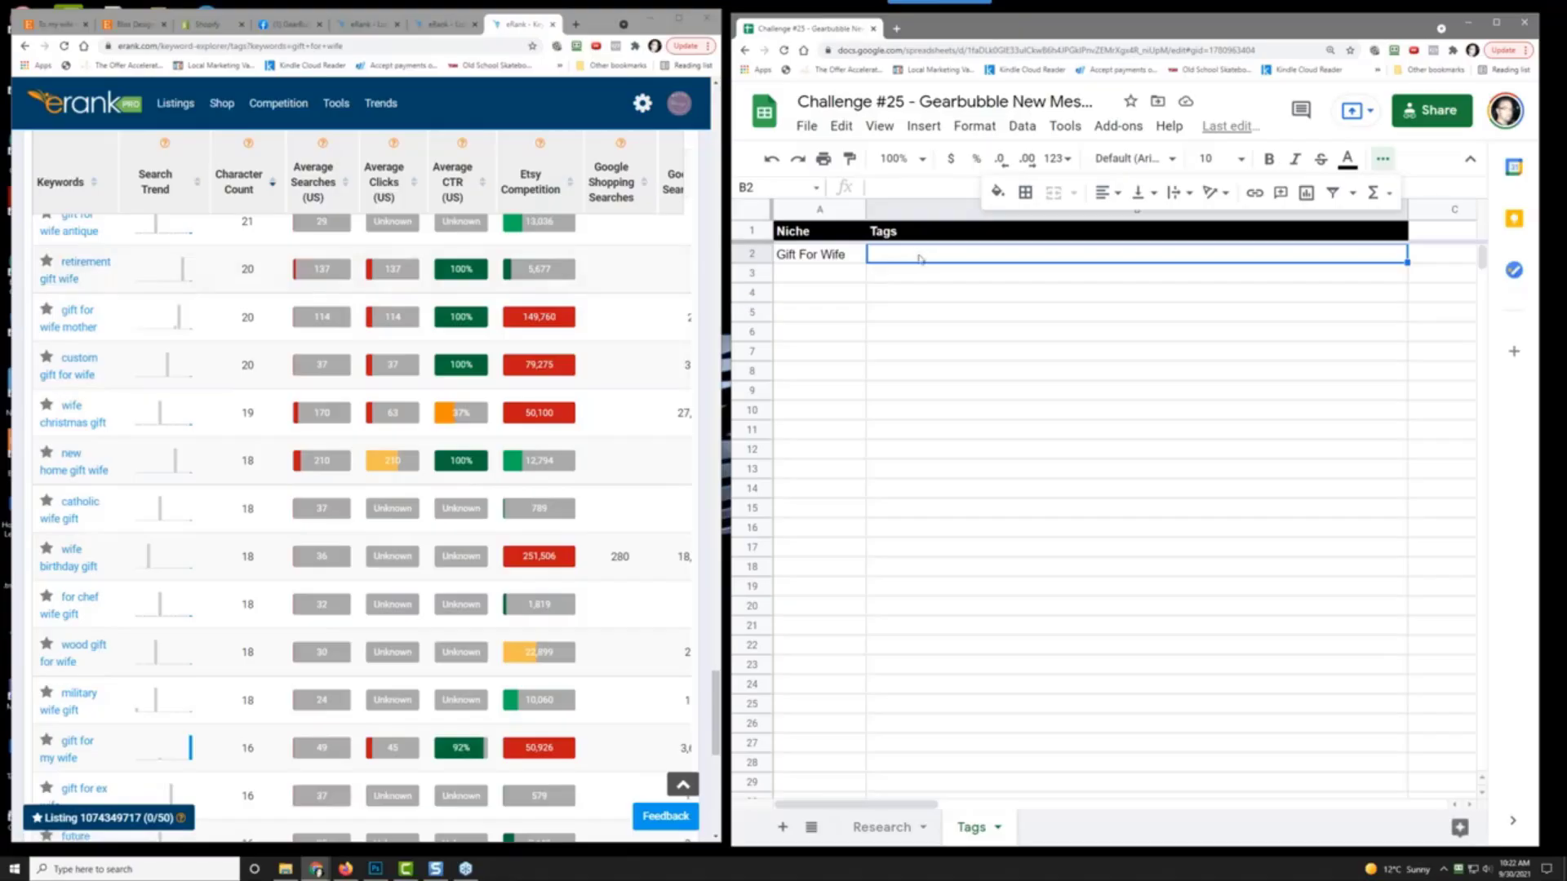
type("retiremen")
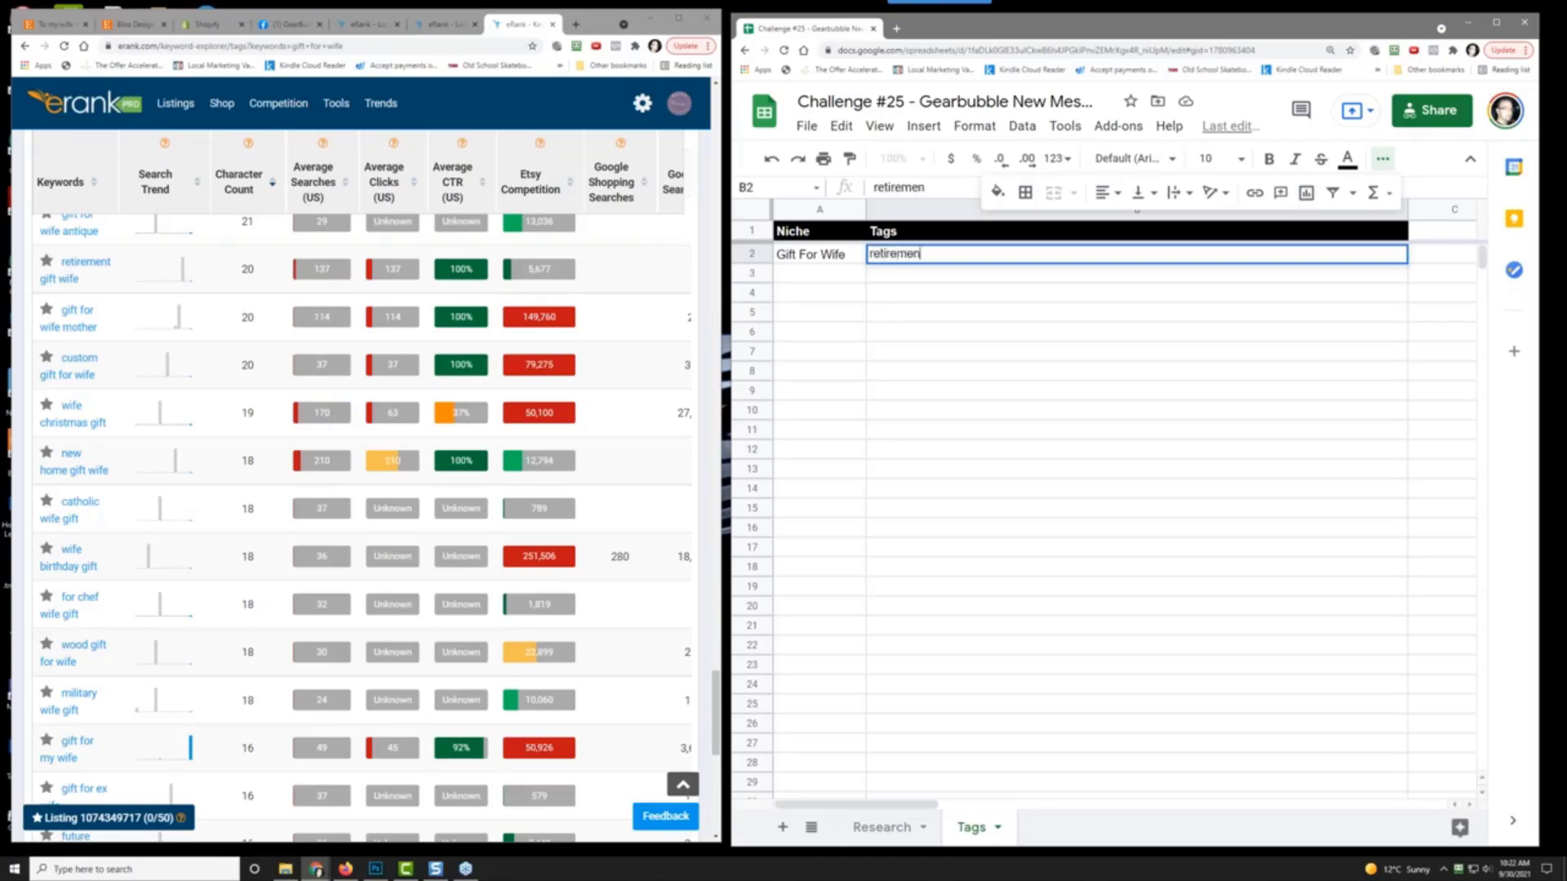
type("t gift for wife")
type(", gift for wife mother,")
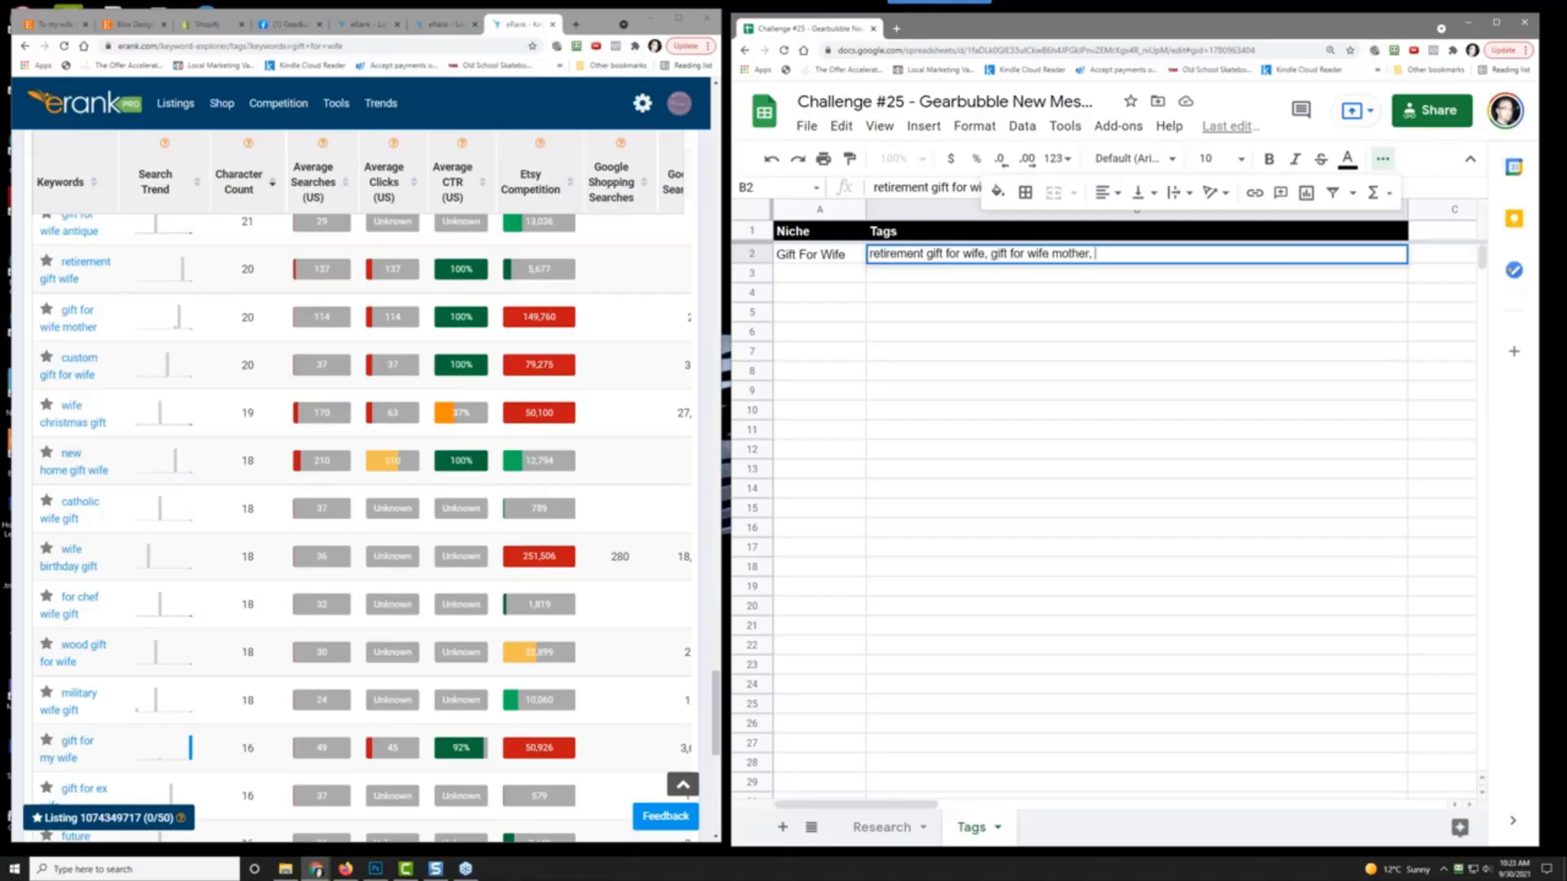
type("wife christmas gift, new home gift wife")
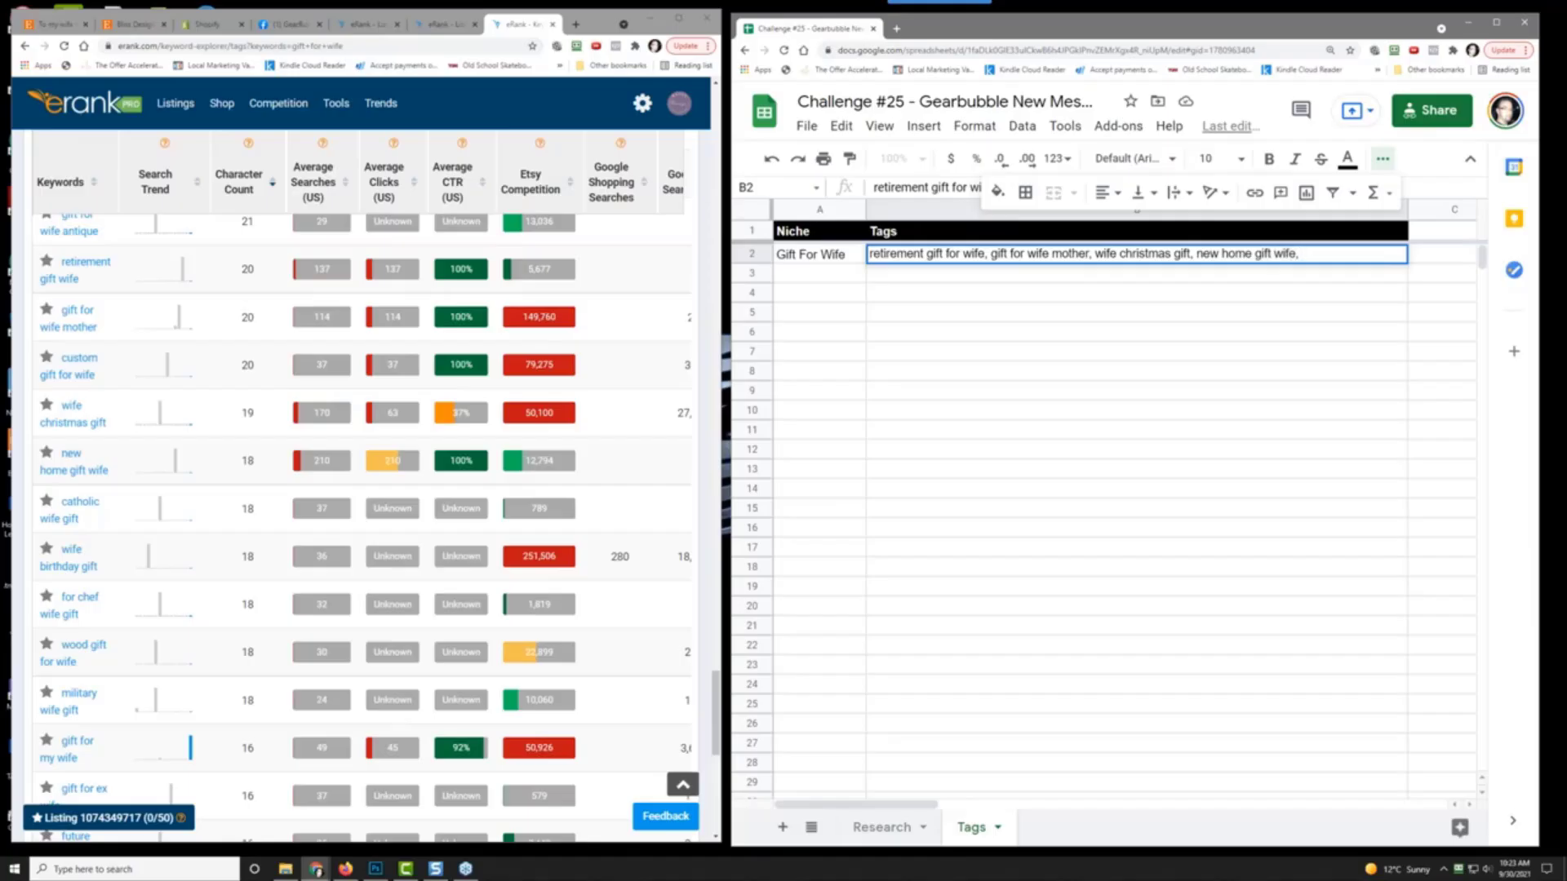
Step: Append "catholic wife gift, wife birthday gift, for chef wife gift, gift for my wife," to the tag list in B2
type(", caho")
key("BackSpace")
type("tholic wife gift")
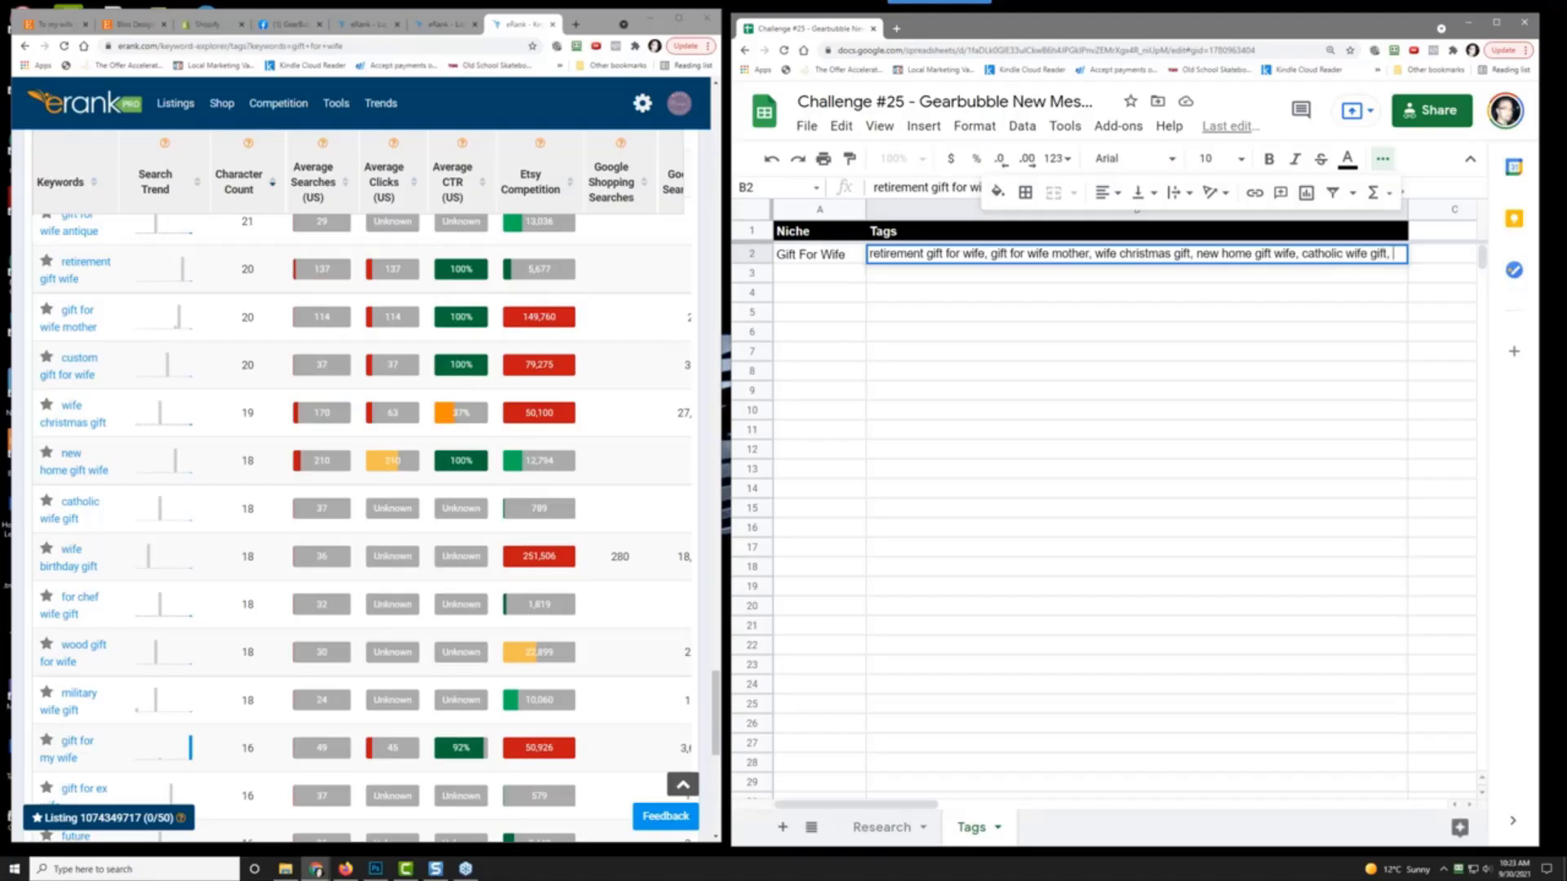
type(", wife b")
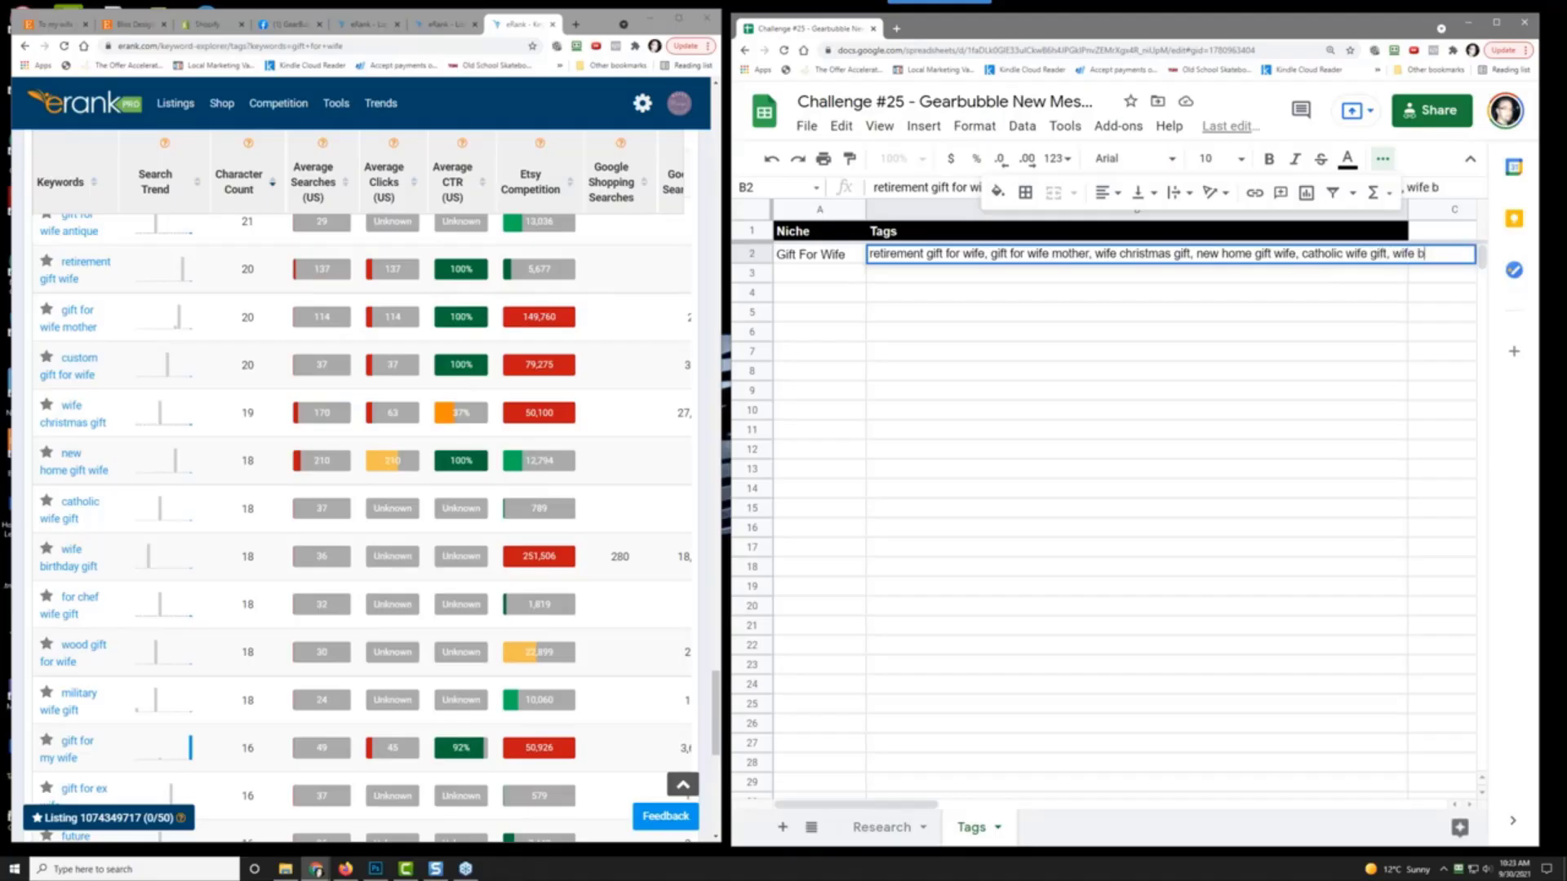
type("irthday gift")
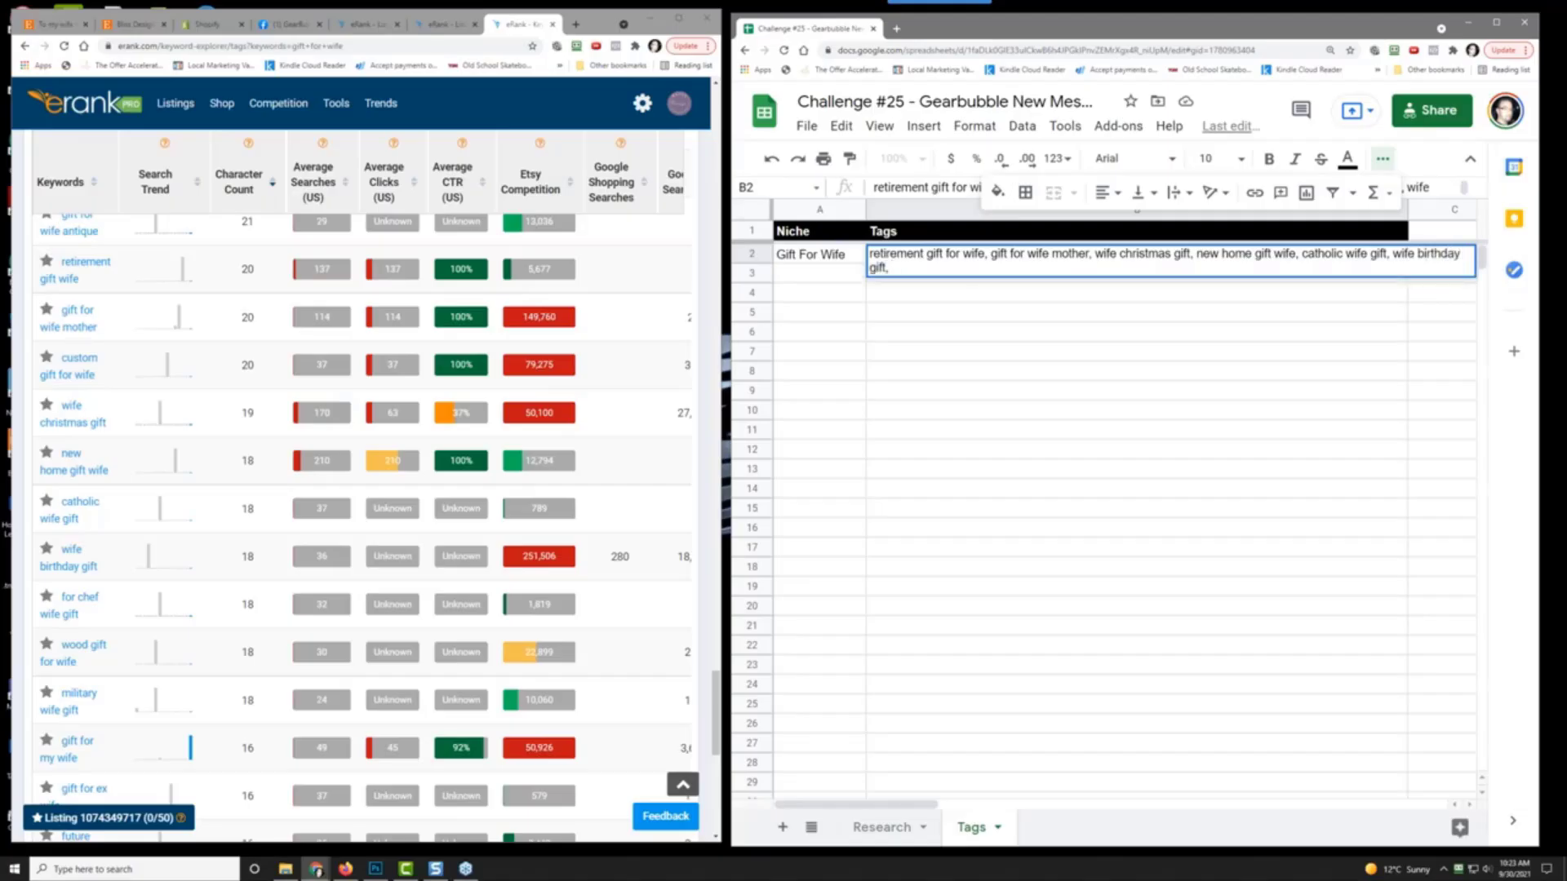
type(", for chef wife gift, gif")
type("t for my wife,")
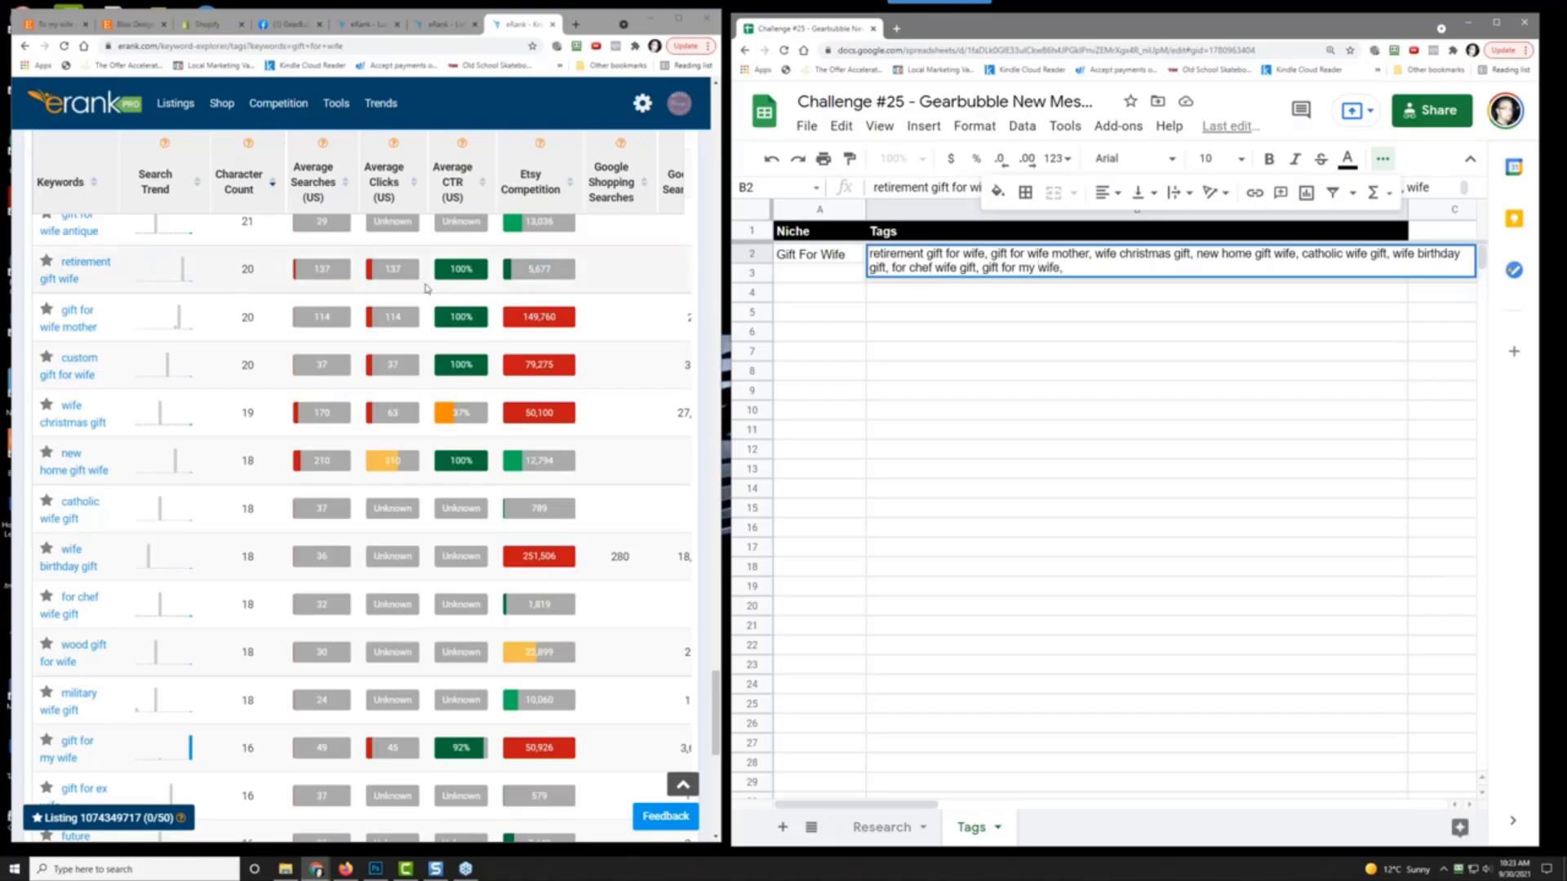
Step: Return to eRank's keyword search and look up "wife fishing gift" in place of the current keyword
scroll(220, 283, "up", 15)
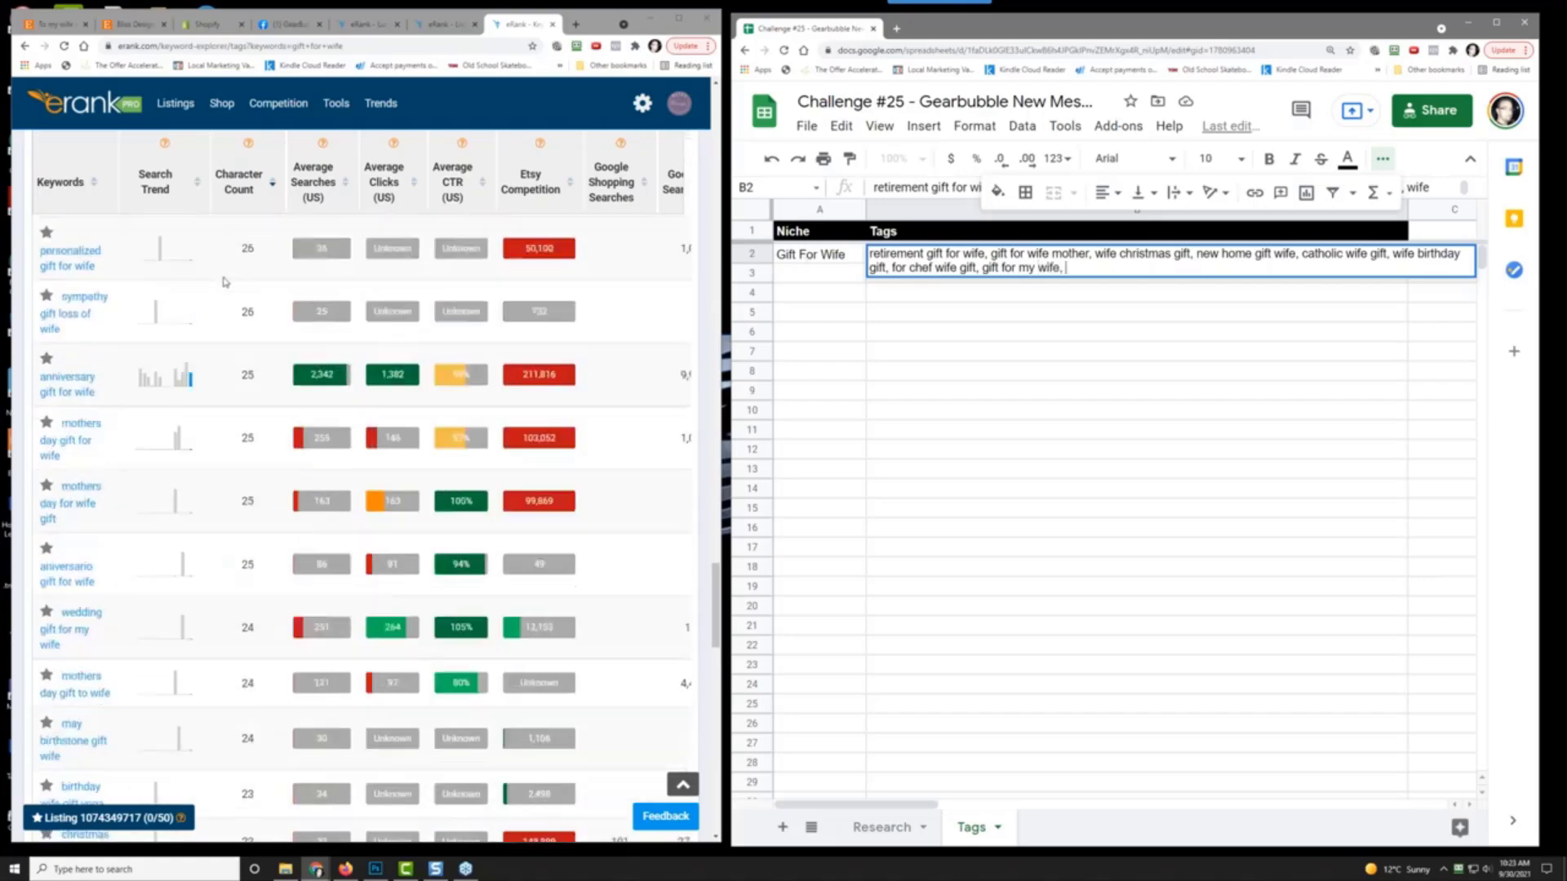
scroll(226, 283, "up", 5)
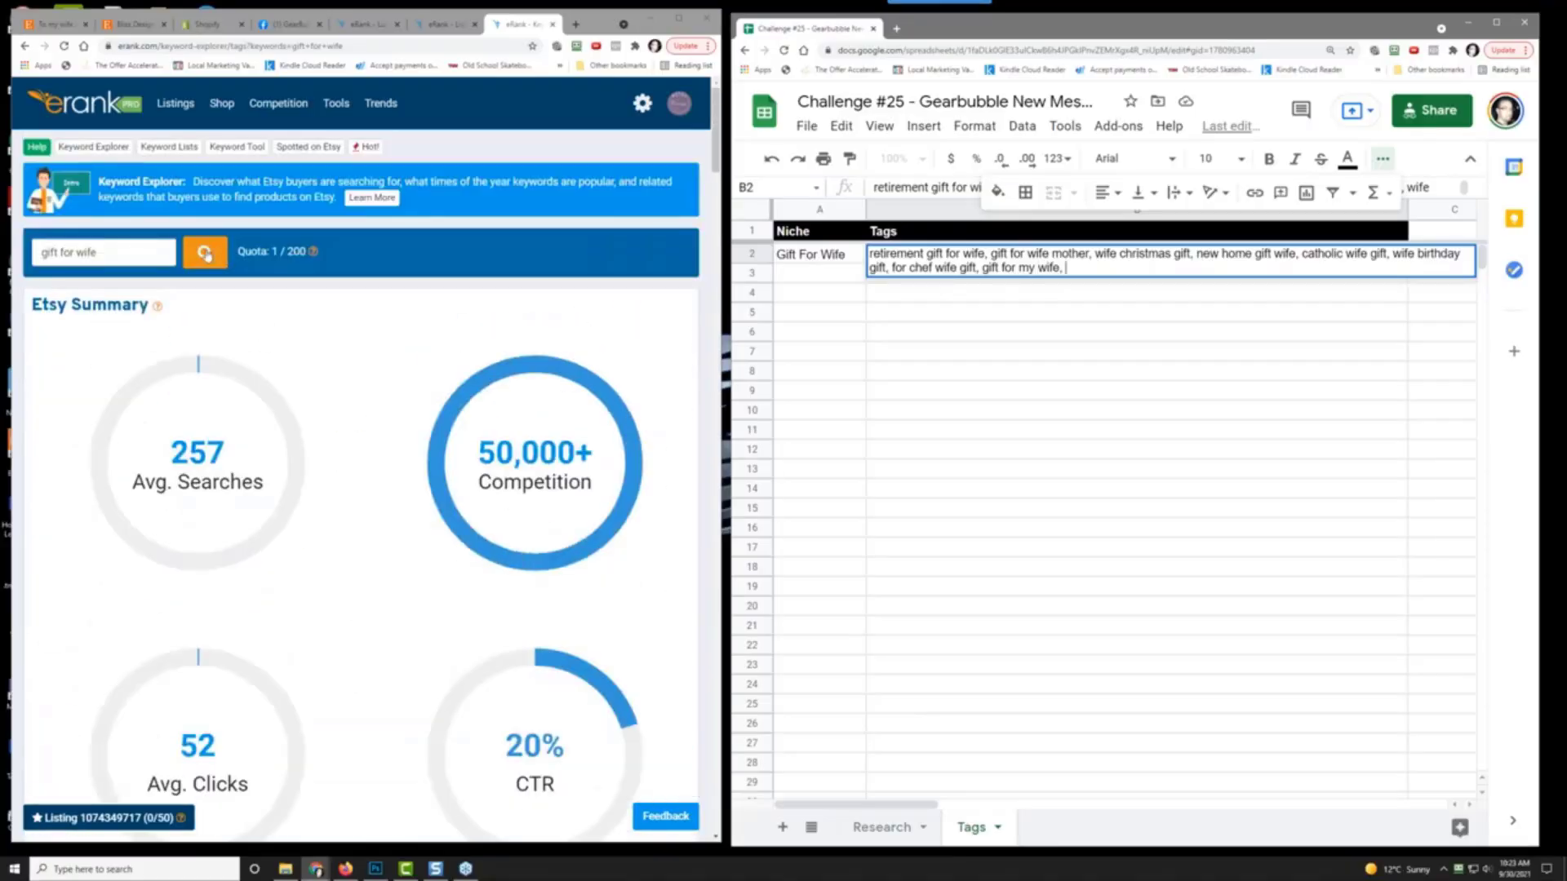
left_click(133, 249)
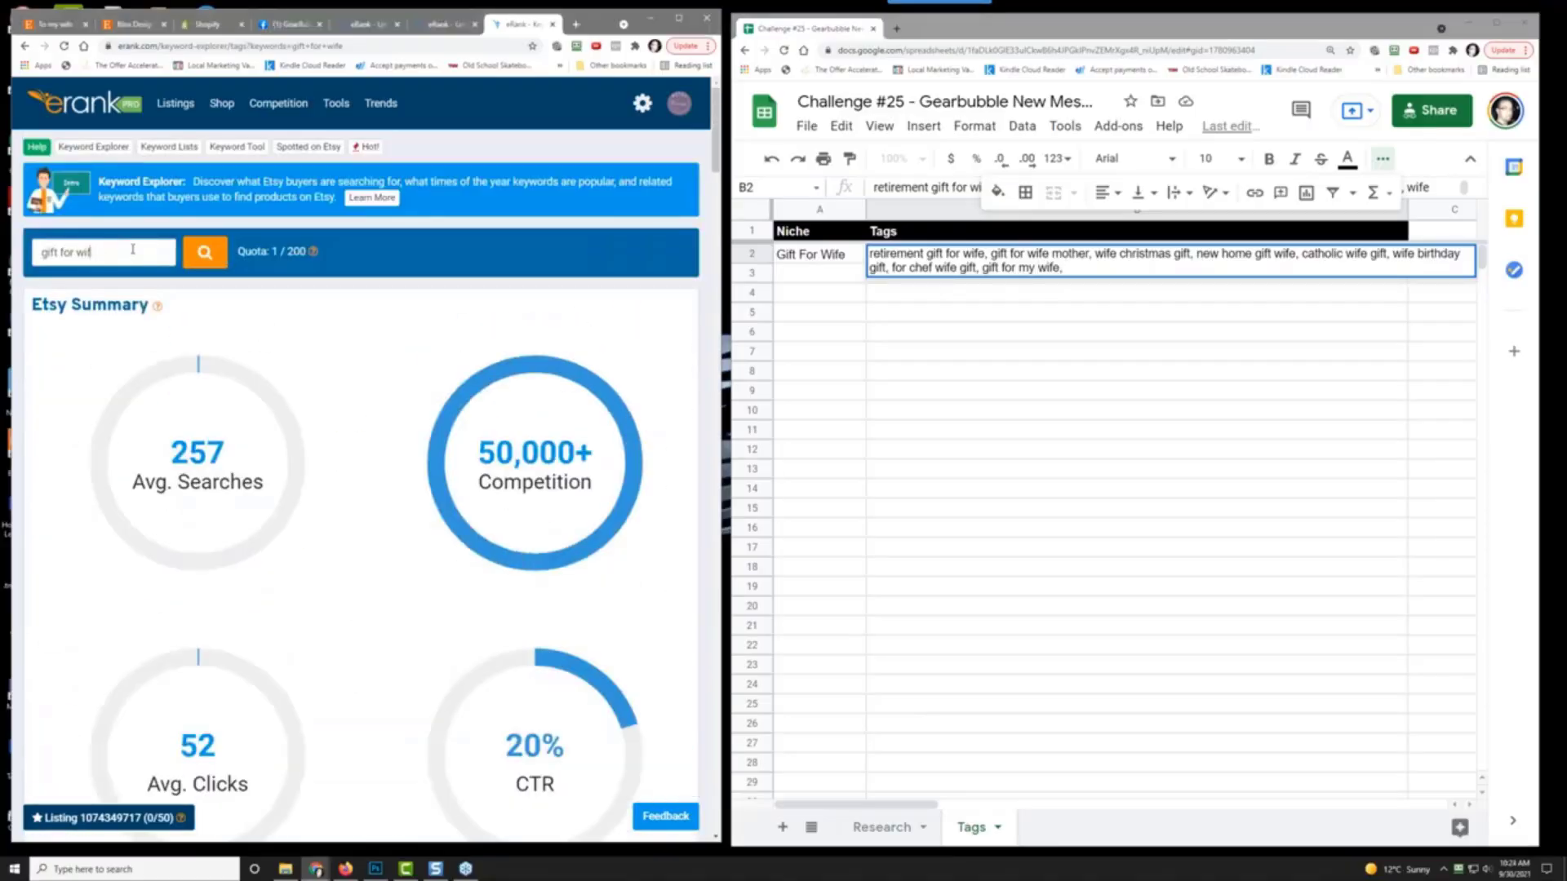
key("ctrl+a")
type("wife fishing gift")
key("Return")
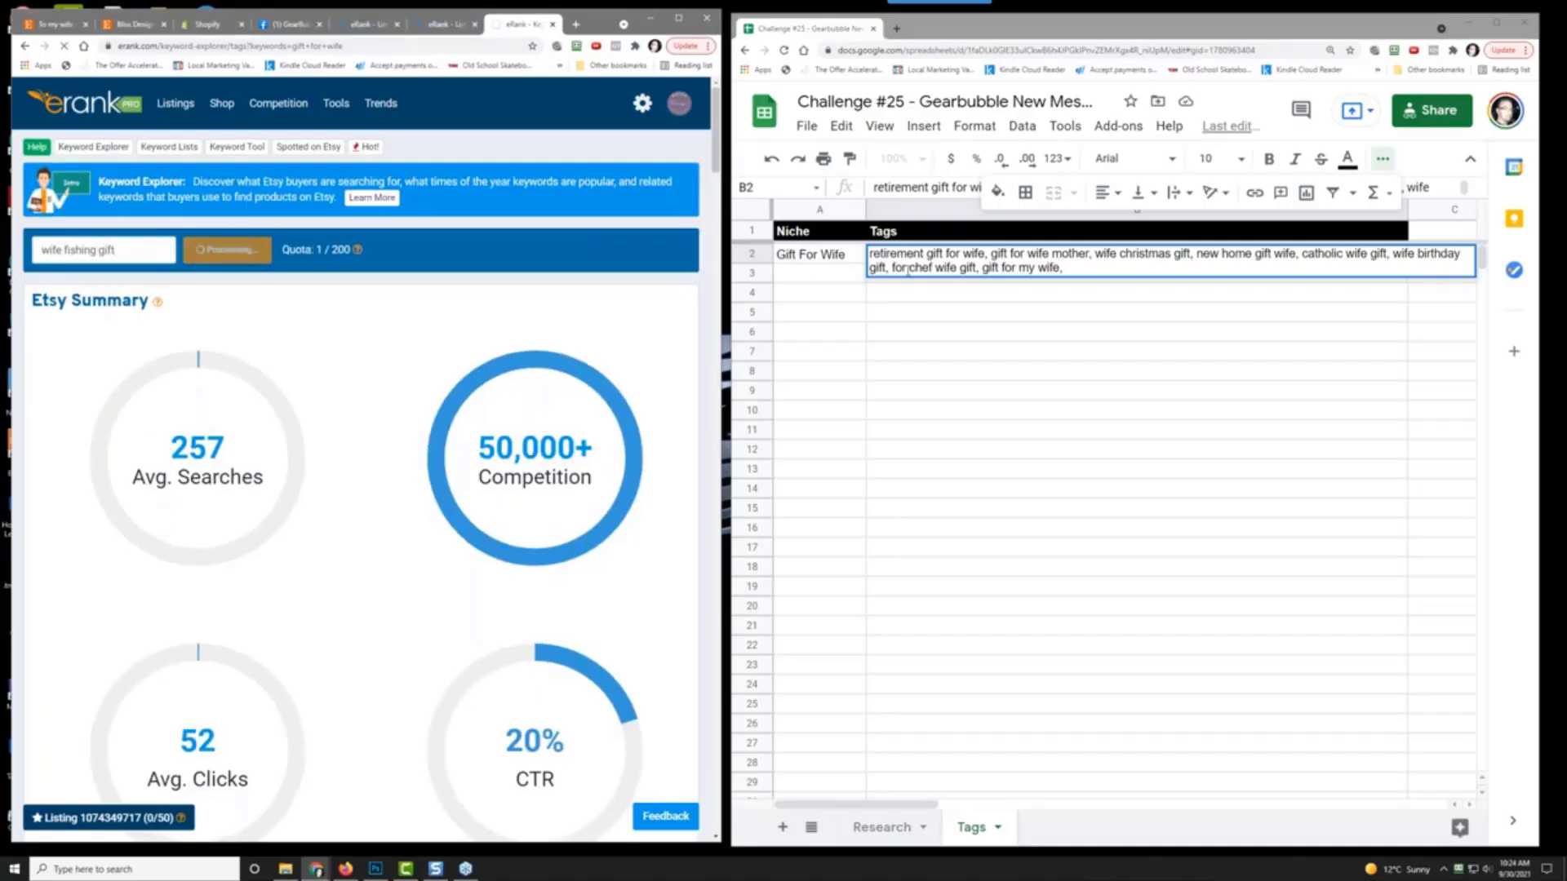
Step: Look through eRank's related searches for "wife fishing gift" for keywords usable as gift-for-wife tags
scroll(318, 429, "down", 15)
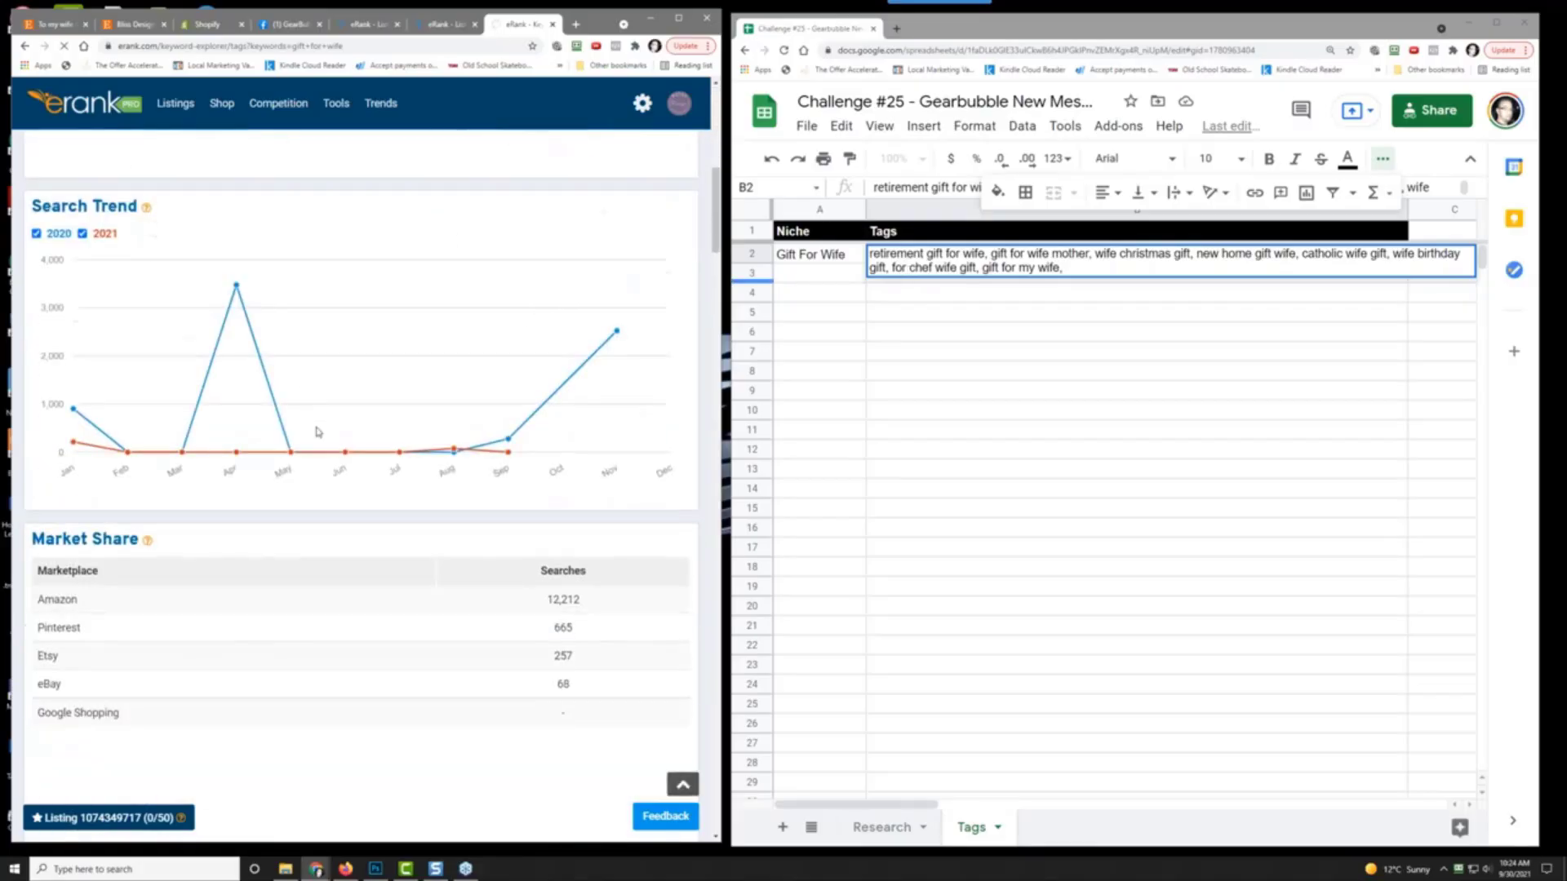
scroll(318, 431, "down", 5)
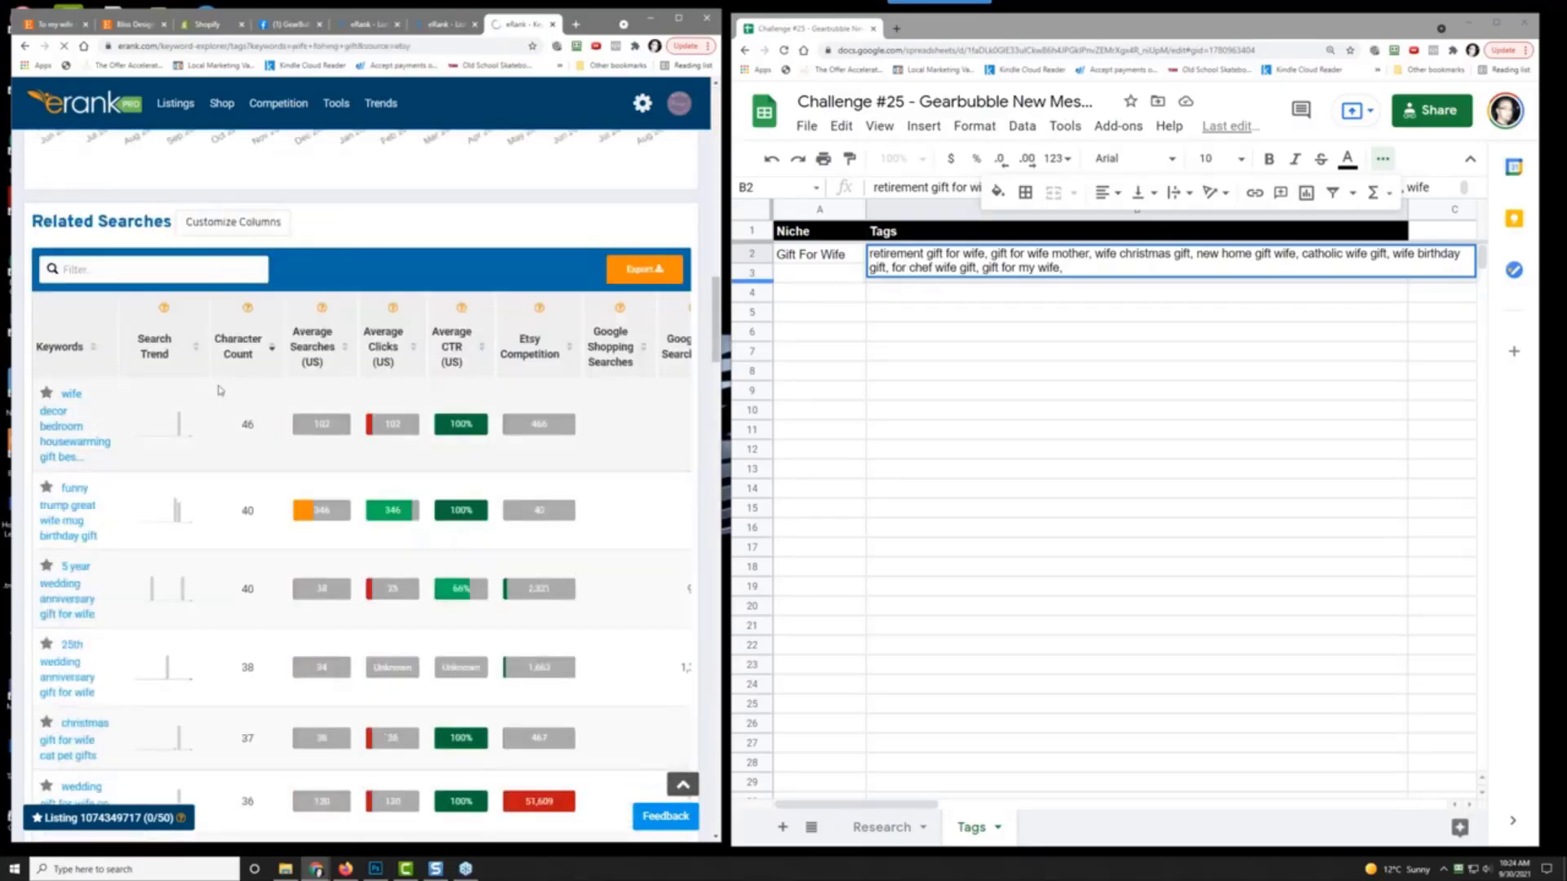
scroll(321, 419, "down", 5)
scroll(321, 419, "down", 12)
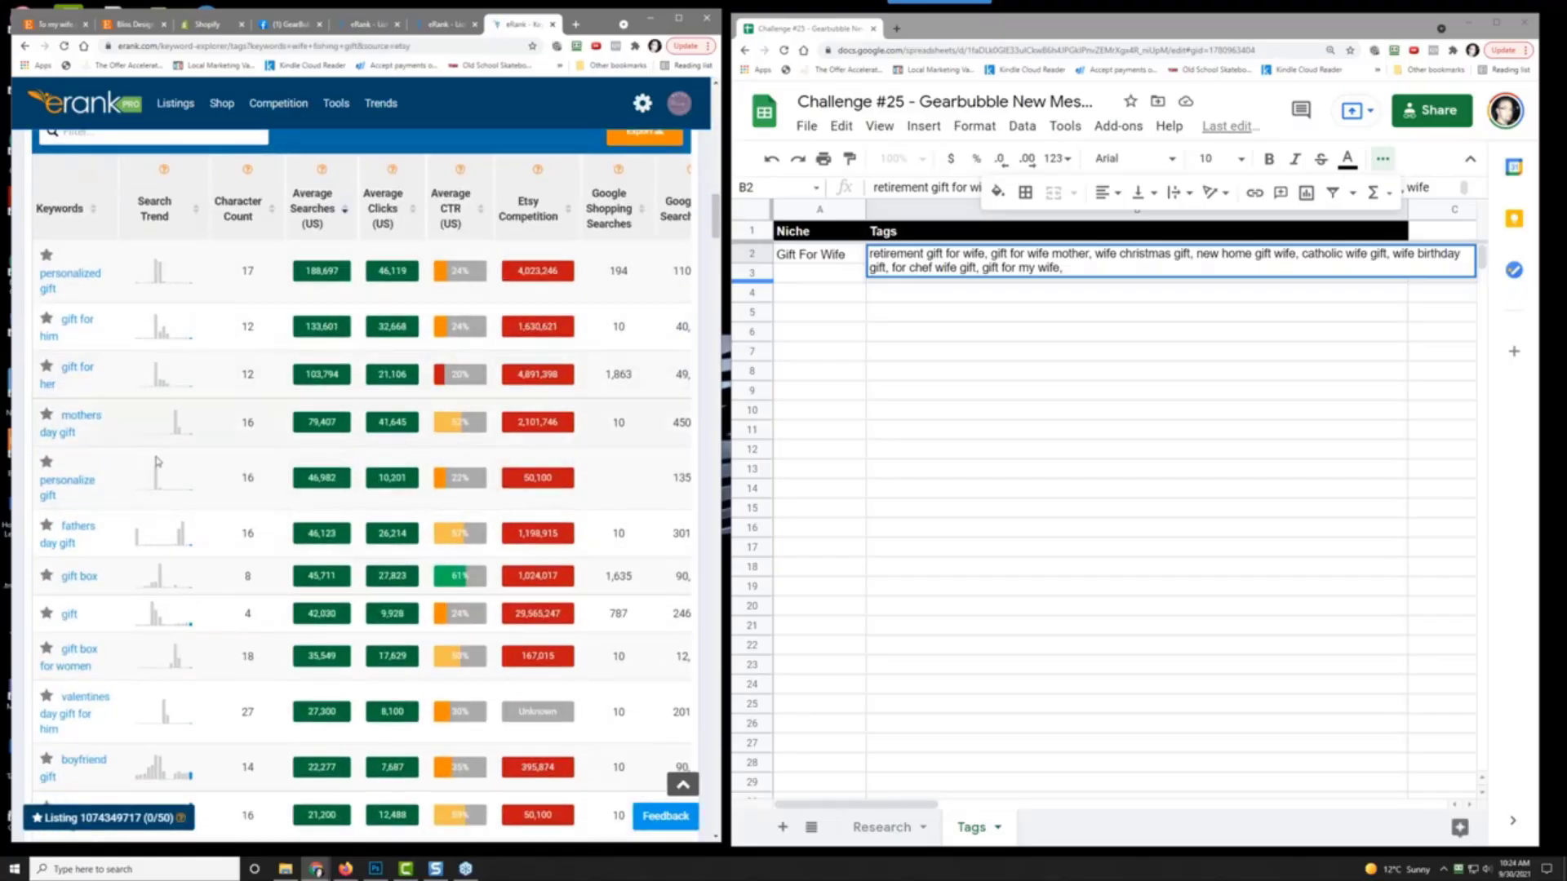
scroll(120, 615, "down", 2)
scroll(120, 615, "down", 2)
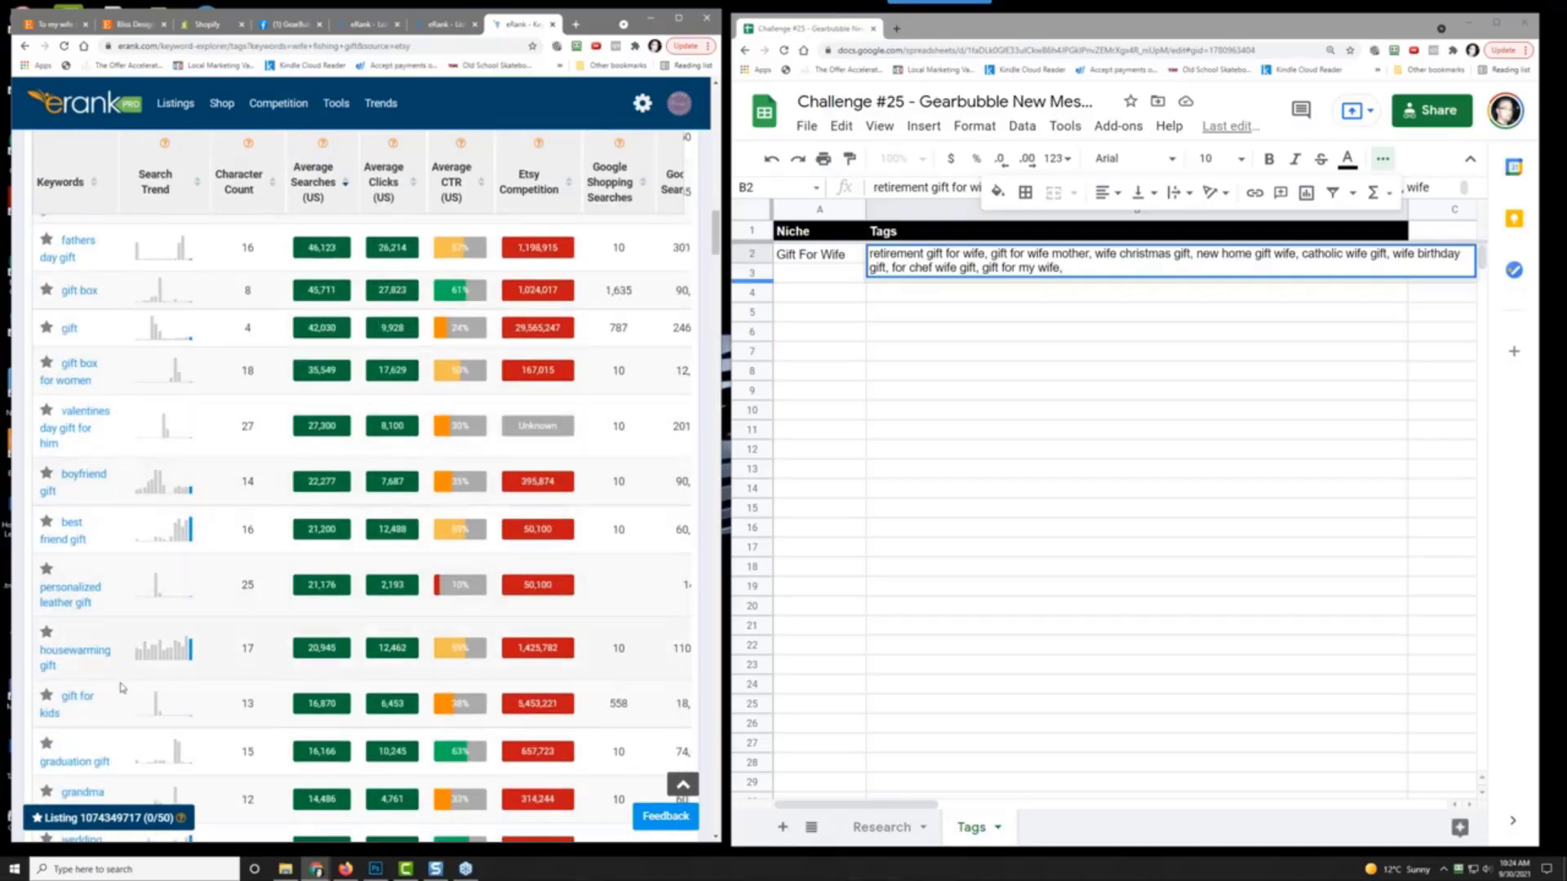
scroll(132, 593, "down", 3)
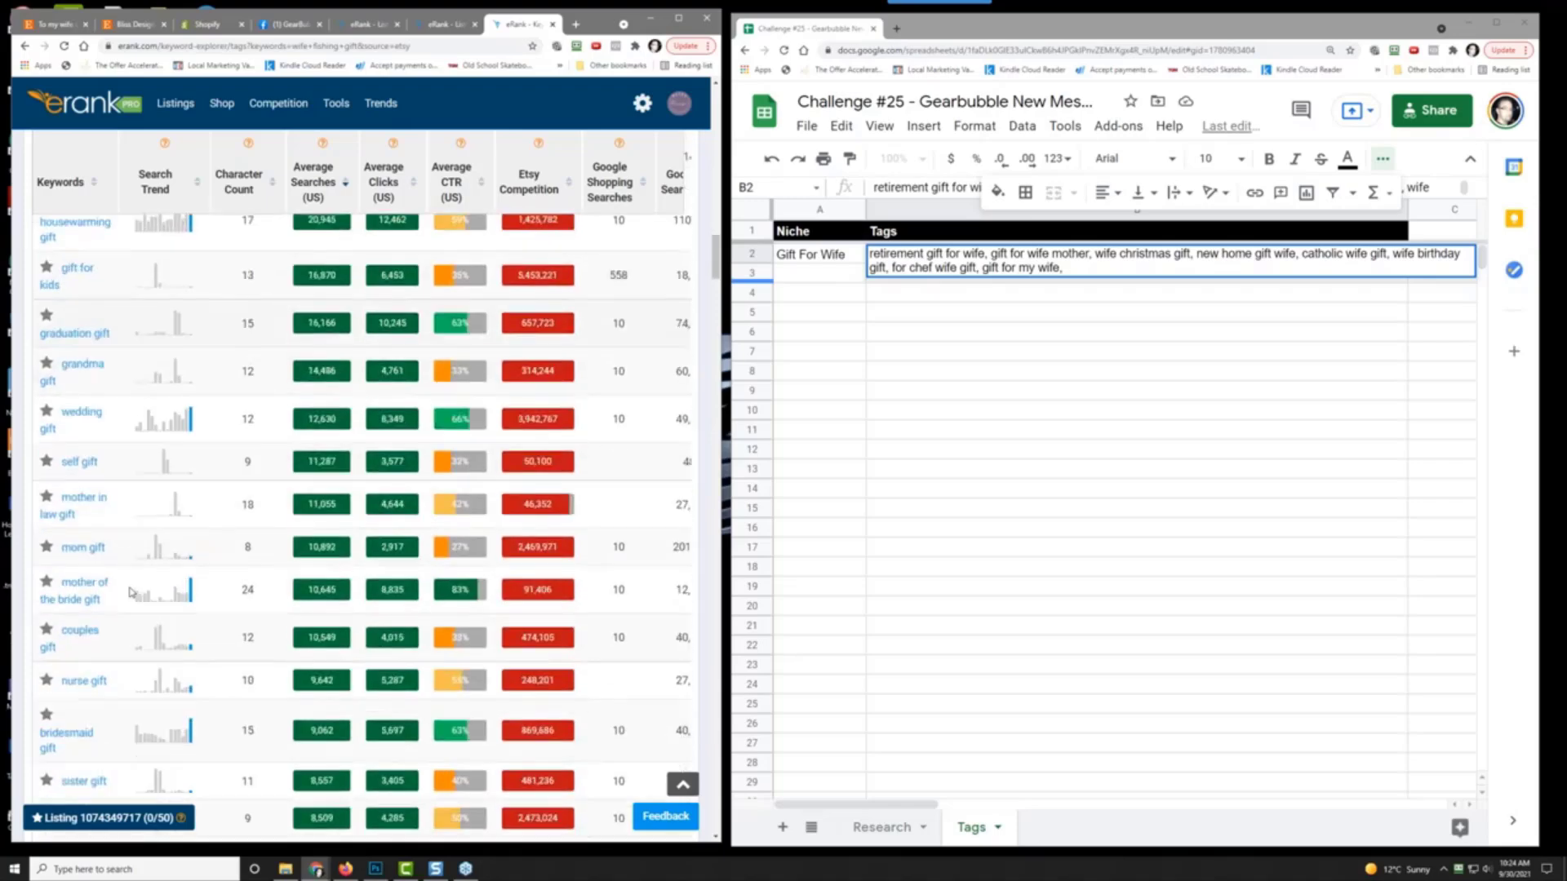
scroll(132, 592, "up", 10)
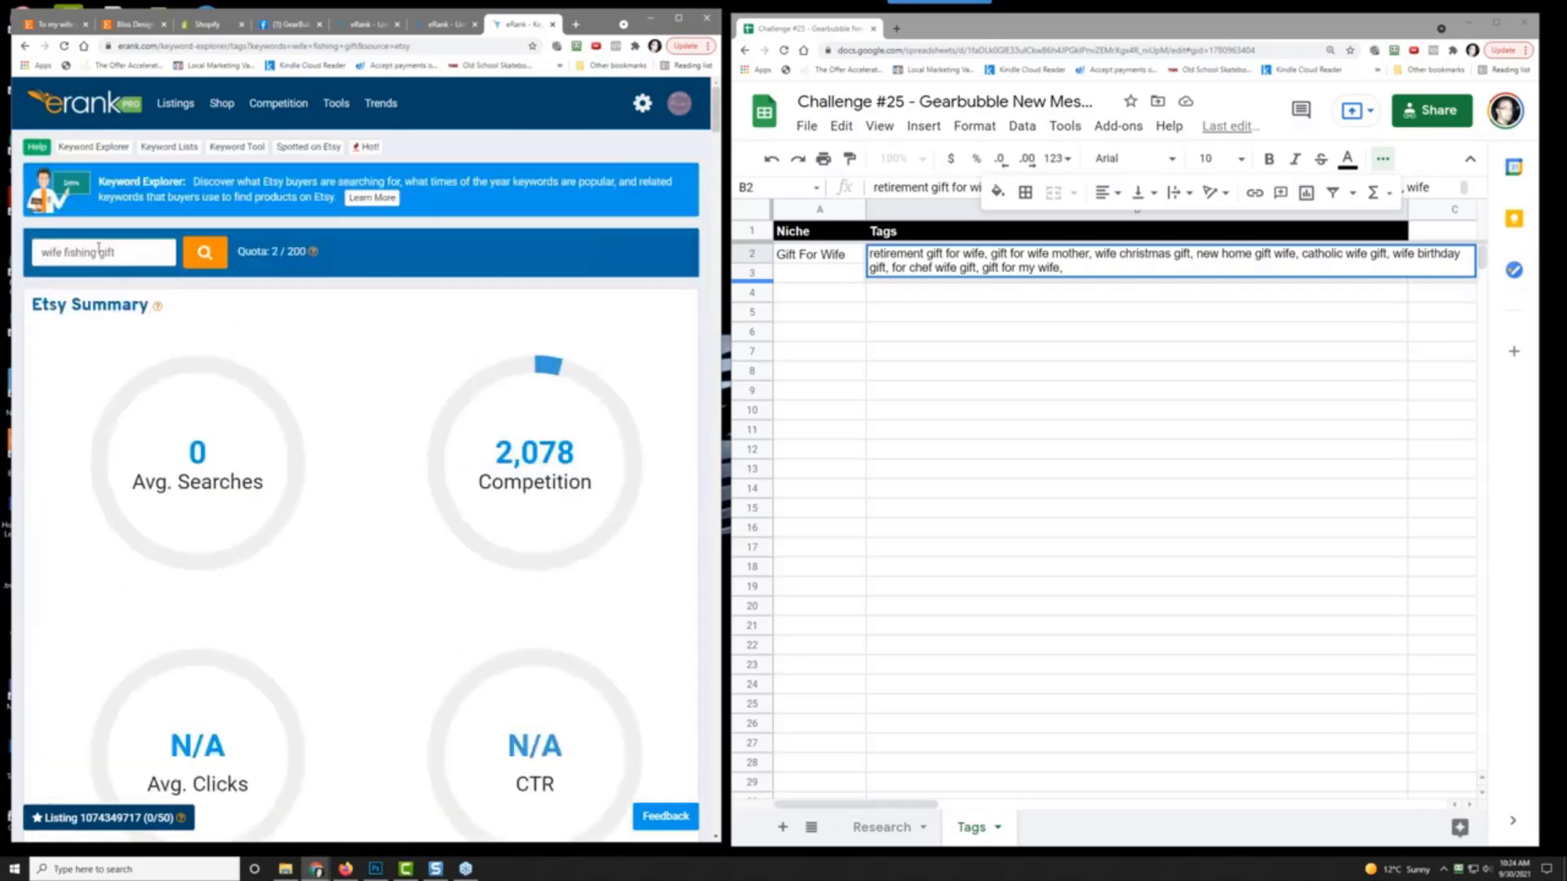
Step: Shorten the eRank keyword to "wife fishing", run the search and go to its related searches
left_click_drag(99, 250, 128, 253)
key("BackSpace")
key("Return")
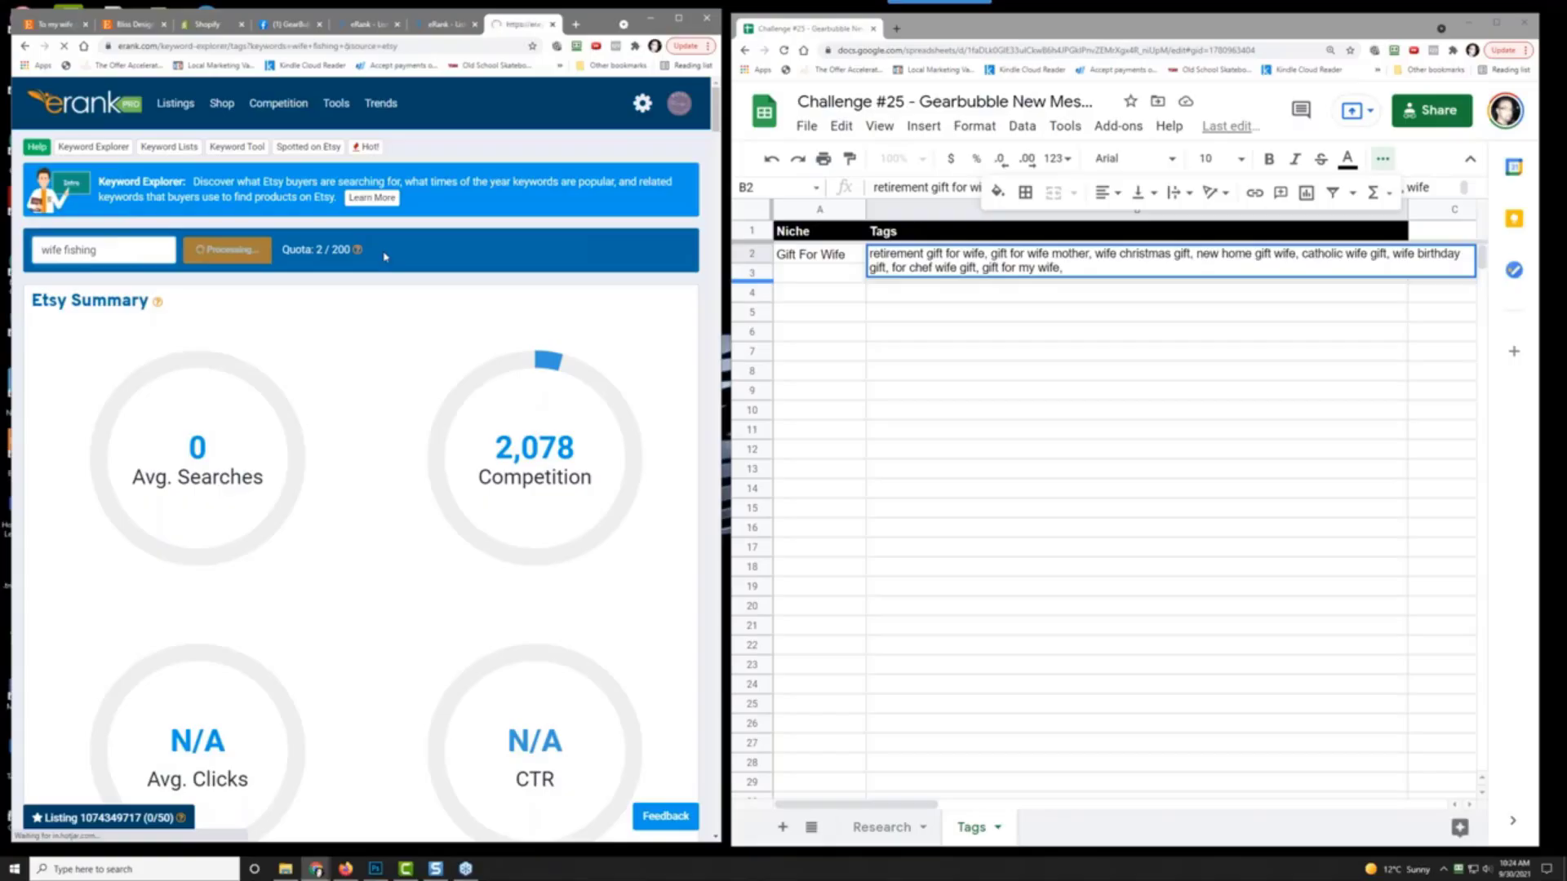
scroll(319, 427, "down", 15)
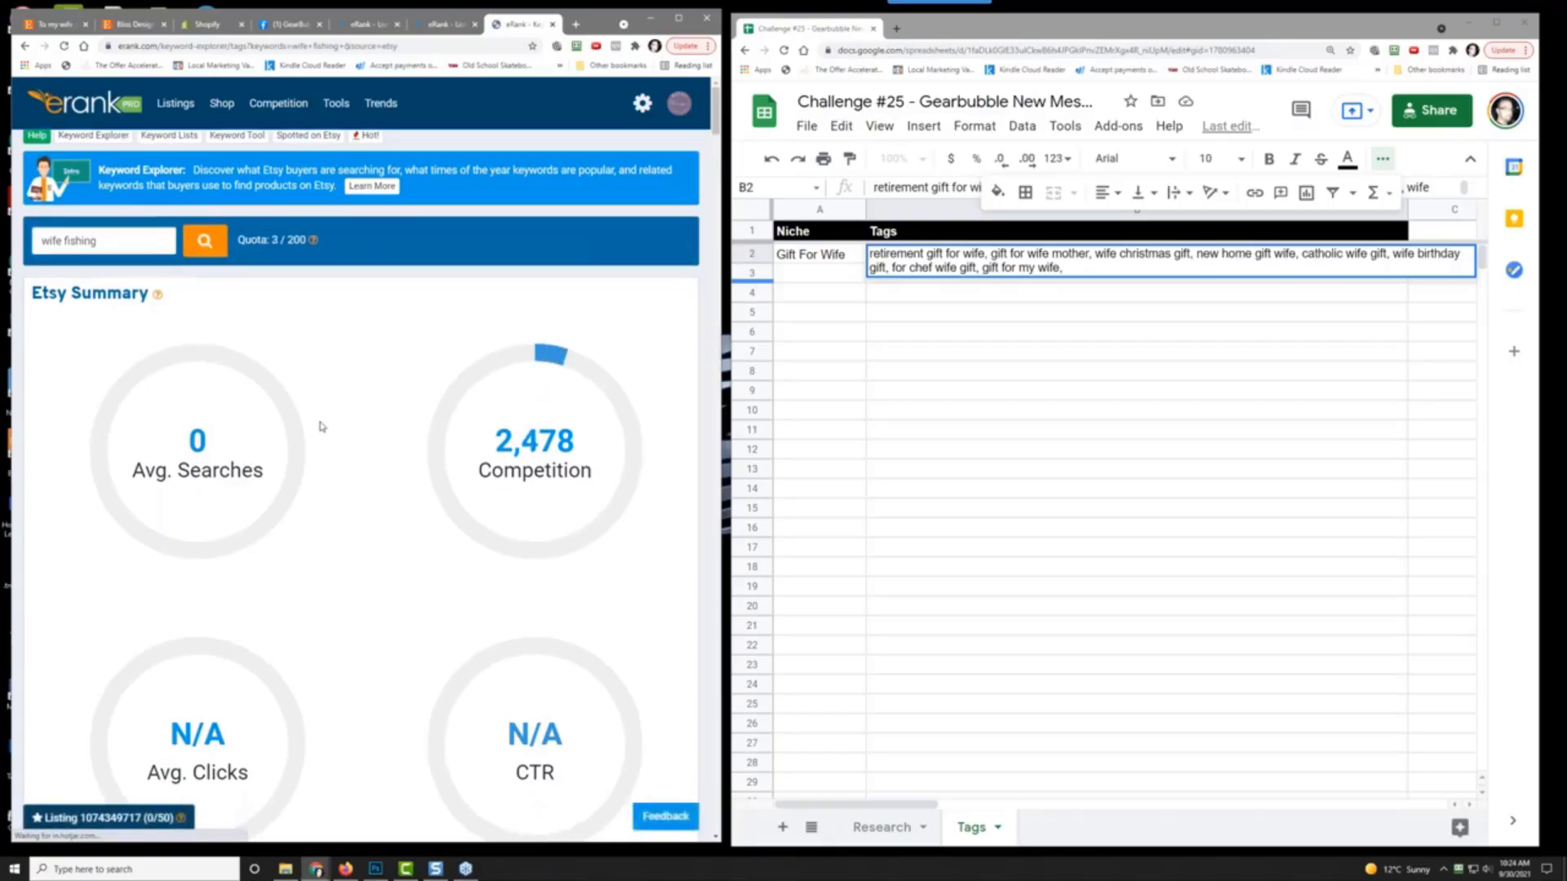
scroll(323, 426, "down", 3)
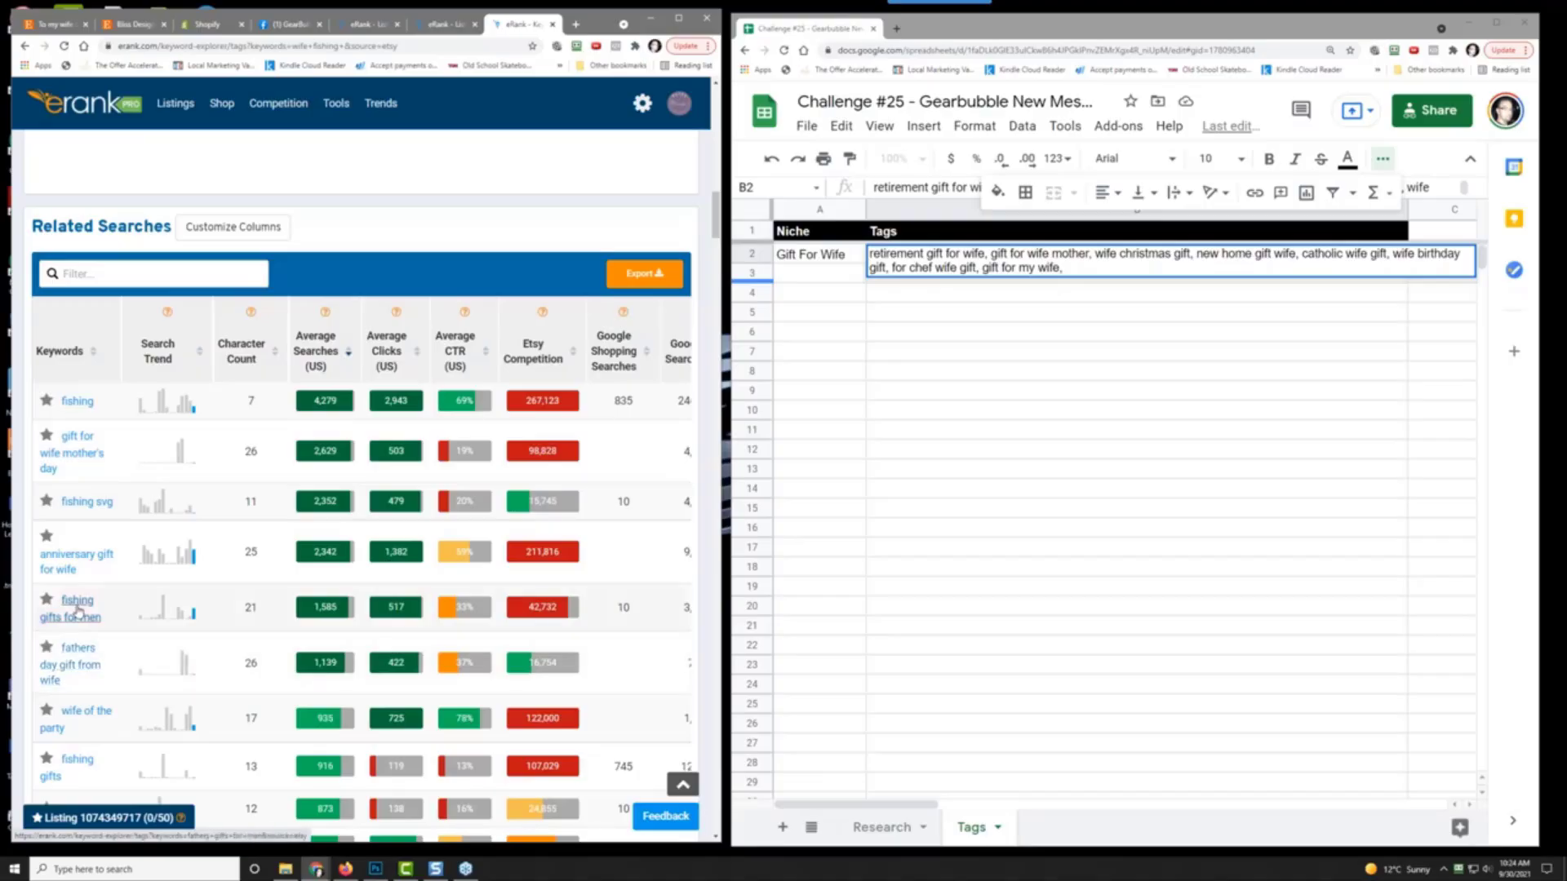
Step: Append "wife gift," from the related searches to the tag list in B2
scroll(78, 621, "down", 1)
scroll(78, 622, "down", 3)
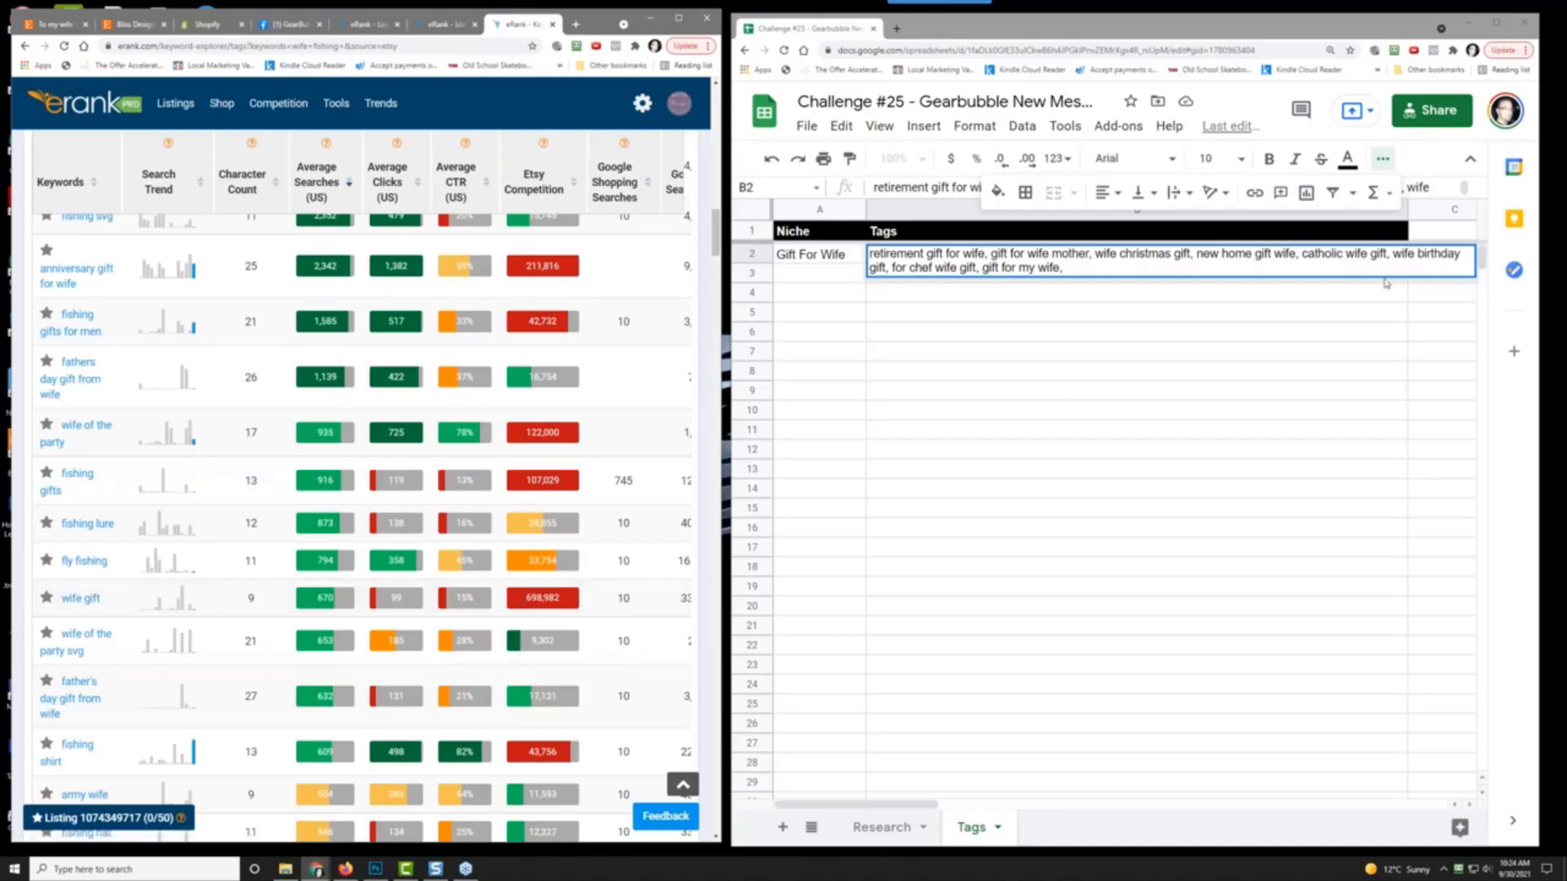
left_click(1082, 268)
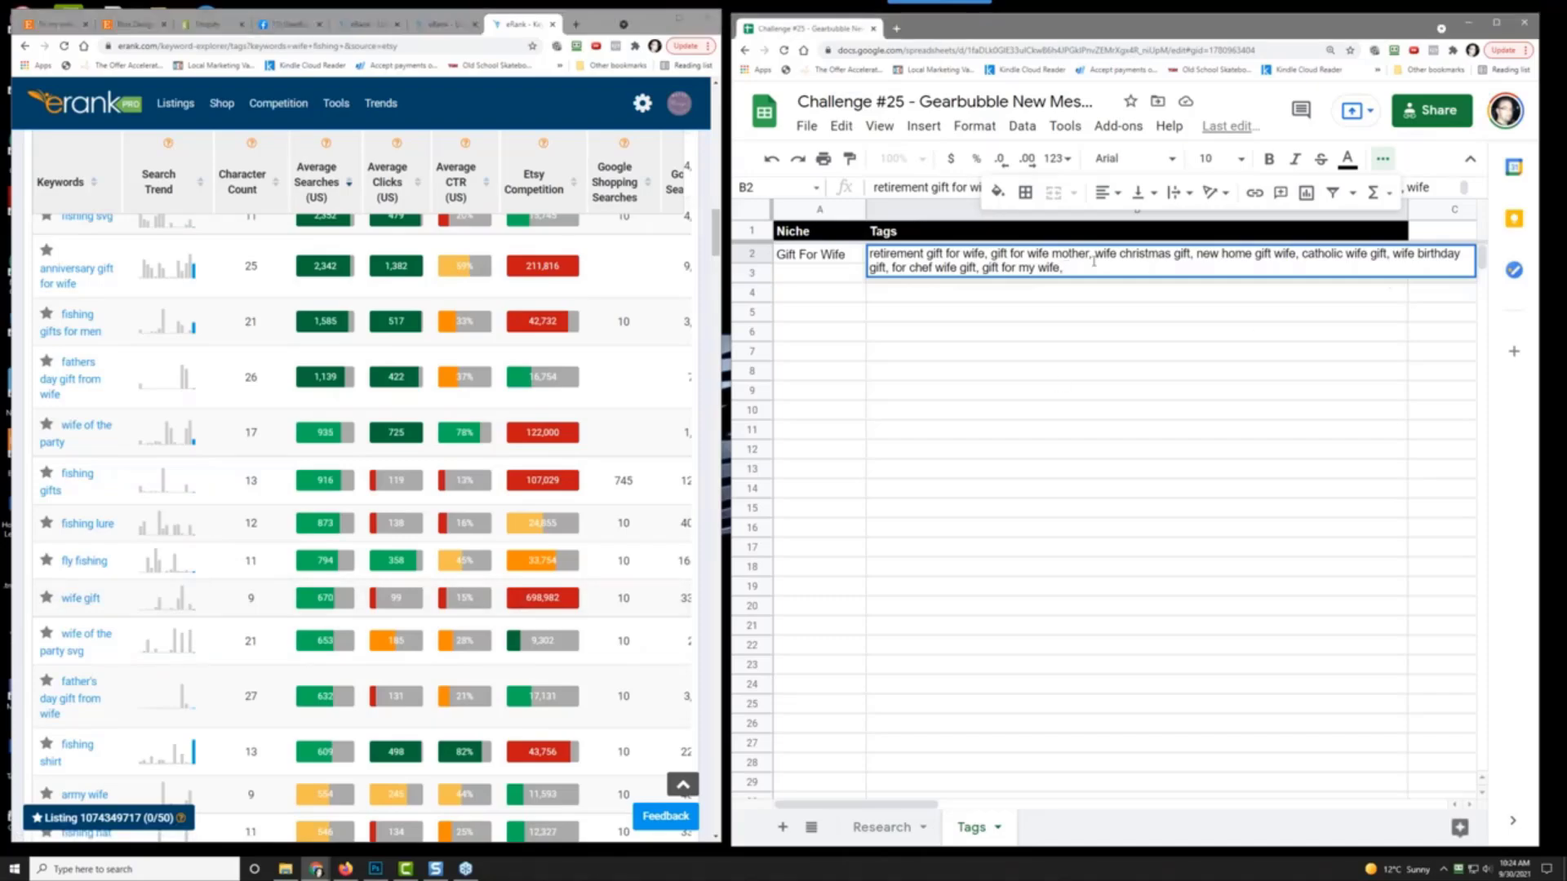
type("wife gift,")
Step: Return to eRank's keyword search and look up "gift wife" in place of the current keyword
scroll(267, 330, "up", 10)
scroll(267, 331, "up", 5)
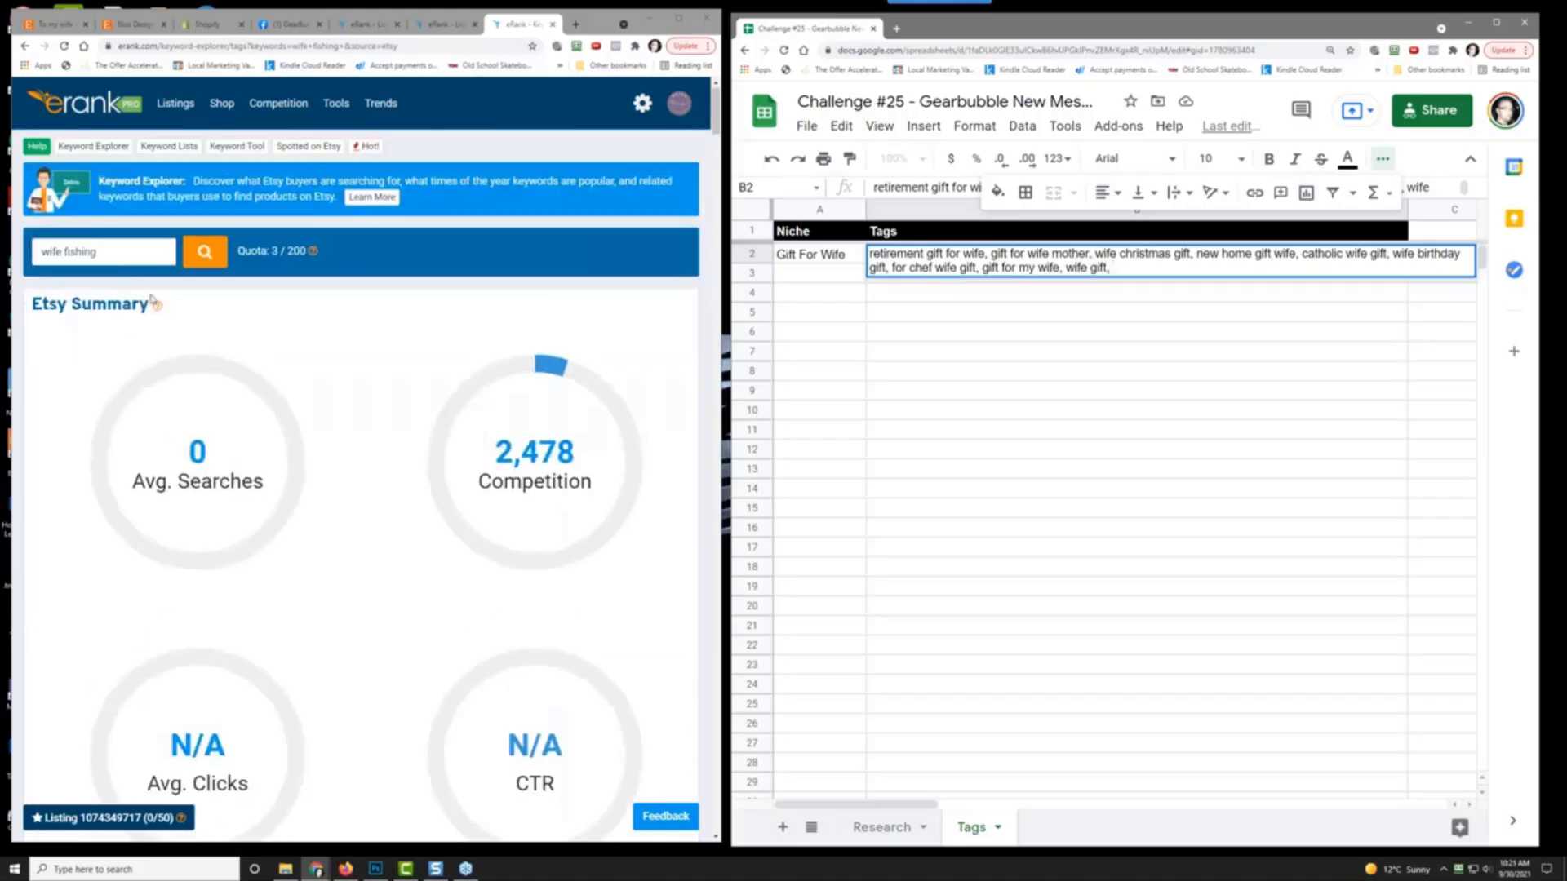
triple_click(59, 255)
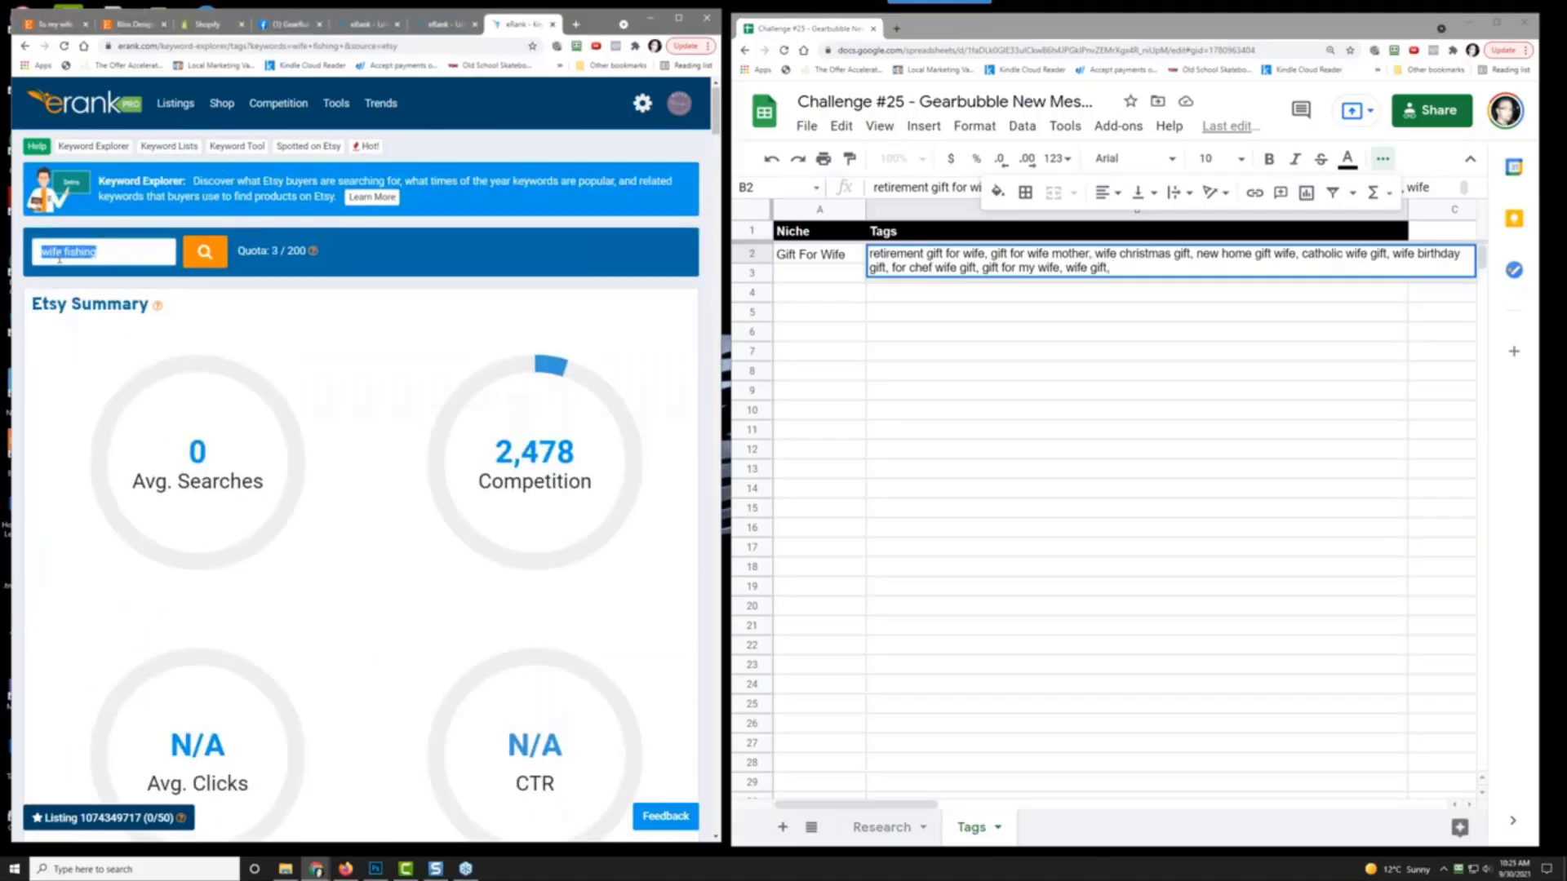
type("gift")
type("wife")
key("Return")
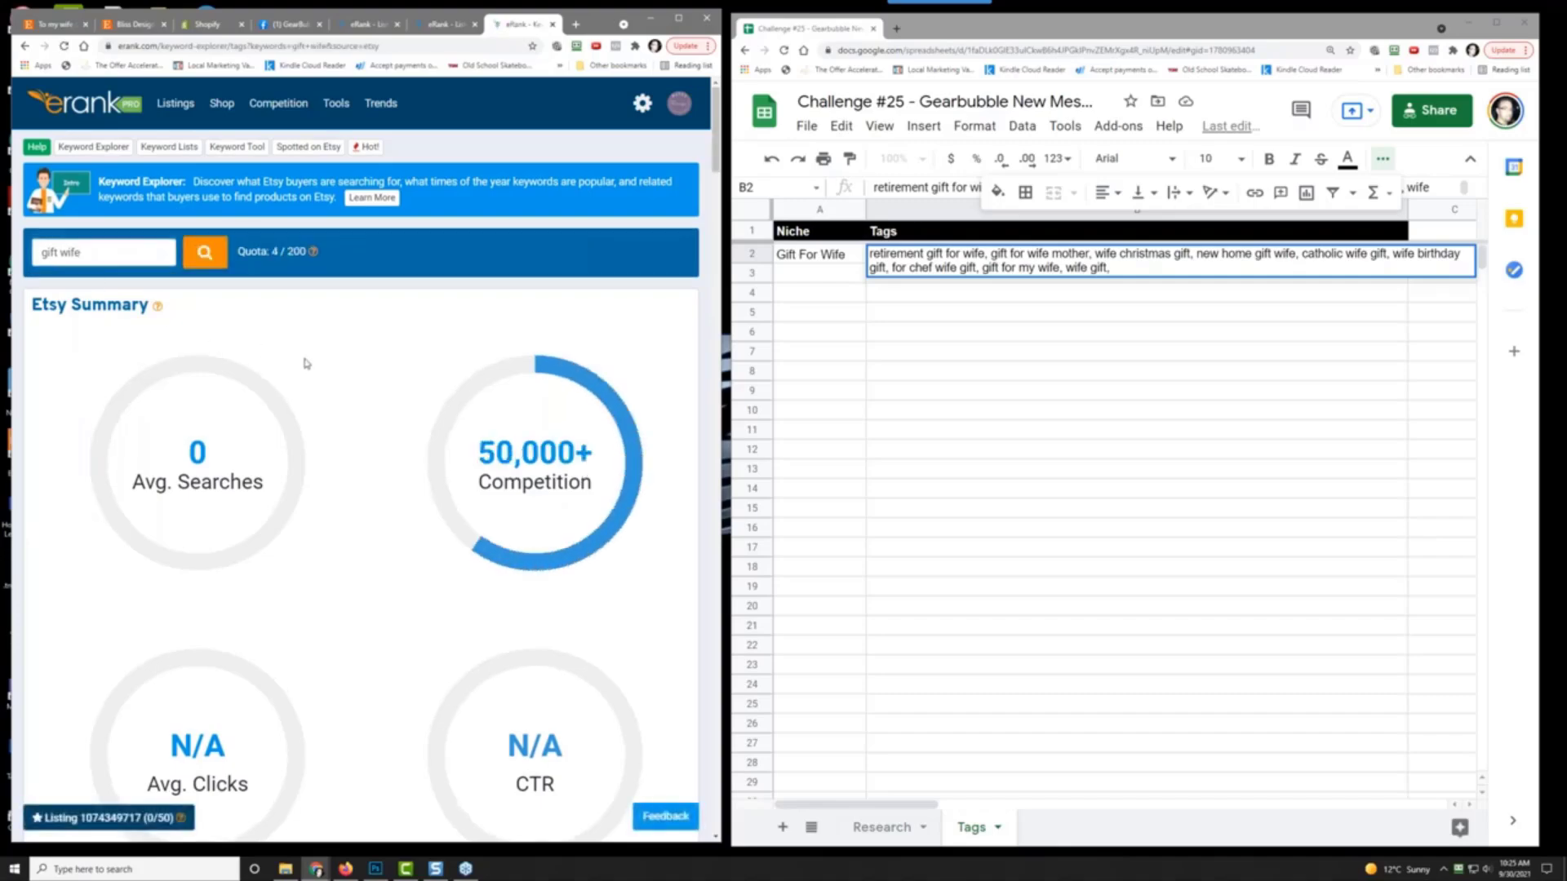
Step: Check the related searches for "gift wife" and append "gift for wife," to the tag list in B2
scroll(306, 362, "down", 10)
scroll(306, 362, "down", 3)
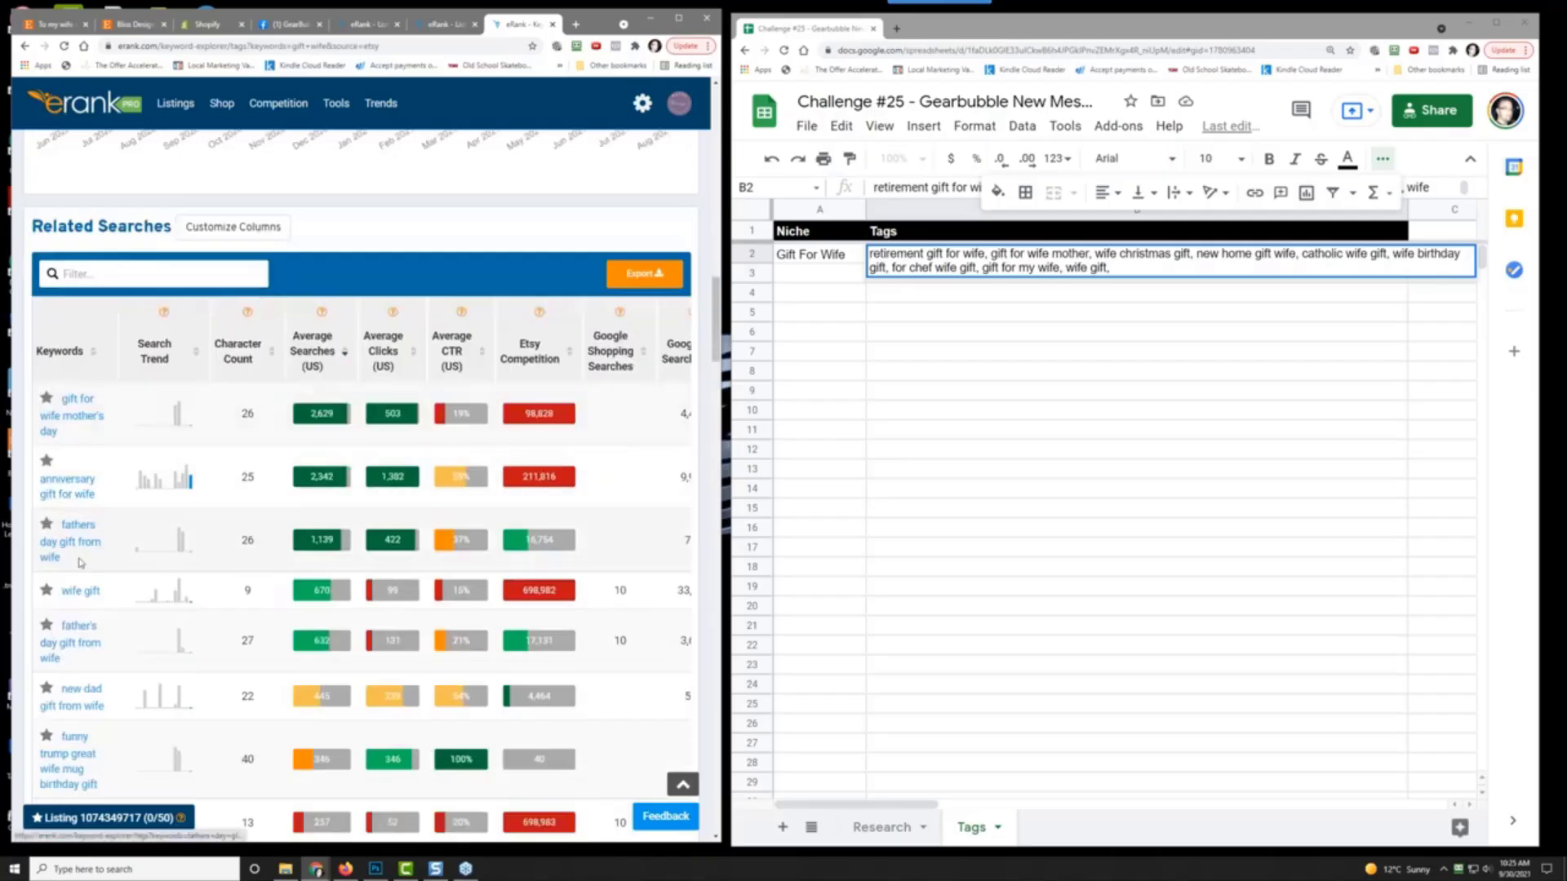
scroll(128, 618, "down", 3)
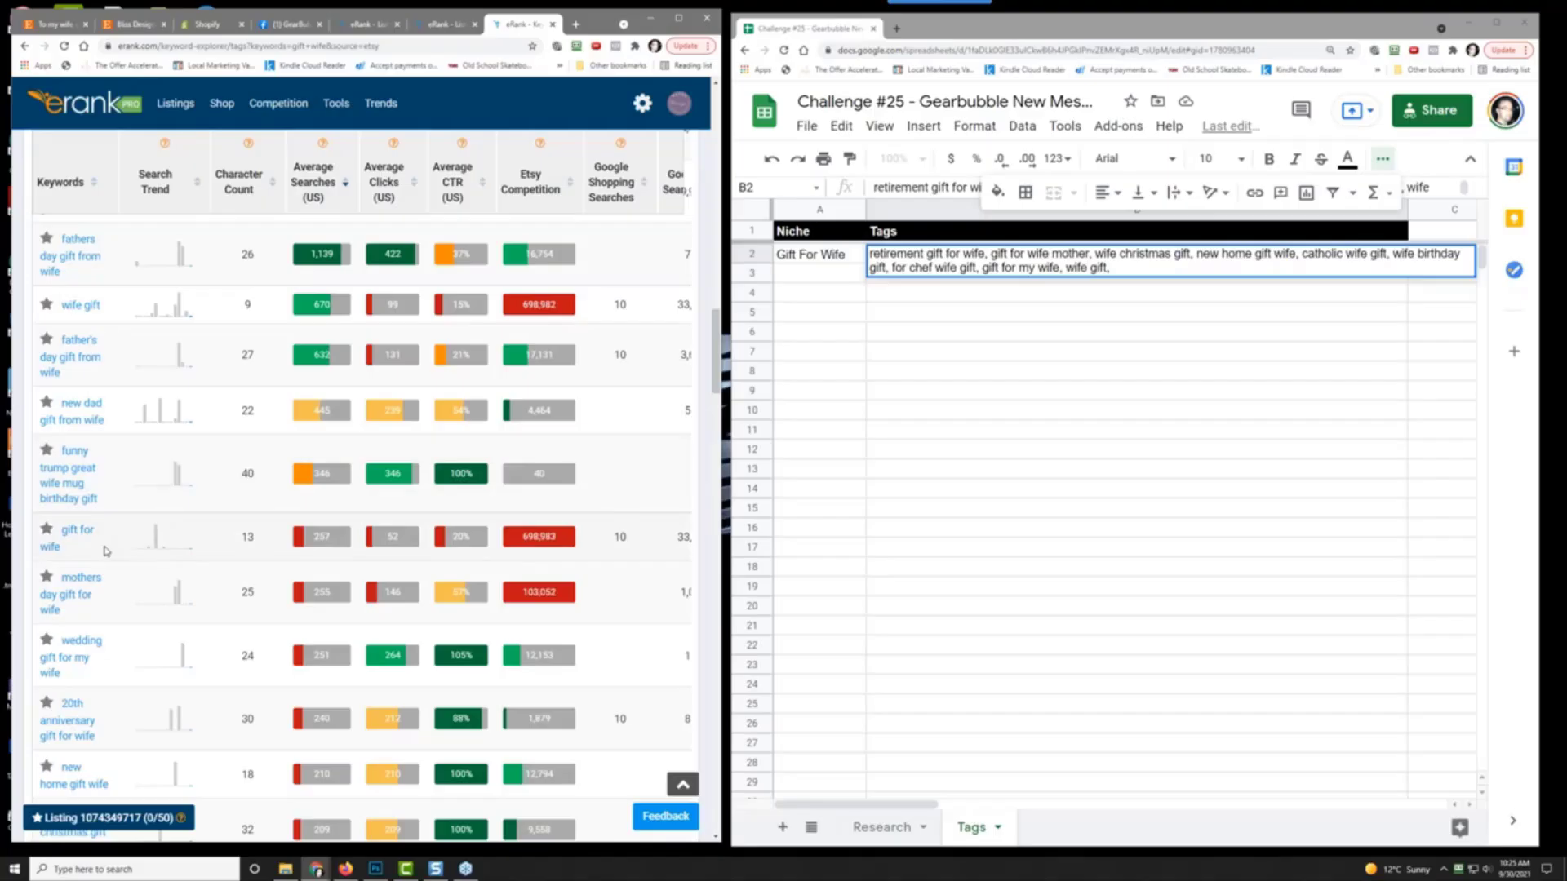
left_click(1128, 267)
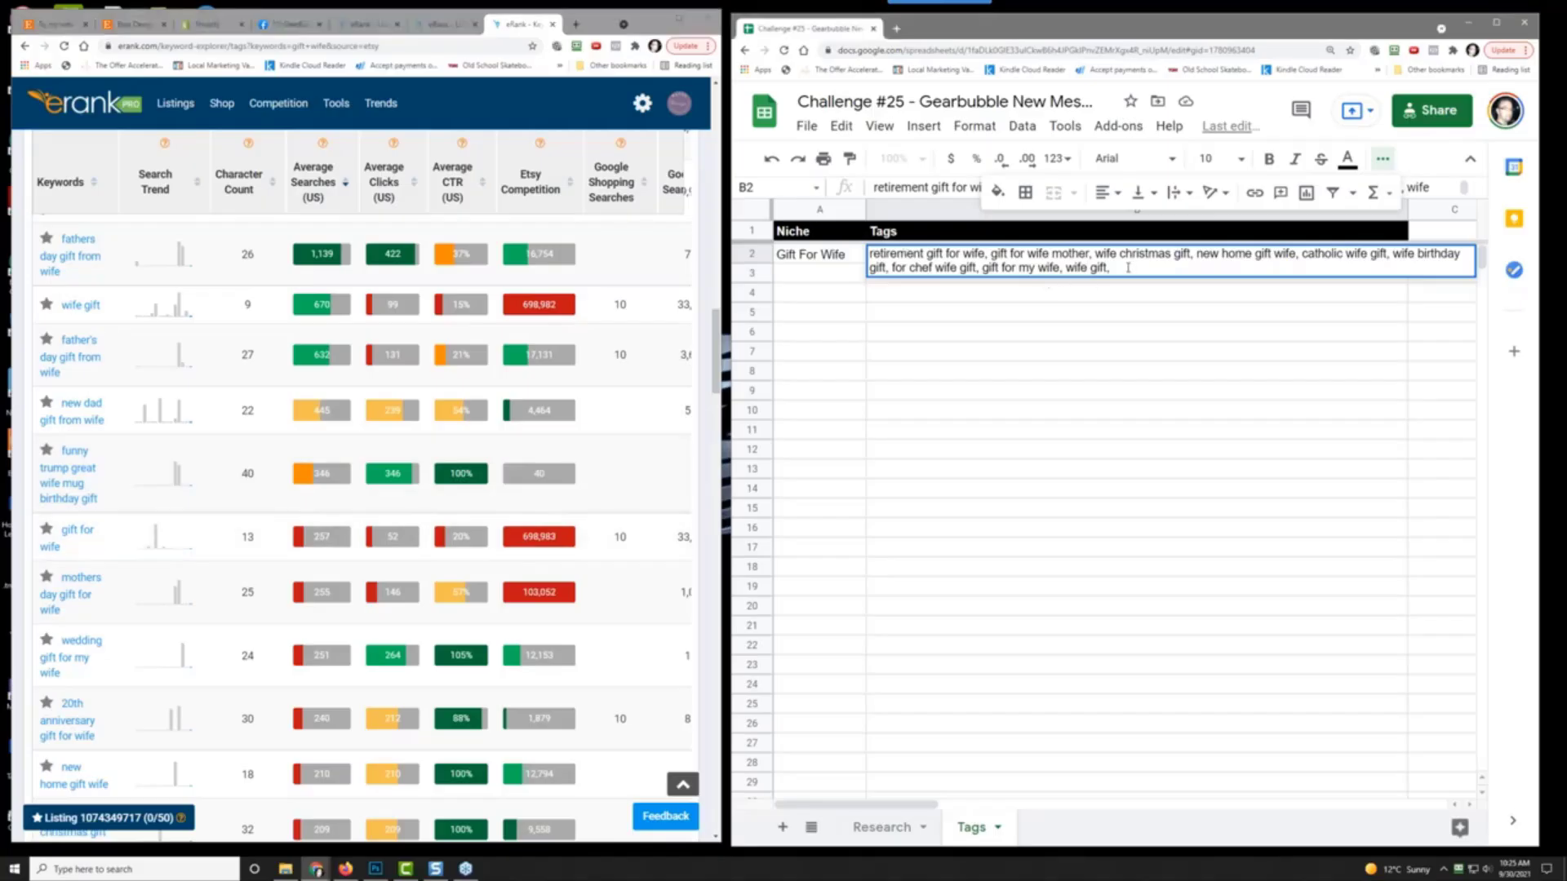
type("gift for wife,")
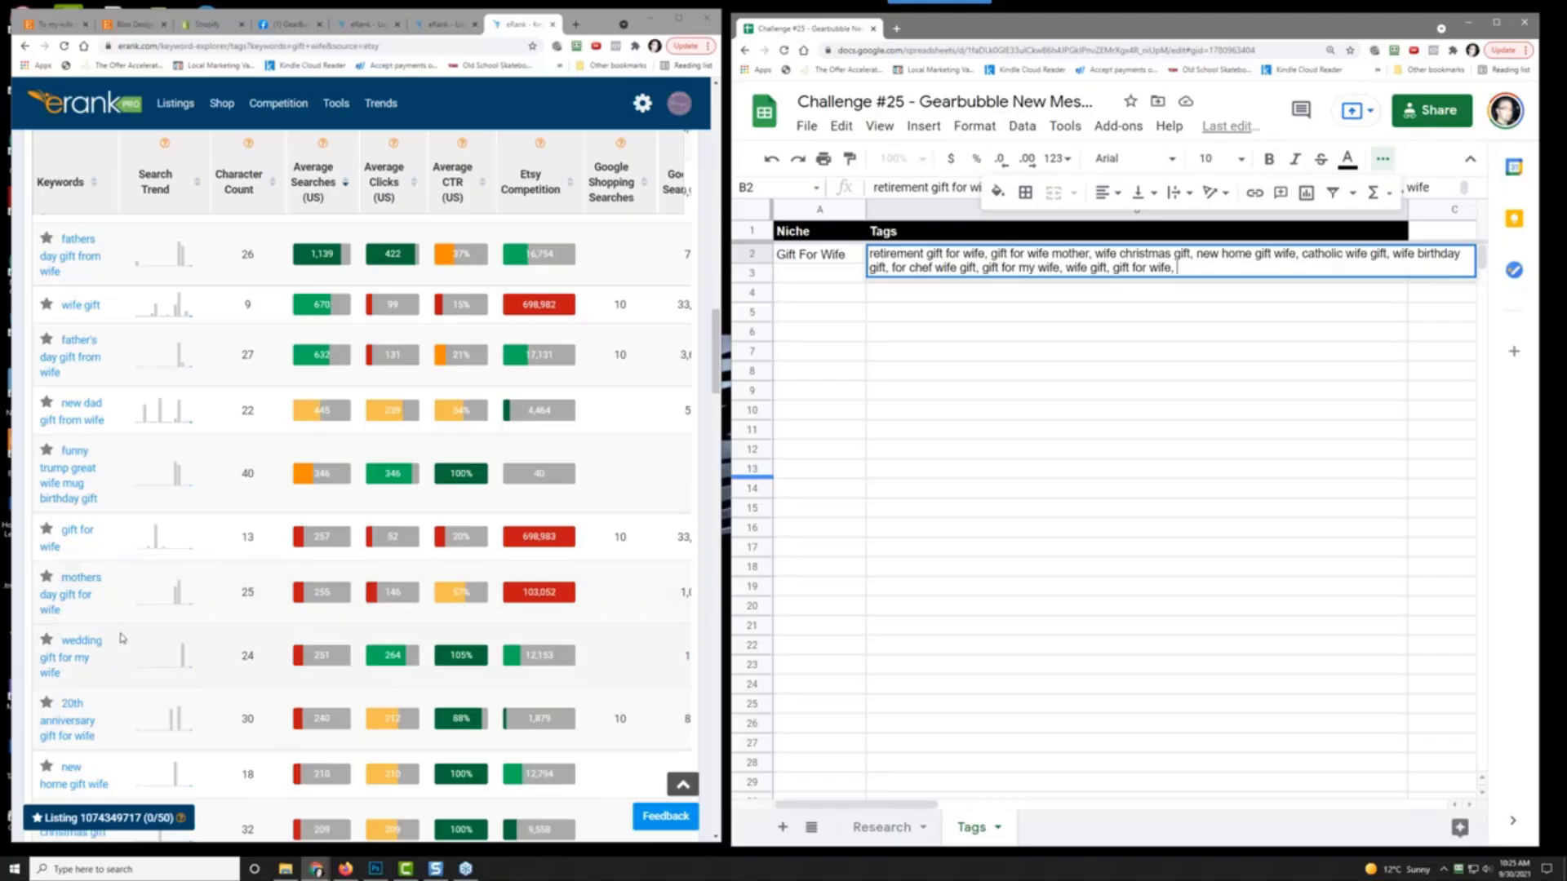
Step: Sort the "gift wife" related searches by character count, longest first, and return to the start of the list
left_click(252, 191)
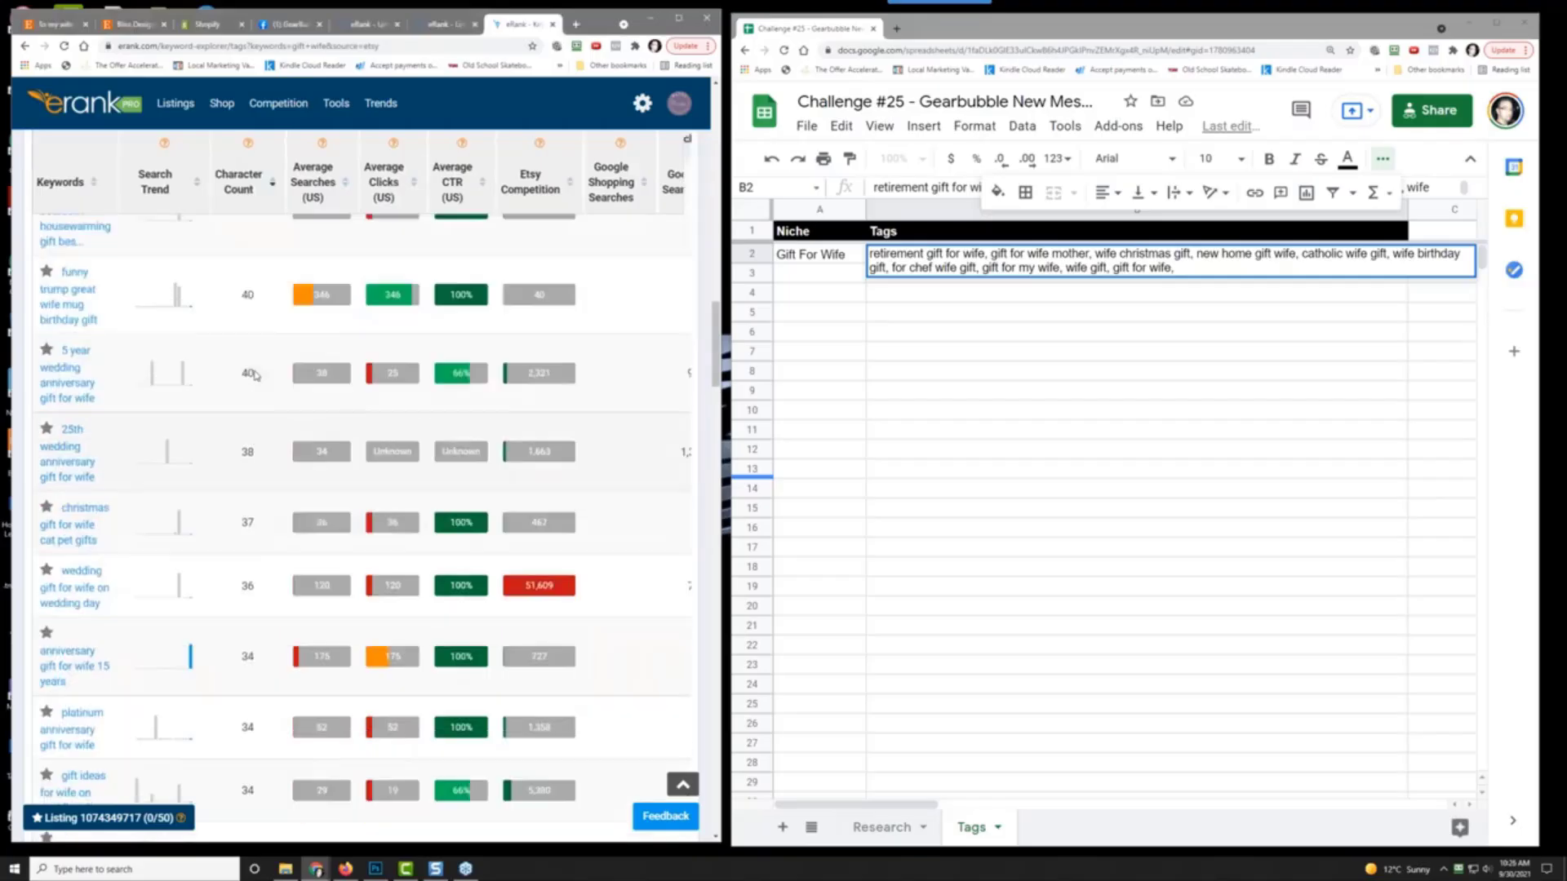
scroll(255, 375, "up", 6)
scroll(155, 441, "down", 3)
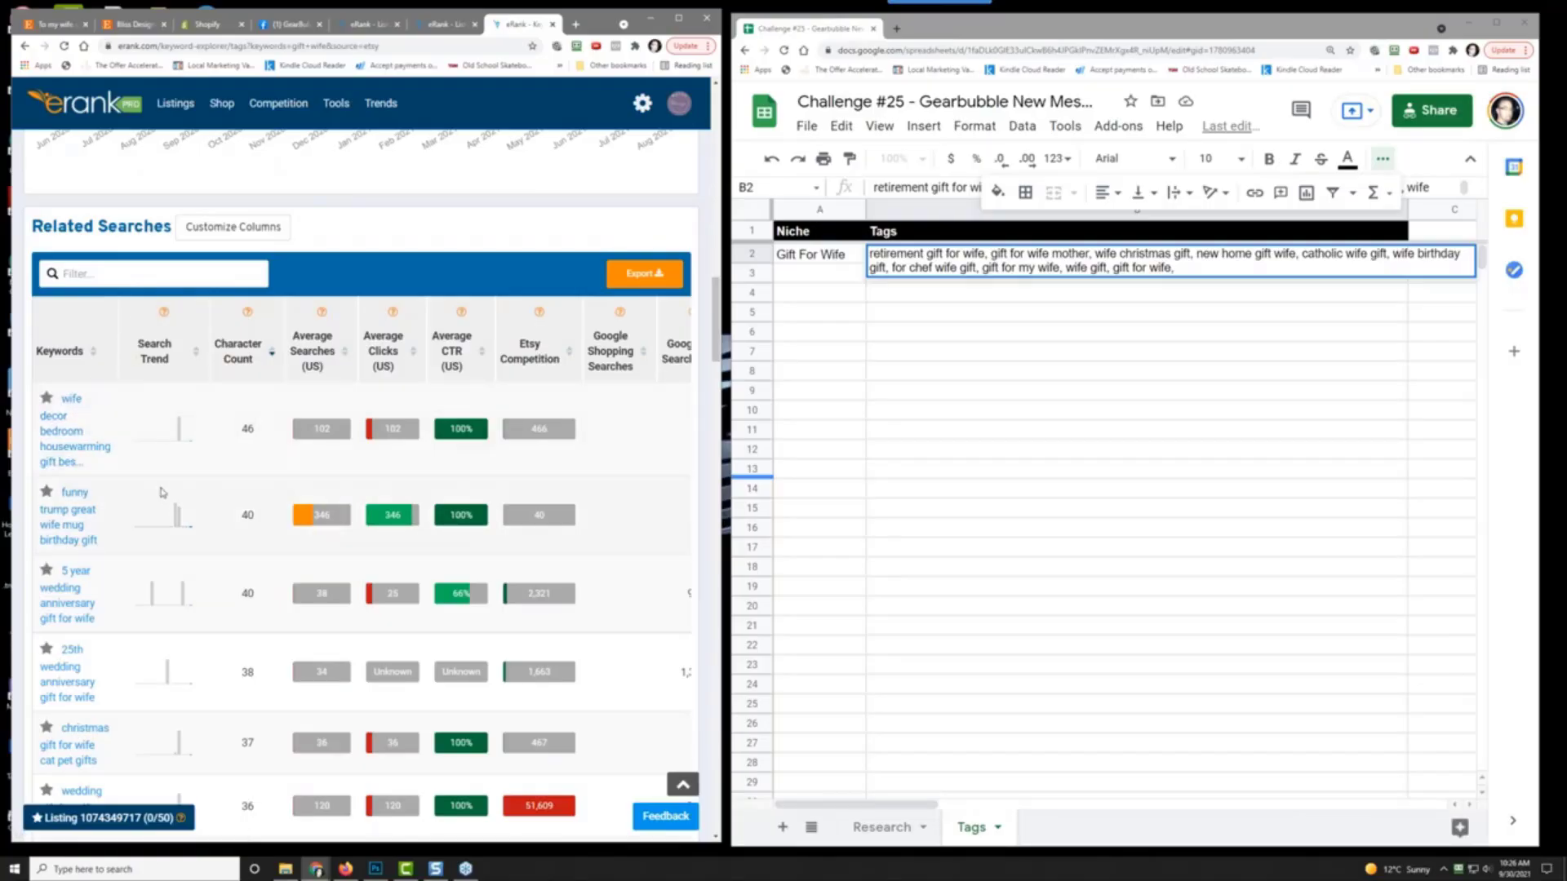
Step: Append "anniversary gift for wife," to the tag list in B2
scroll(135, 555, "down", 4)
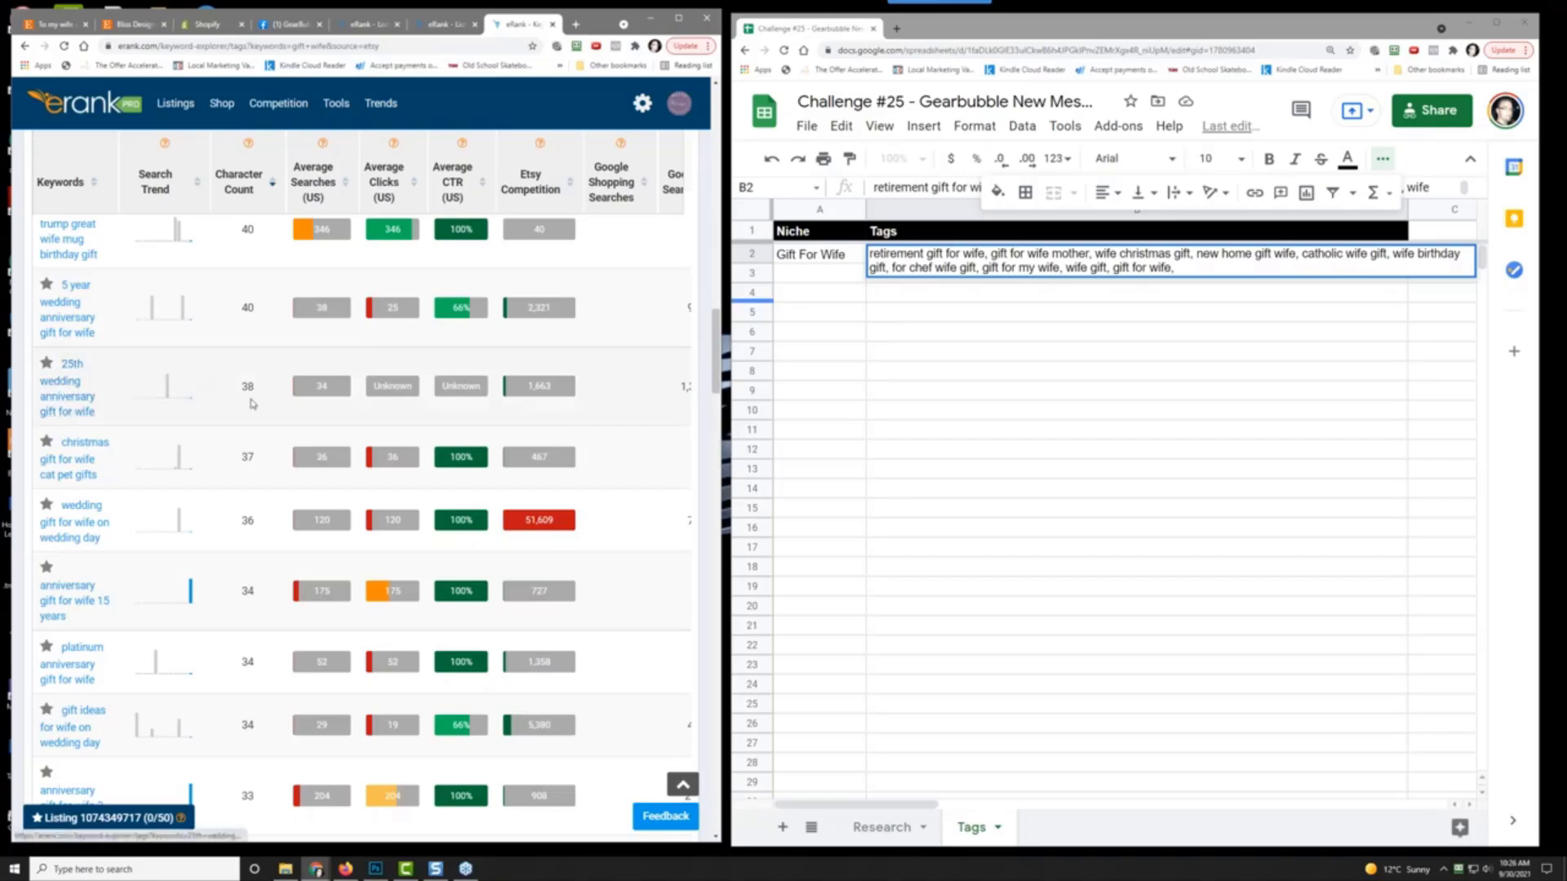
left_click(1201, 269)
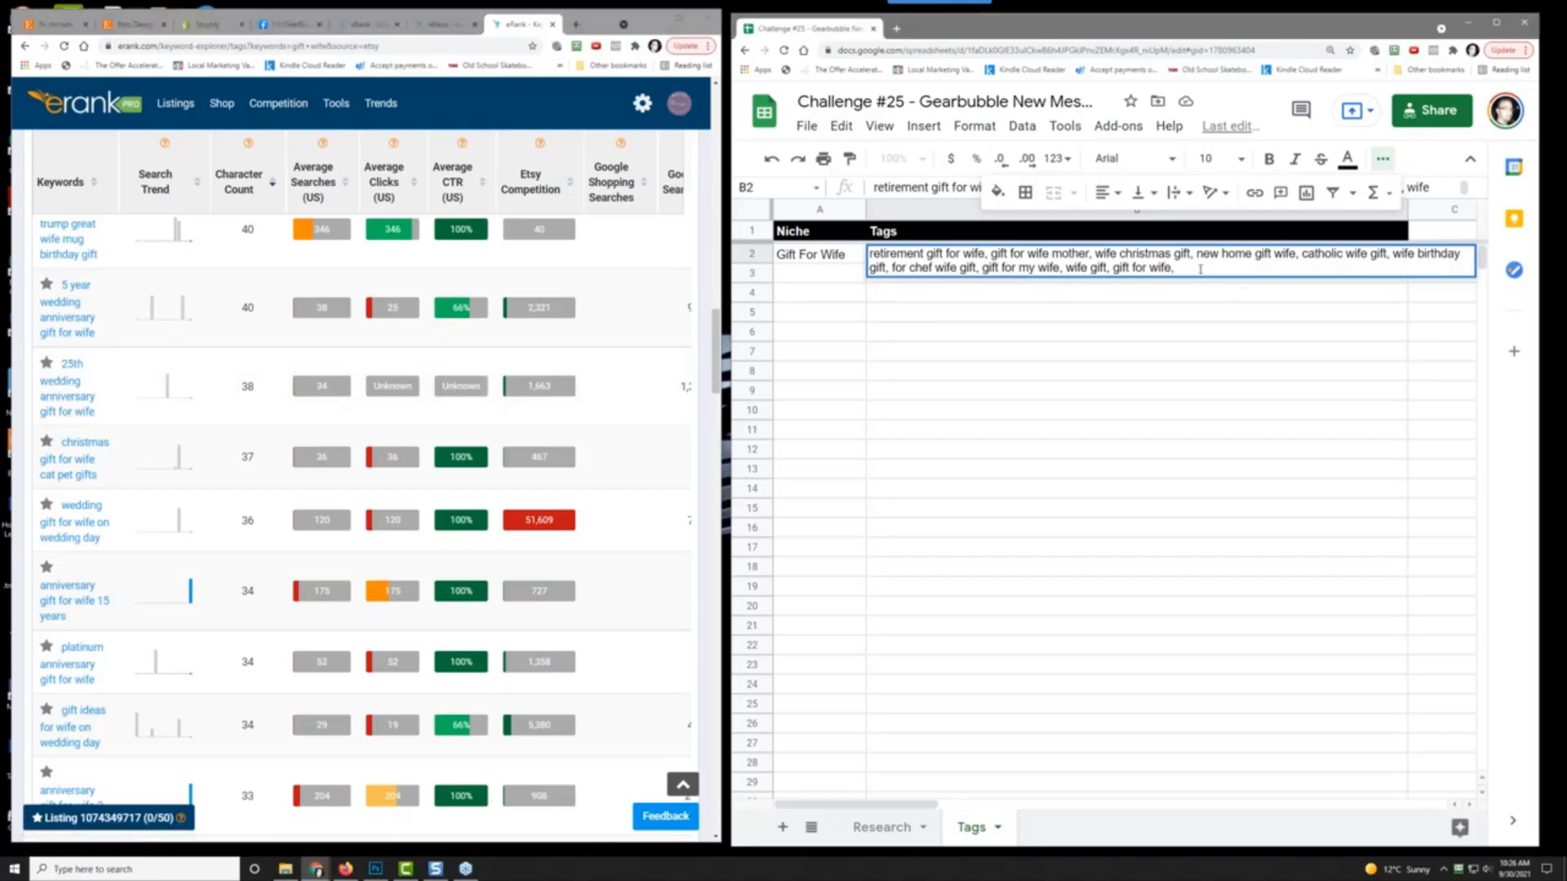
type("anniversary gift for wife,")
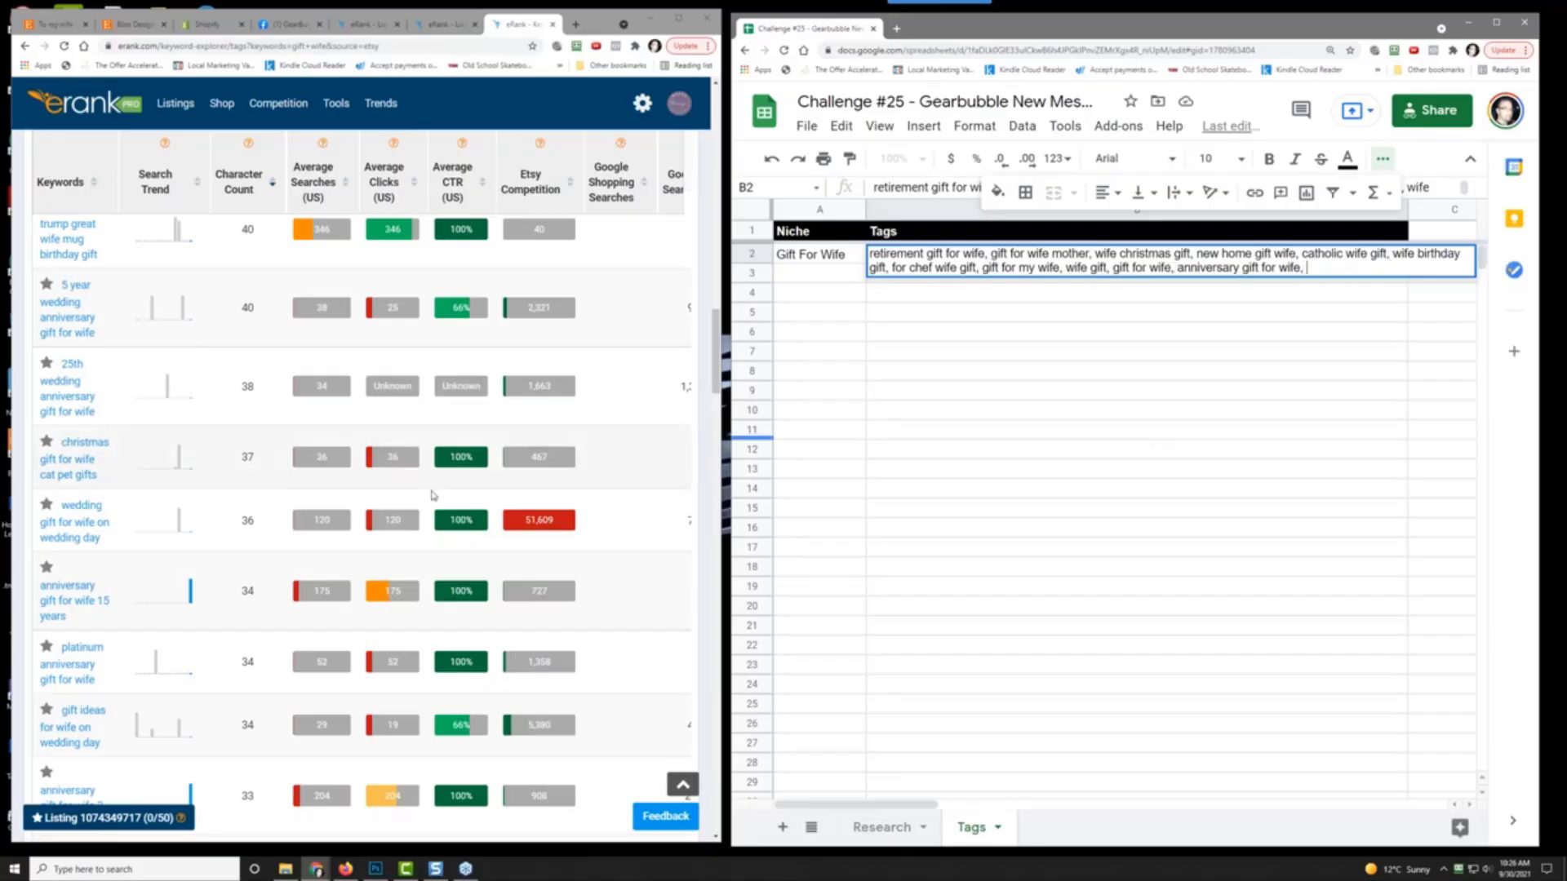
Step: Go through the sorted related searches to the end of the list, checking the keywords of 20 characters or fewer for further tags
scroll(136, 547, "down", 2)
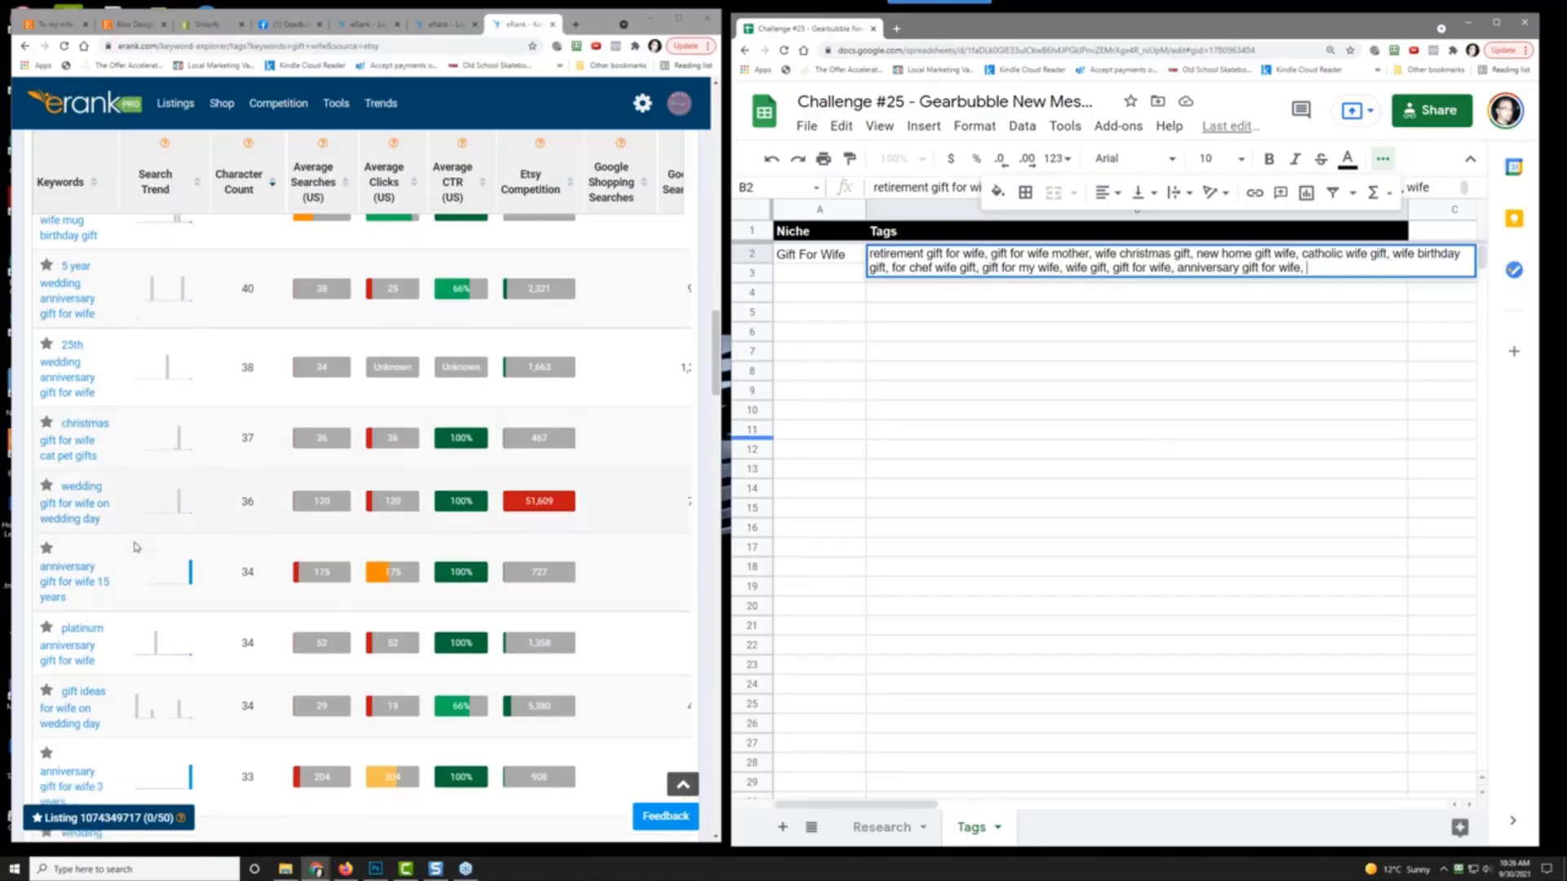
scroll(136, 547, "down", 10)
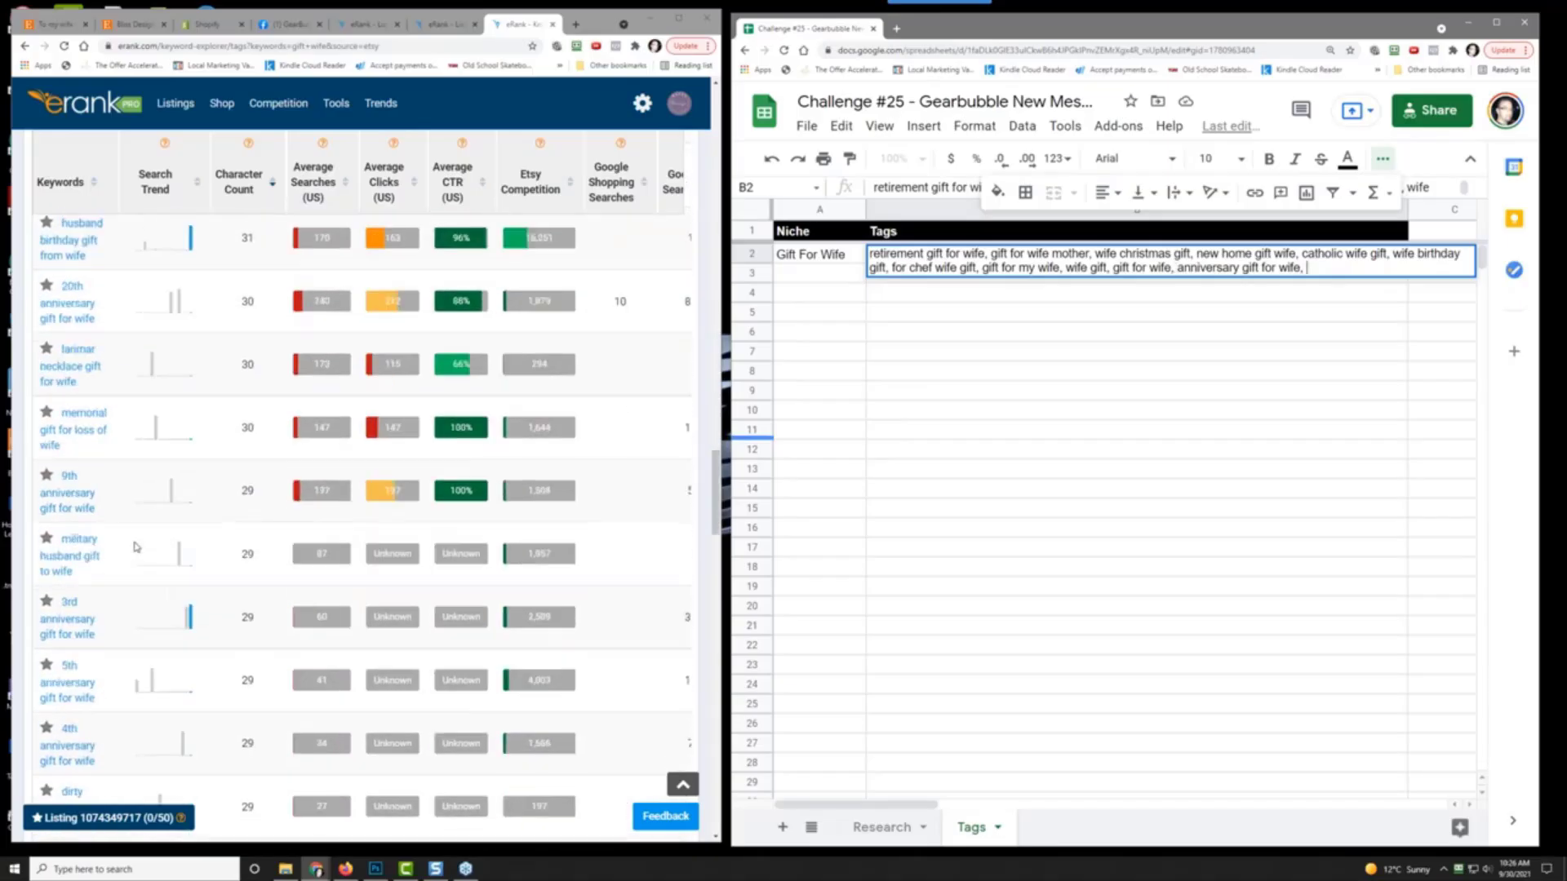
scroll(136, 547, "down", 10)
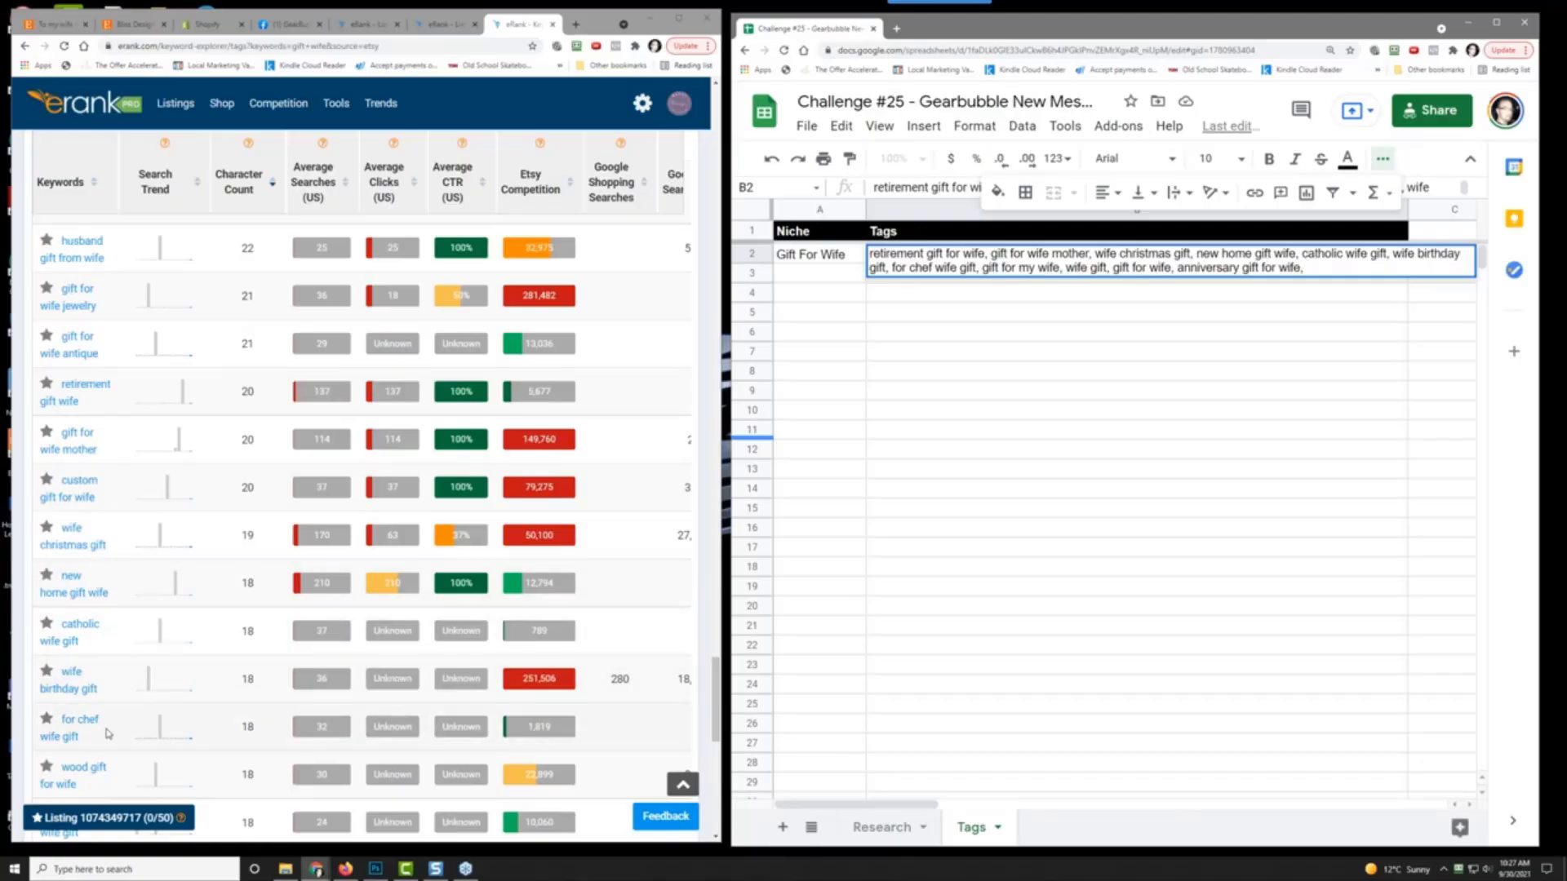
scroll(108, 733, "down", 3)
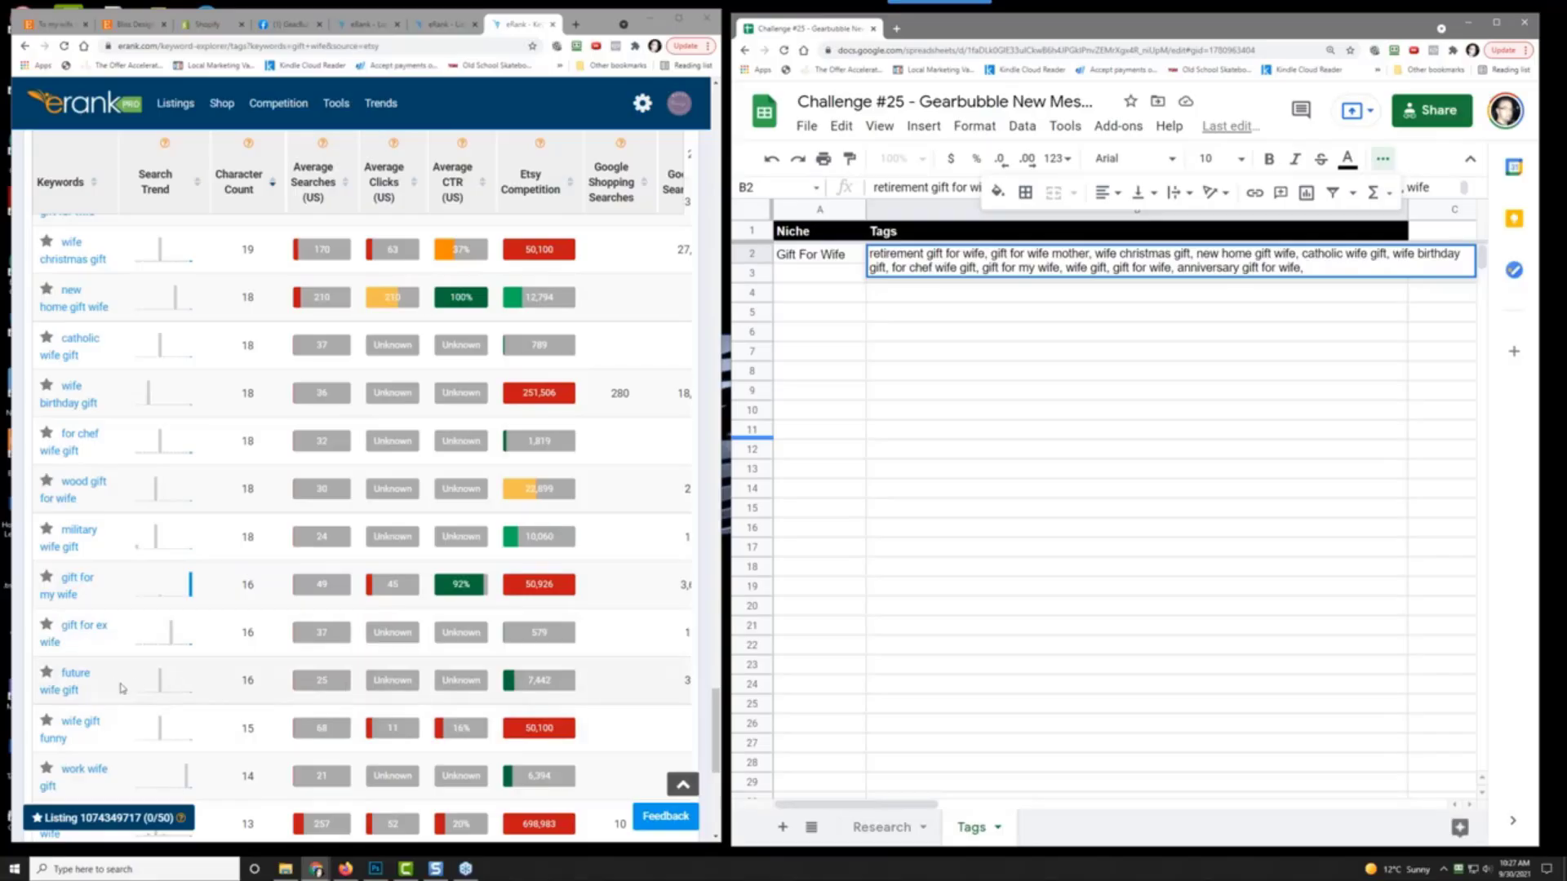
scroll(122, 688, "down", 2)
scroll(121, 688, "down", 1)
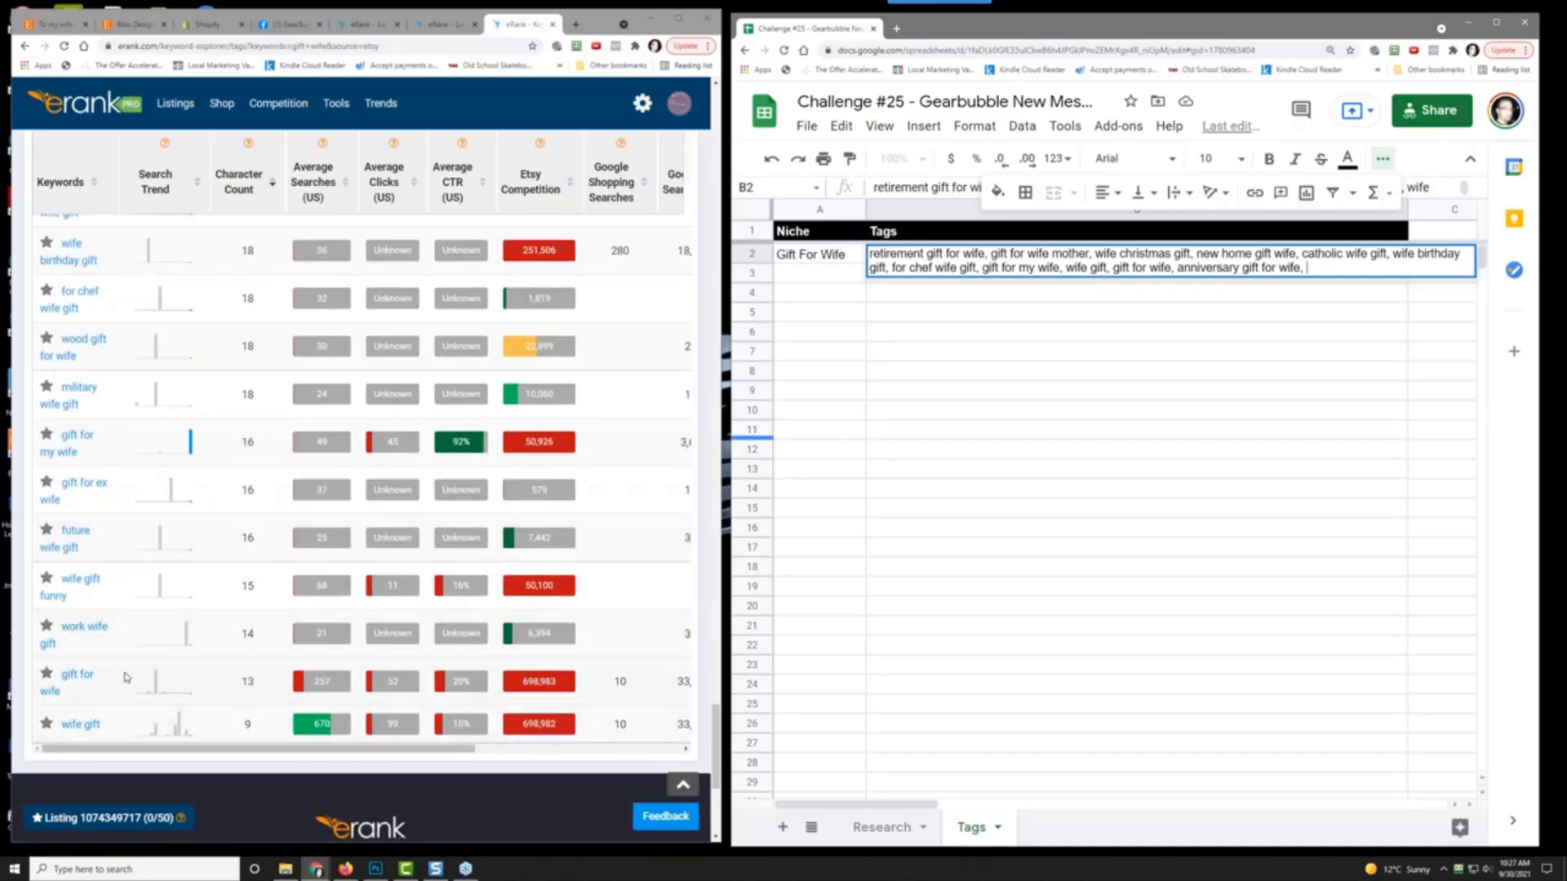
scroll(126, 672, "down", 3)
scroll(126, 673, "down", 1)
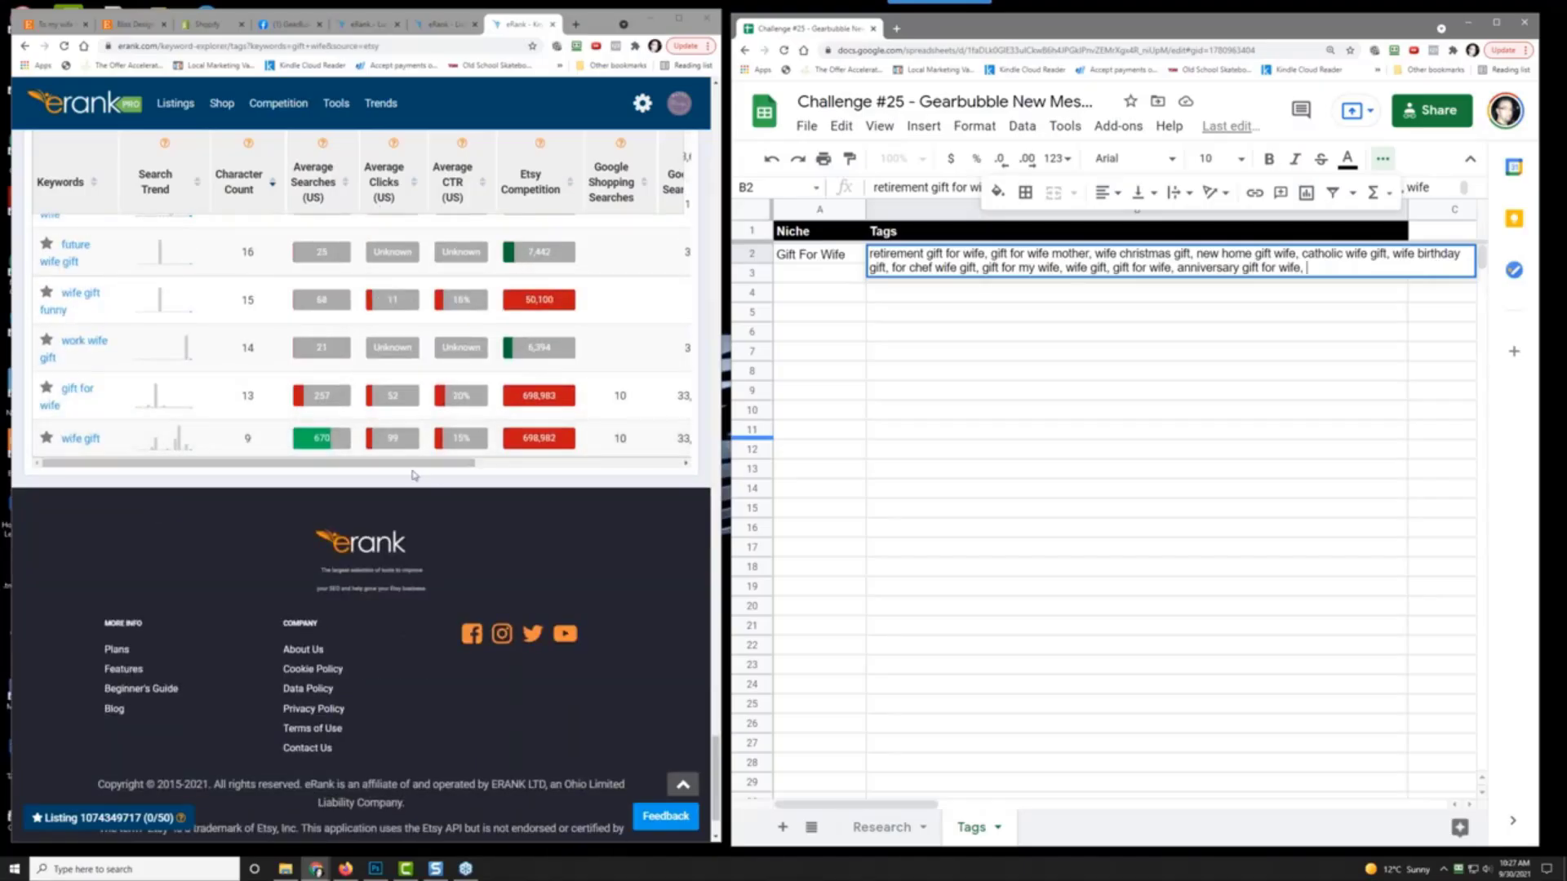
scroll(274, 515, "up", 10)
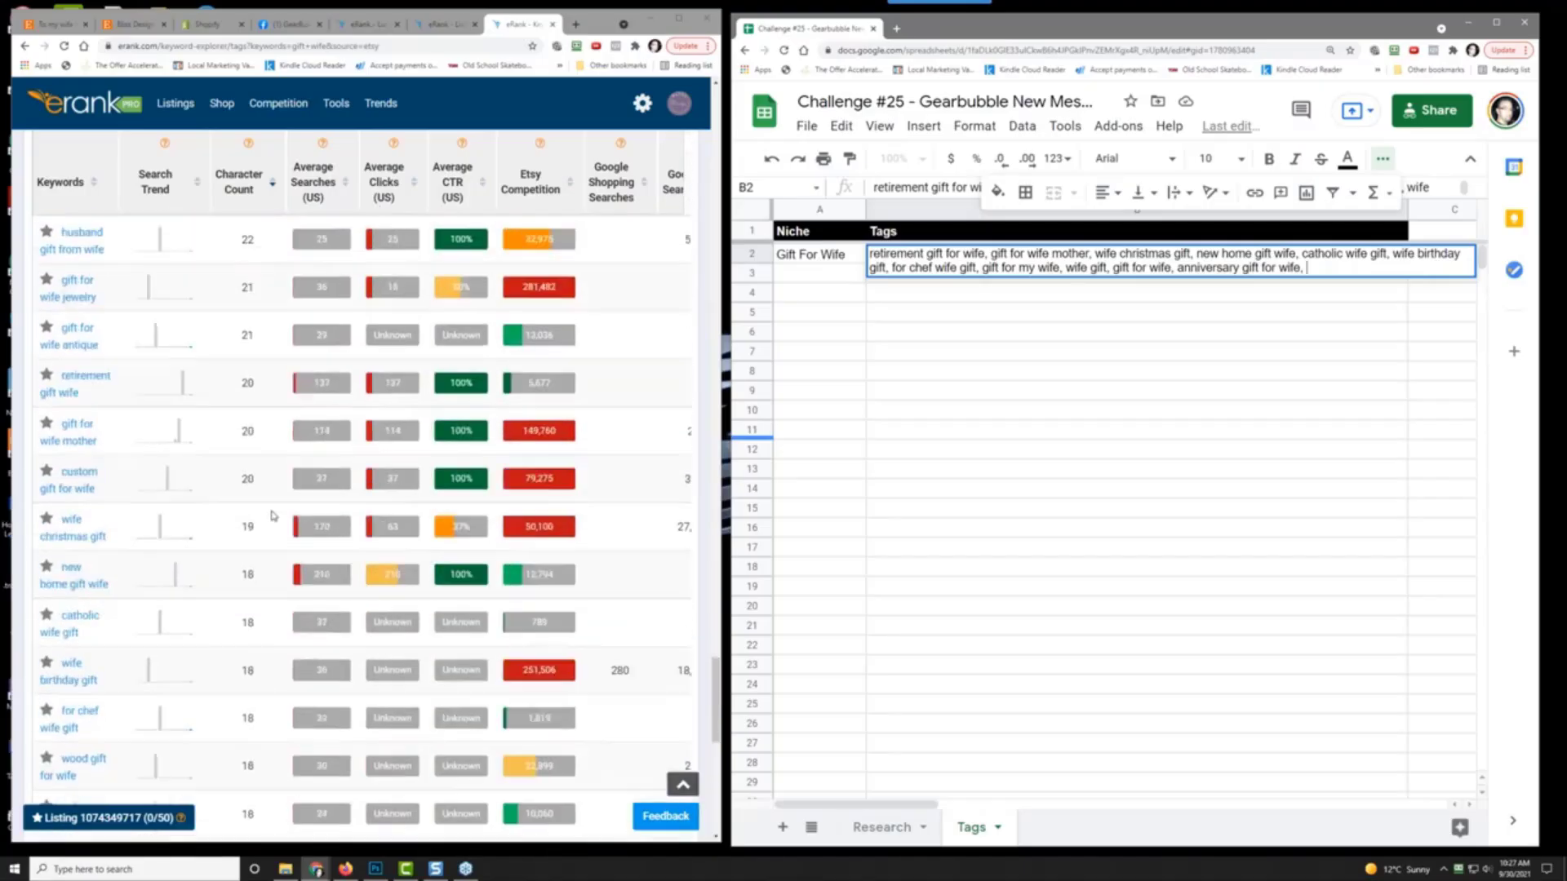
scroll(274, 515, "down", 8)
scroll(271, 515, "down", 3)
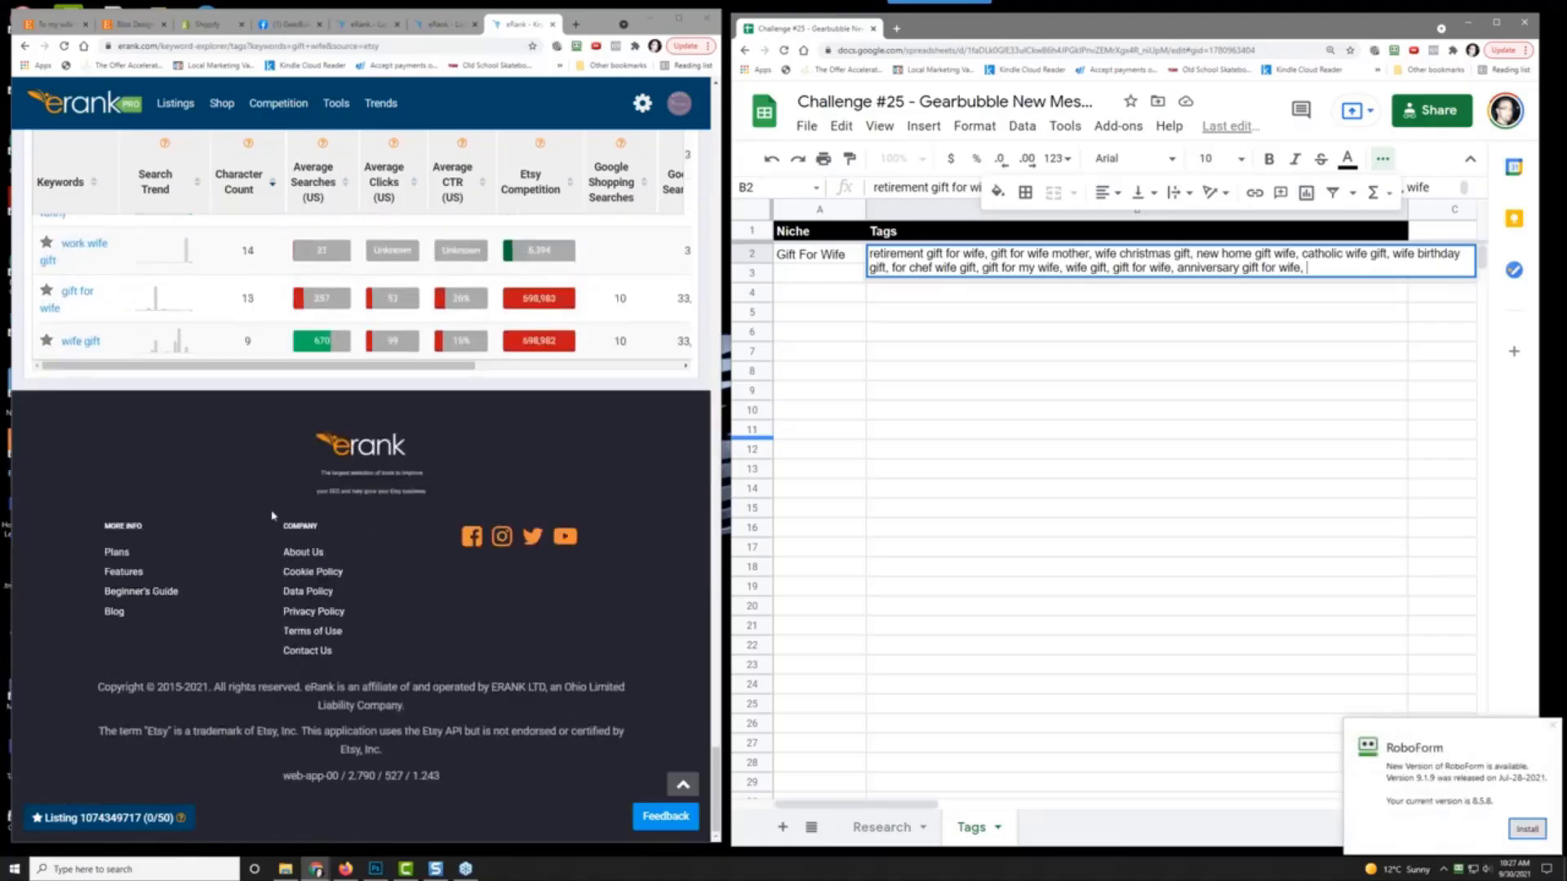
scroll(271, 515, "up", 8)
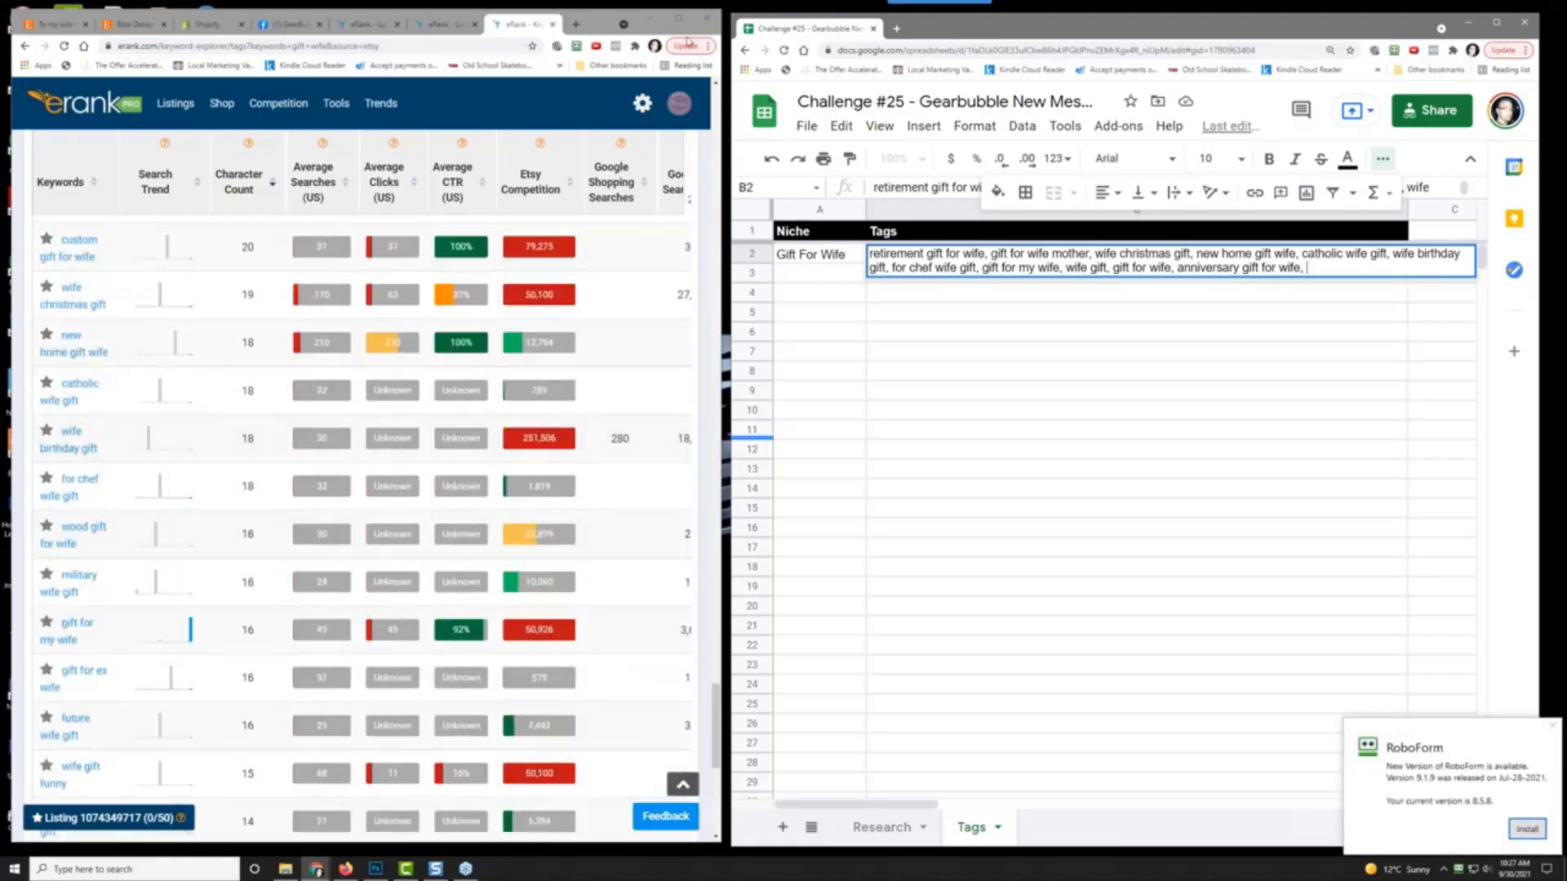
Step: Maximize the eRank window and go back to the "gift wife" keyword summary
left_click(679, 18)
scroll(826, 377, "up", 10)
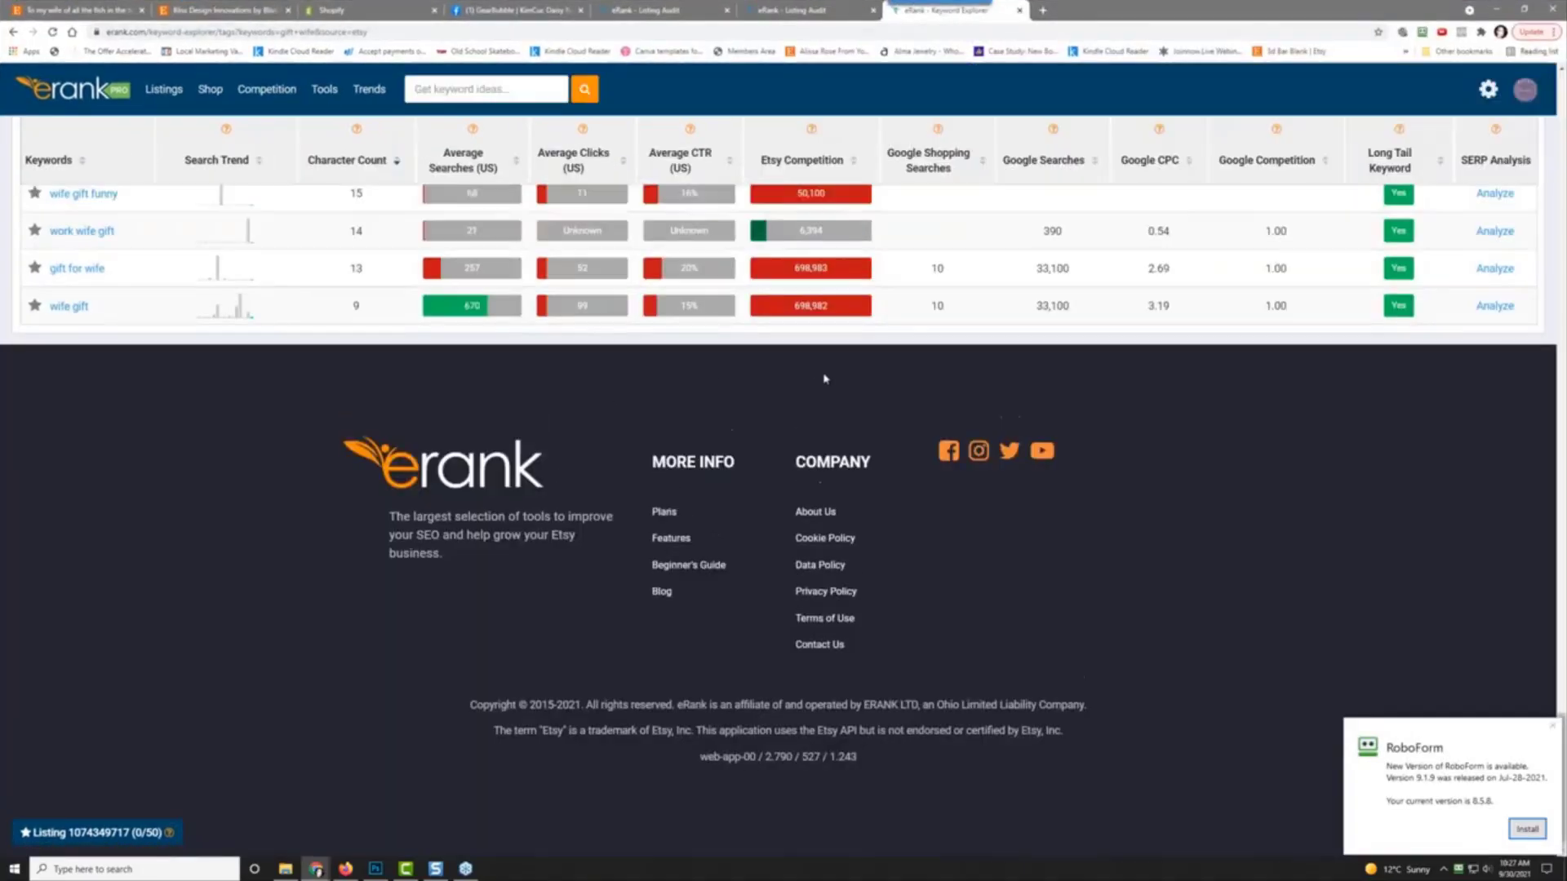
scroll(826, 378, "up", 10)
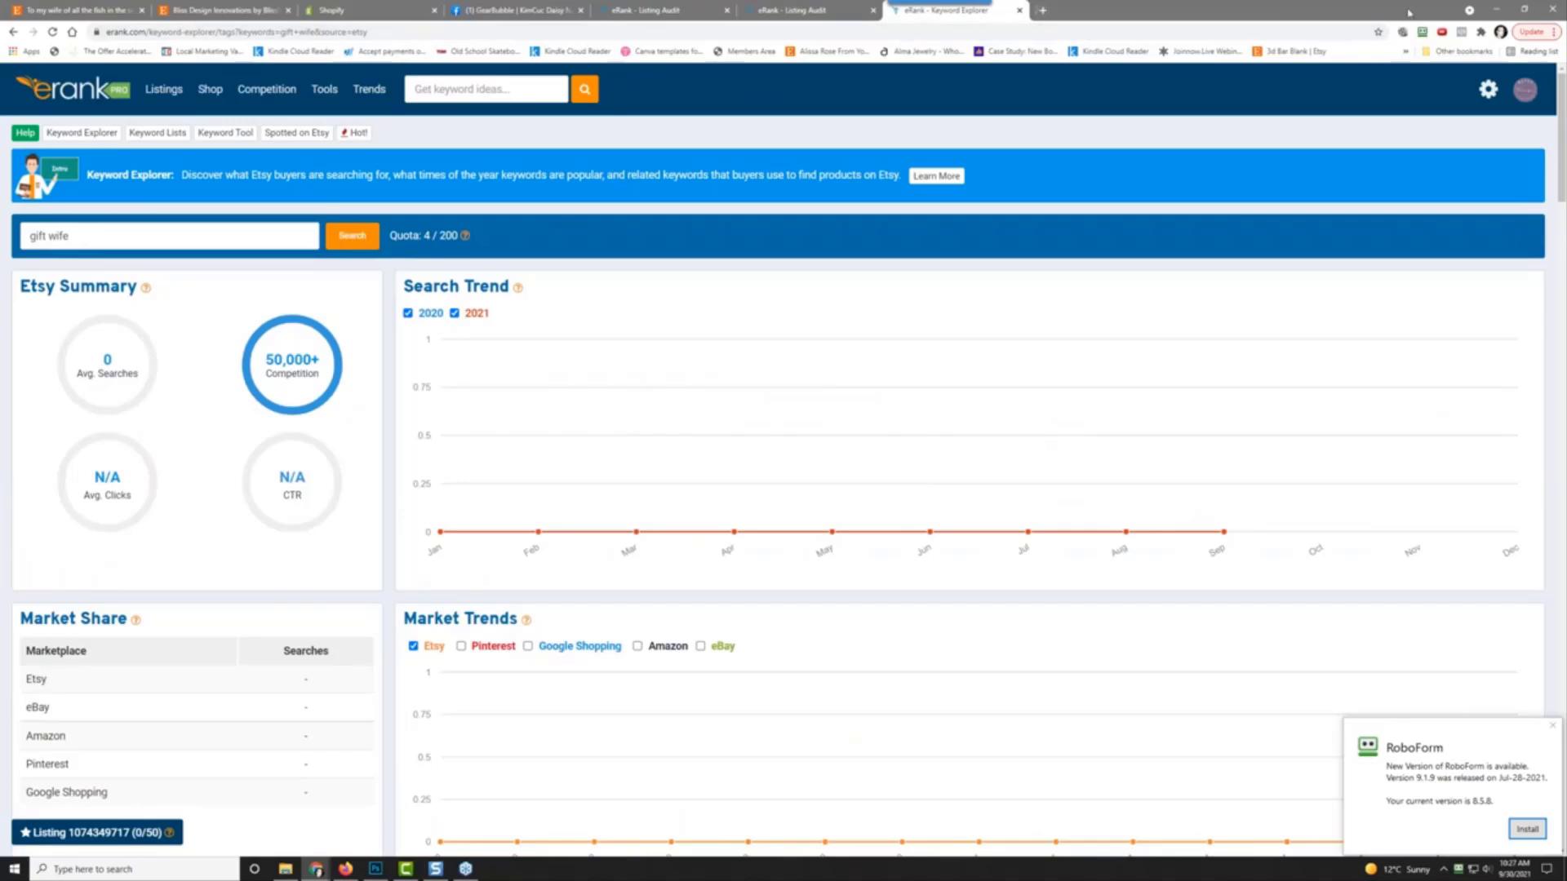
Step: Restore the browser beside the spreadsheet and look up Google's search suggestions for "gift for wife" in a new tab
left_click(1523, 13)
left_click(575, 23)
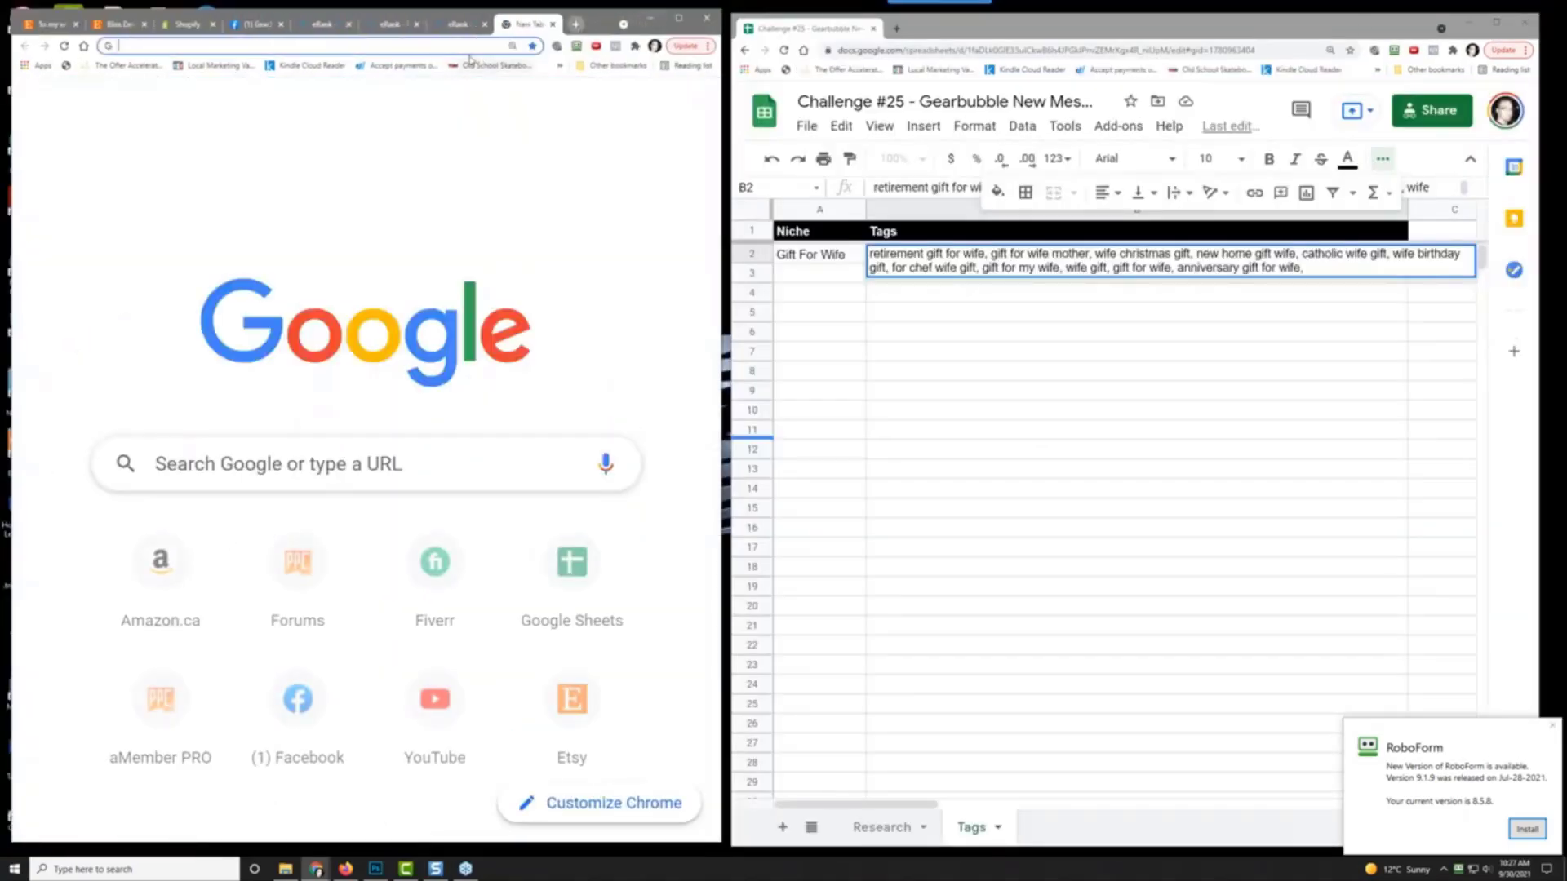
left_click(278, 465)
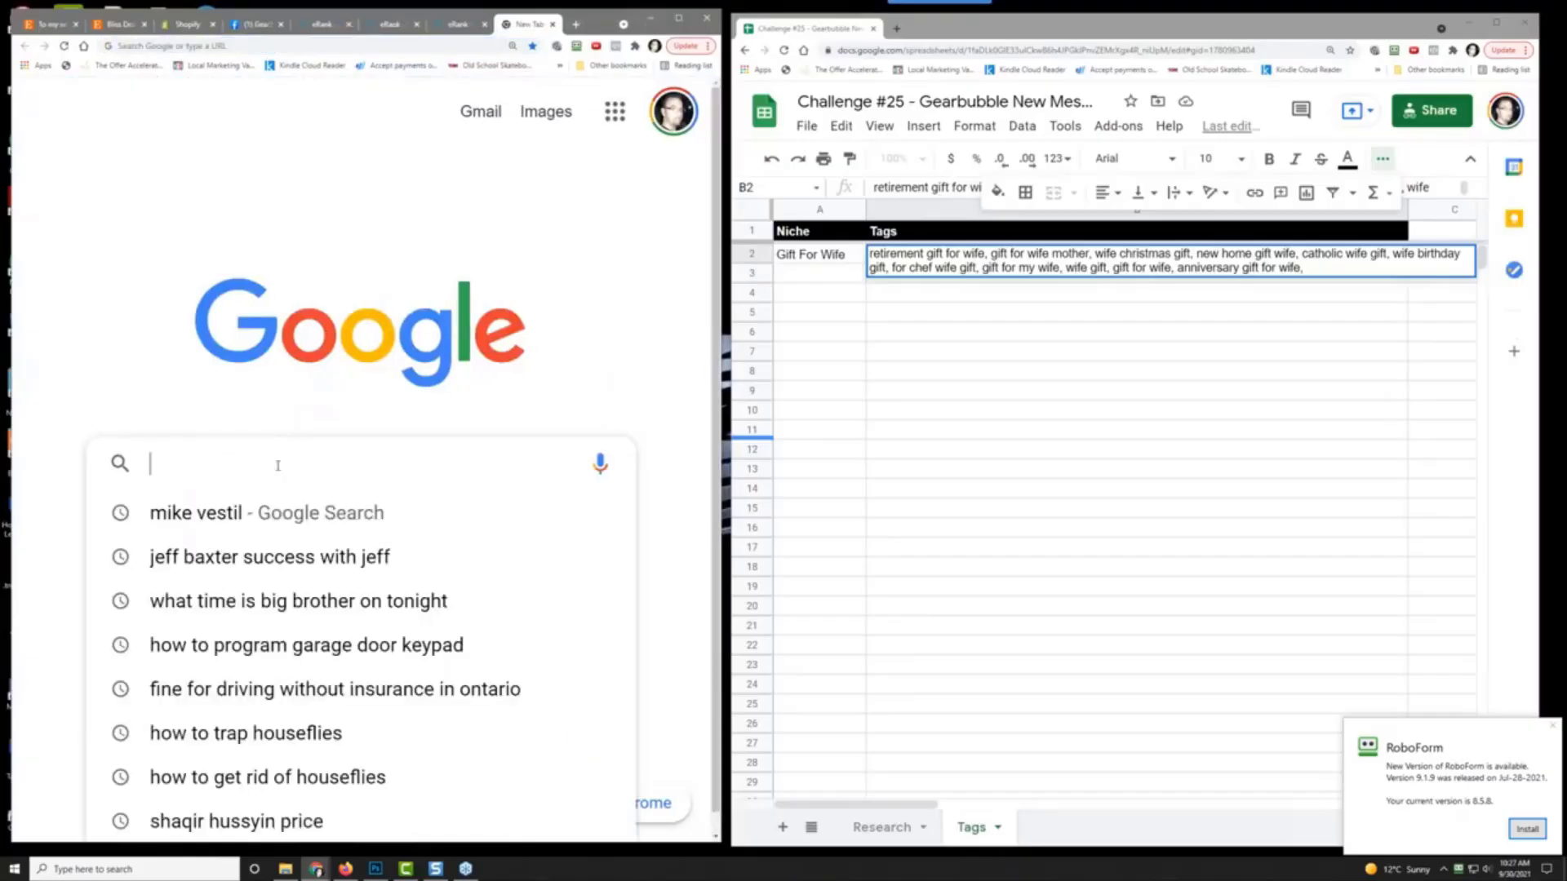
type("gift for wife")
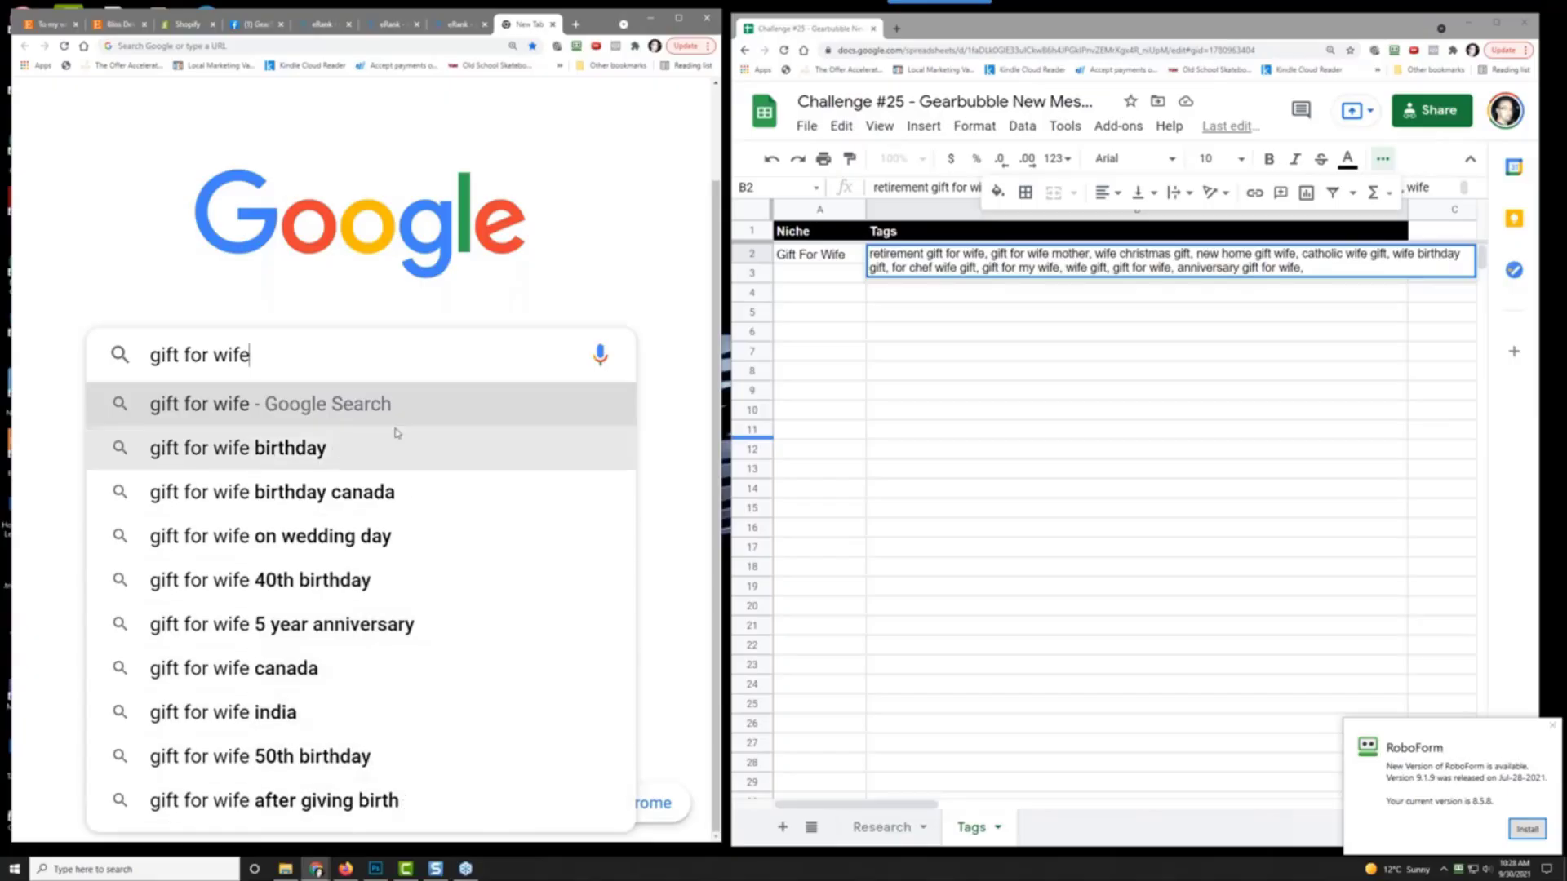
Step: Look up Google's suggestions for "wife gift" instead and append "wife gift ideas," to the tag list in B2
left_click_drag(282, 360, 44, 357)
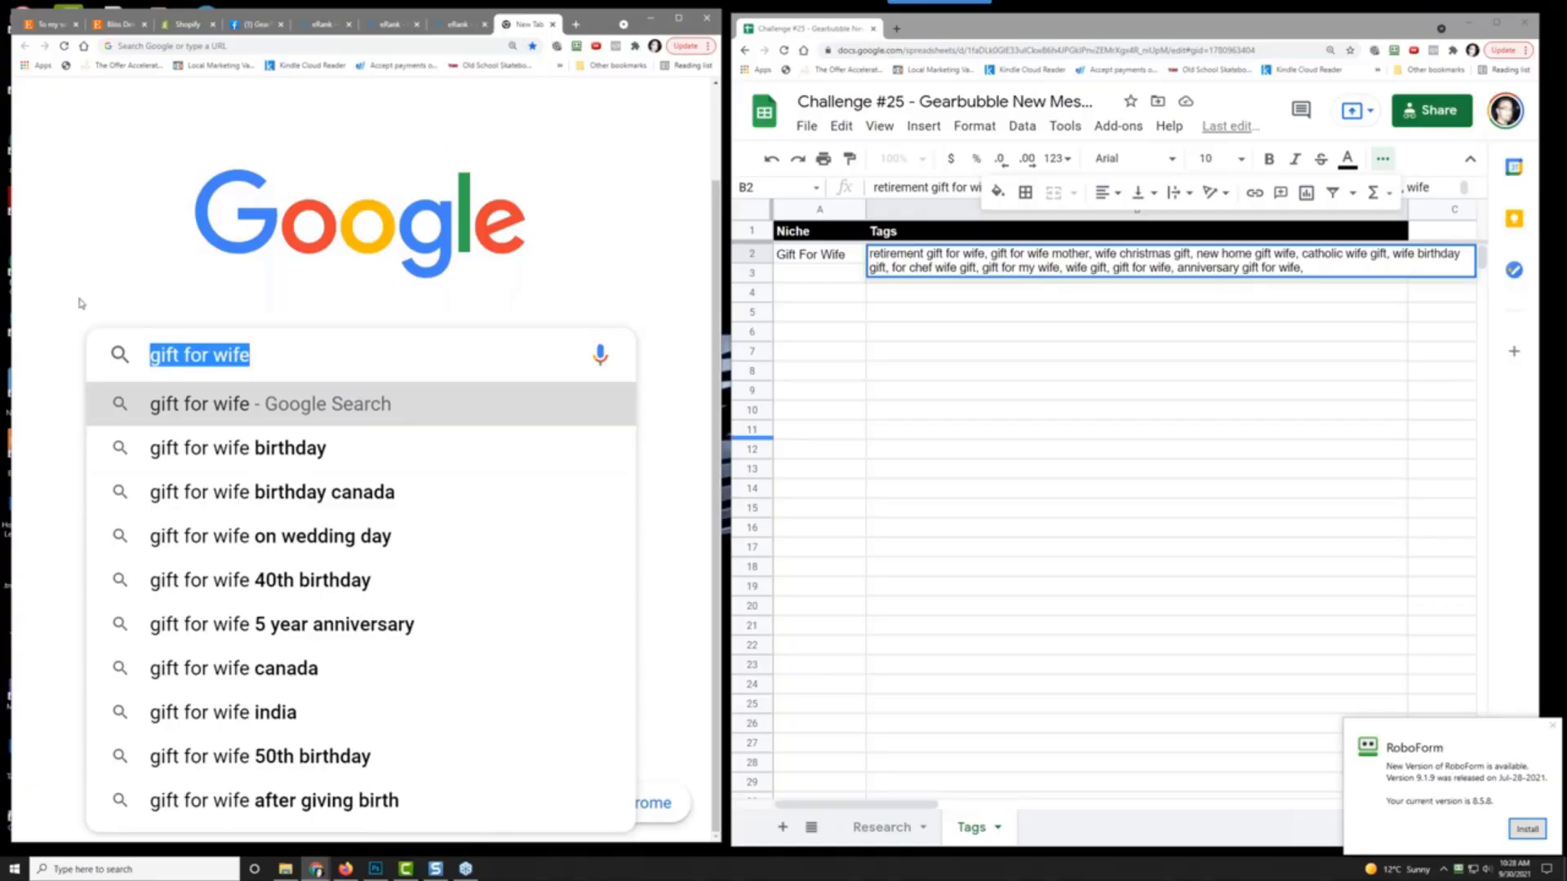
type("wife gift")
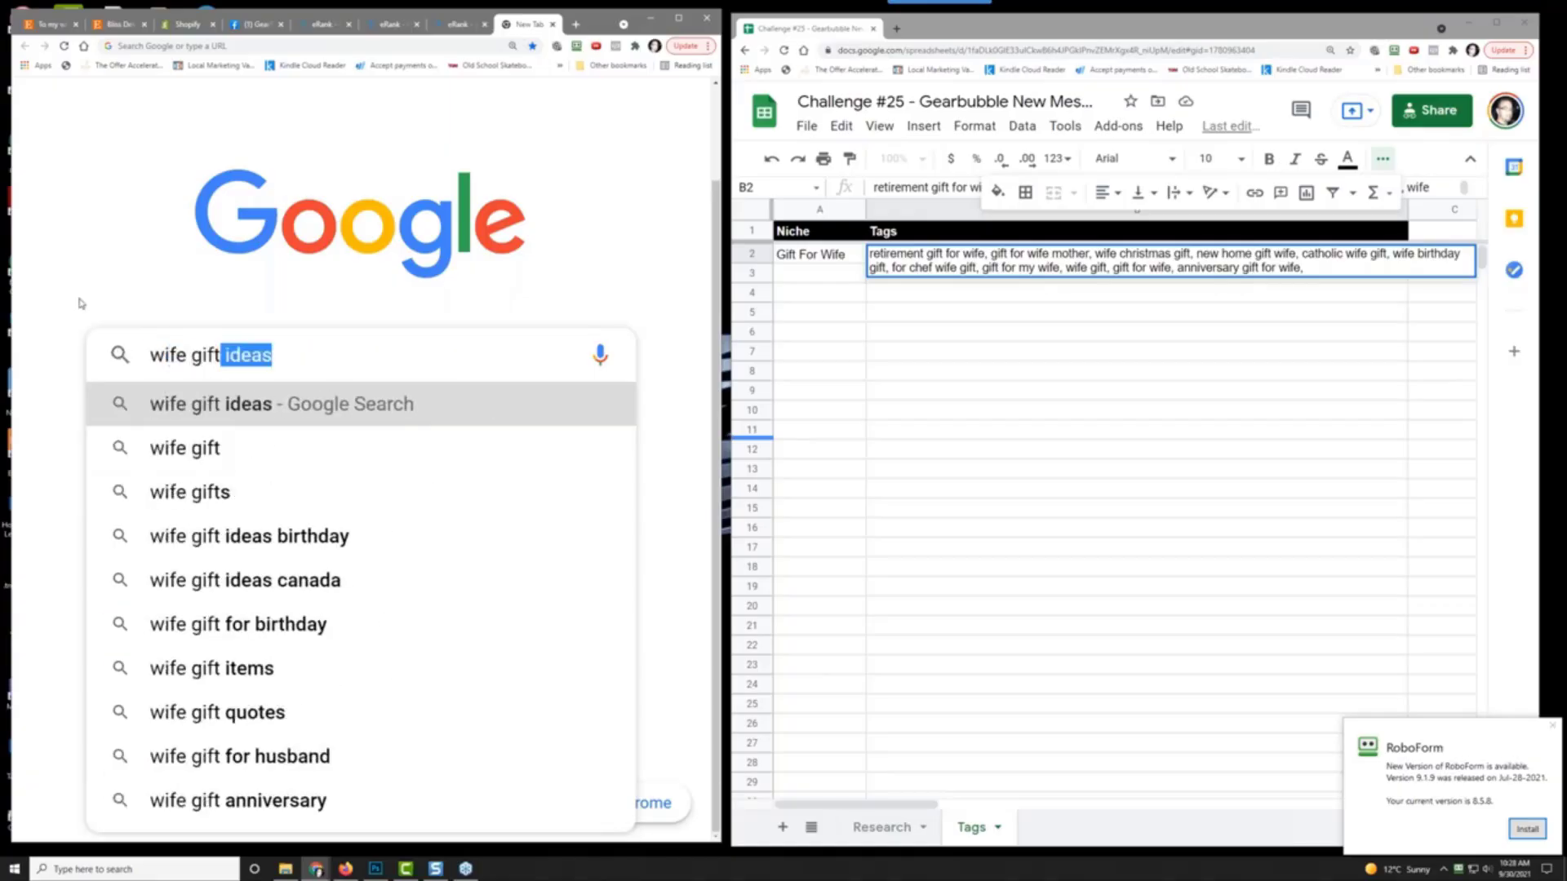
key("BackSpace")
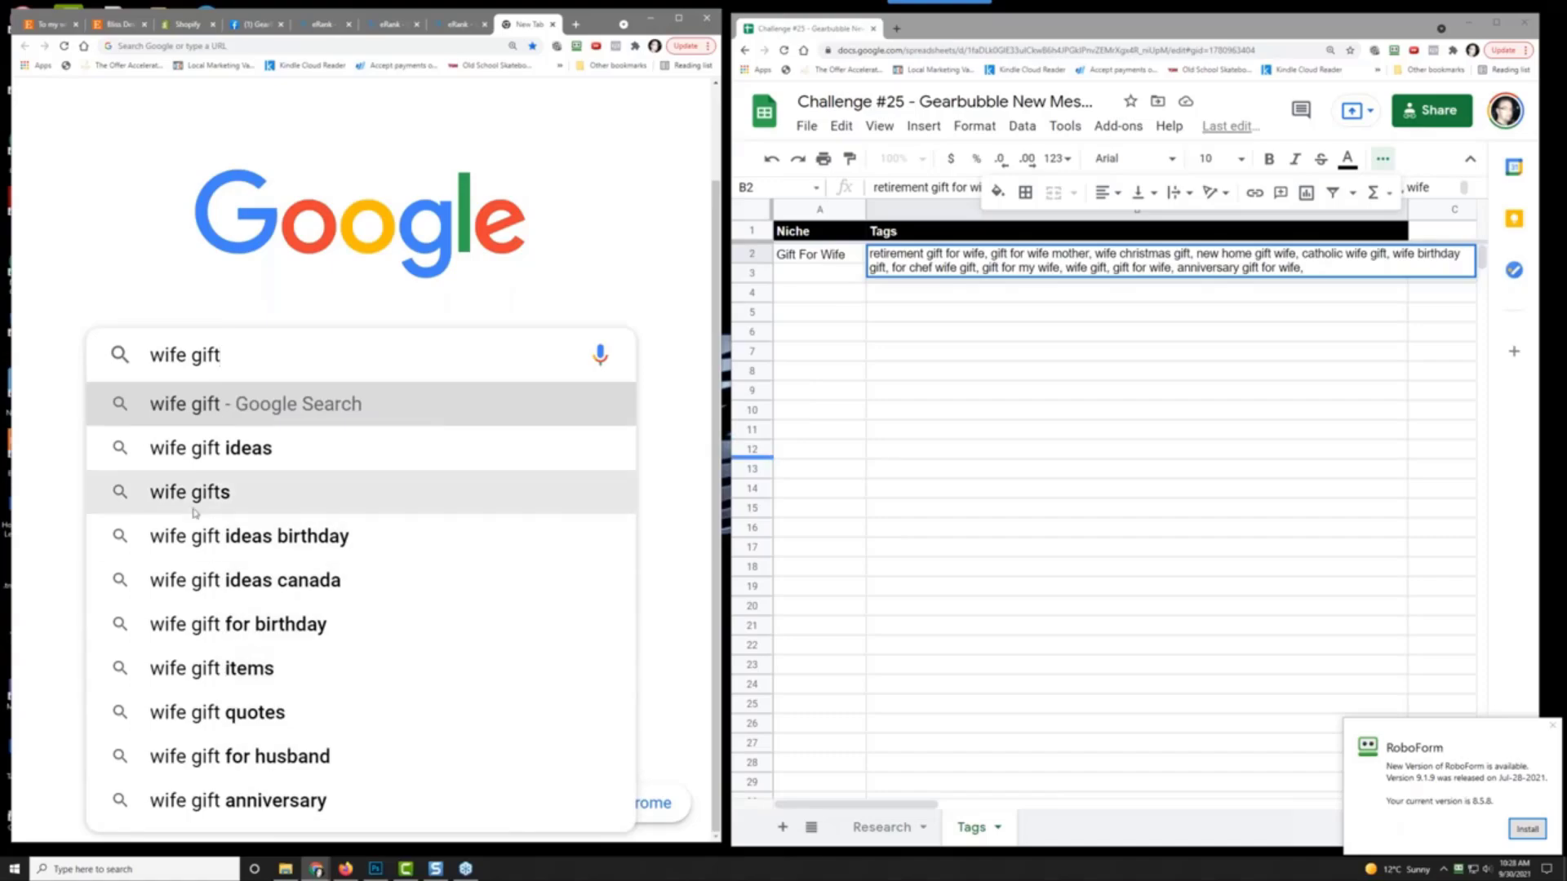
double_click(1320, 266)
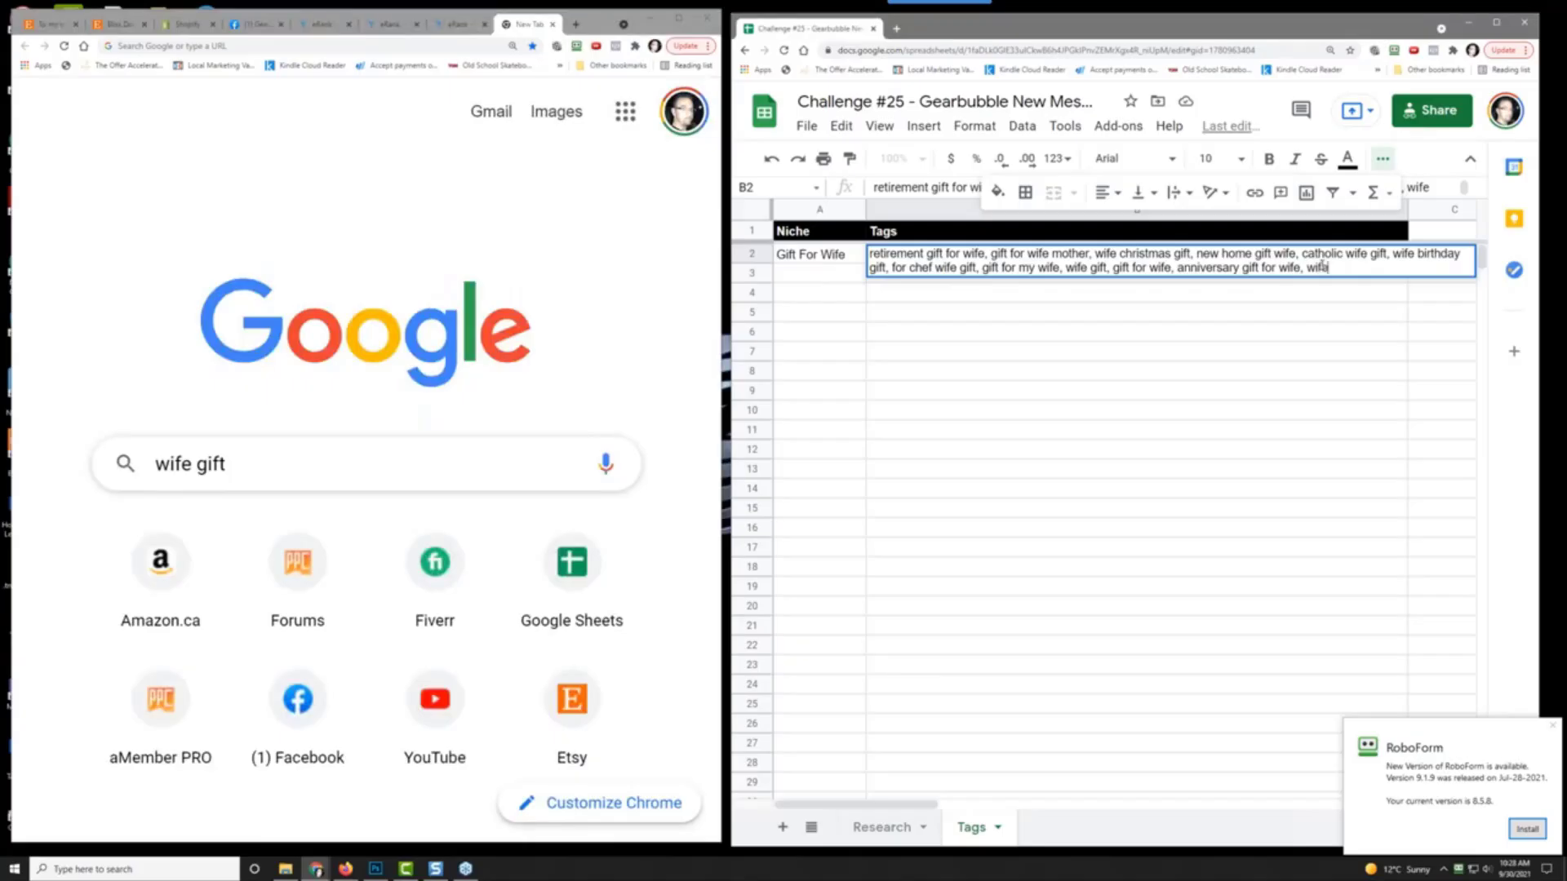
type("wife gift ideas,")
Step: Change the Google query to "wife necklace" for more suggestions and append "wife necklace gift" to the tag list in B2
double_click(257, 471)
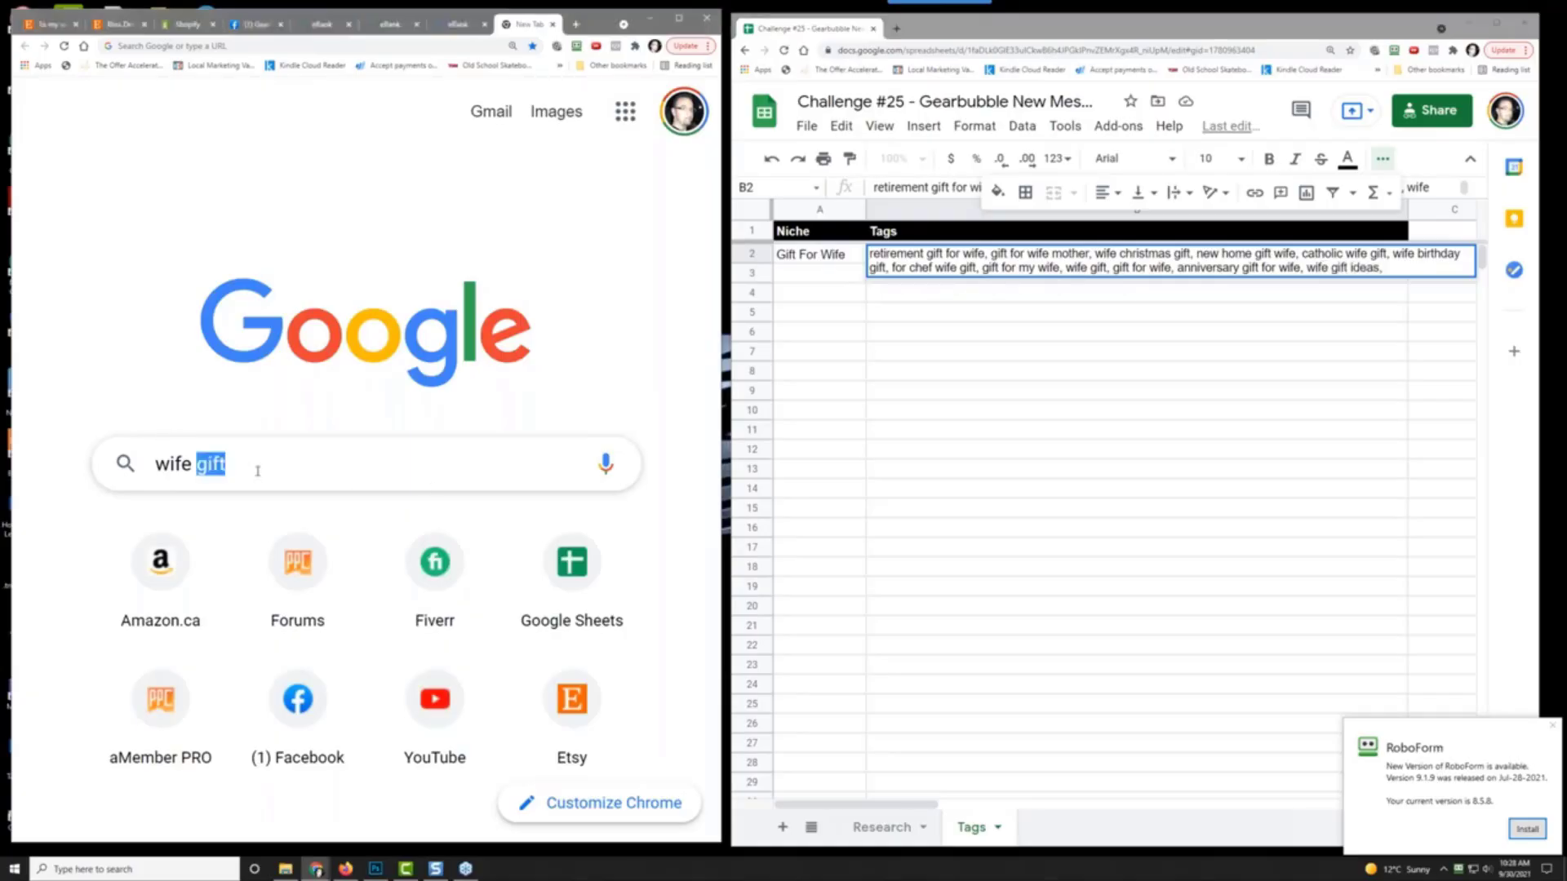
type("necklace")
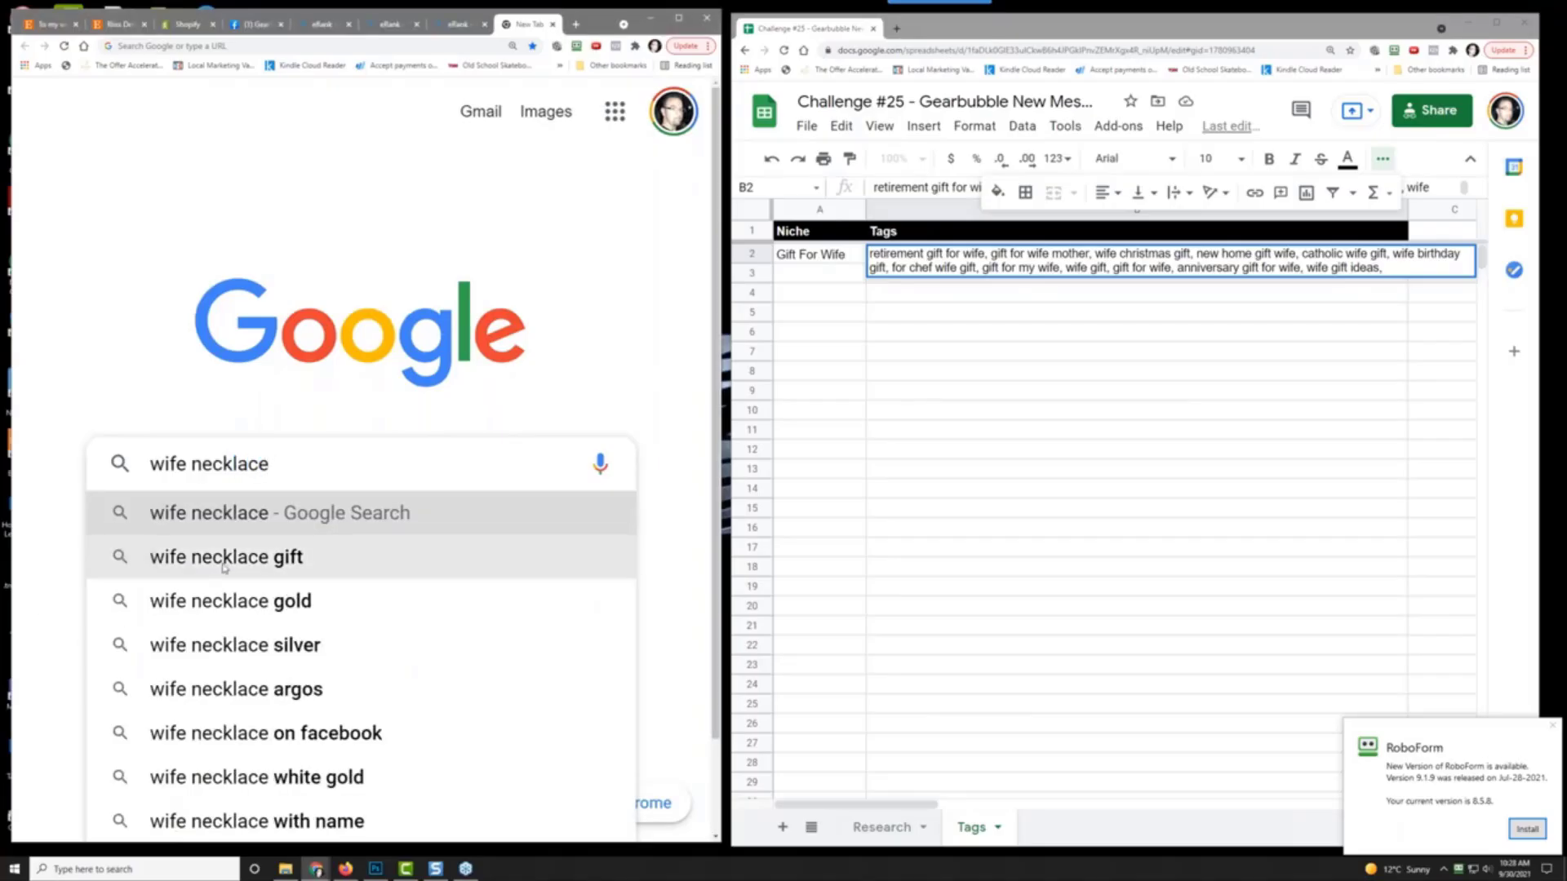
left_click(1401, 267)
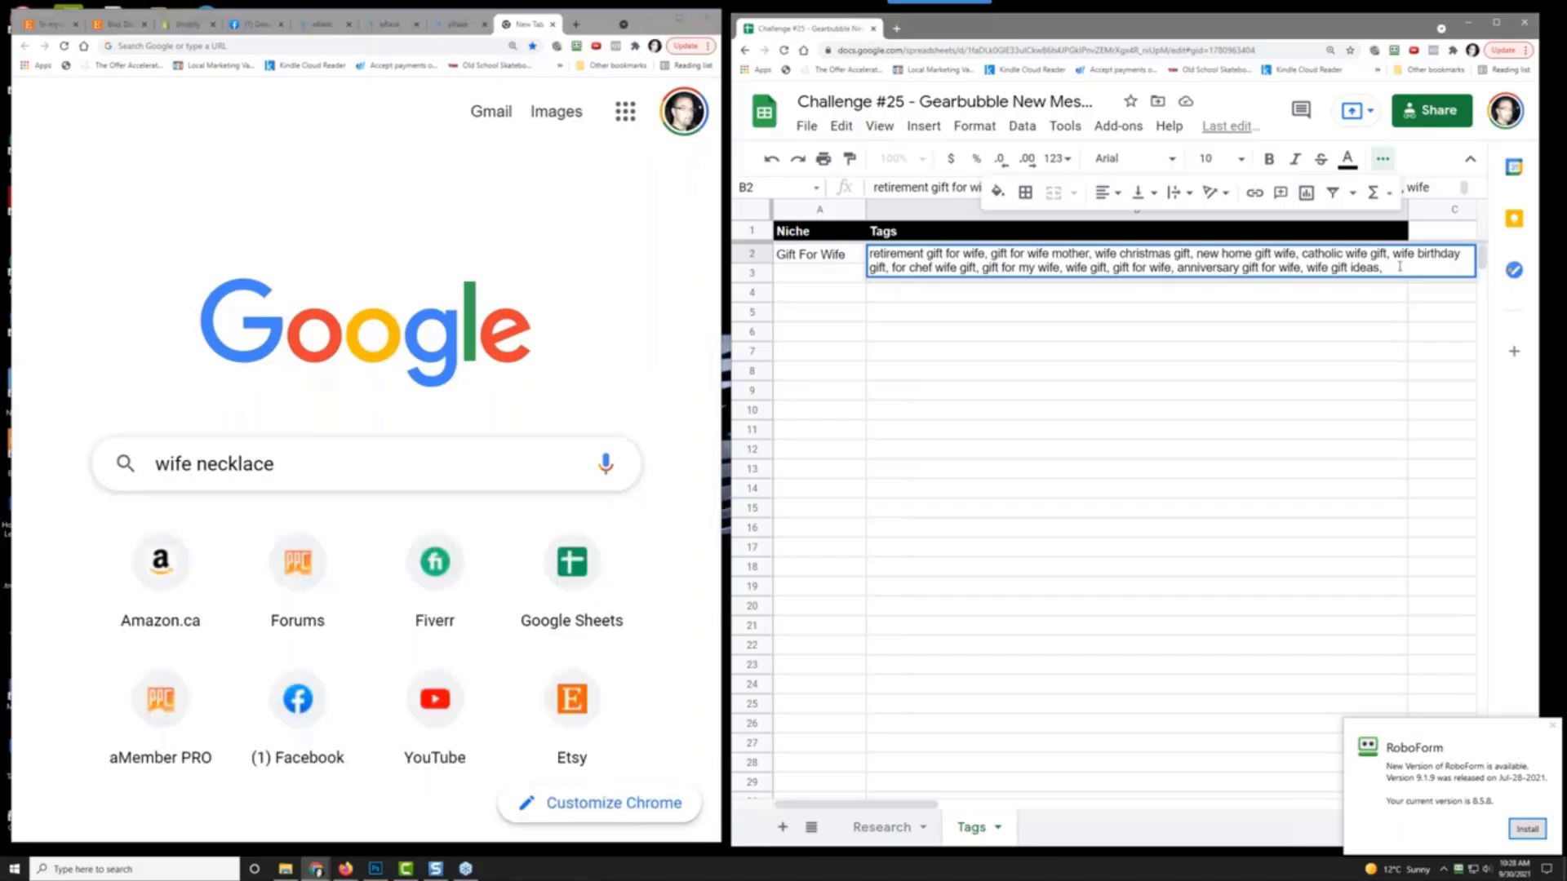
type("wife necklace gift")
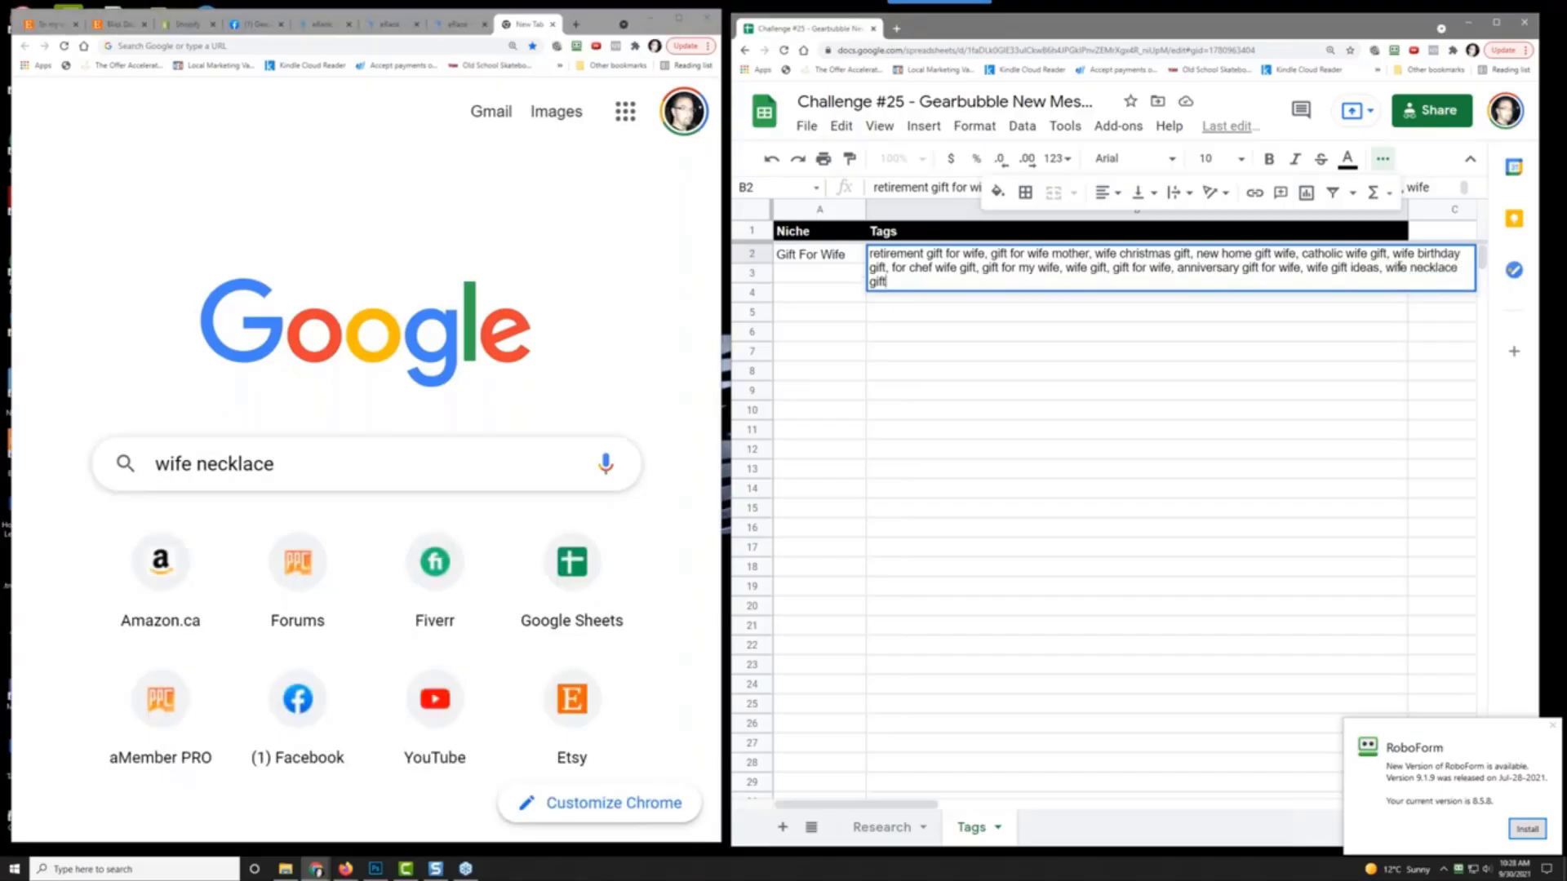
Step: Run the Google search for "wife necklace" and examine the shopping ads and top results for keyword wording
left_click(225, 467)
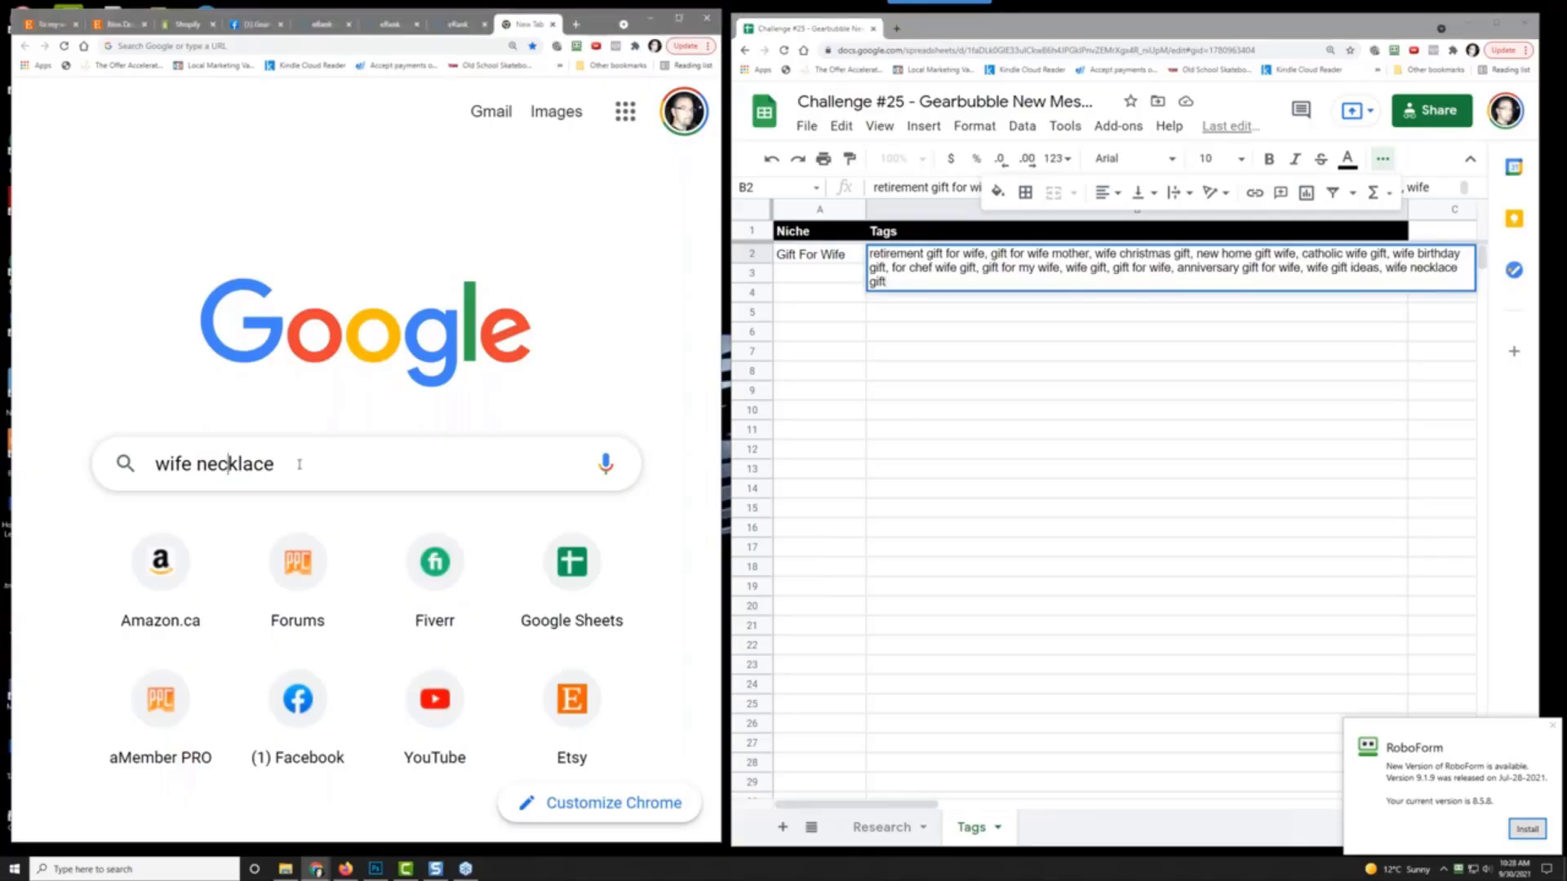
key("Return")
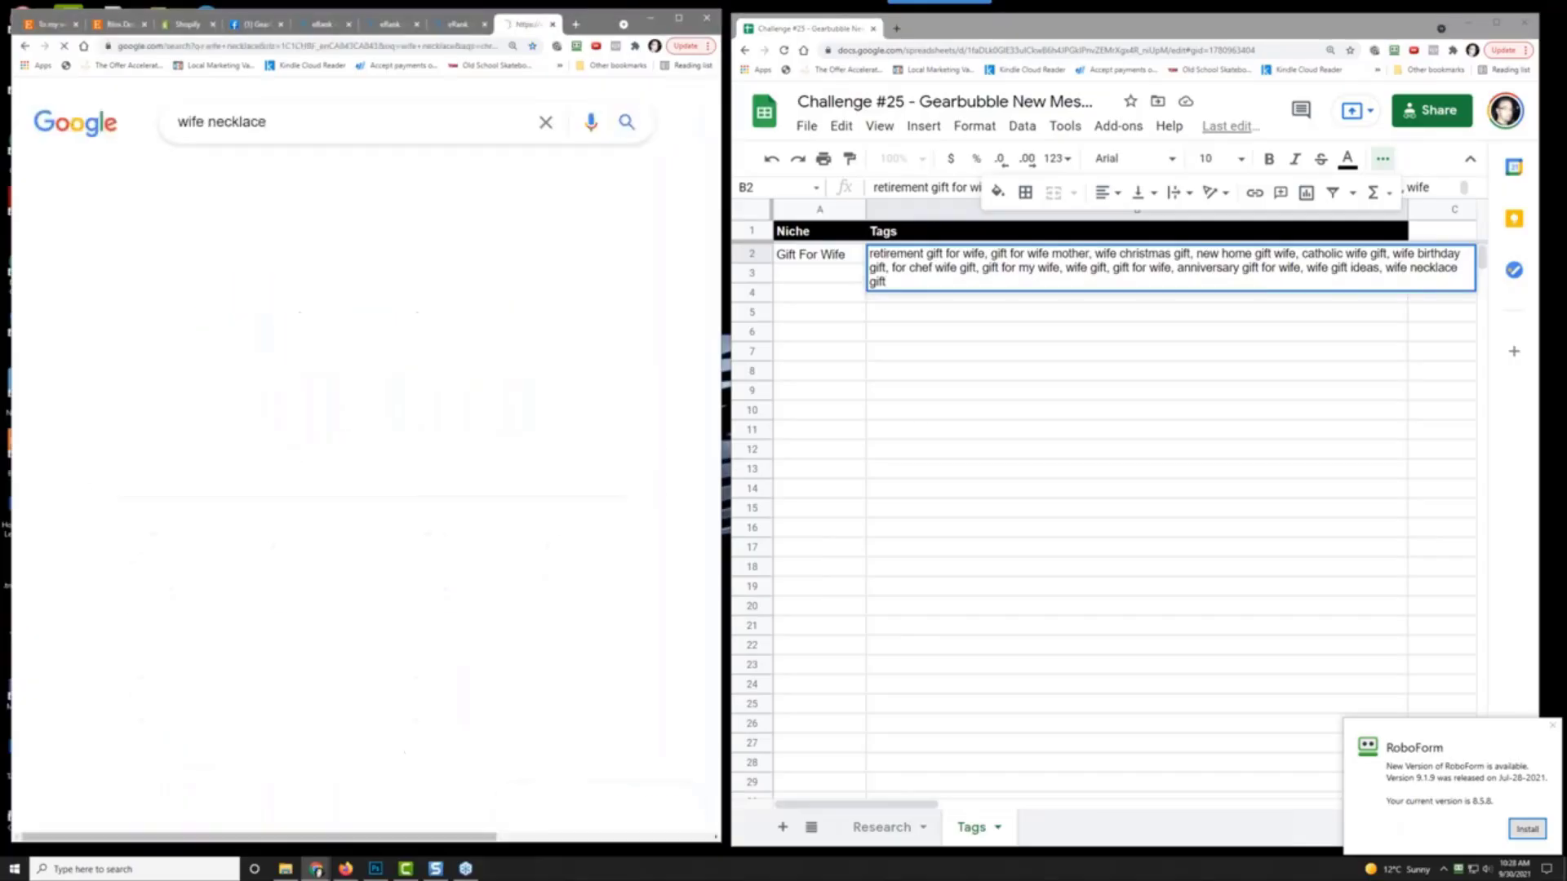
mouse_move(110, 392)
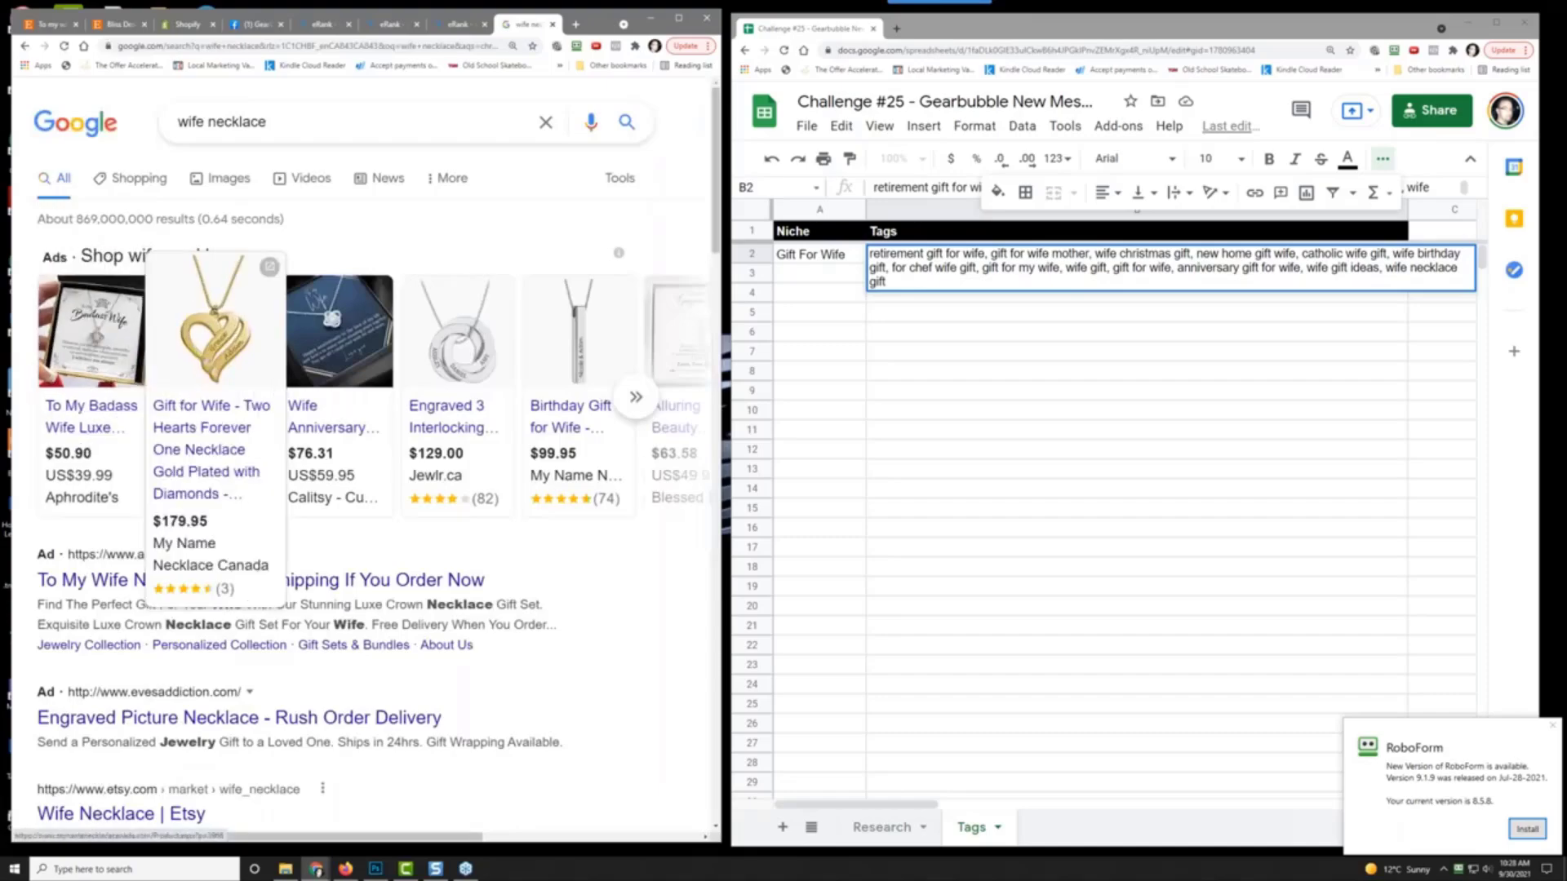
mouse_move(344, 342)
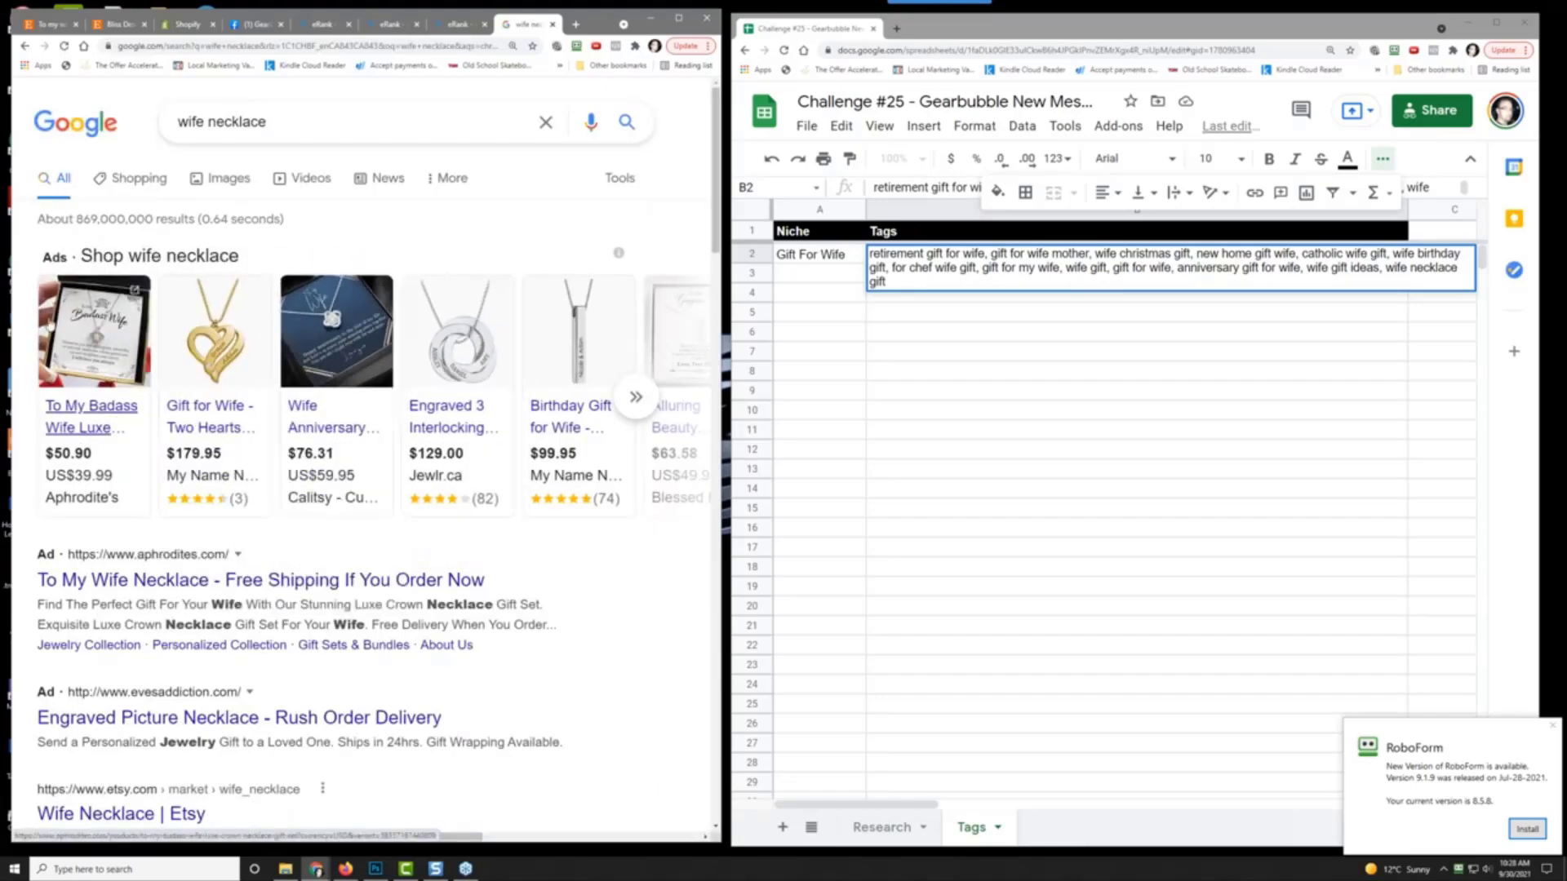
scroll(340, 547, "down", 3)
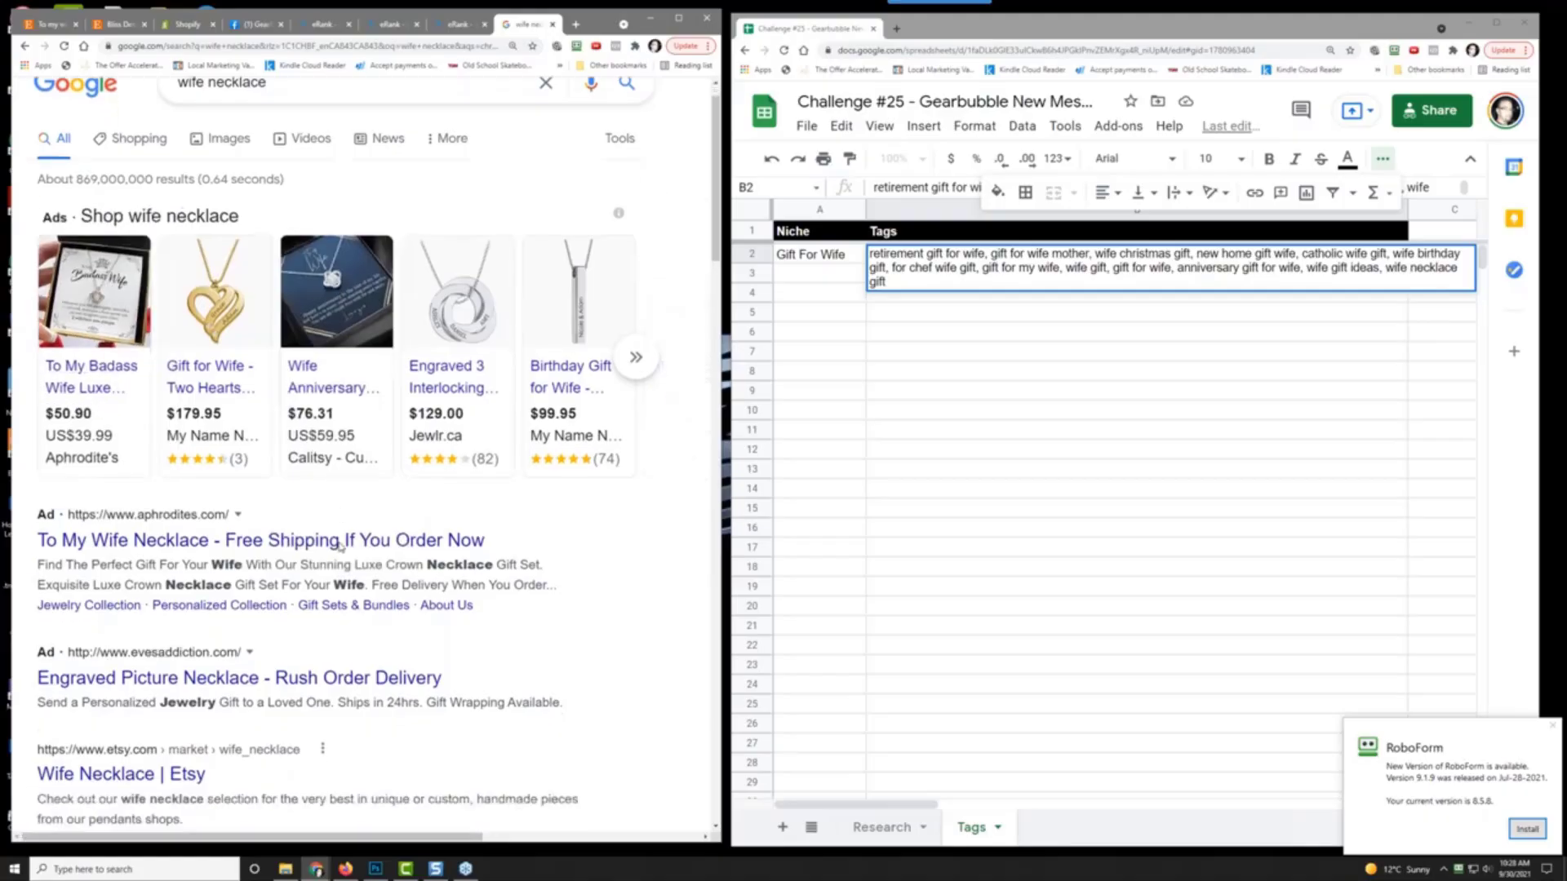
scroll(94, 472, "up", 3)
mouse_move(94, 472)
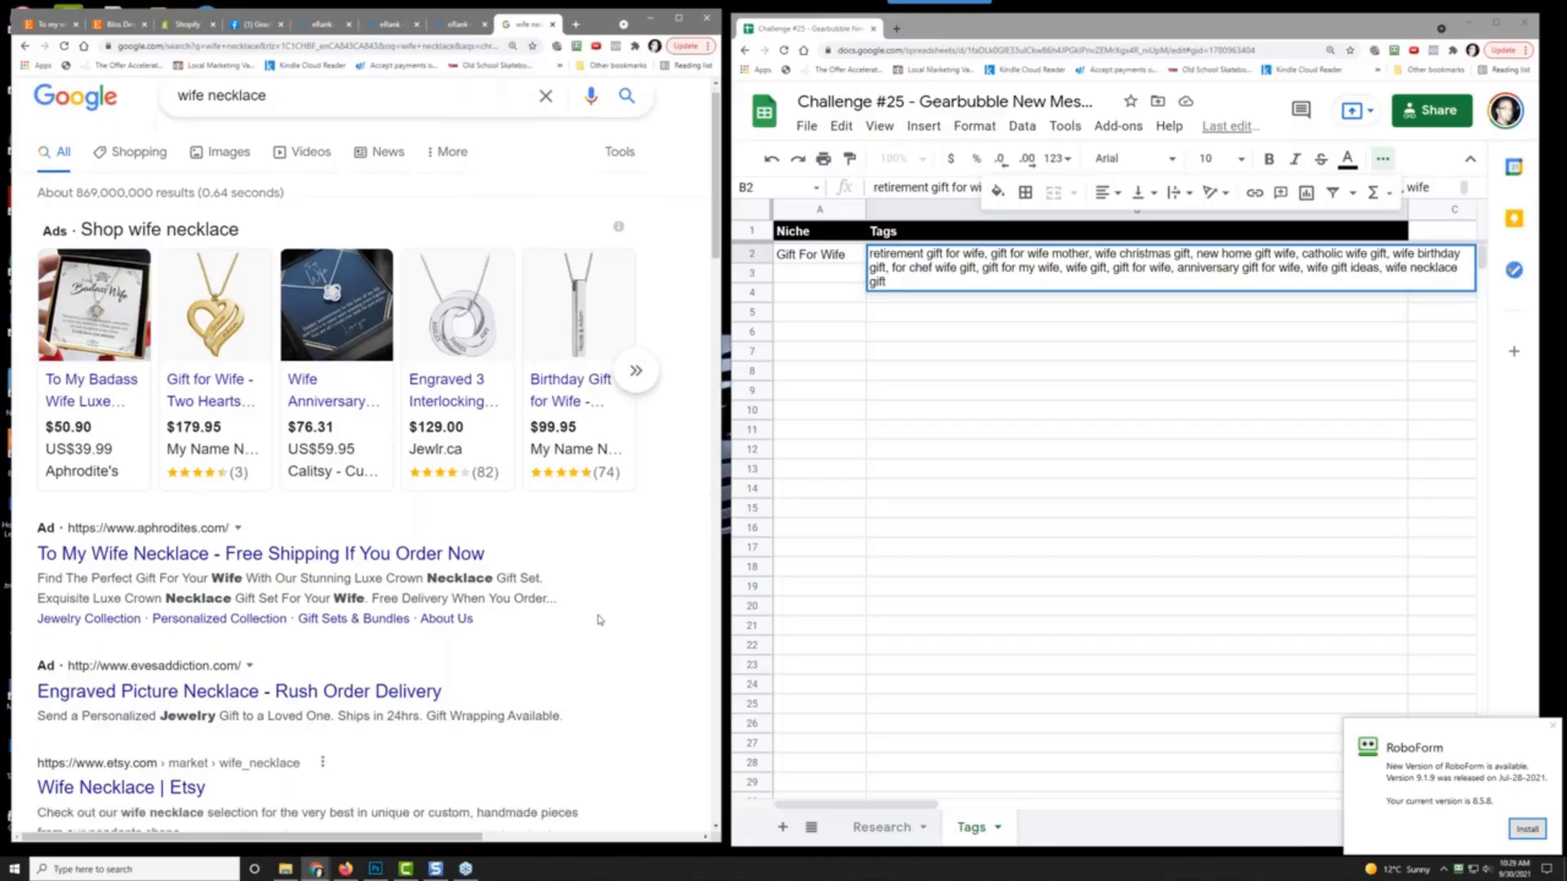
Step: Open Etsy's Wife Necklace result from Google in a new tab and show Etsy's search suggestions for that phrase
scroll(600, 620, "down", 5)
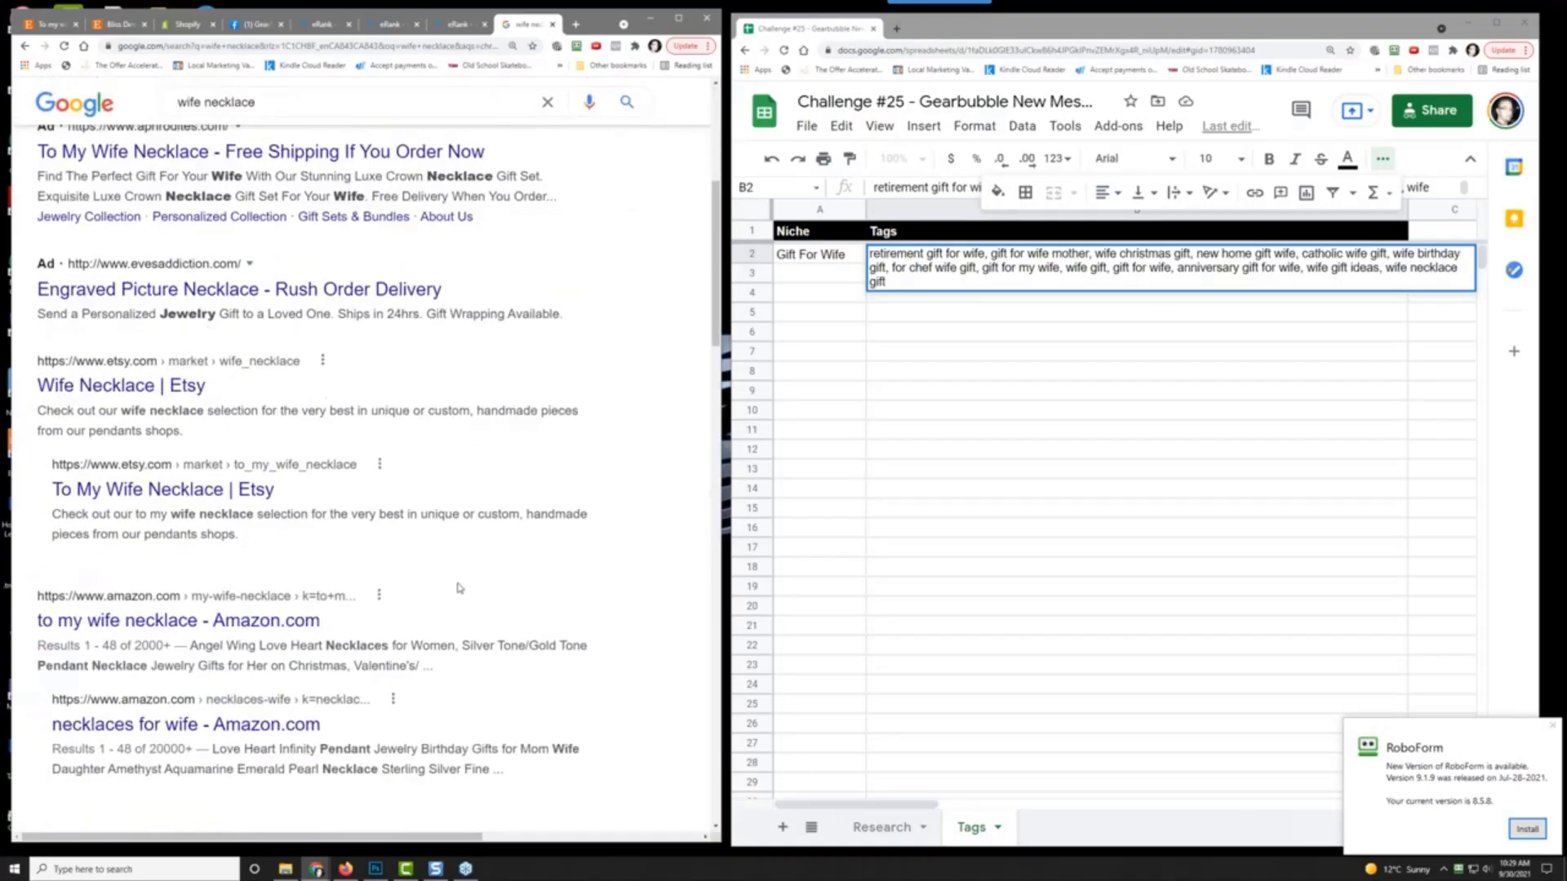
right_click(130, 392)
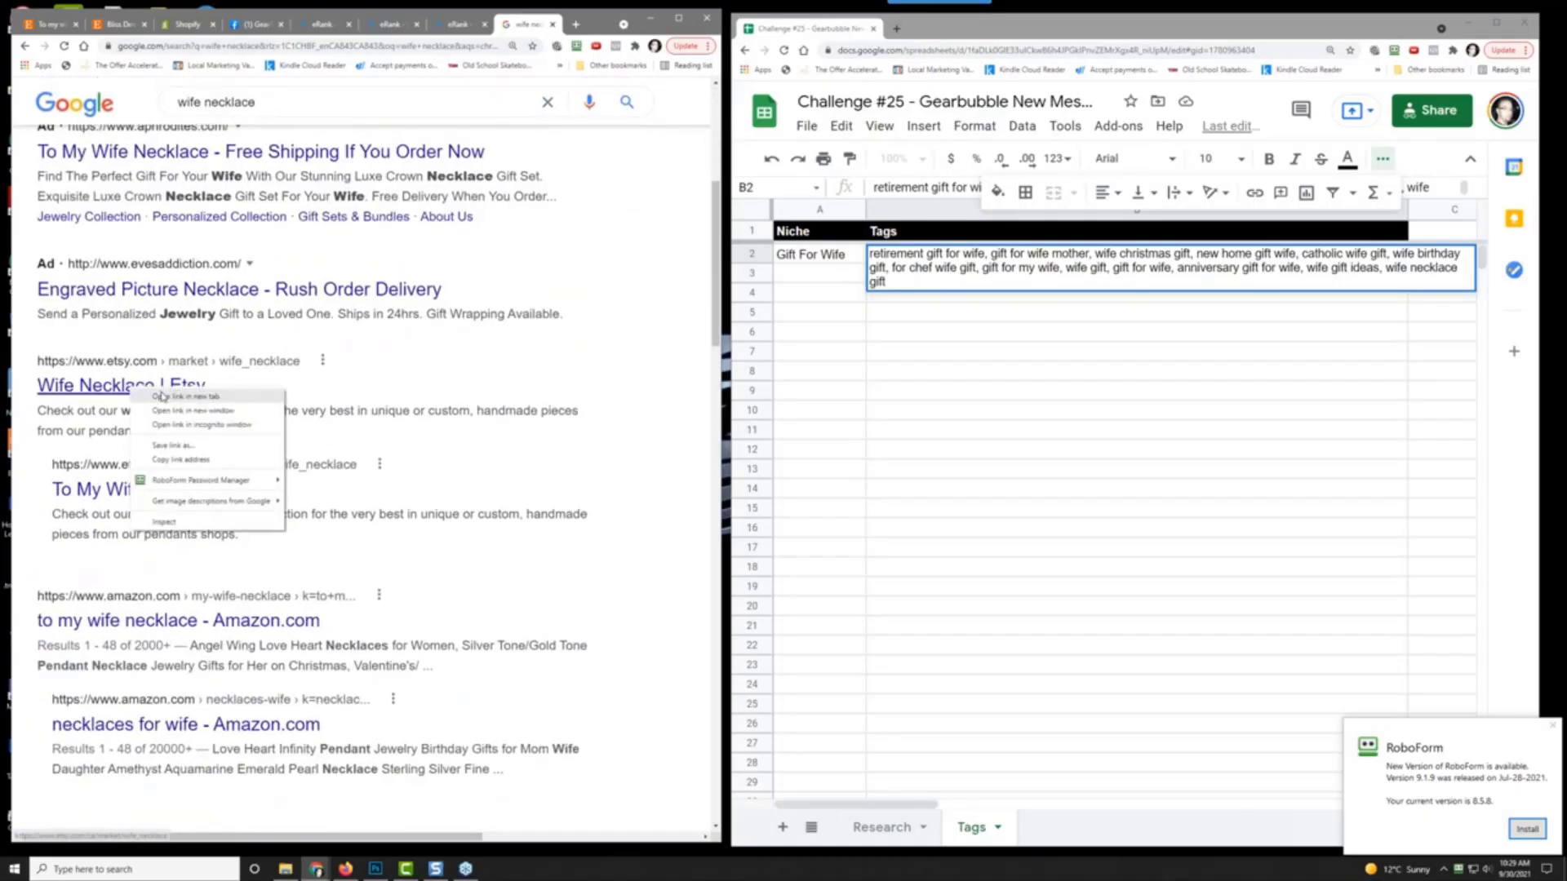
left_click(179, 400)
left_click(522, 24)
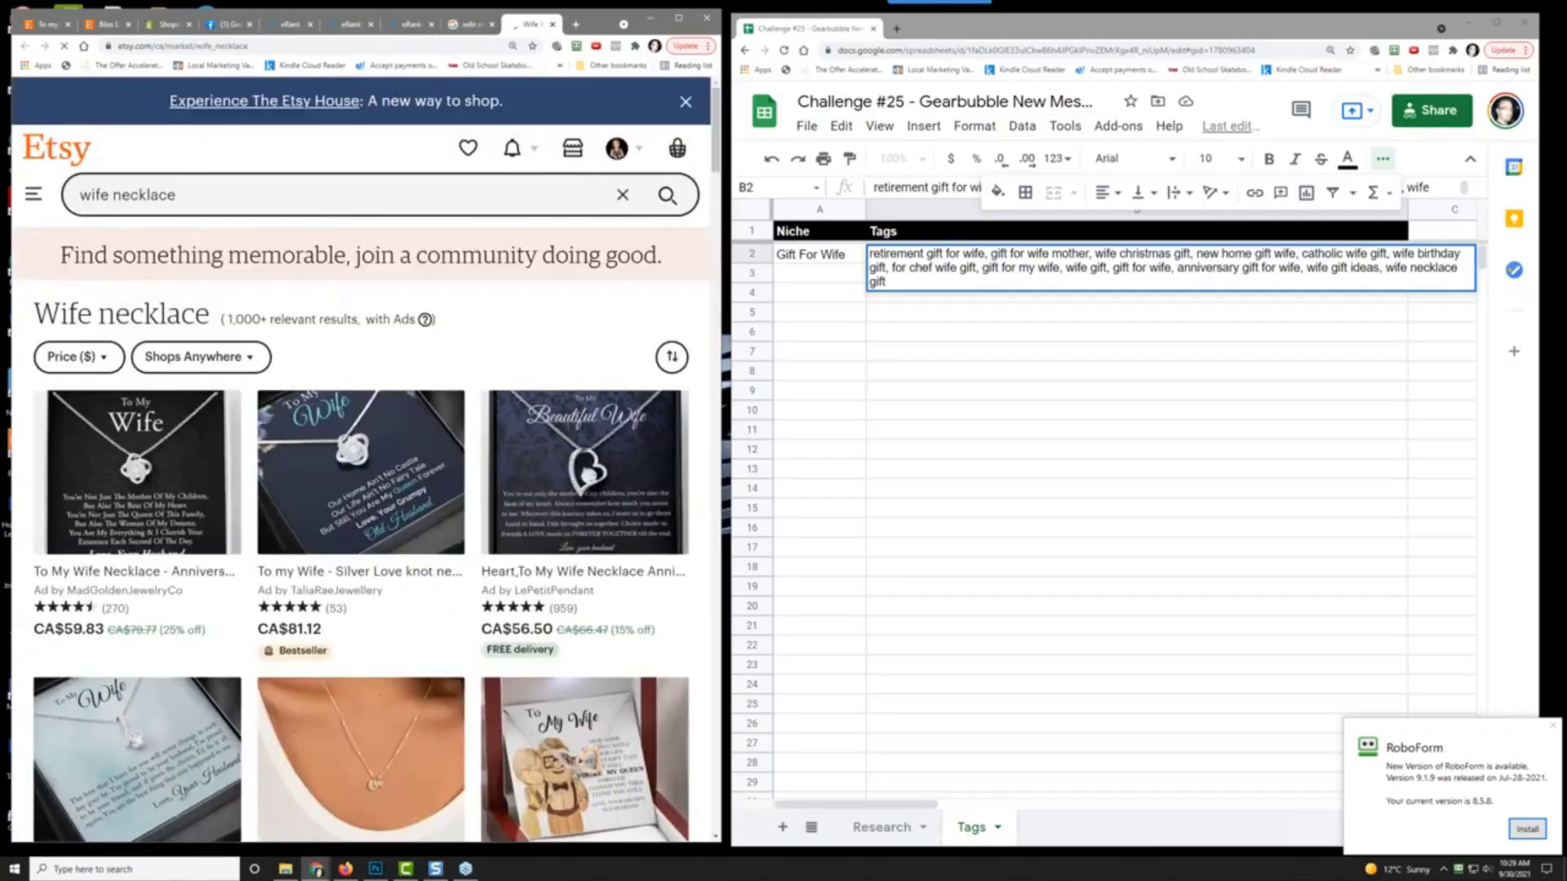
left_click(218, 189)
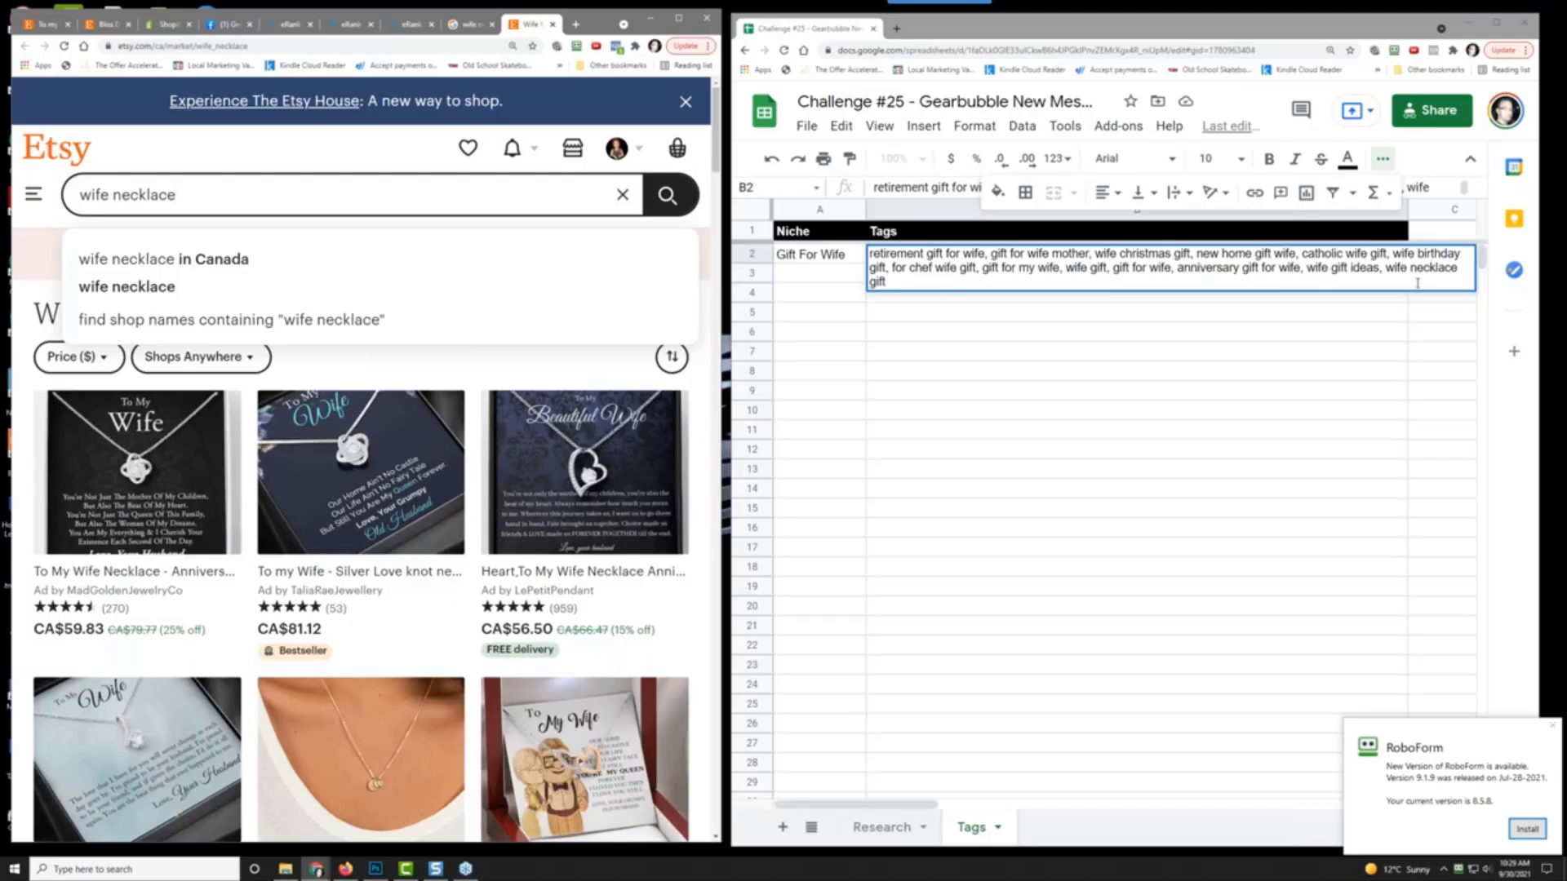
Step: Finish editing the Gift For Wife tags cell in the spreadsheet and maximize the Etsy browser window
left_click(916, 338)
left_click(898, 261)
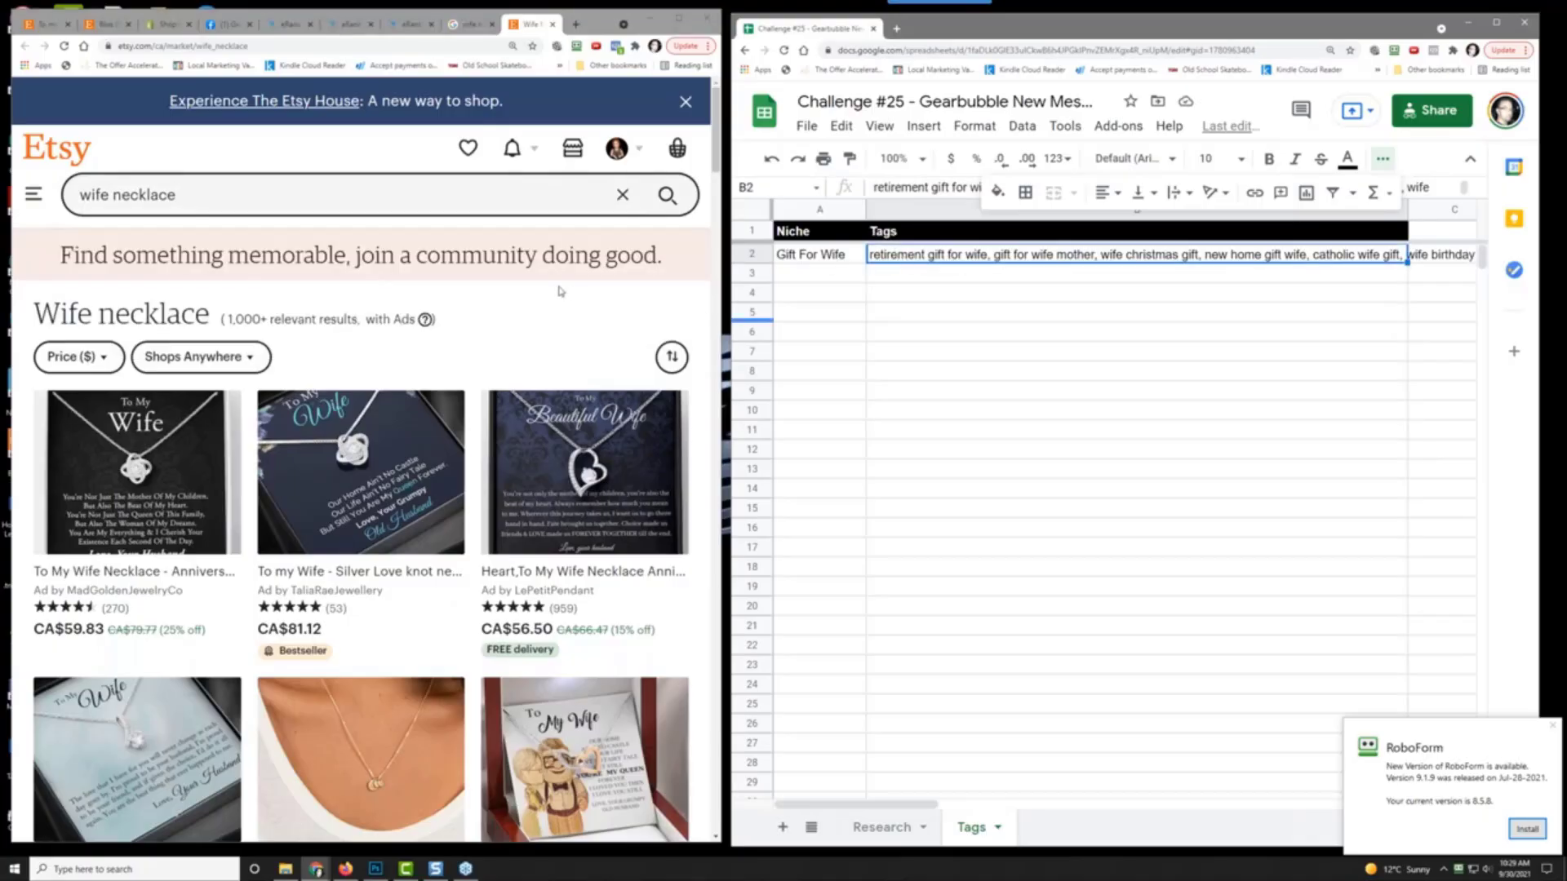
left_click(679, 20)
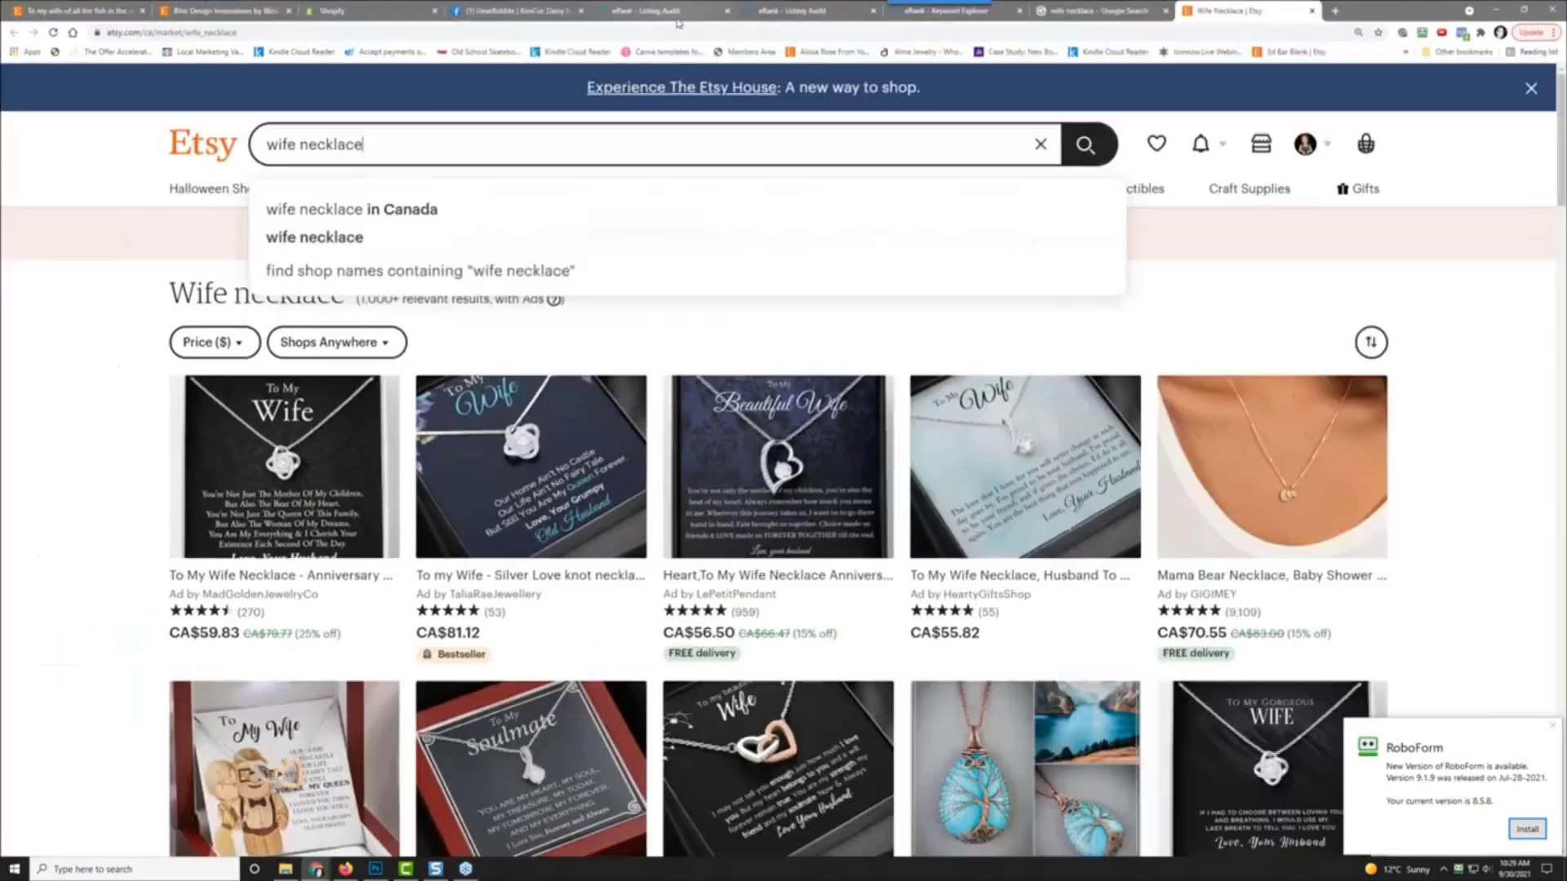
Step: Open the "To my wife - of all the fish in the sea - wishbone necklace" listing for editing
left_click(100, 11)
scroll(60, 225, "up", 2)
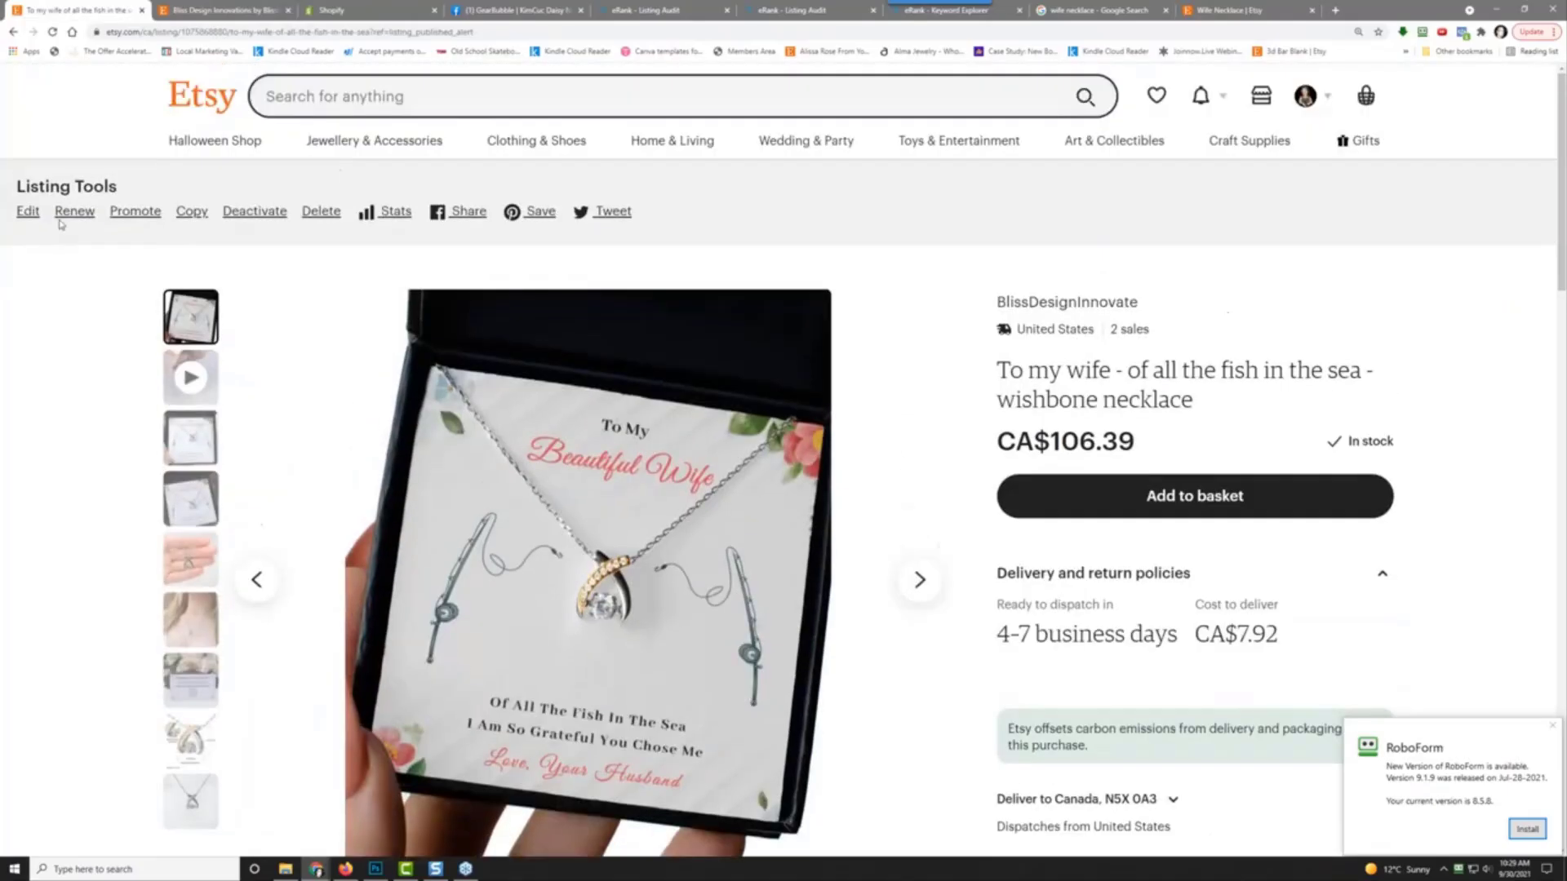
left_click(28, 213)
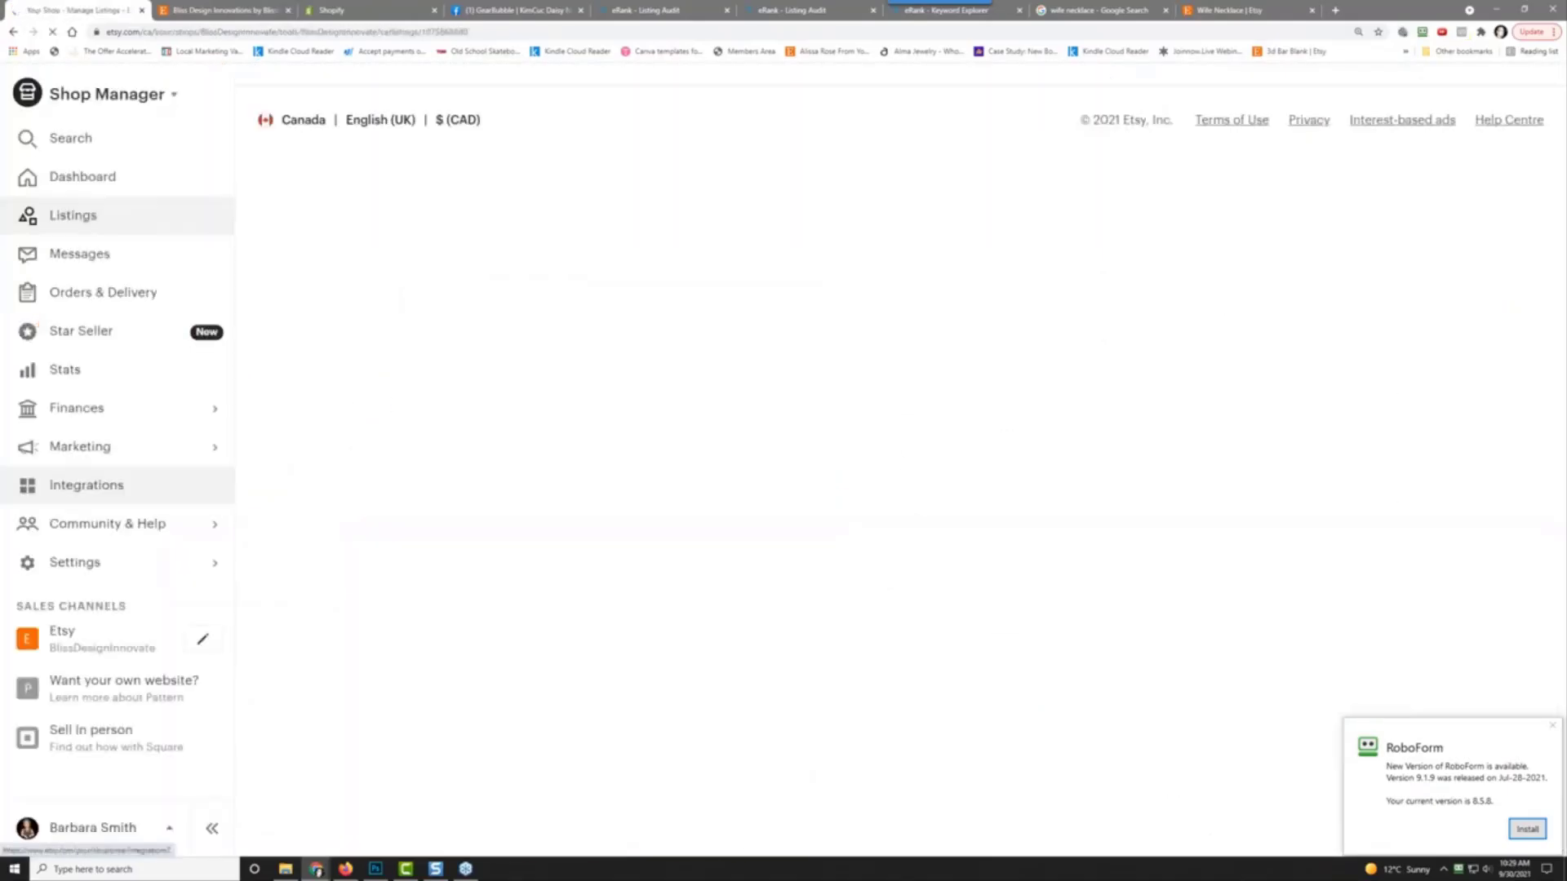
Step: Reload the BlissDesignInnovate shop page, view the fish-in-the-sea wishbone necklace listing from it, and return to the shop page
left_click(201, 8)
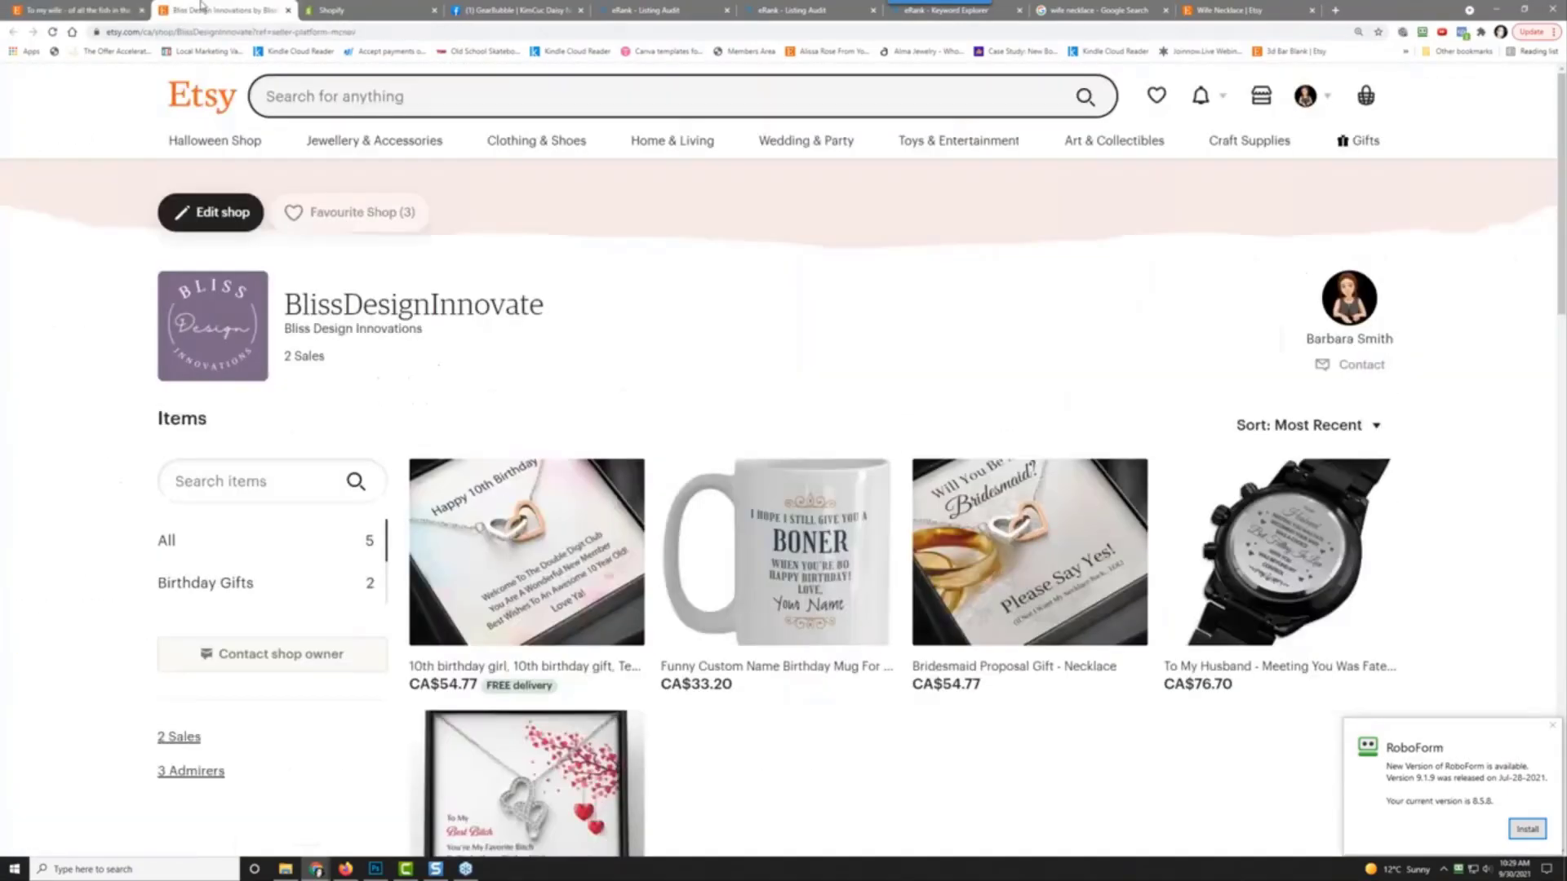
right_click(690, 187)
left_click(718, 237)
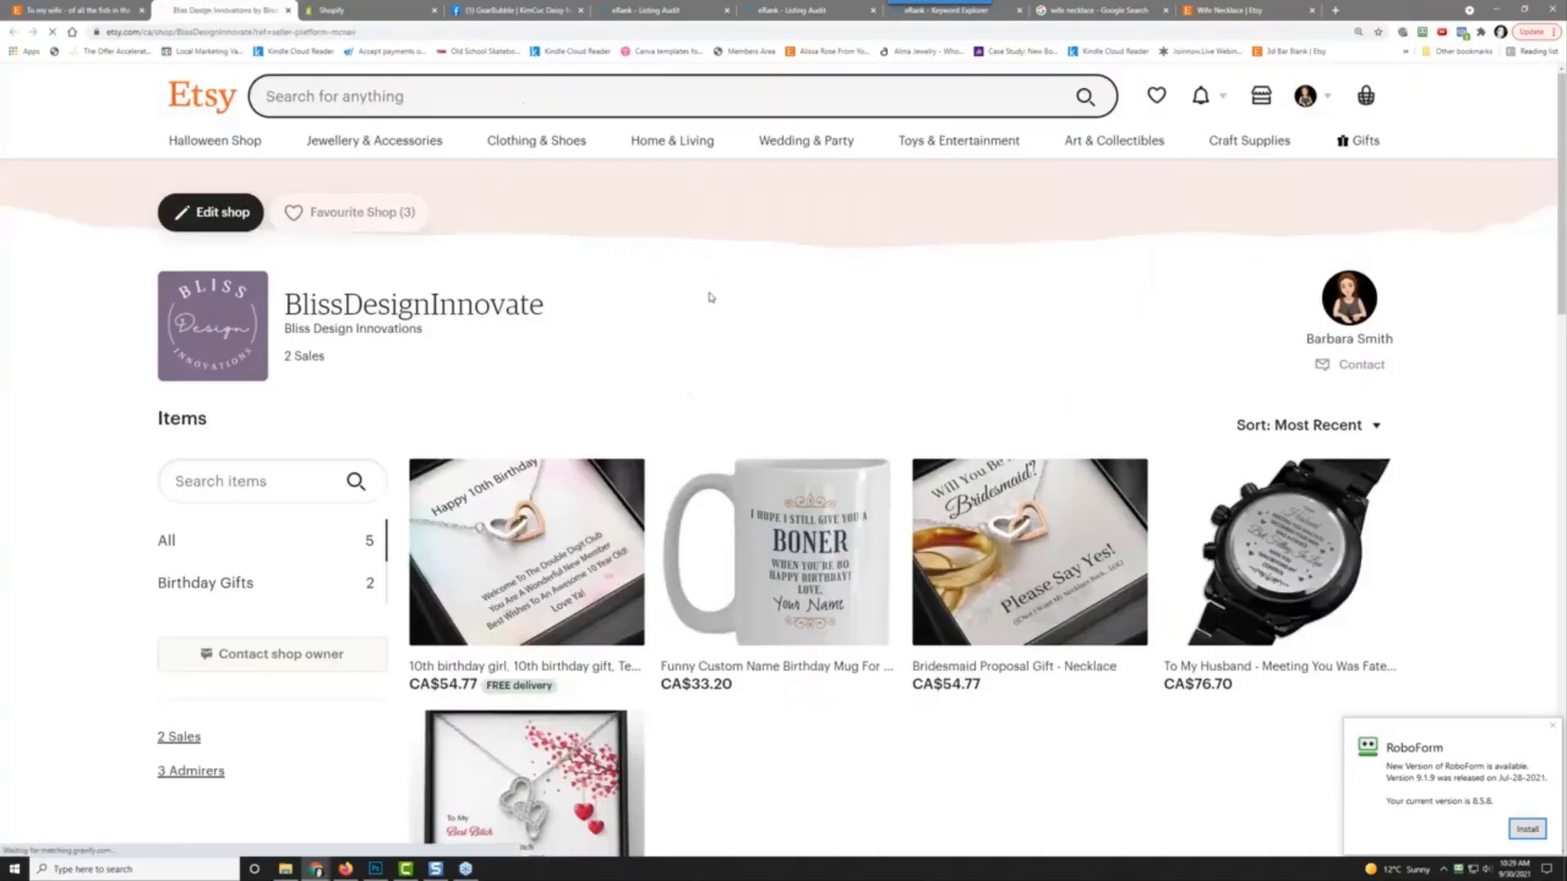
scroll(906, 701, "down", 2)
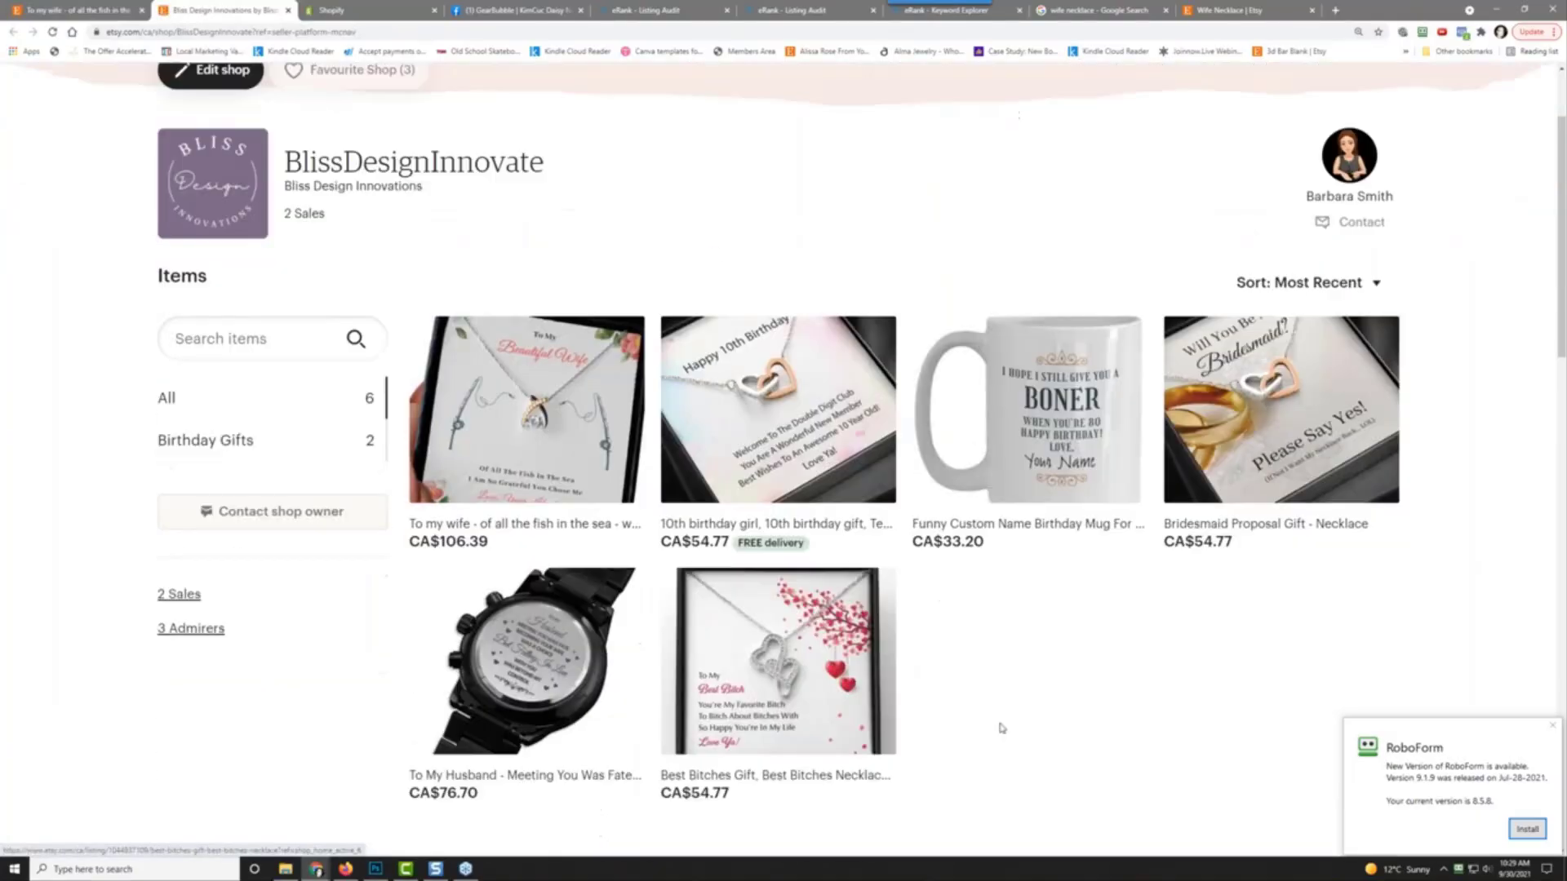
left_click(527, 408)
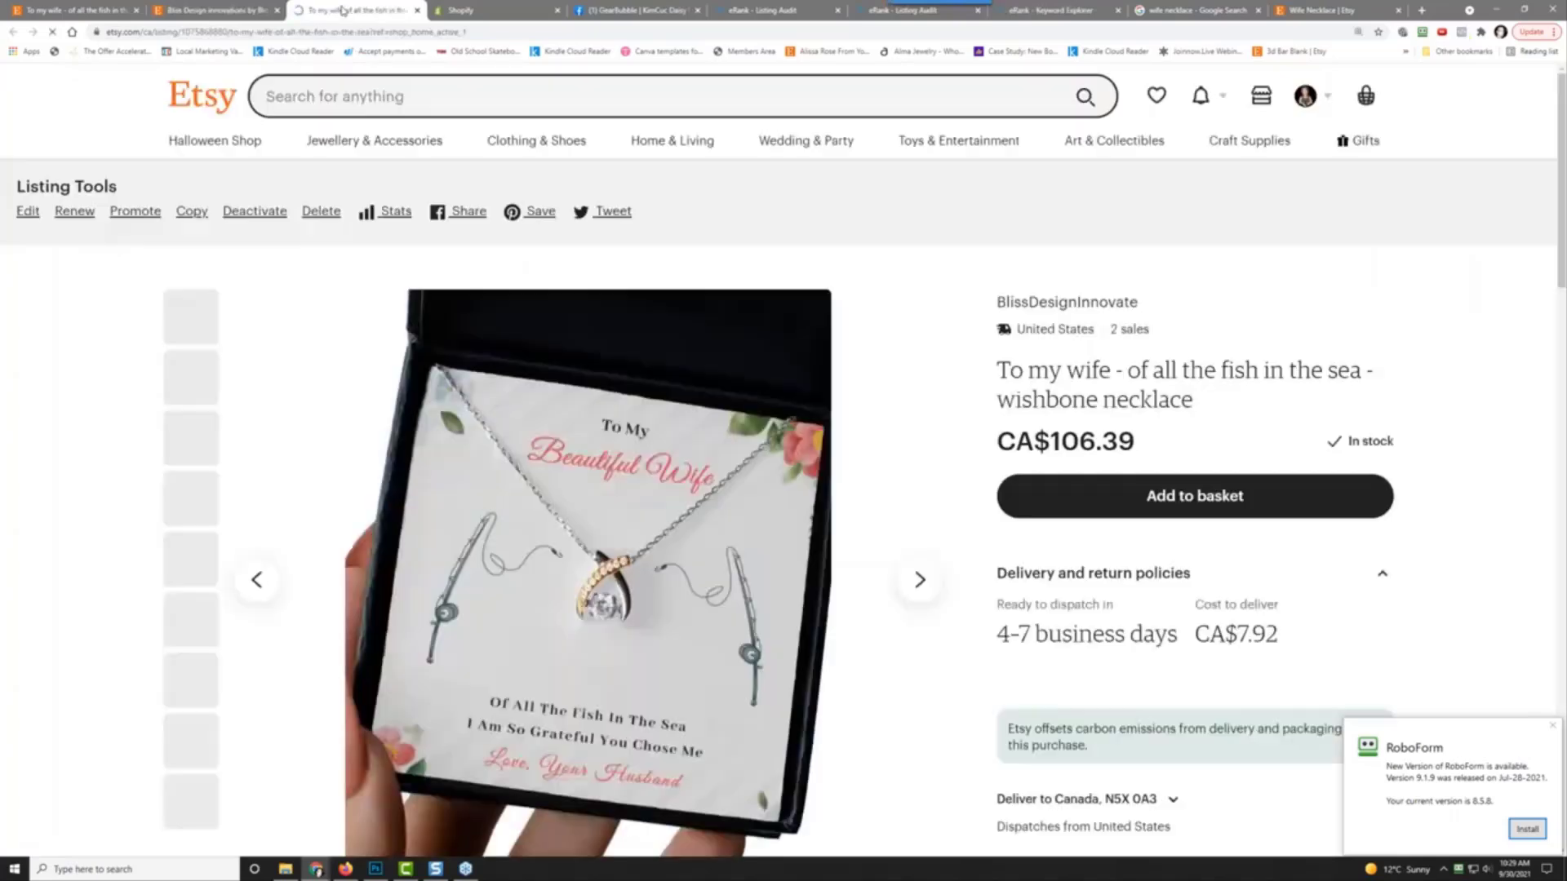
key("alt+Left")
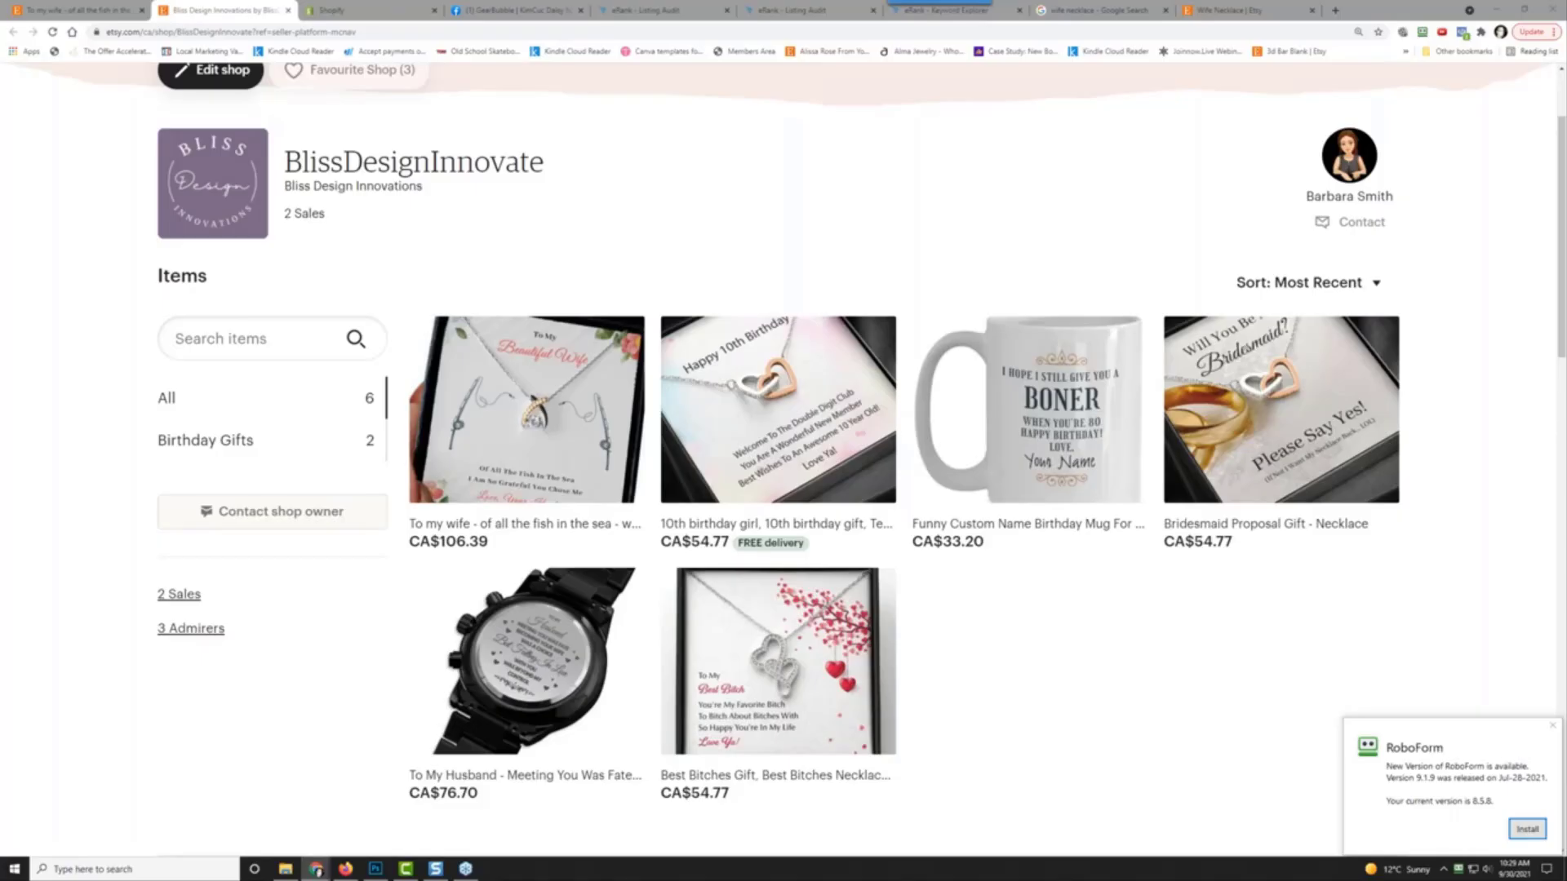
Step: Review the wishbone necklace's photos and video in the listing editor, down to its Listing Details section
left_click(77, 11)
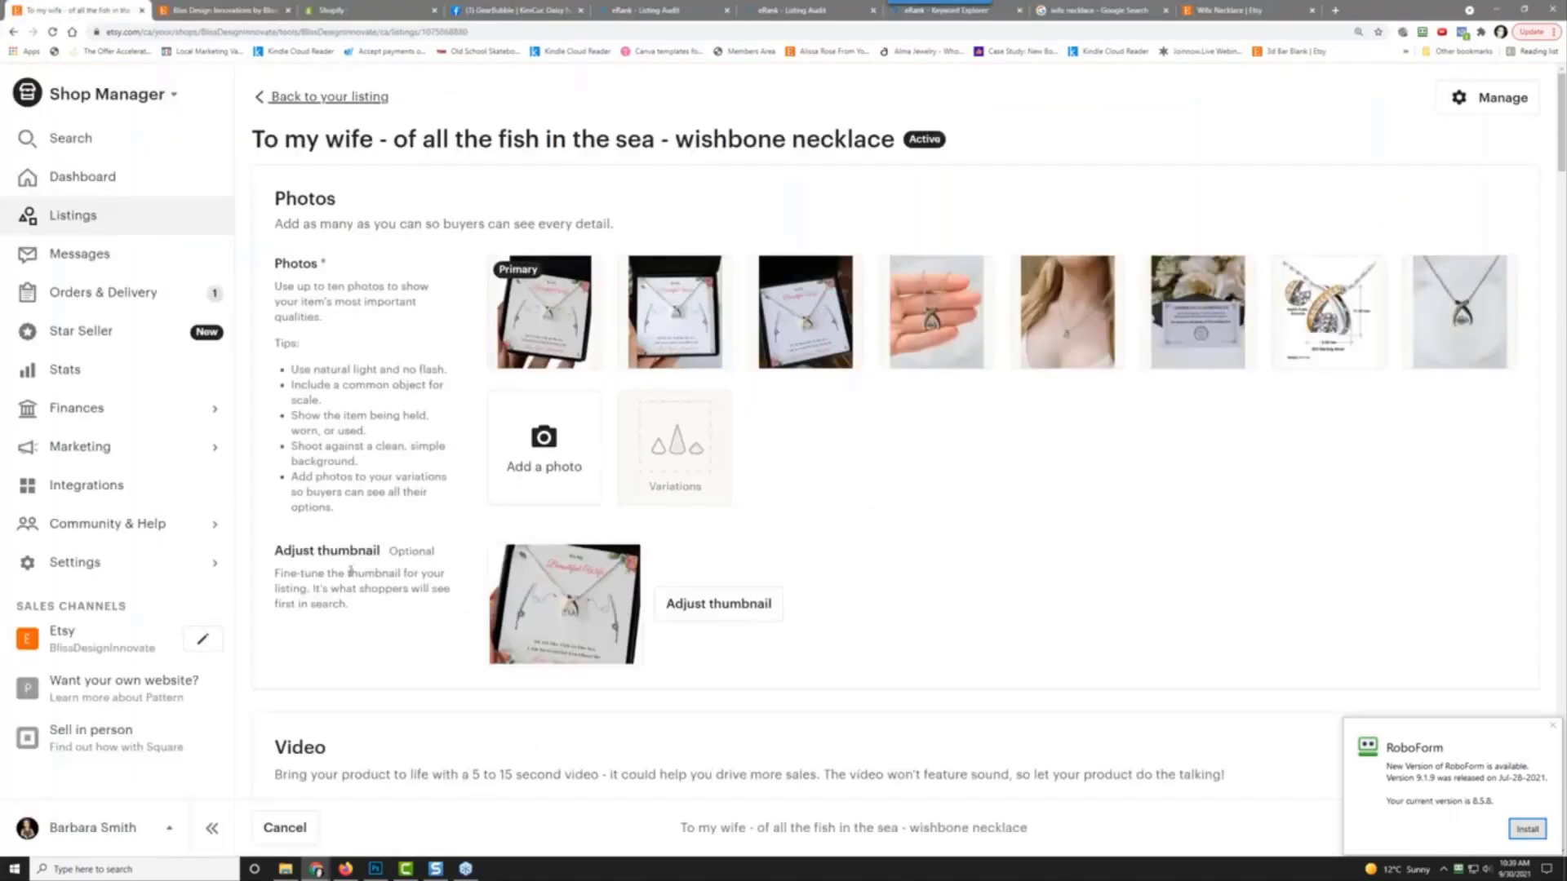
scroll(351, 571, "down", 5)
scroll(355, 568, "up", 5)
mouse_move(665, 320)
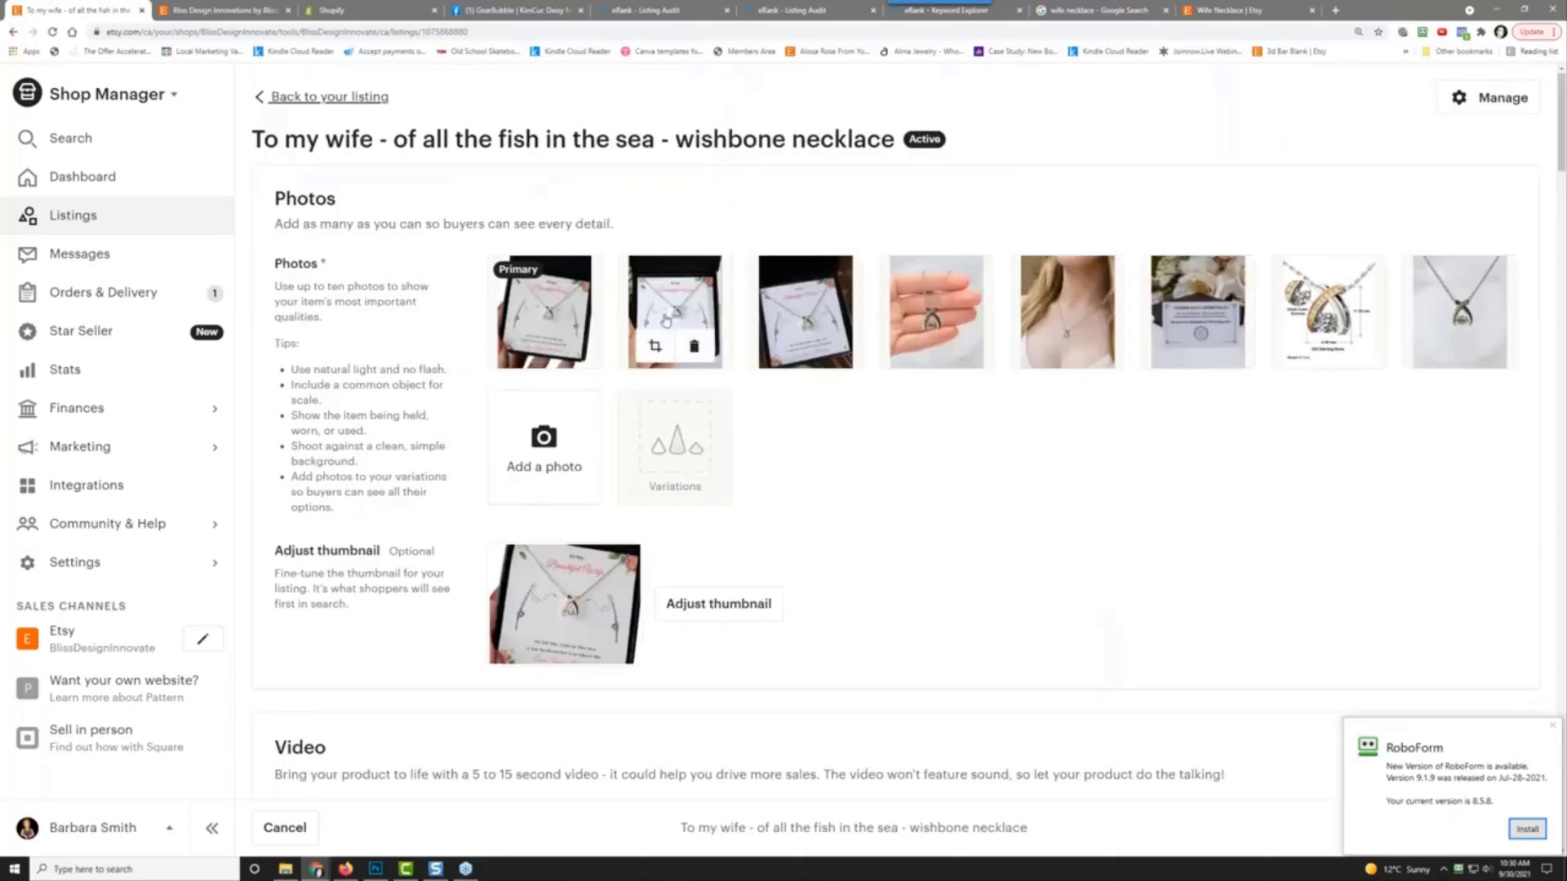
mouse_move(1449, 326)
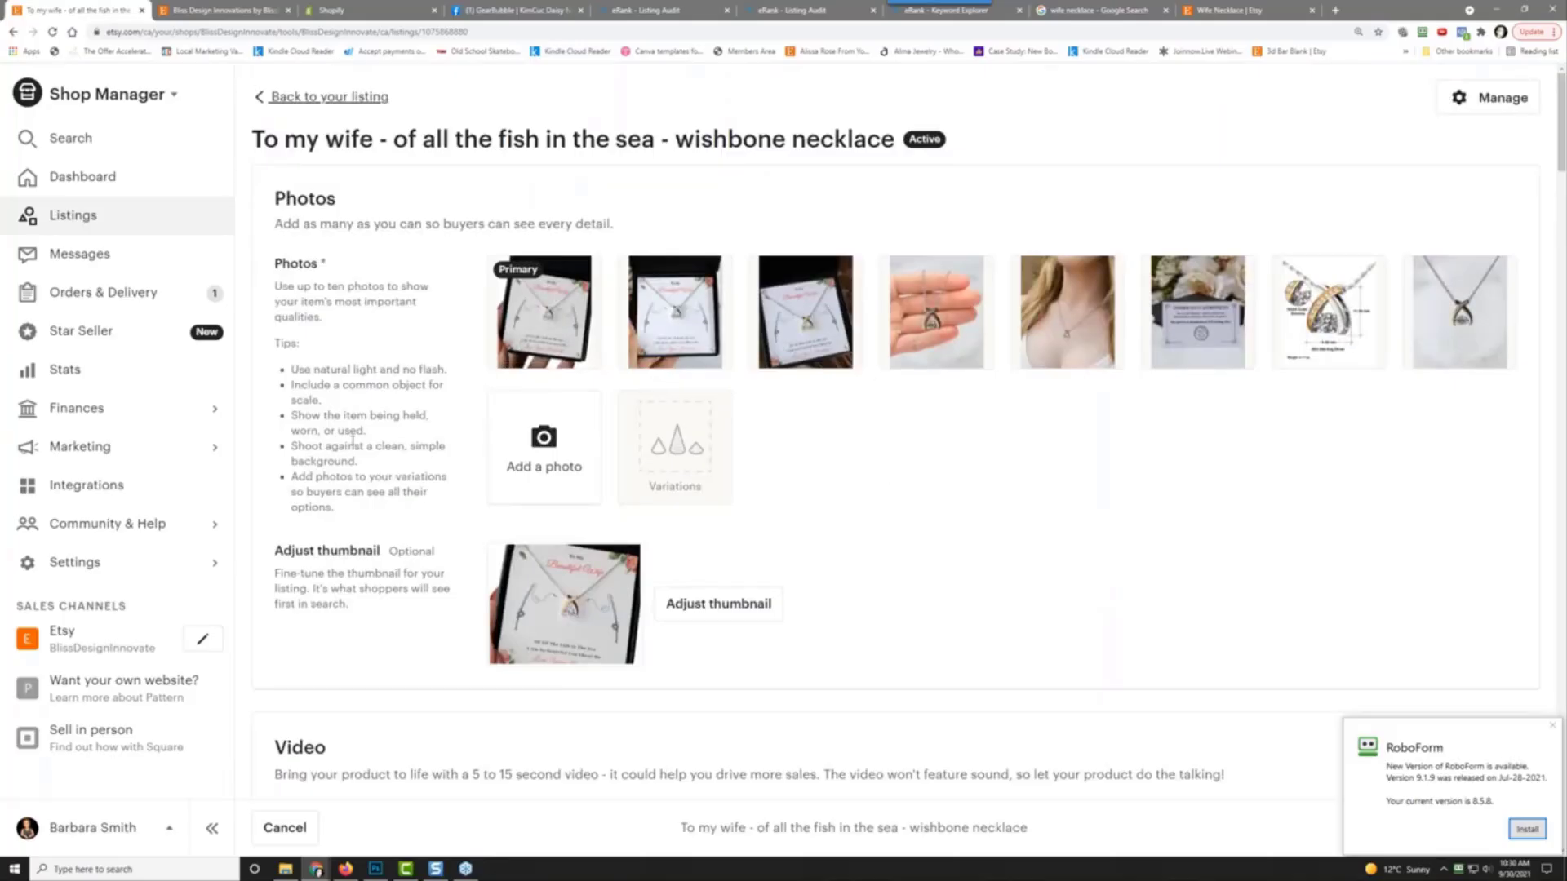
scroll(352, 441, "down", 9)
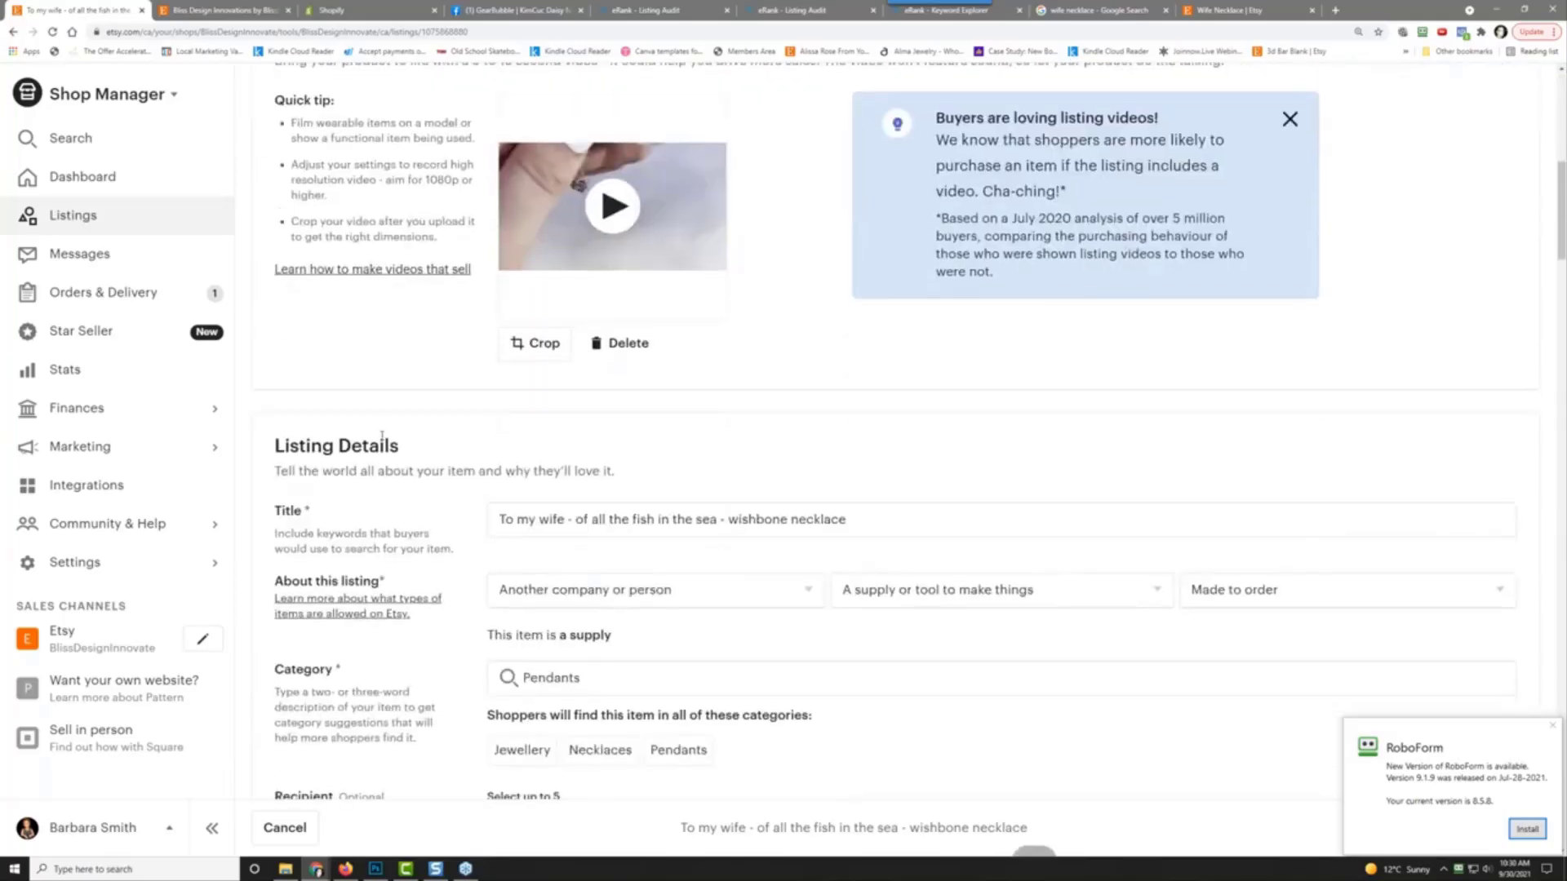
scroll(392, 428, "down", 2)
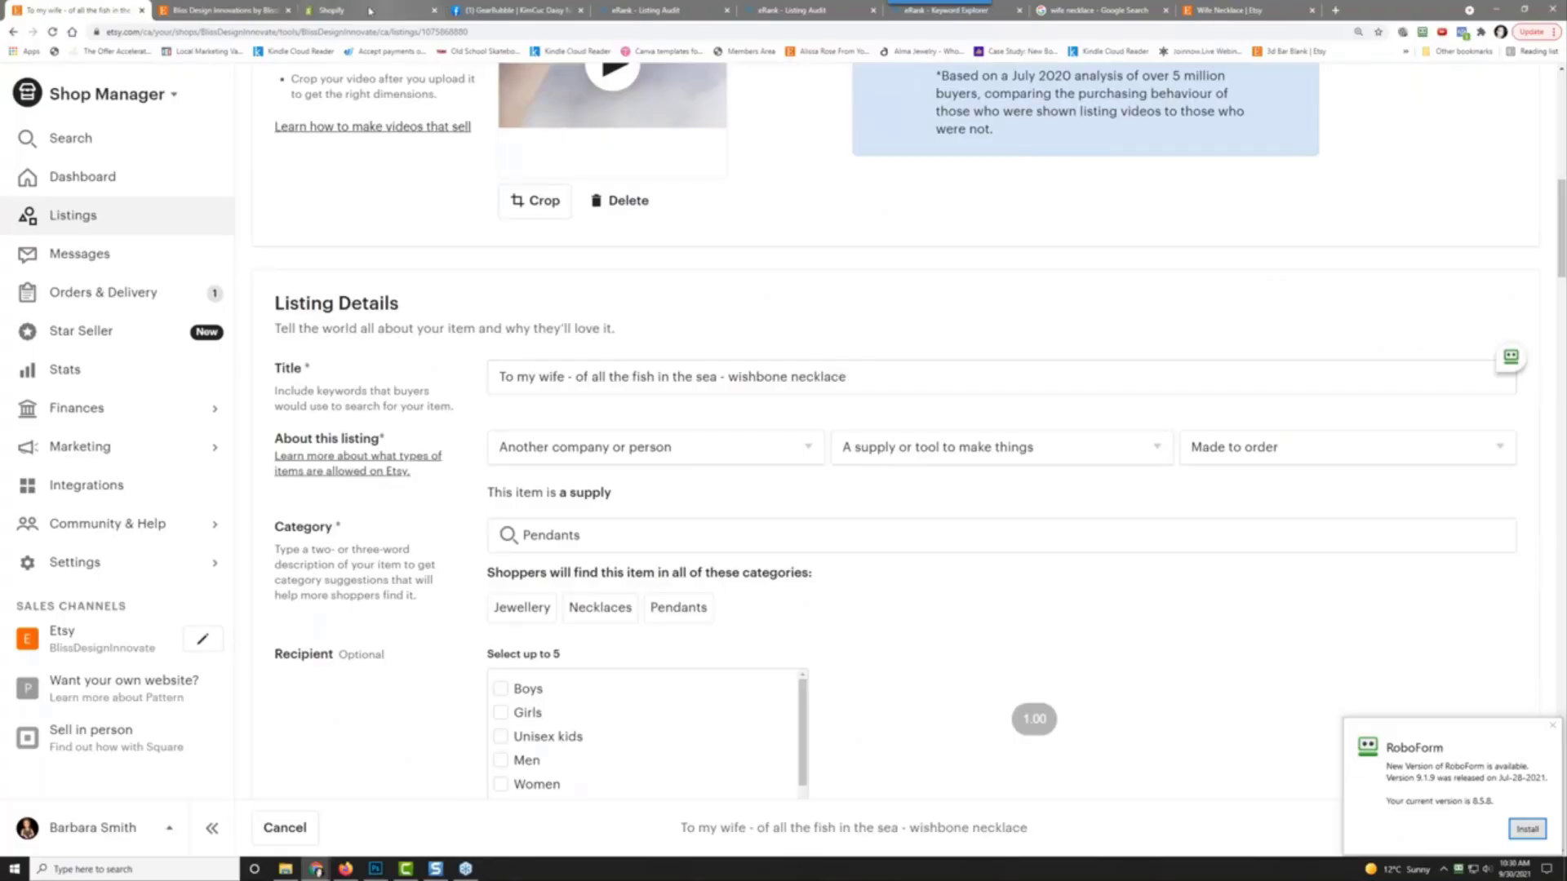
Step: Switch to eRank's Keyword Explorer and sort the related searches for "gift wife" by average US searches, highest first
left_click(655, 9)
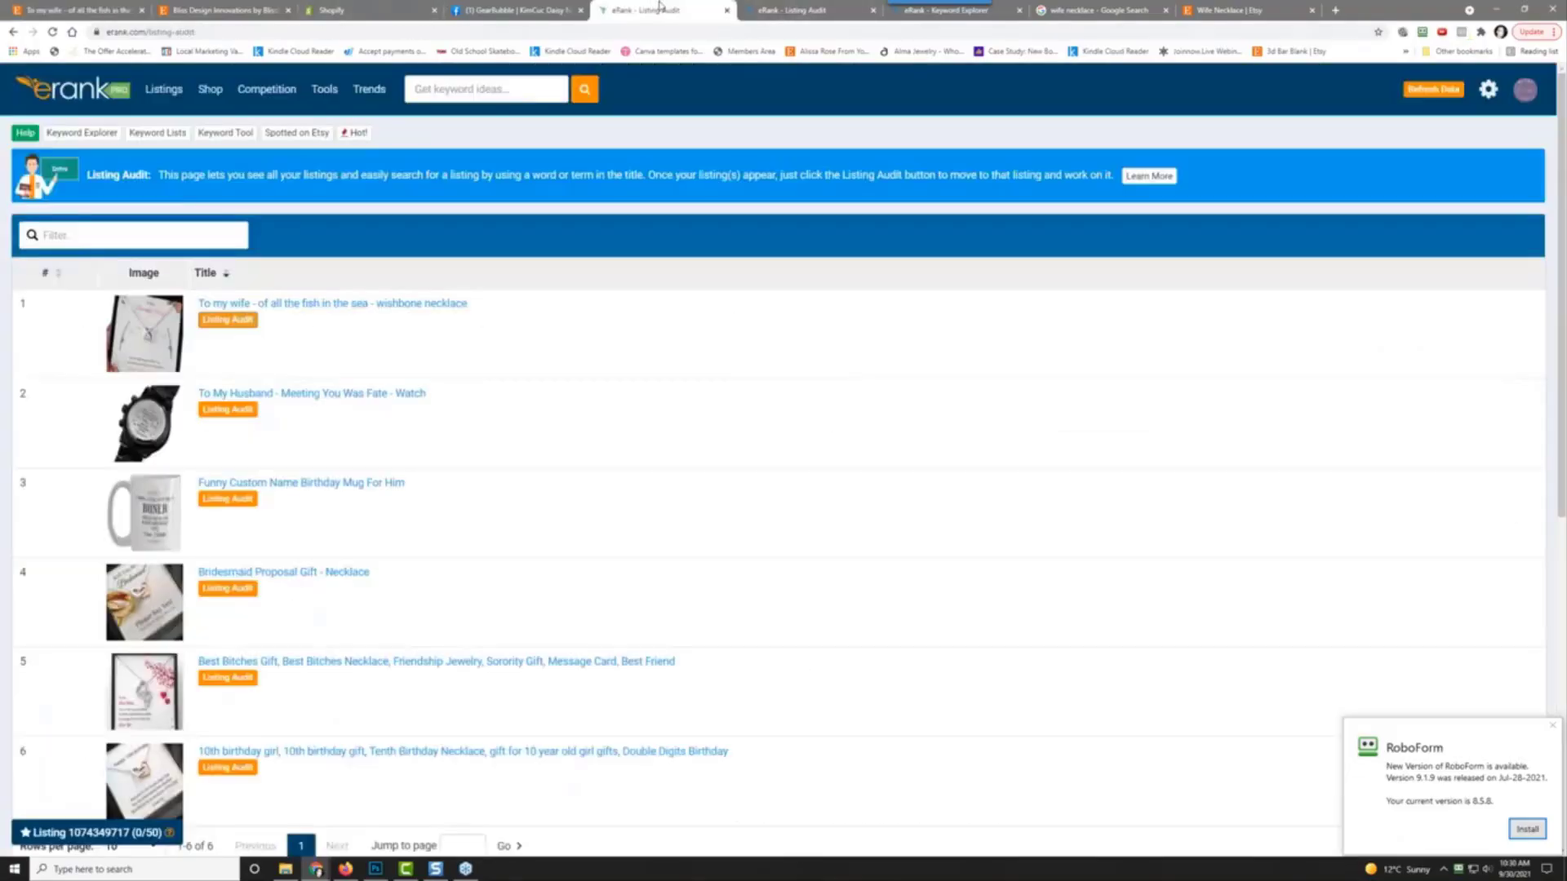
left_click(793, 10)
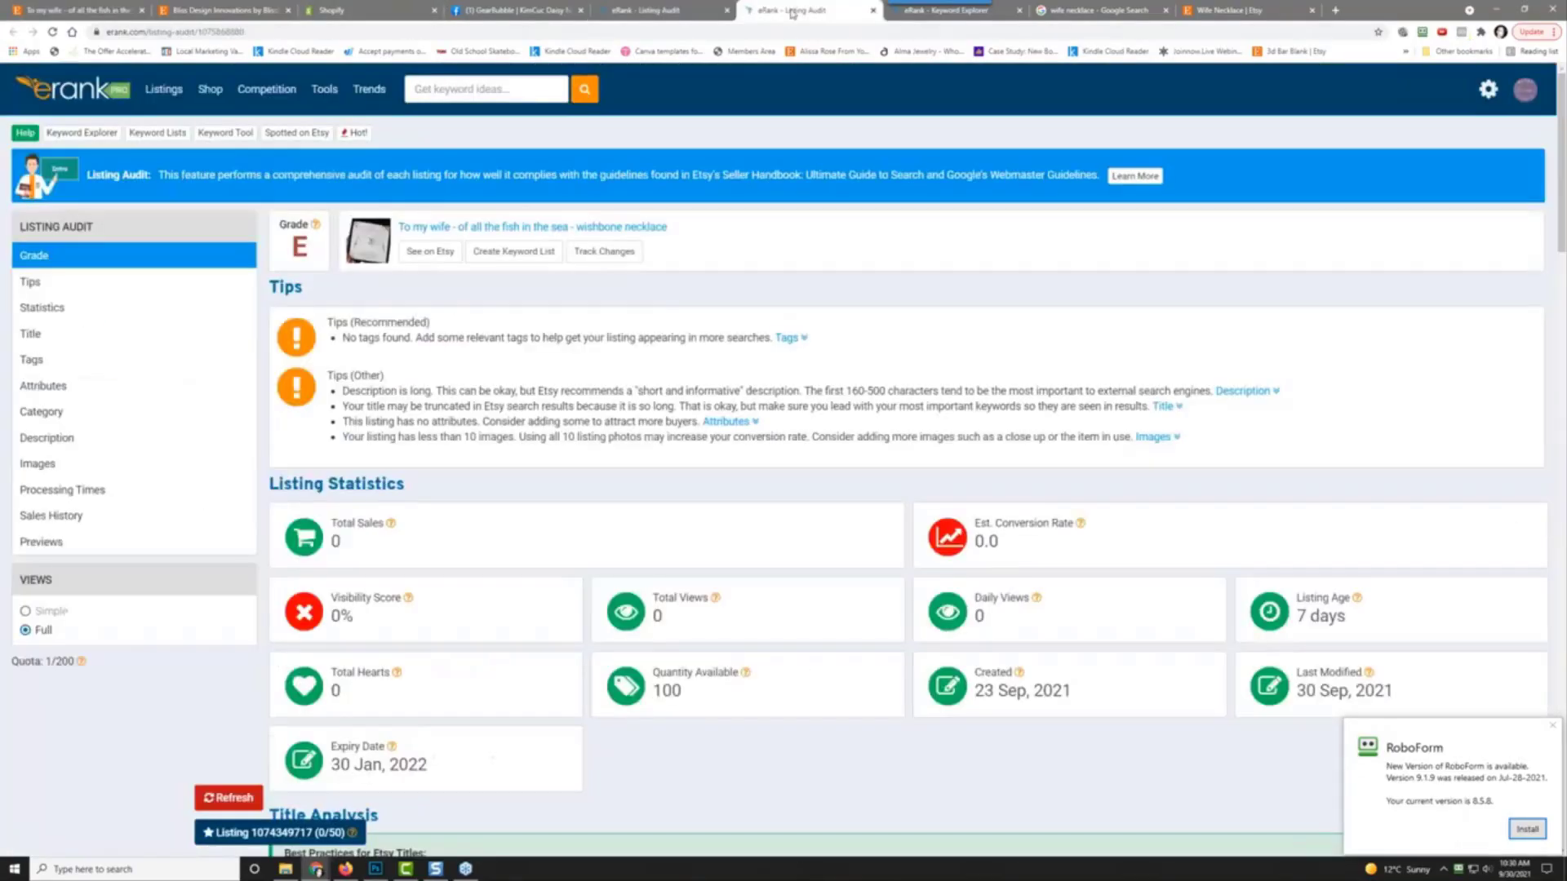
left_click(919, 12)
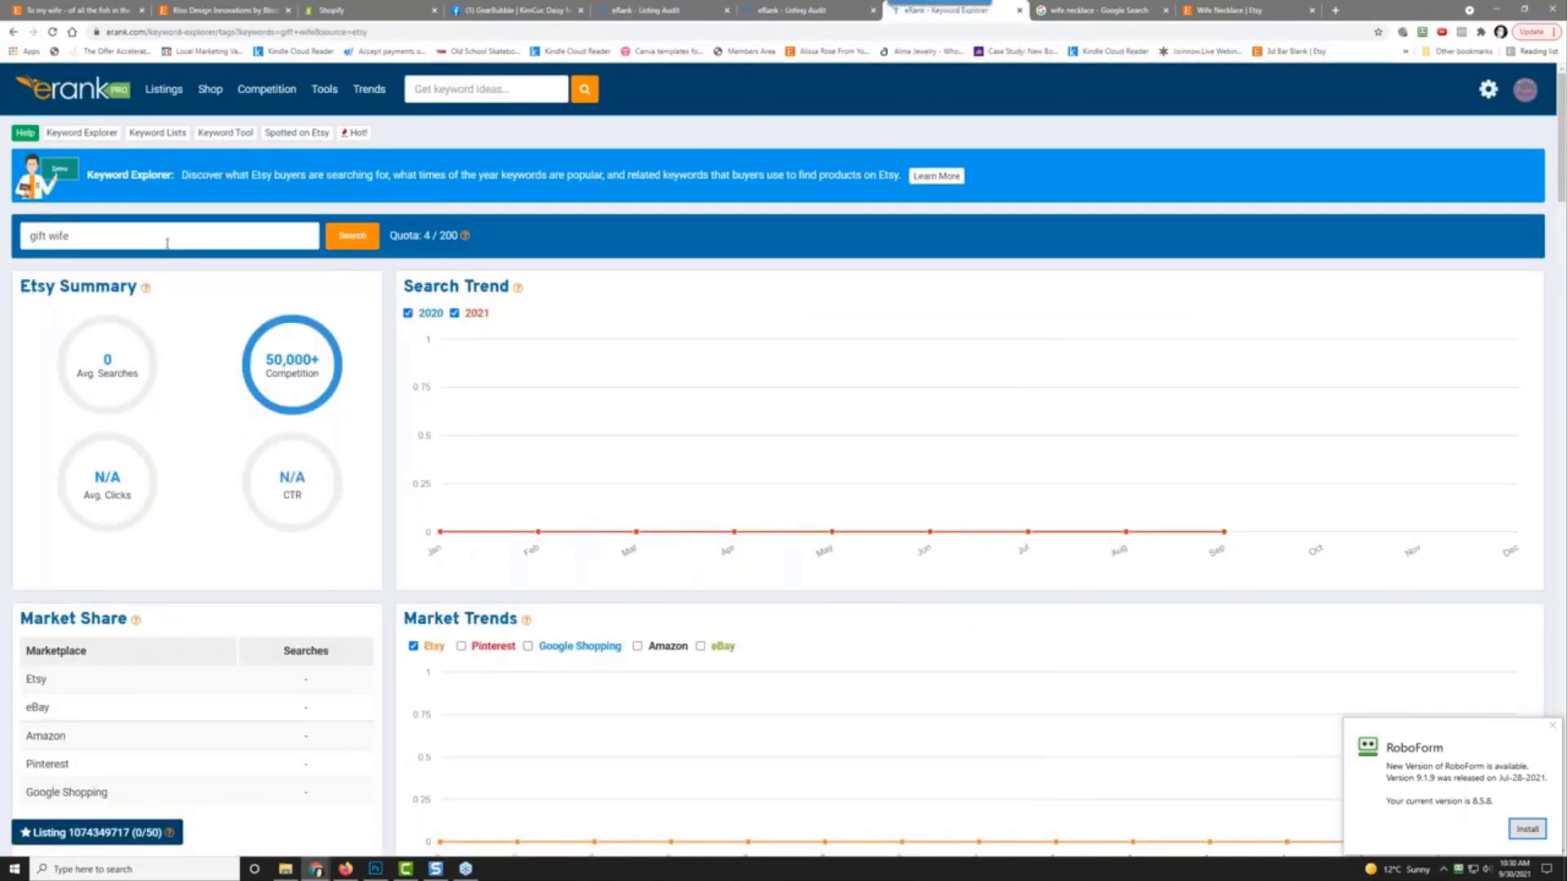
scroll(167, 243, "down", 8)
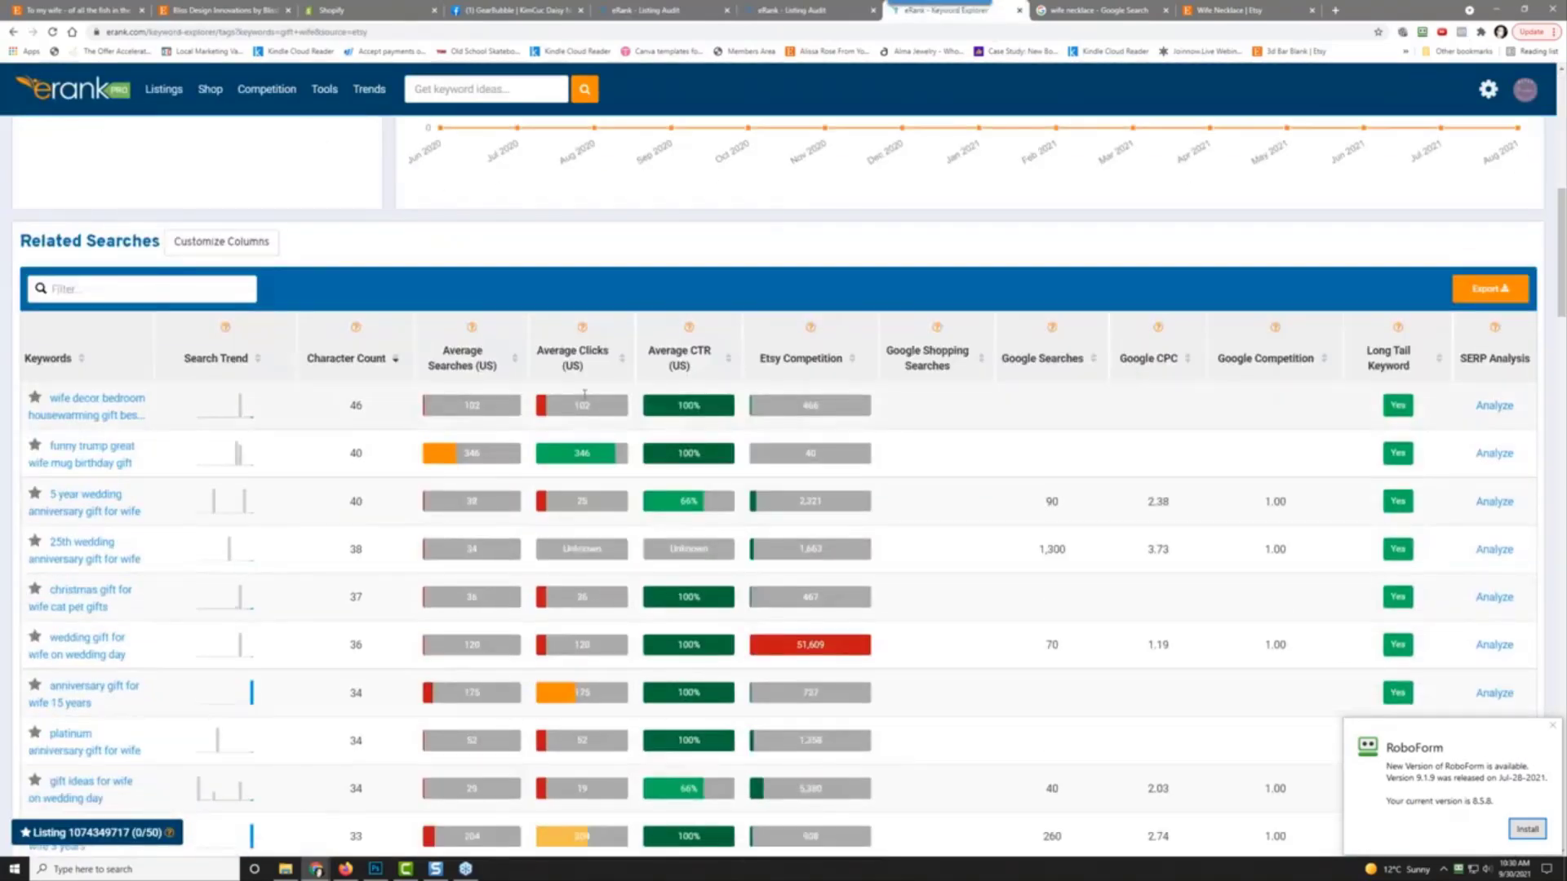
left_click(469, 356)
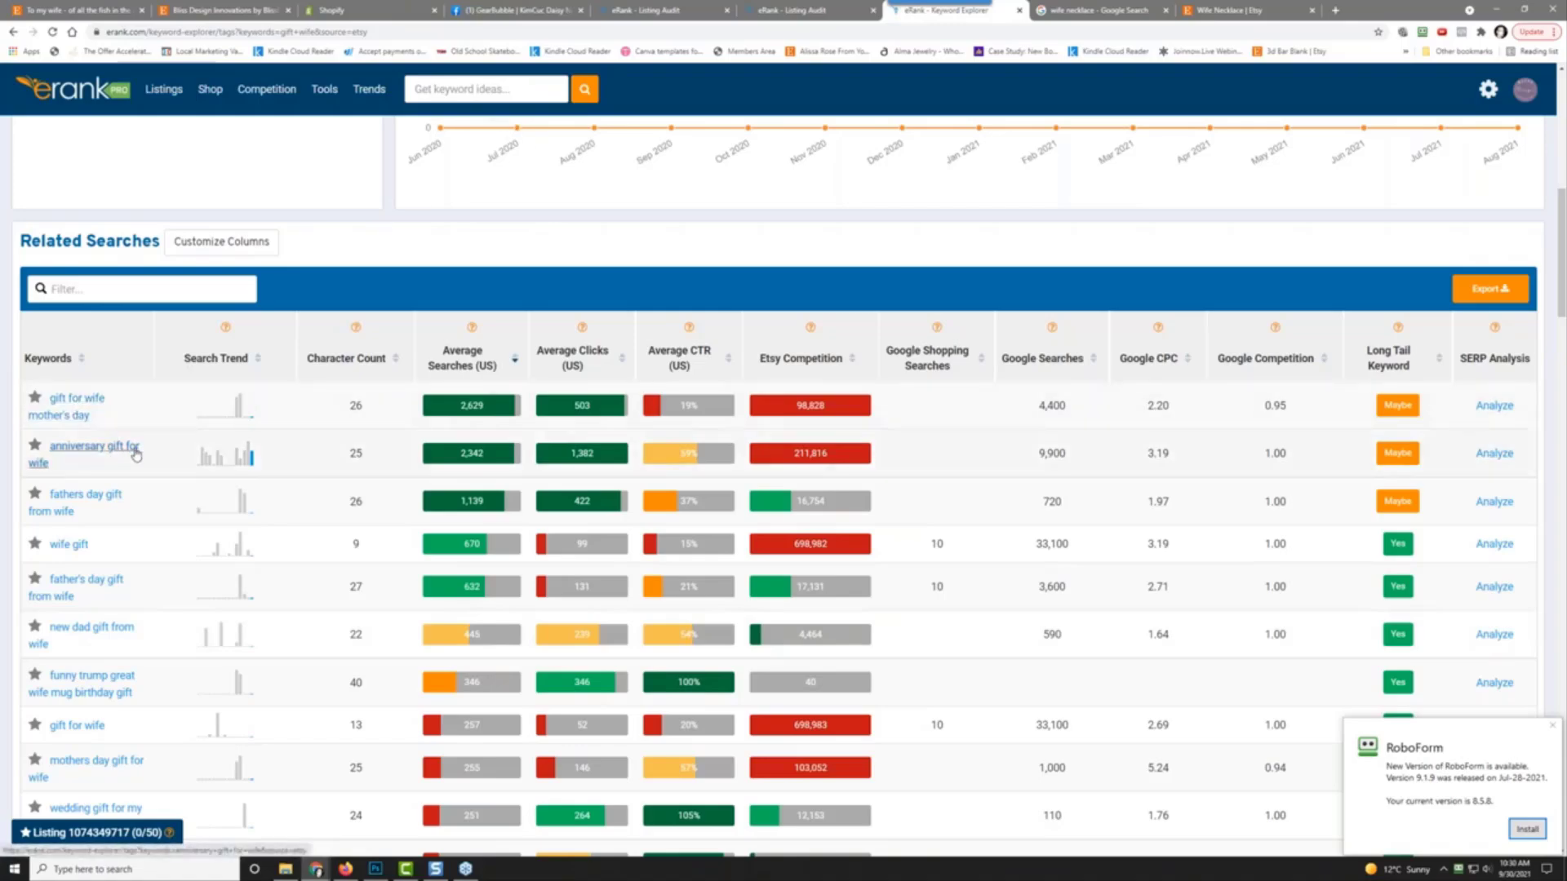
Step: Replace the title of the Etsy necklace listing with "Gift For Wife - Birthday - Anniversary -"
left_click(77, 10)
left_click_drag(865, 381, 384, 382)
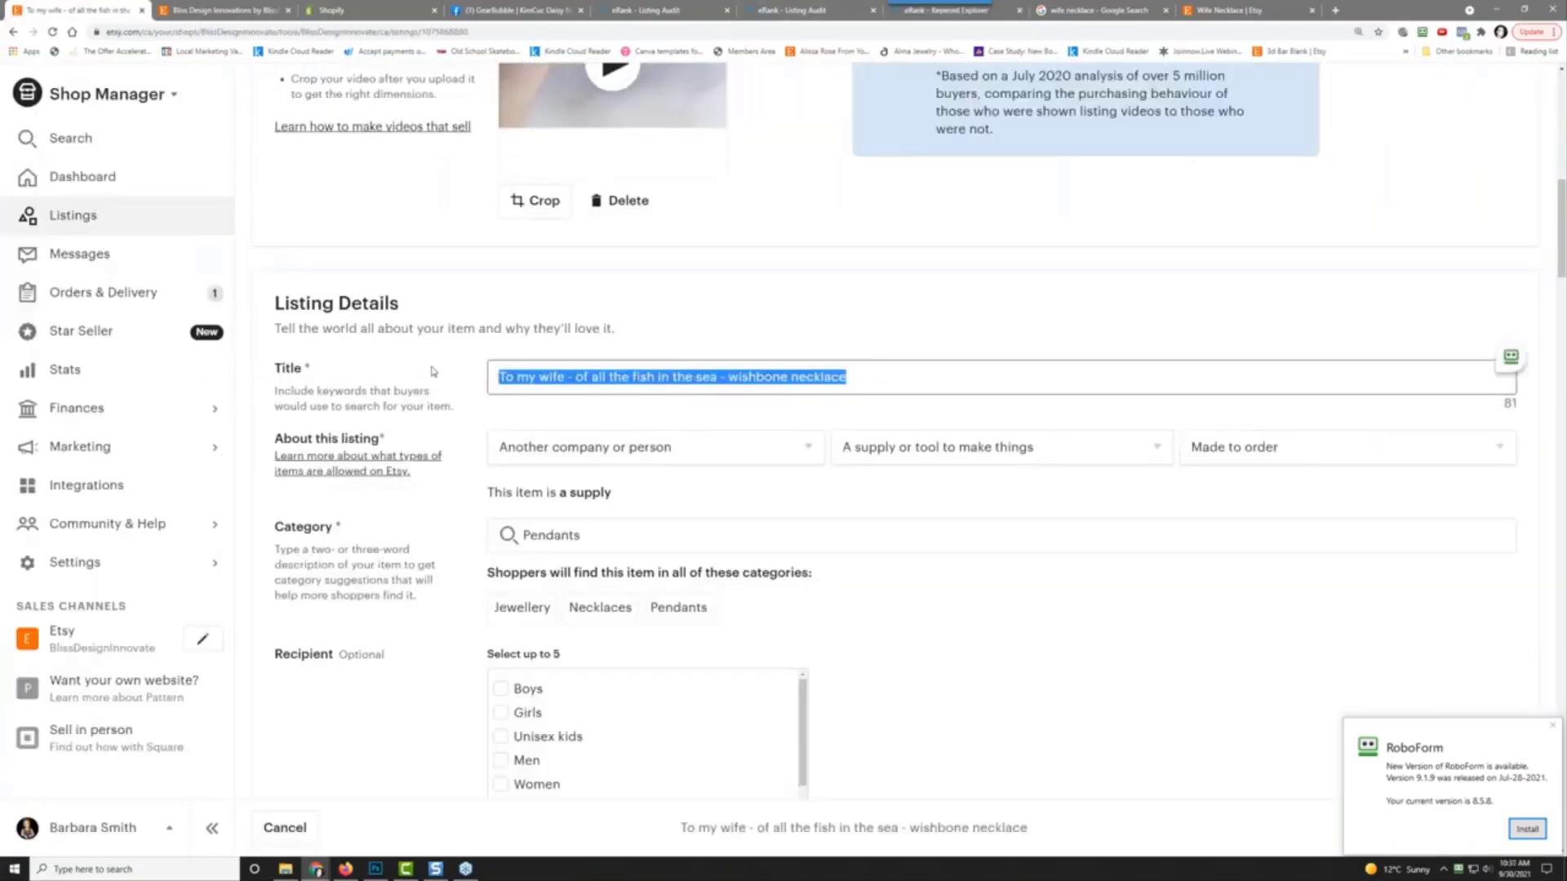
type("ift ")
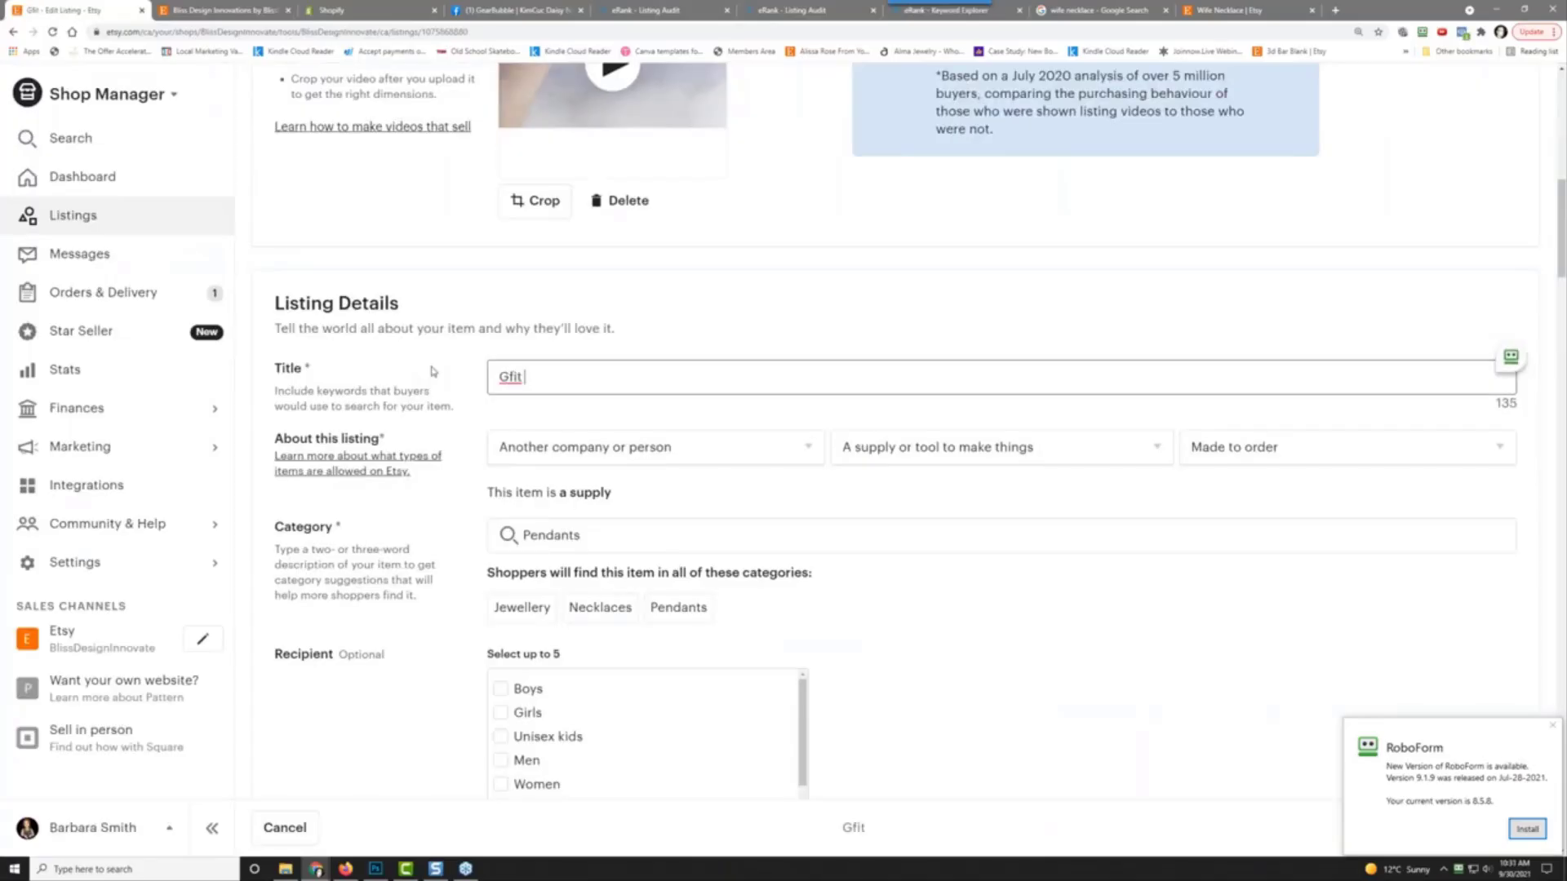
type("For ")
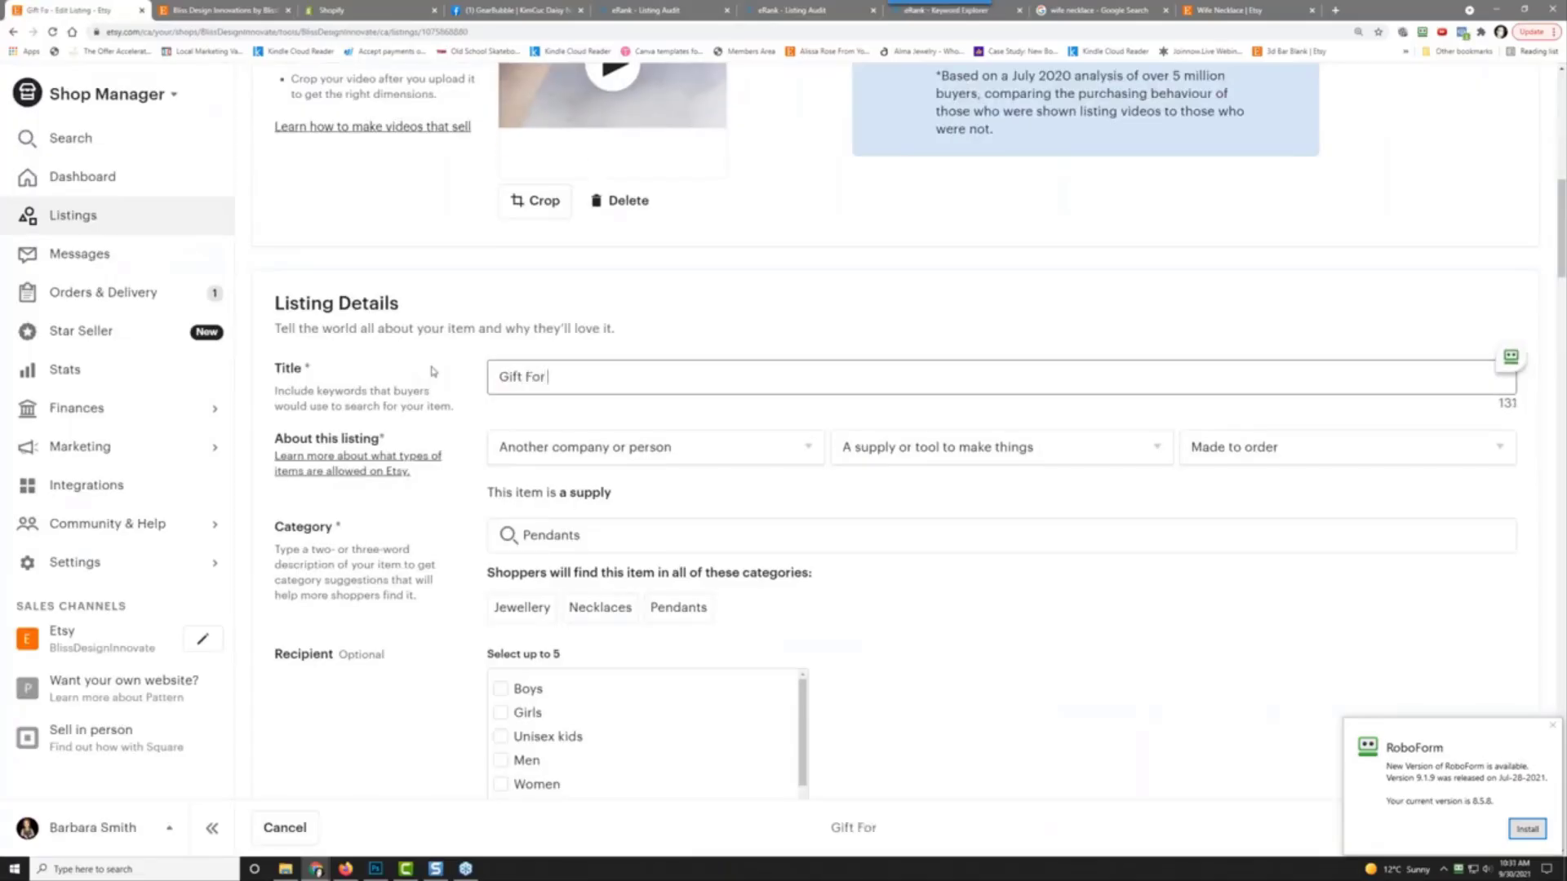
type("Wife - Bir")
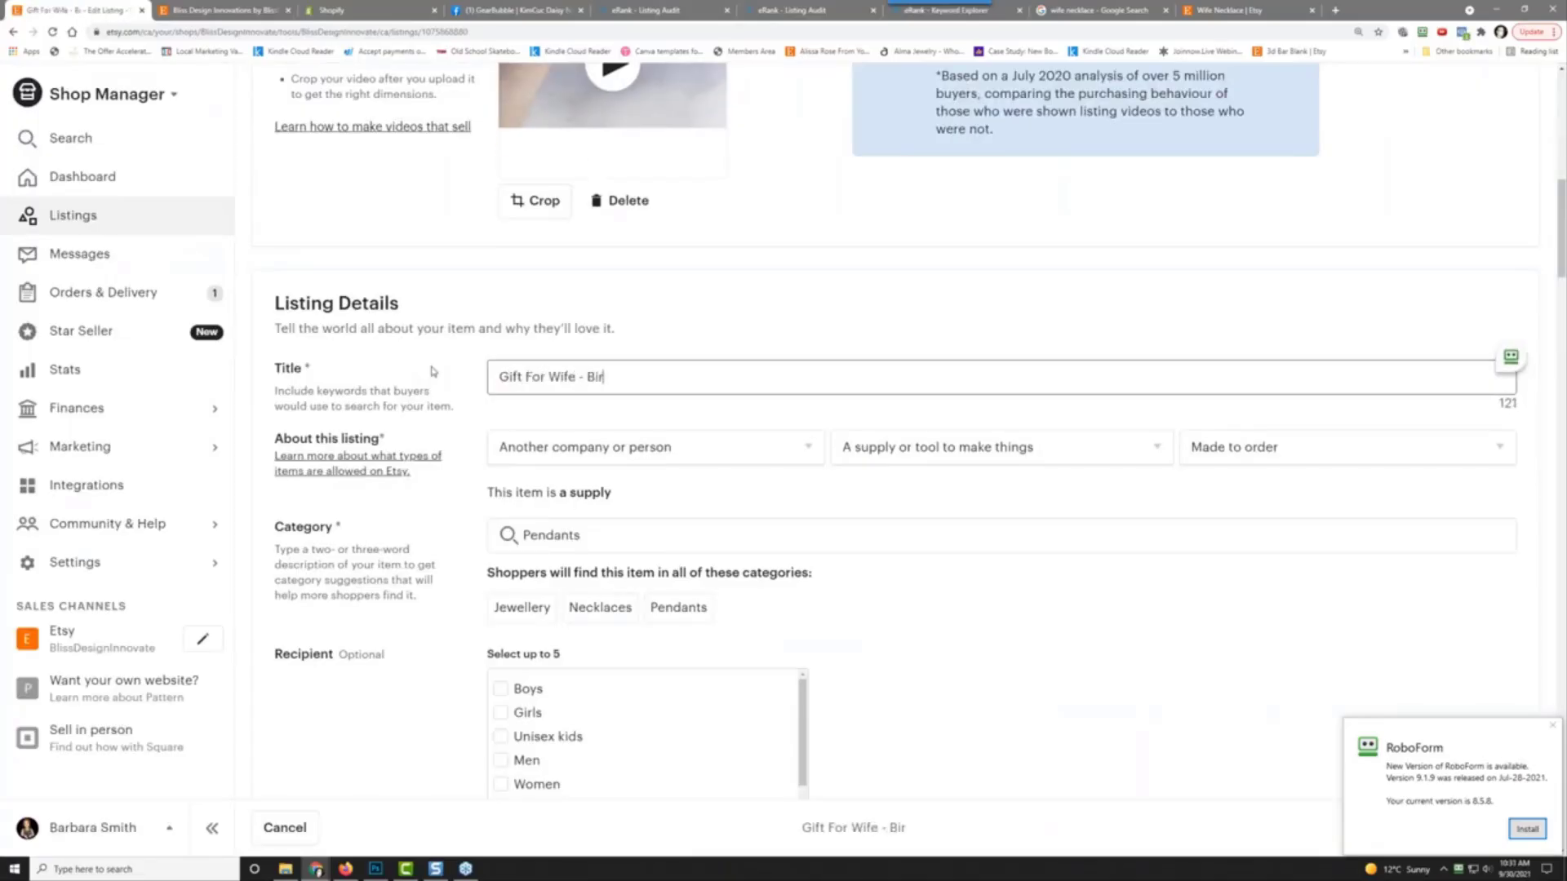
type("thday -")
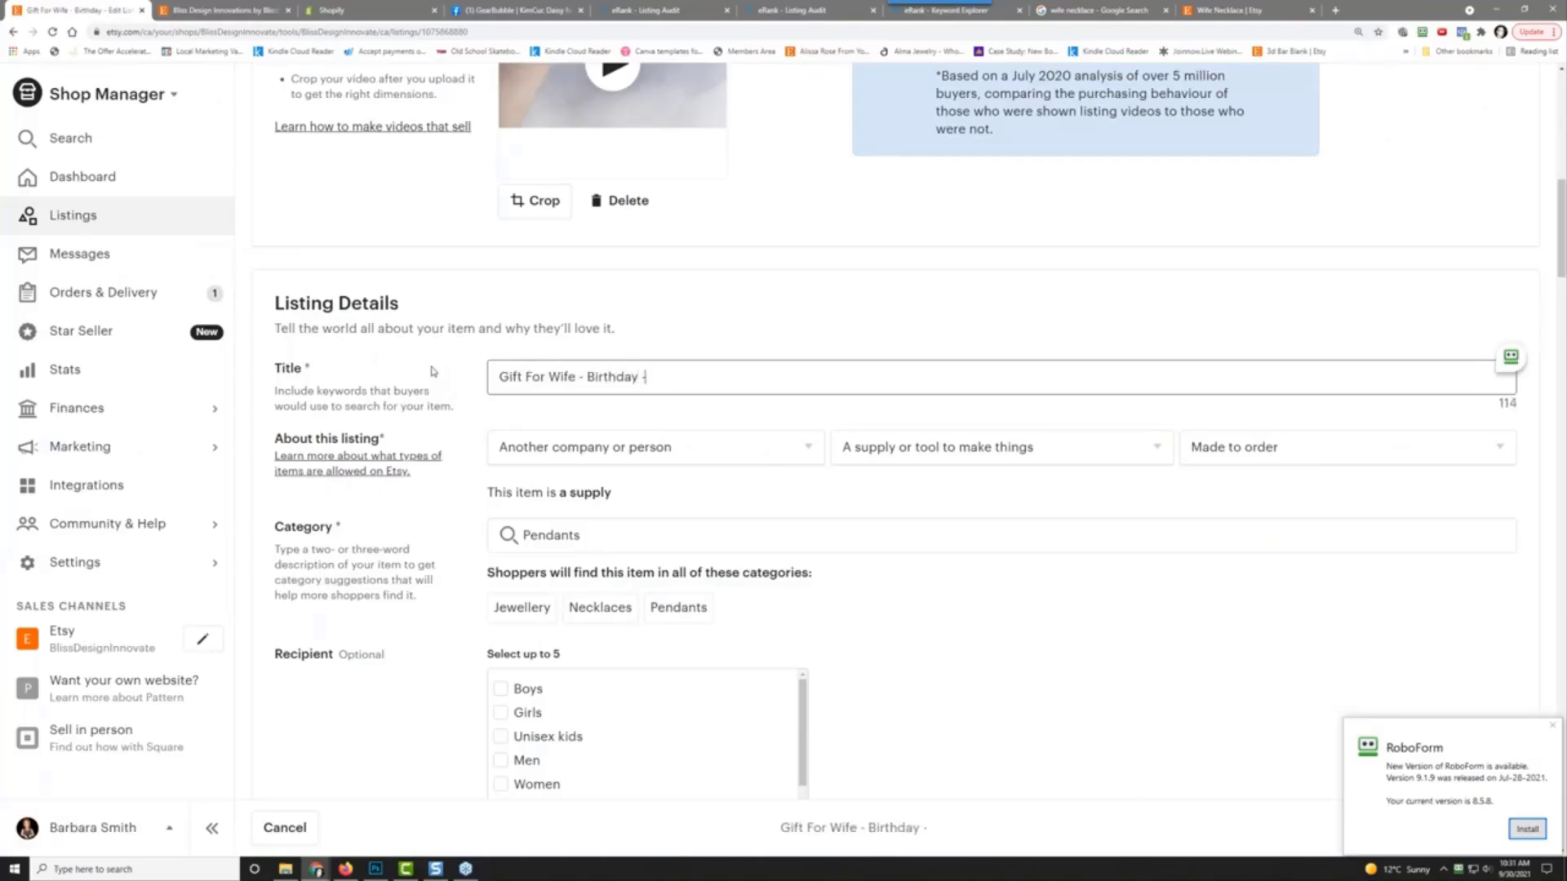
type(" Anniversary -")
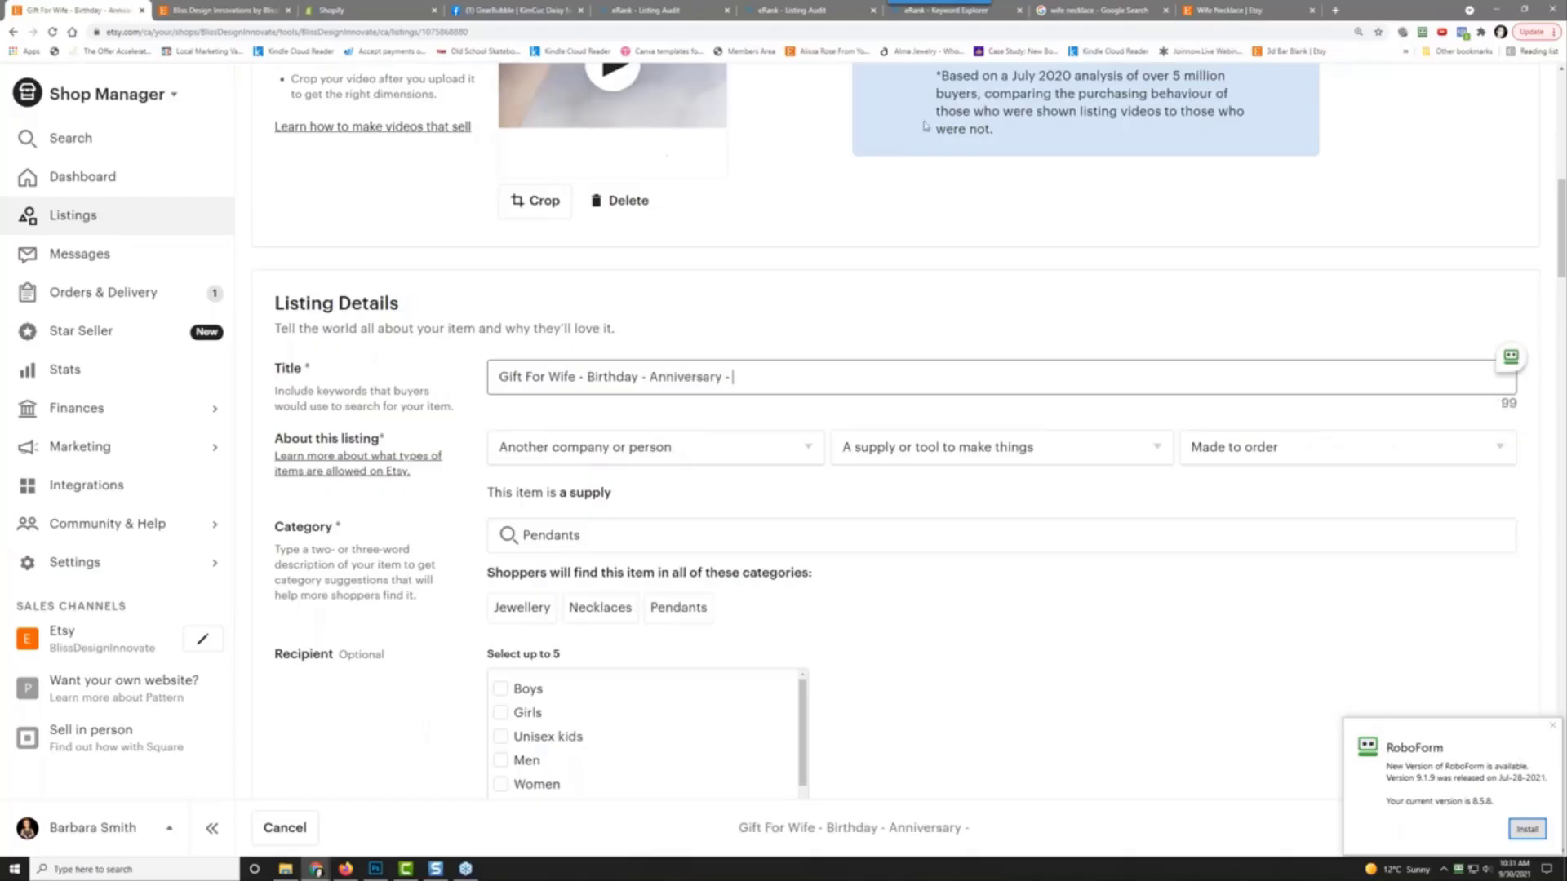
Step: Check the top related keywords in eRank and append "Mother's Day" to the listing title
left_click(986, 18)
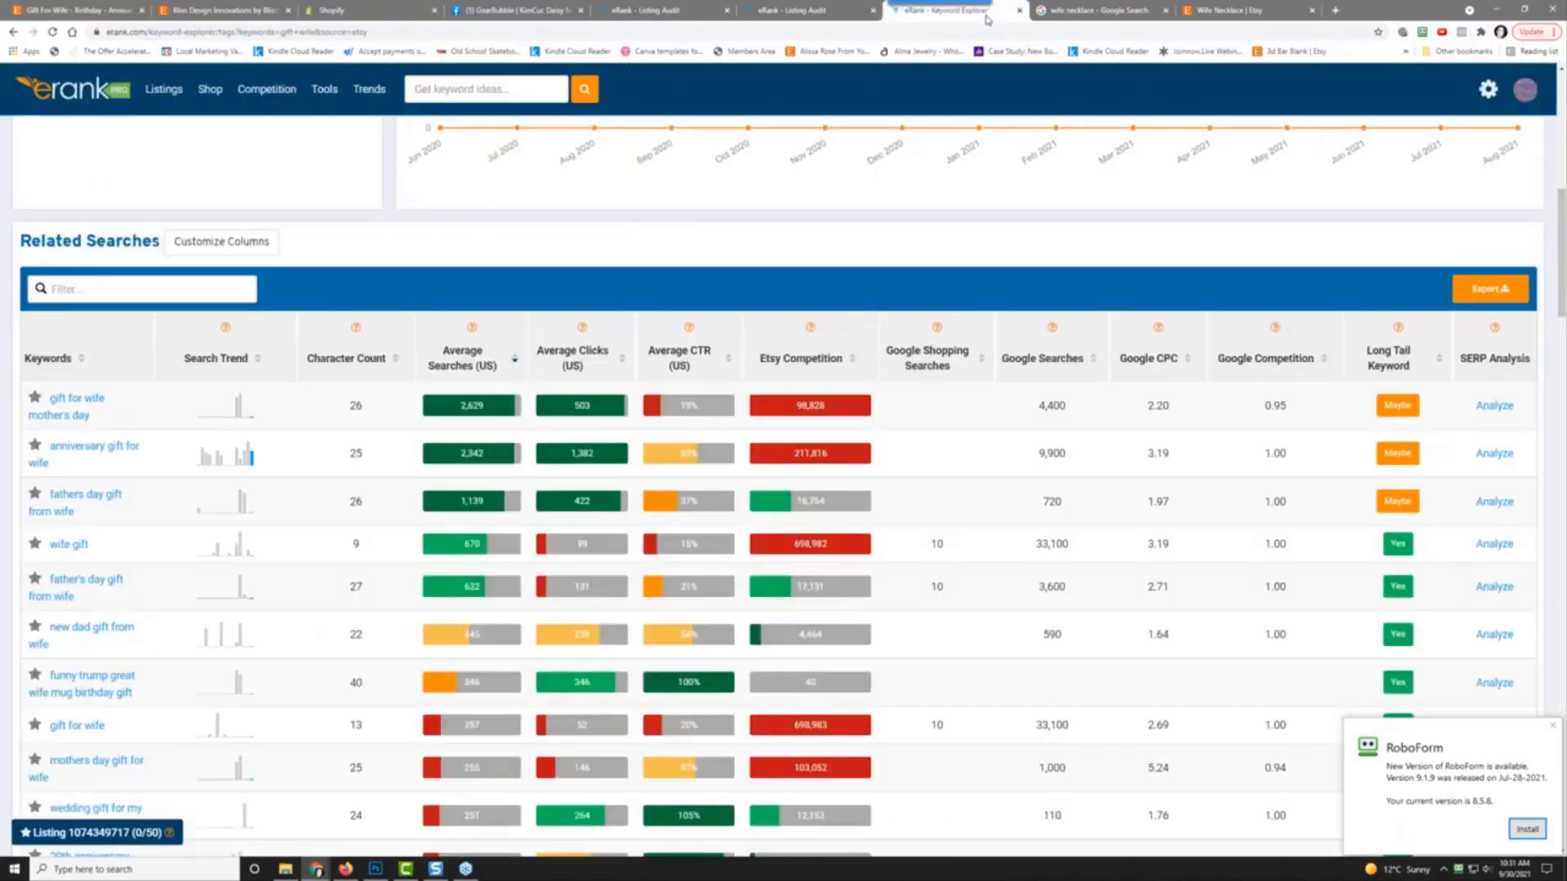
left_click(74, 10)
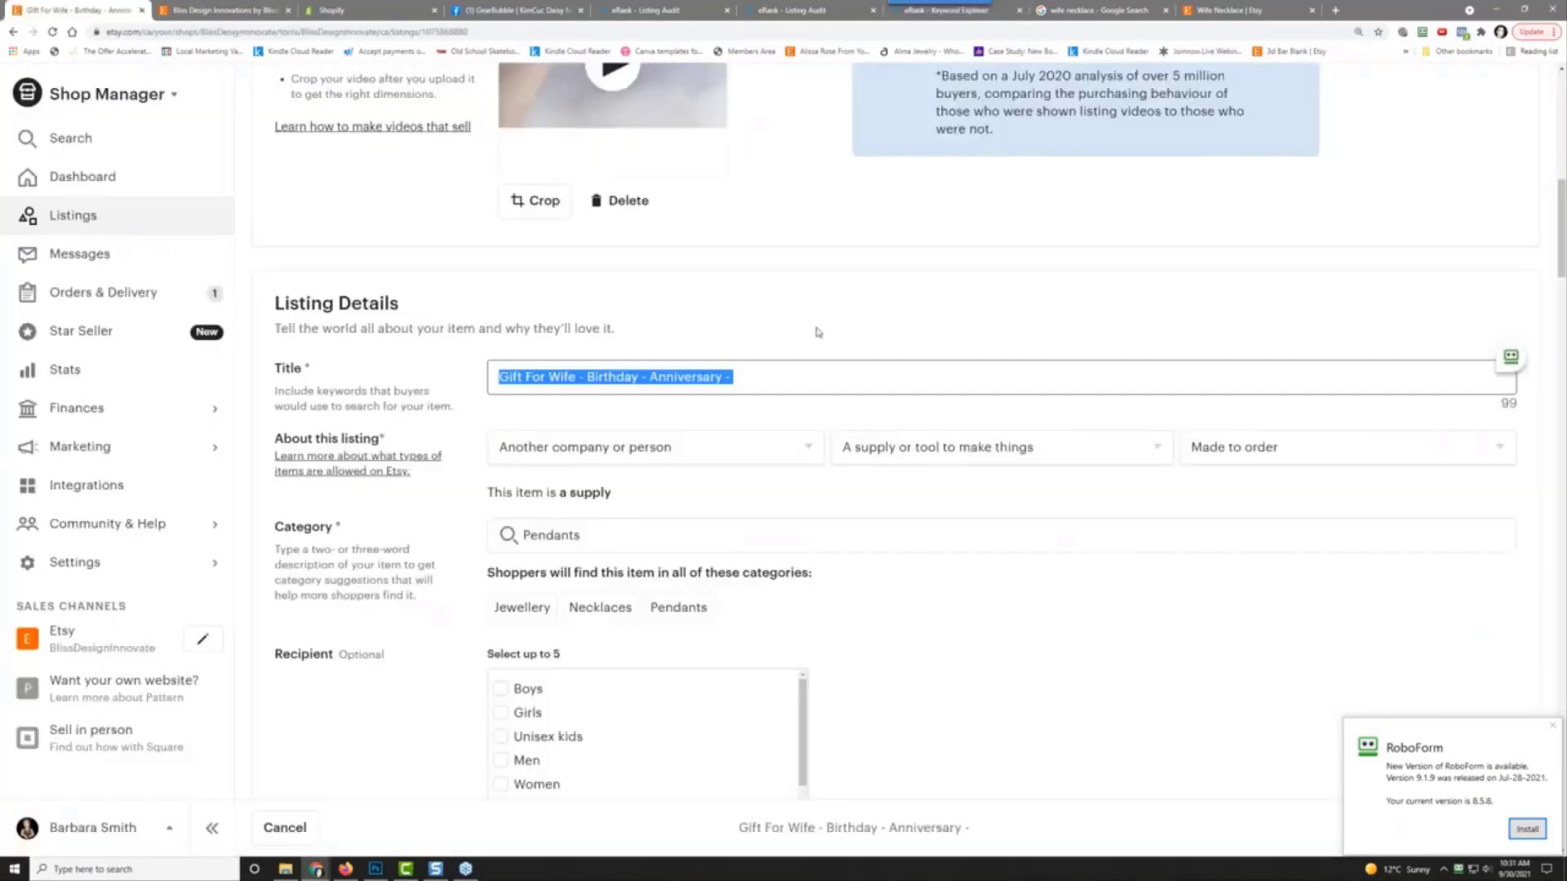
left_click(765, 376)
type("Mother's Day")
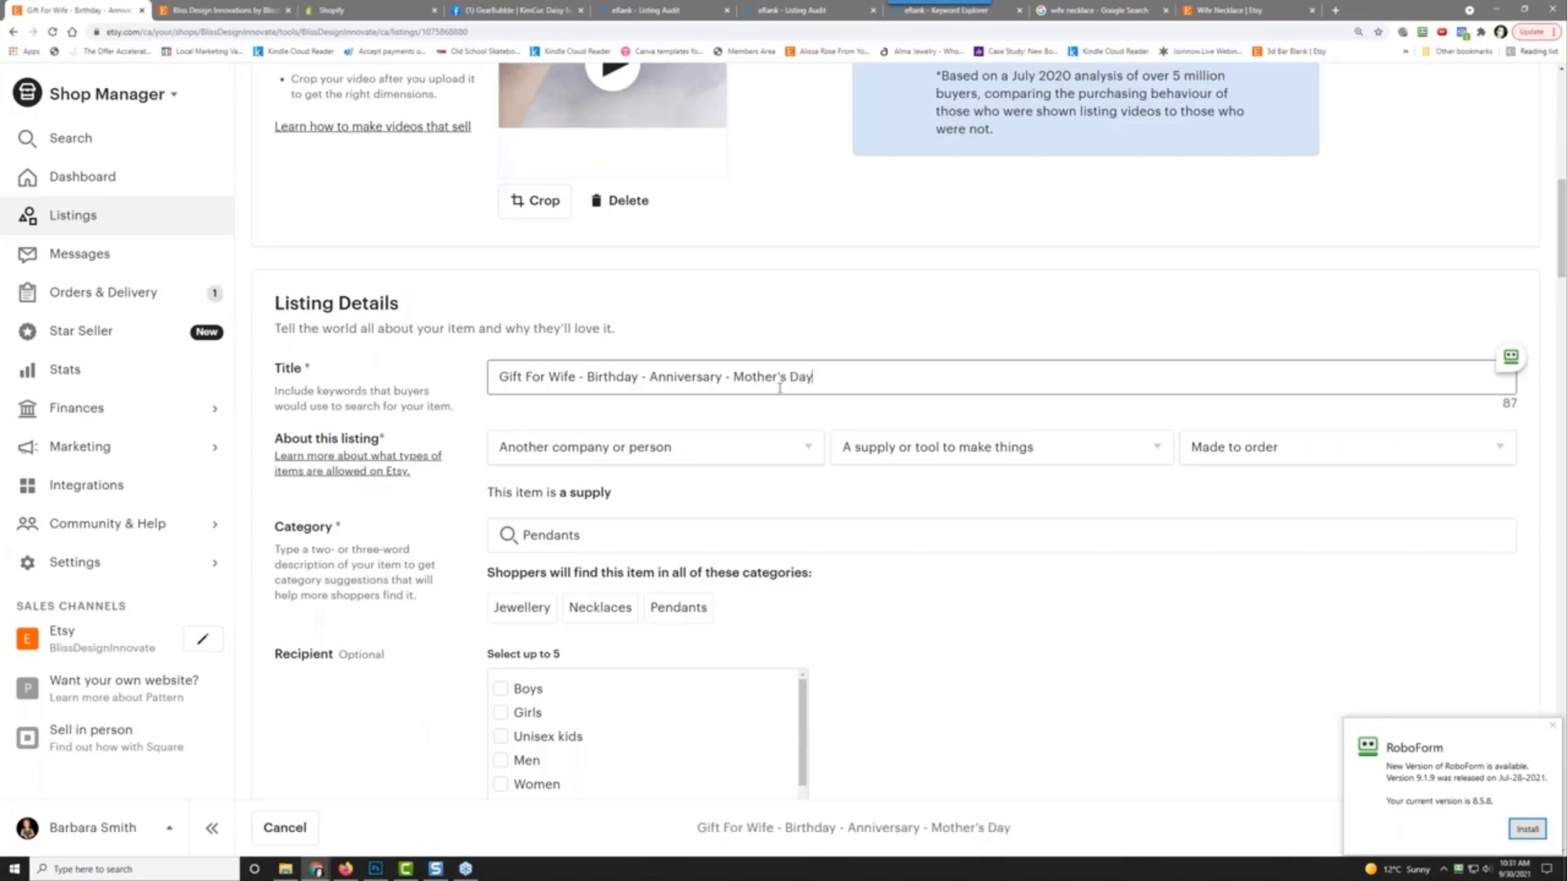
Step: Append "- Necklace" to the end of the listing title, after "Mother's Day"
left_click(1553, 725)
key("ctrl+a")
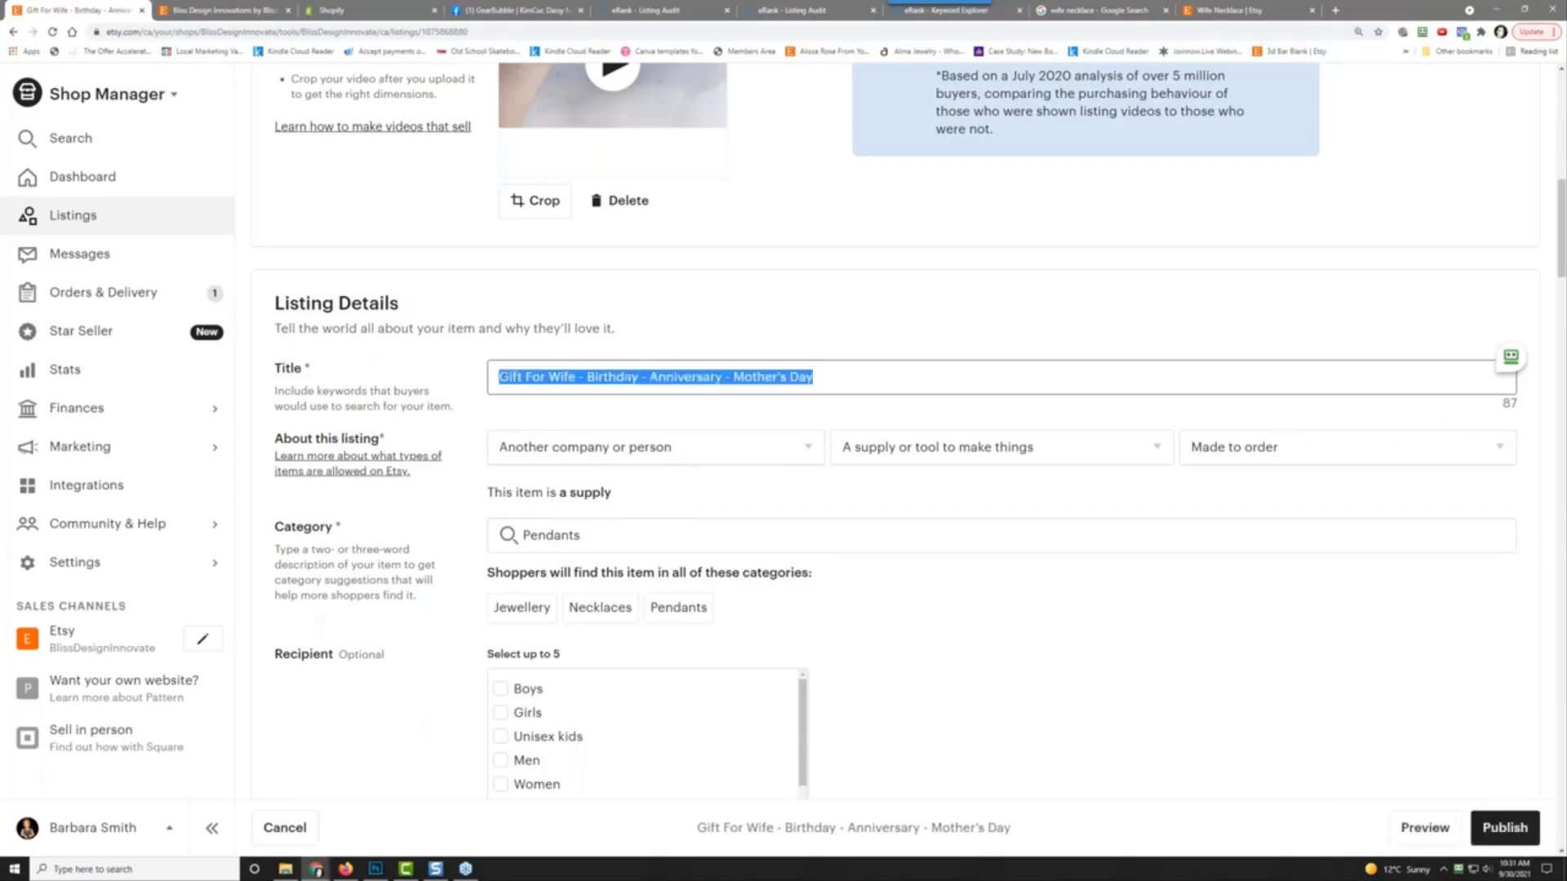
left_click(624, 376)
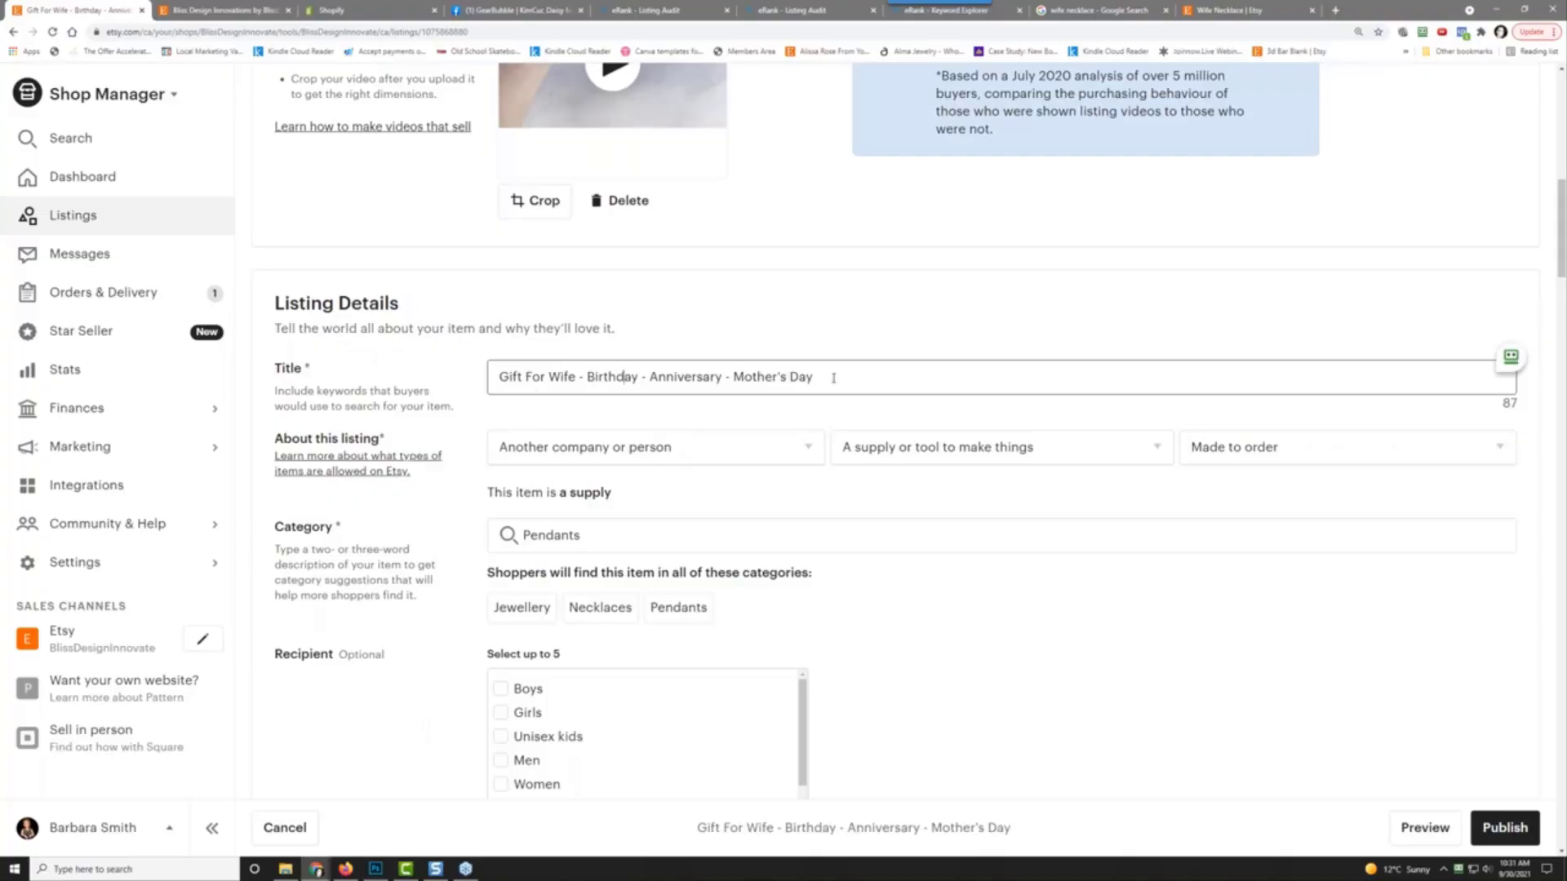
left_click(886, 378)
type("- ")
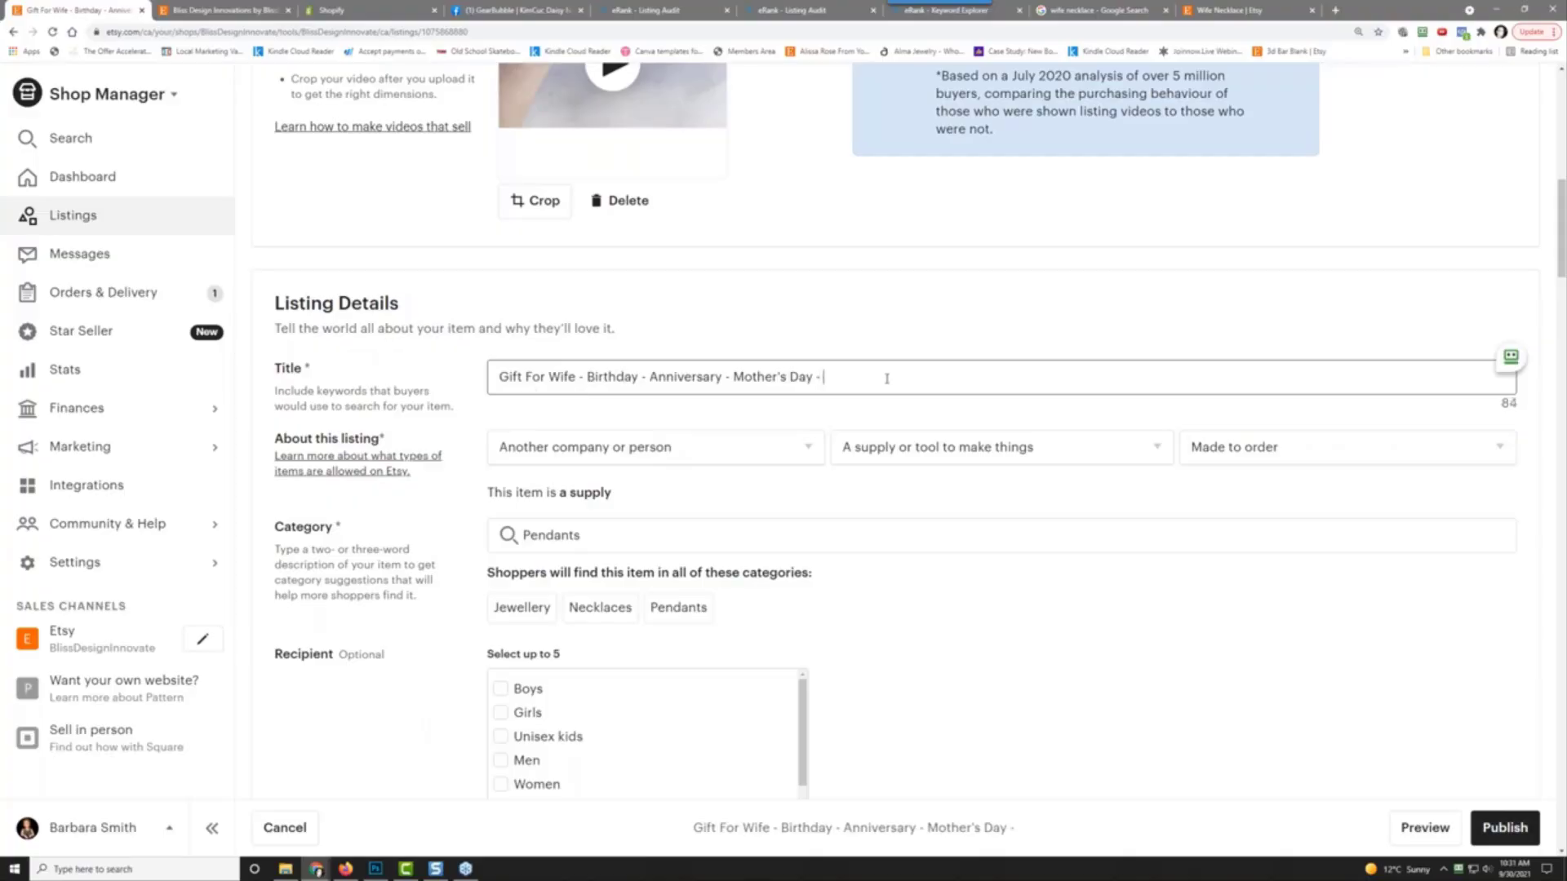
type("Necklace")
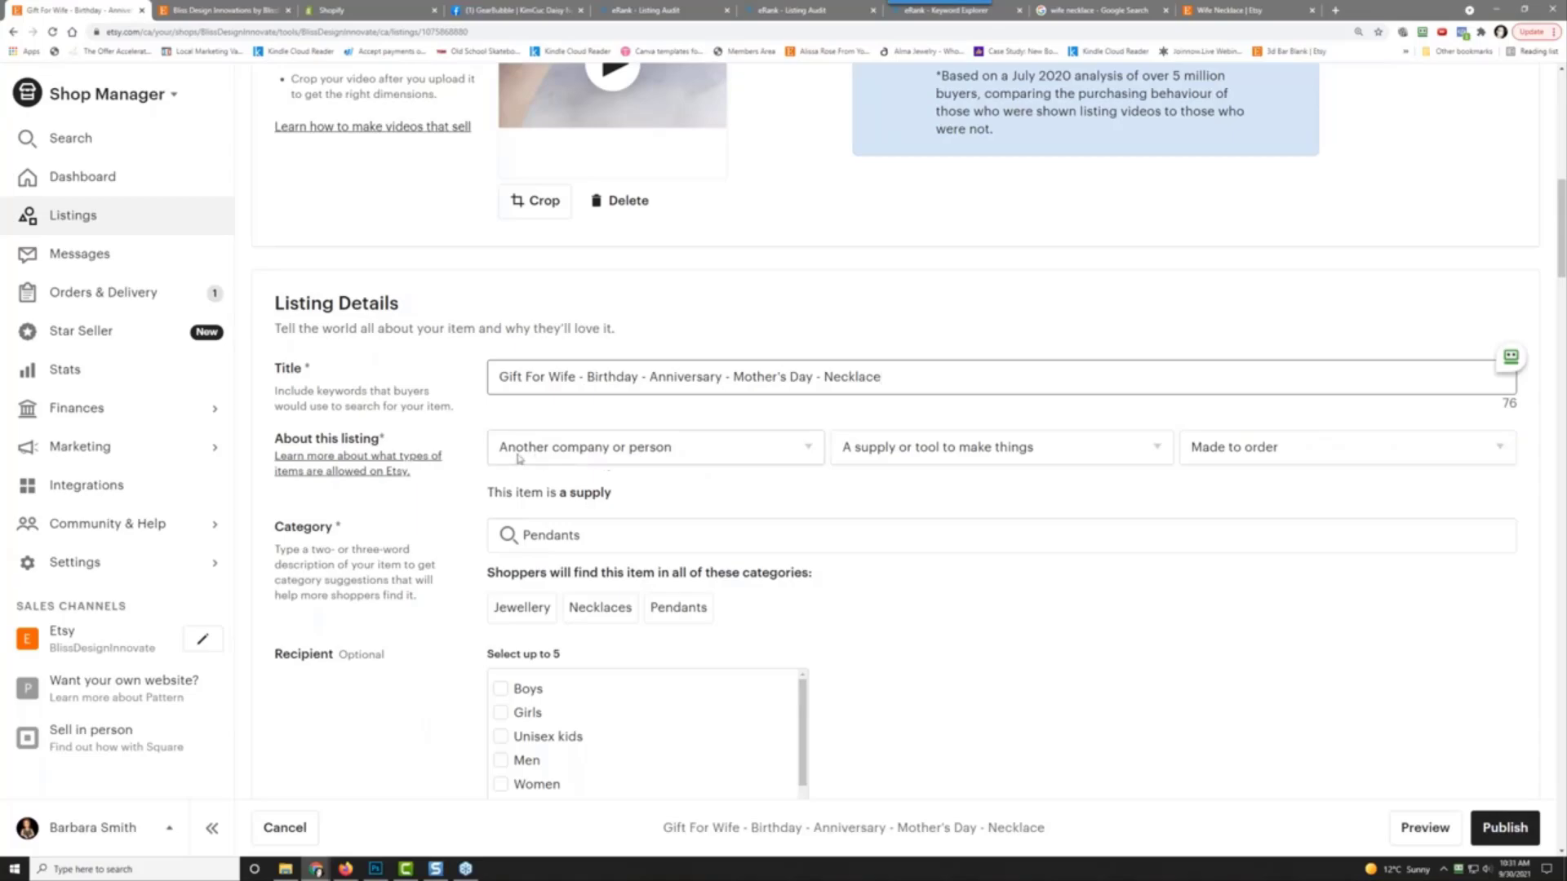
Step: Set the listing's maker to "I did", its type to "A finished product" and its production date to "Made to order"
left_click(682, 456)
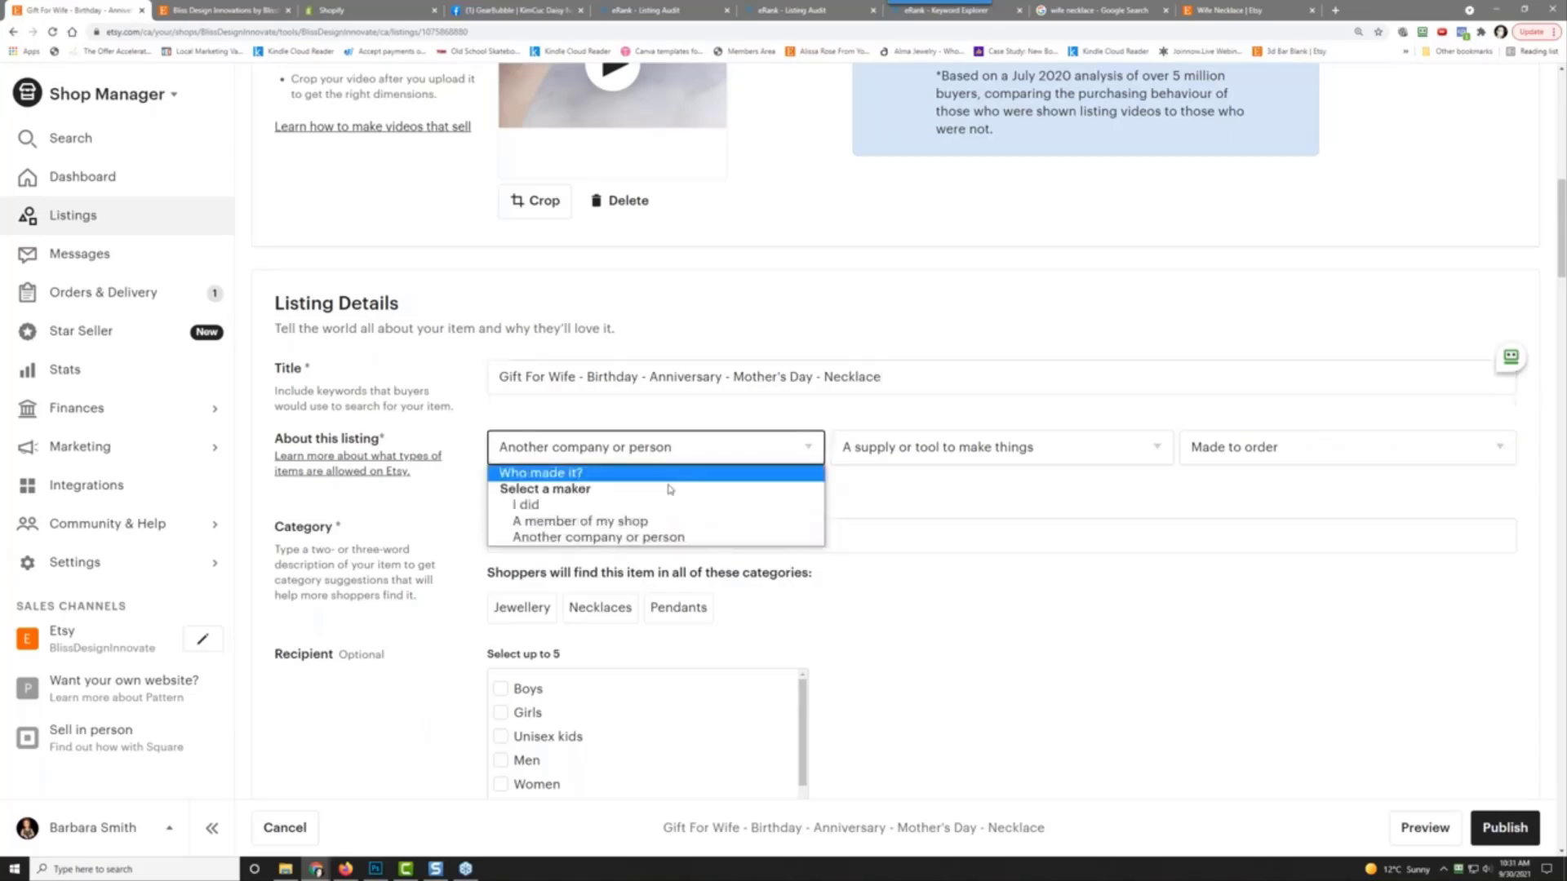
left_click(526, 505)
left_click(957, 449)
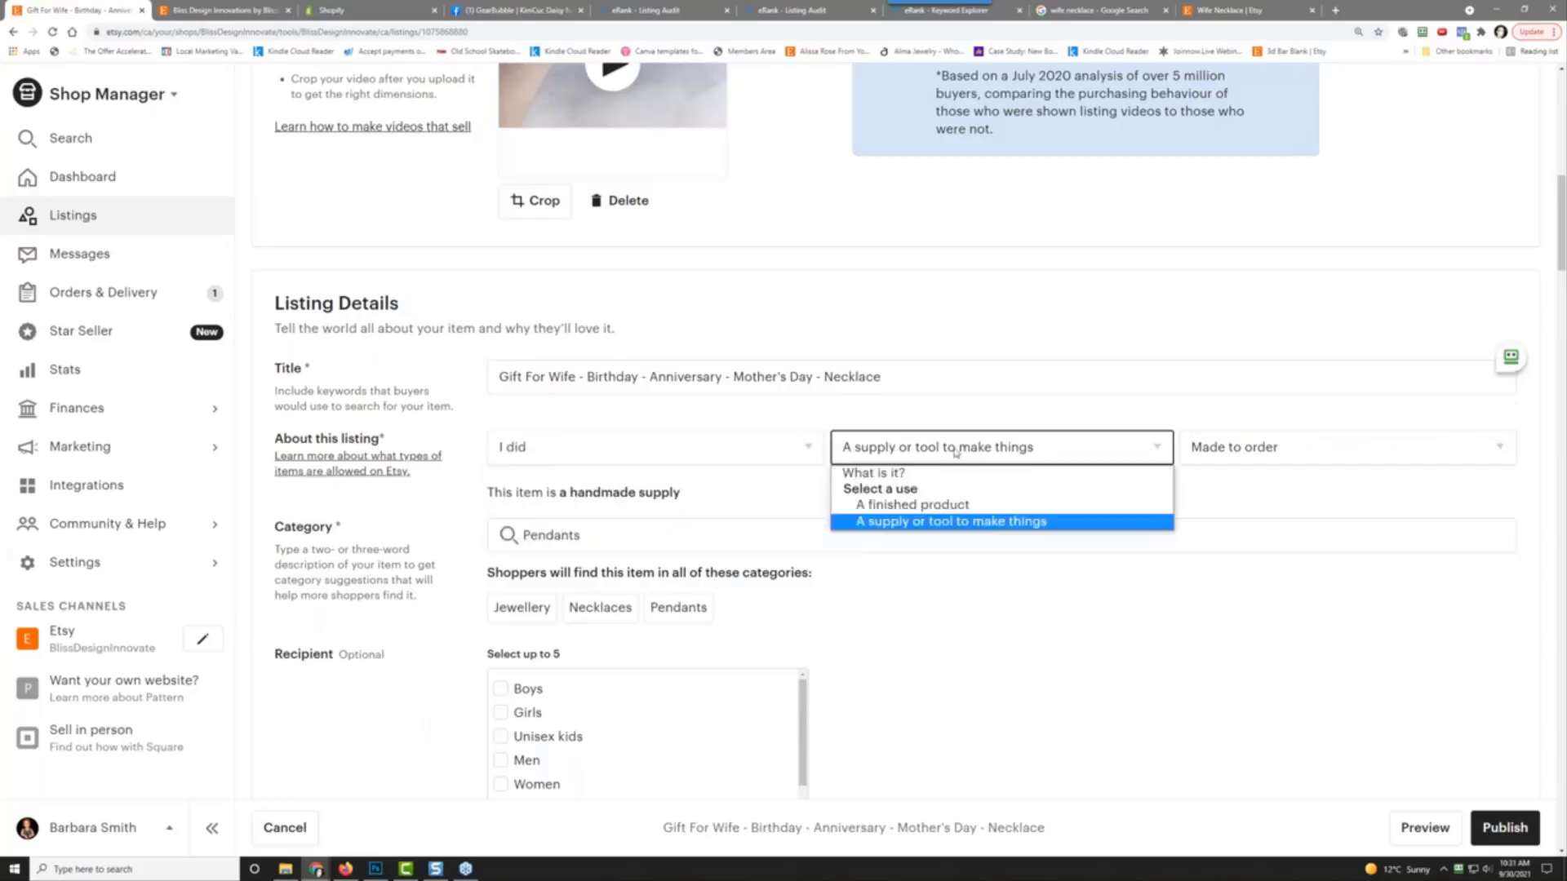
left_click(962, 506)
left_click(1267, 461)
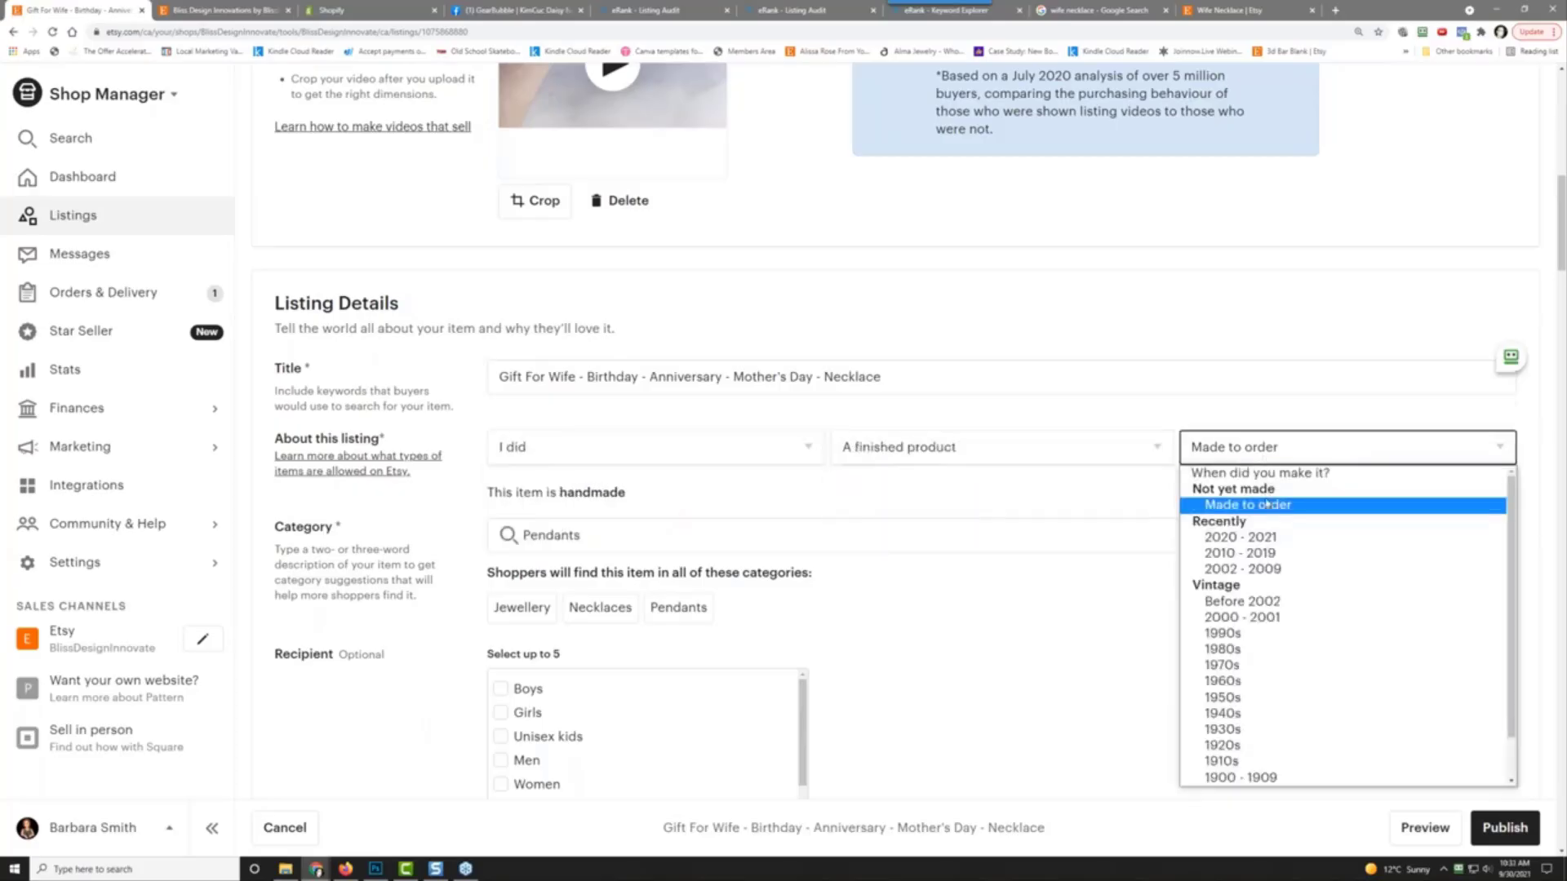
left_click(1268, 504)
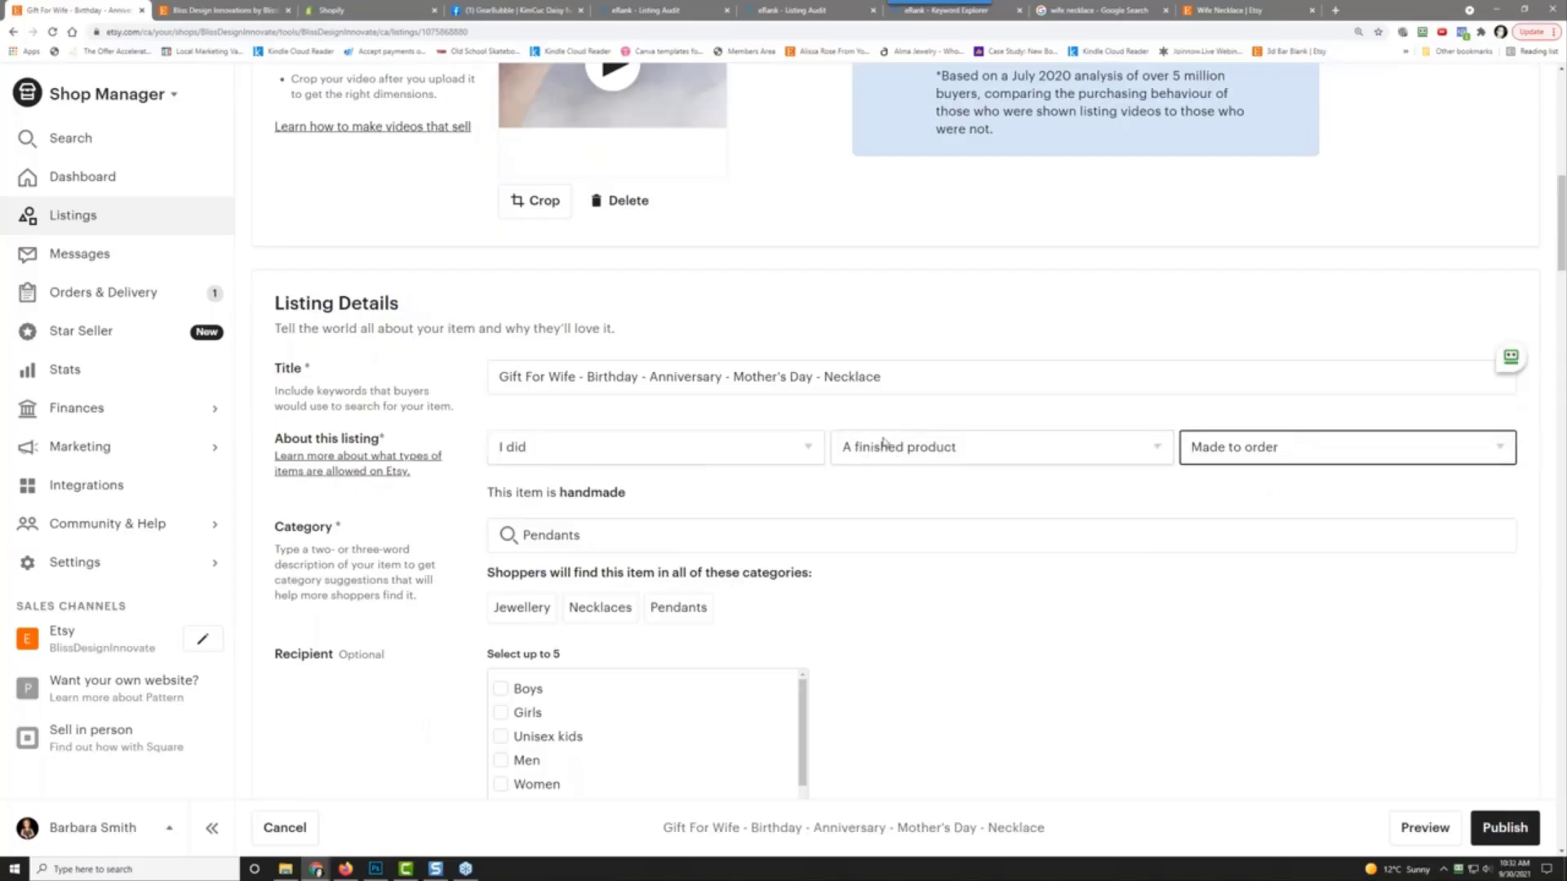
left_click(1021, 490)
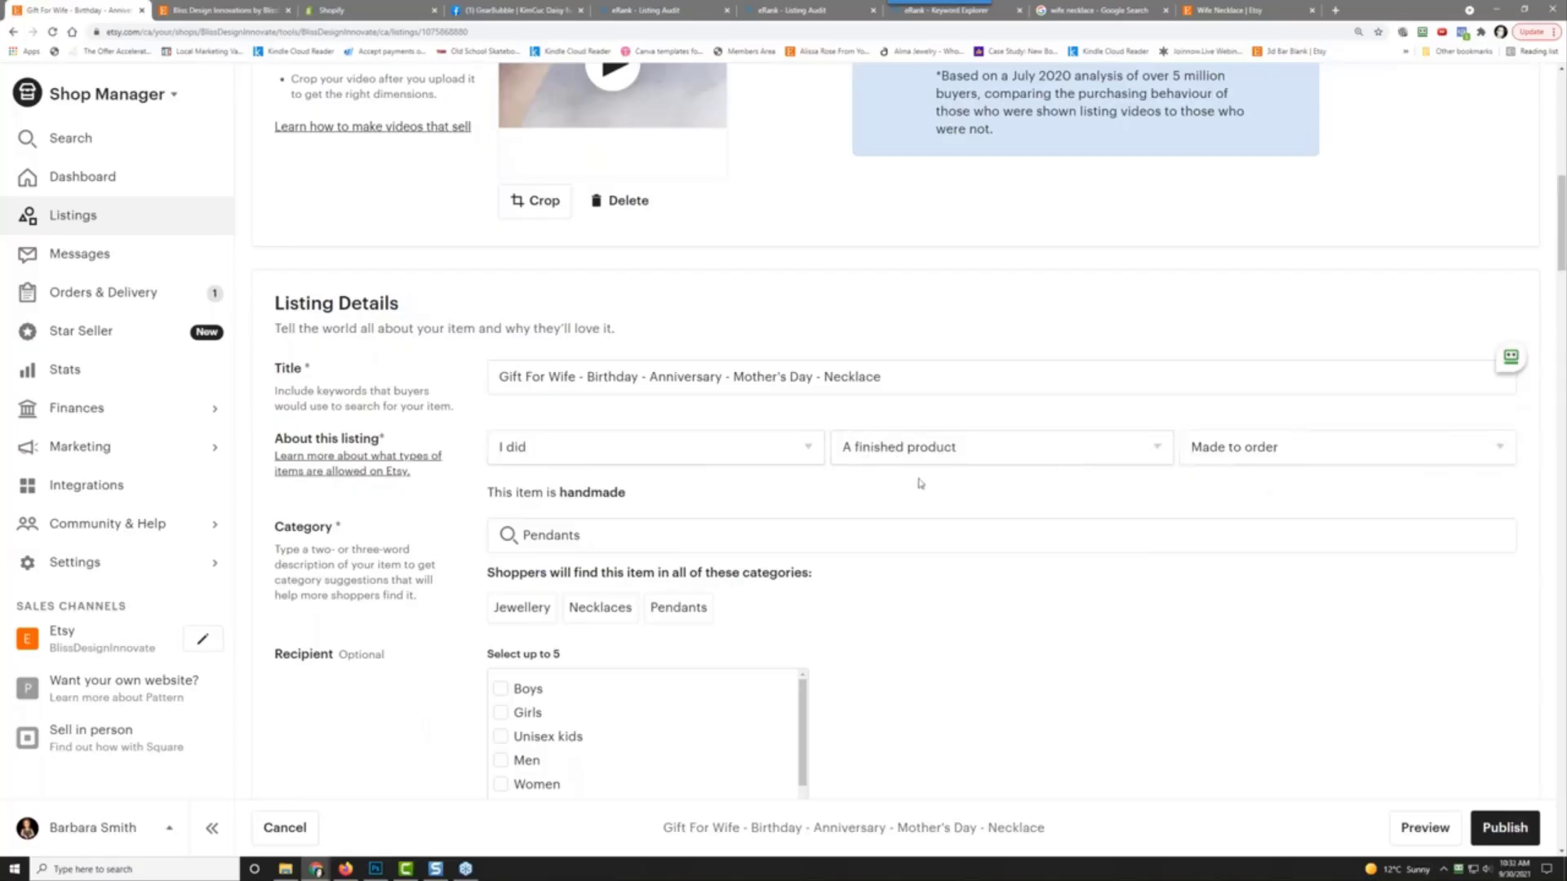
Step: Select Women as the listing's recipient
scroll(423, 509, "down", 3)
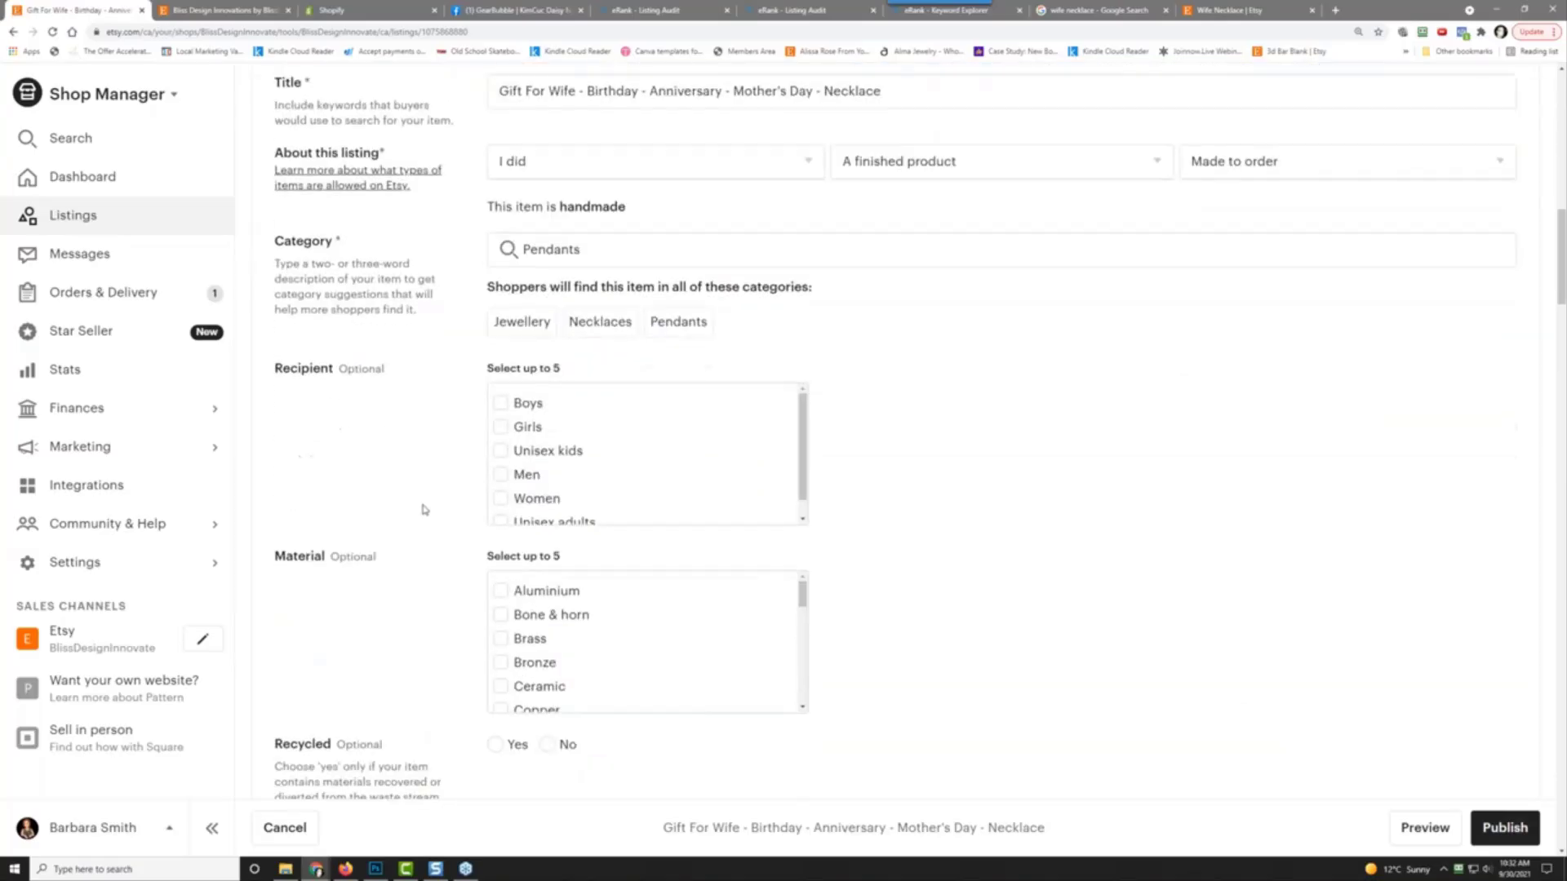
scroll(424, 509, "up", 2)
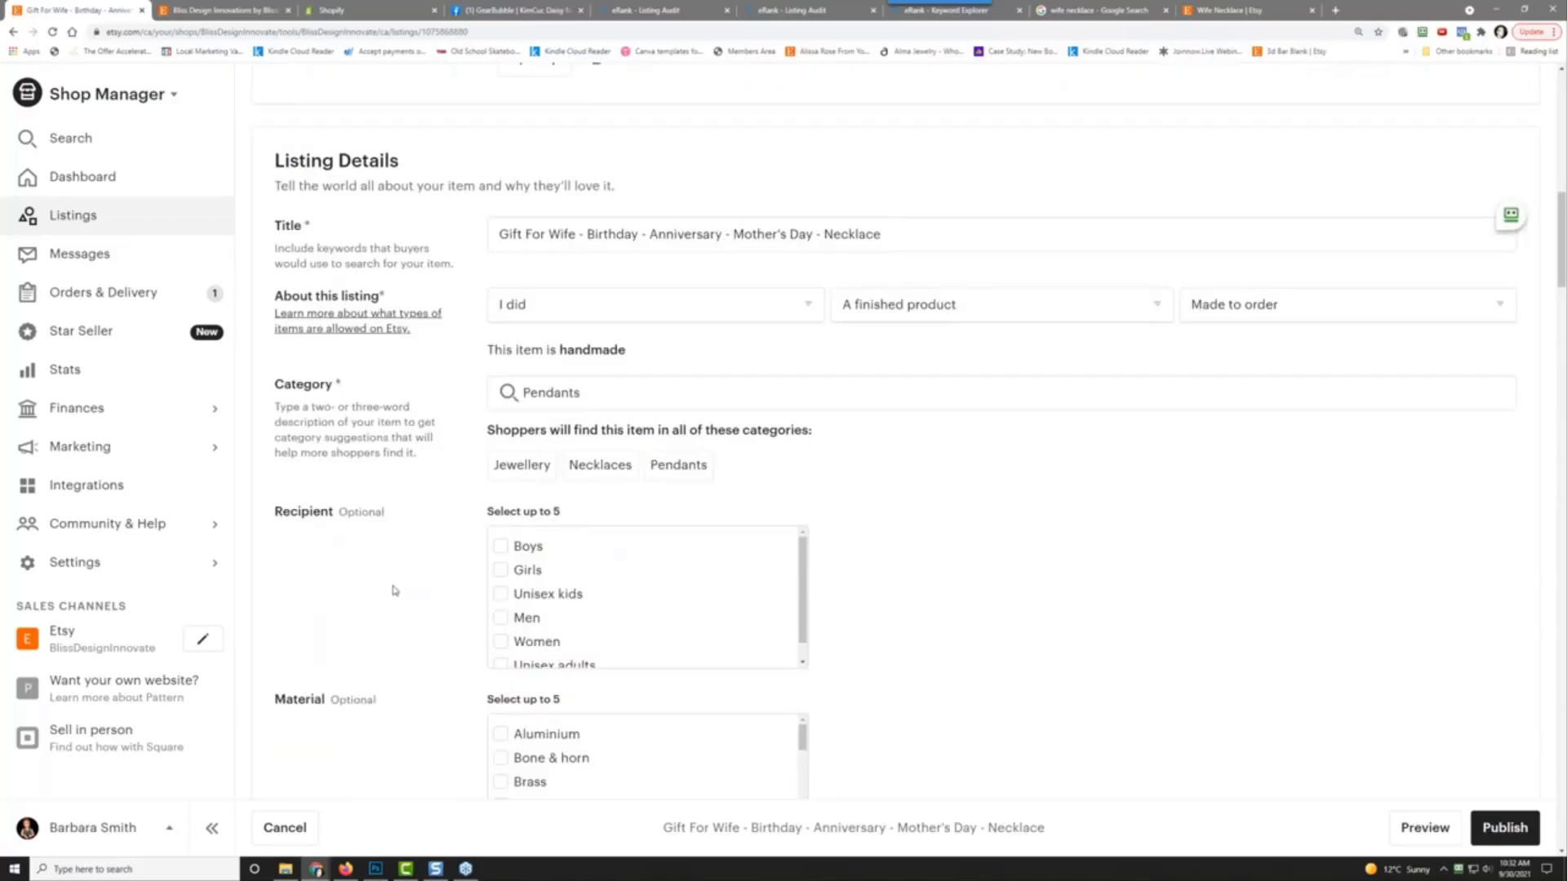
scroll(403, 528, "down", 2)
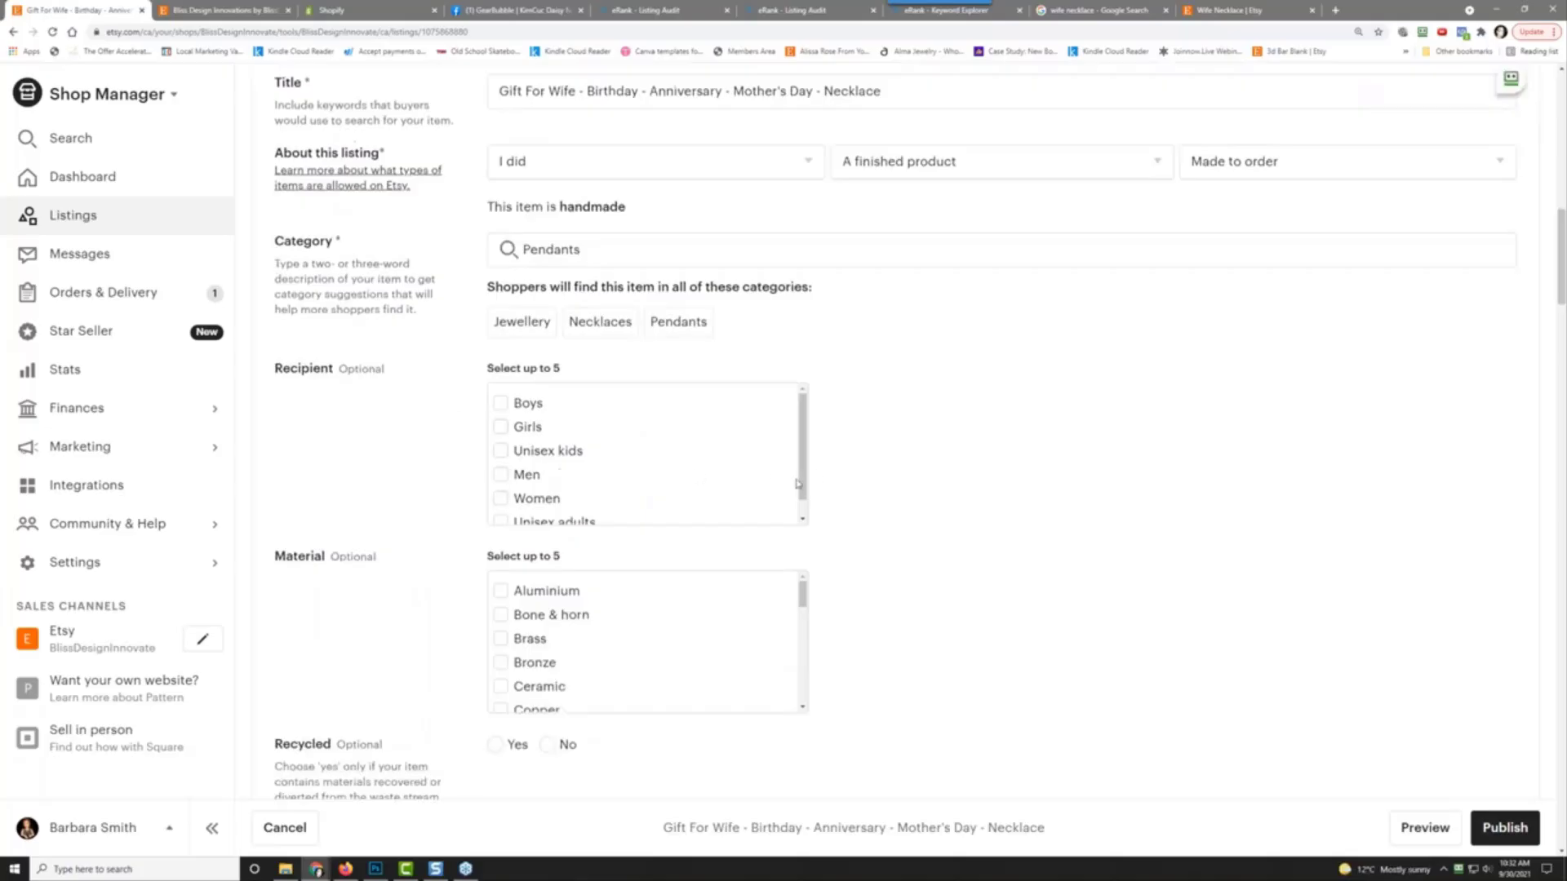
scroll(808, 495, "down", 1)
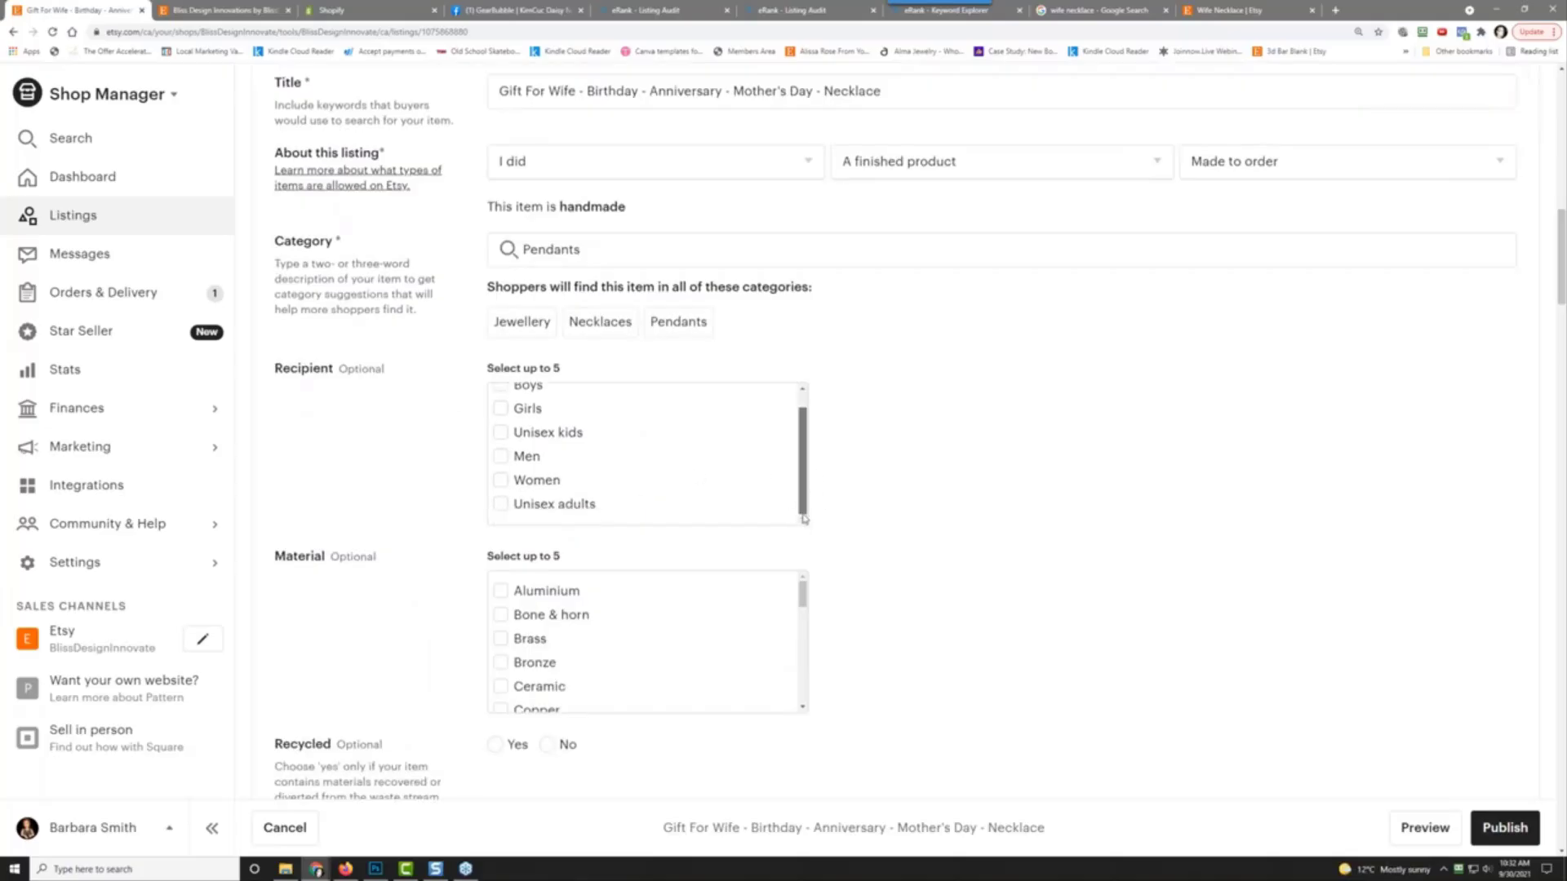
left_click(505, 480)
Step: Select Silver and Paper as the listing's materials
scroll(403, 496, "down", 3)
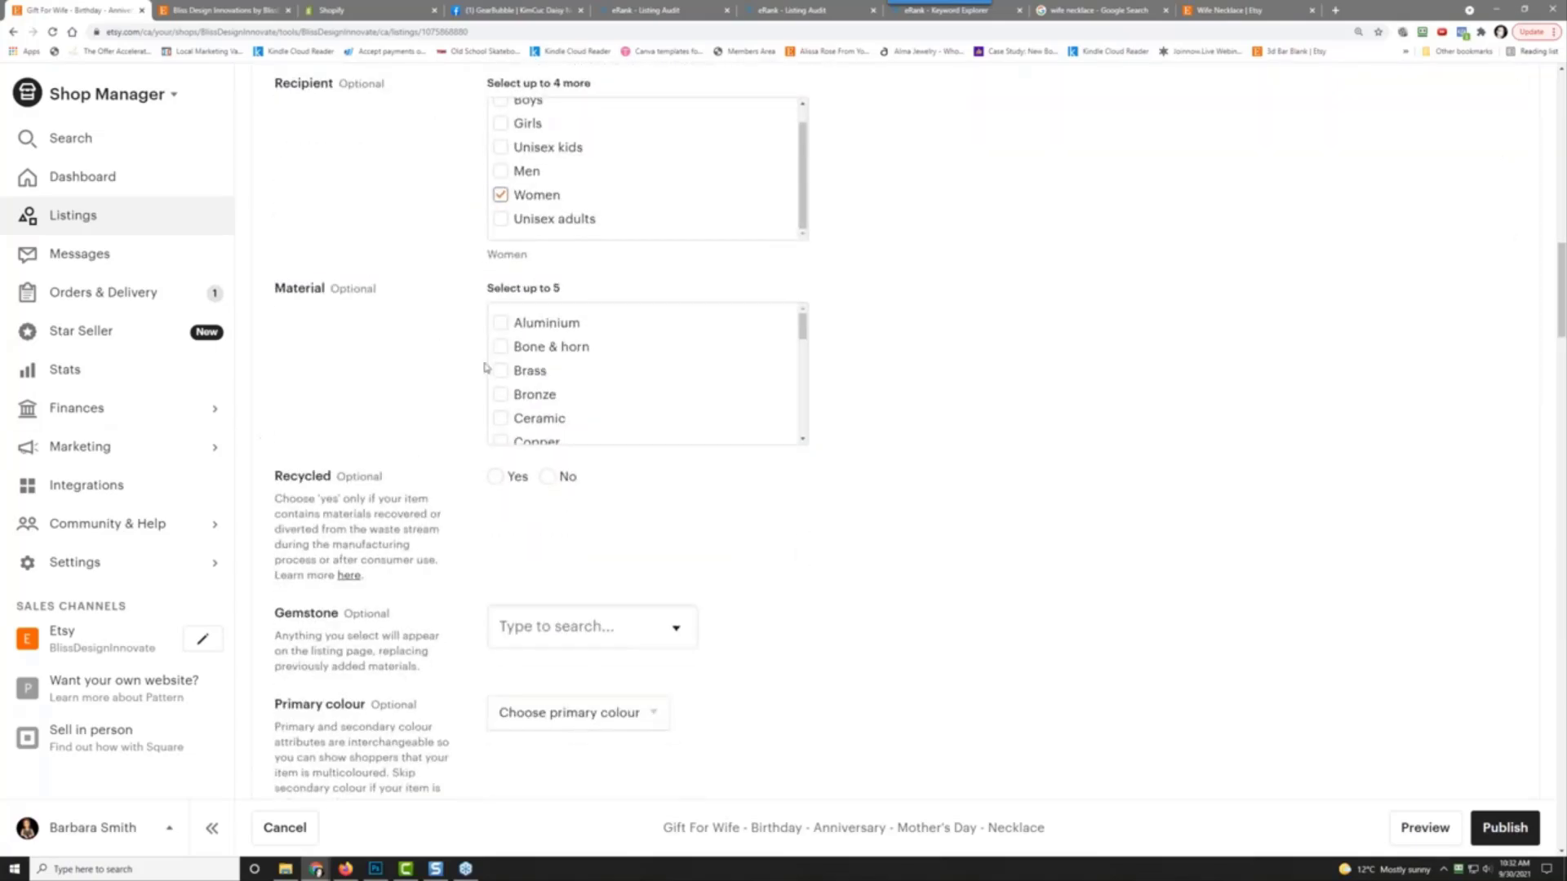
left_click_drag(803, 326, 807, 415)
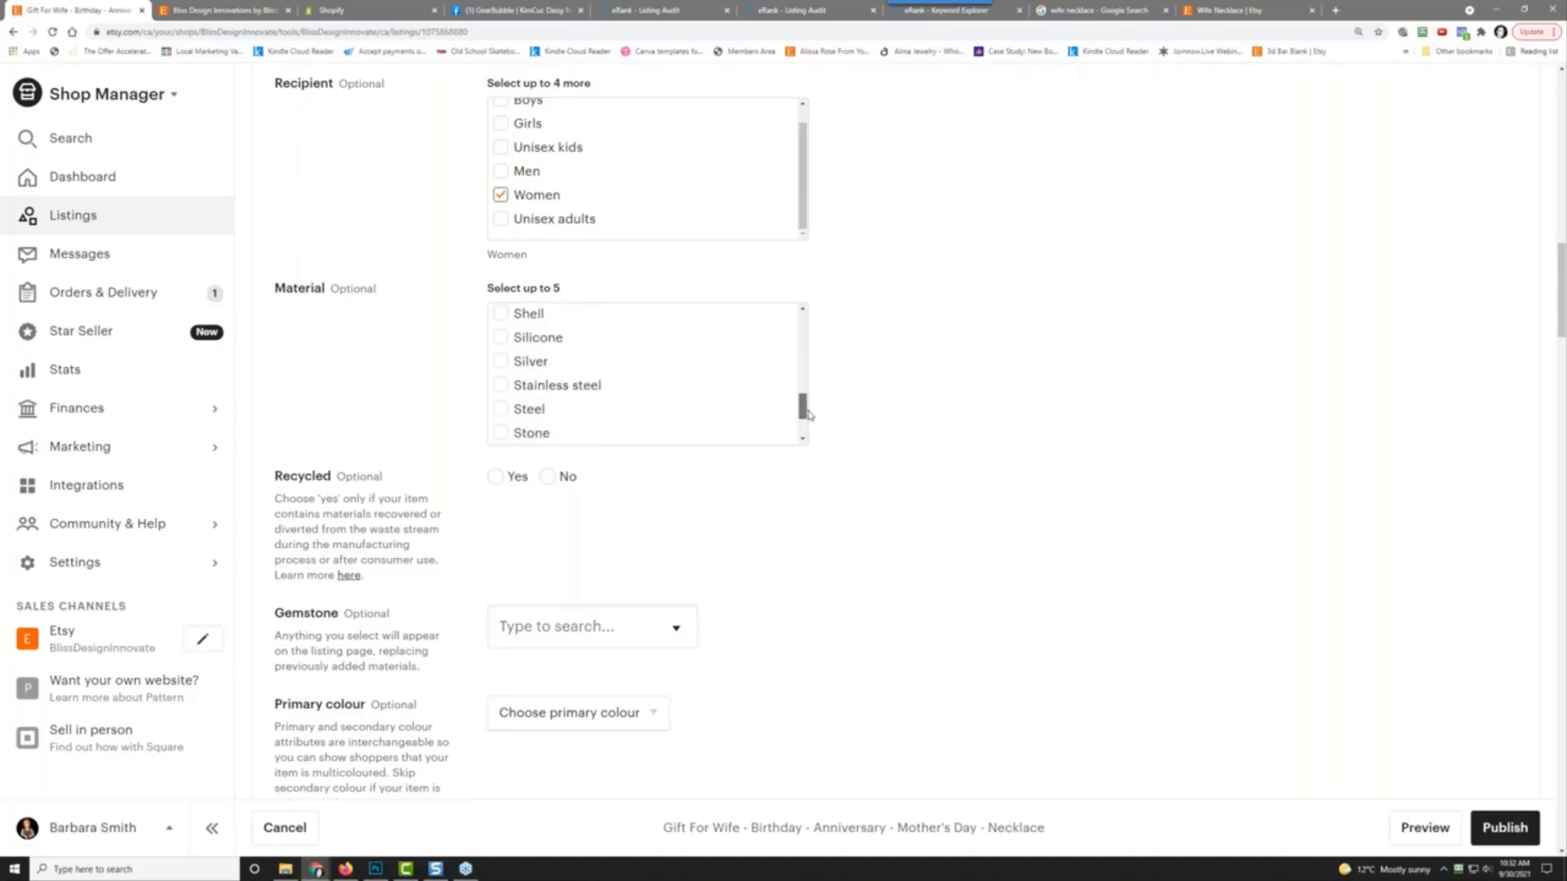
left_click(501, 359)
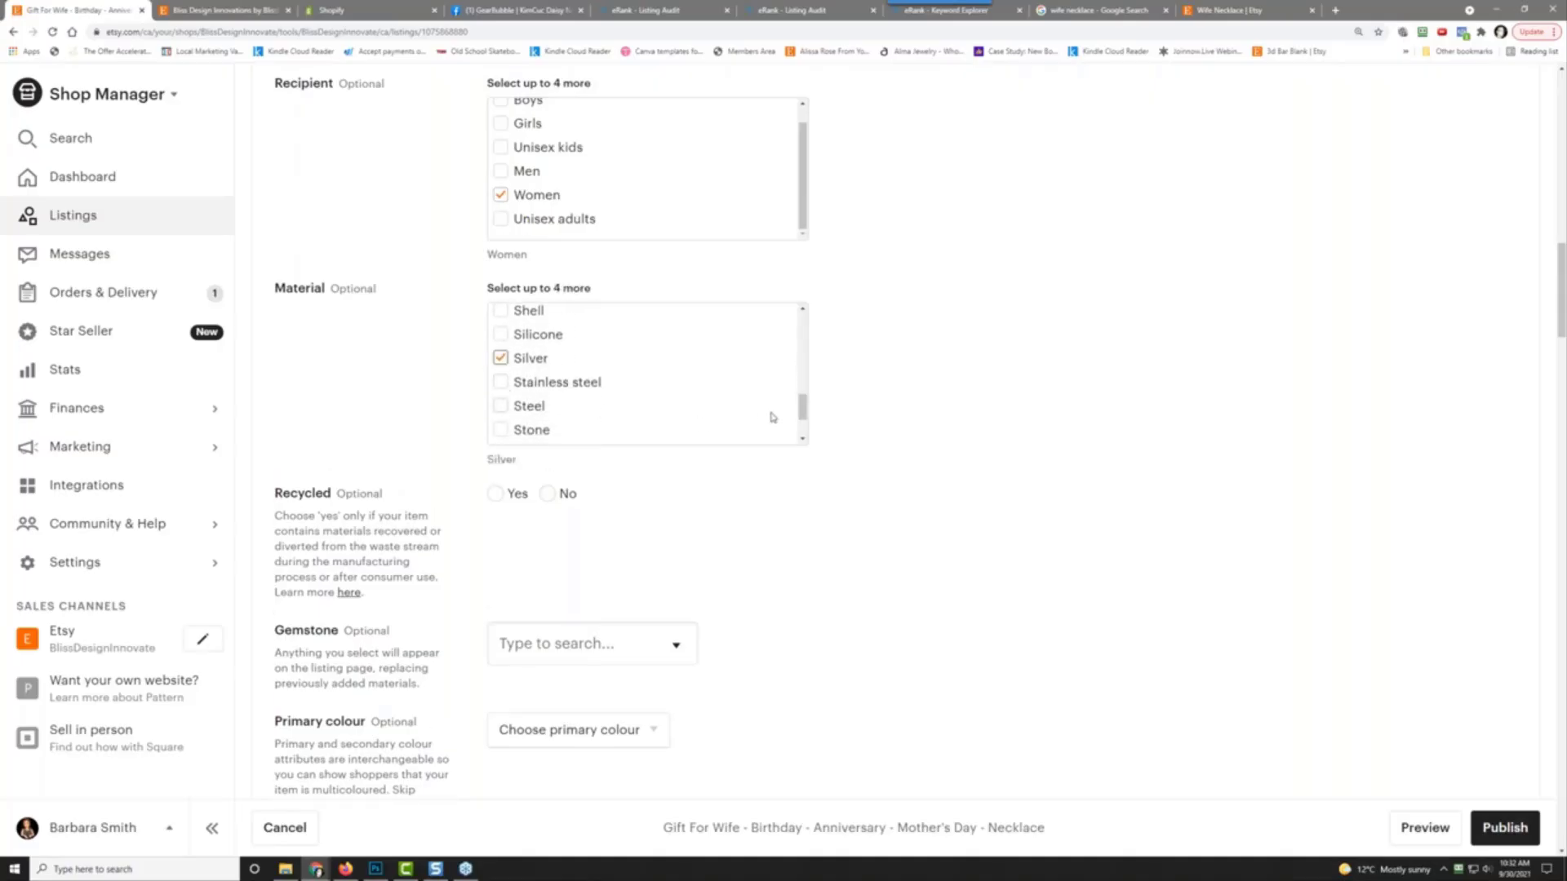
left_click_drag(799, 414, 805, 326)
left_click(504, 393)
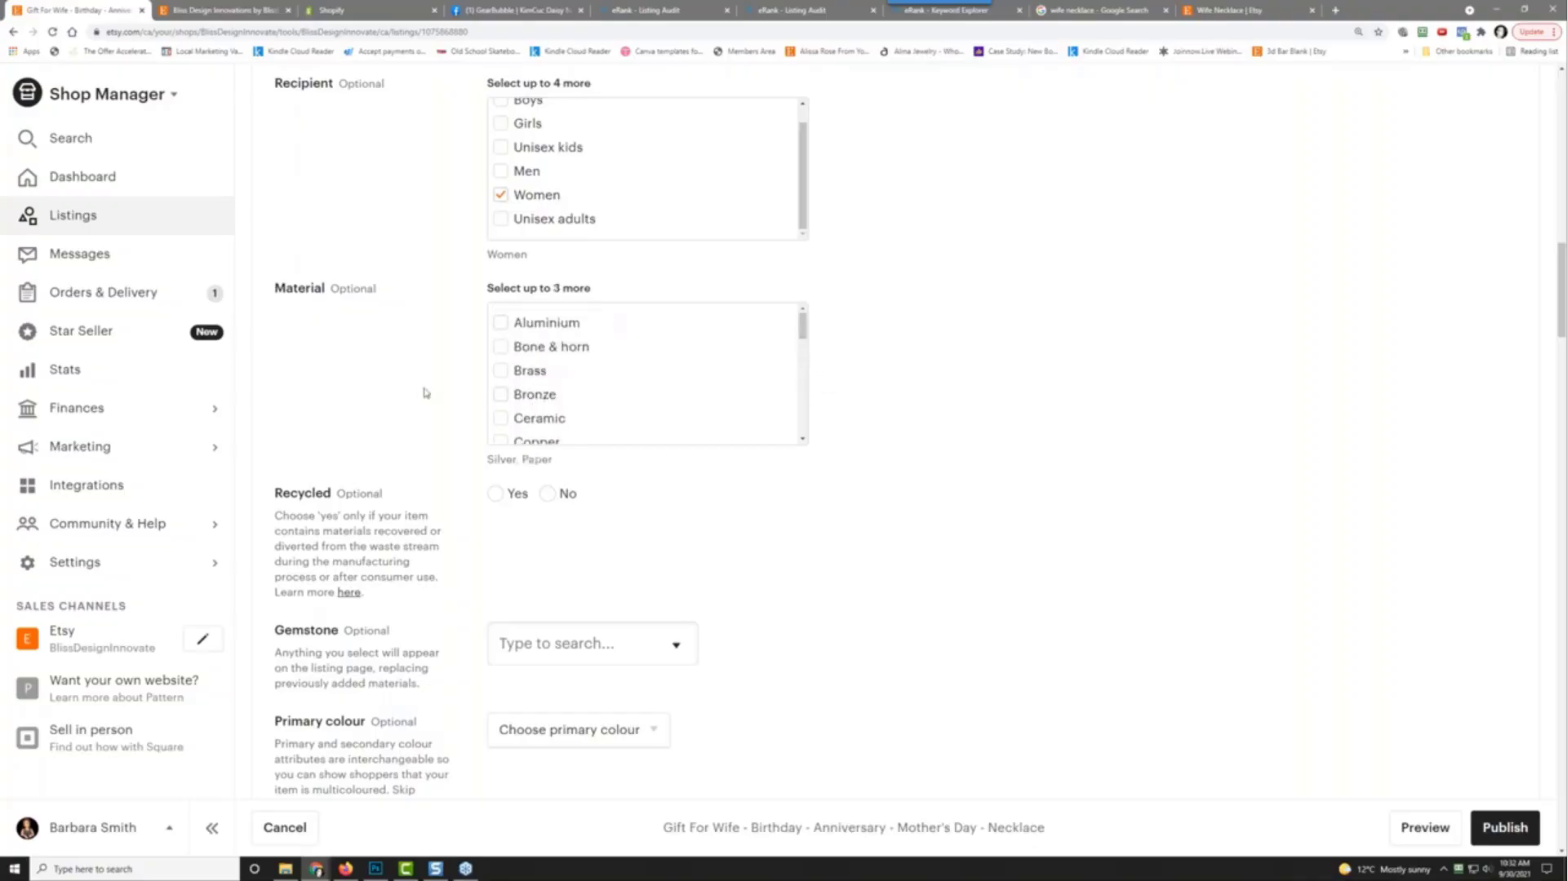
Step: Mark the item as not recycled and choose Cubic zirconia as its gemstone
left_click(546, 494)
scroll(367, 430, "down", 3)
left_click(545, 359)
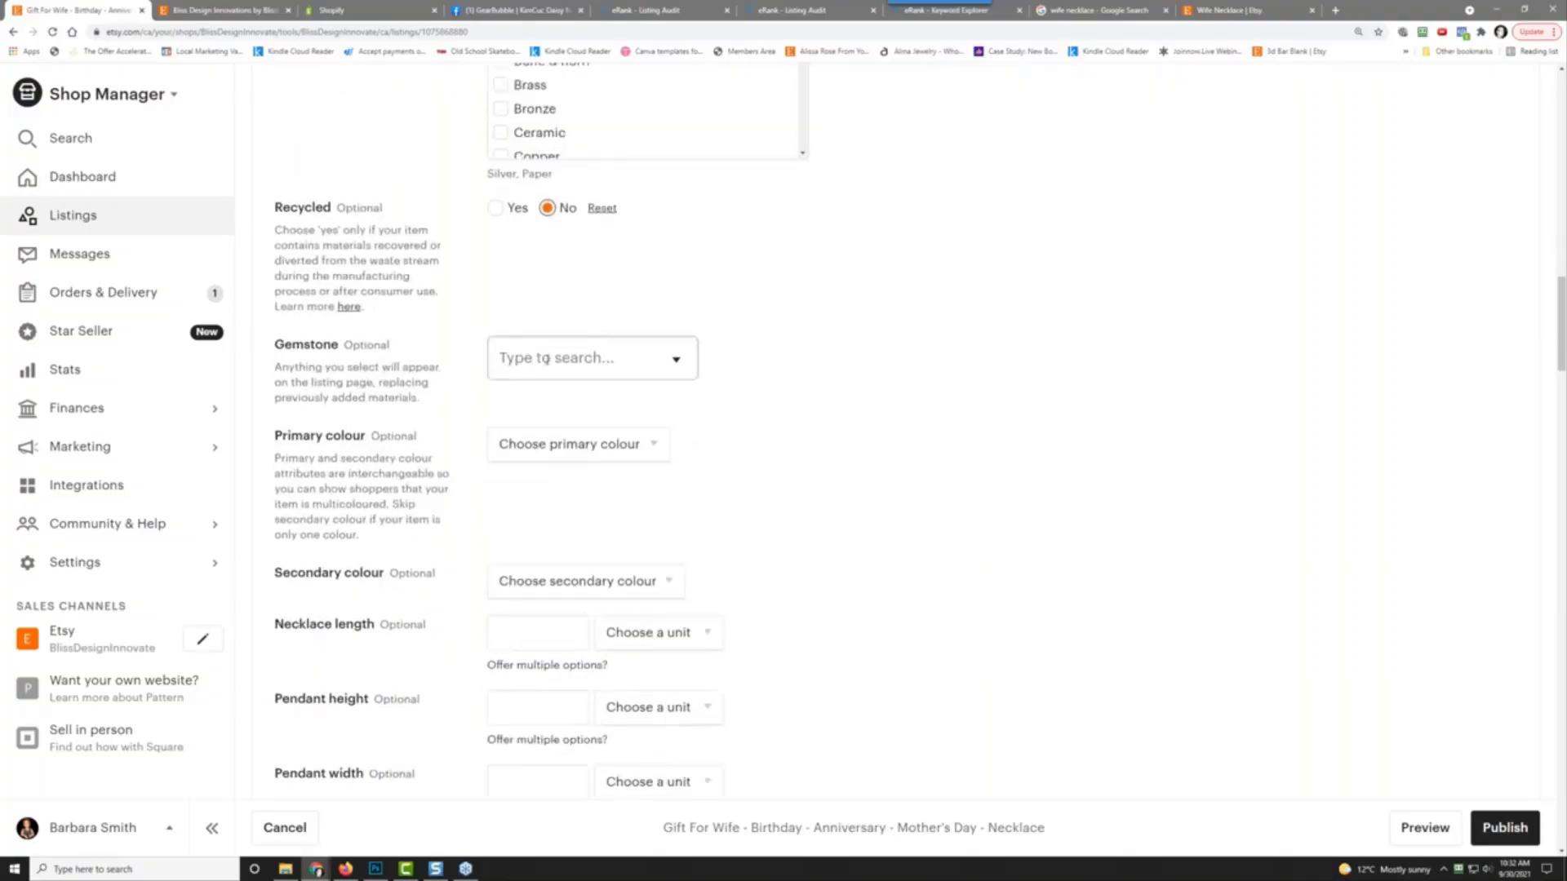
left_click_drag(693, 412, 695, 462)
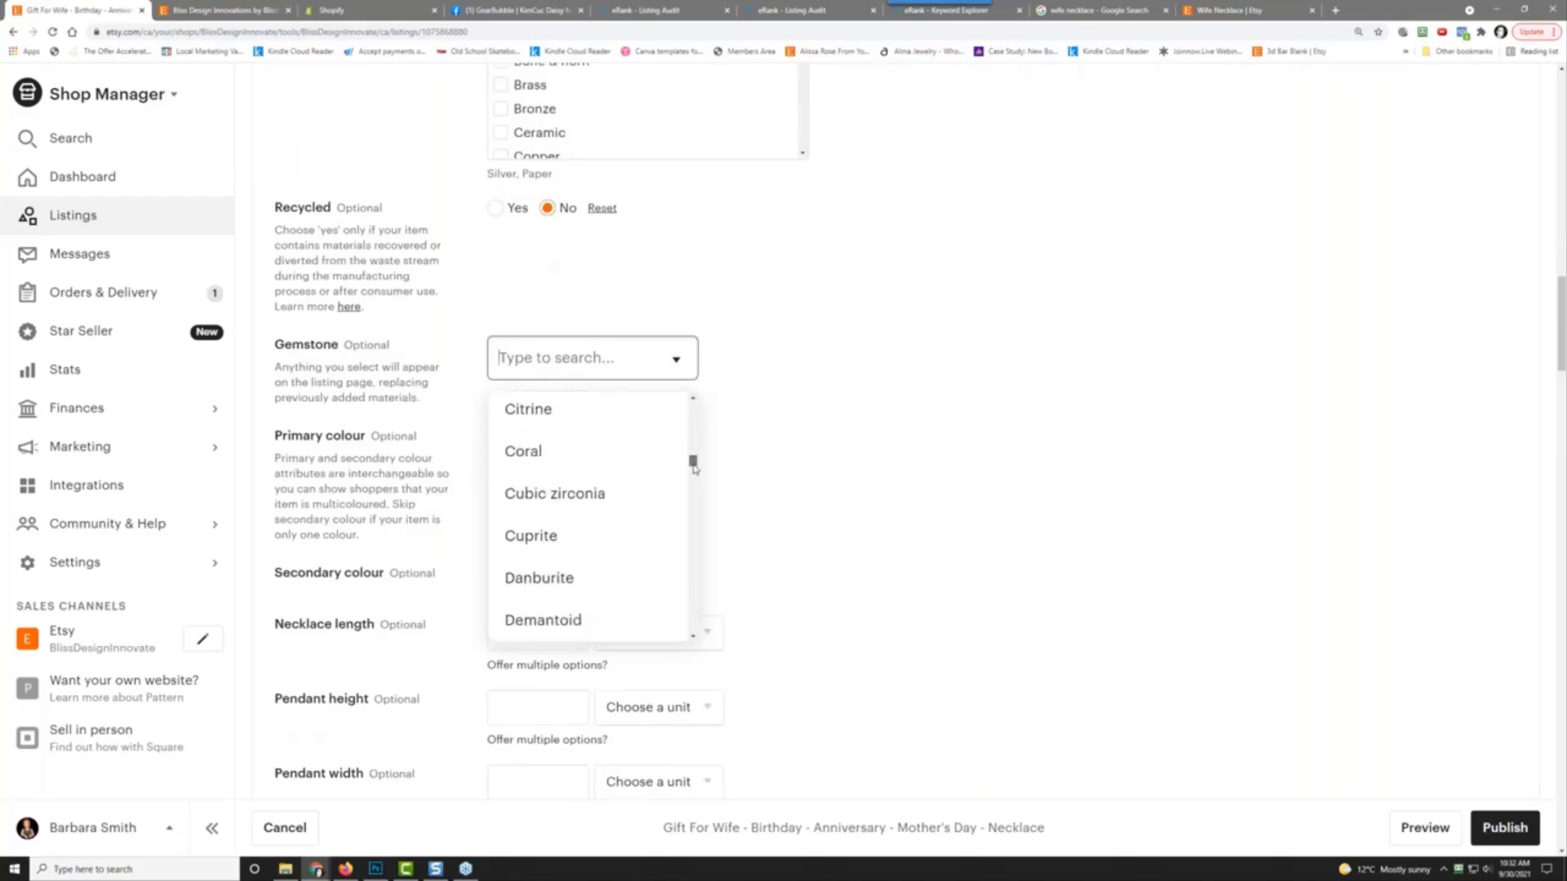
left_click(611, 495)
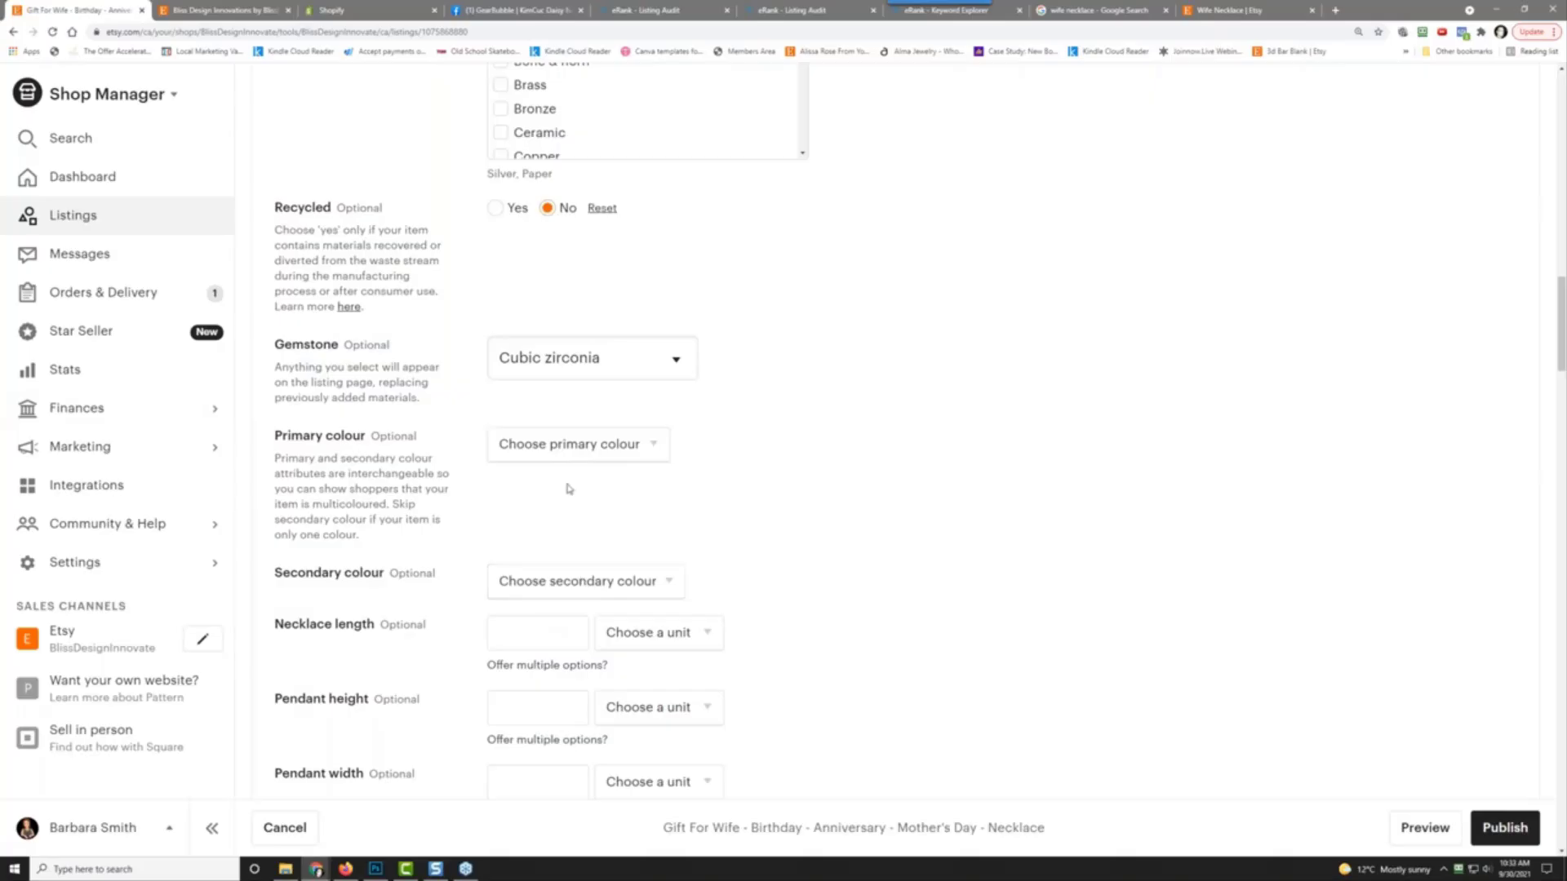
Step: Set the primary colour to Silver and the secondary colour to Gold
left_click(575, 448)
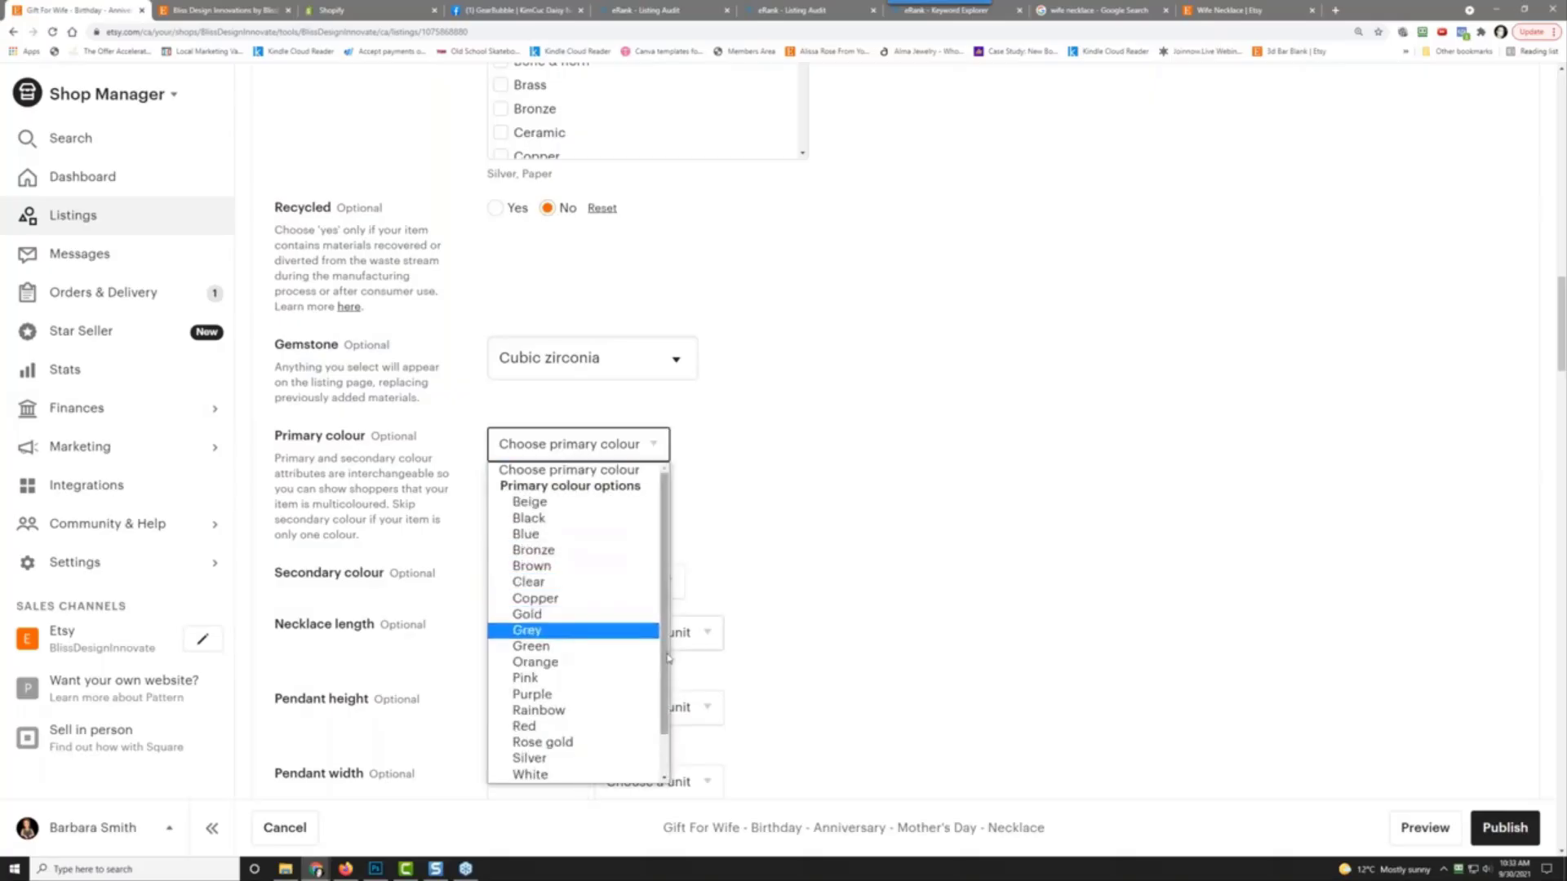
scroll(572, 628, "down", 1)
left_click(559, 712)
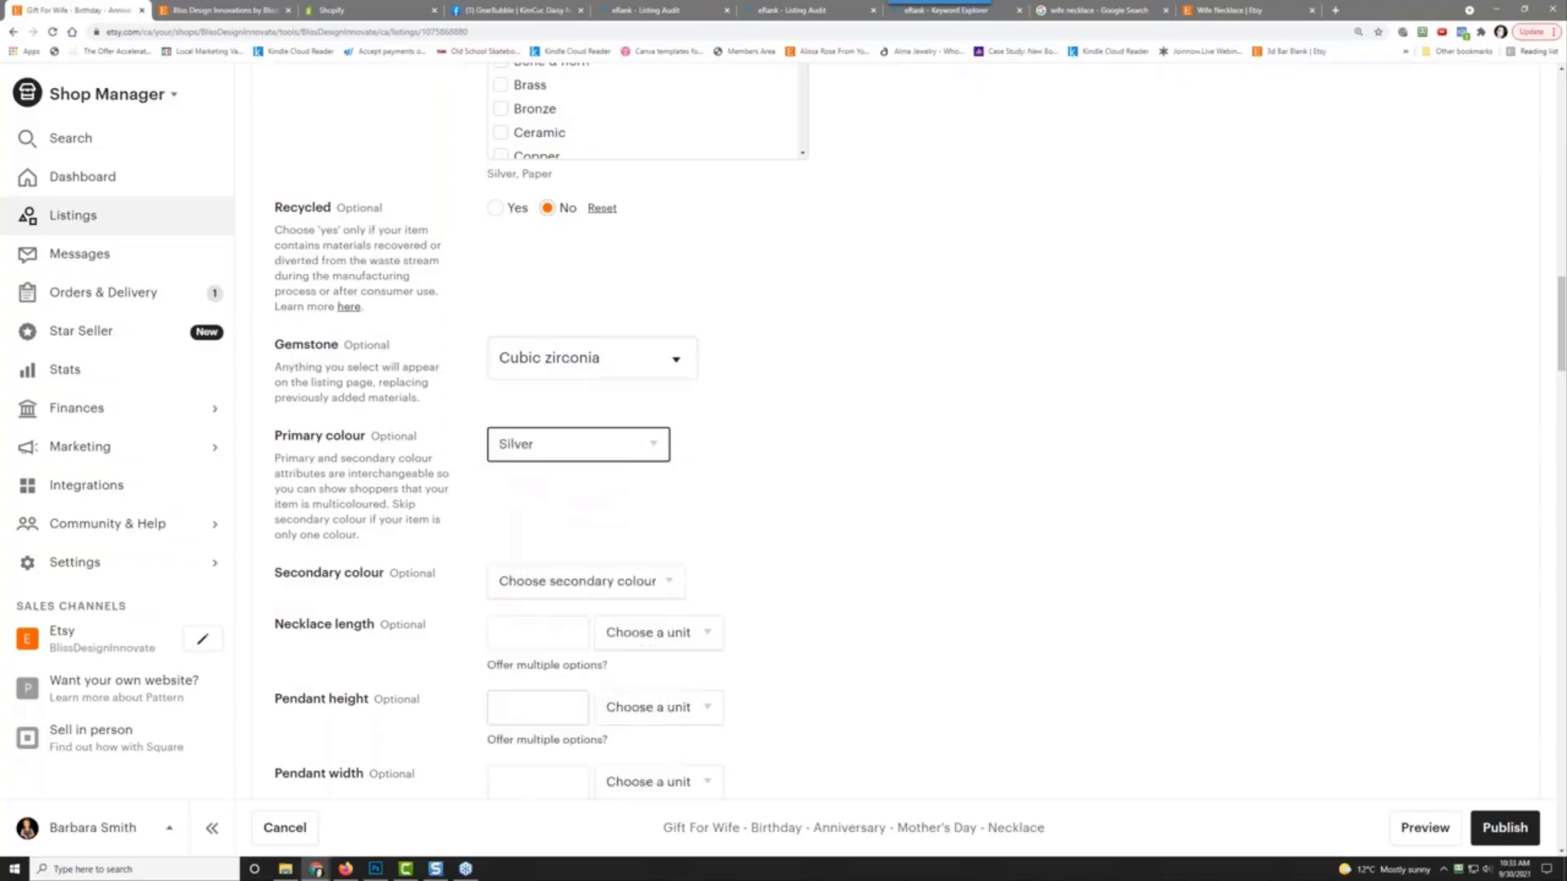
left_click(581, 581)
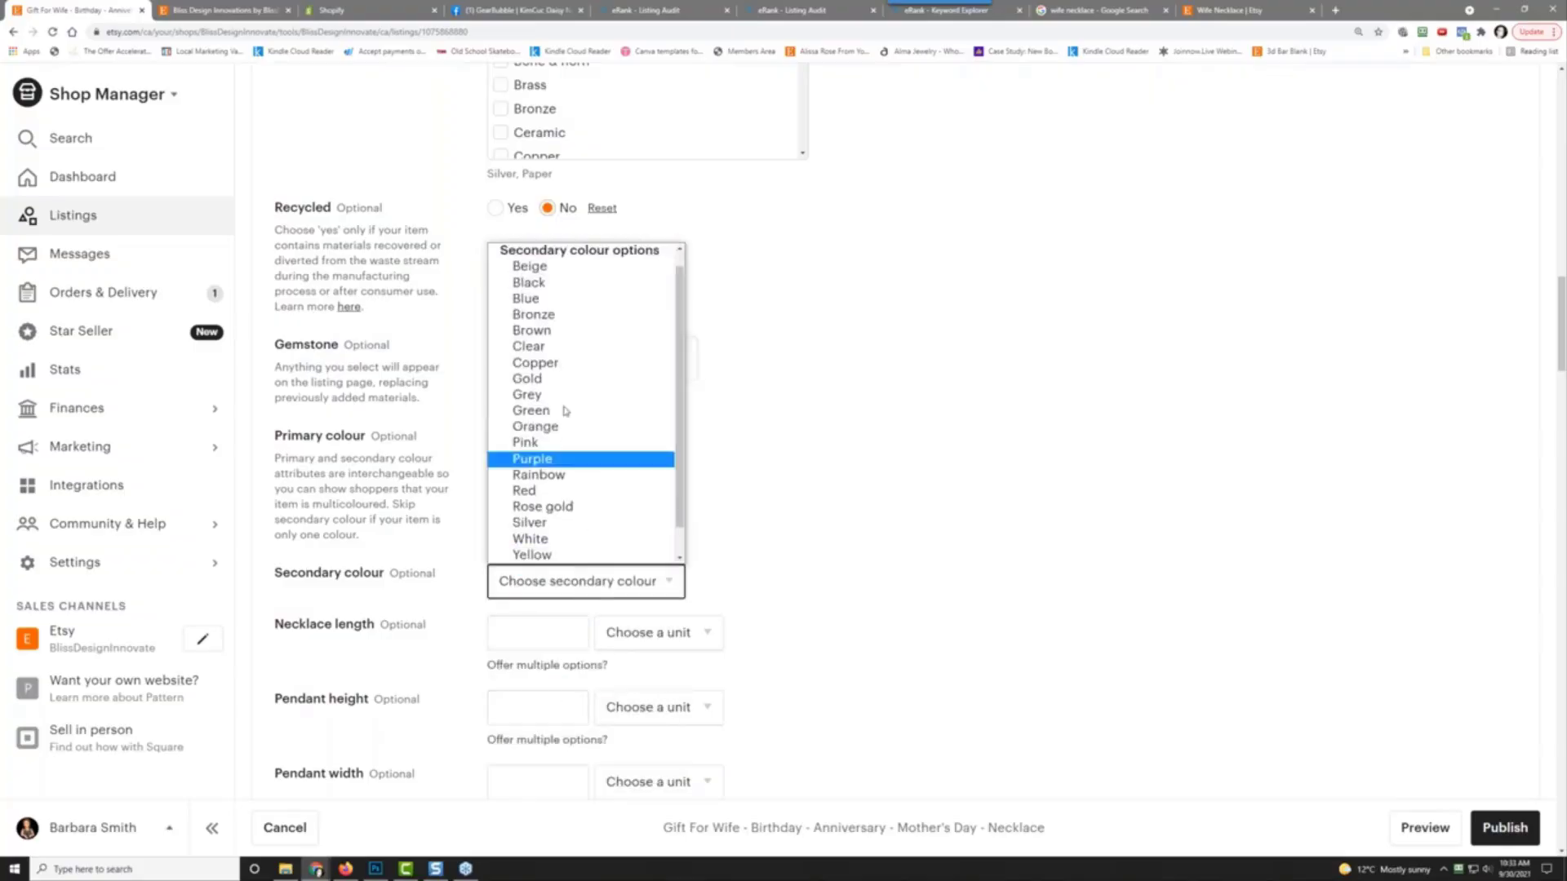
left_click(567, 381)
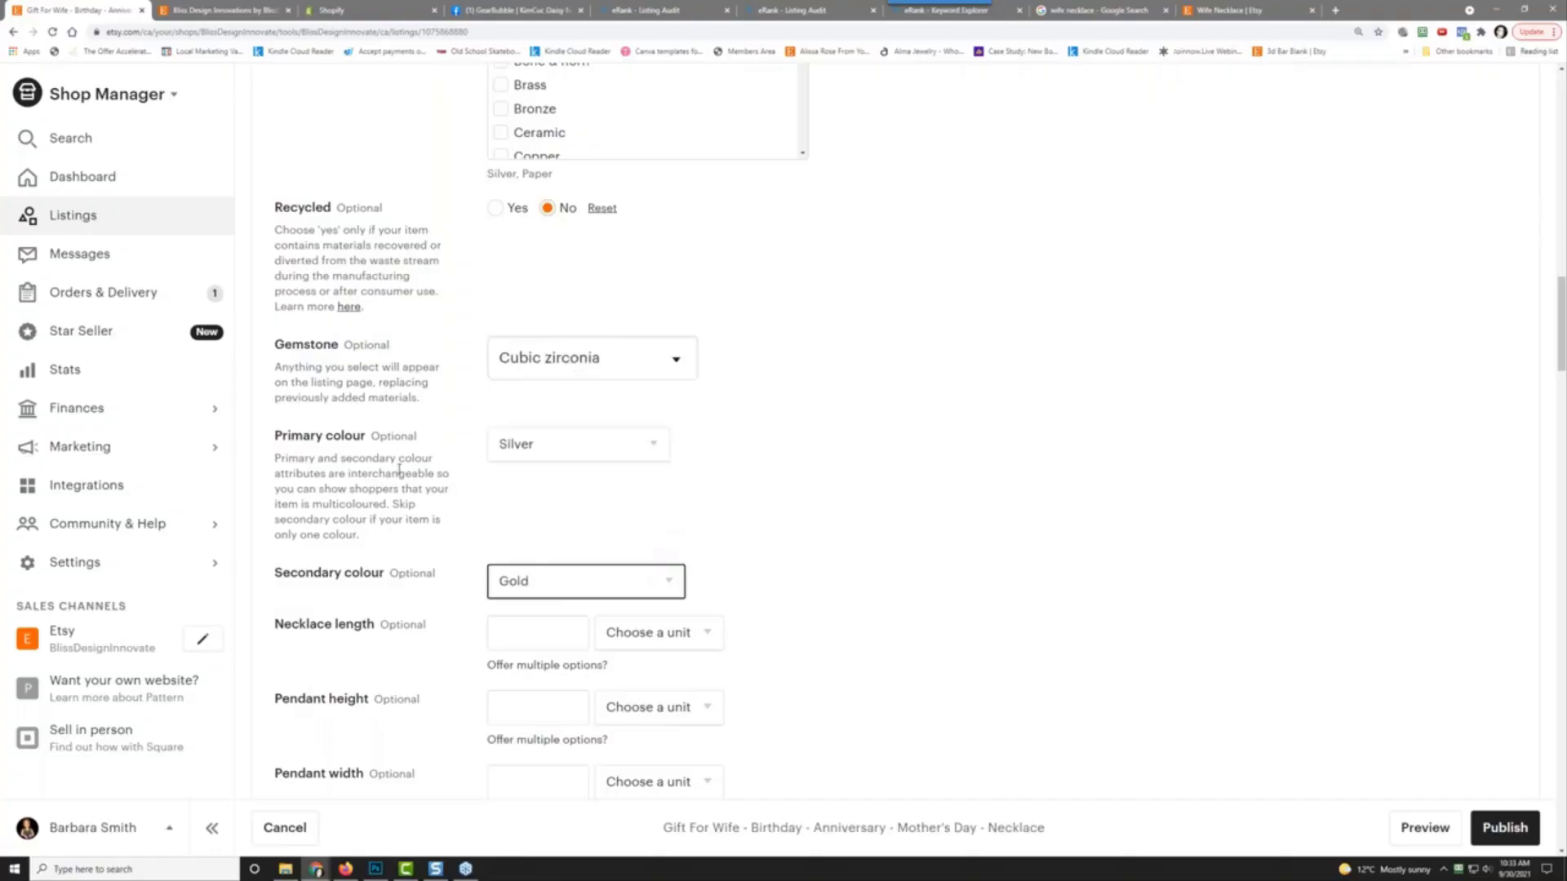
Step: Check the live listing's description in the separate browser window for the chain length and the pendant's length and width
left_click_drag(0, 45, 530, 101)
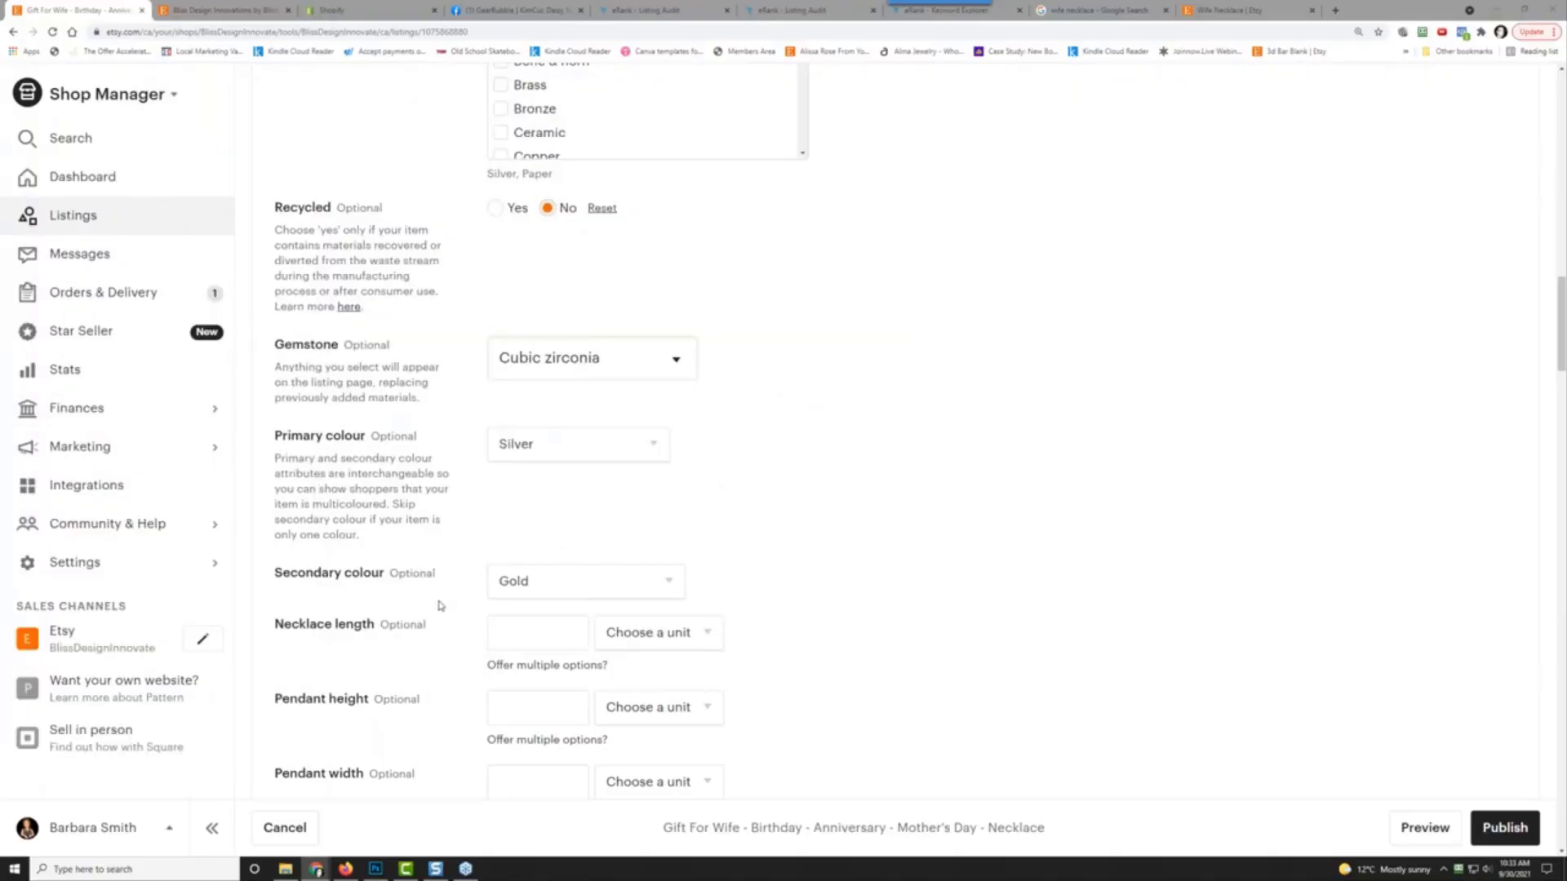
scroll(441, 600, "down", 2)
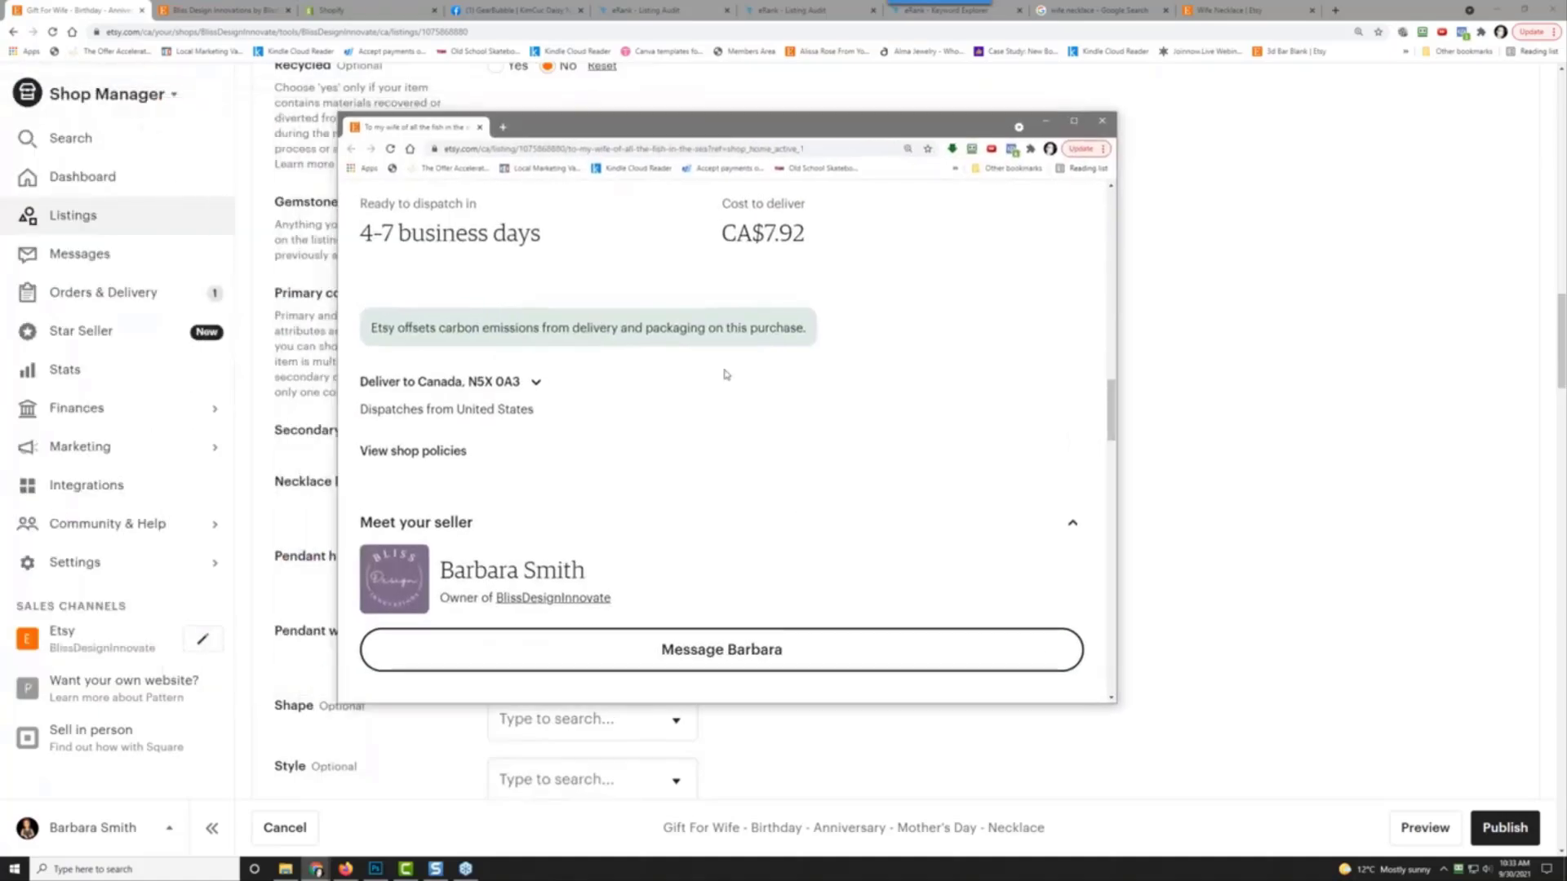
scroll(700, 425, "down", 4)
scroll(700, 425, "down", 15)
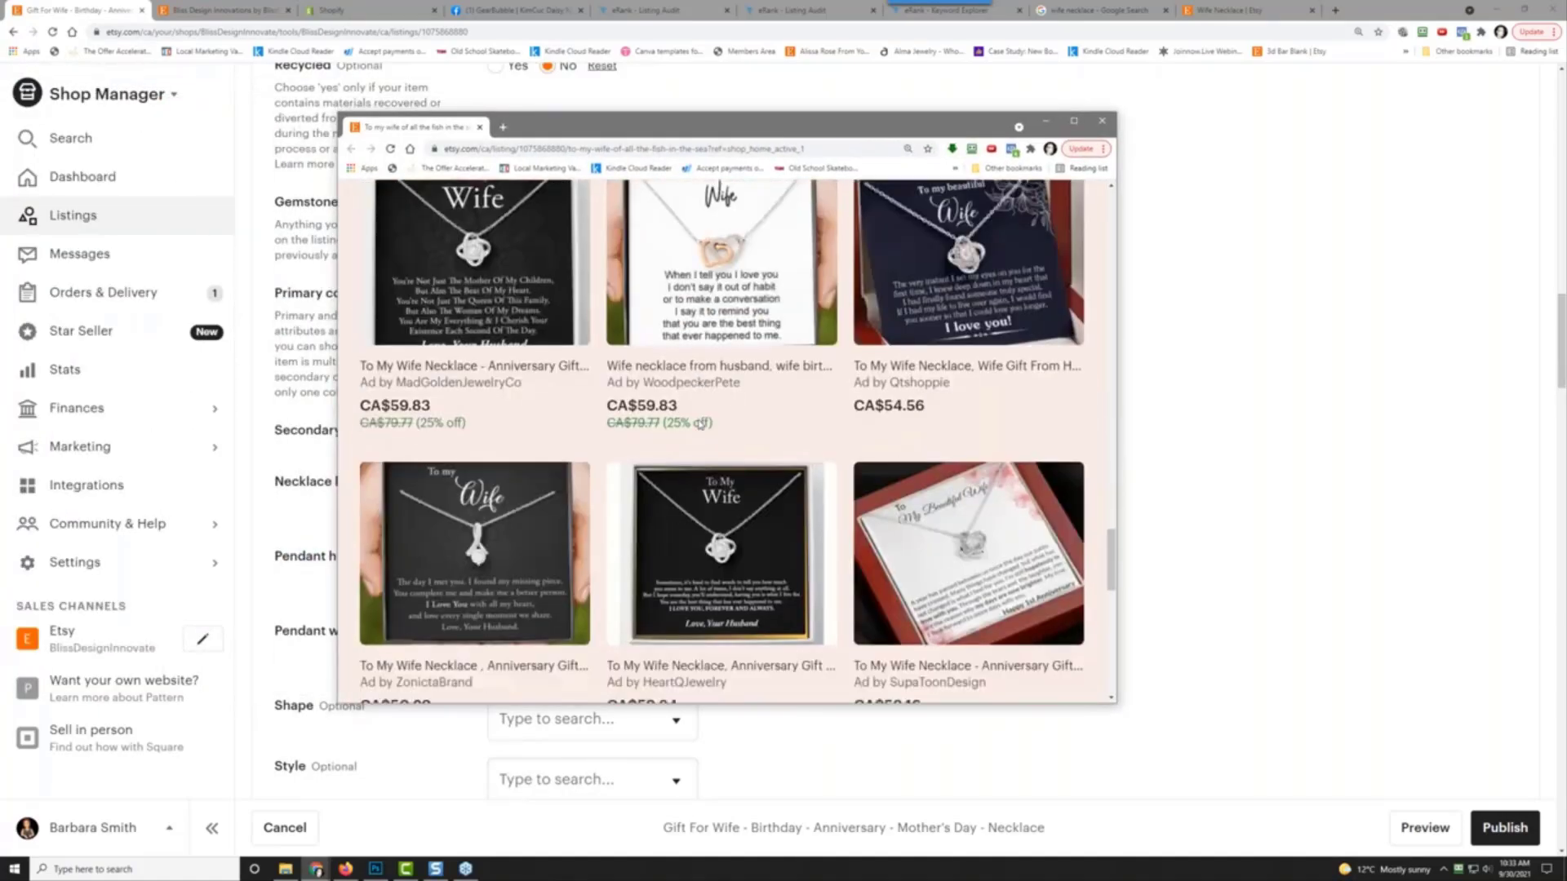
scroll(700, 425, "up", 12)
scroll(700, 425, "up", 5)
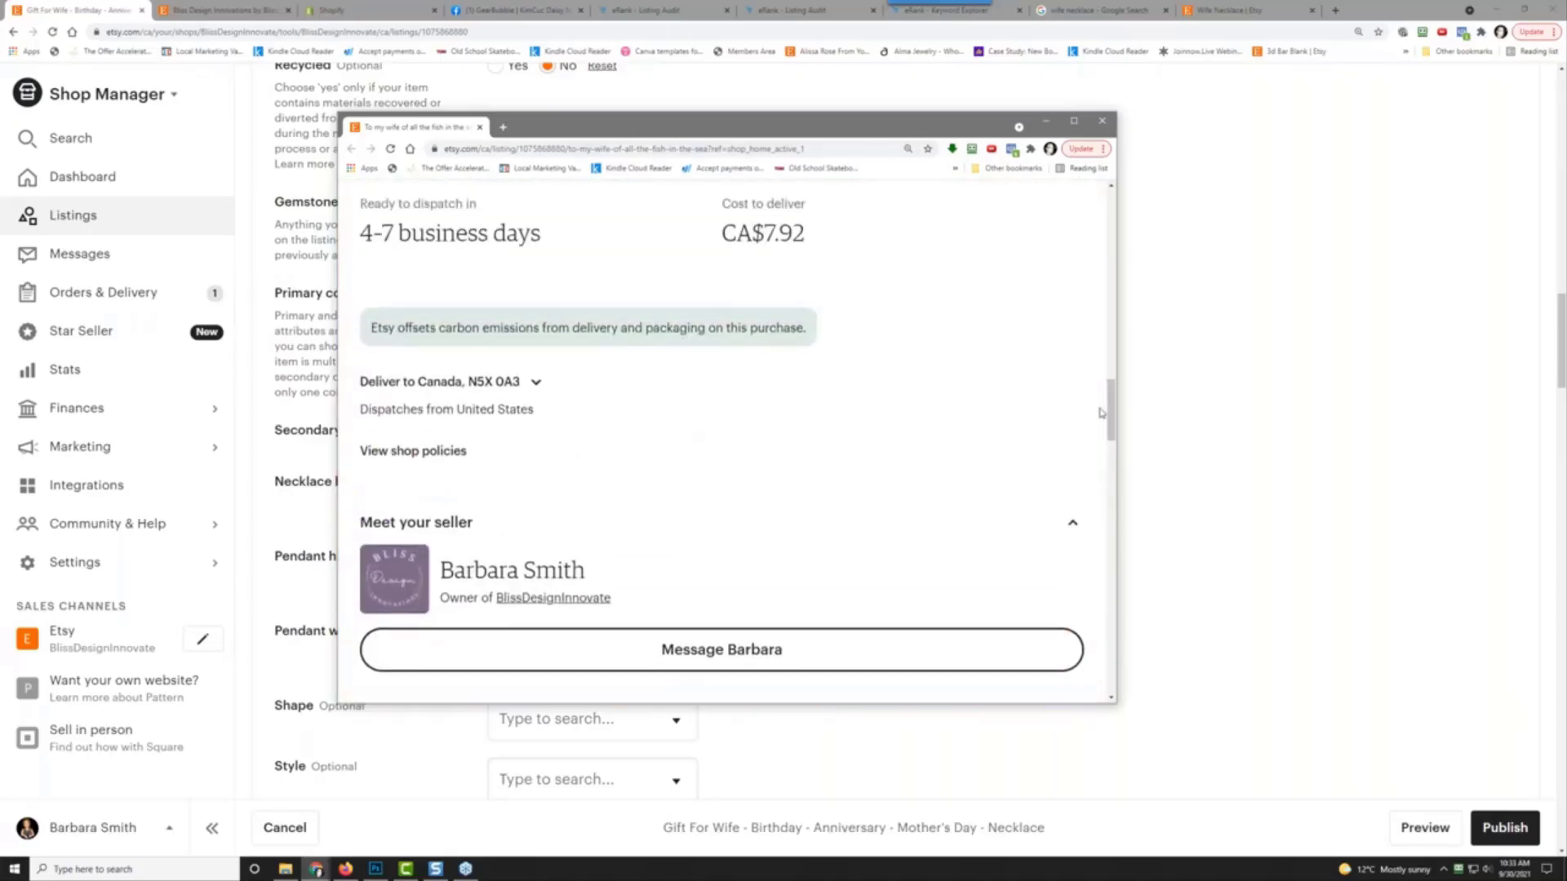
left_click_drag(1110, 412, 1111, 342)
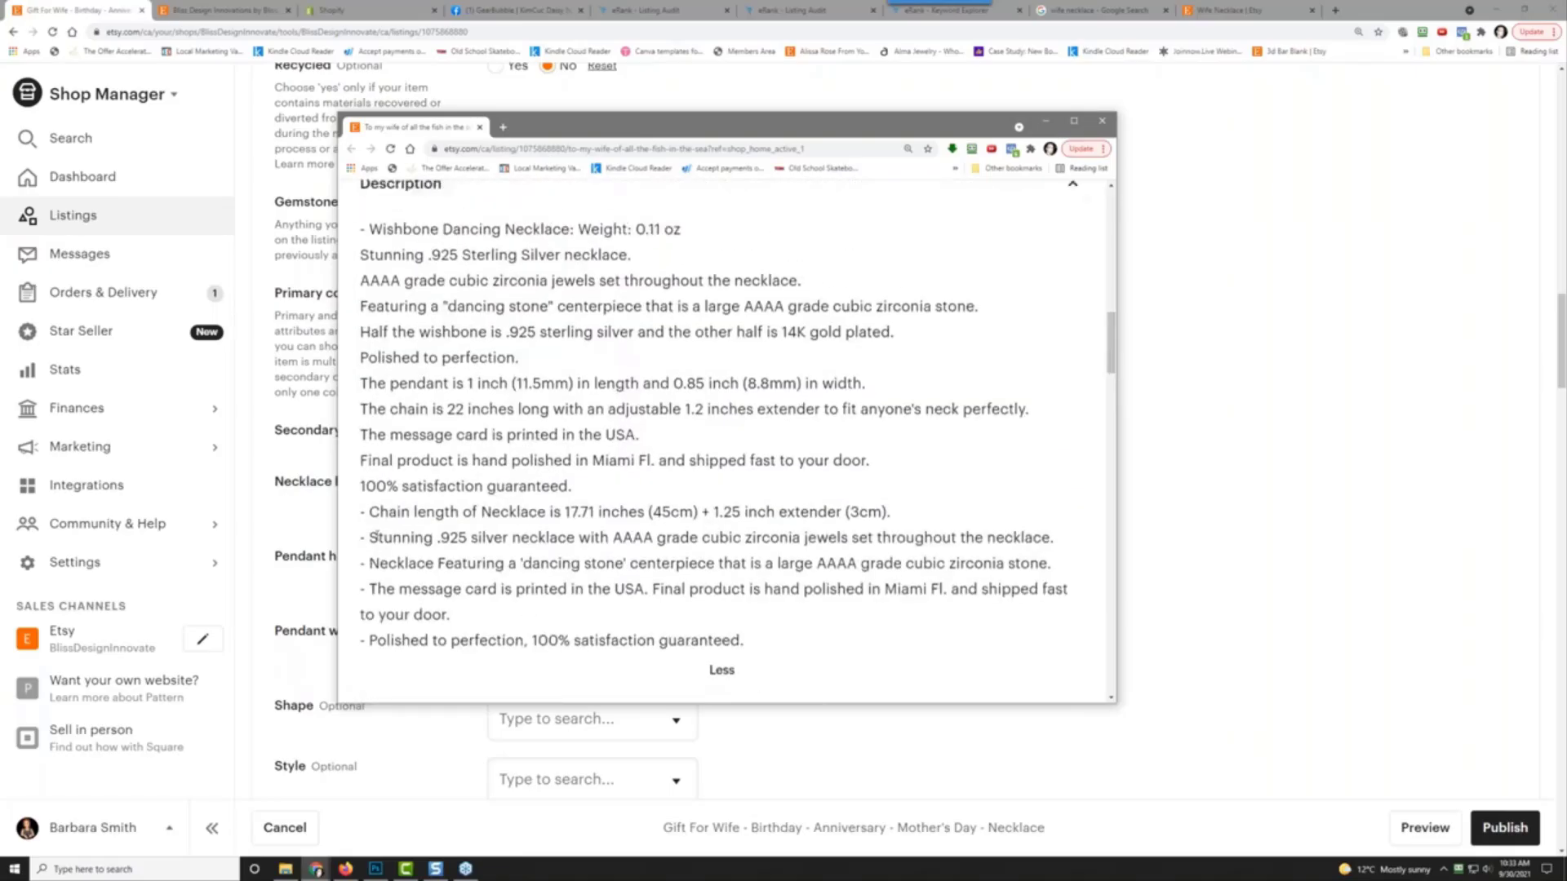
left_click_drag(370, 512, 889, 516)
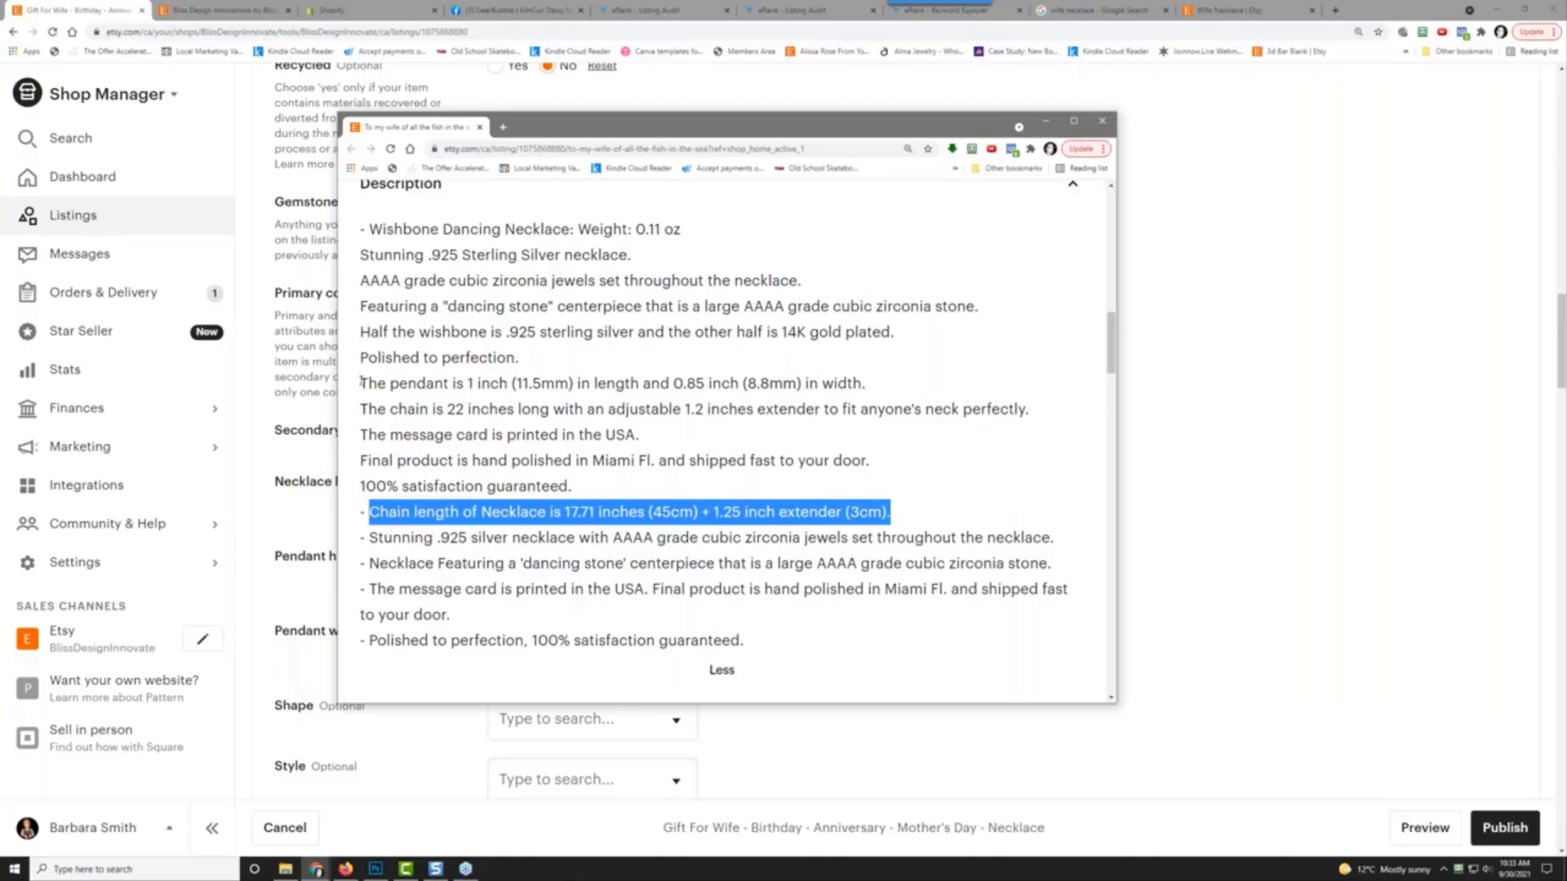
left_click_drag(361, 382, 891, 385)
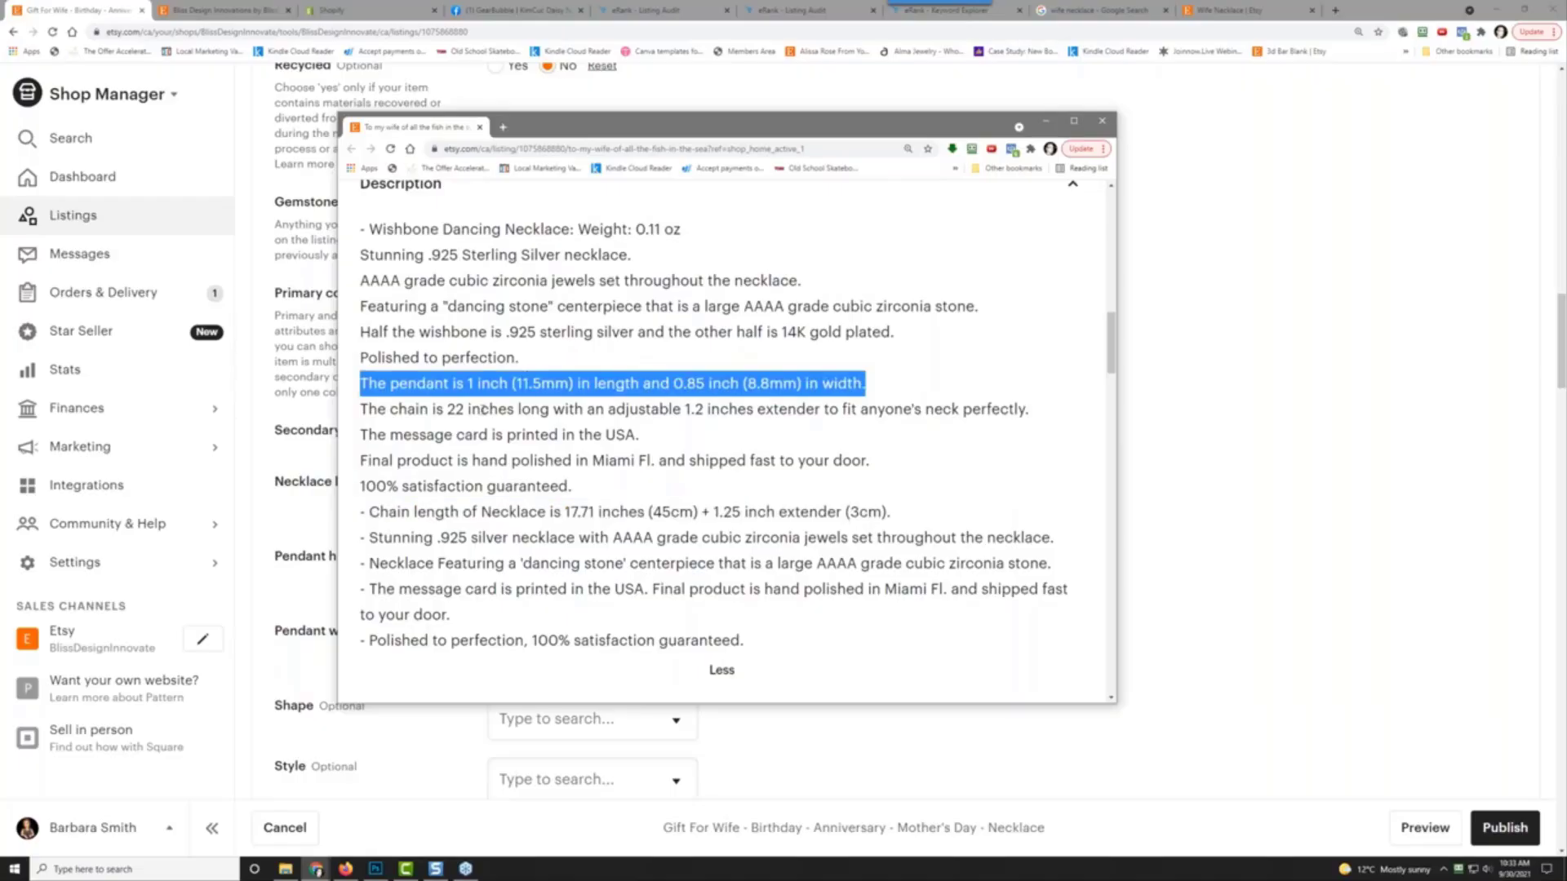
left_click(573, 296)
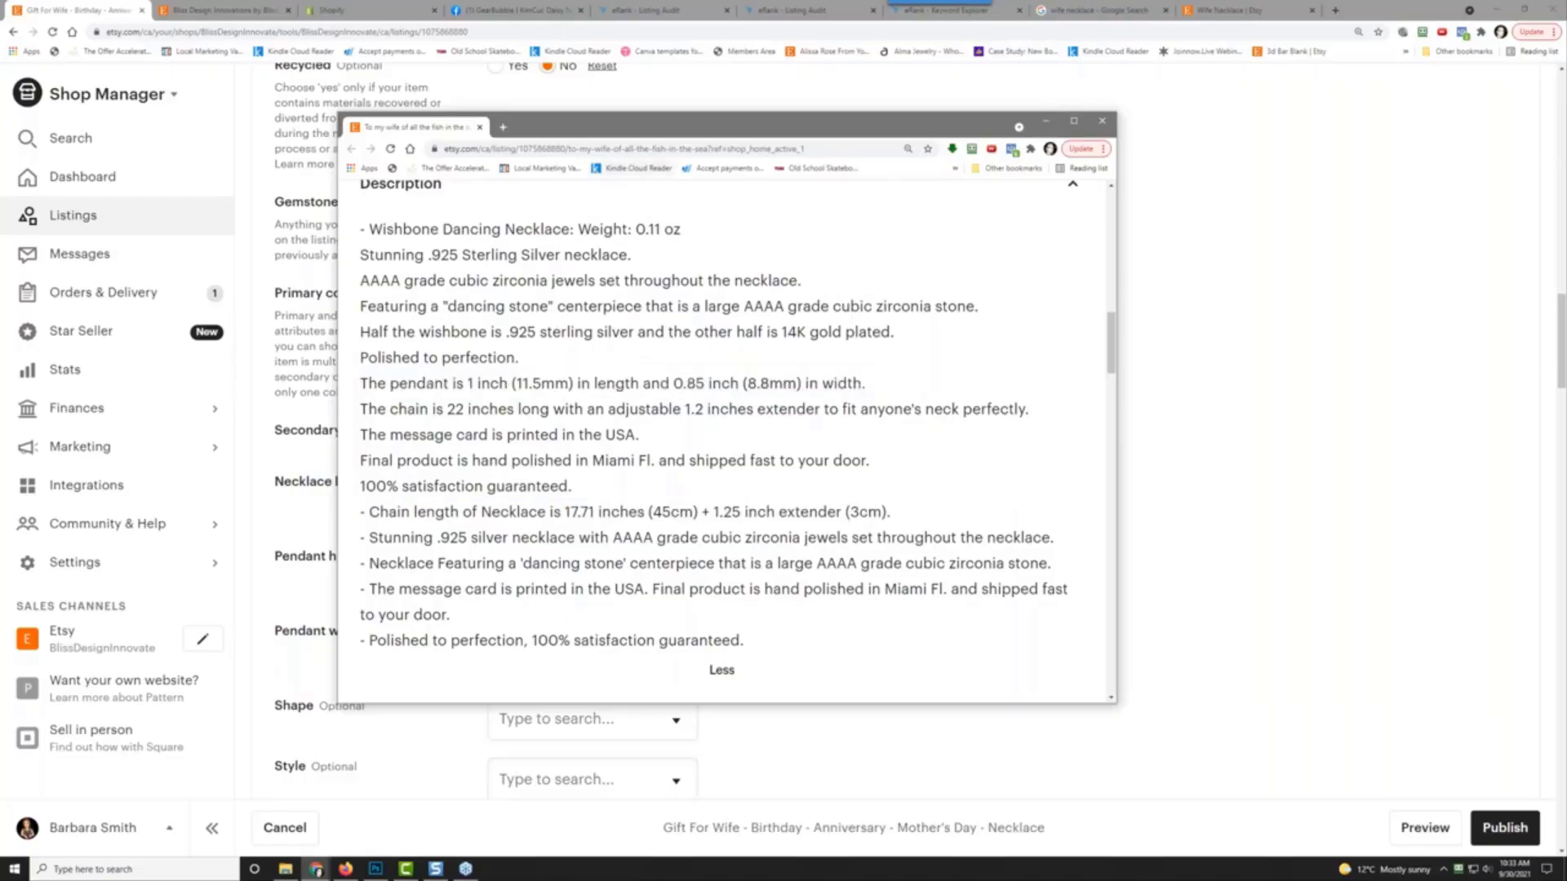
left_click_drag(614, 130, 0, 199)
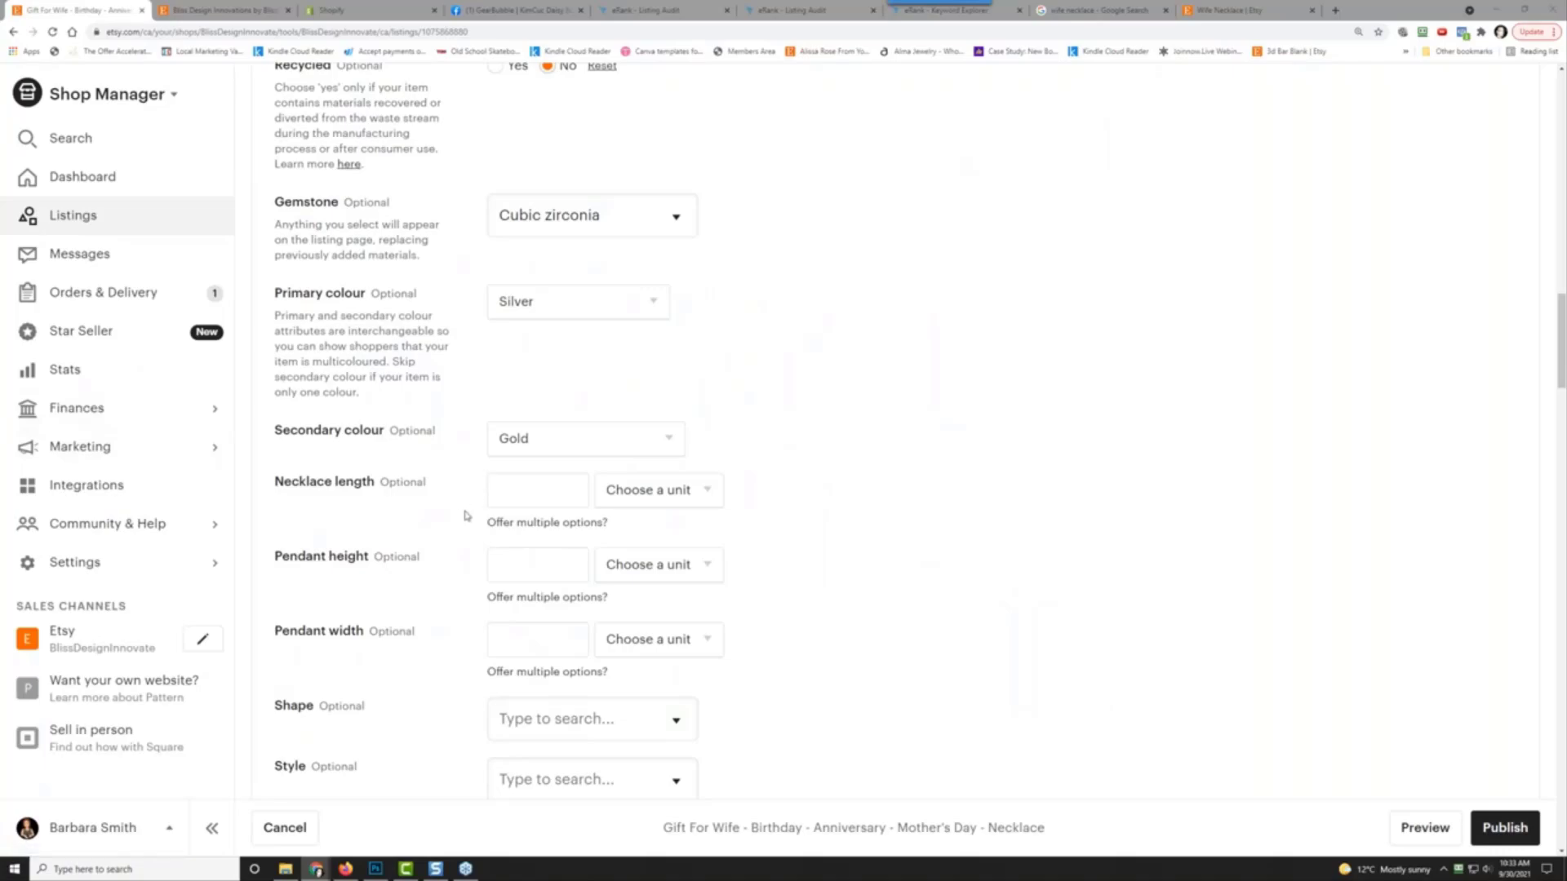
Step: Set the necklace length to 18 inches
left_click(684, 491)
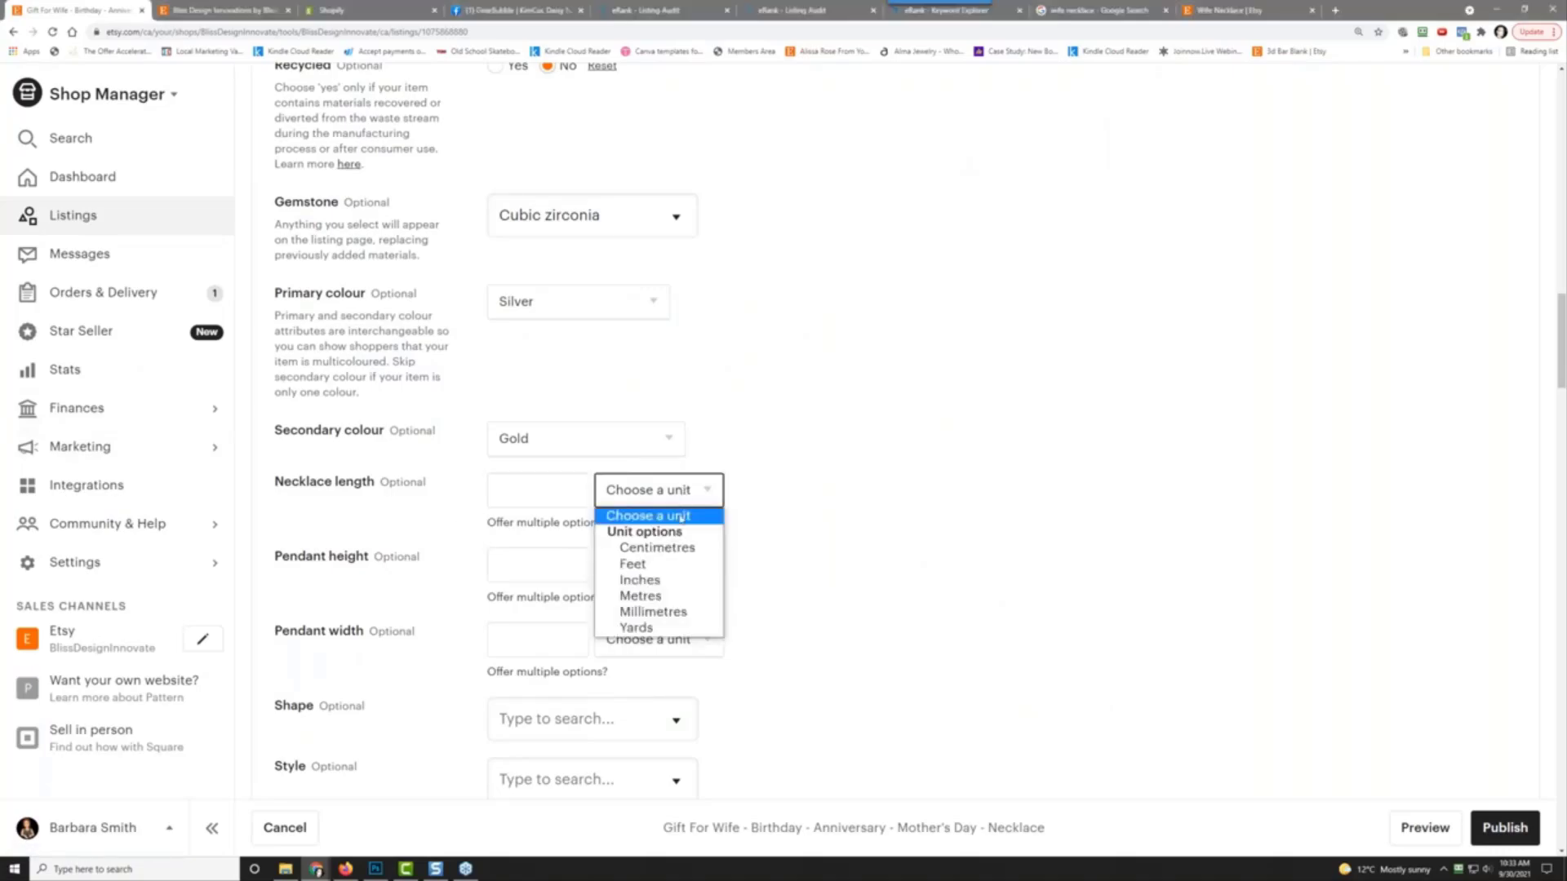
left_click(653, 579)
left_click(542, 496)
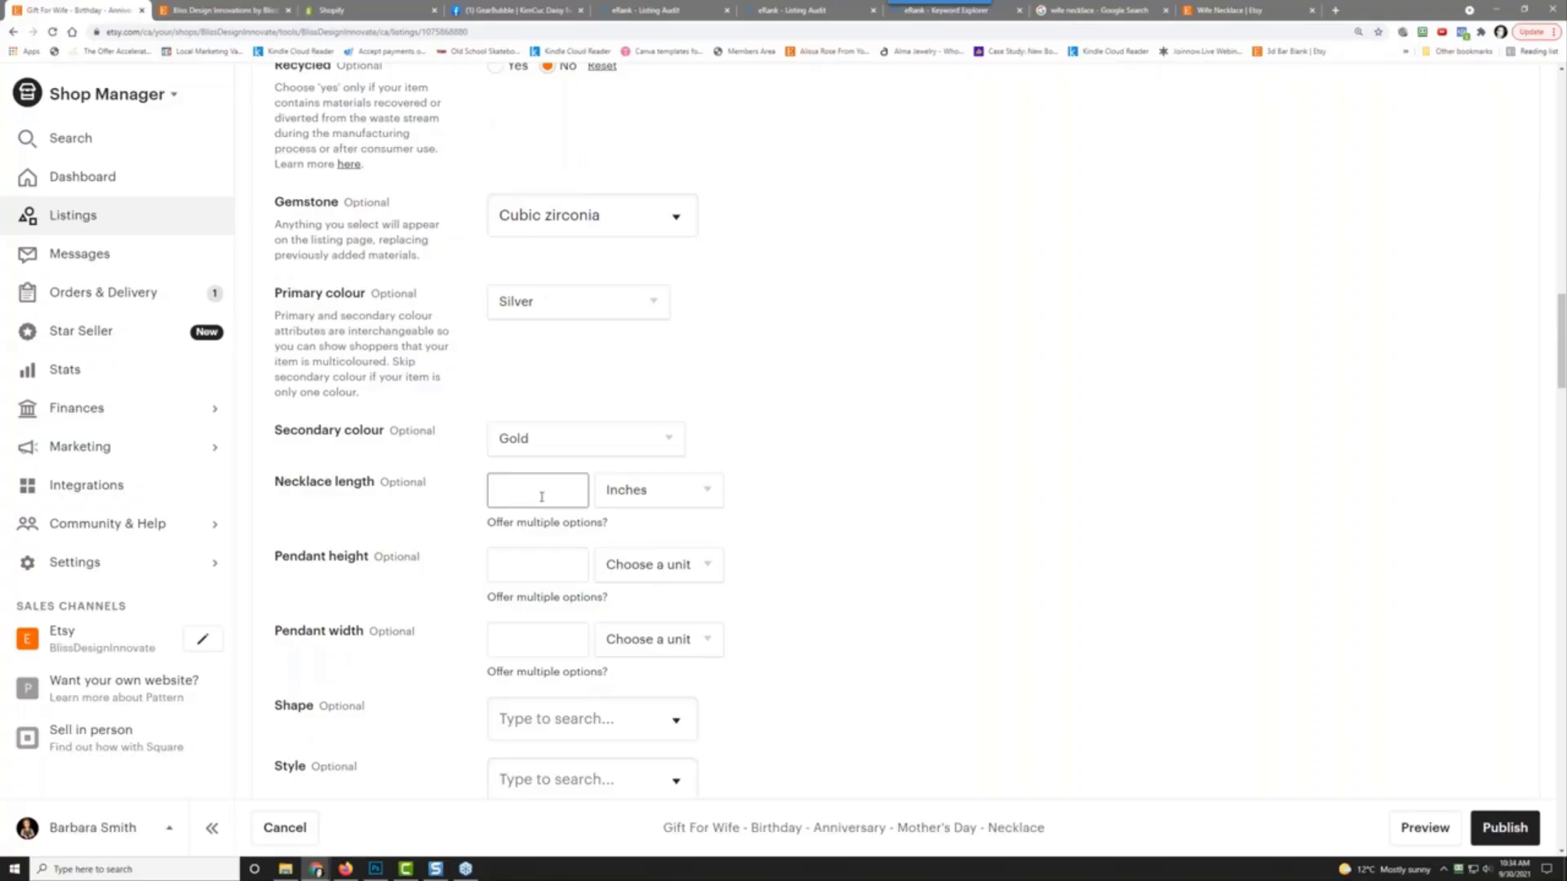
type("18")
Step: Set the pendant height to 1 inch and the pendant width to 0.85 inches
left_click(531, 563)
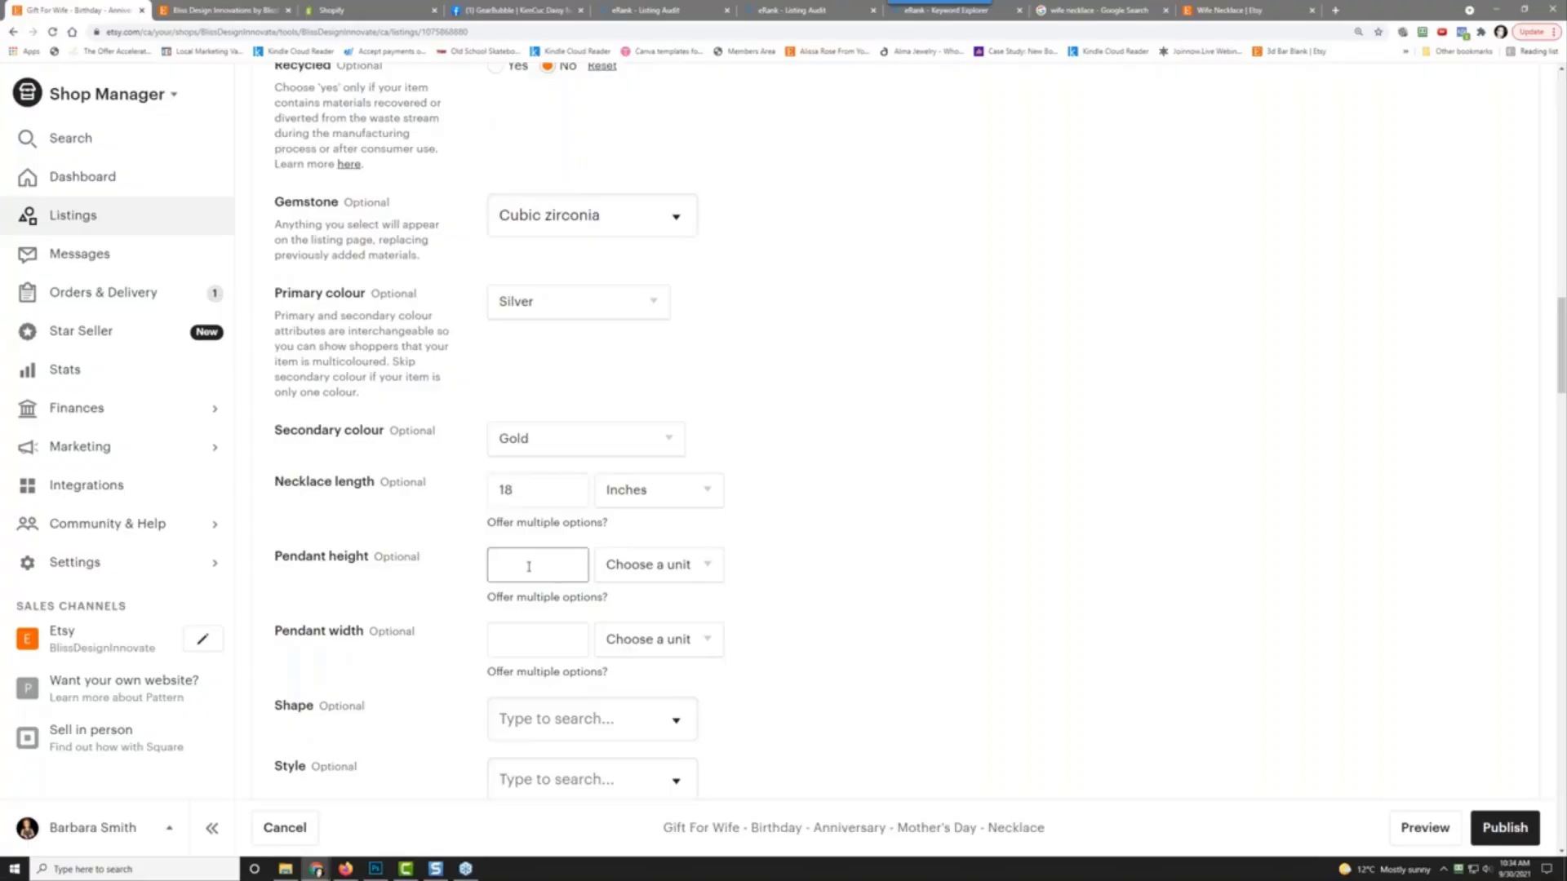
left_click(662, 573)
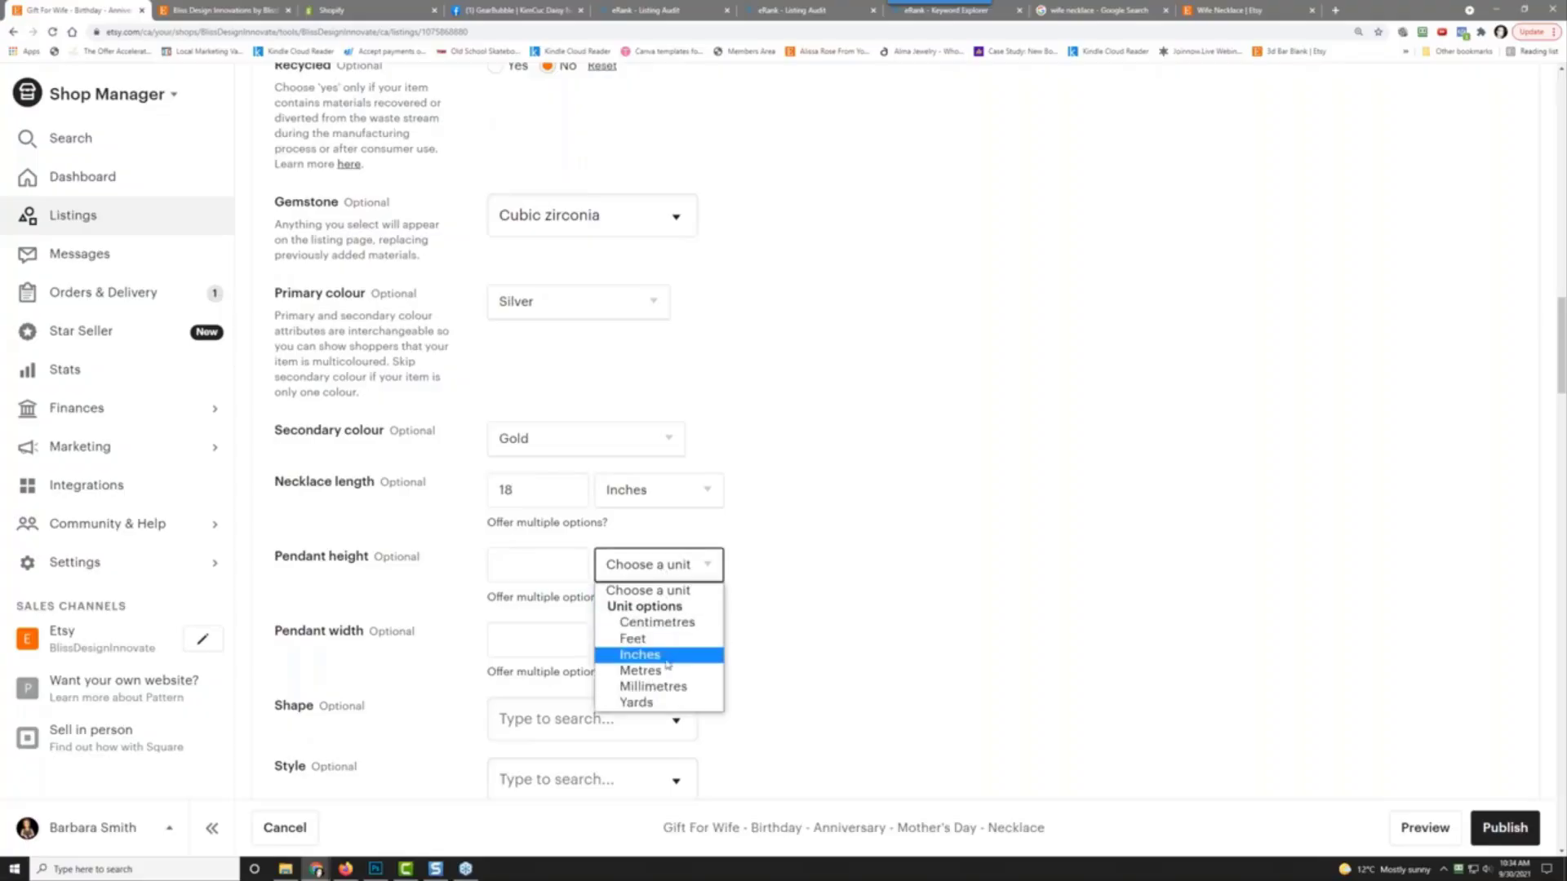
left_click(641, 652)
left_click(536, 576)
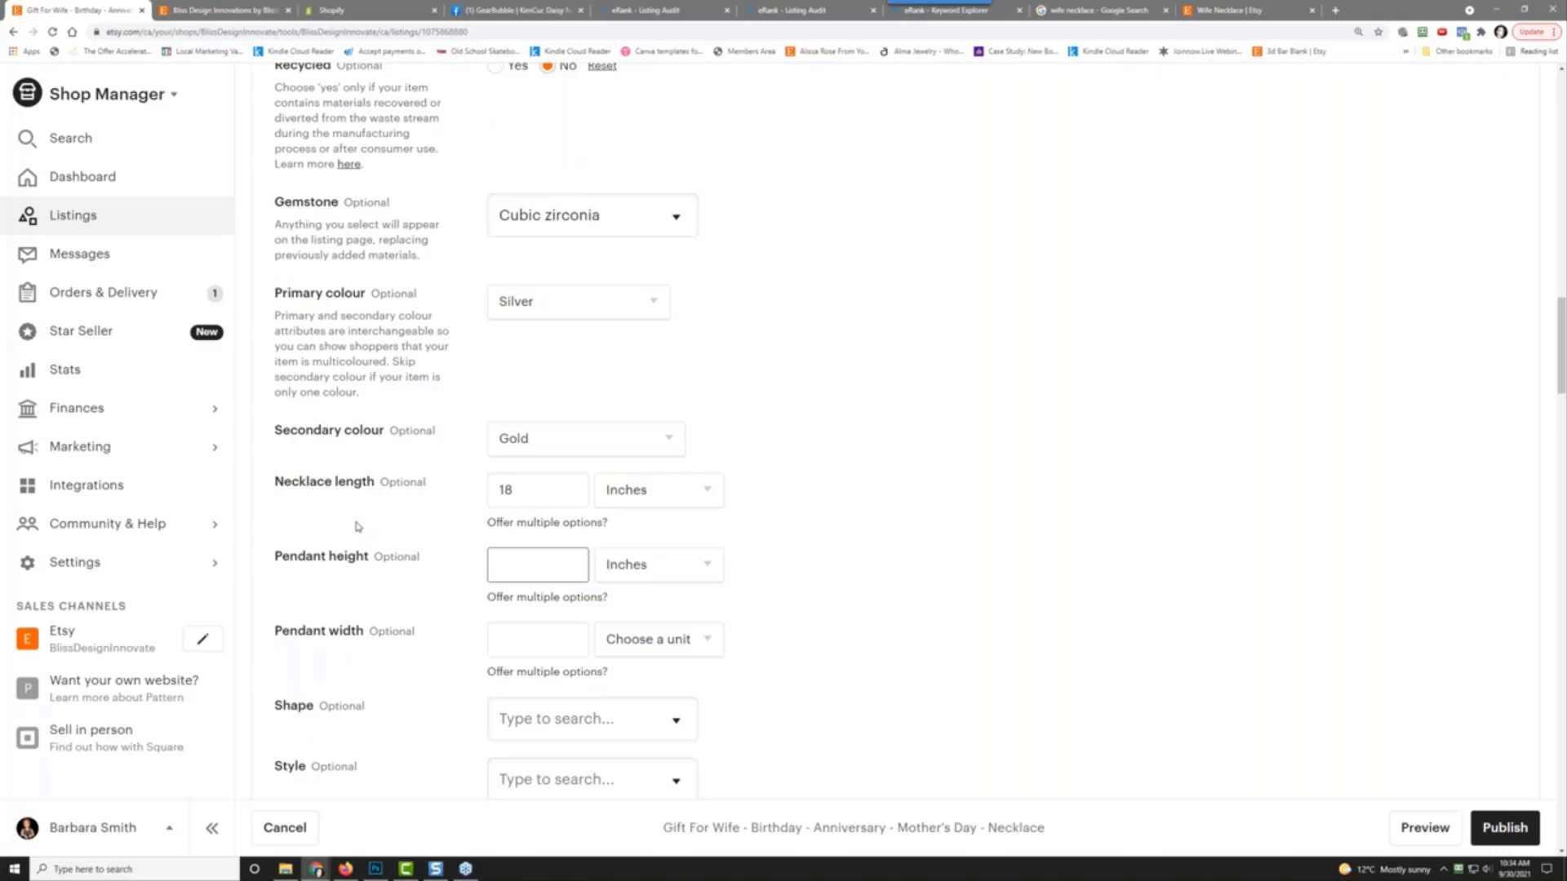
left_click(652, 649)
left_click(670, 729)
left_click(533, 645)
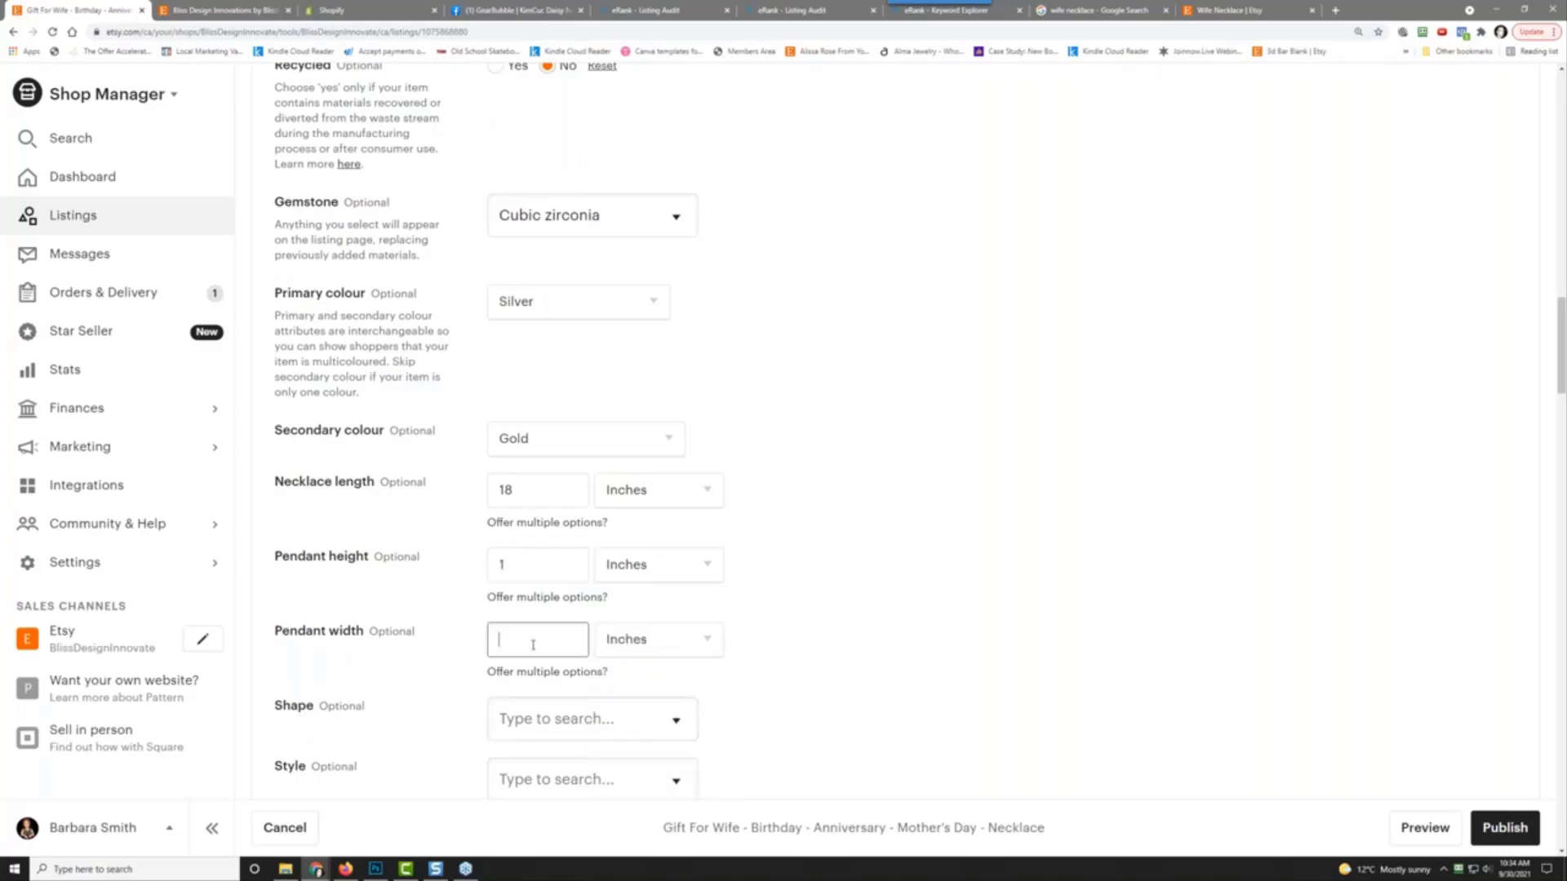
type("0.85")
left_click(363, 600)
Step: Choose Semicircle as the necklace's shape attribute
scroll(363, 600, "down", 2)
scroll(408, 574, "down", 2)
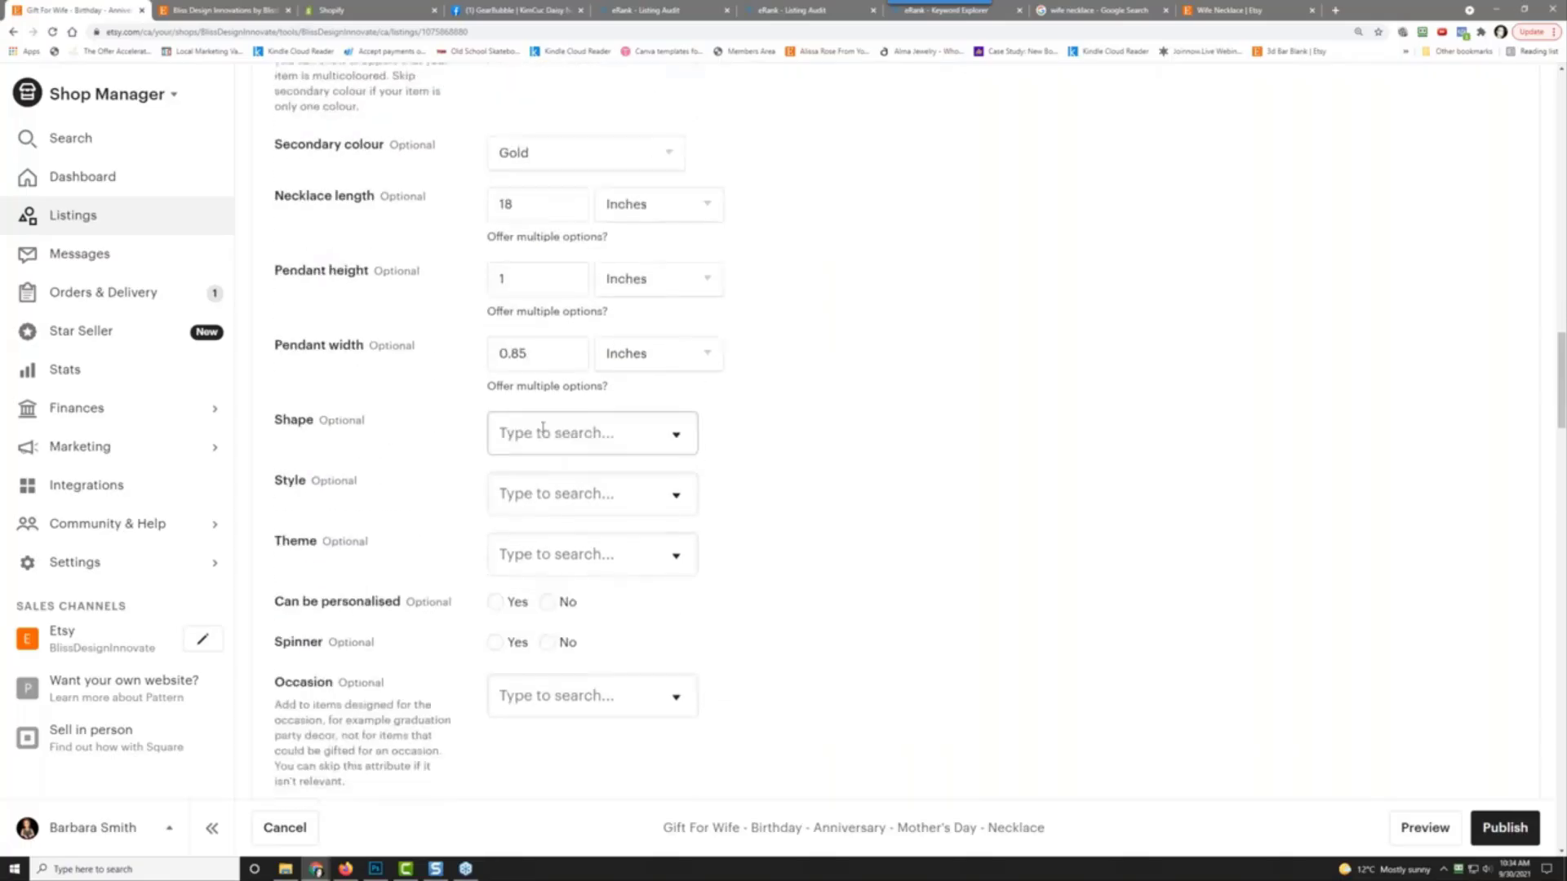
left_click(542, 431)
left_click_drag(691, 506, 693, 661)
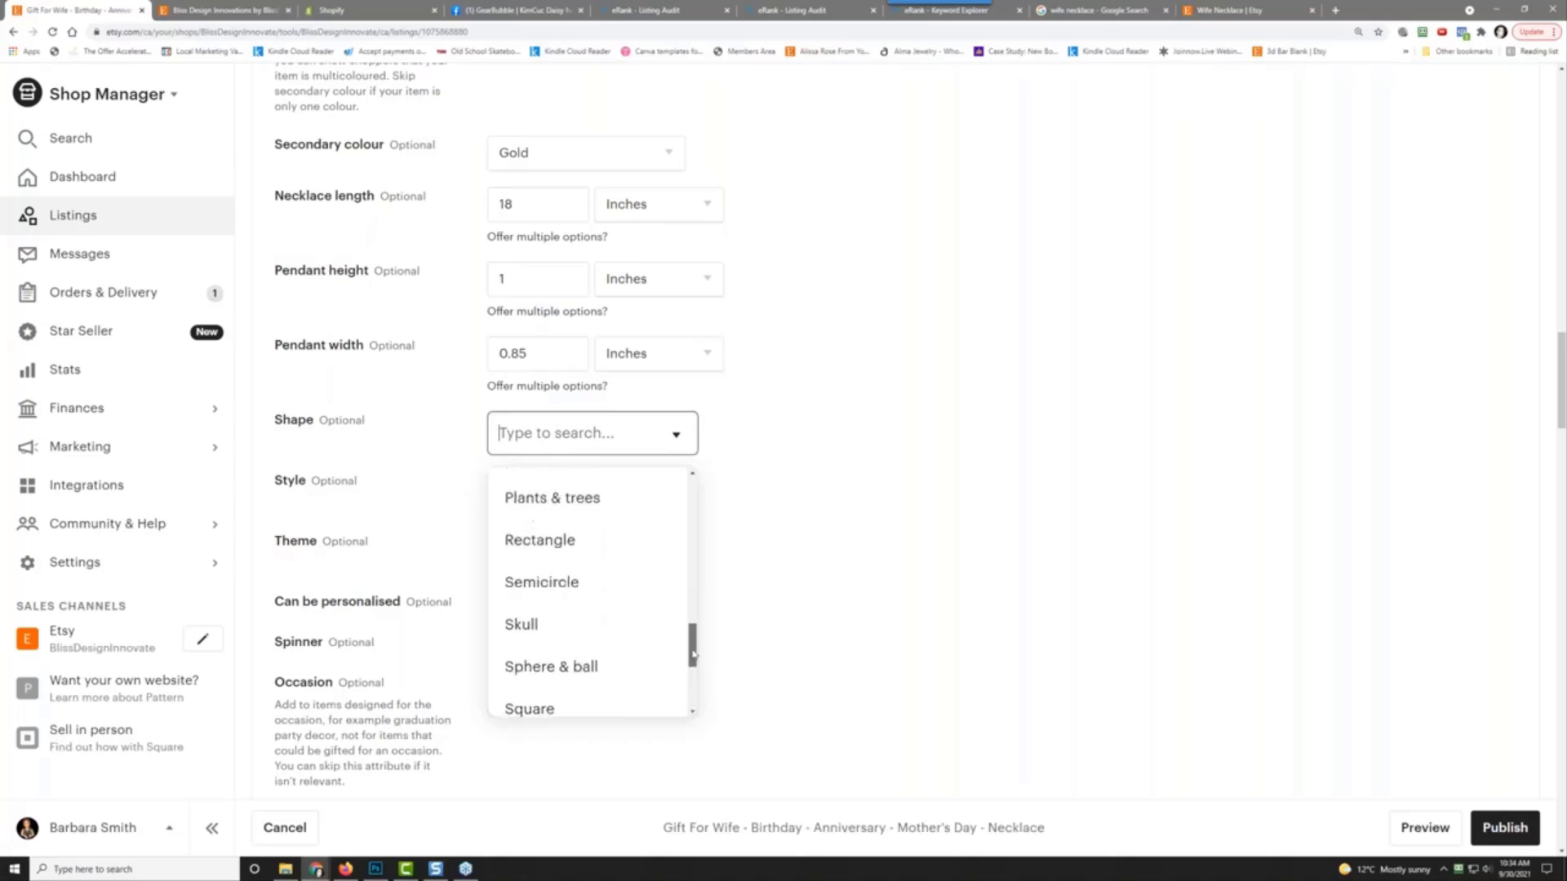
left_click(567, 600)
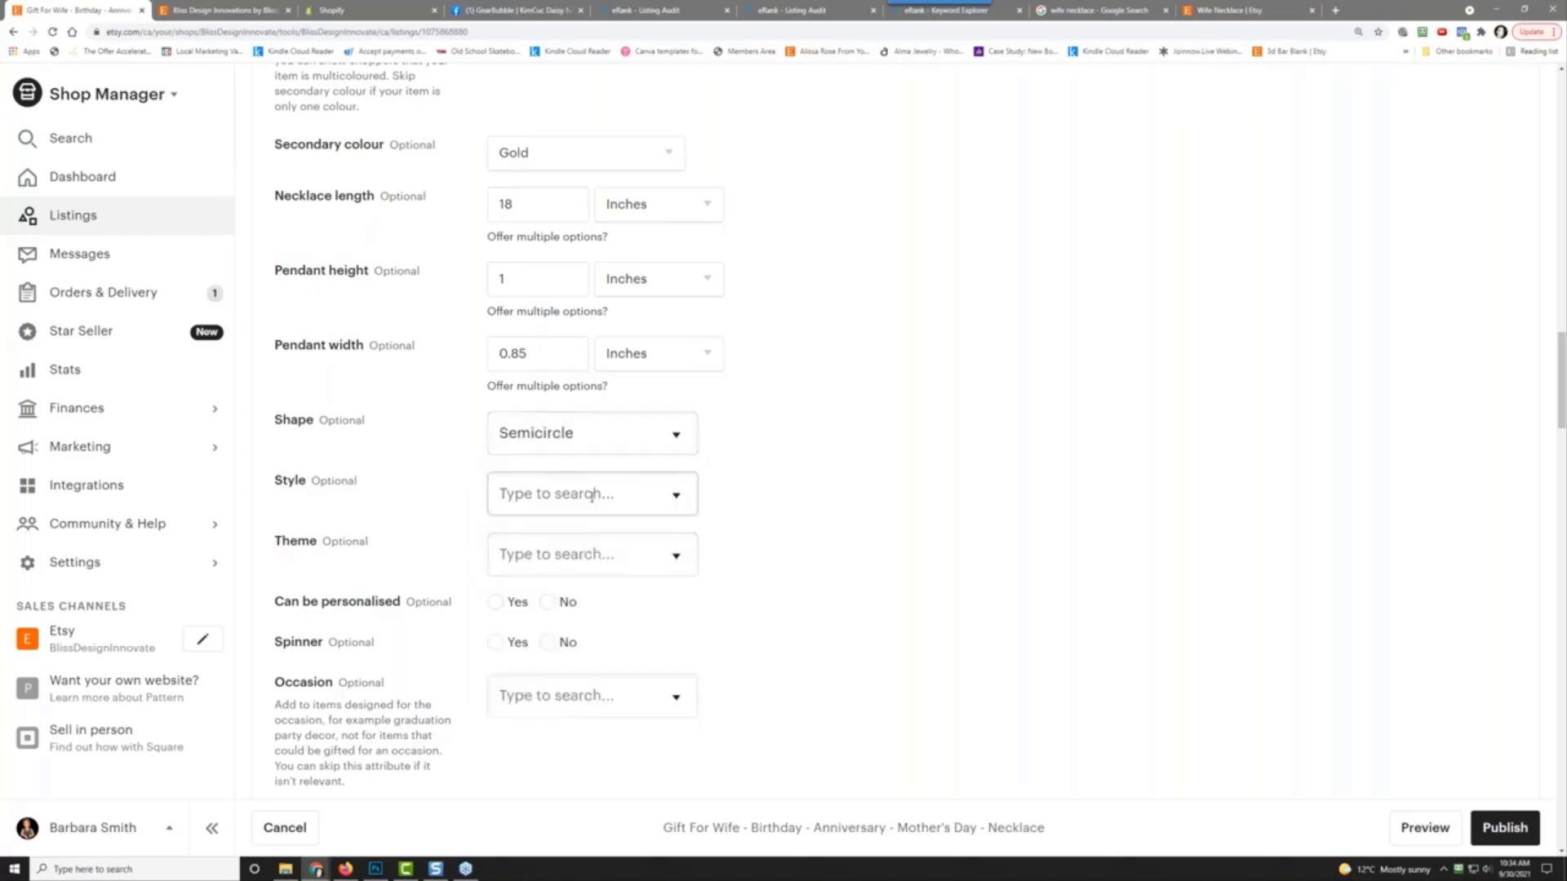
Step: Look through the available styles and choose Art deco for the necklace
left_click(610, 497)
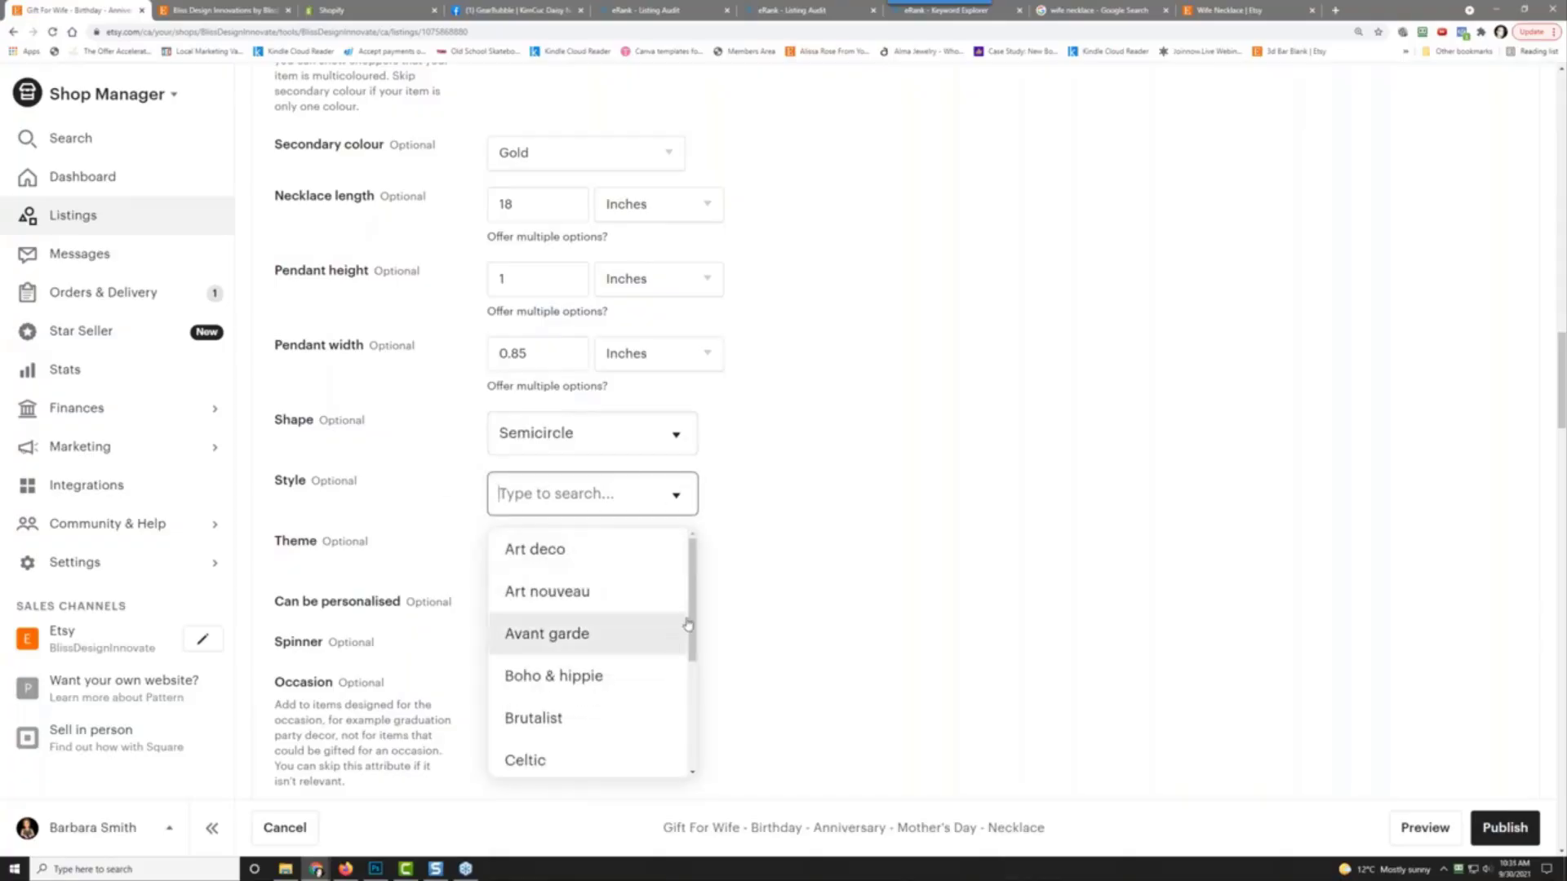
left_click_drag(690, 627, 696, 739)
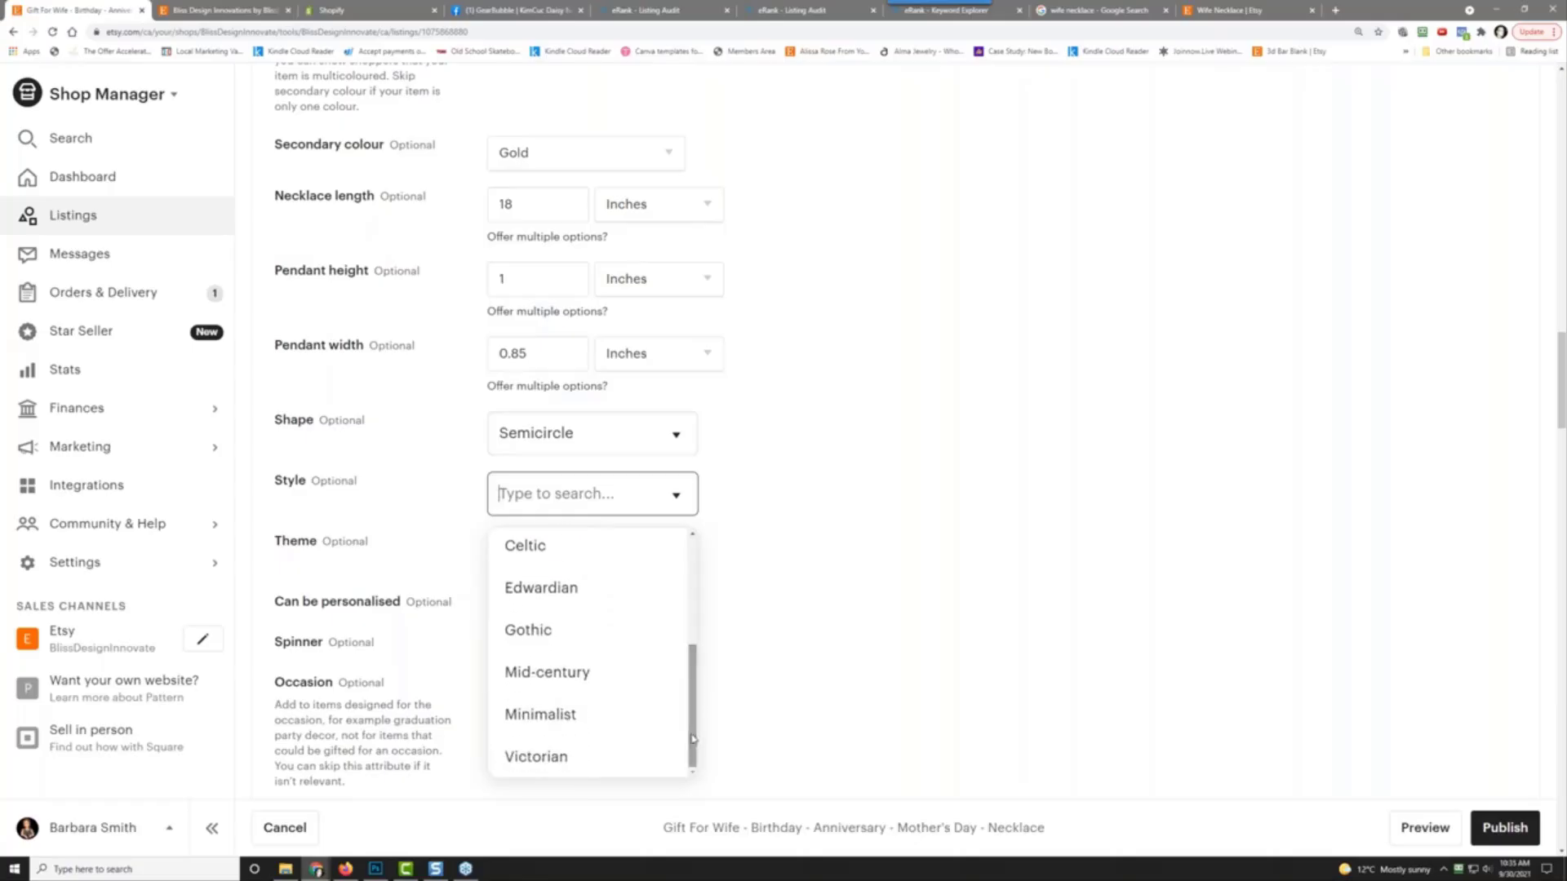
scroll(697, 642, "up", 1)
left_click_drag(697, 641, 684, 571)
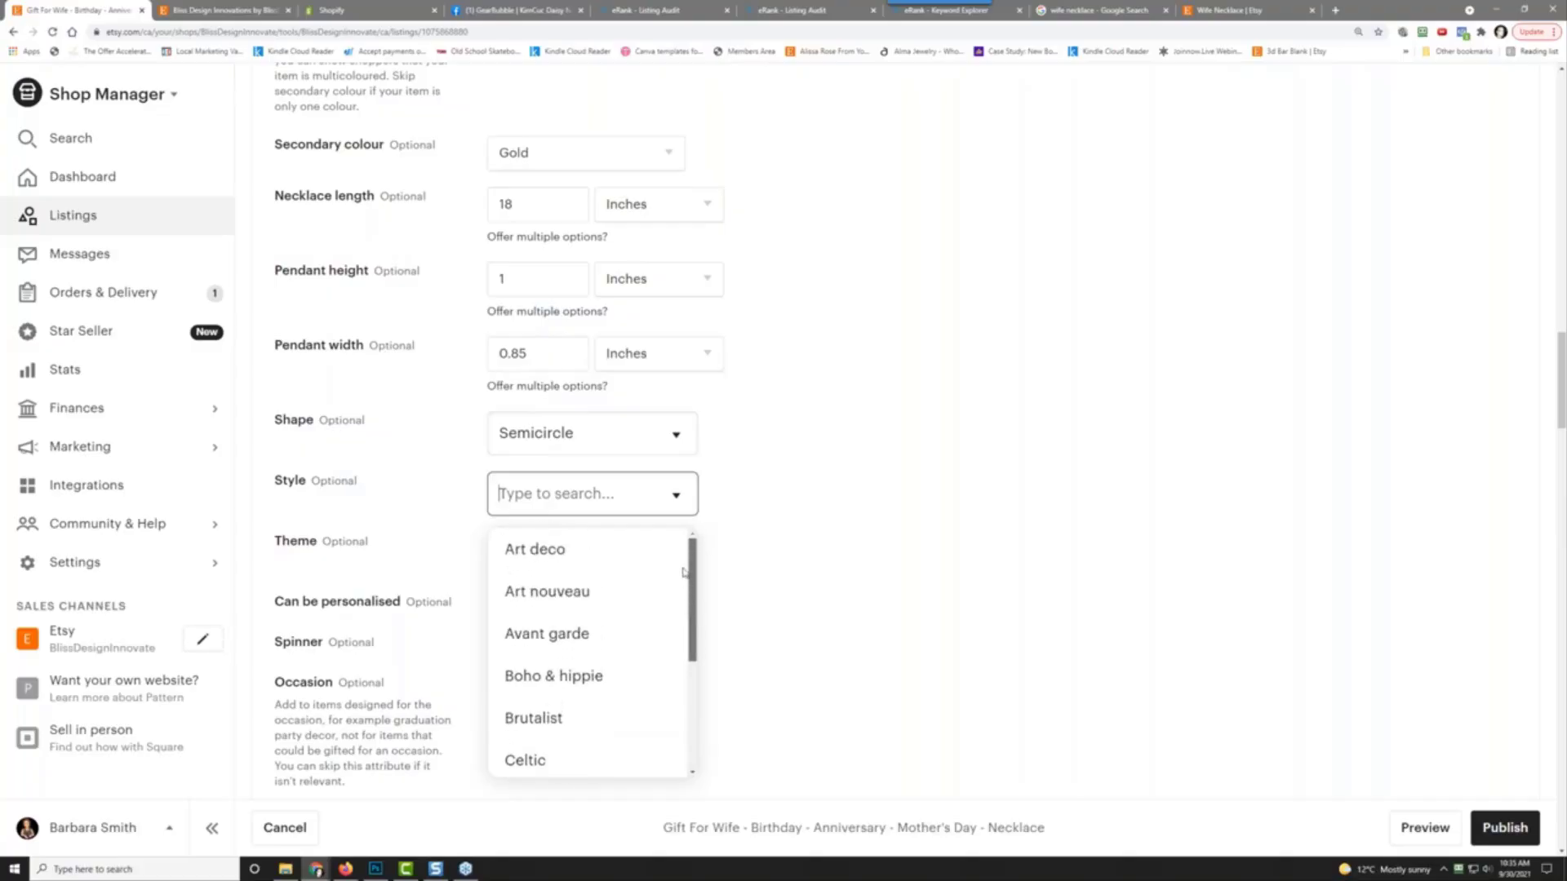
left_click(570, 571)
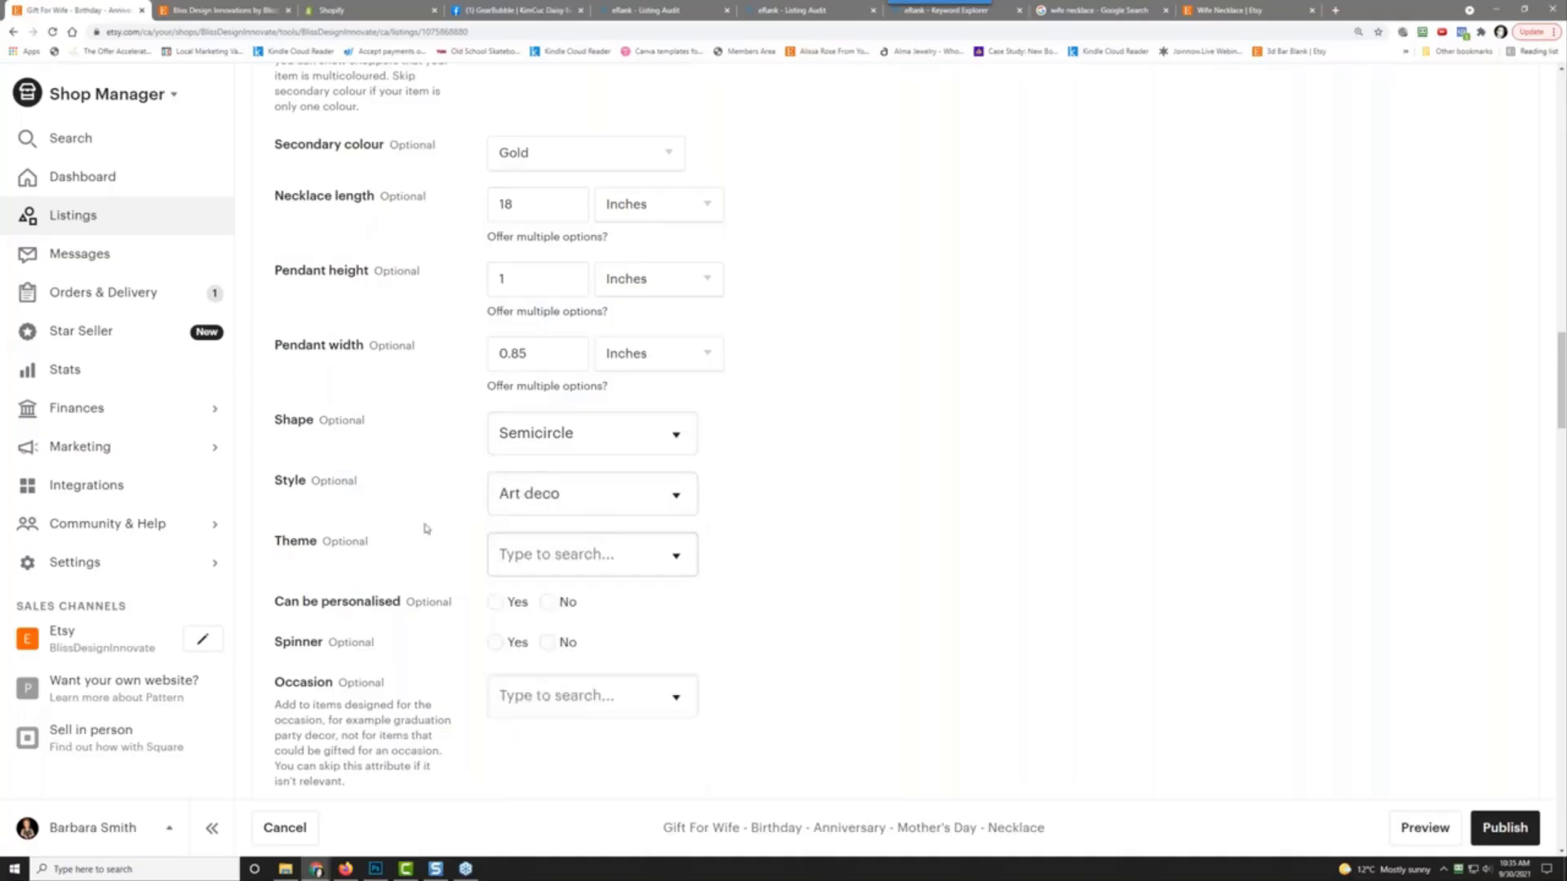
Step: Set the theme to Geometric and answer No to both the personalisation and spinner attributes
left_click(568, 556)
scroll(377, 538, "down", 2)
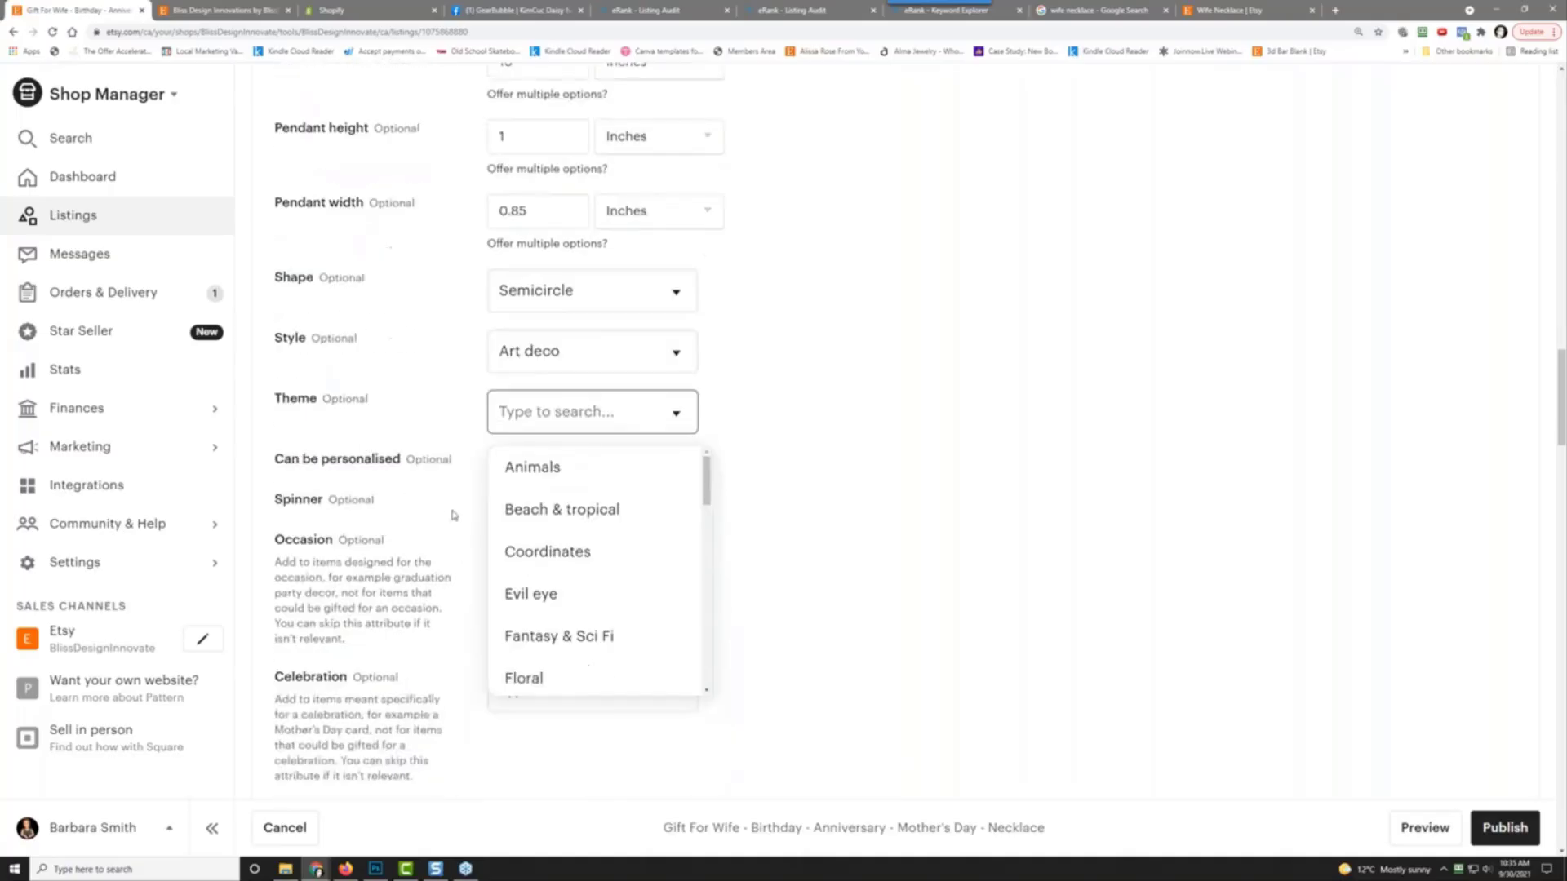
mouse_move(707, 504)
left_mouse_down()
mouse_move(711, 558)
mouse_move(709, 529)
left_mouse_up()
left_click(577, 523)
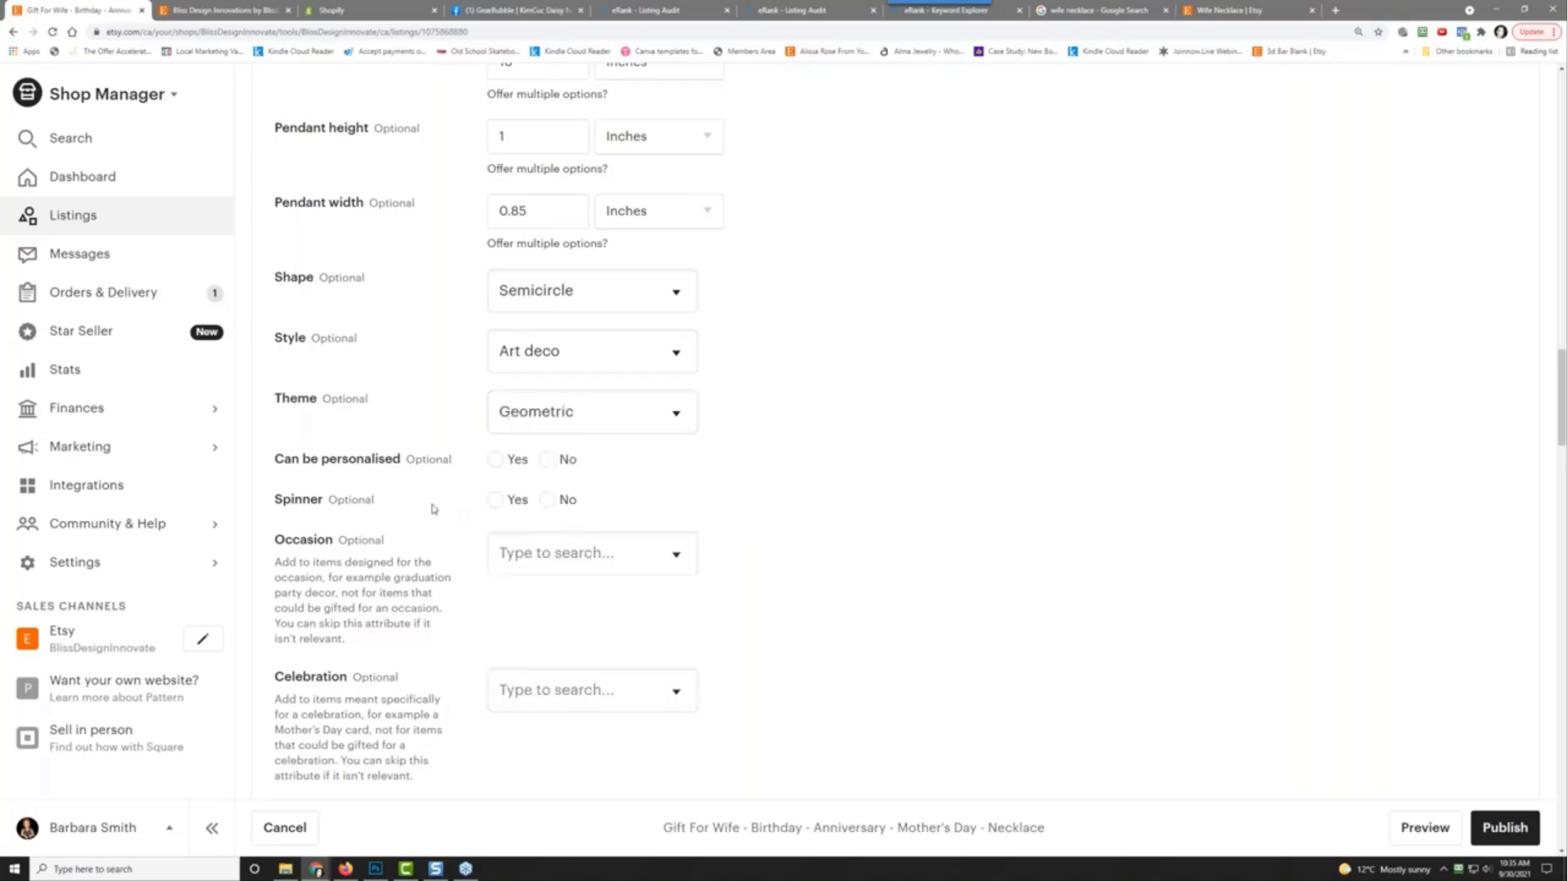
left_click(547, 460)
left_click(563, 503)
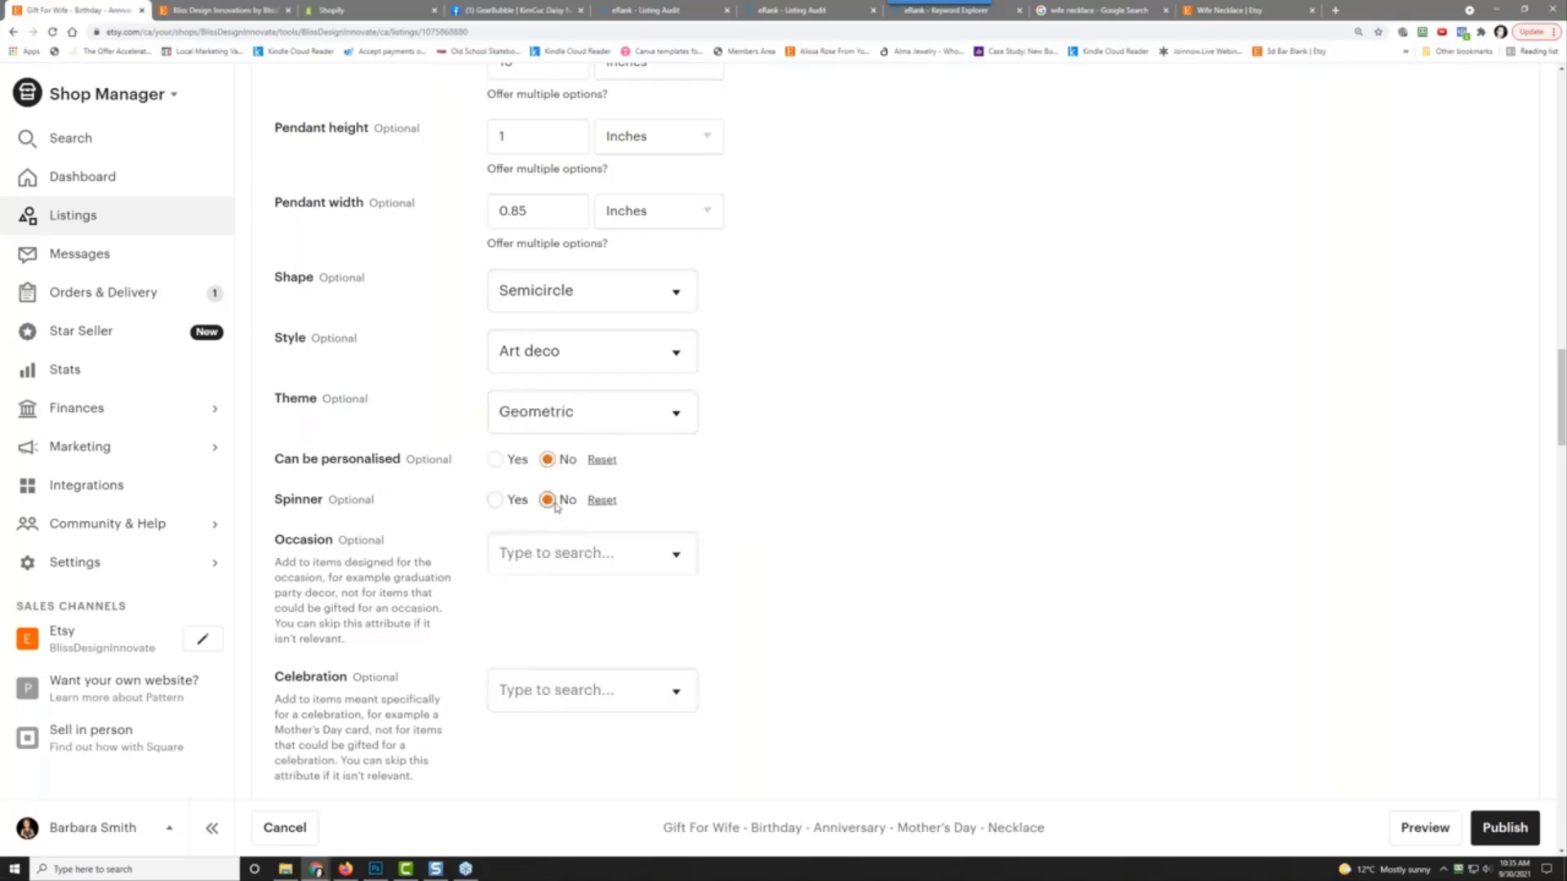
Step: Set the listing's occasion to Anniversary and its celebration to Christmas
left_click(604, 555)
scroll(823, 549, "down", 4)
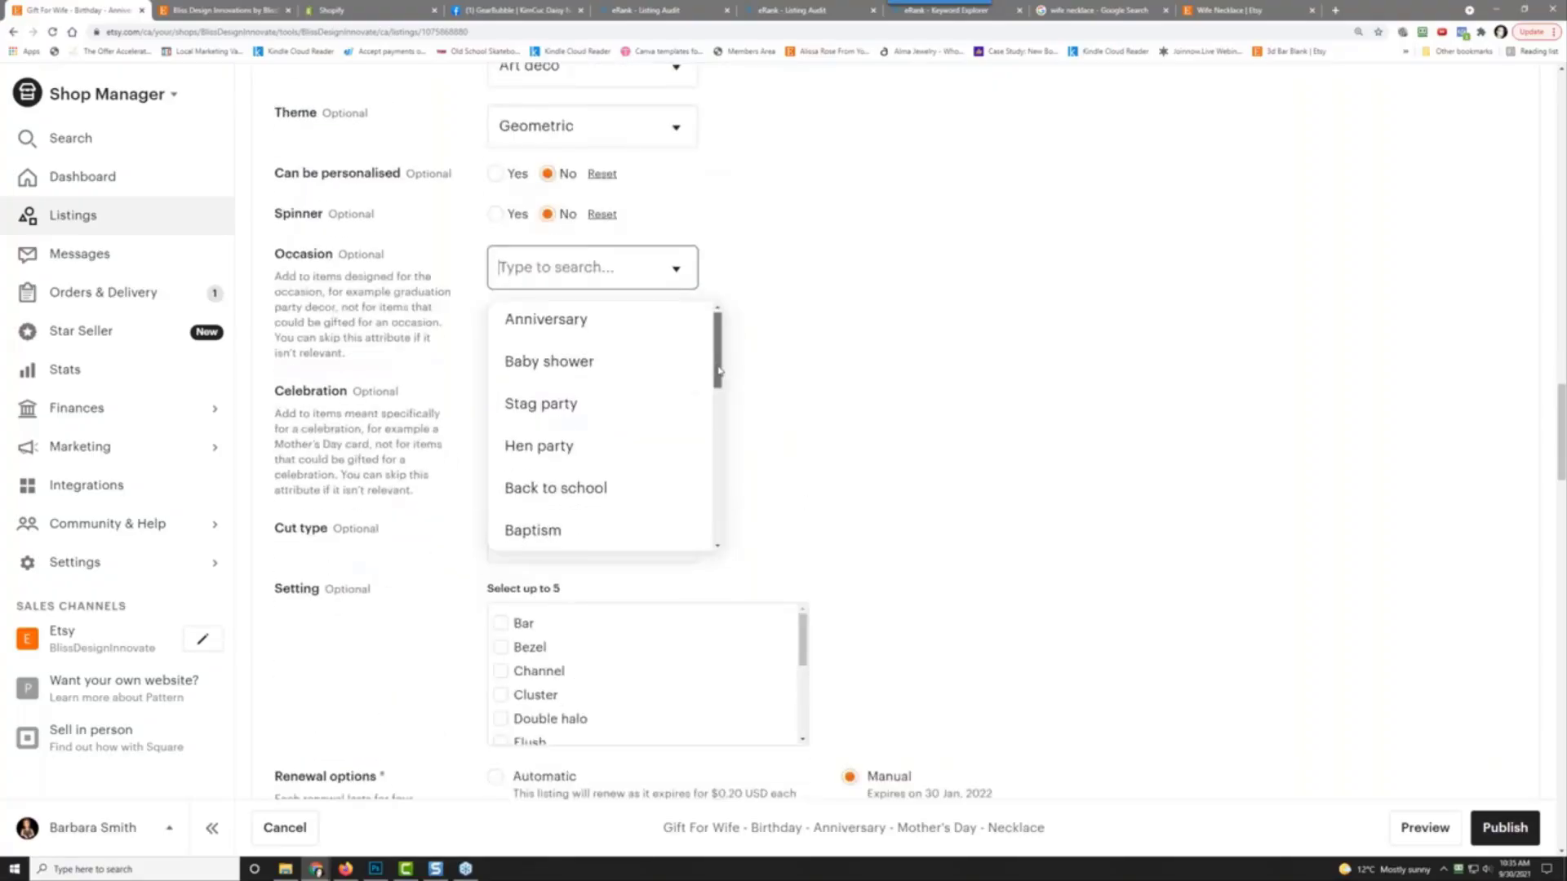
left_click_drag(719, 371, 575, 327)
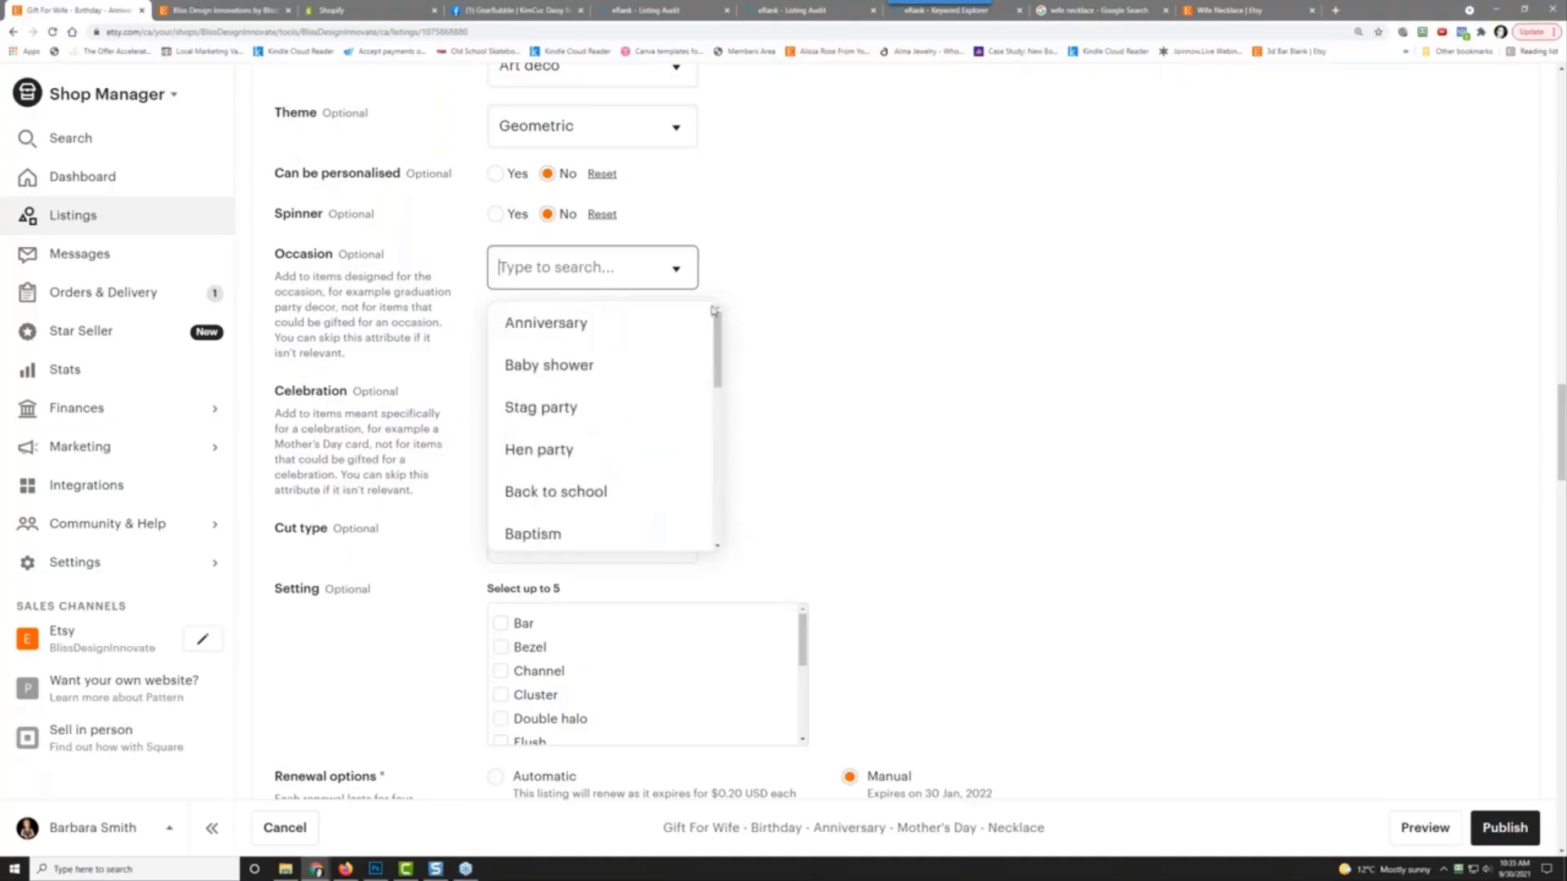
left_click(574, 325)
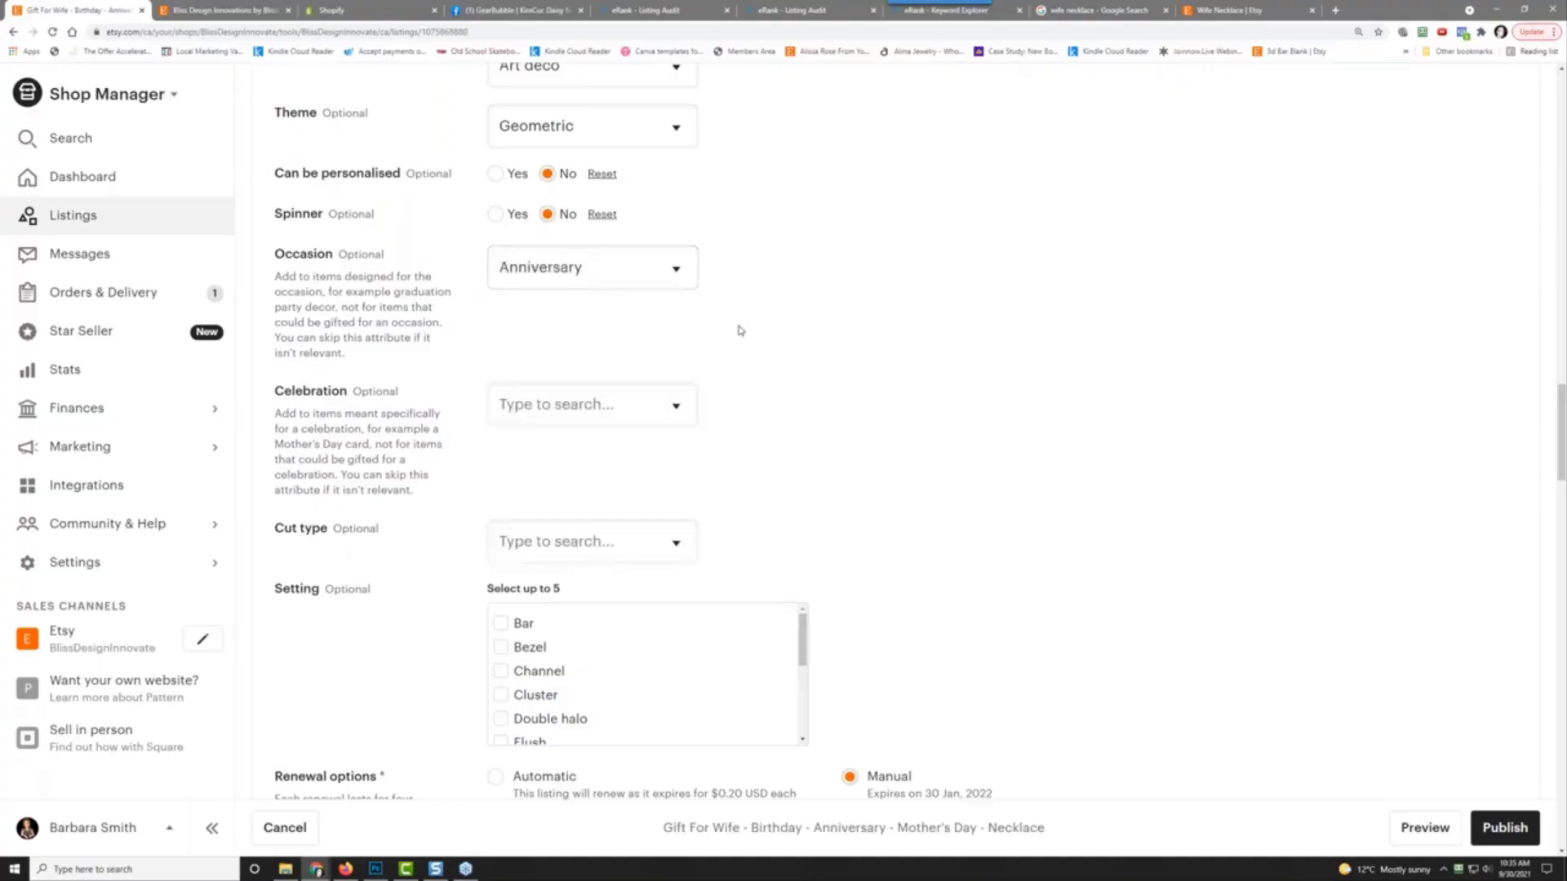
left_click(630, 411)
left_click_drag(699, 510, 668, 469)
left_click(668, 469)
Step: Set the gemstone's cut type to Hexagon and select Prong as its setting
left_click(610, 540)
scroll(438, 514, "down", 2)
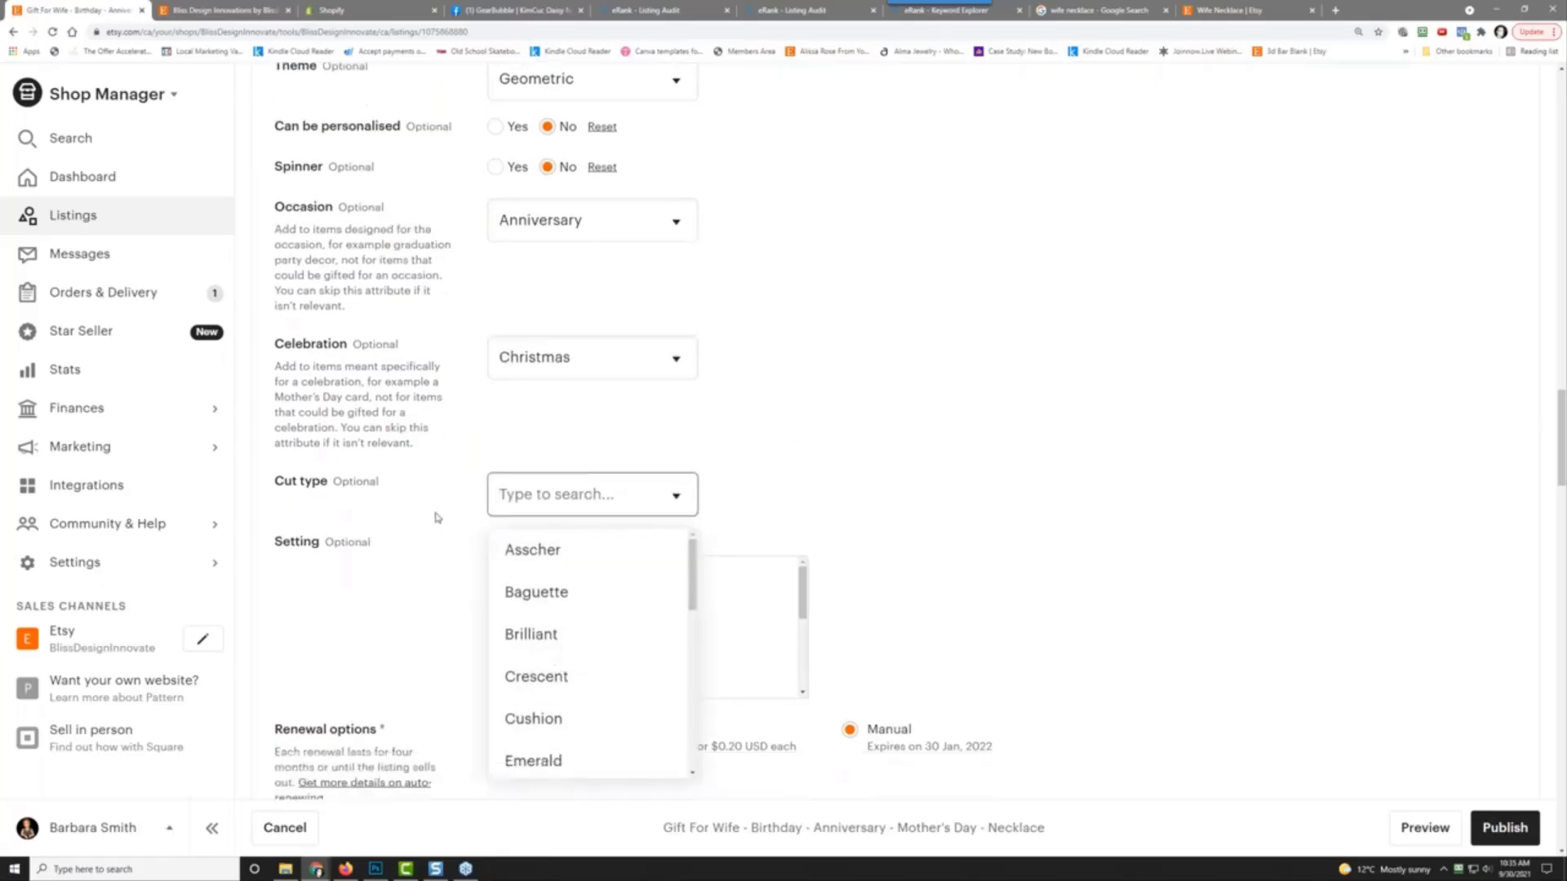
left_click_drag(694, 493, 689, 554)
left_click(602, 581)
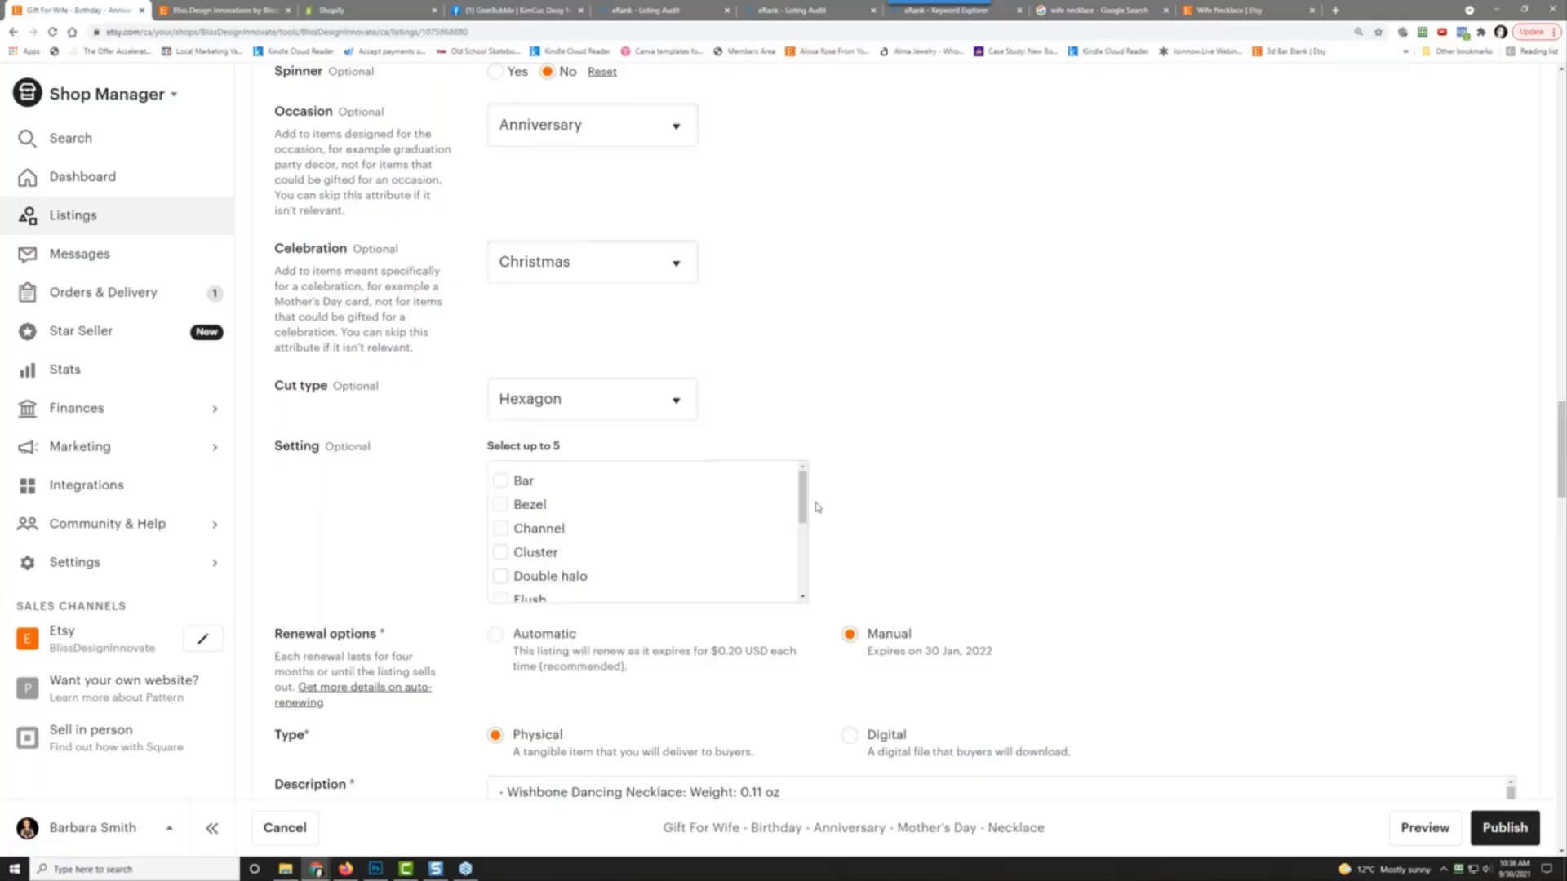
left_click_drag(803, 512, 799, 602)
left_click(500, 535)
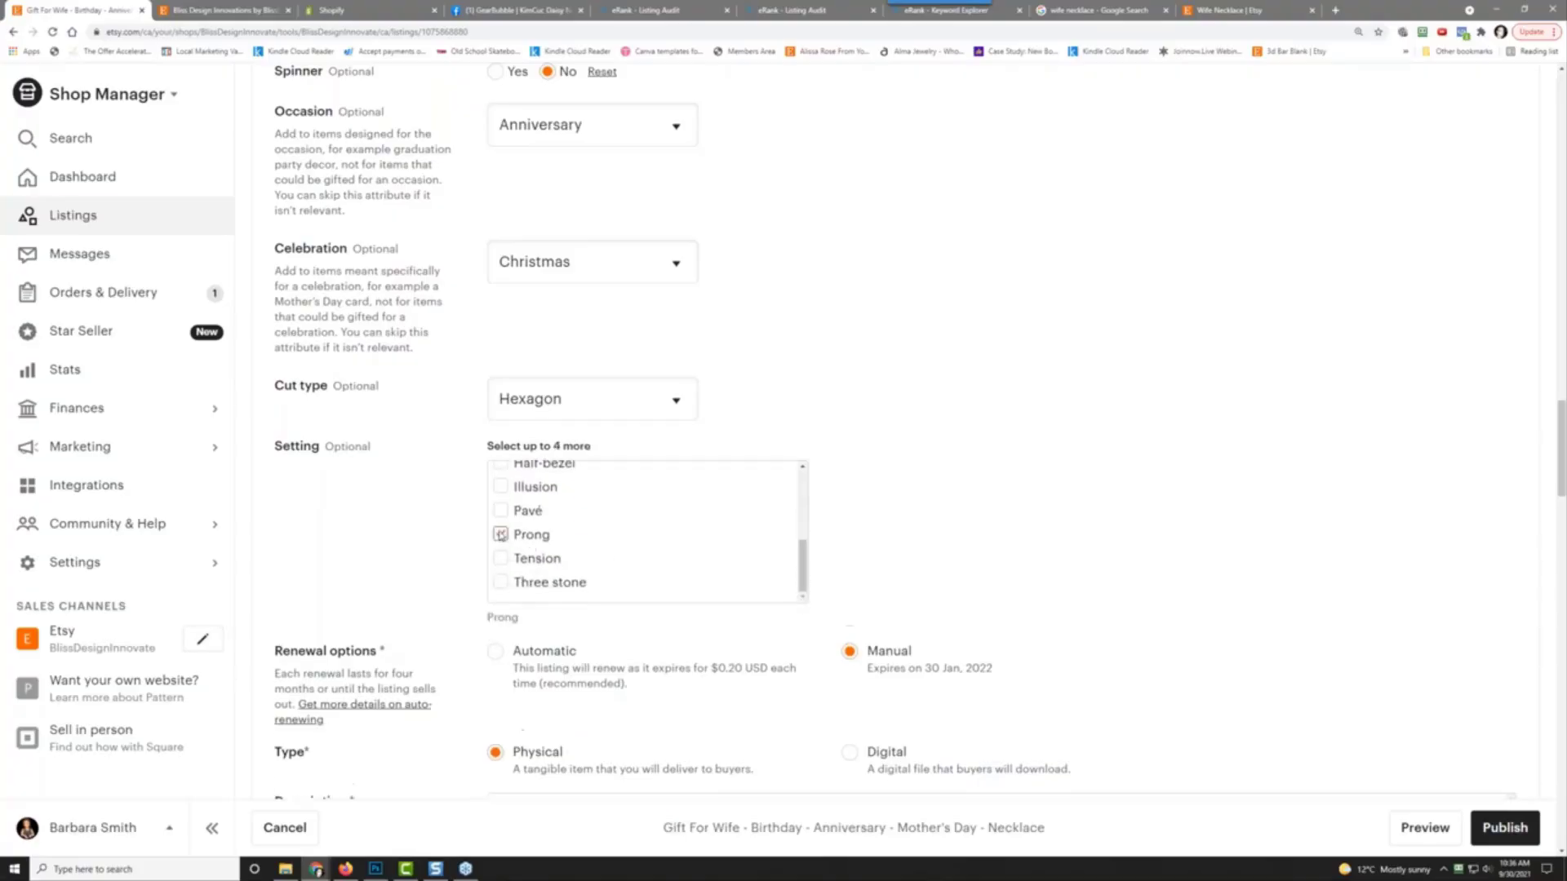
Step: Change the listing's renewal option to Automatic, dismiss the auto-renew details, and publish the listing
scroll(394, 522, "down", 1)
scroll(394, 523, "down", 1)
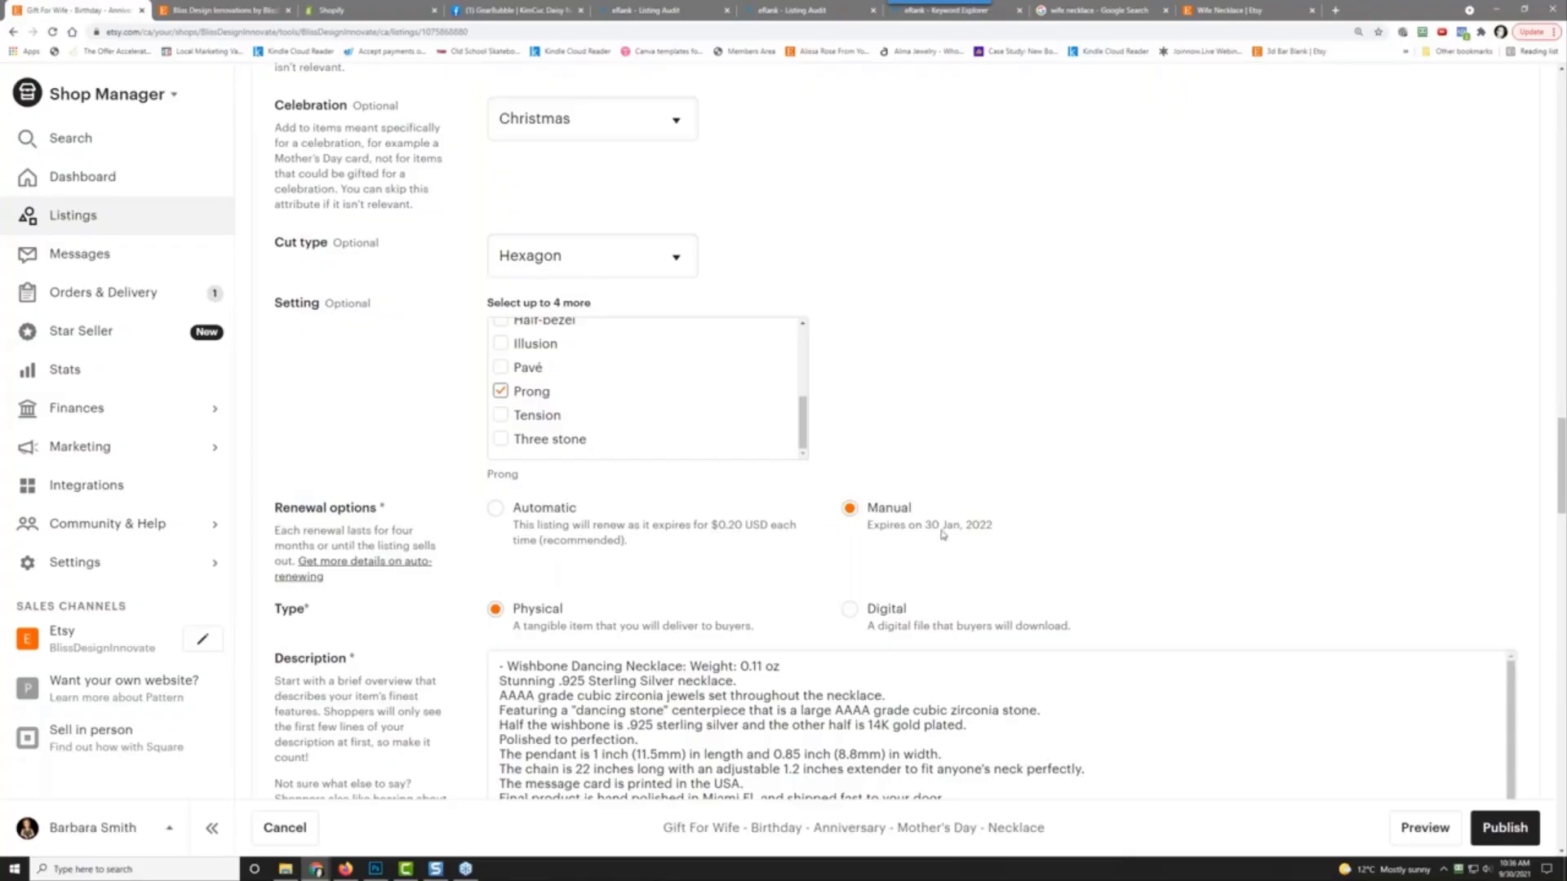
left_click(495, 509)
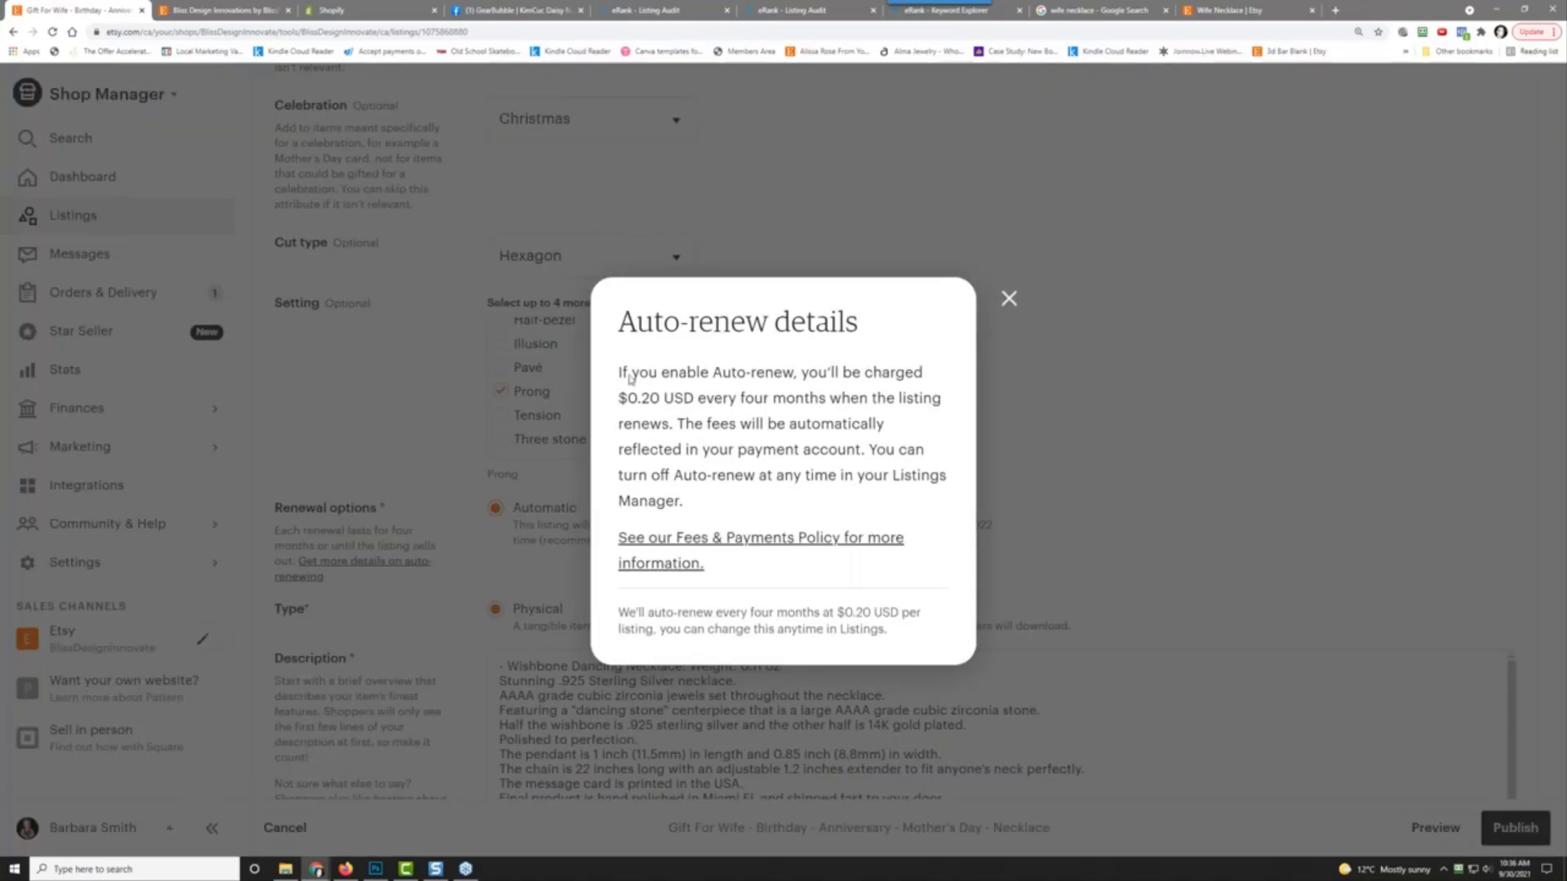
left_click(1009, 298)
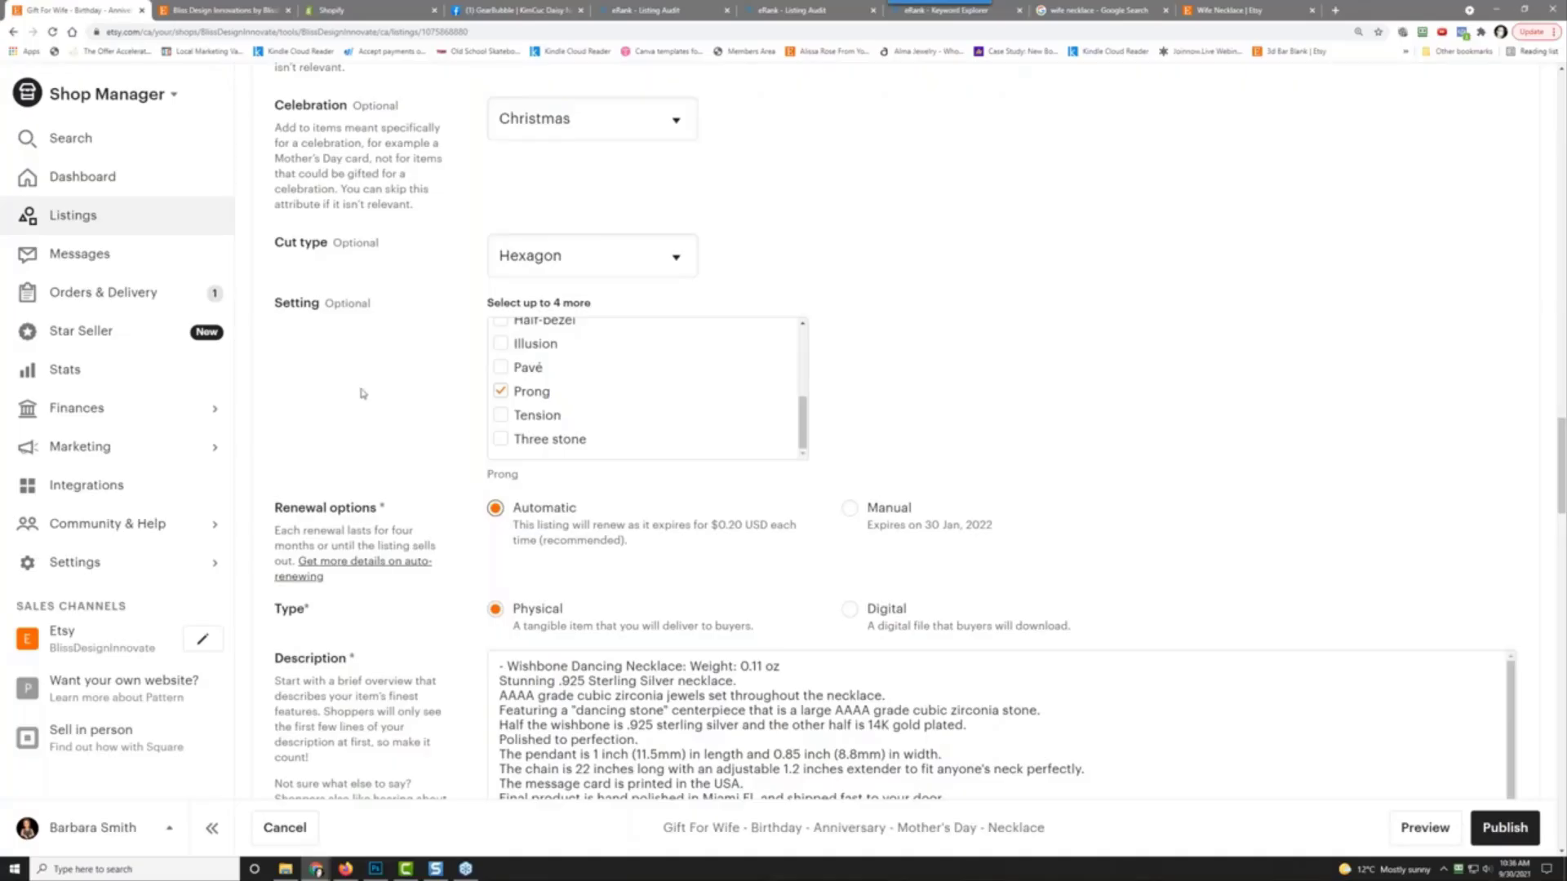
scroll(386, 393, "down", 3)
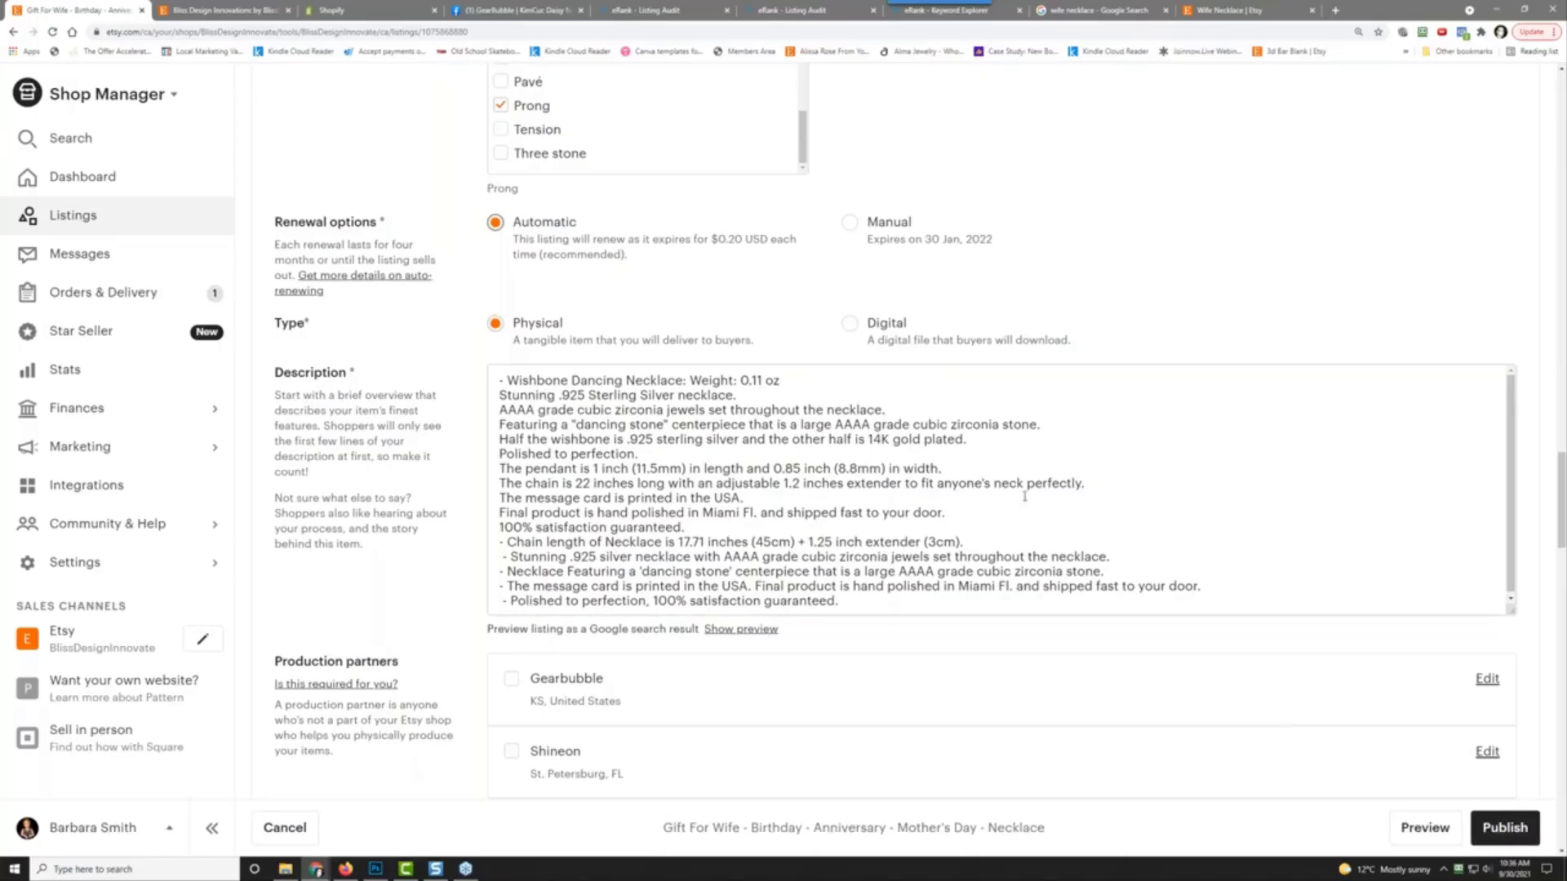
left_click(1508, 830)
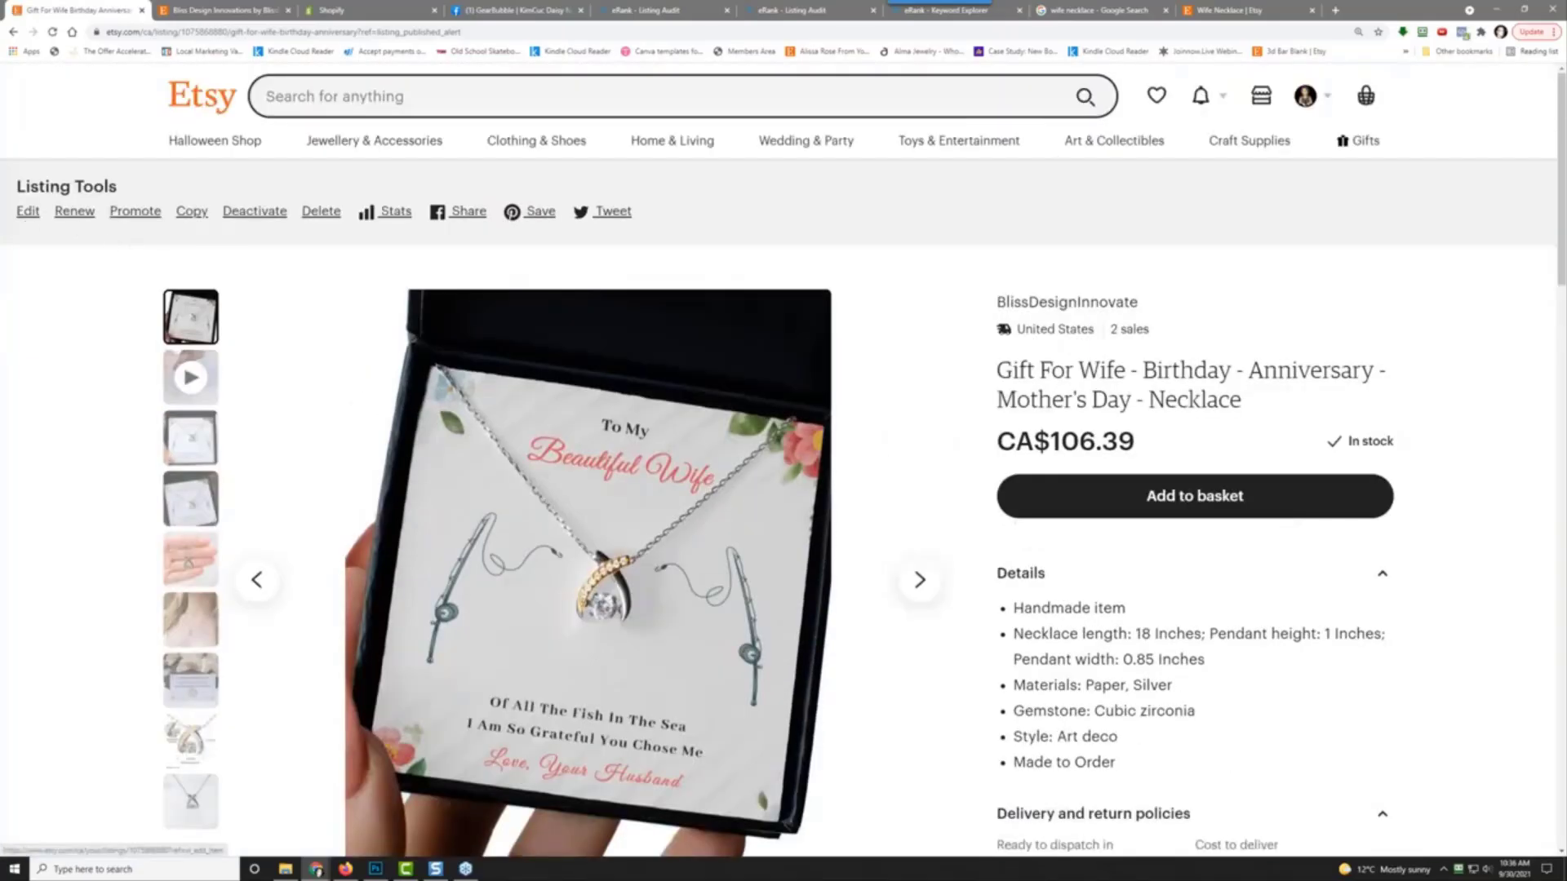
Step: Reopen the published listing for editing and check the chain length stated in its description
left_click(27, 211)
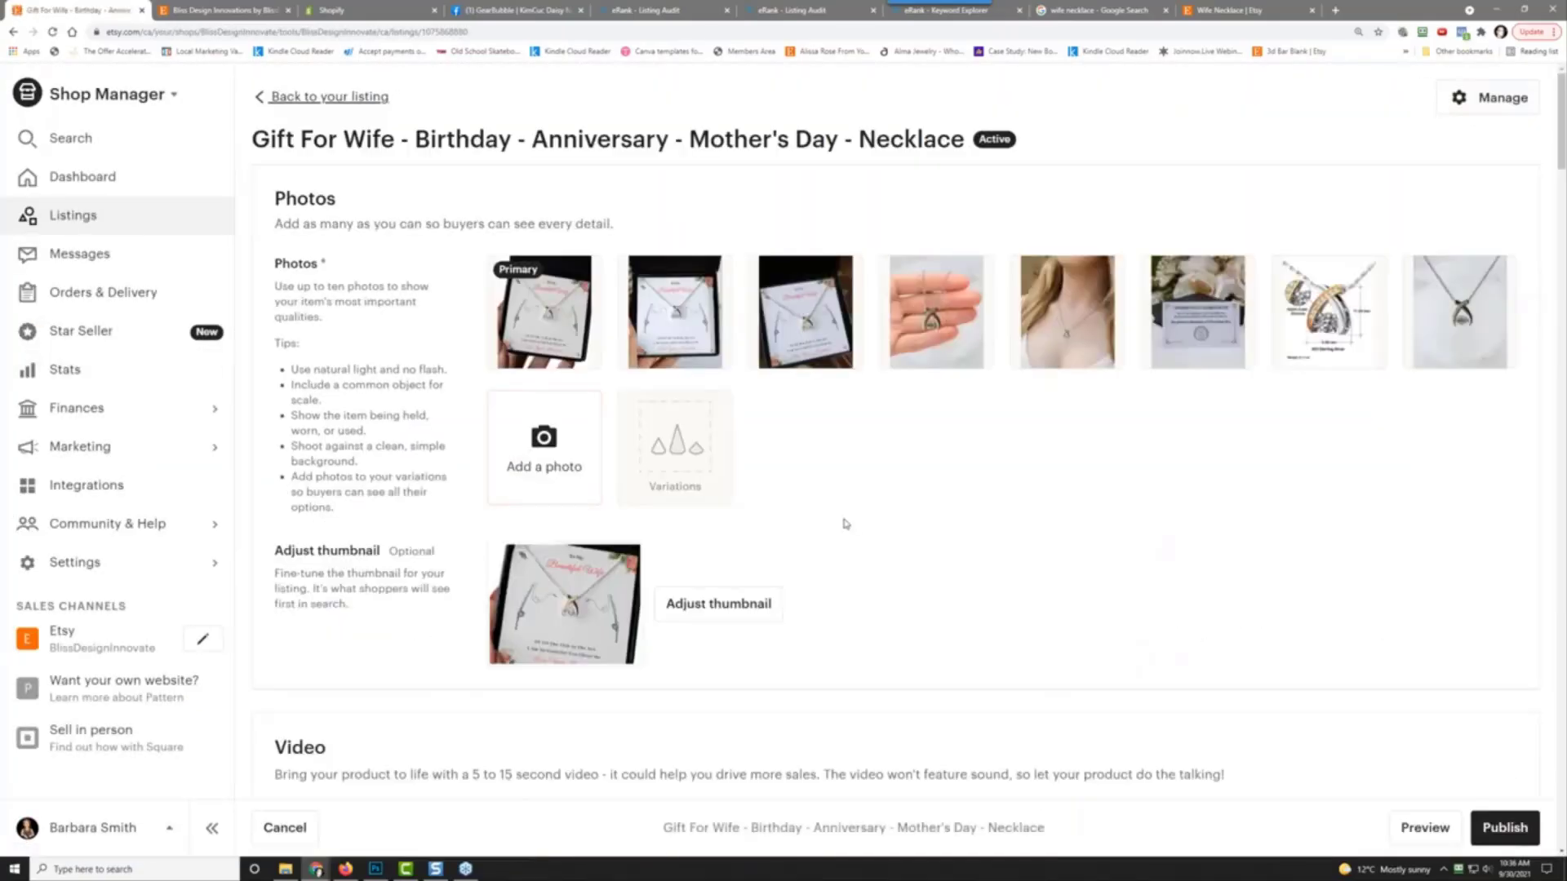
scroll(839, 520, "down", 20)
scroll(829, 516, "down", 10)
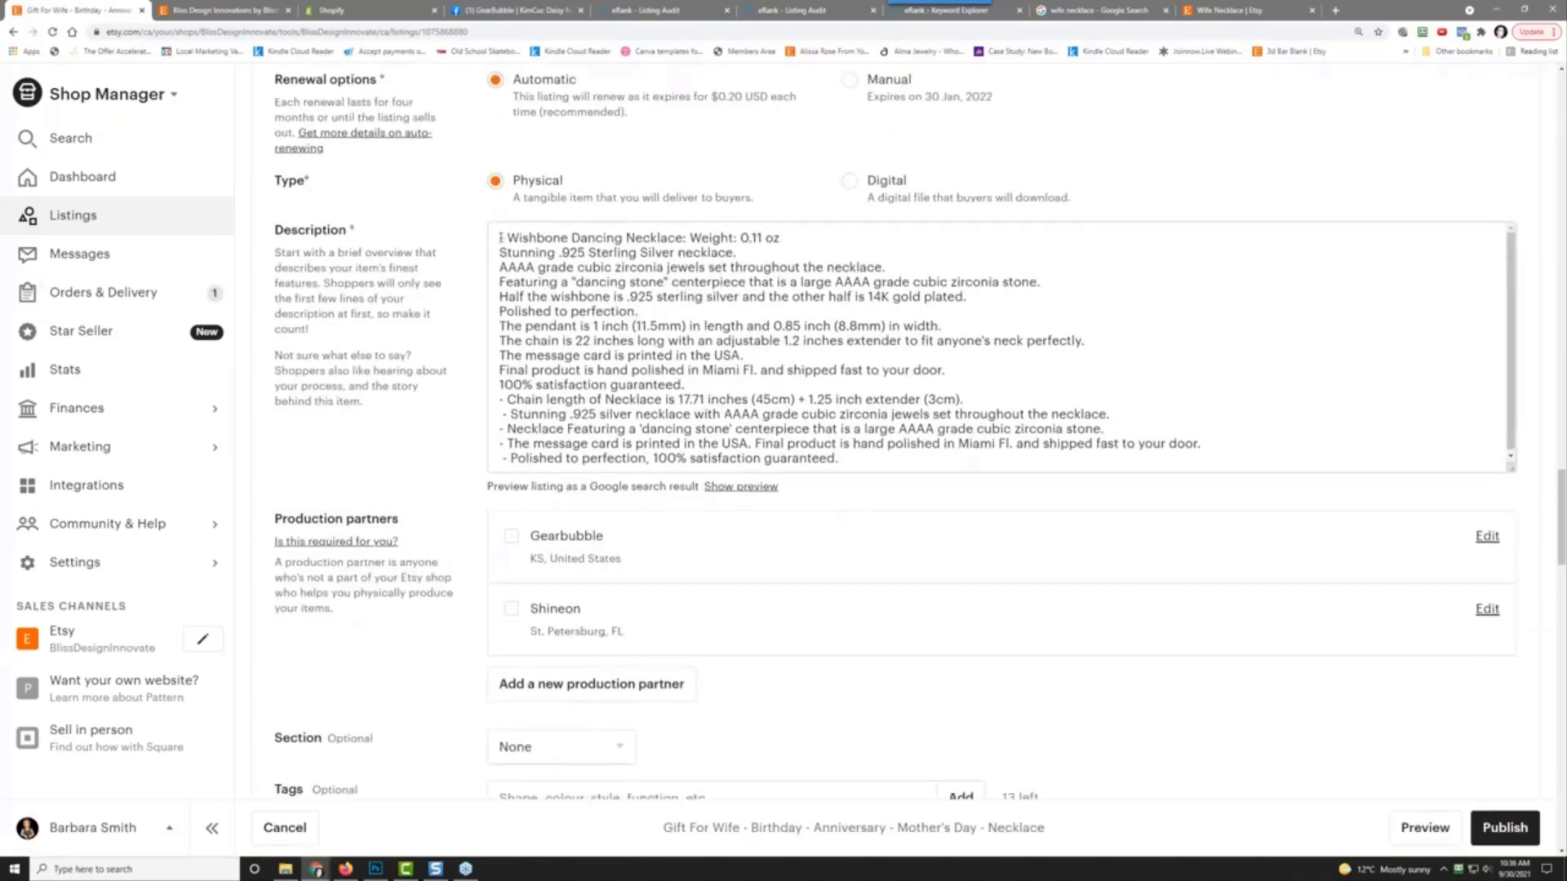
left_click(500, 238)
left_click_drag(500, 237, 663, 253)
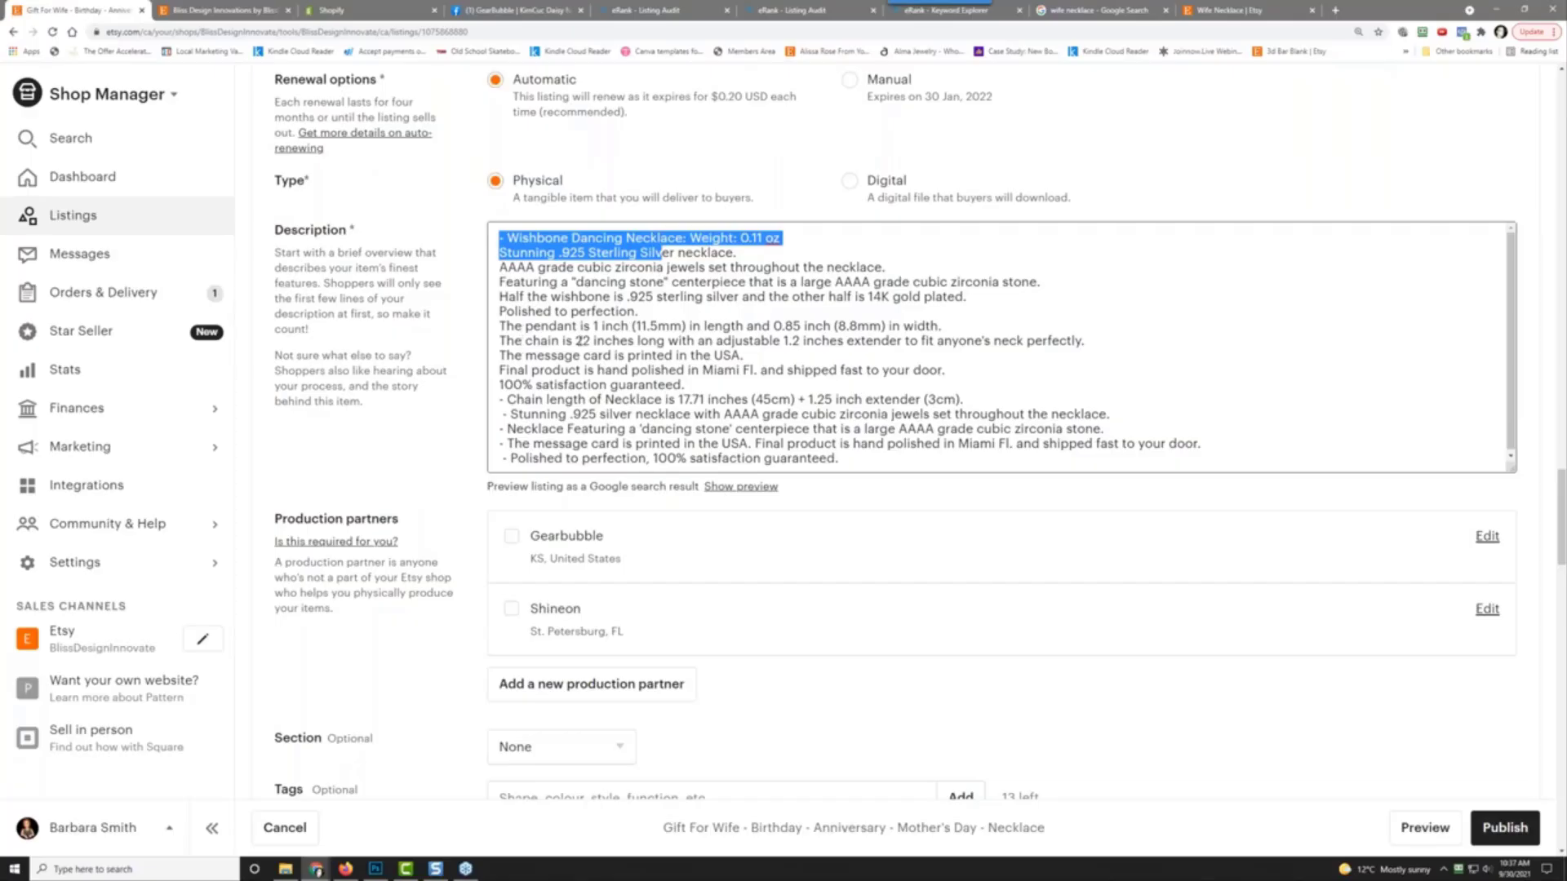
double_click(581, 342)
Step: Correct the necklace length attribute to 22 inches and return to the listing's description
scroll(424, 369, "up", 15)
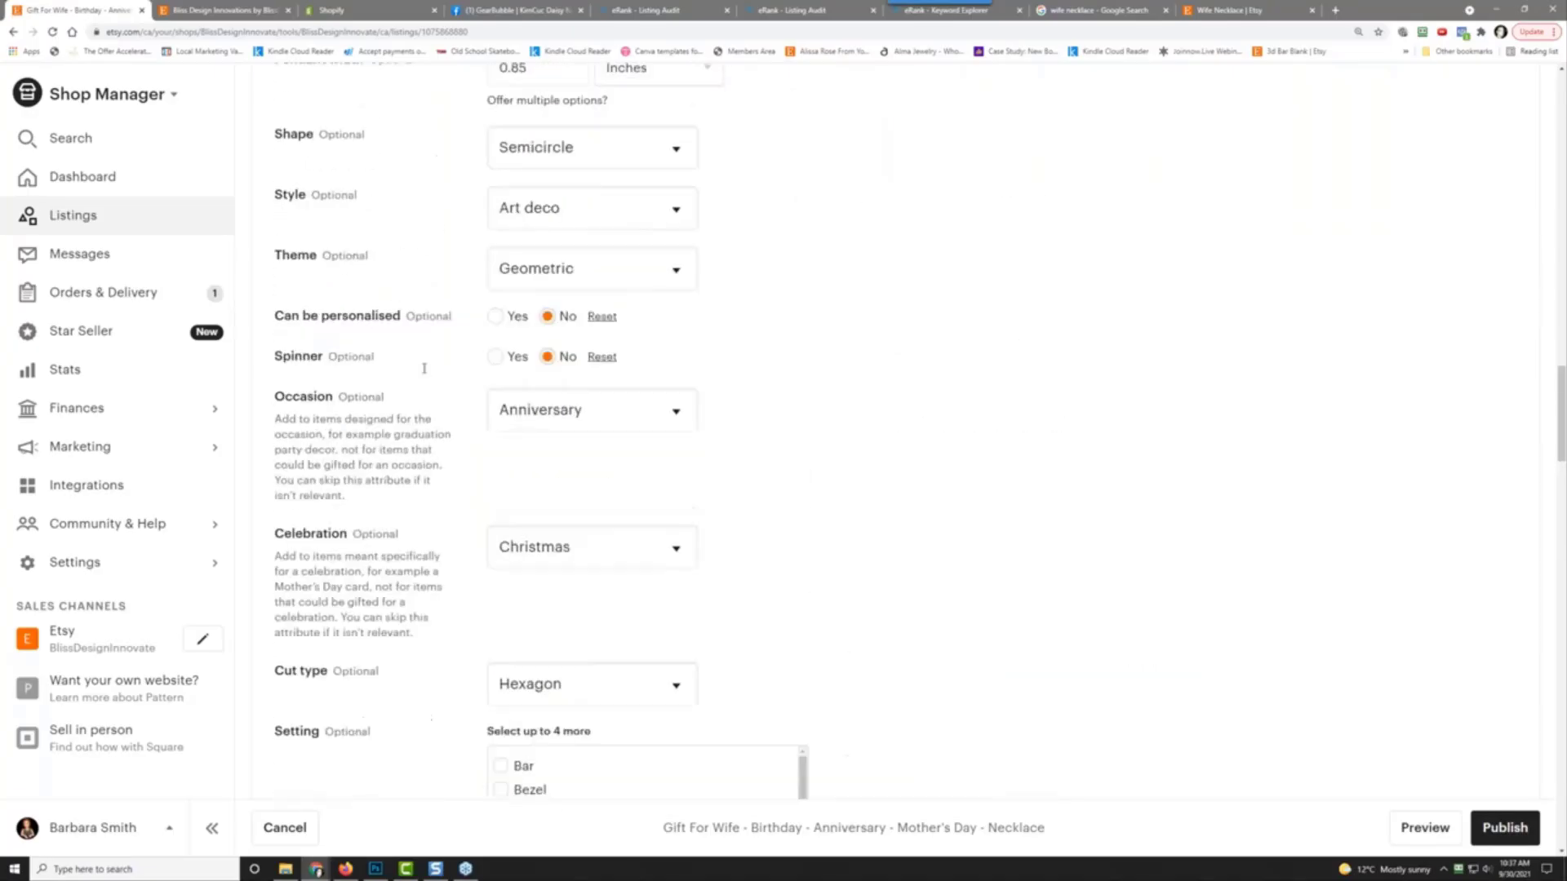
scroll(423, 369, "up", 15)
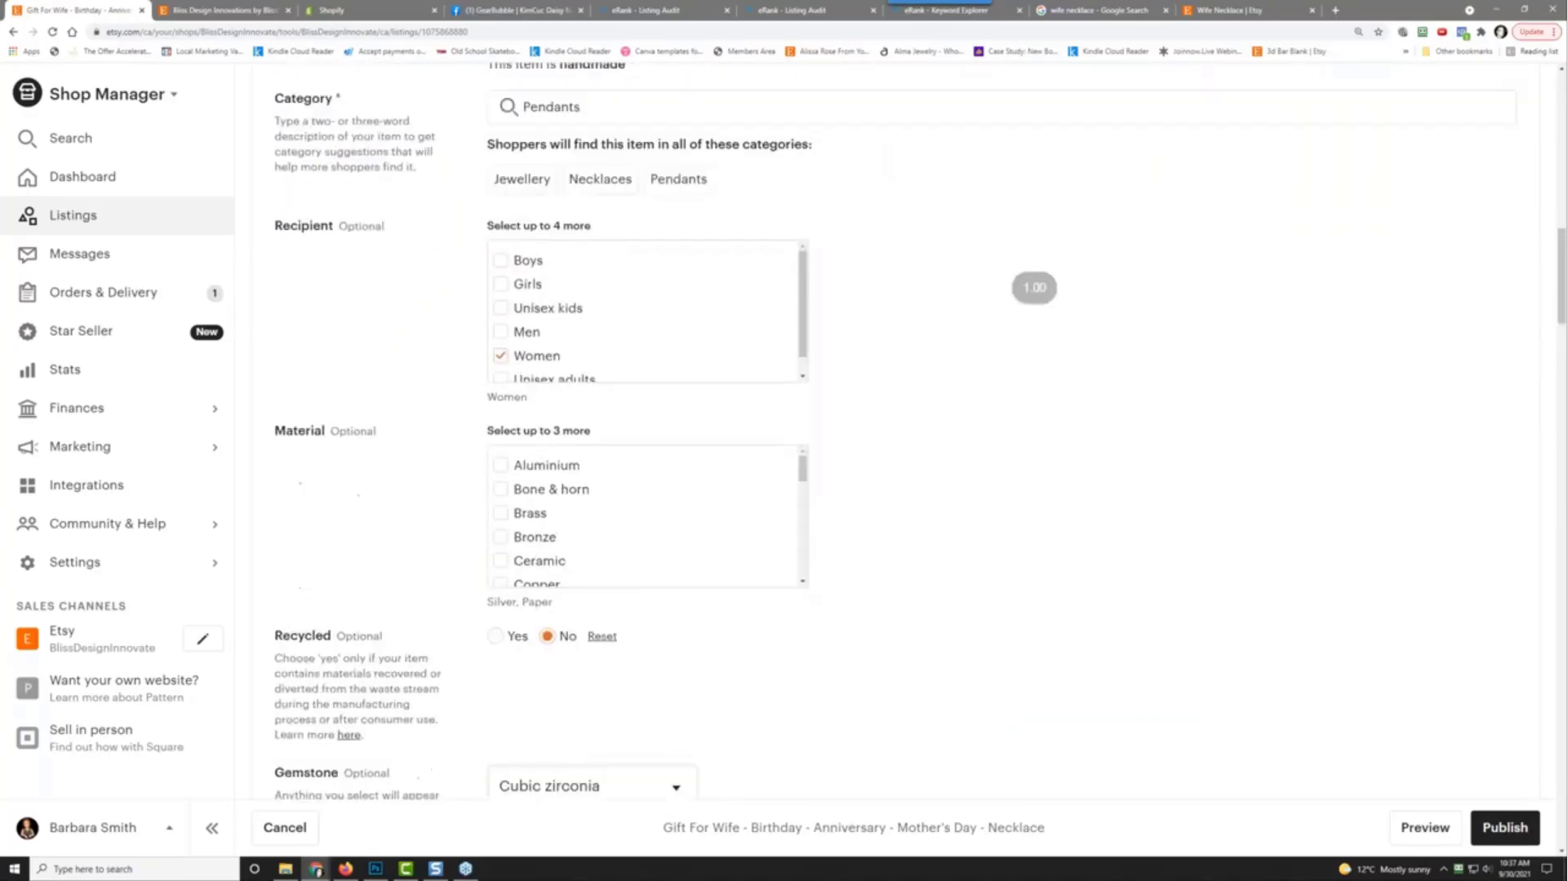
scroll(497, 346, "down", 12)
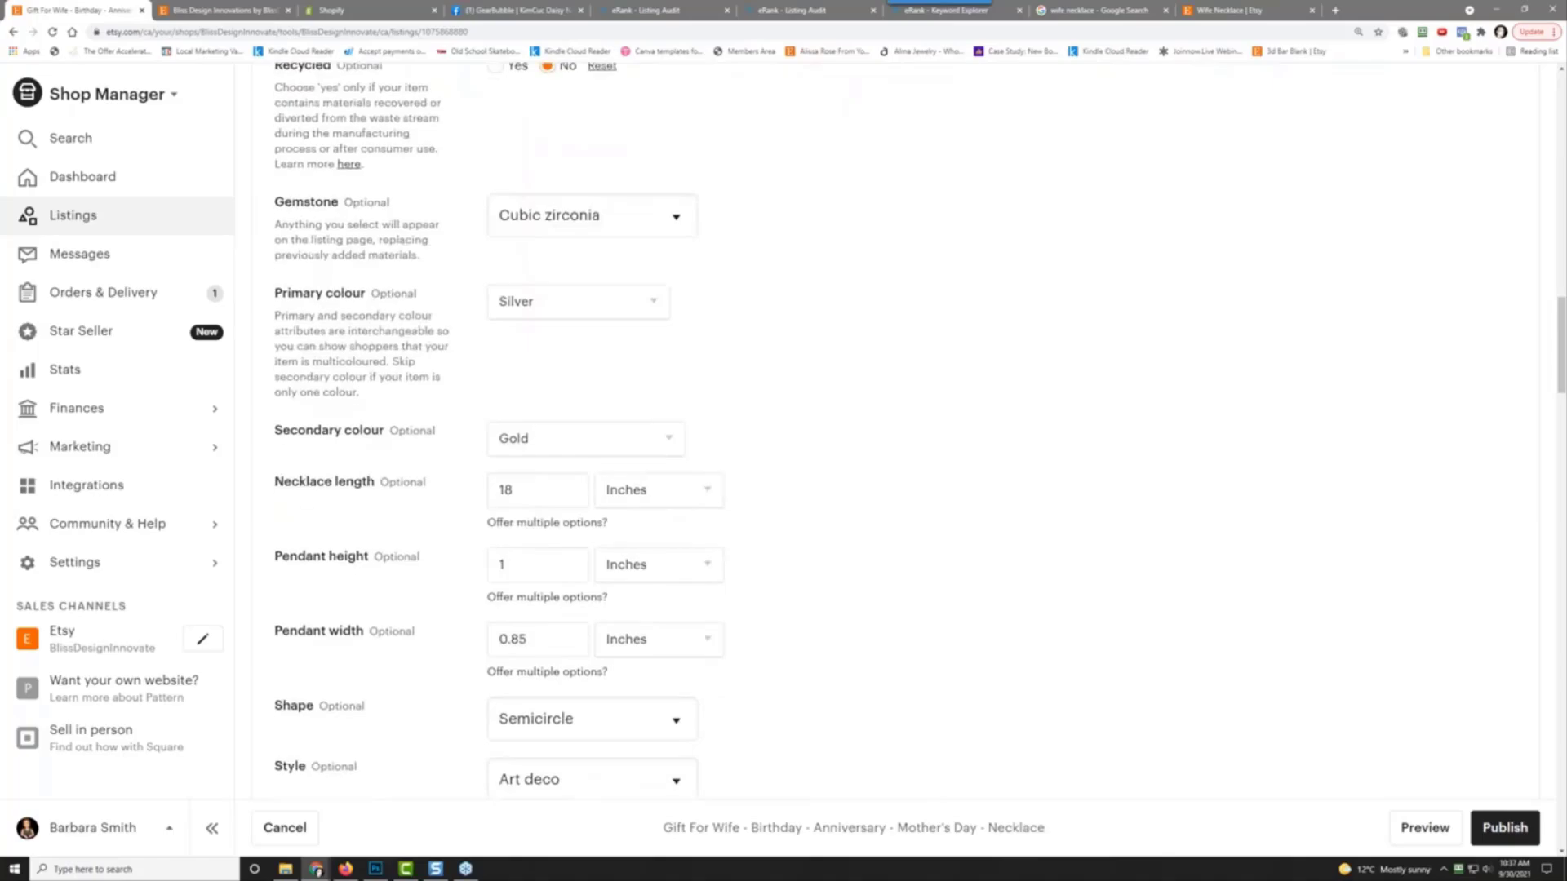
double_click(497, 346)
type("22")
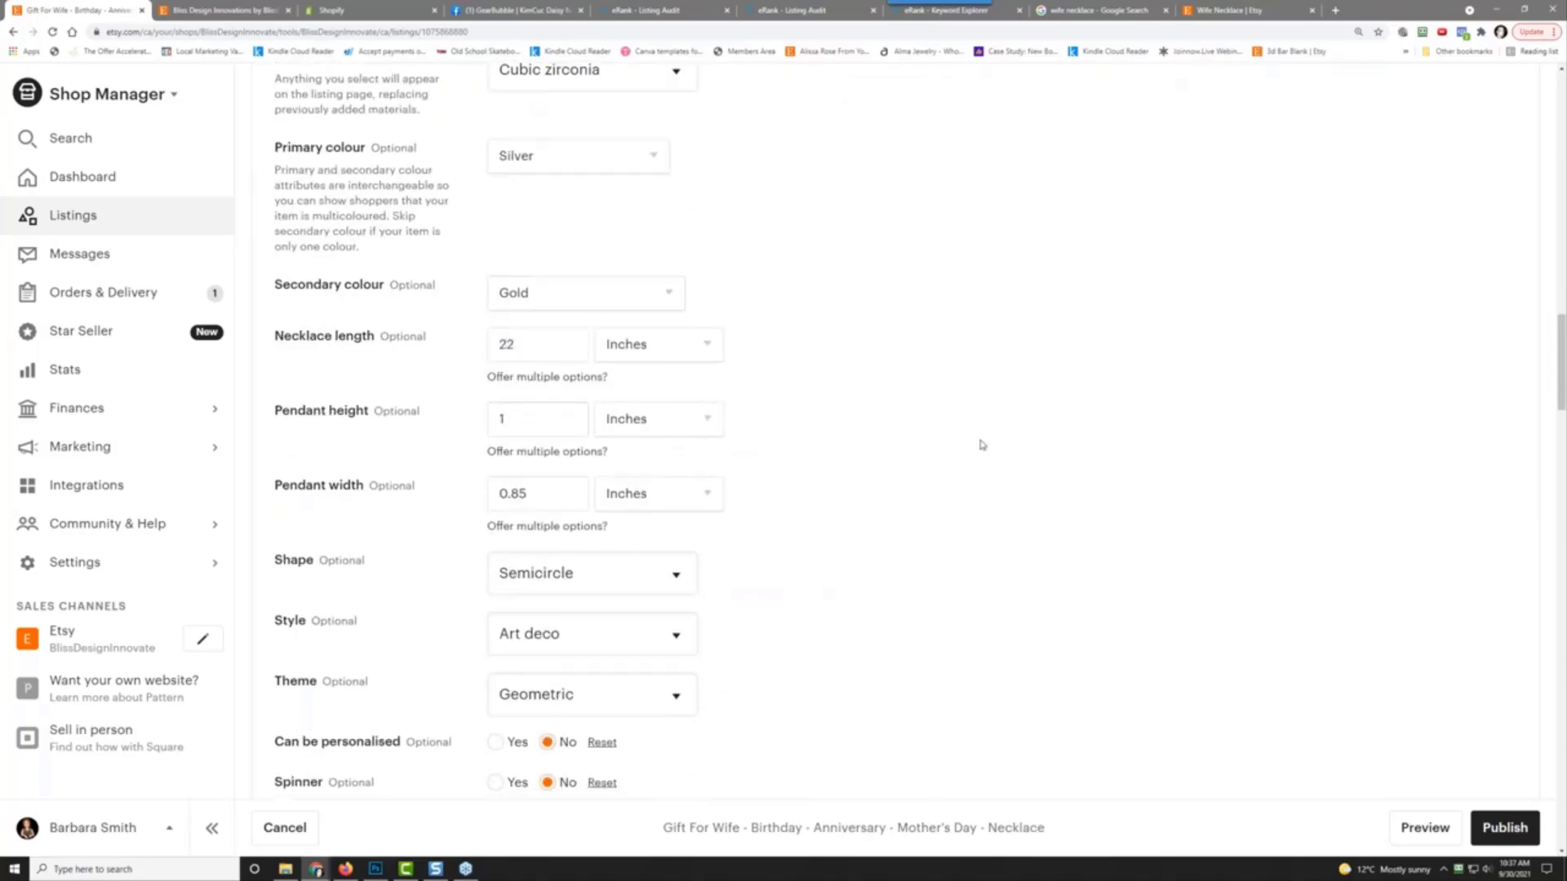
scroll(982, 444, "down", 15)
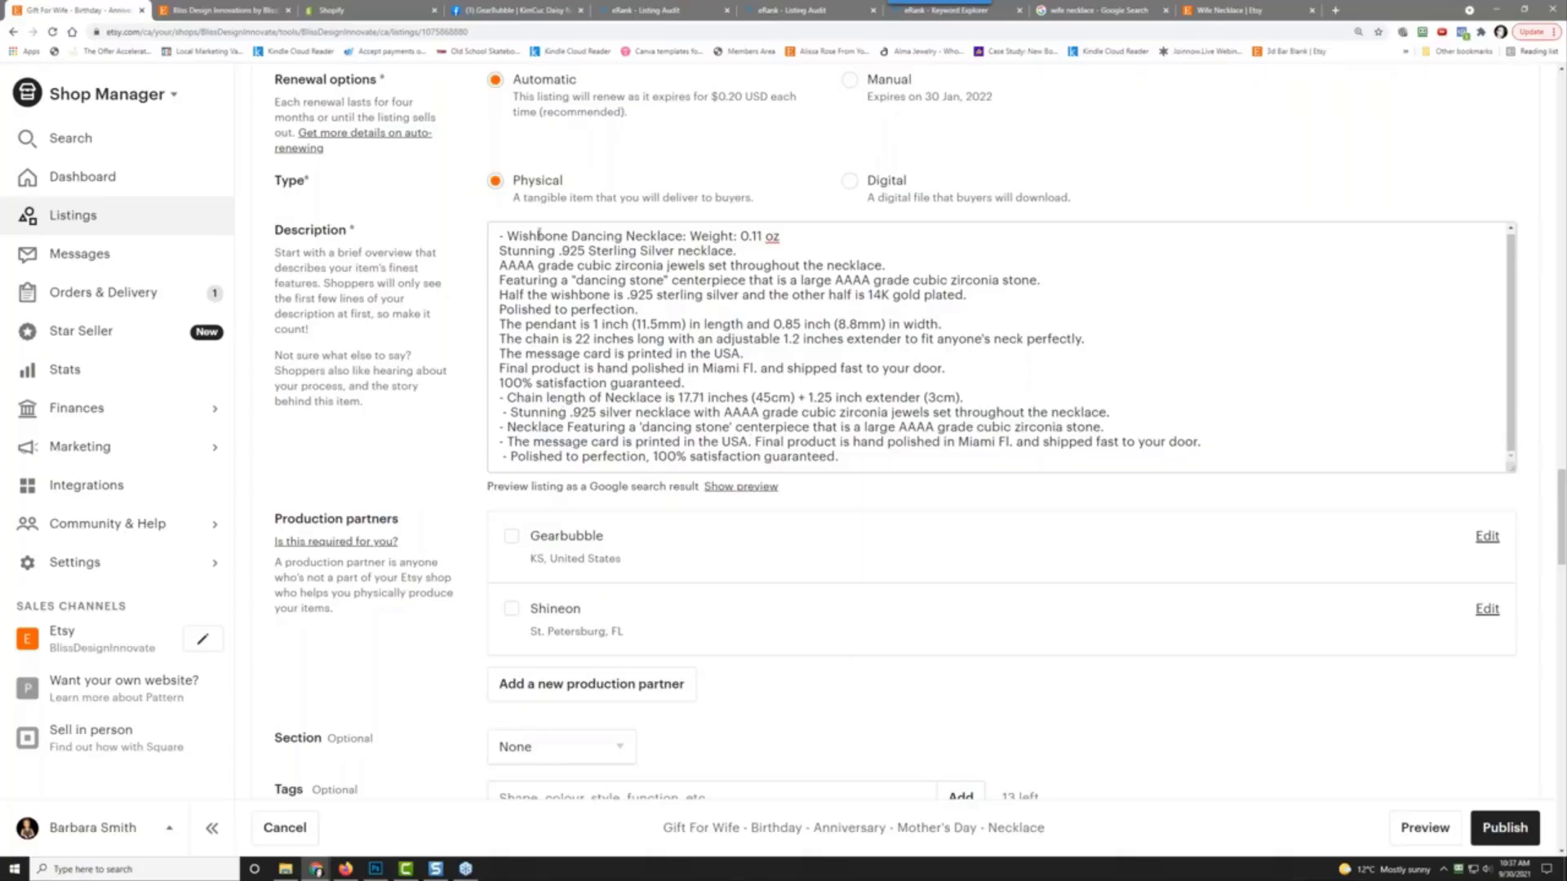
Step: Replace the listing's entire description with the opening line "Want The Perfect Gift For Your Wife?"
left_click_drag(500, 237, 1019, 464)
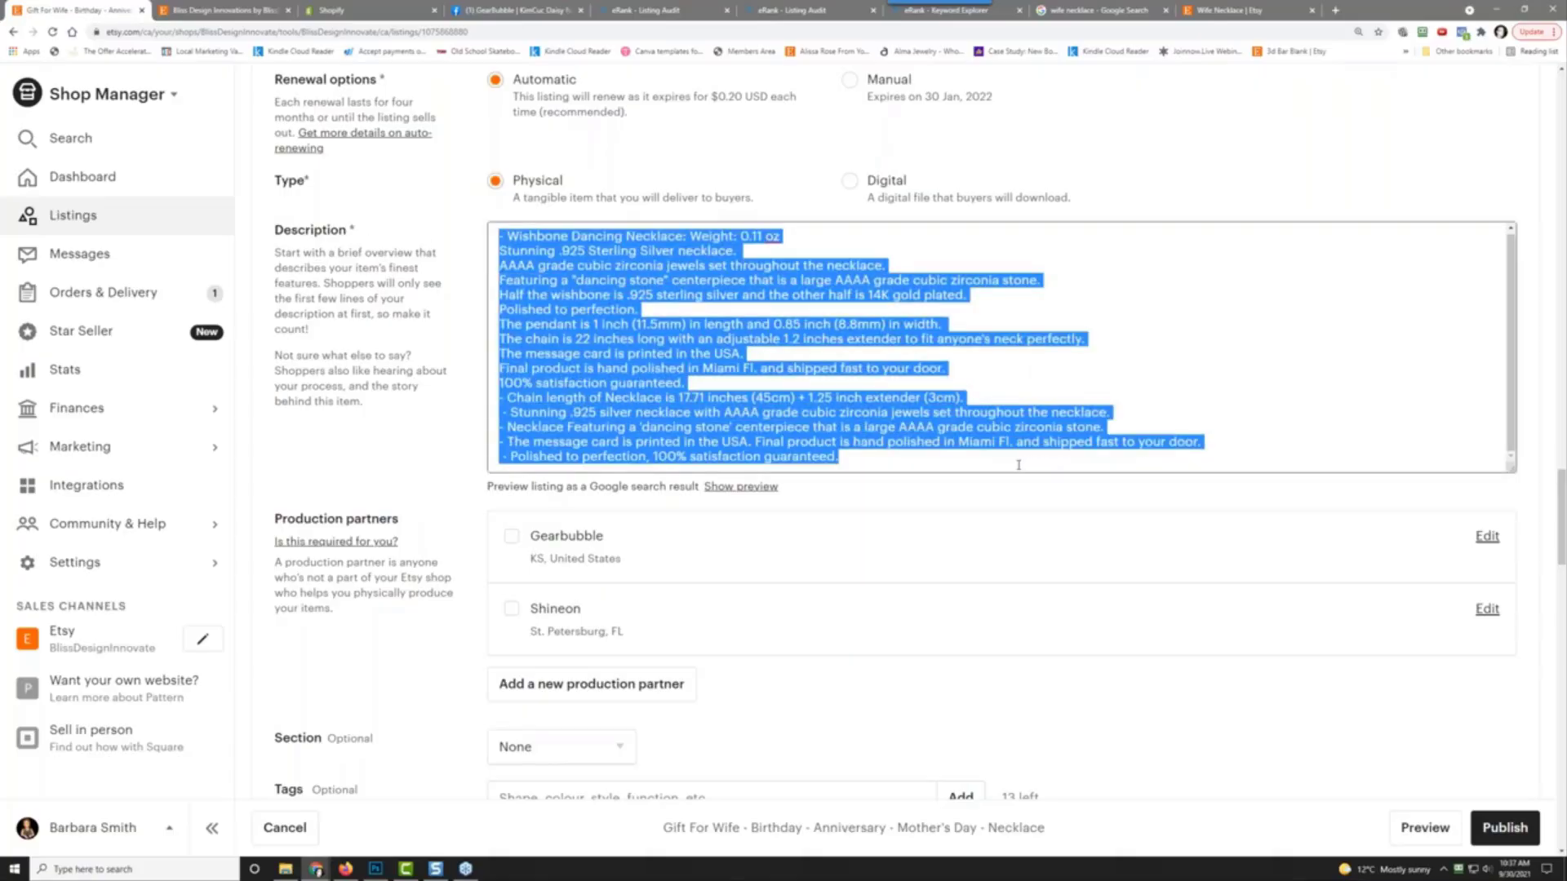
key("BackSpace")
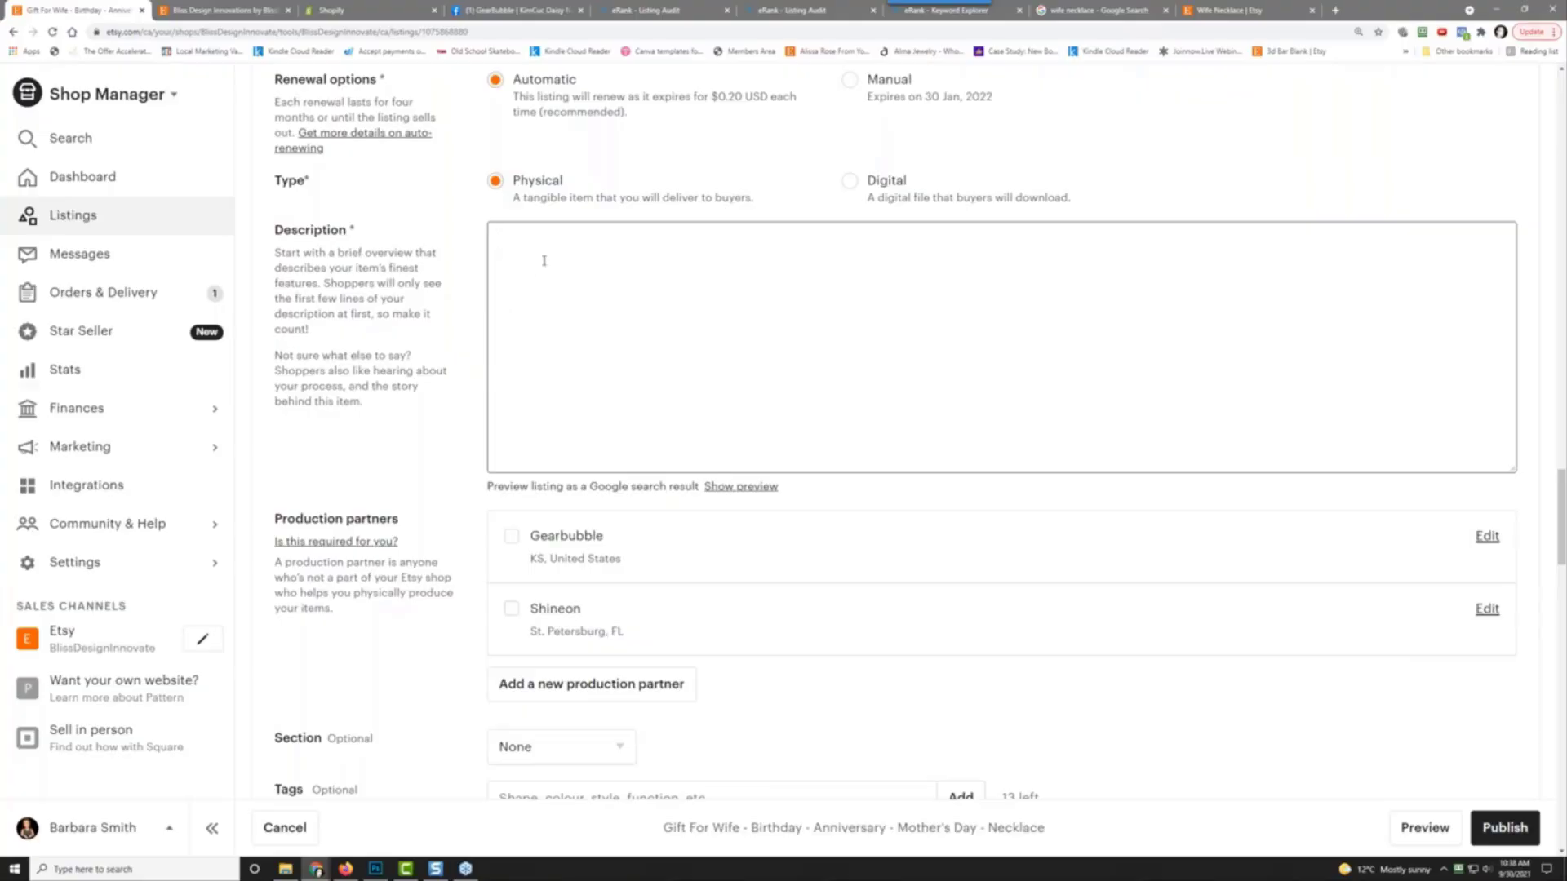
type("Want The Perfect Gift For Your Wife?")
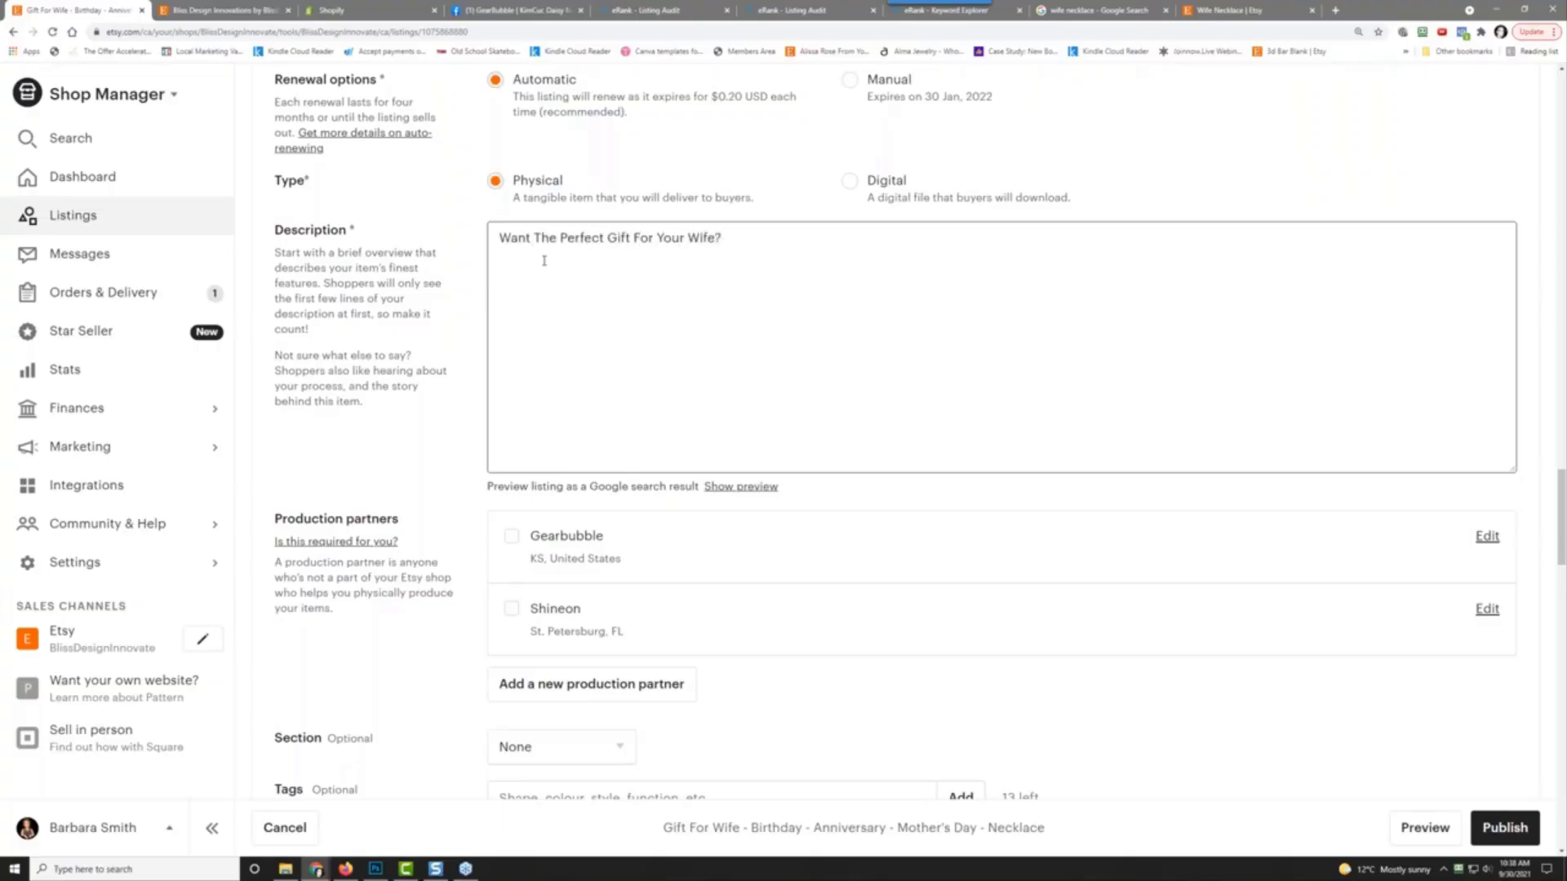
Step: Begin a new description paragraph reading "This is it! This is the perfect birthday gift for her, anniversary gift,"
key("Return")
type("This ")
type("is ht! Th")
key("BackSpace")
key("BackSpace")
type("The")
key("BackSpace")
type("is the")
key("BackSpace")
key("BackSpace")
key("BackSpace")
key("BackSpace")
type("is the perfect birthday g")
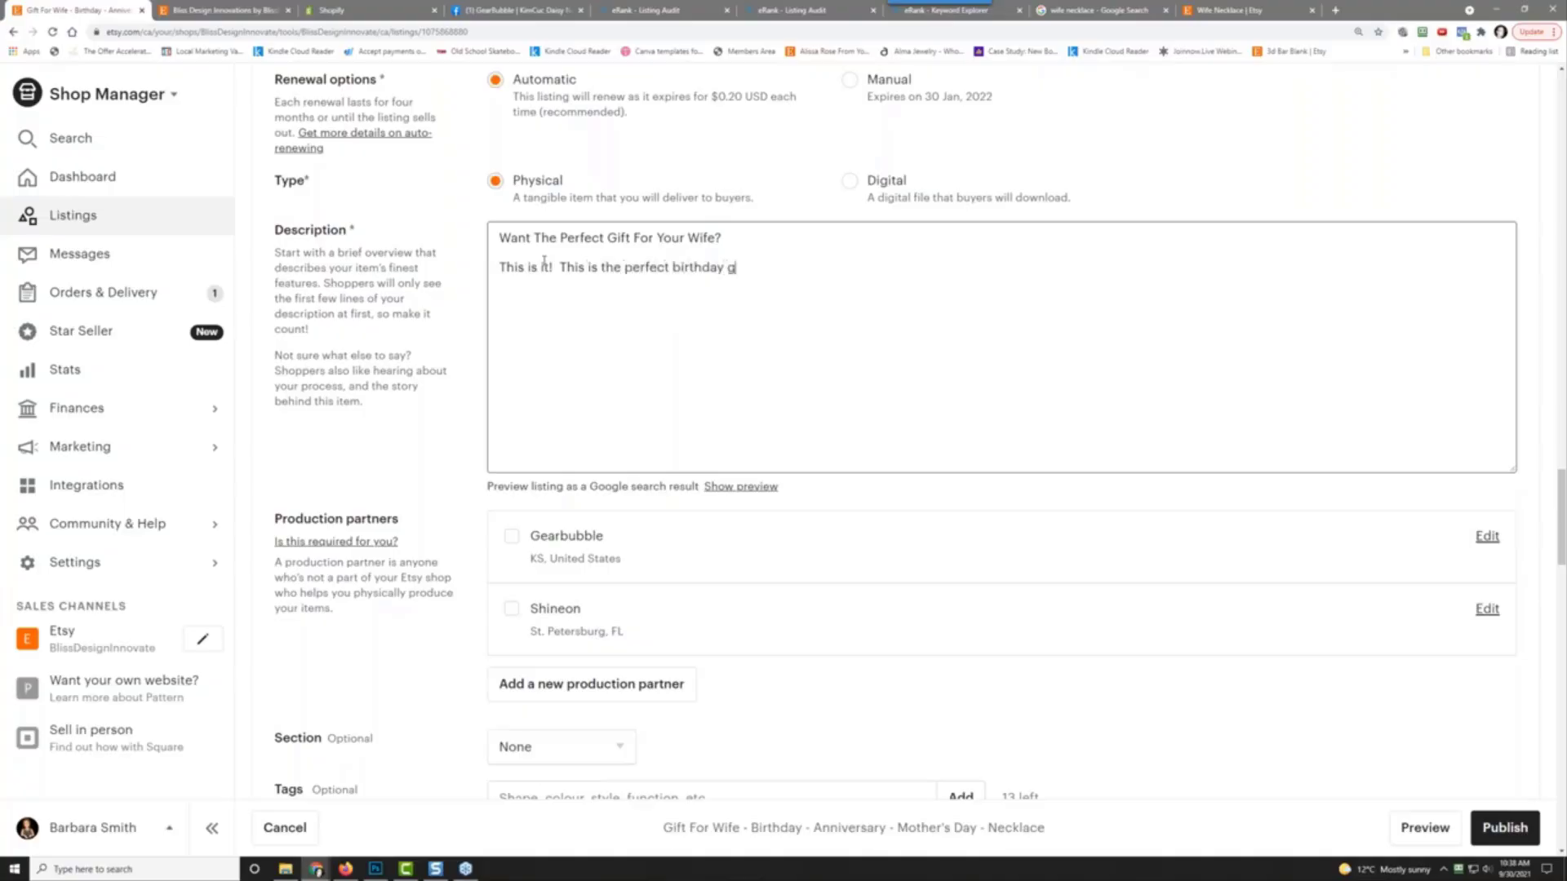
type("ift for you")
key("BackSpace")
key("BackSpace")
key("BackSpace")
type("her, anniversary gift, ")
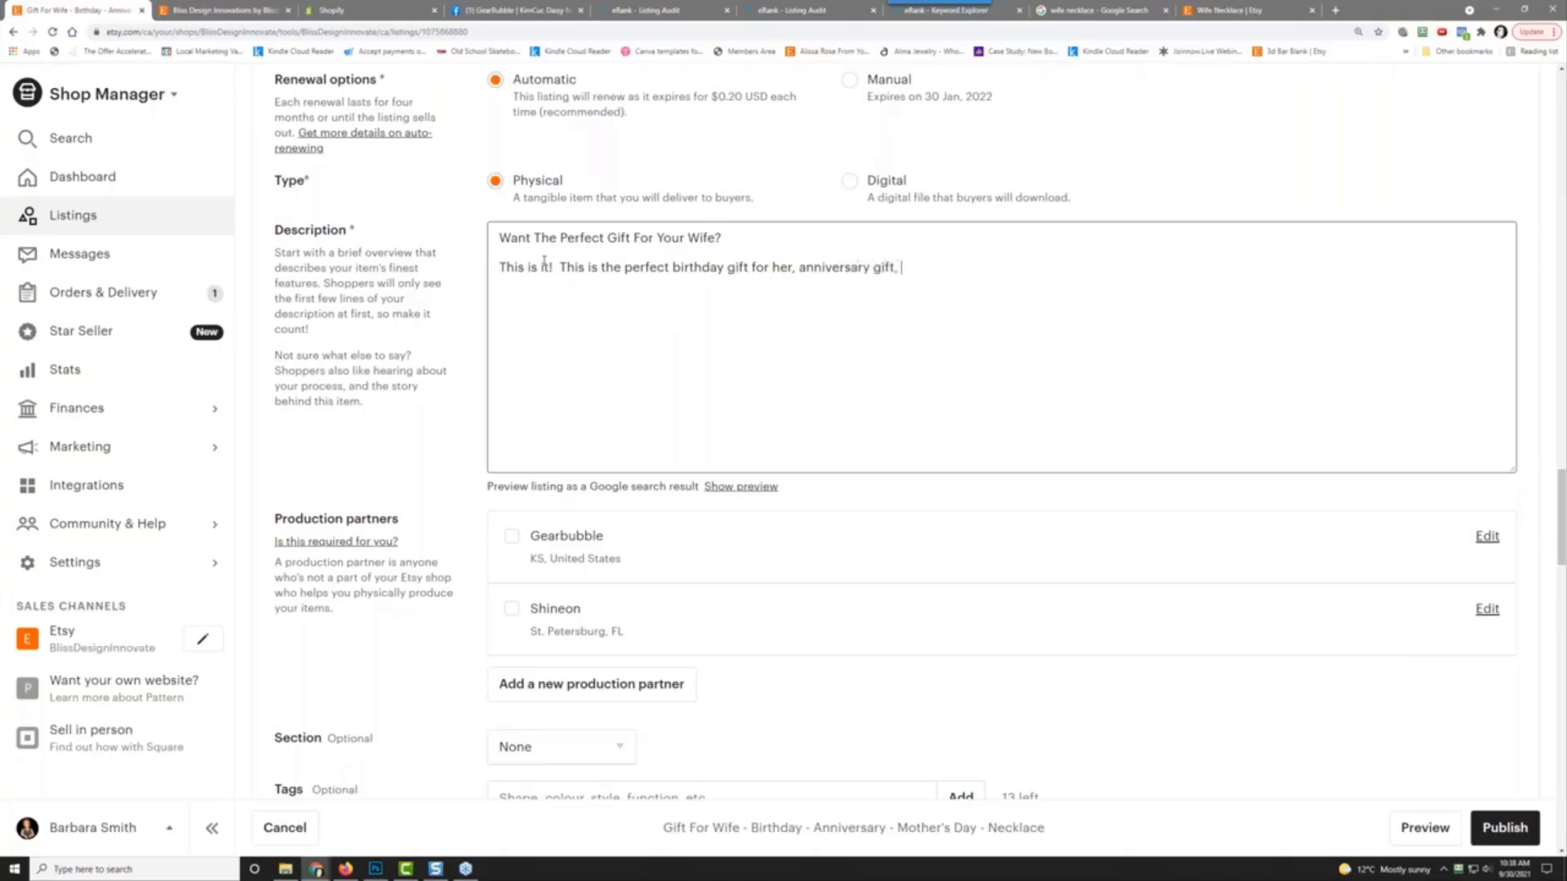
Step: Continue the description's list of occasions with "Christmas gift, Mother's Day gift or "just because I love you" gift"
type("chris")
key("BackSpace")
key("BackSpace")
key("BackSpace")
key("BackSpace")
key("BackSpace")
type("Chris")
key("BackSpace")
type("t")
key("BackSpace")
type("stmas gift, m")
key("BackSpace")
type("Mother's Day ")
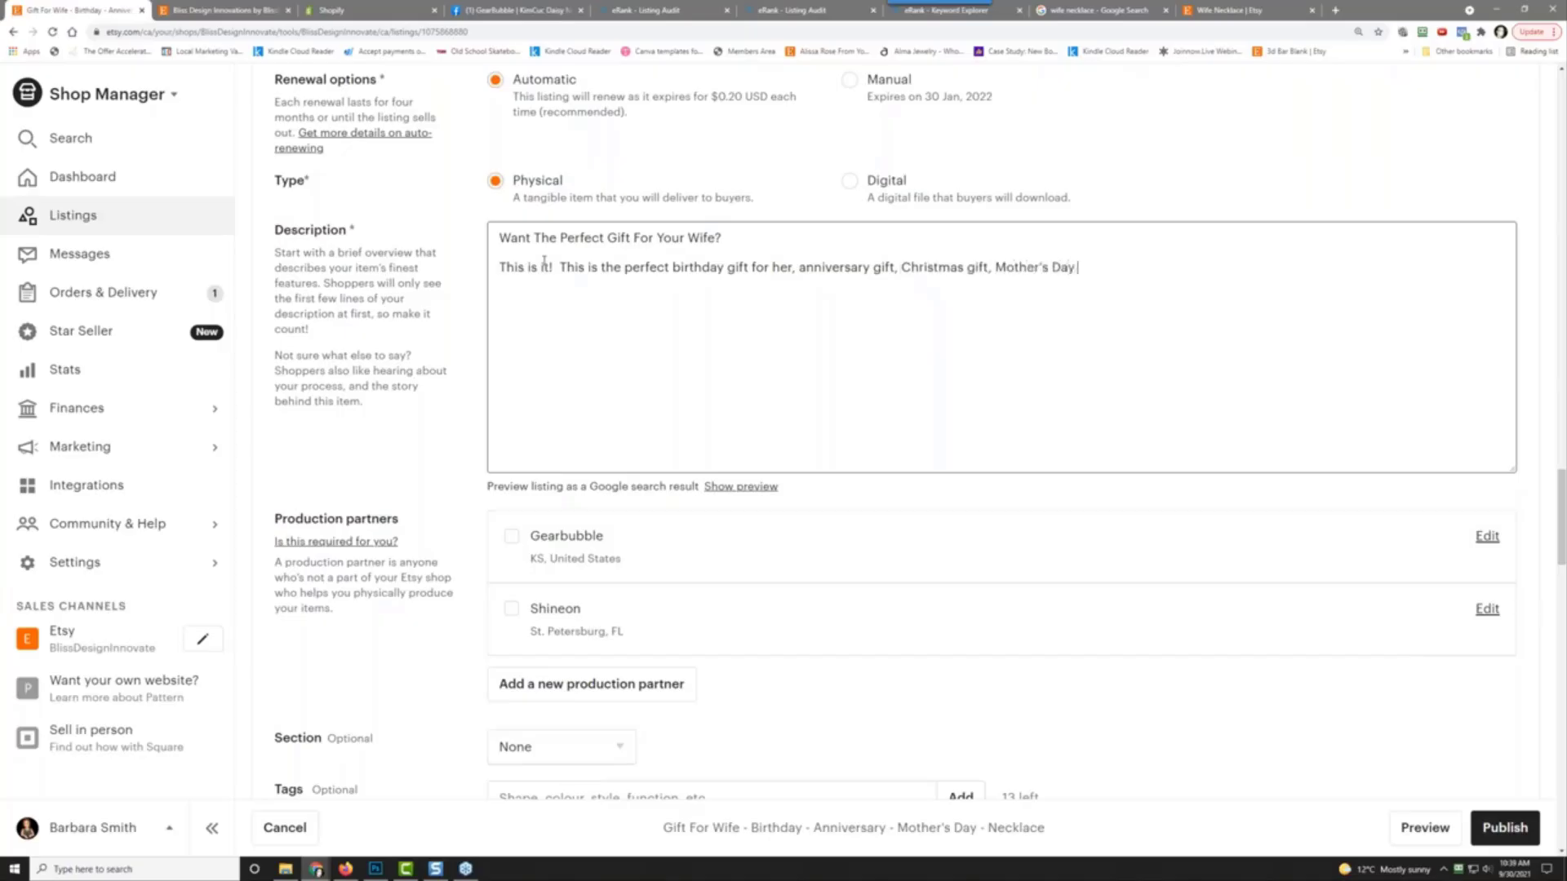
type("gift or \"just because I love you\" gif")
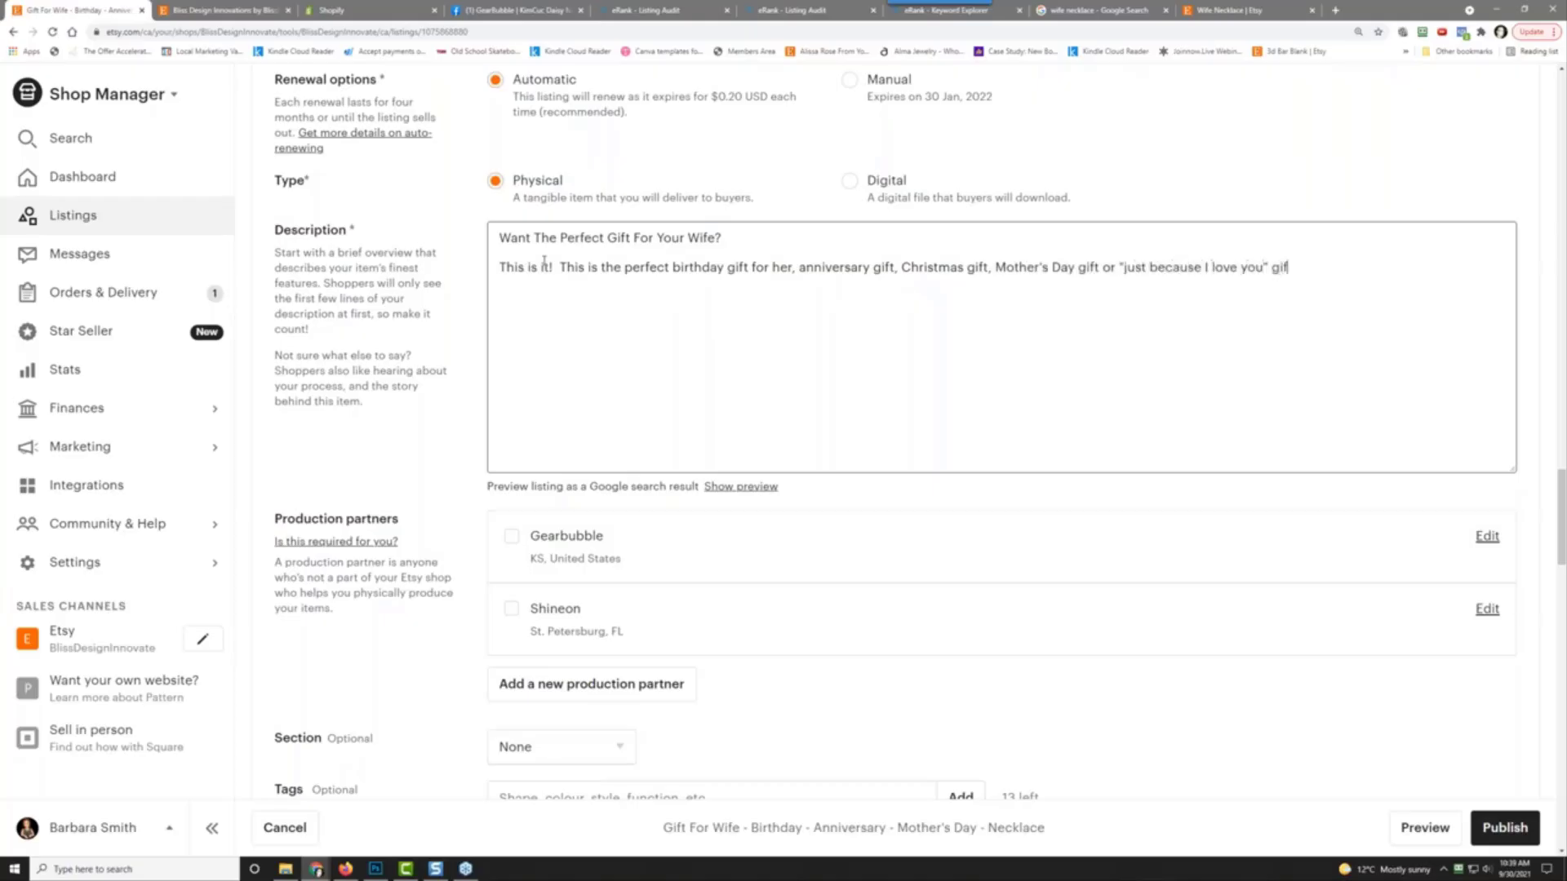
type("t f")
Step: Add "She will love this and love that you thought of her in such a kind and sweet way. Get her one now and watch"
type(".  She will love this and love that you ")
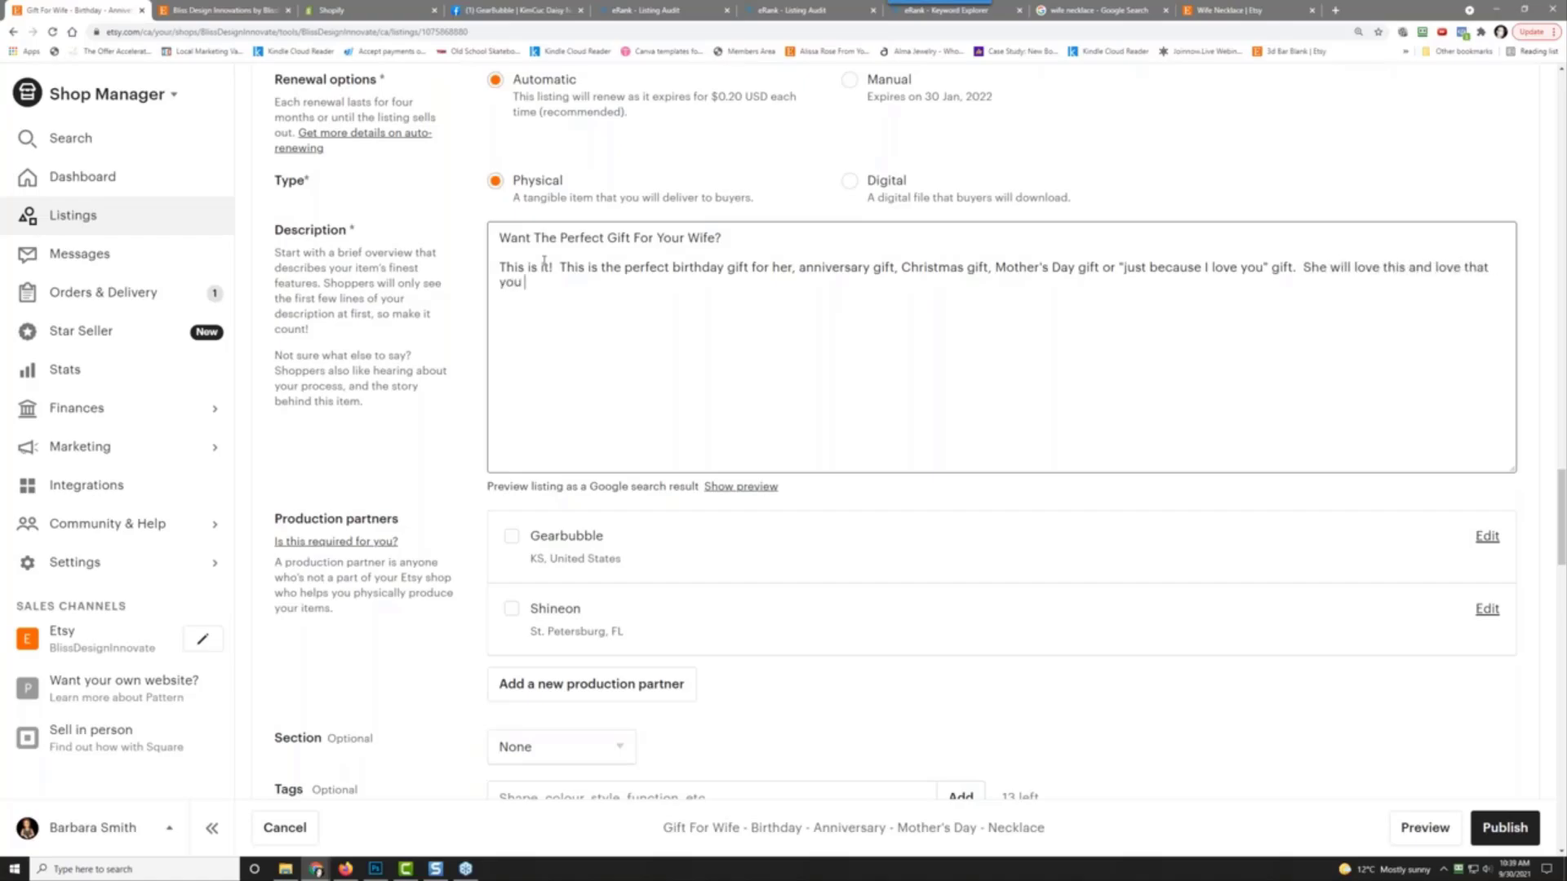
type("thought of her in such a kin")
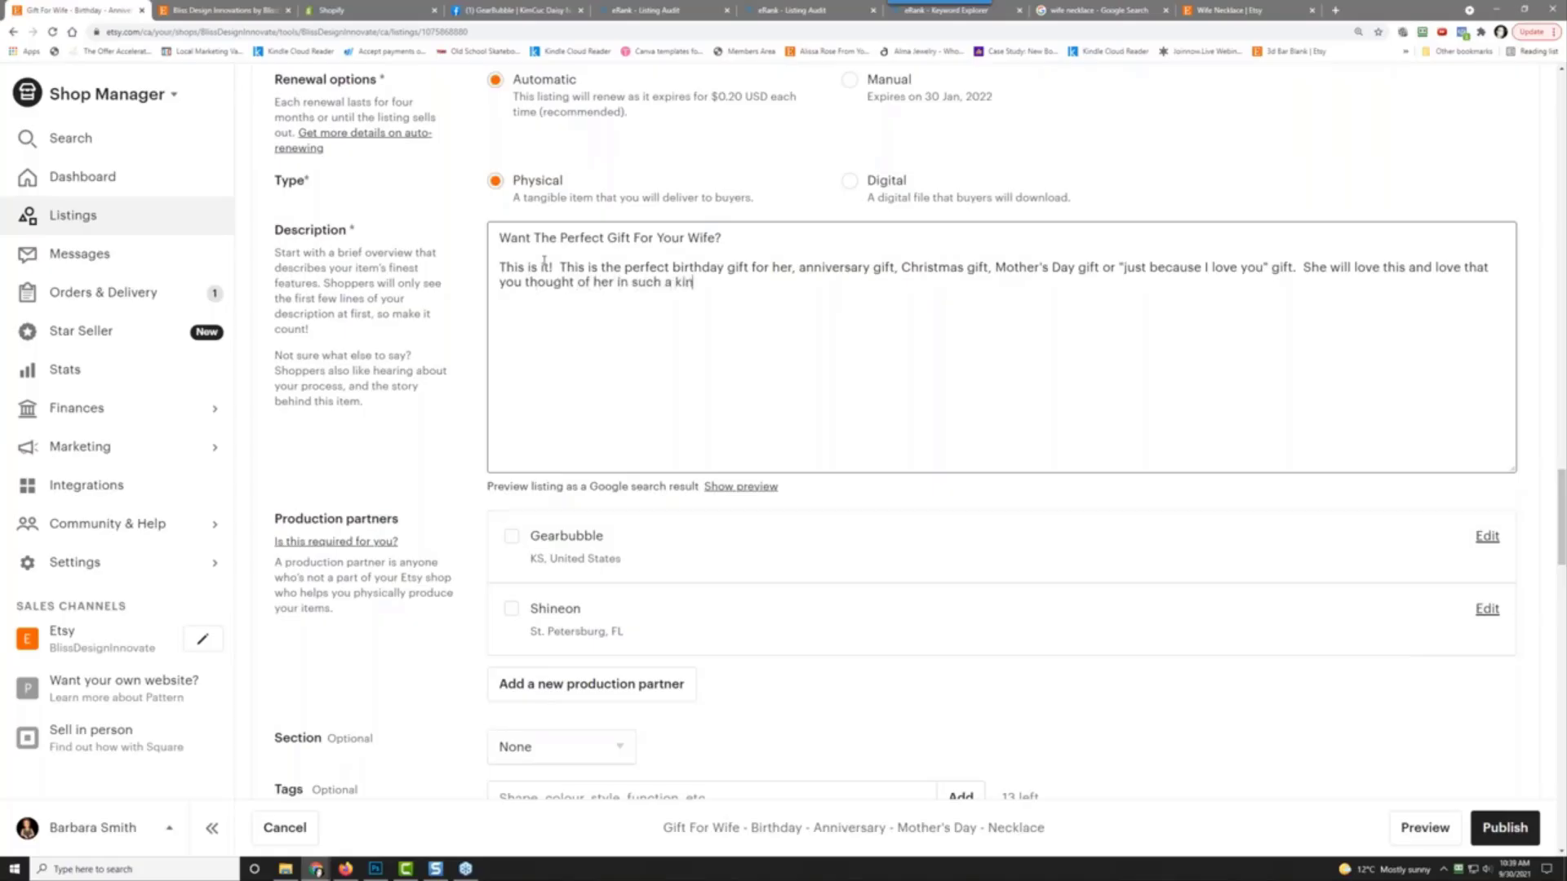
type("d and sweet way.  Get her one now and watch ht")
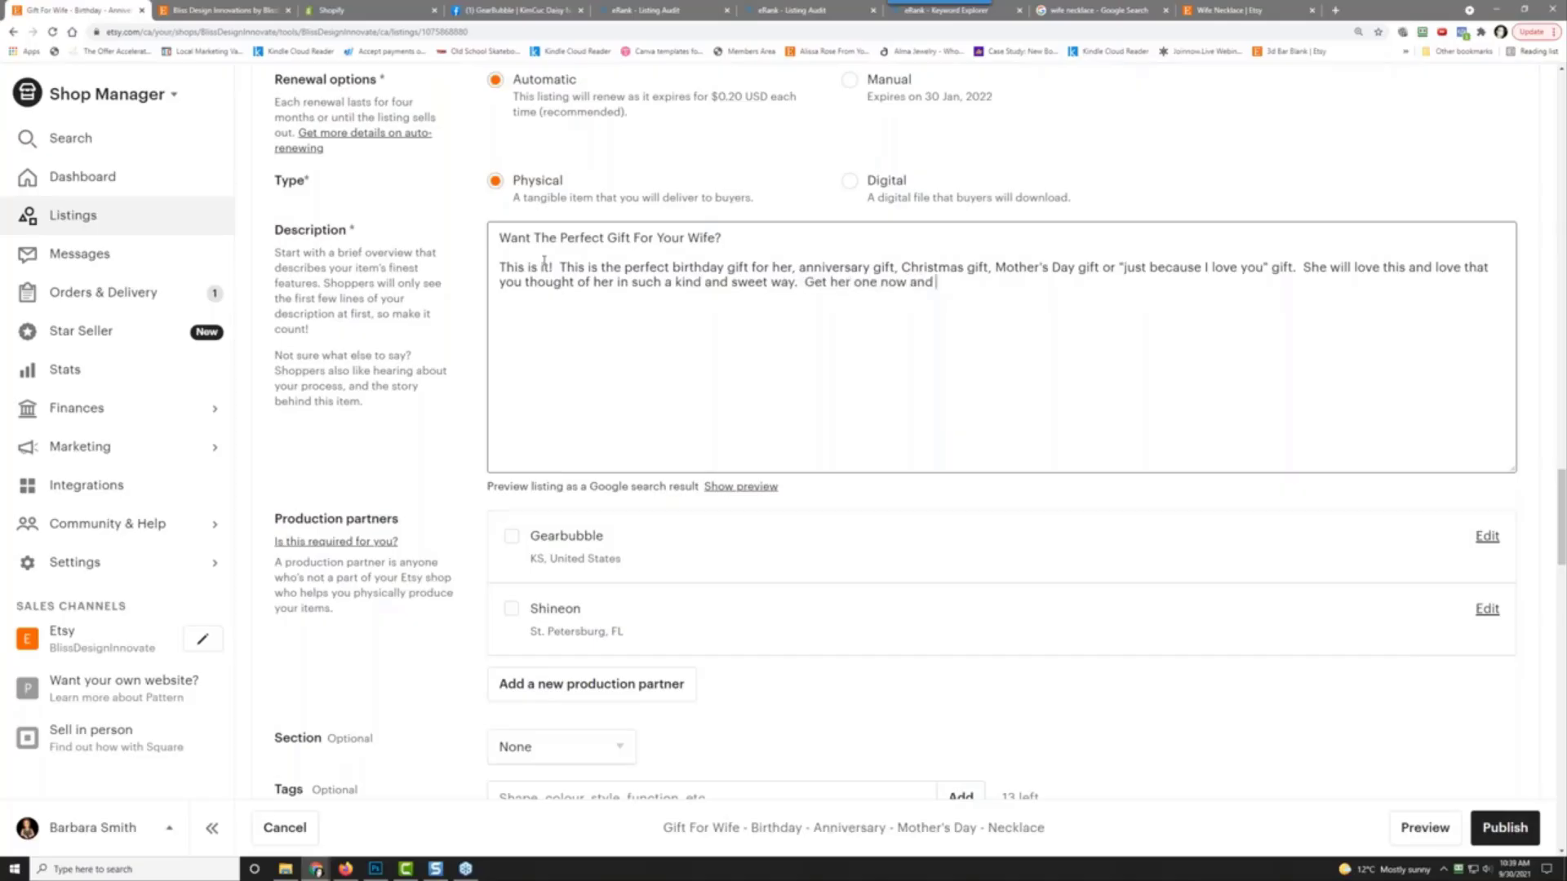
Step: Complete the description's closing sentence with "the smile grow on her face."
key("BackSpace")
key("BackSpace")
type("the smile grow on her face.")
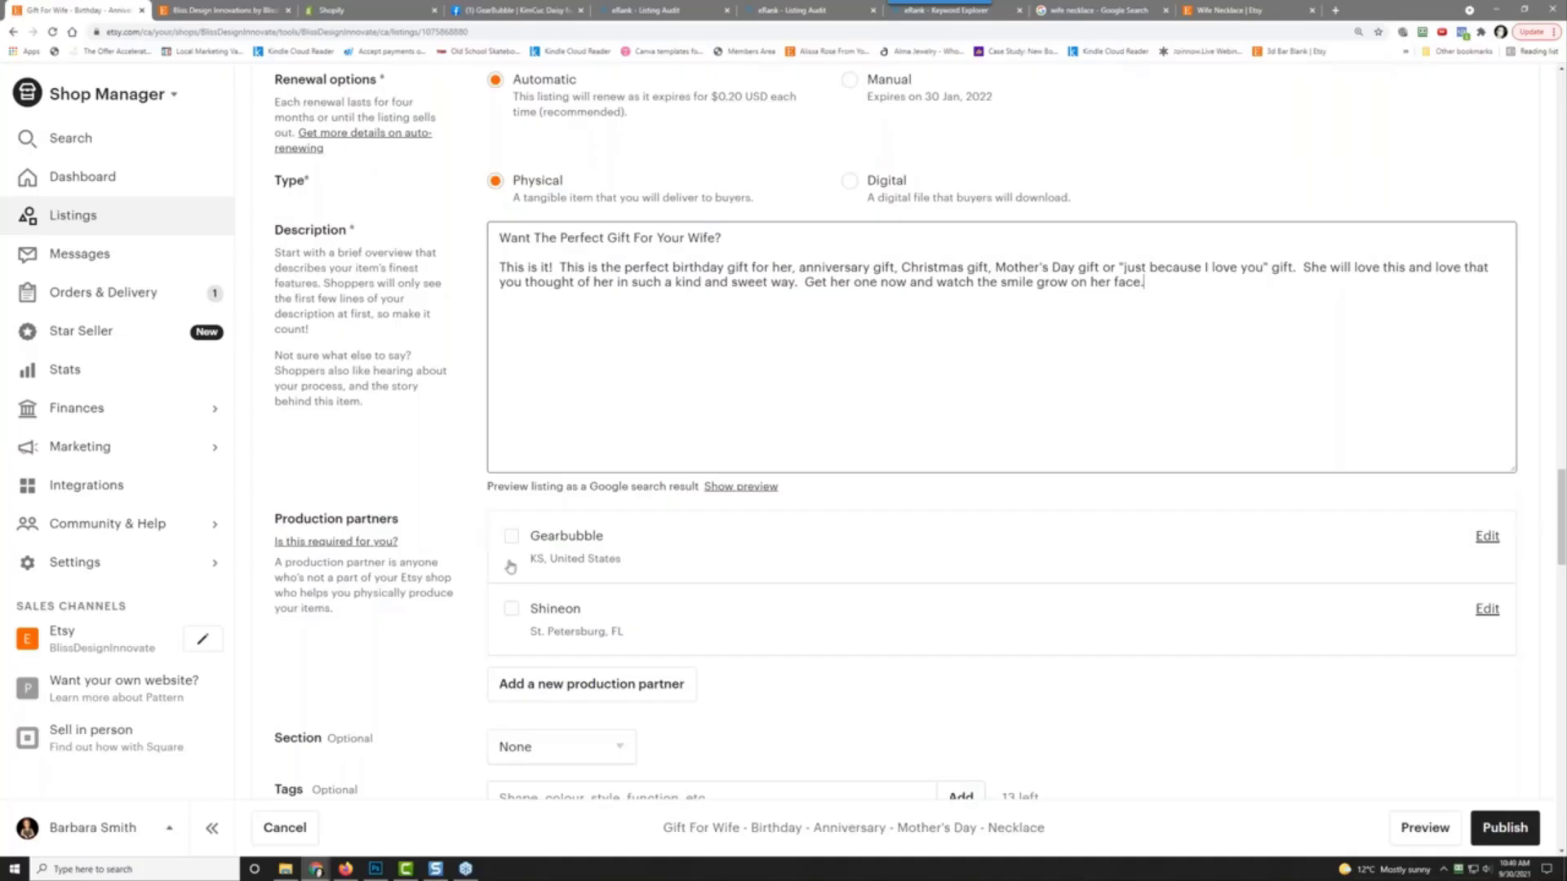
Step: Create a new shop section titled "Gifts For Wife" and assign the listing to it
scroll(435, 499, "down", 3)
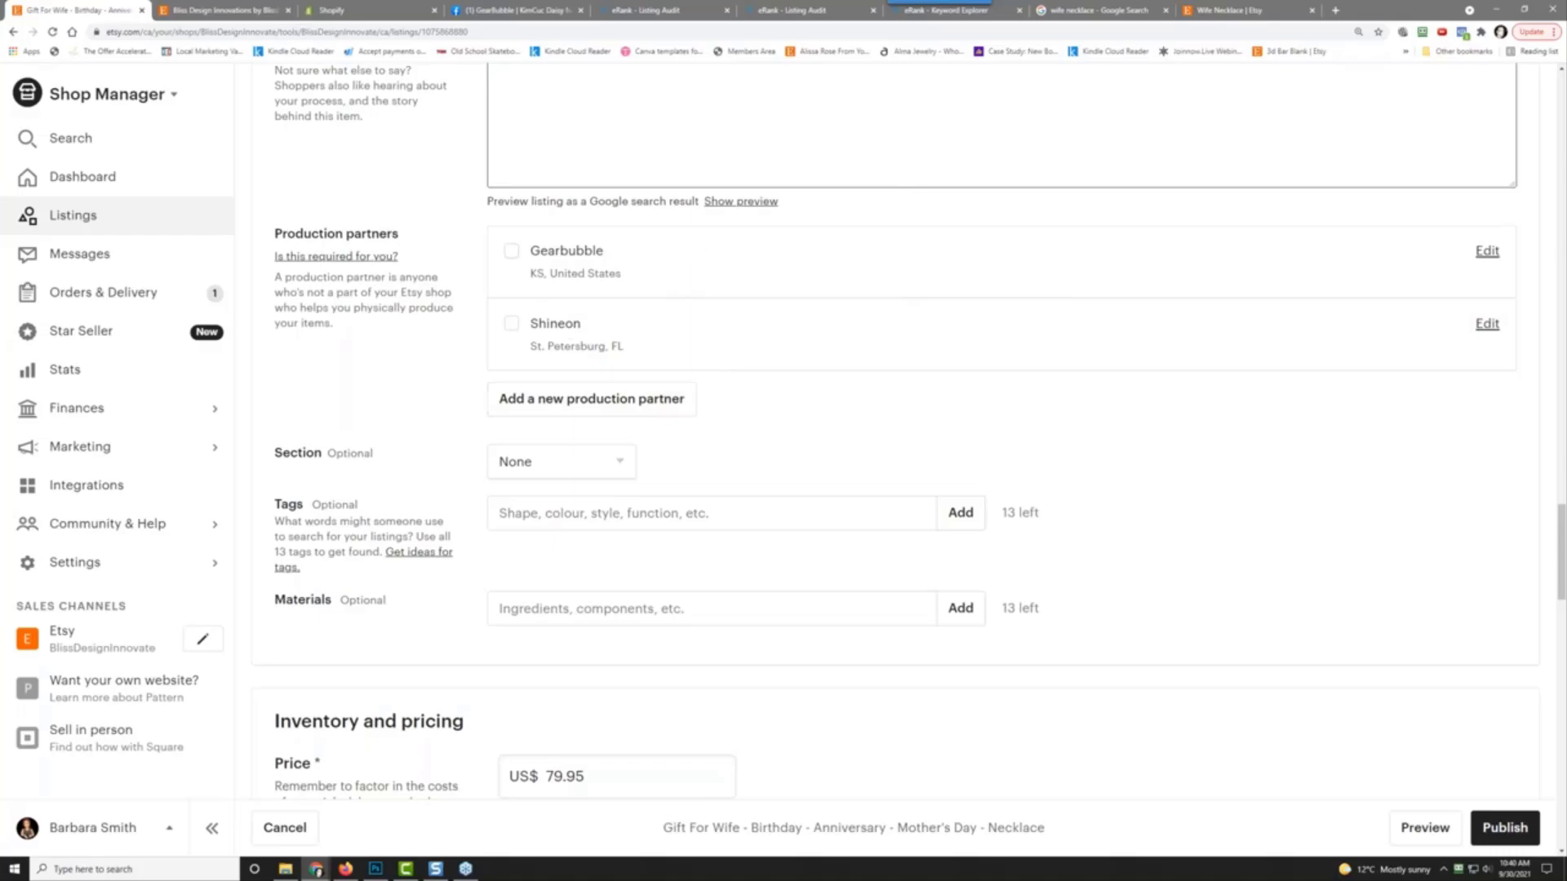
left_click(595, 464)
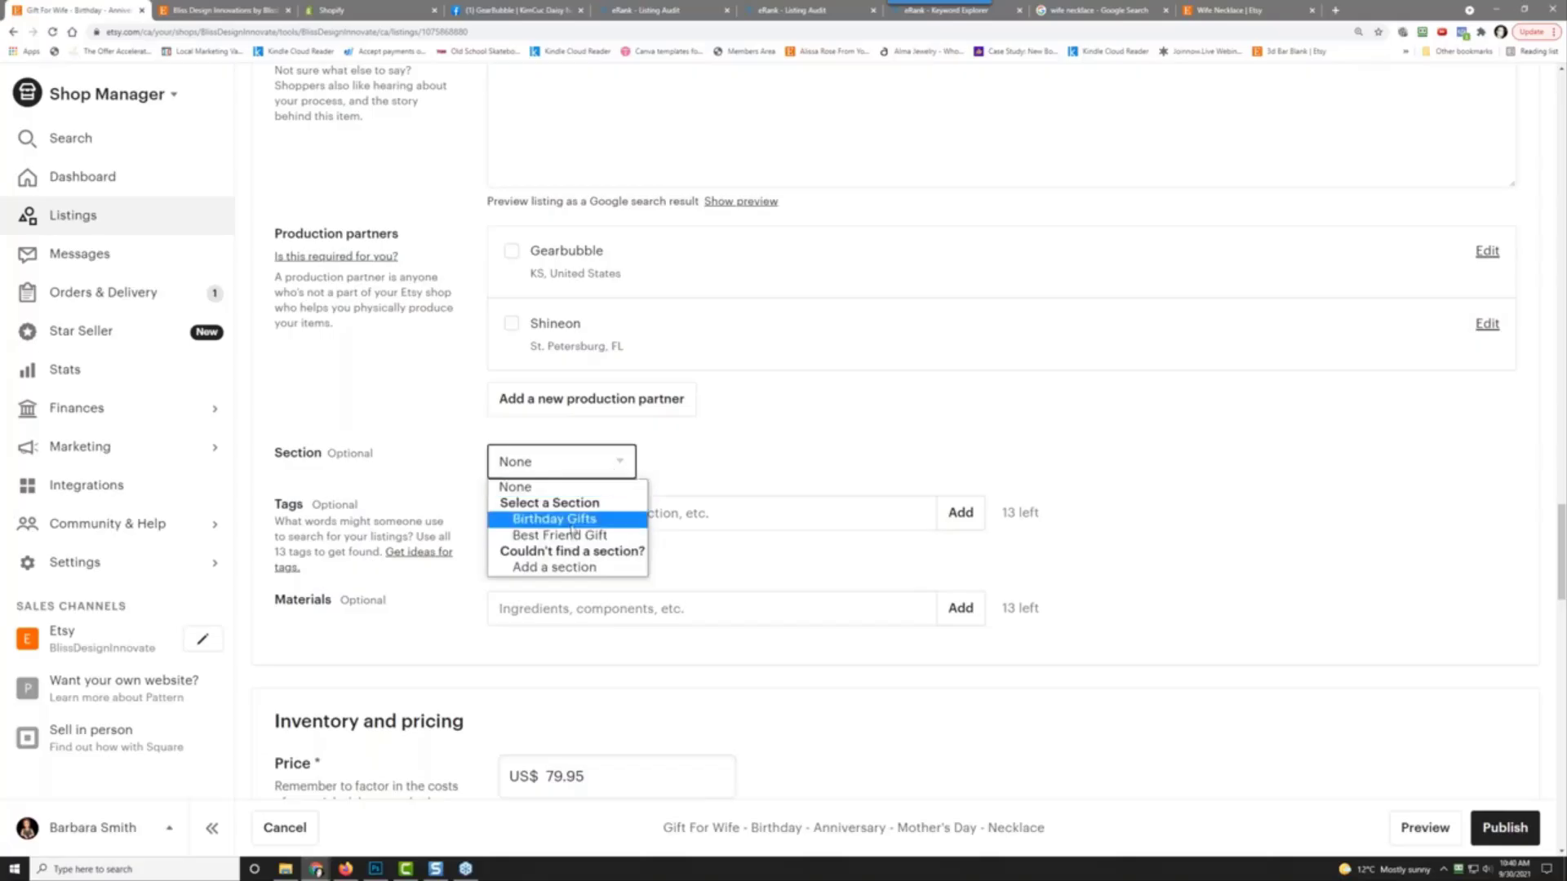
left_click(563, 569)
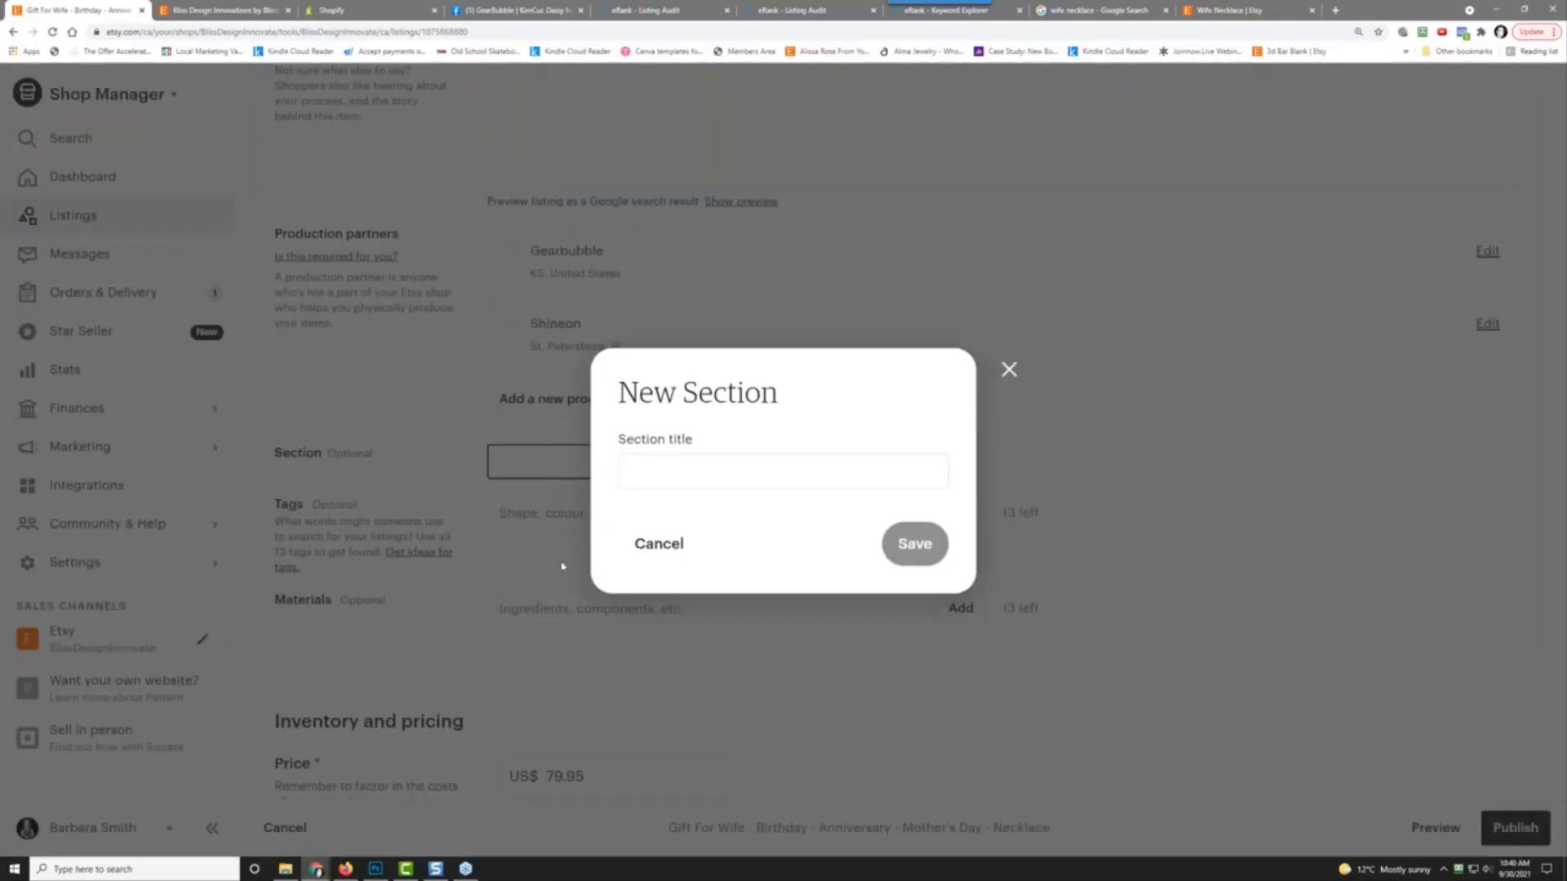
left_click(665, 476)
type("G")
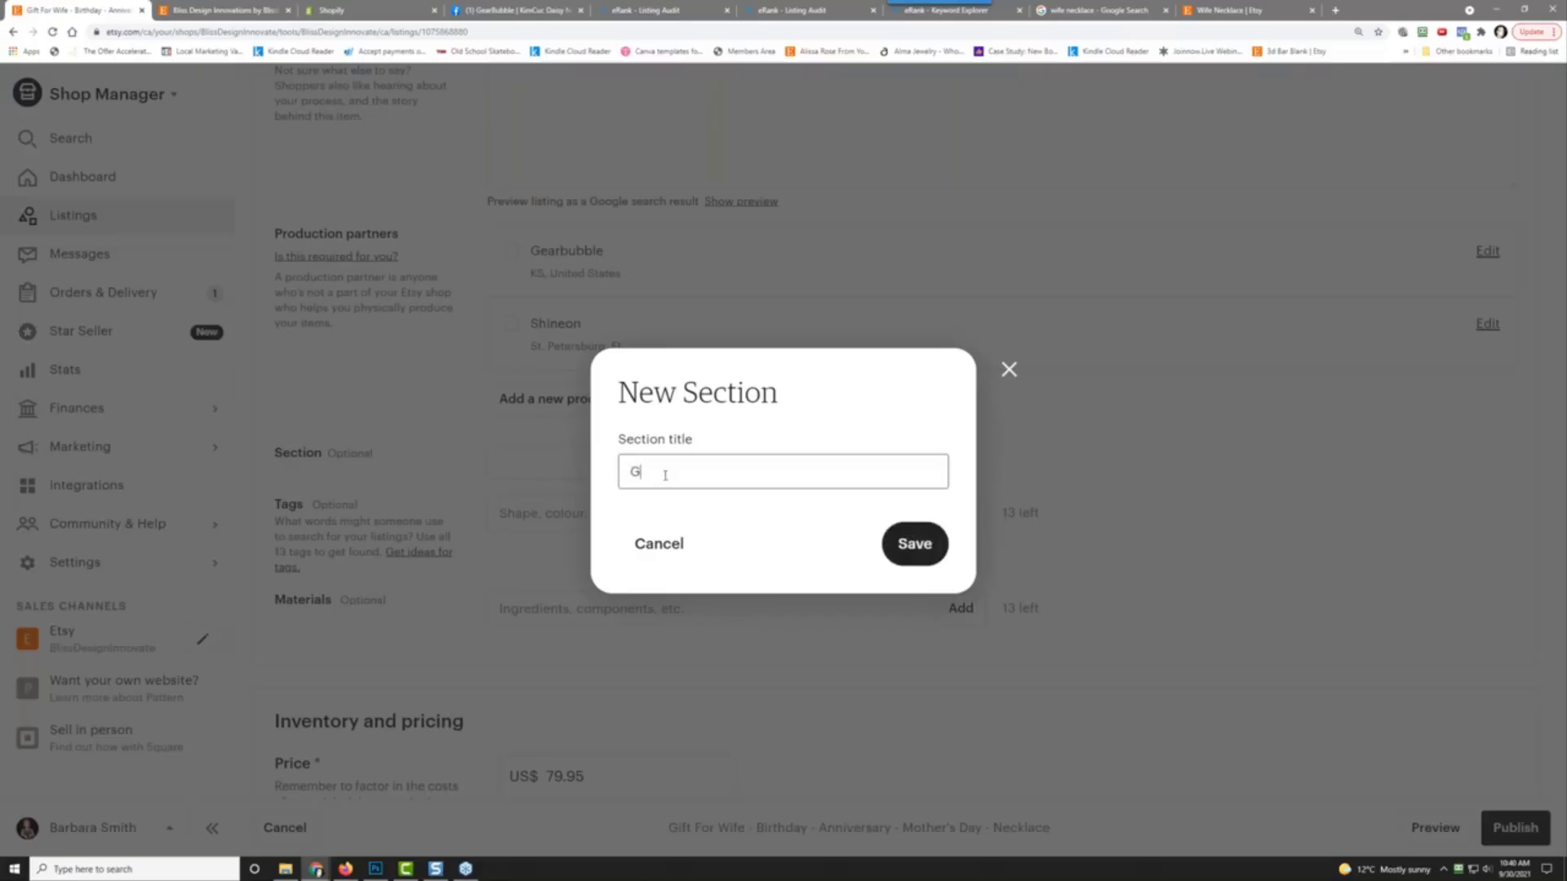
type("ifts For Wife")
left_click(900, 546)
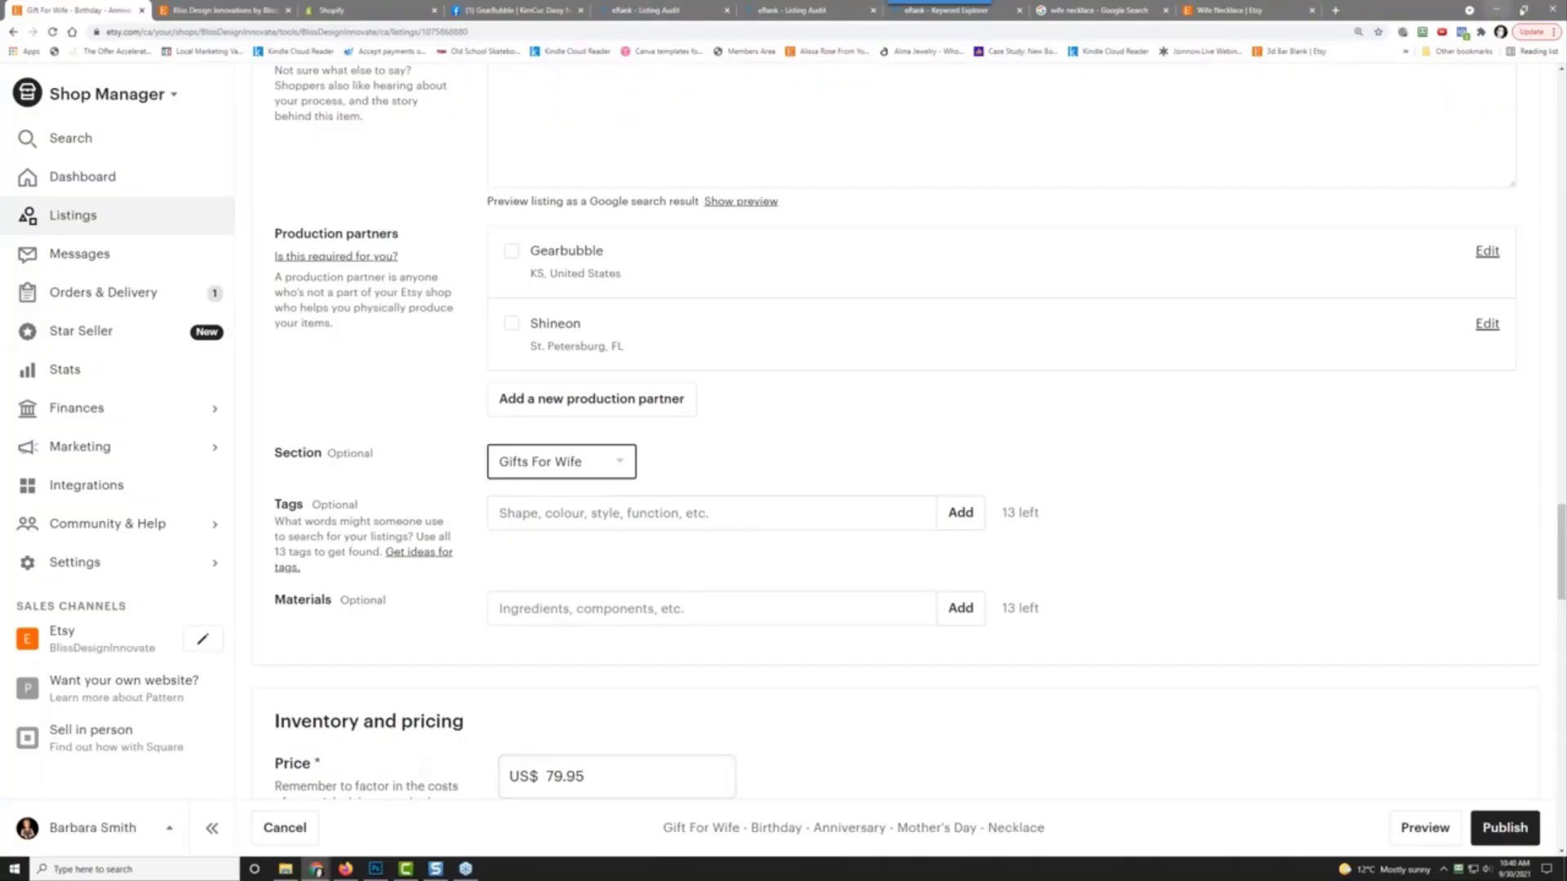
Step: Copy the Gift For Wife tag list from the Google Sheets Tags sheet and add it as the Etsy listing's tags
left_click(1524, 9)
right_click(1087, 260)
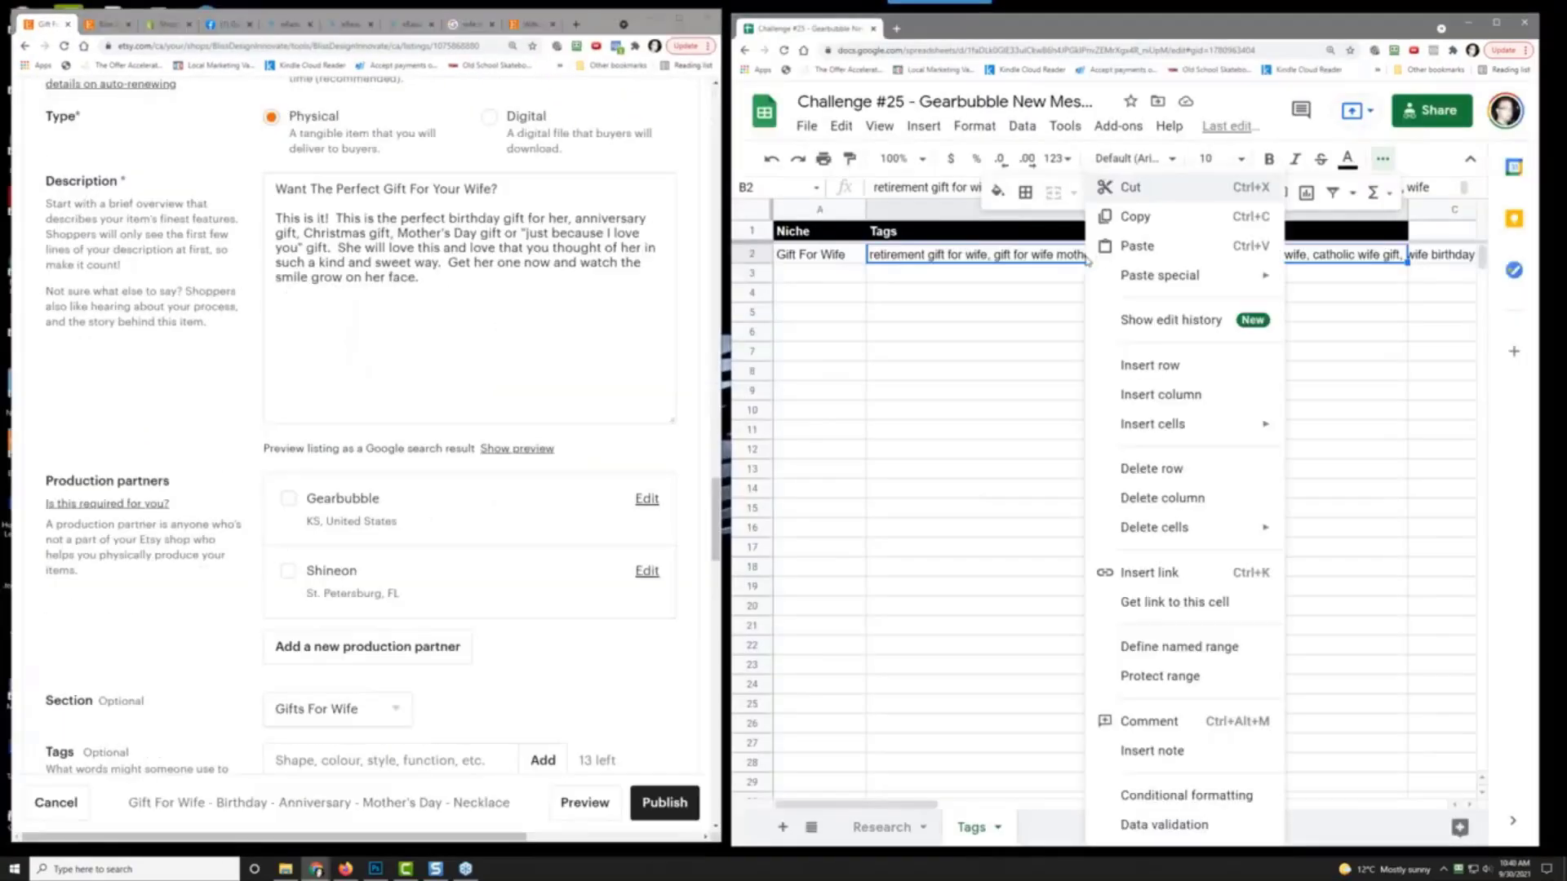
left_click(1143, 222)
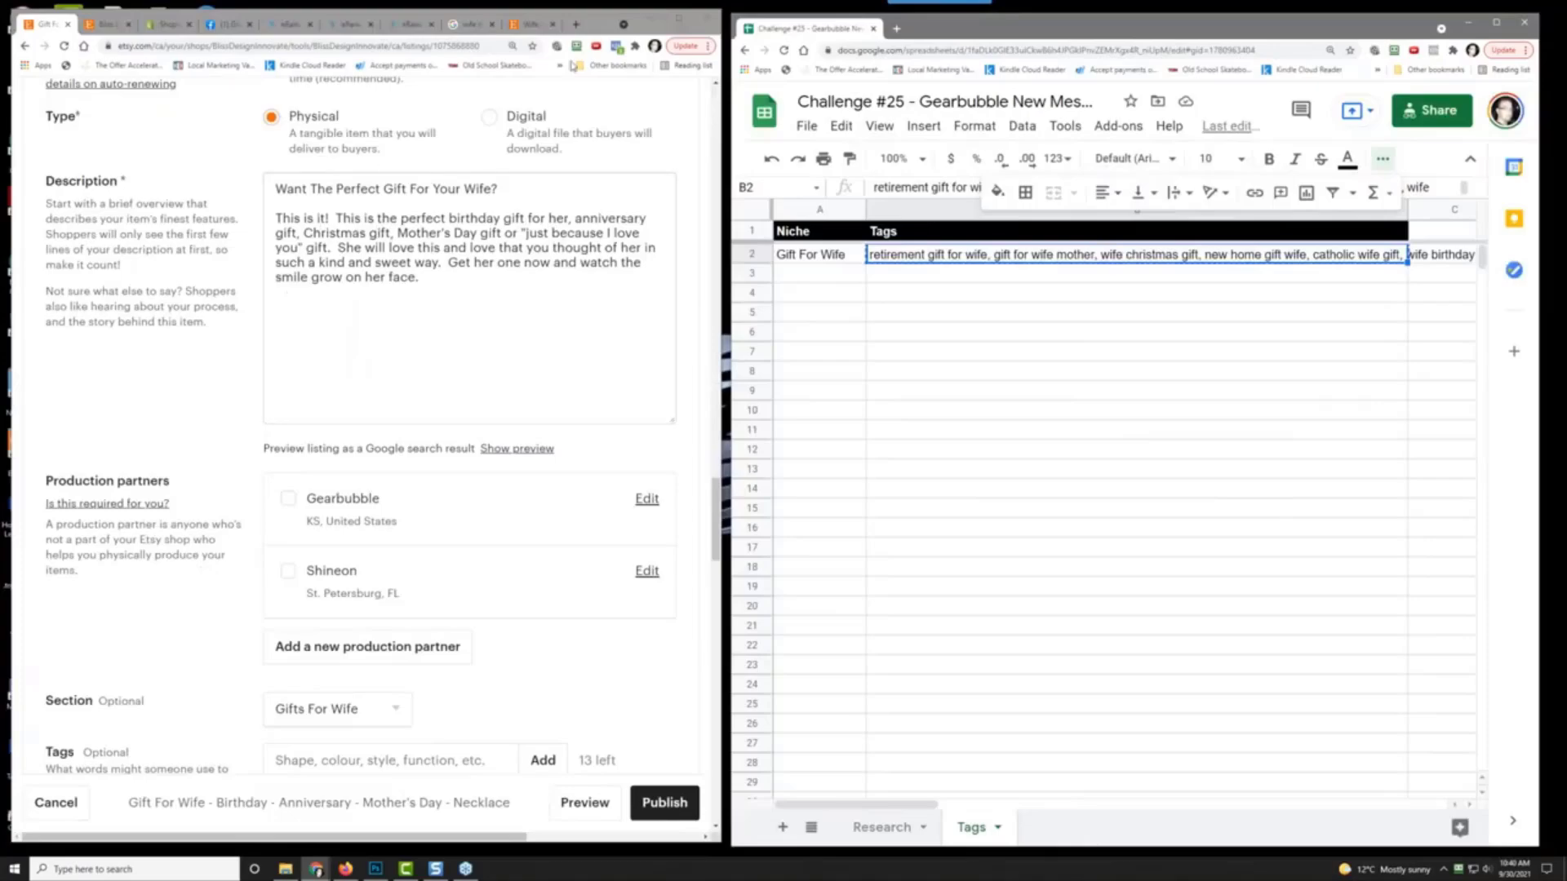
left_click(682, 20)
left_click(679, 19)
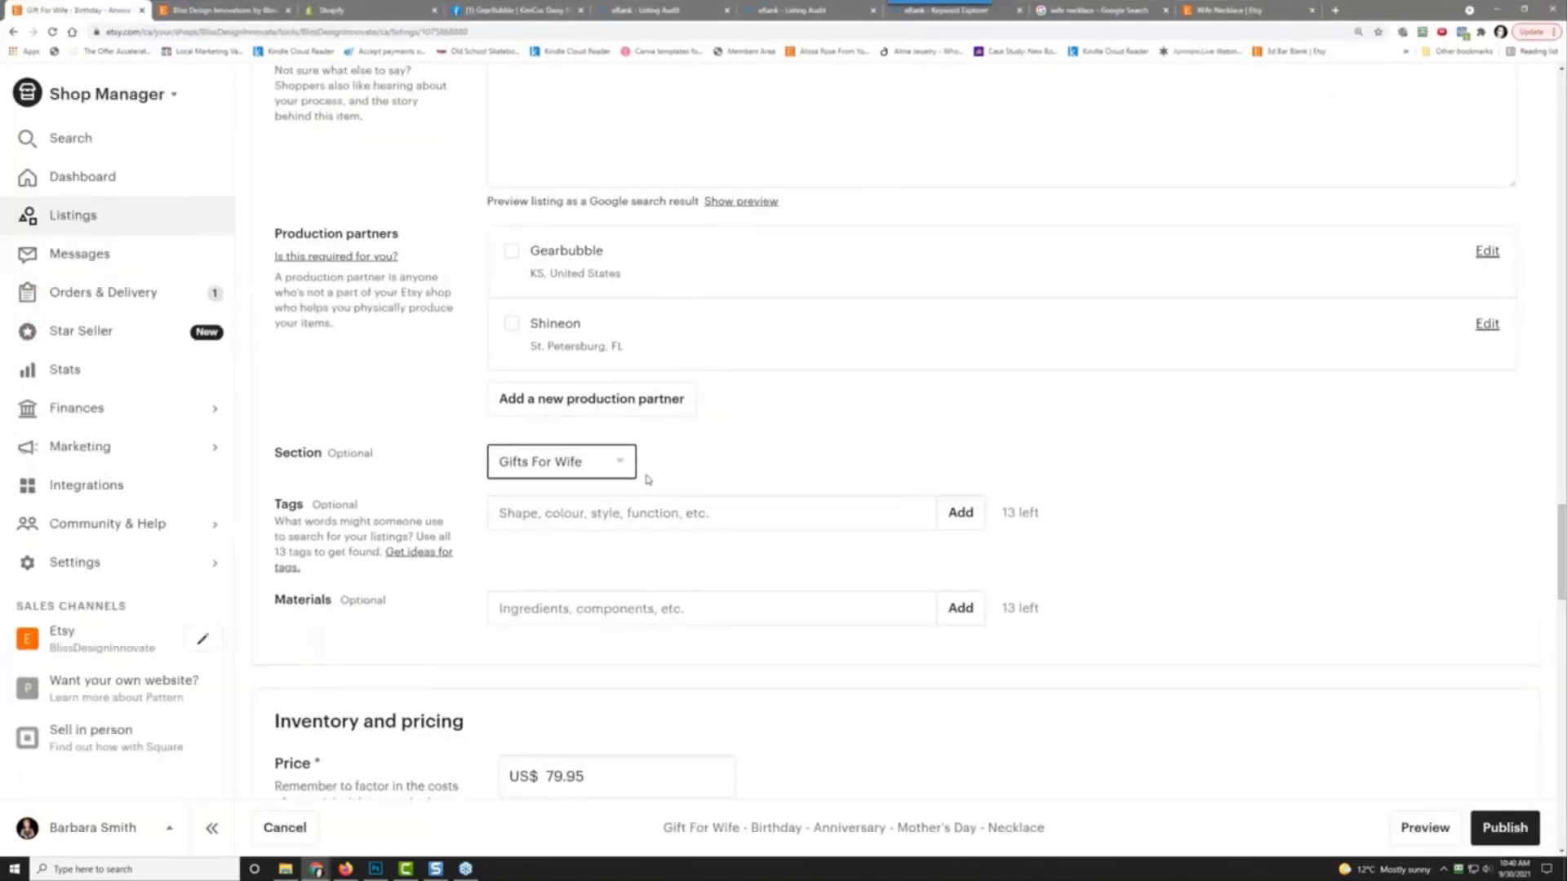
right_click(547, 512)
left_click(602, 623)
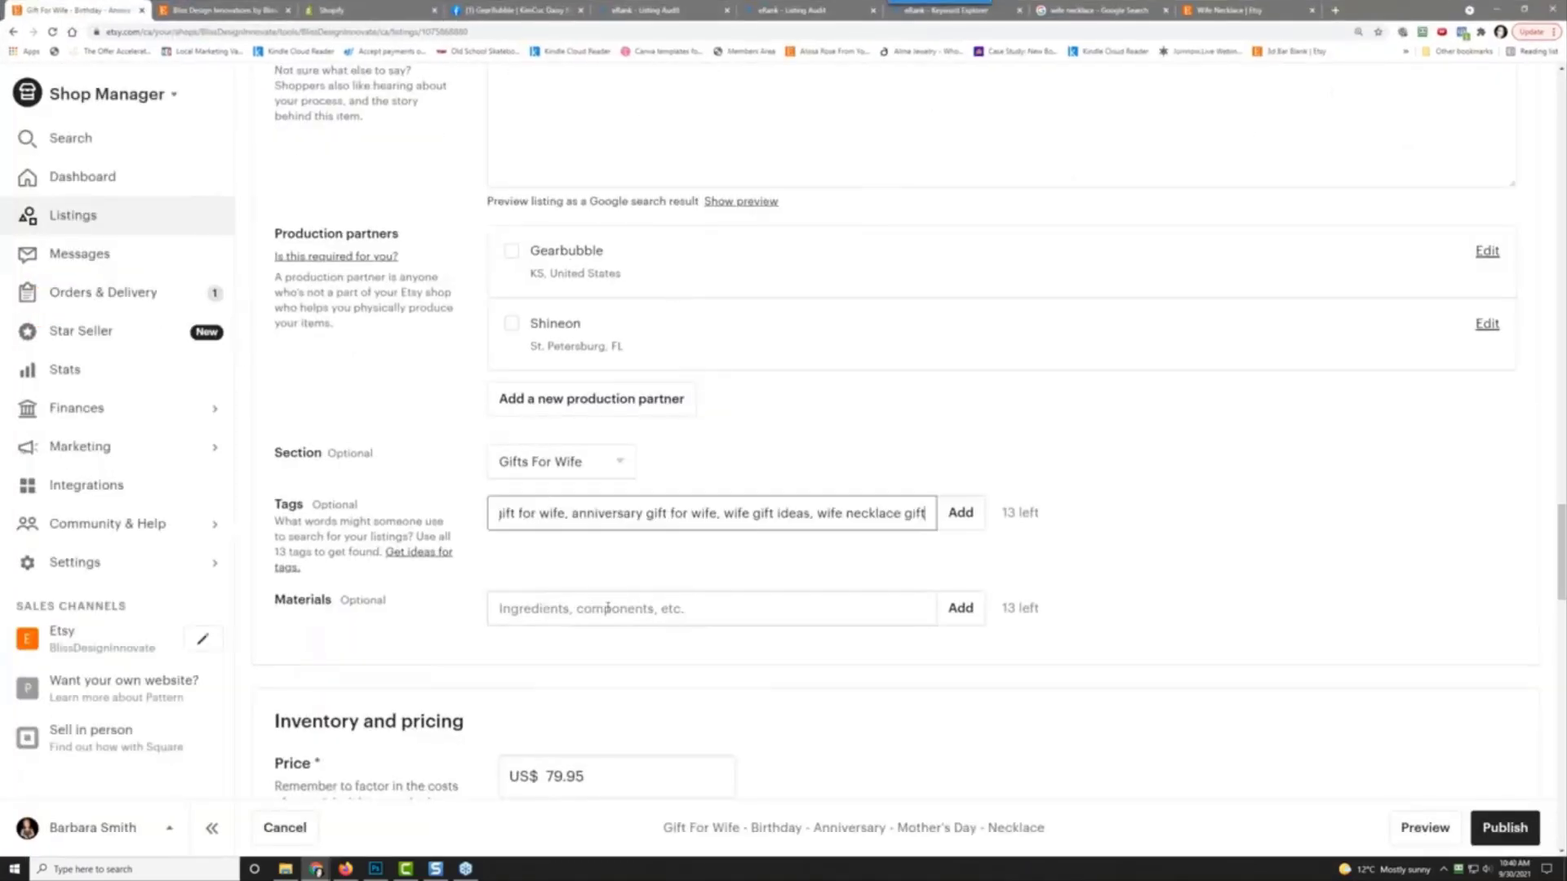
left_click(961, 512)
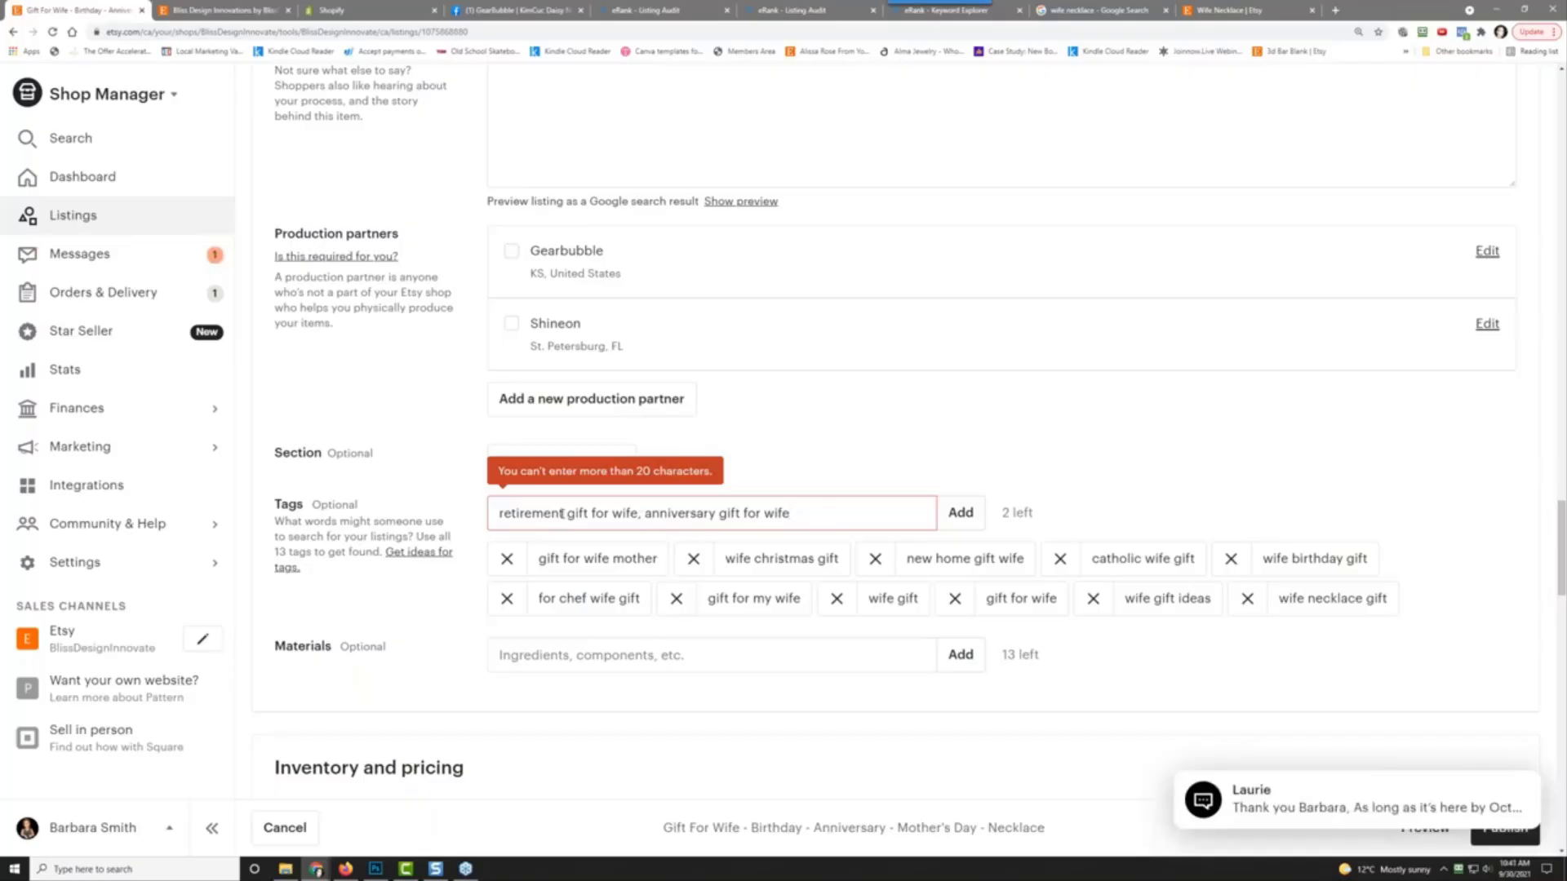
Step: Shorten the two remaining tag entries to "retire gift for wife" and "anniversary gift wife", and submit them
left_click_drag(564, 513, 532, 513)
key("BackSpace")
key("Right")
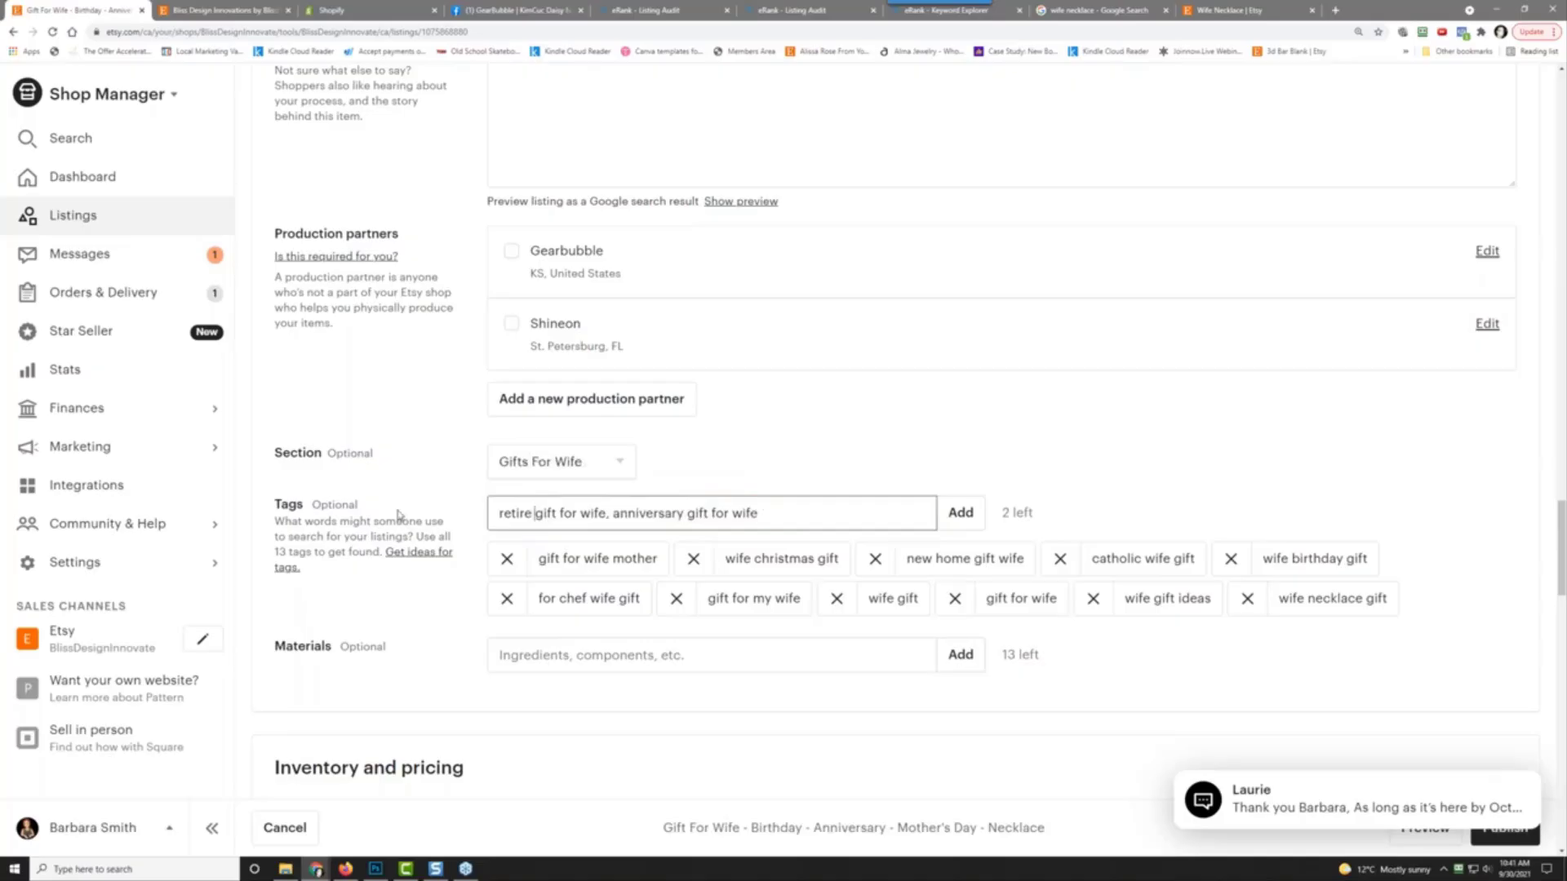
key("Right")
key("Right")
key("Right")
key("Right")
key("Right")
key("Right")
key("Right")
key("Right")
key("Right")
key("Right")
key("Right")
key("Right")
key("Right")
key("Right")
key("Right")
key("Right")
key("Right")
key("Right")
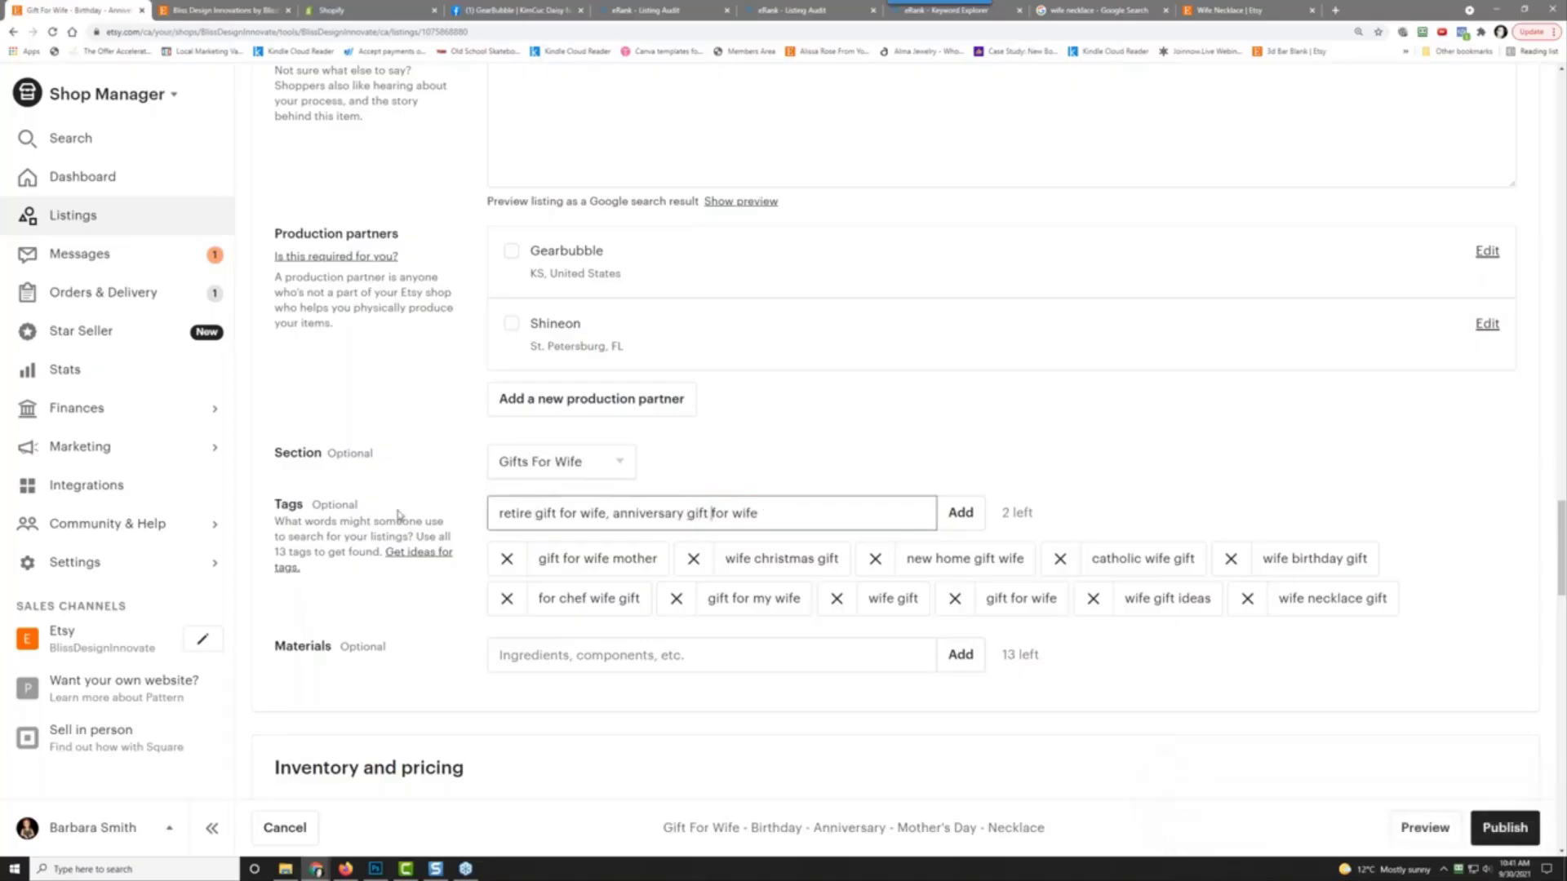
key("BackSpace")
key("Delete")
key("Delete")
key("Delete")
left_click(959, 523)
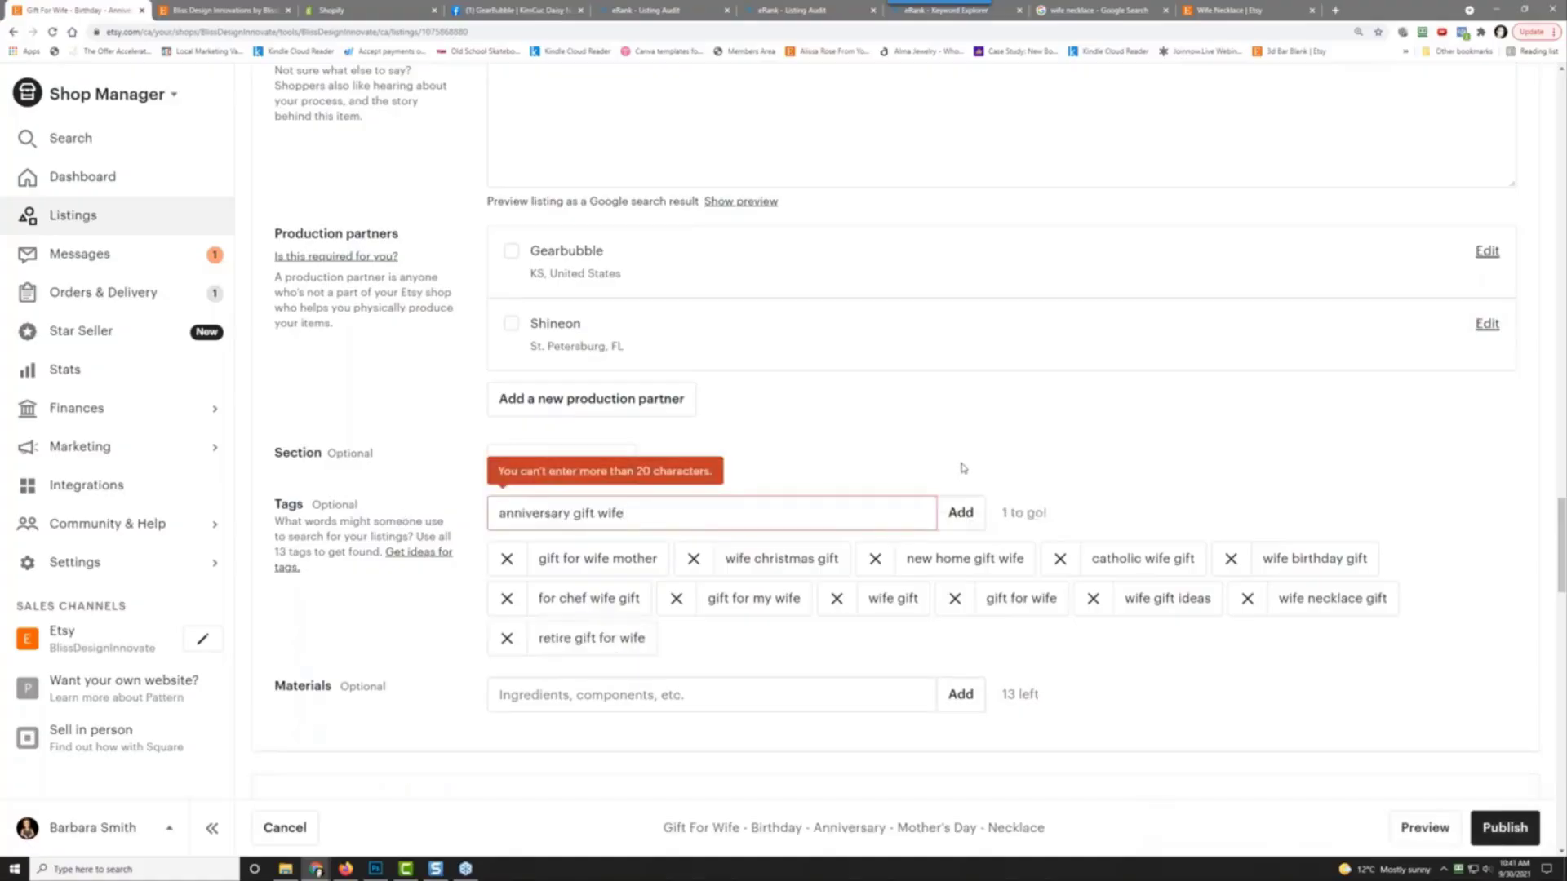
Step: Shorten the remaining anniversary tag to "anniversary wife" and add it to the listing
double_click(575, 514)
key("BackSpace")
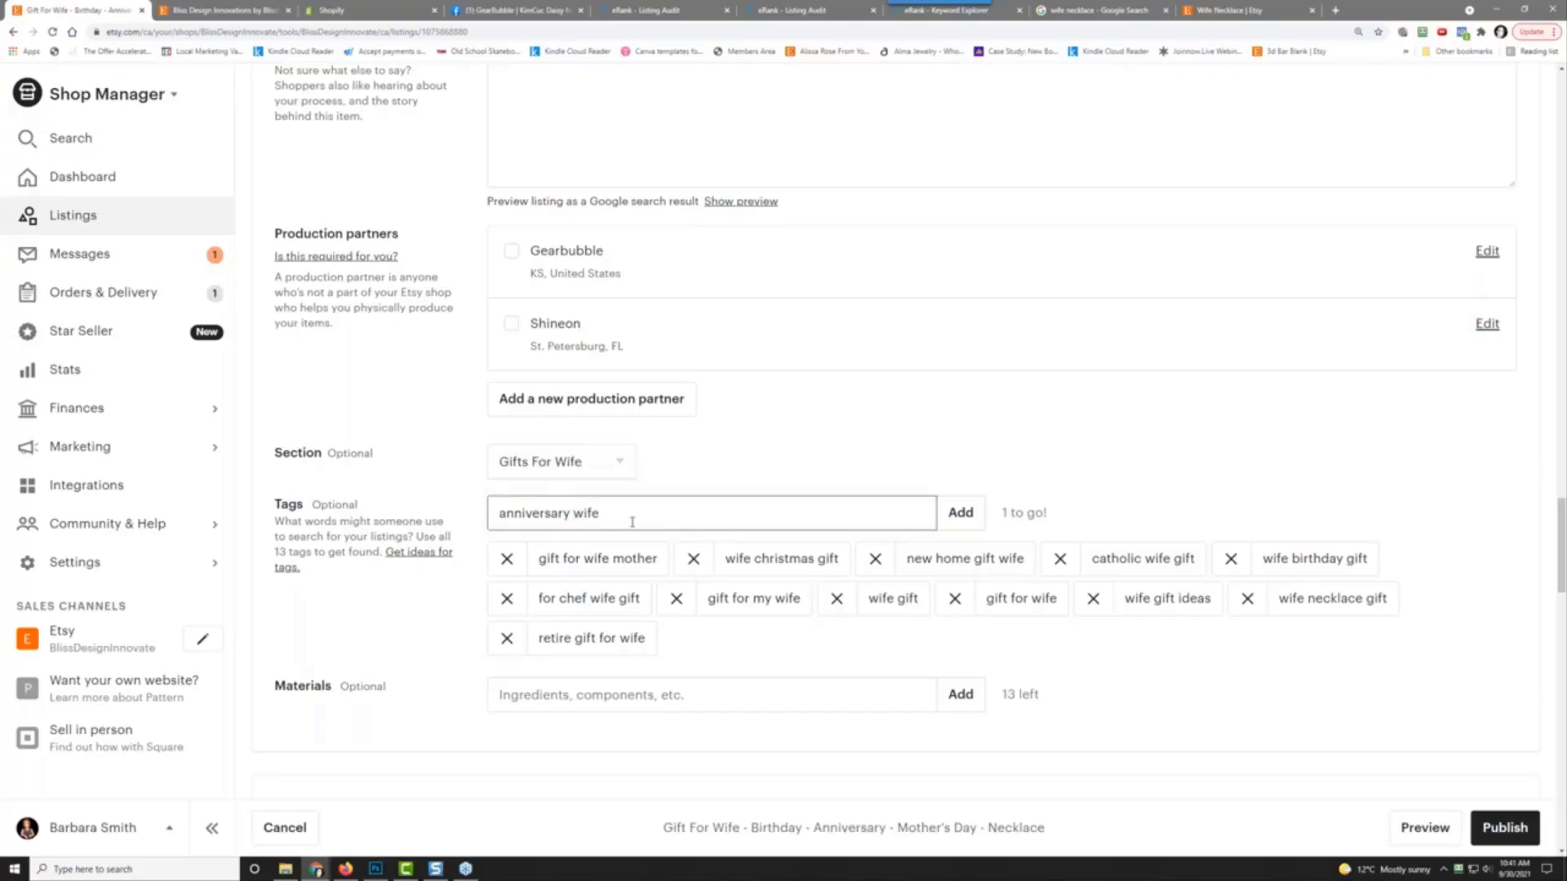
left_click(967, 515)
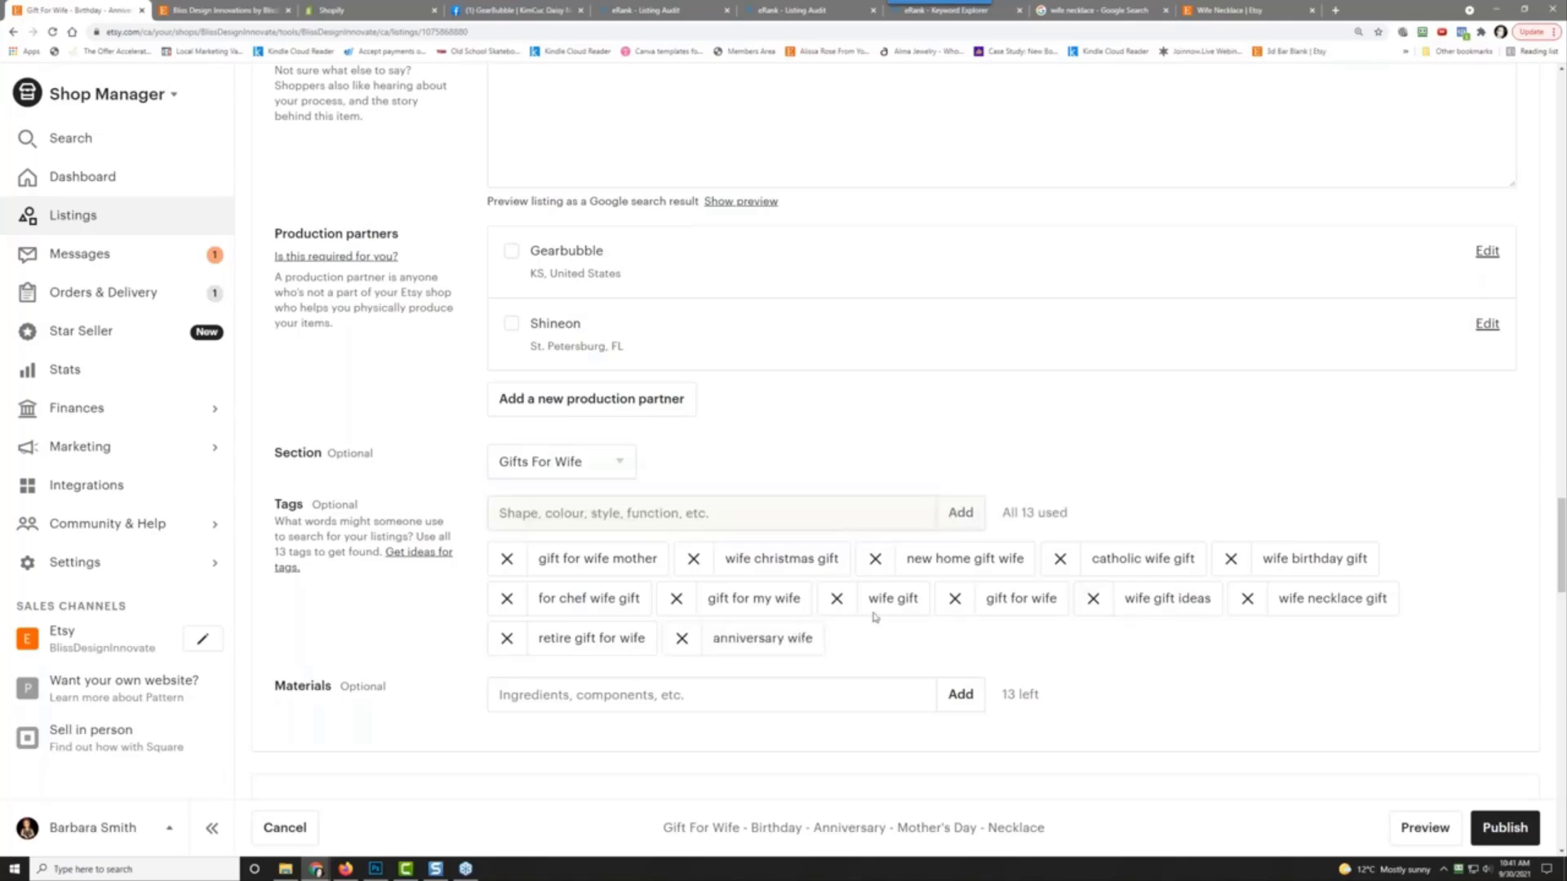
Step: Enter the listing's materials as .925 Silver, 14k Gold Plated, Stainless Steel, Paper, Cardboard and Cubic Zirconia, and submit them
scroll(416, 591, "down", 3)
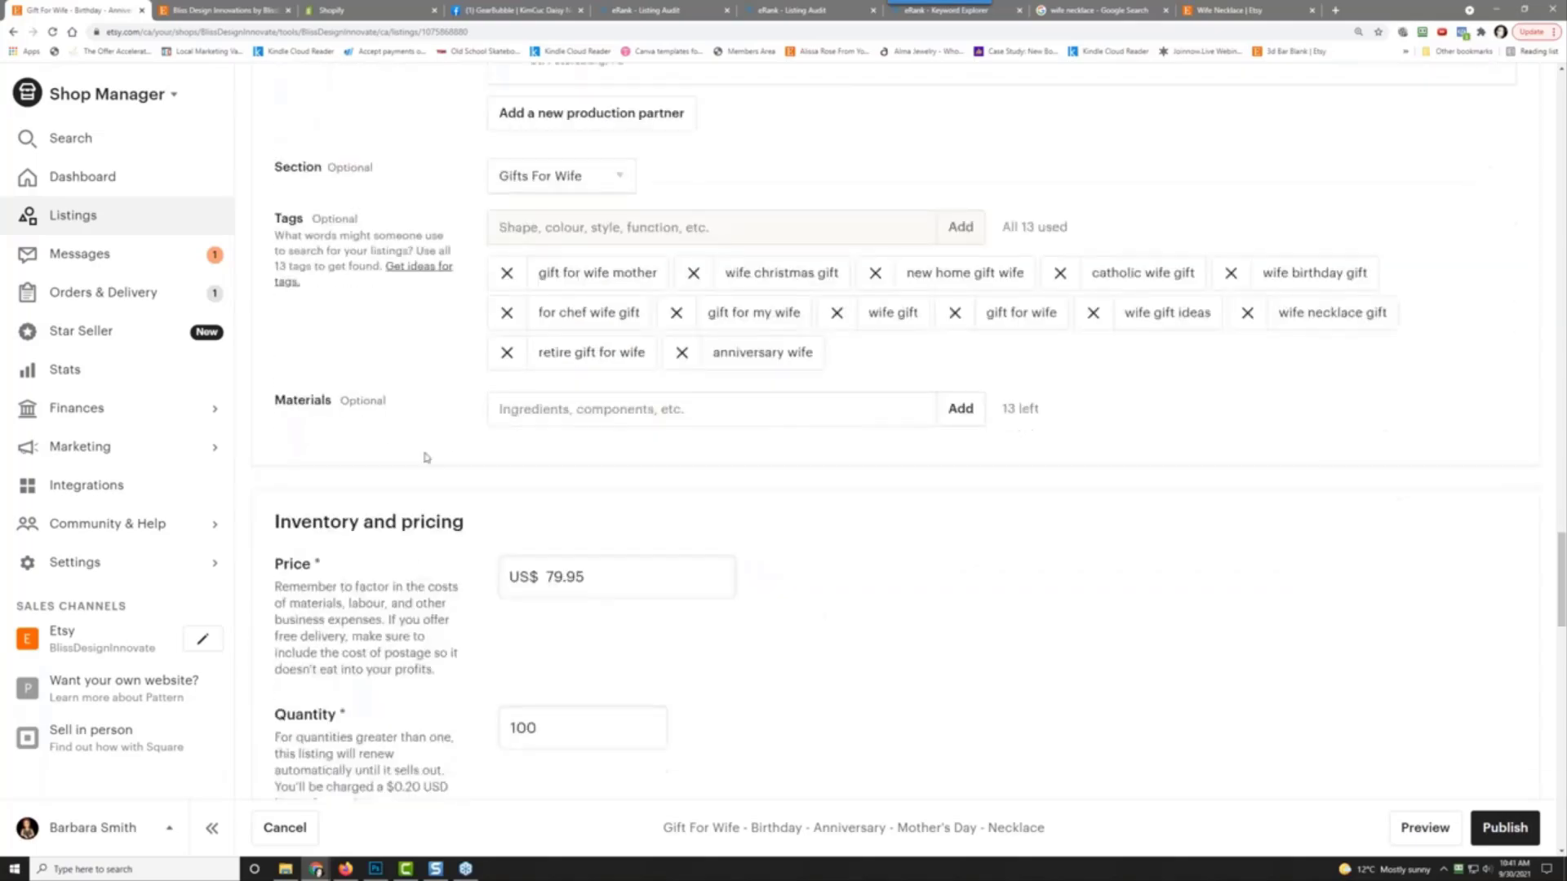
left_click(620, 408)
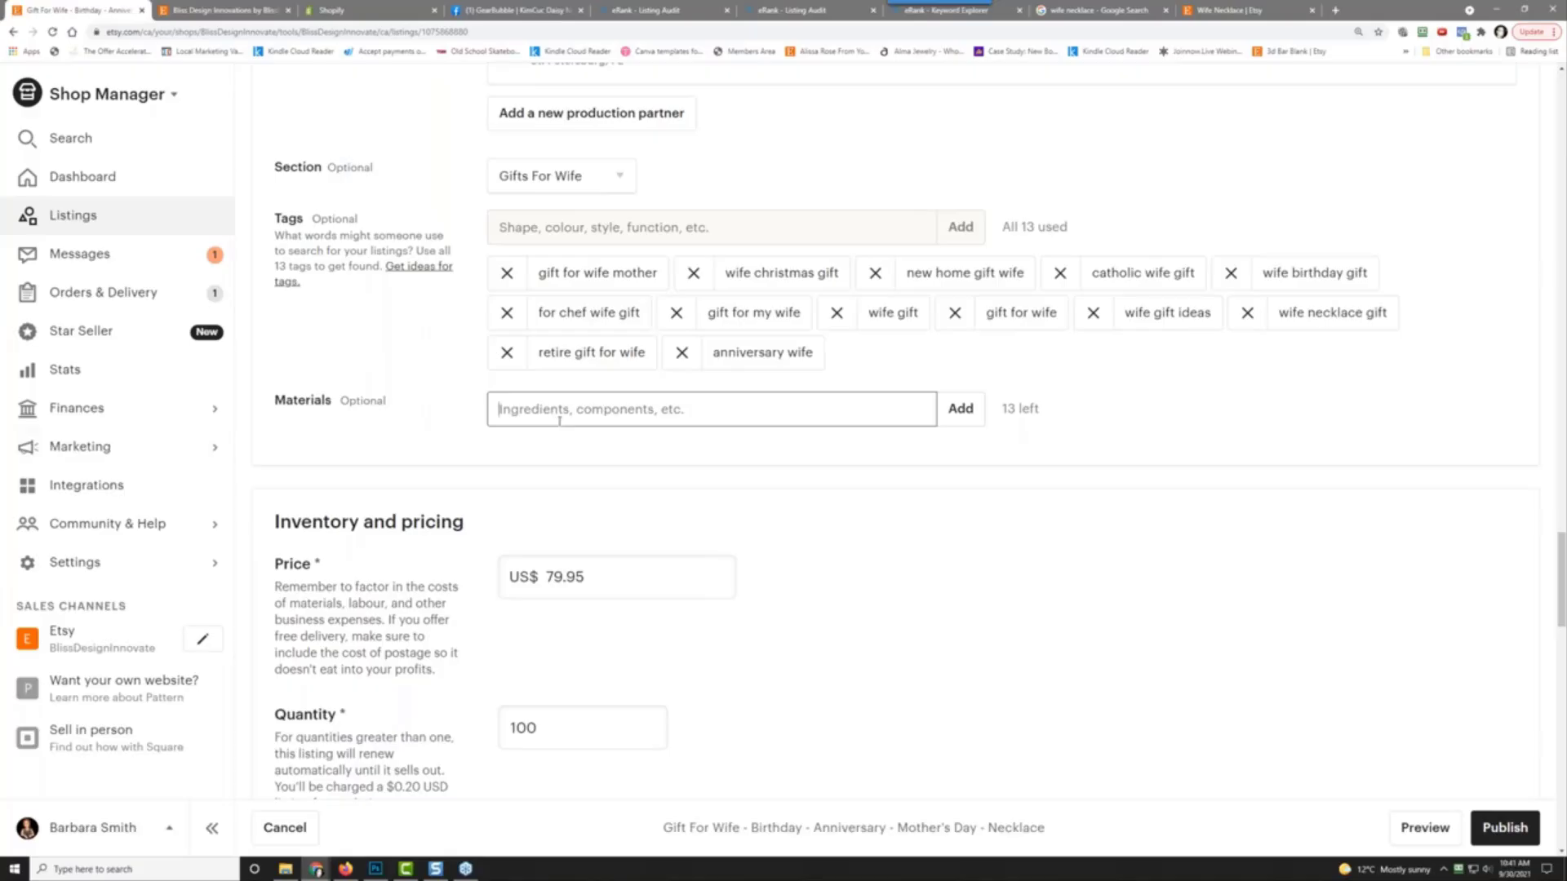
type(".925 Silver")
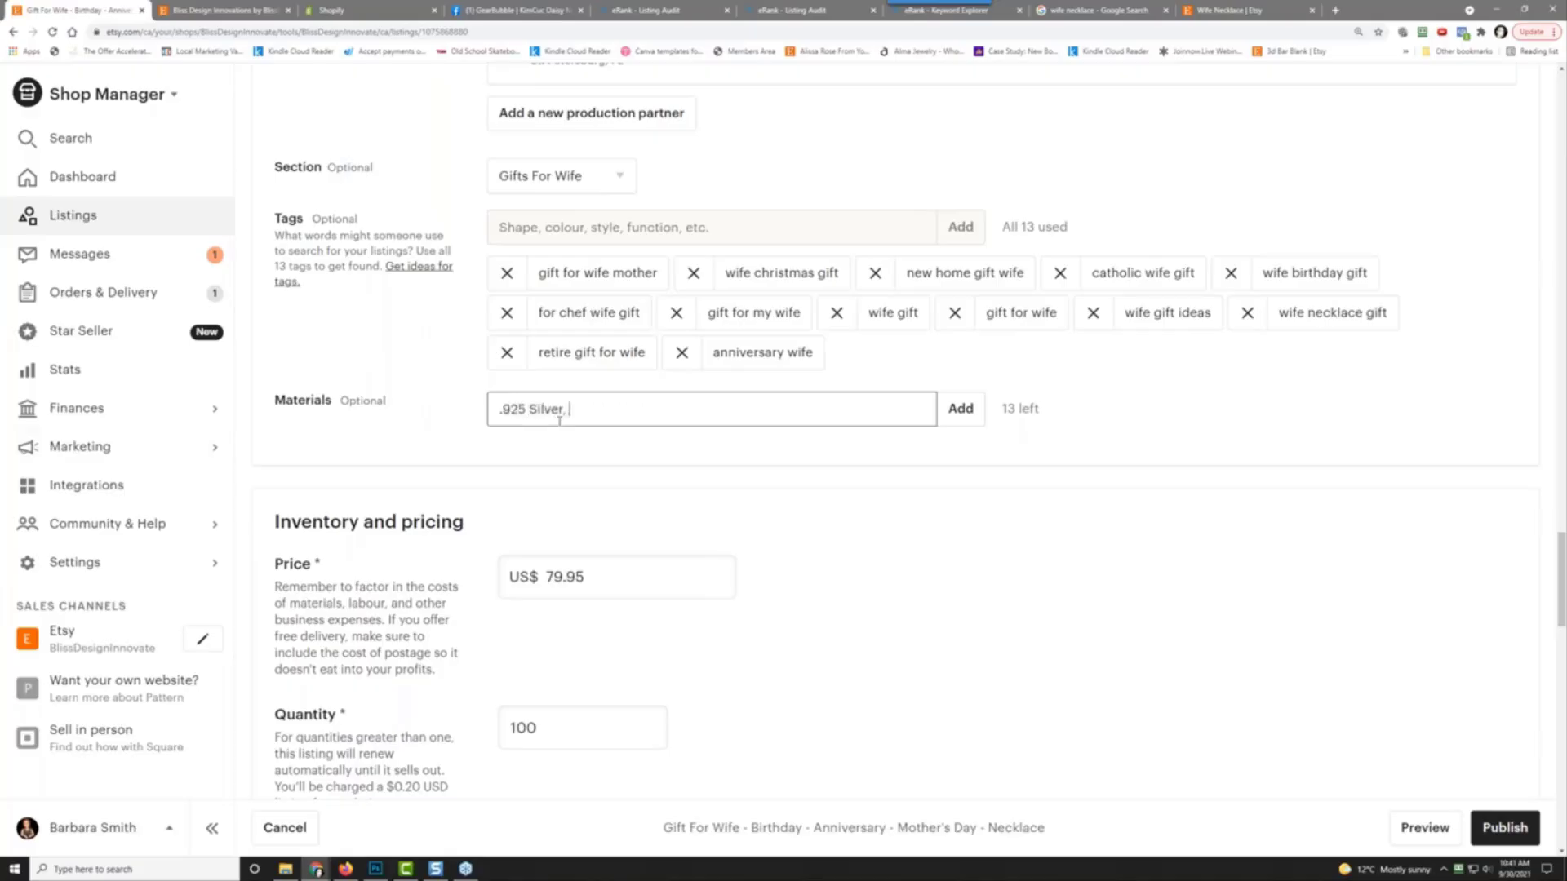
type(", 14k Gold Plated, Stainl")
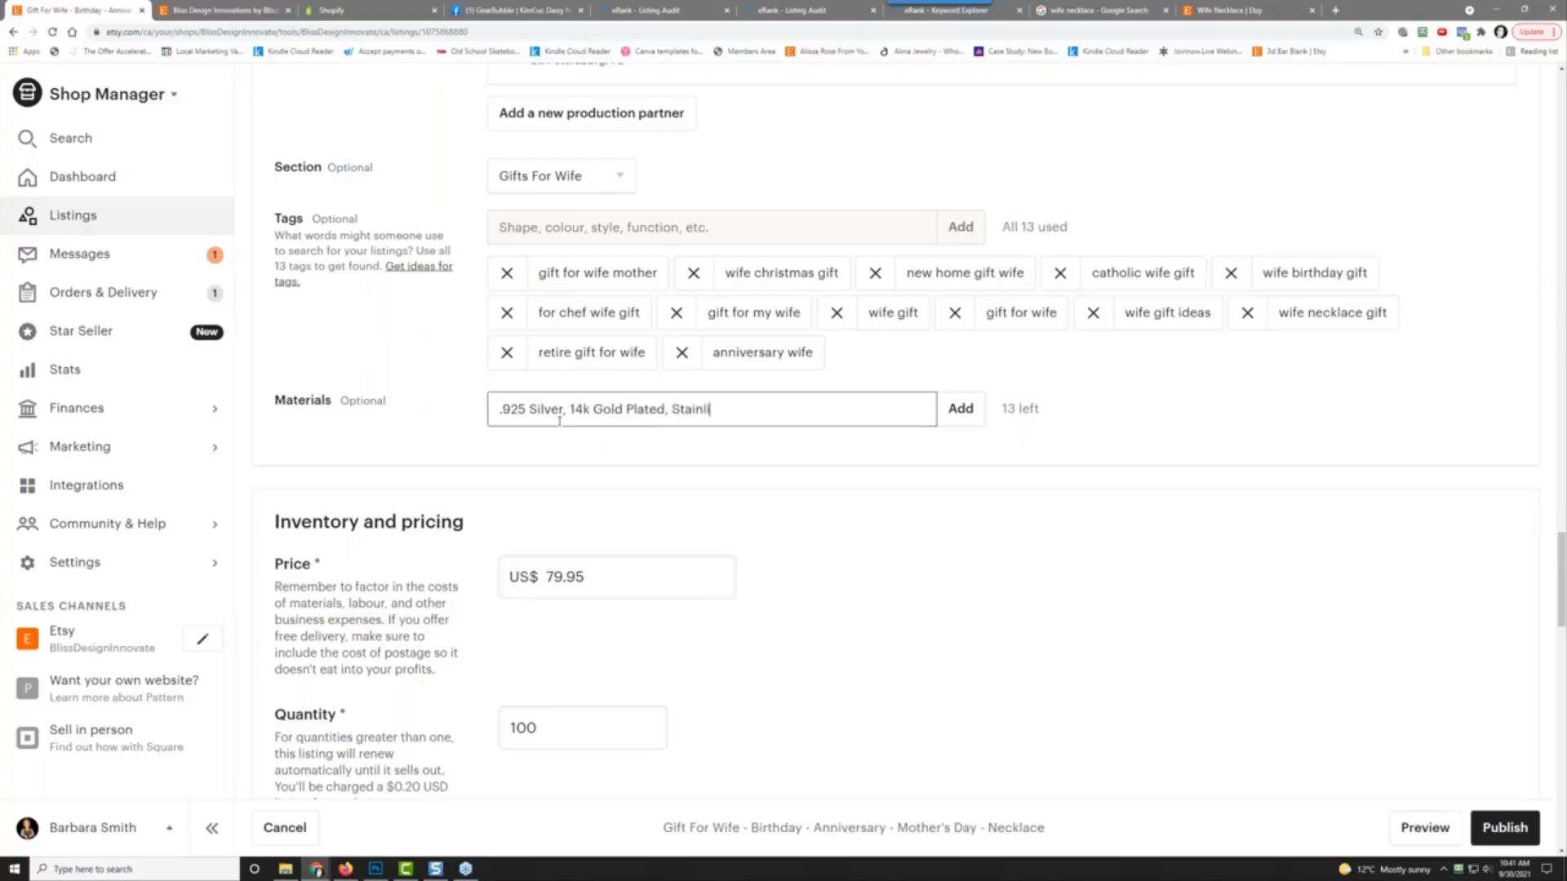
type("ess Steel, Paper, Carboard")
key("BackSpace")
key("BackSpace")
key("BackSpace")
key("BackSpace")
type("board, ")
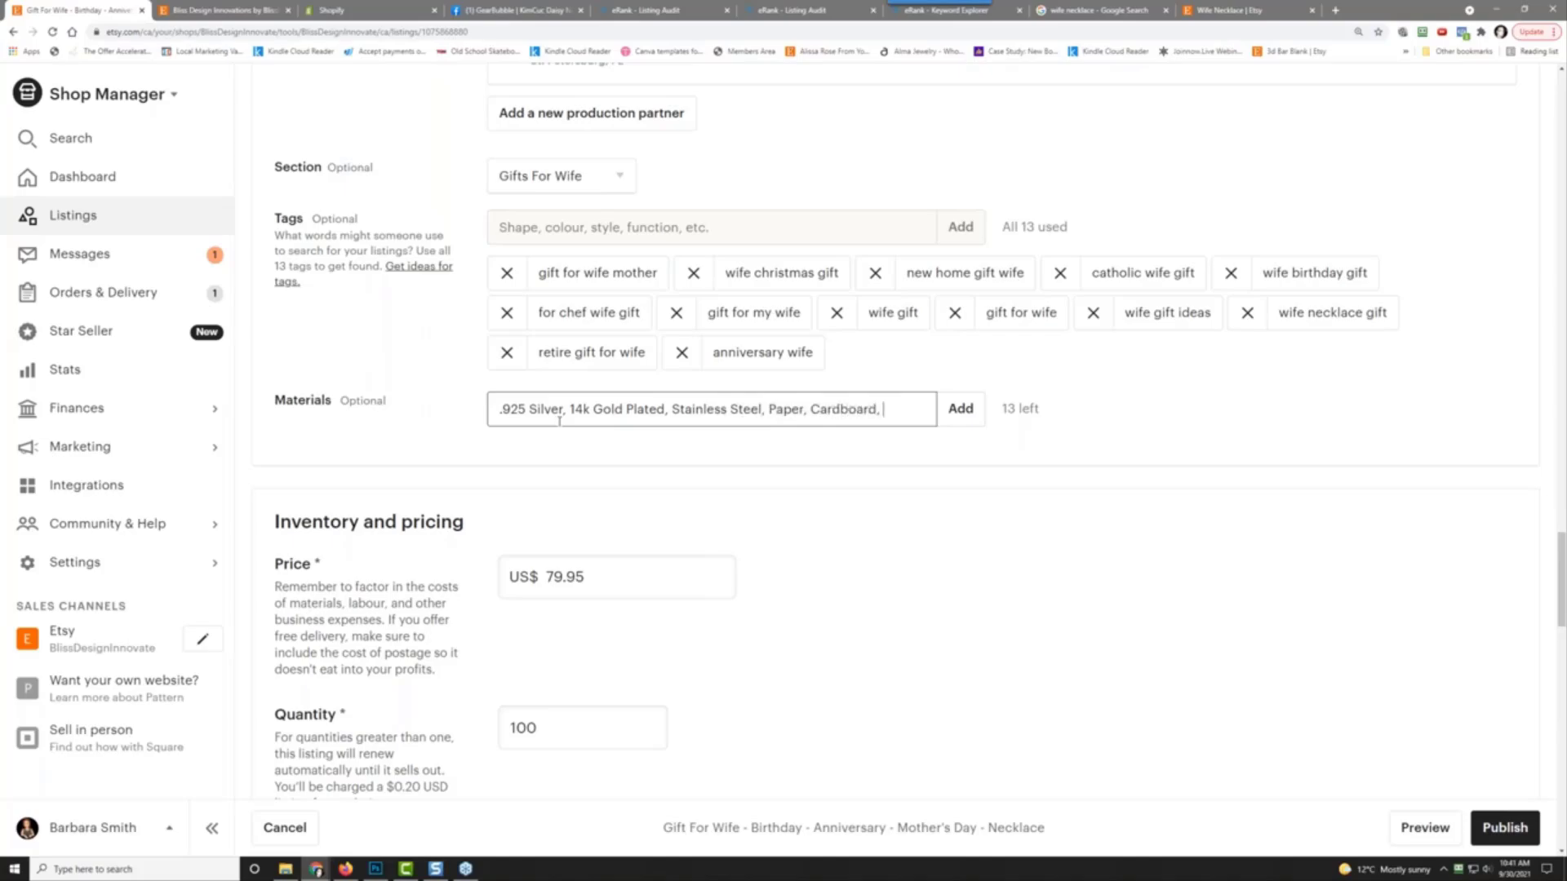
type("Cubic Zi")
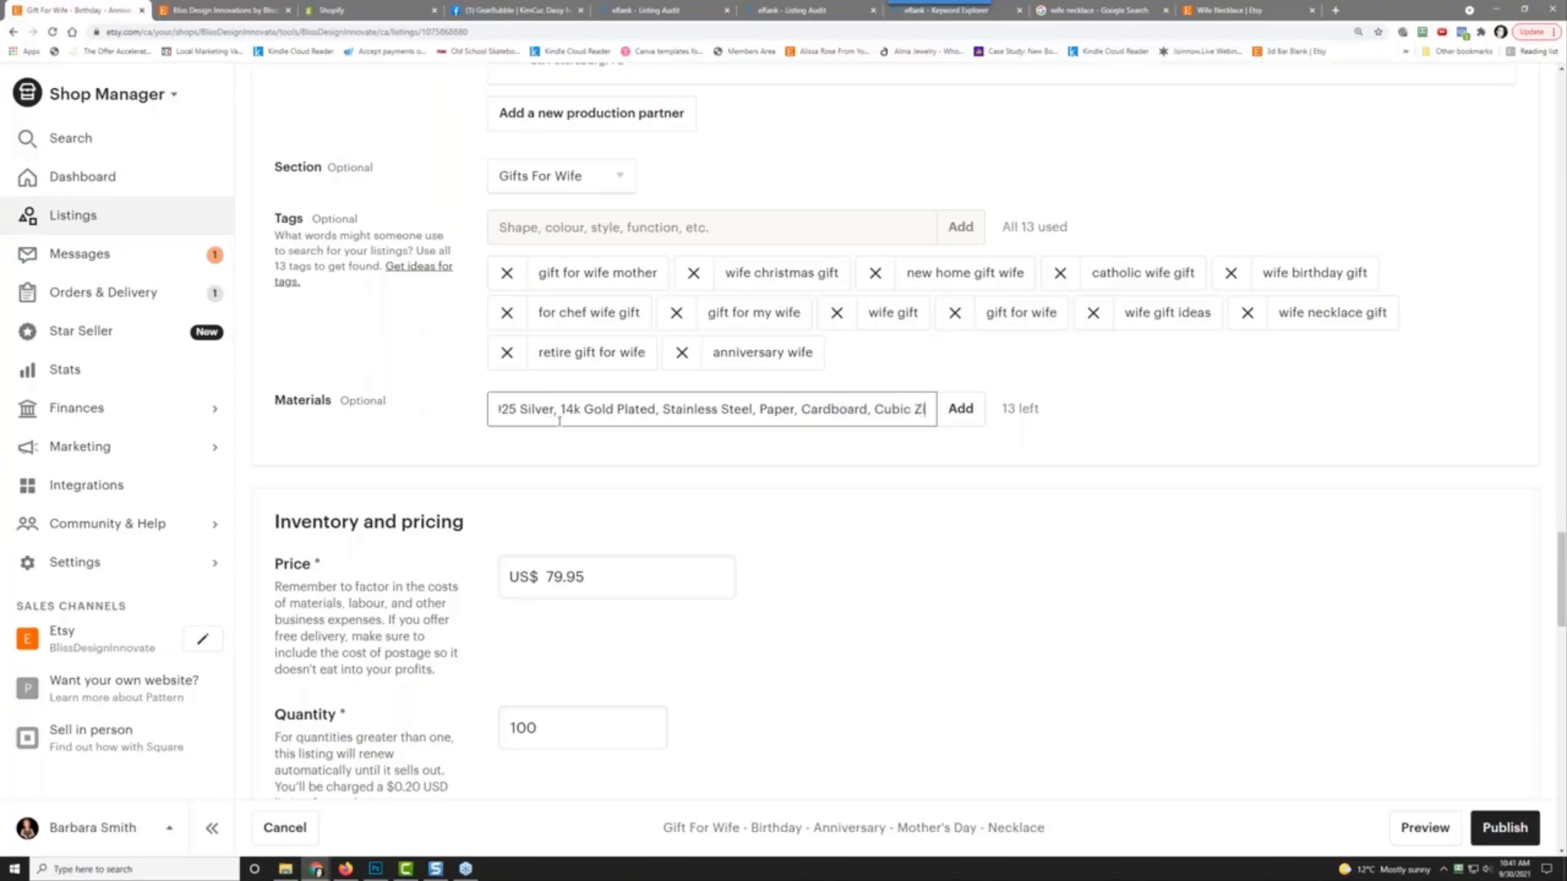
type("rconia")
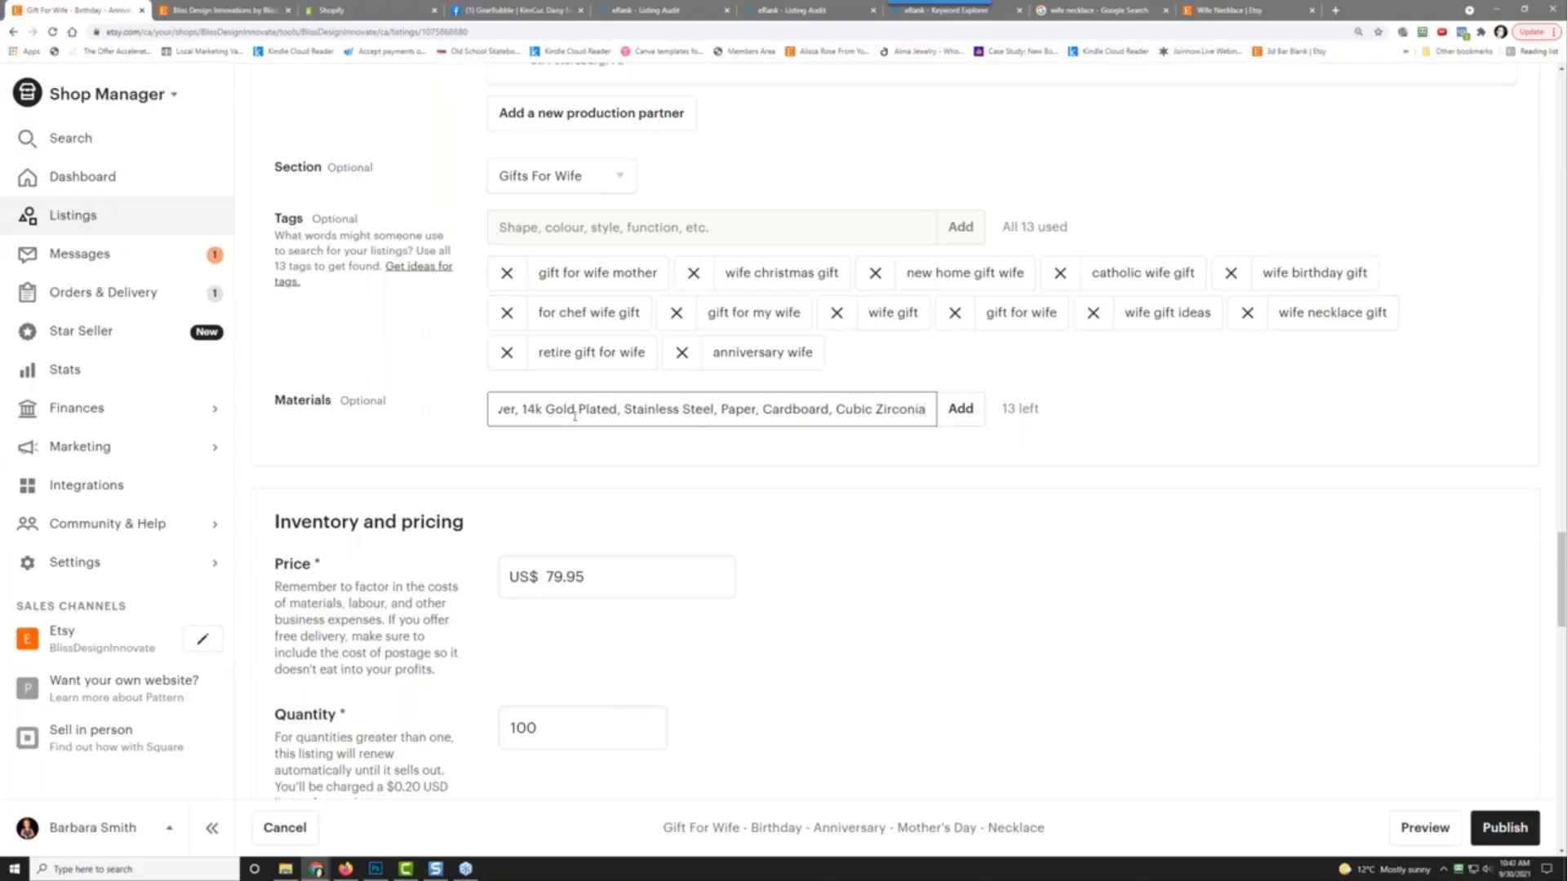
left_click(960, 416)
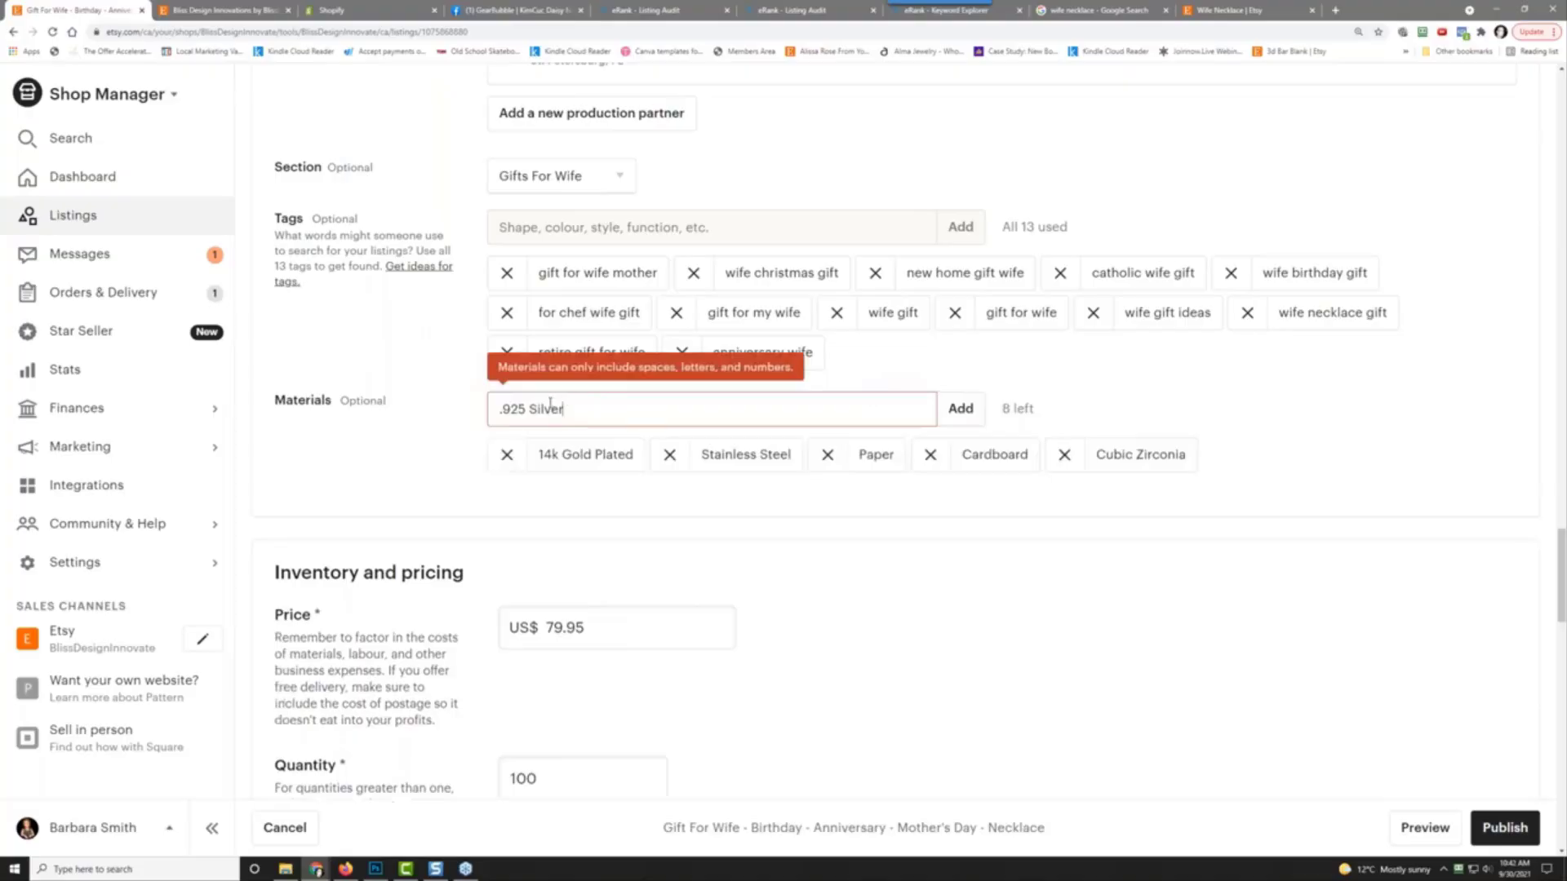
Step: Correct the rejected silver material entry to "925 Silver" and add it to the listing's materials
left_click(502, 408)
key("BackSpace")
scroll(441, 427, "up", 3)
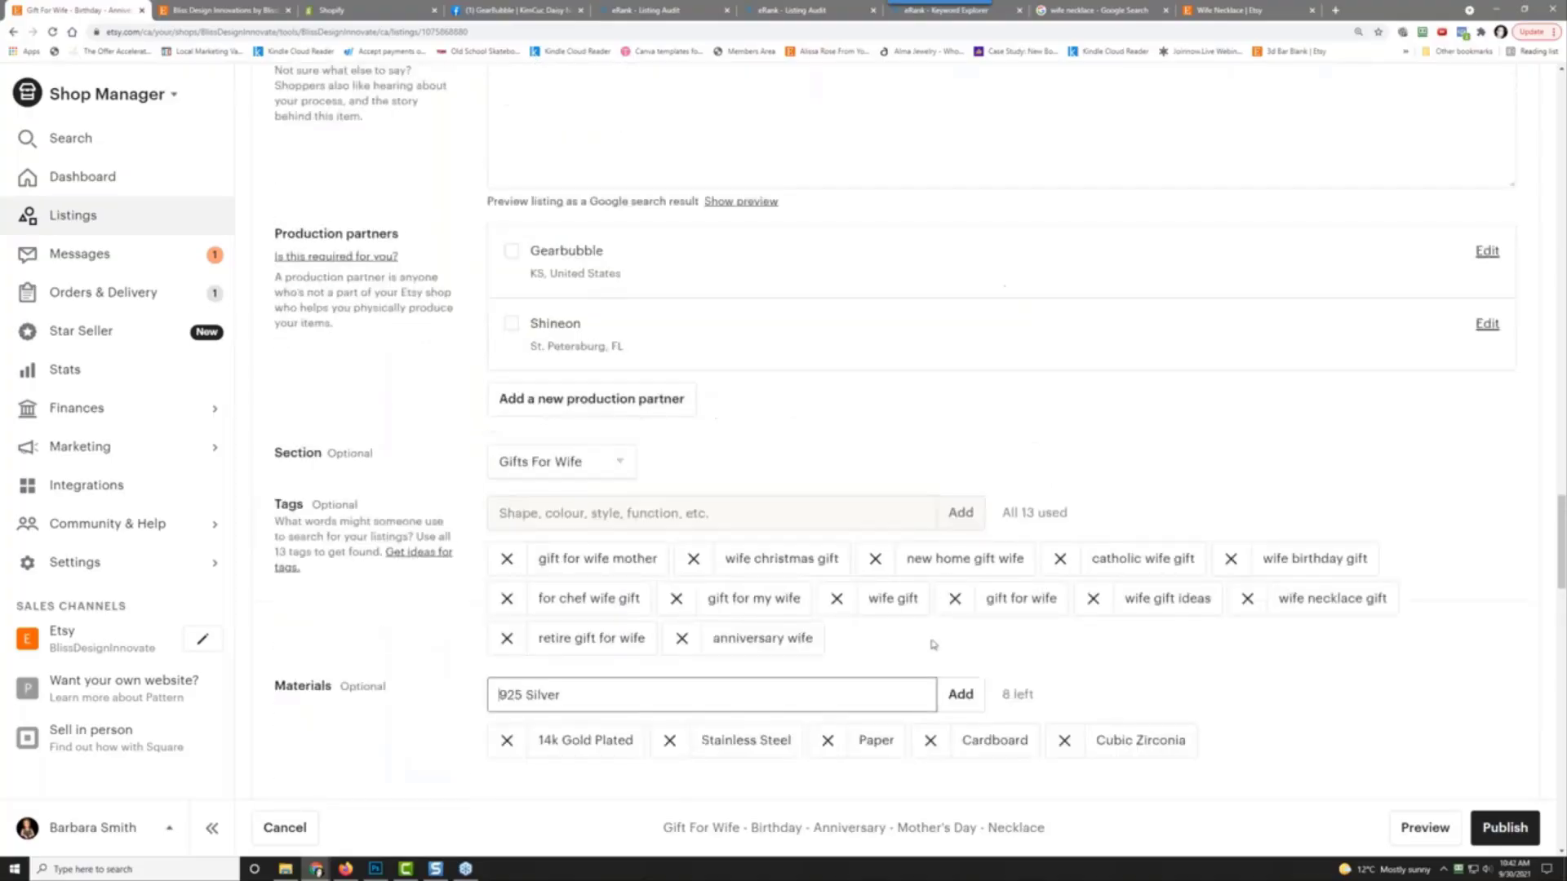
left_click(960, 694)
Step: Review the listing's price, quantity, SKU, variations, personalisation and delivery settings down to the item weight and size fields
scroll(459, 579, "down", 3)
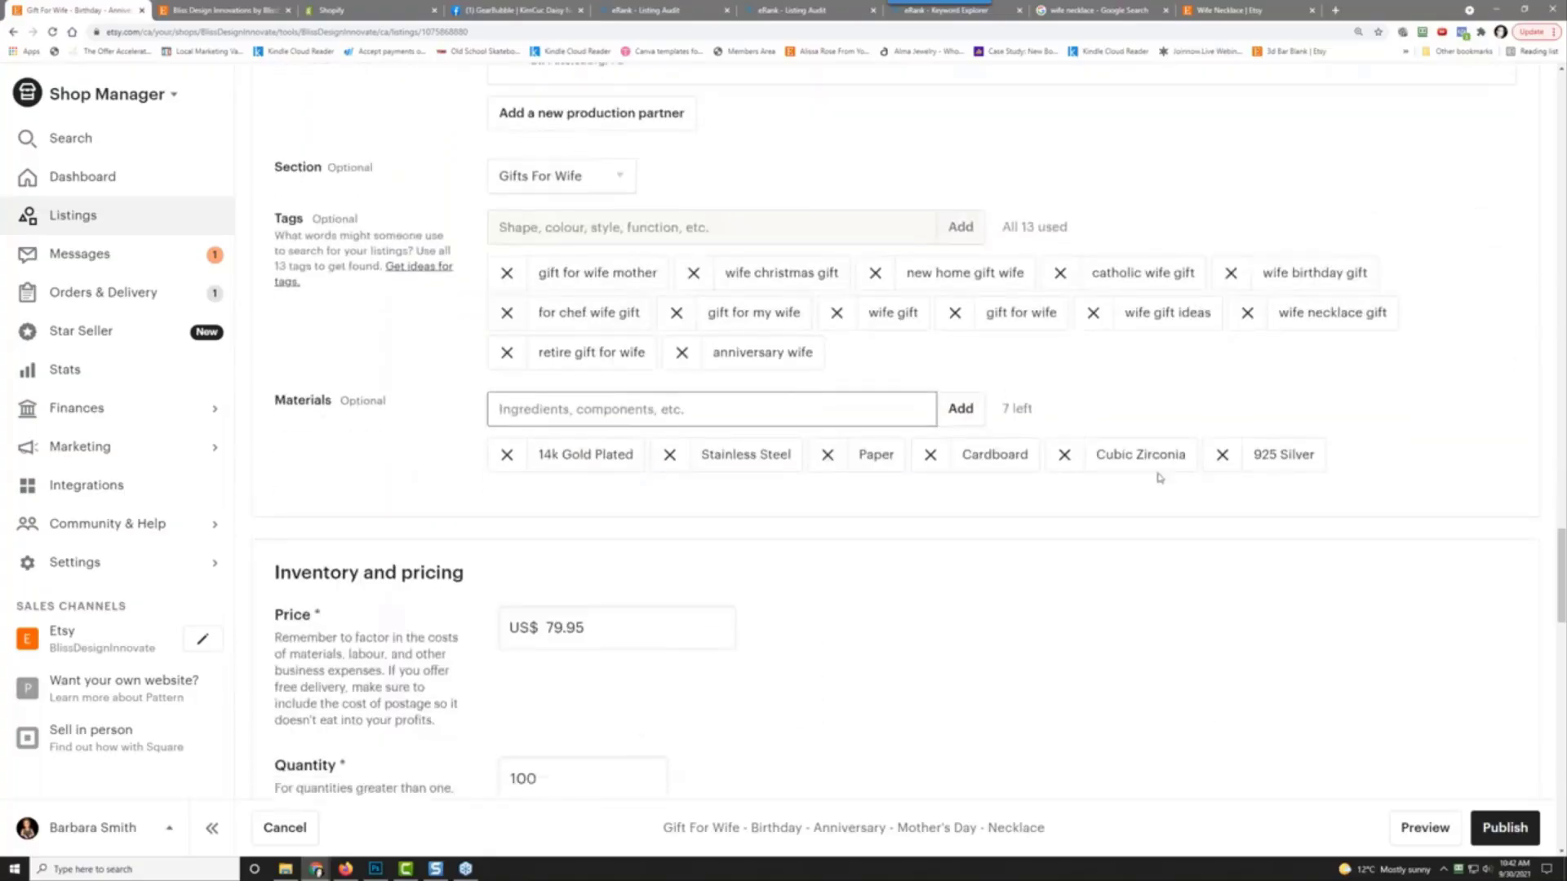
scroll(457, 510, "down", 3)
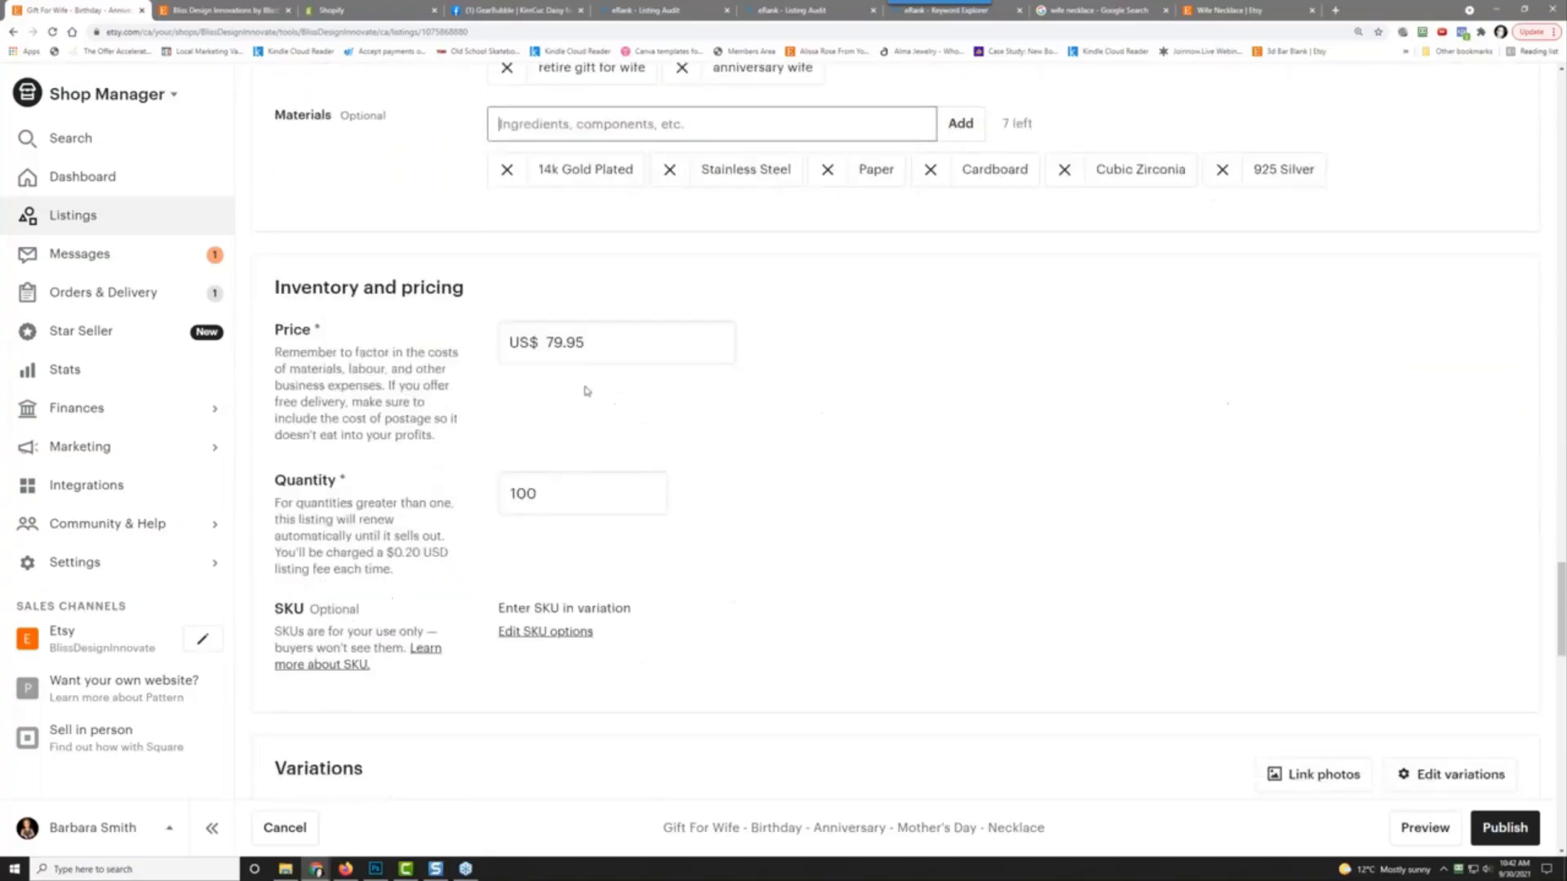
scroll(433, 461, "down", 3)
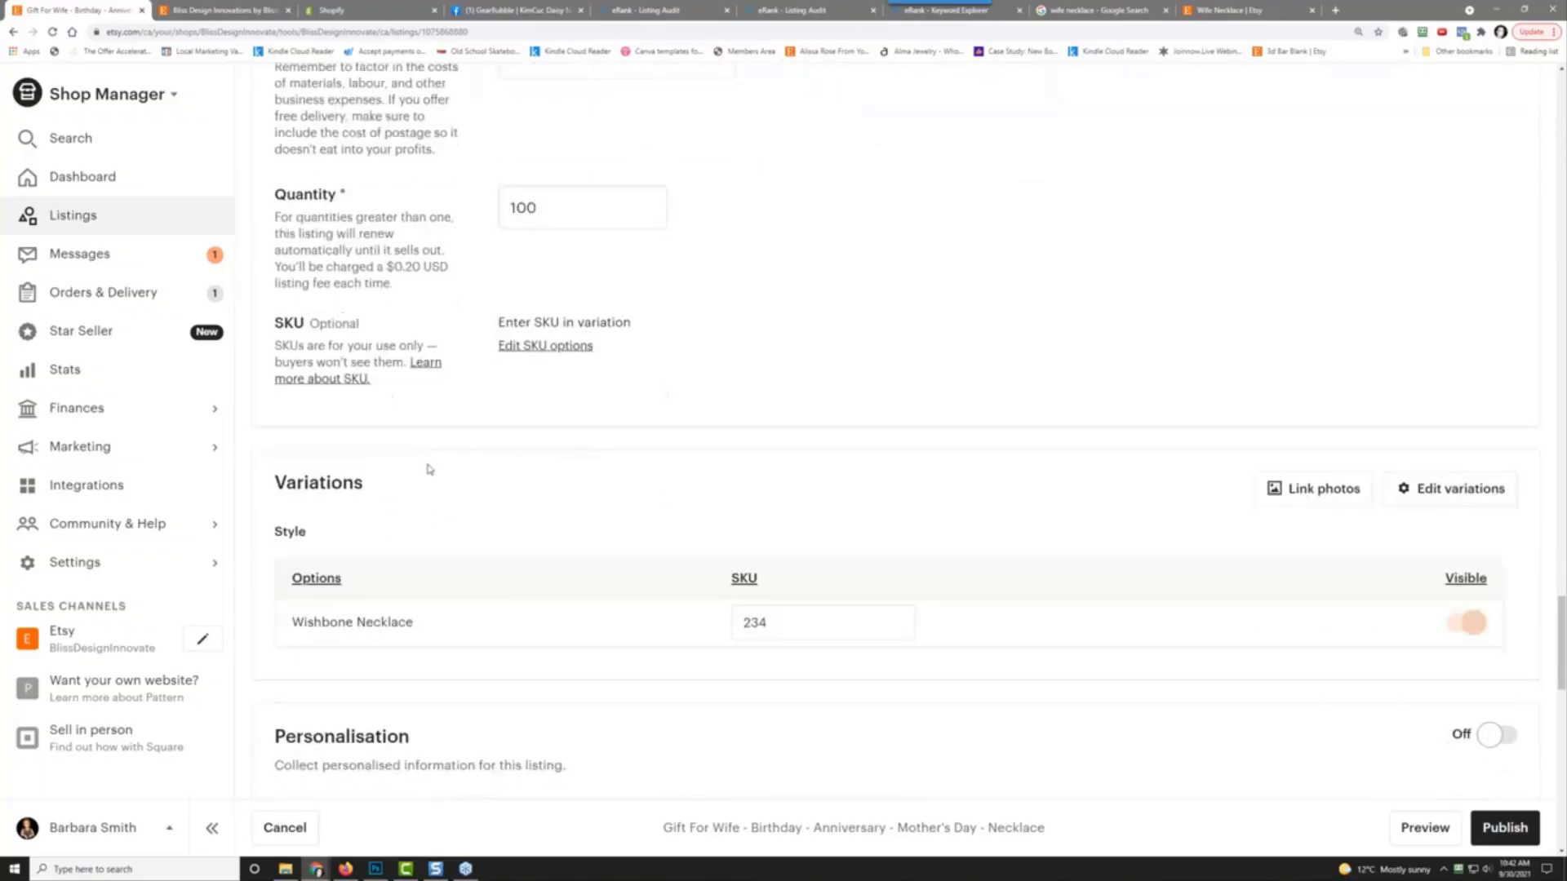
scroll(612, 287, "up", 2)
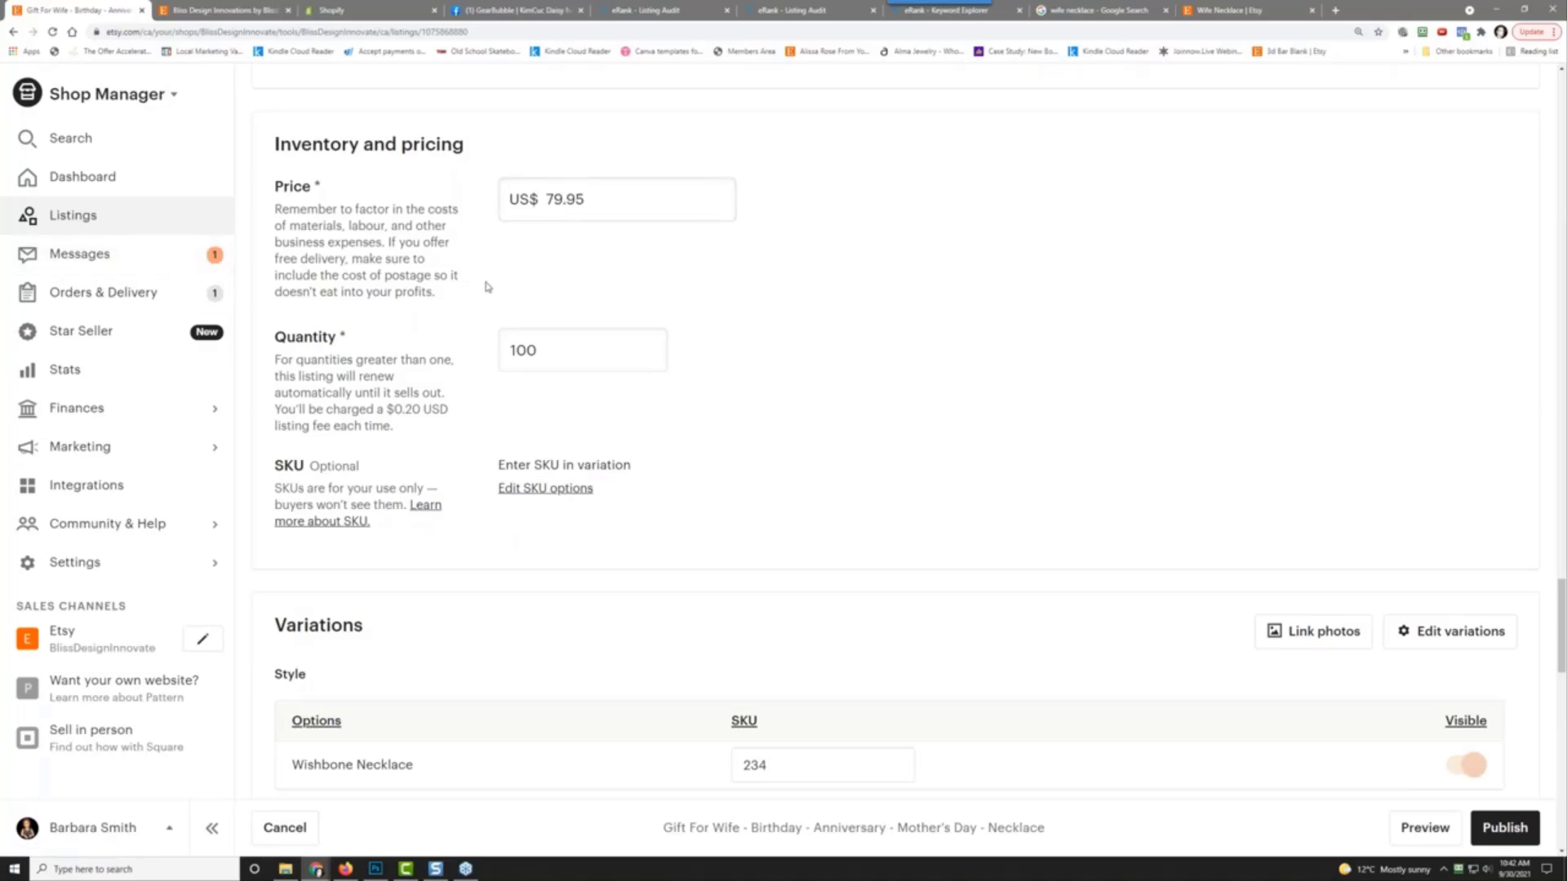
scroll(429, 445, "down", 3)
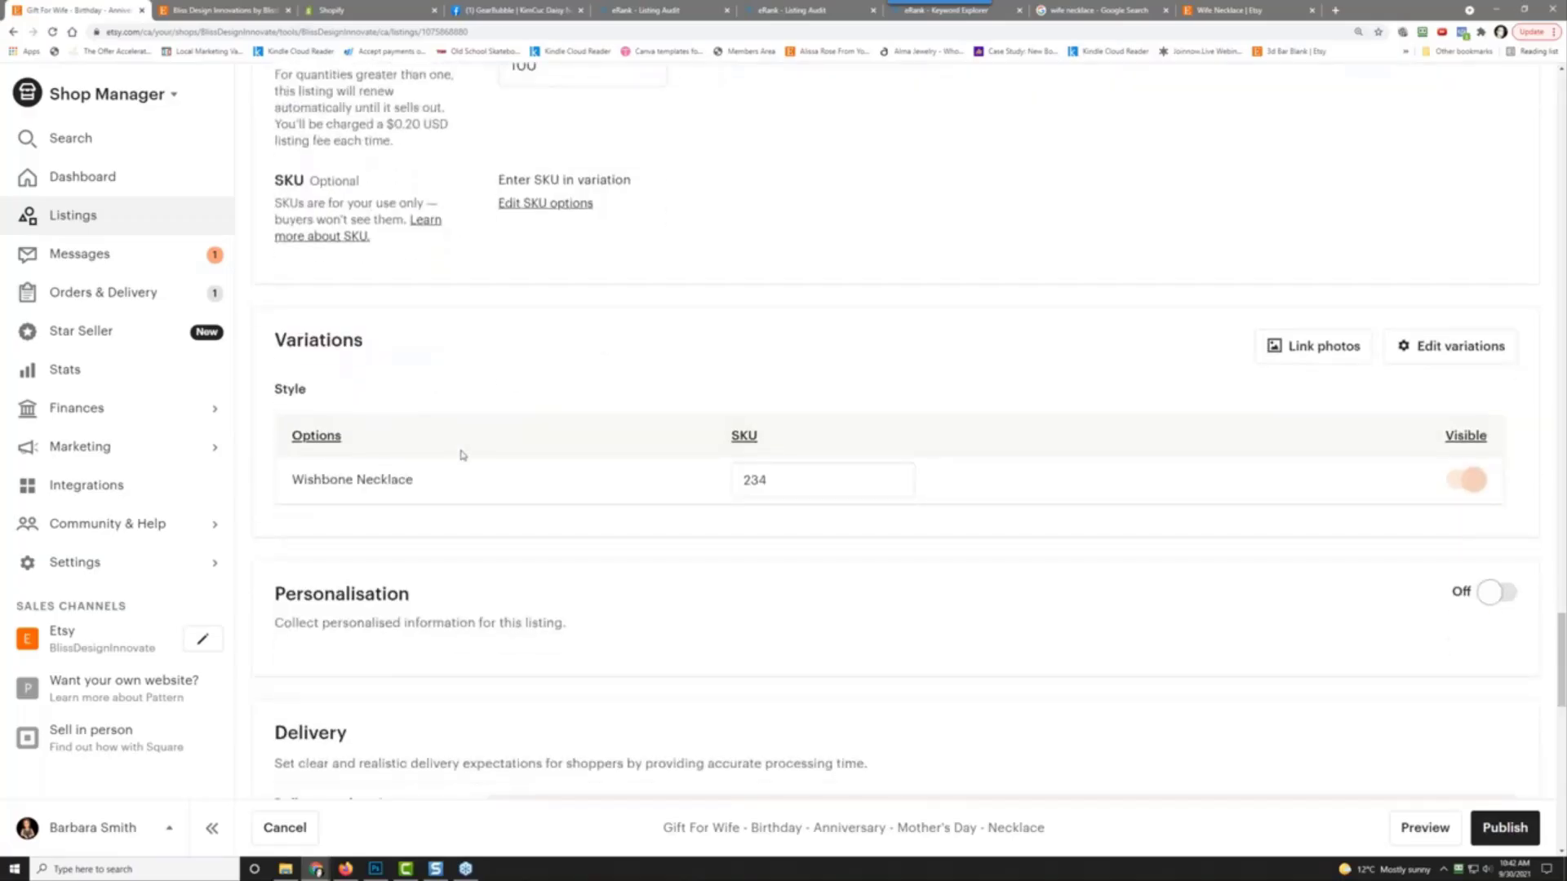
scroll(686, 491, "down", 2)
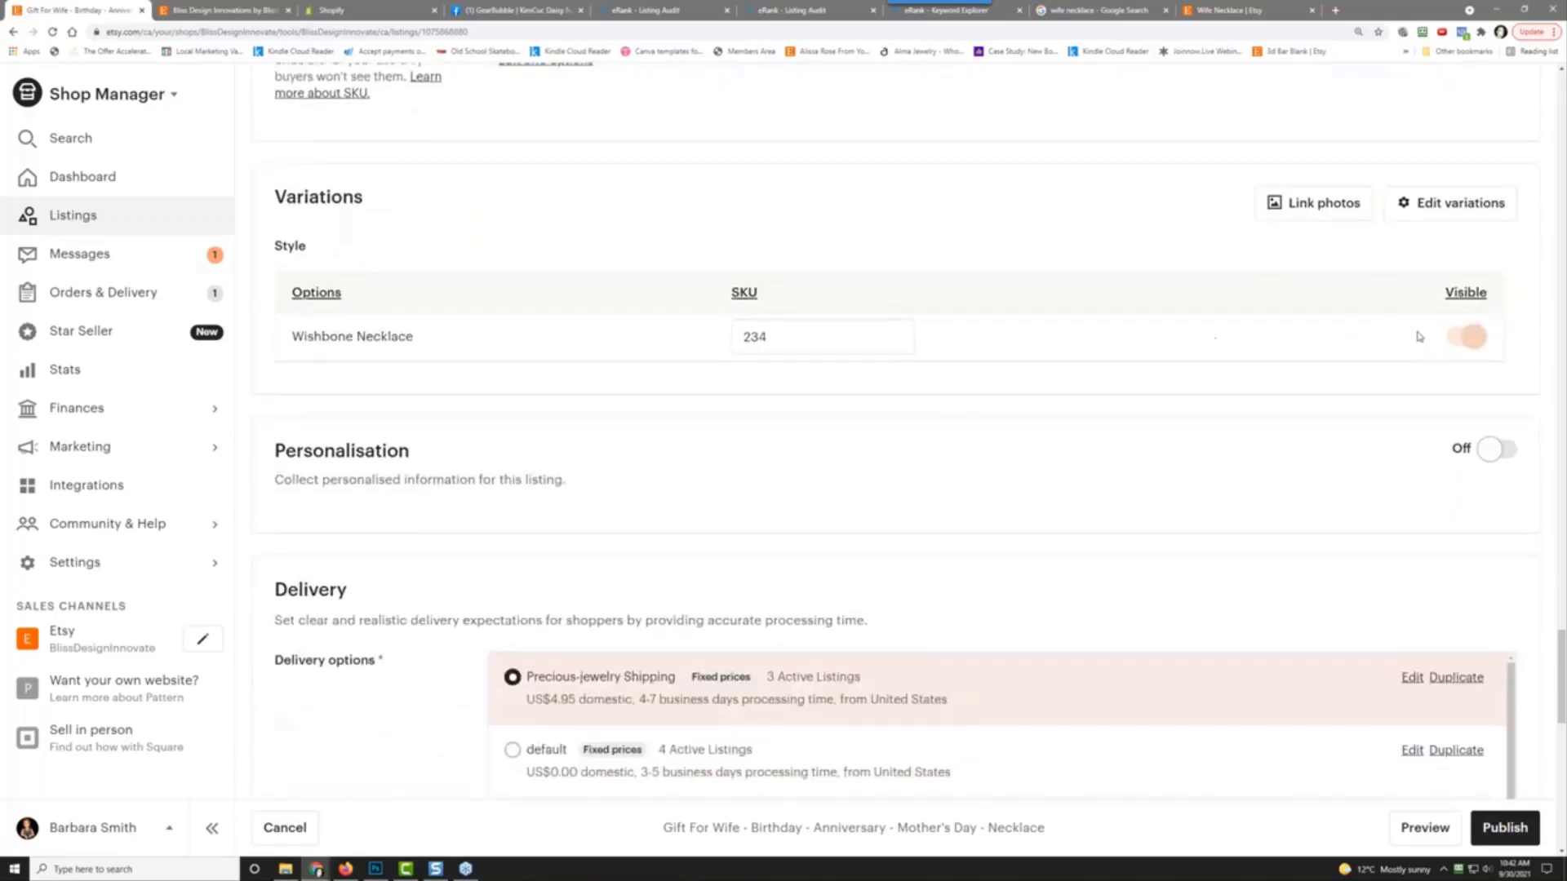
scroll(669, 482, "down", 5)
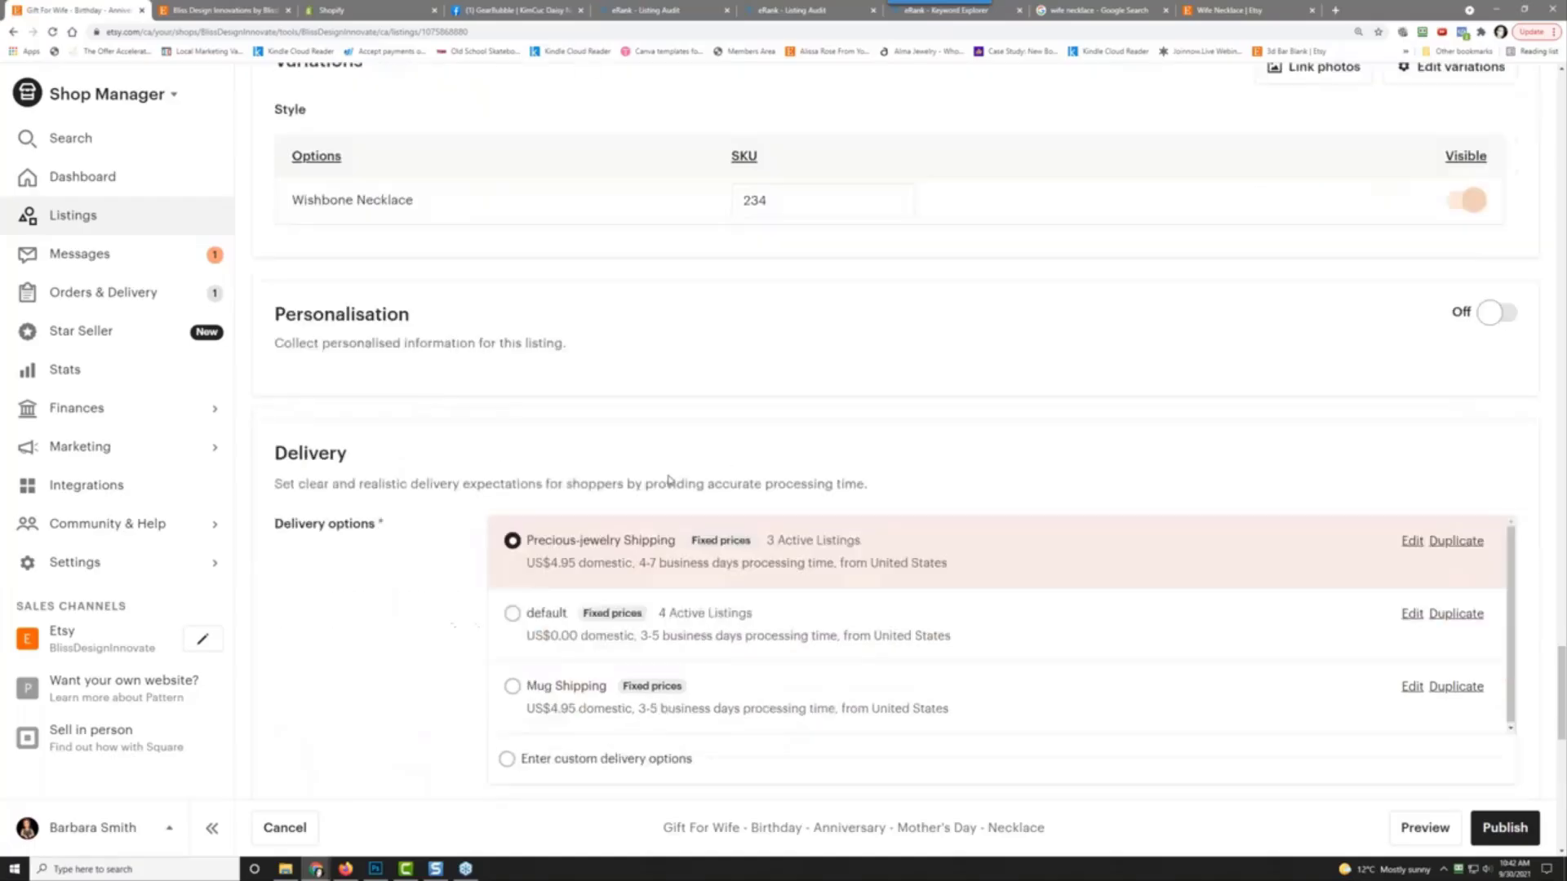
scroll(454, 614, "down", 3)
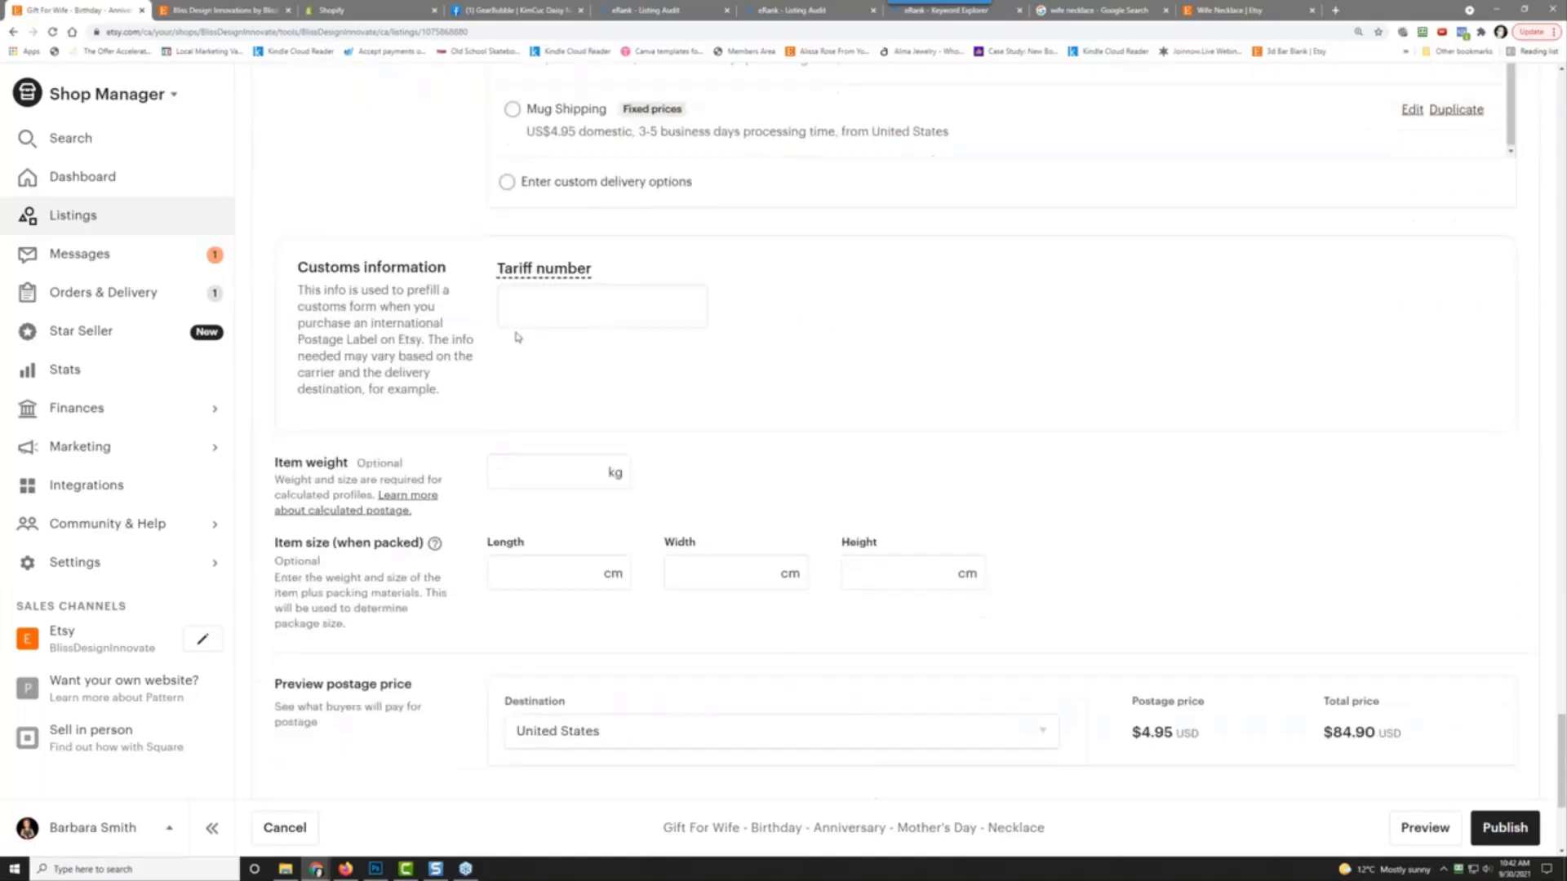
Step: Search Google in a new browser tab for "0.11 oz to kg" to convert the item weight
left_click(535, 478)
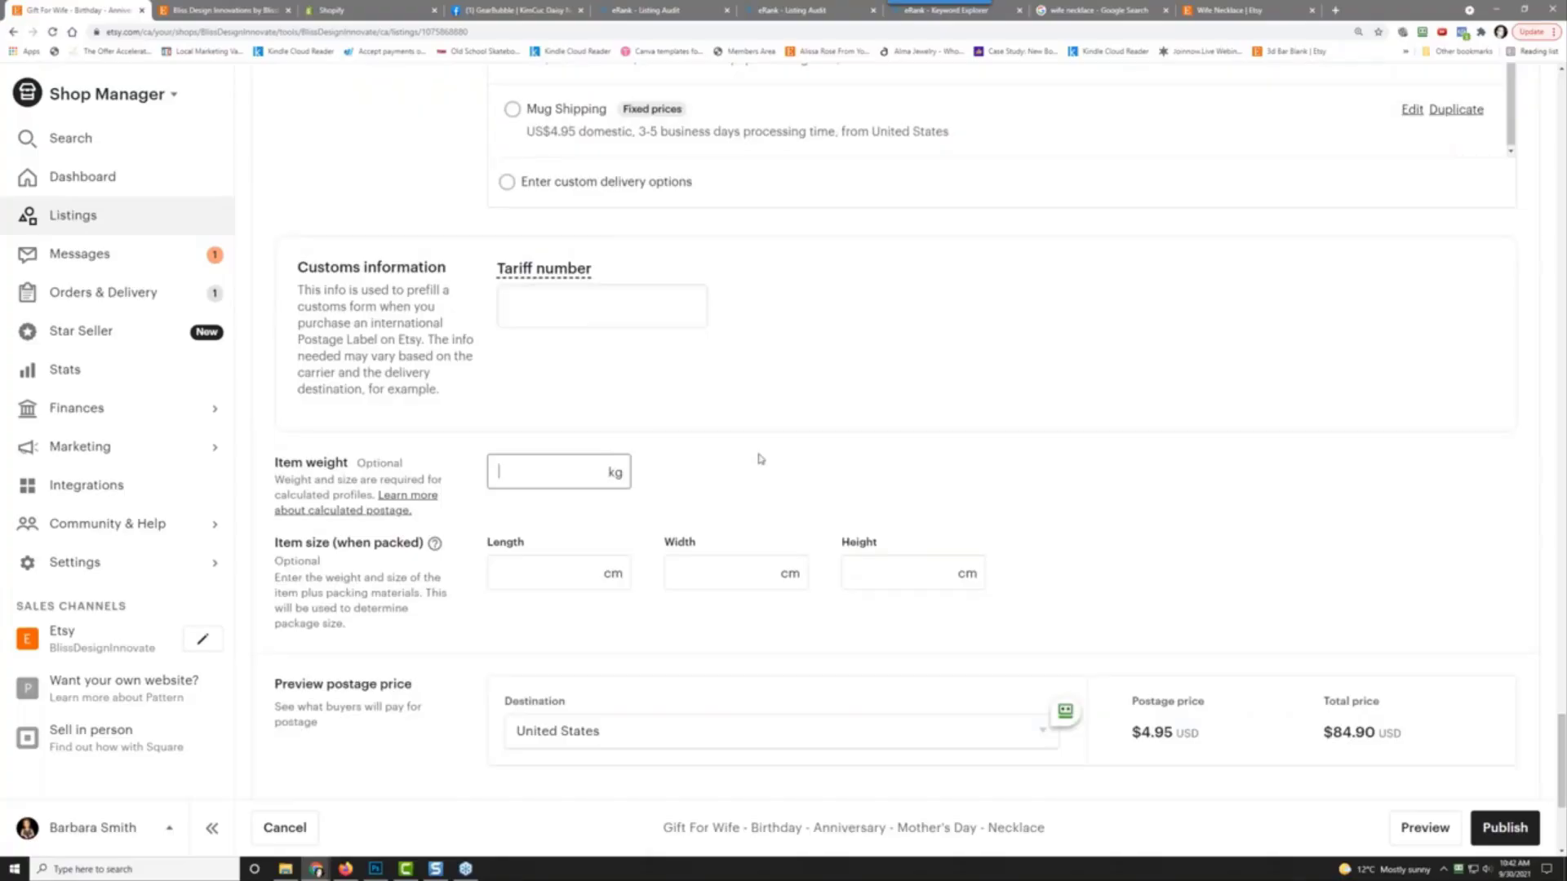
left_click(1335, 10)
type("0.11")
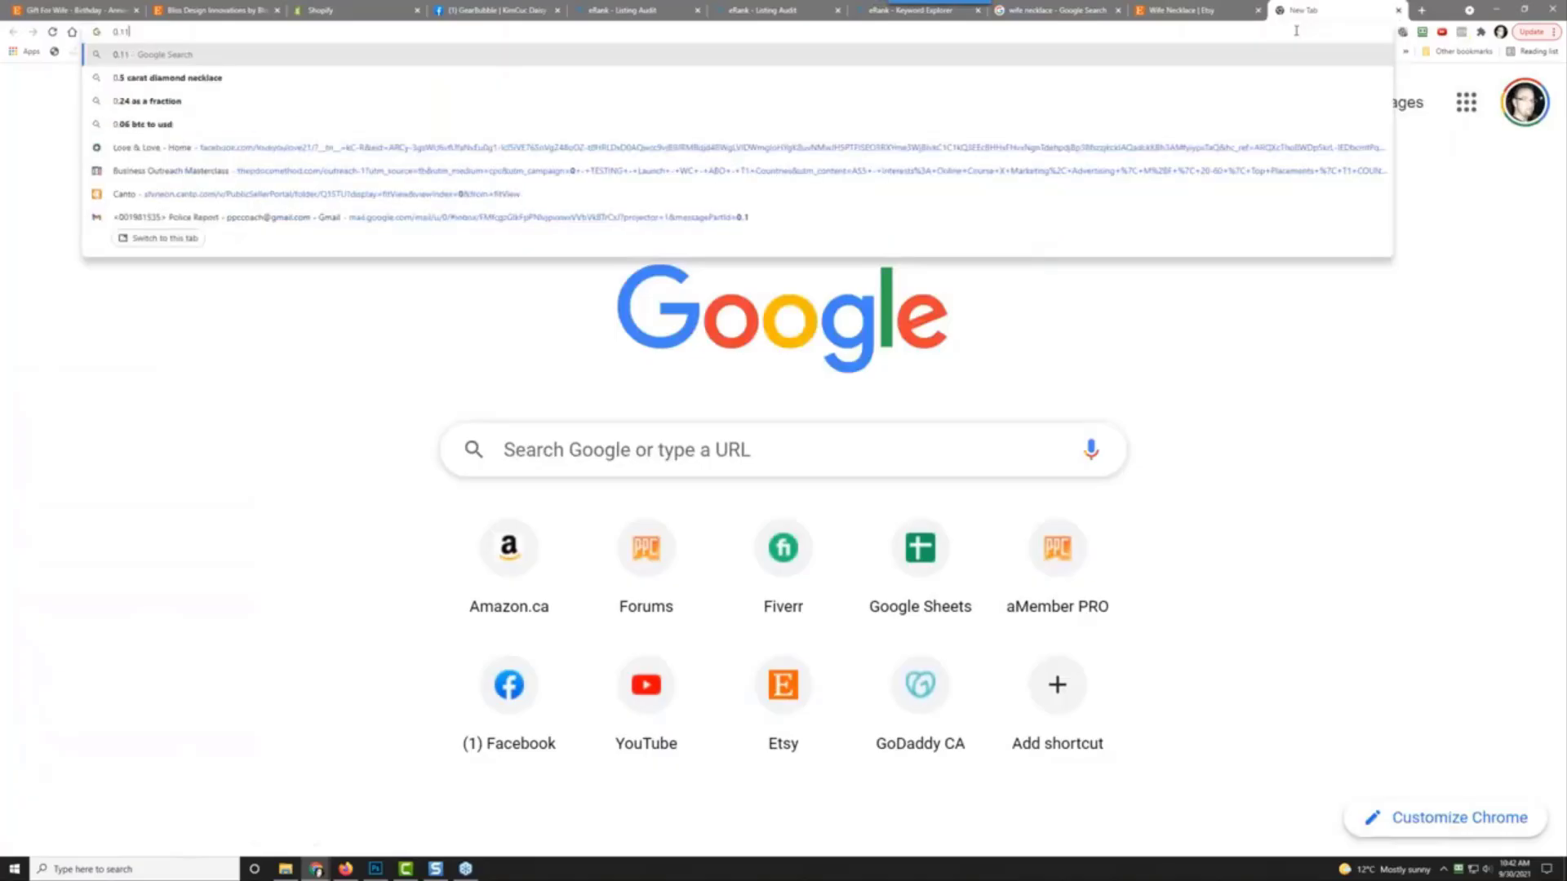
type(" o")
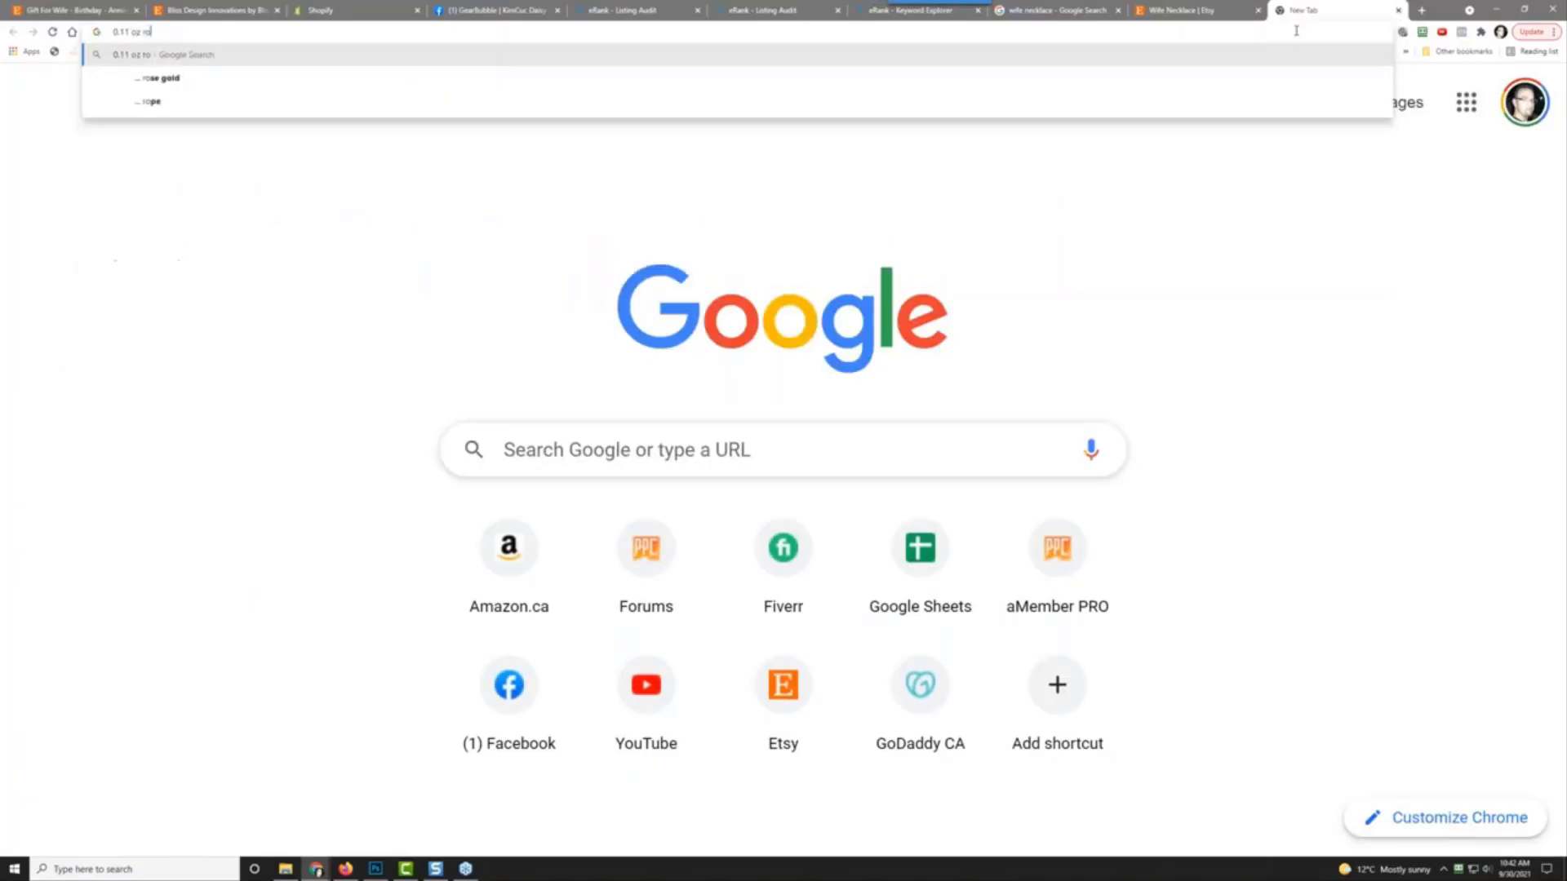
type("z to kg")
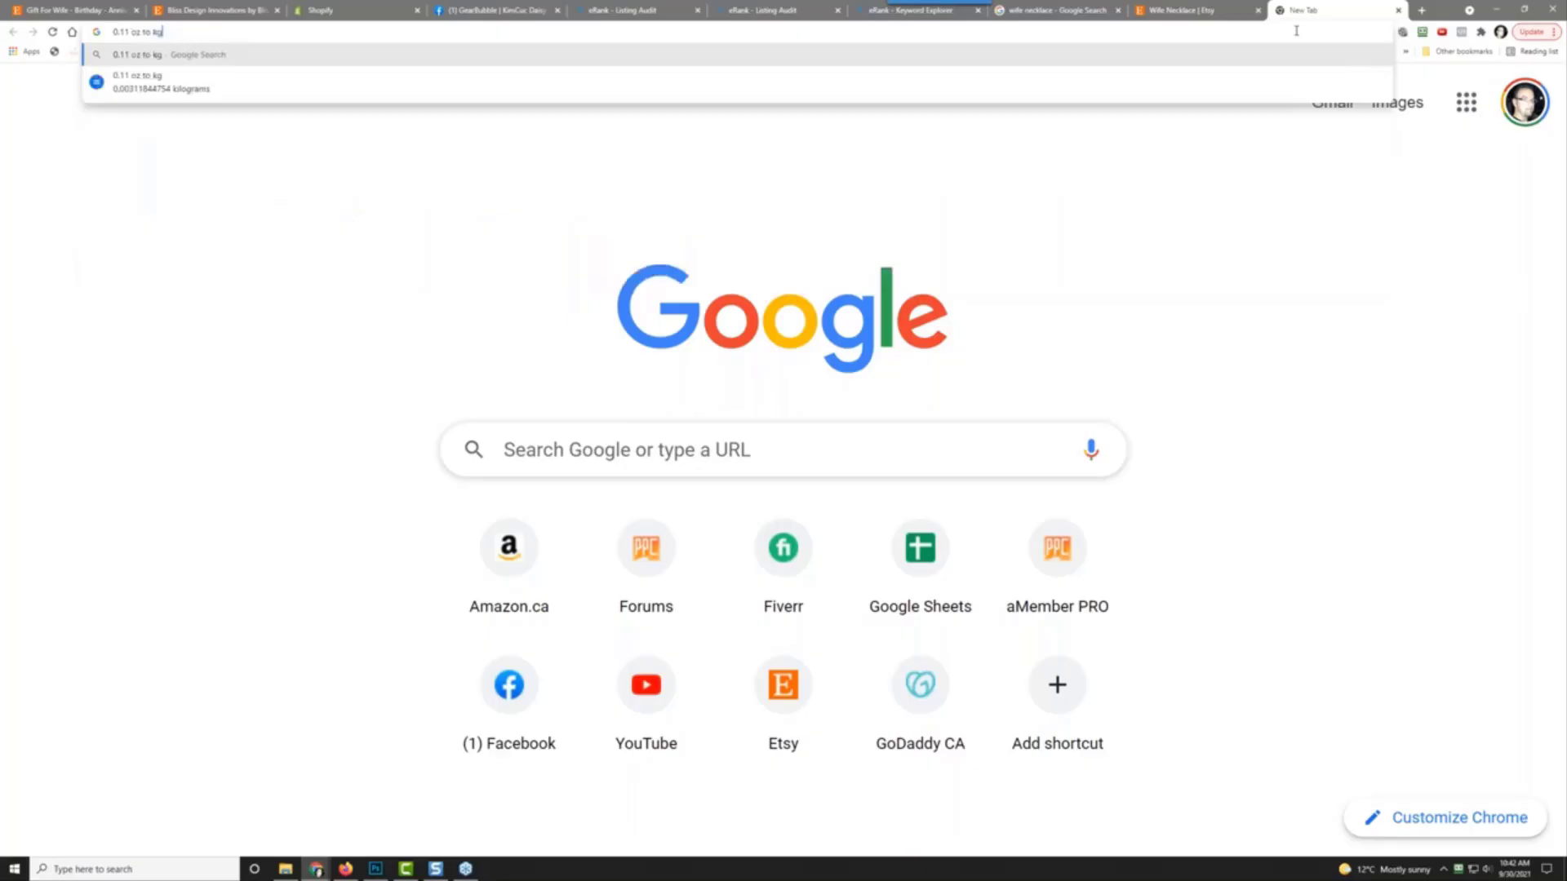
key("Return")
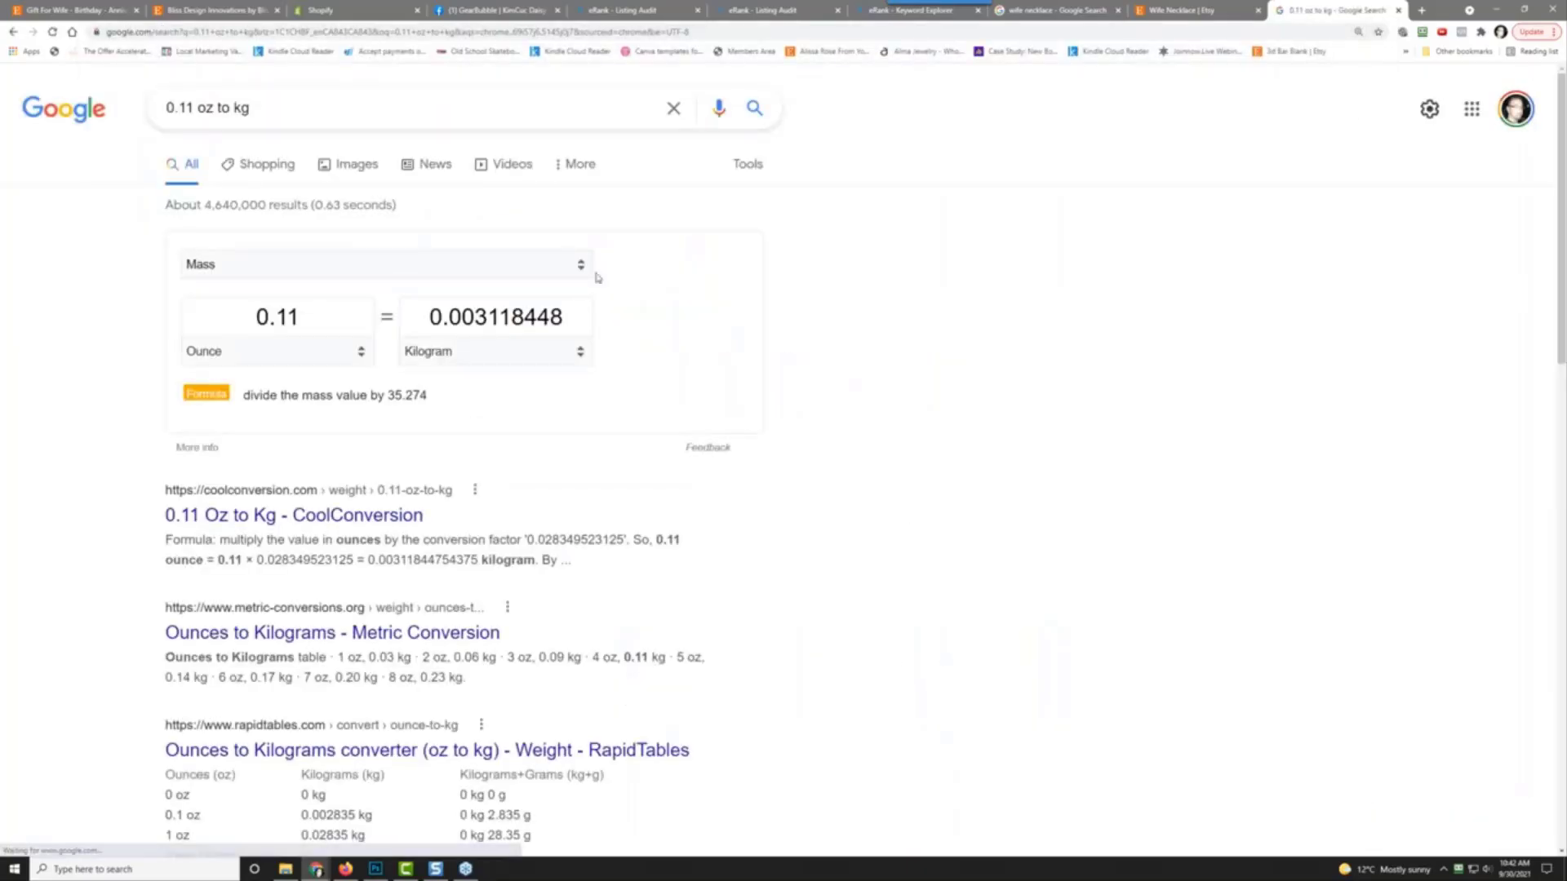
Step: Copy the converted kilogram value from Google and paste it into the Etsy listing as the item weight, 0.003118448 kg
left_click_drag(428, 316, 563, 316)
right_click(477, 324)
left_click(518, 365)
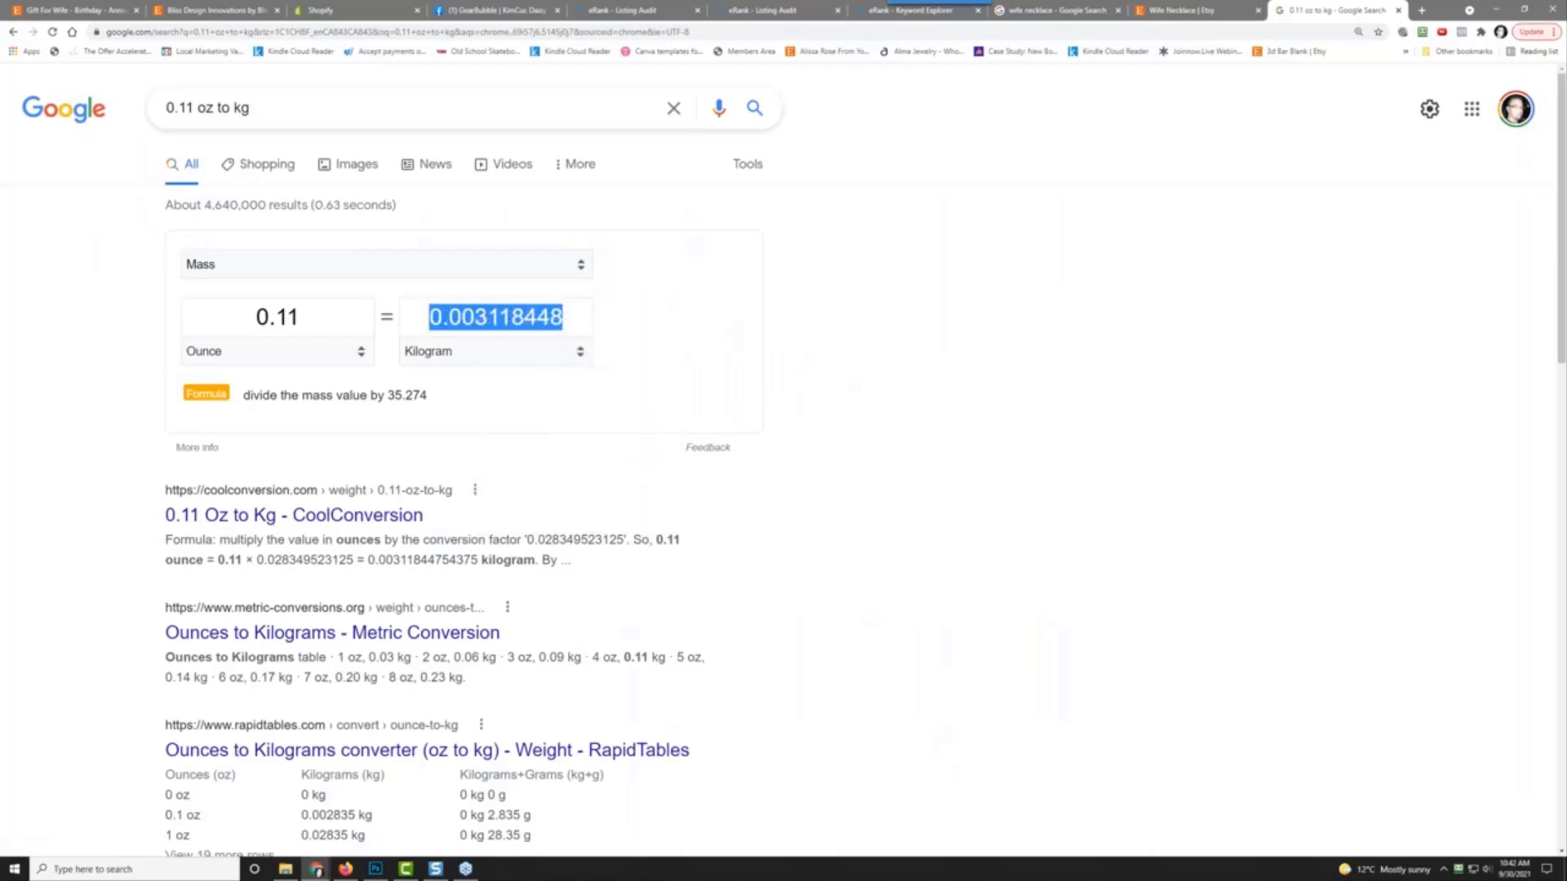
left_click(76, 11)
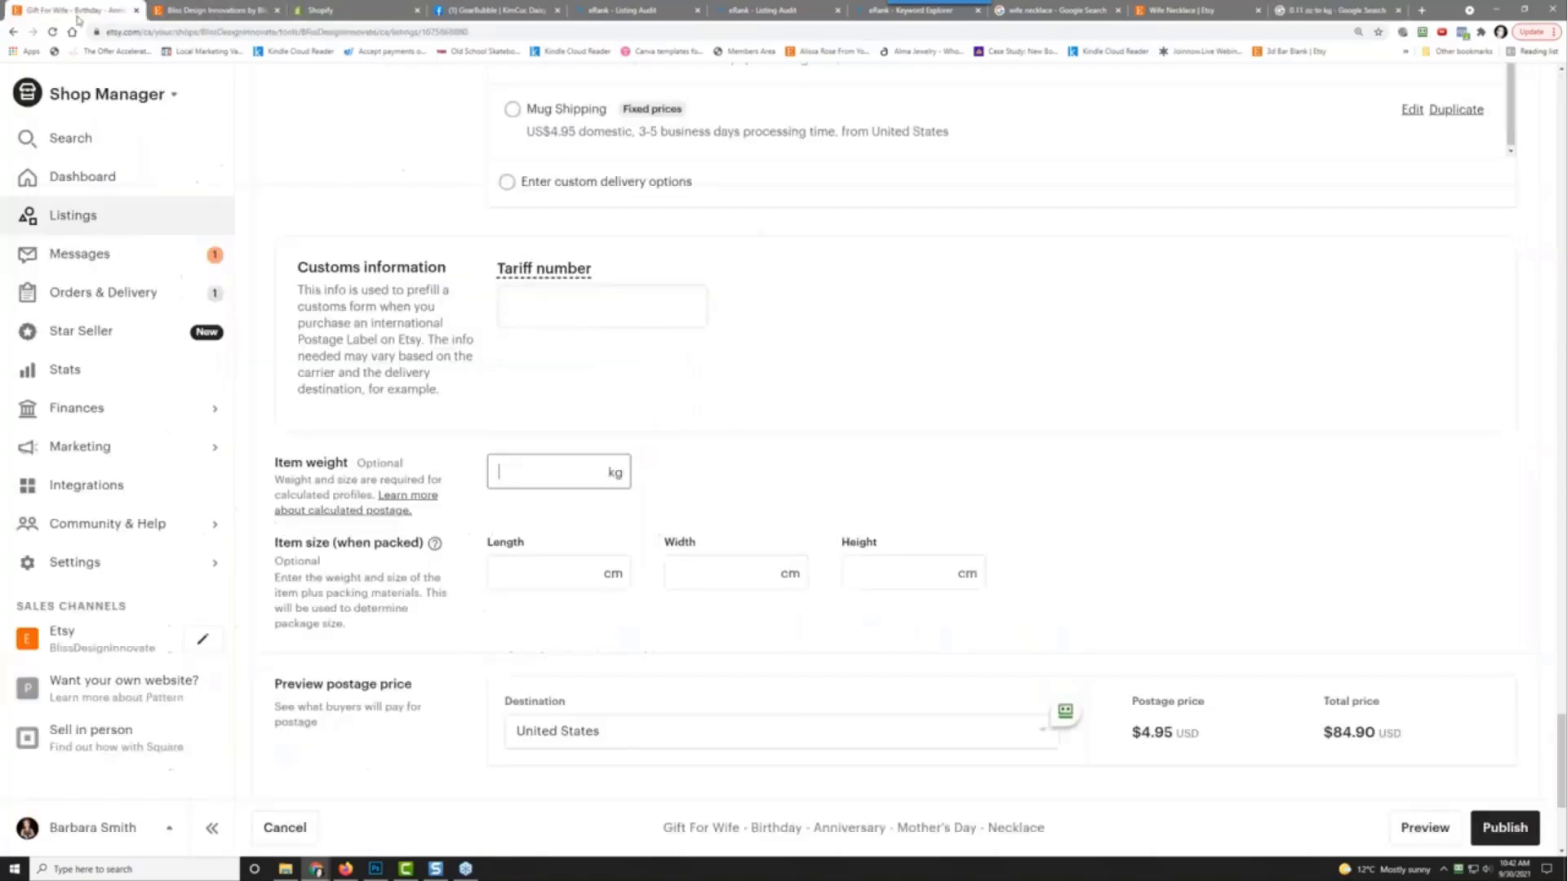
right_click(533, 466)
left_click(579, 561)
Step: Set the packed item size to 15 cm length, 15 cm width and 10 cm height
left_click(553, 571)
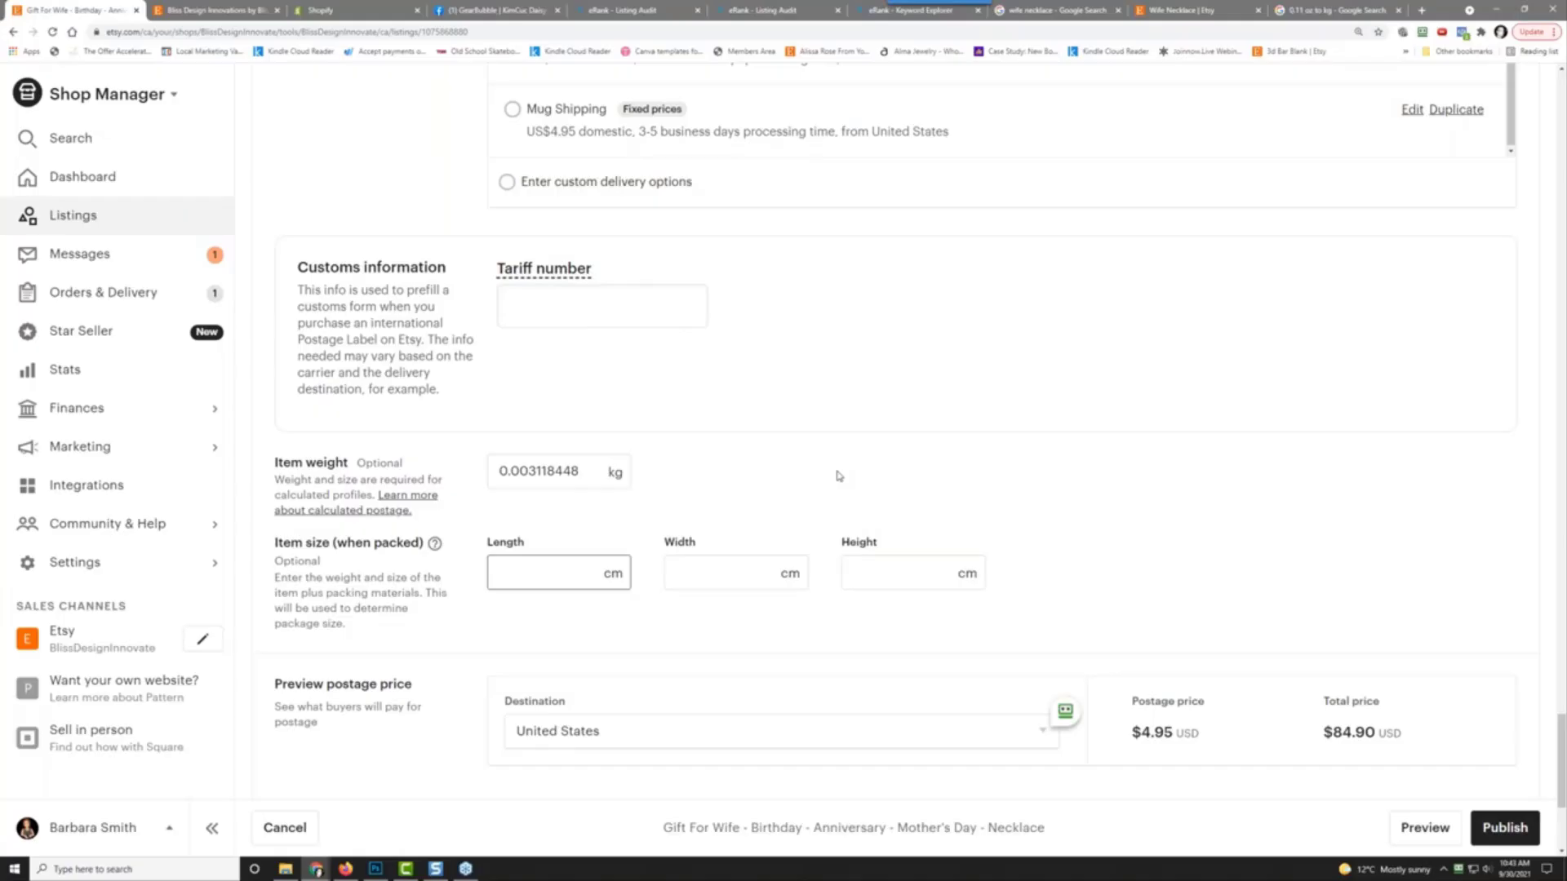
type("15")
key("Tab")
type("15")
key("Tab")
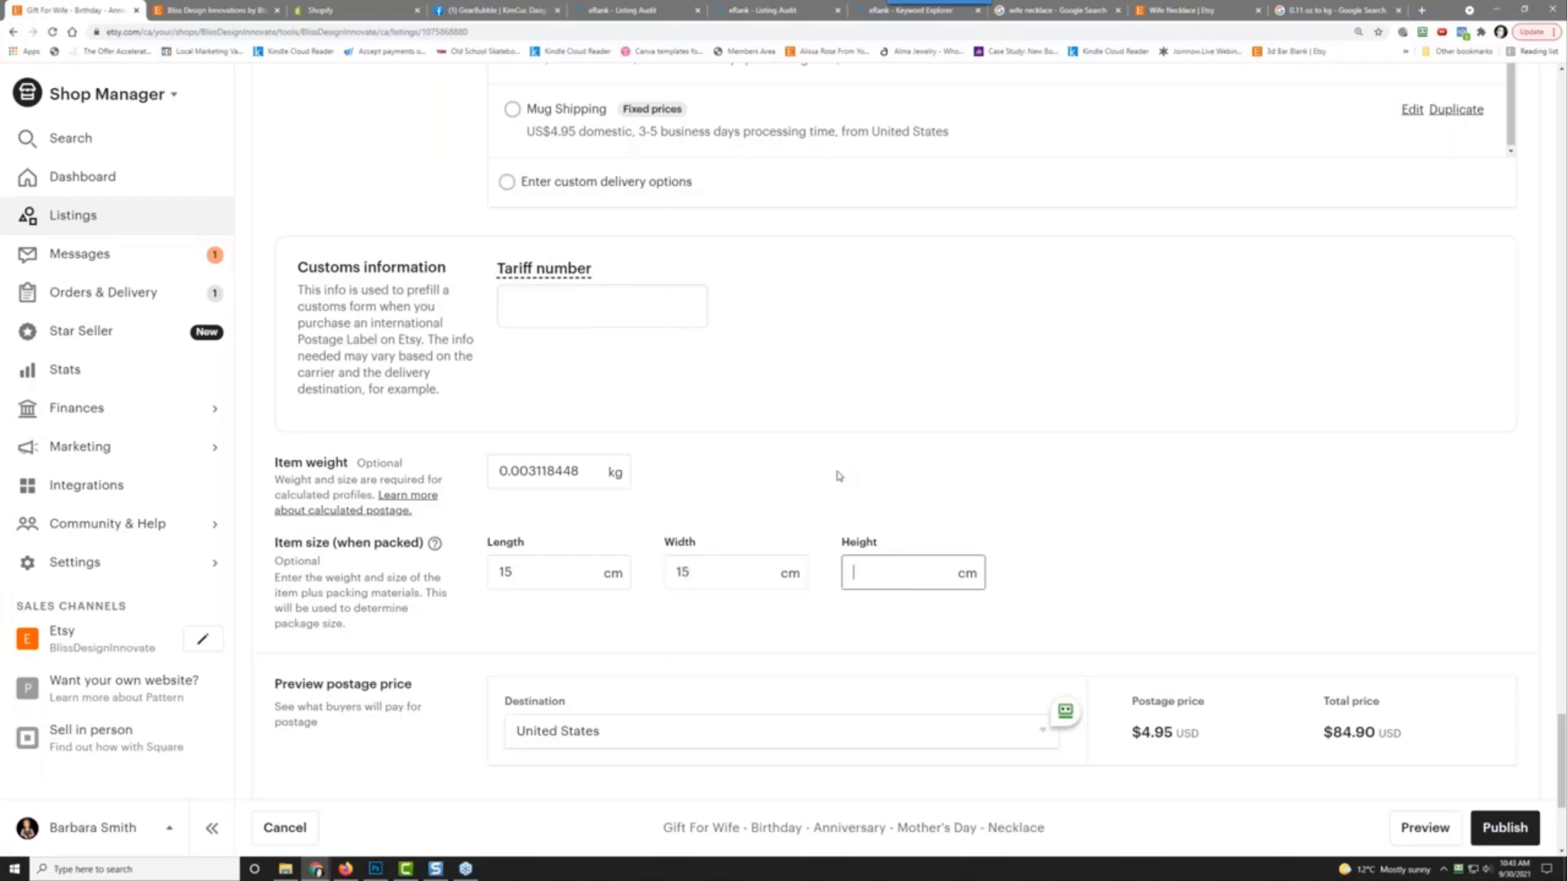
type("10")
left_click(1135, 496)
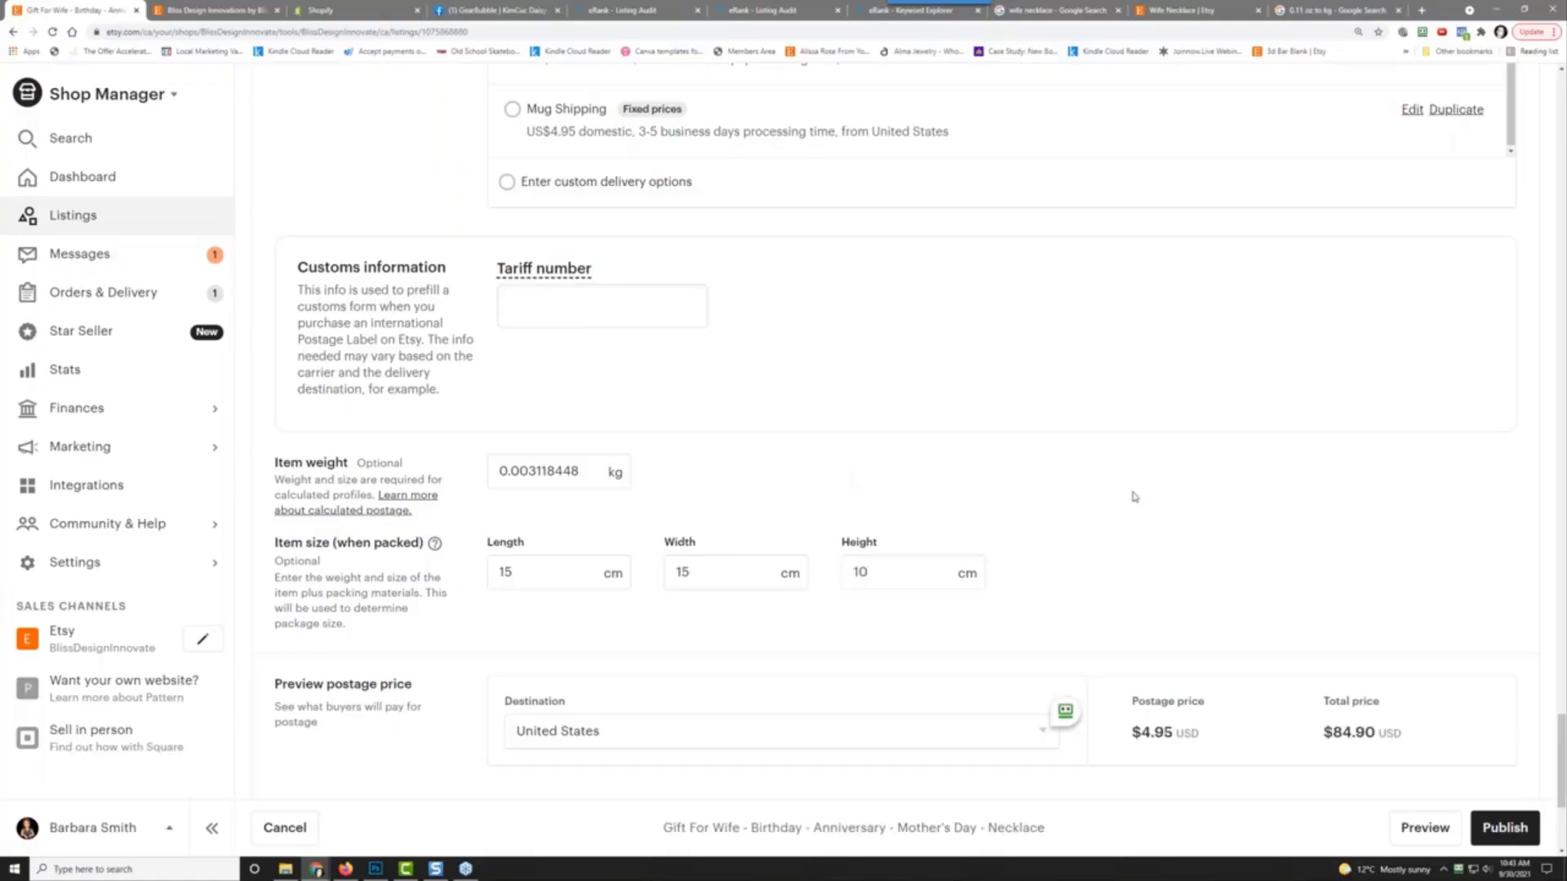
Step: Publish the updated listing and check its title, delivery details and description on the public listing page
scroll(1134, 497, "down", 2)
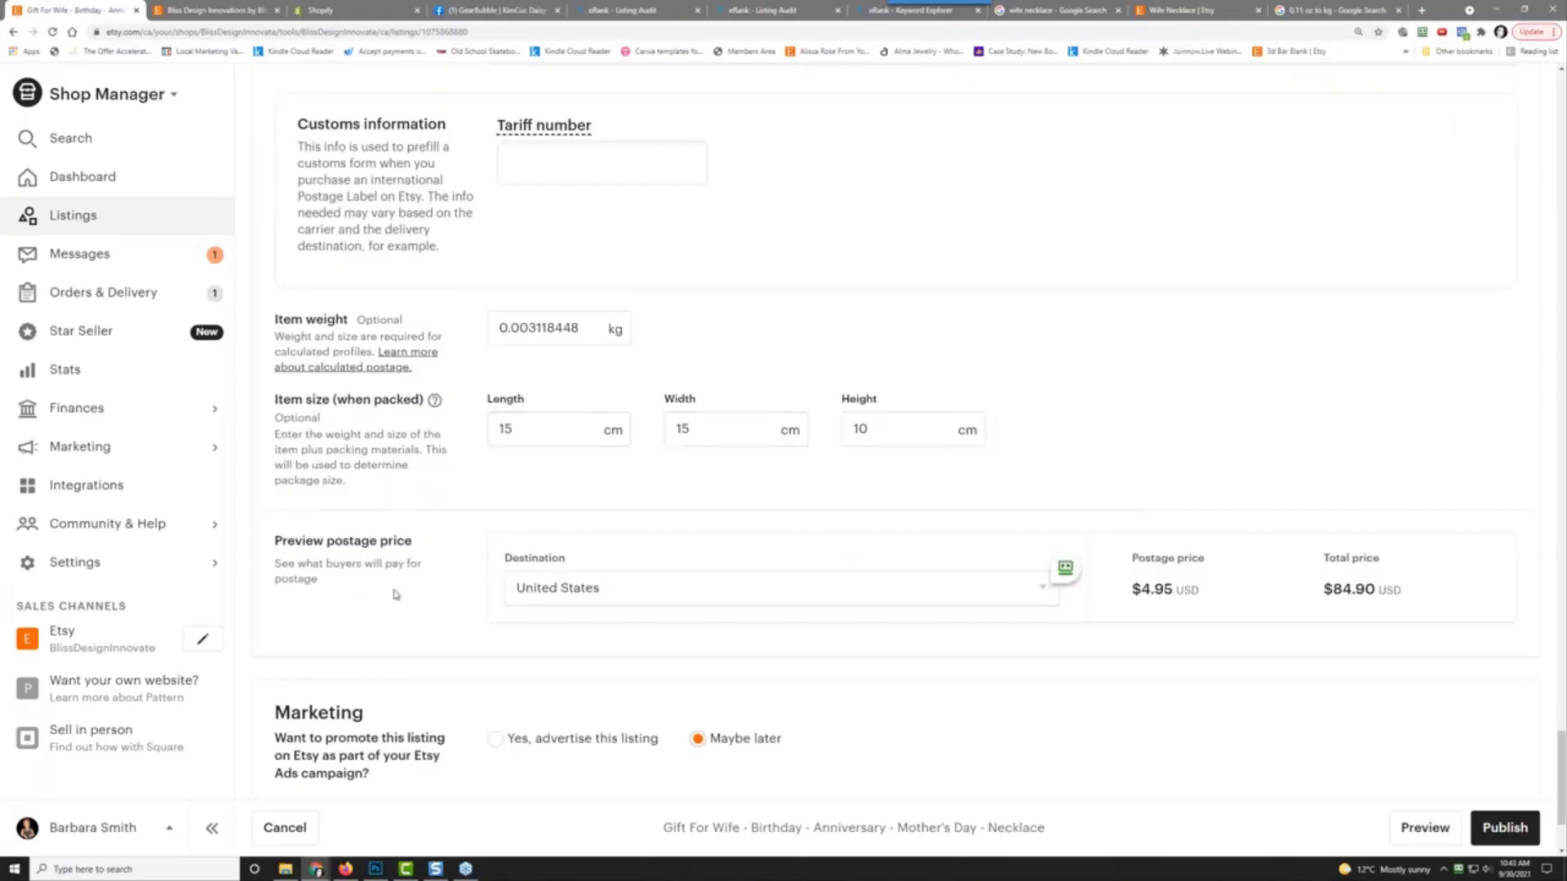
scroll(395, 594, "down", 2)
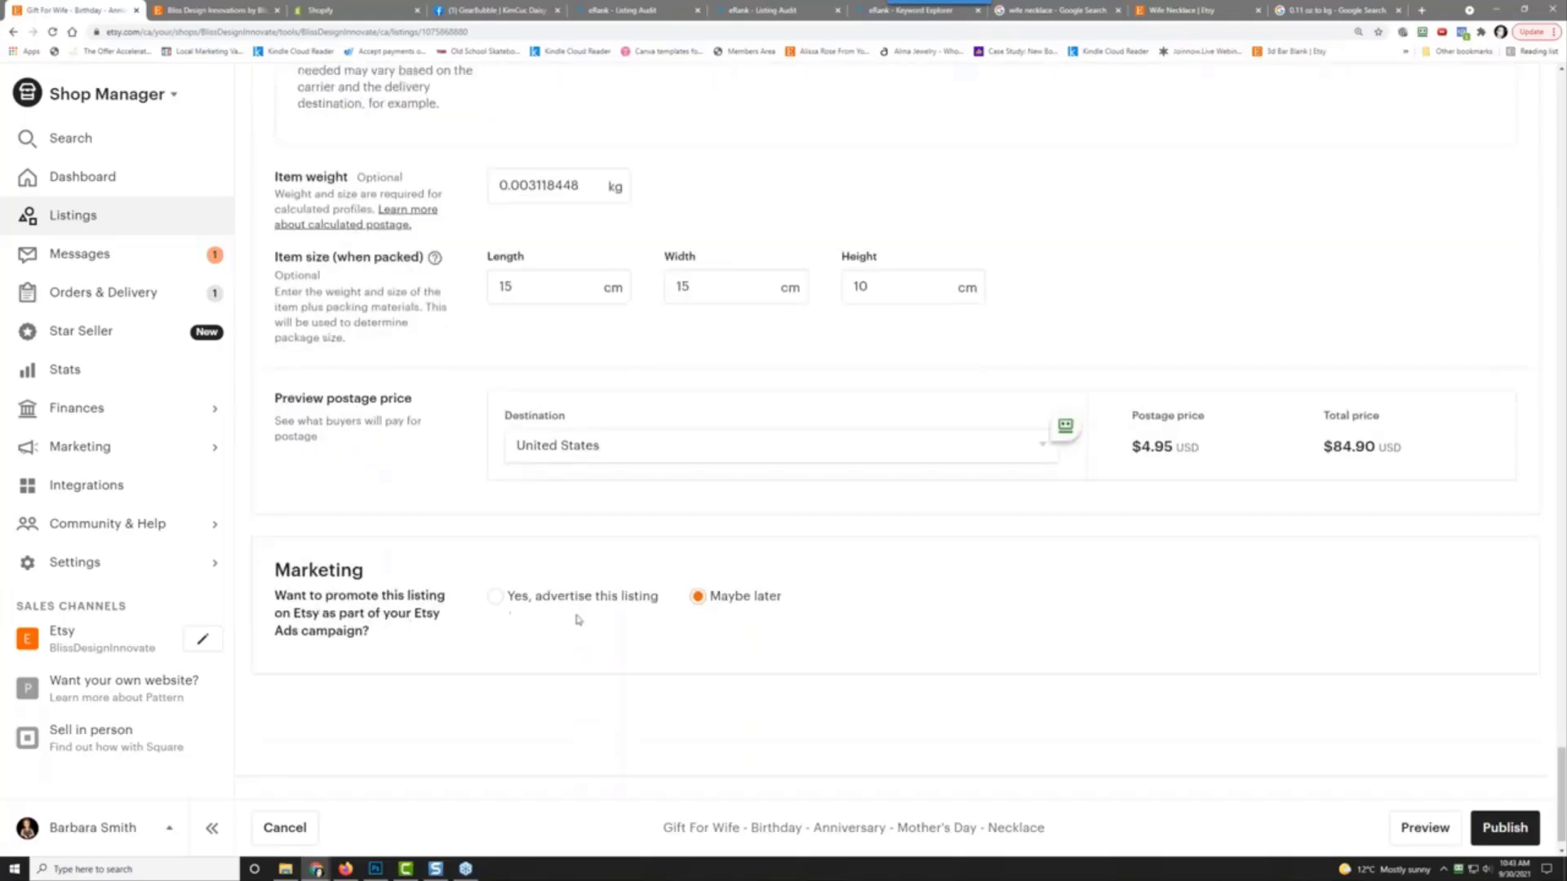
scroll(637, 619, "down", 1)
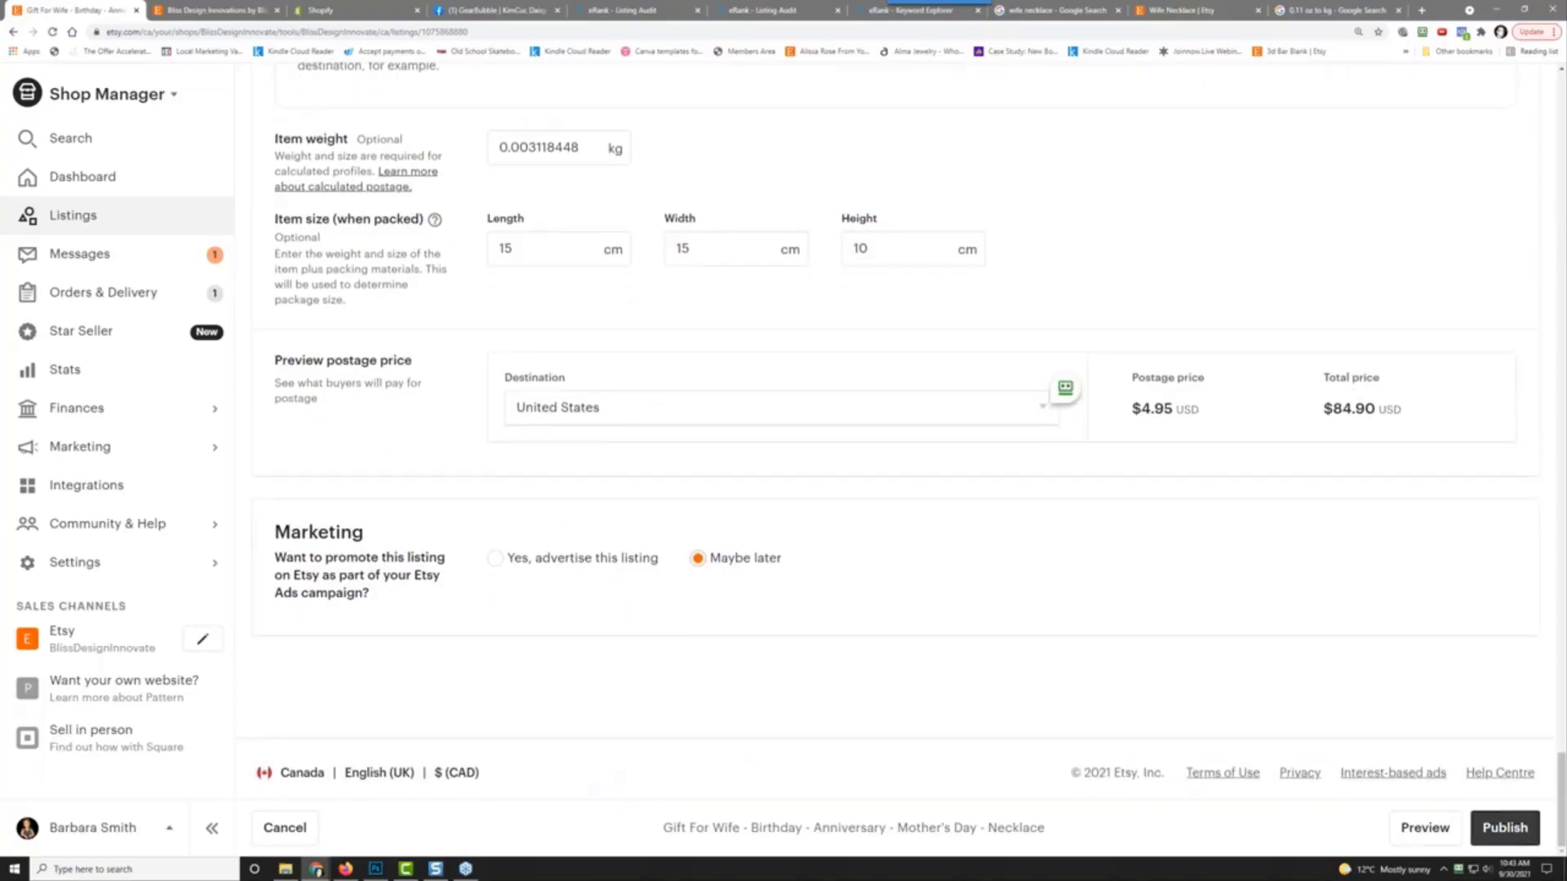
left_click(1523, 828)
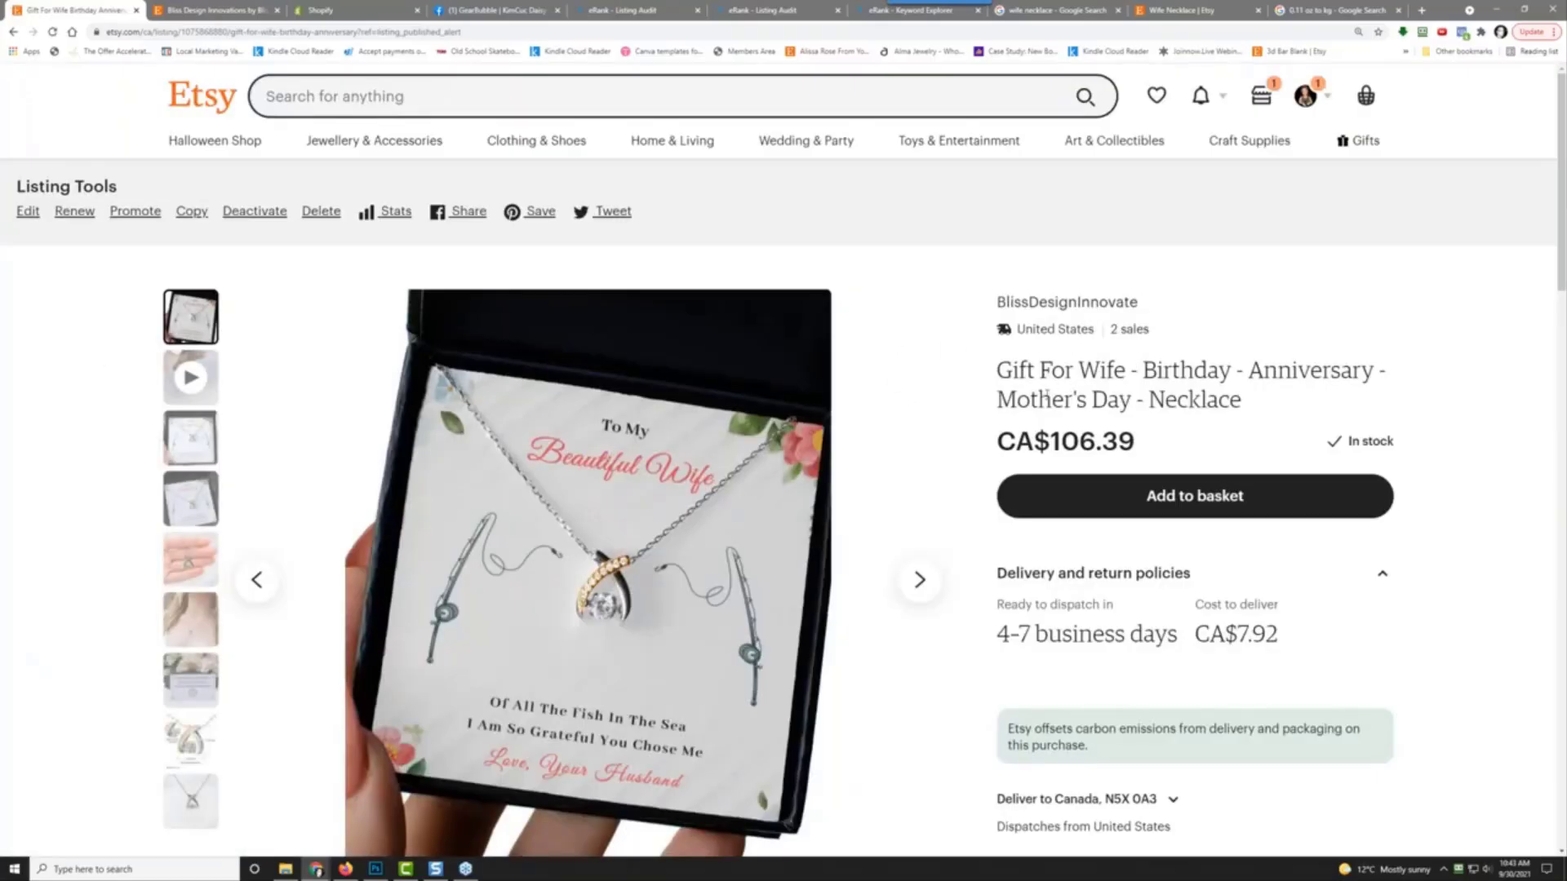
scroll(1173, 398, "down", 2)
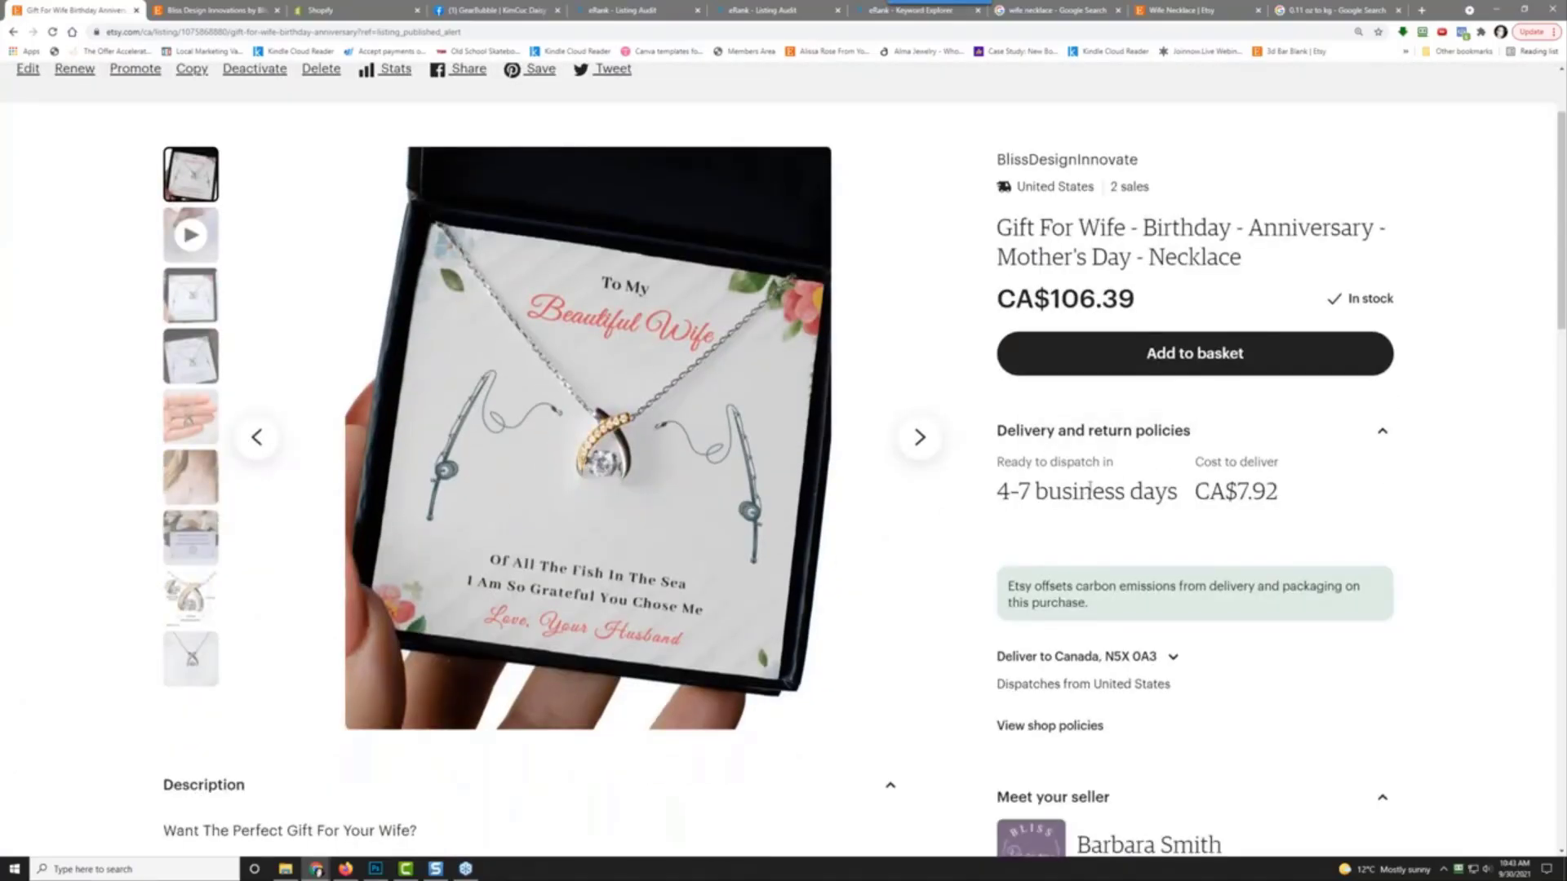
scroll(1090, 488, "down", 4)
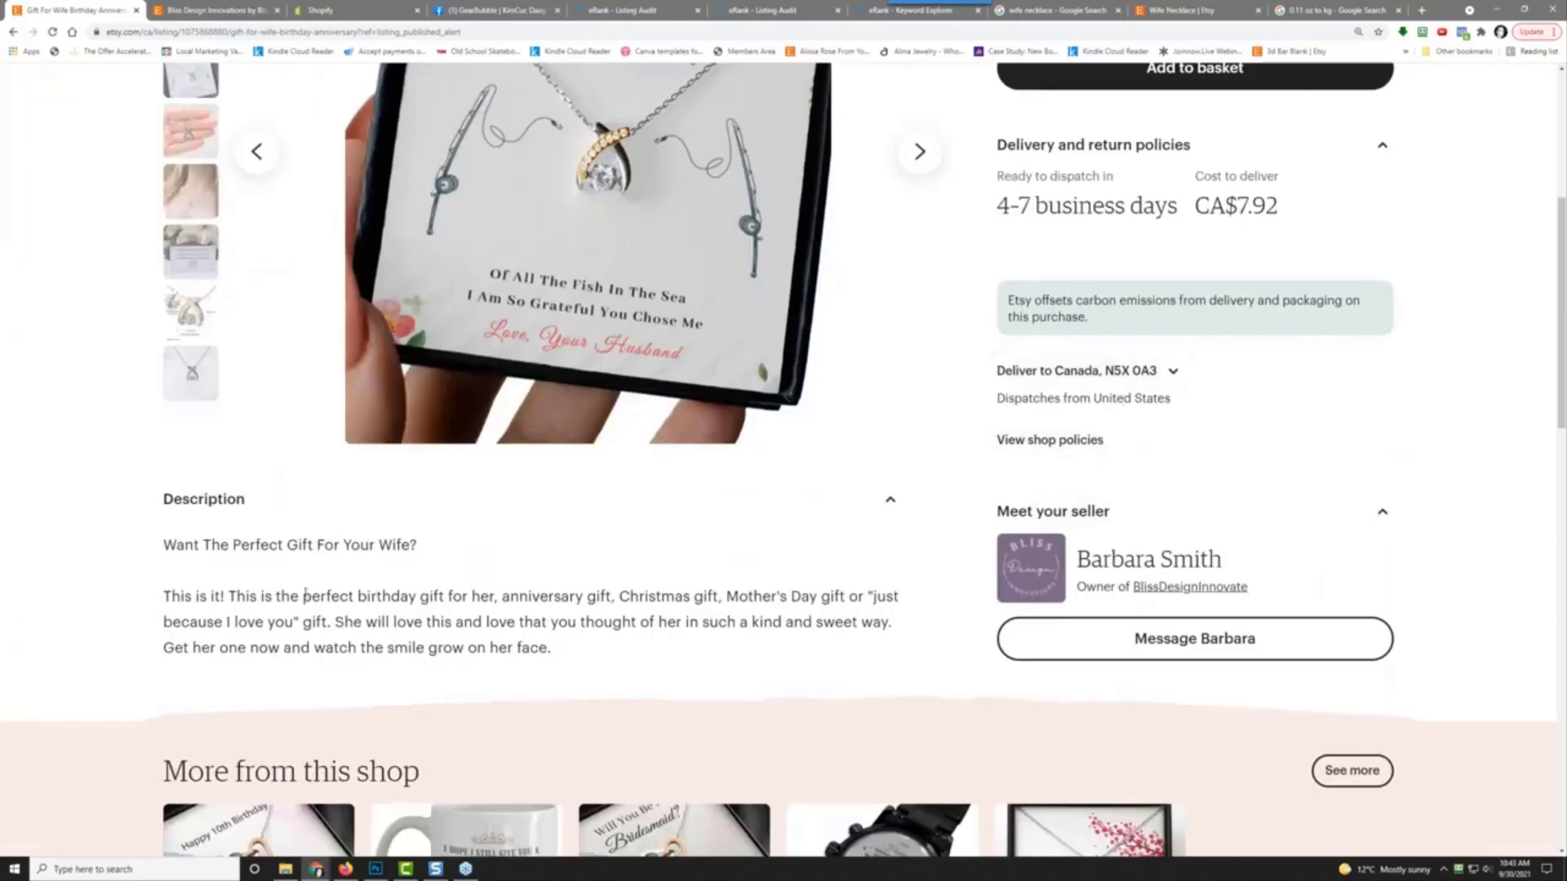
scroll(671, 571, "down", 2)
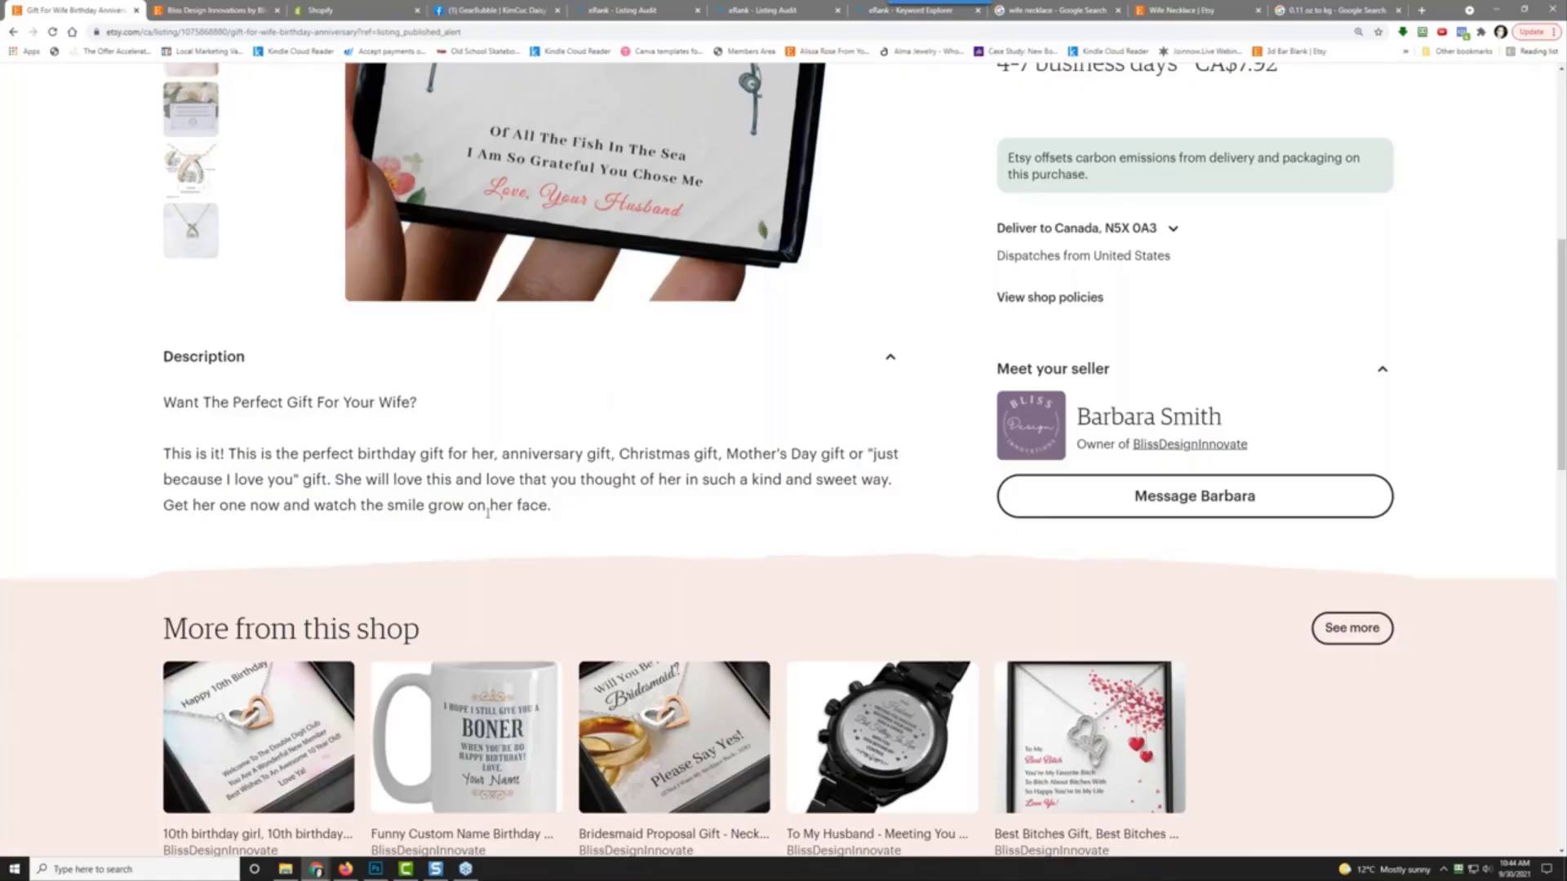
scroll(671, 510, "up", 3)
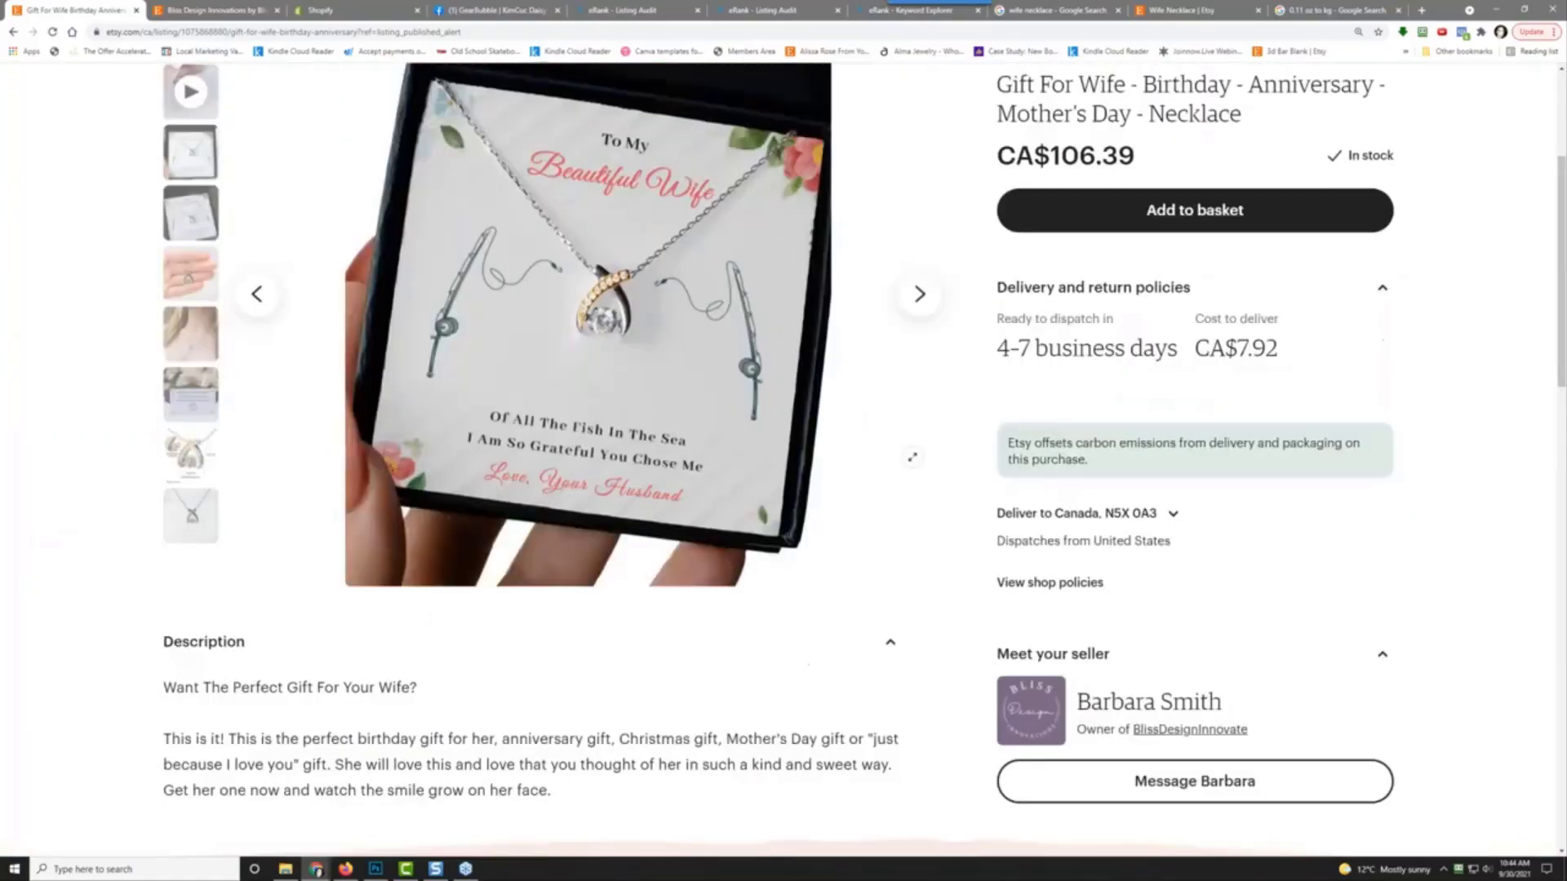
scroll(962, 462, "up", 3)
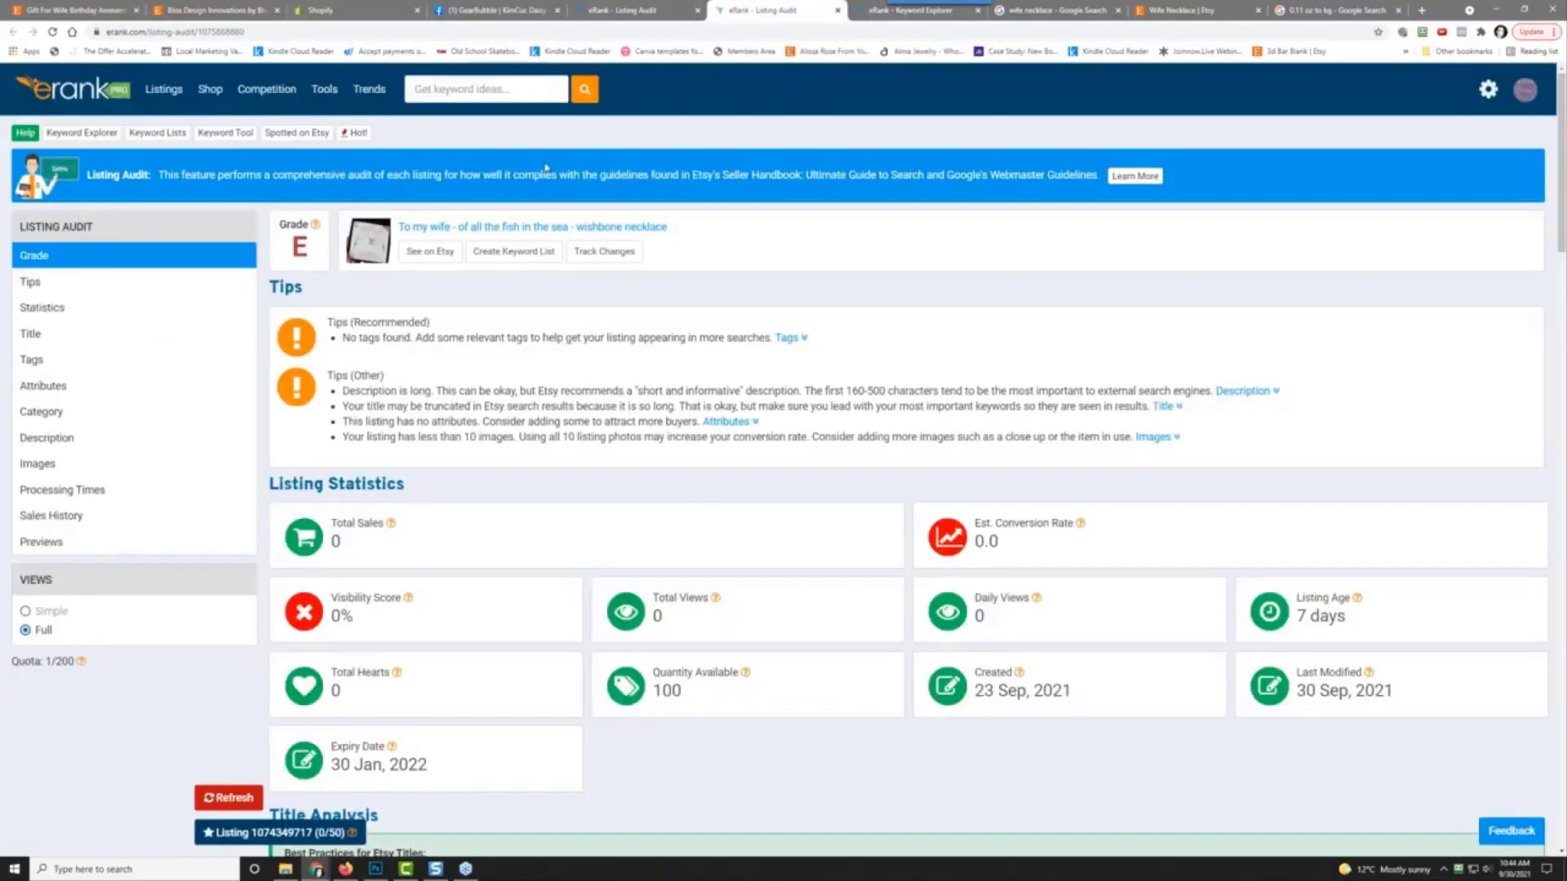
Step: Switch to eRank and open the listing audit for "Gift For Wife - Birthday - Anniversary - Mother's Day - Necklace"
left_click(720, 11)
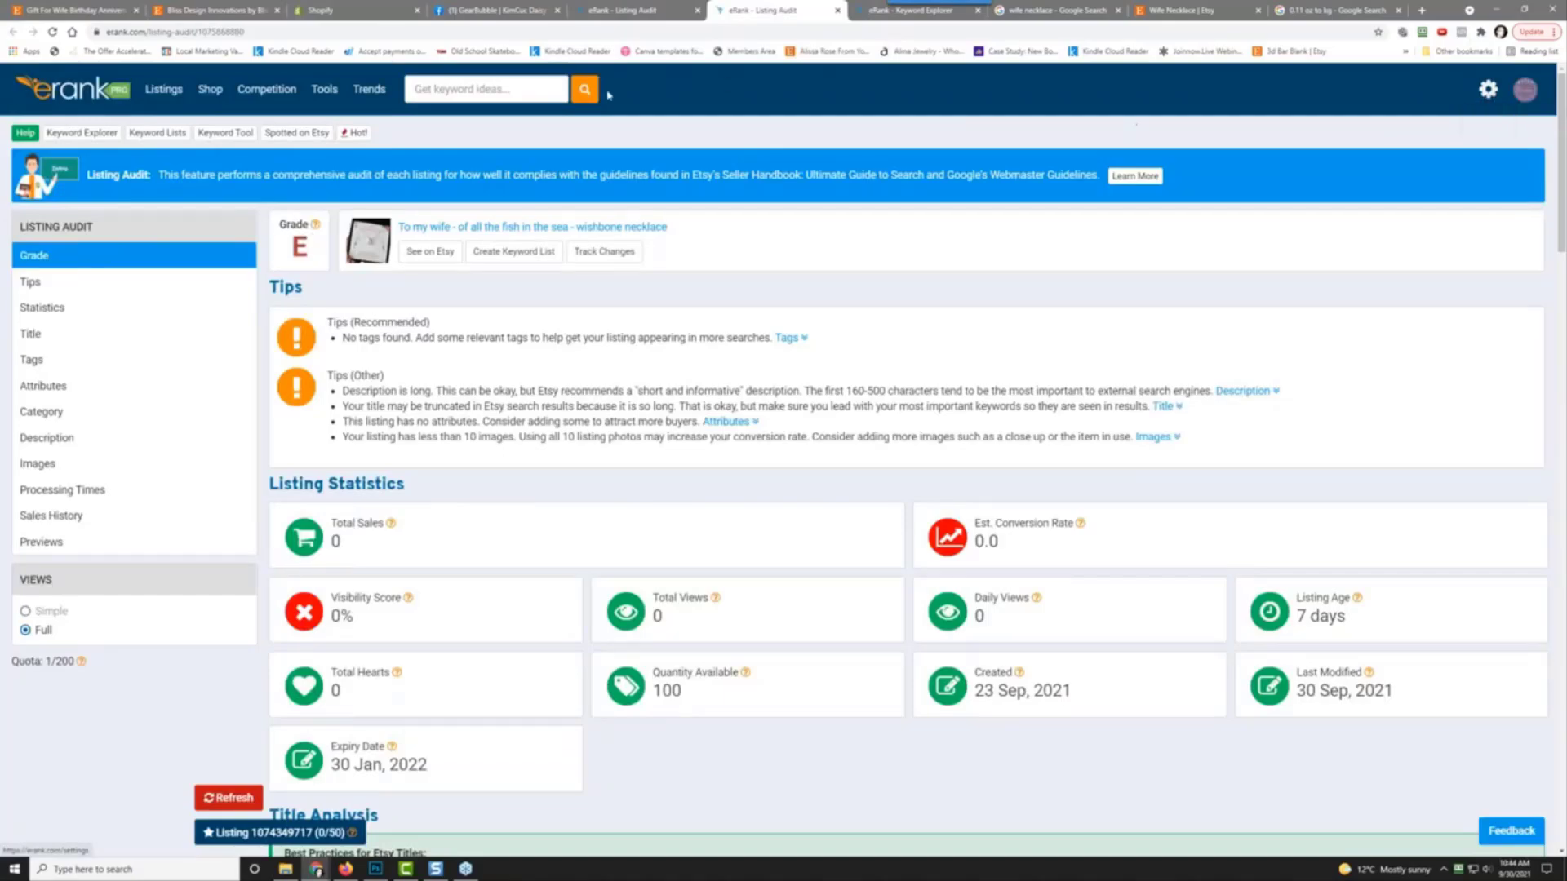
left_click(204, 102)
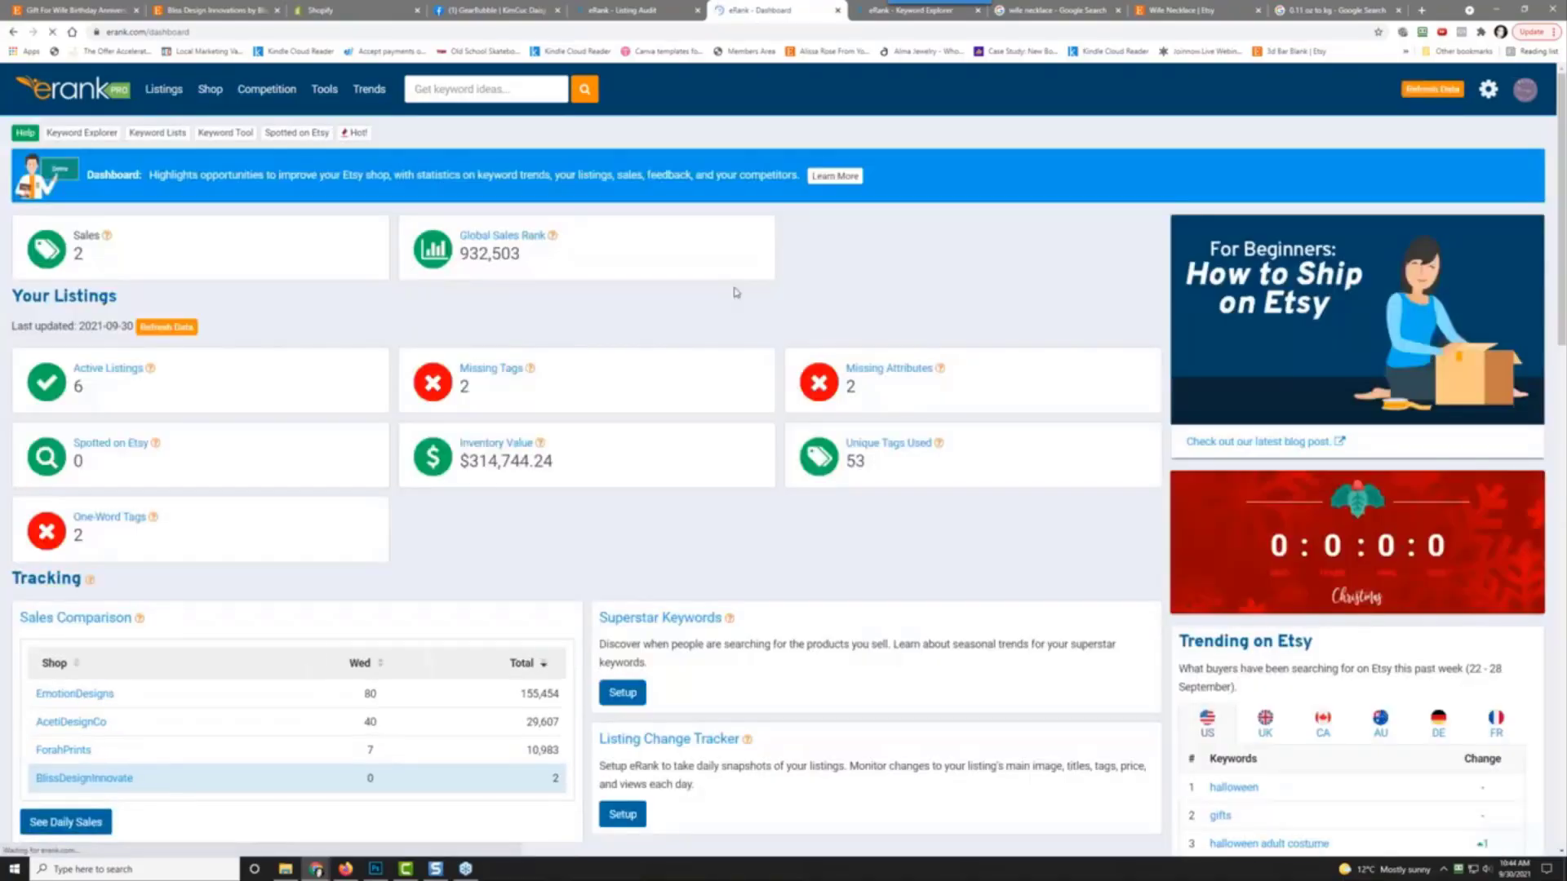
left_click(164, 89)
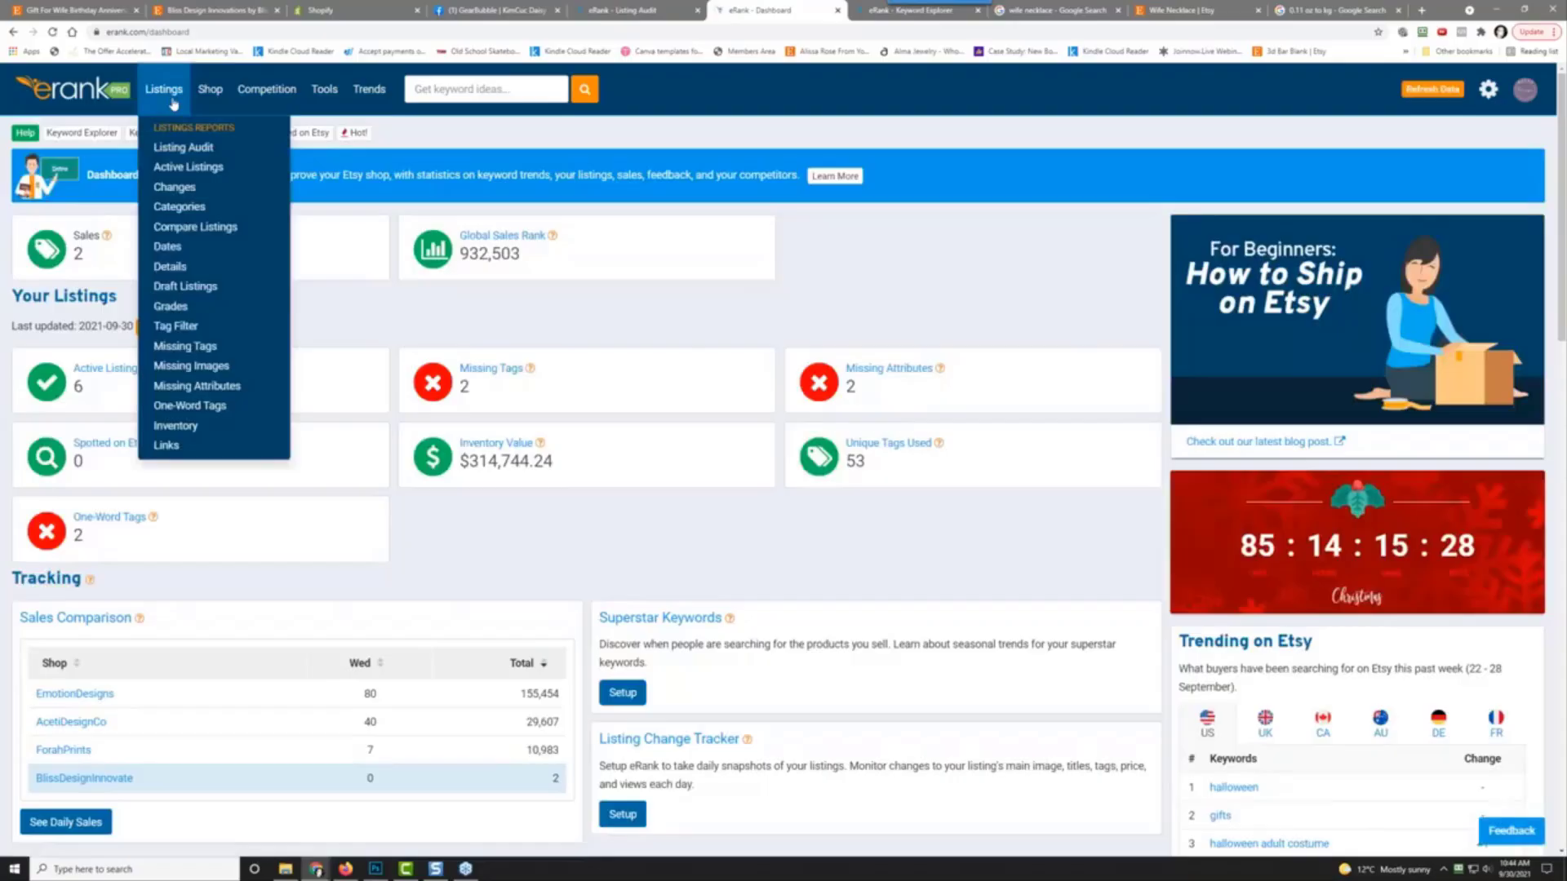
left_click(175, 148)
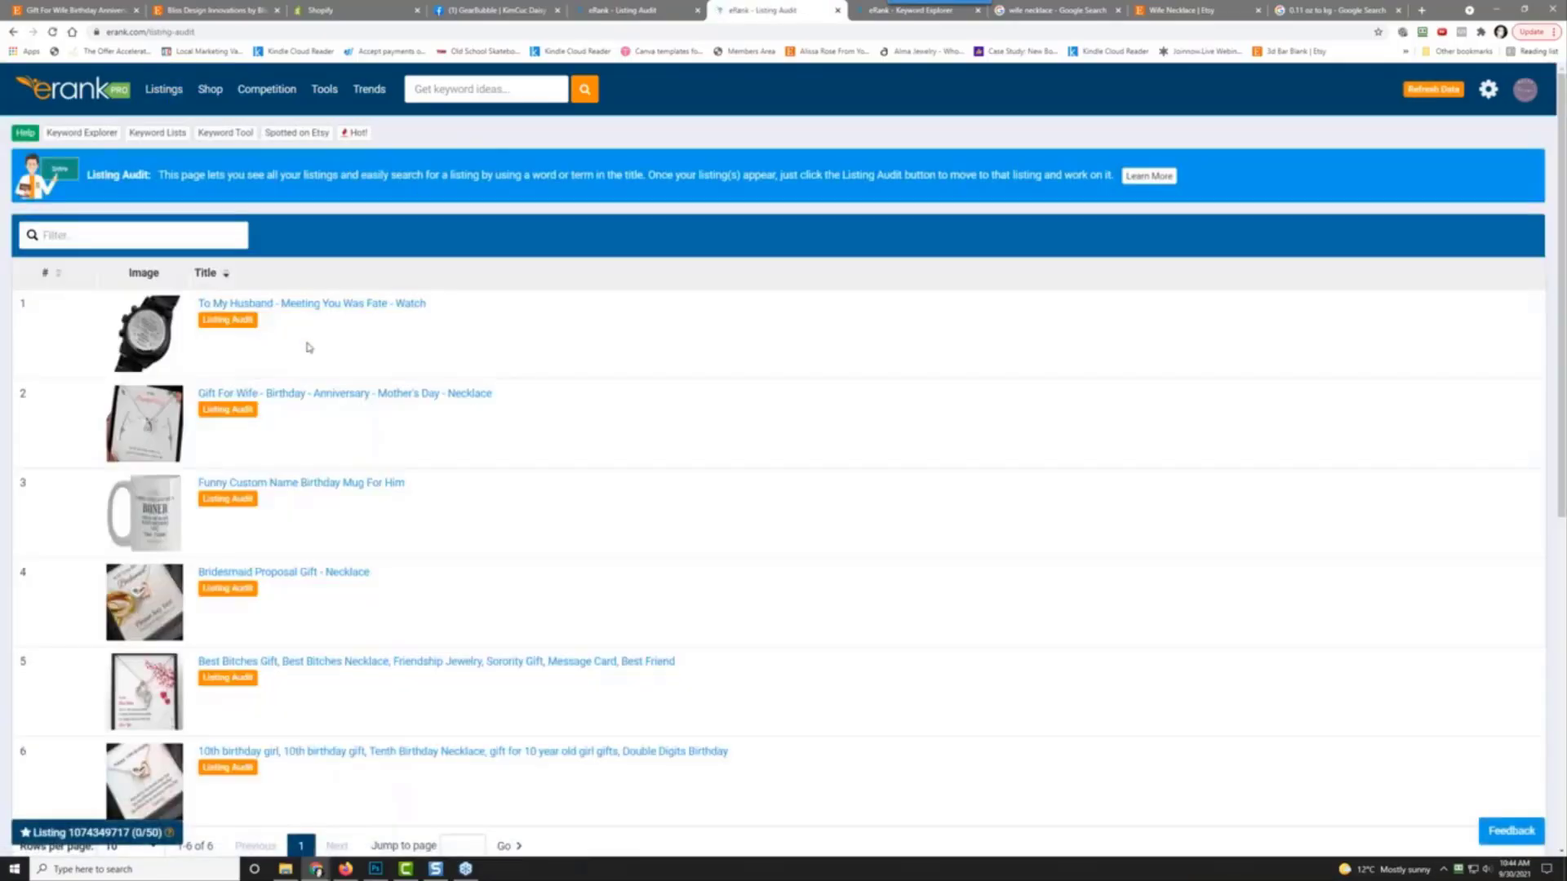
scroll(409, 362, "down", 3)
scroll(409, 362, "up", 1)
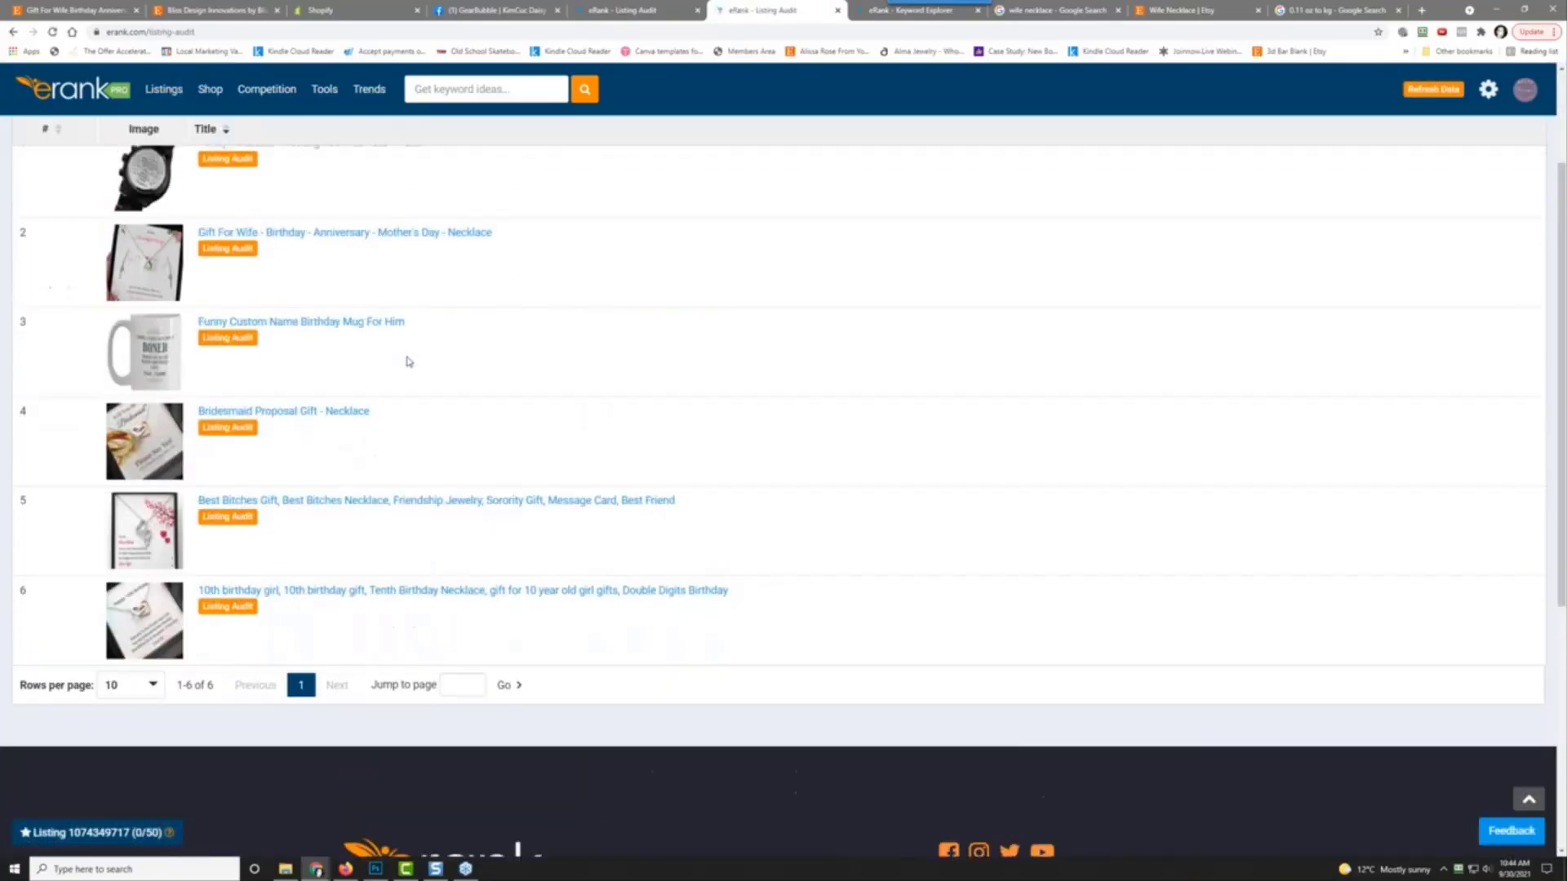
left_click(228, 249)
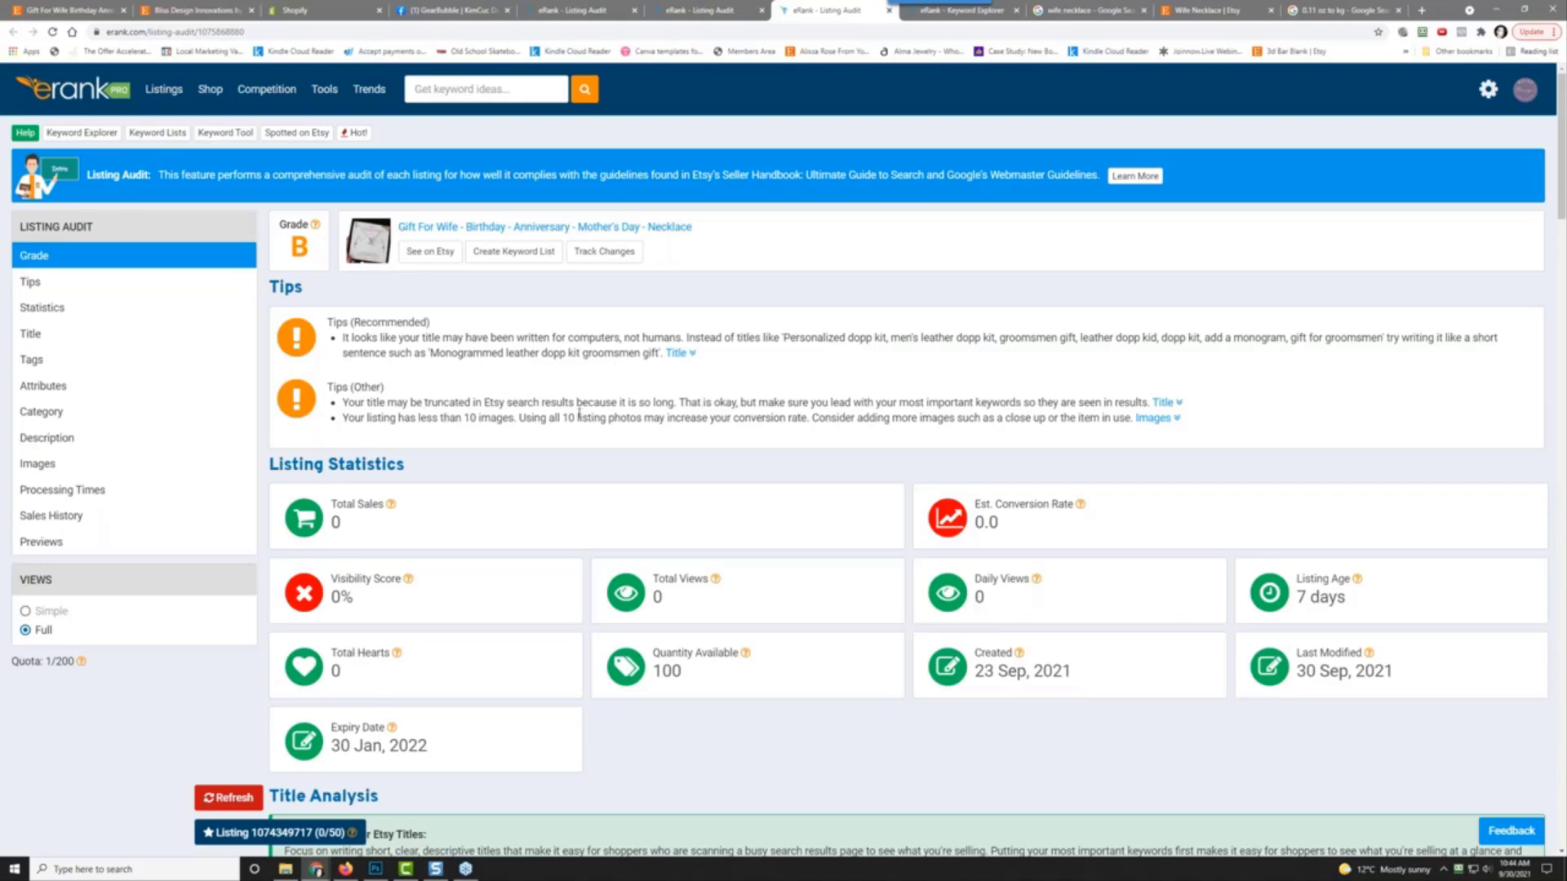
Step: Return to the Etsy listing, edit its title to "Perfect Gift For Your Wife" and publish the change
left_click(59, 8)
left_click(28, 210)
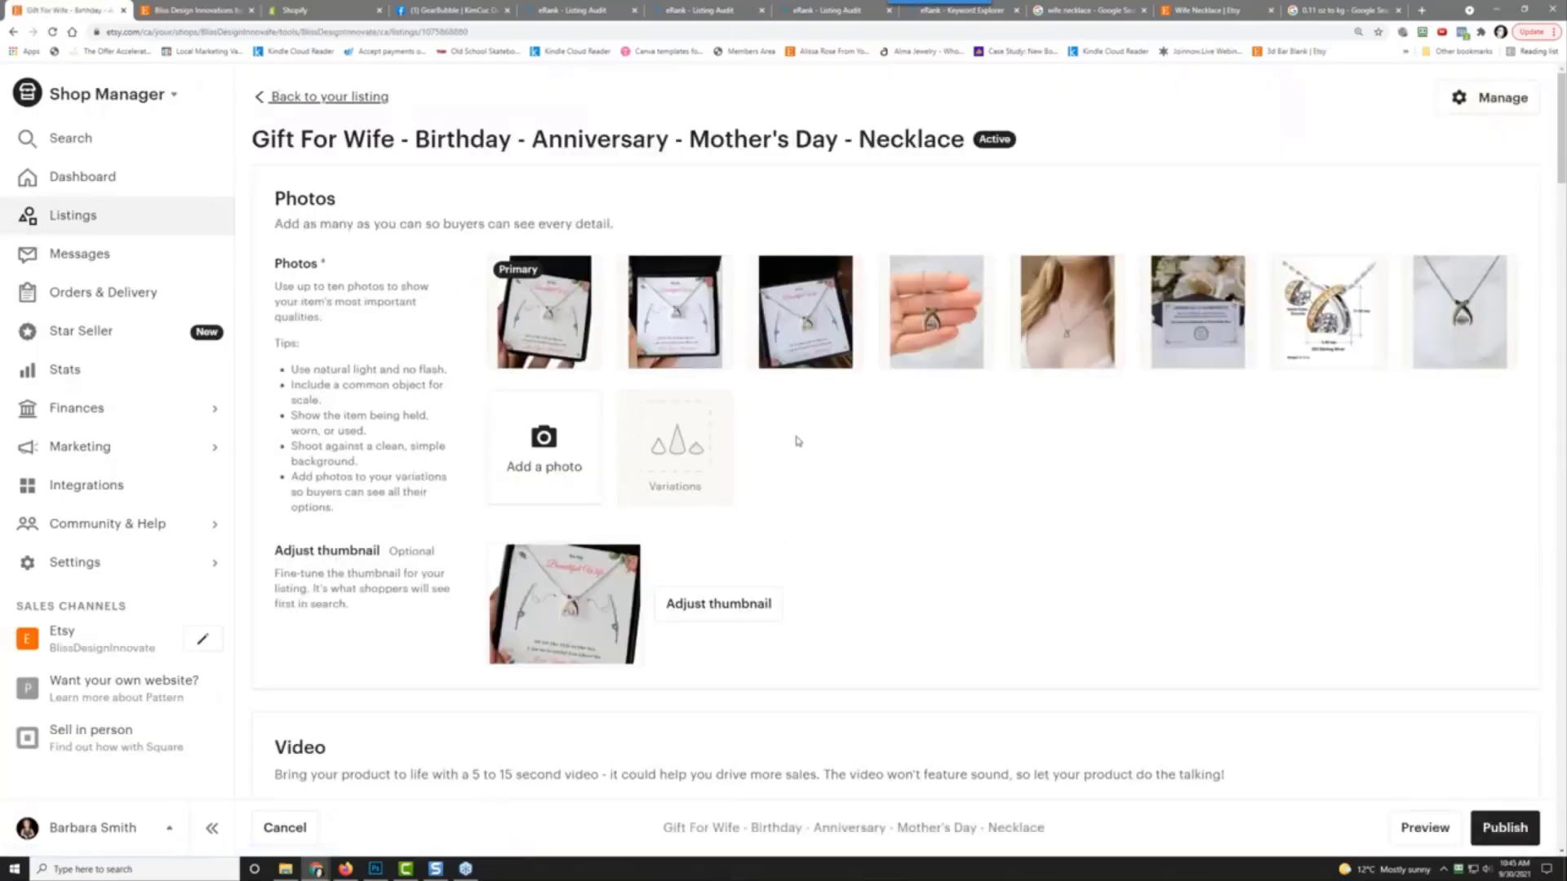
scroll(839, 540, "down", 8)
scroll(816, 514, "up", 8)
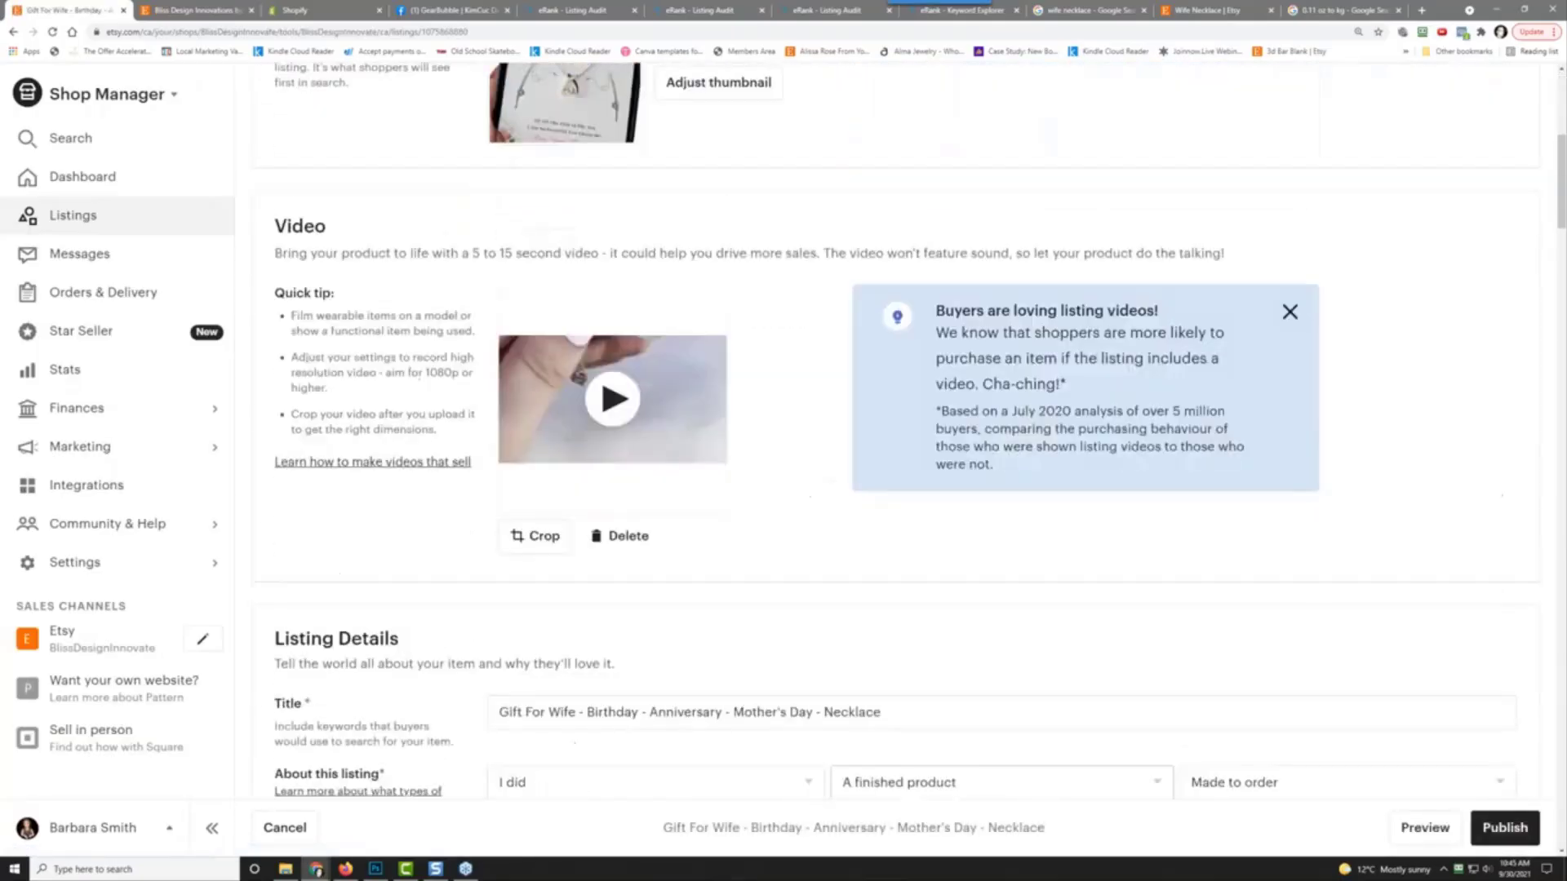
scroll(745, 438, "down", 7)
scroll(745, 437, "down", 3)
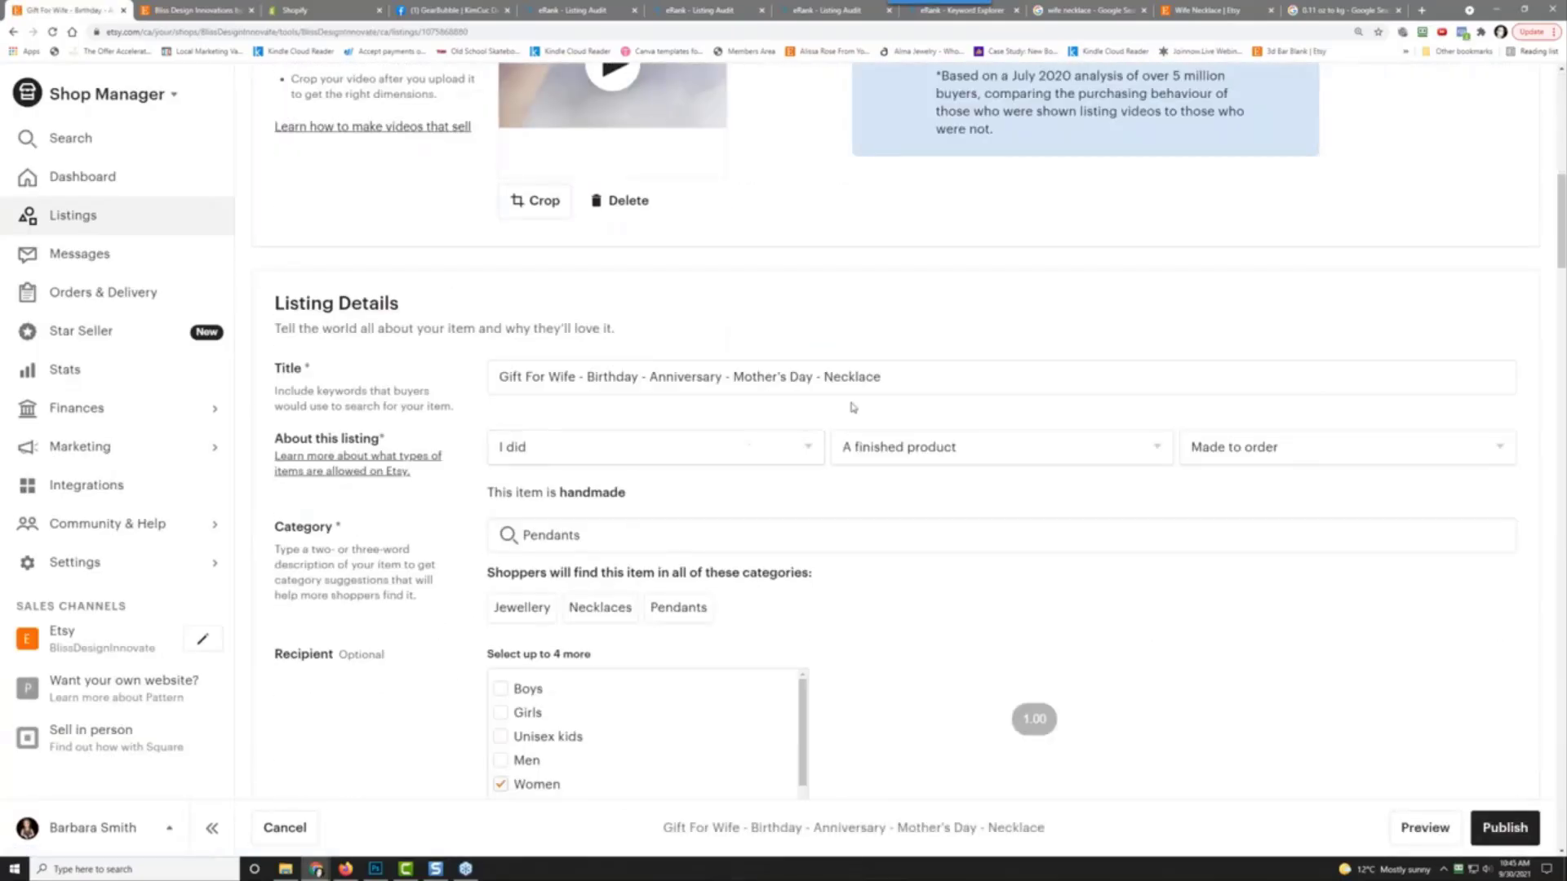
triple_click(849, 380)
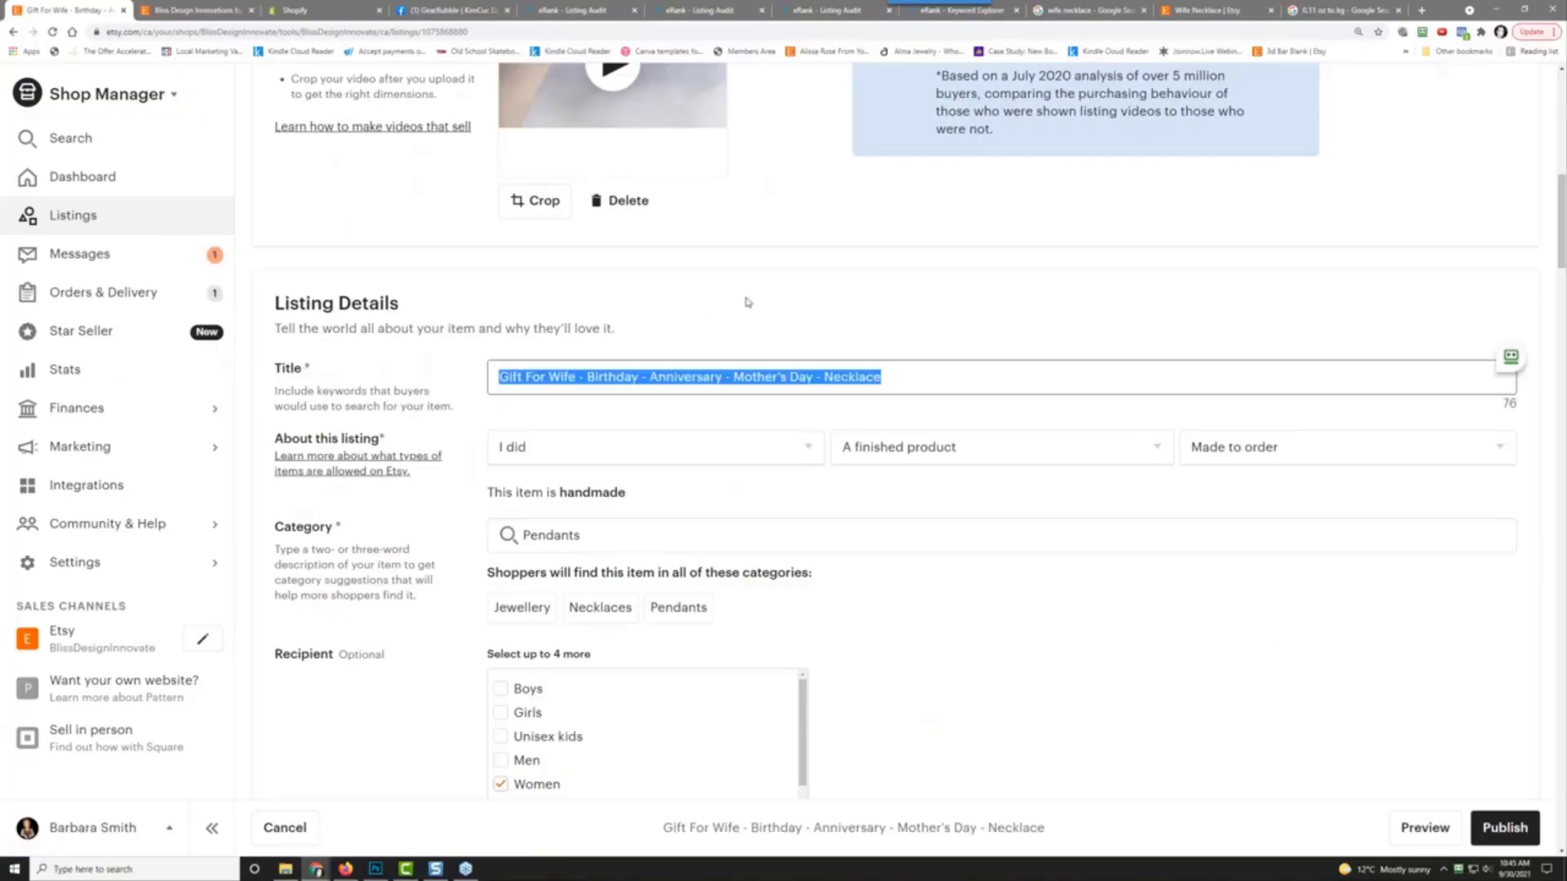
type("Pets")
key("BackSpace")
key("BackSpace")
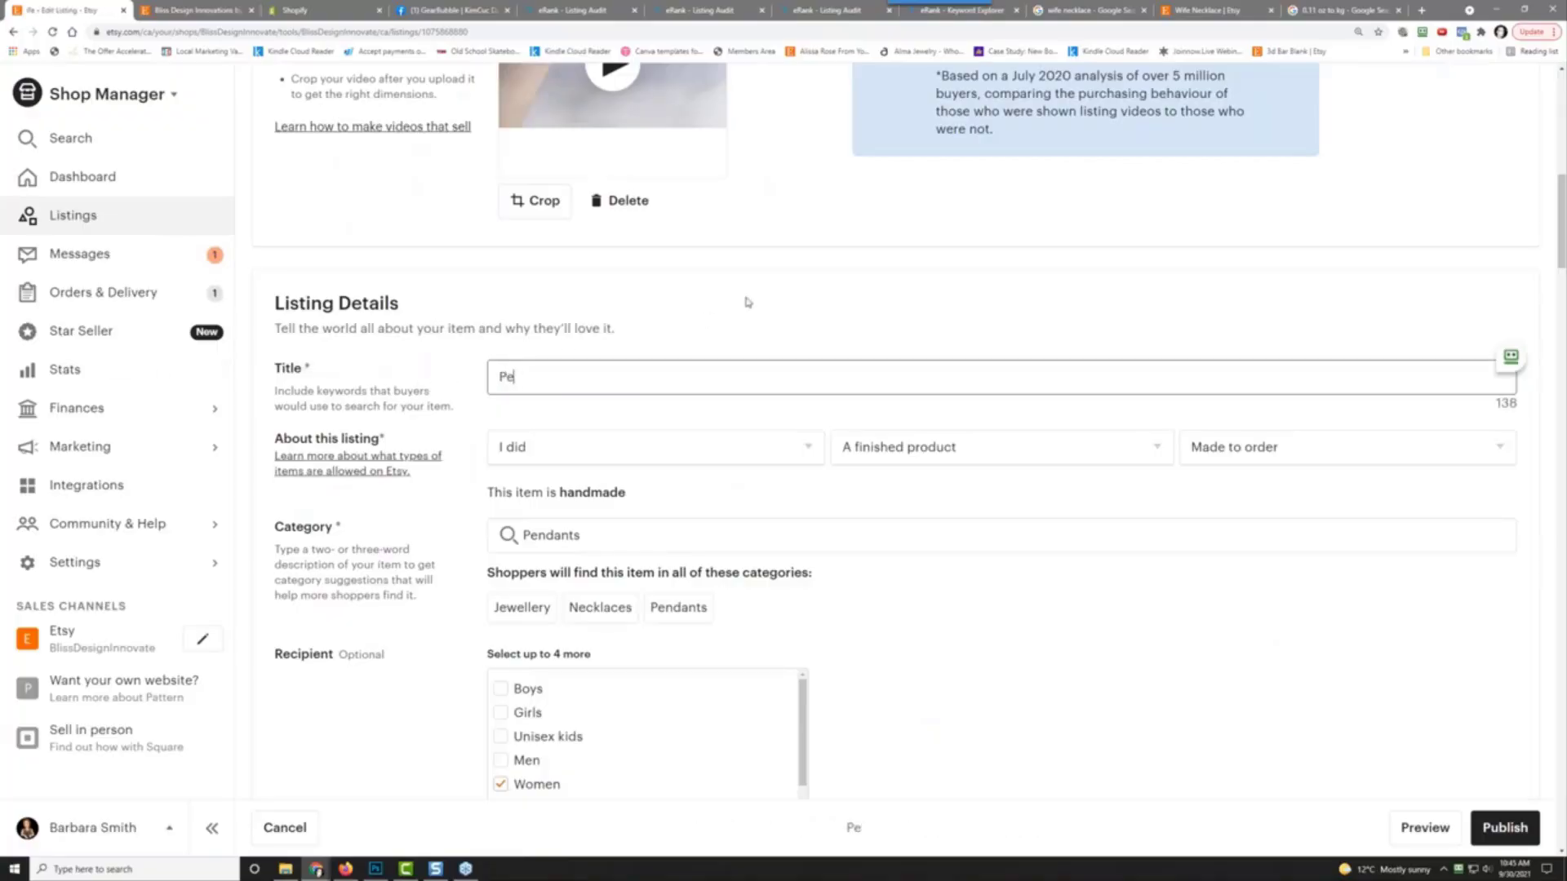
type("rc")
key("BackSpace")
type("fect Gift For Your ")
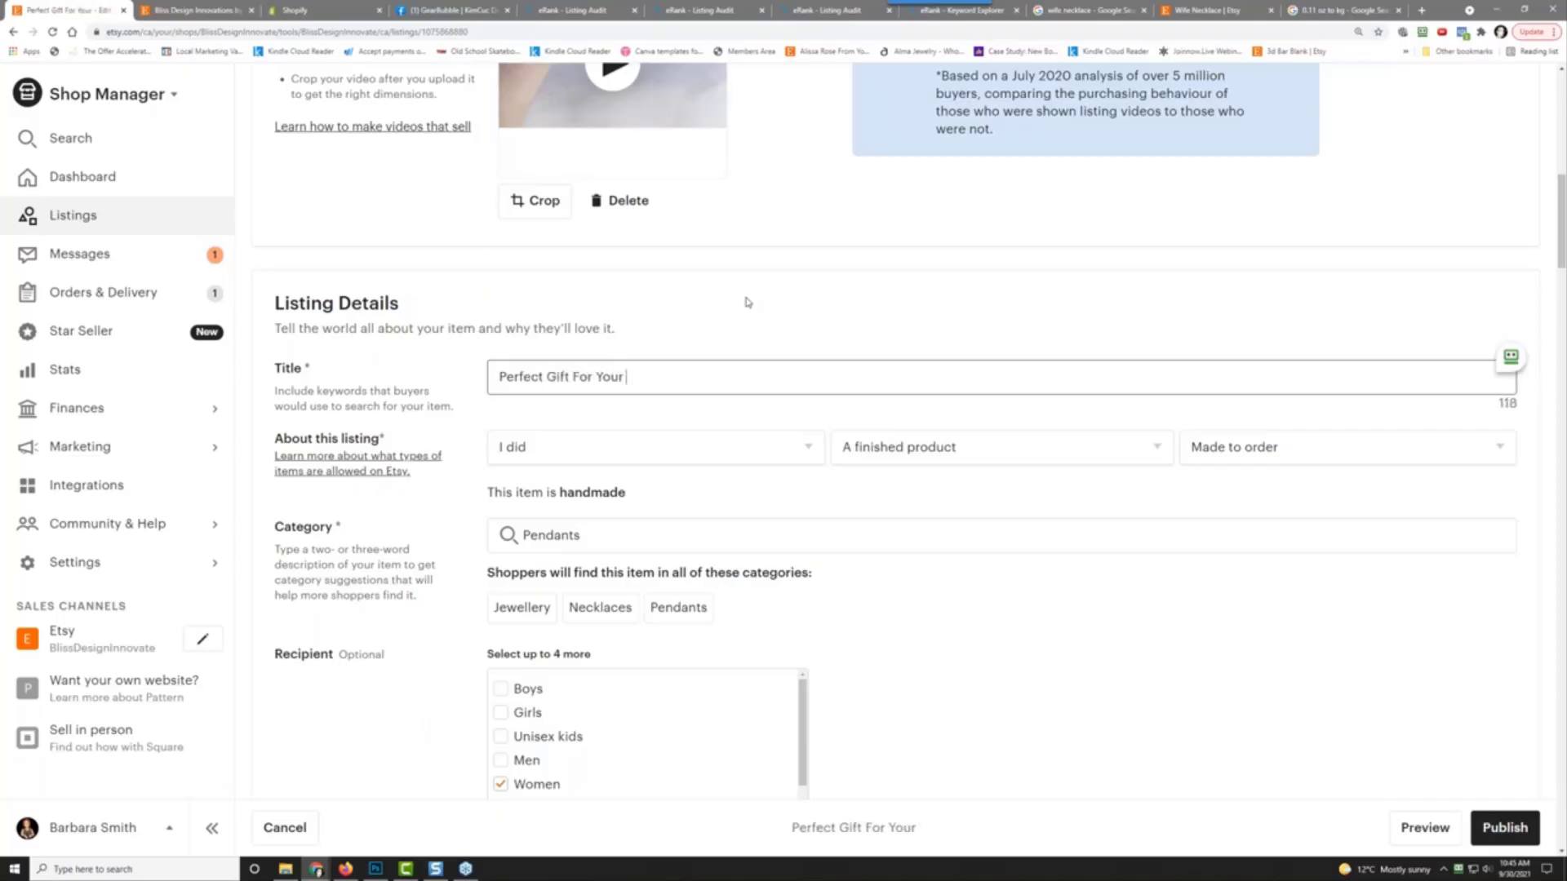
type("Wife")
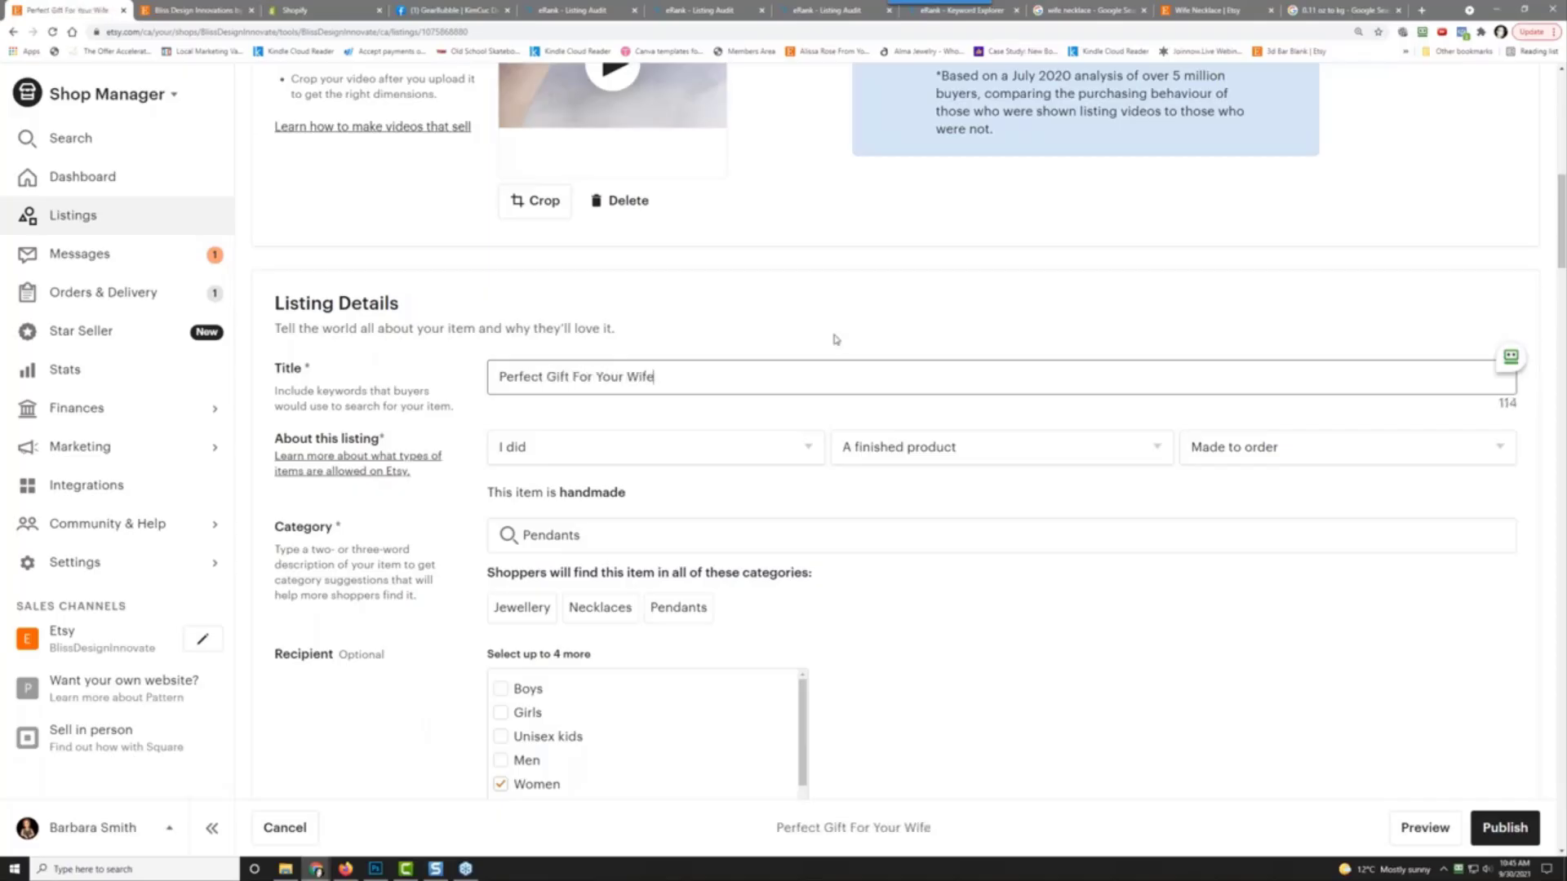
left_click(1521, 834)
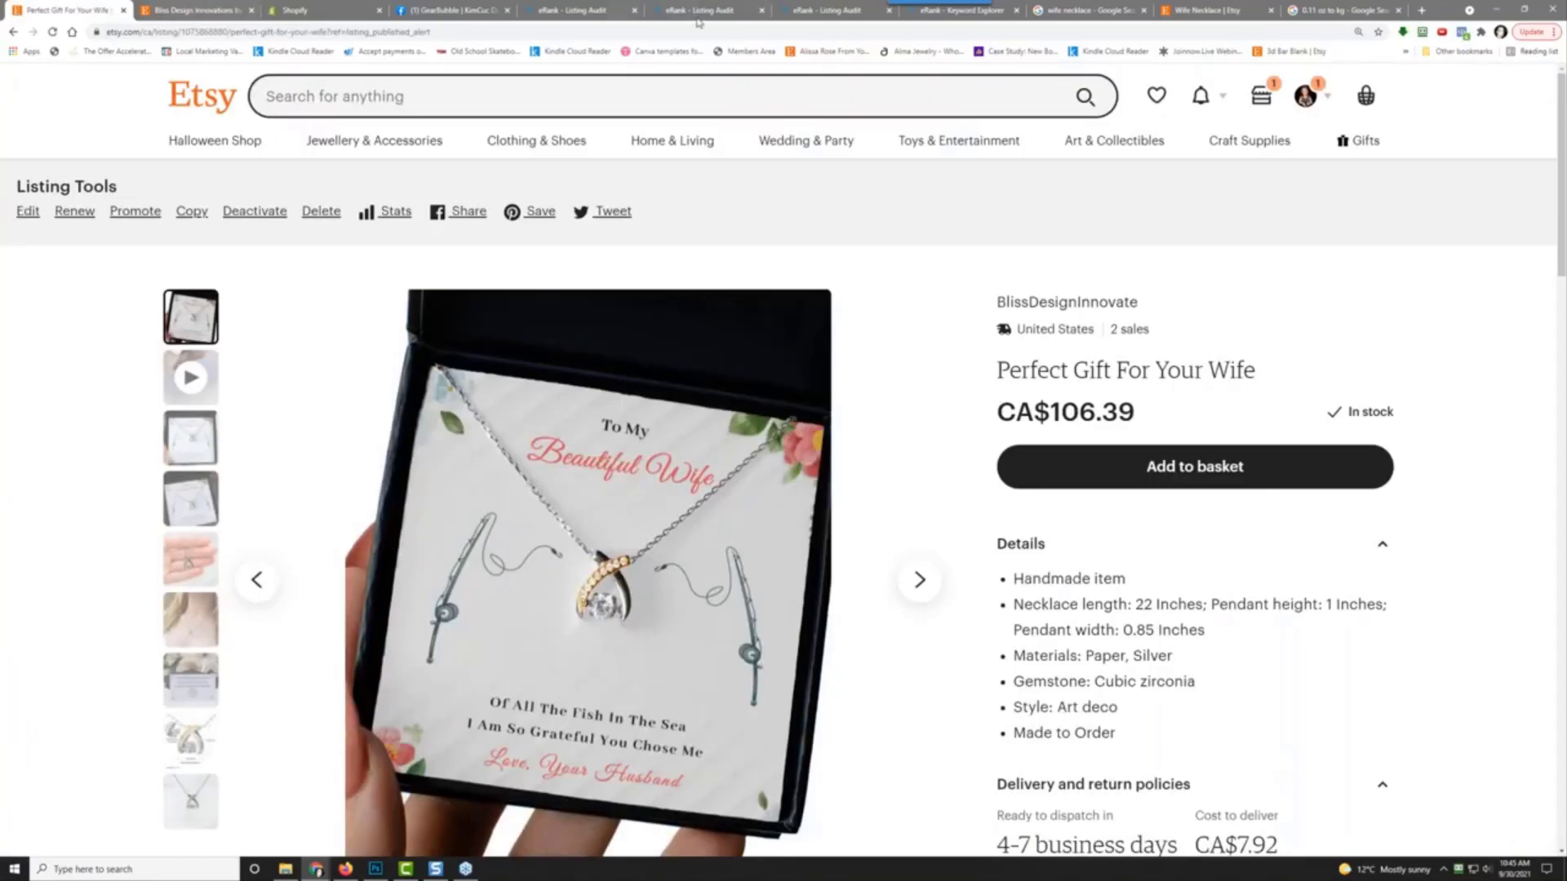
Step: Reopen the published necklace listing for editing and review its title
left_click(28, 212)
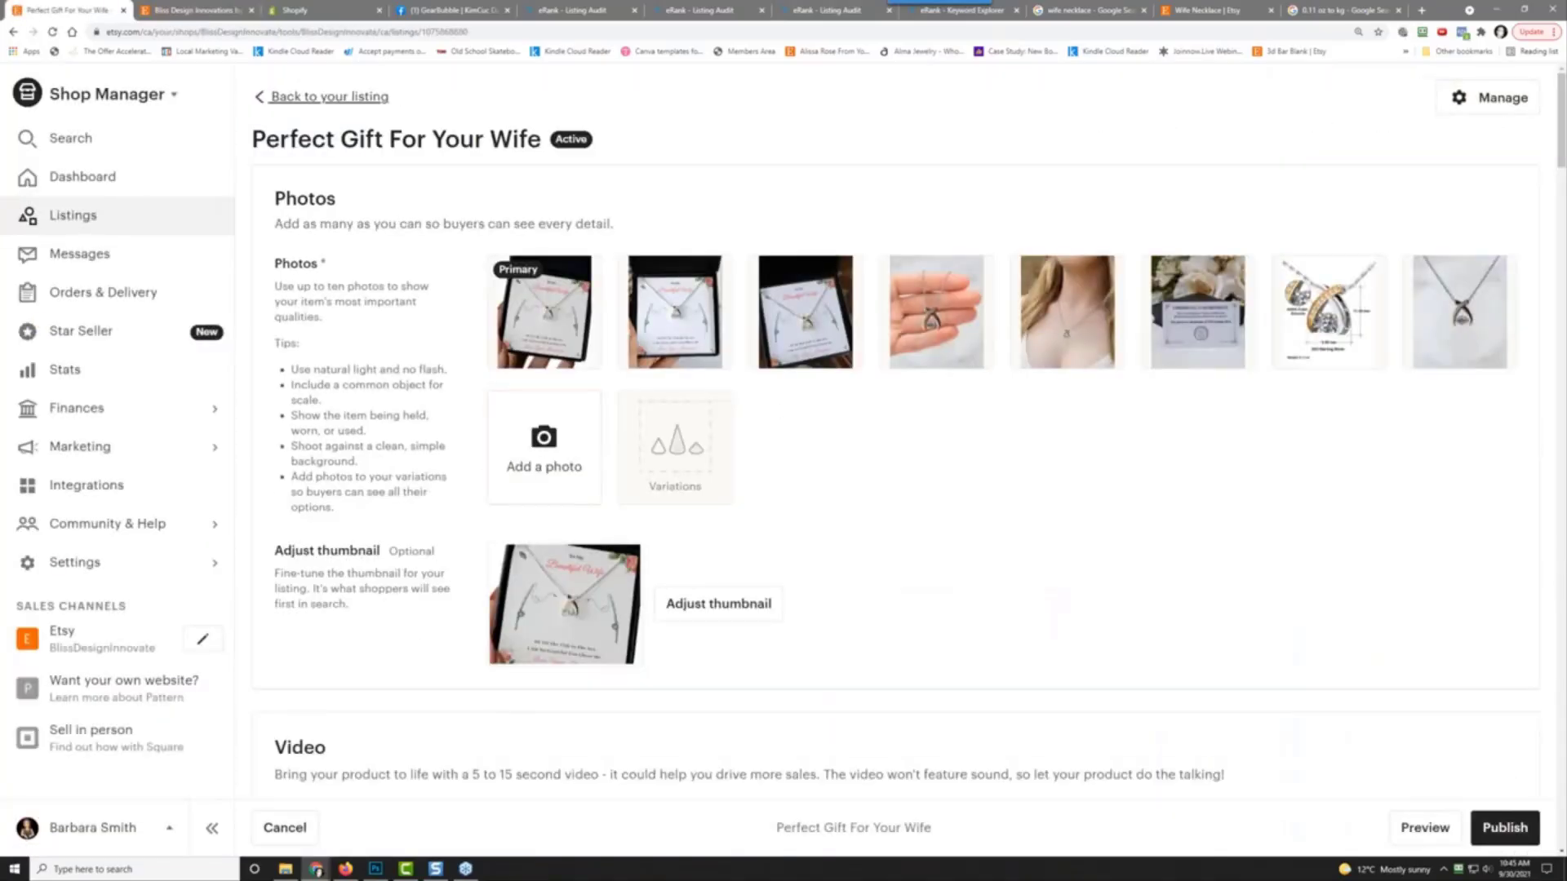
scroll(545, 516, "down", 9)
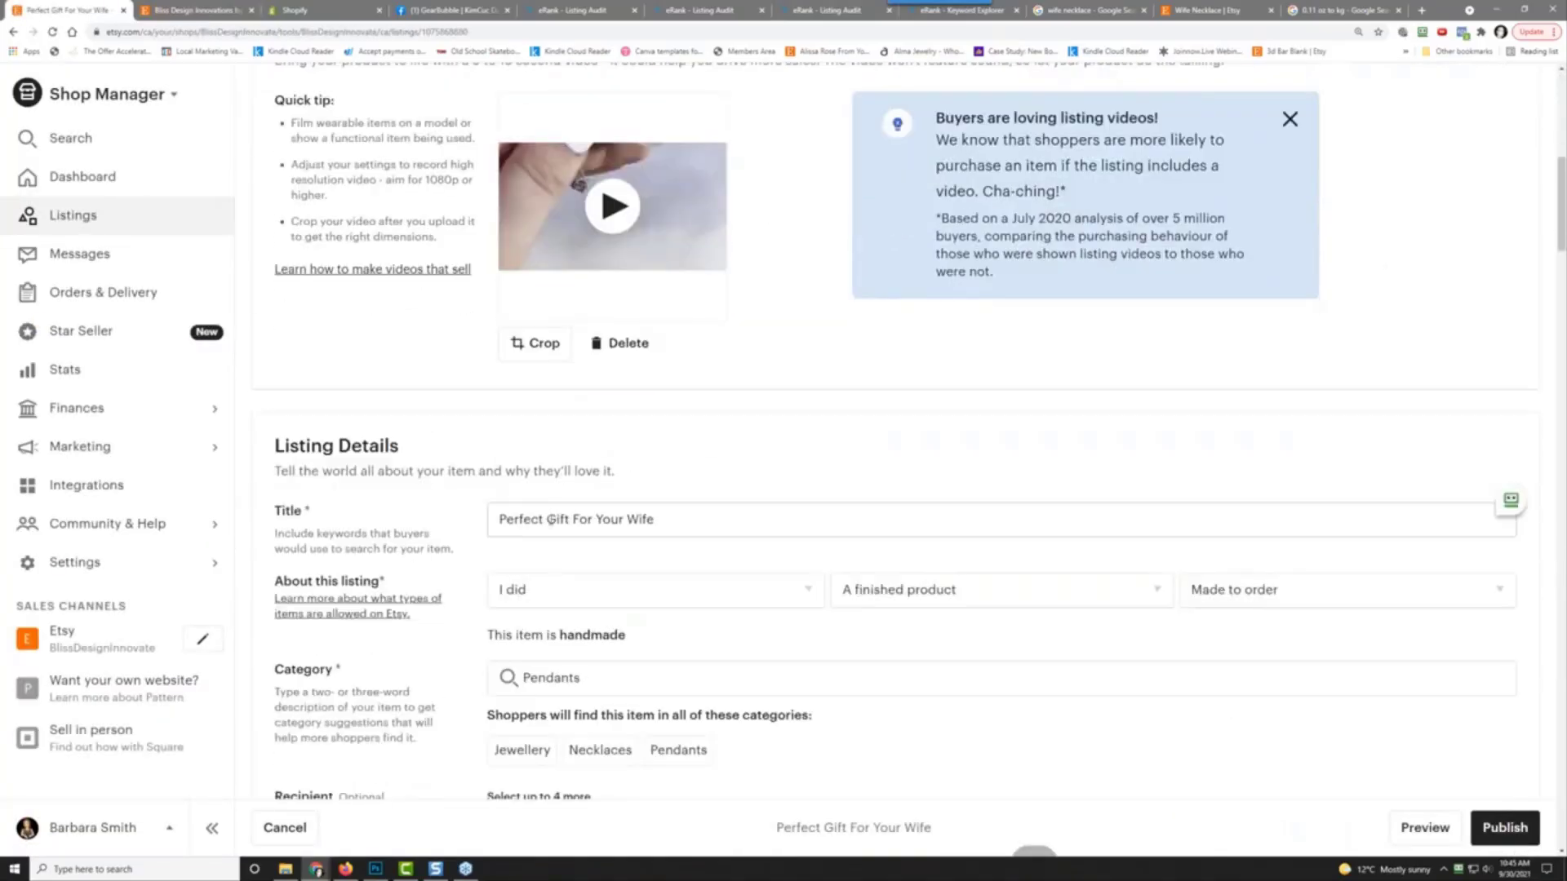
left_click(546, 516)
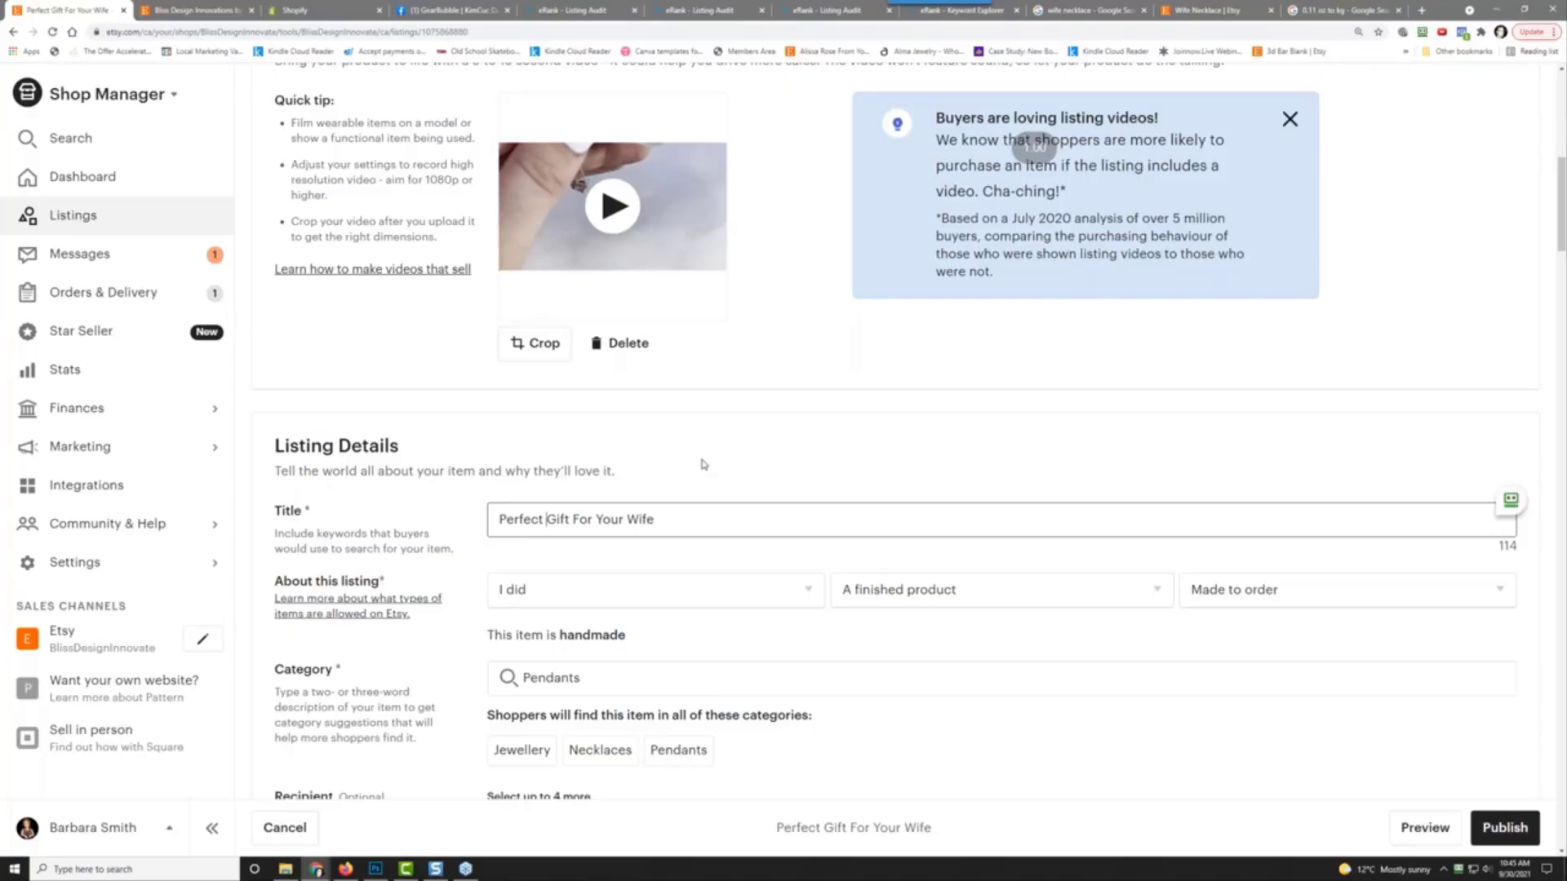
triple_click(669, 522)
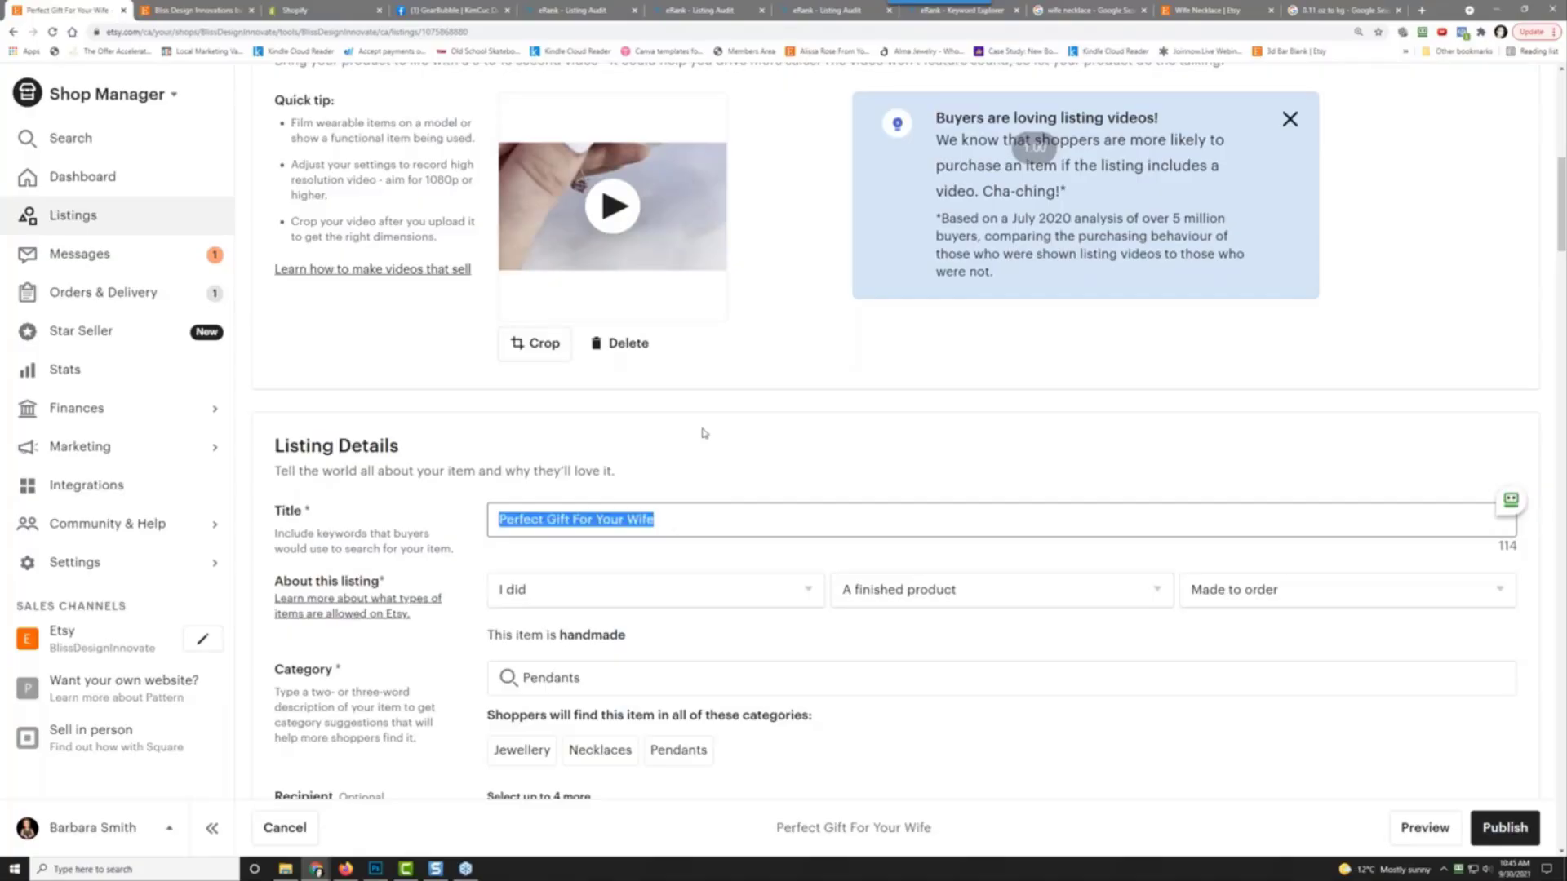
left_click(704, 433)
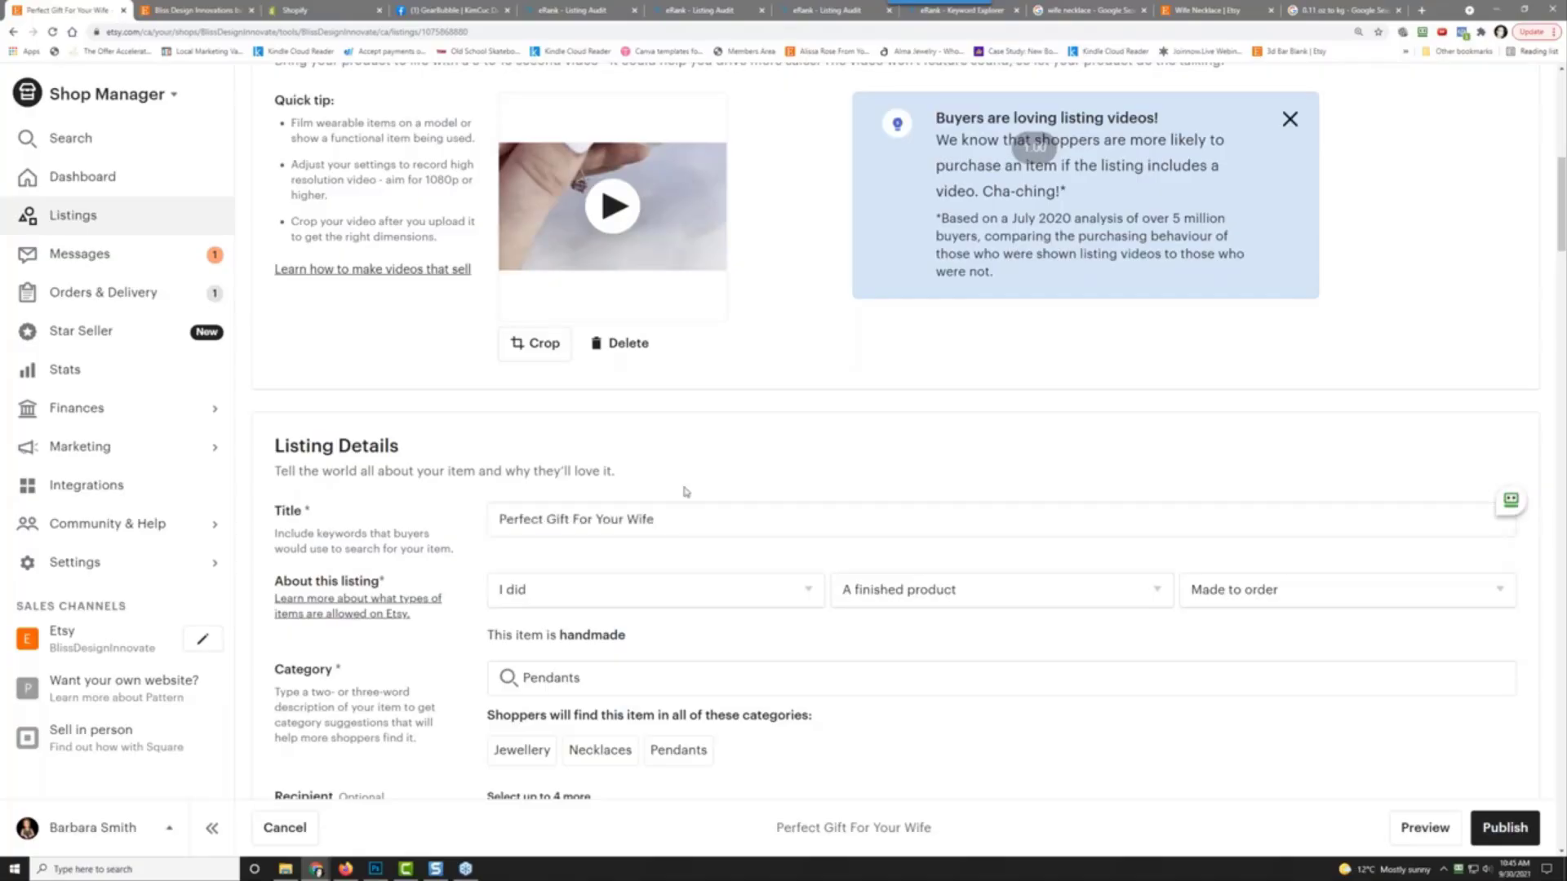
Step: Switch to eRank's listing audit overview and refresh the shop data
left_click(832, 10)
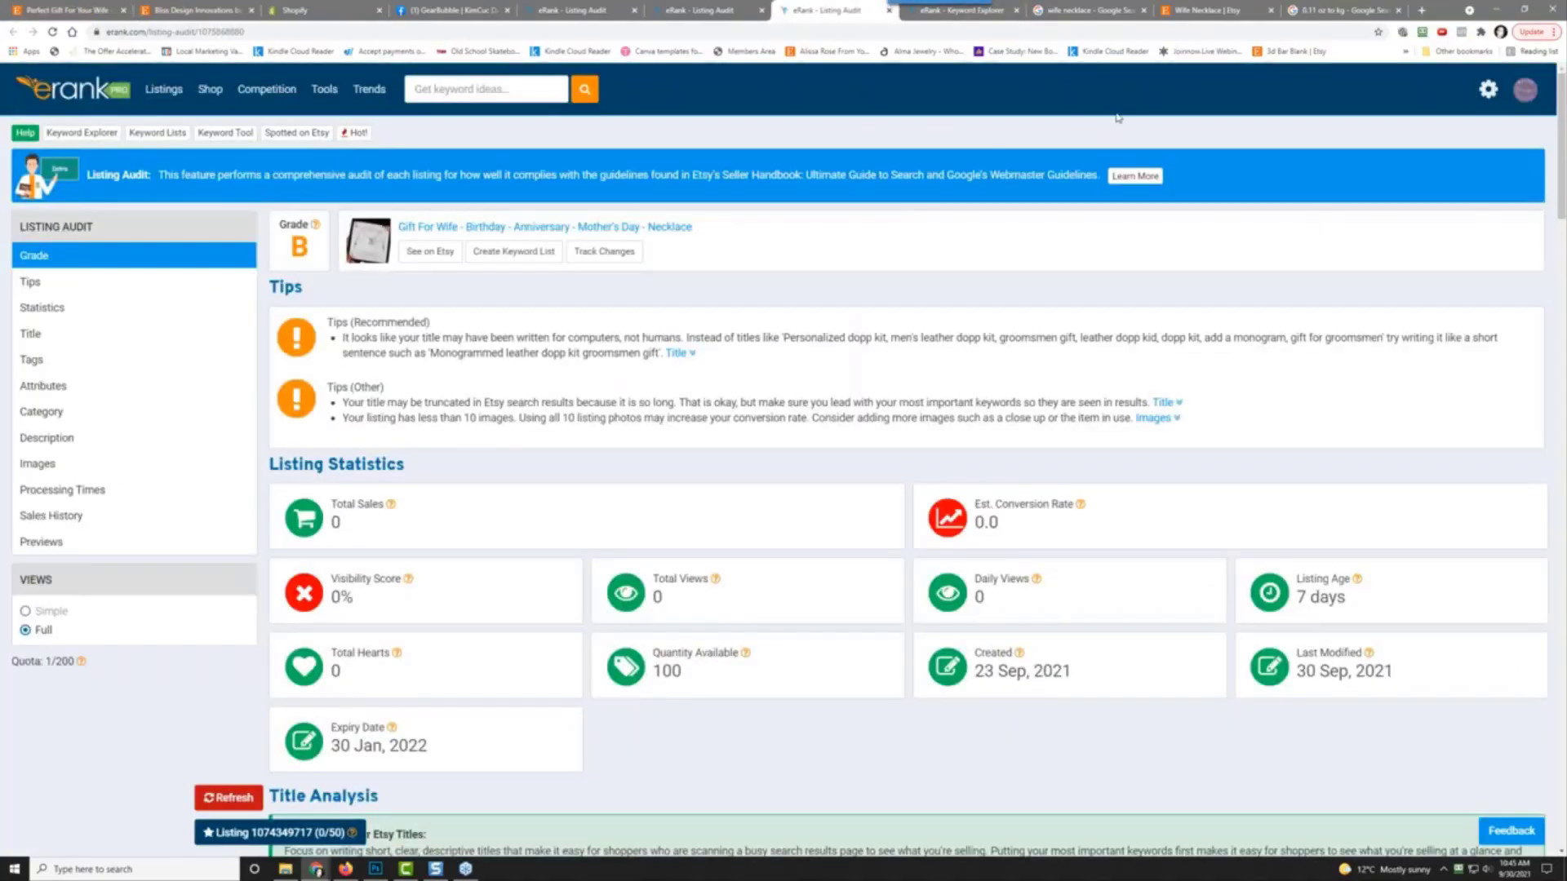
mouse_move(162, 102)
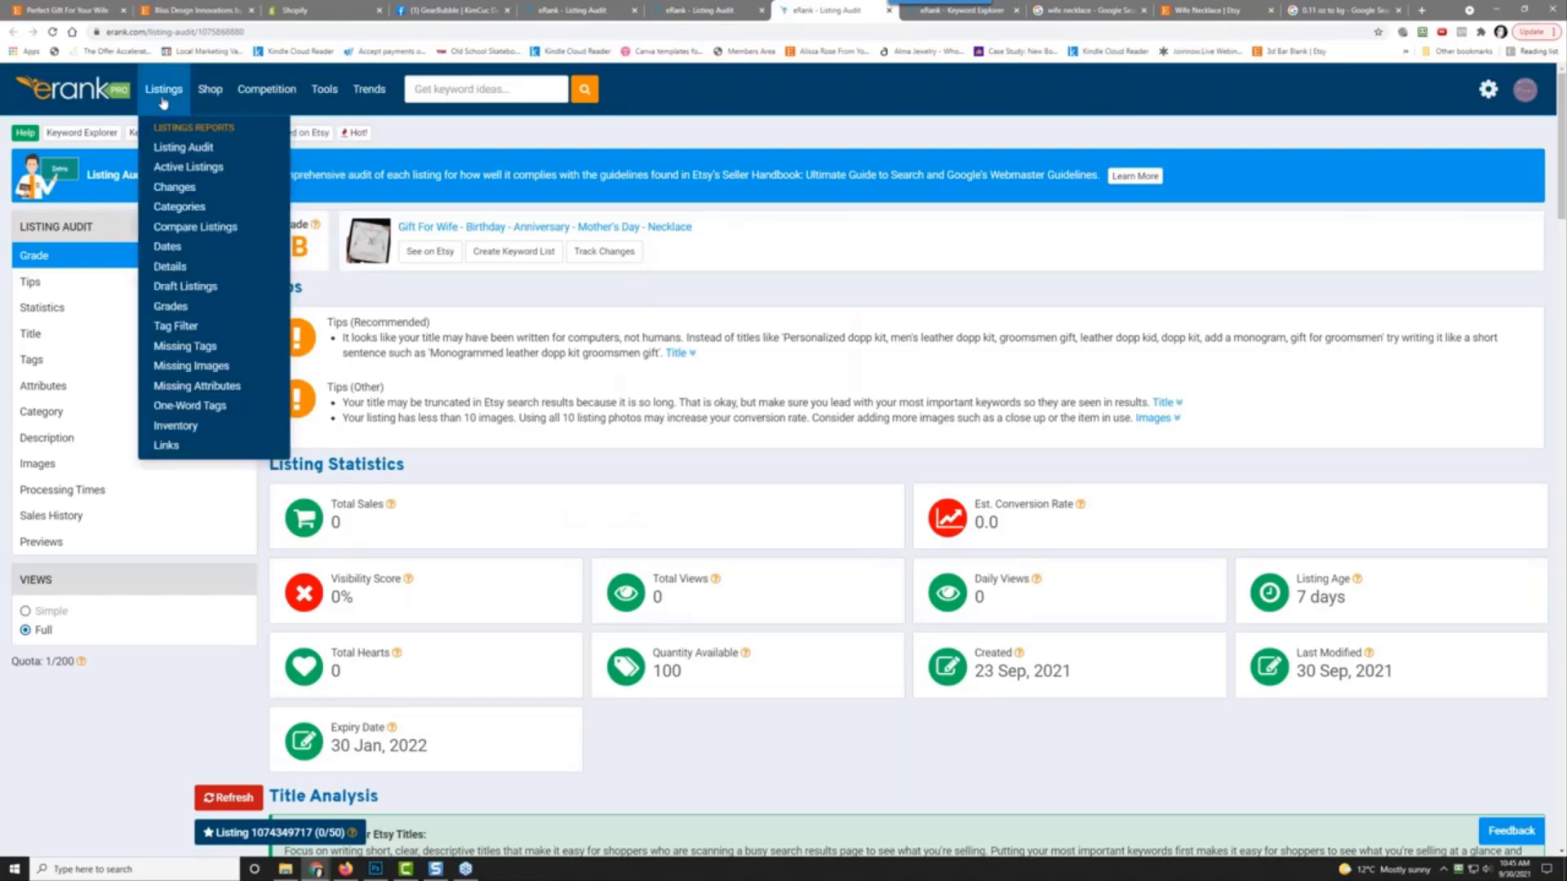
left_click(673, 10)
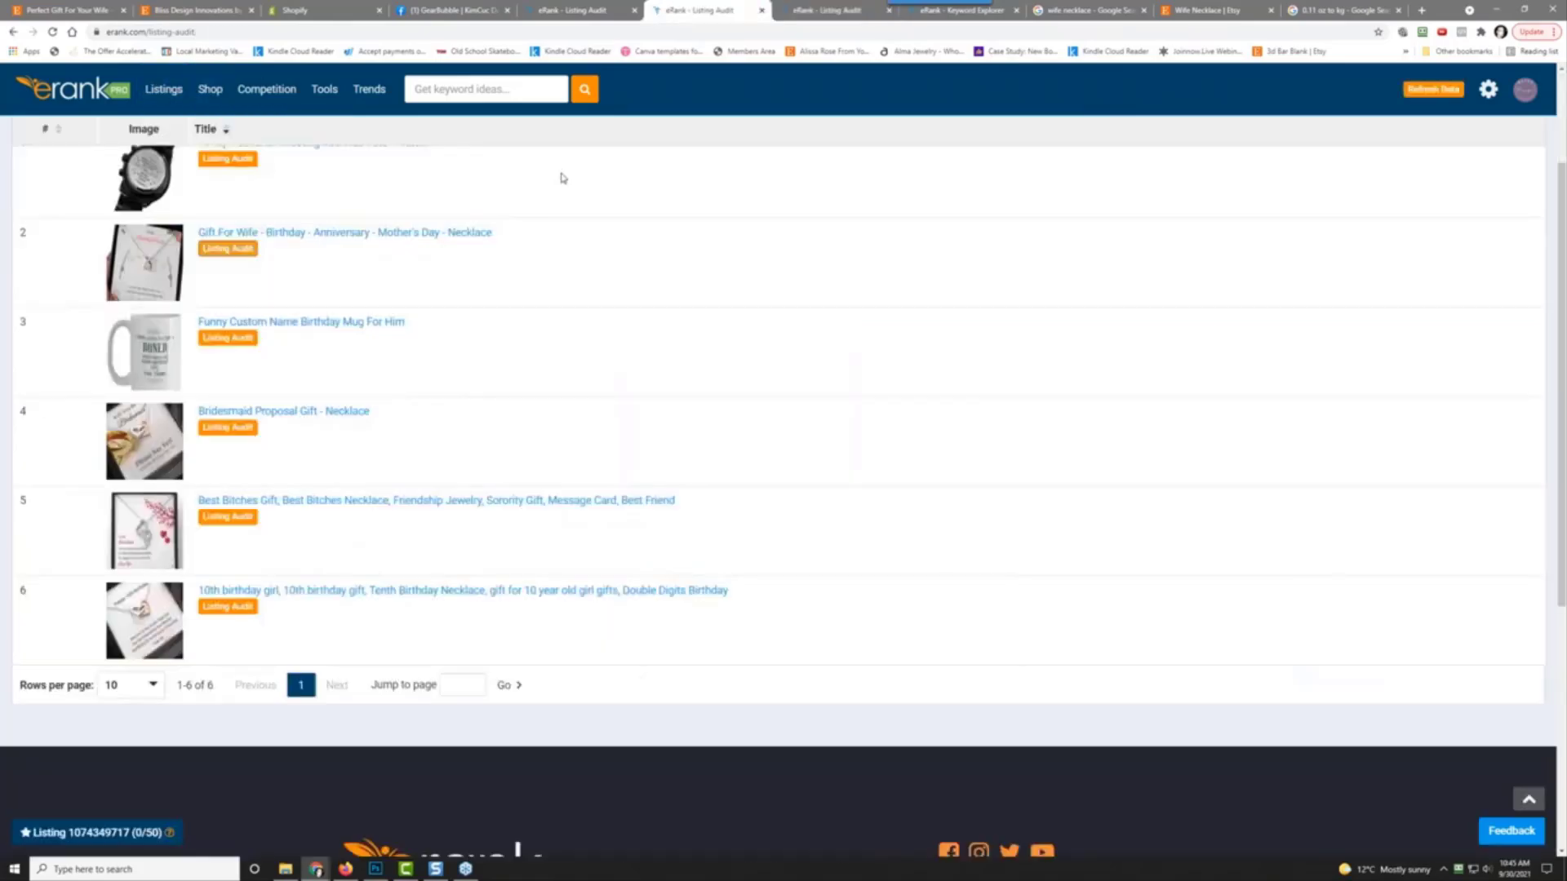
left_click(1453, 91)
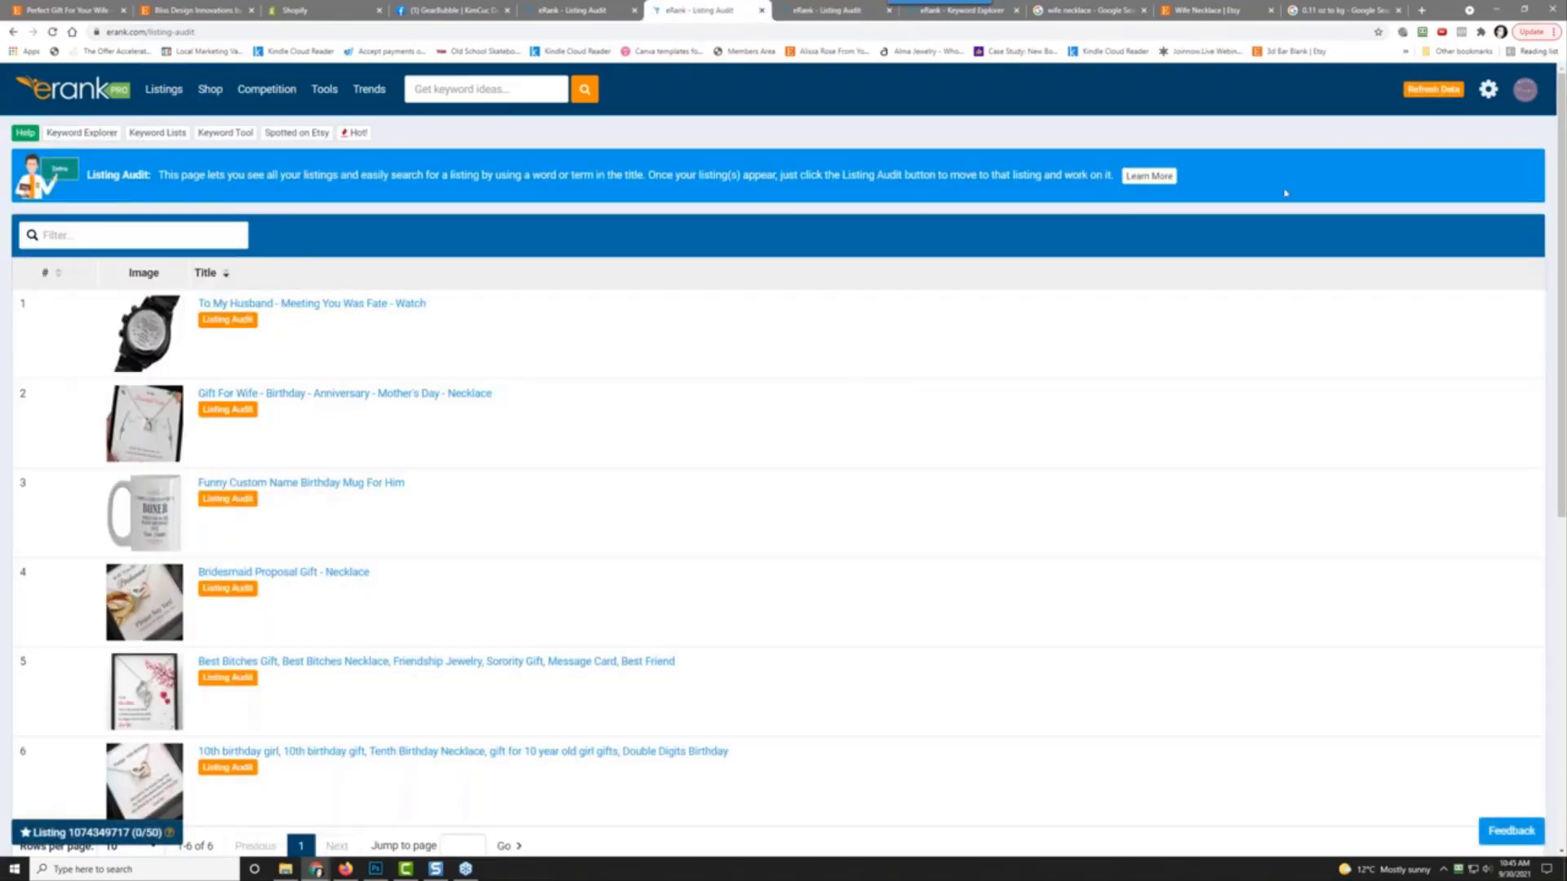
Step: Refresh the shop data from the eRank dashboard and open the listing audit for "Perfect Gift For Your Wife"
mouse_move(1522, 92)
right_click(639, 125)
left_click(164, 92)
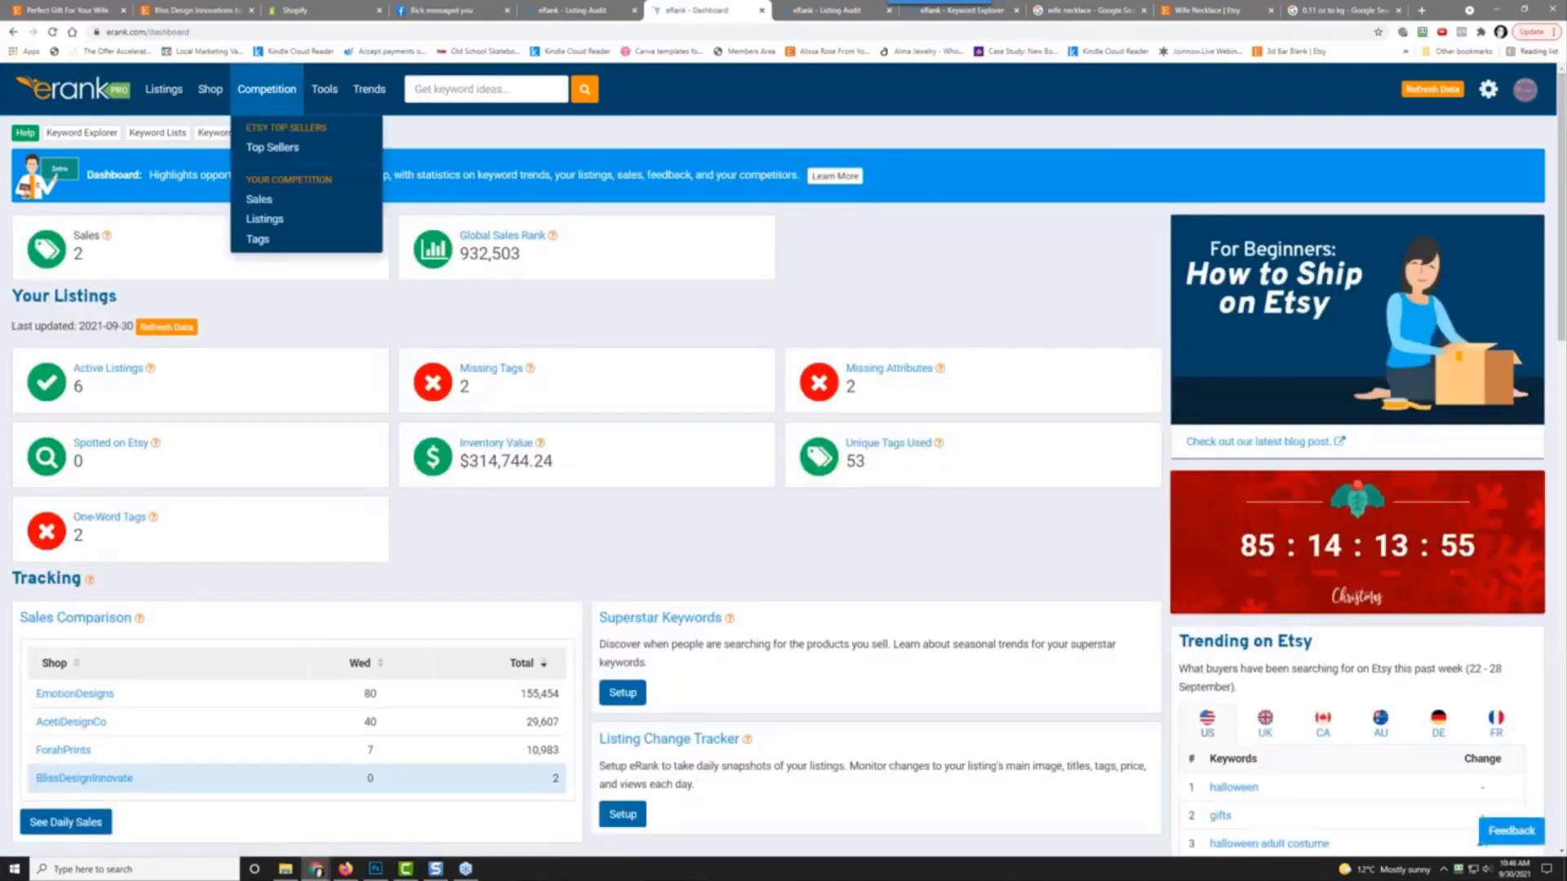
left_click(1433, 89)
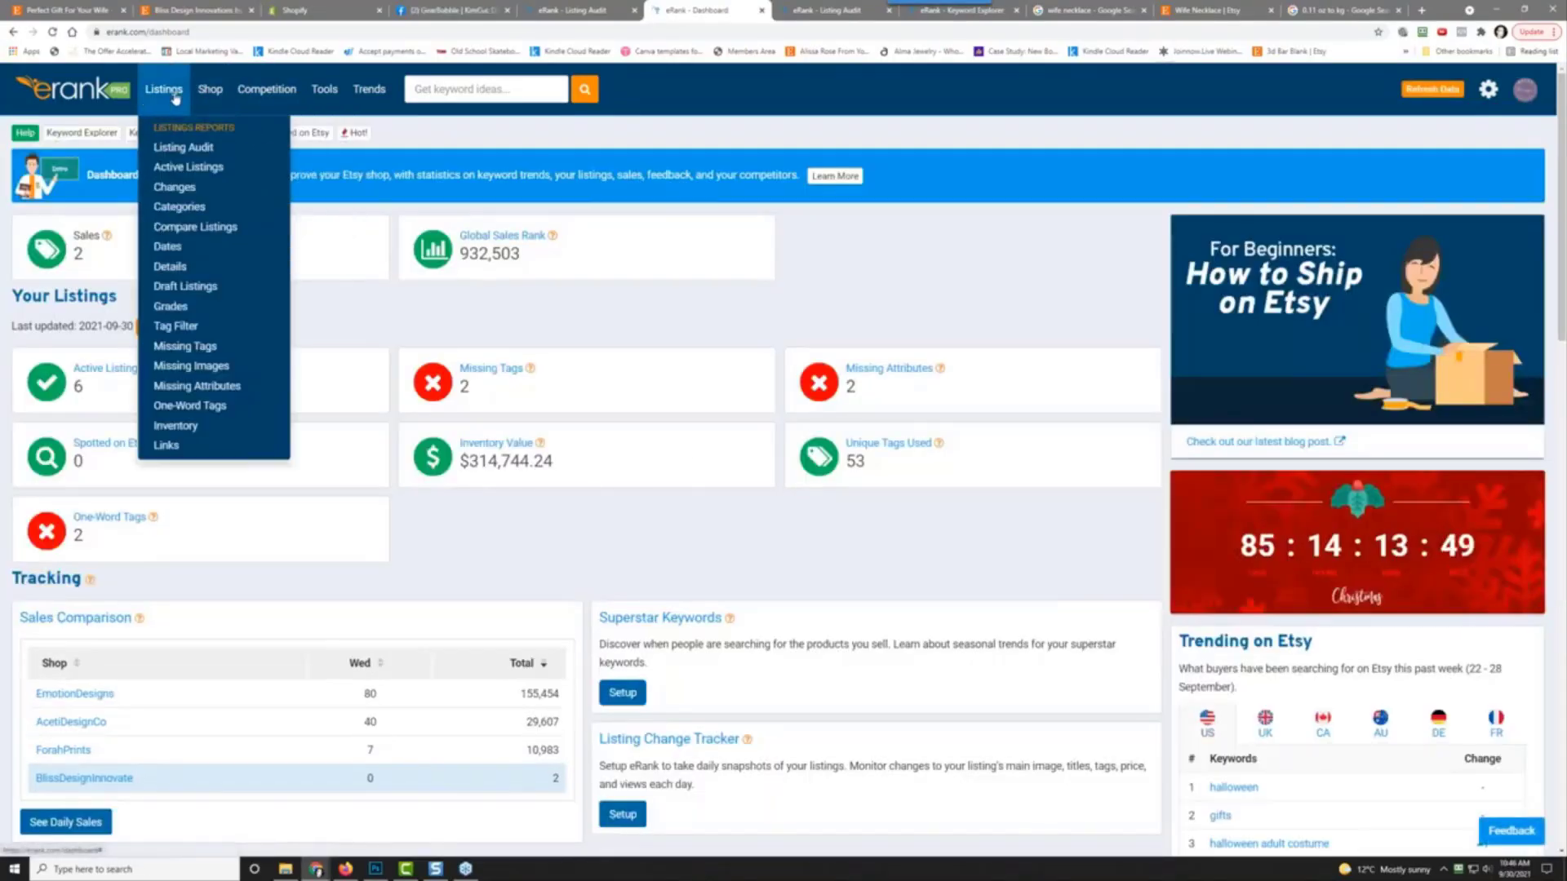
left_click(173, 147)
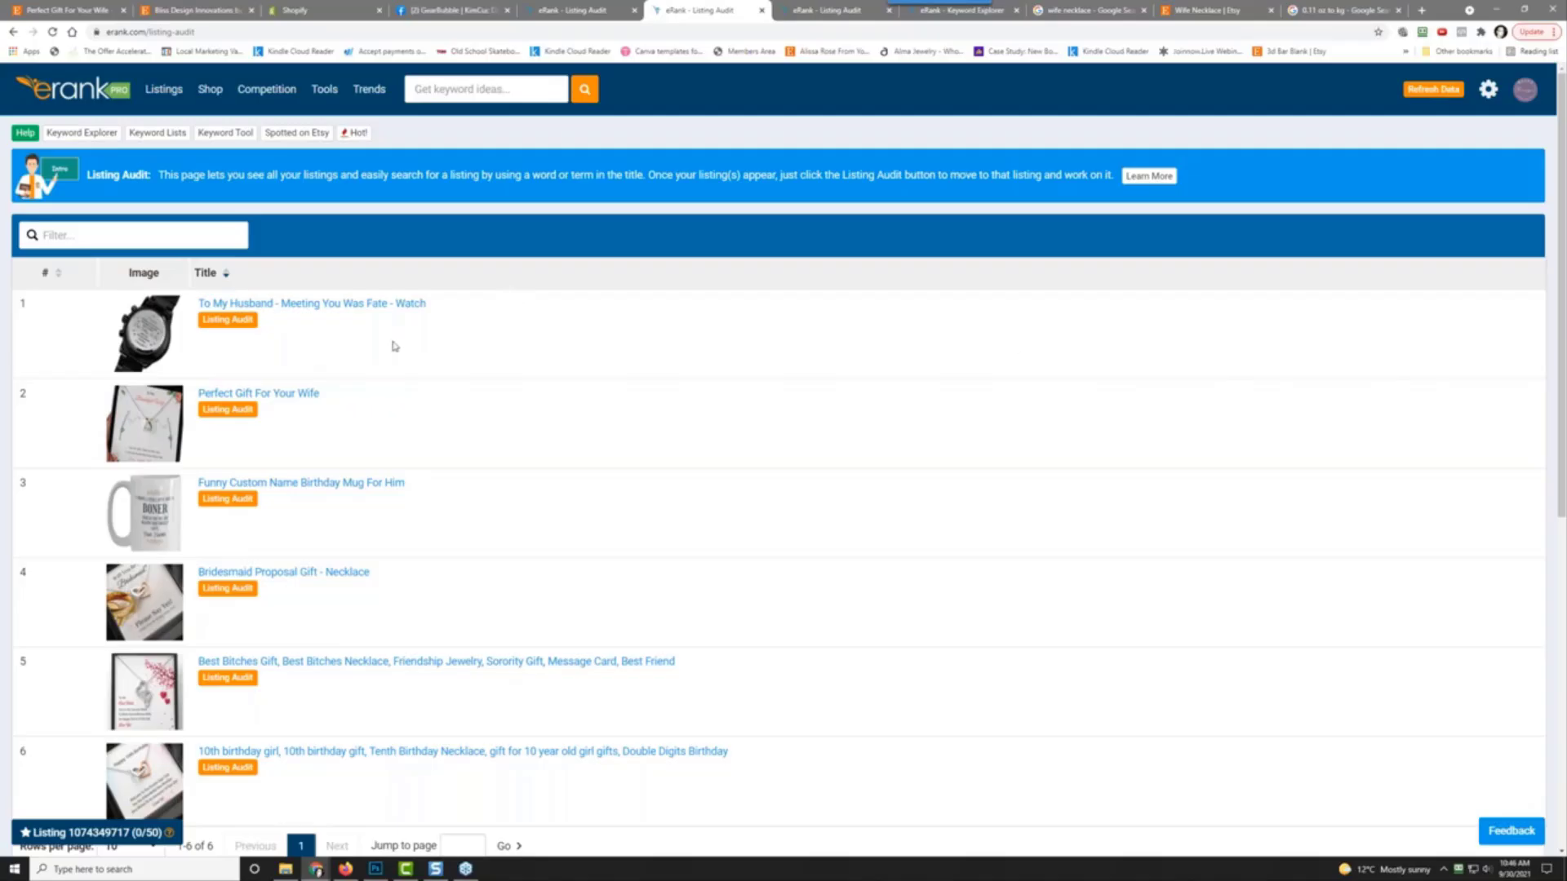
left_click(235, 412)
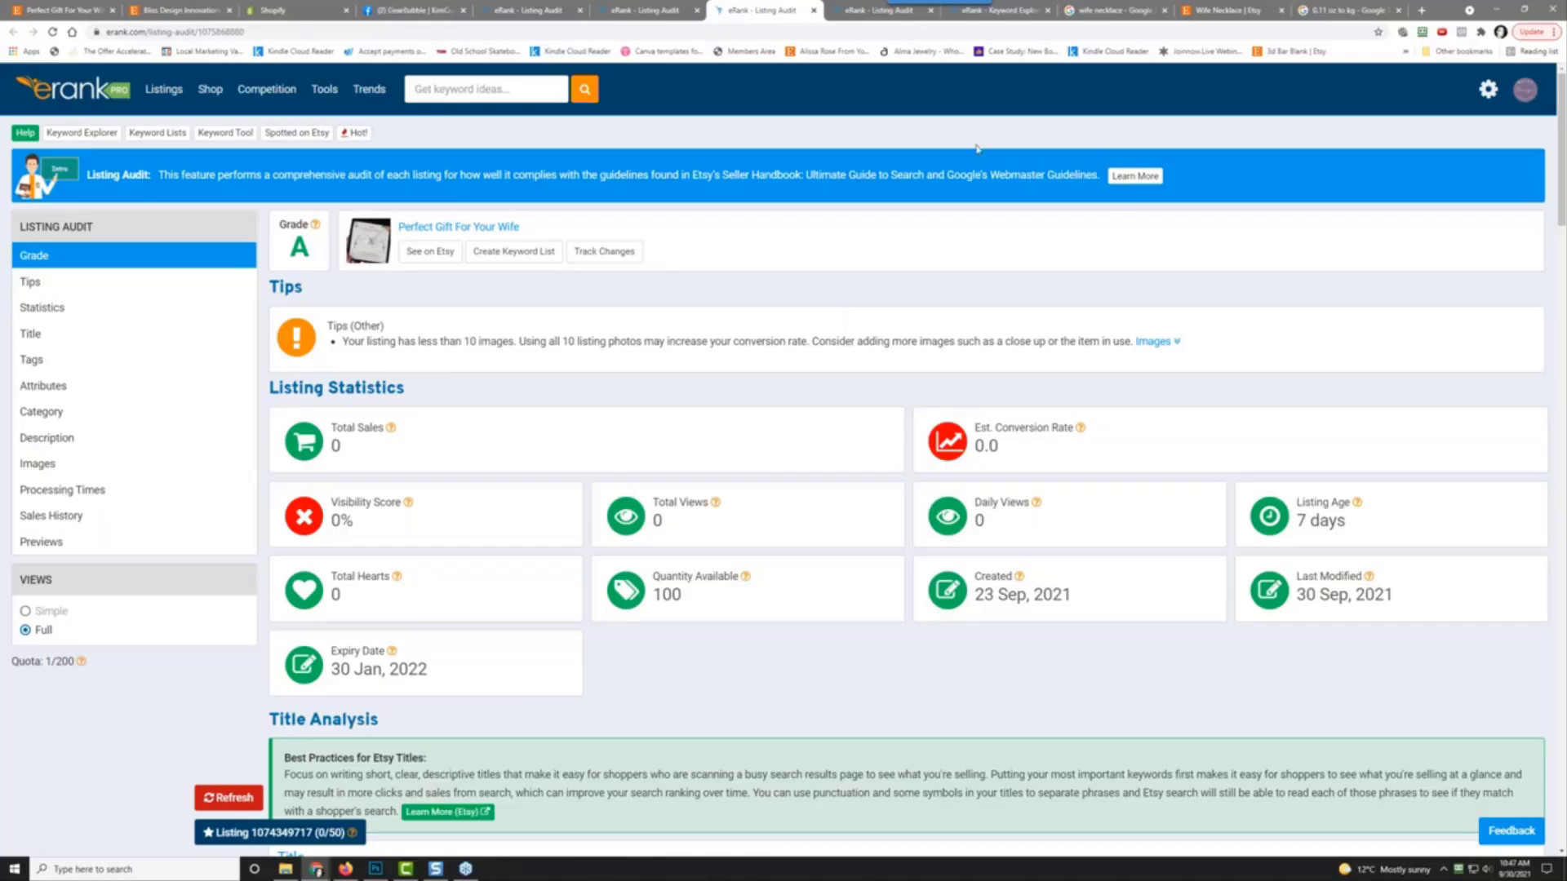
Step: Switch to Etsy, read the customer's message thread about their order and check the shop's new orders
left_click(77, 10)
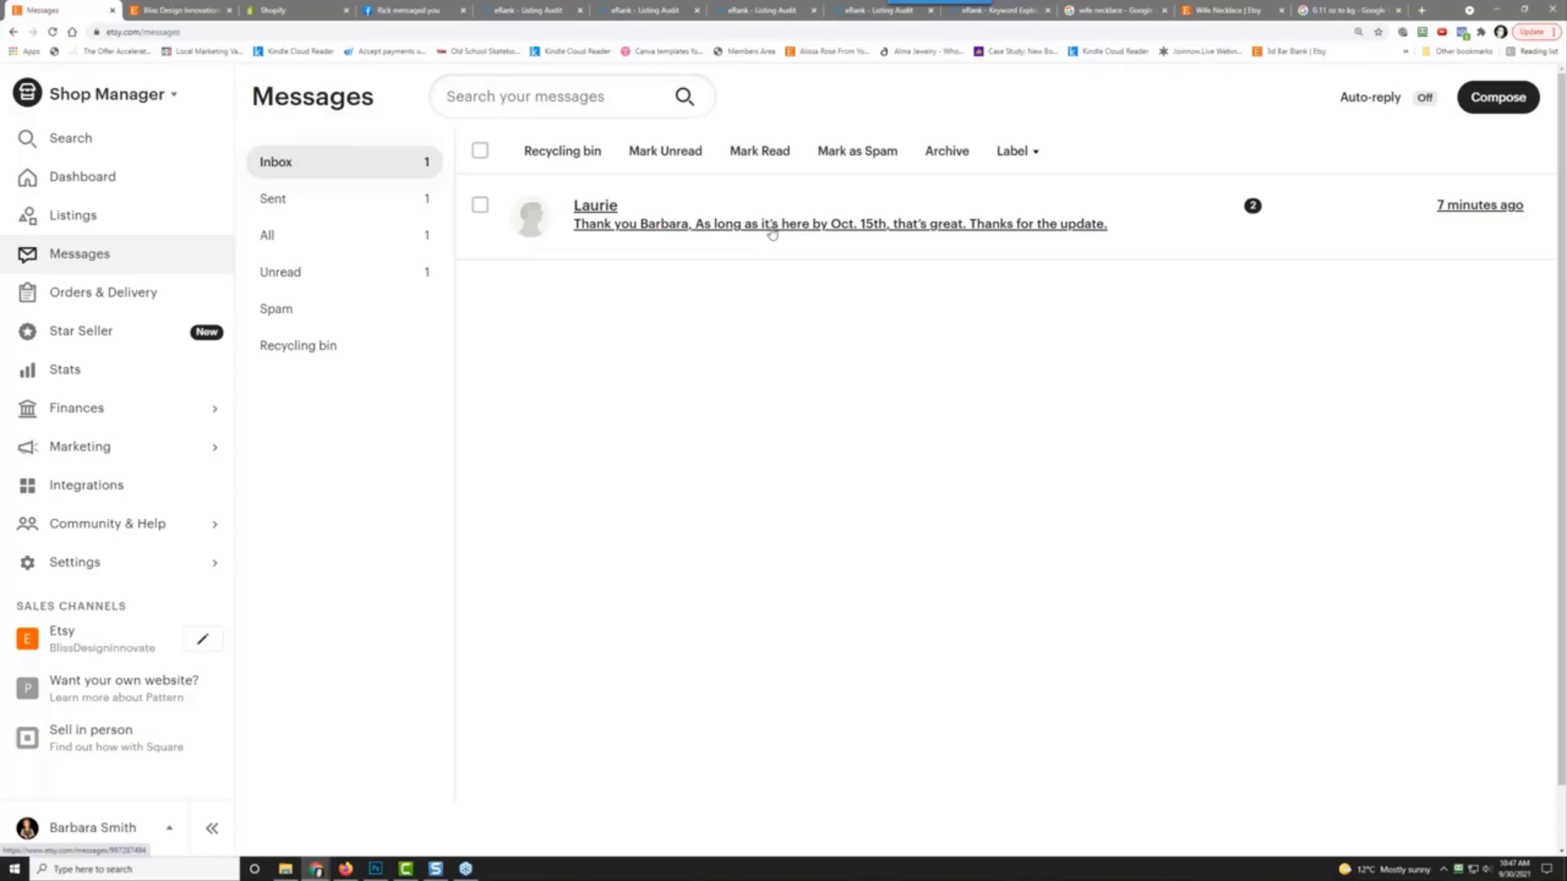
left_click(772, 231)
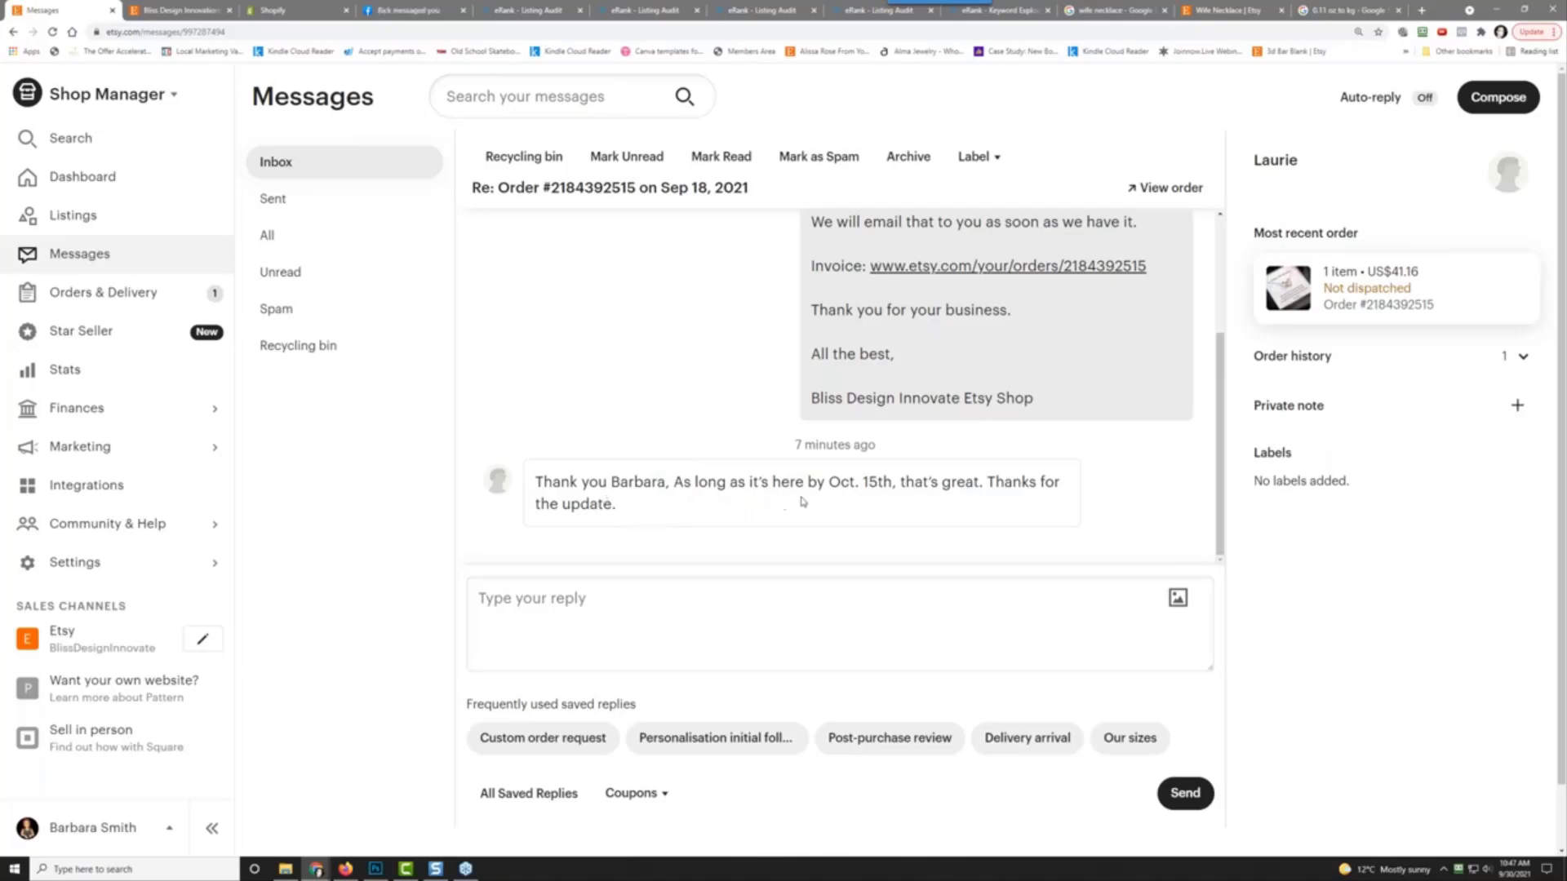
scroll(739, 397, "up", 2)
scroll(739, 397, "down", 2)
scroll(722, 418, "up", 2)
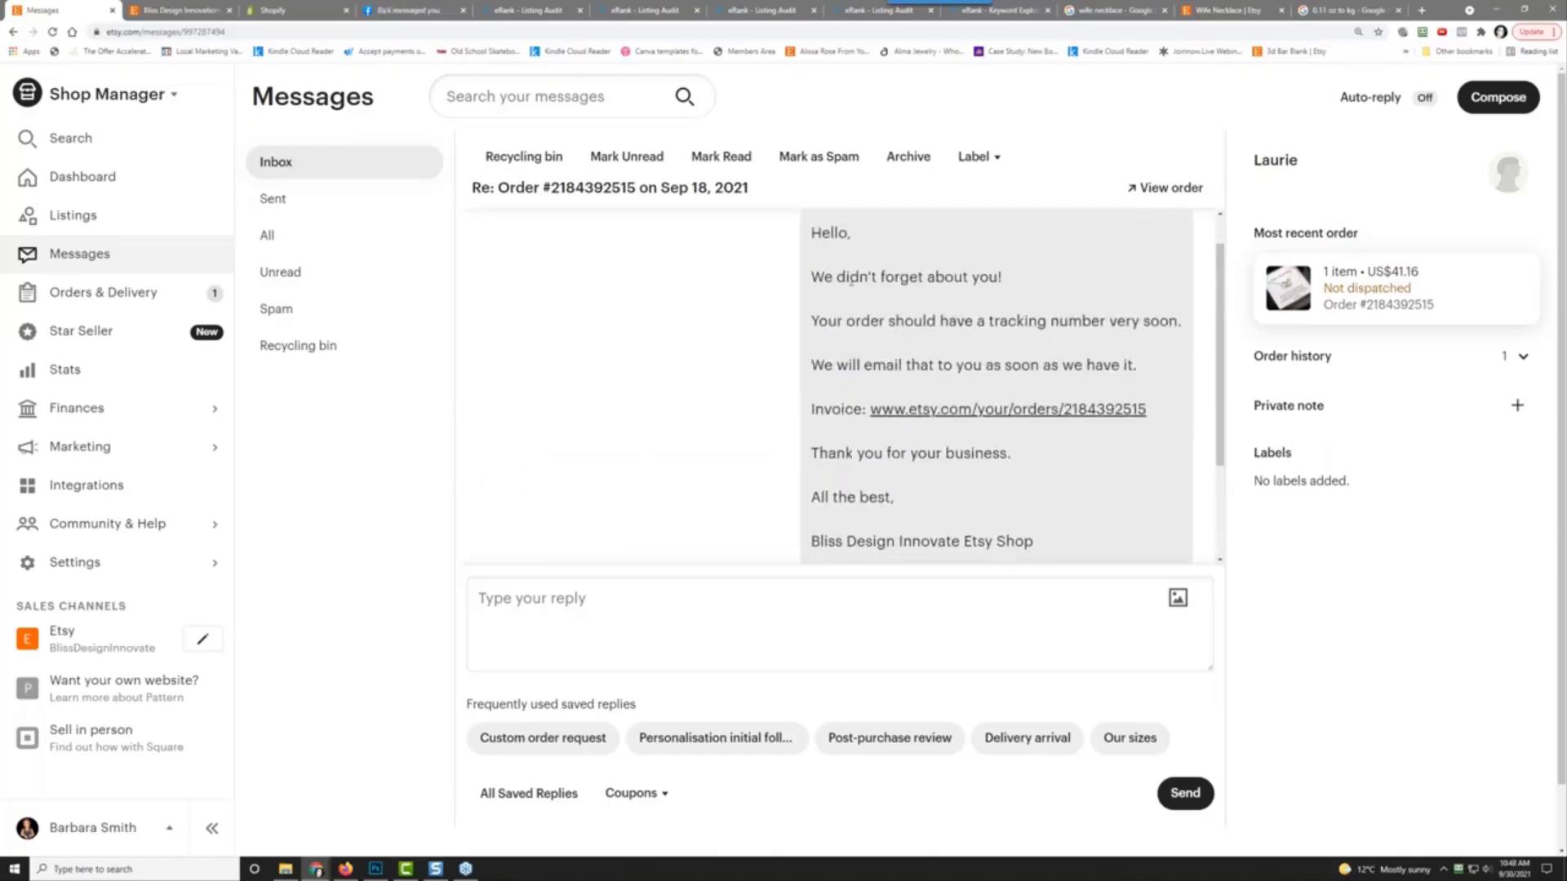
scroll(698, 442, "down", 2)
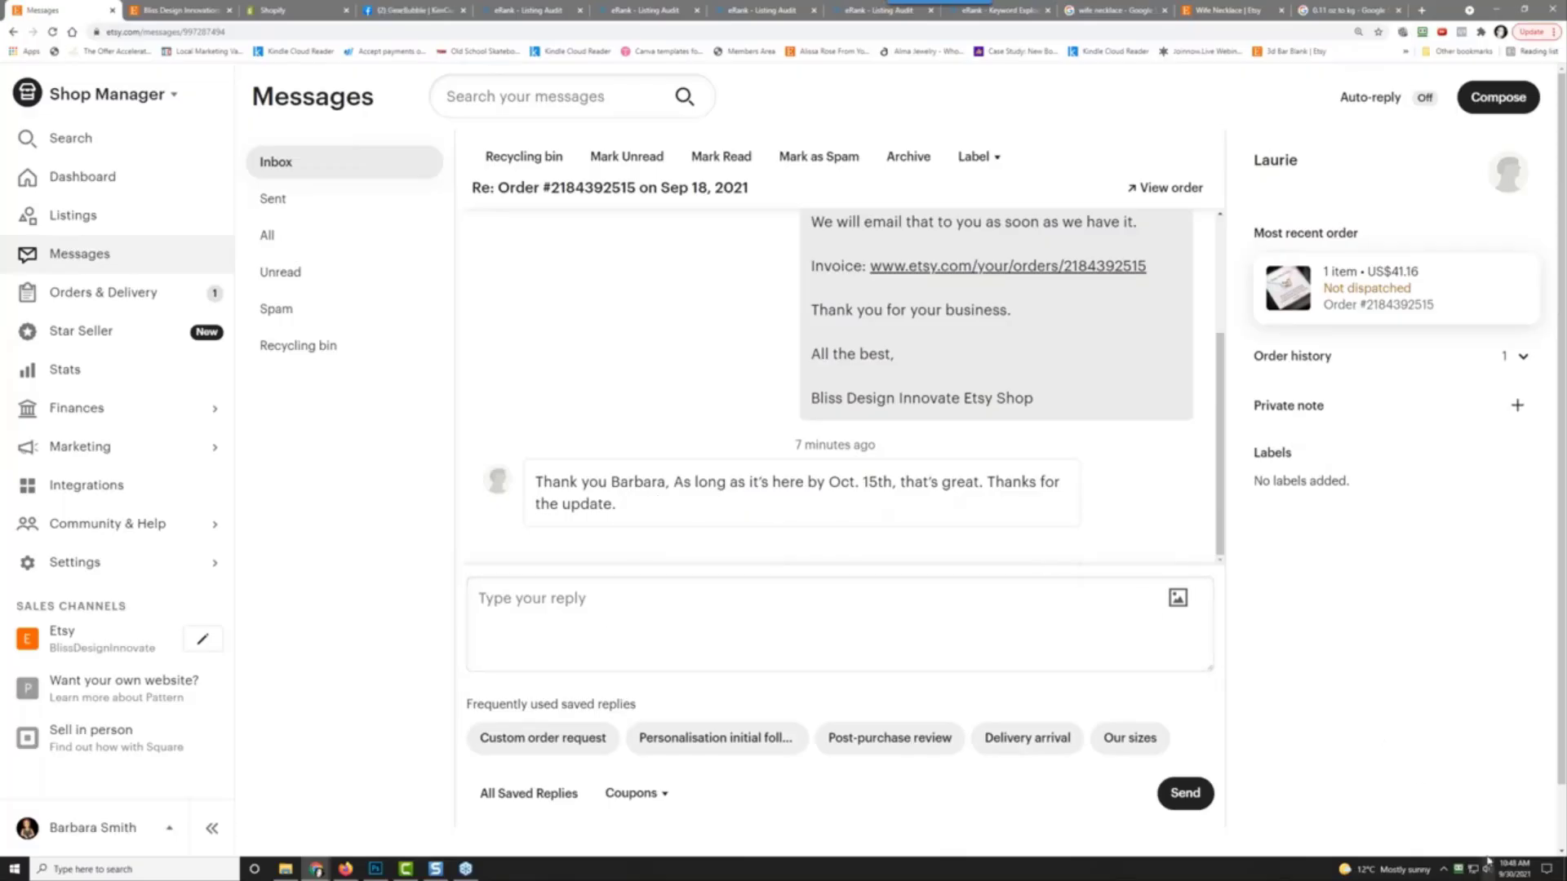
mouse_move(1509, 874)
scroll(699, 525, "down", 1)
scroll(702, 522, "up", 1)
left_click(109, 300)
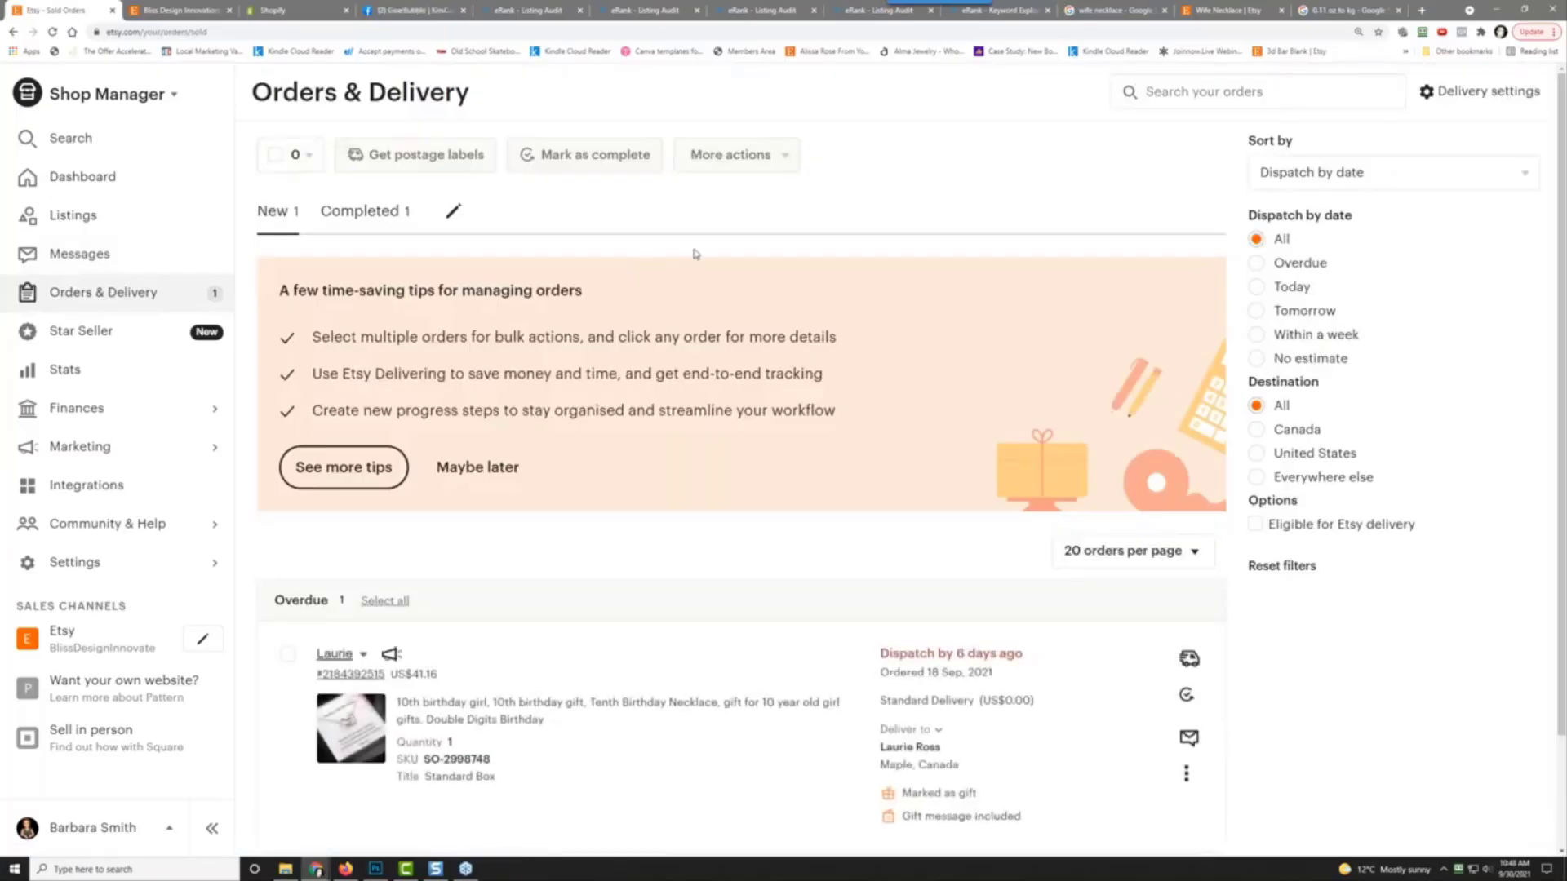
Step: Filter the Etsy shop listings to drafts and check the Gift For Wife tags in the adjacent spreadsheet
left_click(82, 217)
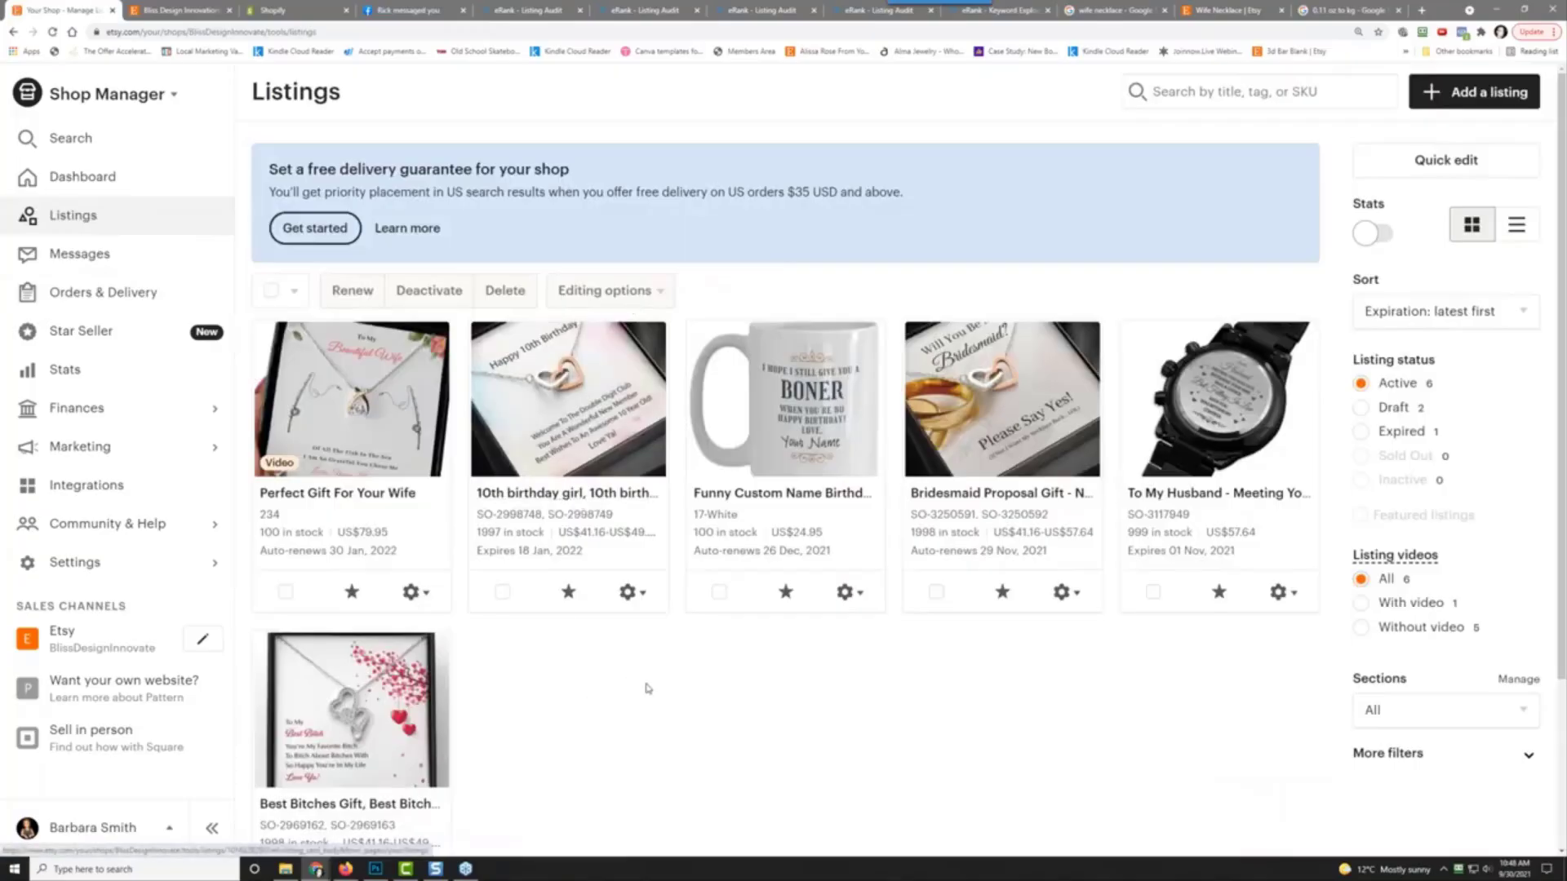
left_click(1404, 410)
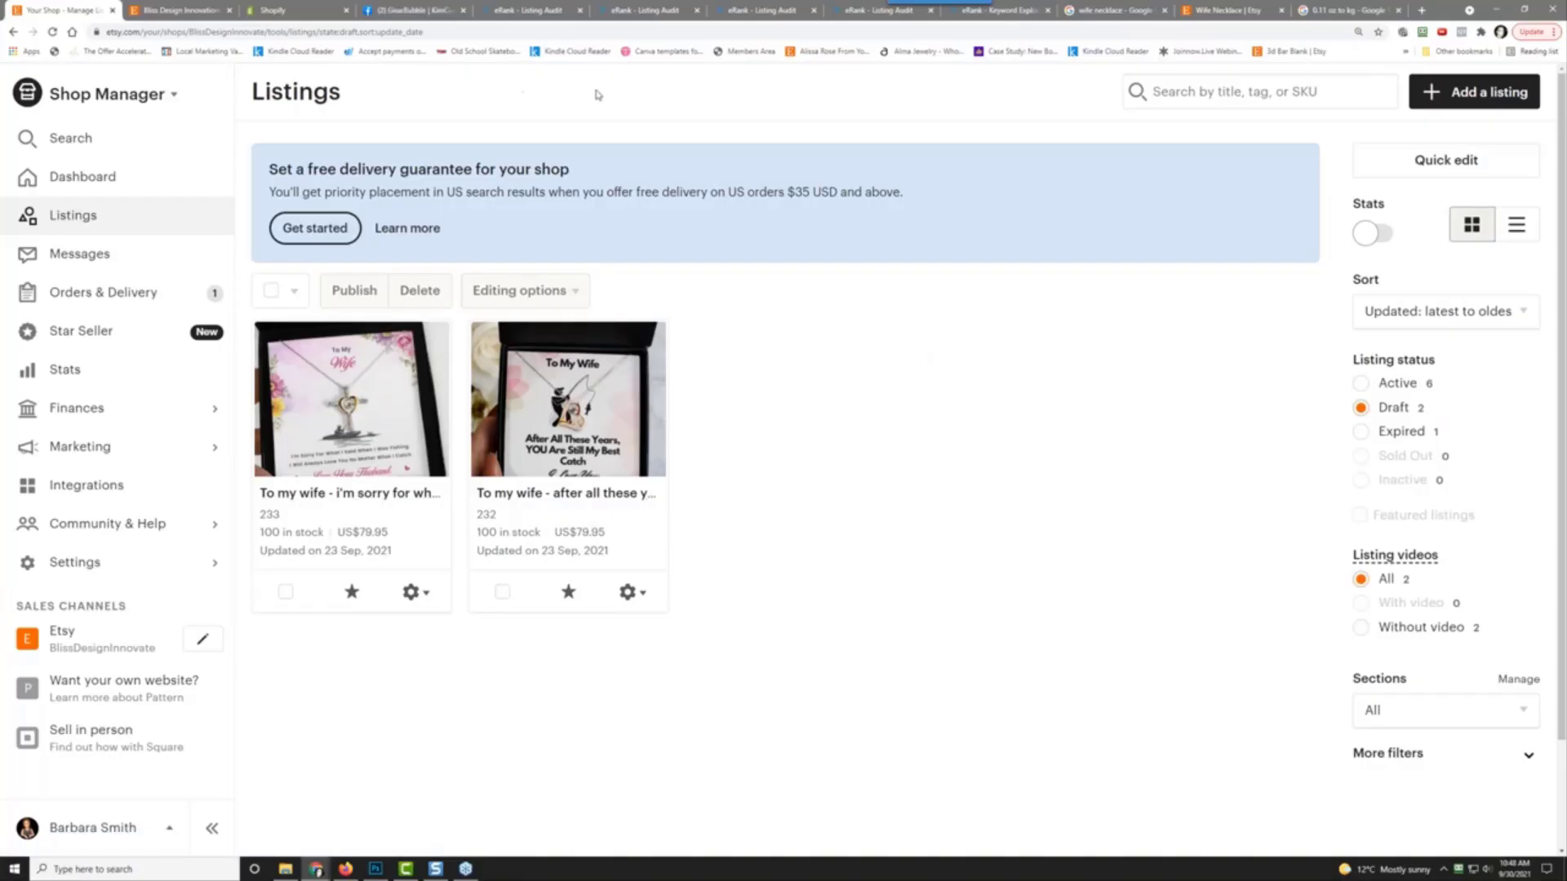
left_click(1524, 9)
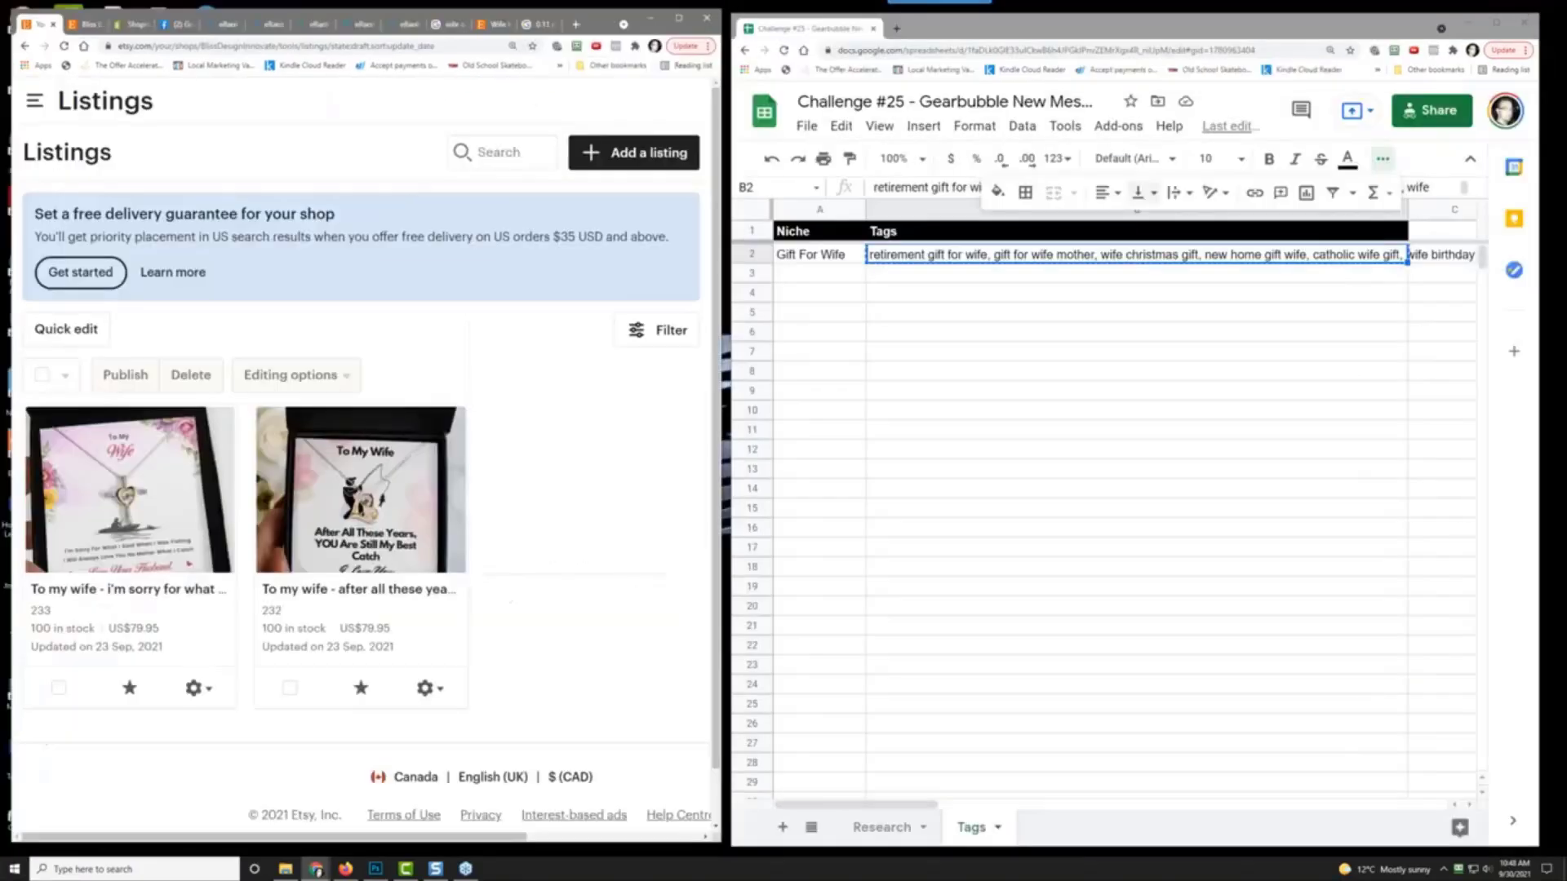
left_click(945, 262)
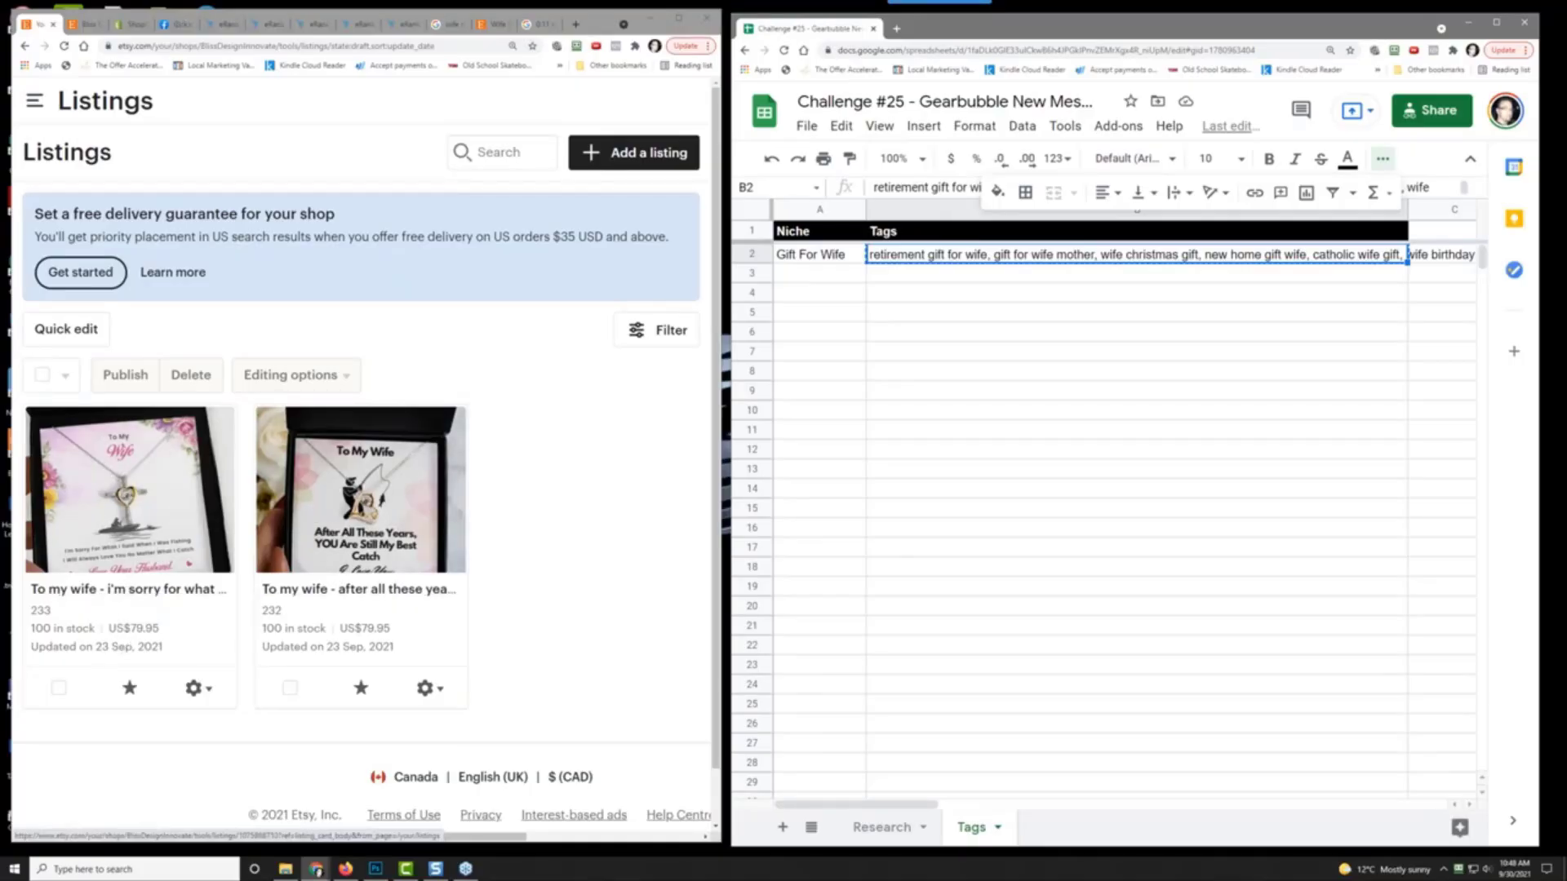
left_click(677, 18)
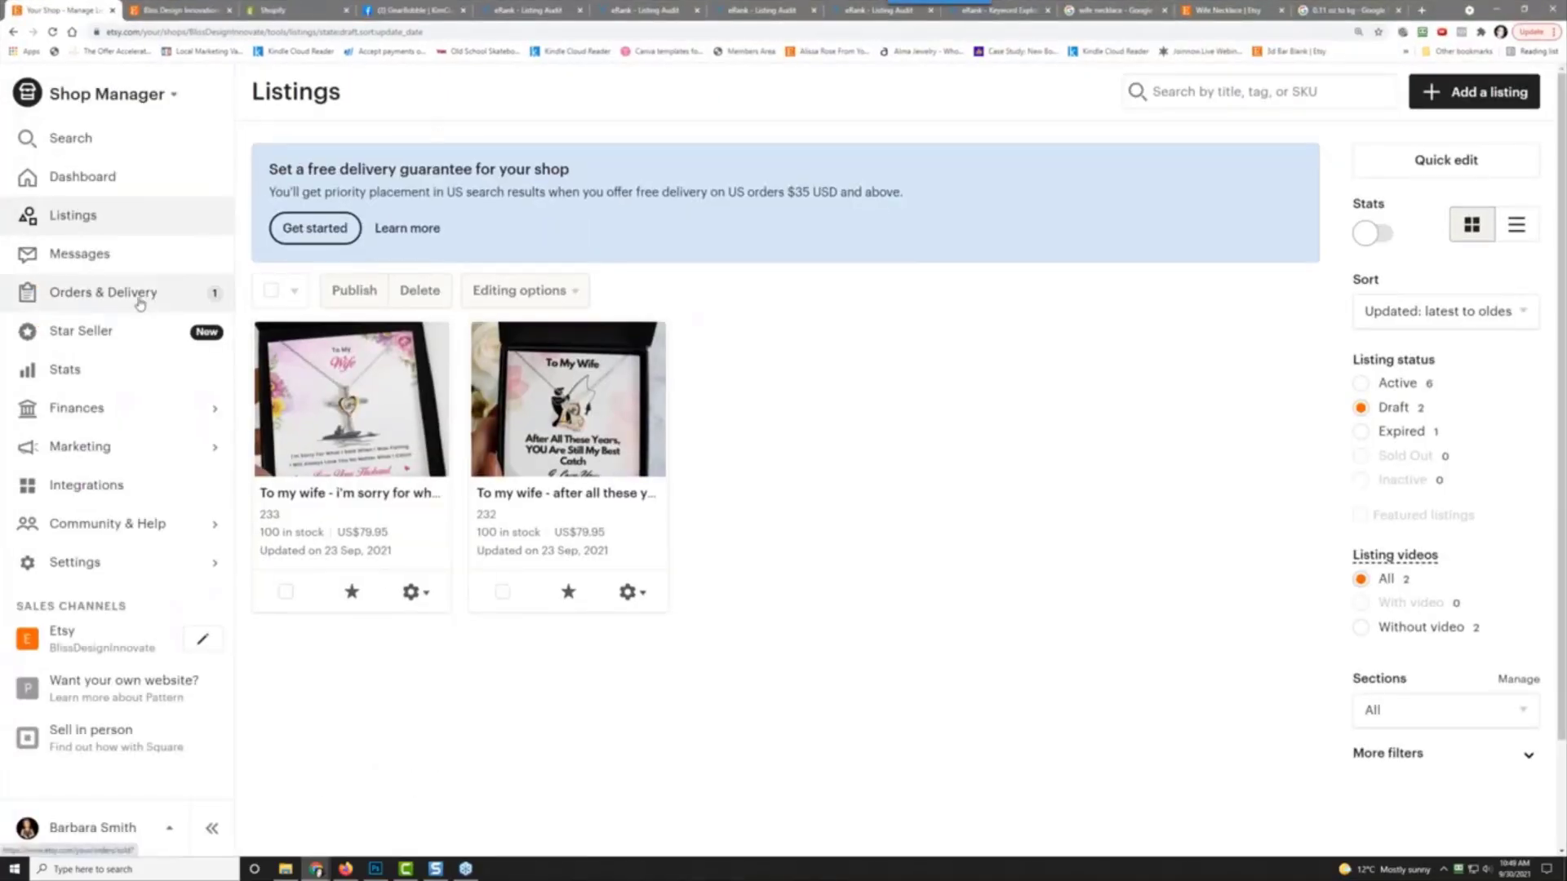
Step: Open the shop's orders and view the completed ones
left_click(139, 299)
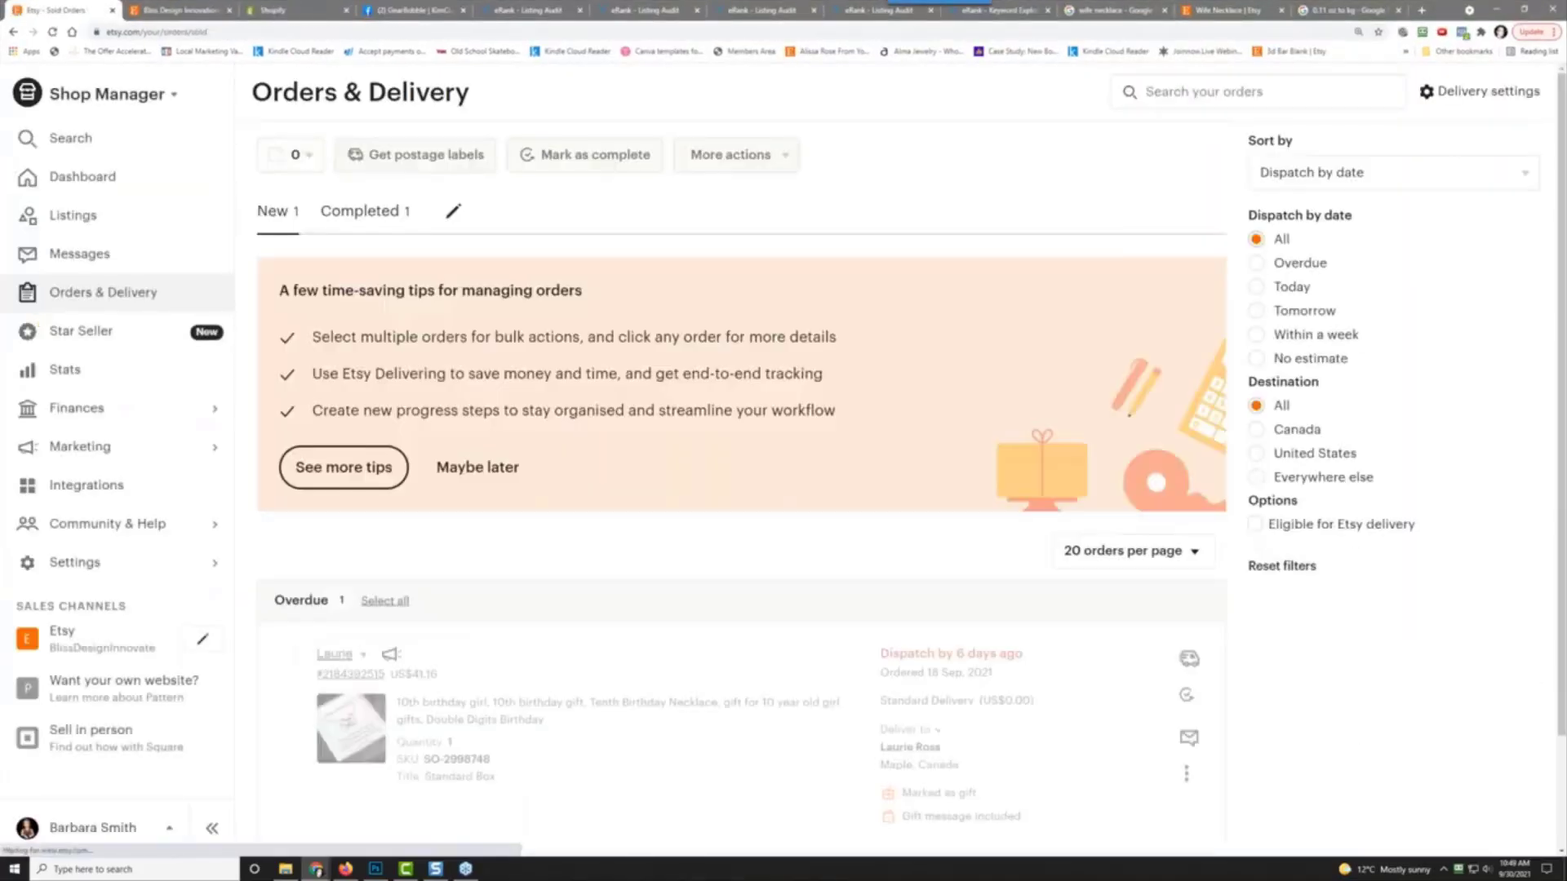
left_click(364, 214)
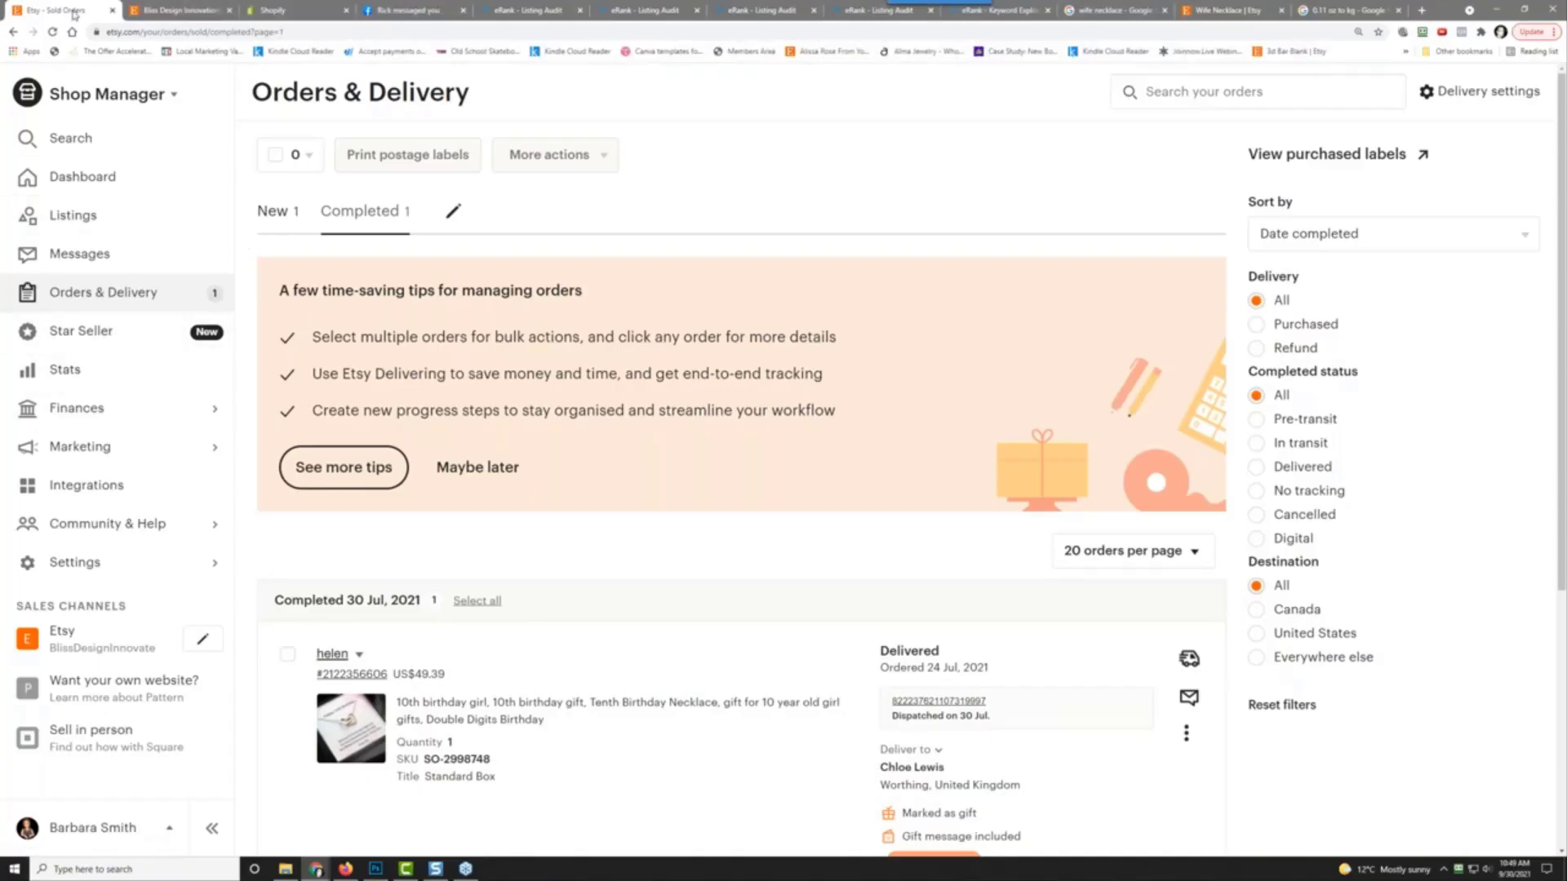
Step: Close the public BlissDesignInnovate shop page and the Facebook page, leaving the Shopify orders page open
left_click(223, 11)
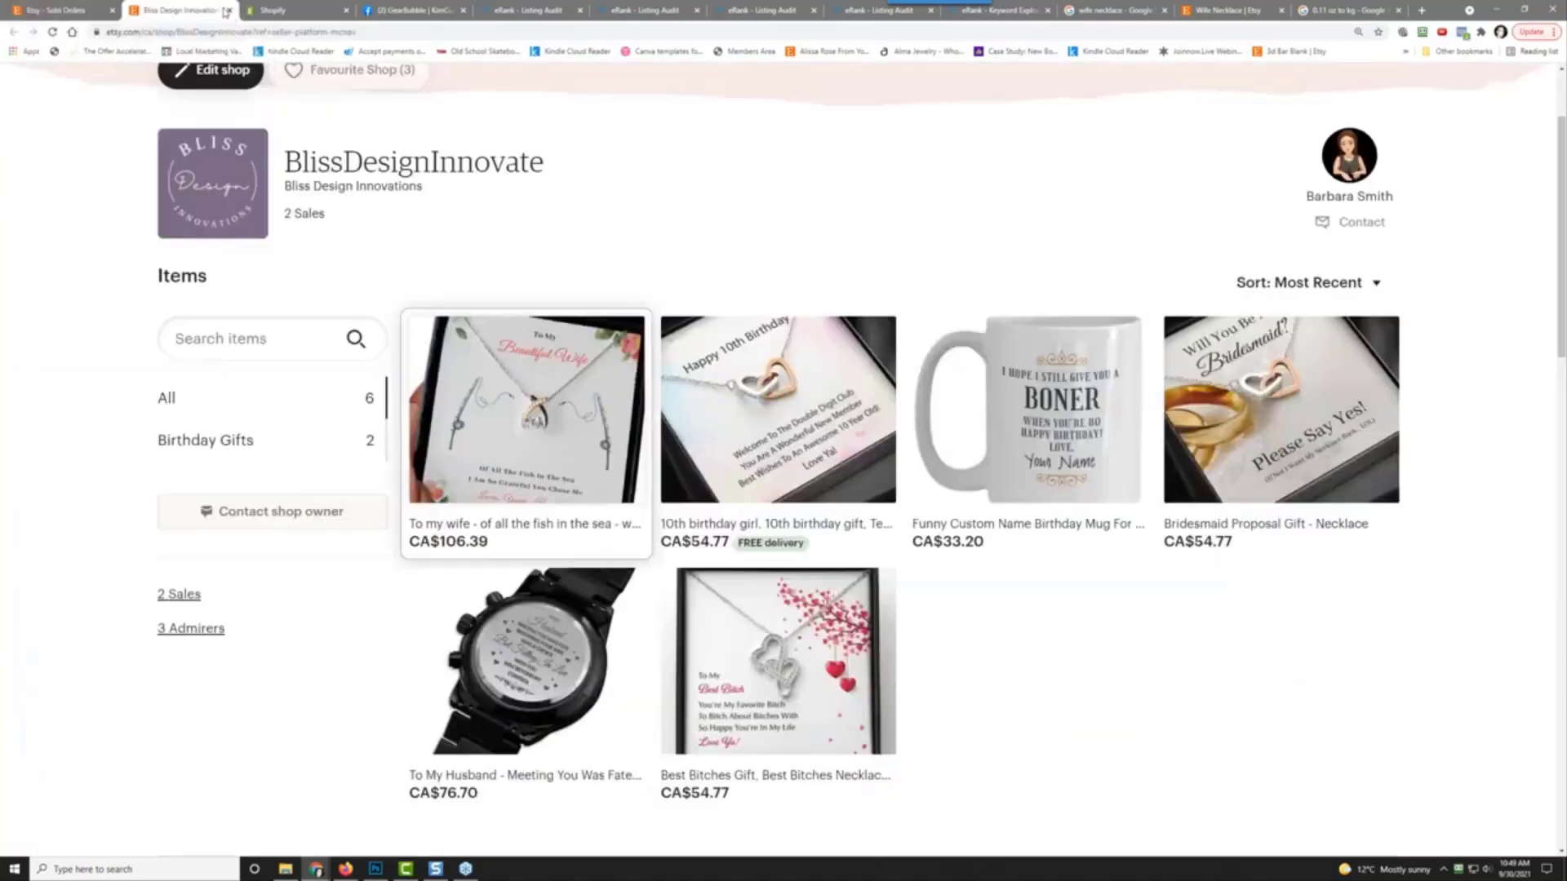
left_click(229, 11)
left_click(346, 11)
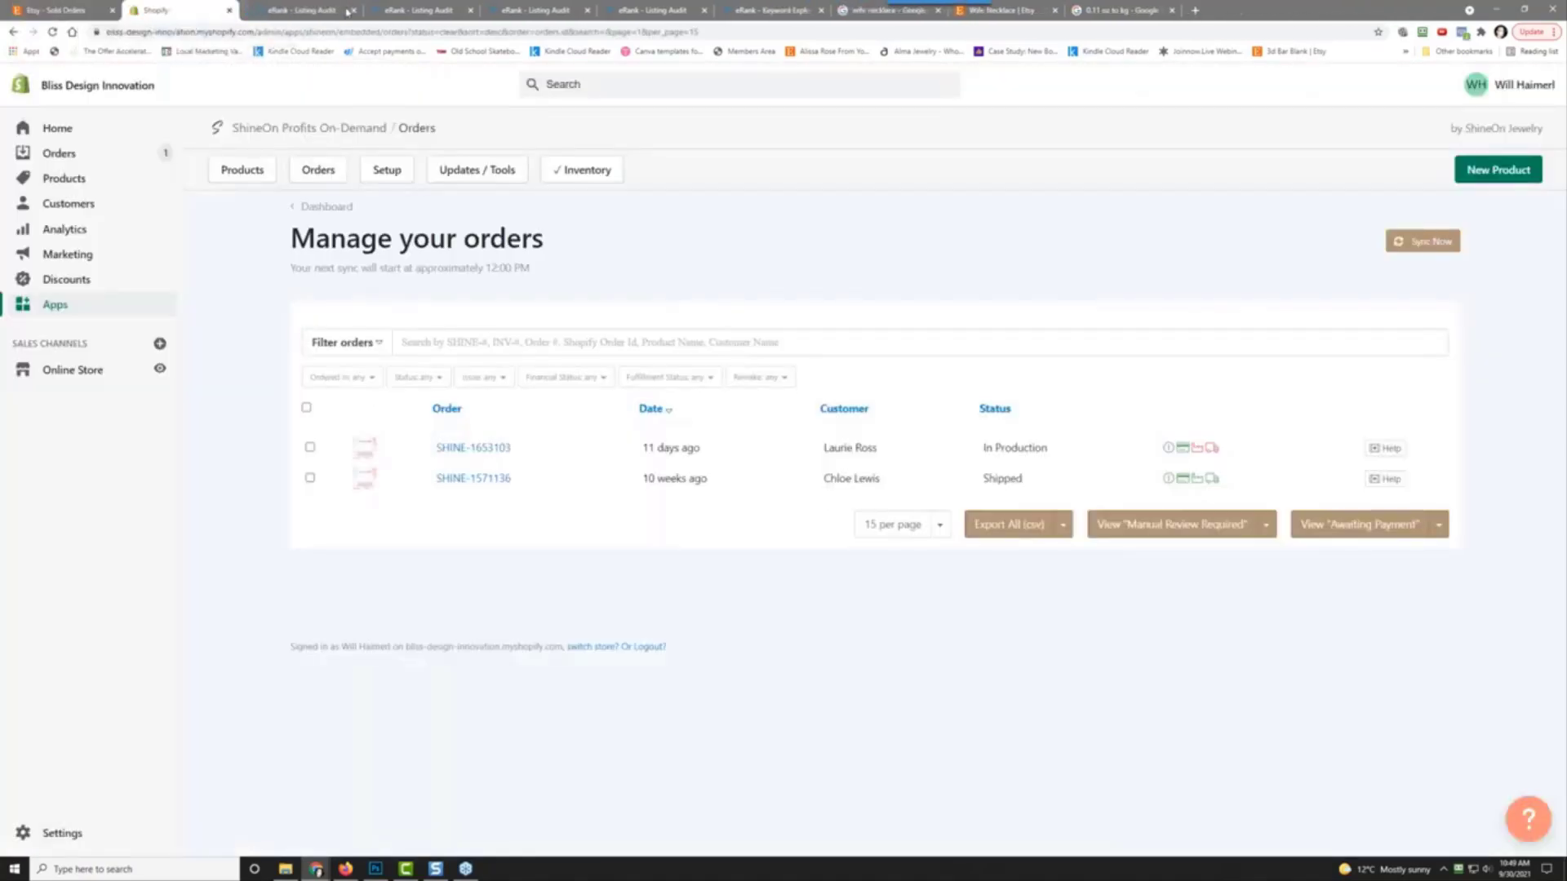
Step: Close the eRank, Google search, necklace listing and Shopify orders pages, leaving only the Etsy sold orders page open
left_click(346, 11)
left_click(346, 11)
left_click(346, 10)
left_click(346, 10)
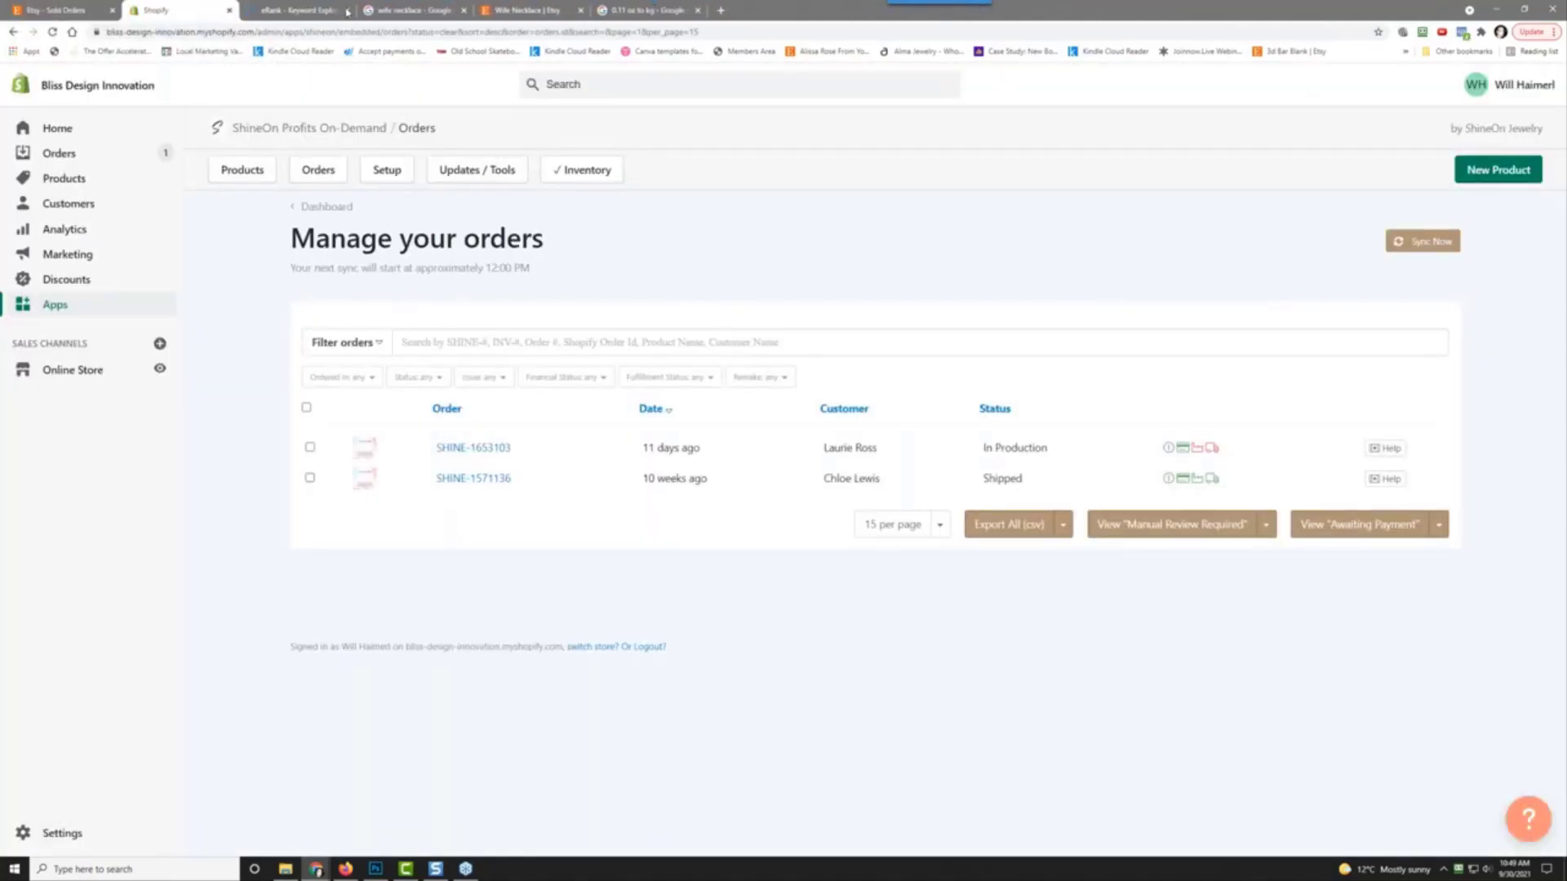
left_click(346, 11)
left_click(347, 11)
left_click(346, 10)
left_click(346, 11)
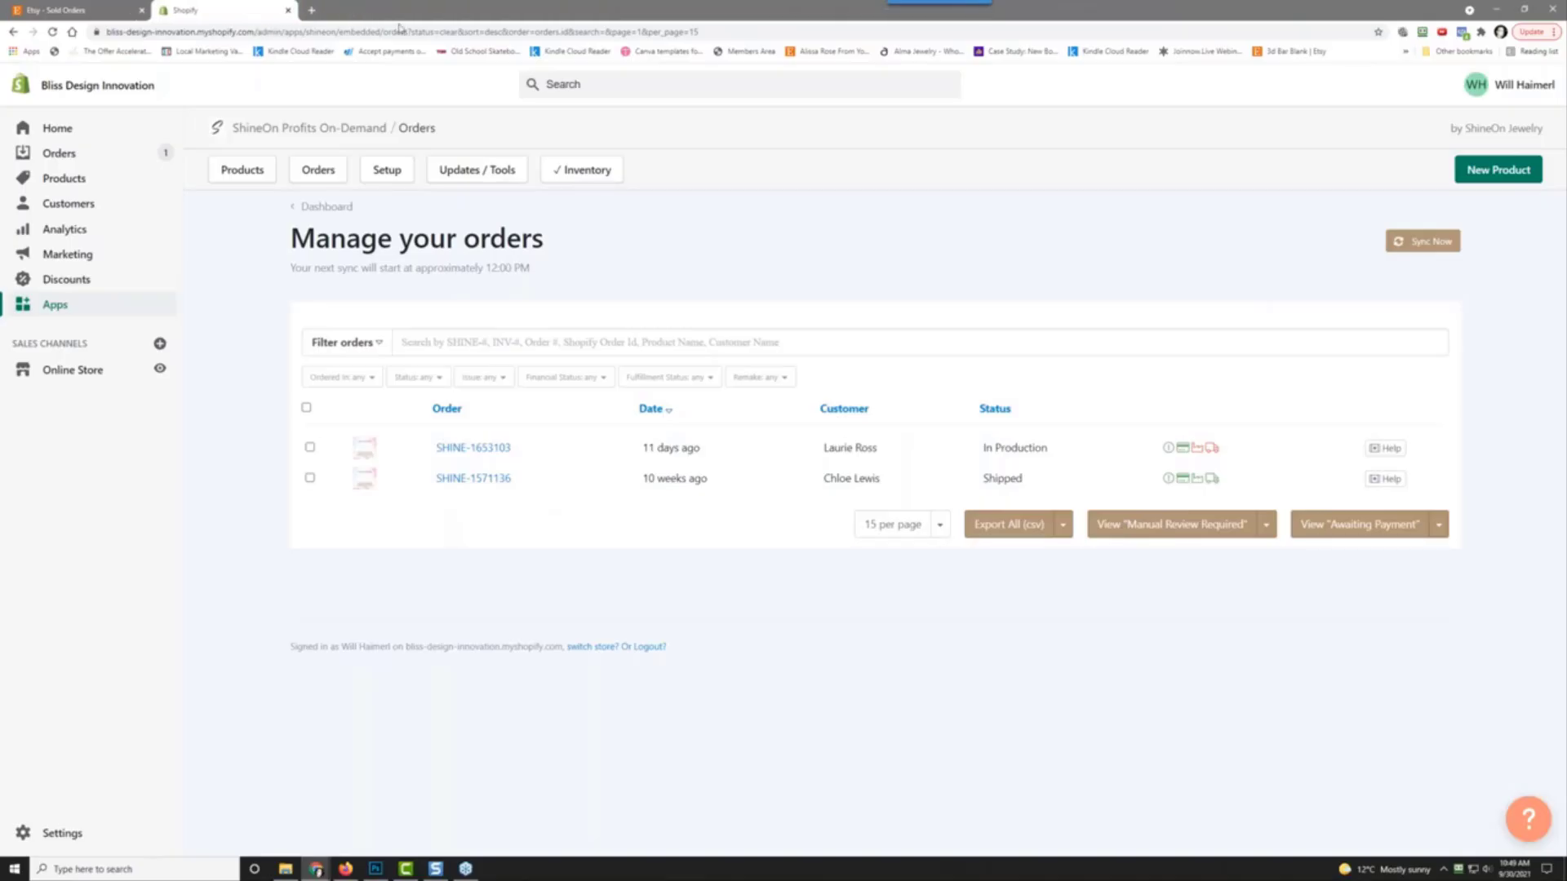
left_click(289, 10)
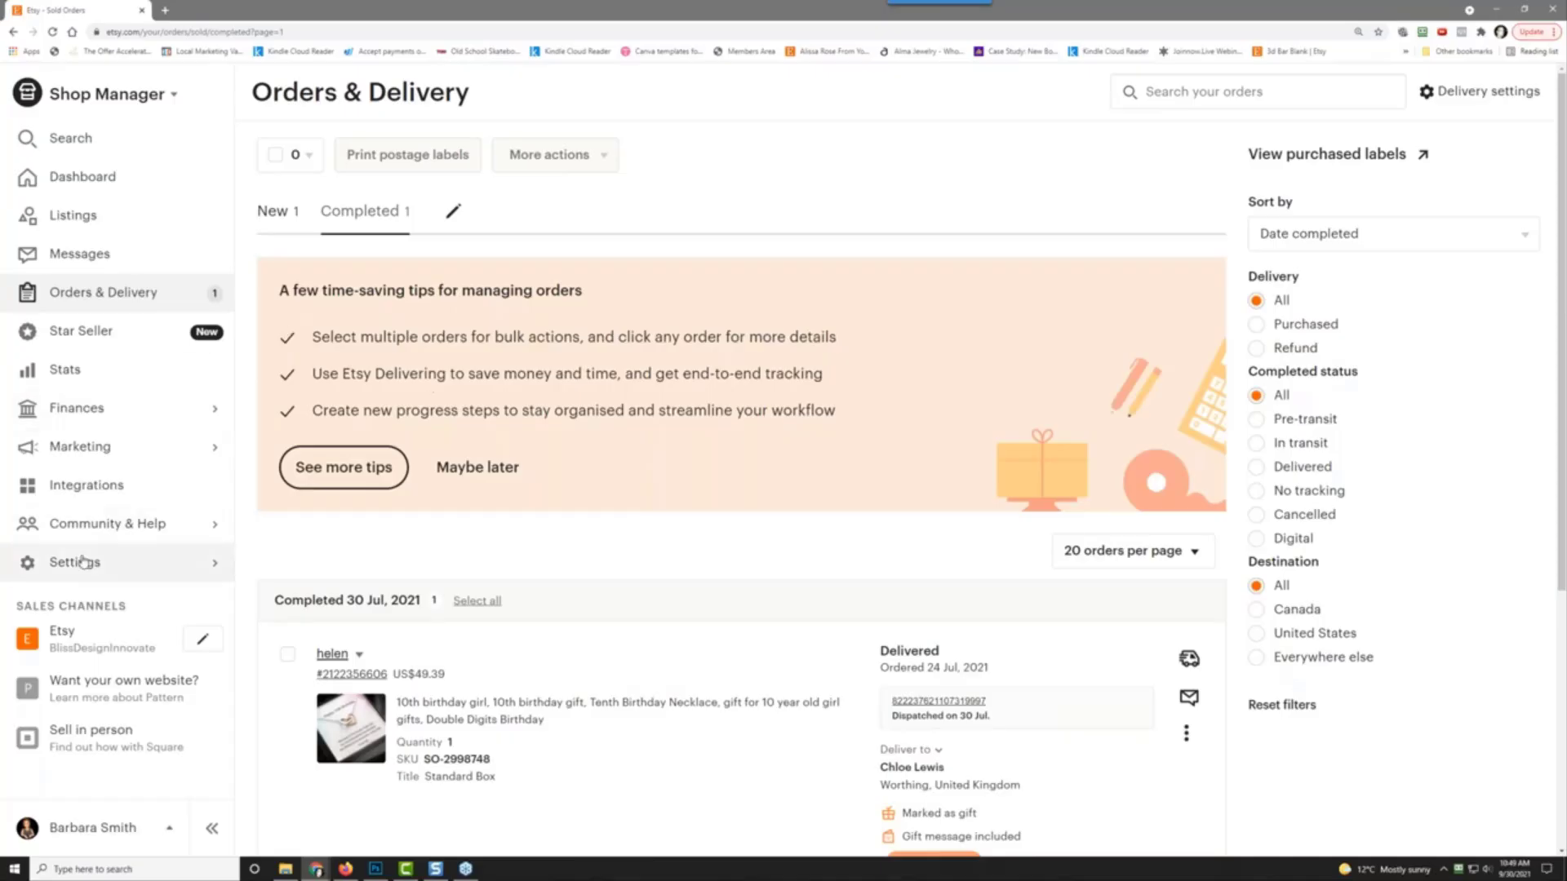
Step: Open the shop's Sales and coupons page and dismiss the thank-you coupon suggestion
left_click(121, 453)
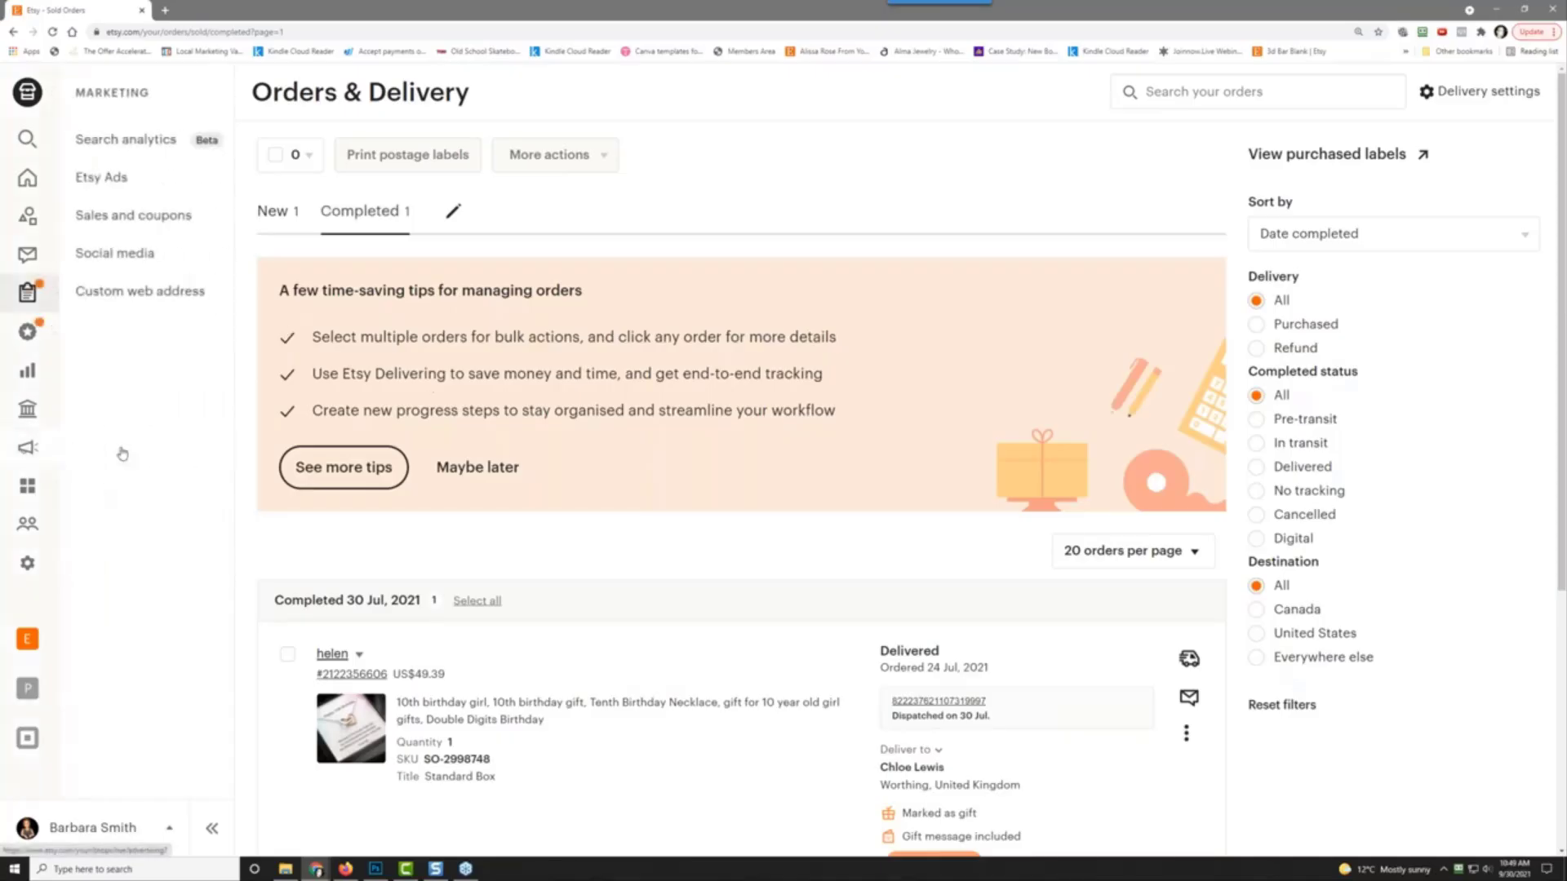
left_click(133, 233)
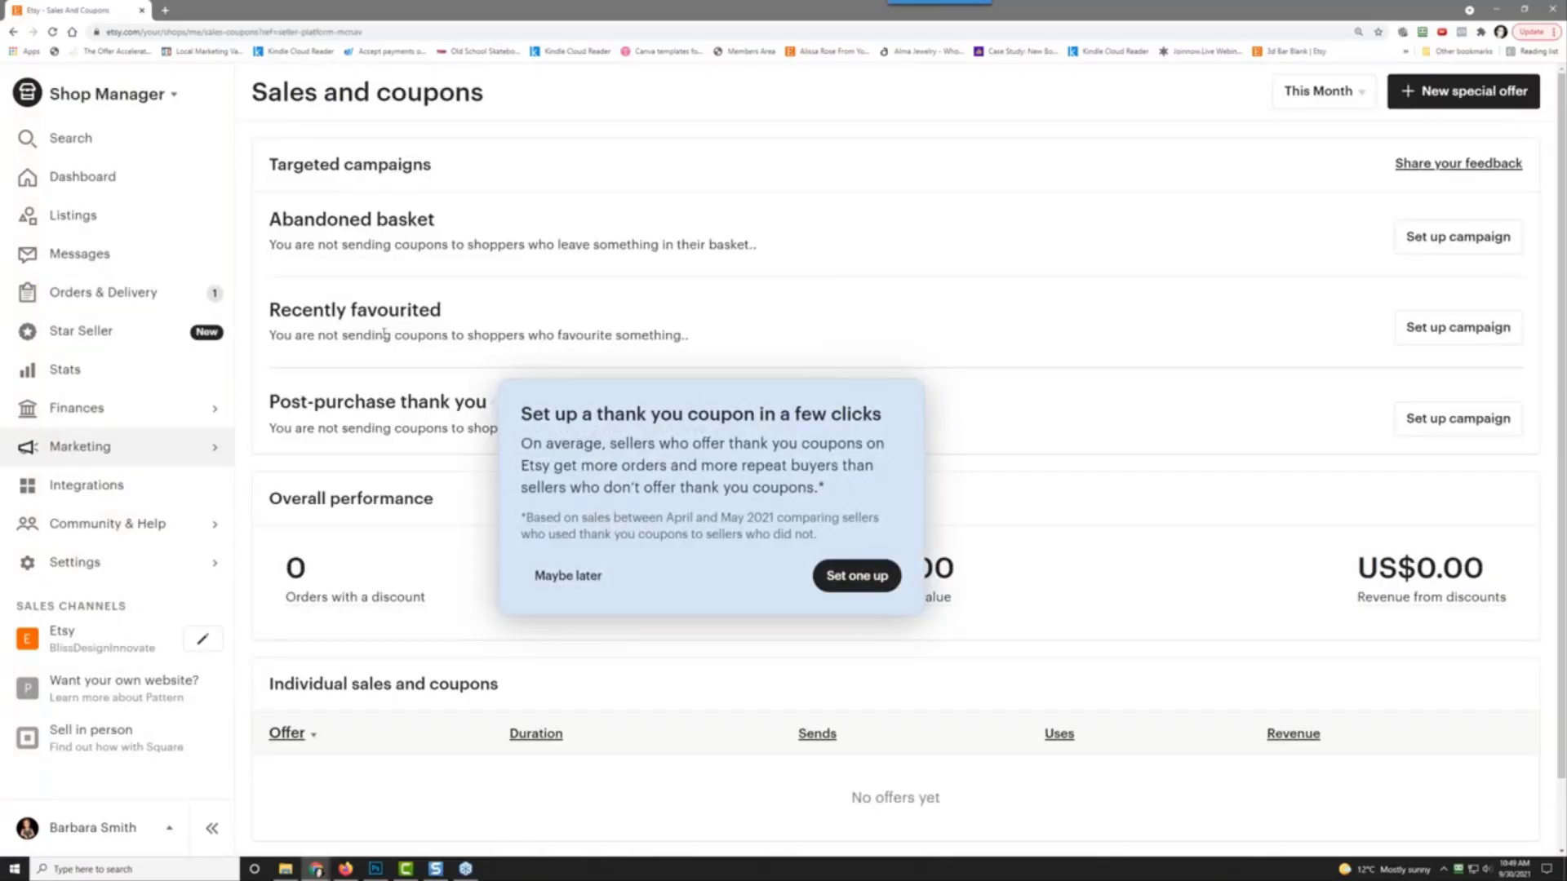
left_click(567, 577)
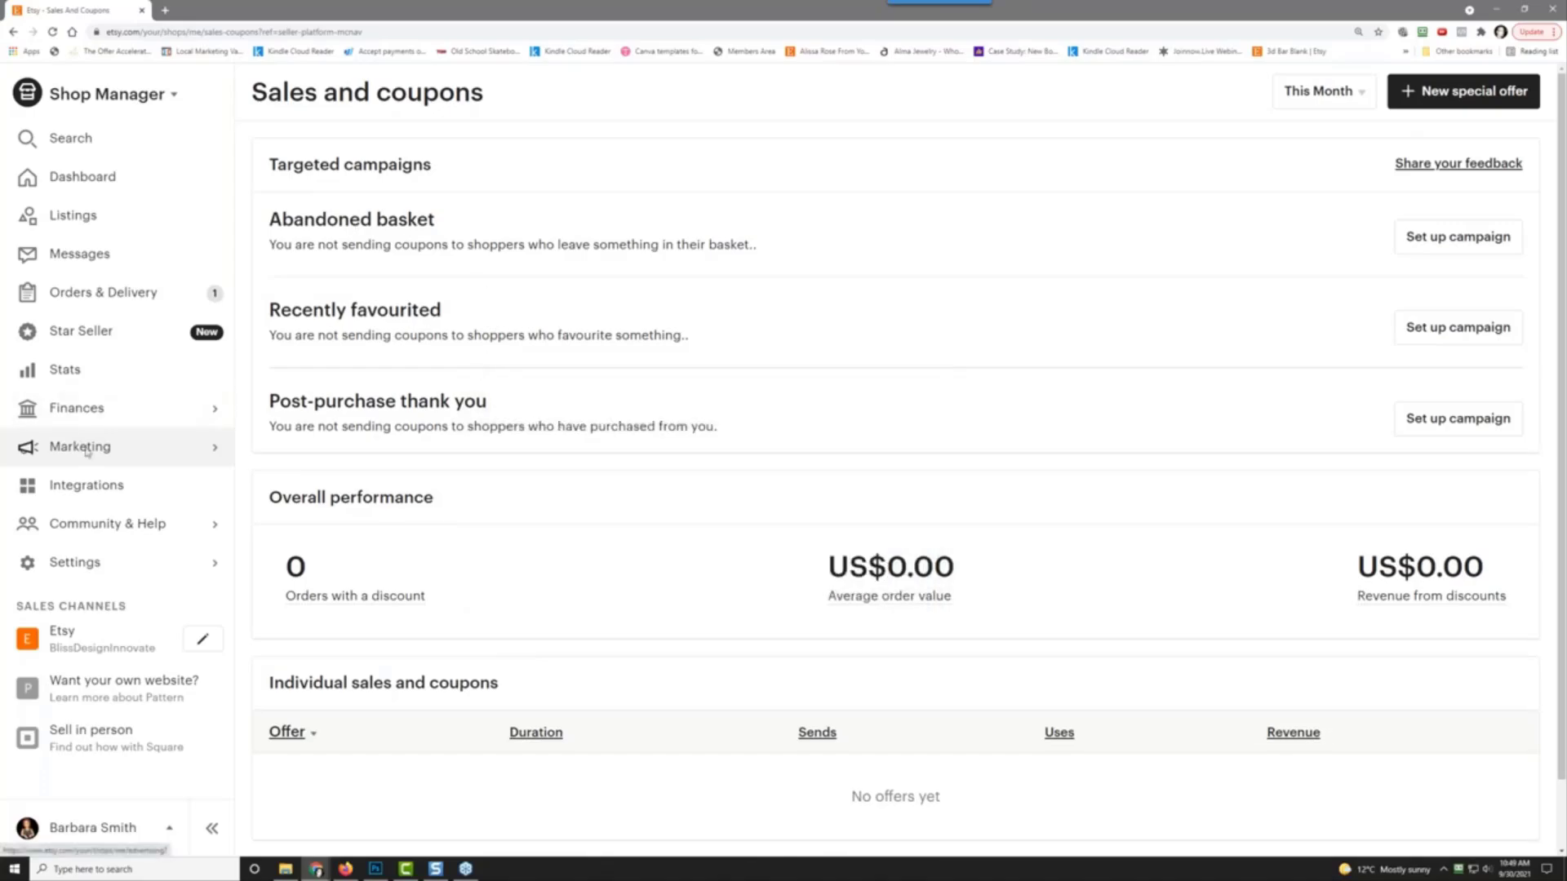
left_click(143, 449)
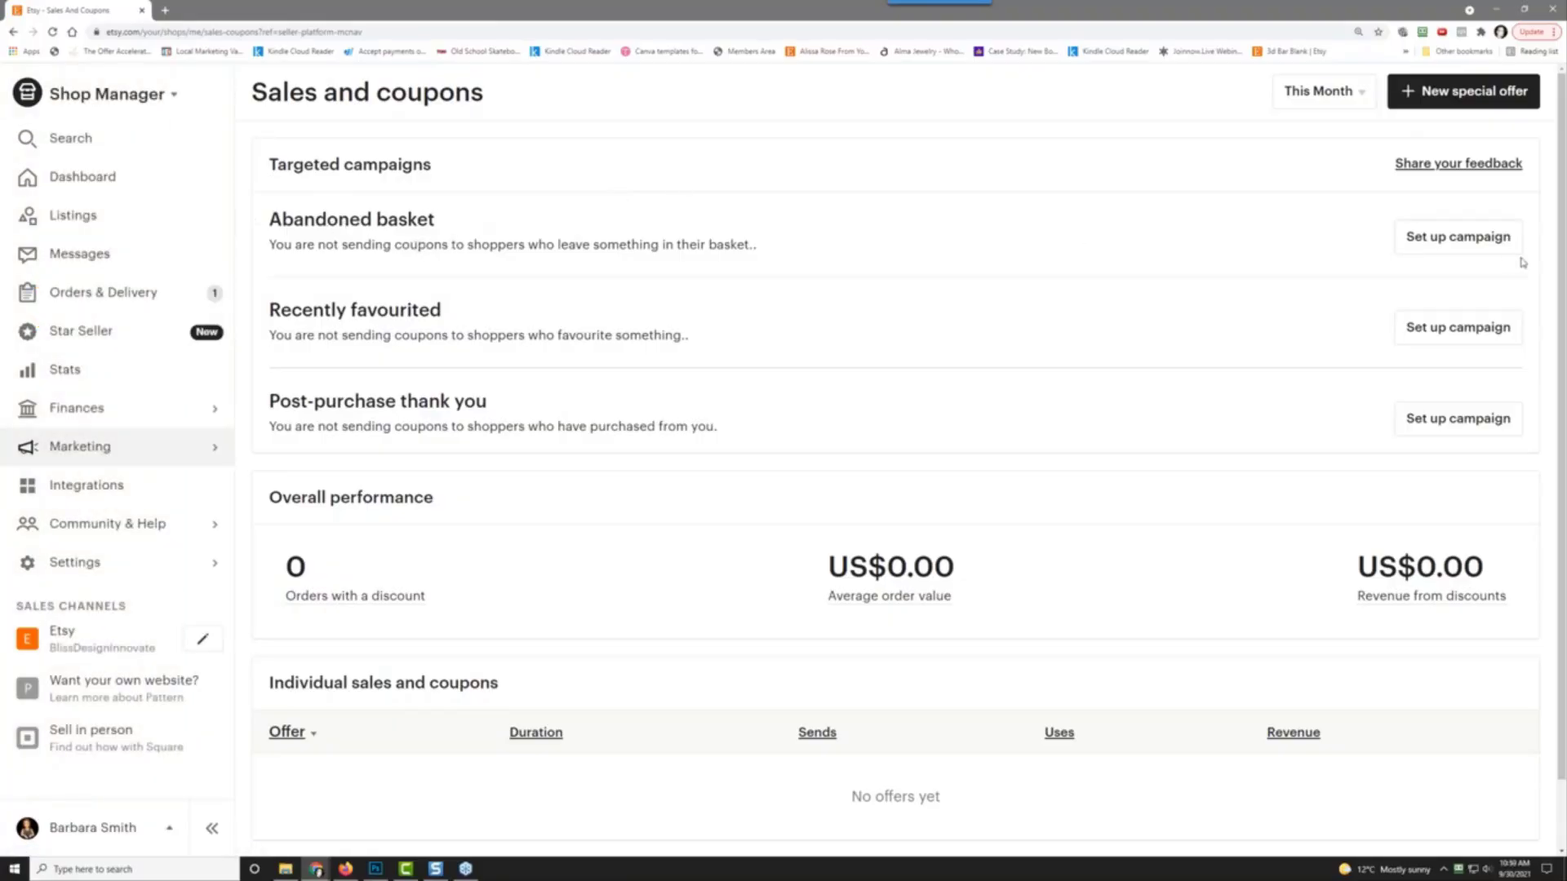
Step: Launch an abandoned basket campaign offering 20 percent off with the coupon code CART20
left_click(1458, 239)
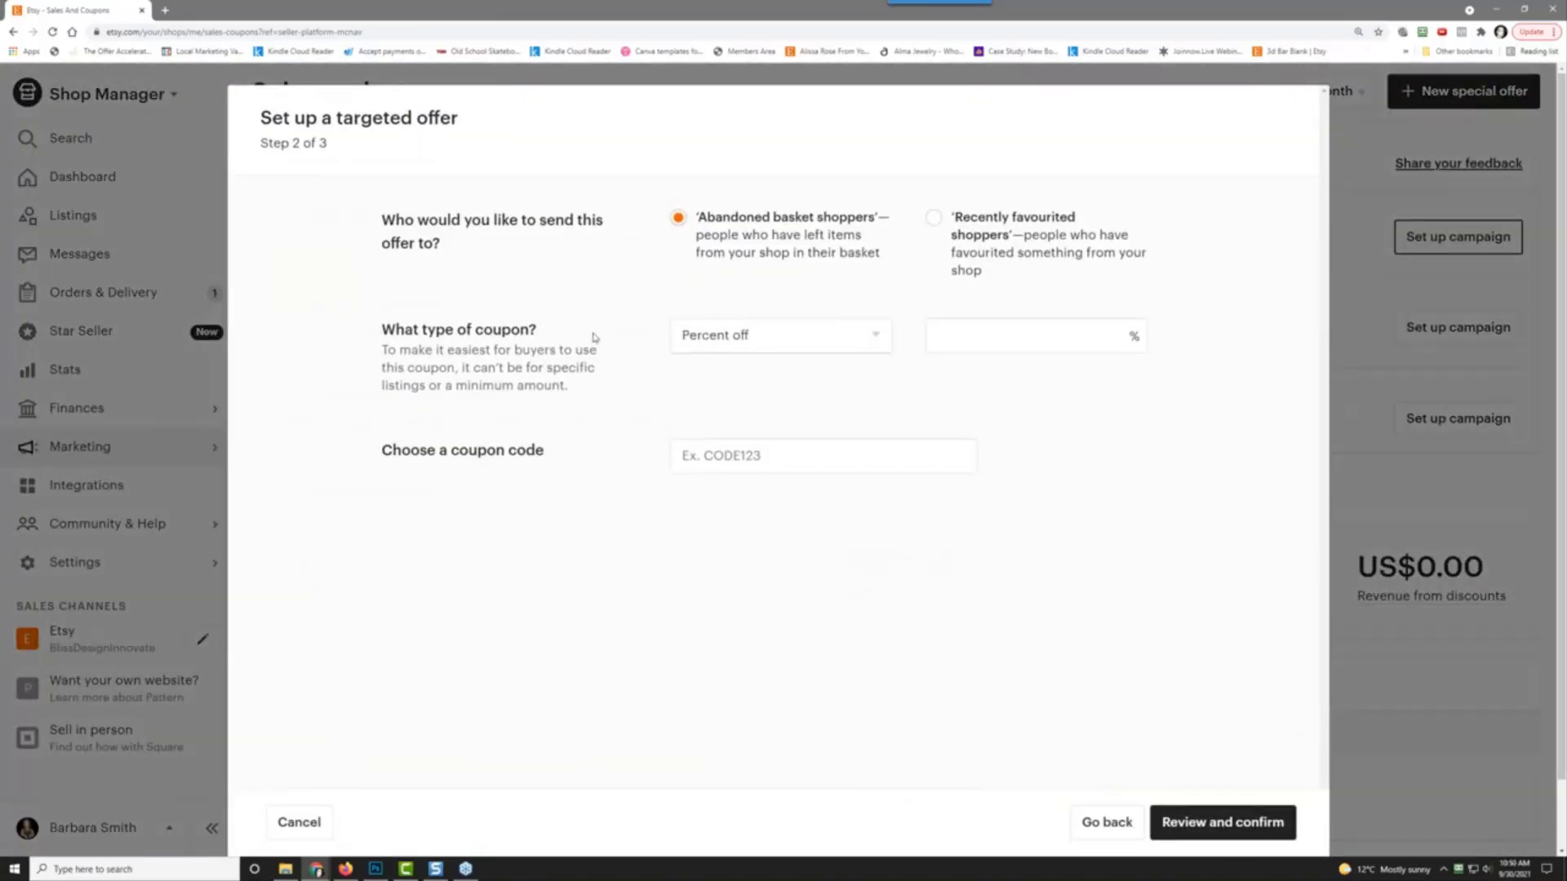
left_click(1016, 331)
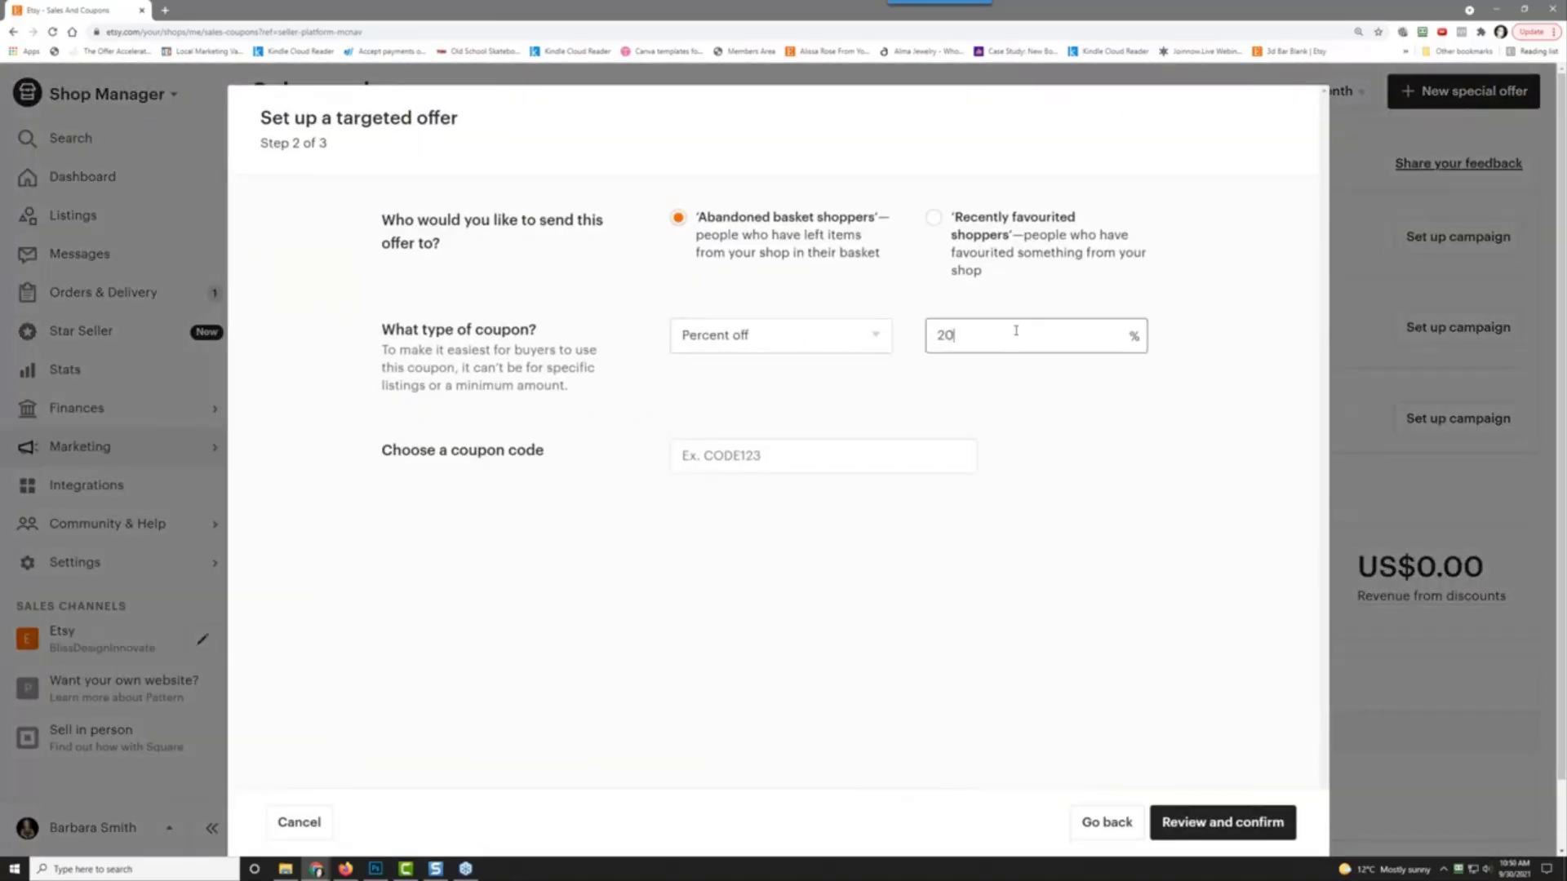
left_click(799, 453)
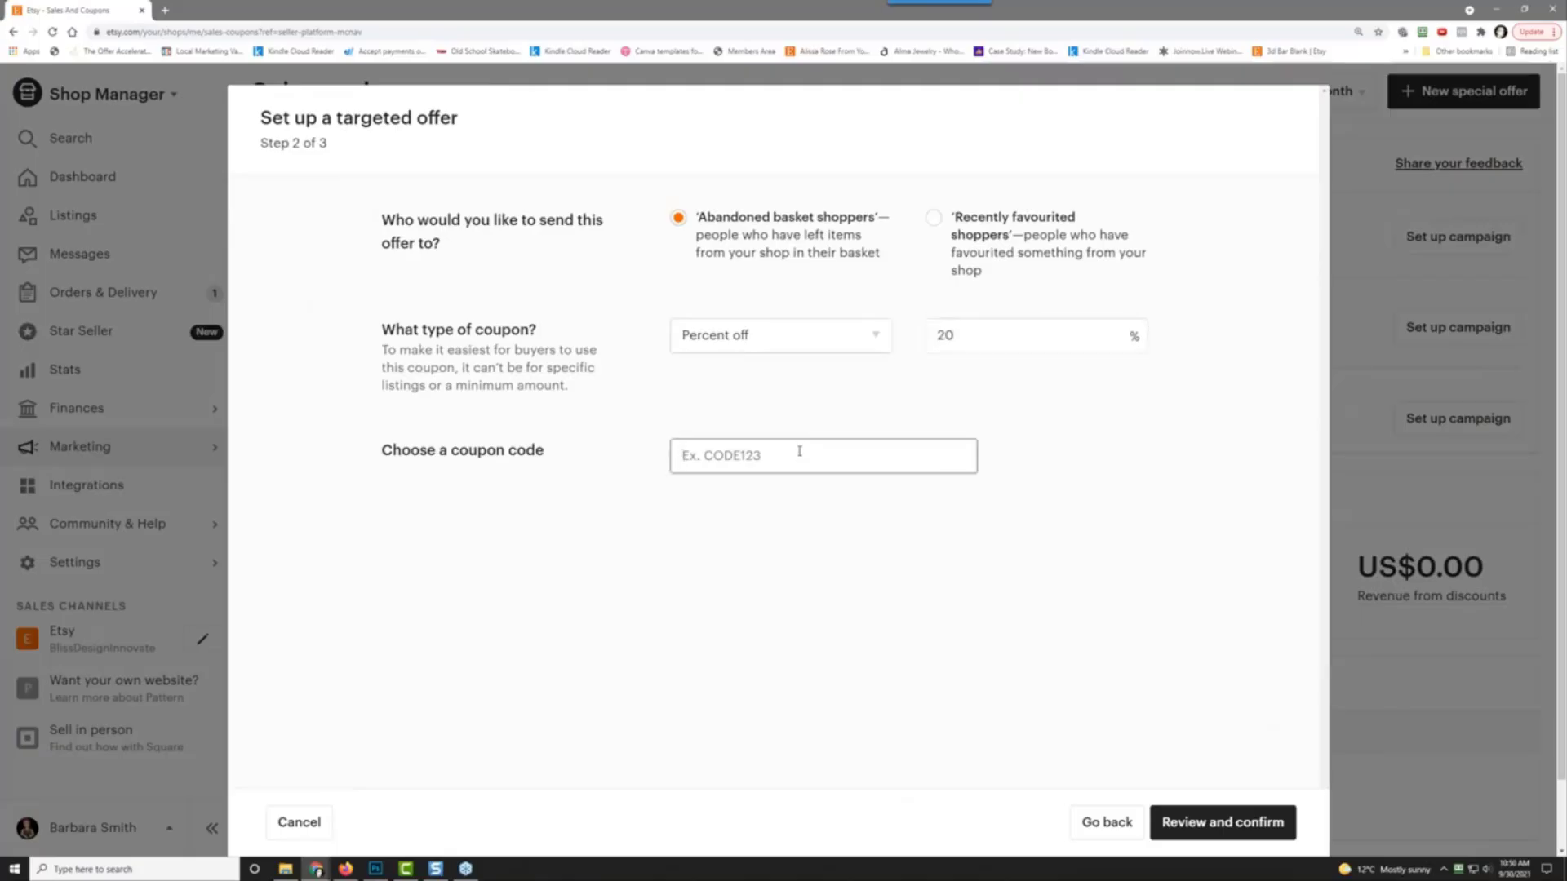
type("Q")
type("ART20")
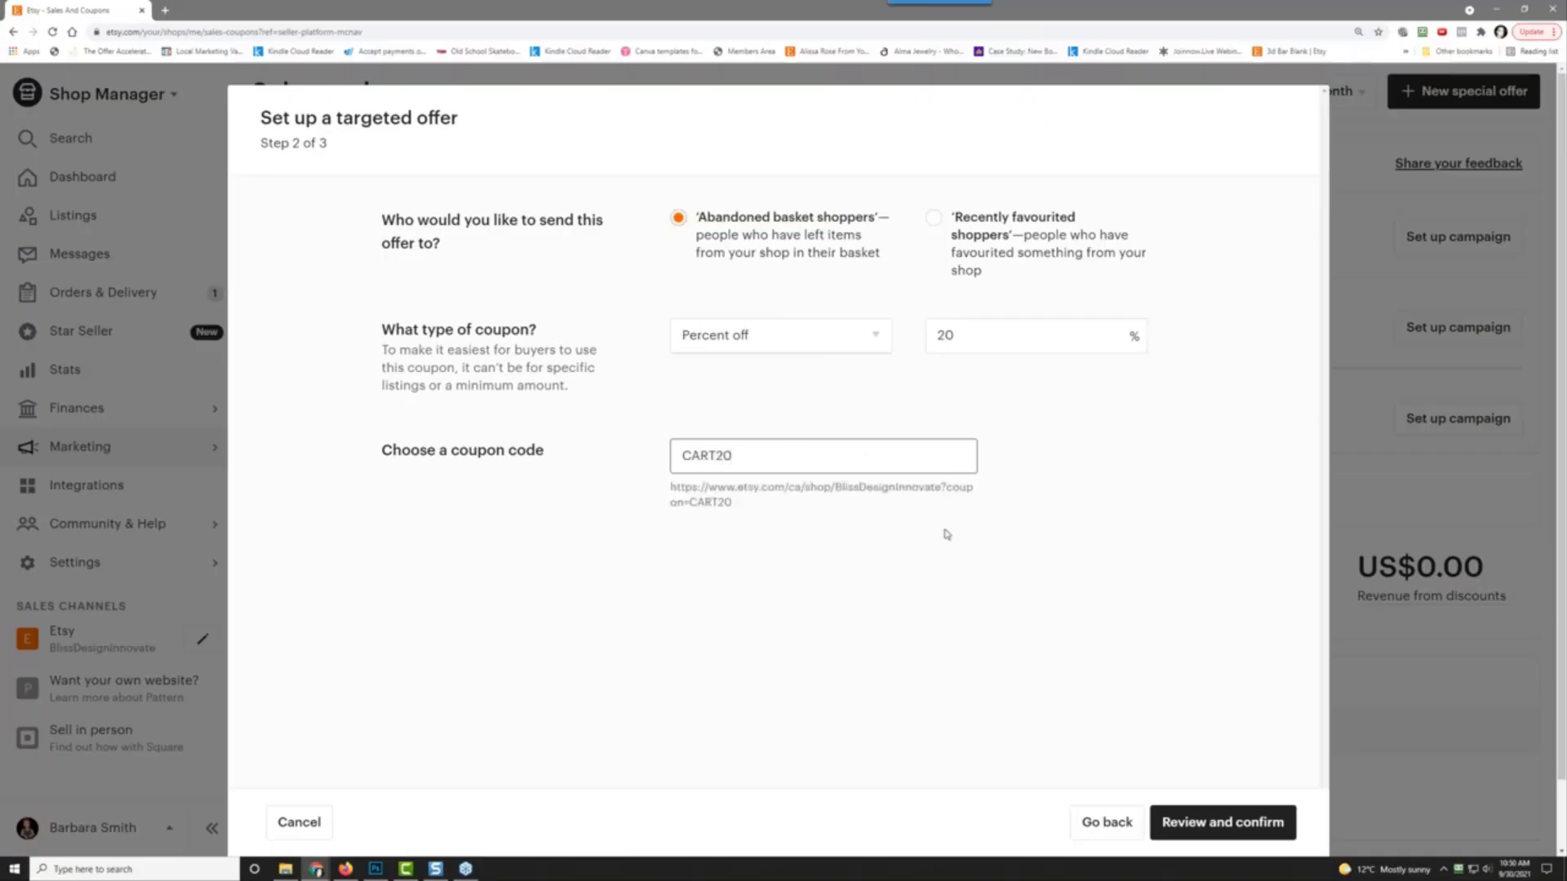
left_click(1222, 823)
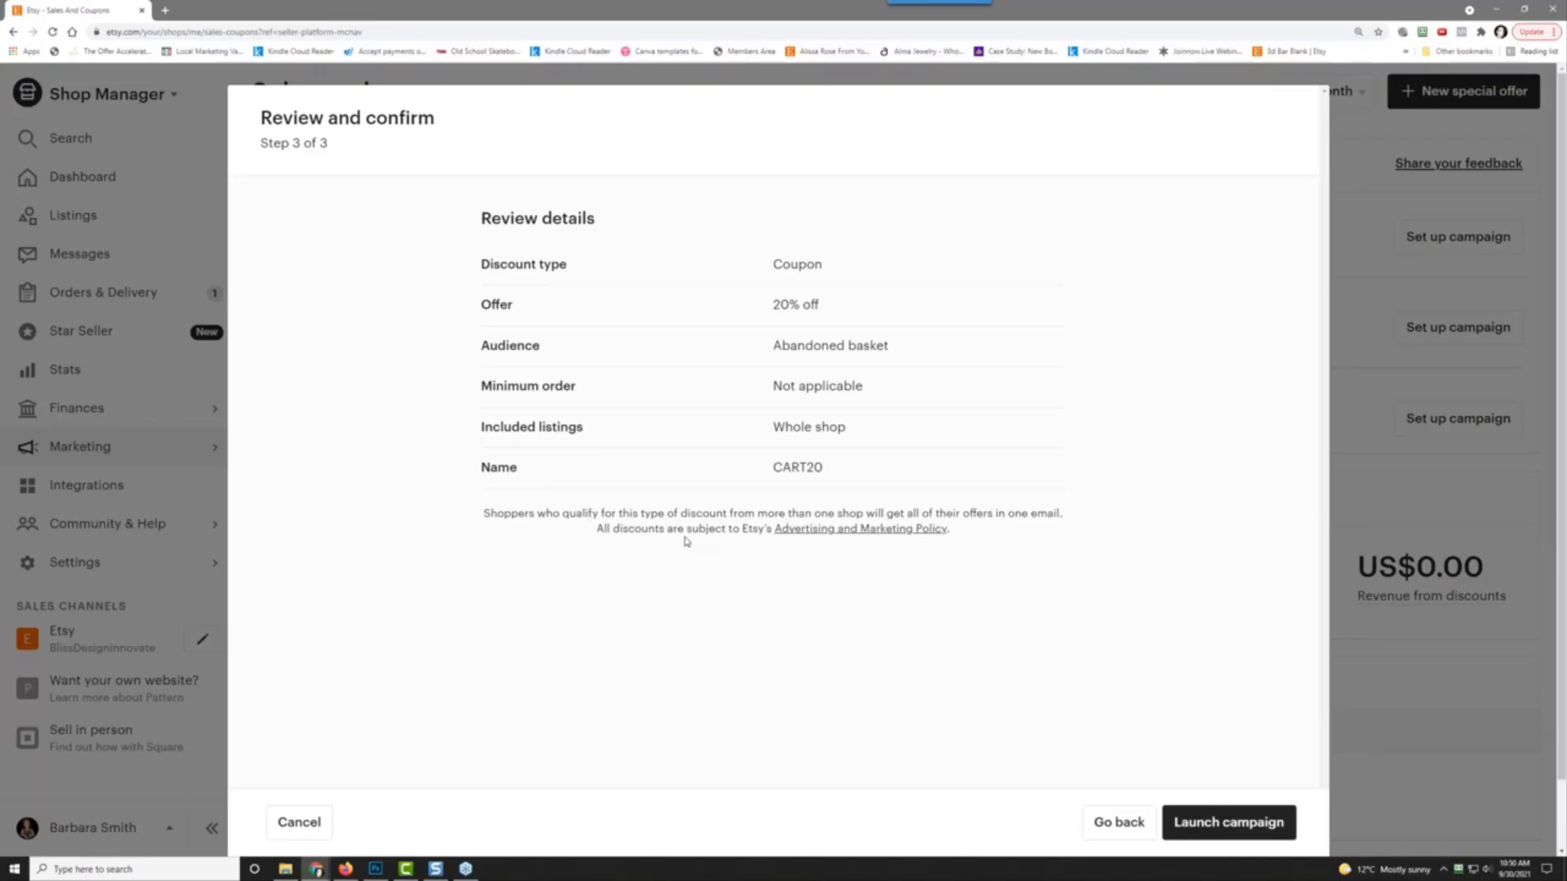
left_click(1224, 819)
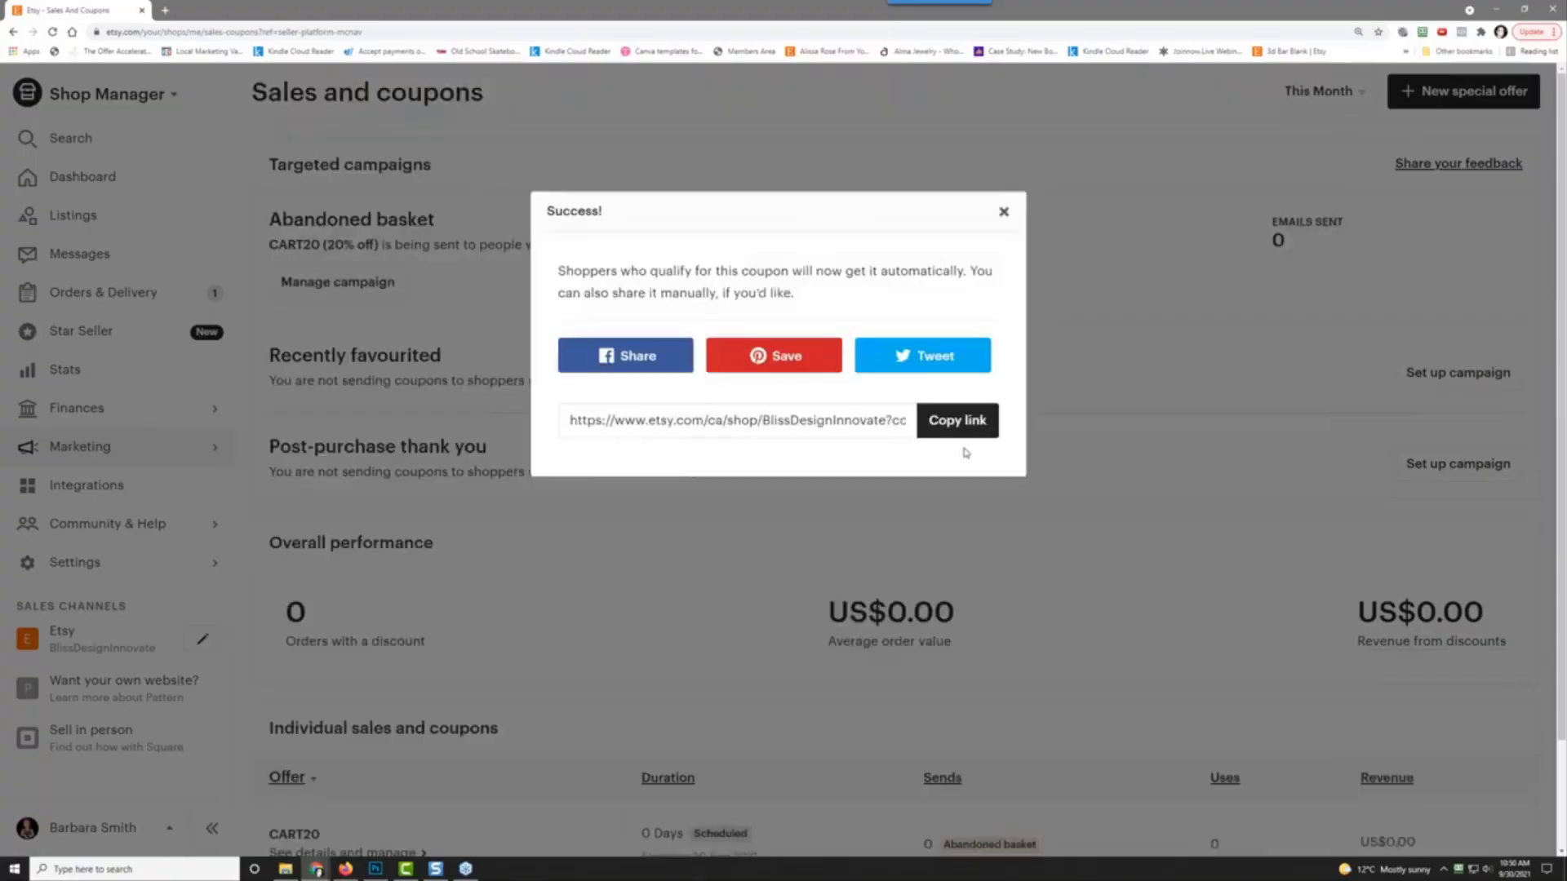
left_click(1005, 214)
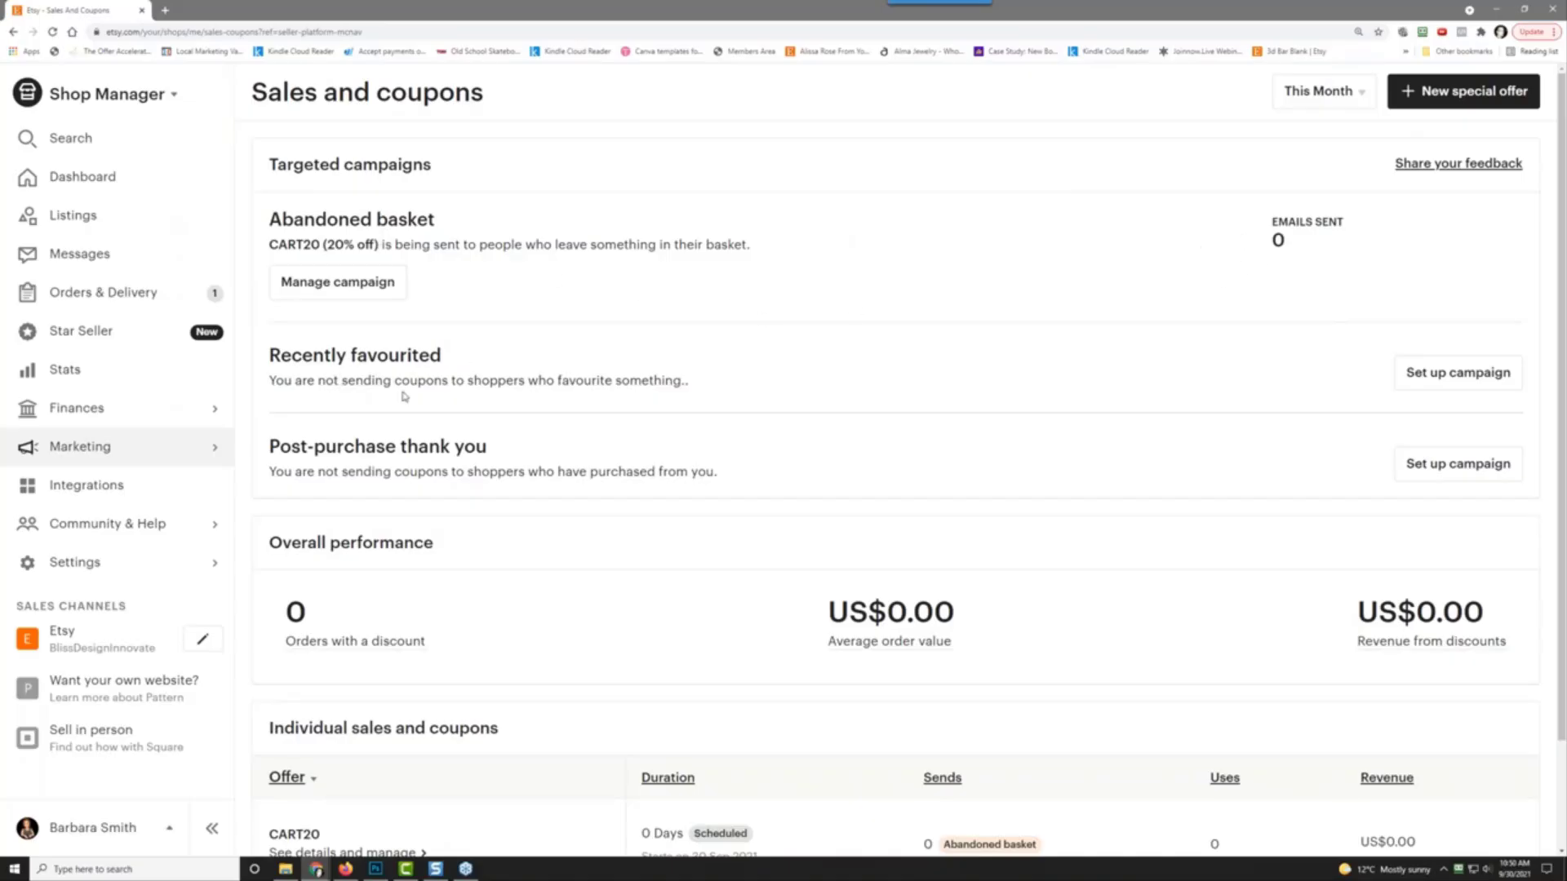
Step: Launch a recently favourited campaign offering 10 percent off with the coupon code FAV10
left_click(1474, 380)
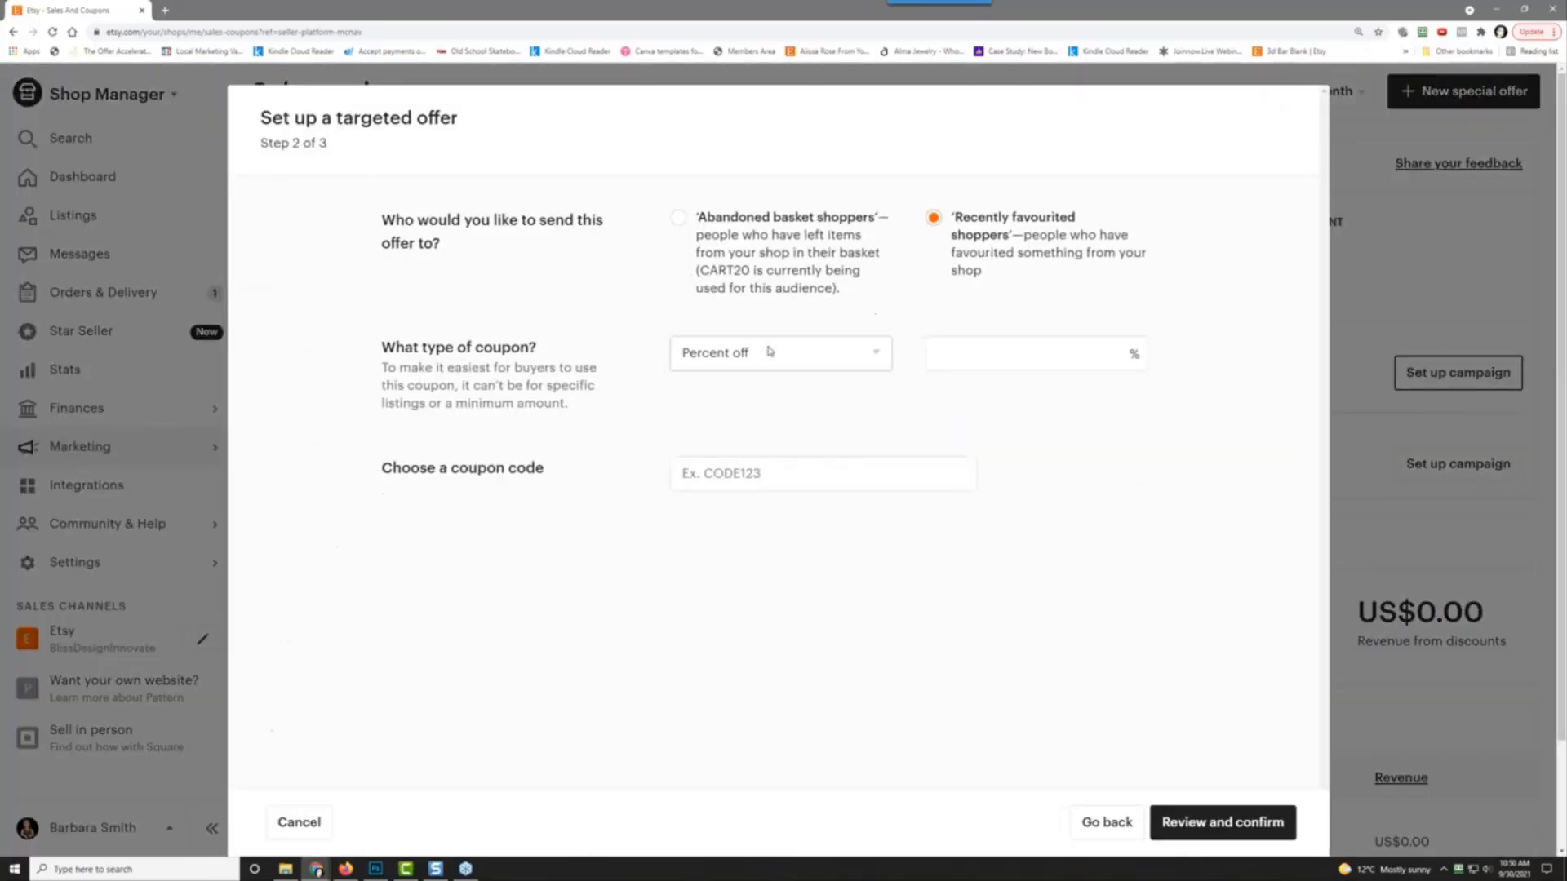
left_click(1039, 351)
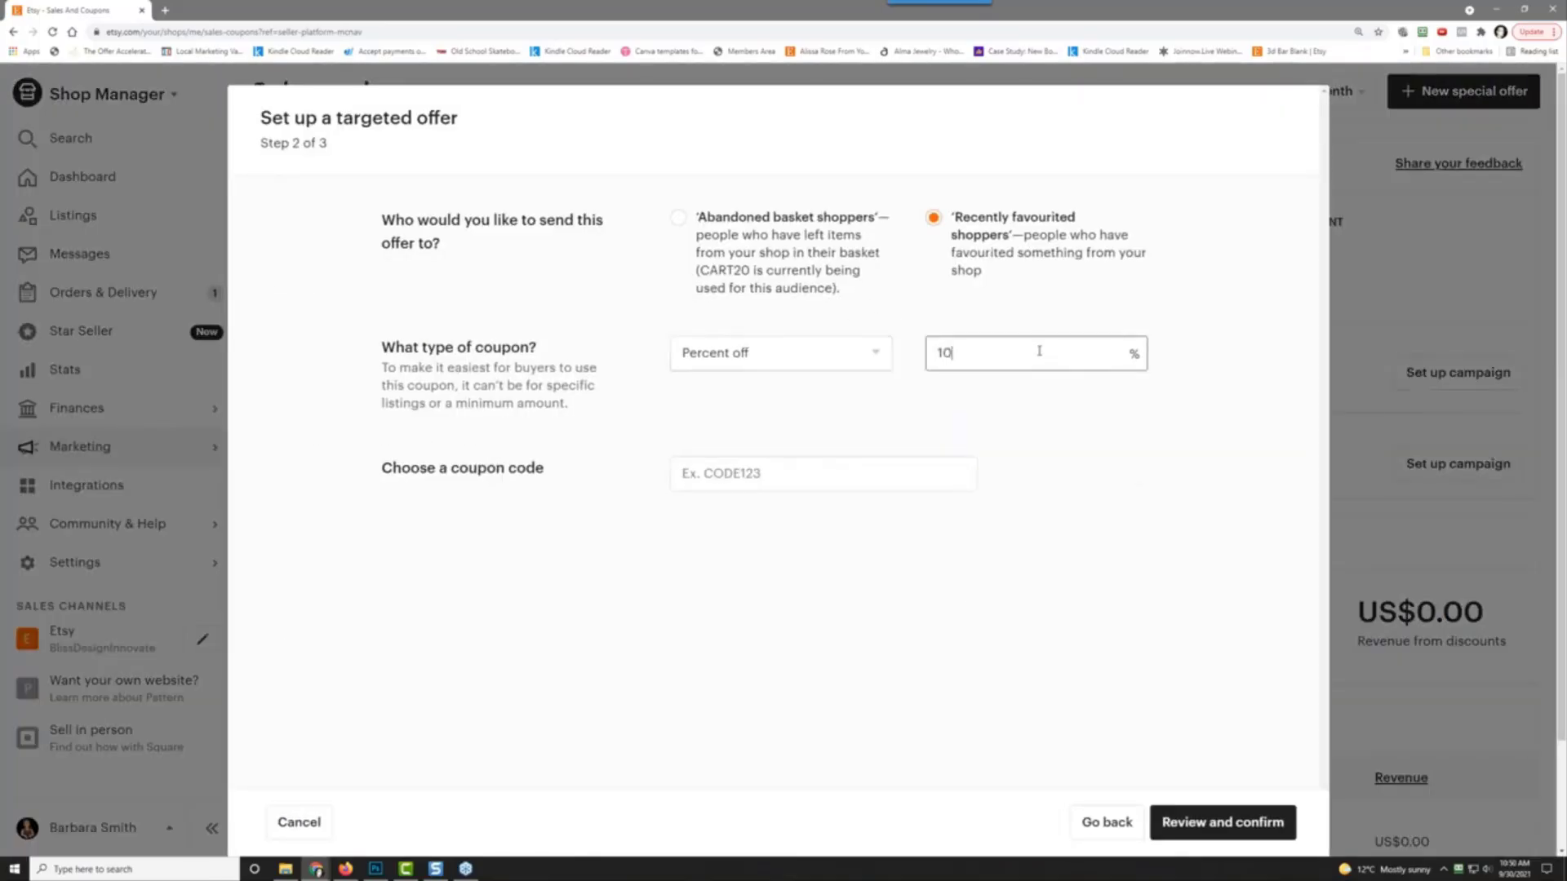
left_click(846, 483)
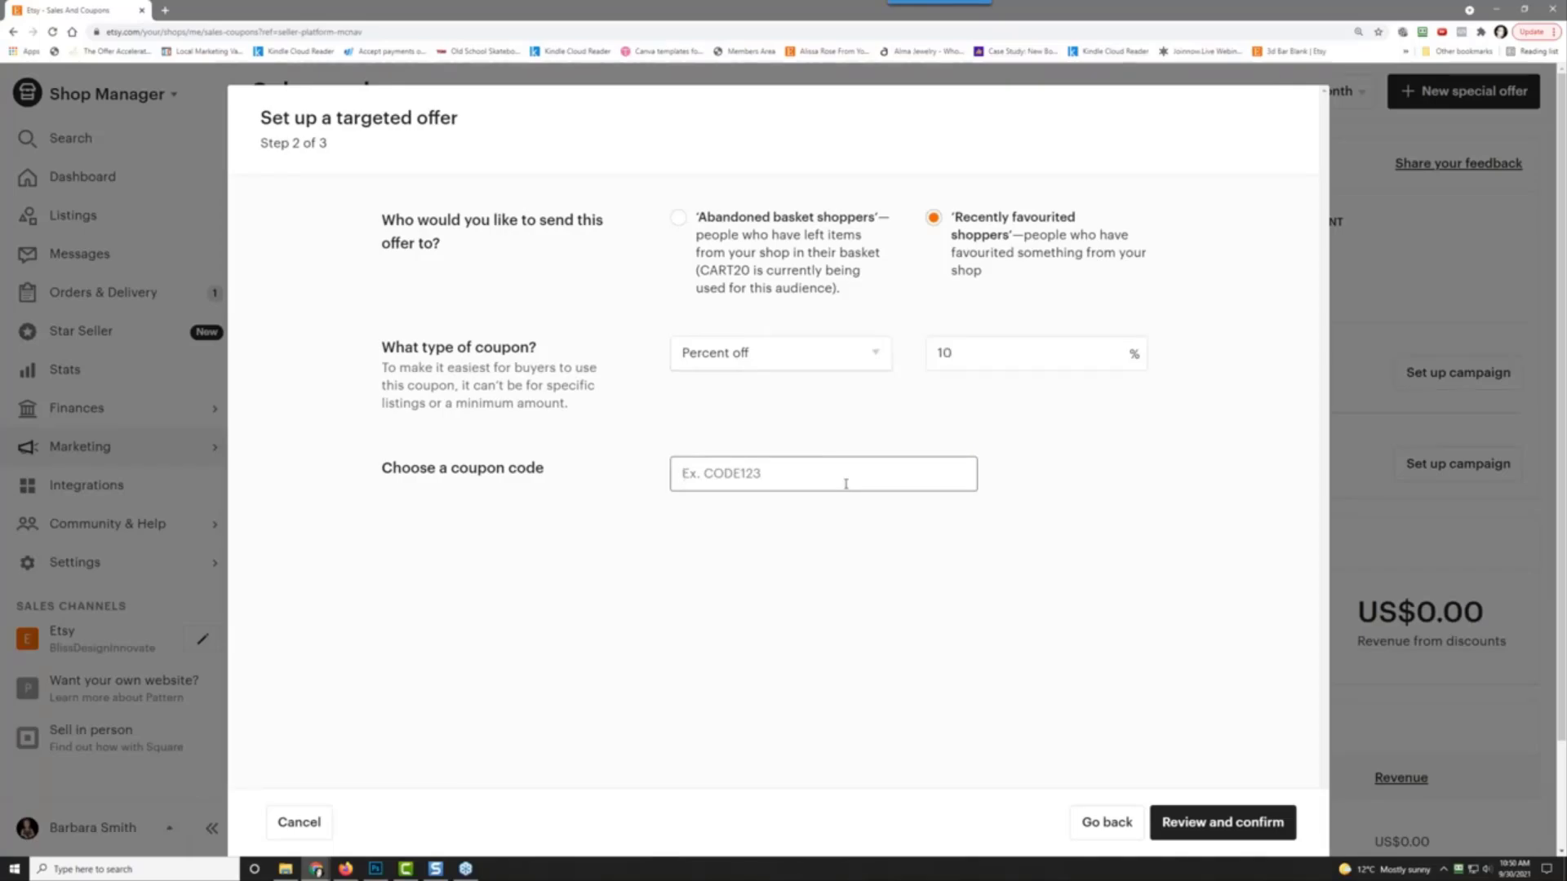
type("FAV10")
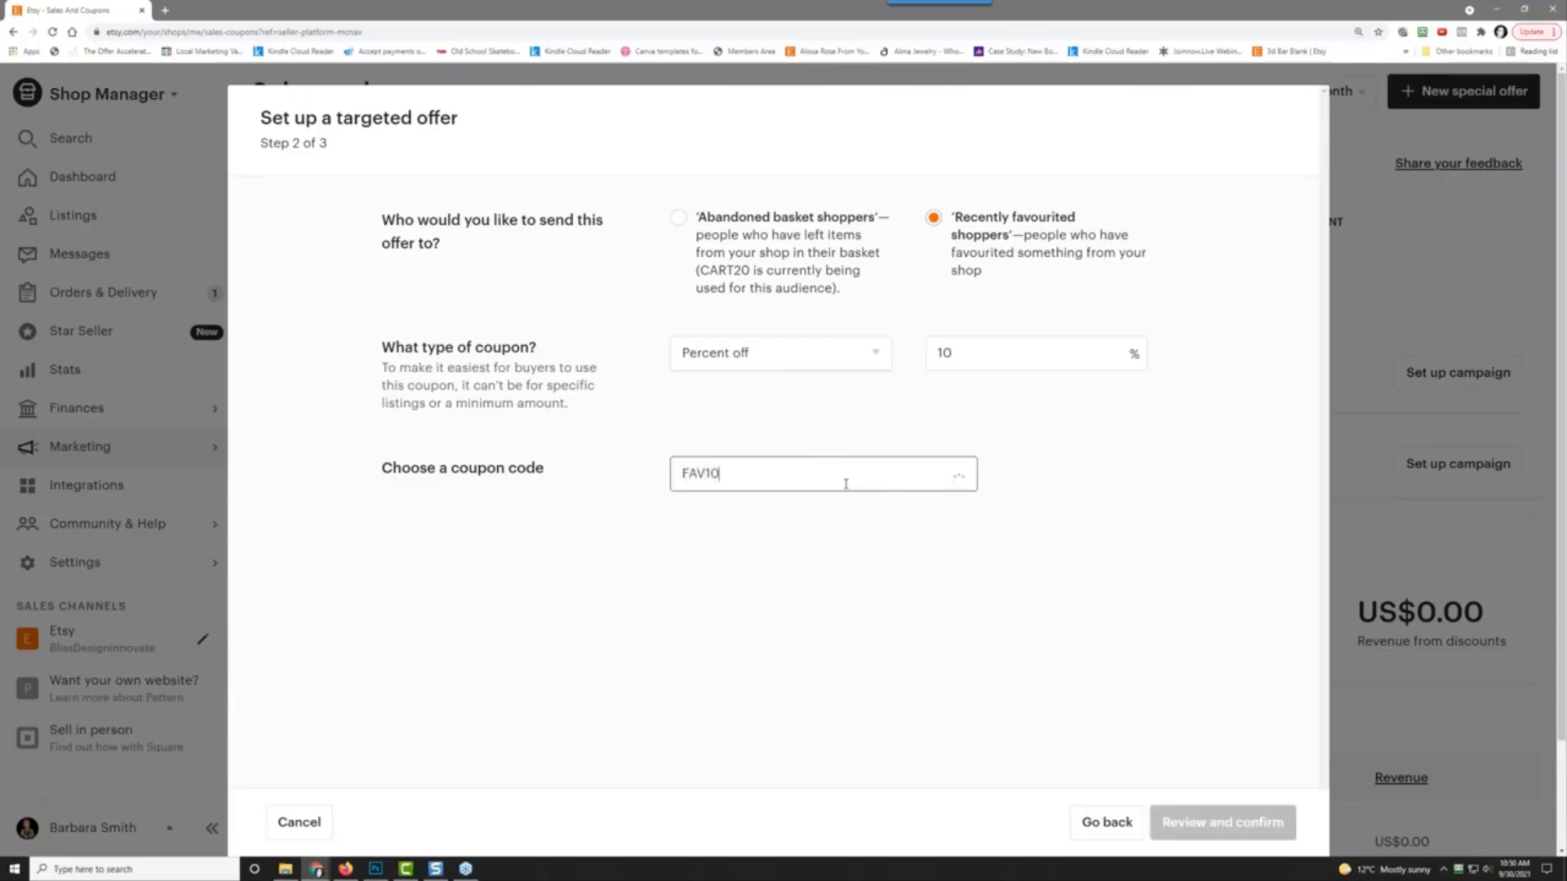
left_click(1192, 820)
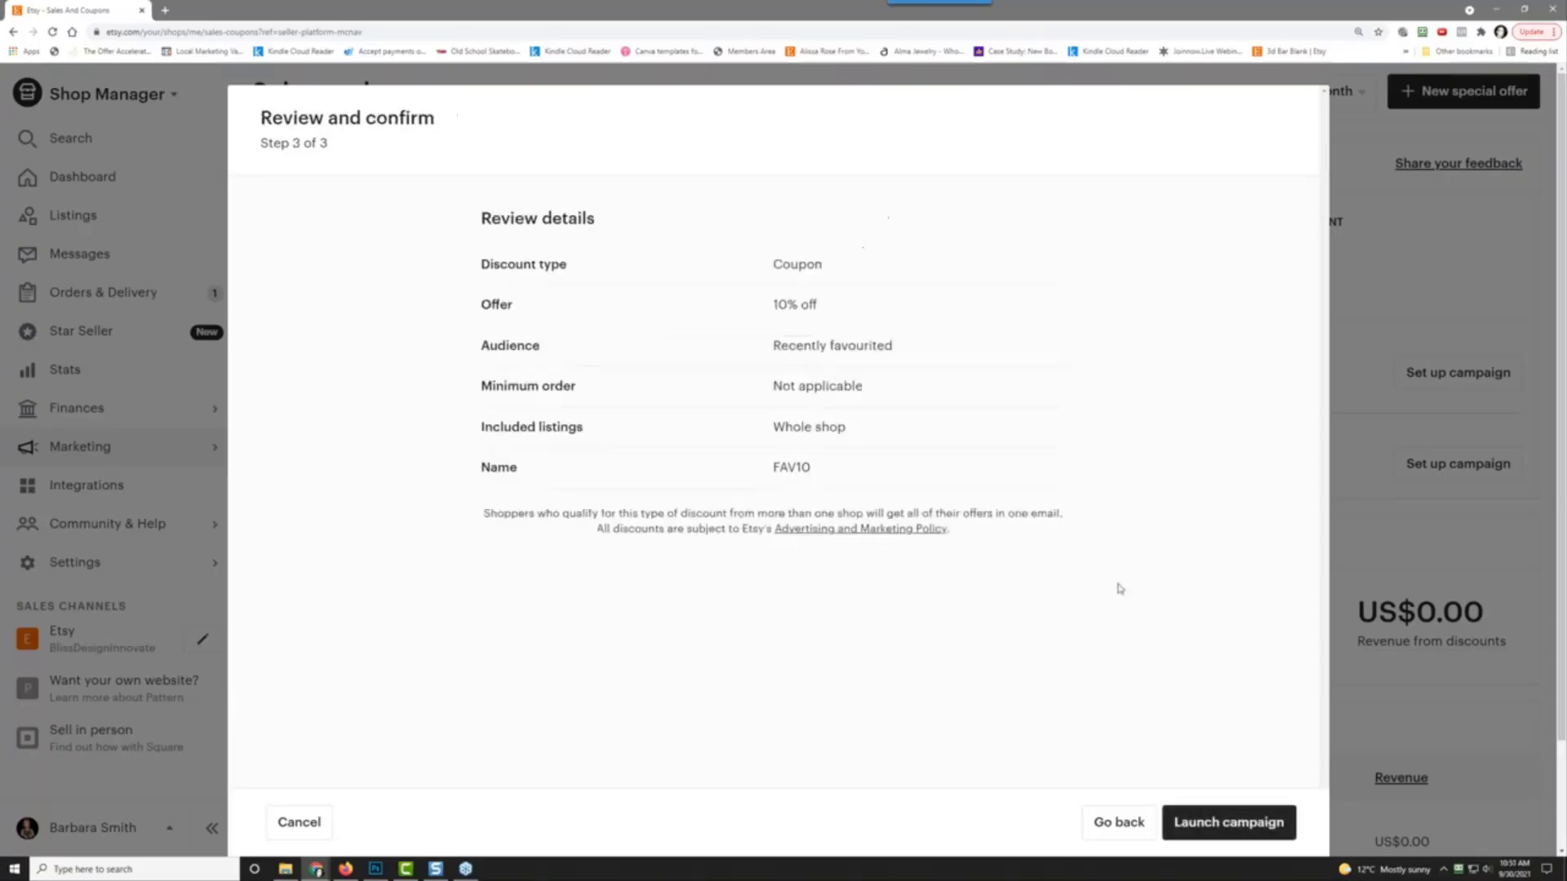
left_click(1223, 826)
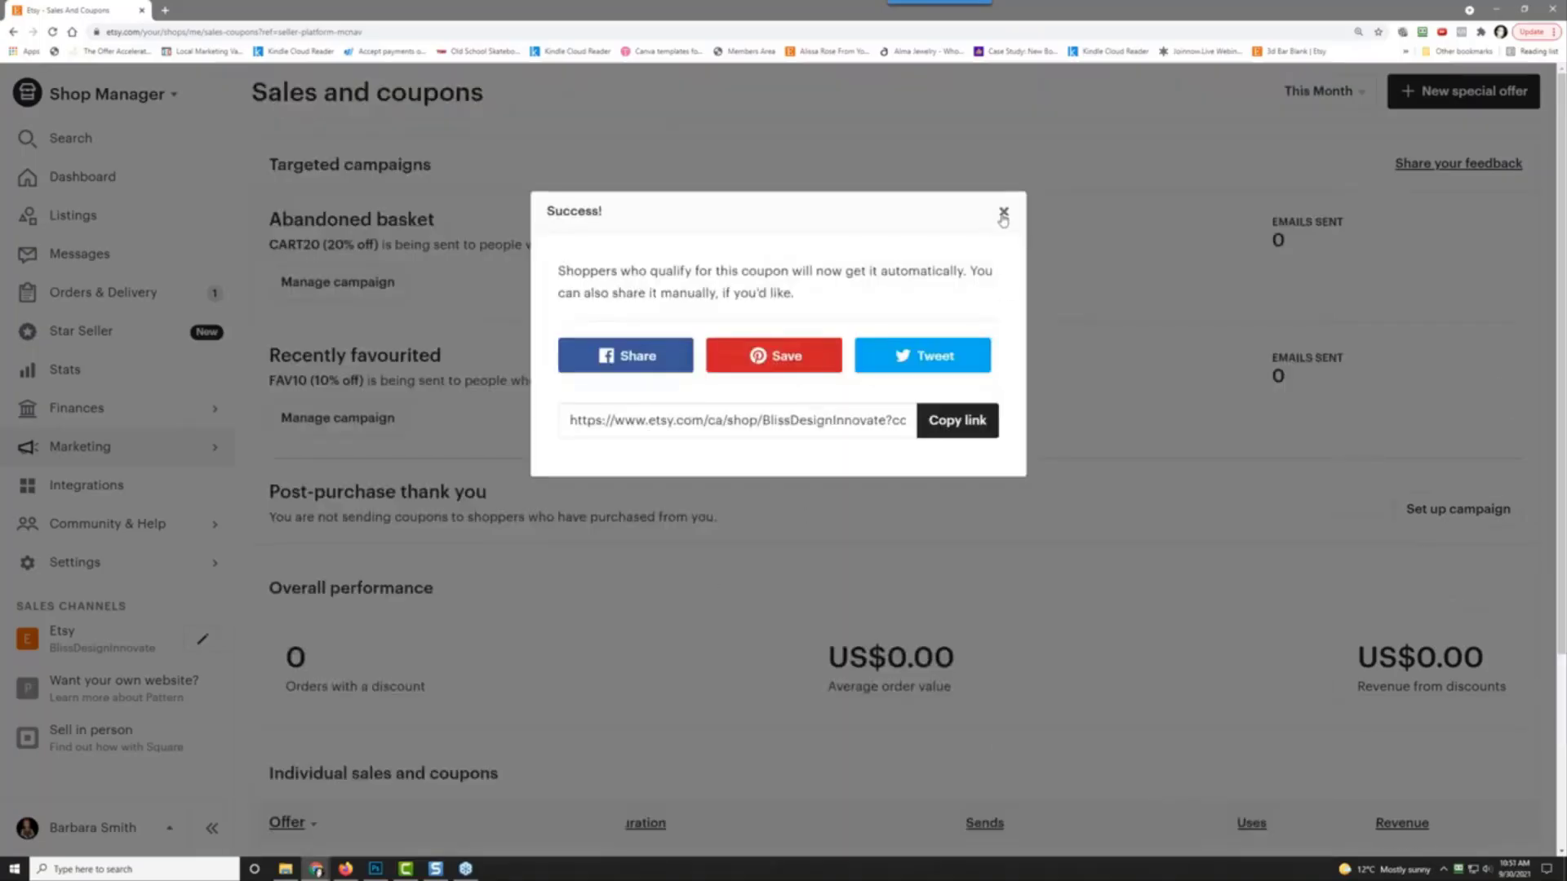
left_click(1004, 211)
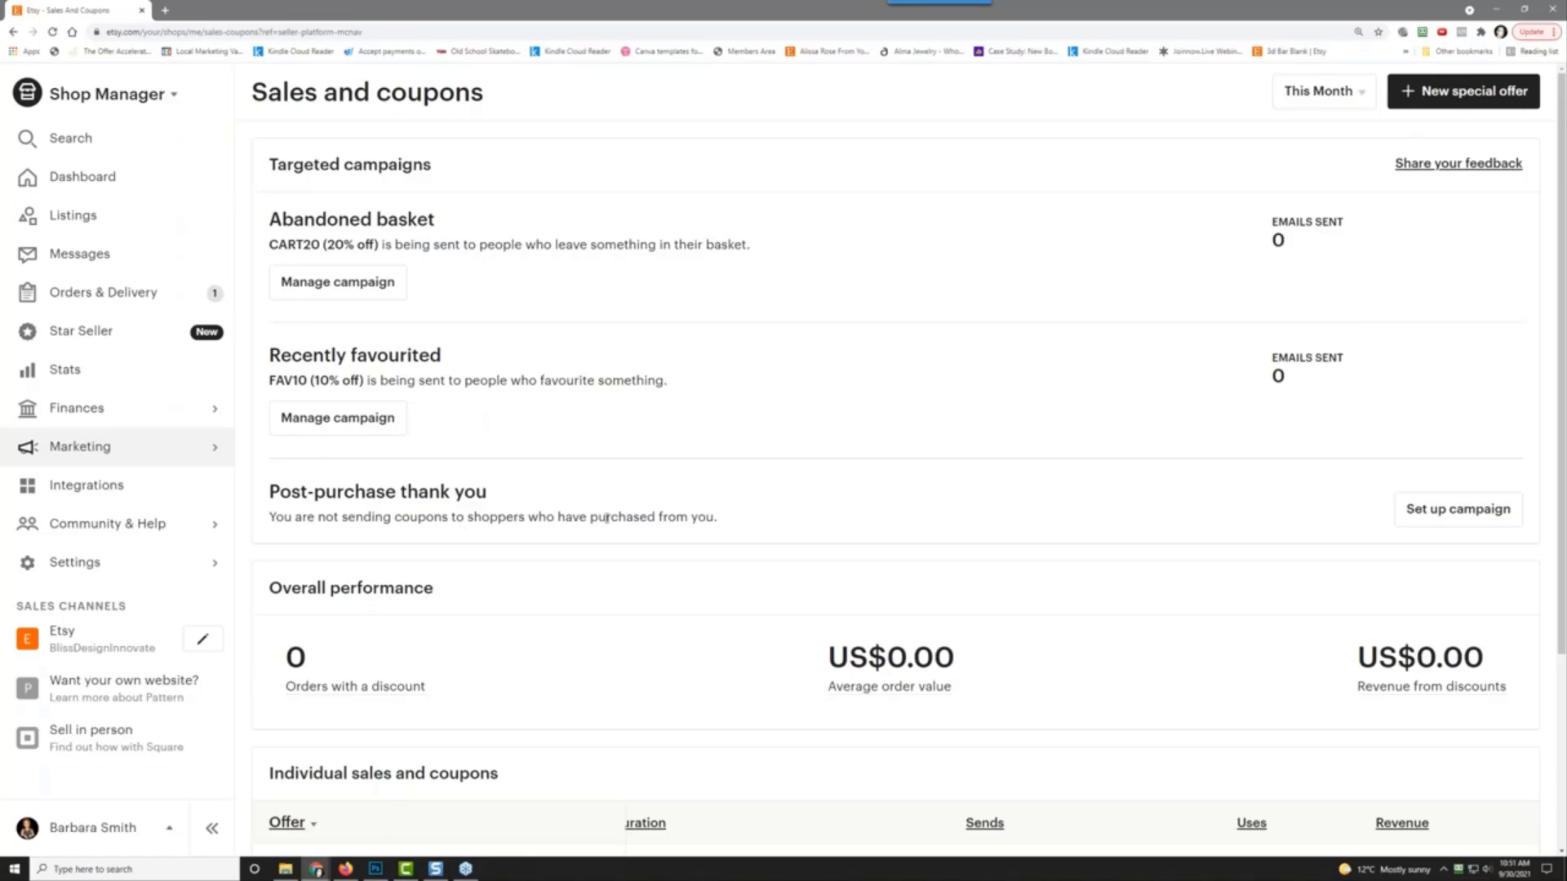
Step: Set up a post-purchase thank you coupon for 15% off with the code THANKS15
left_click(1416, 509)
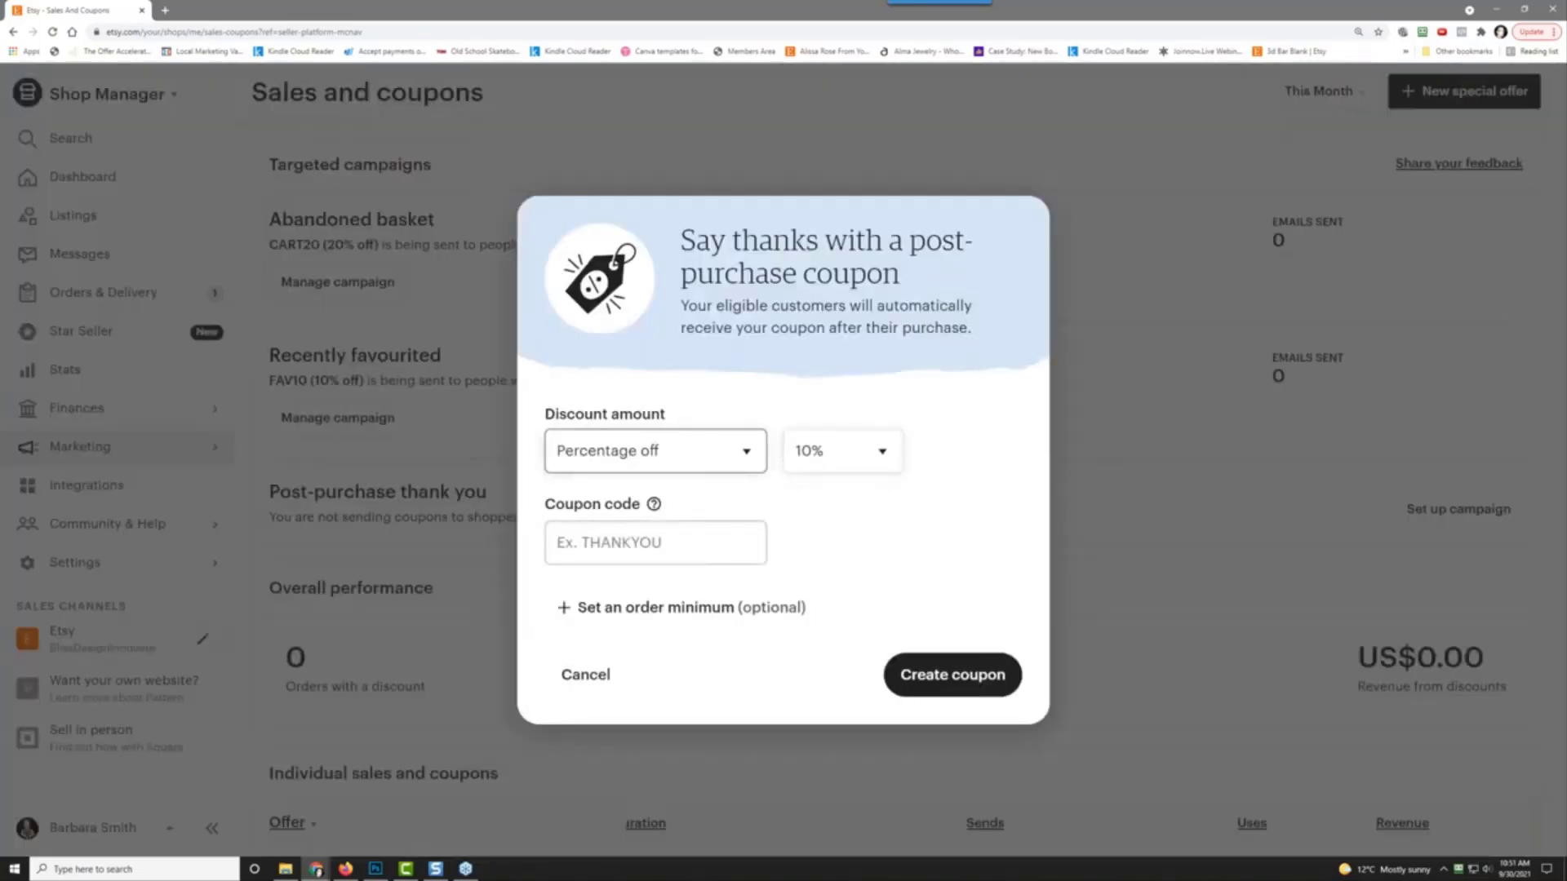
left_click(824, 459)
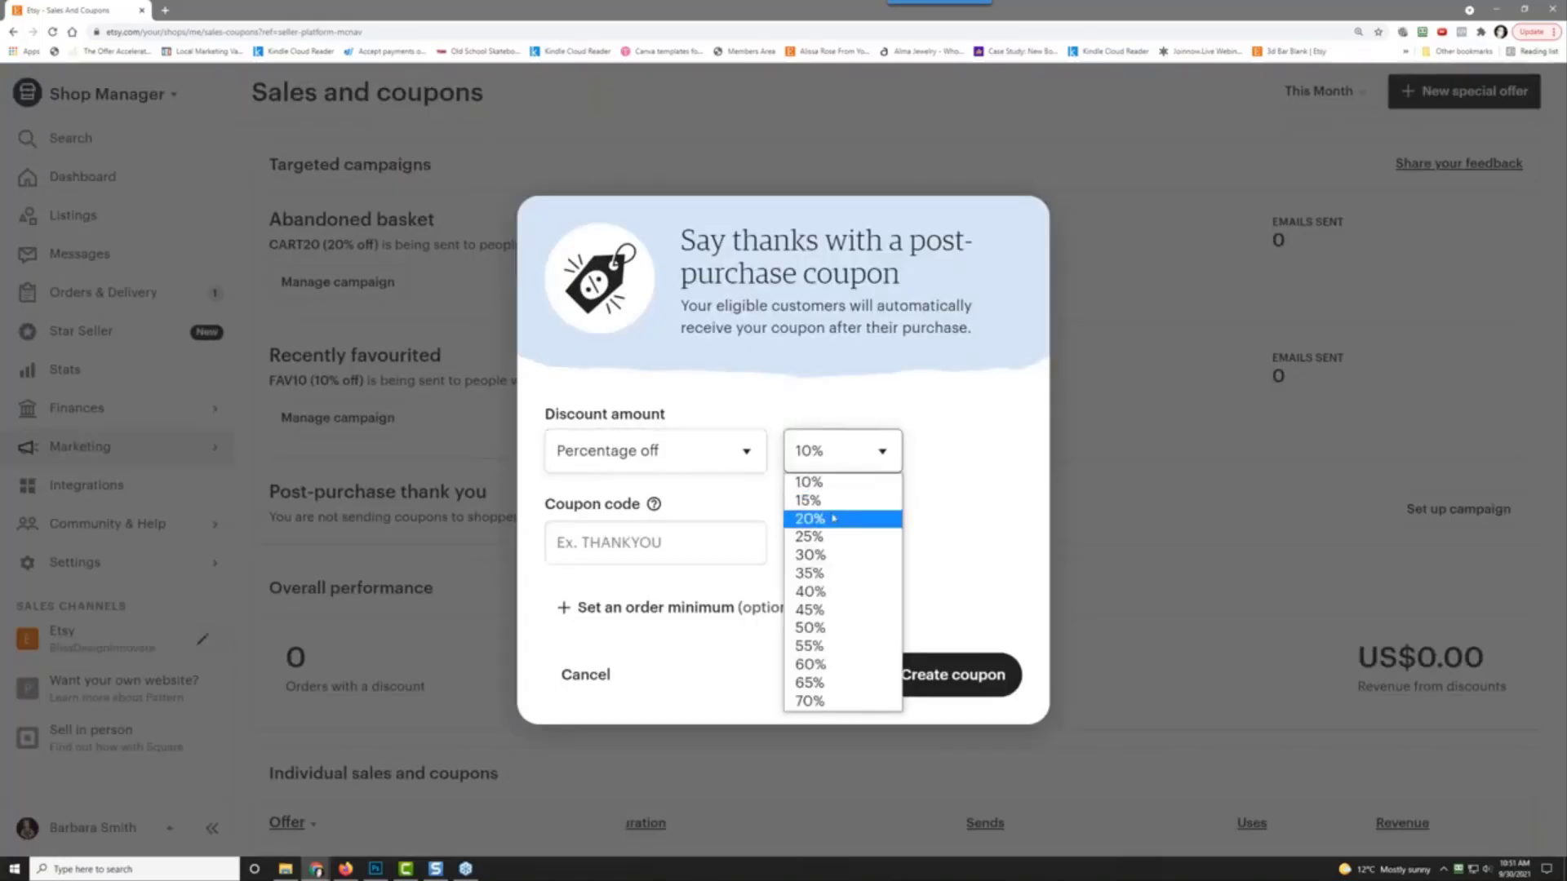
left_click(834, 505)
left_click(682, 536)
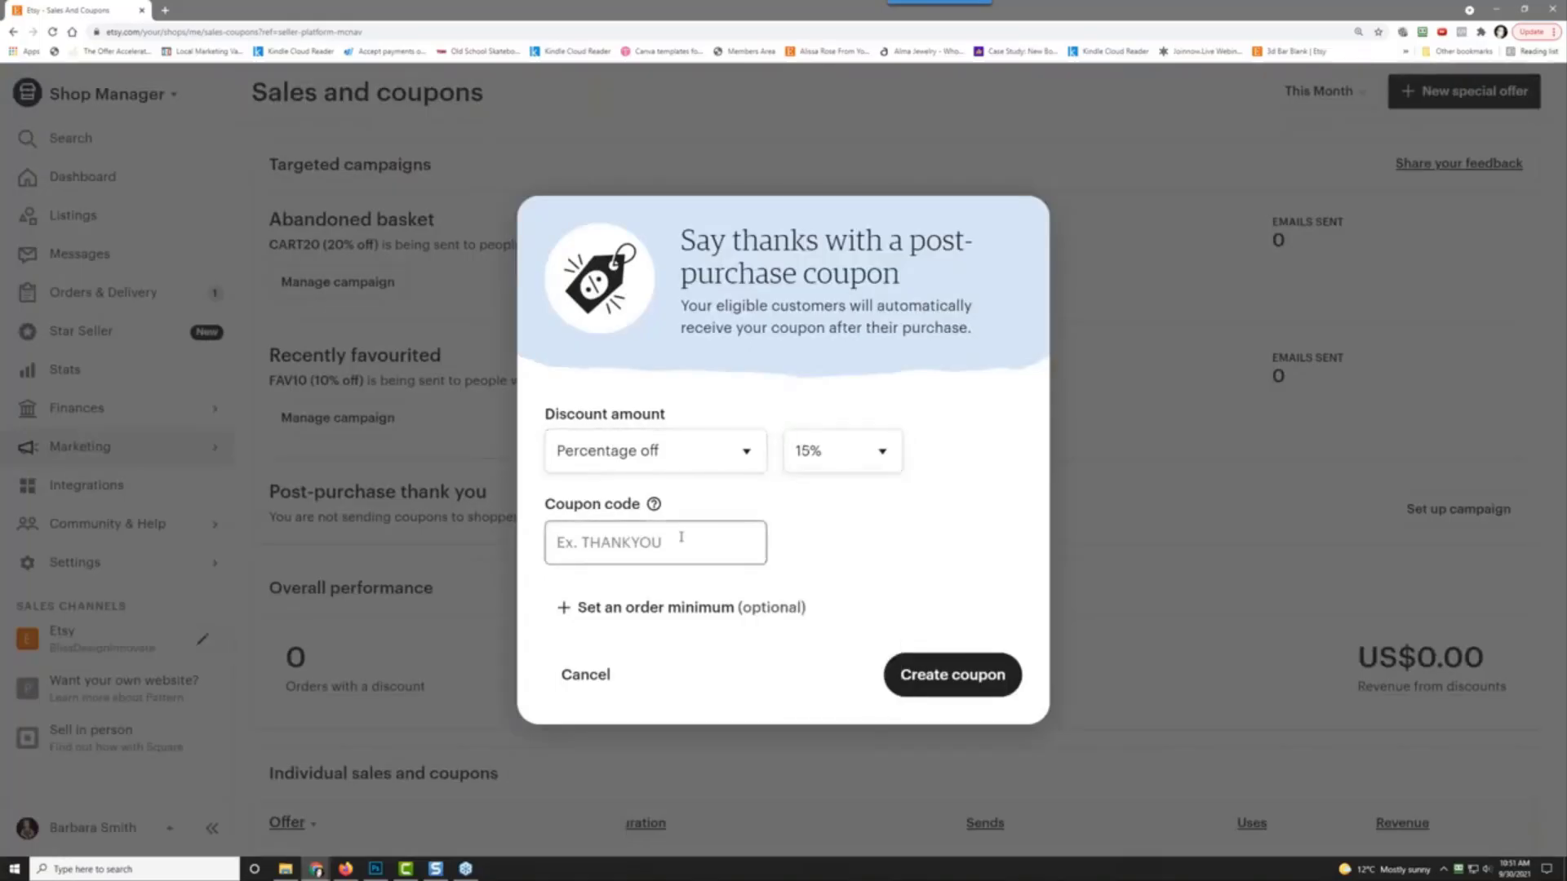
type("THANKS15")
Step: Add an order minimum of 2 items to the thank you coupon and create it
left_click(596, 609)
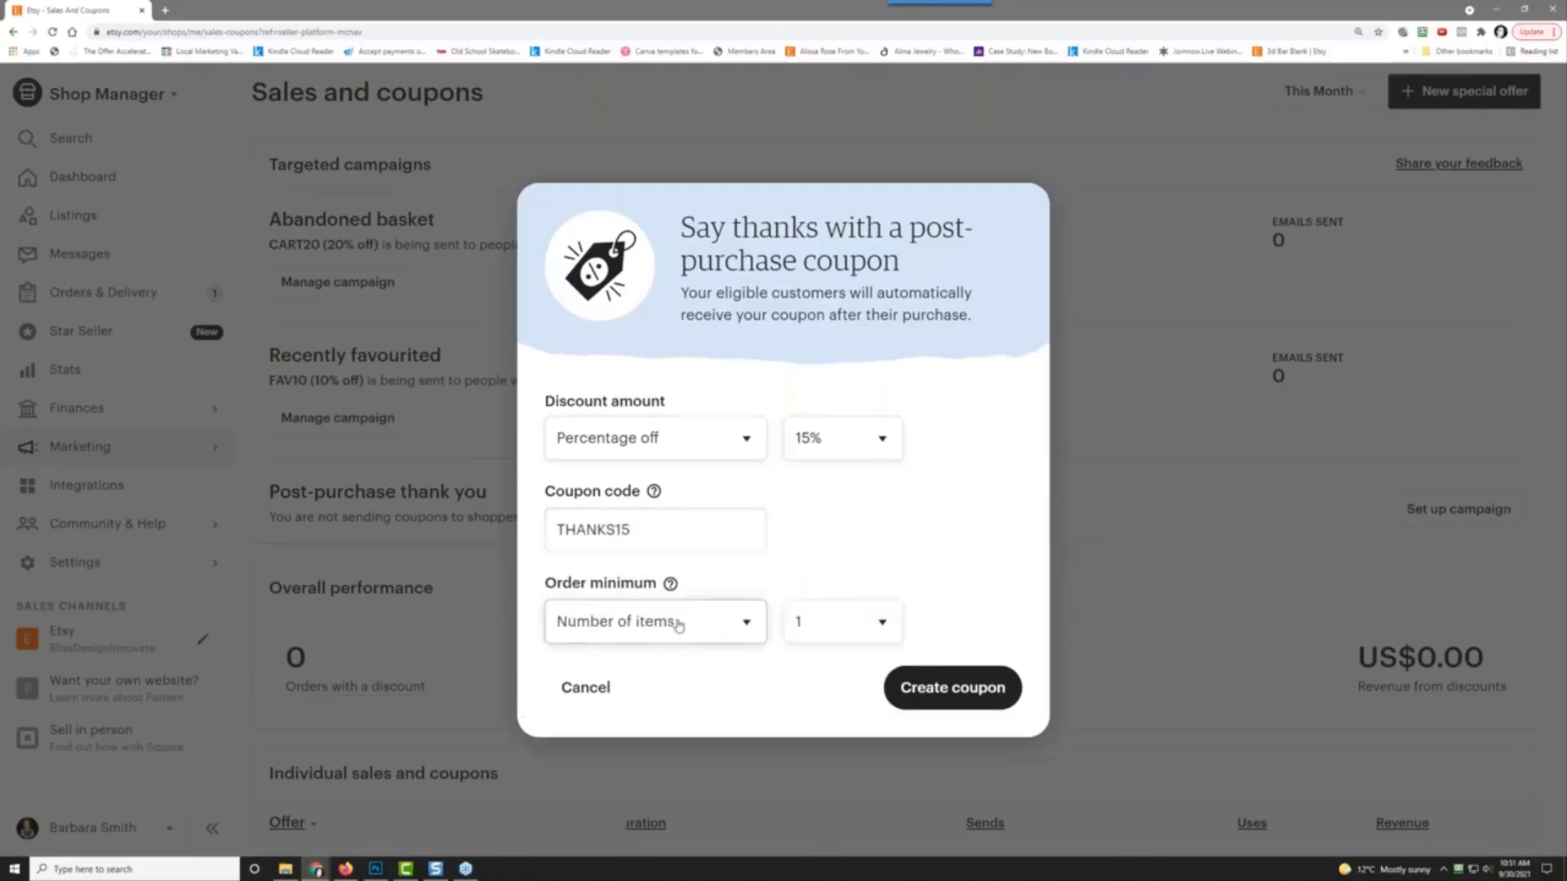
left_click(831, 622)
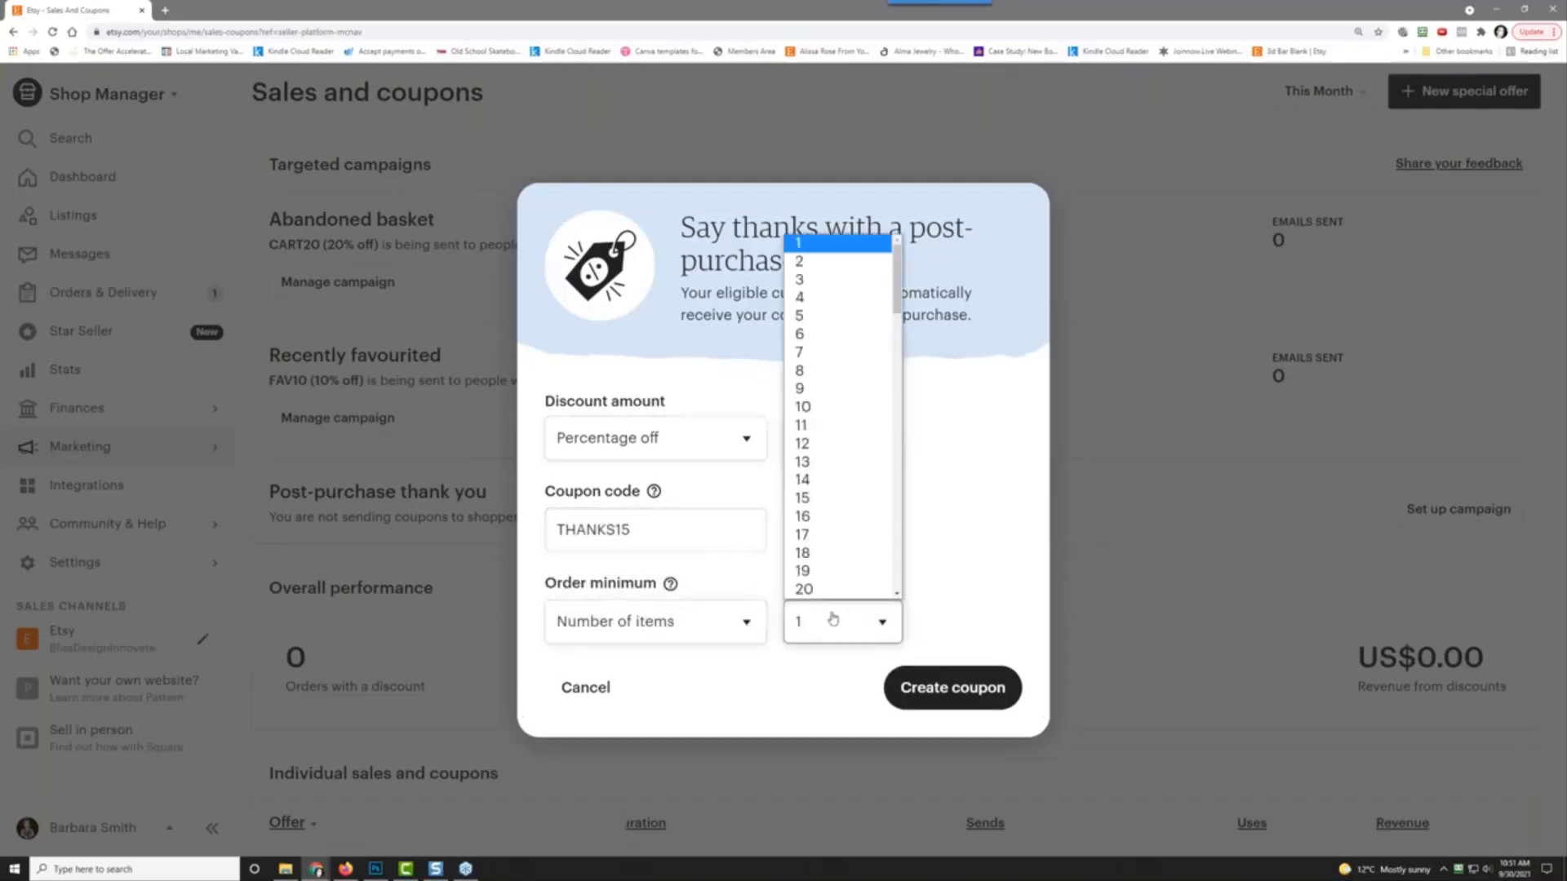
scroll(841, 269, "down", 2)
scroll(879, 272, "up", 2)
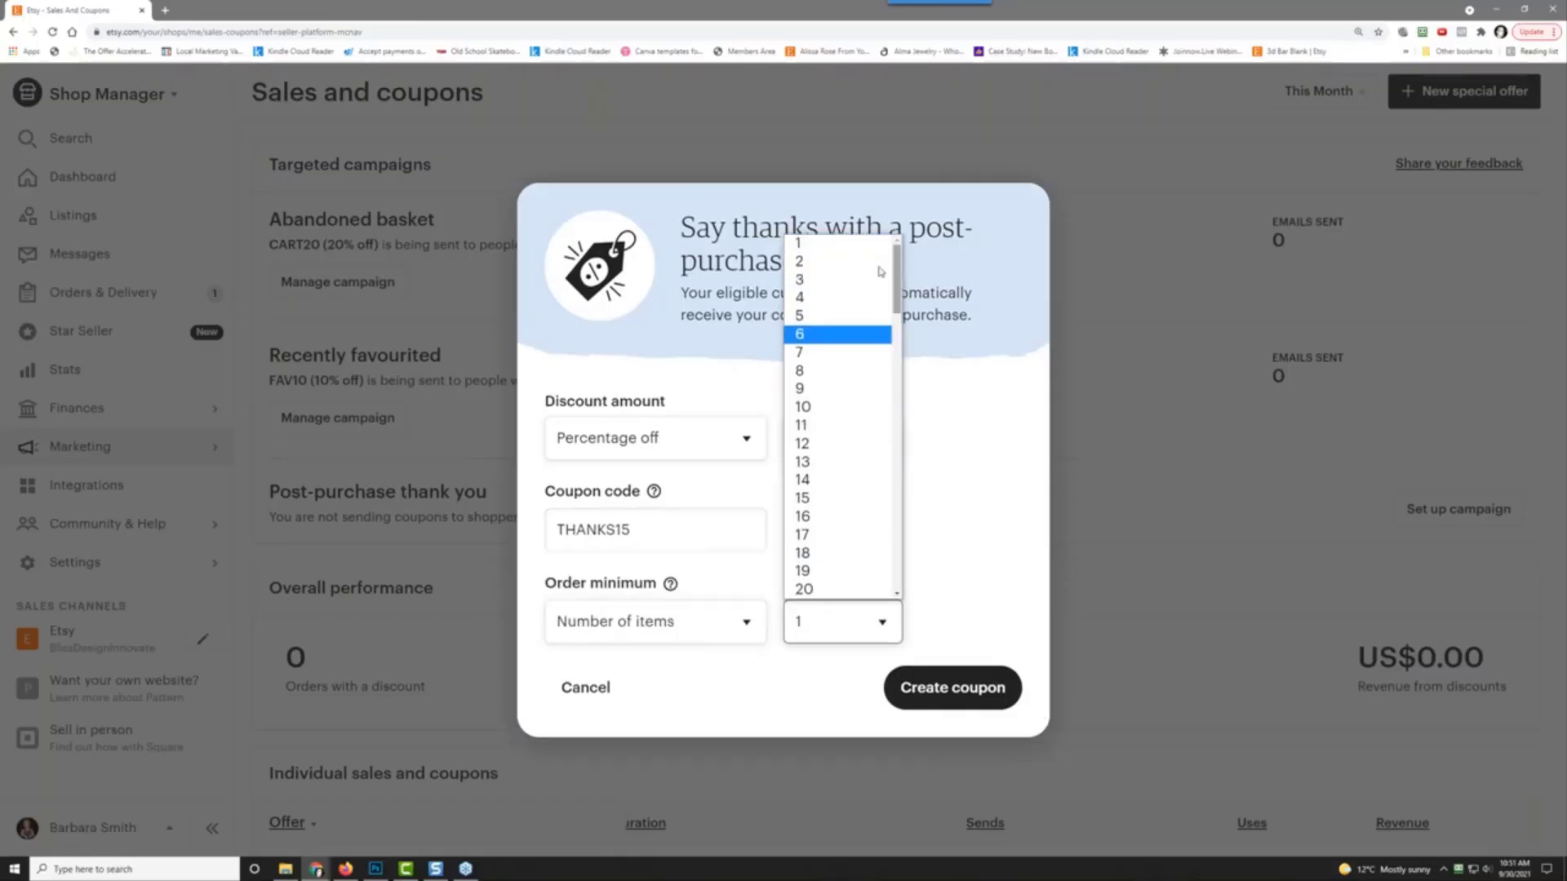
left_click(880, 263)
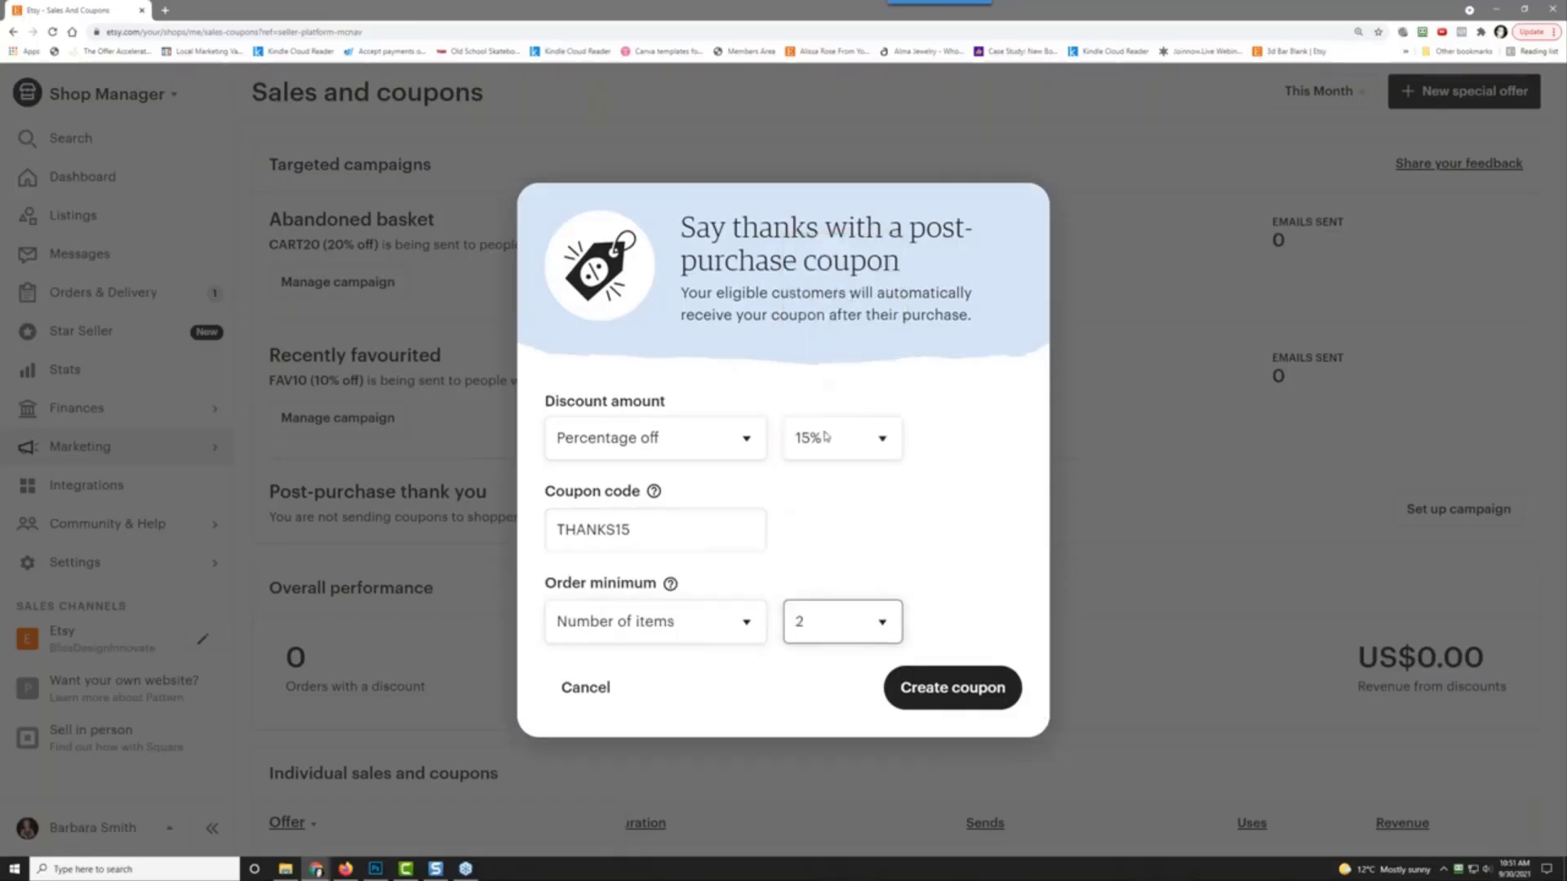
left_click(970, 695)
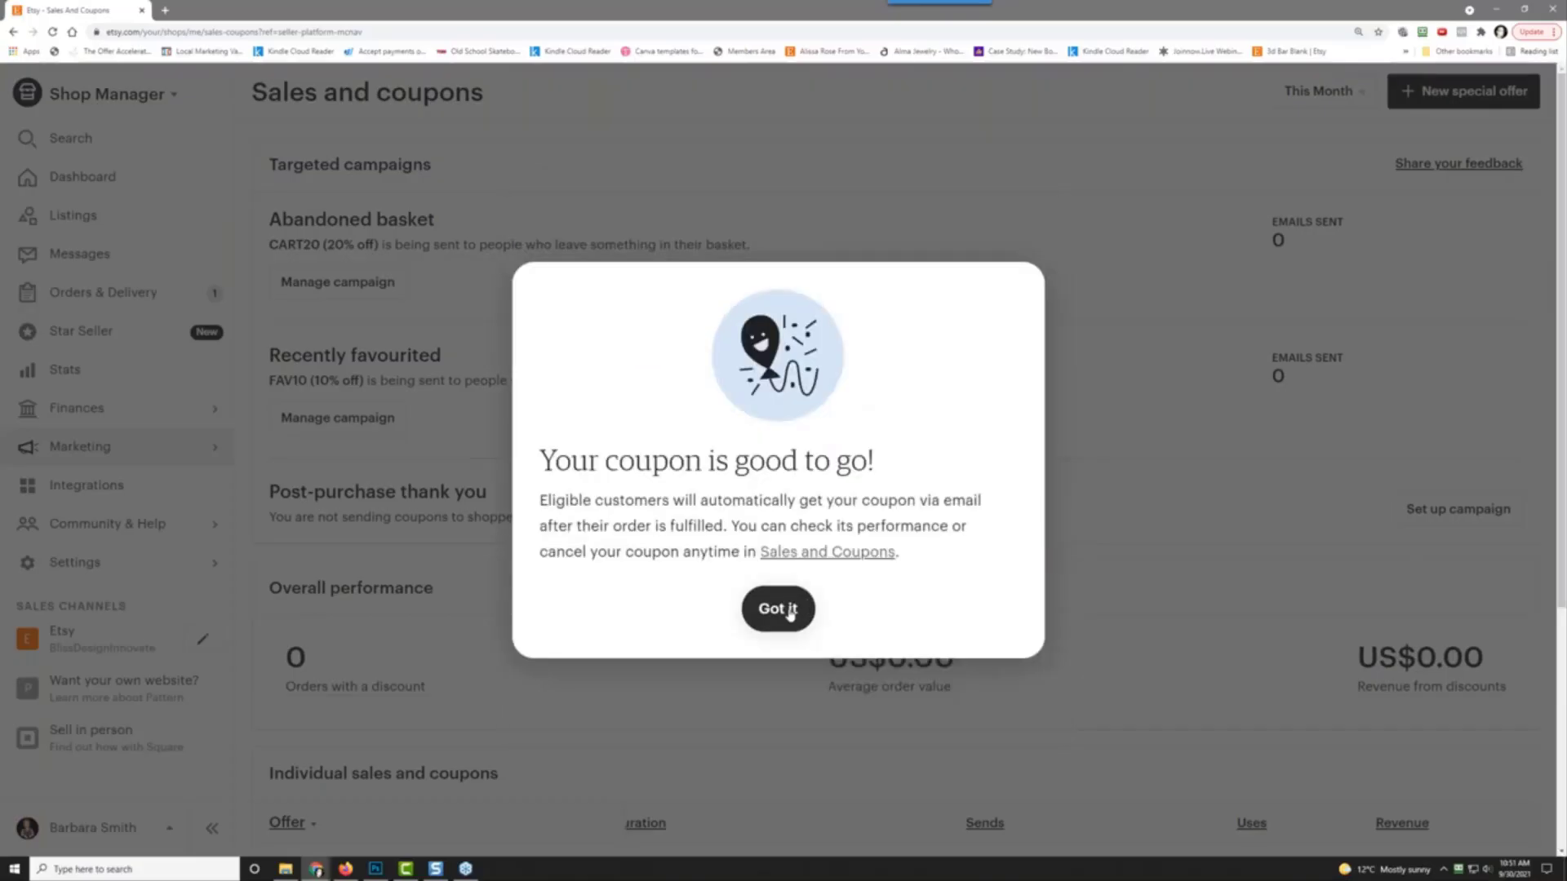
left_click(790, 615)
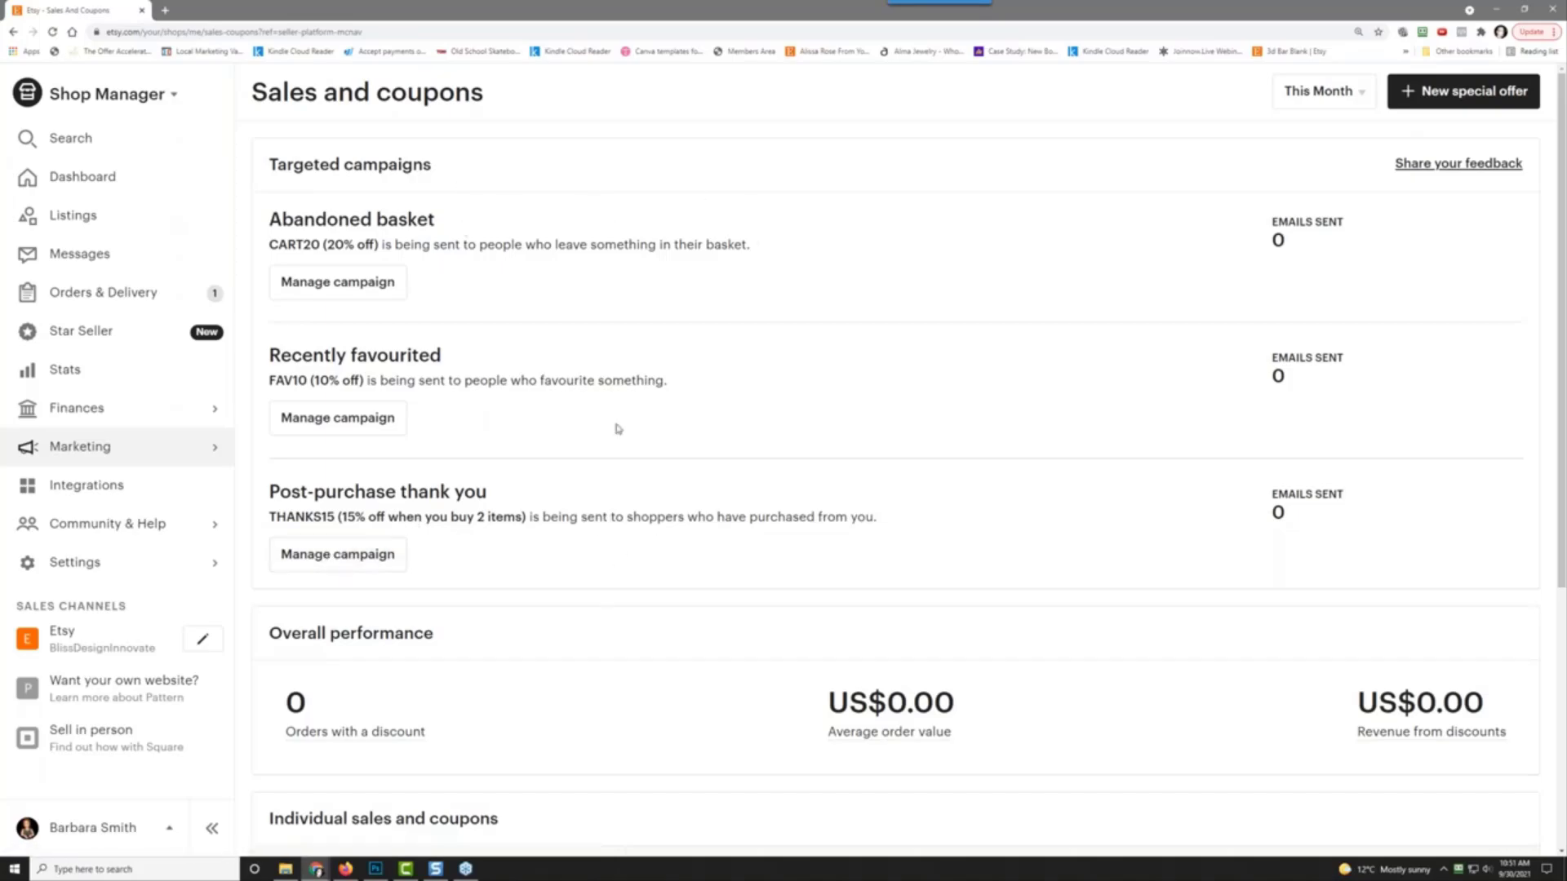
Step: Review the targeted campaigns and the individual sales and coupons list, and open the date range choices
scroll(694, 546, "down", 5)
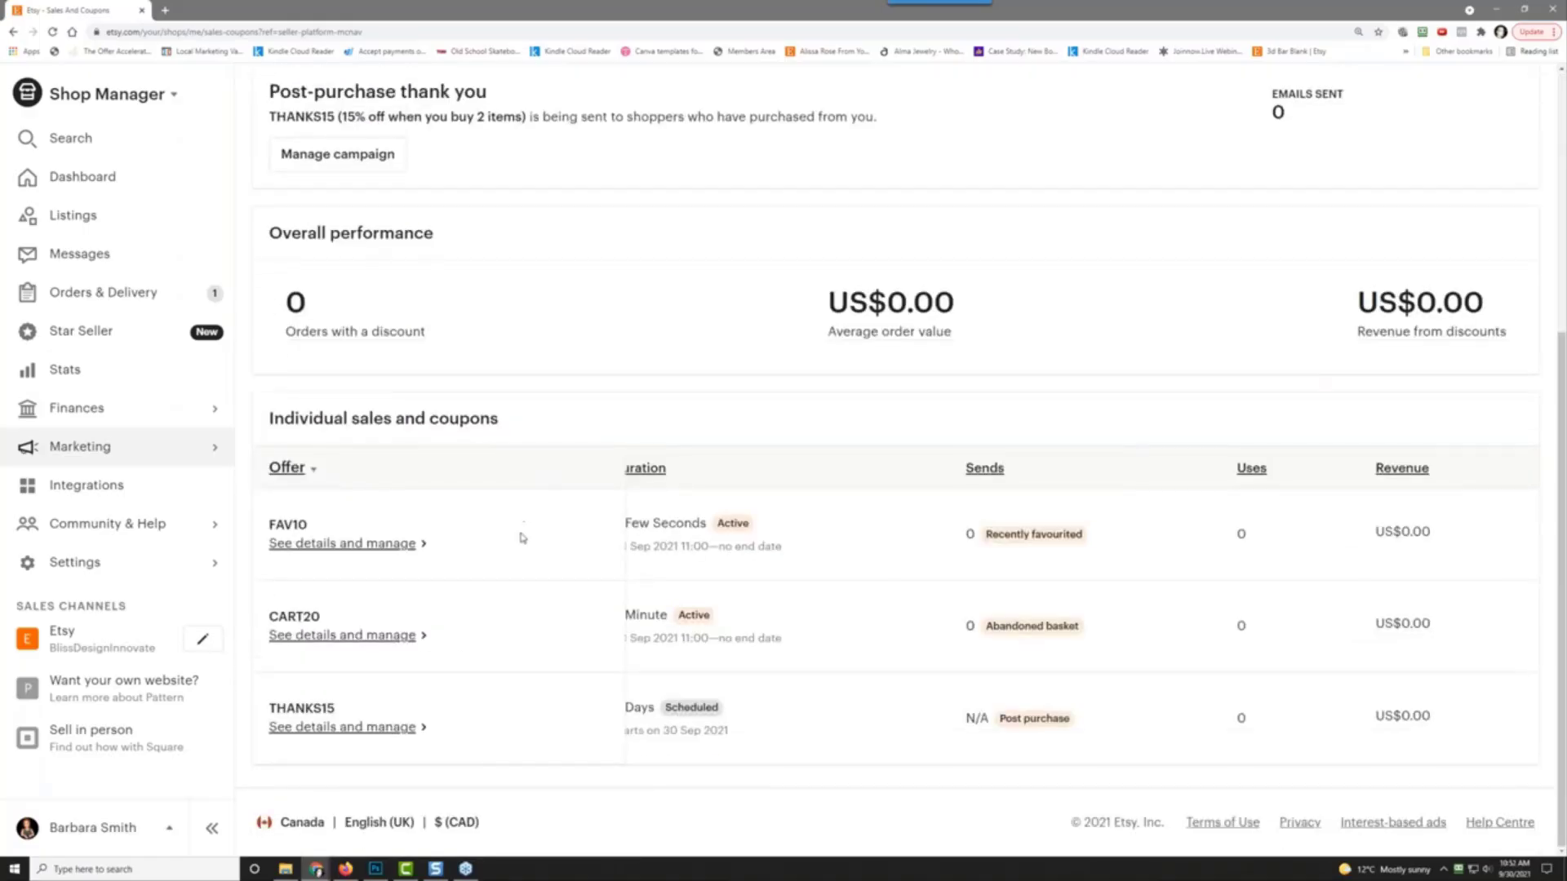
scroll(522, 544, "up", 5)
scroll(539, 542, "down", 5)
scroll(709, 579, "up", 1)
scroll(710, 578, "up", 5)
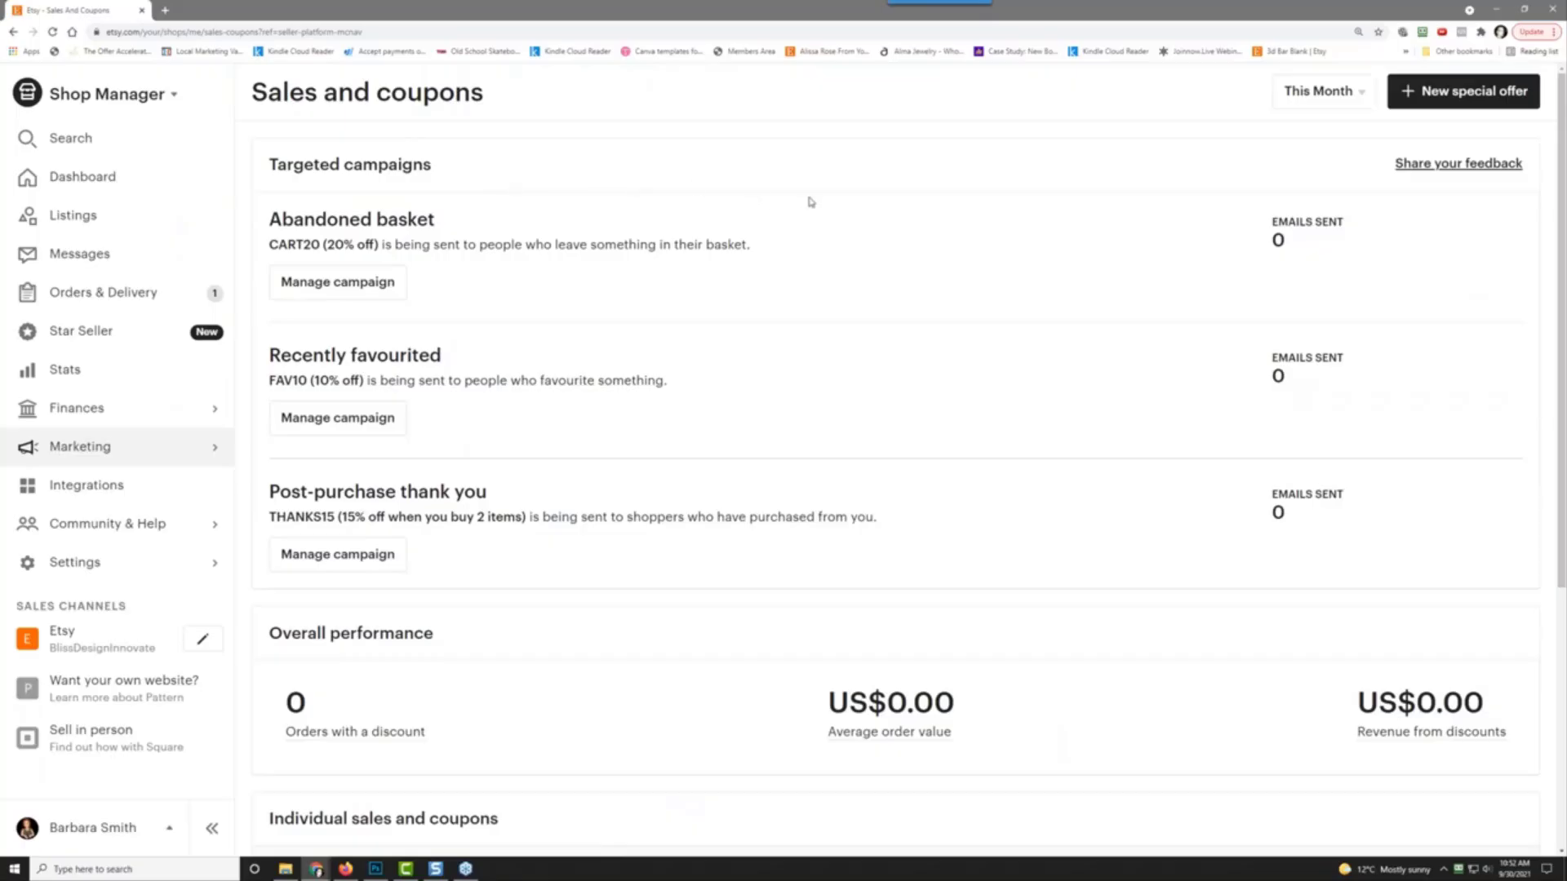
left_click(1340, 106)
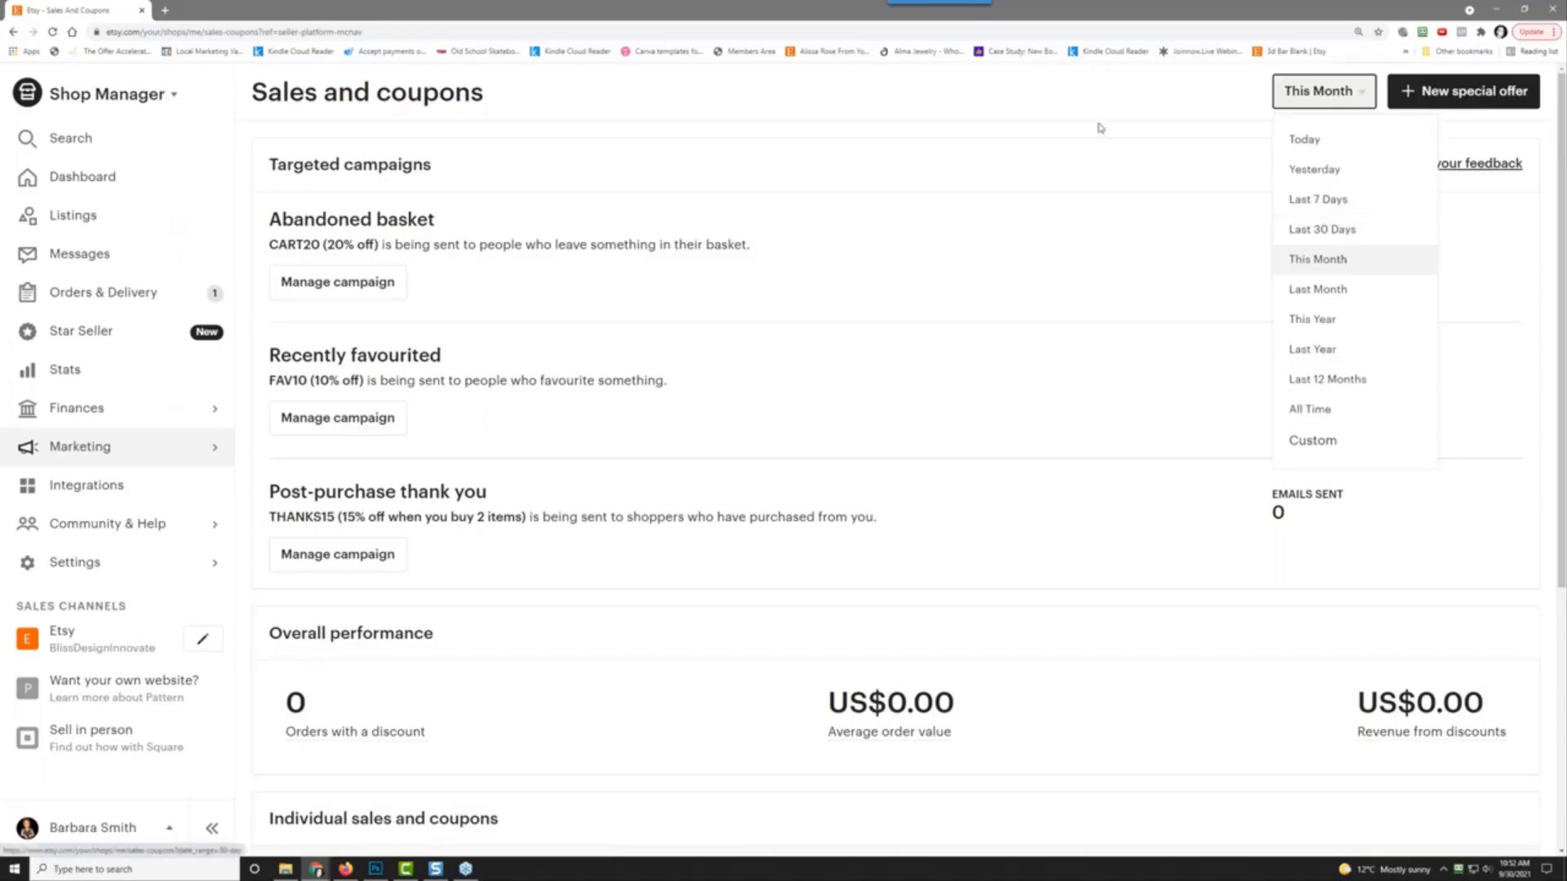
Step: Start a new sale as a special offer with a percentage discount of 10% off, valid everywhere
left_click(1411, 102)
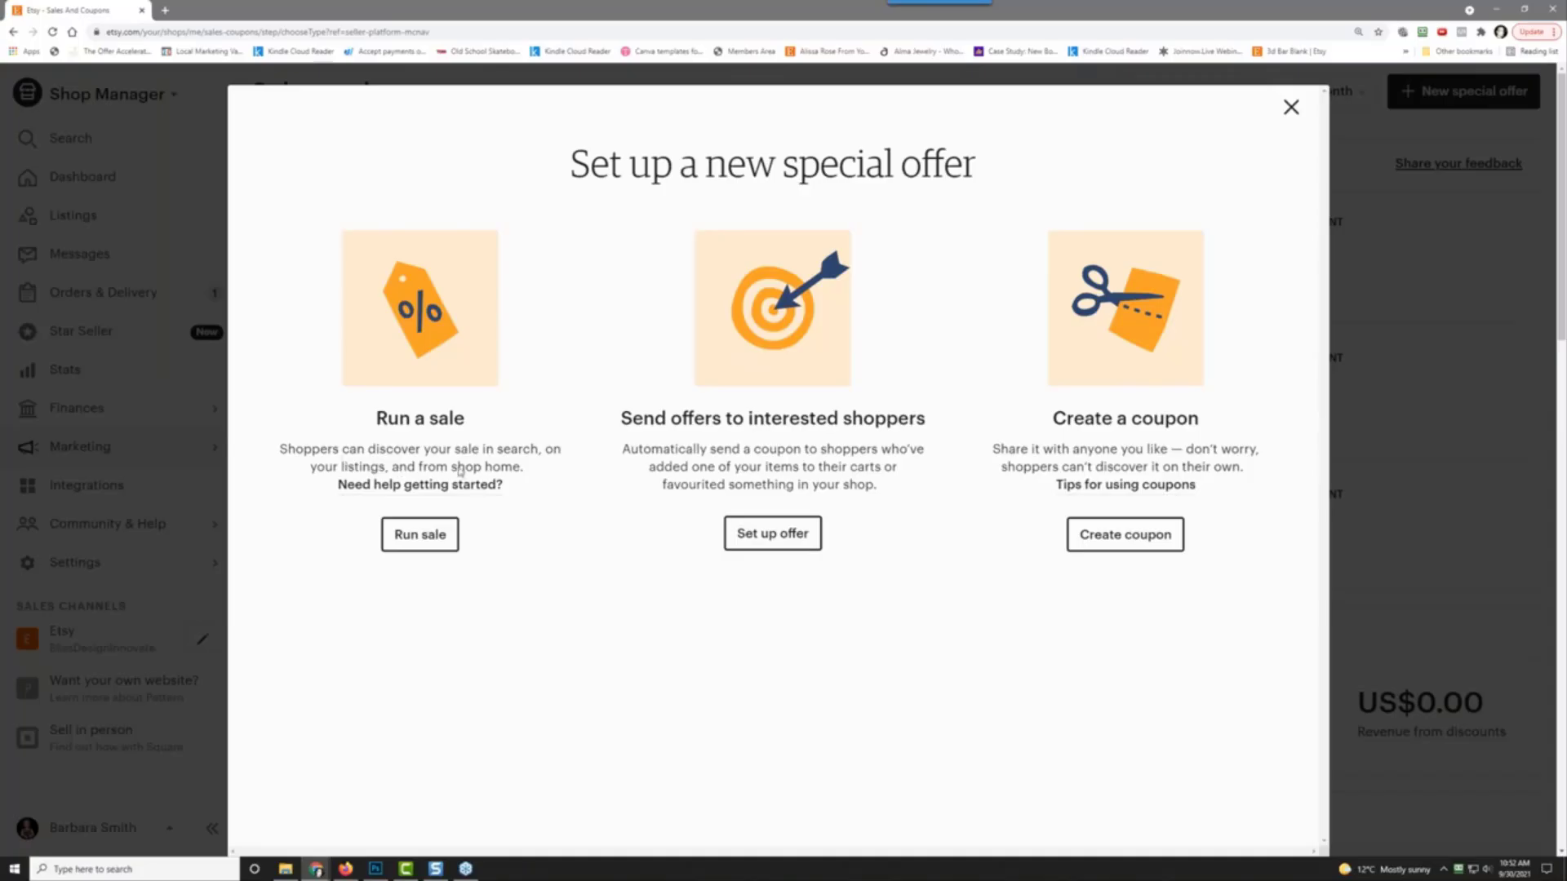
mouse_move(421, 487)
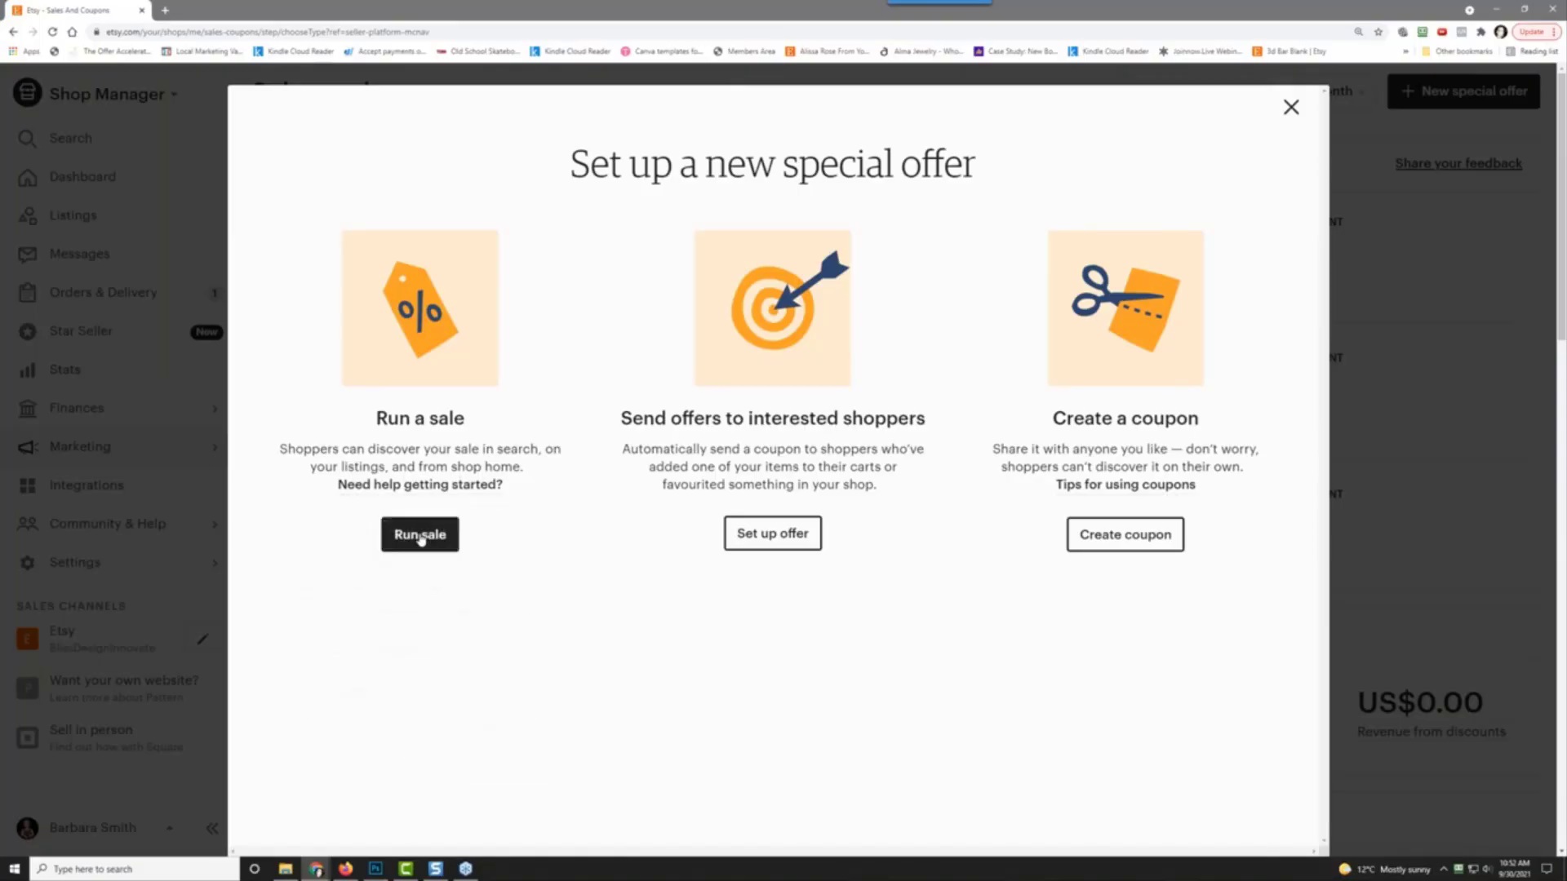
left_click(422, 535)
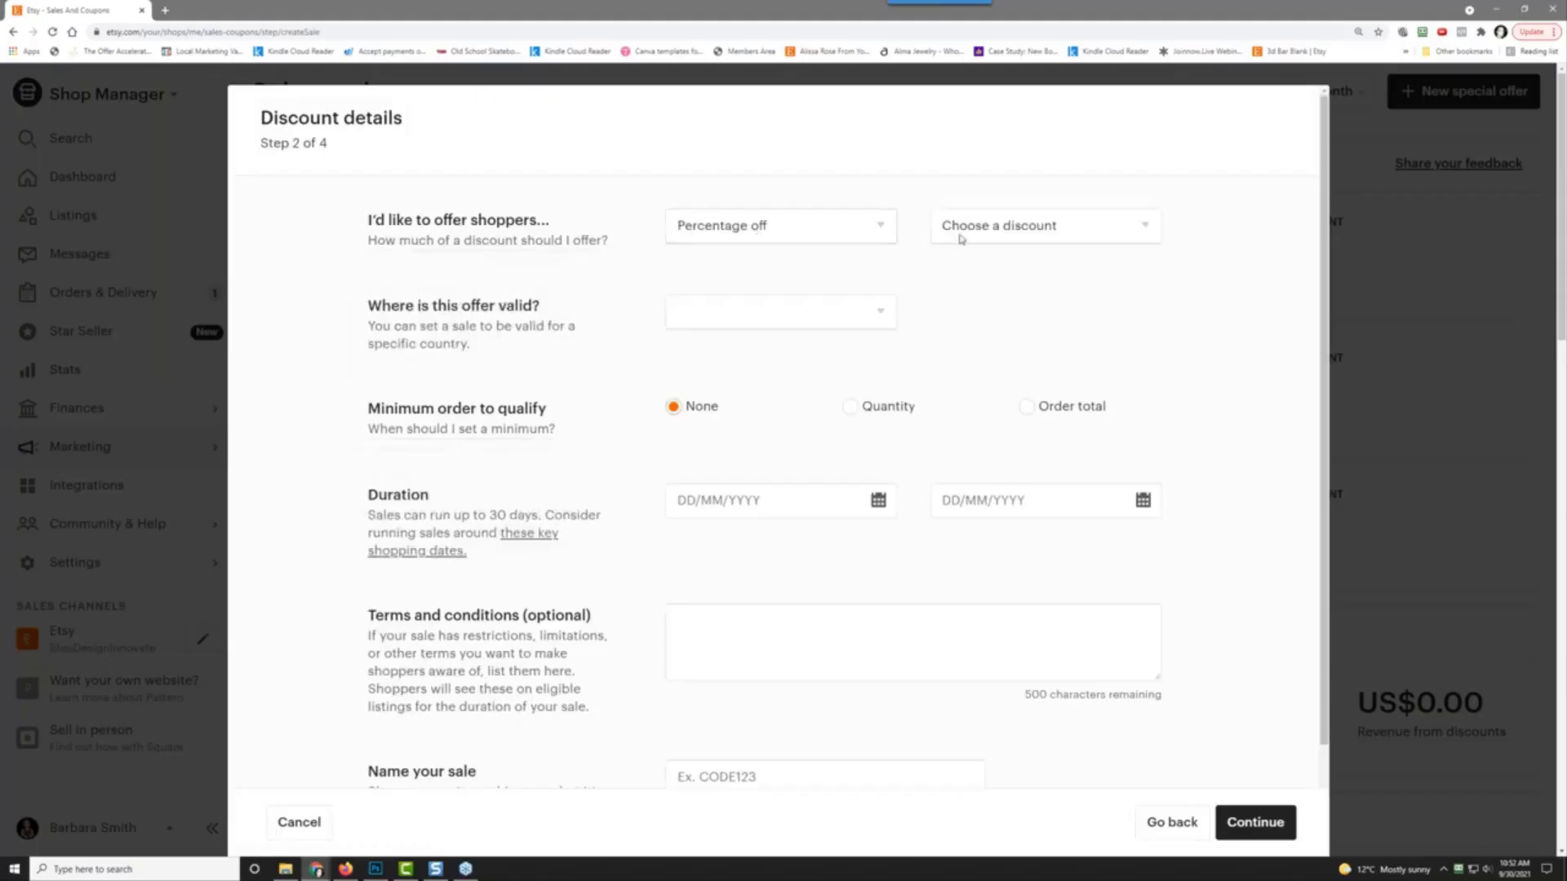
left_click(852, 222)
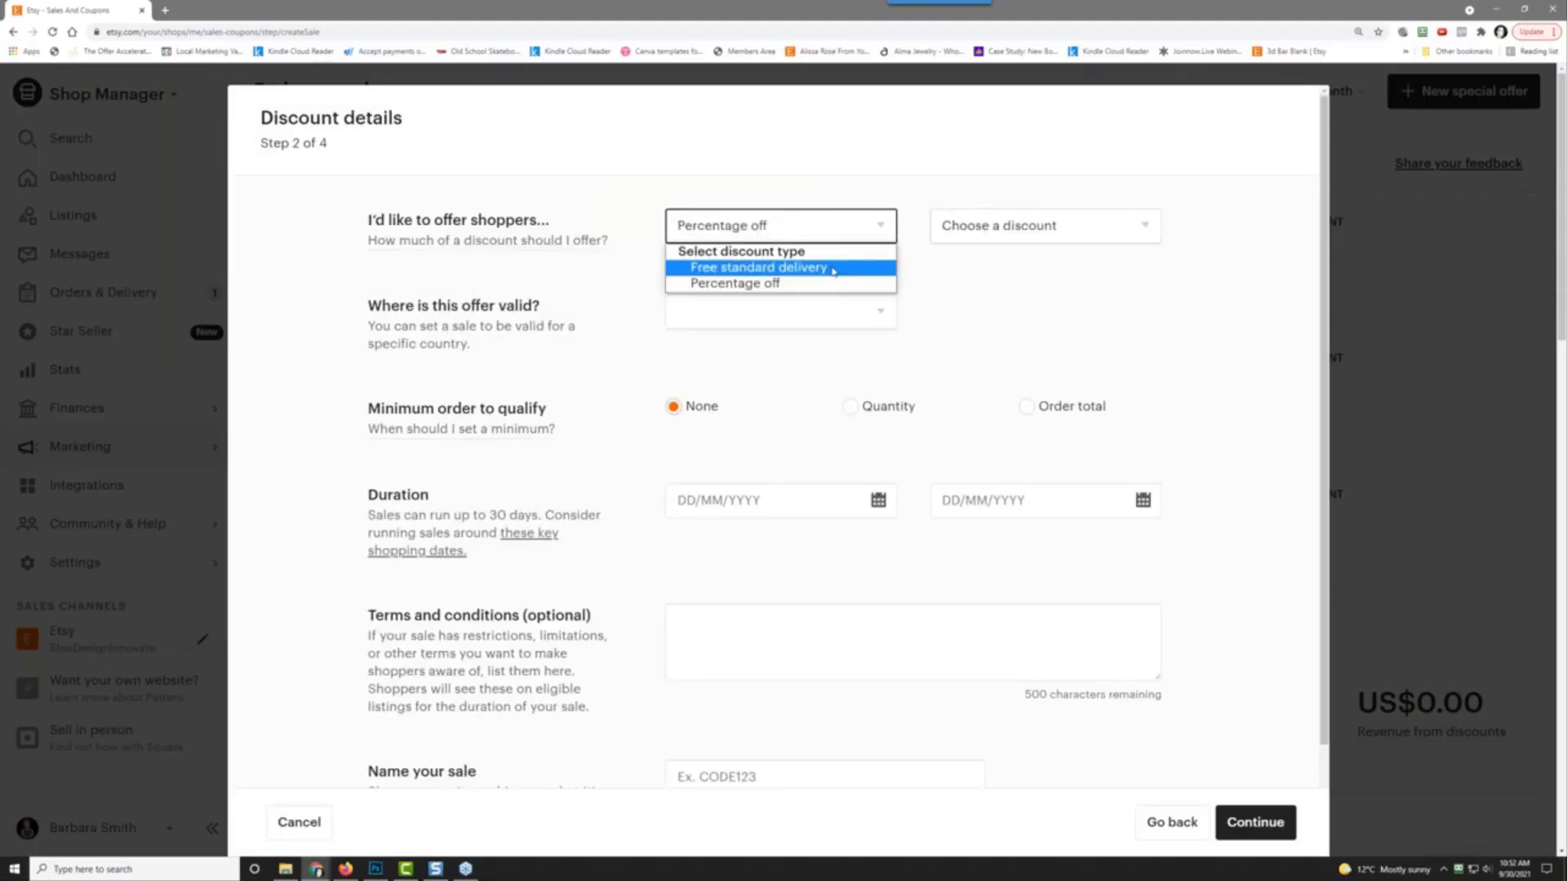
left_click(789, 285)
left_click(1056, 225)
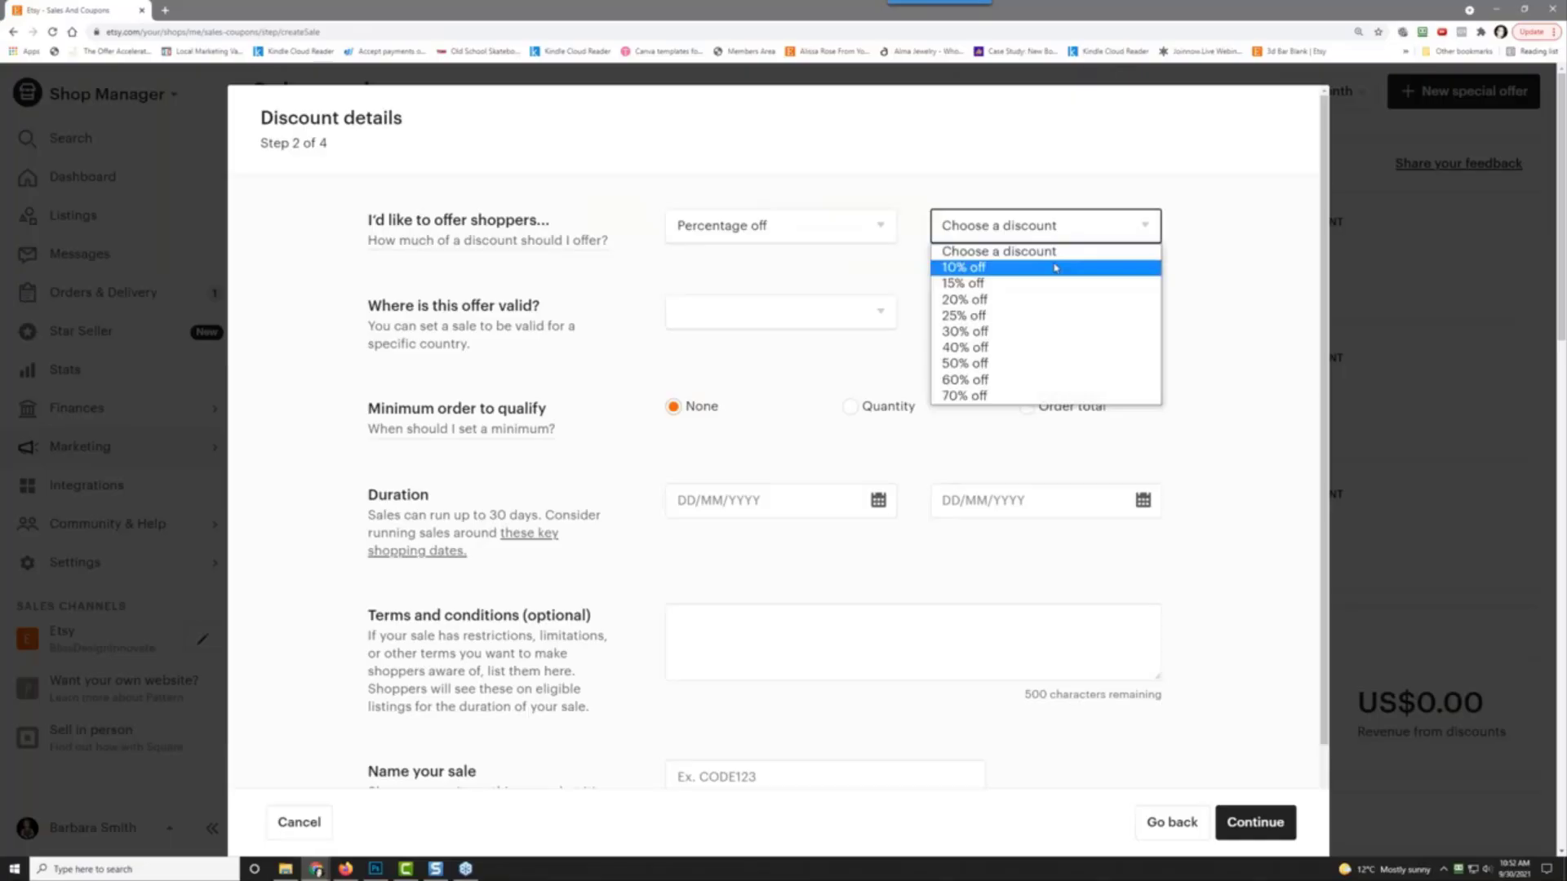
left_click(1056, 268)
left_click(756, 316)
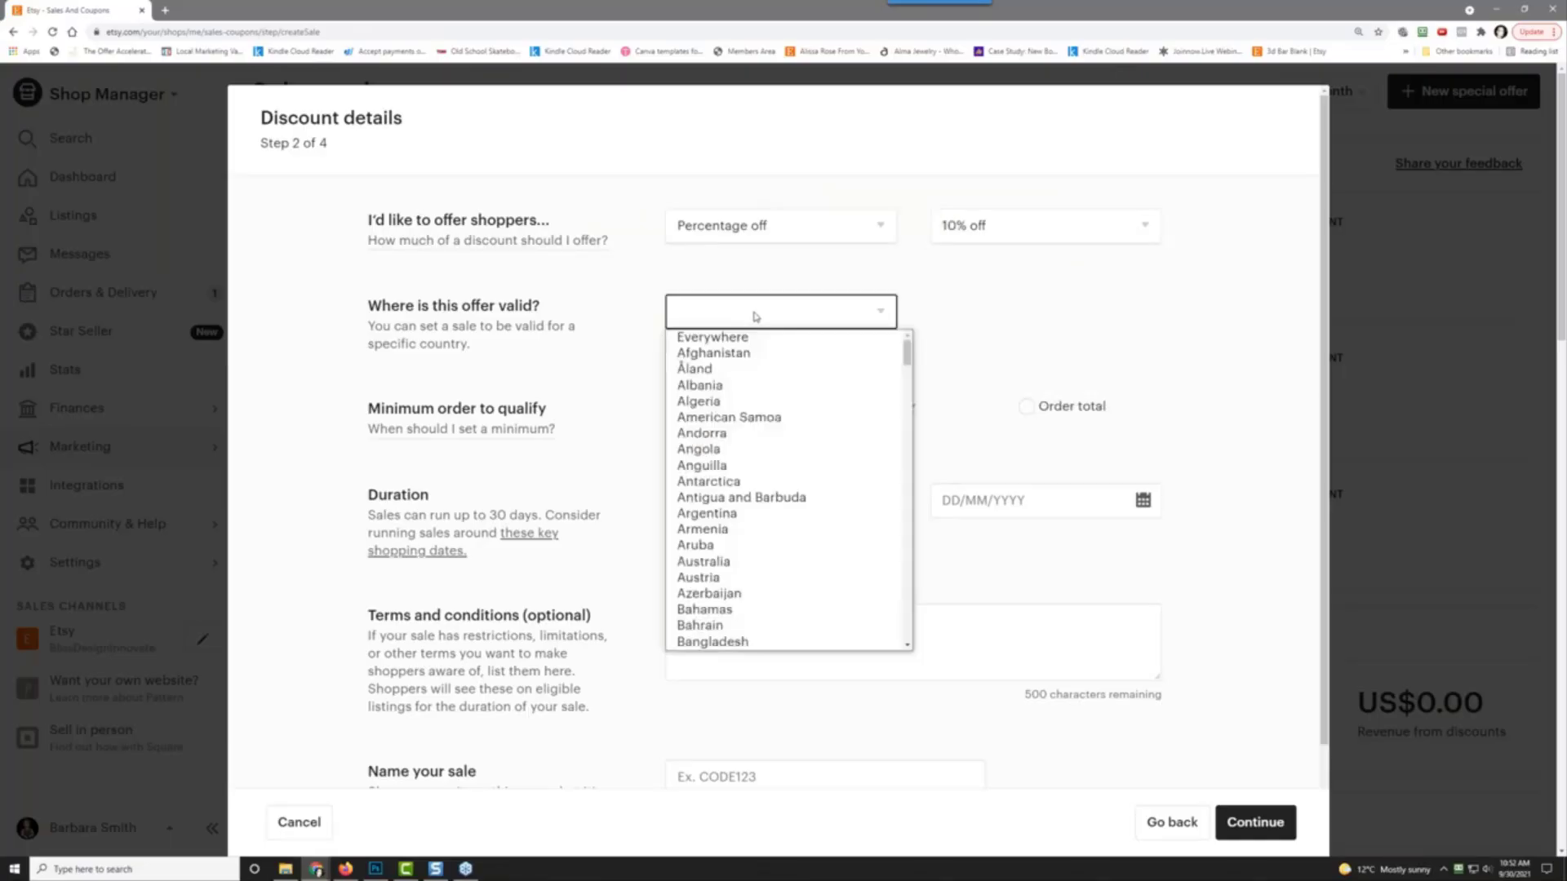
left_click(751, 338)
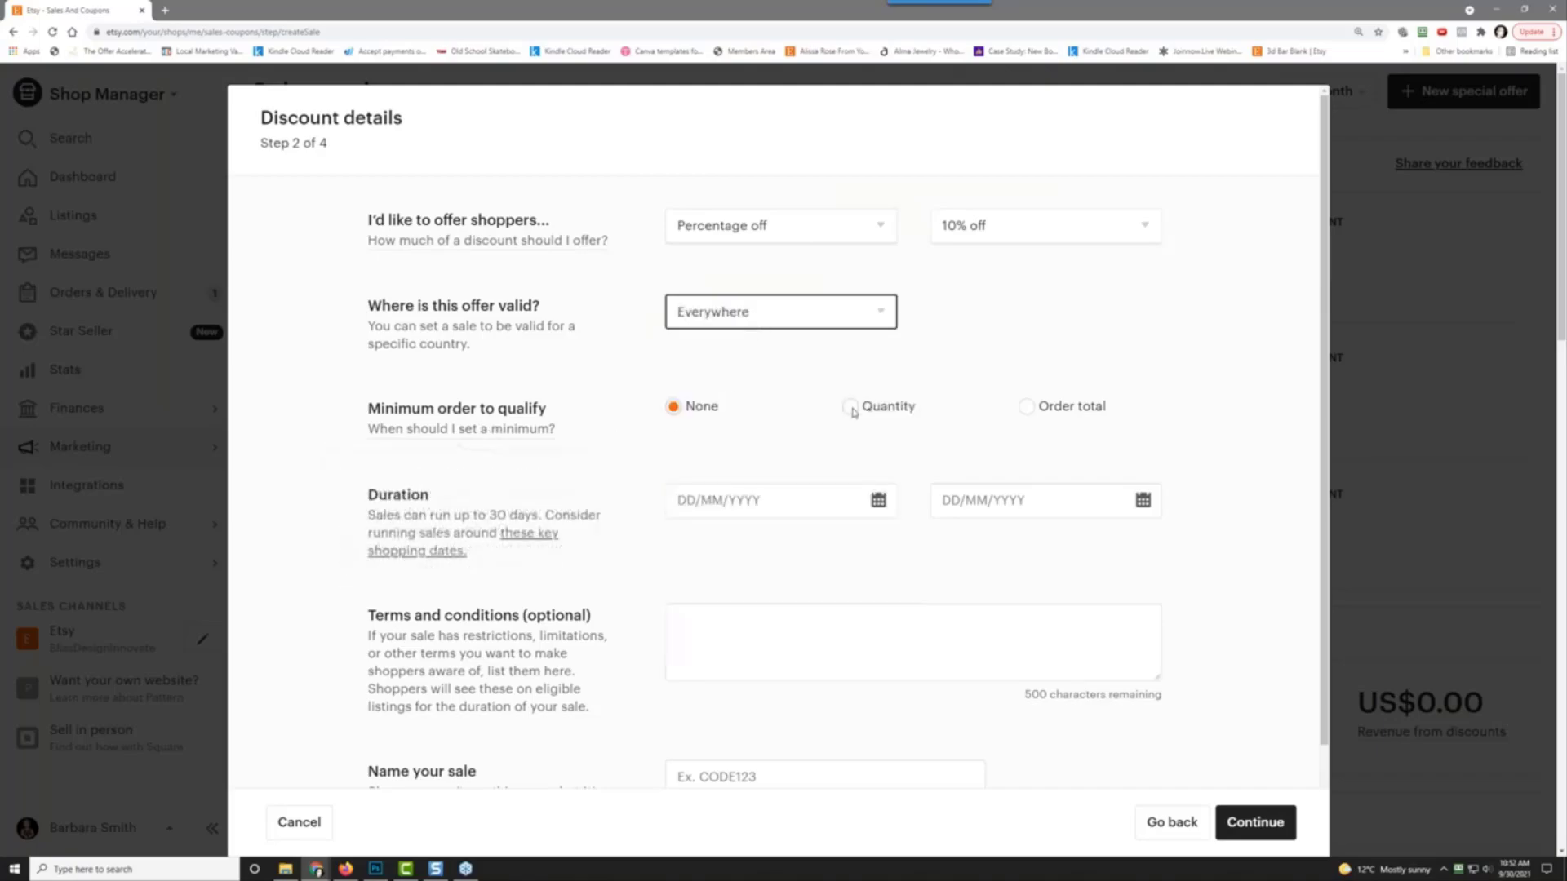
Step: Require a minimum order total of US$50.00 to qualify for the sale
left_click(1026, 406)
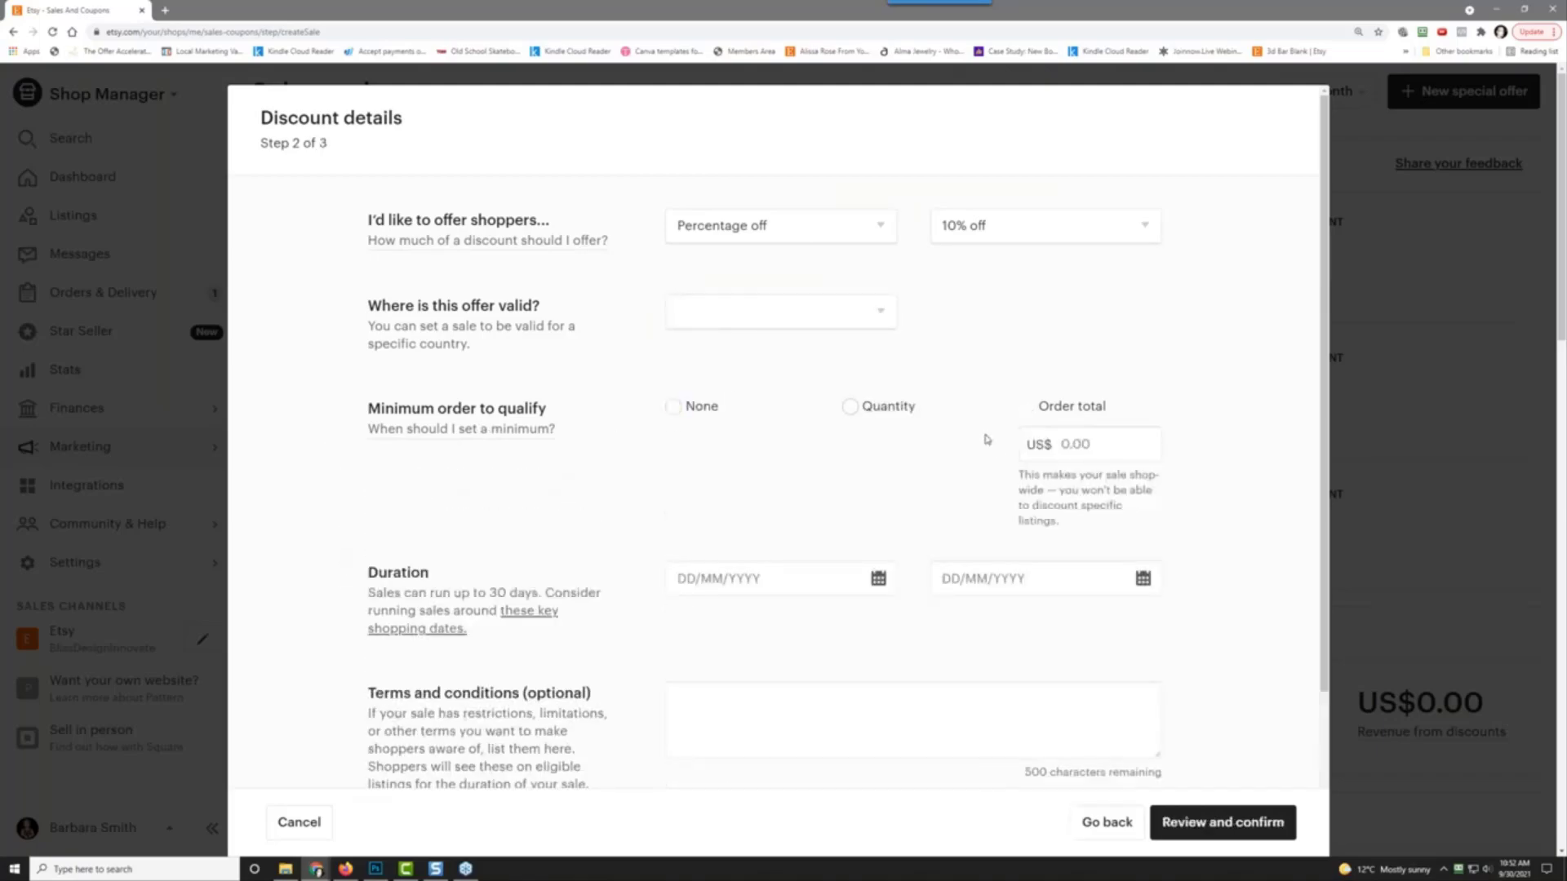
left_click(1083, 444)
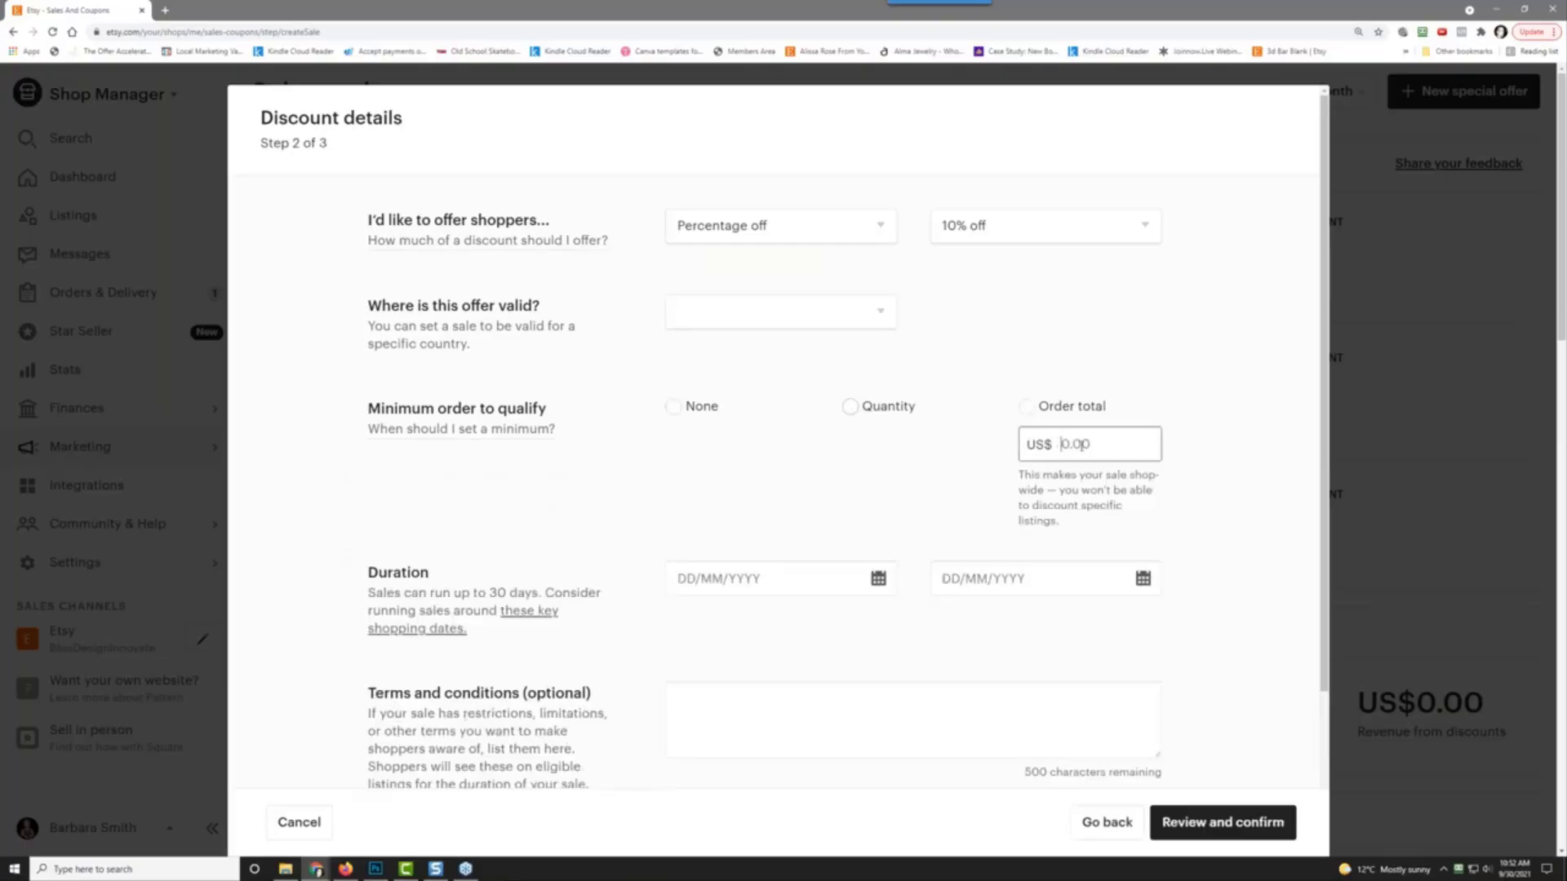
type("50")
left_click(1068, 349)
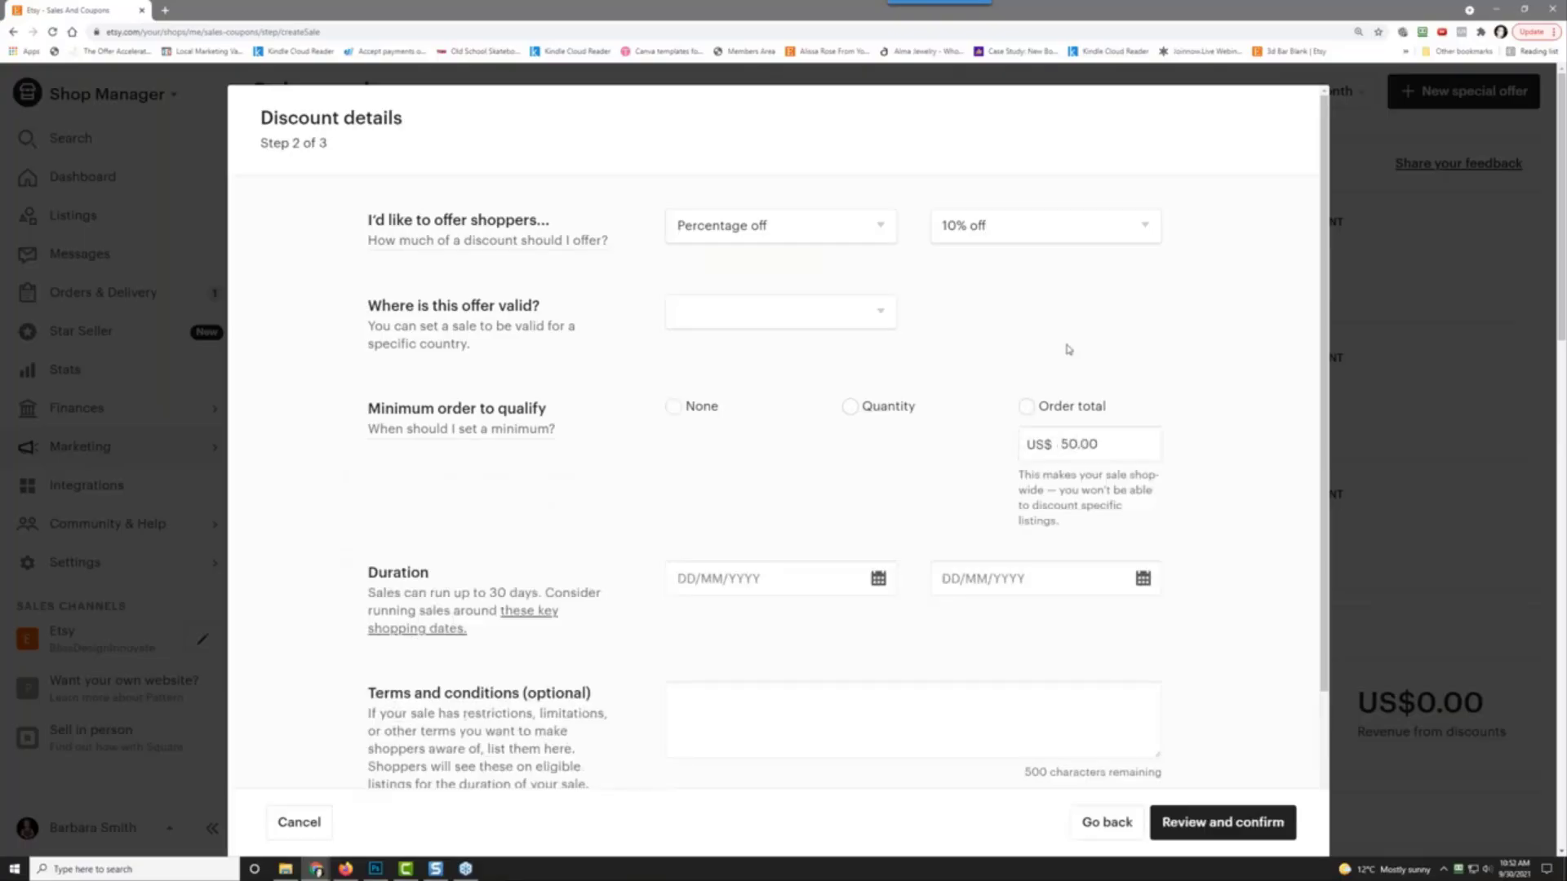
Step: Set the sale's duration from 29/10/2021 to 31/10/2021
scroll(637, 512, "down", 2)
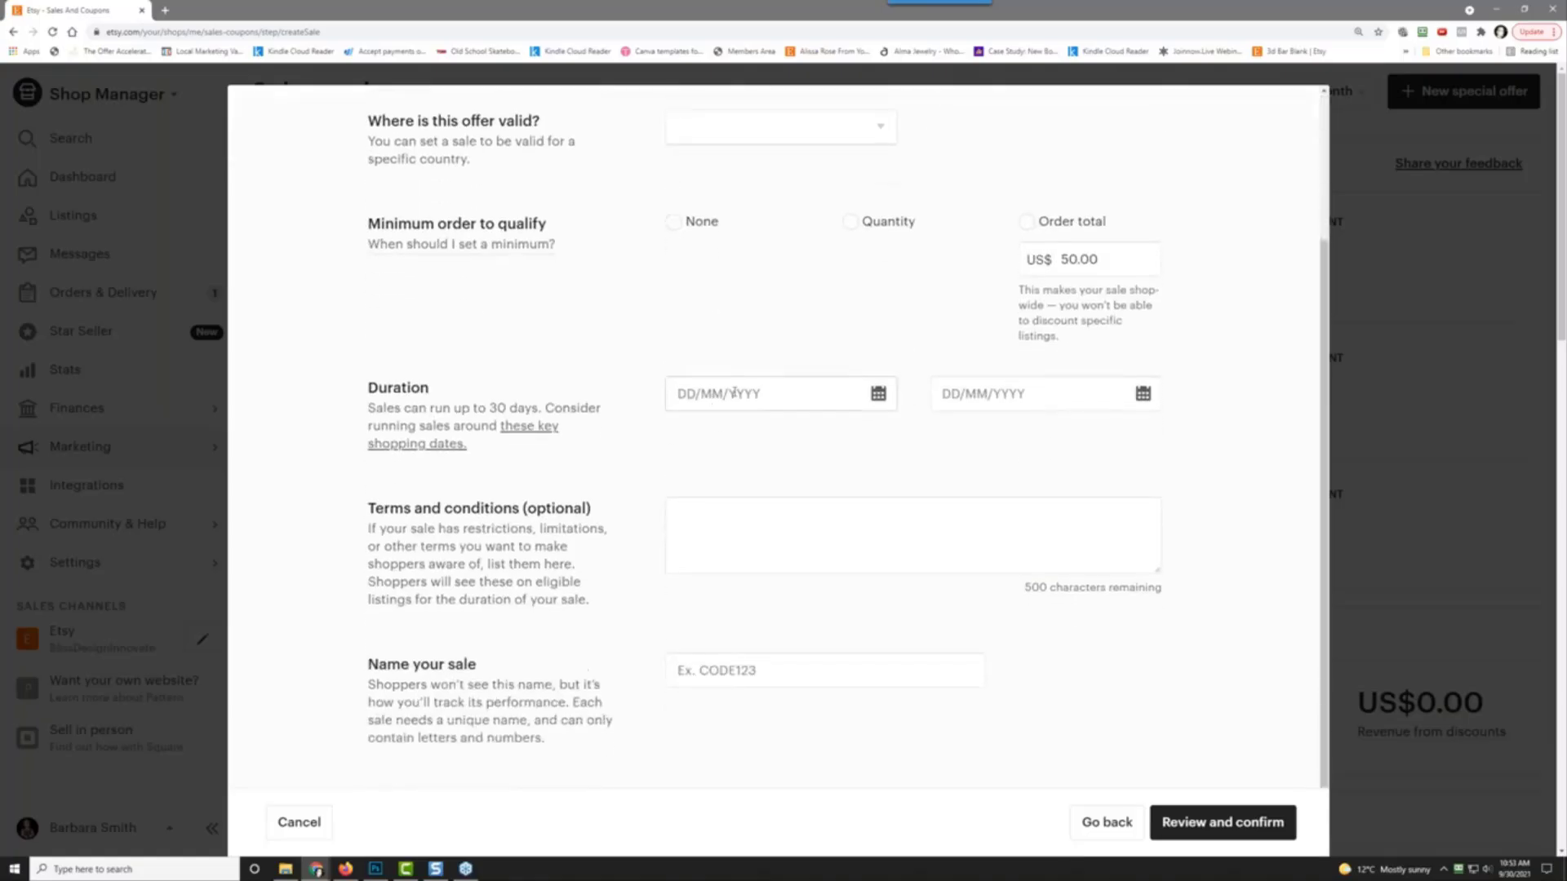
scroll(745, 386, "down", 2)
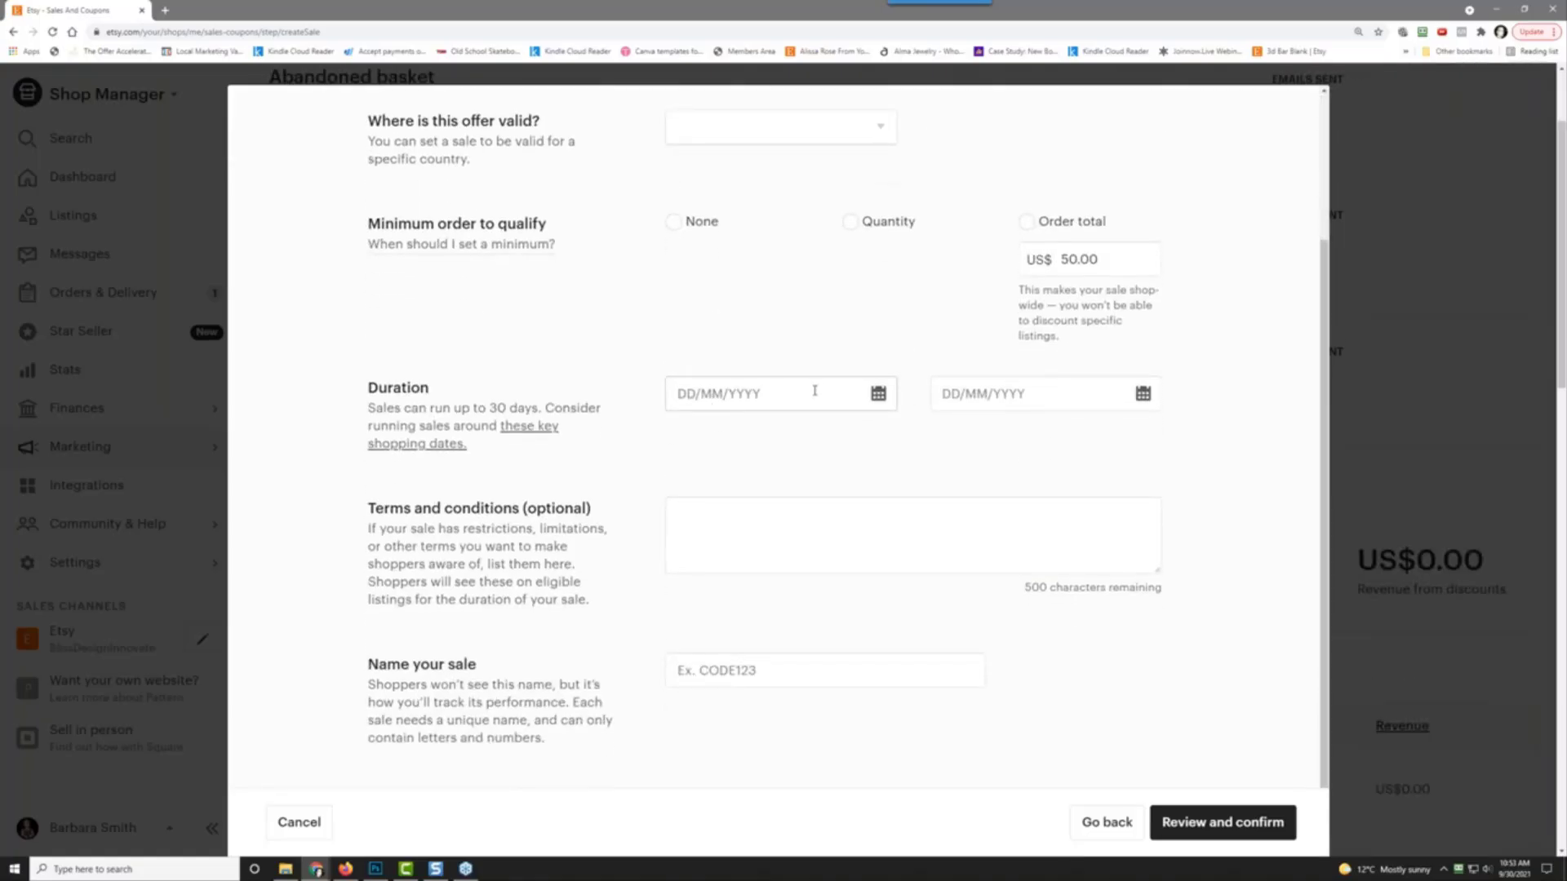
left_click(796, 397)
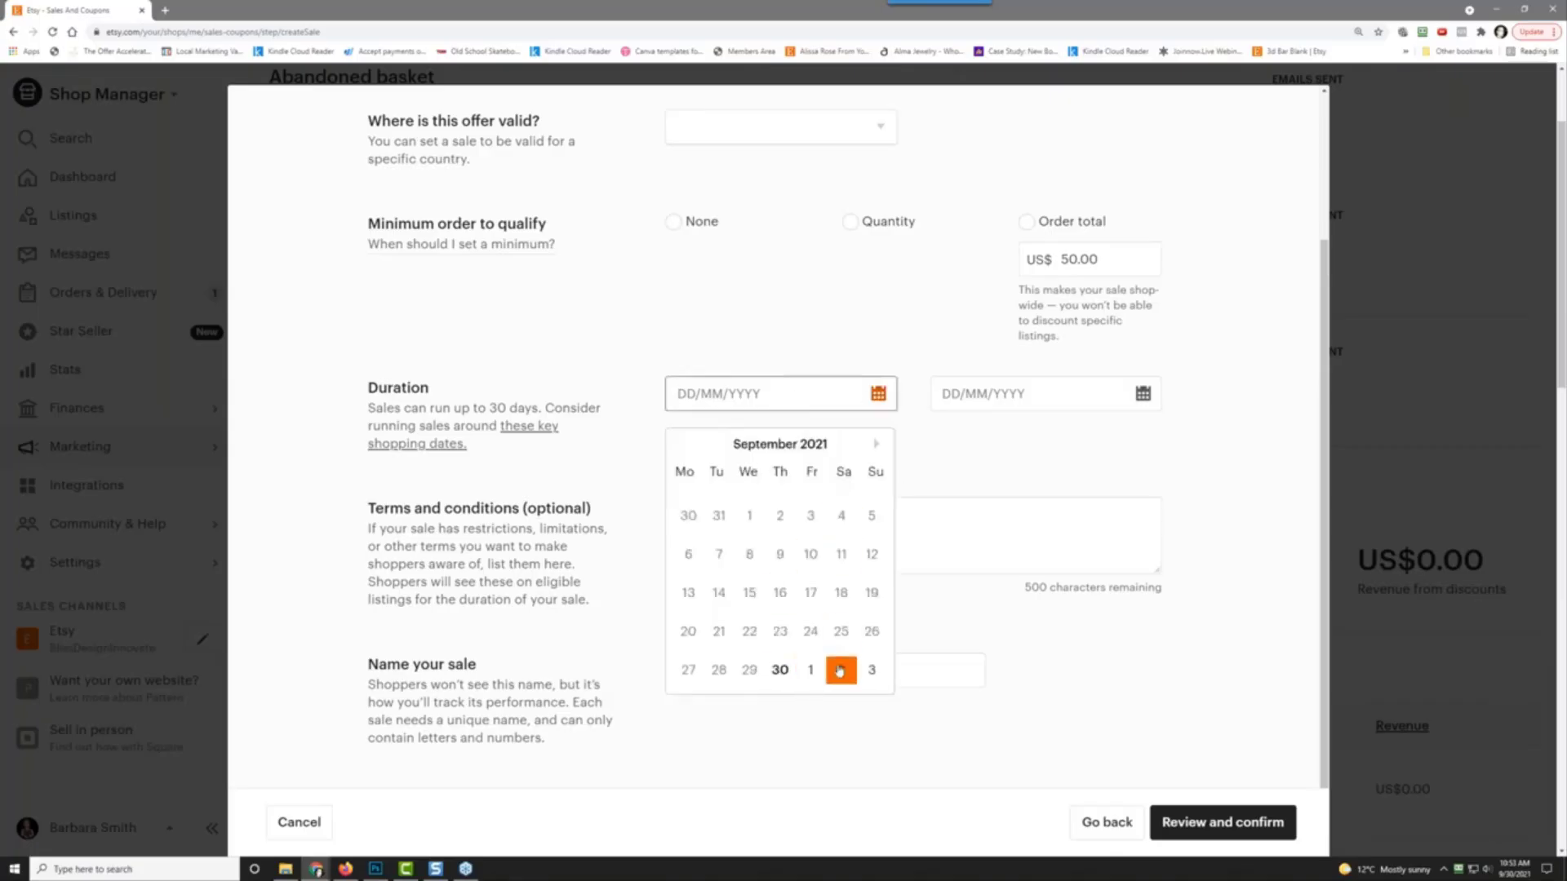
left_click(875, 446)
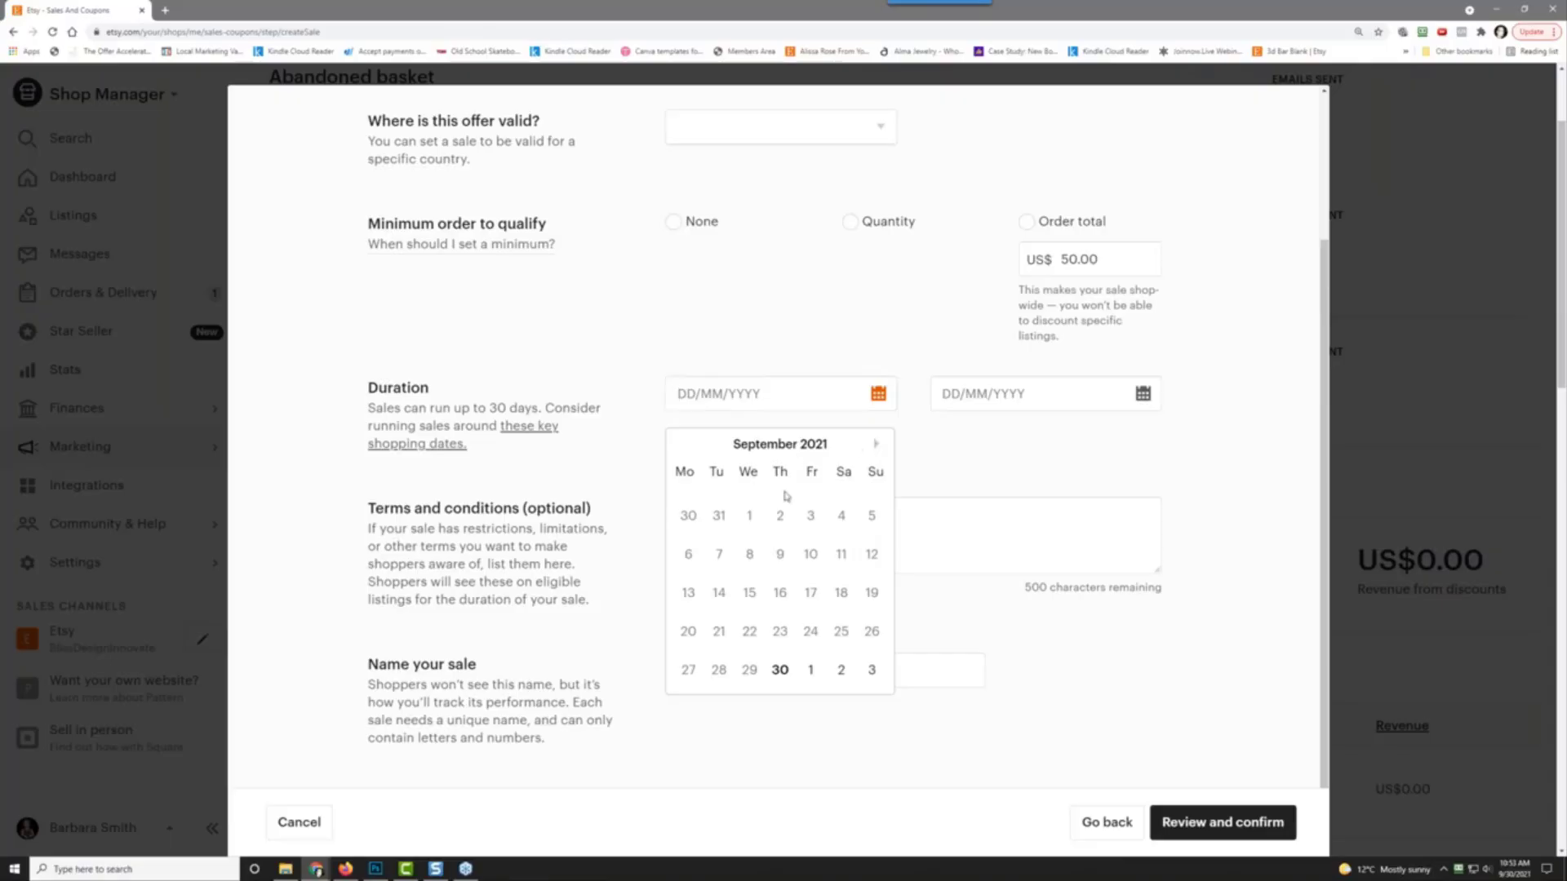
left_click(875, 445)
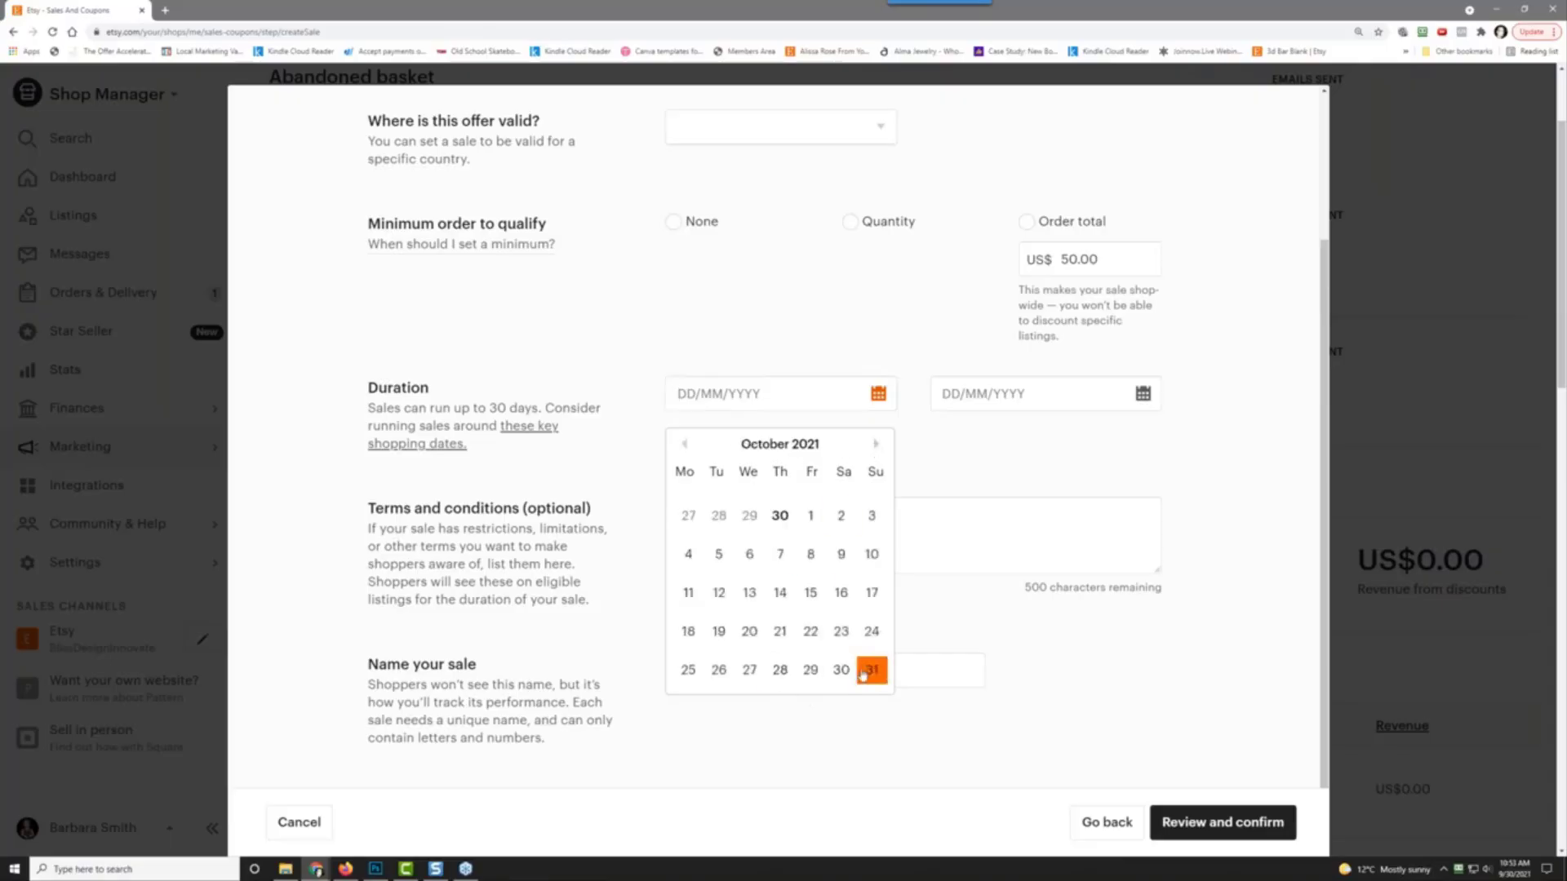
left_click(811, 672)
left_click(1052, 395)
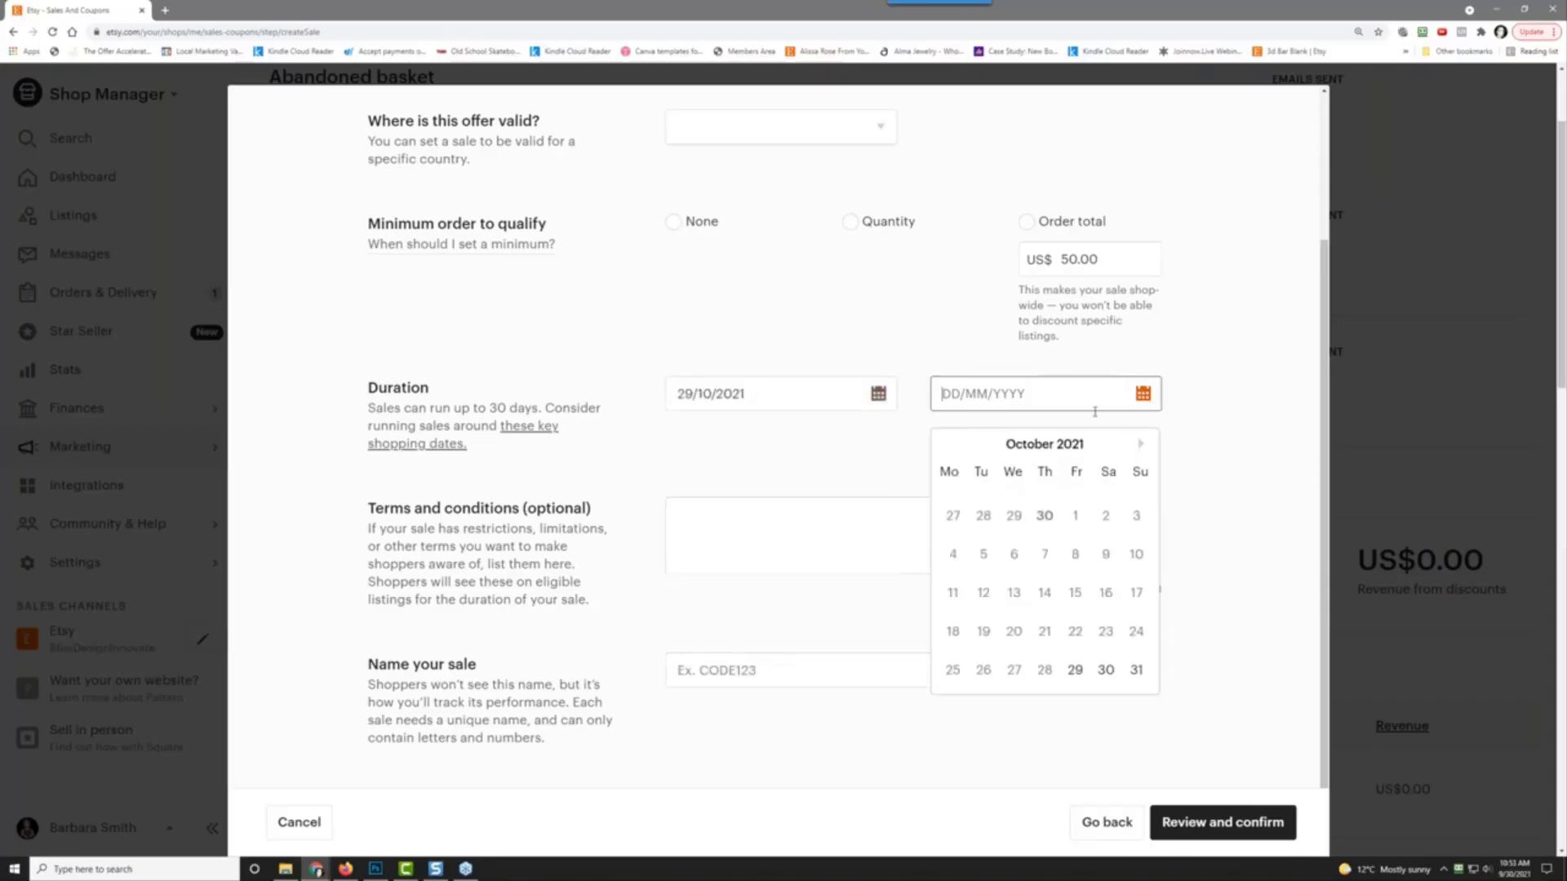
left_click(1136, 671)
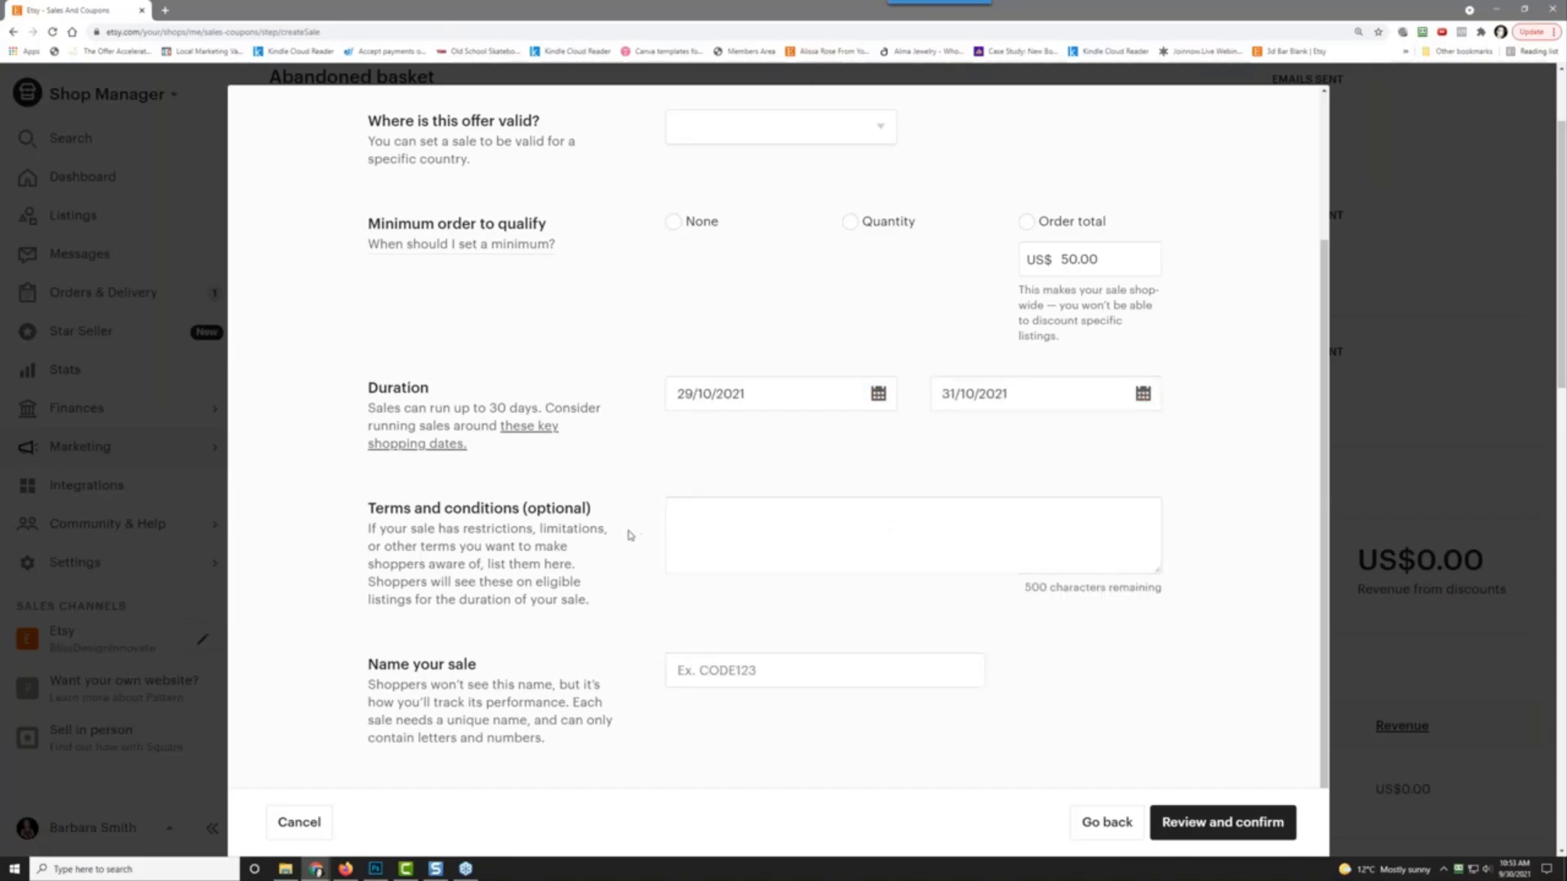
Step: Name the sale HALLOWEEN2021 and change its discount to 20% off
left_click(732, 670)
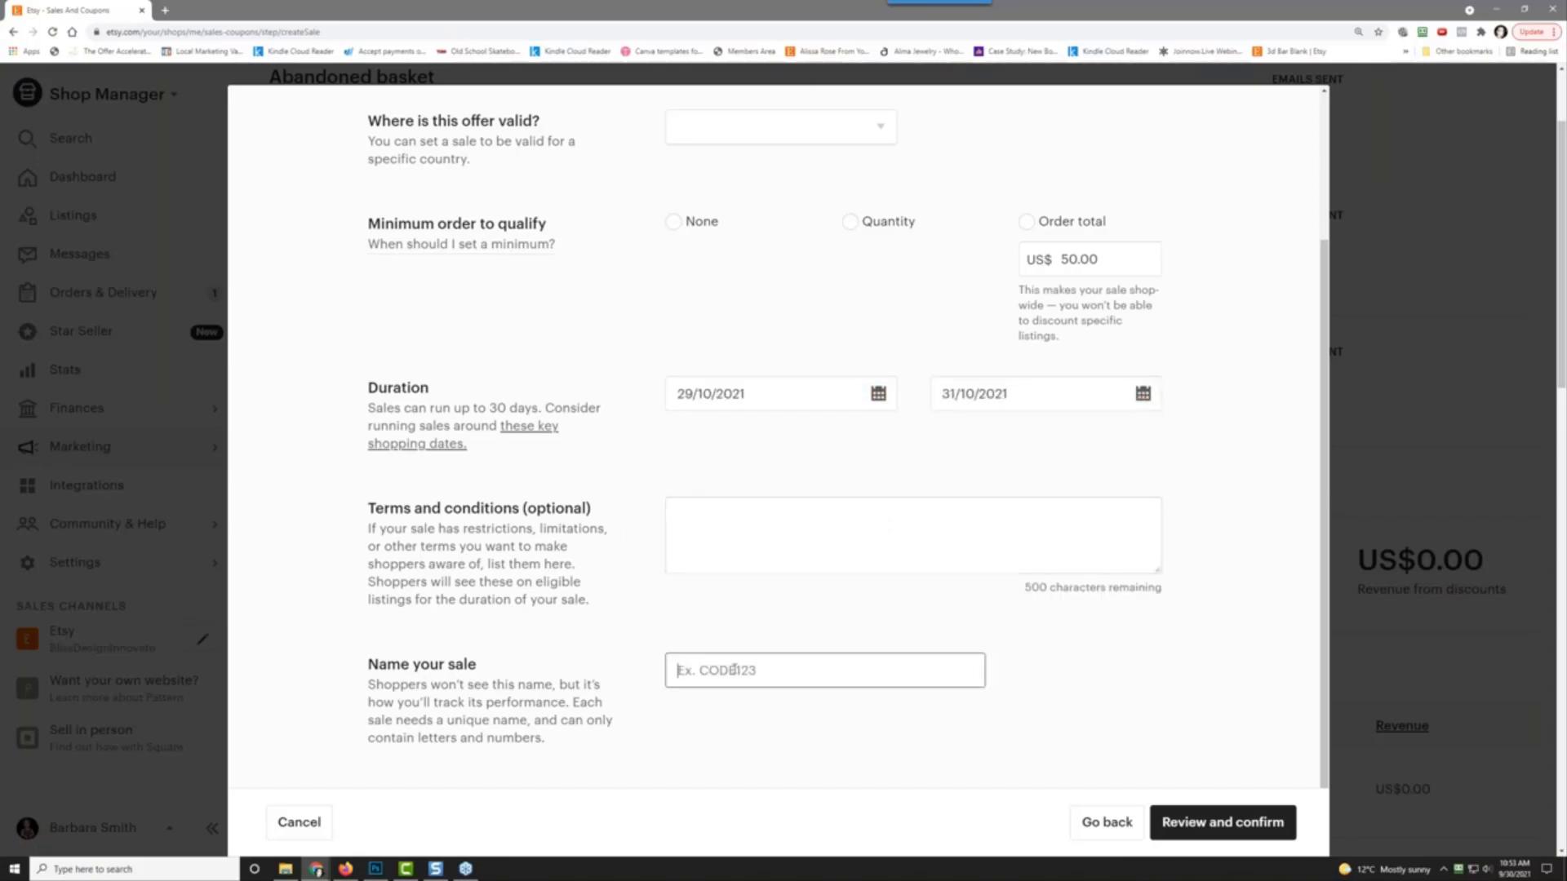
type("HALLOWEEN2021")
scroll(944, 435, "up", 2)
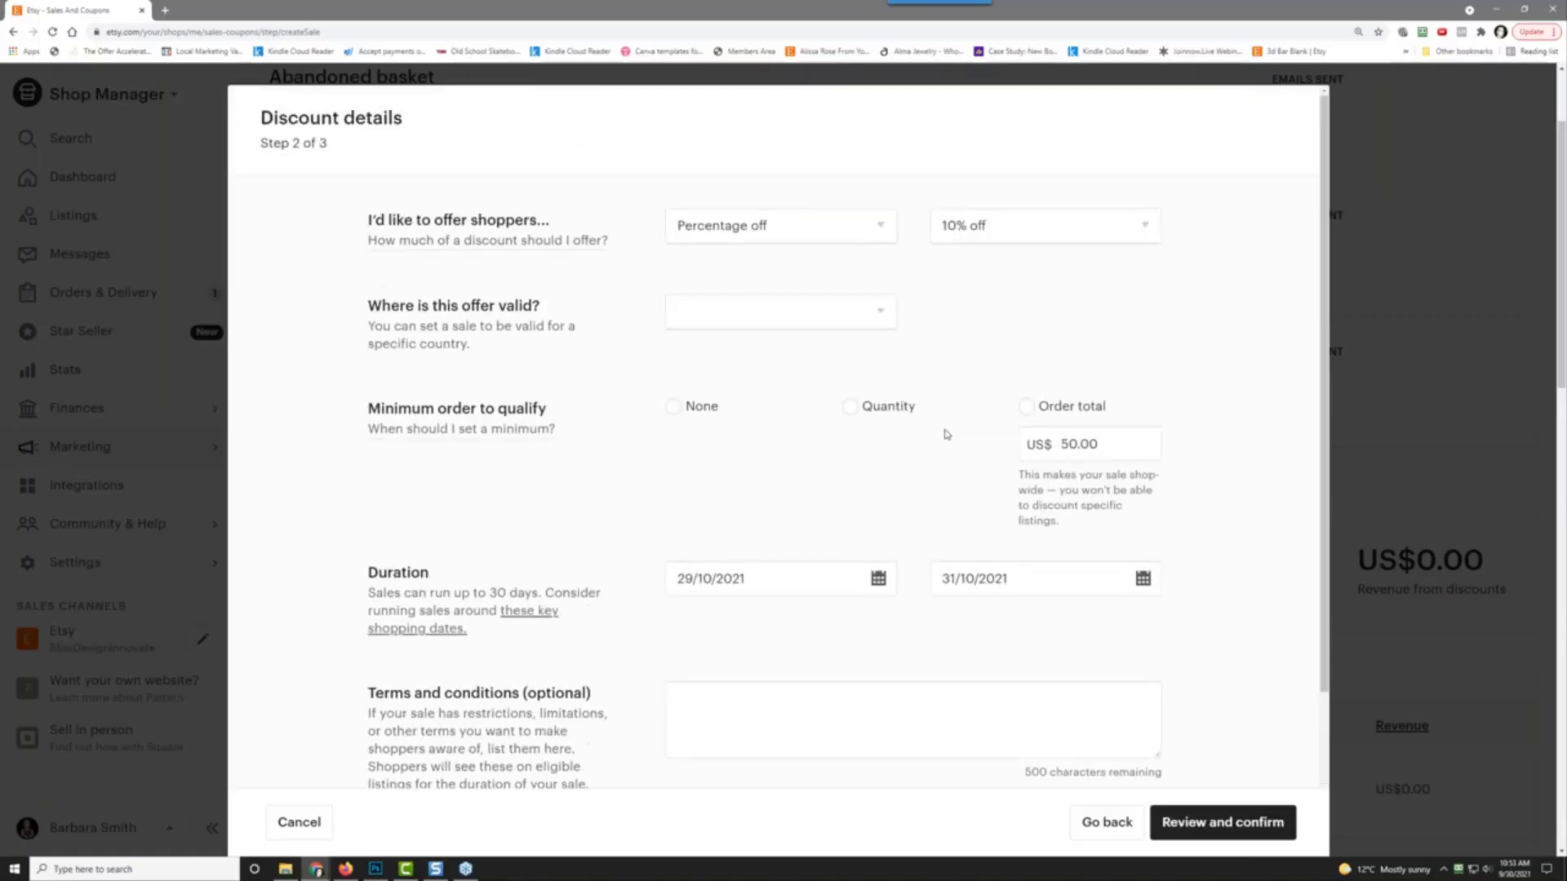
left_click(1014, 225)
left_click(1016, 299)
Step: Review and confirm the Halloween sale to create the discount, and check it in the individual sales and coupons list
scroll(718, 404, "down", 2)
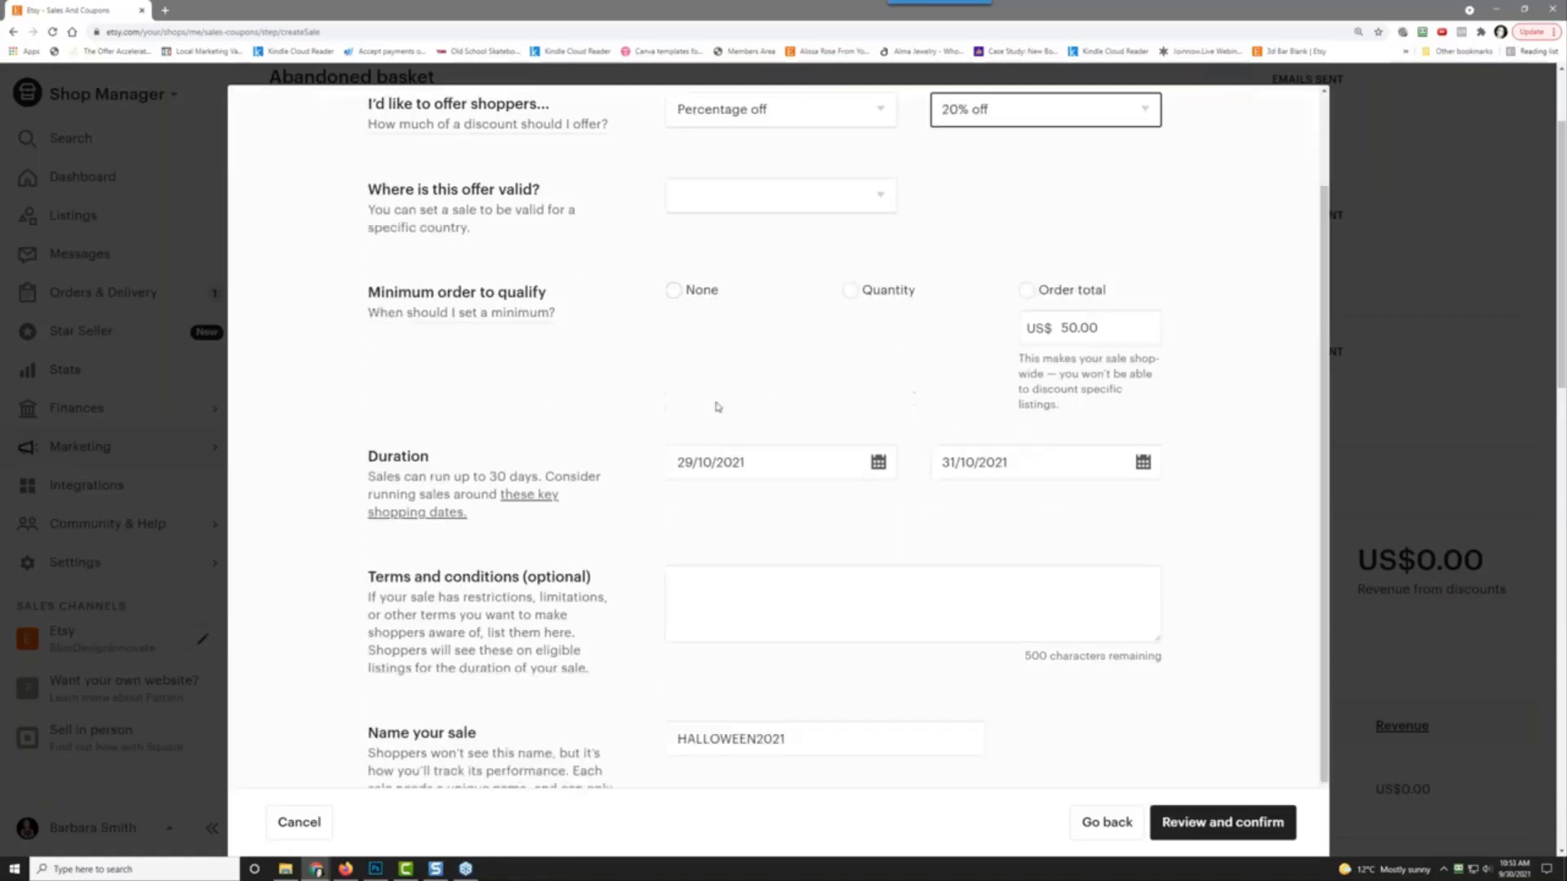
scroll(608, 349, "down", 1)
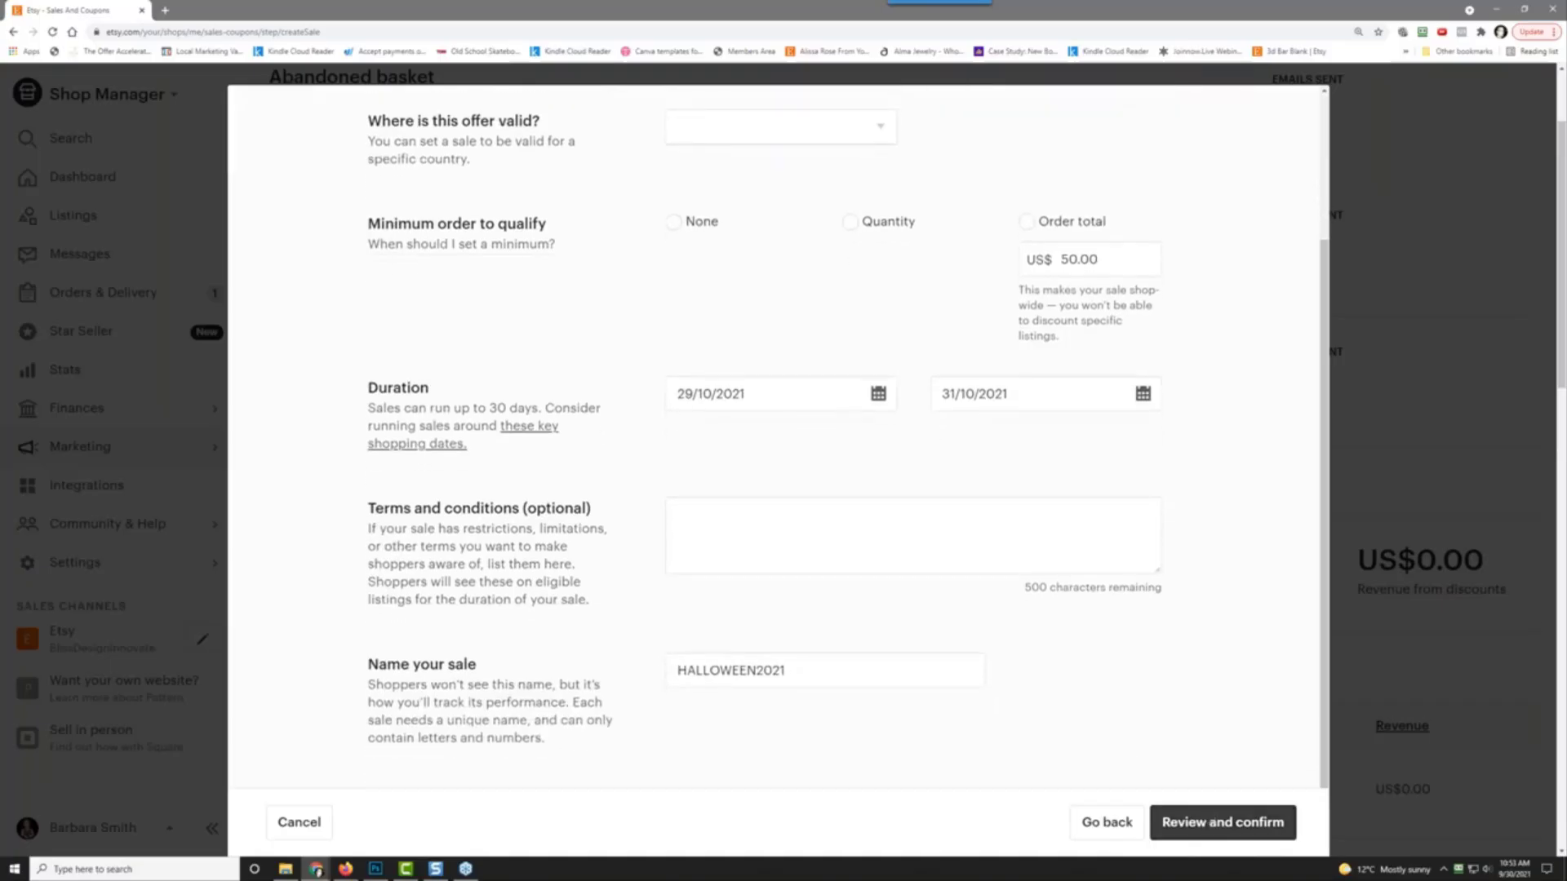
left_click(1207, 815)
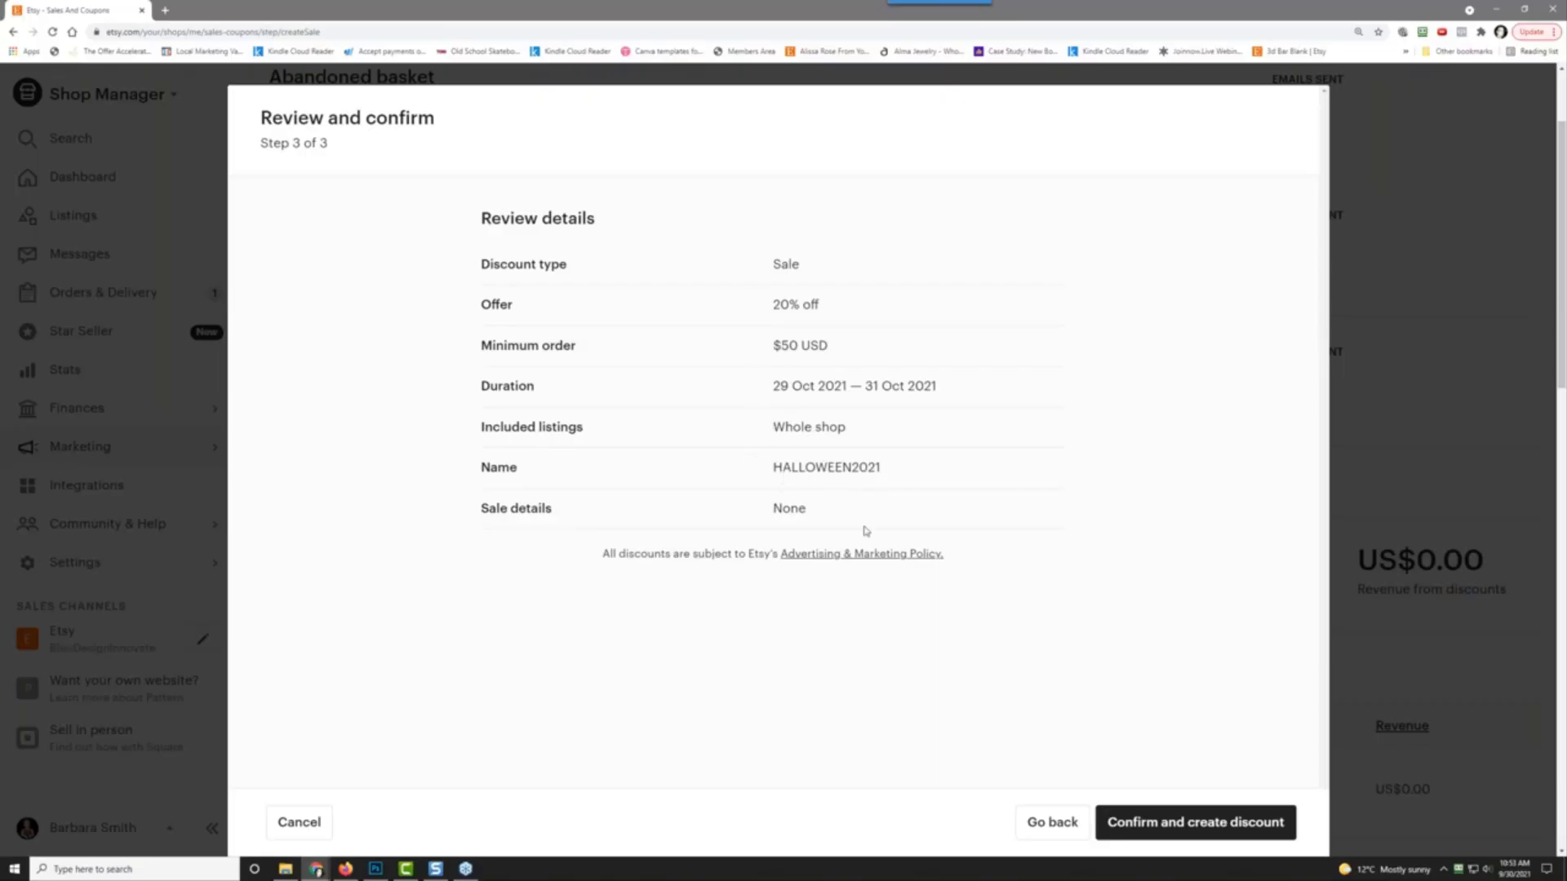
left_click(1197, 825)
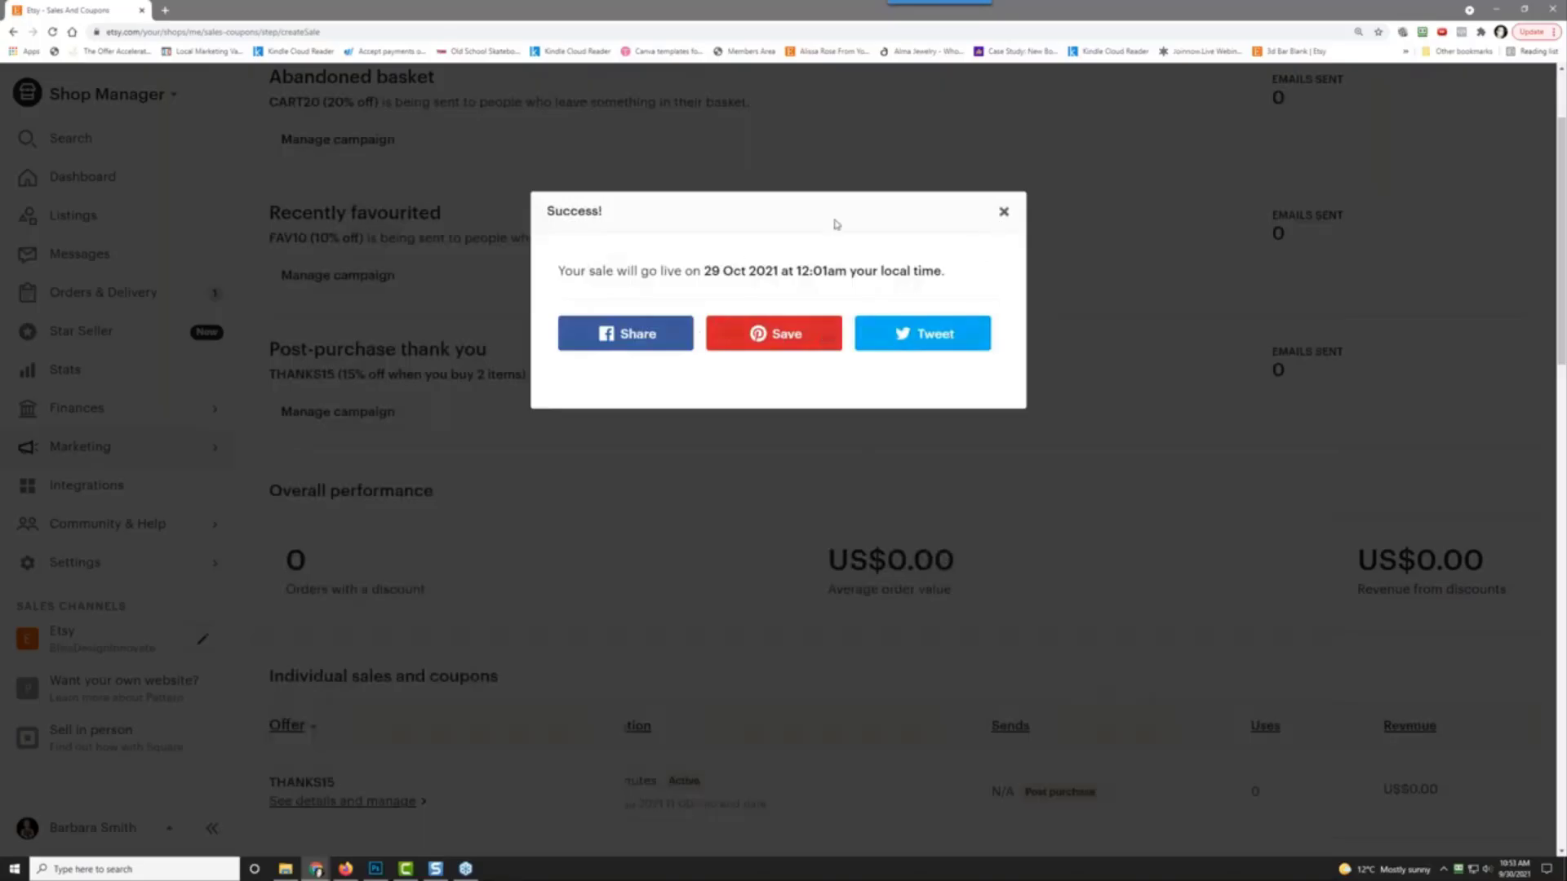
left_click(1003, 212)
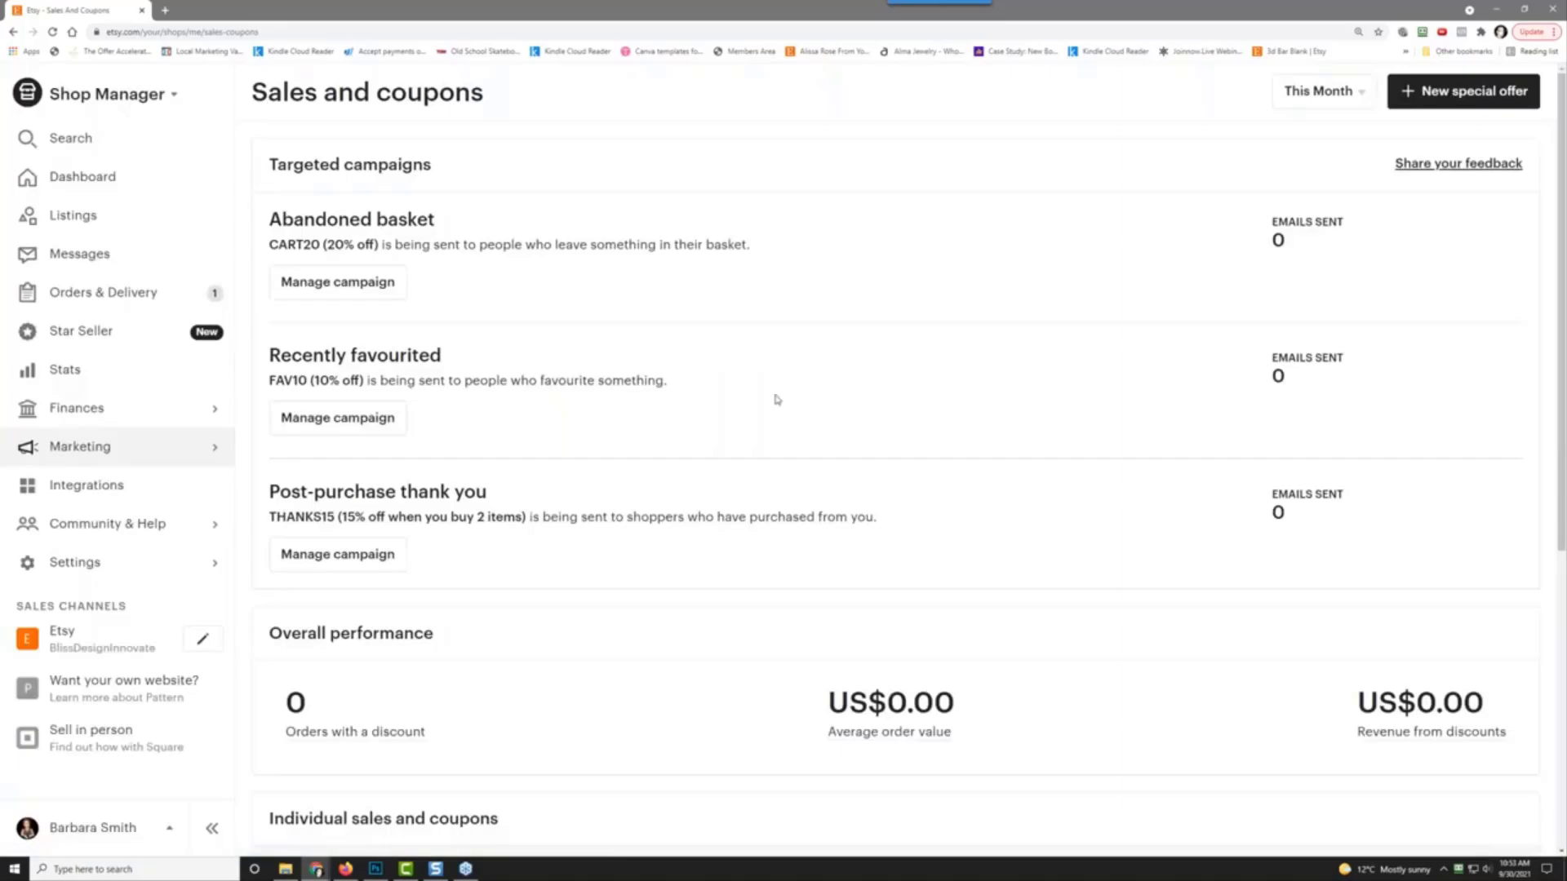
scroll(771, 397, "down", 6)
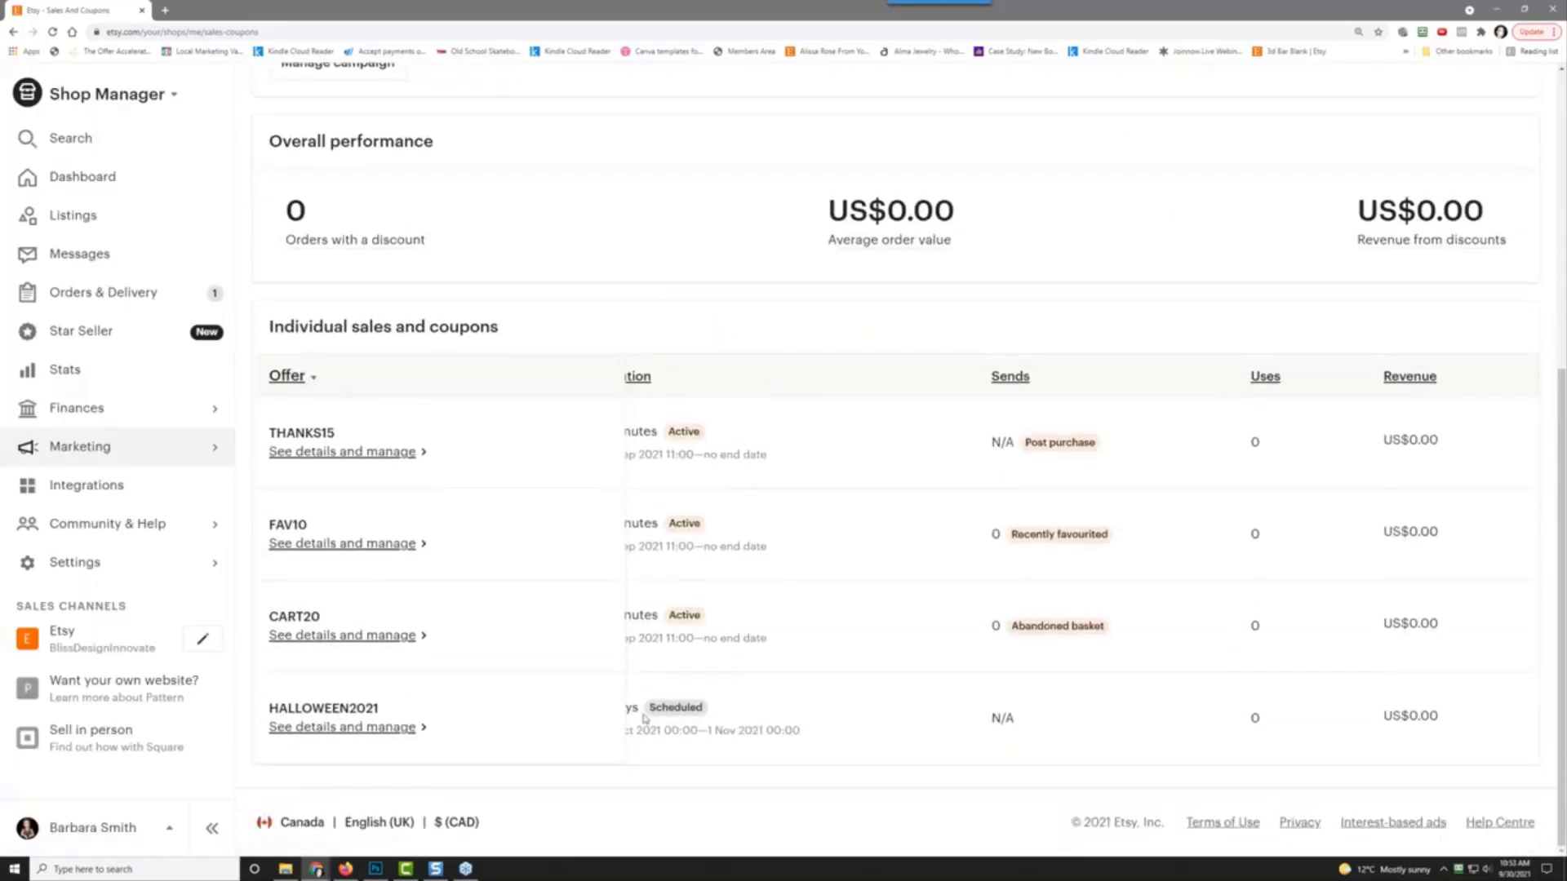
scroll(1173, 402, "up", 6)
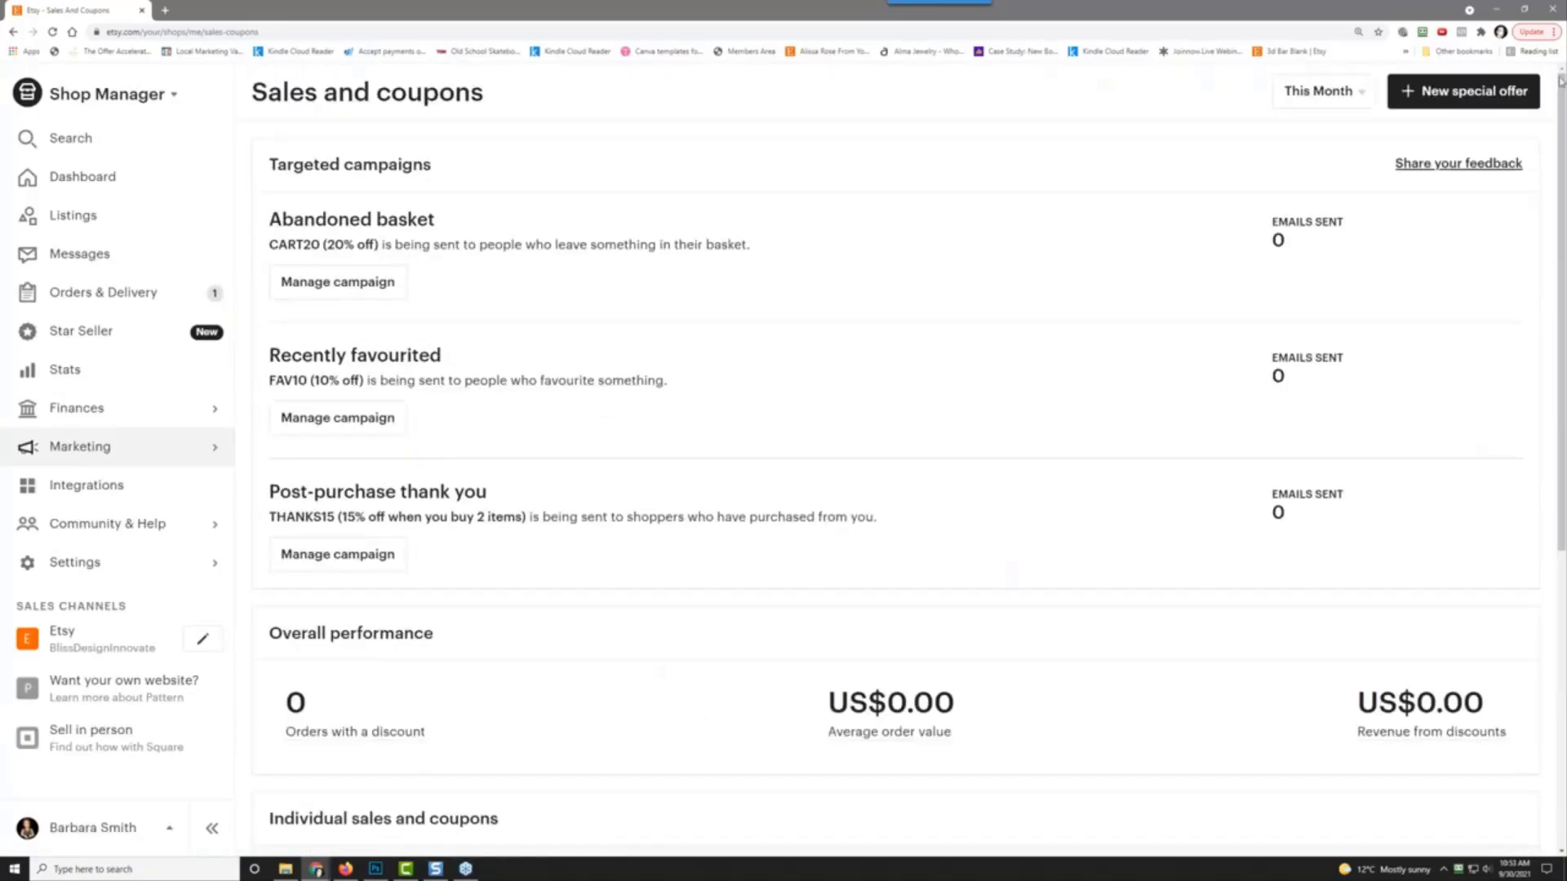
scroll(573, 707, "down", 6)
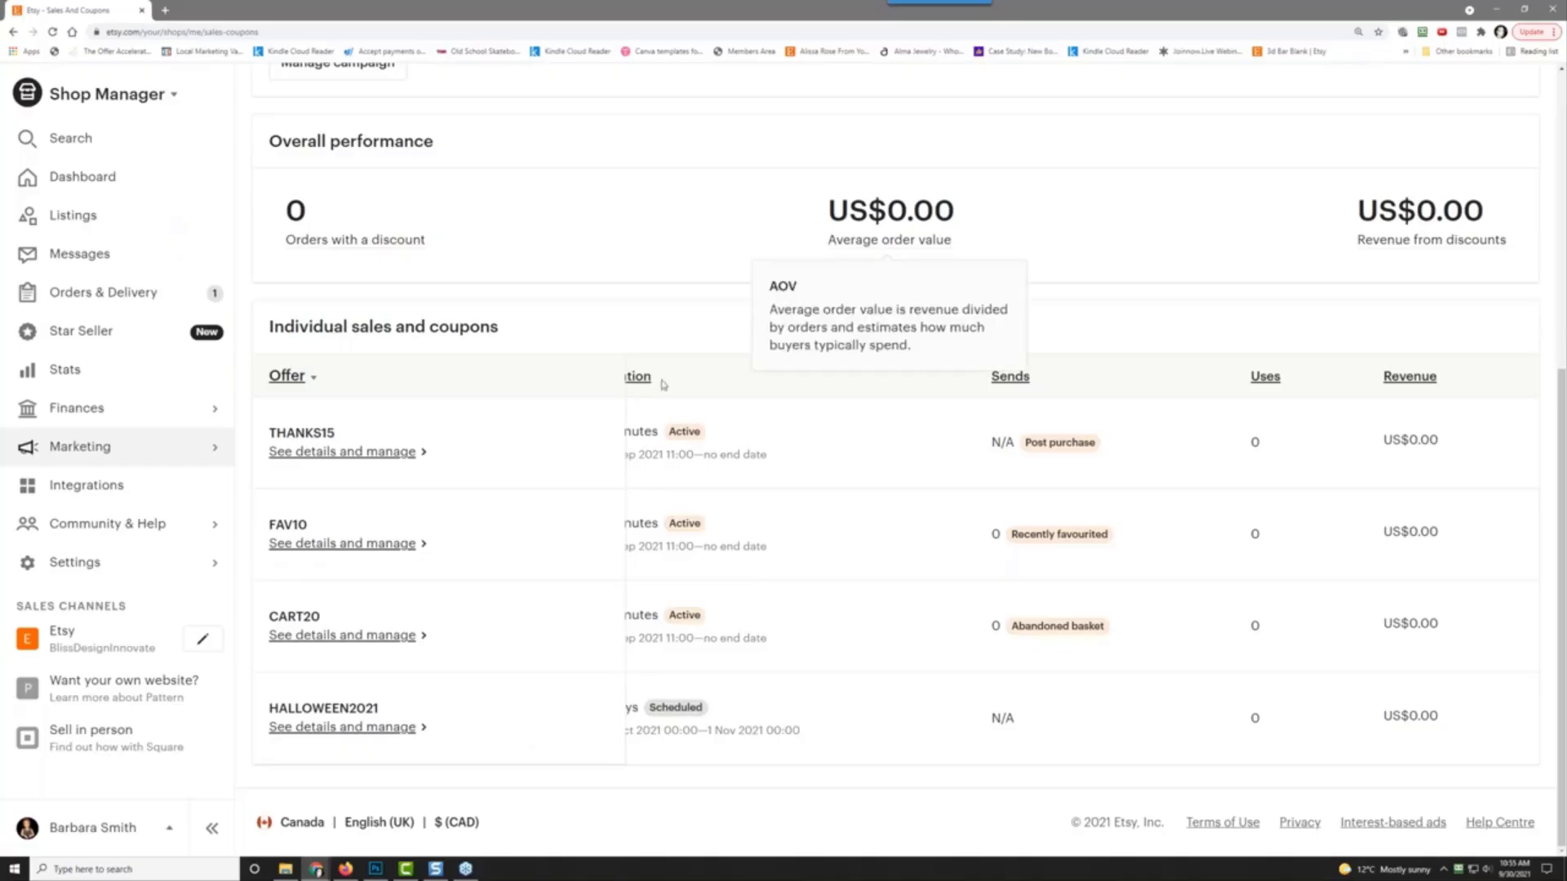
Step: Open Google Maps at maps.google.ca in a new browser tab
left_click(165, 11)
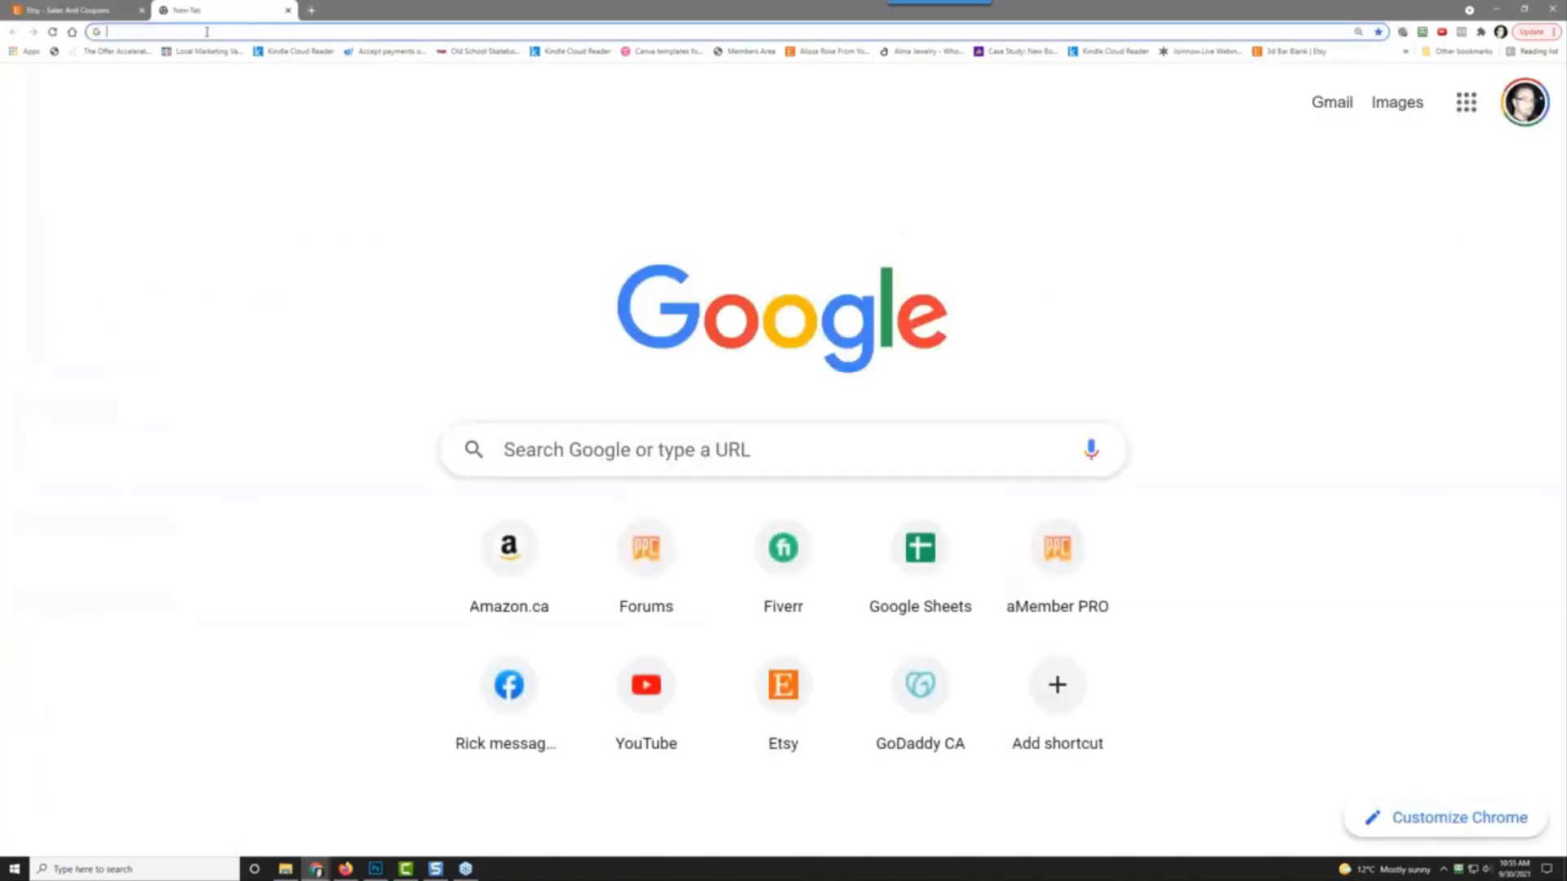
left_click(206, 32)
type("maps.gog")
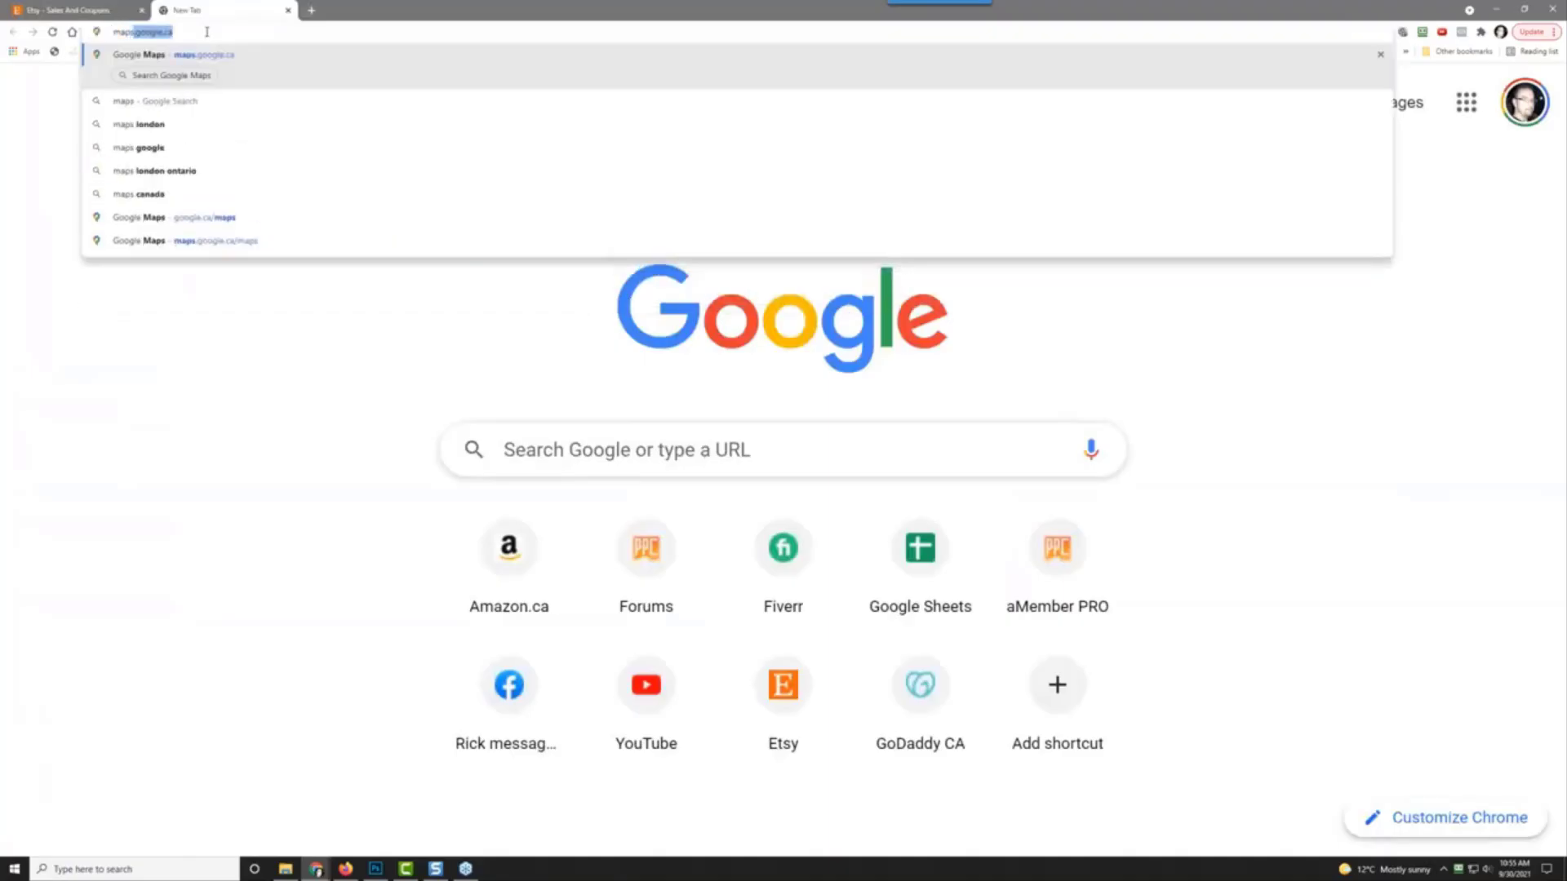
type("gle.ca")
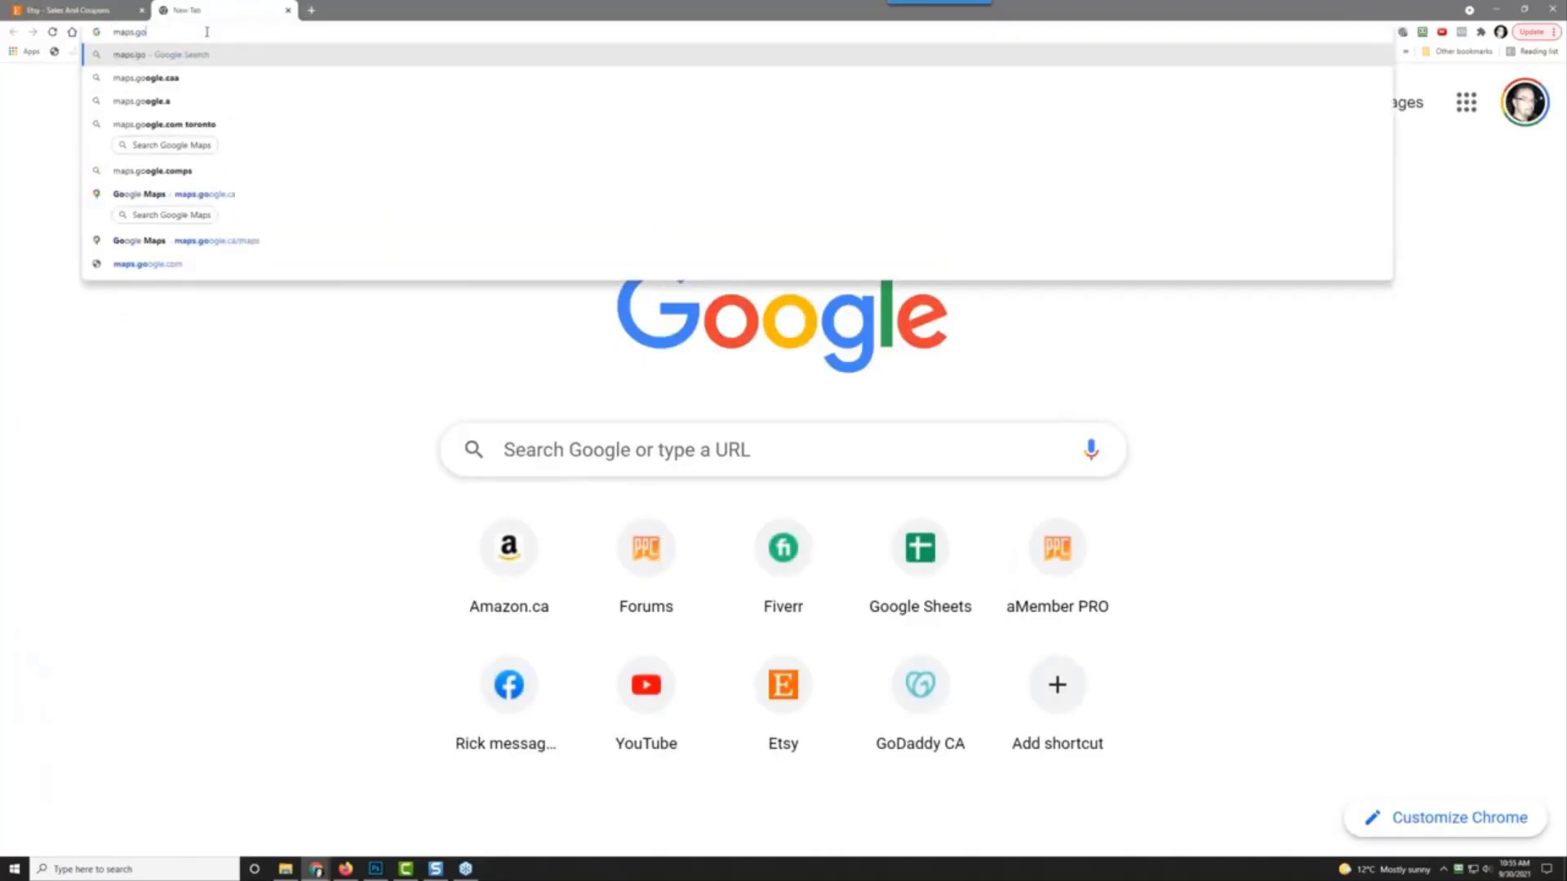
key("Return")
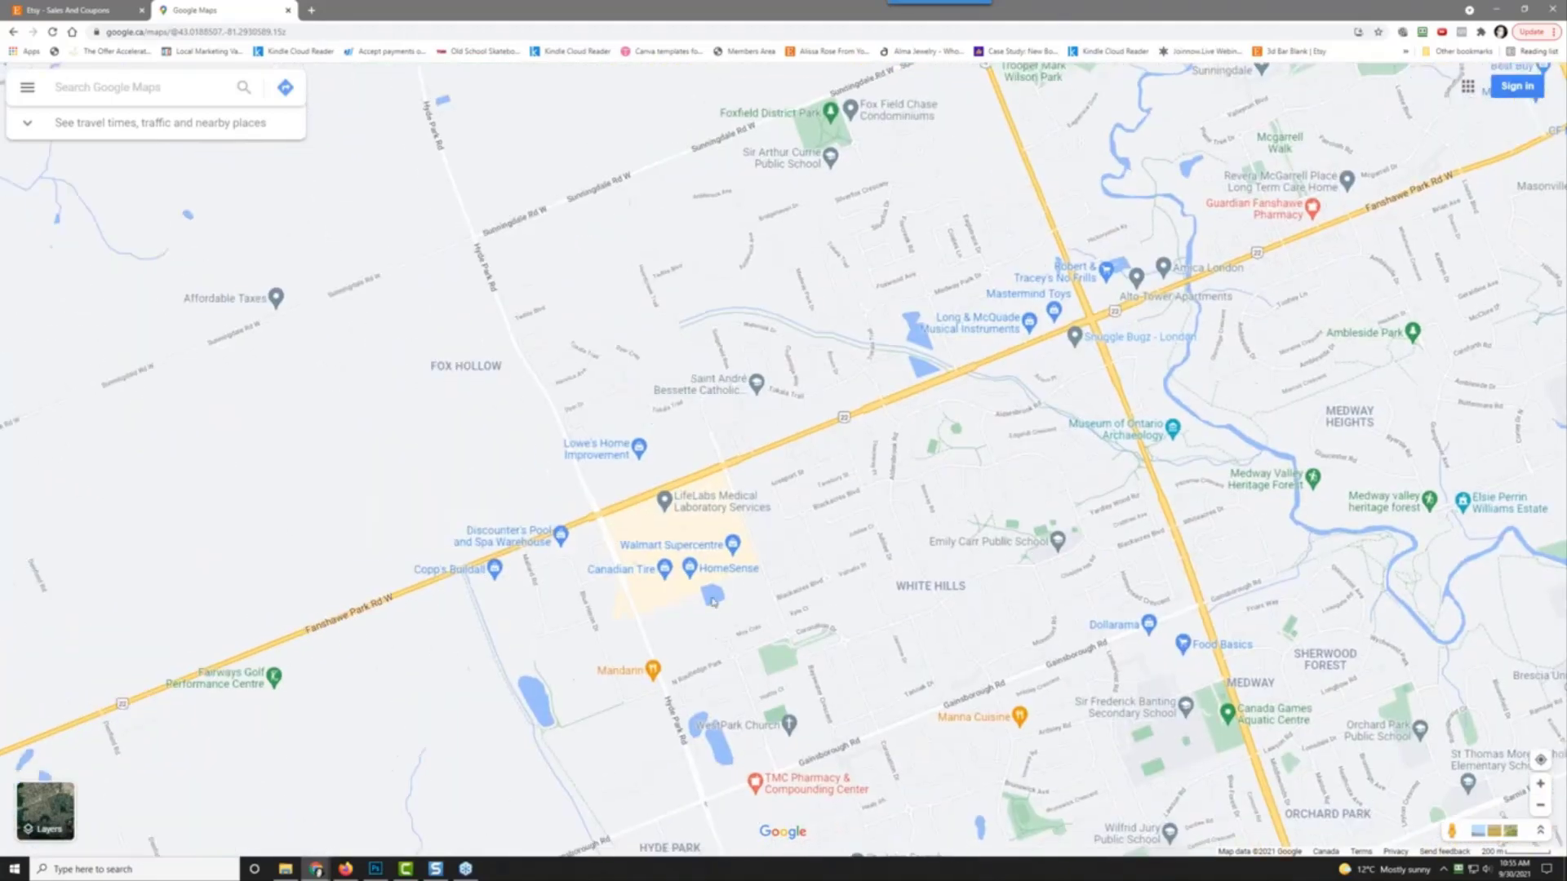
scroll(652, 615, "up", 2)
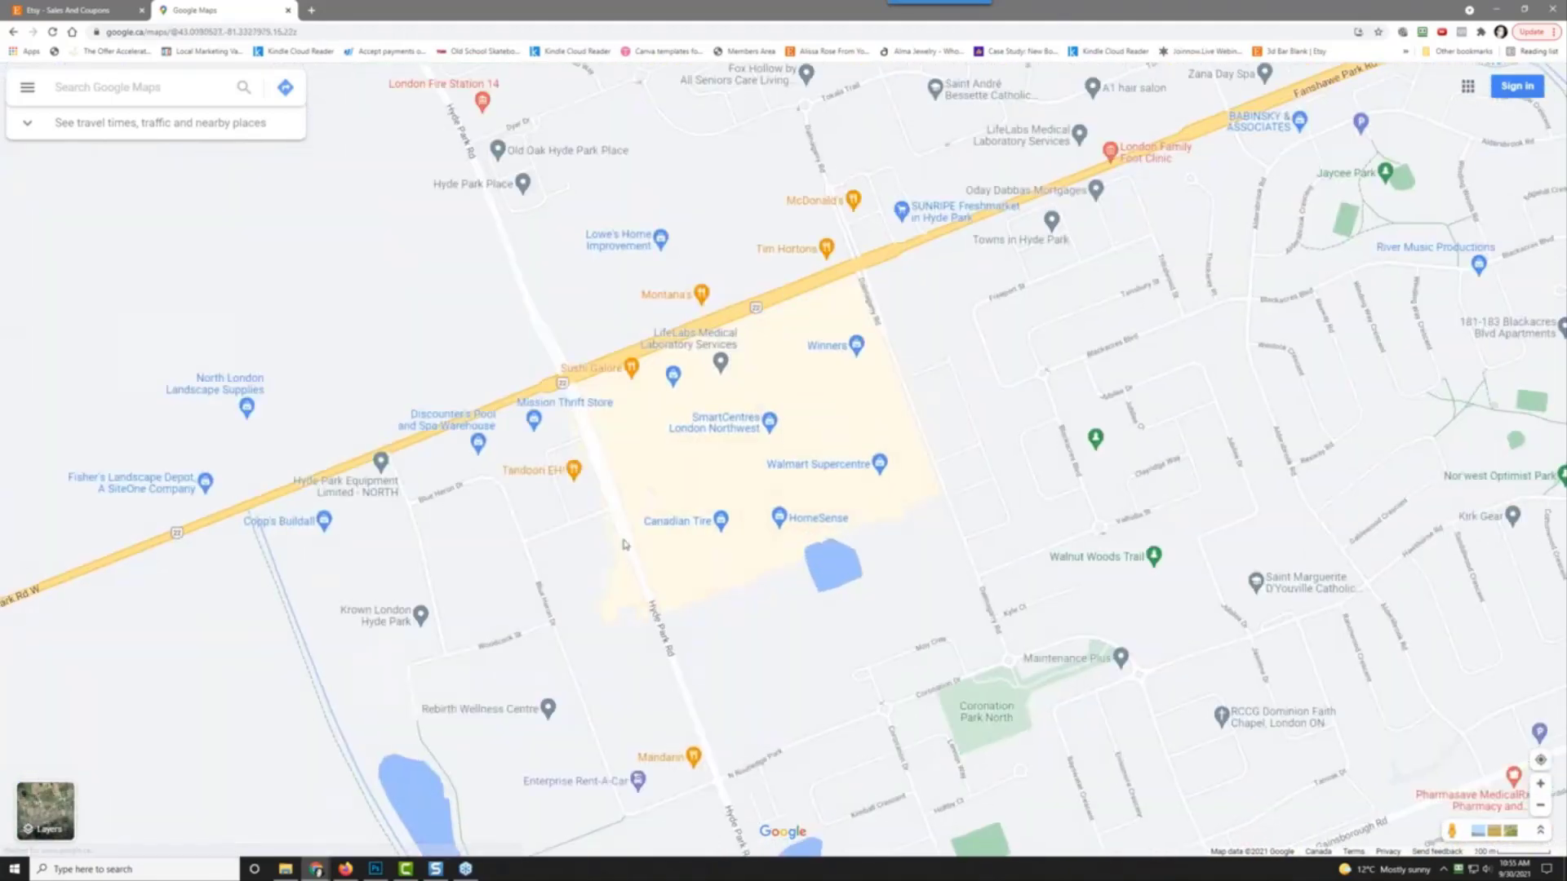
Step: Zoom the map in on the SmartCentres London Northwest plaza and examine the stores around Old Navy and Sport Chek
scroll(625, 540, "up", 1)
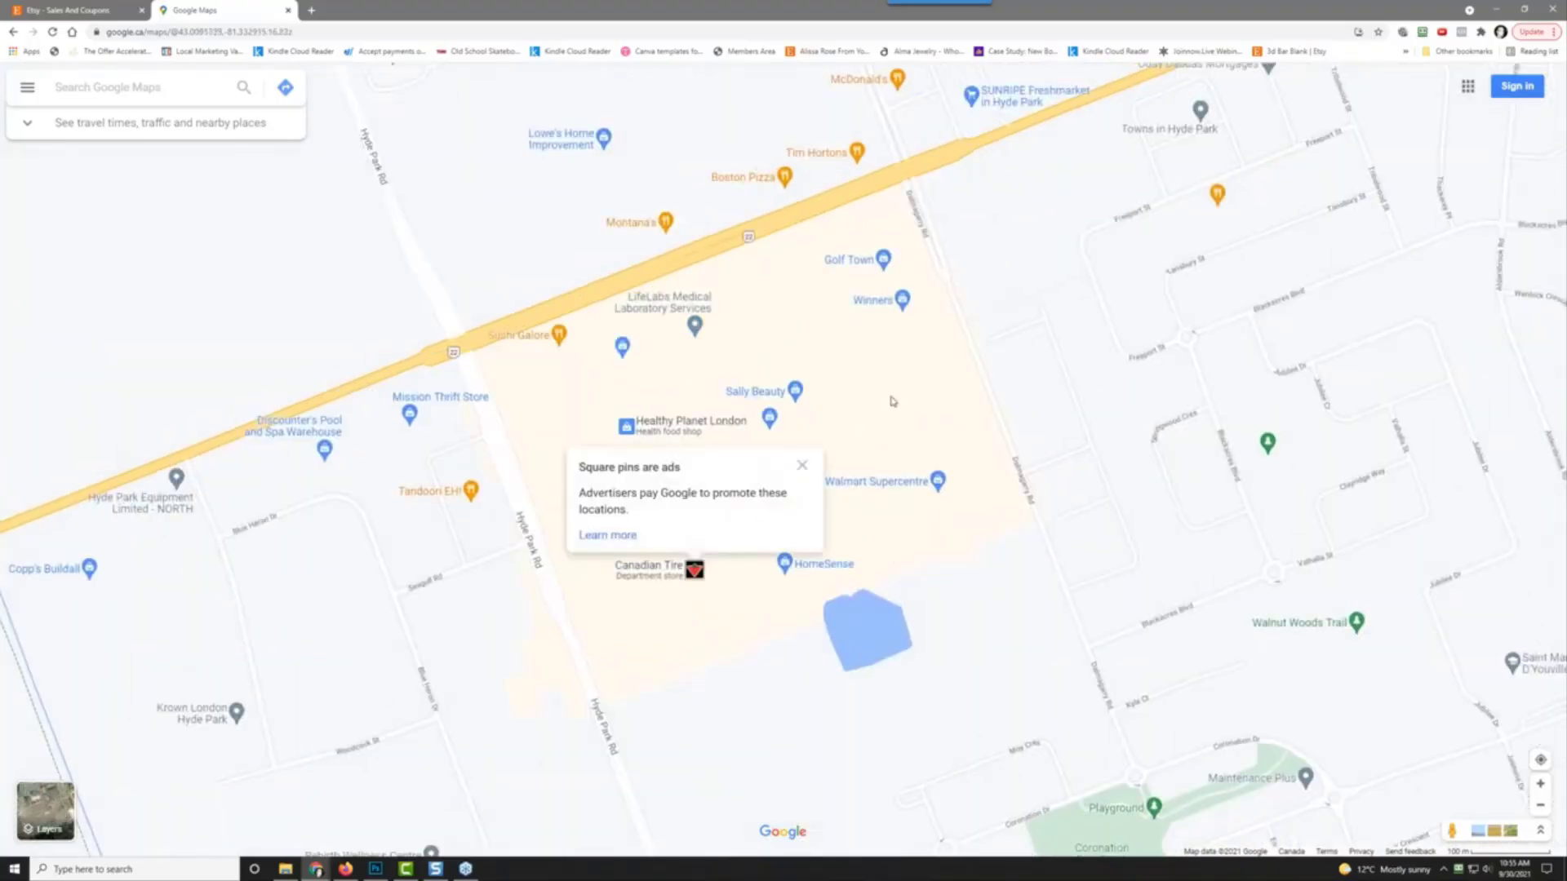
scroll(892, 402, "up", 1)
scroll(892, 402, "up", 2)
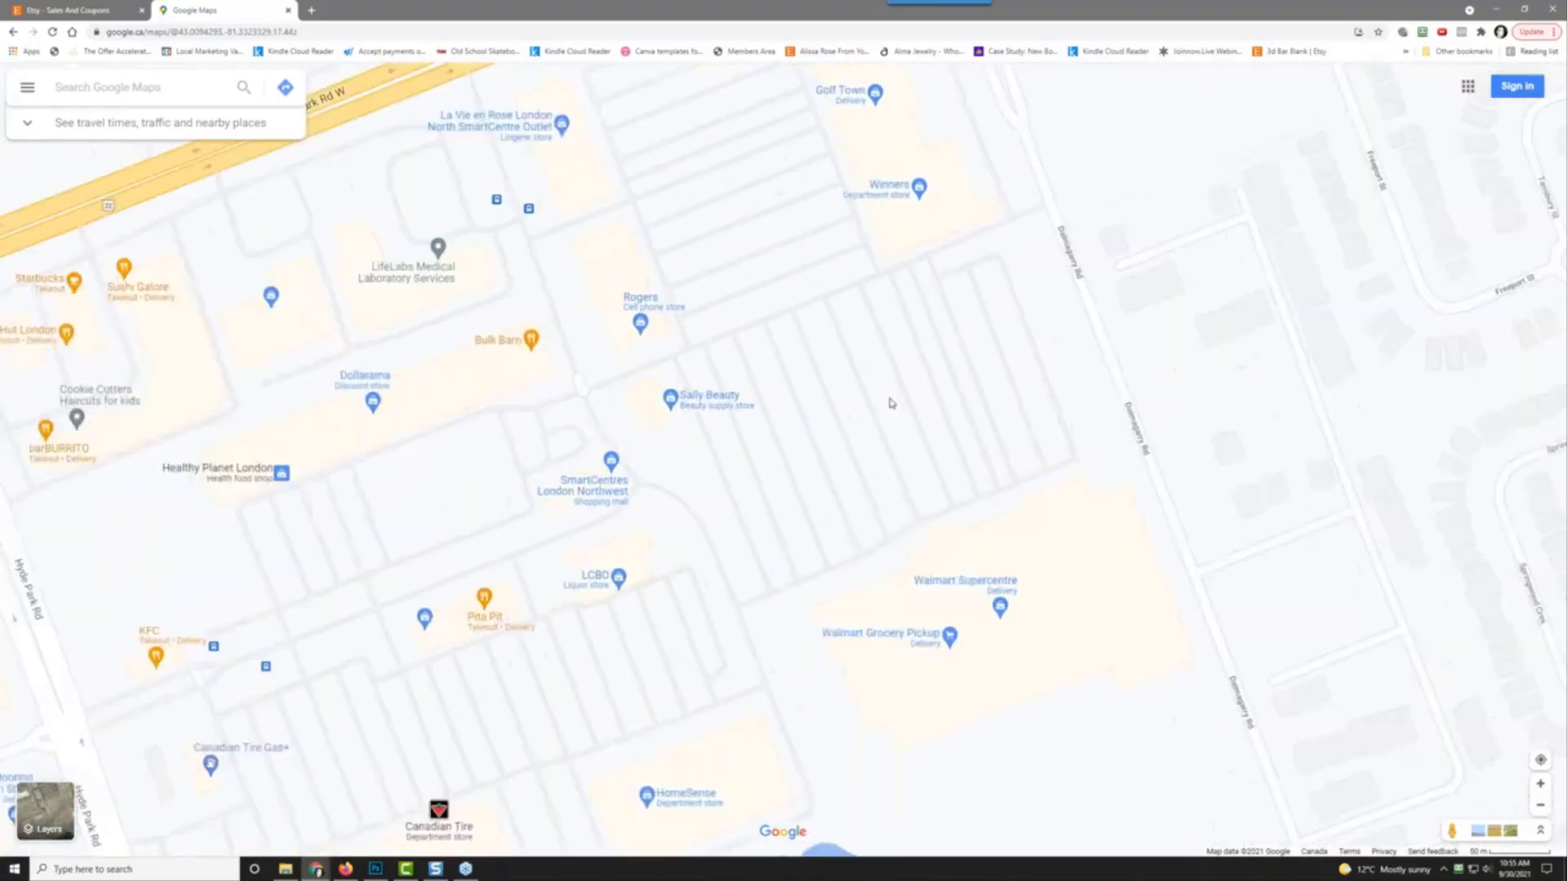
scroll(789, 360, "up", 2)
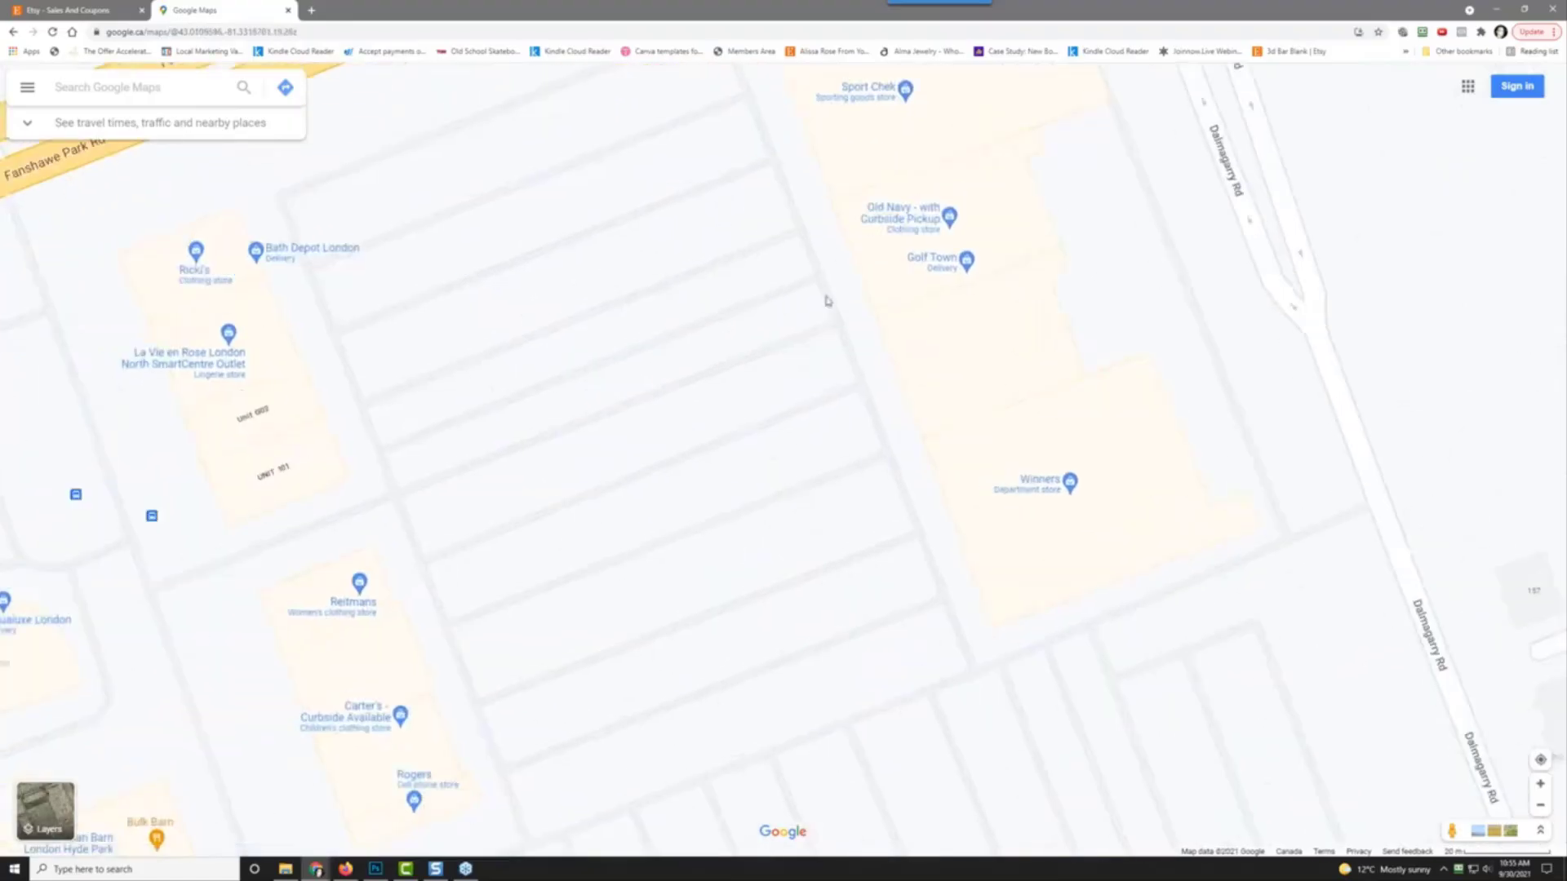
scroll(553, 538, "up", 1)
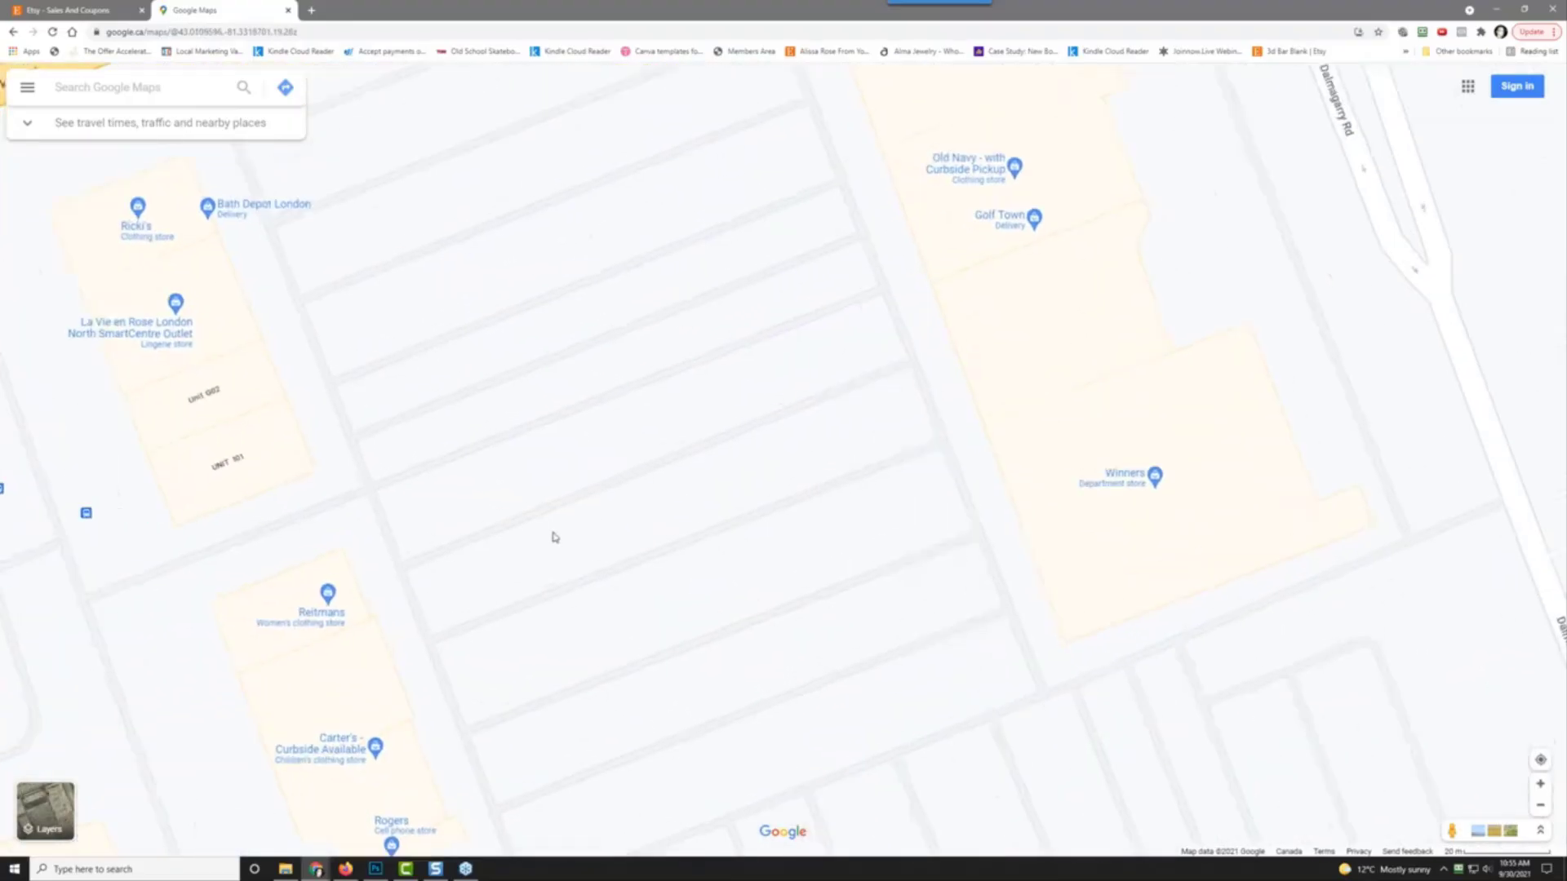
left_click_drag(792, 427, 699, 653)
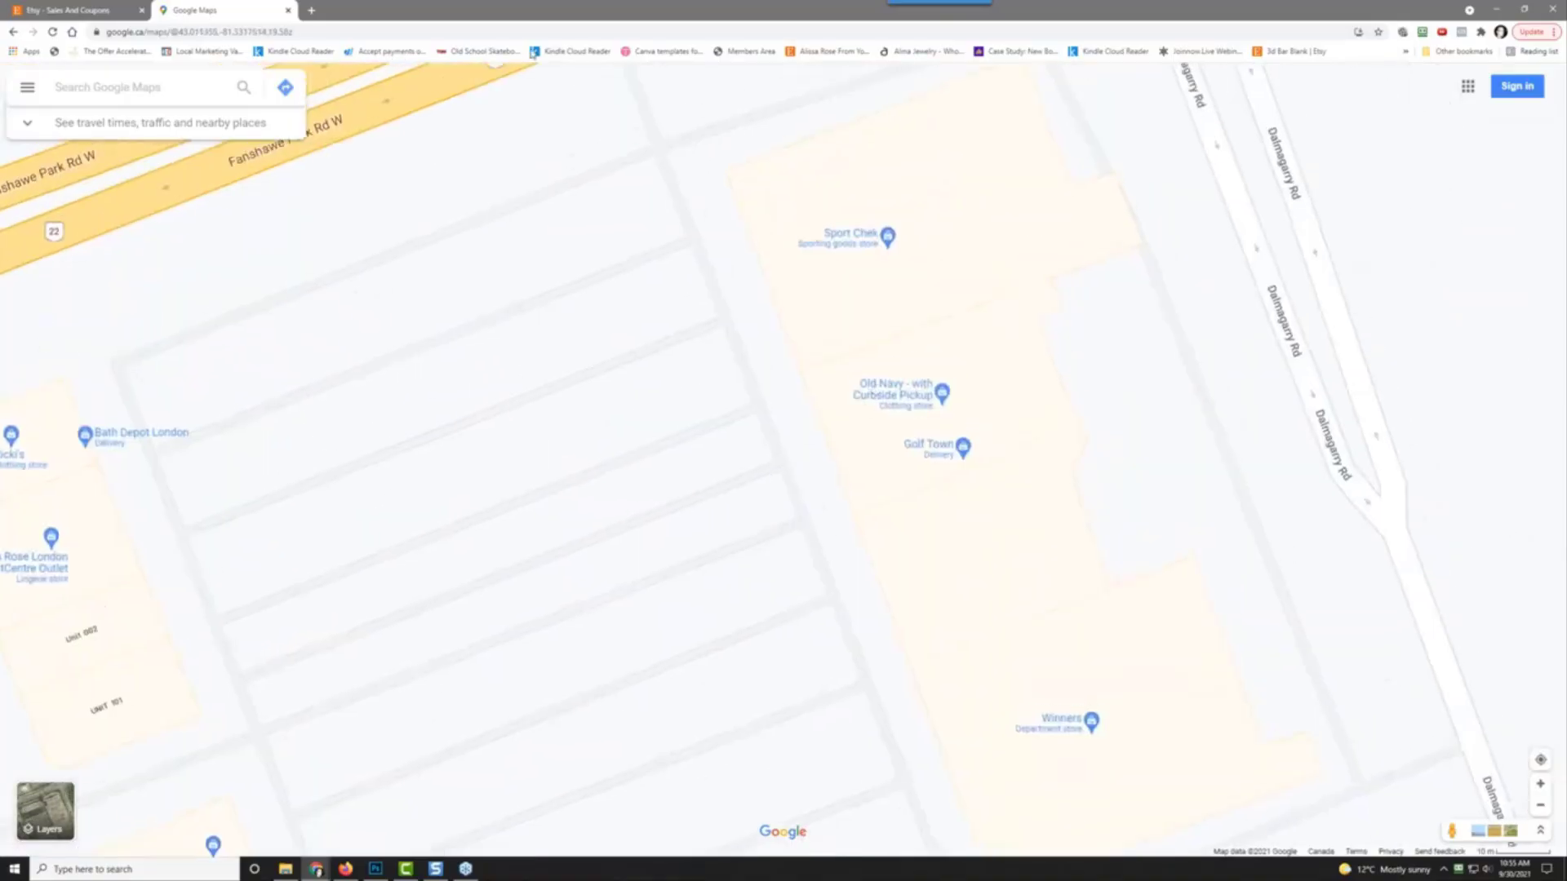
Step: Search Google for old navy in a new browser tab and open the oldnavy.gap.com website from the results
left_click(311, 11)
left_click(321, 33)
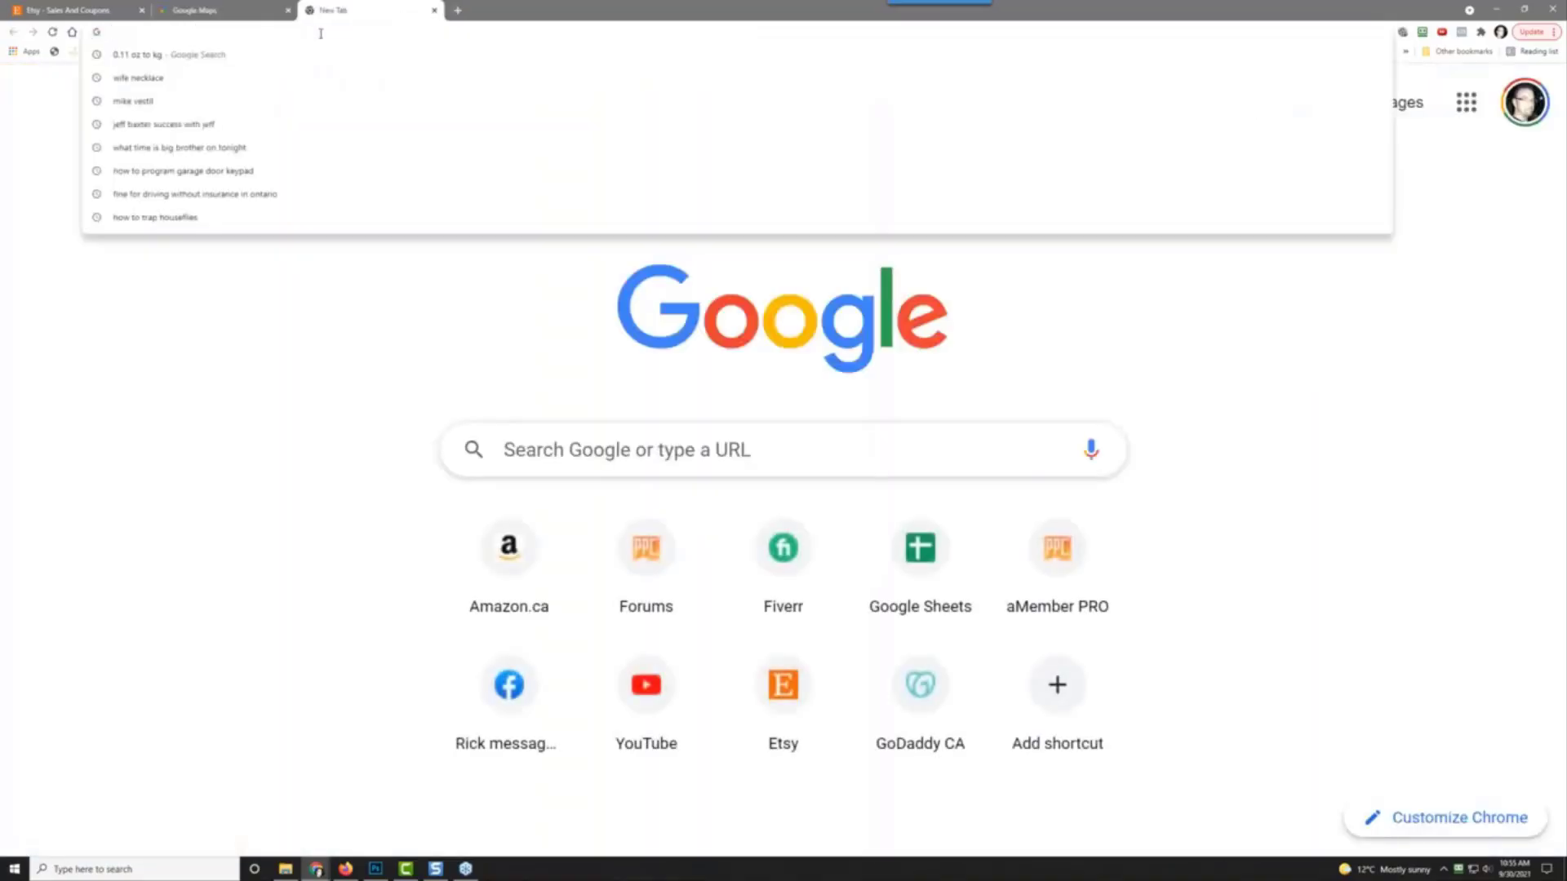
type("old")
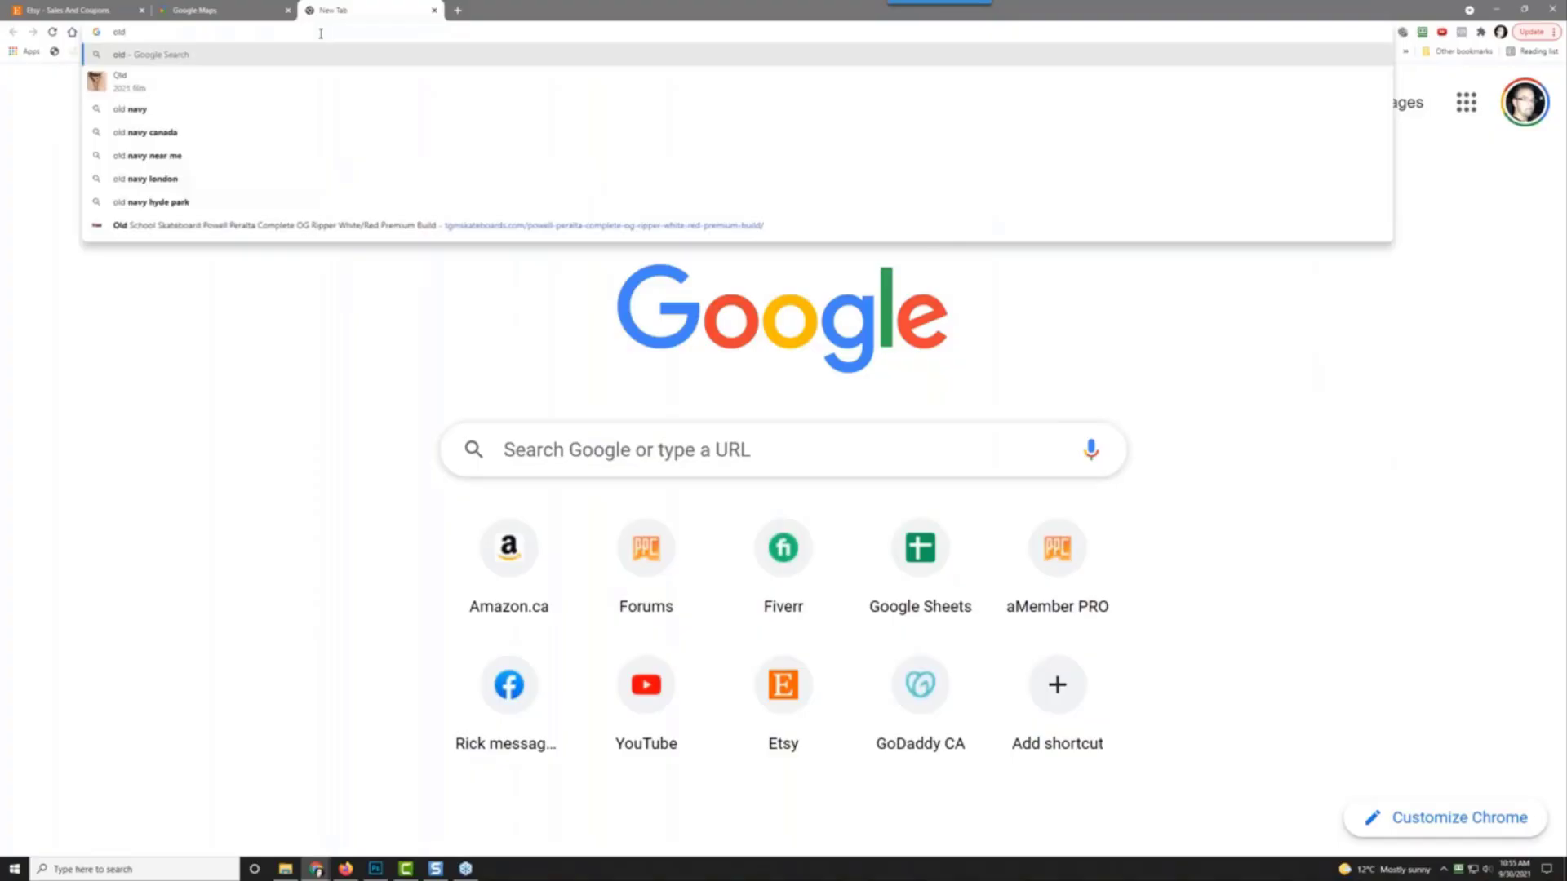
type(" navy")
key("Return")
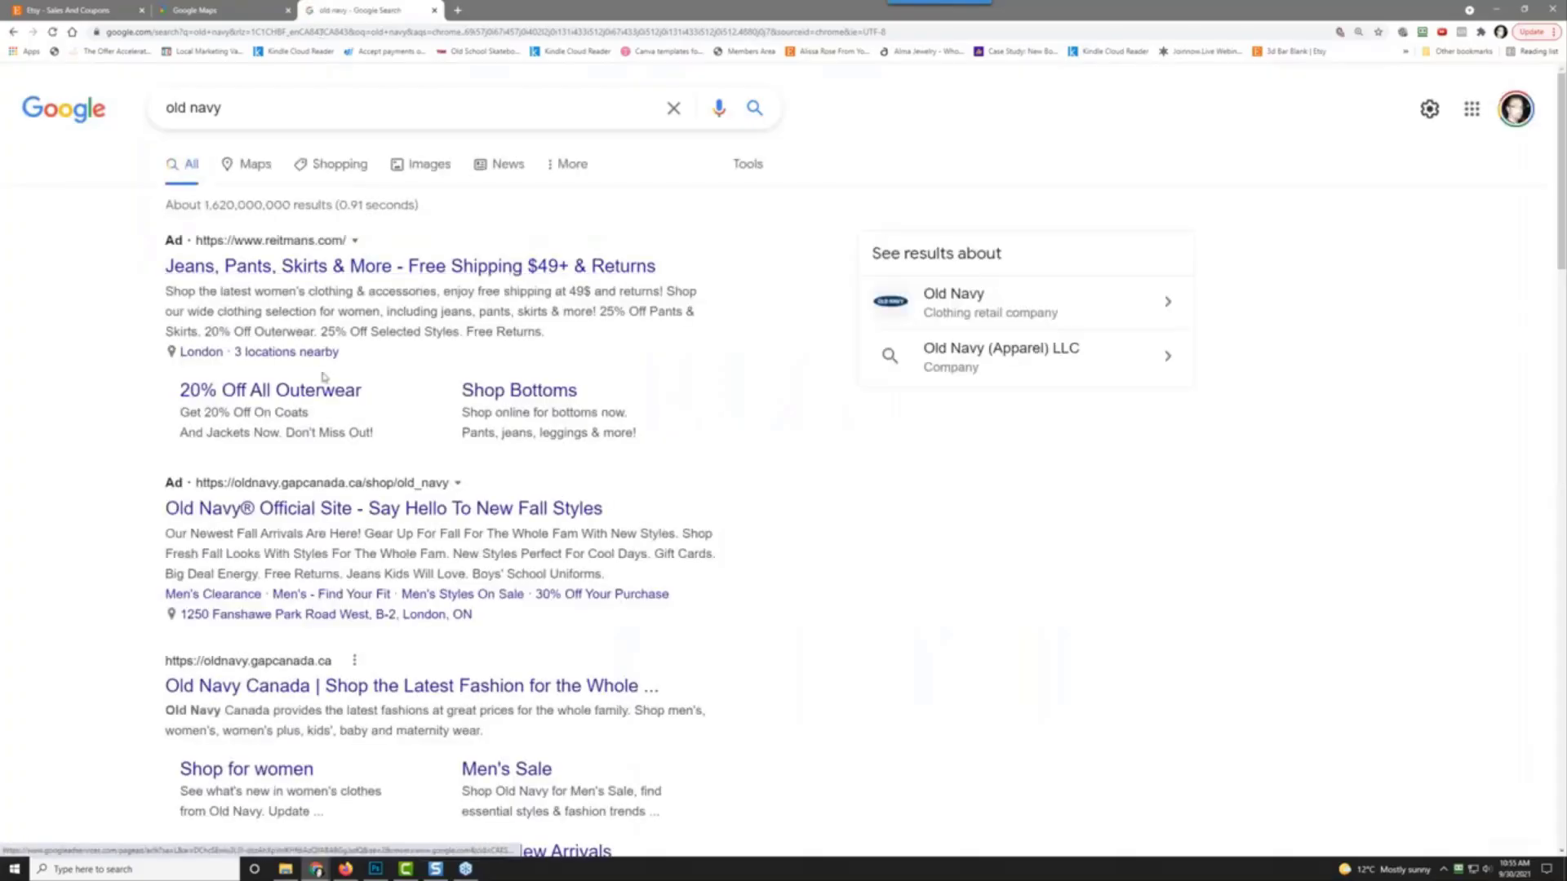
scroll(147, 523, "down", 12)
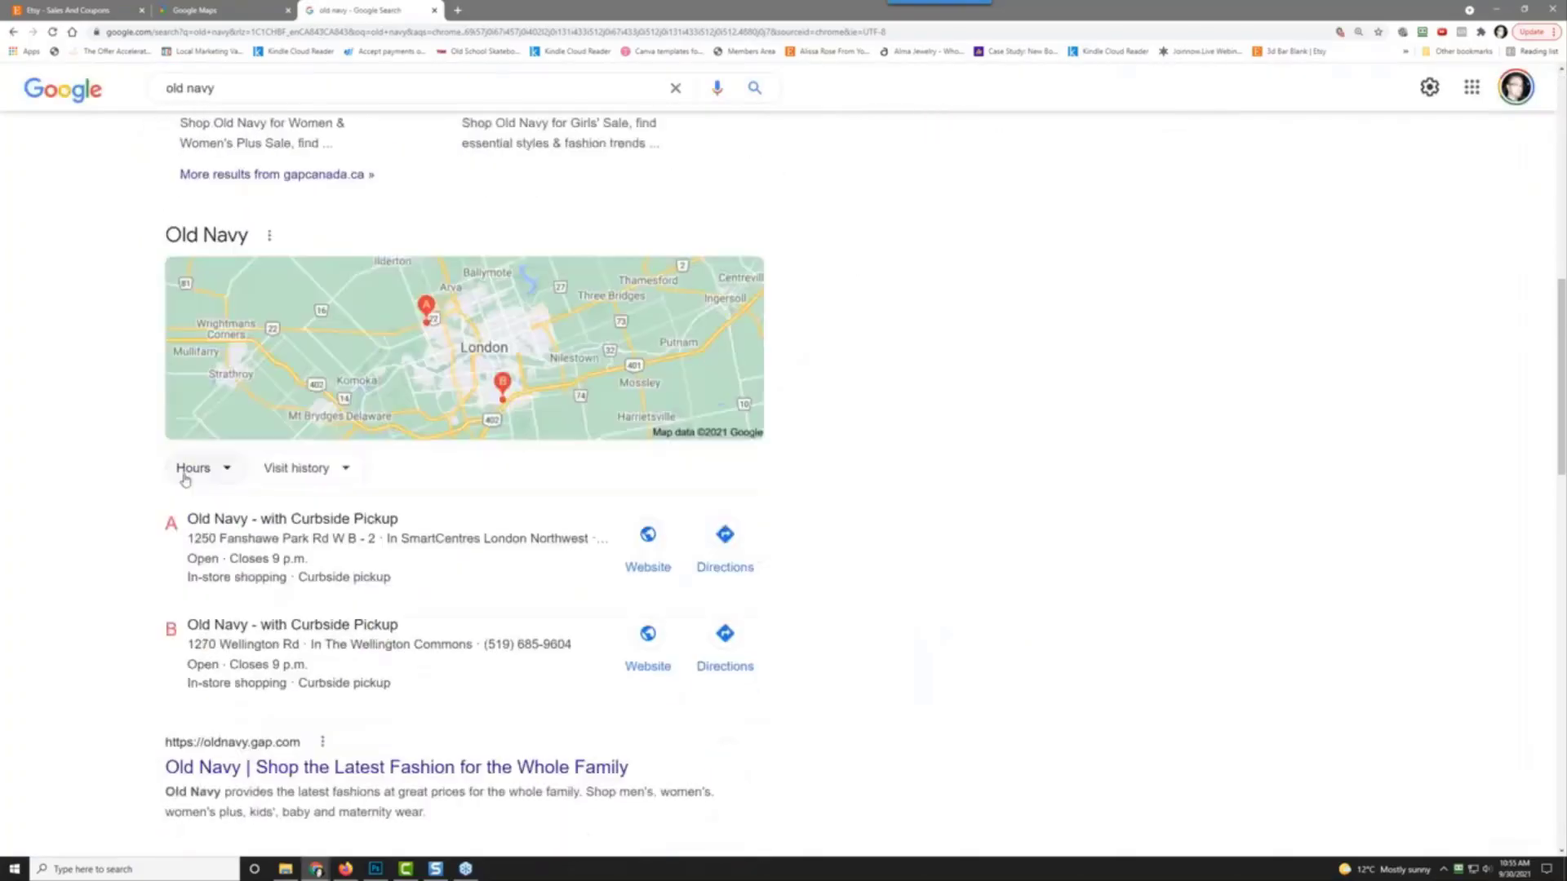
scroll(130, 465, "down", 4)
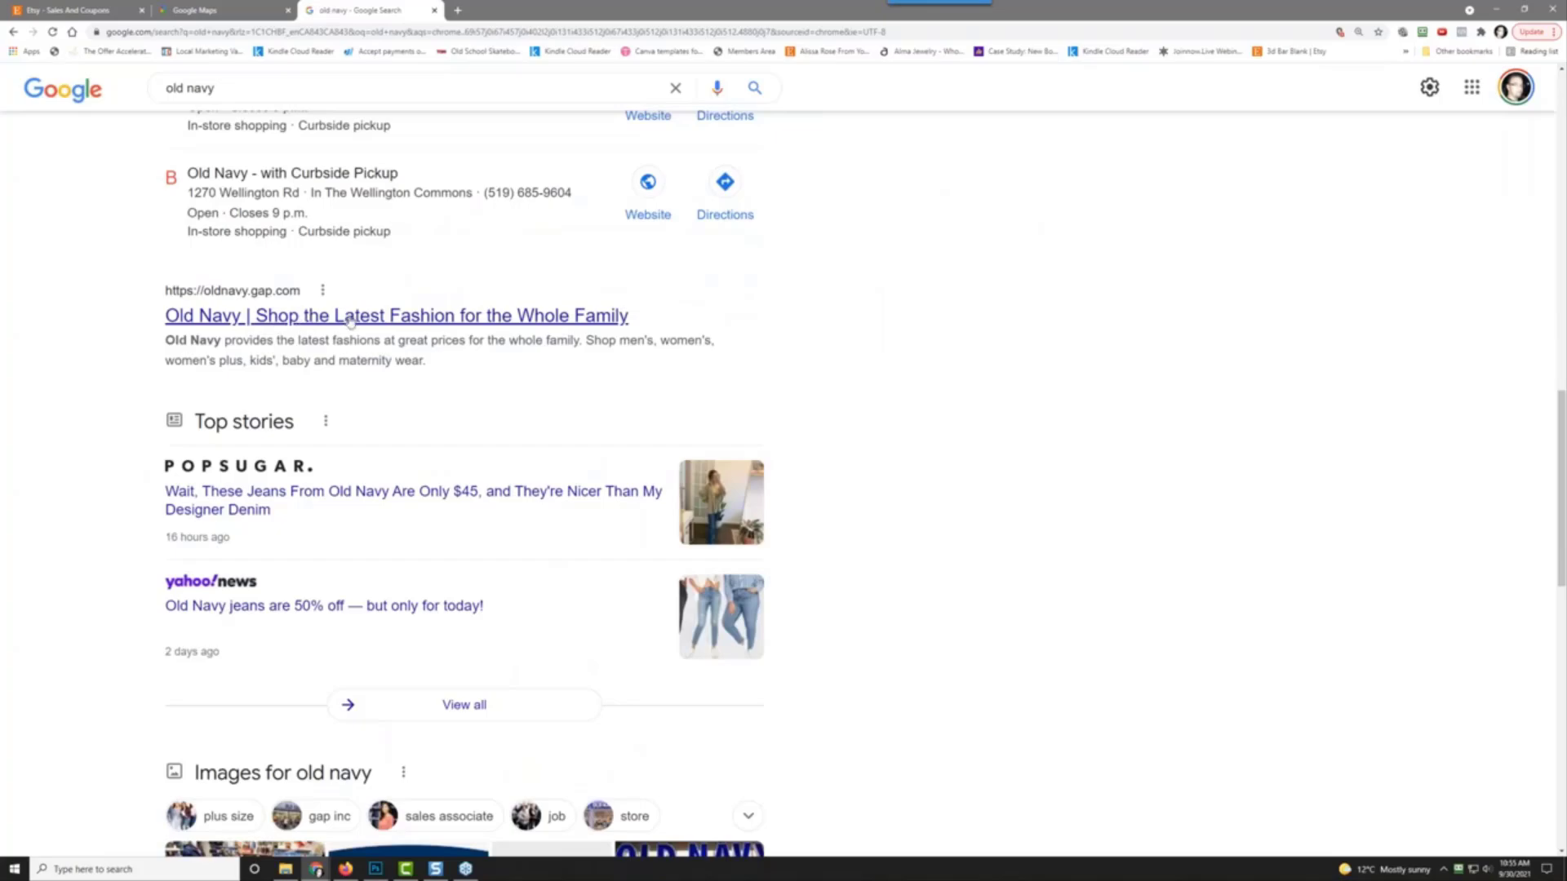
left_click(391, 321)
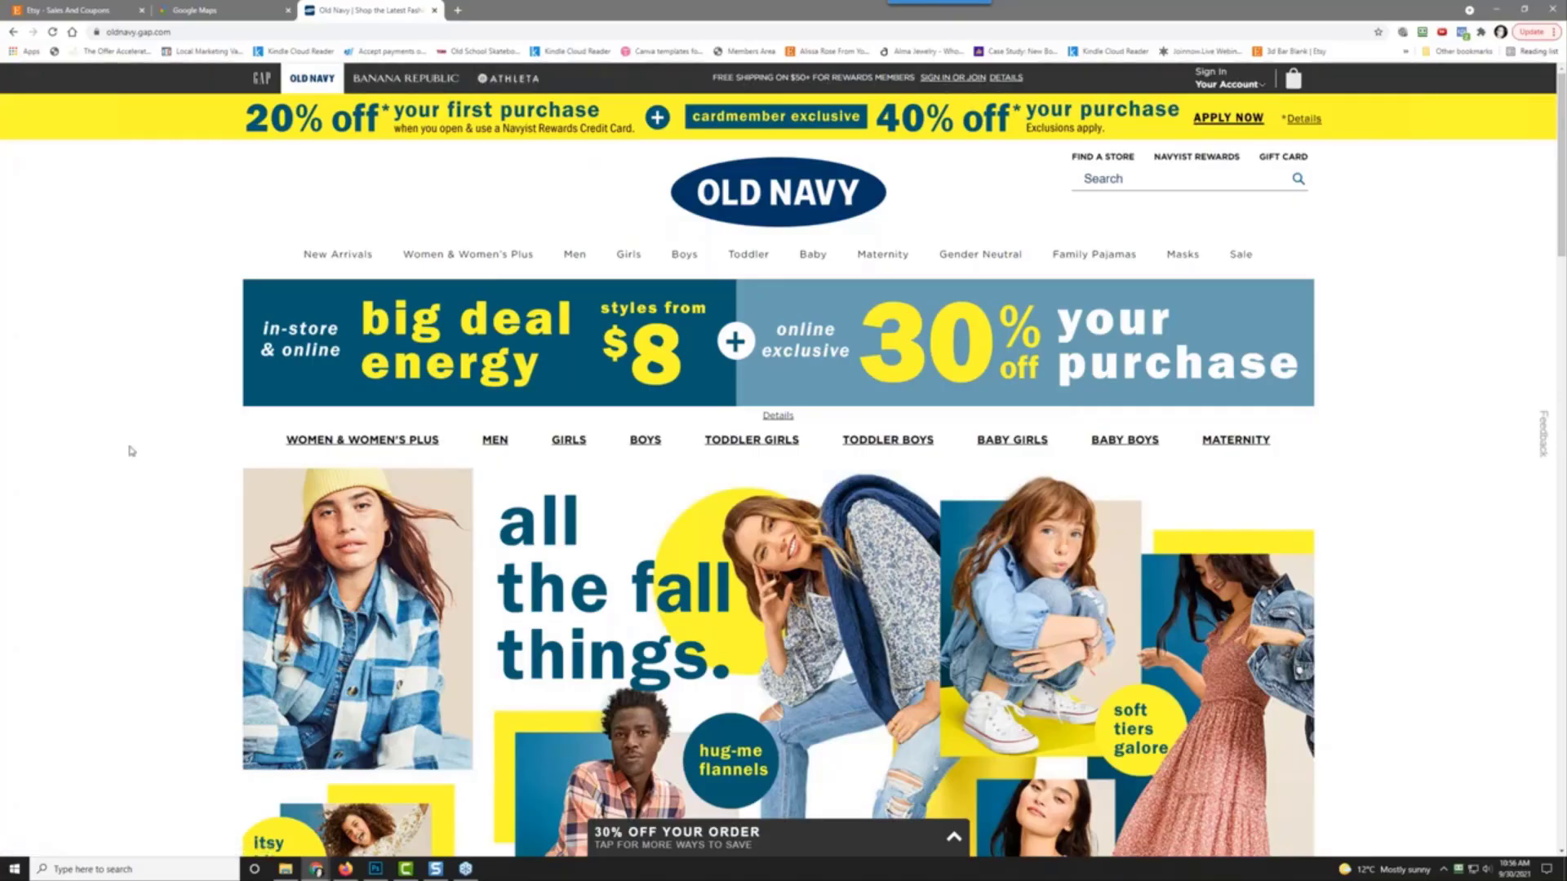
Step: Examine Old Navy's homepage offers and follow the free fast shipping offer through to the rewards sign-up's e-mail entry page
scroll(130, 450, "down", 9)
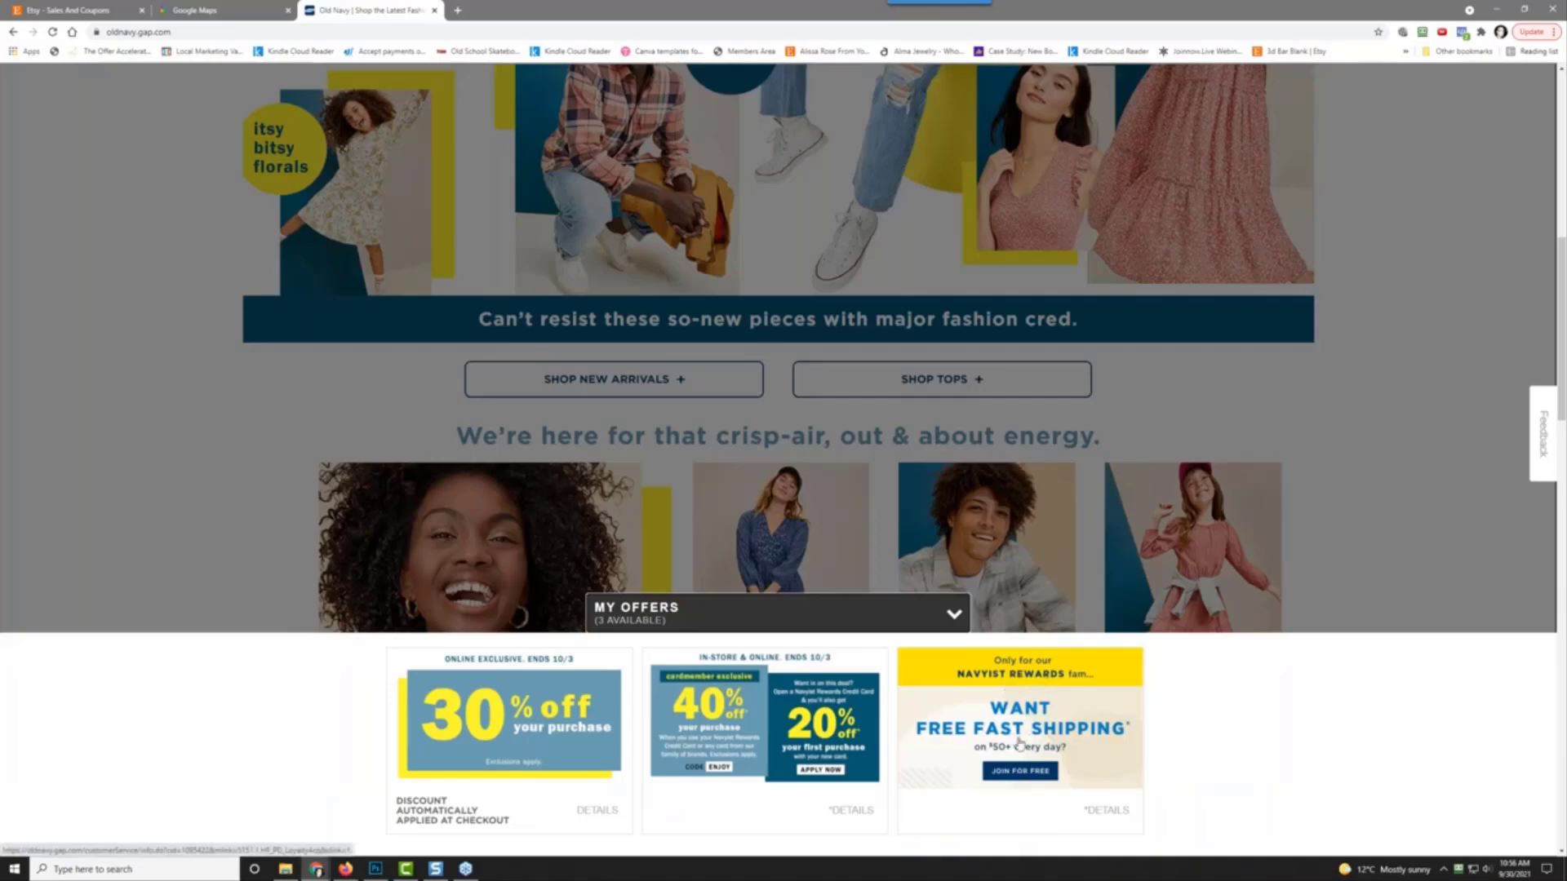
left_click(1030, 773)
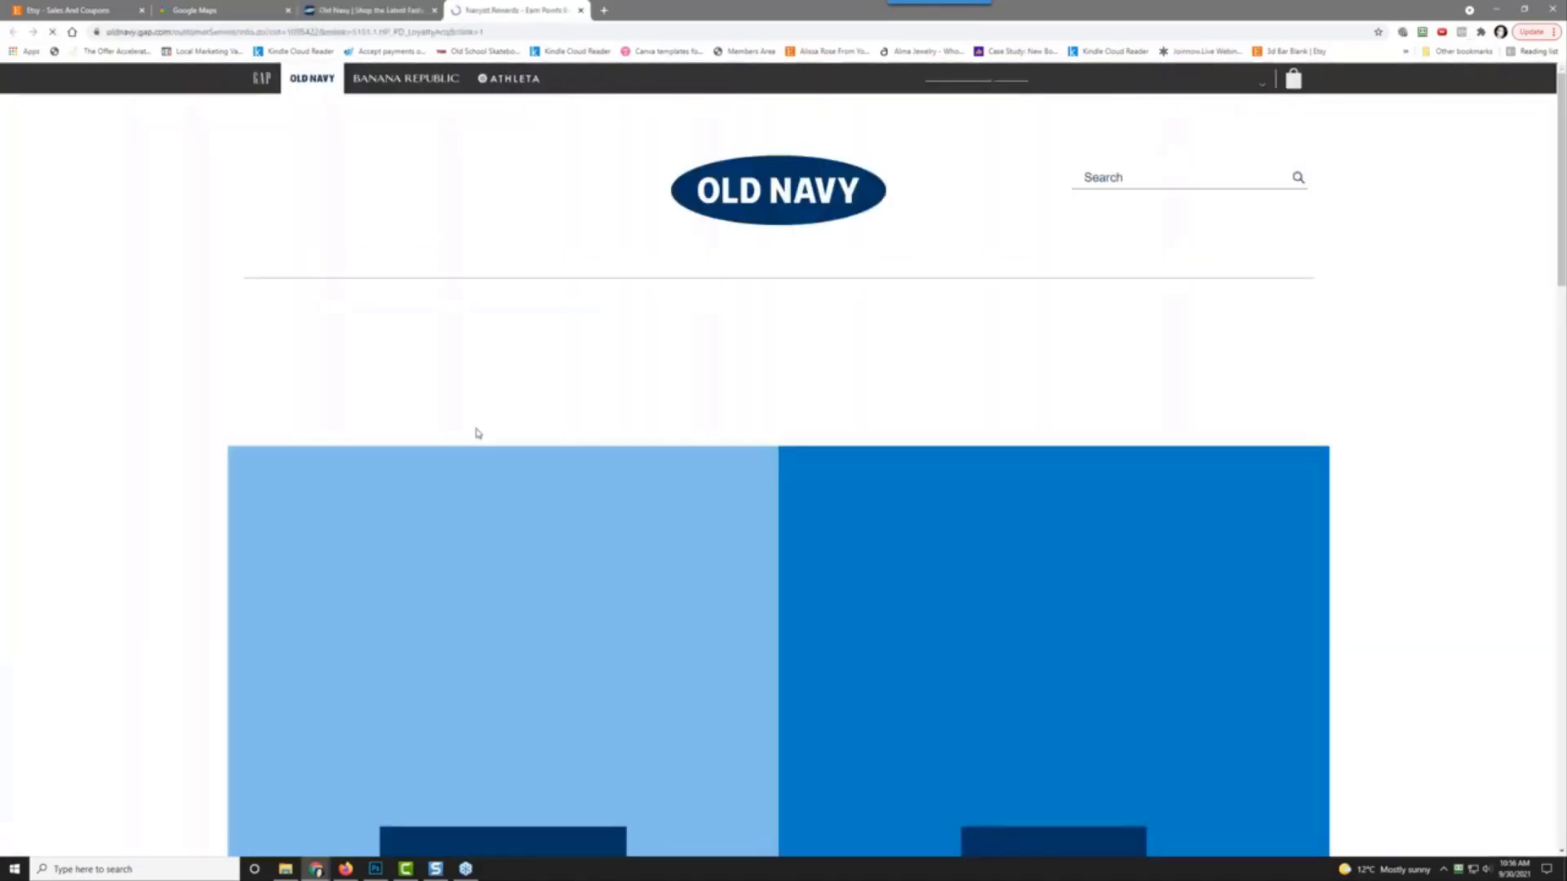
scroll(115, 441, "down", 6)
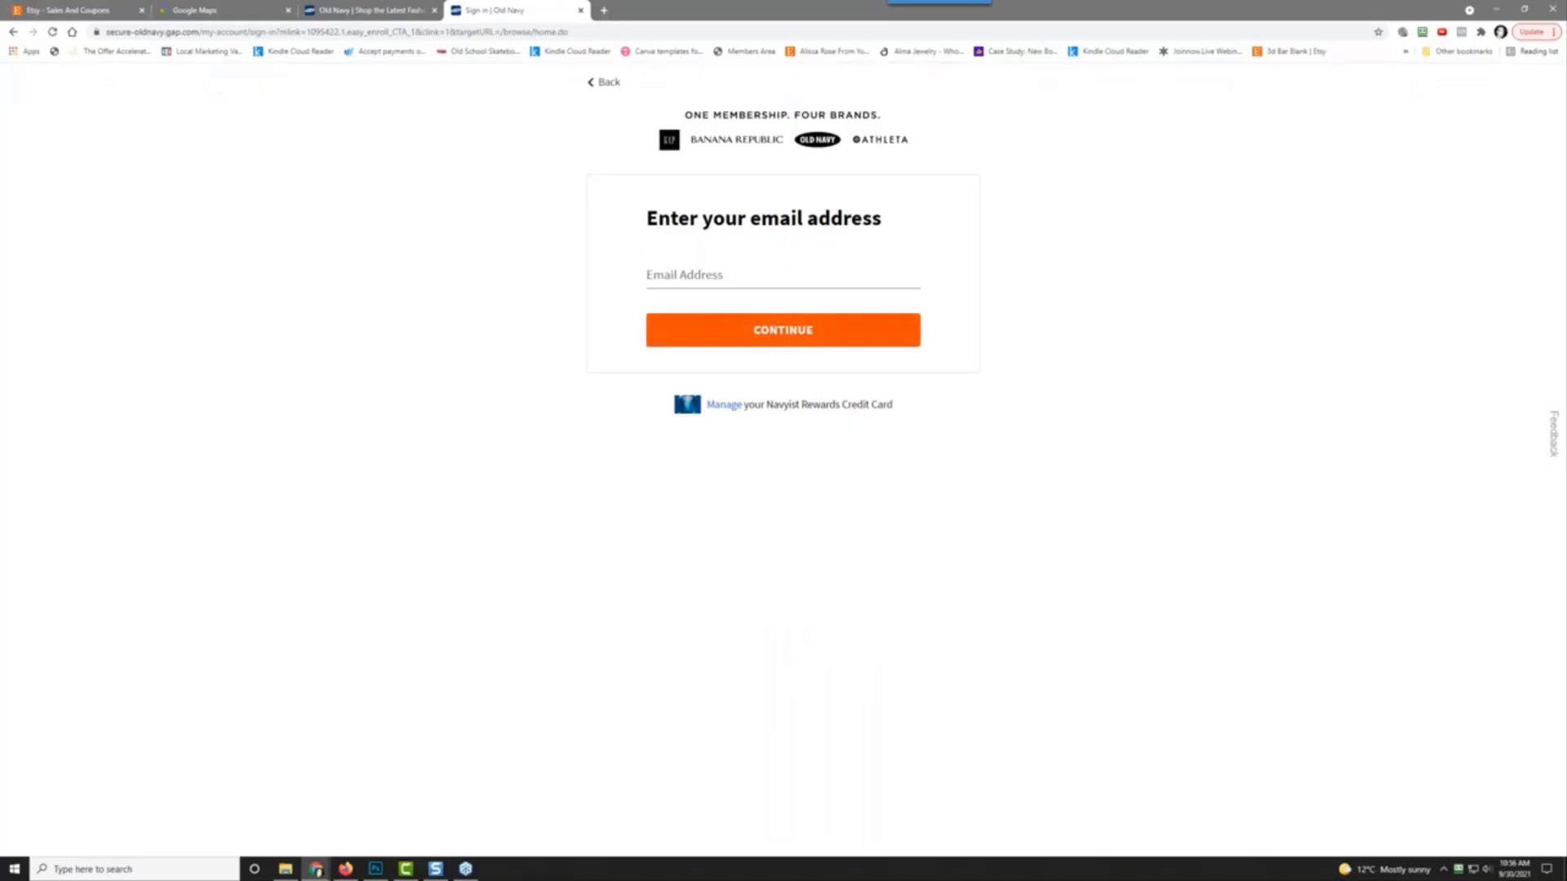
Step: Open Gmail in a new browser tab and search the mailbox for big and tall
left_click(601, 10)
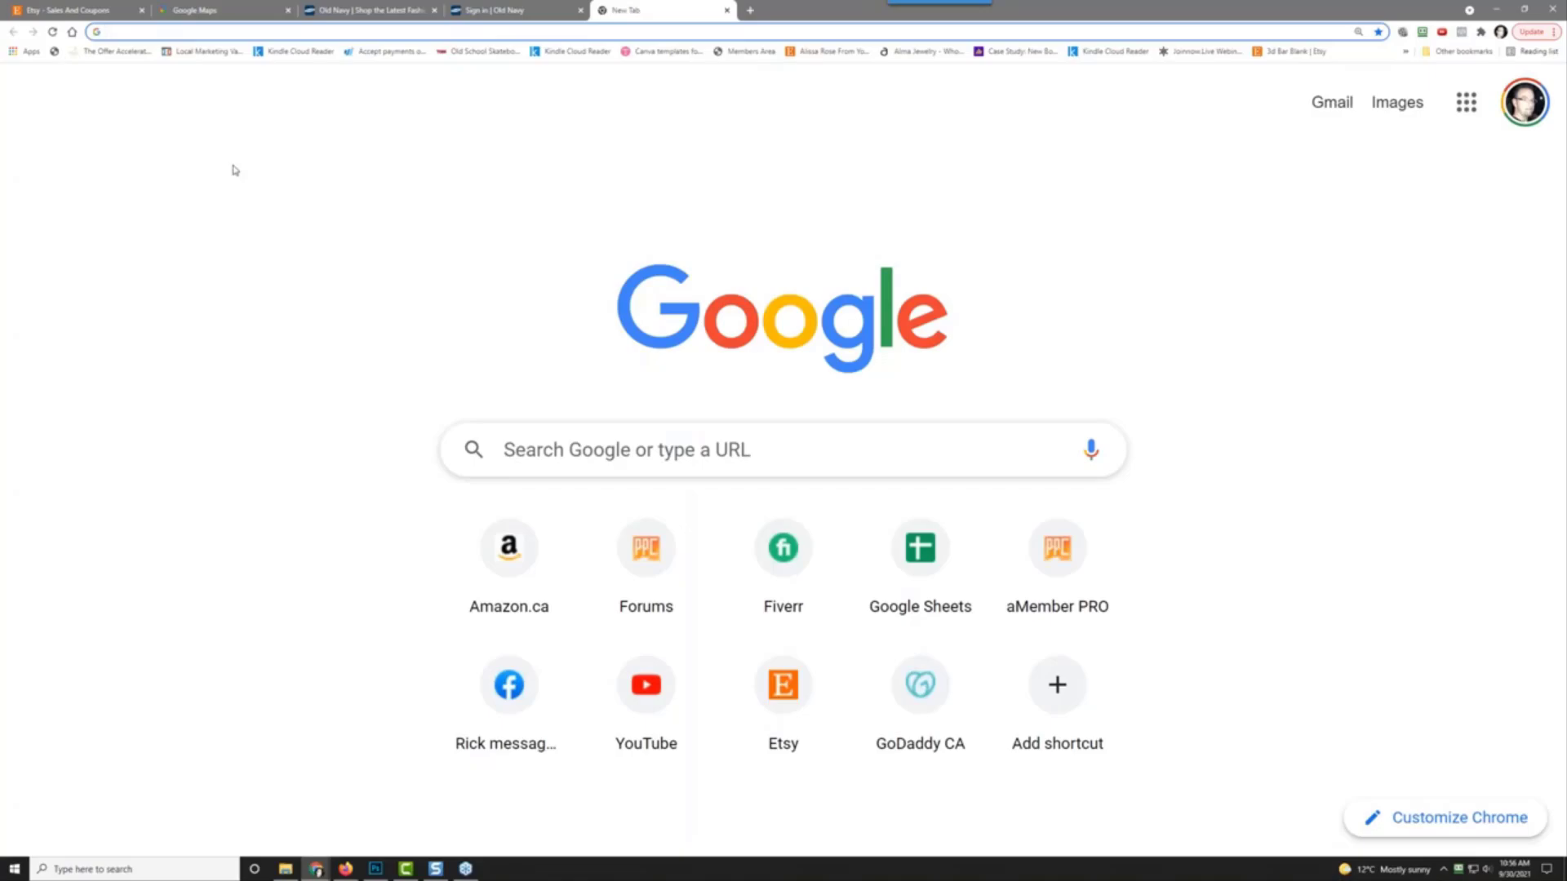
type("gmail.c")
key("Return")
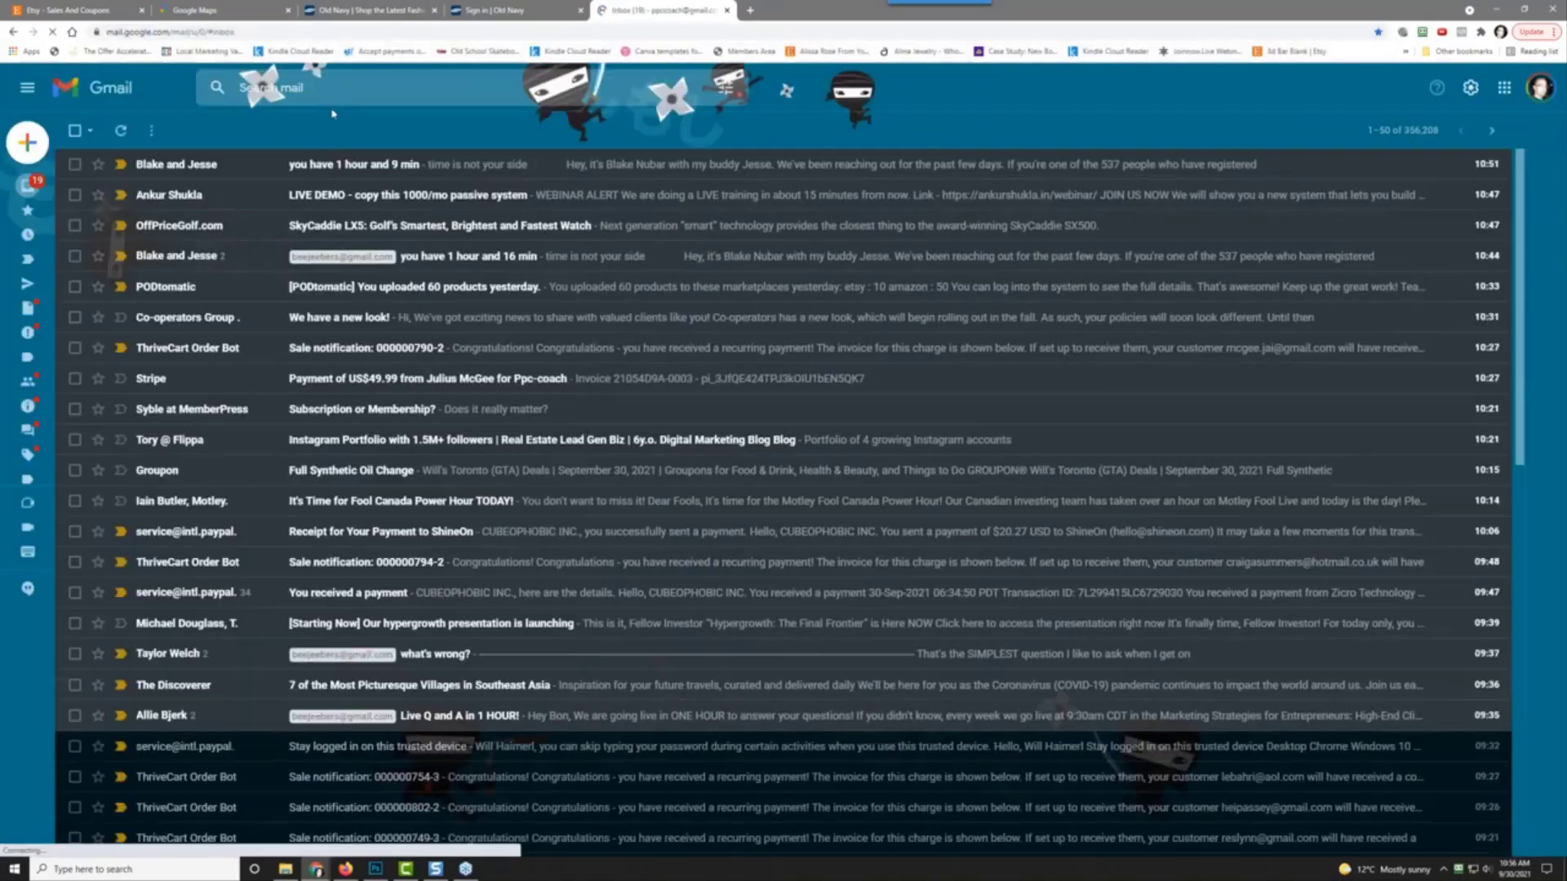
left_click(251, 92)
type("big")
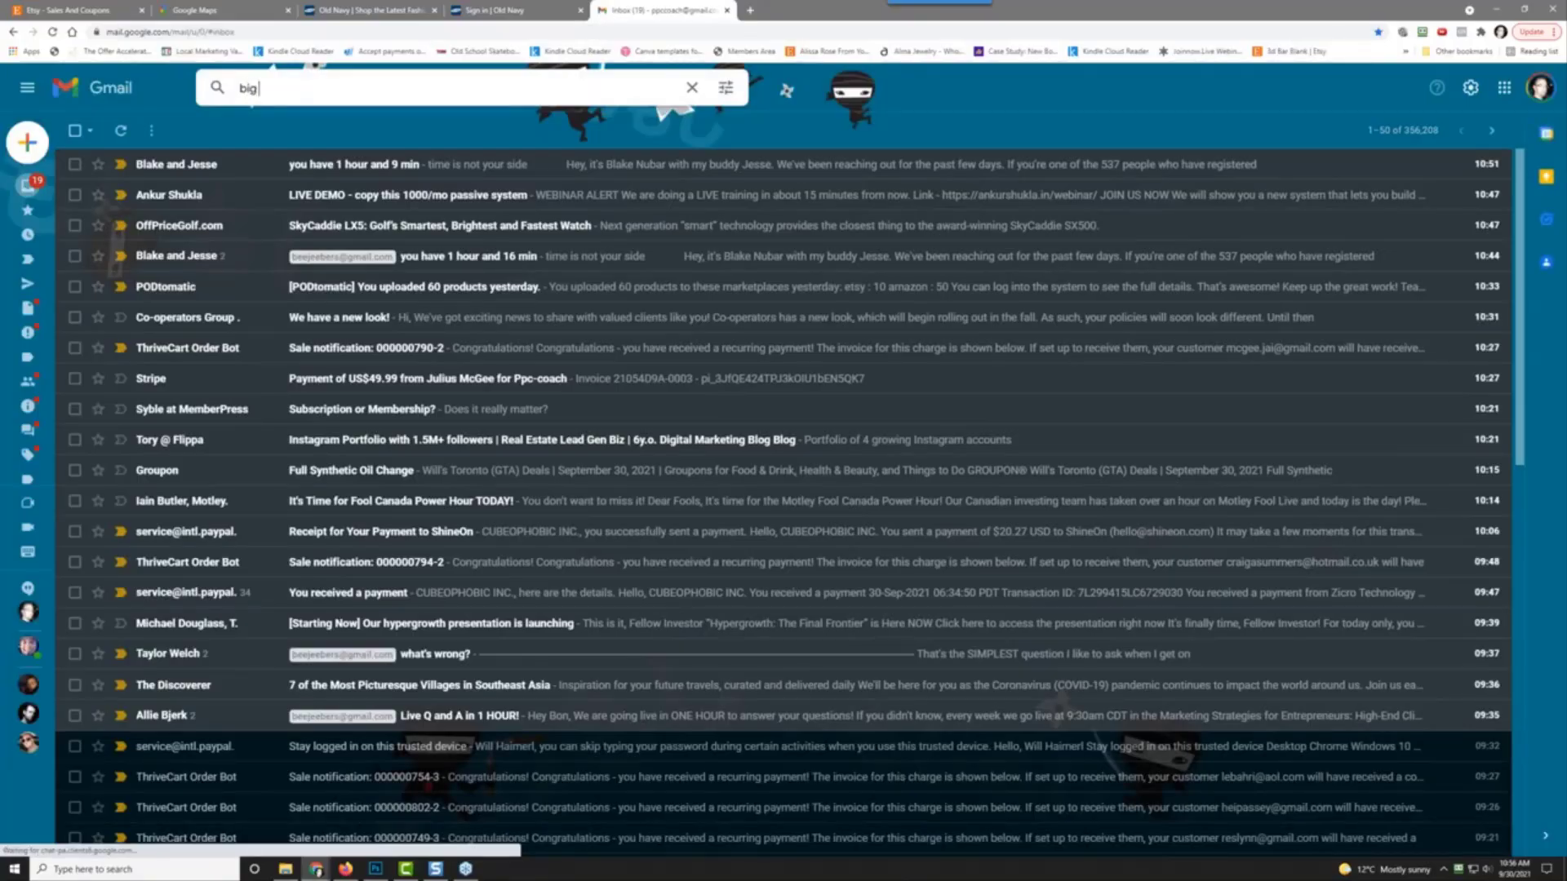
type(" and tall")
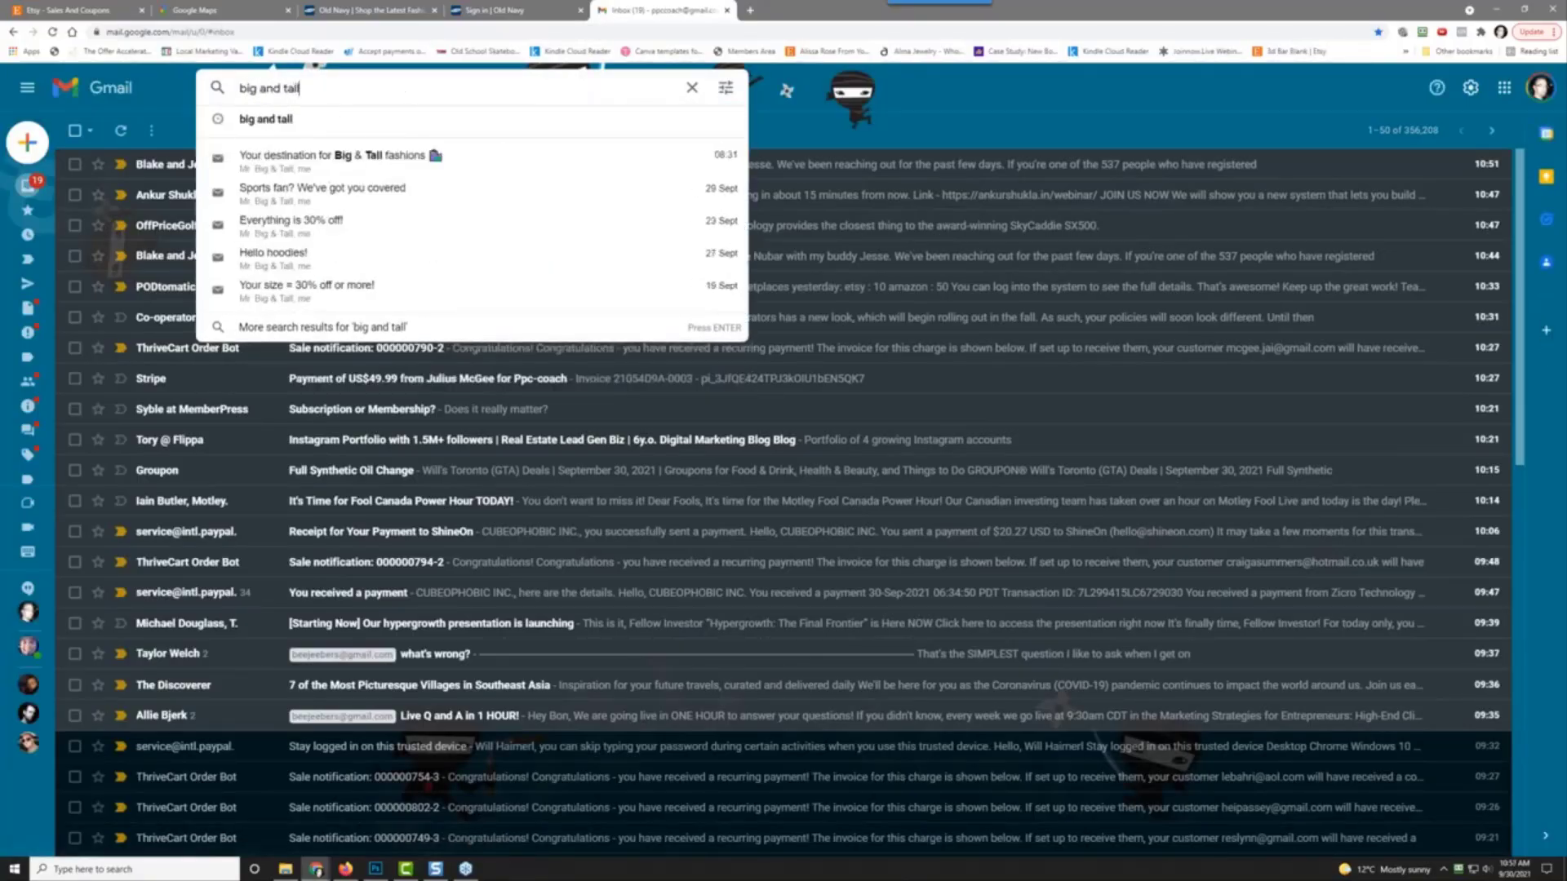
key("Return")
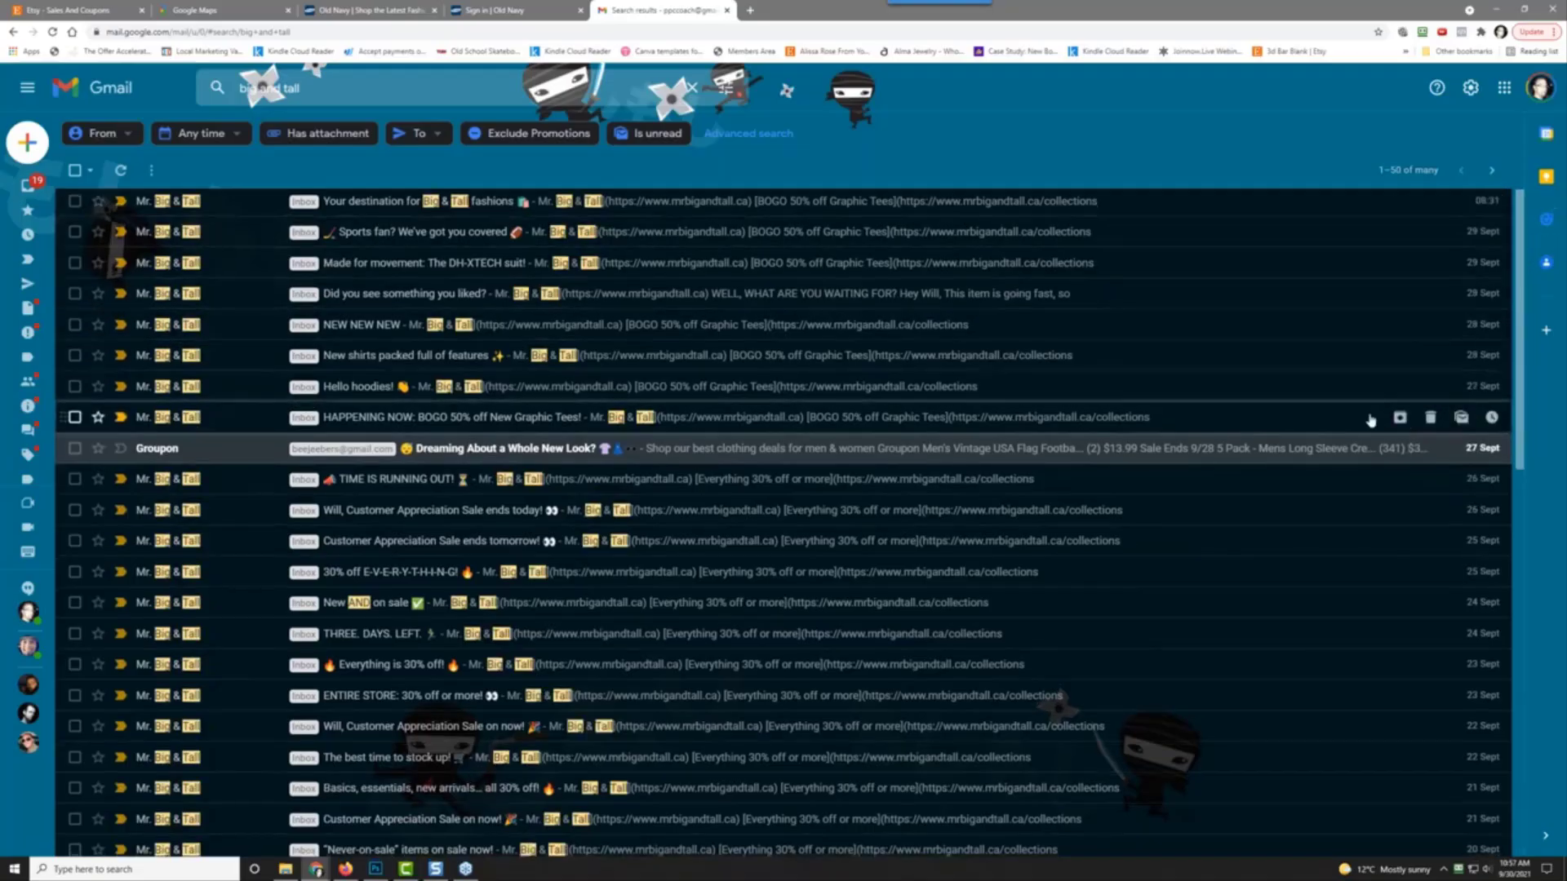
Step: Examine the subject lines and dates of the Mr. Big & Tall promotional e-mails, continuing to the second page of results
scroll(1370, 420, "down", 10)
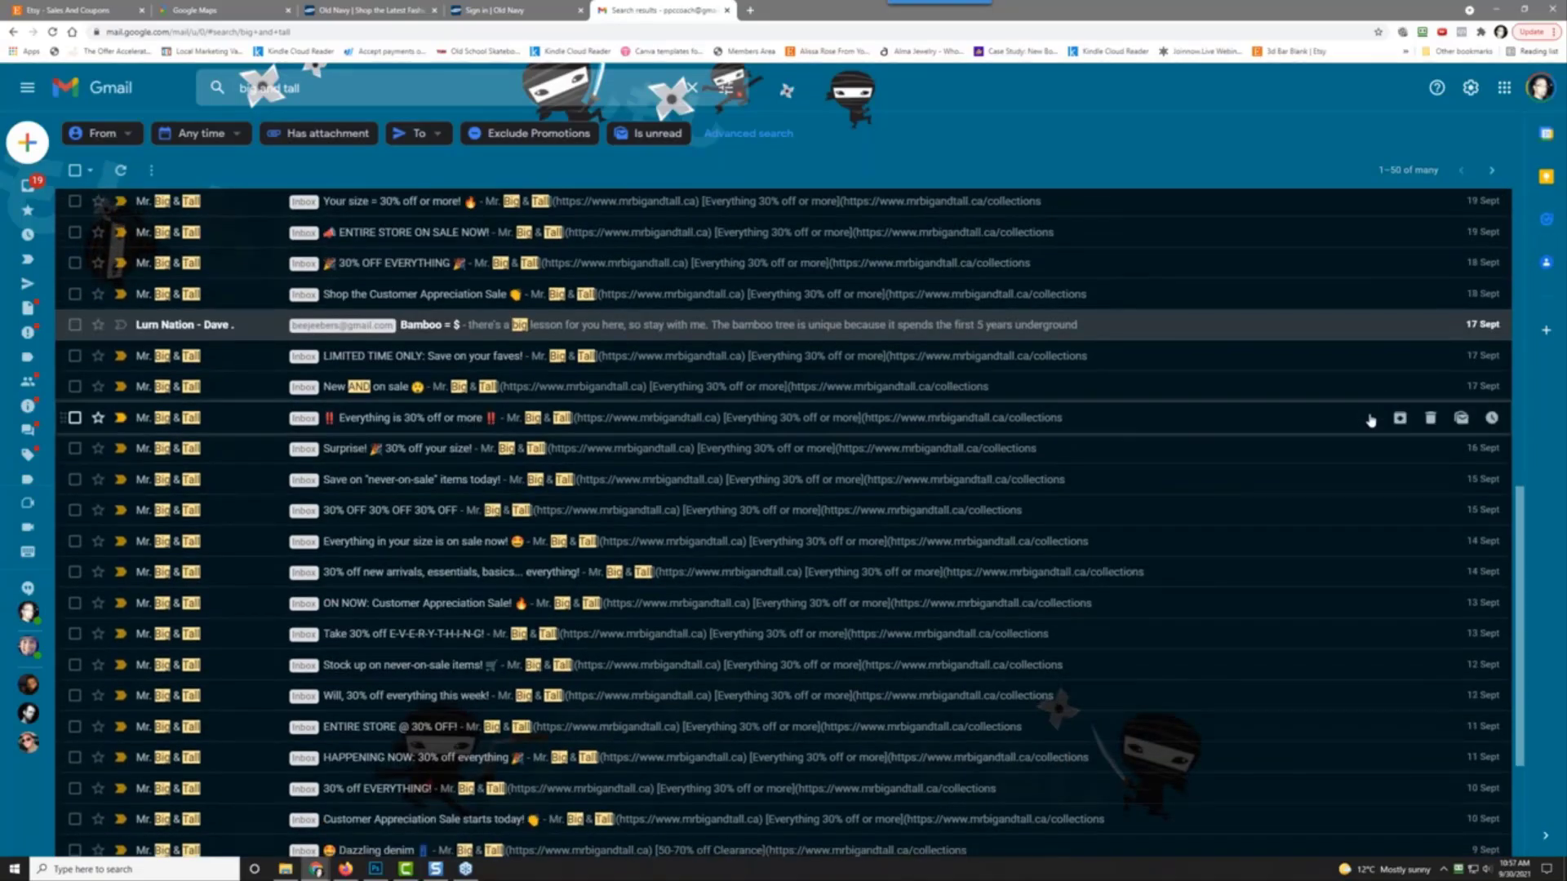
scroll(1370, 420, "down", 3)
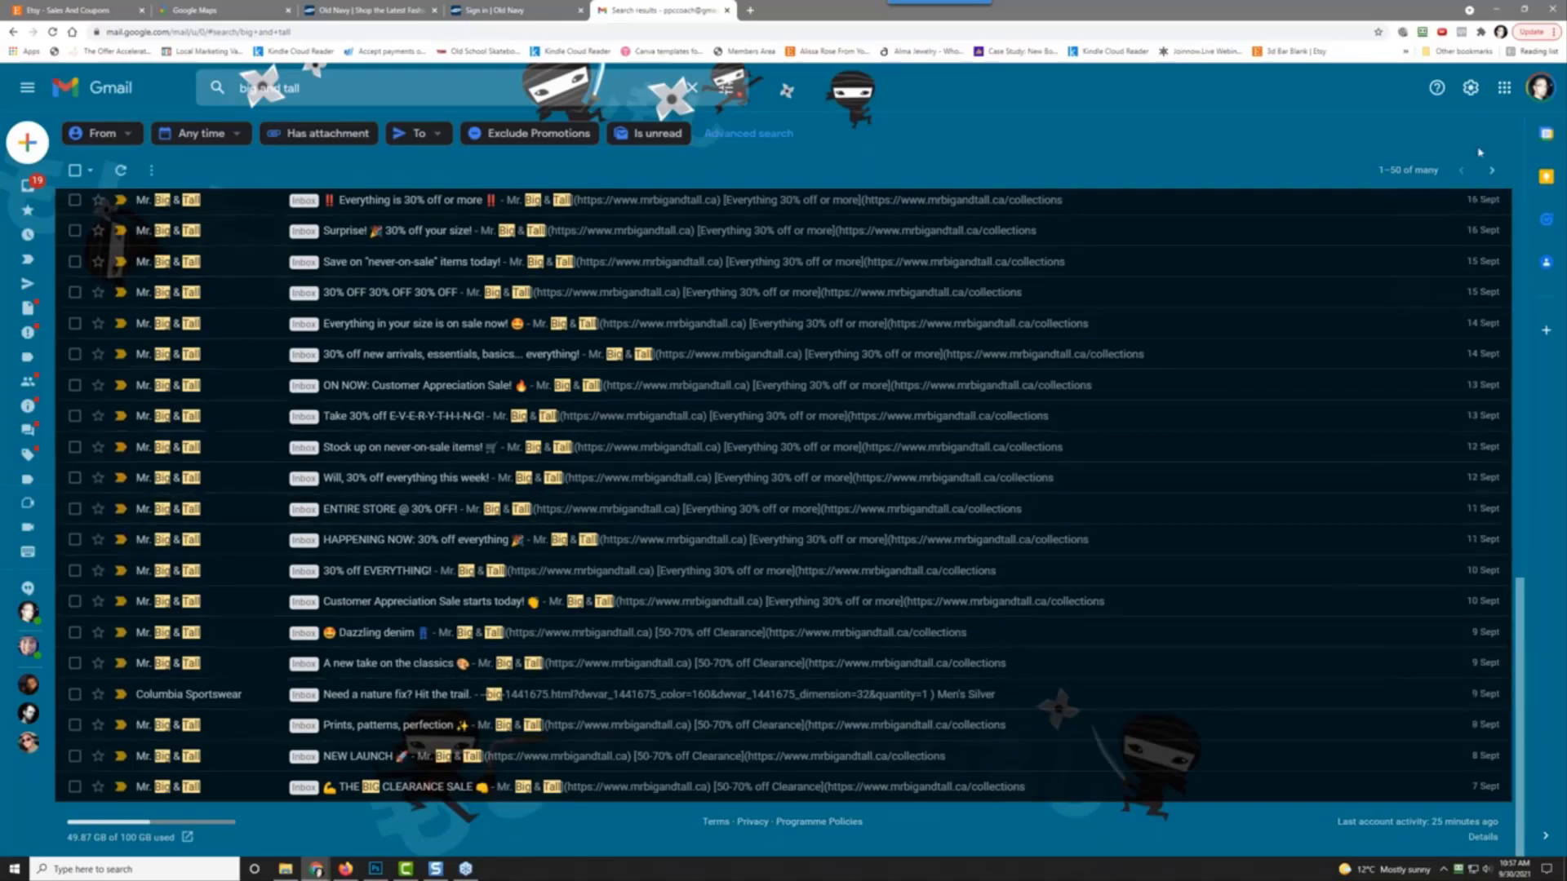
scroll(1360, 378, "up", 10)
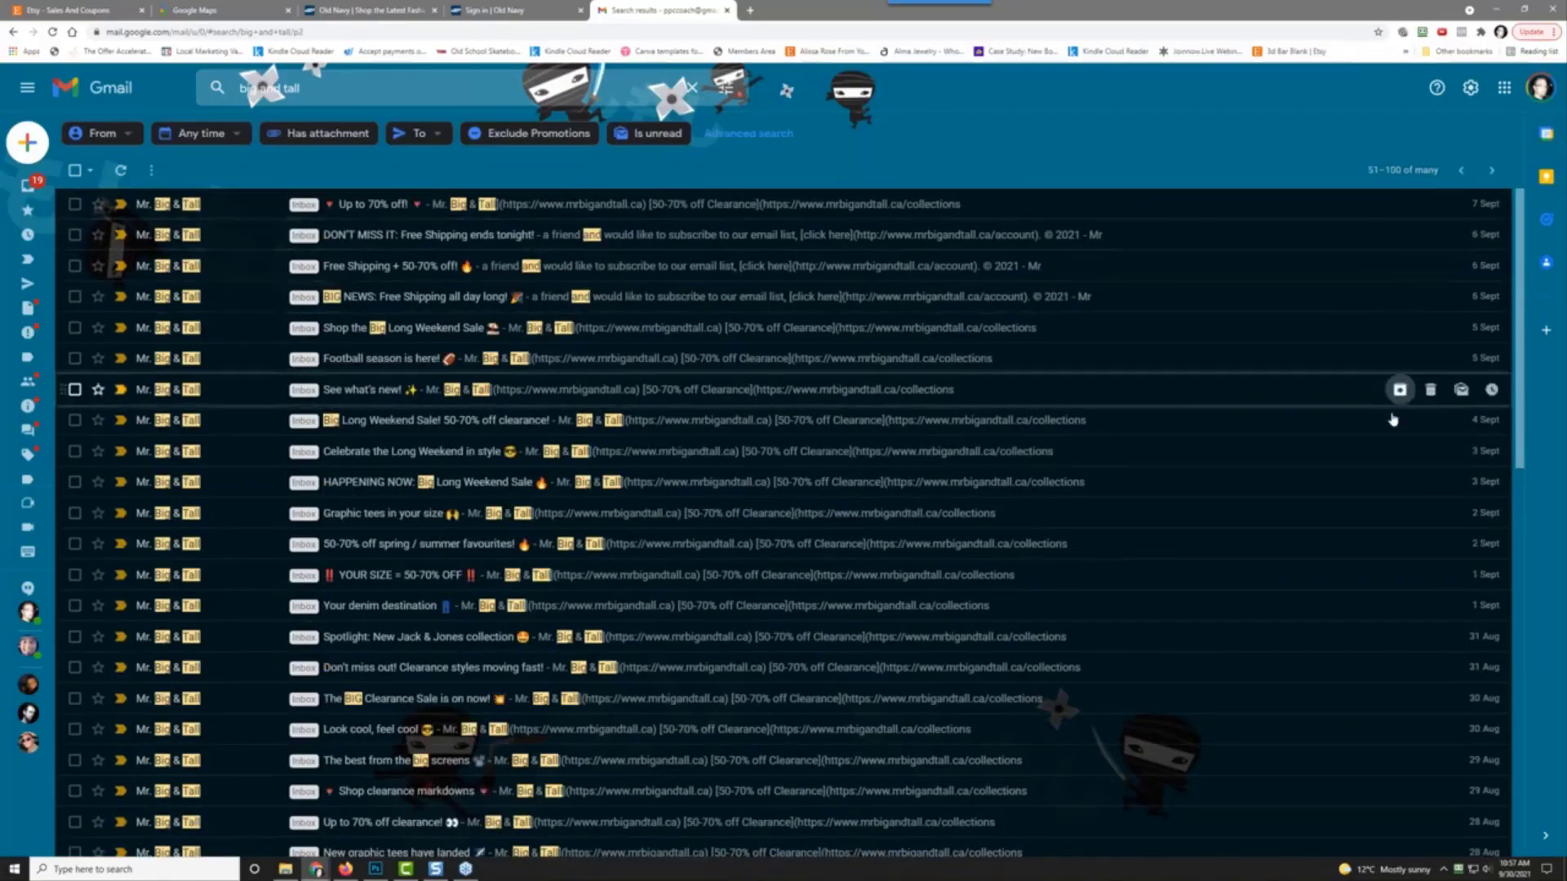
scroll(1445, 555, "down", 2)
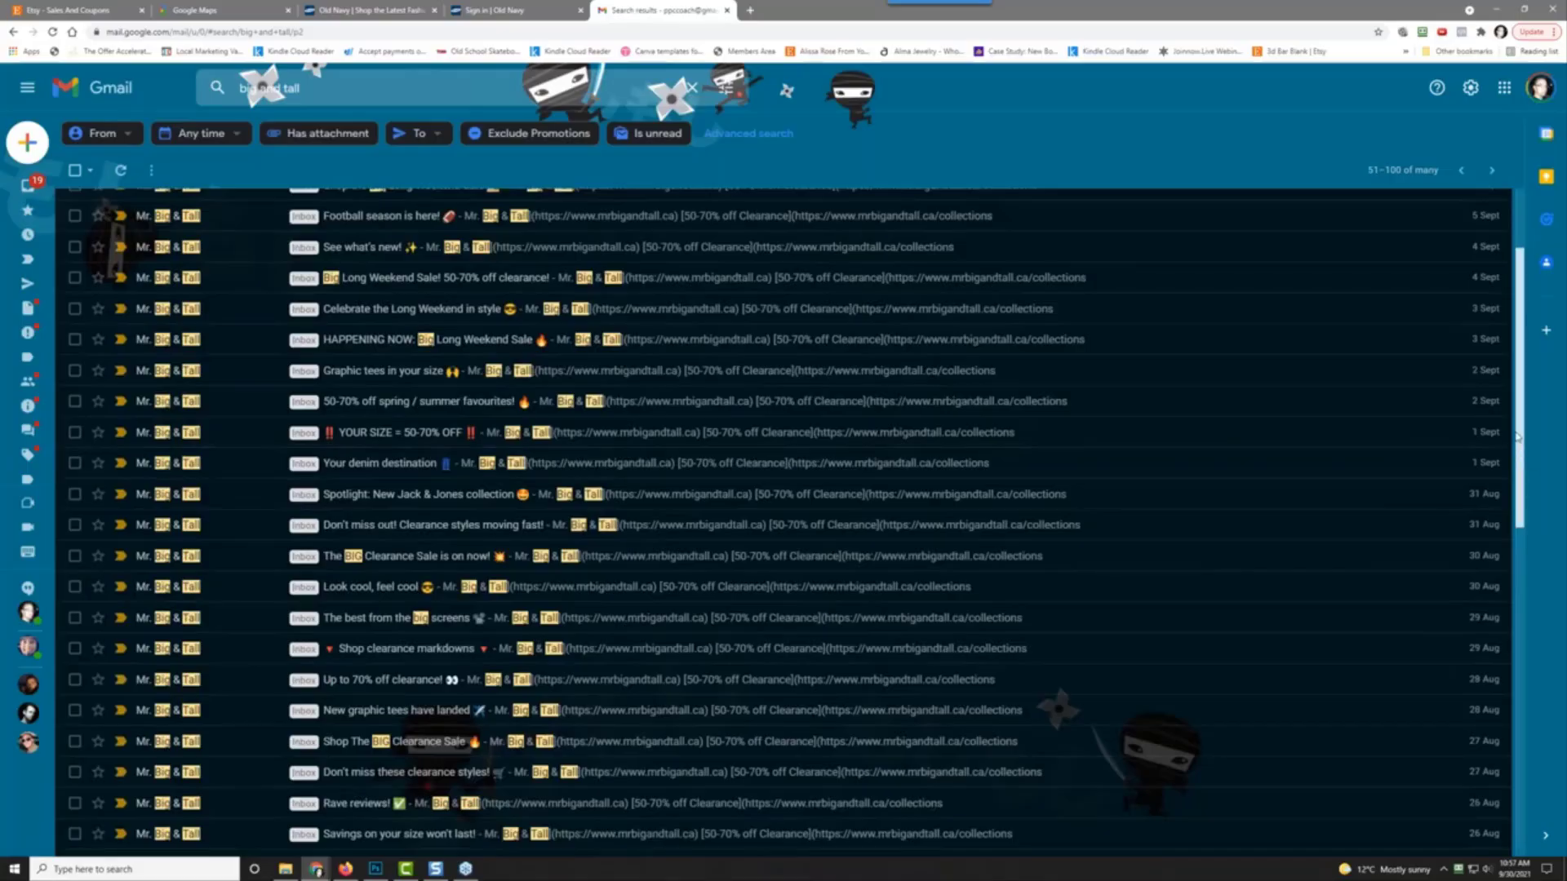
Step: Open the Mr. Big & Tall e-mail "Your denim destination" and read through its content
left_click(569, 463)
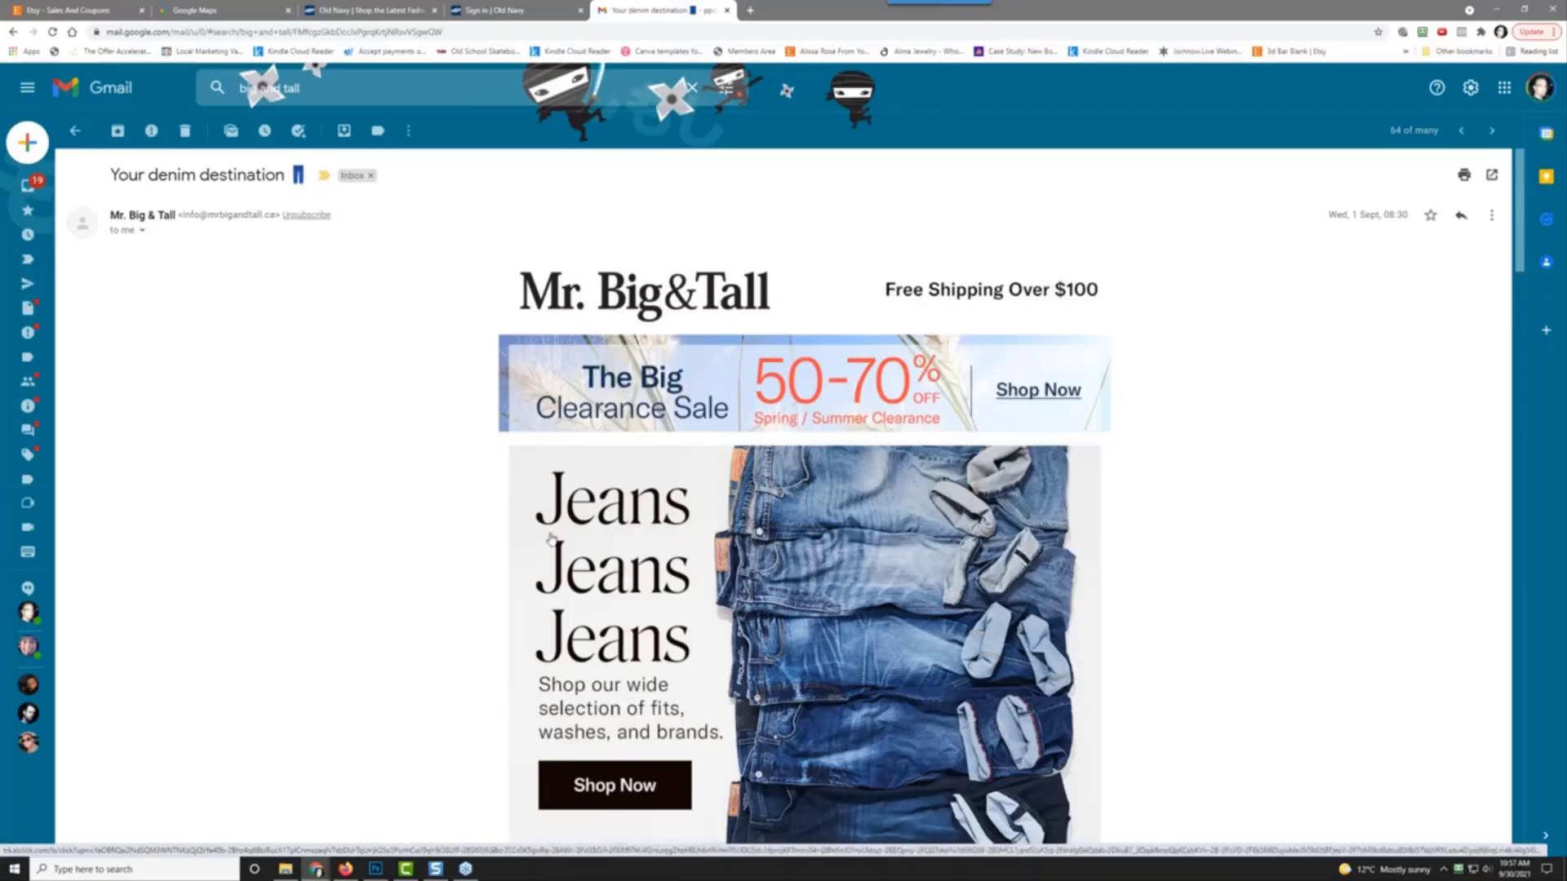
scroll(586, 400, "down", 3)
scroll(756, 553, "down", 7)
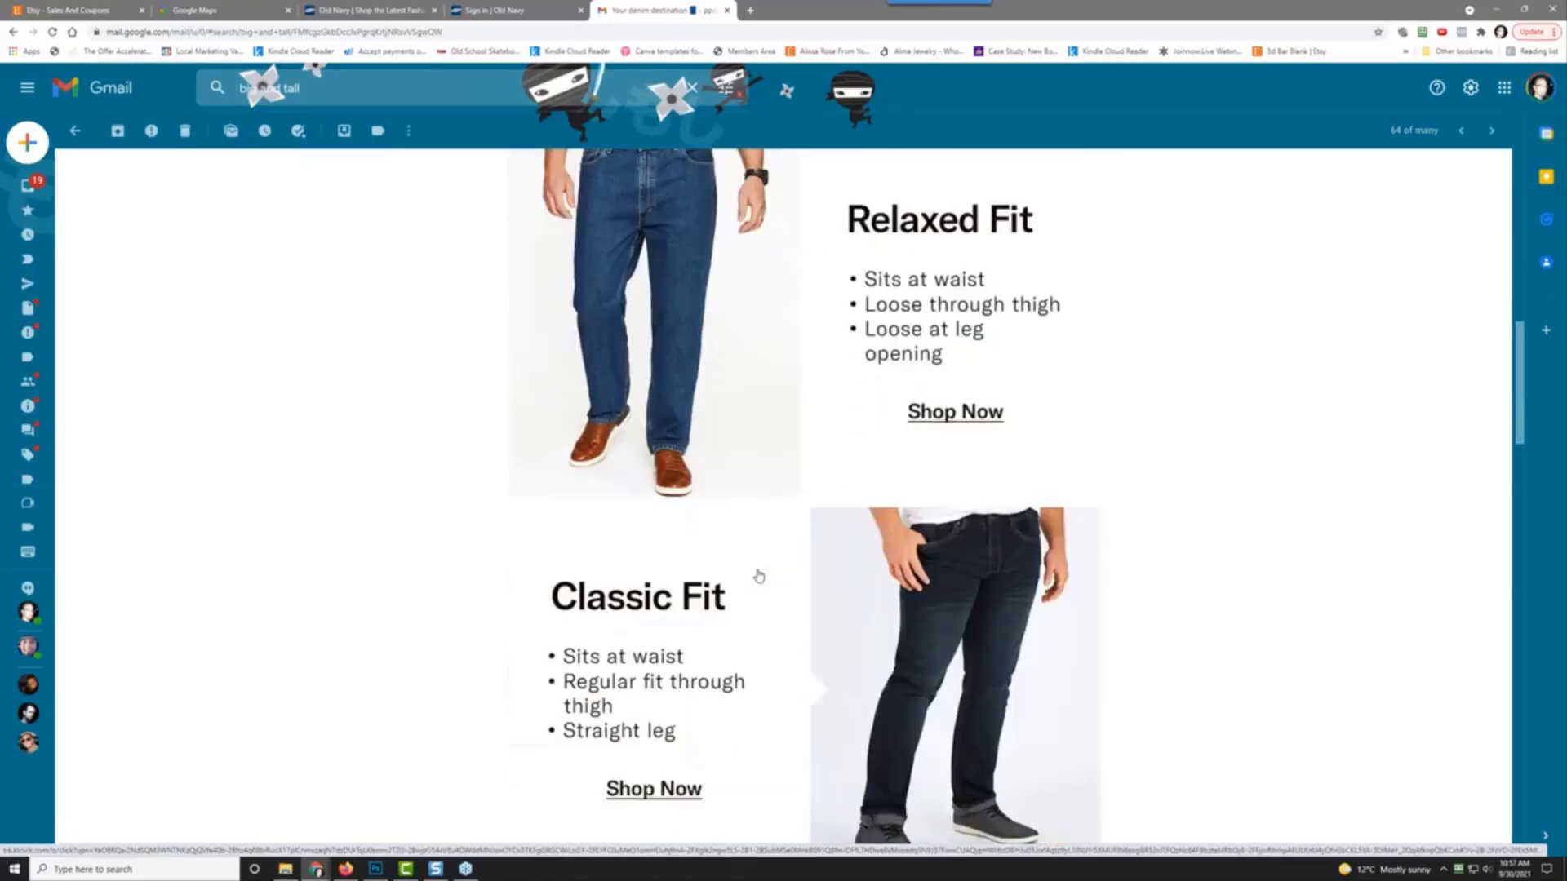
scroll(756, 570, "up", 7)
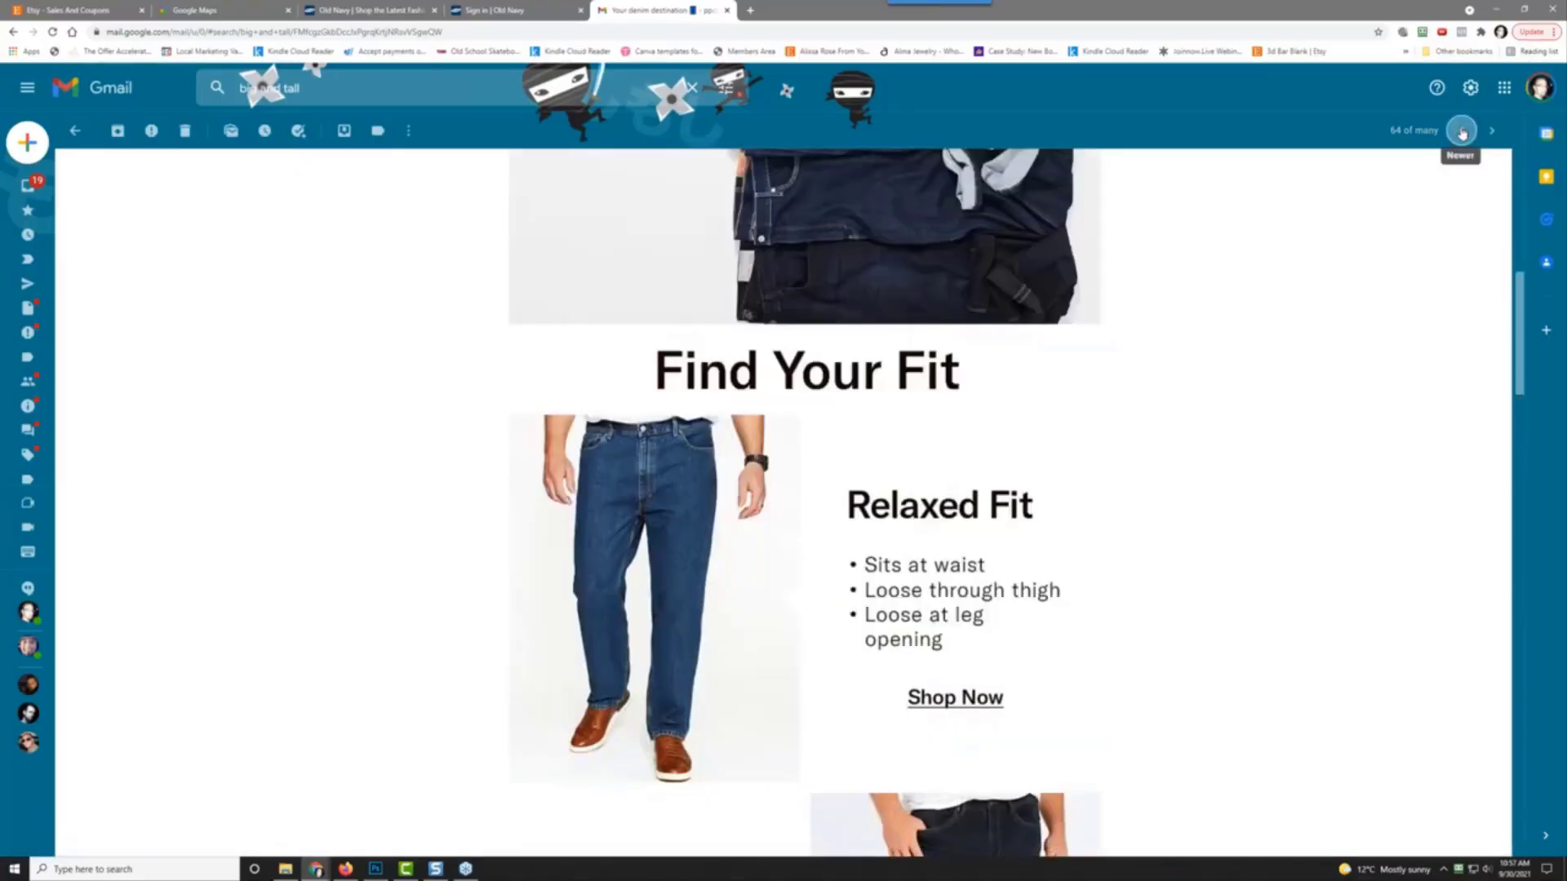
Step: Step through the successively newer Mr. Big & Tall e-mails up to "Shop the Big Long Weekend Sale", comparing their promotions and send dates
left_click(1461, 131)
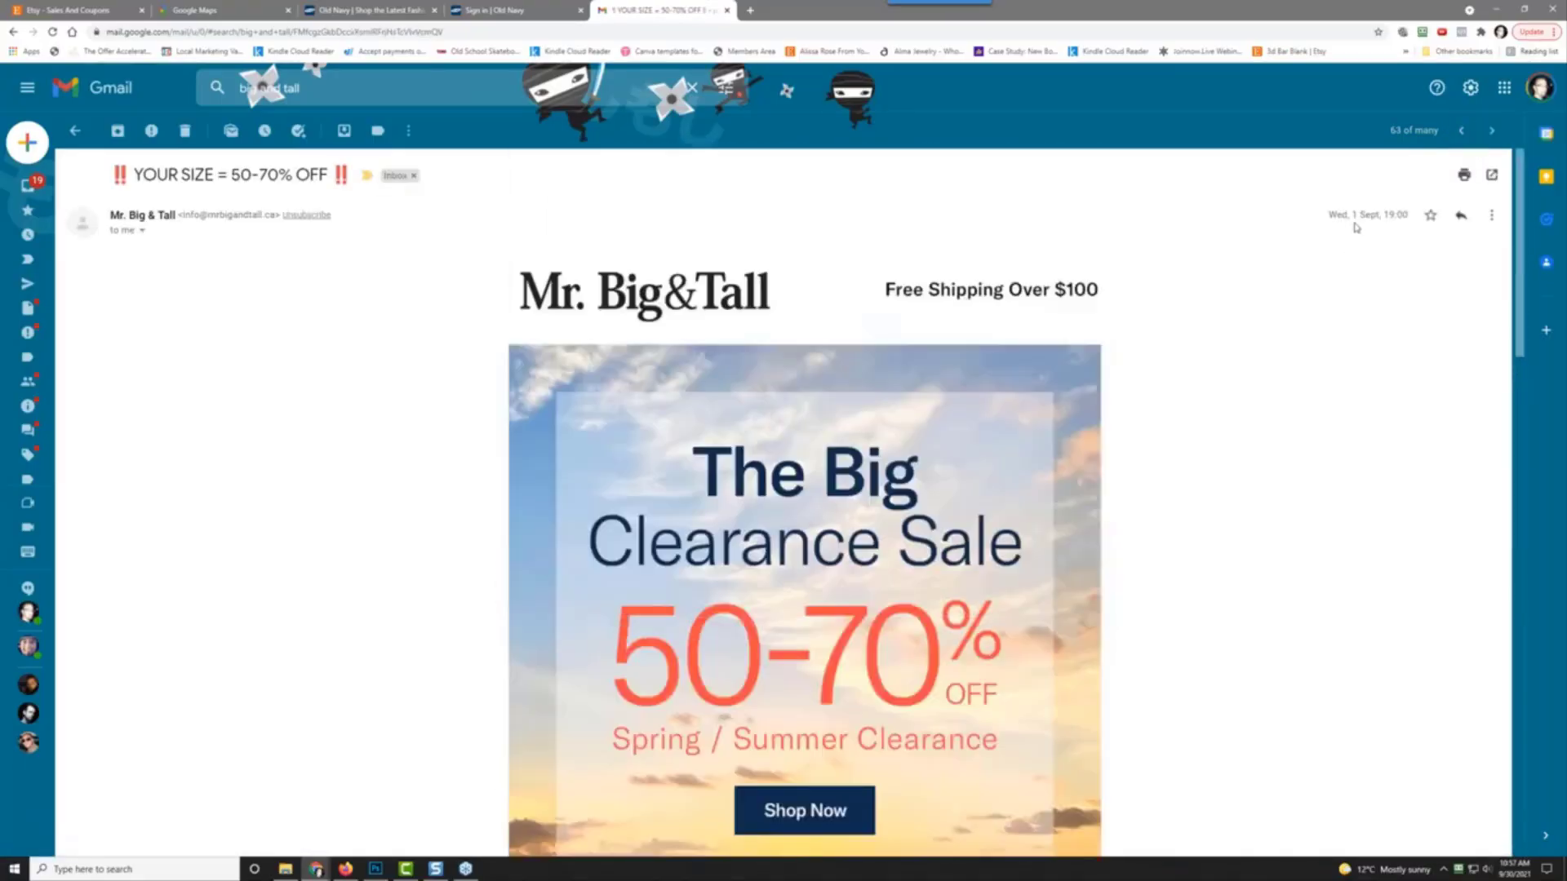
scroll(855, 514, "down", 10)
scroll(855, 516, "up", 10)
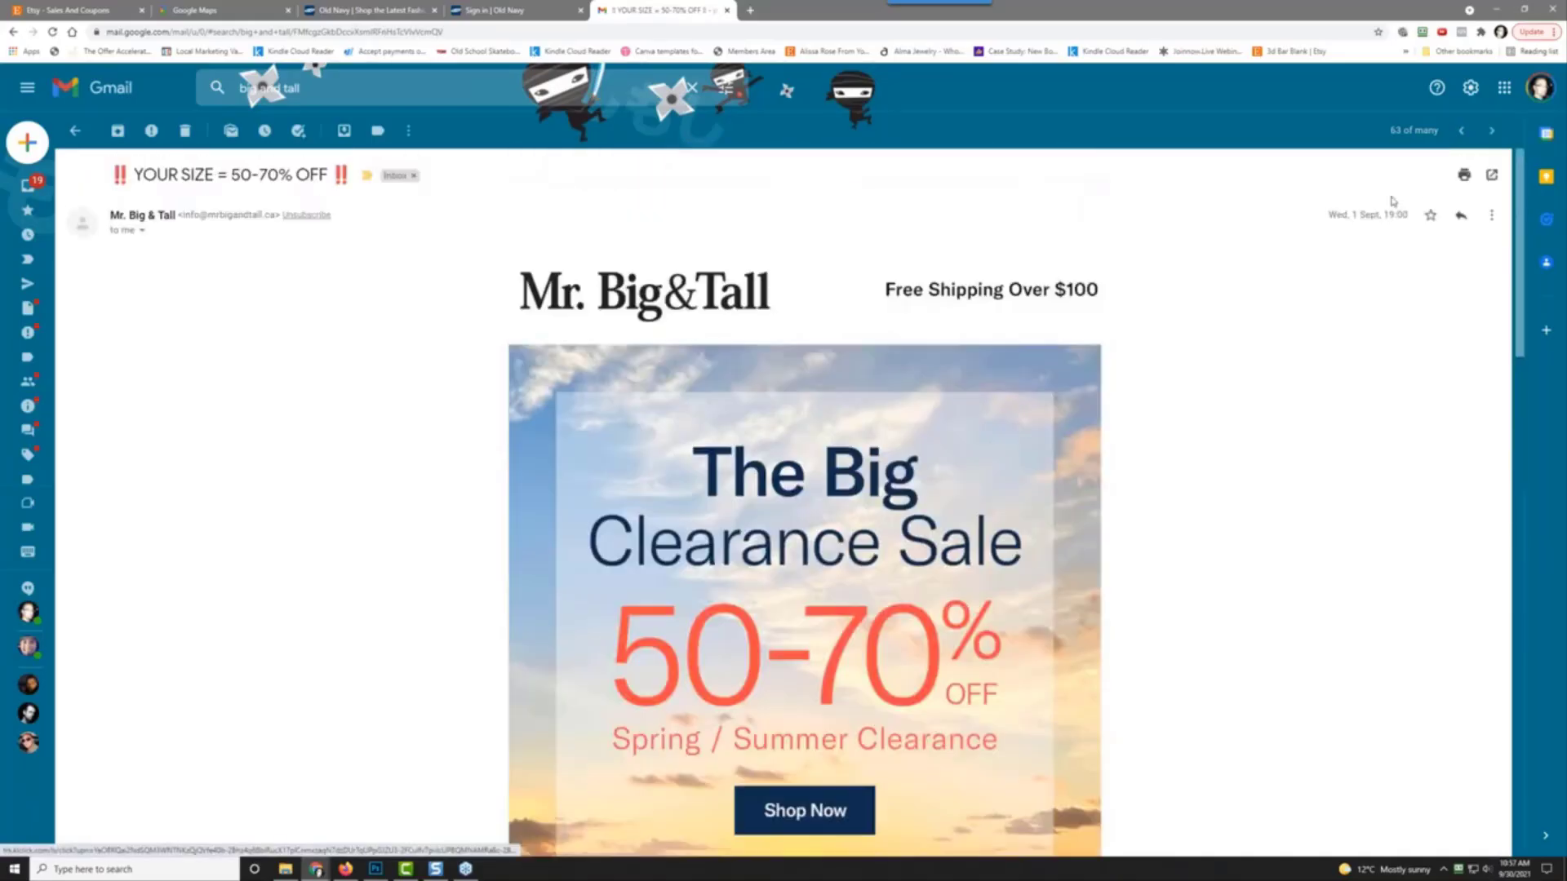
left_click(1461, 130)
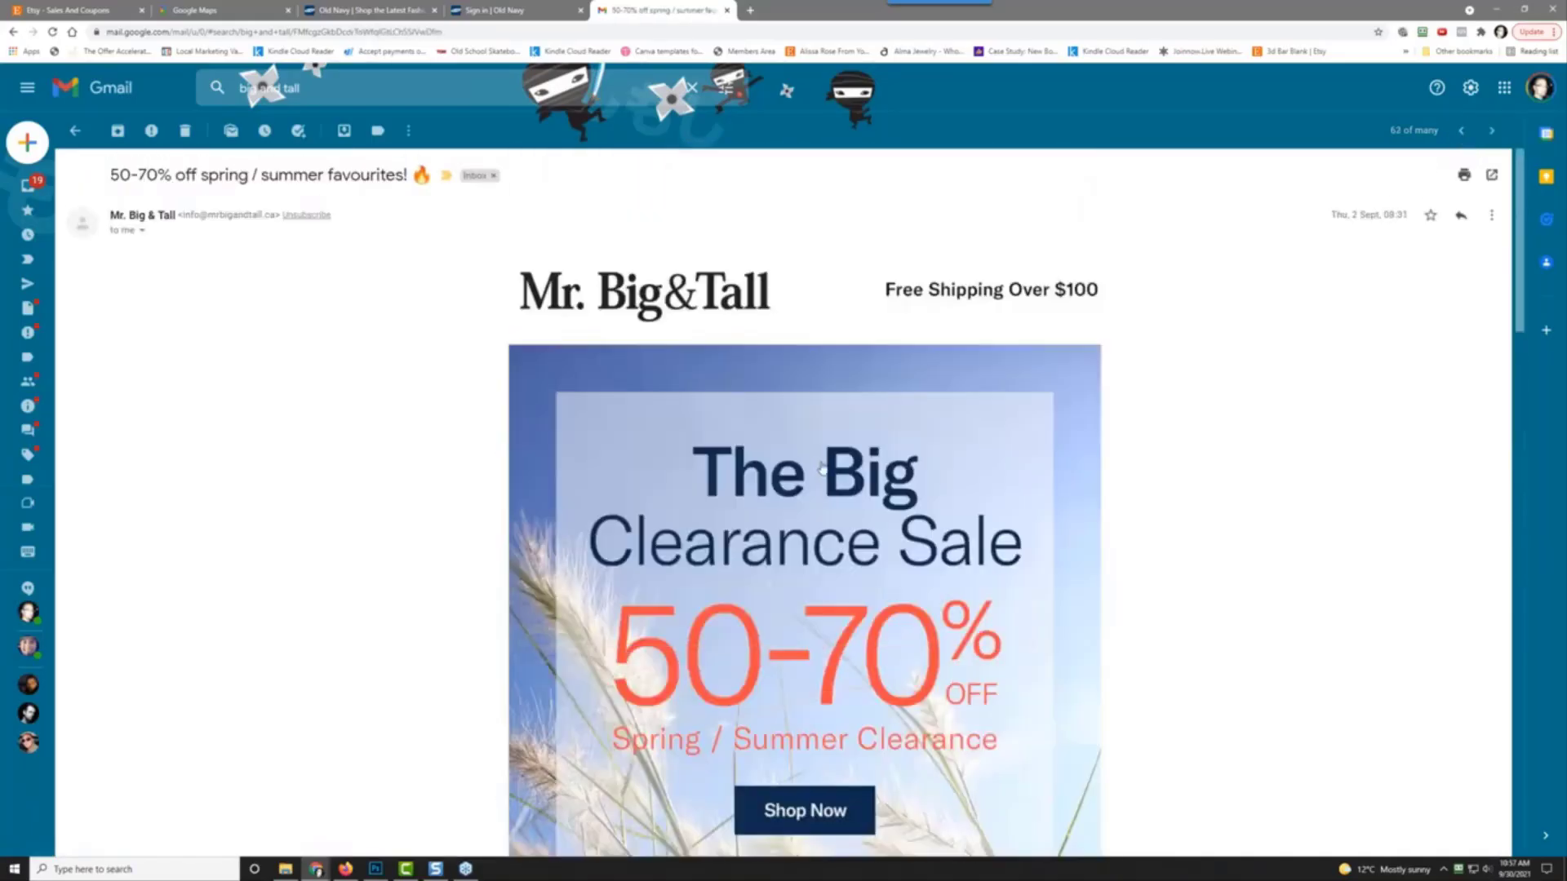
left_click(1459, 132)
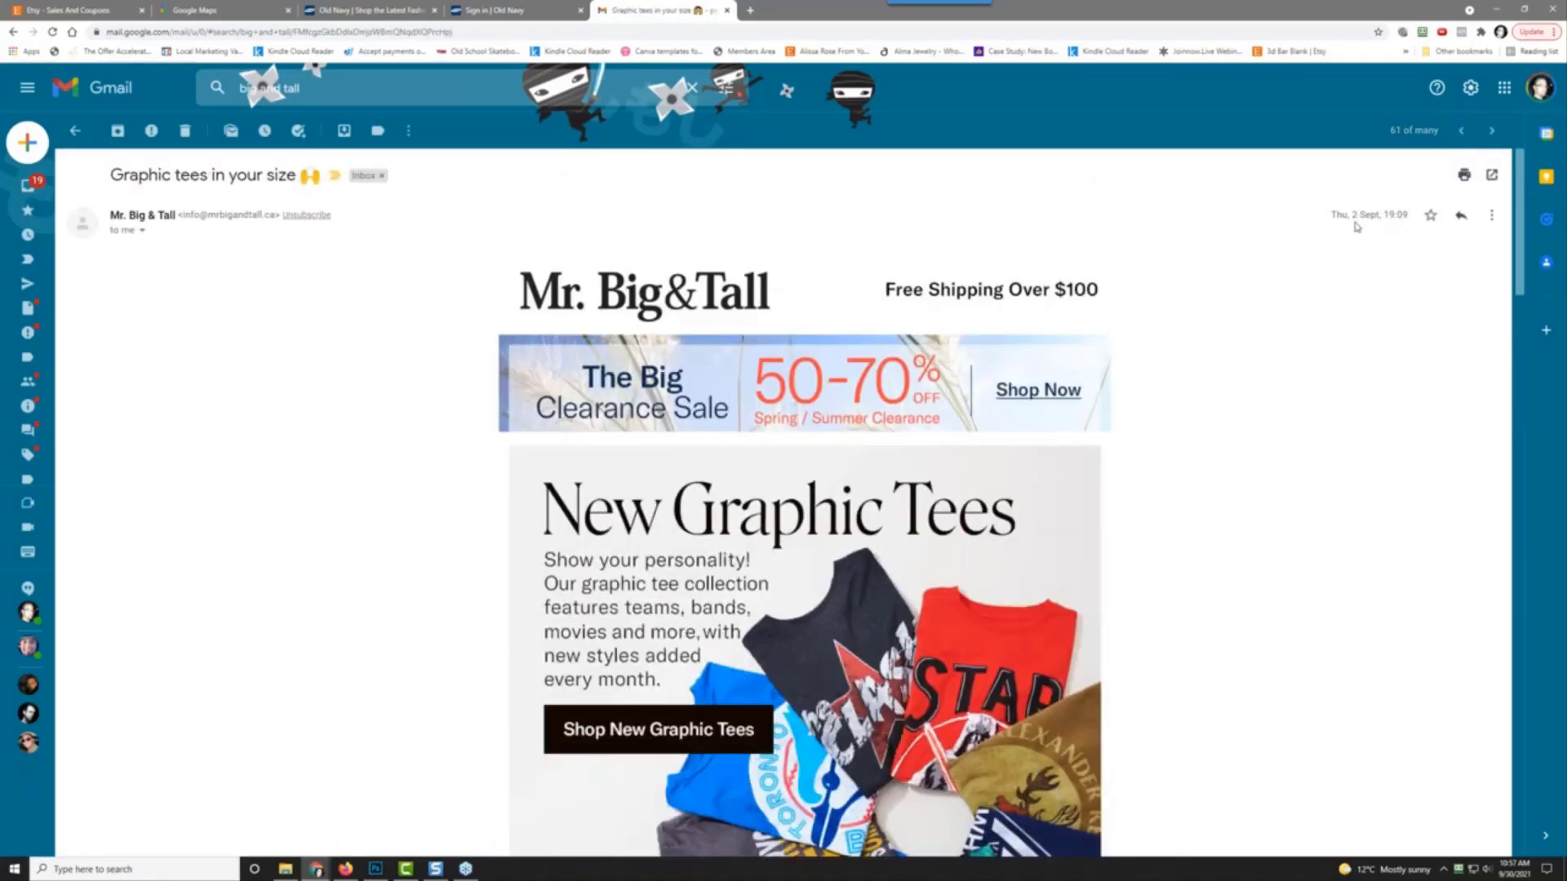
left_click(1462, 132)
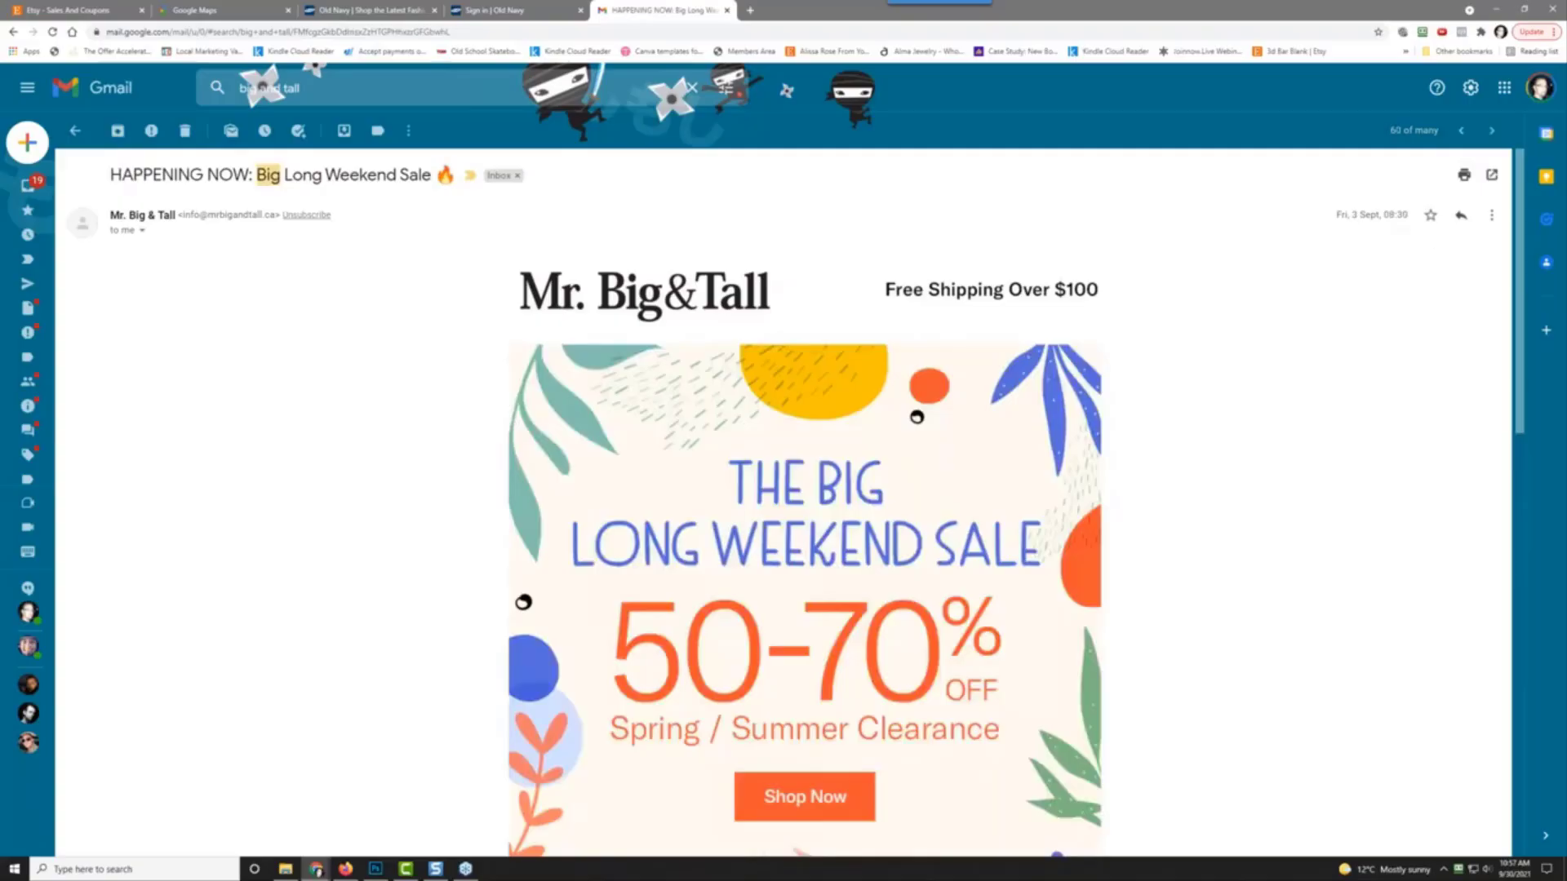
left_click(1461, 131)
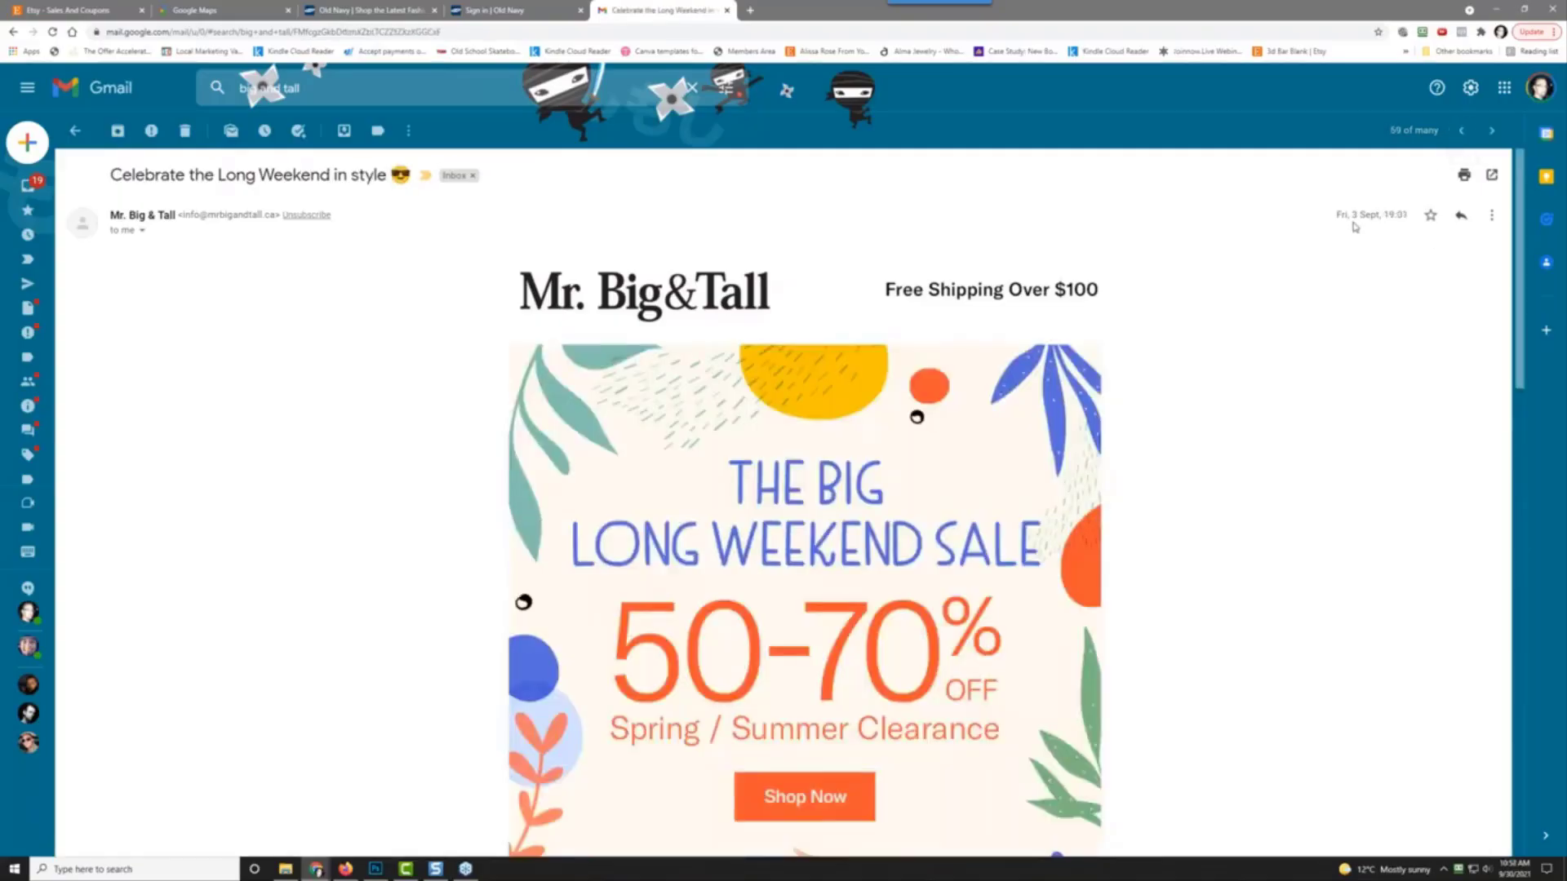
left_click(1462, 131)
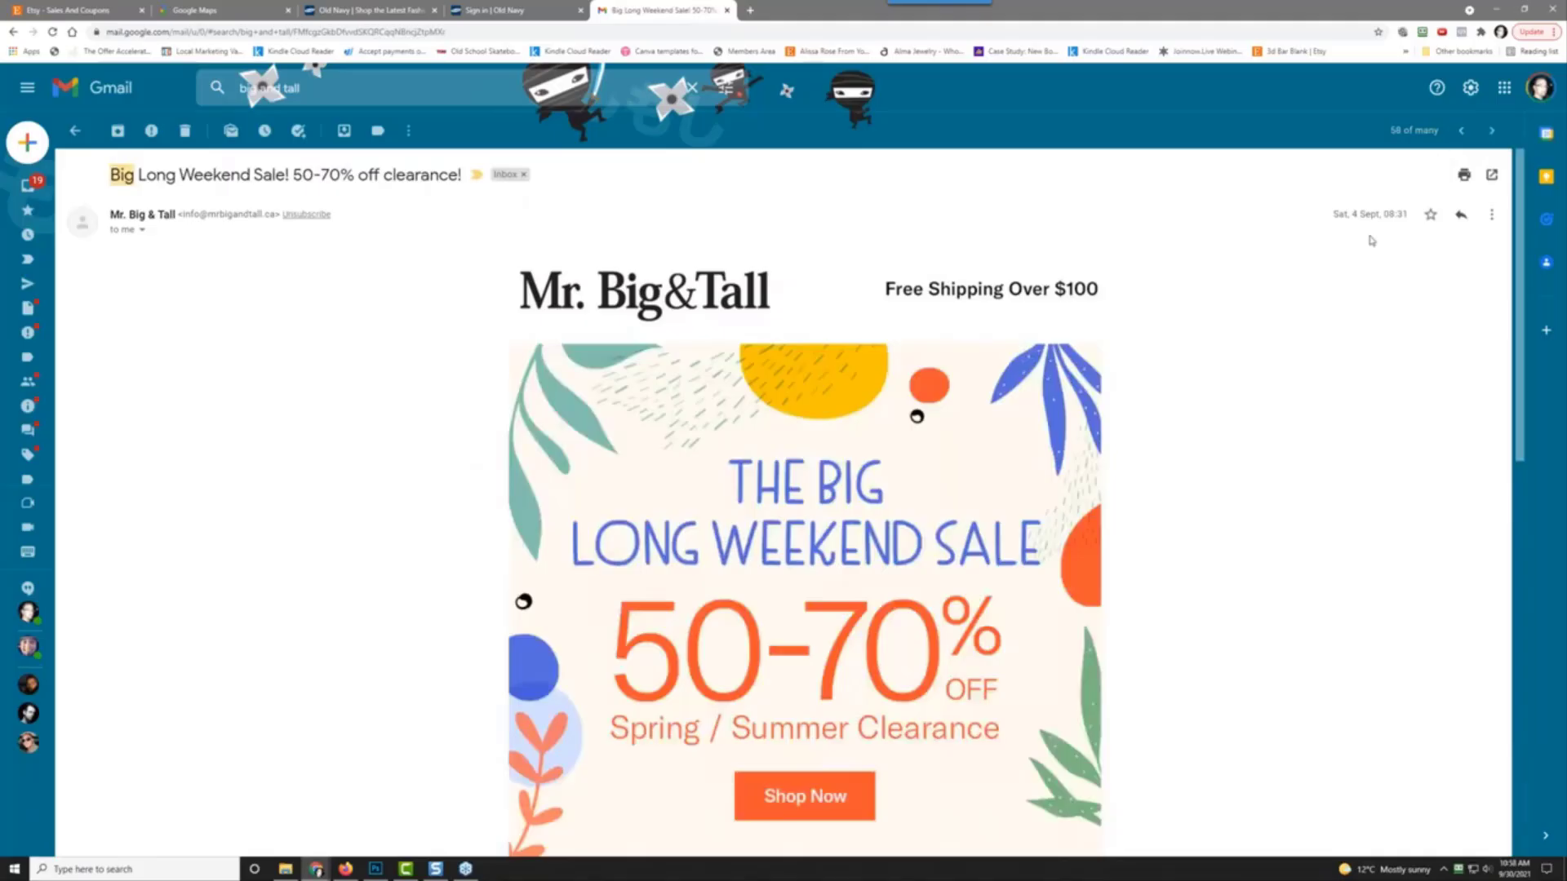
left_click(1462, 130)
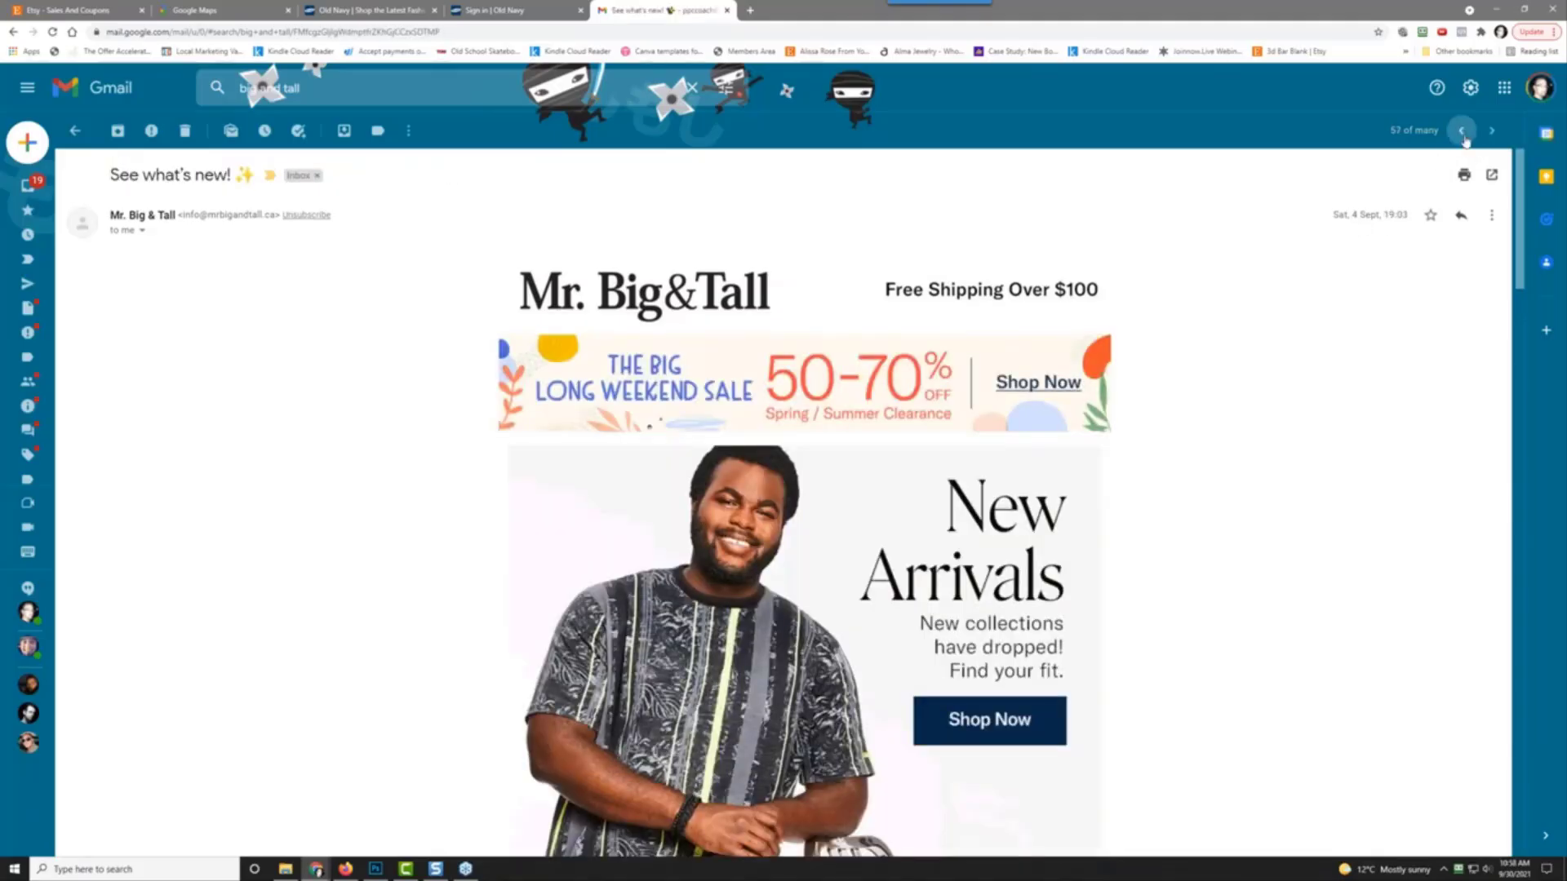
left_click(1462, 135)
left_click(1462, 131)
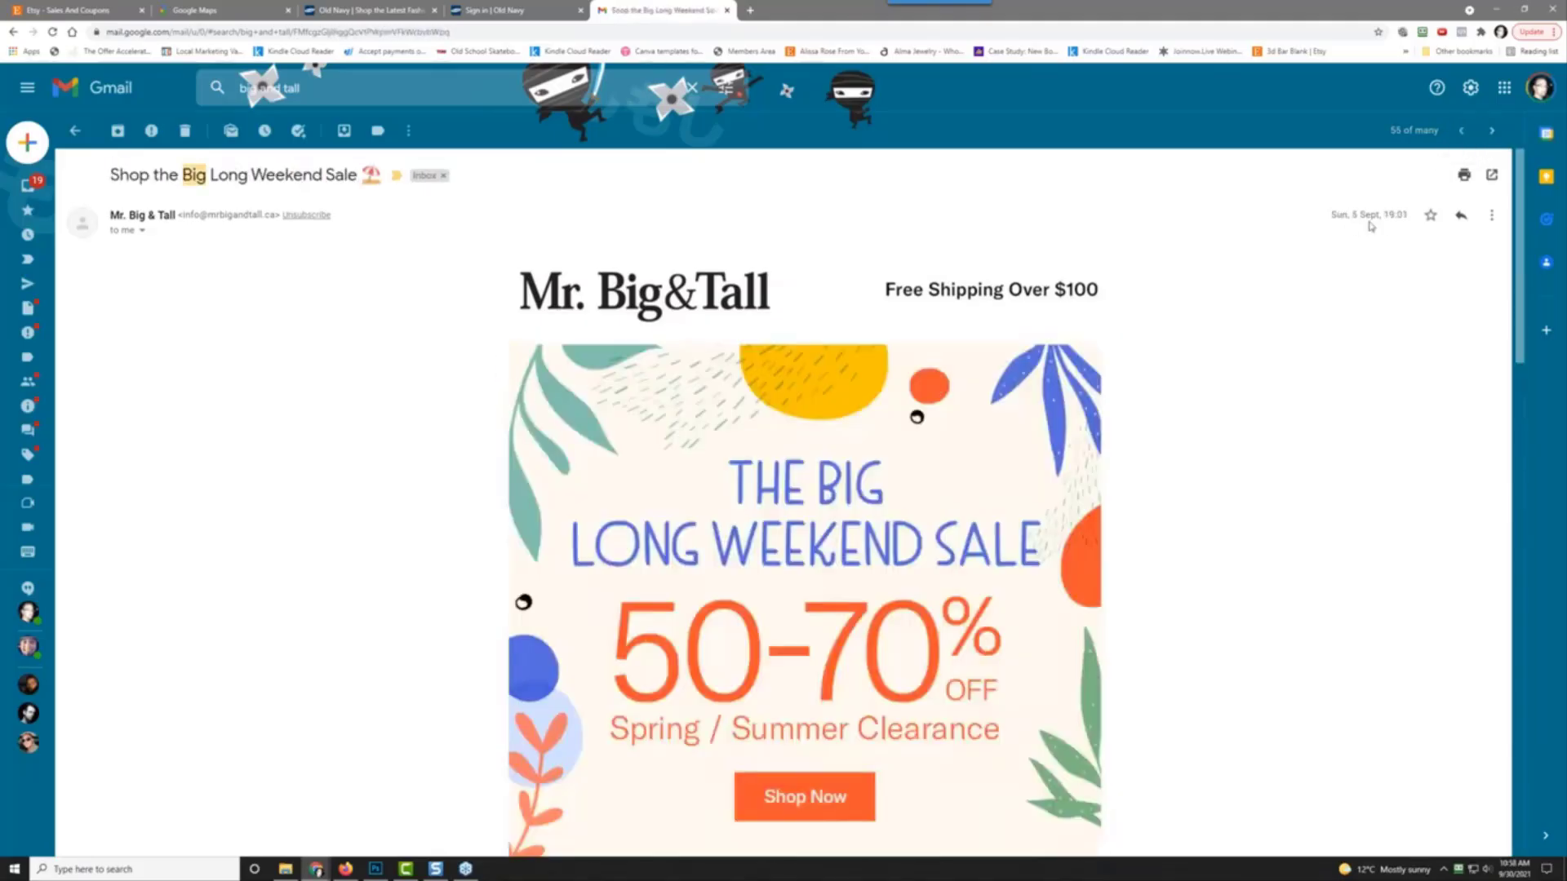
Step: Step through the successively newer e-mails up to "A new take on the classics", comparing Mr. Big & Tall's offers and send dates
left_click(1462, 131)
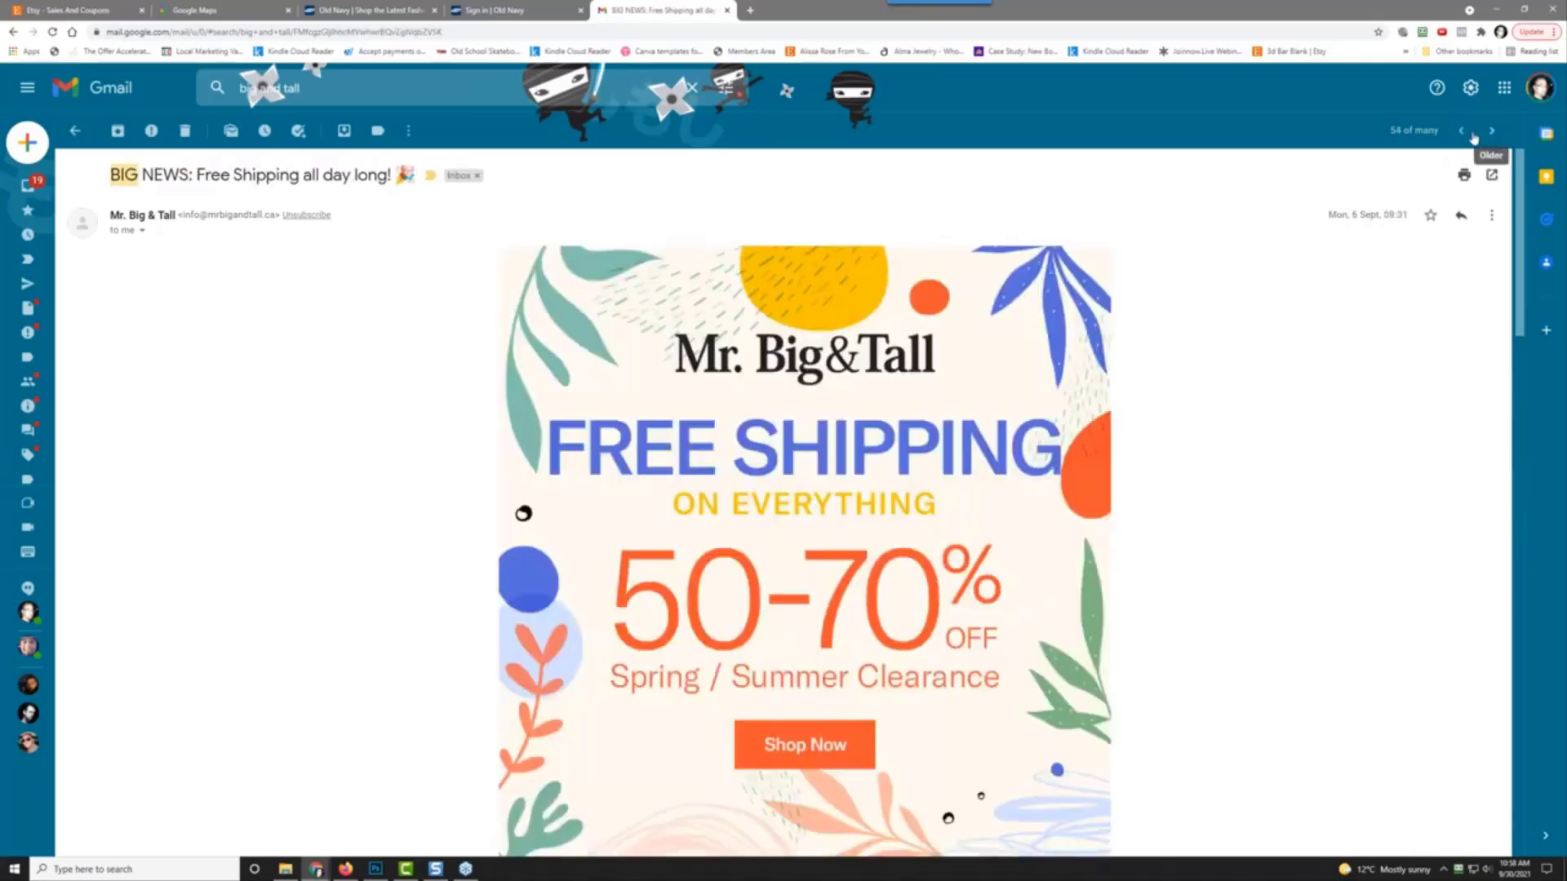
left_click(1462, 131)
left_click(1461, 131)
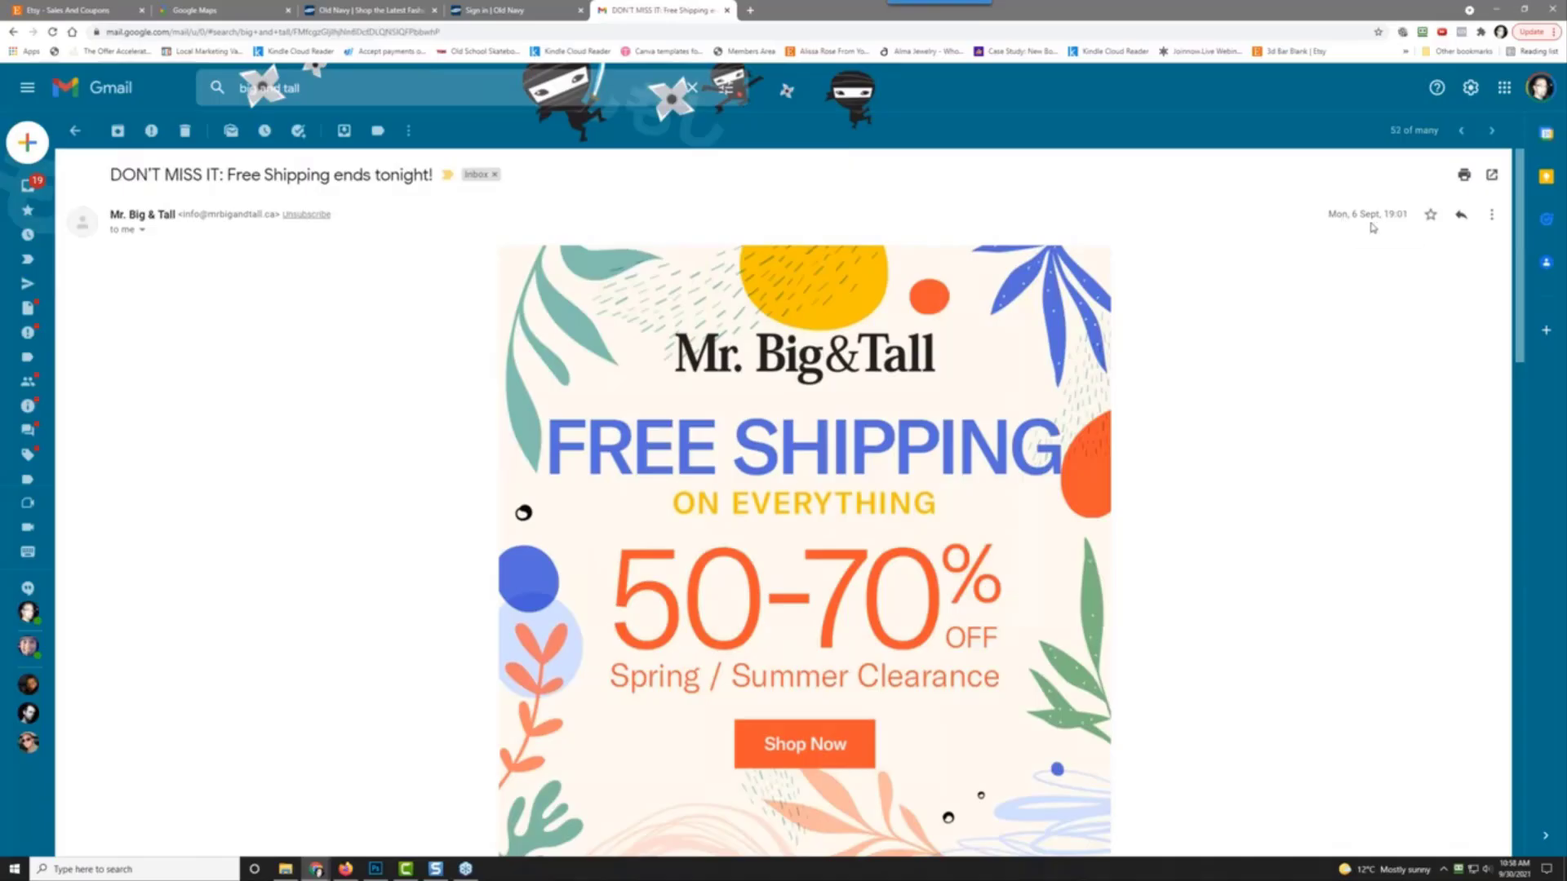
left_click(1462, 131)
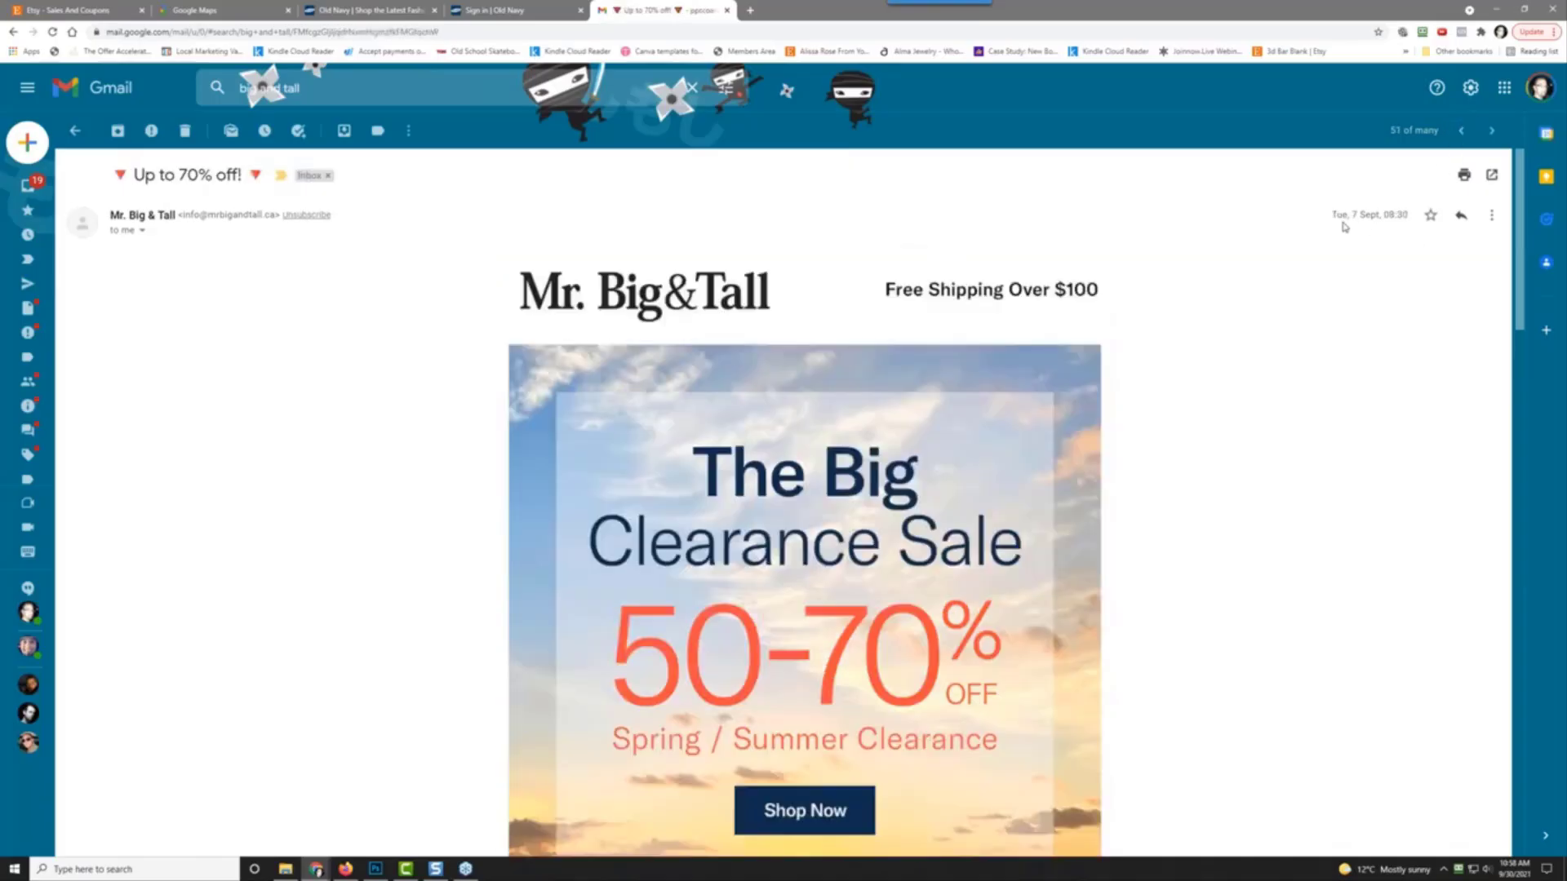
left_click(1462, 133)
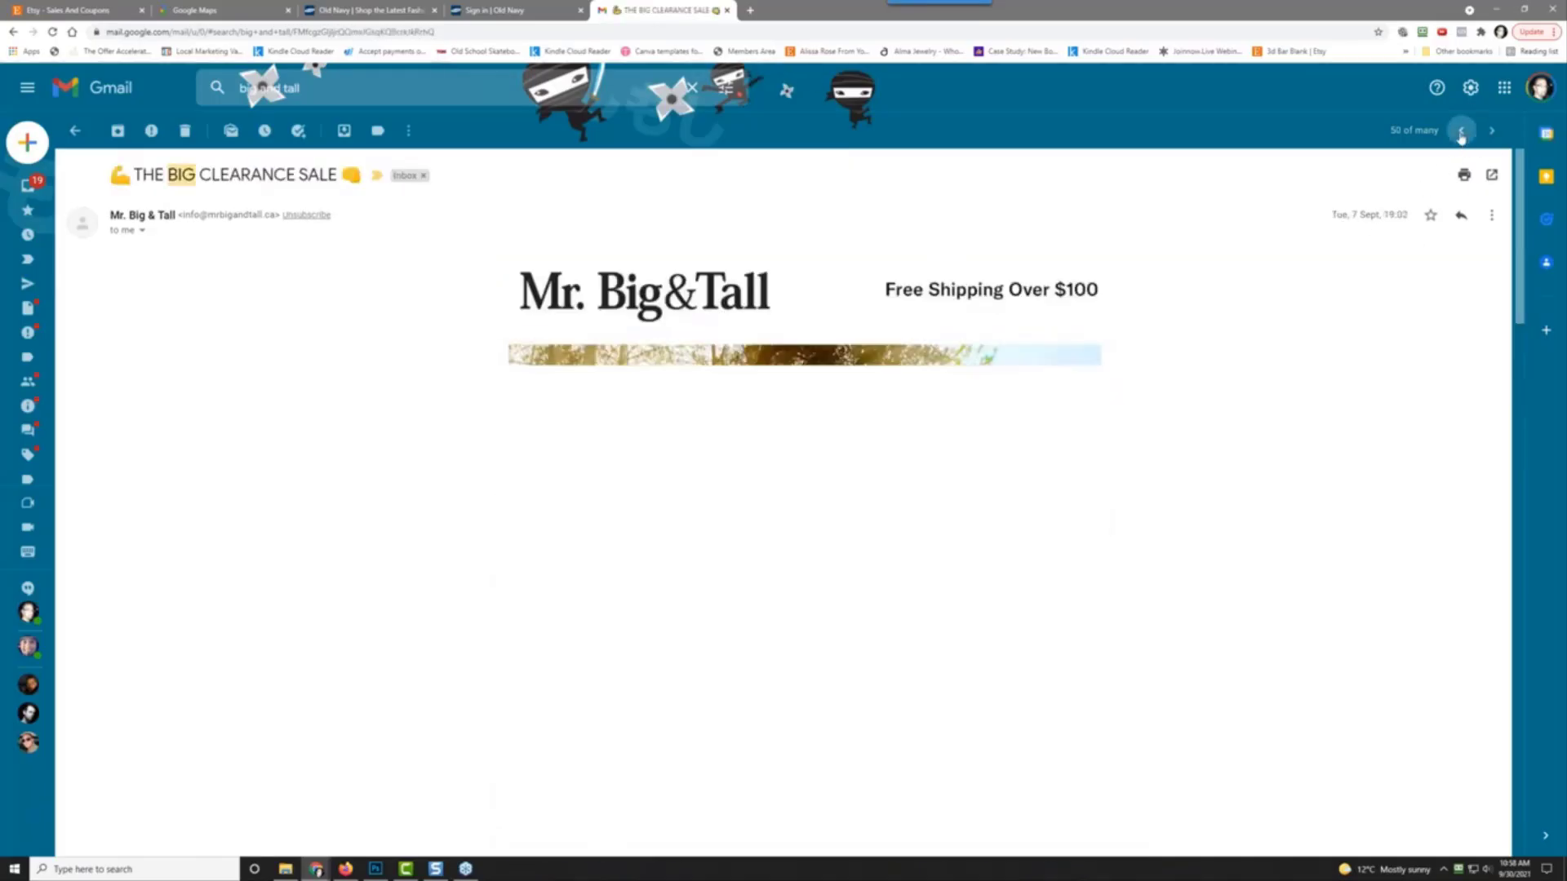
left_click(1461, 133)
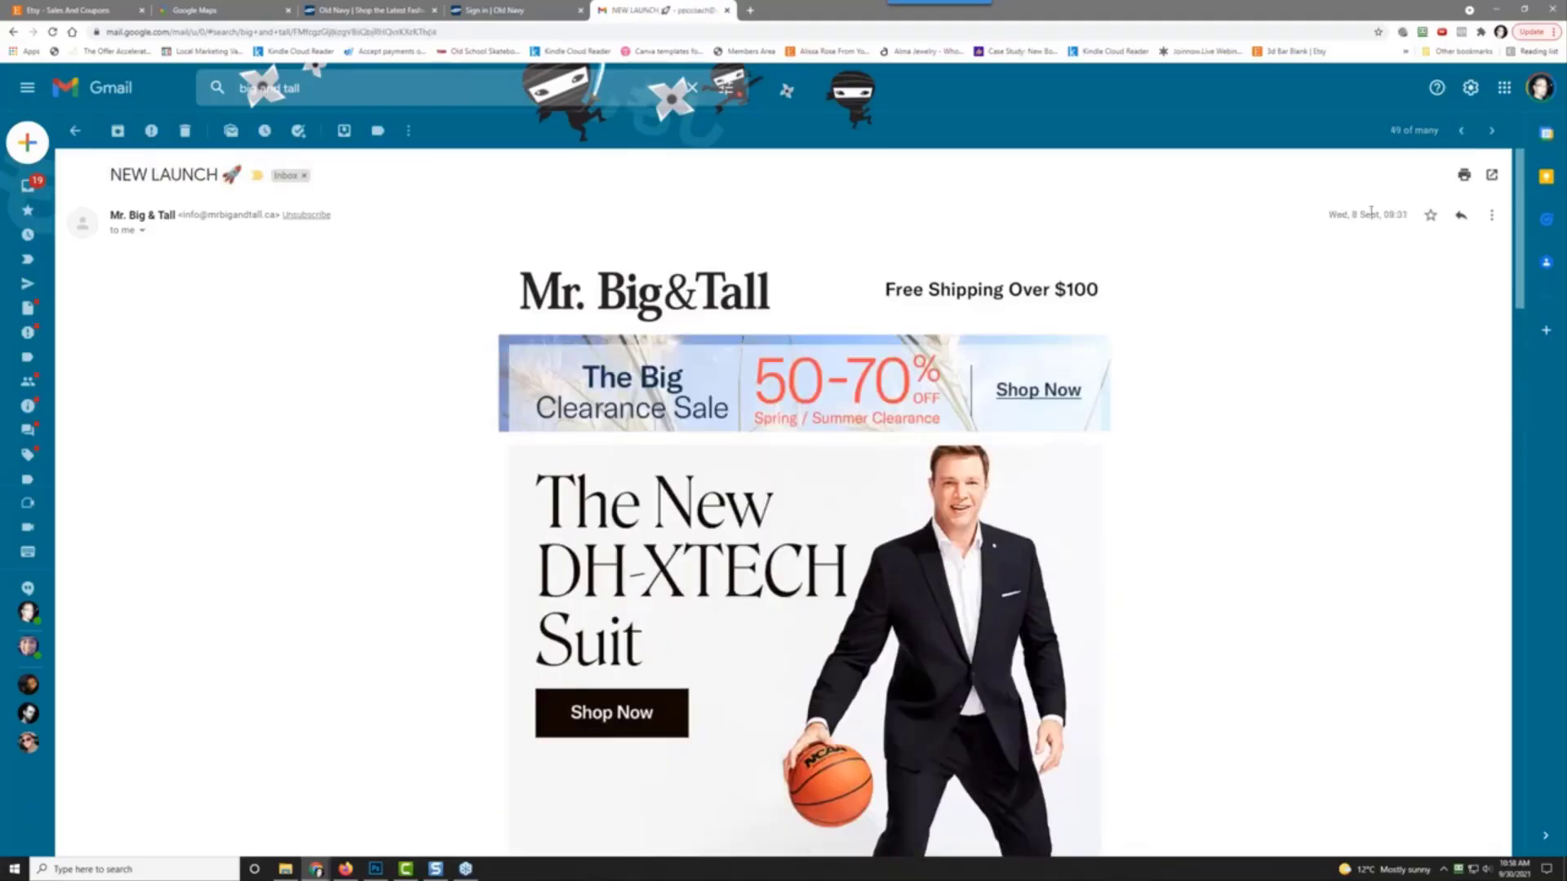
left_click(1460, 133)
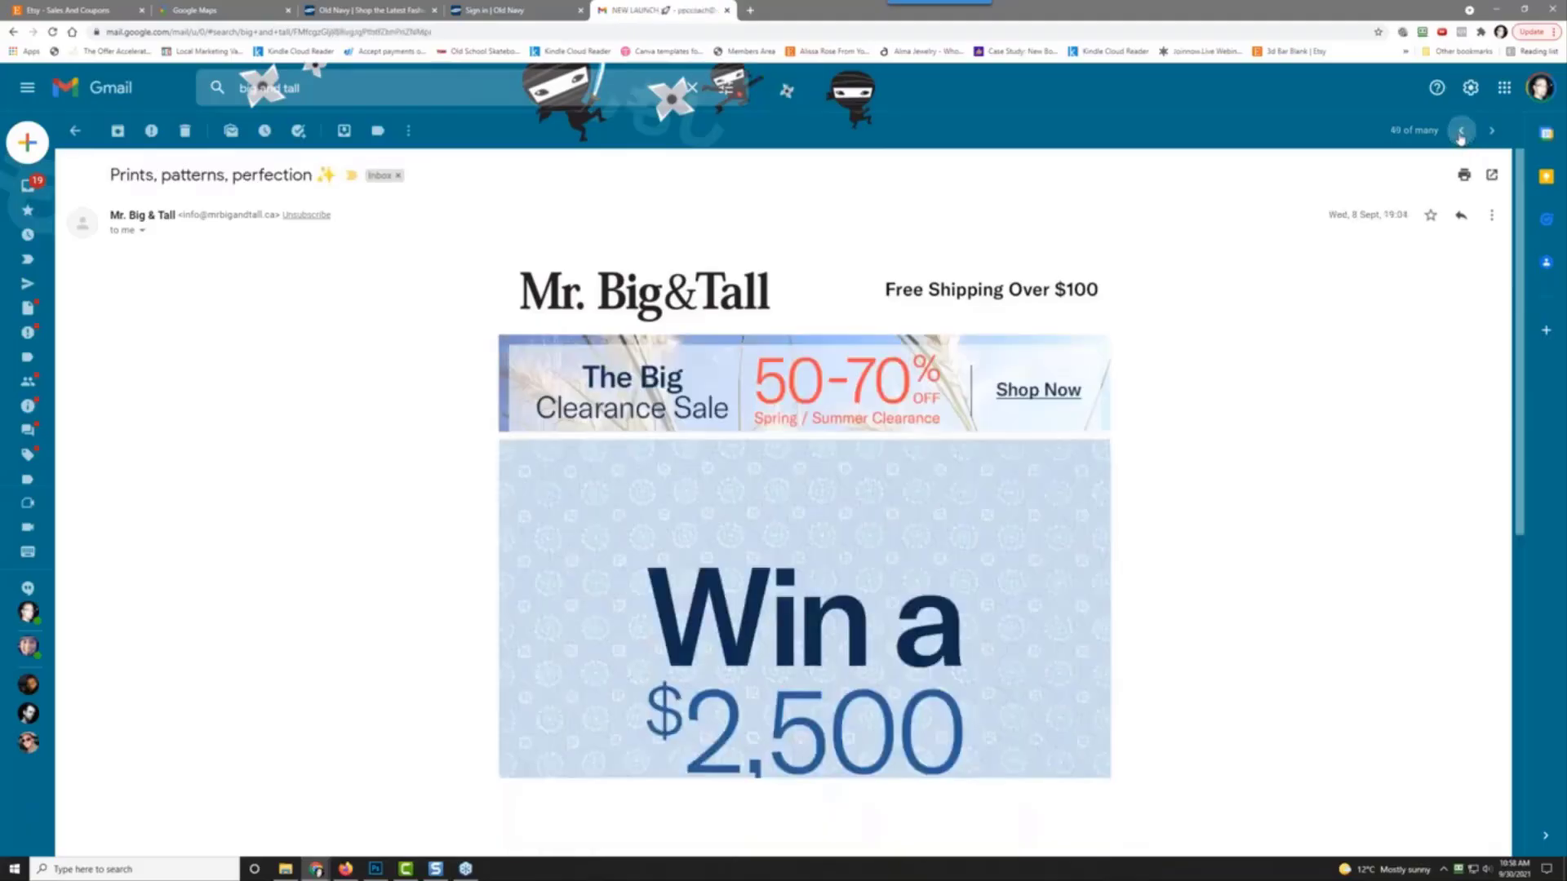
left_click(1460, 133)
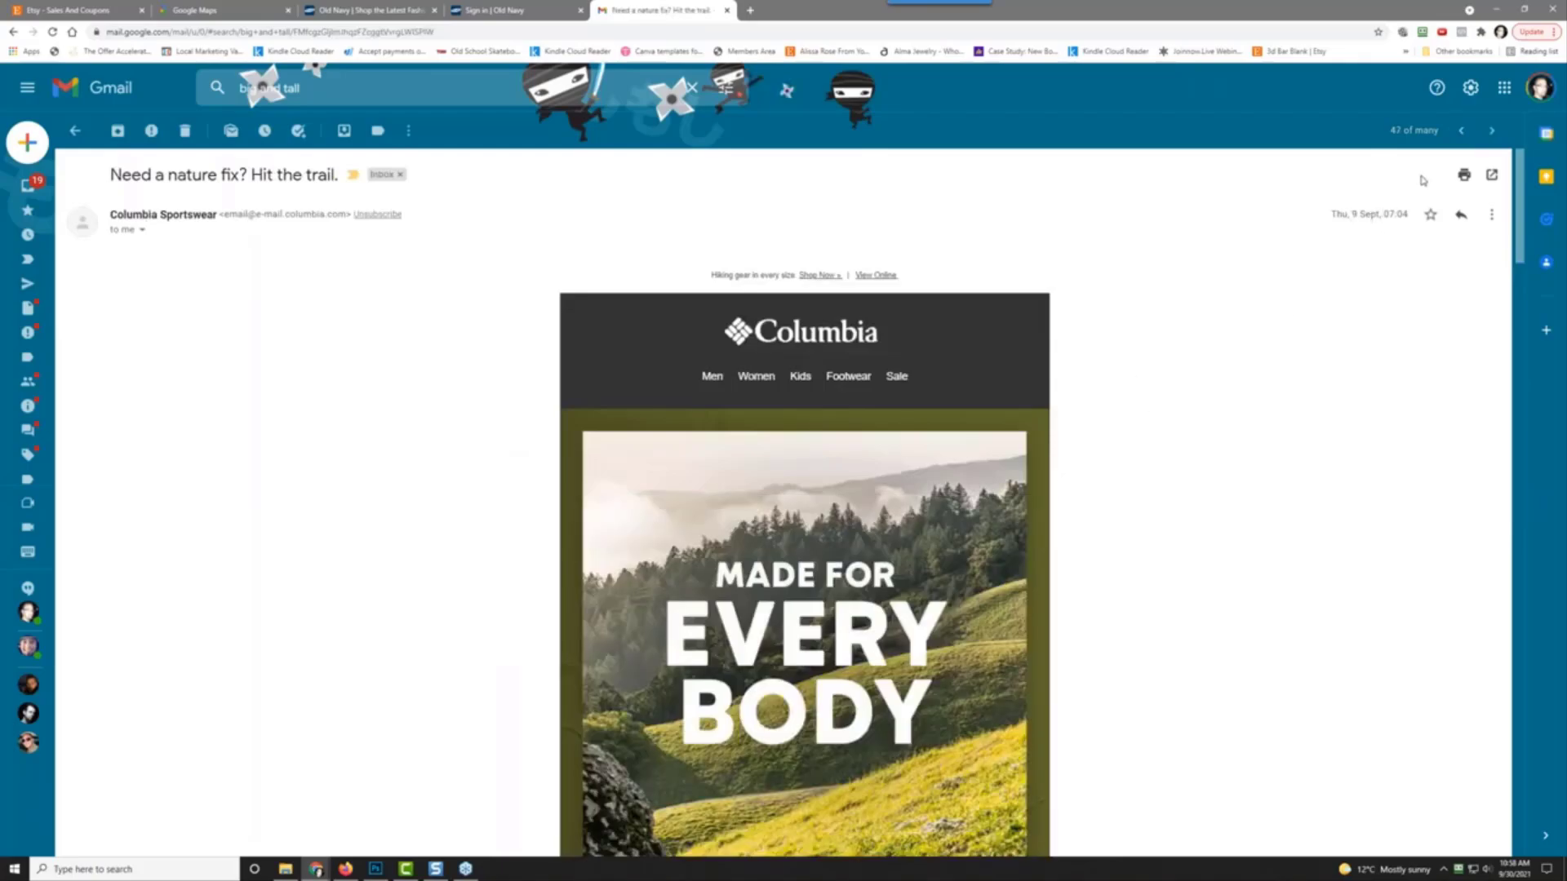
left_click(1464, 132)
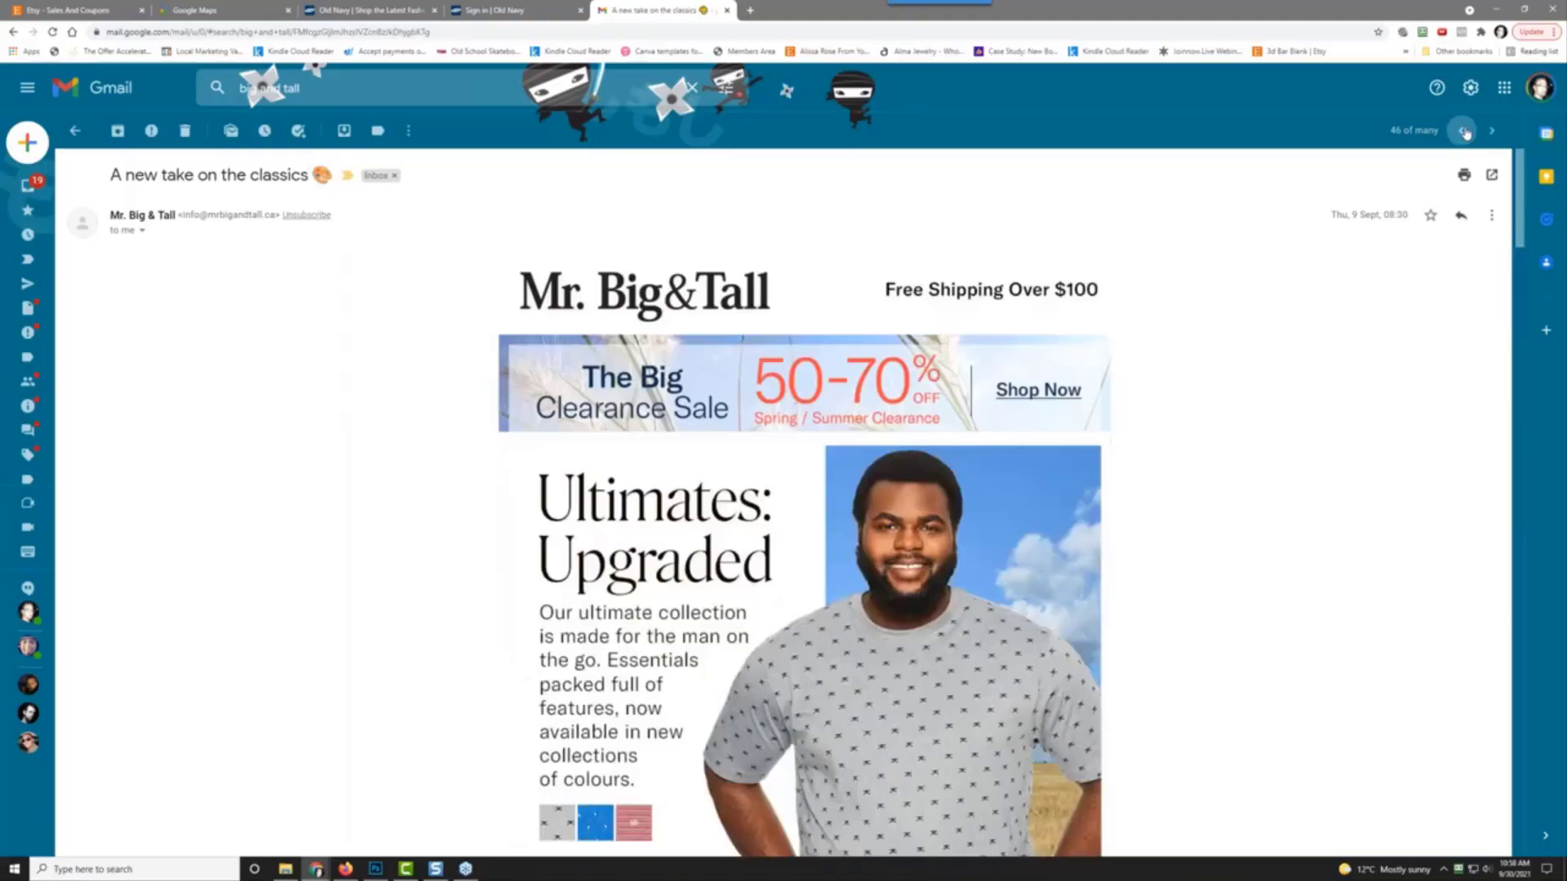
Step: Return to the big and tall search results and page through to the last page, examining how far back the e-mails go
left_click(75, 131)
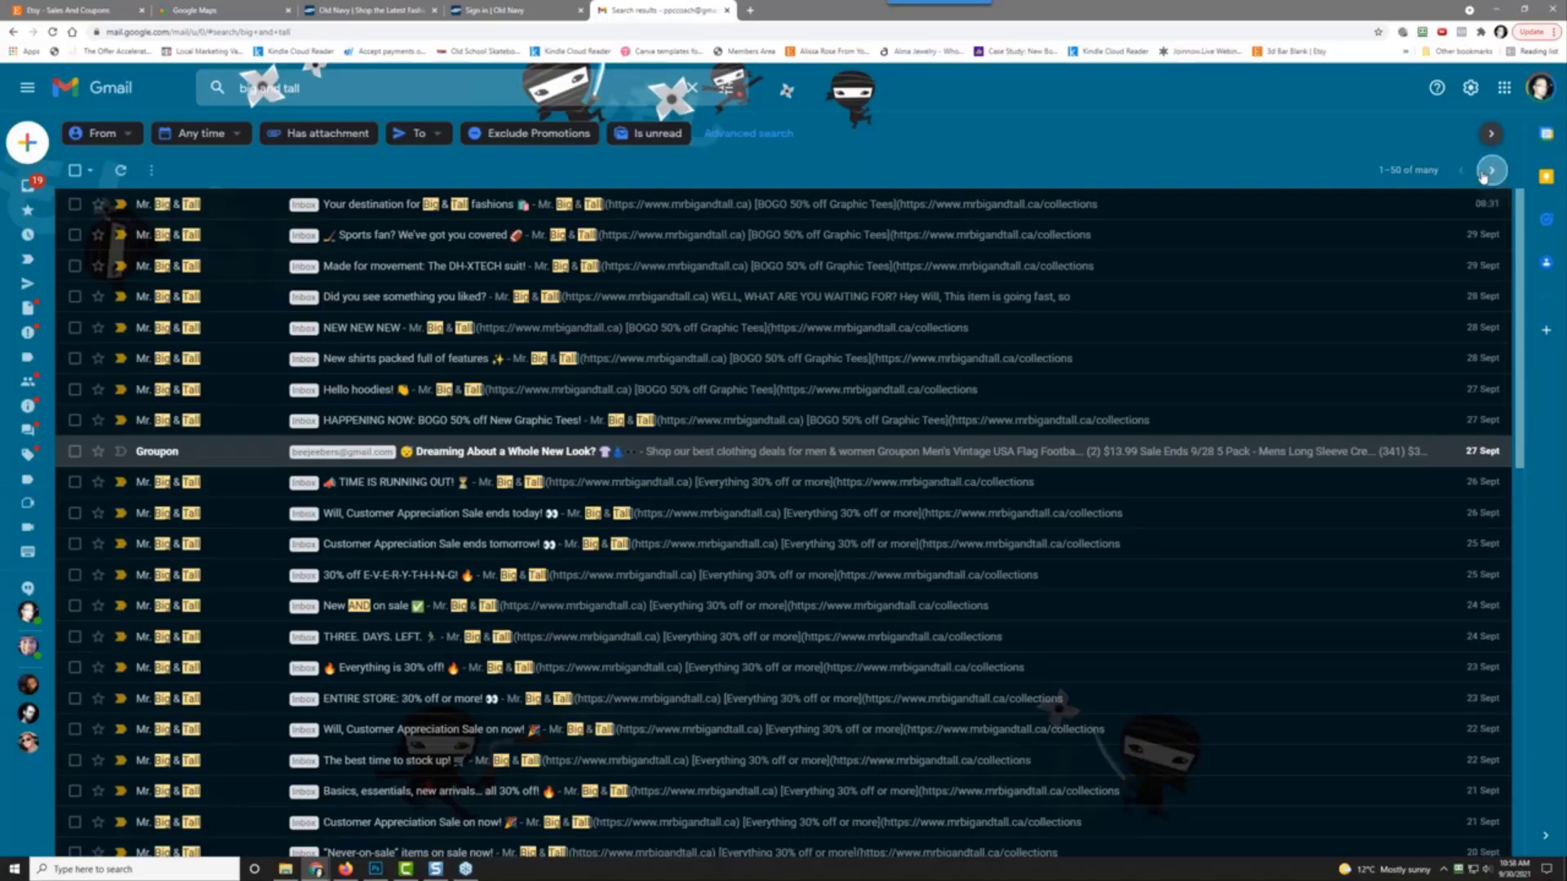
left_click(1487, 171)
left_click(1491, 170)
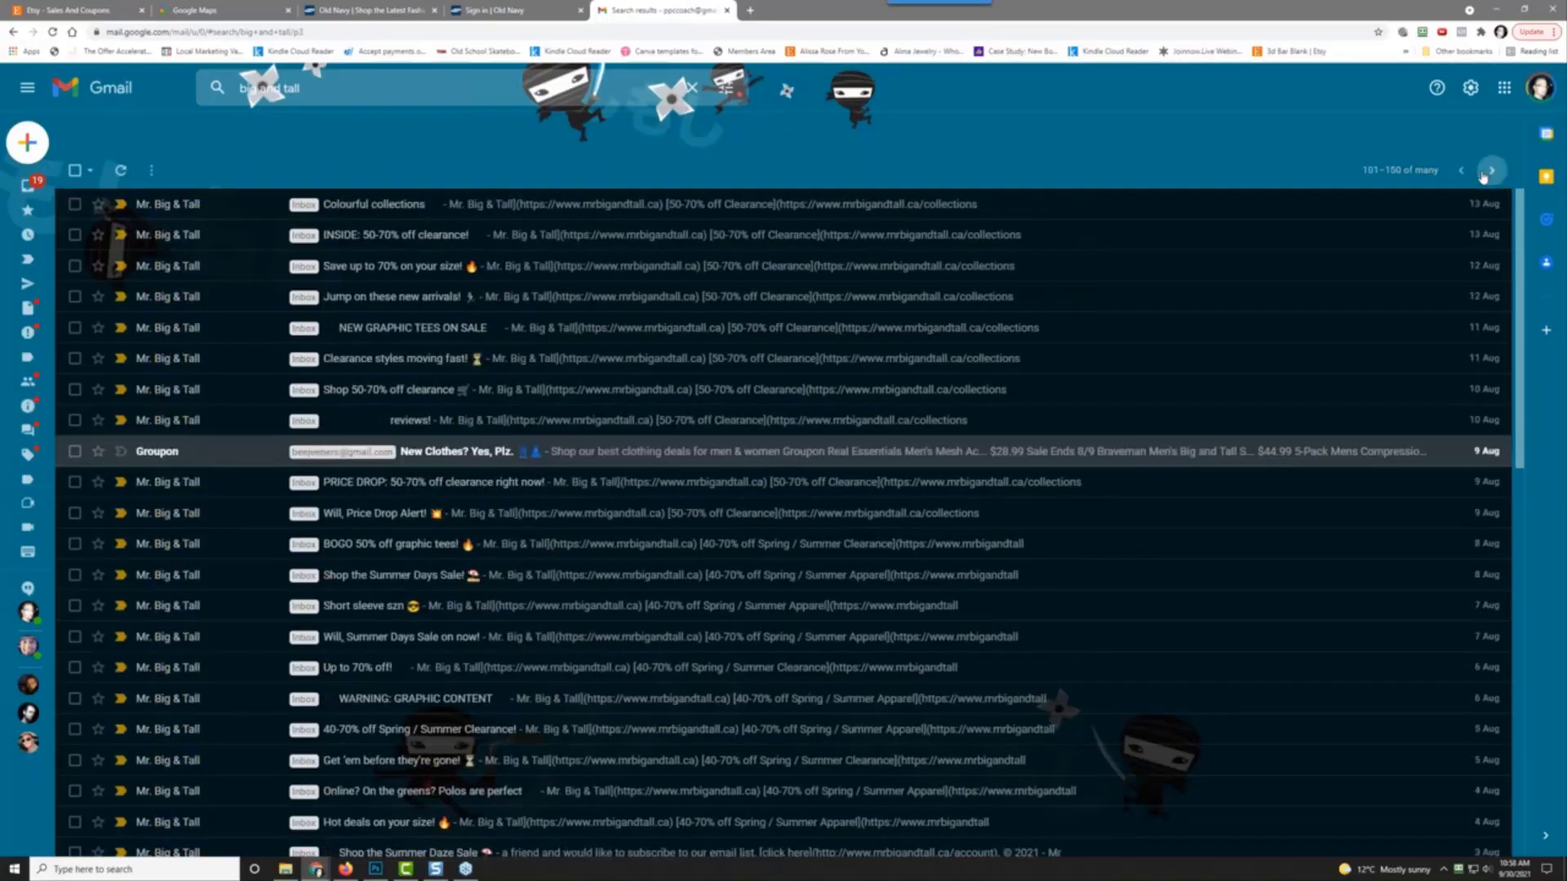
left_click(1490, 171)
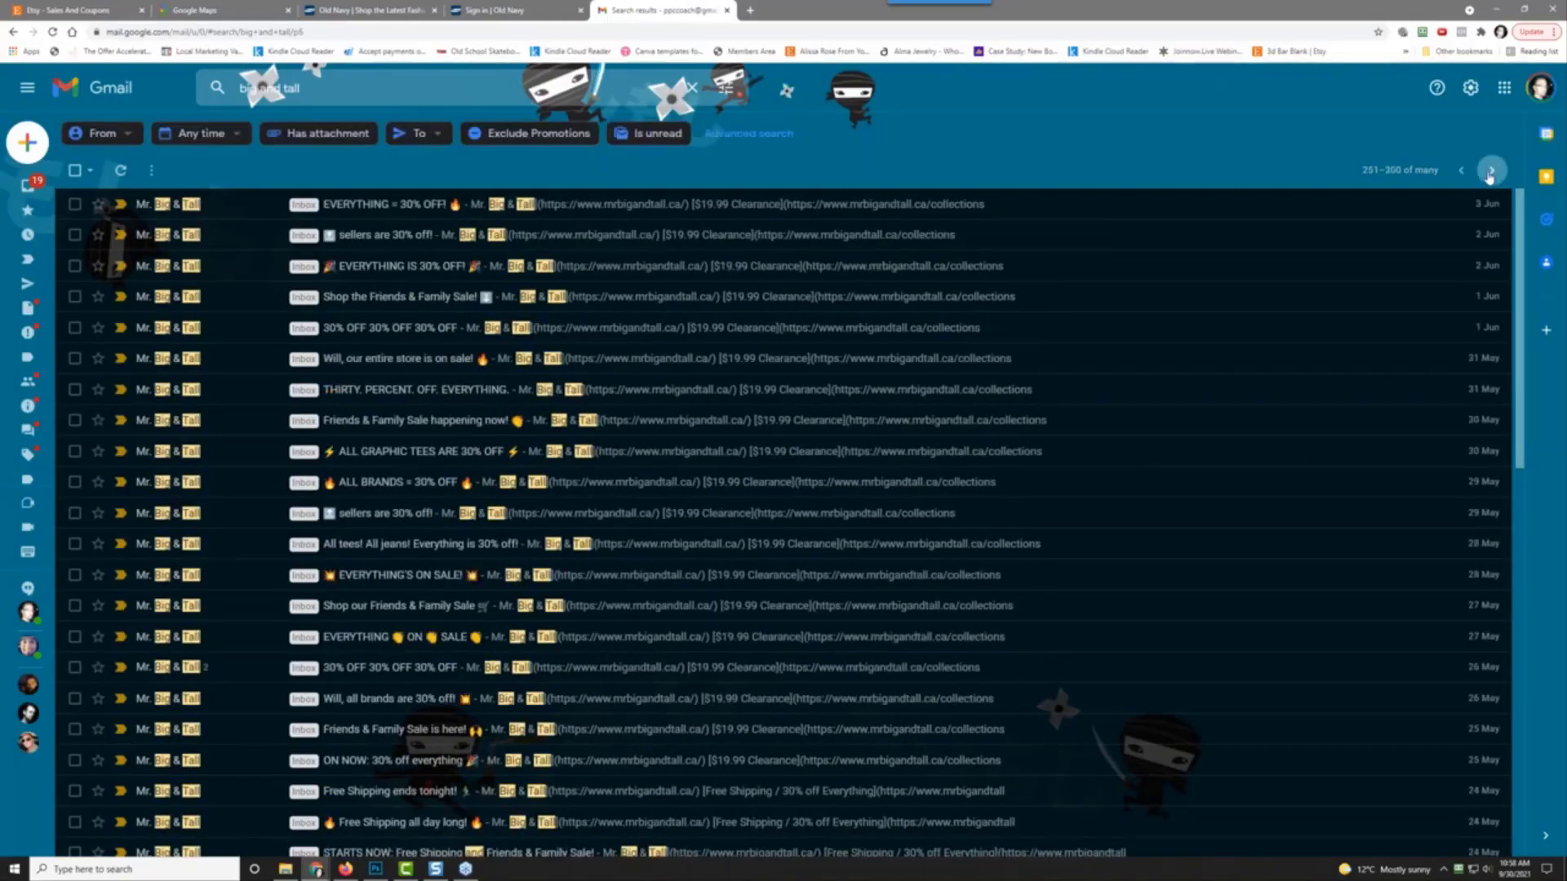
left_click(1488, 173)
left_click(1491, 171)
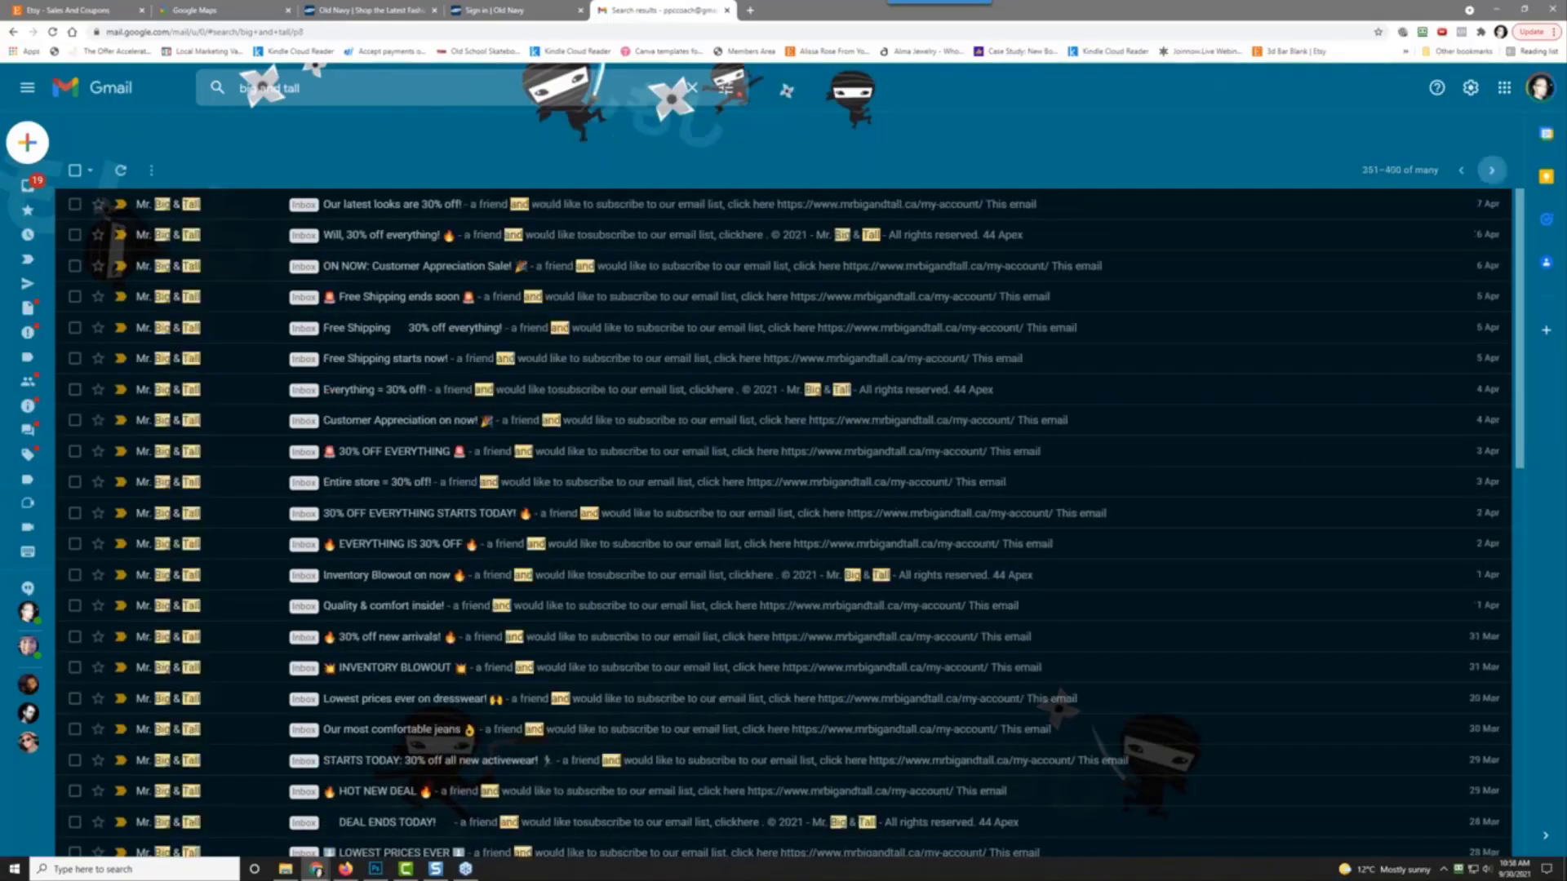
left_click(1490, 171)
left_click(1491, 170)
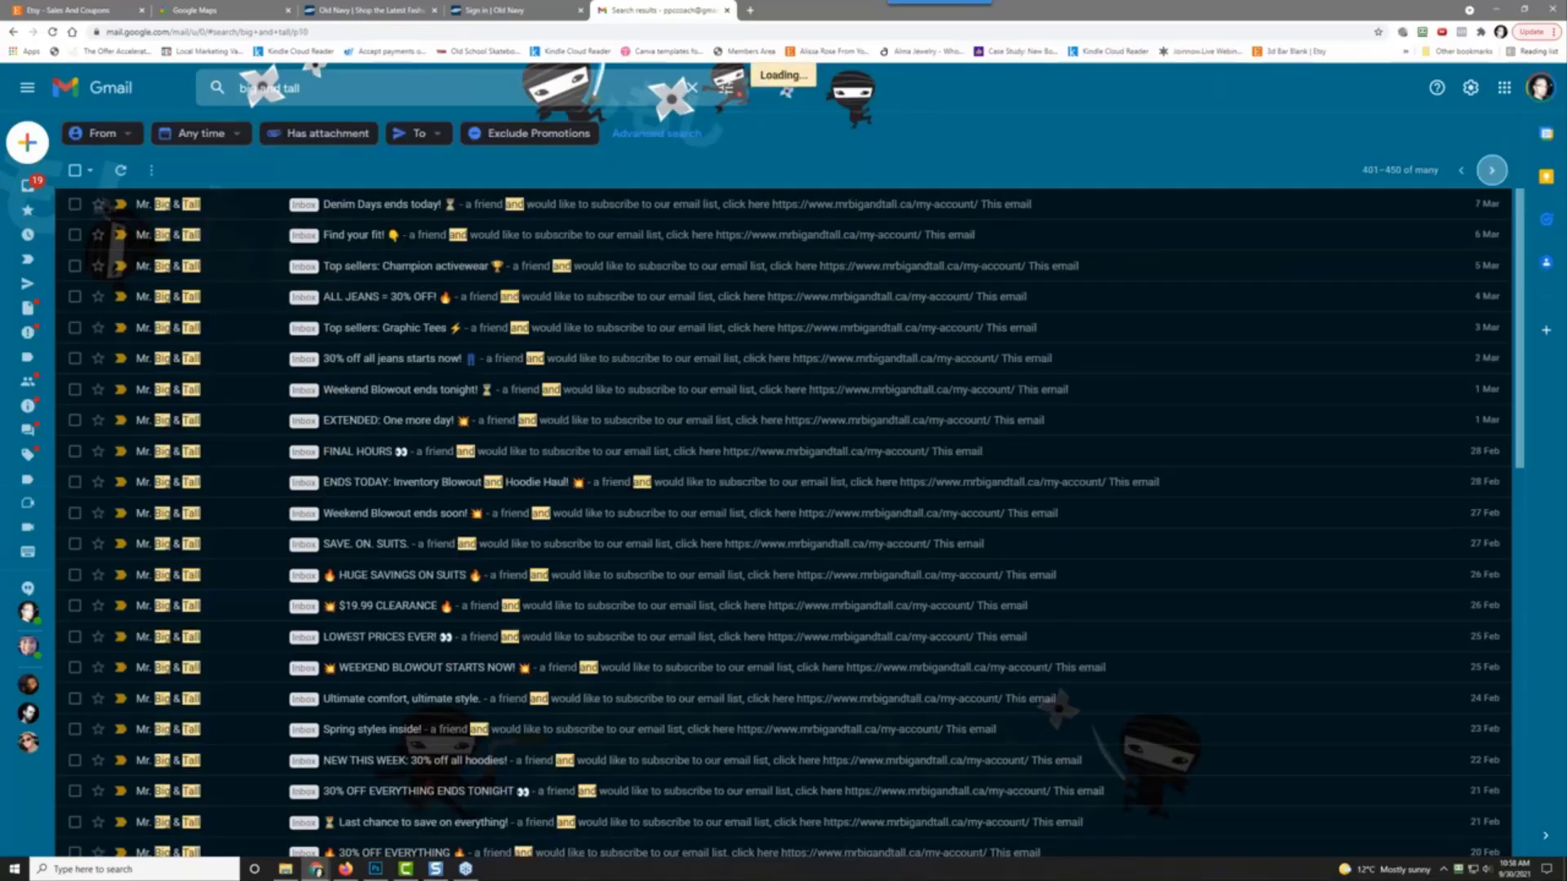
left_click(1491, 170)
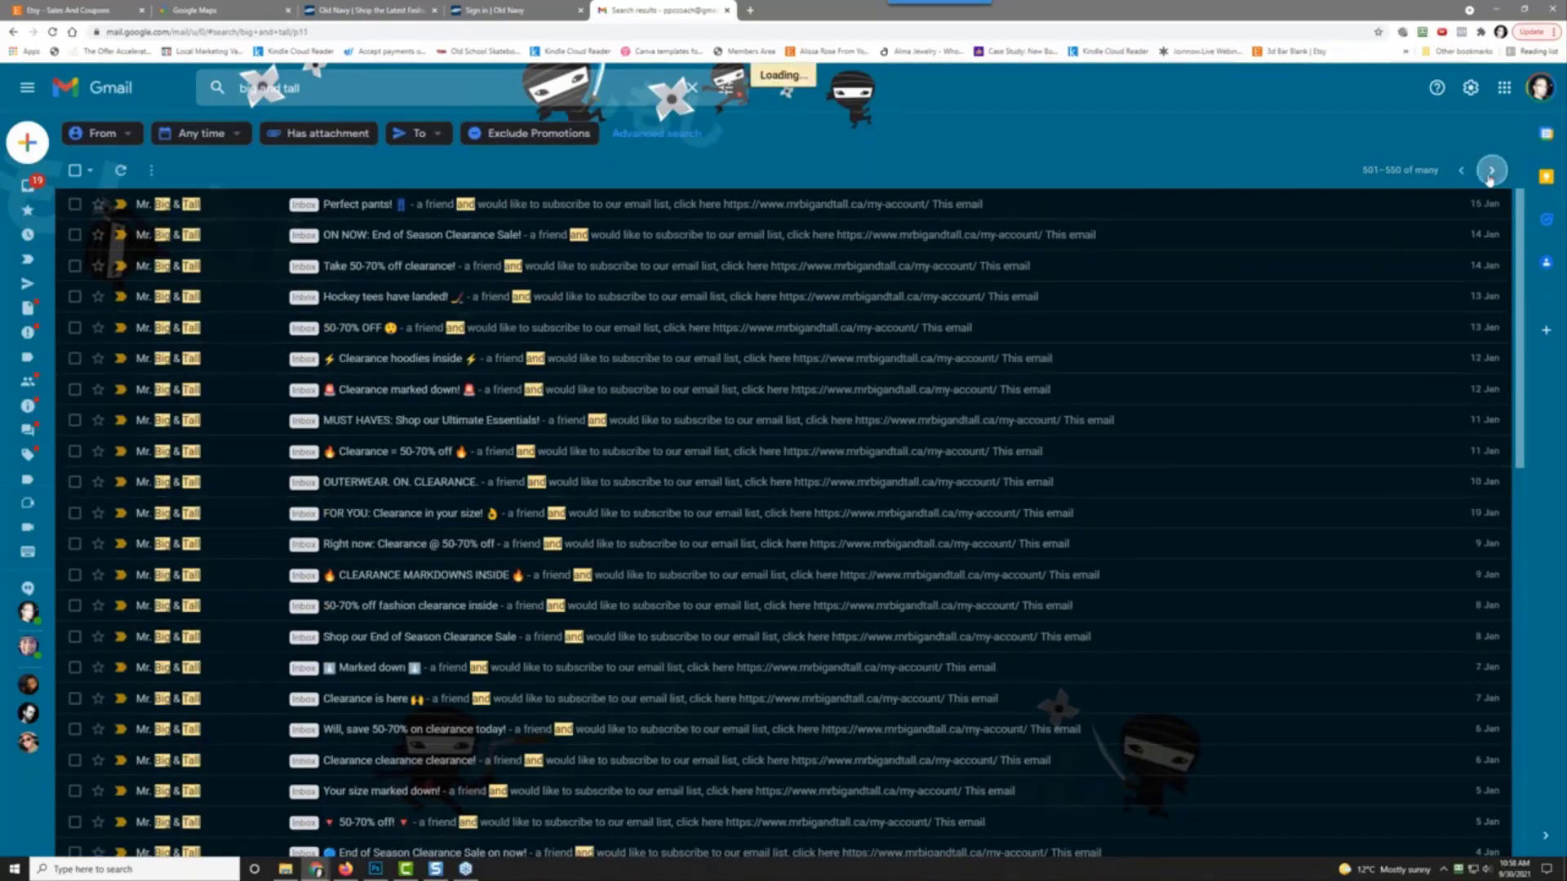
left_click(1491, 170)
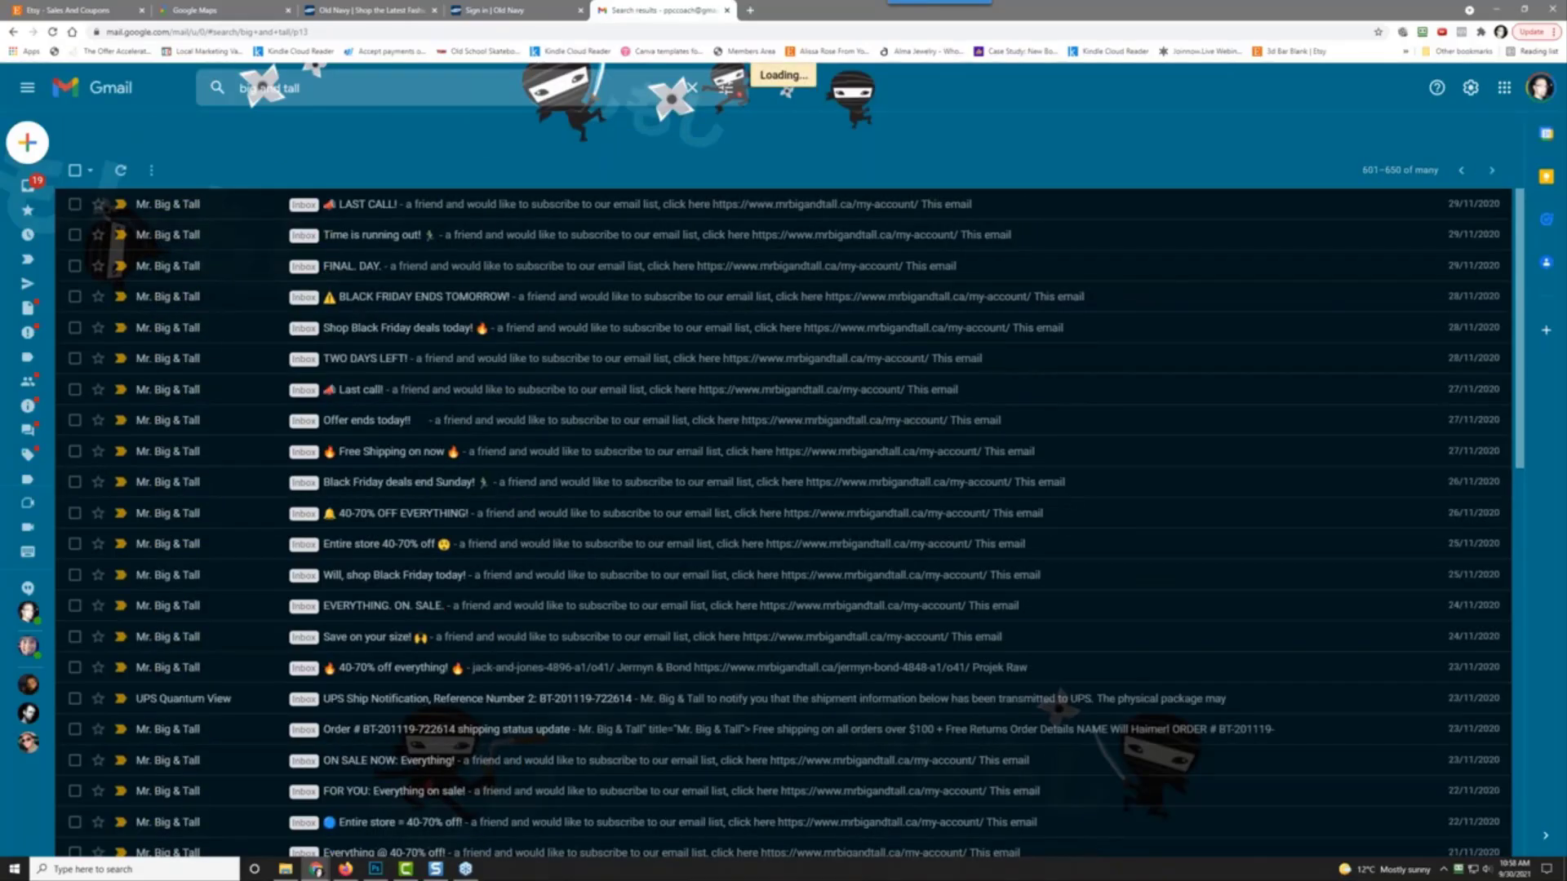
left_click(1491, 170)
left_click(1491, 170)
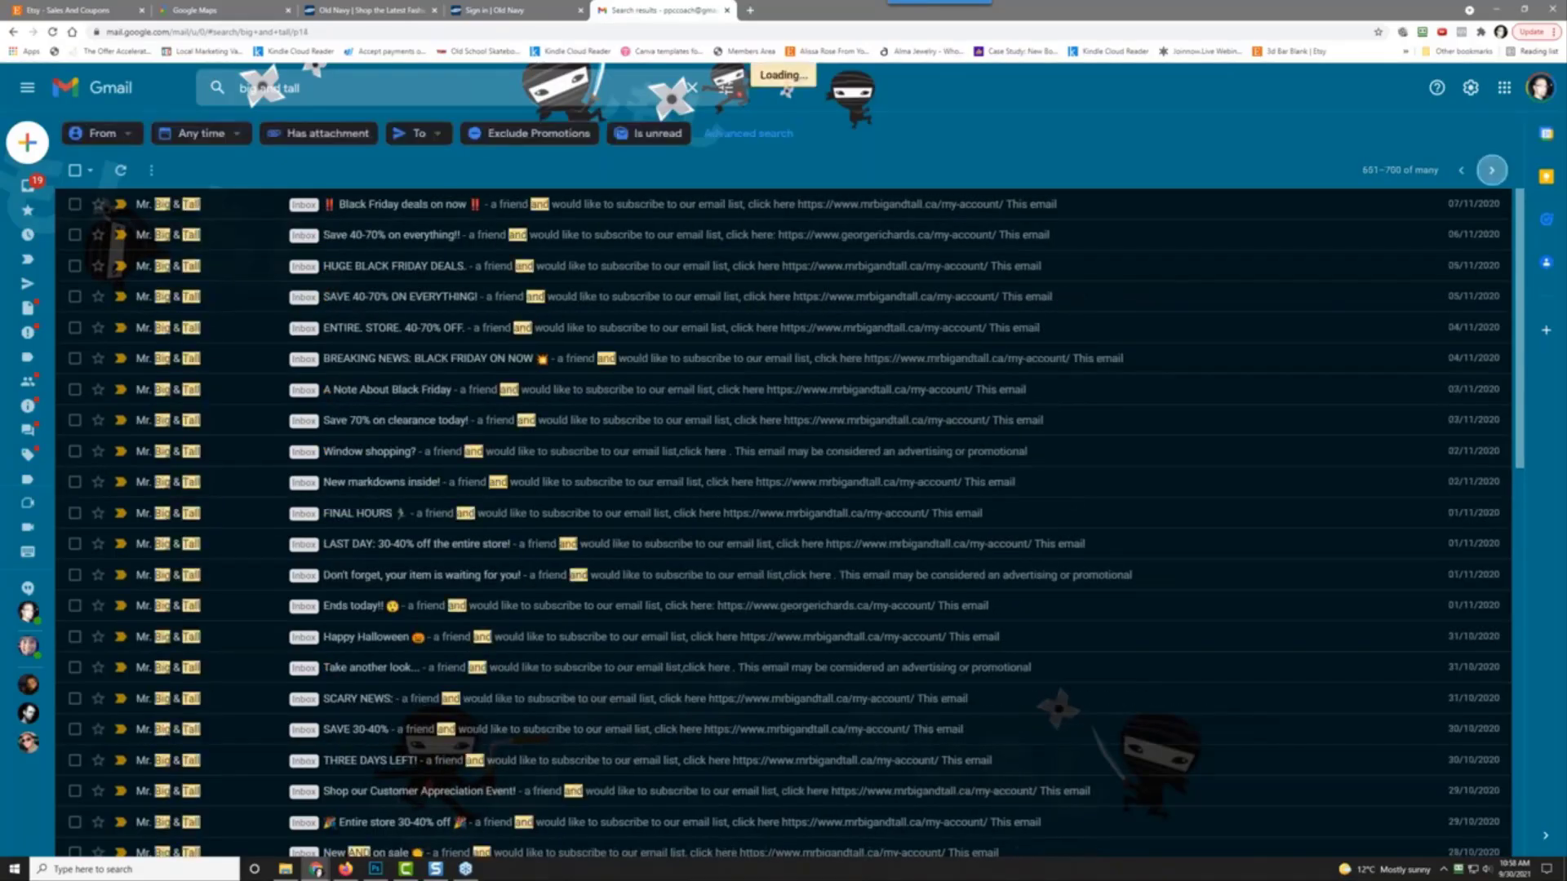
left_click(1491, 169)
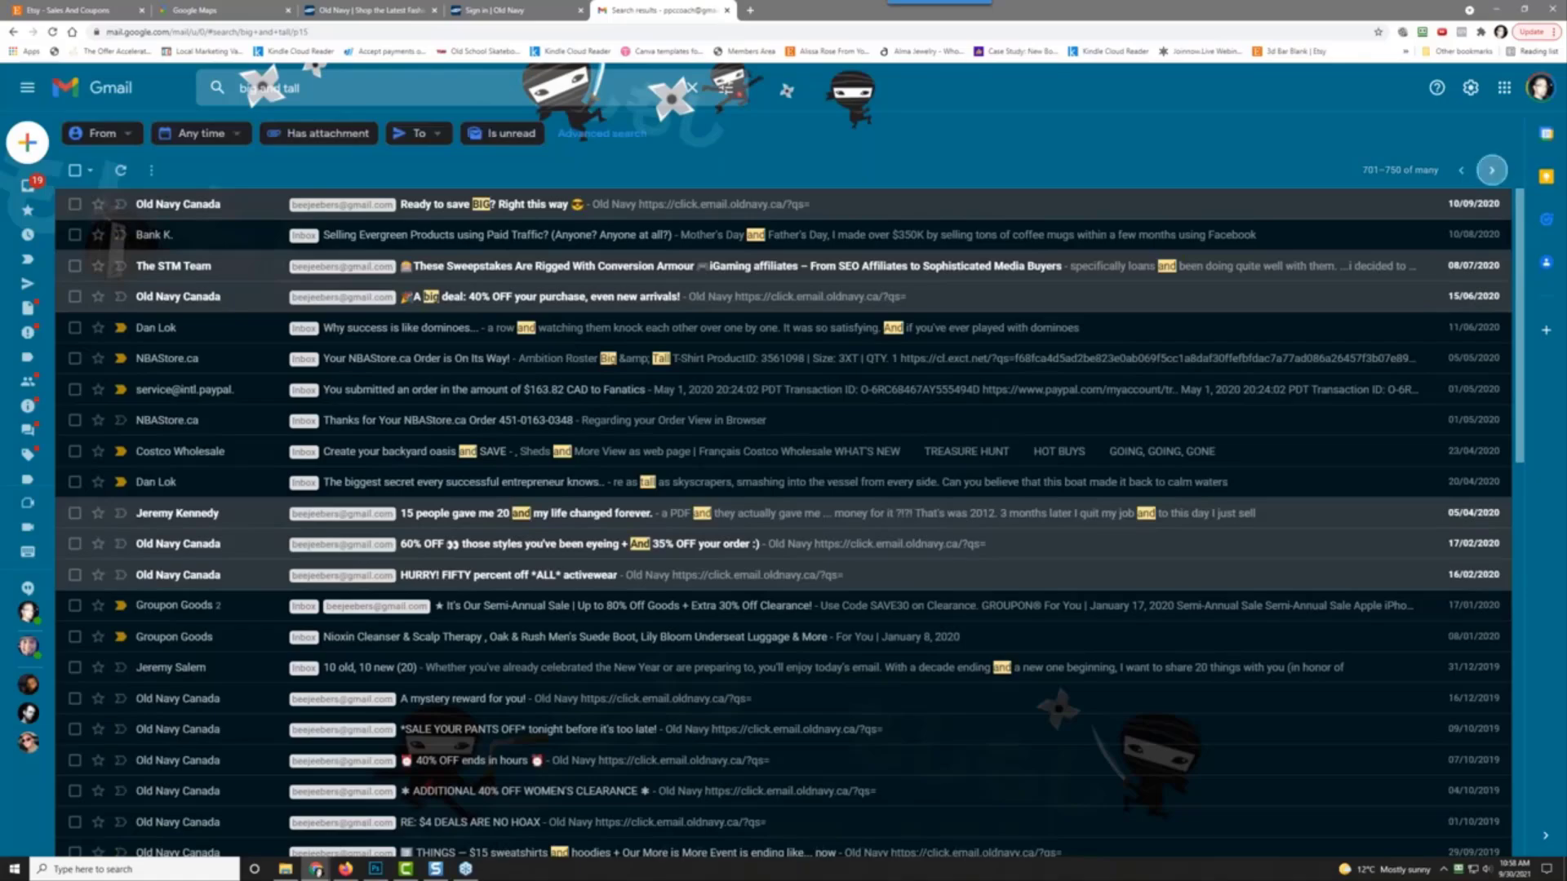
left_click(1491, 170)
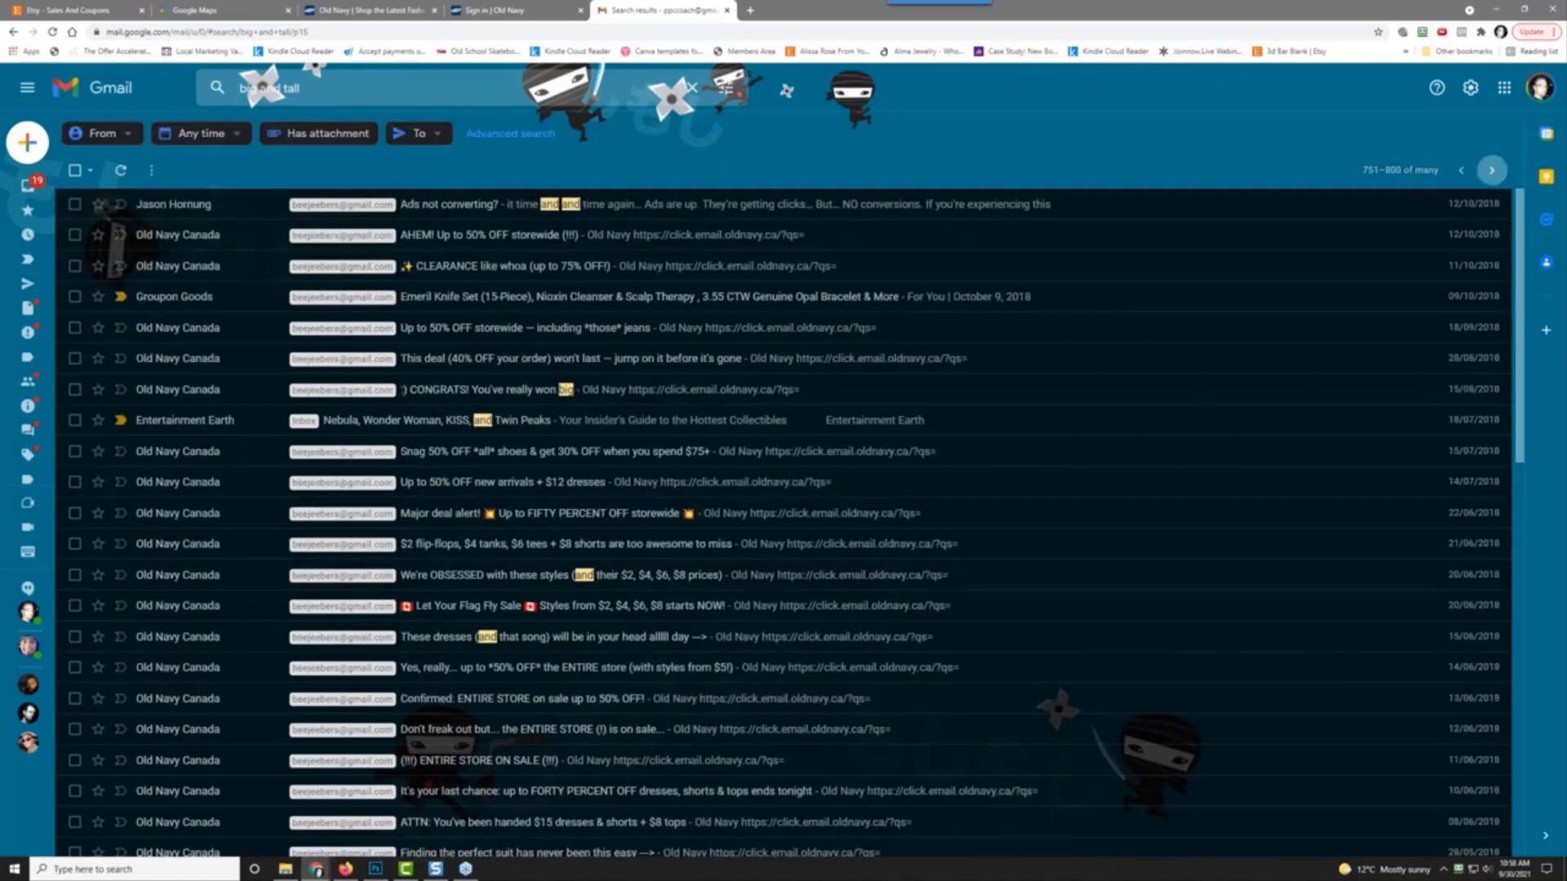
left_click(1491, 170)
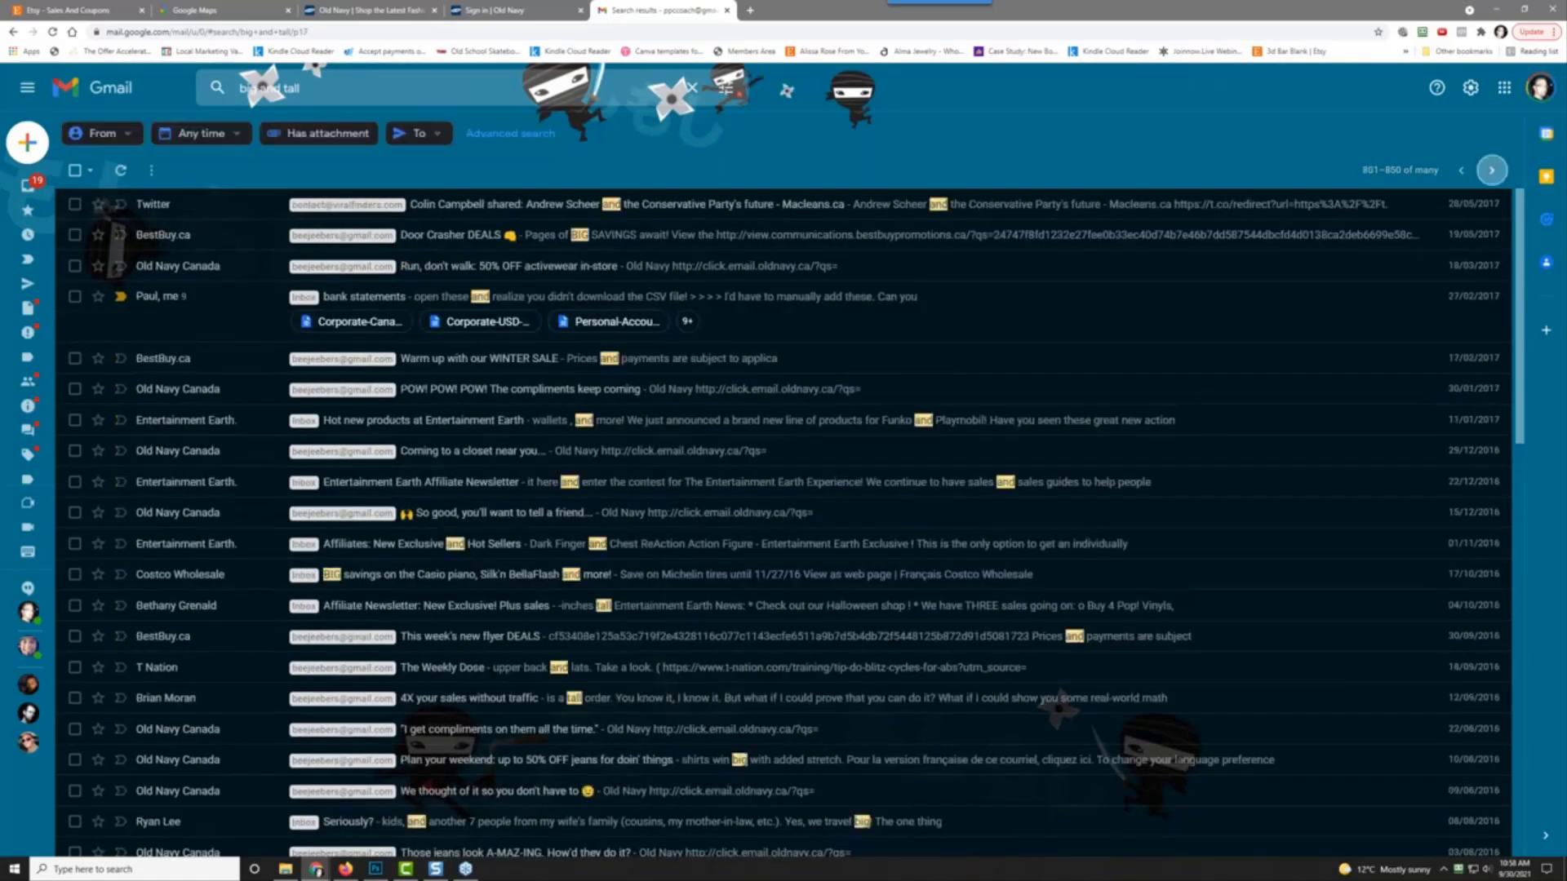
left_click(1491, 170)
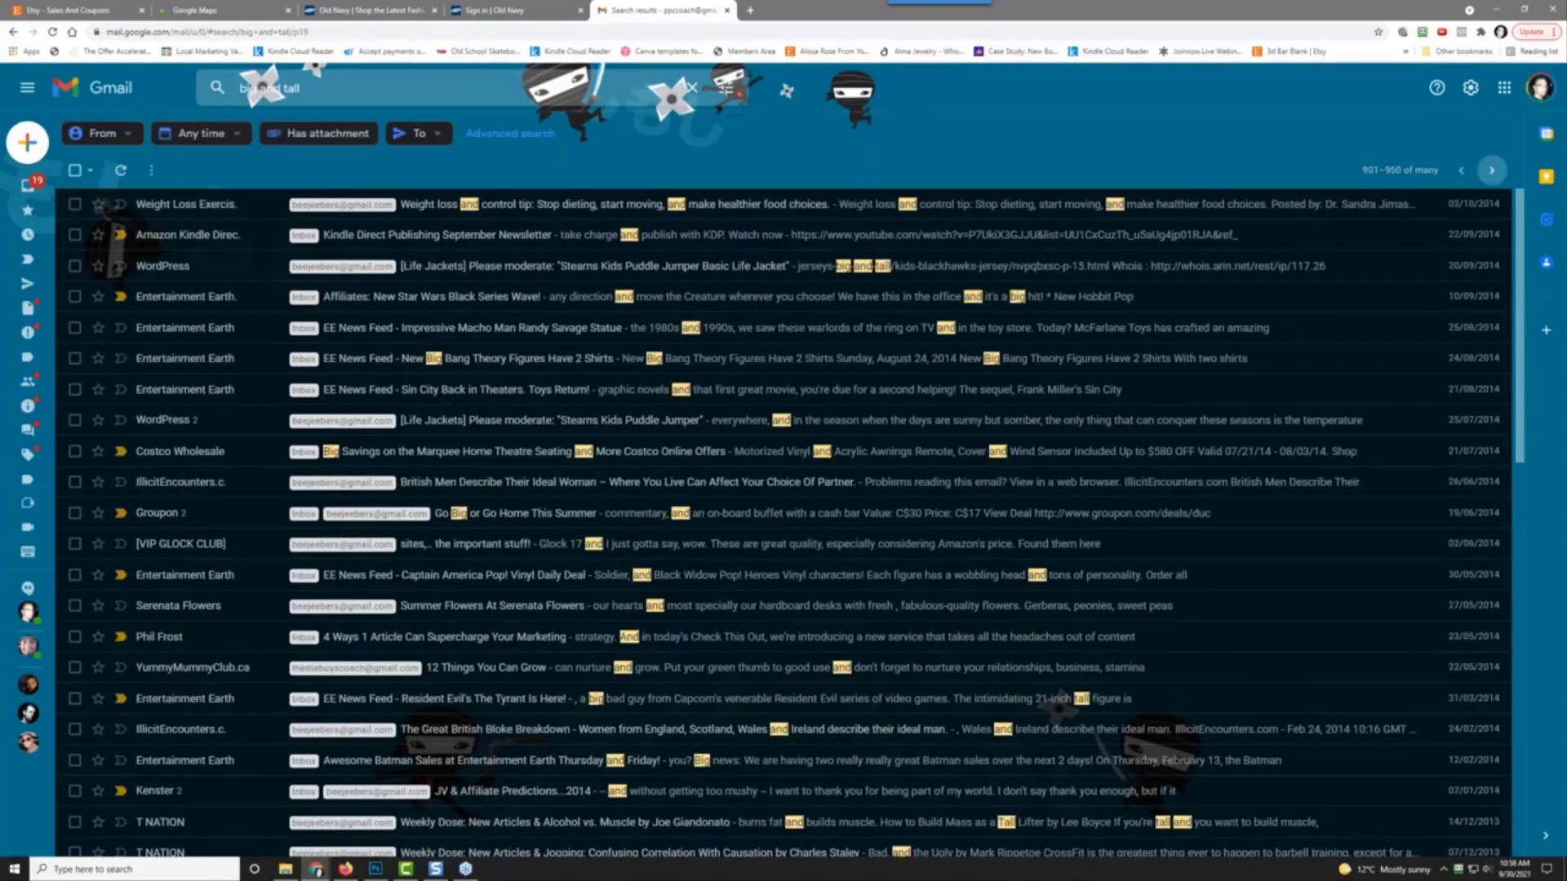
left_click(1491, 170)
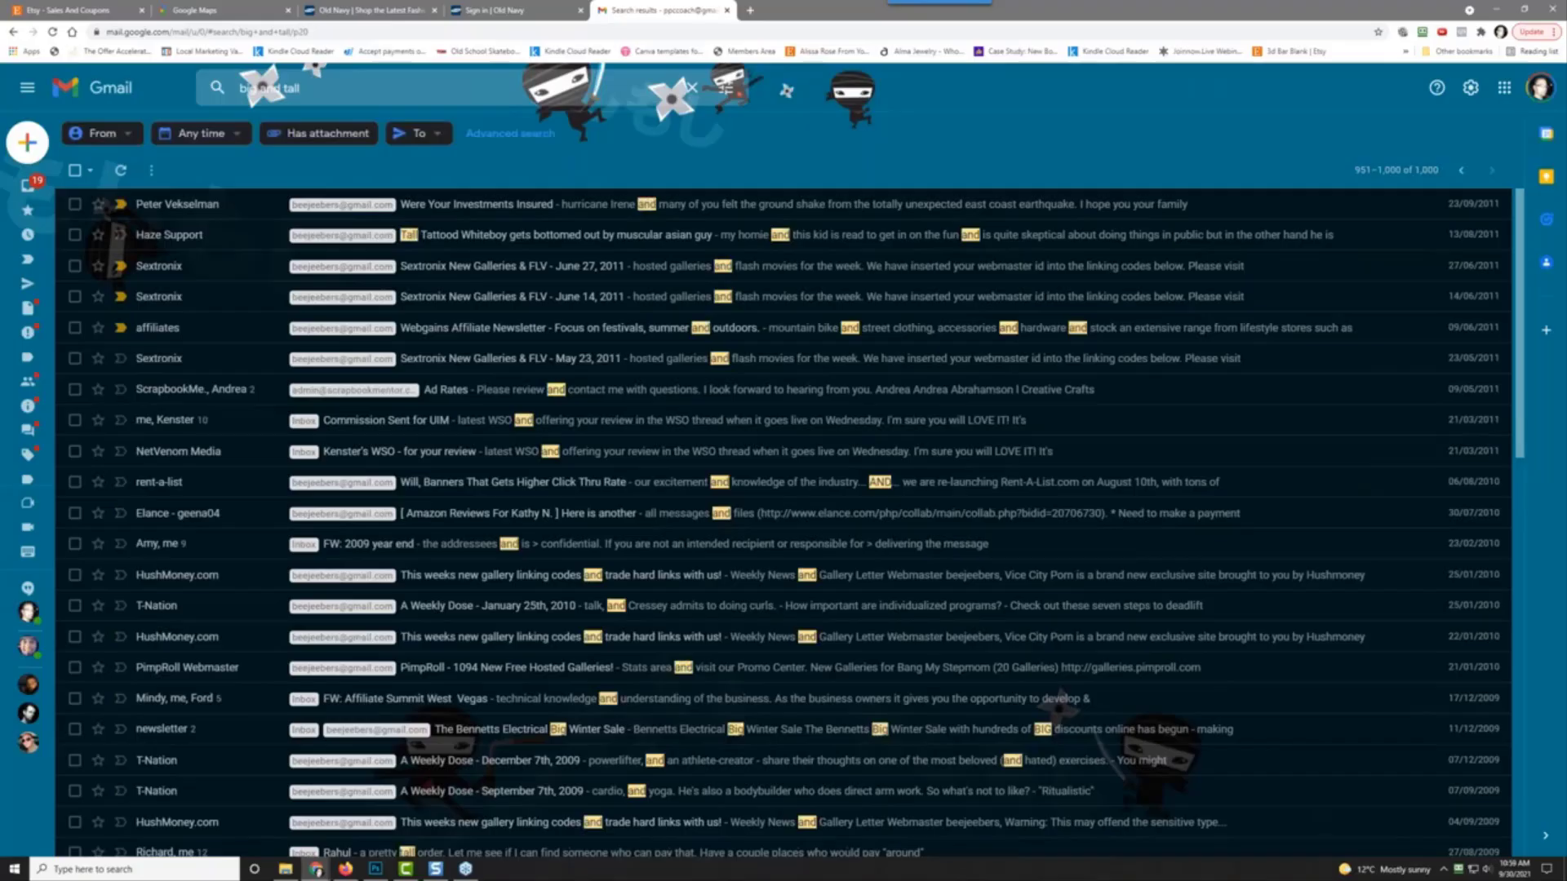
scroll(1371, 572, "down", 10)
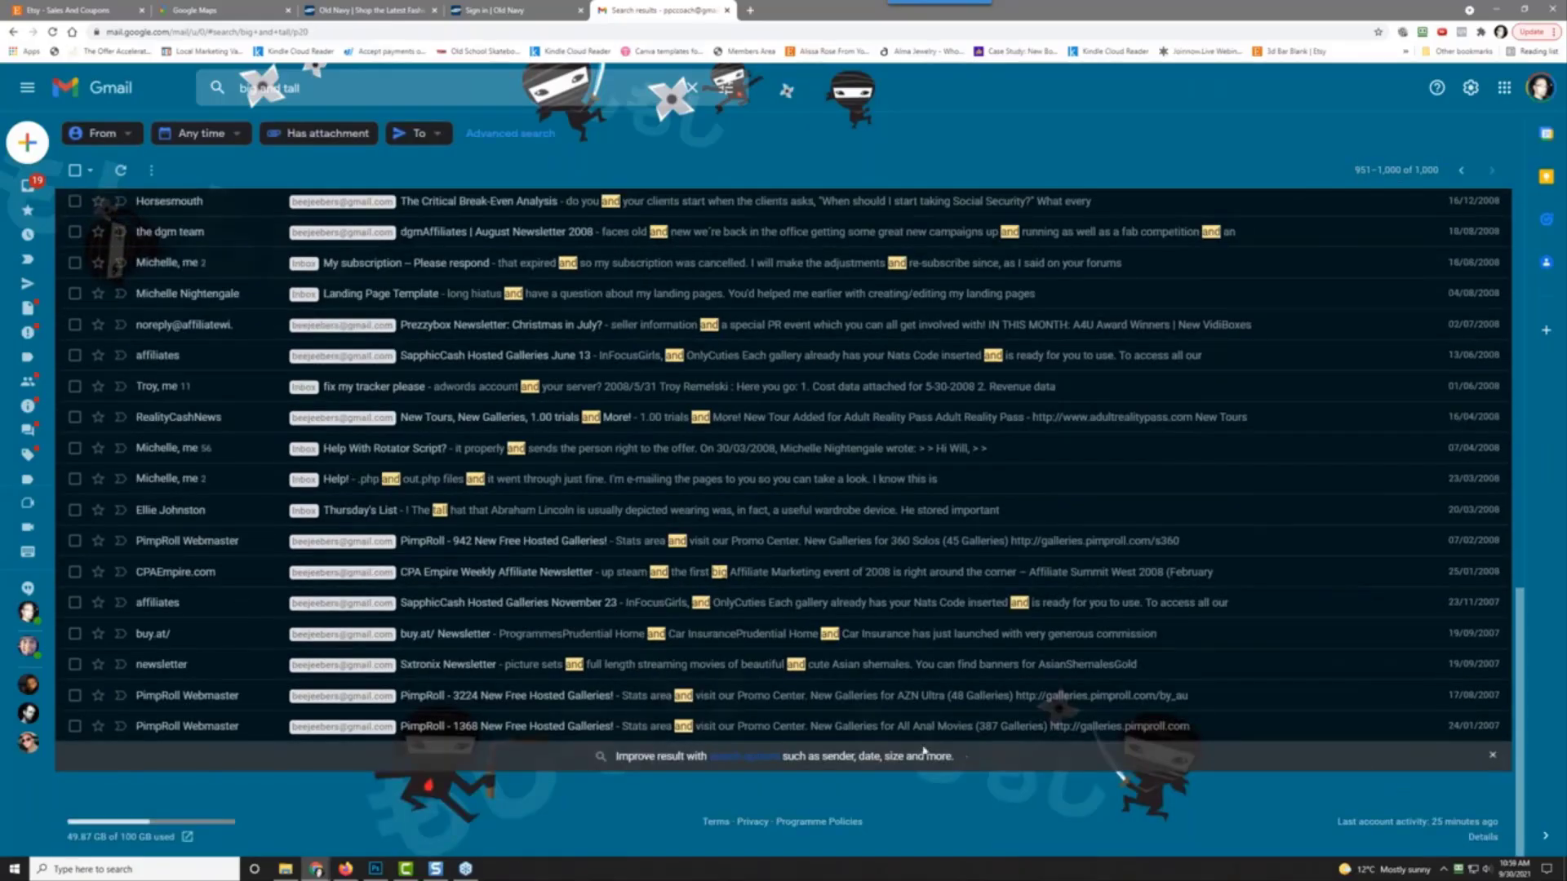
scroll(816, 703, "up", 4)
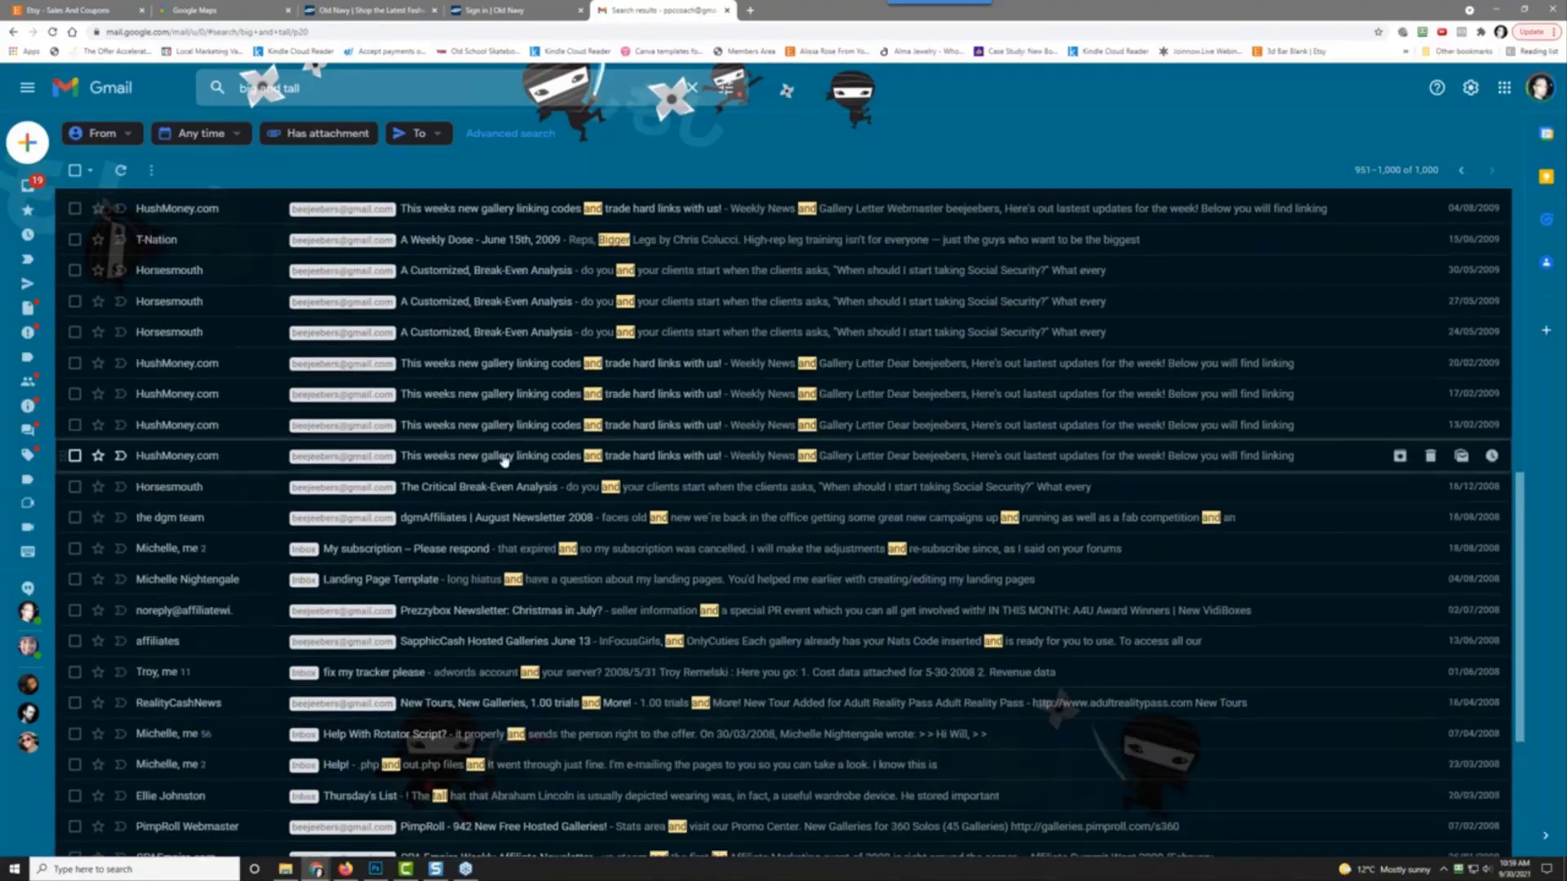
scroll(504, 461, "up", 8)
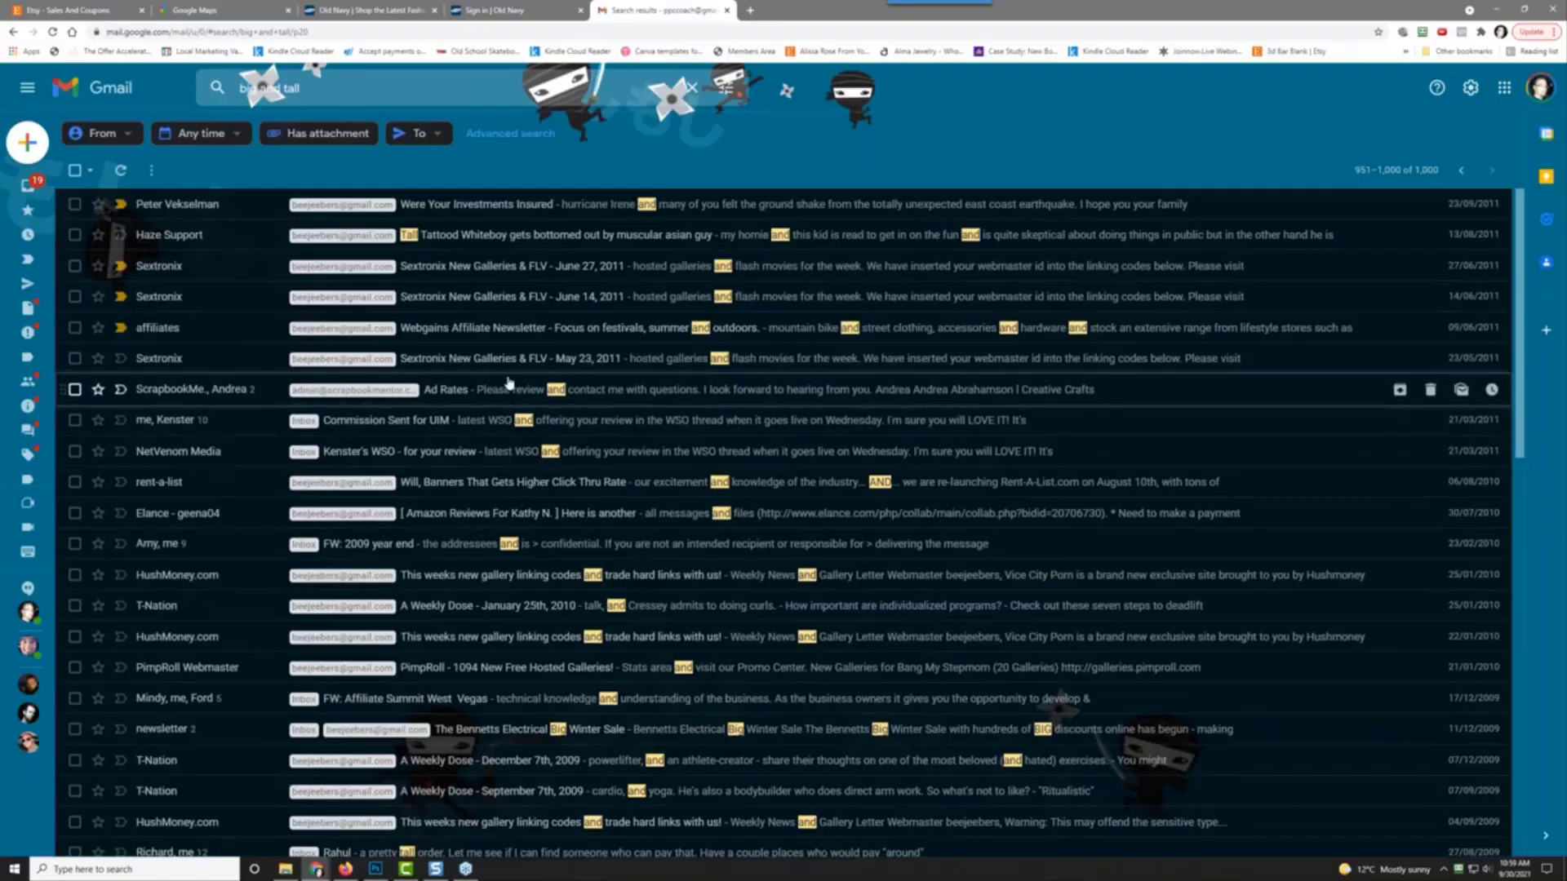
Step: Page back to the October–November 2020 results and examine the timing of Mr. Big & Tall's Customer Appreciation, Halloween and Black Friday e-mails
left_click(1462, 171)
left_click(1462, 172)
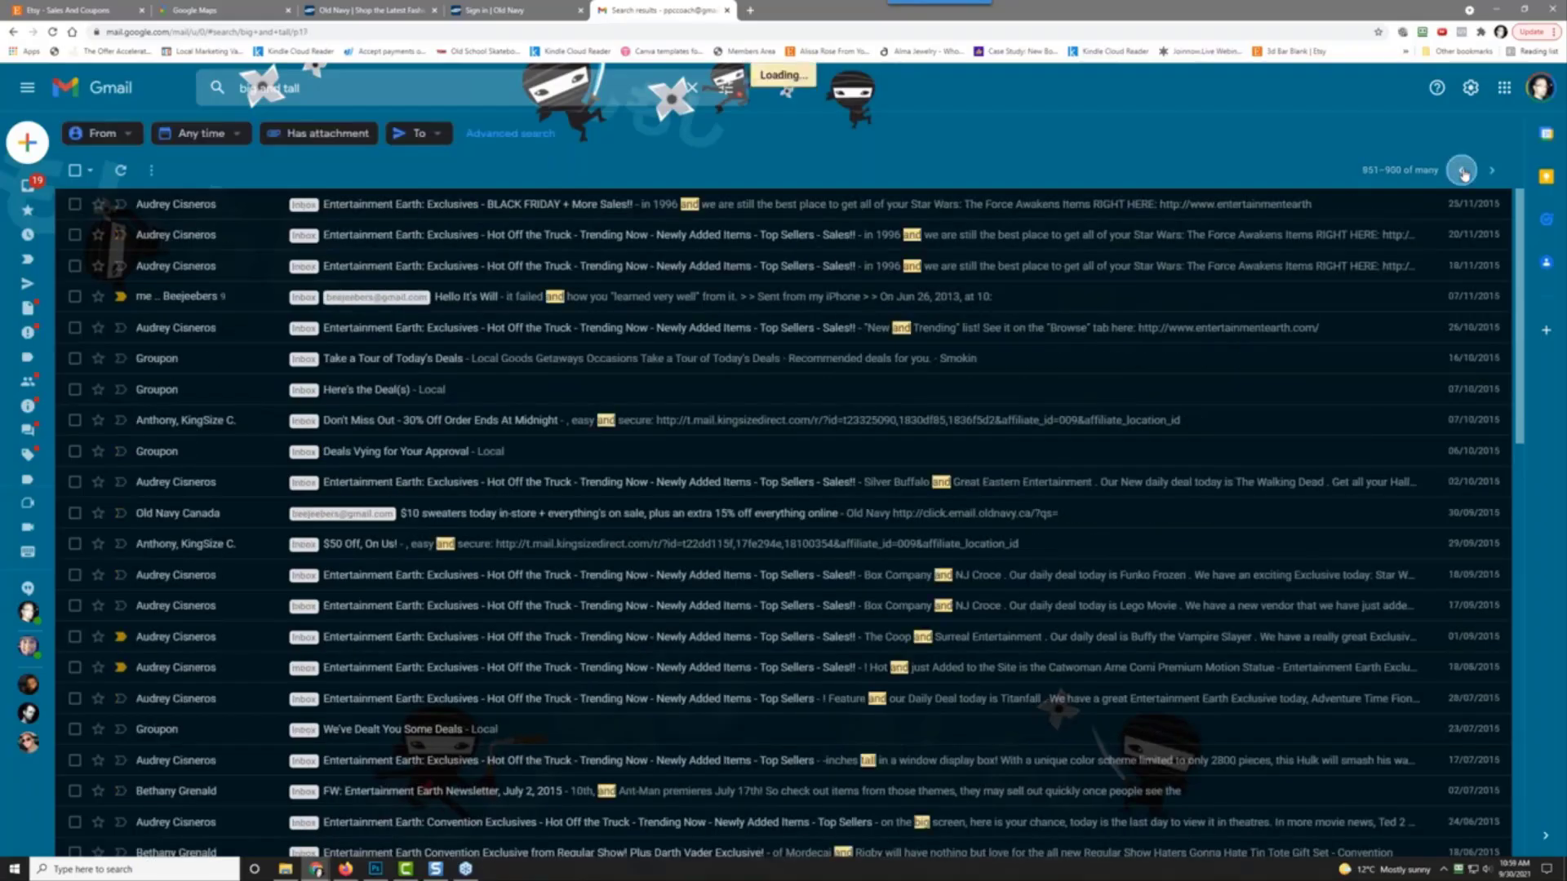
left_click(1462, 171)
left_click(1463, 171)
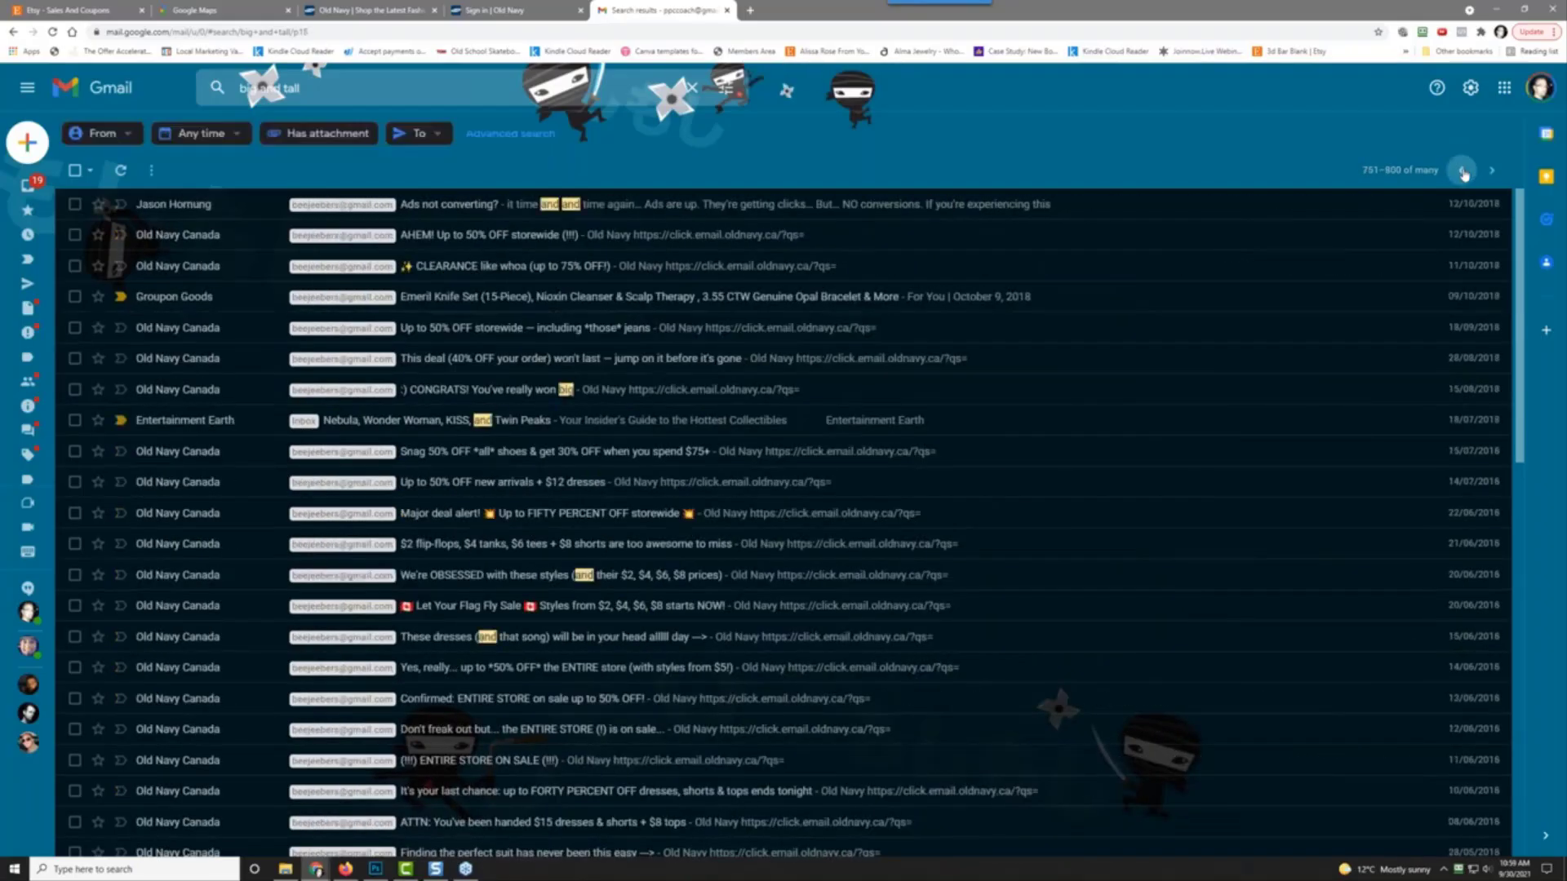
left_click(1463, 171)
left_click(1462, 171)
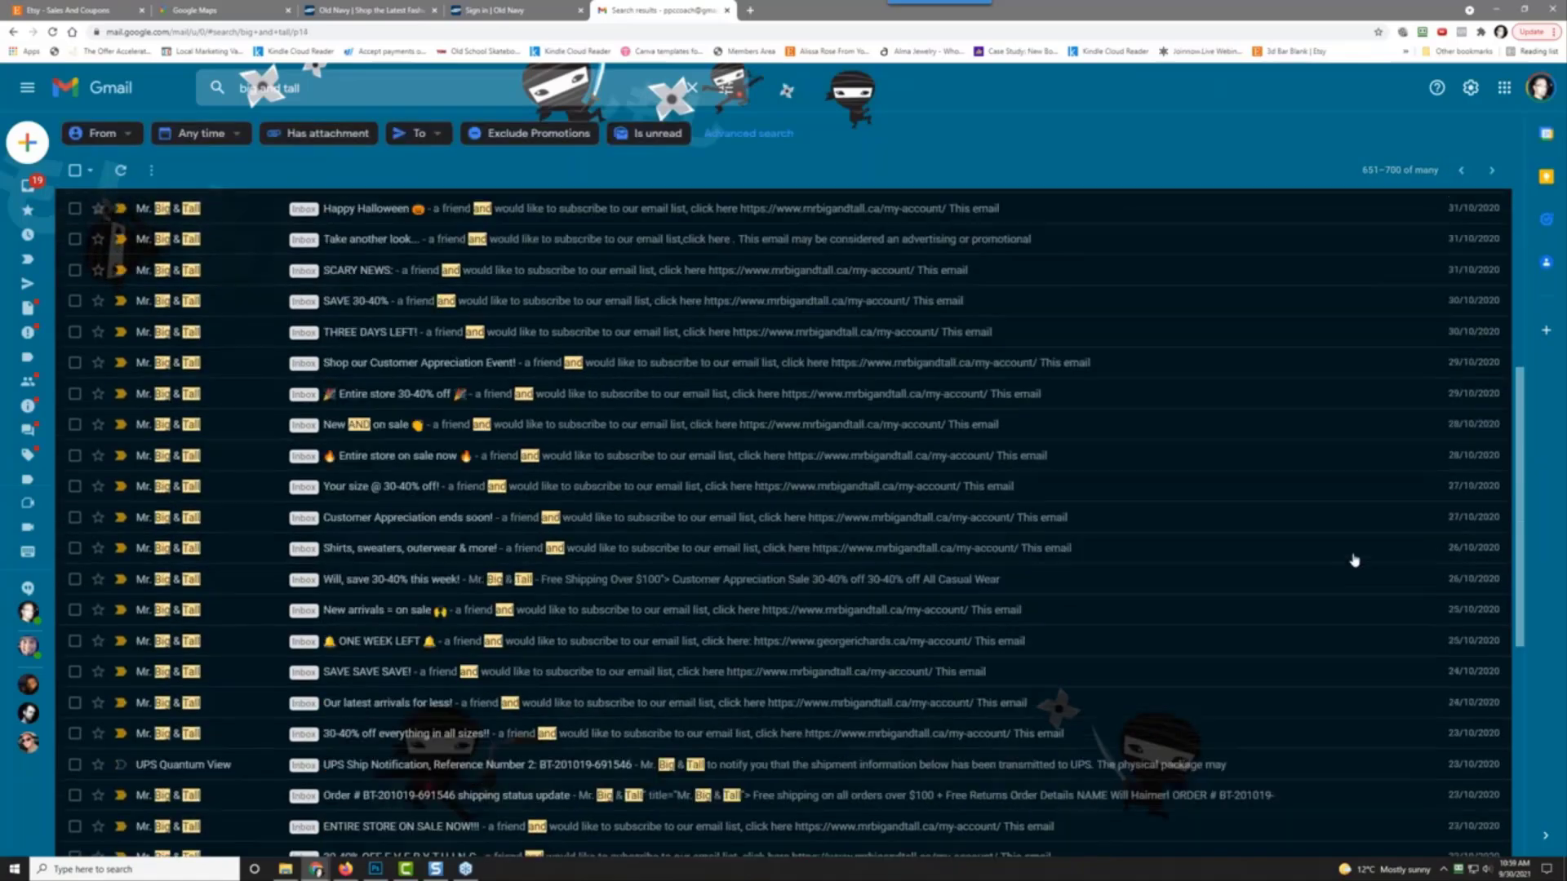
scroll(1396, 767, "down", 4)
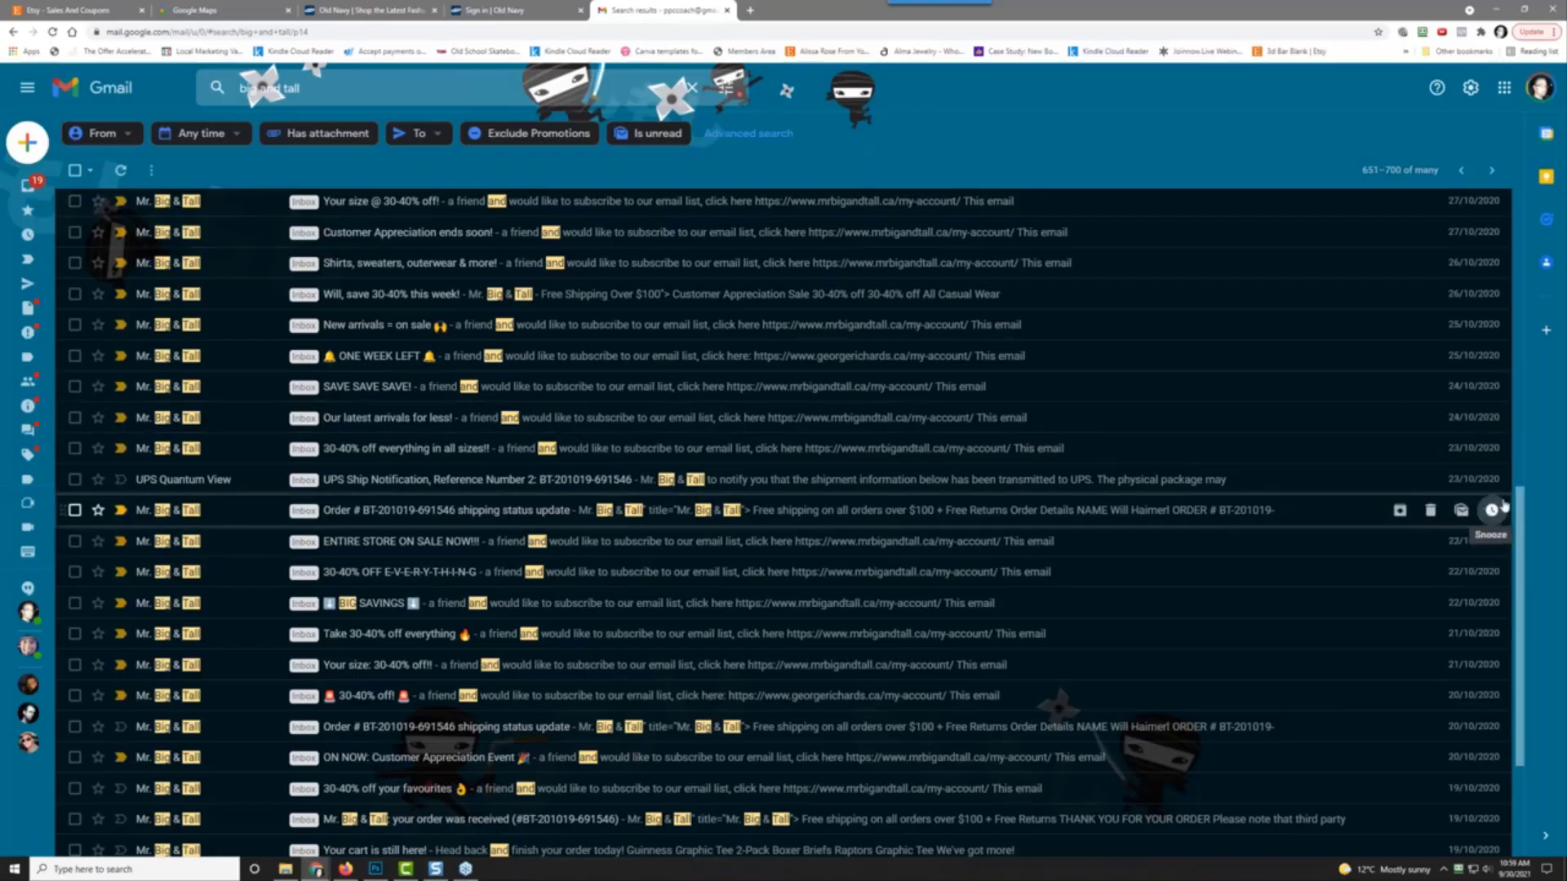
scroll(1061, 441, "up", 10)
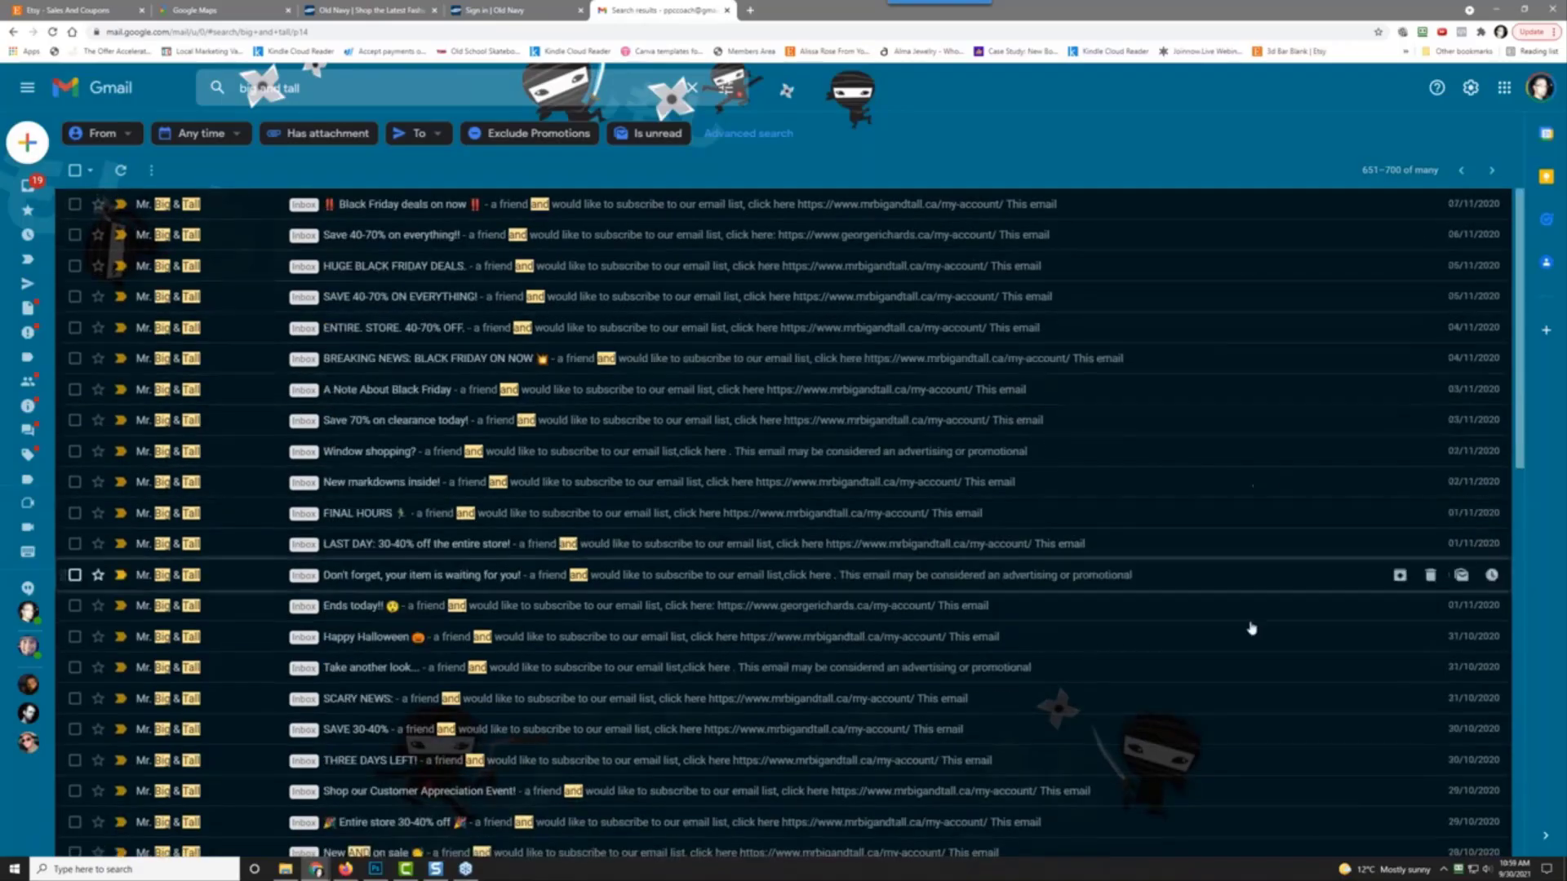
left_click(1362, 183)
left_click(894, 144)
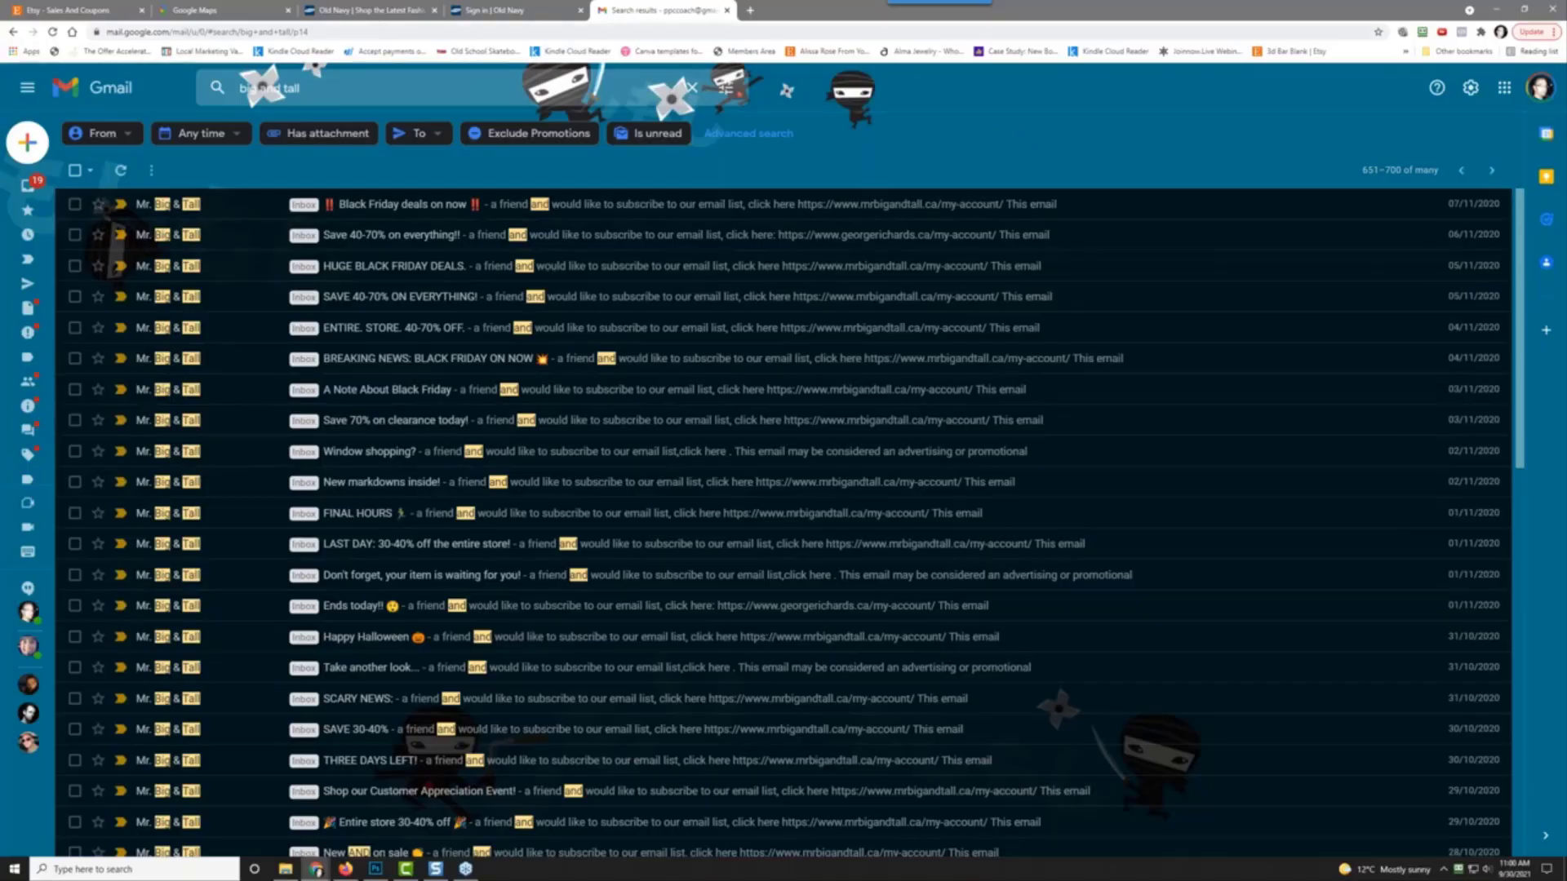
Step: Switch back to the Etsy Shop Manager, view the shop's message inbox, and open the Etsy Help Centre
left_click(110, 10)
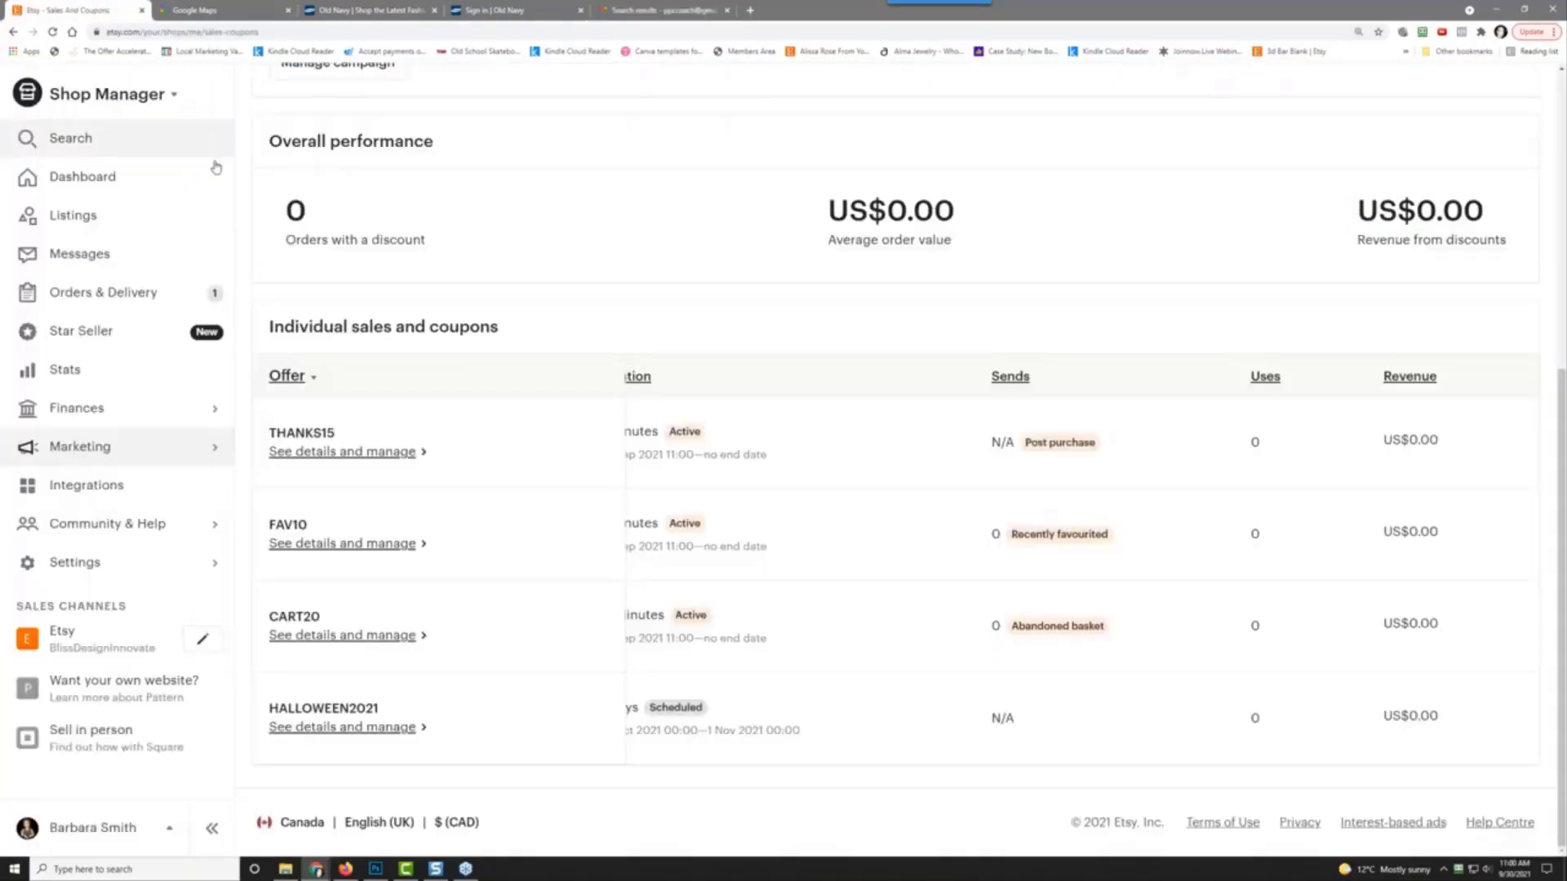
left_click(94, 257)
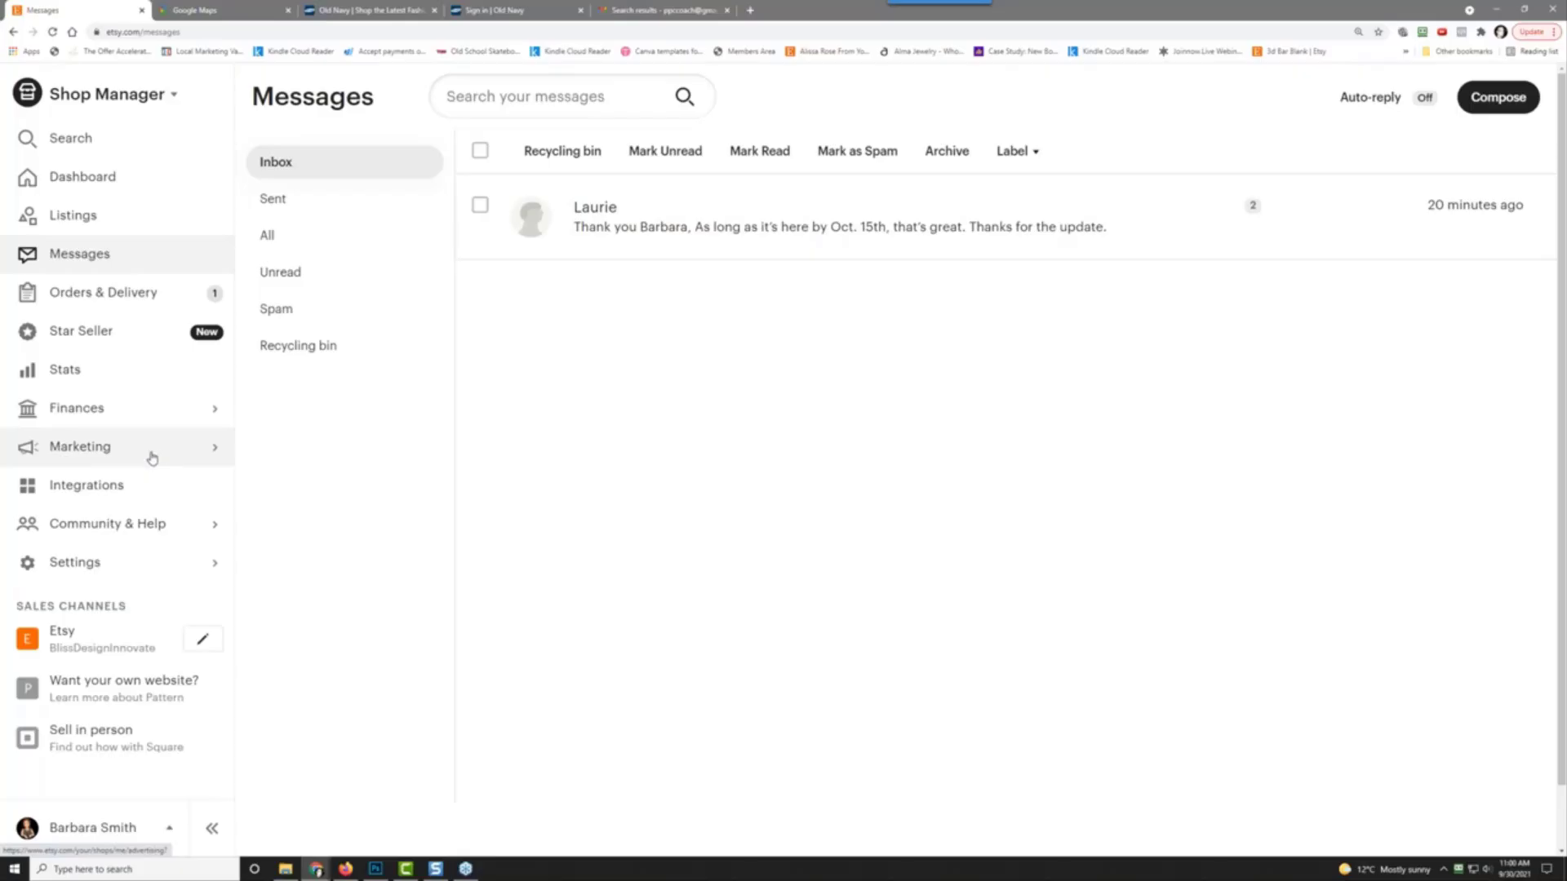
left_click(752, 11)
left_click(94, 9)
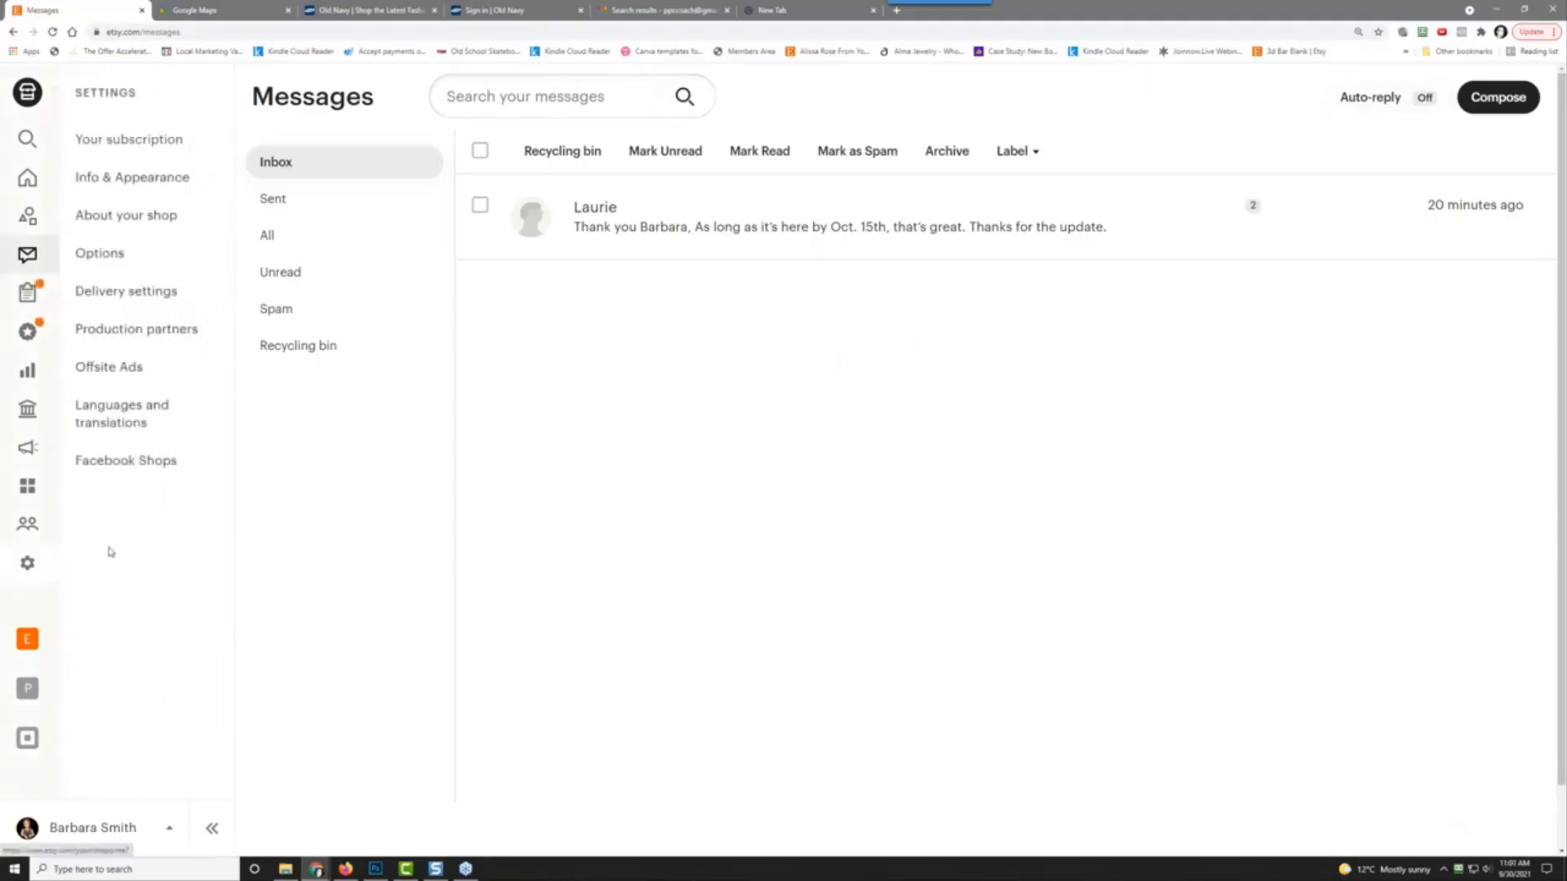
mouse_move(29, 531)
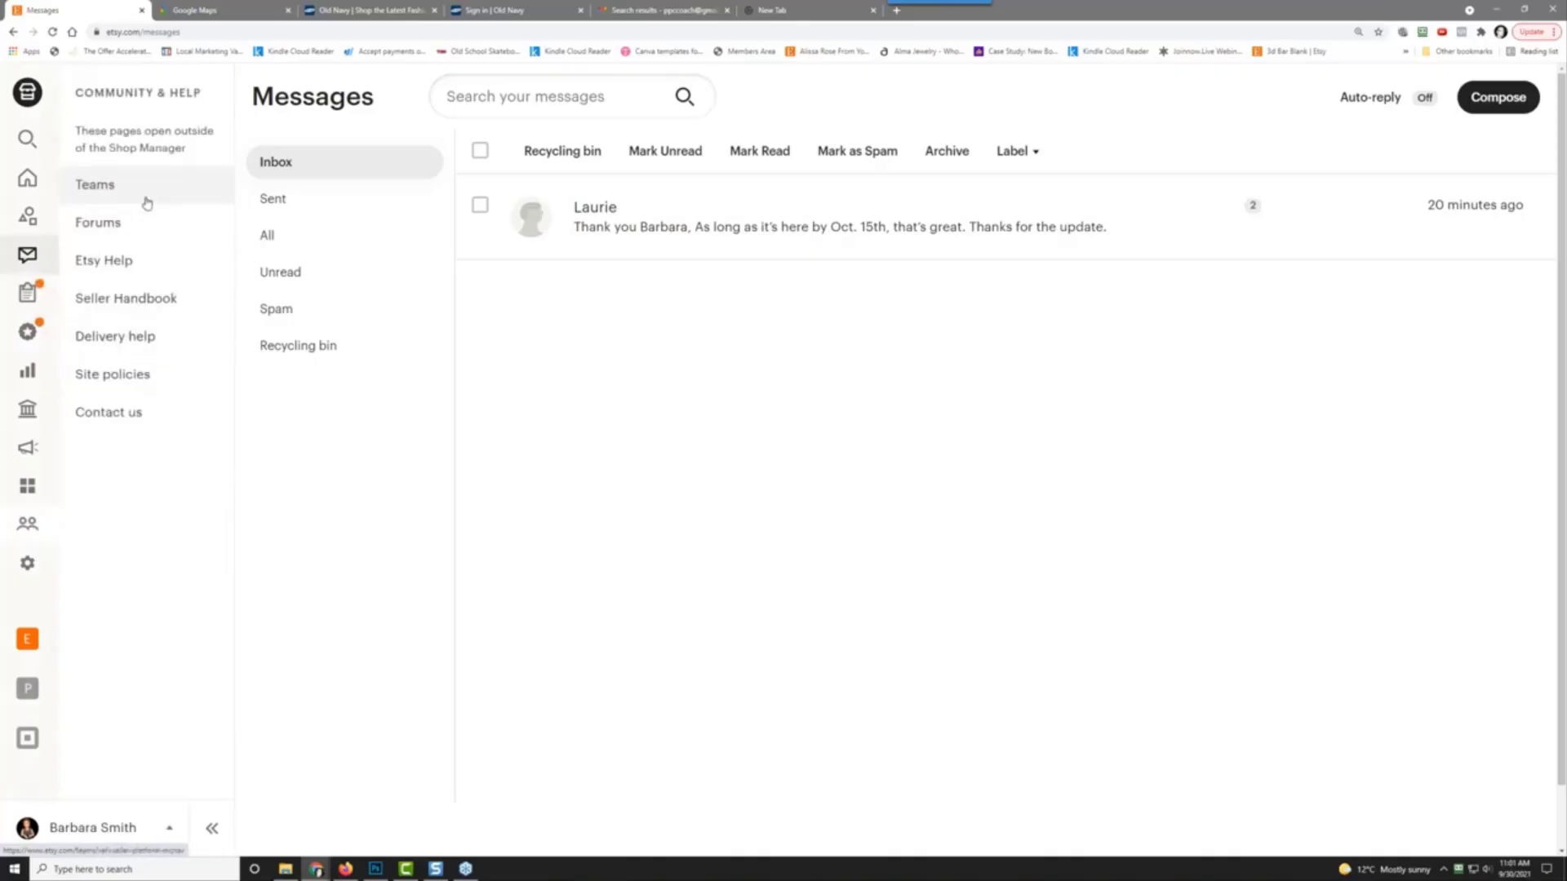
left_click(143, 267)
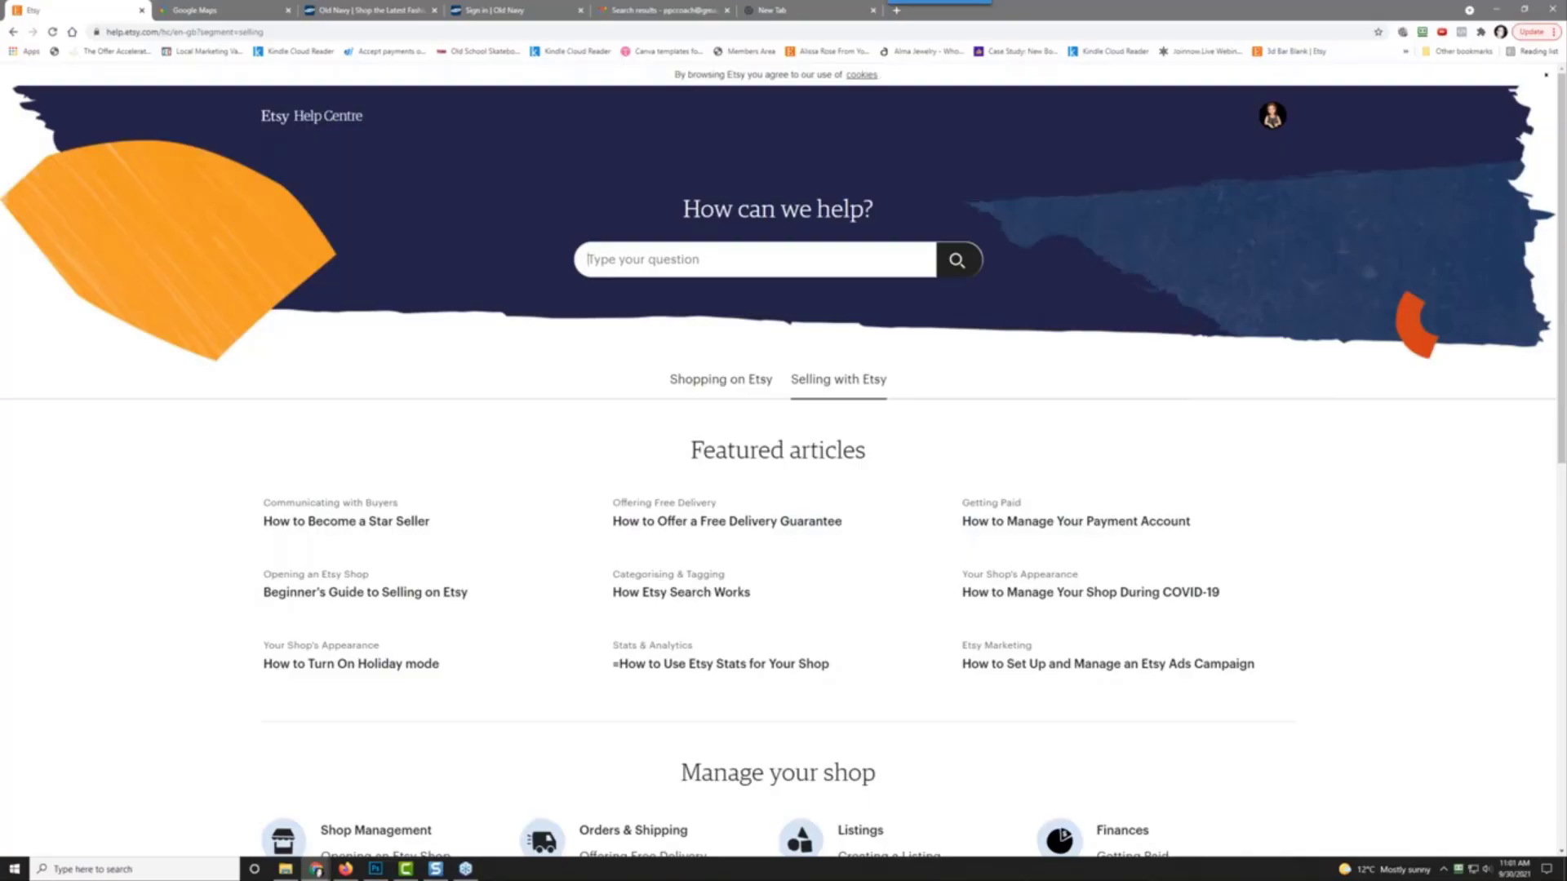
Step: Search the Help Centre for "how can i email my customers" and look through the first page of results
type("how can i email my customers")
key("Return")
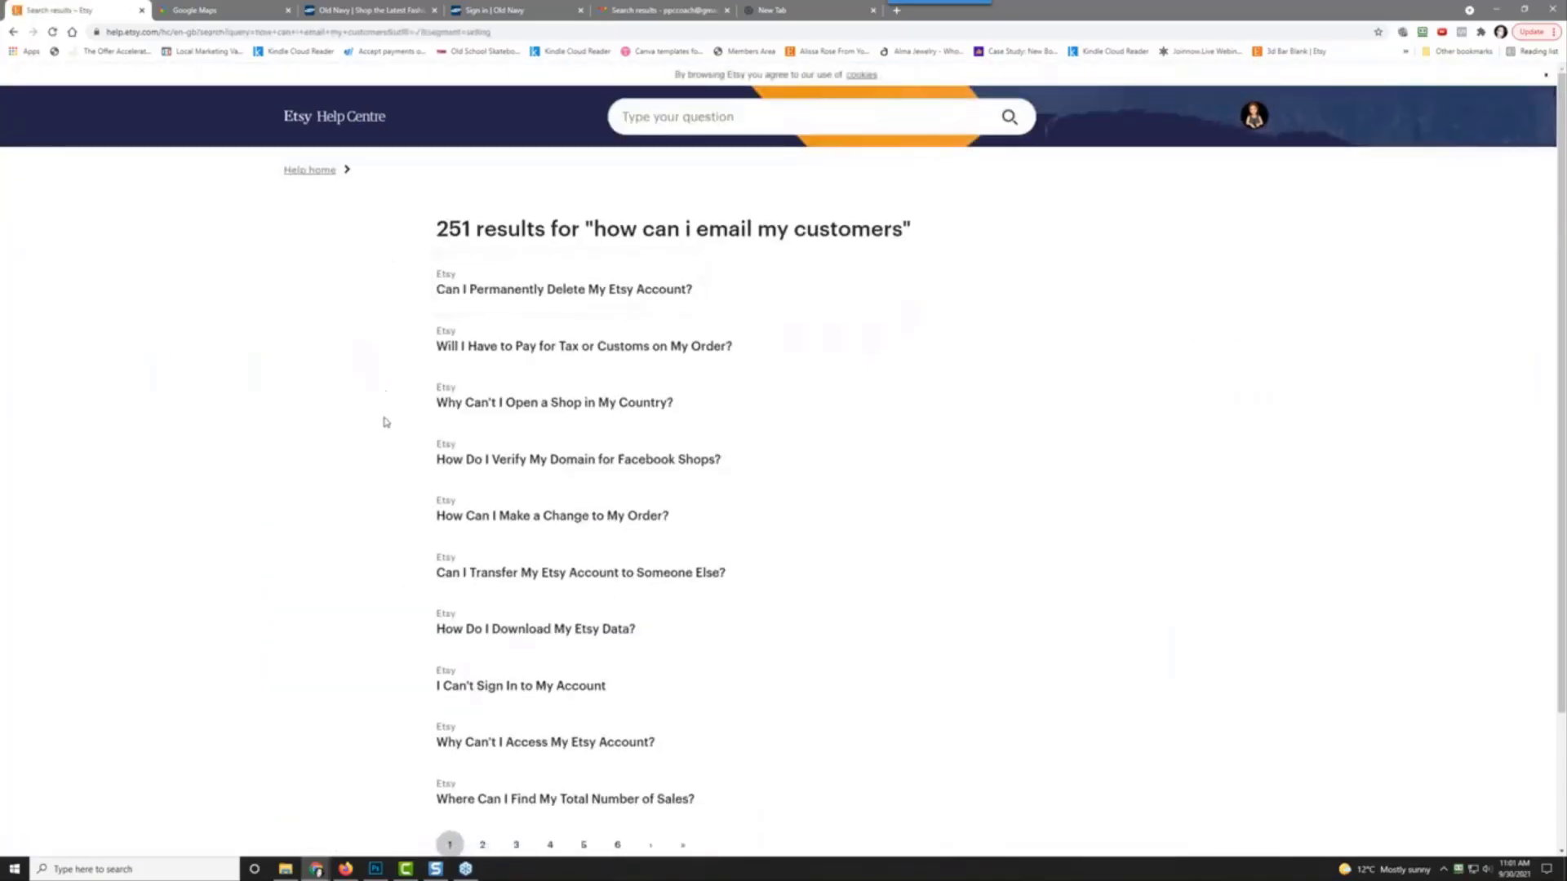
scroll(376, 514, "down", 3)
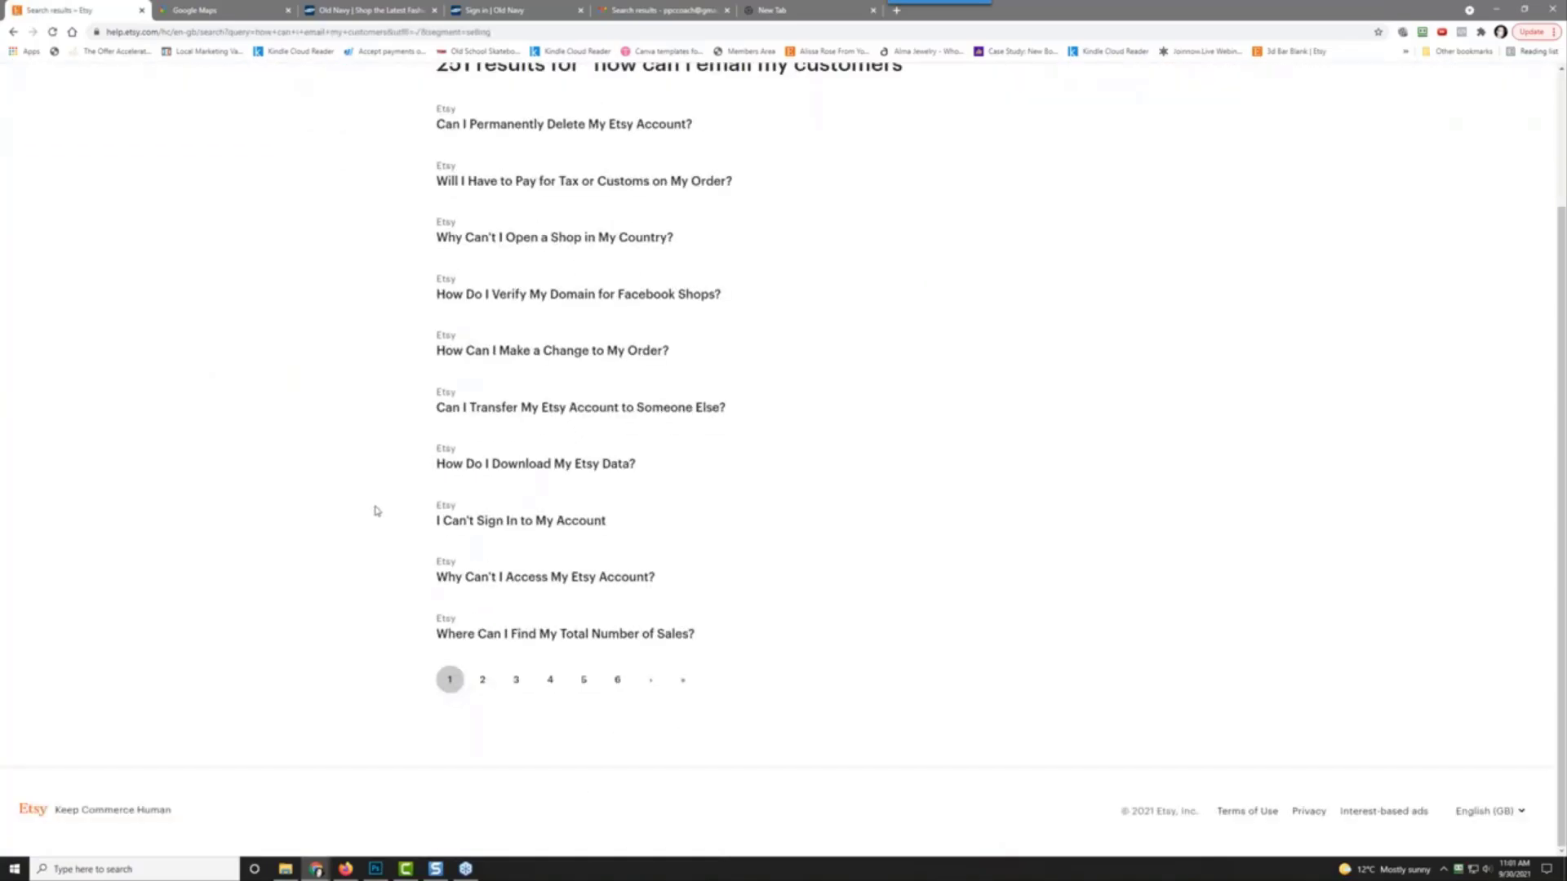
scroll(375, 511, "up", 3)
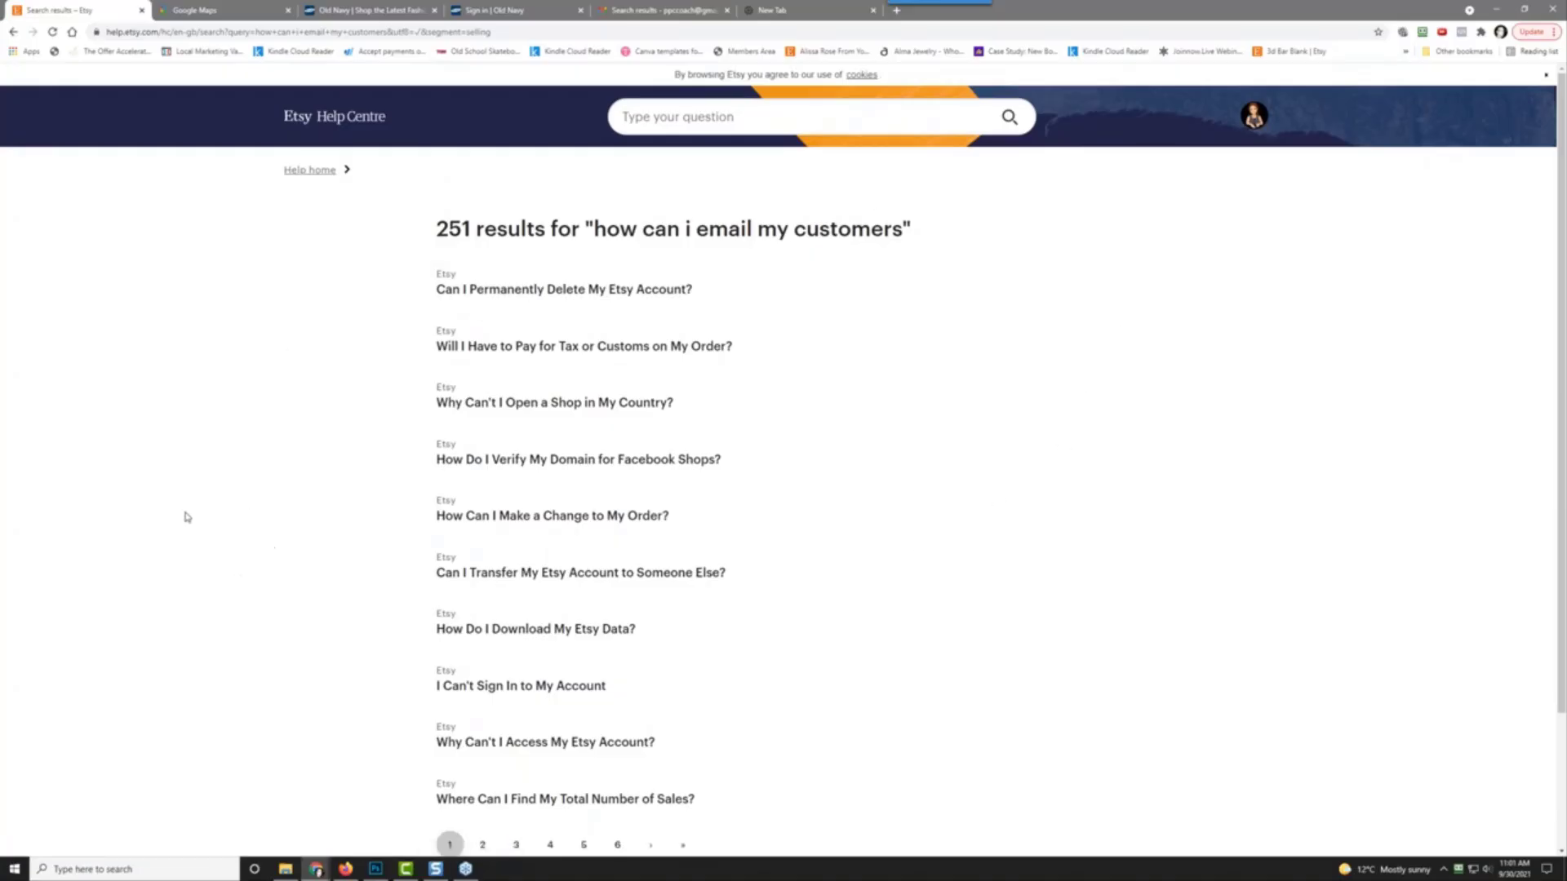
Step: Return to the Shop Manager's messages, open Orders & Delivery and review the details of the completed orders
left_click(13, 32)
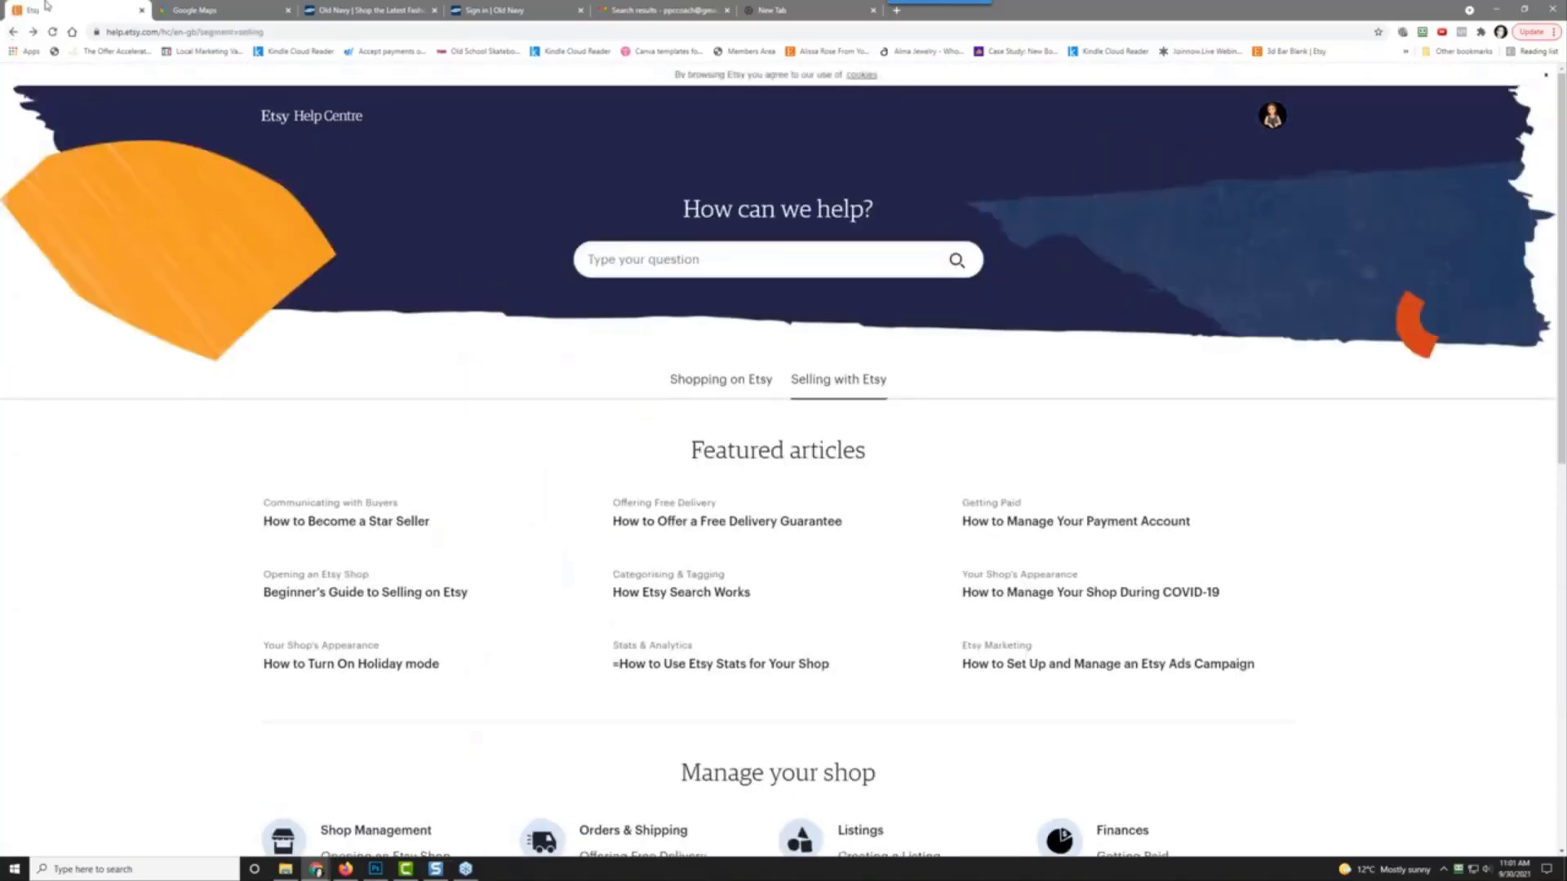
left_click(13, 32)
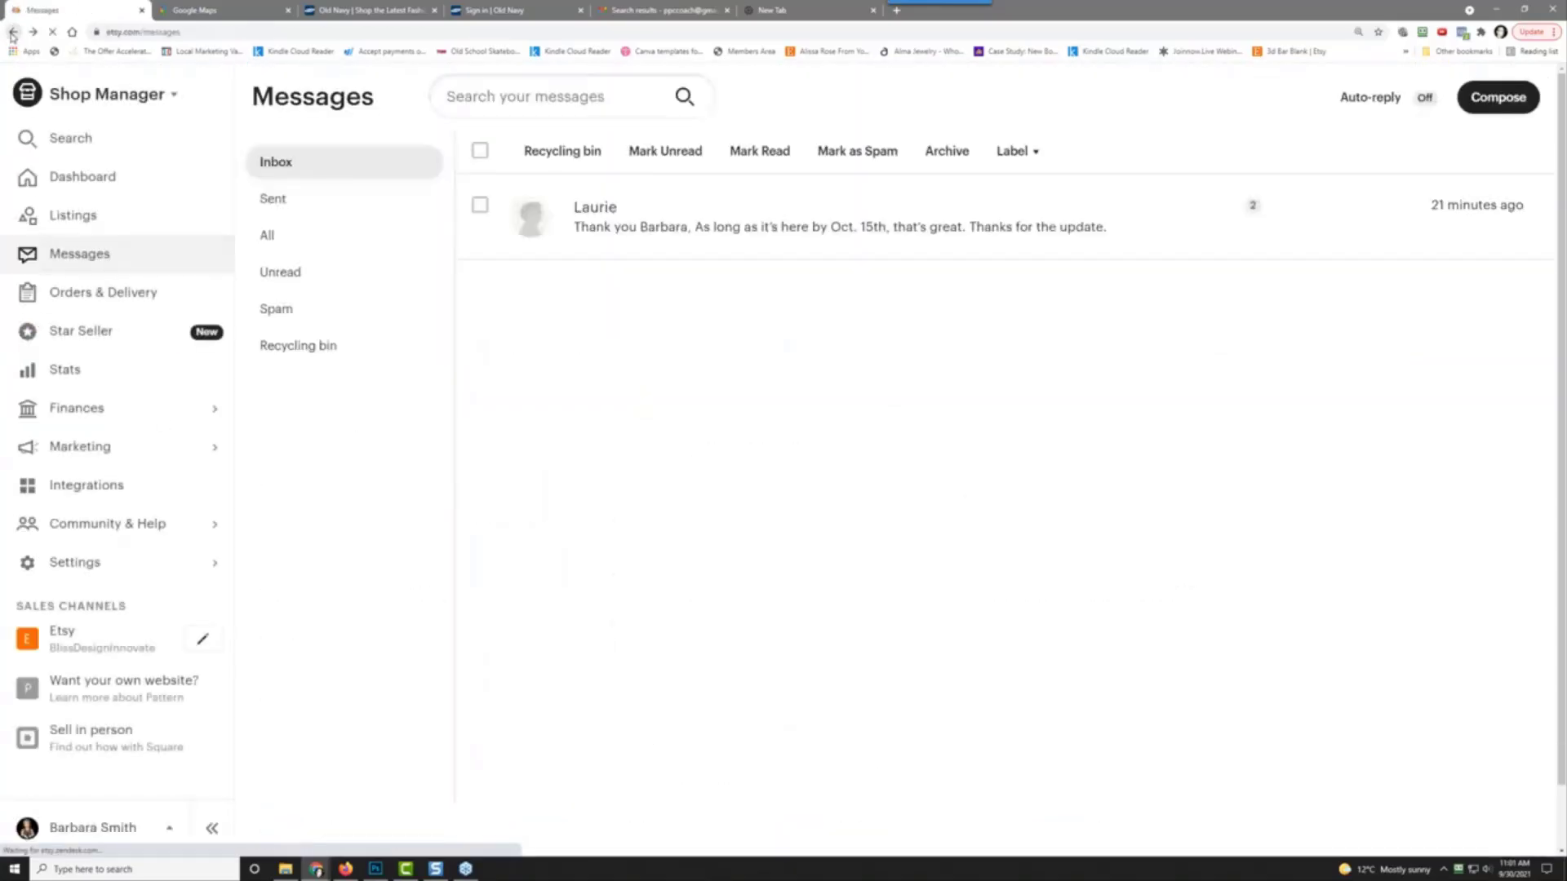
left_click(95, 298)
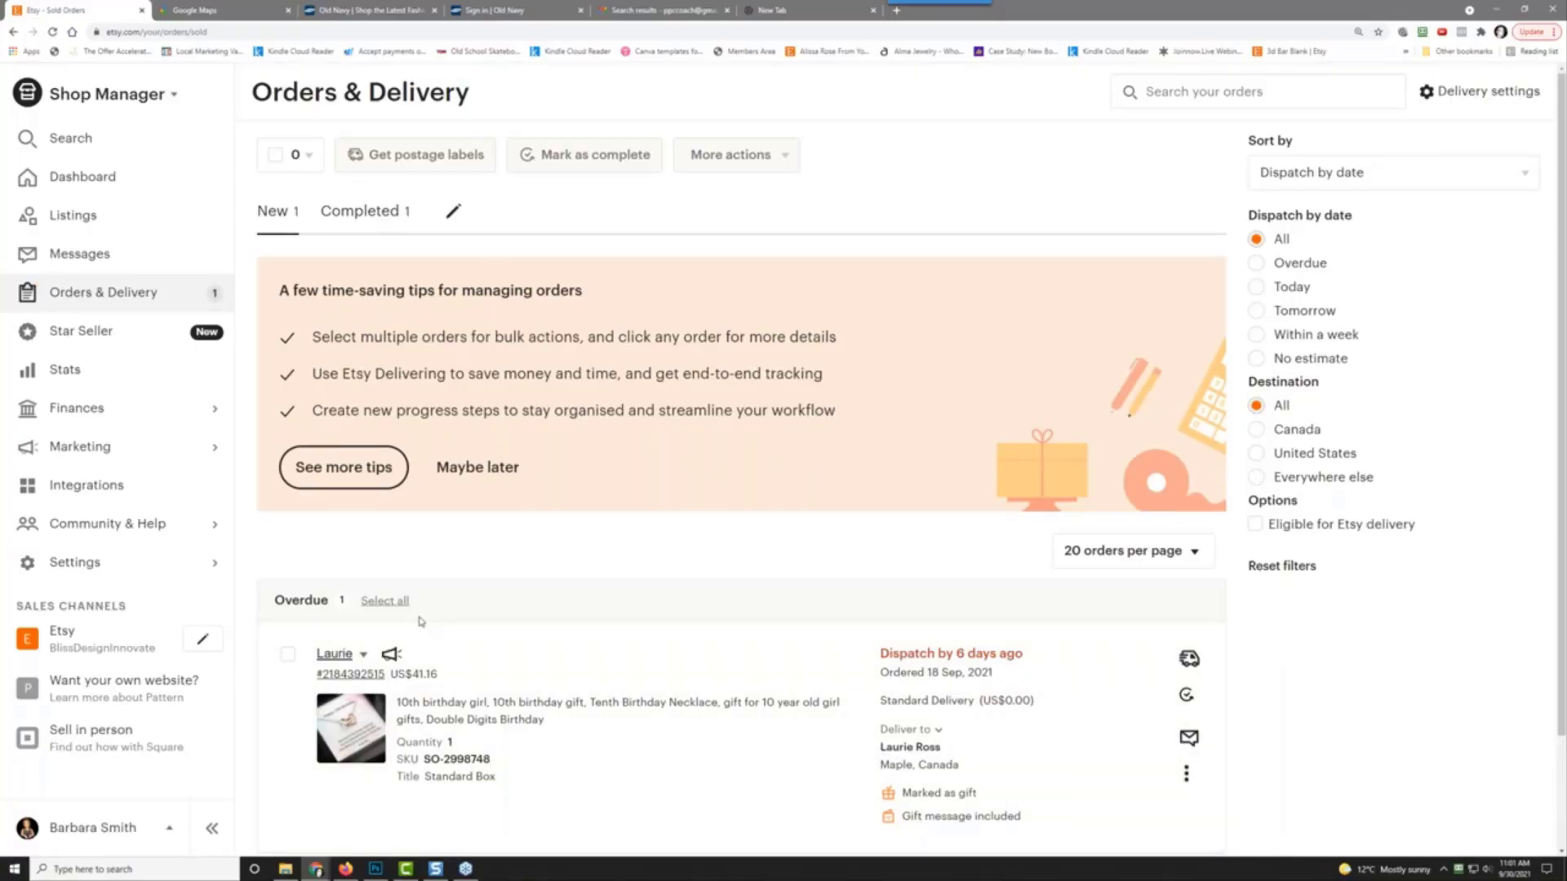
left_click(369, 210)
scroll(714, 571, "down", 3)
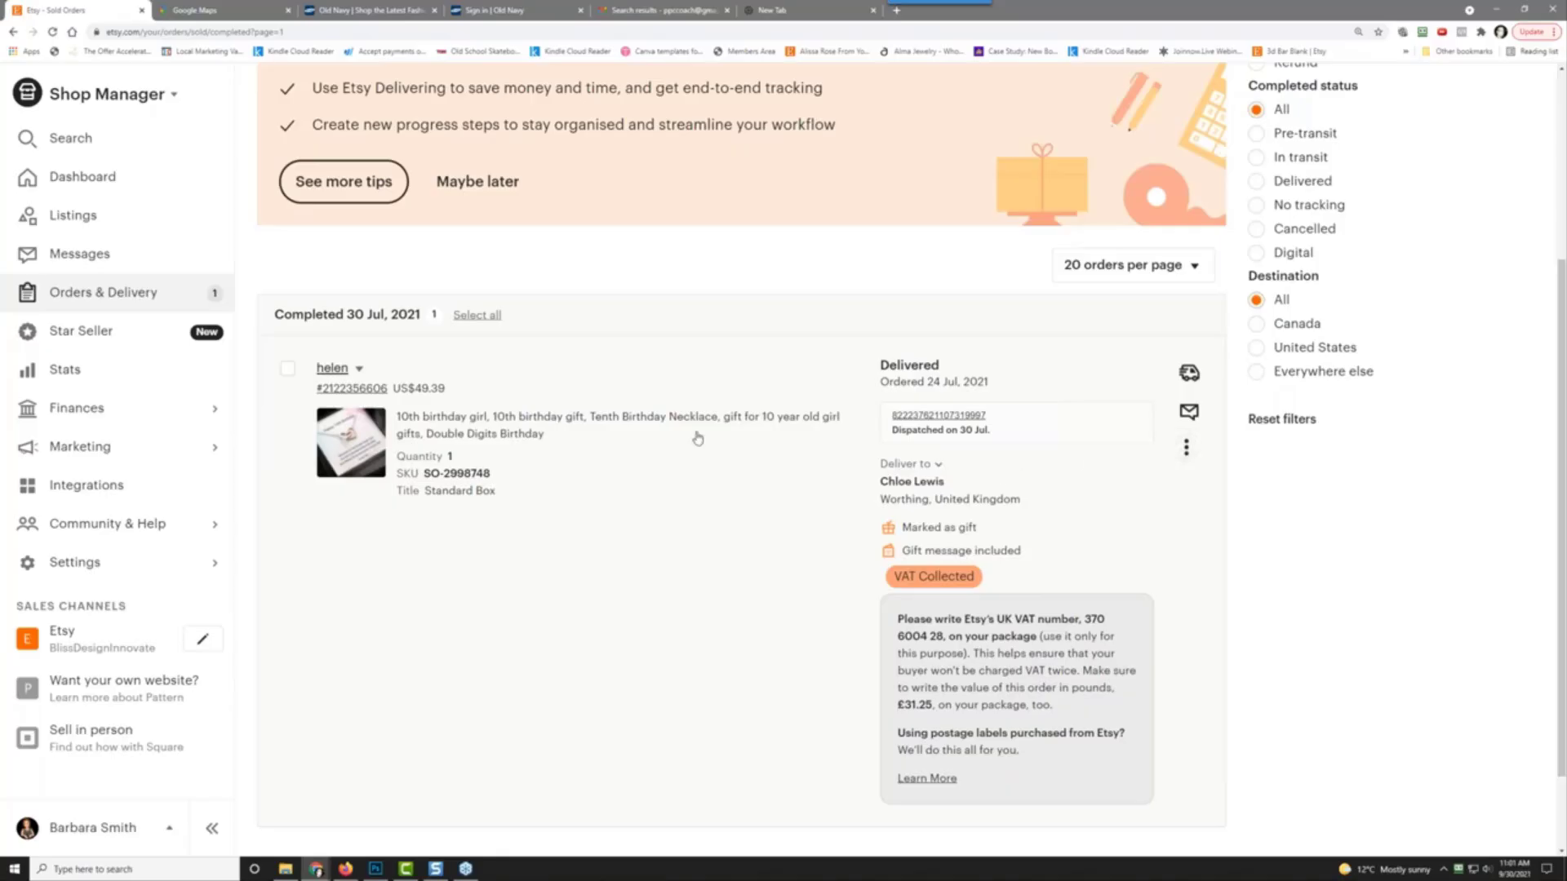
scroll(489, 424, "up", 3)
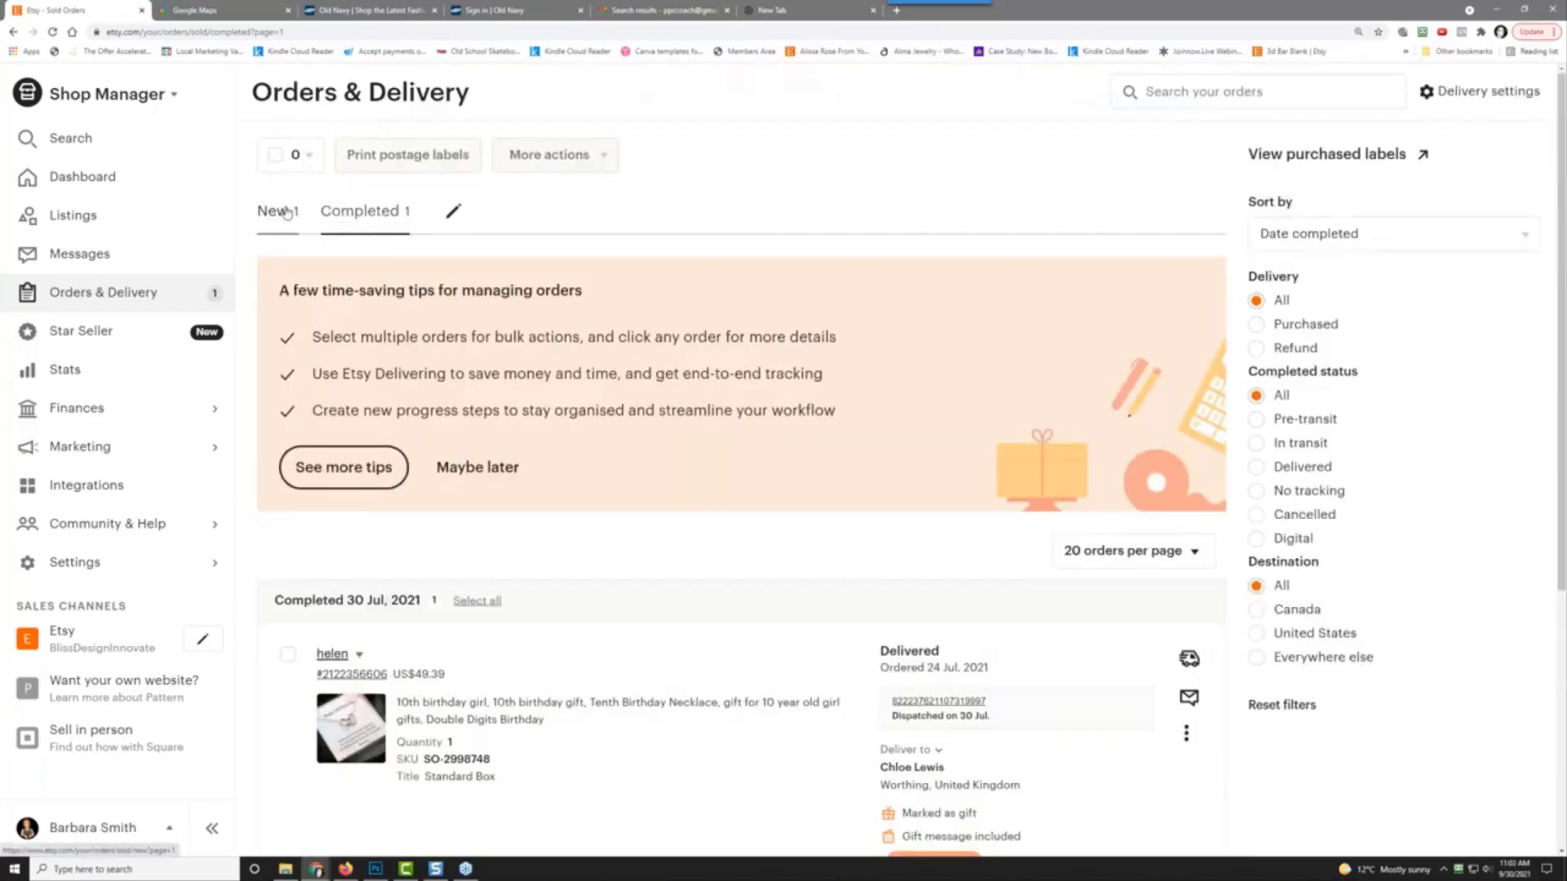
Step: Go through the shop dashboard to Sales and coupons and review the targeted campaigns and individual offers
left_click(93, 173)
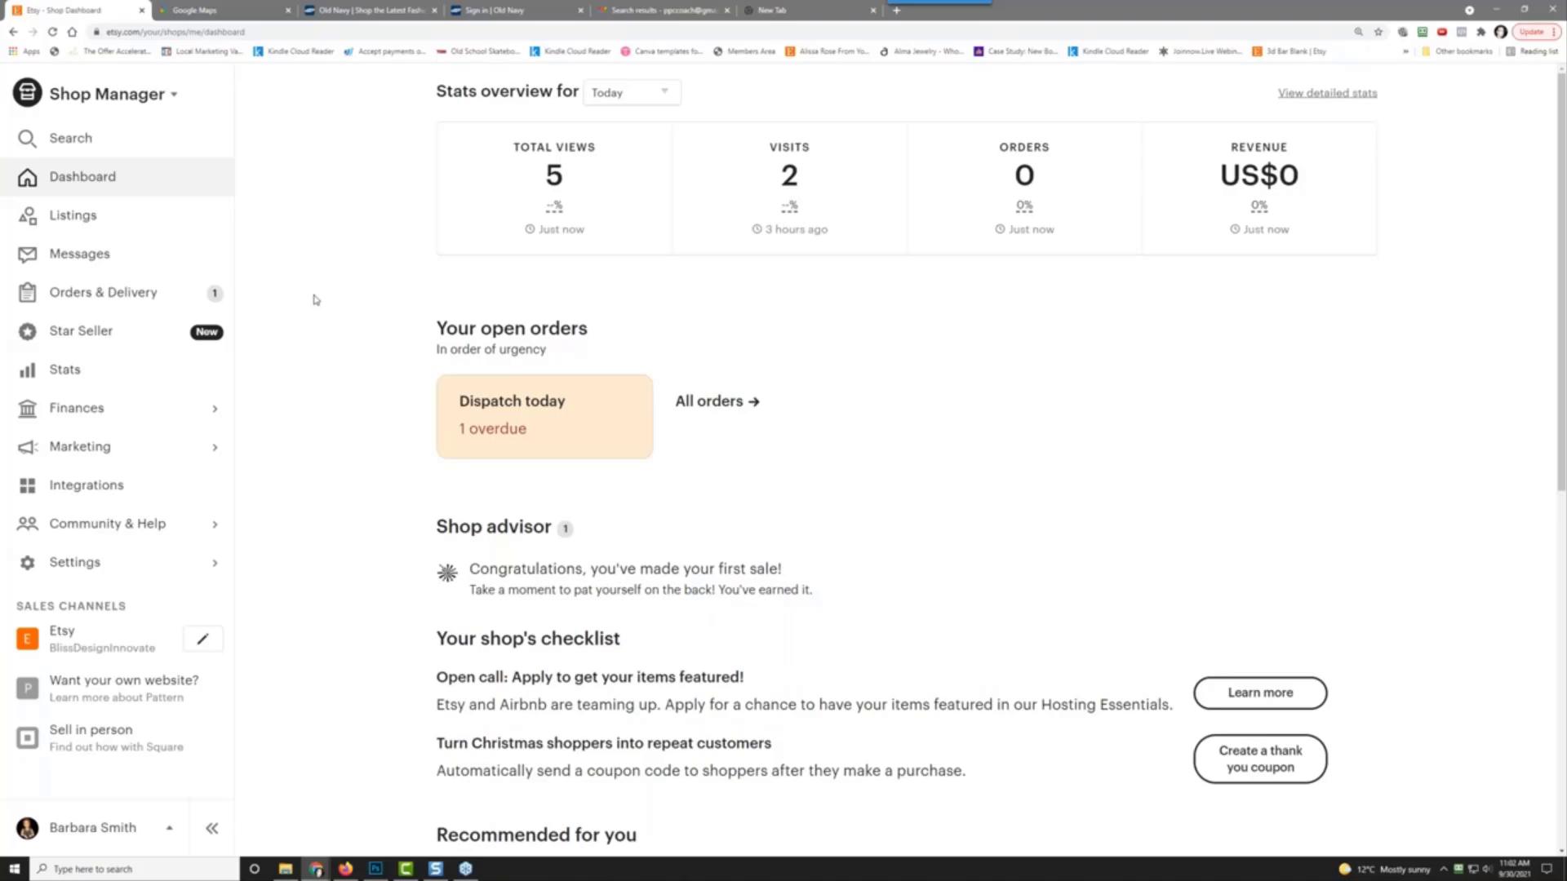
left_click(80, 447)
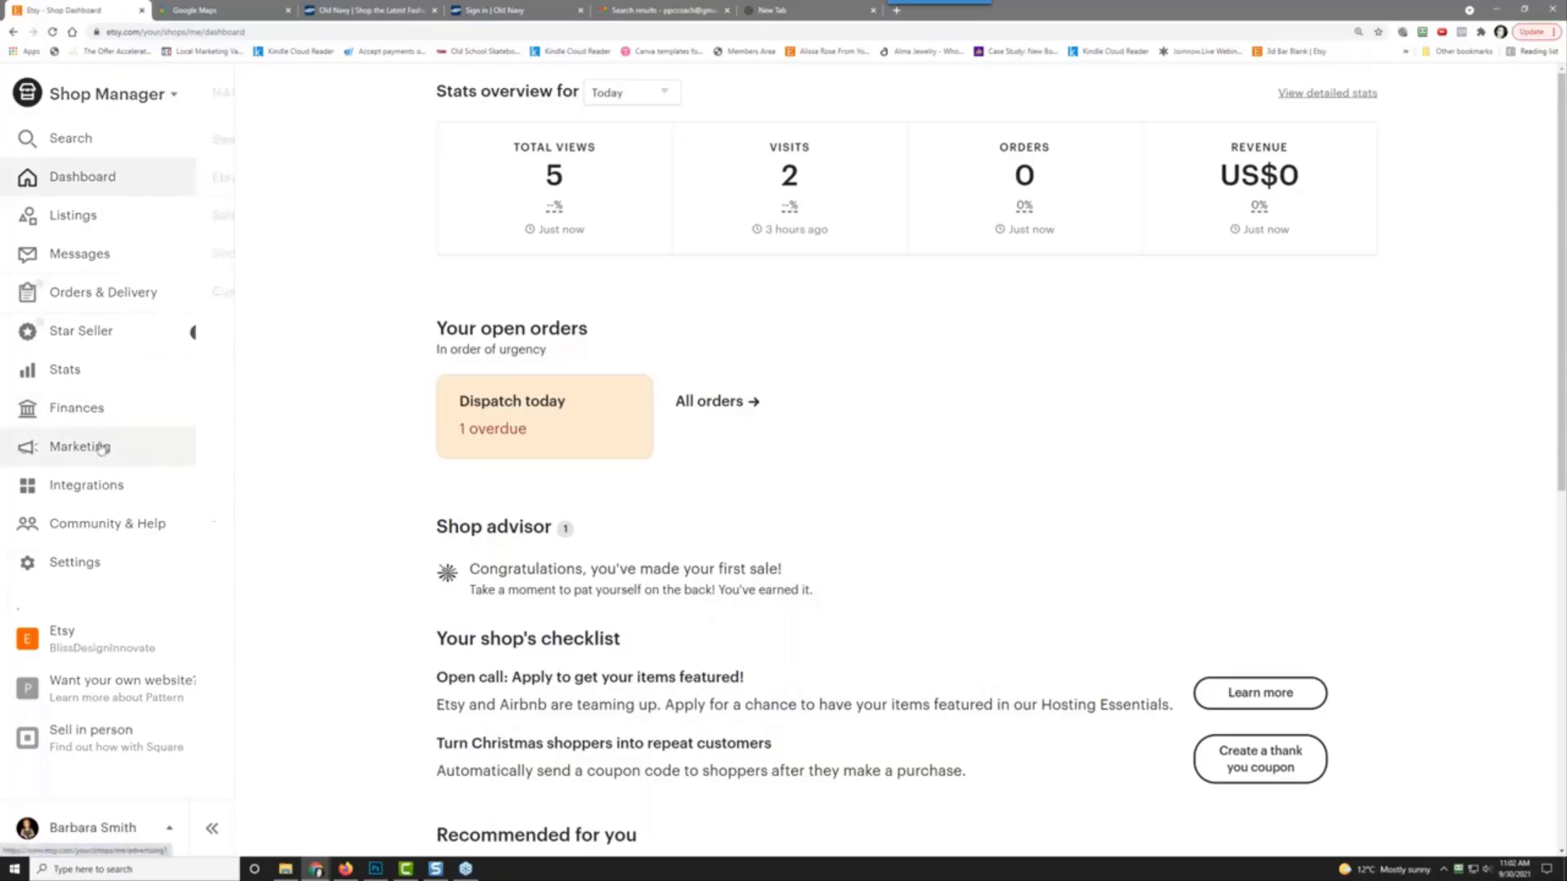
left_click(117, 219)
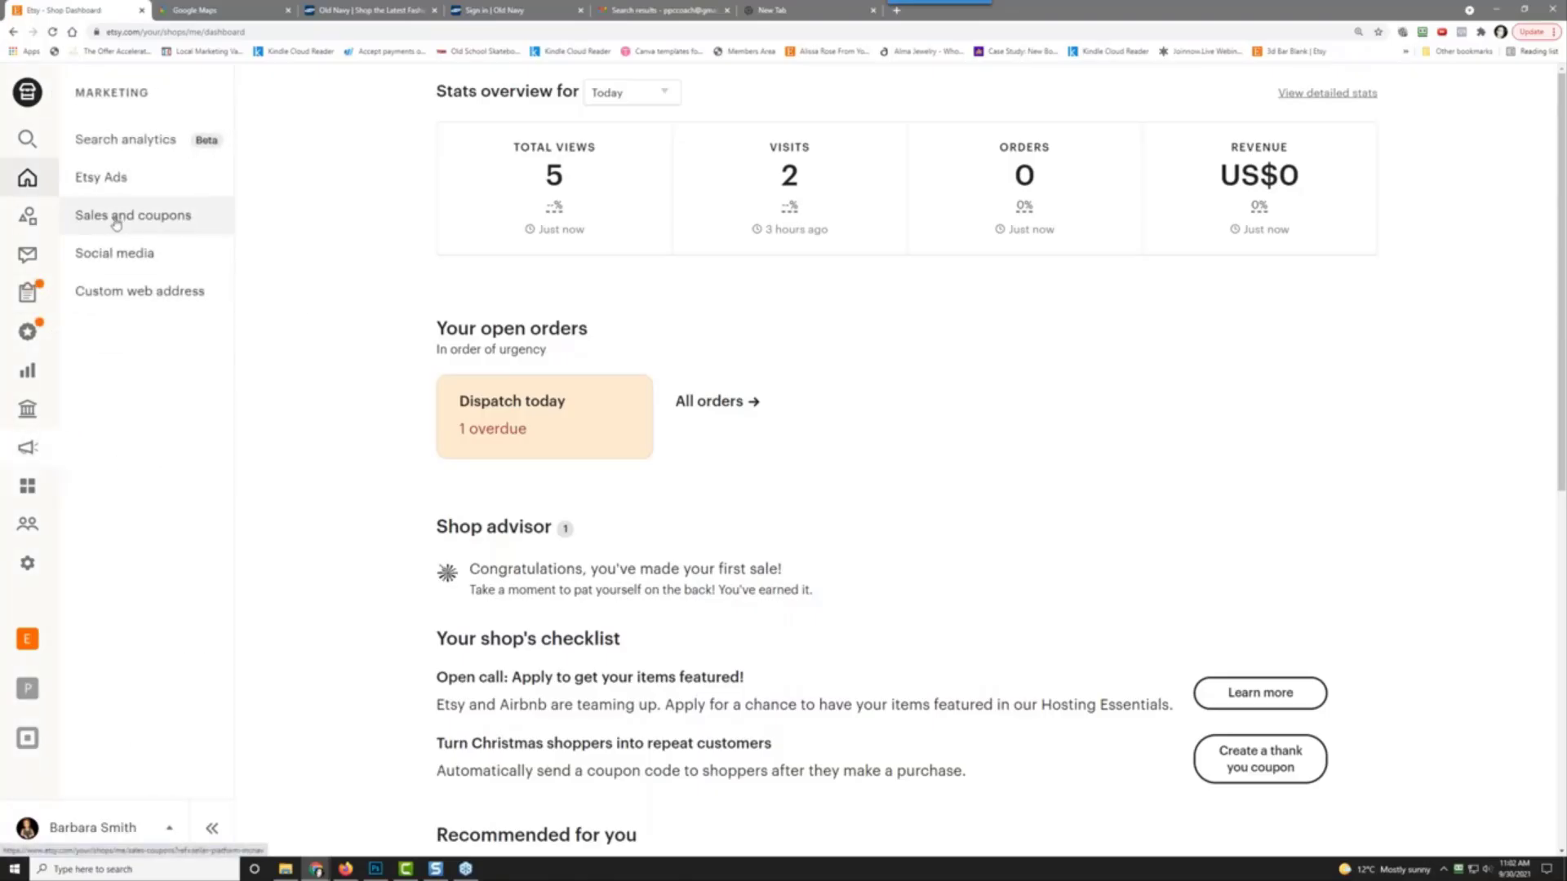
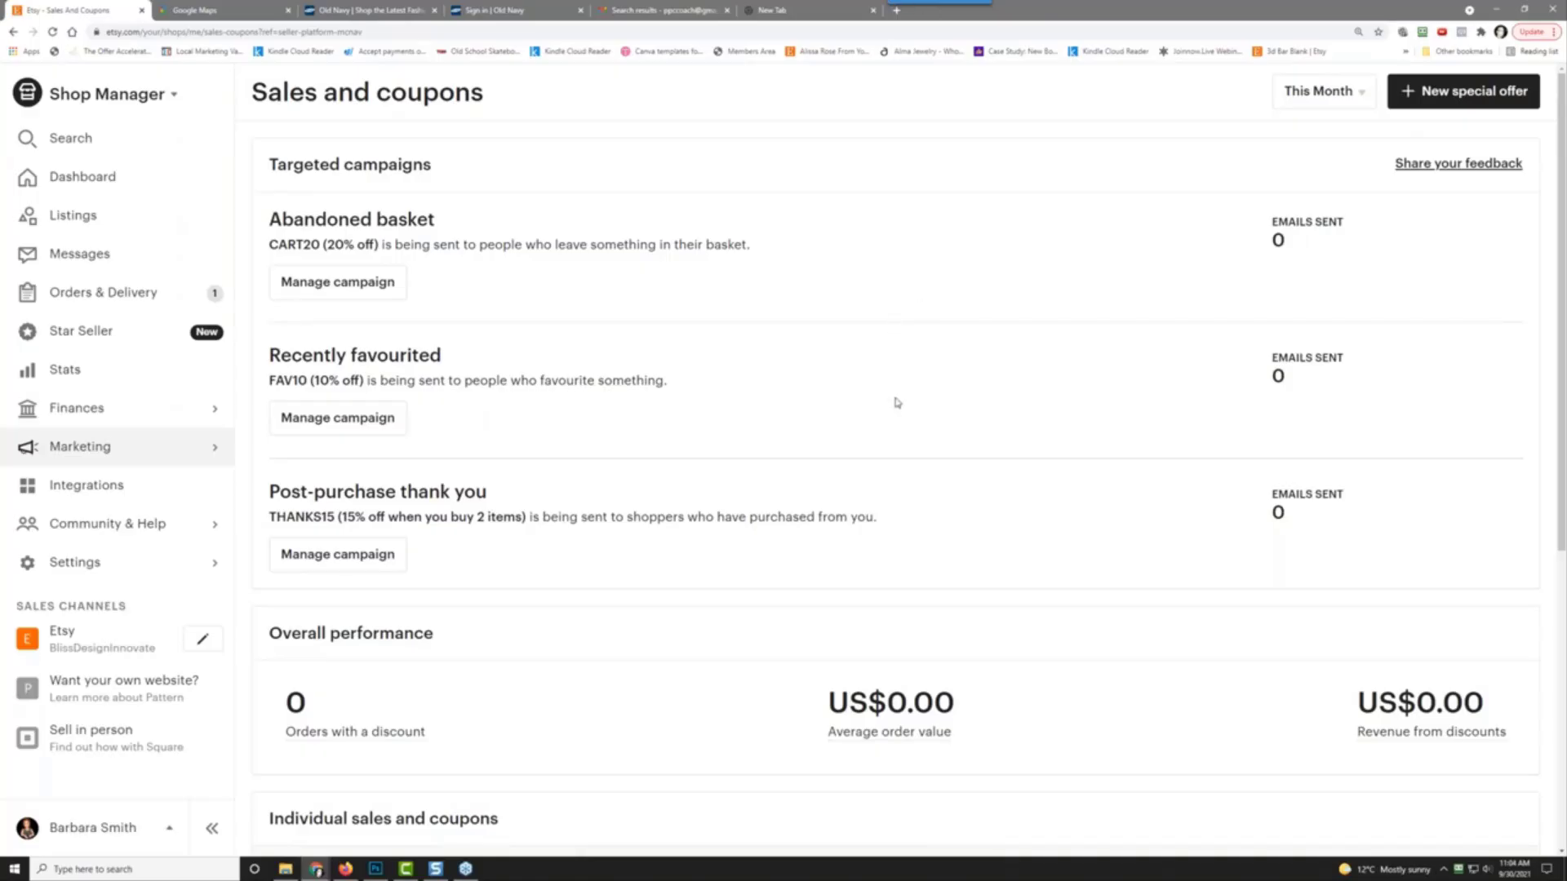
scroll(897, 402, "down", 6)
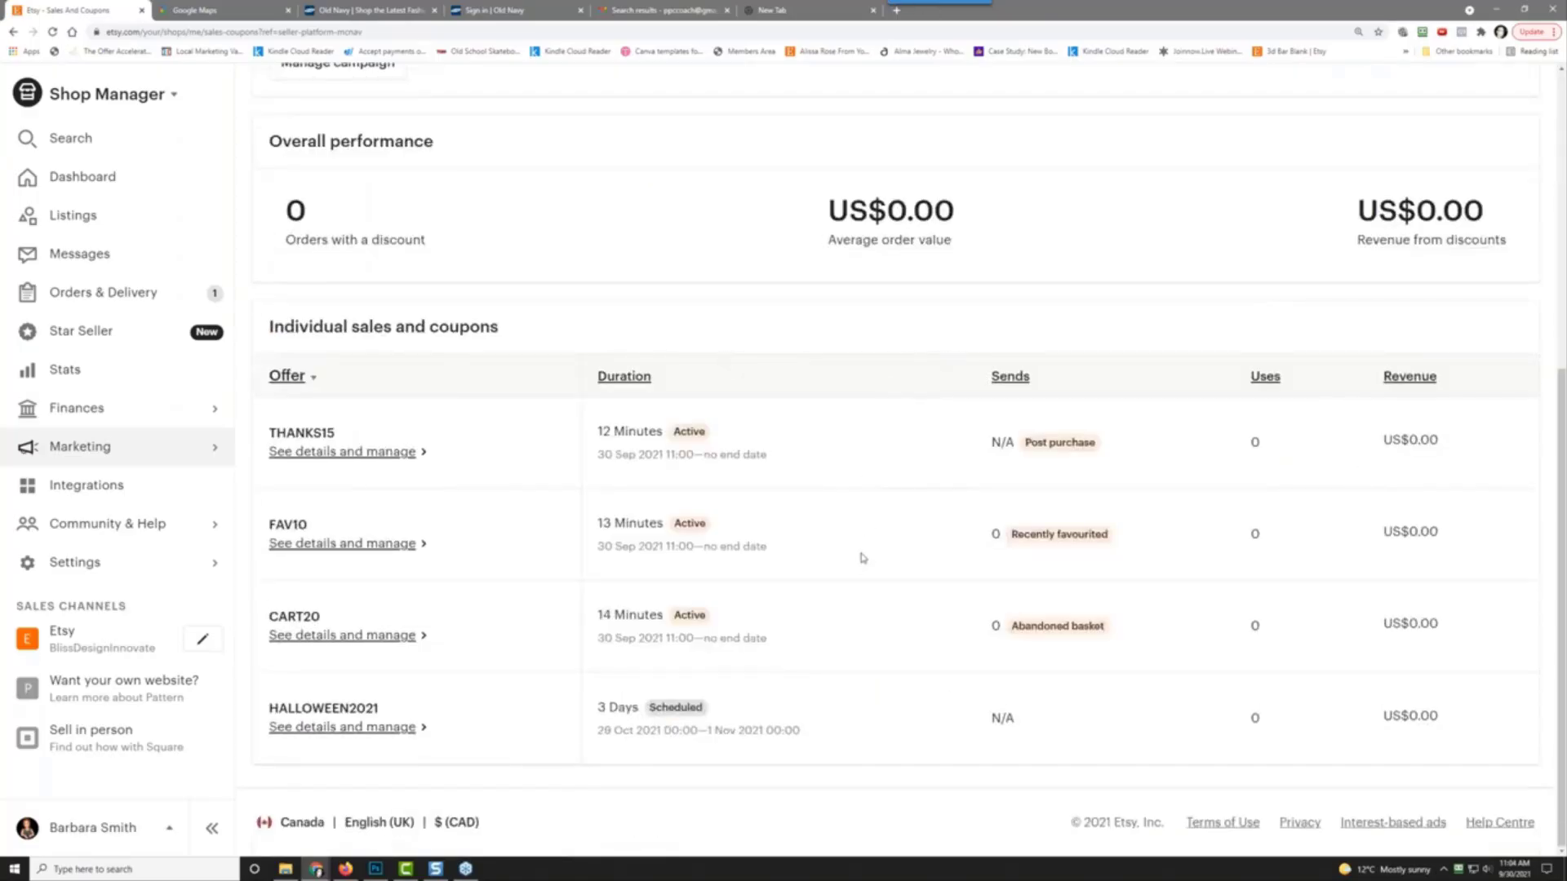
scroll(857, 592, "up", 6)
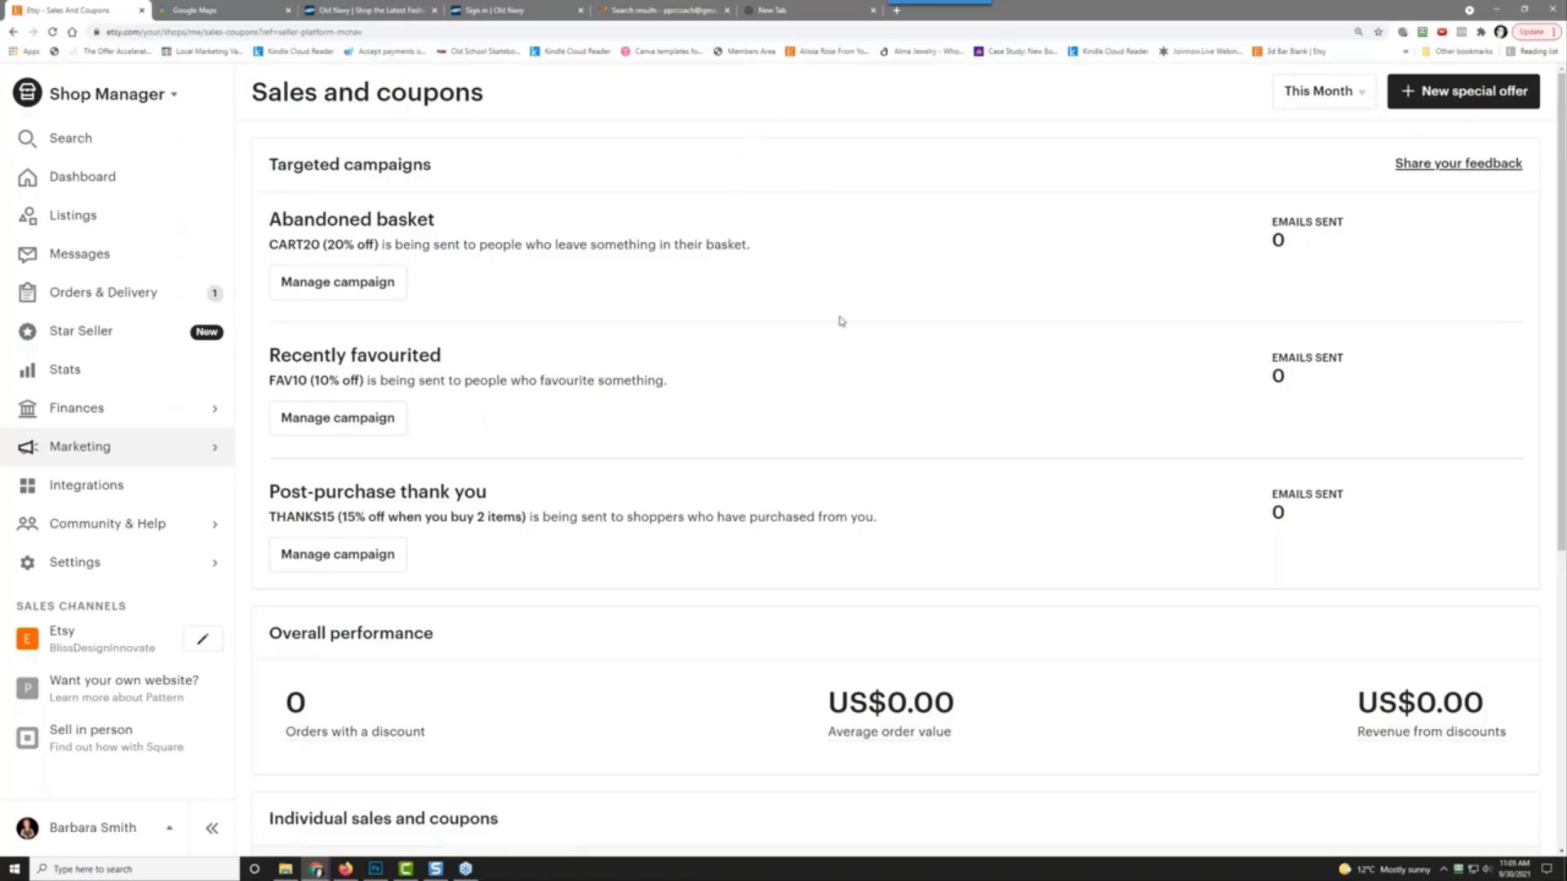
scroll(839, 322, "down", 4)
scroll(842, 321, "up", 4)
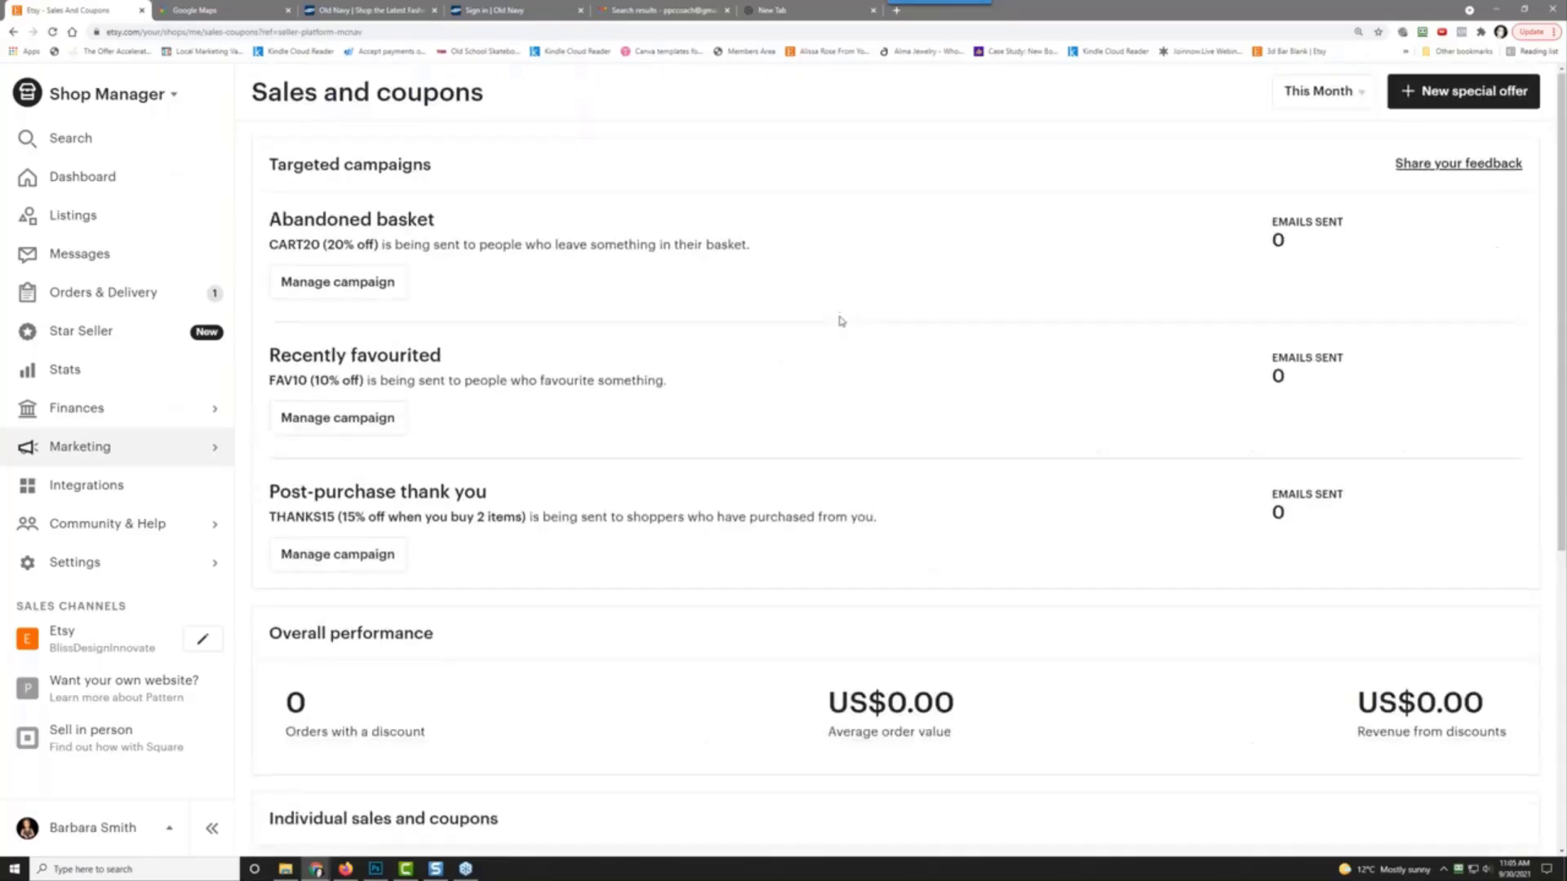
Step: Open ppc-coach.com/template-club in a new browser tab and look over the page, including October's template pack
left_click(896, 10)
left_click(891, 32)
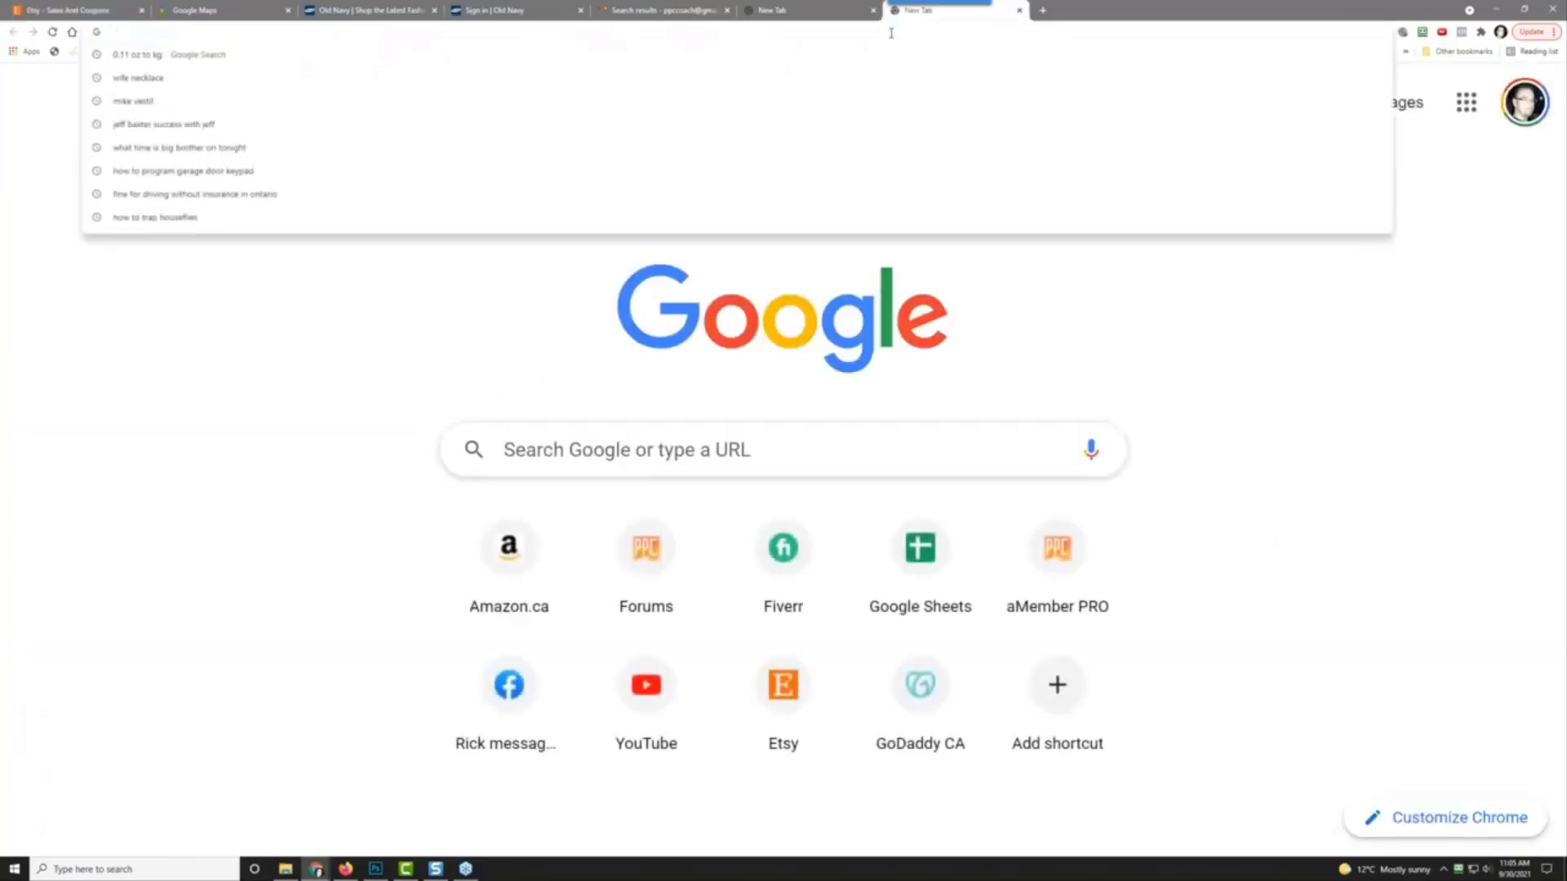
type("ppc-coach.com")
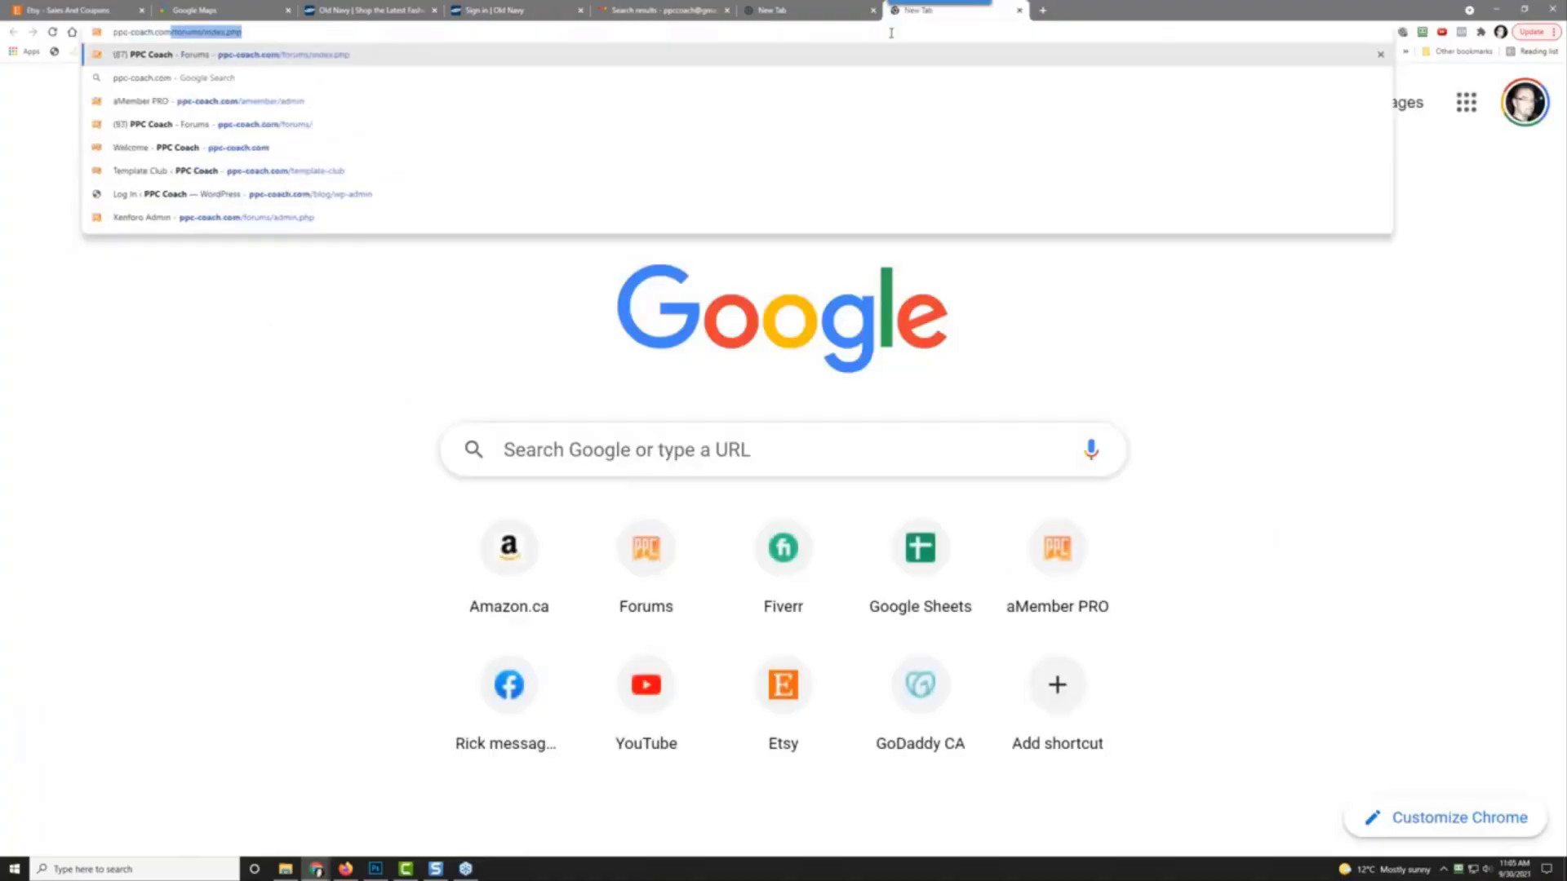
type("/t")
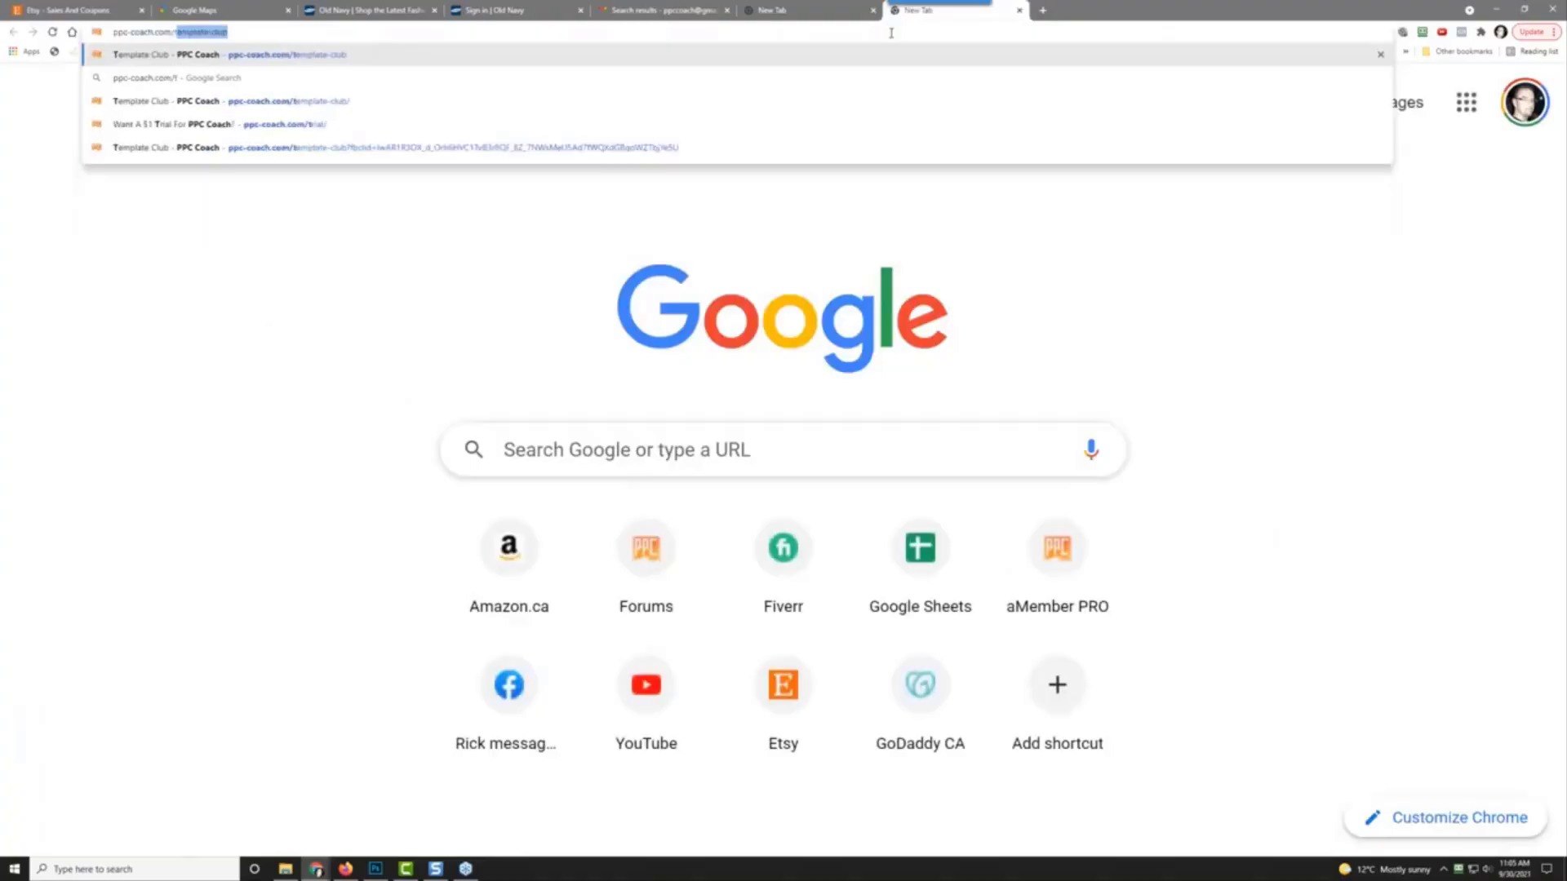
key("Return")
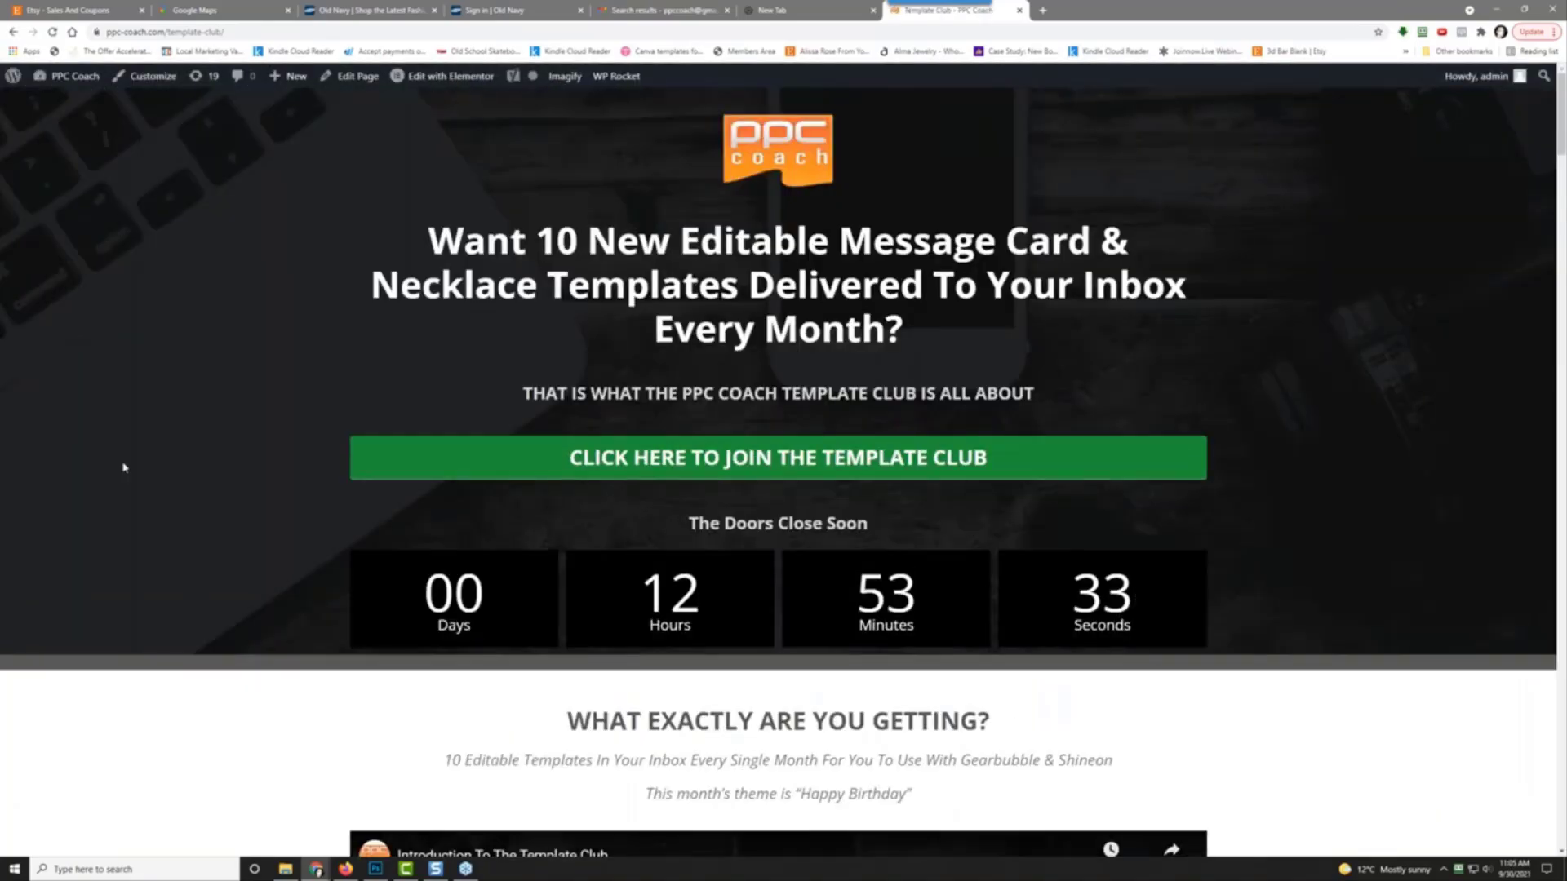
scroll(173, 496, "down", 10)
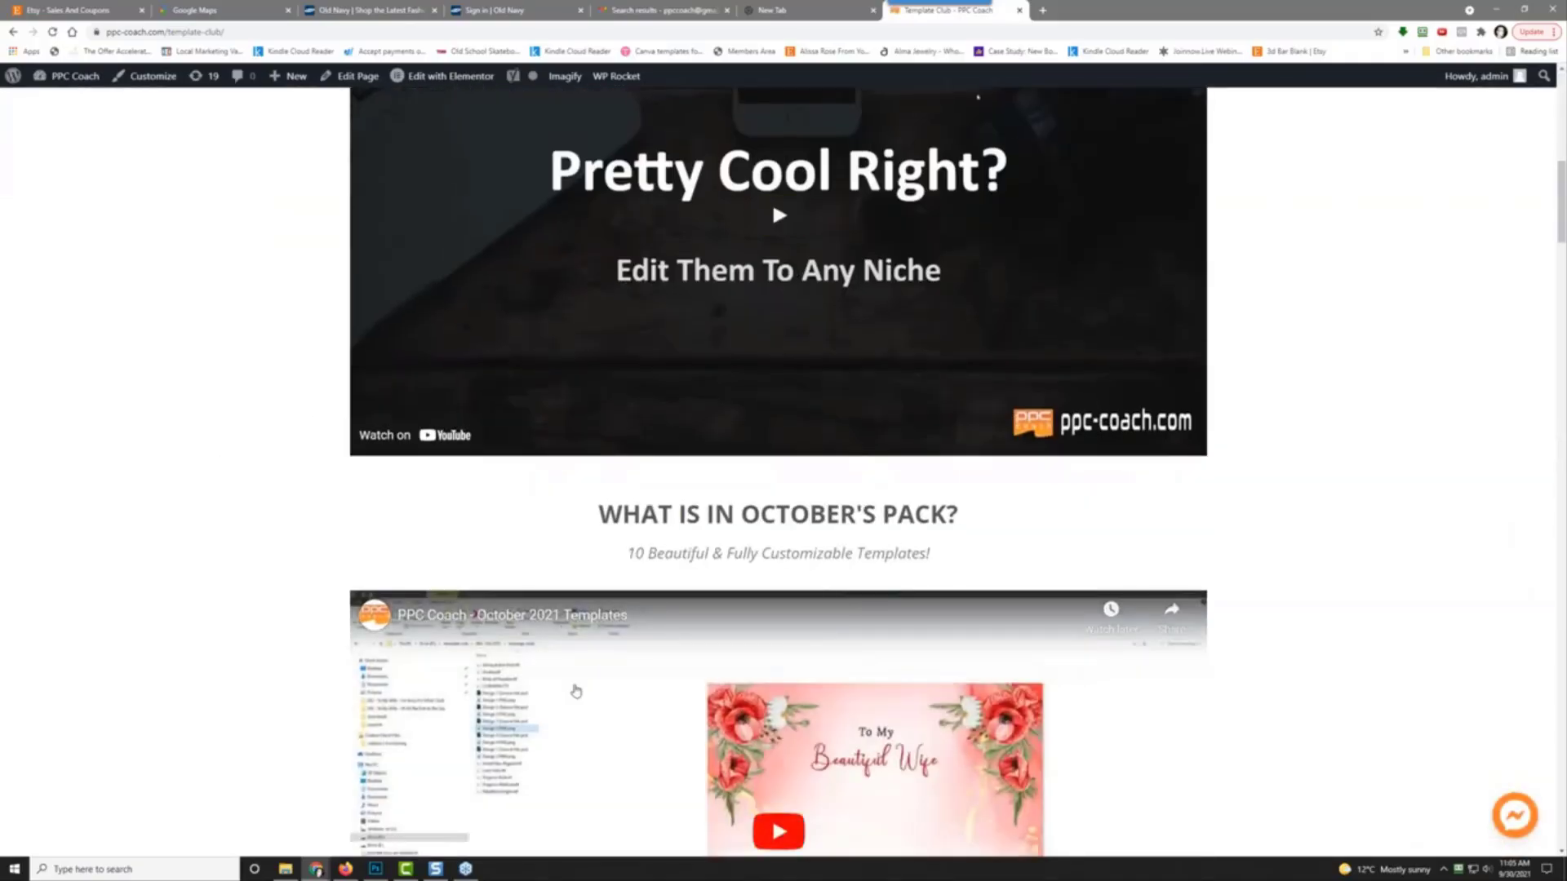
scroll(800, 271, "down", 3)
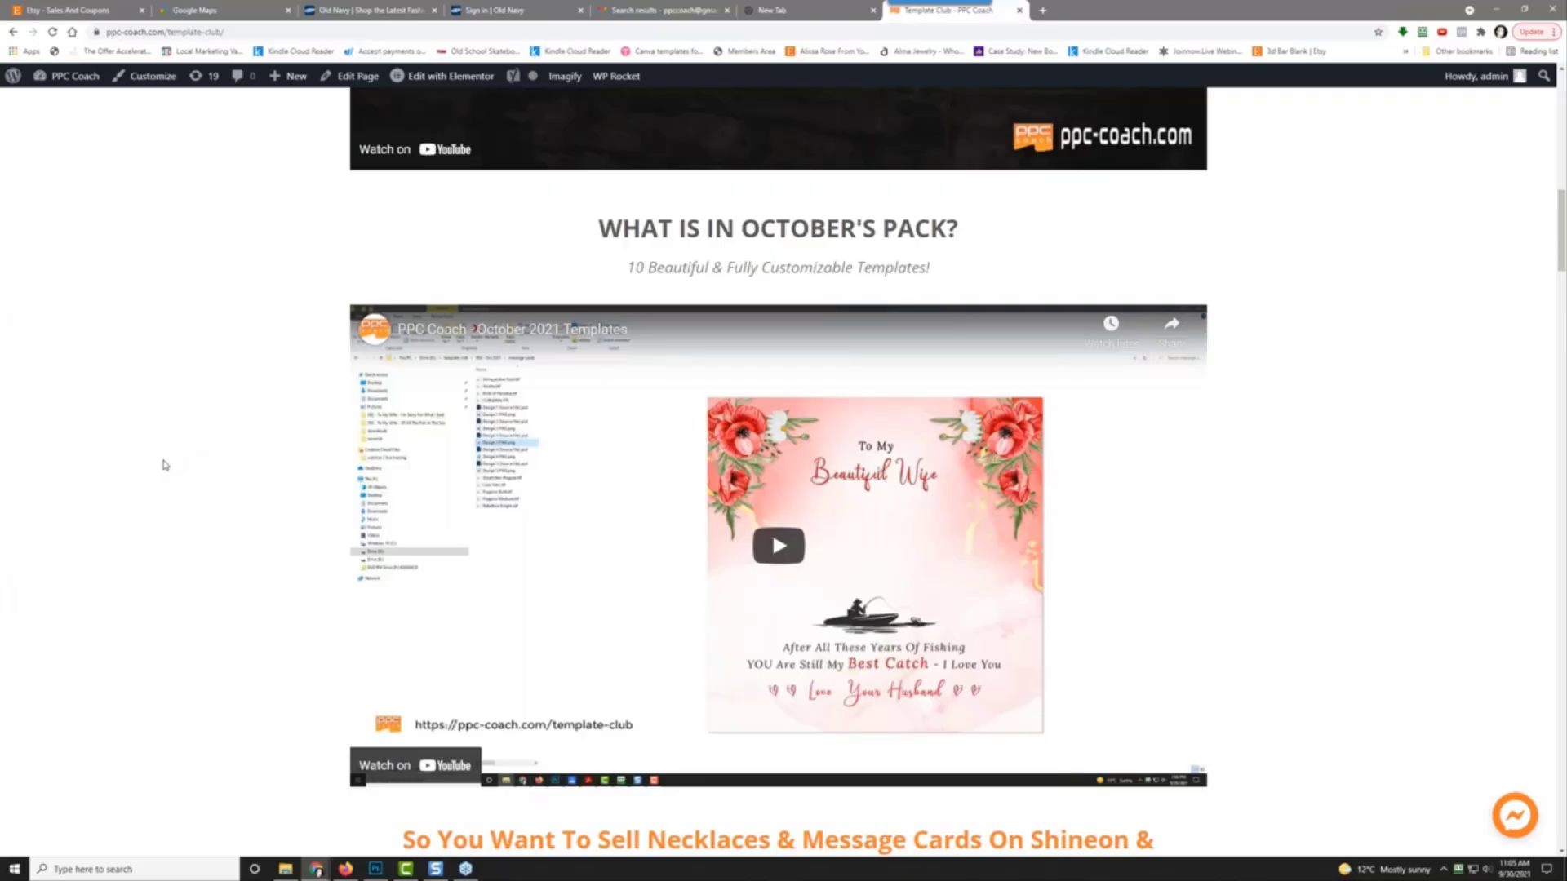
scroll(164, 465, "down", 13)
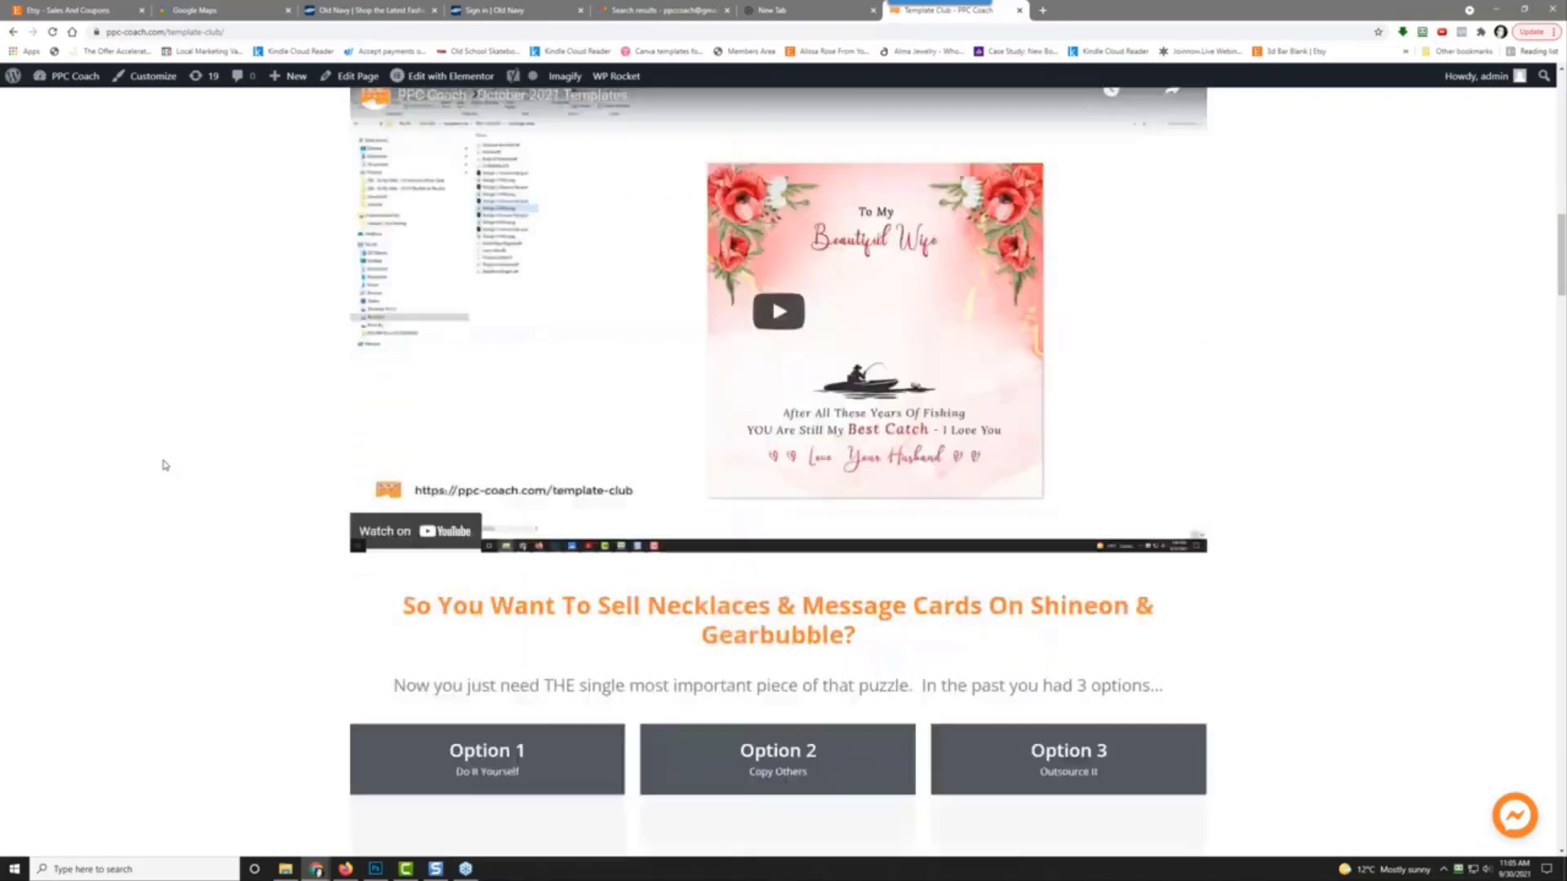
scroll(165, 465, "up", 20)
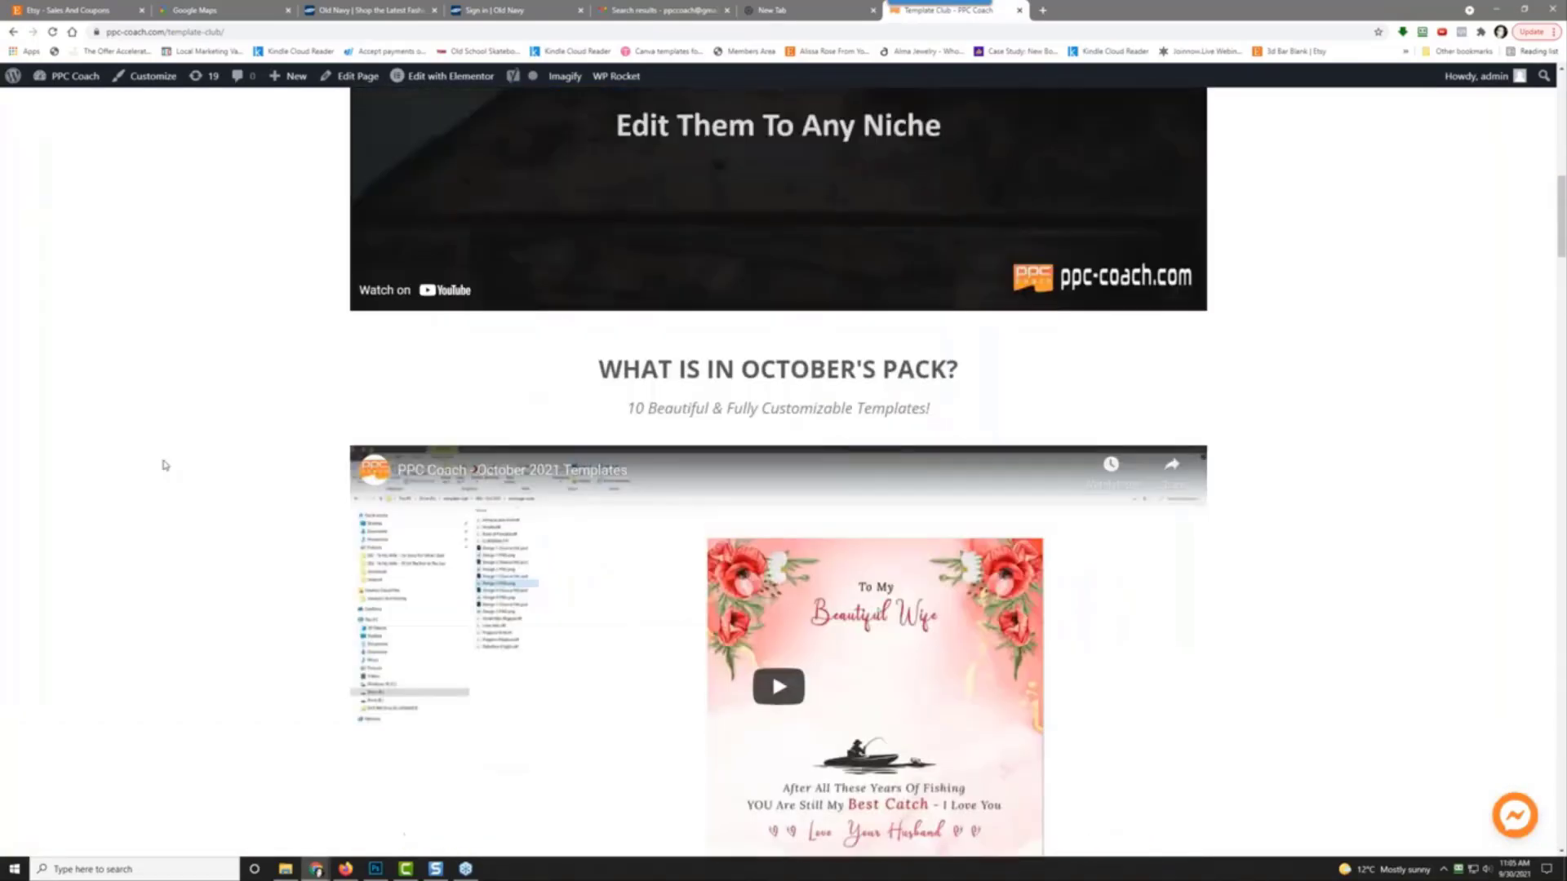